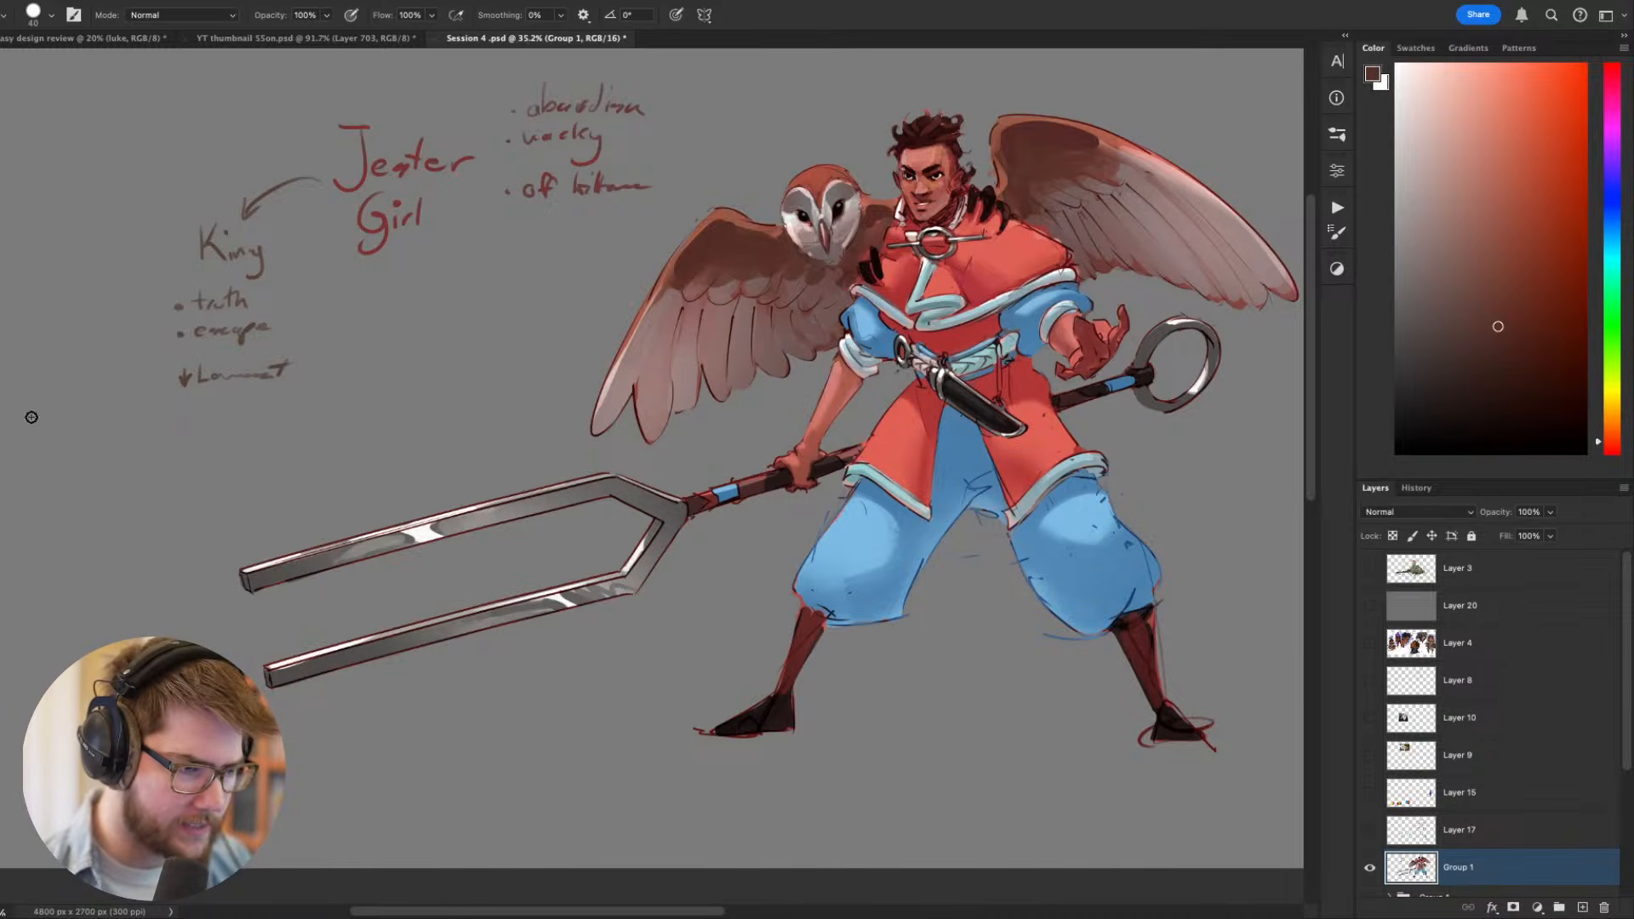
{"action": "left_click_drag", "start_coordinate": [1086, 537], "coordinate": [974, 557]}
{"action": "left_click_drag", "start_coordinate": [926, 433], "coordinate": [708, 487]}
{"action": "left_click_drag", "start_coordinate": [708, 486], "coordinate": [762, 521]}
{"action": "key", "text": "v"}
{"action": "scroll", "coordinate": [744, 503], "scroll_direction": "up", "scroll_amount": 3}
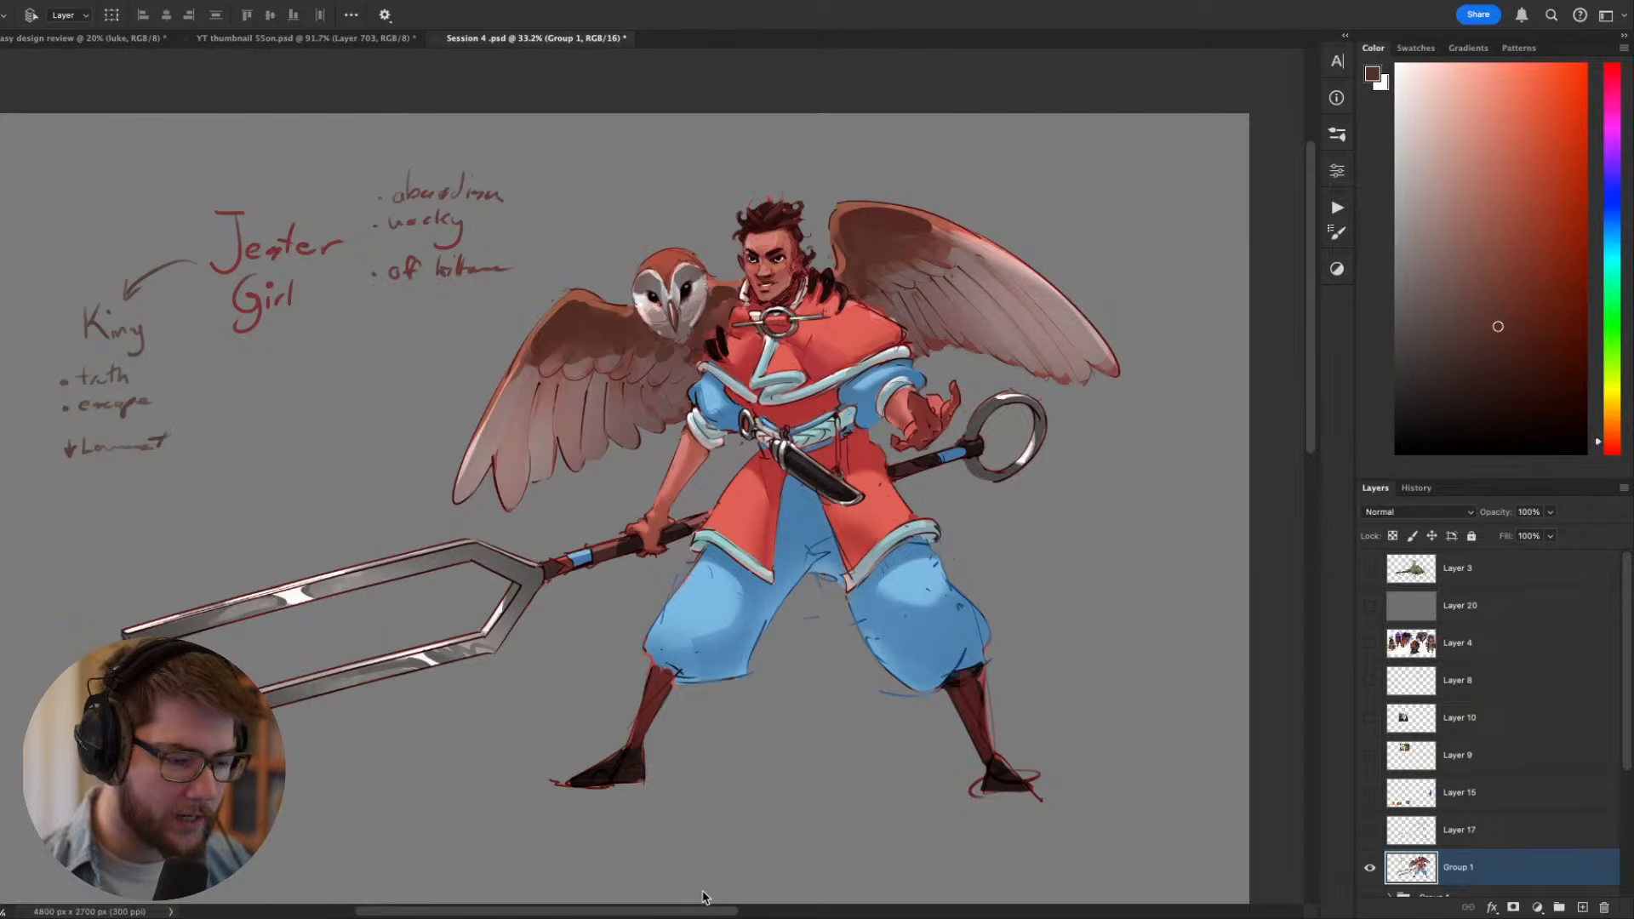
- Hide the coloured Group 1 layer and show Layer 2 to view the early rough sketches
{"action": "scroll", "coordinate": [1408, 798], "scroll_direction": "down", "scroll_amount": 4}
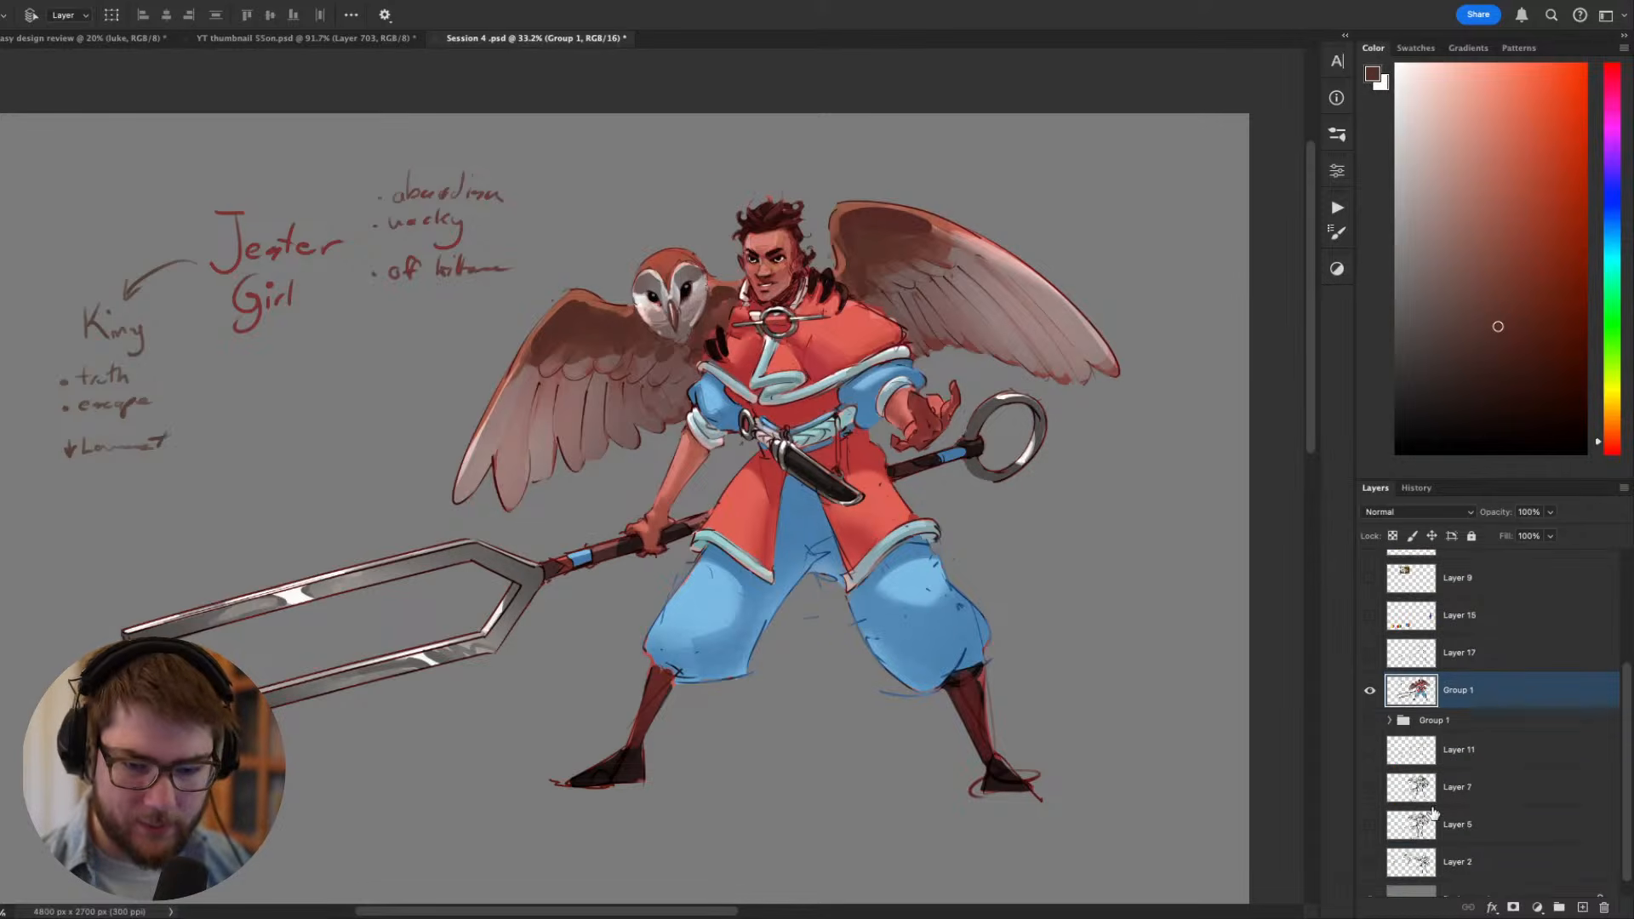
{"action": "left_click", "coordinate": [1371, 691]}
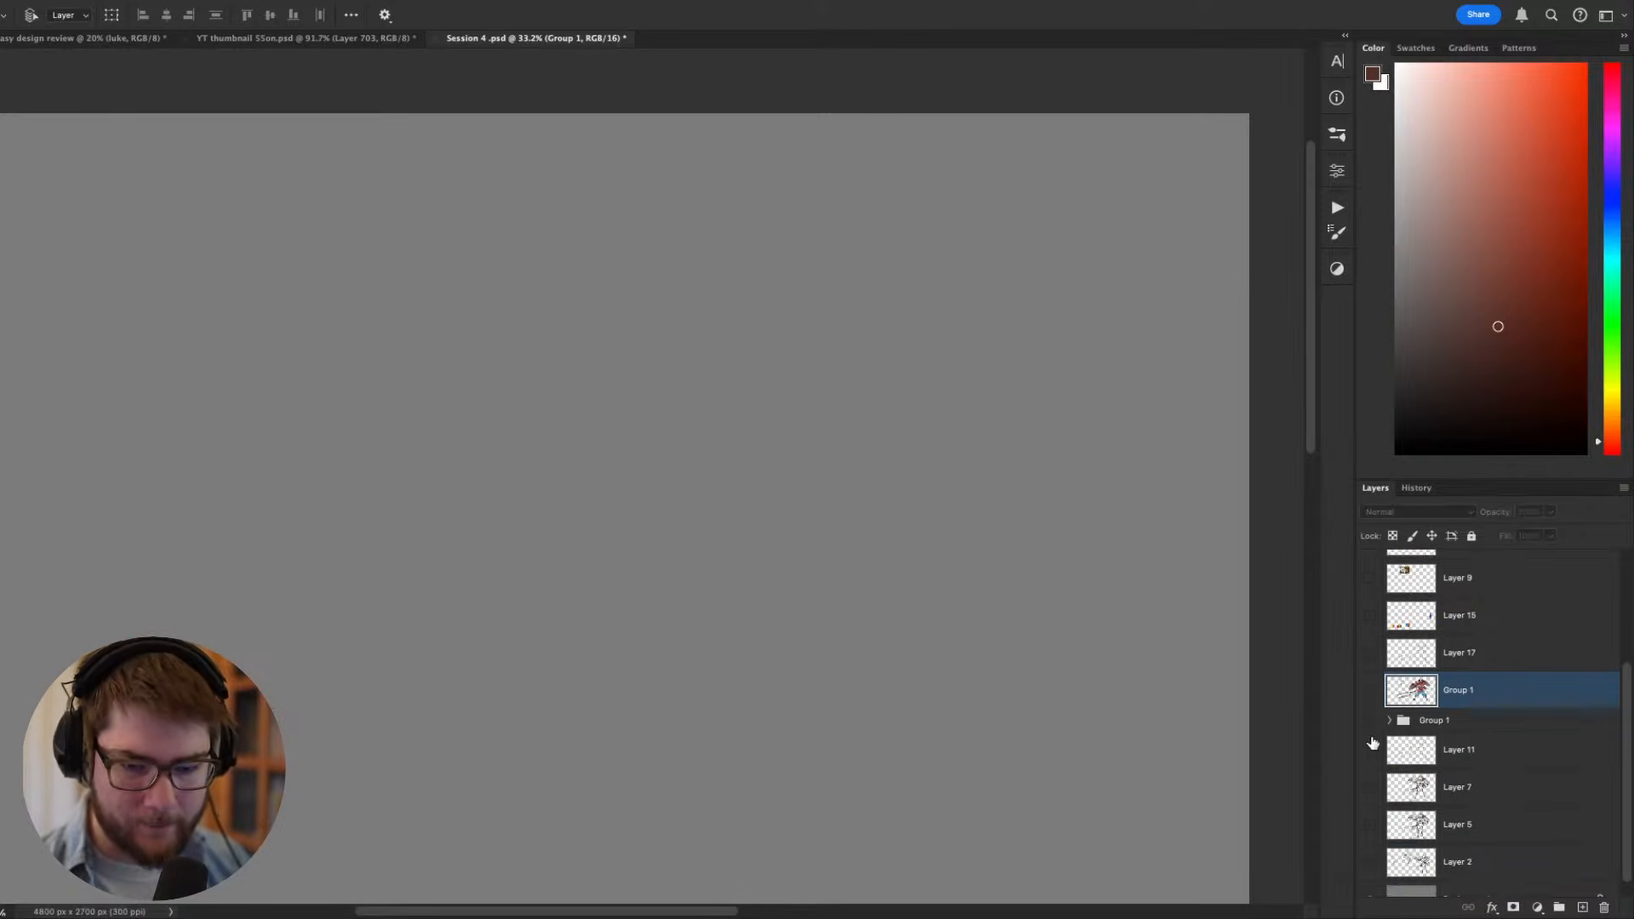
{"action": "left_click", "coordinate": [1370, 863]}
{"action": "scroll", "coordinate": [1200, 810], "scroll_direction": "down", "scroll_amount": 3}
{"action": "scroll", "coordinate": [1405, 723], "scroll_direction": "down", "scroll_amount": 1}
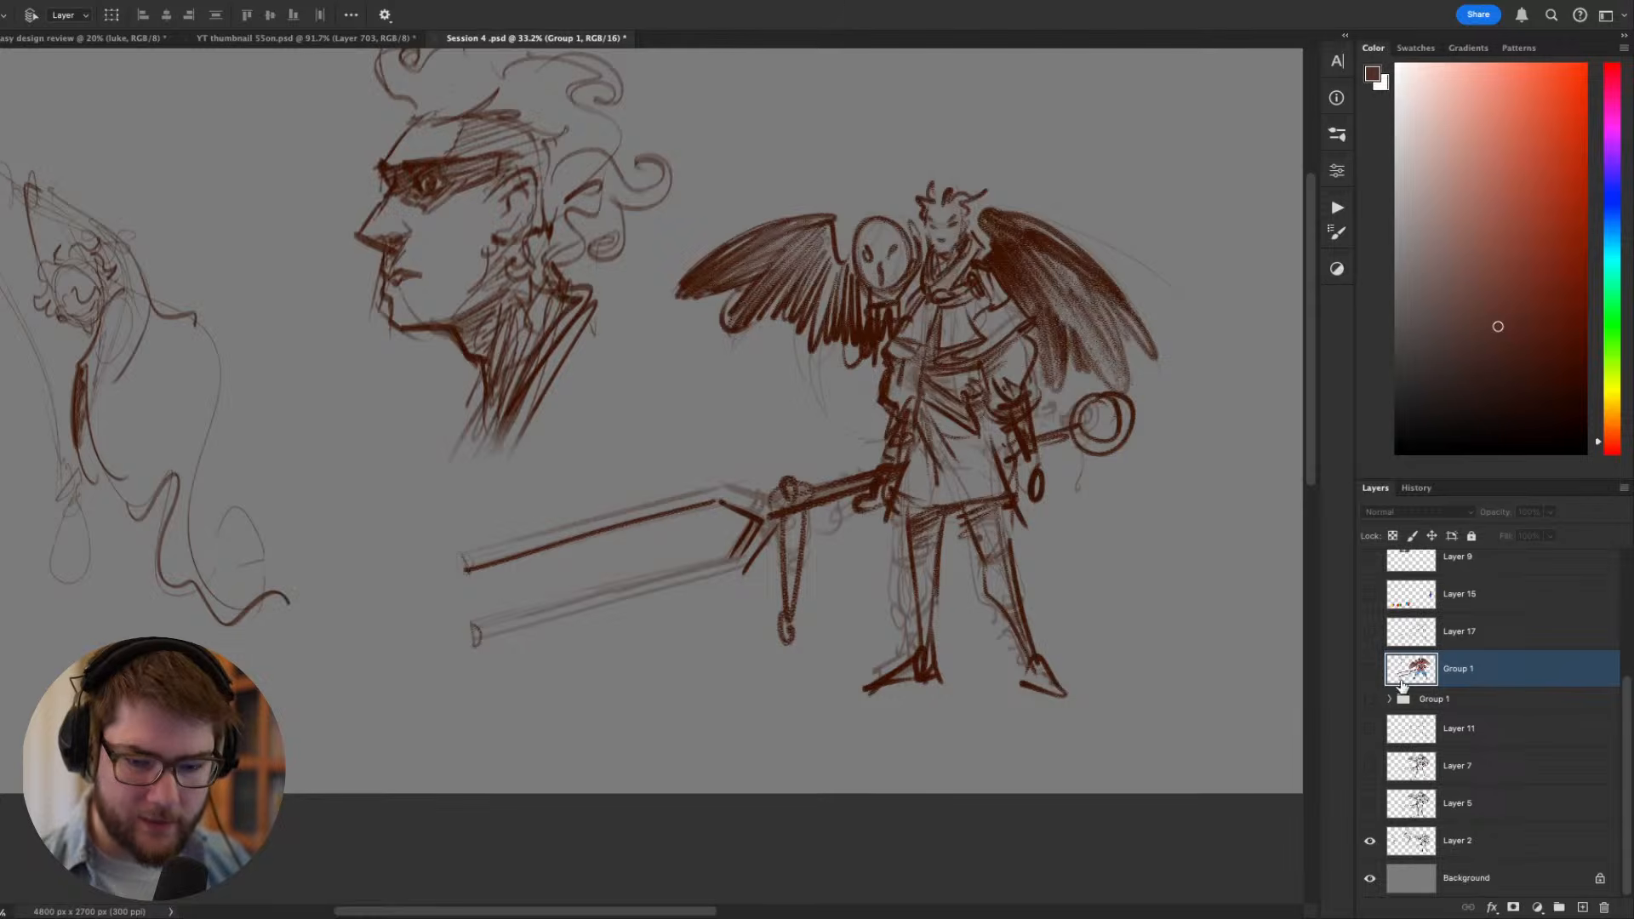
- Compare the coloured Group 1 layer with the Layer 2 sketch by toggling its visibility, leaving it hidden
{"action": "left_click", "coordinate": [1371, 700]}
{"action": "left_click", "coordinate": [1371, 700]}
{"action": "scroll", "coordinate": [1370, 704], "scroll_direction": "up", "scroll_amount": 4}
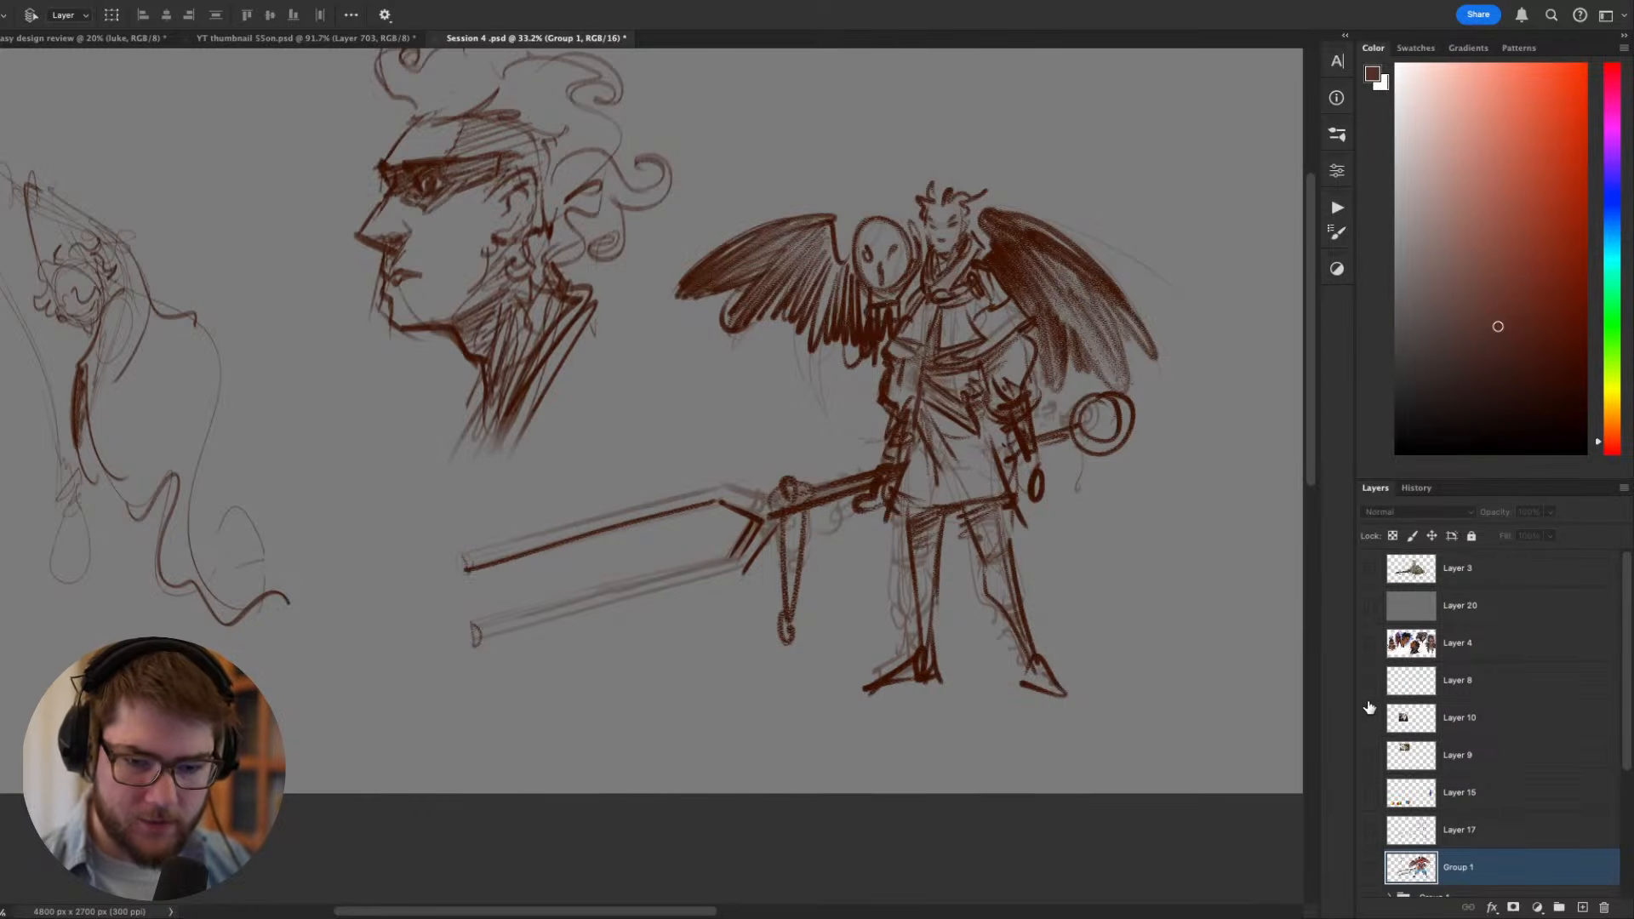
{"action": "left_click", "coordinate": [1370, 867]}
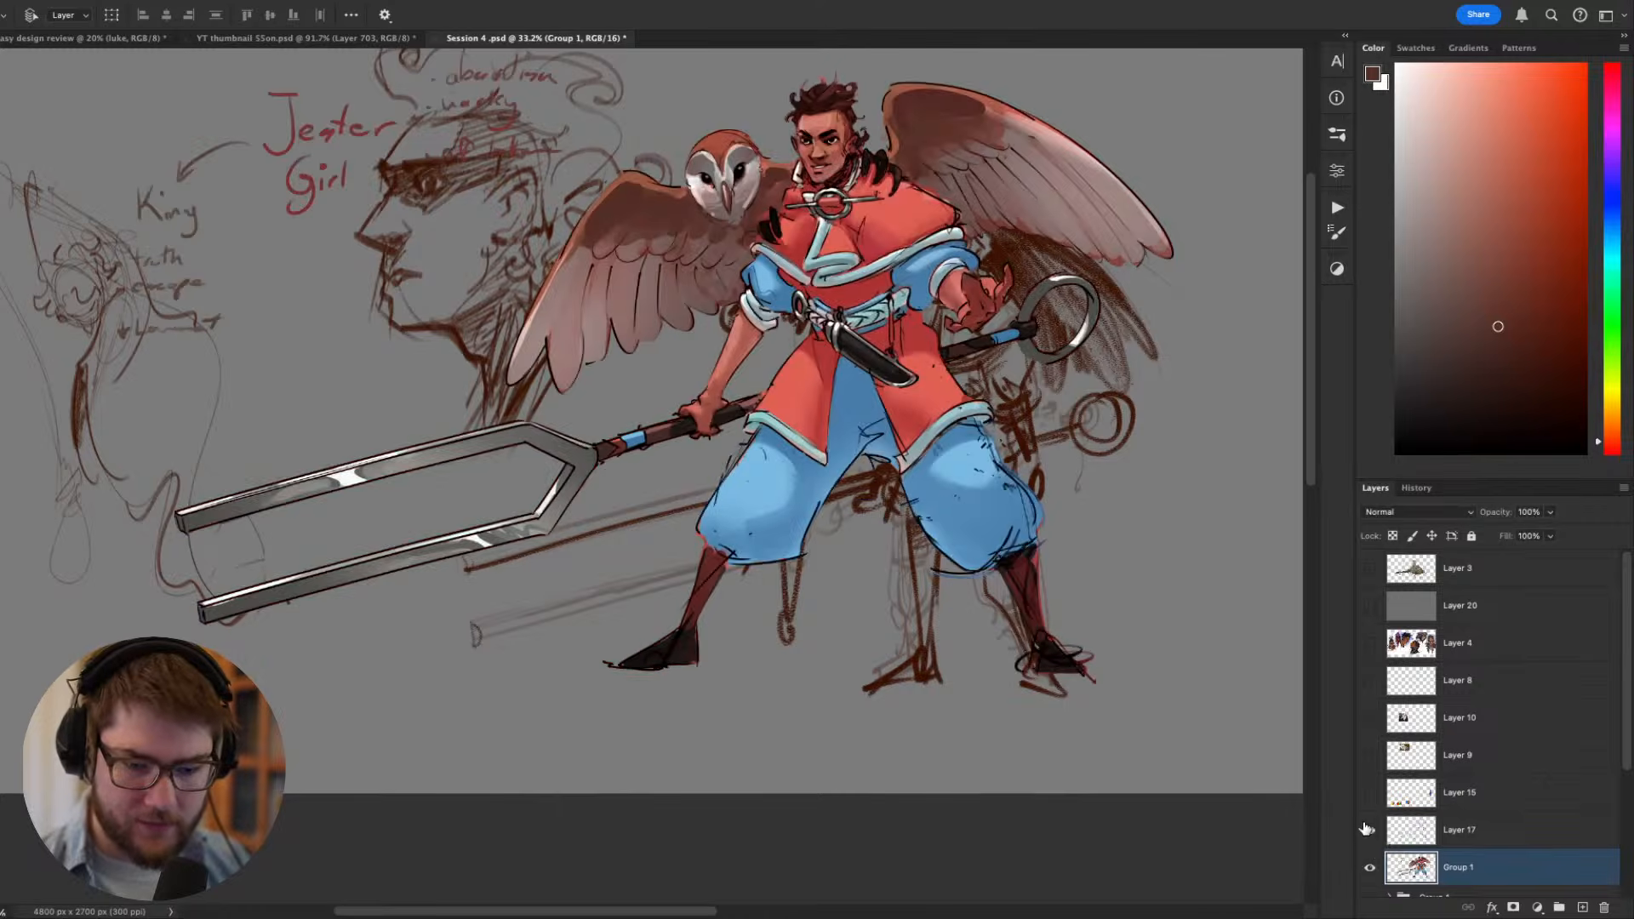
{"action": "left_click", "coordinate": [1370, 681]}
{"action": "left_click", "coordinate": [1371, 868]}
- Inspect the Layer 2 sketch, hide it, and preview the drawings on Layer 5, Layer 7 and Layer 11 one at a time
{"action": "scroll", "coordinate": [1374, 874], "scroll_direction": "down", "scroll_amount": 4}
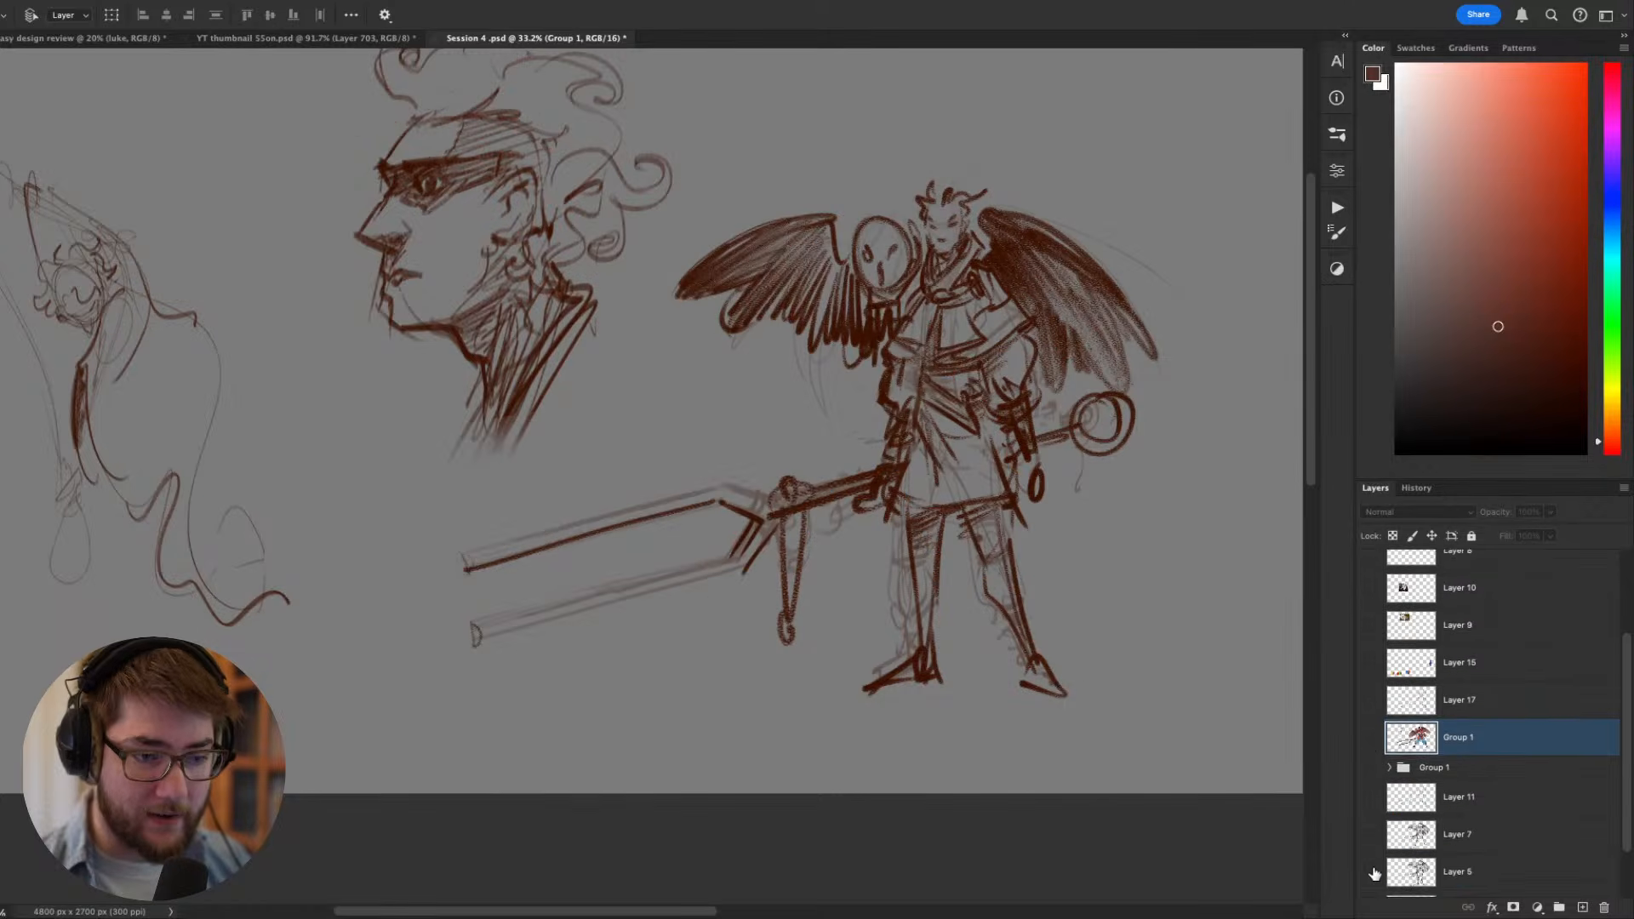
{"action": "scroll", "coordinate": [1375, 874], "scroll_direction": "down", "scroll_amount": 2}
{"action": "left_click_drag", "start_coordinate": [942, 598], "coordinate": [980, 636]}
{"action": "left_click_drag", "start_coordinate": [858, 557], "coordinate": [922, 516]}
{"action": "left_click_drag", "start_coordinate": [1012, 365], "coordinate": [964, 406]}
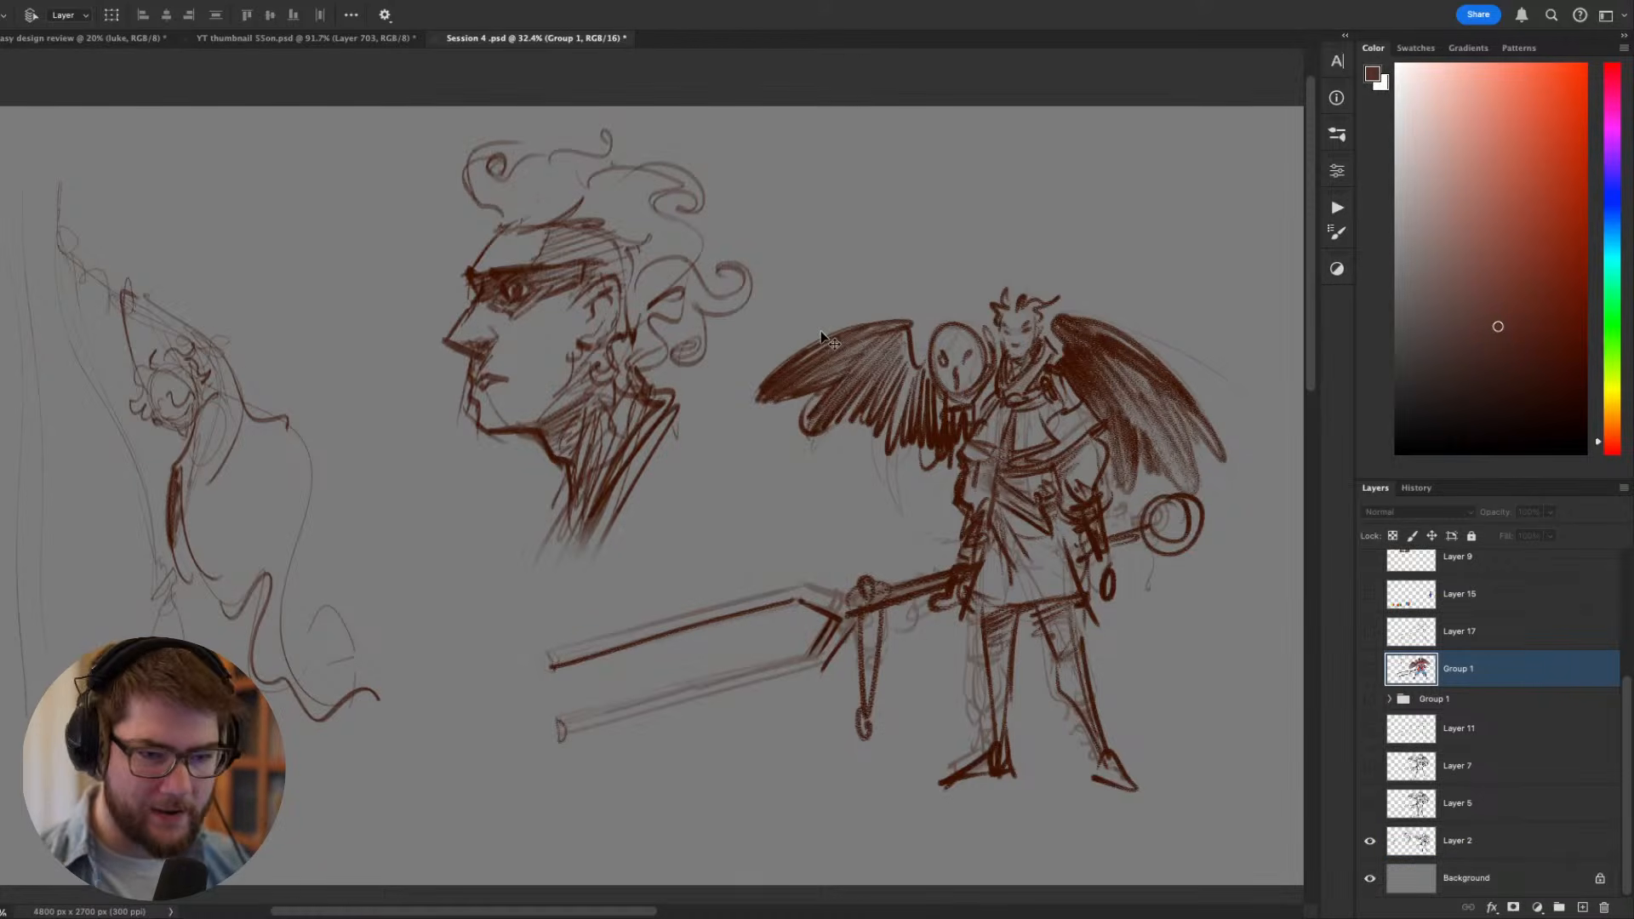
{"action": "left_click", "coordinate": [1369, 840]}
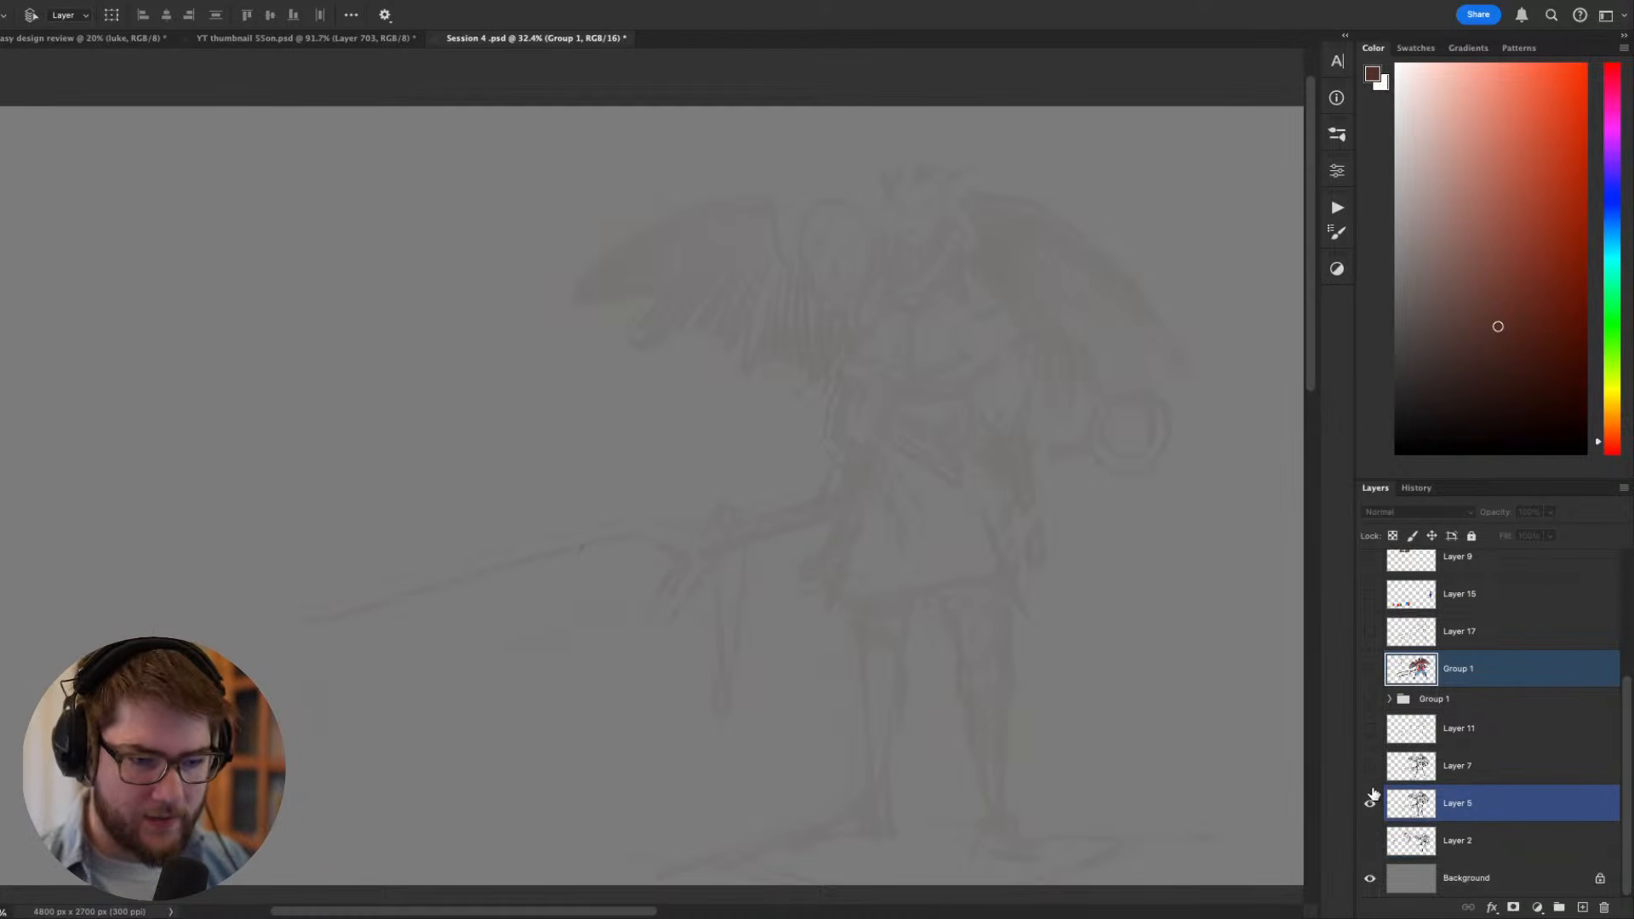
{"action": "left_click", "coordinate": [1368, 806]}
{"action": "left_click", "coordinate": [1369, 766]}
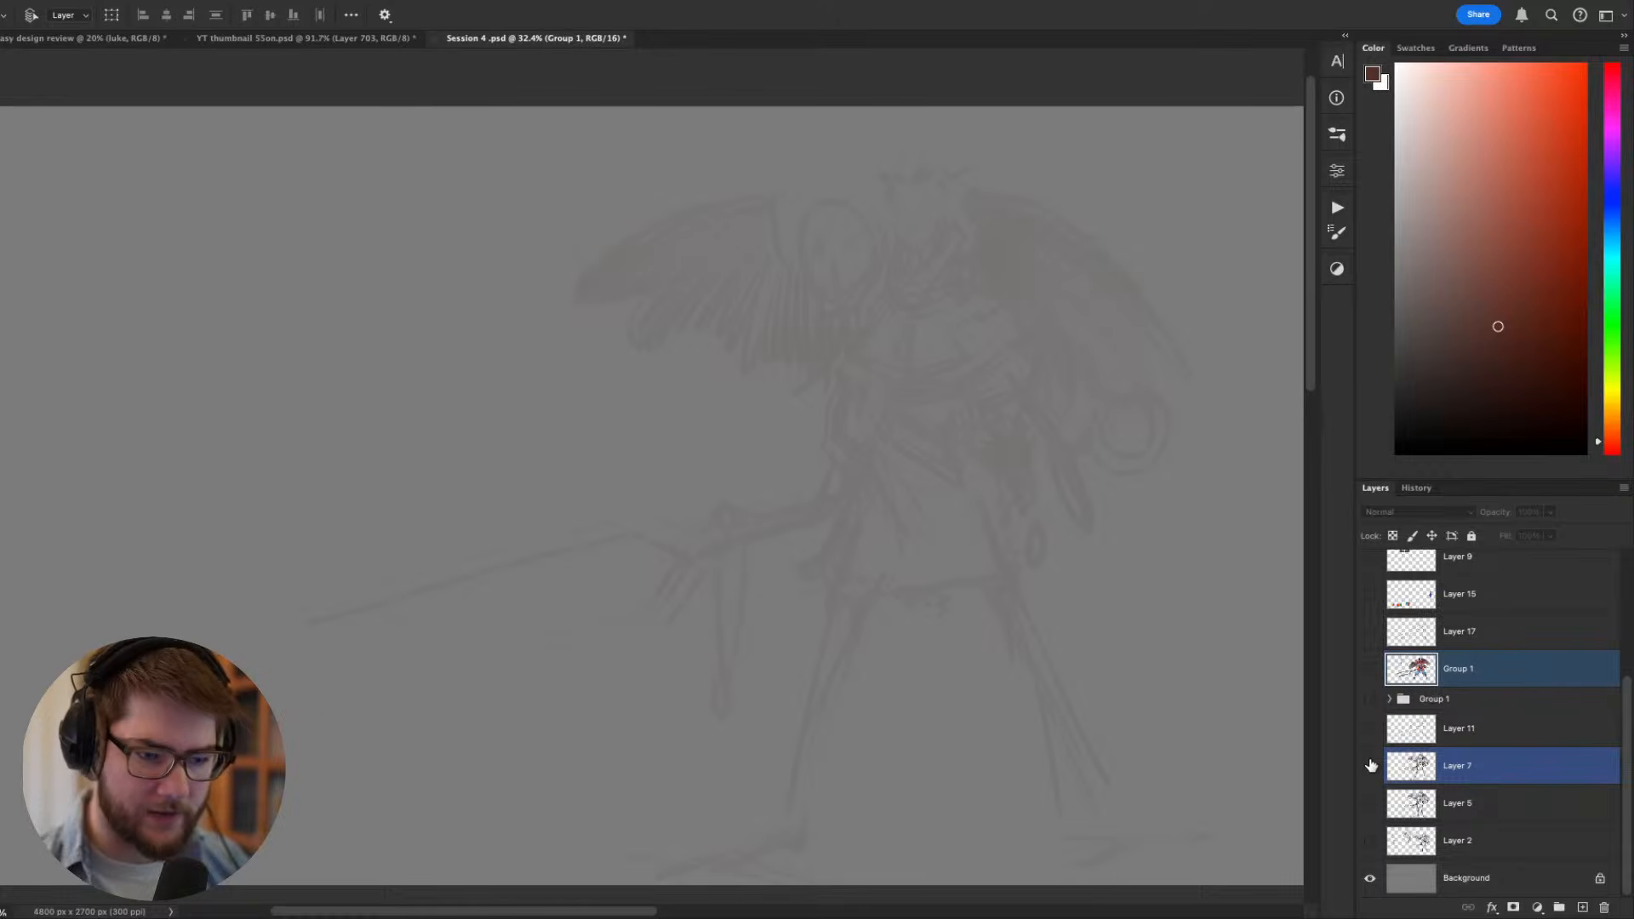
{"action": "left_click", "coordinate": [1371, 729]}
{"action": "left_click", "coordinate": [1372, 728]}
{"action": "left_click", "coordinate": [1369, 730]}
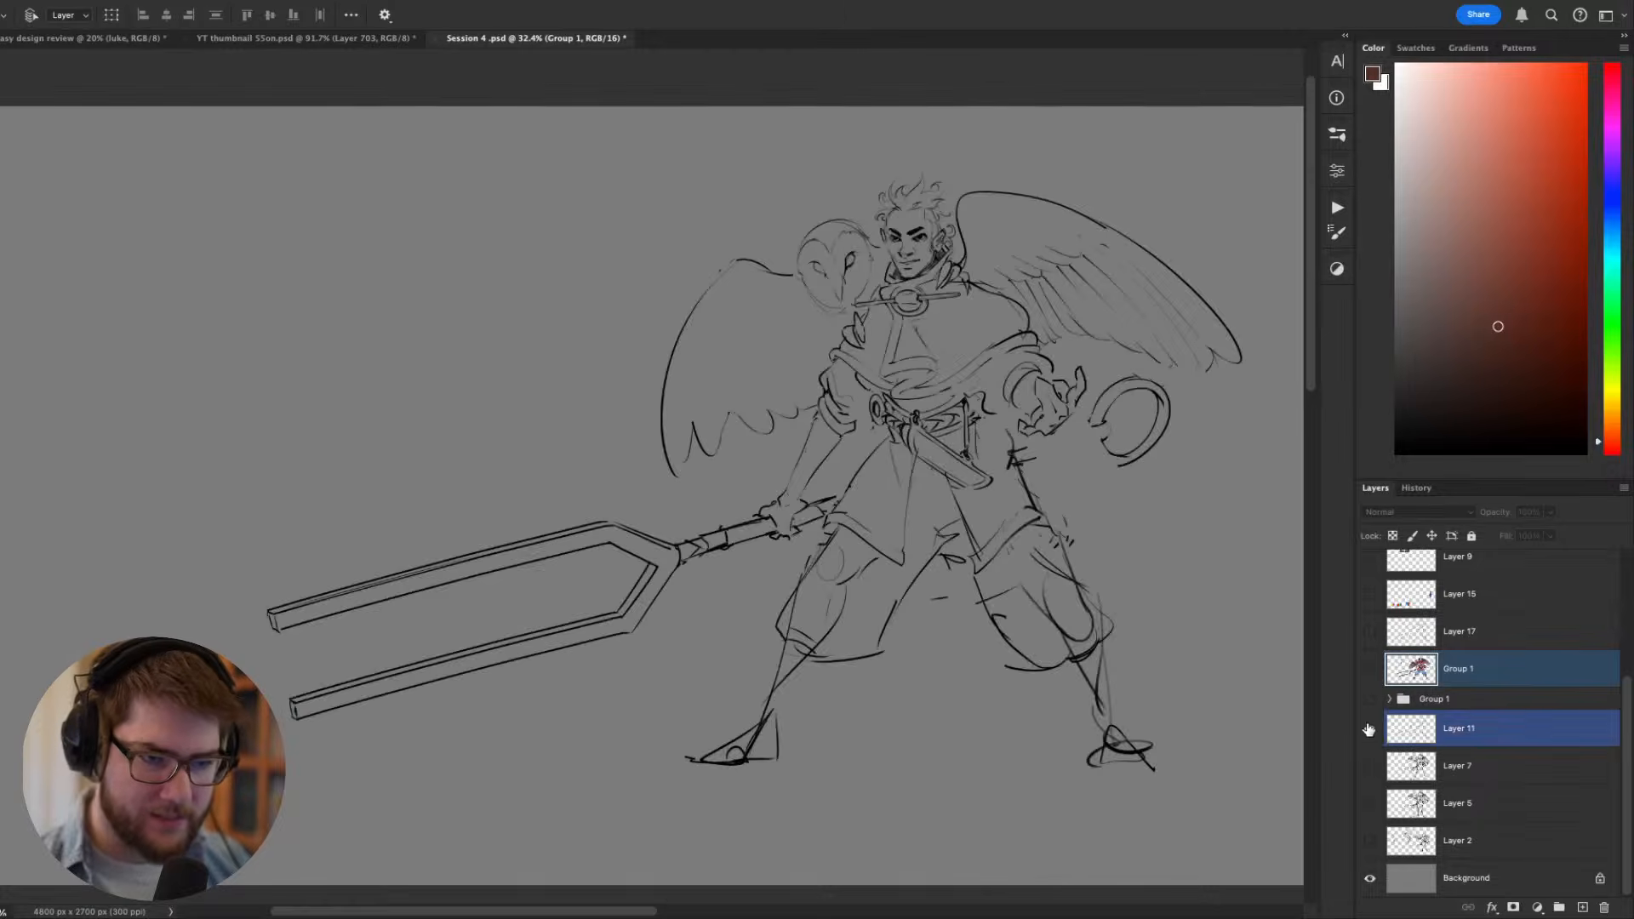
{"action": "left_click", "coordinate": [1369, 728]}
- Preview the Group 1 folder, hide it again, and turn the coloured Group 1 layer back on
{"action": "left_click", "coordinate": [1369, 700]}
{"action": "left_click", "coordinate": [1369, 700]}
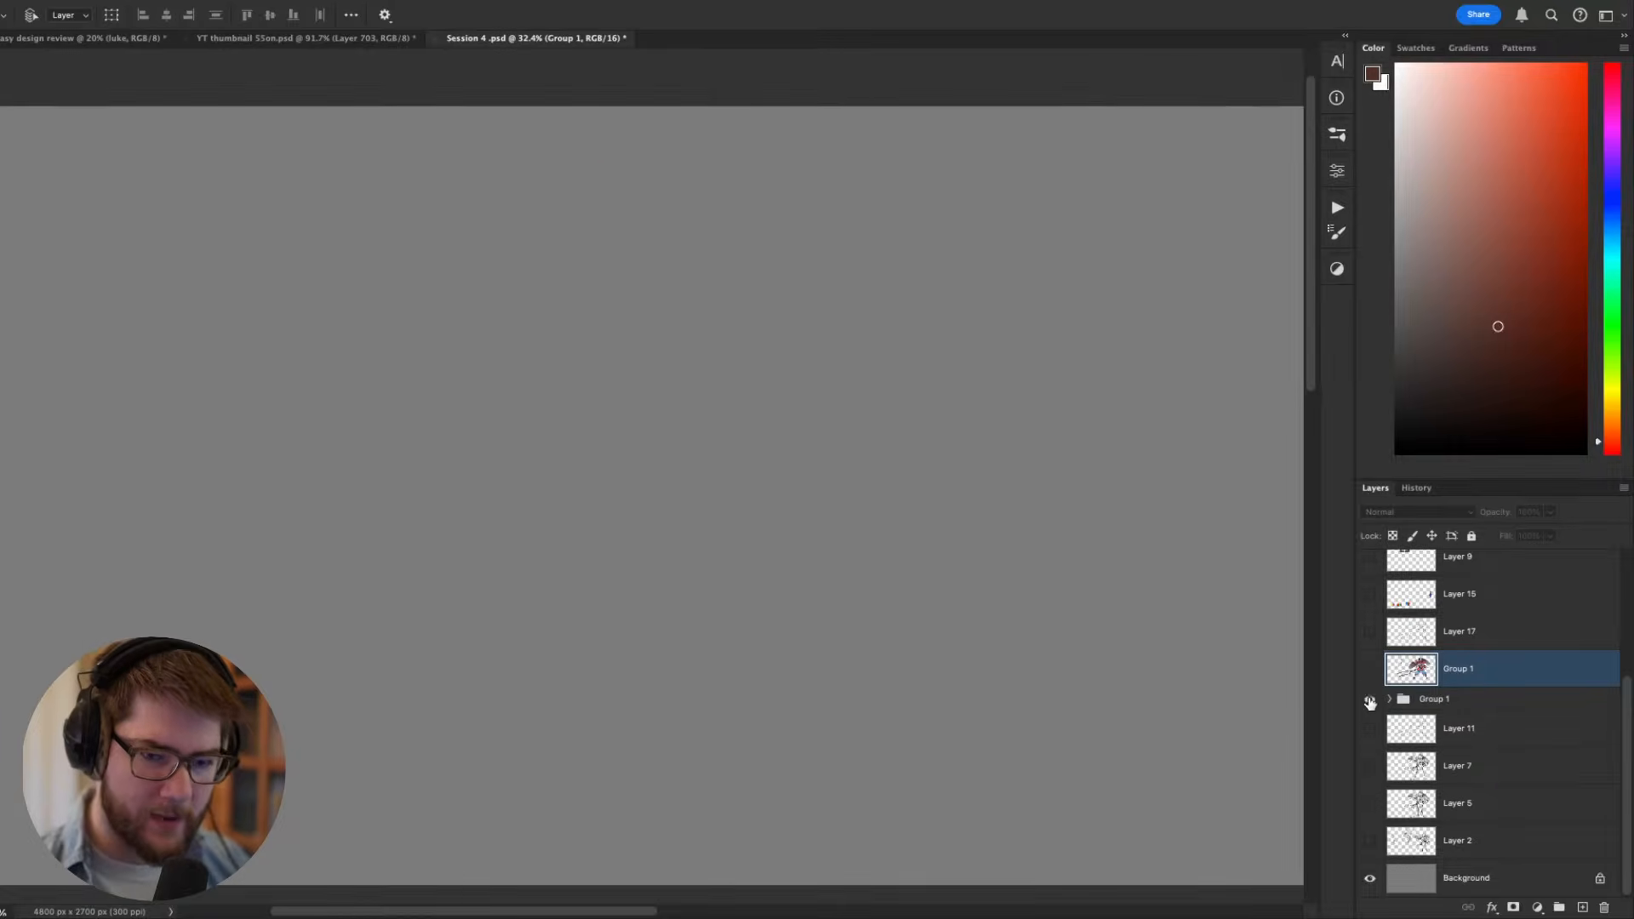
{"action": "left_click", "coordinate": [1370, 700]}
{"action": "left_click", "coordinate": [1370, 699]}
{"action": "left_click", "coordinate": [1370, 678]}
- Examine the coloured winged character with the owl and the large two-pronged weapon up close
{"action": "left_click_drag", "start_coordinate": [1080, 599], "coordinate": [999, 599]}
{"action": "scroll", "coordinate": [824, 259], "scroll_direction": "up", "scroll_amount": 3}
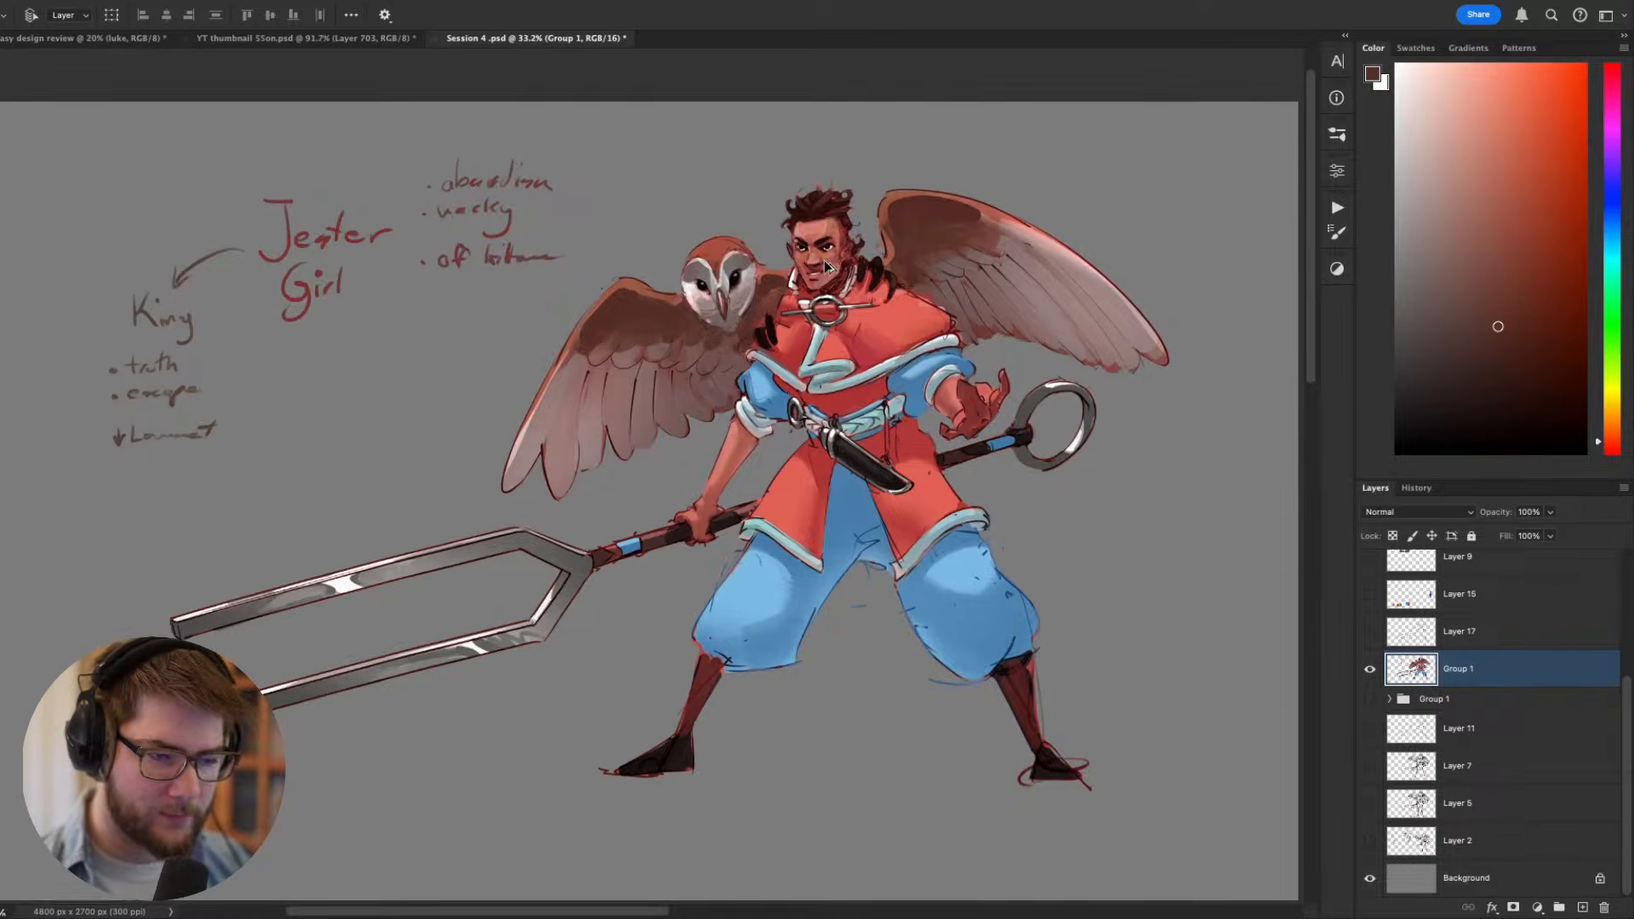
{"action": "left_click_drag", "start_coordinate": [793, 316], "coordinate": [843, 295]}
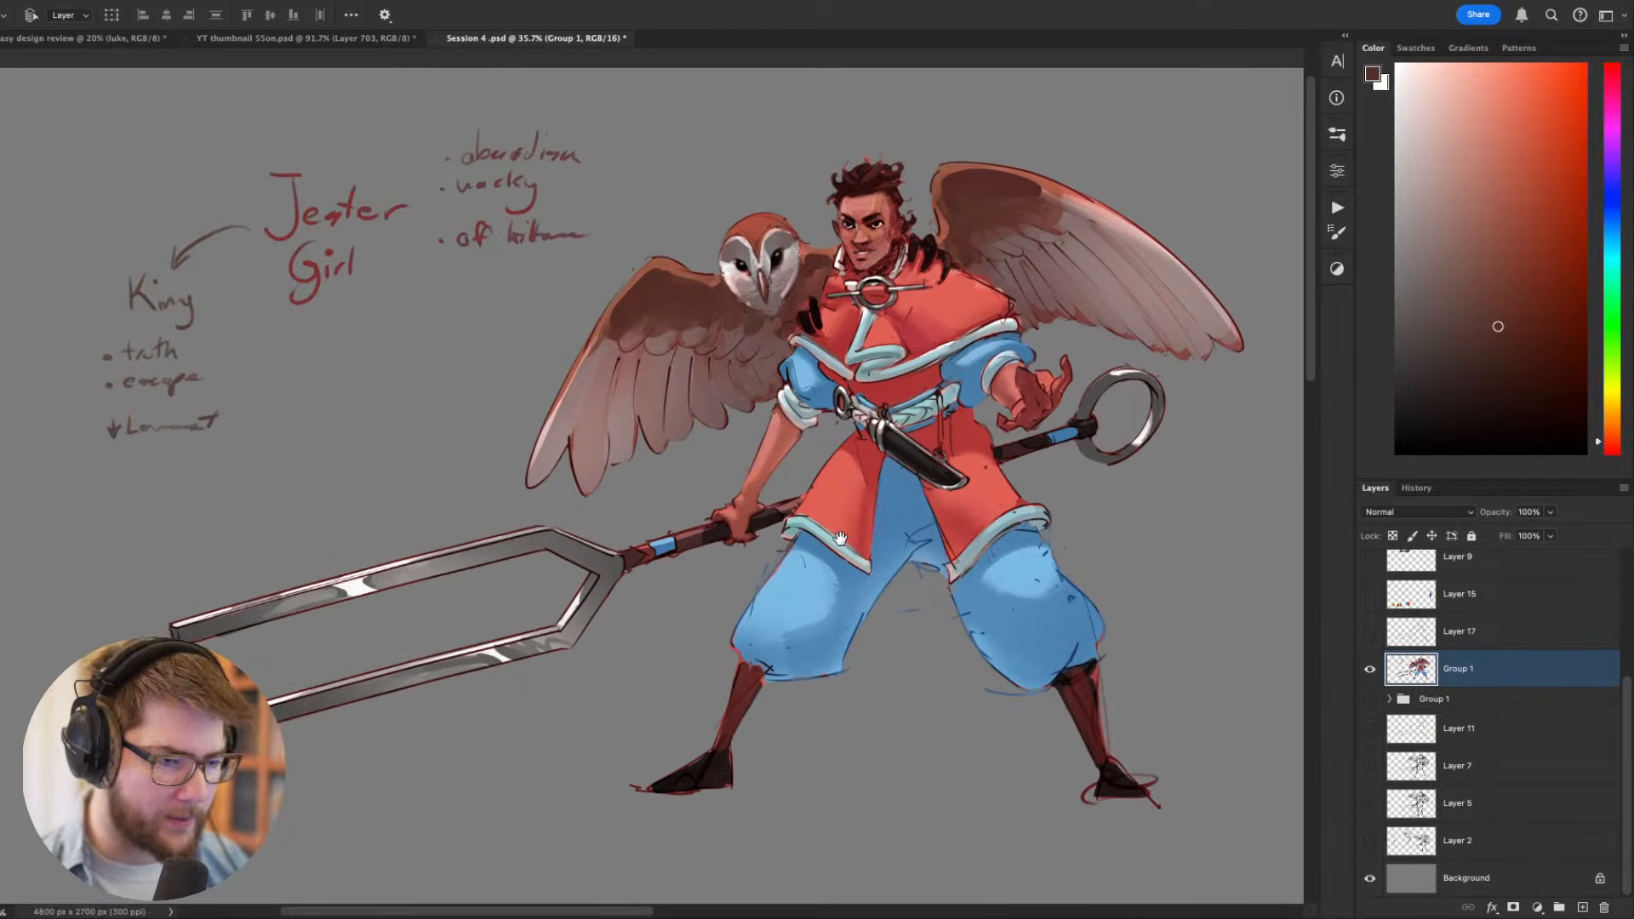
{"action": "left_click_drag", "start_coordinate": [847, 551], "coordinate": [826, 598]}
{"action": "scroll", "coordinate": [825, 598], "scroll_direction": "up", "scroll_amount": 1}
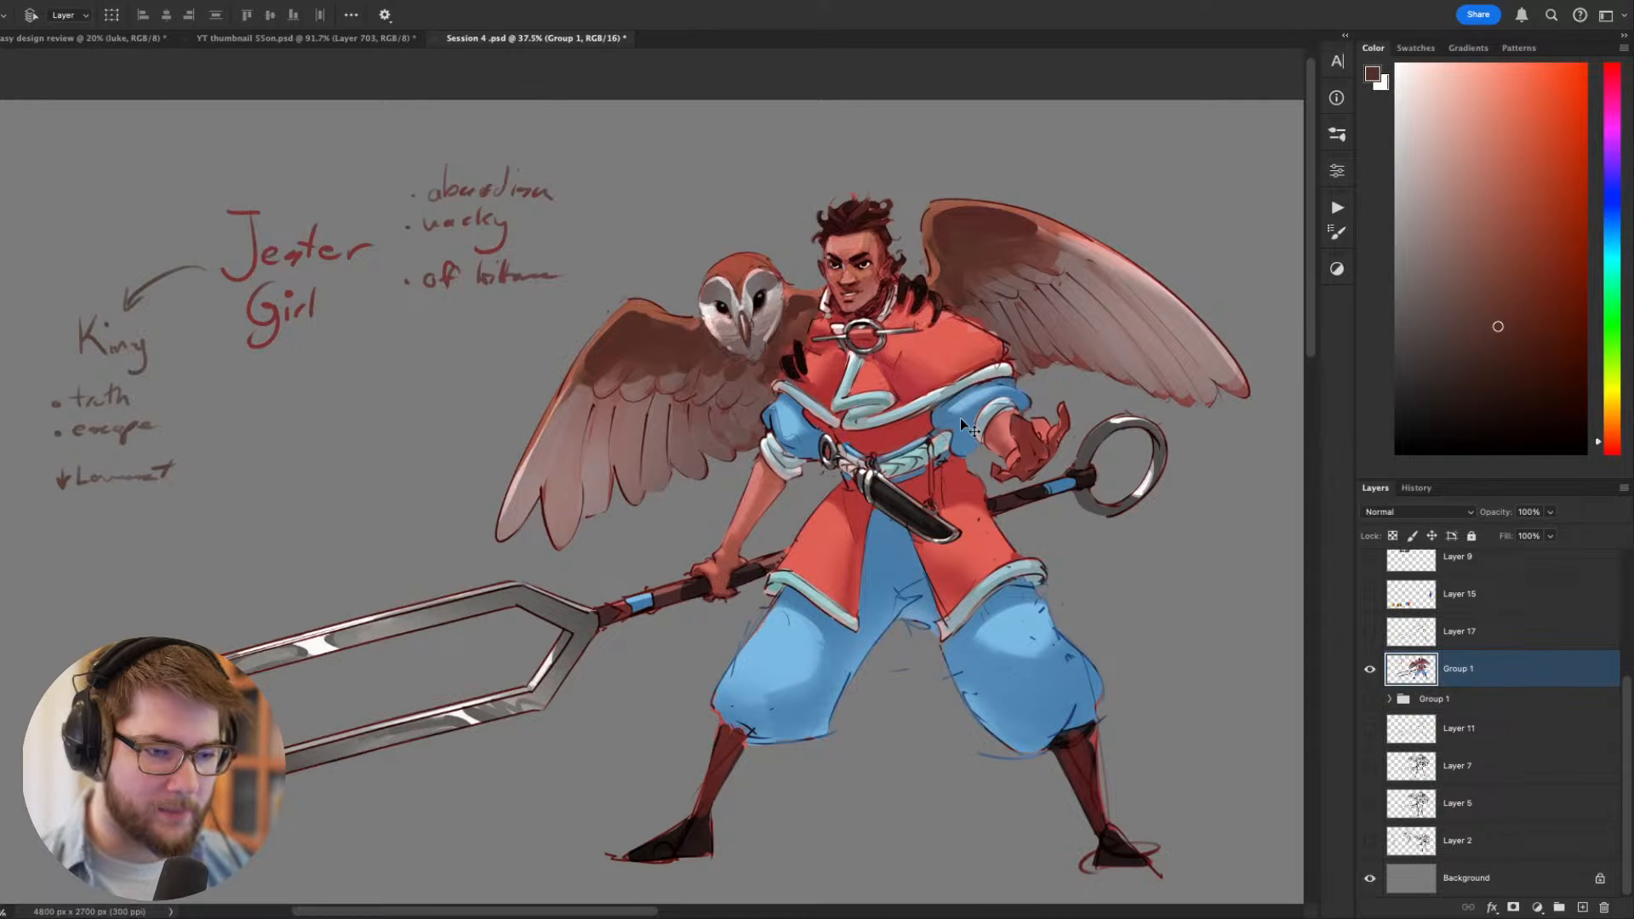
{"action": "left_click_drag", "start_coordinate": [961, 417], "coordinate": [984, 465]}
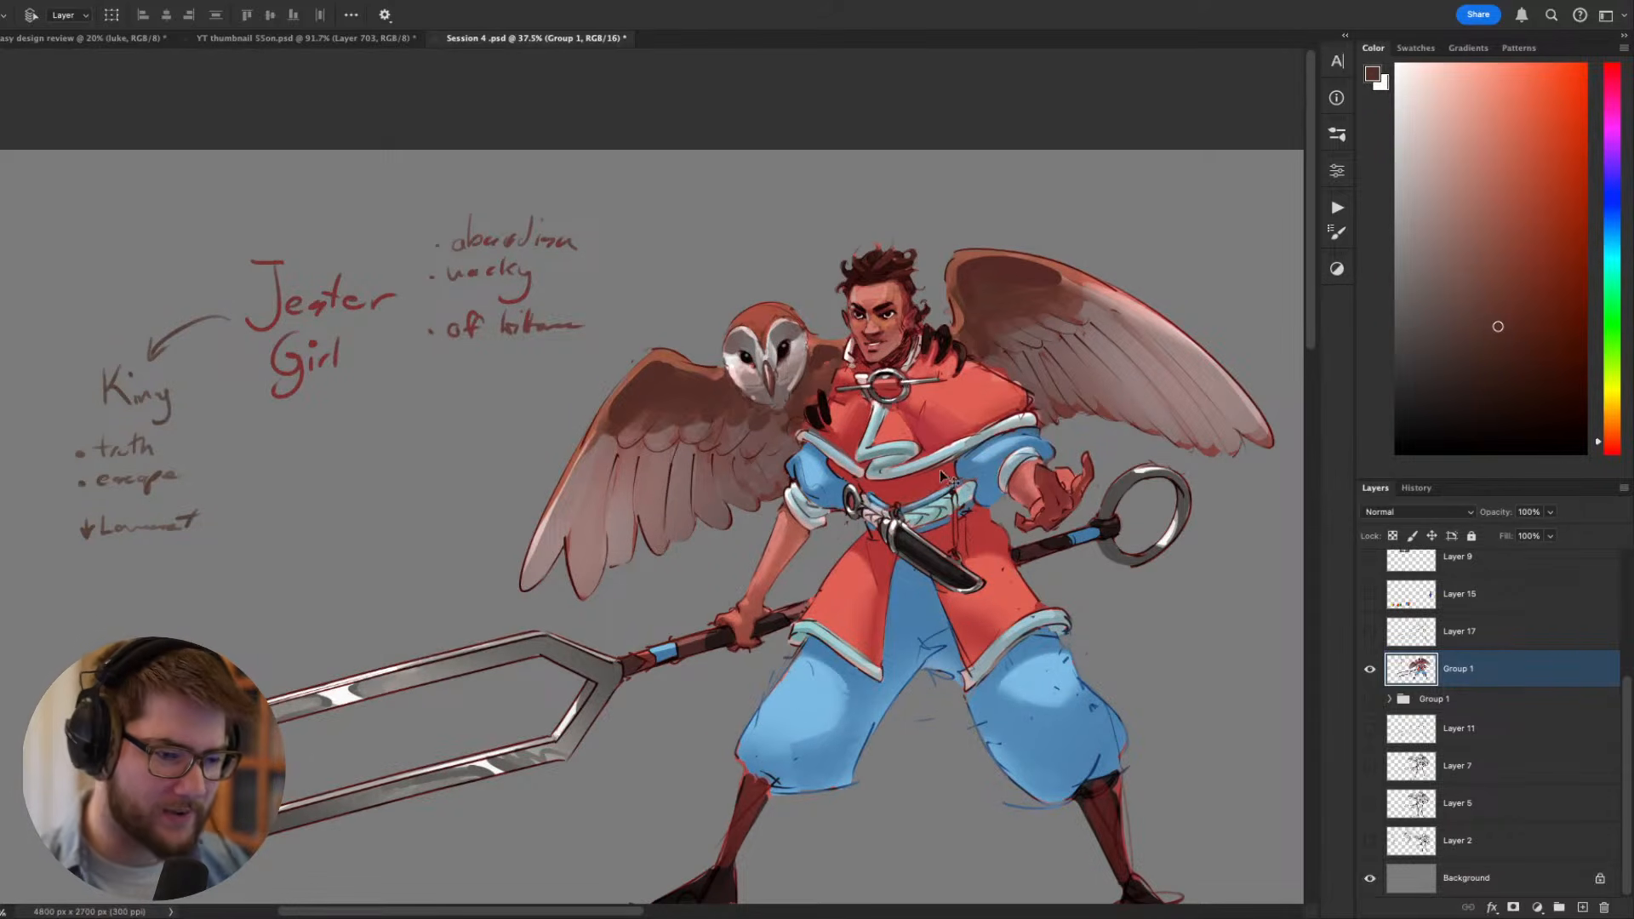
{"action": "left_click_drag", "start_coordinate": [906, 394], "coordinate": [893, 346]}
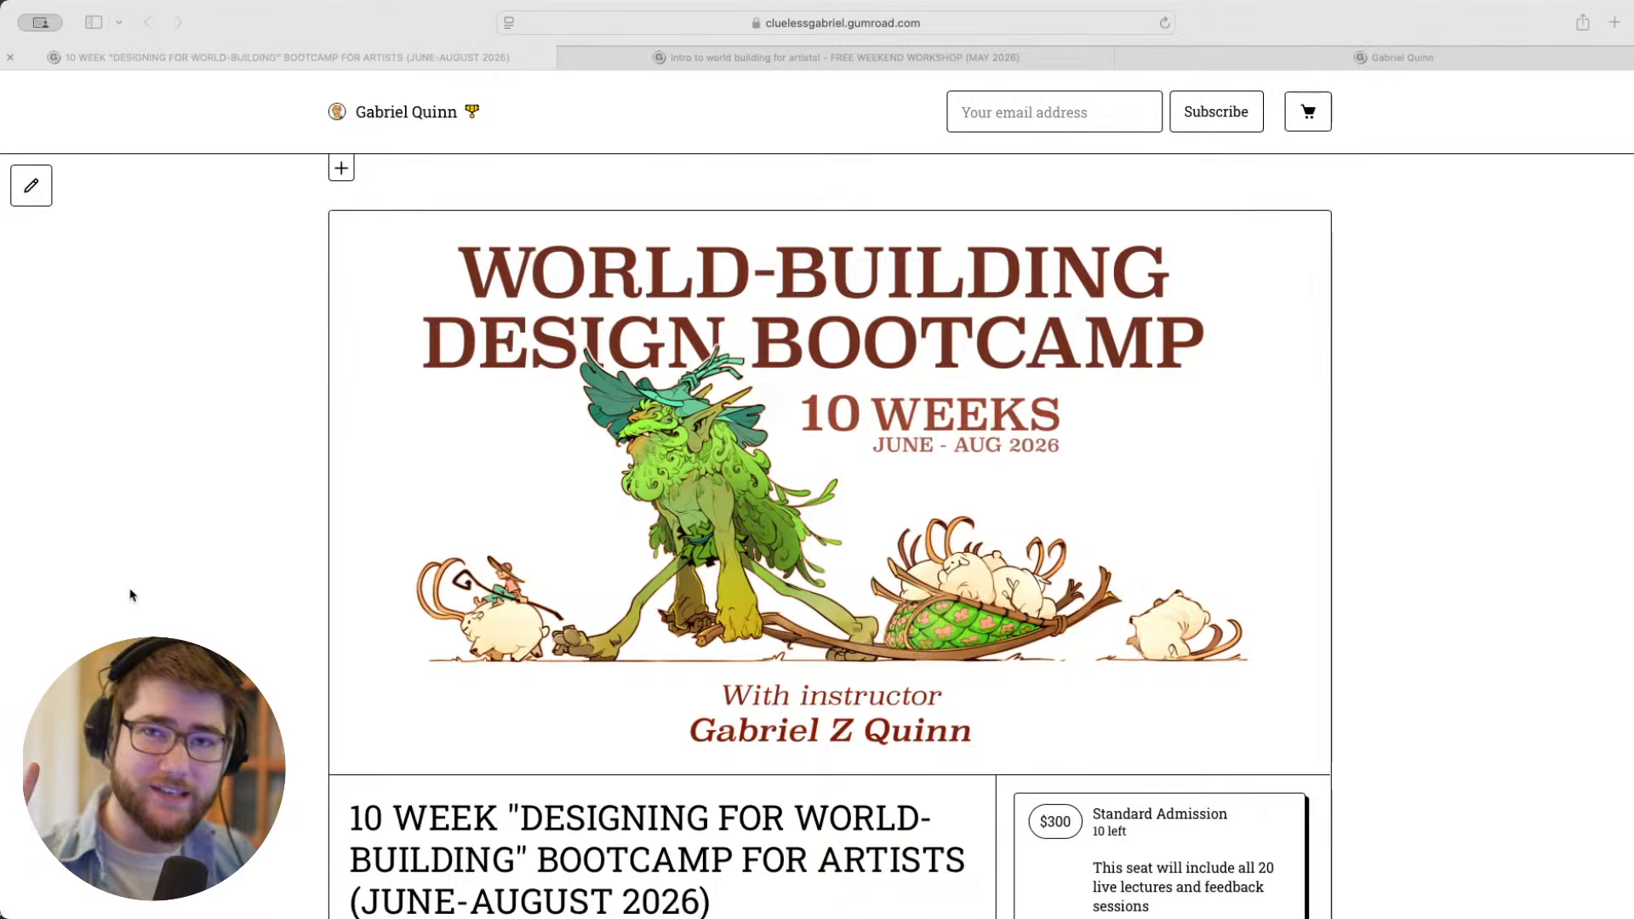
- Switch to the browser and review the bootcamp page's banner and its Standard Admission and Mentorship Spot options
{"action": "scroll", "coordinate": [130, 595], "scroll_direction": "down", "scroll_amount": 4}
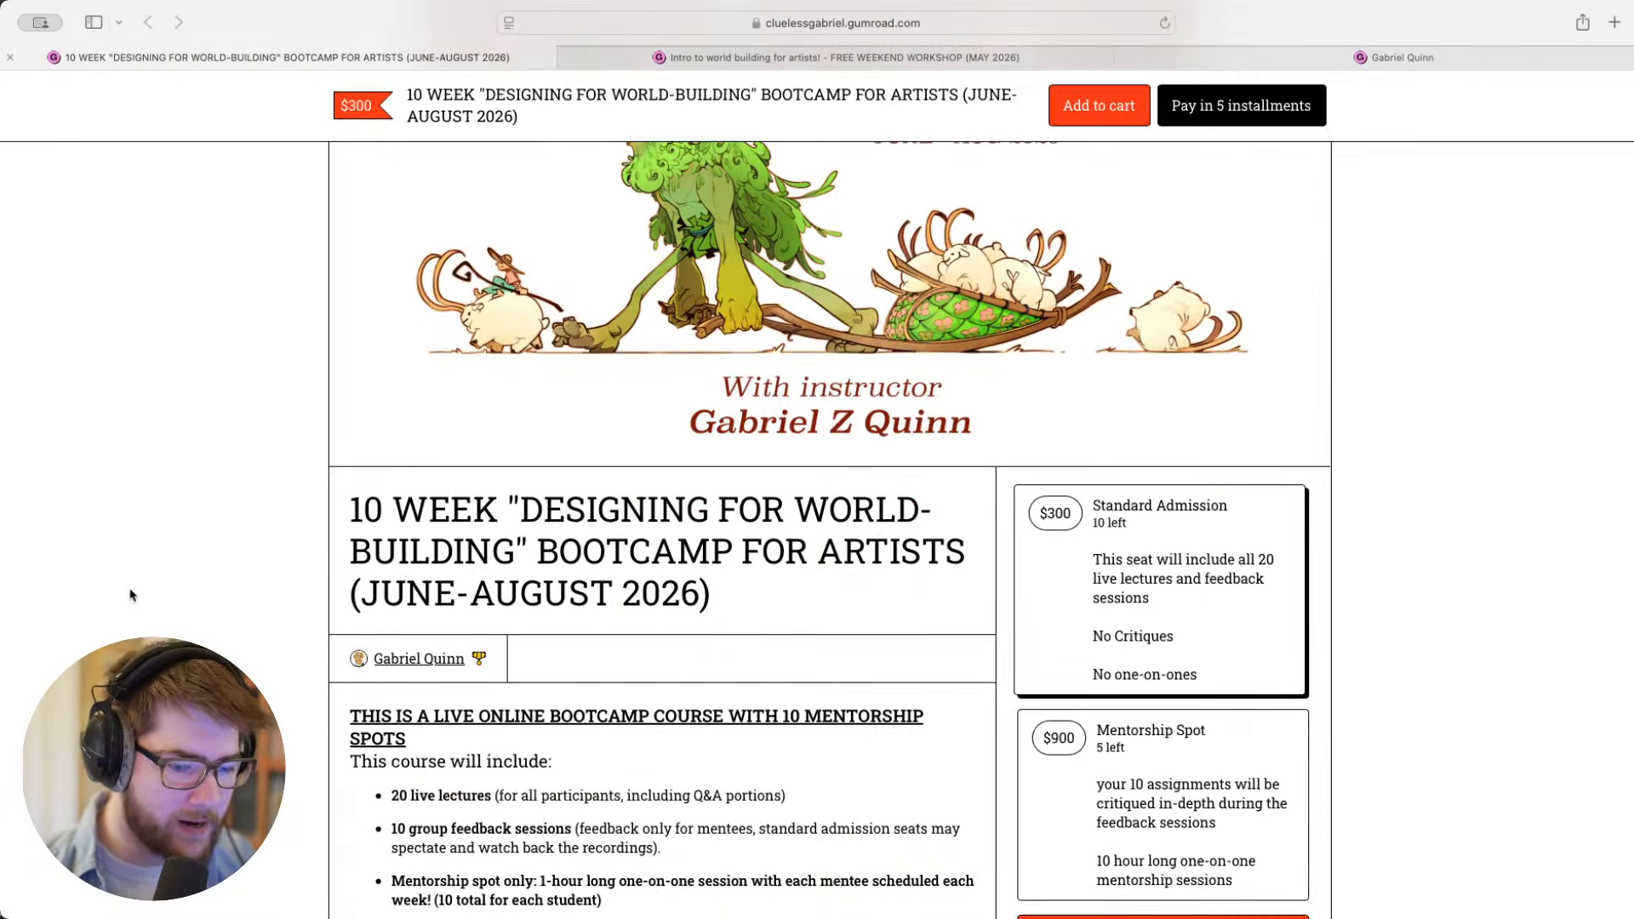
{"action": "scroll", "coordinate": [1362, 551], "scroll_direction": "down", "scroll_amount": 1}
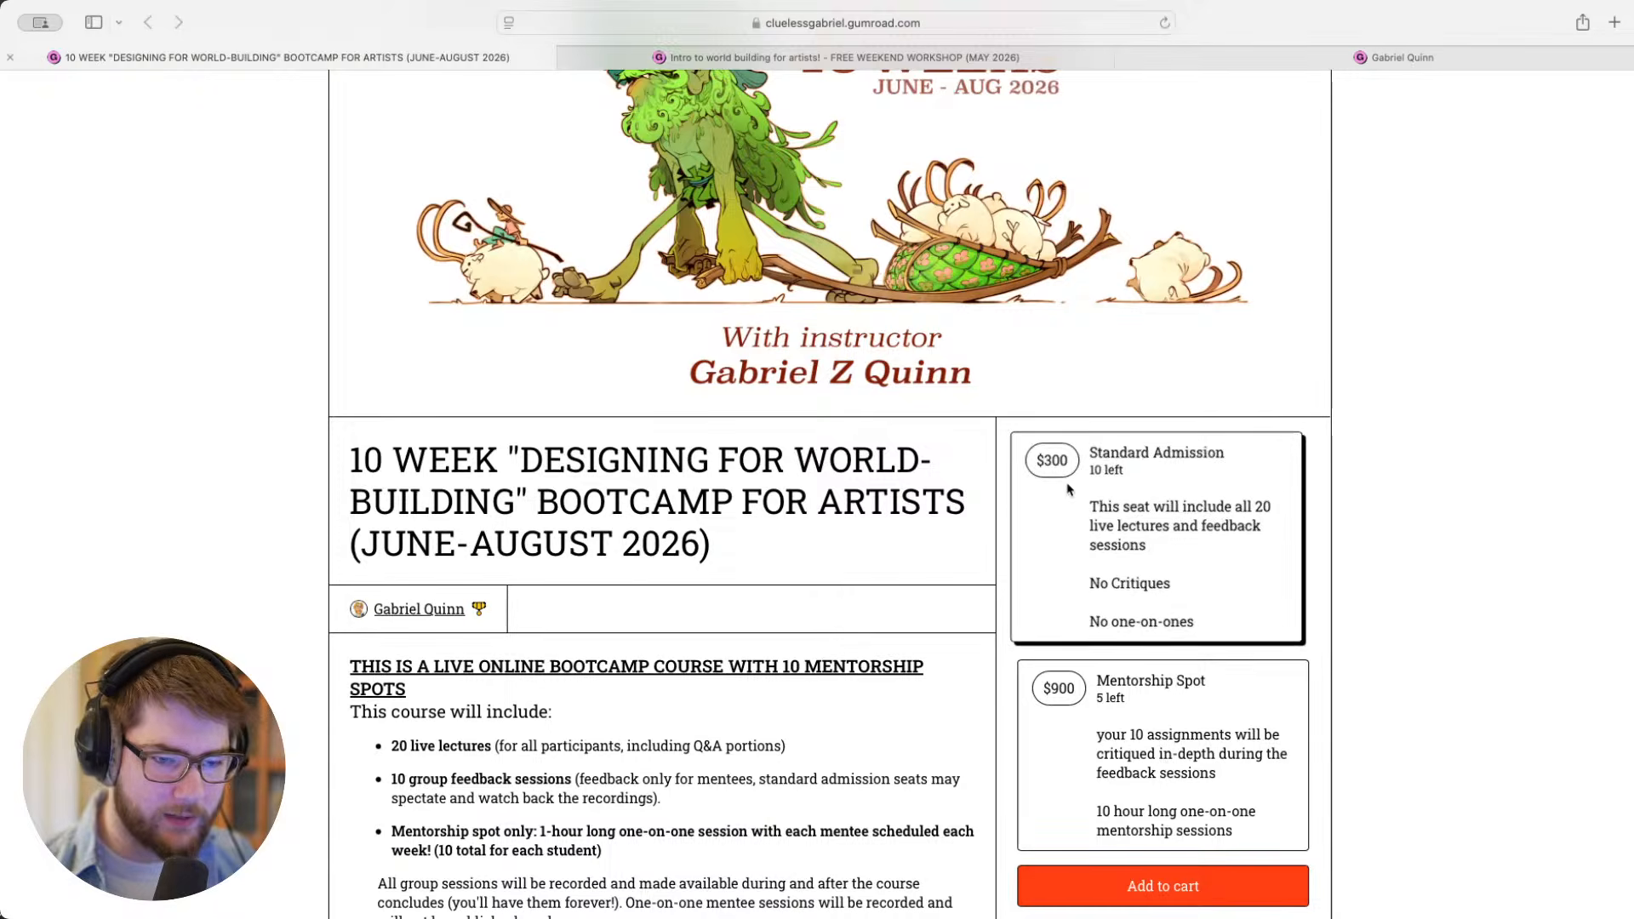
{"action": "scroll", "coordinate": [1334, 557], "scroll_direction": "down", "scroll_amount": 3}
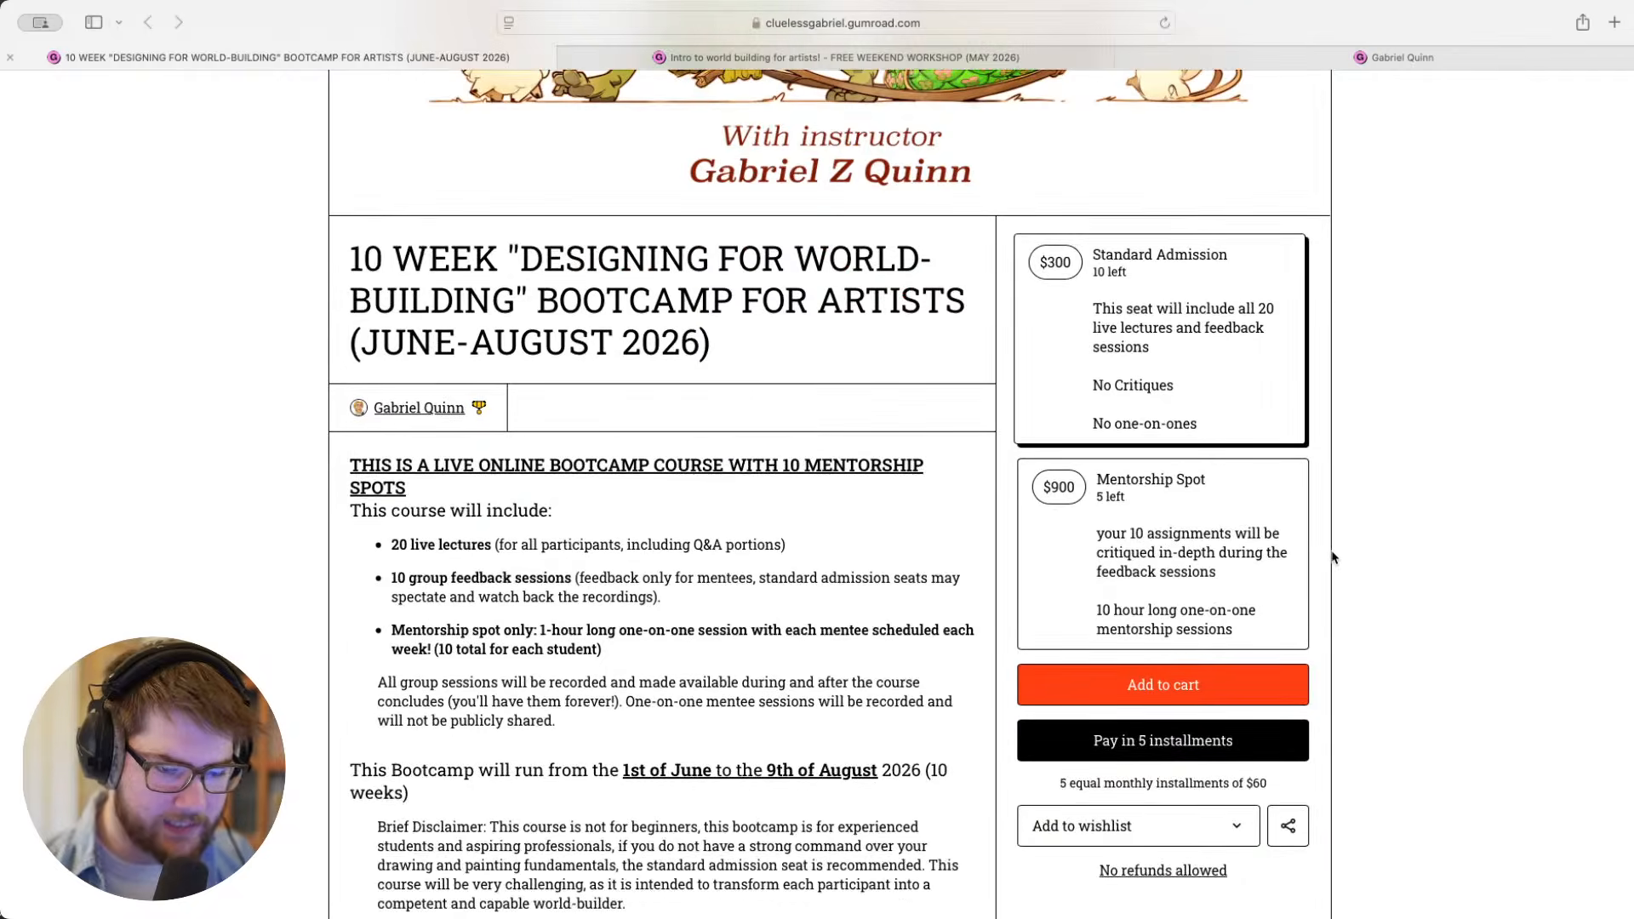
{"action": "scroll", "coordinate": [1333, 557], "scroll_direction": "up", "scroll_amount": 3}
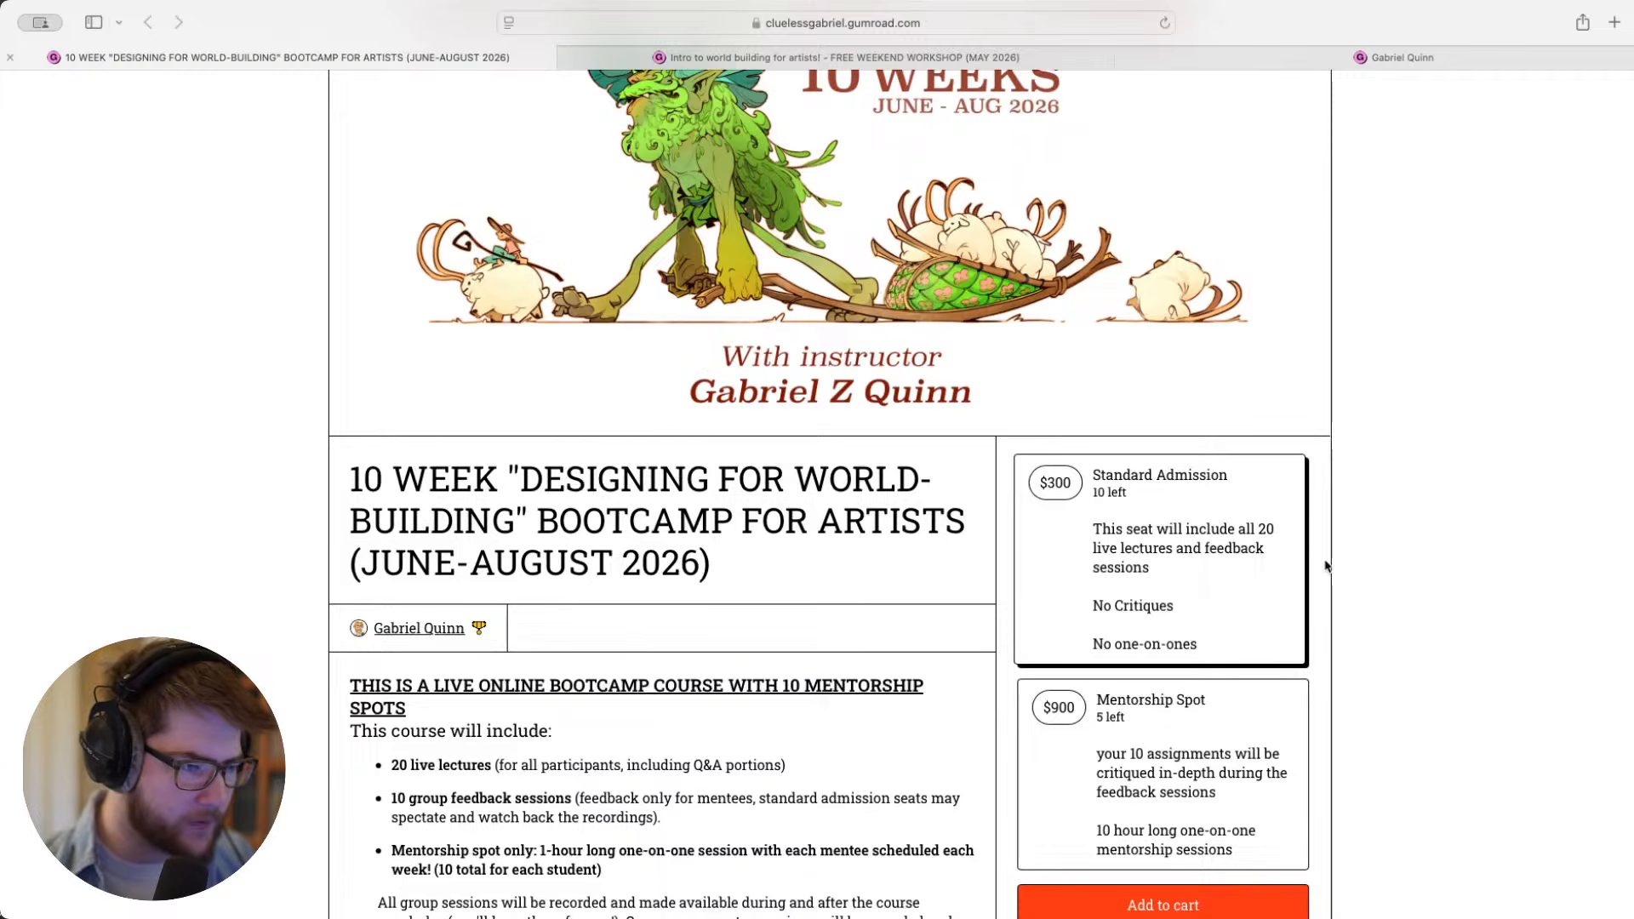
{"action": "scroll", "coordinate": [1326, 567], "scroll_direction": "up", "scroll_amount": 1}
{"action": "scroll", "coordinate": [675, 619], "scroll_direction": "up", "scroll_amount": 2}
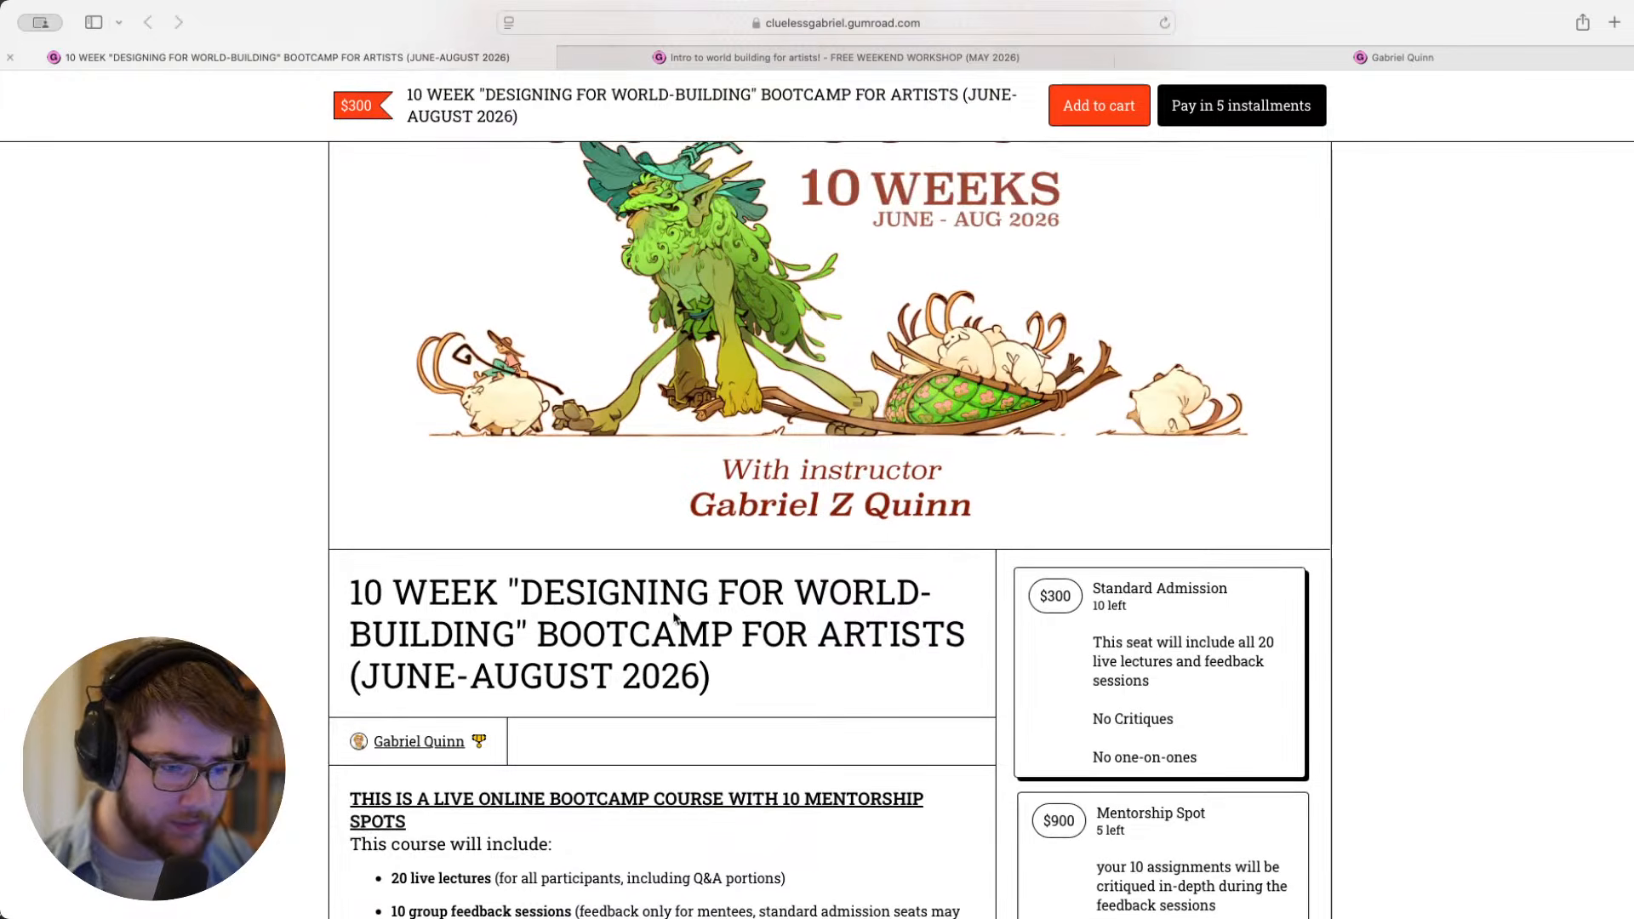
- Read the bootcamp description covering the included lectures and feedback sessions, the course dates and the disclaimer
{"action": "scroll", "coordinate": [587, 639], "scroll_direction": "down", "scroll_amount": 2}
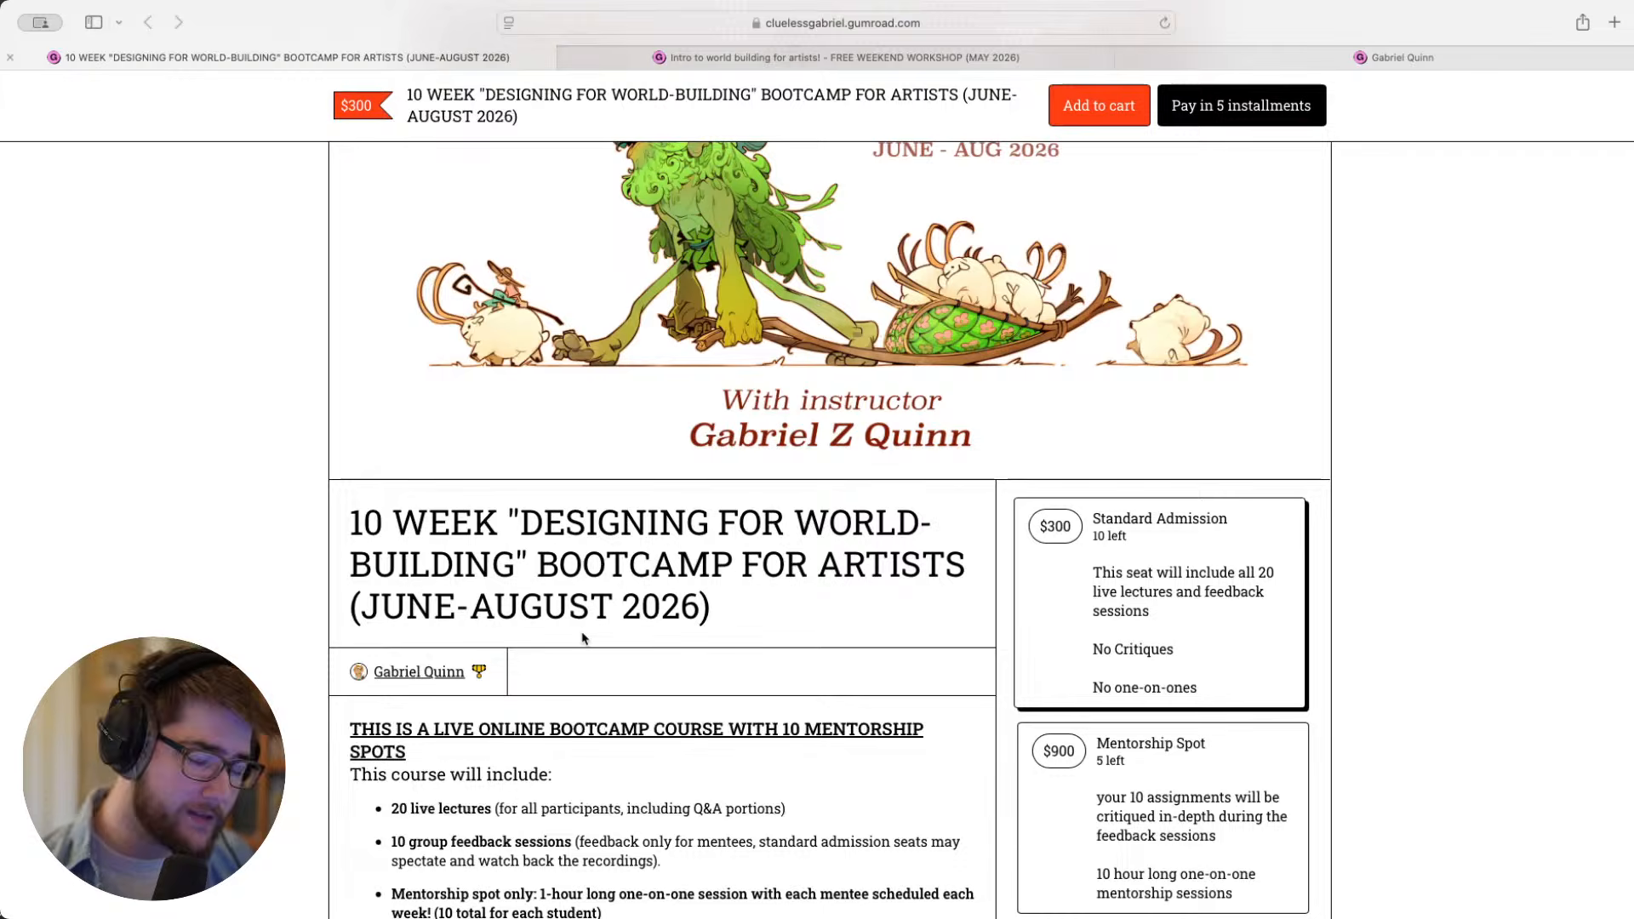
{"action": "scroll", "coordinate": [582, 638], "scroll_direction": "down", "scroll_amount": 5}
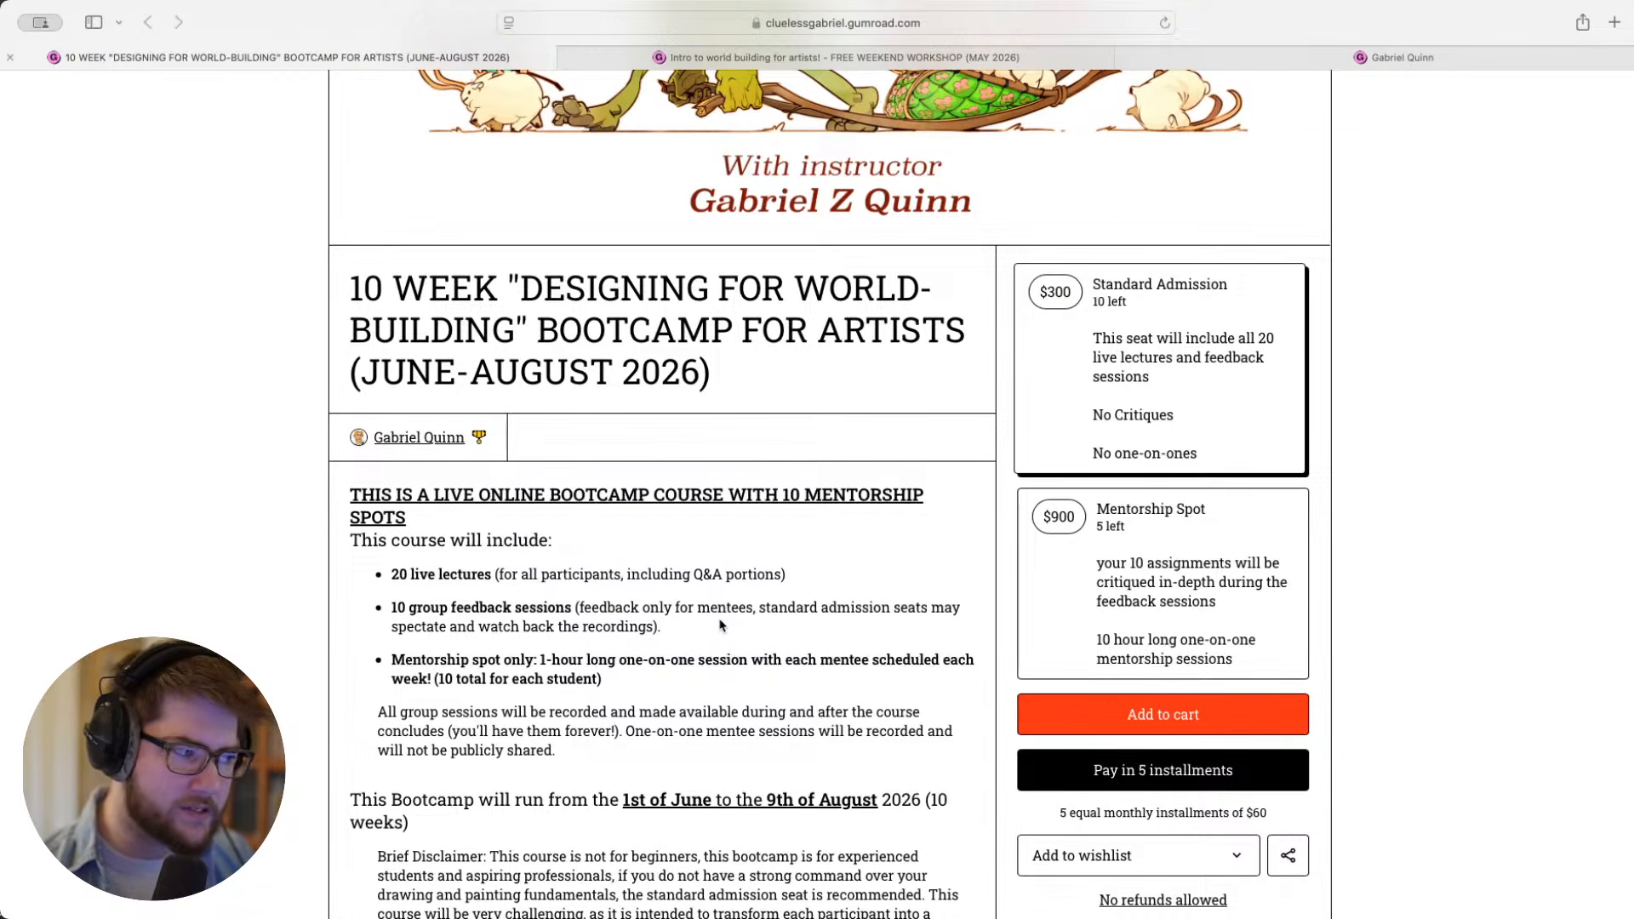
{"action": "scroll", "coordinate": [720, 625], "scroll_direction": "down", "scroll_amount": 1}
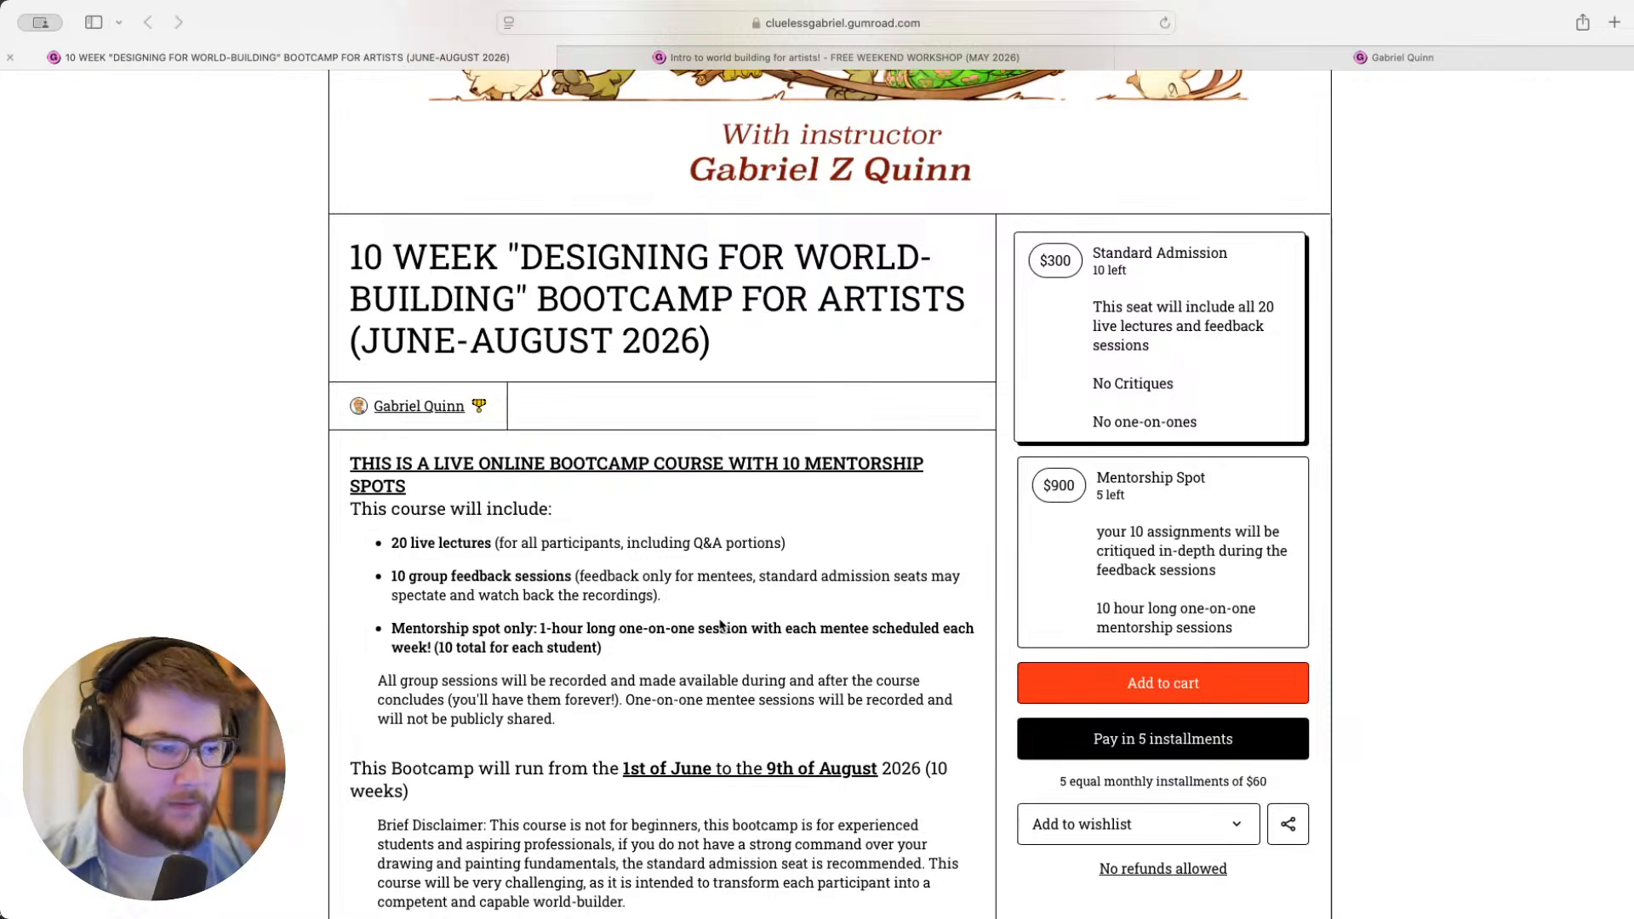
{"action": "scroll", "coordinate": [720, 626], "scroll_direction": "down", "scroll_amount": 3}
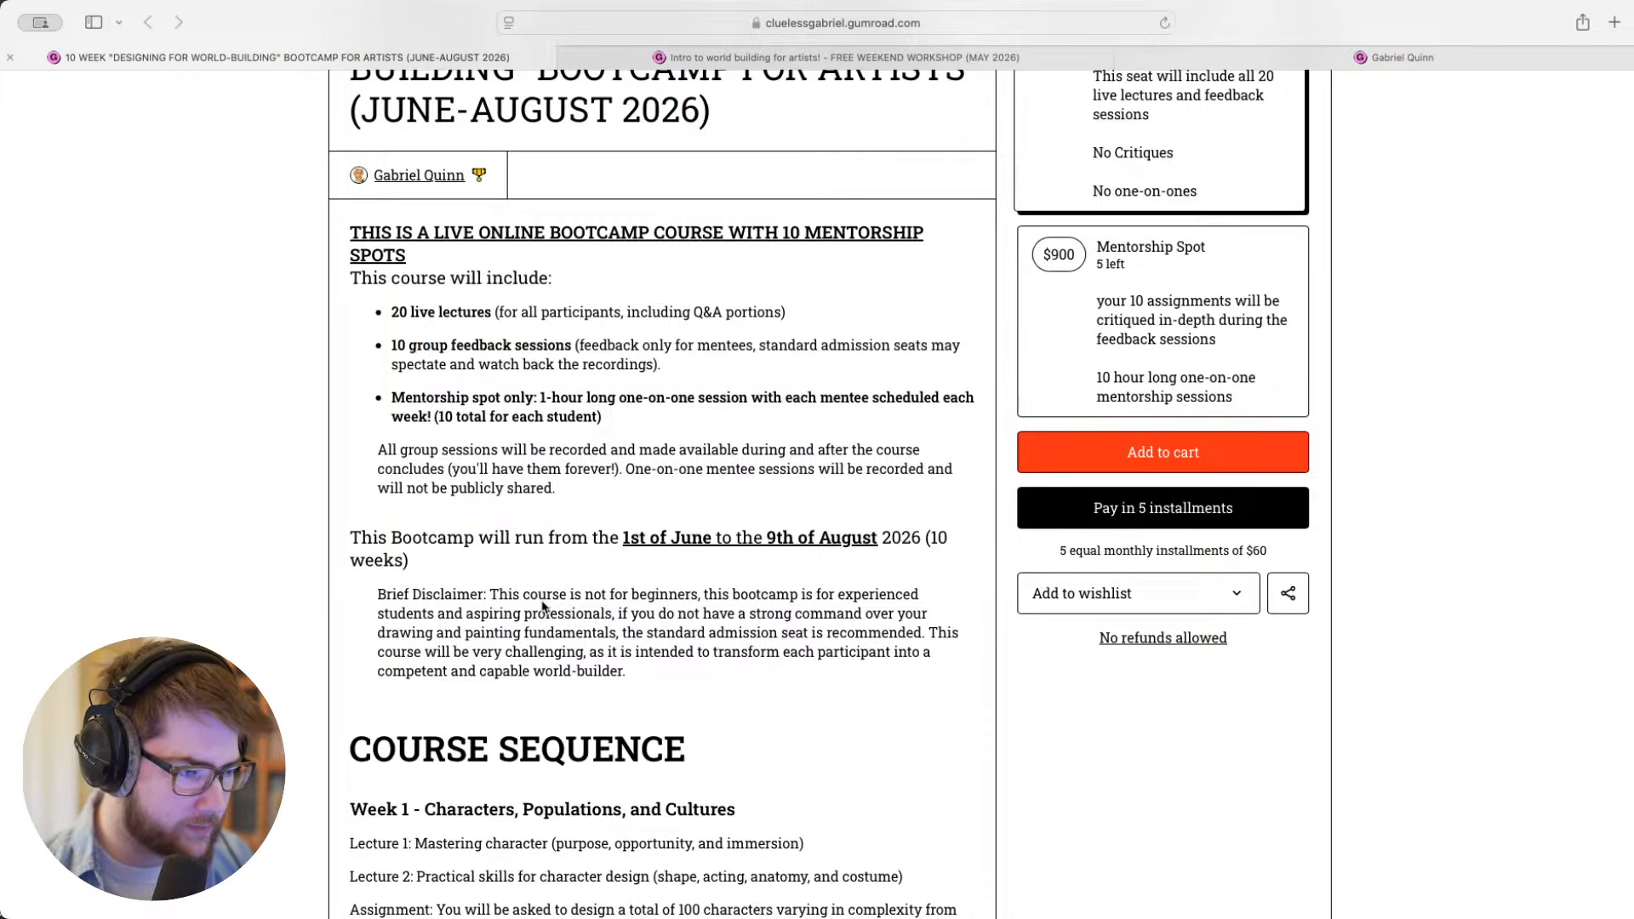
{"action": "scroll", "coordinate": [544, 600], "scroll_direction": "down", "scroll_amount": 1}
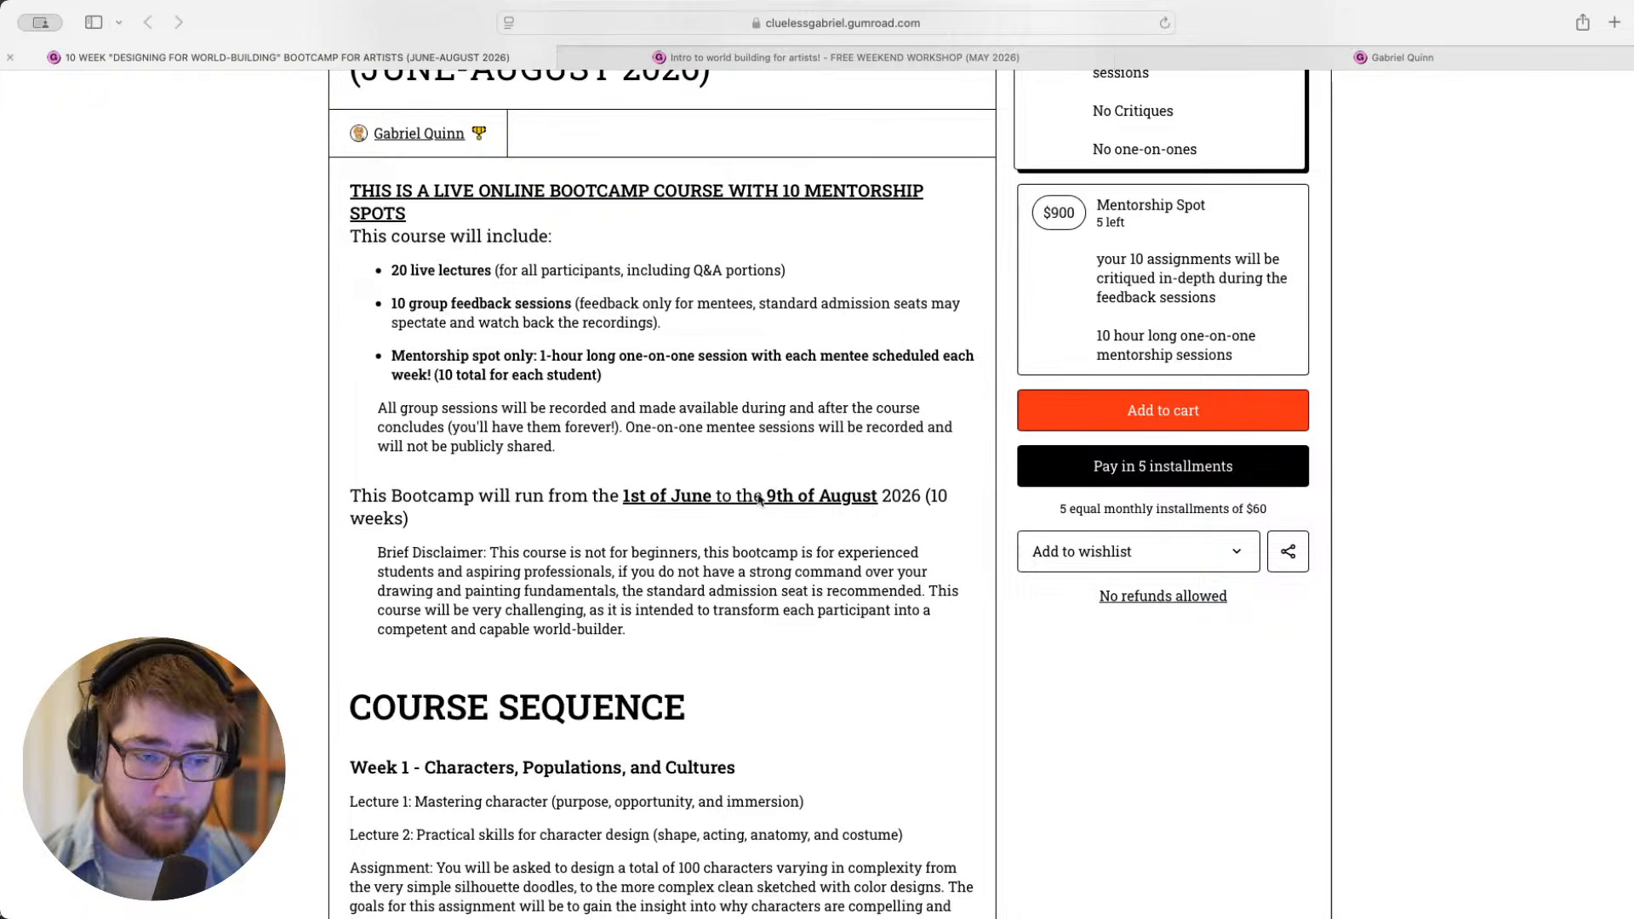
- Read the bootcamp's course sequence from Week 1 on characters, populations and cultures through Week 5 on narrative vignettes
{"action": "scroll", "coordinate": [760, 499], "scroll_direction": "down", "scroll_amount": 5}
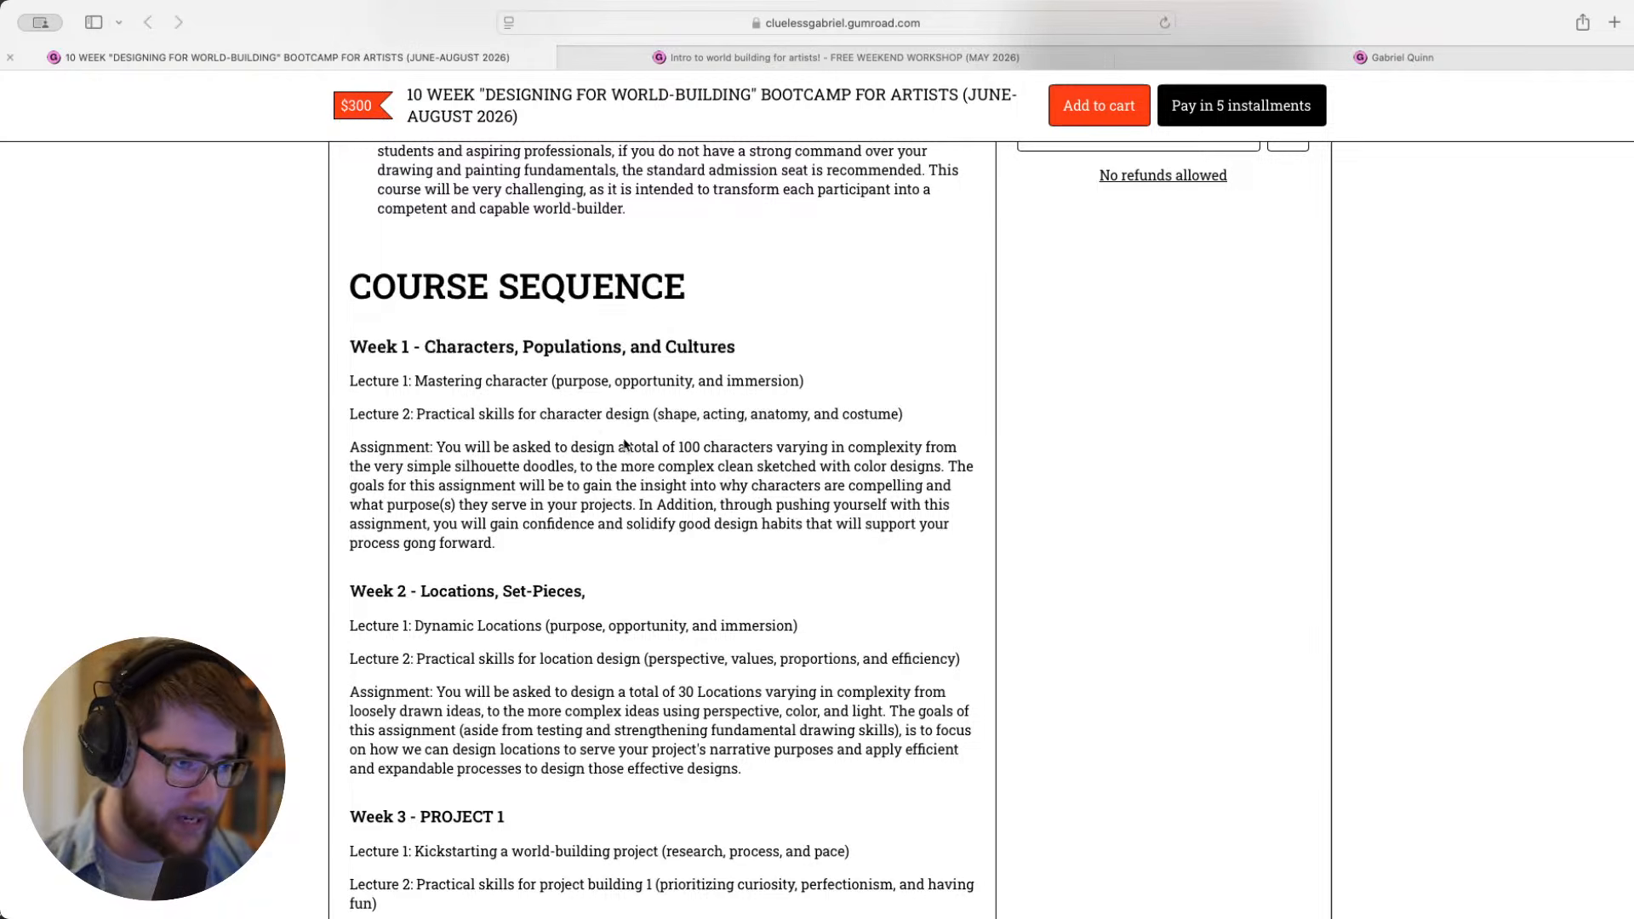
{"action": "scroll", "coordinate": [485, 392], "scroll_direction": "down", "scroll_amount": 1}
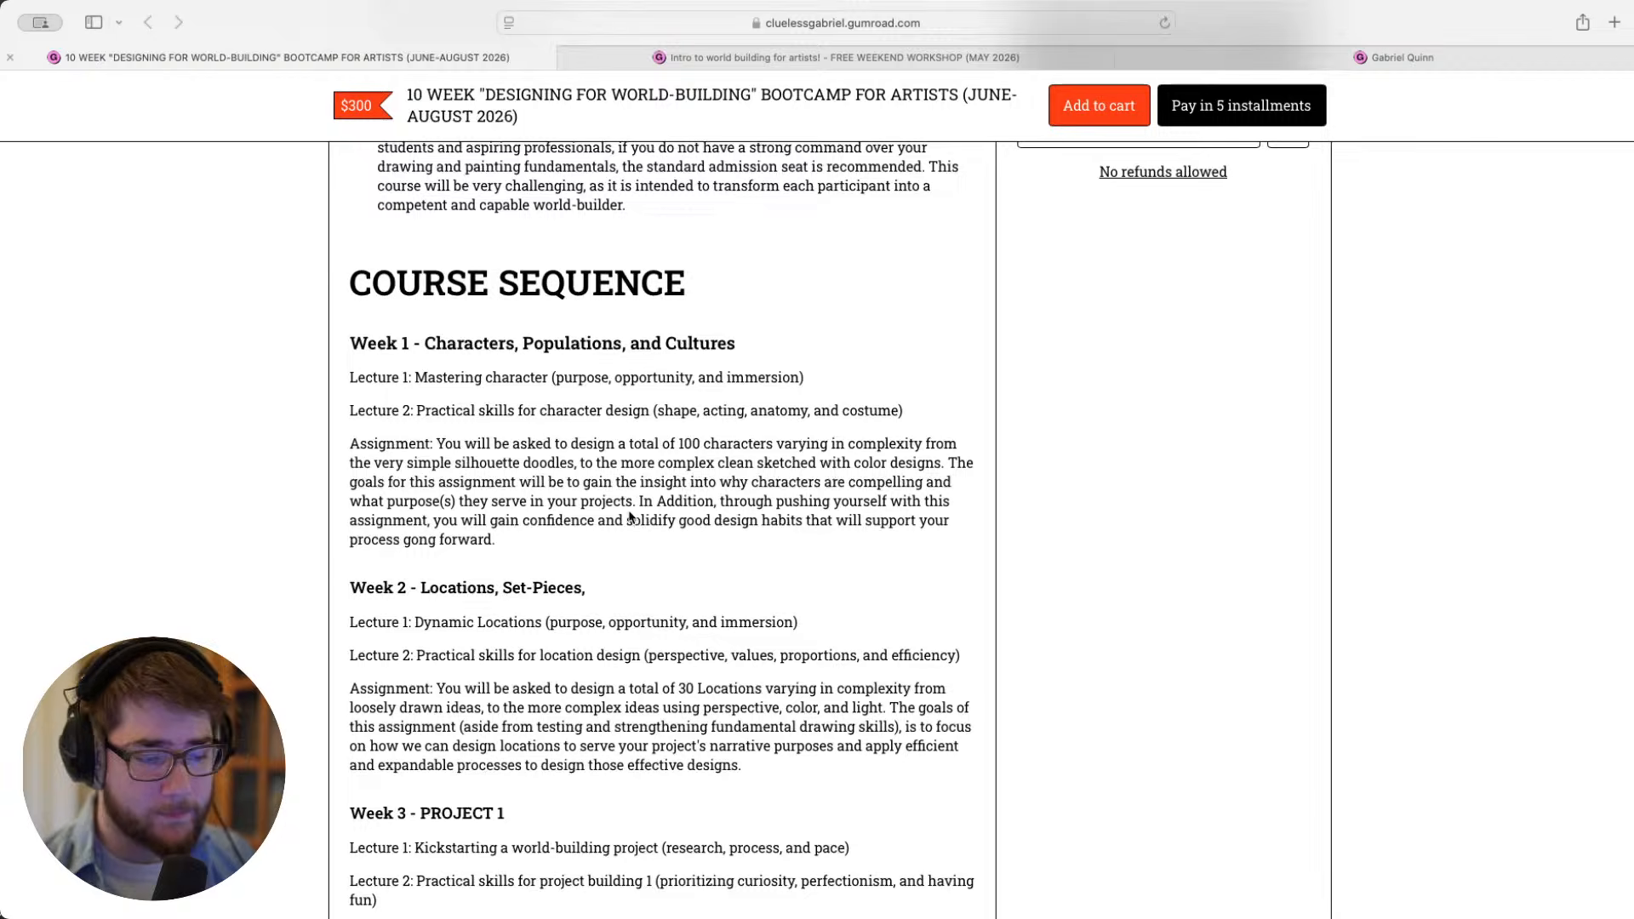
{"action": "scroll", "coordinate": [631, 520], "scroll_direction": "down", "scroll_amount": 2}
{"action": "scroll", "coordinate": [630, 521], "scroll_direction": "down", "scroll_amount": 2}
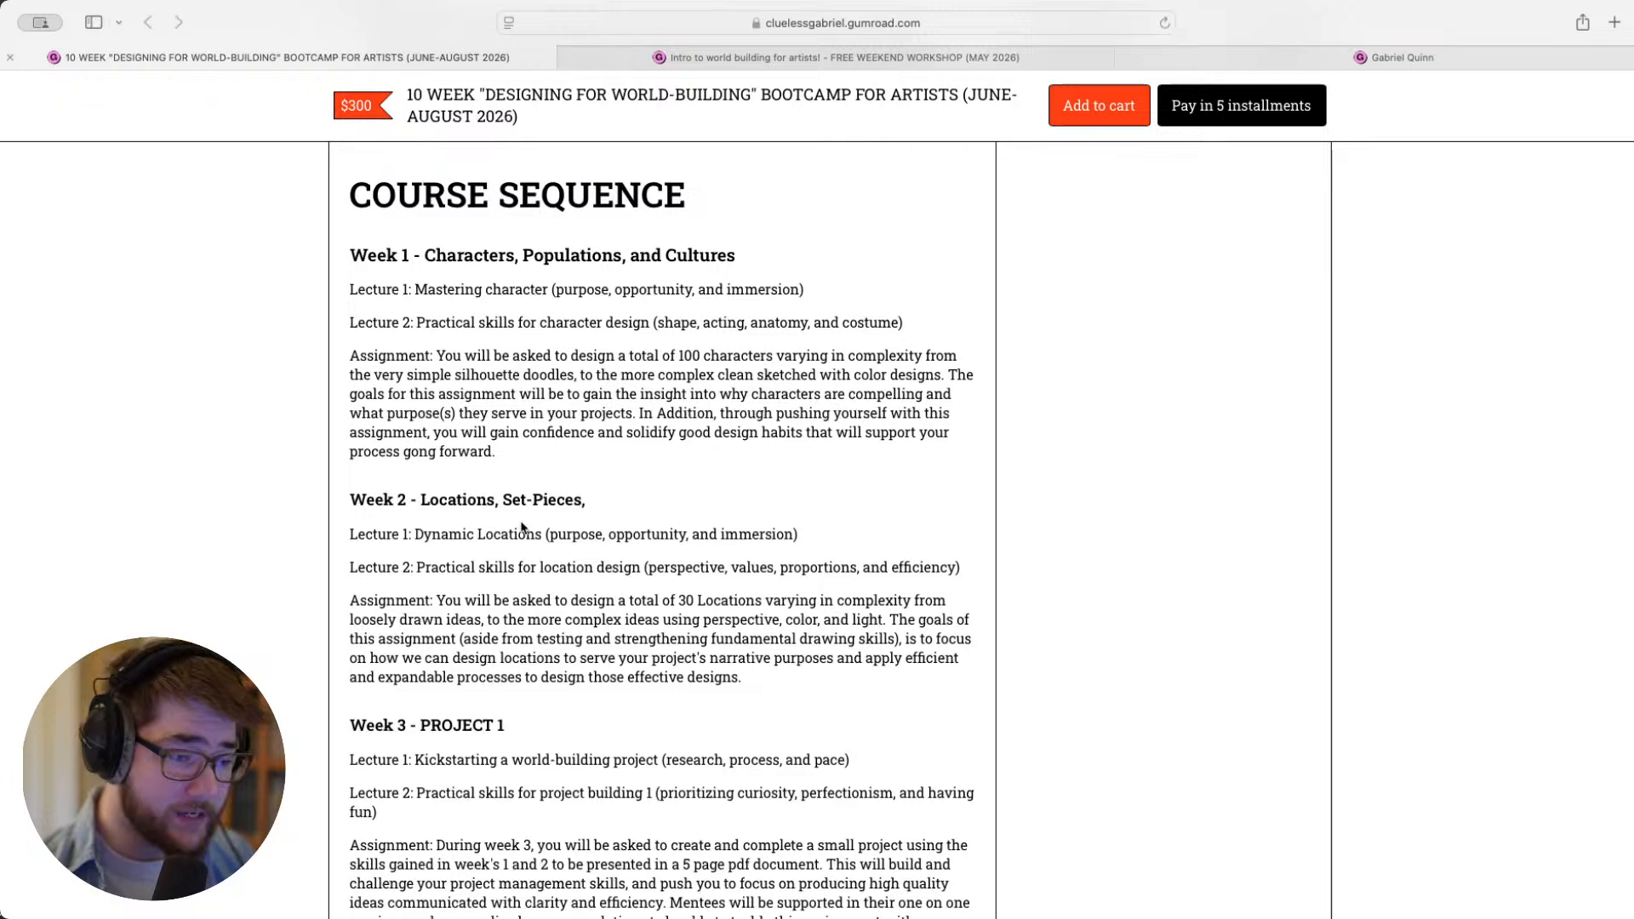
{"action": "scroll", "coordinate": [521, 521], "scroll_direction": "down", "scroll_amount": 5}
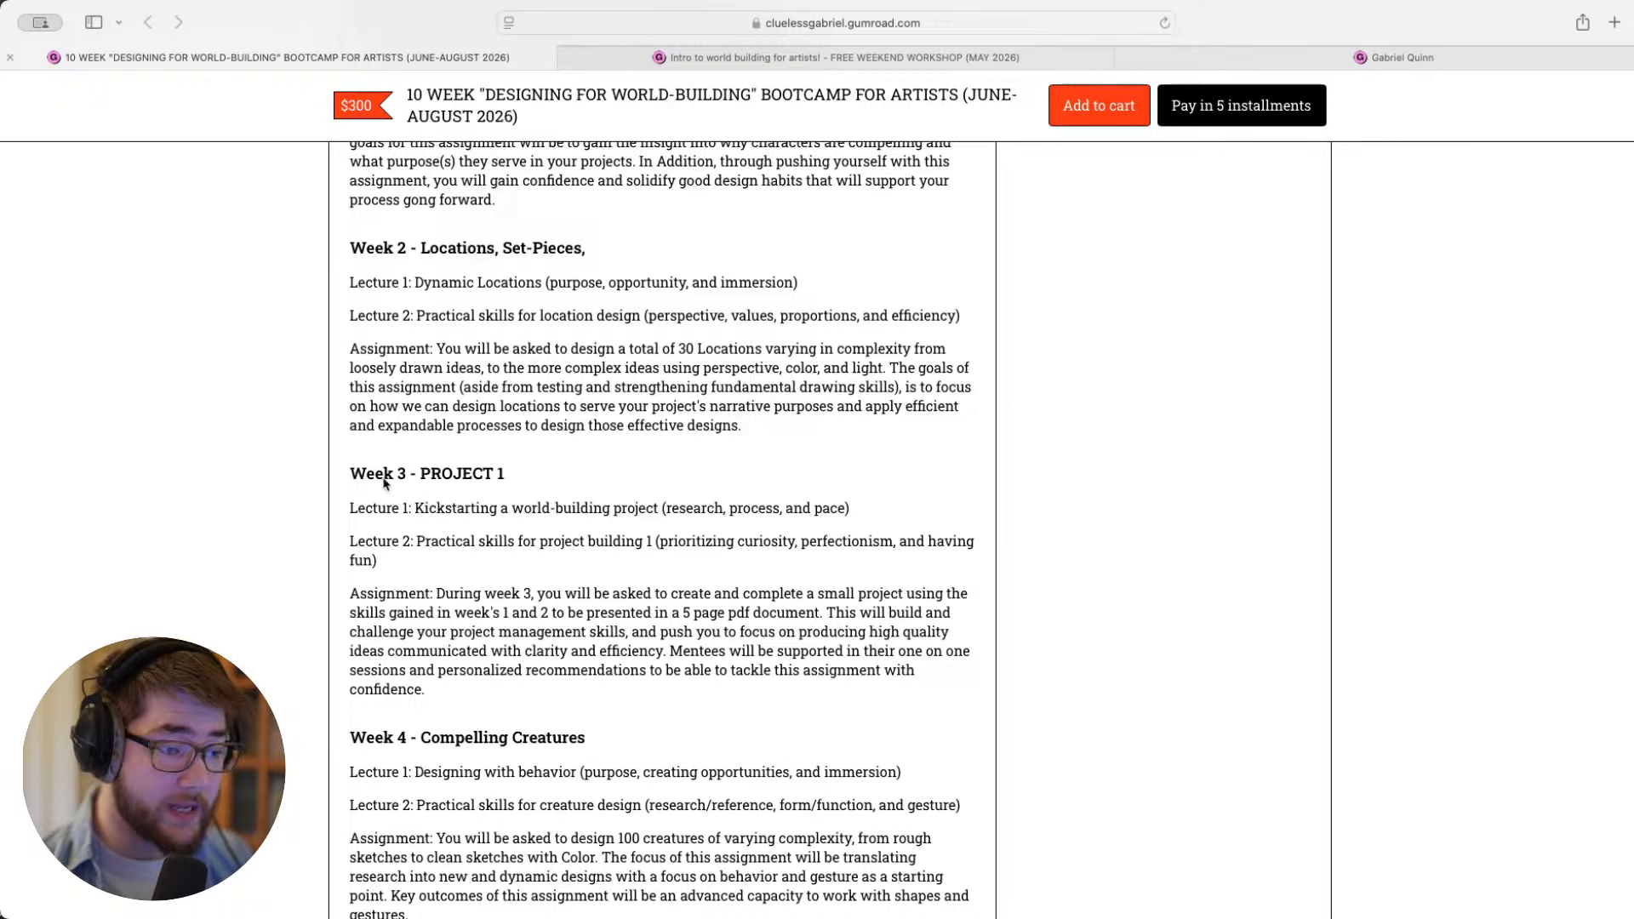
{"action": "scroll", "coordinate": [583, 486], "scroll_direction": "down", "scroll_amount": 5}
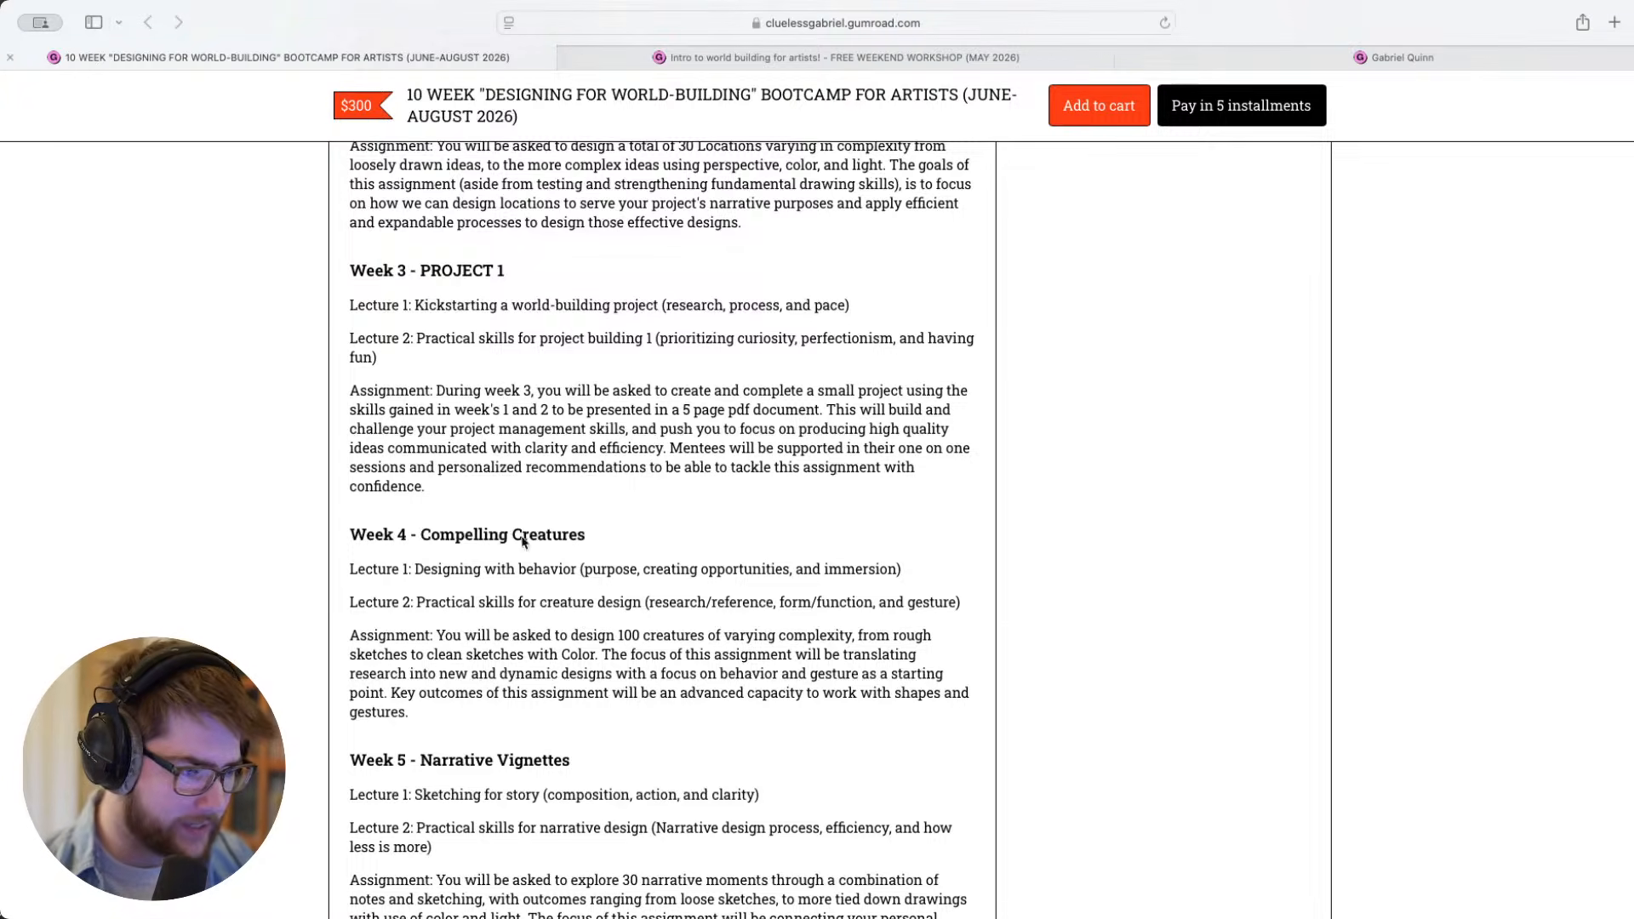
{"action": "scroll", "coordinate": [537, 521], "scroll_direction": "down", "scroll_amount": 7}
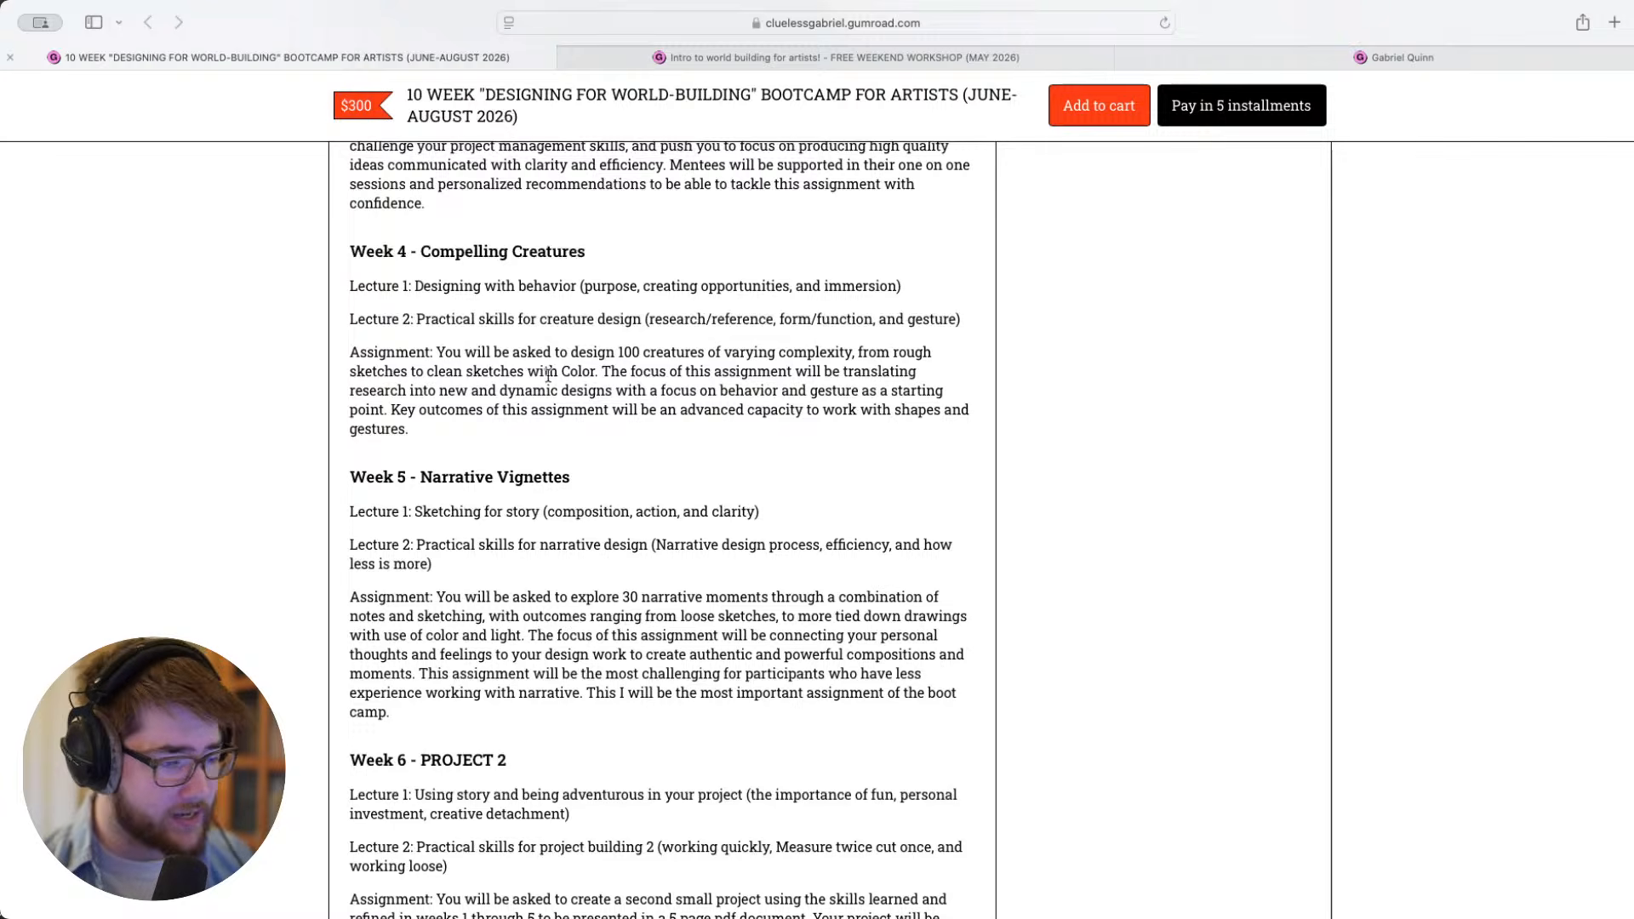
{"action": "scroll", "coordinate": [438, 489], "scroll_direction": "down", "scroll_amount": 2}
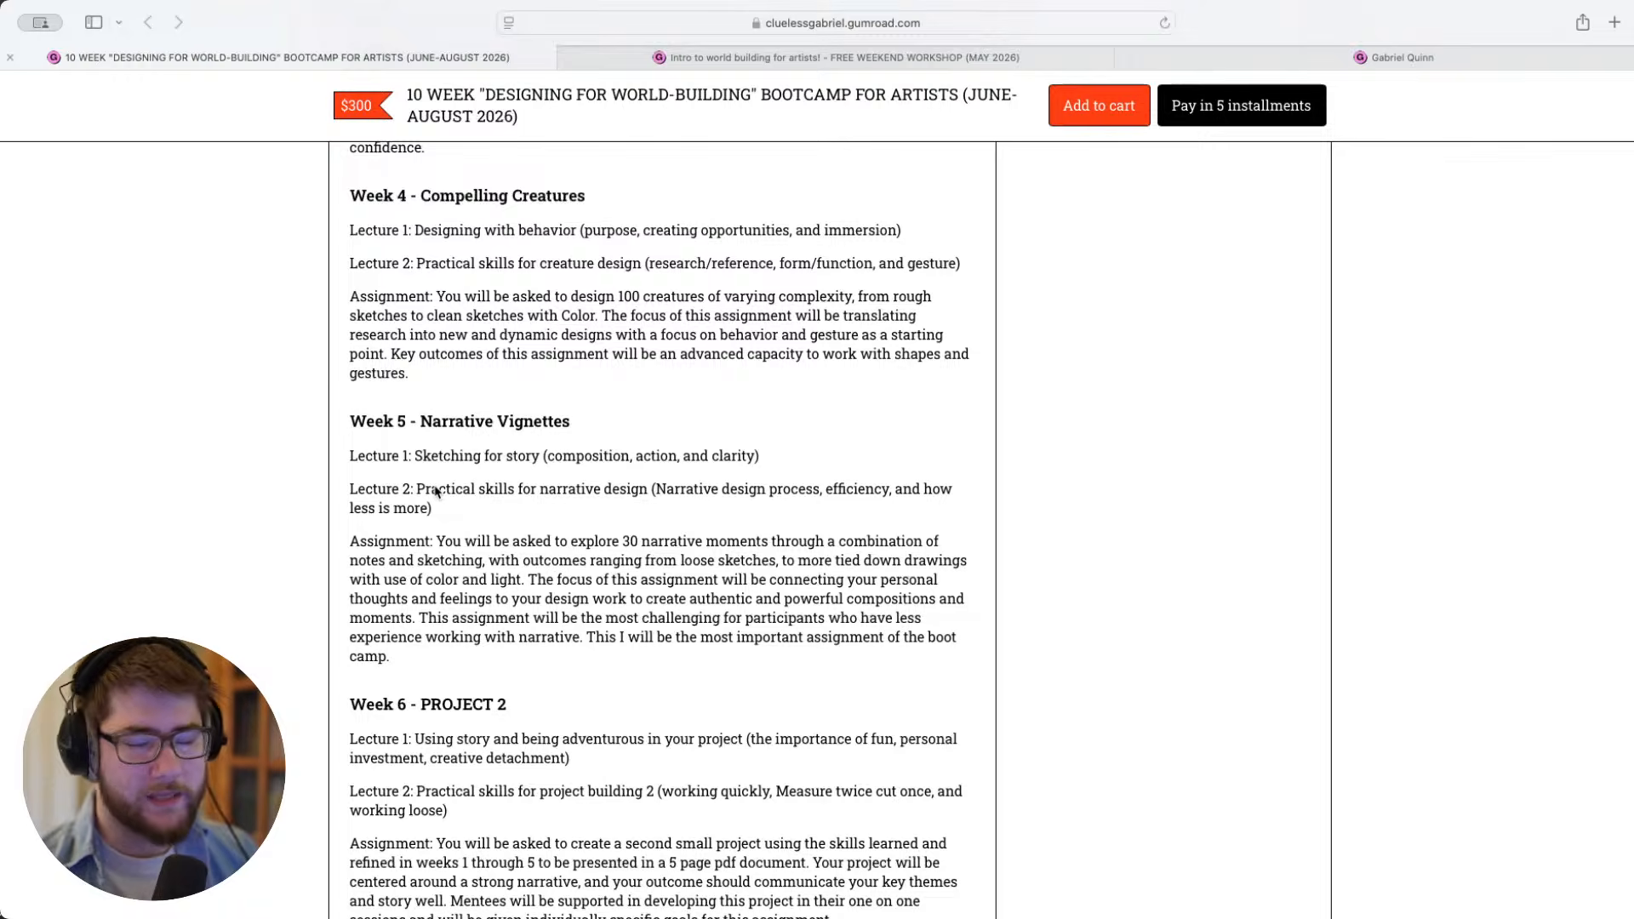
- Read the course sequence from Week 6 PROJECT 2 through Week 10 PROJECT 3, including objects, vocations and clever ideas
{"action": "scroll", "coordinate": [435, 493], "scroll_direction": "down", "scroll_amount": 12}
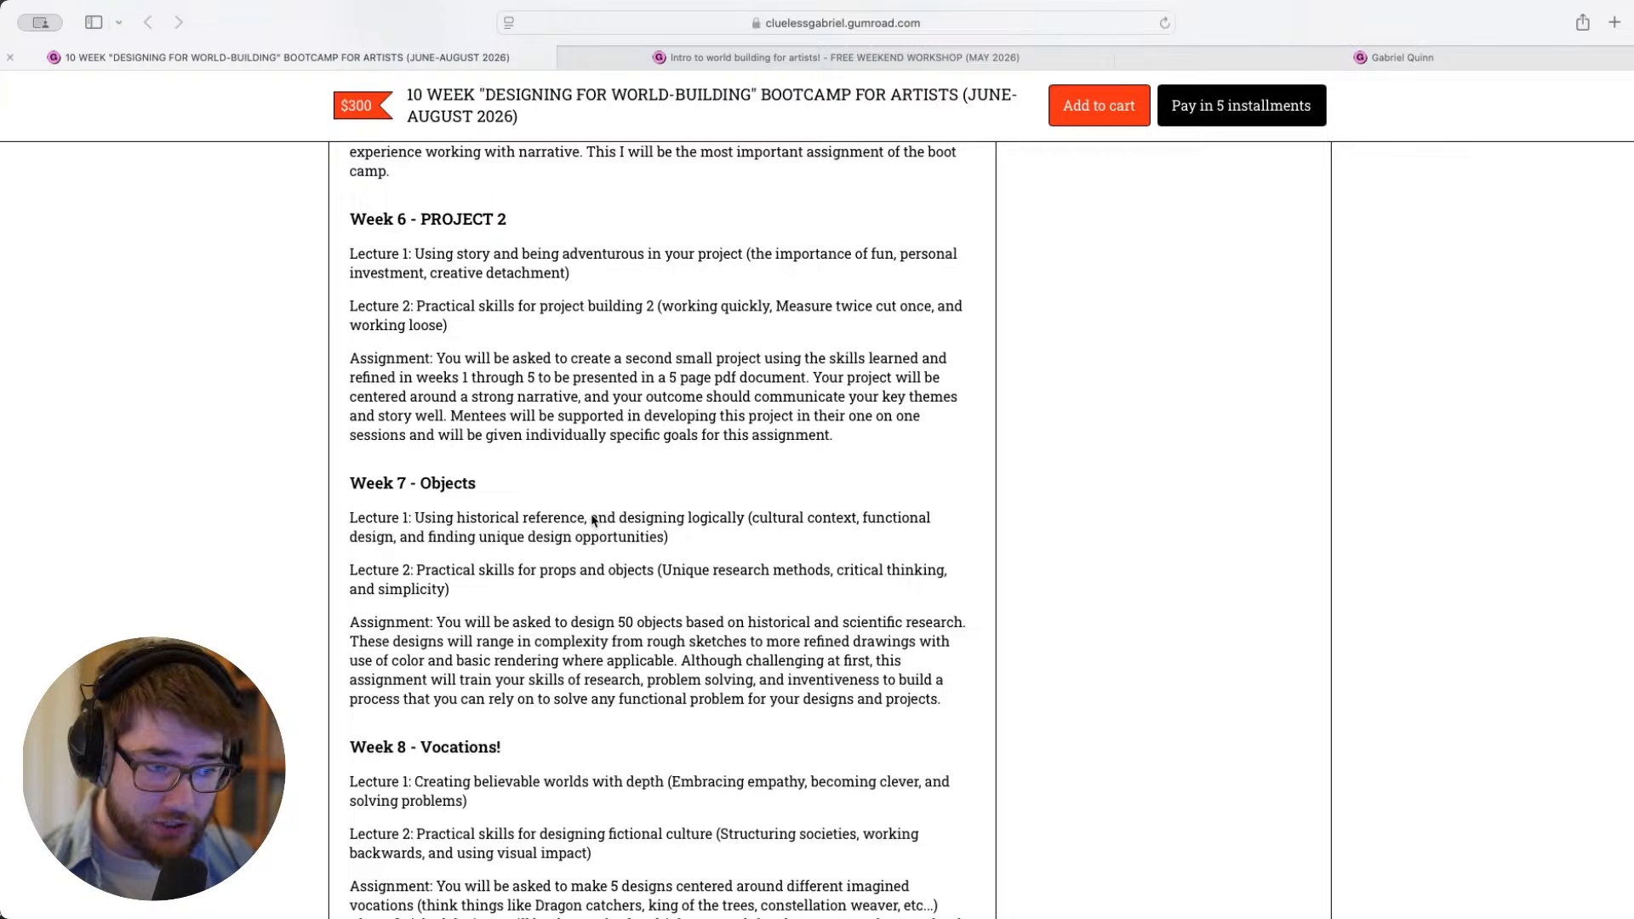
{"action": "scroll", "coordinate": [593, 520], "scroll_direction": "down", "scroll_amount": 1}
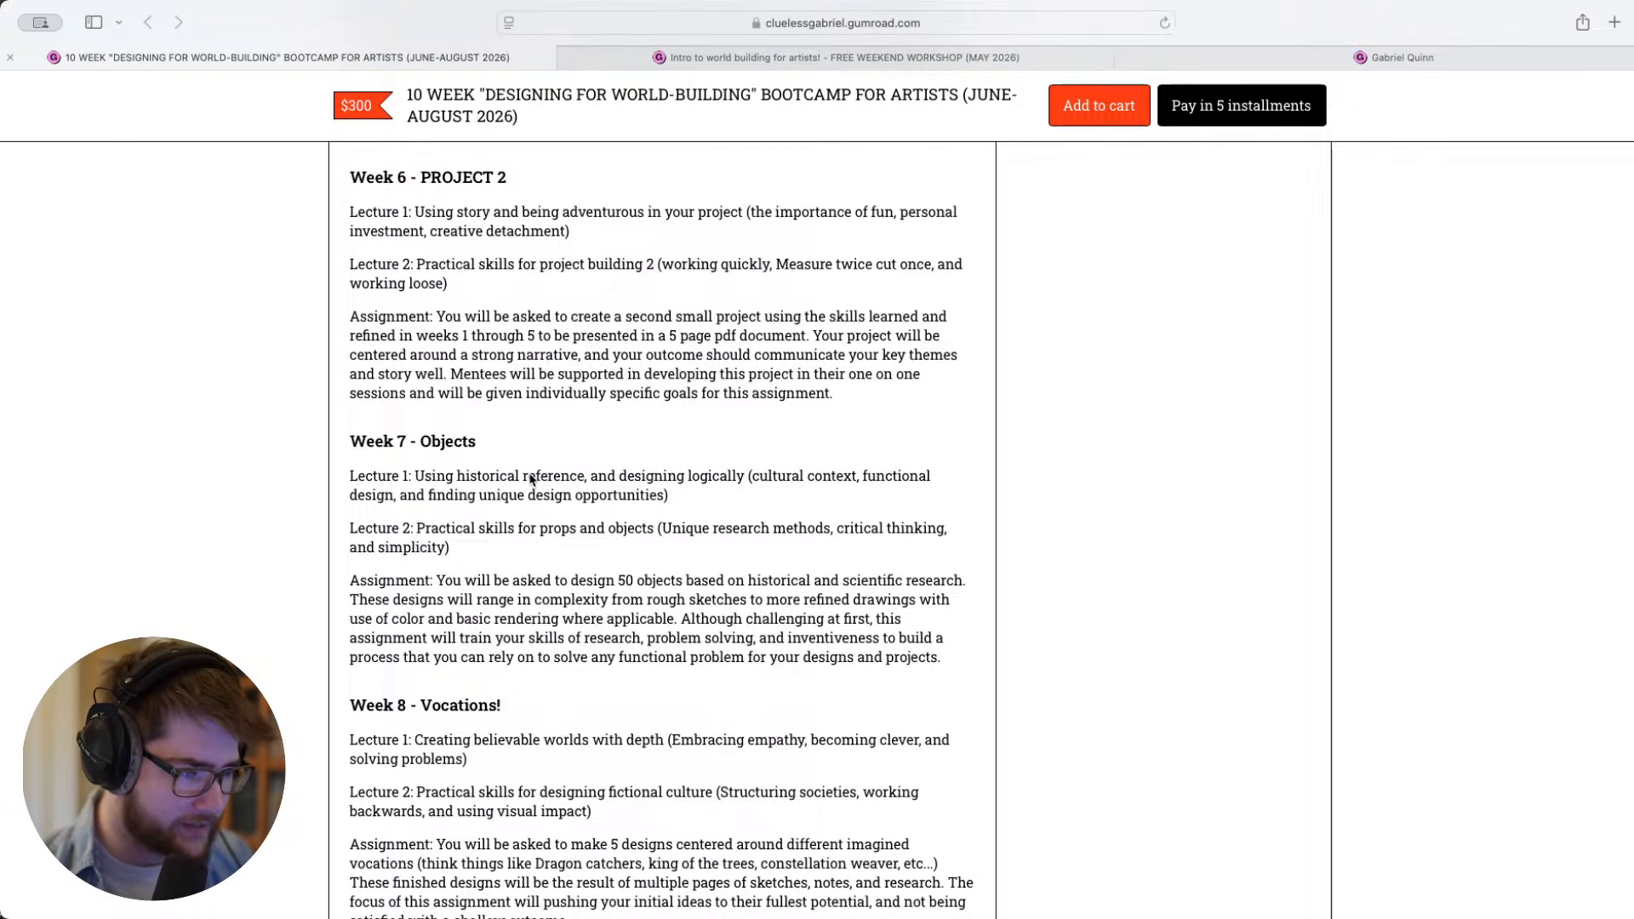
{"action": "scroll", "coordinate": [530, 481], "scroll_direction": "down", "scroll_amount": 4}
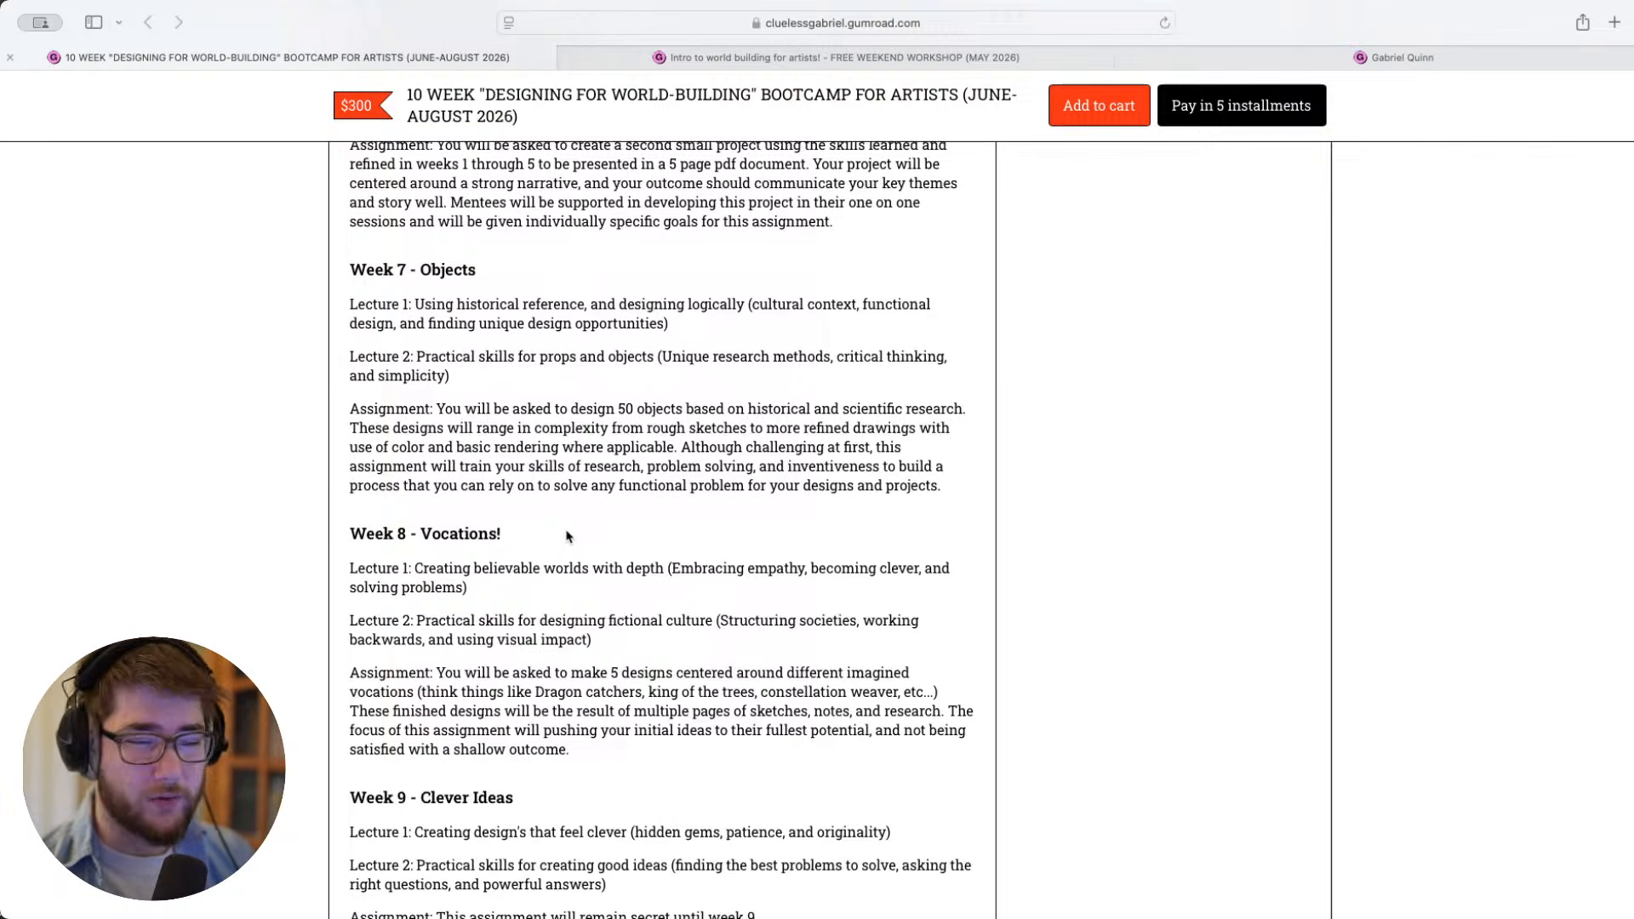
{"action": "scroll", "coordinate": [568, 536], "scroll_direction": "down", "scroll_amount": 7}
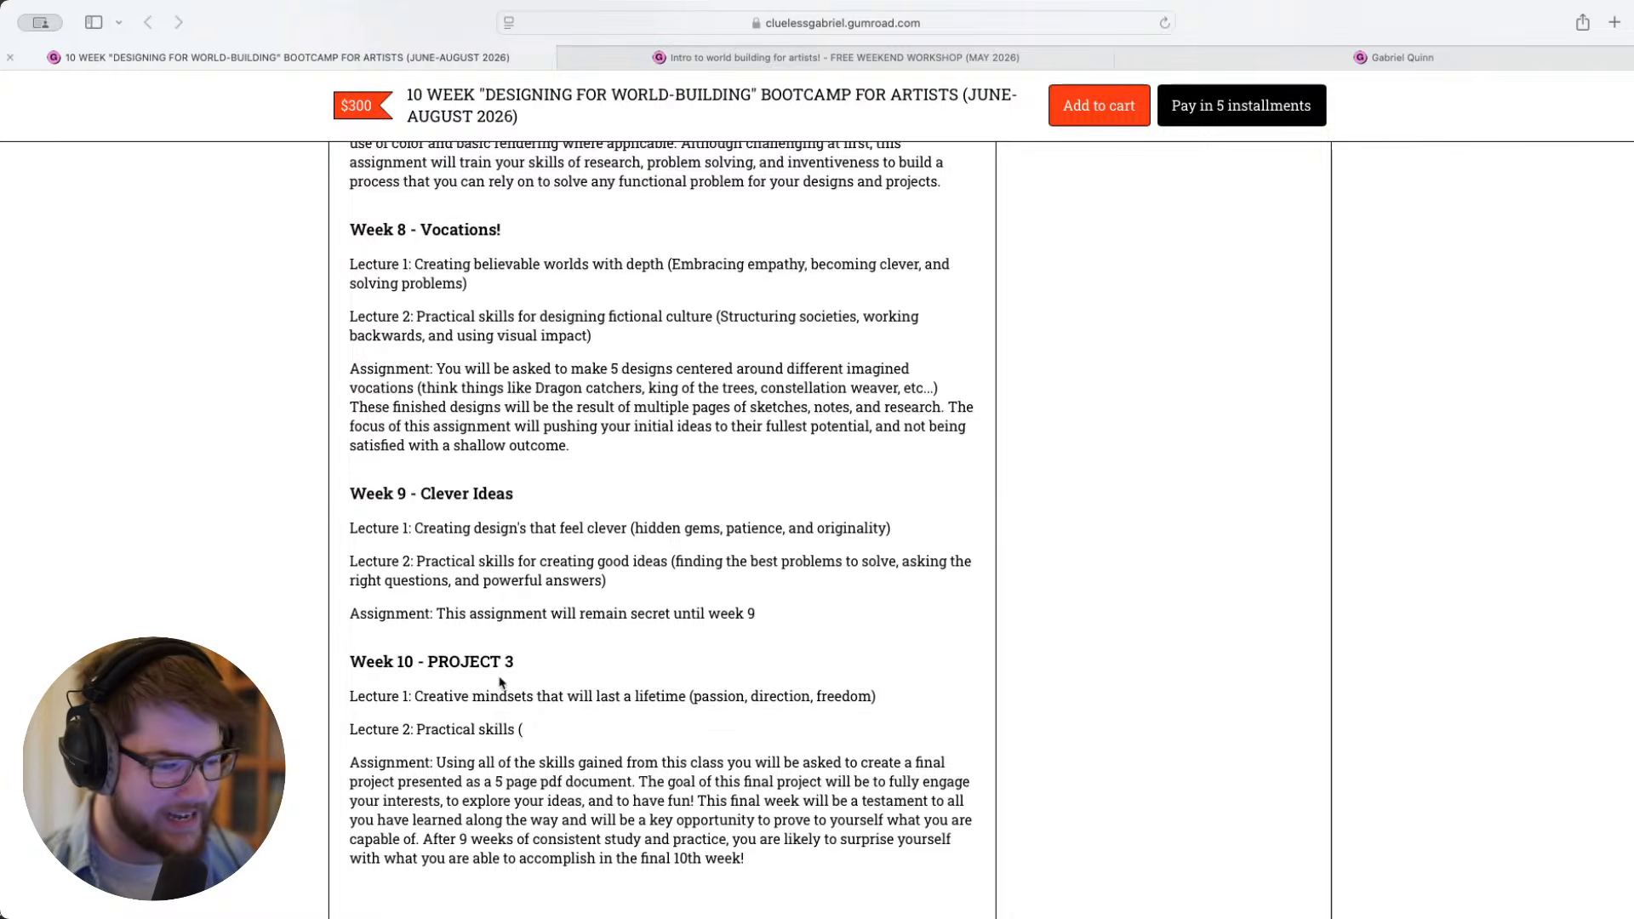
- Read the Structure section on lesson times, group feedback, individual sessions and assignment deadlines
{"action": "scroll", "coordinate": [504, 681], "scroll_direction": "down", "scroll_amount": 3}
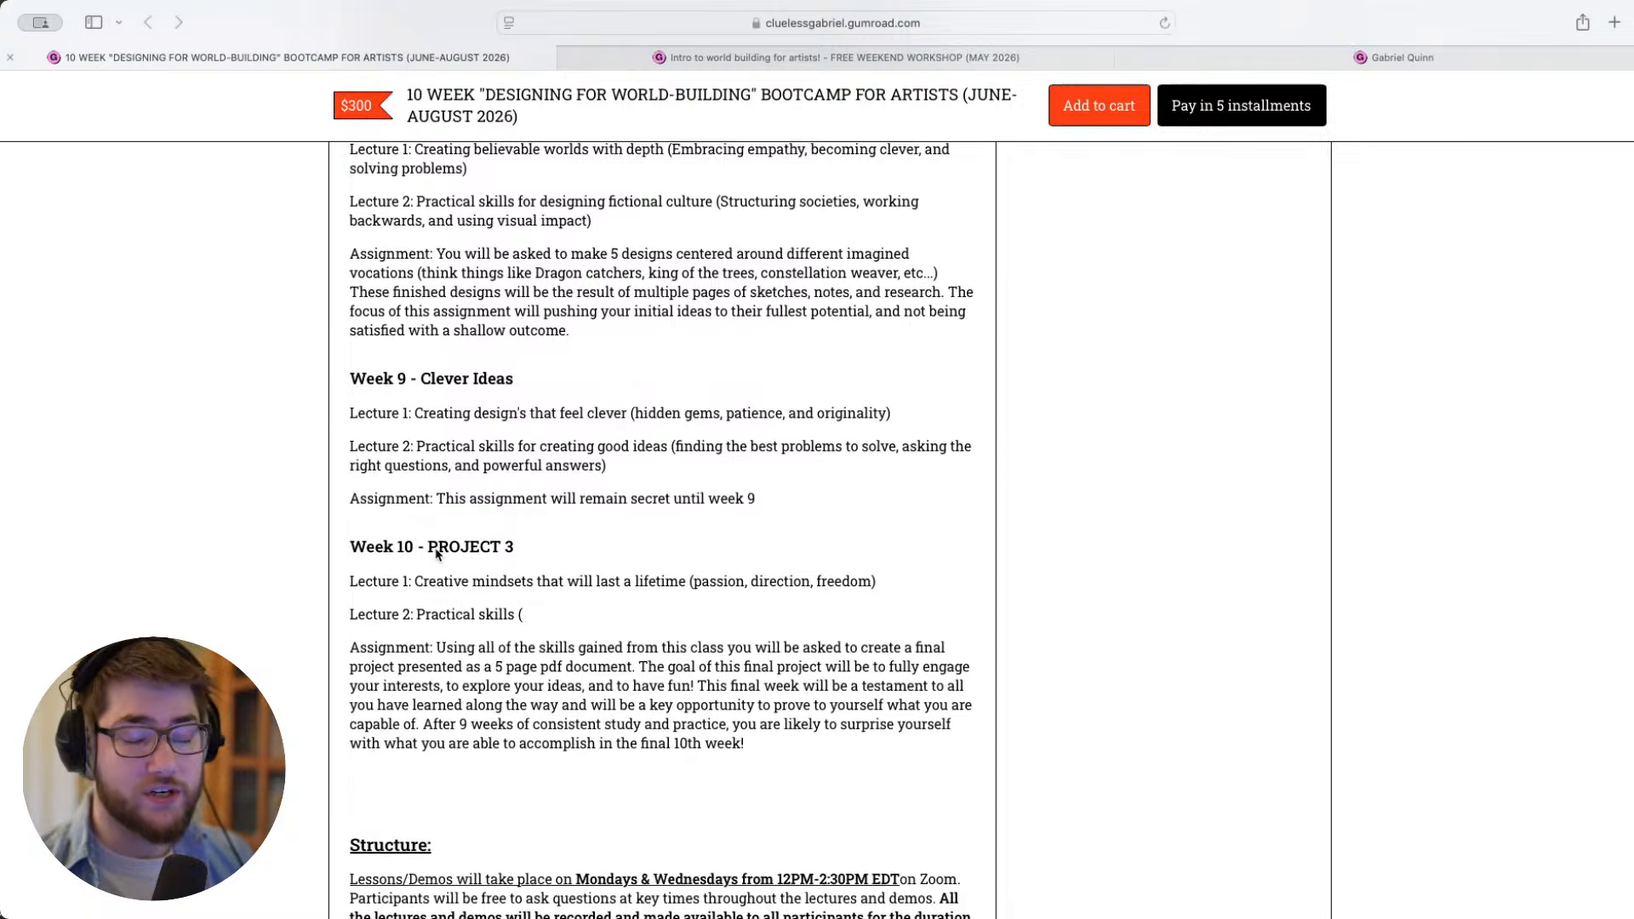
{"action": "scroll", "coordinate": [511, 596], "scroll_direction": "down", "scroll_amount": 10}
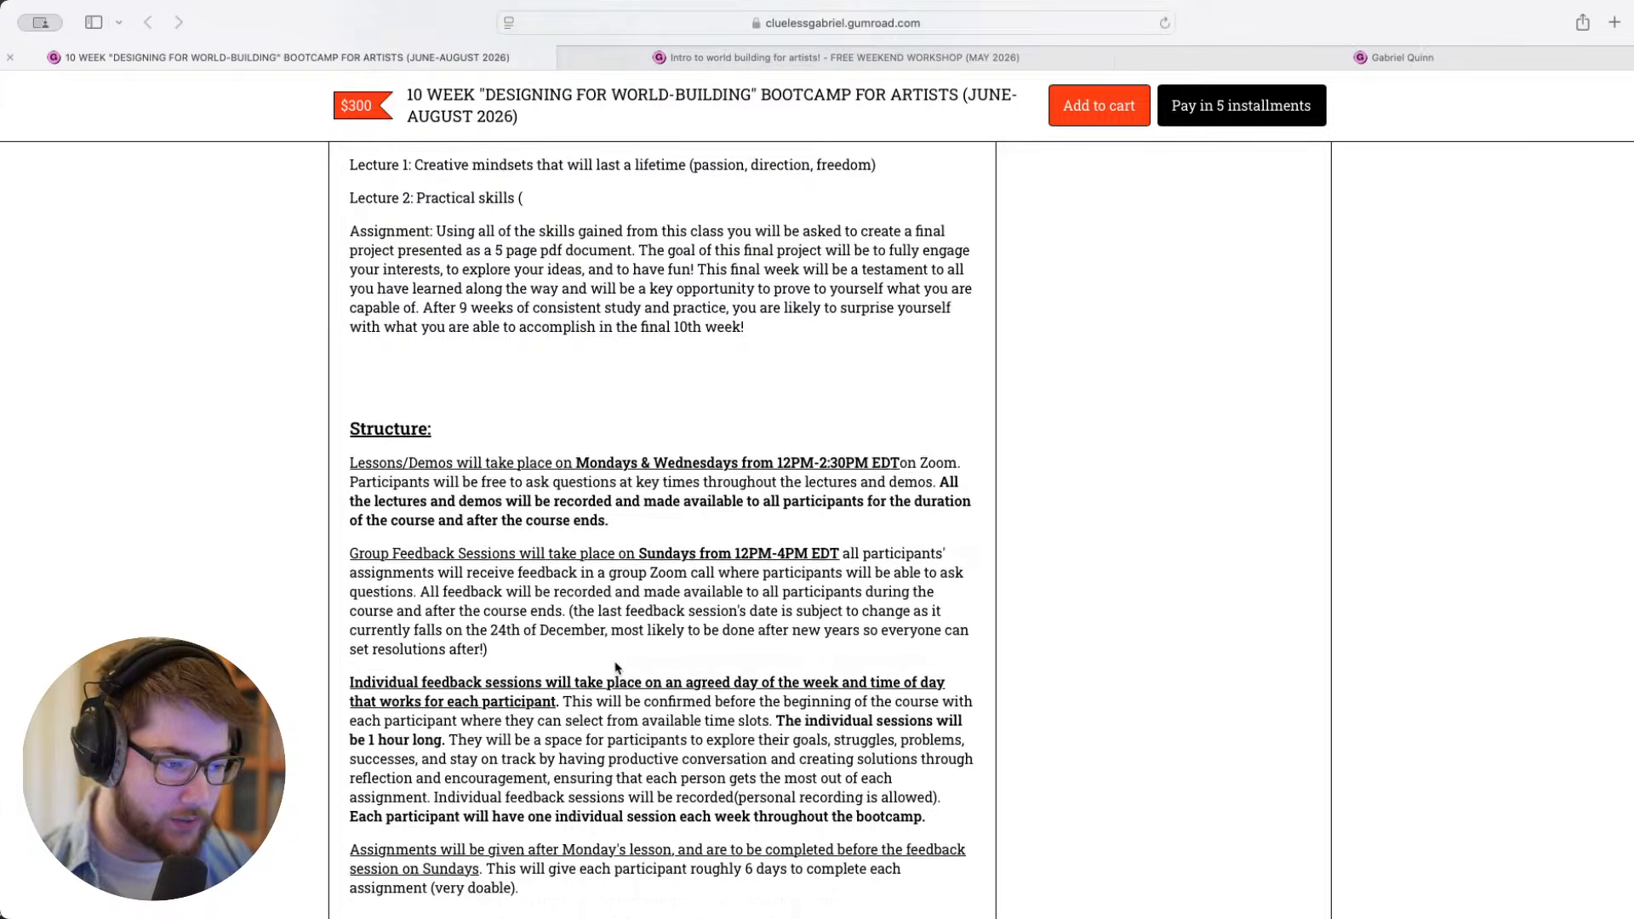
{"action": "scroll", "coordinate": [618, 664], "scroll_direction": "down", "scroll_amount": 2}
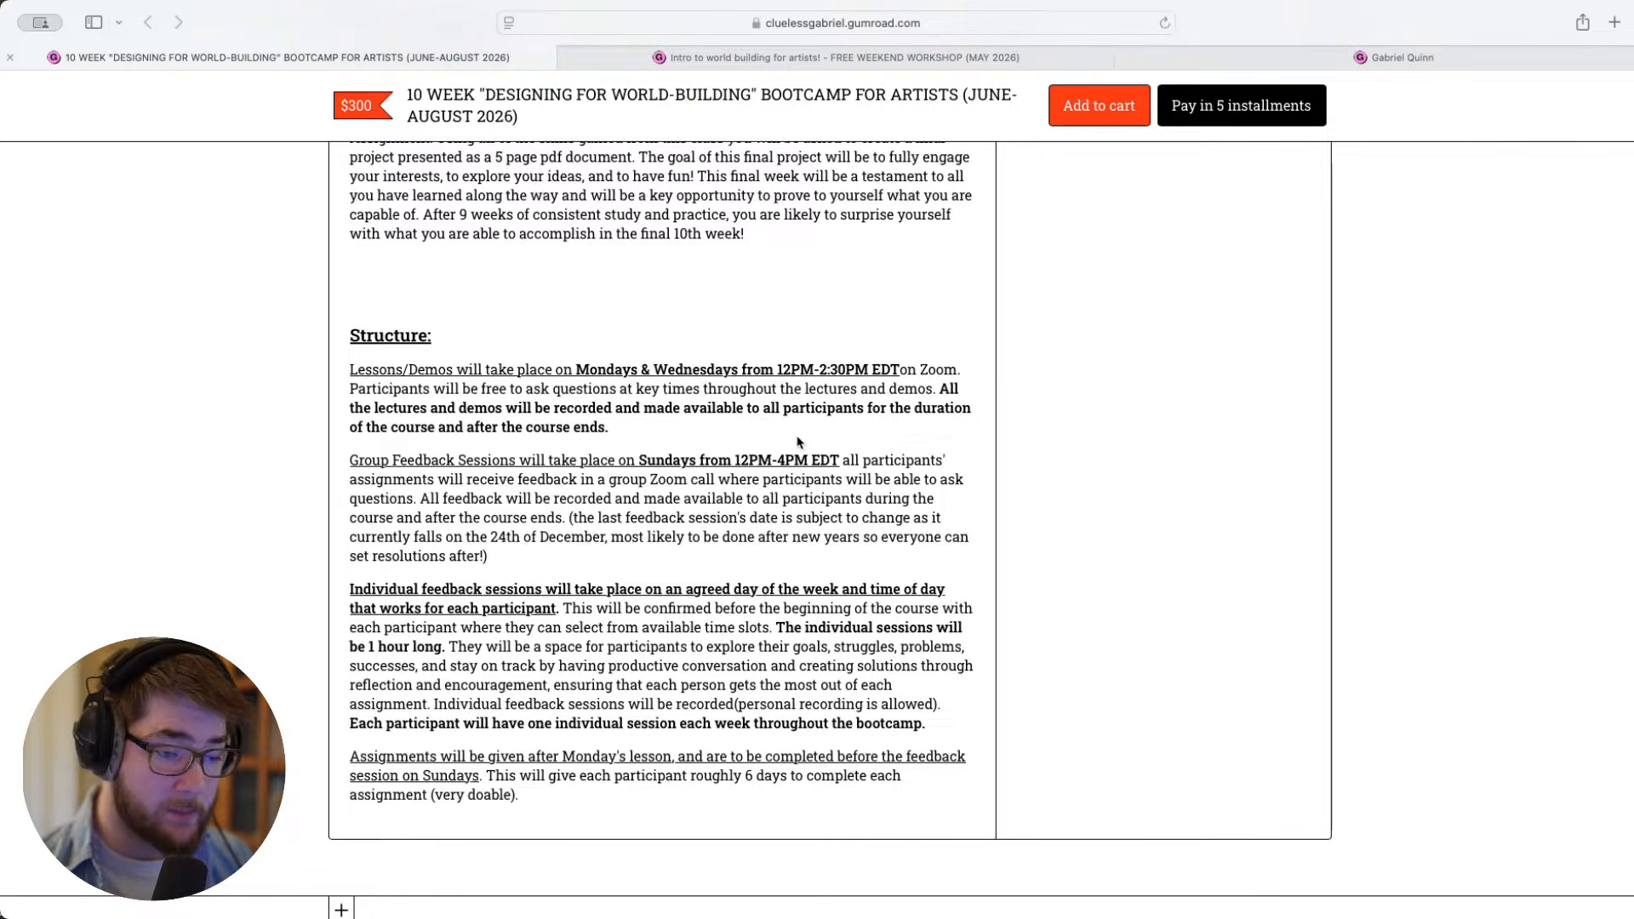
- Return to the head of the bootcamp page and compare the Standard Admission and Mentorship Spot options again
{"action": "scroll", "coordinate": [799, 443], "scroll_direction": "up", "scroll_amount": 20}
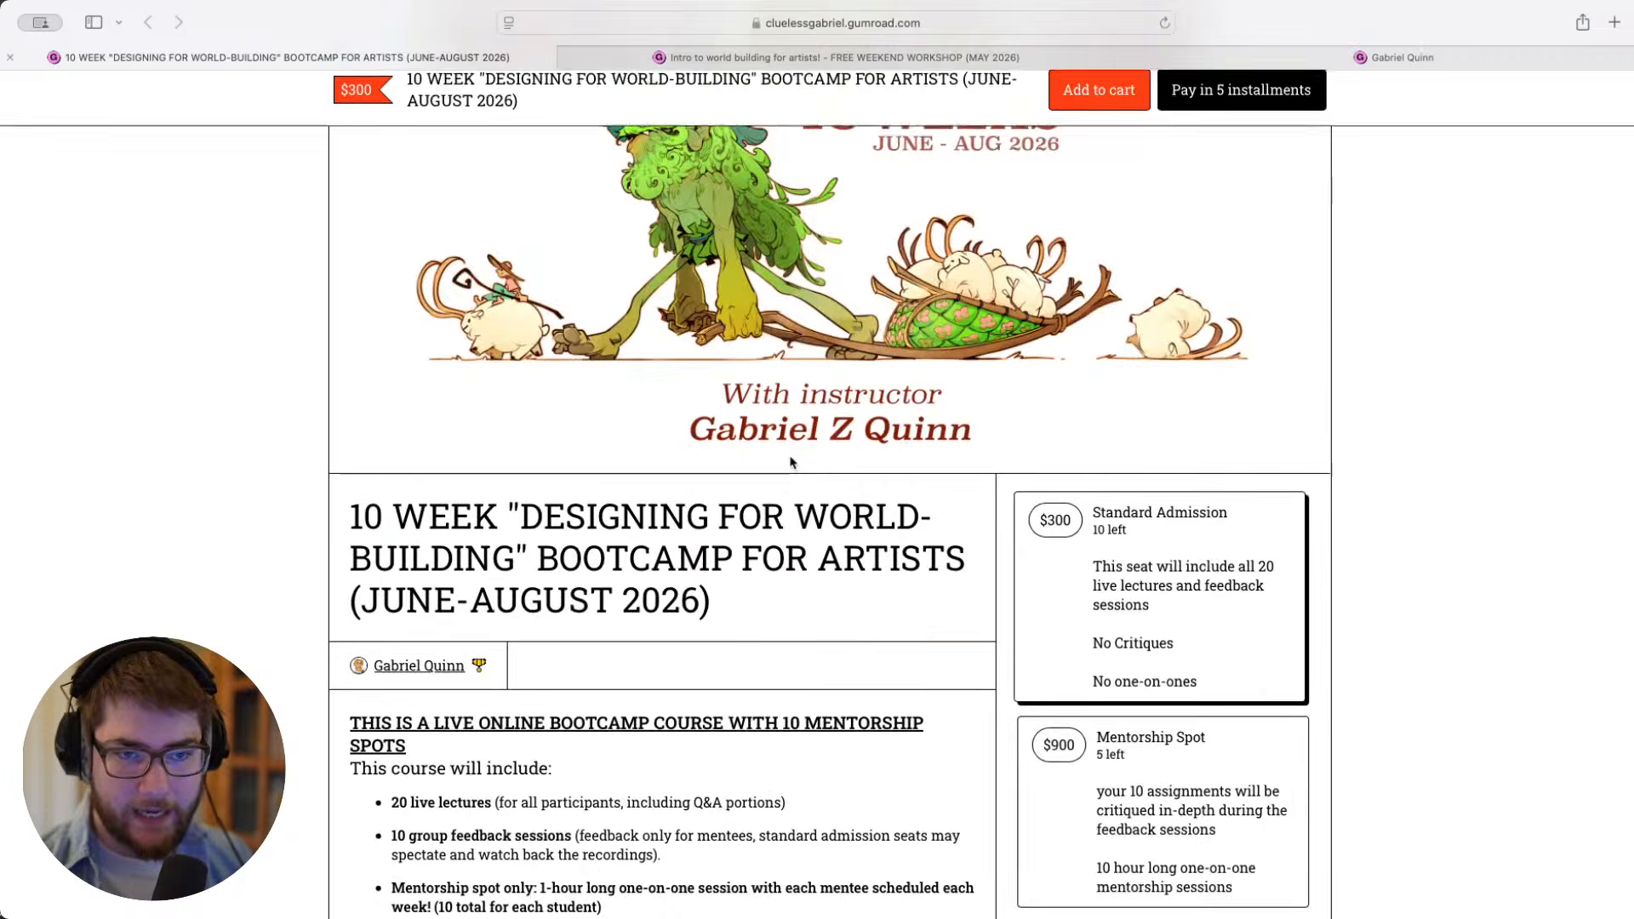
{"action": "scroll", "coordinate": [792, 462], "scroll_direction": "down", "scroll_amount": 4}
{"action": "scroll", "coordinate": [770, 464], "scroll_direction": "up", "scroll_amount": 1}
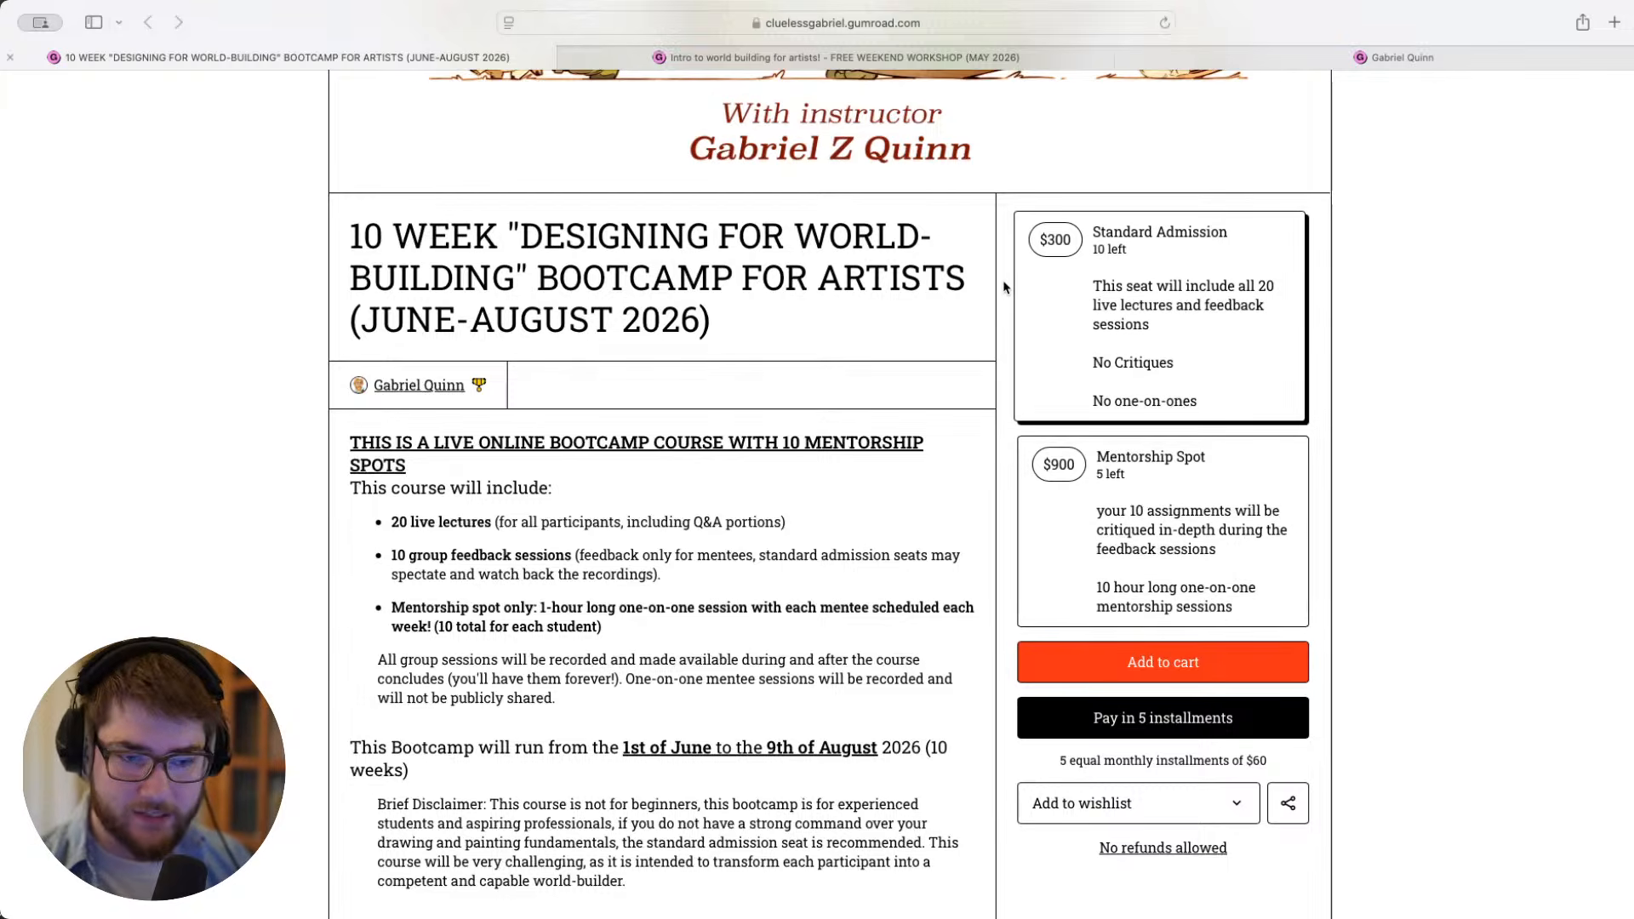
{"action": "scroll", "coordinate": [1004, 288], "scroll_direction": "down", "scroll_amount": 1}
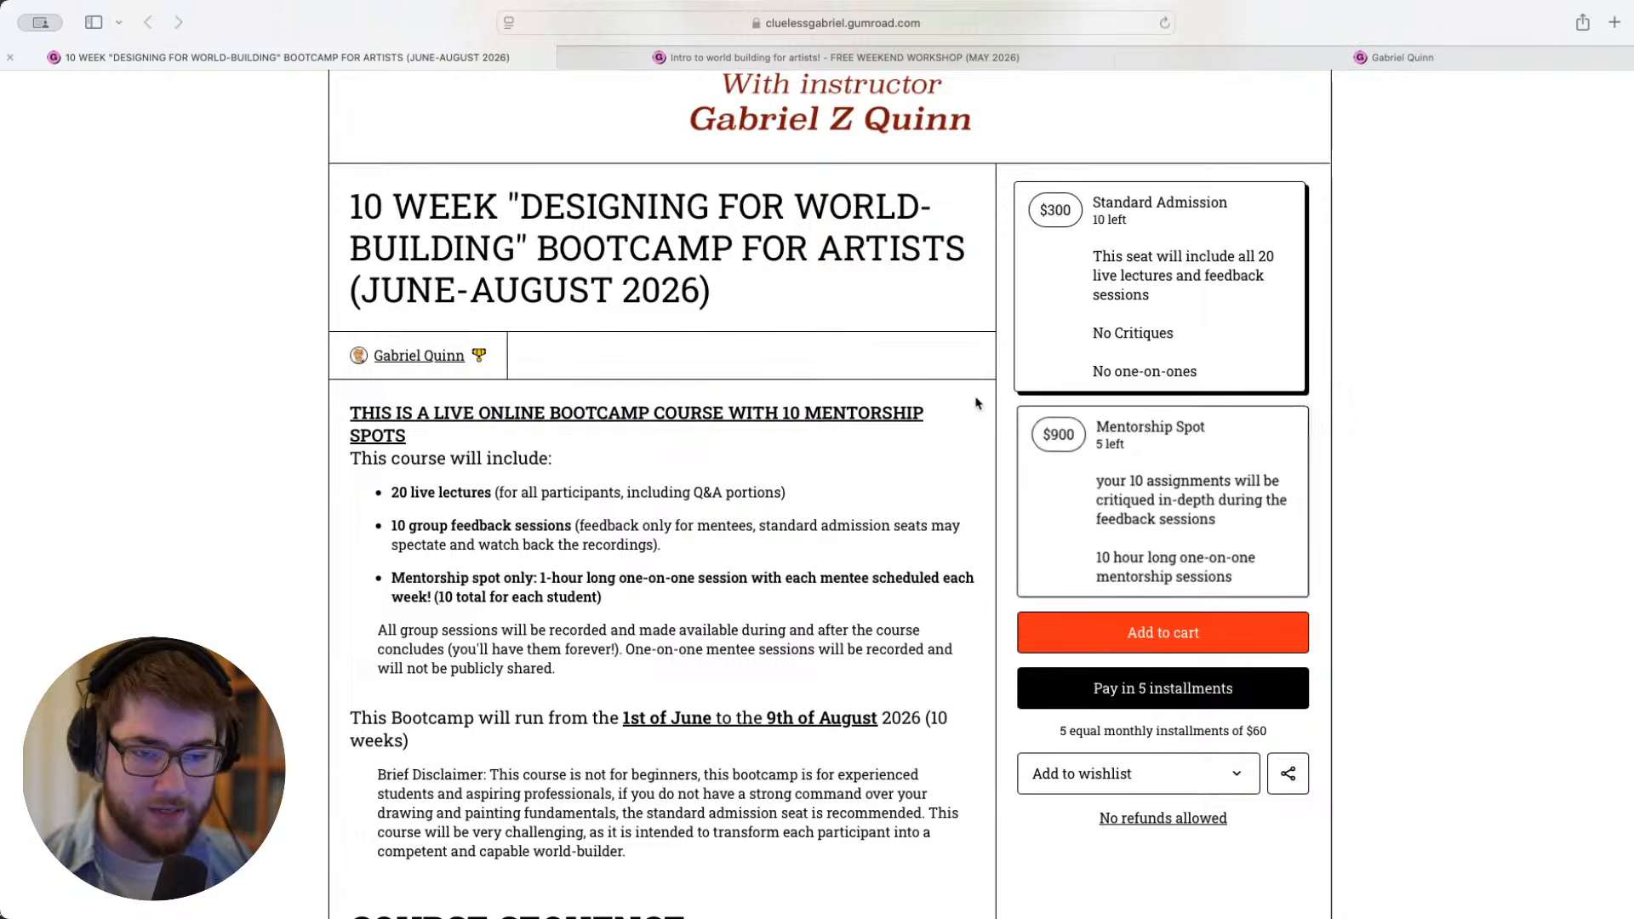
{"action": "scroll", "coordinate": [1013, 433], "scroll_direction": "up", "scroll_amount": 5}
{"action": "scroll", "coordinate": [1013, 432], "scroll_direction": "up", "scroll_amount": 1}
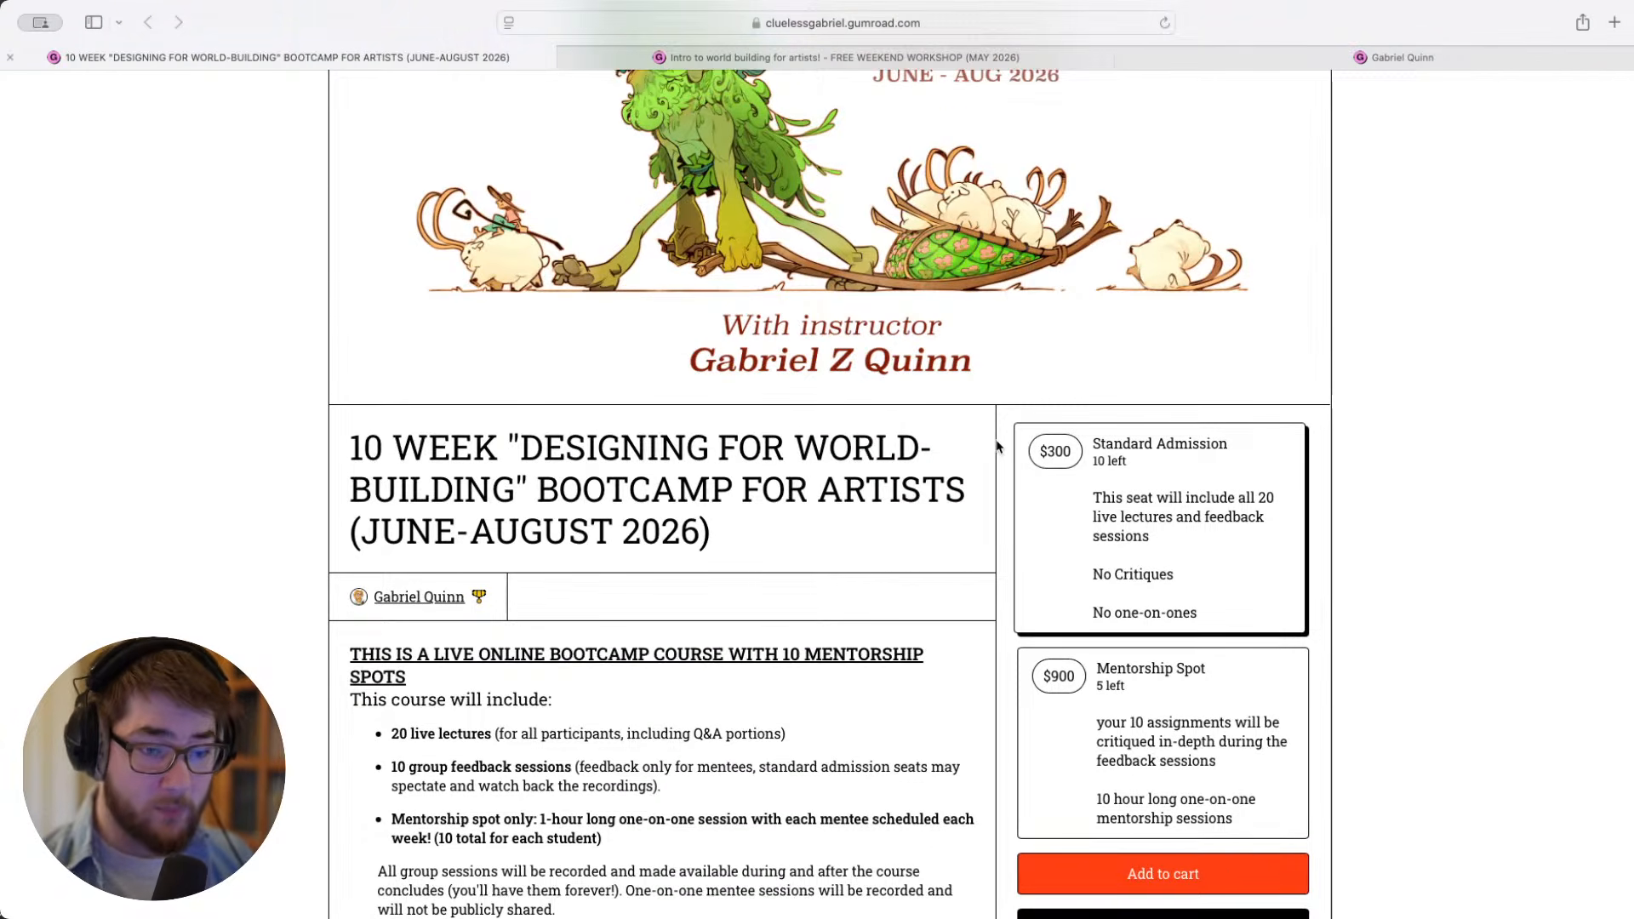
{"action": "scroll", "coordinate": [998, 444], "scroll_direction": "up", "scroll_amount": 1}
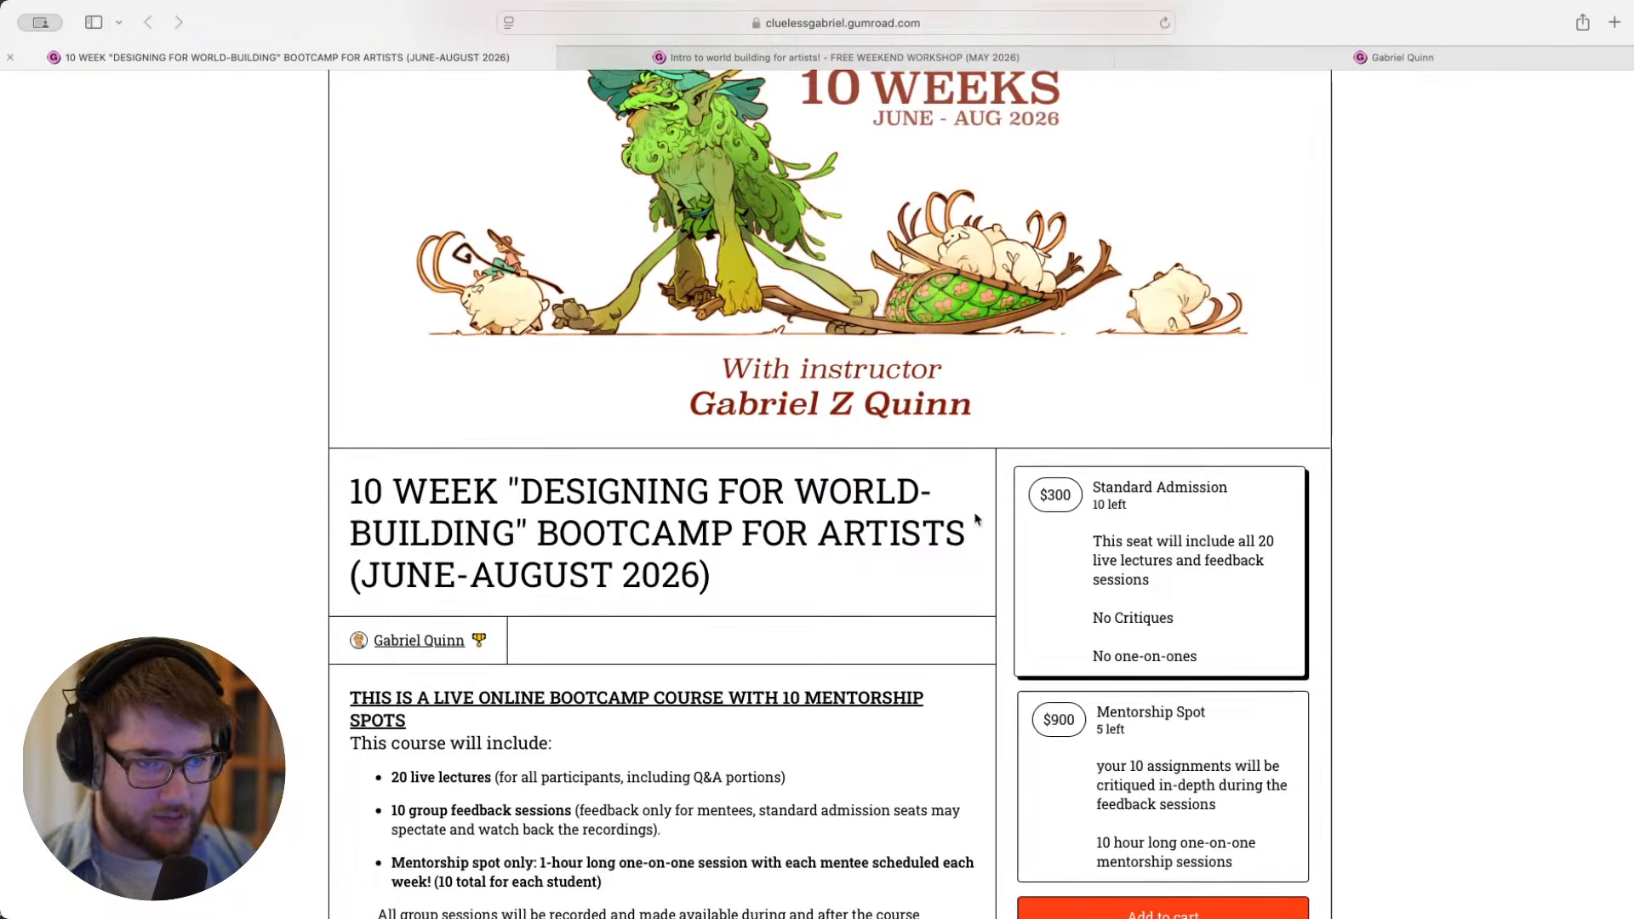
{"action": "scroll", "coordinate": [819, 291], "scroll_direction": "up", "scroll_amount": 1}
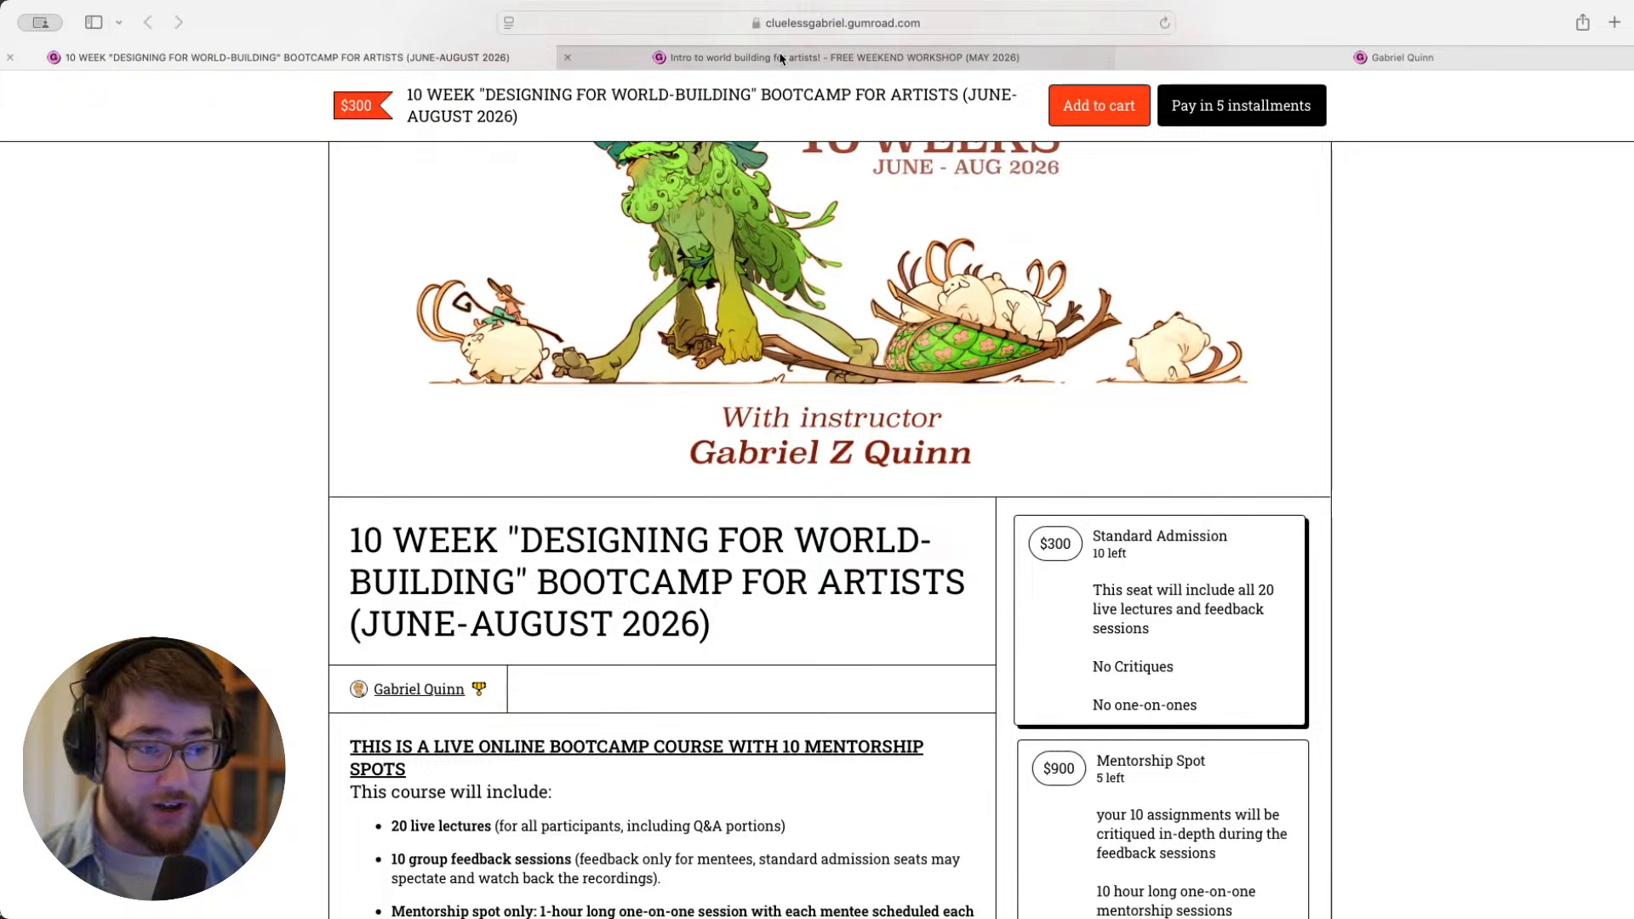
- Open the free weekend world-building workshop page and review its title, dates, sign-up terms and session schedule
{"action": "mouse_move", "coordinate": [780, 57]}
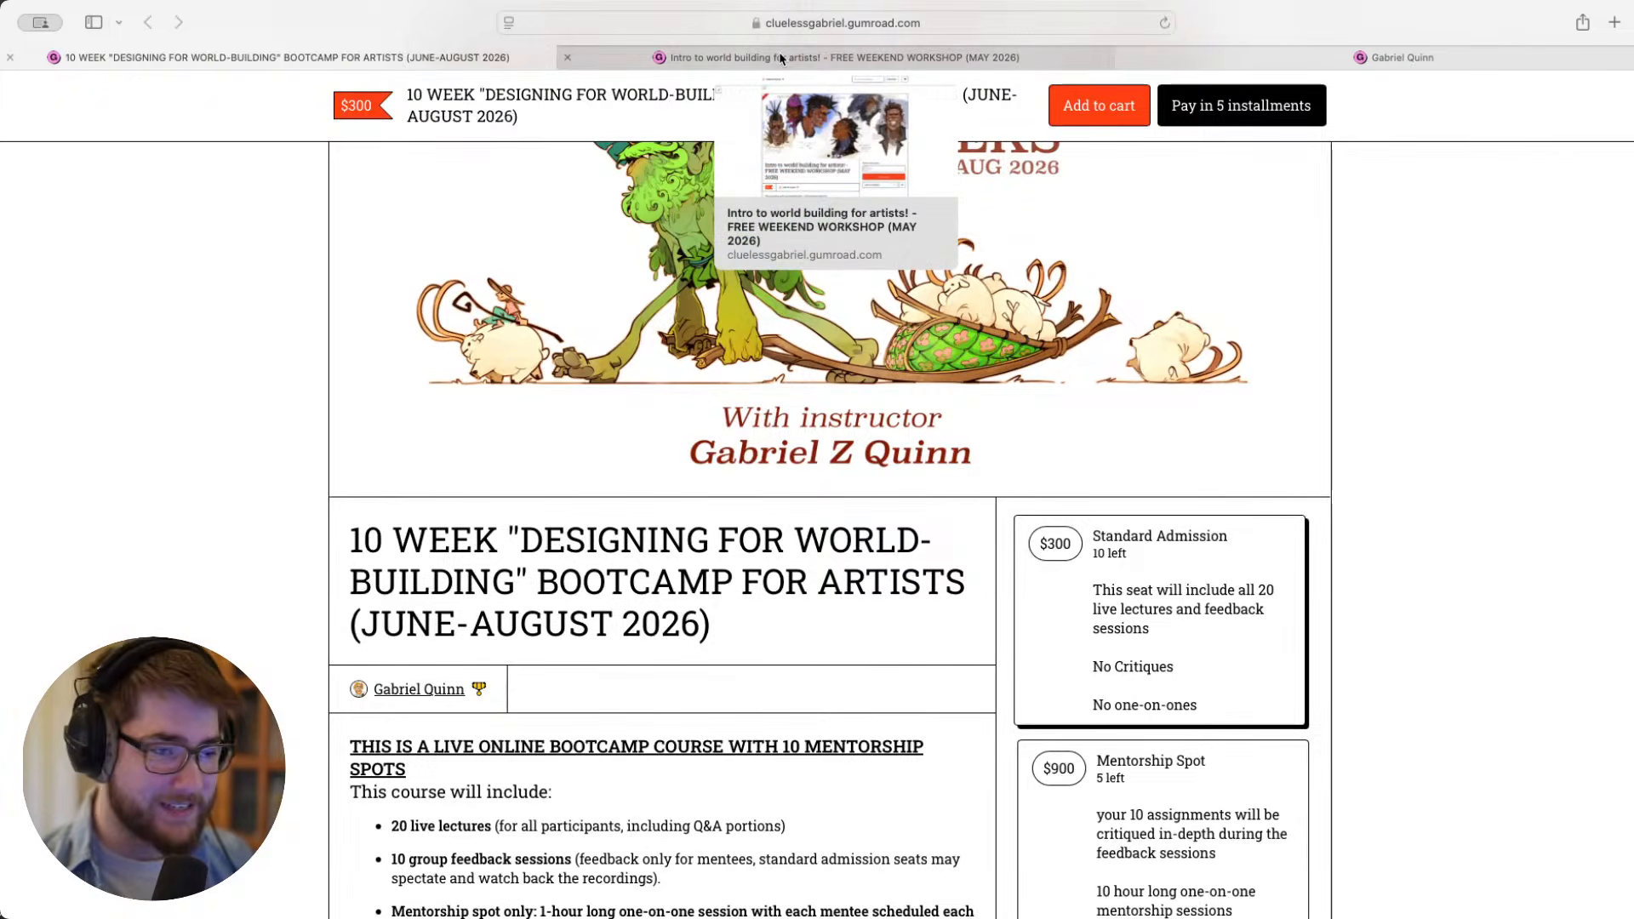
{"action": "left_click", "coordinate": [781, 58]}
{"action": "scroll", "coordinate": [1039, 425], "scroll_direction": "down", "scroll_amount": 1}
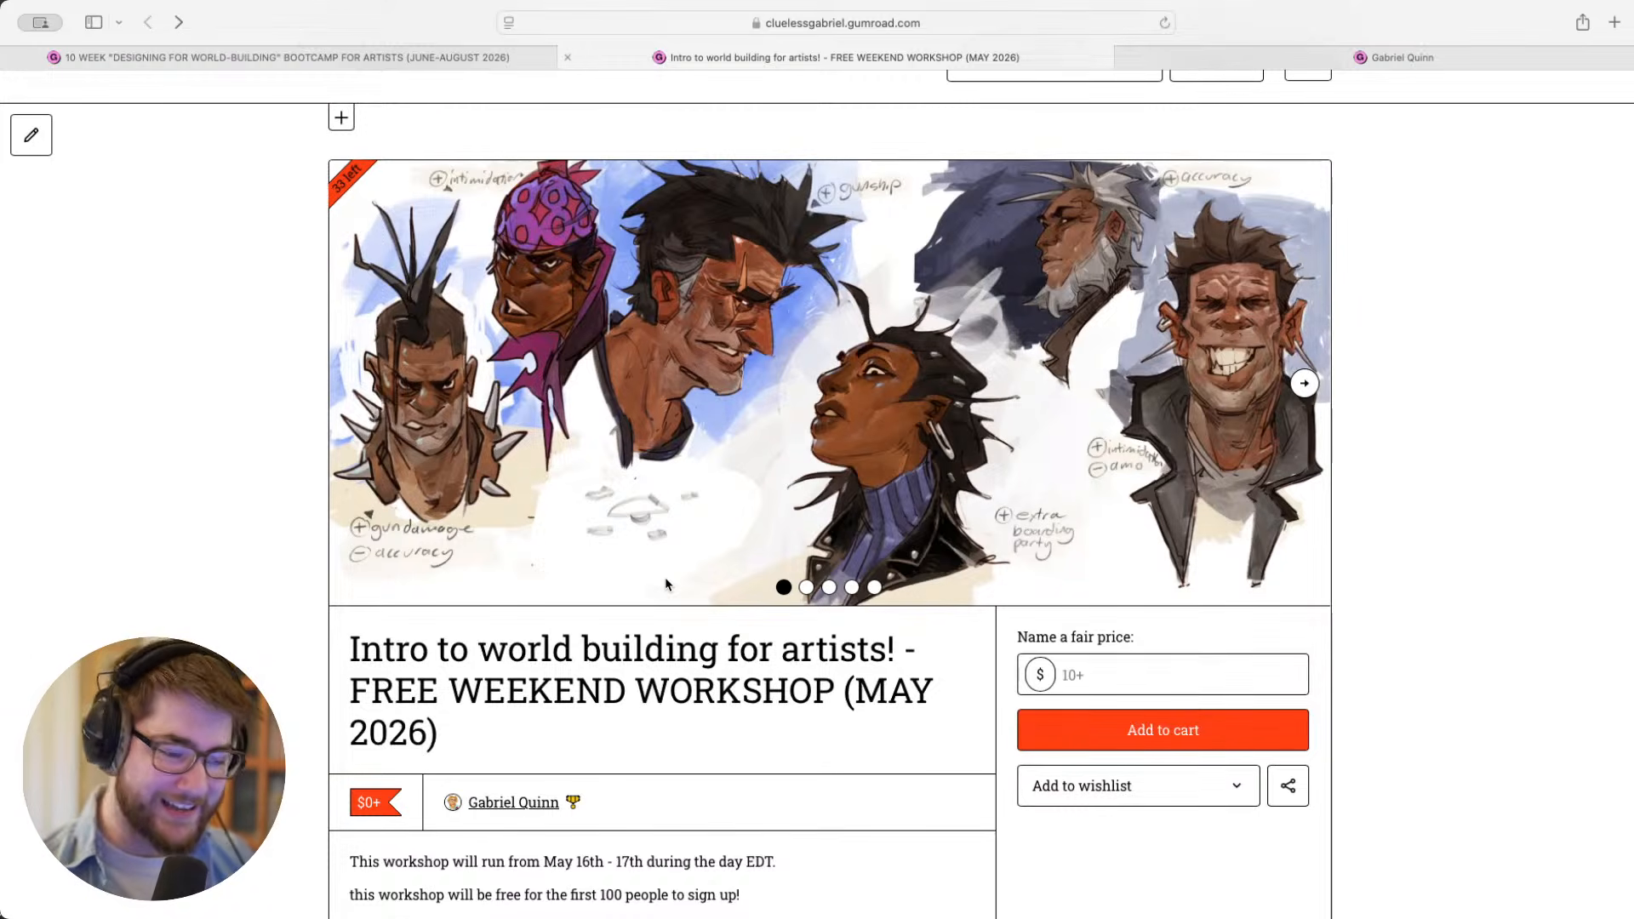
{"action": "scroll", "coordinate": [666, 584], "scroll_direction": "down", "scroll_amount": 5}
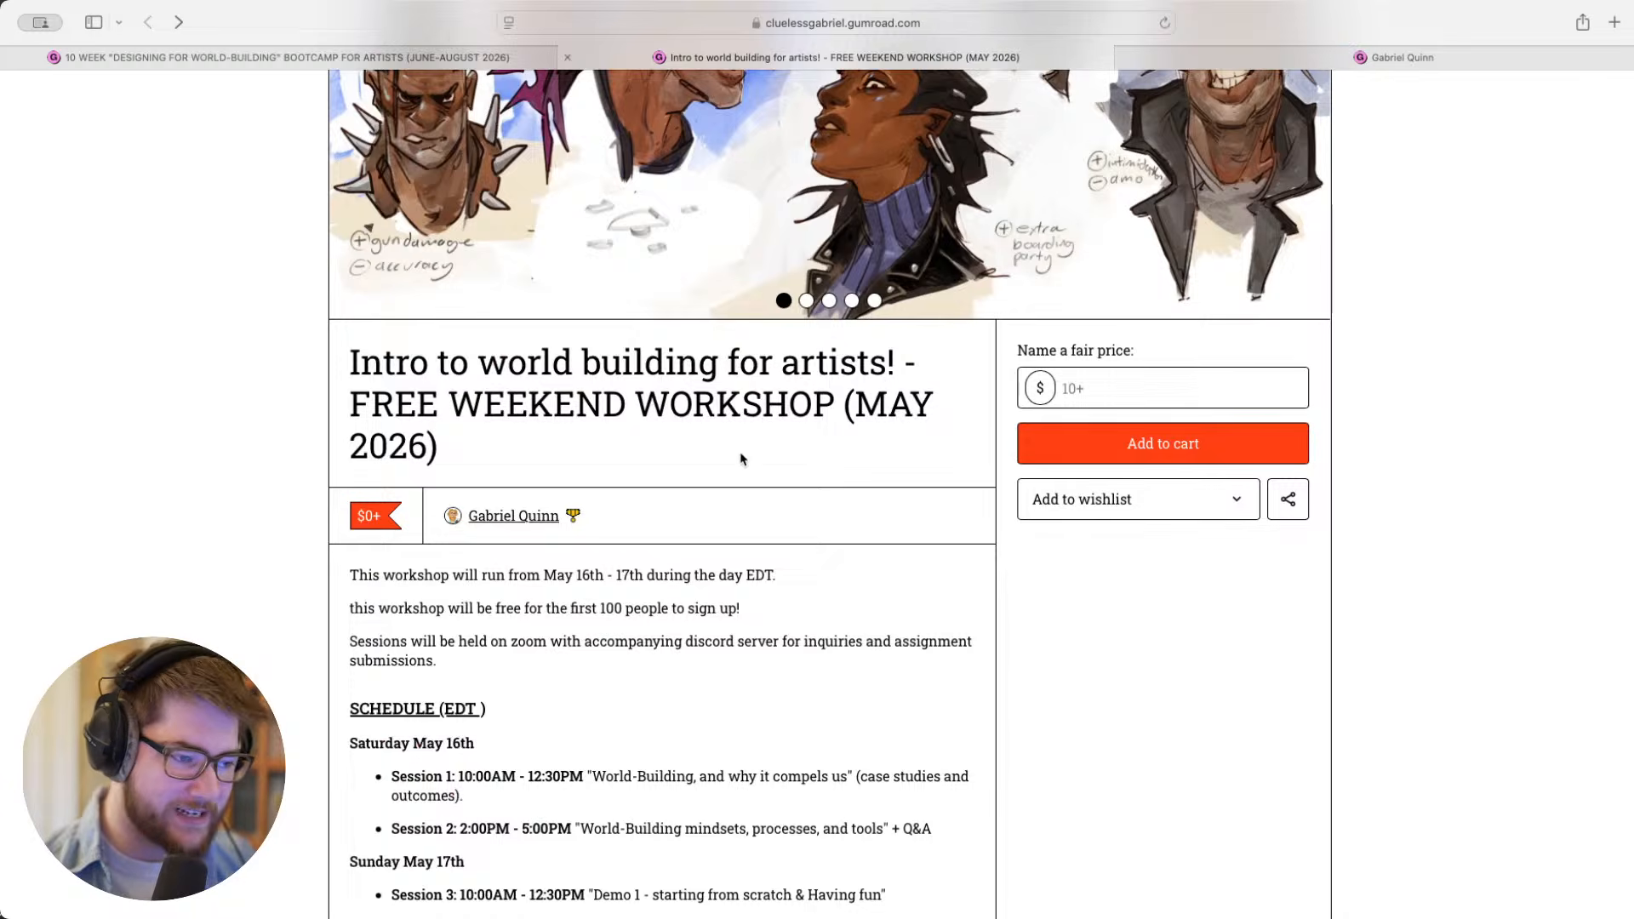
{"action": "scroll", "coordinate": [740, 456], "scroll_direction": "up", "scroll_amount": 1}
{"action": "scroll", "coordinate": [366, 418], "scroll_direction": "down", "scroll_amount": 1}
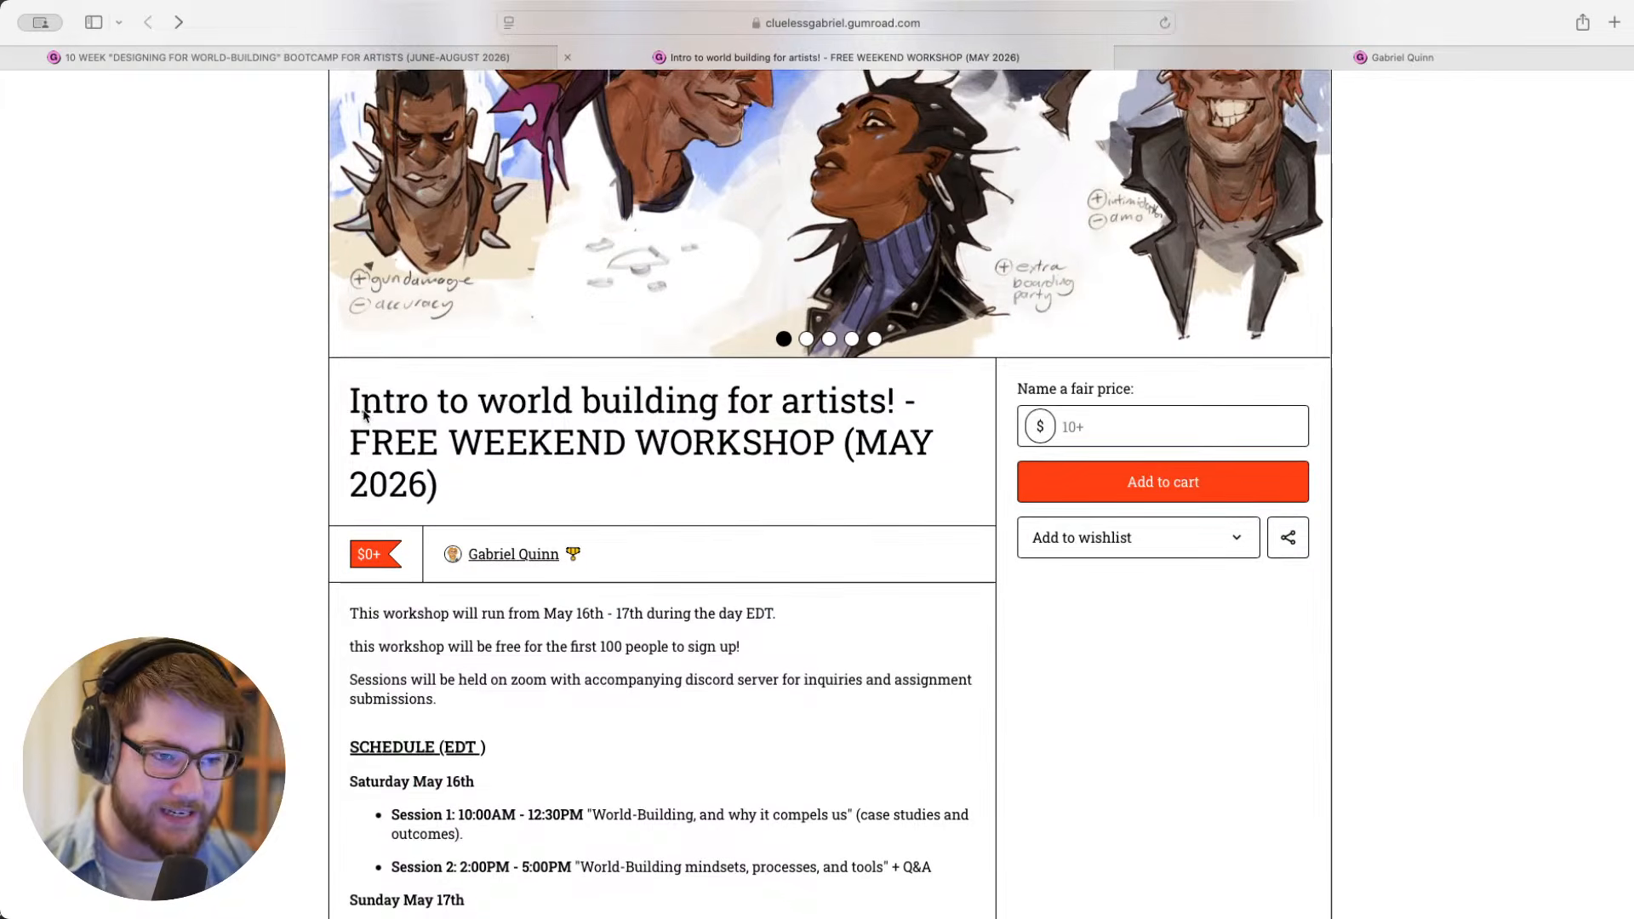
{"action": "scroll", "coordinate": [396, 438], "scroll_direction": "up", "scroll_amount": 1}
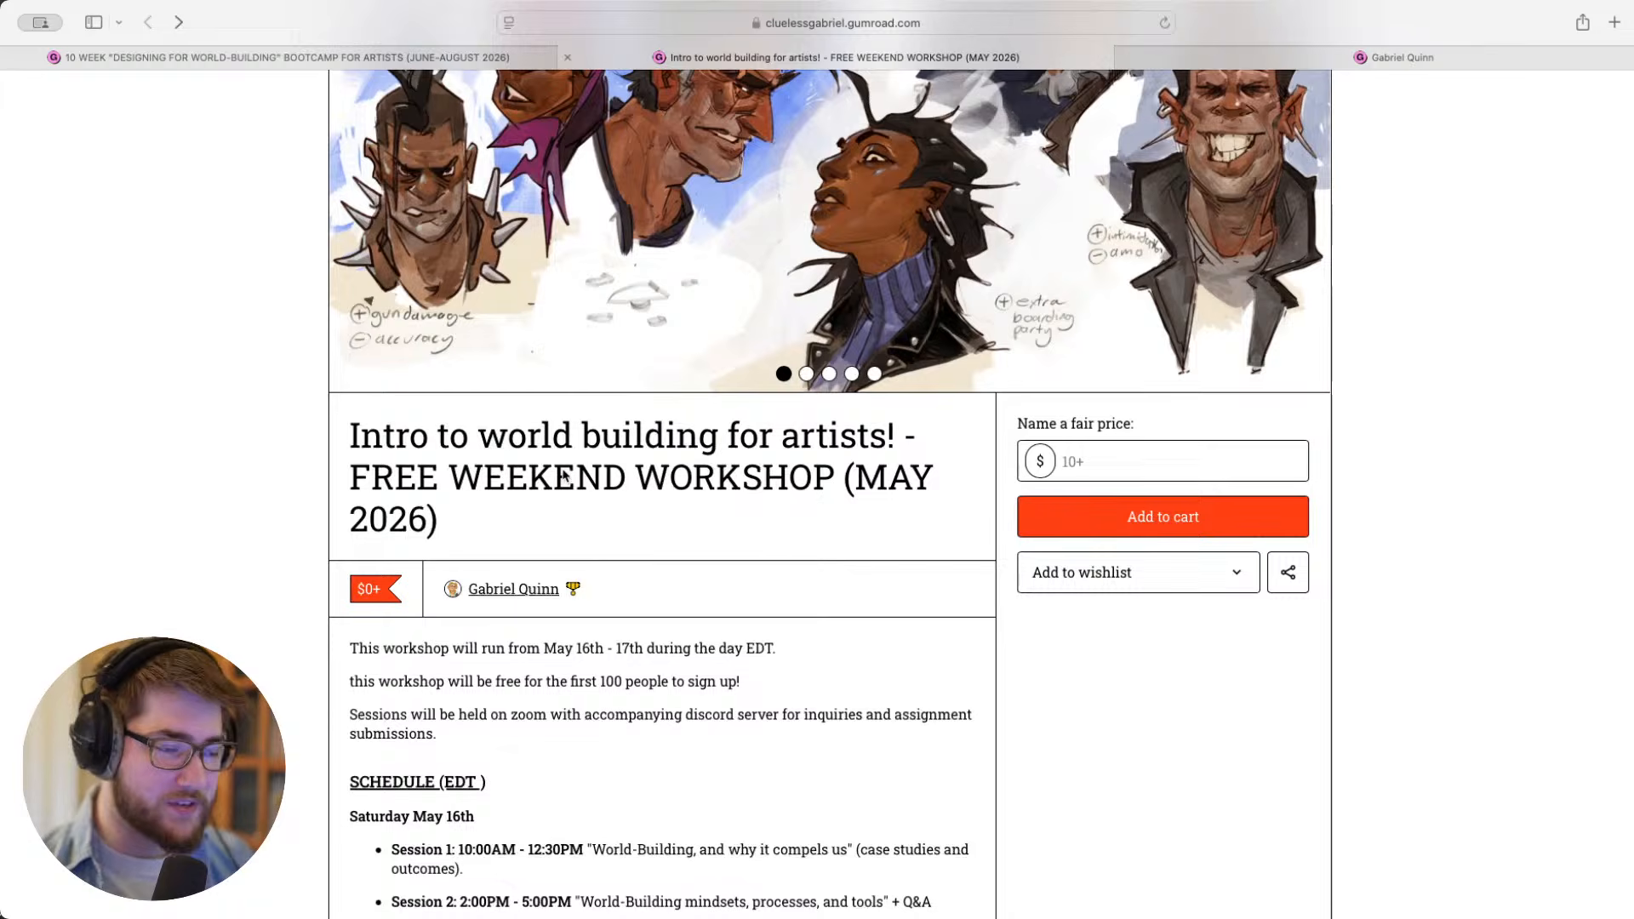
- Flip between the bootcamp page and the free weekend workshop page to compare the two offers
{"action": "left_click", "coordinate": [381, 55]}
{"action": "left_click", "coordinate": [691, 58]}
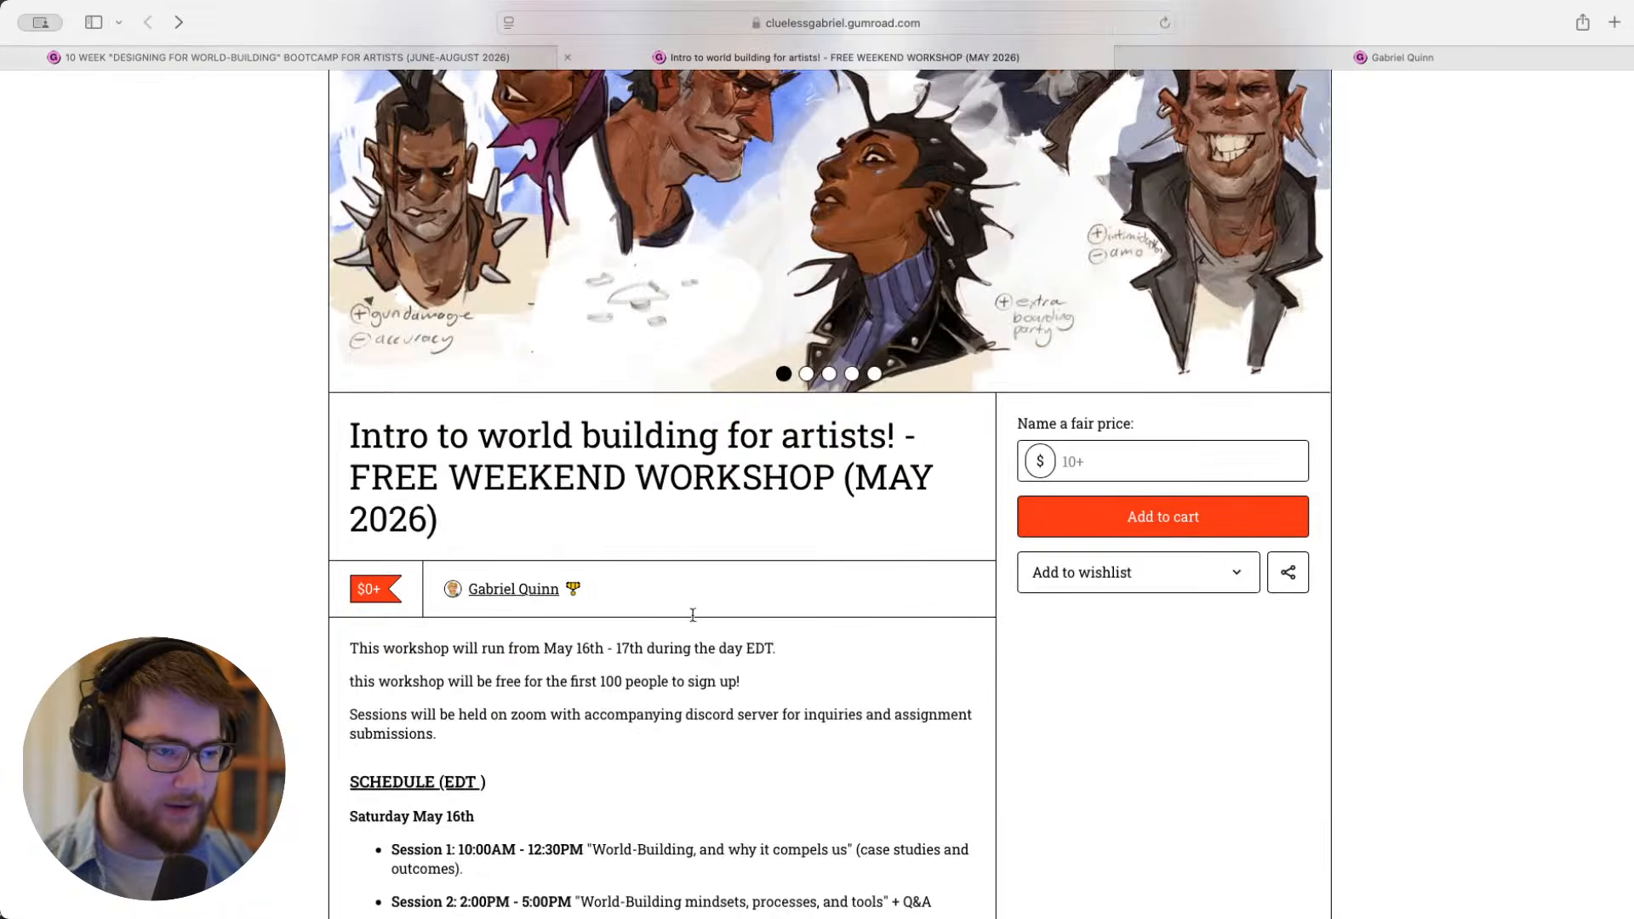
{"action": "left_click", "coordinate": [400, 58]}
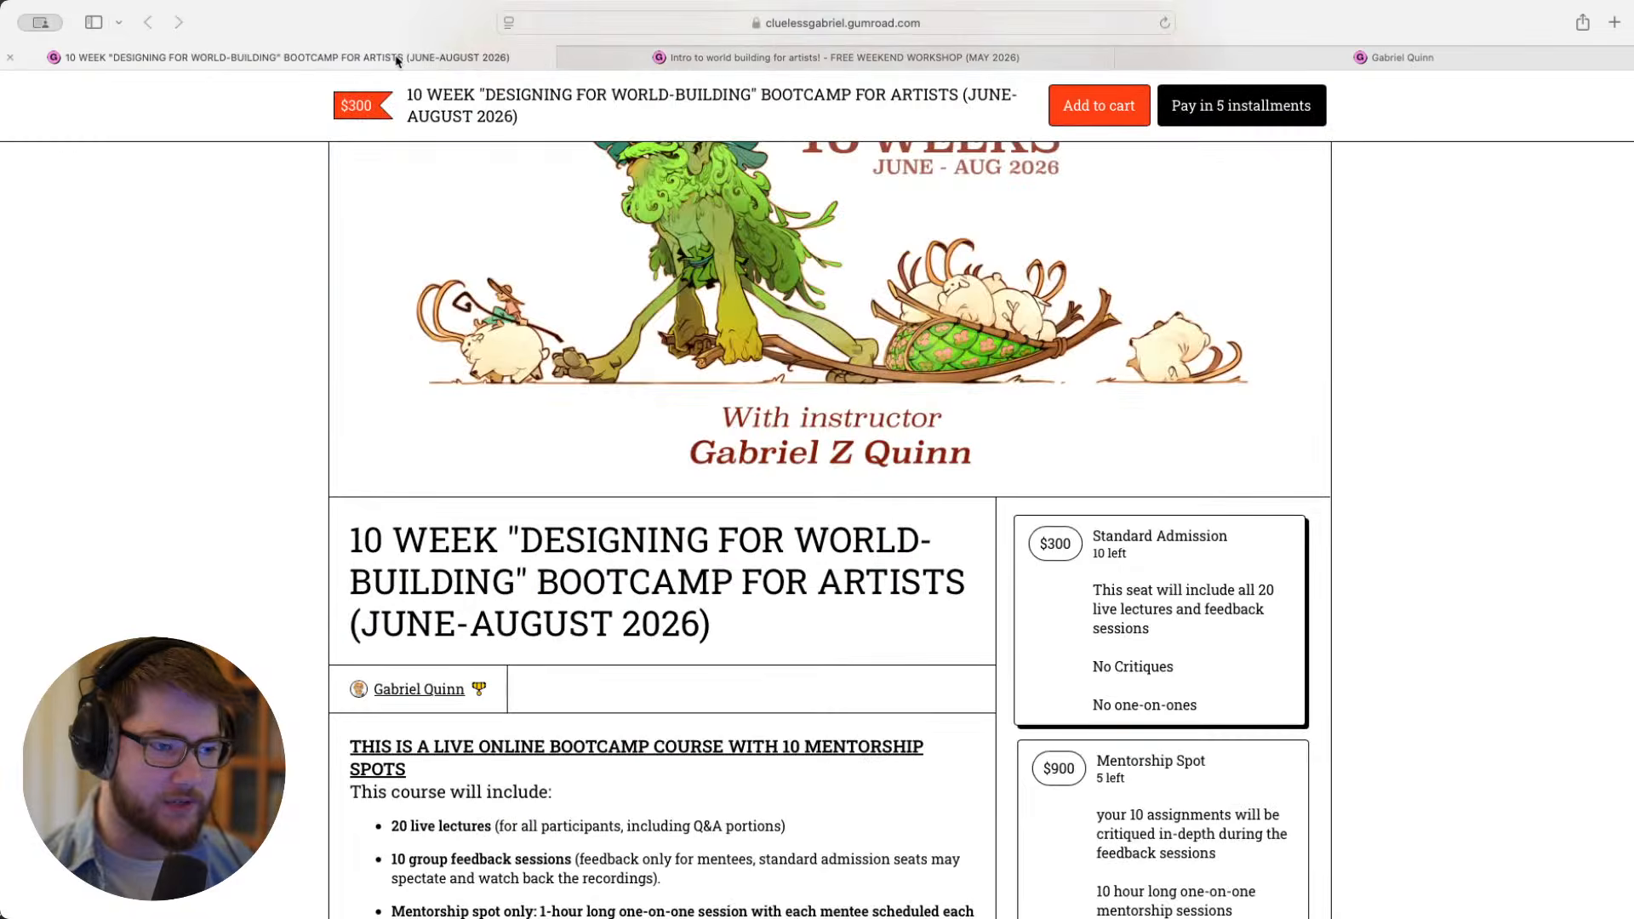
{"action": "left_click", "coordinate": [738, 61]}
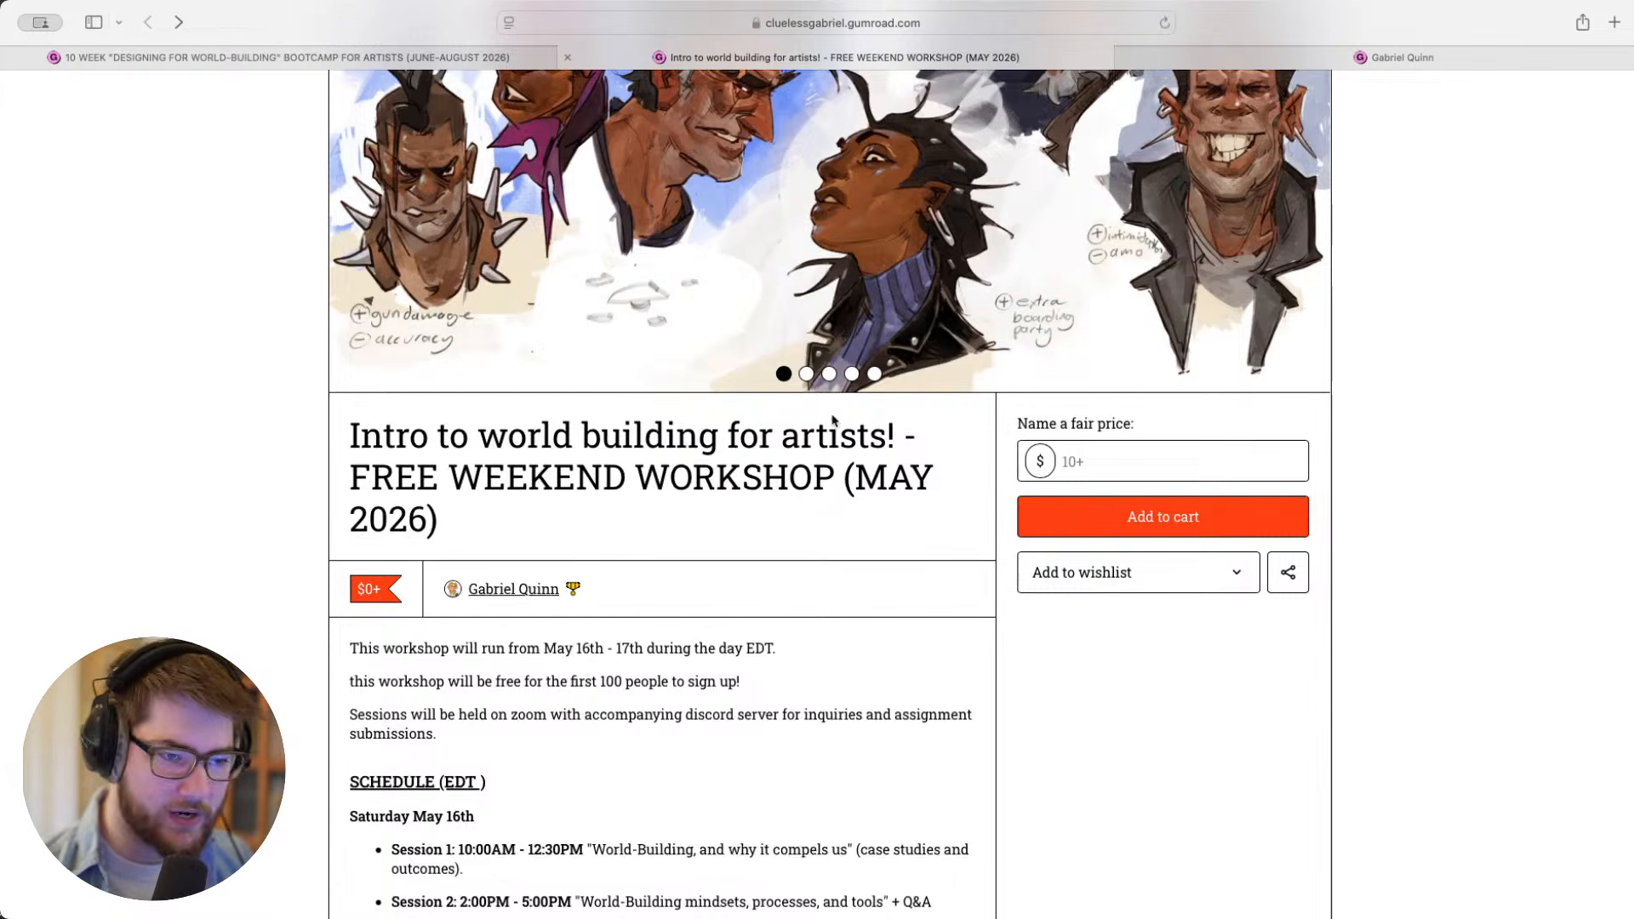
- Select the free weekend workshop page's web address and switch to the other open app
{"action": "scroll", "coordinate": [830, 406], "scroll_direction": "up", "scroll_amount": 1}
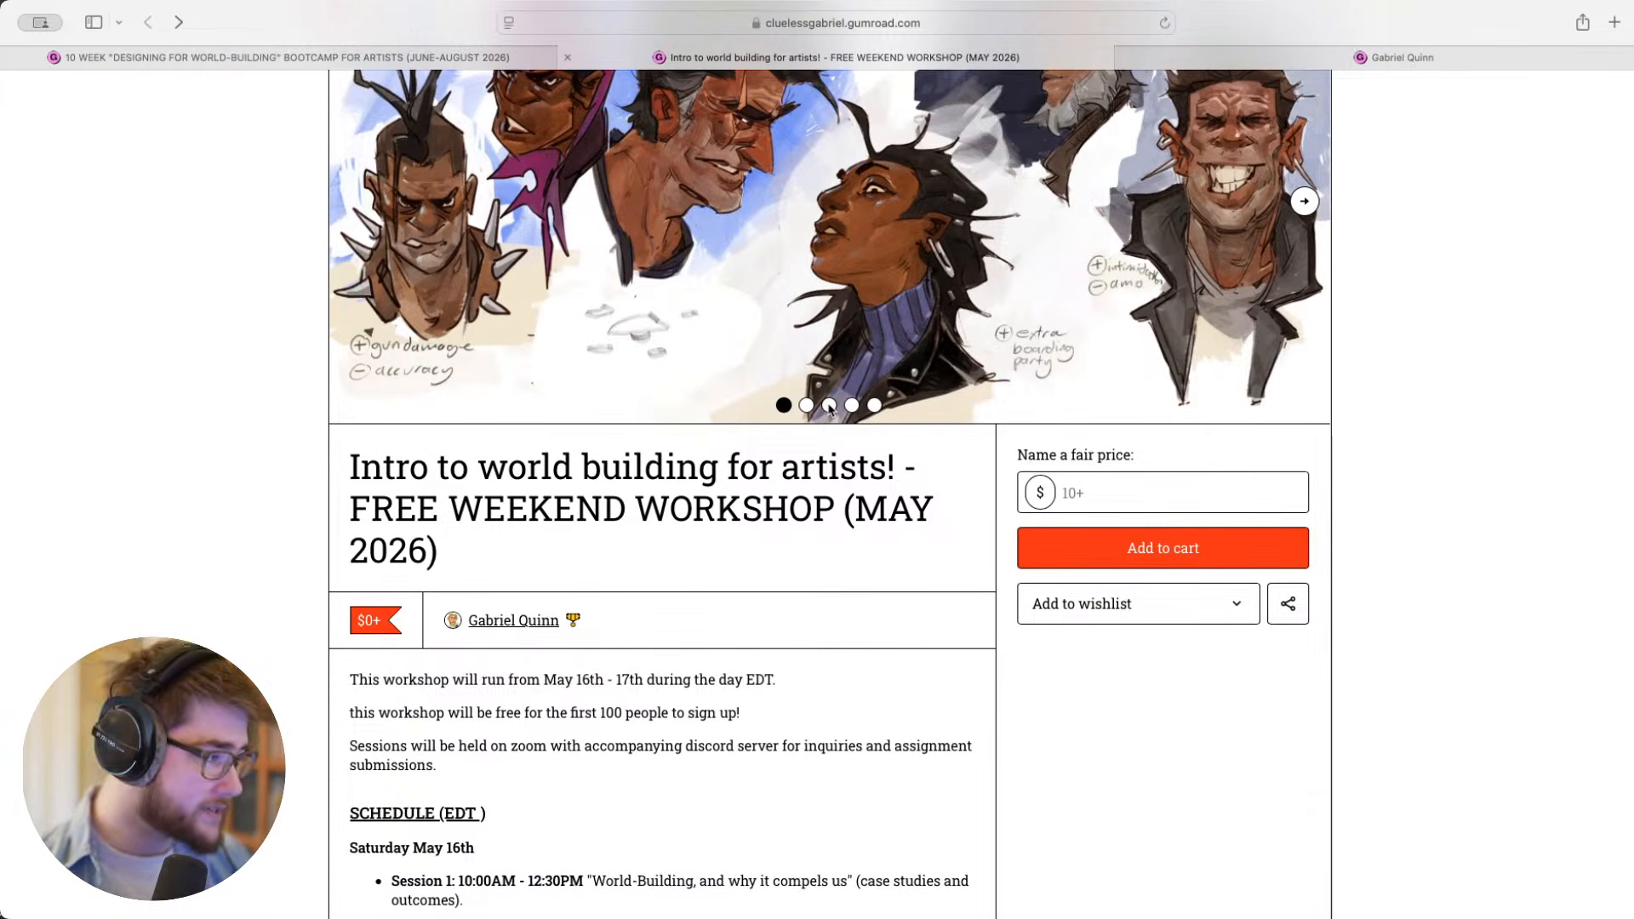
{"action": "left_click", "coordinate": [624, 23]}
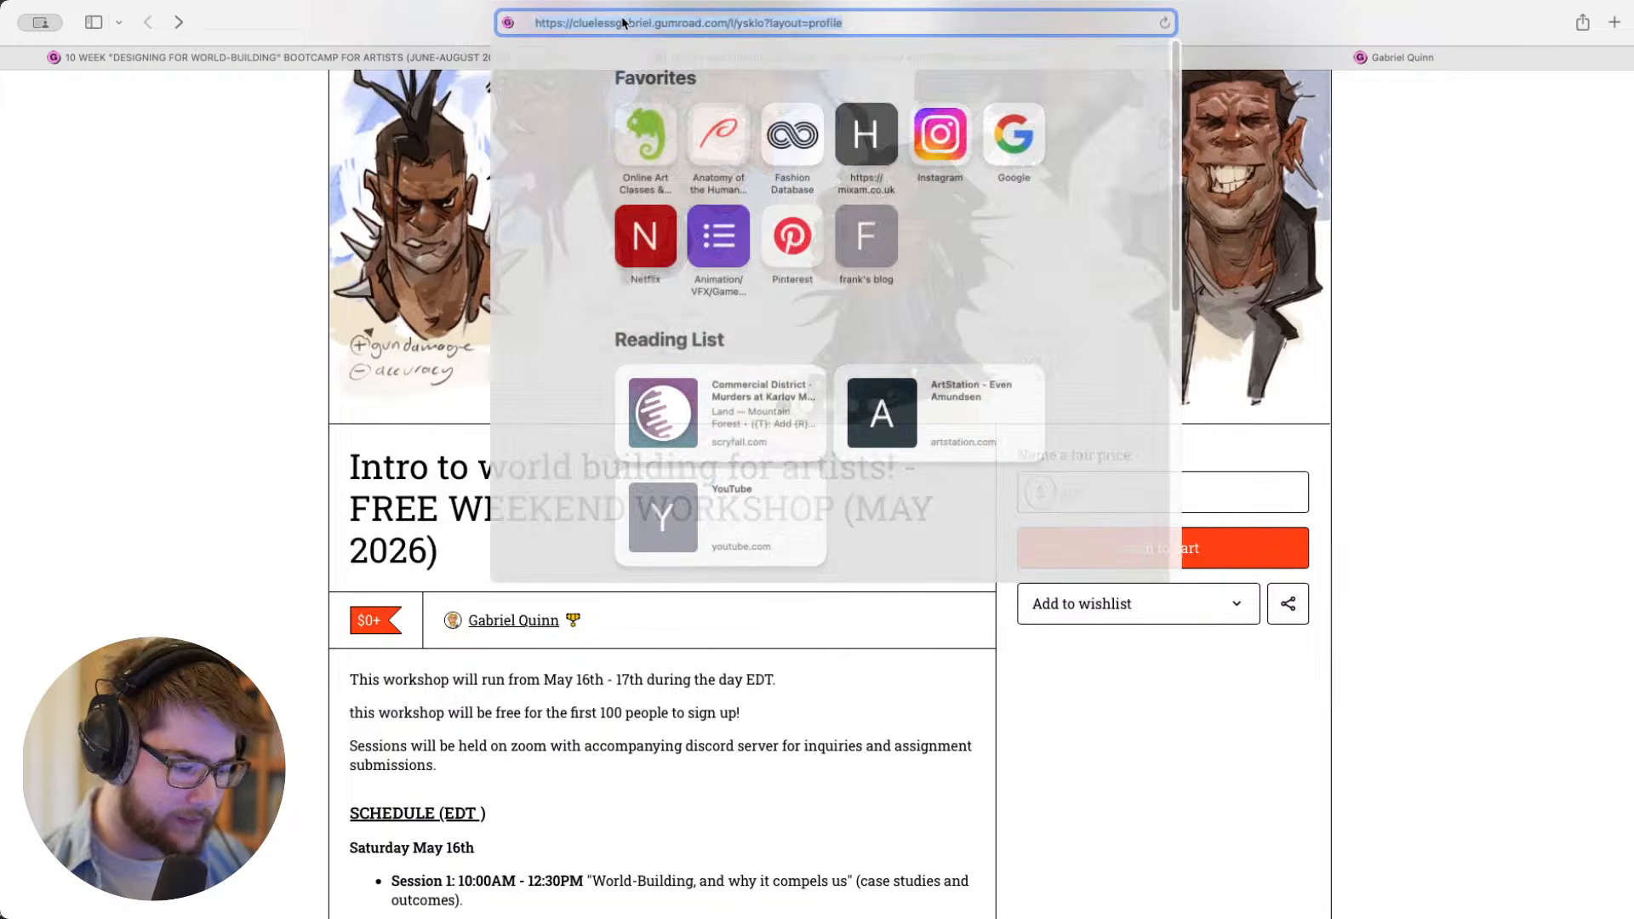
{"action": "left_click", "coordinate": [741, 24]}
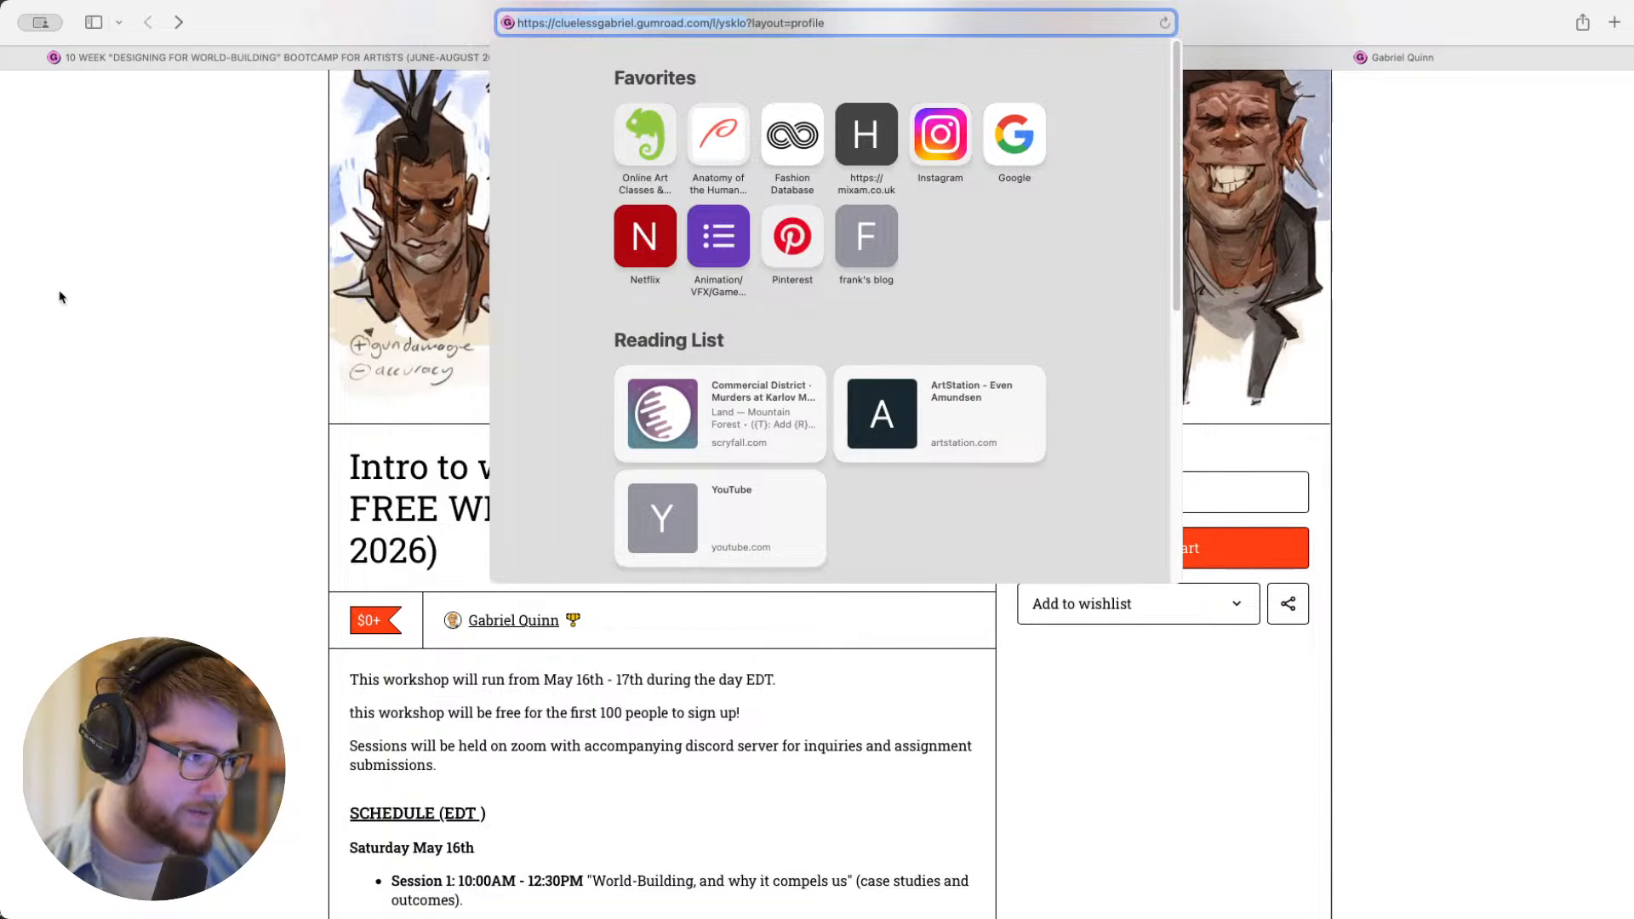
{"action": "key", "text": "super+Tab"}
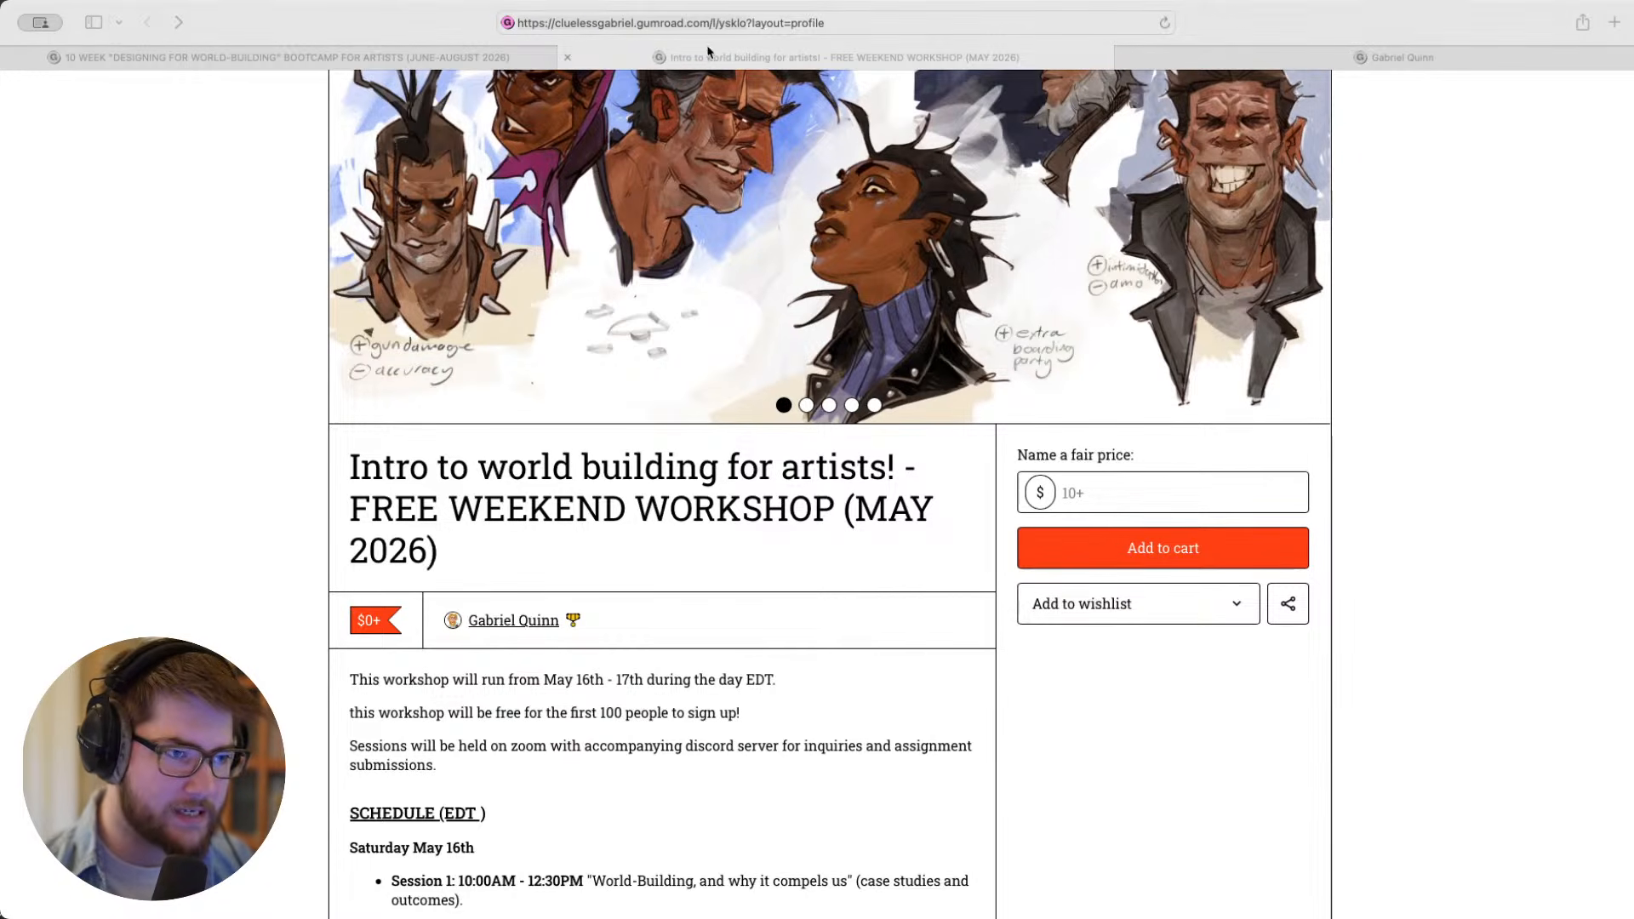
- Bring up the bootcamp page, select its web address, and switch to the other open app
{"action": "left_click", "coordinate": [536, 57]}
{"action": "left_click", "coordinate": [744, 23]}
{"action": "left_click_drag", "start_coordinate": [744, 24], "coordinate": [503, 24]}
{"action": "key", "text": "super+Tab"}
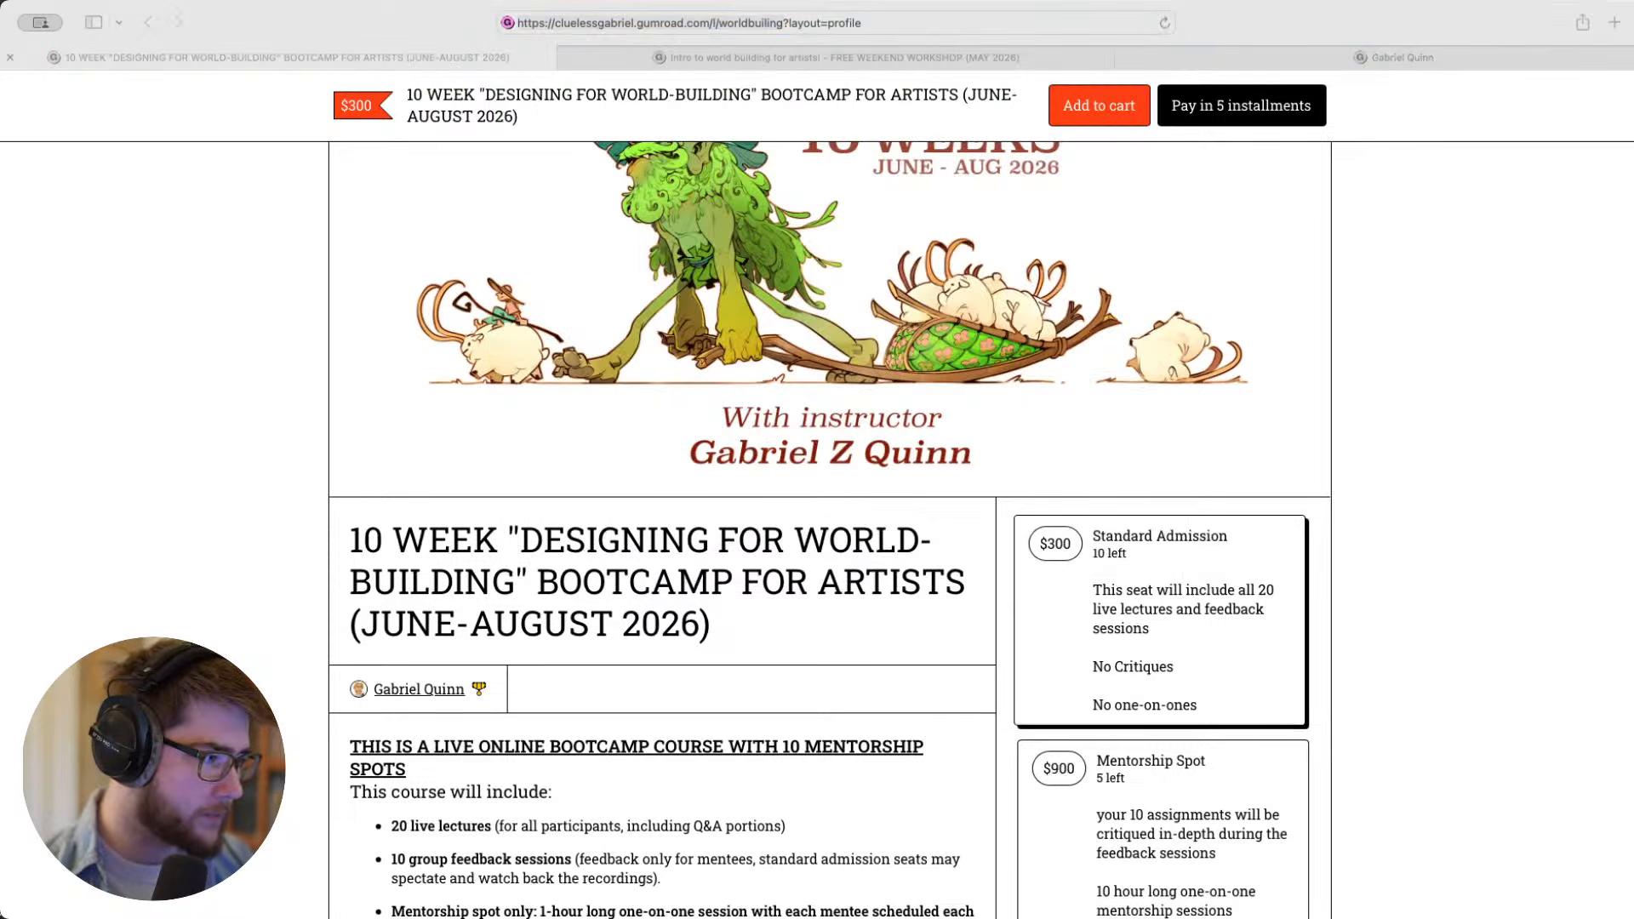
- Open the artist's store profile and look over the listed bootcamp, workshop, Photoshop brushes and shape design recordings
{"action": "left_click", "coordinate": [1363, 55]}
{"action": "scroll", "coordinate": [910, 526], "scroll_direction": "down", "scroll_amount": 2}
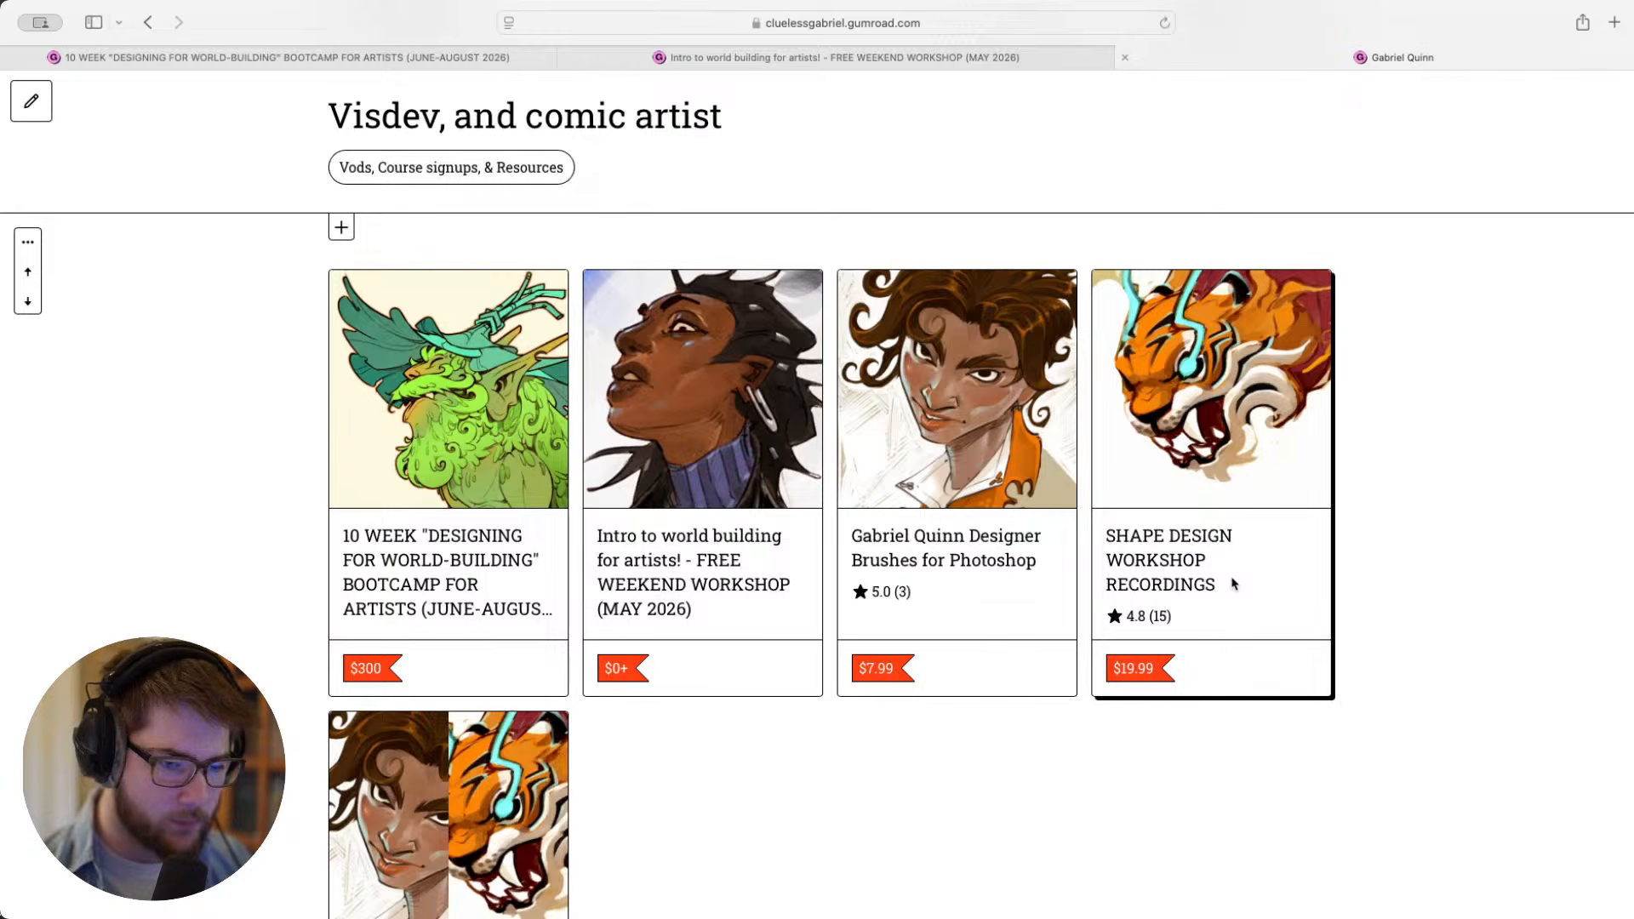
{"action": "scroll", "coordinate": [1221, 514], "scroll_direction": "down", "scroll_amount": 1}
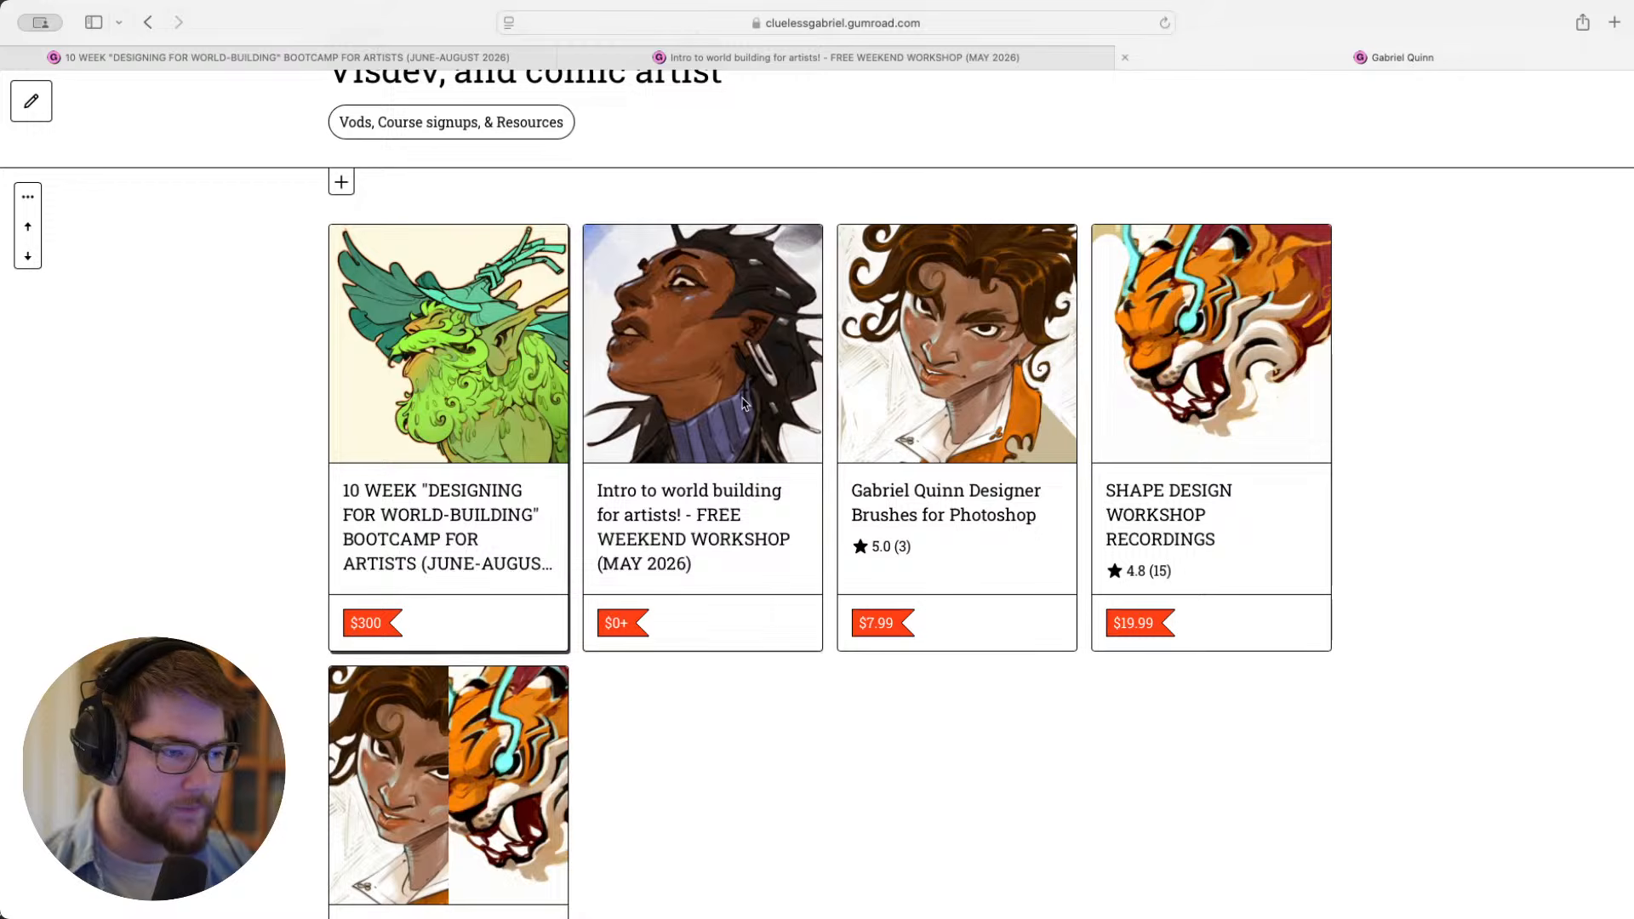
- Switch from the store page to Photoshop and bring up the design review document showing the Grand Railway Ladybird sheet
{"action": "scroll", "coordinate": [580, 411], "scroll_direction": "up", "scroll_amount": 3}
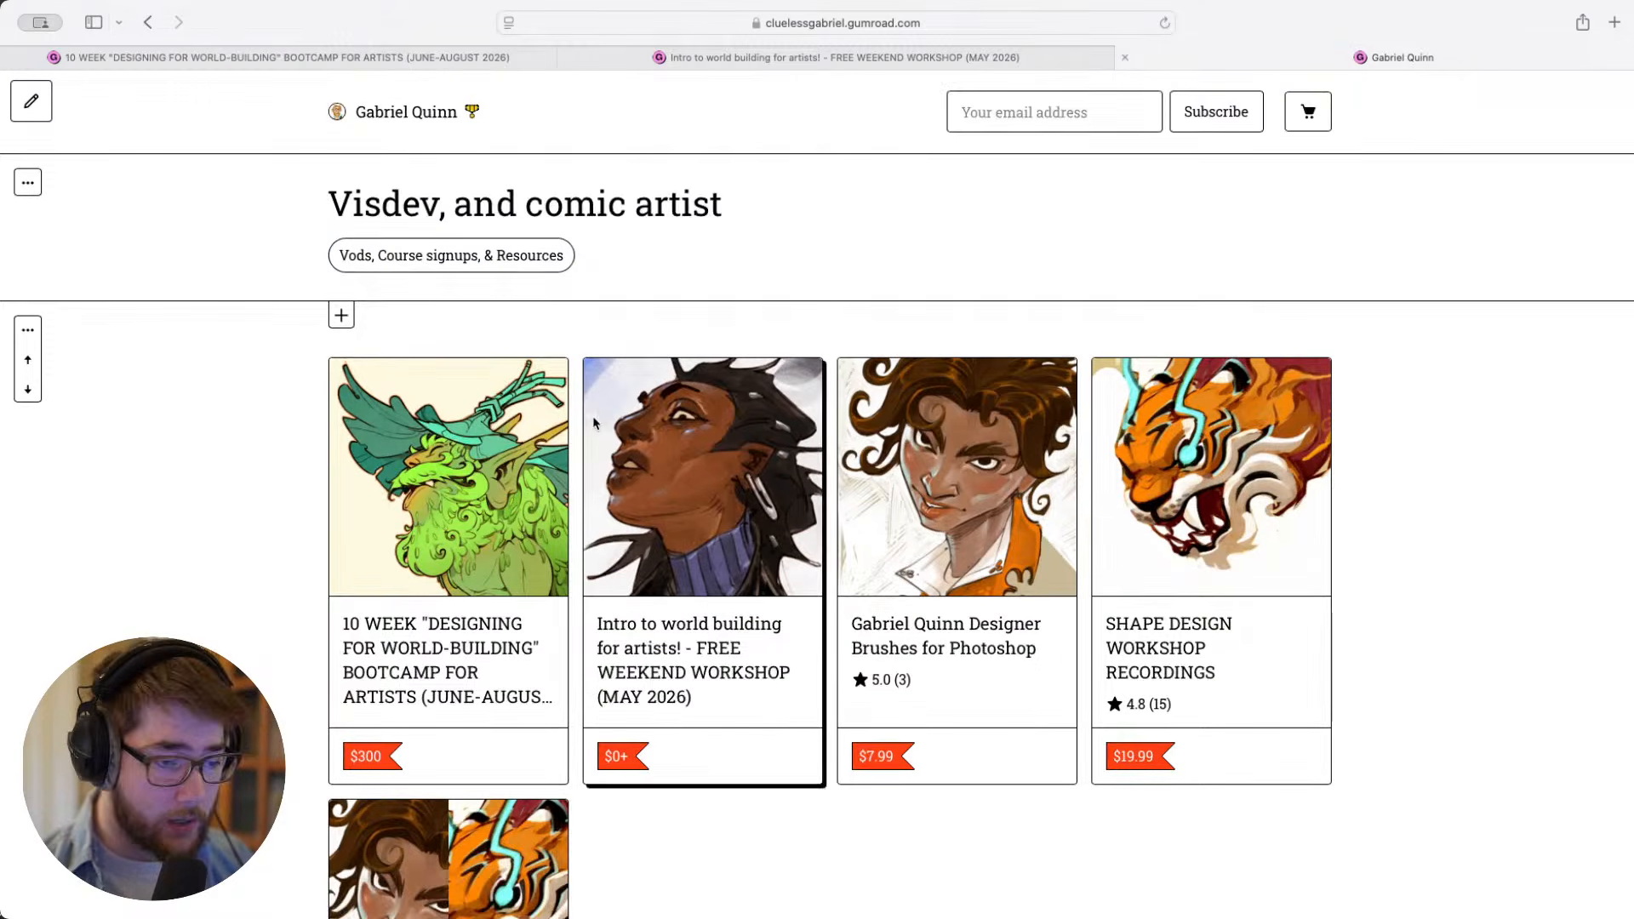
{"action": "key", "text": "super+Tab"}
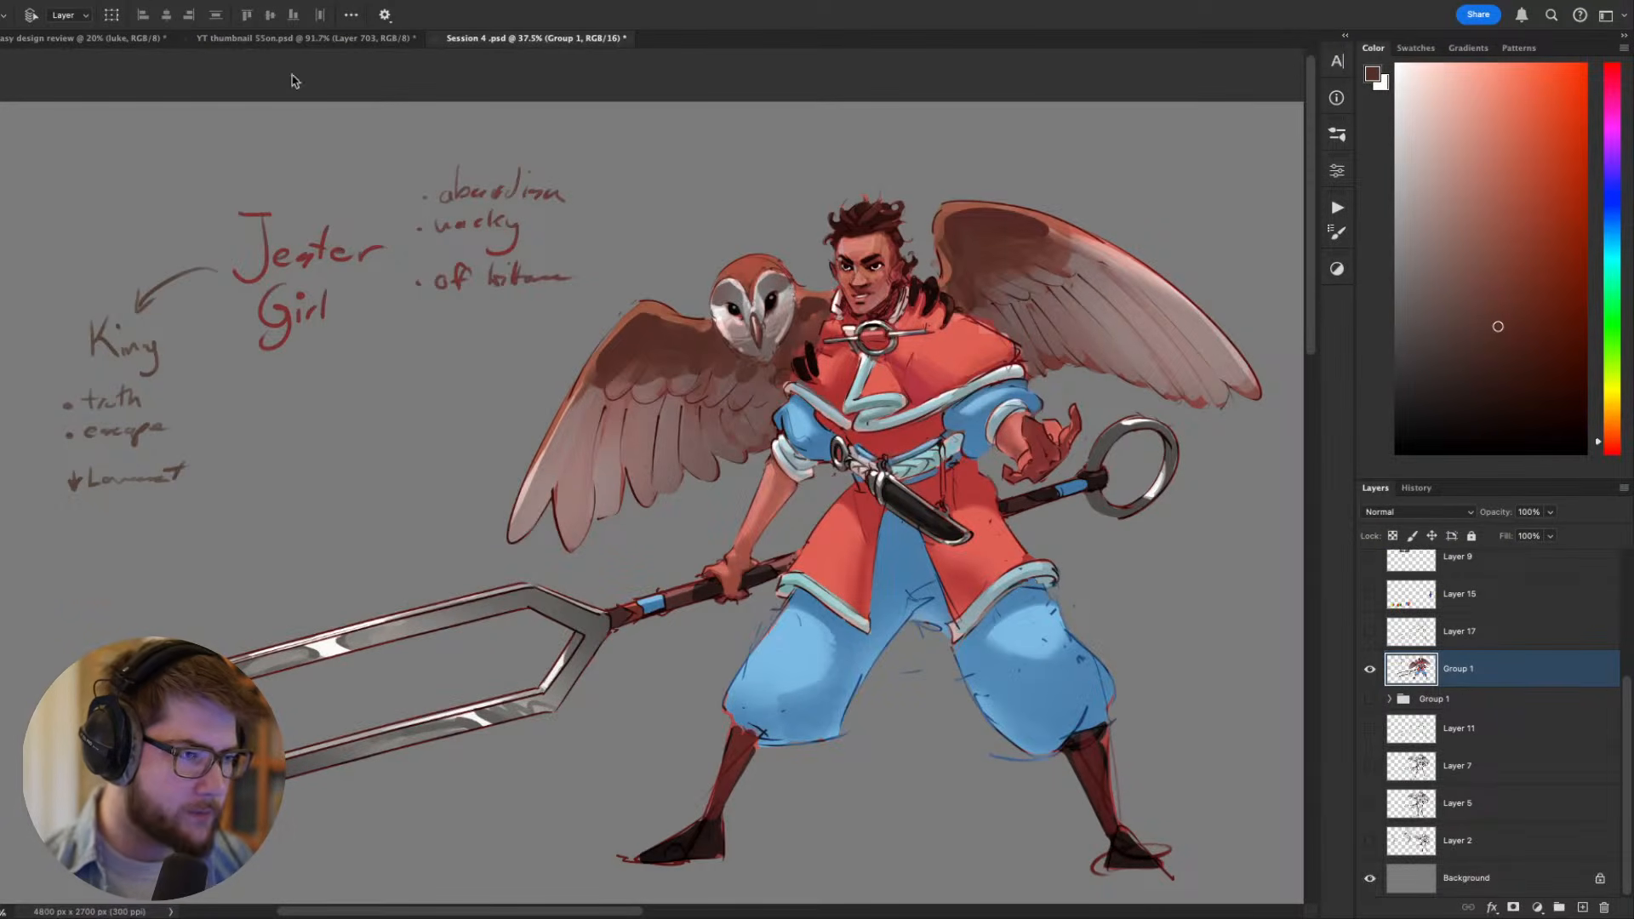
{"action": "left_click", "coordinate": [78, 39]}
{"action": "scroll", "coordinate": [798, 376], "scroll_direction": "up", "scroll_amount": 5}
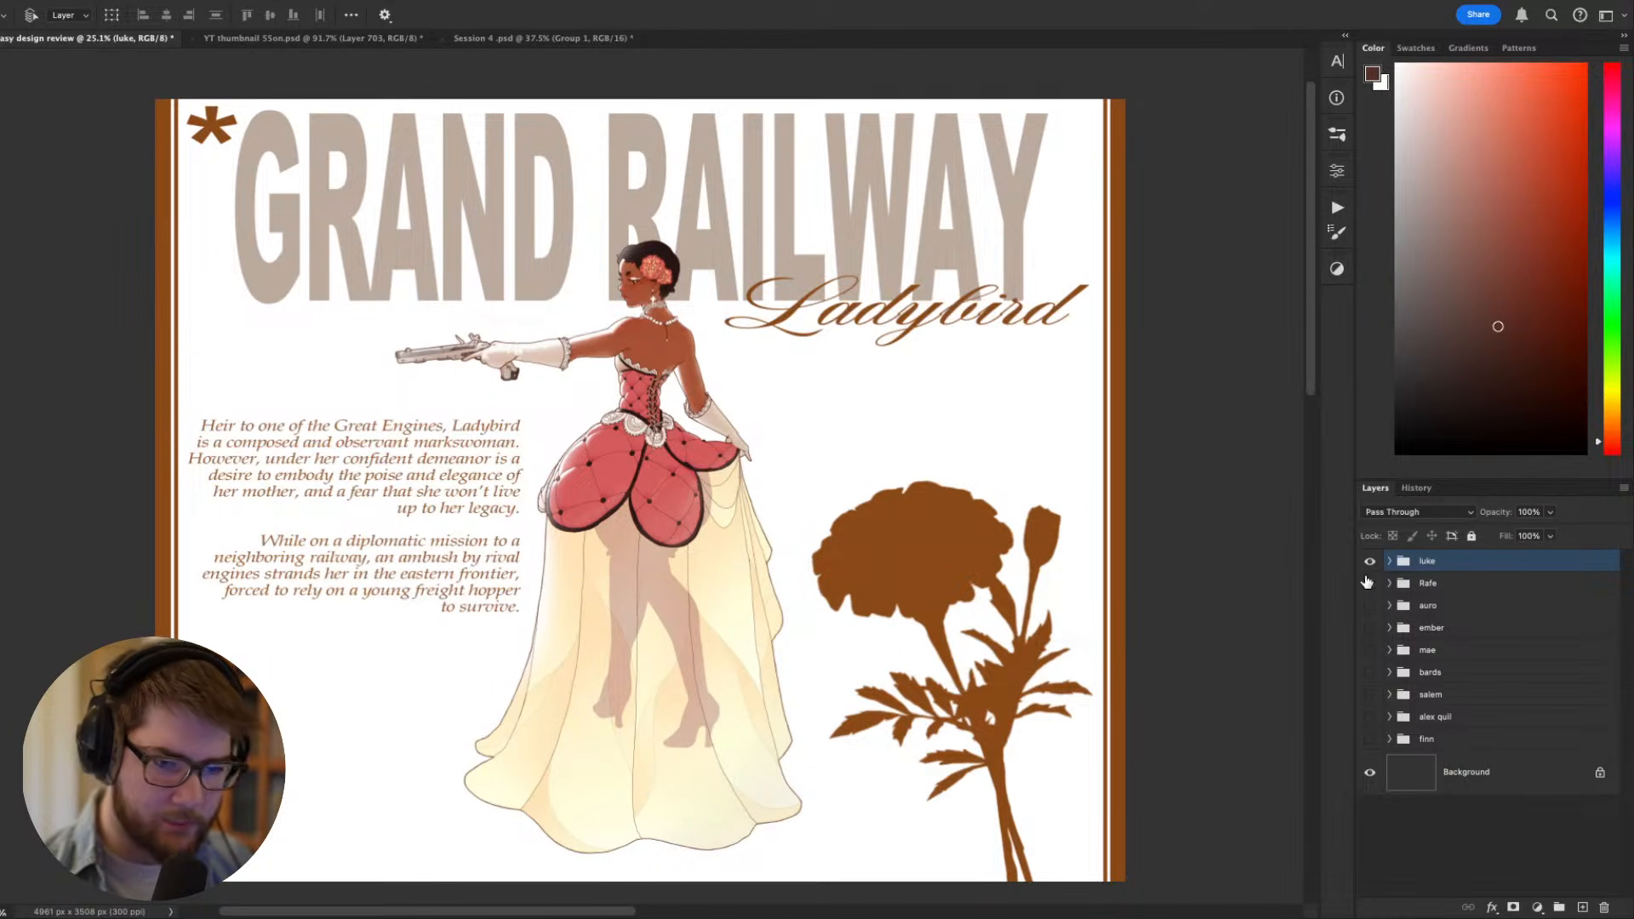
{"action": "scroll", "coordinate": [1006, 565], "scroll_direction": "up", "scroll_amount": 2}
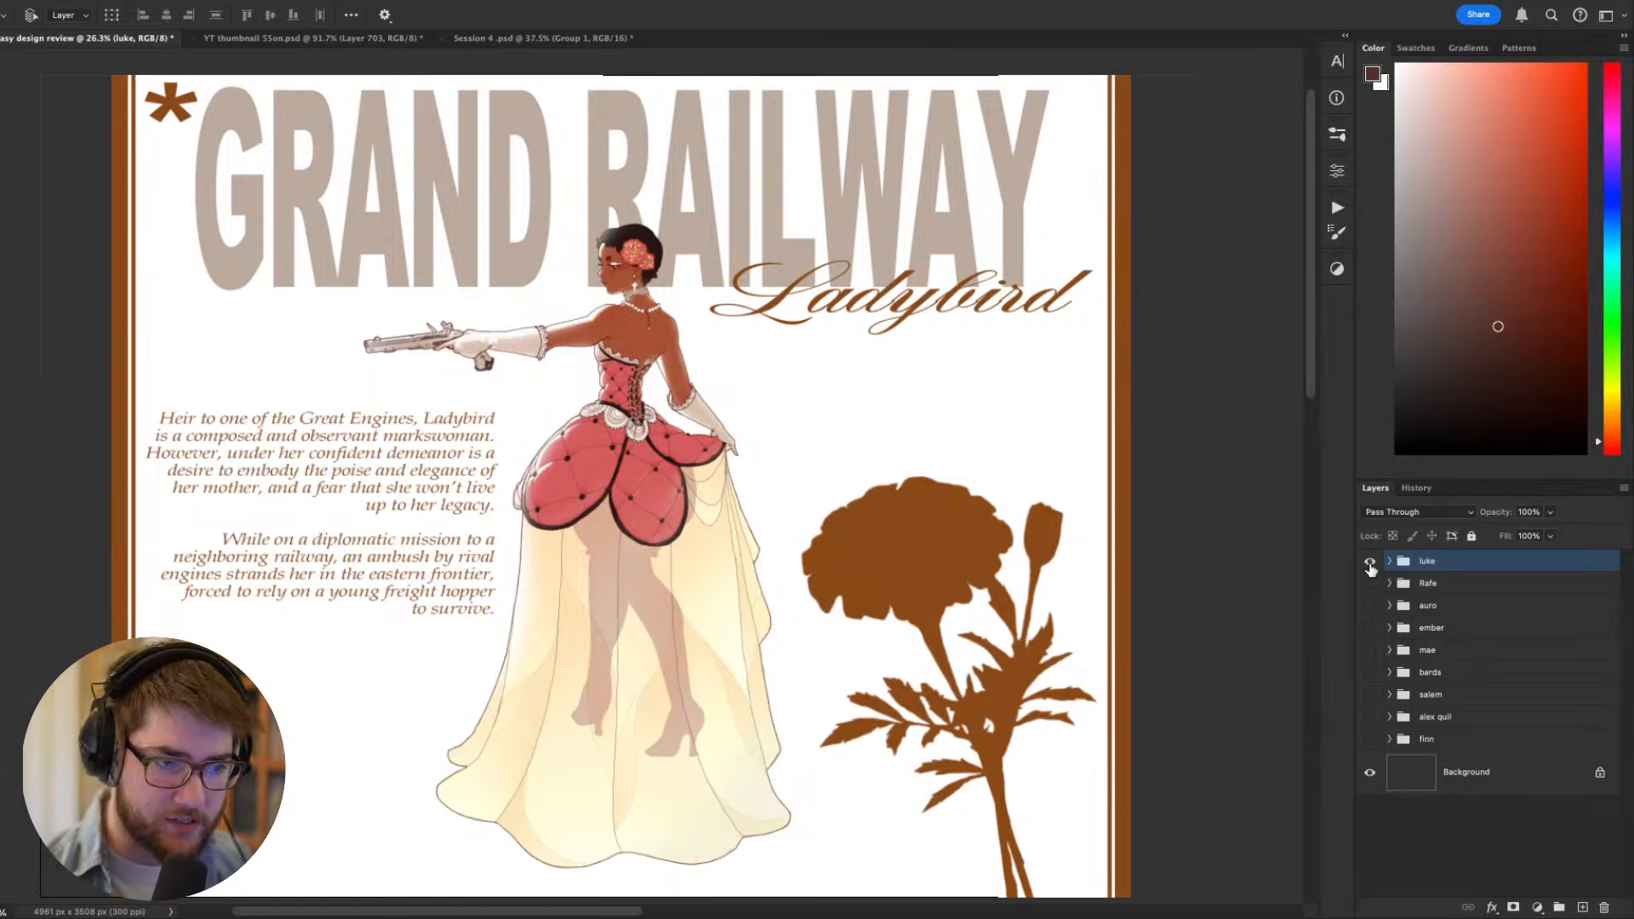
- Preview each of the other submission groups on its own in turn, and show only the Ladybird sheet again
{"action": "left_click", "coordinate": [1369, 583], "text": "alt"}
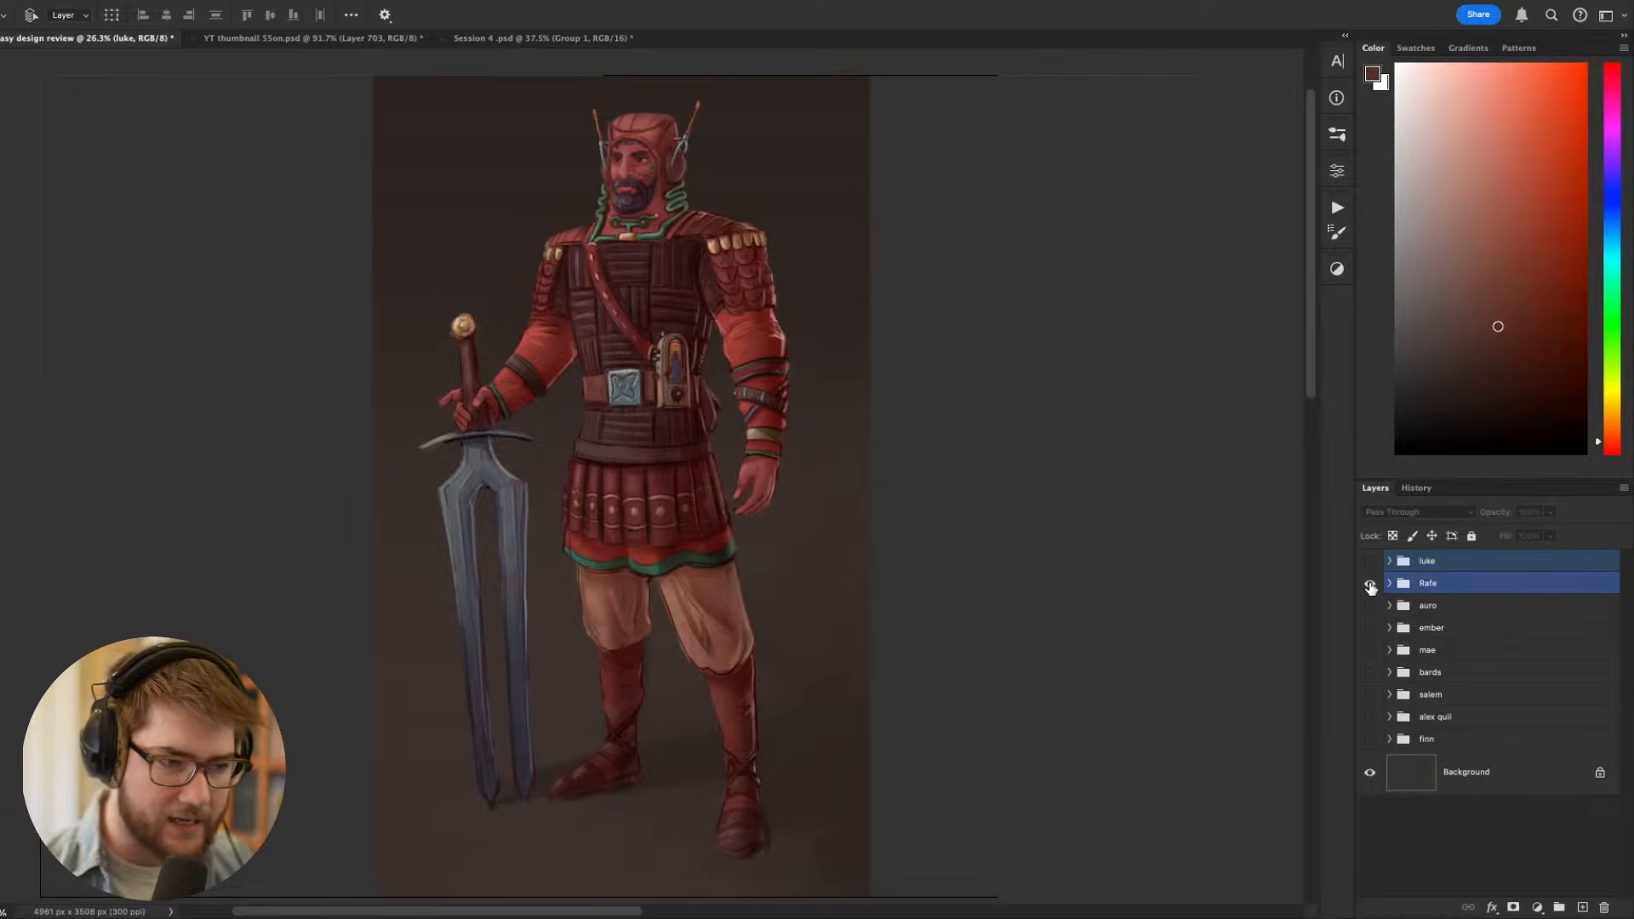
{"action": "left_click", "coordinate": [1370, 584], "text": "alt"}
{"action": "left_click", "coordinate": [1370, 583], "text": "alt"}
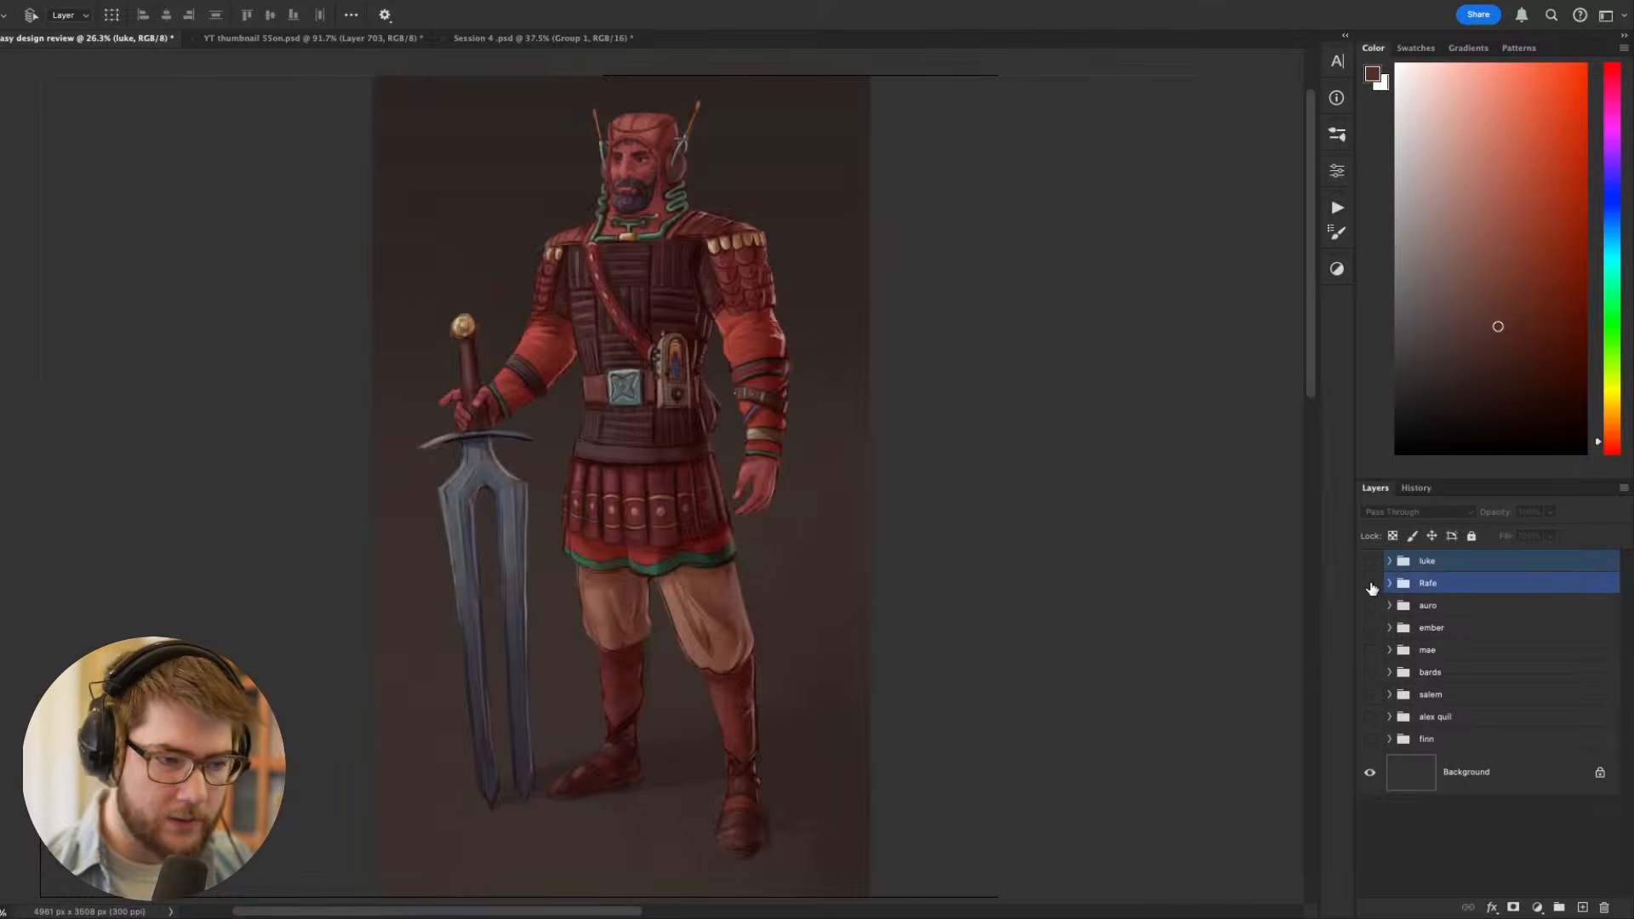
{"action": "left_click", "coordinate": [1370, 605], "text": "alt"}
{"action": "left_click", "coordinate": [1370, 627], "text": "alt"}
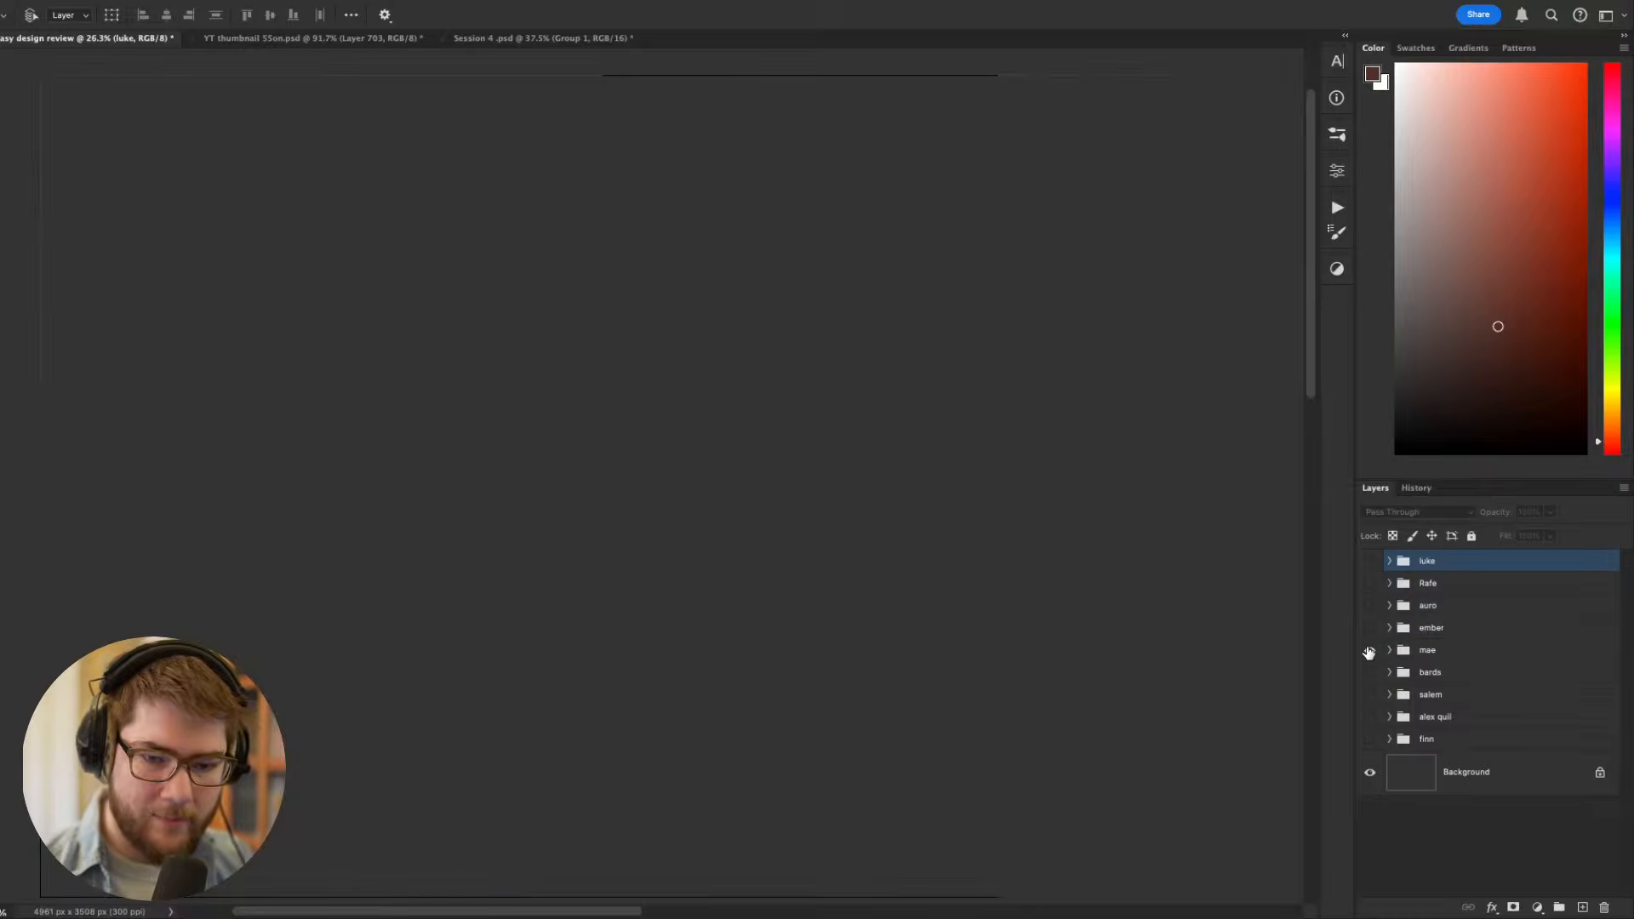
{"action": "left_click", "coordinate": [1370, 650], "text": "alt"}
{"action": "left_click", "coordinate": [1370, 673], "text": "alt"}
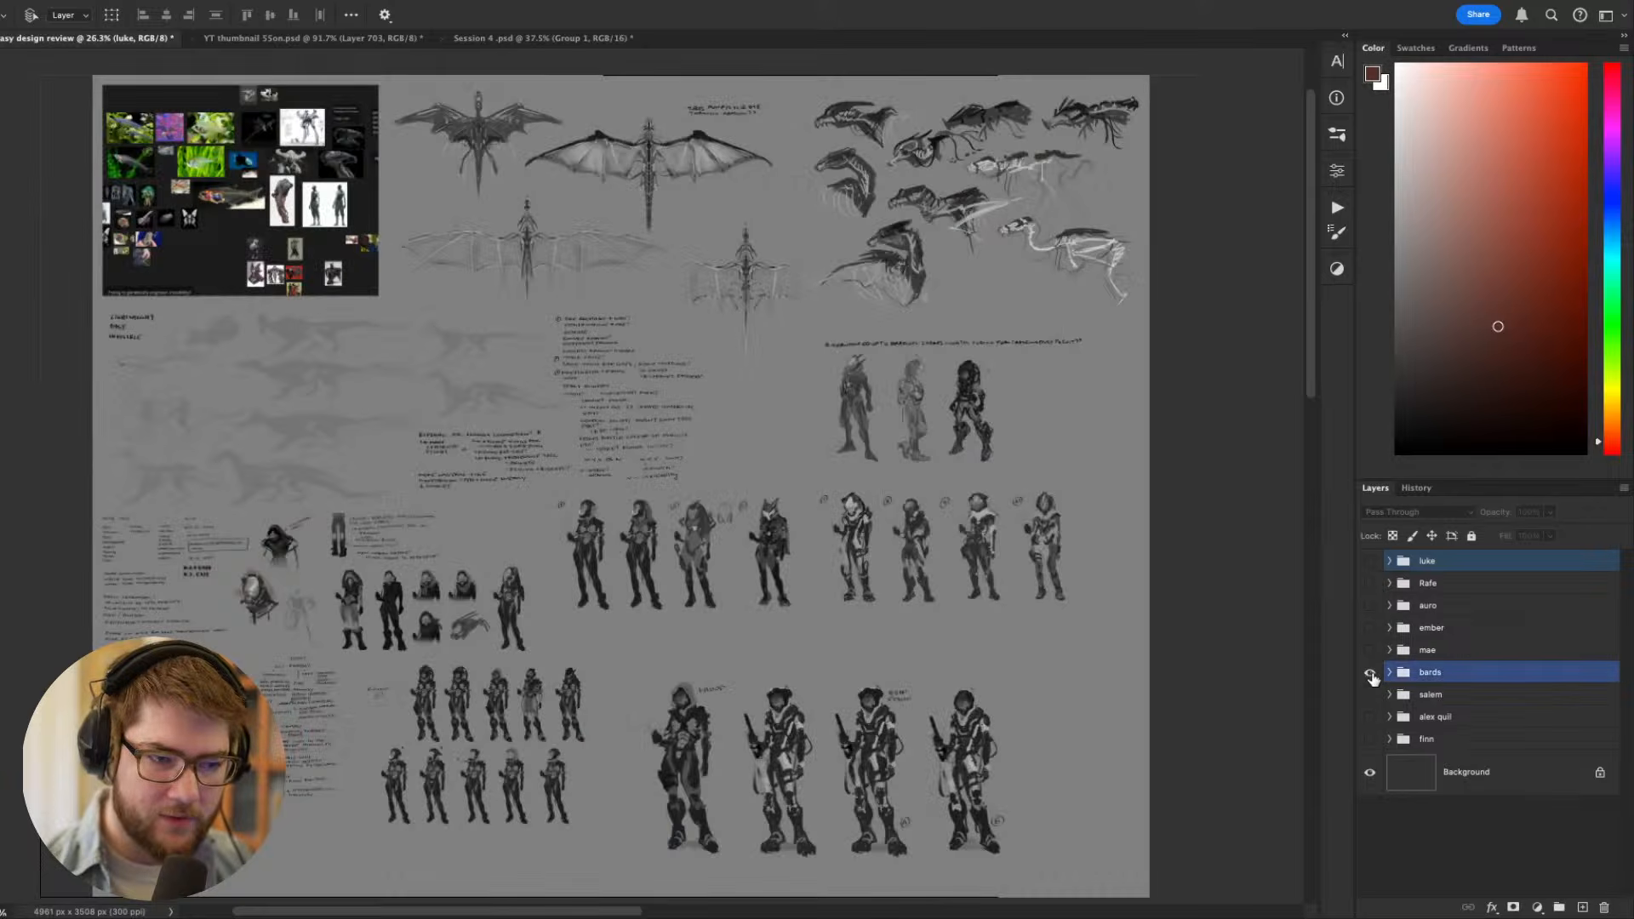
{"action": "left_click", "coordinate": [1370, 695], "text": "alt"}
{"action": "left_click", "coordinate": [1370, 716], "text": "alt"}
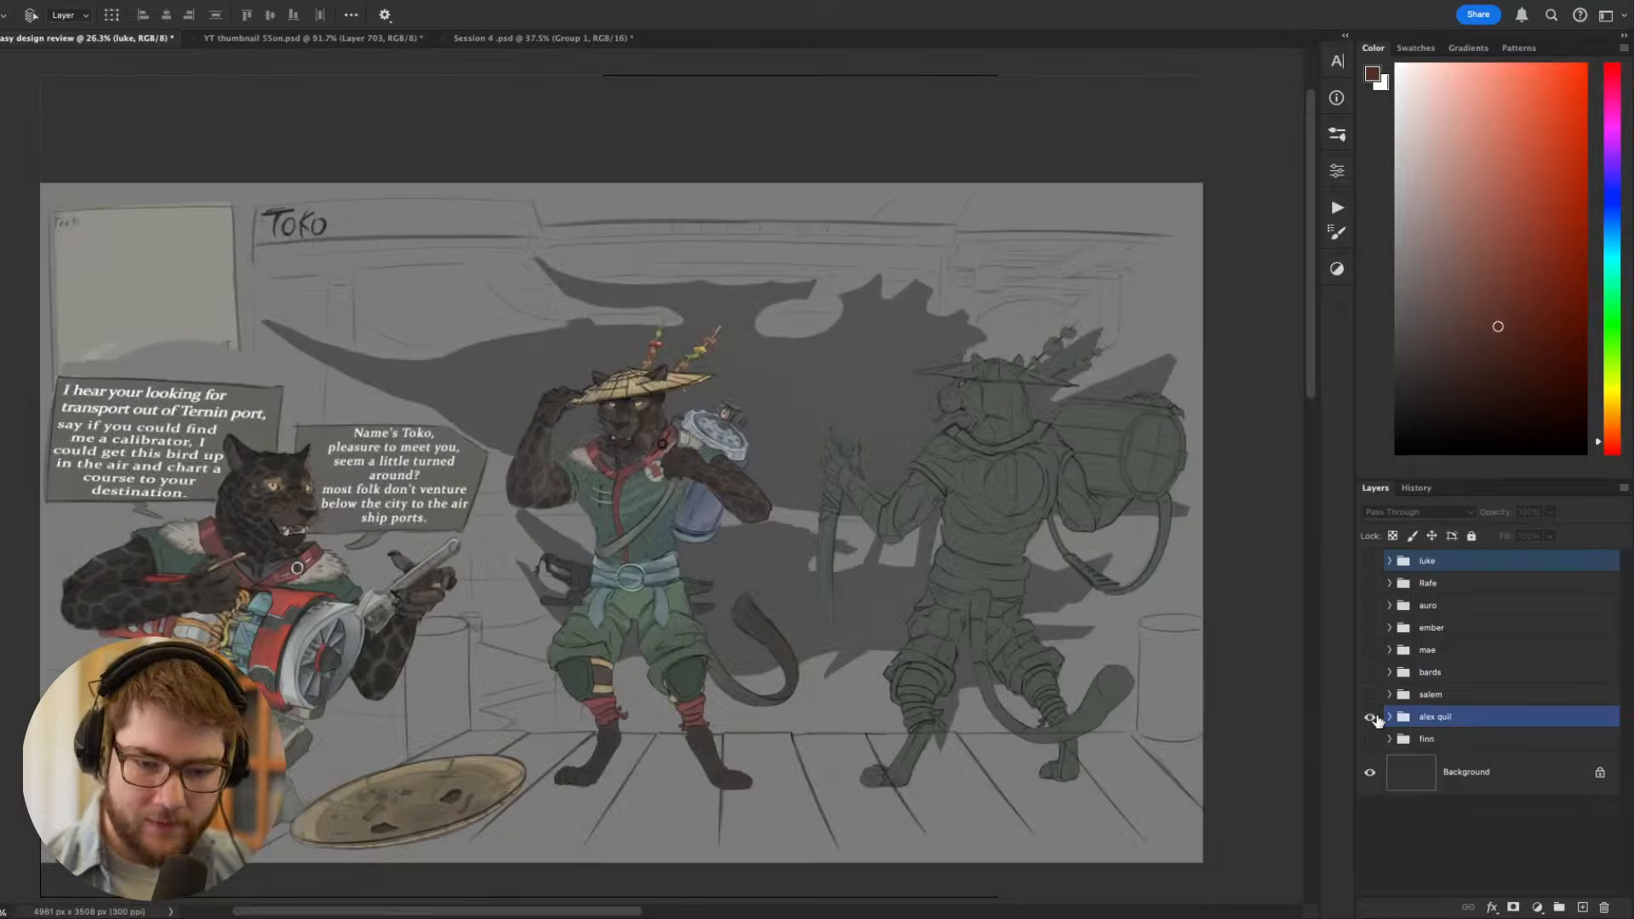
{"action": "left_click", "coordinate": [1370, 738], "text": "alt"}
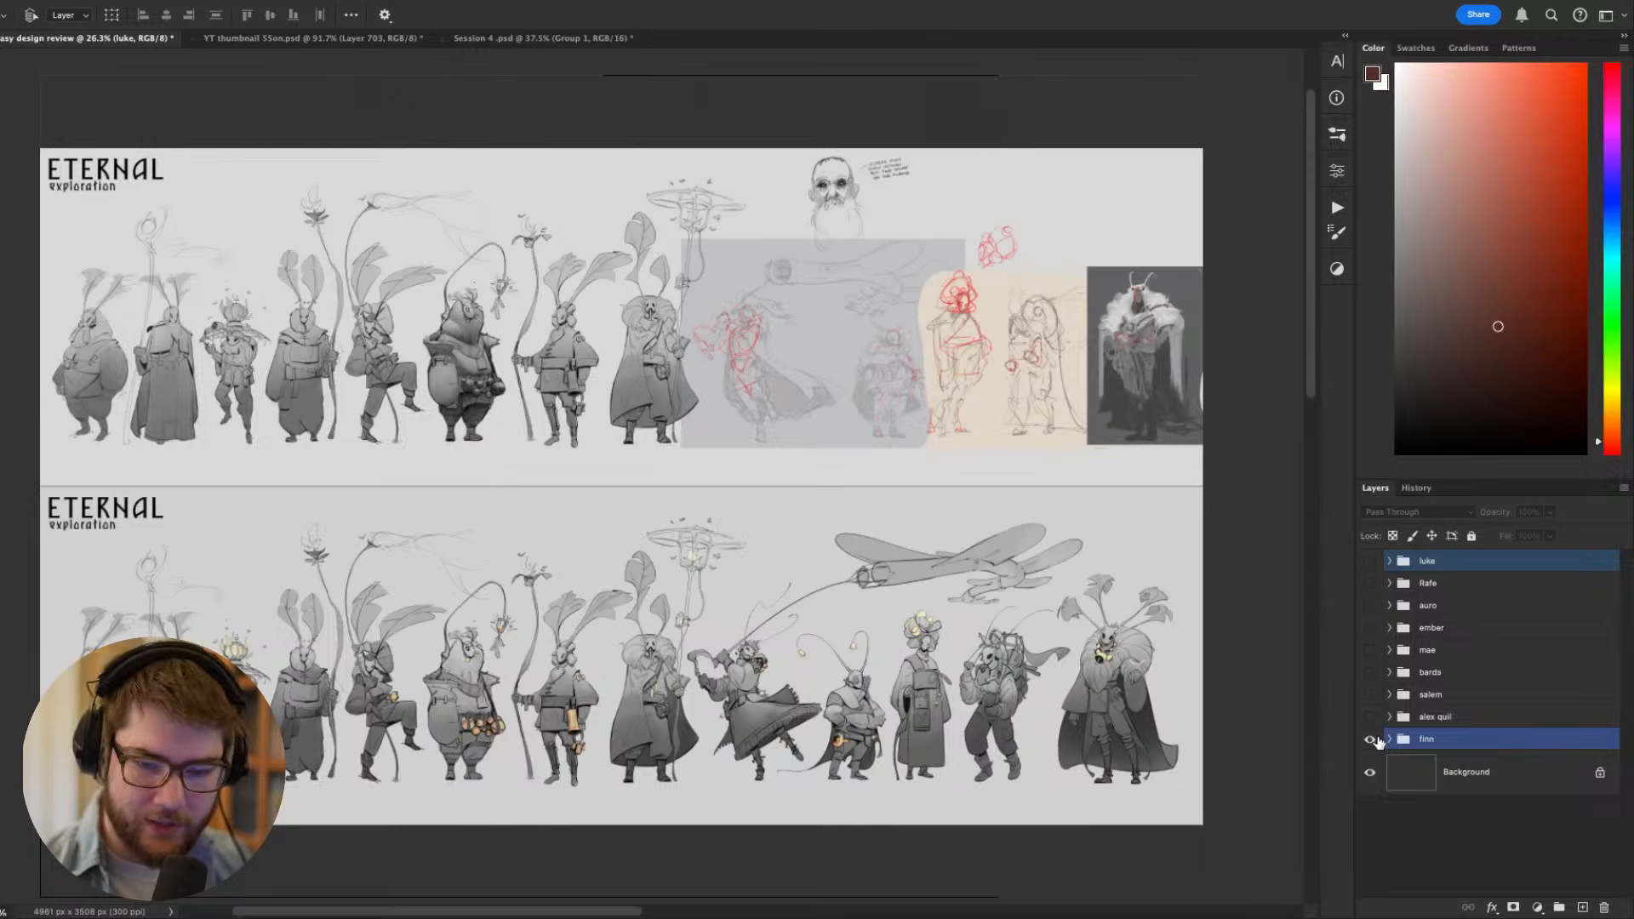
{"action": "left_click", "coordinate": [1369, 739]}
{"action": "left_click", "coordinate": [1370, 561], "text": "alt"}
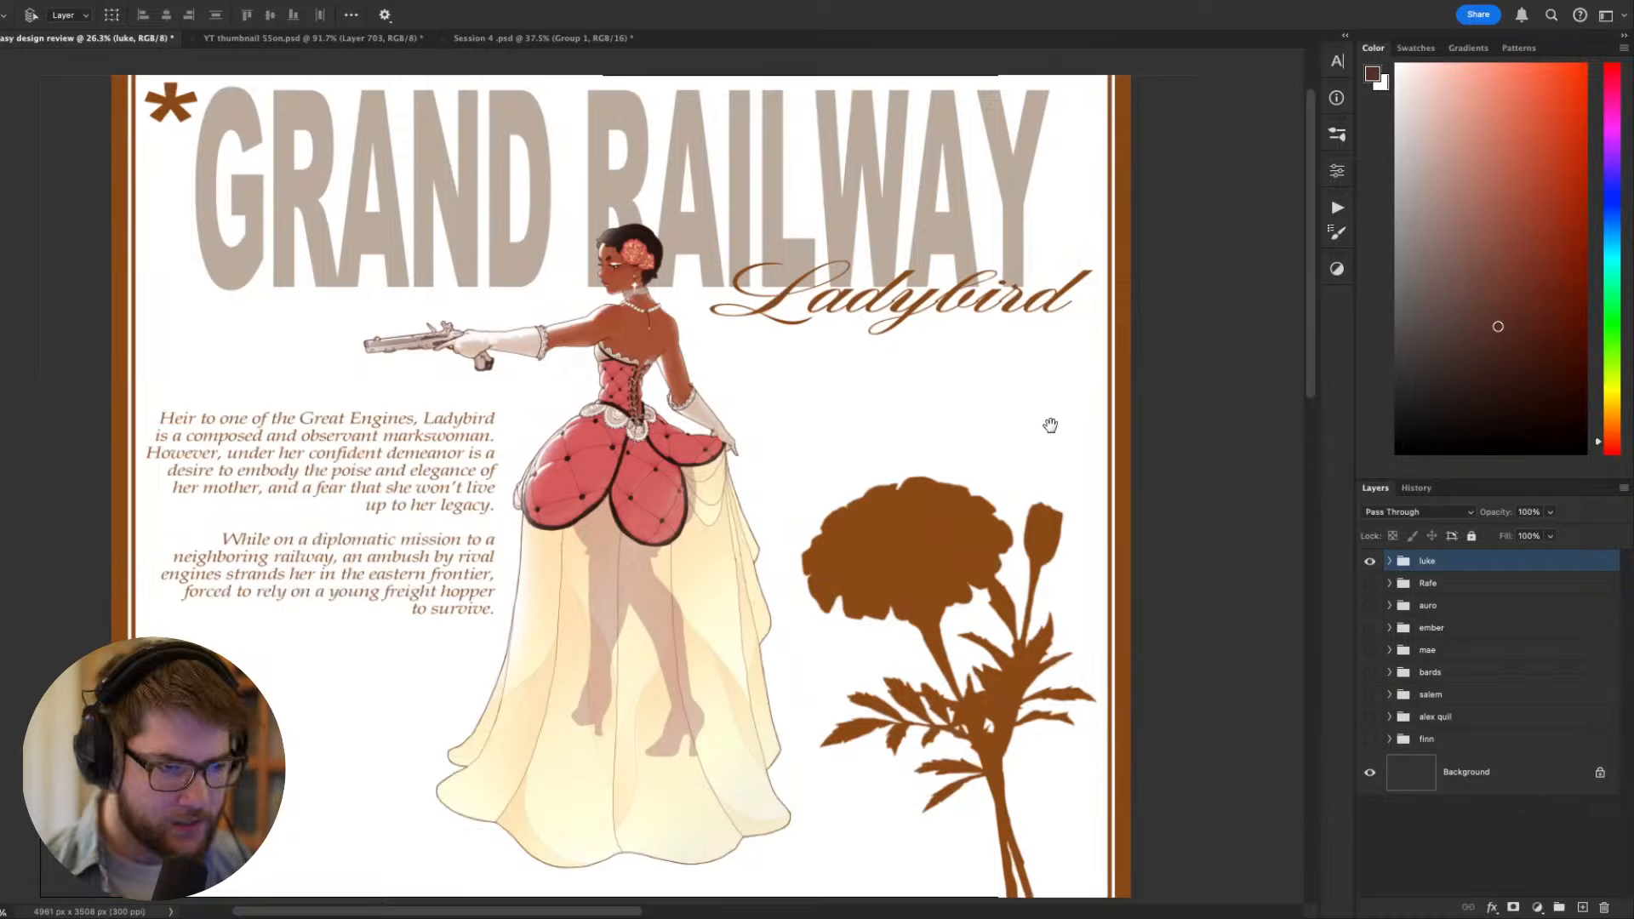
- Examine the Ladybird sheet's overall composition, including the title, the figure's pose and dress, and the flower silhouette
{"action": "left_click_drag", "start_coordinate": [1051, 426], "coordinate": [1074, 455]}
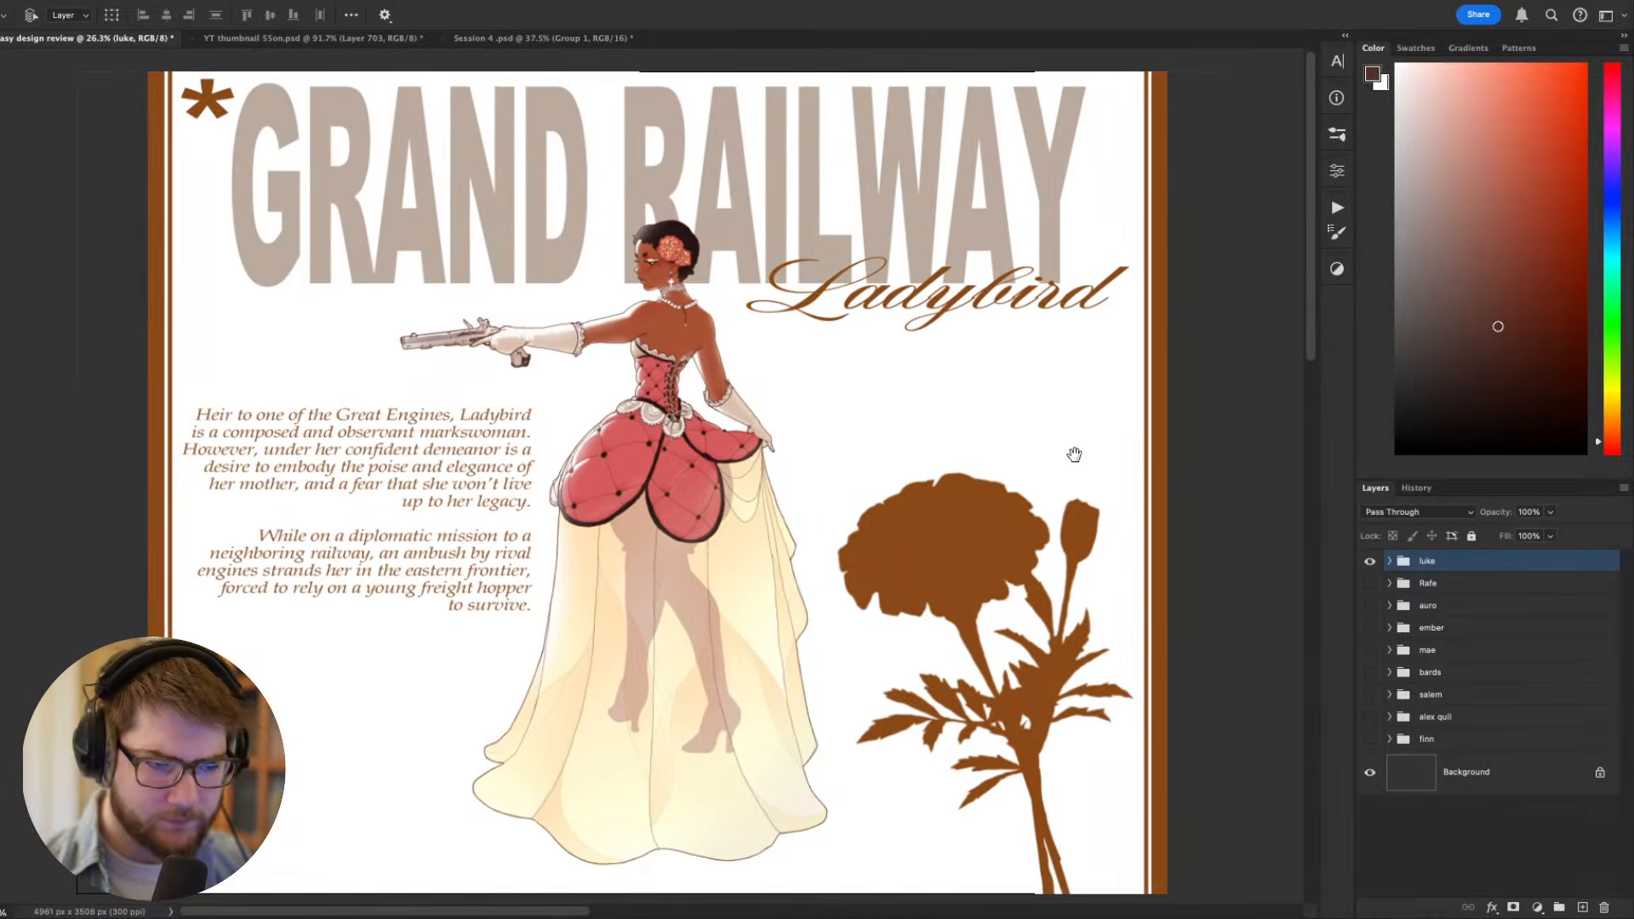
{"action": "scroll", "coordinate": [910, 432], "scroll_direction": "up", "scroll_amount": 3}
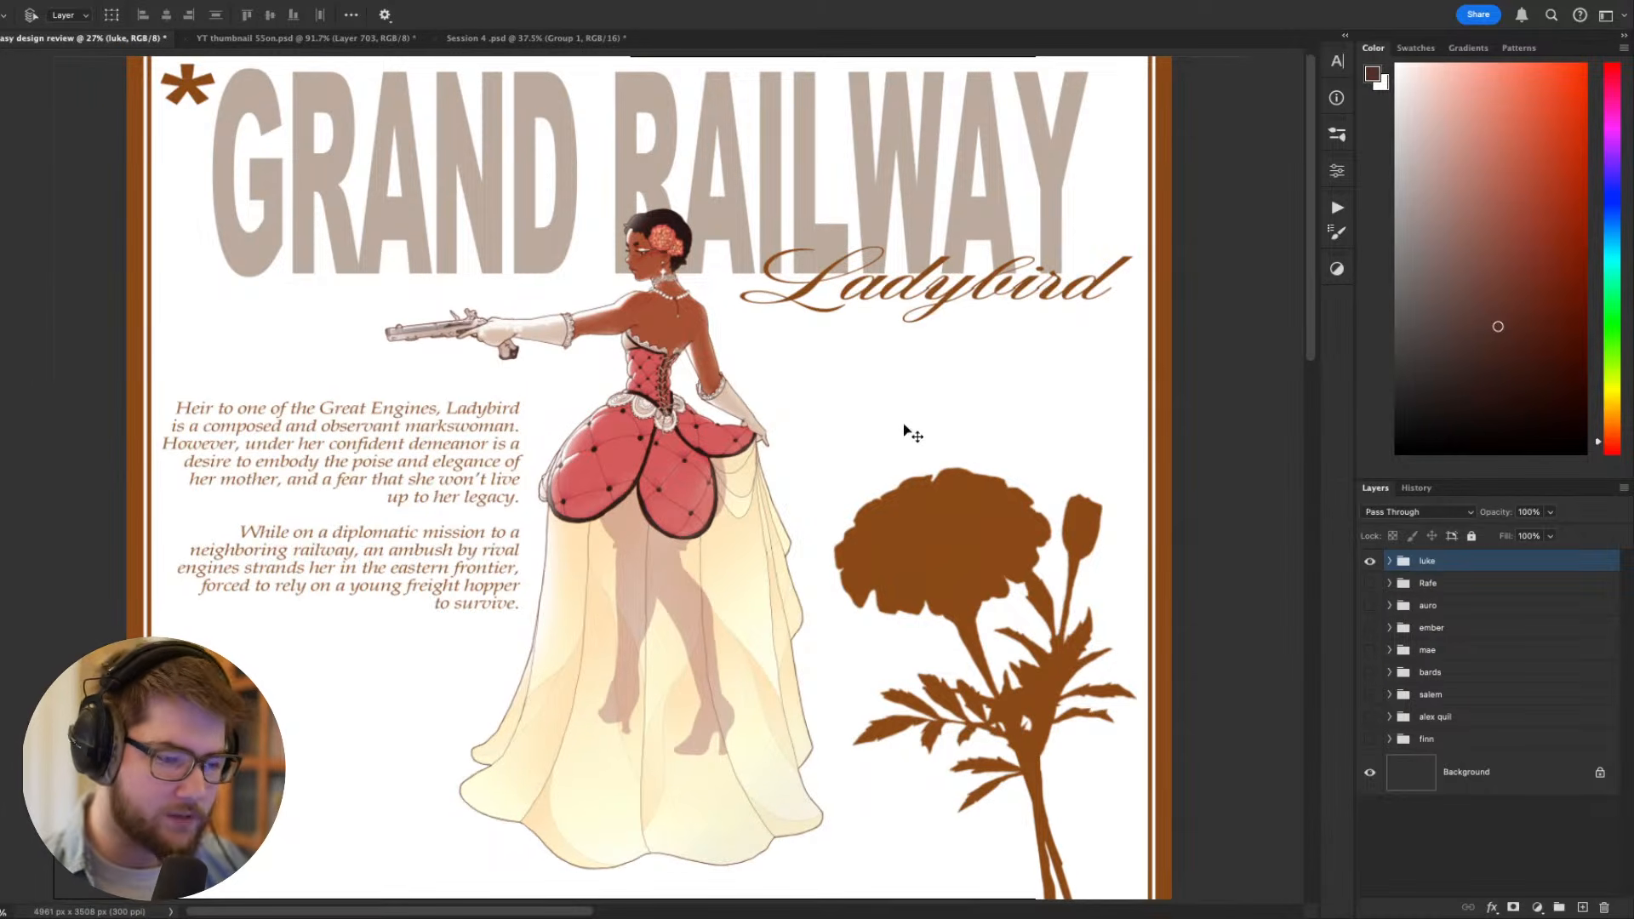
{"action": "left_click_drag", "start_coordinate": [886, 398], "coordinate": [881, 402]}
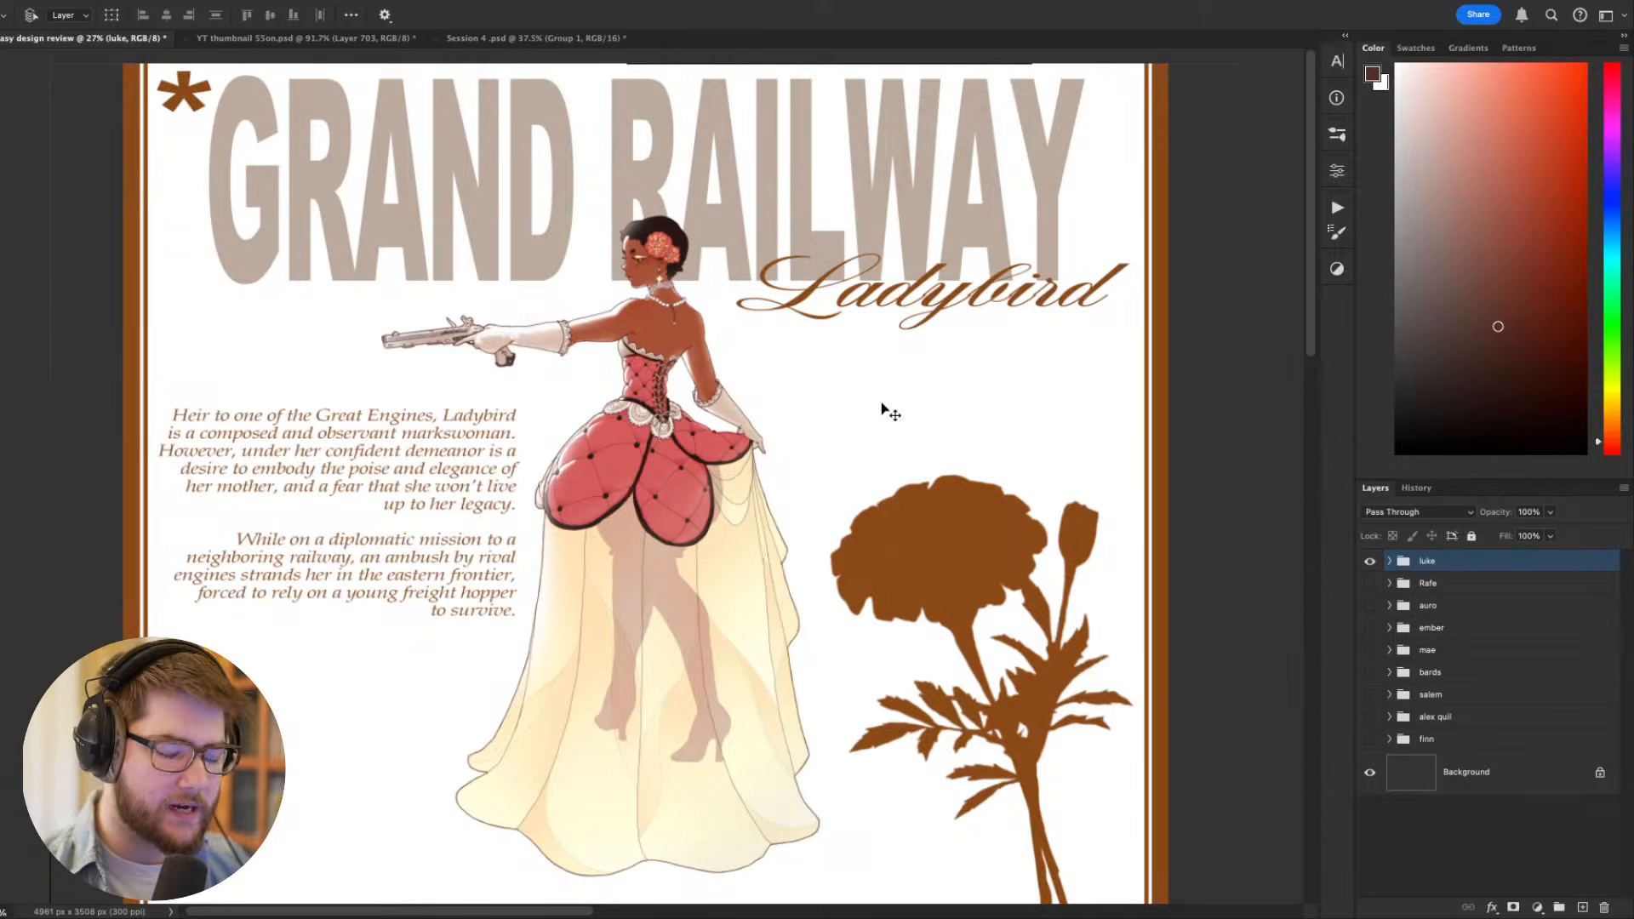
{"action": "left_click_drag", "start_coordinate": [835, 412], "coordinate": [840, 441]}
{"action": "left_click_drag", "start_coordinate": [870, 501], "coordinate": [776, 518]}
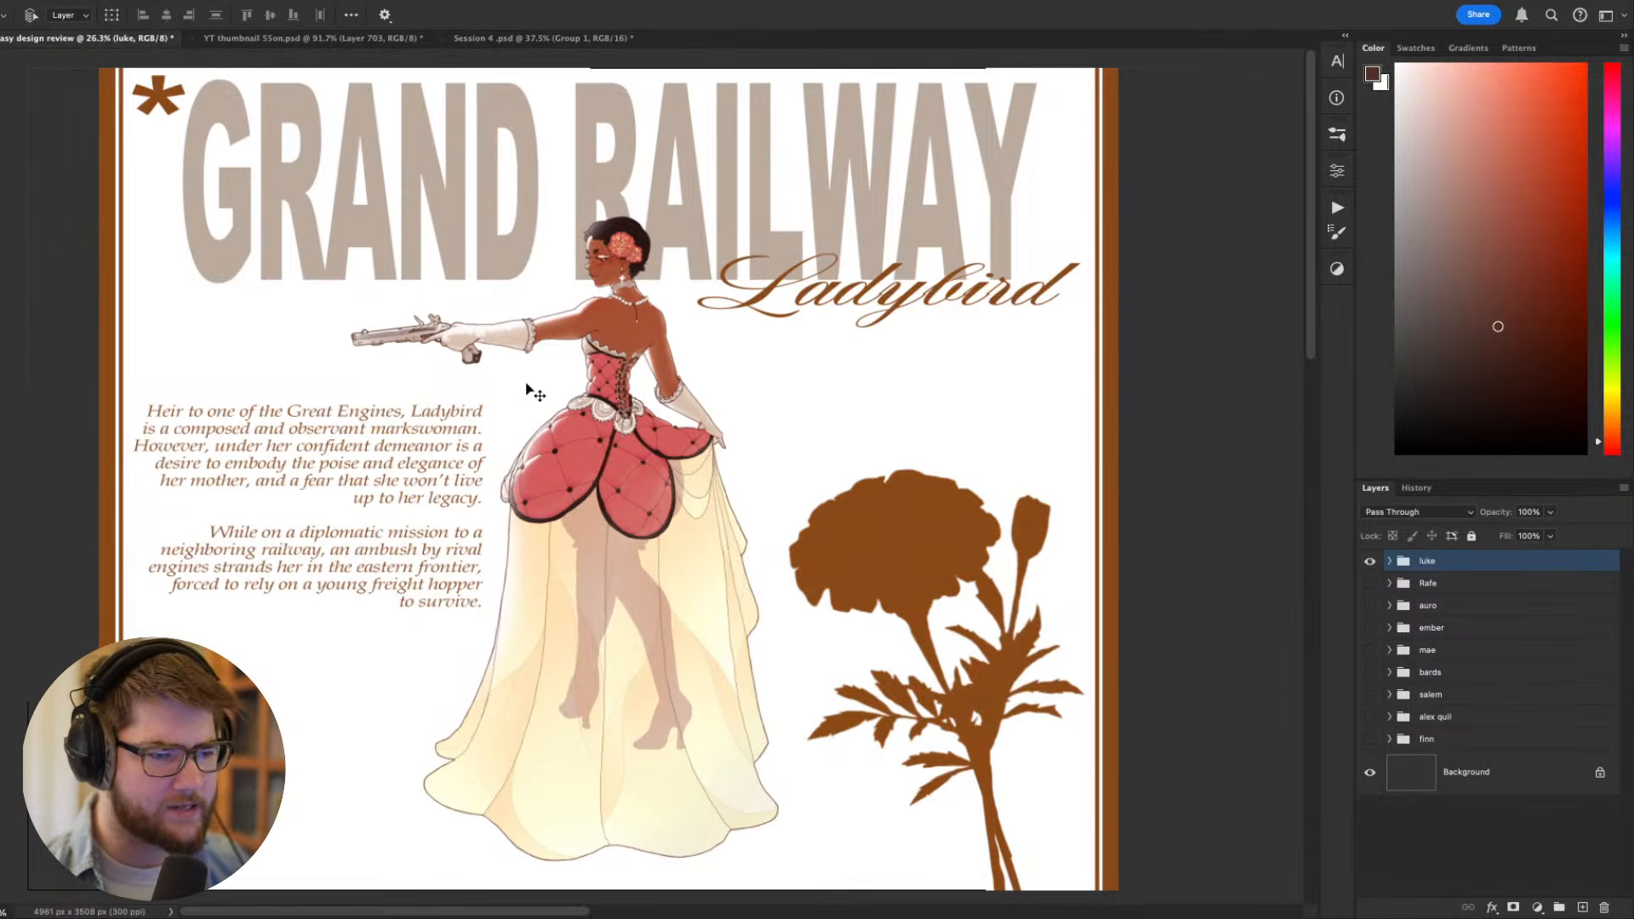
{"action": "scroll", "coordinate": [528, 389], "scroll_direction": "up", "scroll_amount": 1}
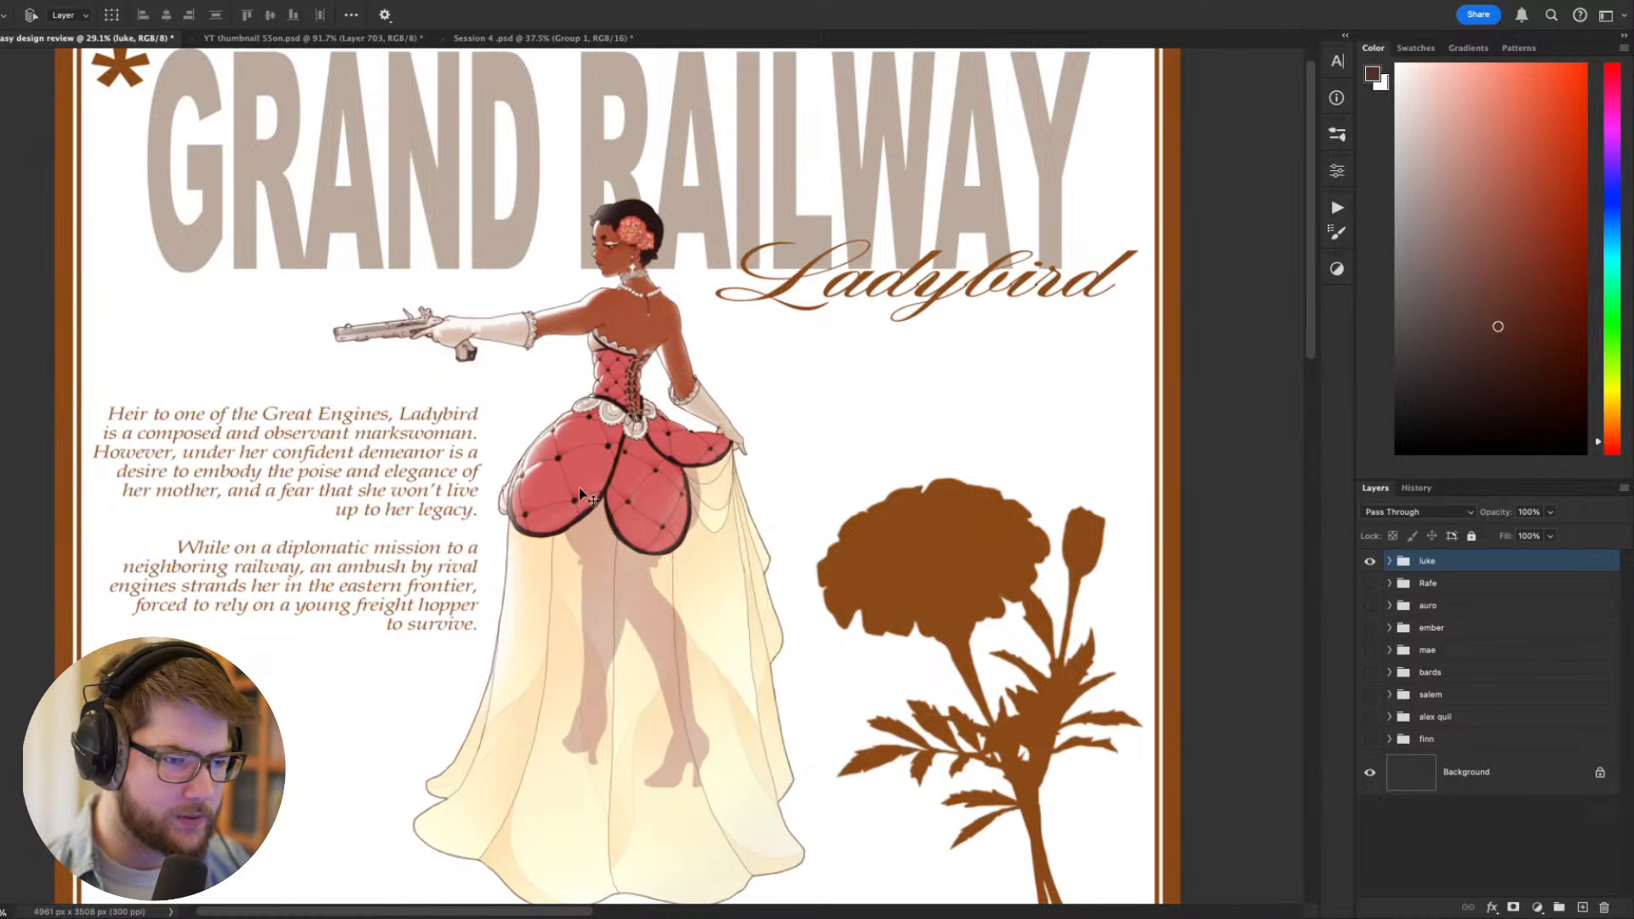
{"action": "scroll", "coordinate": [616, 429], "scroll_direction": "up", "scroll_amount": 1}
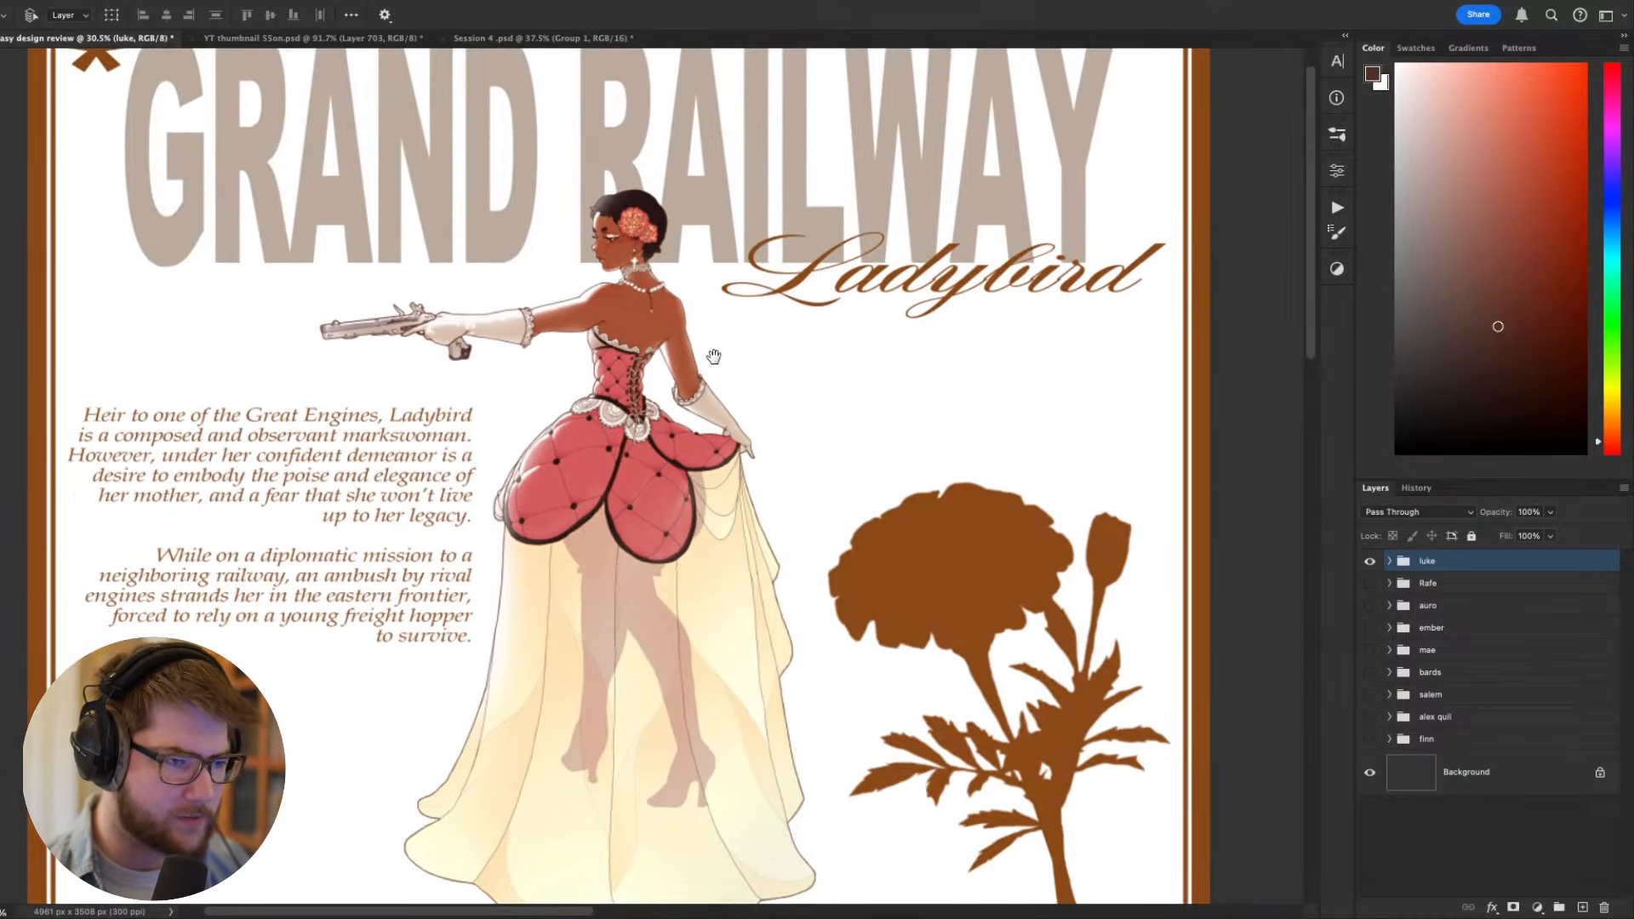
{"action": "scroll", "coordinate": [707, 357], "scroll_direction": "down", "scroll_amount": 3}
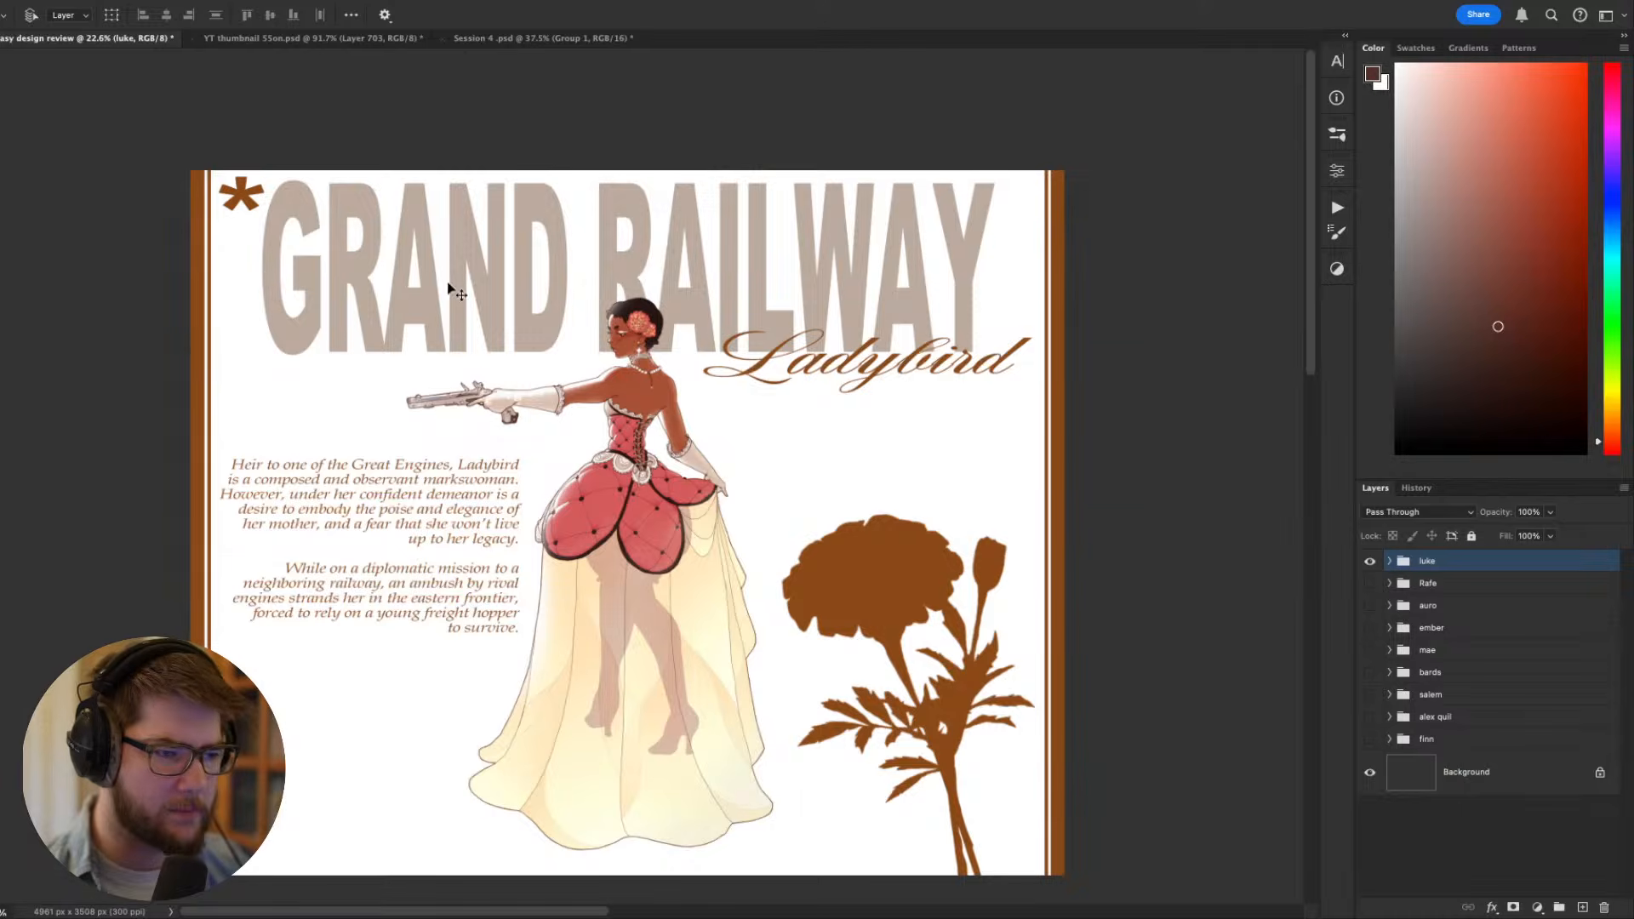
{"action": "scroll", "coordinate": [877, 371], "scroll_direction": "up", "scroll_amount": 1}
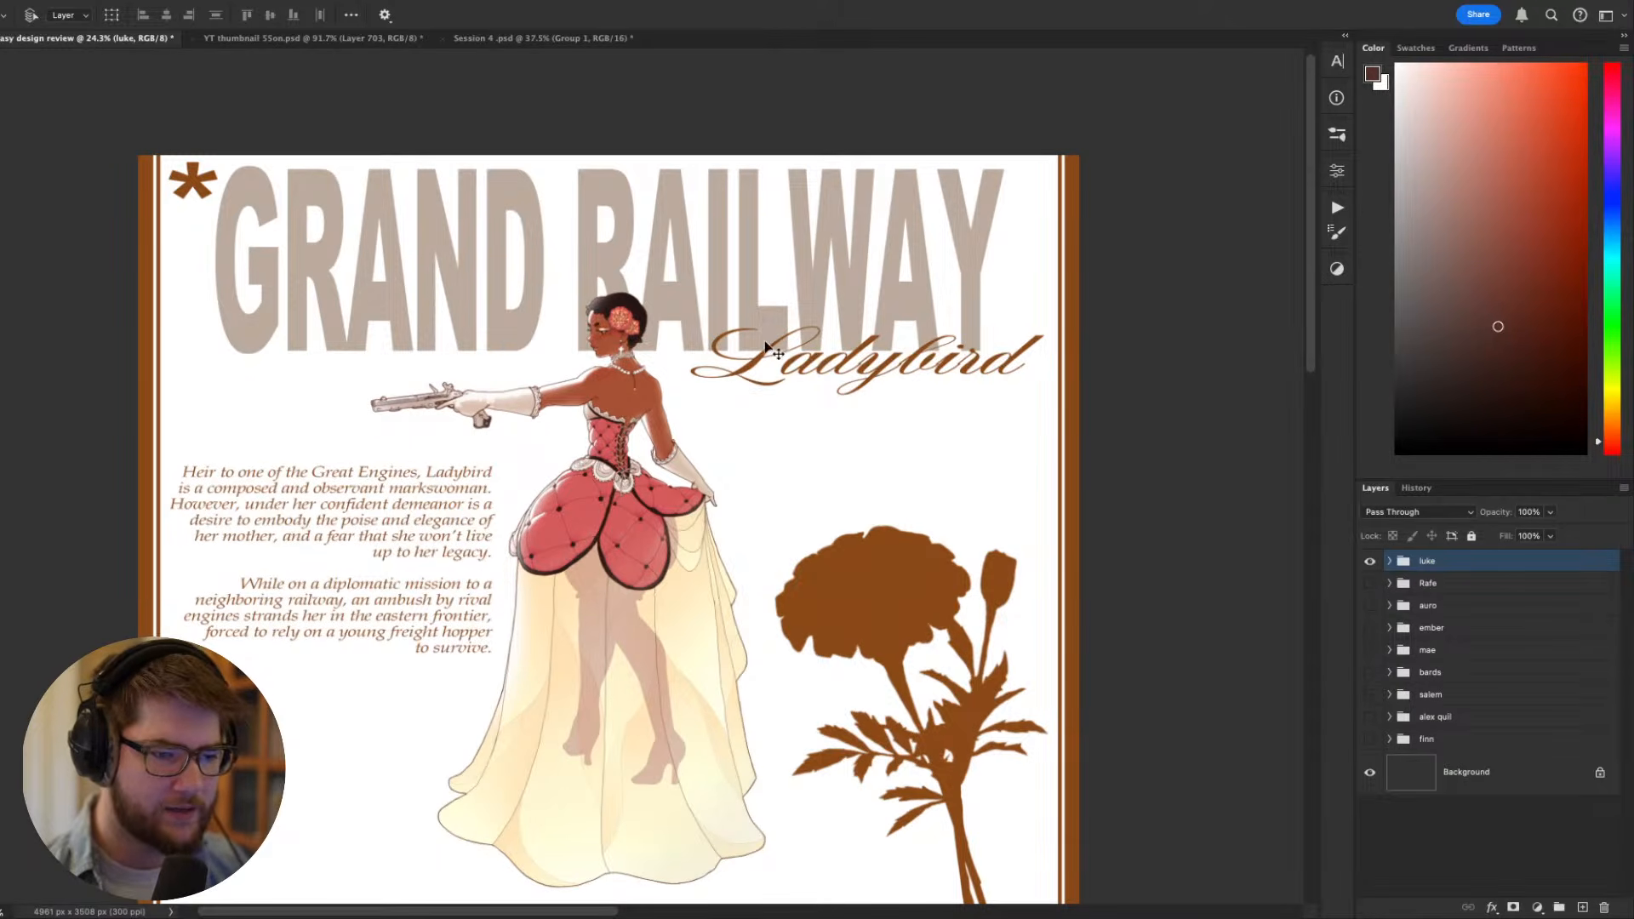
{"action": "scroll", "coordinate": [817, 349], "scroll_direction": "left", "scroll_amount": 2}
{"action": "scroll", "coordinate": [817, 349], "scroll_direction": "down", "scroll_amount": 1}
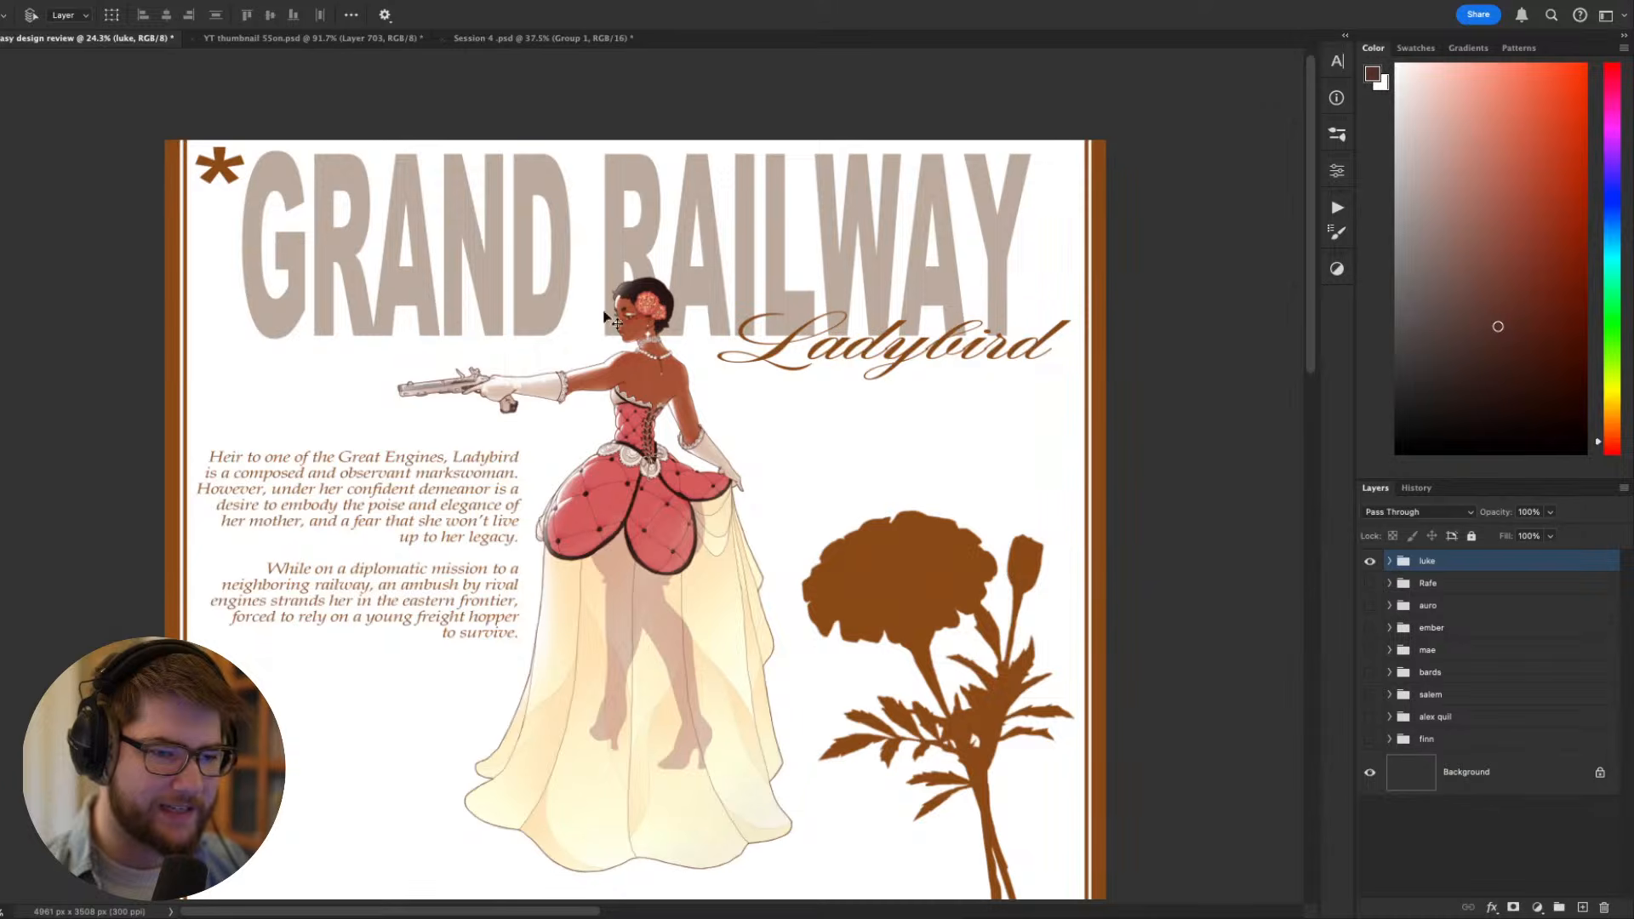
- Examine how the Ladybird figure's head and name lettering overlap the Grand Railway title, both close up and at thumbnail size
{"action": "scroll", "coordinate": [715, 336], "scroll_direction": "up", "scroll_amount": 4}
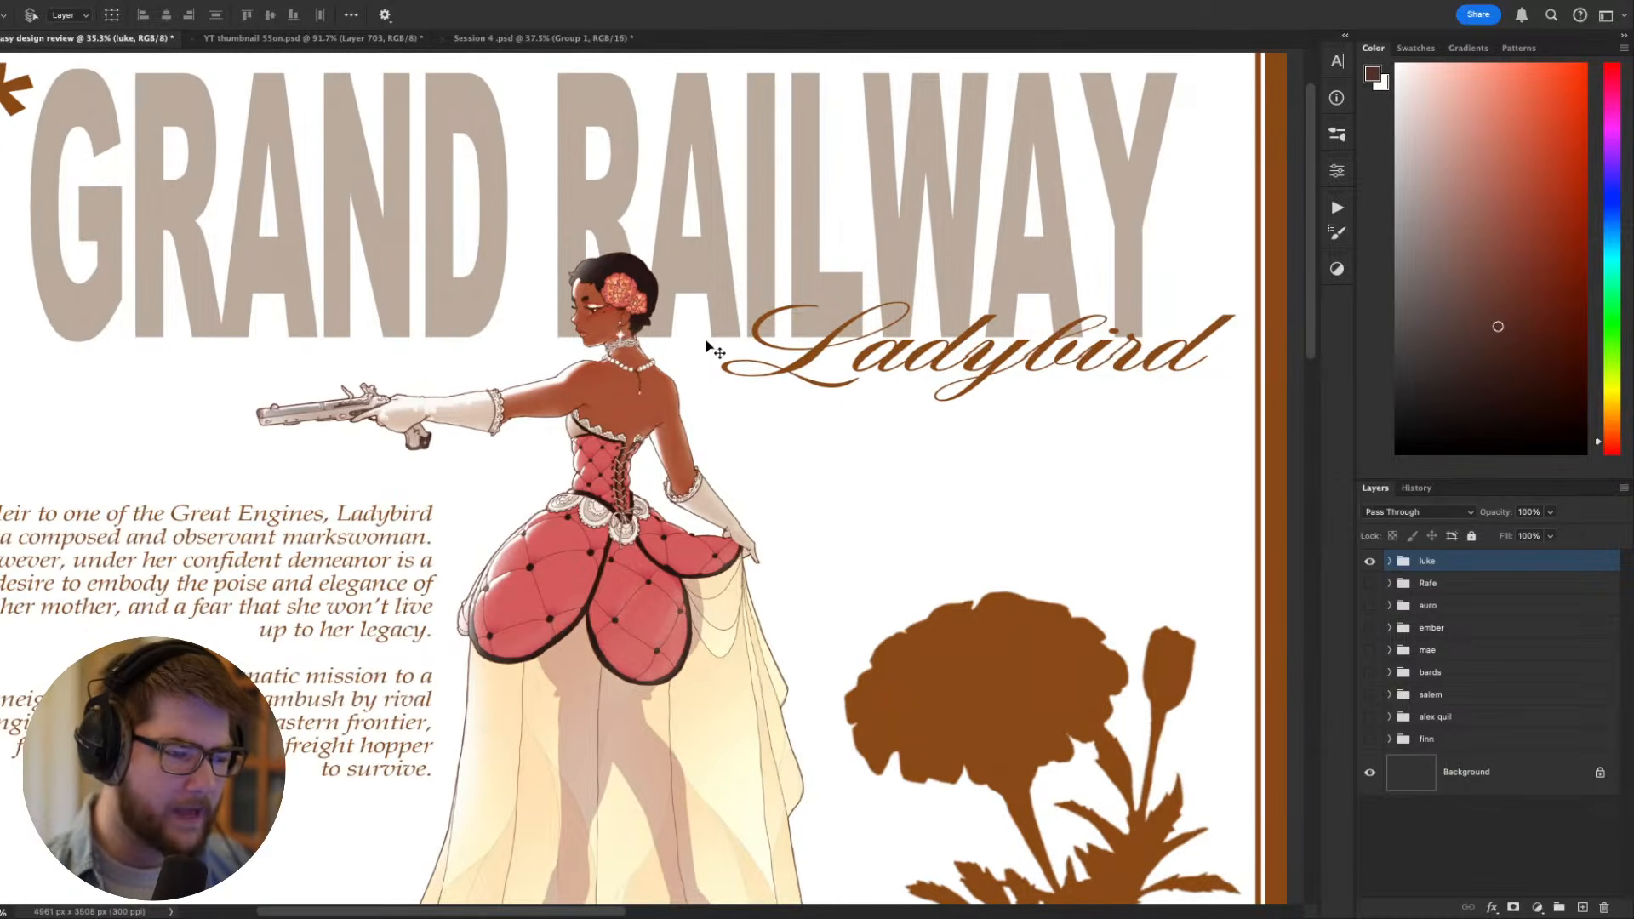
{"action": "scroll", "coordinate": [732, 345], "scroll_direction": "left", "scroll_amount": 1}
{"action": "scroll", "coordinate": [747, 351], "scroll_direction": "down", "scroll_amount": 1}
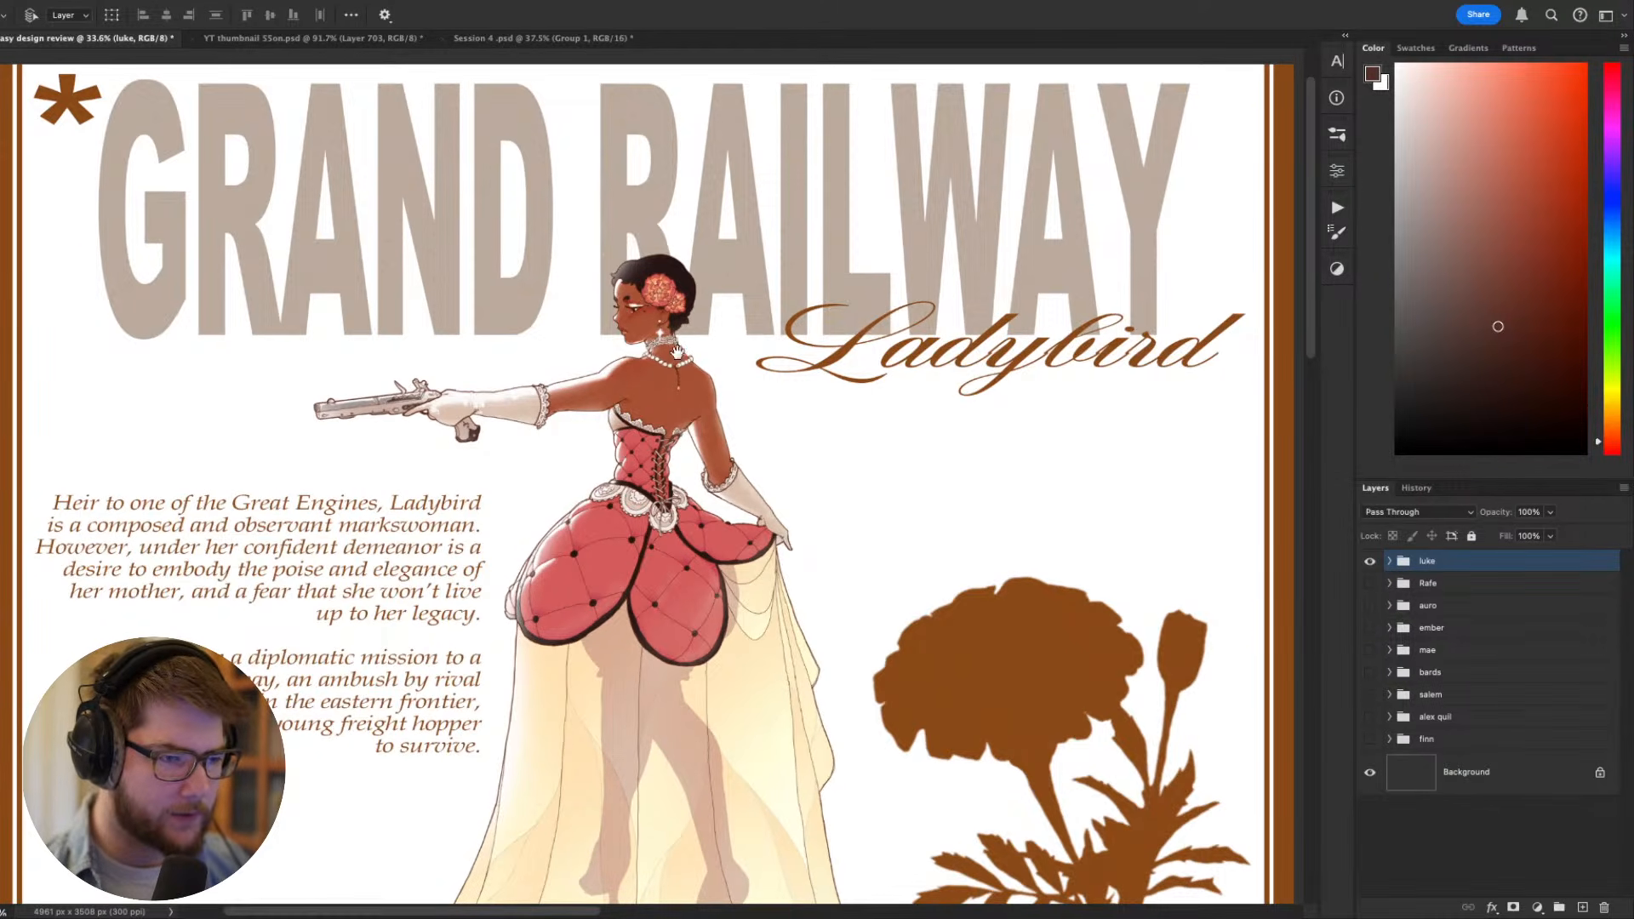
{"action": "scroll", "coordinate": [678, 351], "scroll_direction": "left", "scroll_amount": 1}
{"action": "scroll", "coordinate": [690, 339], "scroll_direction": "down", "scroll_amount": 2}
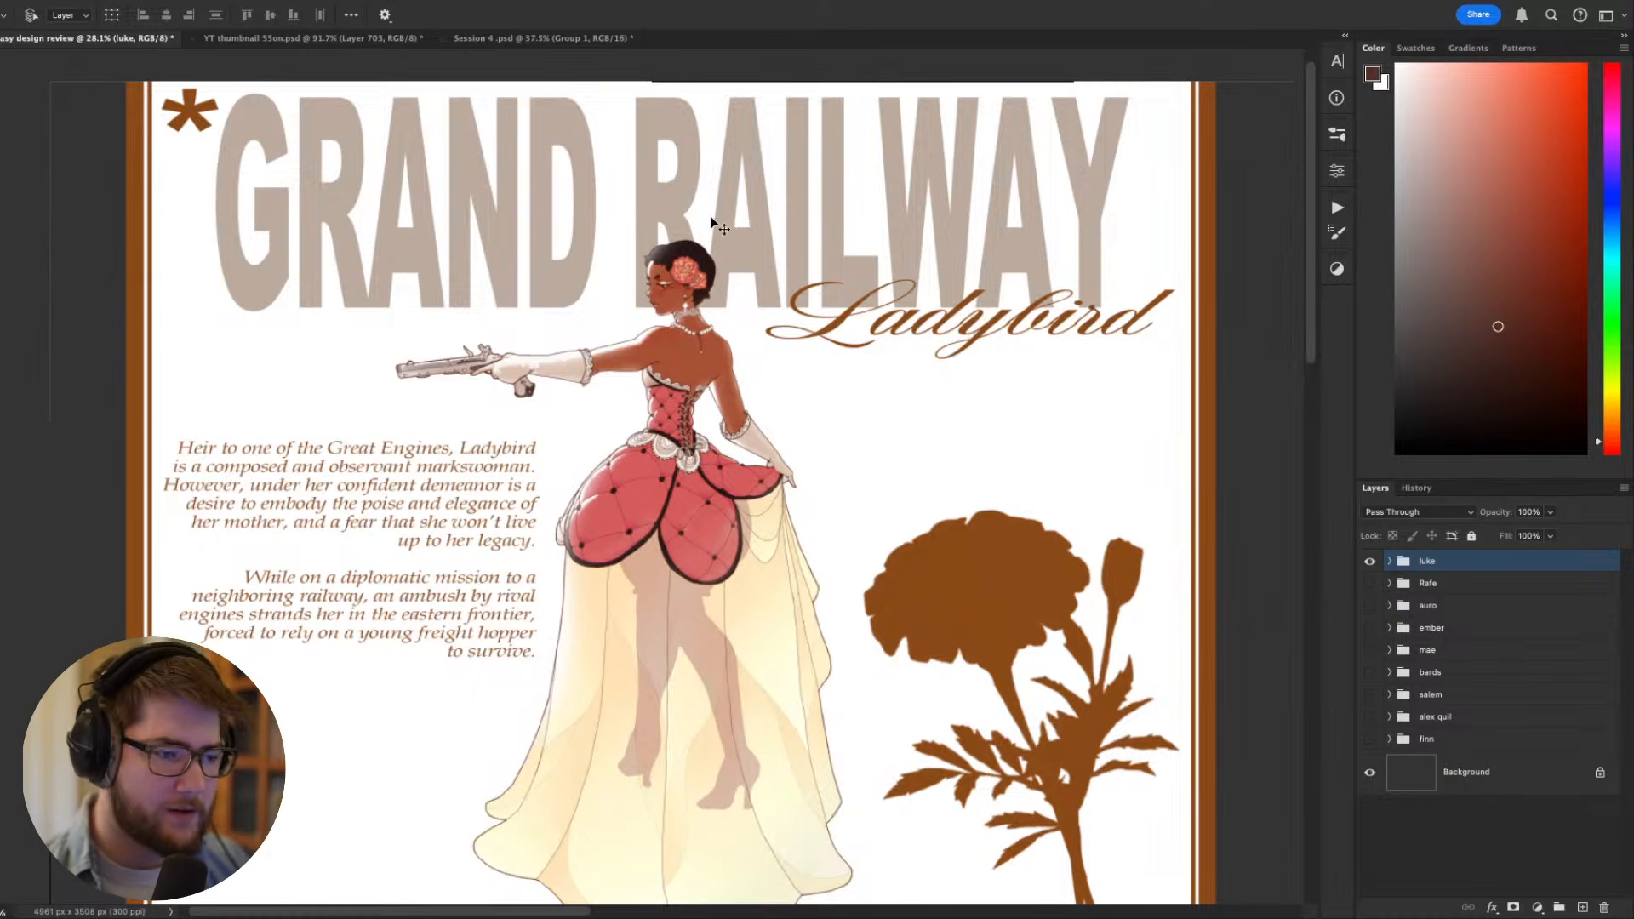
{"action": "scroll", "coordinate": [831, 218], "scroll_direction": "down", "scroll_amount": 1}
{"action": "scroll", "coordinate": [832, 224], "scroll_direction": "down", "scroll_amount": 8}
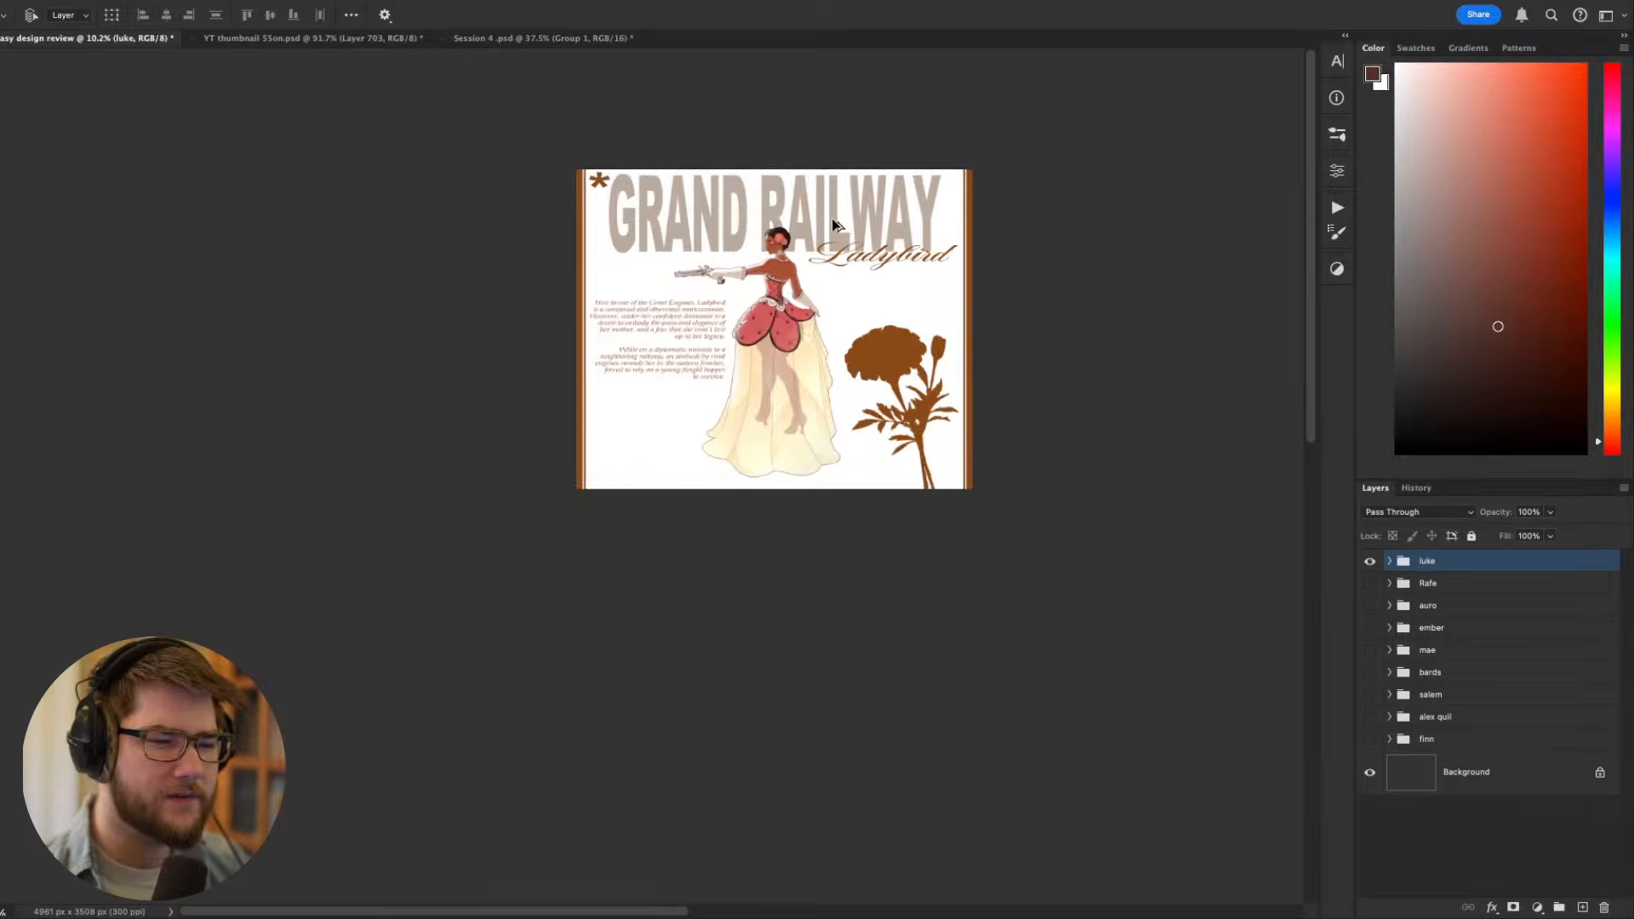
- Read the two backstory paragraphs beside the Ladybird figure and compare them with her pose, pistol and costume
{"action": "scroll", "coordinate": [833, 225], "scroll_direction": "up", "scroll_amount": 5}
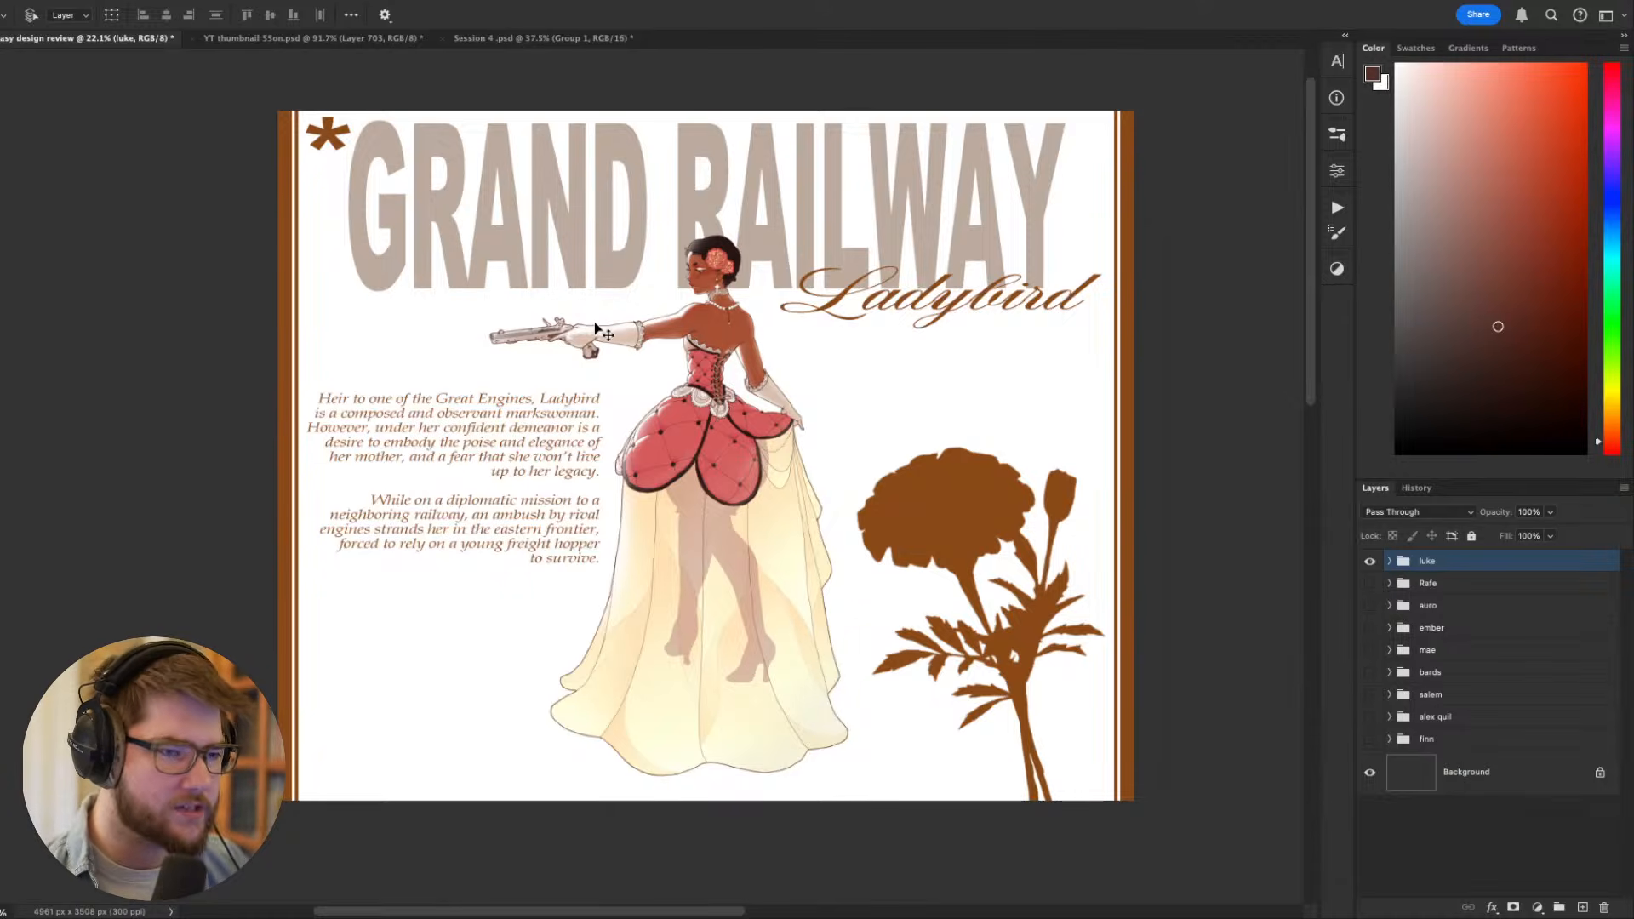
{"action": "left_click_drag", "start_coordinate": [561, 281], "coordinate": [569, 300]}
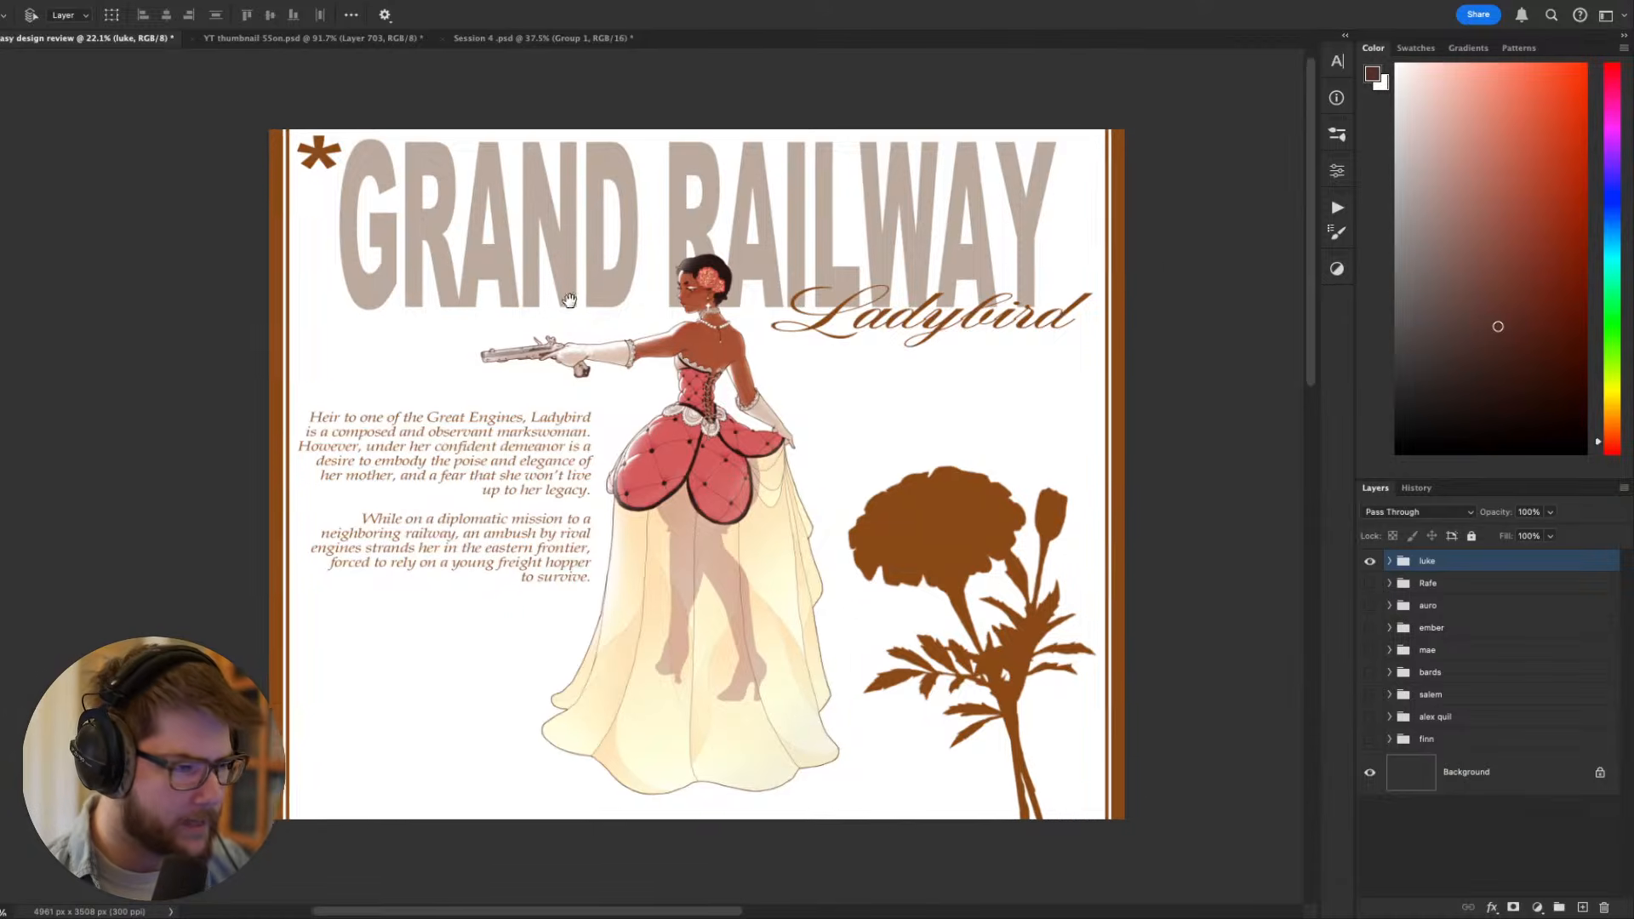
{"action": "scroll", "coordinate": [503, 298], "scroll_direction": "up", "scroll_amount": 2}
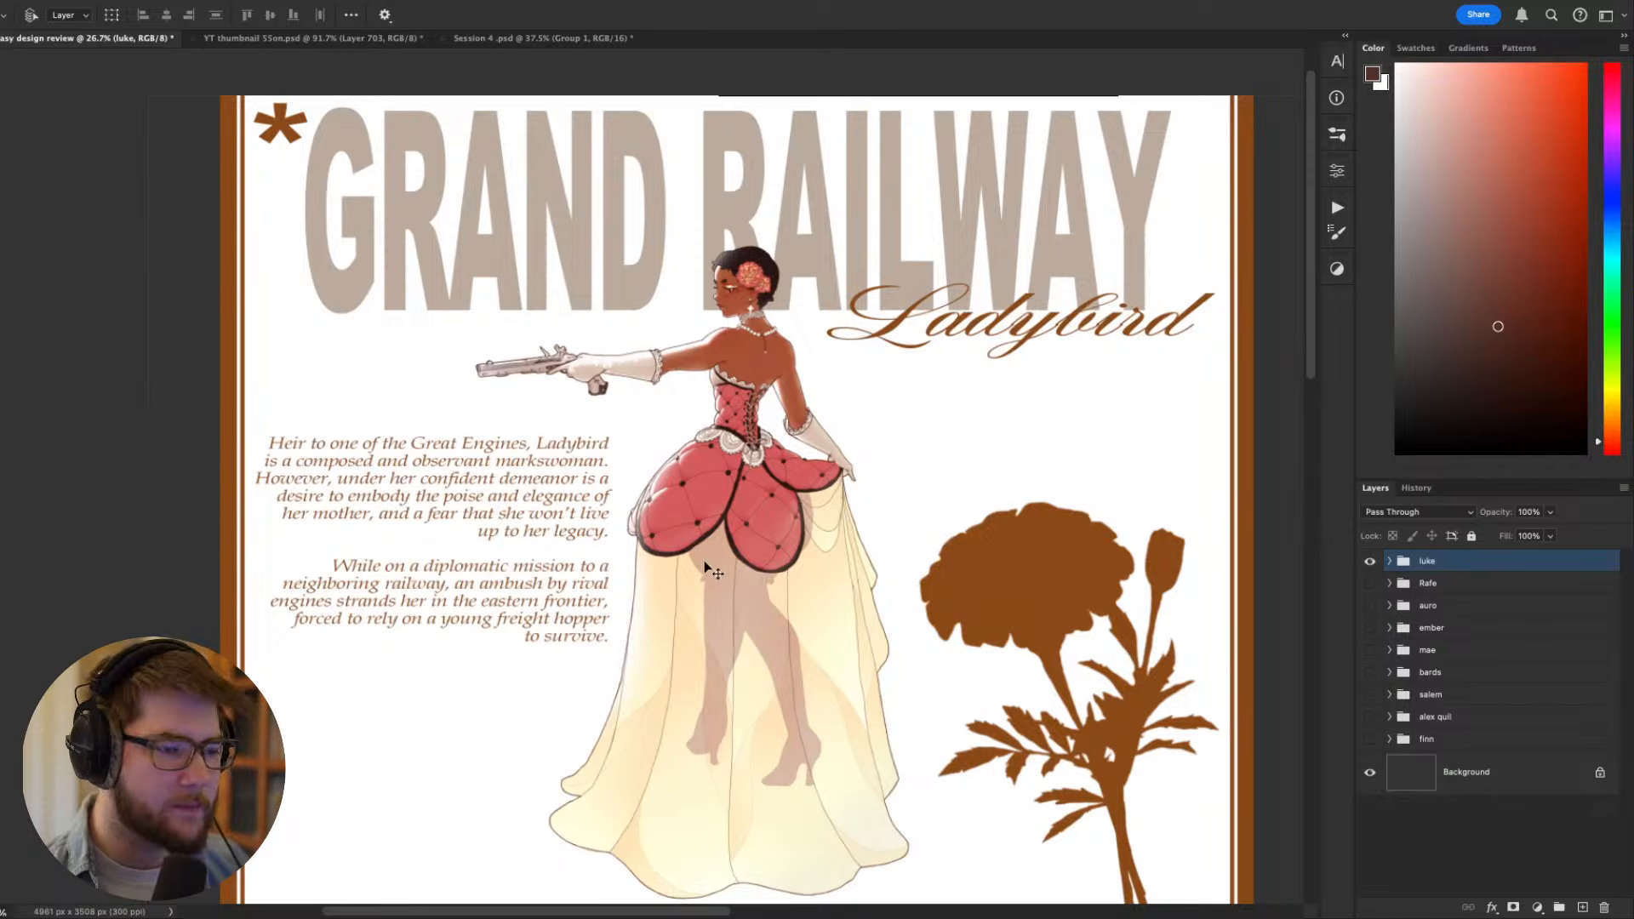
{"action": "scroll", "coordinate": [438, 540], "scroll_direction": "up", "scroll_amount": 3}
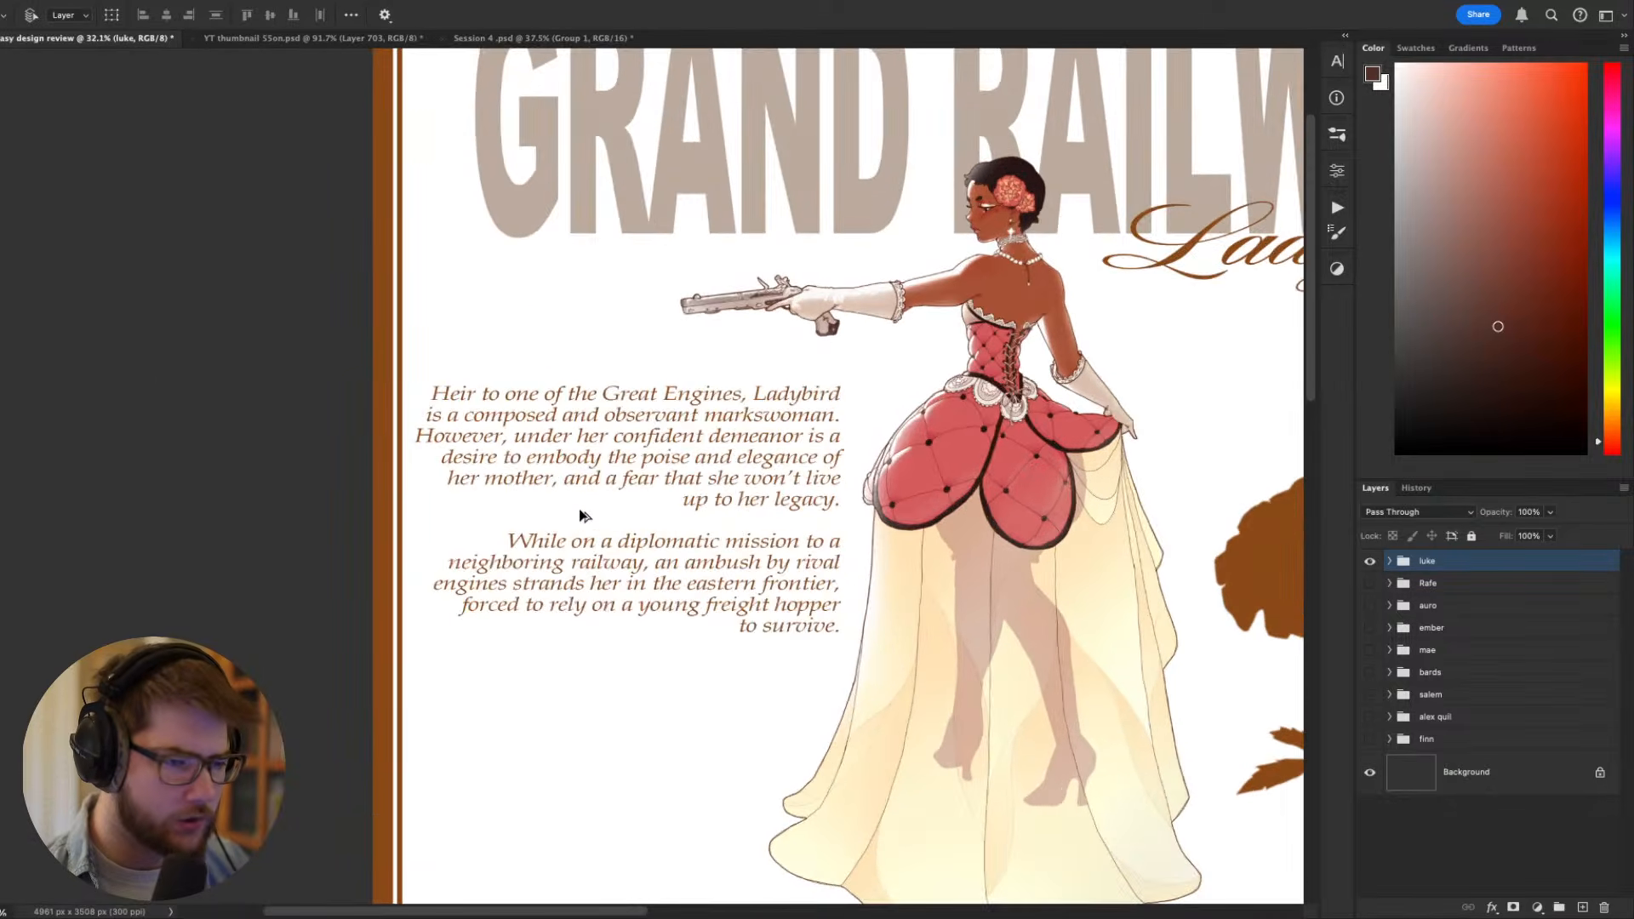
{"action": "scroll", "coordinate": [622, 442], "scroll_direction": "right", "scroll_amount": 3}
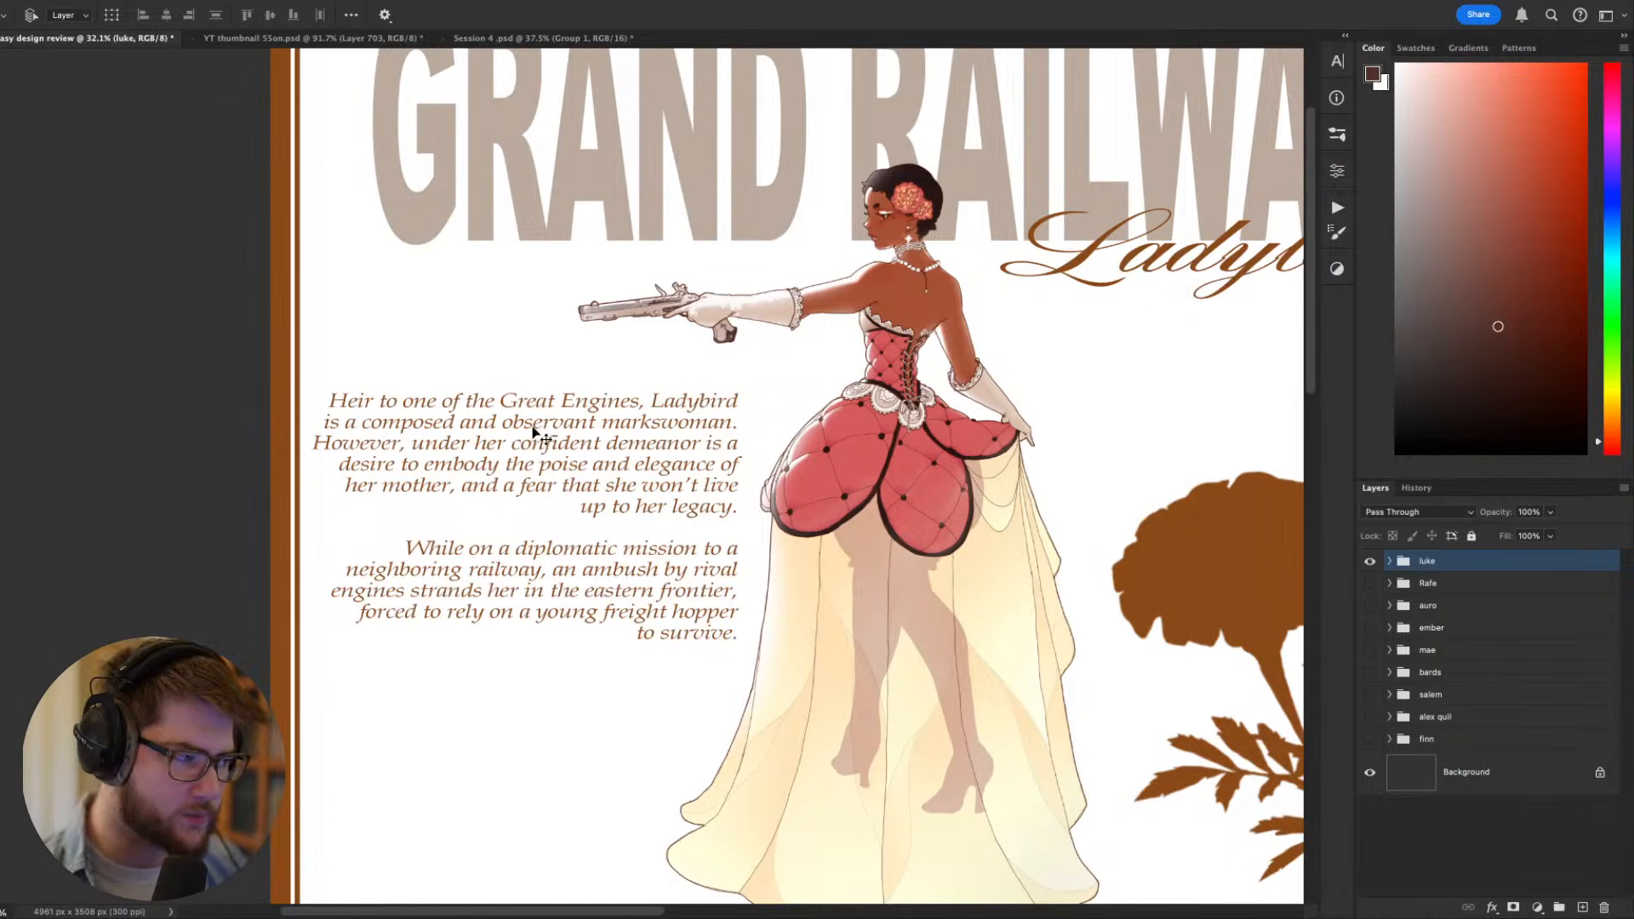
{"action": "left_click_drag", "start_coordinate": [787, 451], "coordinate": [690, 444]}
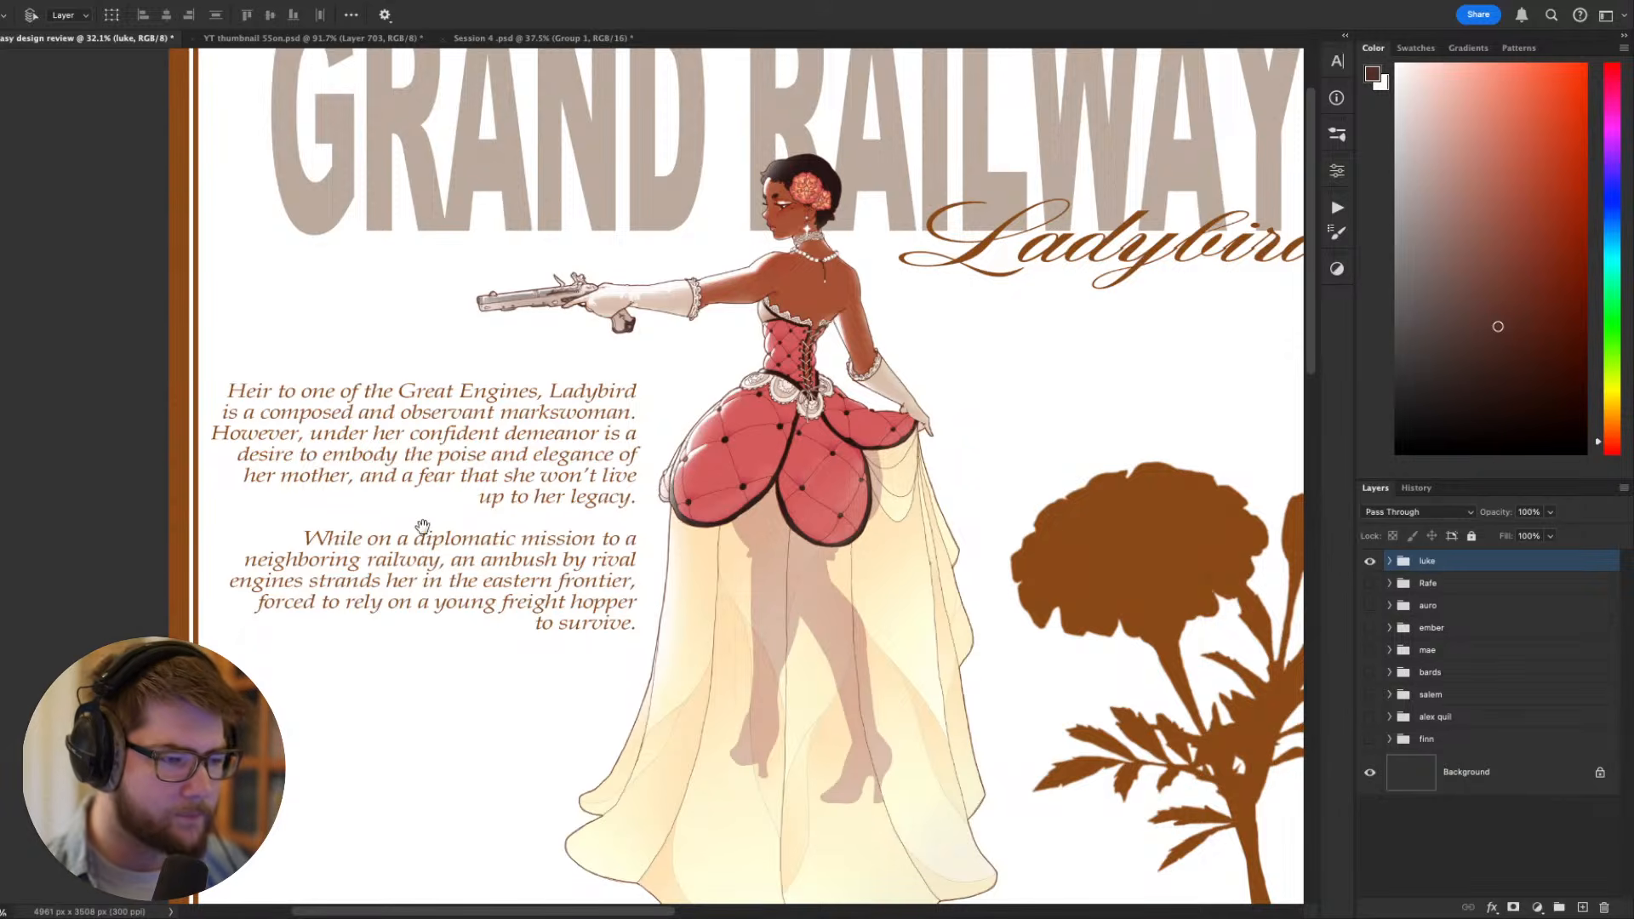
{"action": "left_click_drag", "start_coordinate": [421, 526], "coordinate": [490, 491]}
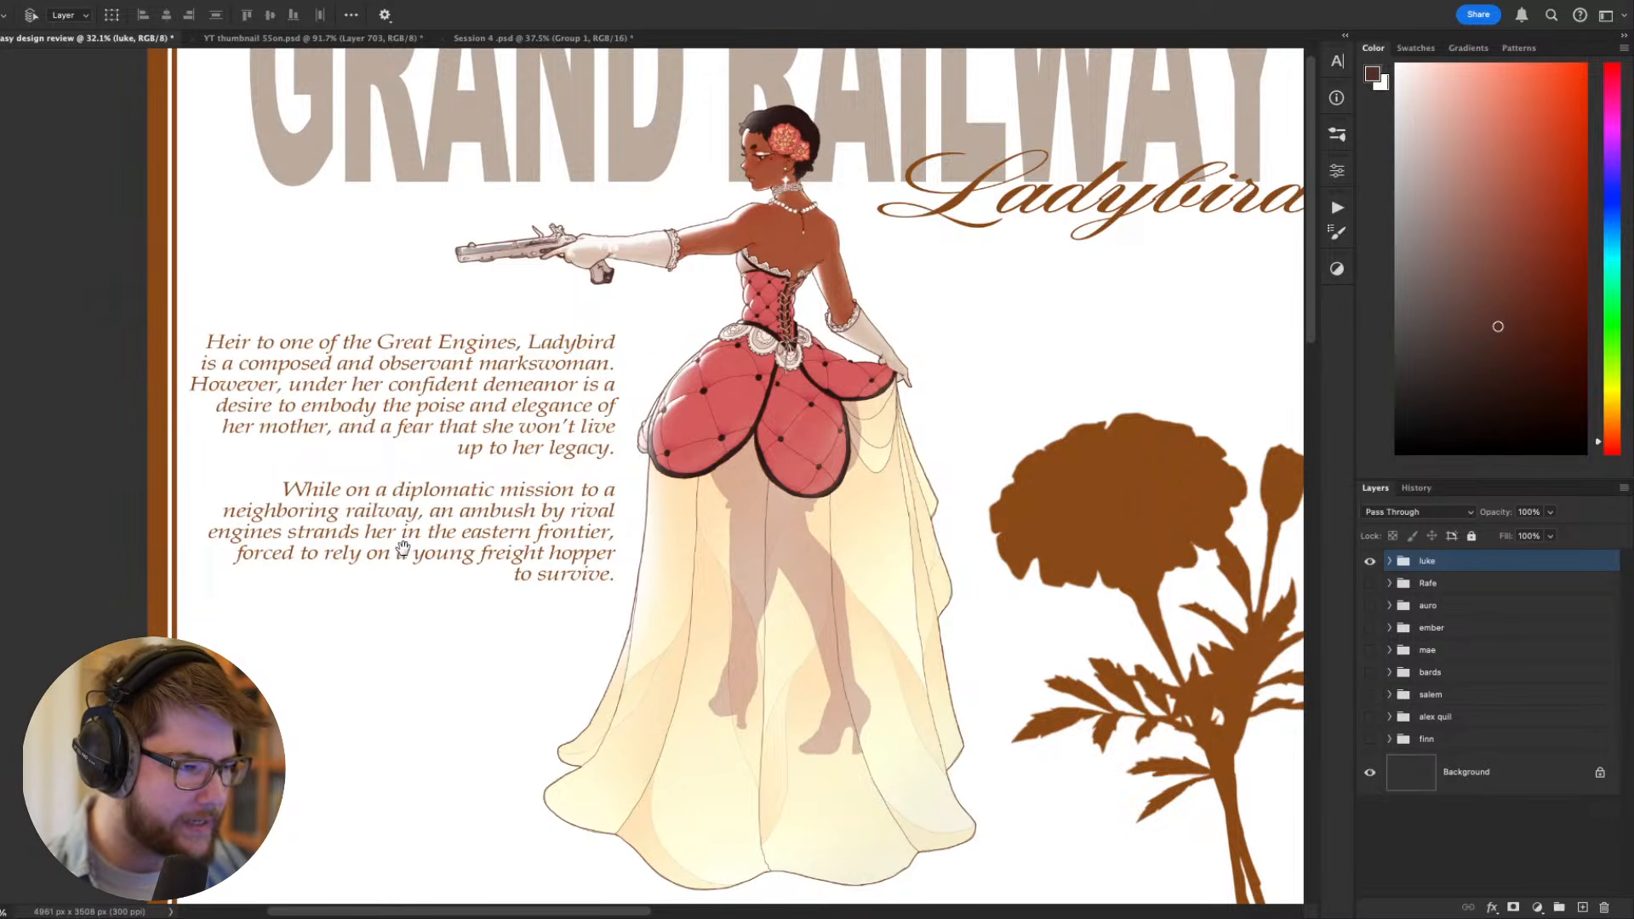
{"action": "left_click_drag", "start_coordinate": [404, 545], "coordinate": [392, 557]}
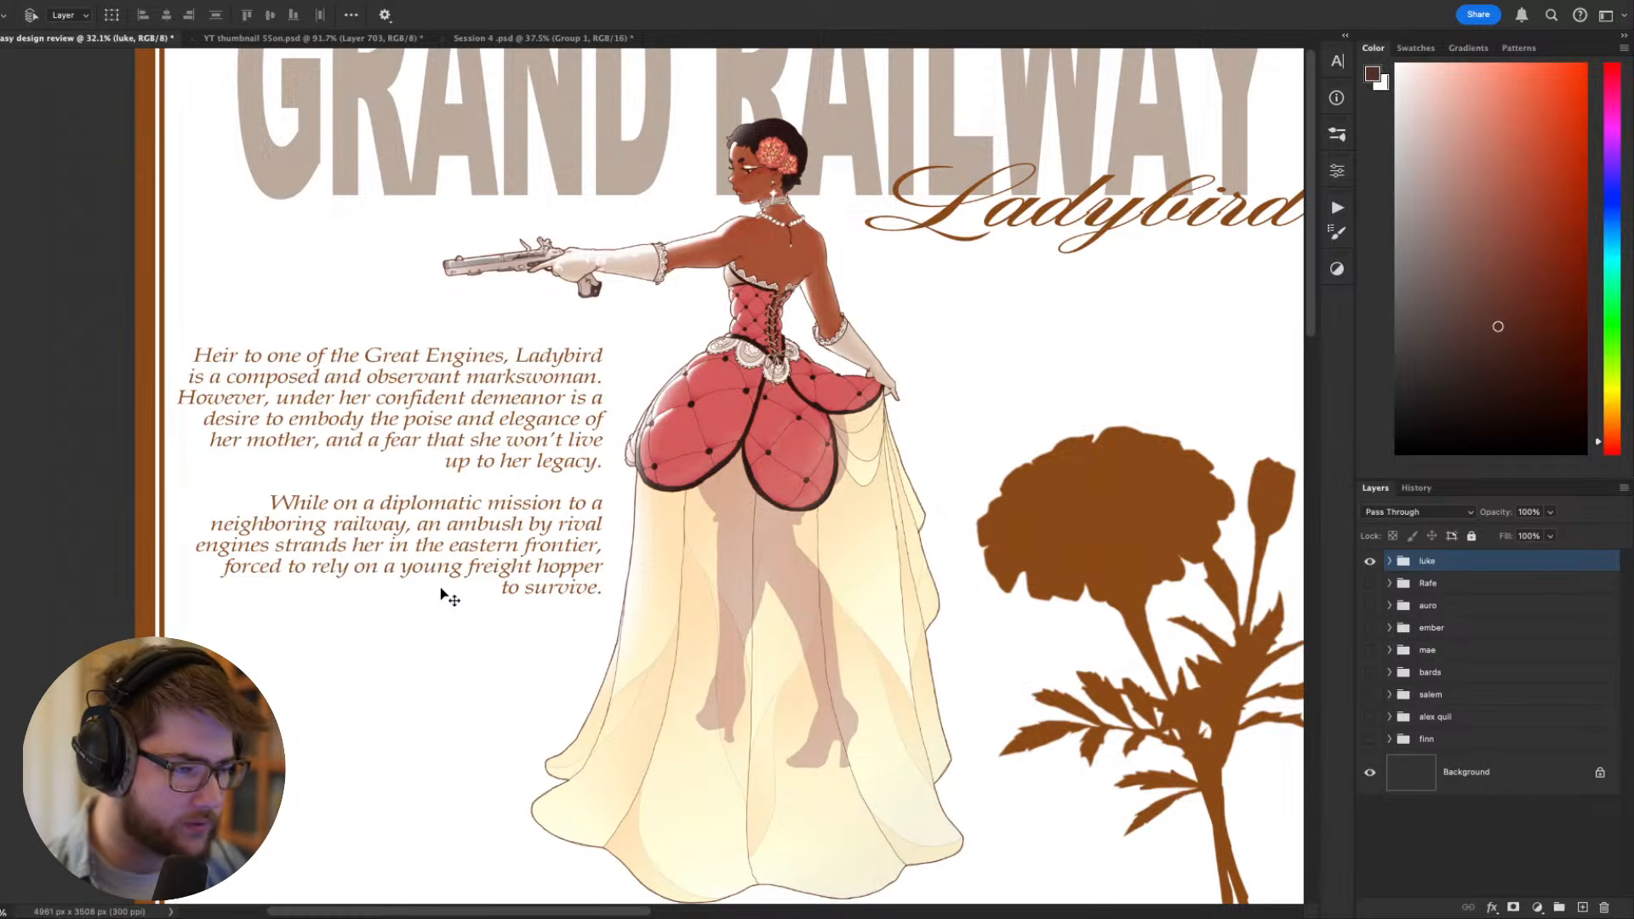
{"action": "scroll", "coordinate": [555, 599], "scroll_direction": "down", "scroll_amount": 3}
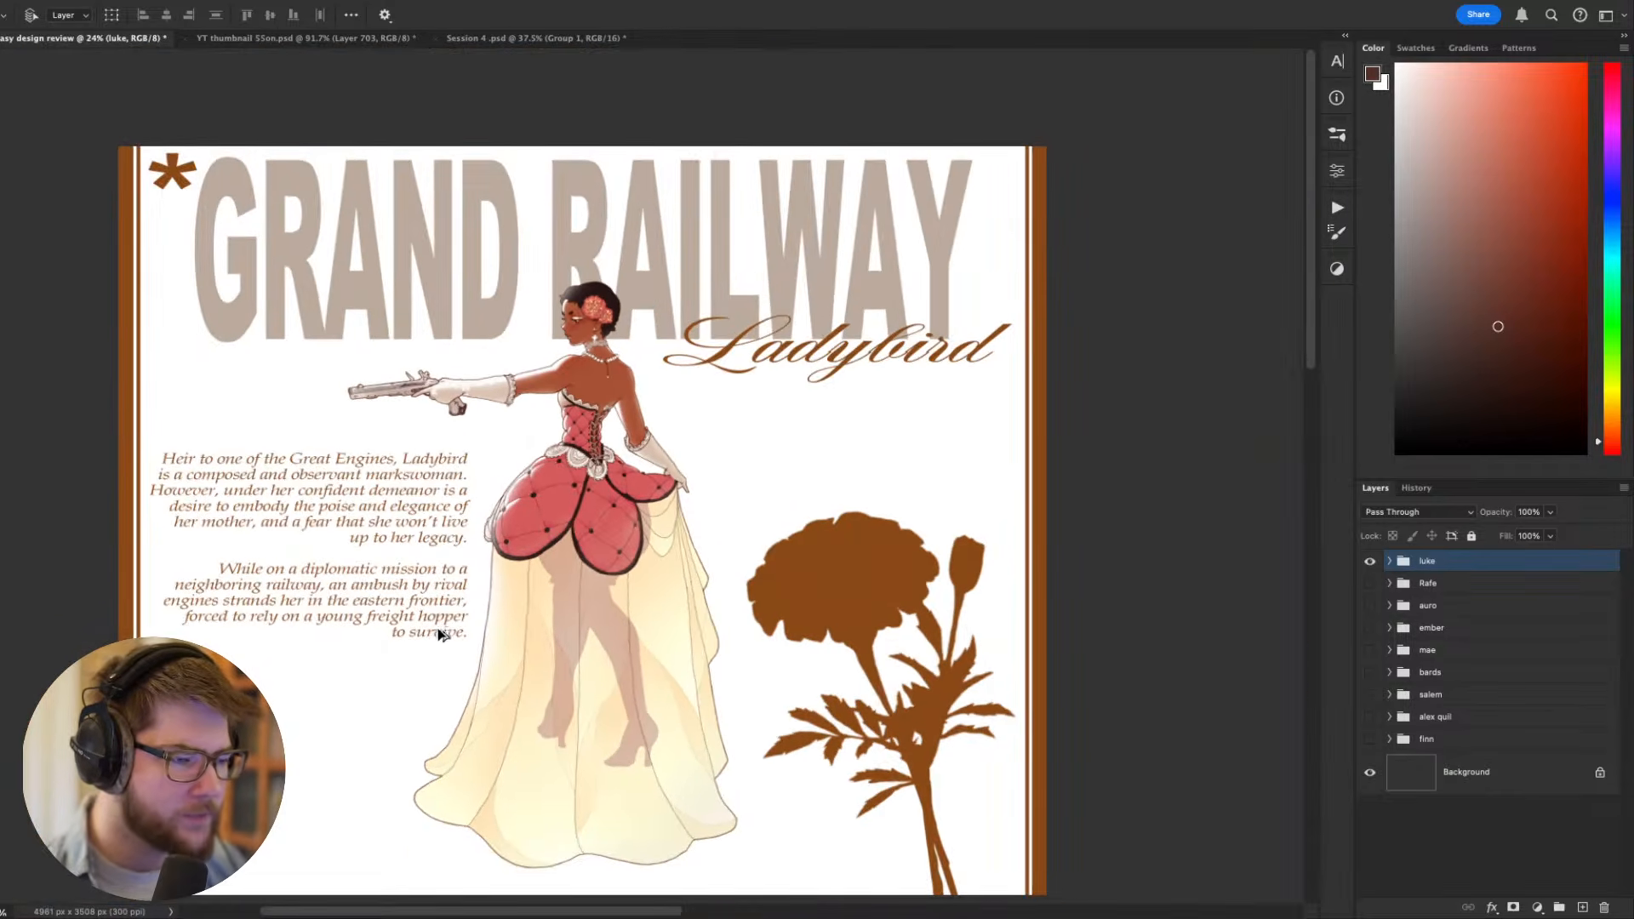
{"action": "scroll", "coordinate": [385, 651], "scroll_direction": "up", "scroll_amount": 1}
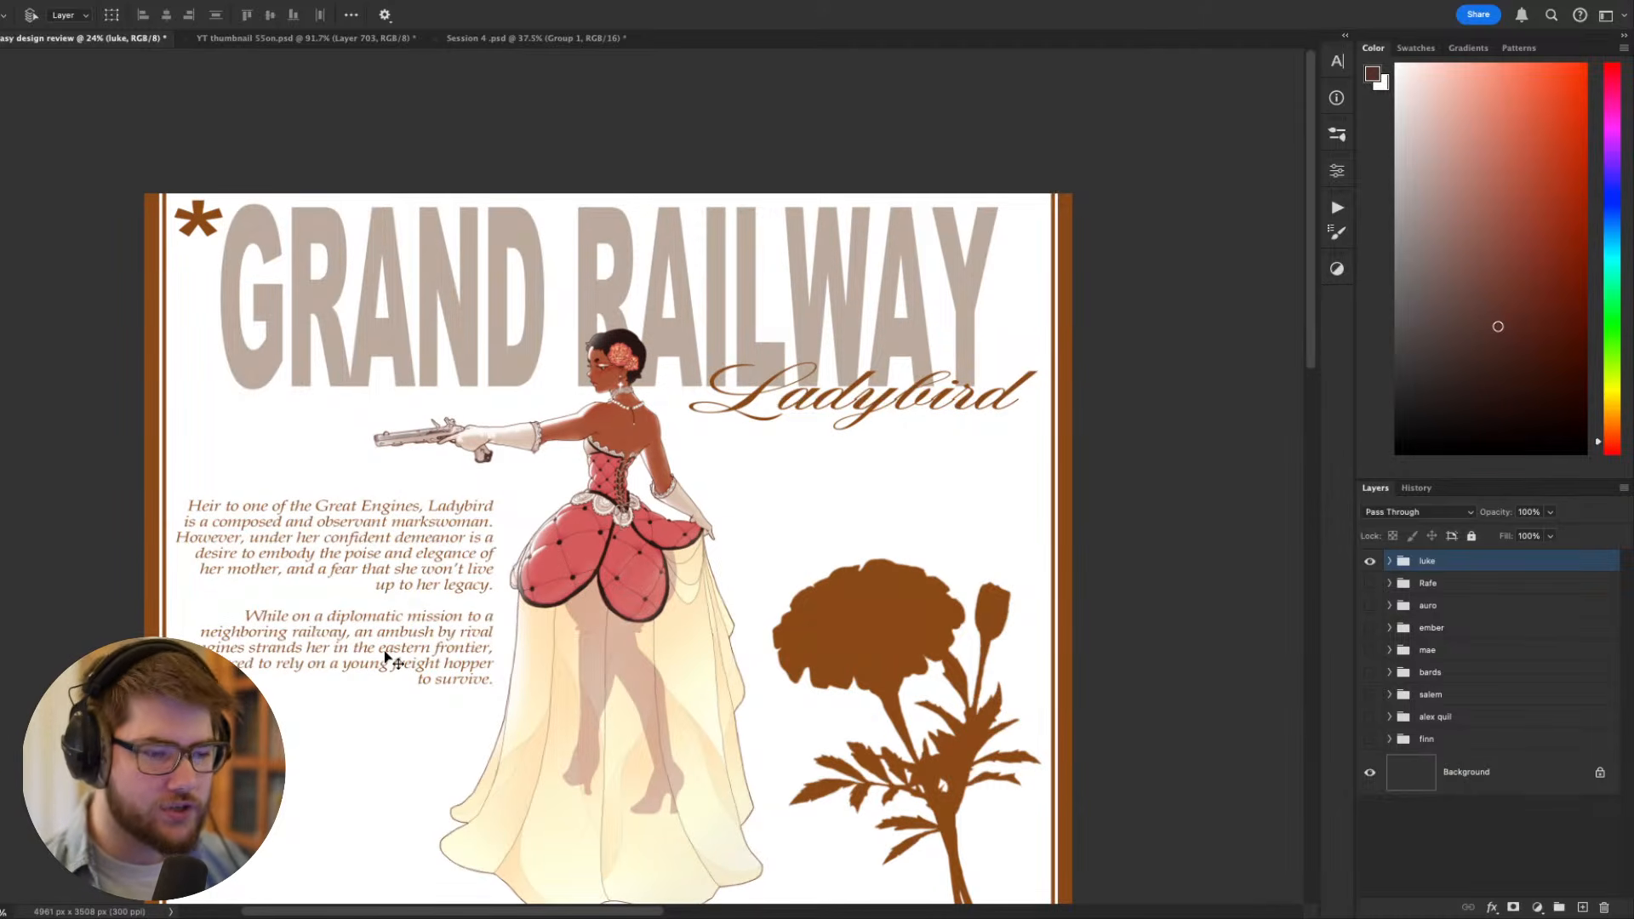
{"action": "scroll", "coordinate": [400, 664], "scroll_direction": "up", "scroll_amount": 3}
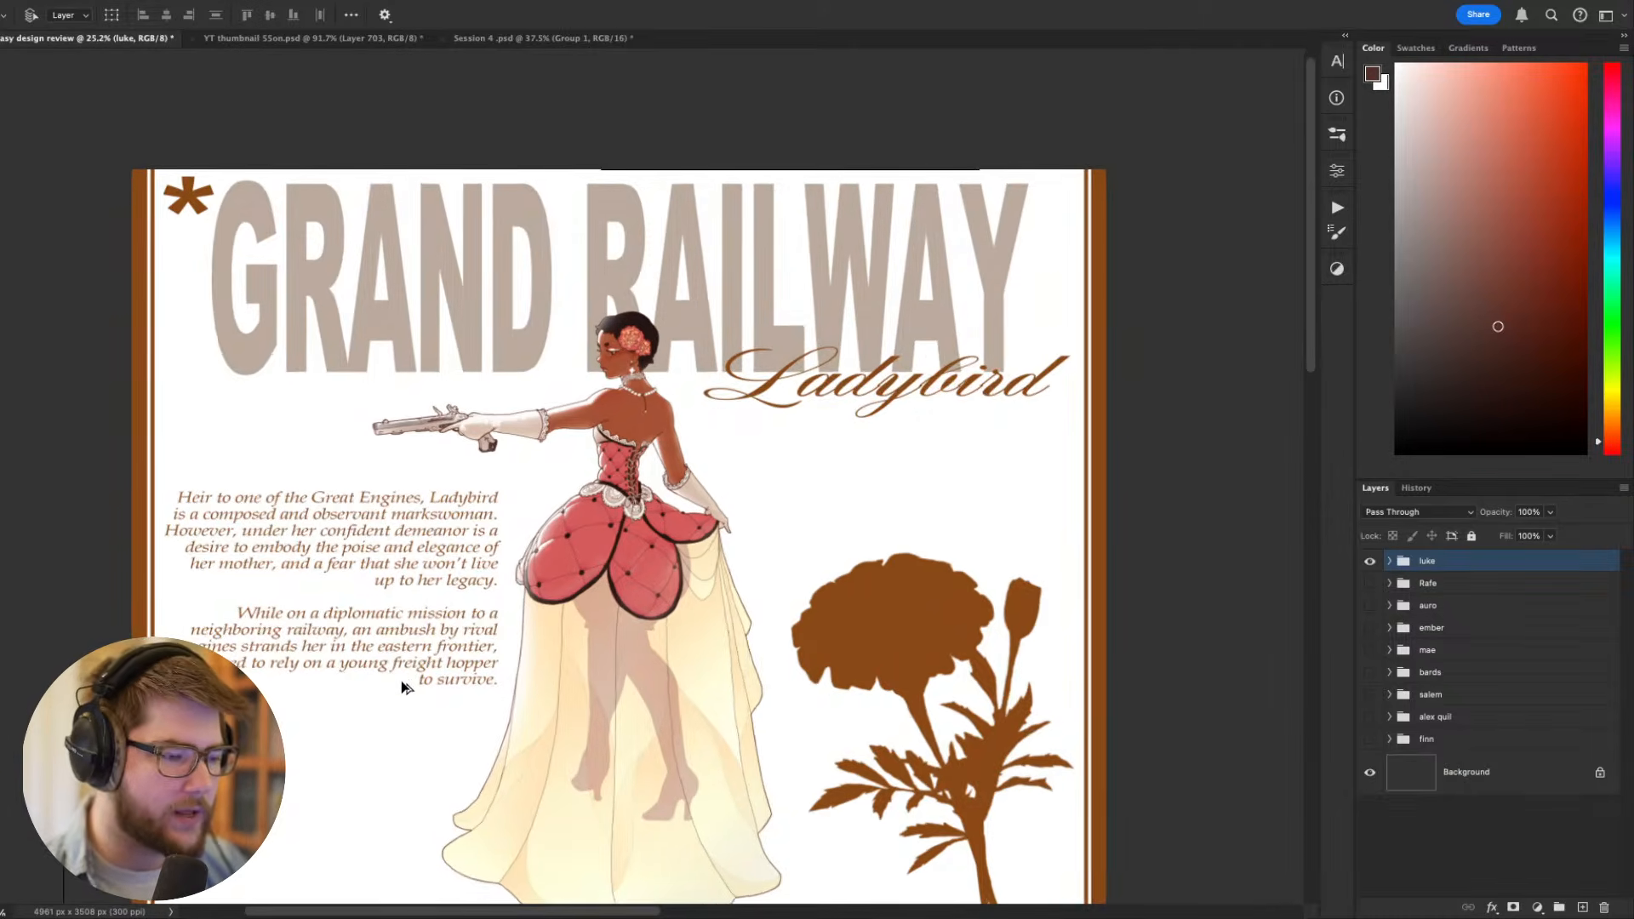
- Expand the luke group and add a new empty layer directly beneath it
{"action": "left_click_drag", "start_coordinate": [649, 665], "coordinate": [749, 642]}
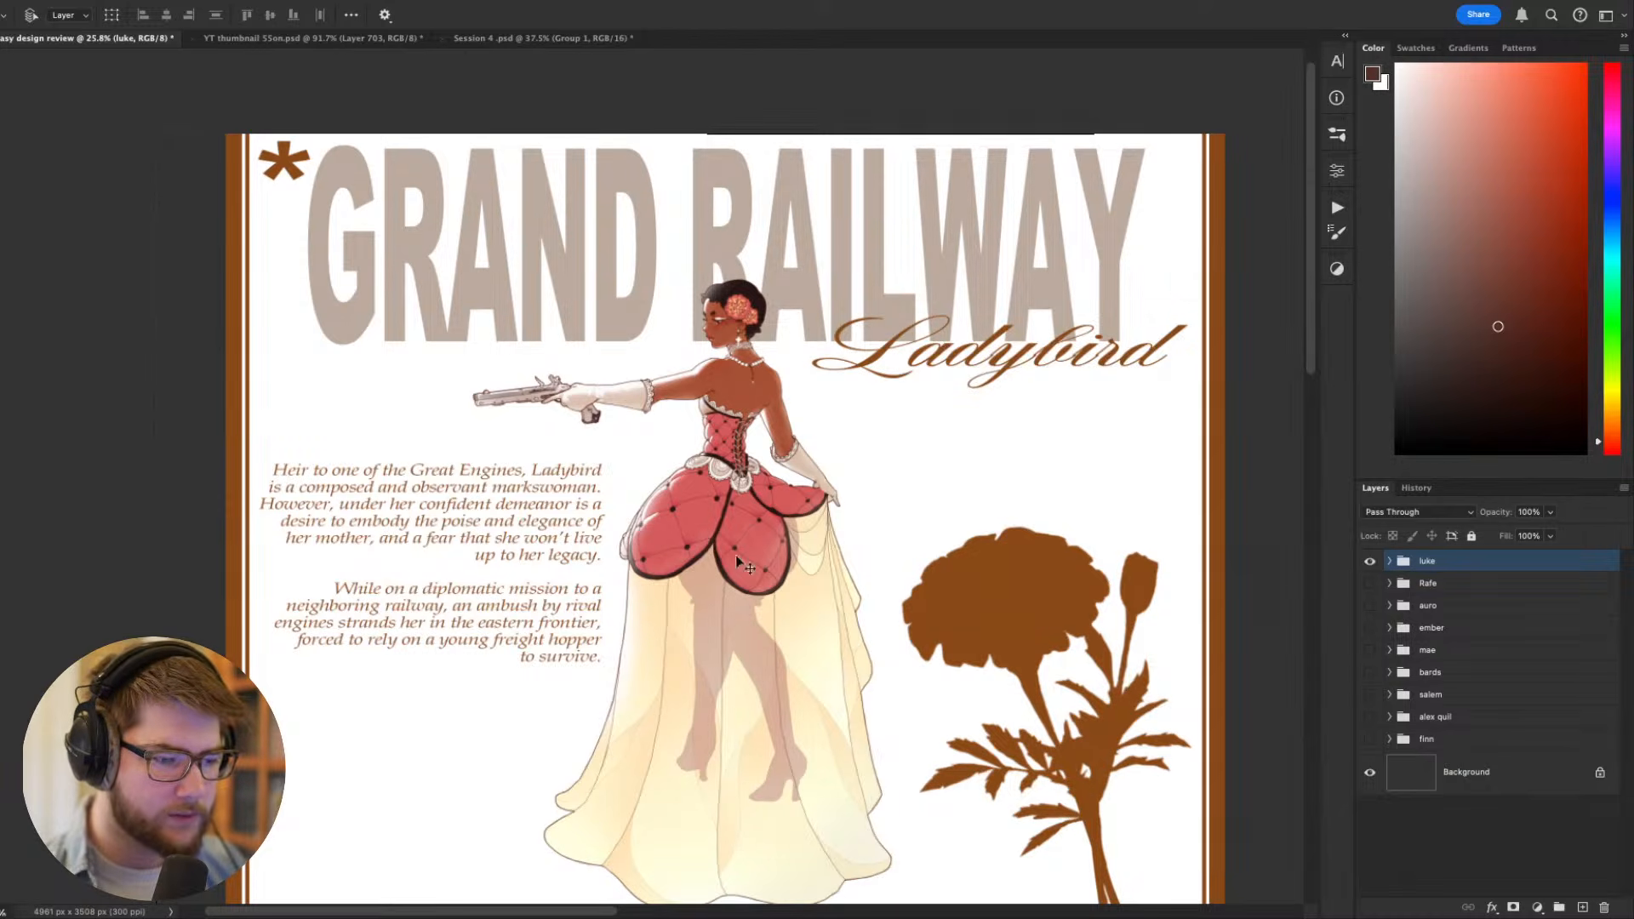
{"action": "scroll", "coordinate": [677, 578], "scroll_direction": "down", "scroll_amount": 6}
{"action": "scroll", "coordinate": [677, 578], "scroll_direction": "up", "scroll_amount": 8}
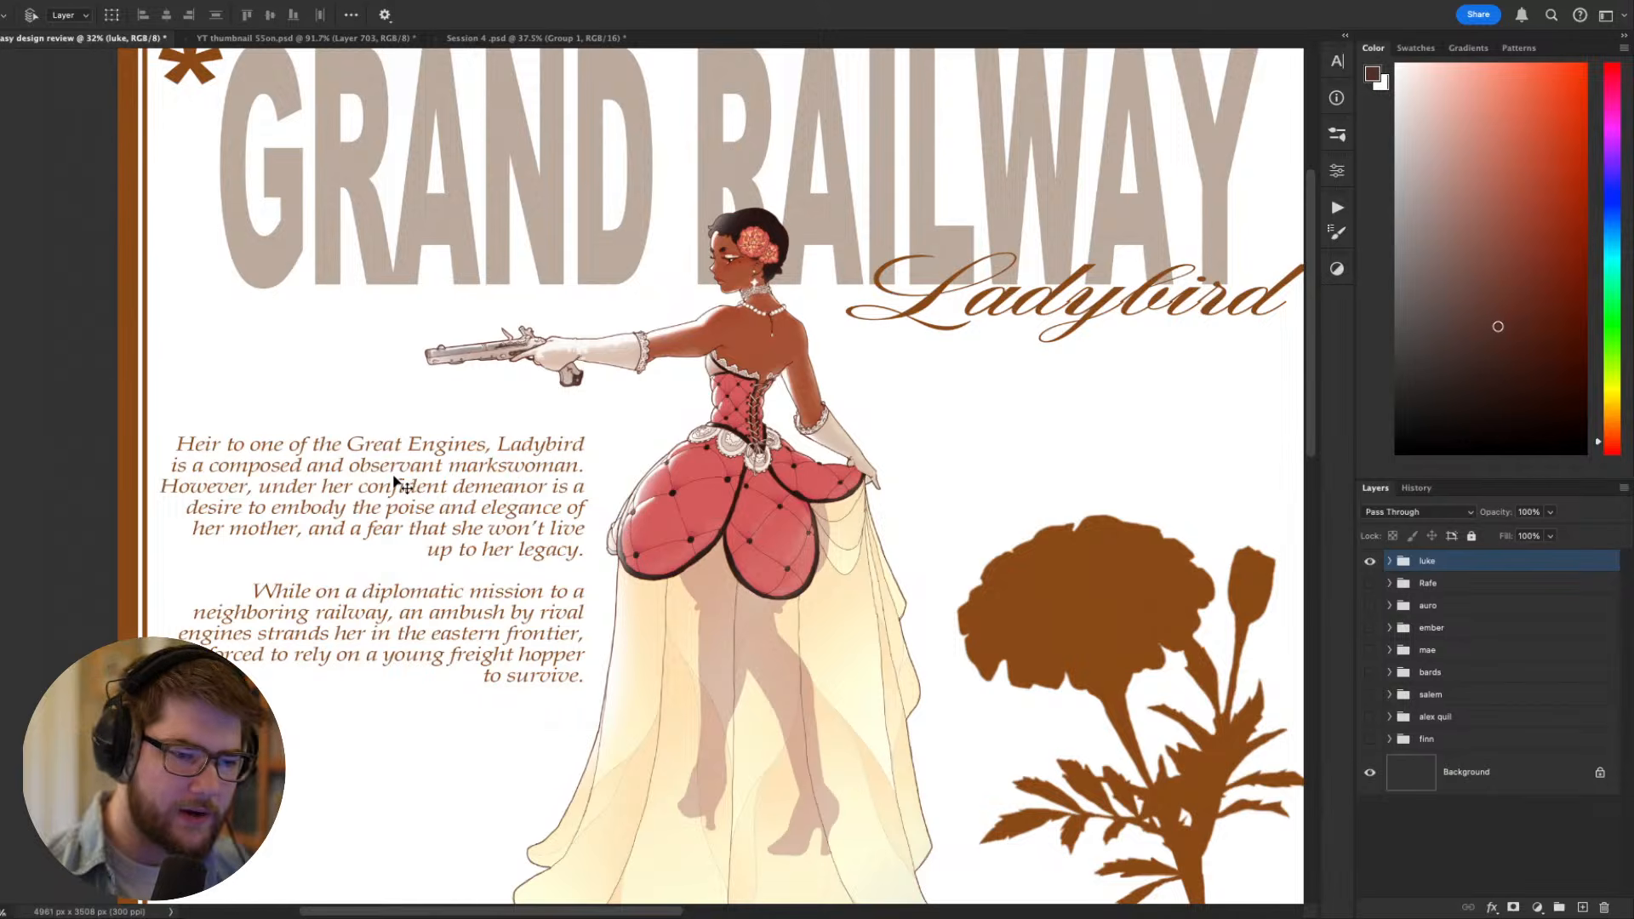
{"action": "left_click", "coordinate": [1390, 561]}
{"action": "left_click", "coordinate": [1490, 595]}
{"action": "scroll", "coordinate": [1090, 800], "scroll_direction": "left", "scroll_amount": 3}
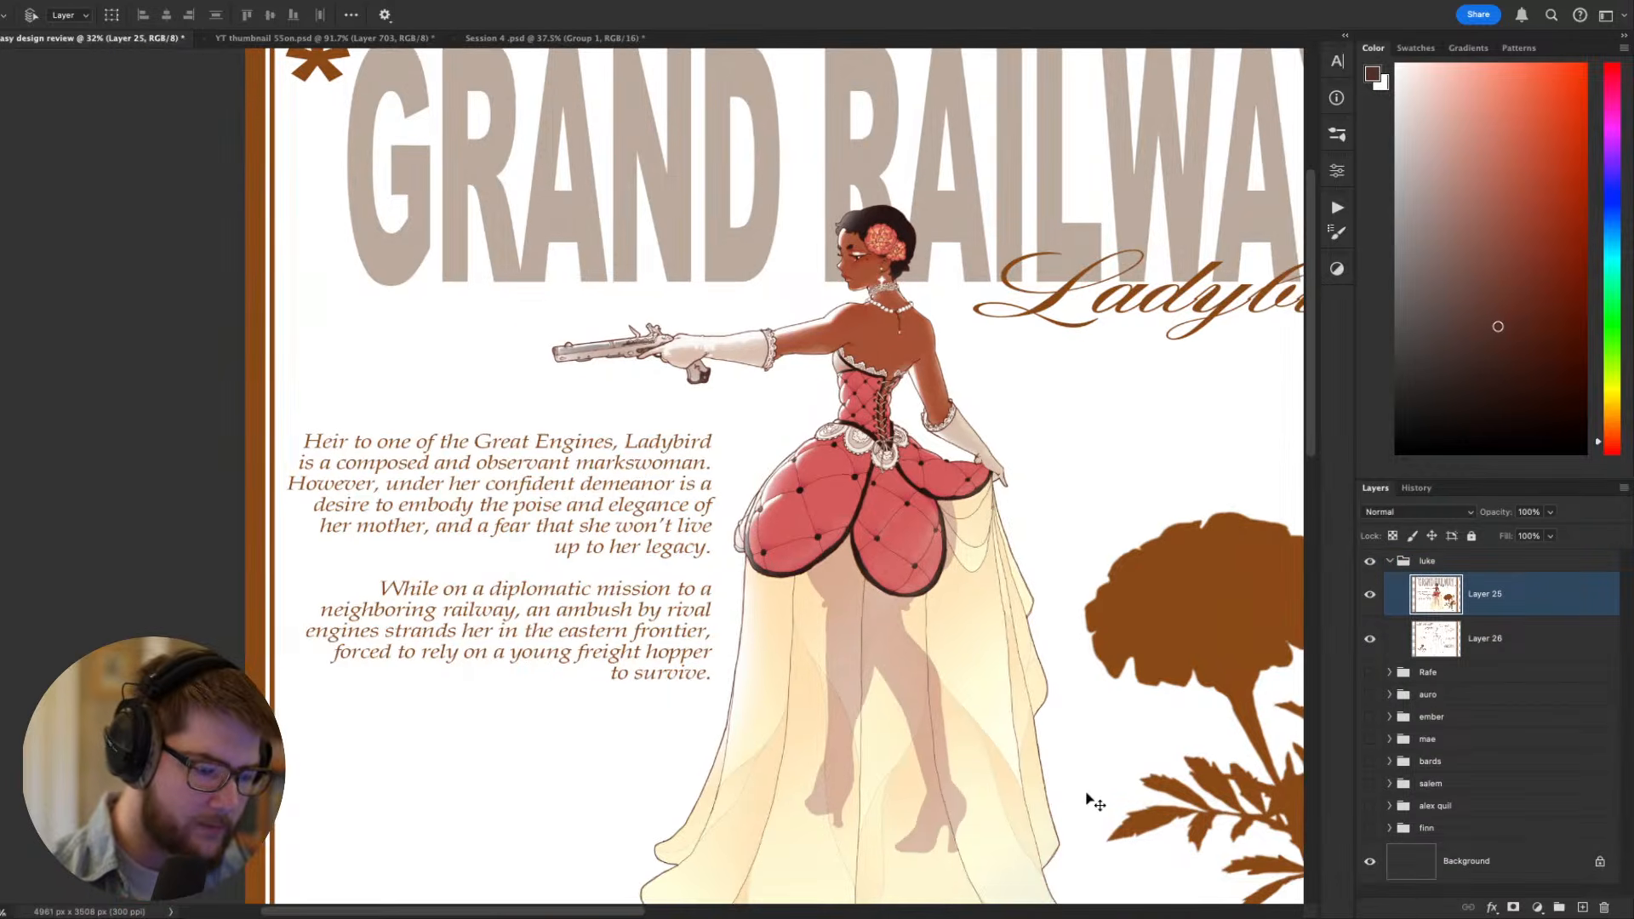
{"action": "key", "text": "super+minus"}
{"action": "left_click_drag", "start_coordinate": [886, 749], "coordinate": [1015, 784]}
{"action": "left_click_drag", "start_coordinate": [975, 555], "coordinate": [891, 540]}
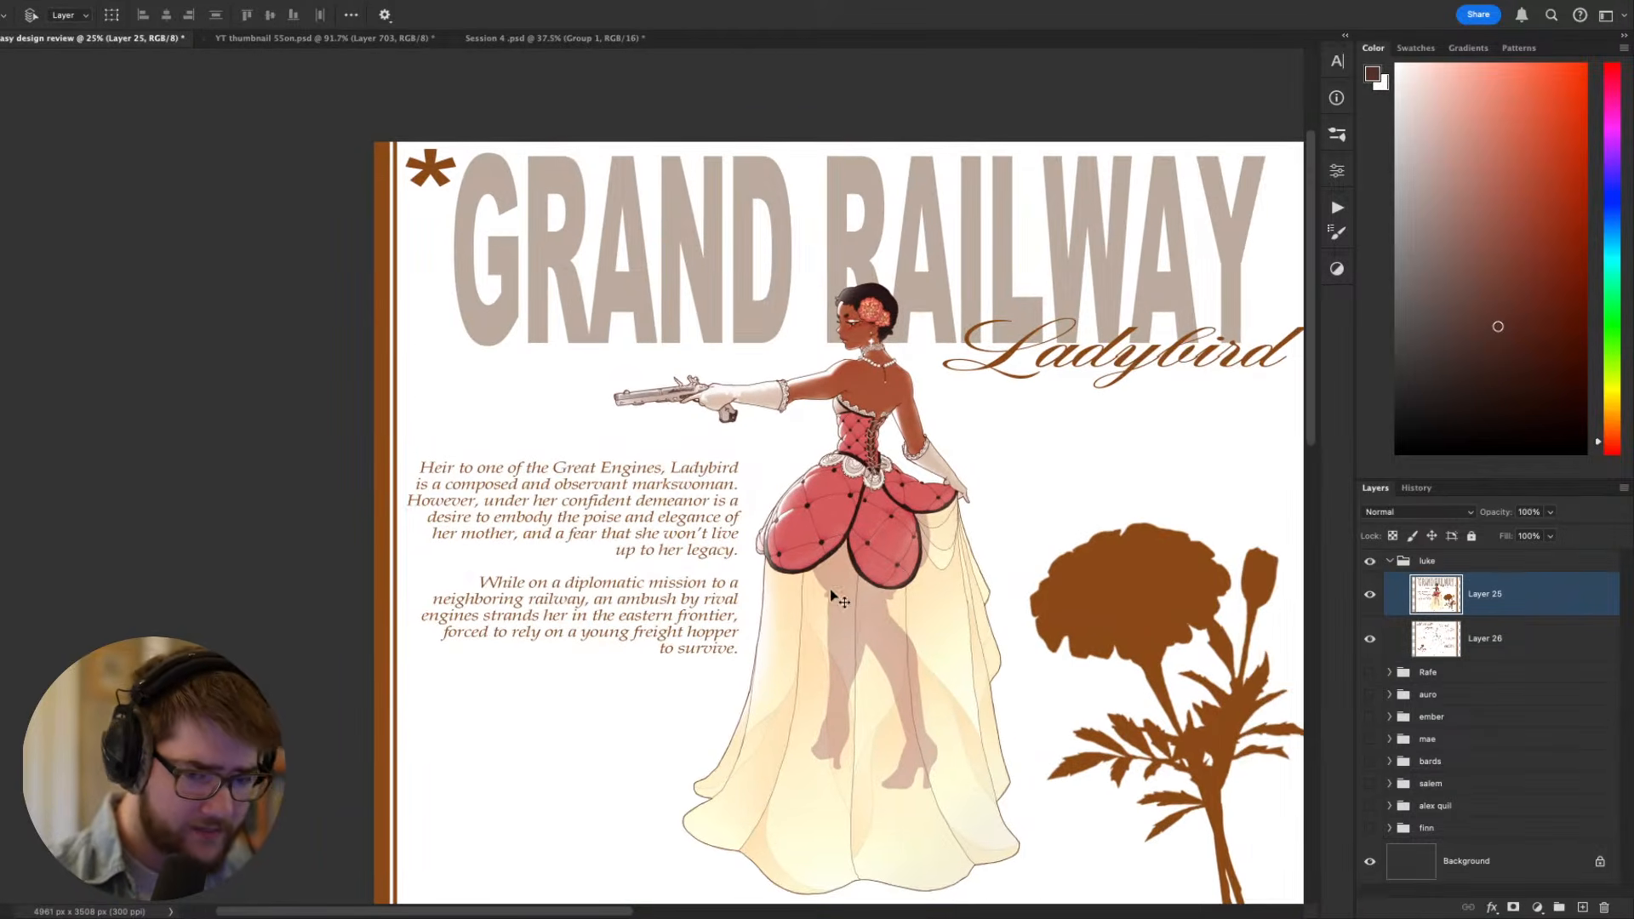
{"action": "left_click", "coordinate": [1491, 639]}
{"action": "left_click", "coordinate": [1492, 676]}
{"action": "key", "text": "super+shift+n"}
{"action": "key", "text": "Return"}
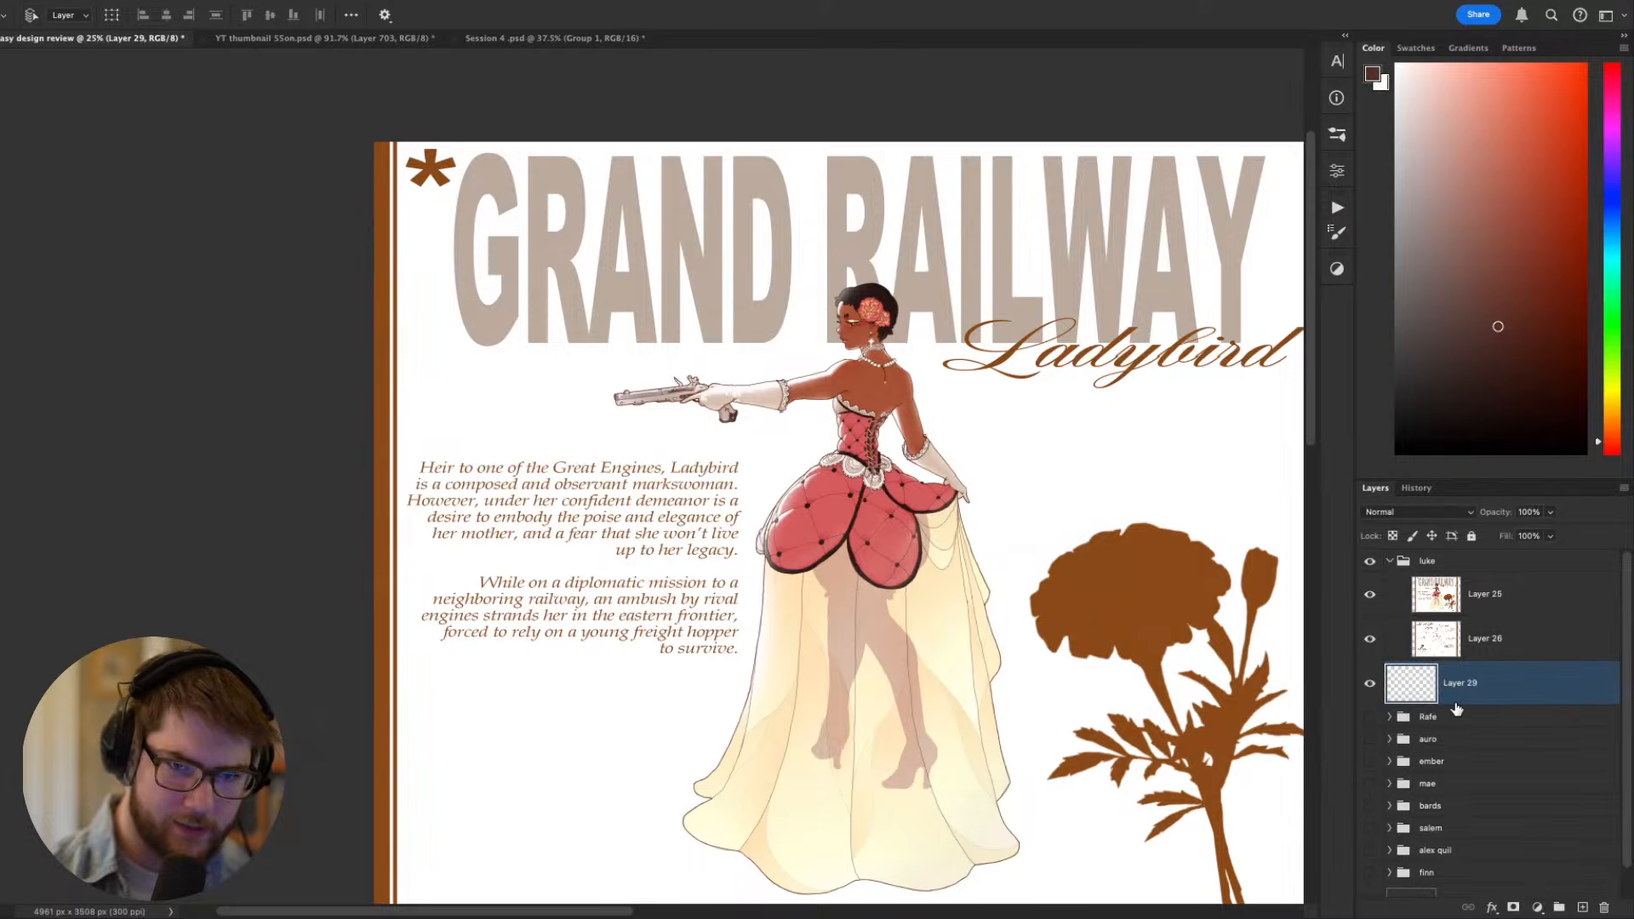
- Fill a rectangular area of 4323 × 3508 px covering the Ladybird sheet with white on the new layer, and clear the selection
{"action": "key", "text": "x"}
{"action": "key", "text": "g"}
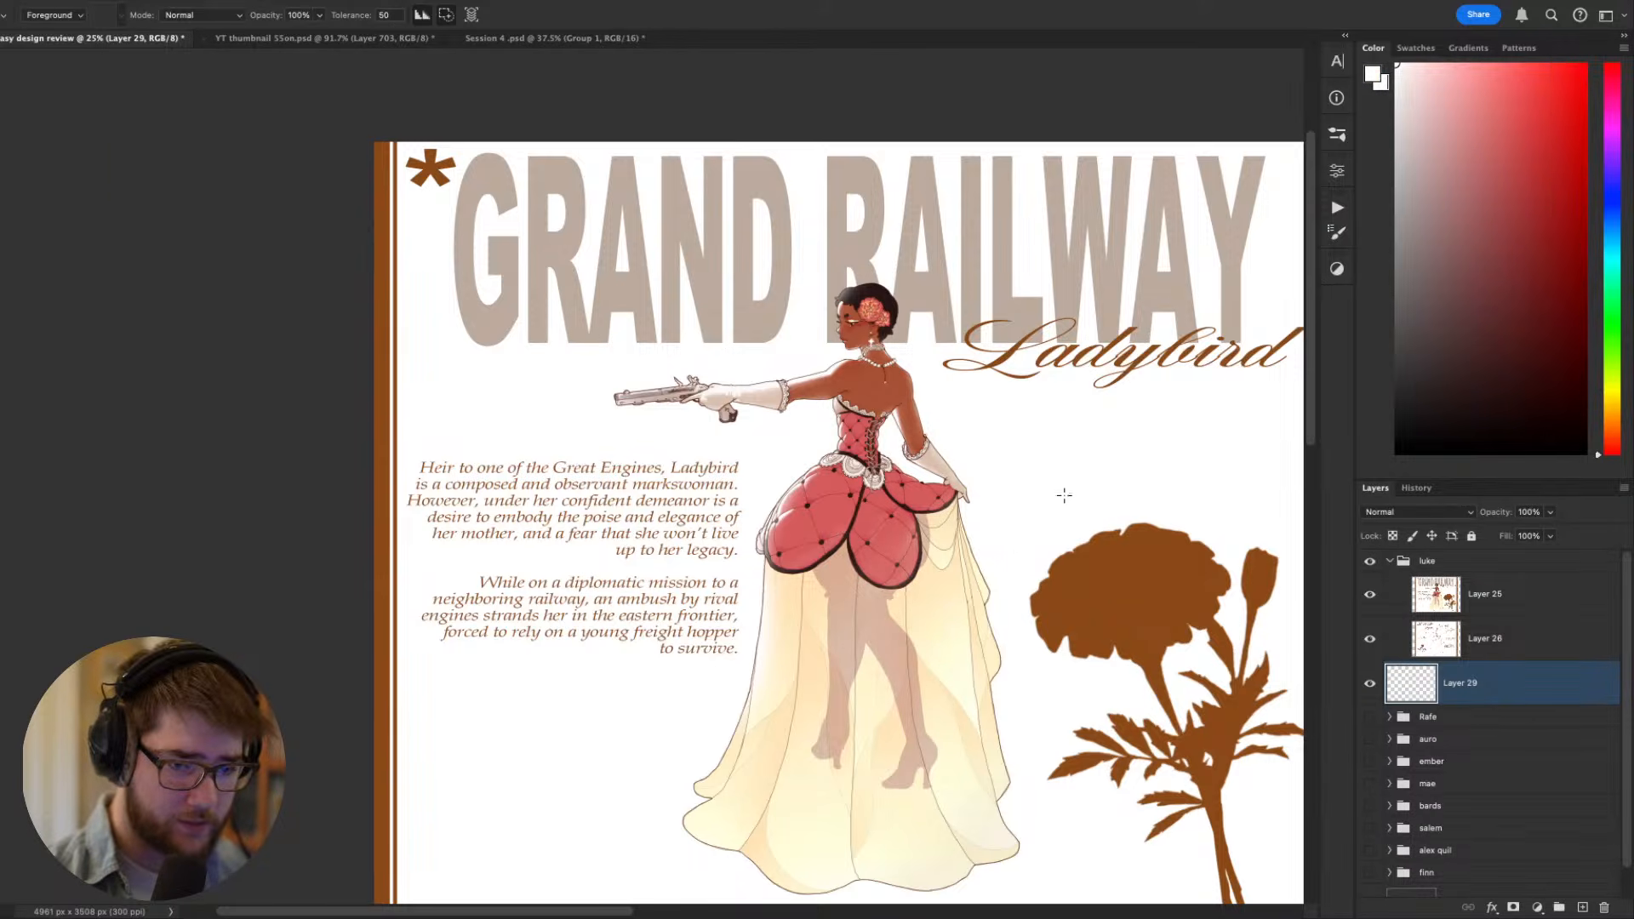
{"action": "left_click_drag", "start_coordinate": [1065, 496], "coordinate": [811, 459]}
{"action": "key", "text": "m"}
{"action": "key", "text": "super+minus"}
{"action": "key", "text": "super+minus"}
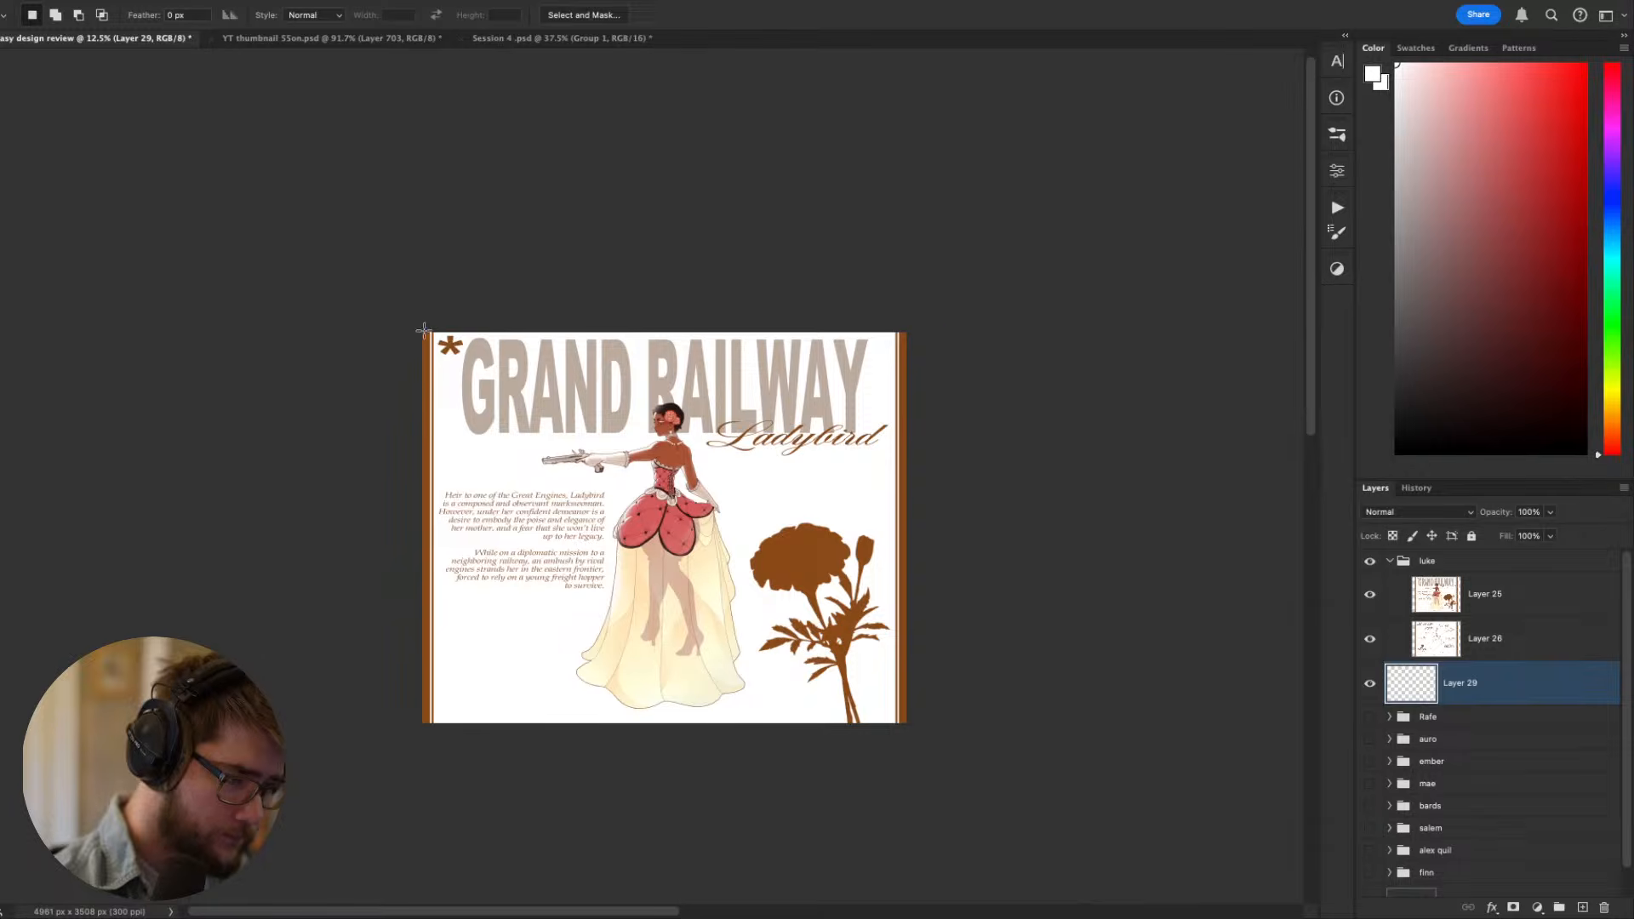
{"action": "left_click_drag", "start_coordinate": [424, 330], "coordinate": [888, 753]}
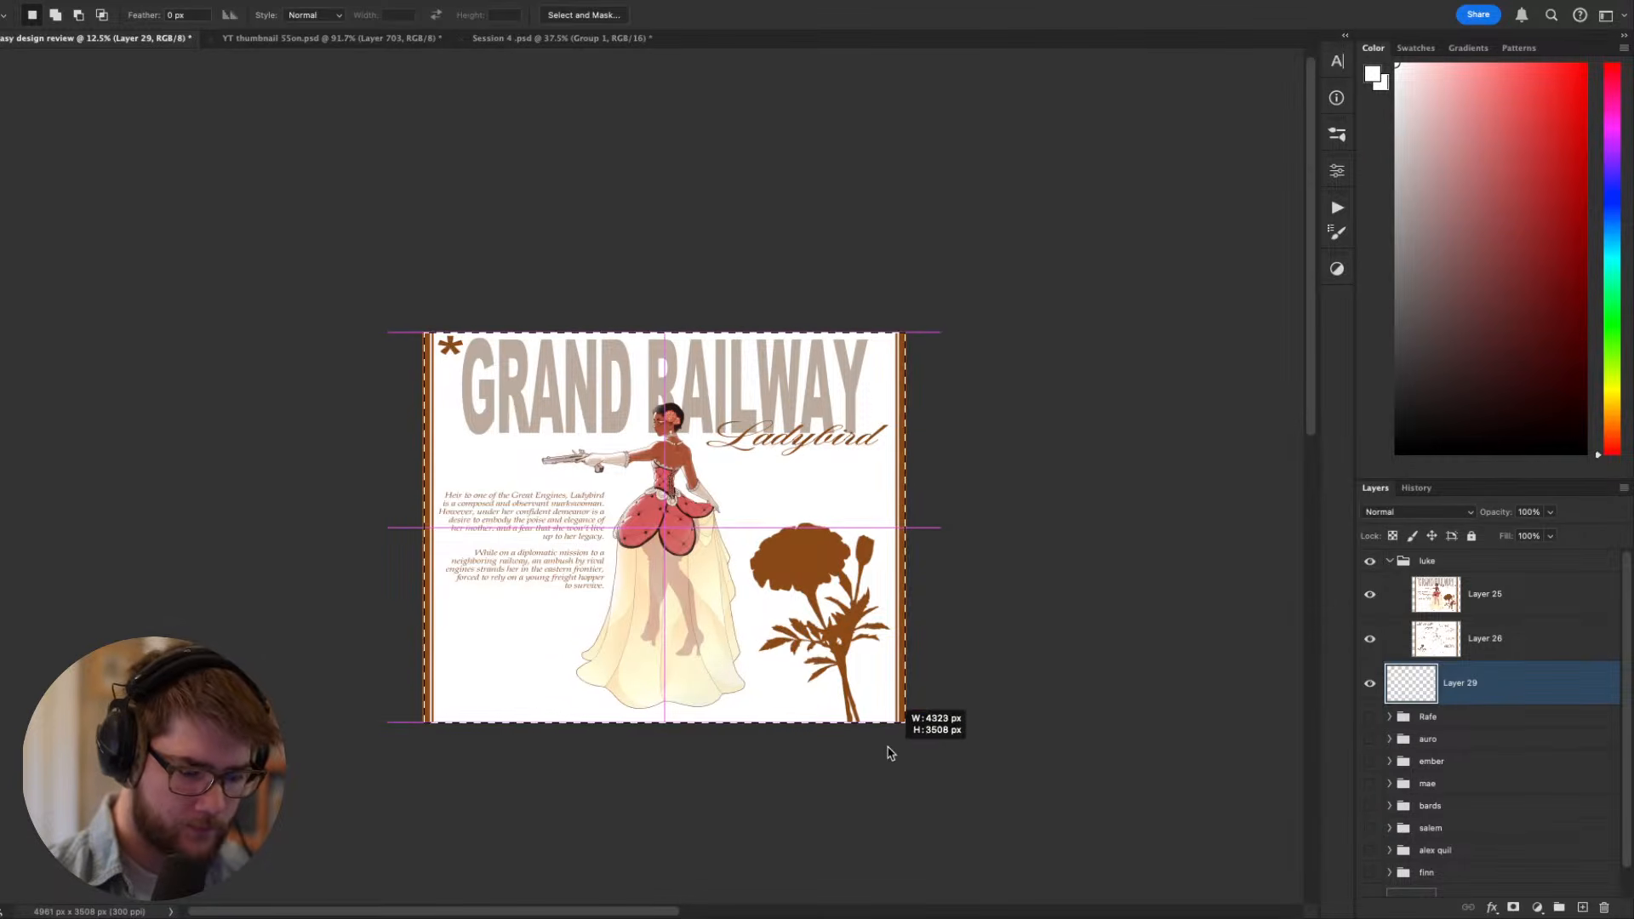
{"action": "key", "text": "g"}
{"action": "left_click", "coordinate": [769, 577]}
{"action": "key", "text": "super+d"}
{"action": "left_click_drag", "start_coordinate": [983, 732], "coordinate": [1089, 735]}
- Select the two backstory paragraphs on Layer 25 and transform them into a narrower block, pulled away from the figure's skirt
{"action": "left_click", "coordinate": [1461, 598]}
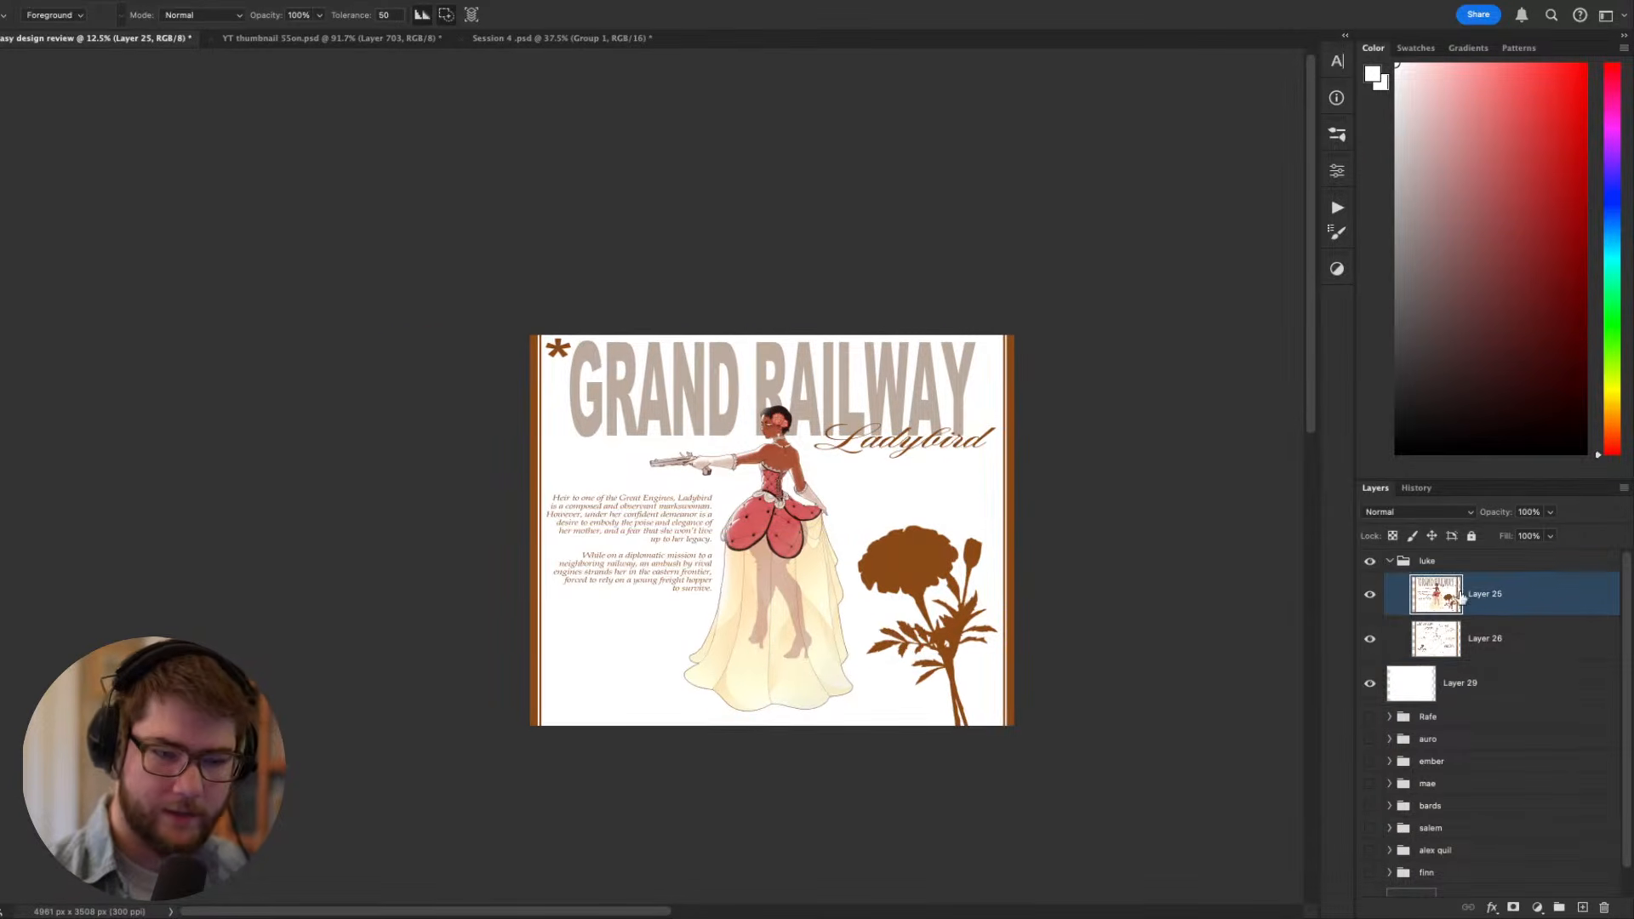
{"action": "mouse_move", "coordinate": [780, 647]}
{"action": "left_mouse_down"}
{"action": "mouse_move", "coordinate": [805, 706]}
{"action": "mouse_move", "coordinate": [916, 609]}
{"action": "left_mouse_up"}
{"action": "key", "text": "super+plus"}
{"action": "key", "text": "super+plus"}
{"action": "key", "text": "l"}
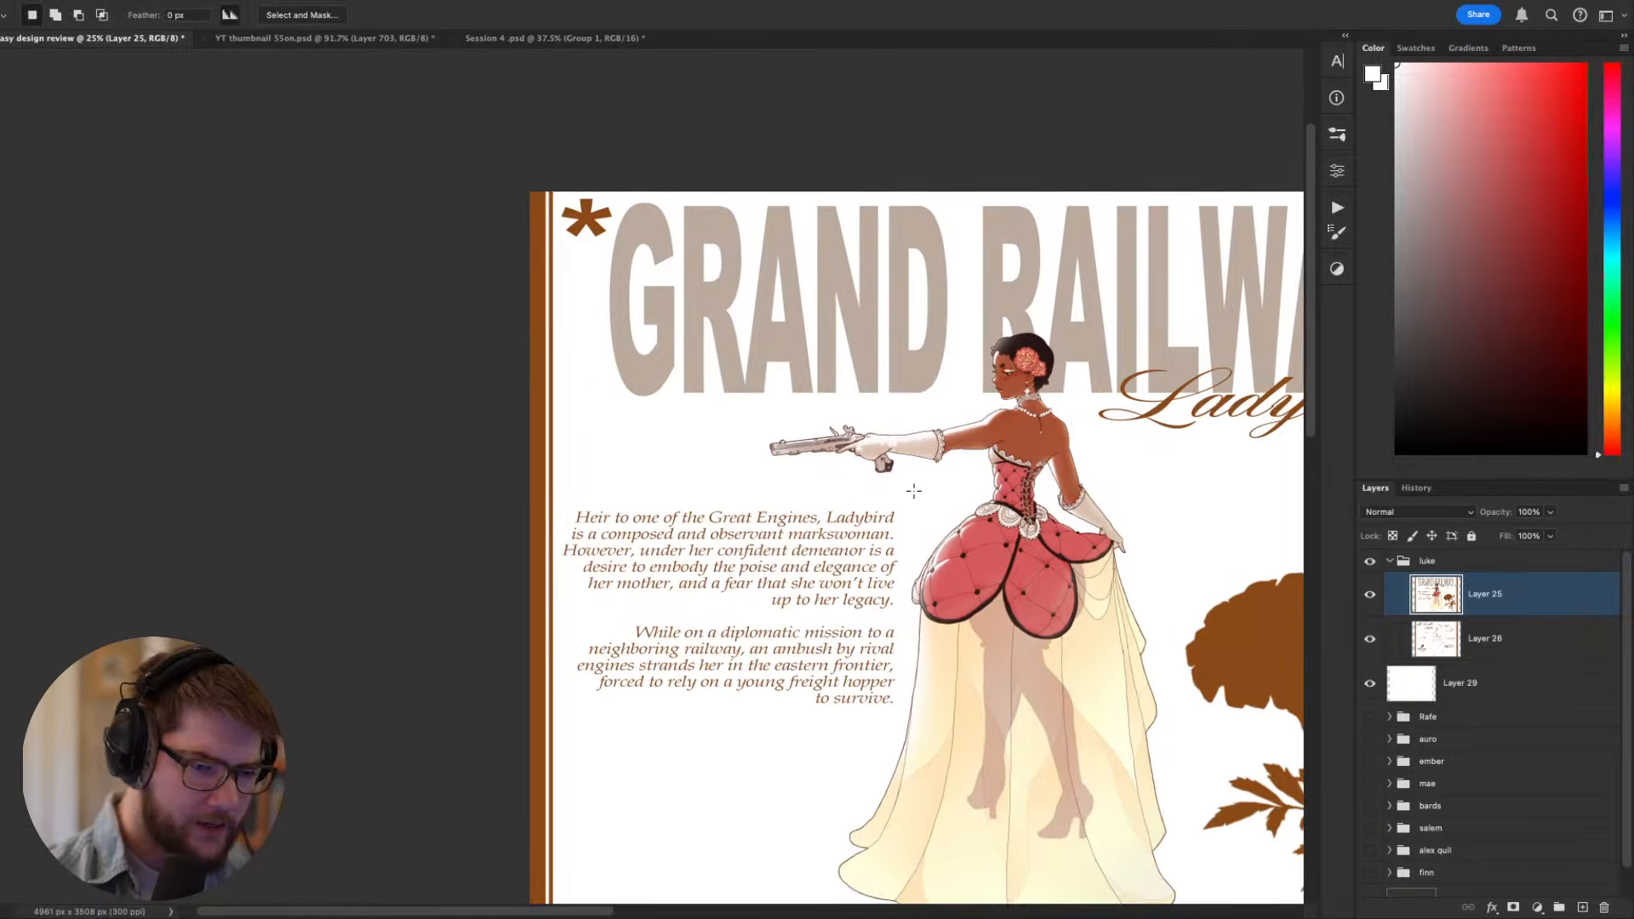
{"action": "mouse_move", "coordinate": [910, 508]}
{"action": "left_mouse_down"}
{"action": "mouse_move", "coordinate": [642, 476]}
{"action": "mouse_move", "coordinate": [562, 545]}
{"action": "mouse_move", "coordinate": [601, 758]}
{"action": "mouse_move", "coordinate": [889, 741]}
{"action": "mouse_move", "coordinate": [909, 506]}
{"action": "left_mouse_up"}
{"action": "key", "text": "super+t"}
{"action": "left_click_drag", "start_coordinate": [911, 622], "coordinate": [854, 644]}
{"action": "key", "text": "Return"}
{"action": "key", "text": "super+d"}
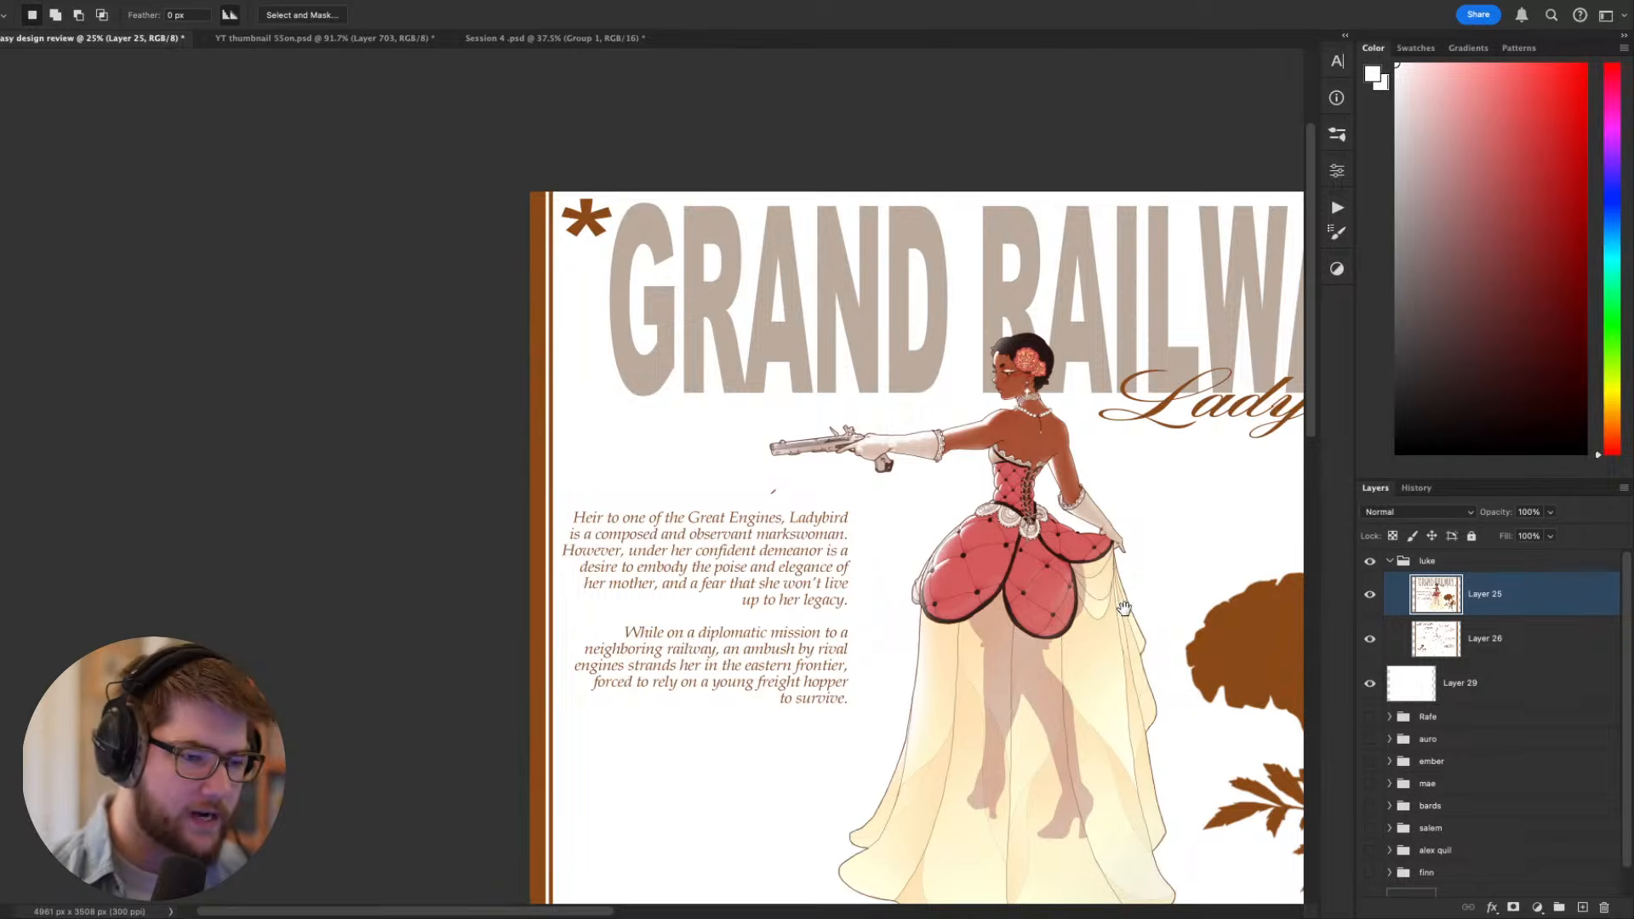
- Adjust the placement of the narrowed backstory block beside the figure and clear the selection
{"action": "left_click_drag", "start_coordinate": [1123, 607], "coordinate": [772, 495]}
{"action": "key", "text": "v"}
{"action": "mouse_move", "coordinate": [456, 543]}
{"action": "left_mouse_down"}
{"action": "mouse_move", "coordinate": [475, 547]}
{"action": "mouse_move", "coordinate": [478, 516]}
{"action": "left_mouse_up"}
{"action": "key", "text": "super+z"}
{"action": "key", "text": "super+z"}
{"action": "key", "text": "super+d"}
- Hide Layer 26 in the luke group and check the whole Ladybird sheet at a reduced size
{"action": "left_click", "coordinate": [1391, 624], "text": "shift"}
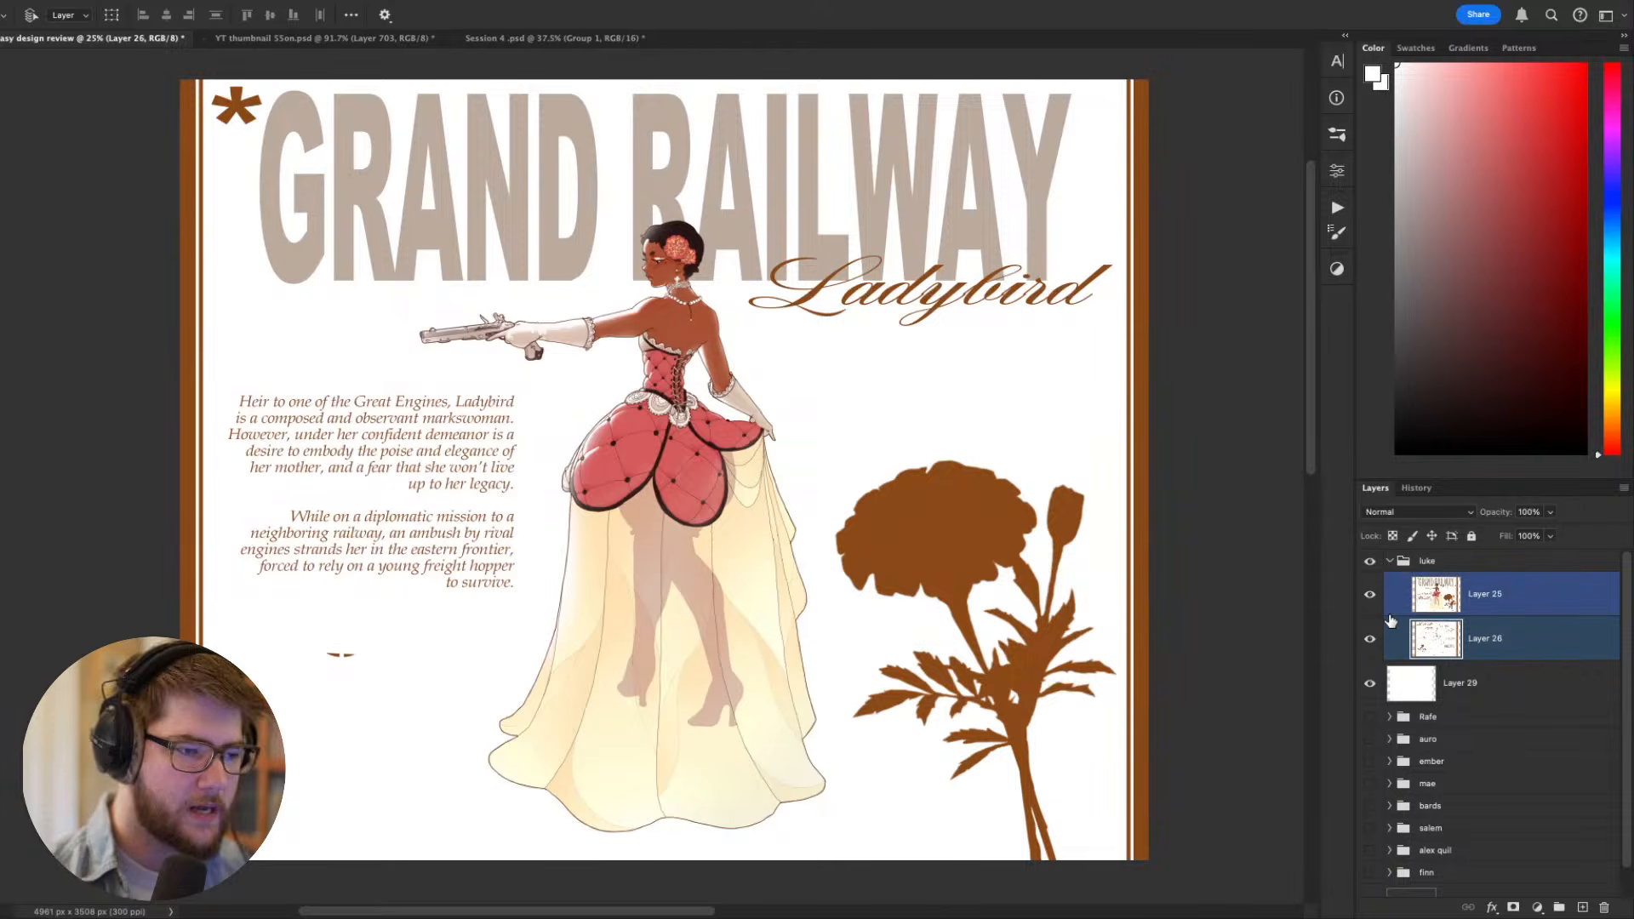
{"action": "left_click", "coordinate": [1391, 623]}
{"action": "left_click", "coordinate": [1371, 643]}
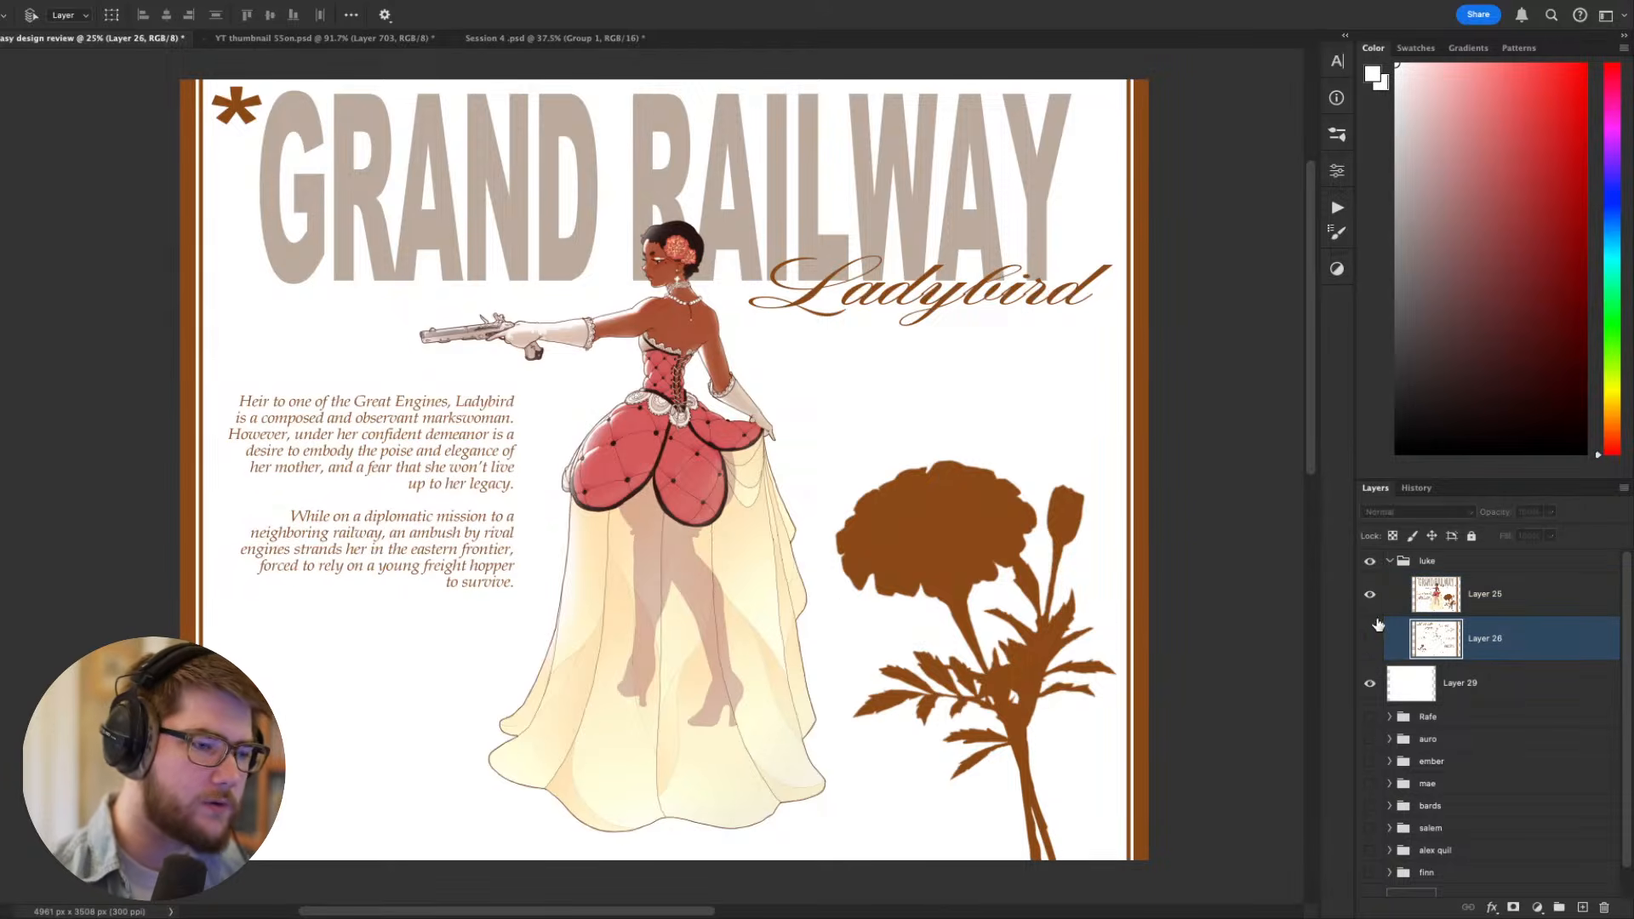
{"action": "left_click", "coordinate": [1380, 611], "text": "shift"}
{"action": "scroll", "coordinate": [698, 562], "scroll_direction": "down", "scroll_amount": 5}
{"action": "scroll", "coordinate": [696, 562], "scroll_direction": "up", "scroll_amount": 1}
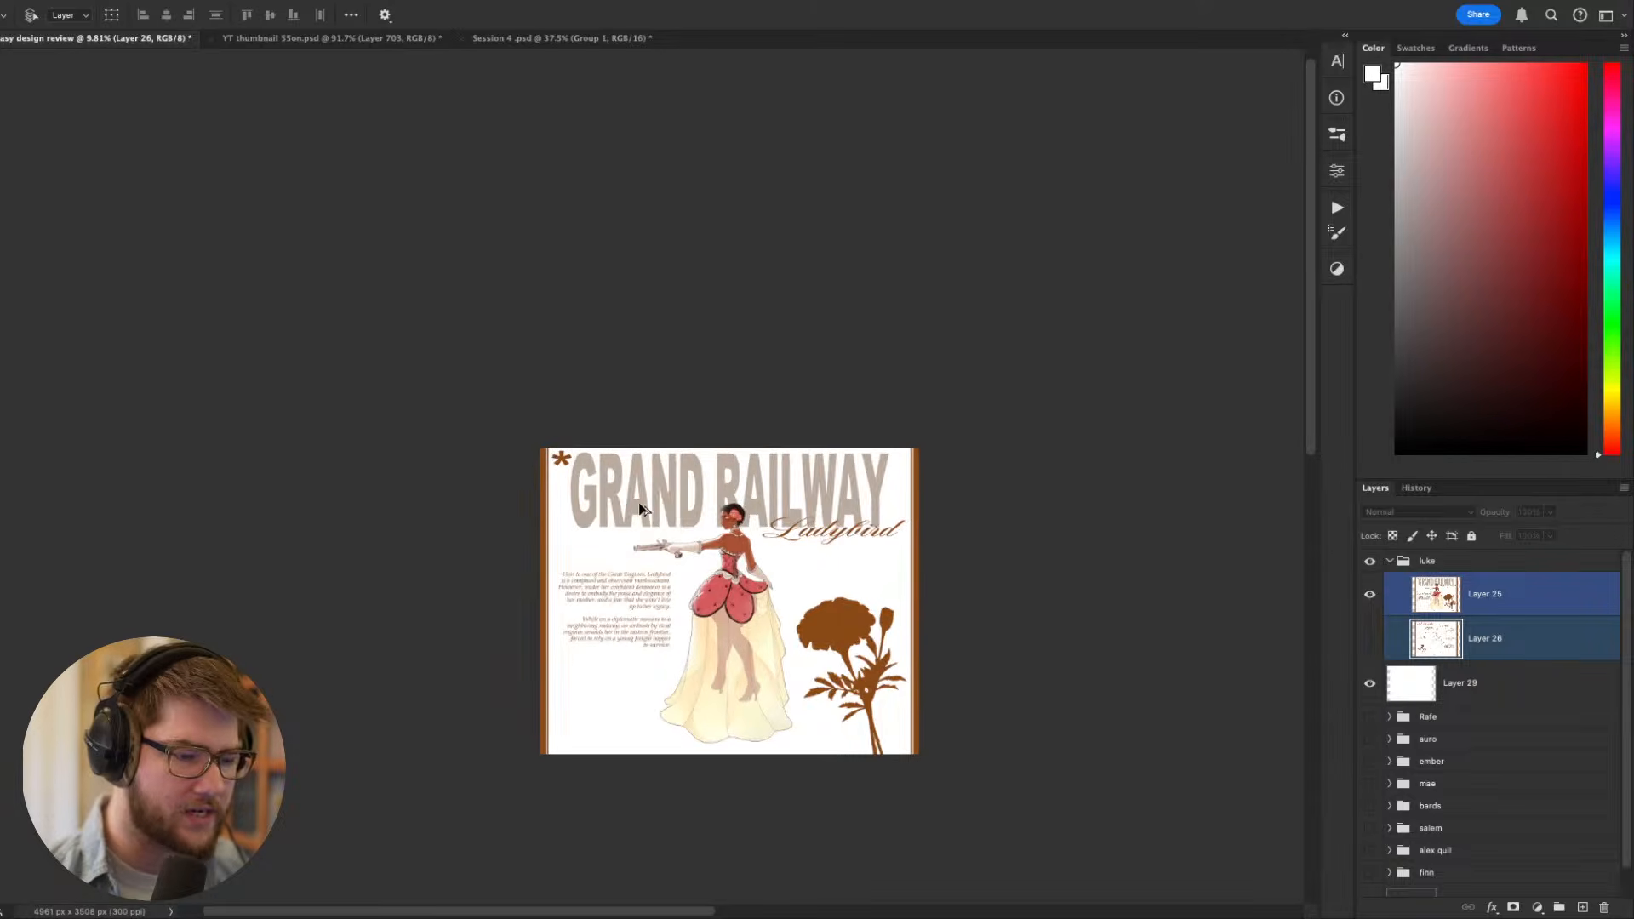
{"action": "scroll", "coordinate": [715, 571], "scroll_direction": "up", "scroll_amount": 4}
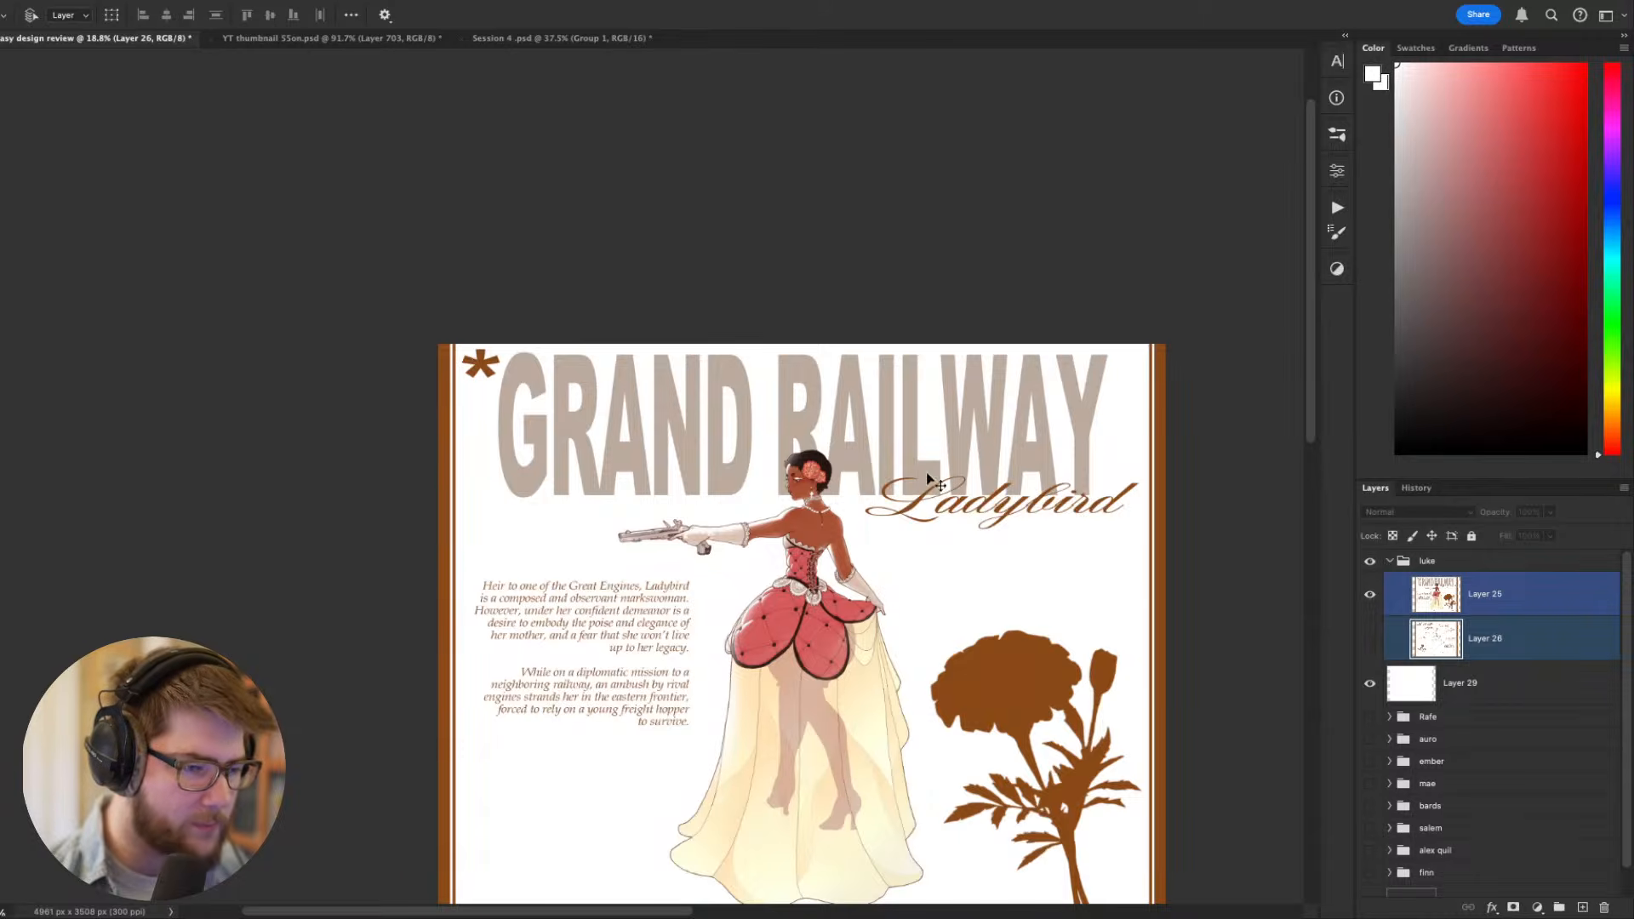
- Make Layer 25 the active layer and set the Magic Wand tolerance to 30
{"action": "scroll", "coordinate": [763, 502], "scroll_direction": "up", "scroll_amount": 4}
{"action": "left_click_drag", "start_coordinate": [717, 463], "coordinate": [777, 472]}
{"action": "key", "text": "w"}
{"action": "left_click", "coordinate": [778, 473]}
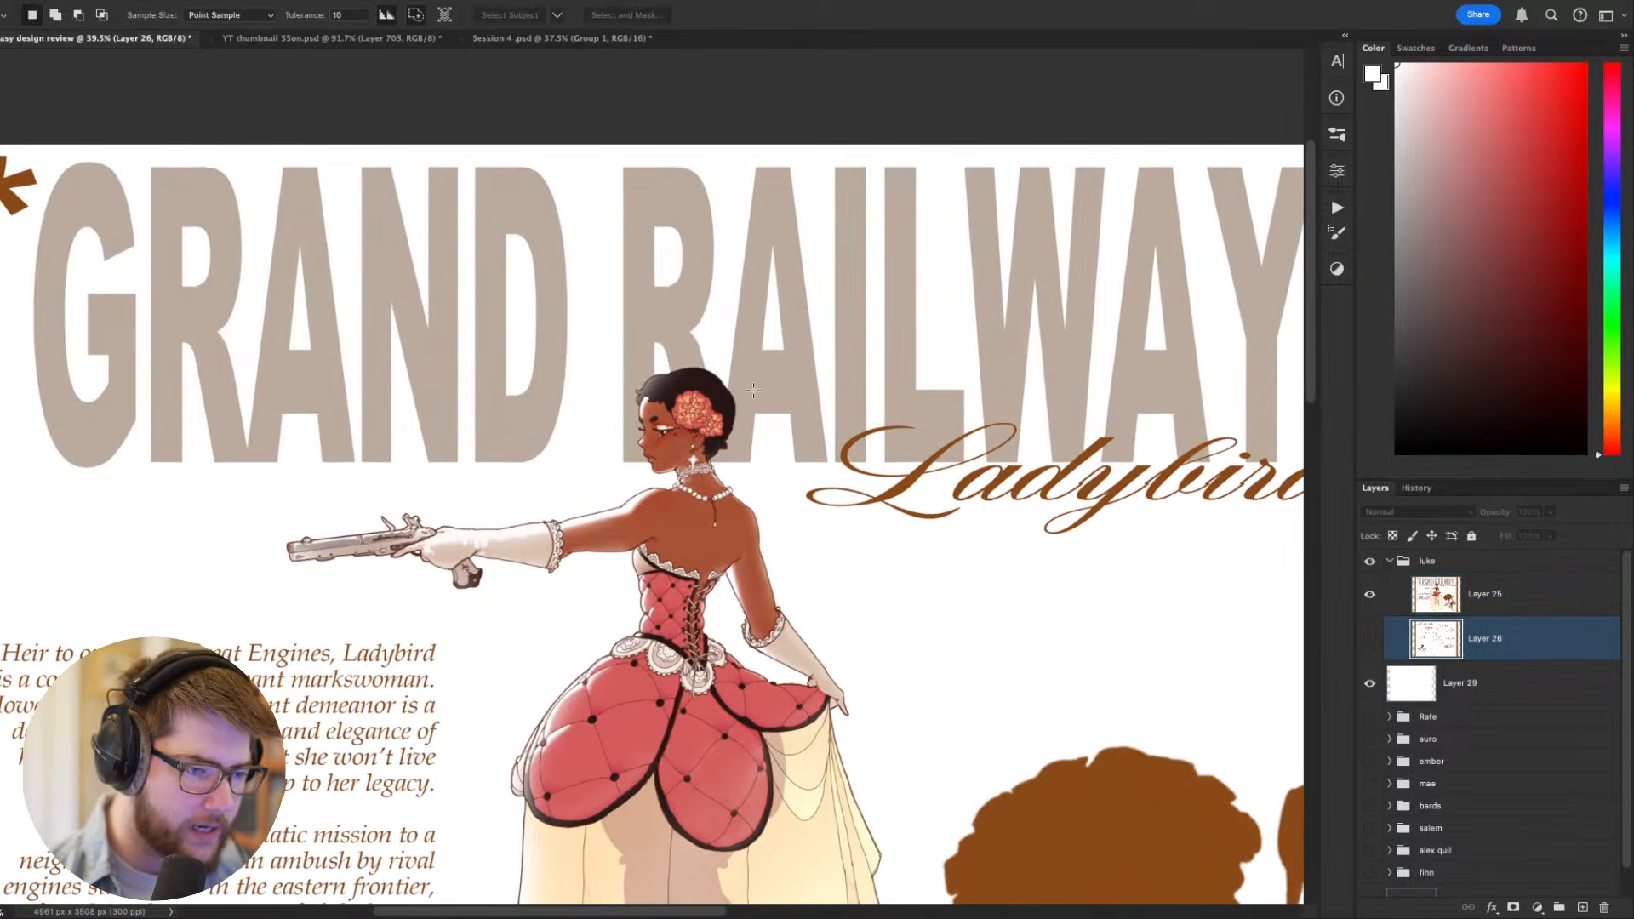
{"action": "key", "text": "super+d"}
{"action": "left_click", "coordinate": [1459, 603]}
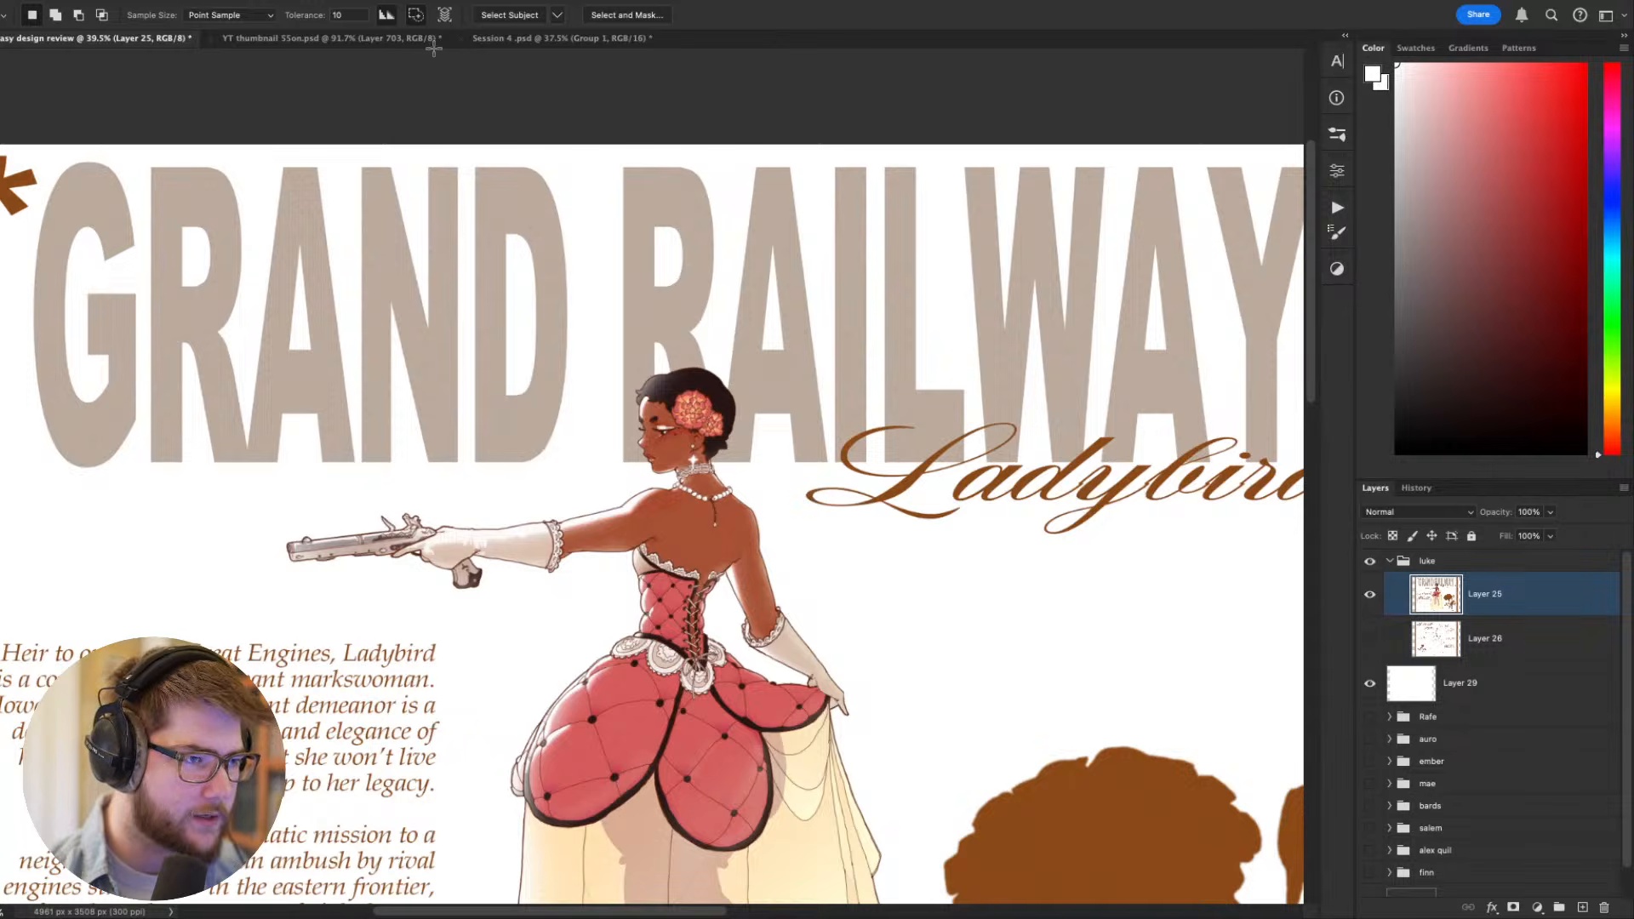
{"action": "left_click_drag", "start_coordinate": [356, 11], "coordinate": [271, 16]}
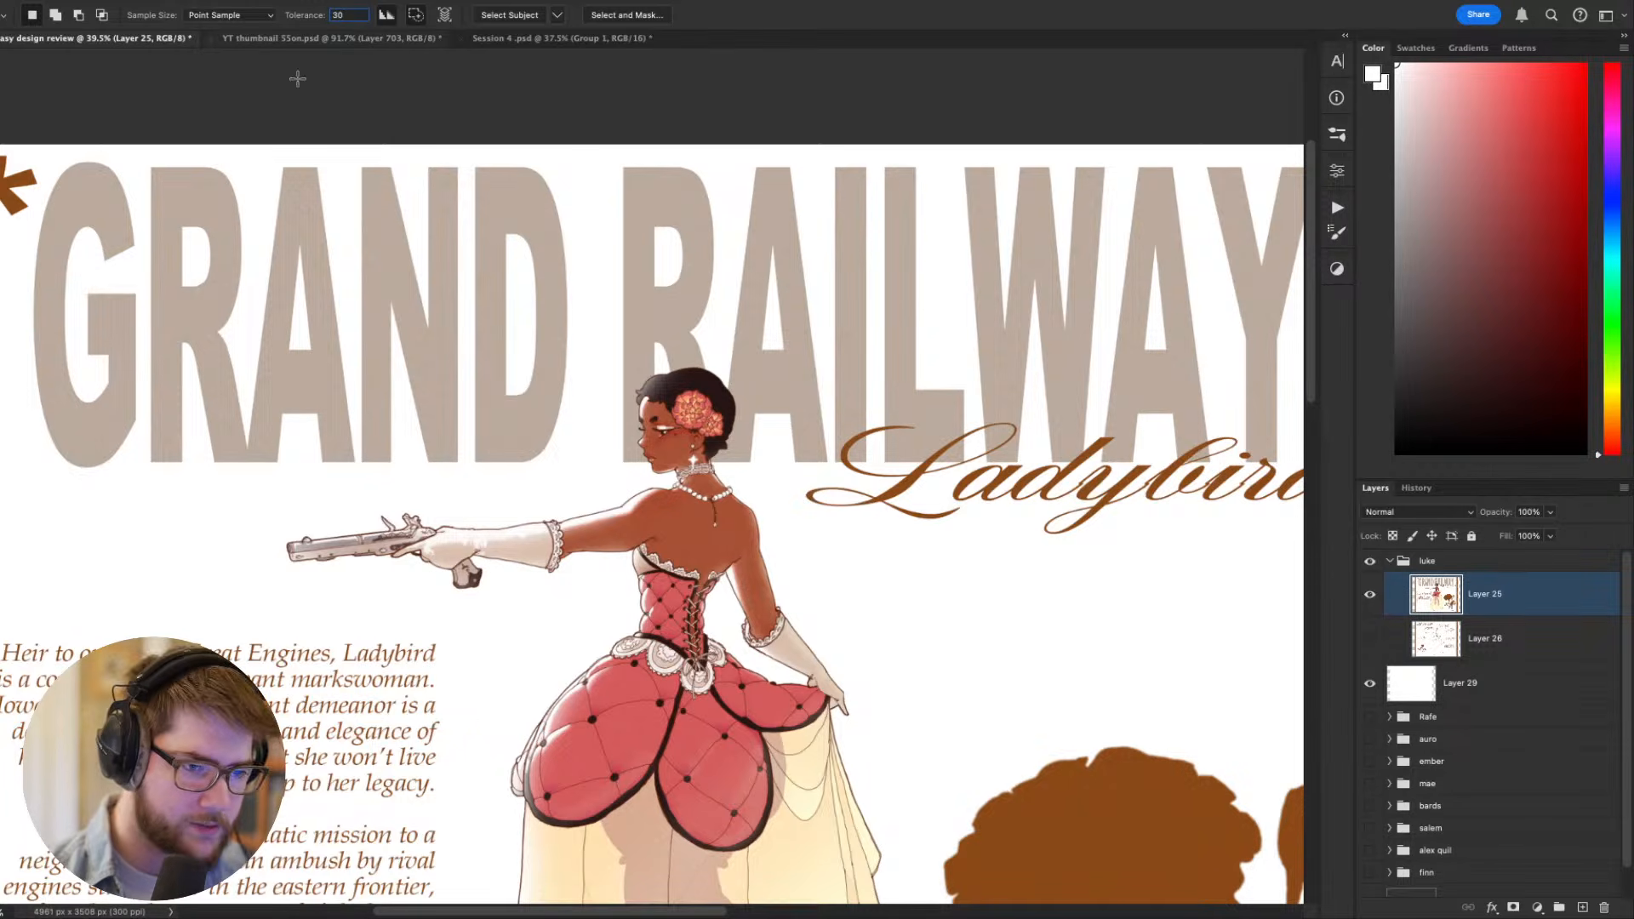
- Select the D of GRAND and the R, A, I and L of RAILWAY with the Magic Wand
{"action": "left_click", "coordinate": [815, 397]}
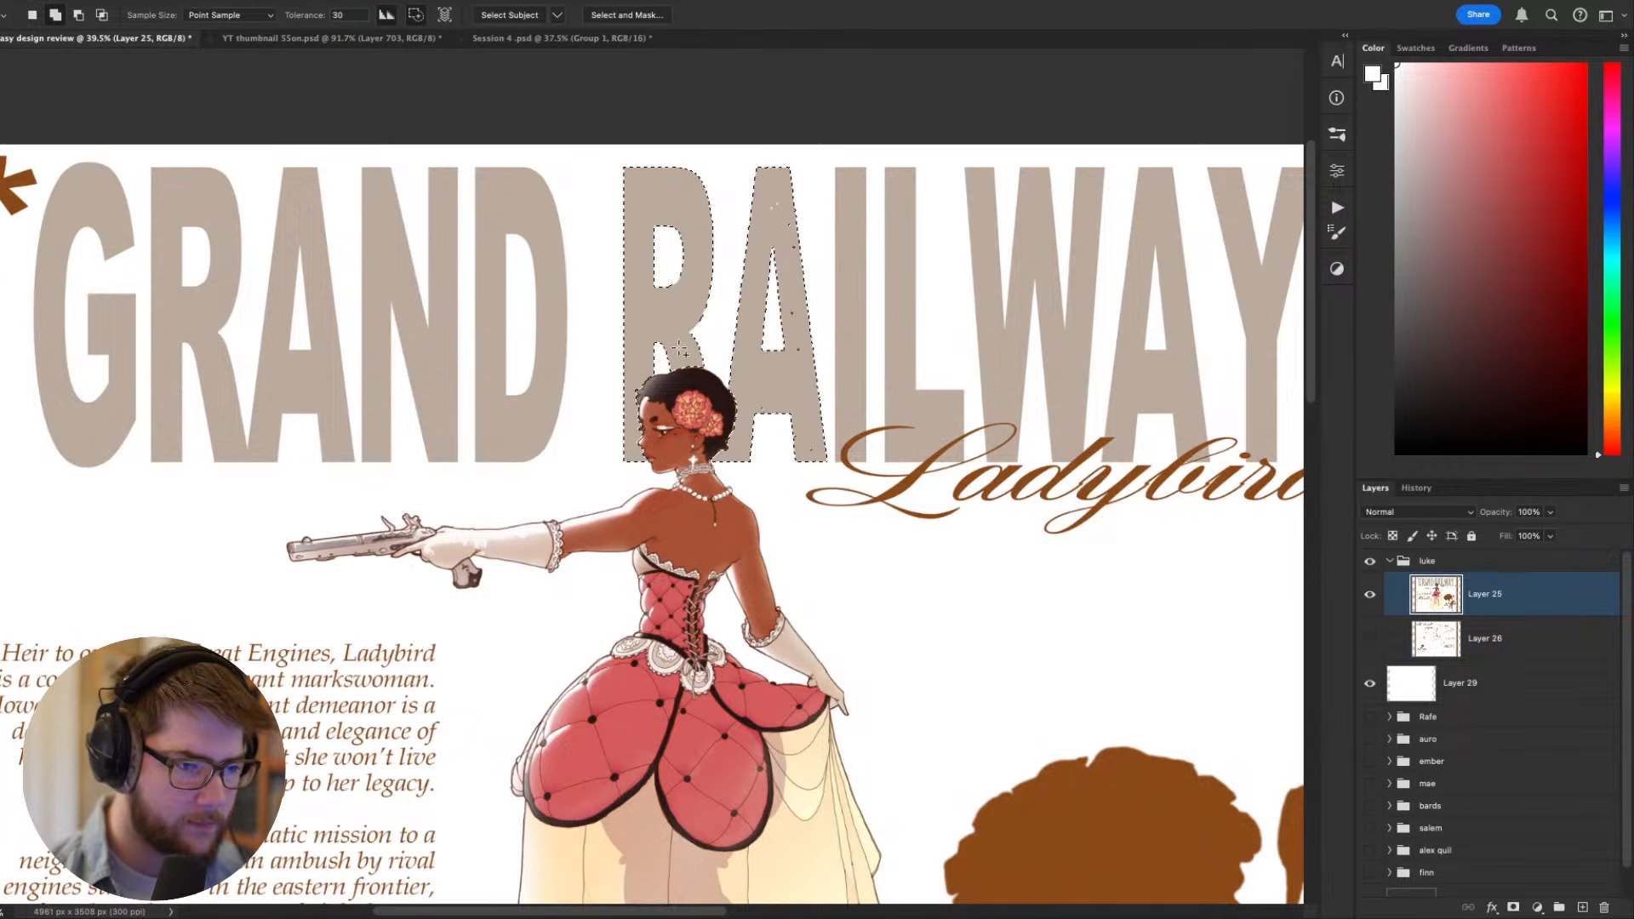
{"action": "left_click", "coordinate": [637, 417], "text": "shift"}
{"action": "left_click", "coordinate": [538, 425], "text": "shift"}
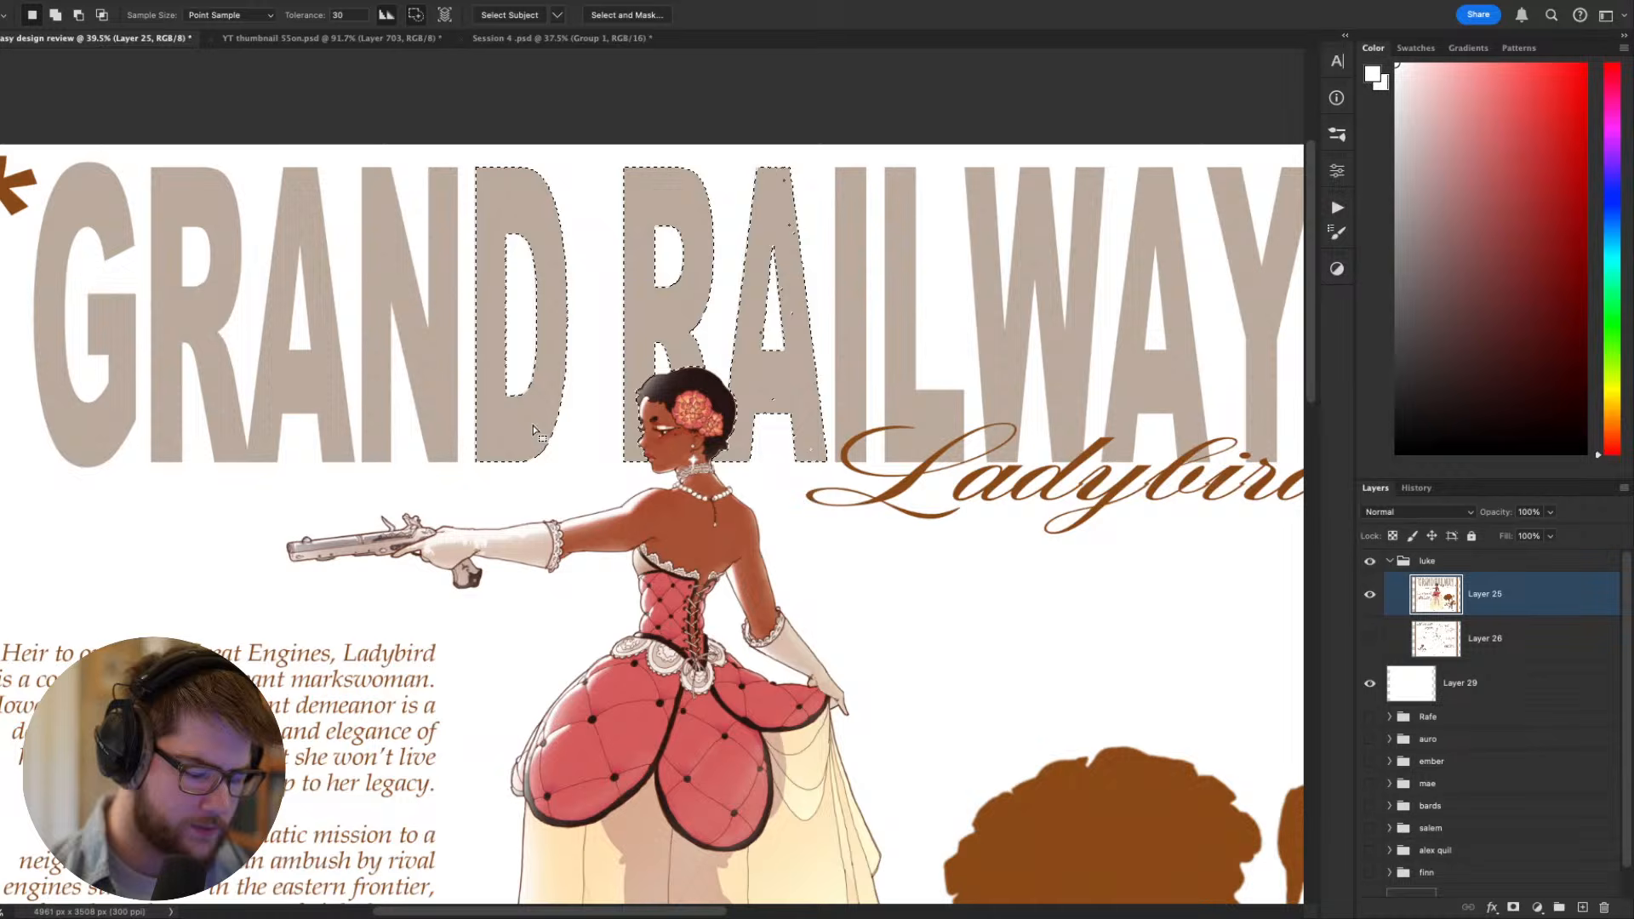
{"action": "left_click", "coordinate": [851, 400], "text": "shift"}
{"action": "left_click", "coordinate": [898, 399], "text": "shift"}
- Fade the selected title letters around the figure's head toward white with a large soft round brush, and clear the selection
{"action": "key", "text": "b"}
{"action": "right_click", "coordinate": [796, 509]}
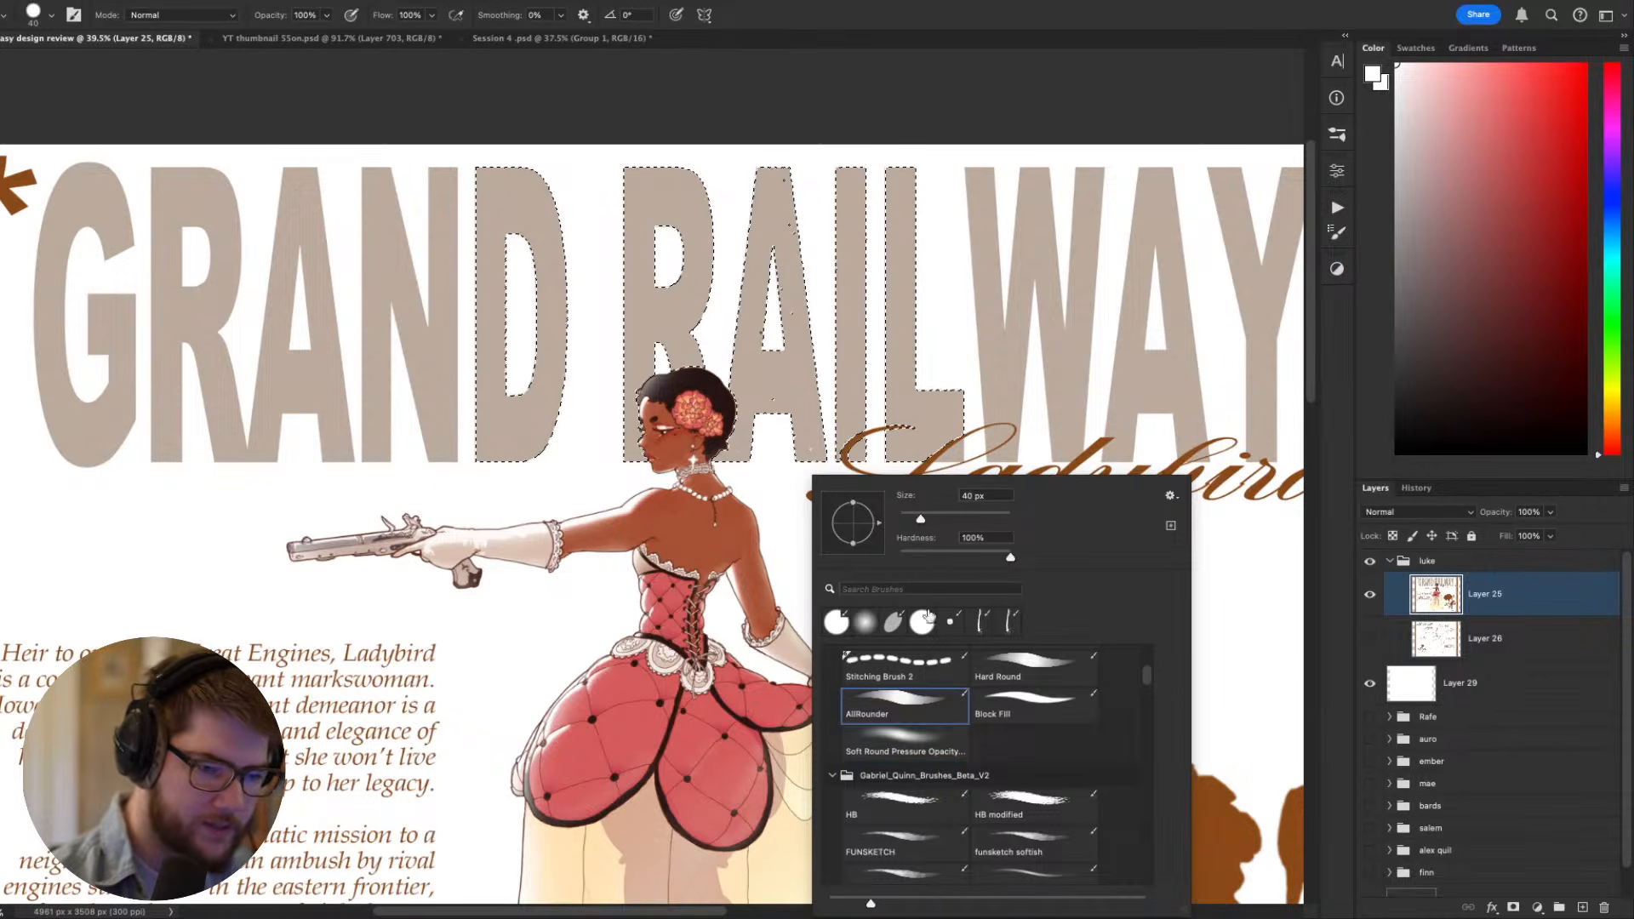
{"action": "left_click", "coordinate": [753, 528]}
{"action": "key", "text": "bracketright"}
{"action": "key", "text": "bracketright"}
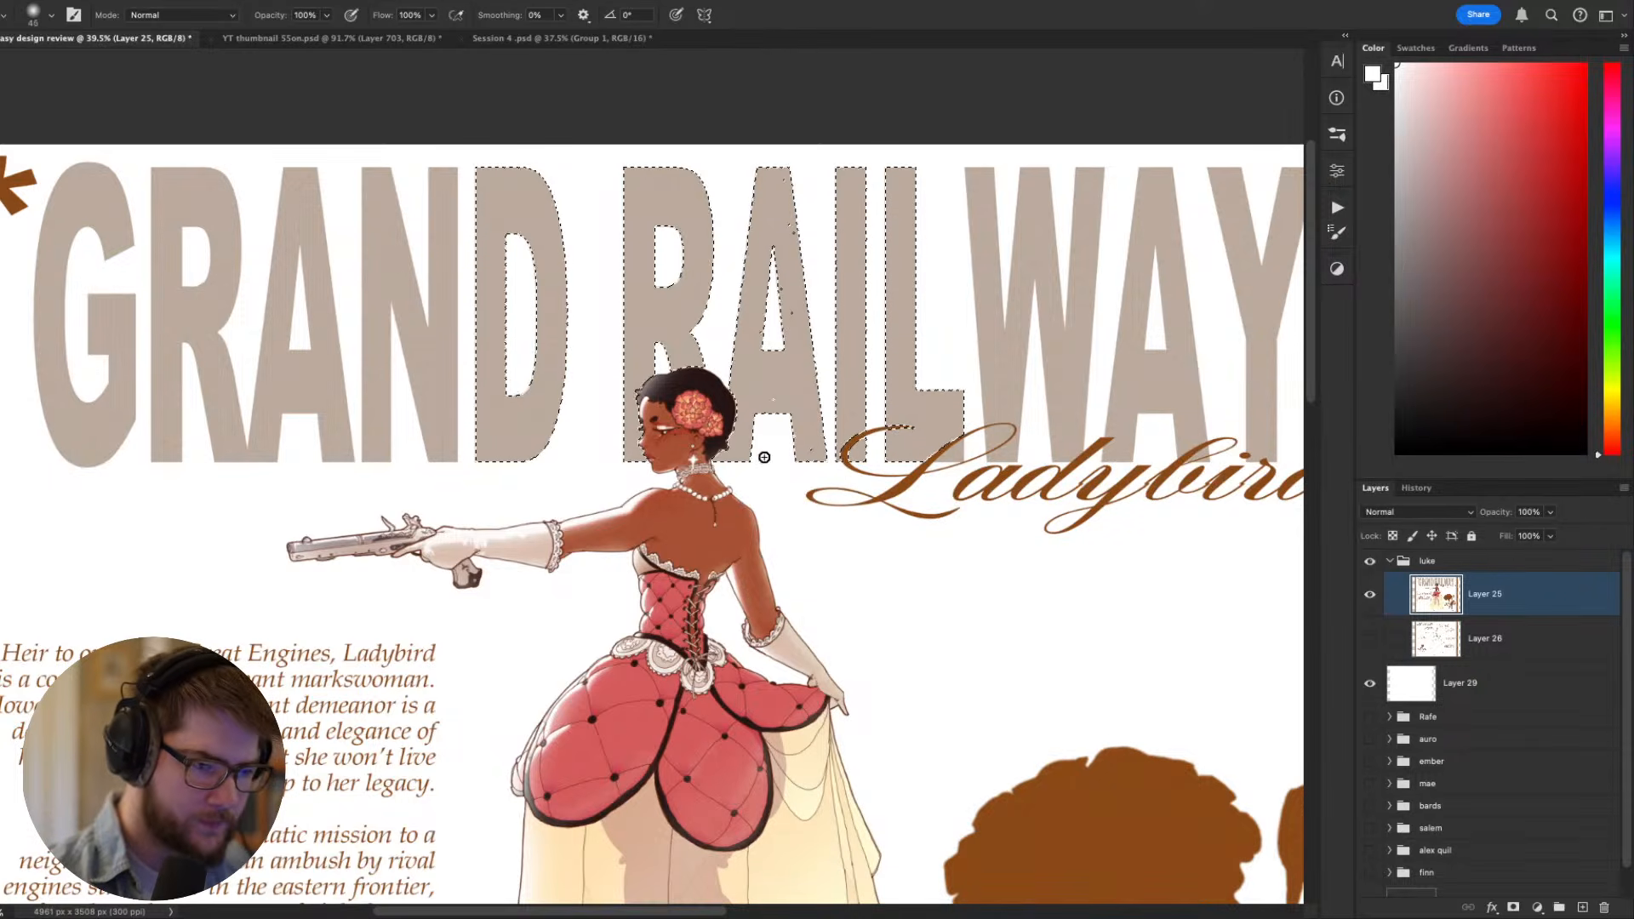
{"action": "key", "text": "bracketright"}
{"action": "key", "text": "bracketright"}
{"action": "key", "text": "bracketright"}
{"action": "key", "text": "bracketright"}
{"action": "key", "text": "bracketright"}
{"action": "key", "text": "bracketright"}
{"action": "key", "text": "bracketright"}
{"action": "key", "text": "bracketright"}
{"action": "key", "text": "bracketright"}
{"action": "key", "text": "bracketright"}
{"action": "key", "text": "bracketright"}
{"action": "key", "text": "bracketright"}
{"action": "key", "text": "bracketright"}
{"action": "key", "text": "bracketright"}
{"action": "key", "text": "bracketright"}
{"action": "key", "text": "bracketright"}
{"action": "key", "text": "bracketright"}
{"action": "key", "text": "bracketright"}
{"action": "key", "text": "bracketright"}
{"action": "key", "text": "bracketright"}
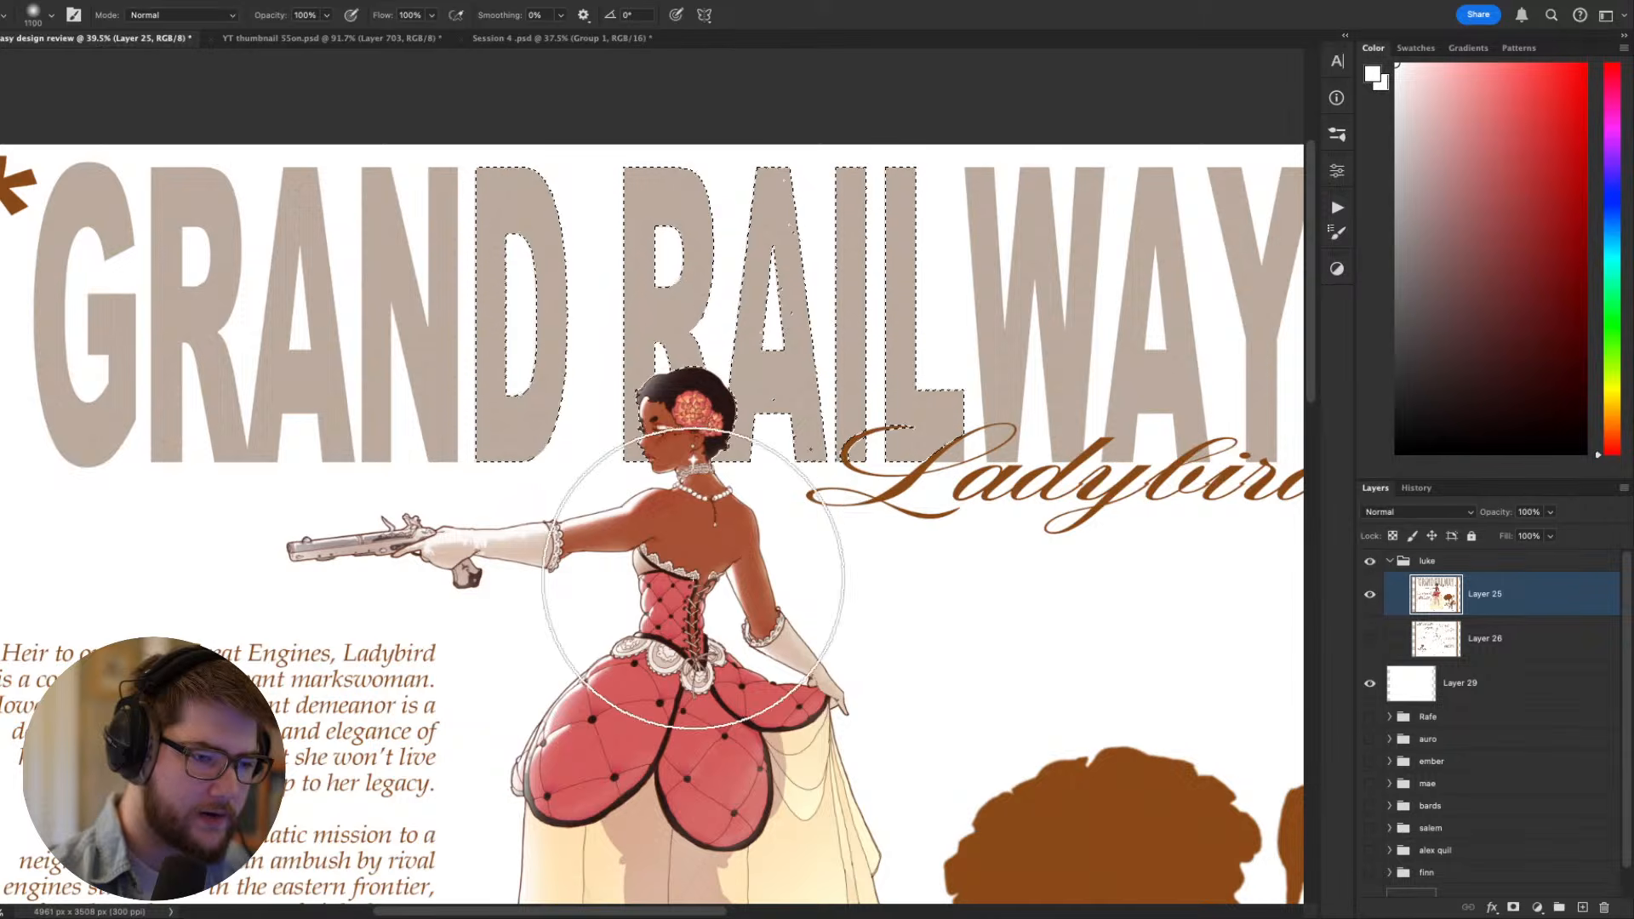
{"action": "left_click_drag", "start_coordinate": [649, 536], "coordinate": [566, 547]}
{"action": "key", "text": "ctrl+d"}
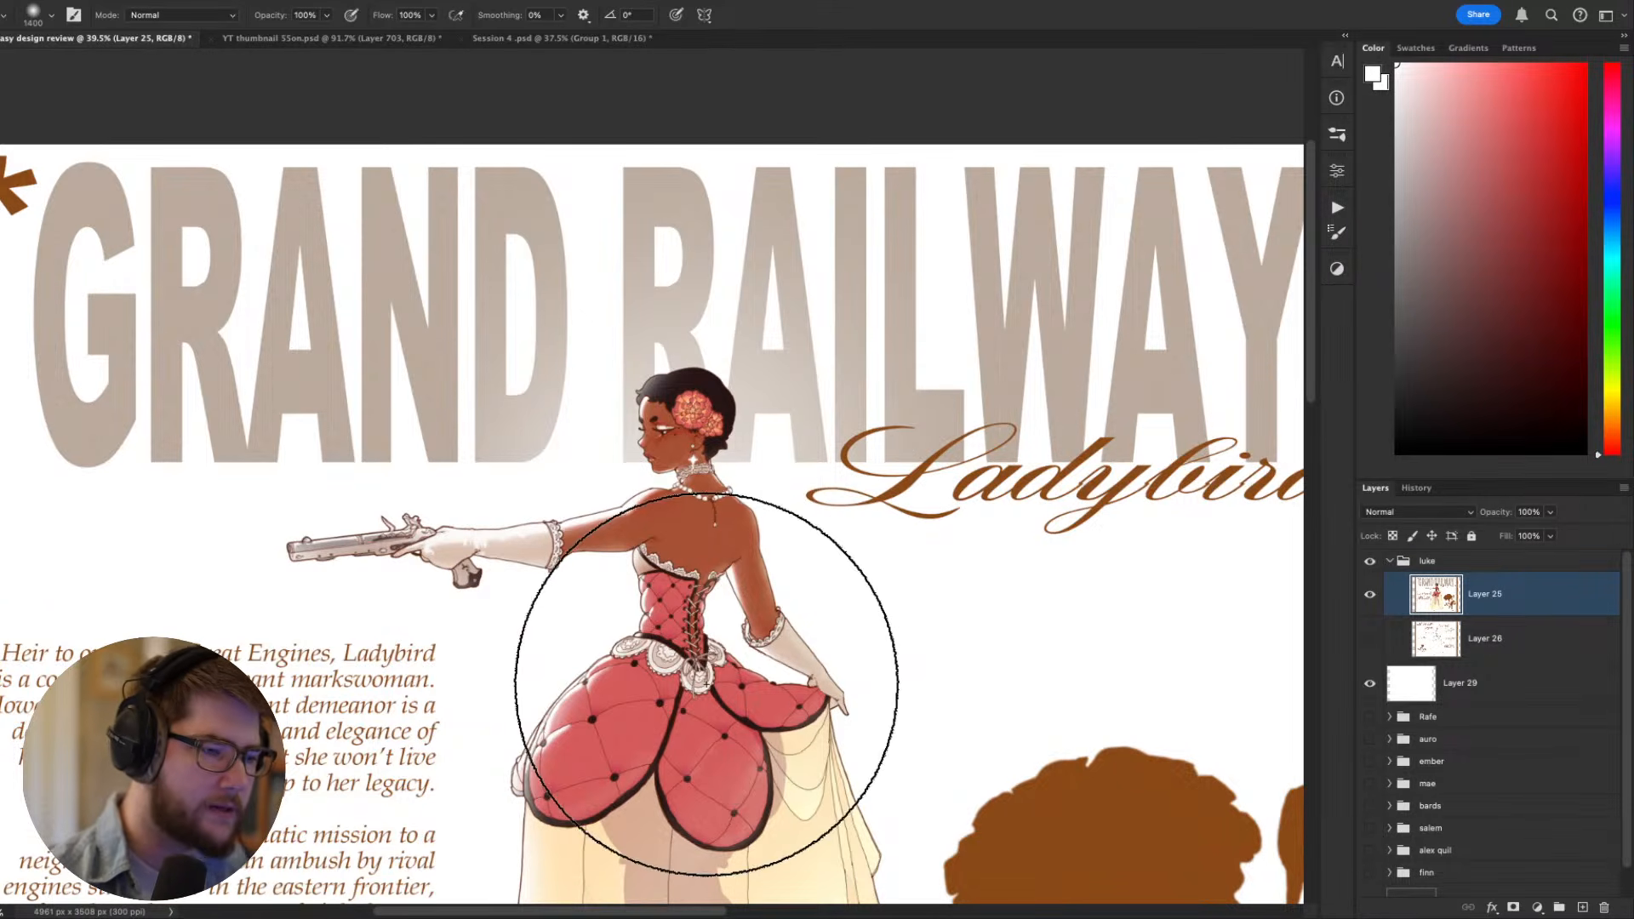
- Examine how the figure's head reads against the faded title letters, both at thumbnail size and closer up
{"action": "scroll", "coordinate": [697, 683], "scroll_direction": "down", "scroll_amount": 6}
{"action": "scroll", "coordinate": [696, 627], "scroll_direction": "up", "scroll_amount": 1}
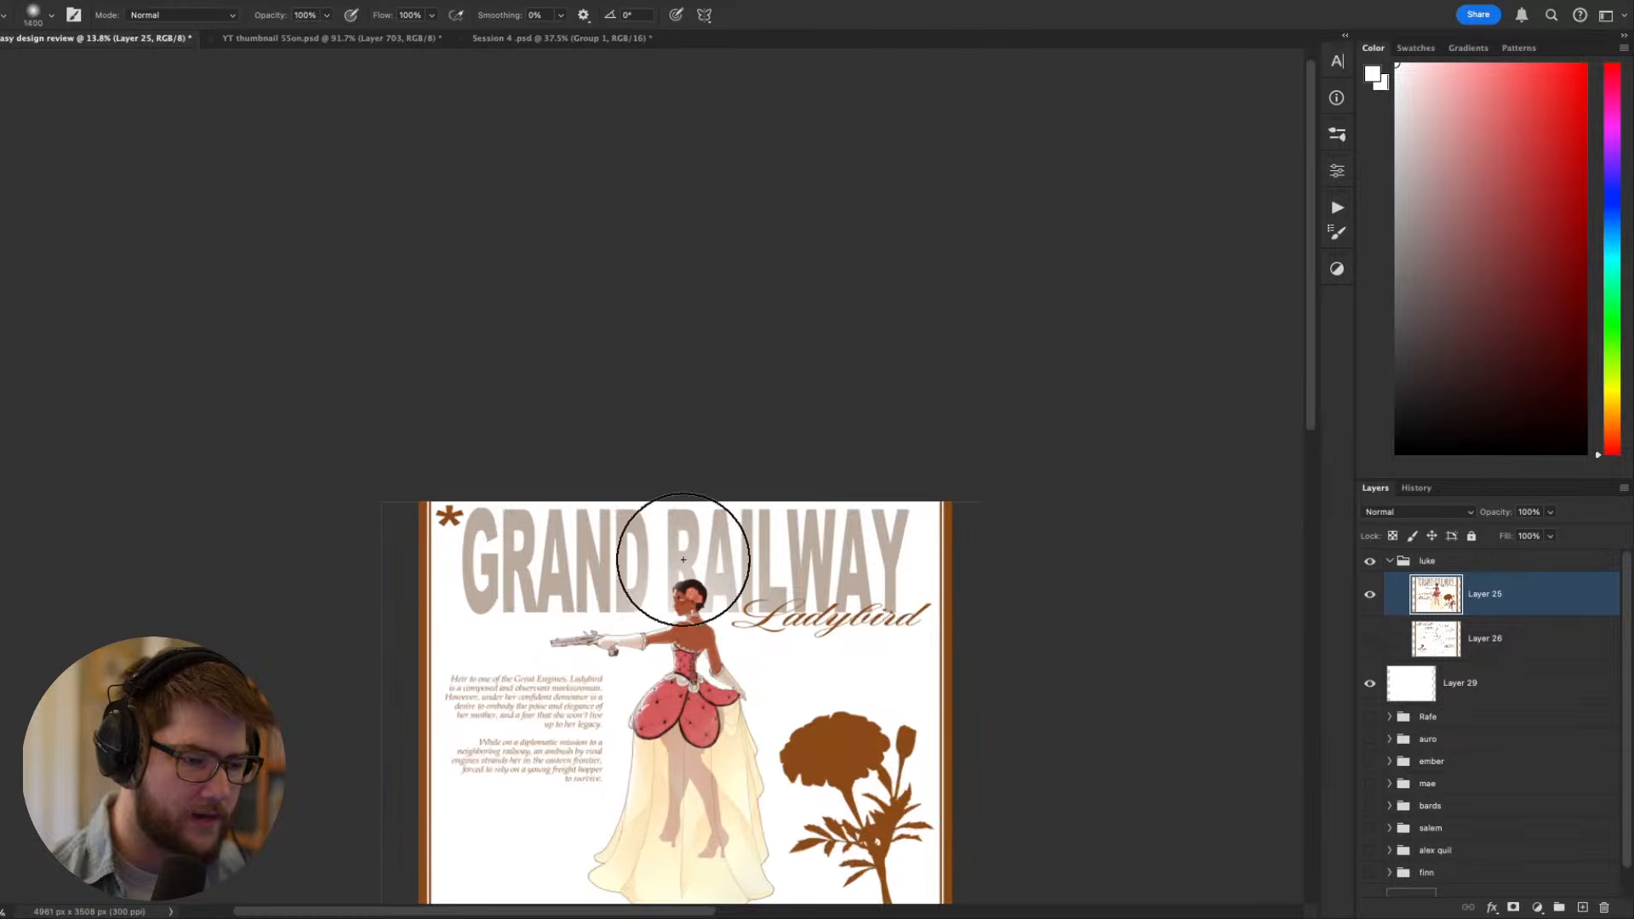
{"action": "scroll", "coordinate": [684, 559], "scroll_direction": "down", "scroll_amount": 1}
{"action": "scroll", "coordinate": [730, 479], "scroll_direction": "up", "scroll_amount": 4}
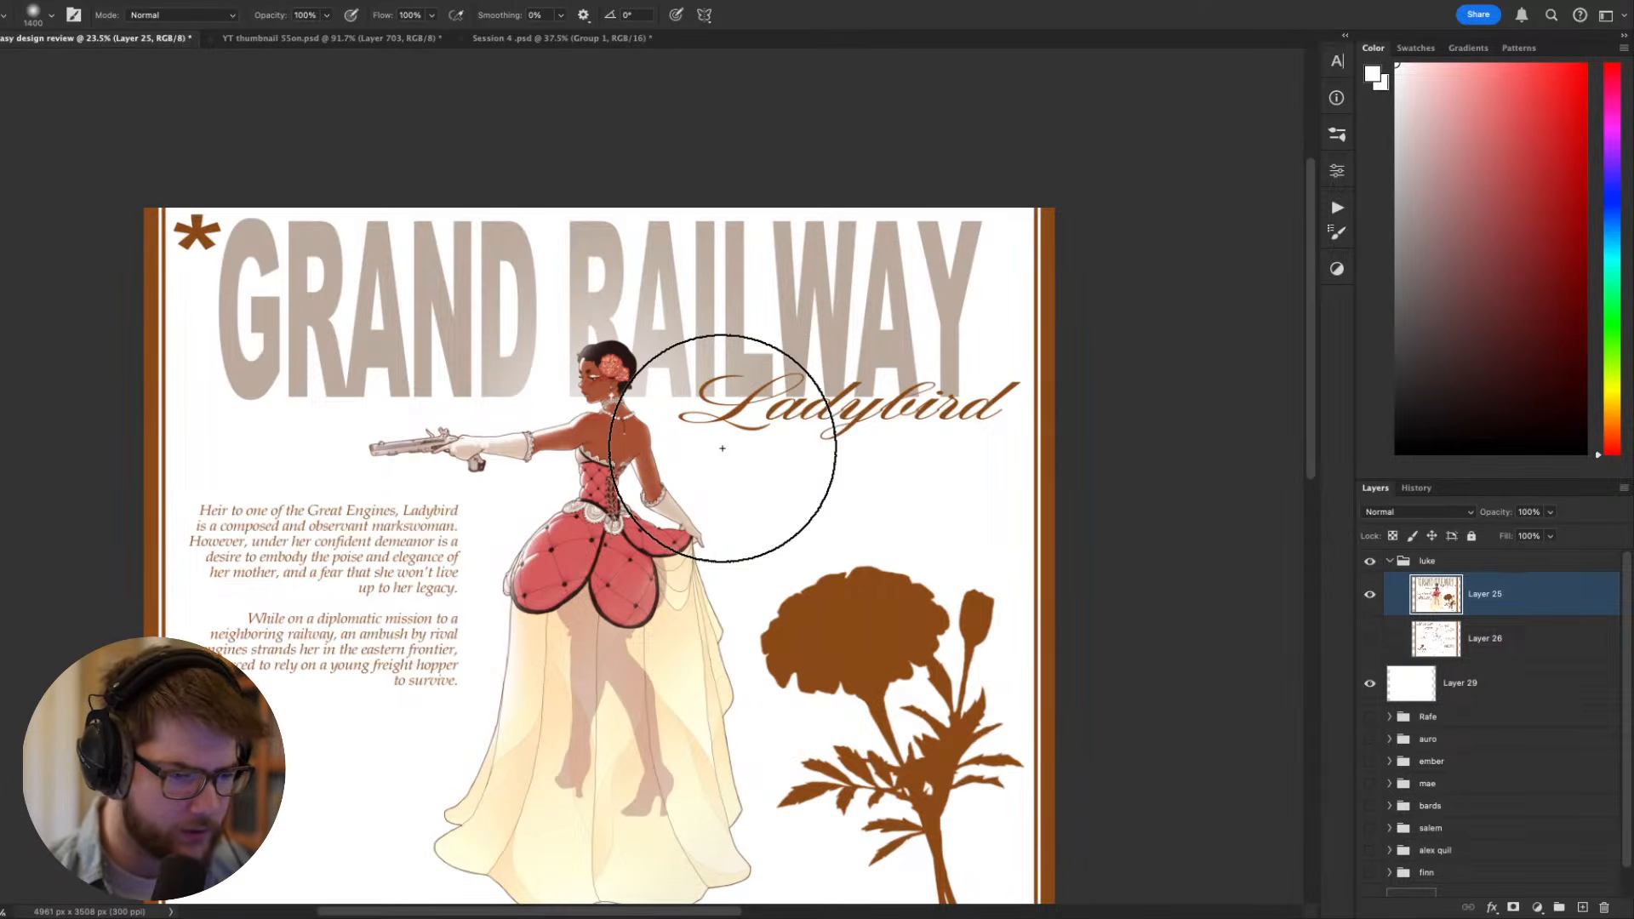
{"action": "scroll", "coordinate": [723, 448], "scroll_direction": "left", "scroll_amount": 2}
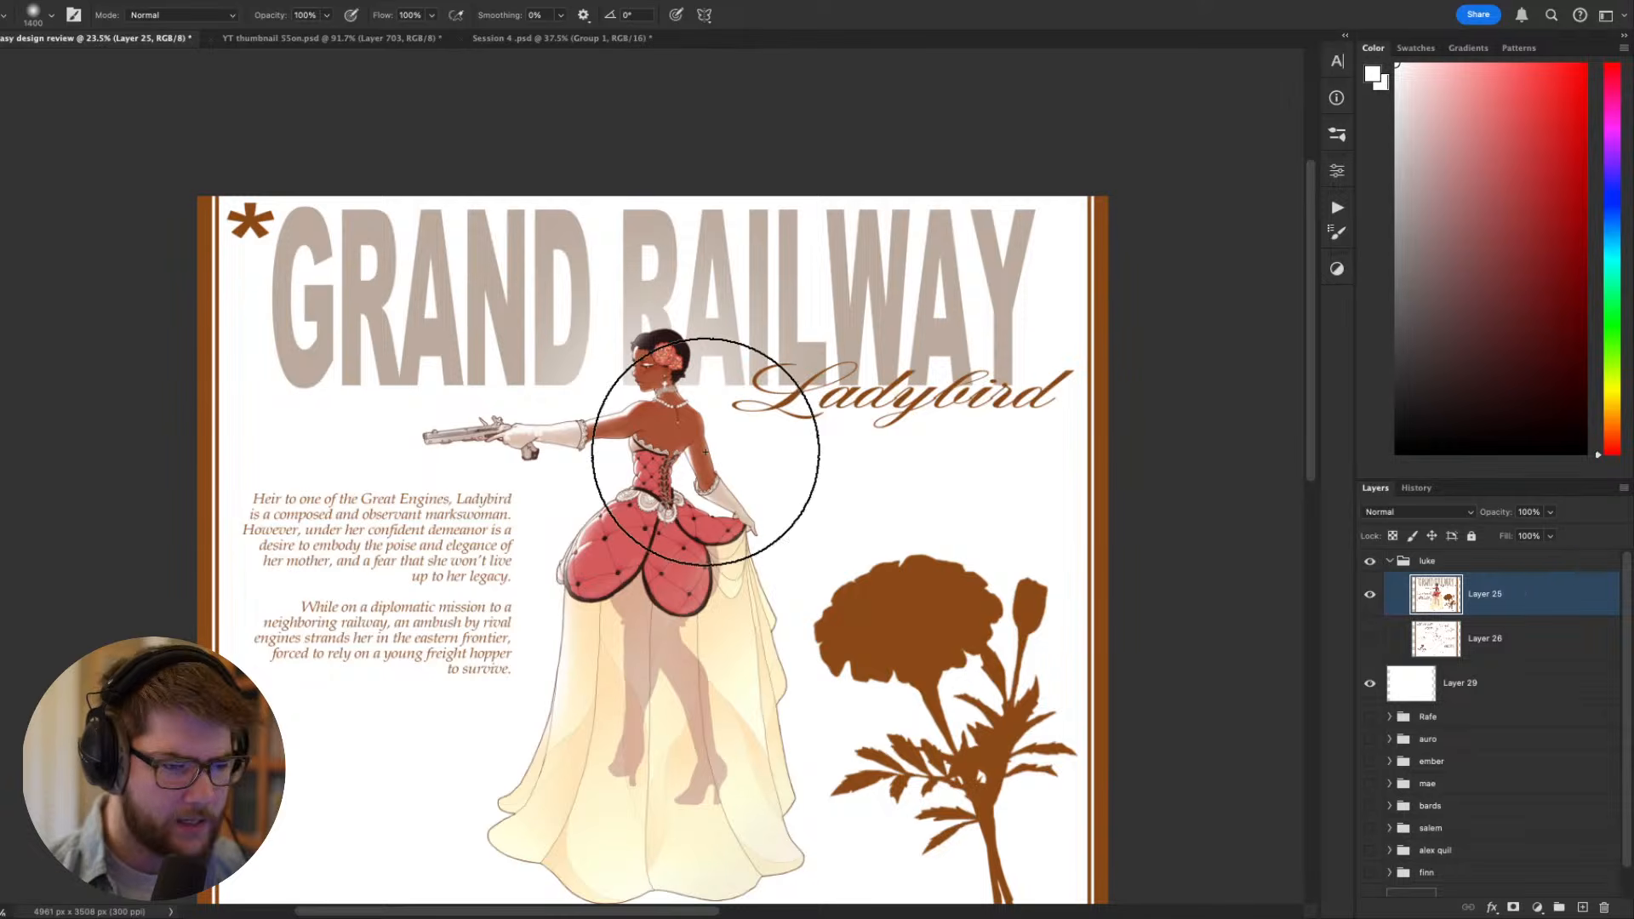
{"action": "scroll", "coordinate": [634, 345], "scroll_direction": "up", "scroll_amount": 8}
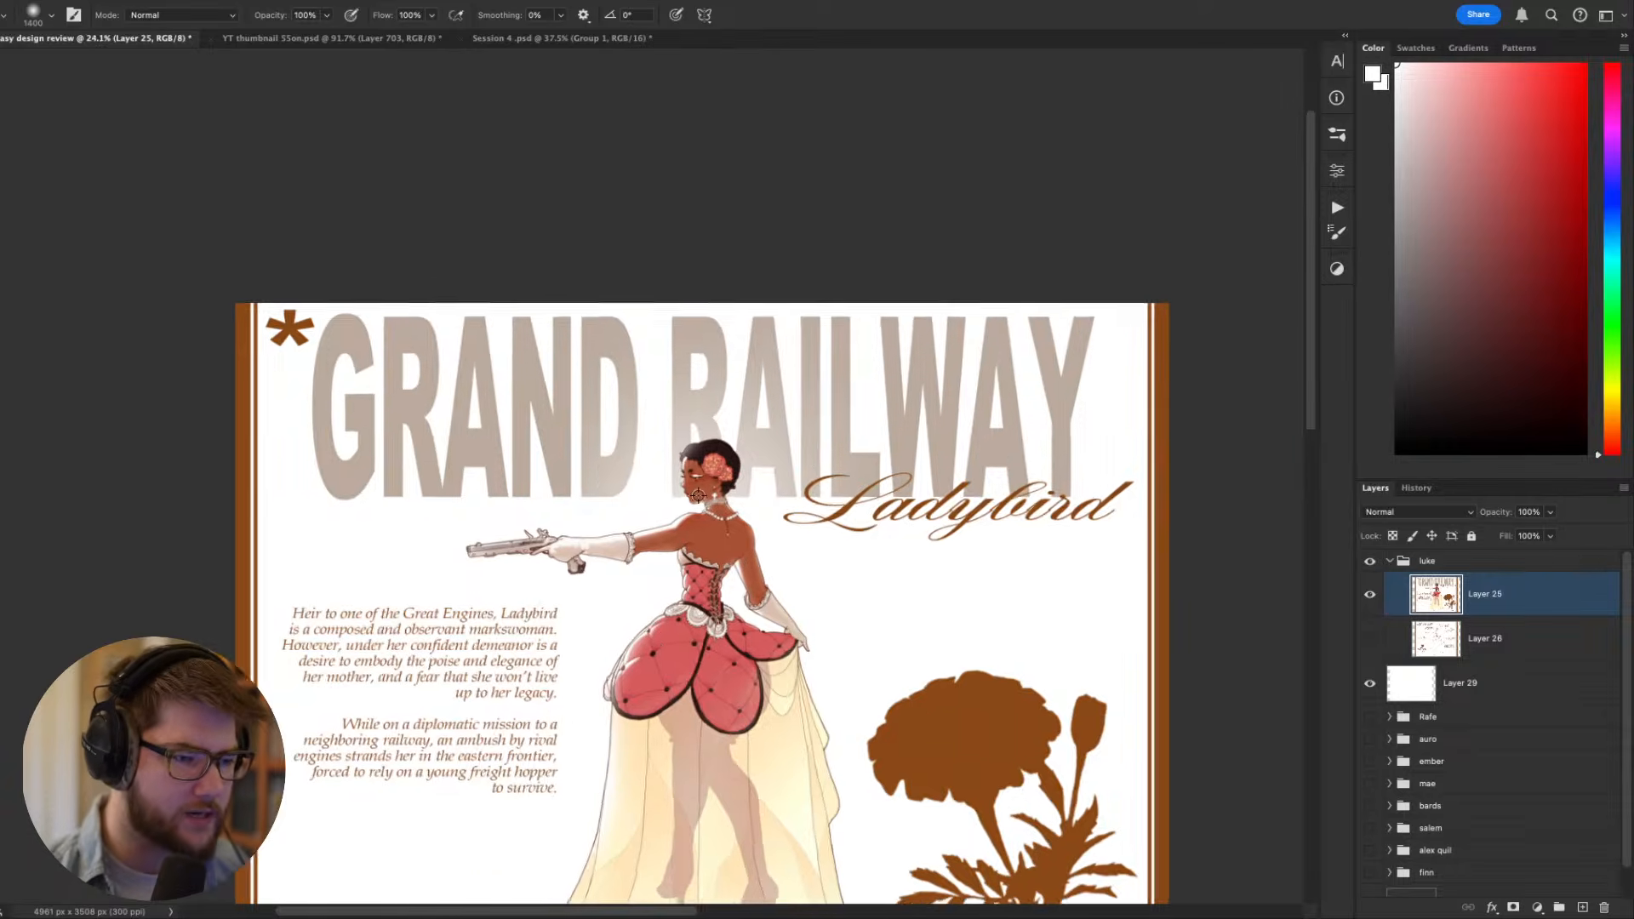
- Sample the dark colour of the figure's hair and set up the AllRounder brush at 10 px
{"action": "scroll", "coordinate": [638, 281], "scroll_direction": "up", "scroll_amount": 1}
{"action": "key", "text": "bracketleft"}
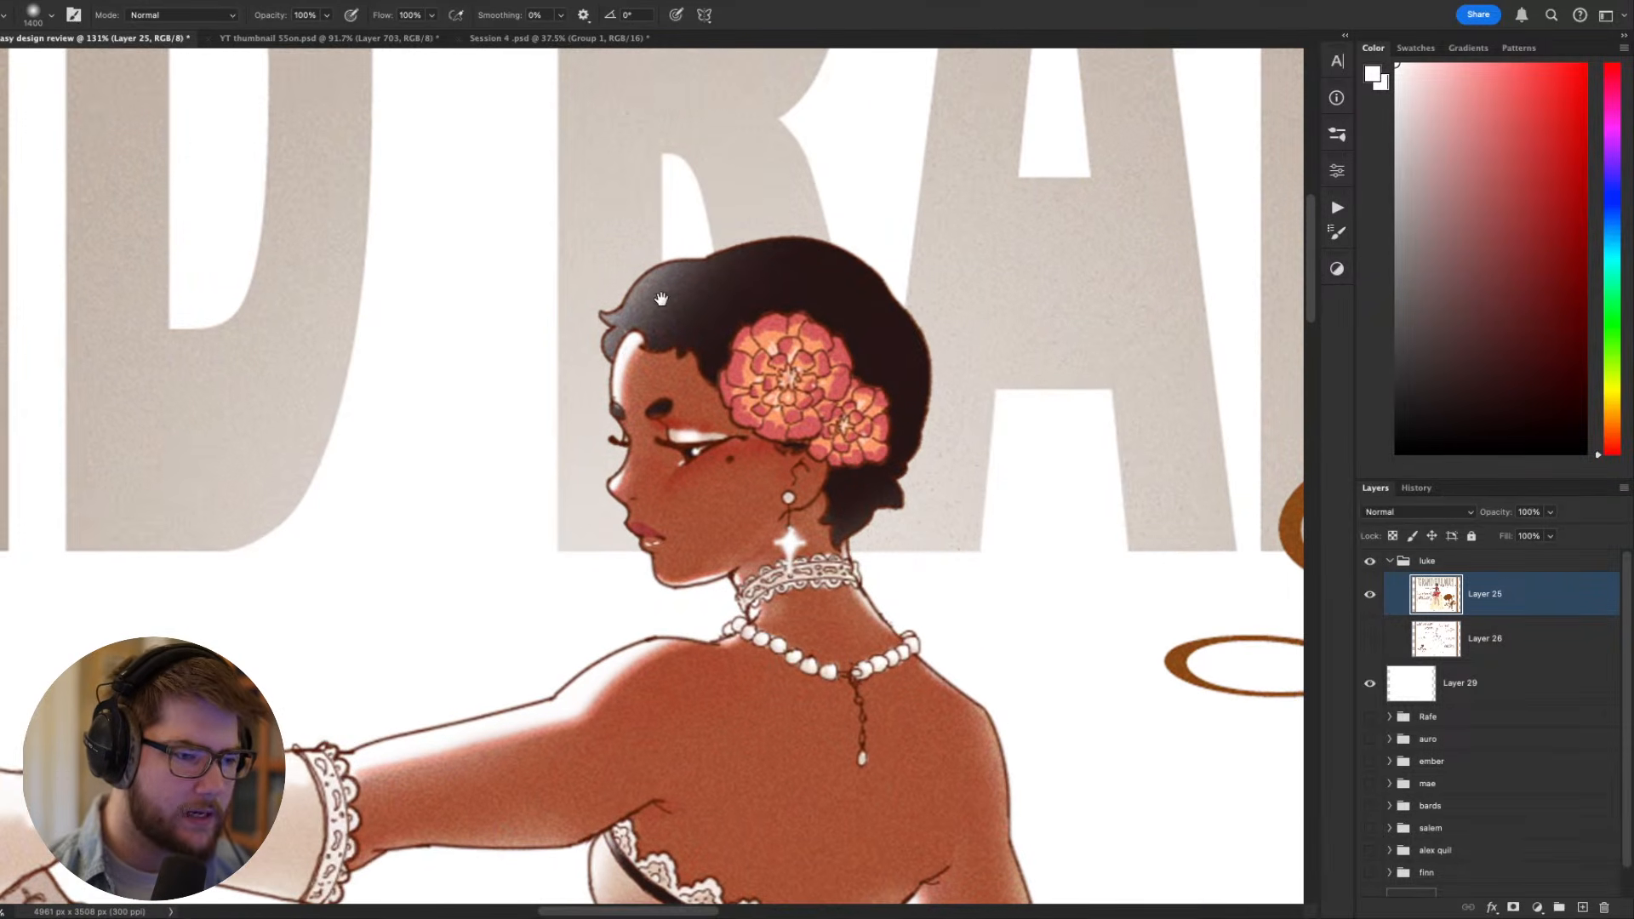
{"action": "key", "text": "bracketleft"}
{"action": "key", "text": "bracketleft"}
{"action": "key", "text": "bracketleft"}
{"action": "key", "text": "bracketleft"}
{"action": "key", "text": "bracketleft"}
{"action": "key", "text": "bracketleft"}
{"action": "key", "text": "bracketleft"}
{"action": "key", "text": "bracketleft"}
{"action": "key", "text": "bracketleft"}
{"action": "key", "text": "bracketleft"}
{"action": "key", "text": "bracketleft"}
{"action": "key", "text": "bracketleft"}
{"action": "key", "text": "bracketleft"}
{"action": "key", "text": "bracketleft"}
{"action": "key", "text": "bracketleft"}
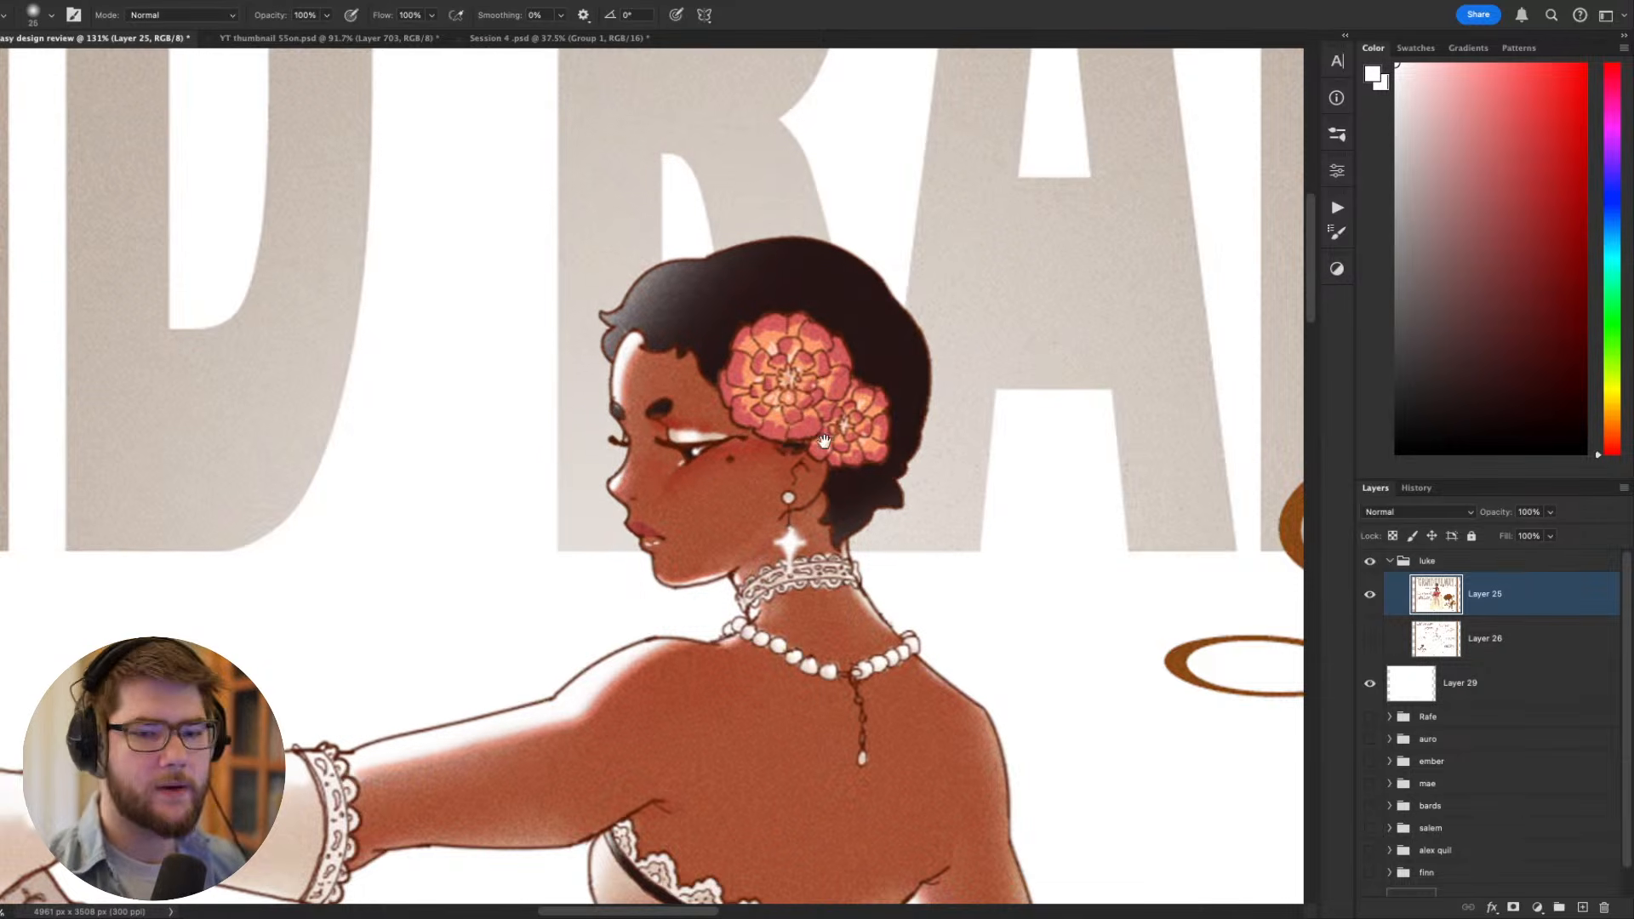
{"action": "left_click_drag", "start_coordinate": [787, 442], "coordinate": [966, 577]}
{"action": "left_click", "coordinate": [905, 421], "text": "alt"}
{"action": "right_click", "coordinate": [906, 426]}
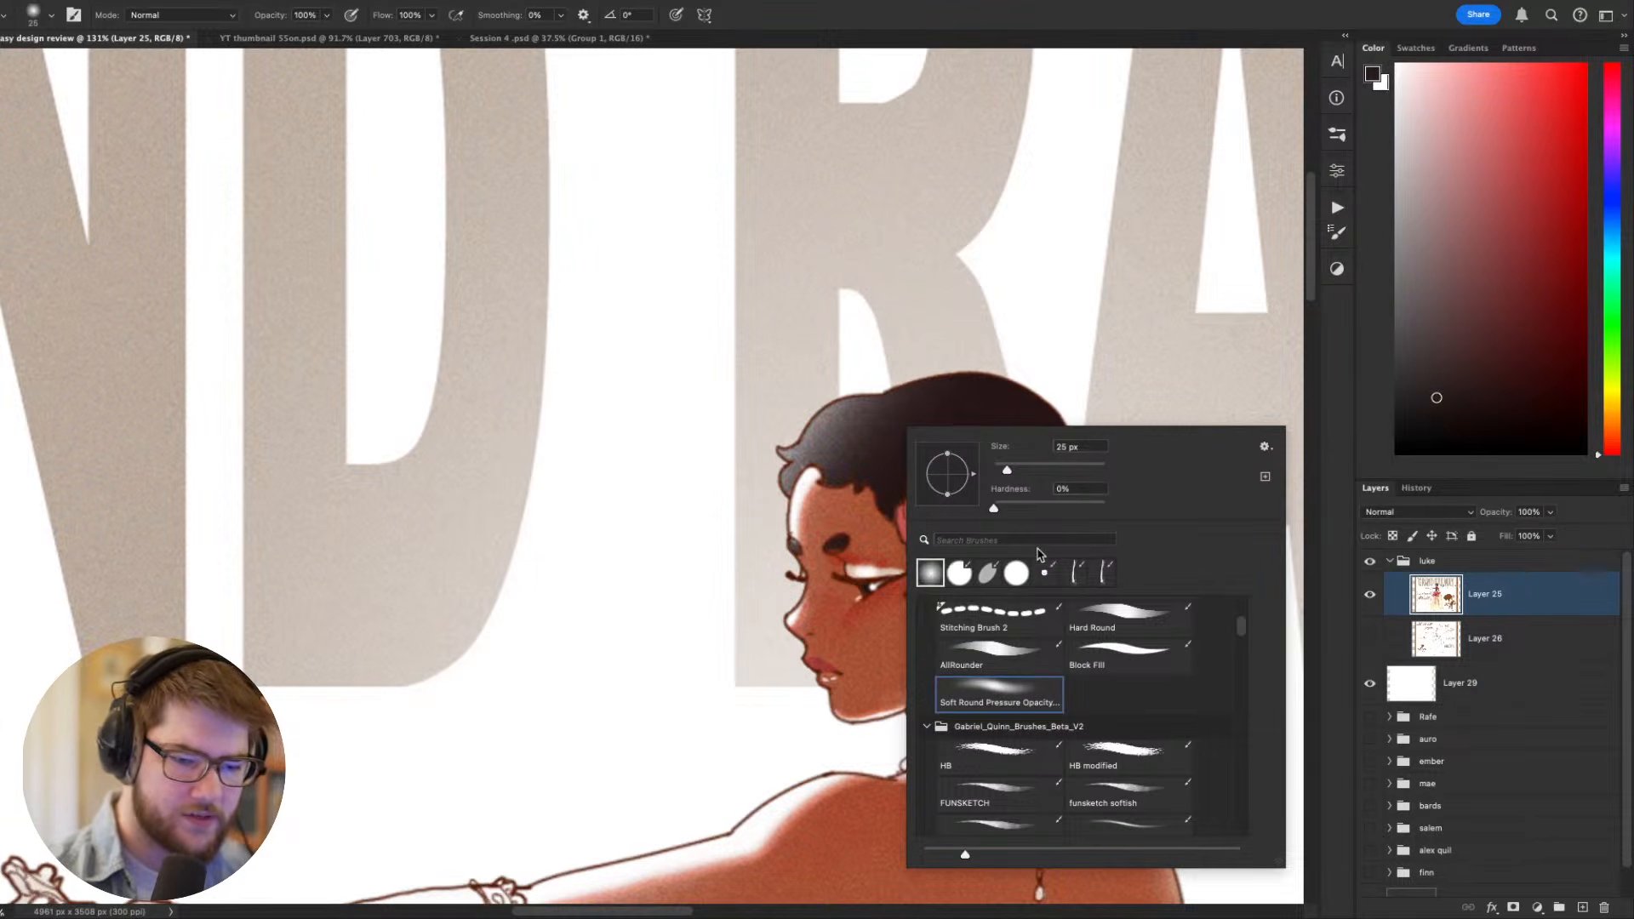
{"action": "left_click", "coordinate": [1003, 645]}
{"action": "left_click", "coordinate": [860, 459]}
{"action": "key", "text": "bracketleft"}
{"action": "key", "text": "bracketleft"}
{"action": "key", "text": "bracketleft"}
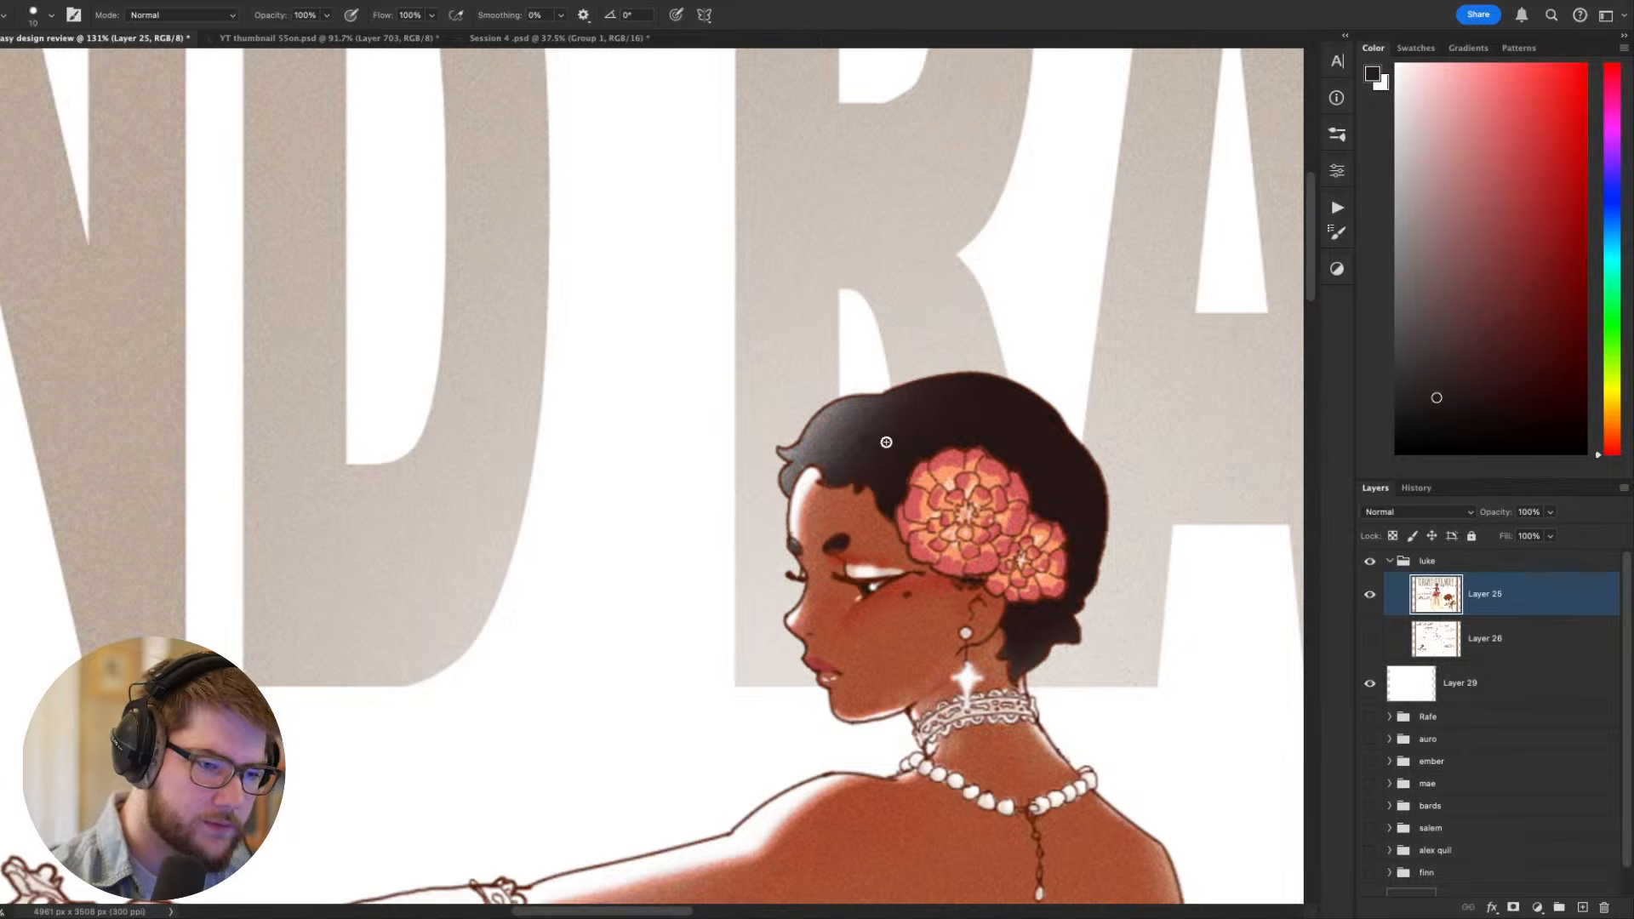
- Paint over the pale highlight on the front of the figure's hair with the sampled dark colour, redoing the first stroke
{"action": "left_click_drag", "start_coordinate": [831, 464], "coordinate": [873, 416]}
{"action": "key", "text": "super+z"}
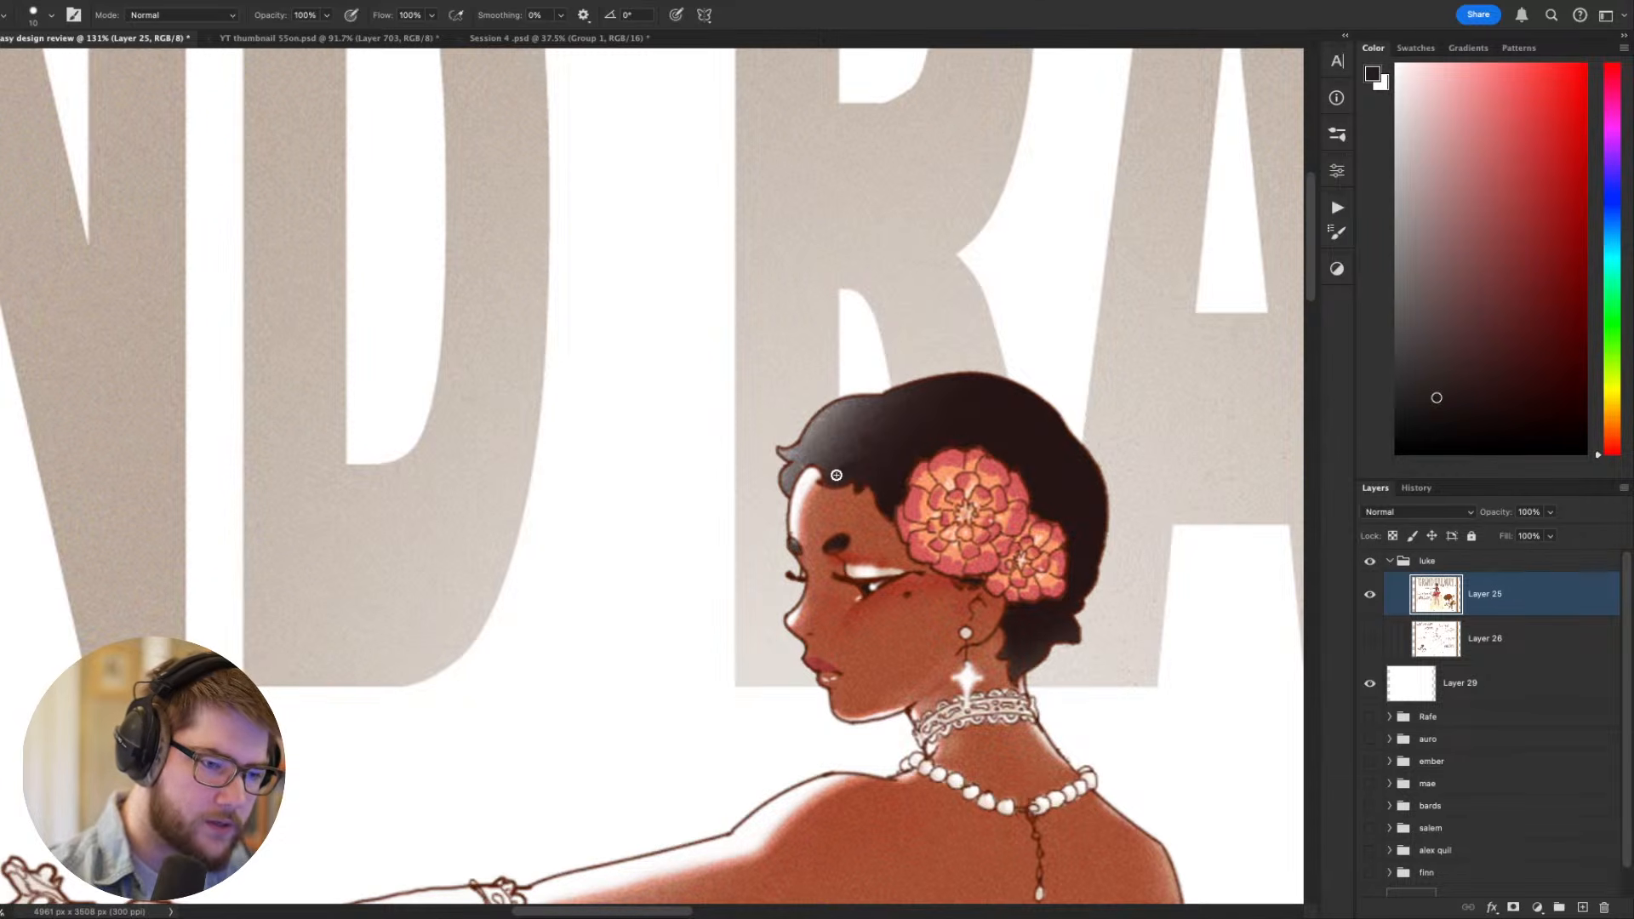
{"action": "mouse_move", "coordinate": [835, 474]}
{"action": "left_mouse_down"}
{"action": "mouse_move", "coordinate": [822, 421]}
{"action": "mouse_move", "coordinate": [856, 416]}
{"action": "mouse_move", "coordinate": [857, 444]}
{"action": "left_mouse_up"}
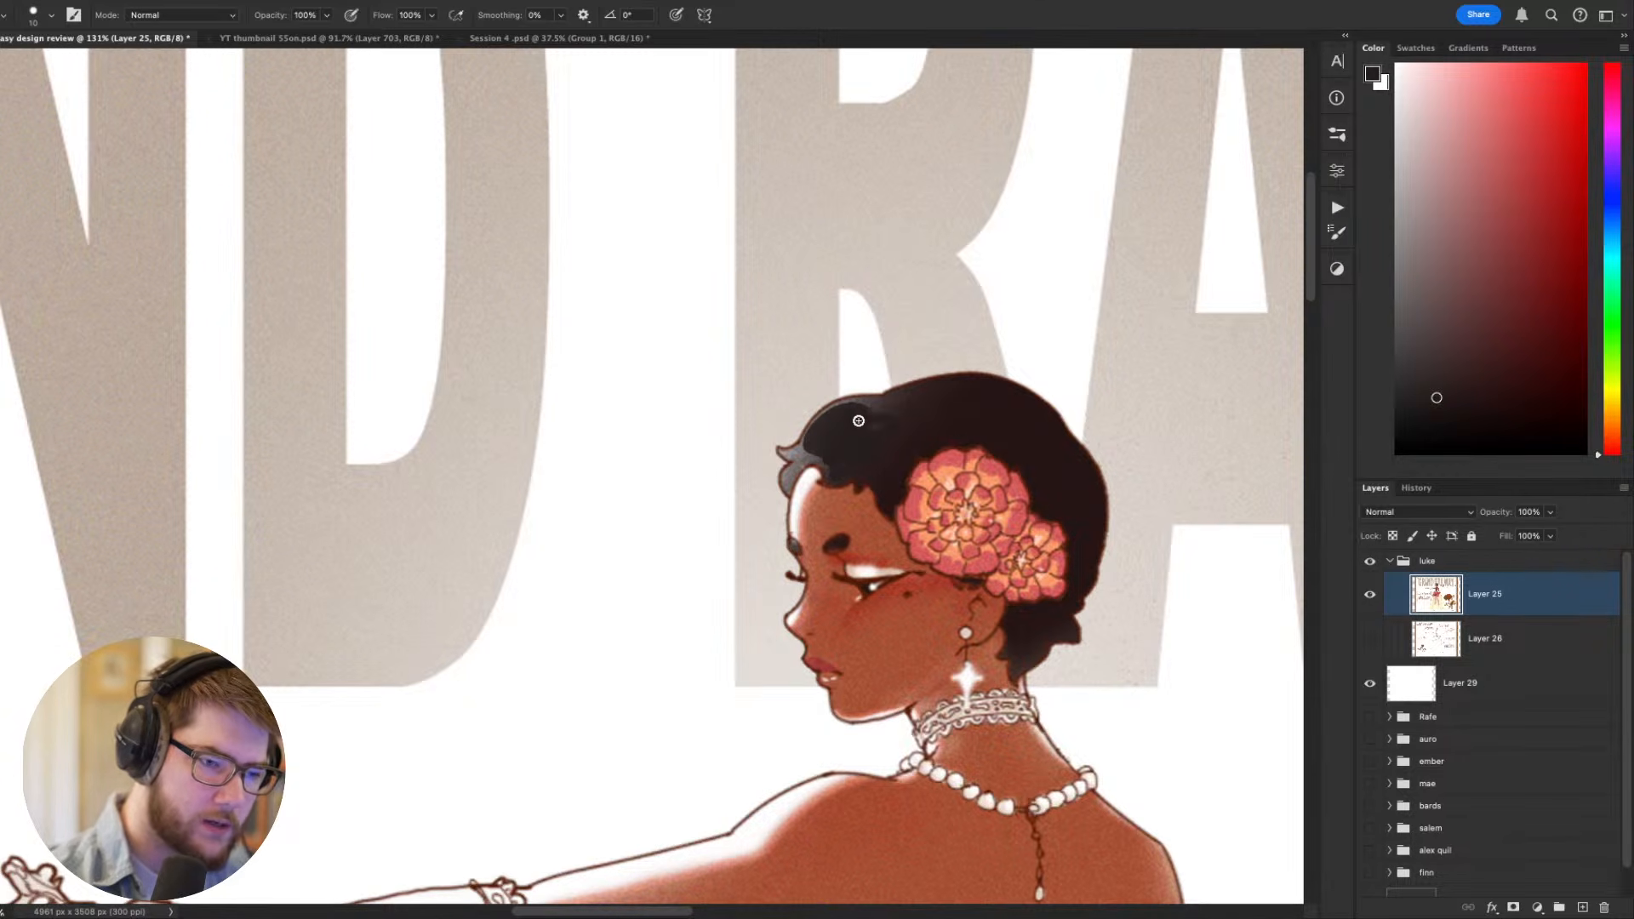
{"action": "key", "text": "super+minus"}
{"action": "key", "text": "super+minus"}
{"action": "key", "text": "super+minus"}
{"action": "key", "text": "super+minus"}
{"action": "key", "text": "super+minus"}
{"action": "key", "text": "super+minus"}
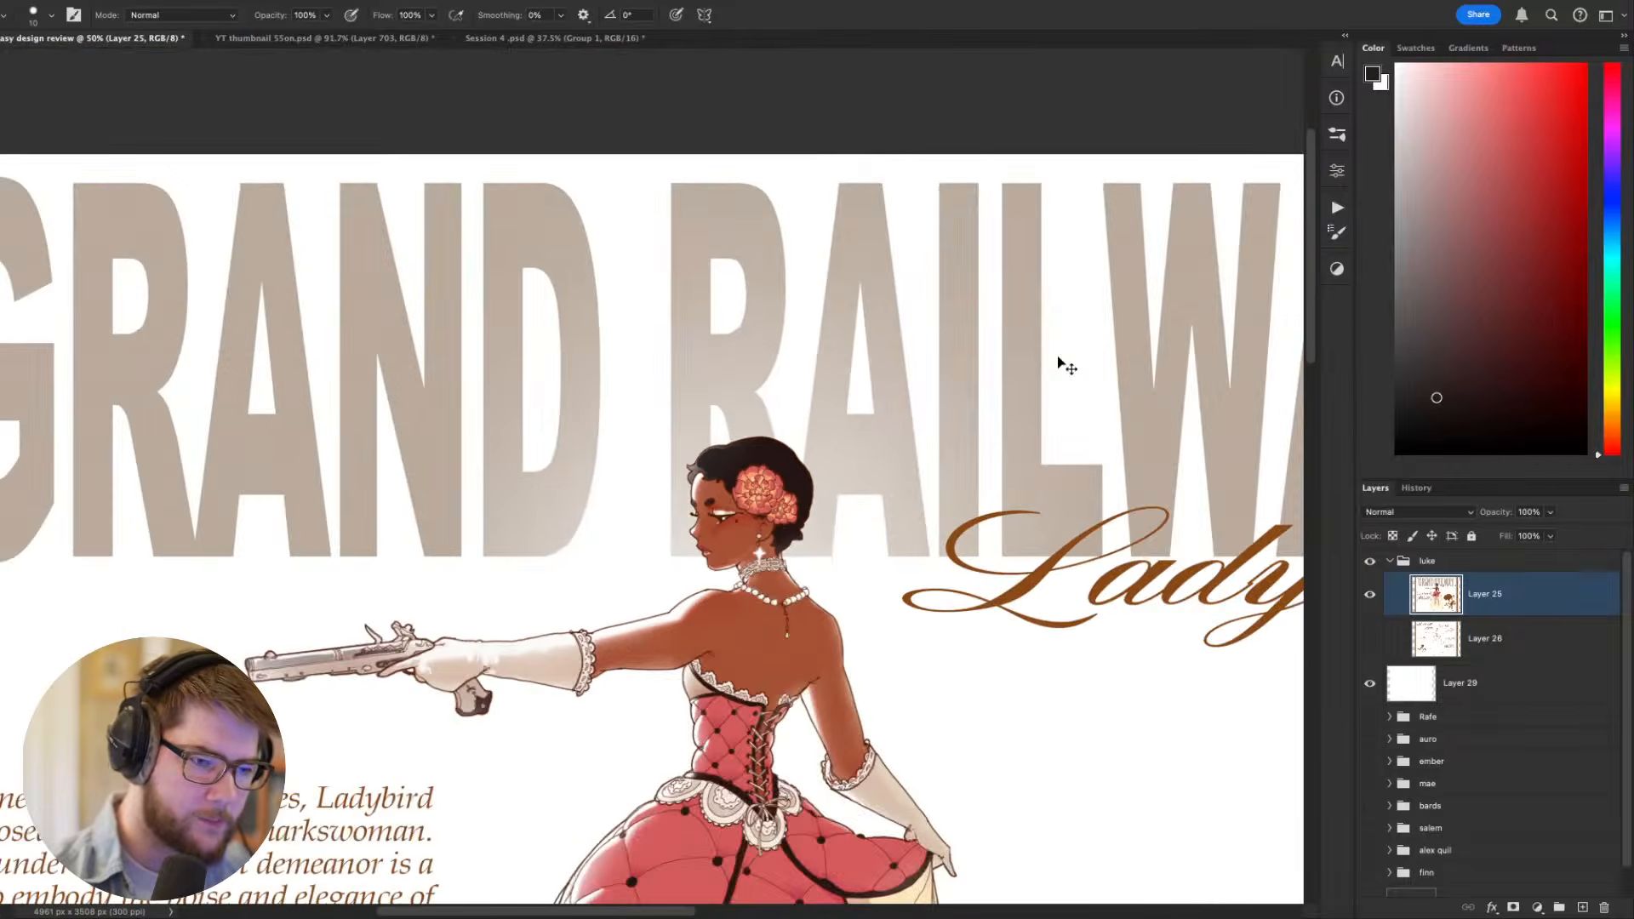
- Examine the darkened hair and the figure's head against the faded title, from close up out to the whole sheet
{"action": "key", "text": "super+plus"}
{"action": "key", "text": "super+plus"}
{"action": "key", "text": "super+plus"}
{"action": "key", "text": "super+plus"}
{"action": "key", "text": "super+plus"}
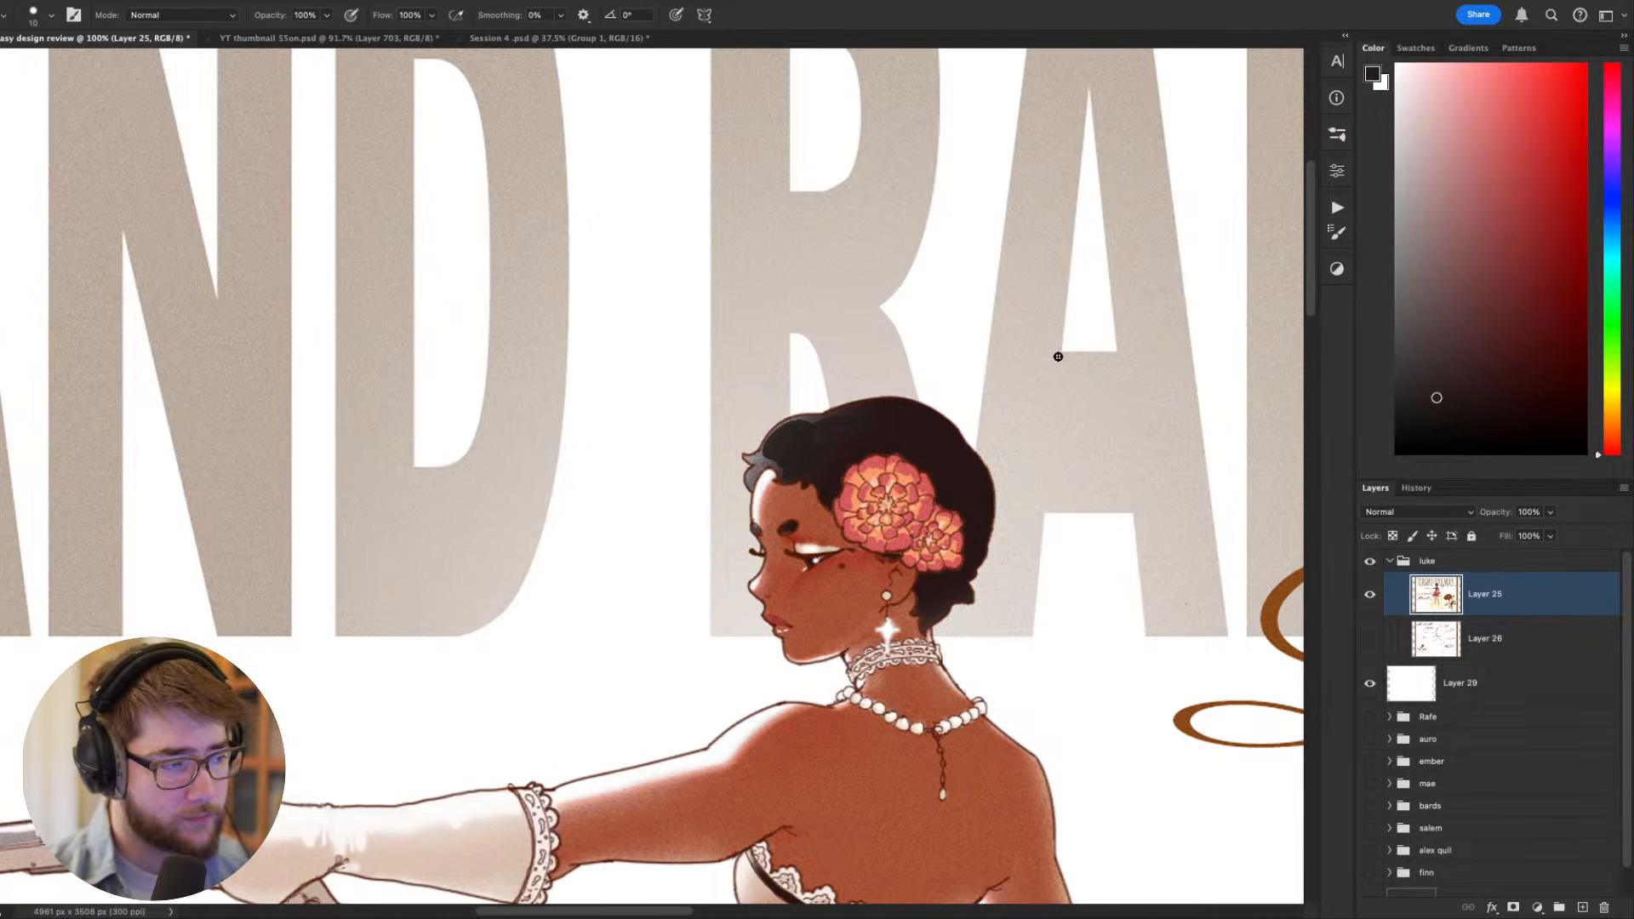
{"action": "left_click_drag", "start_coordinate": [794, 484], "coordinate": [522, 439]}
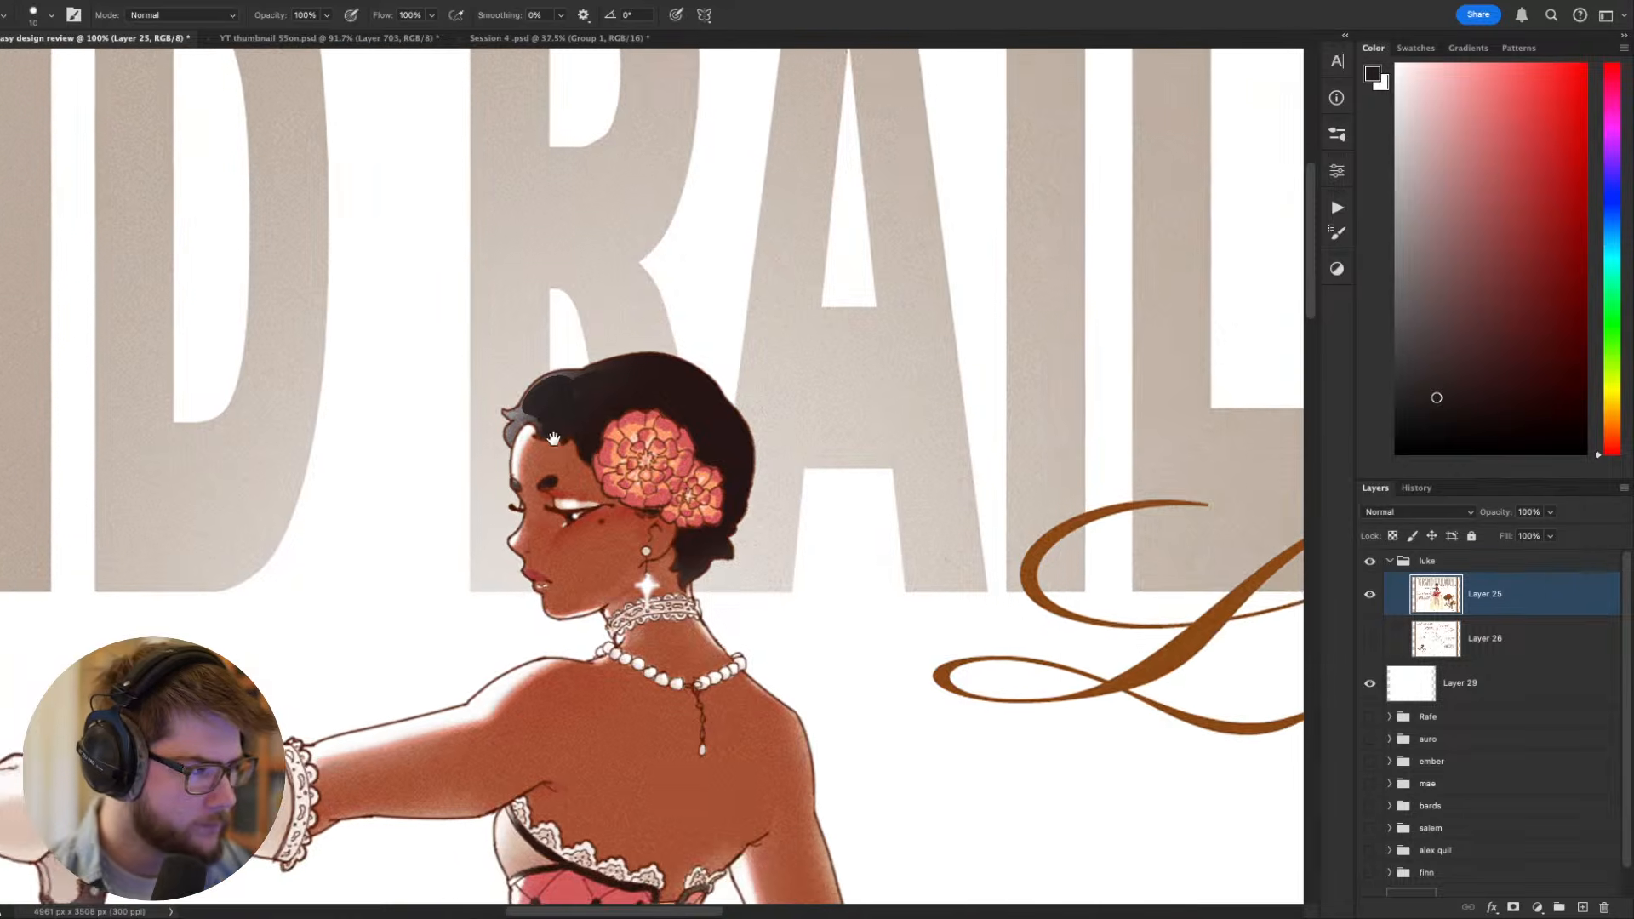
{"action": "left_click_drag", "start_coordinate": [644, 438], "coordinate": [751, 354]}
{"action": "scroll", "coordinate": [743, 394], "scroll_direction": "down", "scroll_amount": 3}
{"action": "left_click_drag", "start_coordinate": [786, 531], "coordinate": [860, 396]}
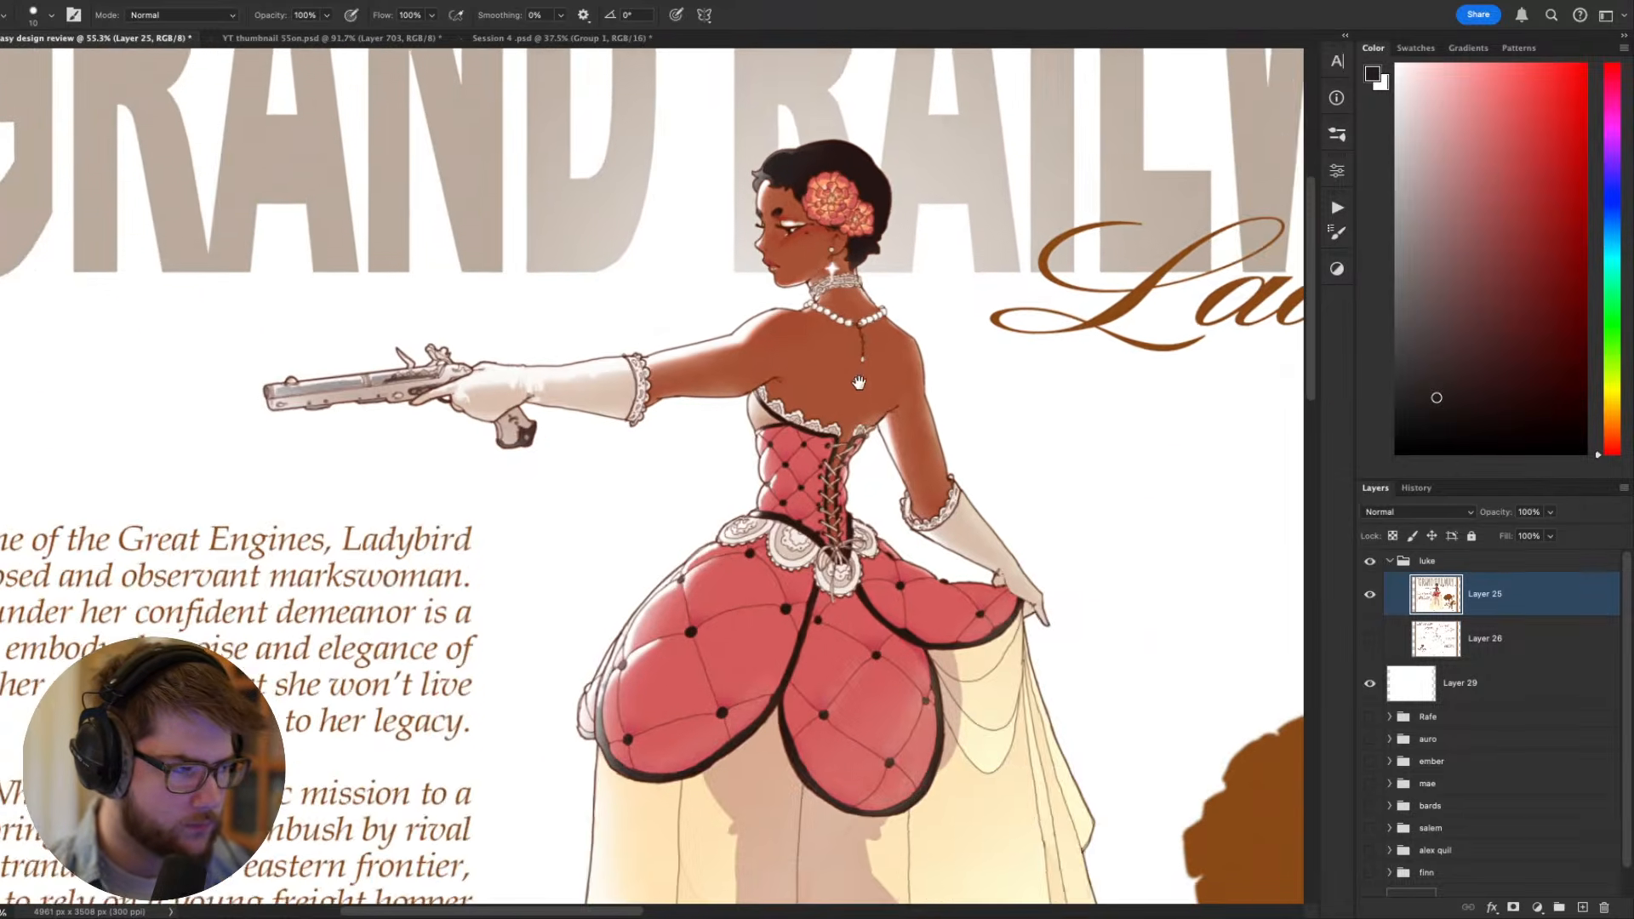
{"action": "scroll", "coordinate": [860, 397], "scroll_direction": "down", "scroll_amount": 3}
{"action": "left_click_drag", "start_coordinate": [979, 551], "coordinate": [793, 471]}
{"action": "scroll", "coordinate": [800, 504], "scroll_direction": "down", "scroll_amount": 3}
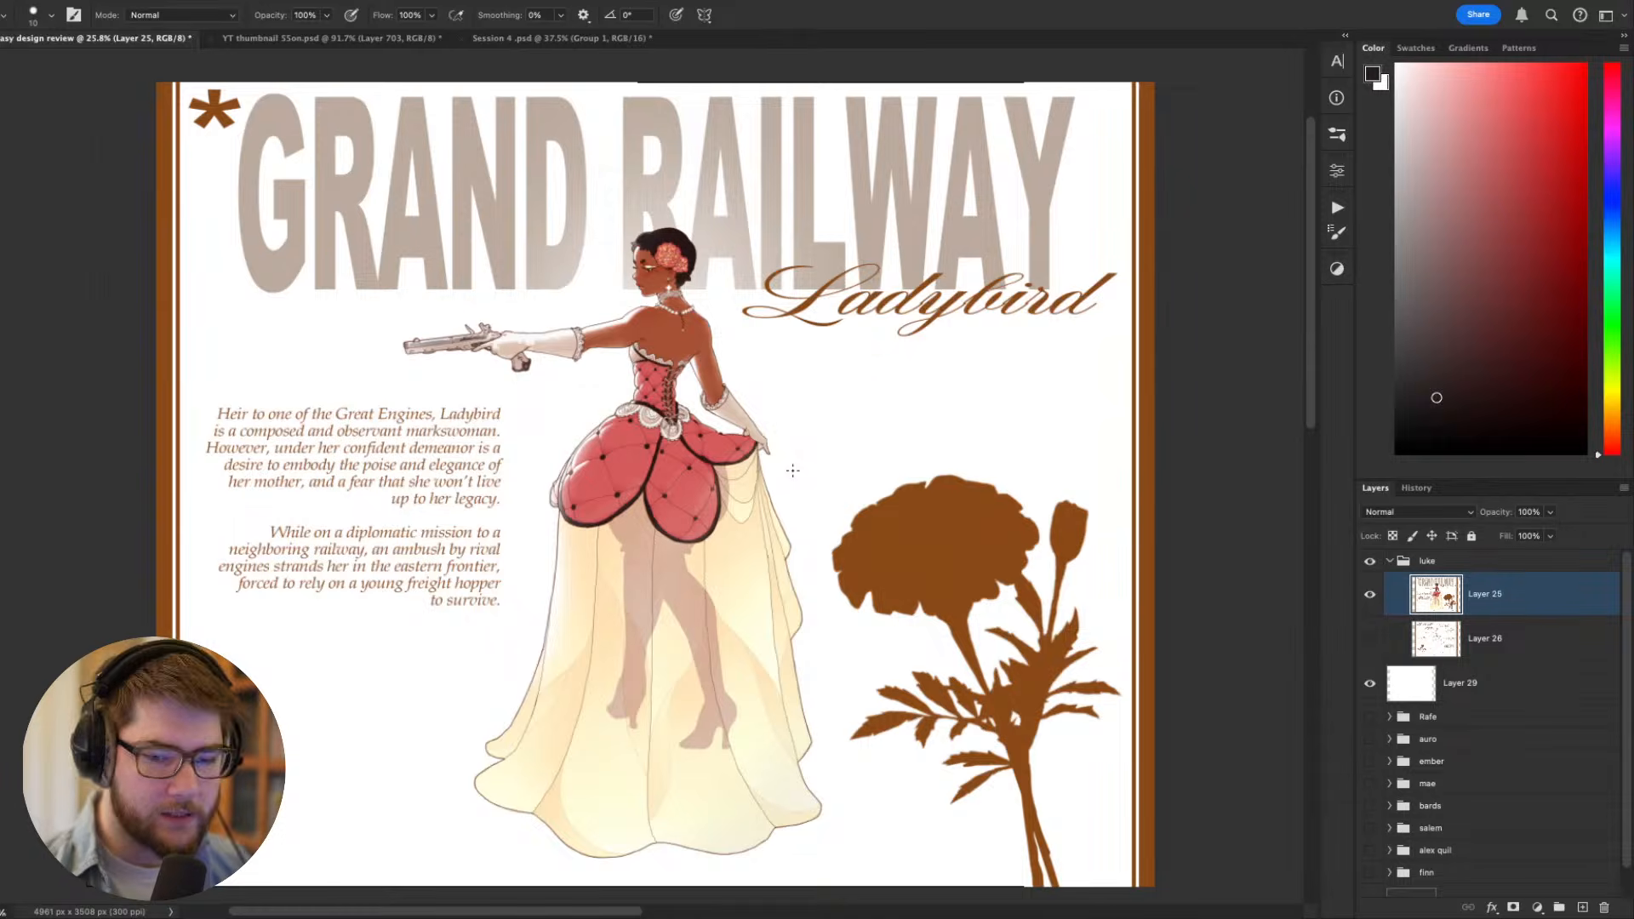
{"action": "scroll", "coordinate": [793, 467], "scroll_direction": "down", "scroll_amount": 3}
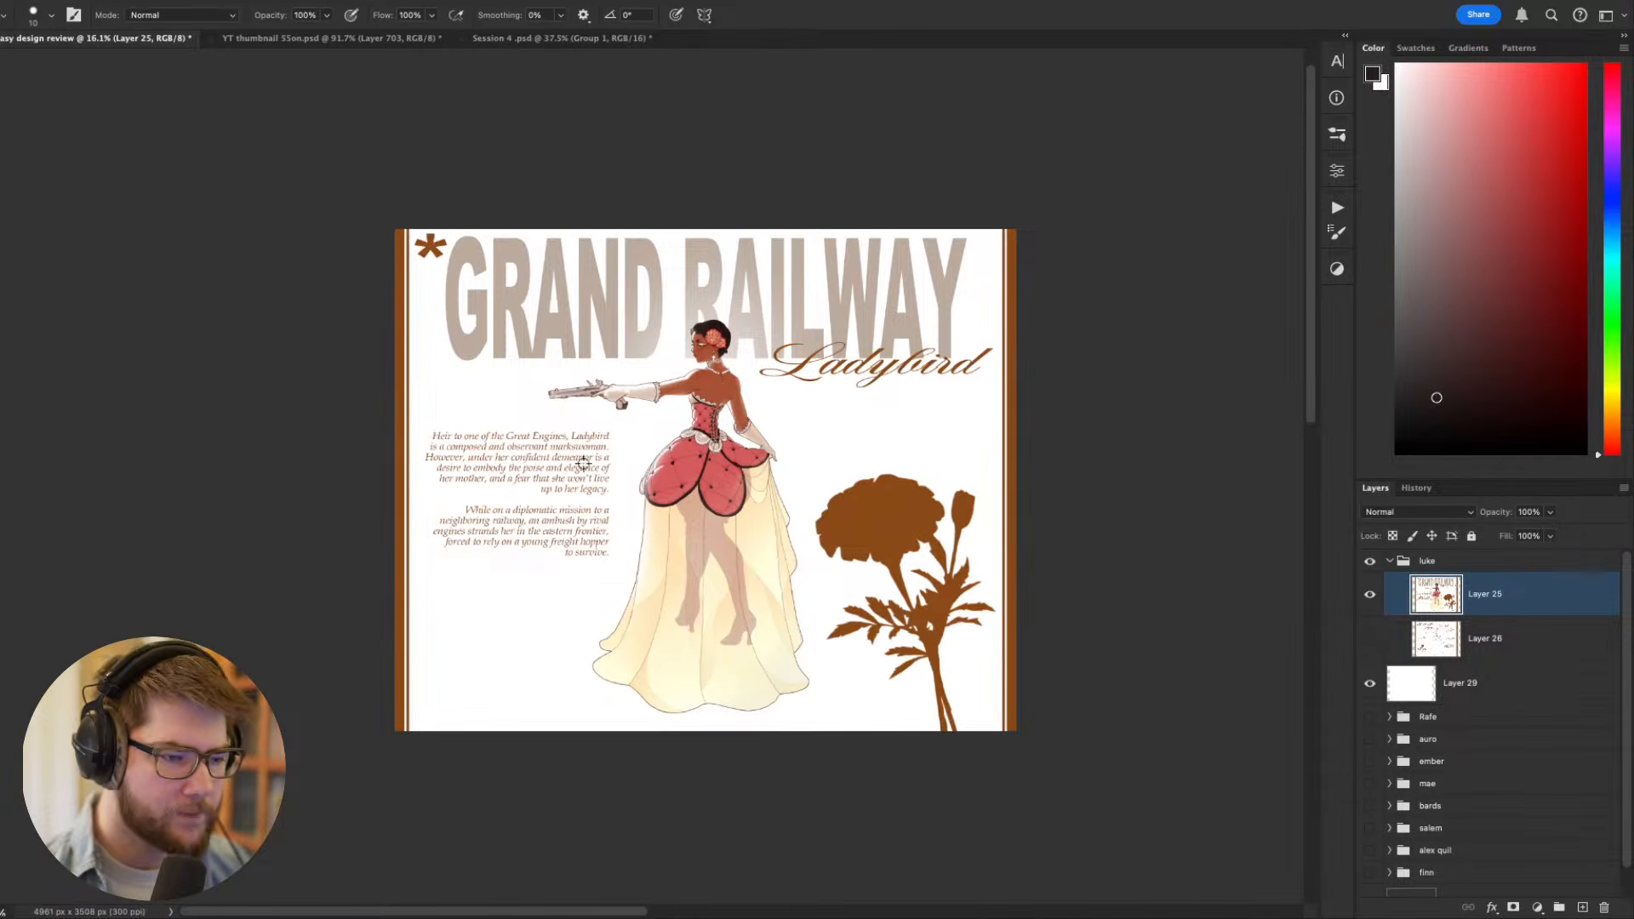
{"action": "scroll", "coordinate": [751, 485], "scroll_direction": "up", "scroll_amount": 4}
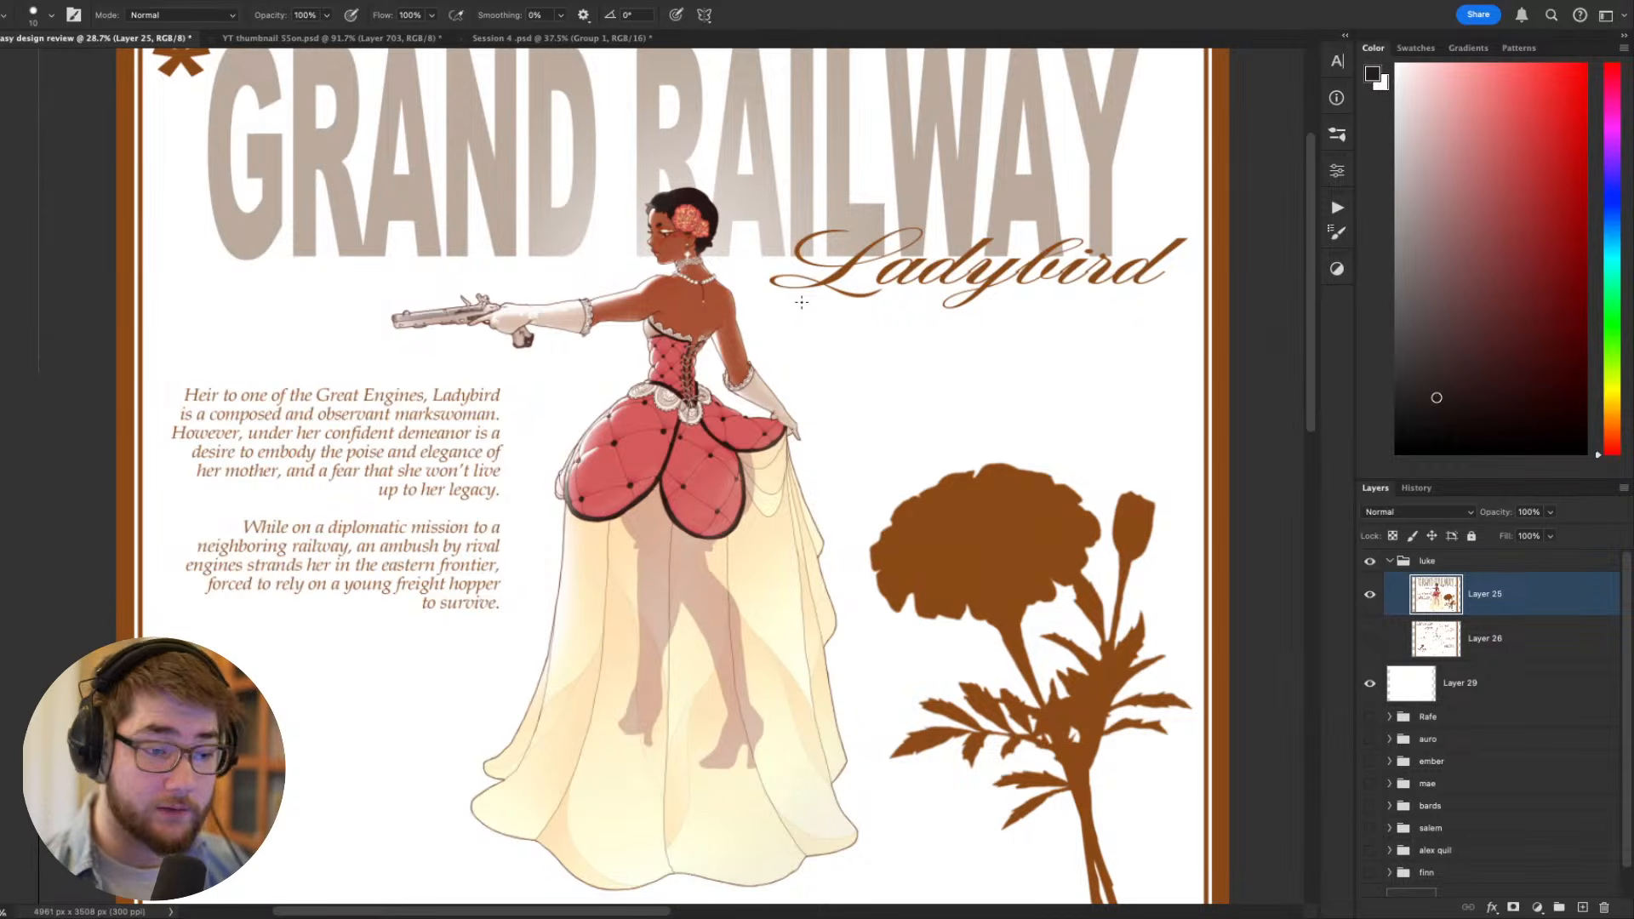
{"action": "scroll", "coordinate": [804, 305], "scroll_direction": "down", "scroll_amount": 2}
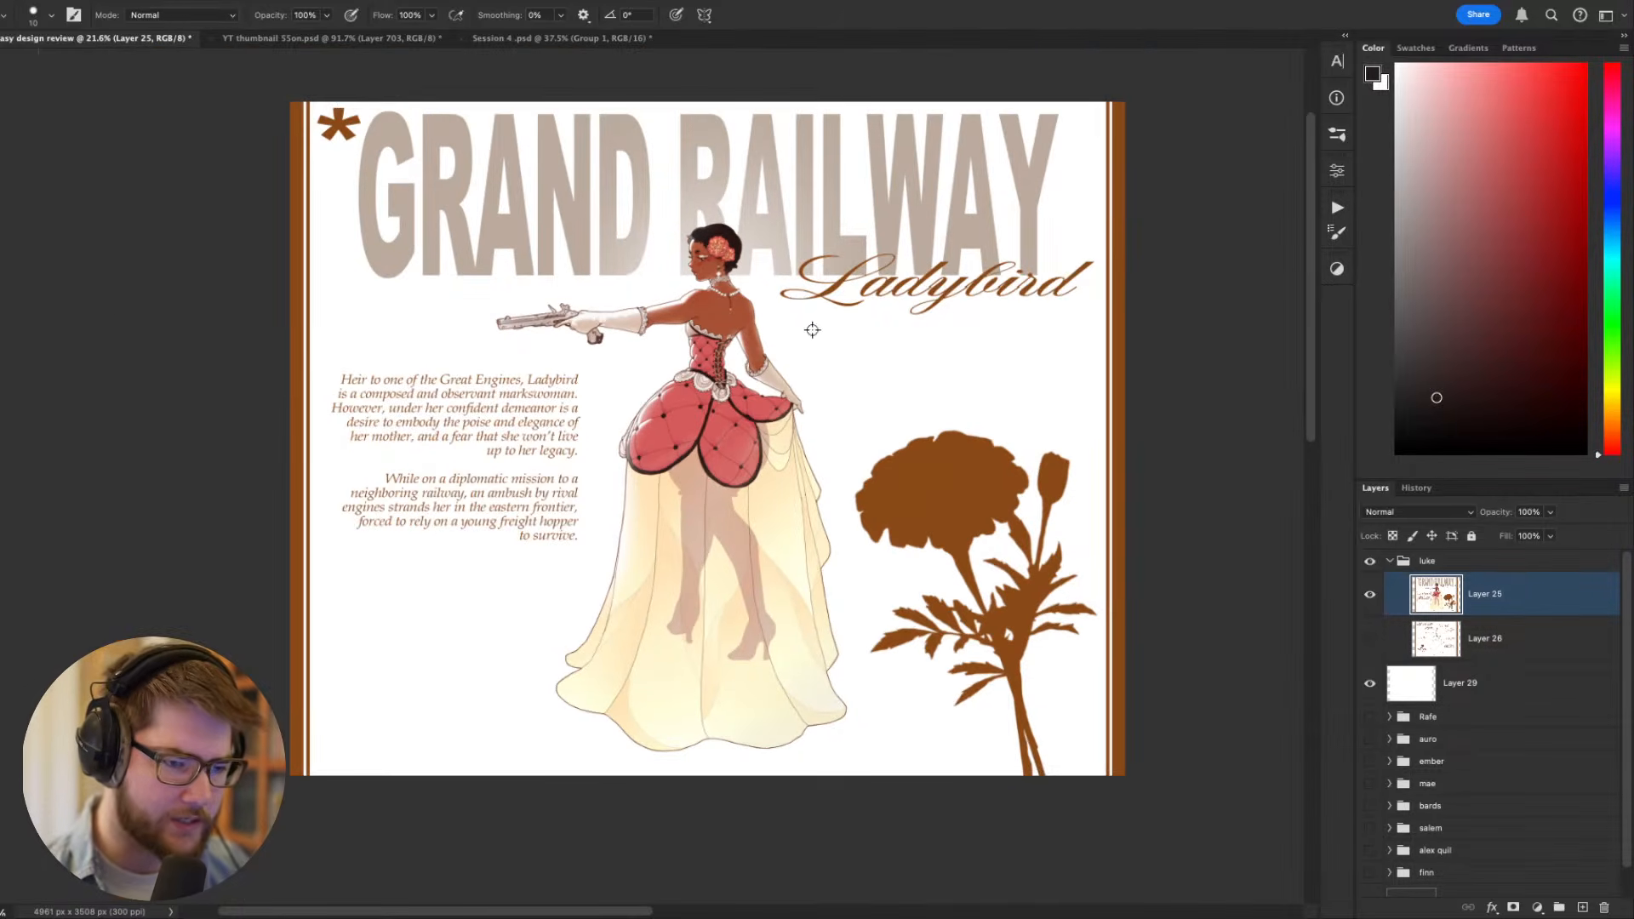
- Switch the sheet to the grayscale proof view and set up a white 1200 px brush at 50% opacity
{"action": "key", "text": "ctrl+y"}
{"action": "scroll", "coordinate": [842, 362], "scroll_direction": "down", "scroll_amount": 1}
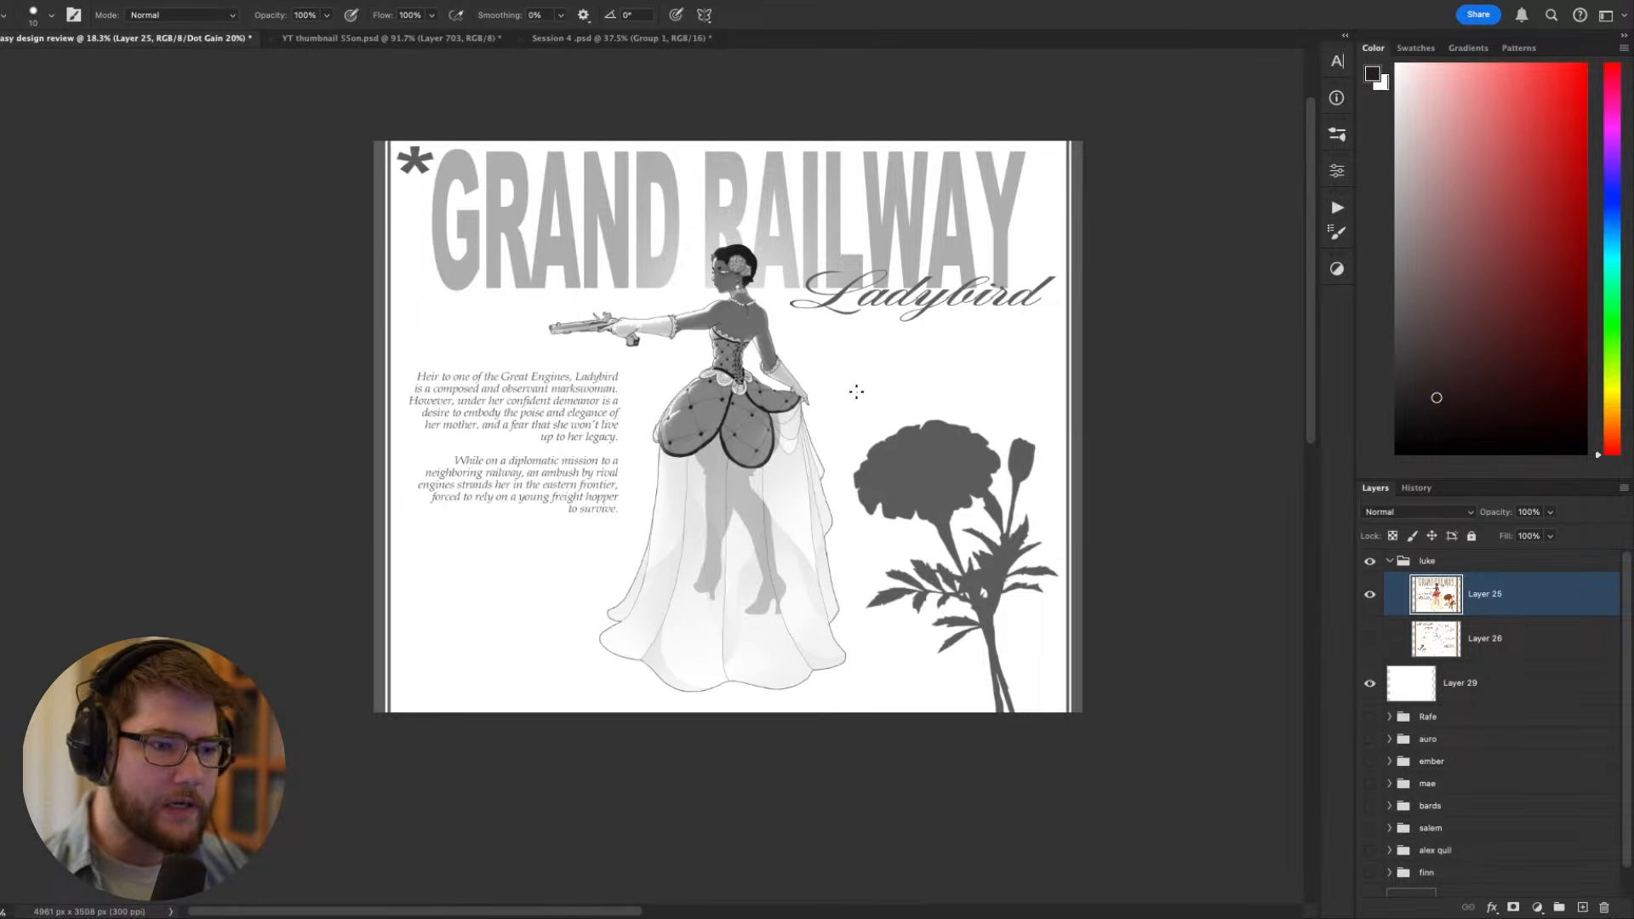
{"action": "key", "text": "x"}
{"action": "key", "text": "bracketright"}
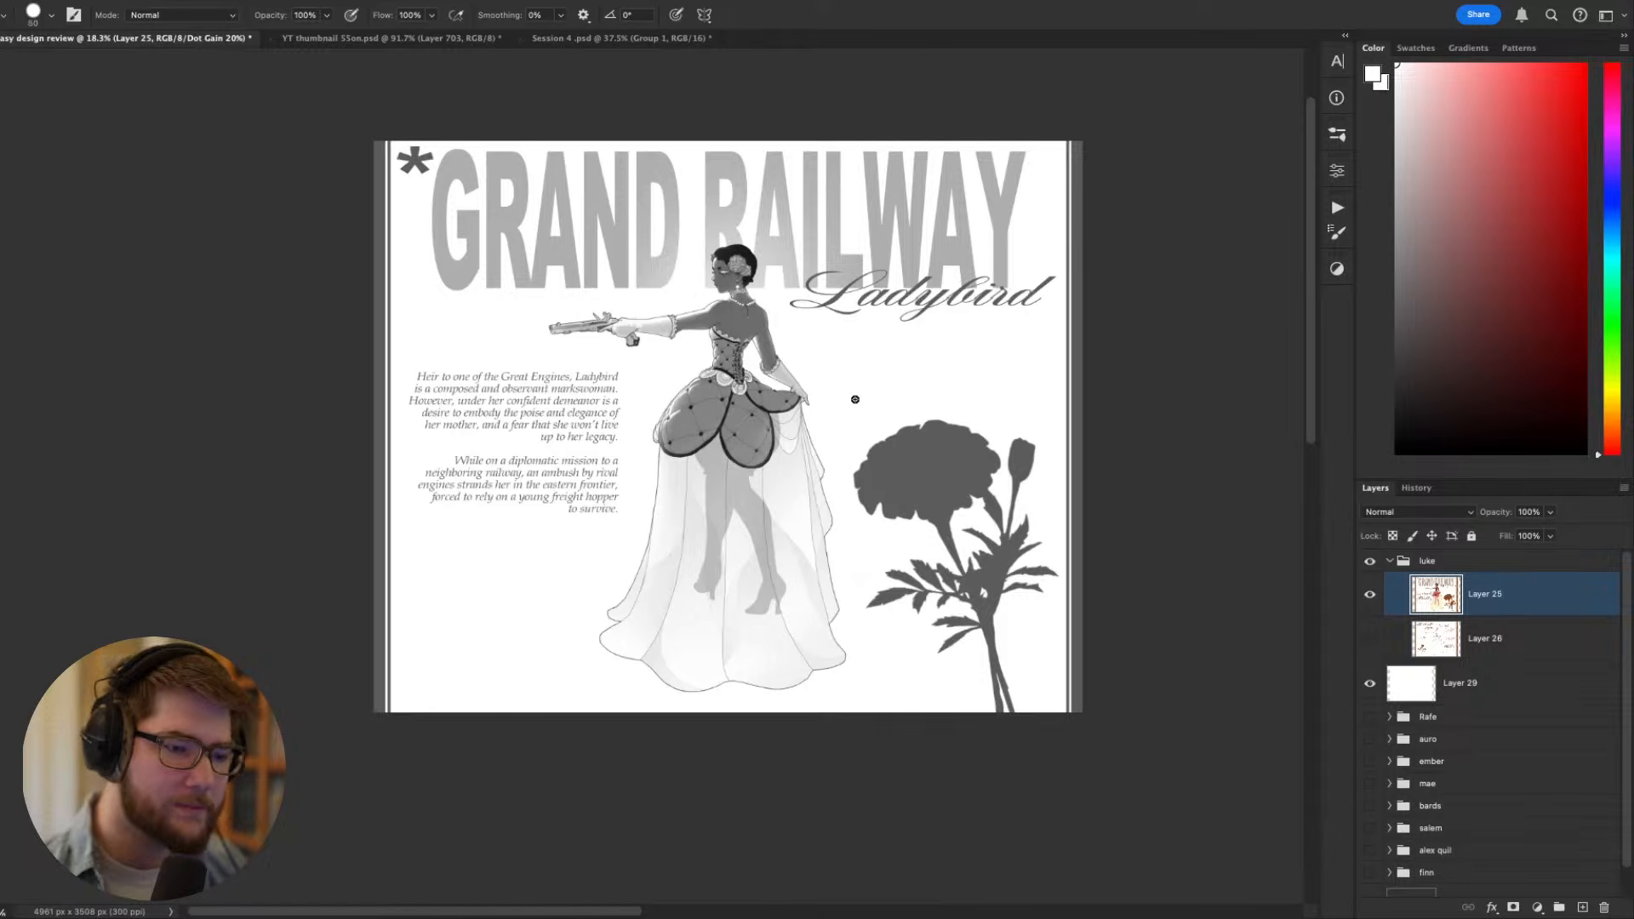
{"action": "key", "text": "bracketright"}
{"action": "key", "text": "bracketright"}
{"action": "key", "text": "bracketright"}
{"action": "key", "text": "bracketright"}
{"action": "key", "text": "bracketright"}
{"action": "key", "text": "bracketright"}
{"action": "key", "text": "bracketright"}
{"action": "key", "text": "bracketright"}
{"action": "key", "text": "bracketright"}
{"action": "key", "text": "bracketright"}
{"action": "key", "text": "bracketright"}
{"action": "key", "text": "bracketright"}
{"action": "key", "text": "bracketright"}
{"action": "key", "text": "bracketright"}
{"action": "key", "text": "bracketright"}
{"action": "key", "text": "bracketright"}
{"action": "key", "text": "bracketright"}
{"action": "key", "text": "bracketright"}
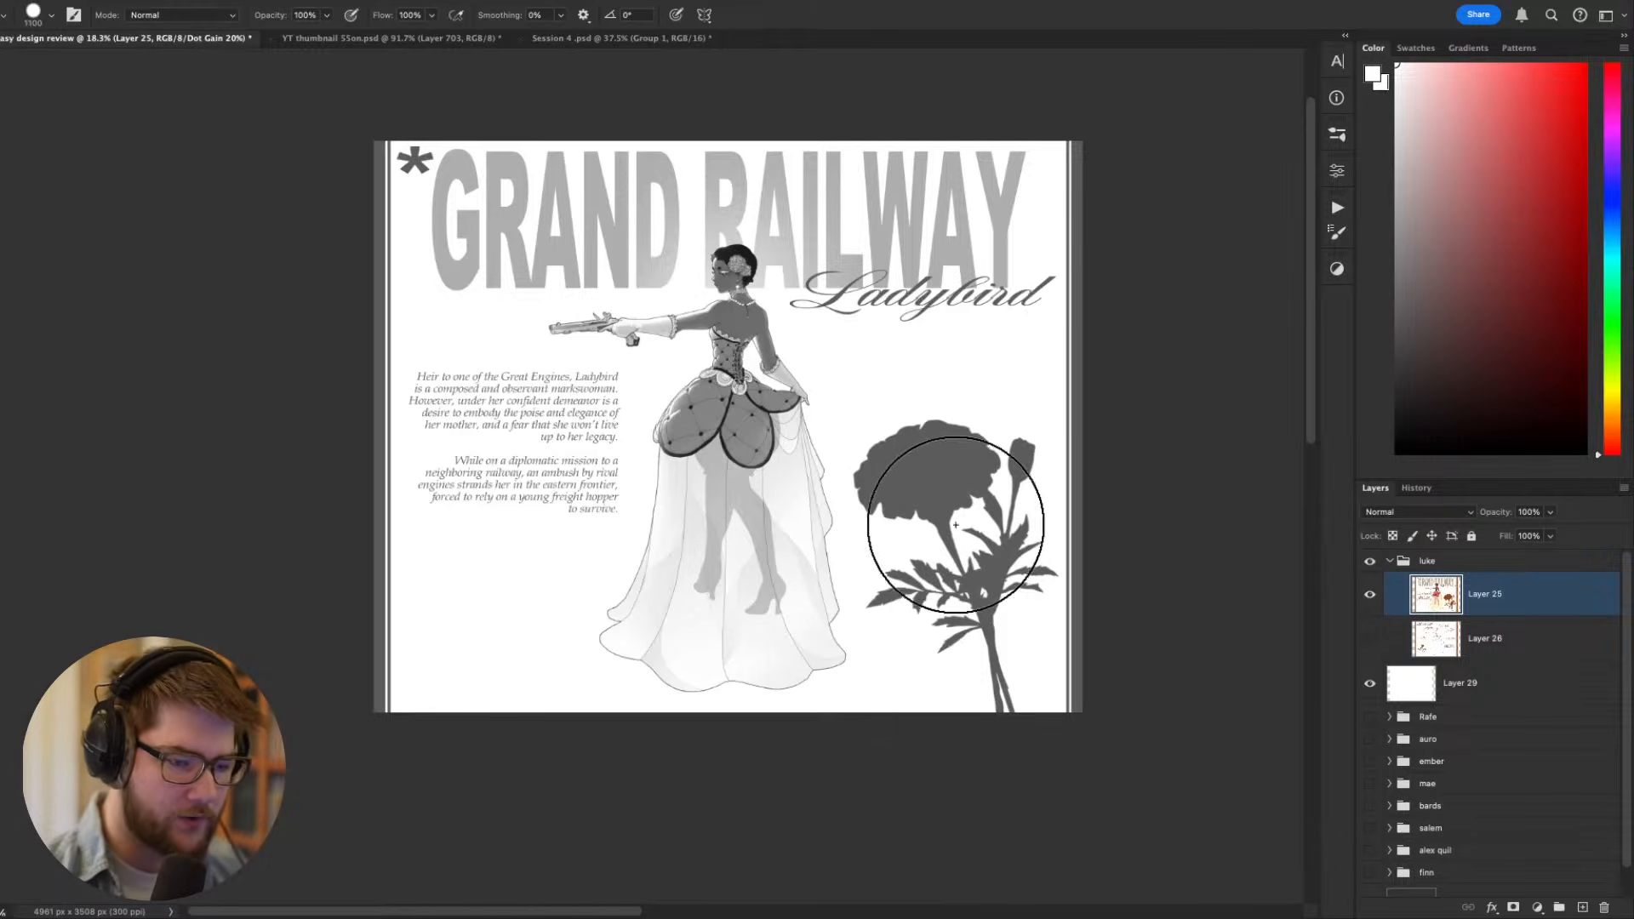
{"action": "key", "text": "bracketright"}
{"action": "key", "text": "5"}
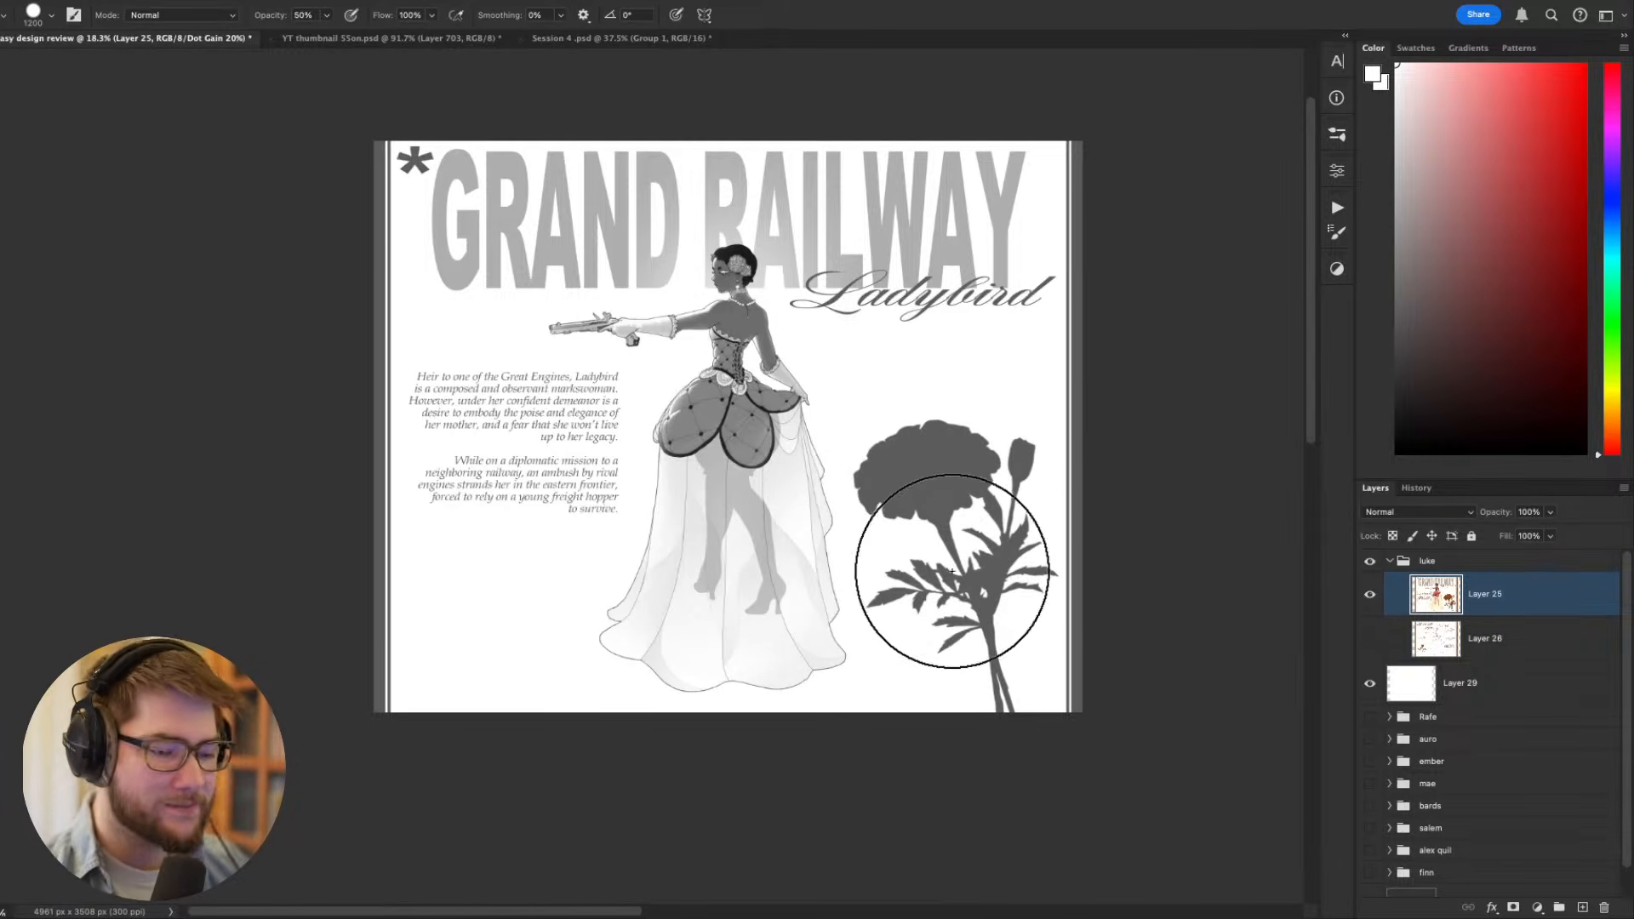
- Fade the whole marigold silhouette with a white stroke at 50% opacity, redoing it with a smaller brush
{"action": "mouse_move", "coordinate": [947, 467]}
{"action": "left_mouse_down"}
{"action": "mouse_move", "coordinate": [949, 606]}
{"action": "mouse_move", "coordinate": [987, 707]}
{"action": "left_mouse_up"}
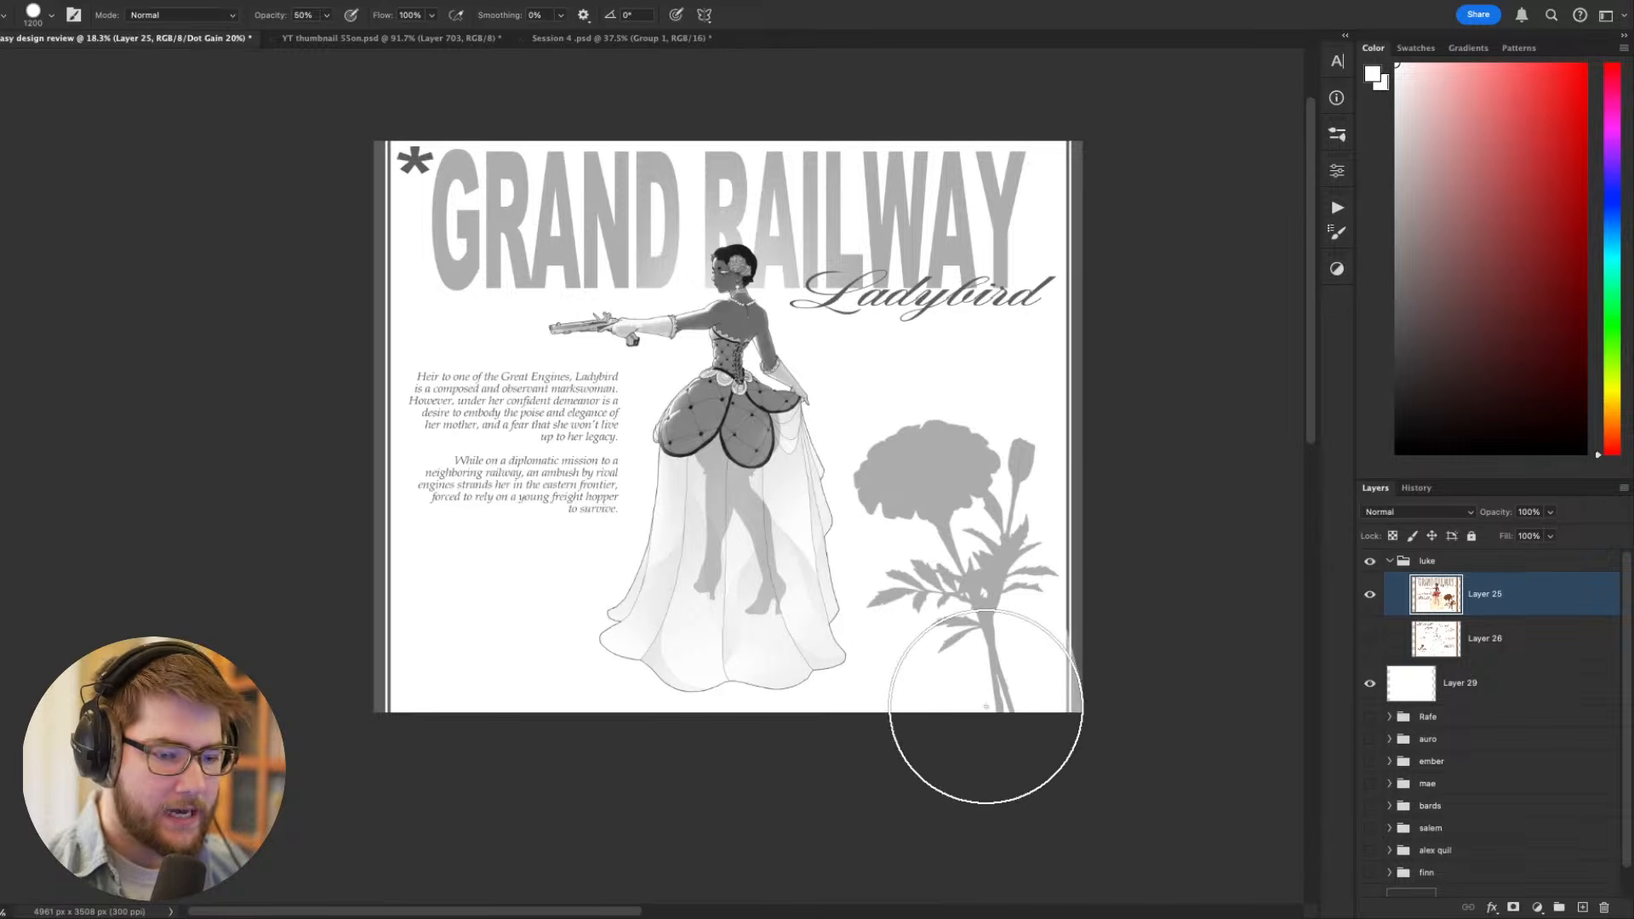
{"action": "key", "text": "ctrl+z"}
{"action": "key", "text": "bracketleft"}
{"action": "key", "text": "bracketleft"}
{"action": "key", "text": "bracketleft"}
{"action": "mouse_move", "coordinate": [971, 477]}
{"action": "left_mouse_down"}
{"action": "mouse_move", "coordinate": [913, 463]}
{"action": "mouse_move", "coordinate": [970, 630]}
{"action": "mouse_move", "coordinate": [970, 562]}
{"action": "mouse_move", "coordinate": [966, 649]}
{"action": "left_mouse_up"}
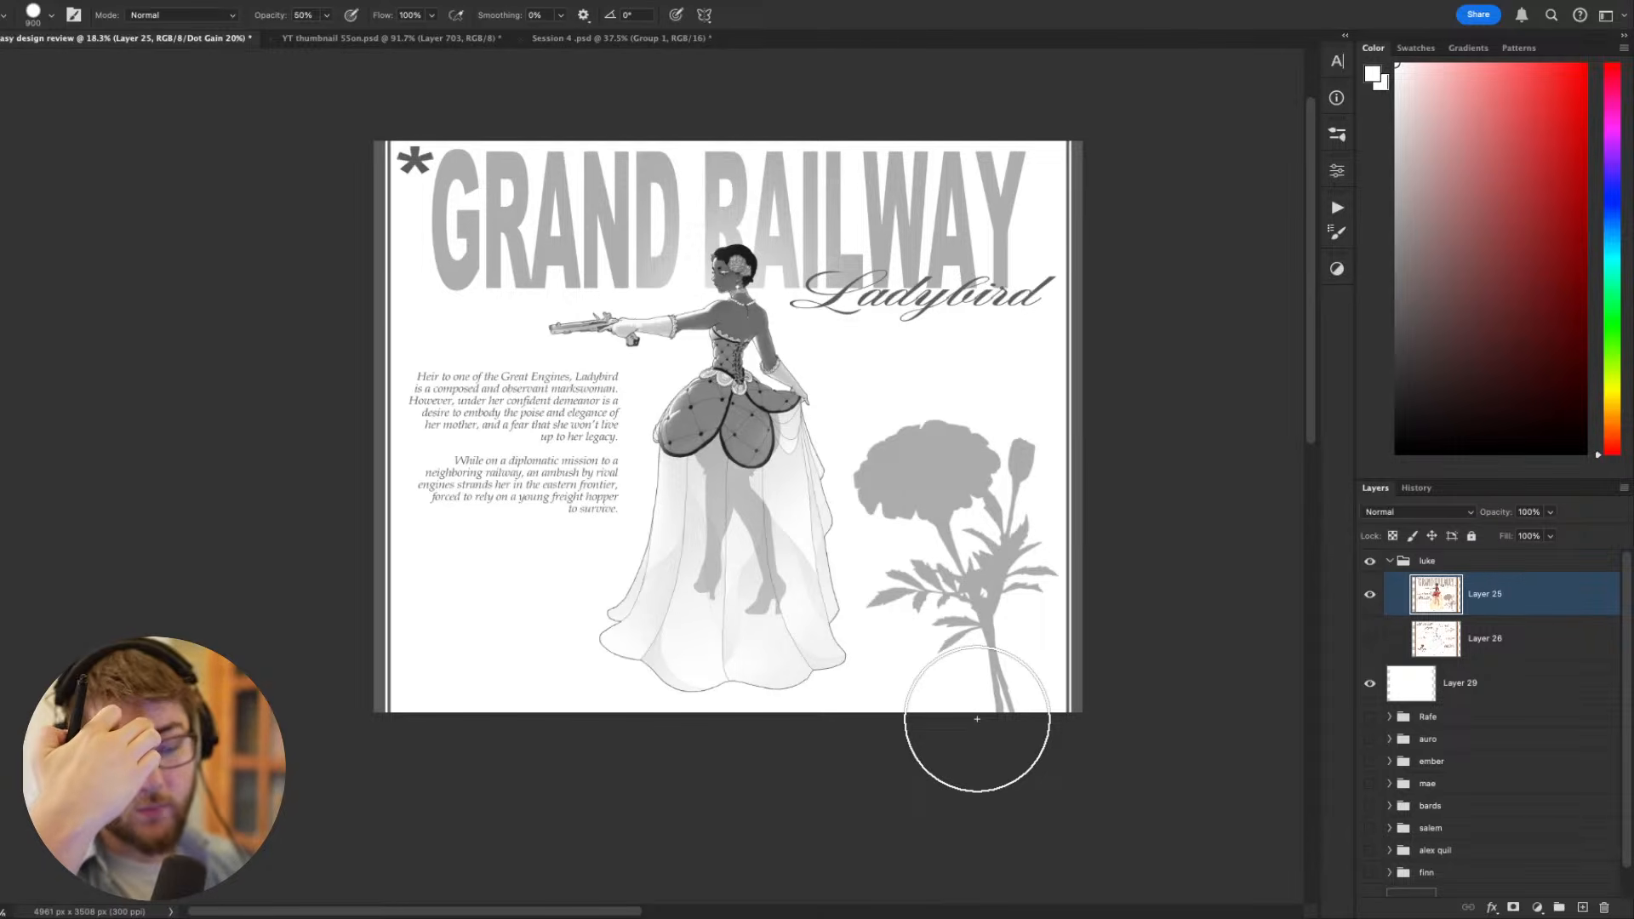
- Fade the asterisk beside the title with a small white brush at 50% opacity
{"action": "key", "text": "bracketleft"}
{"action": "key", "text": "bracketleft"}
{"action": "key", "text": "bracketleft"}
{"action": "key", "text": "bracketleft"}
{"action": "key", "text": "bracketleft"}
{"action": "key", "text": "bracketleft"}
{"action": "key", "text": "bracketleft"}
{"action": "key", "text": "bracketleft"}
{"action": "key", "text": "bracketleft"}
{"action": "key", "text": "bracketleft"}
{"action": "key", "text": "bracketleft"}
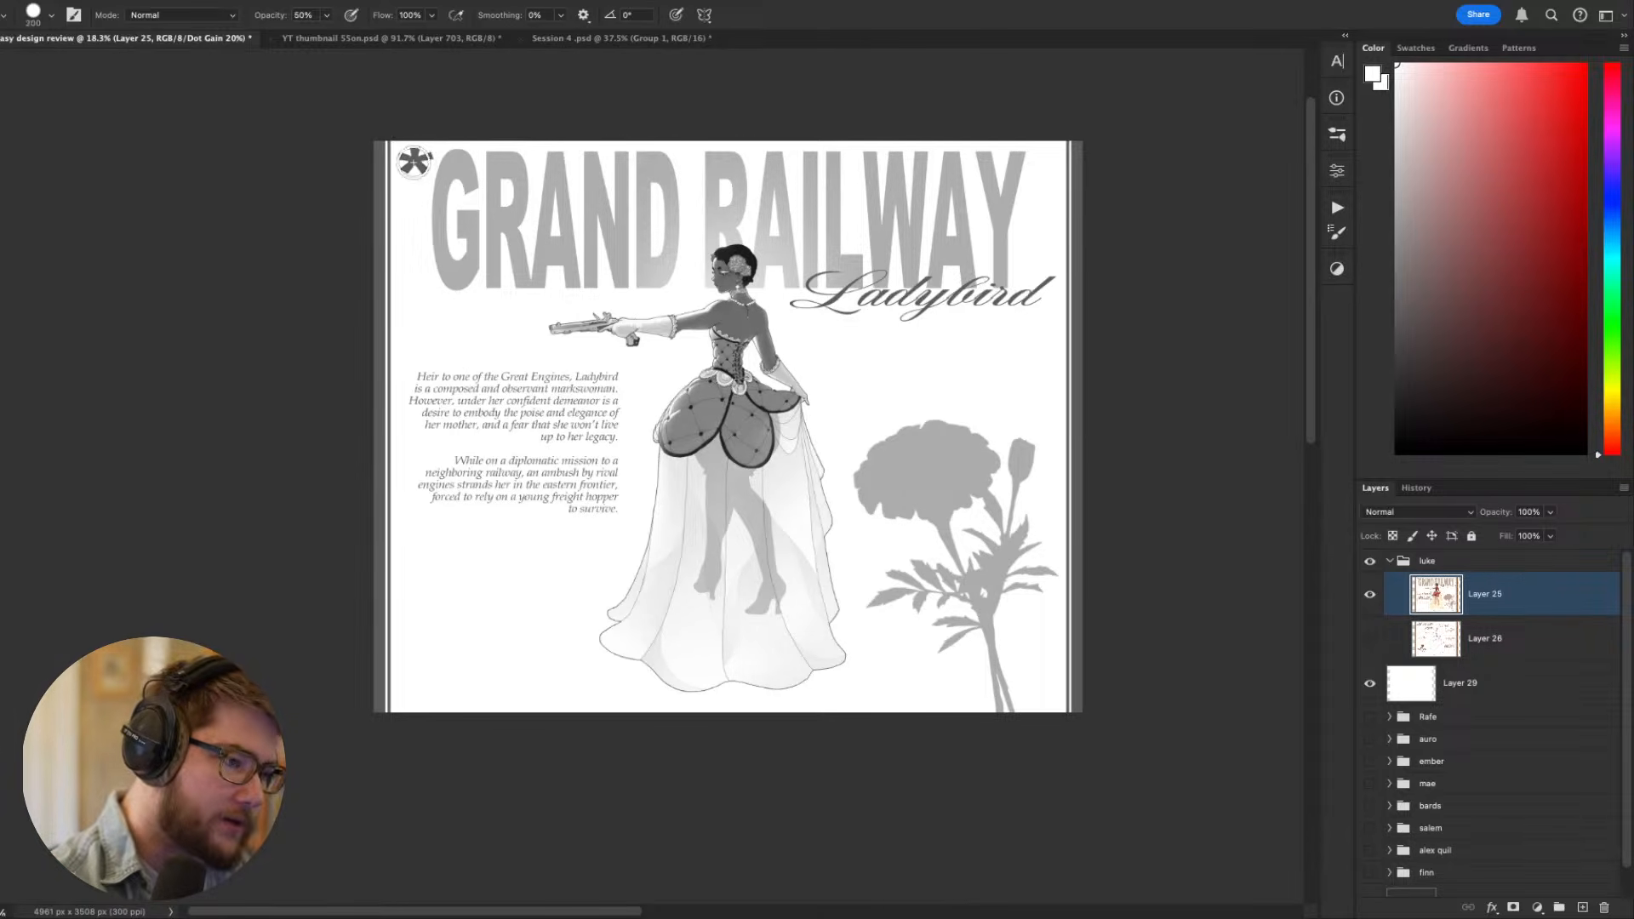
{"action": "left_click_drag", "start_coordinate": [415, 166], "coordinate": [417, 142]}
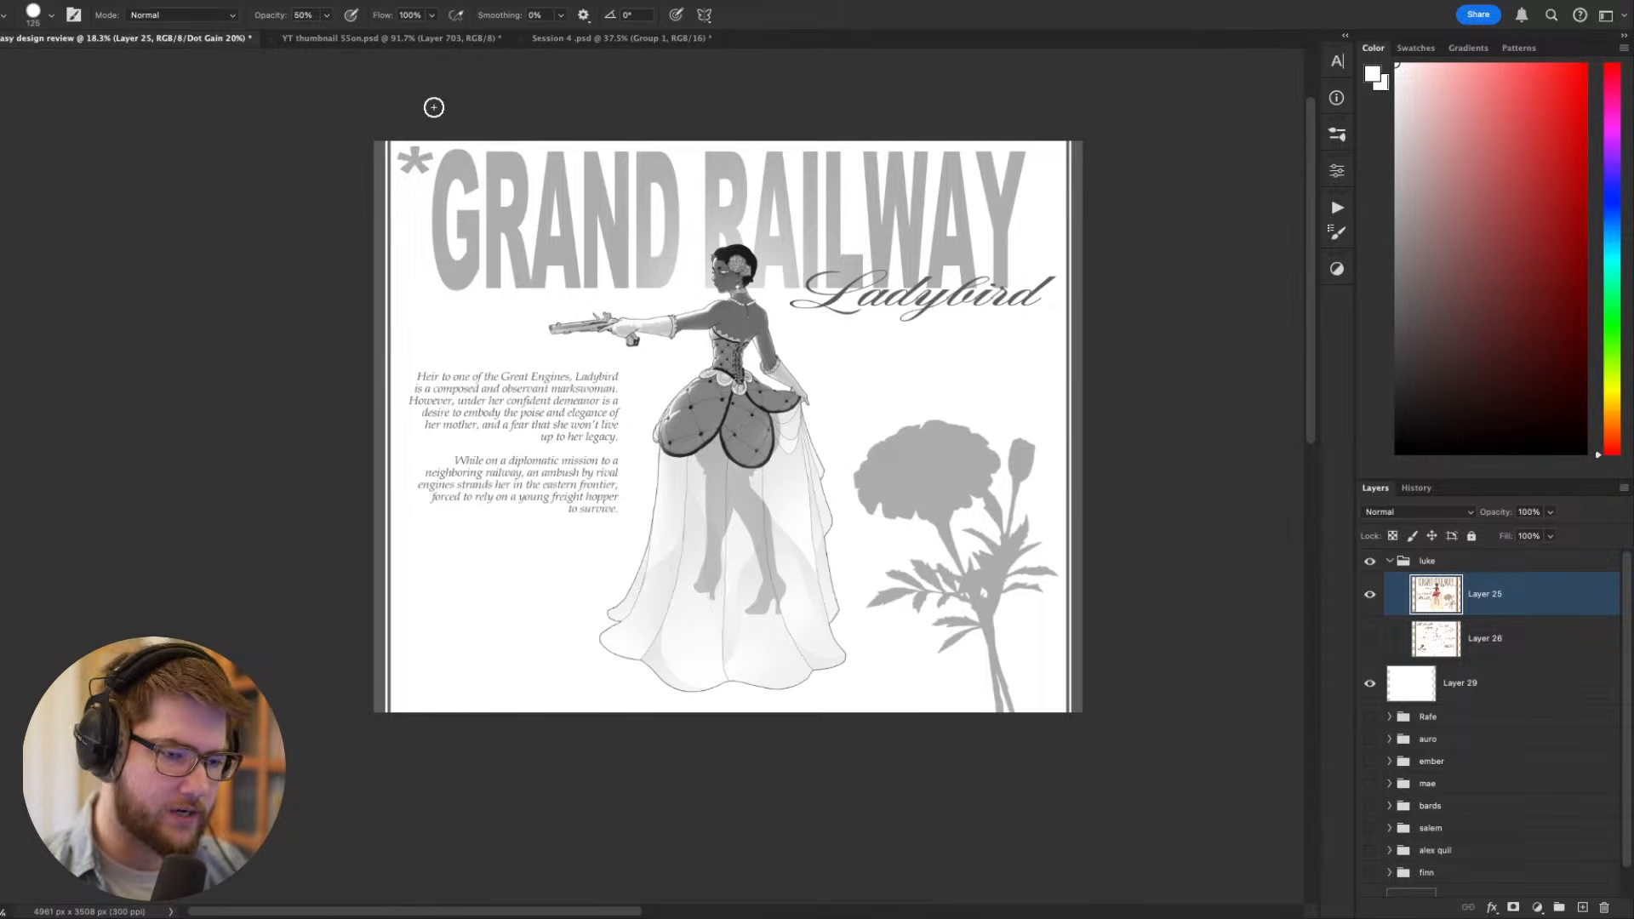
- Lighten the marigold silhouette once more with a 400 px white brush at 50% opacity
{"action": "key", "text": "bracketright"}
{"action": "key", "text": "bracketright"}
{"action": "key", "text": "bracketright"}
{"action": "key", "text": "bracketright"}
{"action": "key", "text": "bracketright"}
{"action": "key", "text": "bracketright"}
{"action": "mouse_move", "coordinate": [887, 589]}
{"action": "left_mouse_down"}
{"action": "mouse_move", "coordinate": [952, 602]}
{"action": "mouse_move", "coordinate": [1006, 490]}
{"action": "mouse_move", "coordinate": [1029, 631]}
{"action": "mouse_move", "coordinate": [979, 751]}
{"action": "left_mouse_up"}
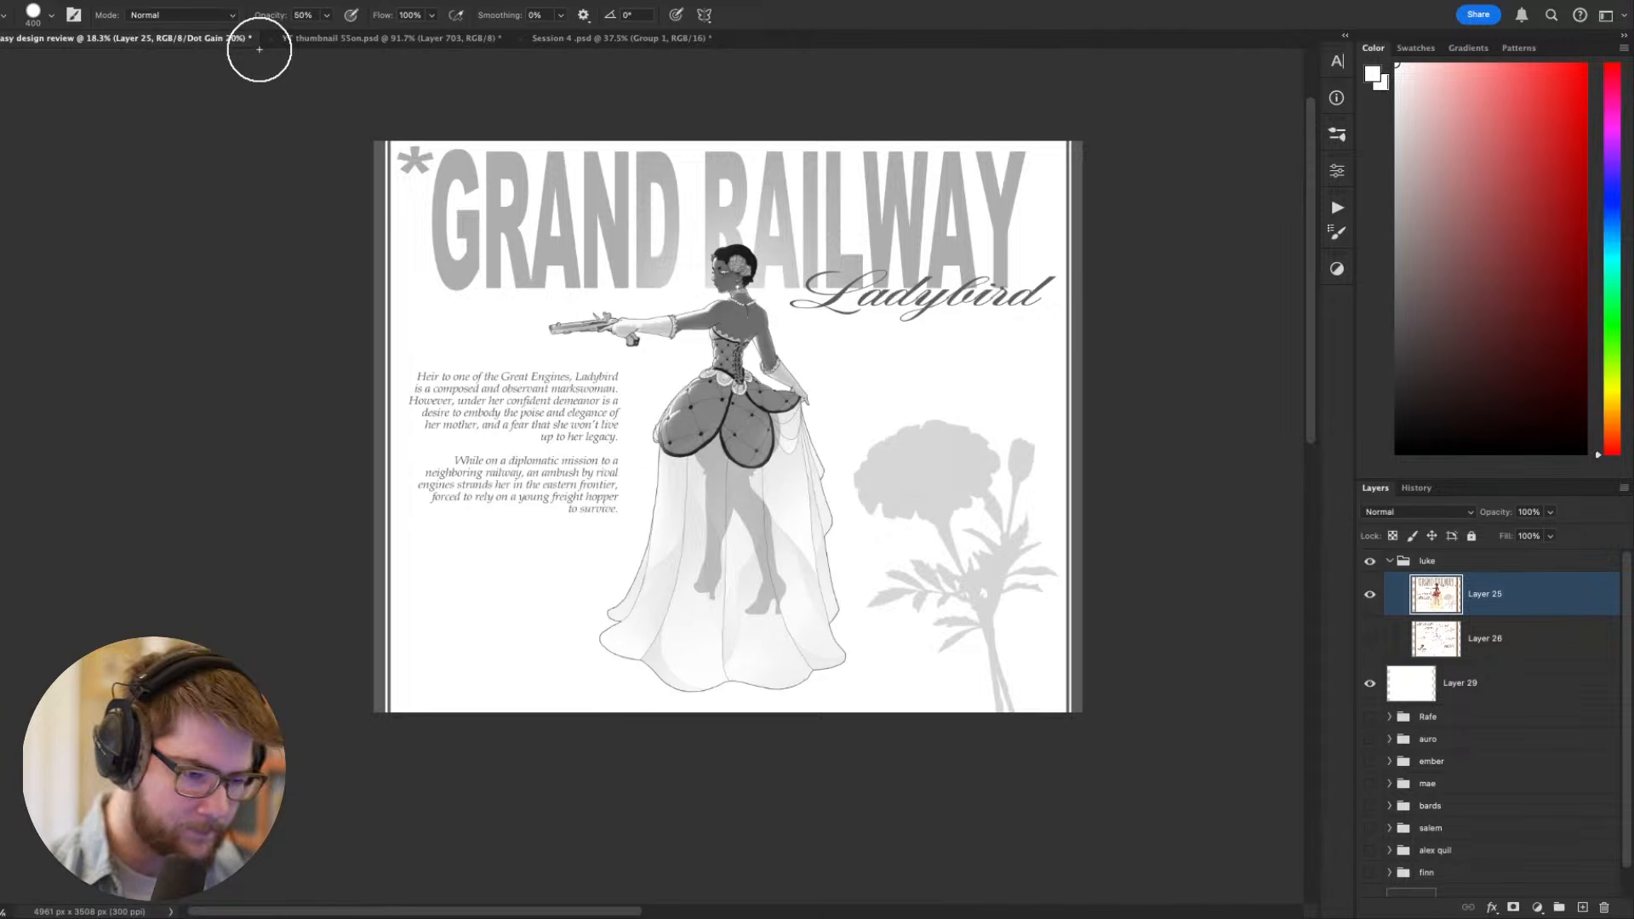
- Check how the figure reads beside the faded marigold and asterisk in grayscale, return to the colour view, and examine it at several sizes
{"action": "scroll", "coordinate": [627, 372], "scroll_direction": "down", "scroll_amount": 3}
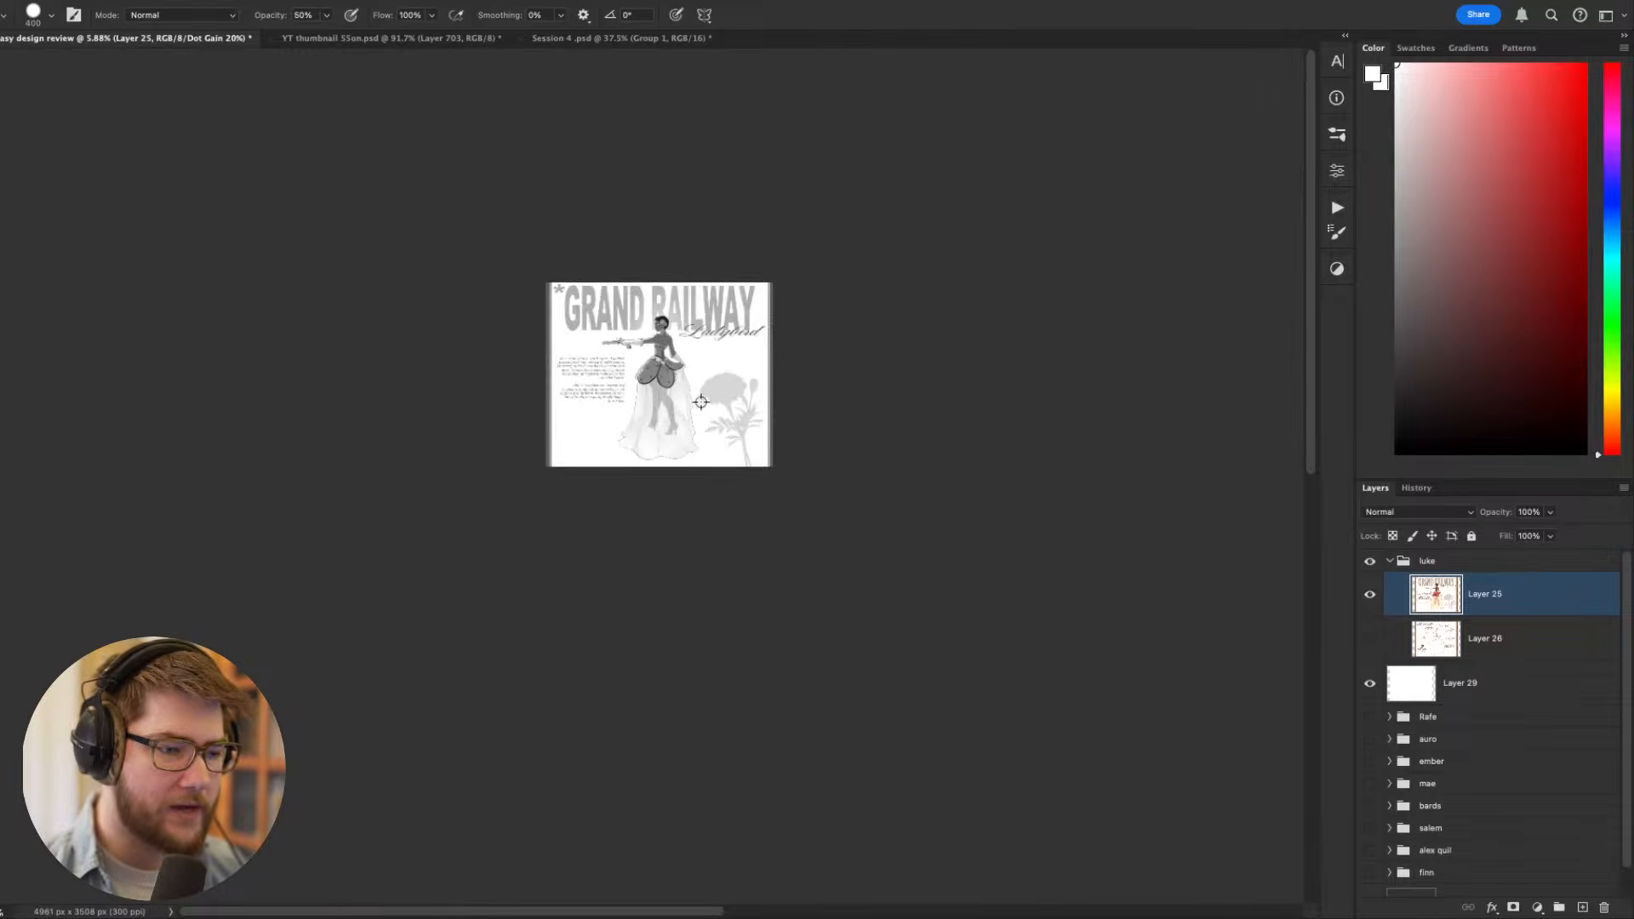
{"action": "scroll", "coordinate": [628, 372], "scroll_direction": "up", "scroll_amount": 3}
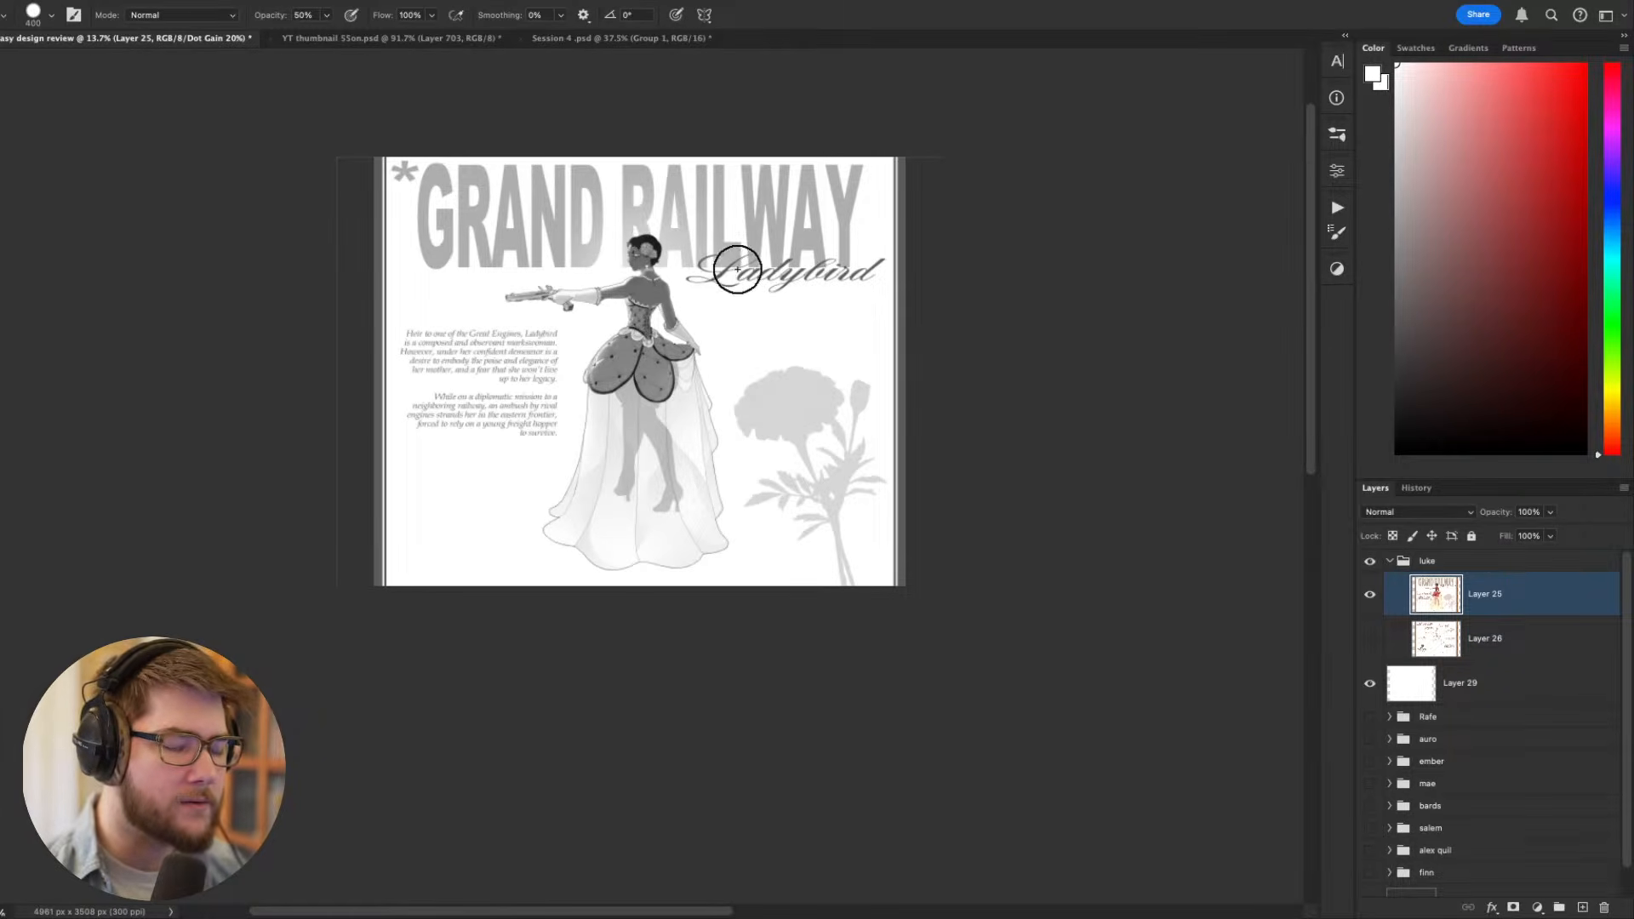
{"action": "left_click_drag", "start_coordinate": [698, 331], "coordinate": [703, 341]}
{"action": "scroll", "coordinate": [703, 340], "scroll_direction": "up", "scroll_amount": 4}
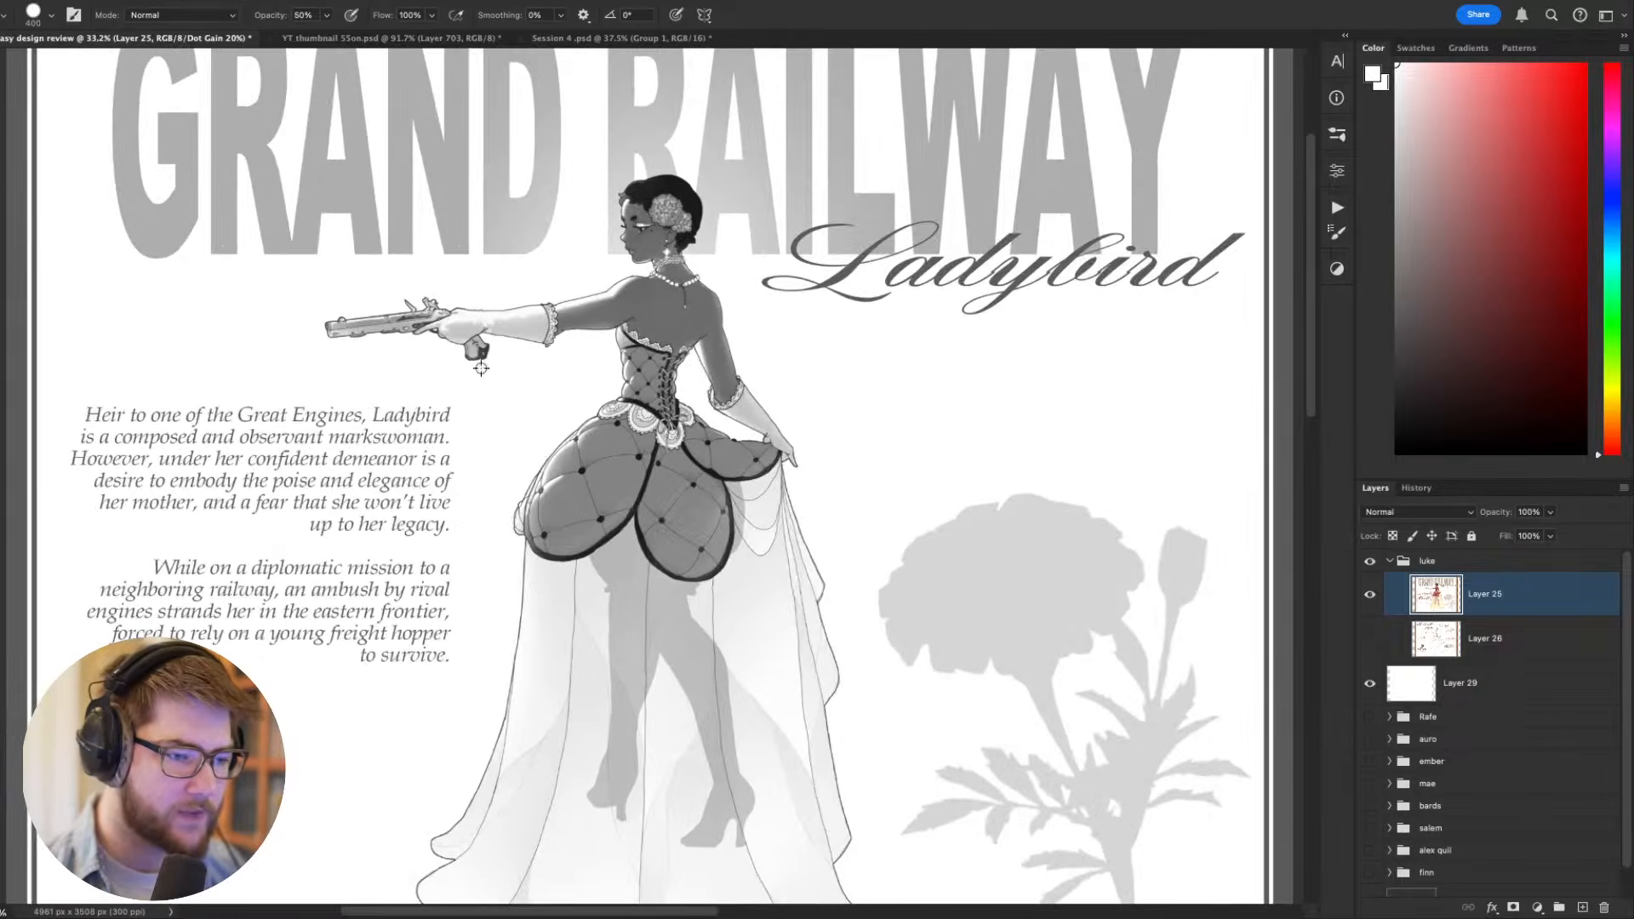
{"action": "scroll", "coordinate": [581, 401], "scroll_direction": "down", "scroll_amount": 1}
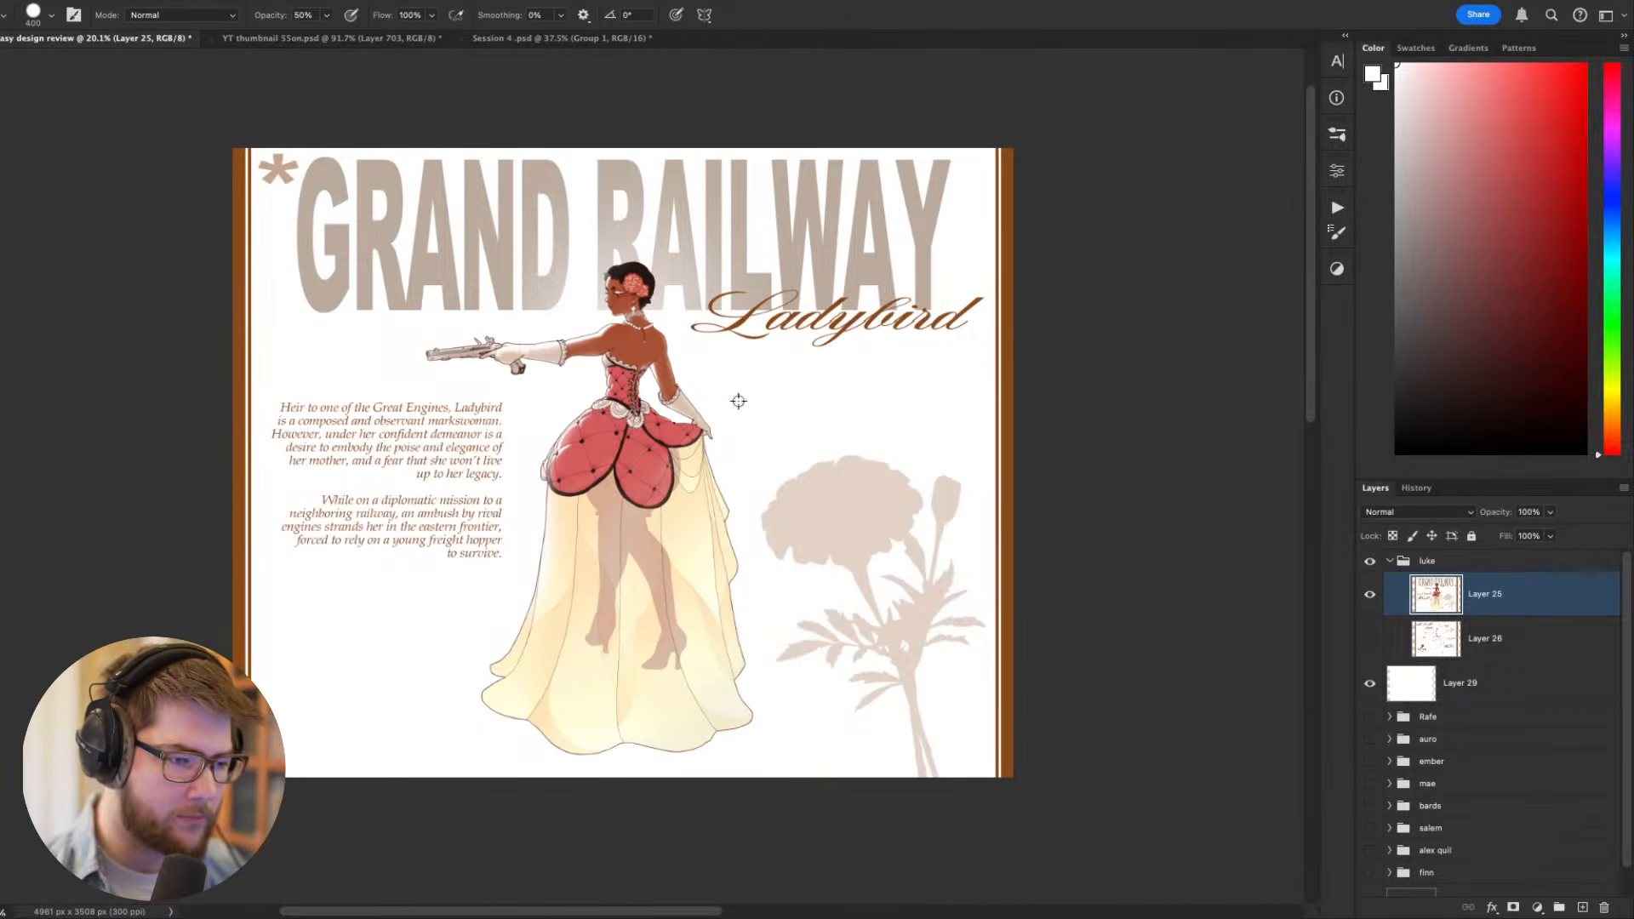
{"action": "scroll", "coordinate": [694, 311], "scroll_direction": "down", "scroll_amount": 3}
{"action": "scroll", "coordinate": [708, 348], "scroll_direction": "up", "scroll_amount": 2}
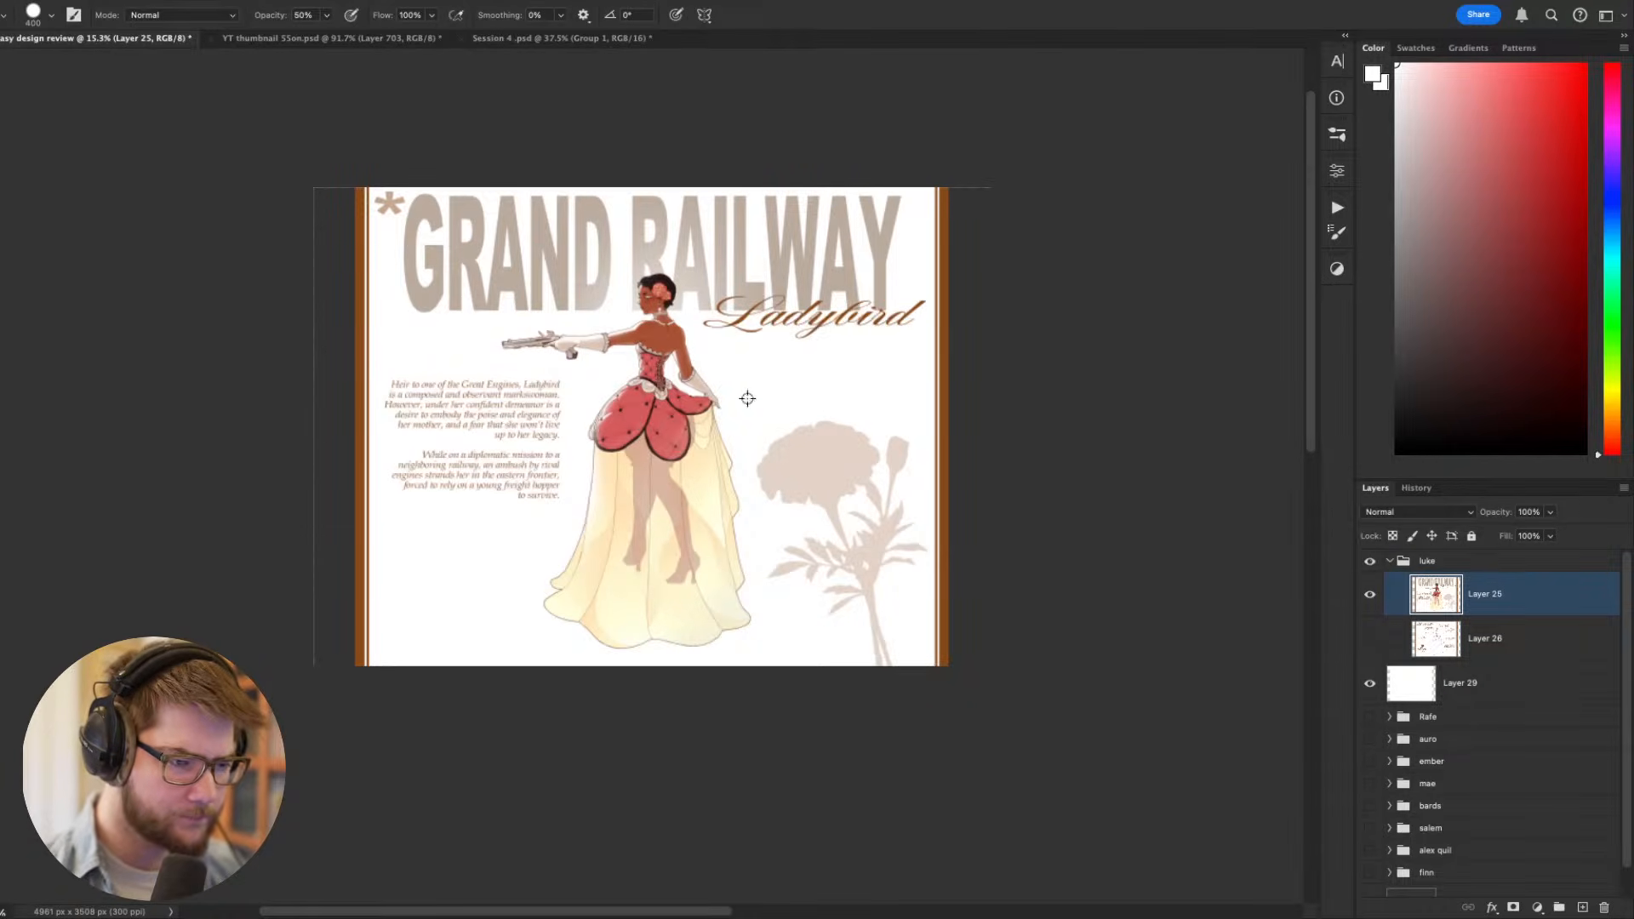
{"action": "scroll", "coordinate": [671, 324], "scroll_direction": "up", "scroll_amount": 4}
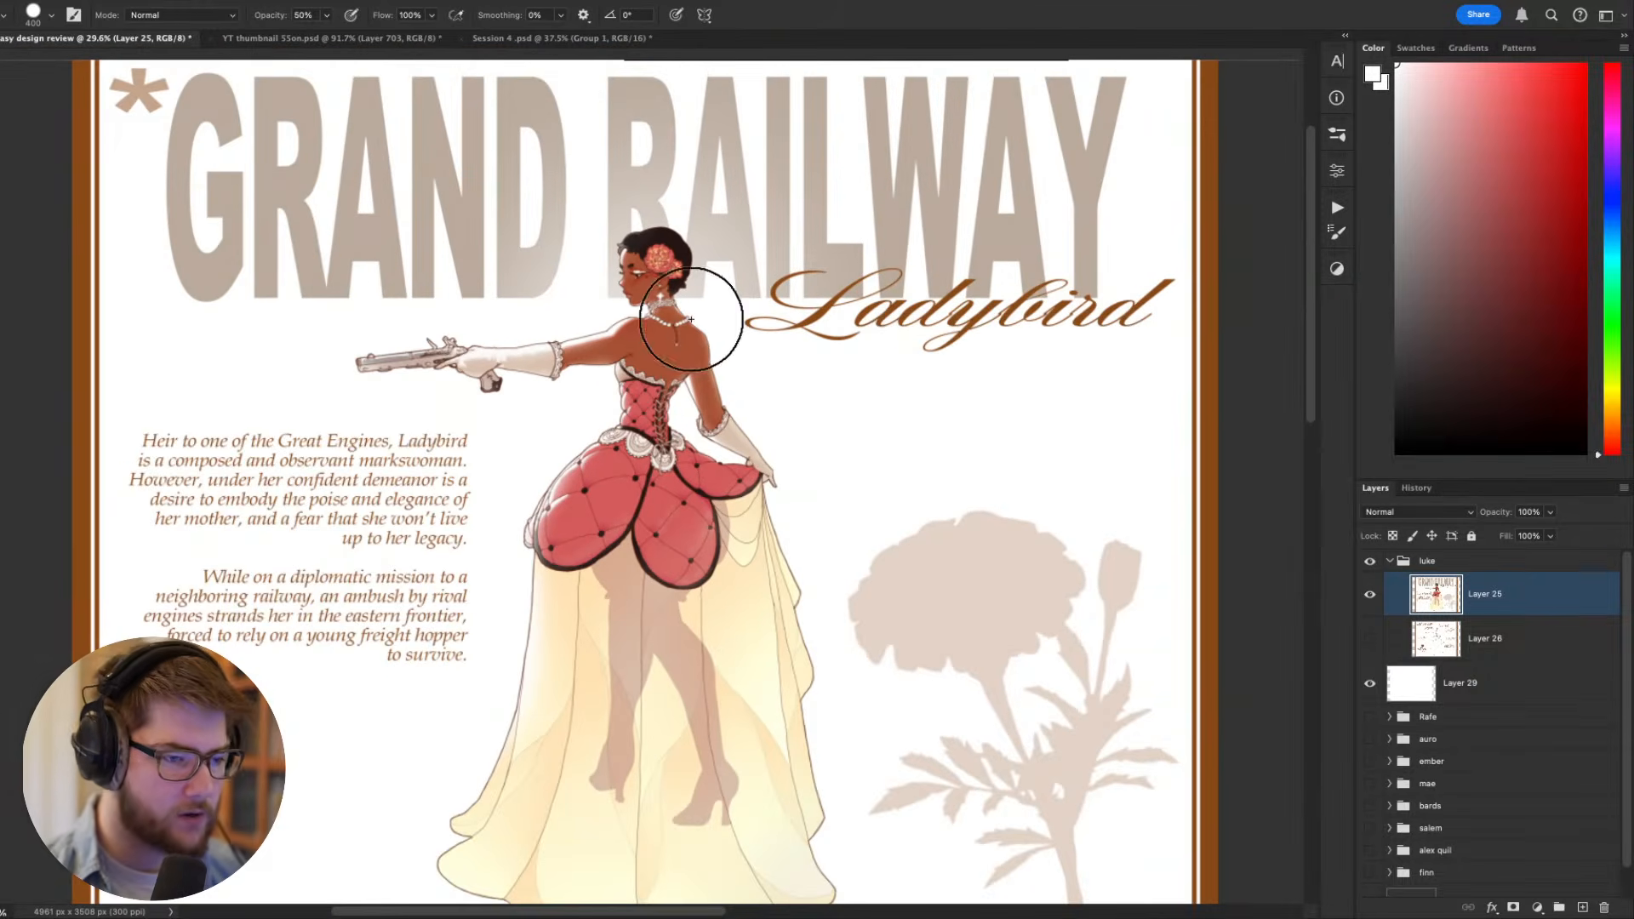
{"action": "scroll", "coordinate": [690, 319], "scroll_direction": "down", "scroll_amount": 2}
{"action": "scroll", "coordinate": [711, 377], "scroll_direction": "left", "scroll_amount": 1}
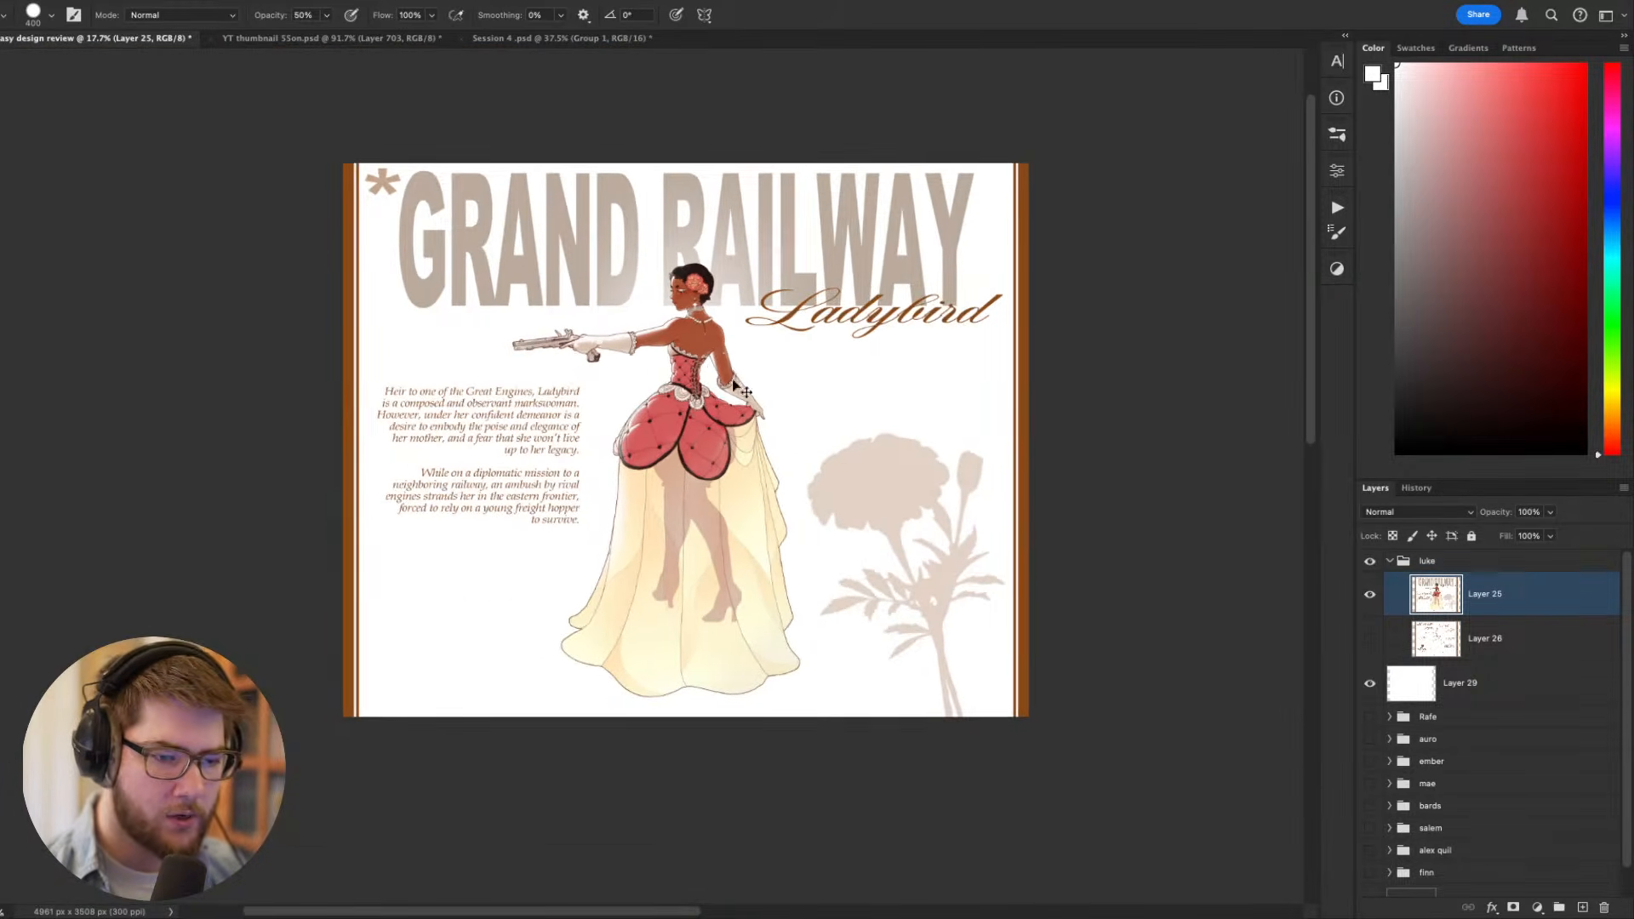
- Undo the marigold and asterisk fades and reapply them to compare the sheet before and after
{"action": "key", "text": "super+s"}
{"action": "key", "text": "Escape"}
{"action": "key", "text": "super+z"}
{"action": "key", "text": "super+z"}
{"action": "key", "text": "super+z"}
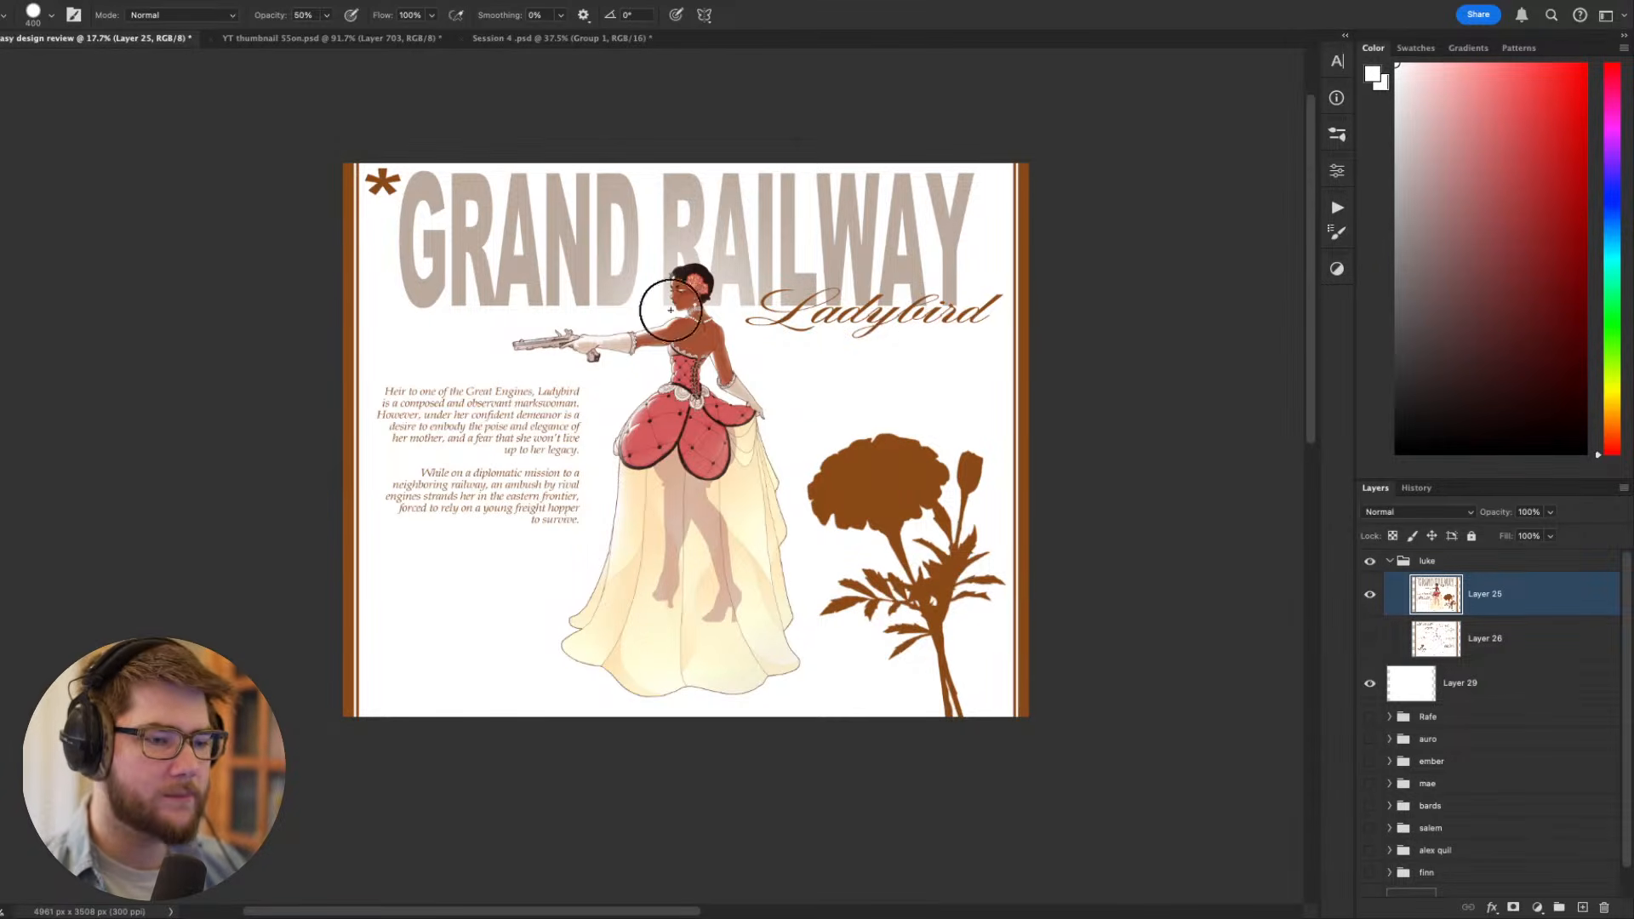
{"action": "key", "text": "super+shift+z"}
{"action": "key", "text": "super+shift+z"}
{"action": "key", "text": "super+shift+z"}
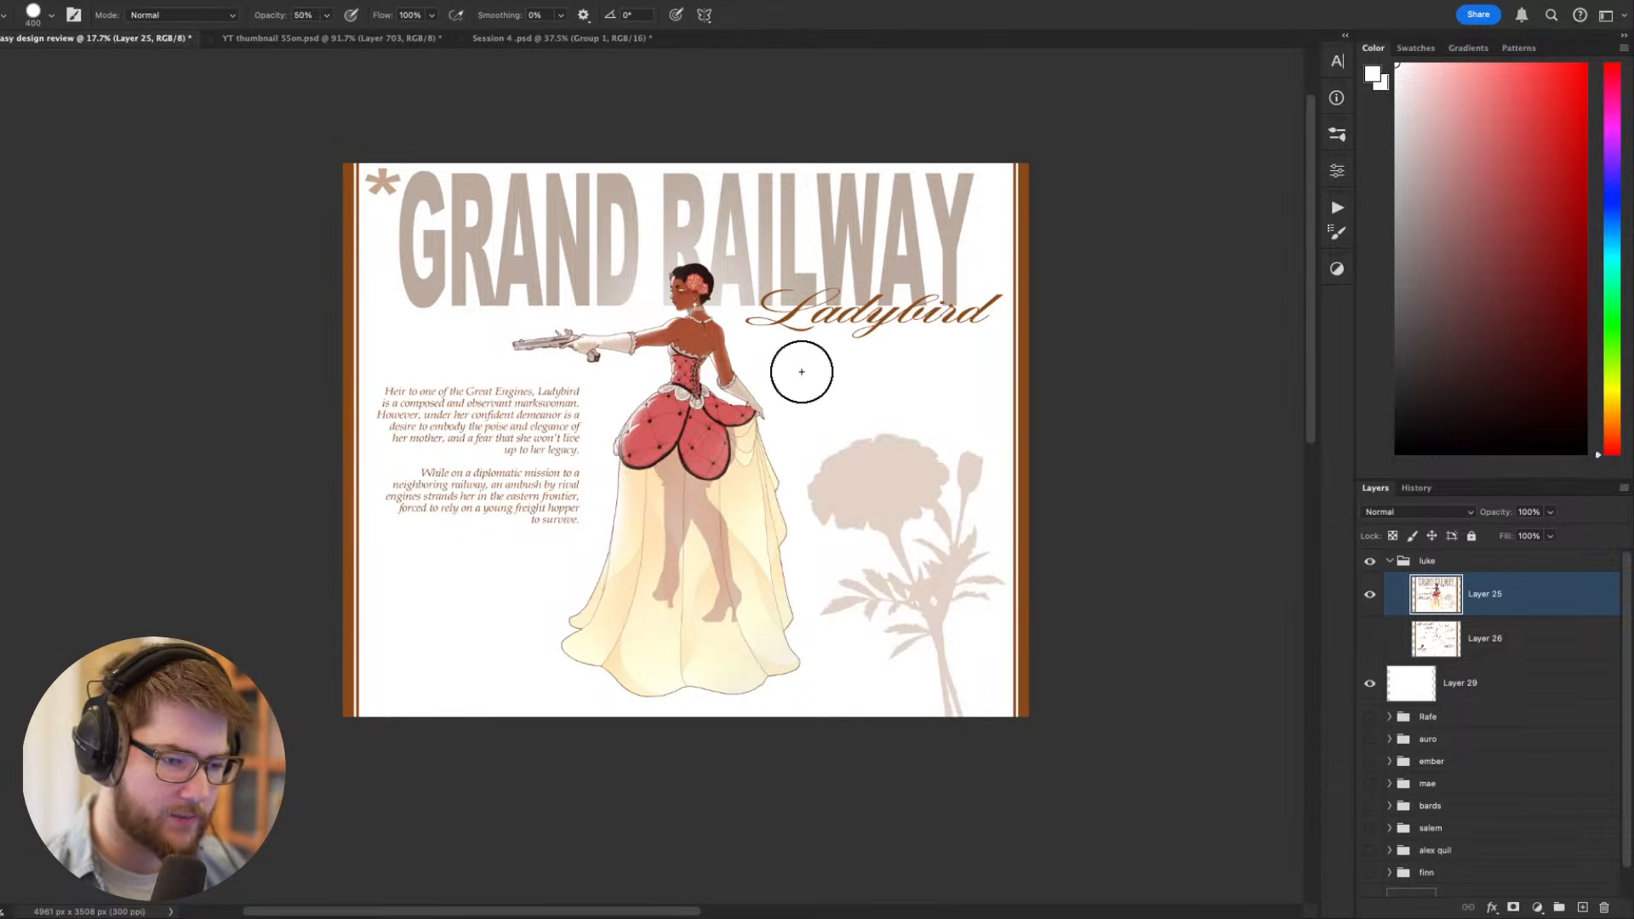
- Examine the figure's gown and sheer skirt beside the faded marigold, reducing the brush to 30 px
{"action": "scroll", "coordinate": [749, 373], "scroll_direction": "up", "scroll_amount": 2}
{"action": "scroll", "coordinate": [732, 364], "scroll_direction": "up", "scroll_amount": 2}
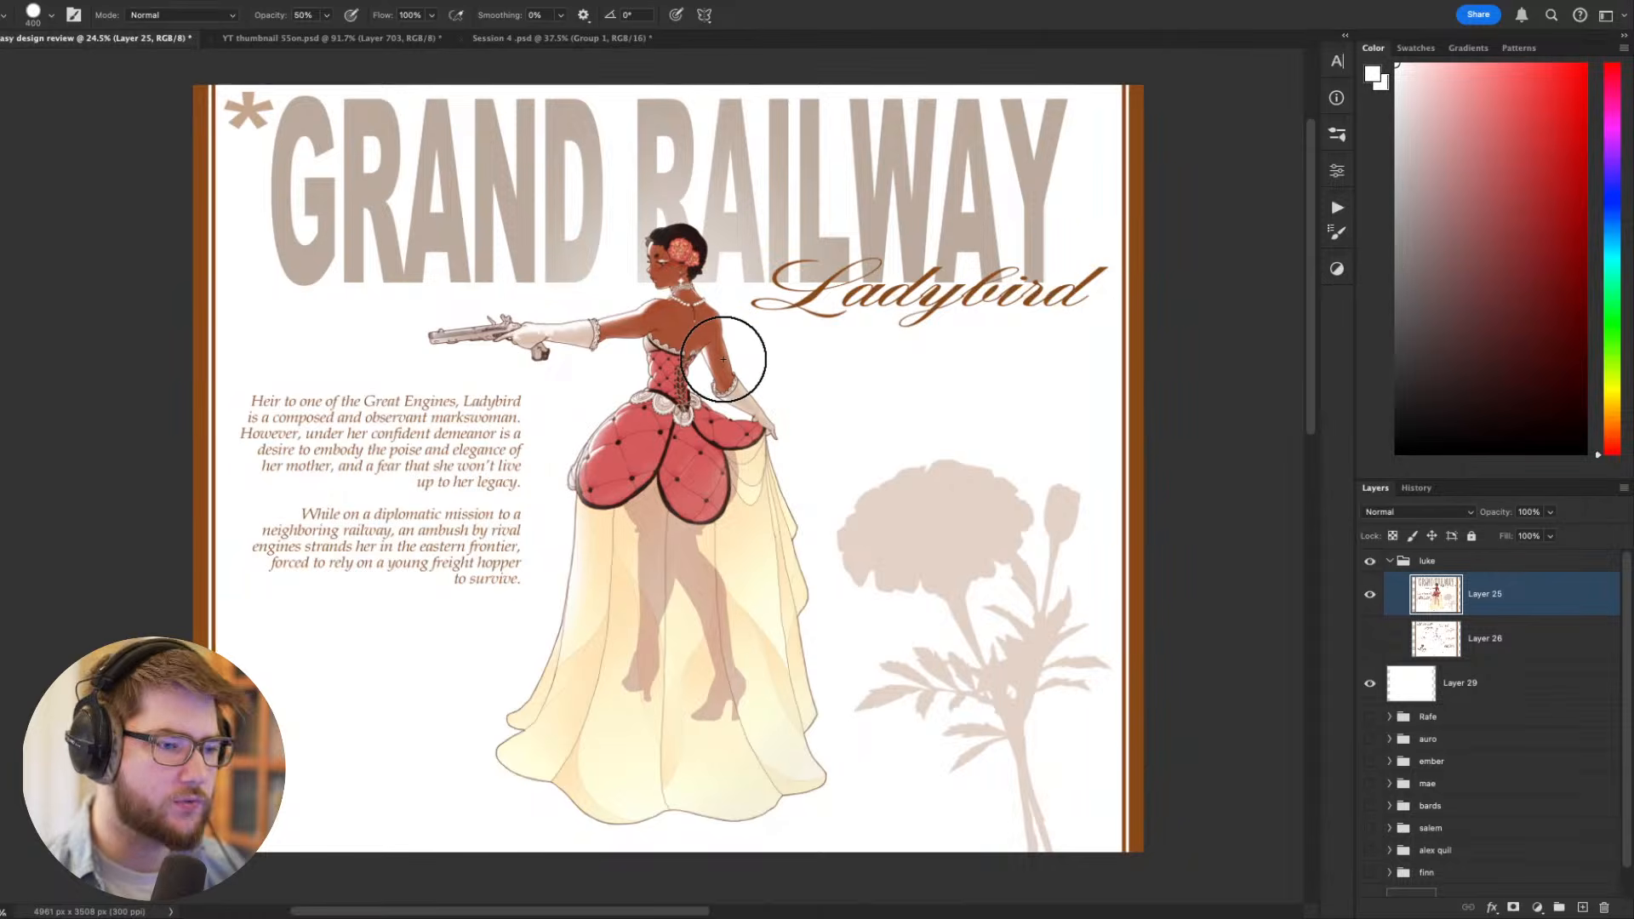
{"action": "scroll", "coordinate": [724, 358], "scroll_direction": "left", "scroll_amount": 1}
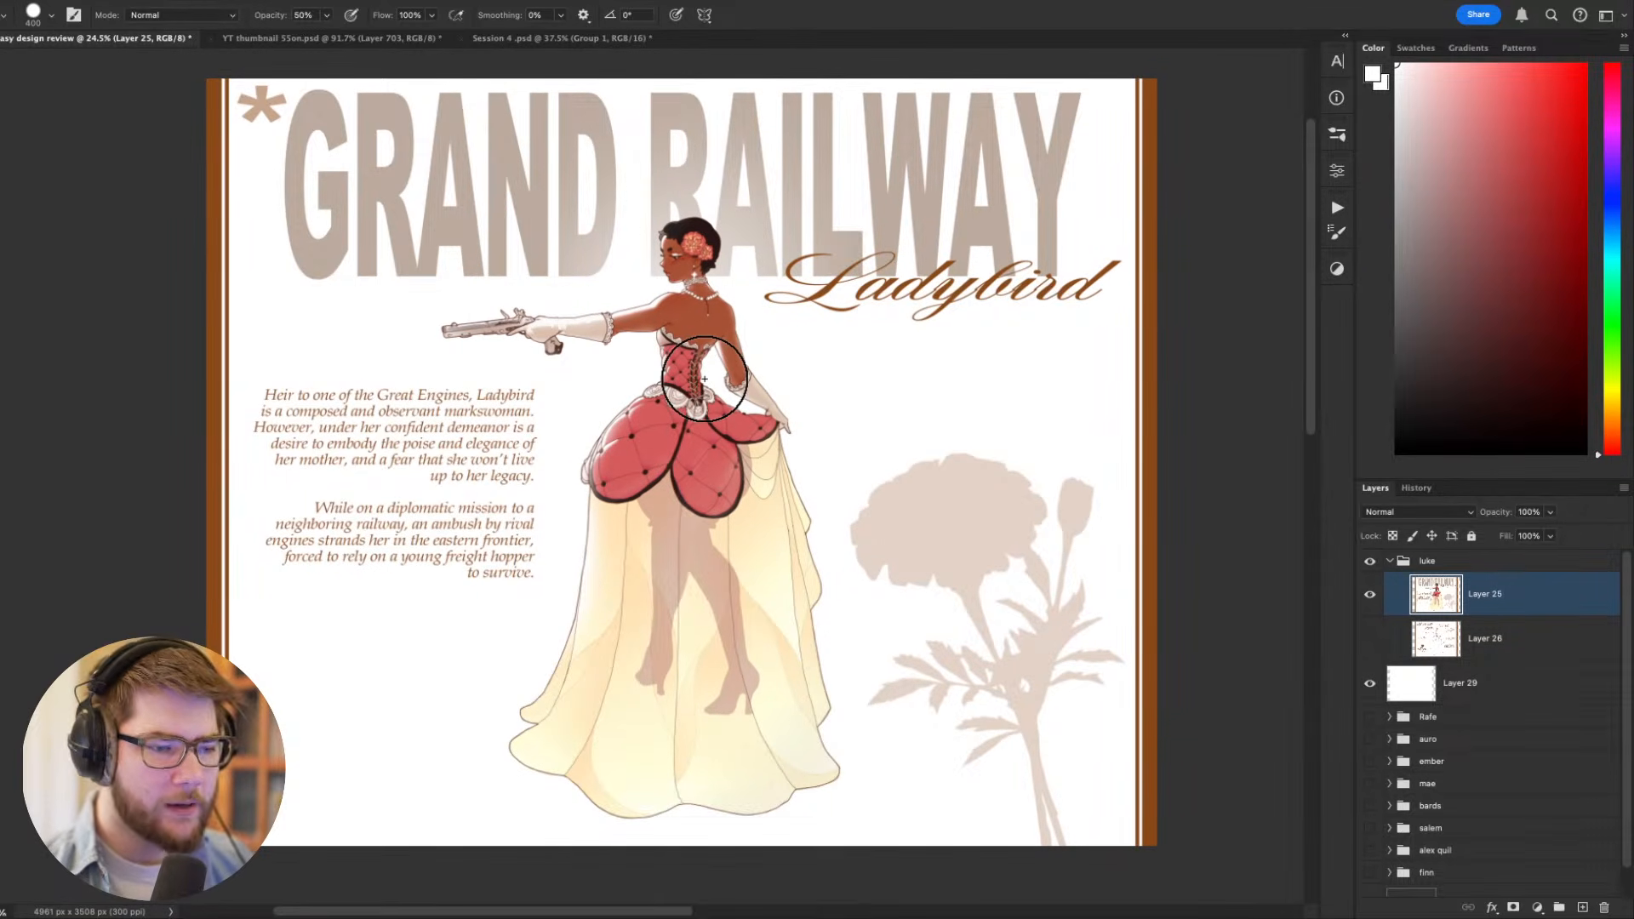
{"action": "mouse_move", "coordinate": [706, 389]}
{"action": "left_mouse_down"}
{"action": "mouse_move", "coordinate": [742, 407]}
{"action": "mouse_move", "coordinate": [745, 370]}
{"action": "mouse_move", "coordinate": [777, 470]}
{"action": "left_mouse_up"}
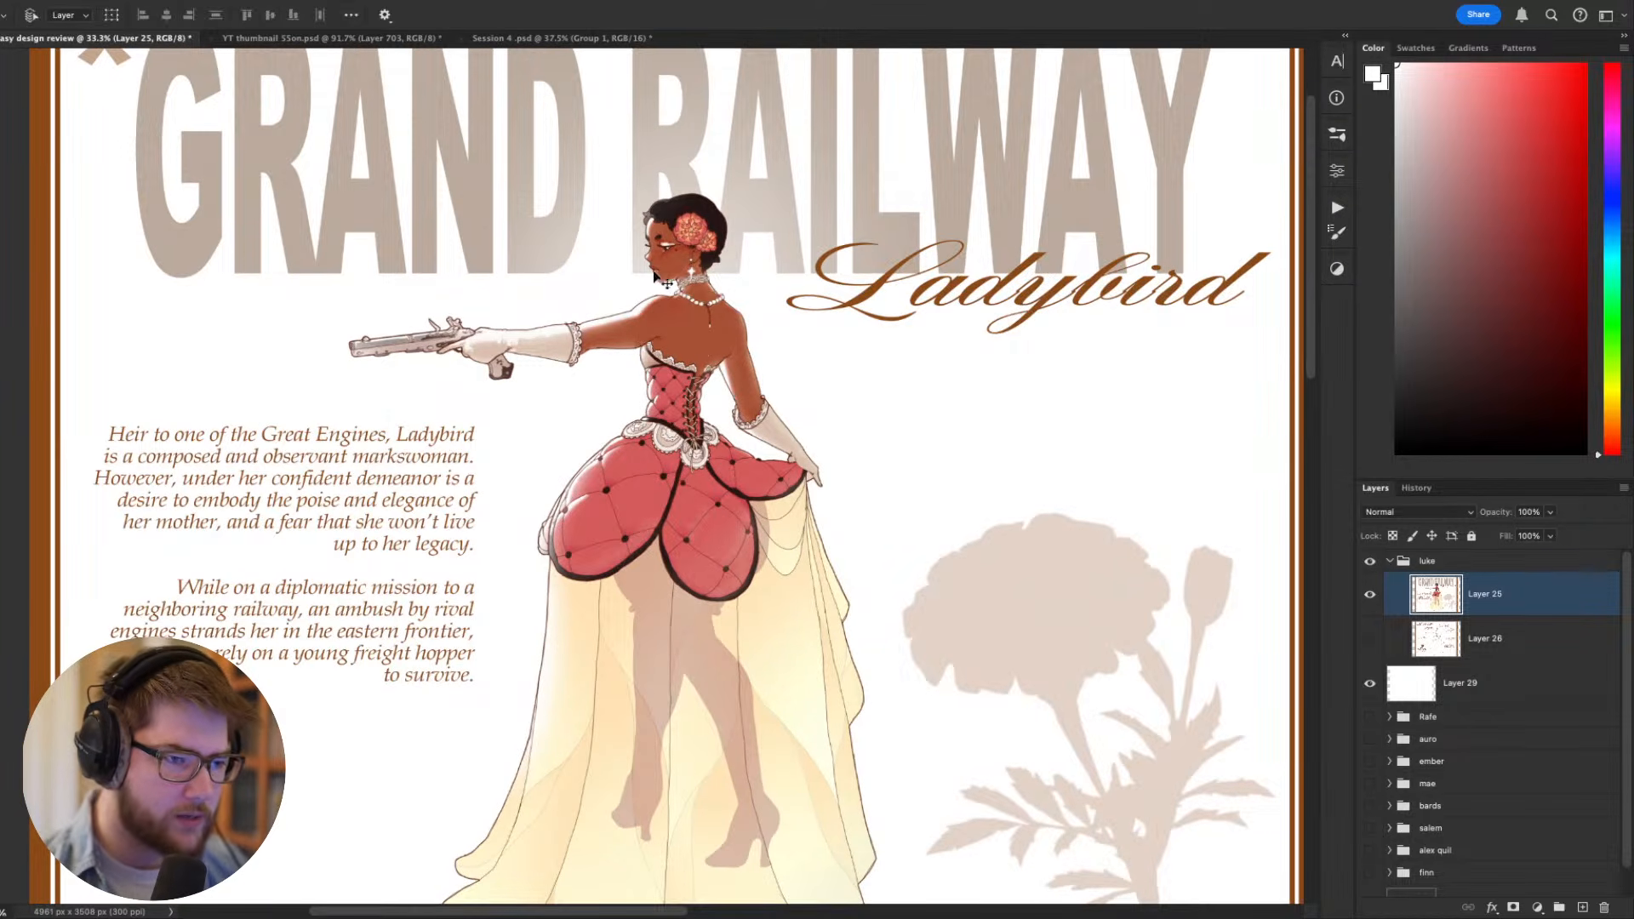
{"action": "key", "text": "bracketleft"}
{"action": "key", "text": "bracketleft"}
{"action": "key", "text": "bracketleft"}
{"action": "key", "text": "bracketleft"}
{"action": "key", "text": "bracketleft"}
{"action": "key", "text": "bracketleft"}
{"action": "key", "text": "bracketleft"}
{"action": "key", "text": "bracketleft"}
{"action": "key", "text": "bracketleft"}
{"action": "key", "text": "bracketleft"}
{"action": "key", "text": "bracketleft"}
{"action": "key", "text": "bracketleft"}
{"action": "key", "text": "bracketleft"}
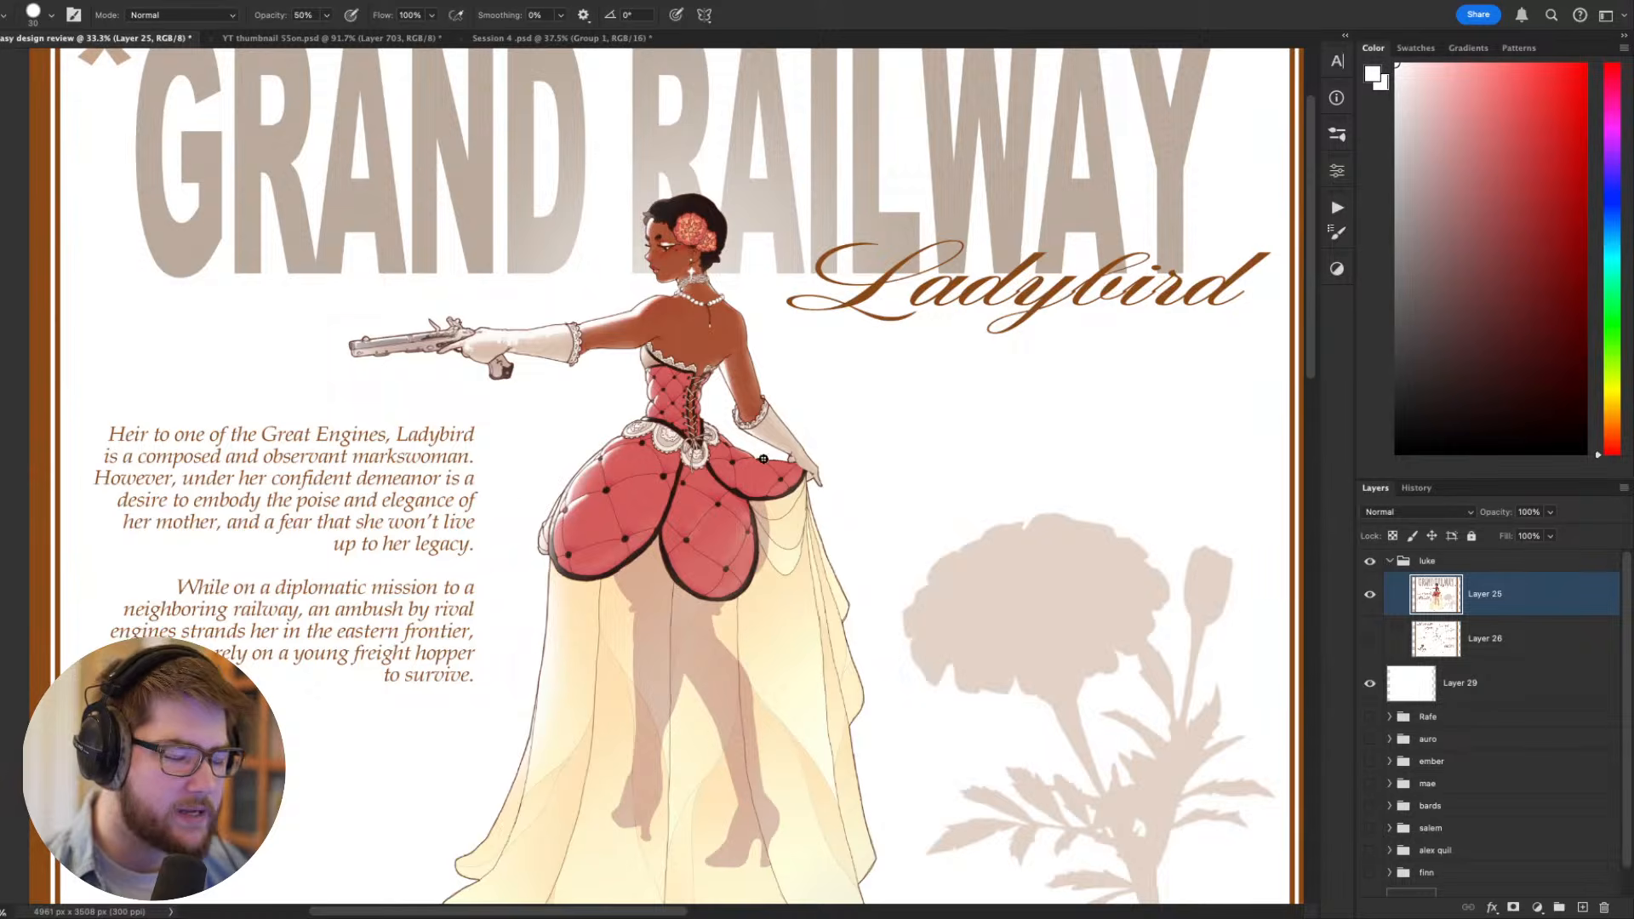
{"action": "scroll", "coordinate": [763, 459], "scroll_direction": "down", "scroll_amount": 3}
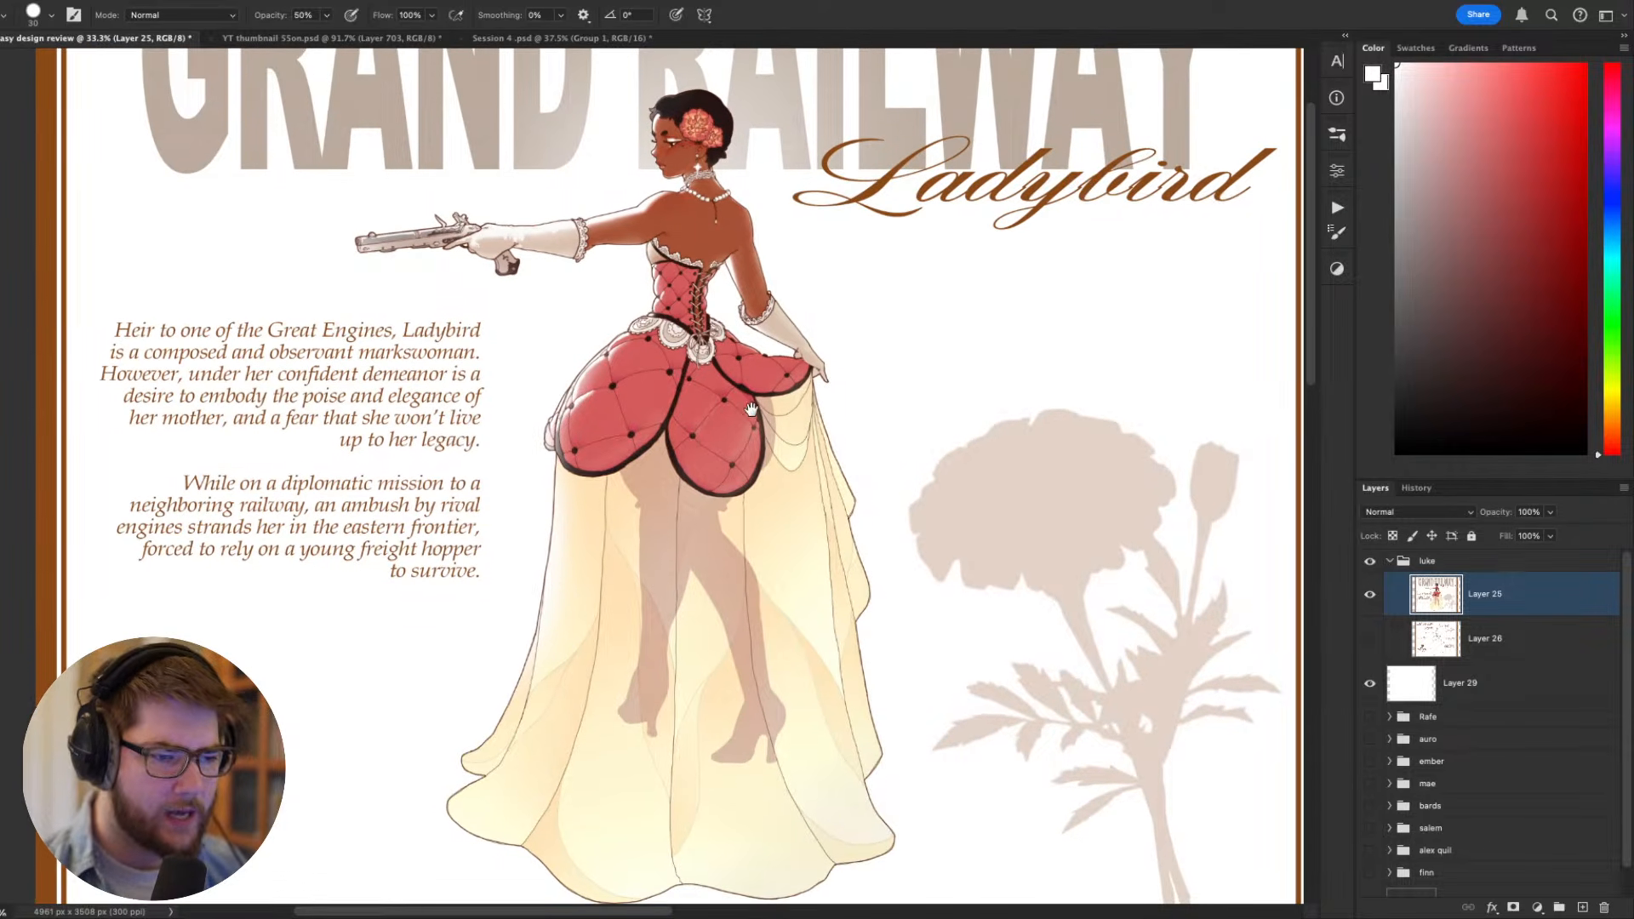
{"action": "scroll", "coordinate": [750, 388], "scroll_direction": "down", "scroll_amount": 1}
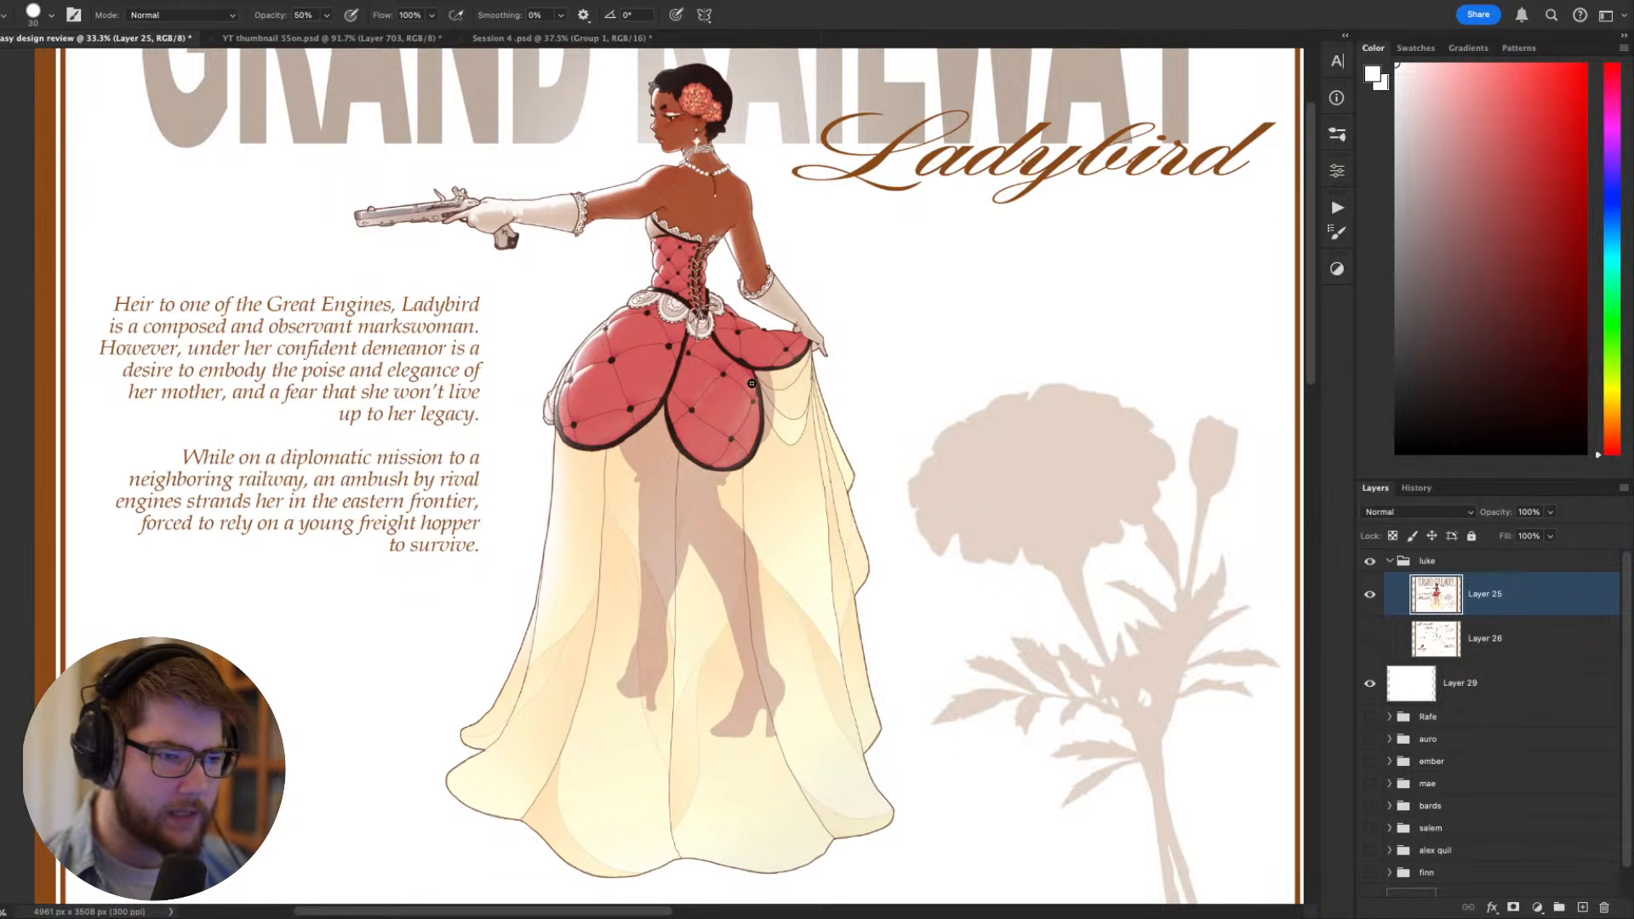
{"action": "left_click_drag", "start_coordinate": [764, 529], "coordinate": [779, 526]}
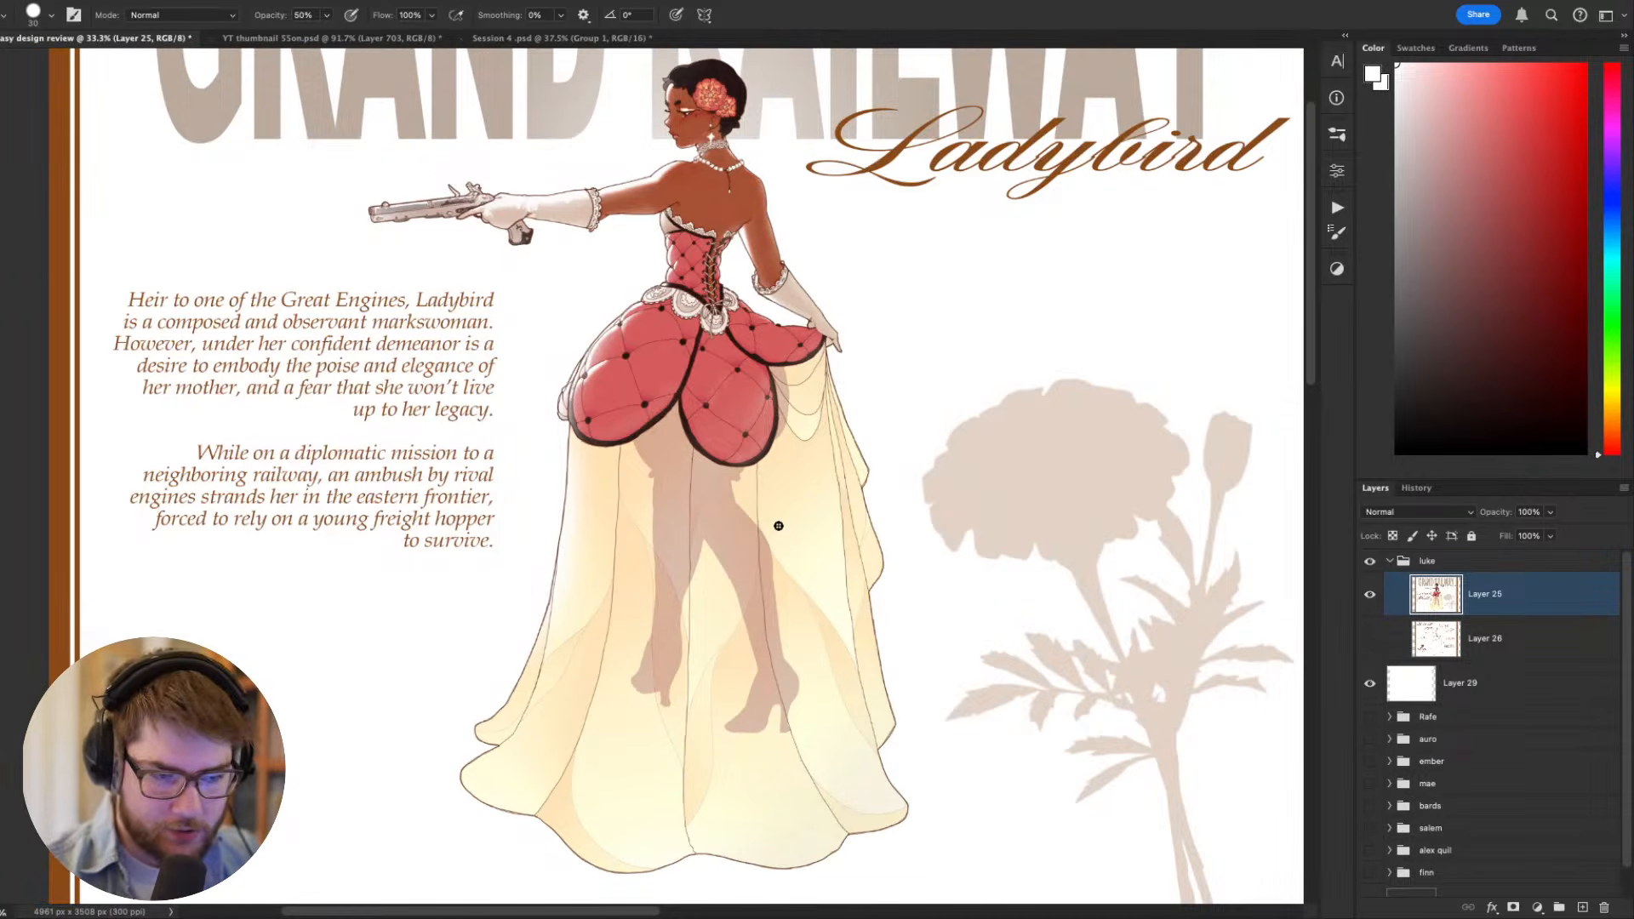
- Select the skirt above its hem with a freehand outline, subtracting the surrounding white background with the Magic Wand at tolerance 30
{"action": "left_click_drag", "start_coordinate": [945, 743], "coordinate": [1026, 736]}
{"action": "key", "text": "m"}
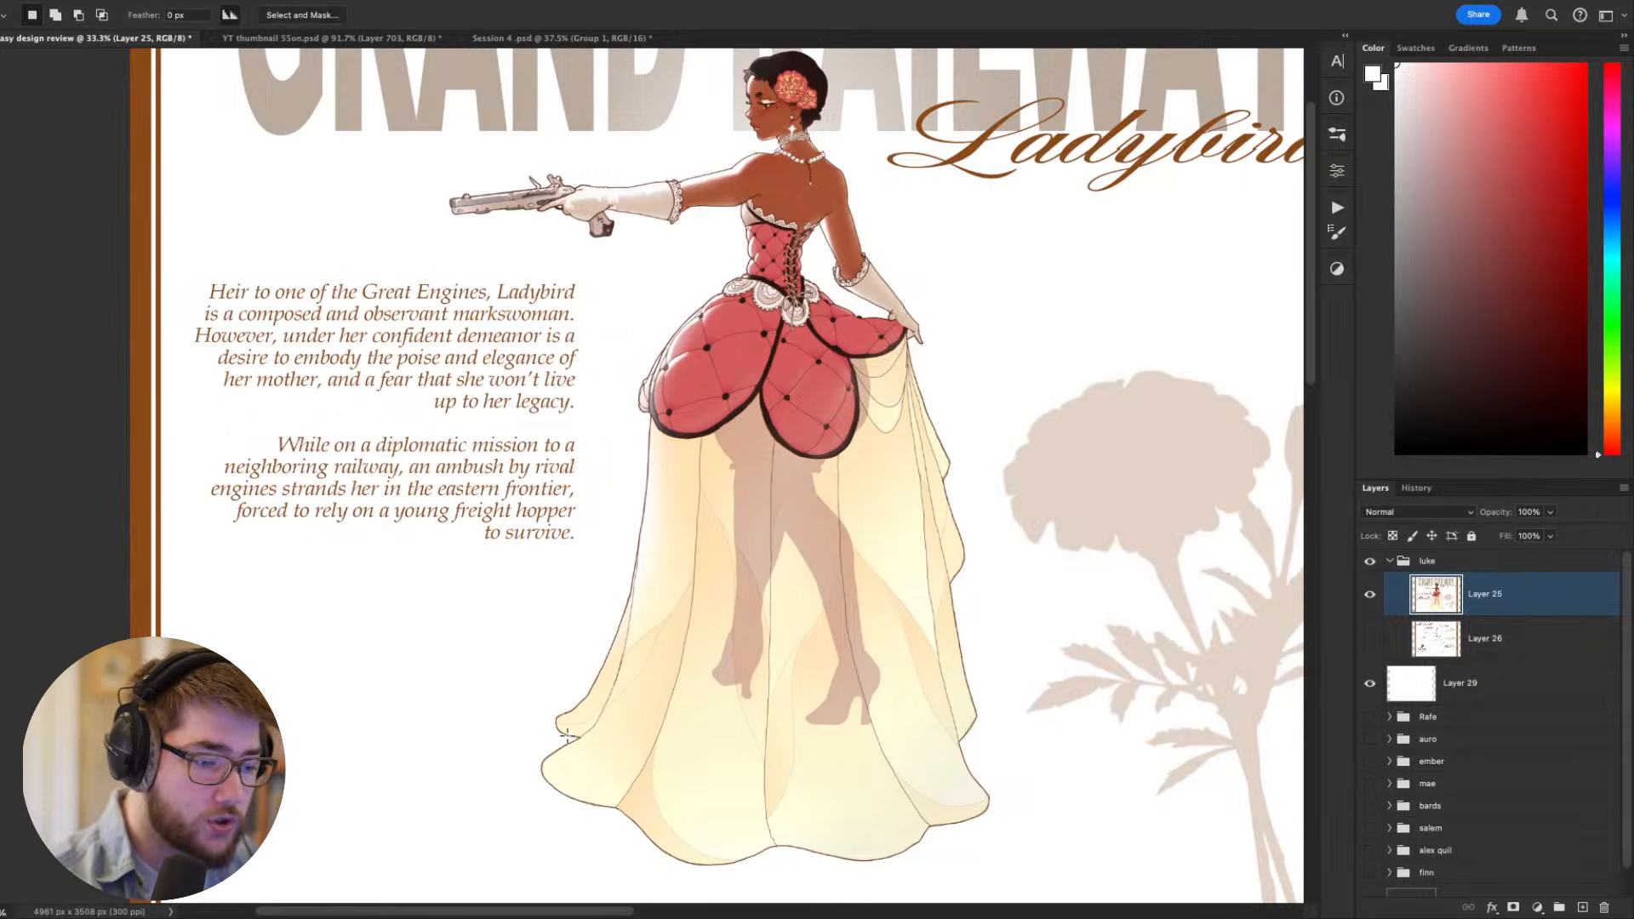
{"action": "mouse_move", "coordinate": [646, 671]}
{"action": "left_mouse_down"}
{"action": "mouse_move", "coordinate": [818, 651]}
{"action": "mouse_move", "coordinate": [948, 666]}
{"action": "mouse_move", "coordinate": [965, 729]}
{"action": "mouse_move", "coordinate": [968, 458]}
{"action": "mouse_move", "coordinate": [846, 325]}
{"action": "mouse_move", "coordinate": [630, 399]}
{"action": "mouse_move", "coordinate": [590, 633]}
{"action": "mouse_move", "coordinate": [553, 734]}
{"action": "left_mouse_up"}
{"action": "left_click_drag", "start_coordinate": [753, 683], "coordinate": [814, 732]}
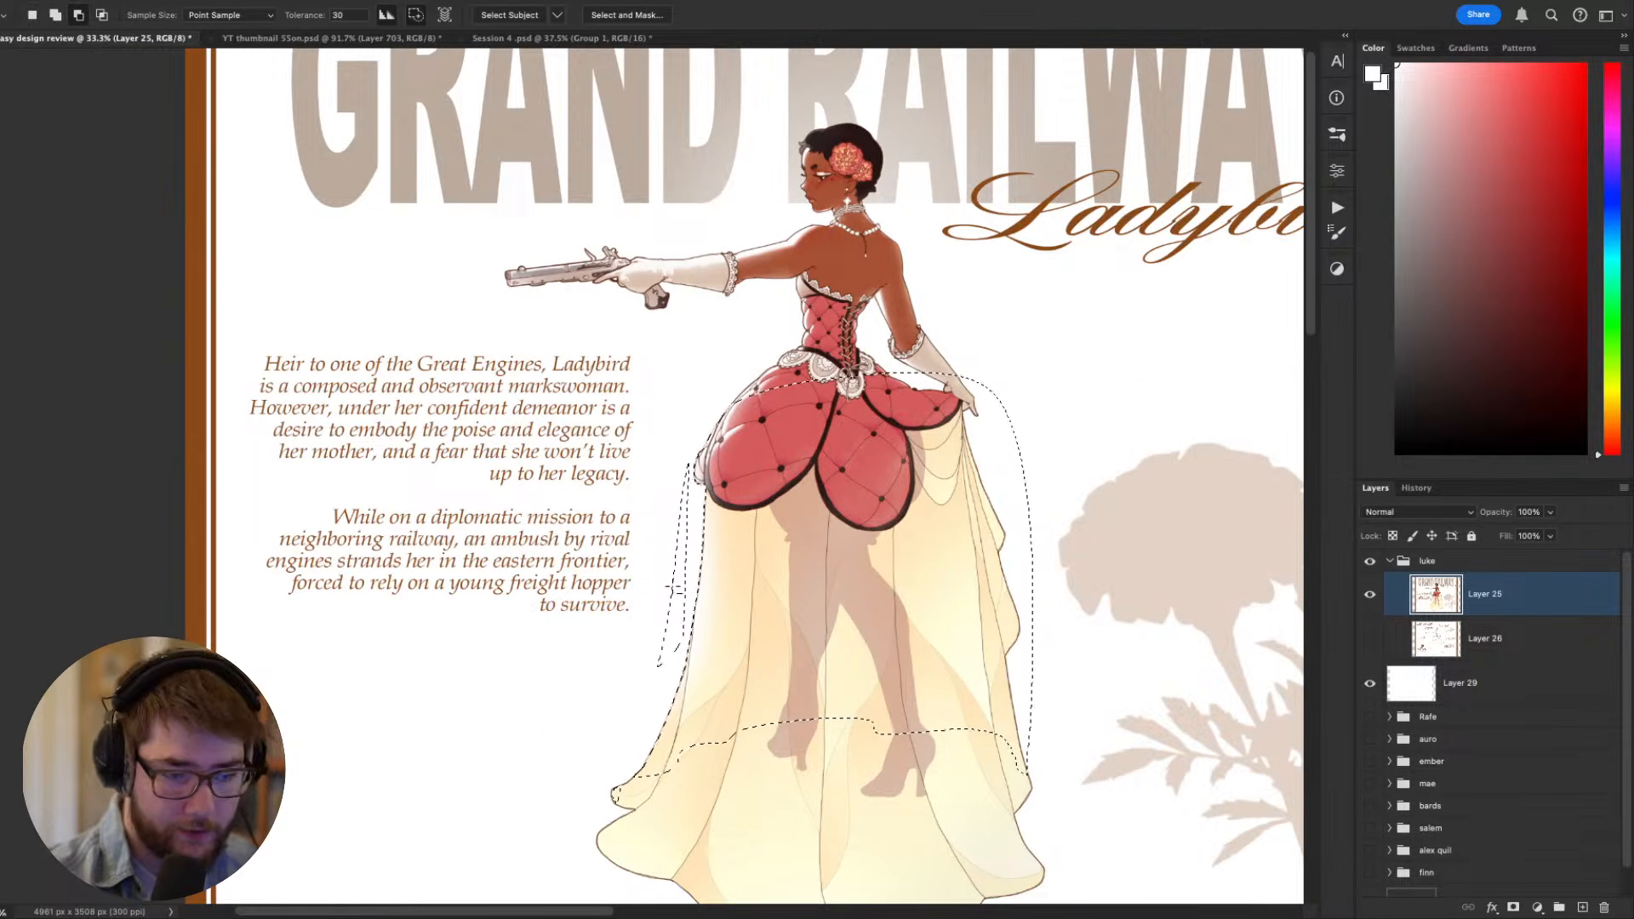
{"action": "key", "text": "w"}
{"action": "left_click", "coordinate": [1013, 537], "text": "alt"}
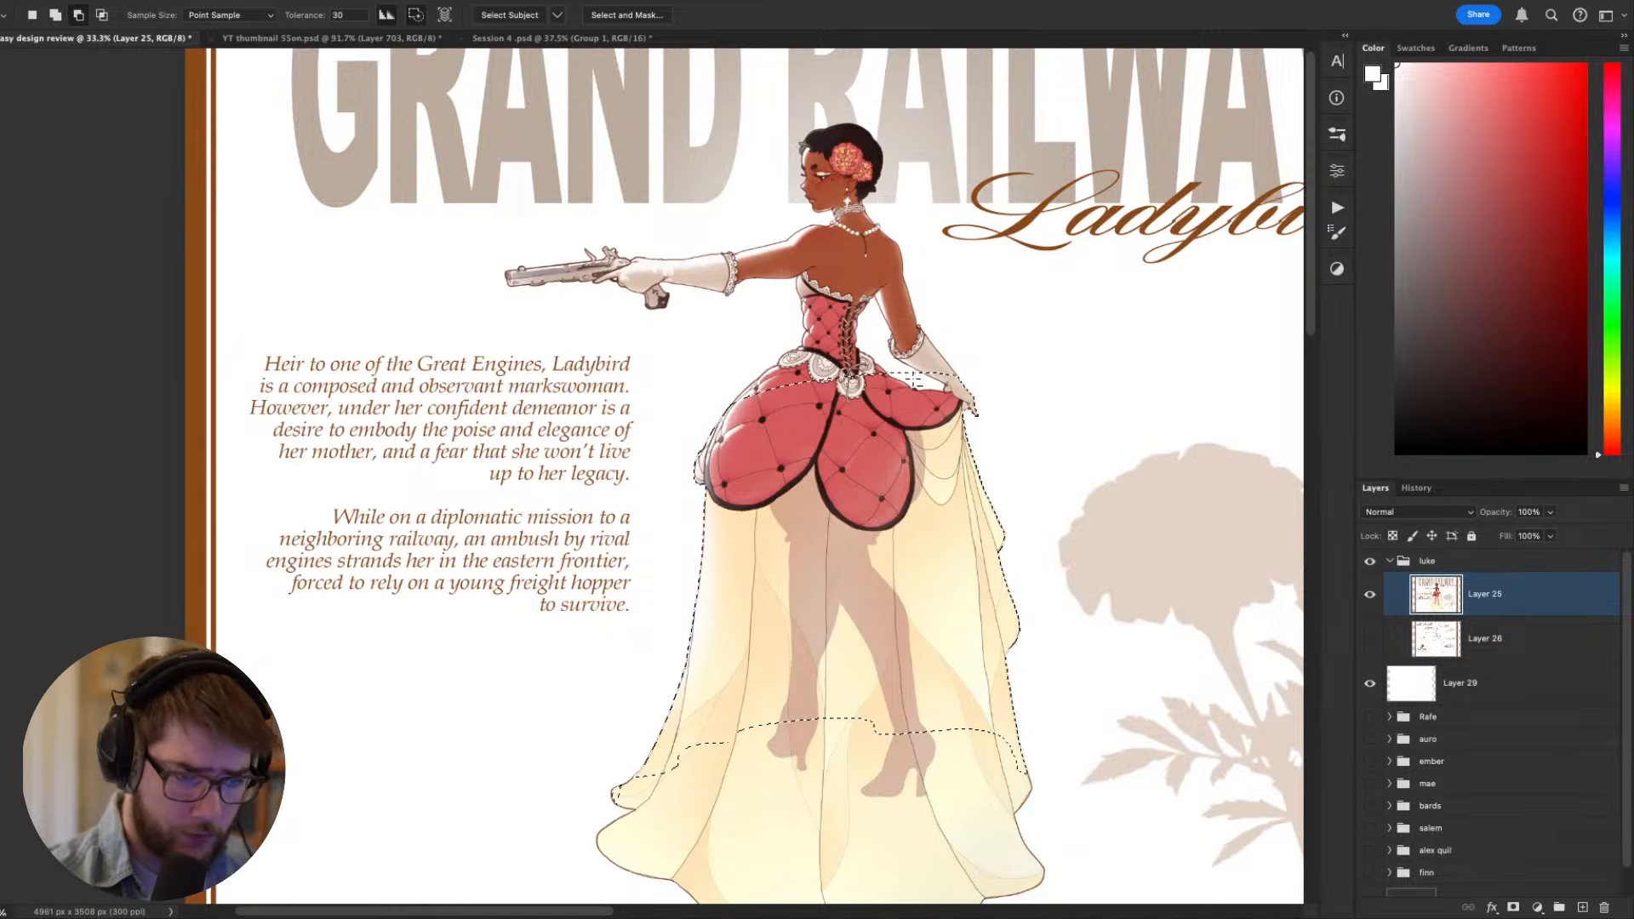
- Subtract the red petal overskirt and the legs from the skirt selection with the Magic Wand at tolerance 30
{"action": "left_click", "coordinate": [923, 380], "text": "alt"}
{"action": "left_click_drag", "start_coordinate": [951, 403], "coordinate": [987, 477]}
{"action": "key", "text": "l"}
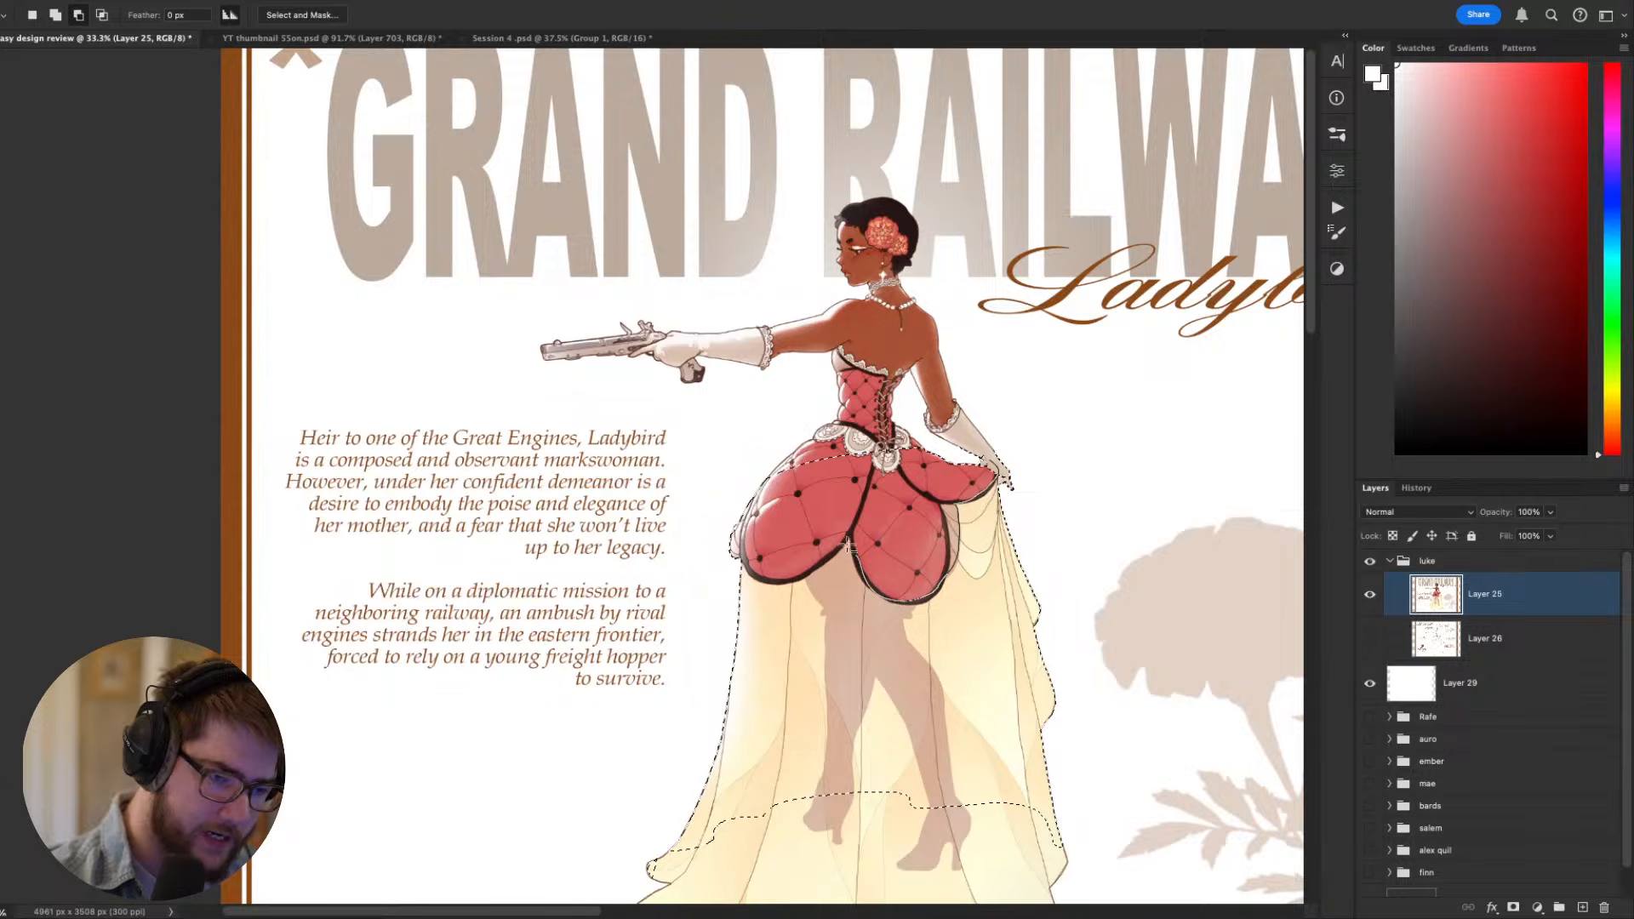
{"action": "key", "text": "w"}
{"action": "left_click", "coordinate": [880, 626], "text": "alt"}
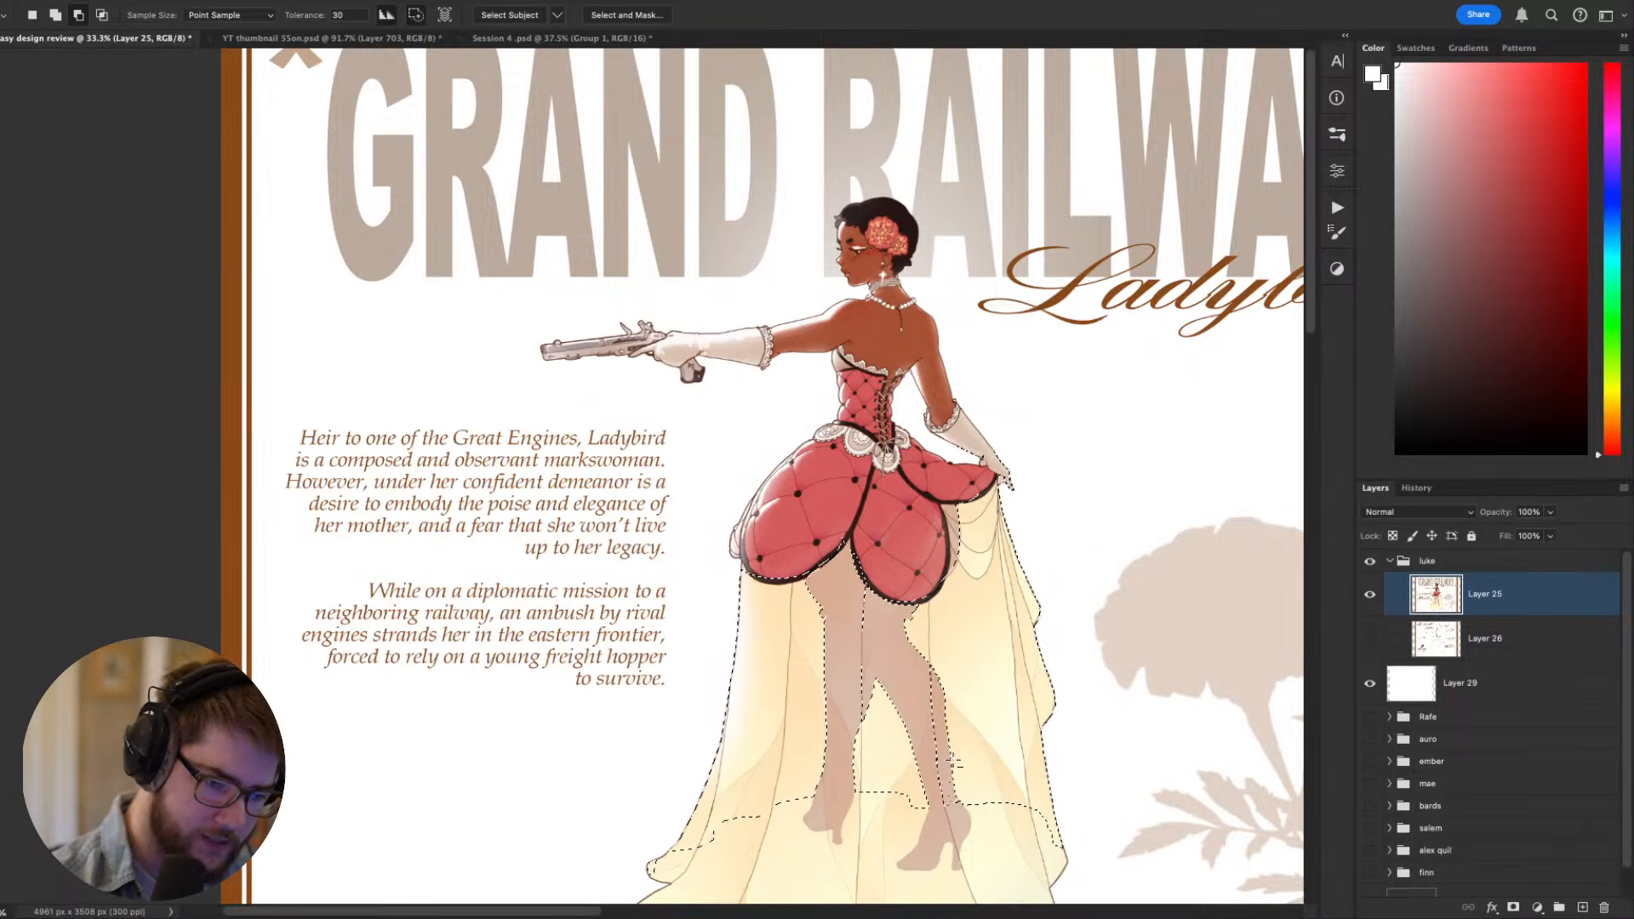
{"action": "scroll", "coordinate": [1013, 473], "scroll_direction": "down", "scroll_amount": 4}
{"action": "scroll", "coordinate": [1013, 473], "scroll_direction": "right", "scroll_amount": 2}
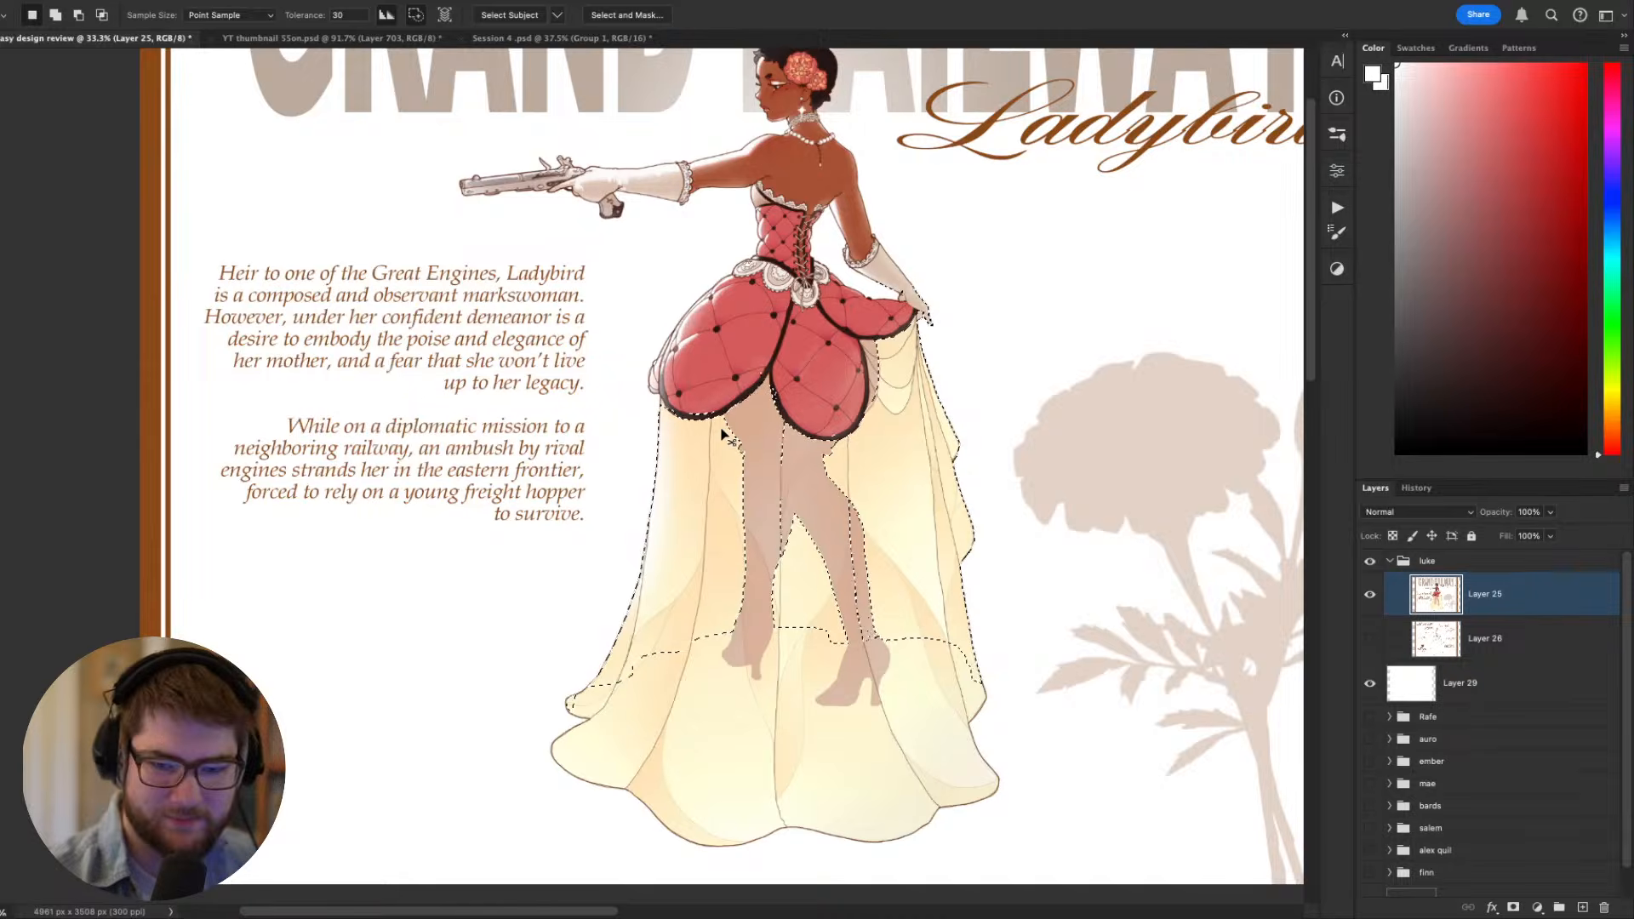
- Add a new layer above the Ladybird sheet and set its blend mode to Multiply
{"action": "key", "text": "ctrl+shift+n"}
{"action": "key", "text": "Return"}
{"action": "left_click_drag", "start_coordinate": [722, 427], "coordinate": [672, 463]}
{"action": "left_click", "coordinate": [1419, 512]}
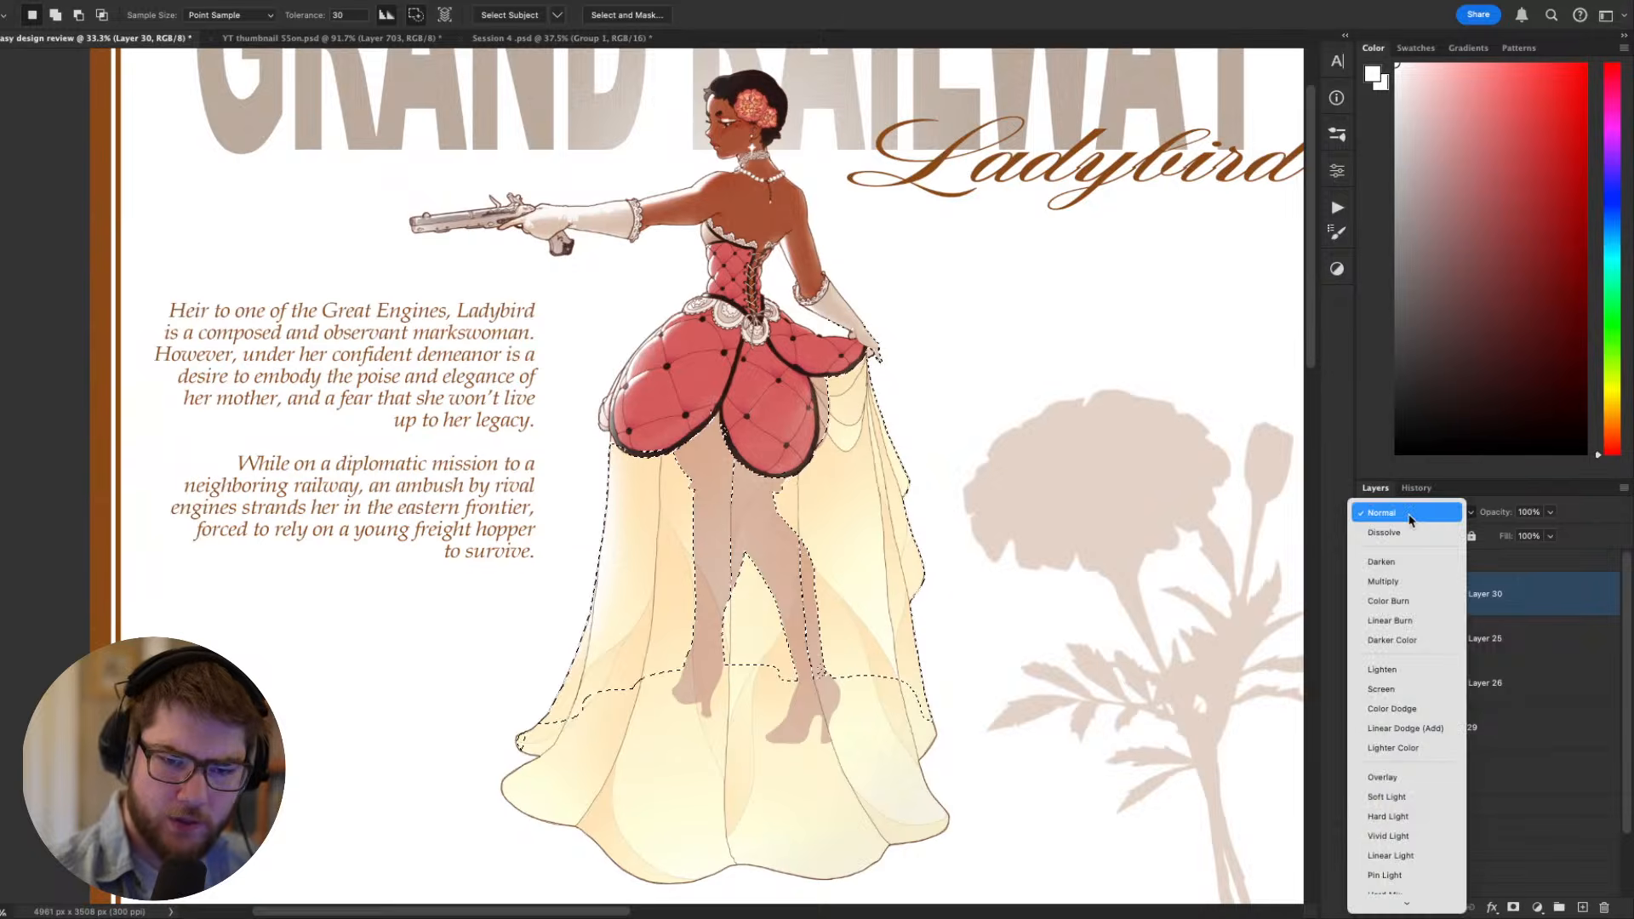
{"action": "left_click", "coordinate": [1409, 564]}
{"action": "left_click_drag", "start_coordinate": [832, 463], "coordinate": [901, 448]}
- Fill the selected upper skirt with a pale yellow sampled from its fabric, and deselect it
{"action": "key", "text": "b"}
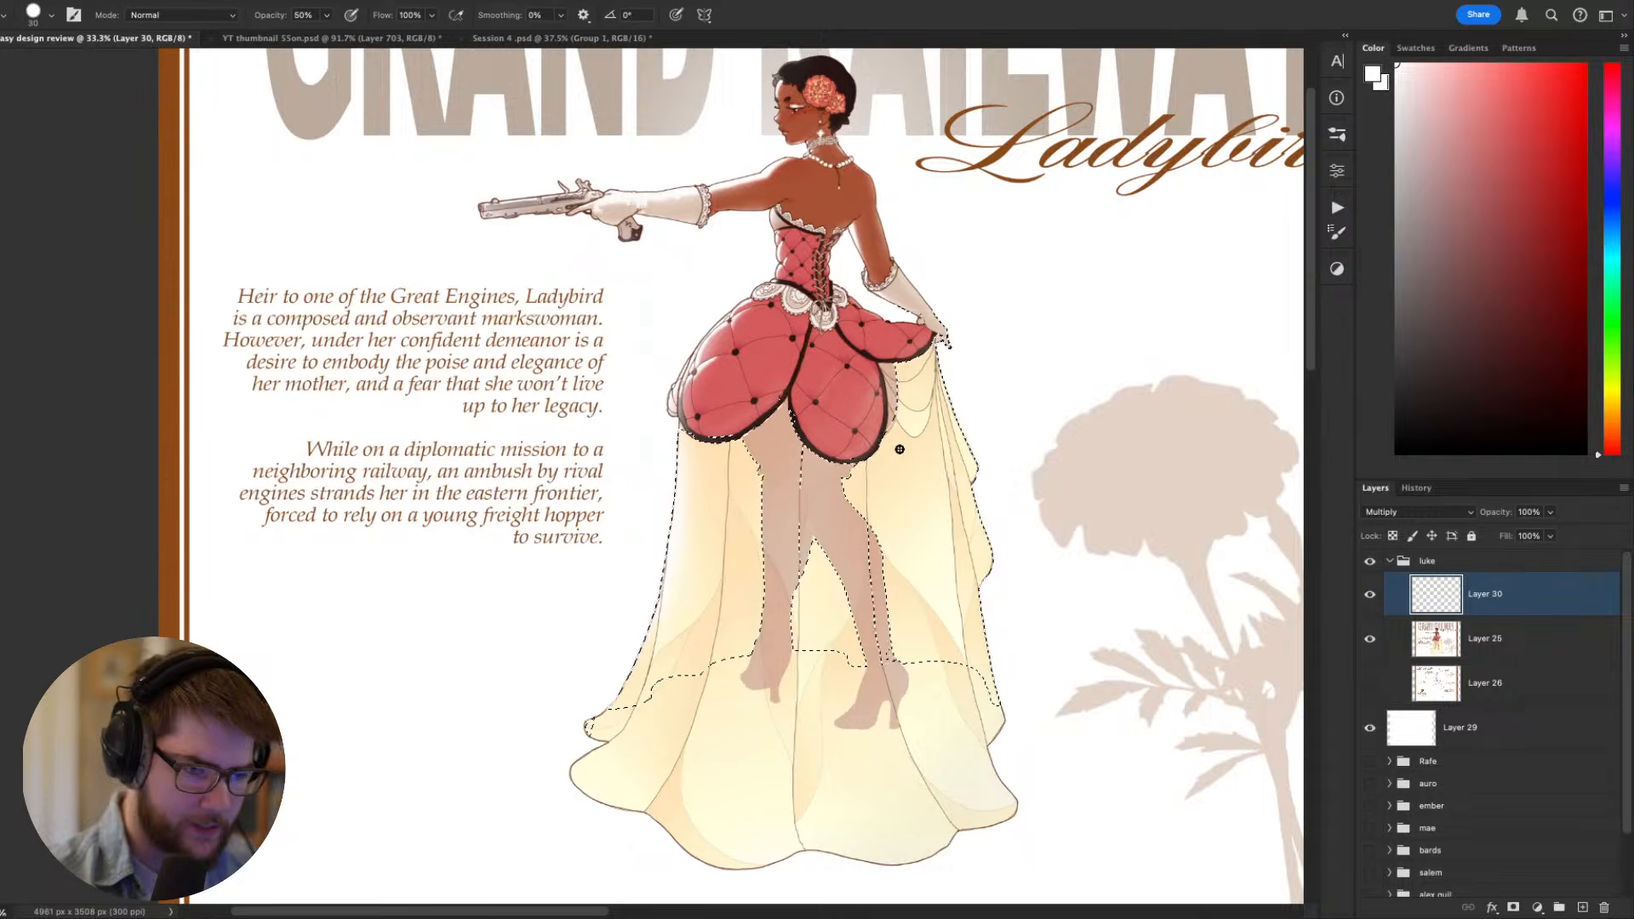
{"action": "left_click", "coordinate": [904, 454], "text": "alt"}
{"action": "key", "text": "g"}
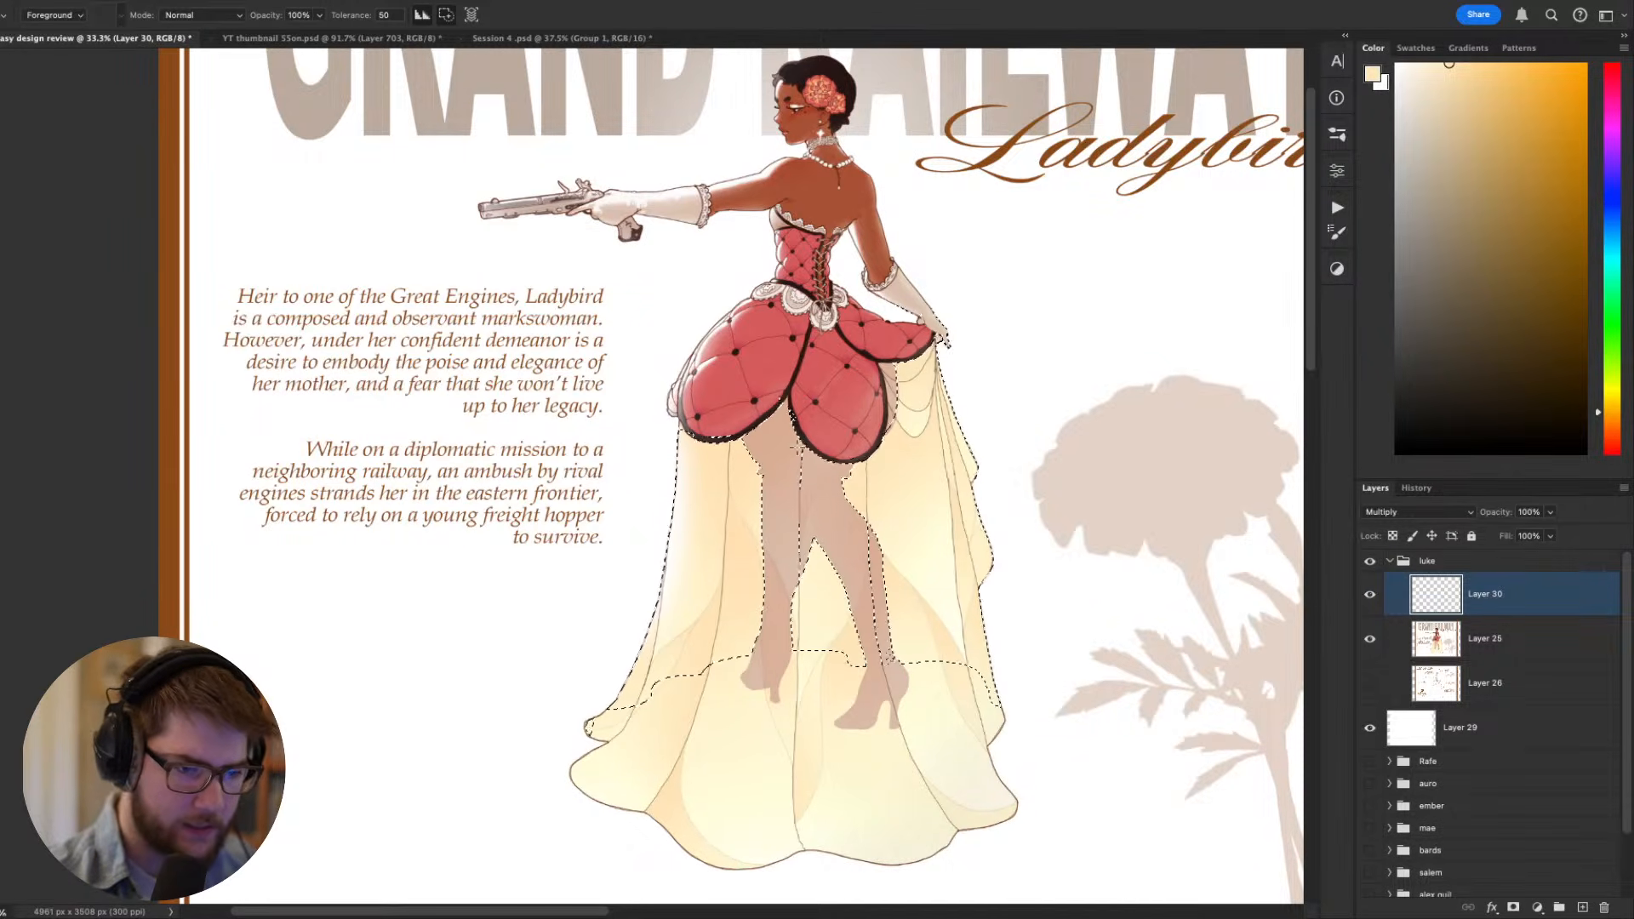
{"action": "left_click", "coordinate": [889, 496]}
{"action": "key", "text": "ctrl+d"}
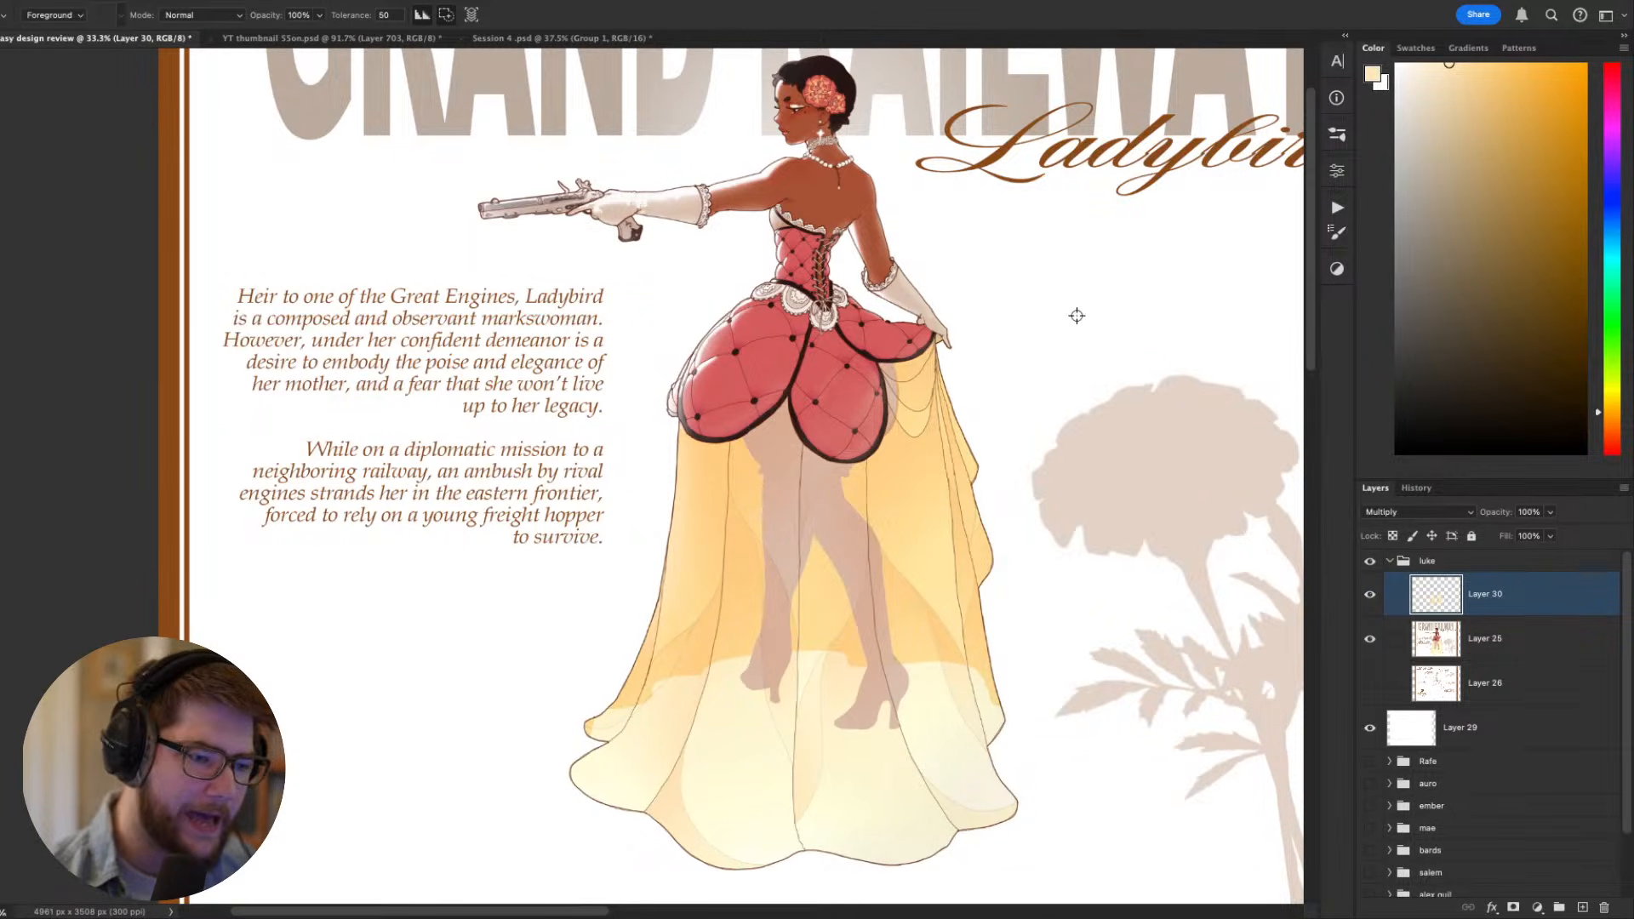
- Set the skirt tint layer's opacity to 60% and check the skirt against the whole sheet
{"action": "scroll", "coordinate": [1021, 410], "scroll_direction": "down", "scroll_amount": 4}
{"action": "scroll", "coordinate": [991, 448], "scroll_direction": "up", "scroll_amount": 3}
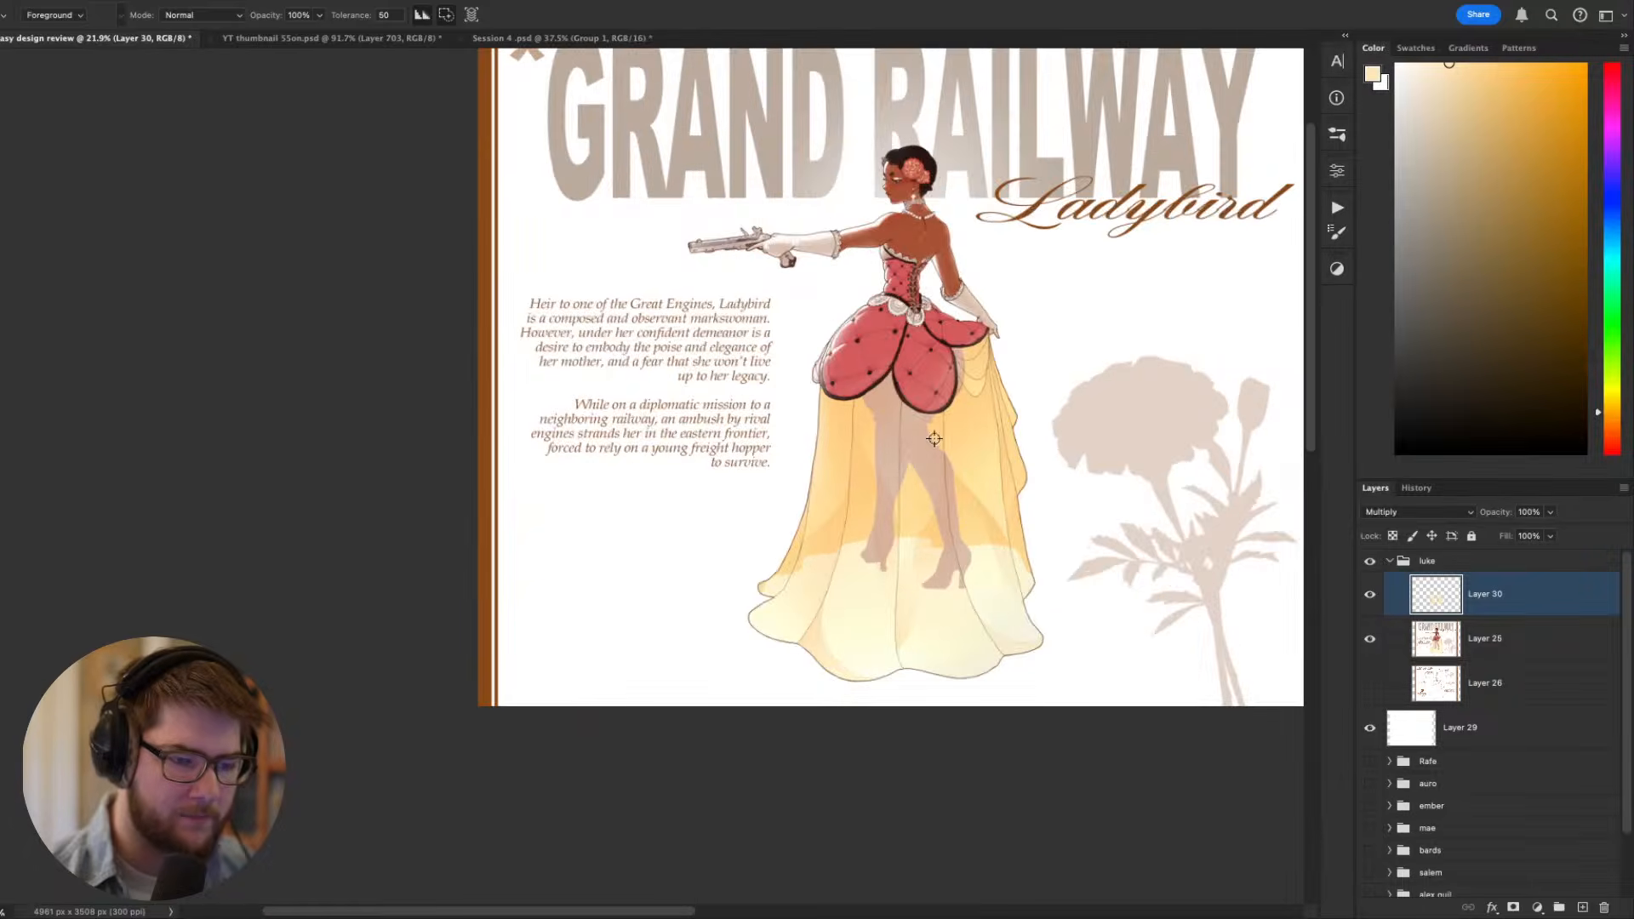
{"action": "left_click_drag", "start_coordinate": [1057, 397], "coordinate": [948, 486]}
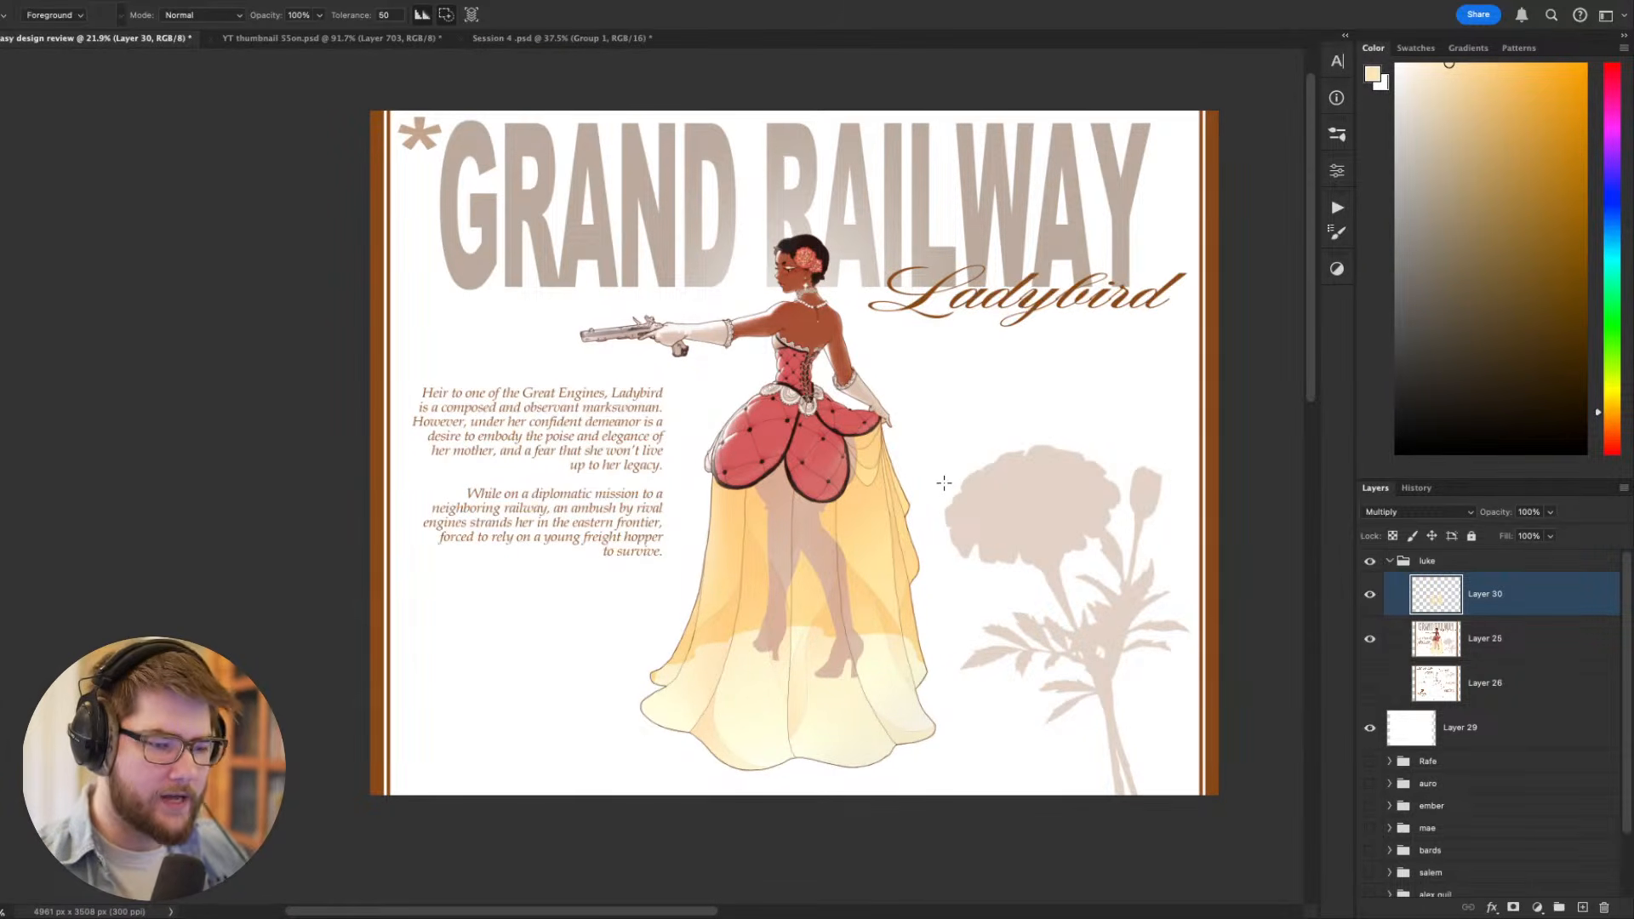
{"action": "key", "text": "v"}
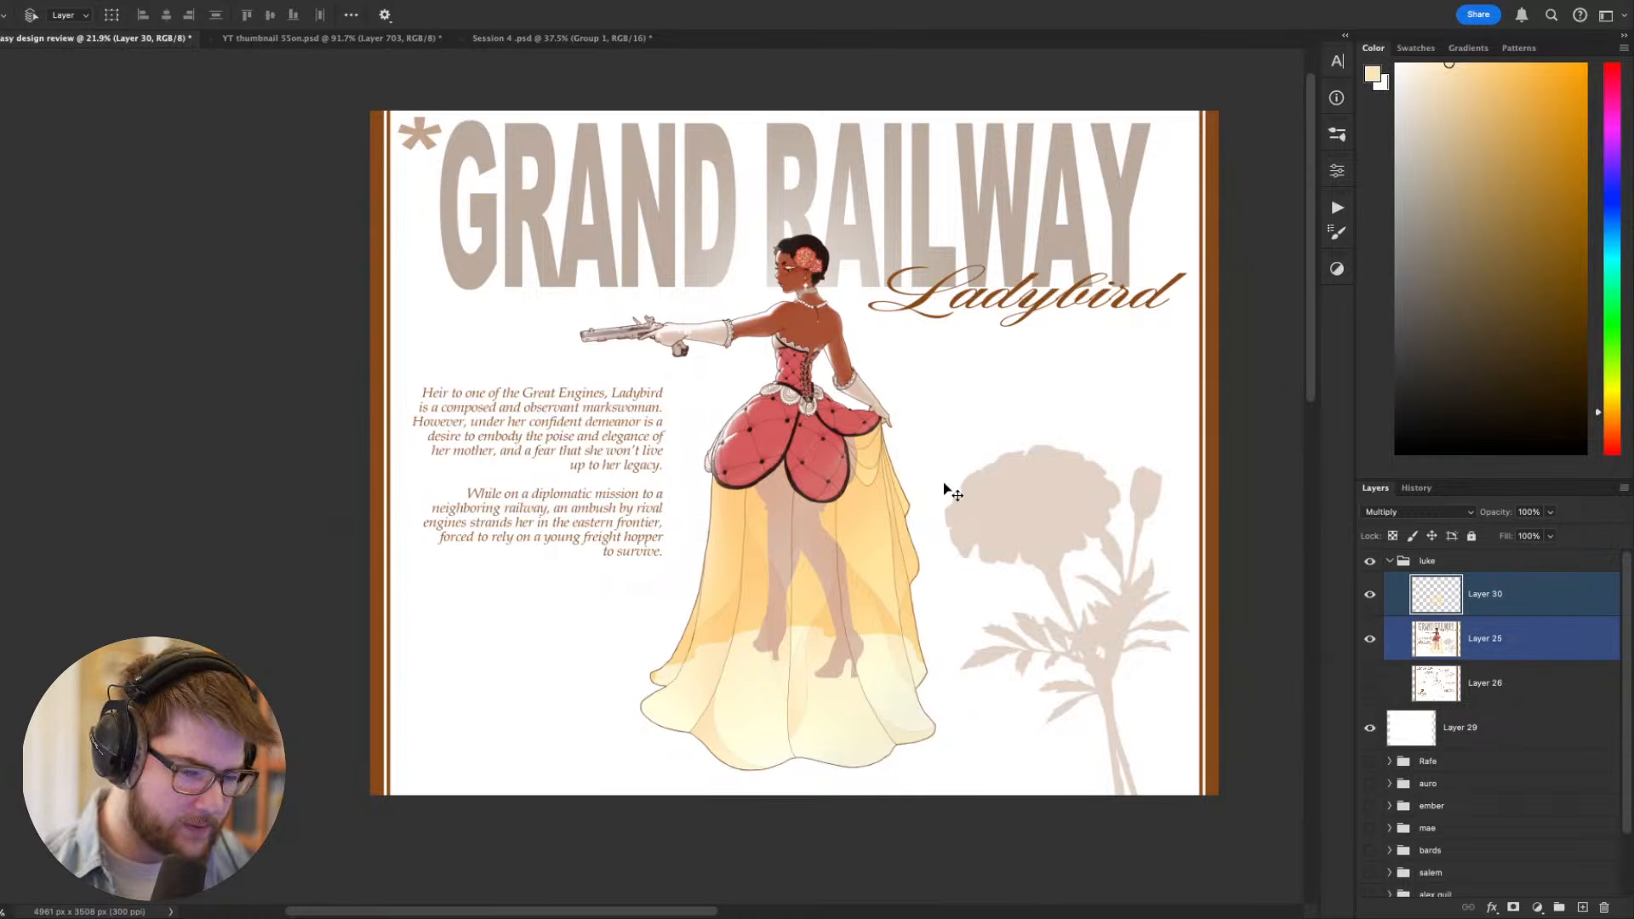
{"action": "key", "text": "2"}
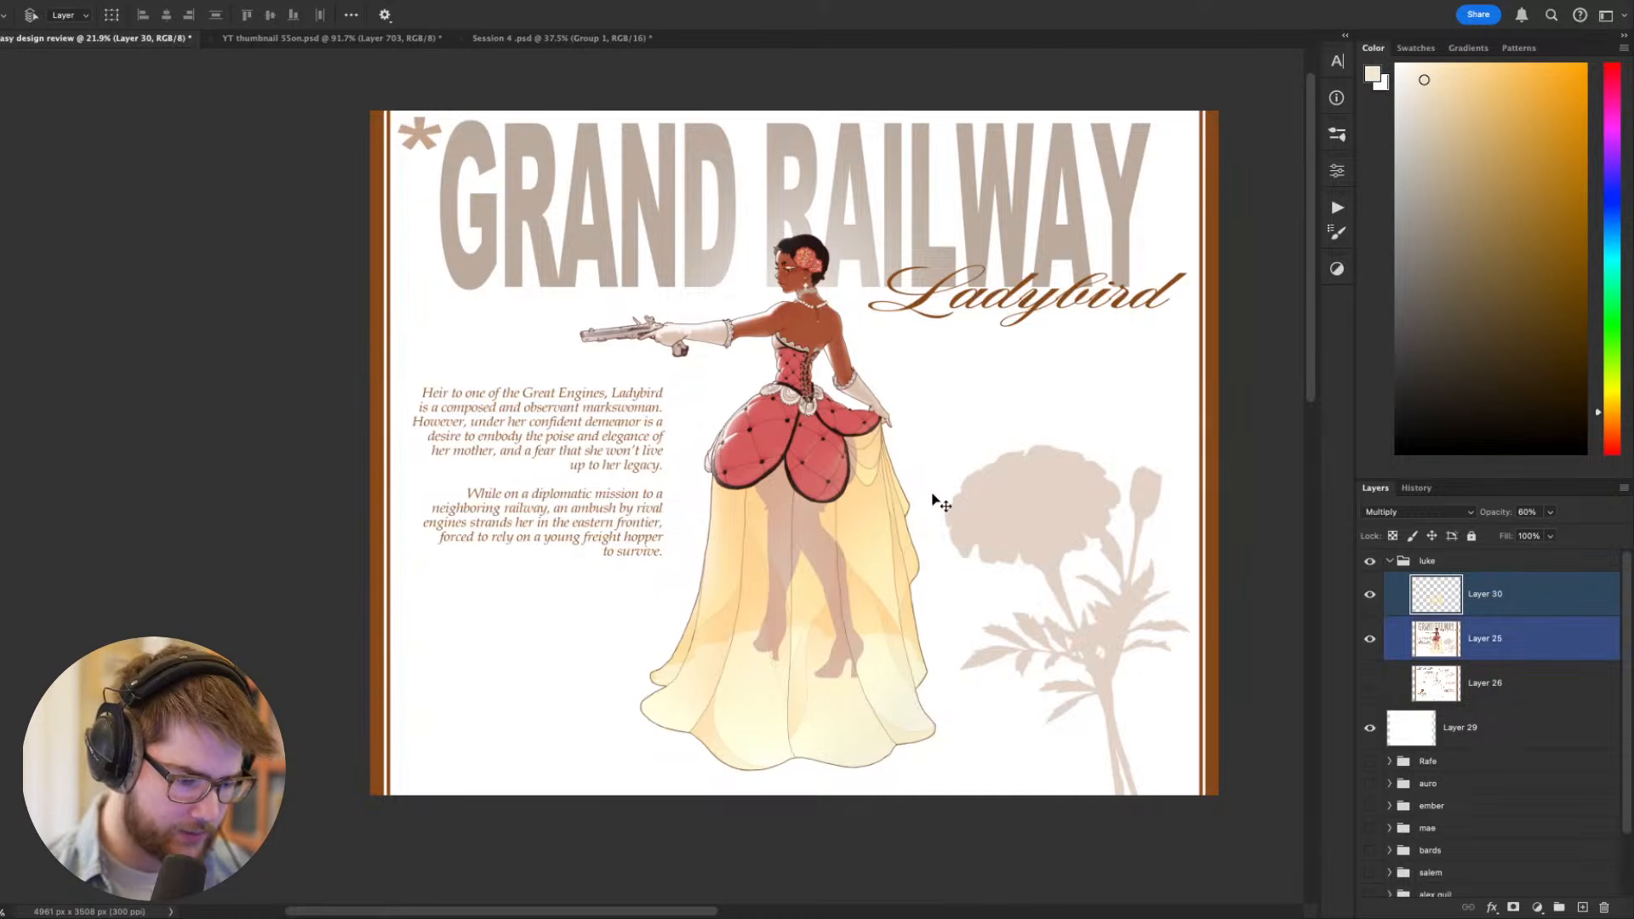
{"action": "key", "text": "g"}
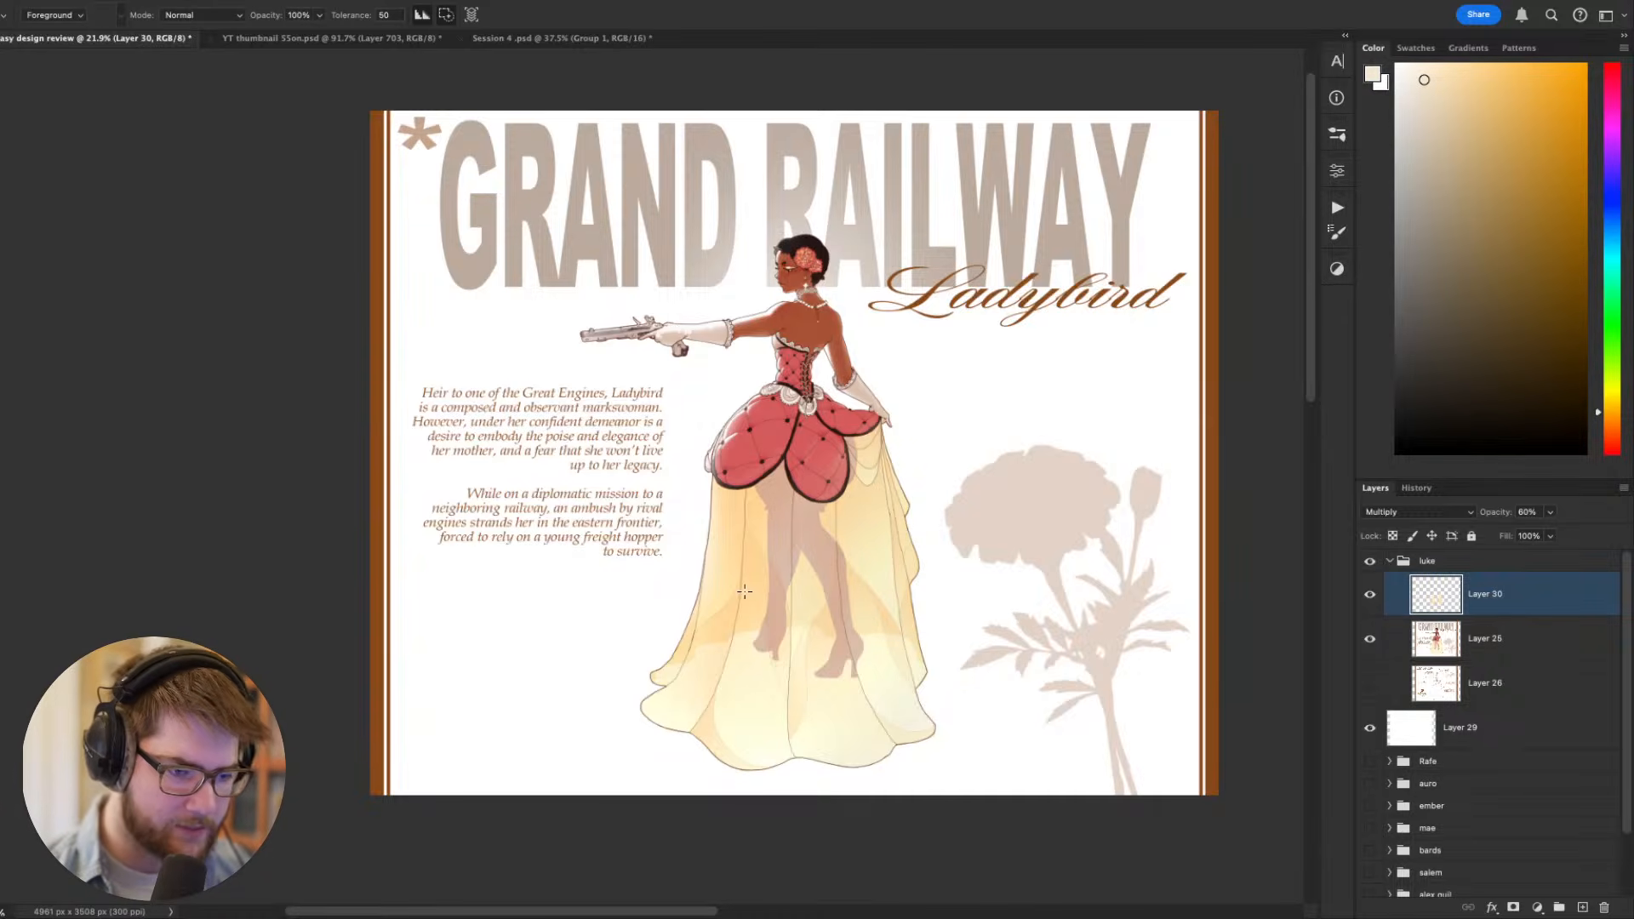
{"action": "scroll", "coordinate": [744, 593], "scroll_direction": "down", "scroll_amount": 1}
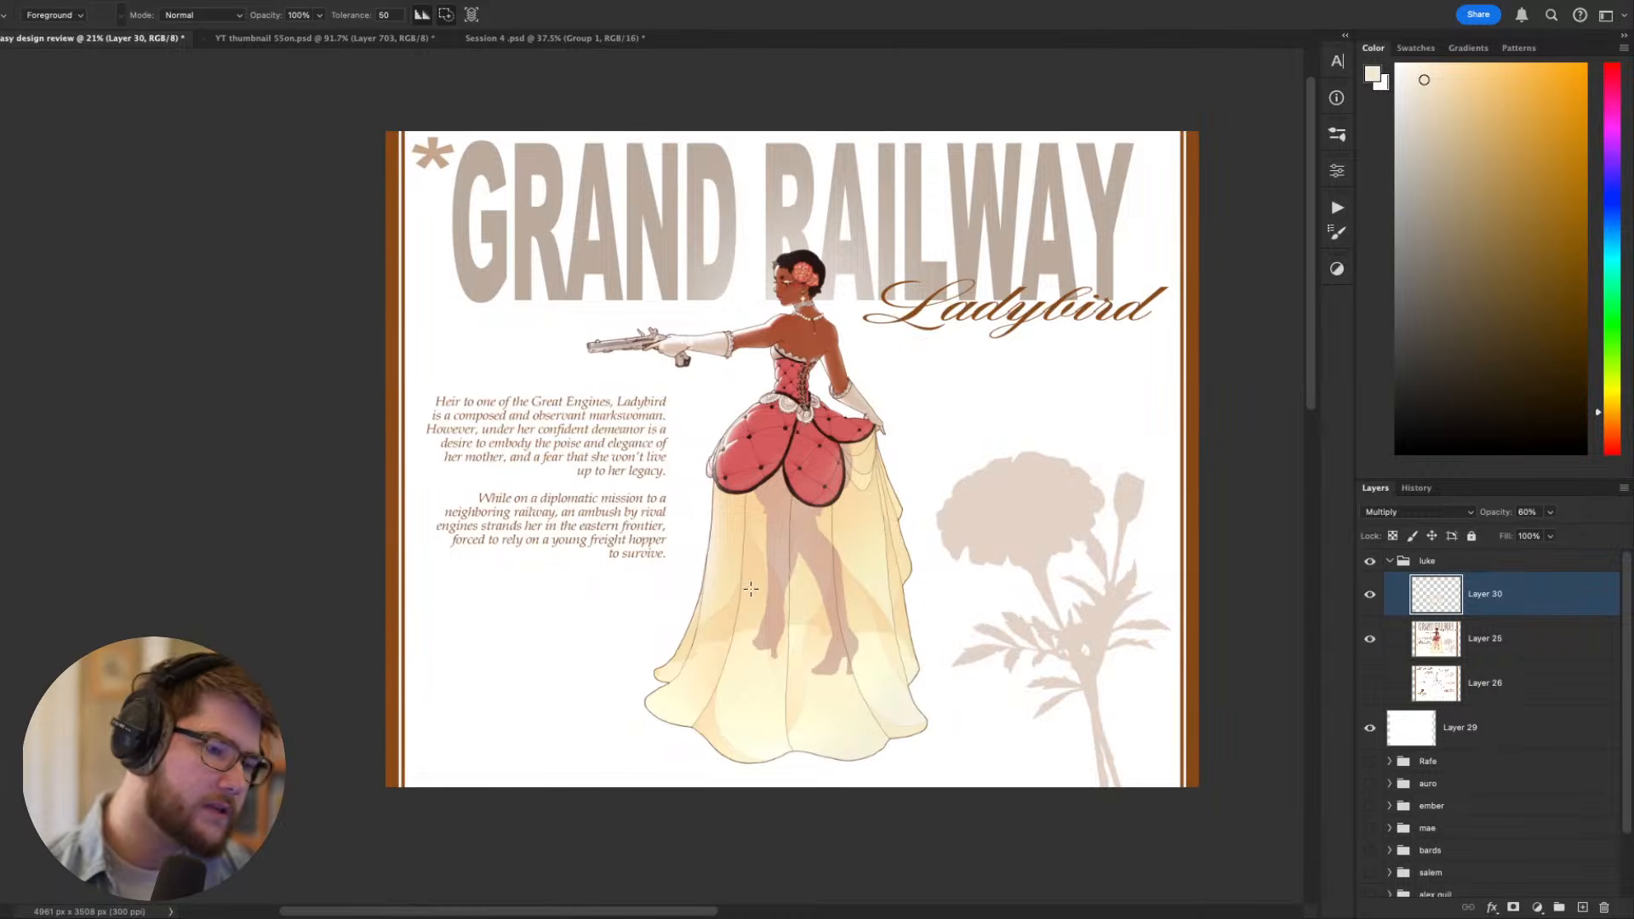
{"action": "left_click_drag", "start_coordinate": [976, 706], "coordinate": [959, 724]}
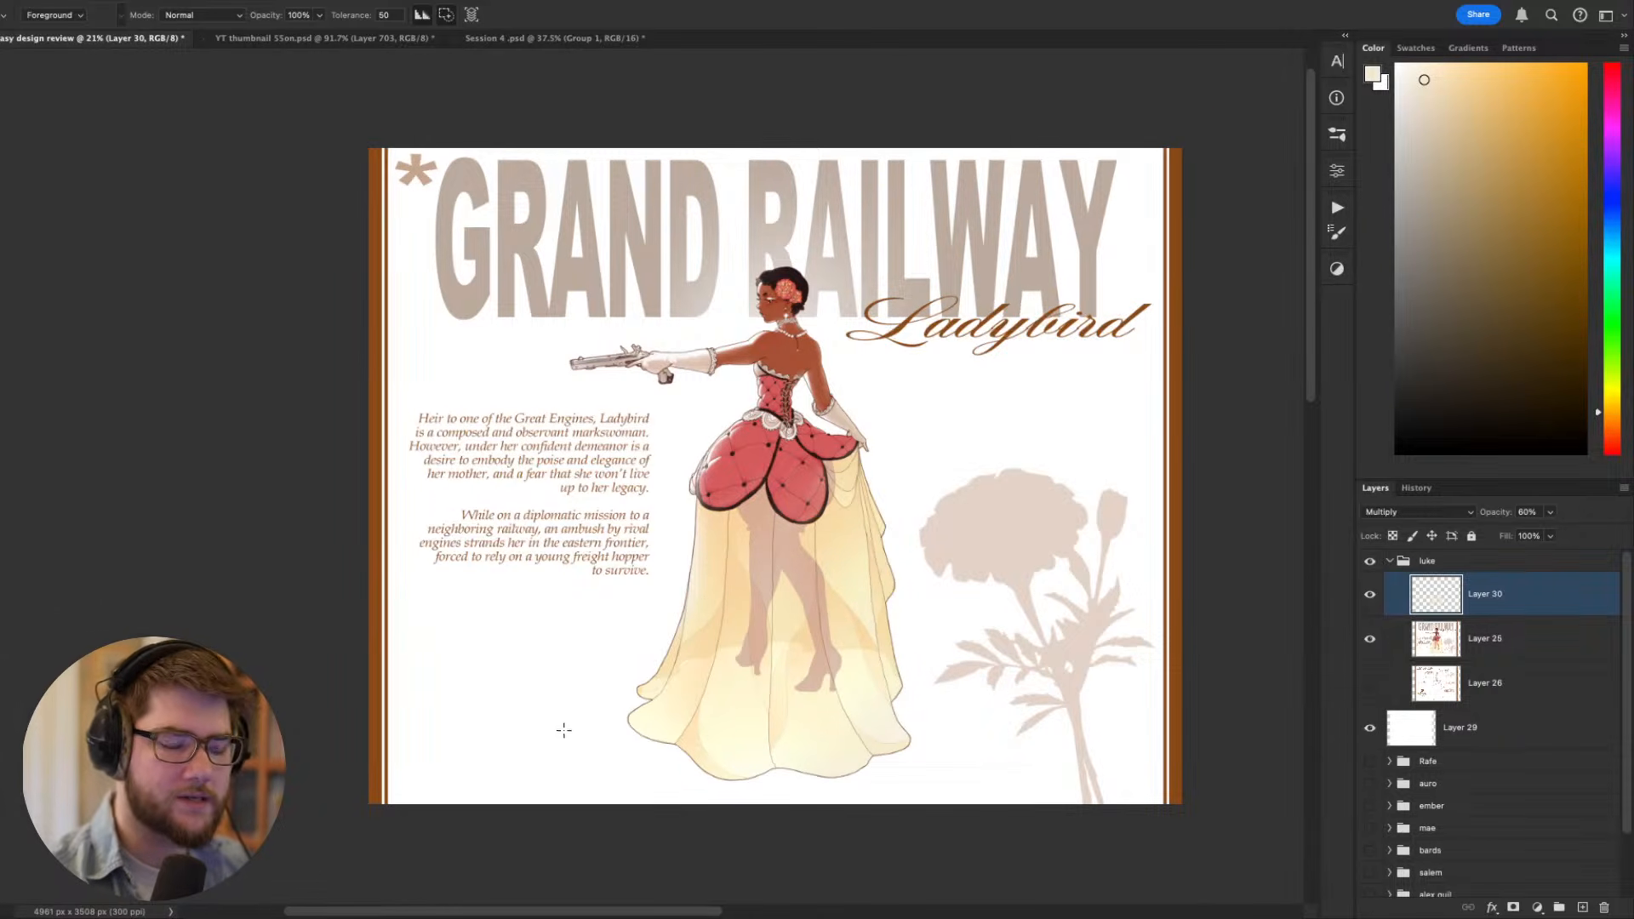
- Choose a soft round brush at 800 px and compare the tinted figure with the title and marigold
{"action": "key", "text": "b"}
{"action": "right_click", "coordinate": [784, 647]}
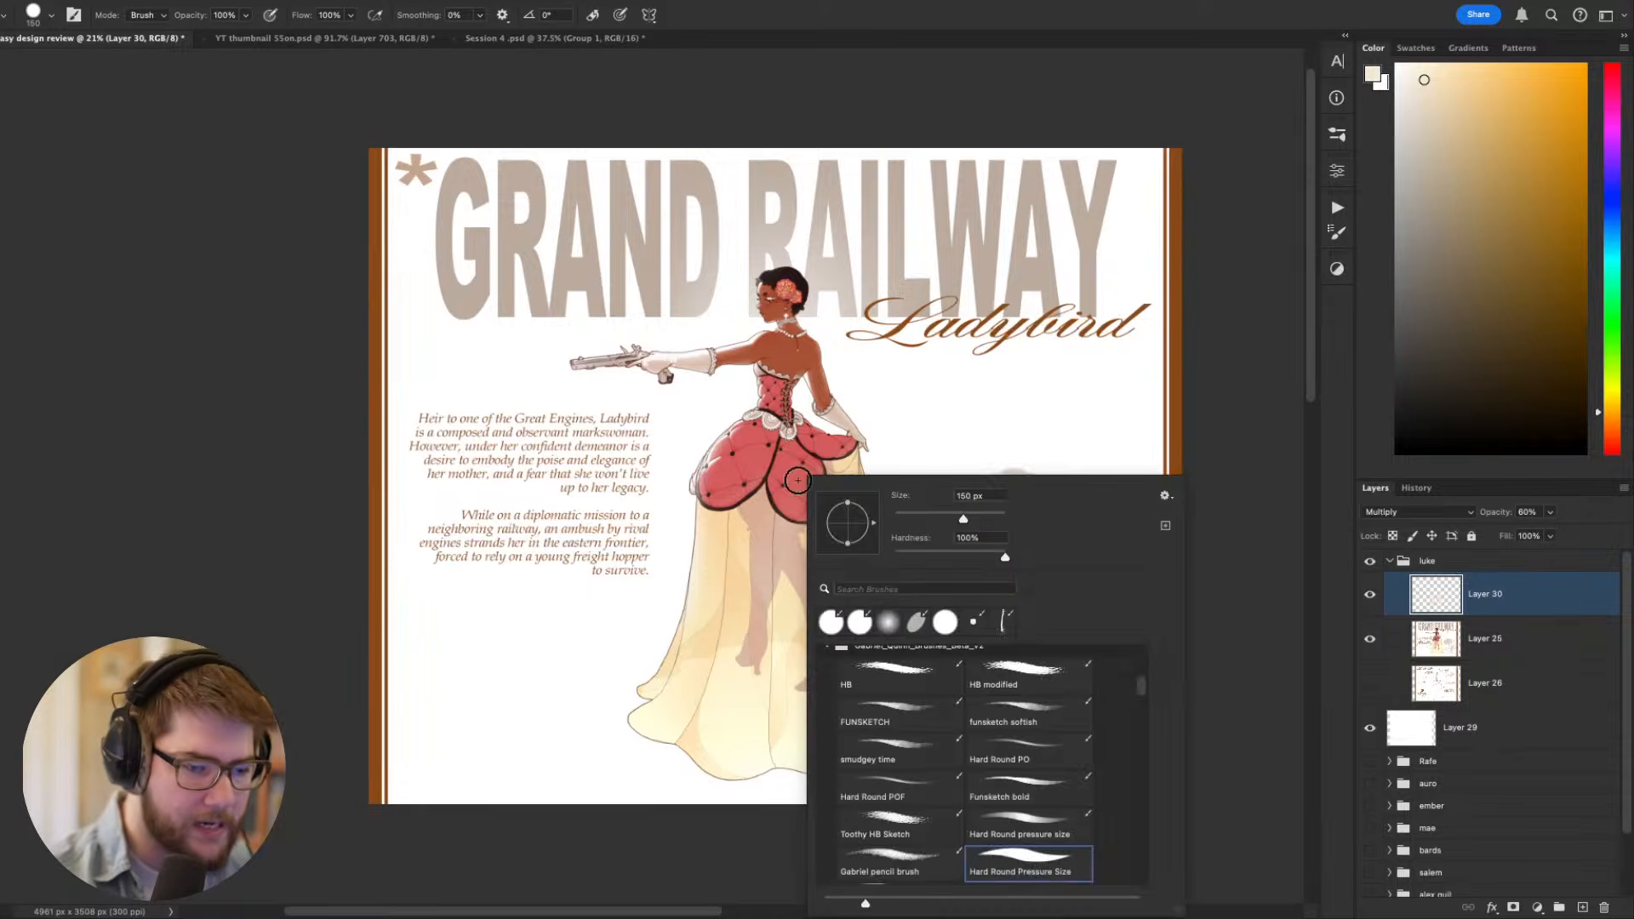
{"action": "left_click", "coordinate": [903, 628]}
{"action": "key", "text": "Return"}
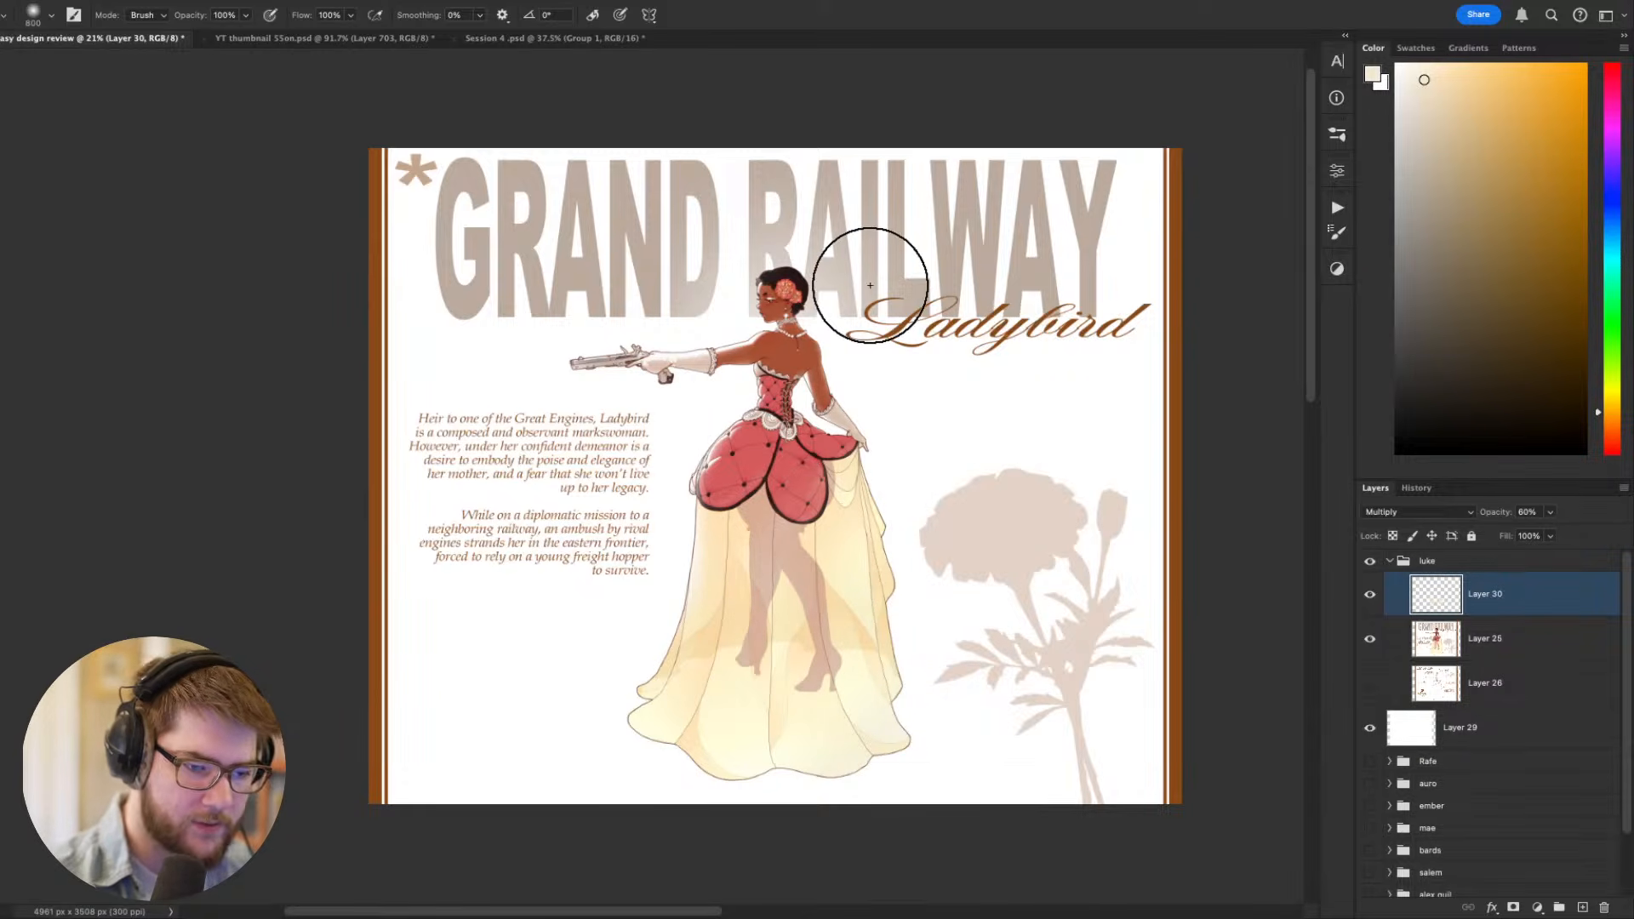
{"action": "scroll", "coordinate": [870, 285], "scroll_direction": "down", "scroll_amount": 2}
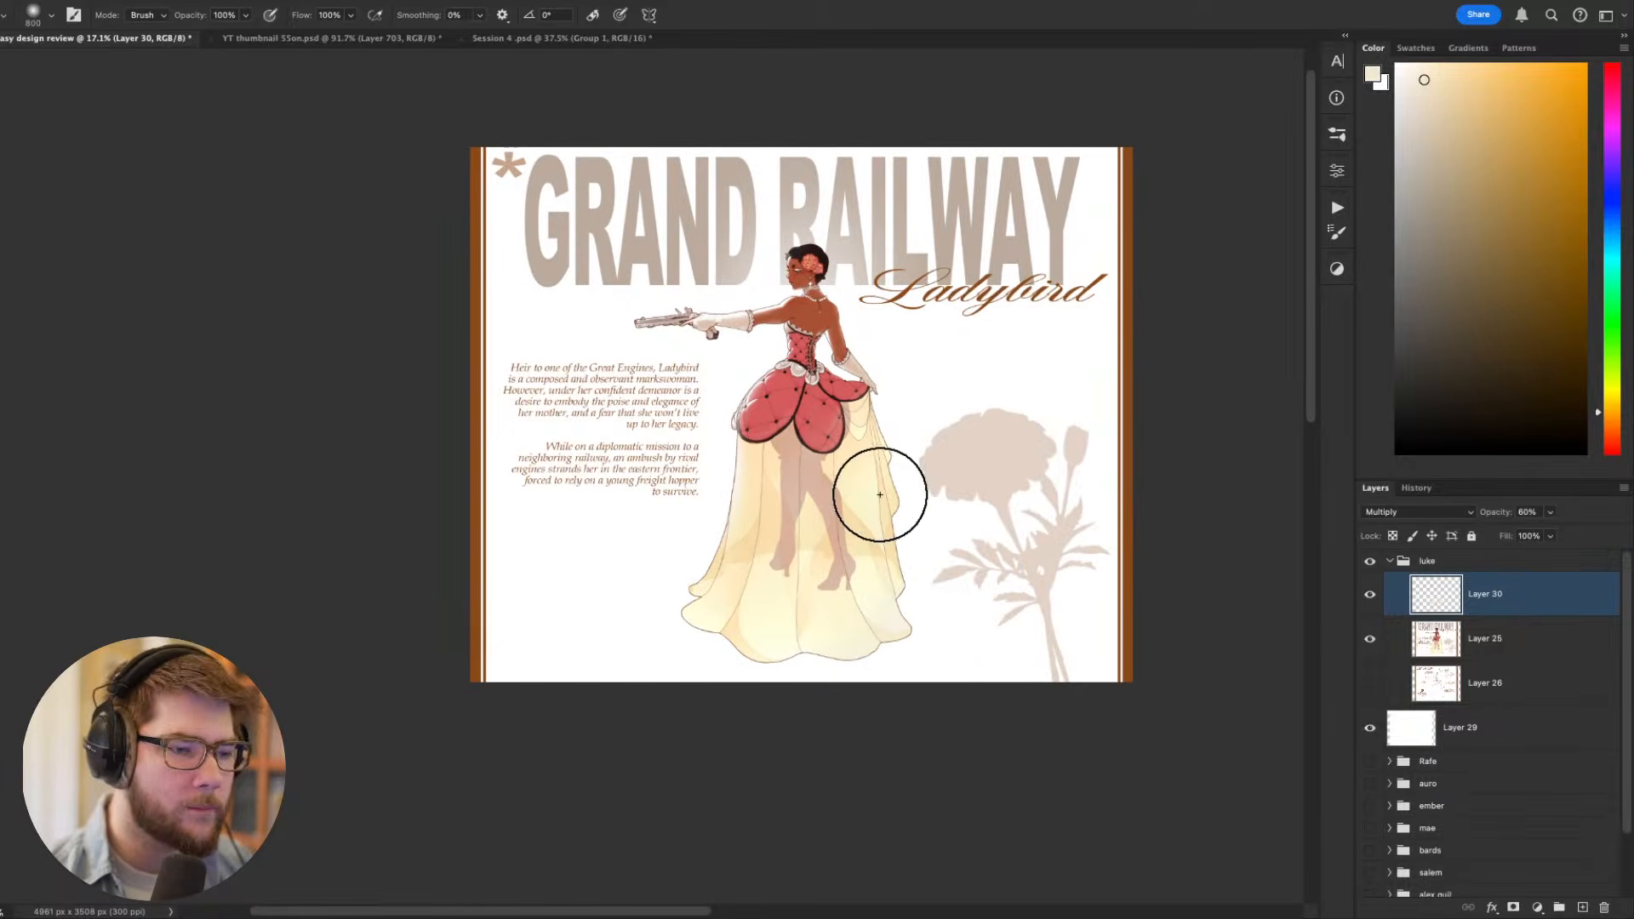
{"action": "scroll", "coordinate": [992, 476], "scroll_direction": "up", "scroll_amount": 4}
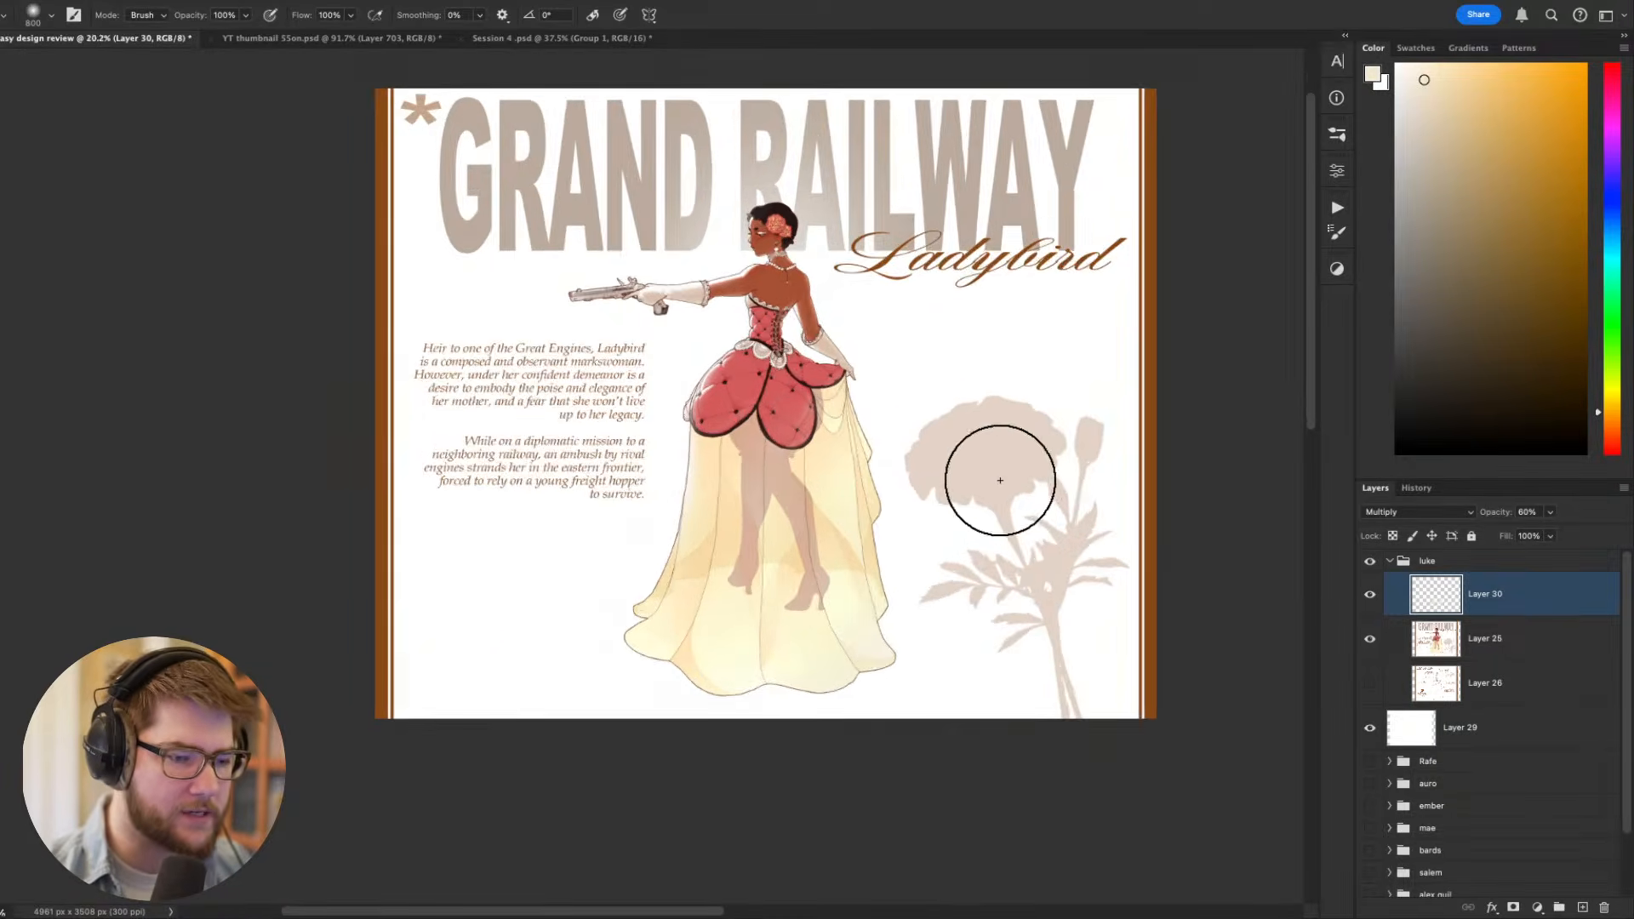
- Add a new layer above the skirt tint and ready a small 25 px white brush
{"action": "key", "text": "b"}
{"action": "scroll", "coordinate": [1074, 698], "scroll_direction": "down", "scroll_amount": 1}
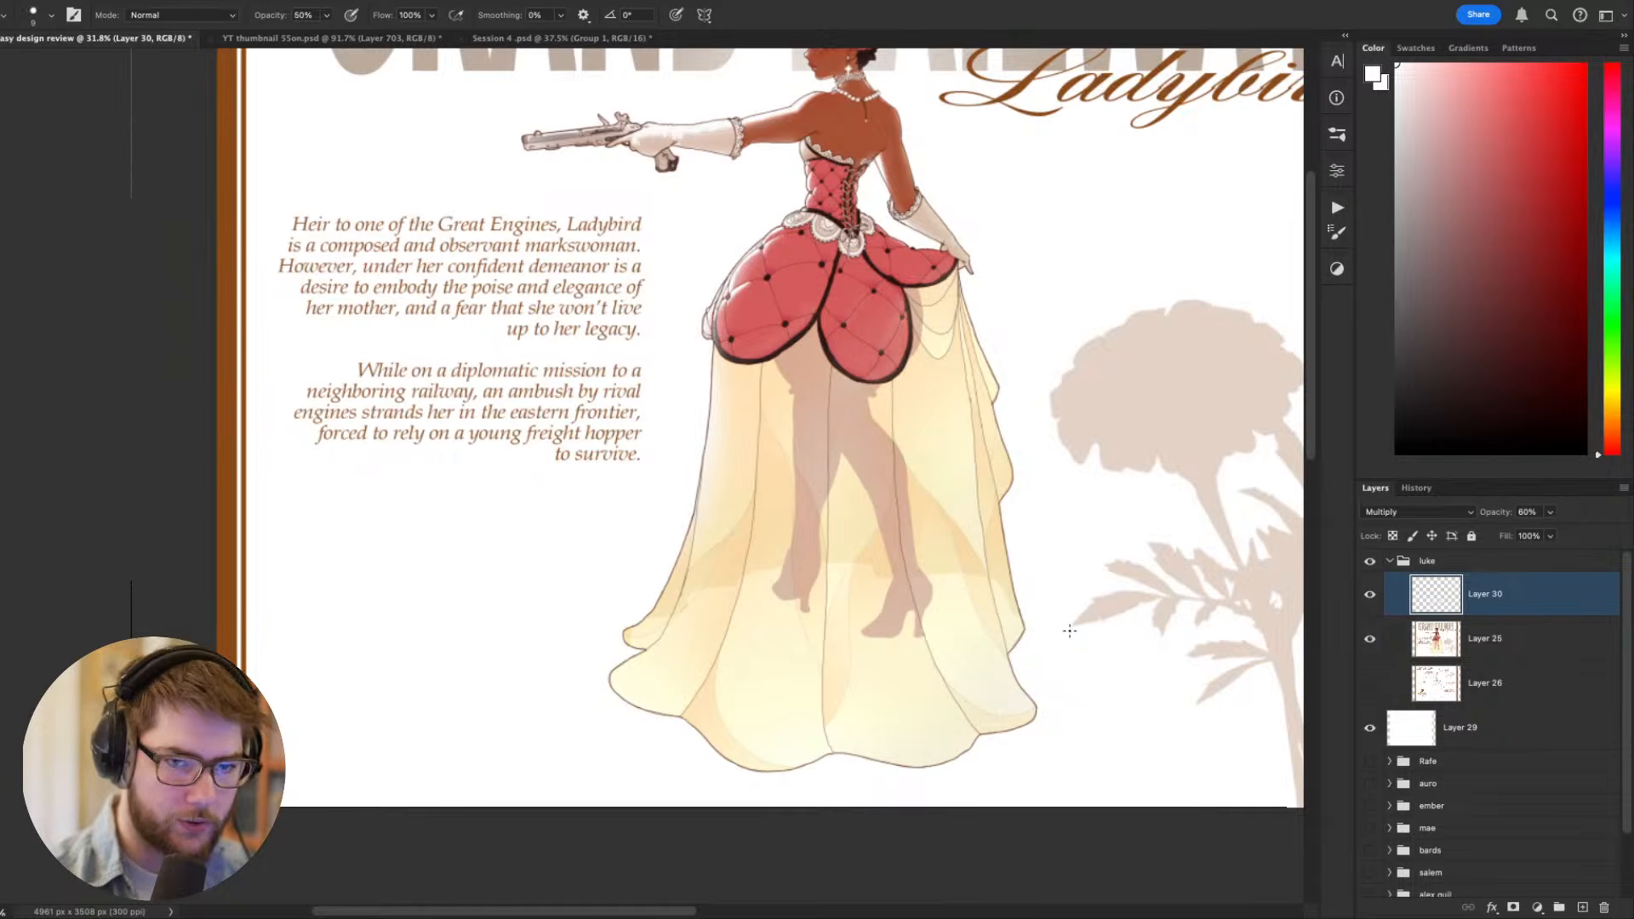
{"action": "key", "text": "ctrl+shift+n"}
{"action": "right_click", "coordinate": [1028, 638]}
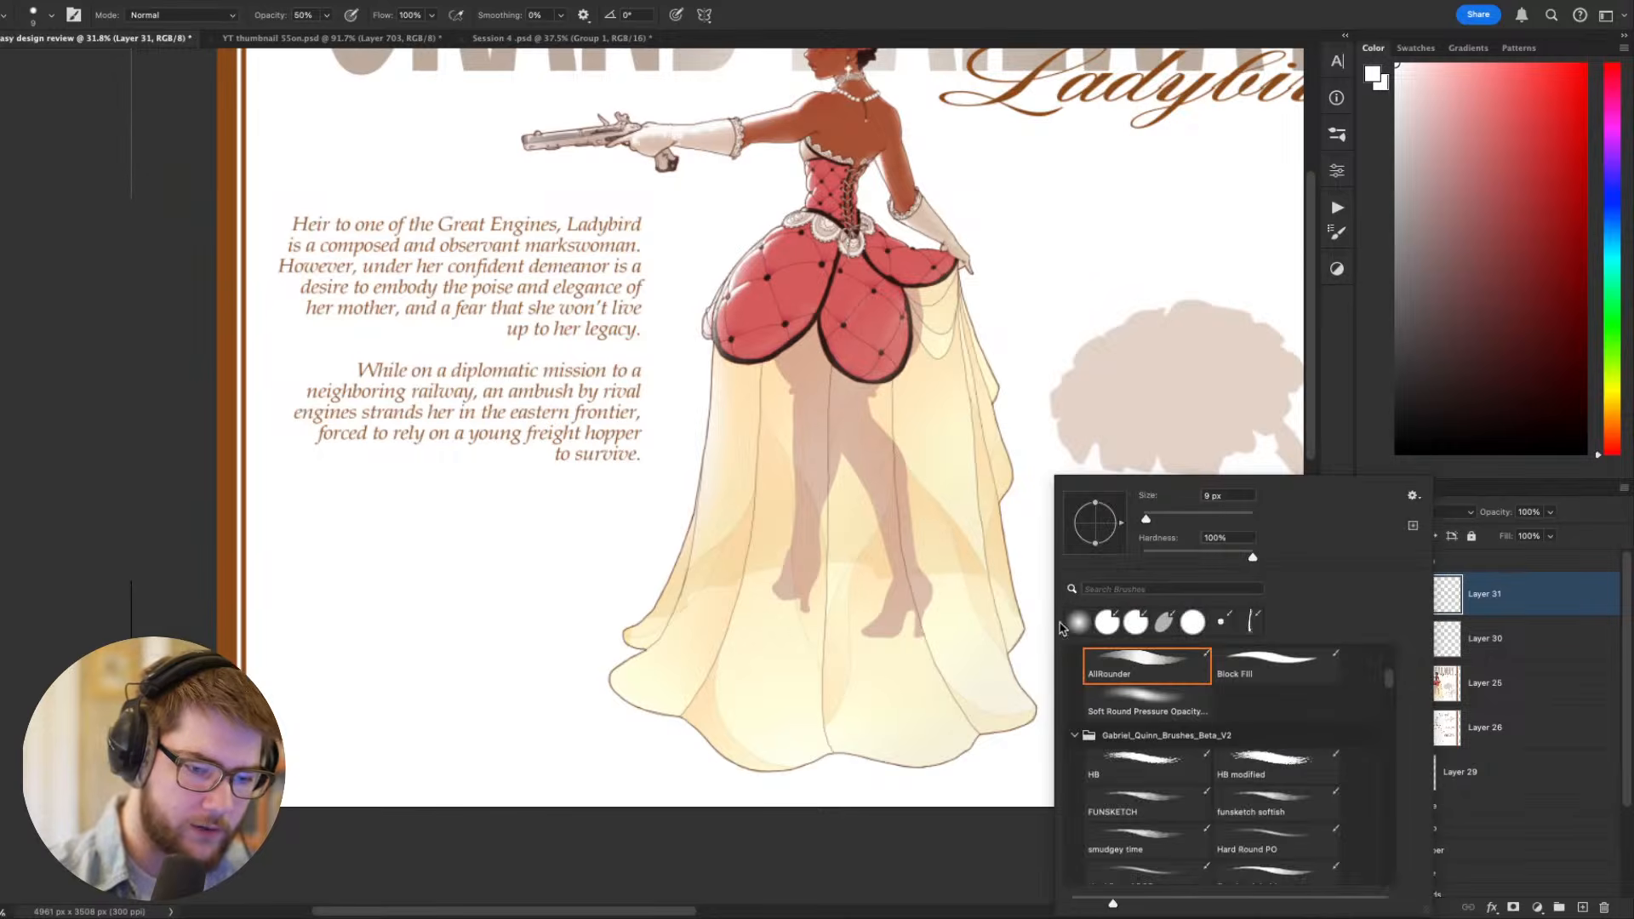
{"action": "key", "text": "Escape"}
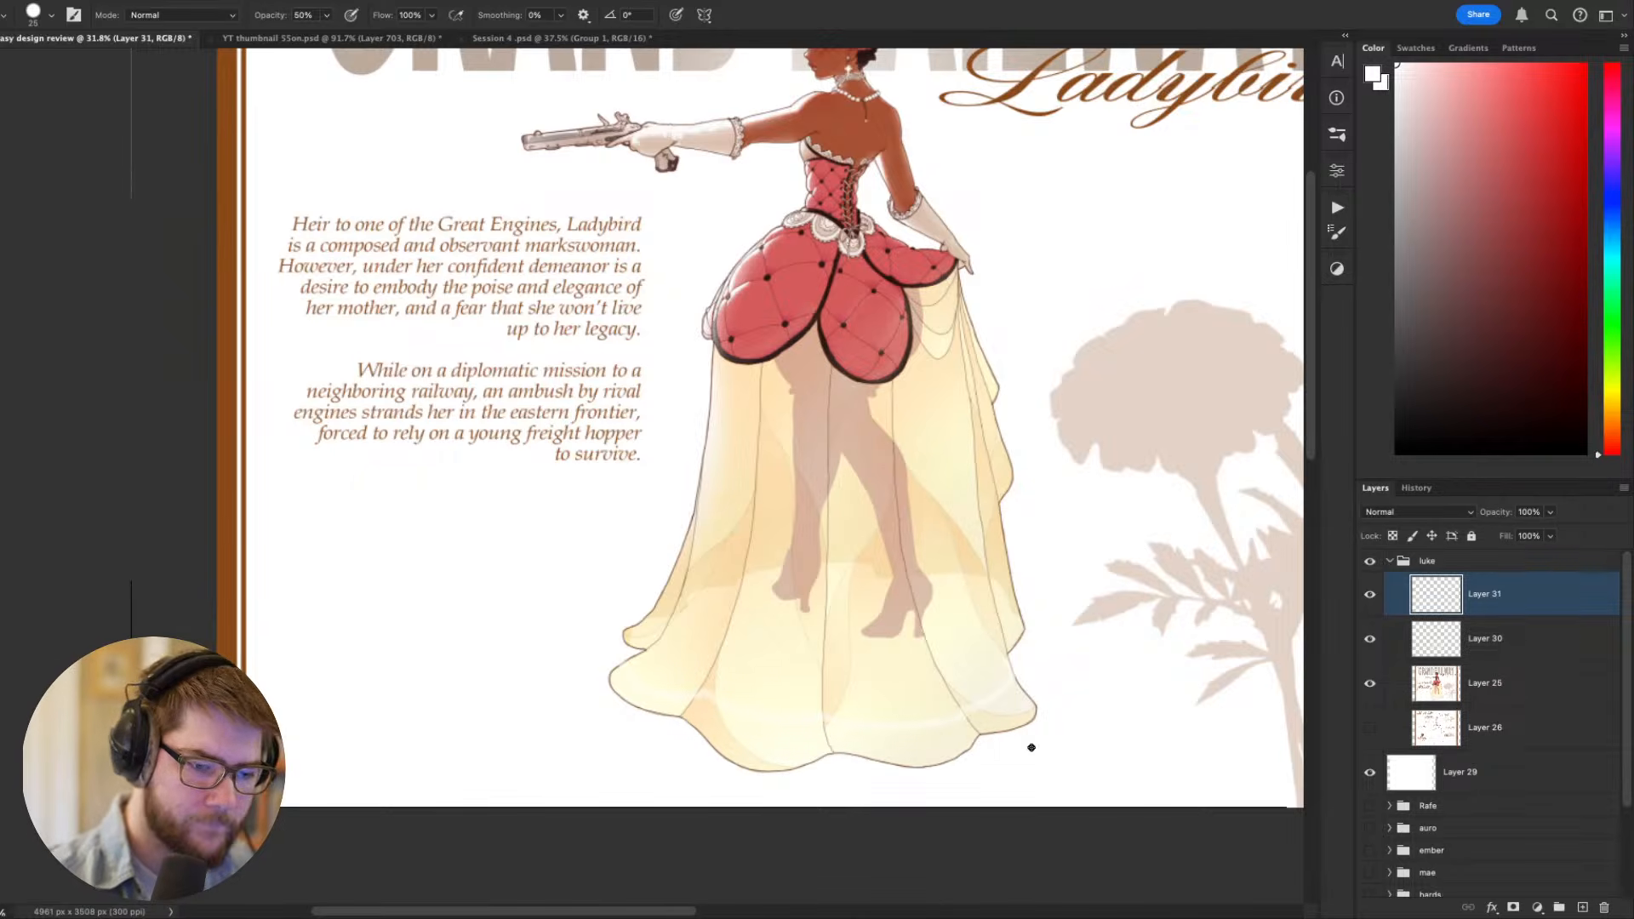
{"action": "key", "text": "l"}
{"action": "scroll", "coordinate": [1032, 748], "scroll_direction": "left", "scroll_amount": 2}
{"action": "left_click_drag", "start_coordinate": [1035, 776], "coordinate": [1046, 672]}
{"action": "left_click_drag", "start_coordinate": [964, 723], "coordinate": [774, 703]}
{"action": "key", "text": "Escape"}
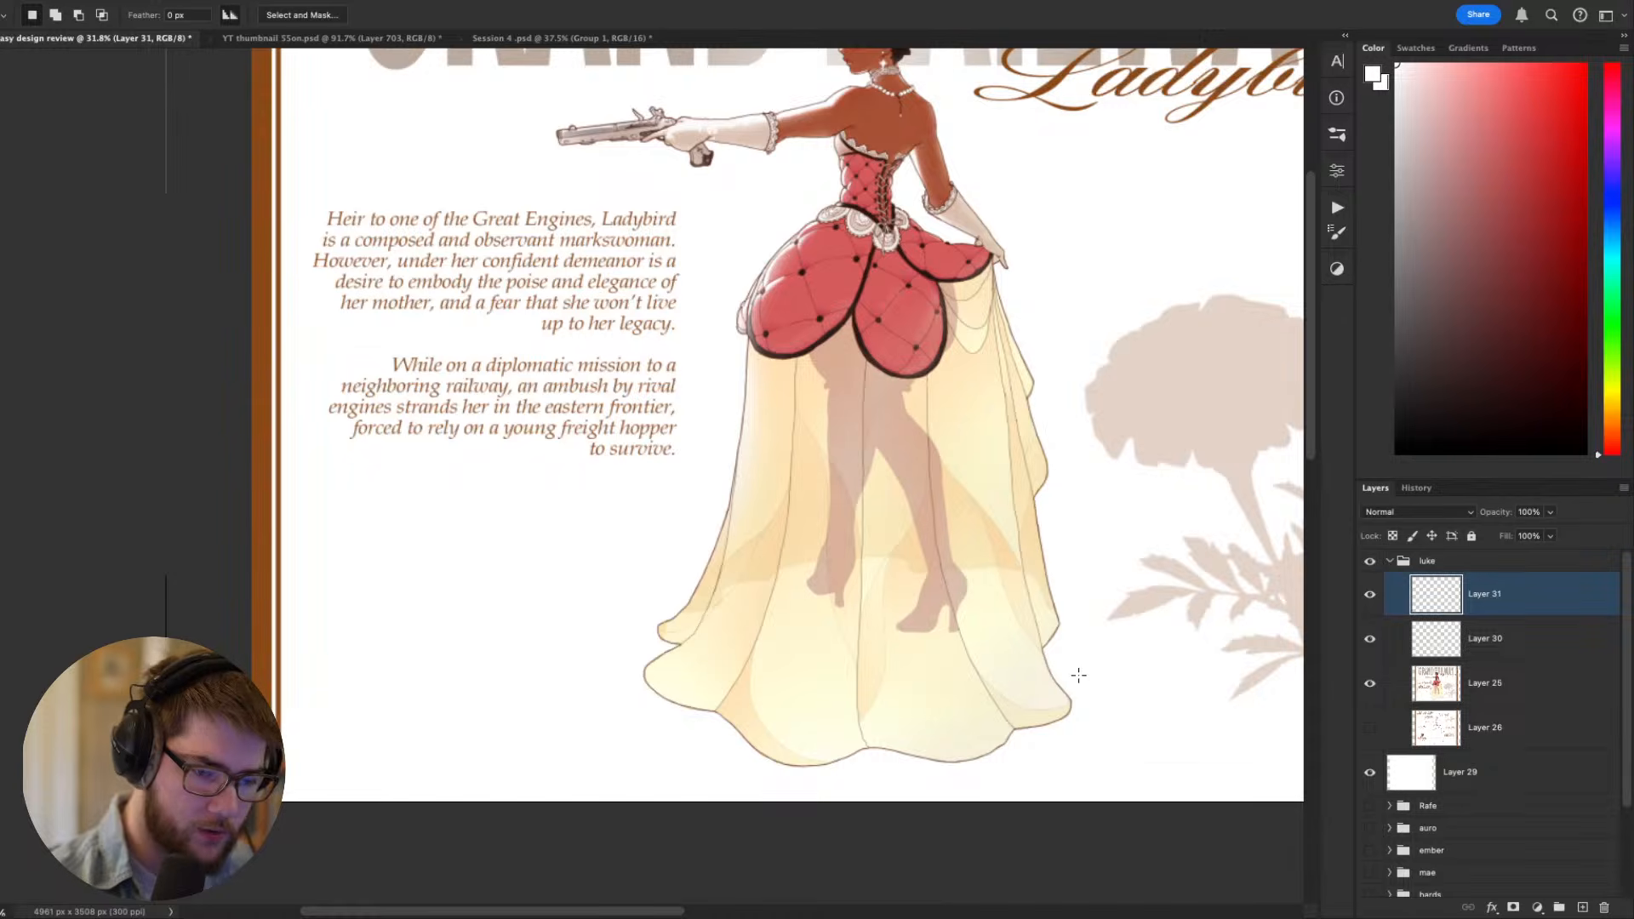
- Mark a higher hemline across the skirt in white, and paint out the fabric below it with a 70 px brush
{"action": "key", "text": "b"}
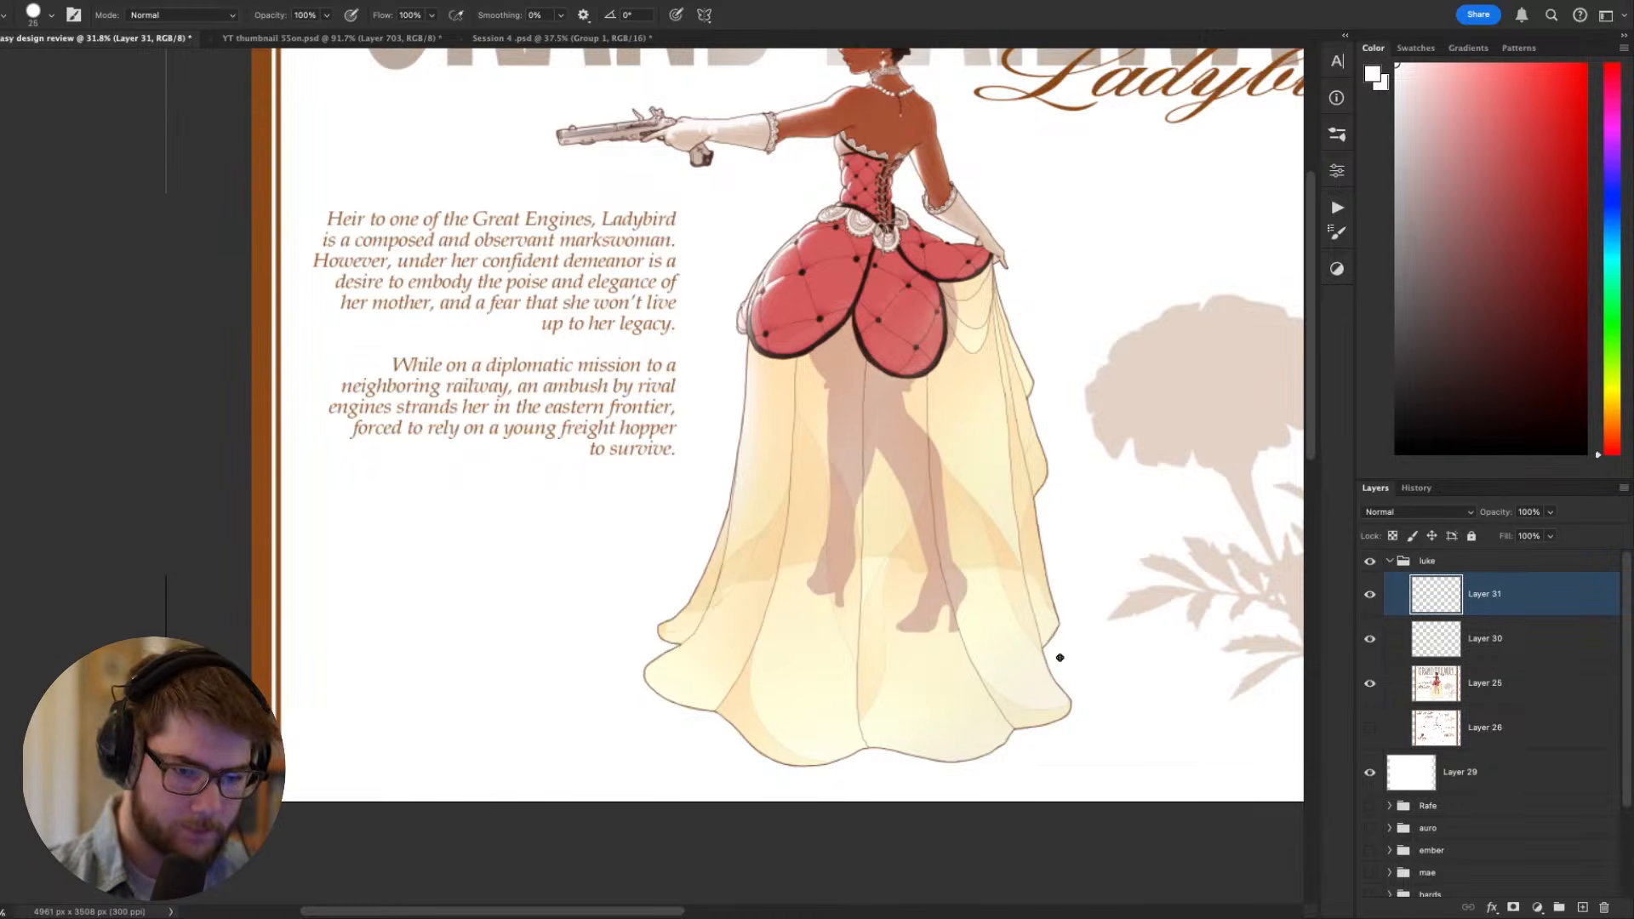
{"action": "left_click_drag", "start_coordinate": [1049, 669], "coordinate": [995, 699]}
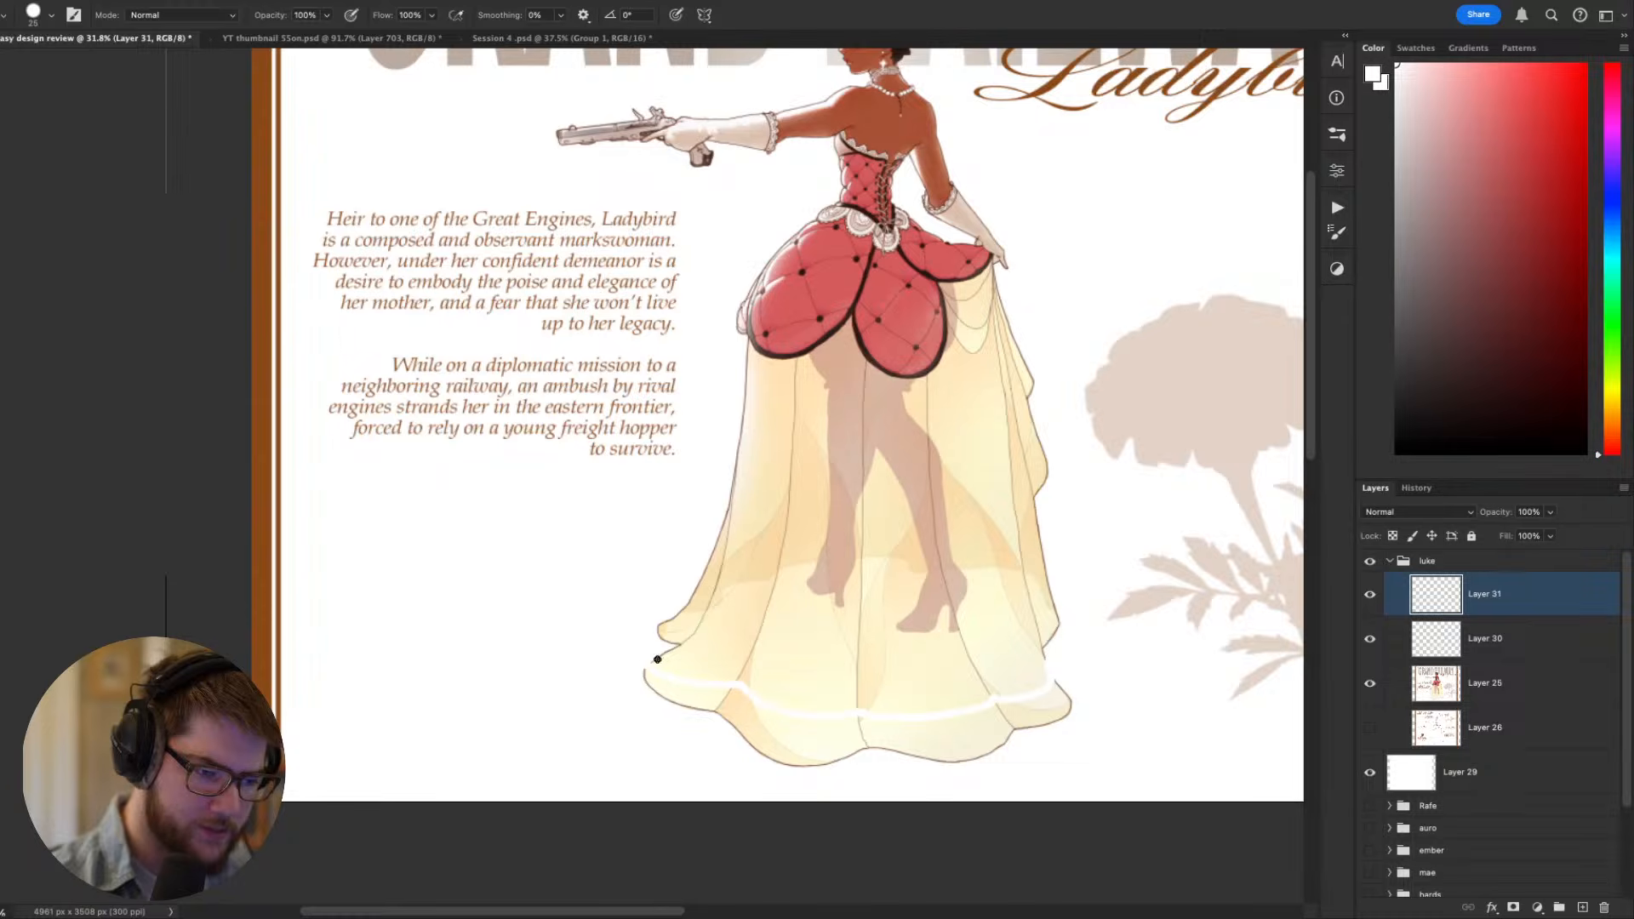
{"action": "key", "text": "bracketright"}
{"action": "key", "text": "bracketright"}
{"action": "key", "text": "bracketright"}
{"action": "key", "text": "bracketright"}
{"action": "key", "text": "bracketright"}
{"action": "key", "text": "bracketright"}
{"action": "mouse_move", "coordinate": [1062, 684]}
{"action": "left_mouse_down"}
{"action": "mouse_move", "coordinate": [901, 747]}
{"action": "mouse_move", "coordinate": [1010, 744]}
{"action": "mouse_move", "coordinate": [892, 726]}
{"action": "mouse_move", "coordinate": [808, 747]}
{"action": "mouse_move", "coordinate": [773, 776]}
{"action": "mouse_move", "coordinate": [823, 733]}
{"action": "mouse_move", "coordinate": [738, 709]}
{"action": "mouse_move", "coordinate": [724, 740]}
{"action": "mouse_move", "coordinate": [796, 735]}
{"action": "mouse_move", "coordinate": [749, 711]}
{"action": "mouse_move", "coordinate": [673, 707]}
{"action": "mouse_move", "coordinate": [646, 683]}
{"action": "mouse_move", "coordinate": [724, 718]}
{"action": "mouse_move", "coordinate": [725, 699]}
{"action": "mouse_move", "coordinate": [781, 734]}
{"action": "mouse_move", "coordinate": [722, 751]}
{"action": "mouse_move", "coordinate": [1061, 651]}
{"action": "mouse_move", "coordinate": [1011, 730]}
{"action": "left_mouse_up"}
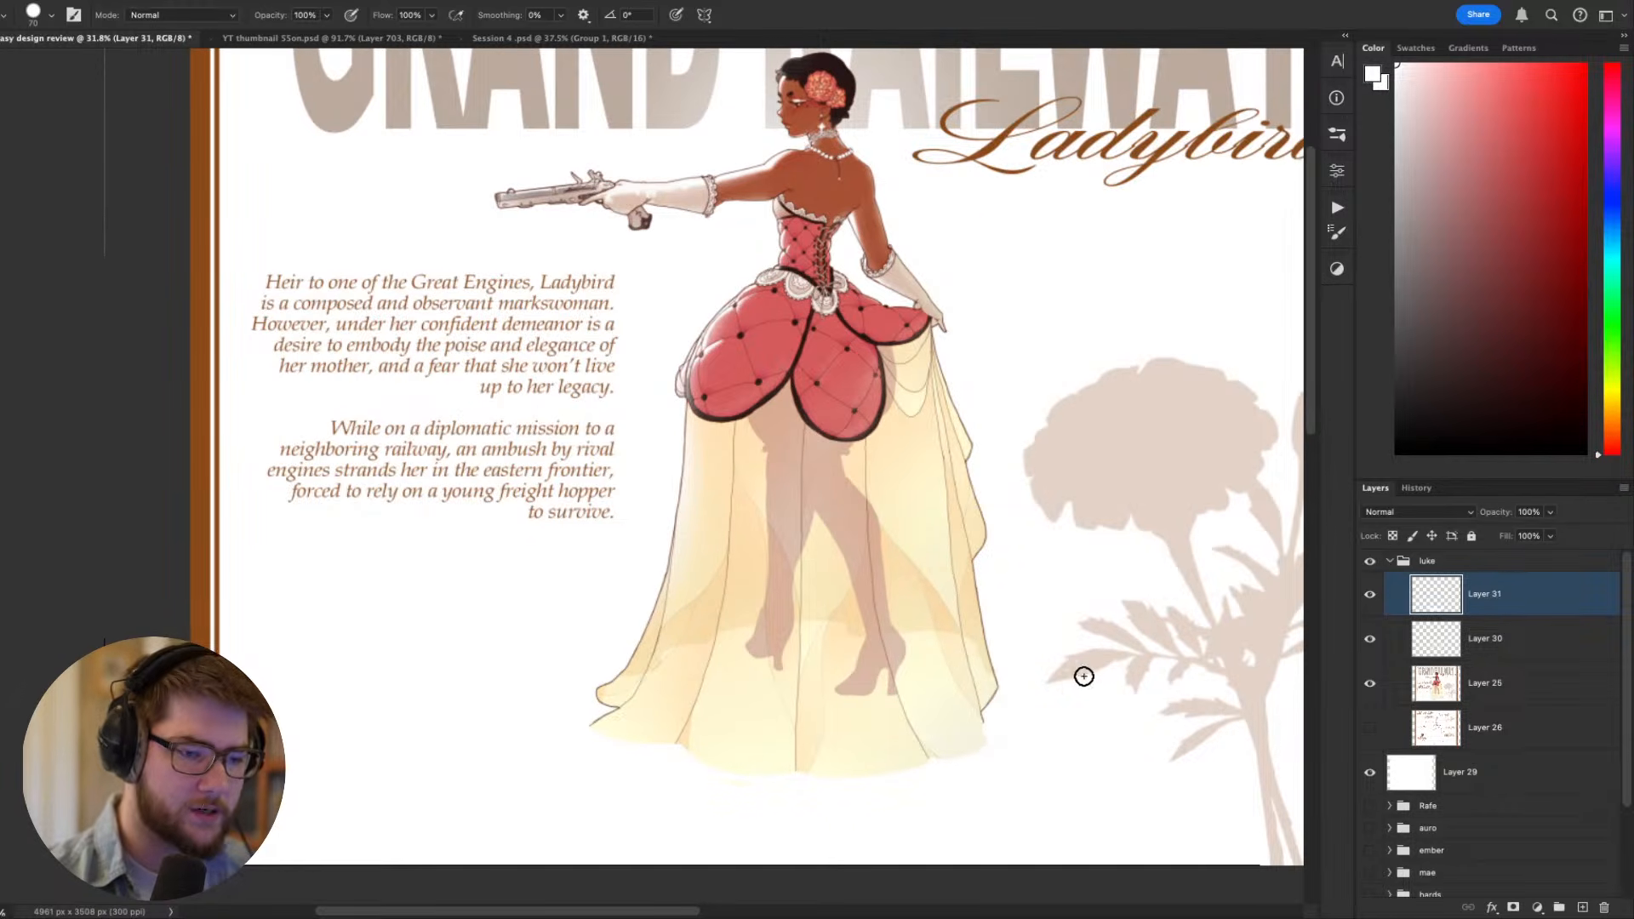
- Reduce the brush size and change the painting colour to black for outlining the hem
{"action": "left_click", "coordinate": [997, 686], "text": "alt"}
{"action": "key", "text": "bracketleft"}
{"action": "key", "text": "bracketleft"}
{"action": "key", "text": "bracketleft"}
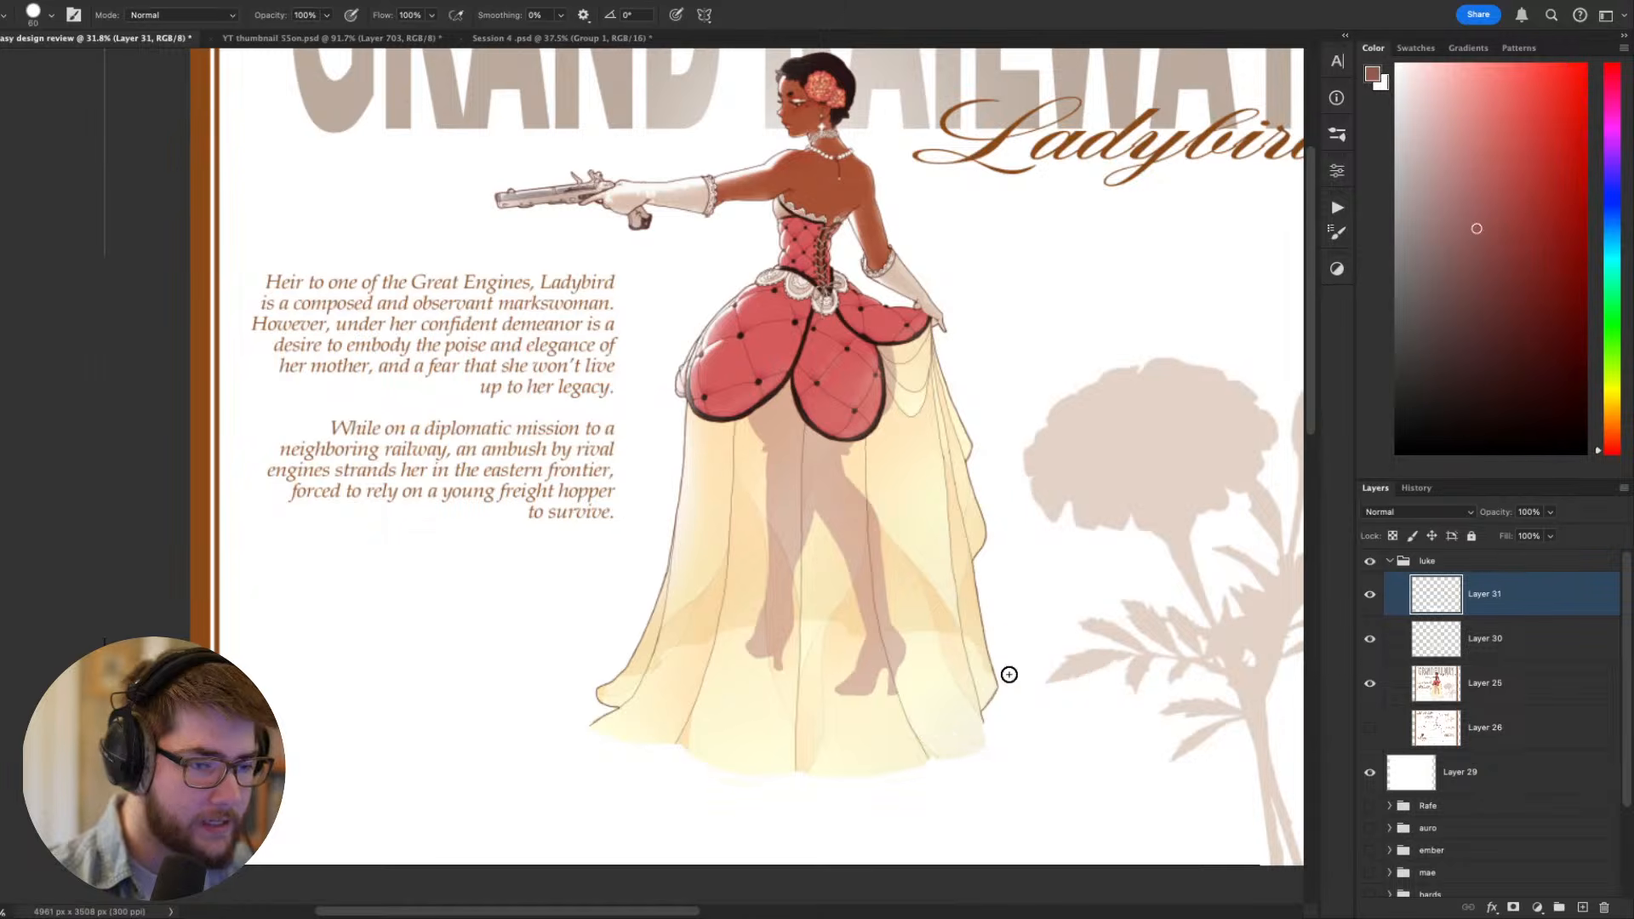
{"action": "left_click", "coordinate": [1405, 442]}
{"action": "key", "text": "t"}
{"action": "left_click", "coordinate": [1136, 717]}
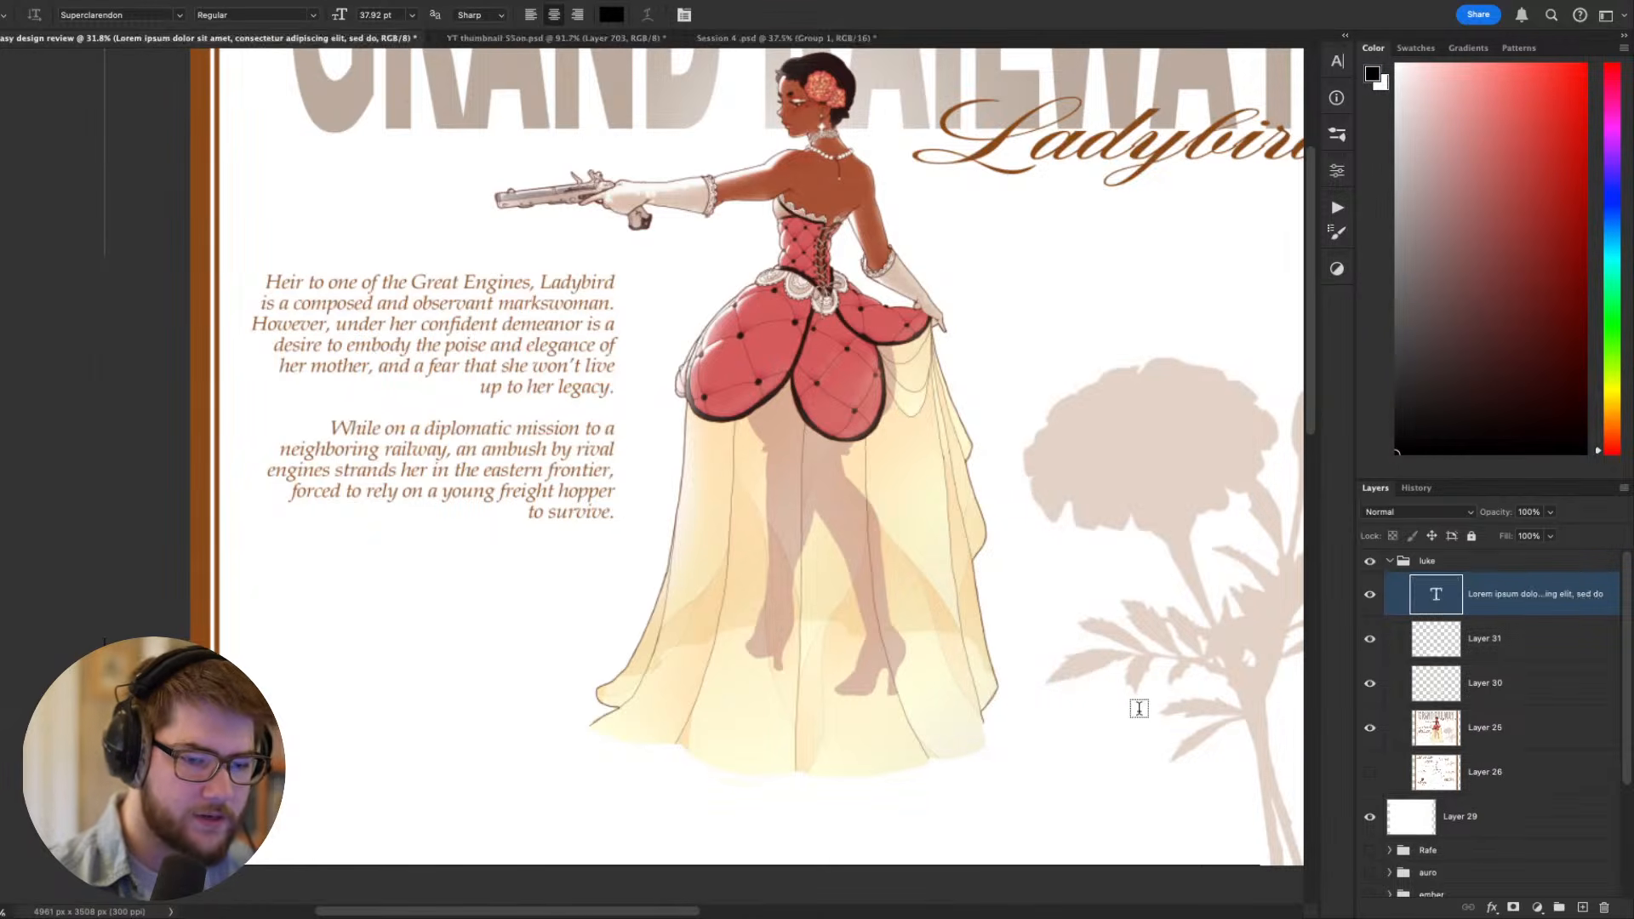
{"action": "key", "text": "Escape"}
- Outline the raised skirt hem with thin black curves on a rotated canvas, restore the rotation, and check the whole figure
{"action": "key", "text": "r"}
{"action": "mouse_move", "coordinate": [1137, 717]}
{"action": "left_mouse_down"}
{"action": "mouse_move", "coordinate": [1175, 704]}
{"action": "mouse_move", "coordinate": [1037, 605]}
{"action": "mouse_move", "coordinate": [999, 670]}
{"action": "mouse_move", "coordinate": [860, 719]}
{"action": "mouse_move", "coordinate": [737, 729]}
{"action": "mouse_move", "coordinate": [1214, 654]}
{"action": "mouse_move", "coordinate": [1209, 503]}
{"action": "left_mouse_up"}
{"action": "key", "text": "b"}
{"action": "key", "text": "r"}
{"action": "key", "text": "b"}
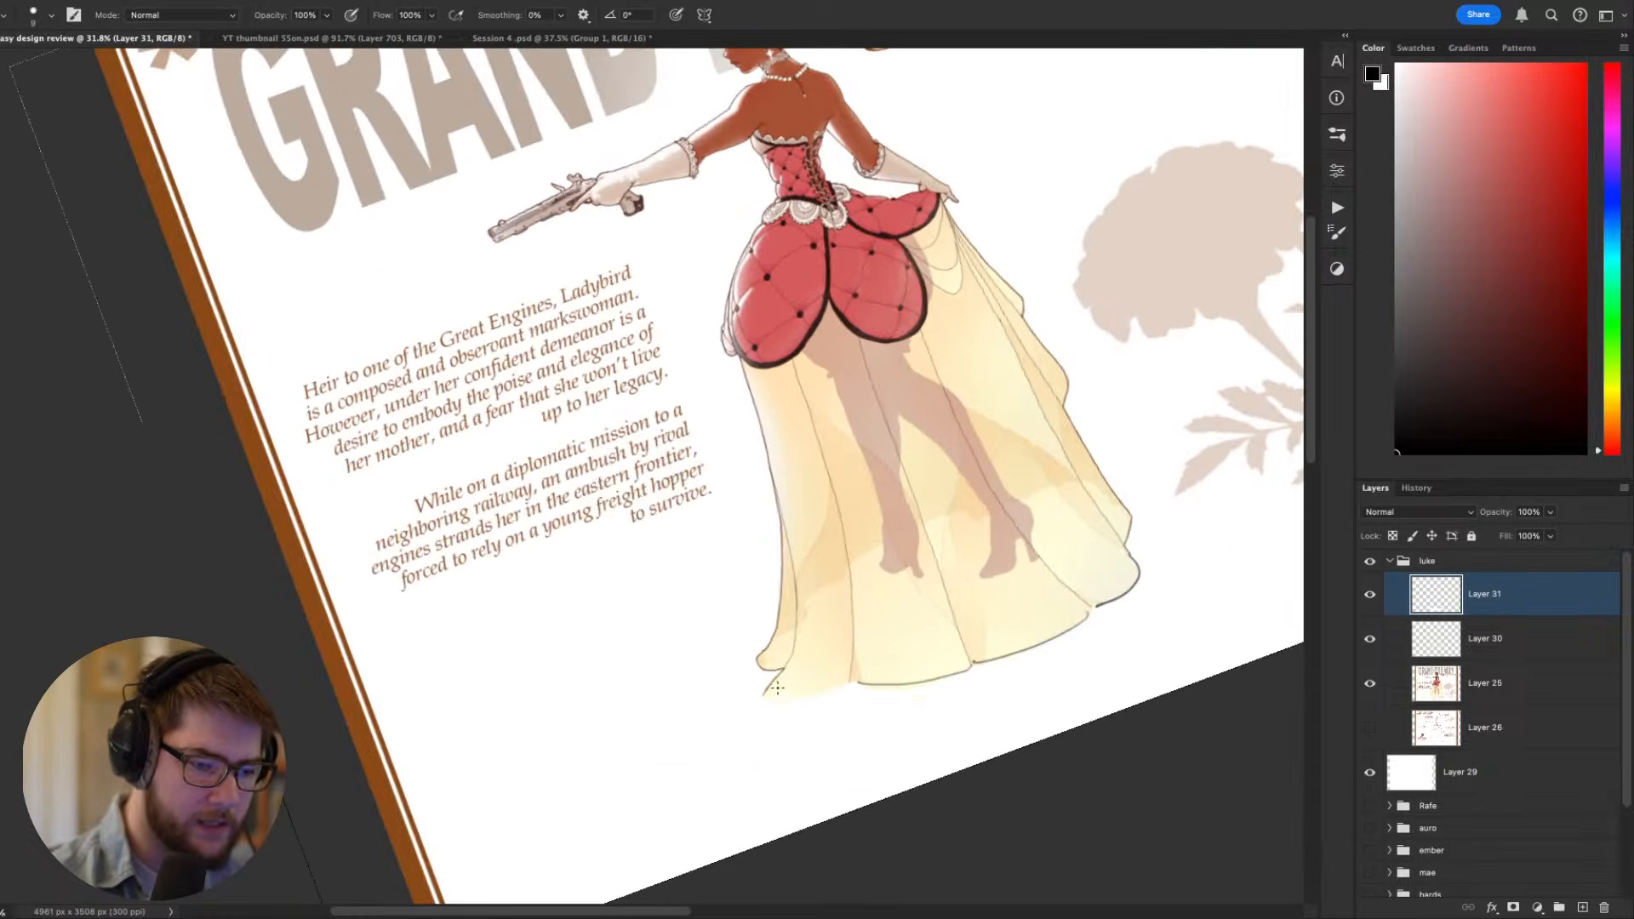
{"action": "left_click_drag", "start_coordinate": [761, 686], "coordinate": [843, 676]}
{"action": "key", "text": "Escape"}
{"action": "key", "text": "super+minus"}
{"action": "key", "text": "super+minus"}
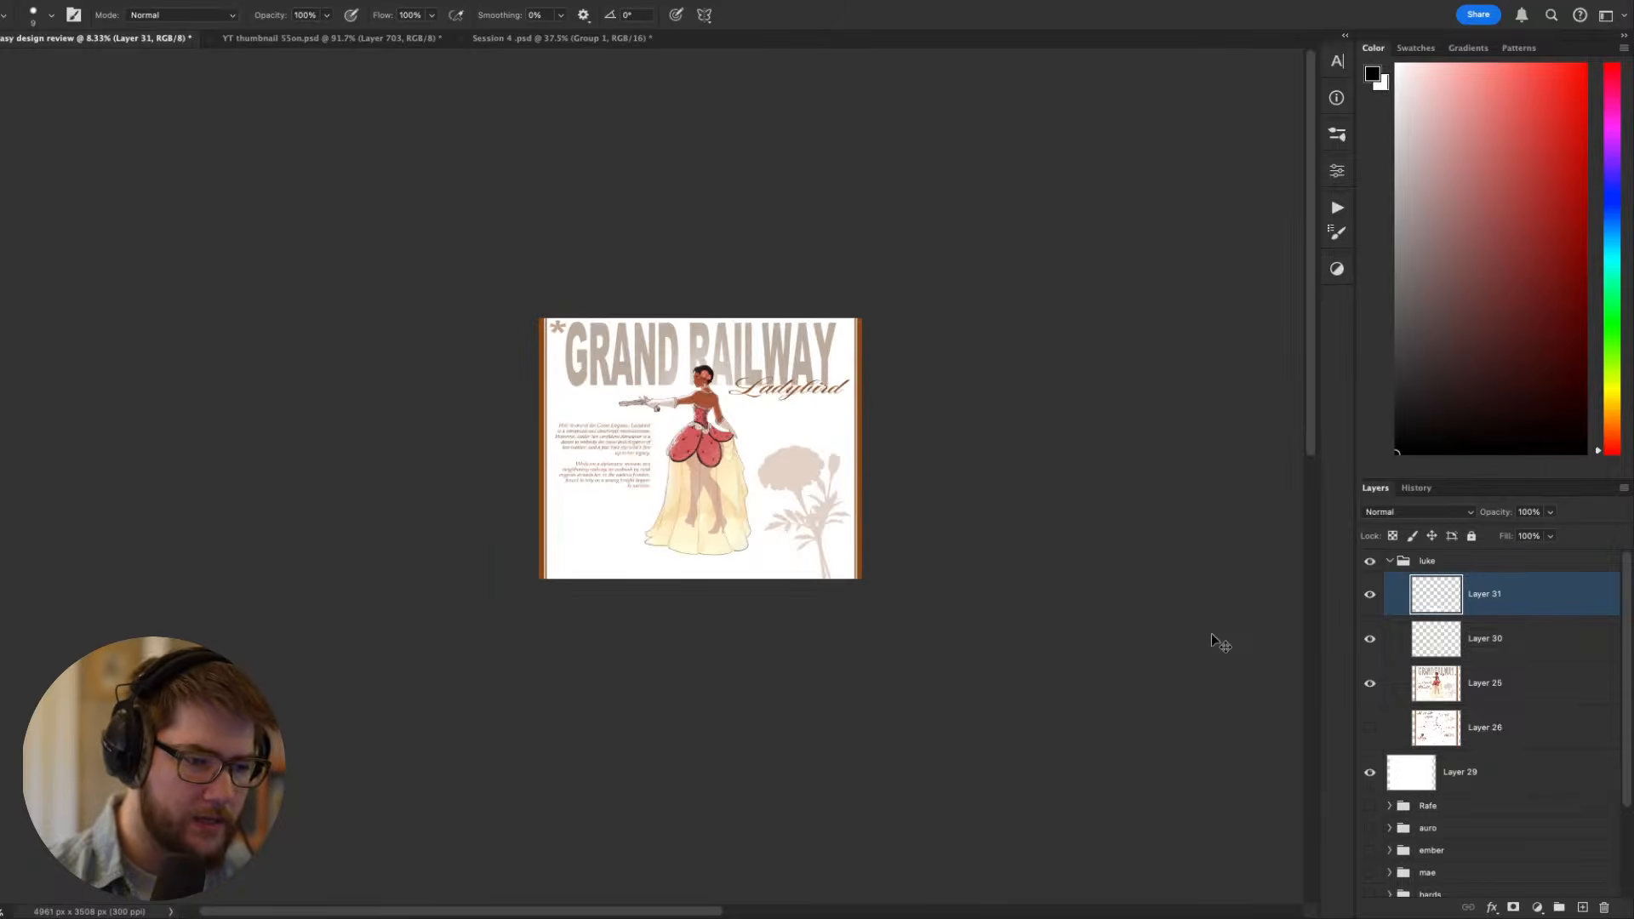
{"action": "key", "text": "super+plus"}
{"action": "key", "text": "super+plus"}
{"action": "left_click_drag", "start_coordinate": [1212, 633], "coordinate": [1175, 690]}
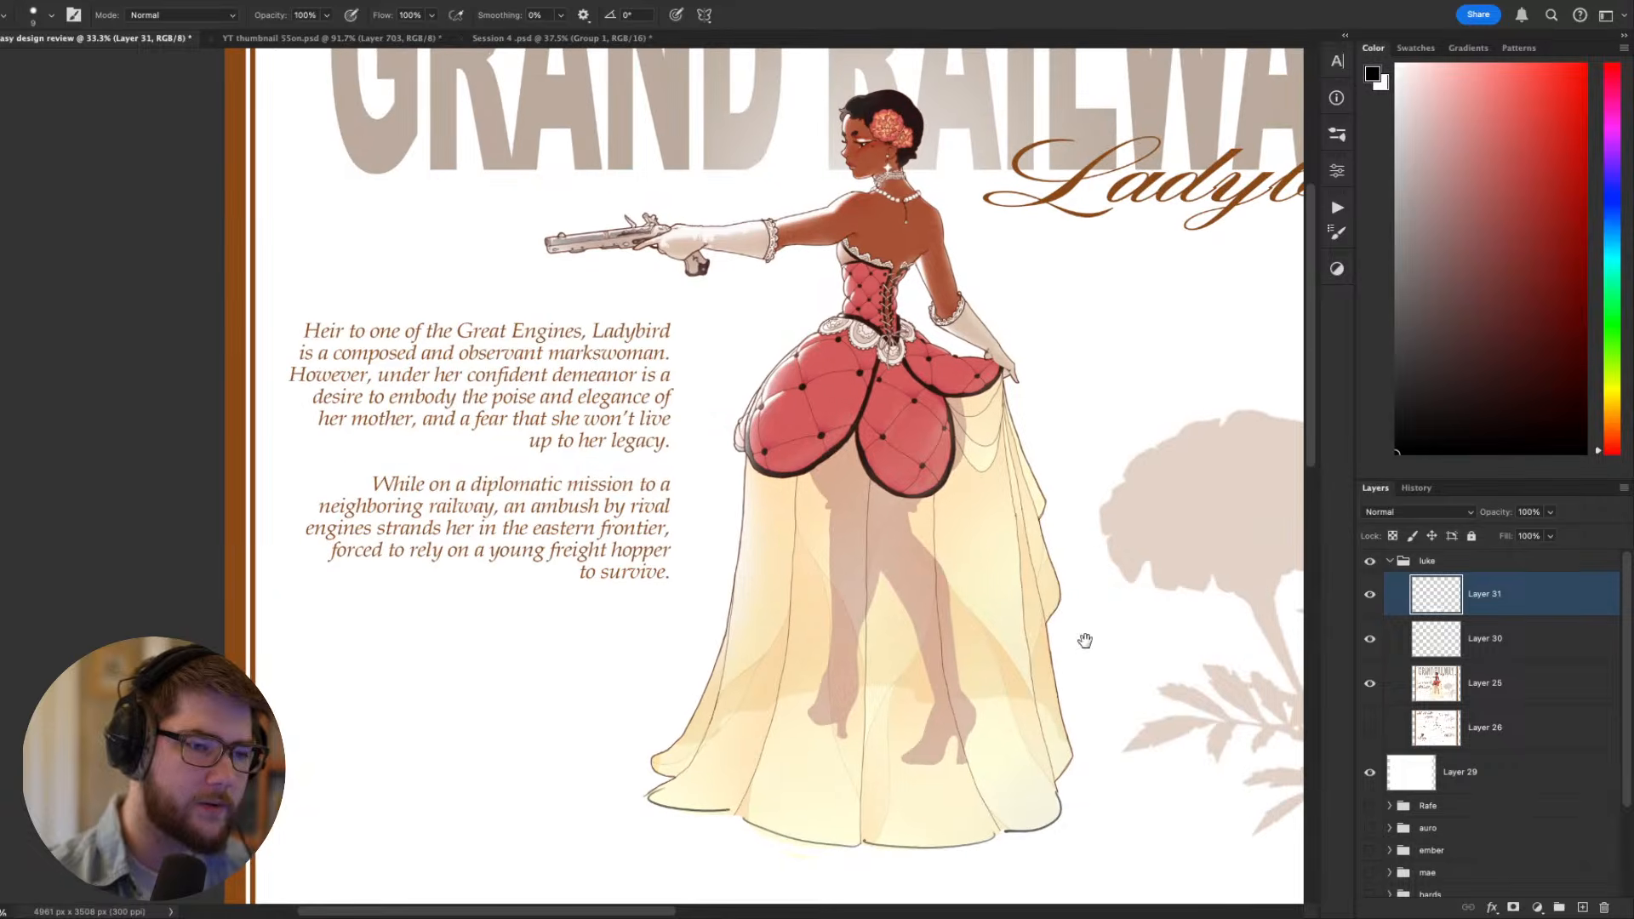
- Sketch guide ellipses around the waist and the skirt hem to compare their curves, and undo them
{"action": "left_click_drag", "start_coordinate": [842, 326], "coordinate": [838, 340]}
{"action": "mouse_move", "coordinate": [1028, 704]}
{"action": "left_mouse_down"}
{"action": "mouse_move", "coordinate": [700, 795]}
{"action": "mouse_move", "coordinate": [875, 705]}
{"action": "left_mouse_up"}
{"action": "left_click_drag", "start_coordinate": [1121, 678], "coordinate": [947, 660]}
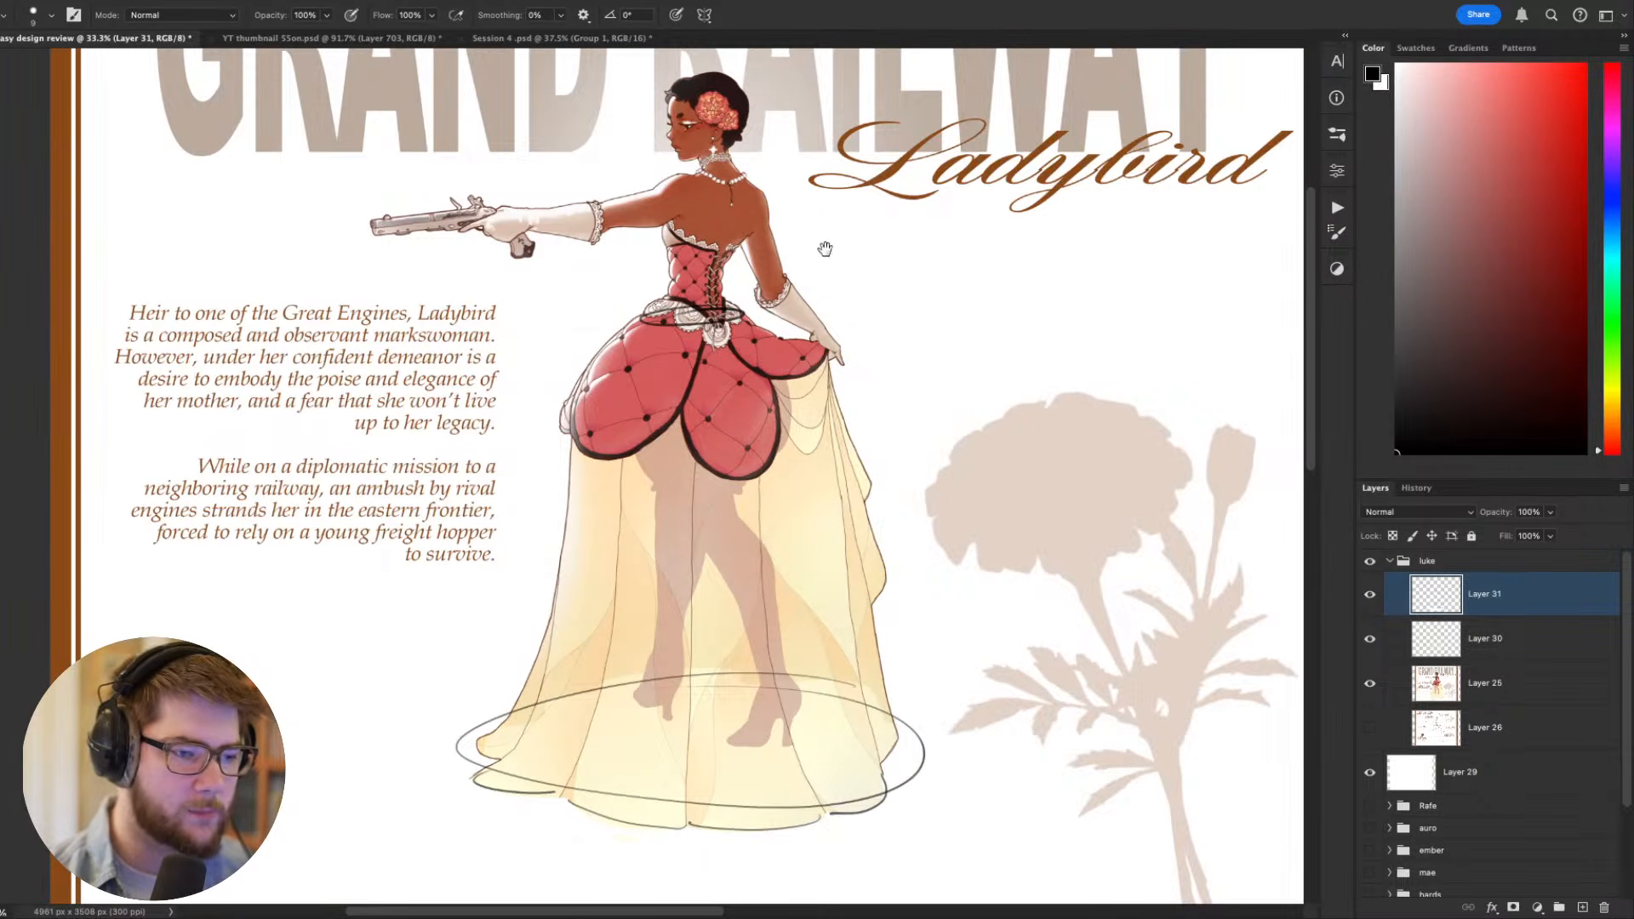
{"action": "left_click_drag", "start_coordinate": [866, 412], "coordinate": [944, 417]}
{"action": "key", "text": "ctrl+z"}
{"action": "key", "text": "ctrl+z"}
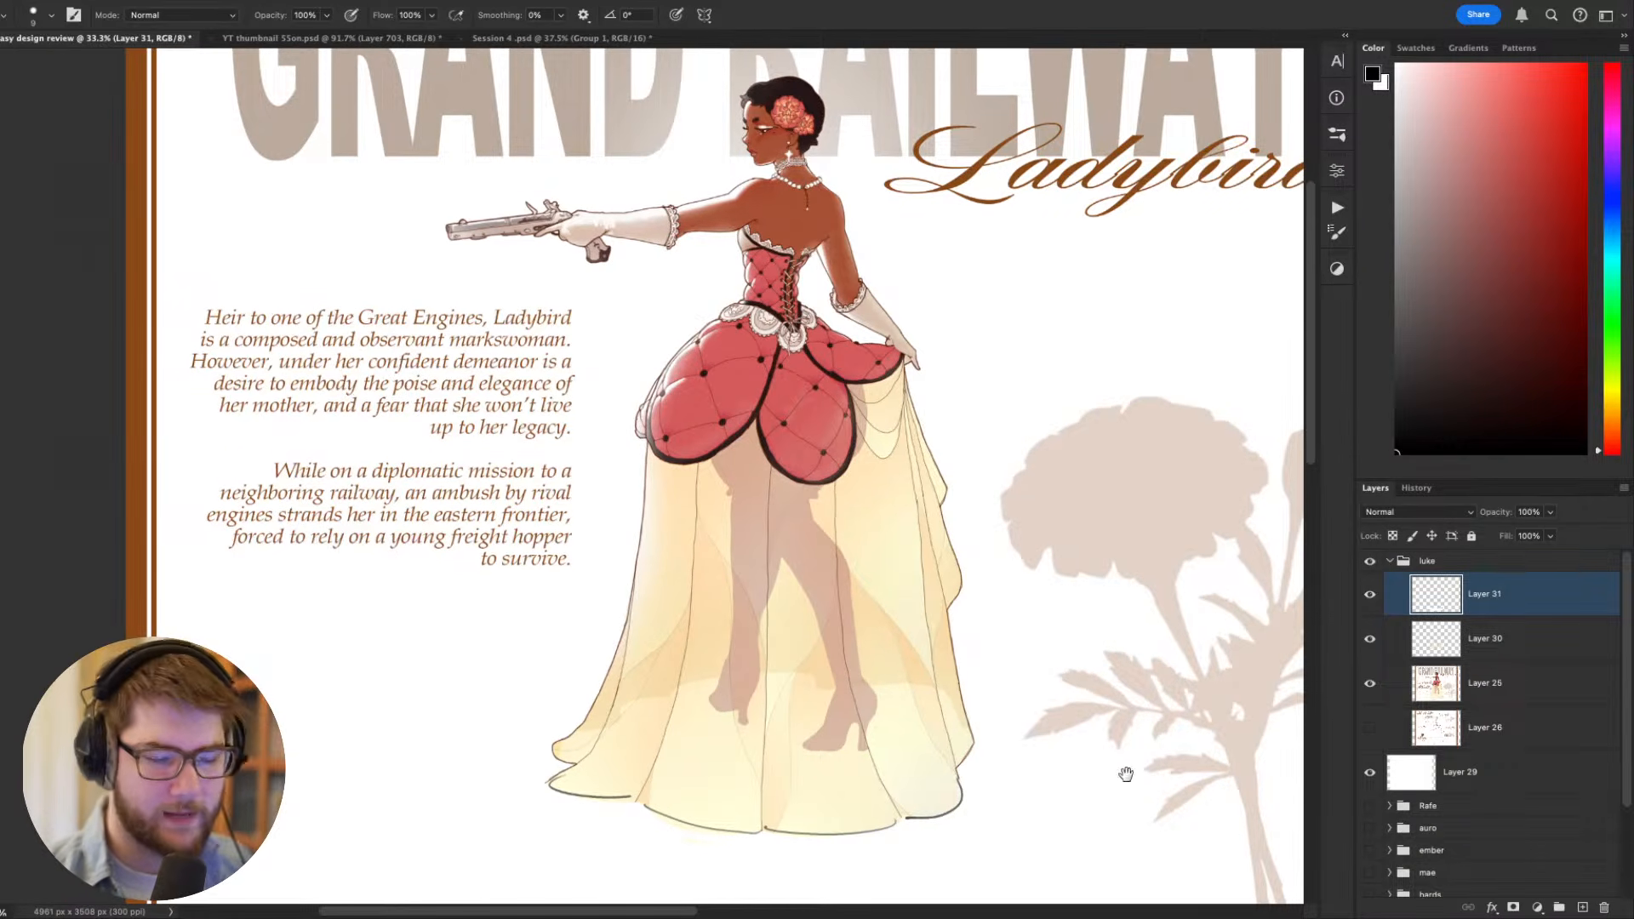
- Examine the bodice, black waistband, lace trim and quilted overskirt up close
{"action": "left_click_drag", "start_coordinate": [1126, 774], "coordinate": [1126, 758]}
{"action": "left_click_drag", "start_coordinate": [858, 616], "coordinate": [906, 793]}
{"action": "left_click_drag", "start_coordinate": [870, 580], "coordinate": [880, 577]}
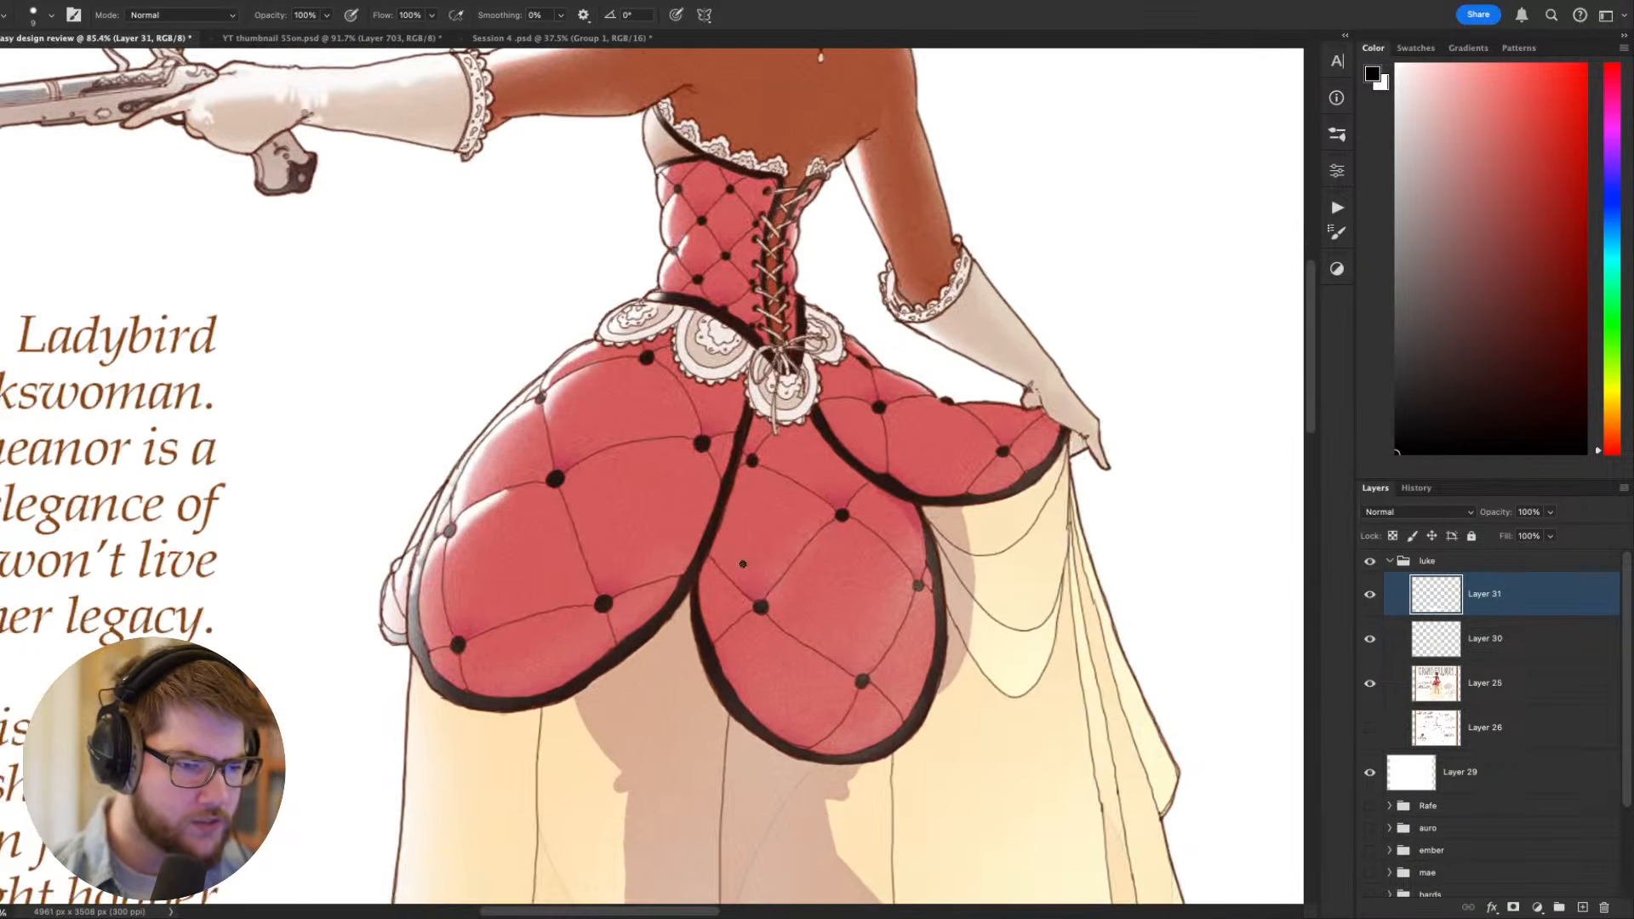
{"action": "left_click_drag", "start_coordinate": [743, 564], "coordinate": [734, 646]}
{"action": "left_click_drag", "start_coordinate": [734, 646], "coordinate": [725, 641]}
{"action": "left_click_drag", "start_coordinate": [768, 490], "coordinate": [744, 500]}
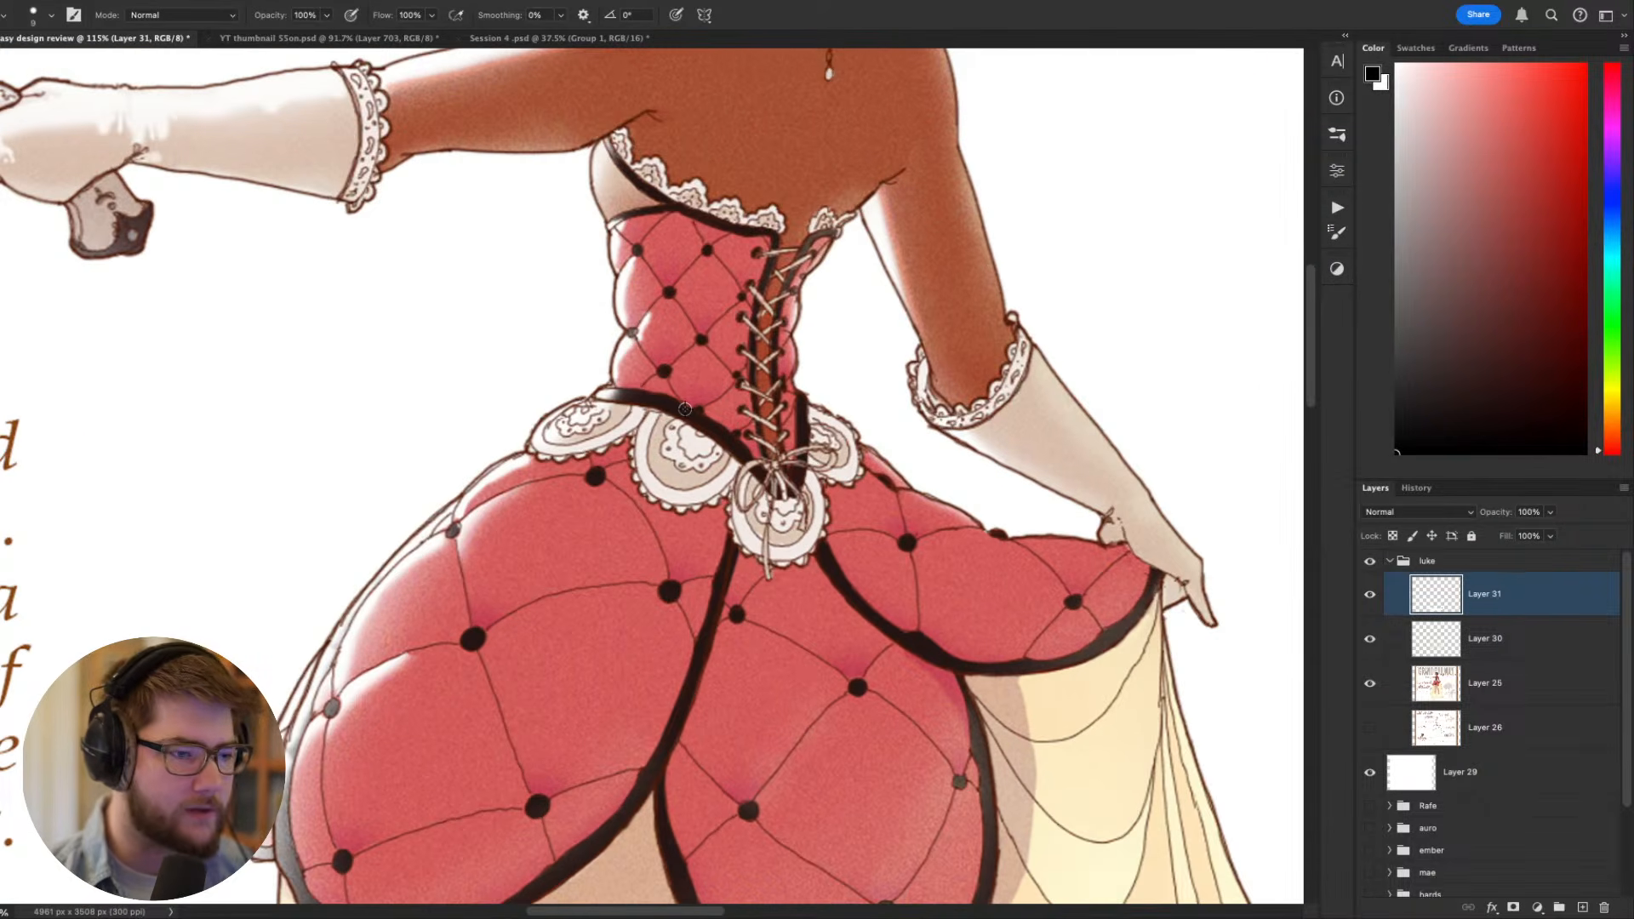
{"action": "left_click_drag", "start_coordinate": [685, 409], "coordinate": [684, 409]}
{"action": "scroll", "coordinate": [684, 409], "scroll_direction": "up", "scroll_amount": 3}
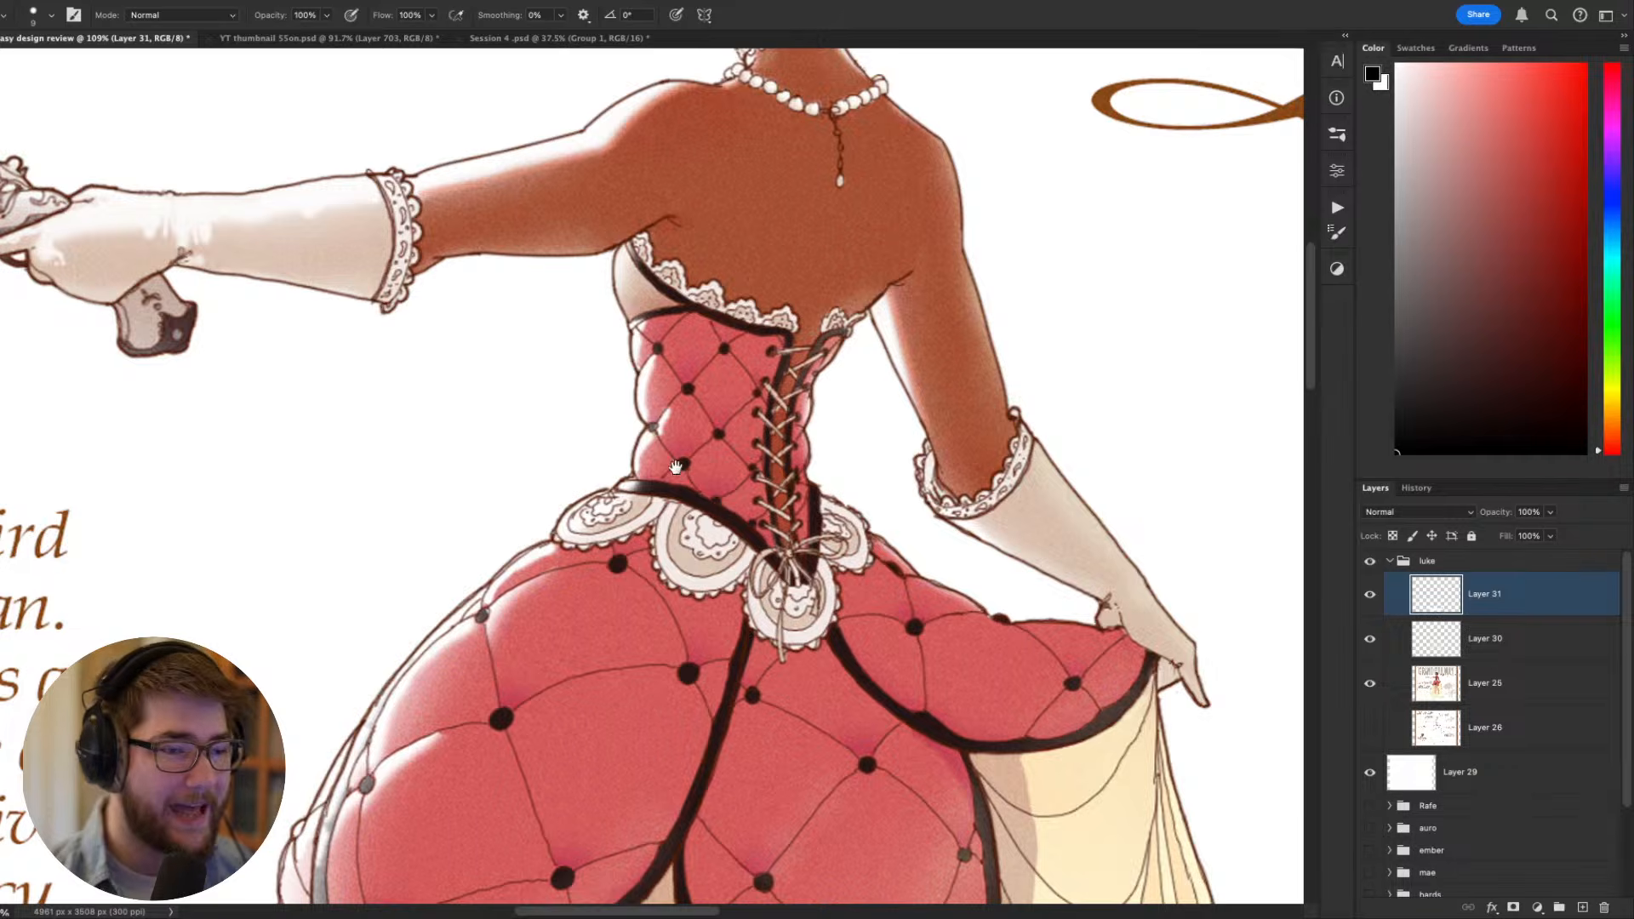
- Sample the brown skin colour from the figure's back and try a stroke between the bodice and the lowered arm
{"action": "left_click_drag", "start_coordinate": [676, 467], "coordinate": [730, 586]}
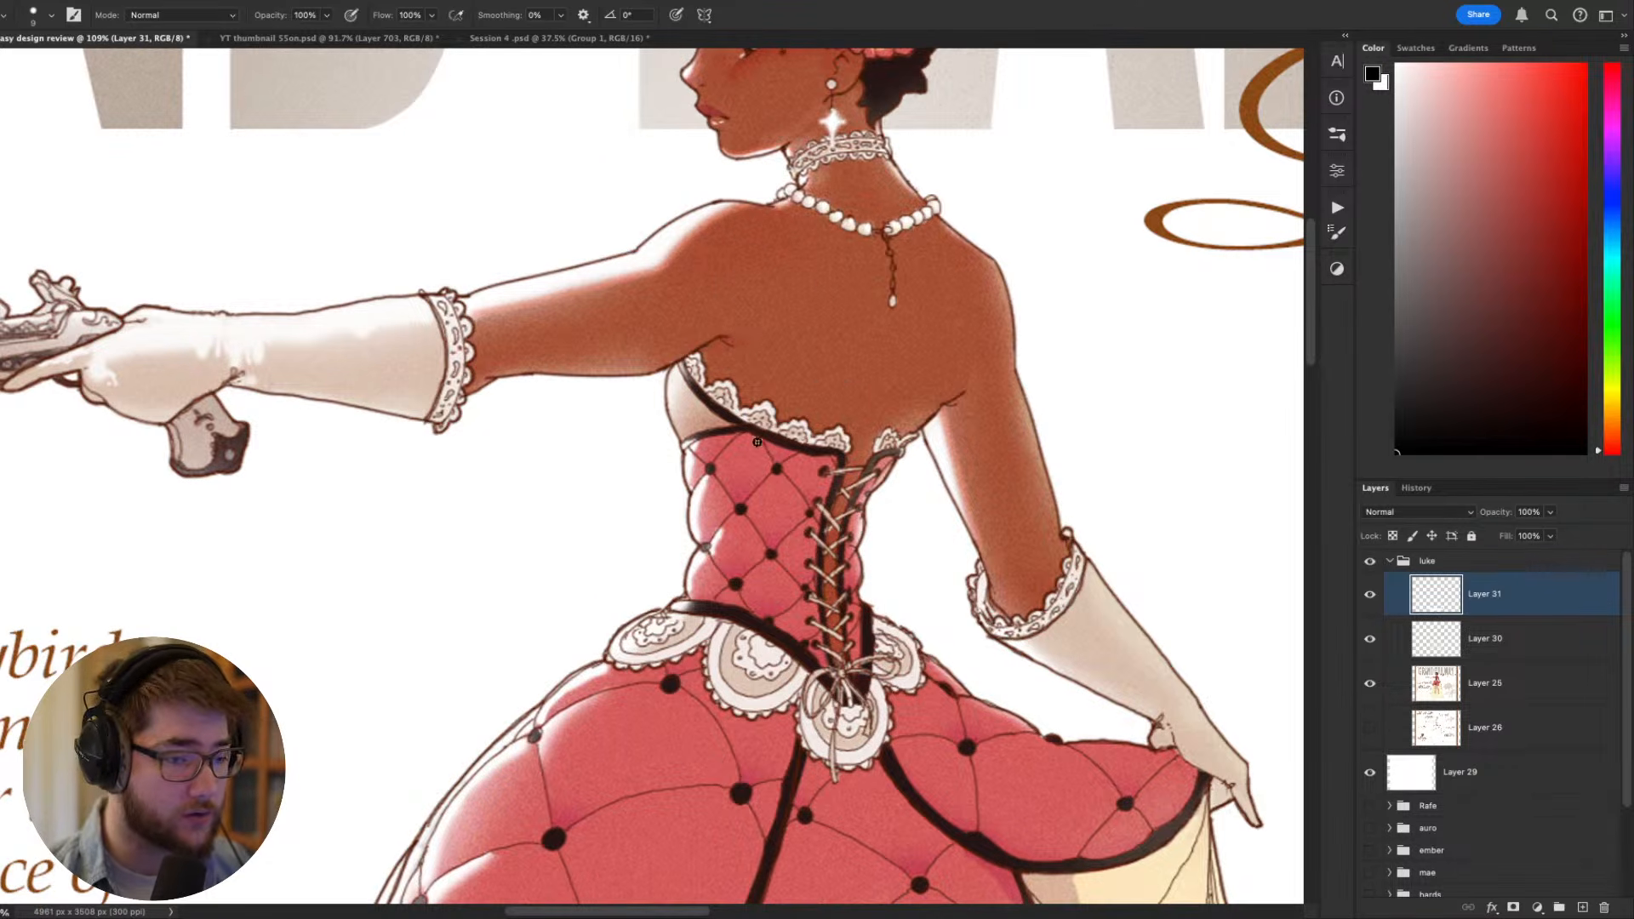
{"action": "left_click", "coordinate": [820, 290], "text": "alt"}
{"action": "scroll", "coordinate": [823, 452], "scroll_direction": "down", "scroll_amount": 3}
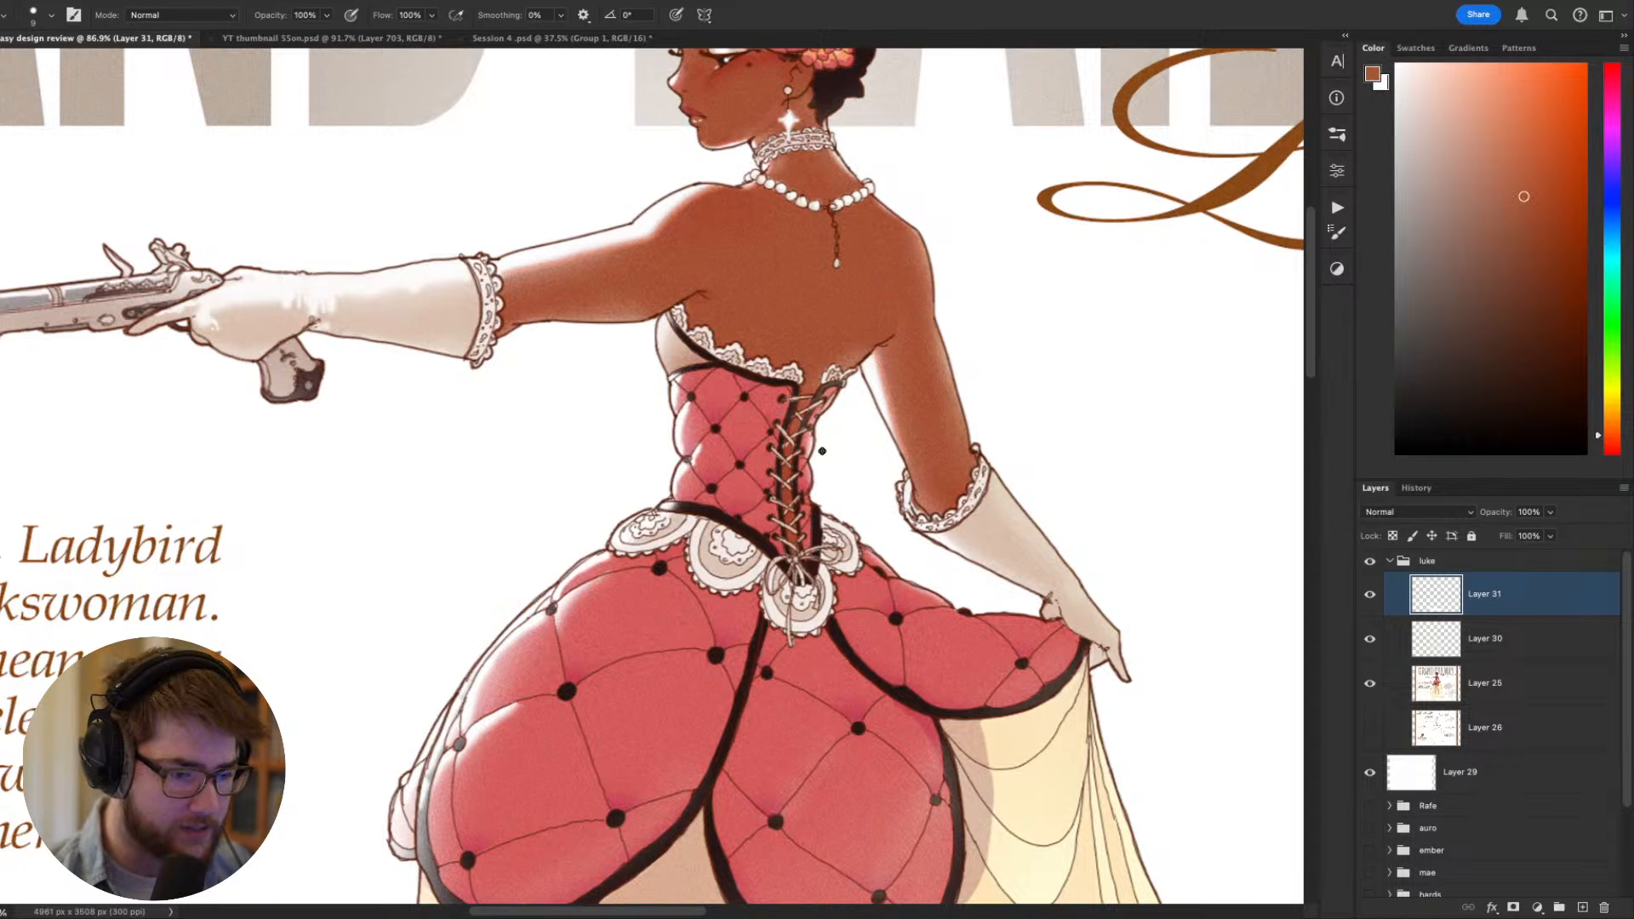
{"action": "scroll", "coordinate": [773, 563], "scroll_direction": "down", "scroll_amount": 3}
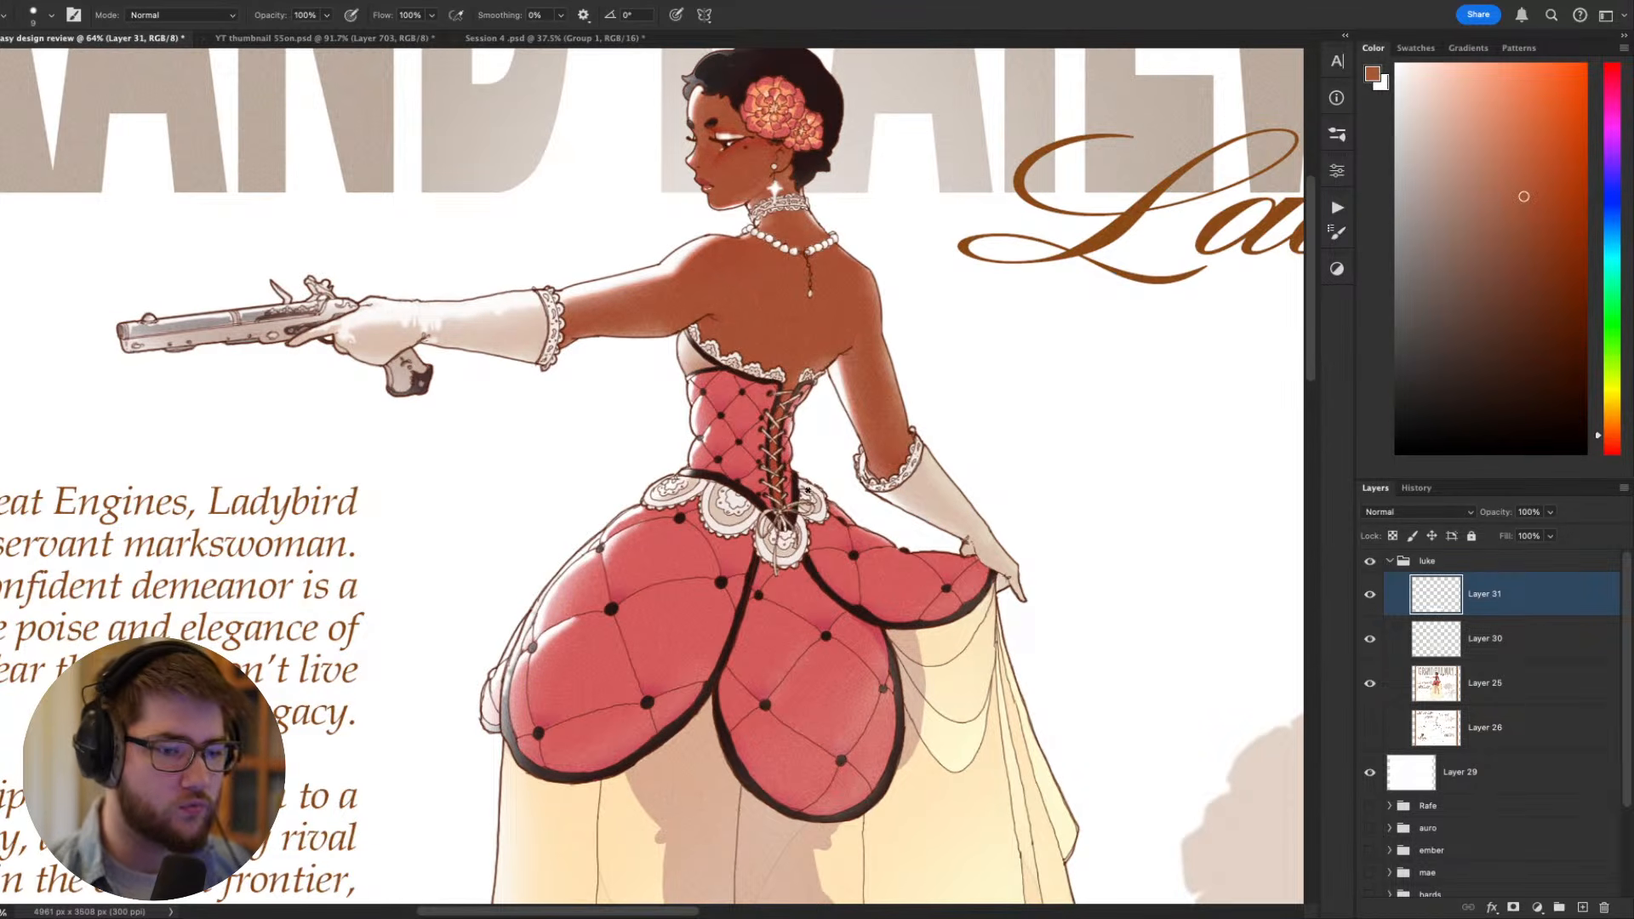
{"action": "mouse_move", "coordinate": [856, 460]}
{"action": "left_mouse_down"}
{"action": "mouse_move", "coordinate": [920, 431]}
{"action": "mouse_move", "coordinate": [851, 489]}
{"action": "mouse_move", "coordinate": [921, 422]}
{"action": "left_mouse_up"}
{"action": "key", "text": "super+z"}
- Sample a darker muted brown, reduce the brush size, and try a thin curve around the raised arm's lace cuff
{"action": "left_click", "coordinate": [910, 441], "text": "alt"}
{"action": "key", "text": "bracketleft"}
{"action": "key", "text": "bracketleft"}
{"action": "left_click_drag", "start_coordinate": [882, 370], "coordinate": [970, 424]}
{"action": "key", "text": "super+z"}
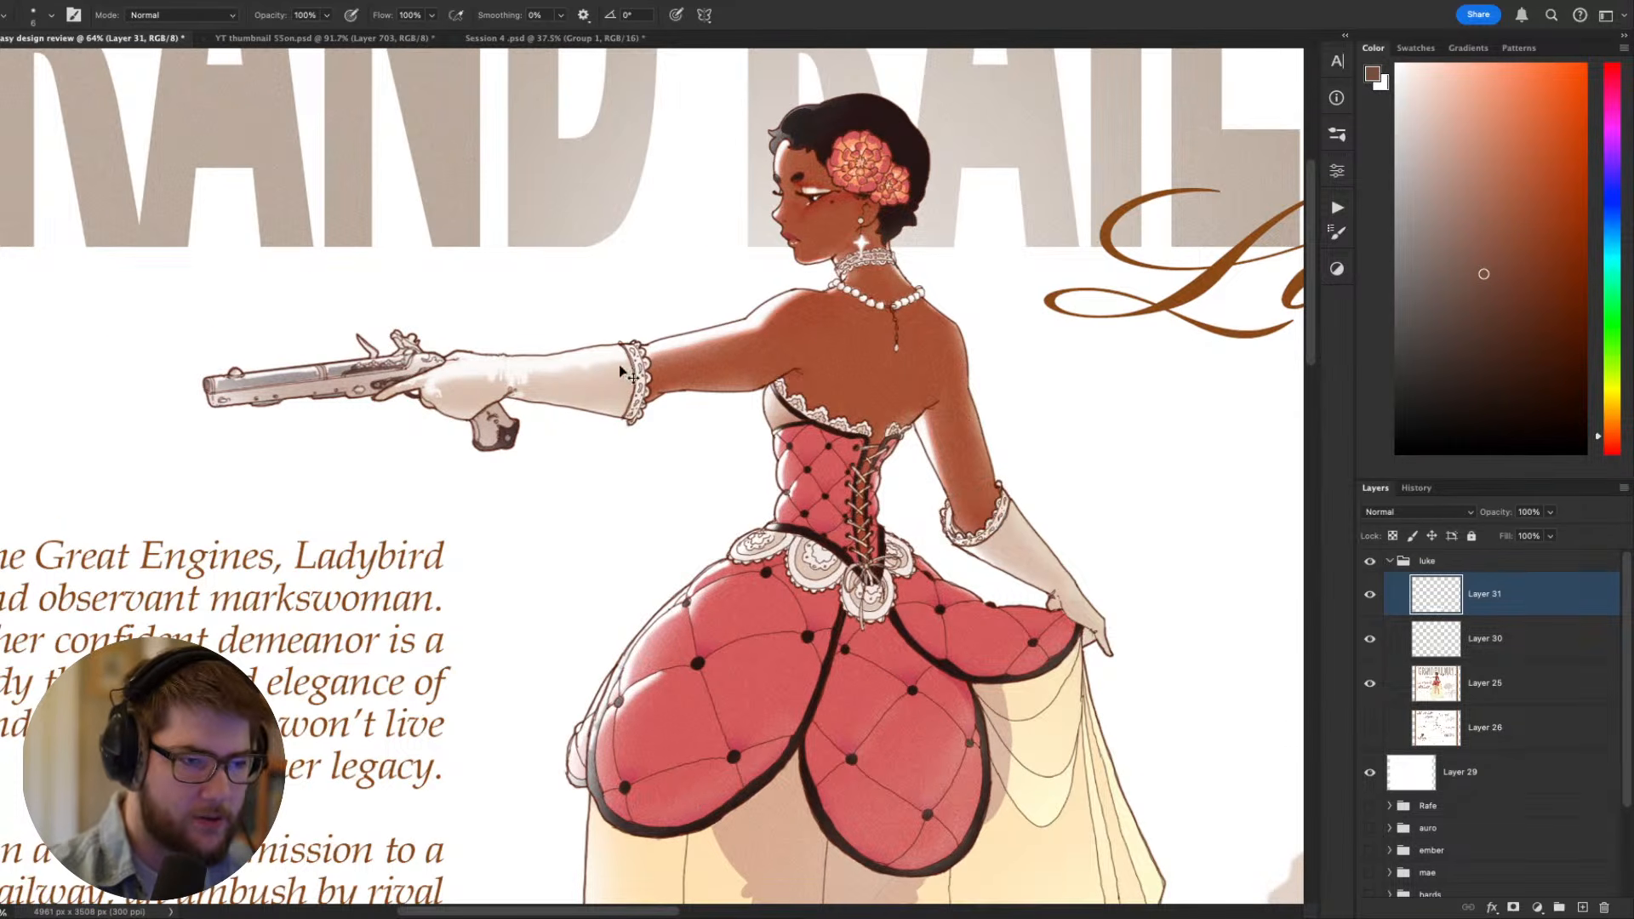
{"action": "mouse_move", "coordinate": [637, 342]}
{"action": "left_mouse_down"}
{"action": "mouse_move", "coordinate": [624, 396]}
{"action": "mouse_move", "coordinate": [641, 417]}
{"action": "left_mouse_up"}
{"action": "key", "text": "super+z"}
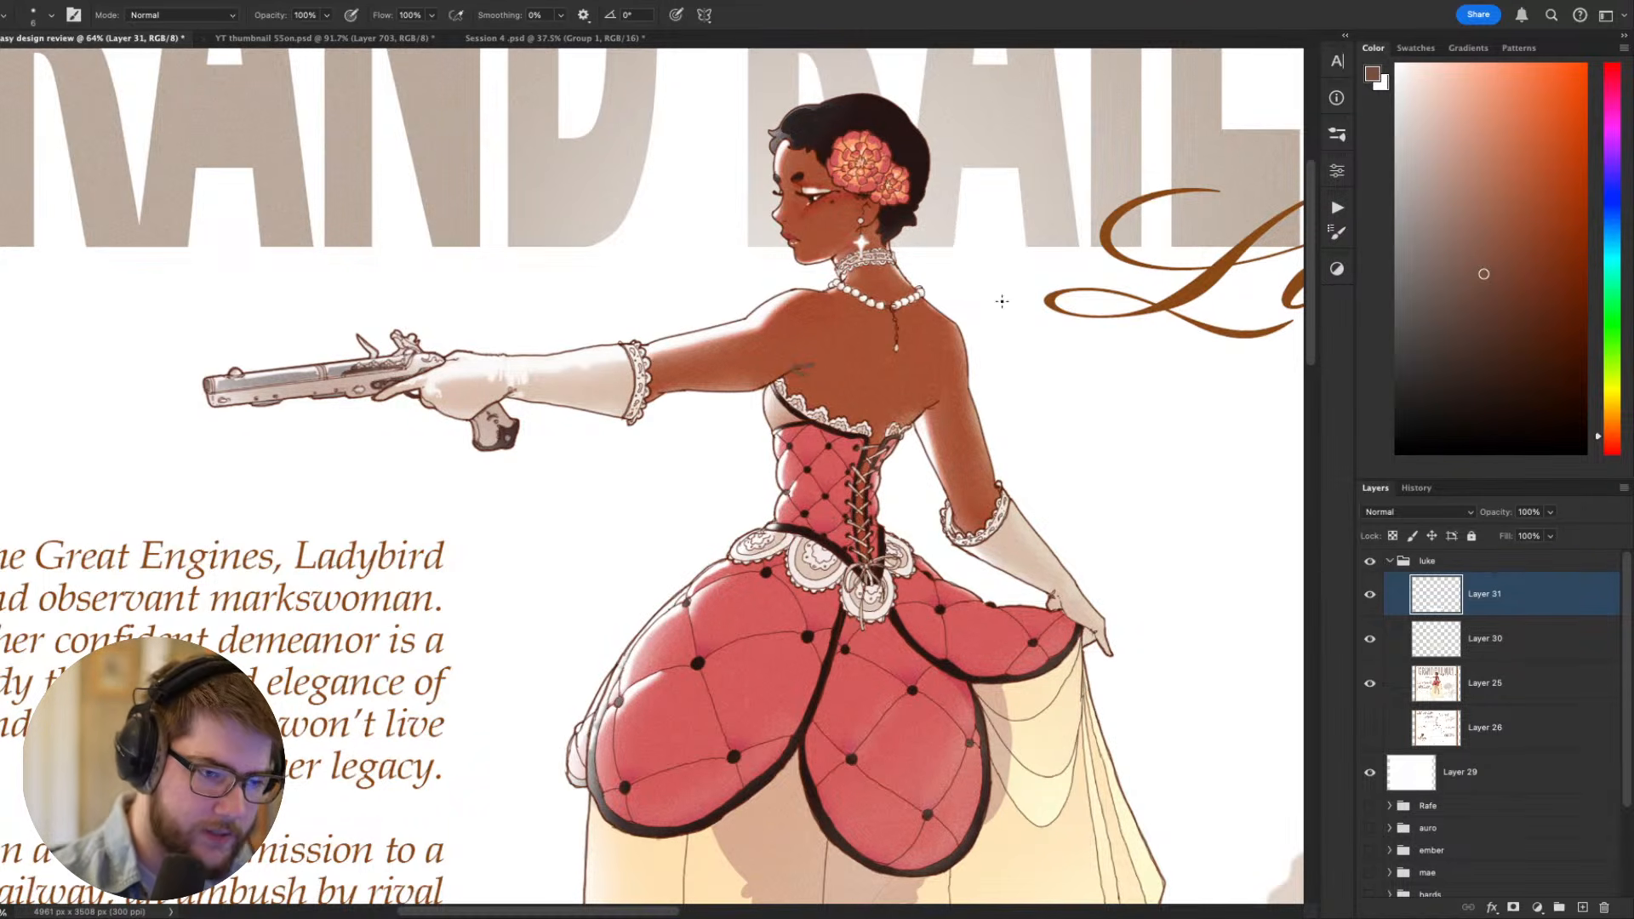
- Sample the skin brown near the raised arm's shoulder and touch up the armpit crease with a small brush
{"action": "scroll", "coordinate": [784, 474], "scroll_direction": "up", "scroll_amount": 3}
{"action": "left_click", "coordinate": [784, 474], "text": "alt"}
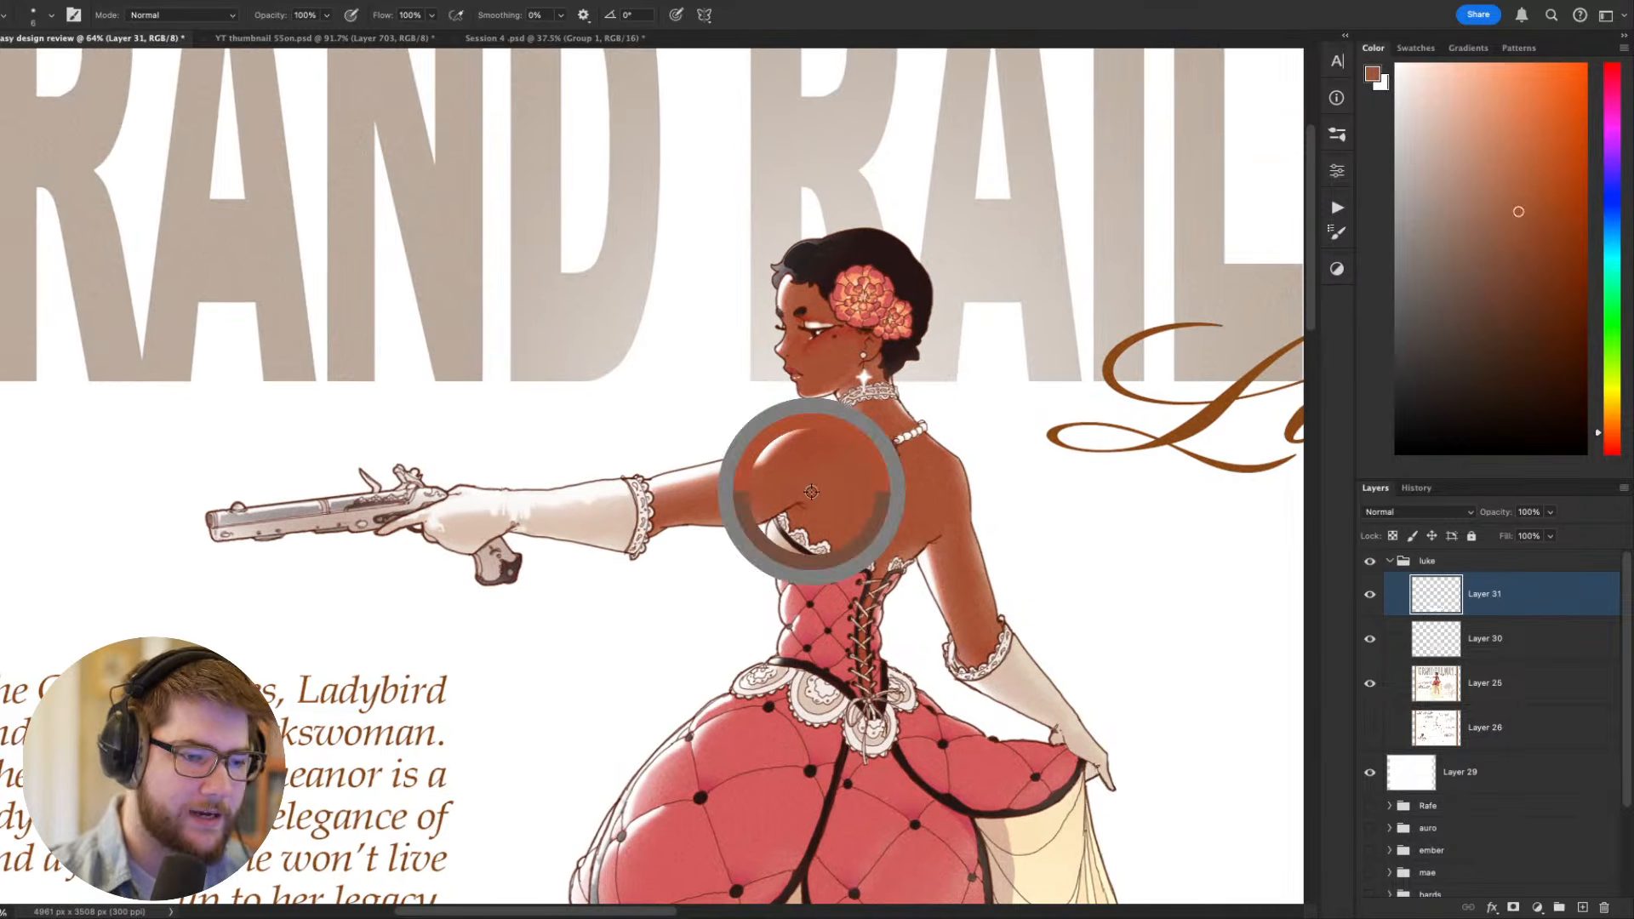
{"action": "key", "text": "r"}
{"action": "left_click_drag", "start_coordinate": [1104, 690], "coordinate": [999, 344]}
{"action": "key", "text": "Escape"}
{"action": "key", "text": "b"}
{"action": "left_click_drag", "start_coordinate": [983, 470], "coordinate": [1032, 402]}
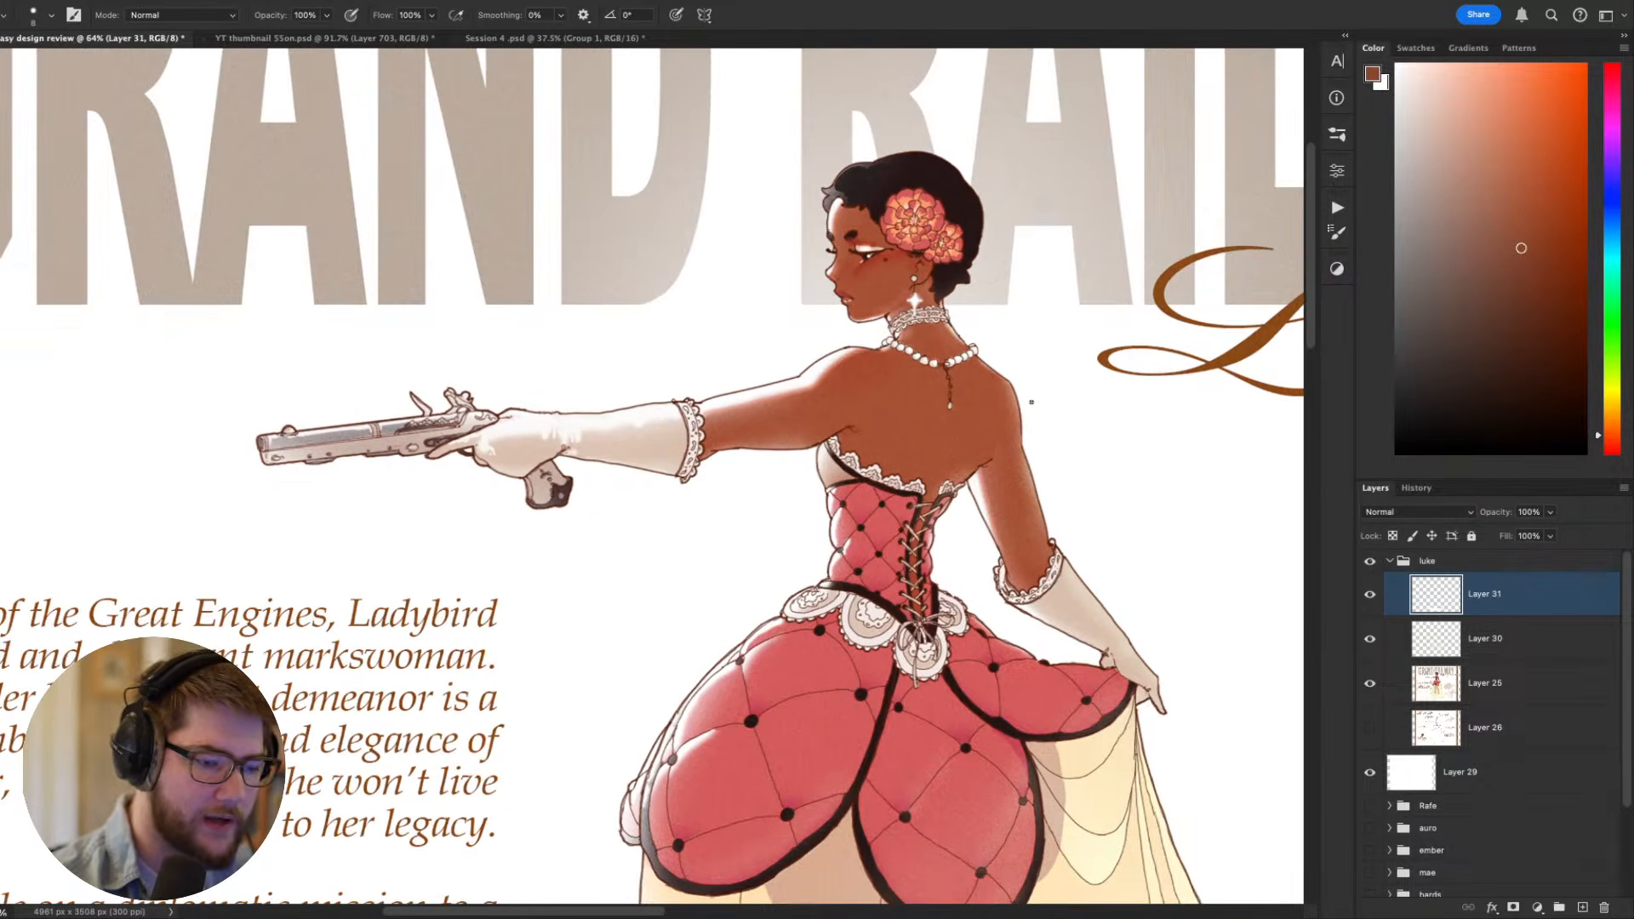
{"action": "scroll", "coordinate": [1144, 464], "scroll_direction": "up", "scroll_amount": 2}
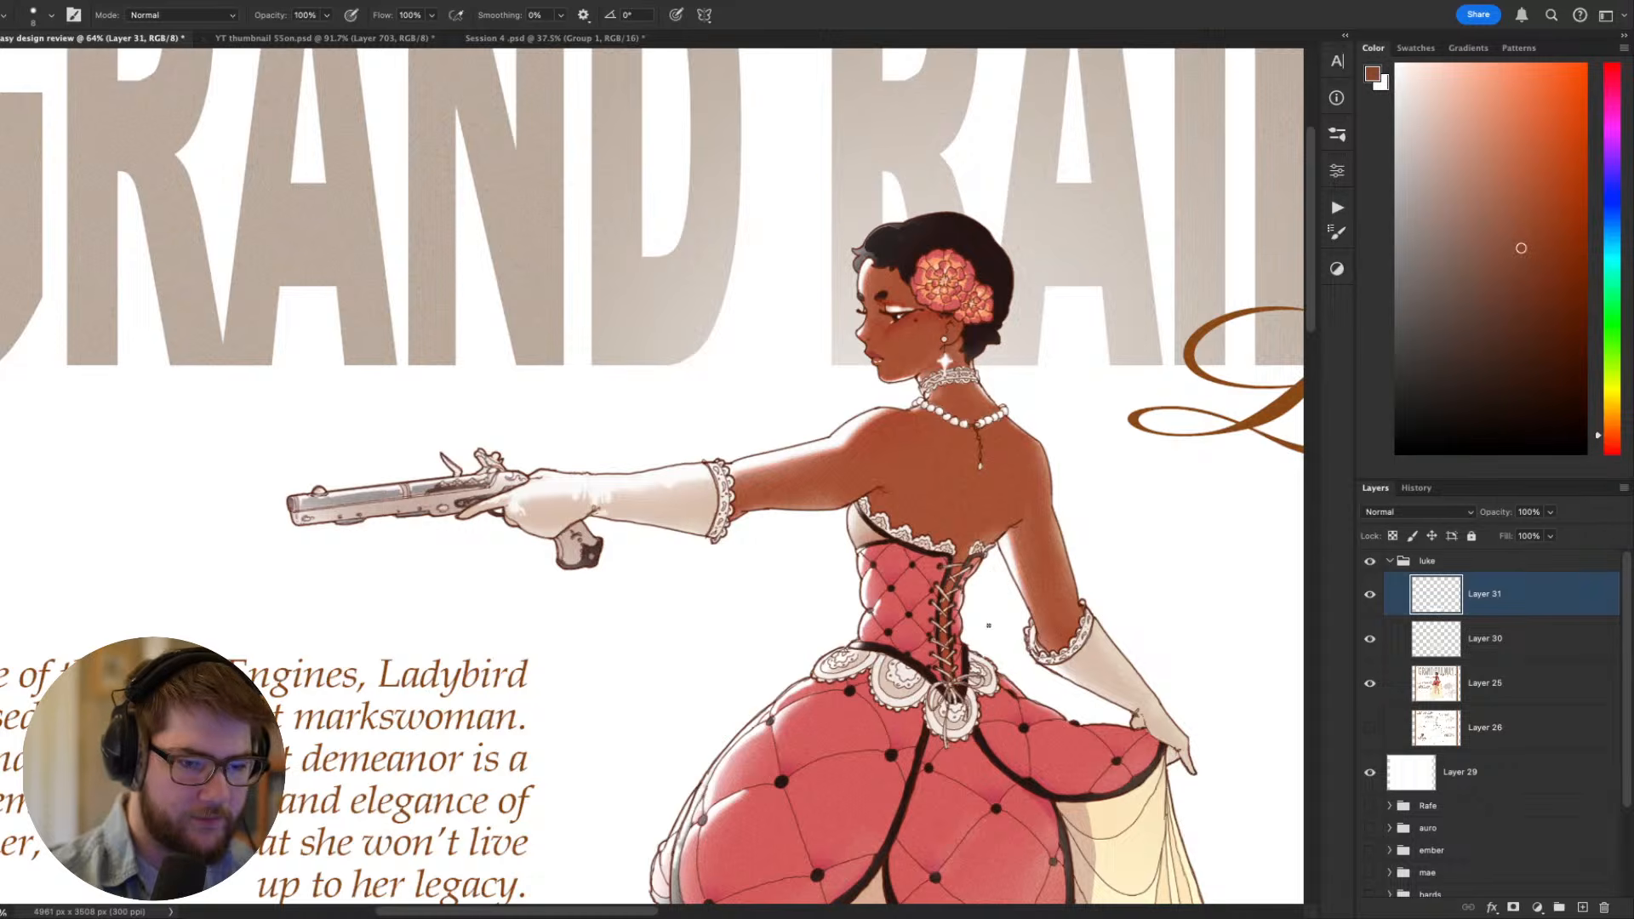
- Enlarge the brush to 20 px, choose a darker reddish brown, and shade the raised arm's armpit crease above the bodice
{"action": "key", "text": "r"}
{"action": "mouse_move", "coordinate": [1053, 586]}
{"action": "left_mouse_down"}
{"action": "mouse_move", "coordinate": [1051, 371]}
{"action": "mouse_move", "coordinate": [997, 464]}
{"action": "left_mouse_up"}
{"action": "key", "text": "b"}
{"action": "key", "text": "bracketright"}
{"action": "key", "text": "bracketright"}
{"action": "key", "text": "bracketright"}
{"action": "key", "text": "bracketright"}
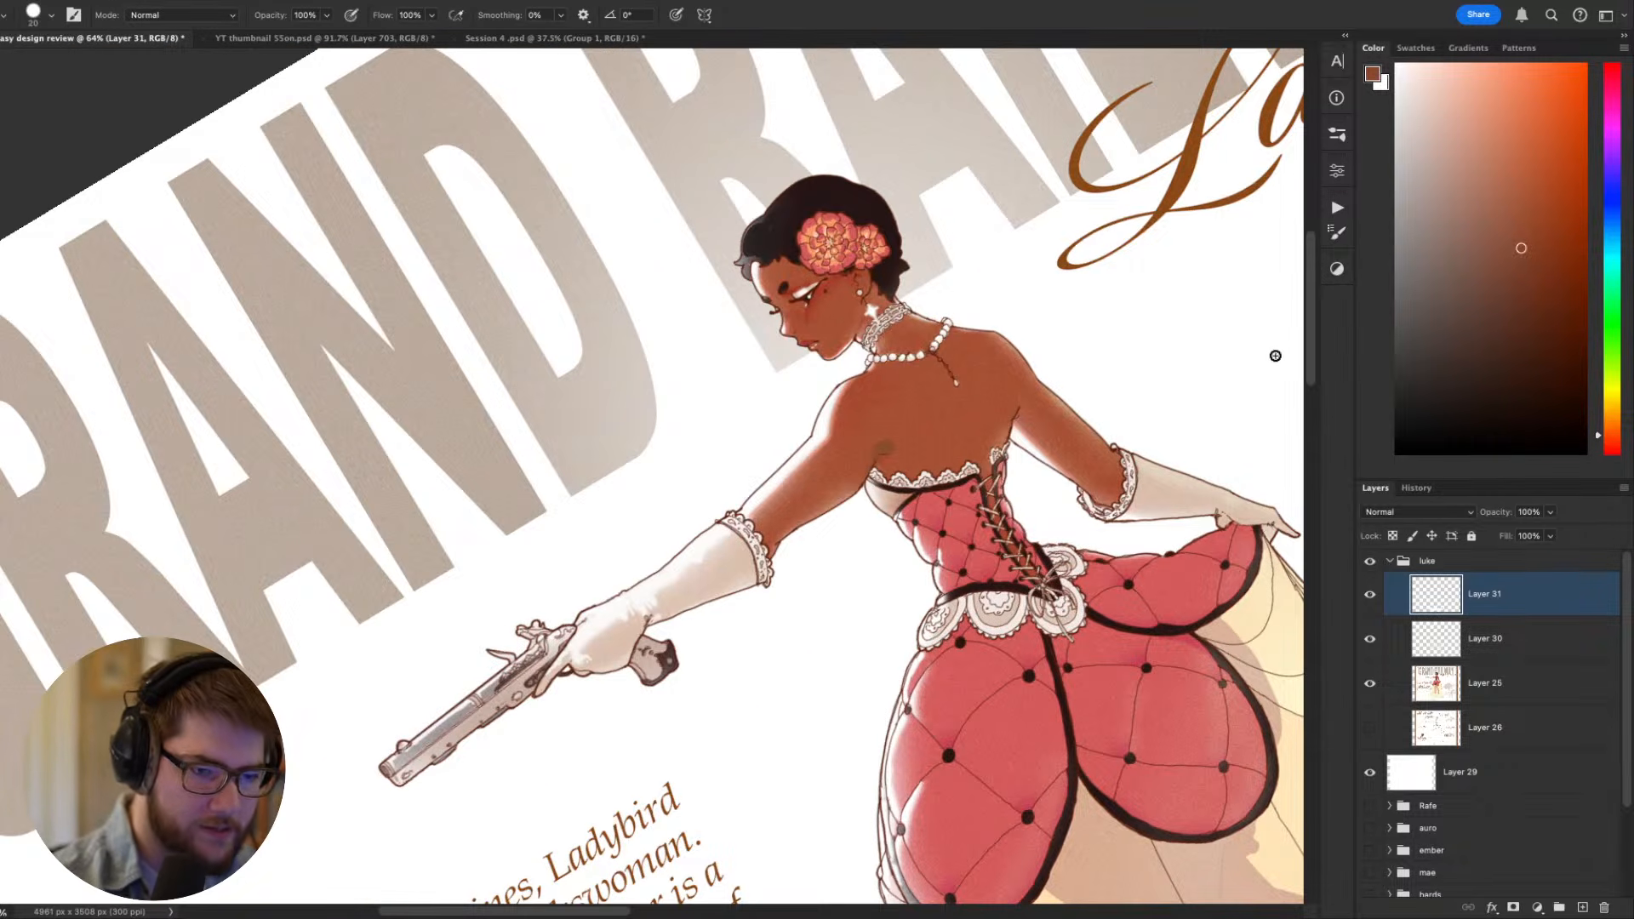
{"action": "left_click", "coordinate": [1561, 284]}
{"action": "left_click_drag", "start_coordinate": [858, 489], "coordinate": [881, 449]}
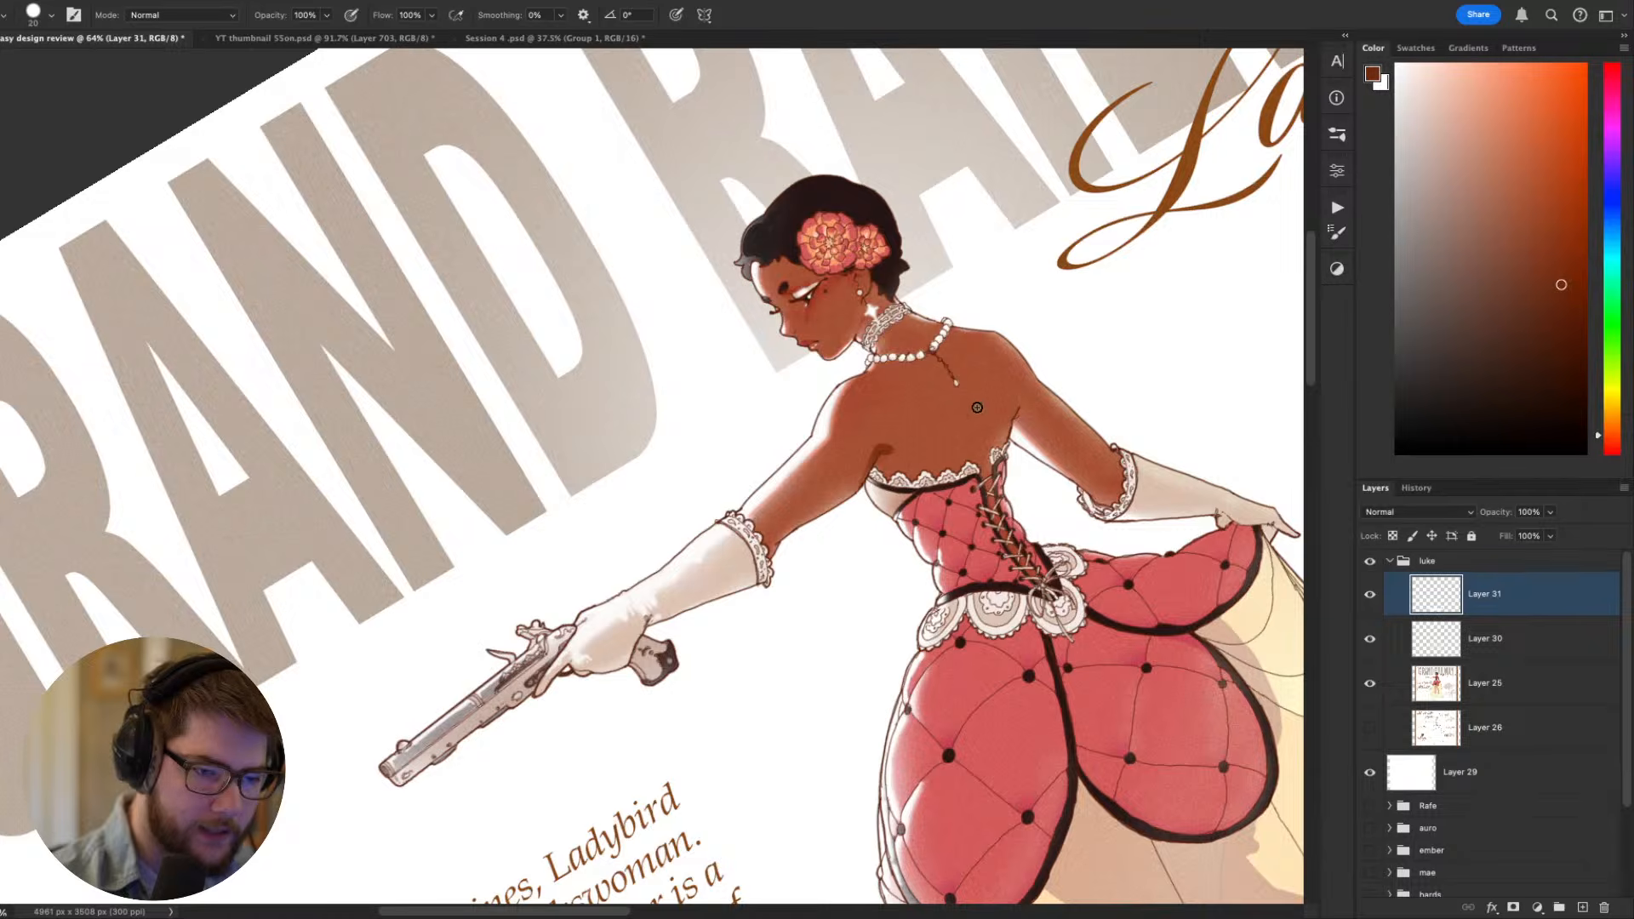
{"action": "key", "text": "Escape"}
{"action": "left_click_drag", "start_coordinate": [1186, 660], "coordinate": [1216, 612]}
{"action": "key", "text": "super+z"}
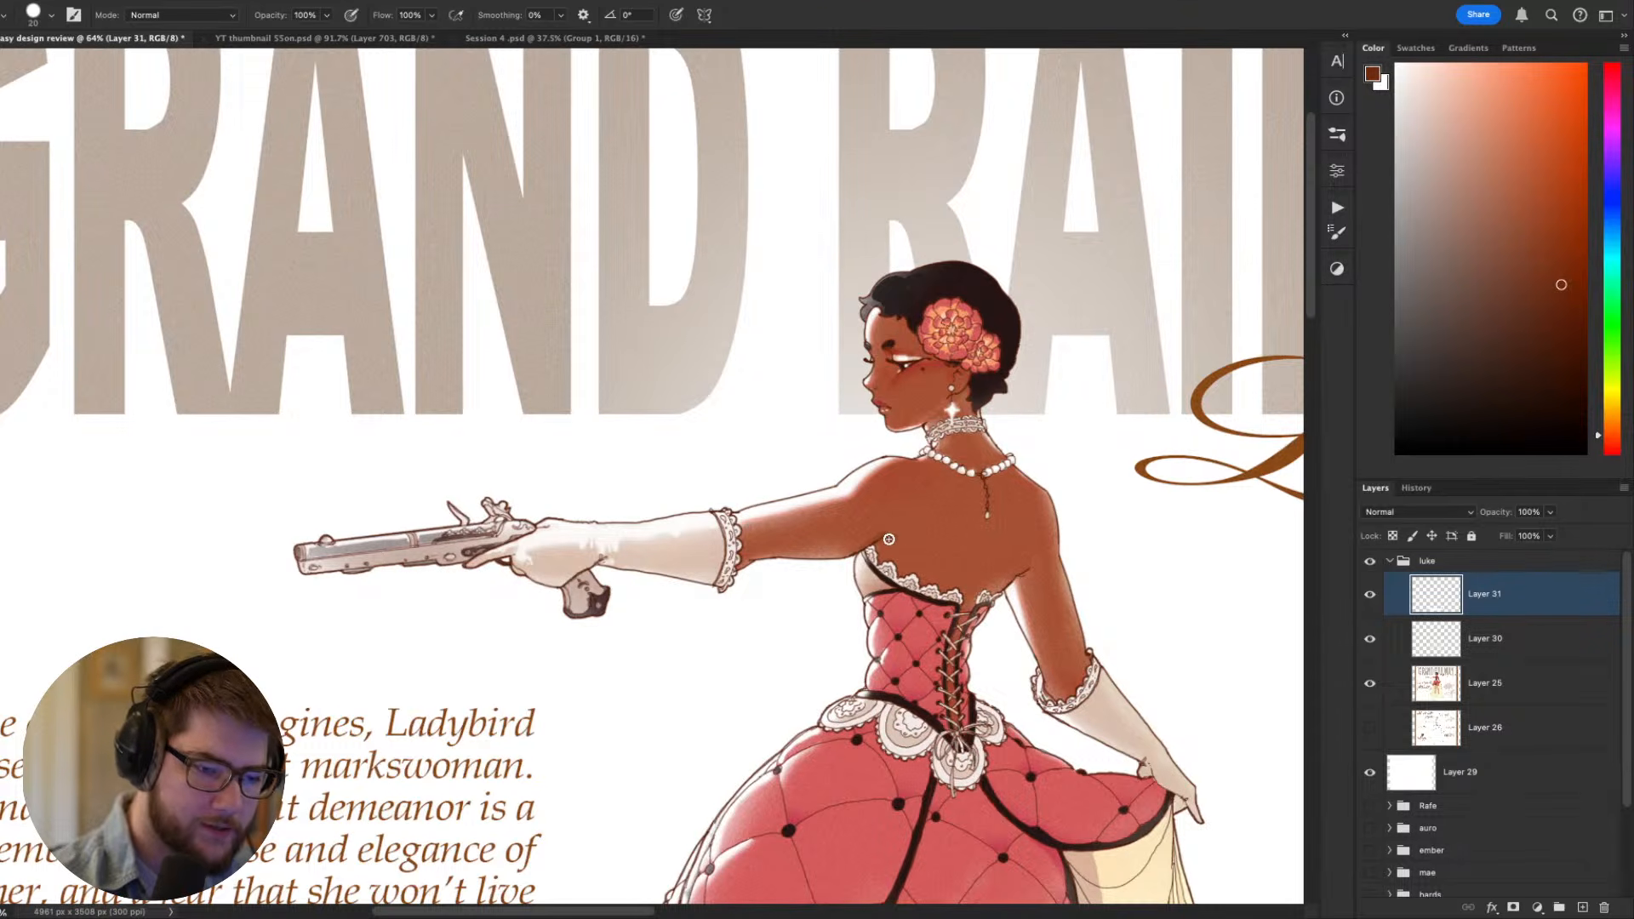
- Add a short dark reddish-brown crease at the lowered arm's armpit and check it against the whole figure
{"action": "left_click_drag", "start_coordinate": [1115, 694], "coordinate": [1065, 647]}
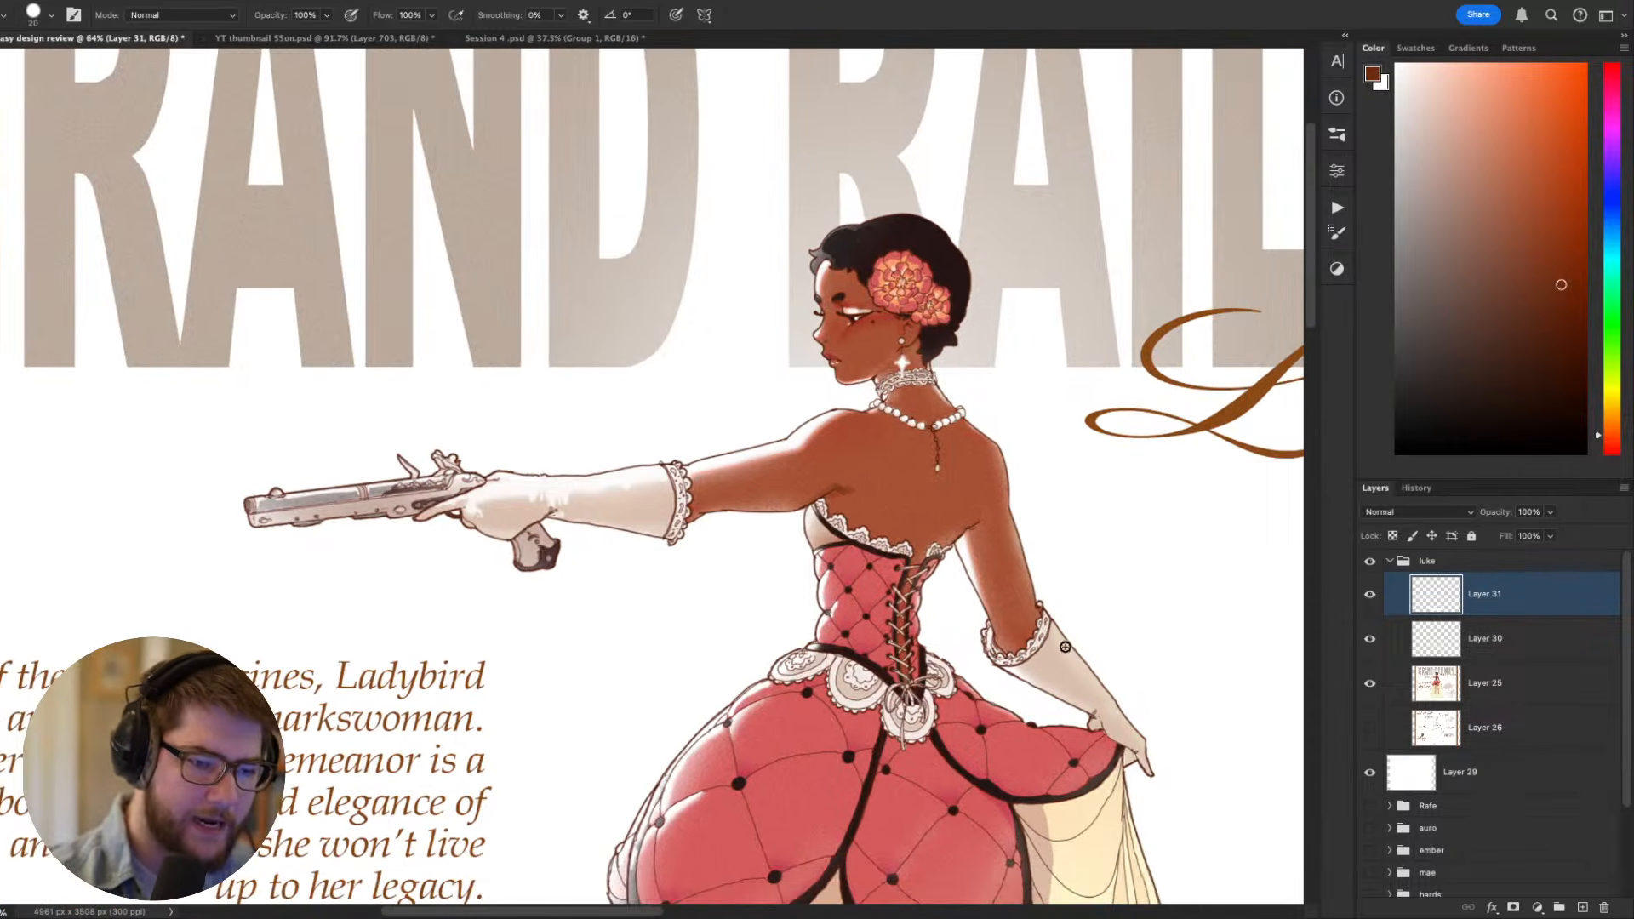
{"action": "left_click_drag", "start_coordinate": [967, 530], "coordinate": [980, 522]}
{"action": "left_click_drag", "start_coordinate": [1222, 593], "coordinate": [1240, 372]}
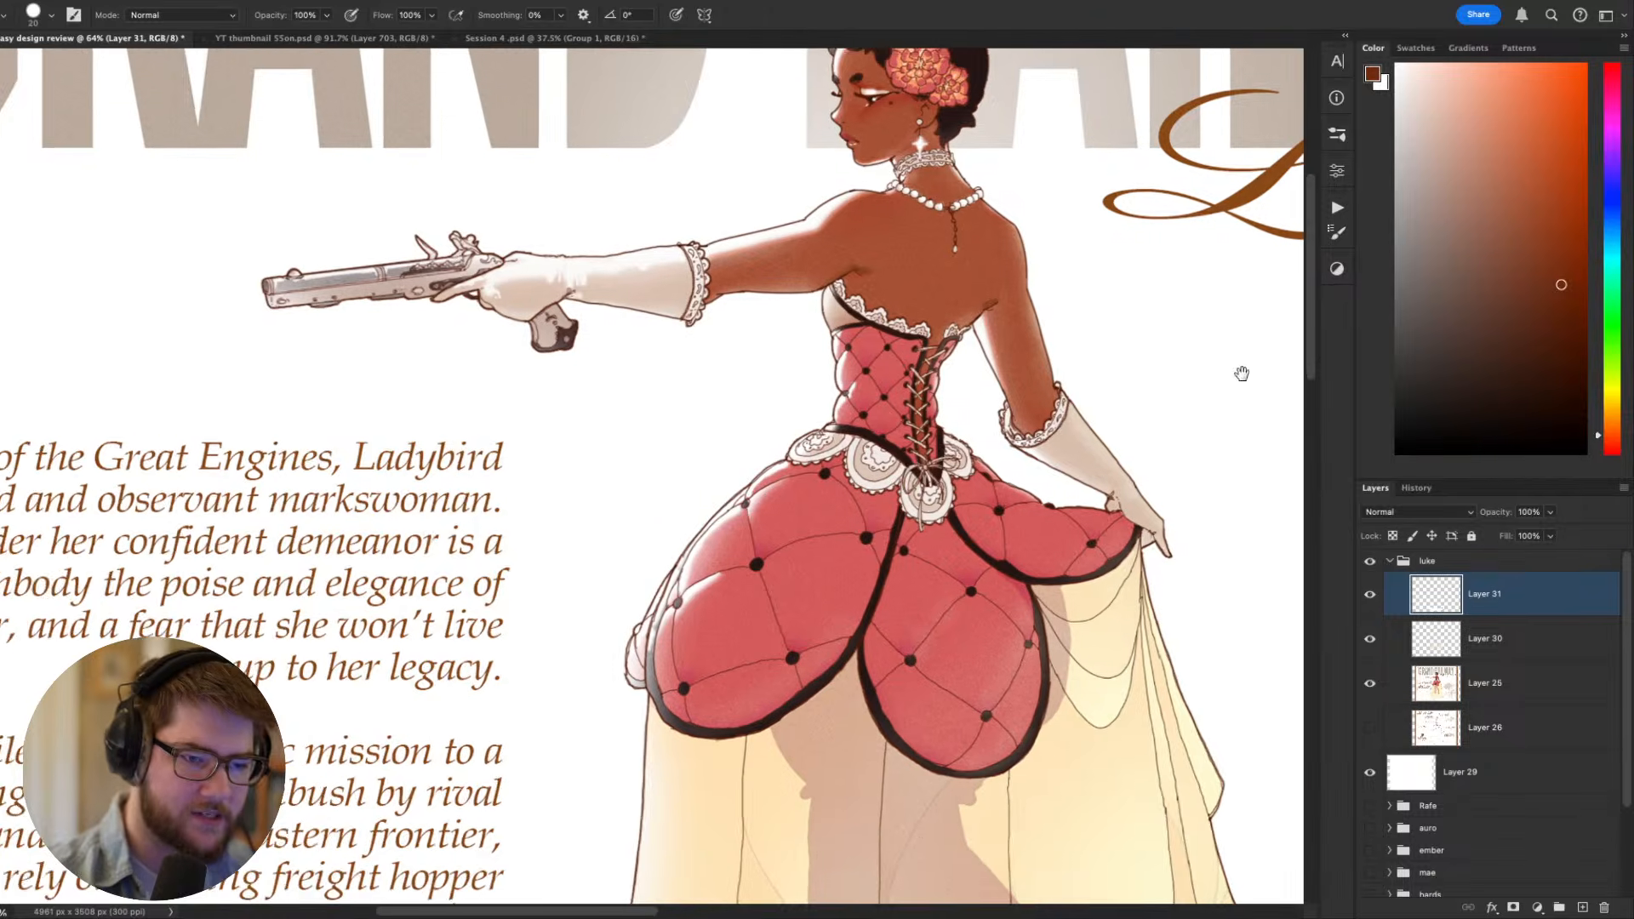
{"action": "mouse_move", "coordinate": [1172, 446]}
{"action": "left_mouse_down"}
{"action": "mouse_move", "coordinate": [1126, 441]}
{"action": "mouse_move", "coordinate": [1062, 527]}
{"action": "mouse_move", "coordinate": [1144, 532]}
{"action": "left_mouse_up"}
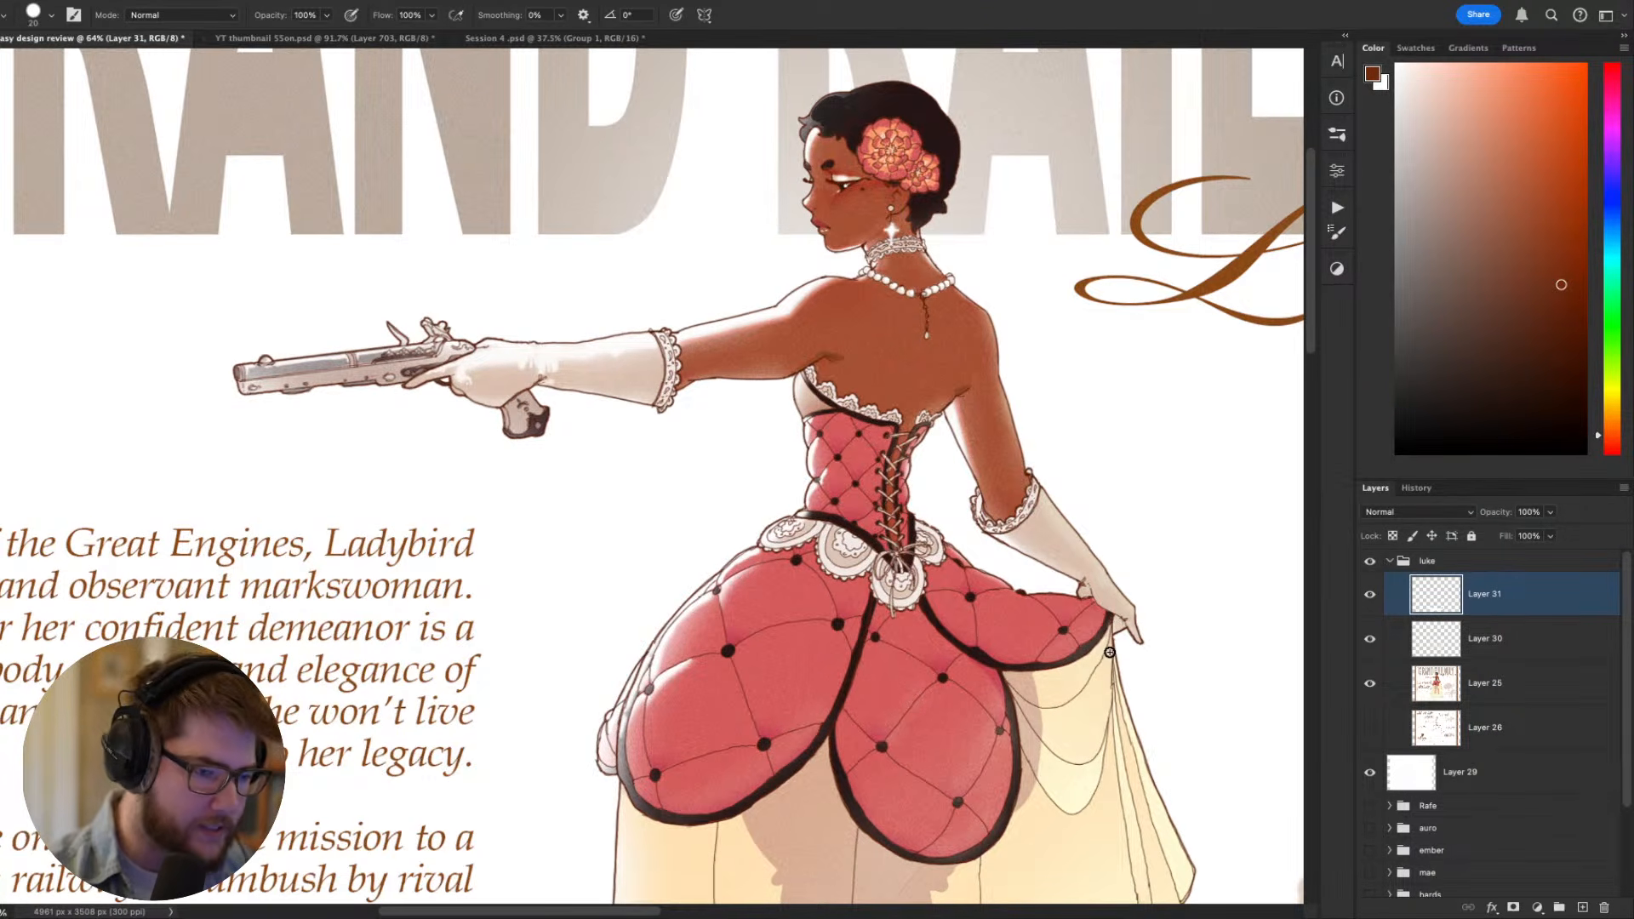
- Sample the quilted overskirt's pinkish red and compare the figure at several zoom levels
{"action": "left_click_drag", "start_coordinate": [916, 662], "coordinate": [995, 608]}
{"action": "left_click", "coordinate": [853, 679], "text": "alt"}
{"action": "left_click_drag", "start_coordinate": [982, 762], "coordinate": [885, 735]}
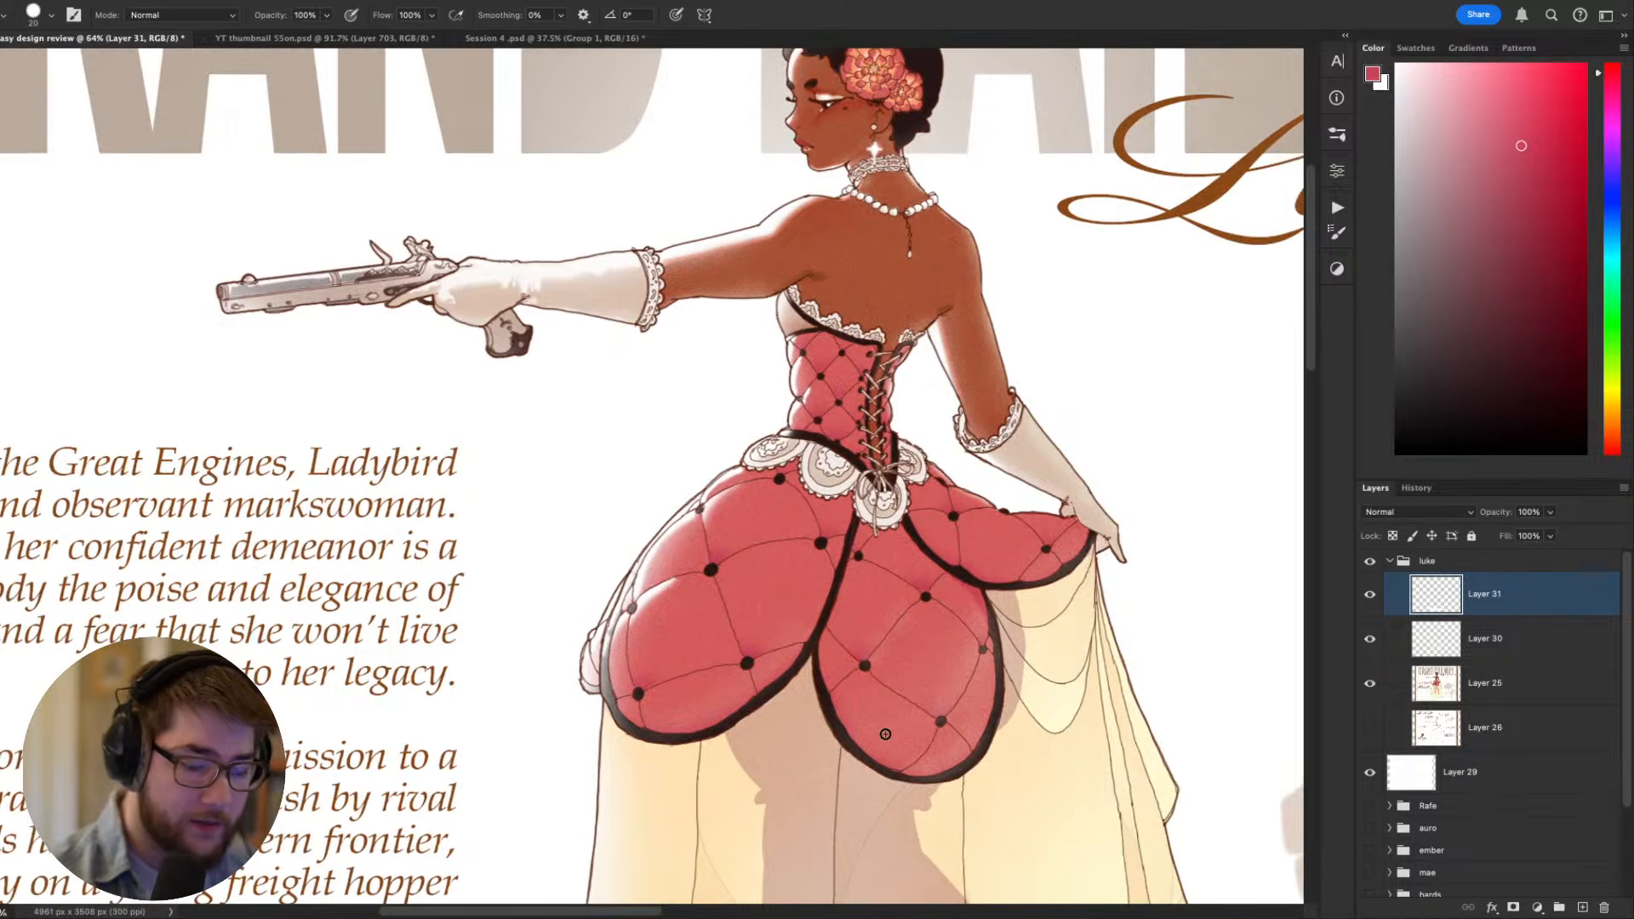
{"action": "key", "text": "super+minus"}
{"action": "key", "text": "super+minus"}
{"action": "key", "text": "super+plus"}
{"action": "key", "text": "super+plus"}
{"action": "key", "text": "super+minus"}
{"action": "key", "text": "super+minus"}
{"action": "key", "text": "super+plus"}
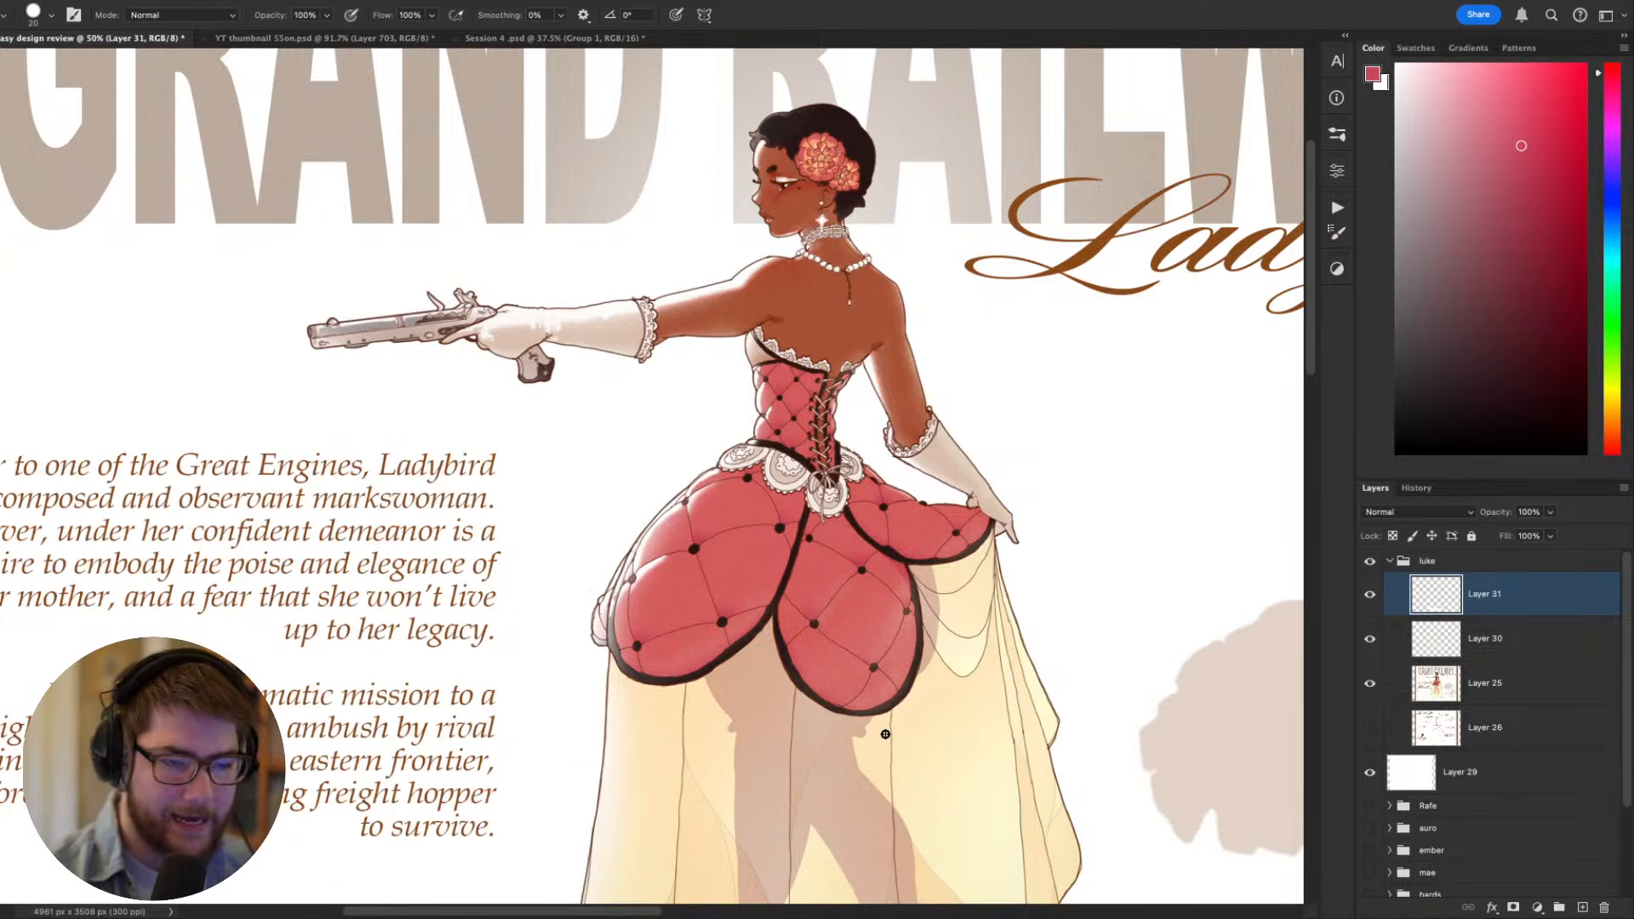
- Choose a darker red than the overskirt and paint a curved quilt seam between the upper buttons of its rear panel
{"action": "key", "text": "r"}
{"action": "left_click_drag", "start_coordinate": [1015, 729], "coordinate": [1070, 607]}
{"action": "left_click_drag", "start_coordinate": [1022, 596], "coordinate": [1070, 617]}
{"action": "left_click", "coordinate": [815, 601], "text": "alt"}
{"action": "left_click", "coordinate": [1533, 187]}
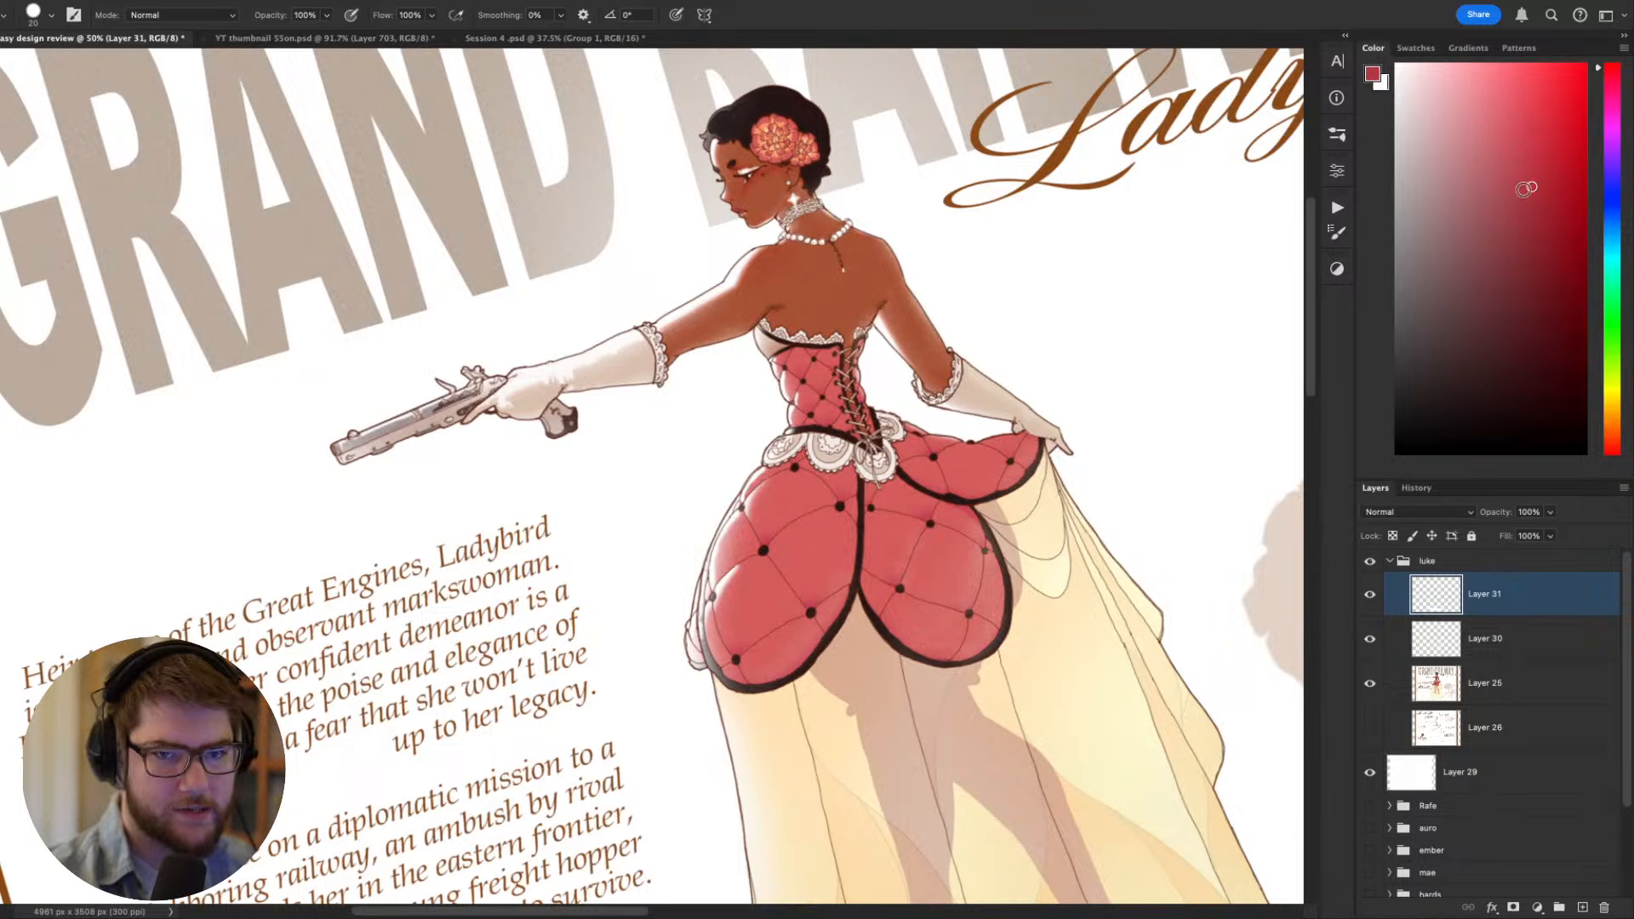
{"action": "left_click_drag", "start_coordinate": [763, 540], "coordinate": [839, 503]}
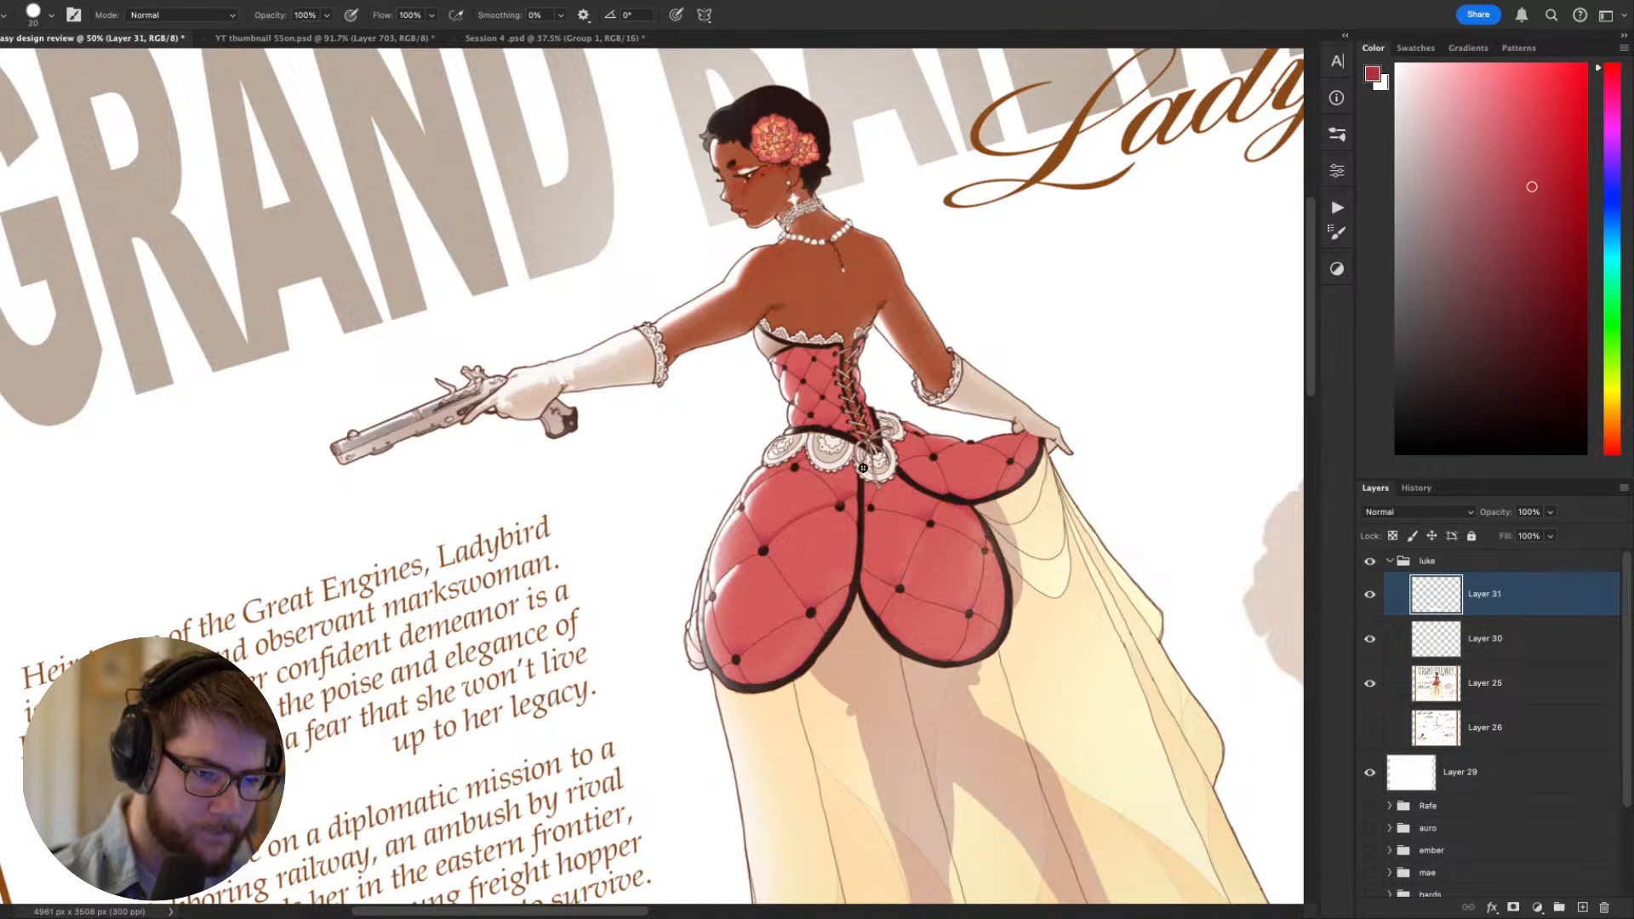
{"action": "key", "text": "Escape"}
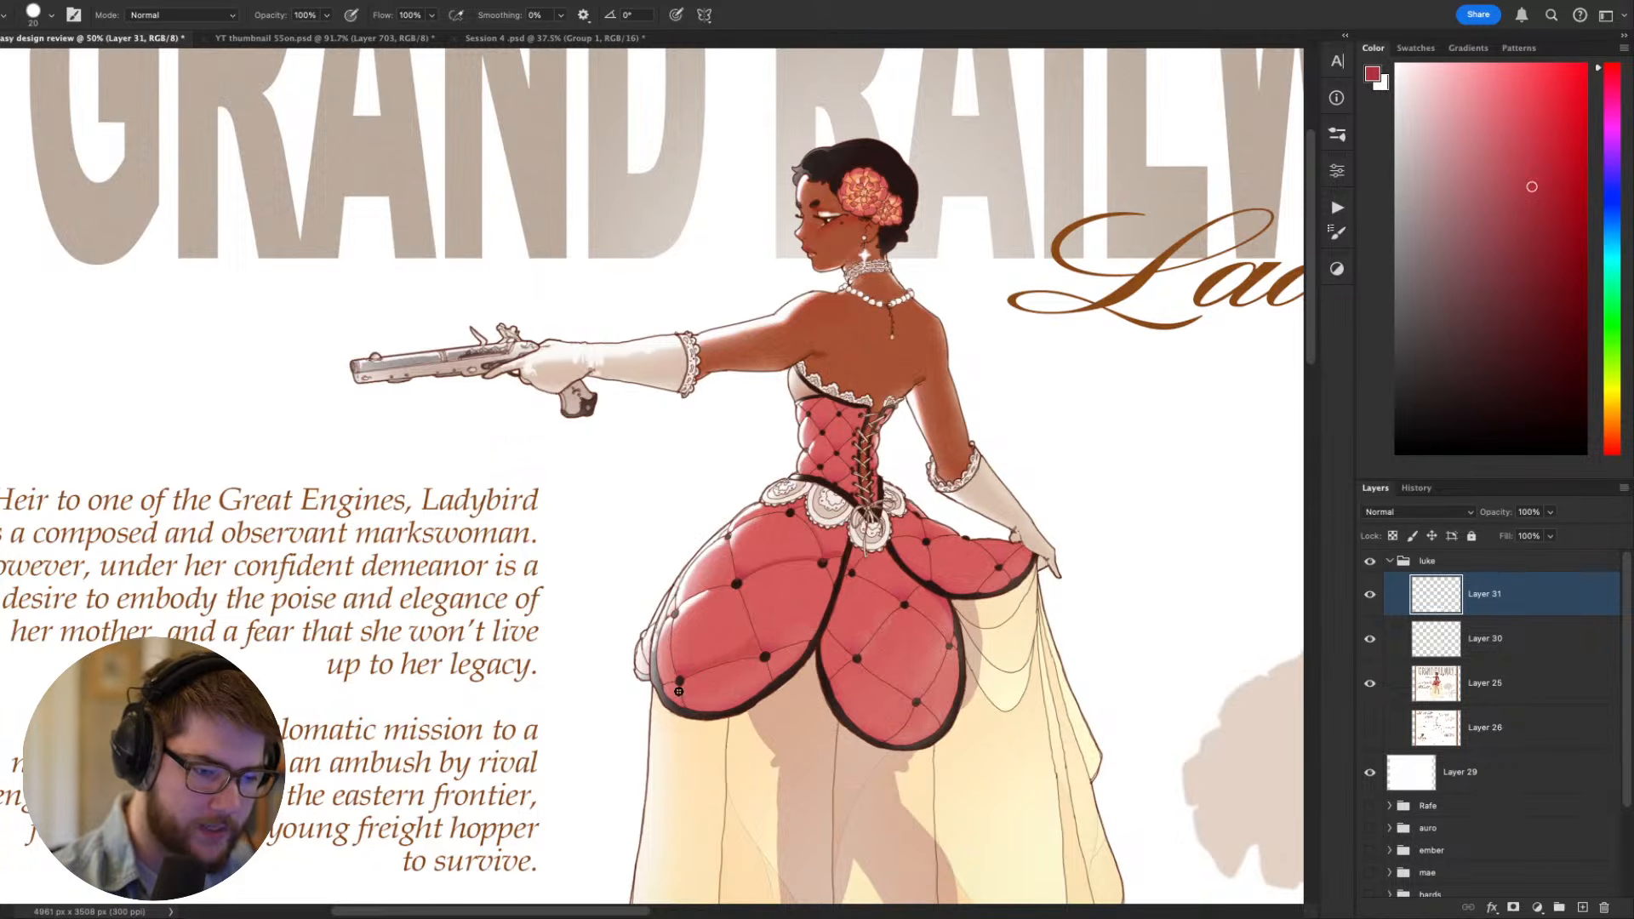
- Try a darker red stroke across the lower part of the rear overskirt panel, enlarge the brush, and undo the trial strokes
{"action": "mouse_move", "coordinate": [689, 704]}
{"action": "left_mouse_down"}
{"action": "mouse_move", "coordinate": [770, 685]}
{"action": "mouse_move", "coordinate": [777, 658]}
{"action": "mouse_move", "coordinate": [685, 709]}
{"action": "mouse_move", "coordinate": [793, 664]}
{"action": "left_mouse_up"}
{"action": "key", "text": "super+z"}
{"action": "key", "text": "bracketright"}
{"action": "key", "text": "super+z"}
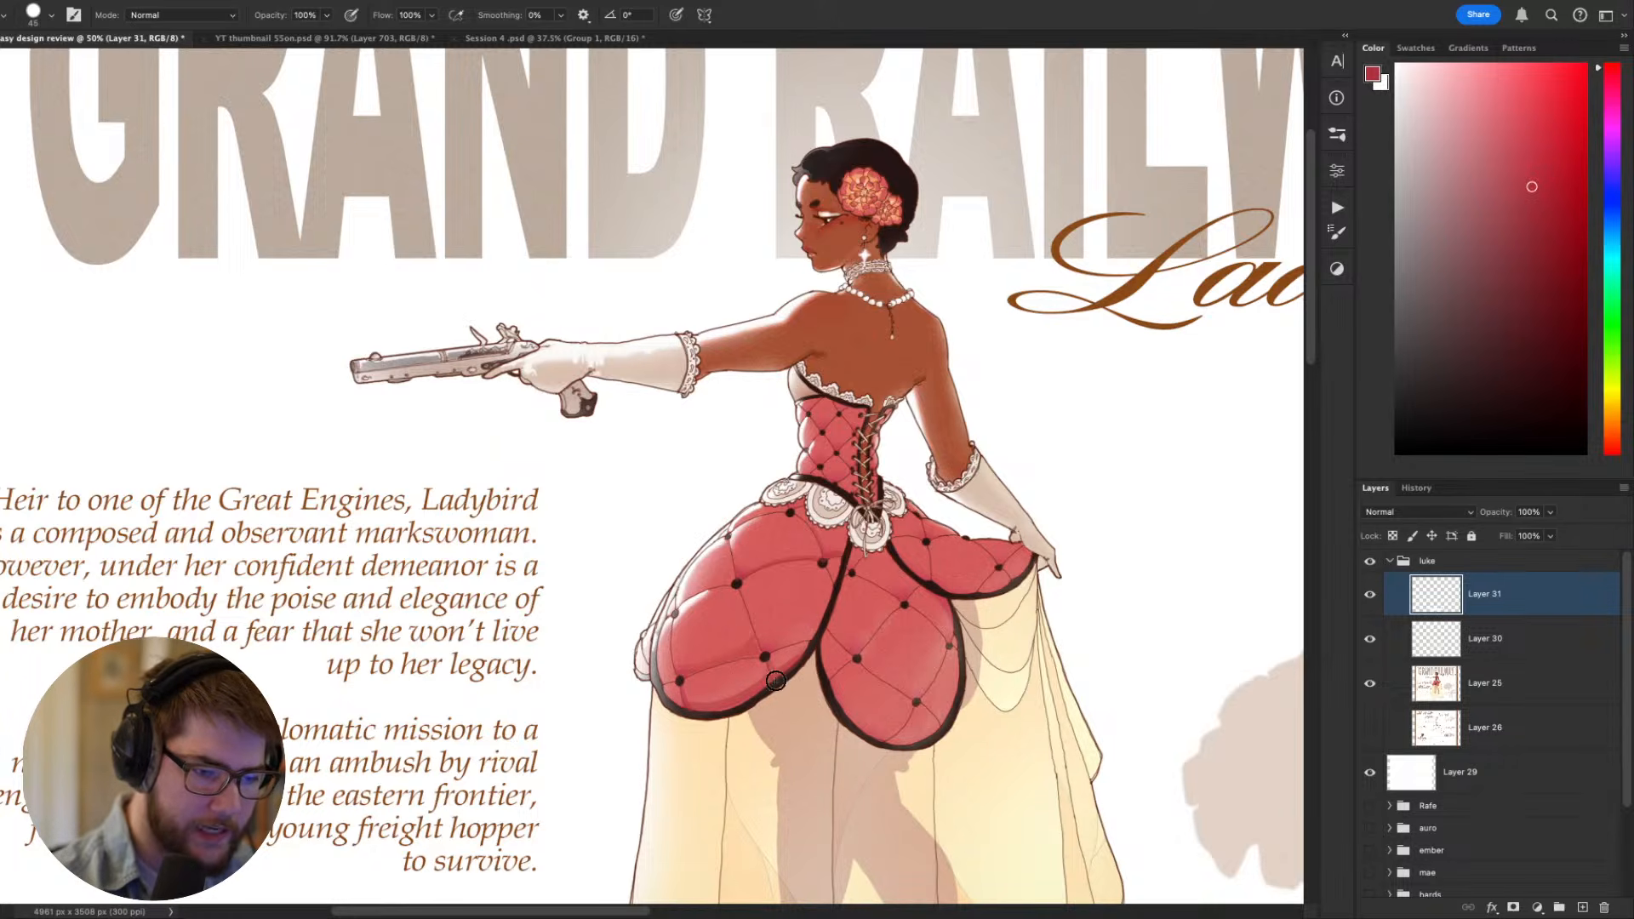
- Deepen the curved quilt seams between the buttons of the rear overskirt panel using a 15 px brush in darker red
{"action": "mouse_move", "coordinate": [1110, 657]}
{"action": "left_mouse_down"}
{"action": "mouse_move", "coordinate": [1156, 580]}
{"action": "mouse_move", "coordinate": [1114, 559]}
{"action": "mouse_move", "coordinate": [1245, 571]}
{"action": "left_mouse_up"}
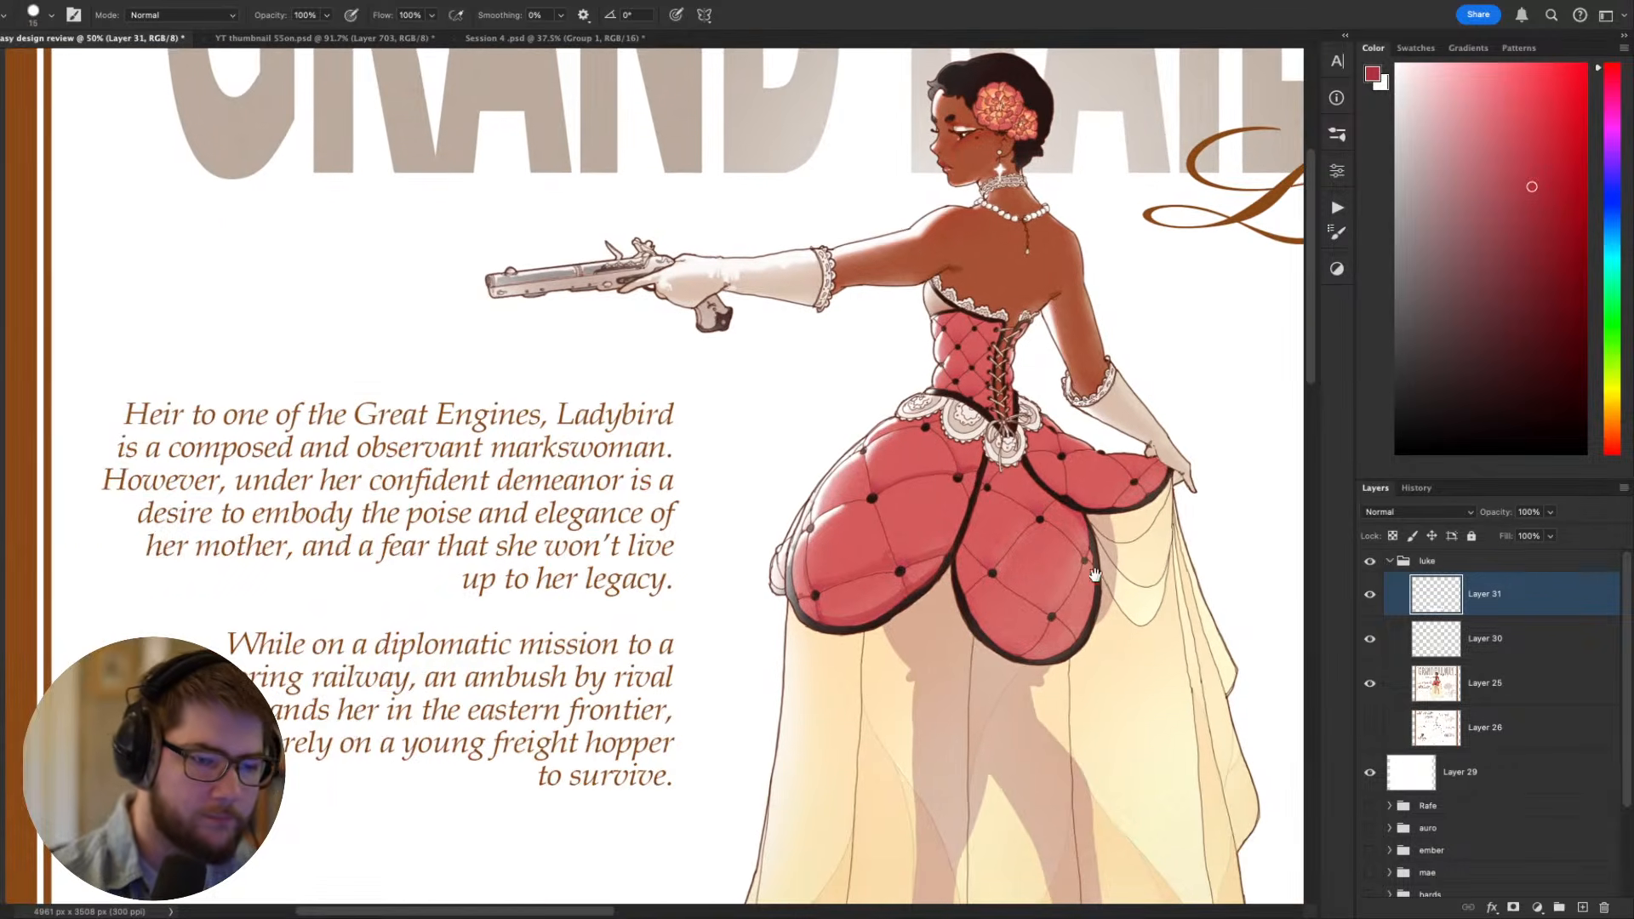
{"action": "left_click_drag", "start_coordinate": [1095, 575], "coordinate": [974, 697]}
{"action": "key", "text": "r"}
{"action": "left_click_drag", "start_coordinate": [1076, 771], "coordinate": [1111, 717]}
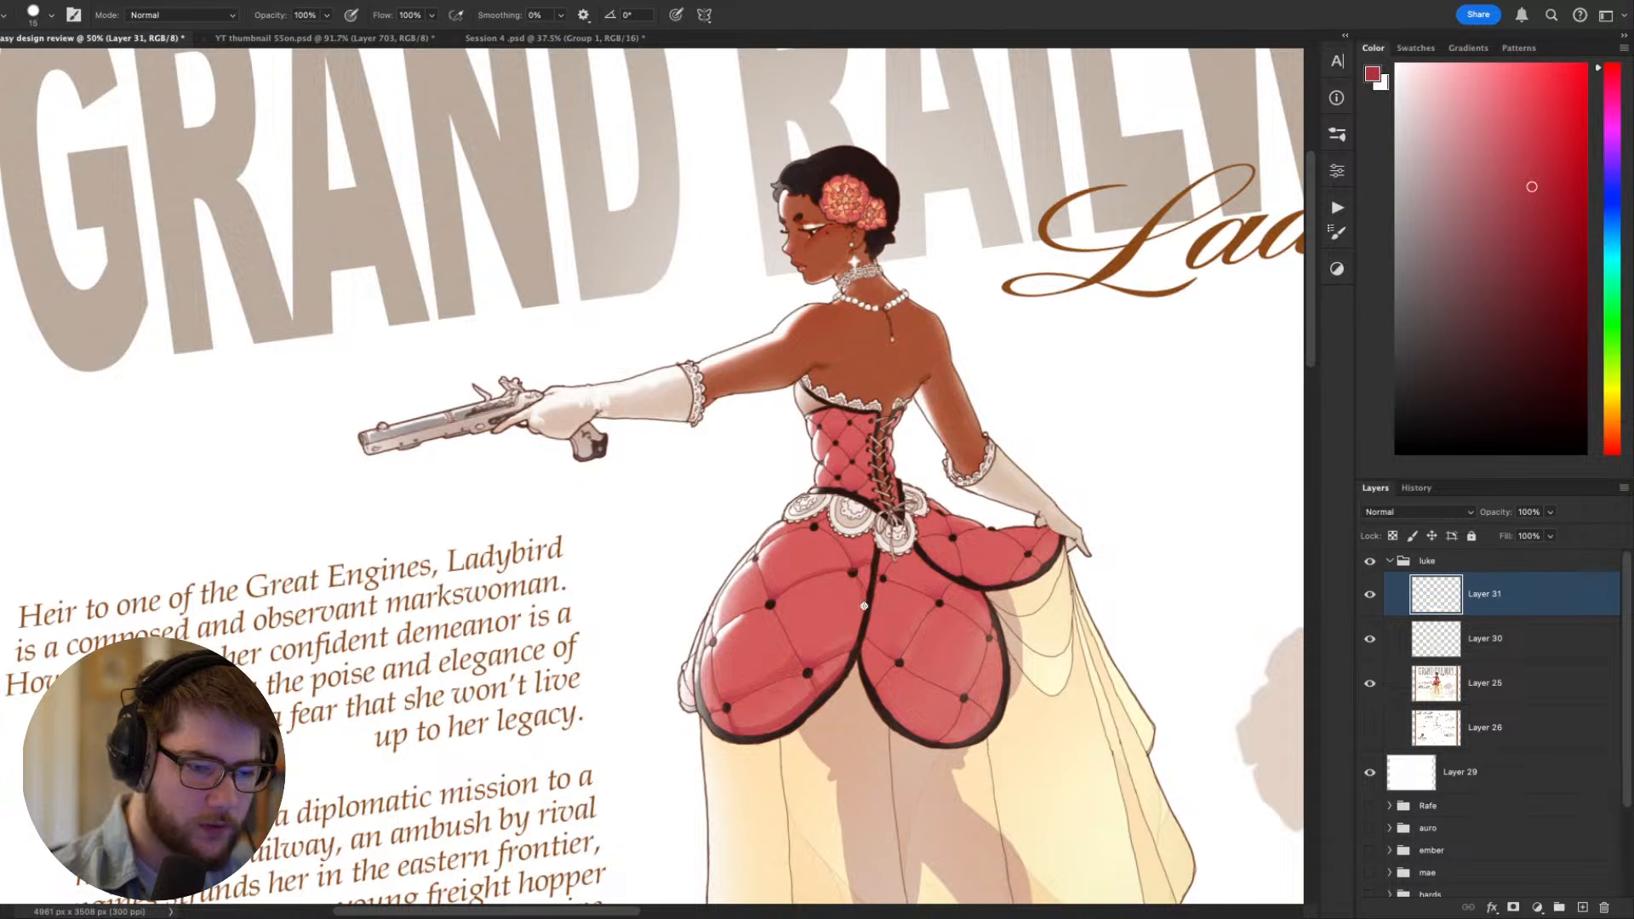
{"action": "key", "text": "Escape"}
{"action": "key", "text": "r"}
{"action": "left_click_drag", "start_coordinate": [864, 606], "coordinate": [785, 516]}
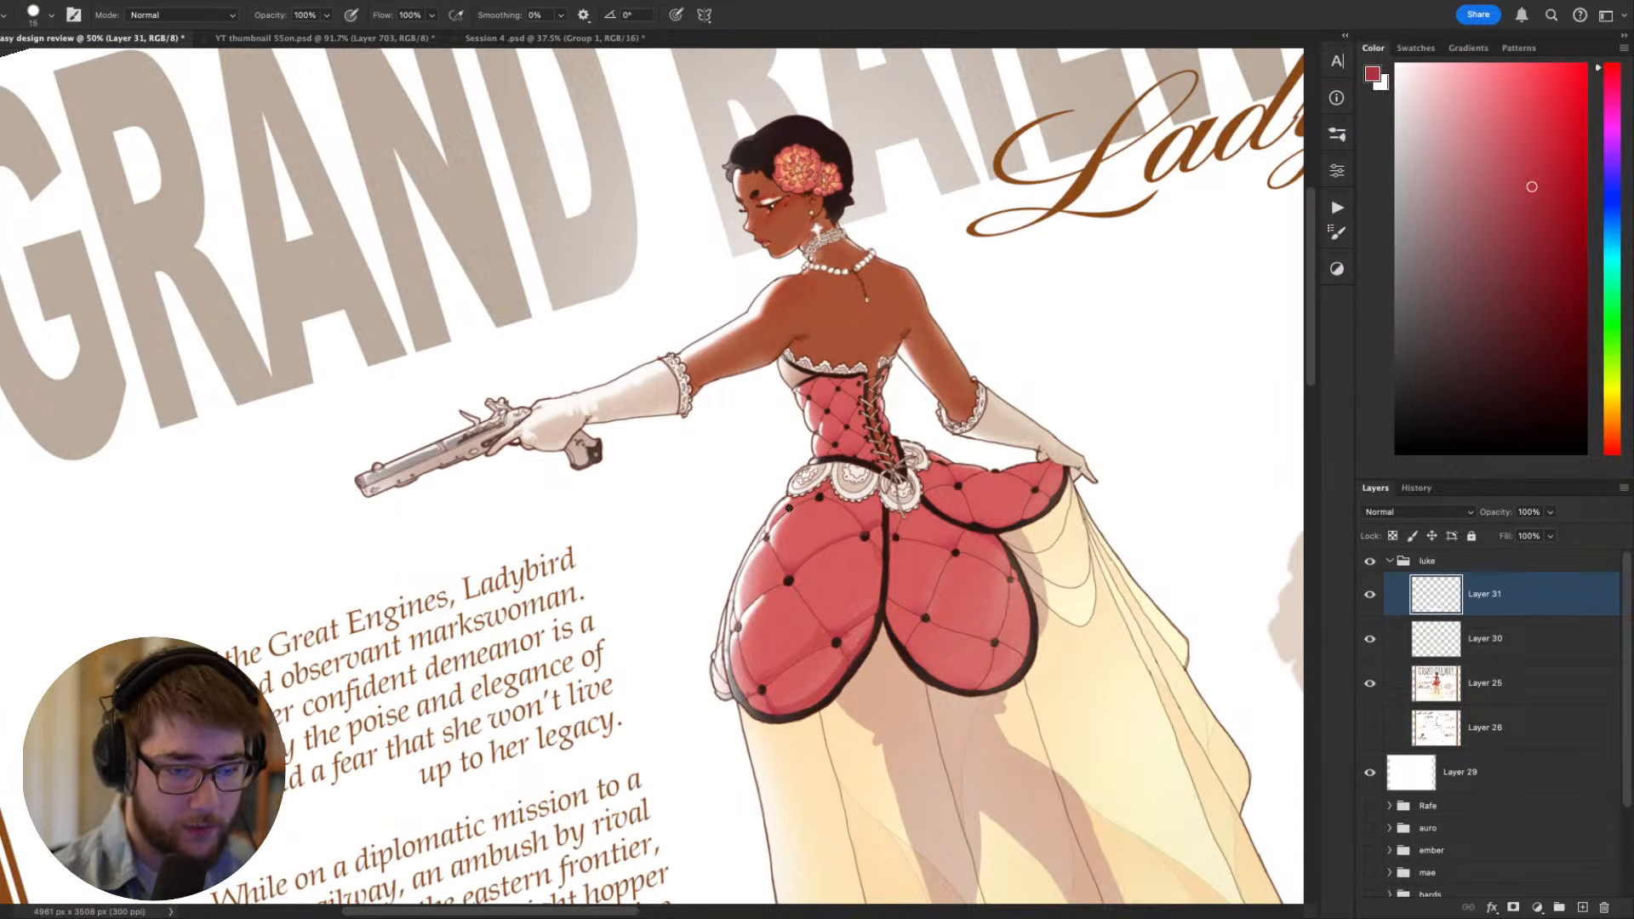
{"action": "key", "text": "Escape"}
- Examine how the overskirt's quilt seams follow its rounded form, with the figure upright and tilted
{"action": "mouse_move", "coordinate": [1076, 679]}
{"action": "left_mouse_down"}
{"action": "mouse_move", "coordinate": [1056, 688]}
{"action": "mouse_move", "coordinate": [933, 557]}
{"action": "left_mouse_up"}
{"action": "key", "text": "r"}
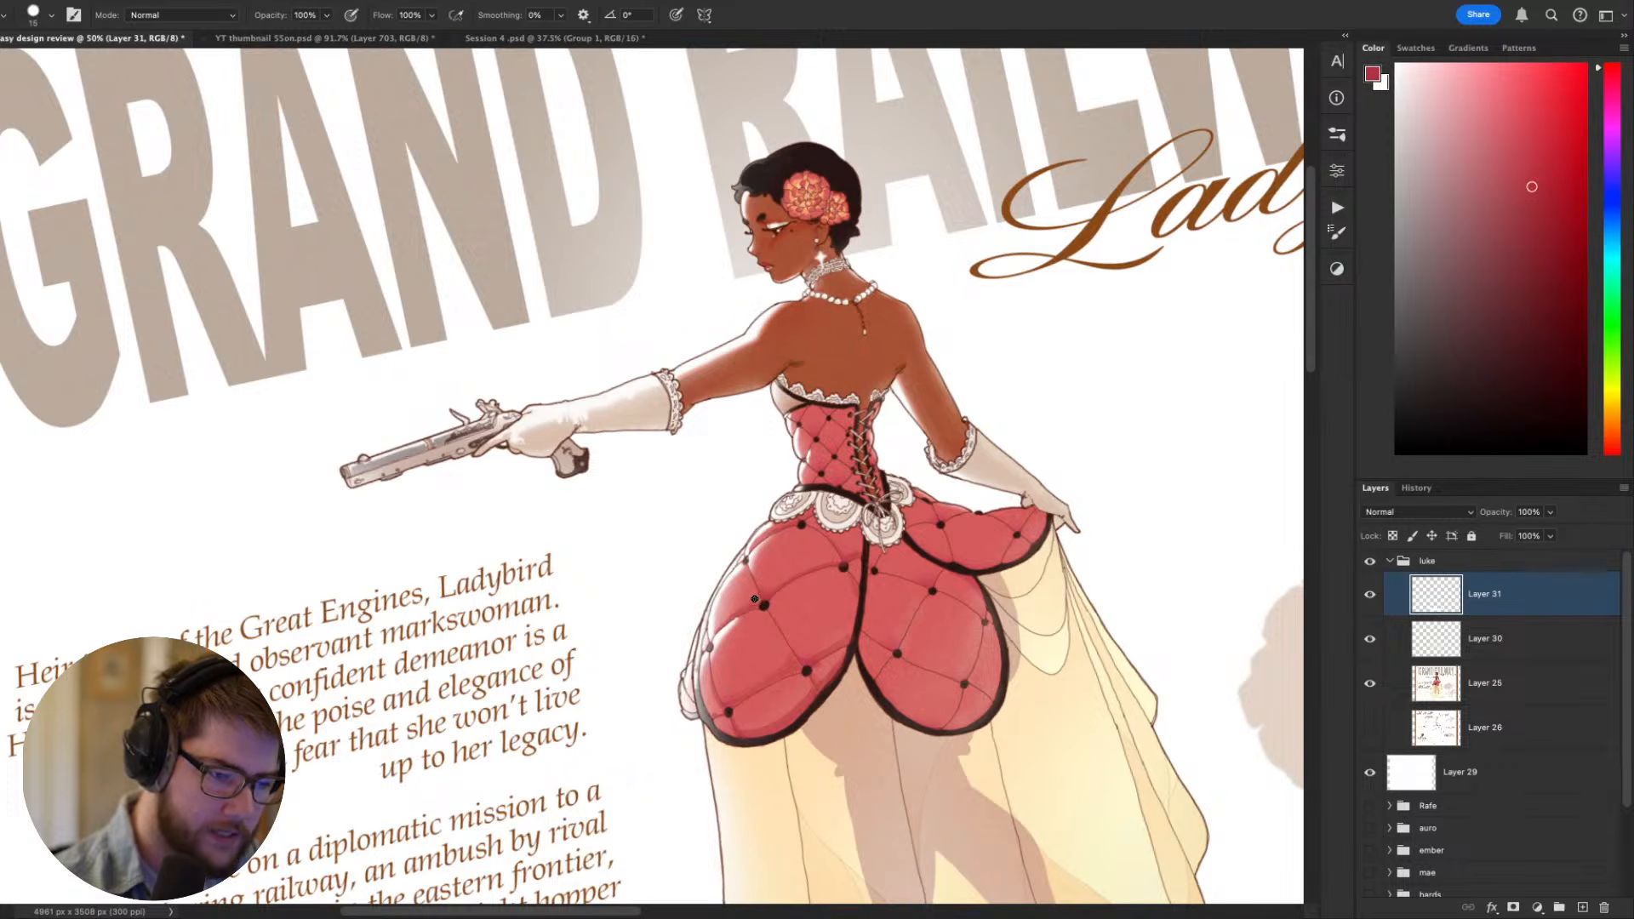
{"action": "key", "text": "Escape"}
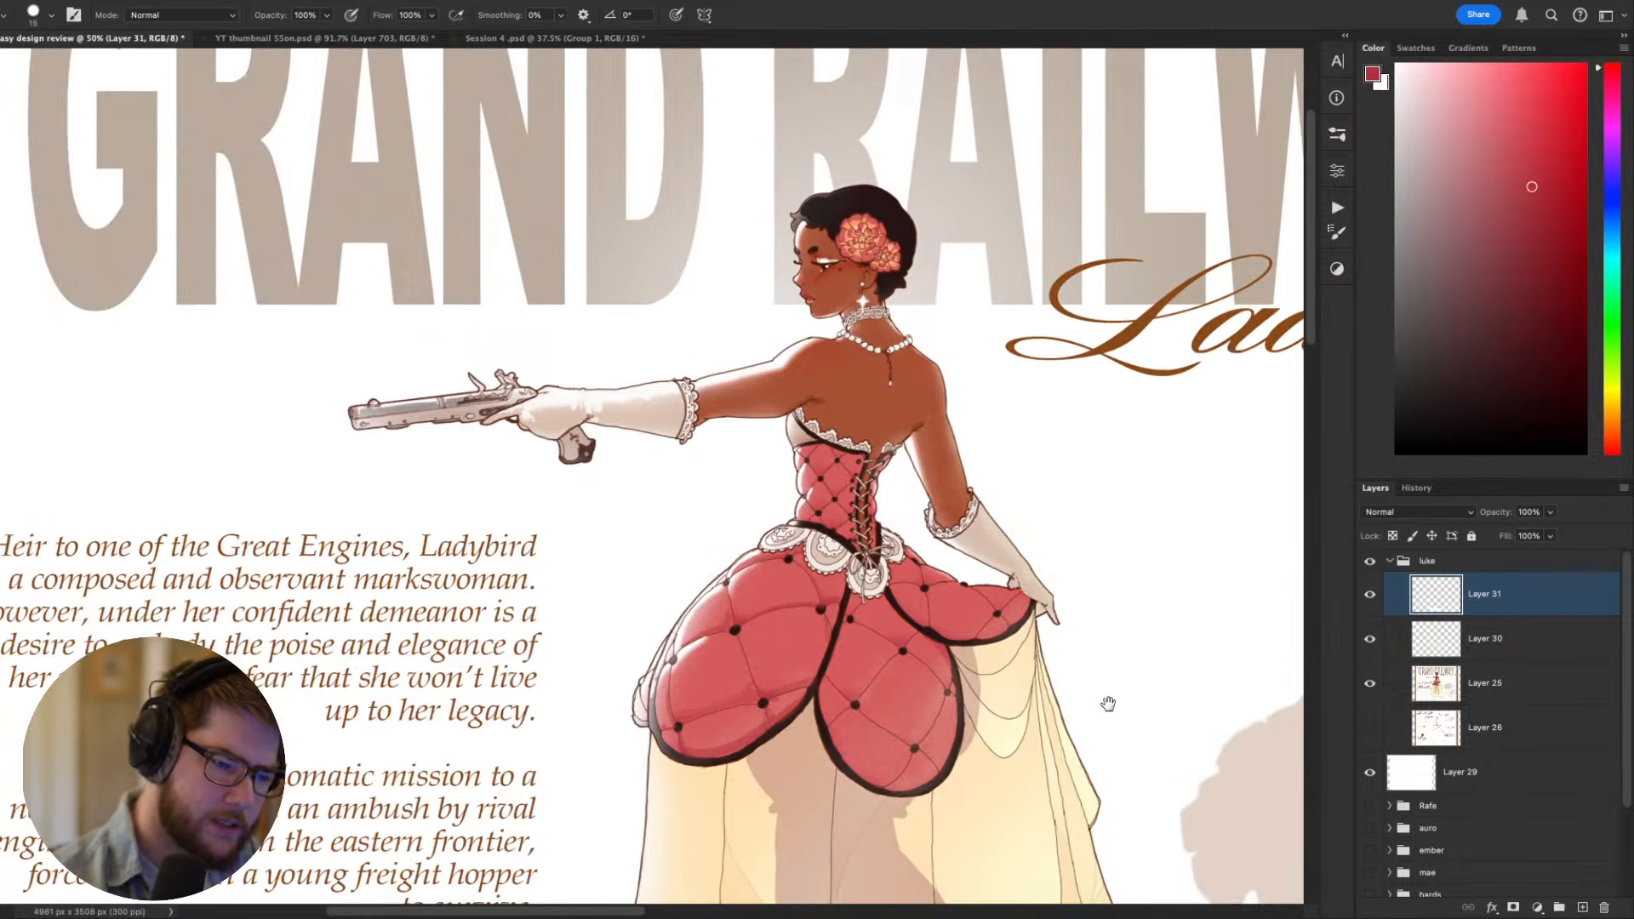
{"action": "left_click_drag", "start_coordinate": [1086, 673], "coordinate": [1076, 649]}
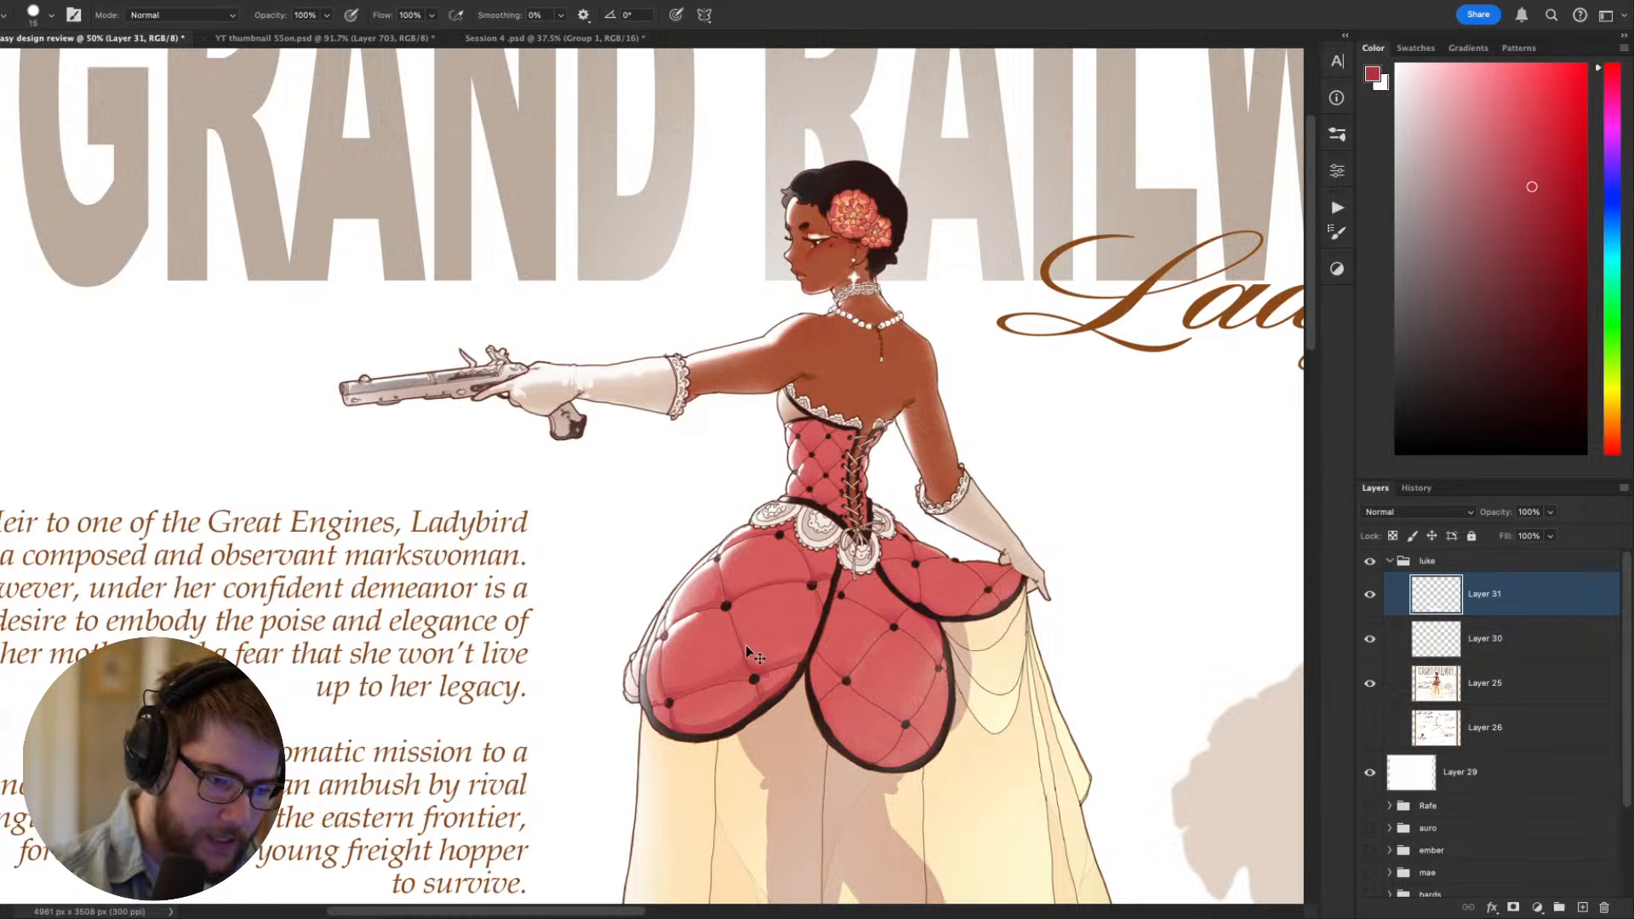
{"action": "left_click_drag", "start_coordinate": [1030, 609], "coordinate": [931, 620]}
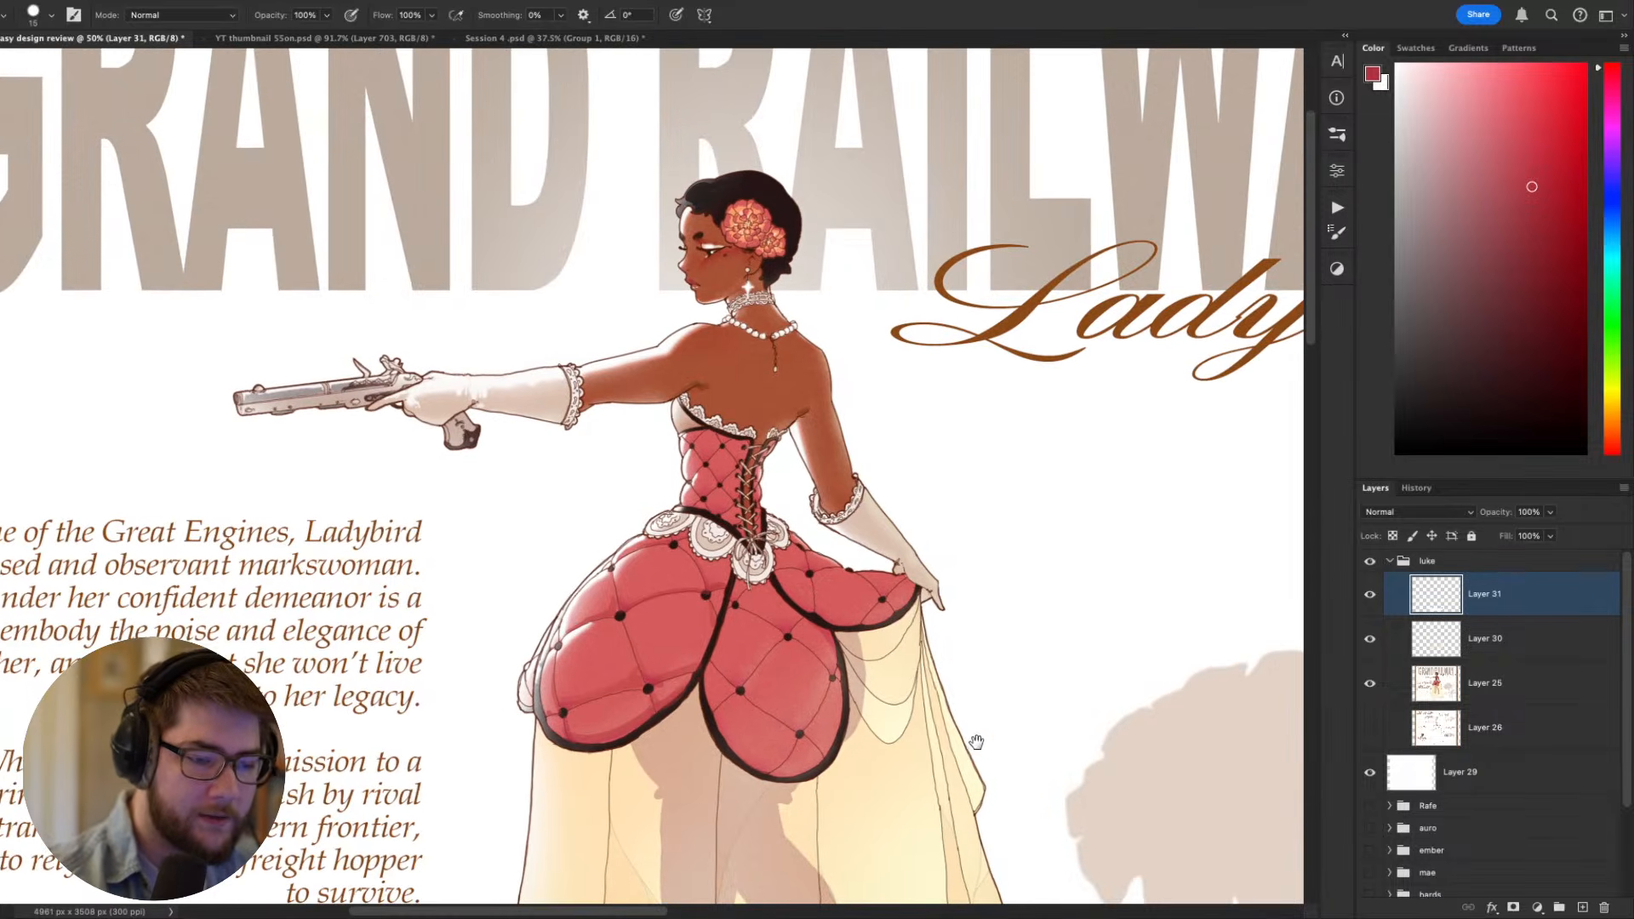
{"action": "left_click_drag", "start_coordinate": [1112, 717], "coordinate": [1210, 547]}
{"action": "mouse_move", "coordinate": [1105, 639]}
{"action": "left_mouse_down"}
{"action": "mouse_move", "coordinate": [1109, 617]}
{"action": "mouse_move", "coordinate": [981, 755]}
{"action": "mouse_move", "coordinate": [1067, 737]}
{"action": "mouse_move", "coordinate": [1103, 671]}
{"action": "left_mouse_up"}
{"action": "key", "text": "r"}
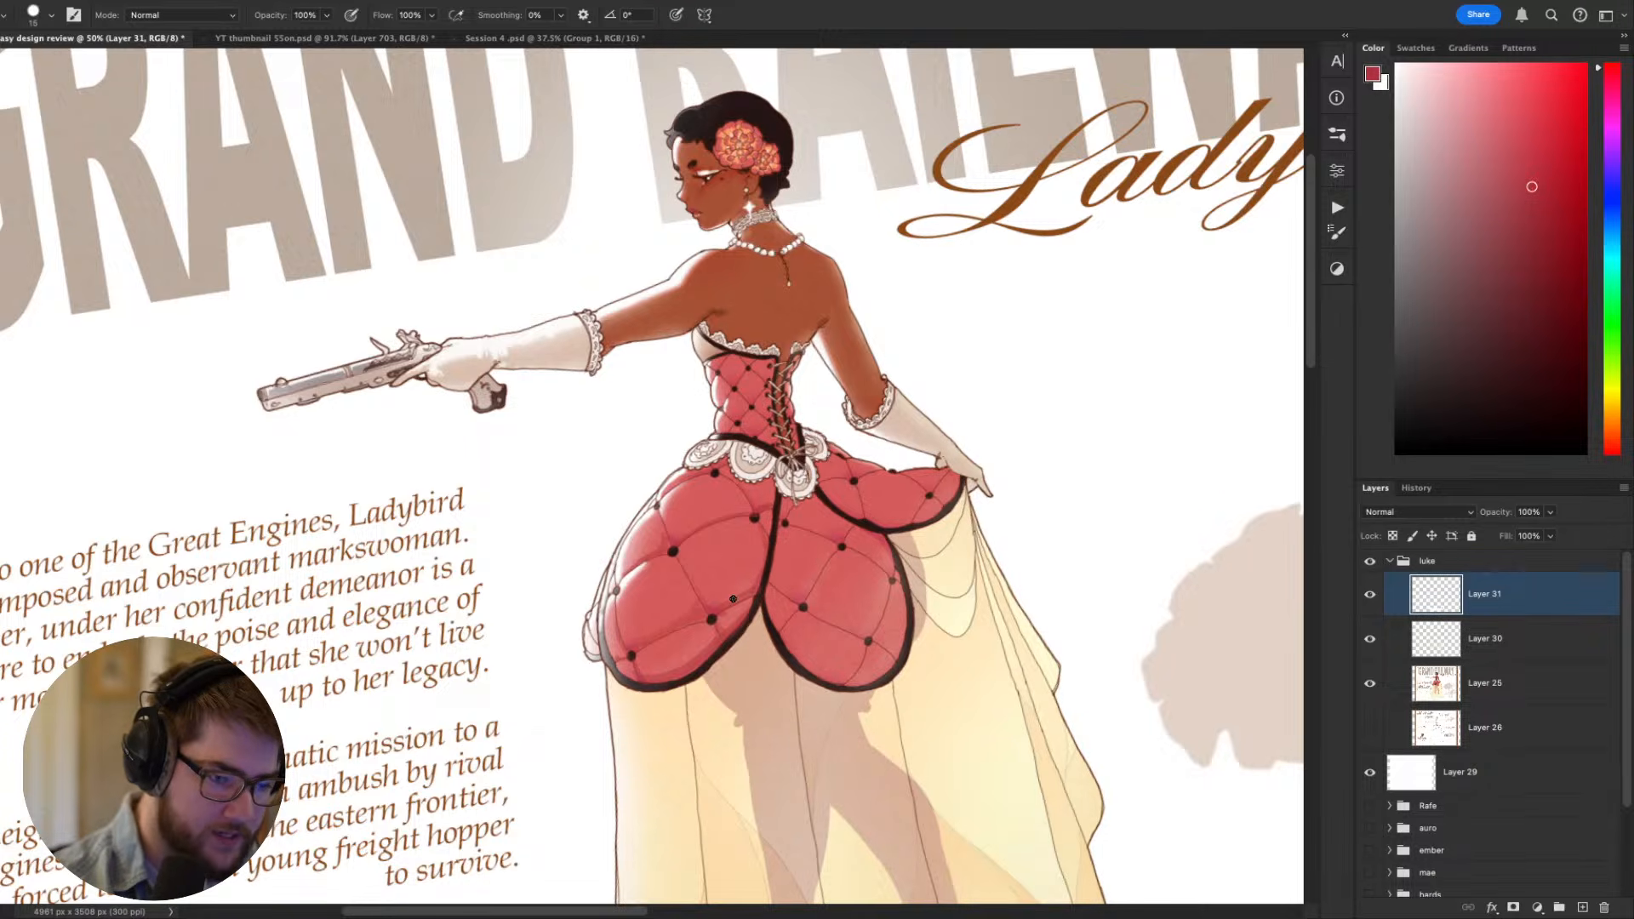
{"action": "left_click_drag", "start_coordinate": [815, 556], "coordinate": [751, 674]}
- Sample the skin brown, enlarge the brush to 40 px, and try a shading stroke across the back above the bodice
{"action": "left_click", "coordinate": [693, 445], "text": "alt"}
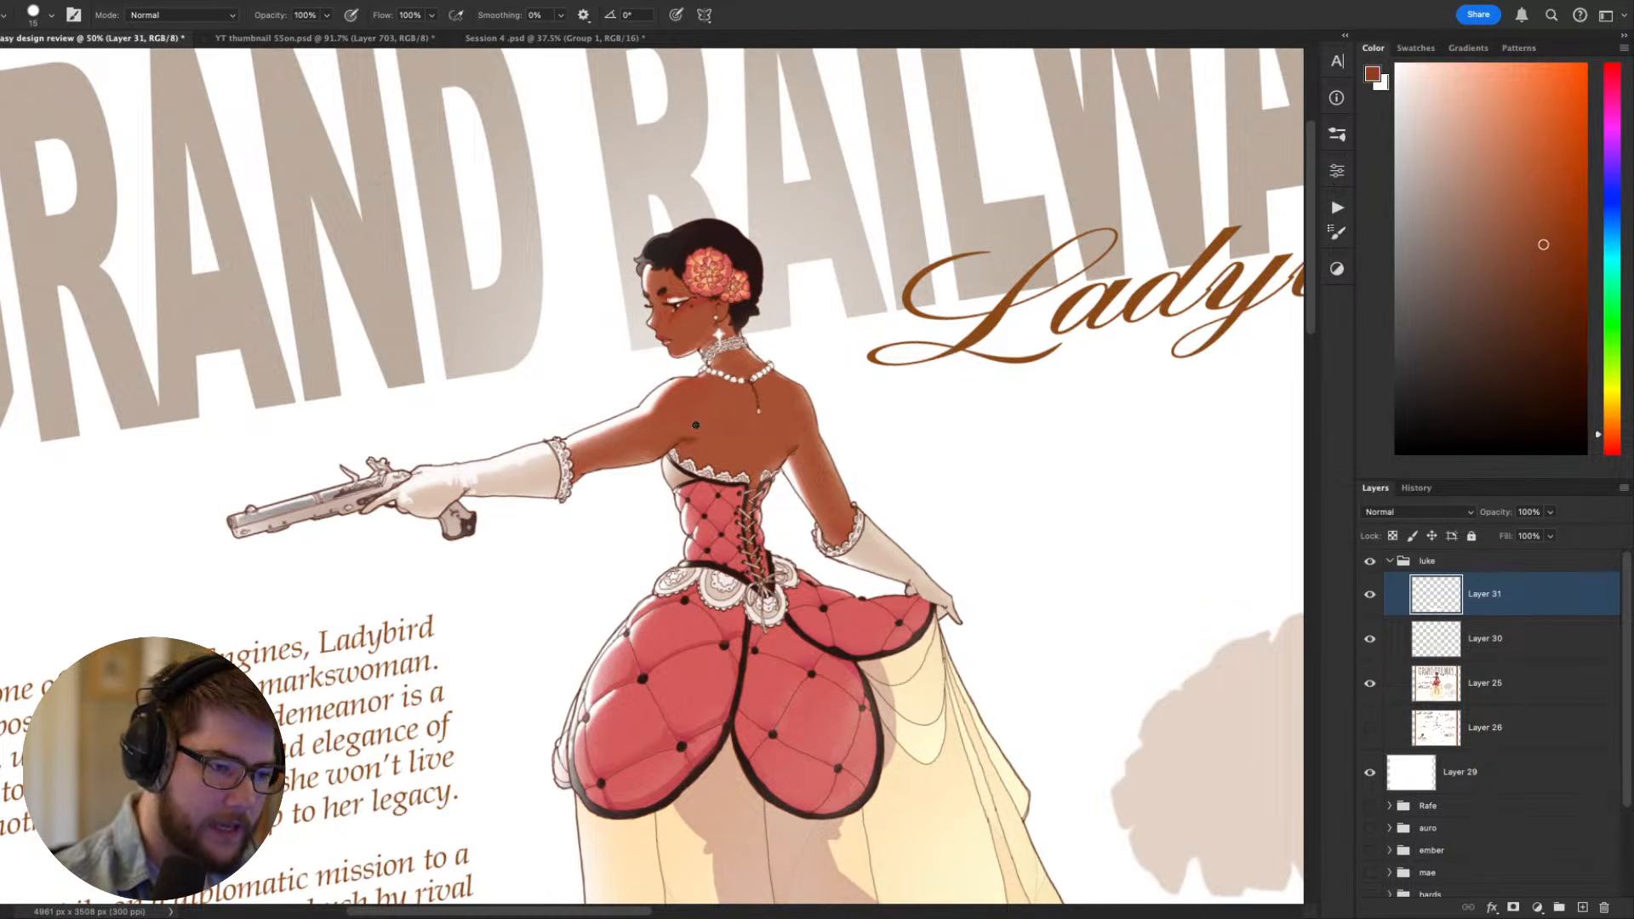
{"action": "key", "text": "bracketright"}
{"action": "key", "text": "bracketright"}
{"action": "key", "text": "bracketright"}
{"action": "mouse_move", "coordinate": [782, 416]}
{"action": "left_mouse_down"}
{"action": "mouse_move", "coordinate": [755, 466]}
{"action": "mouse_move", "coordinate": [769, 464]}
{"action": "left_mouse_up"}
{"action": "key", "text": "Escape"}
{"action": "mouse_move", "coordinate": [1112, 636]}
{"action": "left_mouse_down"}
{"action": "mouse_move", "coordinate": [1210, 445]}
{"action": "mouse_move", "coordinate": [1226, 607]}
{"action": "left_mouse_up"}
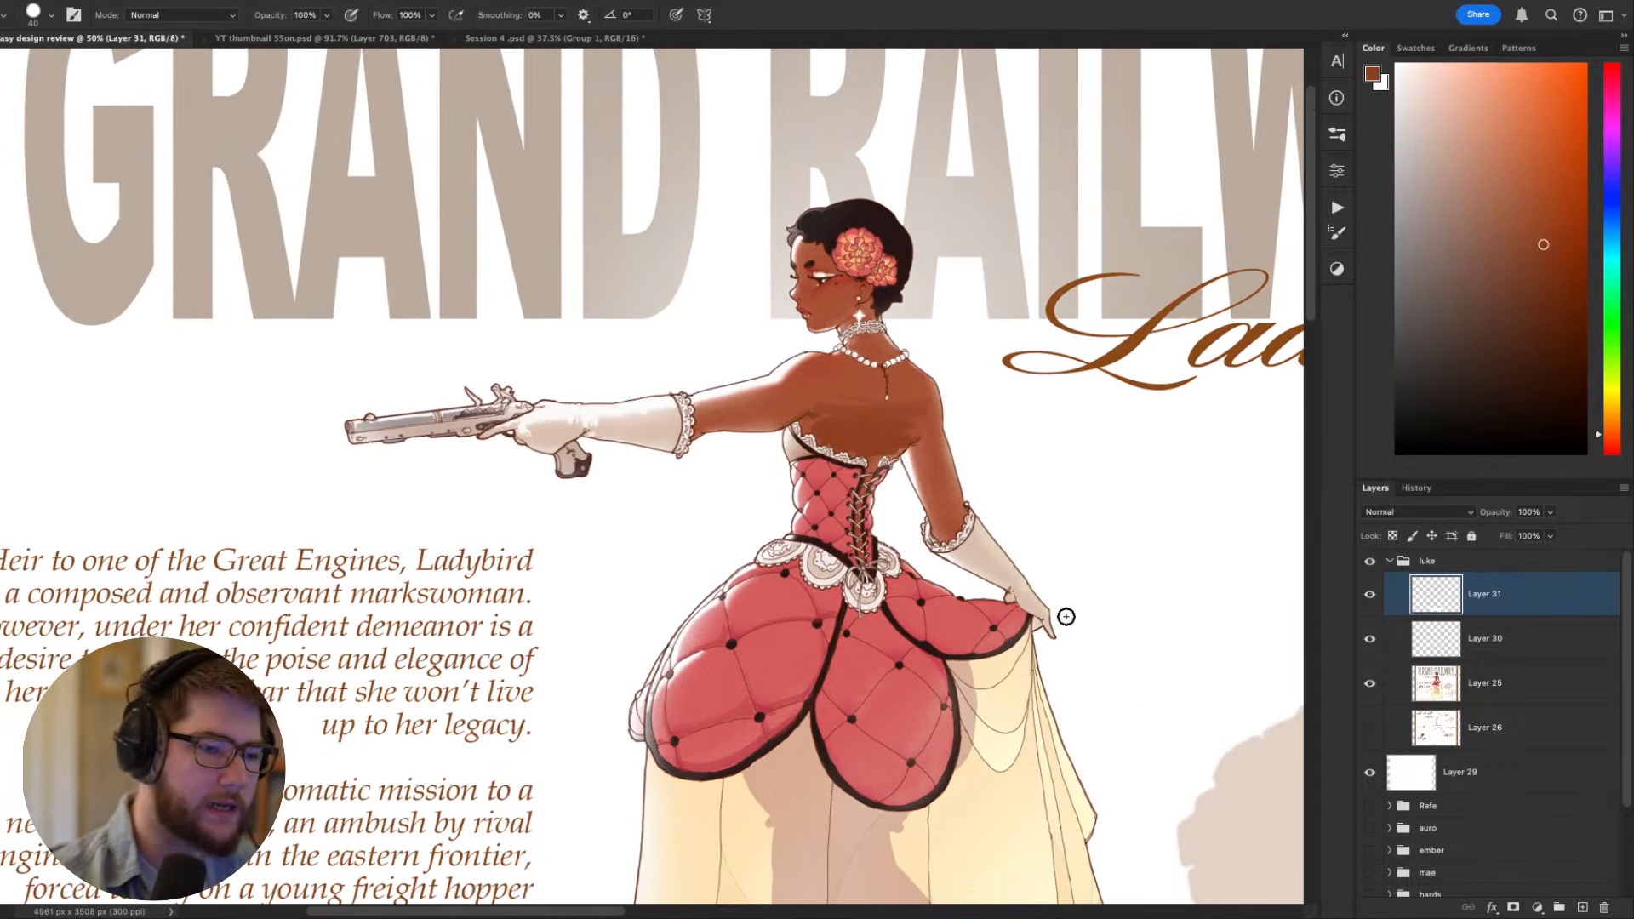
- Sample the quilted overskirt's red and switch to the Hard Round brush for painting its panels
{"action": "left_click", "coordinate": [762, 706], "text": "alt"}
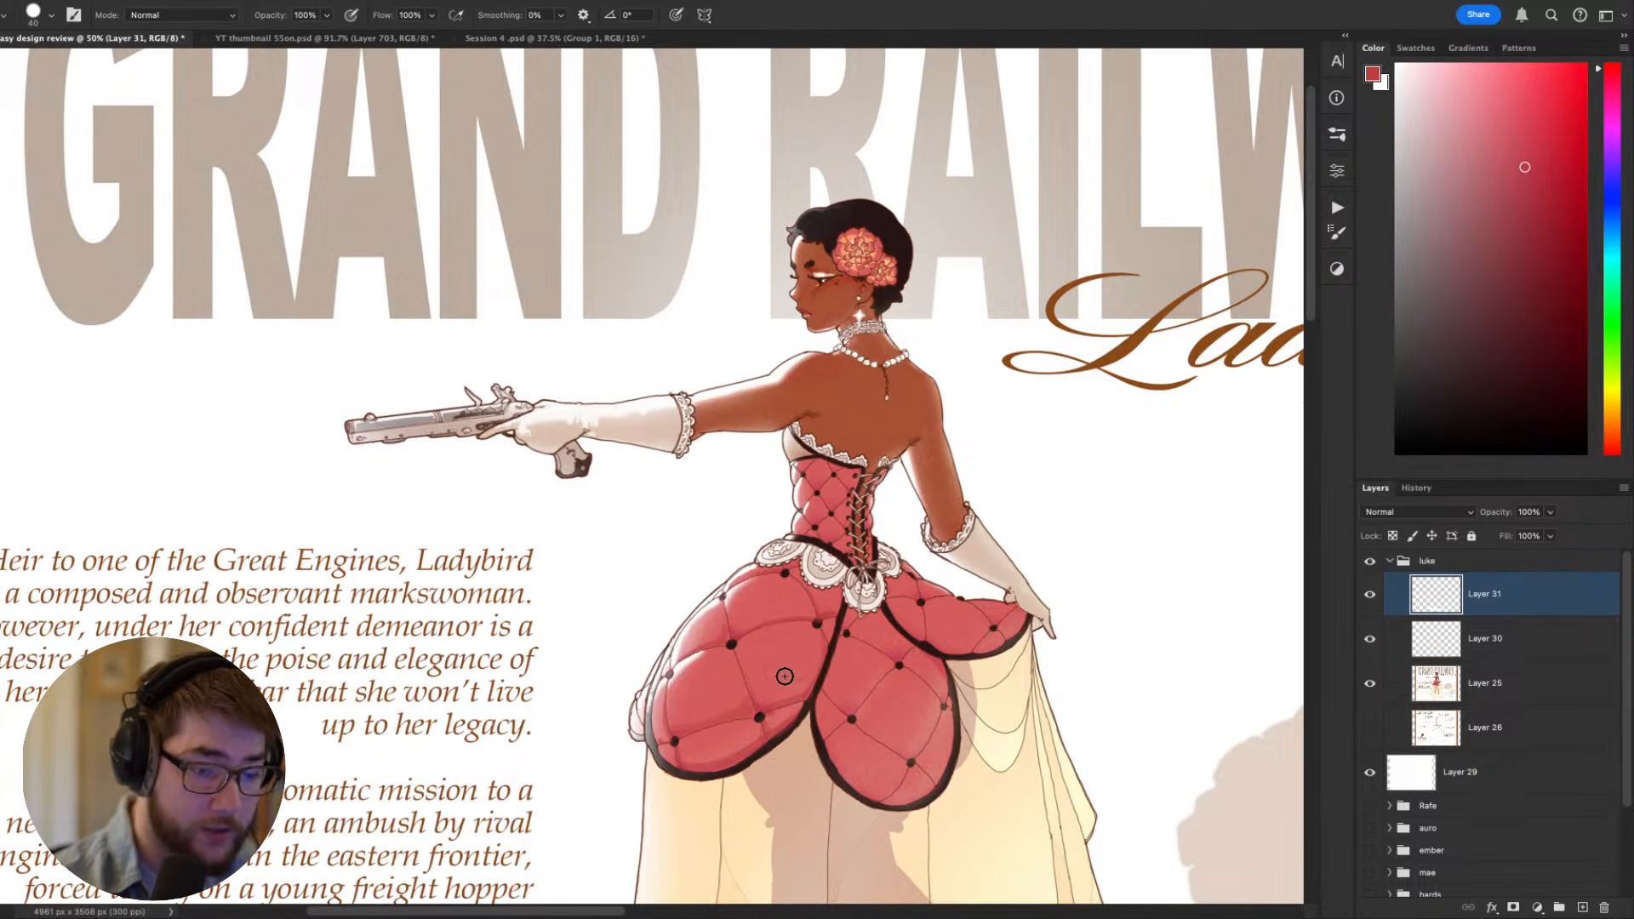
{"action": "right_click", "coordinate": [1014, 667]}
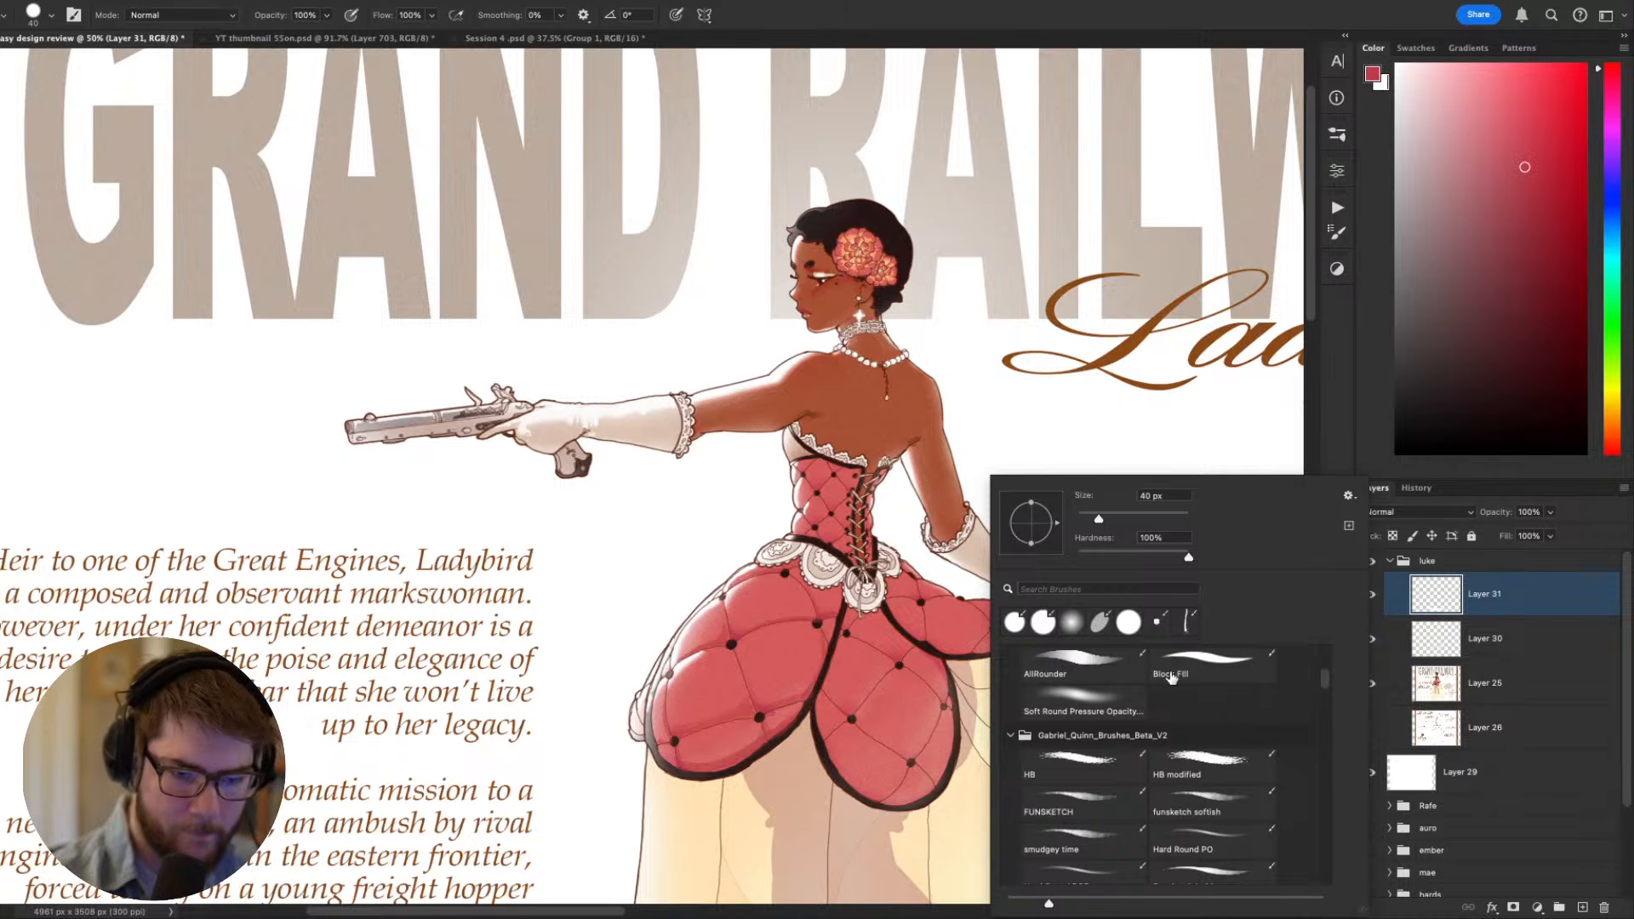
{"action": "left_click_drag", "start_coordinate": [1328, 682], "coordinate": [1327, 669]}
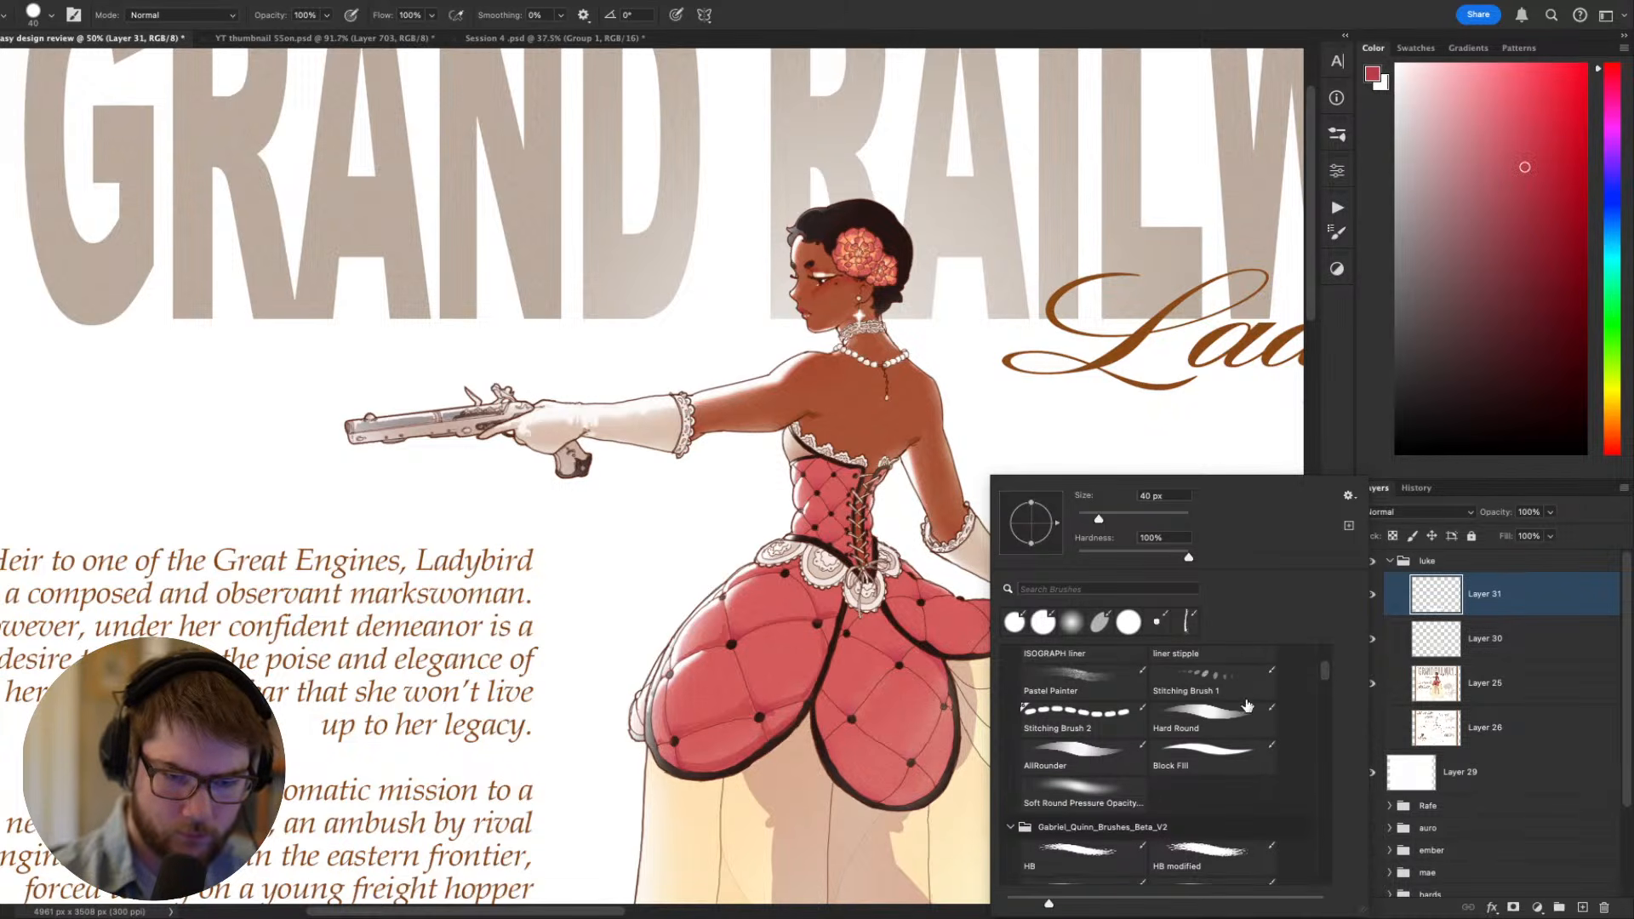
{"action": "left_click", "coordinate": [1209, 722]}
{"action": "left_click", "coordinate": [885, 685]}
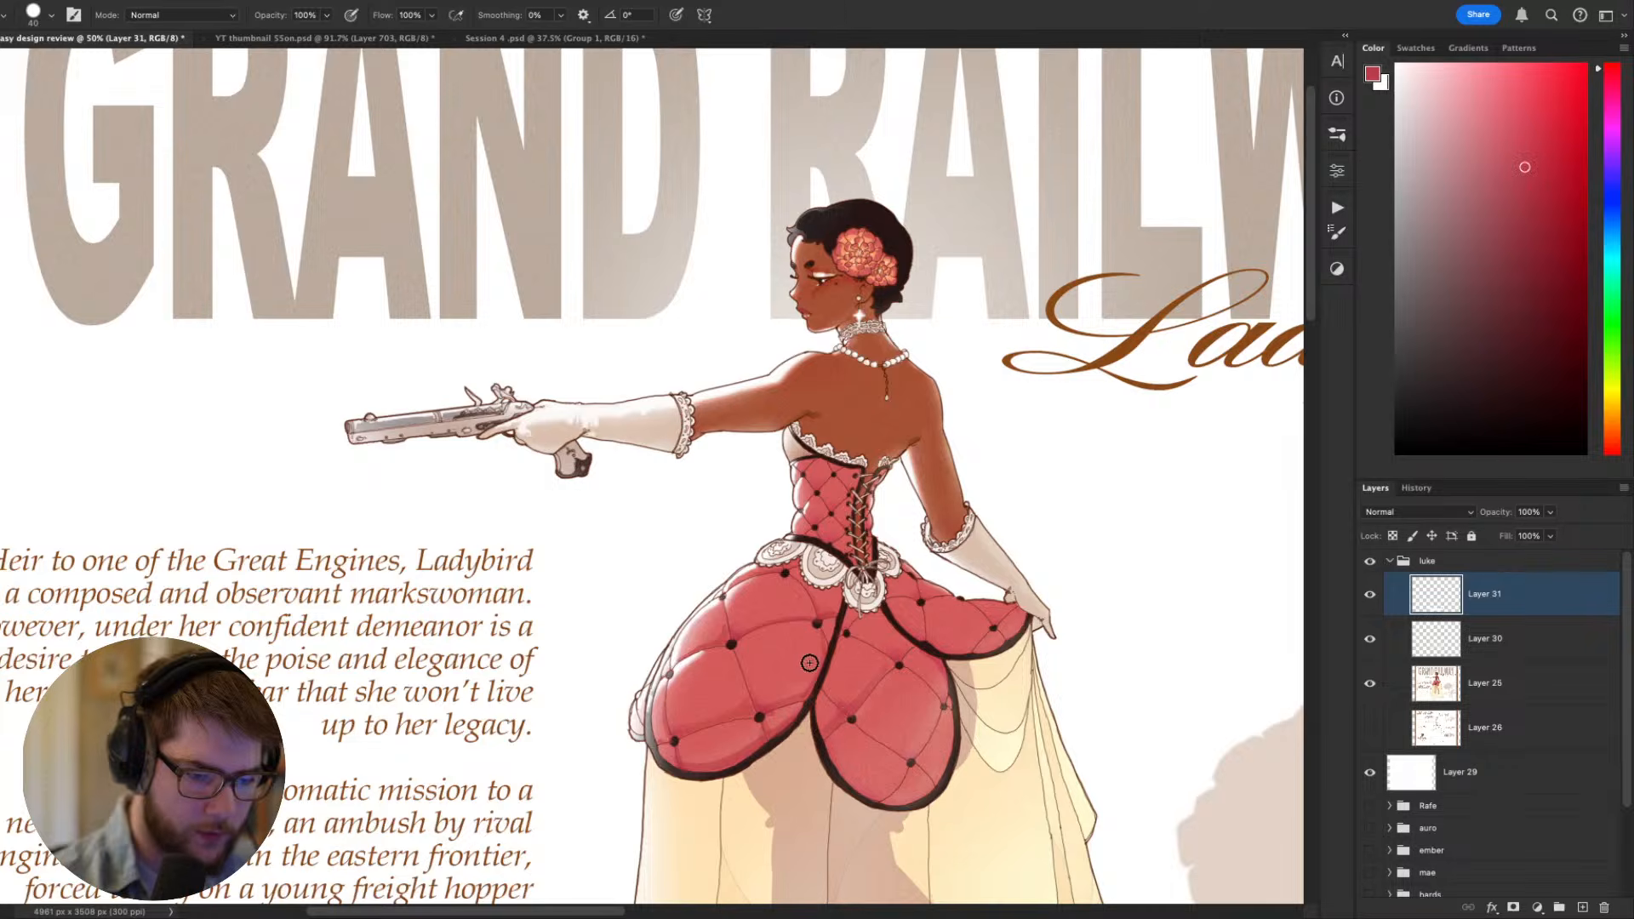
{"action": "key", "text": "r"}
{"action": "mouse_move", "coordinate": [894, 785]}
{"action": "left_mouse_down"}
{"action": "mouse_move", "coordinate": [1128, 479]}
{"action": "mouse_move", "coordinate": [1086, 383]}
{"action": "left_mouse_up"}
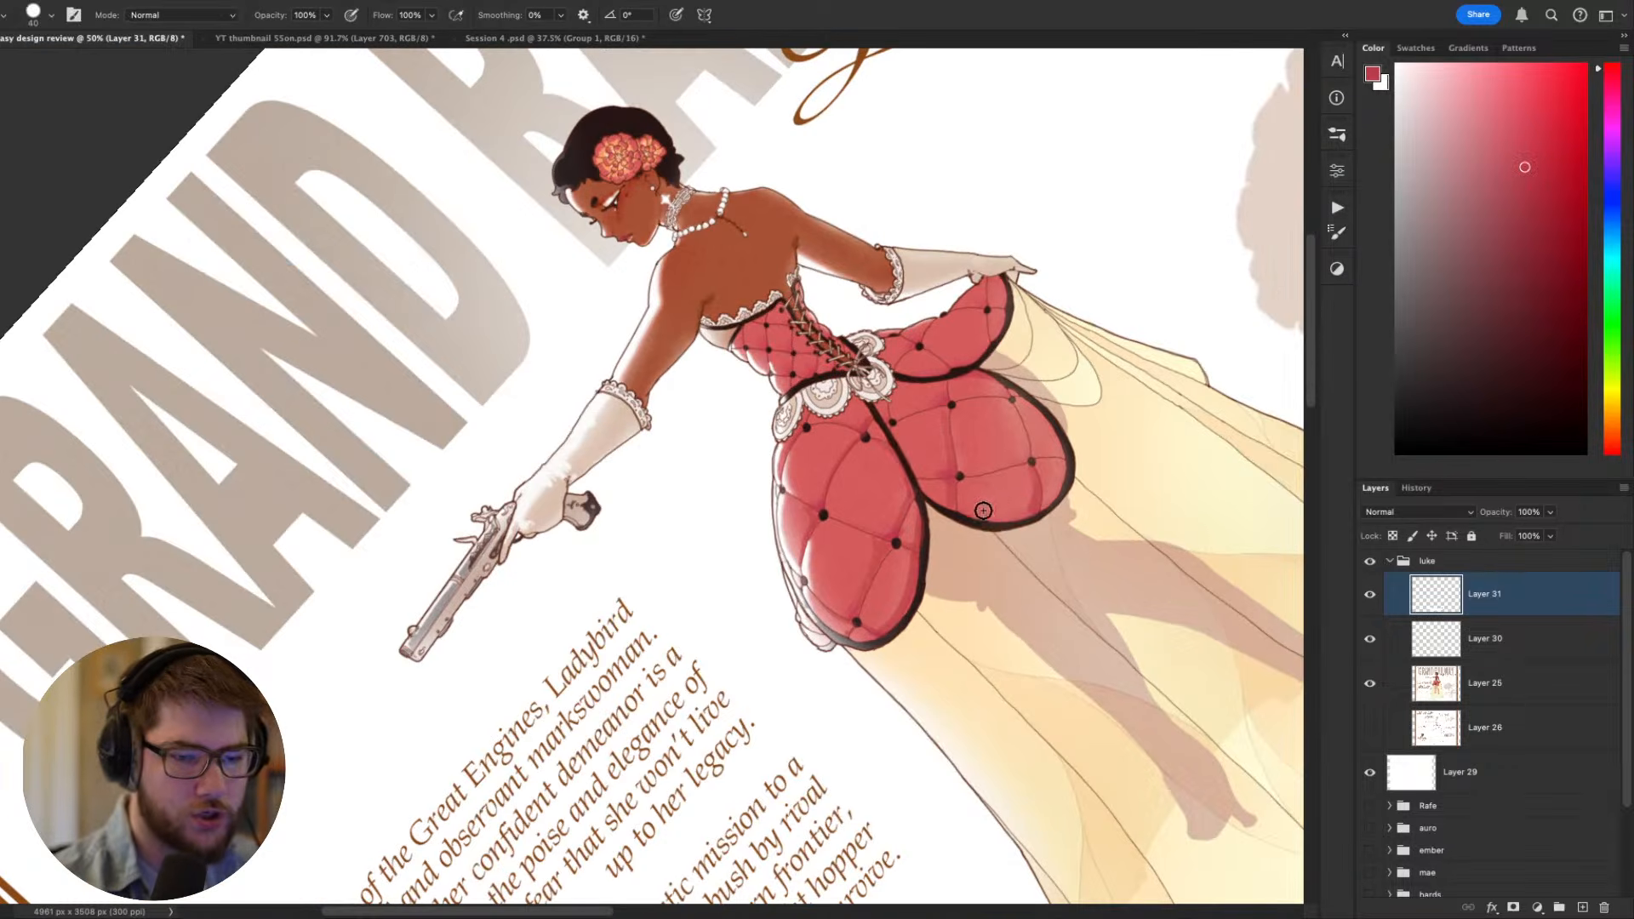
- Touch up the quilting of the rear overskirt panel near its lower hem in the sampled red, reducing the brush to 20 px
{"action": "left_click_drag", "start_coordinate": [979, 514], "coordinate": [1040, 511]}
{"action": "key", "text": "Escape"}
{"action": "left_click_drag", "start_coordinate": [1025, 663], "coordinate": [1026, 595]}
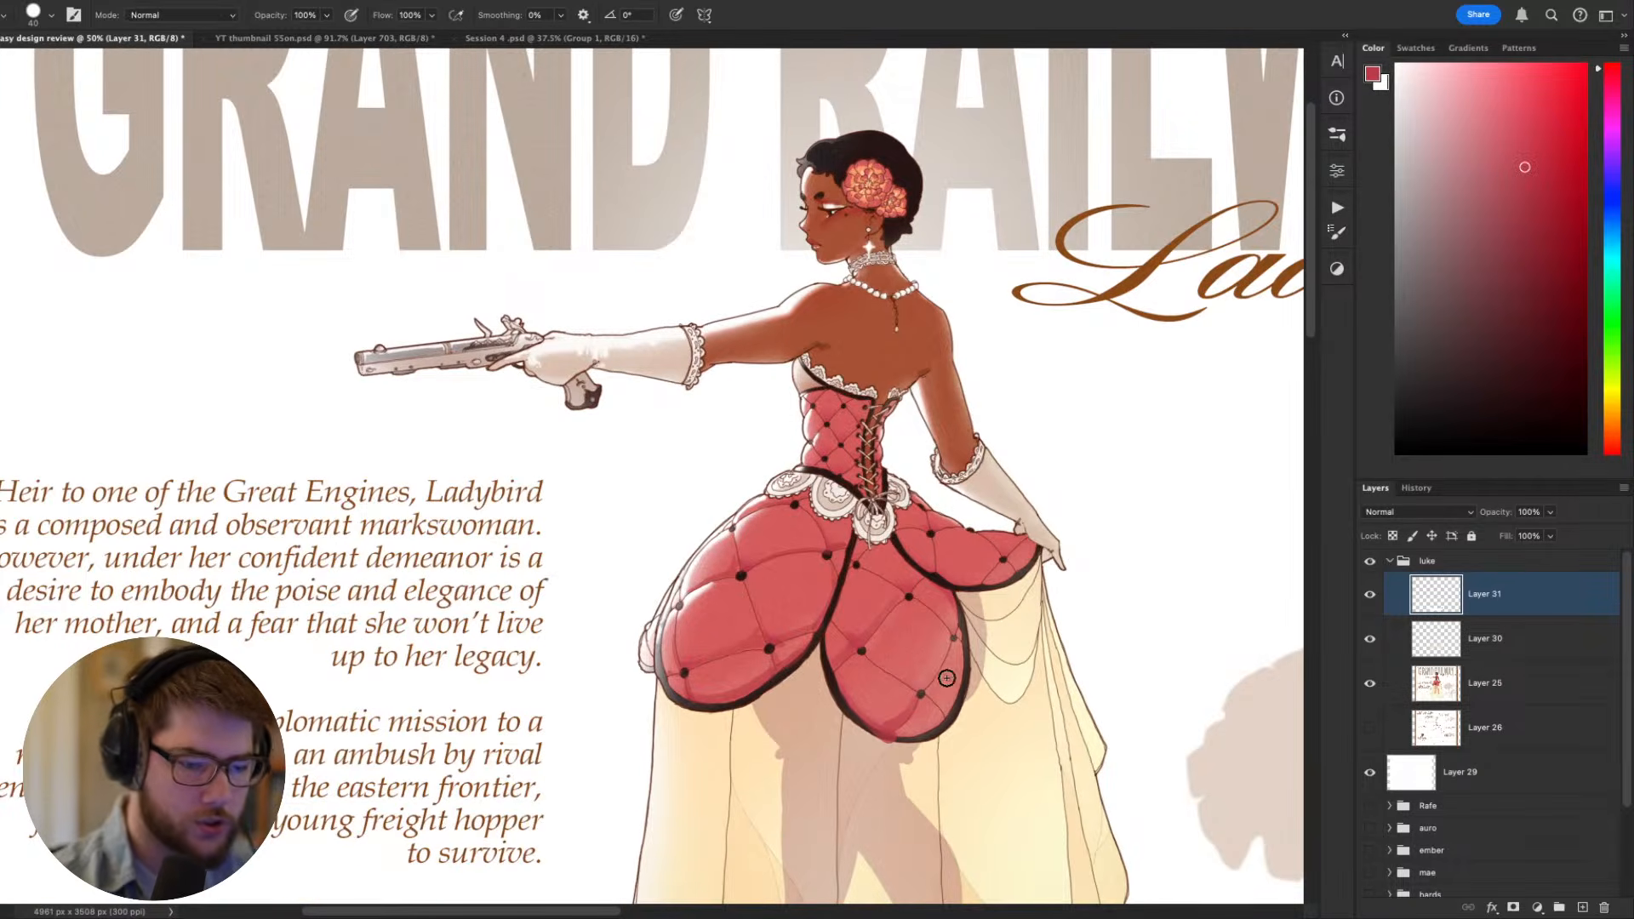
{"action": "key", "text": "r"}
{"action": "left_click_drag", "start_coordinate": [1149, 693], "coordinate": [669, 804]}
{"action": "left_click_drag", "start_coordinate": [668, 804], "coordinate": [749, 626]}
{"action": "key", "text": "bracketleft"}
{"action": "key", "text": "bracketleft"}
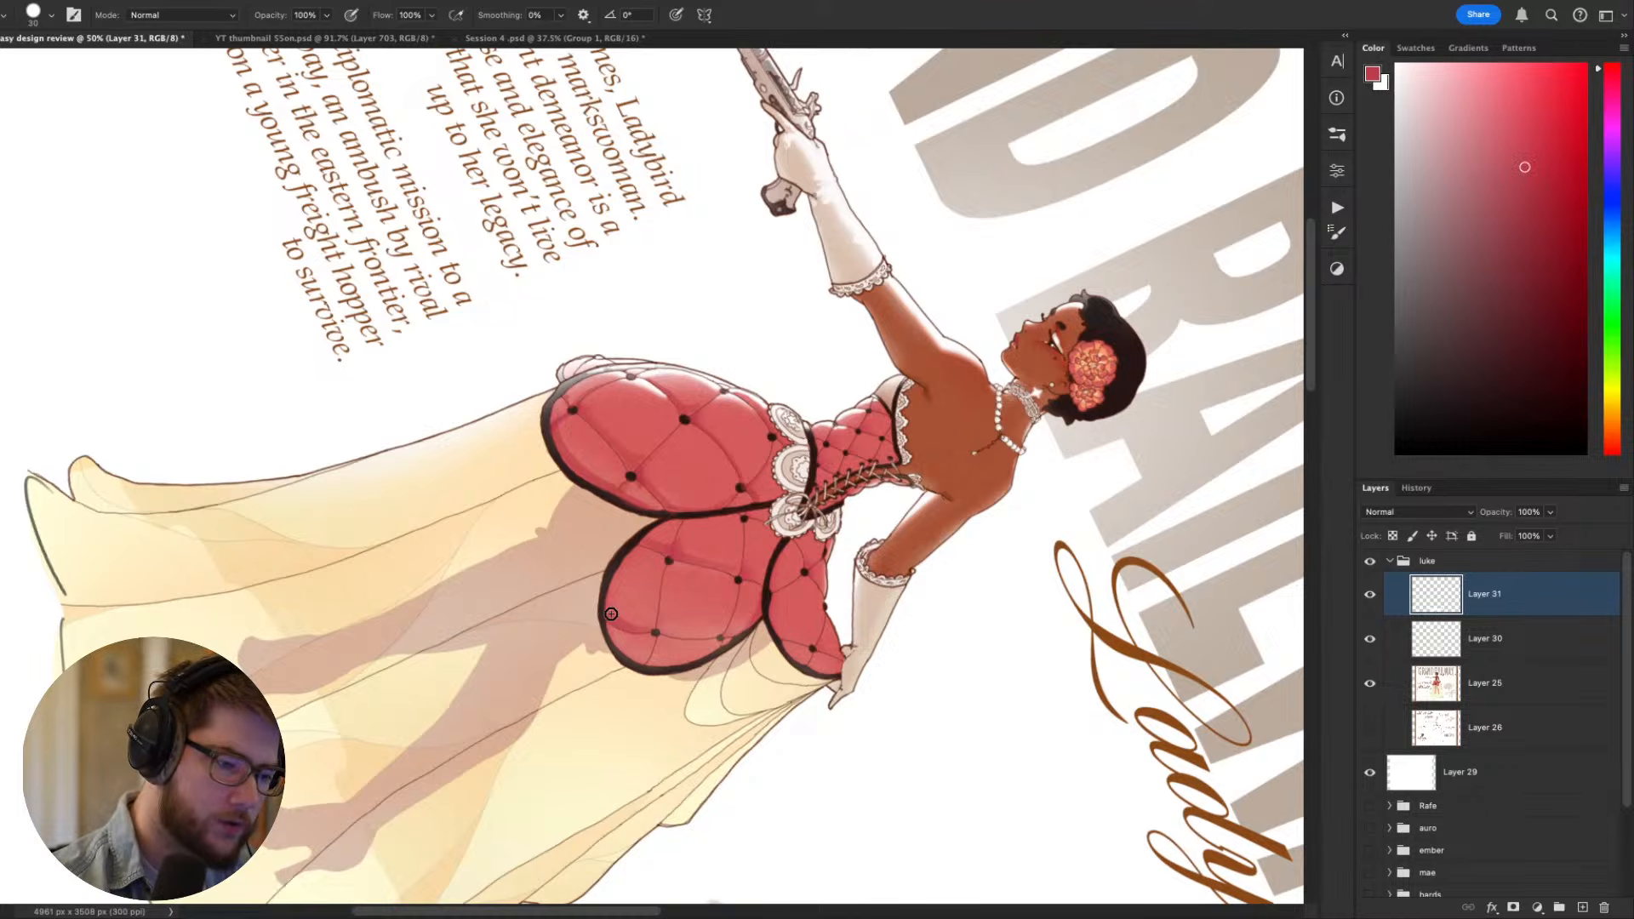
{"action": "key", "text": "Escape"}
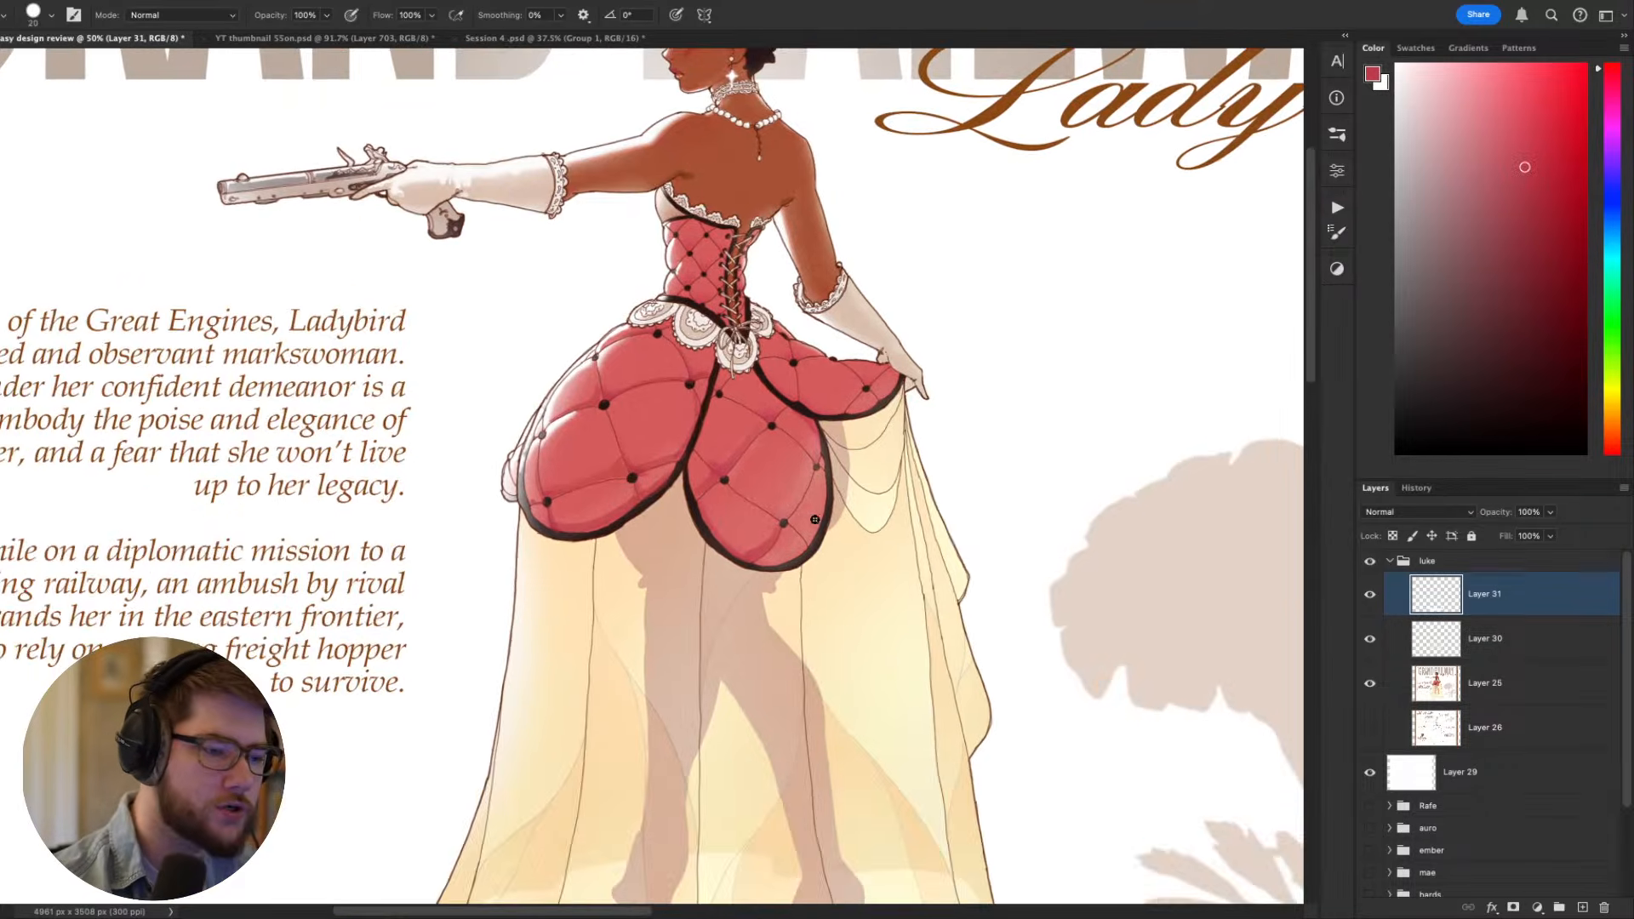
{"action": "left_click_drag", "start_coordinate": [888, 613], "coordinate": [906, 751]}
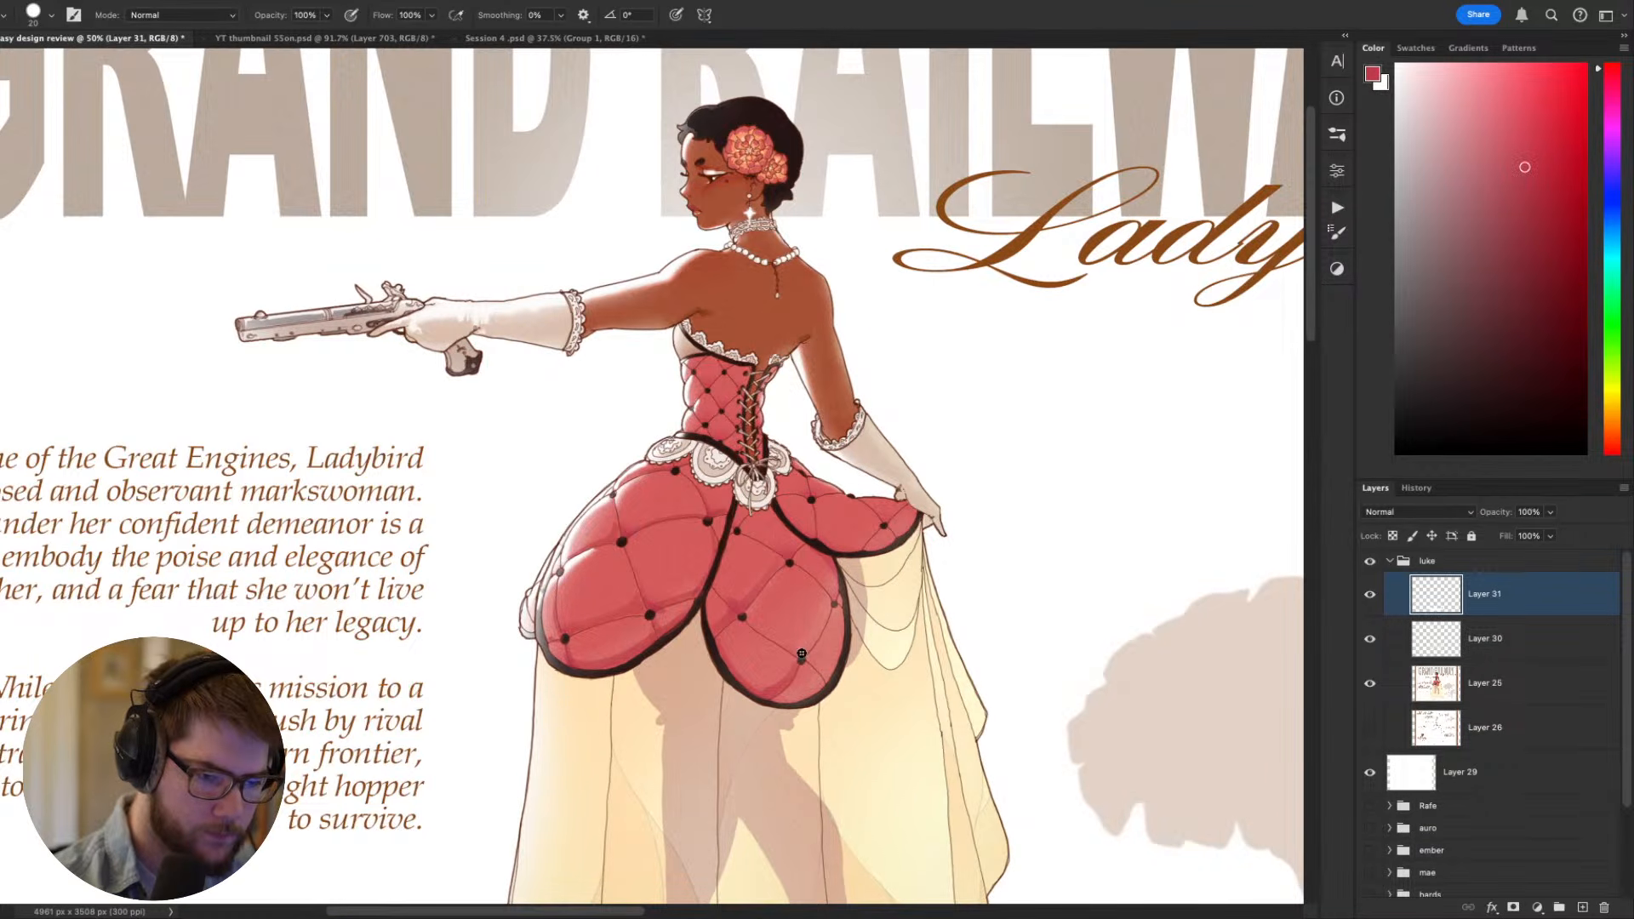
{"action": "key", "text": "r"}
{"action": "left_click_drag", "start_coordinate": [853, 585], "coordinate": [885, 410]}
{"action": "key", "text": "Escape"}
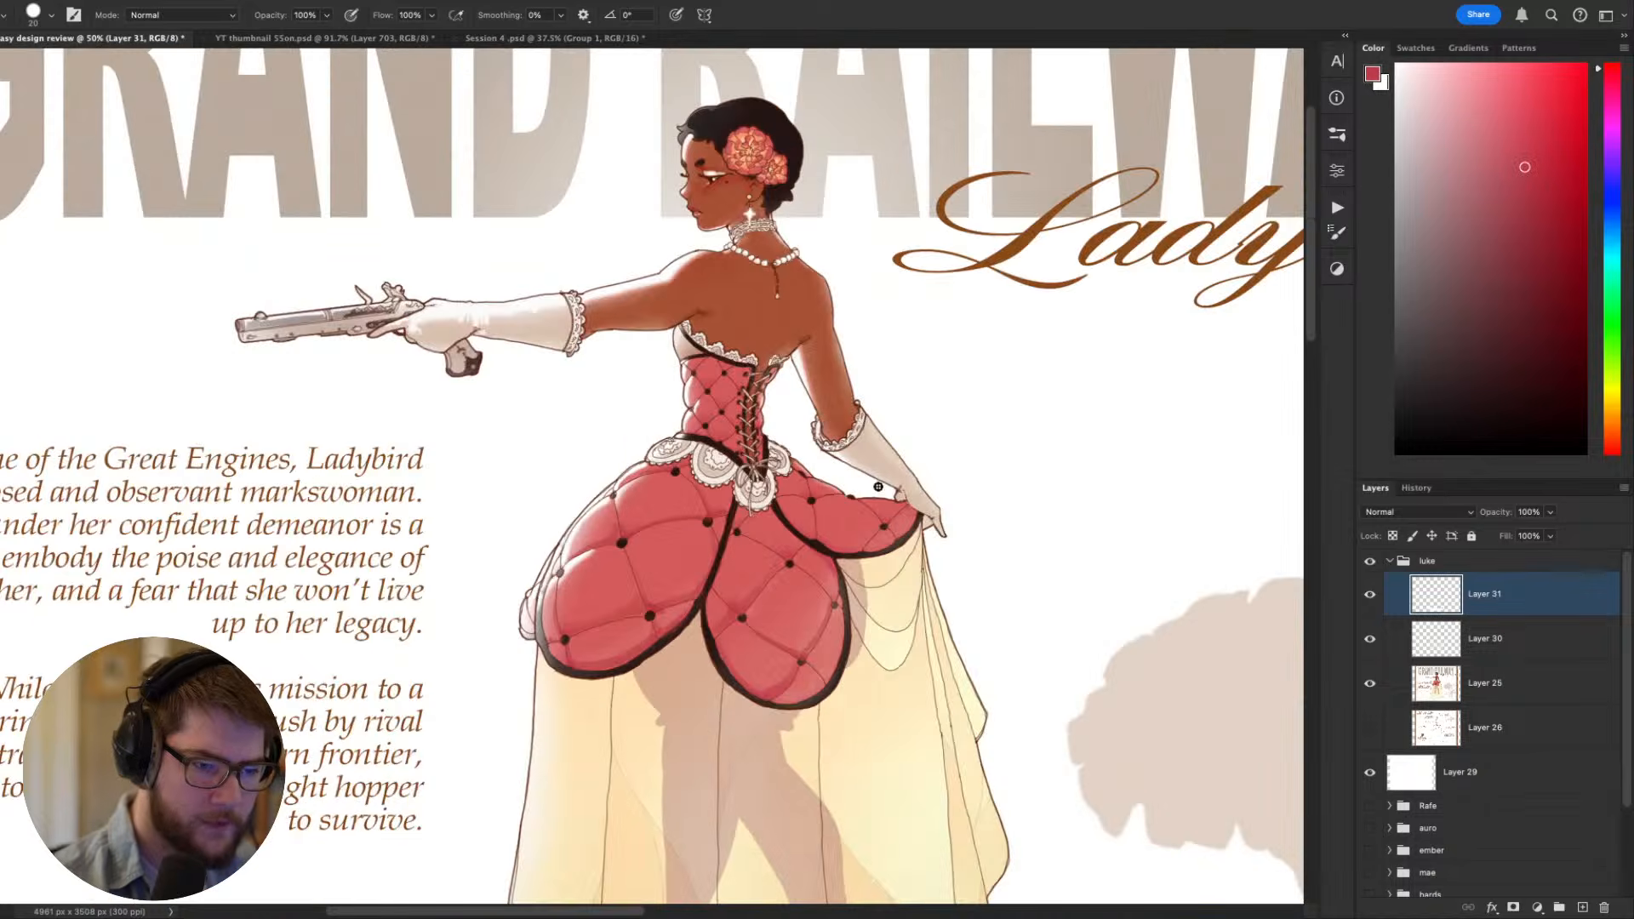
- Examine the quilted overskirt at full-sheet size and up close, with the figure upright and tilted
{"action": "key", "text": "super+minus"}
{"action": "key", "text": "super+minus"}
{"action": "key", "text": "super+minus"}
{"action": "key", "text": "super+minus"}
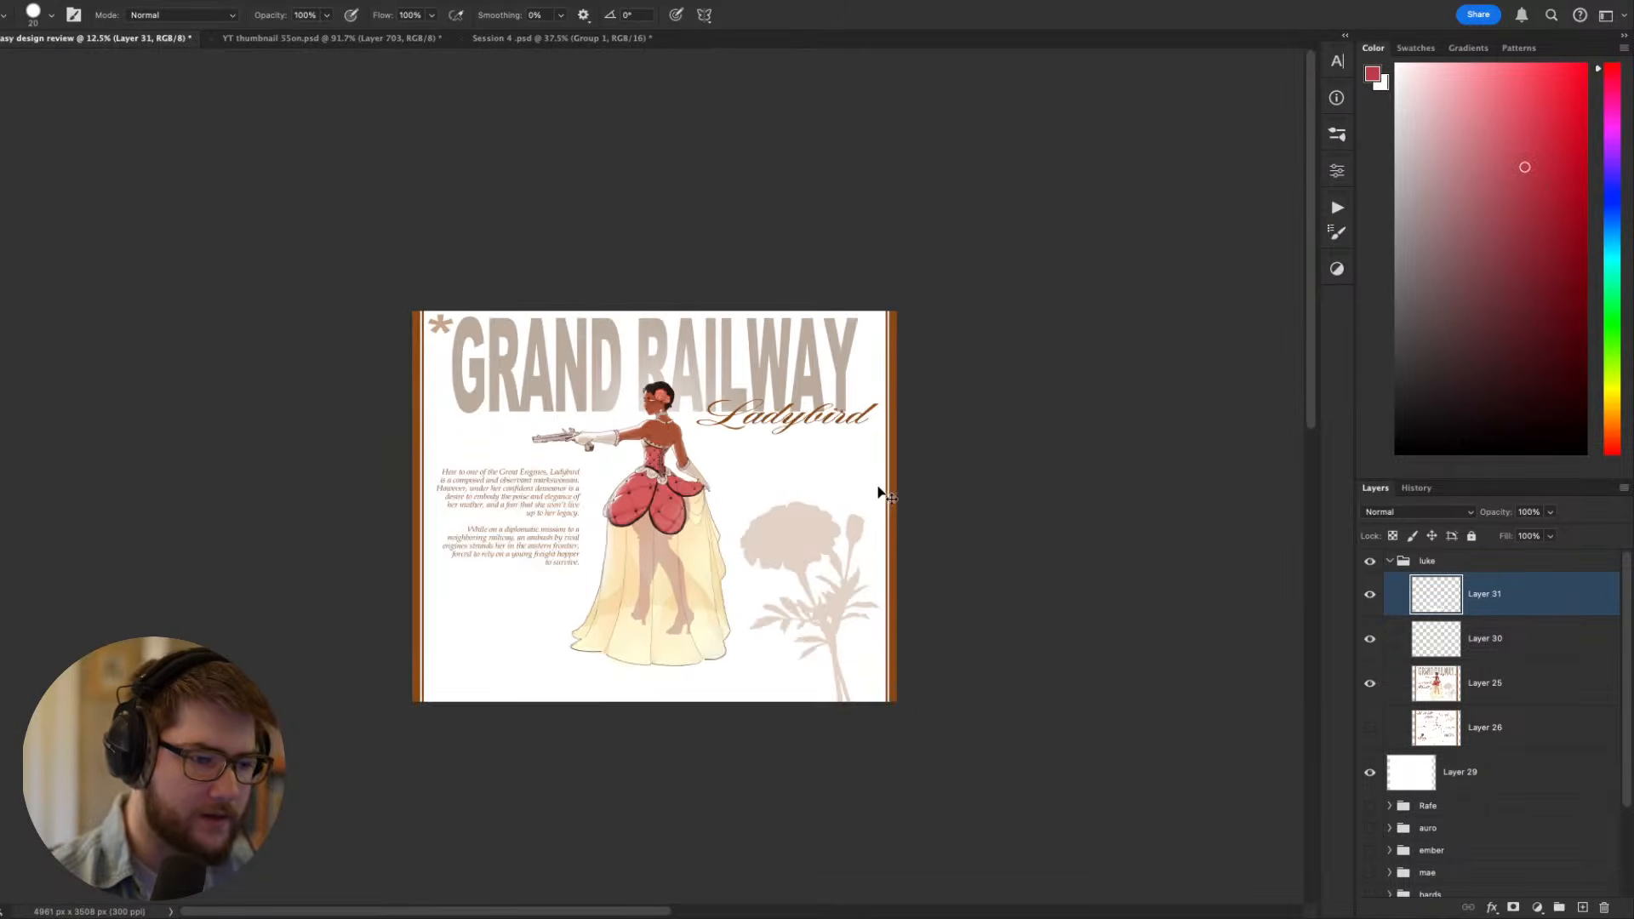
{"action": "key", "text": "super+plus"}
{"action": "key", "text": "super+plus"}
{"action": "key", "text": "super+plus"}
{"action": "key", "text": "super+plus"}
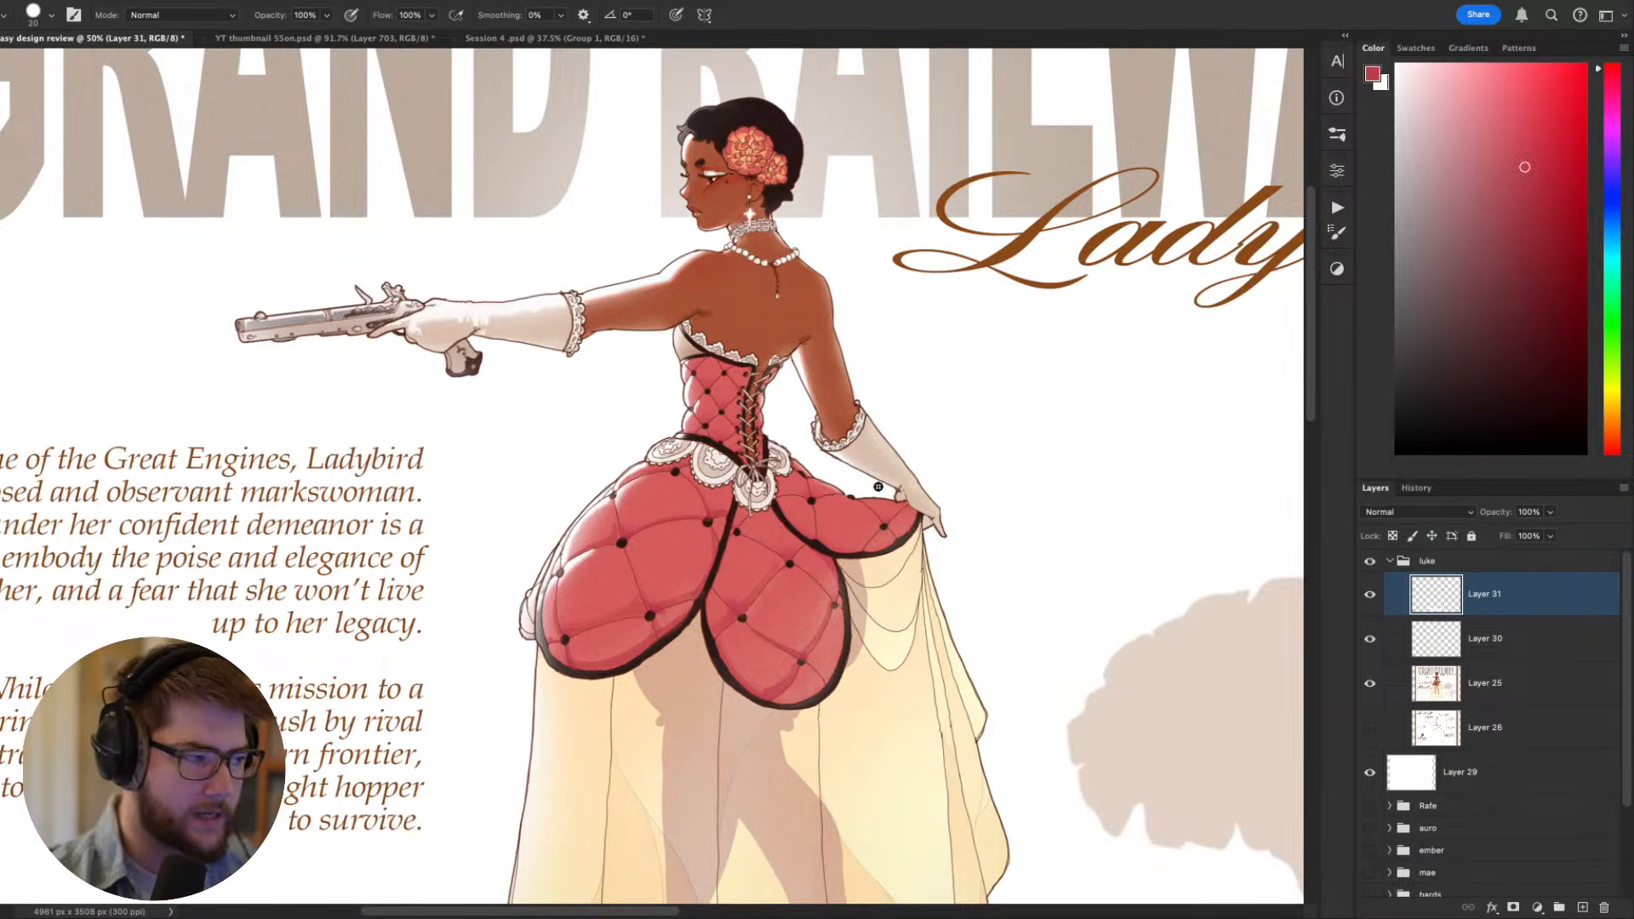
{"action": "left_click_drag", "start_coordinate": [991, 621], "coordinate": [886, 590]}
{"action": "left_click_drag", "start_coordinate": [894, 526], "coordinate": [752, 651]}
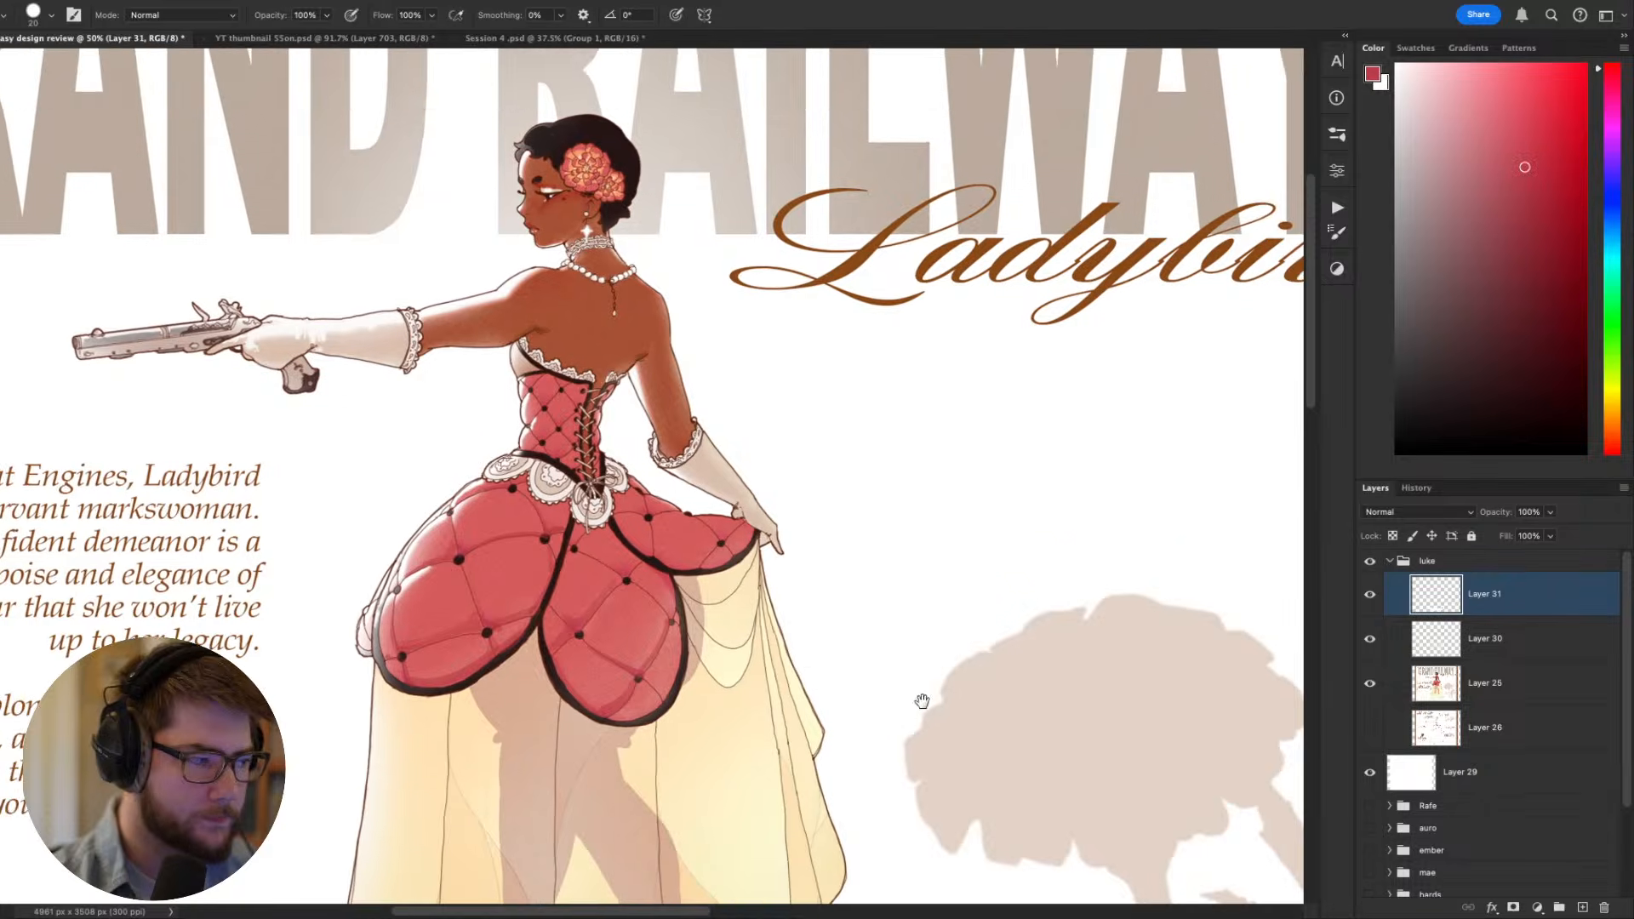
{"action": "left_click_drag", "start_coordinate": [923, 701], "coordinate": [985, 686]}
{"action": "key", "text": "r"}
{"action": "left_click_drag", "start_coordinate": [1082, 561], "coordinate": [1030, 463]}
{"action": "left_click_drag", "start_coordinate": [1040, 760], "coordinate": [1069, 463]}
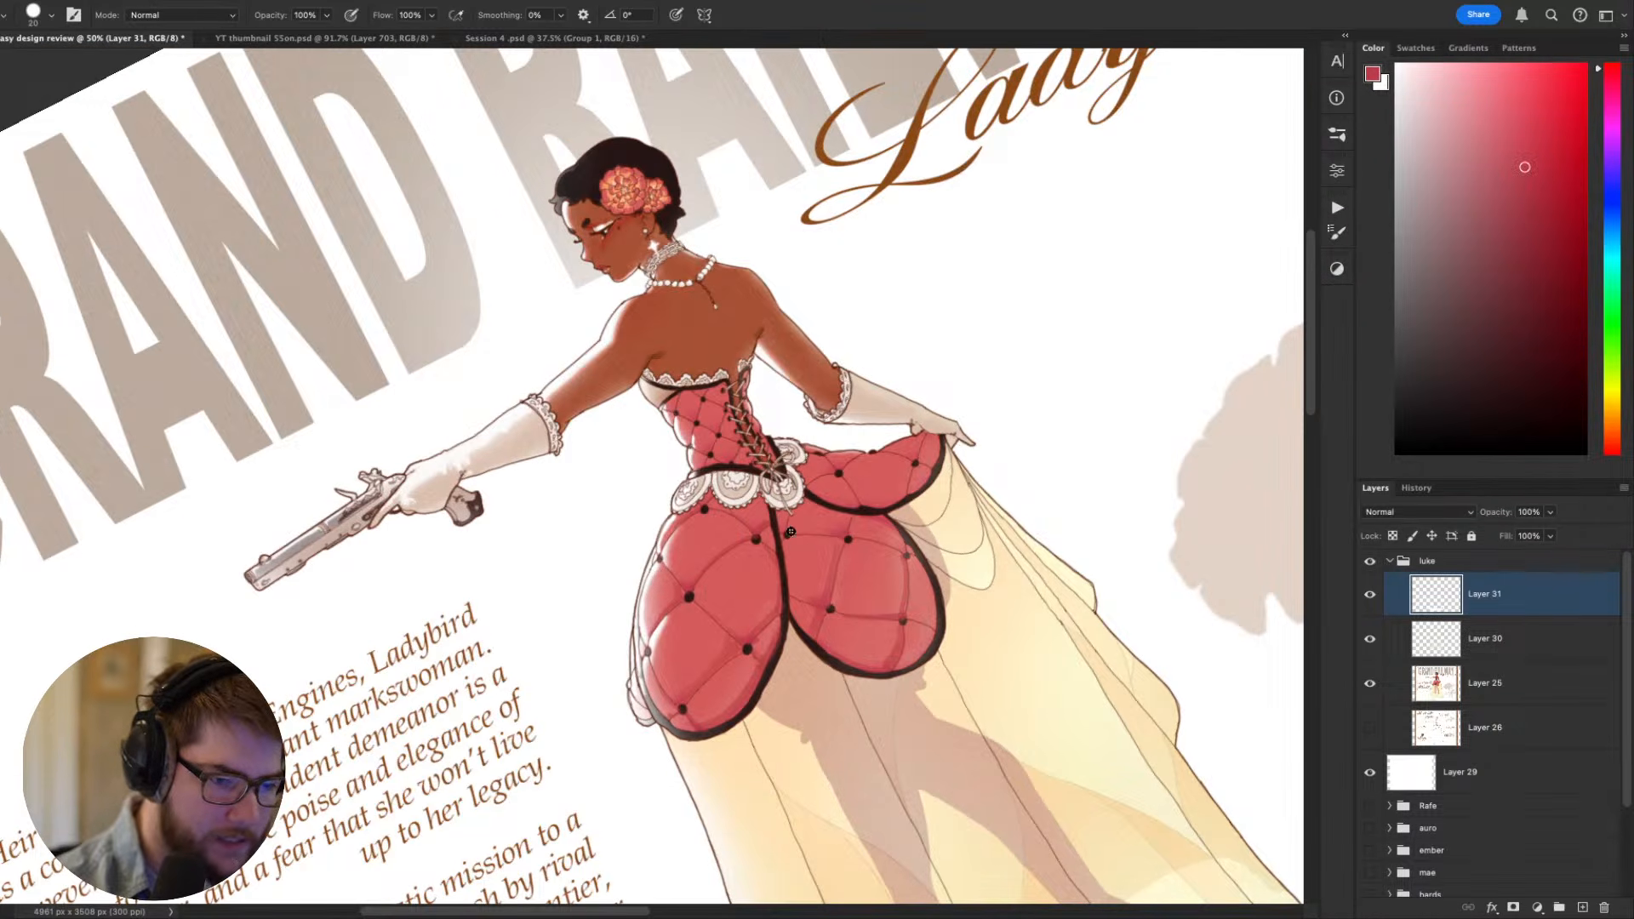
{"action": "key", "text": "Escape"}
- Examine the head, pearl necklace and bare upper back at 200%, and compare them with the whole figure
{"action": "left_click_drag", "start_coordinate": [820, 545], "coordinate": [770, 846]}
{"action": "key", "text": "super+plus"}
{"action": "key", "text": "super+plus"}
{"action": "key", "text": "super+plus"}
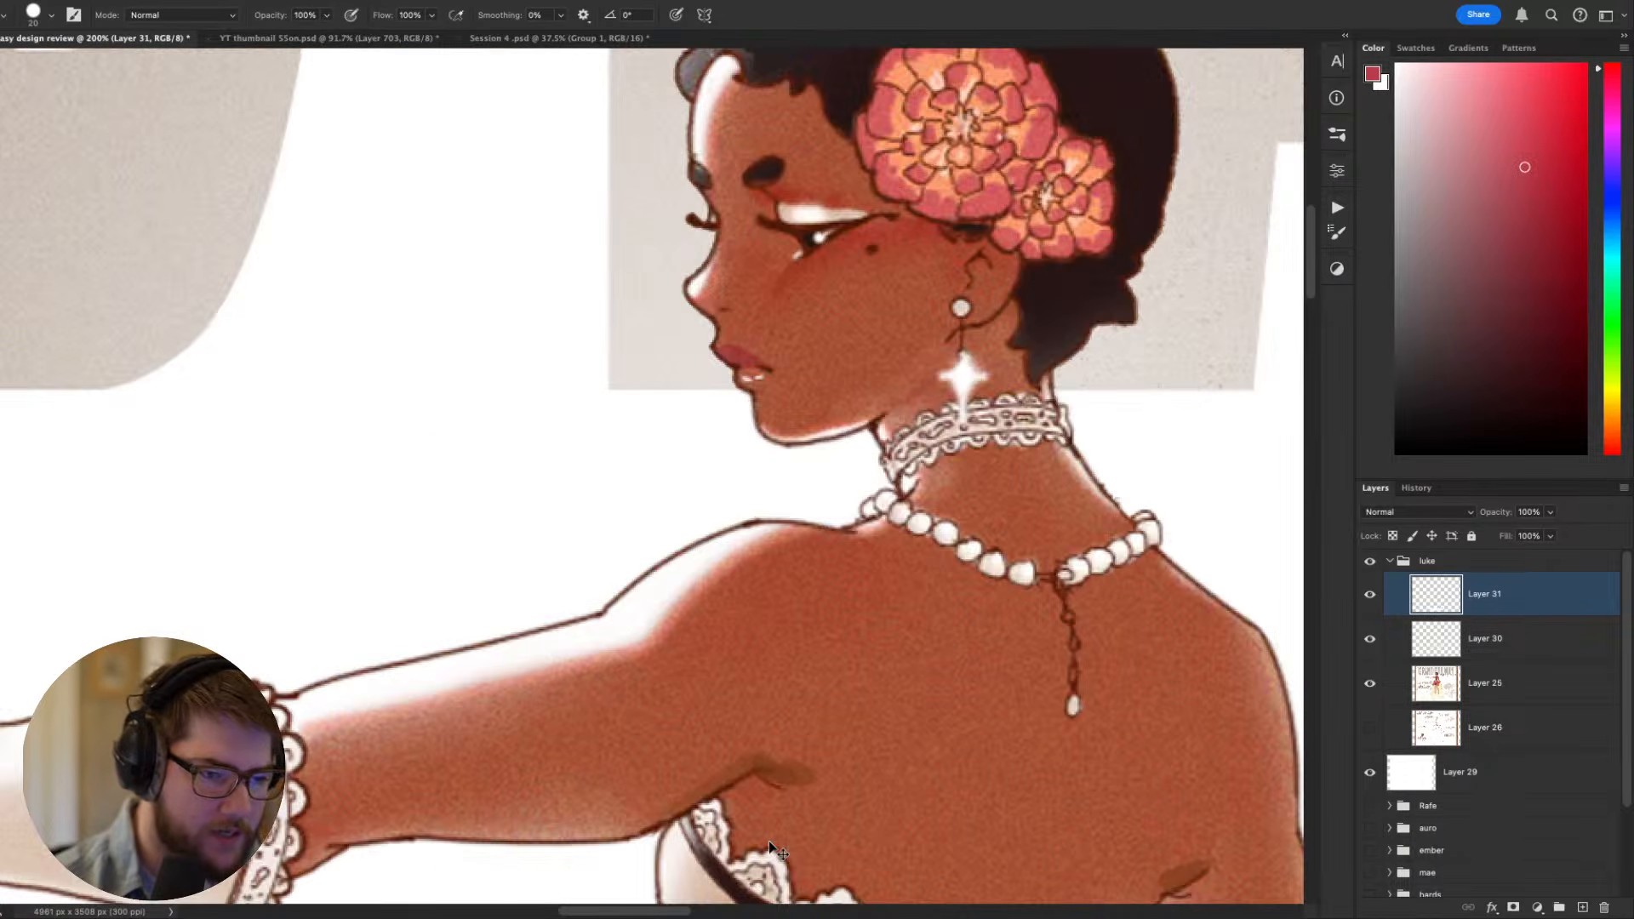
{"action": "key", "text": "super+minus"}
{"action": "key", "text": "super+plus"}
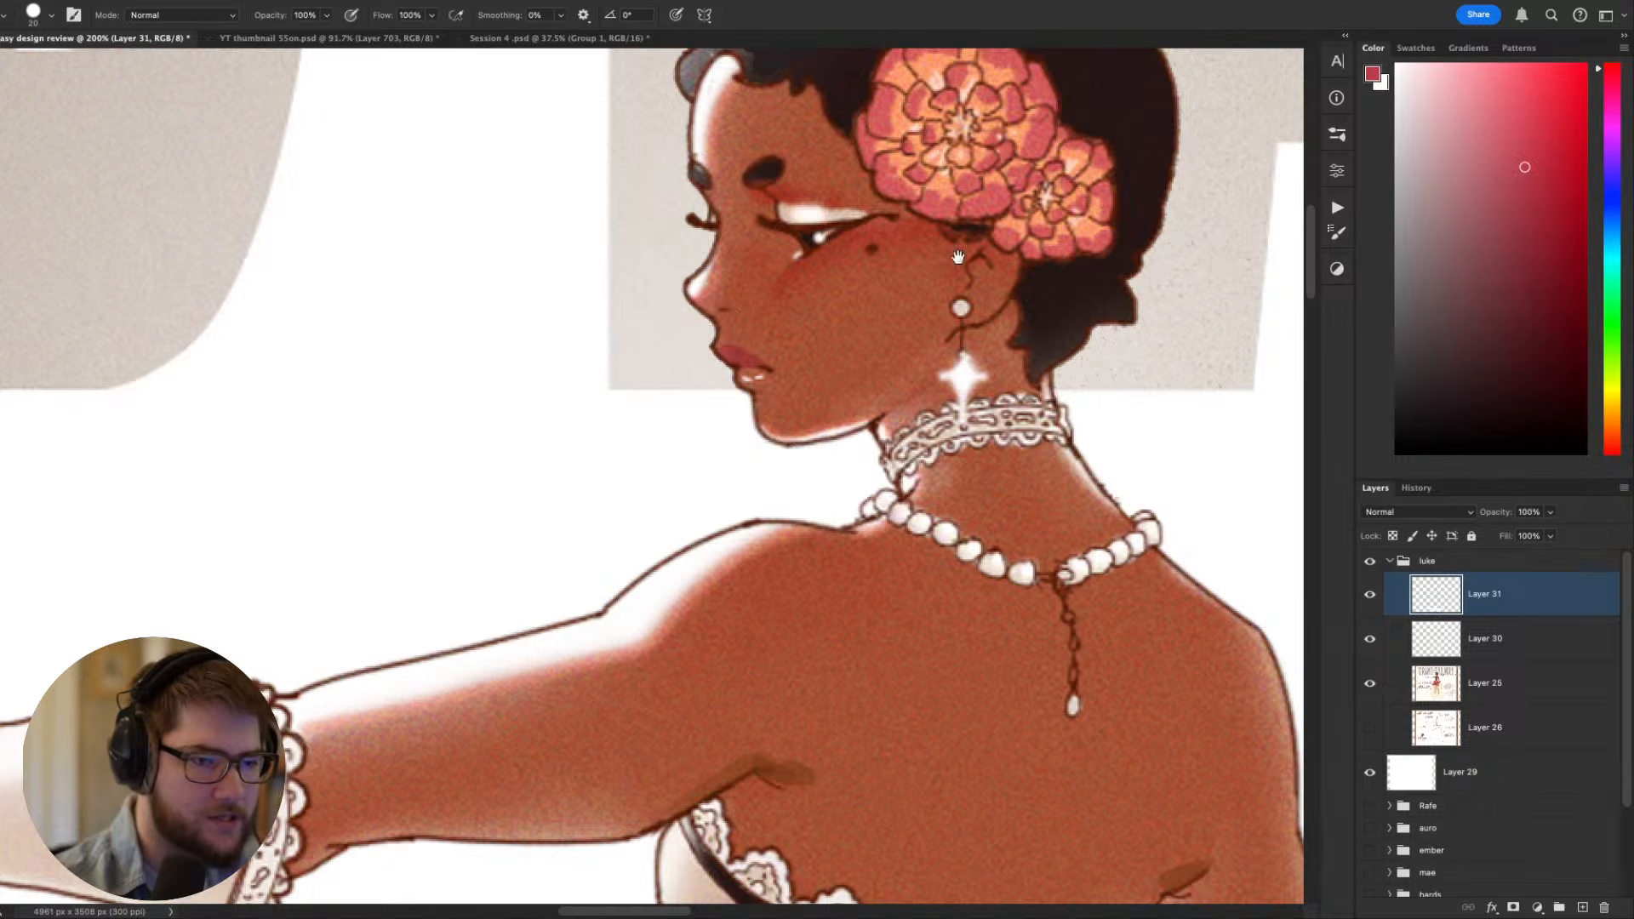
{"action": "scroll", "coordinate": [766, 425], "scroll_direction": "up", "scroll_amount": 4}
{"action": "scroll", "coordinate": [766, 425], "scroll_direction": "right", "scroll_amount": 2}
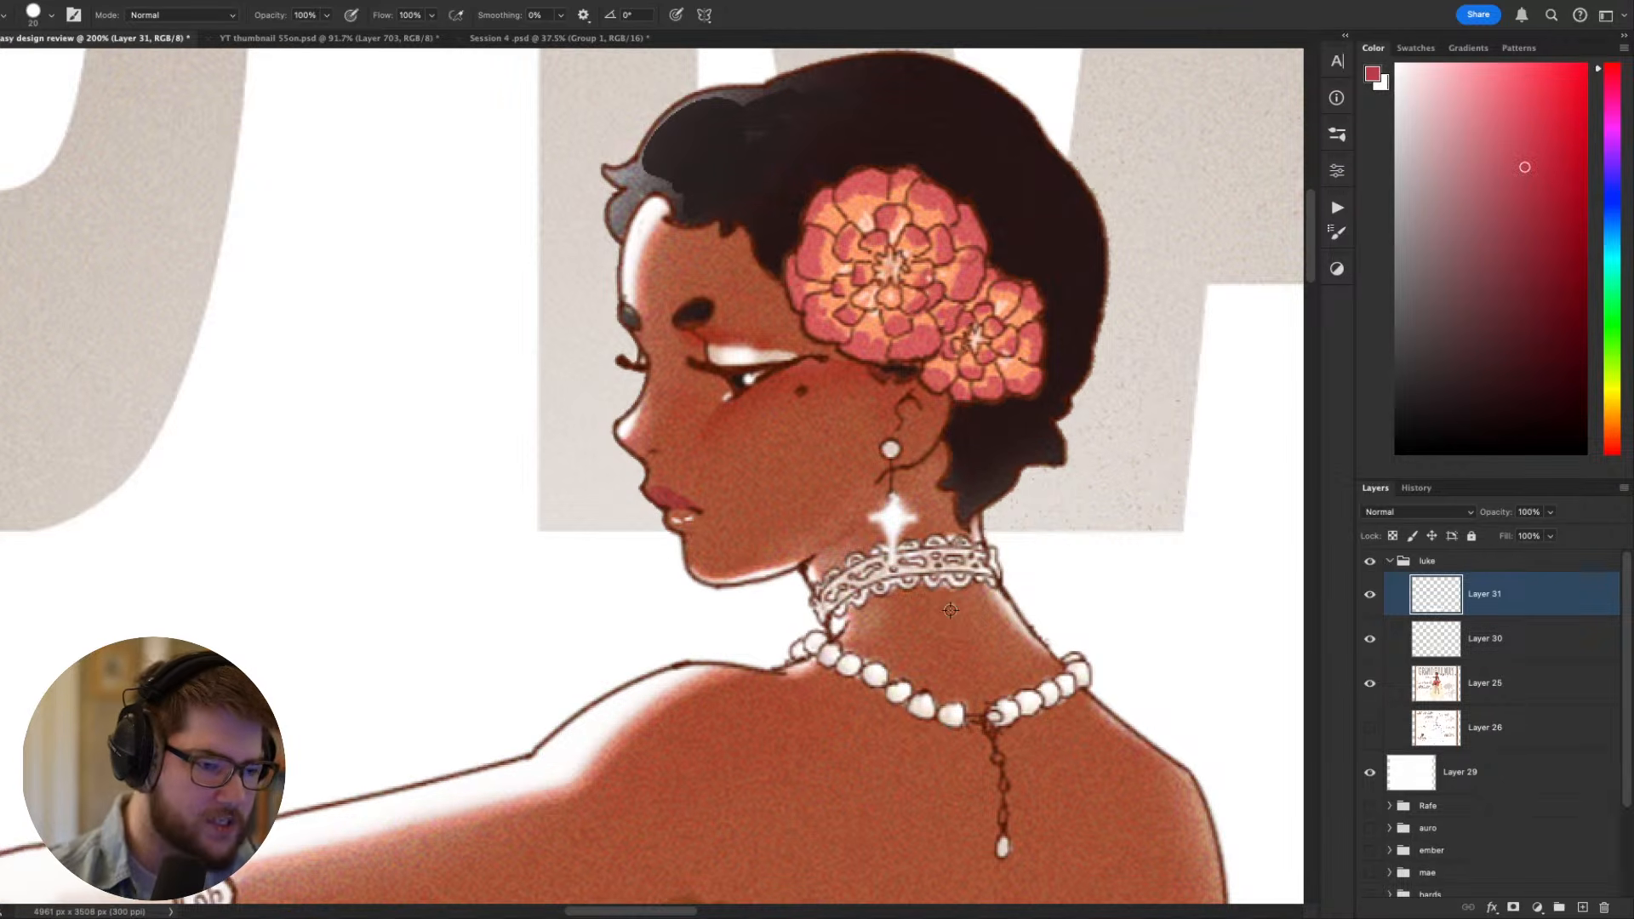
{"action": "scroll", "coordinate": [630, 426], "scroll_direction": "down", "scroll_amount": 3}
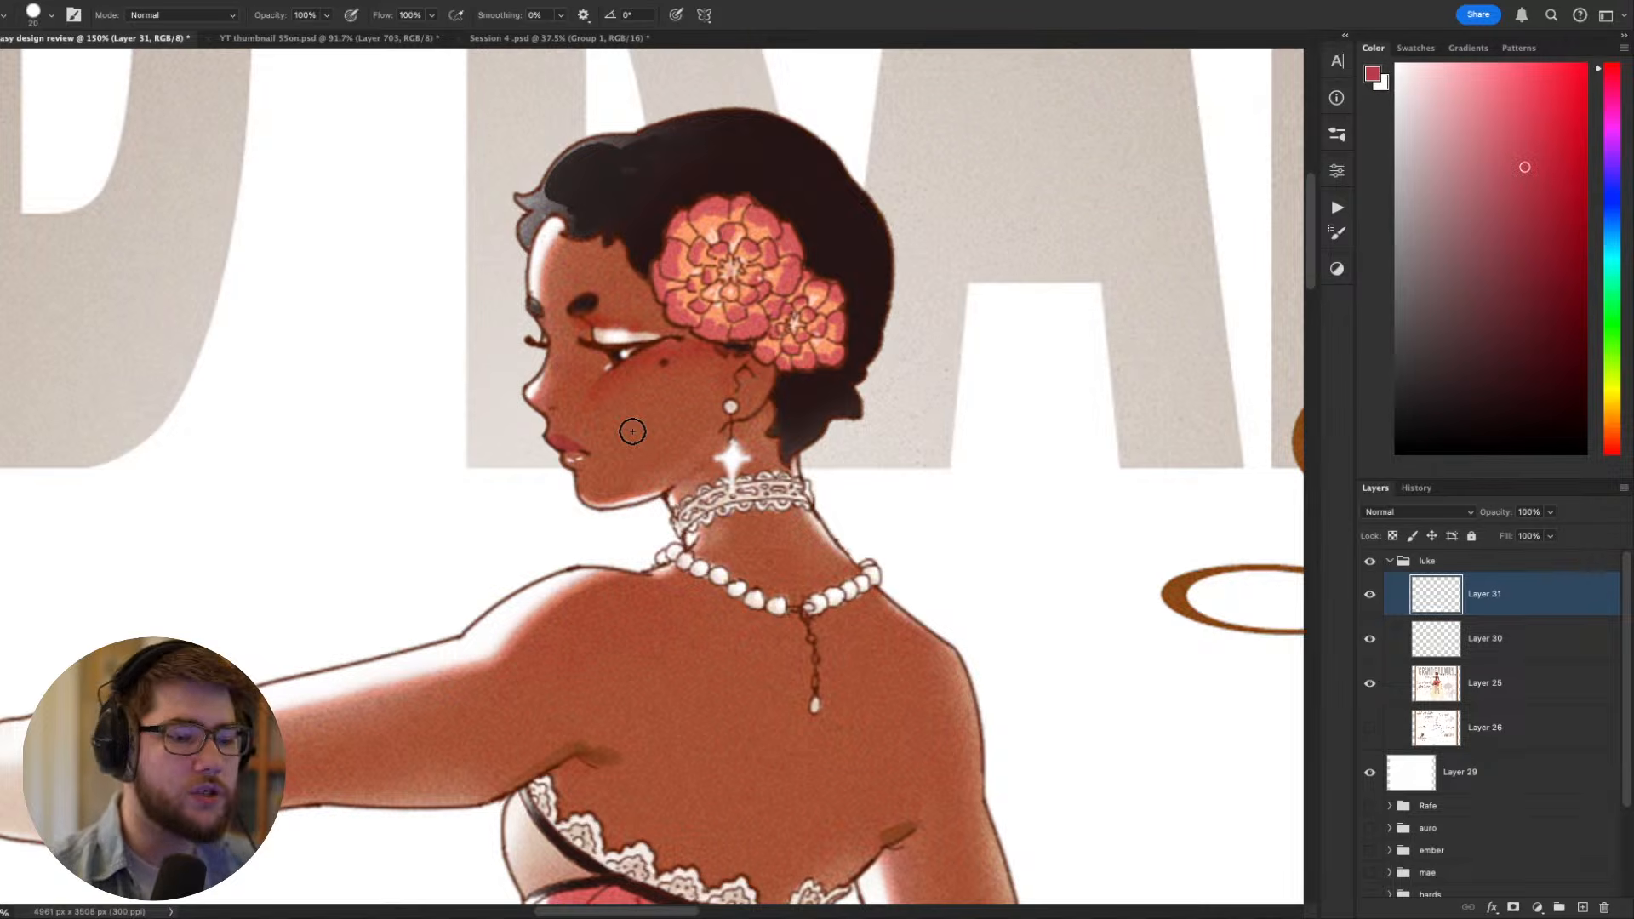
{"action": "scroll", "coordinate": [632, 432], "scroll_direction": "down", "scroll_amount": 4}
{"action": "scroll", "coordinate": [848, 526], "scroll_direction": "down", "scroll_amount": 3}
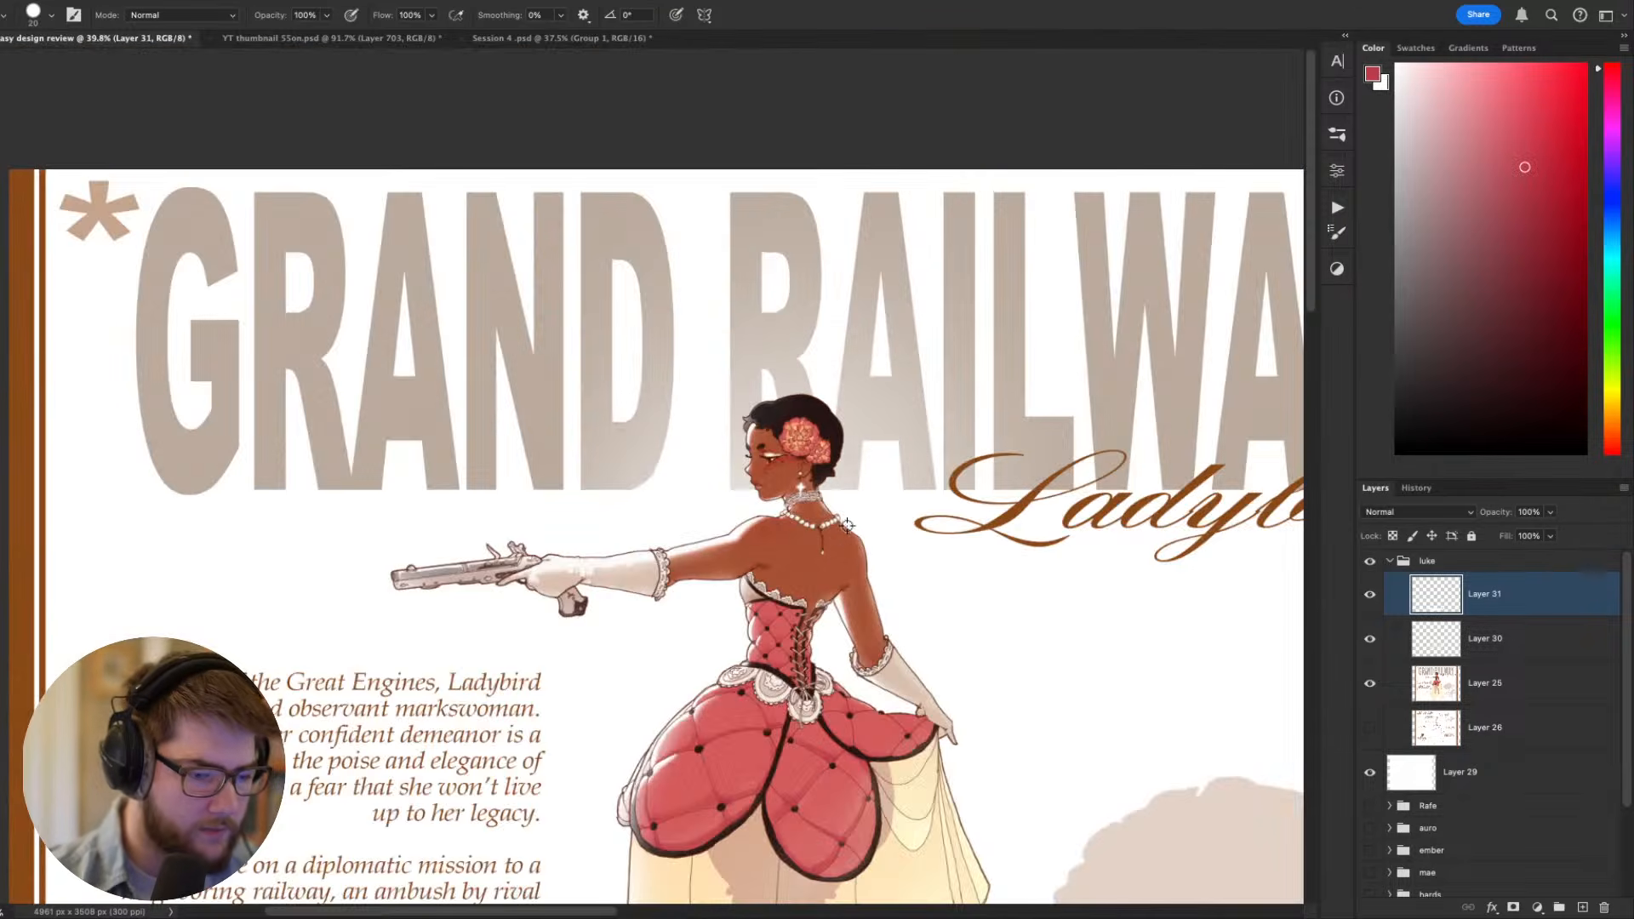
{"action": "scroll", "coordinate": [848, 525], "scroll_direction": "up", "scroll_amount": 4}
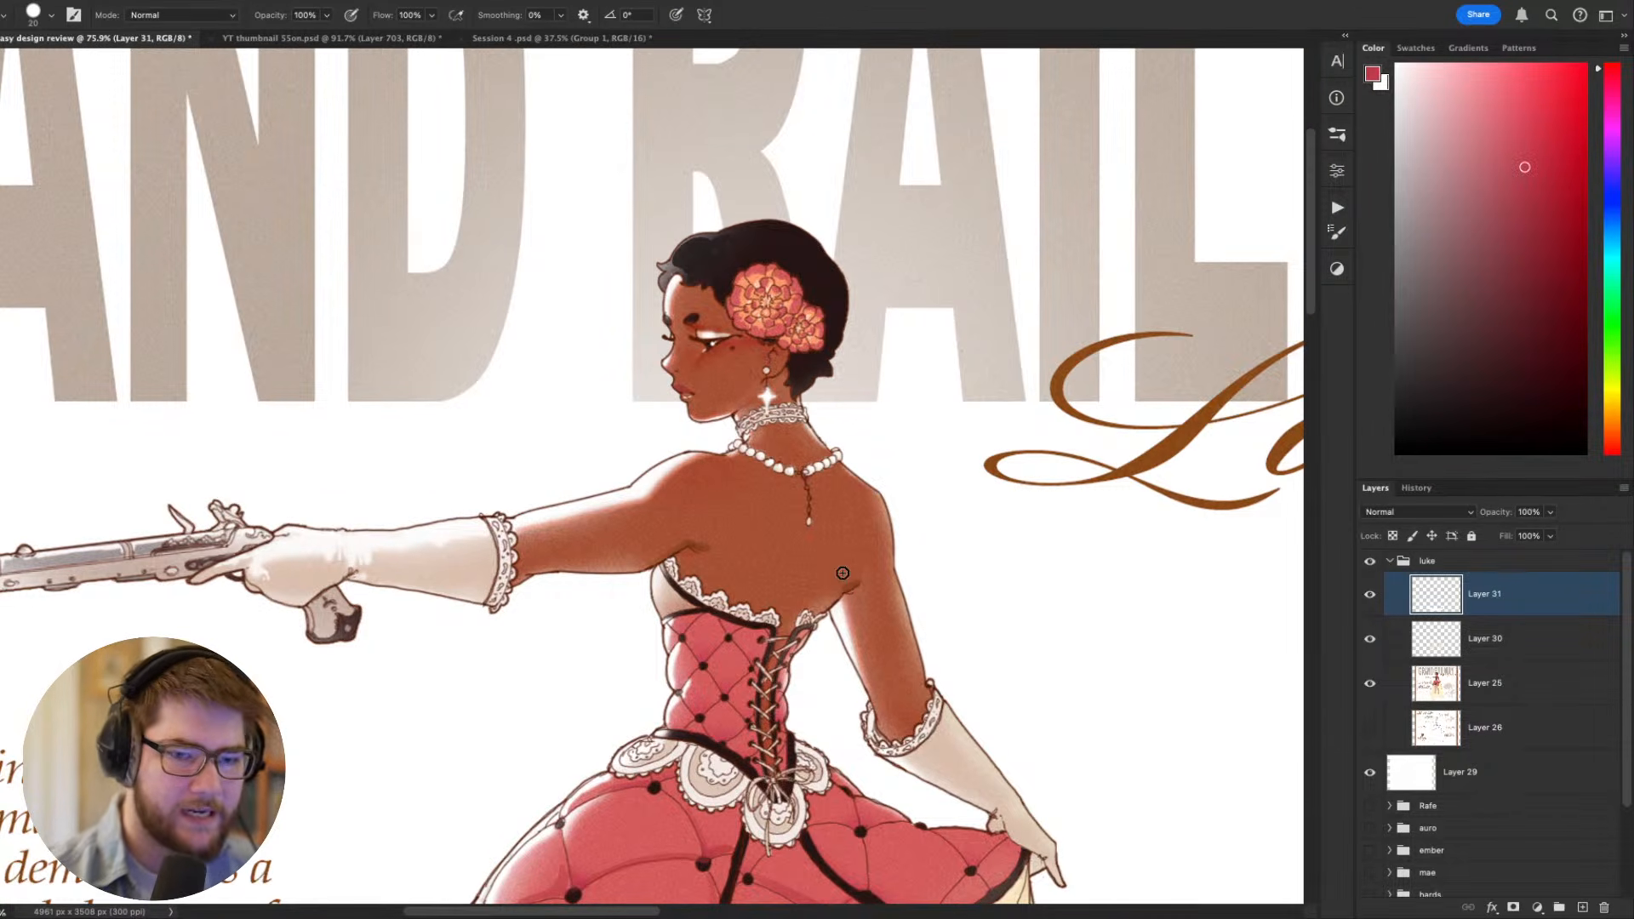
- Try a thin black spine line down the bare back to the bodice using a 4 px brush
{"action": "key", "text": "d"}
{"action": "key", "text": "bracketleft"}
{"action": "key", "text": "bracketleft"}
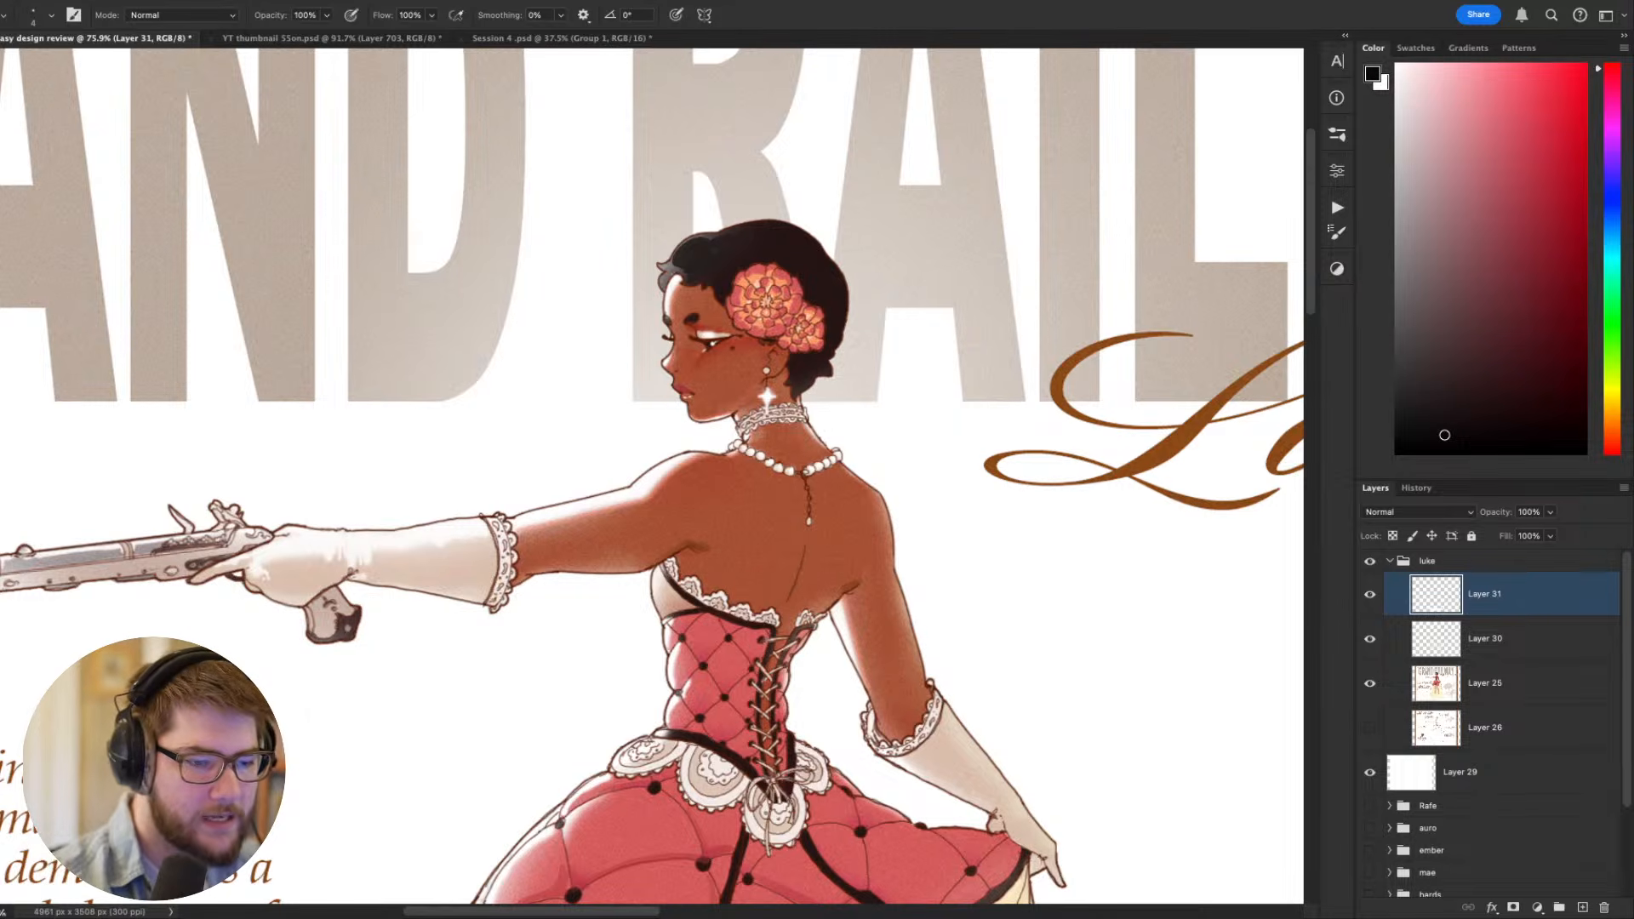
{"action": "left_click_drag", "start_coordinate": [1056, 729], "coordinate": [1134, 668]}
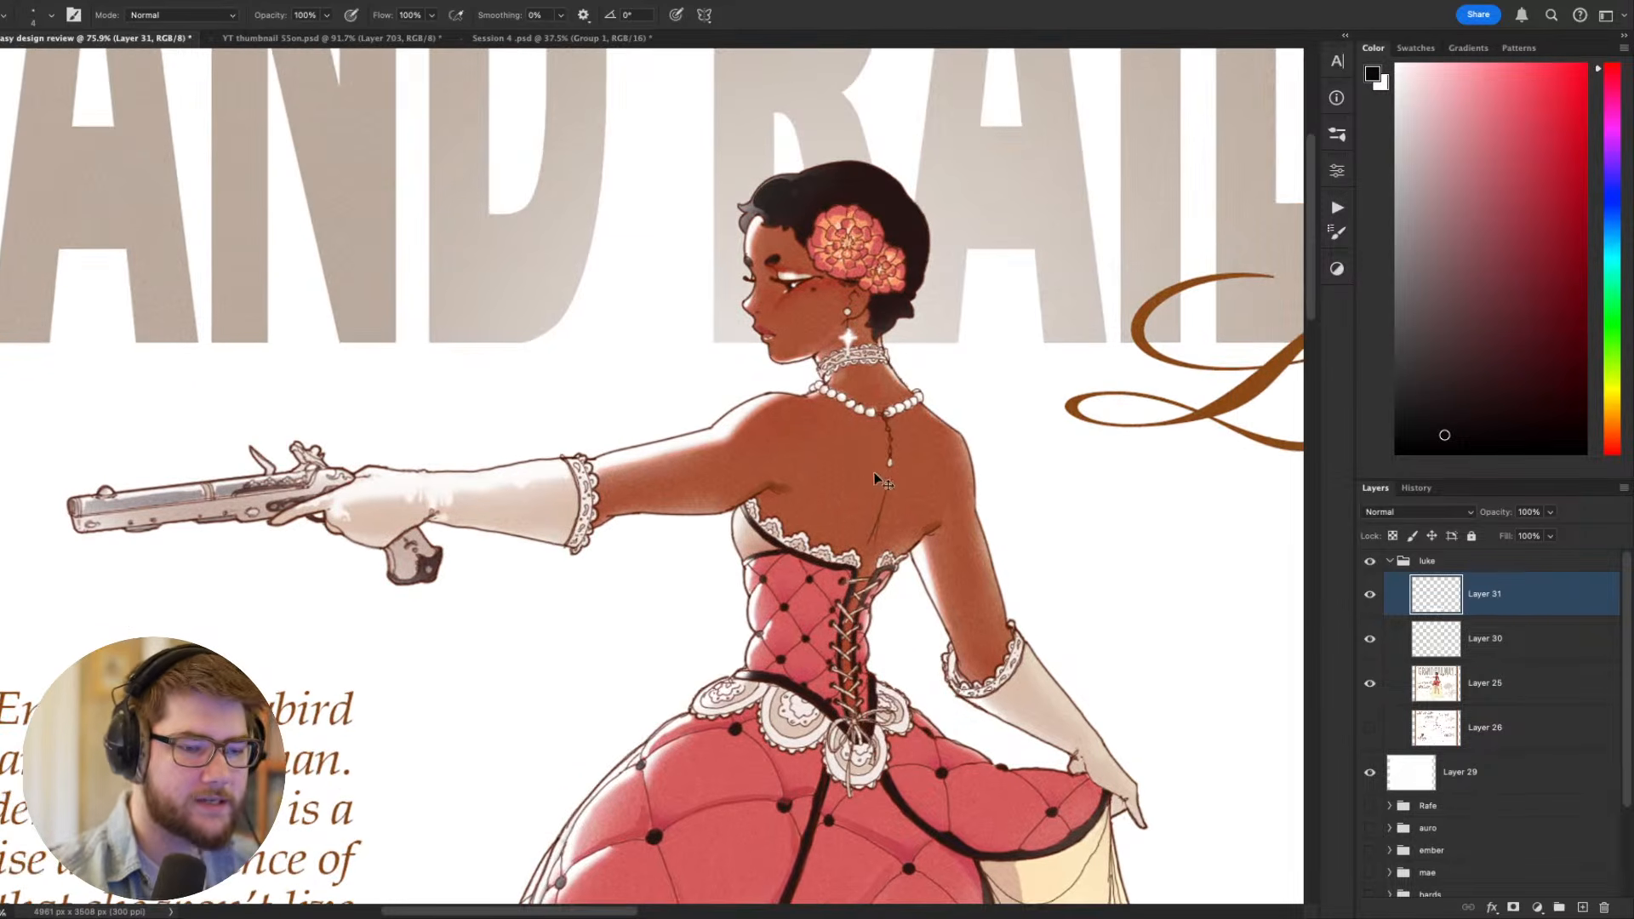
{"action": "left_click_drag", "start_coordinate": [1030, 771], "coordinate": [1097, 698]}
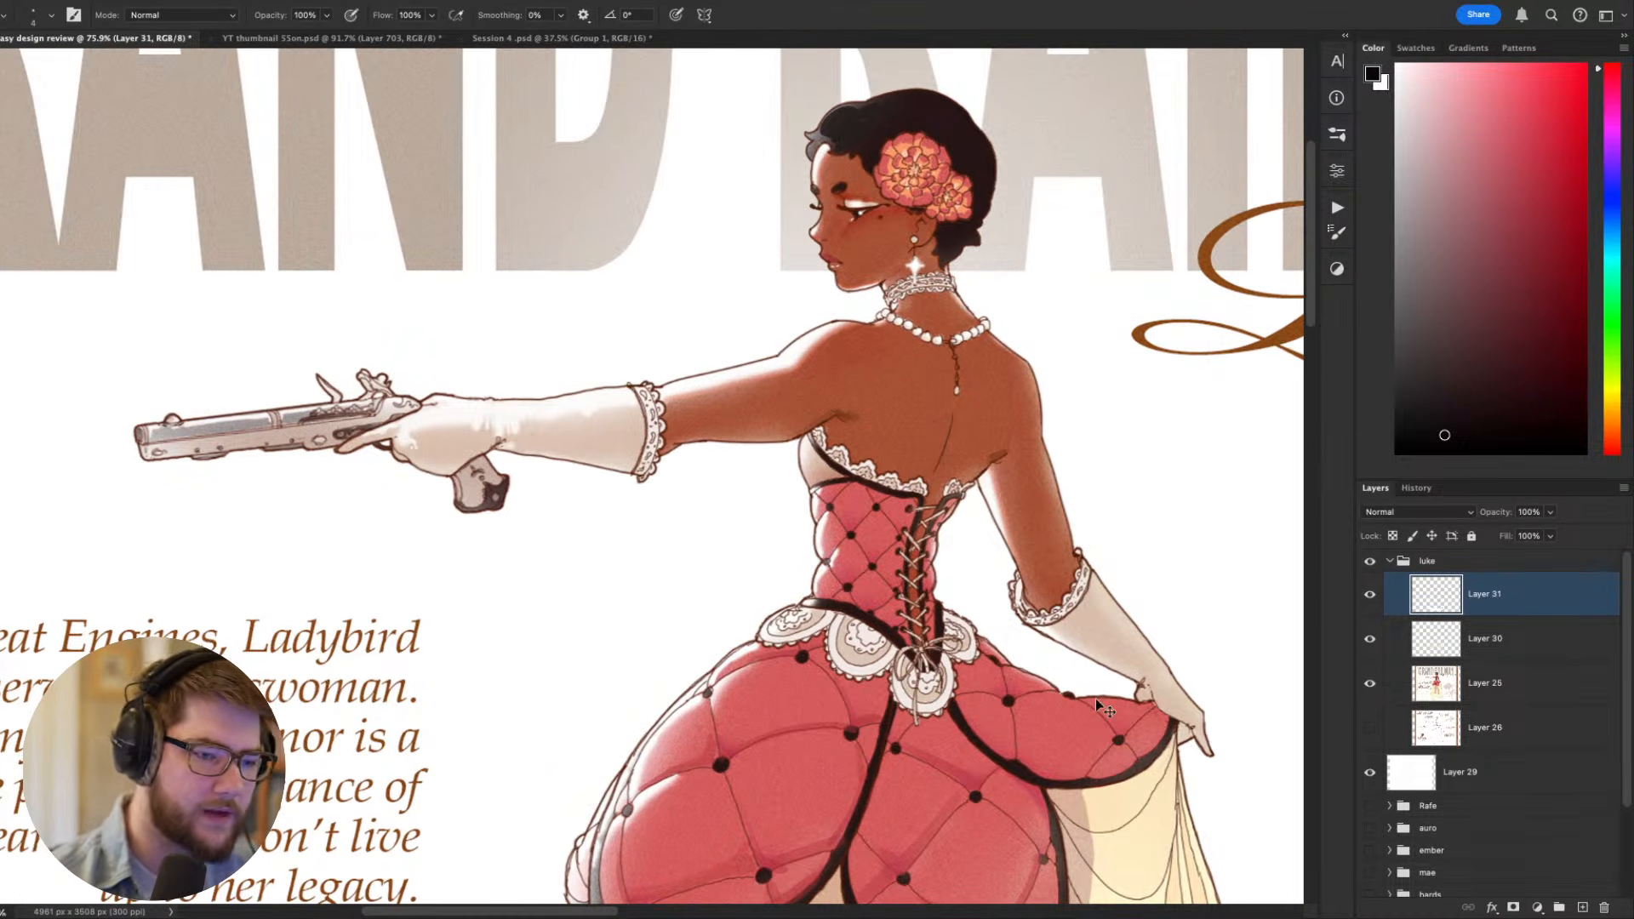
{"action": "scroll", "coordinate": [1080, 657], "scroll_direction": "down", "scroll_amount": 5}
{"action": "left_click_drag", "start_coordinate": [1080, 657], "coordinate": [805, 538]}
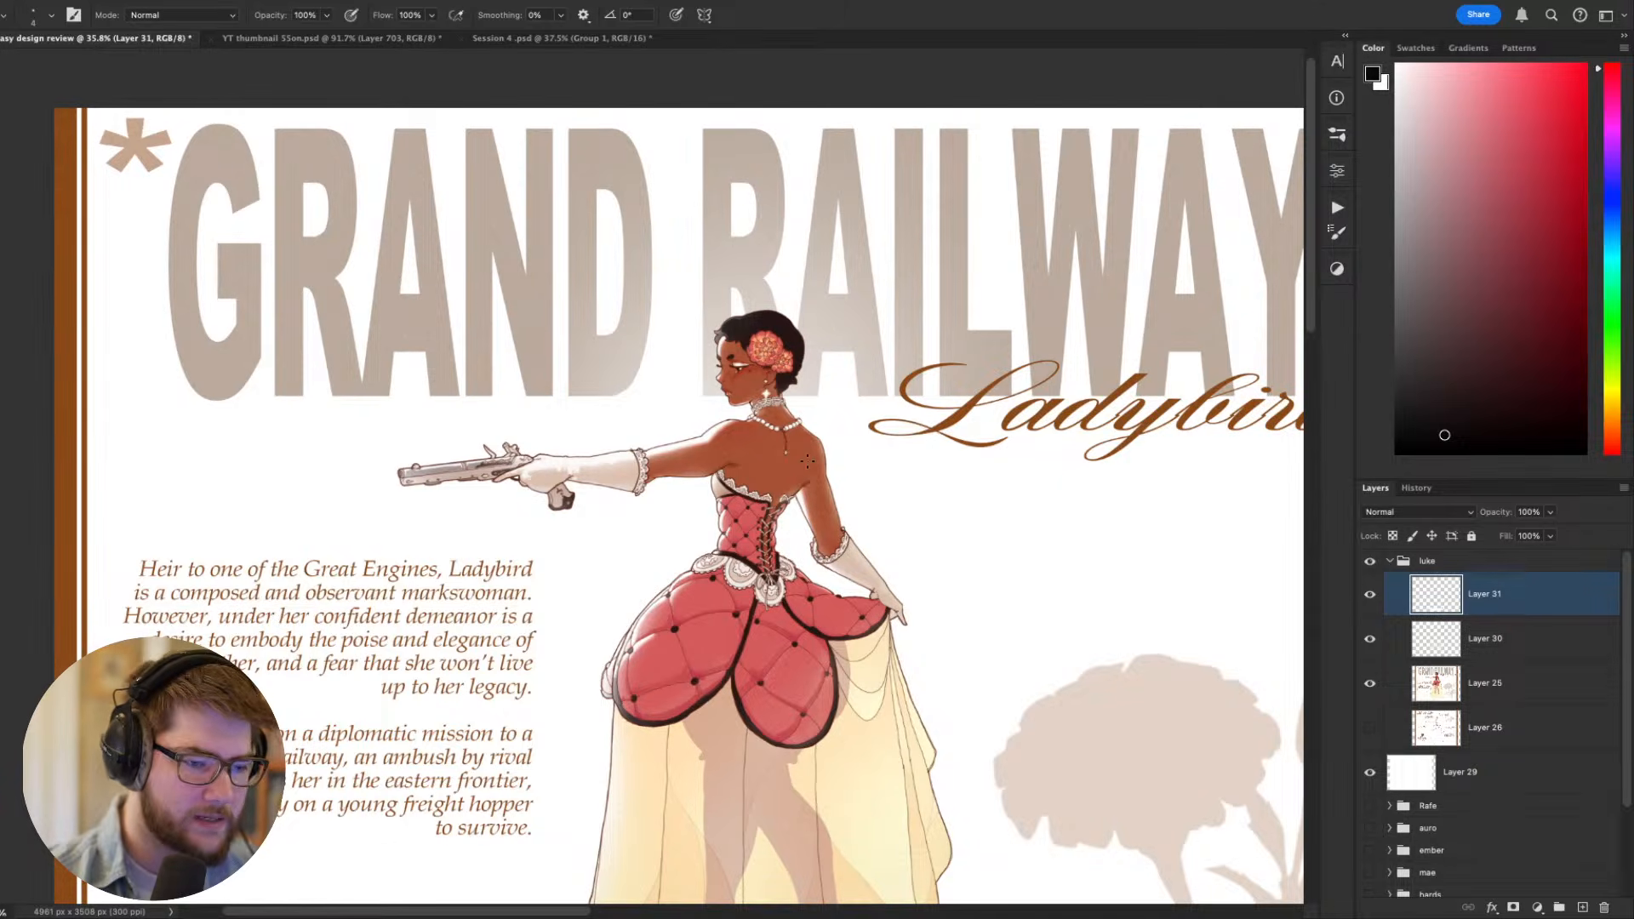
{"action": "scroll", "coordinate": [792, 468], "scroll_direction": "up", "scroll_amount": 8}
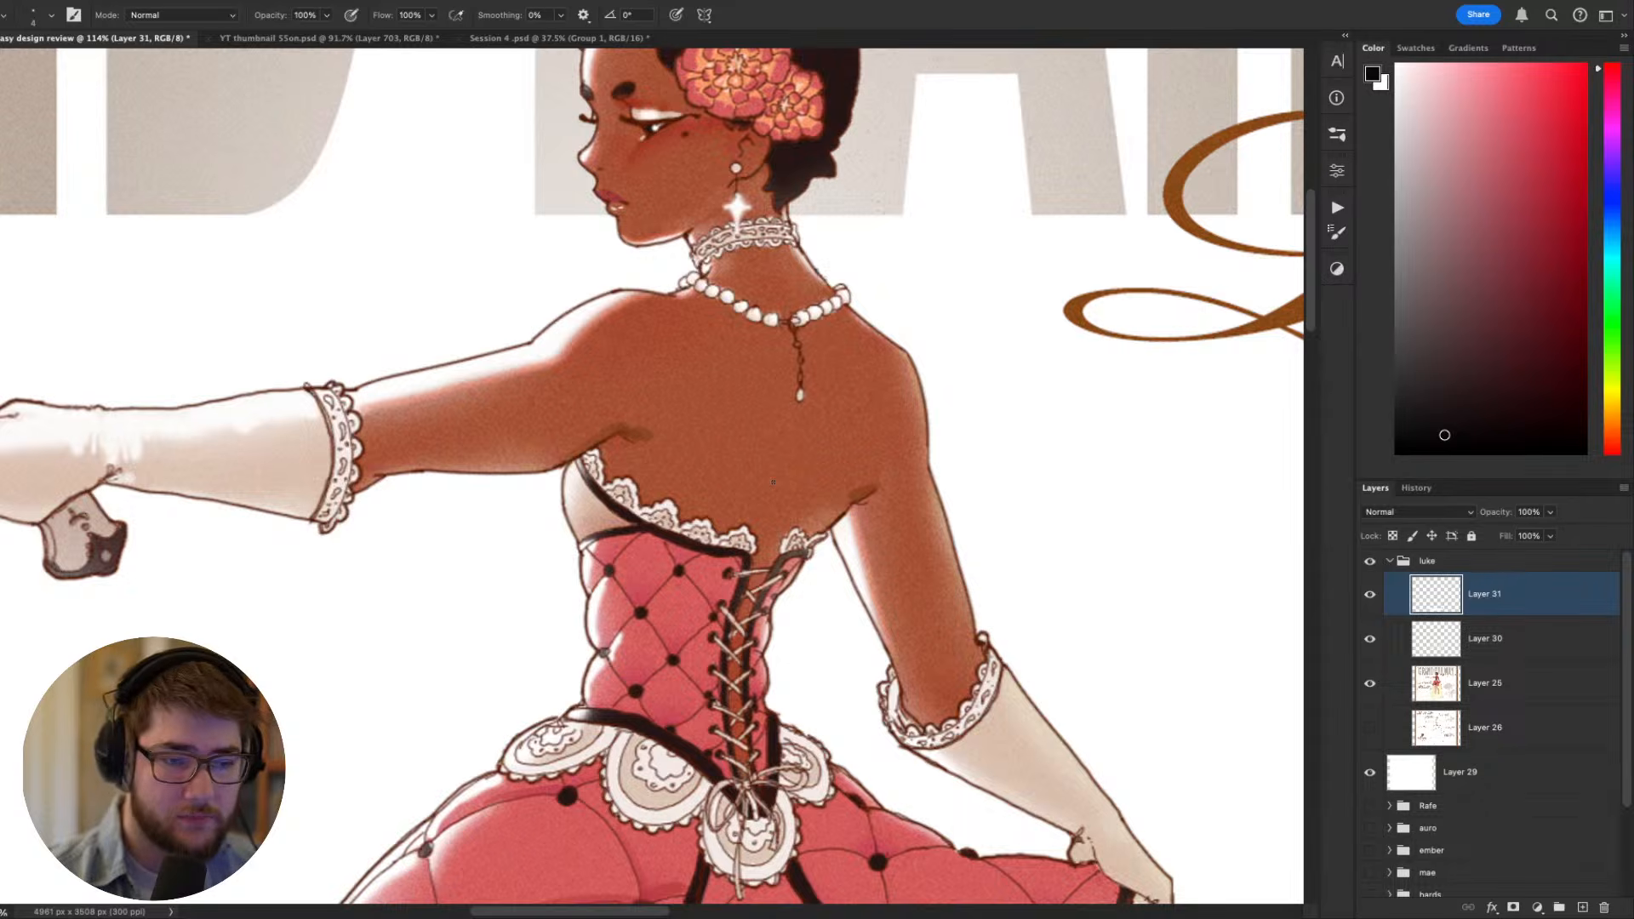
- Examine the shoulders, neck and back anatomy with the figure tilted and upright, close up and at reduced size
{"action": "mouse_move", "coordinate": [773, 483]}
{"action": "left_mouse_down"}
{"action": "mouse_move", "coordinate": [792, 602]}
{"action": "mouse_move", "coordinate": [1098, 116]}
{"action": "left_mouse_up"}
{"action": "key", "text": "r"}
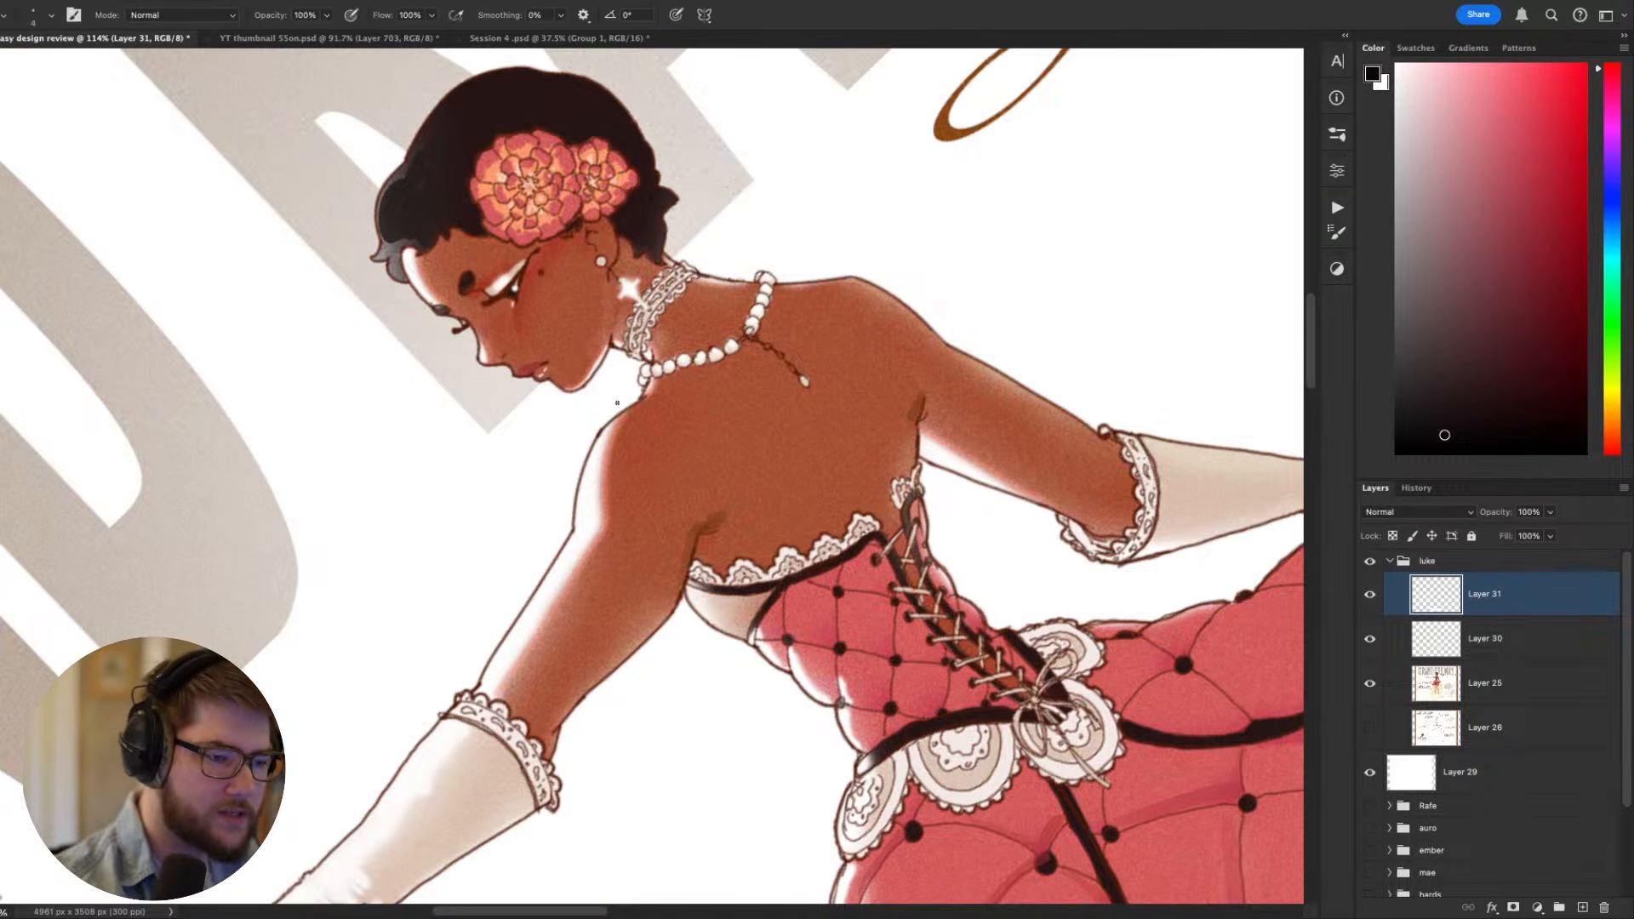
{"action": "key", "text": "Escape"}
{"action": "left_click_drag", "start_coordinate": [1156, 589], "coordinate": [1128, 744]}
{"action": "key", "text": "r"}
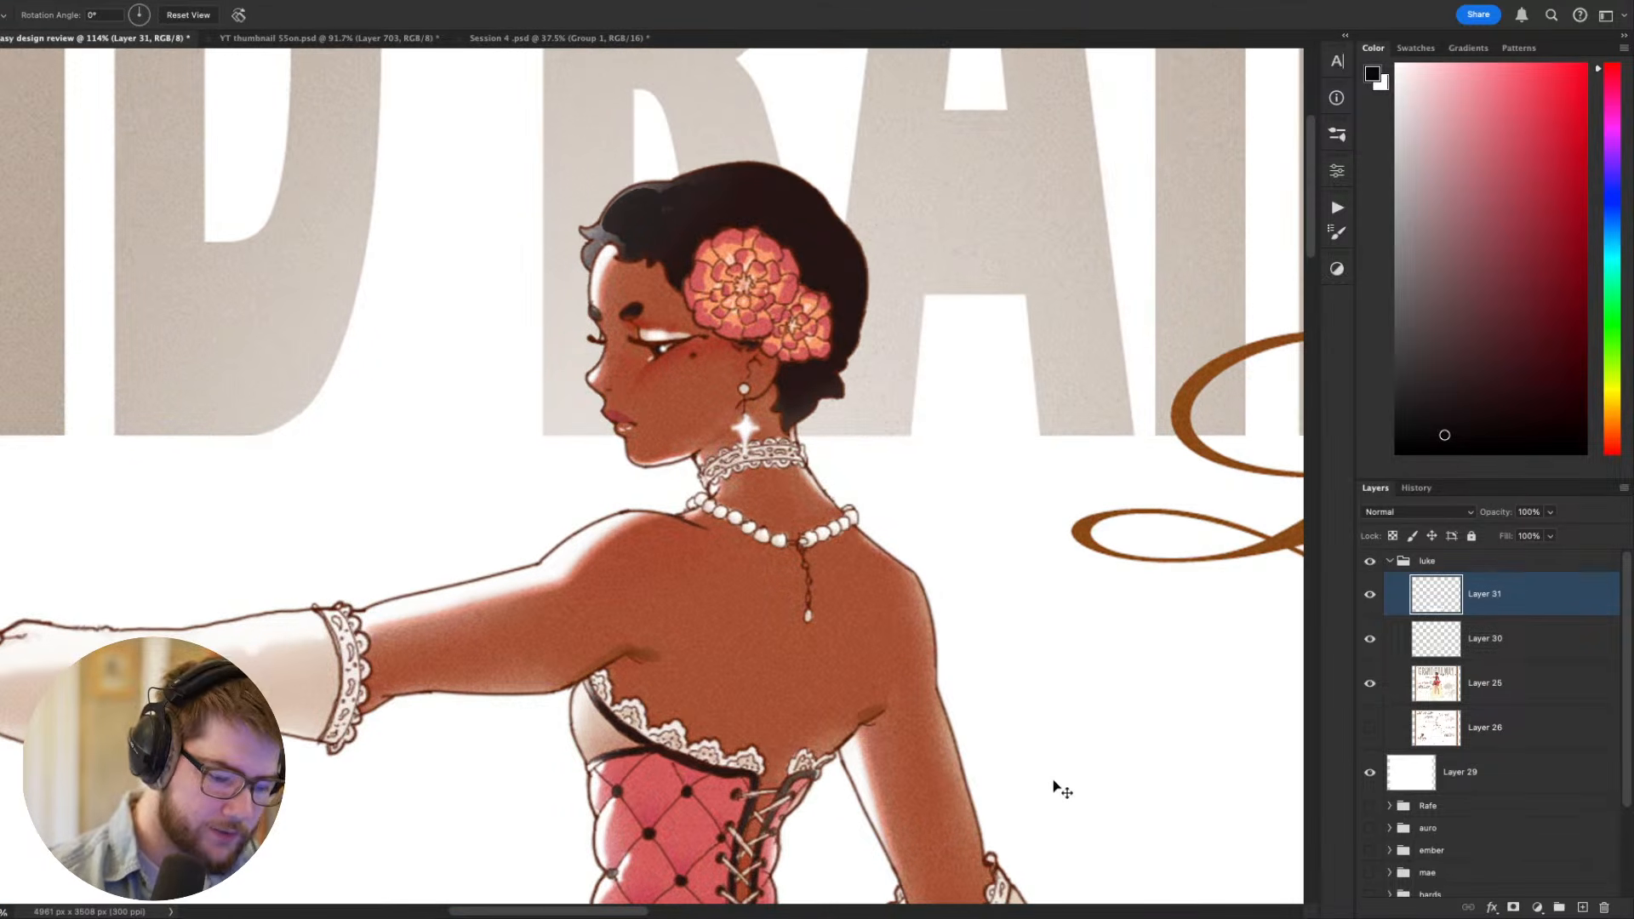
{"action": "key", "text": "super+minus"}
{"action": "key", "text": "super+minus"}
{"action": "key", "text": "super+minus"}
{"action": "left_click_drag", "start_coordinate": [917, 731], "coordinate": [986, 854]}
{"action": "key", "text": "super+plus"}
{"action": "key", "text": "b"}
{"action": "left_click_drag", "start_coordinate": [905, 720], "coordinate": [862, 686]}
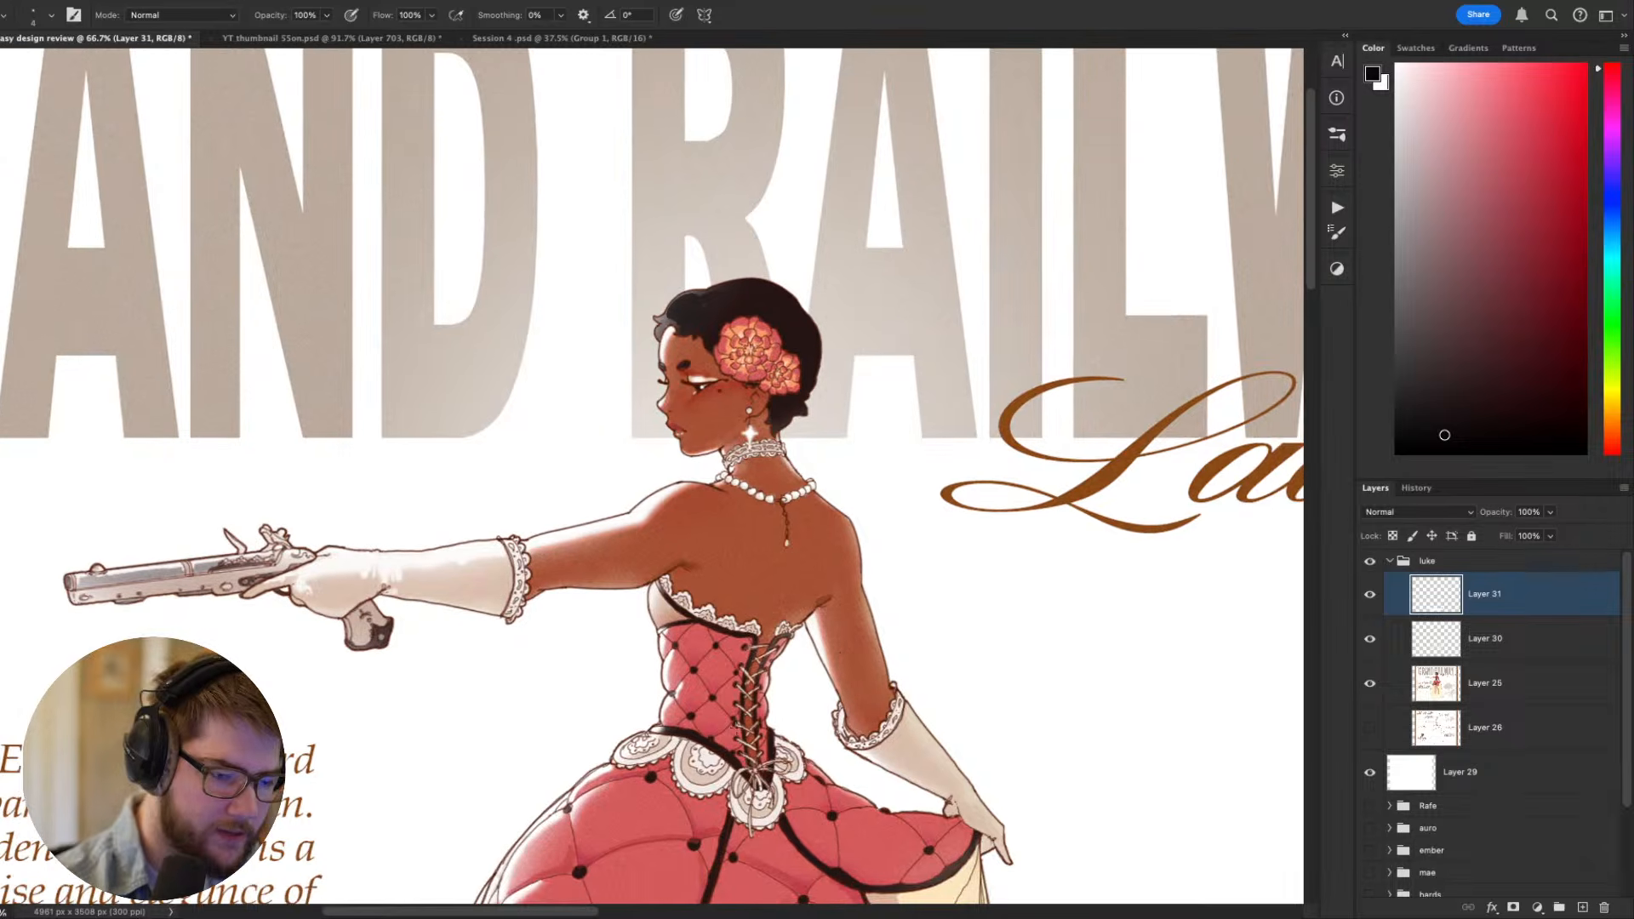
- Try black guide curves tracing the spine from the neck through the back to the bodice lacing, then undo them
{"action": "mouse_move", "coordinate": [749, 764]}
{"action": "left_mouse_down"}
{"action": "mouse_move", "coordinate": [754, 658]}
{"action": "mouse_move", "coordinate": [779, 605]}
{"action": "left_mouse_up"}
{"action": "key", "text": "super+z"}
{"action": "left_click_drag", "start_coordinate": [752, 696], "coordinate": [798, 488]}
{"action": "key", "text": "super+z"}
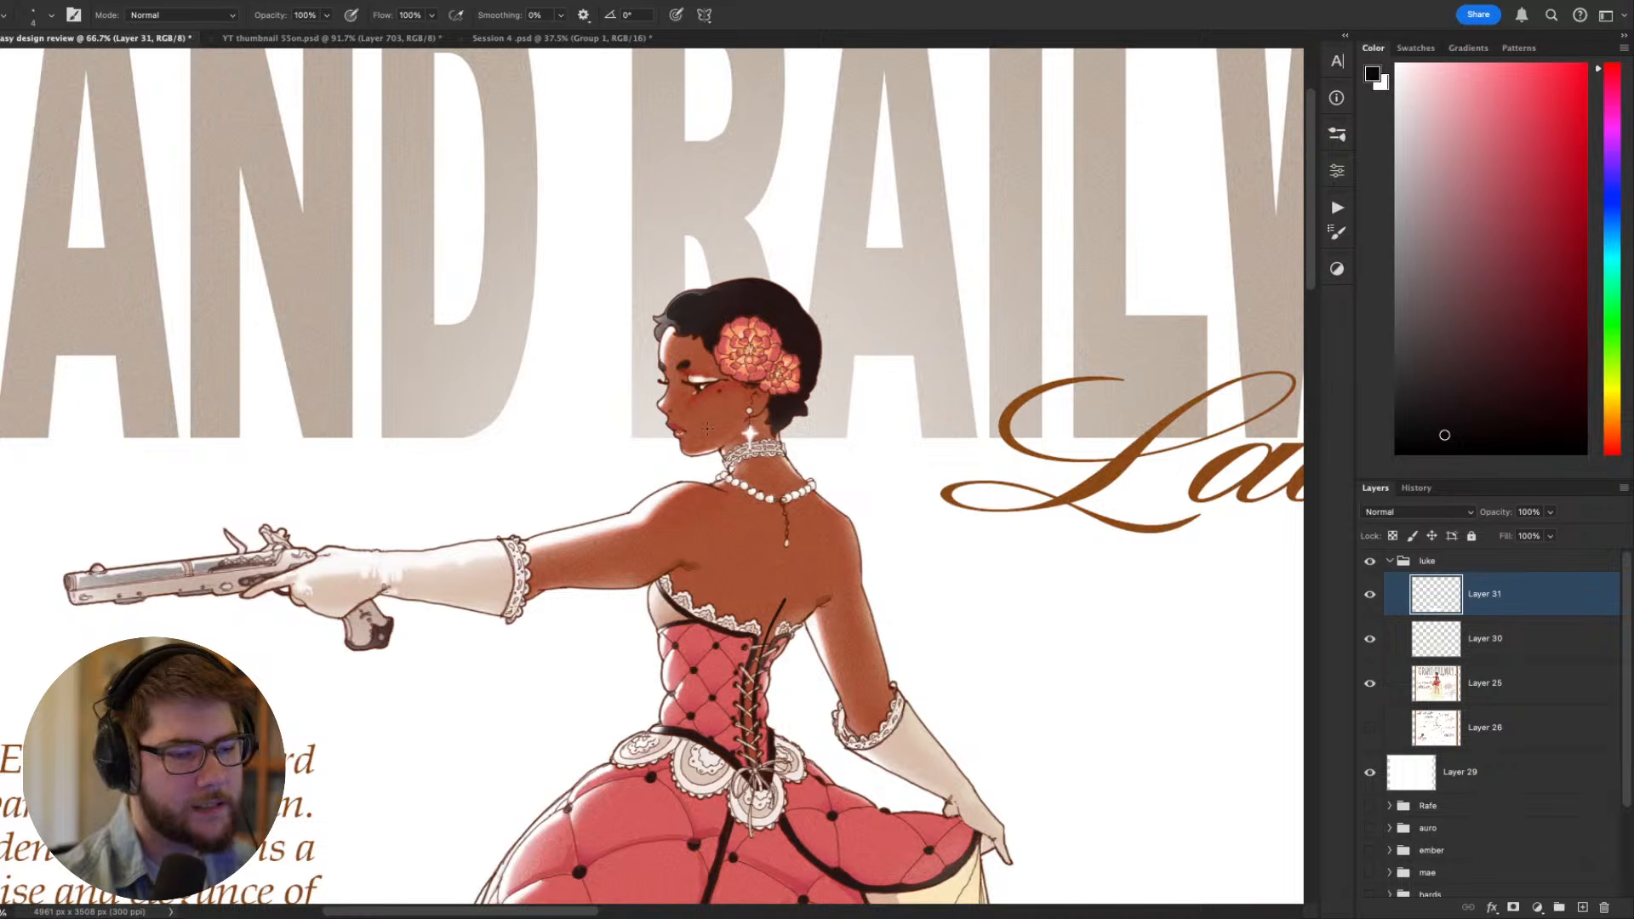
{"action": "mouse_move", "coordinate": [785, 587]}
{"action": "left_mouse_down"}
{"action": "mouse_move", "coordinate": [799, 490]}
{"action": "mouse_move", "coordinate": [787, 594]}
{"action": "left_mouse_up"}
{"action": "key", "text": "super+z"}
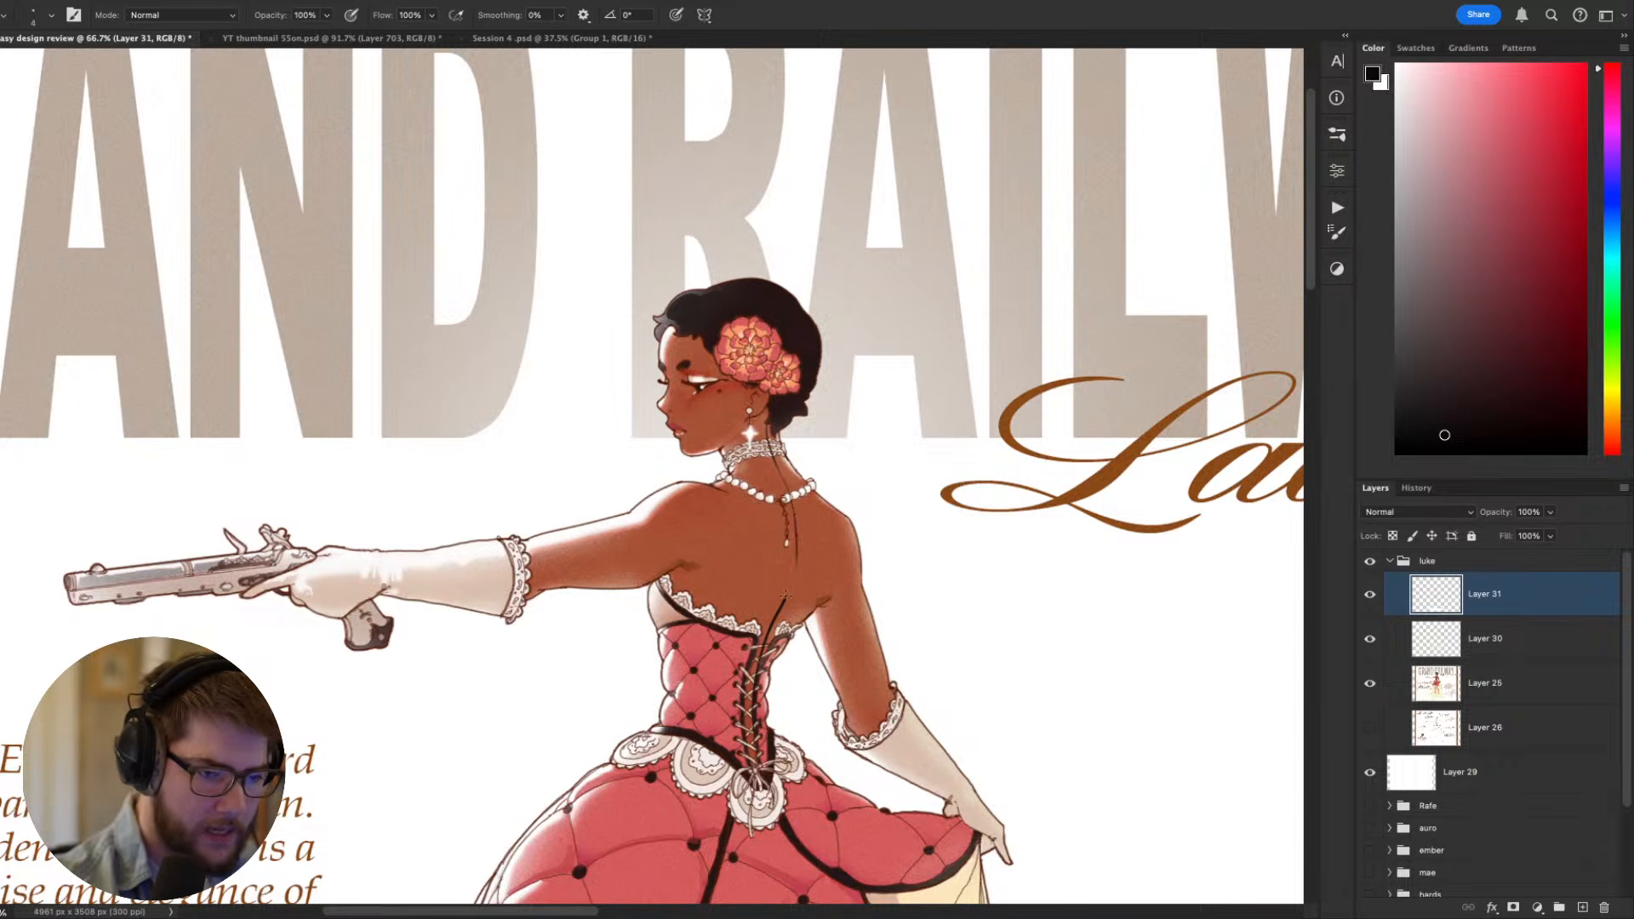
{"action": "left_click_drag", "start_coordinate": [790, 492], "coordinate": [787, 603]}
{"action": "key", "text": "super+z"}
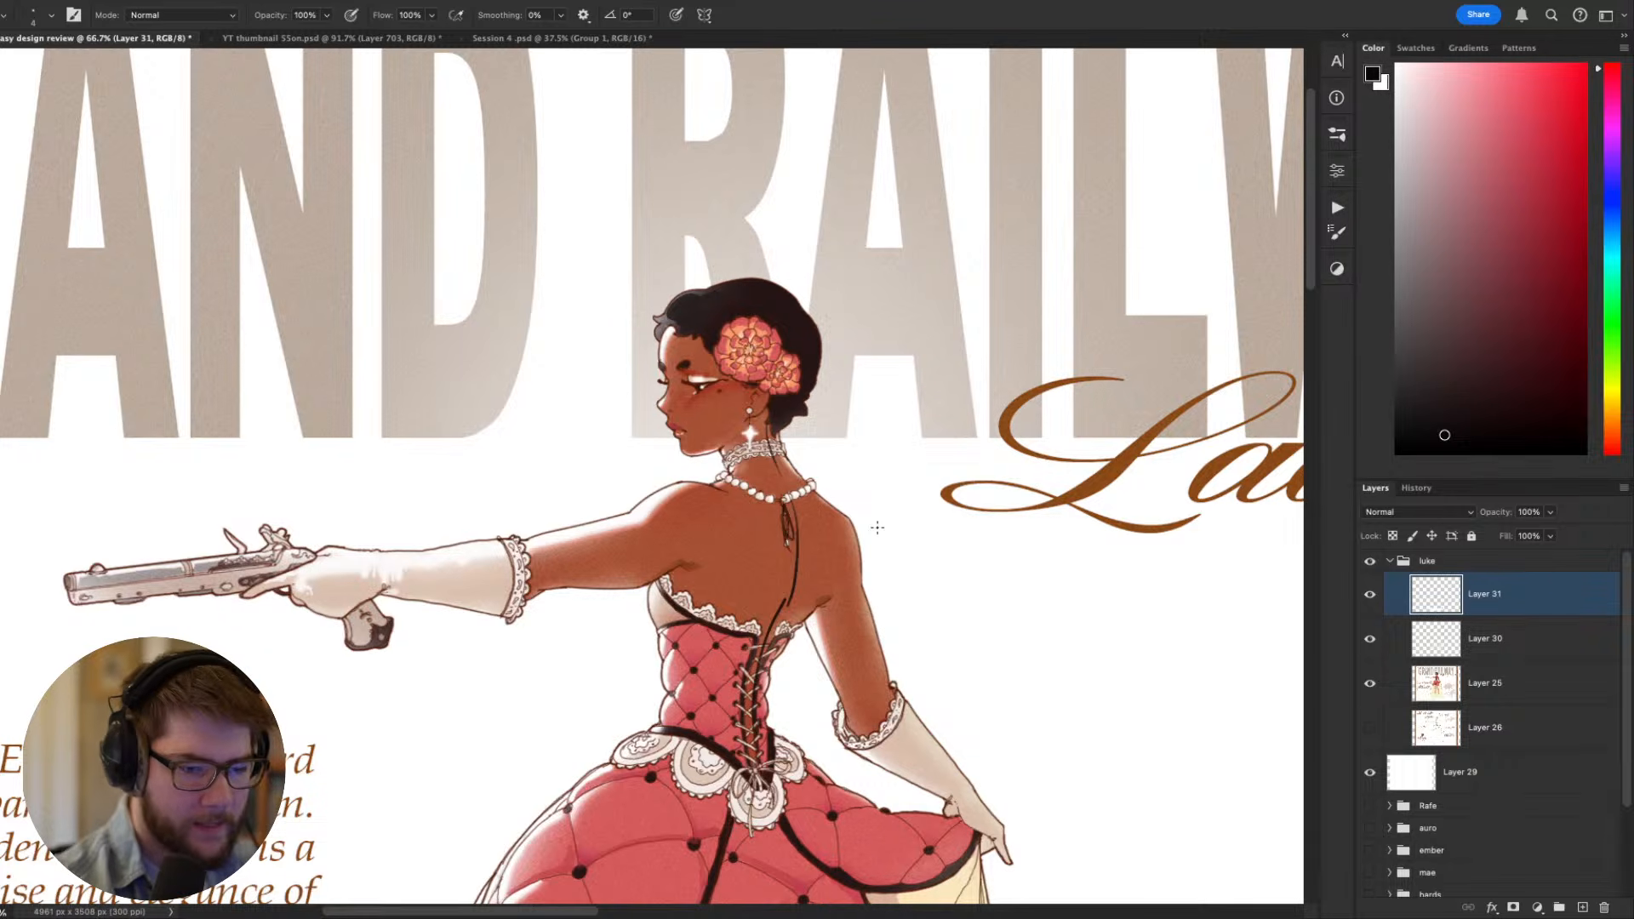
{"action": "left_click_drag", "start_coordinate": [866, 601], "coordinate": [892, 512]}
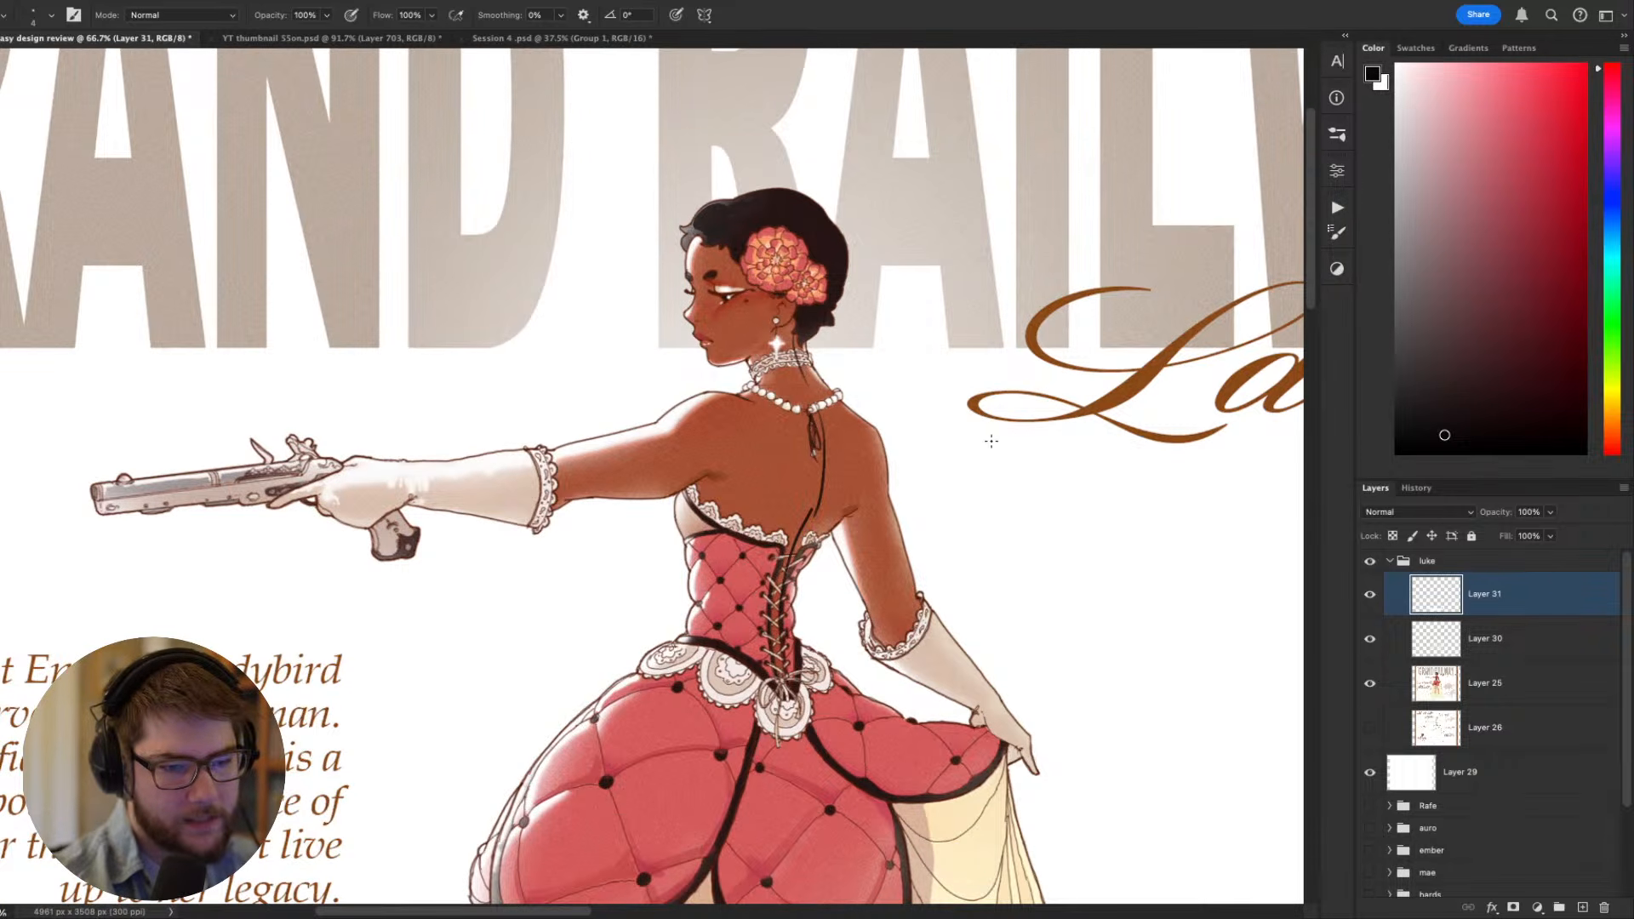
{"action": "key", "text": "super+z"}
{"action": "key", "text": "super+z"}
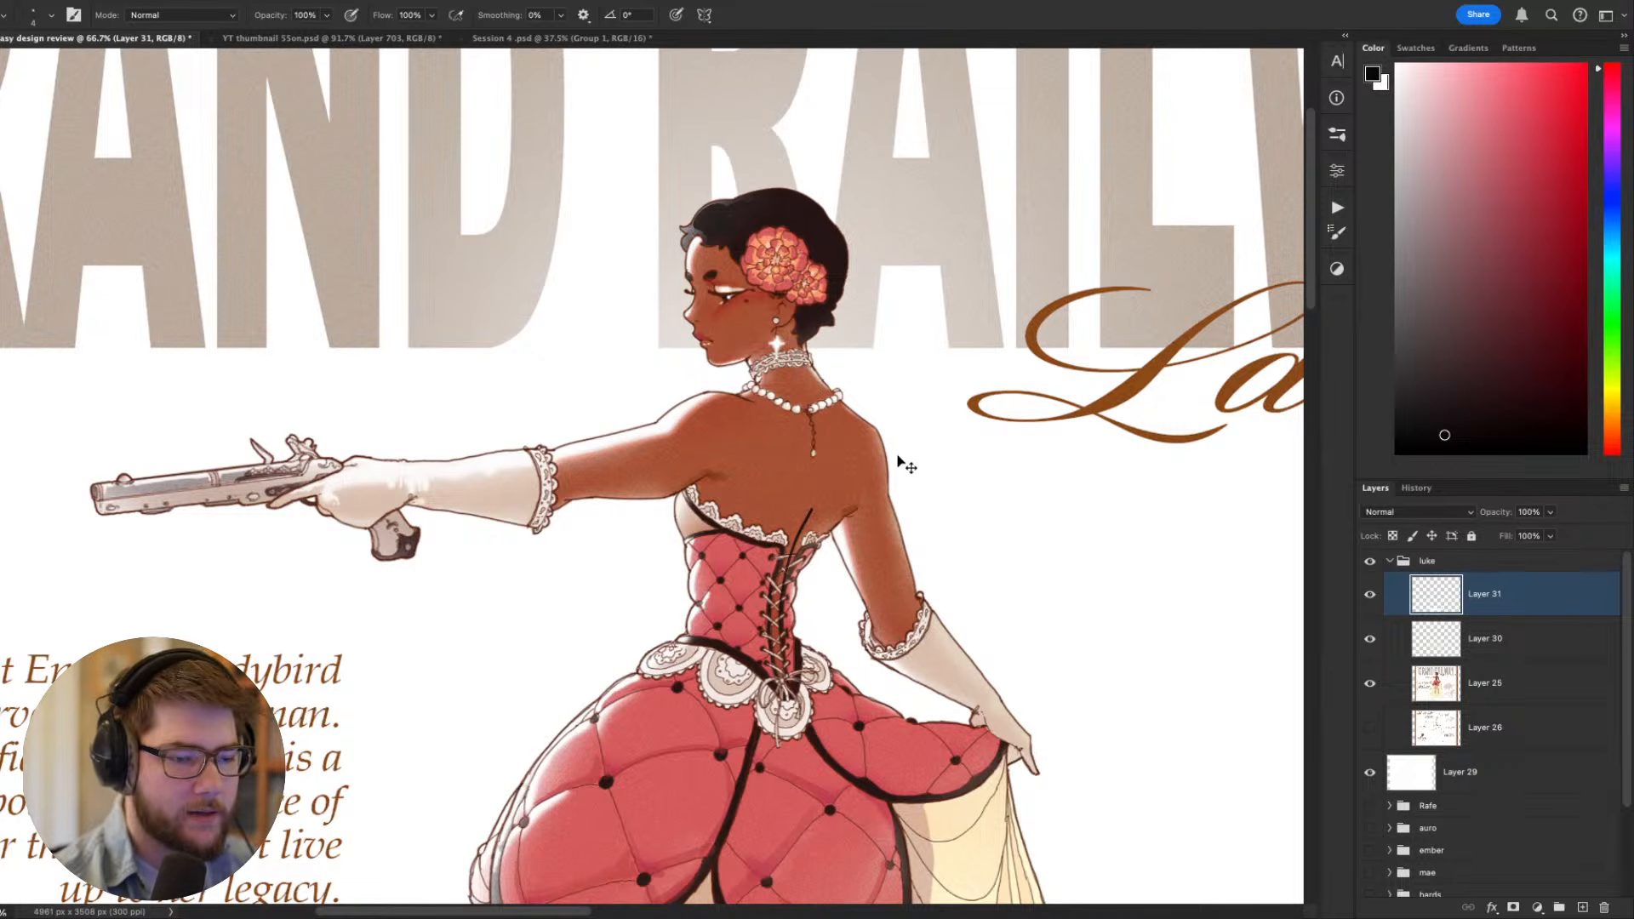
{"action": "key", "text": "super+z"}
- Lasso the necklace's pendant chain hanging down the back and copy it from Layer 25 onto a new layer
{"action": "key", "text": "r"}
{"action": "mouse_move", "coordinate": [1024, 625]}
{"action": "left_mouse_down"}
{"action": "mouse_move", "coordinate": [1047, 543]}
{"action": "mouse_move", "coordinate": [592, 255]}
{"action": "left_mouse_up"}
{"action": "key", "text": "space"}
{"action": "left_click_drag", "start_coordinate": [525, 386], "coordinate": [788, 715]}
{"action": "key", "text": "l"}
{"action": "mouse_move", "coordinate": [755, 646]}
{"action": "left_mouse_down"}
{"action": "mouse_move", "coordinate": [789, 646]}
{"action": "mouse_move", "coordinate": [734, 685]}
{"action": "mouse_move", "coordinate": [755, 647]}
{"action": "mouse_move", "coordinate": [750, 667]}
{"action": "left_mouse_up"}
{"action": "key", "text": "v"}
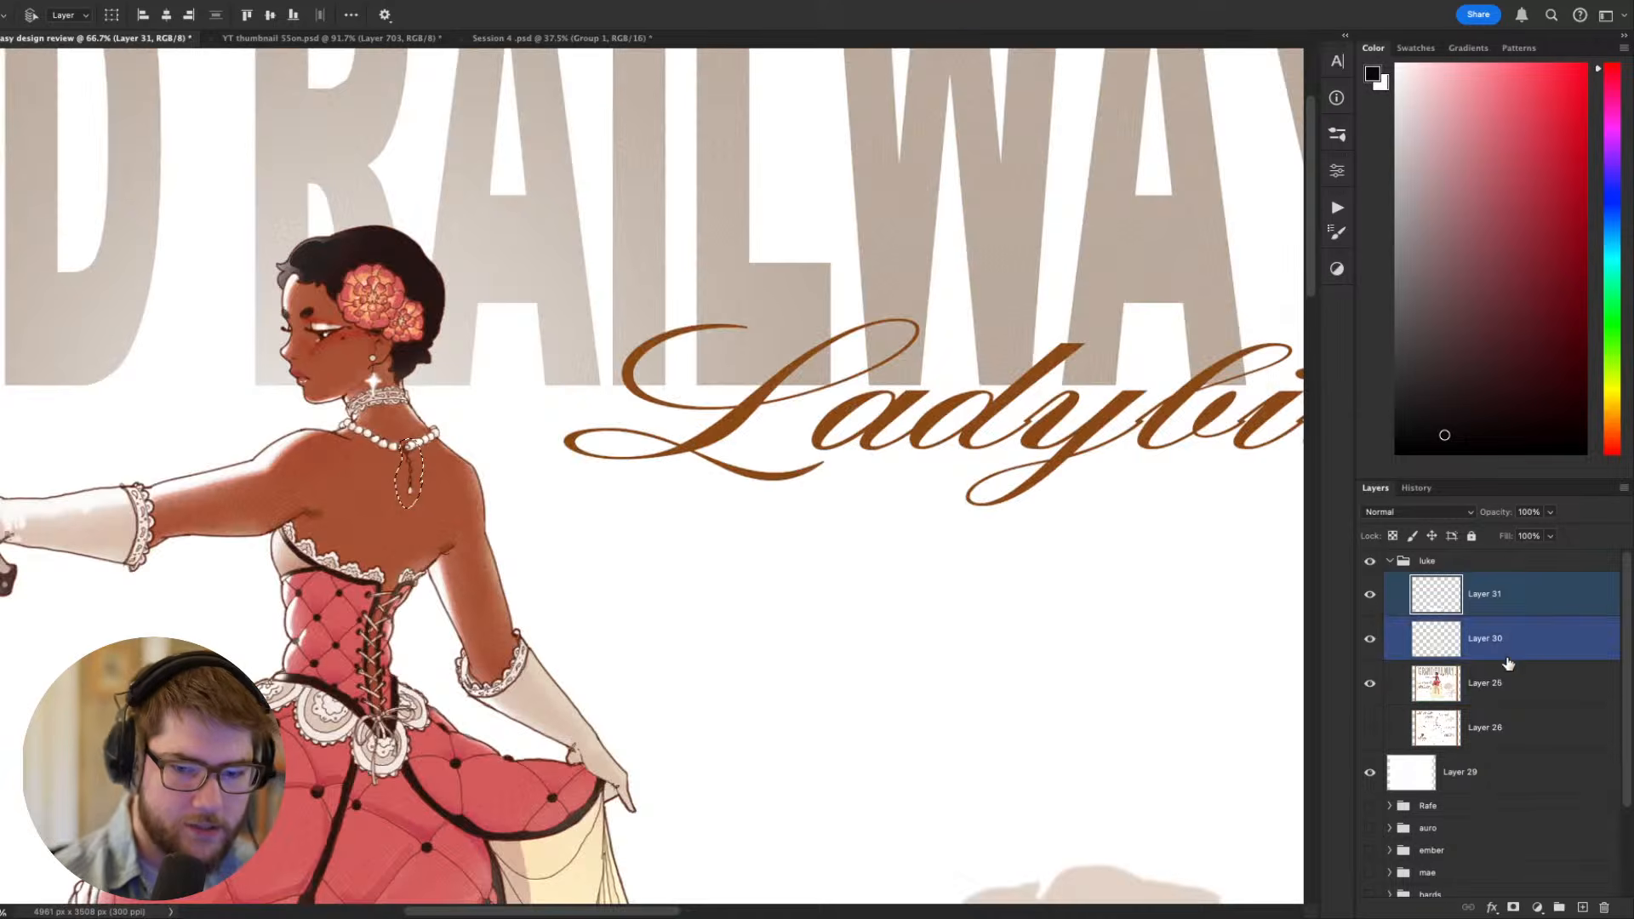
{"action": "left_click", "coordinate": [1509, 688]}
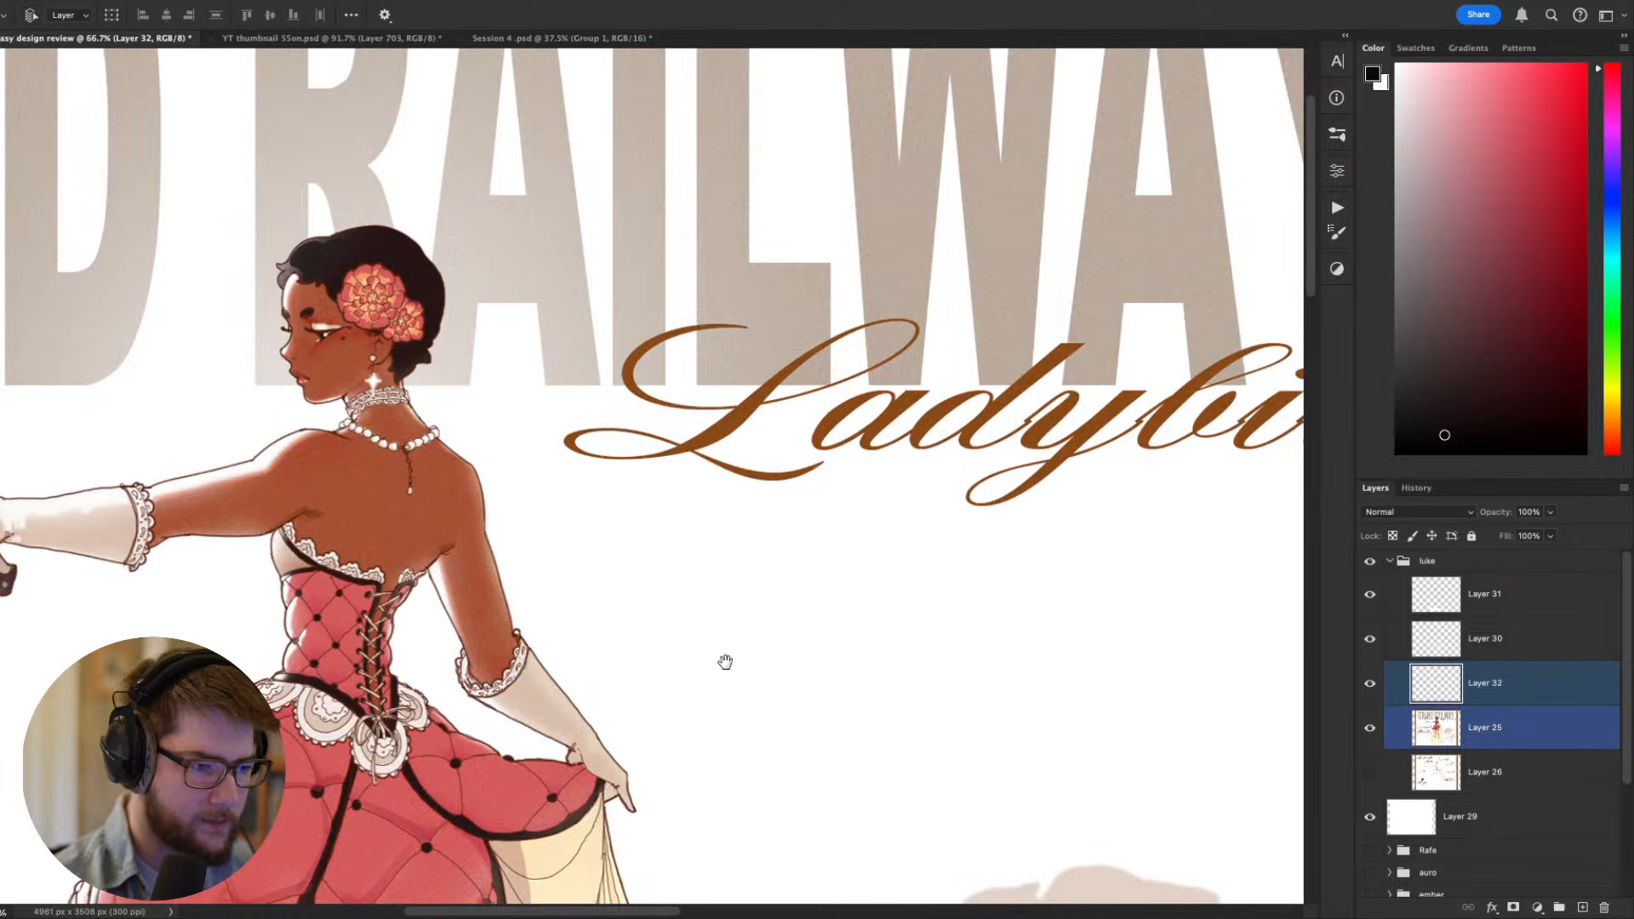
- Move the copied pendant chain slightly sideways across the back, toward the lowered arm
{"action": "key", "text": "space"}
{"action": "left_click_drag", "start_coordinate": [726, 661], "coordinate": [1013, 718]}
{"action": "left_click_drag", "start_coordinate": [688, 546], "coordinate": [699, 544]}
{"action": "key", "text": "space"}
{"action": "mouse_move", "coordinate": [1060, 743]}
{"action": "left_mouse_down"}
{"action": "mouse_move", "coordinate": [1197, 614]}
{"action": "mouse_move", "coordinate": [1223, 756]}
{"action": "left_mouse_up"}
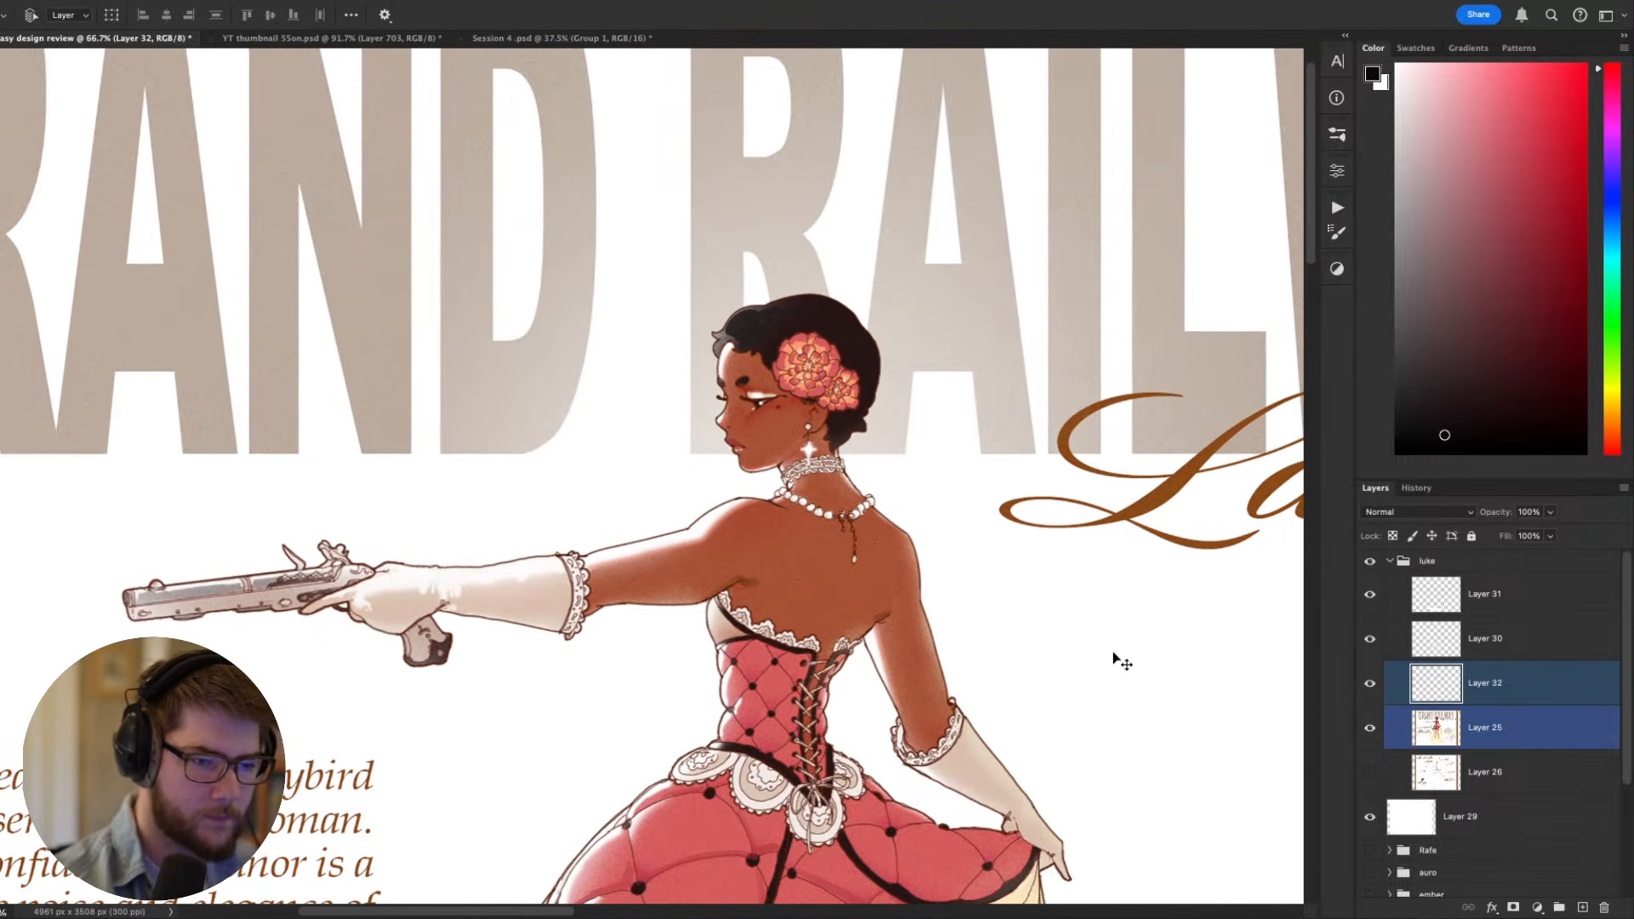
- Paint over the original pendant chain beside the copy with a sampled skin tone and check the figure at full-sheet size
{"action": "key", "text": "b"}
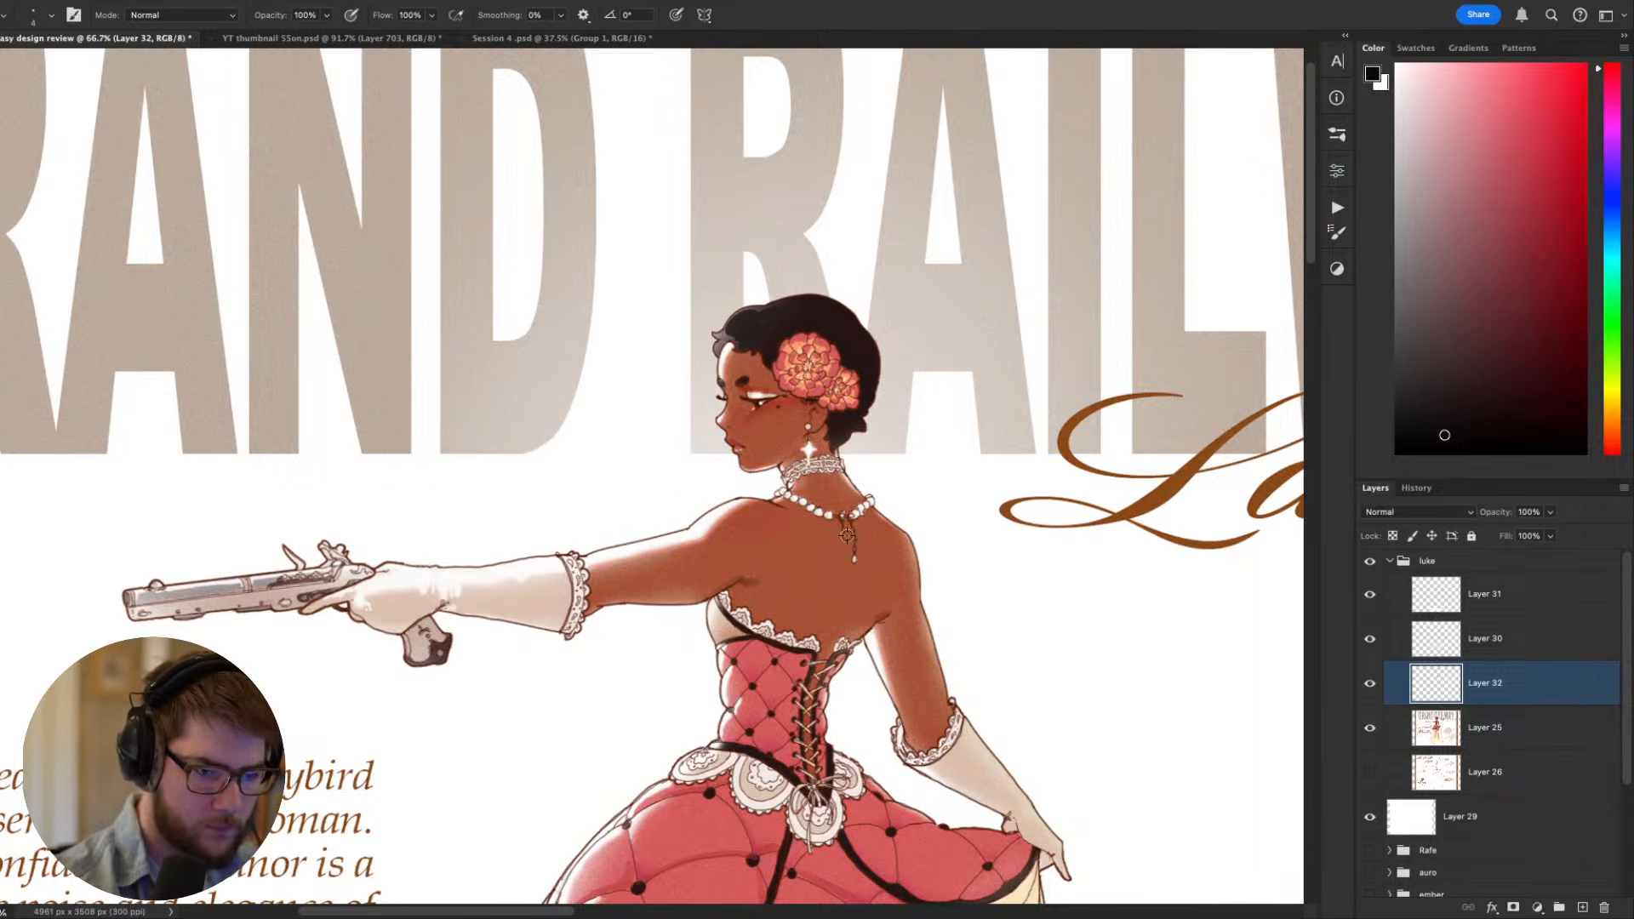
{"action": "left_click", "coordinate": [847, 535], "text": "alt"}
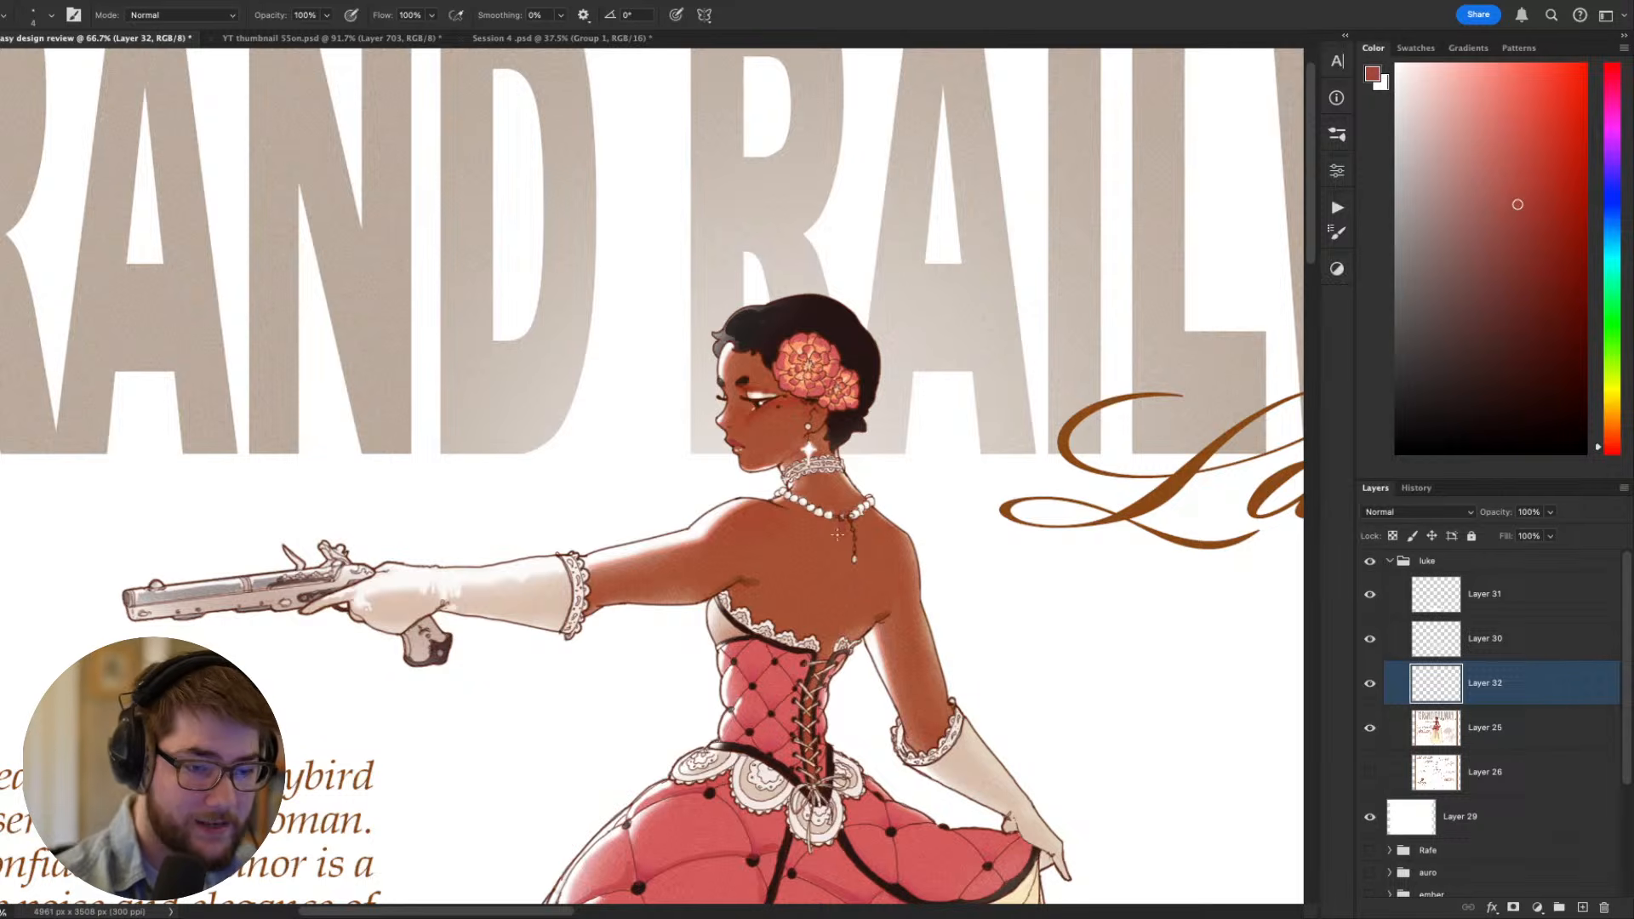
{"action": "key", "text": "ctrl+minus"}
{"action": "key", "text": "ctrl+minus"}
{"action": "key", "text": "ctrl+minus"}
{"action": "key", "text": "ctrl+minus"}
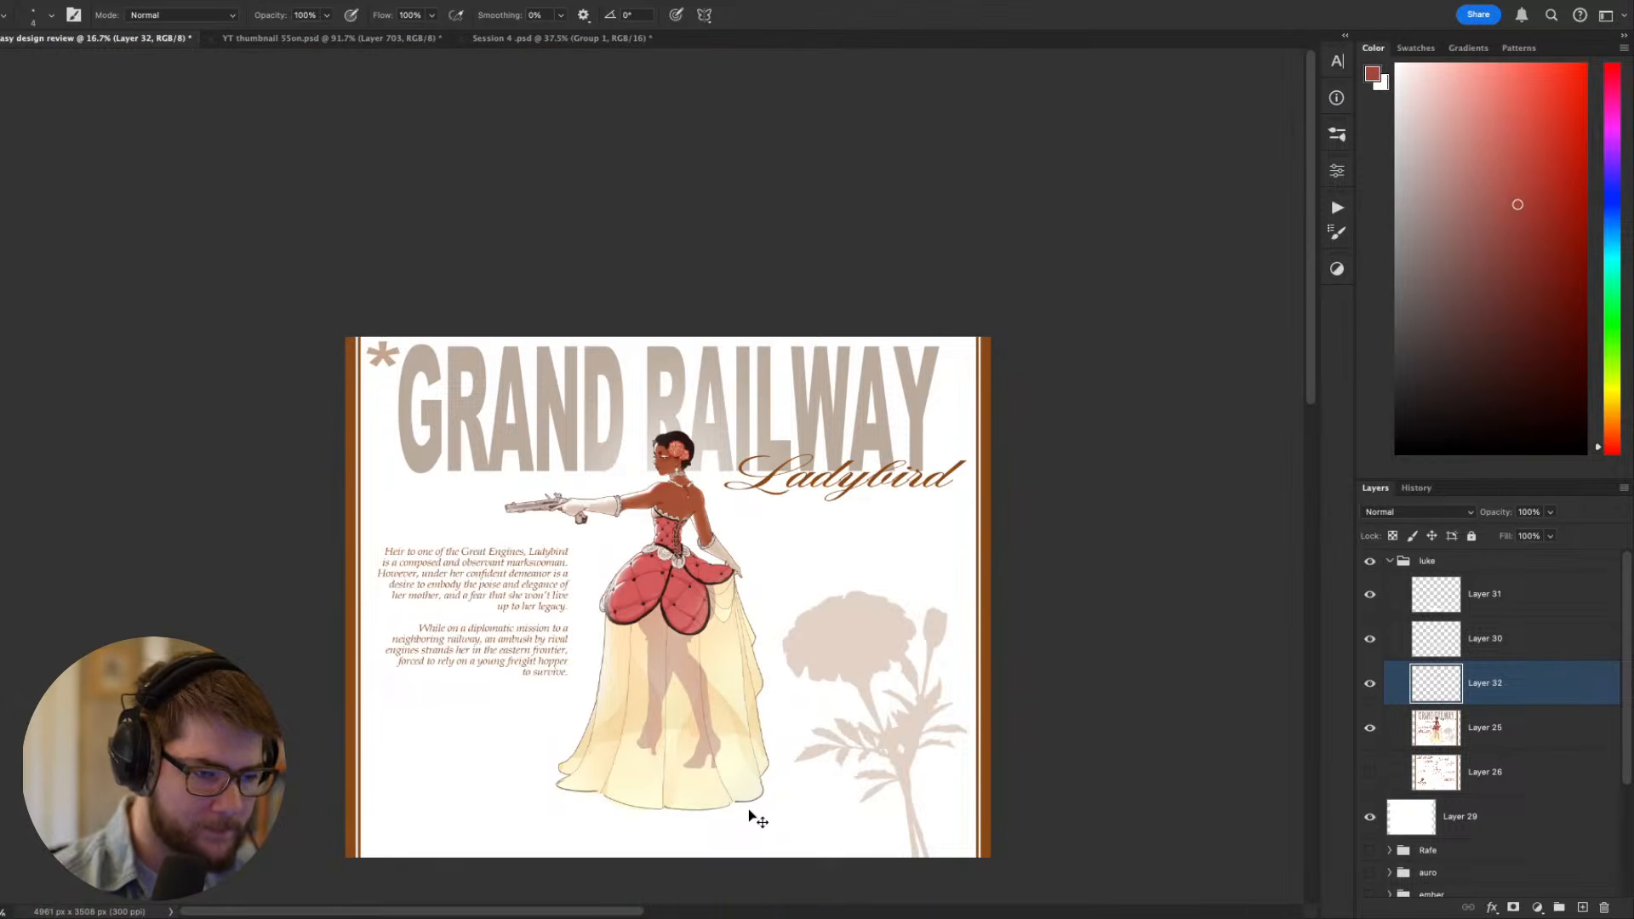
{"action": "key", "text": "ctrl+plus"}
{"action": "key", "text": "ctrl+plus"}
{"action": "key", "text": "ctrl+plus"}
{"action": "key", "text": "ctrl+plus"}
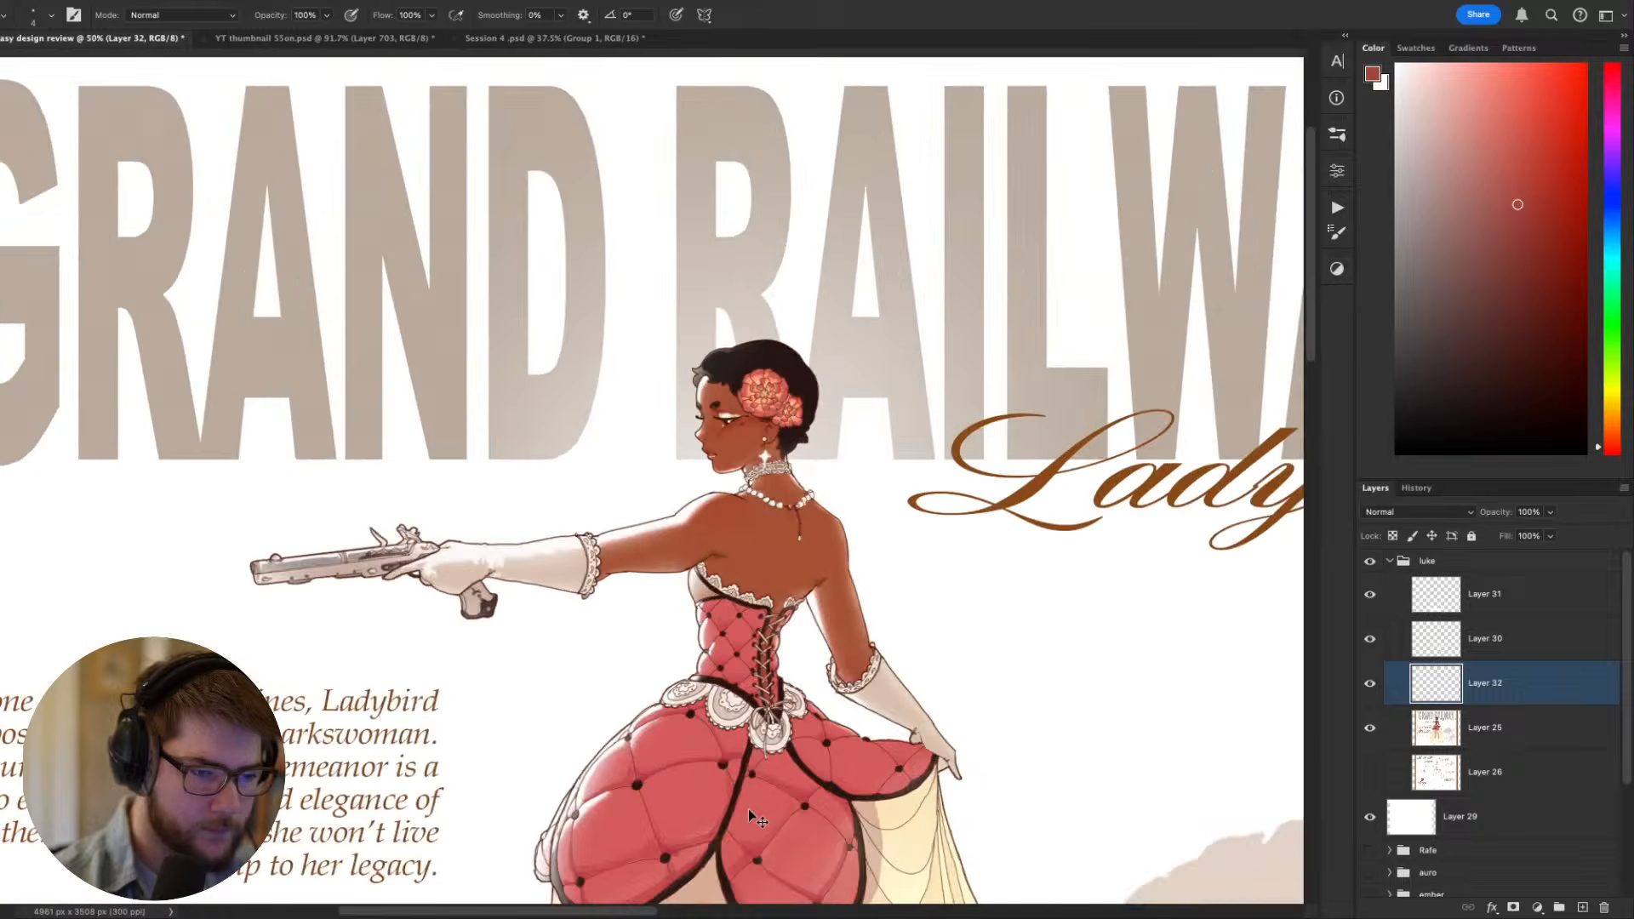
- Examine the figure's back, necklace and dress at both full-sheet and close-up magnification
{"action": "key", "text": "ctrl+minus"}
{"action": "key", "text": "ctrl+minus"}
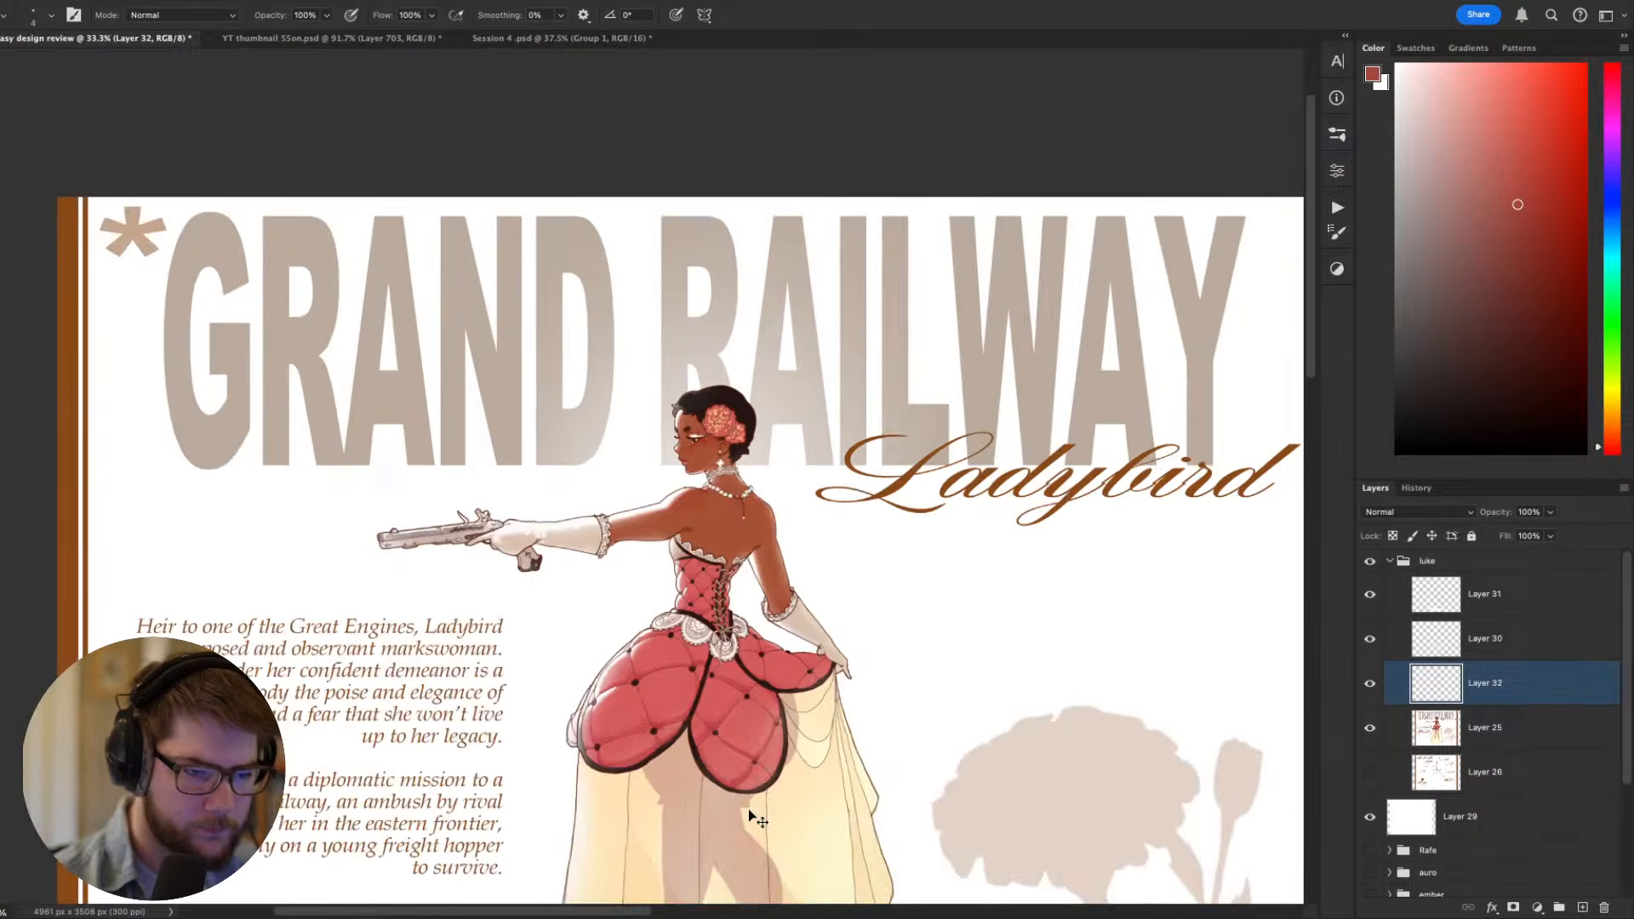
{"action": "key", "text": "ctrl+plus"}
{"action": "key", "text": "ctrl+plus"}
{"action": "key", "text": "ctrl+plus"}
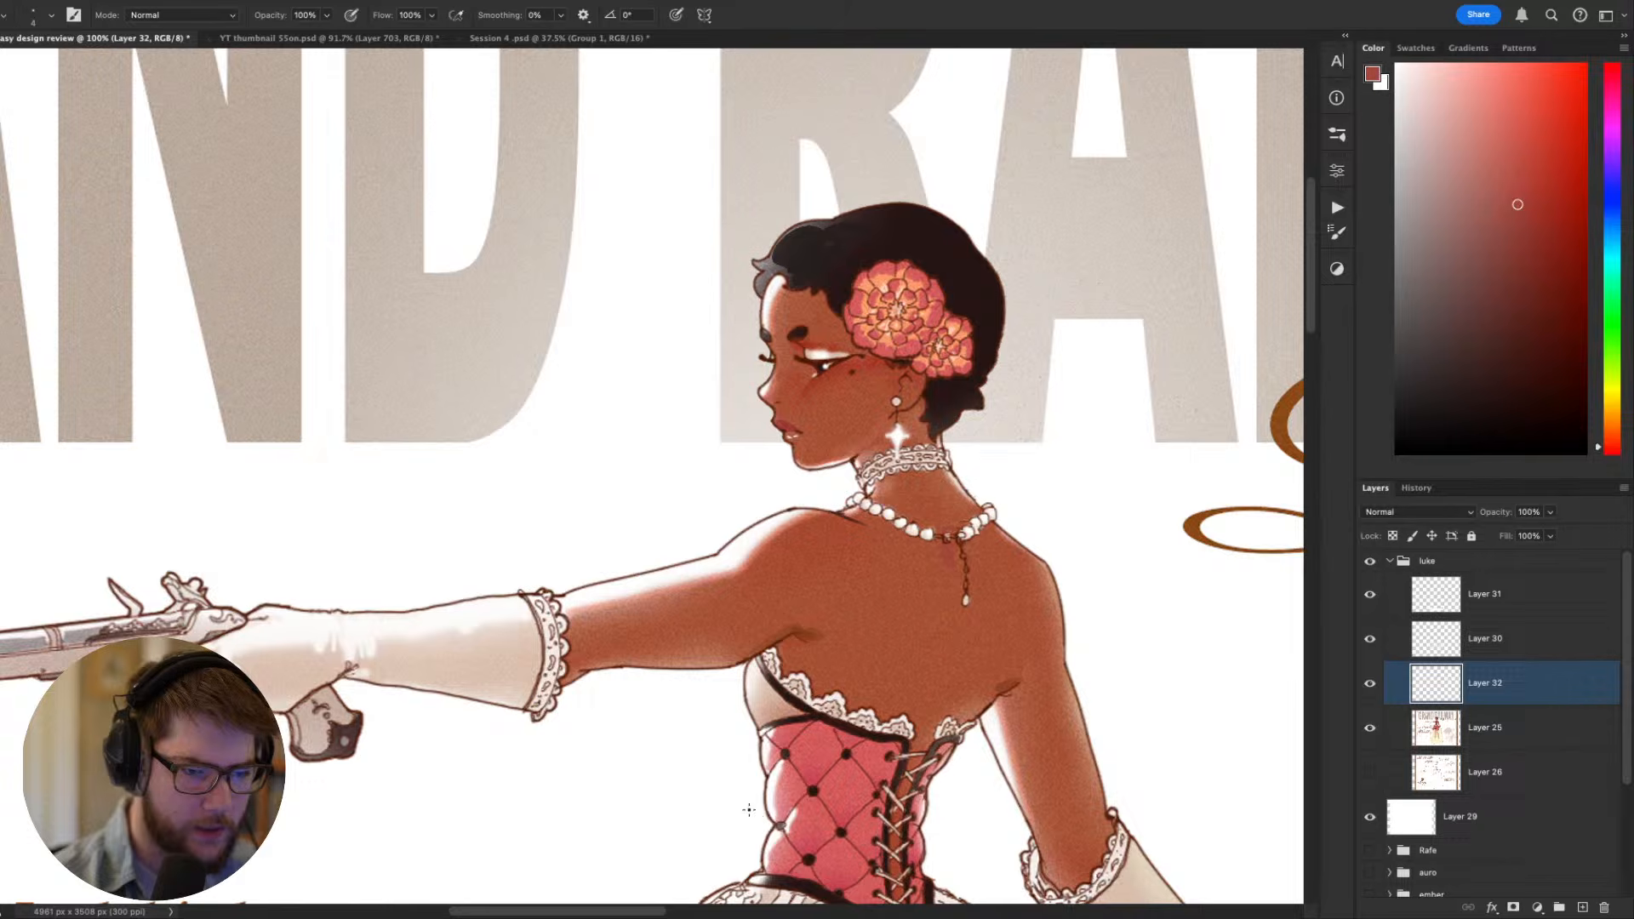
{"action": "scroll", "coordinate": [1003, 321], "scroll_direction": "down", "scroll_amount": 5}
{"action": "scroll", "coordinate": [1094, 379], "scroll_direction": "up", "scroll_amount": 2}
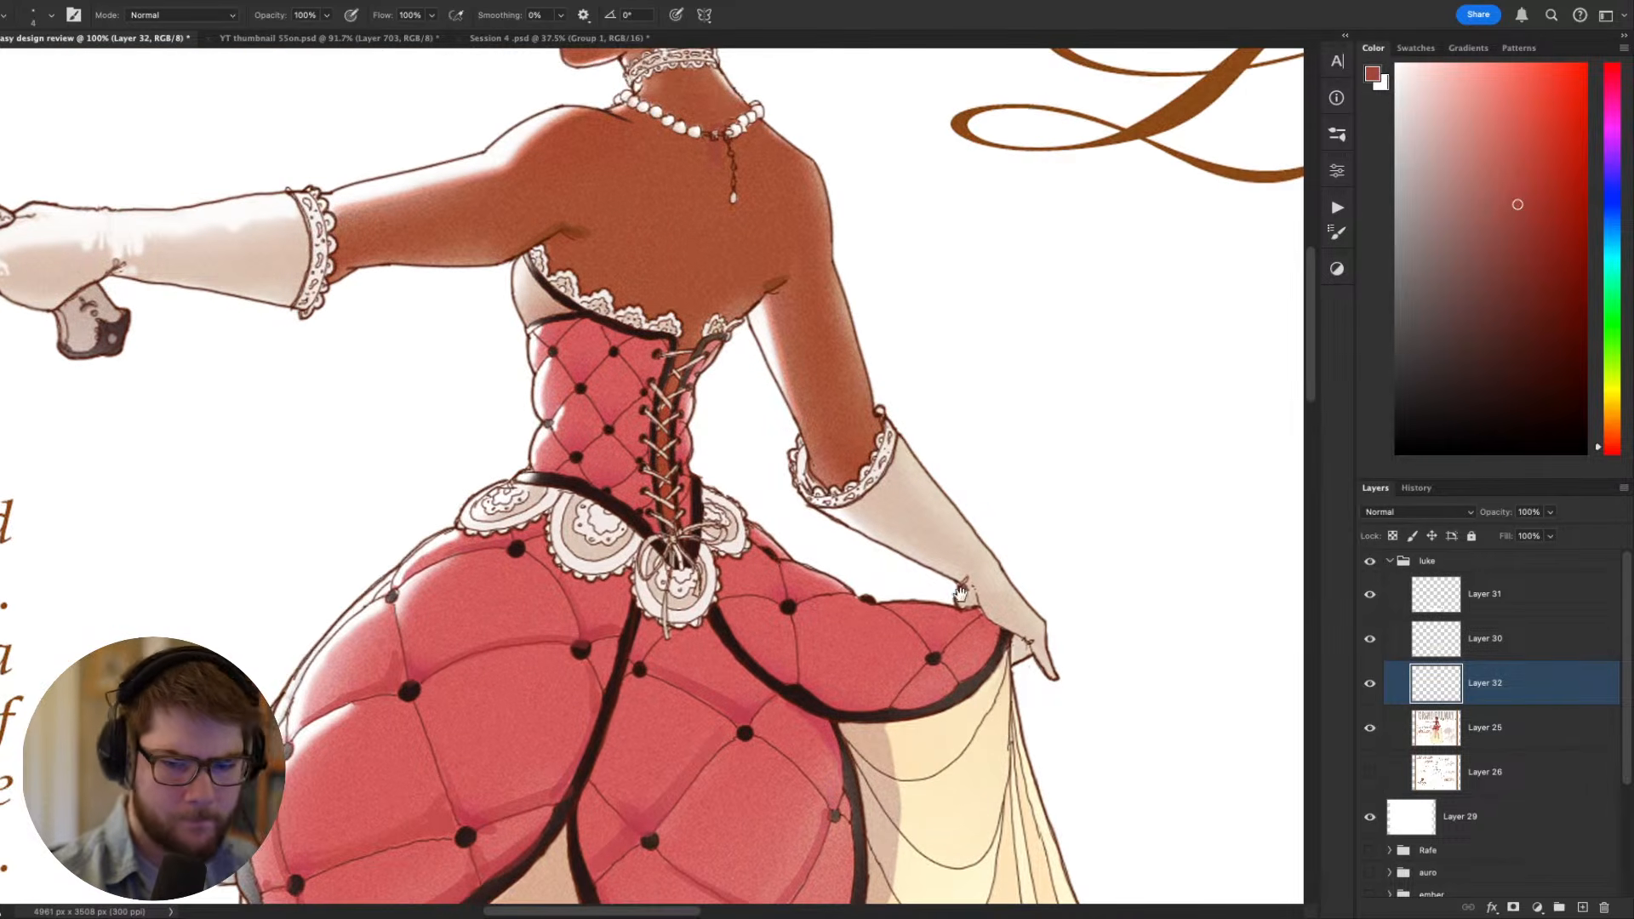
- On Layer 31, sample the overskirt's red and paint along the black trim of the lifted panel with an enlarged brush
{"action": "left_click", "coordinate": [1498, 606]}
{"action": "key", "text": "ctrl+minus"}
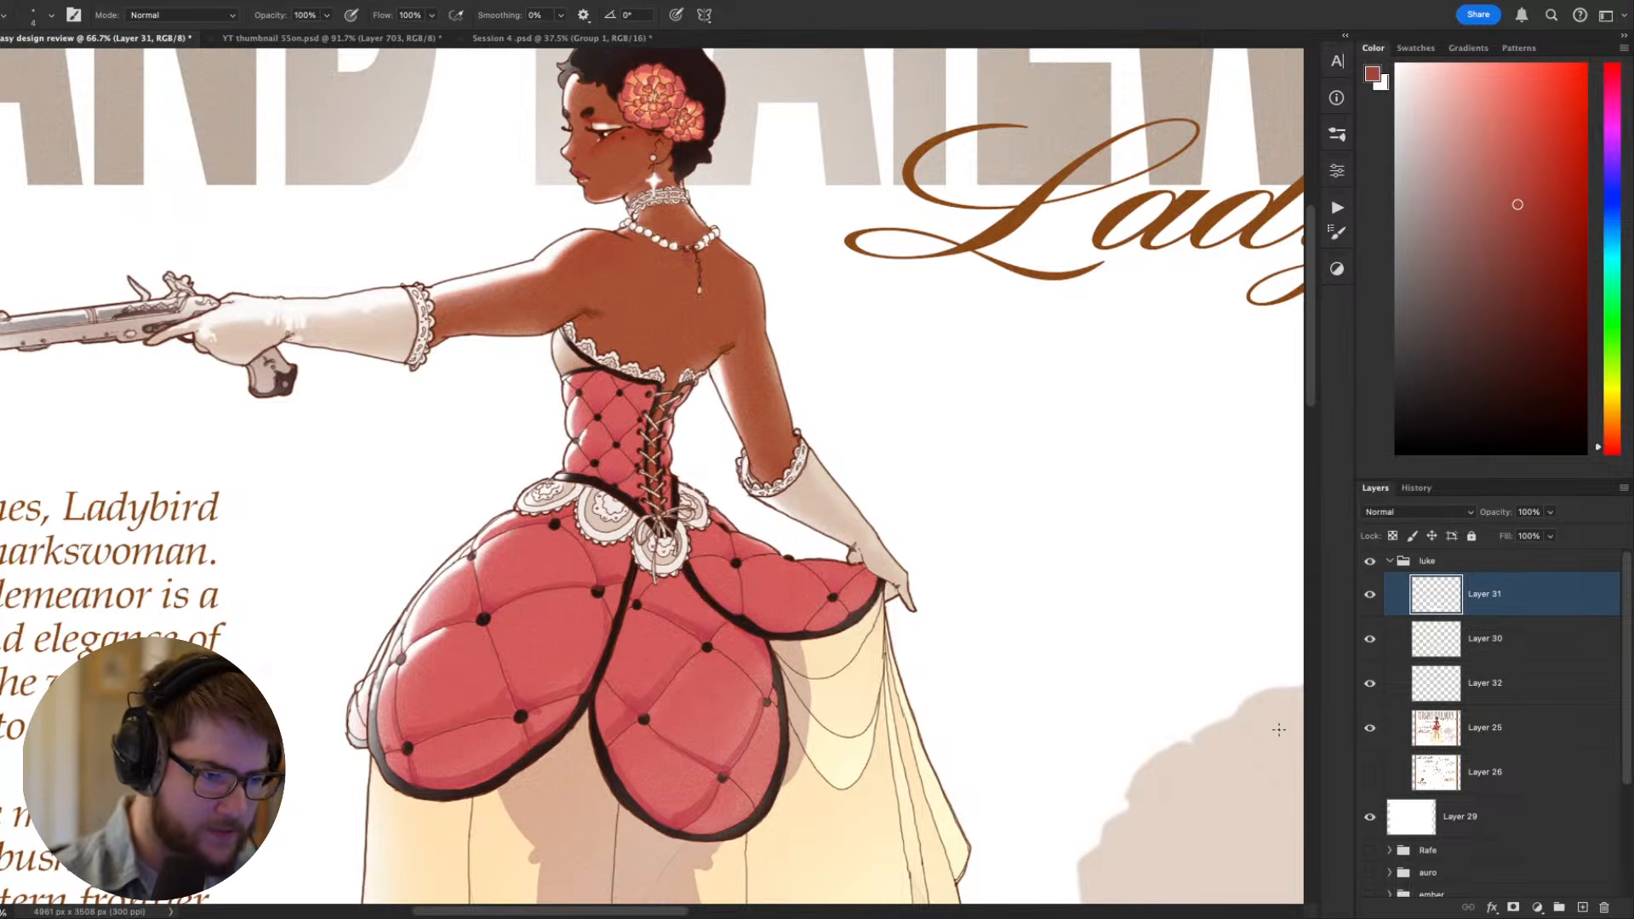
{"action": "left_click", "coordinate": [694, 620], "text": "alt"}
{"action": "scroll", "coordinate": [720, 626], "scroll_direction": "up", "scroll_amount": 1}
{"action": "scroll", "coordinate": [719, 625], "scroll_direction": "left", "scroll_amount": 1}
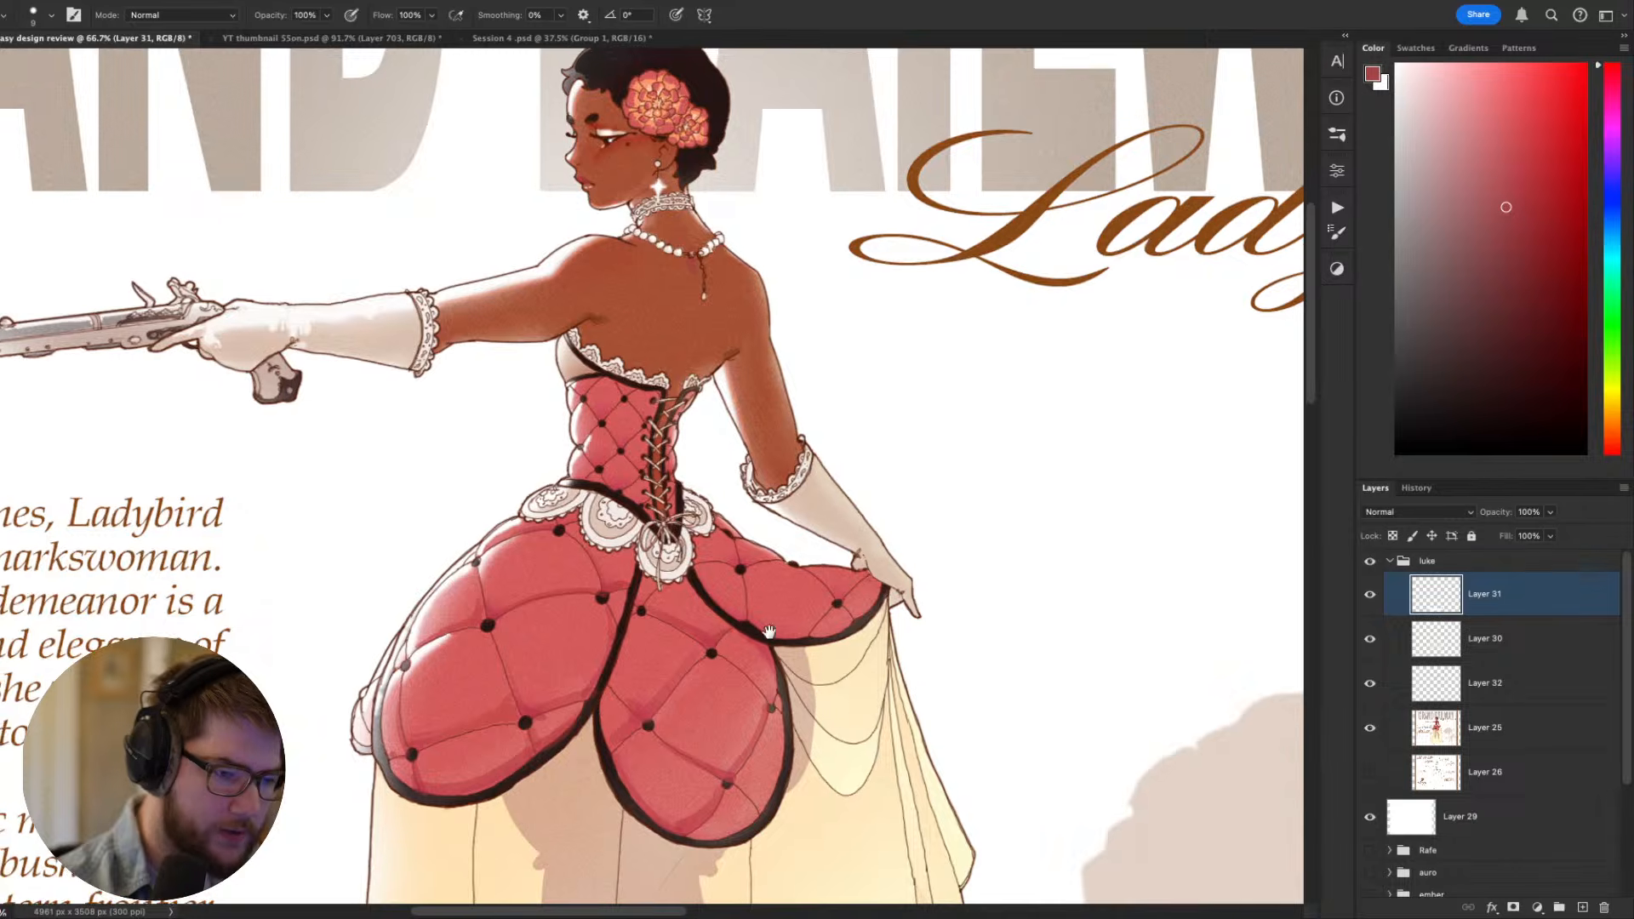
{"action": "left_click_drag", "start_coordinate": [1106, 641], "coordinate": [1059, 577]}
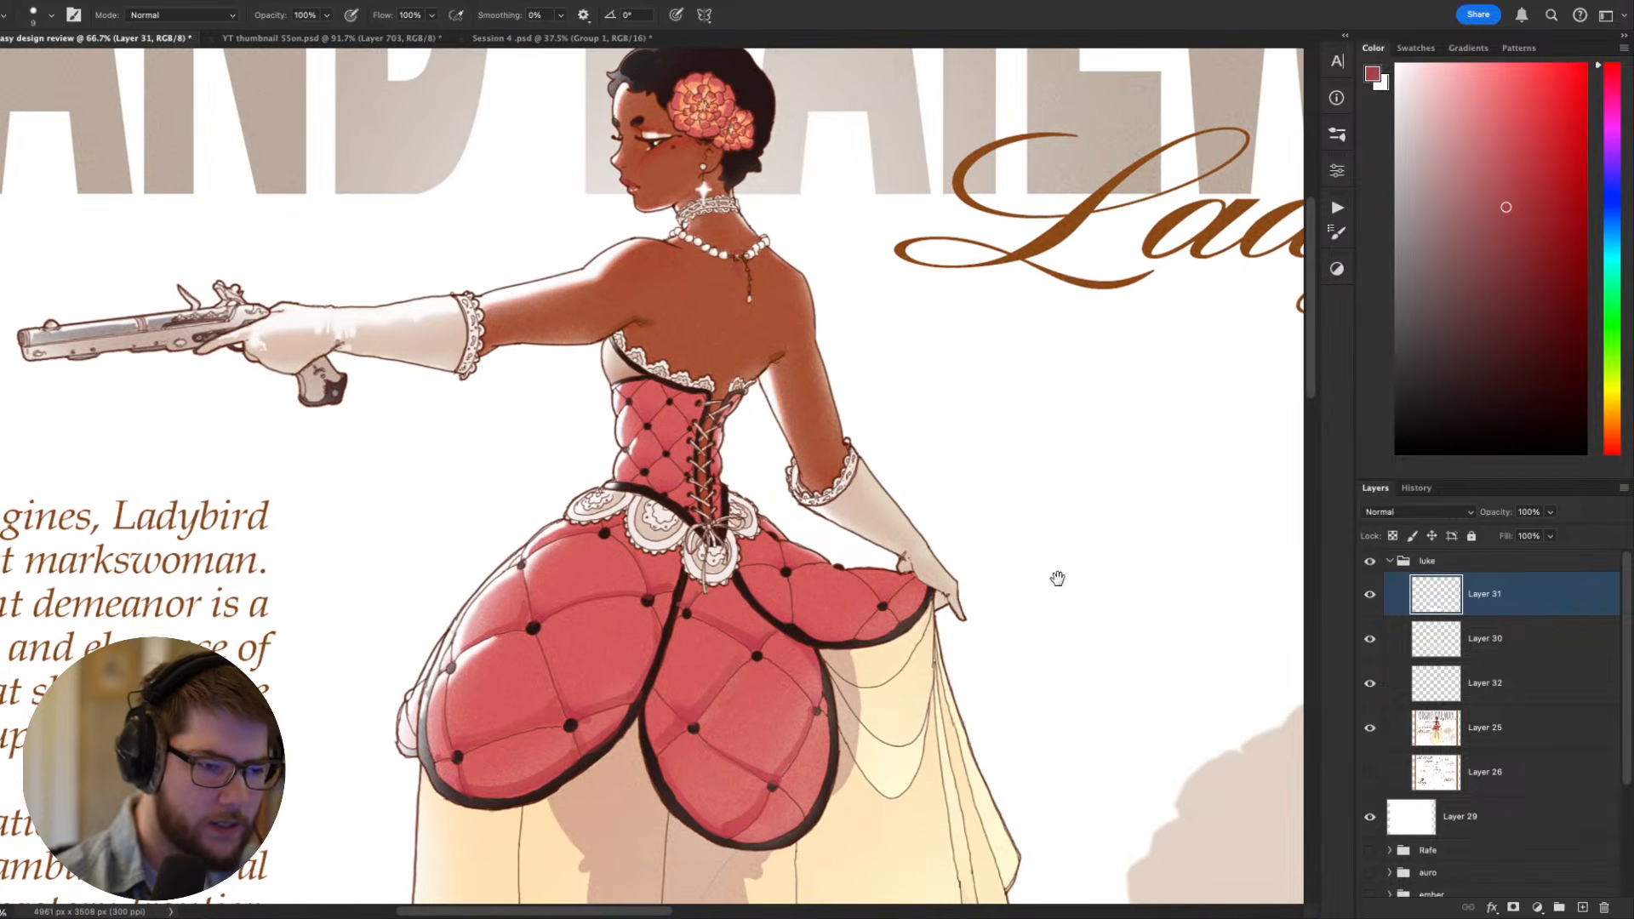
{"action": "key", "text": "r"}
{"action": "left_click_drag", "start_coordinate": [1079, 631], "coordinate": [842, 334]}
{"action": "left_click_drag", "start_coordinate": [842, 438], "coordinate": [891, 568]}
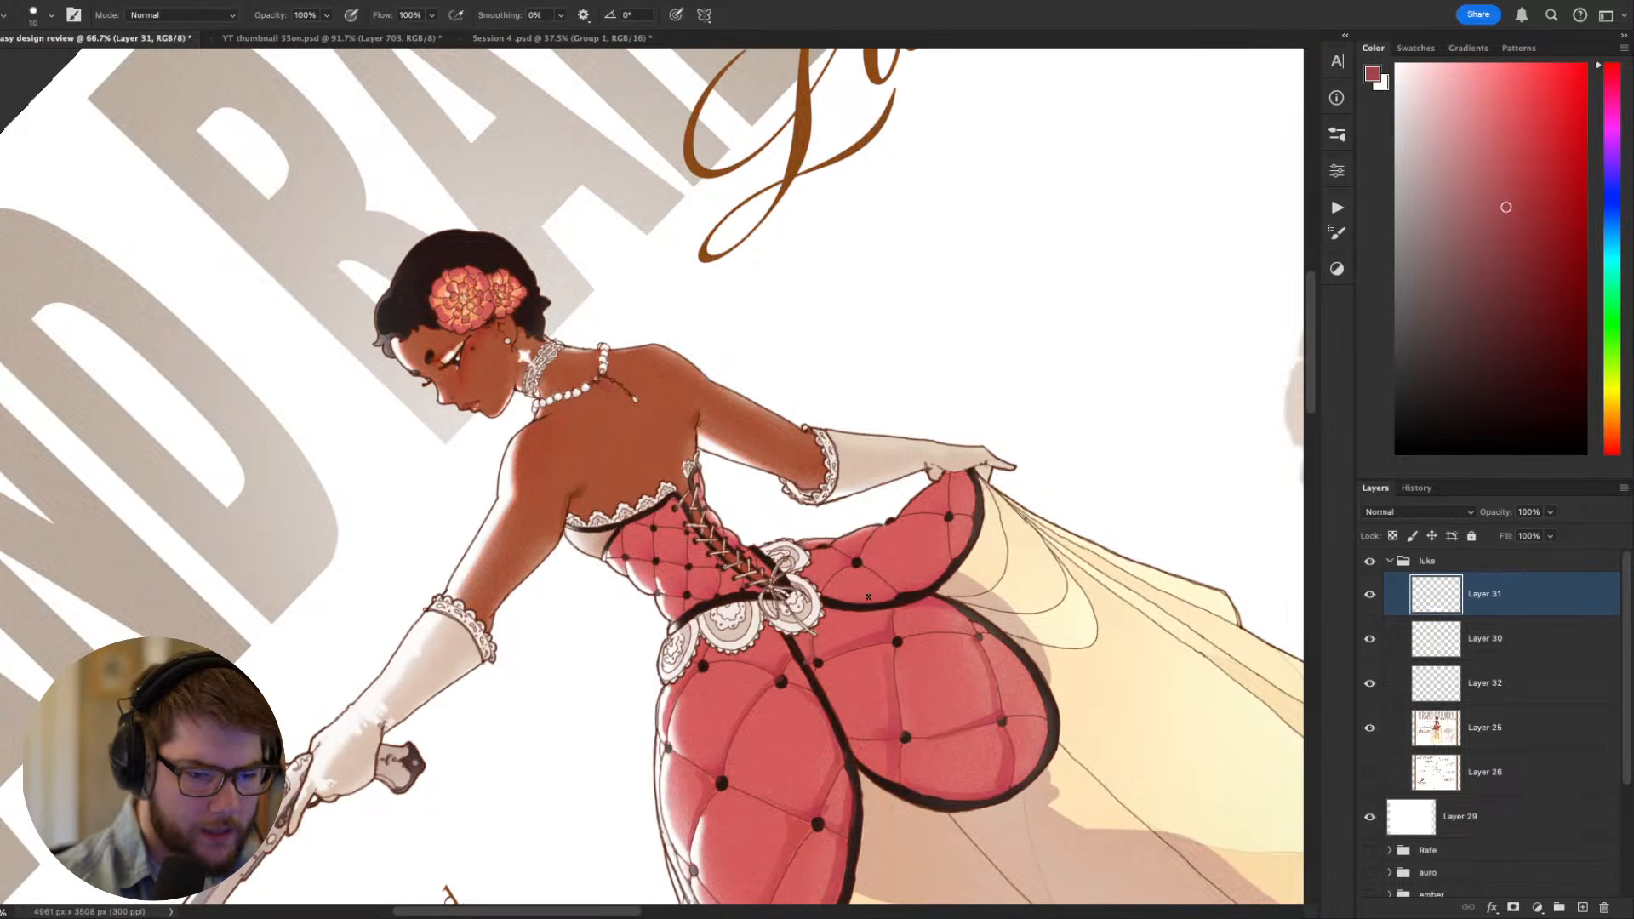
{"action": "key", "text": "bracketright"}
{"action": "key", "text": "bracketright"}
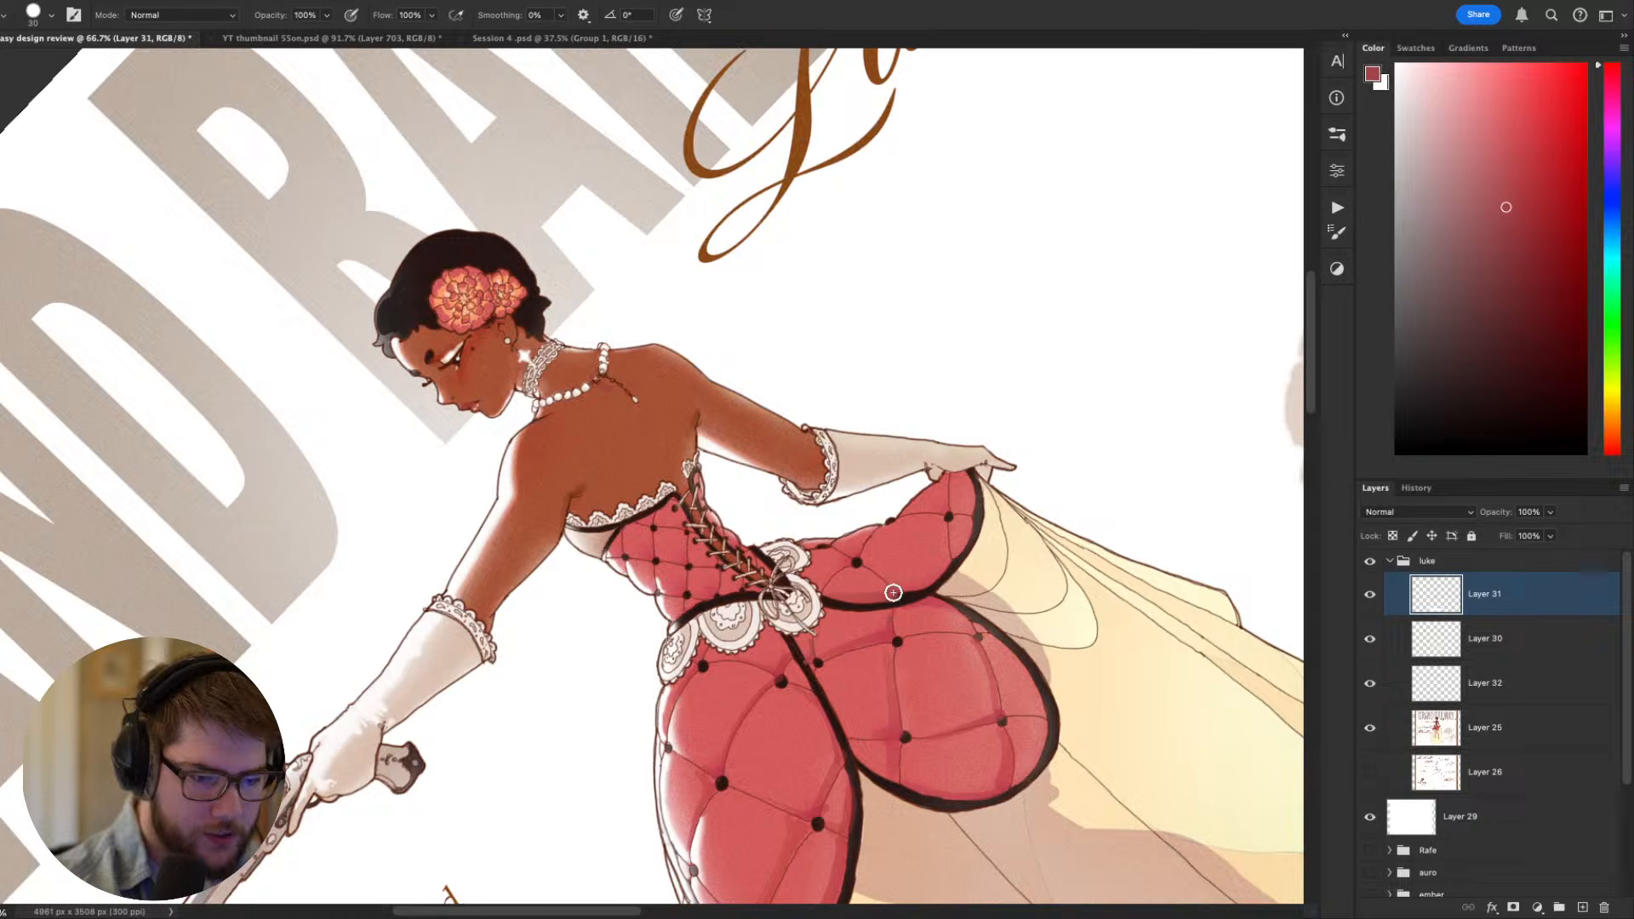
- Touch up the lifted overskirt panel near its trim with a more saturated sampled red and a smaller brush
{"action": "key", "text": "Escape"}
{"action": "key", "text": "r"}
{"action": "mouse_move", "coordinate": [907, 677]}
{"action": "left_mouse_down"}
{"action": "mouse_move", "coordinate": [1085, 478]}
{"action": "mouse_move", "coordinate": [1079, 424]}
{"action": "left_mouse_up"}
{"action": "key", "text": "bracketleft"}
{"action": "left_click", "coordinate": [912, 622], "text": "alt"}
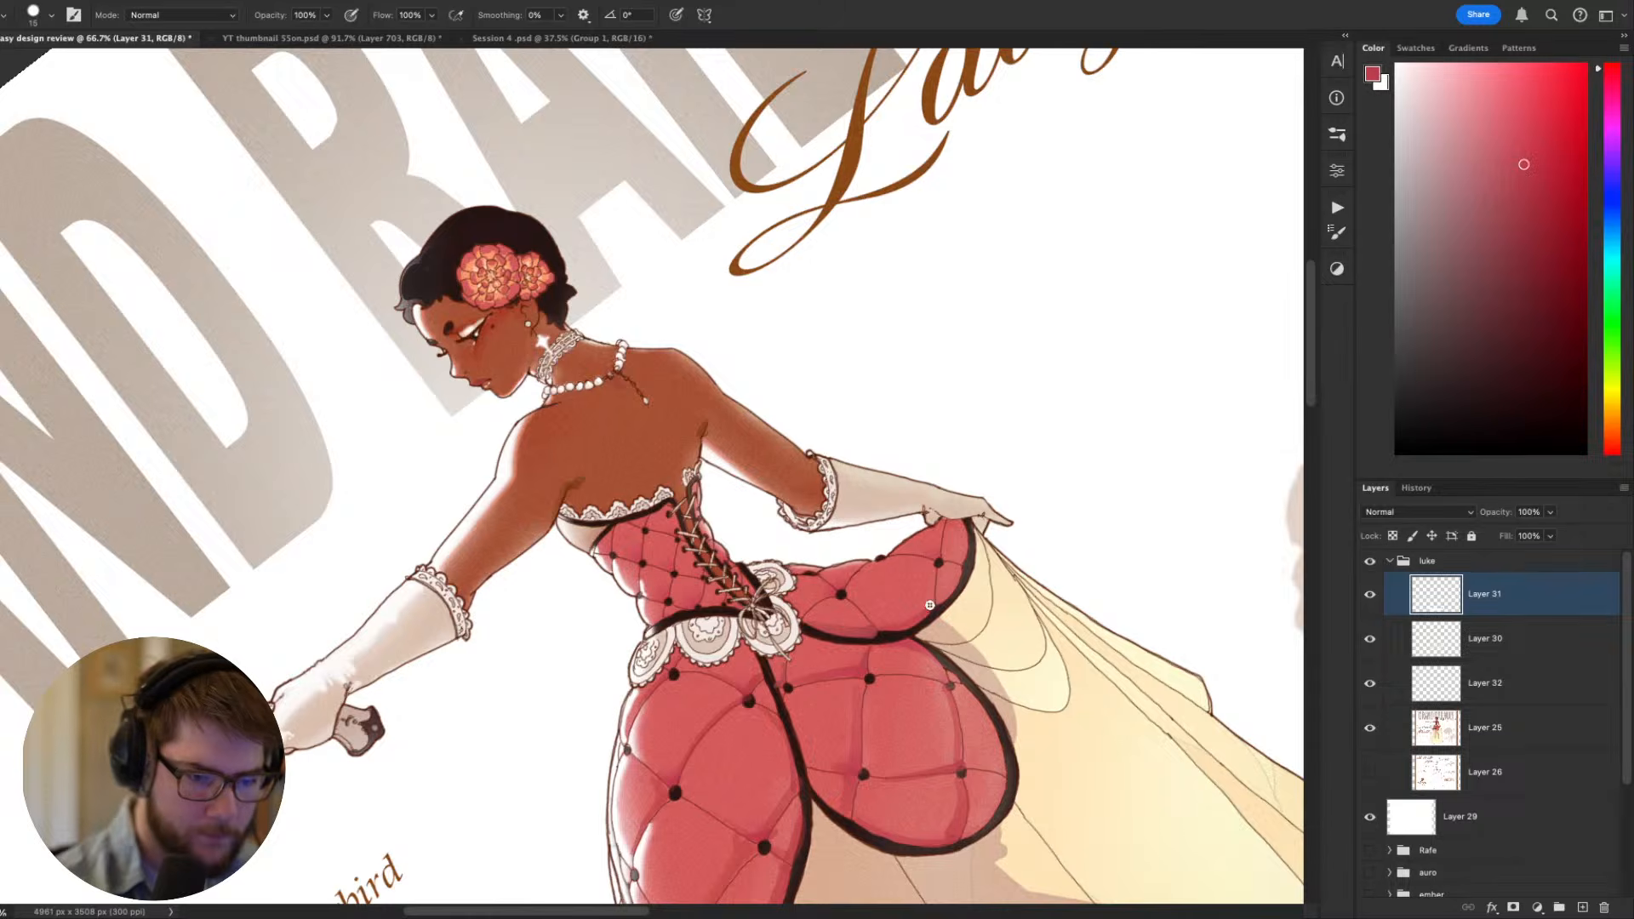
{"action": "key", "text": "Escape"}
{"action": "left_click_drag", "start_coordinate": [953, 618], "coordinate": [1094, 519]}
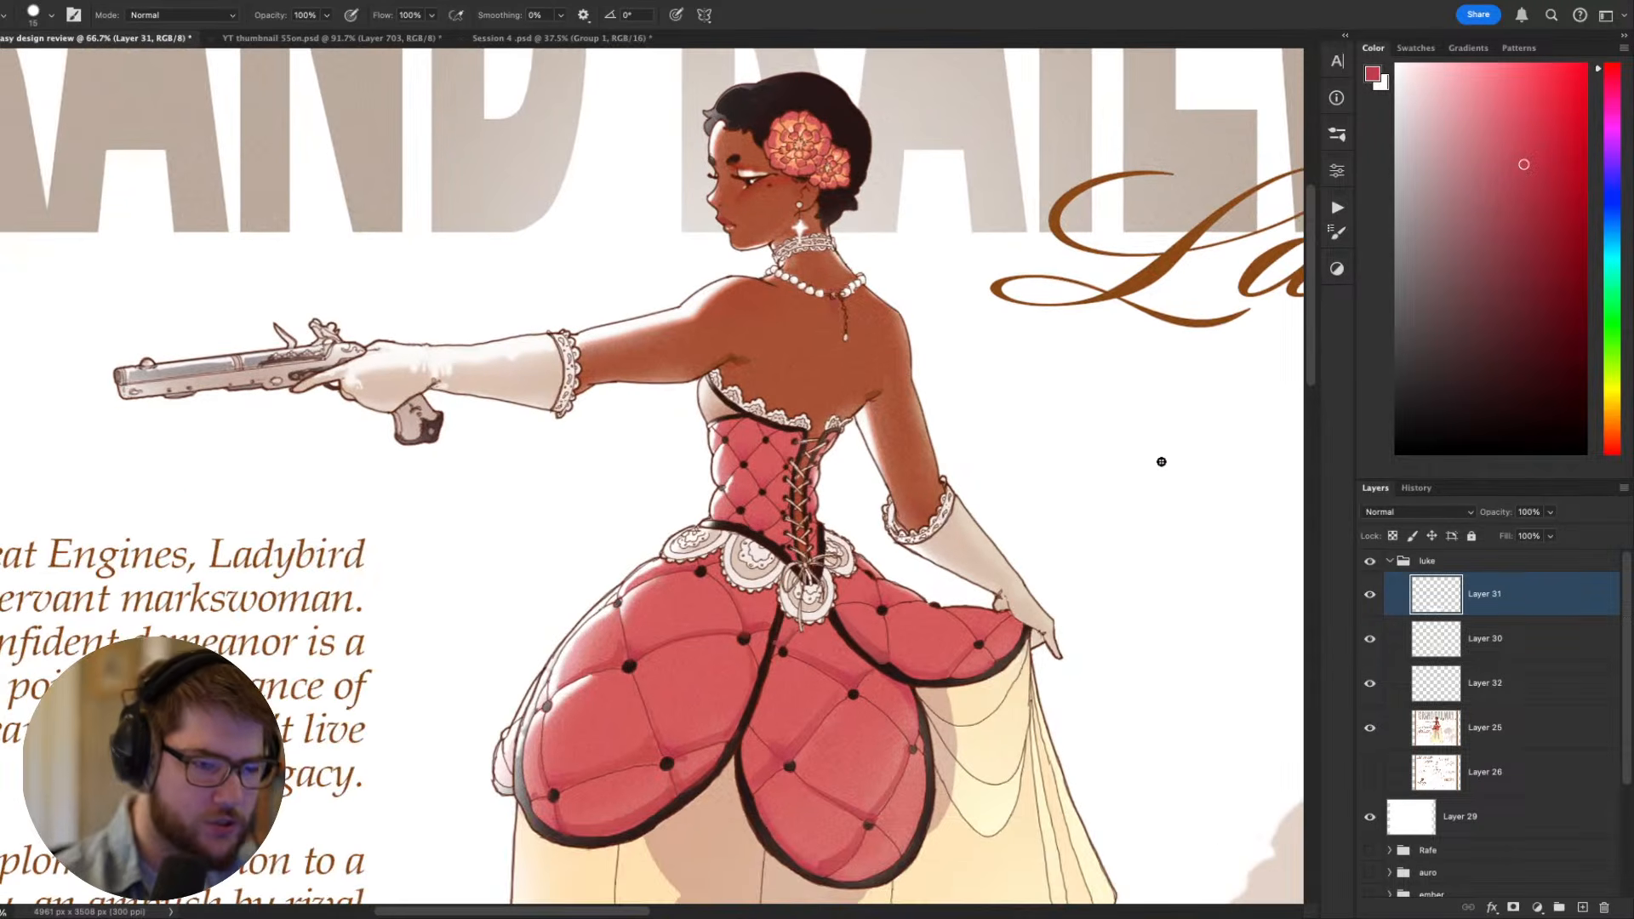
- Sample the lace's off-white and paint over the lace medallions at the waist with a larger brush
{"action": "mouse_move", "coordinate": [1081, 647]}
{"action": "left_mouse_down"}
{"action": "mouse_move", "coordinate": [1185, 614]}
{"action": "mouse_move", "coordinate": [1055, 758]}
{"action": "mouse_move", "coordinate": [988, 270]}
{"action": "mouse_move", "coordinate": [963, 239]}
{"action": "left_mouse_up"}
{"action": "key", "text": "r"}
{"action": "left_click_drag", "start_coordinate": [860, 409], "coordinate": [852, 498]}
{"action": "left_click", "coordinate": [853, 518], "text": "alt"}
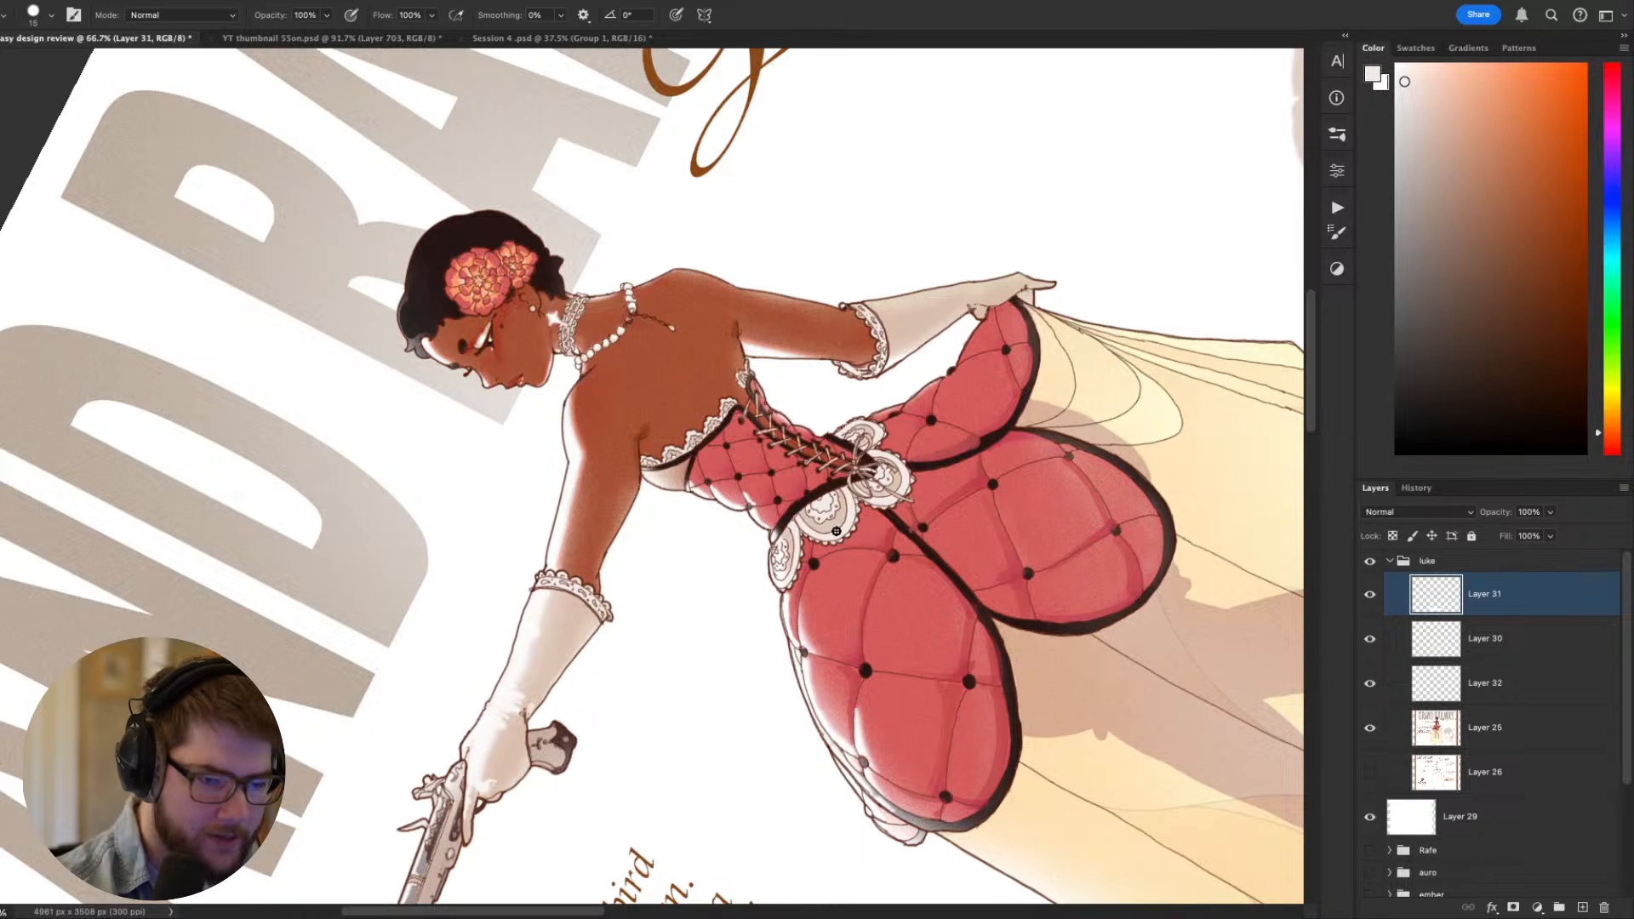
{"action": "key", "text": "bracketright"}
{"action": "key", "text": "bracketright"}
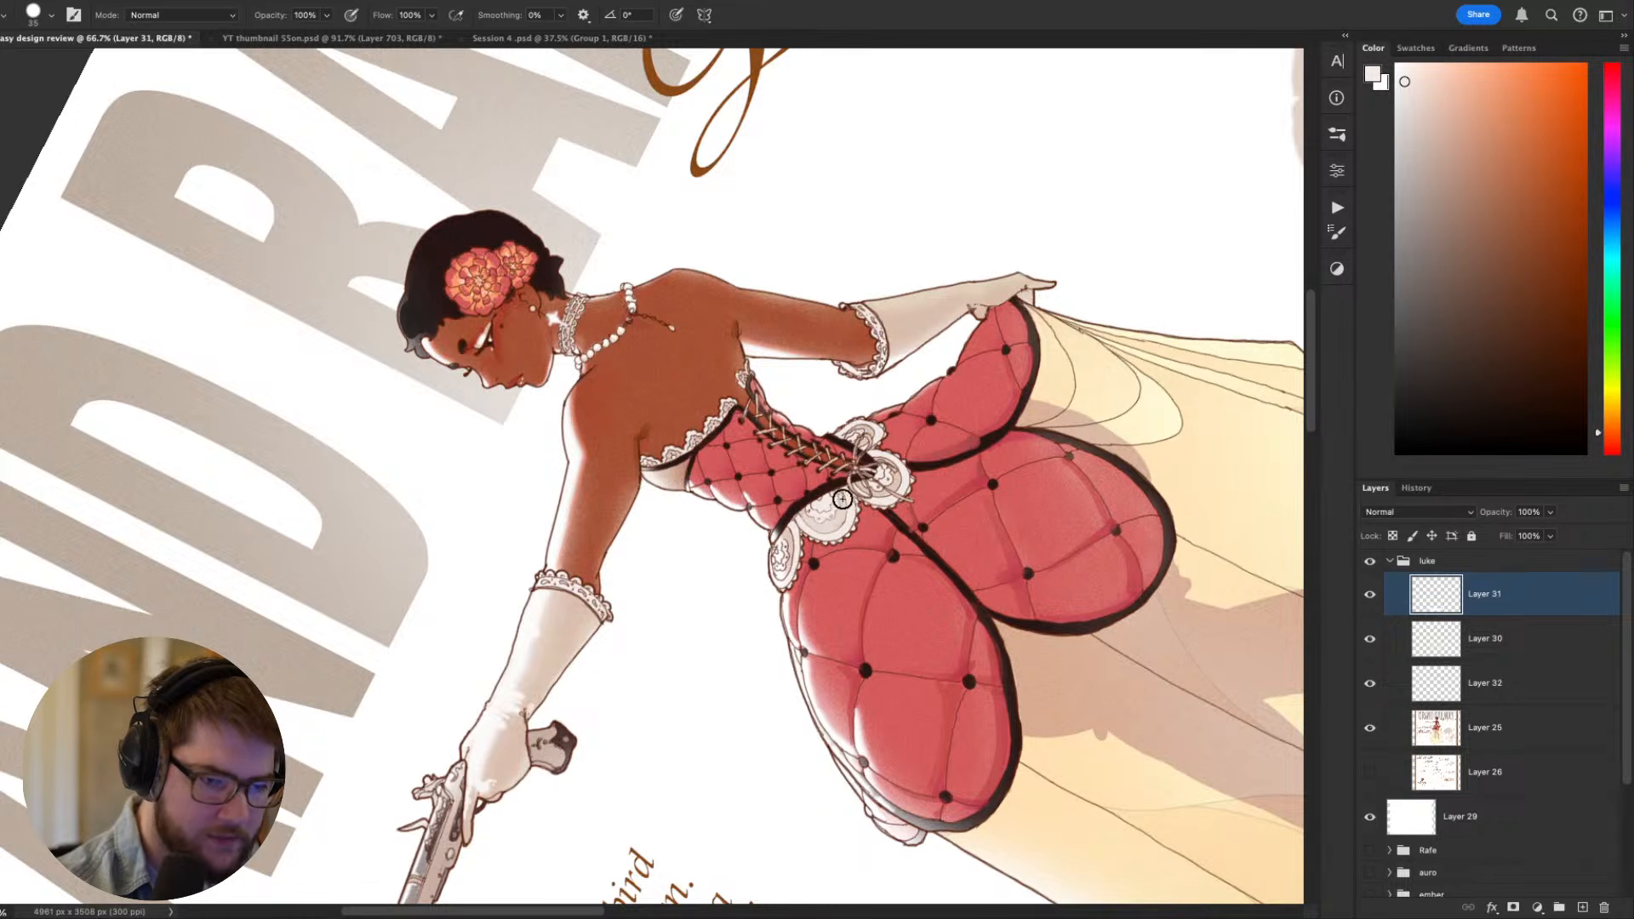
{"action": "left_click_drag", "start_coordinate": [843, 499], "coordinate": [807, 511]}
{"action": "key", "text": "Escape"}
{"action": "left_click_drag", "start_coordinate": [979, 626], "coordinate": [1213, 601]}
- Reduce the brush to 15 px and refine the lace medallions around the waist bow
{"action": "key", "text": "bracketleft"}
{"action": "key", "text": "bracketleft"}
{"action": "key", "text": "bracketleft"}
{"action": "key", "text": "bracketleft"}
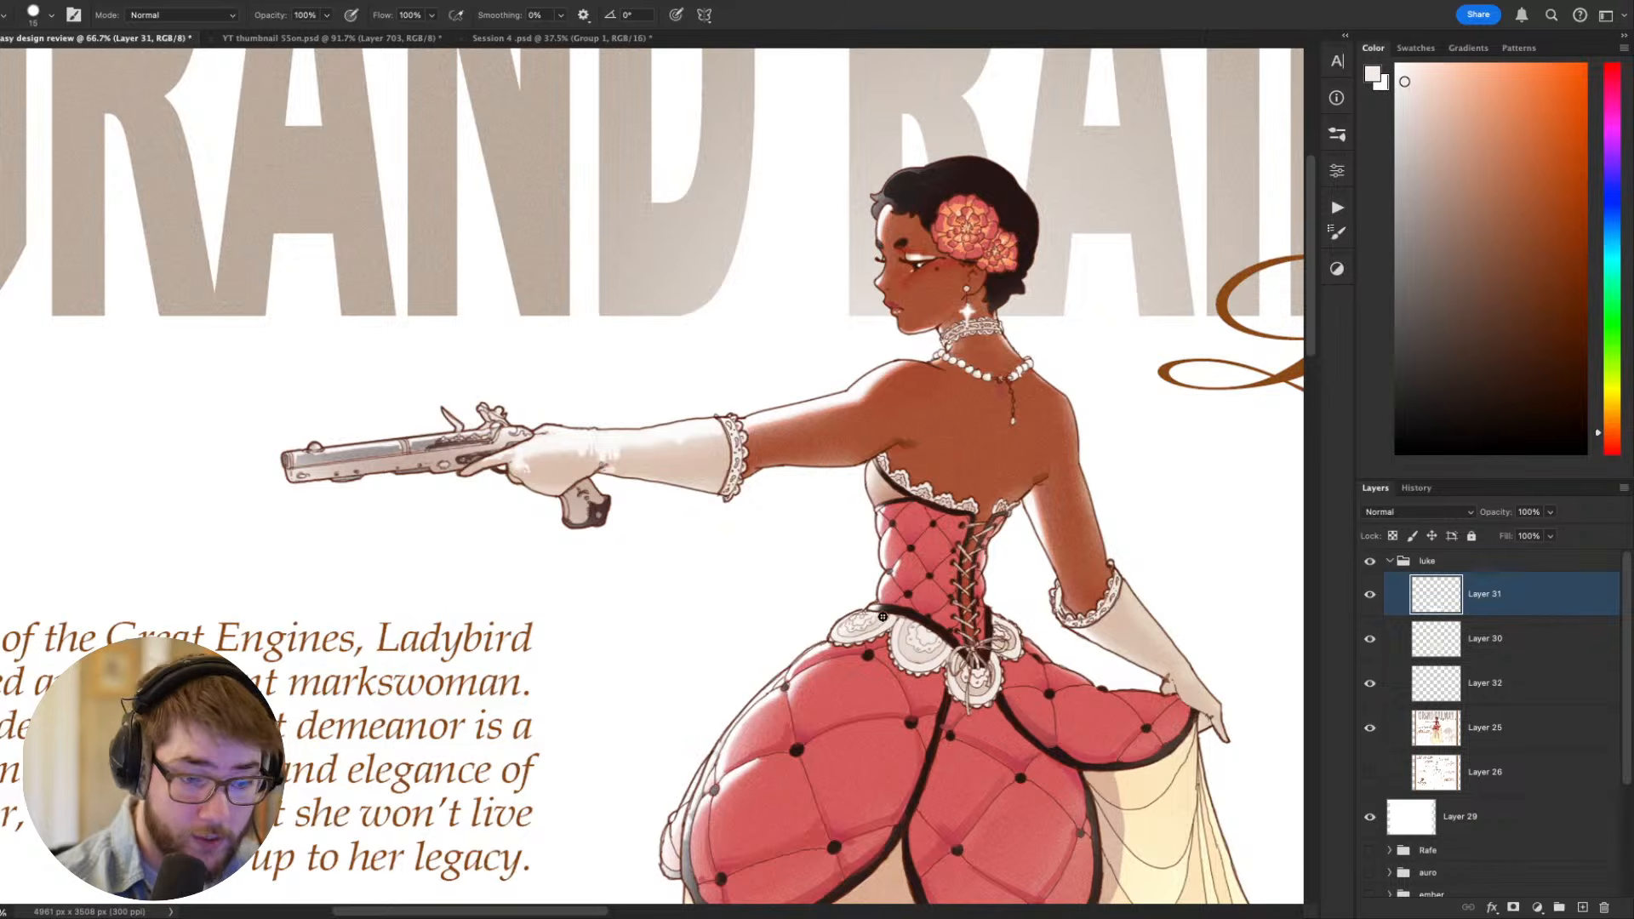
{"action": "left_click_drag", "start_coordinate": [1010, 627], "coordinate": [986, 590]}
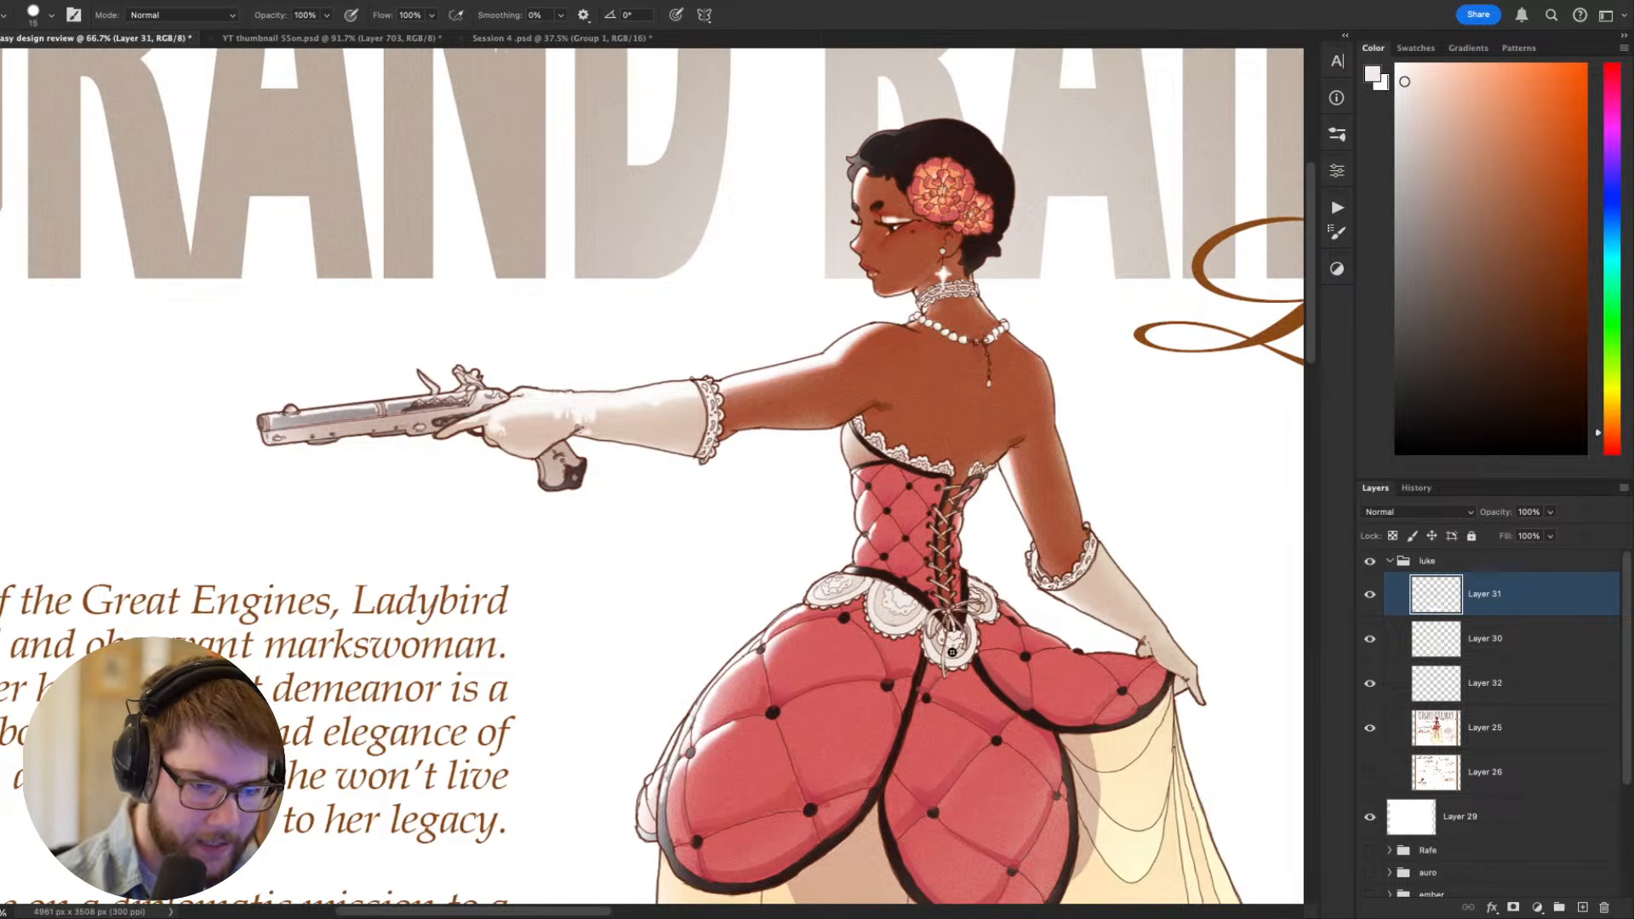
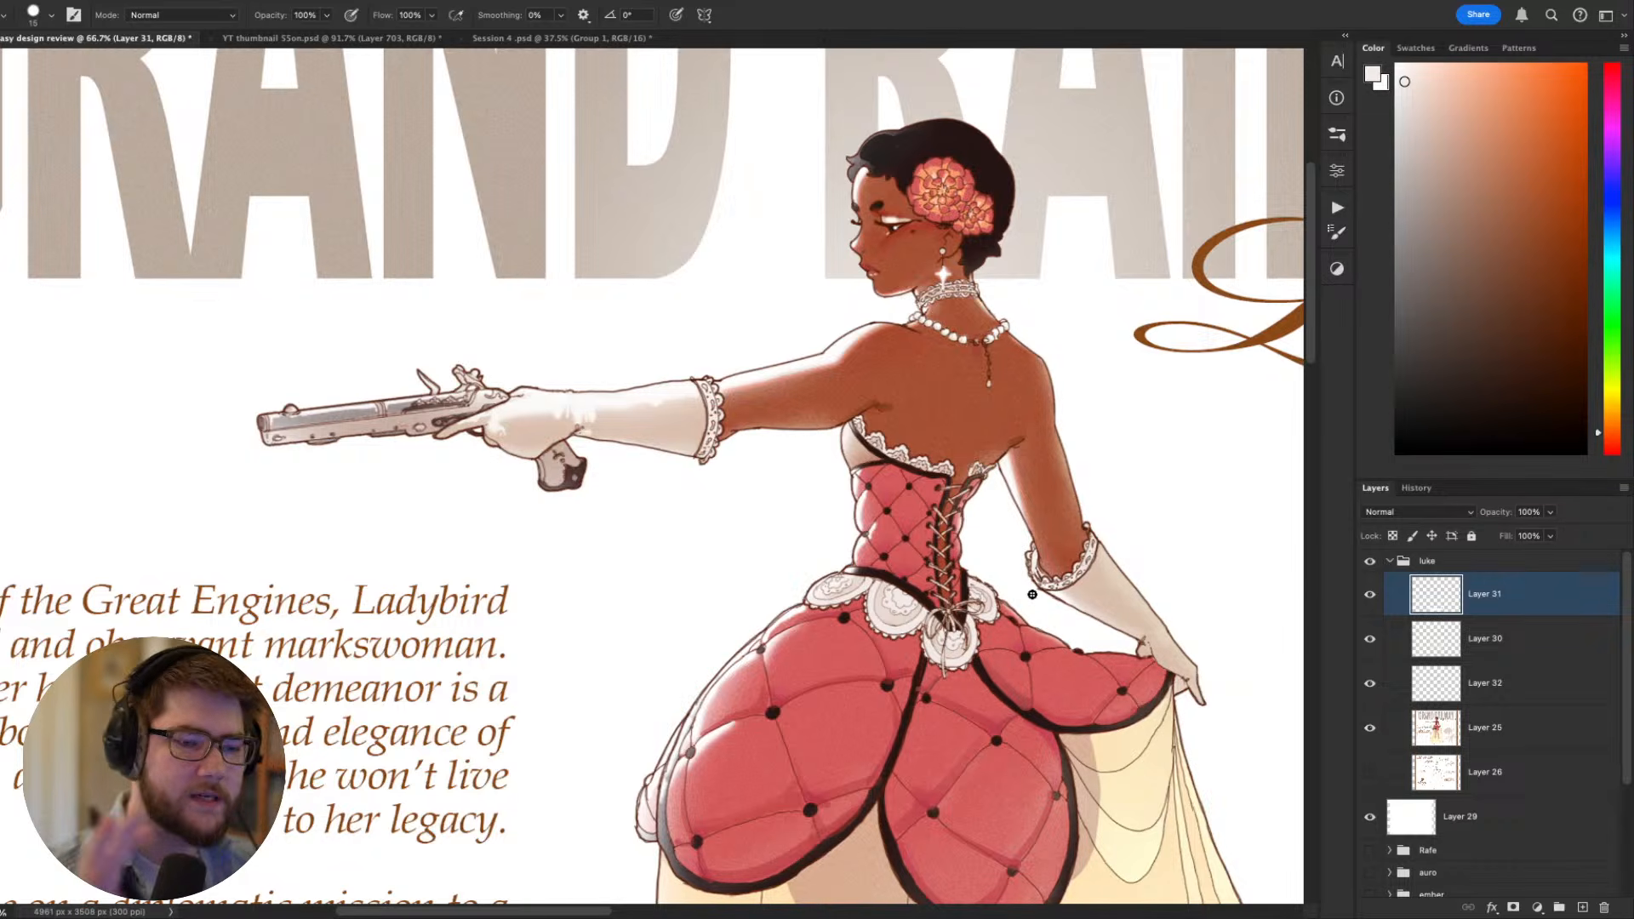
- Examine the figure's waist lace, quilted overskirt and gloves across the sheet
{"action": "scroll", "coordinate": [1032, 595], "scroll_direction": "down", "scroll_amount": 5}
{"action": "scroll", "coordinate": [1033, 594], "scroll_direction": "right", "scroll_amount": 3}
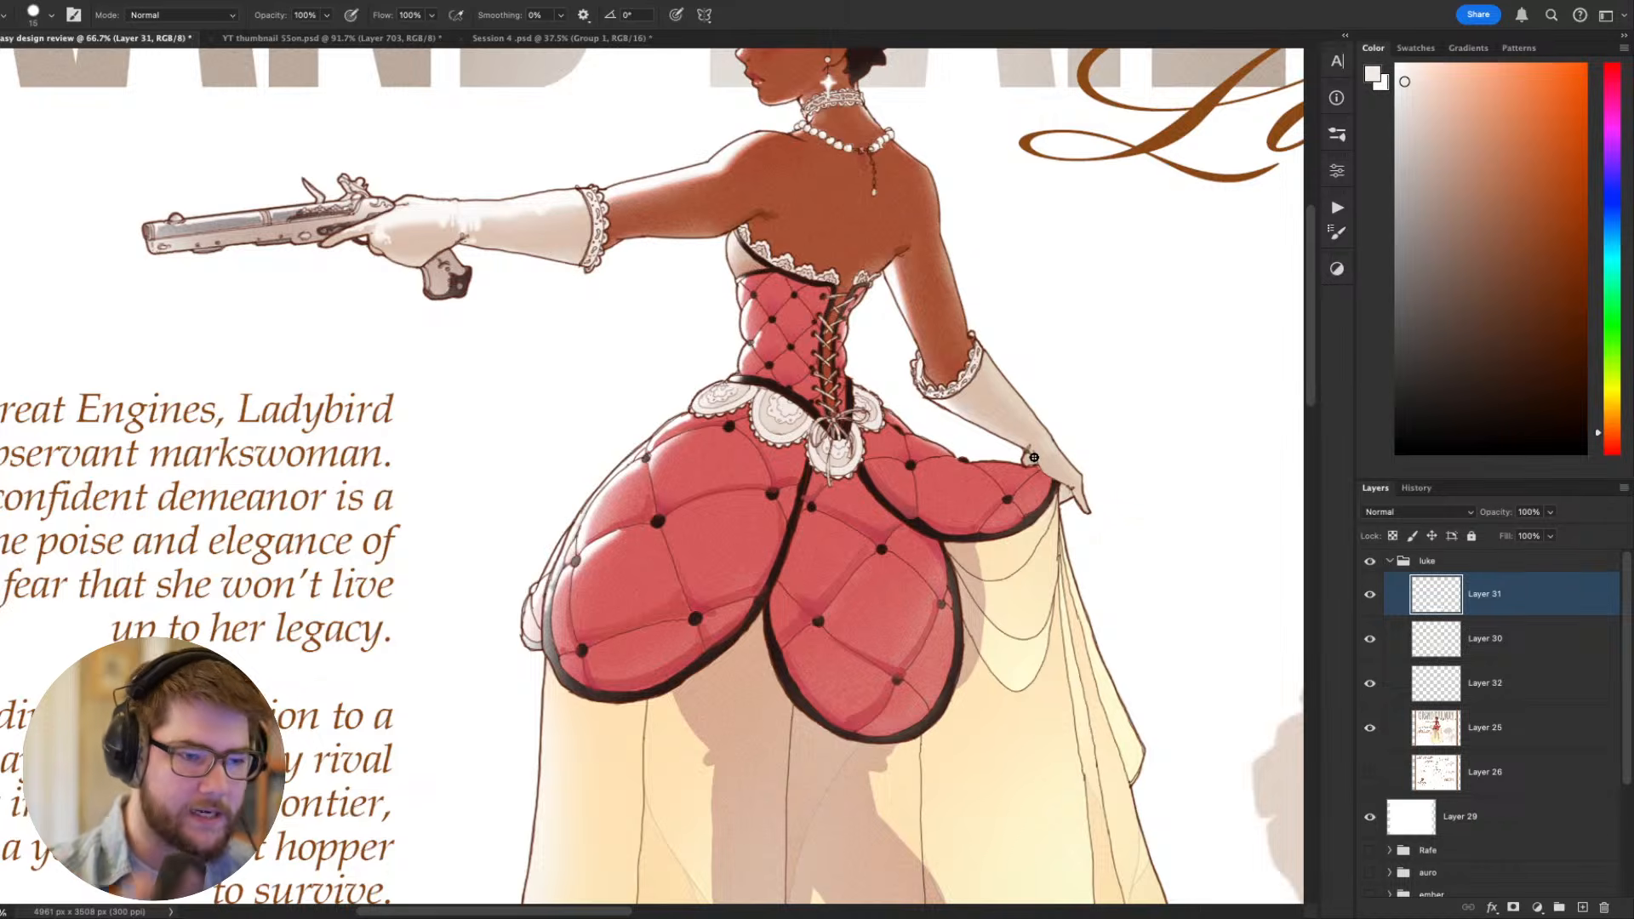
{"action": "scroll", "coordinate": [1033, 457], "scroll_direction": "up", "scroll_amount": 4}
{"action": "scroll", "coordinate": [1030, 628], "scroll_direction": "left", "scroll_amount": 2}
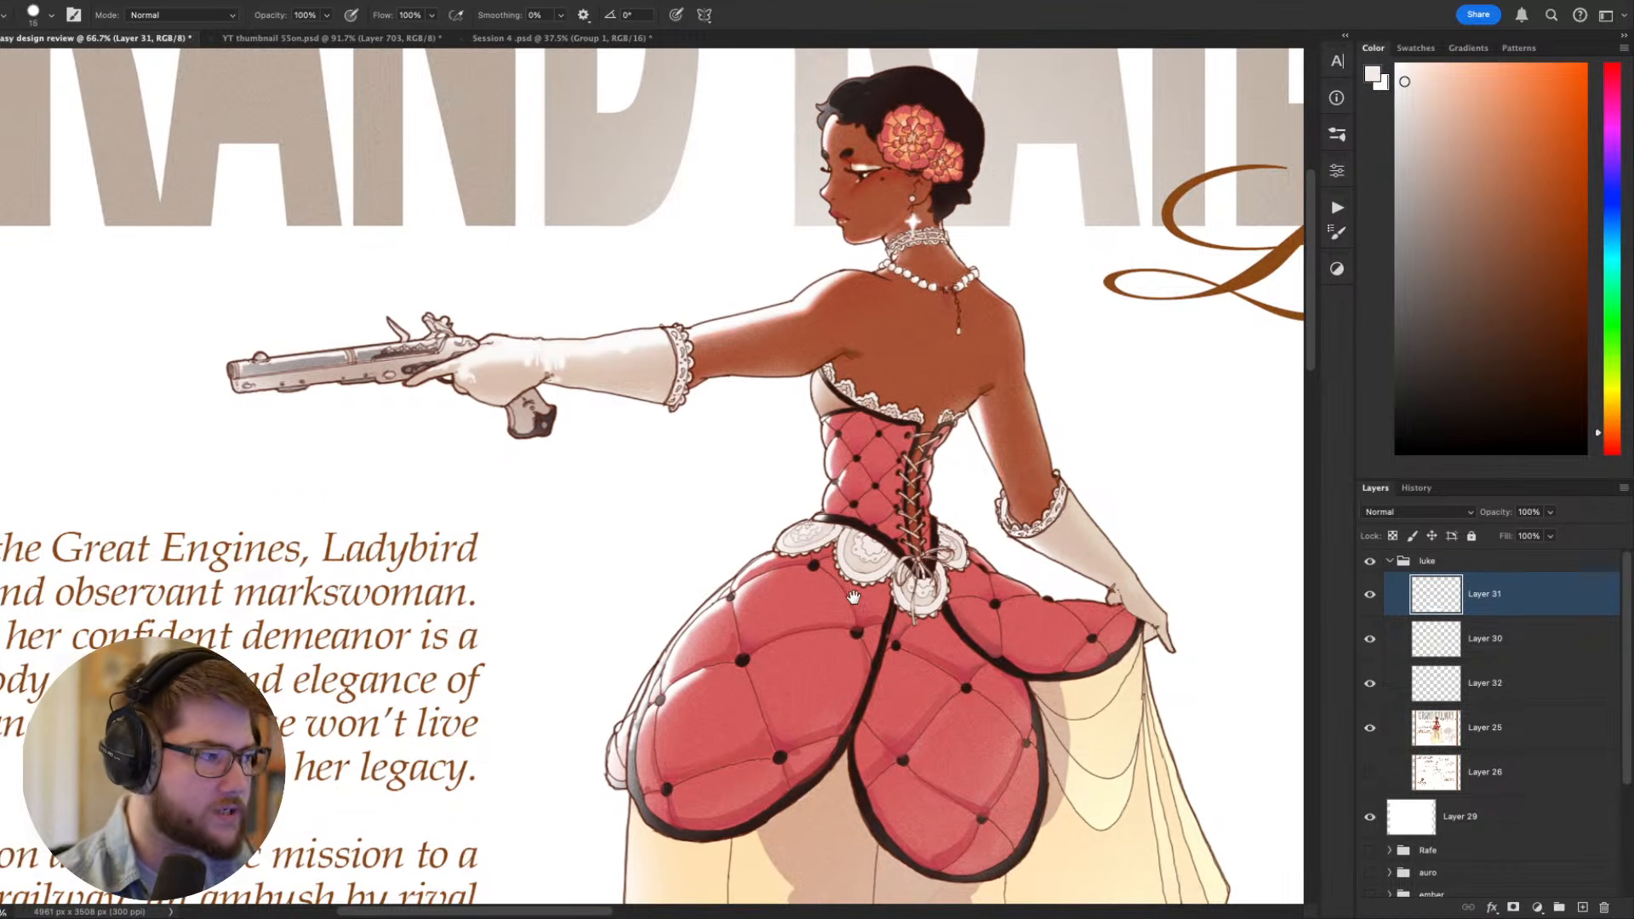
{"action": "scroll", "coordinate": [838, 524], "scroll_direction": "right", "scroll_amount": 3}
{"action": "scroll", "coordinate": [838, 523], "scroll_direction": "down", "scroll_amount": 1}
{"action": "mouse_move", "coordinate": [814, 622]}
{"action": "left_mouse_down"}
{"action": "mouse_move", "coordinate": [830, 619]}
{"action": "mouse_move", "coordinate": [786, 670]}
{"action": "left_mouse_up"}
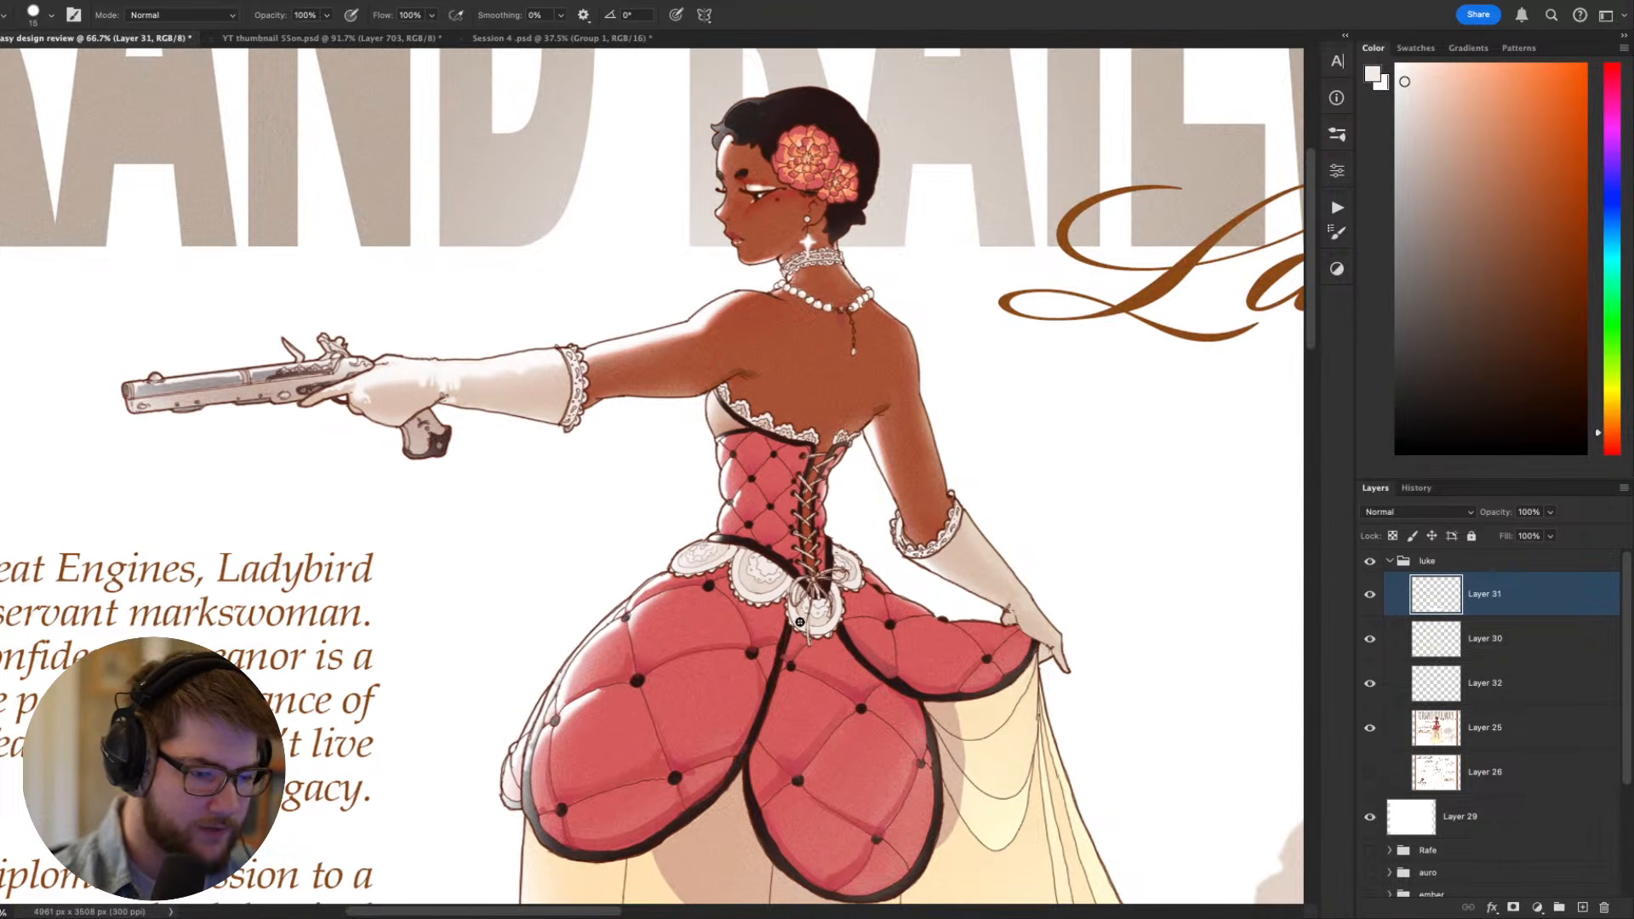
{"action": "scroll", "coordinate": [834, 585], "scroll_direction": "right", "scroll_amount": 3}
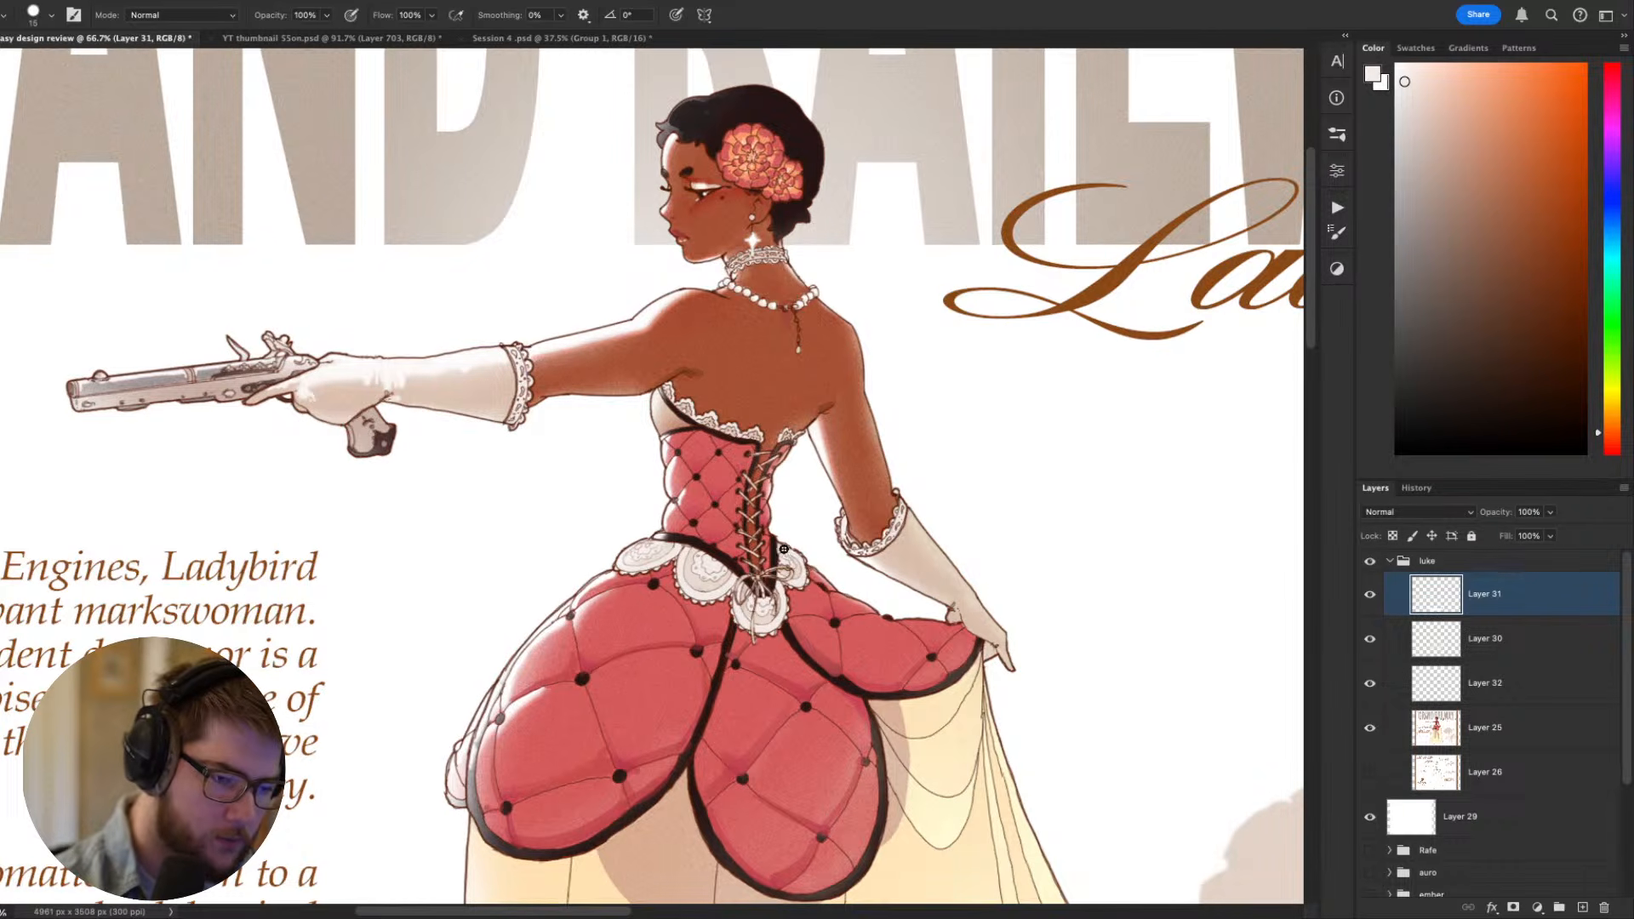
{"action": "scroll", "coordinate": [865, 558], "scroll_direction": "left", "scroll_amount": 3}
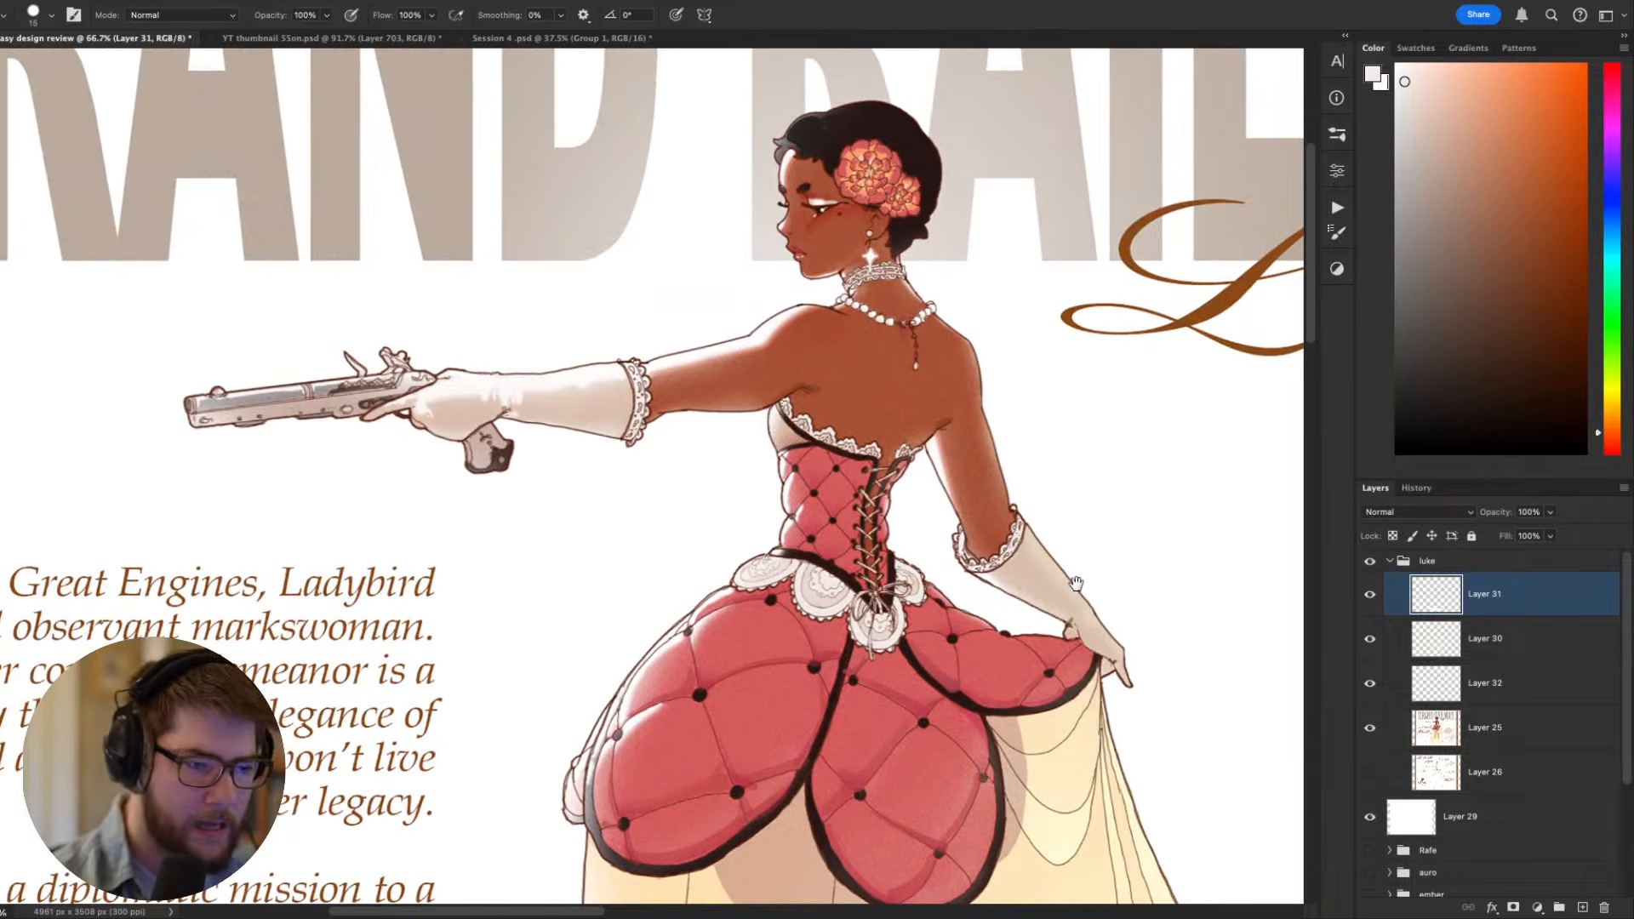
- Sample the lace's off-white and touch up the lace cuff on the outstretched arm's glove
{"action": "key", "text": "r"}
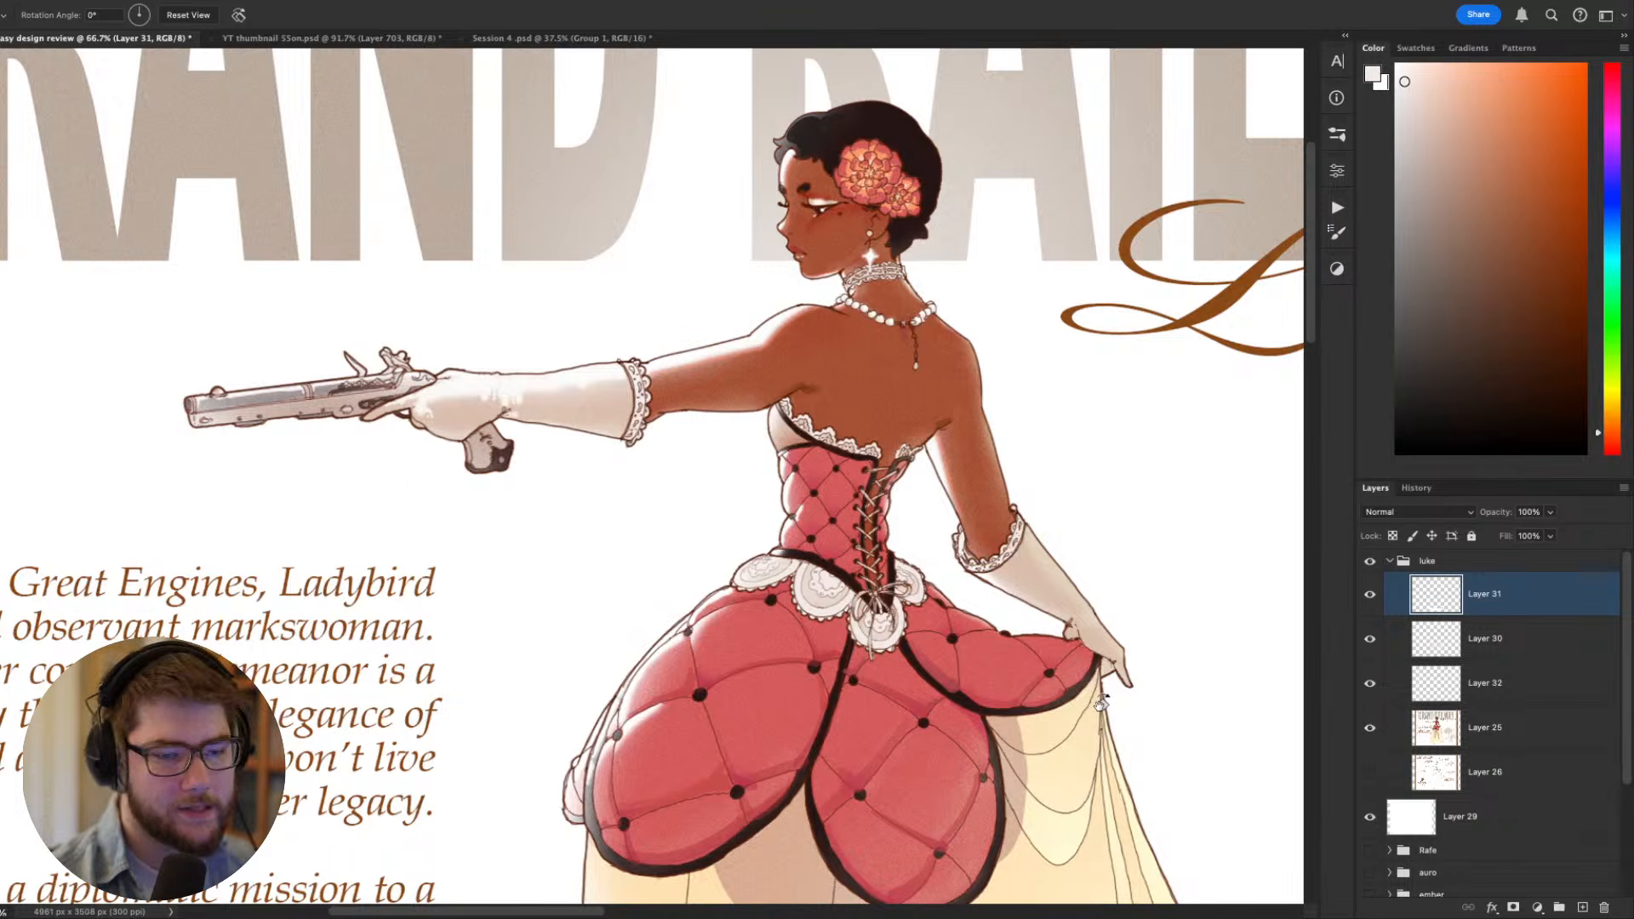
{"action": "mouse_move", "coordinate": [929, 750]}
{"action": "left_mouse_down"}
{"action": "mouse_move", "coordinate": [766, 293]}
{"action": "mouse_move", "coordinate": [613, 268]}
{"action": "left_mouse_up"}
{"action": "left_click_drag", "start_coordinate": [923, 620], "coordinate": [1124, 687]}
{"action": "key", "text": "b"}
{"action": "left_click", "coordinate": [778, 636], "text": "alt"}
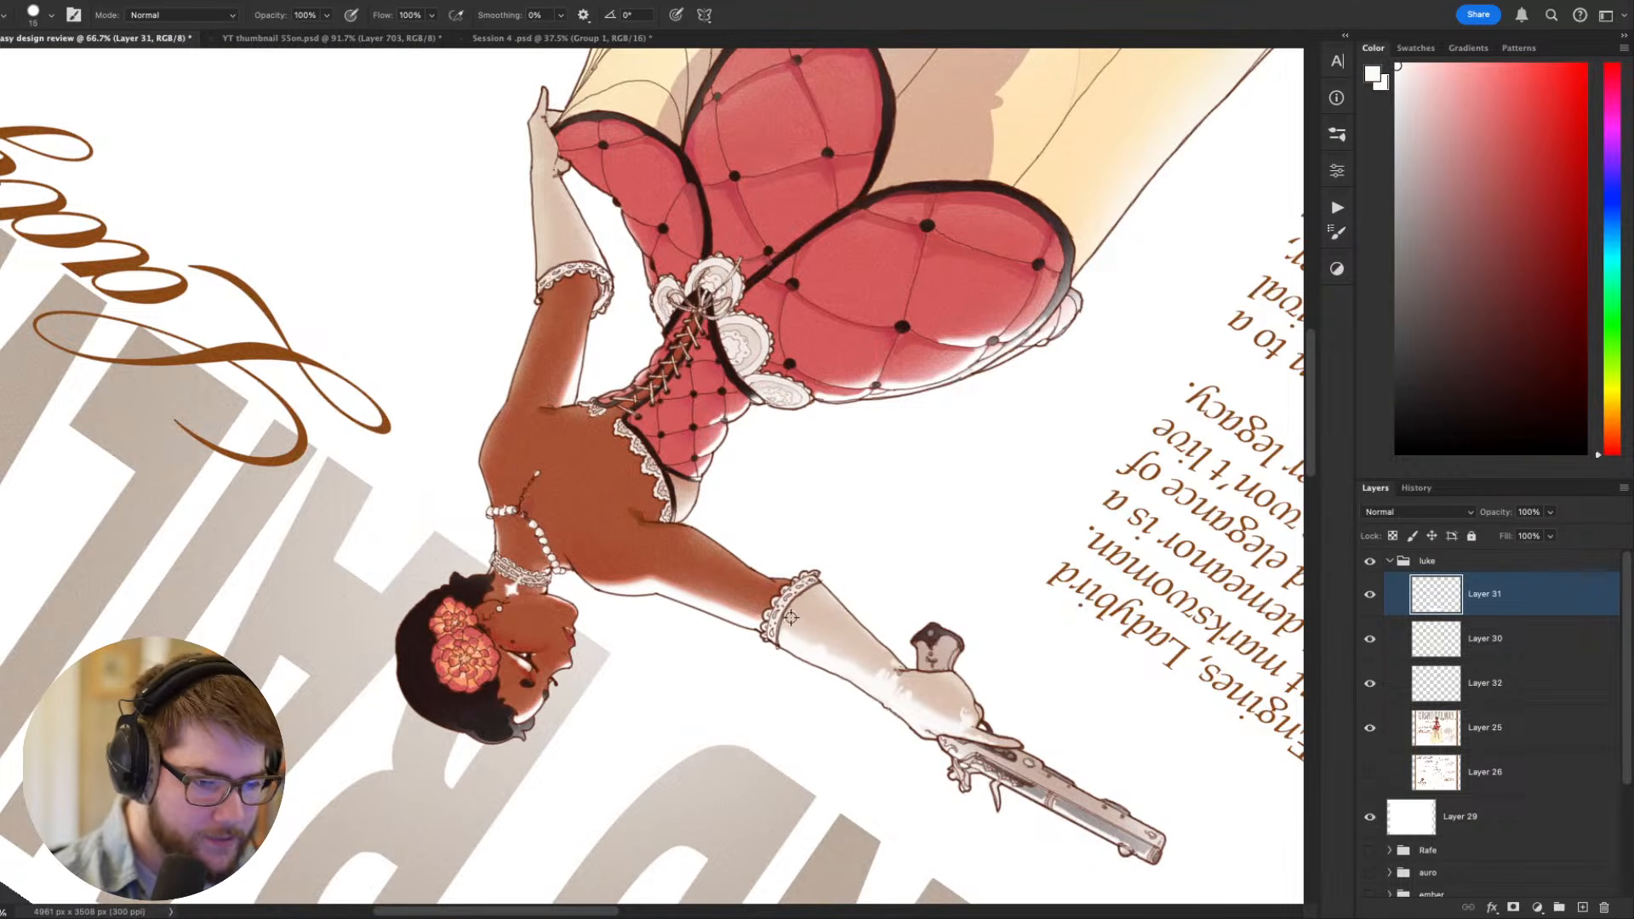
{"action": "left_click", "coordinate": [780, 635], "text": "alt"}
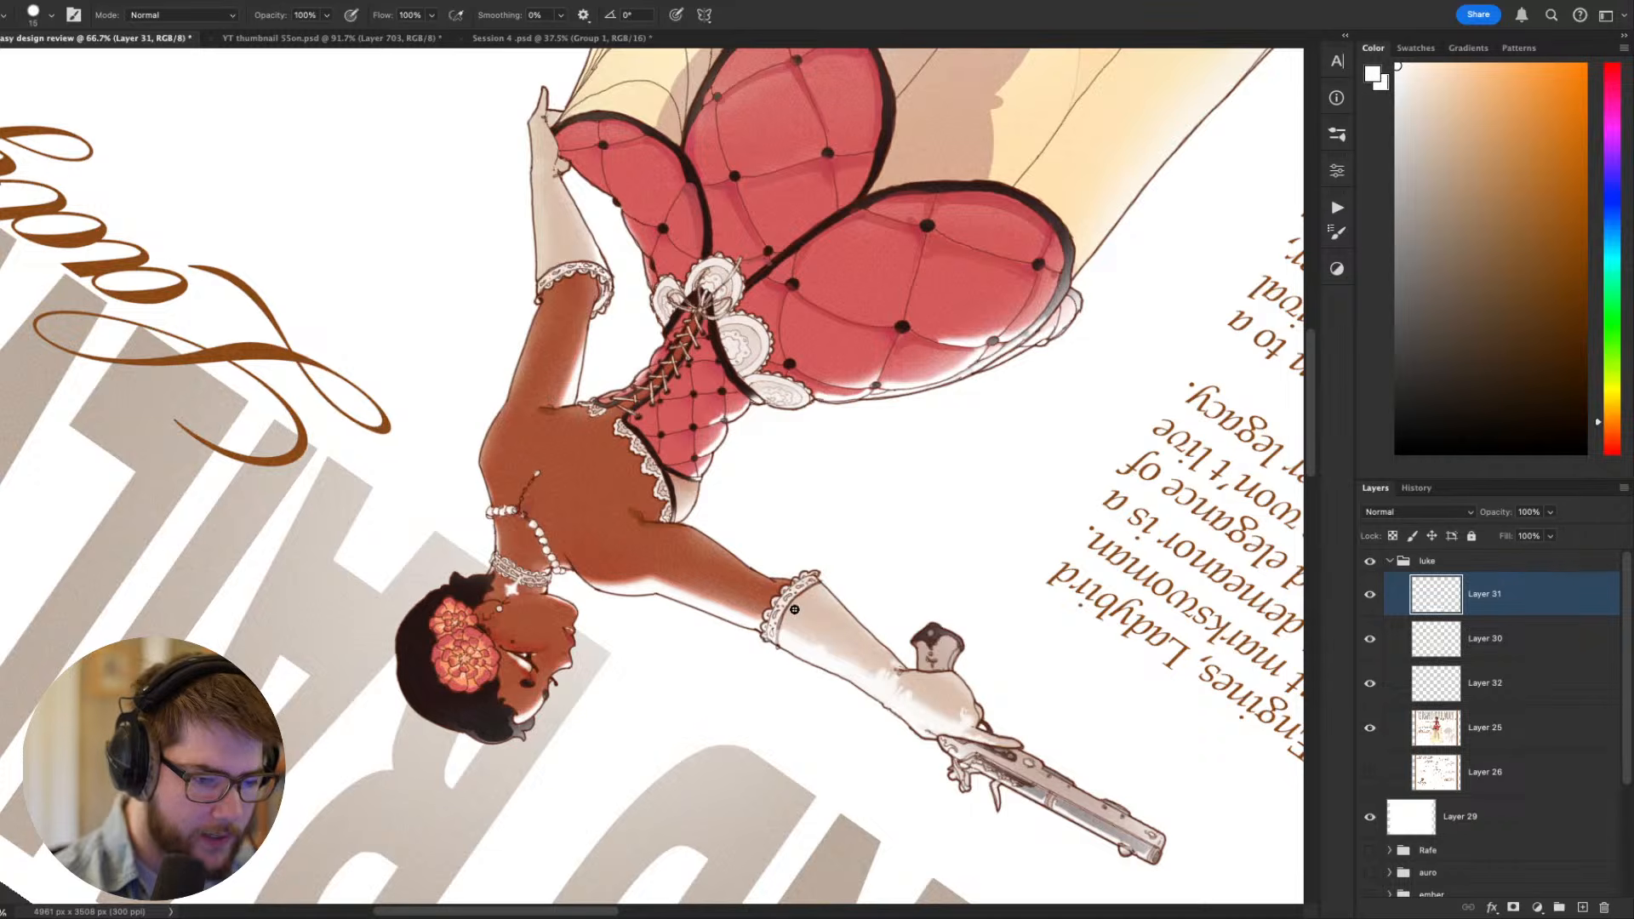
{"action": "left_click", "coordinate": [789, 619], "text": "alt"}
{"action": "key", "text": "Escape"}
- Touch up the lace cuff on the lowered arm's glove with sampled pale pink and off-white tones
{"action": "key", "text": "r"}
{"action": "left_click_drag", "start_coordinate": [1011, 671], "coordinate": [655, 302]}
{"action": "key", "text": "space"}
{"action": "left_click_drag", "start_coordinate": [886, 480], "coordinate": [1055, 724]}
{"action": "left_click_drag", "start_coordinate": [847, 524], "coordinate": [887, 525]}
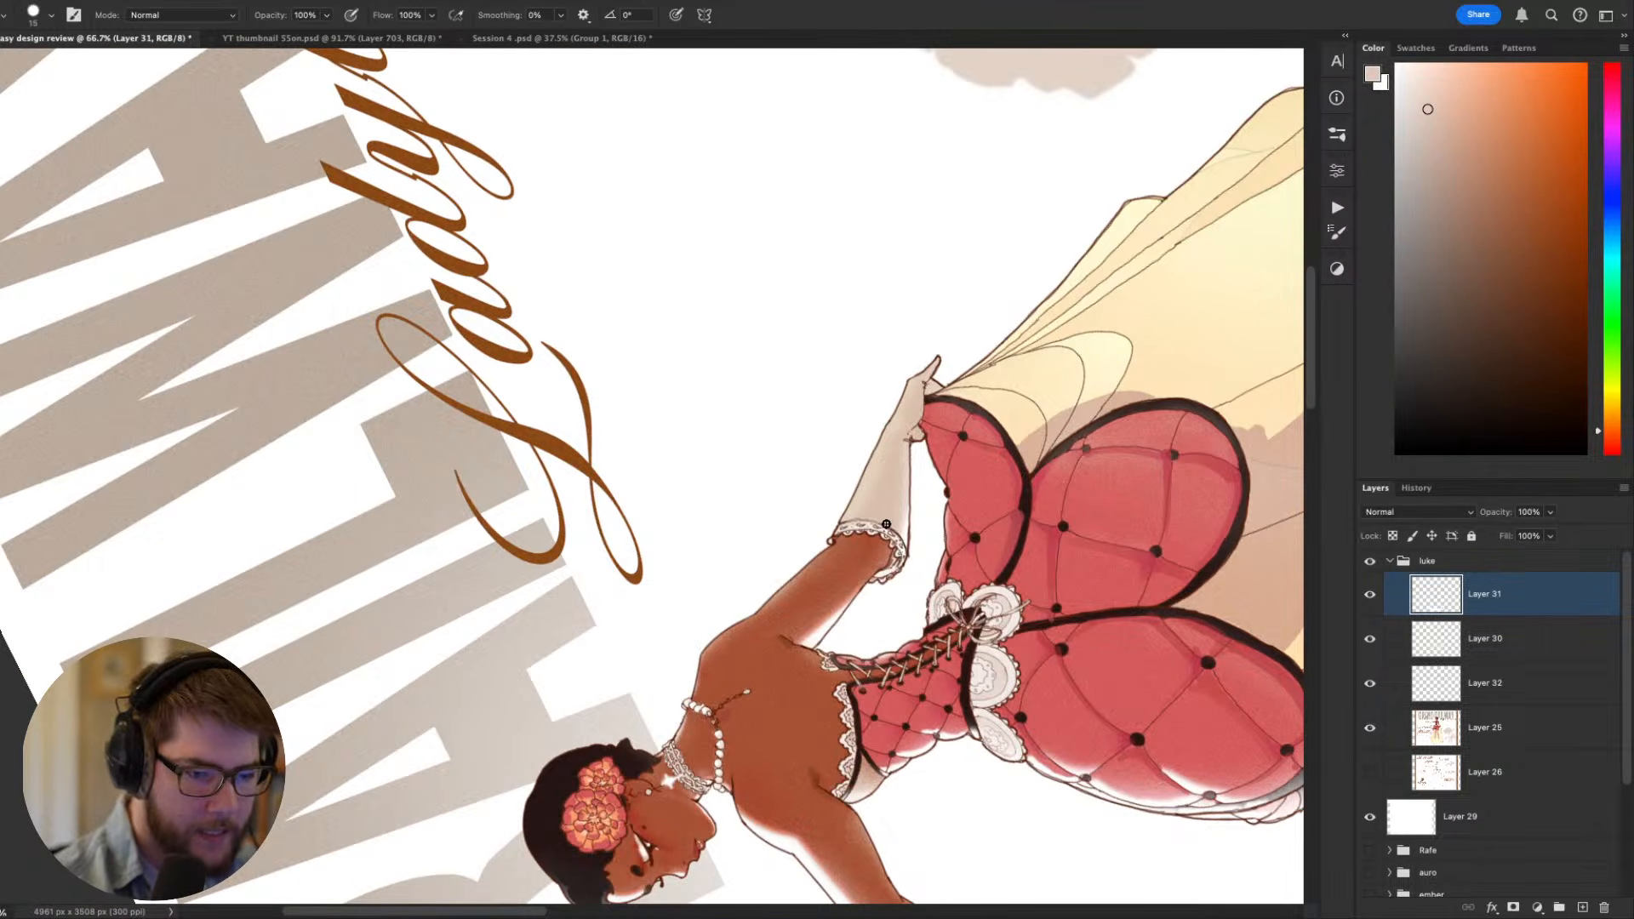
{"action": "key", "text": "Escape"}
{"action": "key", "text": "space"}
{"action": "left_click_drag", "start_coordinate": [796, 640], "coordinate": [1134, 581]}
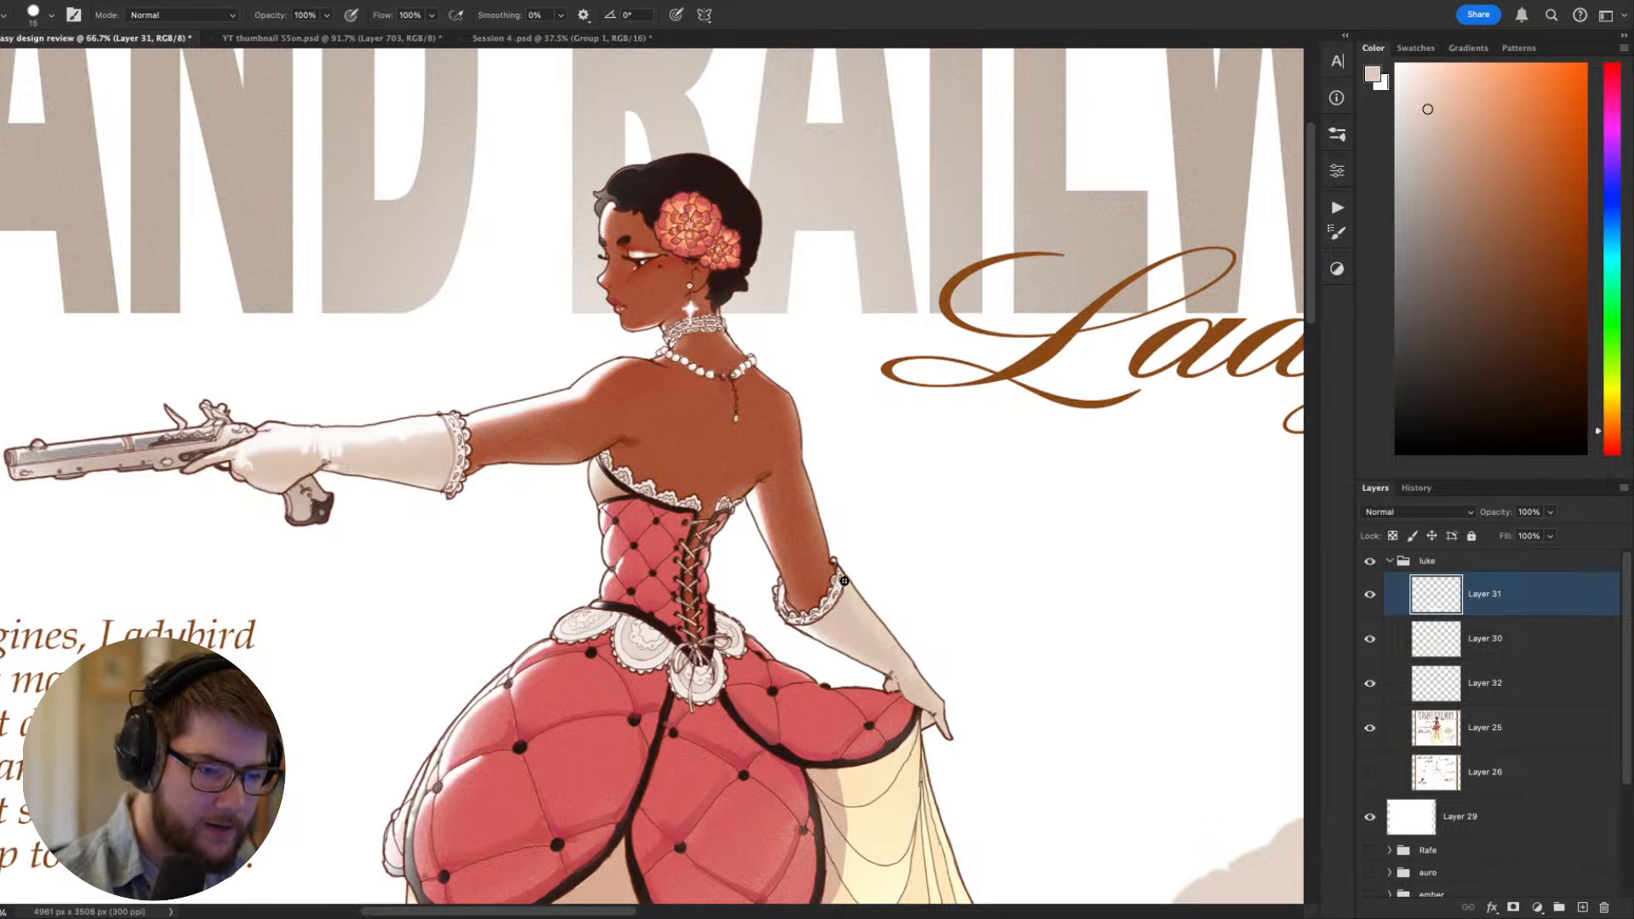
{"action": "left_click", "coordinate": [796, 623], "text": "alt"}
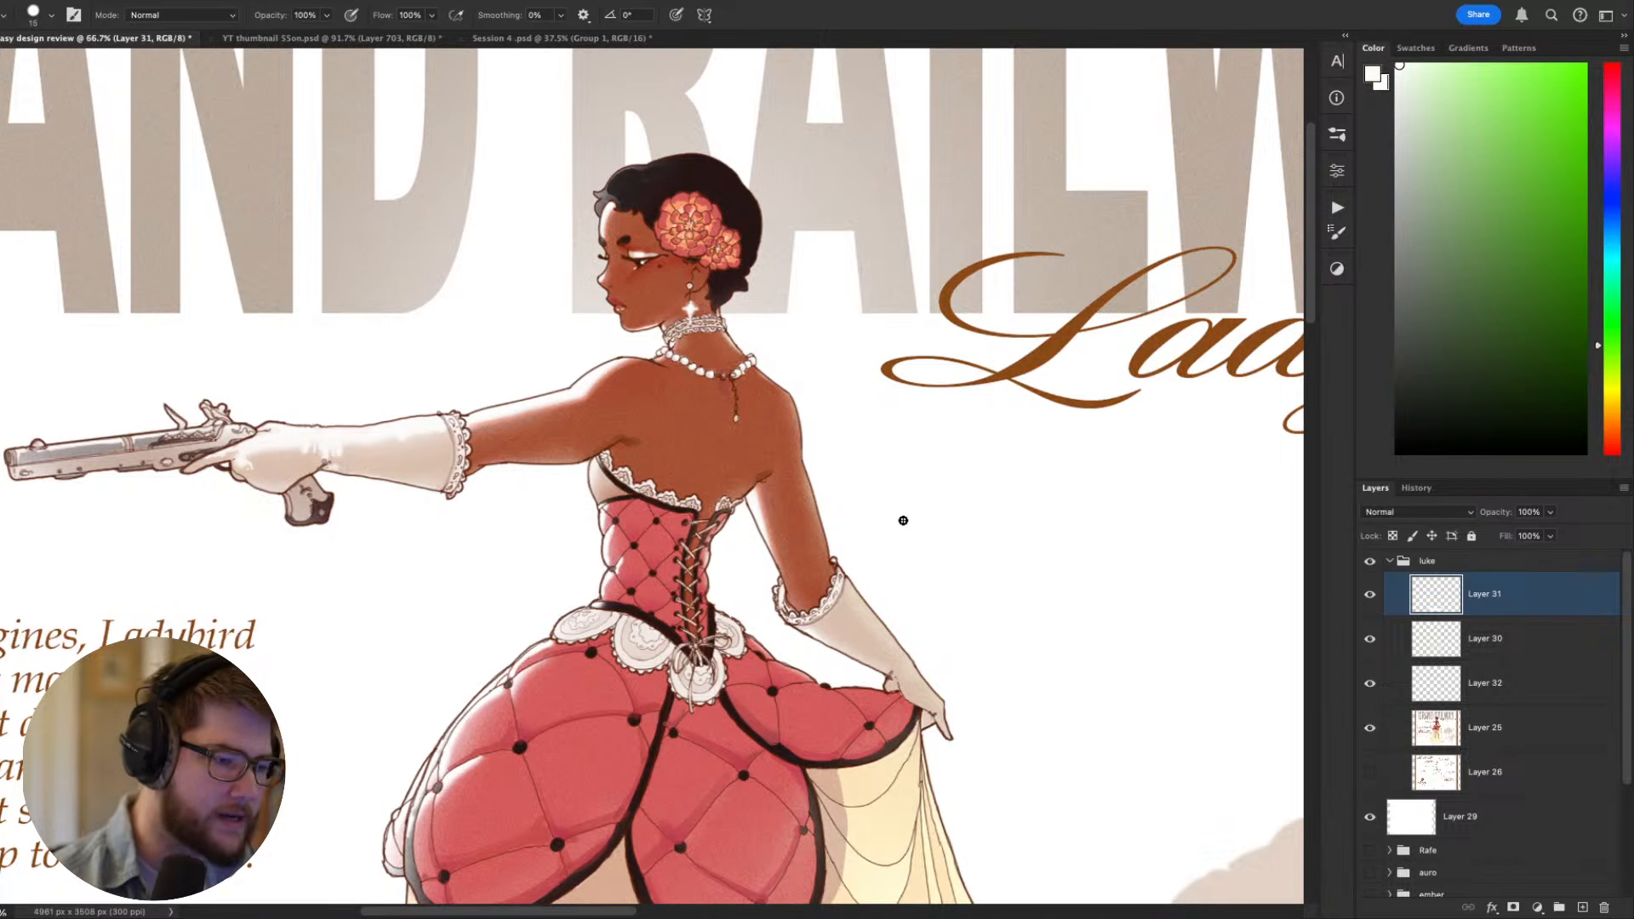
- Review the whole sheet and compare the figure's corset, waist lace and overskirt up close
{"action": "scroll", "coordinate": [1041, 349], "scroll_direction": "down", "scroll_amount": 7}
{"action": "scroll", "coordinate": [957, 372], "scroll_direction": "up", "scroll_amount": 1}
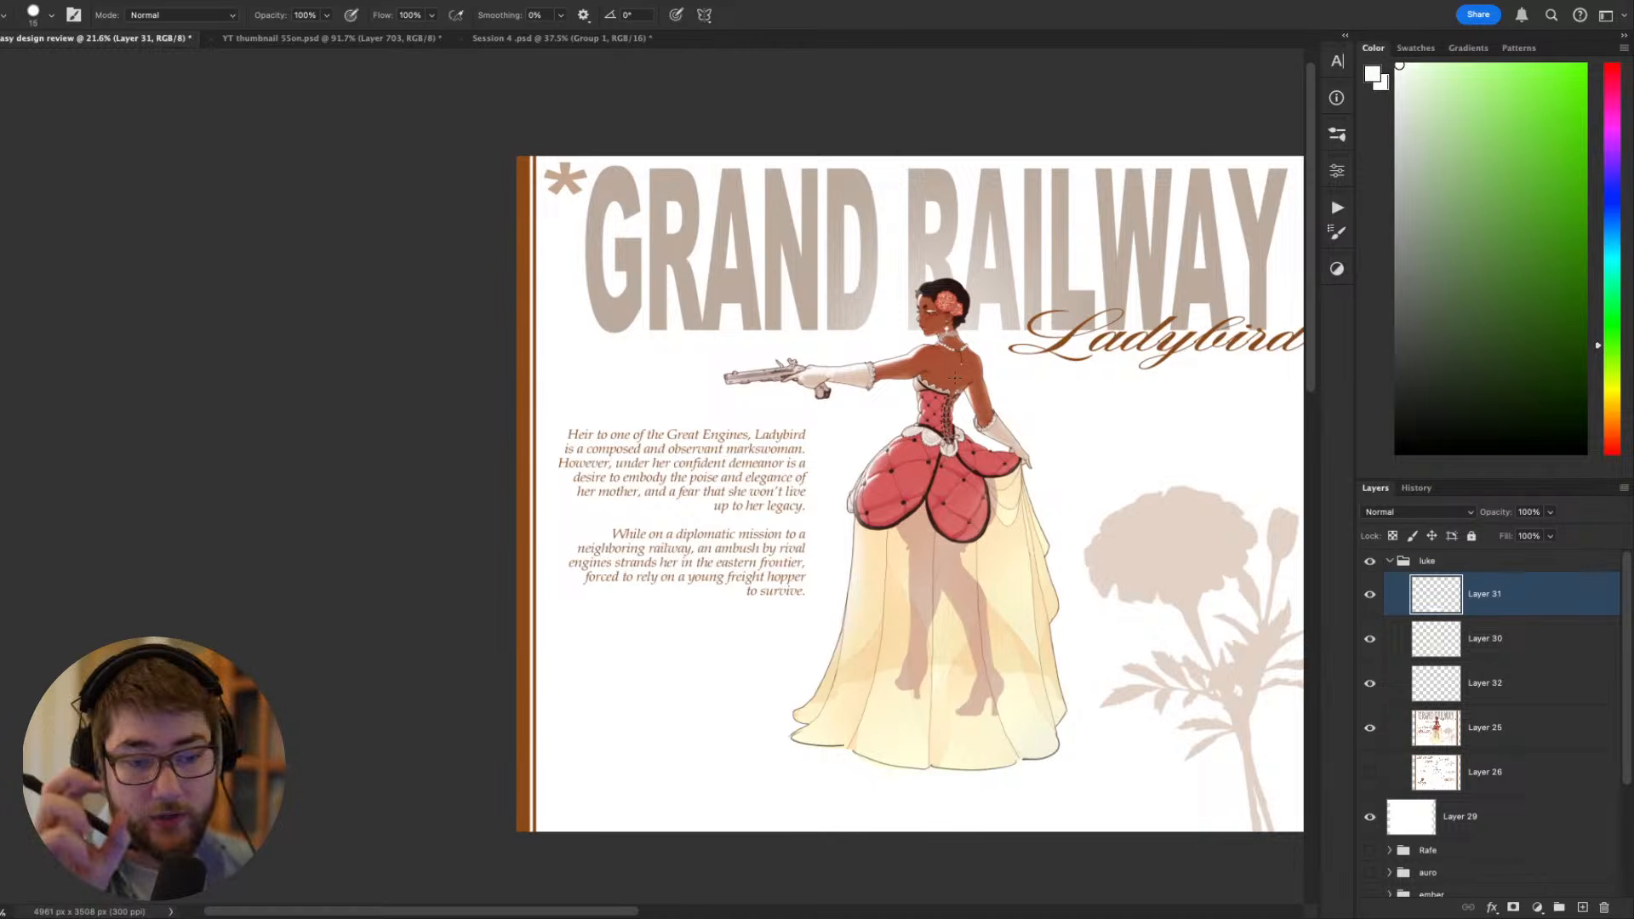
{"action": "scroll", "coordinate": [1005, 416], "scroll_direction": "up", "scroll_amount": 5}
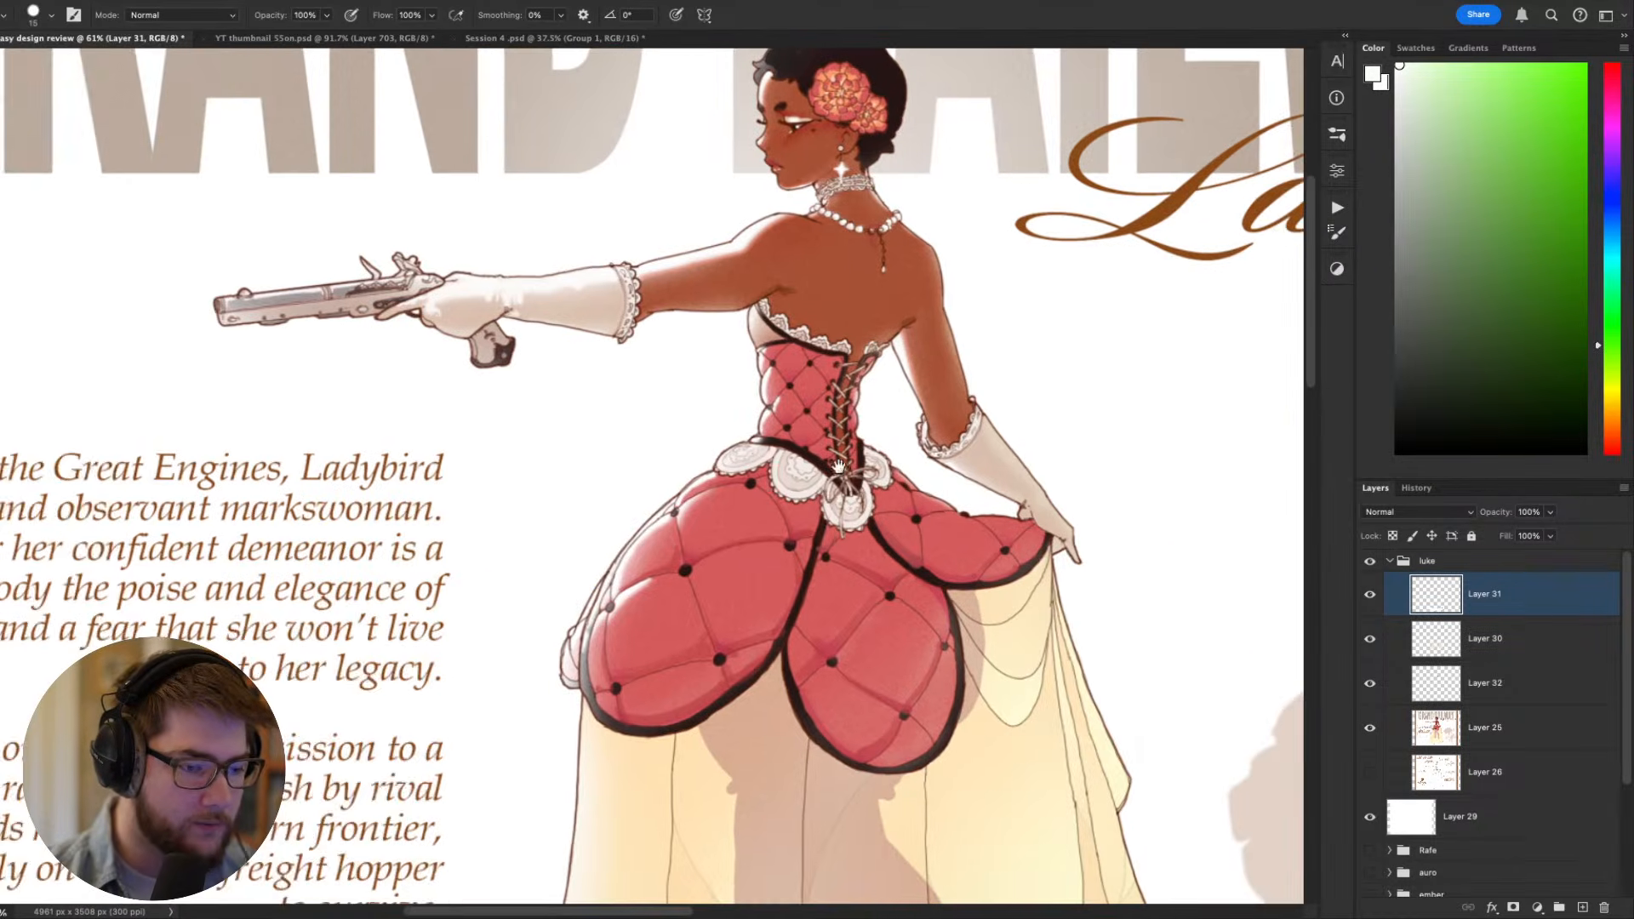
{"action": "left_click_drag", "start_coordinate": [838, 466], "coordinate": [726, 466]}
{"action": "scroll", "coordinate": [693, 517], "scroll_direction": "up", "scroll_amount": 1}
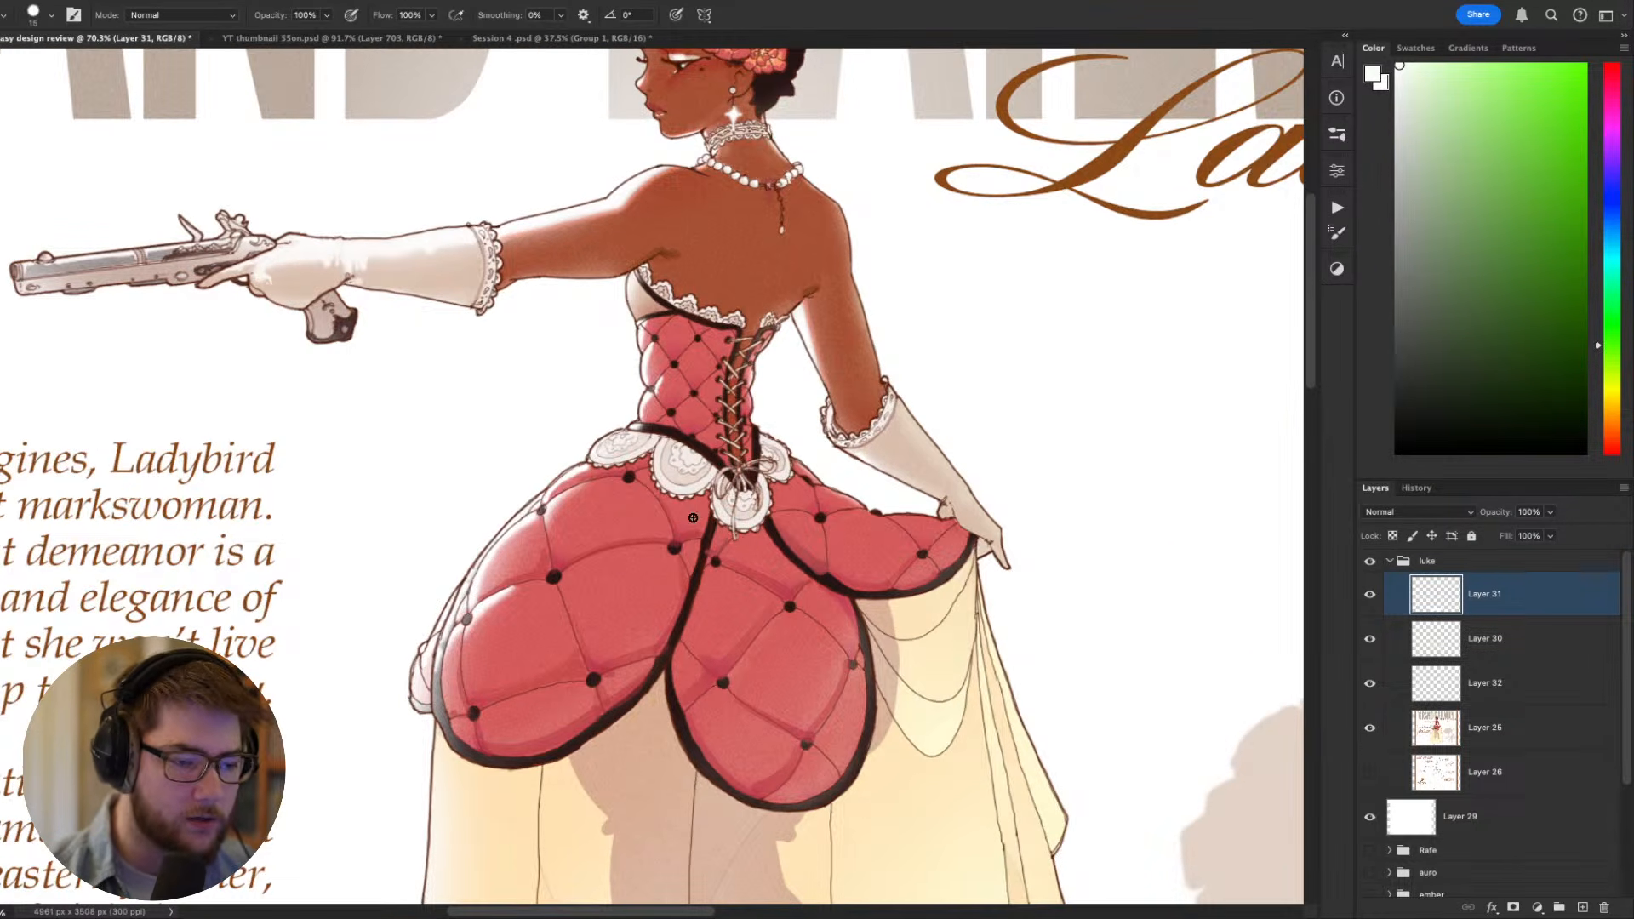
{"action": "left_click_drag", "start_coordinate": [693, 517], "coordinate": [853, 466]}
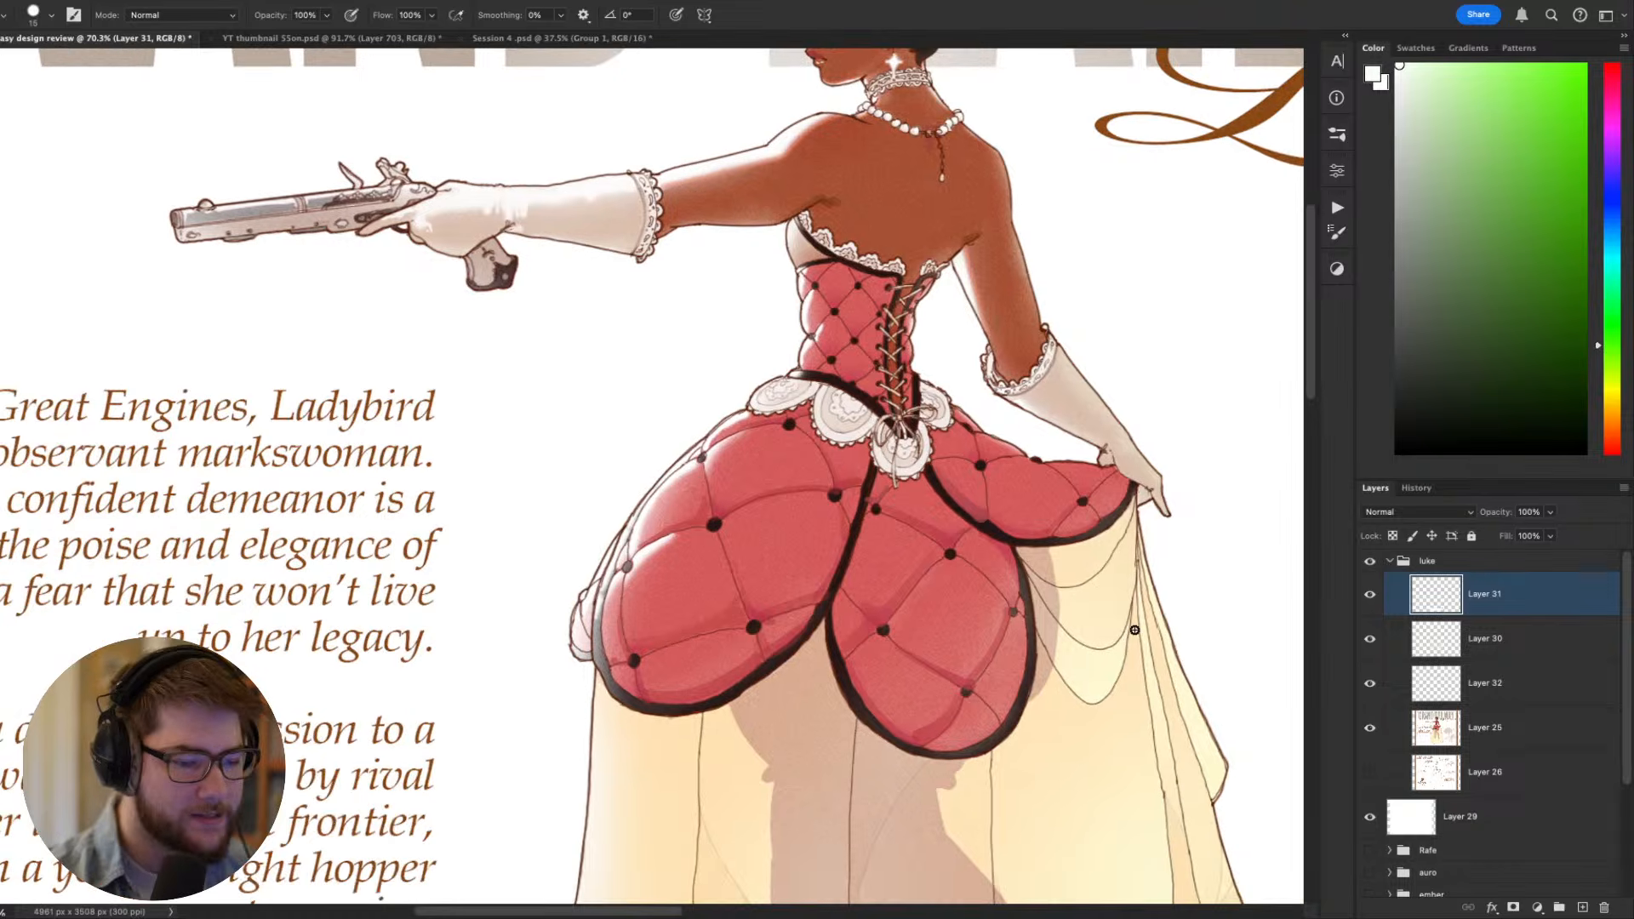
- Sample the overskirt's red and hide Layers 31, 30 and 32 to expose the original overskirt artwork
{"action": "left_click", "coordinate": [685, 658], "text": "alt"}
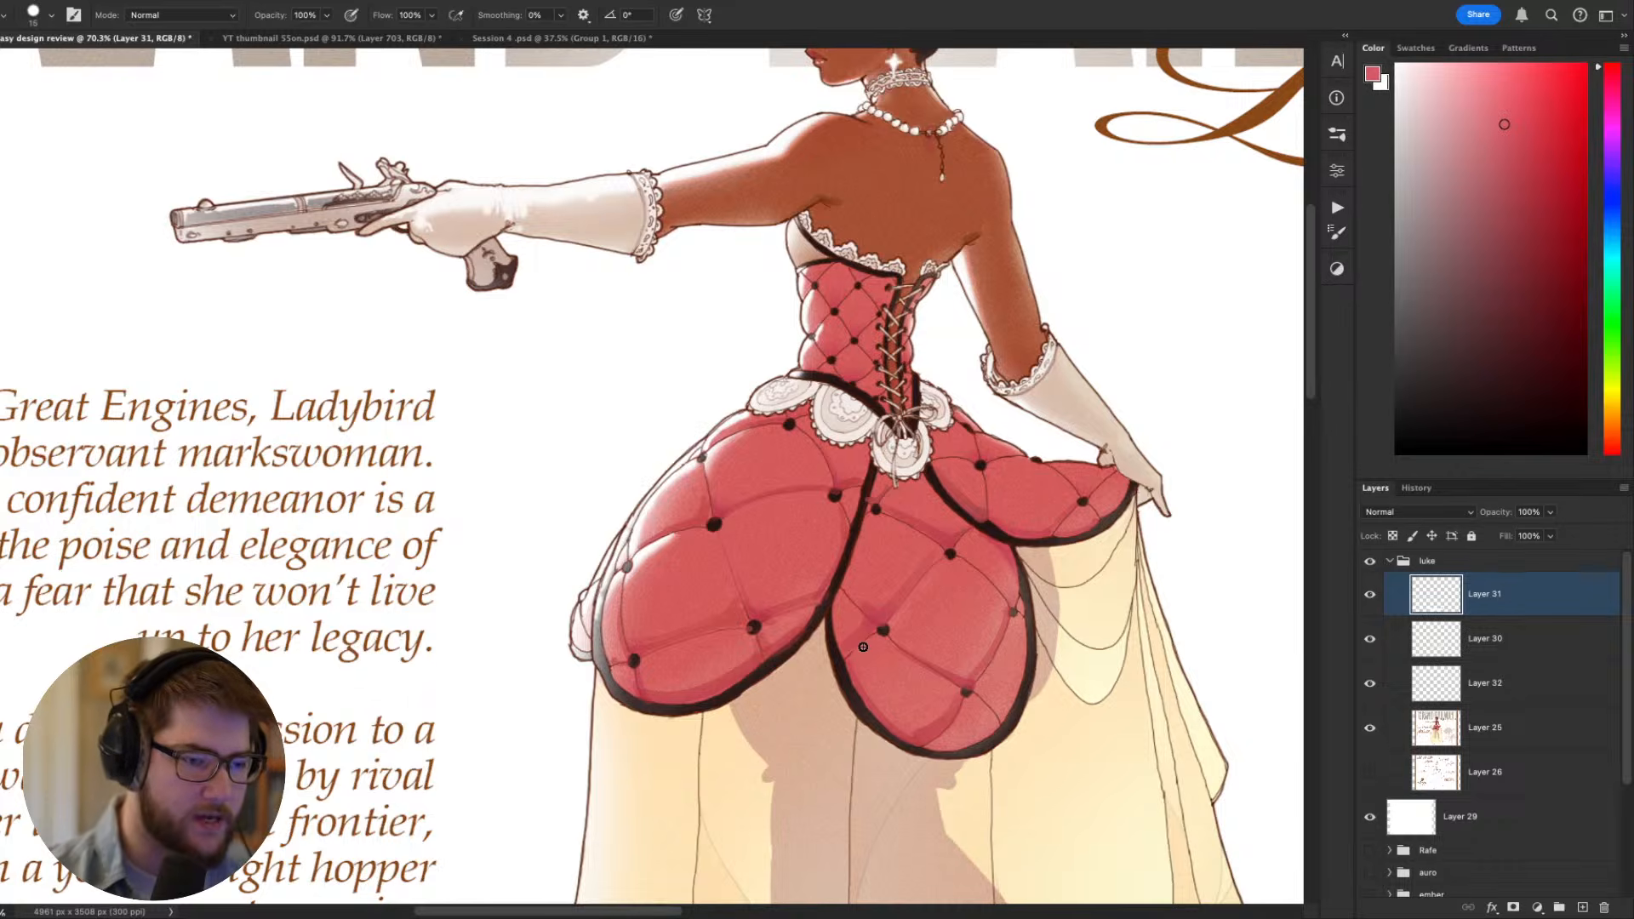
{"action": "left_click_drag", "start_coordinate": [845, 614], "coordinate": [774, 514]}
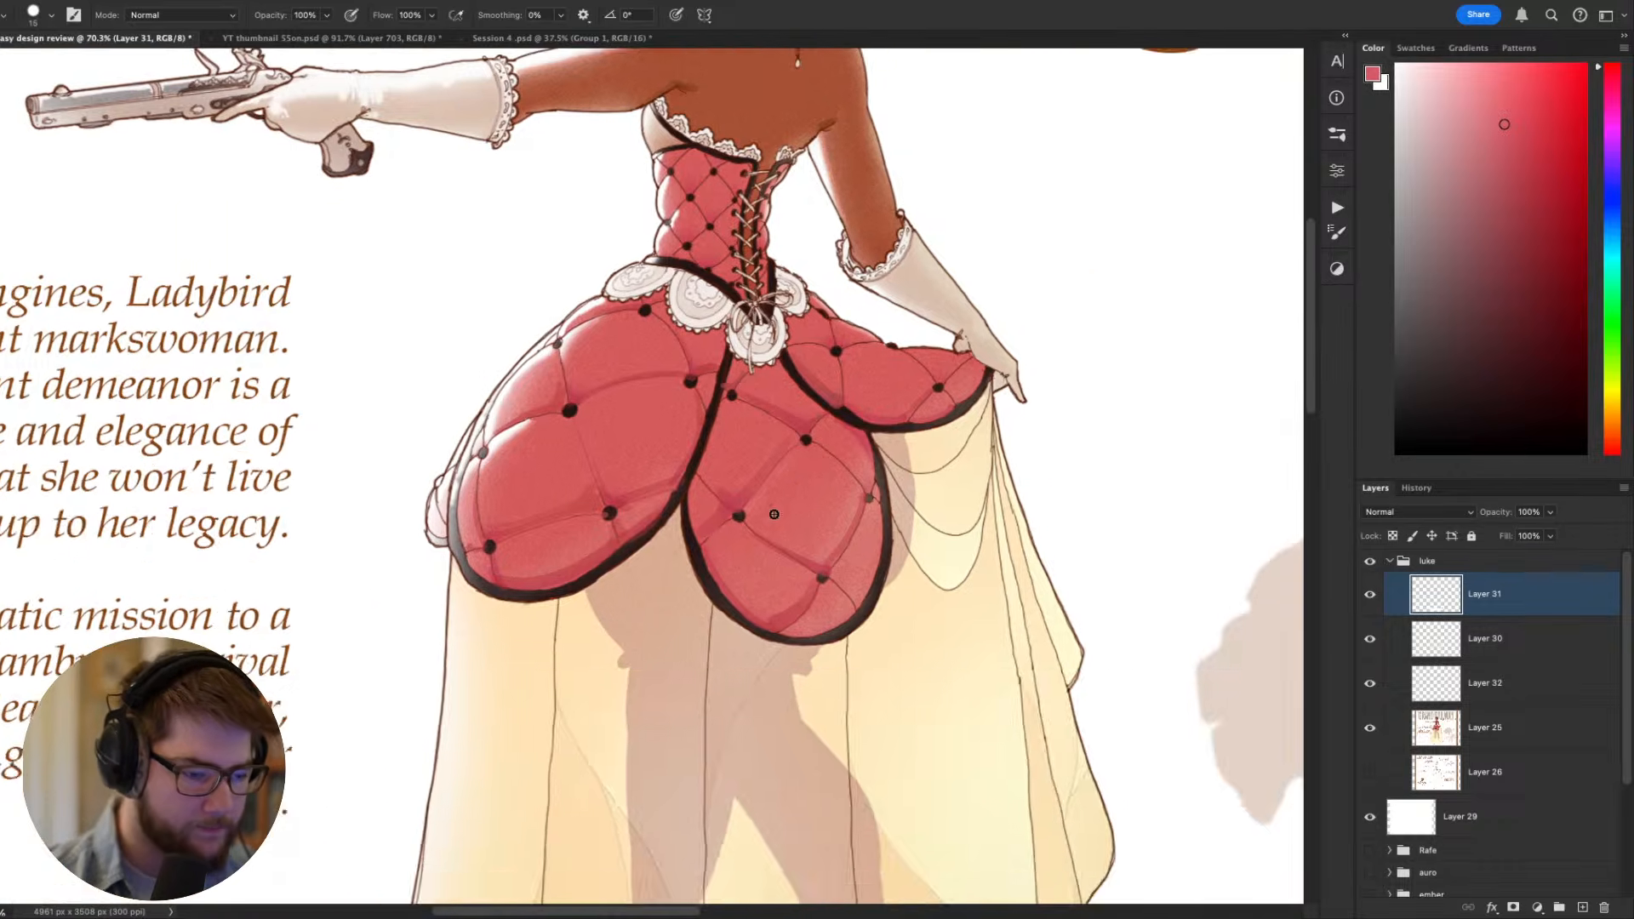
{"action": "scroll", "coordinate": [744, 571], "scroll_direction": "up", "scroll_amount": 5}
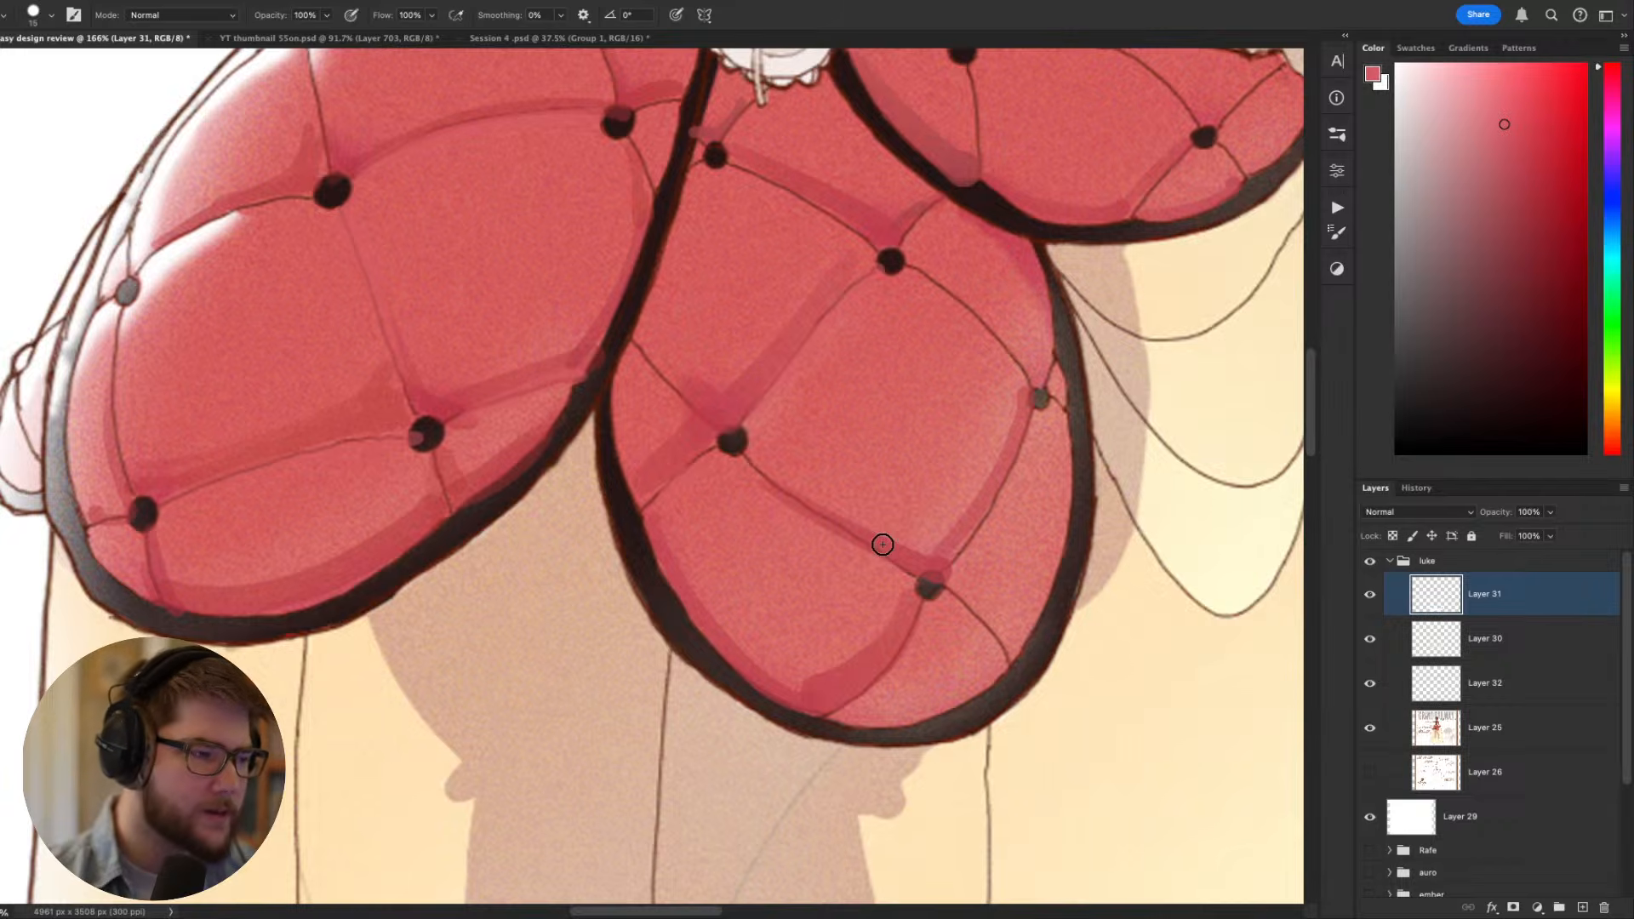
{"action": "left_click_drag", "start_coordinate": [967, 510], "coordinate": [740, 606]}
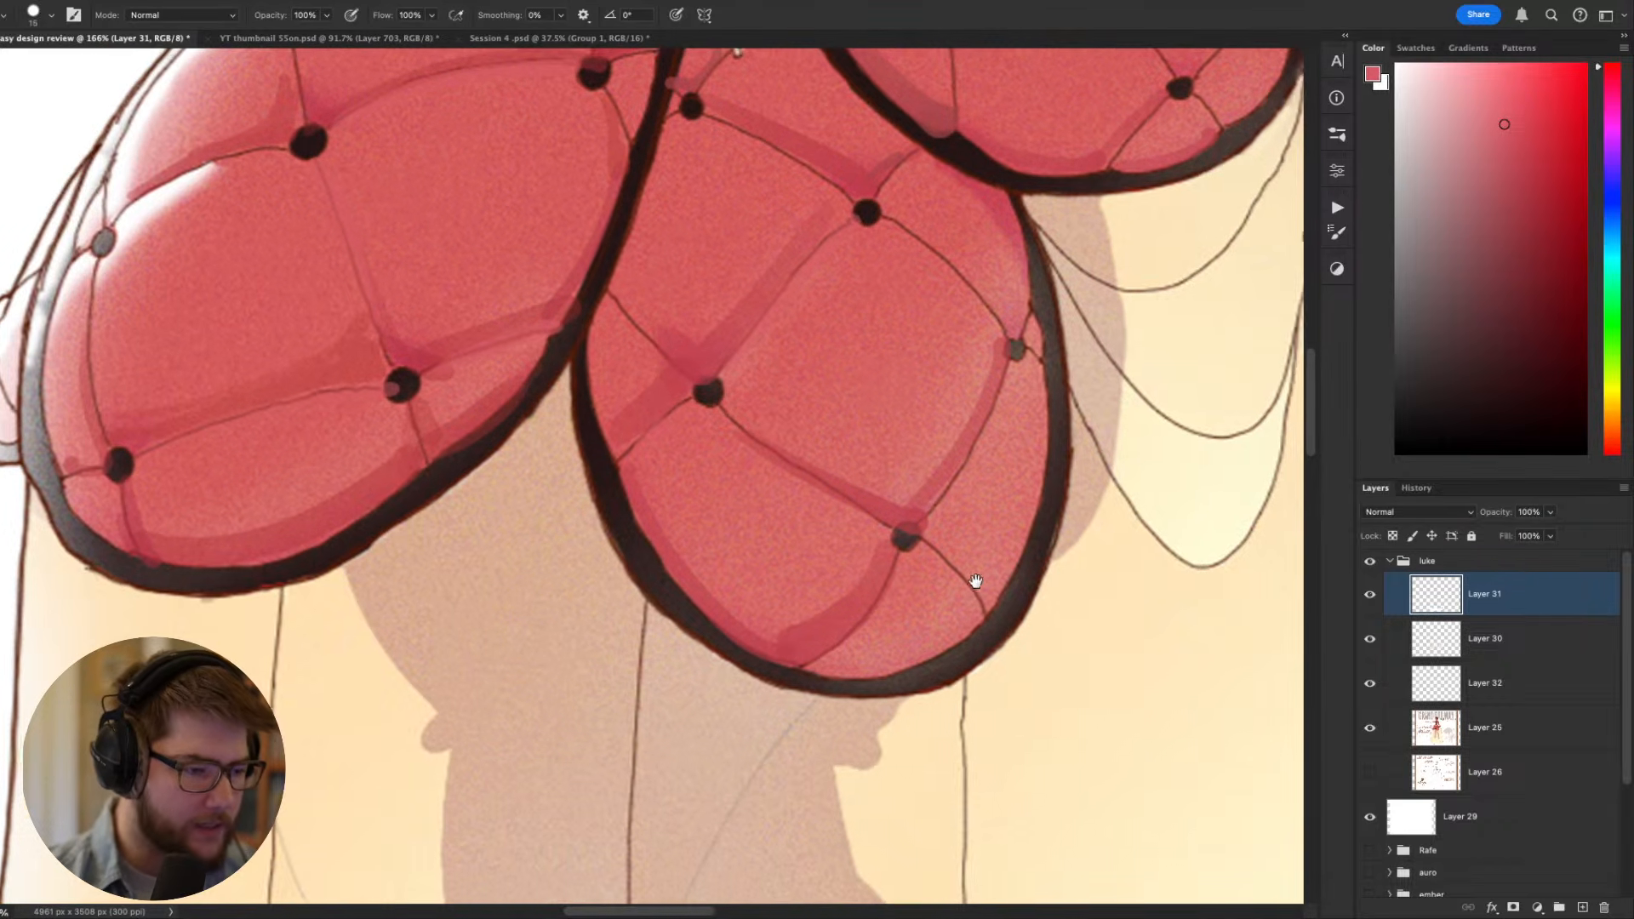
{"action": "left_click_drag", "start_coordinate": [767, 722], "coordinate": [975, 580]}
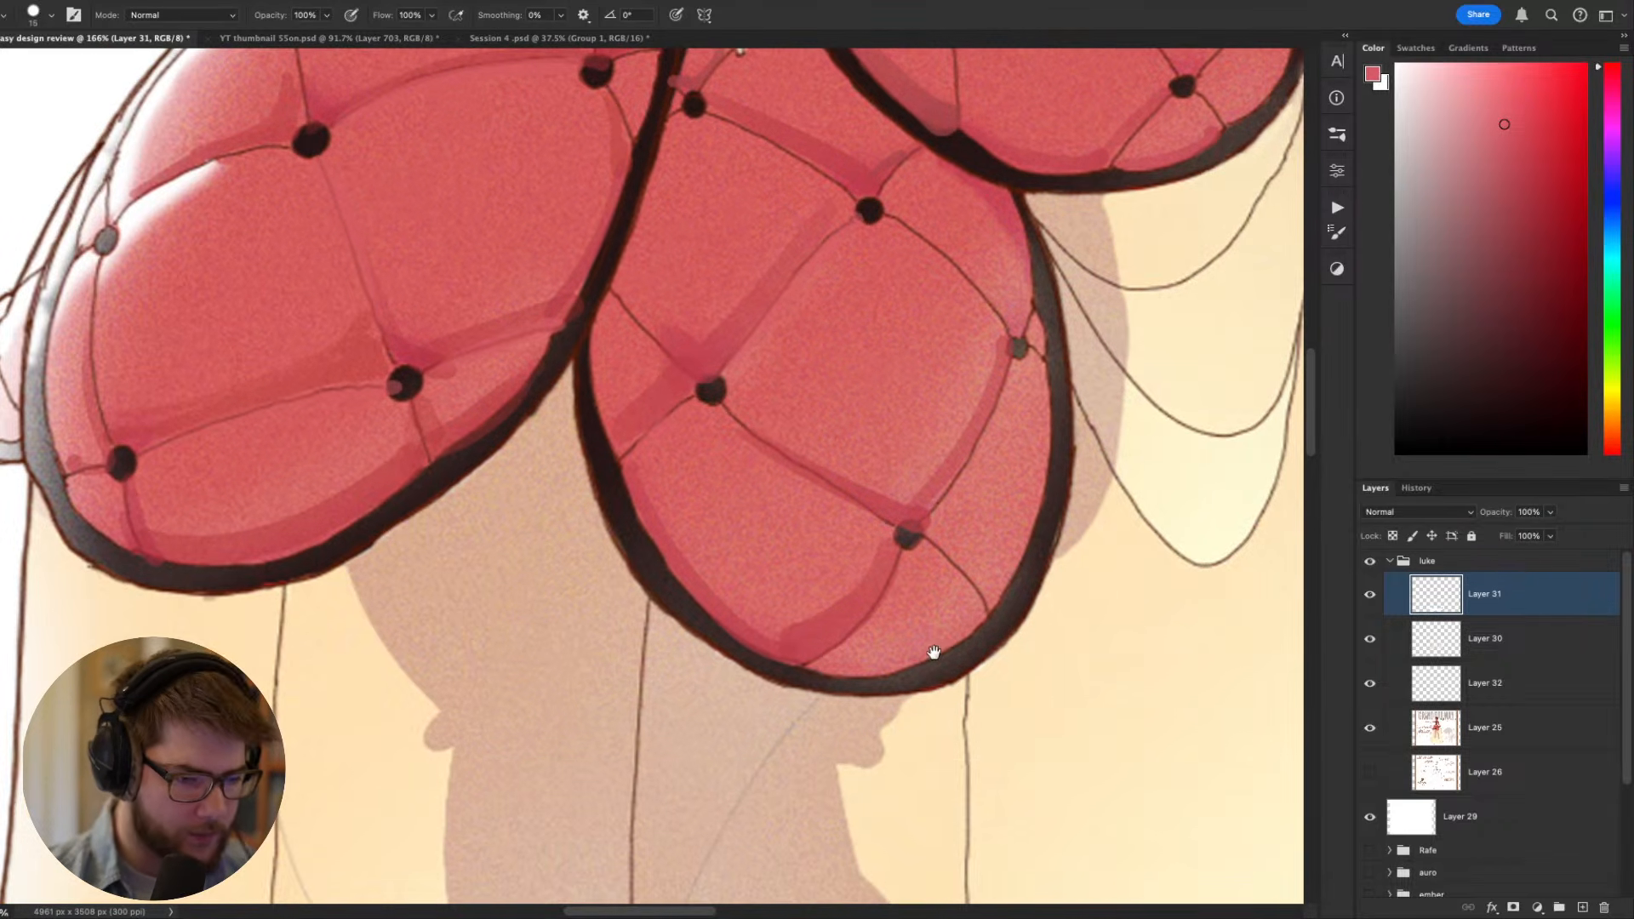
{"action": "scroll", "coordinate": [930, 653], "scroll_direction": "up", "scroll_amount": 1}
{"action": "key", "text": "r"}
{"action": "scroll", "coordinate": [959, 591], "scroll_direction": "left", "scroll_amount": 2}
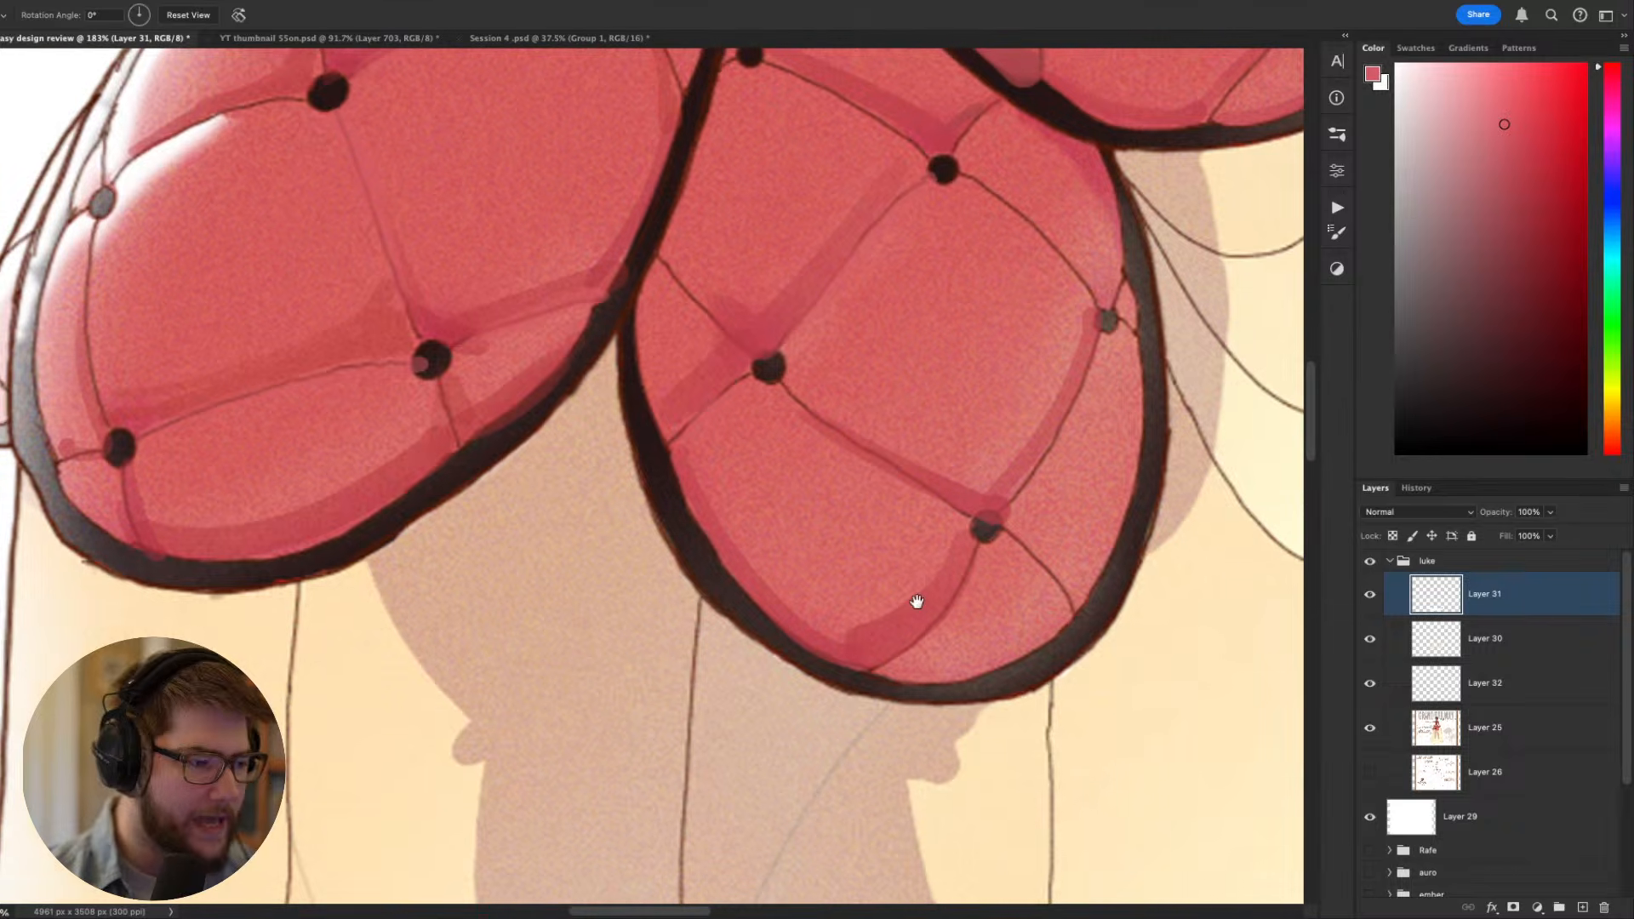
{"action": "left_click_drag", "start_coordinate": [1380, 601], "coordinate": [1373, 688]}
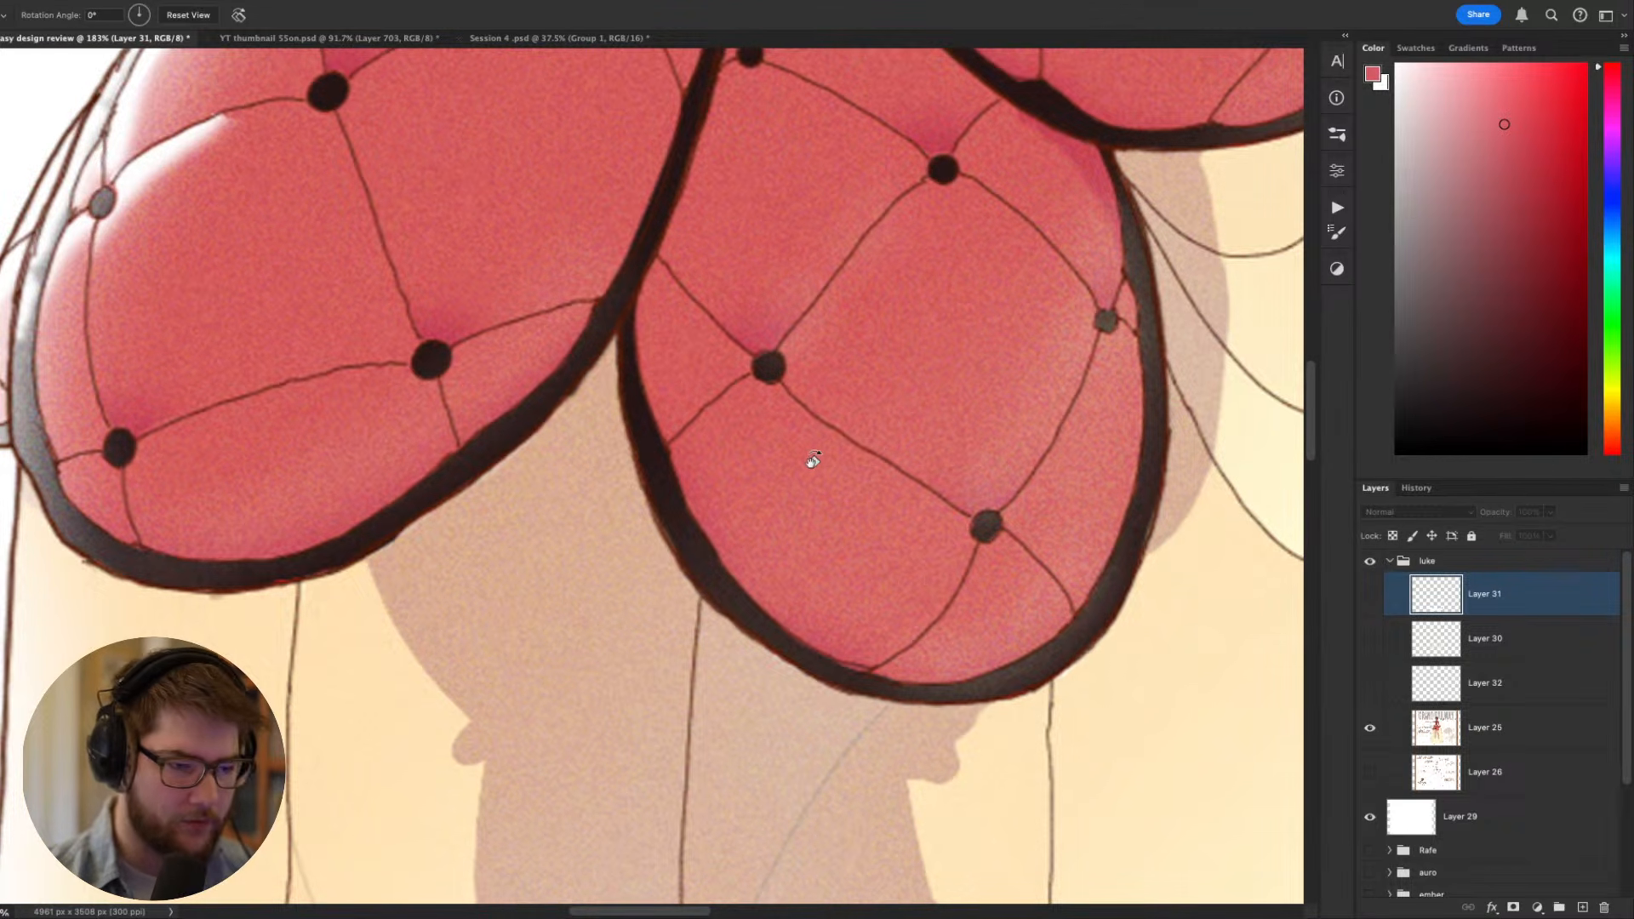
- Inspect the original seams and black trim along the lower edges of the overskirt panels
{"action": "scroll", "coordinate": [644, 406], "scroll_direction": "left", "scroll_amount": 5}
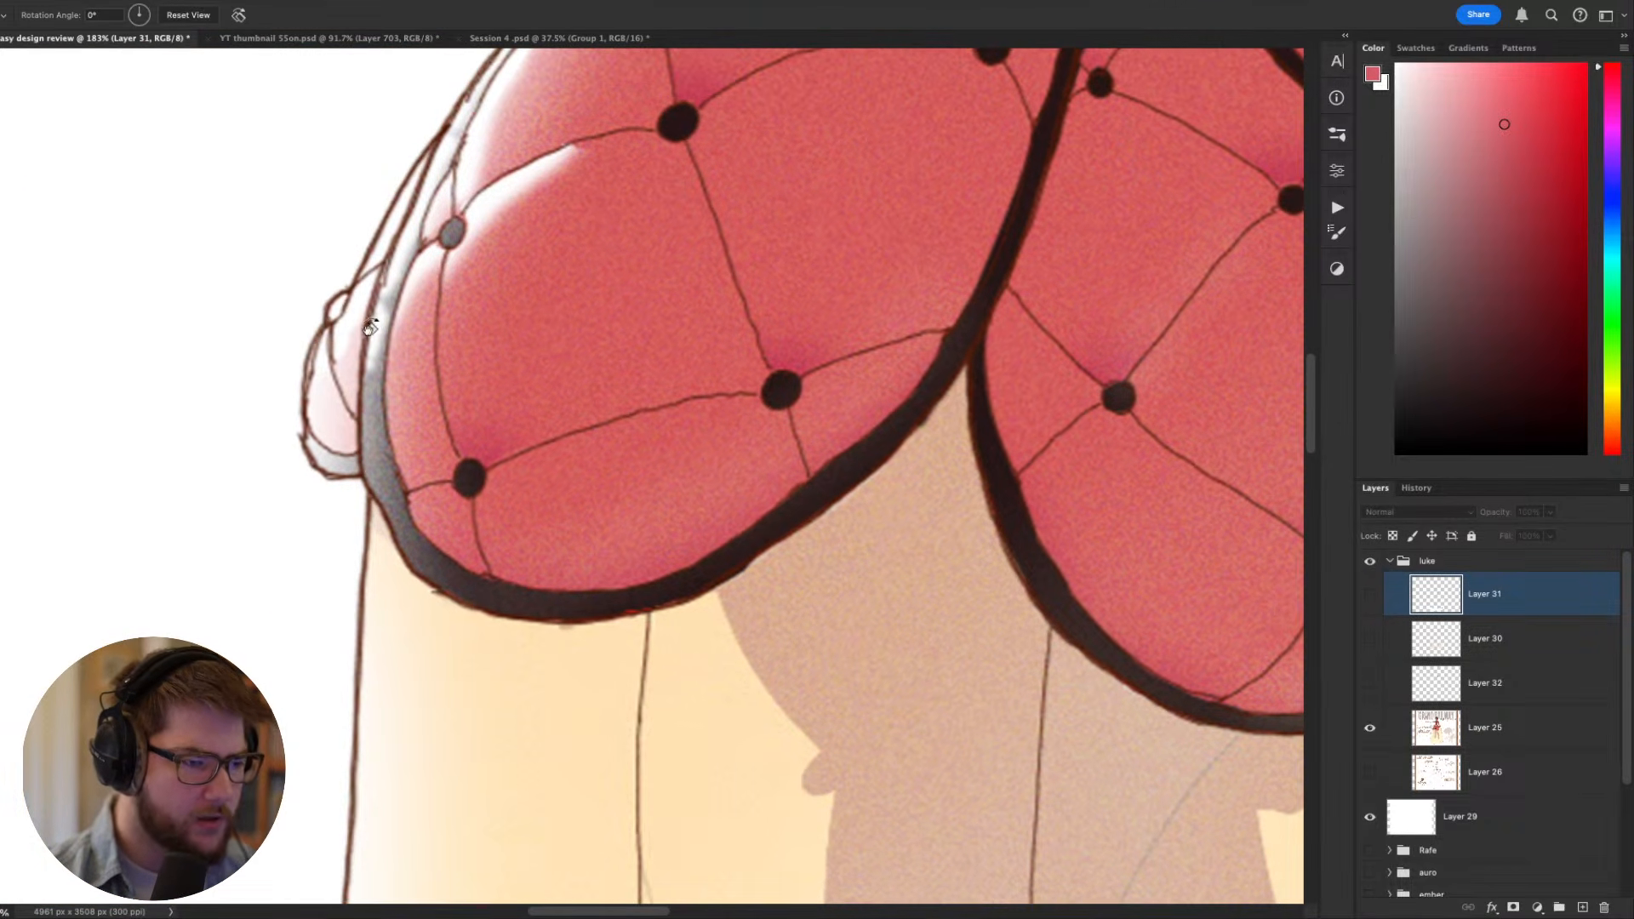
{"action": "left_click_drag", "start_coordinate": [723, 559], "coordinate": [643, 592]}
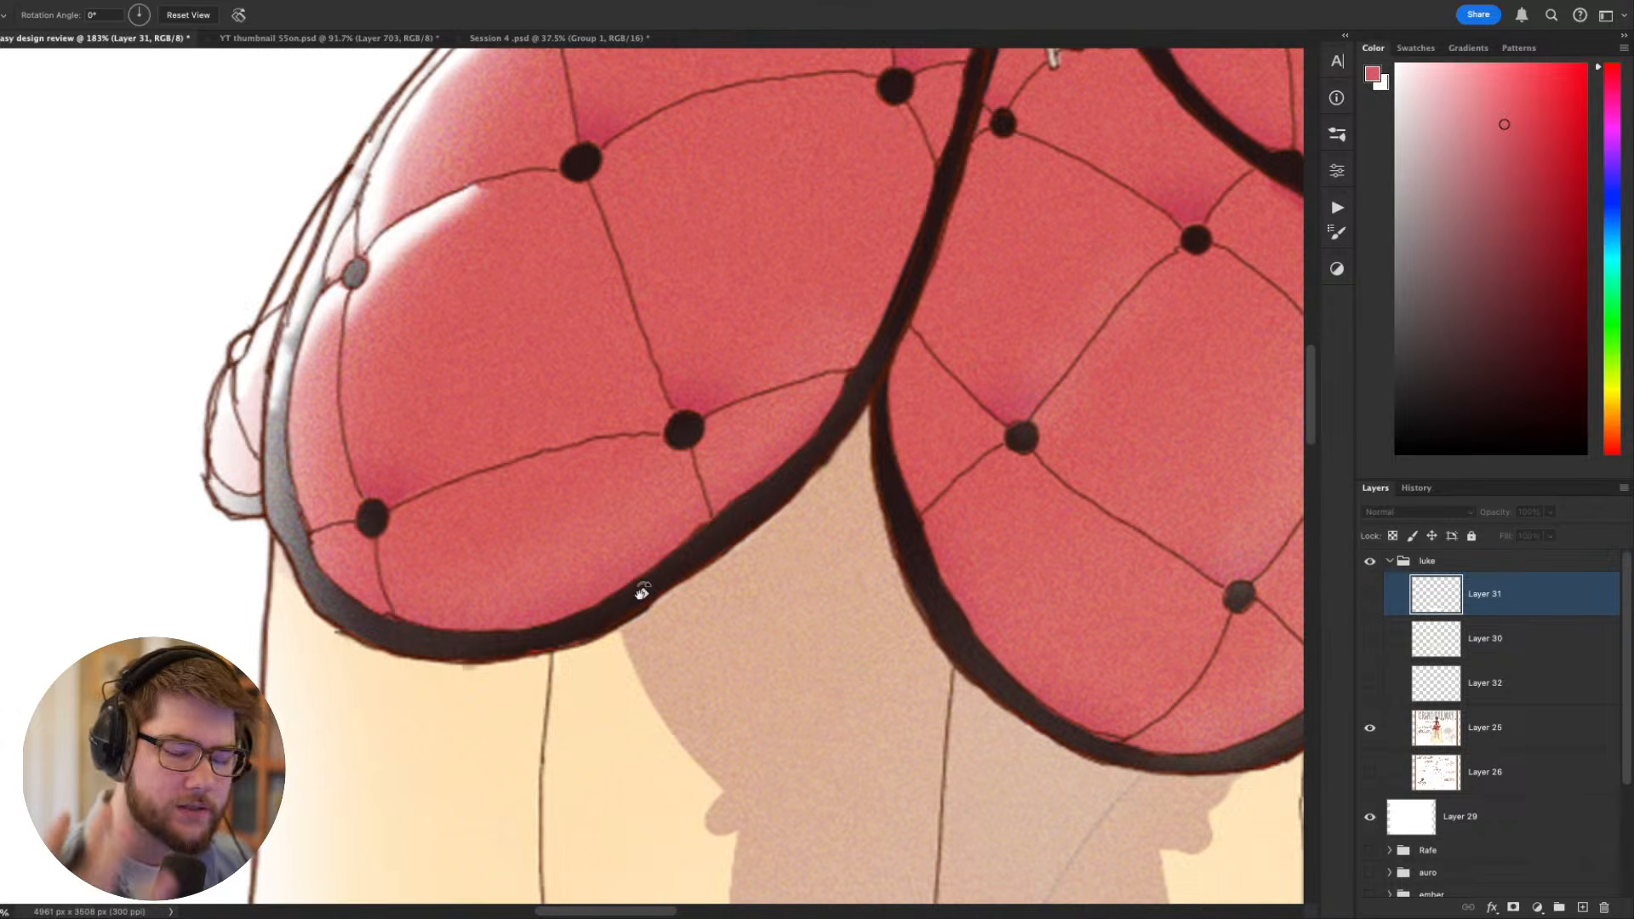
{"action": "key", "text": "v"}
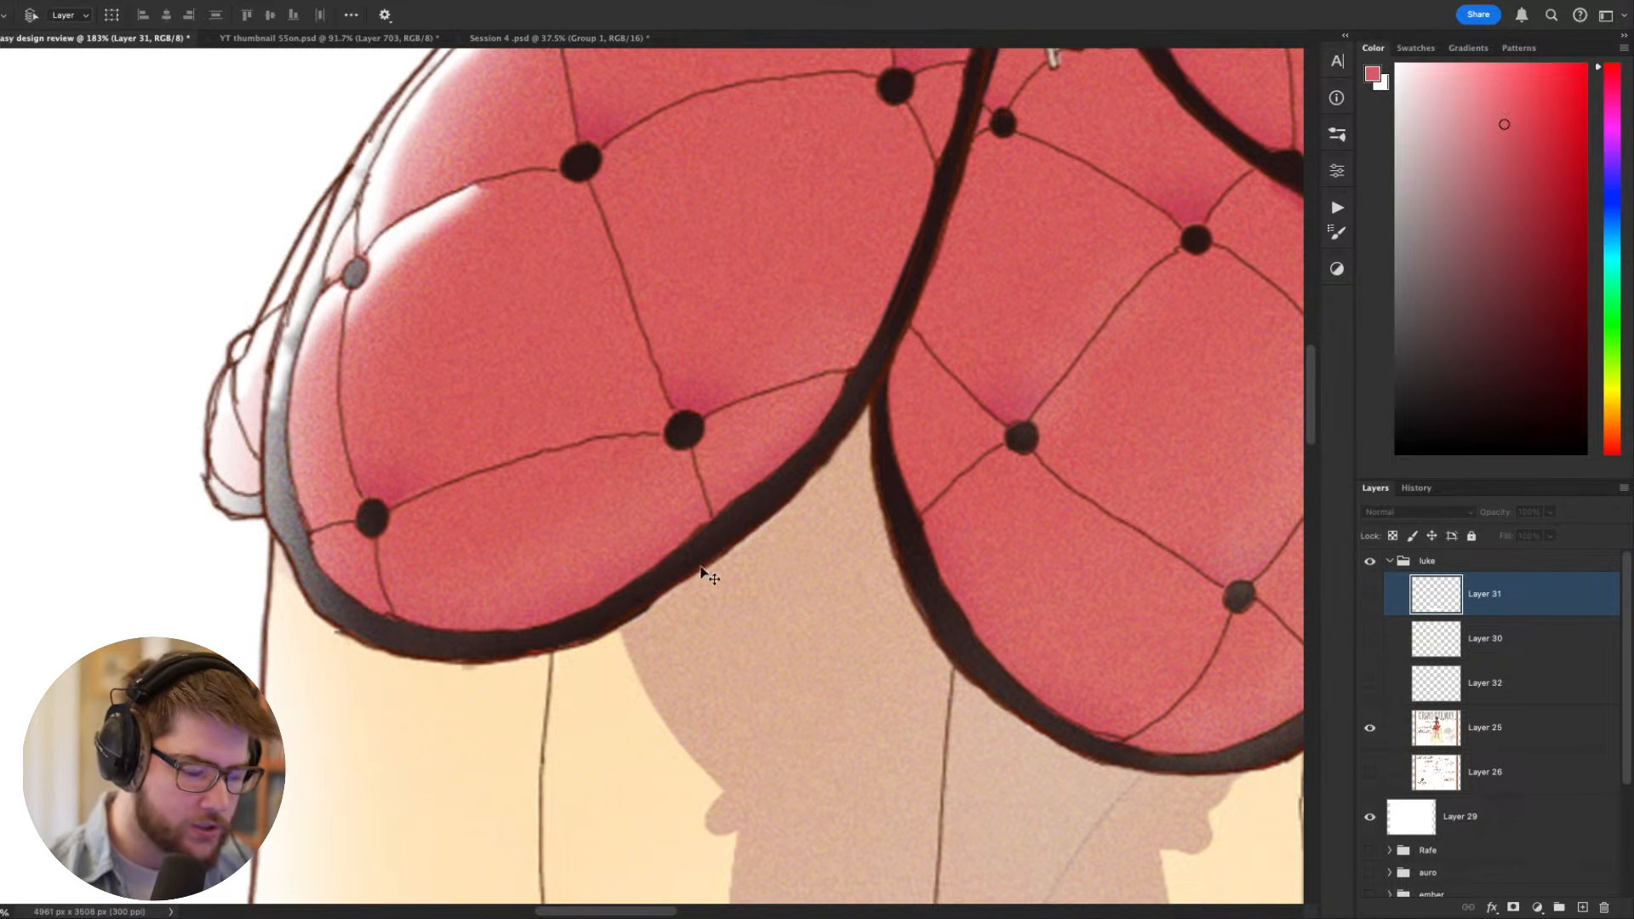
{"action": "left_click_drag", "start_coordinate": [873, 504], "coordinate": [581, 504]}
{"action": "left_click_drag", "start_coordinate": [1140, 490], "coordinate": [1038, 399]}
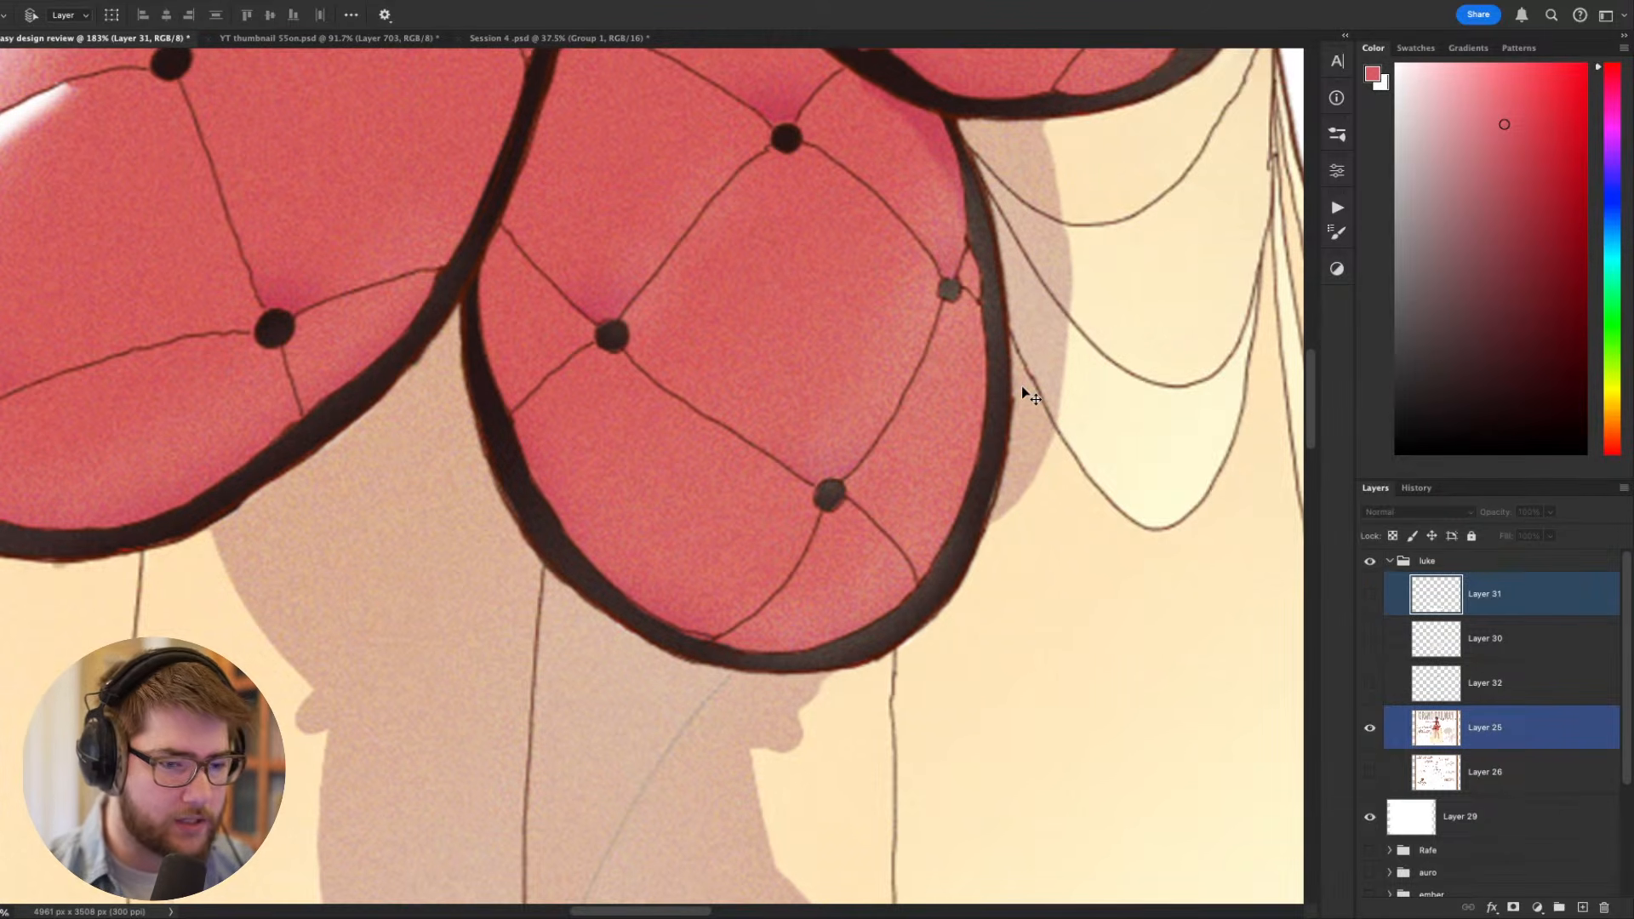
- On Layer 25, try a stroke along the center overskirt panel's black trim with a reduced brush, and undo it
{"action": "key", "text": "r"}
{"action": "left_click_drag", "start_coordinate": [1022, 385], "coordinate": [849, 739]}
{"action": "key", "text": "b"}
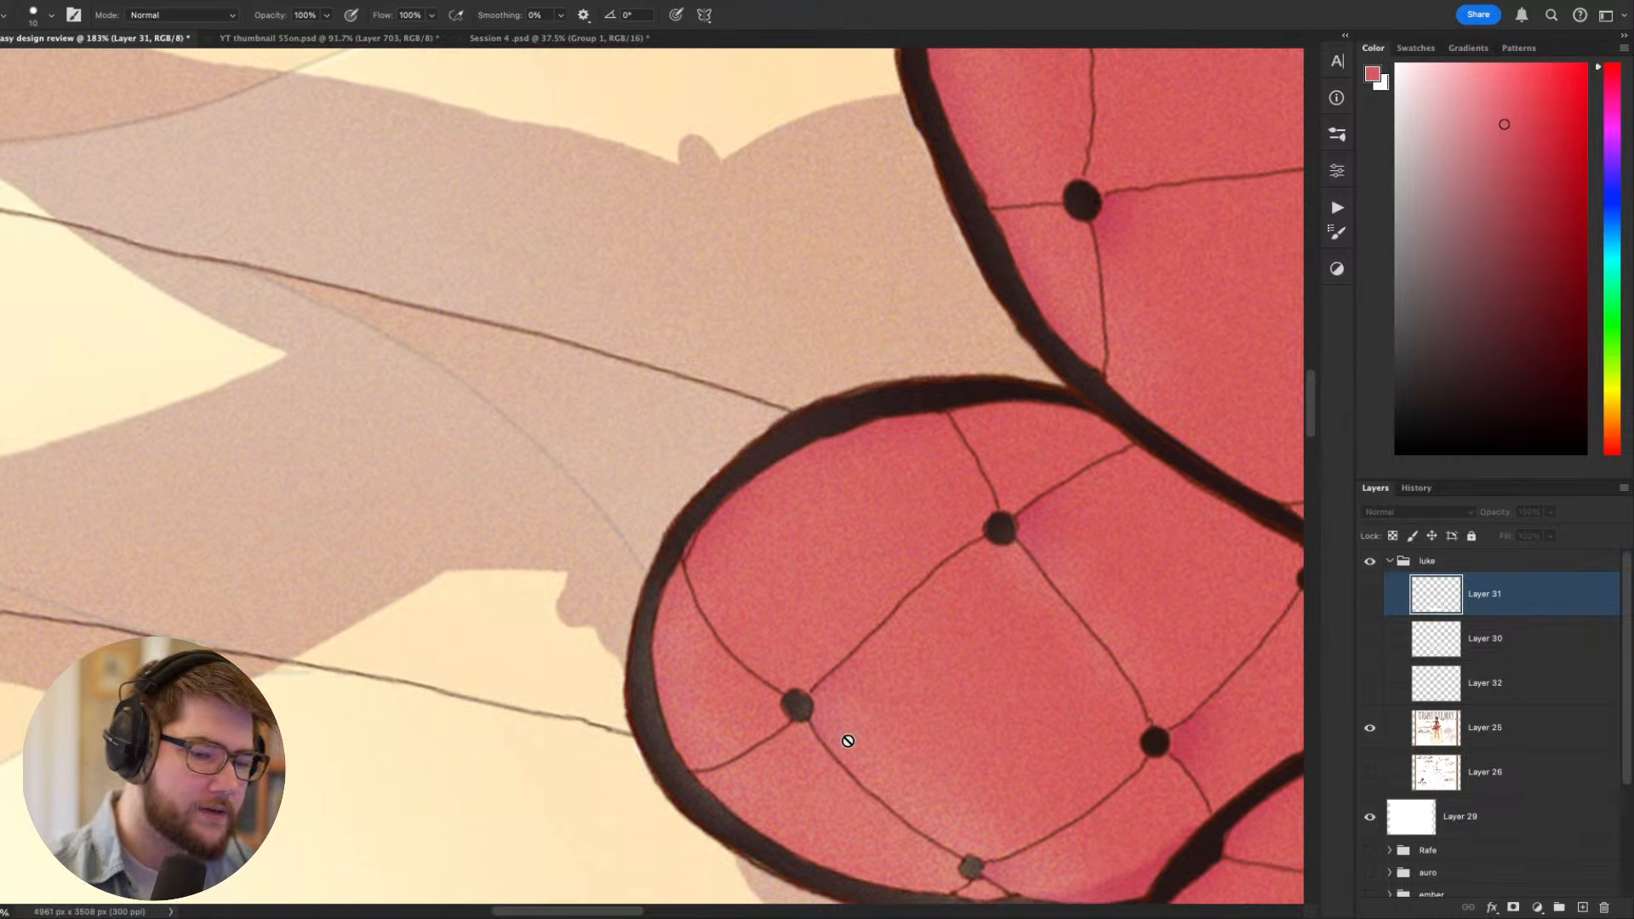
{"action": "left_click", "coordinate": [1468, 740]}
{"action": "key", "text": "bracketleft"}
{"action": "key", "text": "bracketleft"}
{"action": "key", "text": "bracketleft"}
{"action": "key", "text": "bracketleft"}
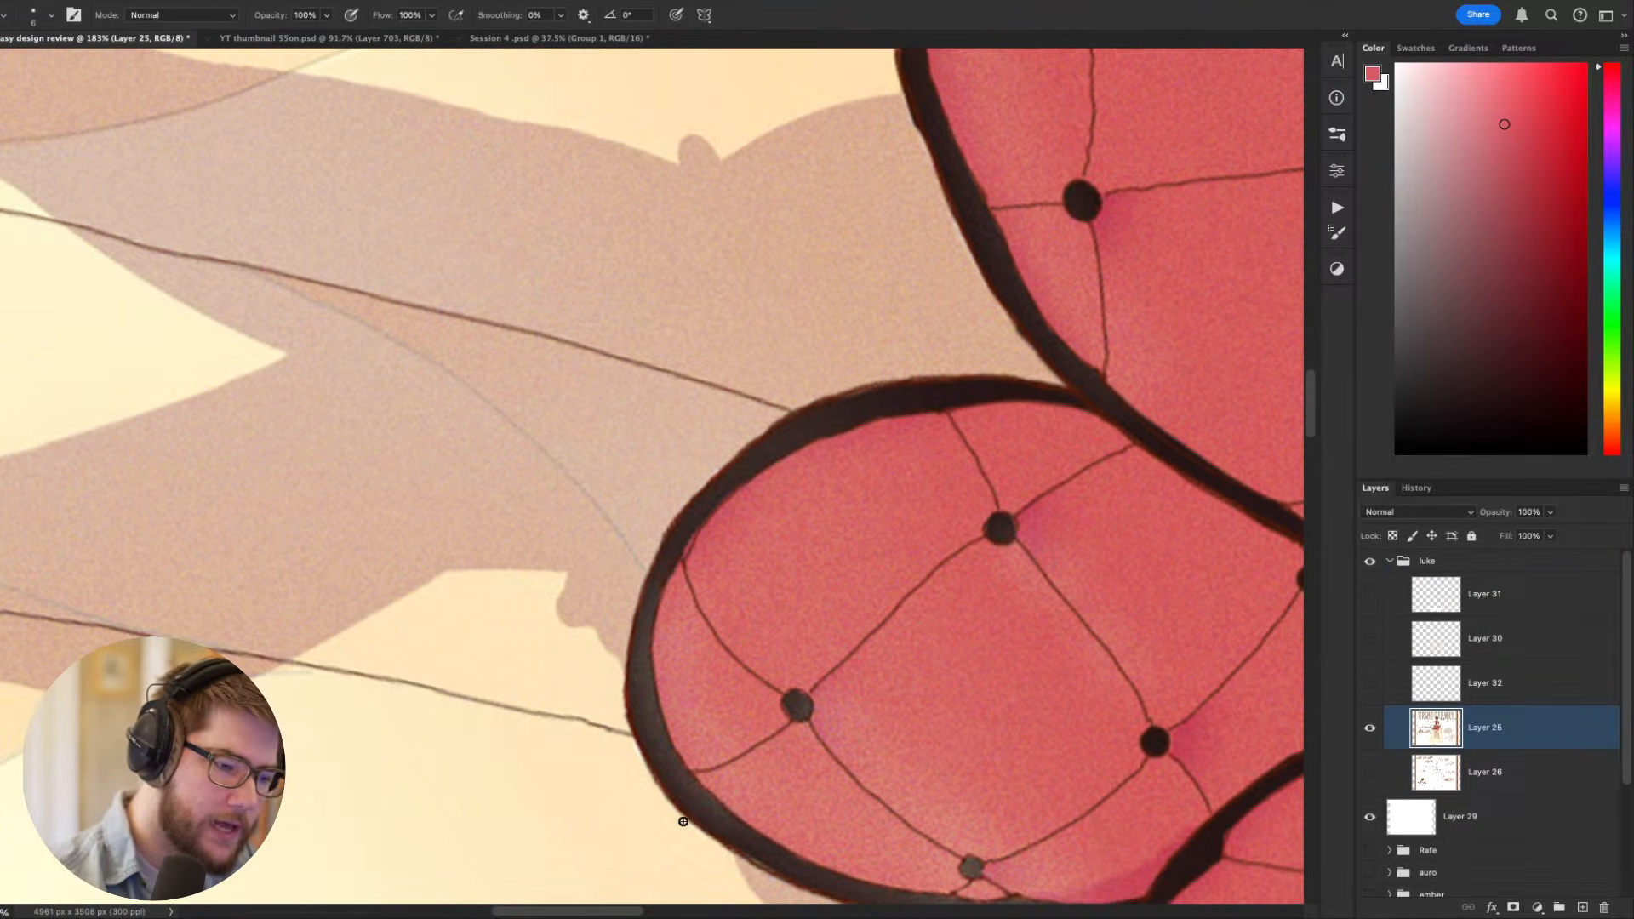
{"action": "mouse_move", "coordinate": [626, 724]}
{"action": "left_mouse_down"}
{"action": "mouse_move", "coordinate": [847, 379]}
{"action": "mouse_move", "coordinate": [1056, 372]}
{"action": "left_mouse_up"}
{"action": "key", "text": "Escape"}
{"action": "left_click_drag", "start_coordinate": [955, 694], "coordinate": [993, 876]}
{"action": "key", "text": "super+z"}
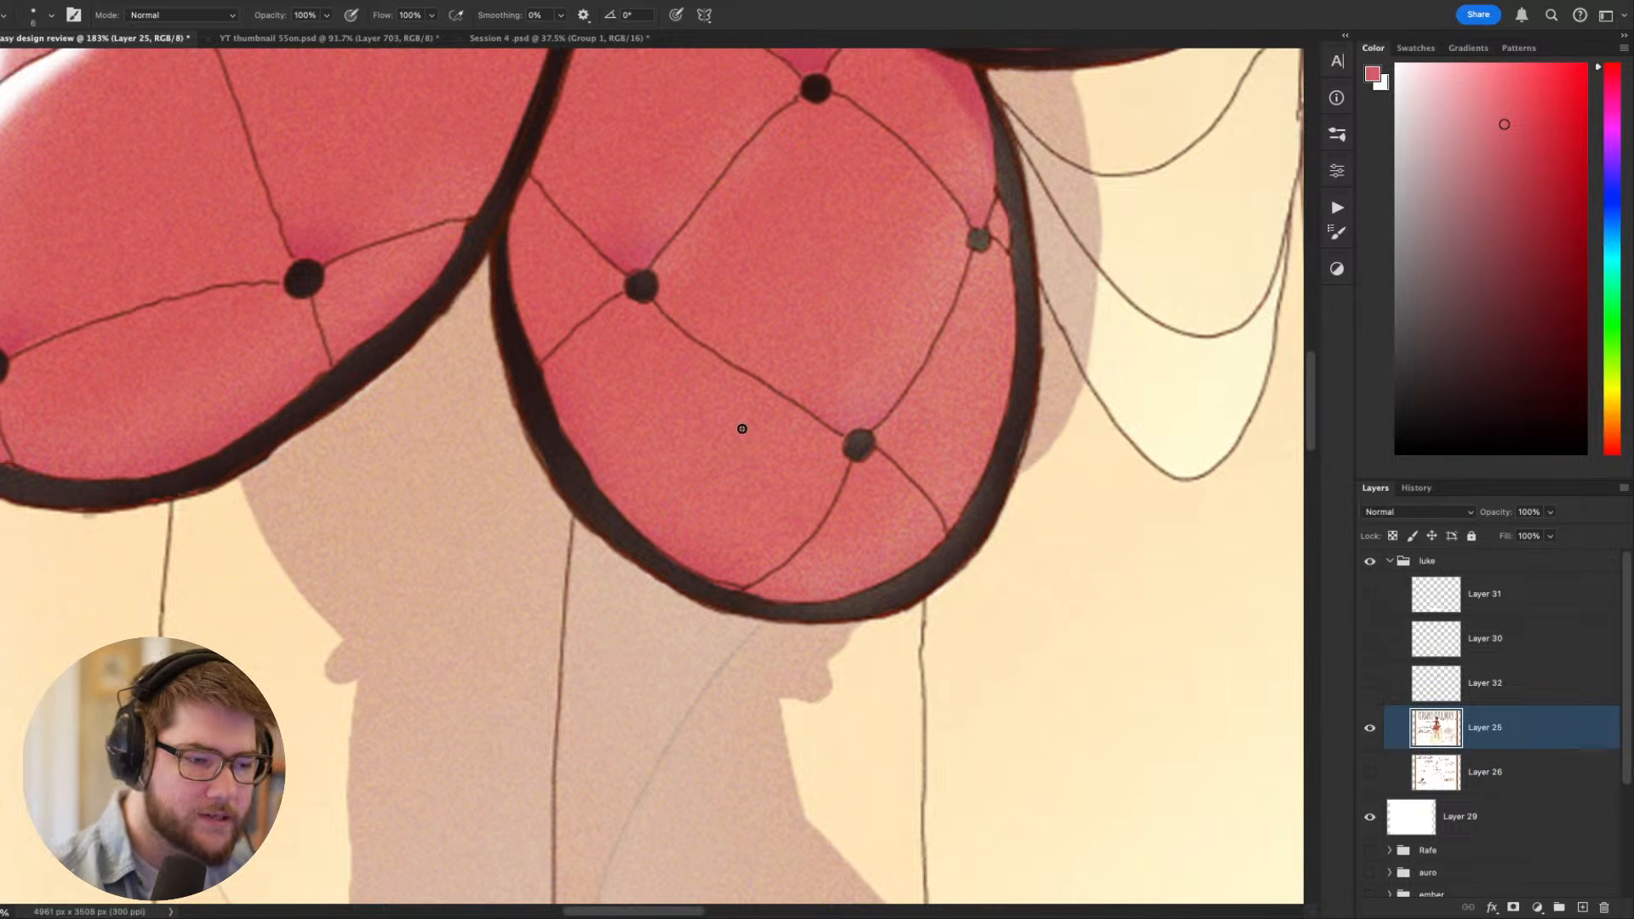
- Shrink the brush further, mark two short red lines across the center panel's black trim, and undo both marks
{"action": "key", "text": "bracketleft"}
{"action": "key", "text": "bracketleft"}
{"action": "key", "text": "bracketleft"}
{"action": "key", "text": "bracketleft"}
{"action": "mouse_move", "coordinate": [587, 479]}
{"action": "left_mouse_down"}
{"action": "mouse_move", "coordinate": [561, 492]}
{"action": "mouse_move", "coordinate": [590, 478]}
{"action": "left_mouse_up"}
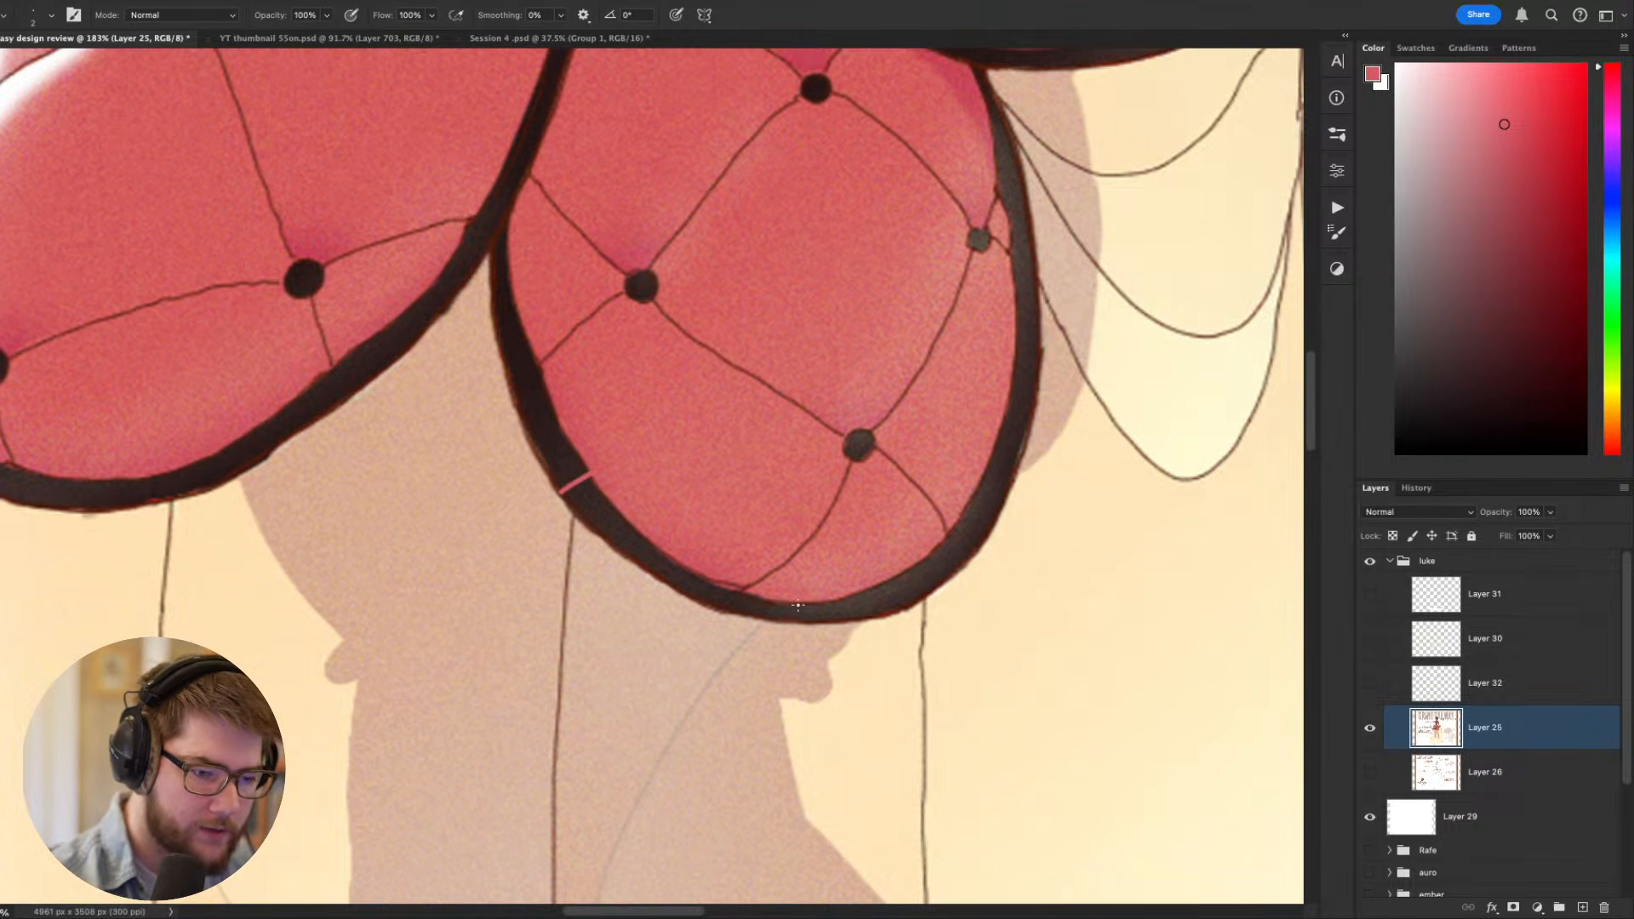
{"action": "left_click_drag", "start_coordinate": [797, 606], "coordinate": [796, 623]}
{"action": "left_click_drag", "start_coordinate": [830, 697], "coordinate": [824, 748]}
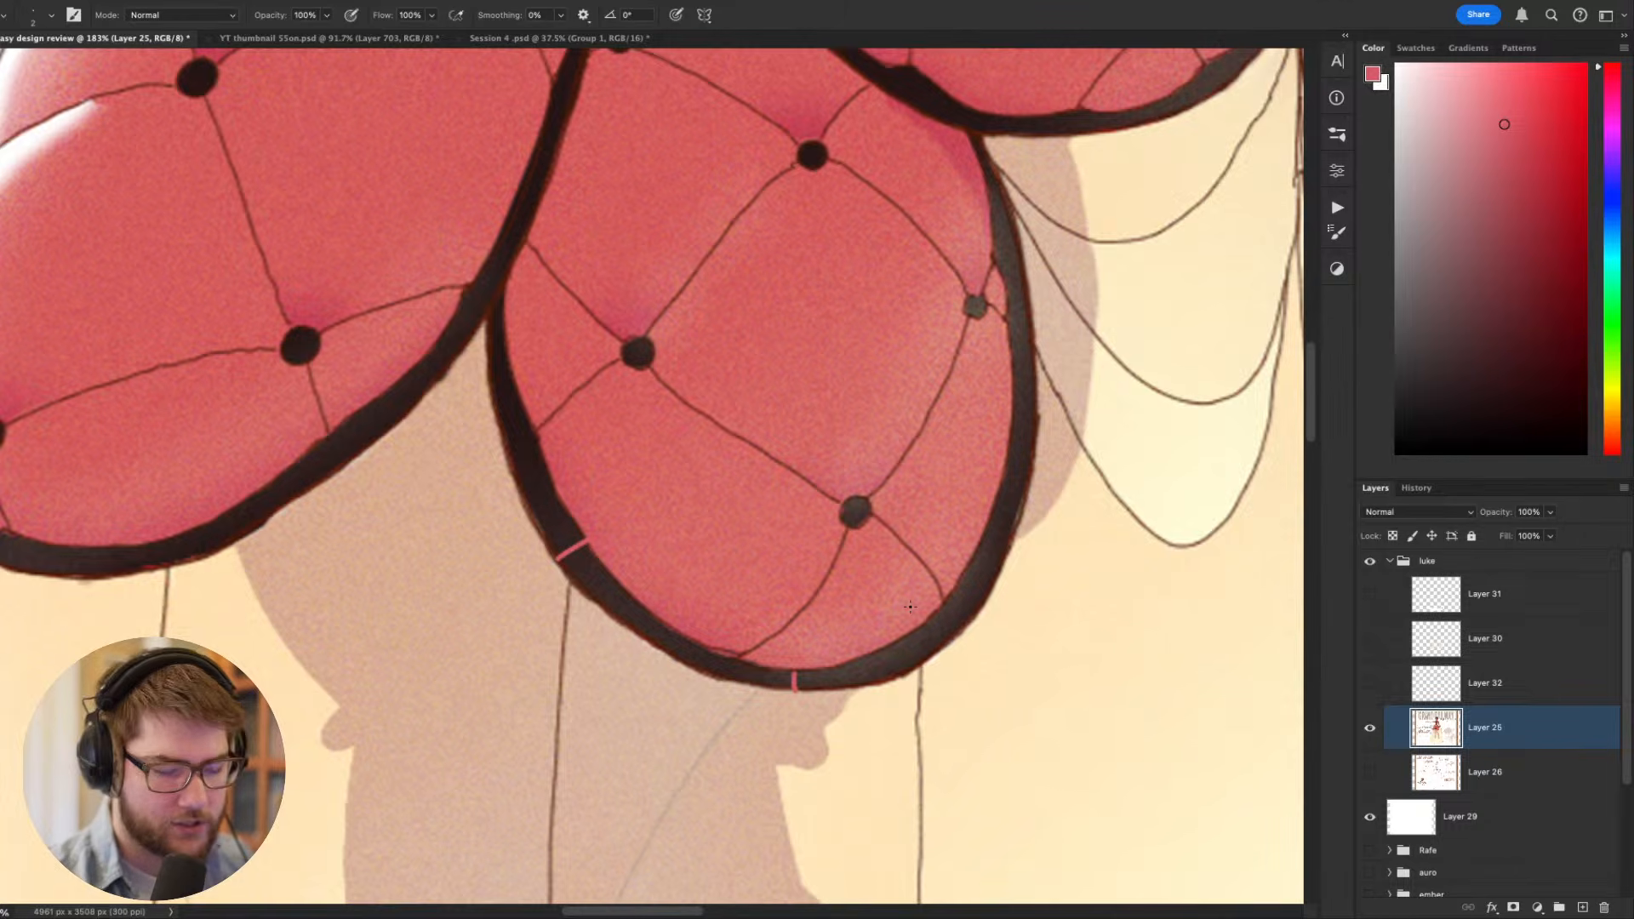
{"action": "key", "text": "ctrl+z"}
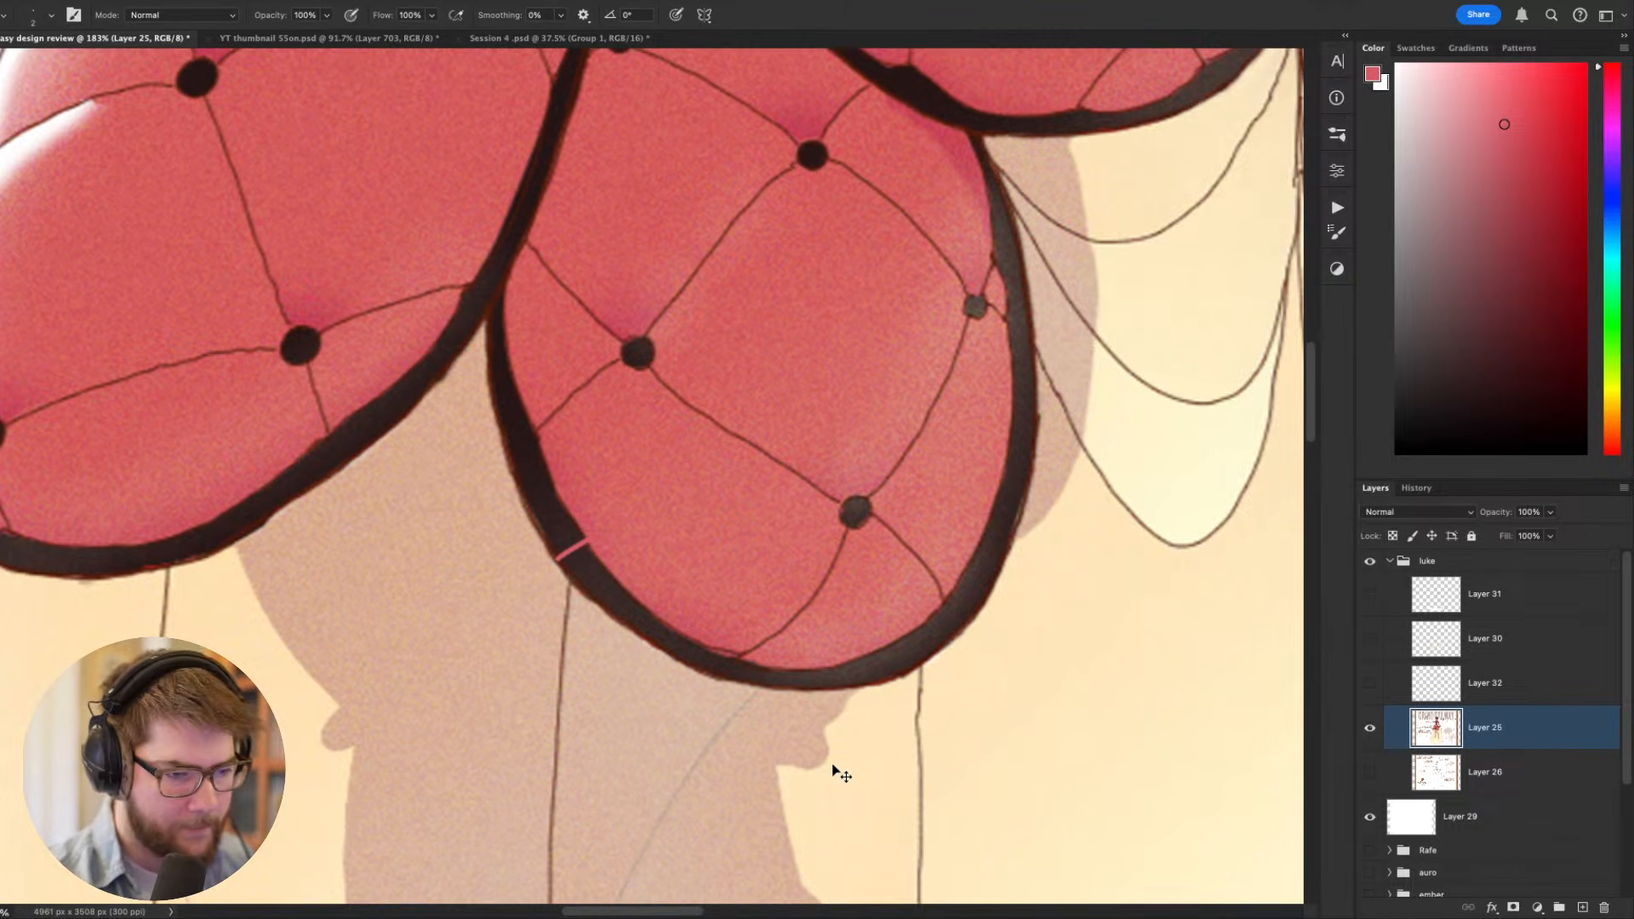
{"action": "key", "text": "ctrl+z"}
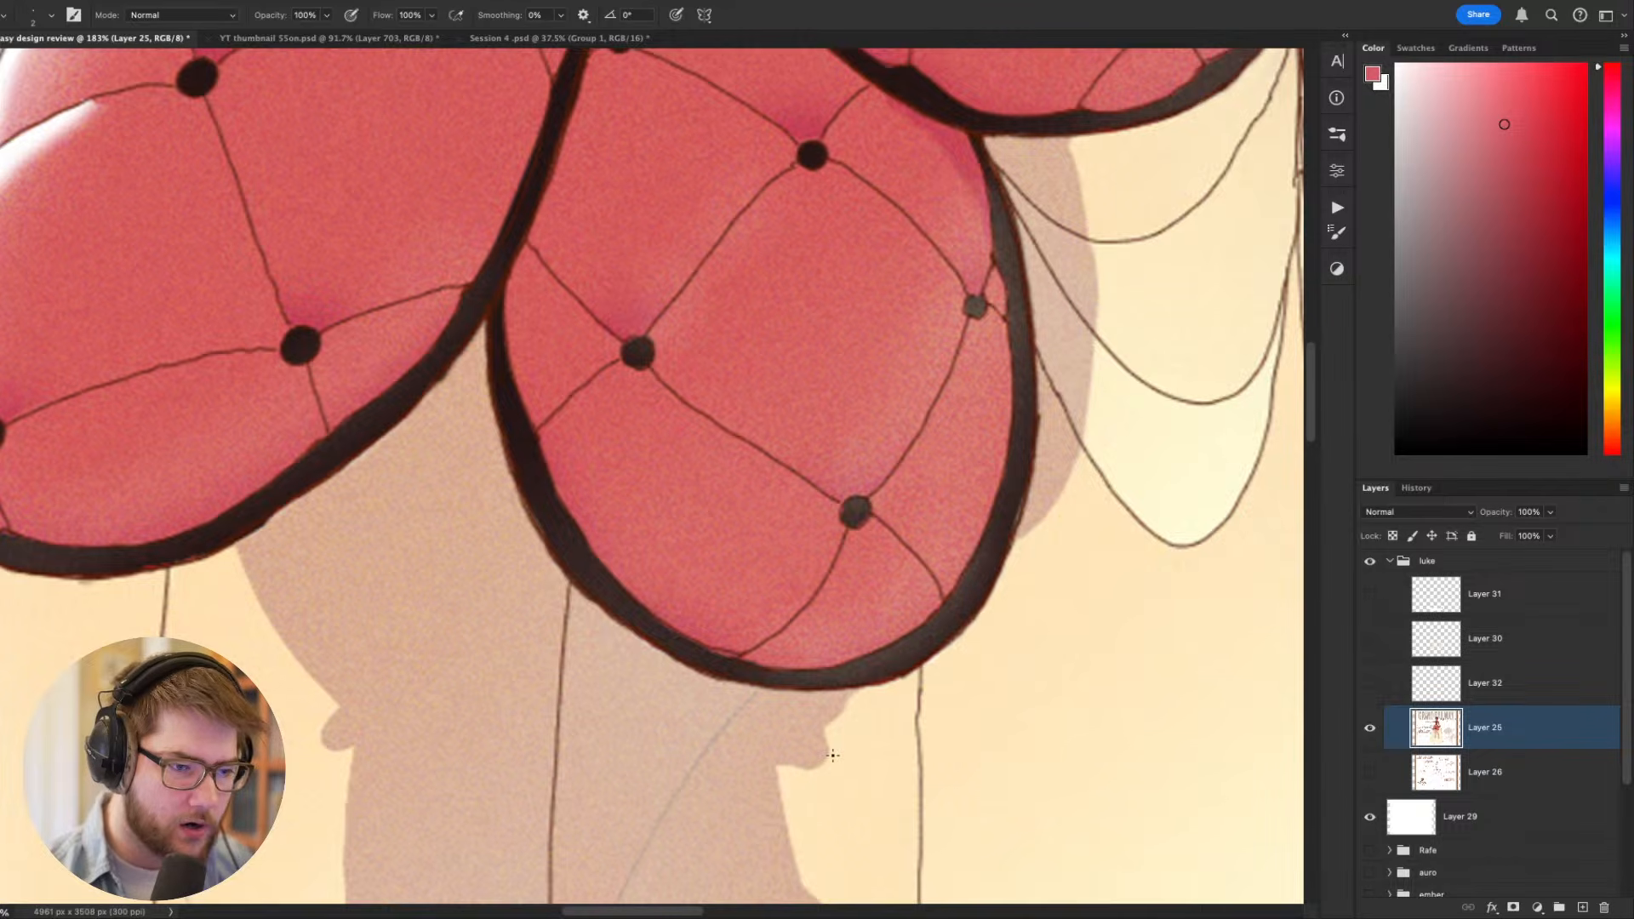
{"action": "scroll", "coordinate": [813, 690], "scroll_direction": "up", "scroll_amount": 3}
{"action": "scroll", "coordinate": [813, 690], "scroll_direction": "left", "scroll_amount": 1}
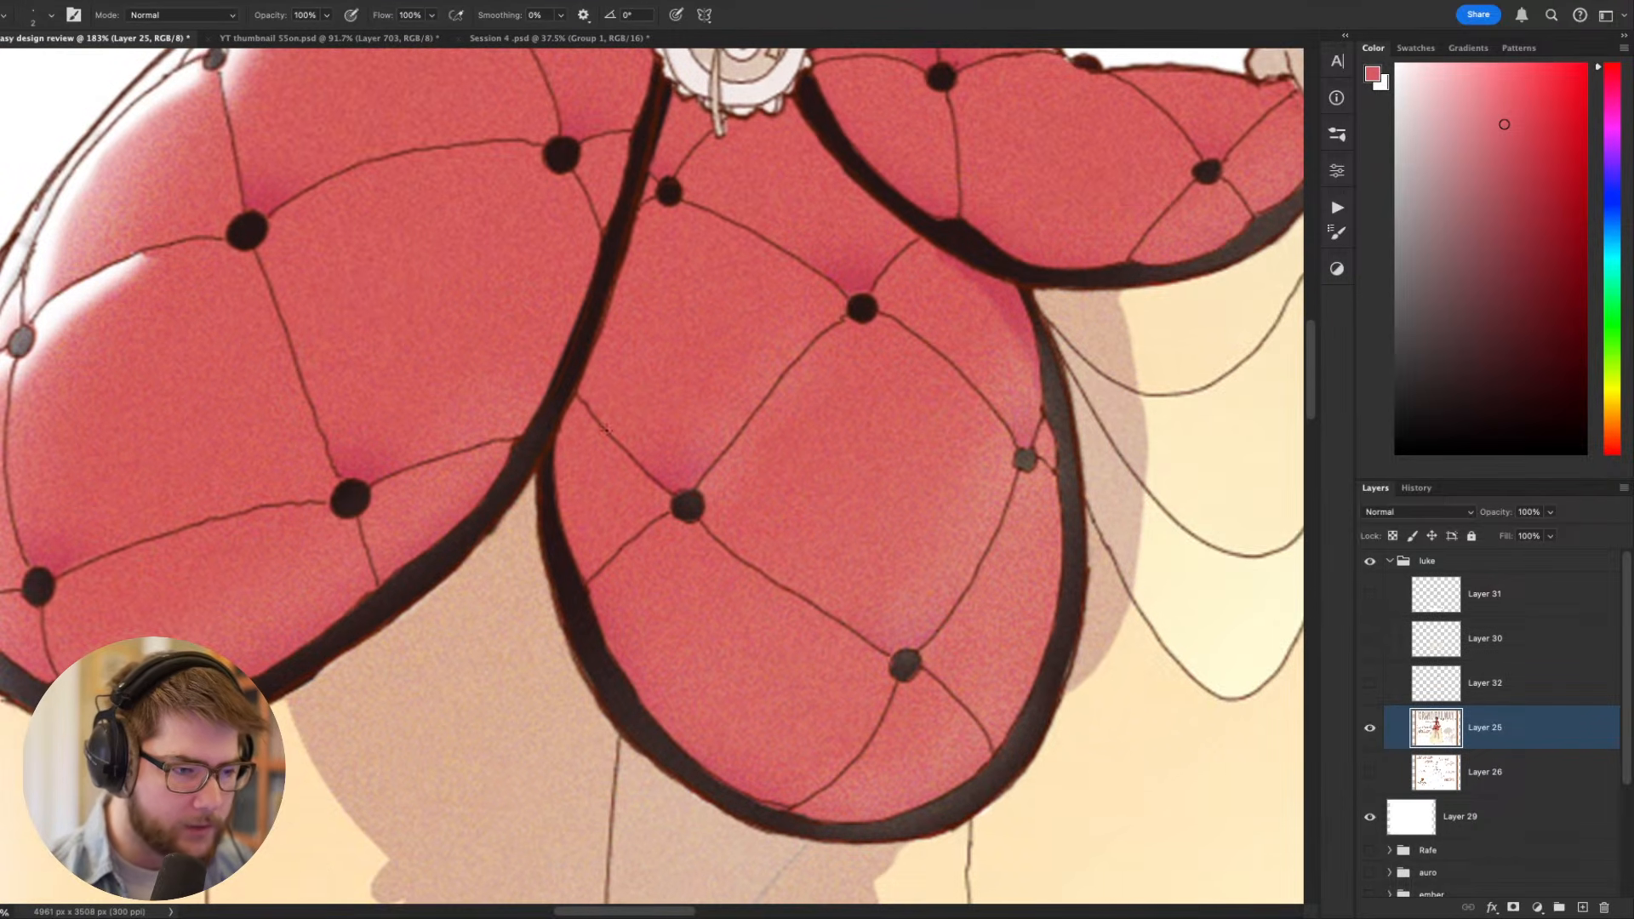
{"action": "left_click_drag", "start_coordinate": [577, 397], "coordinate": [588, 710]}
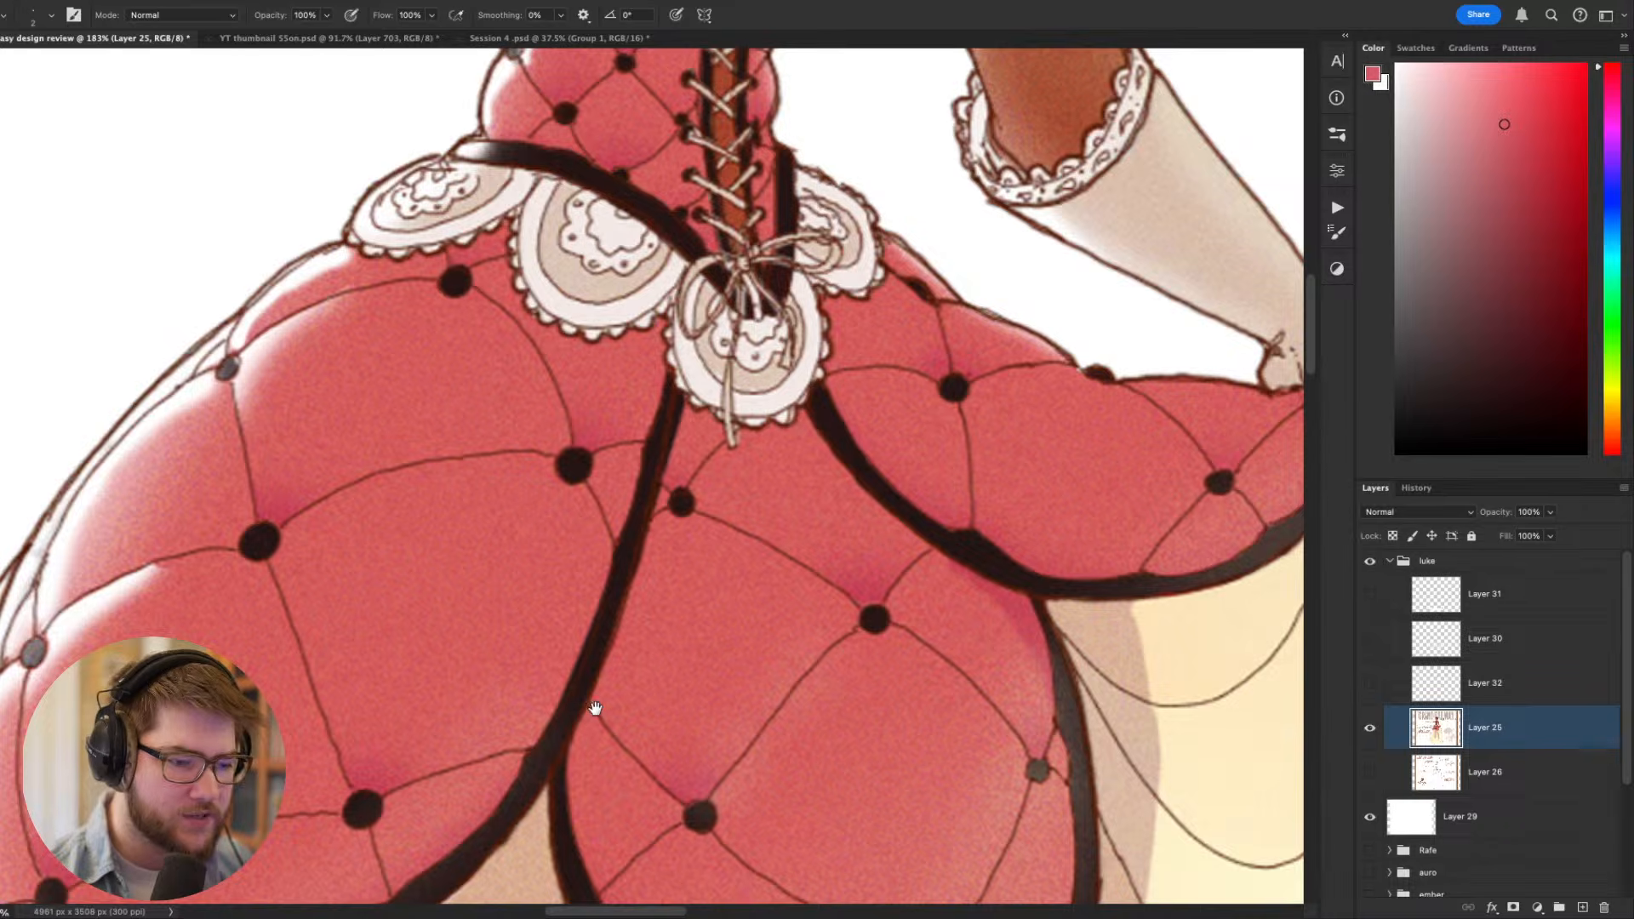
- Examine the seams, buttons and black trim across the original overskirt panels
{"action": "left_click_drag", "start_coordinate": [594, 712], "coordinate": [631, 432]}
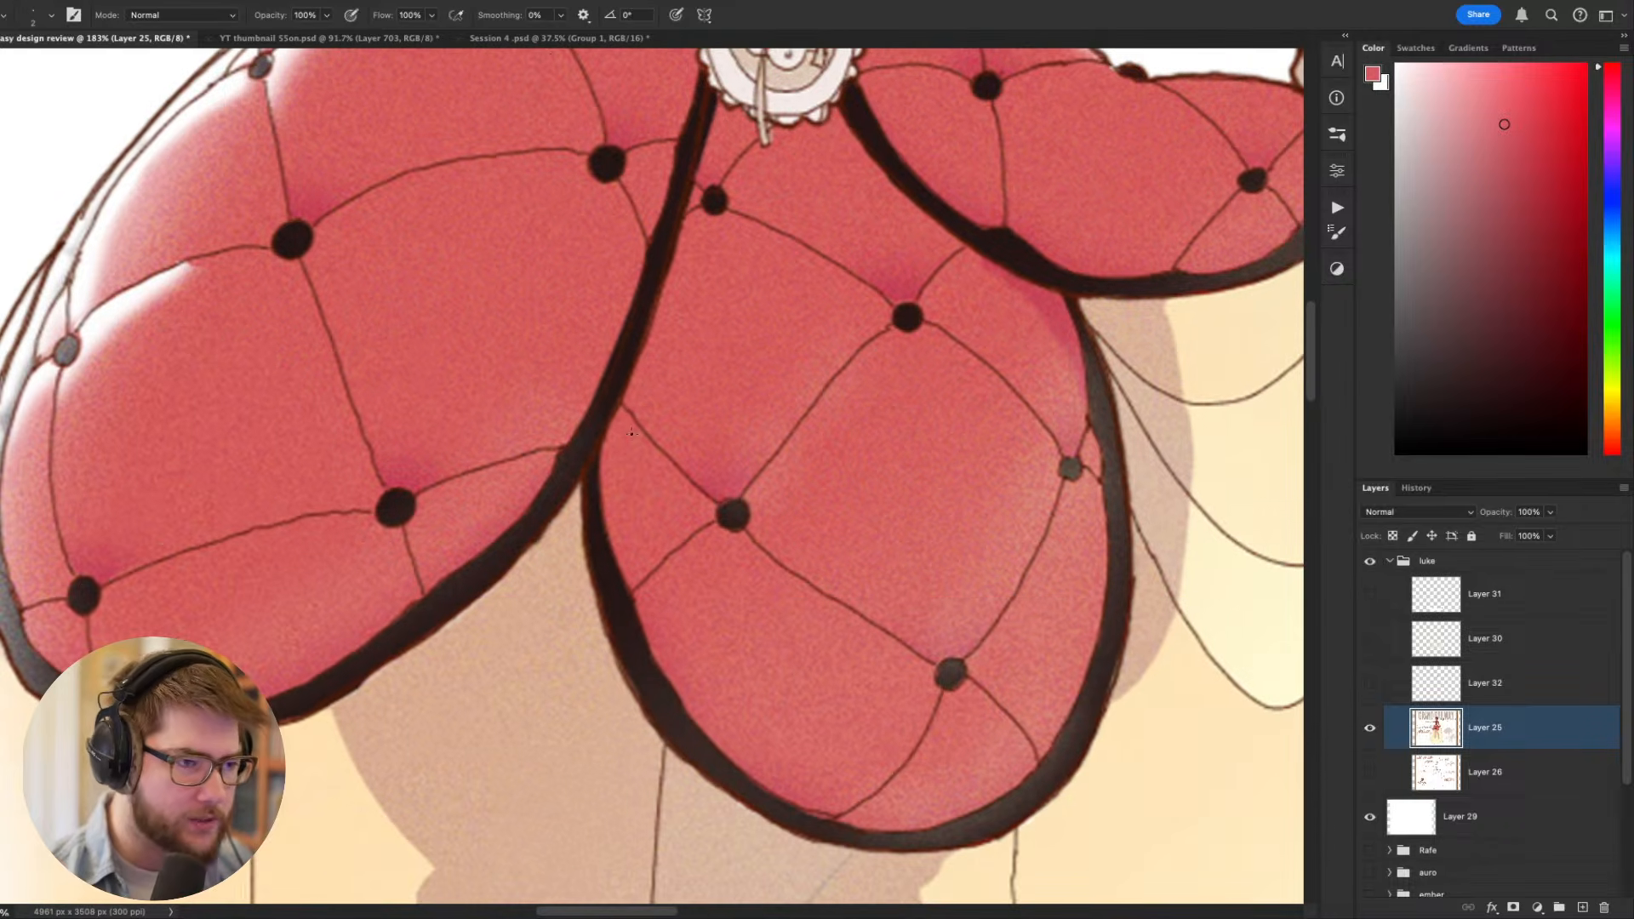
{"action": "left_click", "coordinate": [535, 14]}
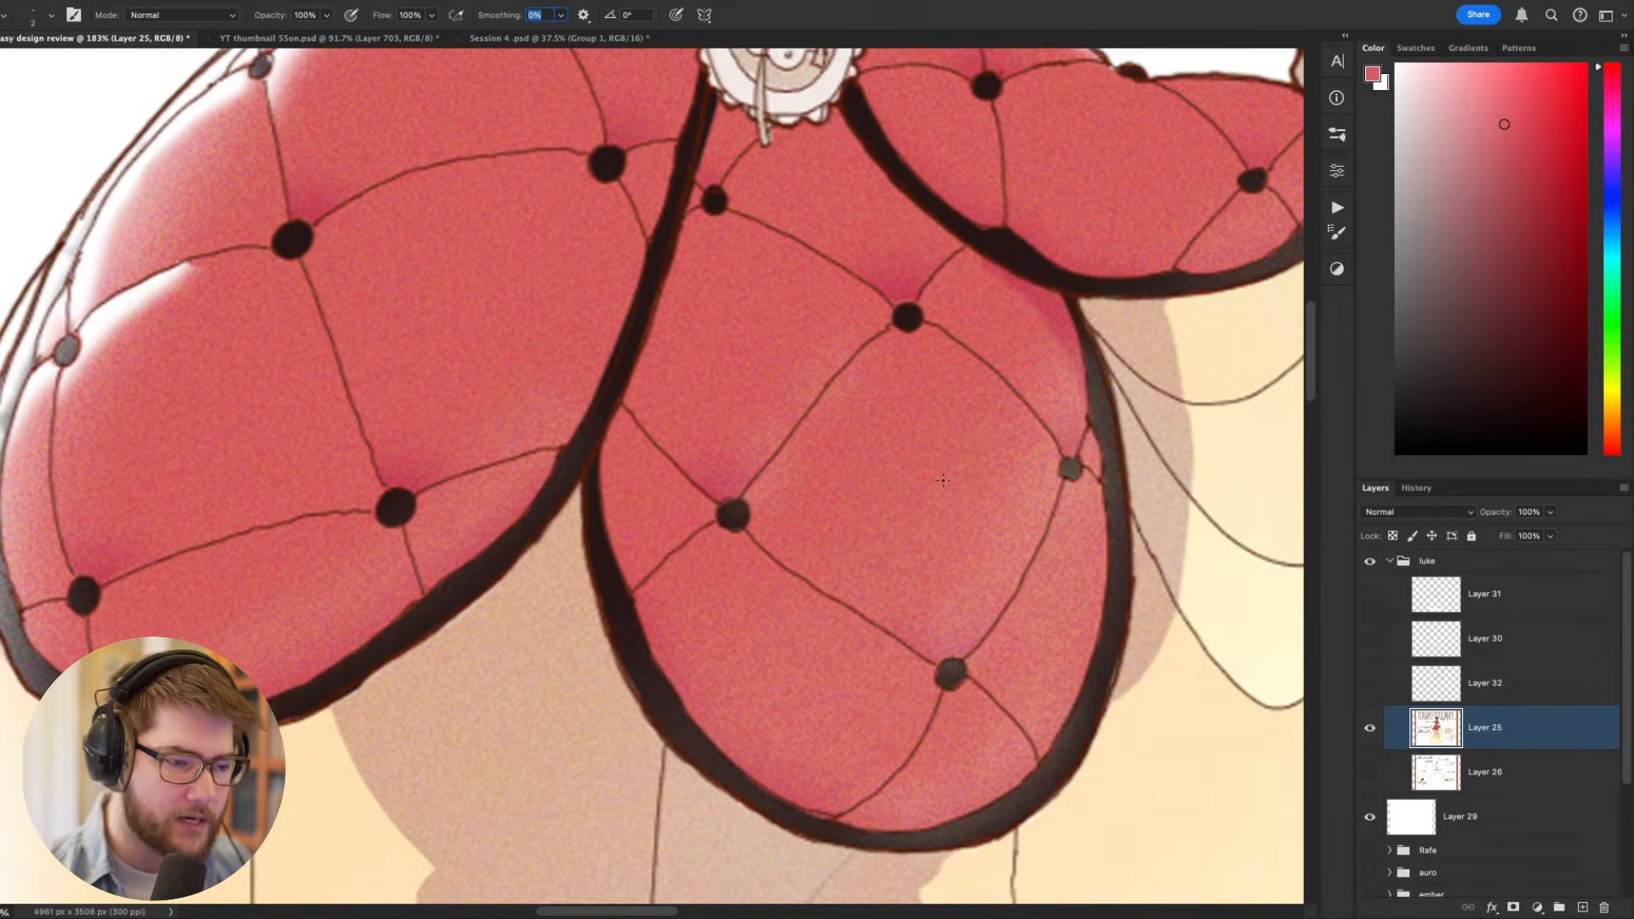
{"action": "left_click_drag", "start_coordinate": [882, 511], "coordinate": [753, 561]}
{"action": "mouse_move", "coordinate": [753, 561]}
{"action": "left_mouse_down"}
{"action": "mouse_move", "coordinate": [739, 525]}
{"action": "mouse_move", "coordinate": [767, 631]}
{"action": "left_mouse_up"}
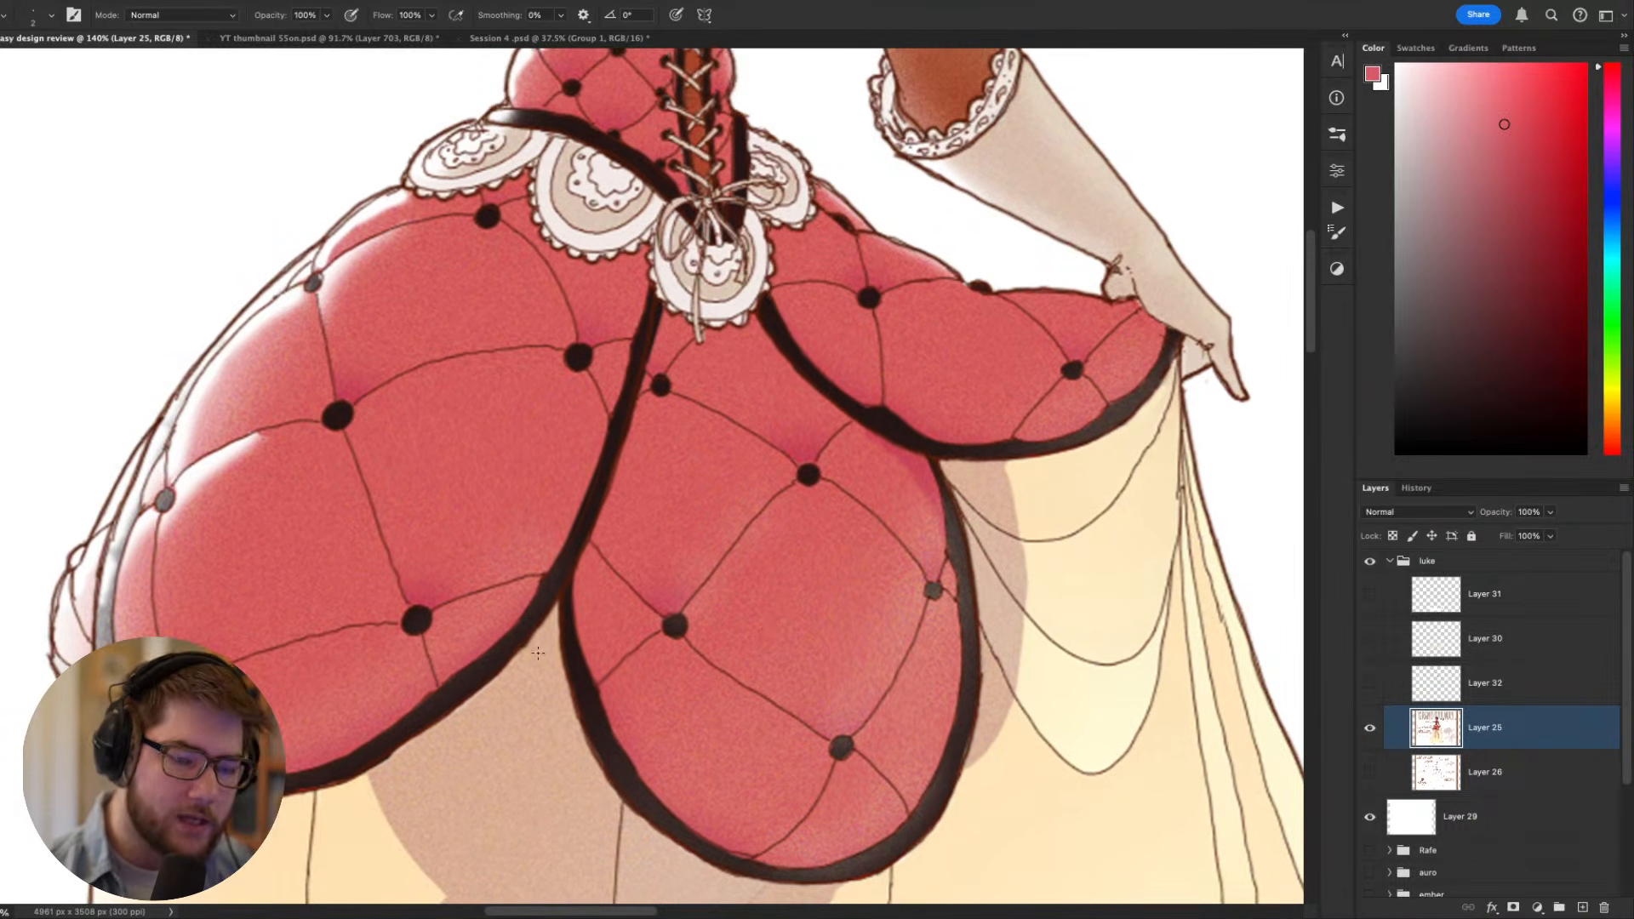
{"action": "left_click_drag", "start_coordinate": [538, 653], "coordinate": [545, 616]}
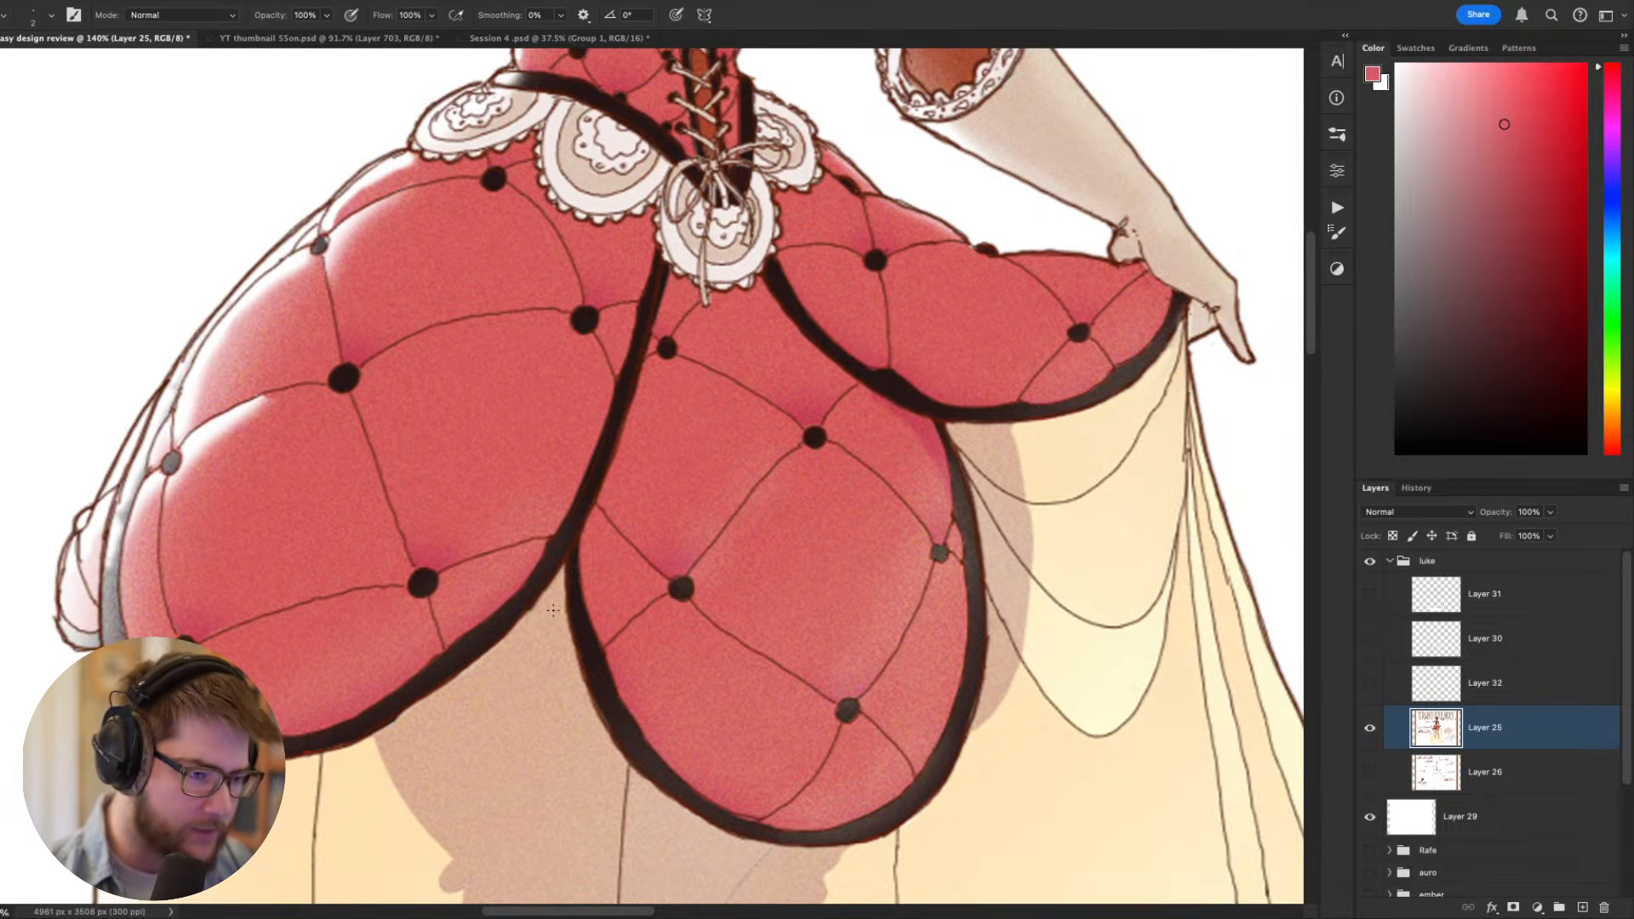
{"action": "scroll", "coordinate": [550, 630], "scroll_direction": "up", "scroll_amount": 5}
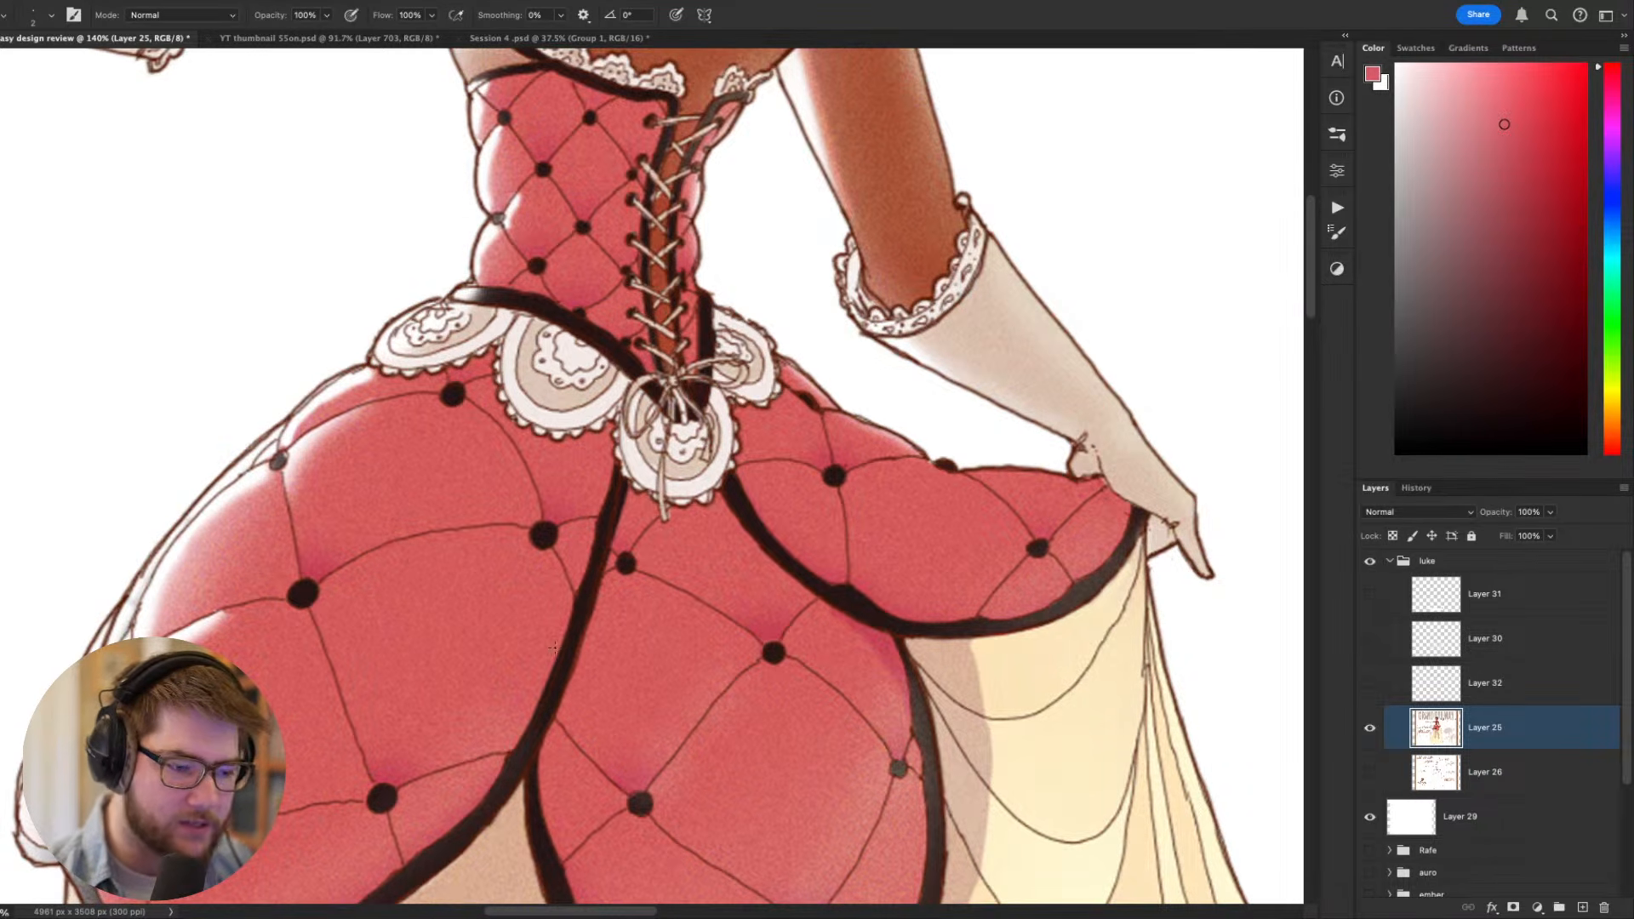
{"action": "left_click_drag", "start_coordinate": [553, 649], "coordinate": [769, 610]}
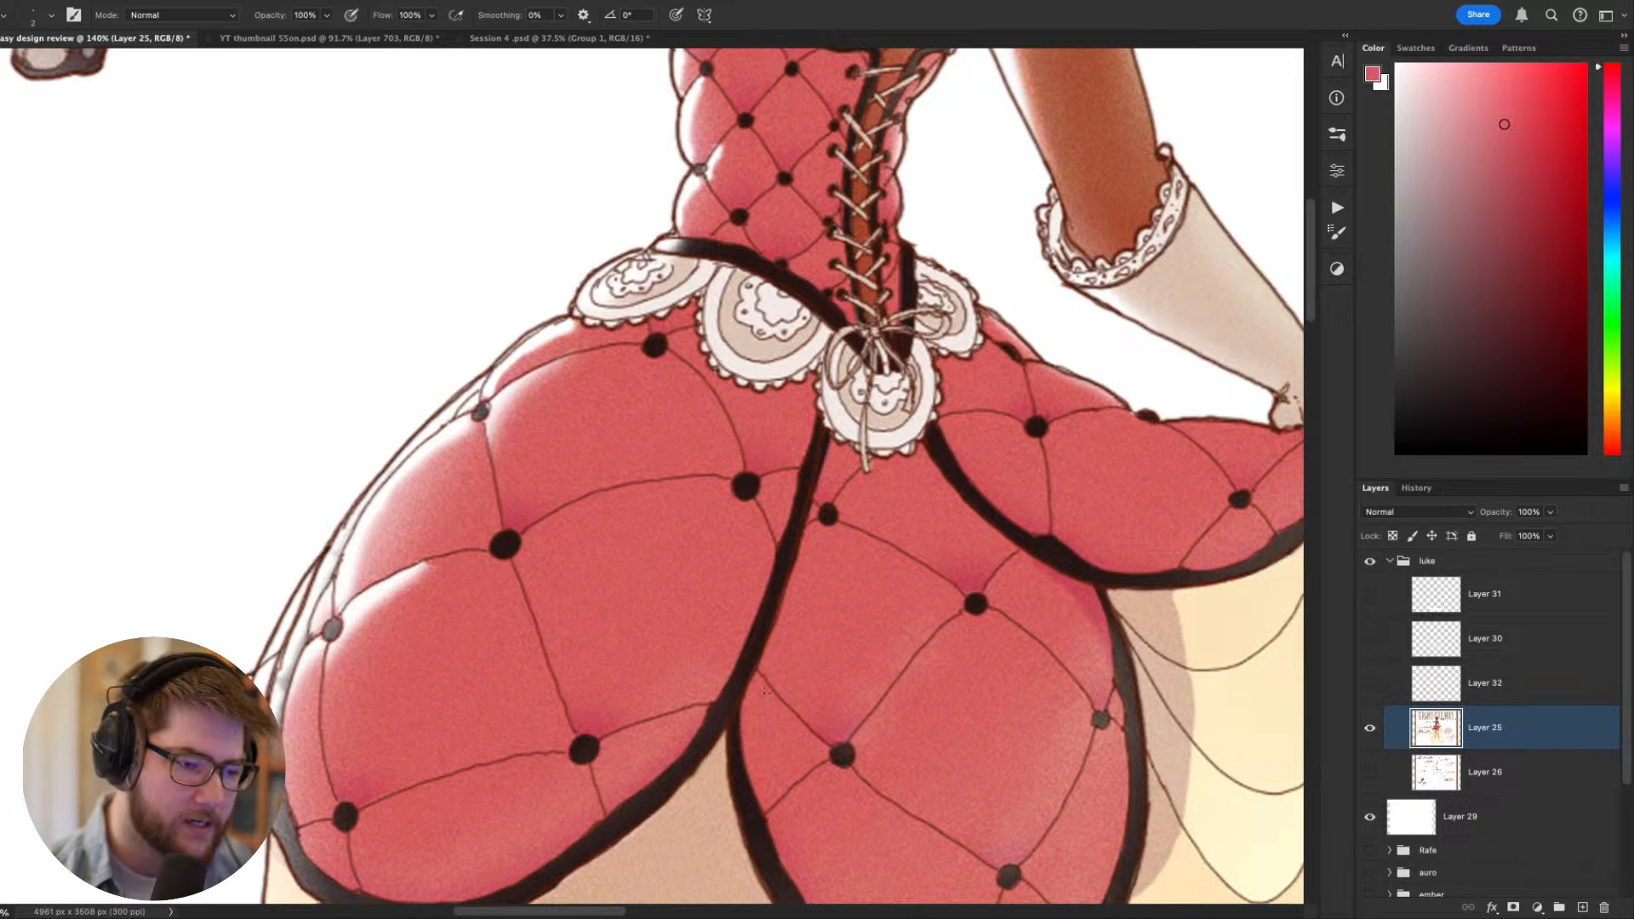
{"action": "scroll", "coordinate": [738, 674], "scroll_direction": "down", "scroll_amount": 3}
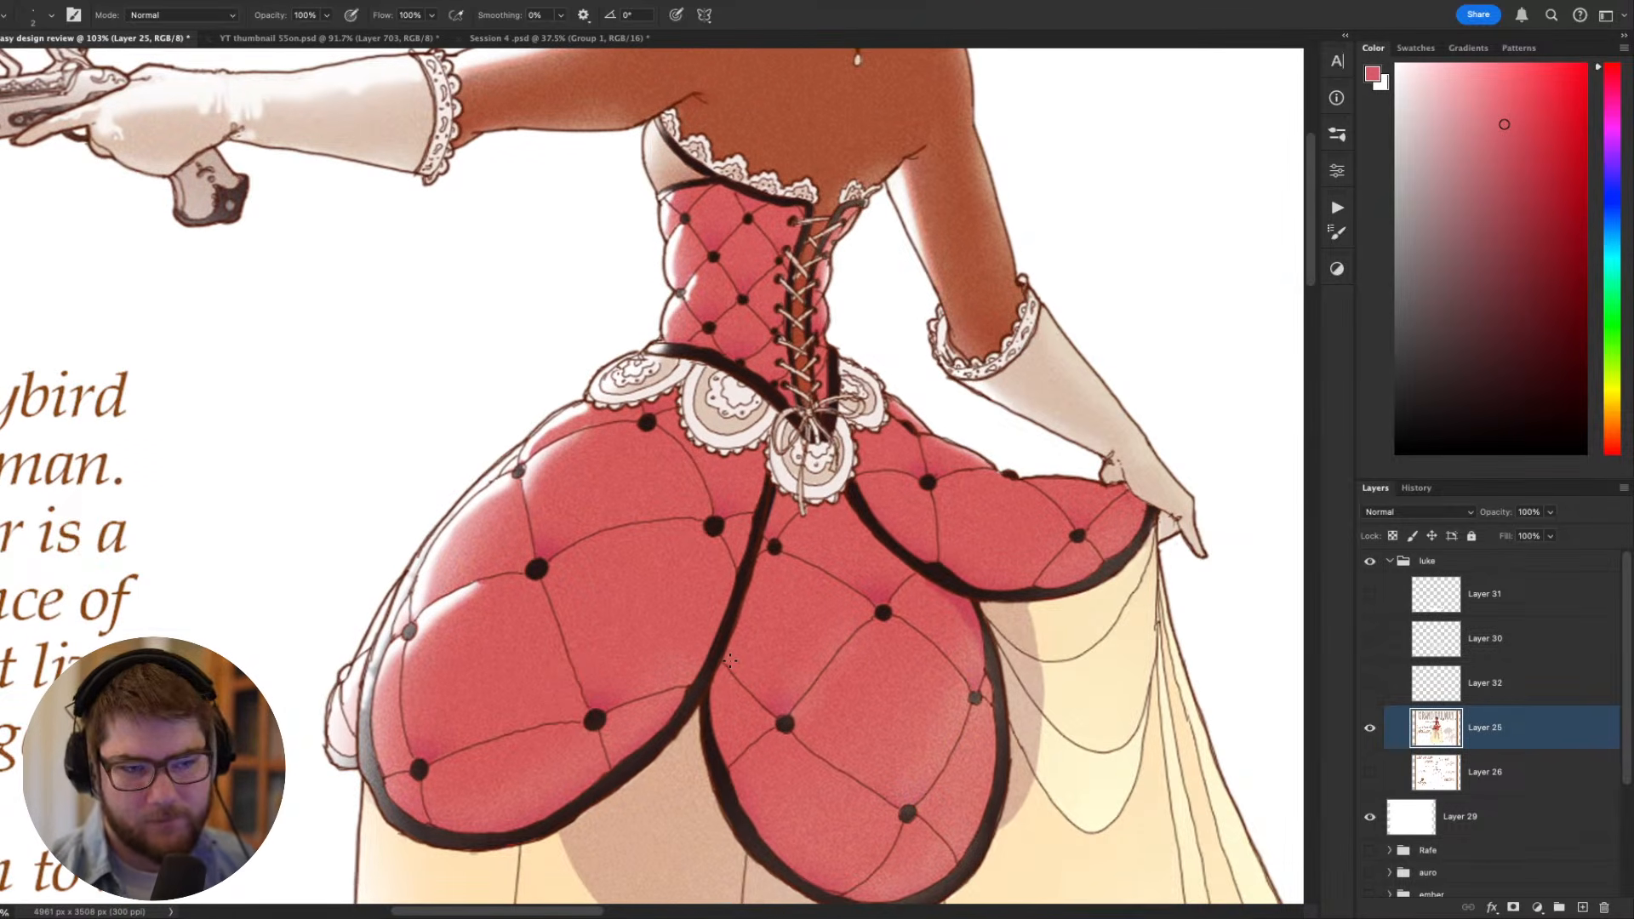
- Inspect the original face, necklace, corset lacing, glove cuffs and waist lace up close
{"action": "left_click_drag", "start_coordinate": [800, 346], "coordinate": [778, 581]}
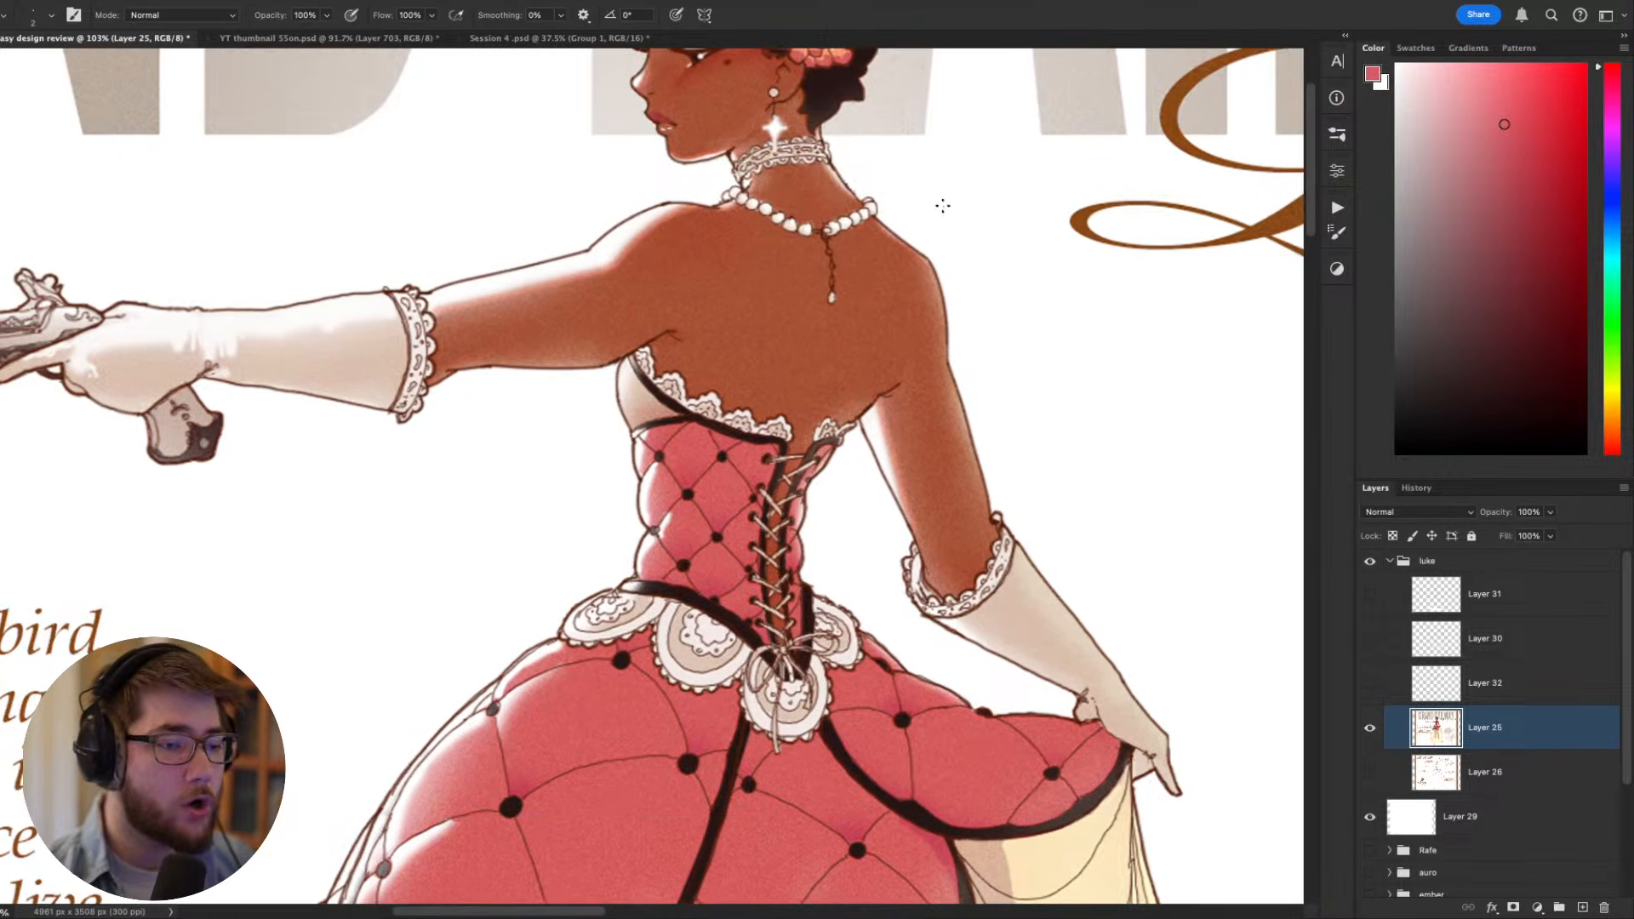
{"action": "left_click_drag", "start_coordinate": [939, 218], "coordinate": [932, 304]}
{"action": "left_click_drag", "start_coordinate": [791, 433], "coordinate": [796, 710]}
{"action": "scroll", "coordinate": [749, 448], "scroll_direction": "up", "scroll_amount": 3}
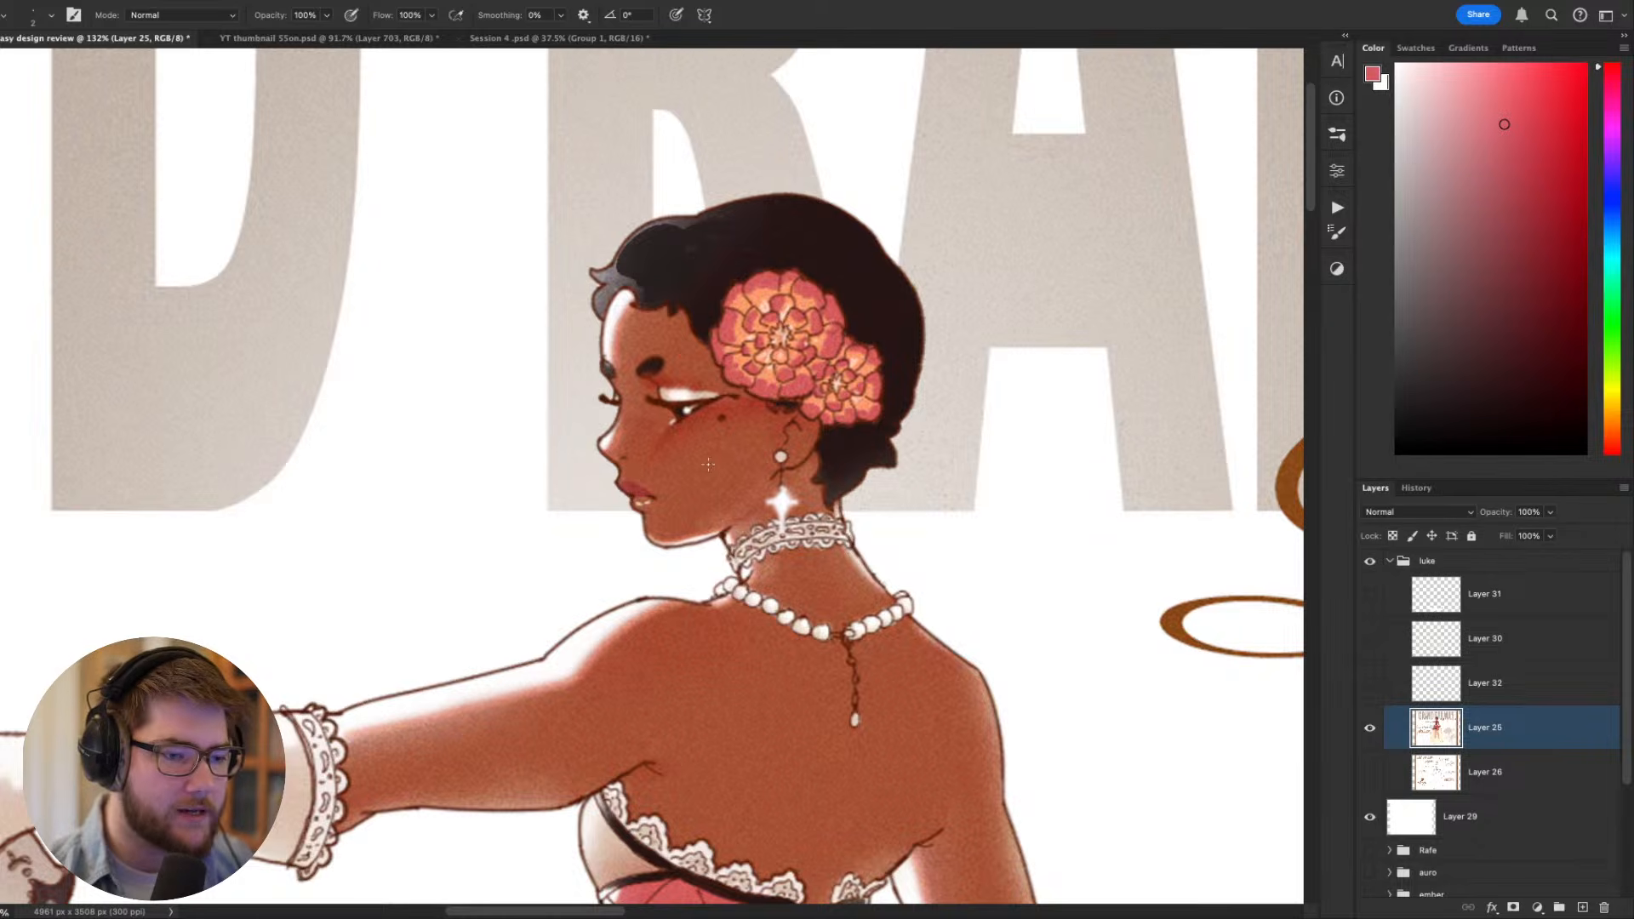
{"action": "scroll", "coordinate": [781, 460], "scroll_direction": "down", "scroll_amount": 3}
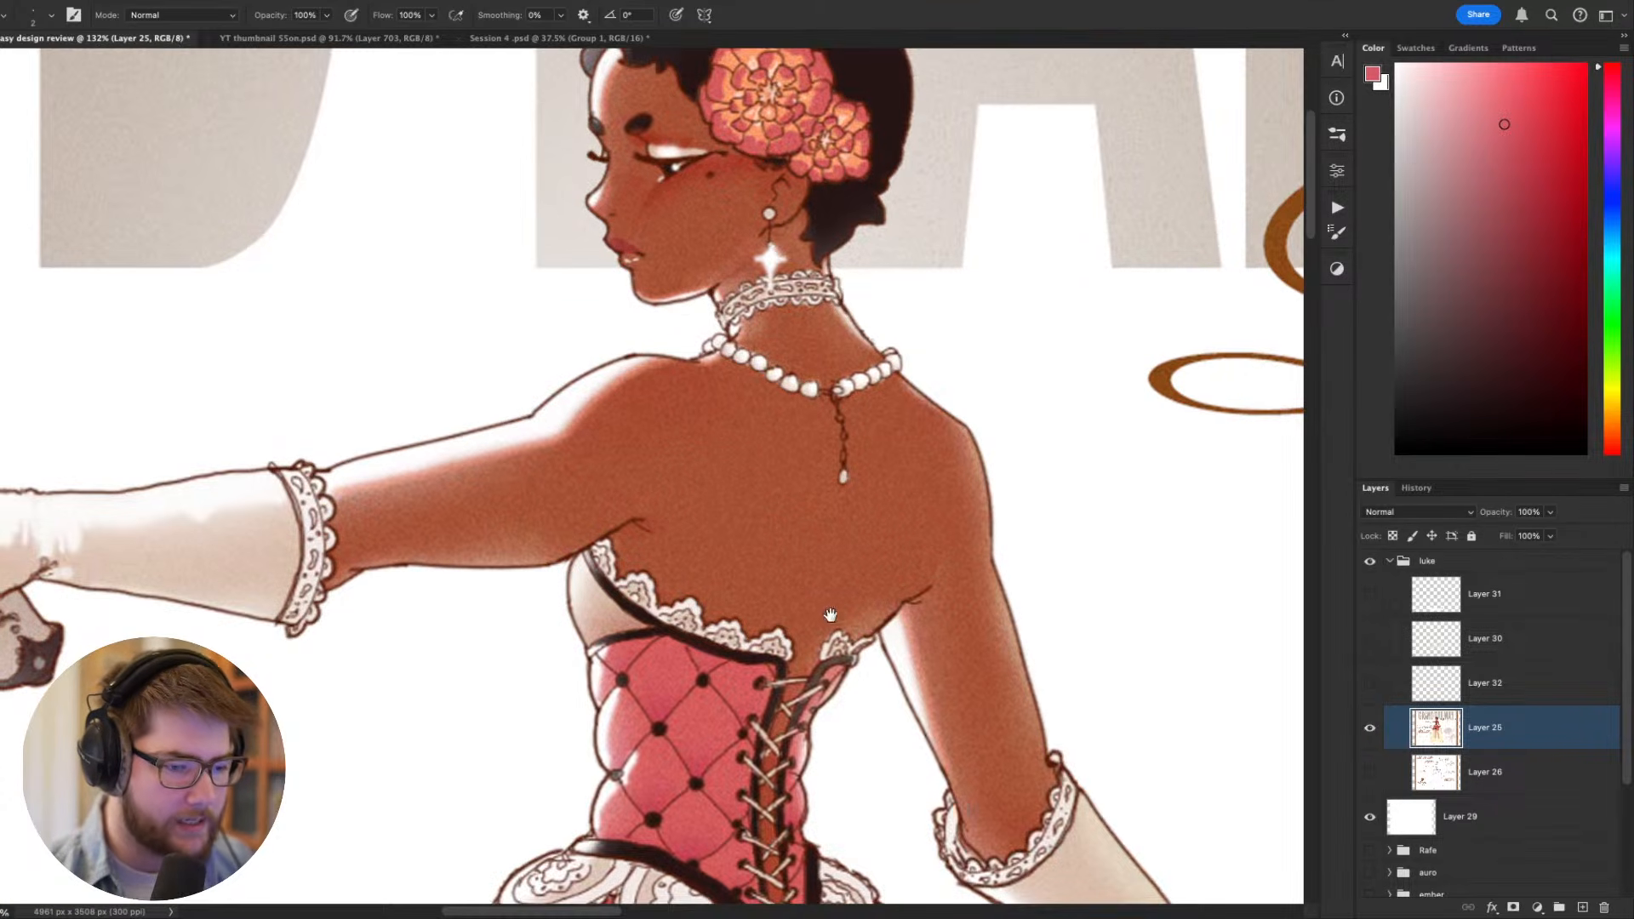
{"action": "scroll", "coordinate": [817, 511], "scroll_direction": "down", "scroll_amount": 3}
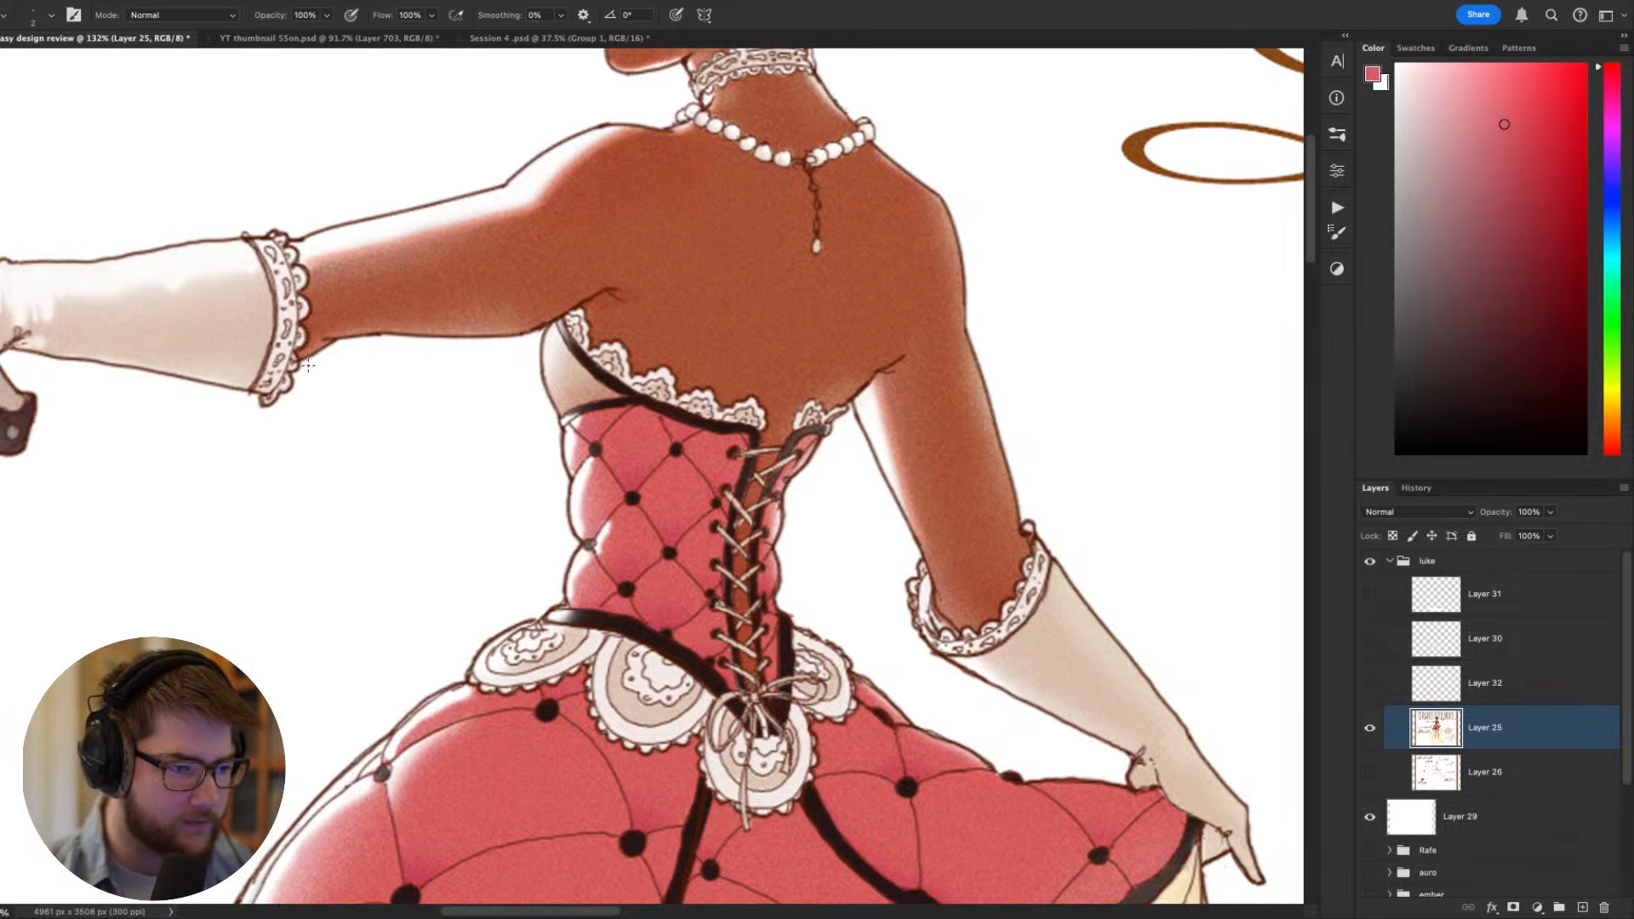
{"action": "scroll", "coordinate": [689, 571], "scroll_direction": "down", "scroll_amount": 6}
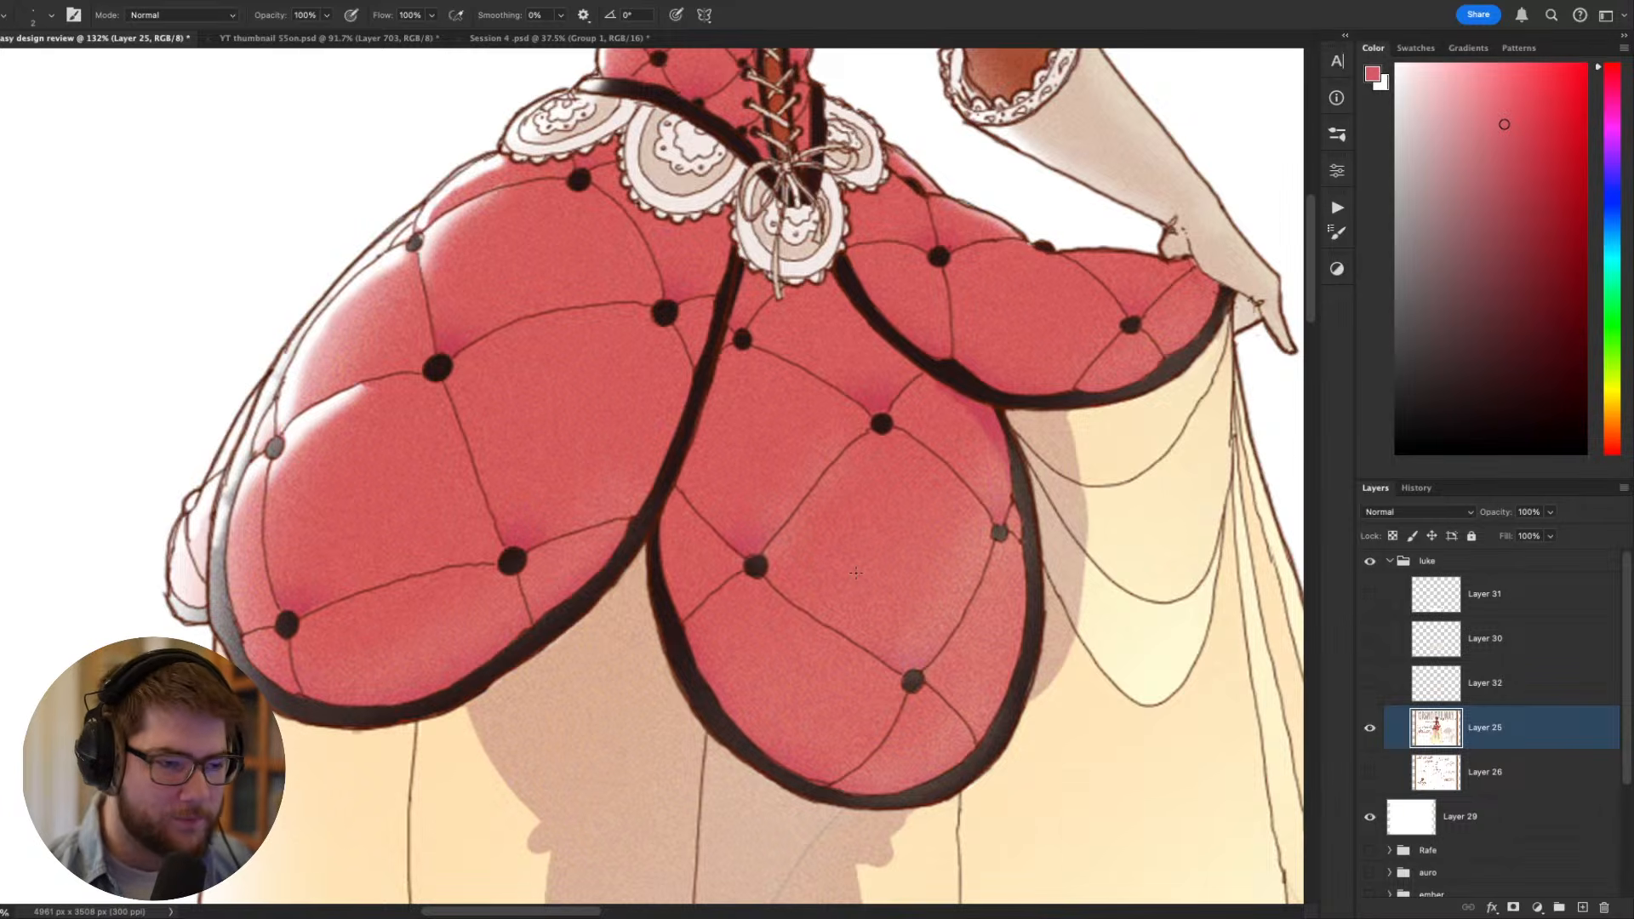
- Review the original figure as a whole alongside the title, description text and flower silhouette
{"action": "scroll", "coordinate": [766, 596], "scroll_direction": "down", "scroll_amount": 3}
{"action": "scroll", "coordinate": [724, 554], "scroll_direction": "down", "scroll_amount": 3}
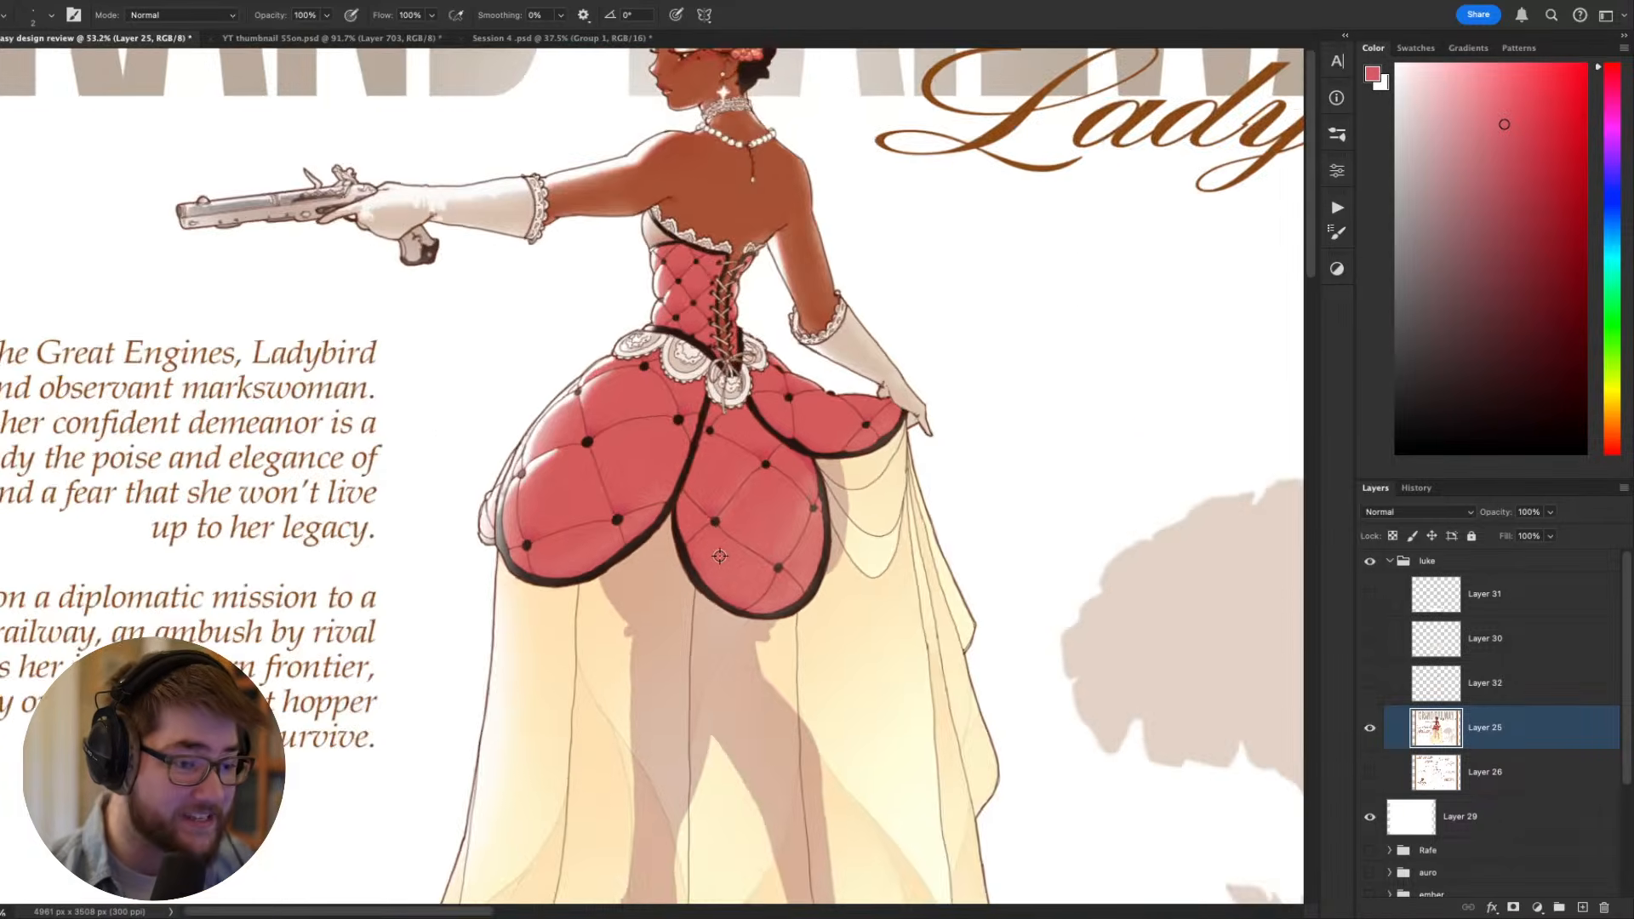
{"action": "scroll", "coordinate": [719, 556], "scroll_direction": "down", "scroll_amount": 2}
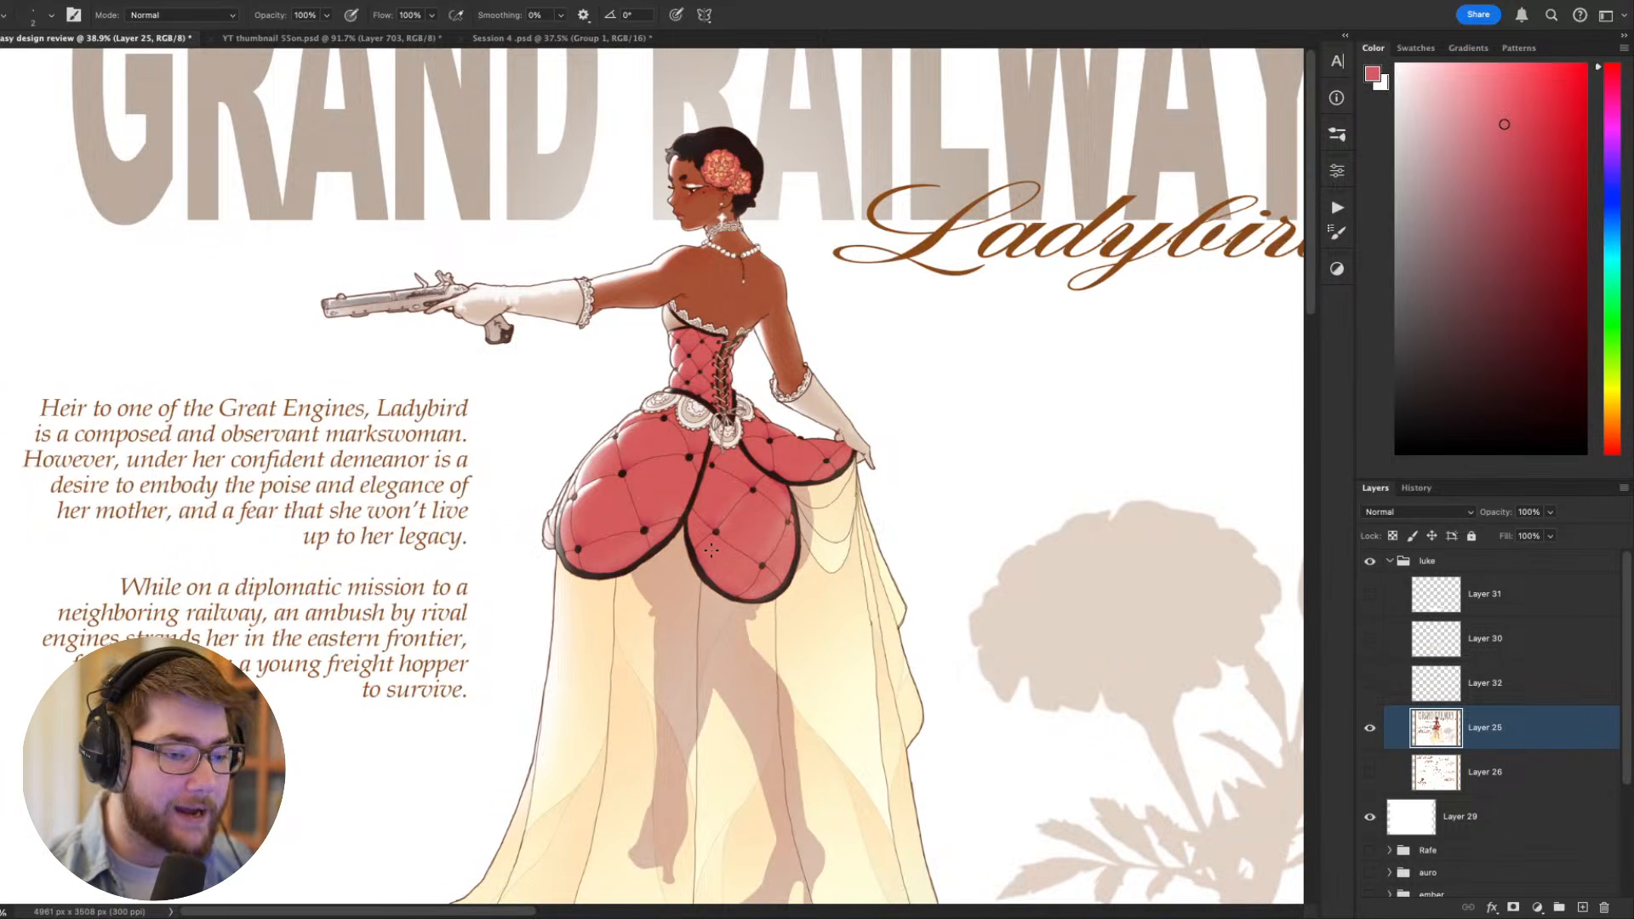
{"action": "scroll", "coordinate": [713, 544], "scroll_direction": "down", "scroll_amount": 4}
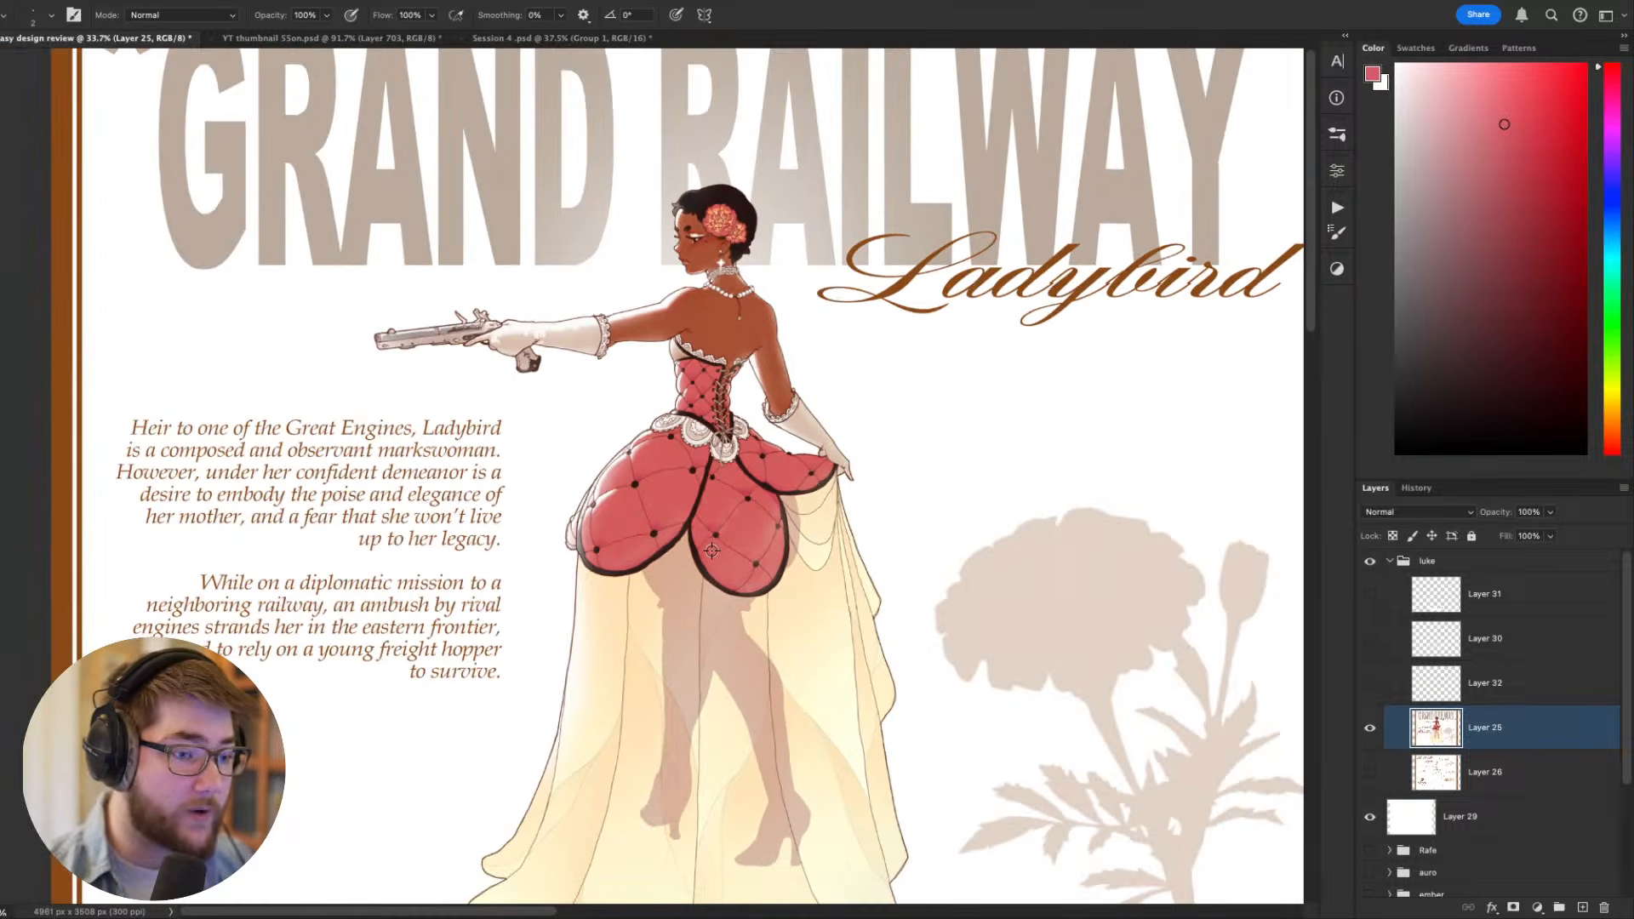
{"action": "scroll", "coordinate": [717, 538], "scroll_direction": "up", "scroll_amount": 2}
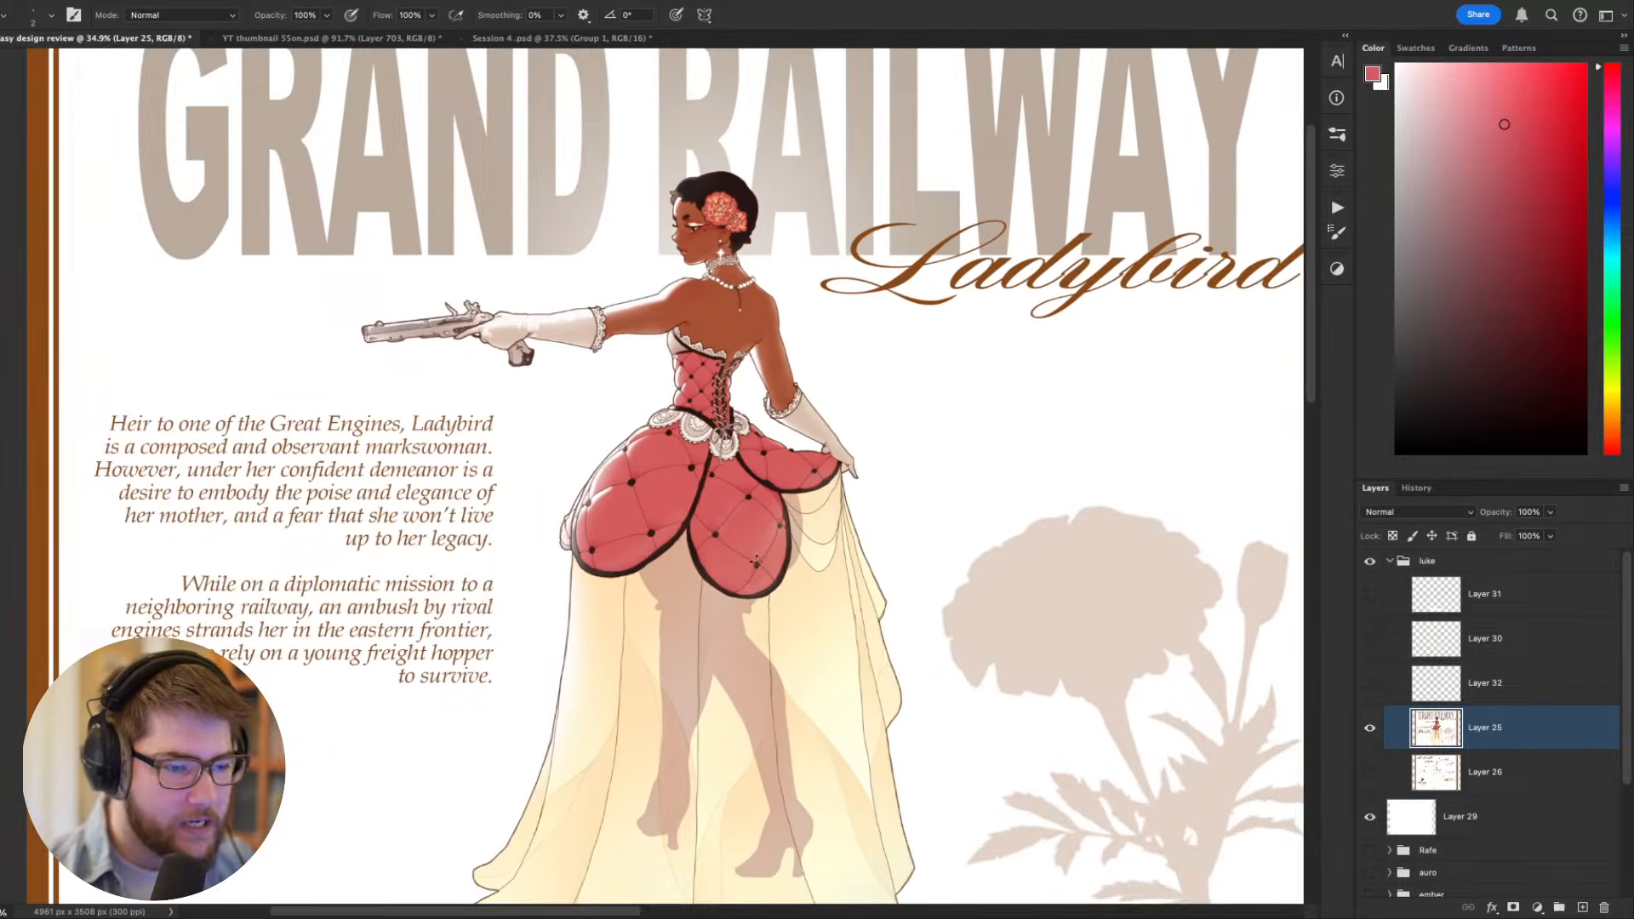
{"action": "scroll", "coordinate": [669, 437], "scroll_direction": "up", "scroll_amount": 2}
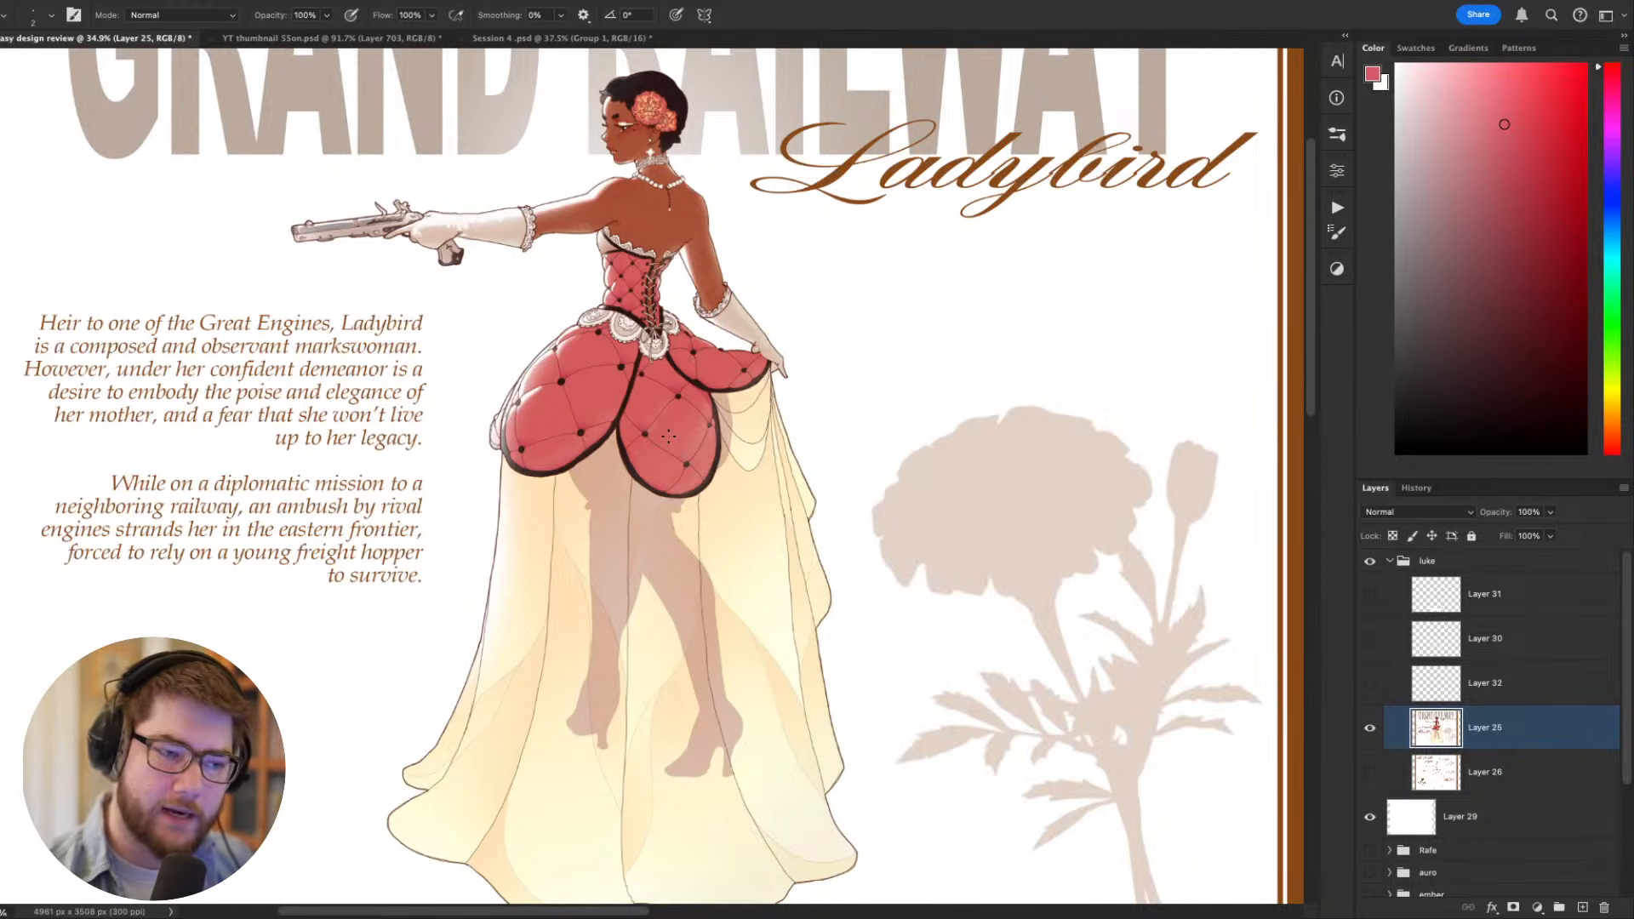
{"action": "scroll", "coordinate": [777, 412], "scroll_direction": "down", "scroll_amount": 3}
{"action": "scroll", "coordinate": [800, 365], "scroll_direction": "left", "scroll_amount": 1}
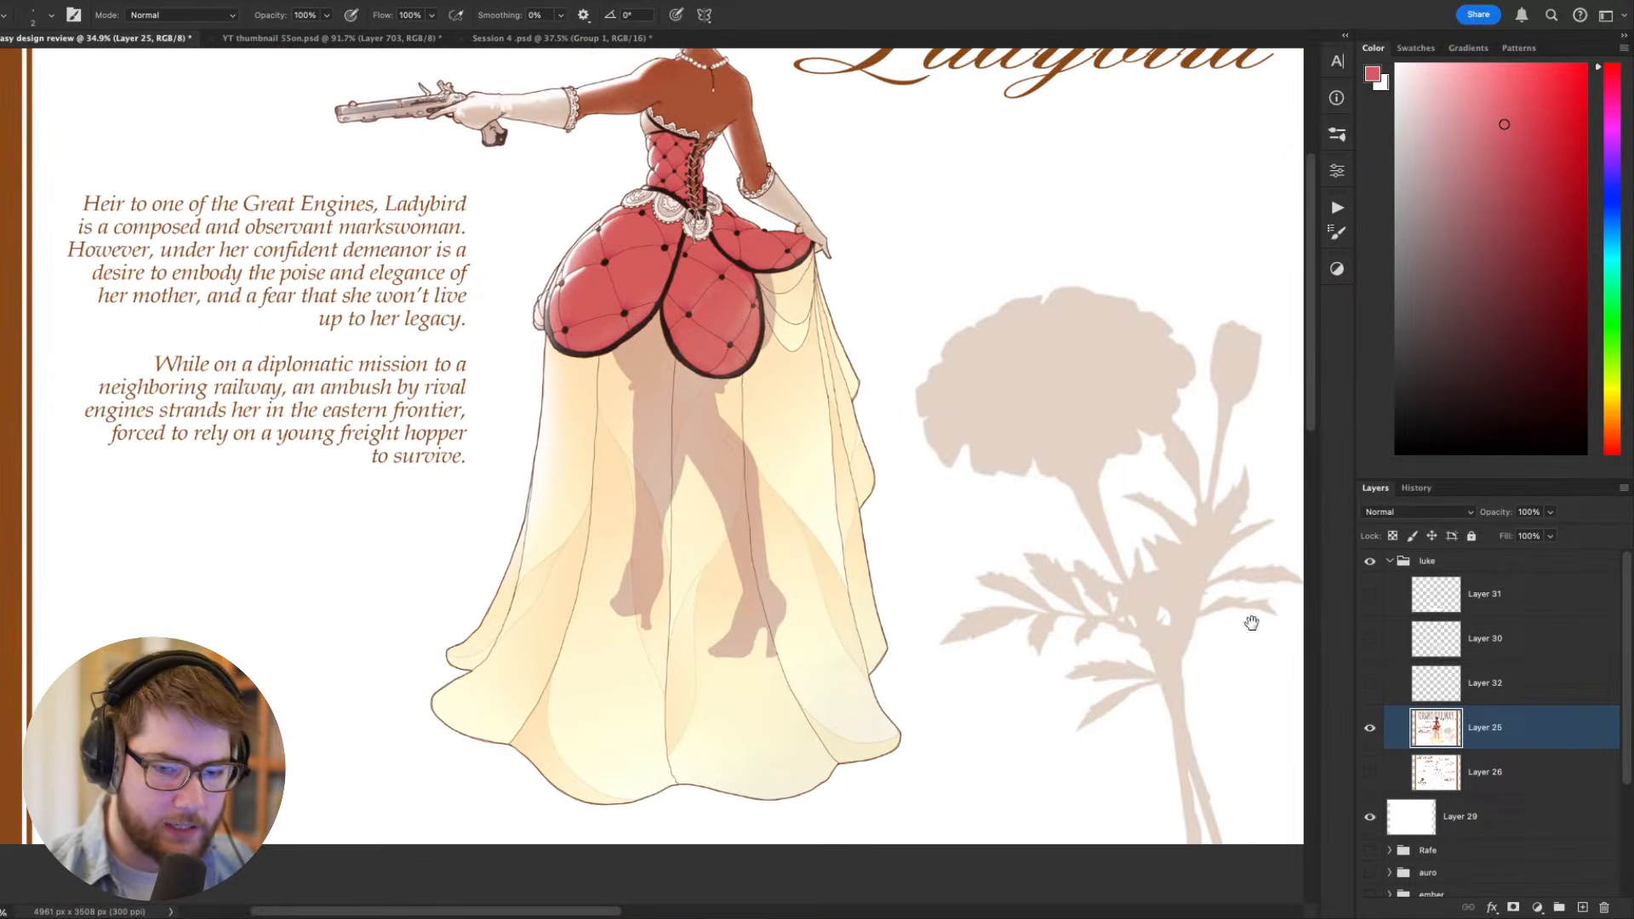
- Show Layers 32, 30 and 31 again and review the corrected figure on the sheet
{"action": "left_click_drag", "start_coordinate": [1371, 684], "coordinate": [1369, 594]}
{"action": "scroll", "coordinate": [1013, 474], "scroll_direction": "up", "scroll_amount": 4}
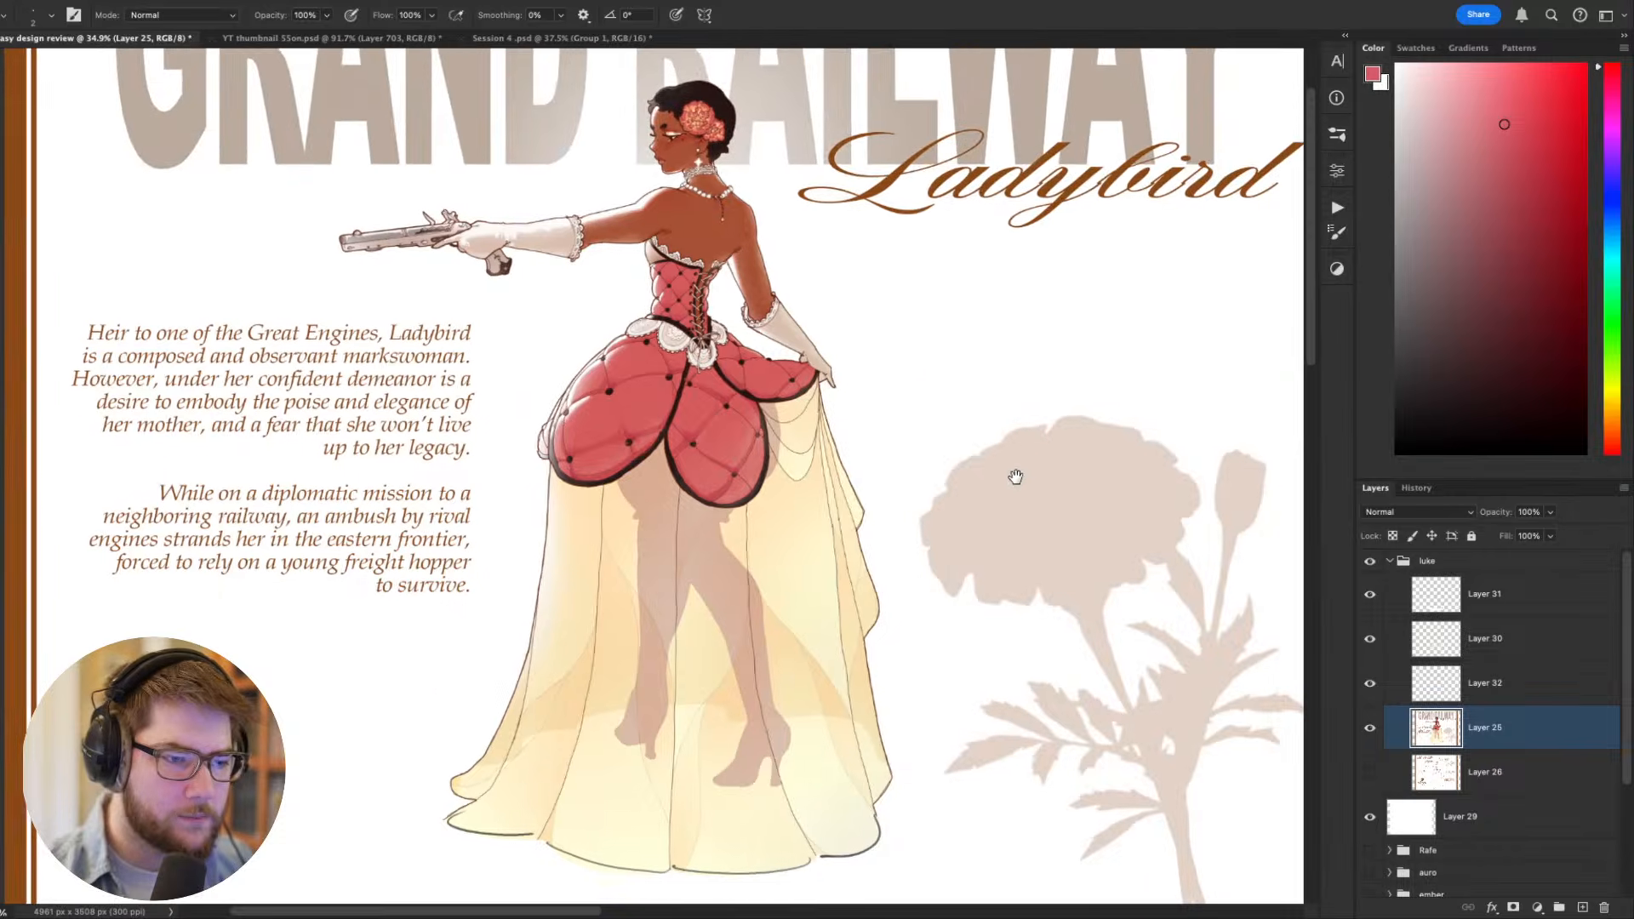
{"action": "left_click_drag", "start_coordinate": [977, 477], "coordinate": [963, 405]}
{"action": "left_click_drag", "start_coordinate": [604, 302], "coordinate": [608, 535]}
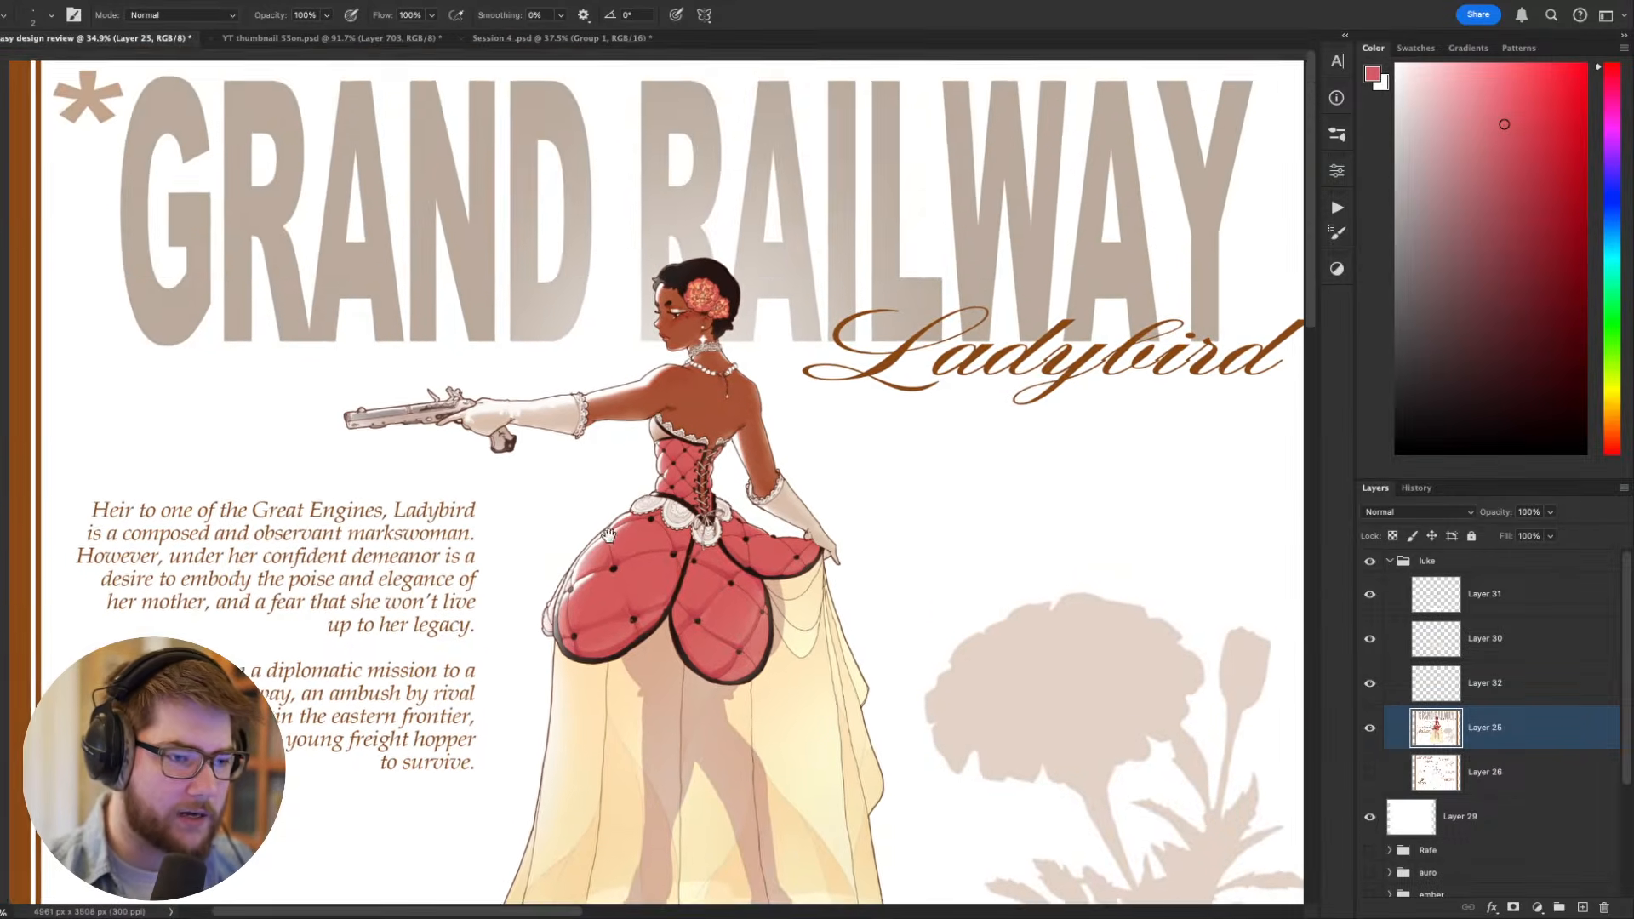
- On Layer 31, circle the two hair flowers with light pink brush strokes
{"action": "scroll", "coordinate": [576, 464], "scroll_direction": "up", "scroll_amount": 2}
{"action": "scroll", "coordinate": [576, 462], "scroll_direction": "up", "scroll_amount": 3}
{"action": "left_click_drag", "start_coordinate": [768, 181], "coordinate": [677, 379]}
{"action": "scroll", "coordinate": [677, 380], "scroll_direction": "up", "scroll_amount": 8}
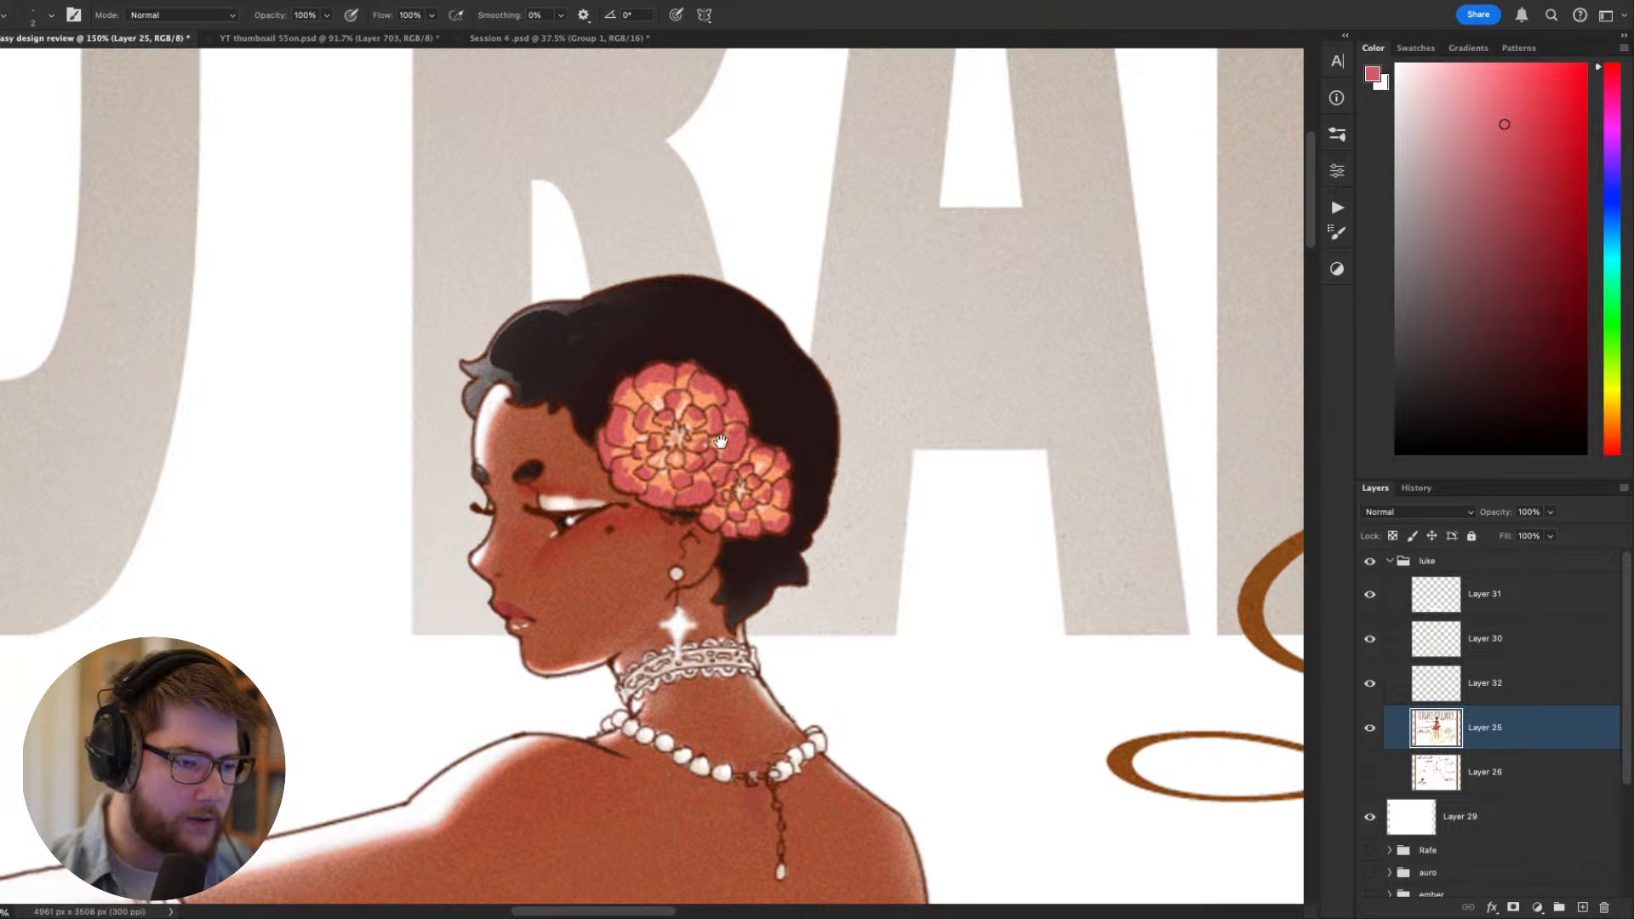
{"action": "scroll", "coordinate": [673, 438], "scroll_direction": "down", "scroll_amount": 2}
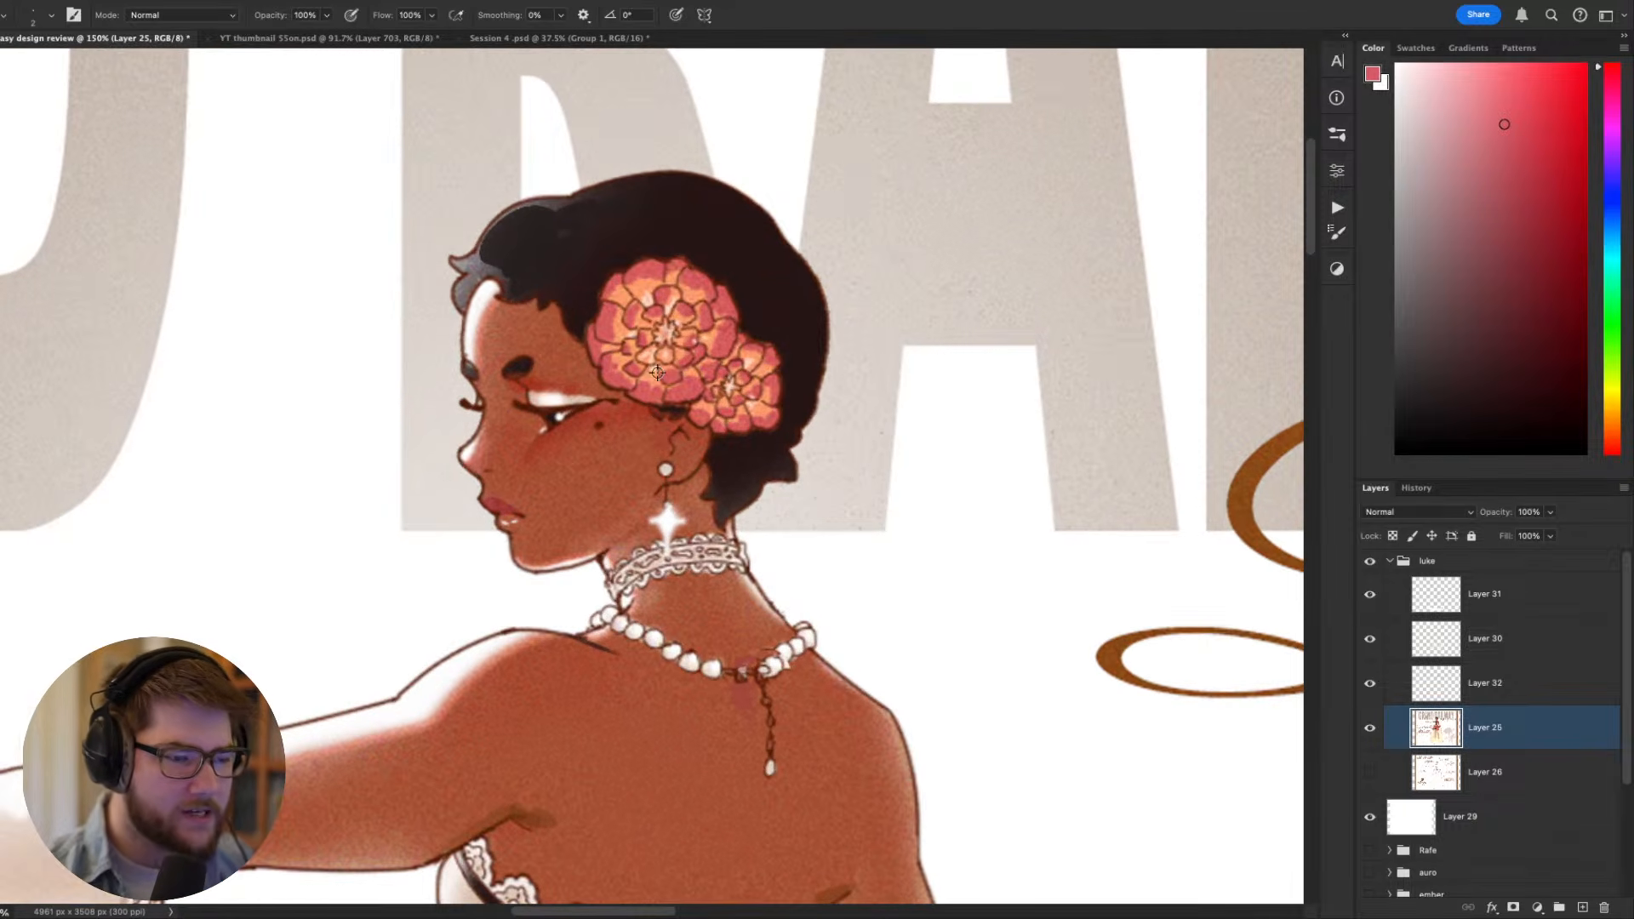
{"action": "scroll", "coordinate": [728, 328], "scroll_direction": "up", "scroll_amount": 2}
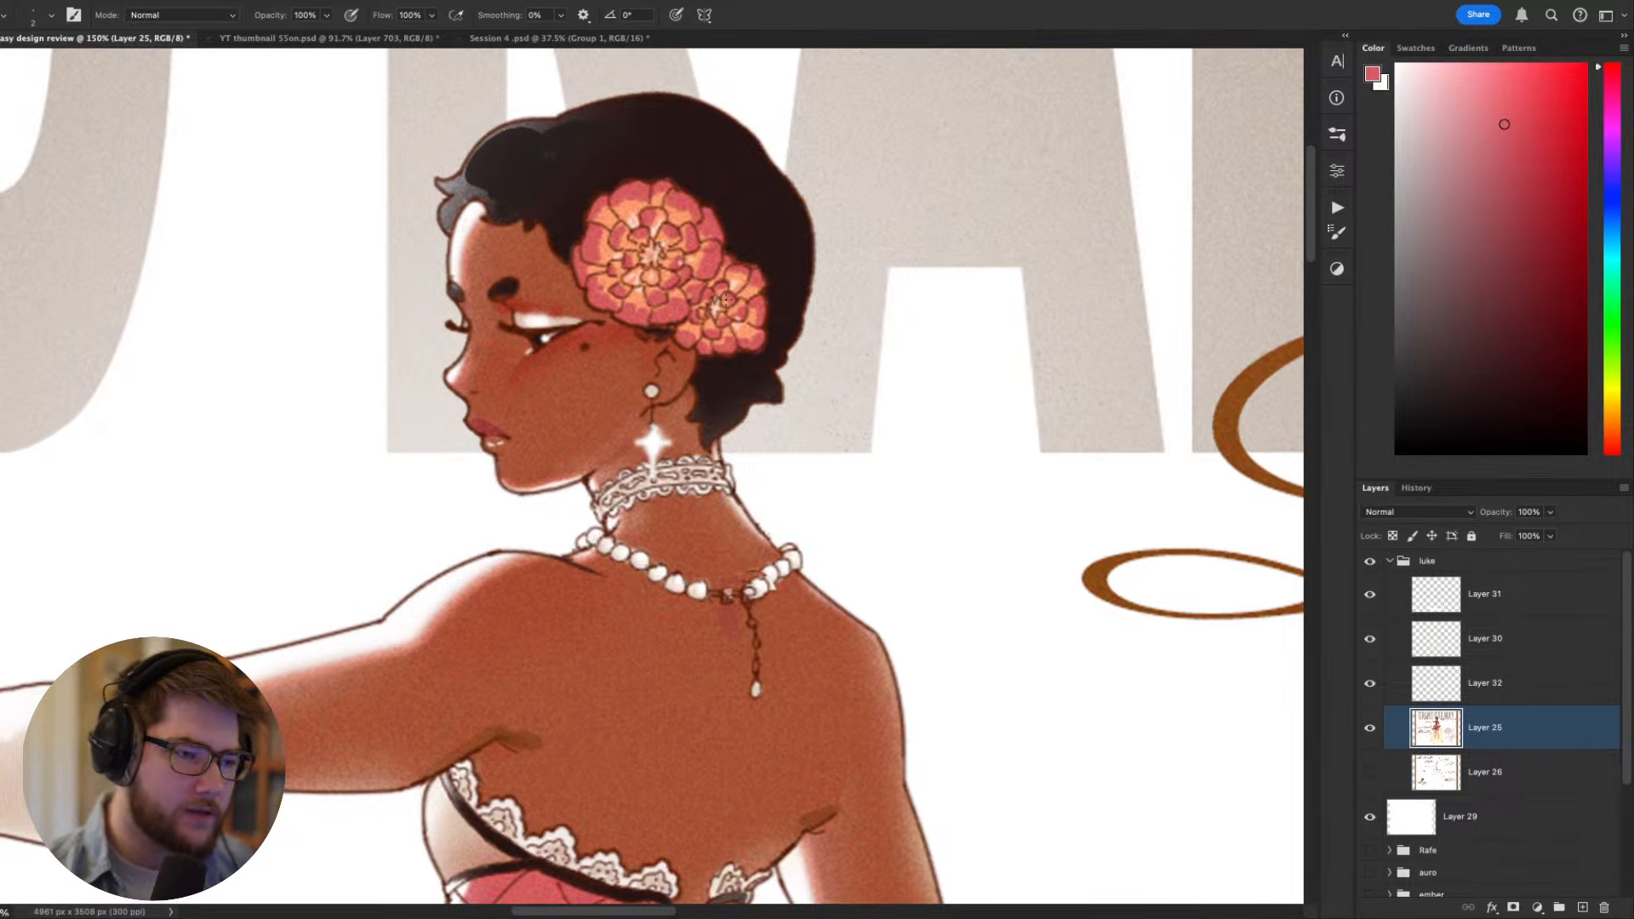
{"action": "left_click", "coordinate": [1481, 596]}
{"action": "scroll", "coordinate": [1222, 602], "scroll_direction": "up", "scroll_amount": 2}
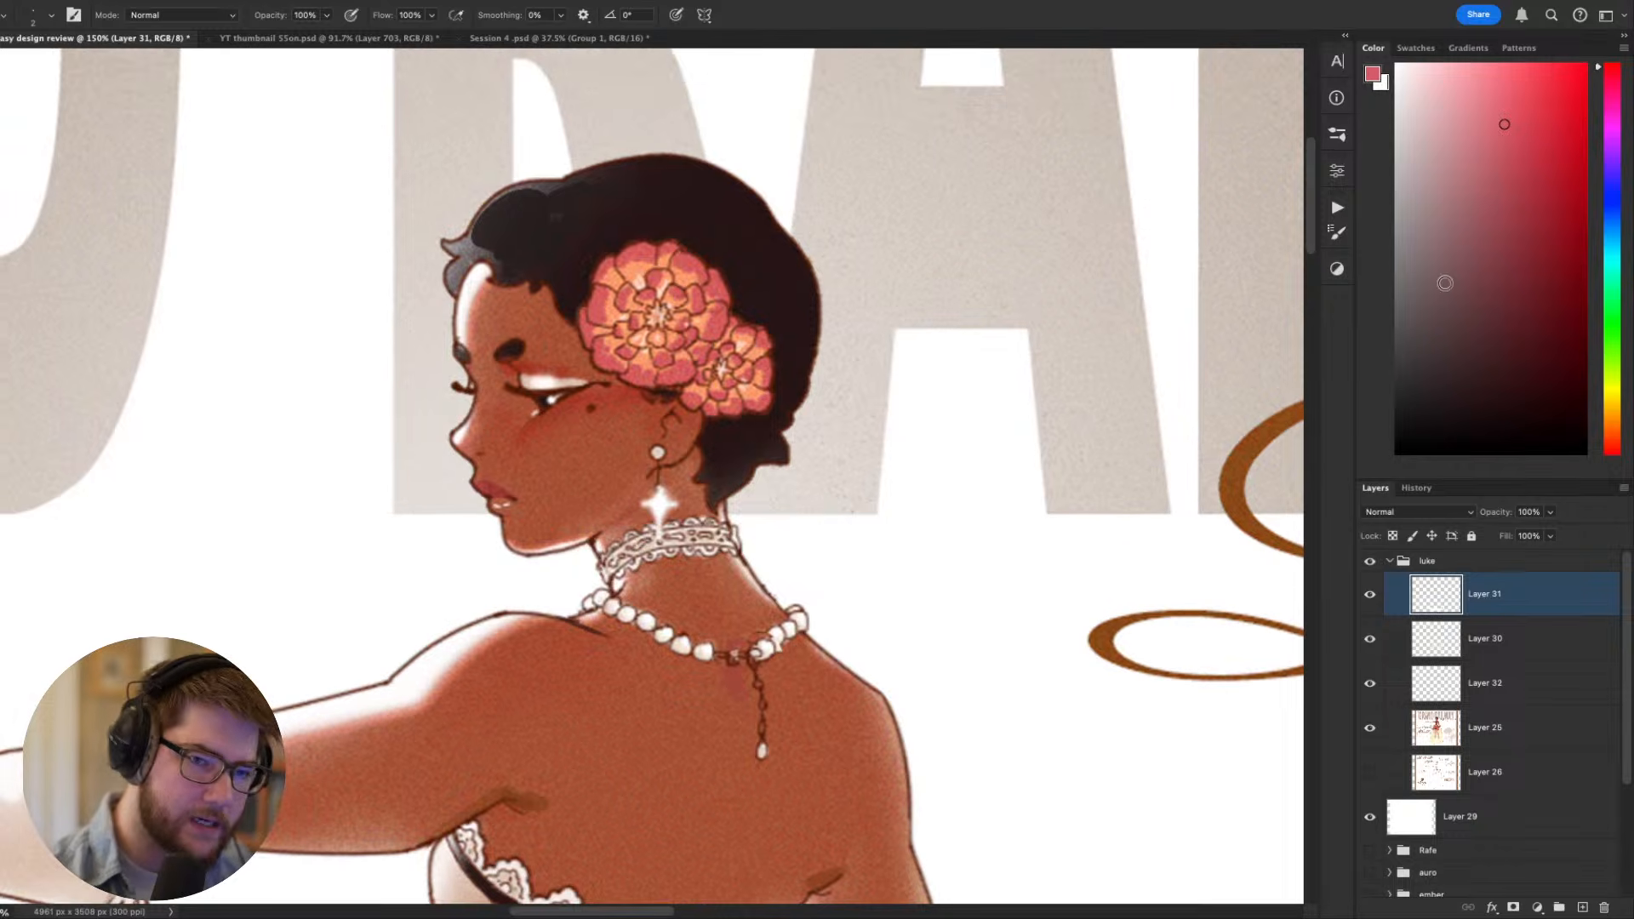
{"action": "left_click", "coordinate": [1486, 65]}
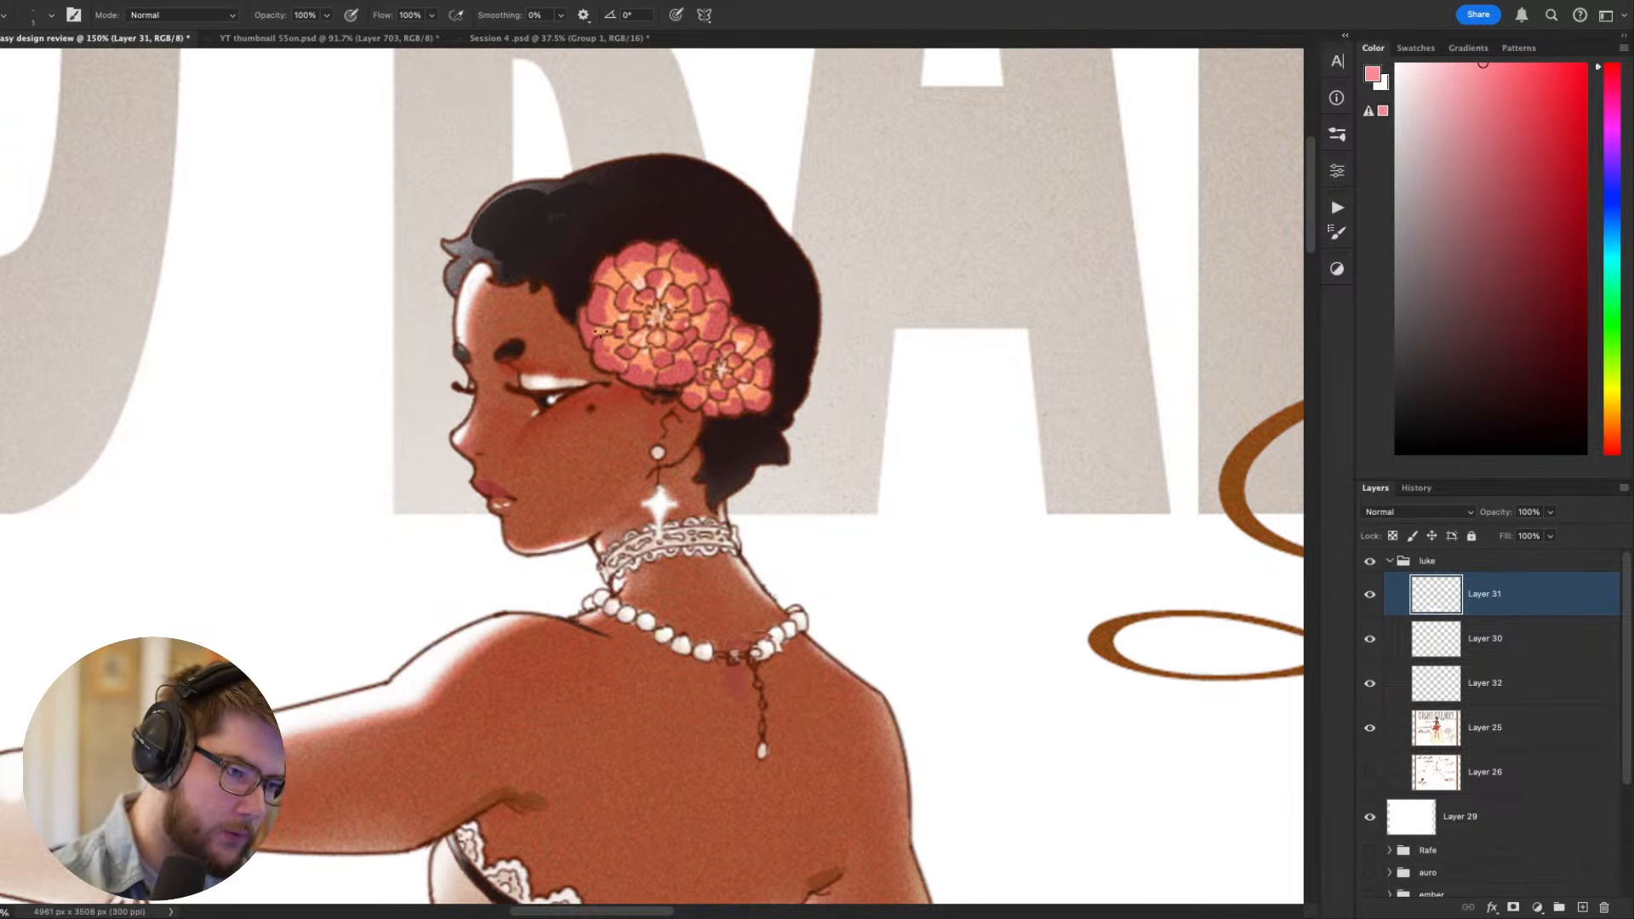
{"action": "mouse_move", "coordinate": [600, 332]}
{"action": "left_mouse_down"}
{"action": "mouse_move", "coordinate": [619, 402]}
{"action": "mouse_move", "coordinate": [663, 246]}
{"action": "mouse_move", "coordinate": [689, 294]}
{"action": "left_mouse_up"}
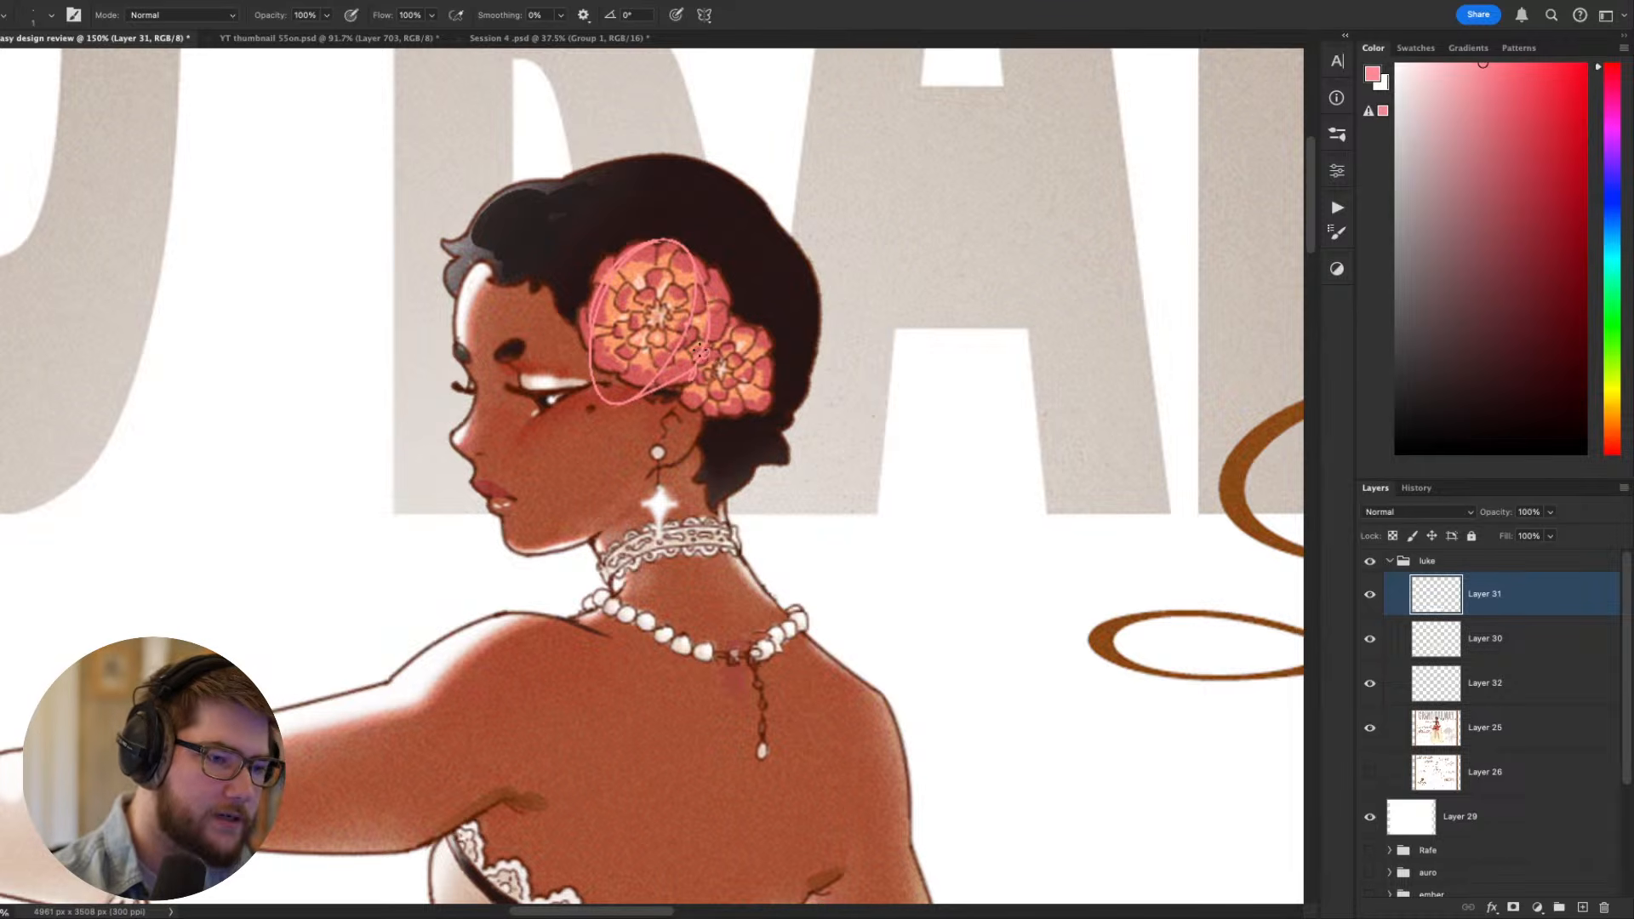
{"action": "left_click_drag", "start_coordinate": [700, 351], "coordinate": [782, 297]}
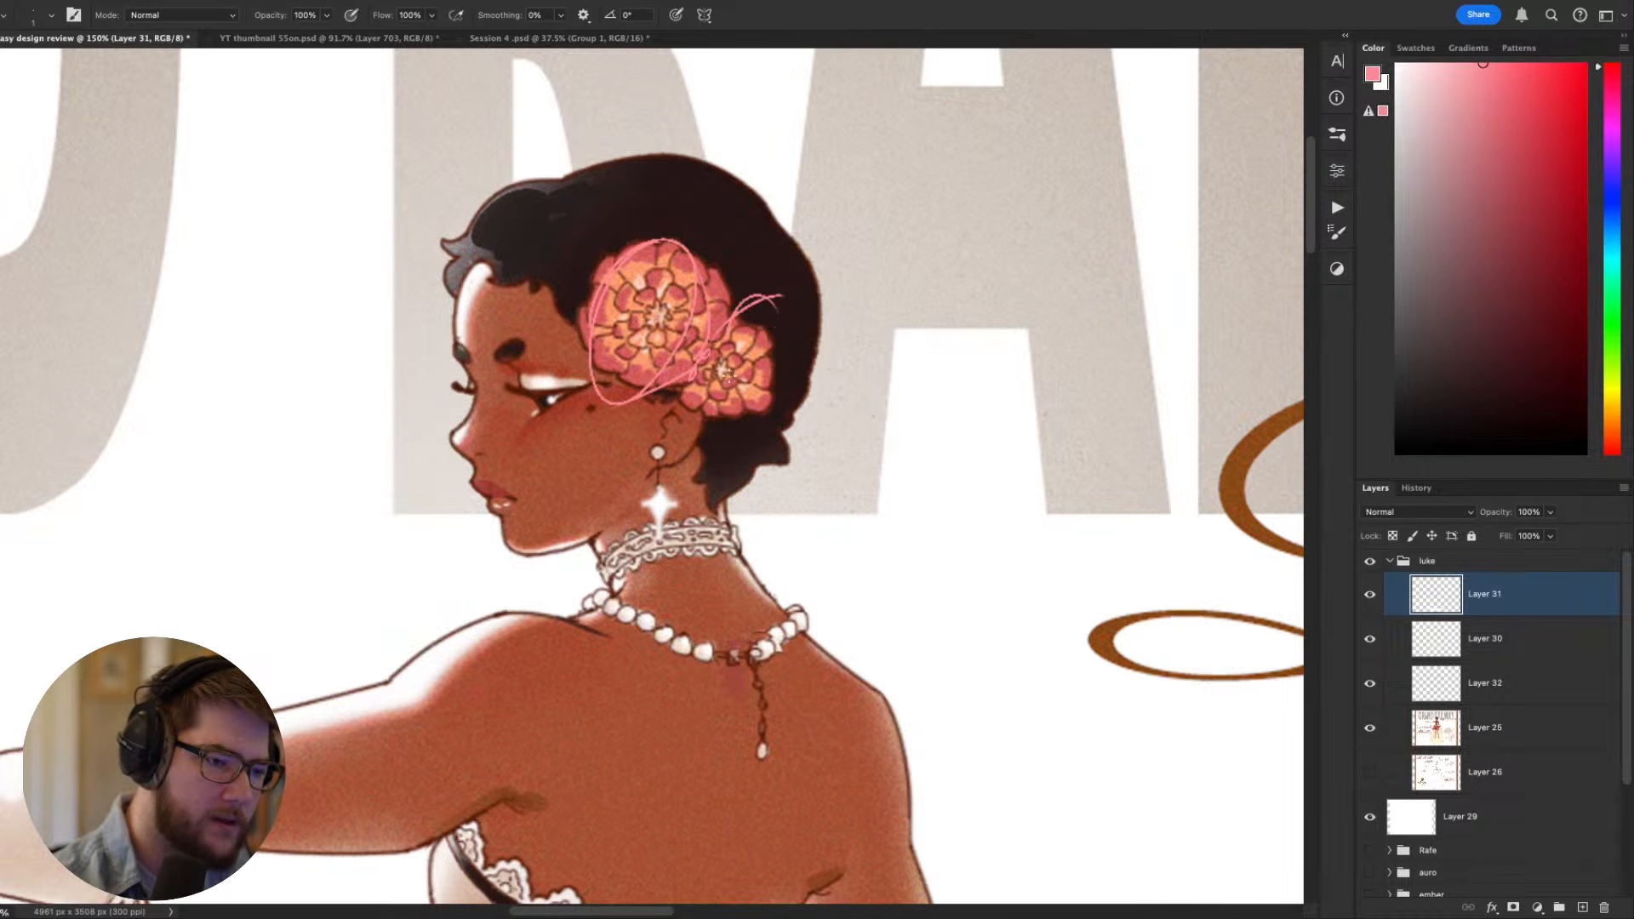
{"action": "left_click_drag", "start_coordinate": [726, 374], "coordinate": [809, 324]}
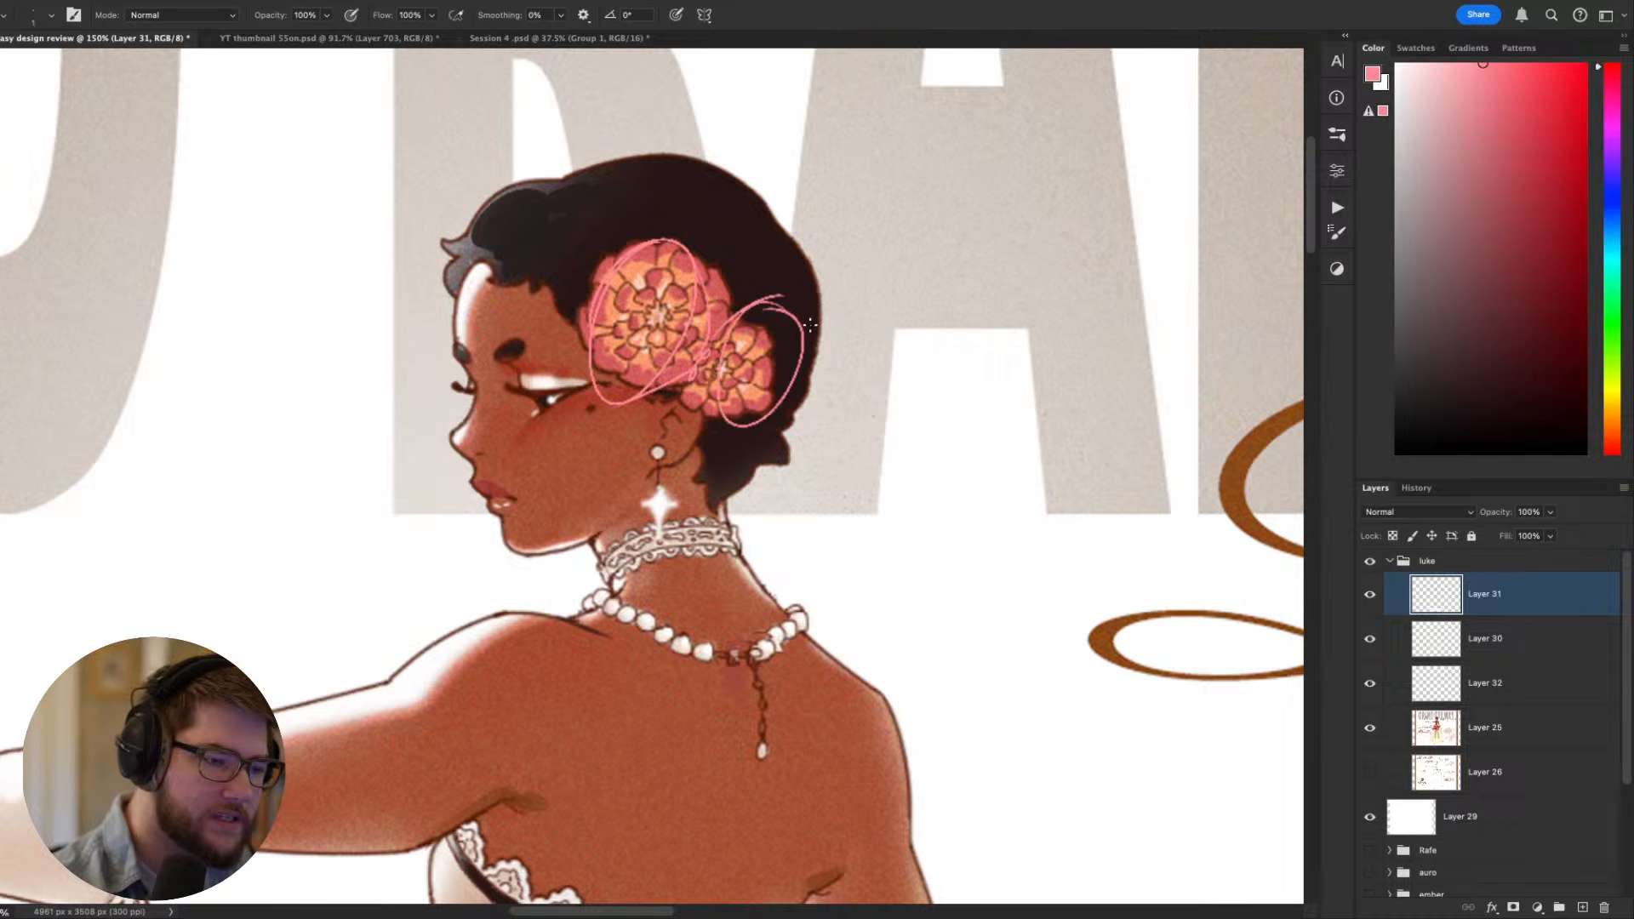
- Check the circled hair flowers at full-figure scale and undo the pink outline strokes
{"action": "scroll", "coordinate": [693, 417], "scroll_direction": "down", "scroll_amount": 4}
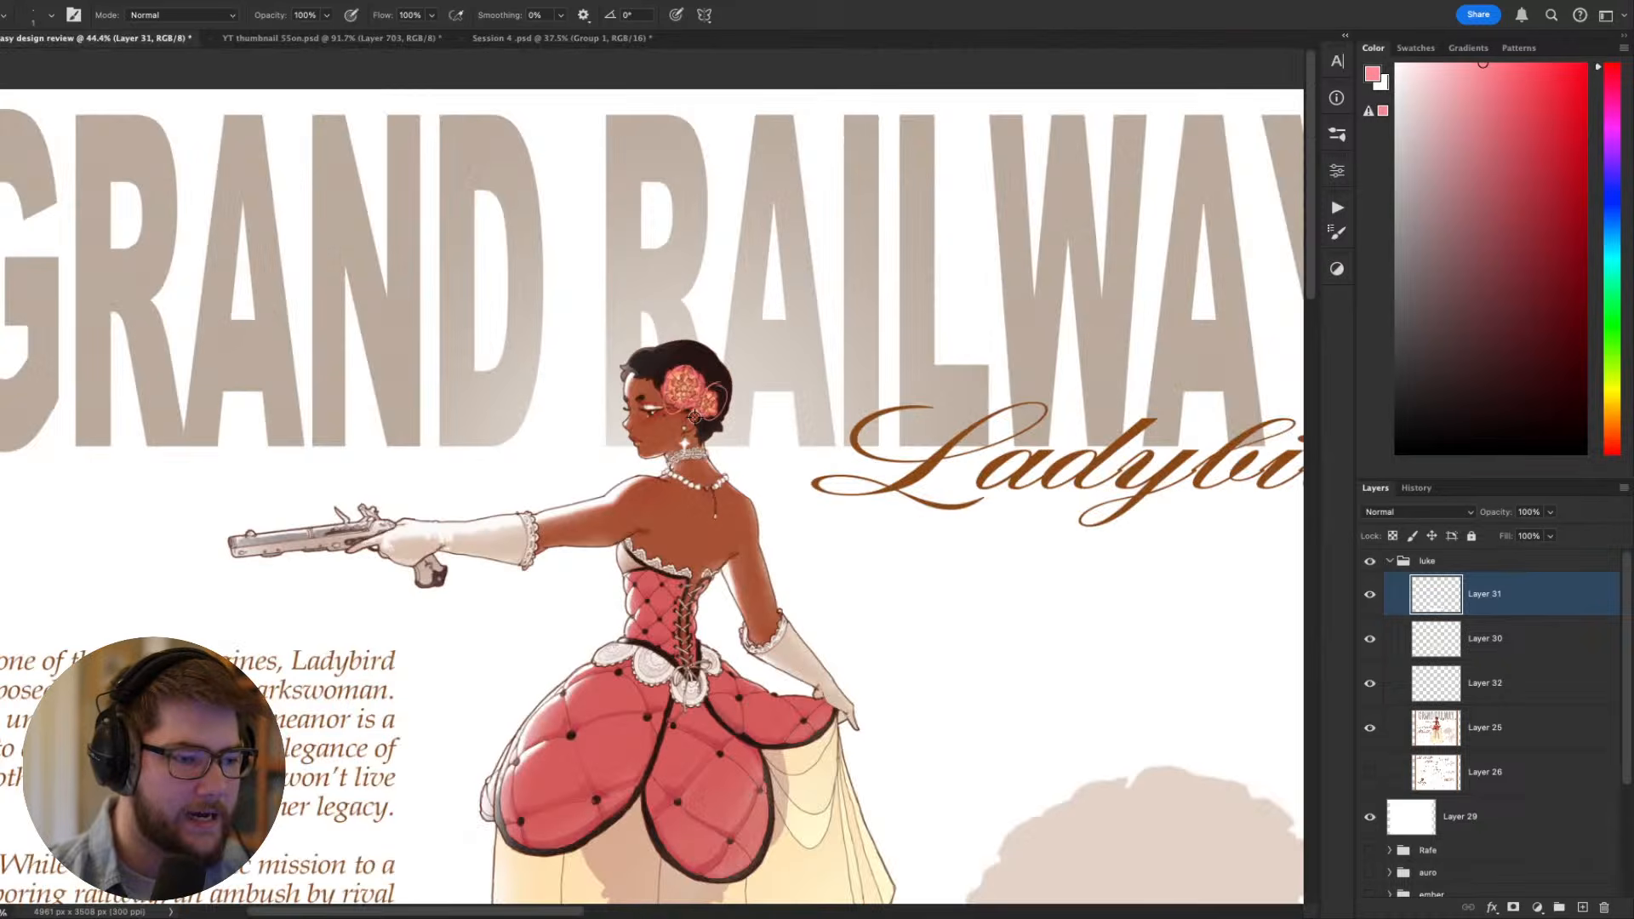
{"action": "scroll", "coordinate": [695, 426], "scroll_direction": "up", "scroll_amount": 2}
{"action": "scroll", "coordinate": [697, 436], "scroll_direction": "up", "scroll_amount": 2}
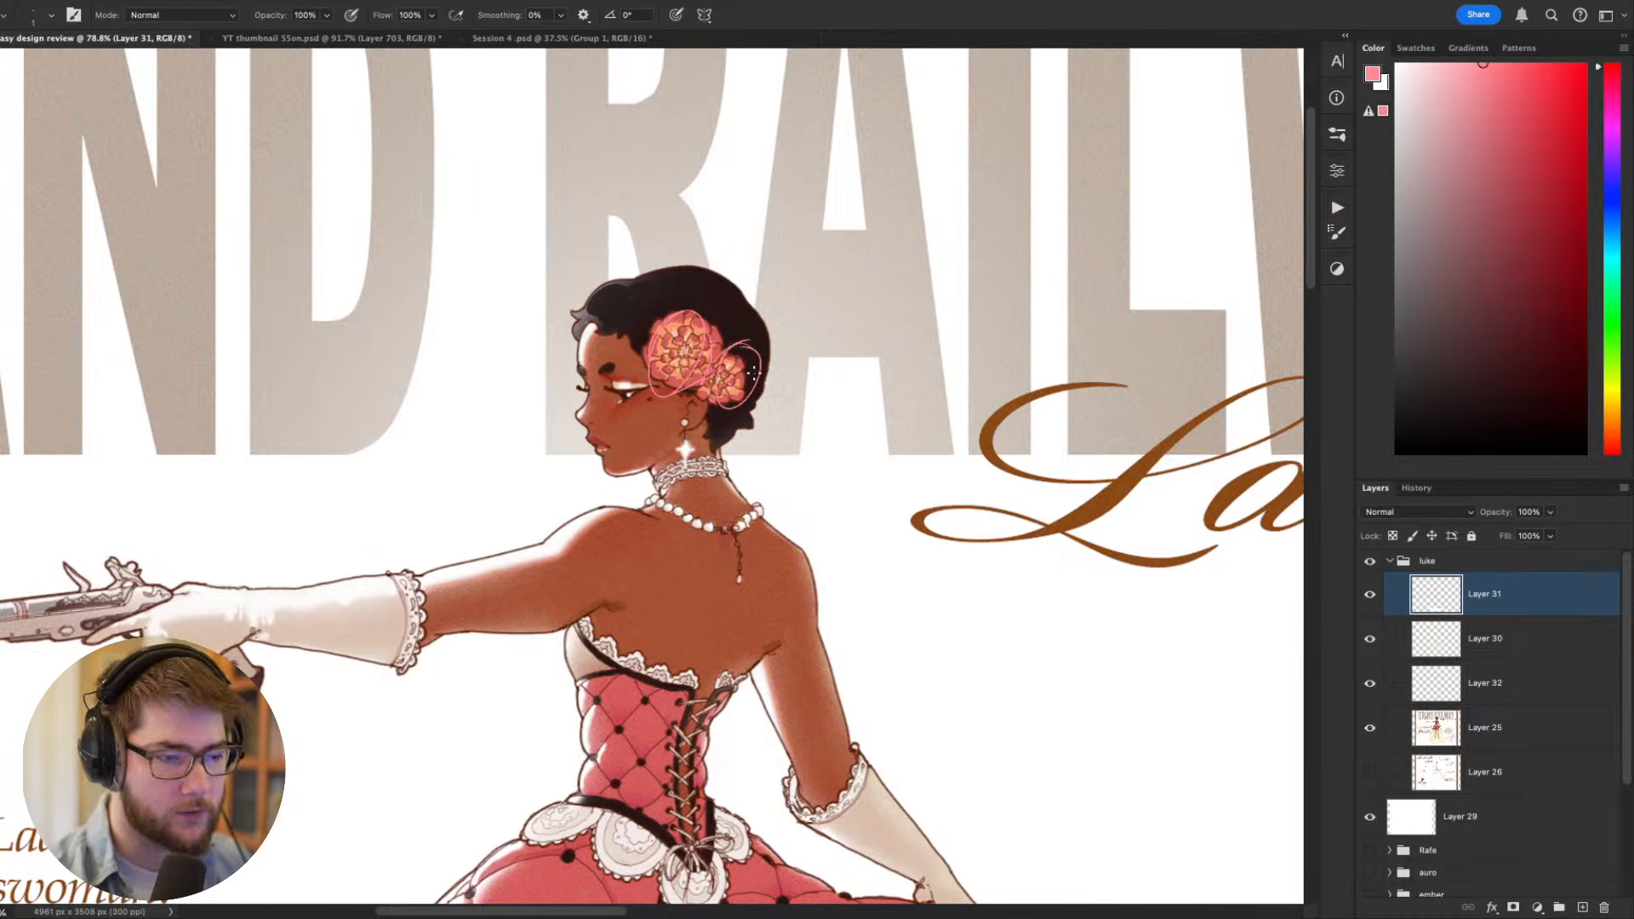
{"action": "key", "text": "super+z"}
{"action": "key", "text": "super+z"}
{"action": "key", "text": "super+z"}
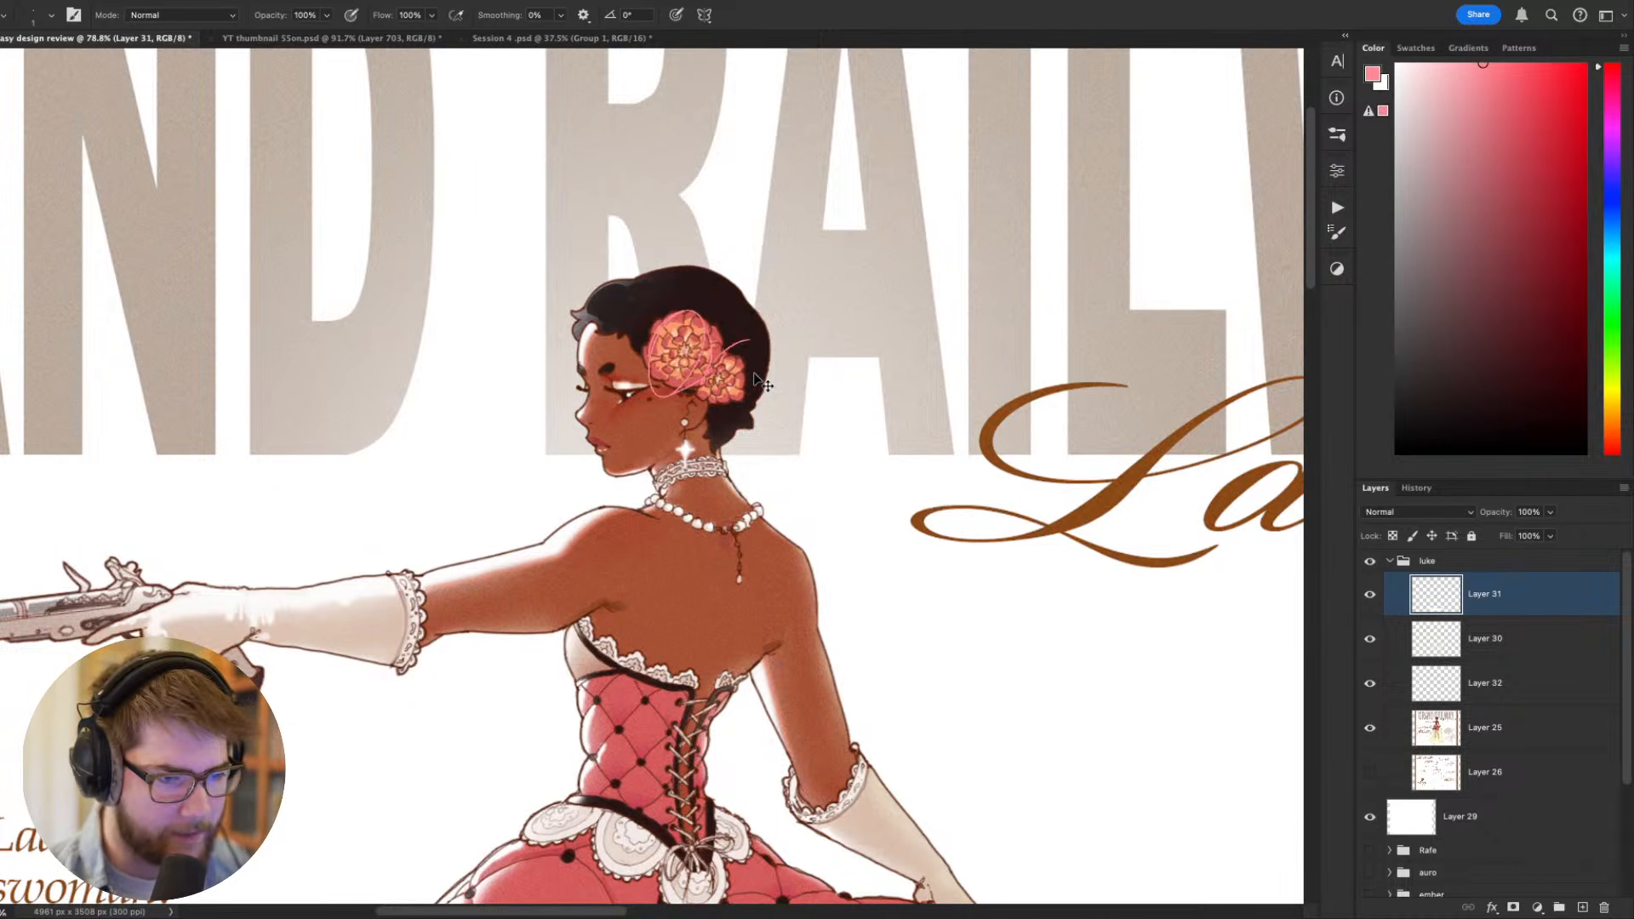
{"action": "key", "text": "super+z"}
- Set the foreground color to a fully saturated bright red and review the corrected overskirt, corset and pistol arm
{"action": "mouse_move", "coordinate": [734, 465]}
{"action": "left_mouse_down"}
{"action": "mouse_move", "coordinate": [1002, 416]}
{"action": "mouse_move", "coordinate": [972, 384]}
{"action": "left_mouse_up"}
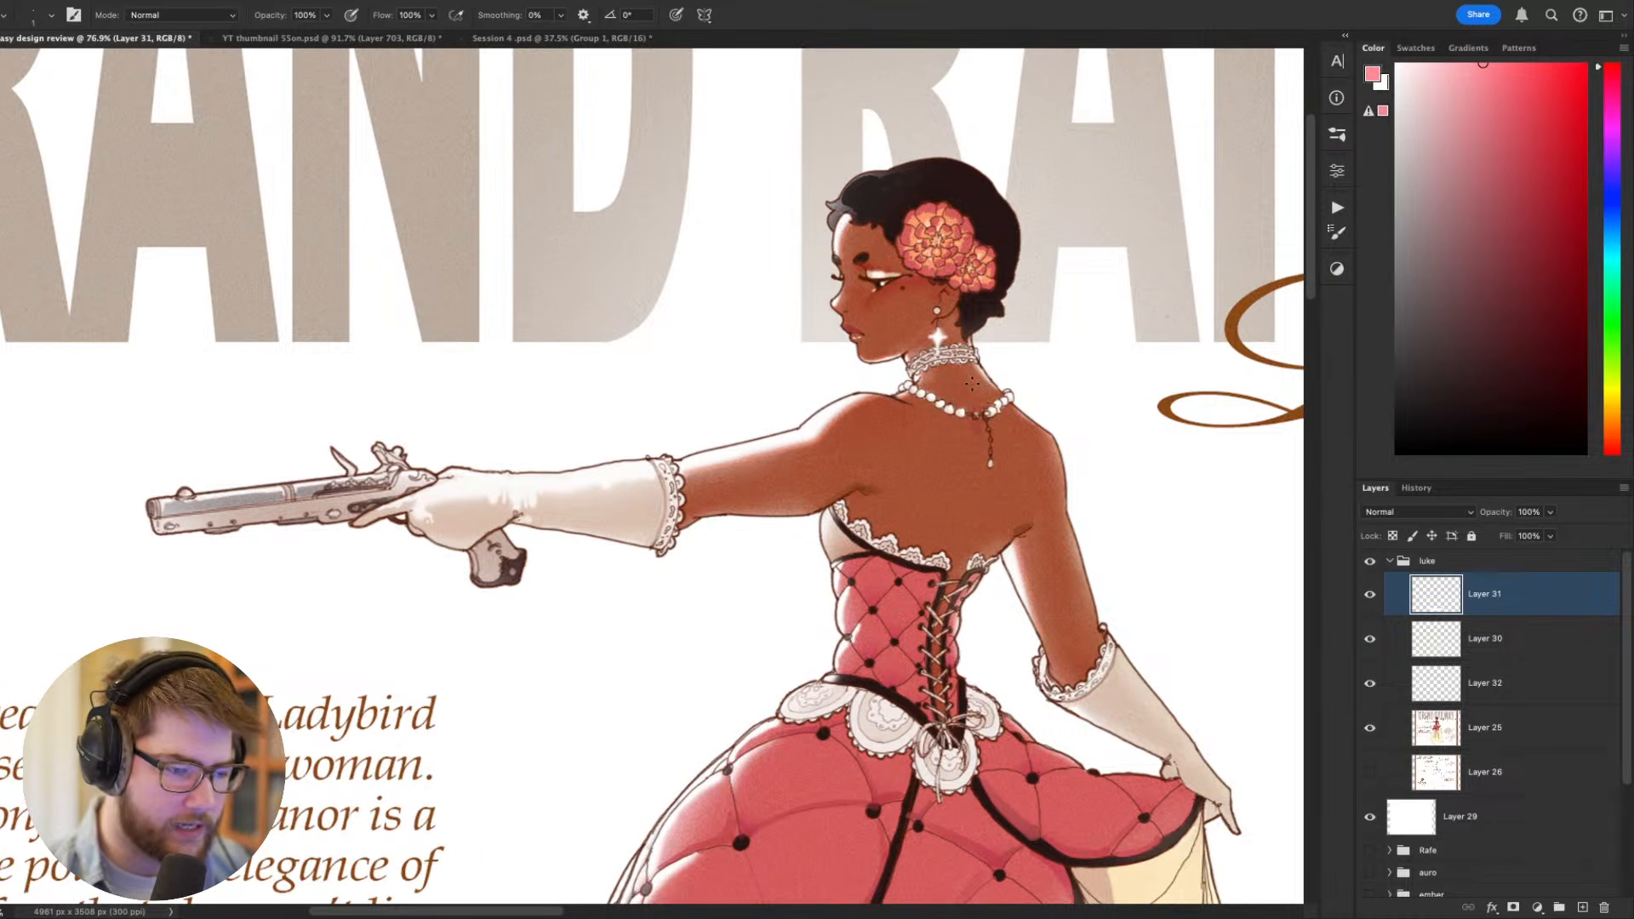
{"action": "left_click_drag", "start_coordinate": [1562, 118], "coordinate": [1587, 64]}
{"action": "left_click_drag", "start_coordinate": [897, 833], "coordinate": [895, 620]}
{"action": "key", "text": "super+minus"}
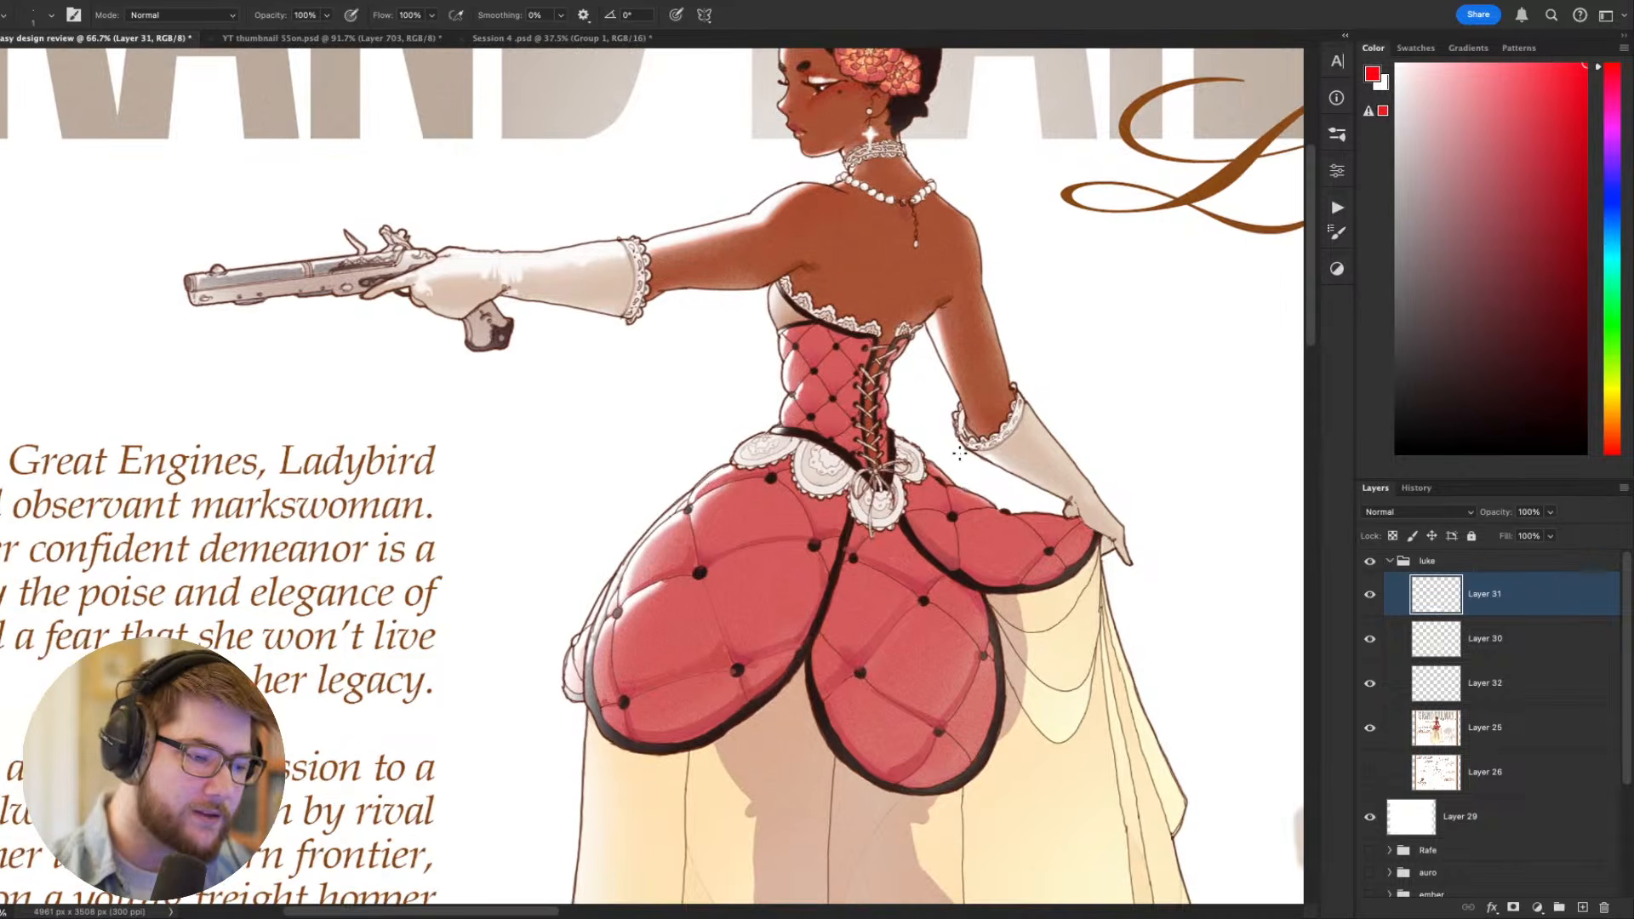
{"action": "key", "text": "super+minus"}
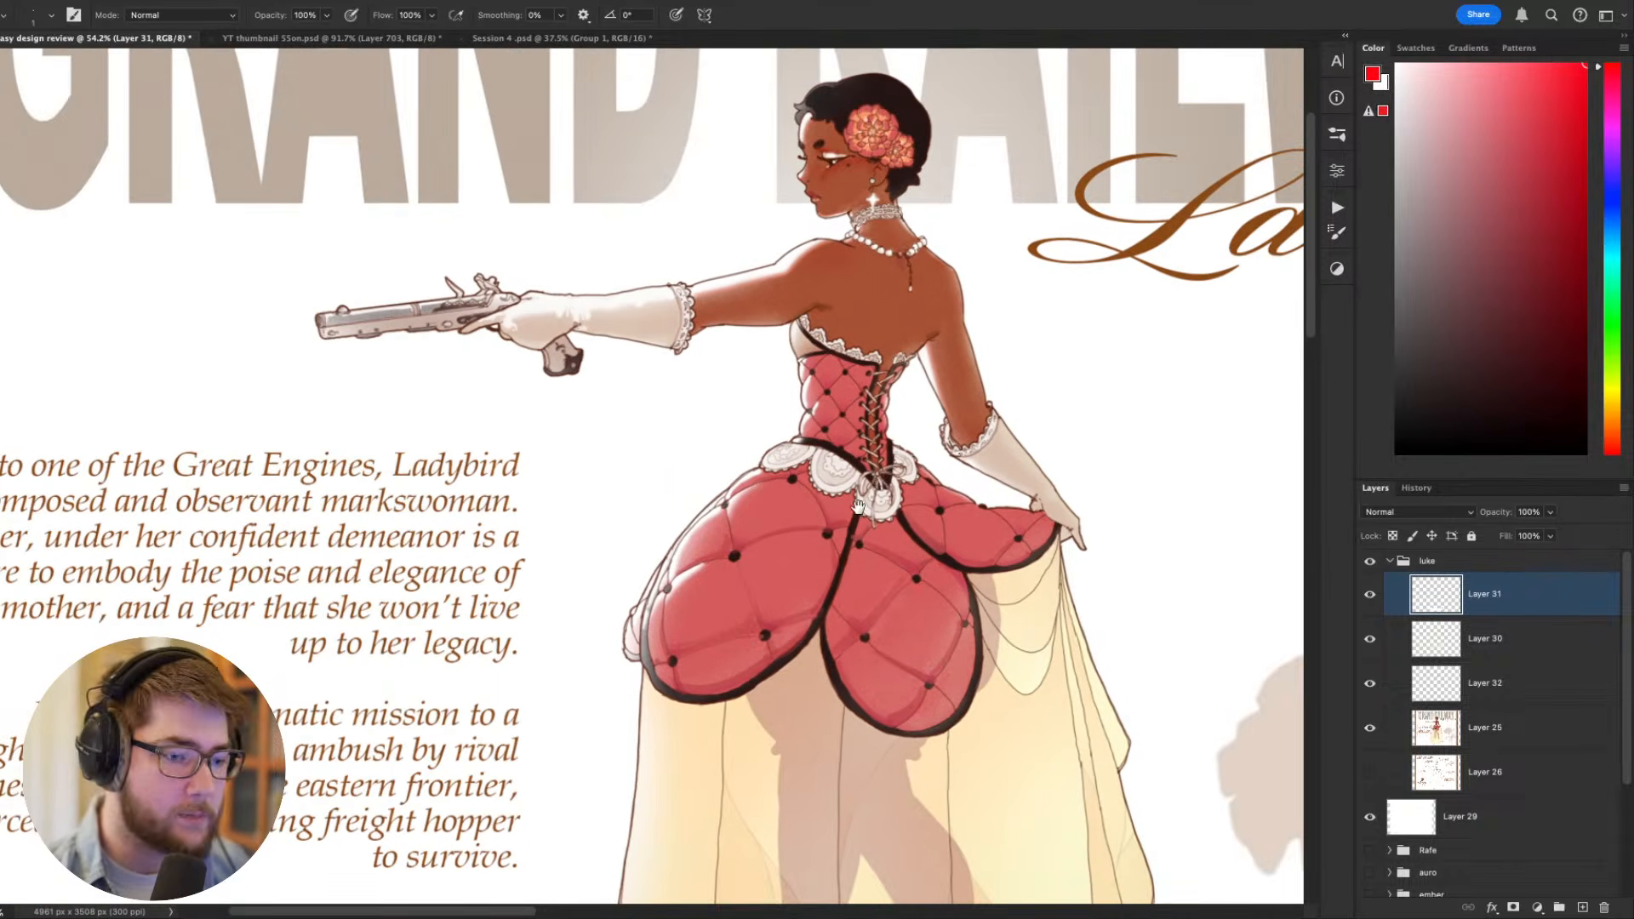
{"action": "left_click_drag", "start_coordinate": [869, 502], "coordinate": [974, 575]}
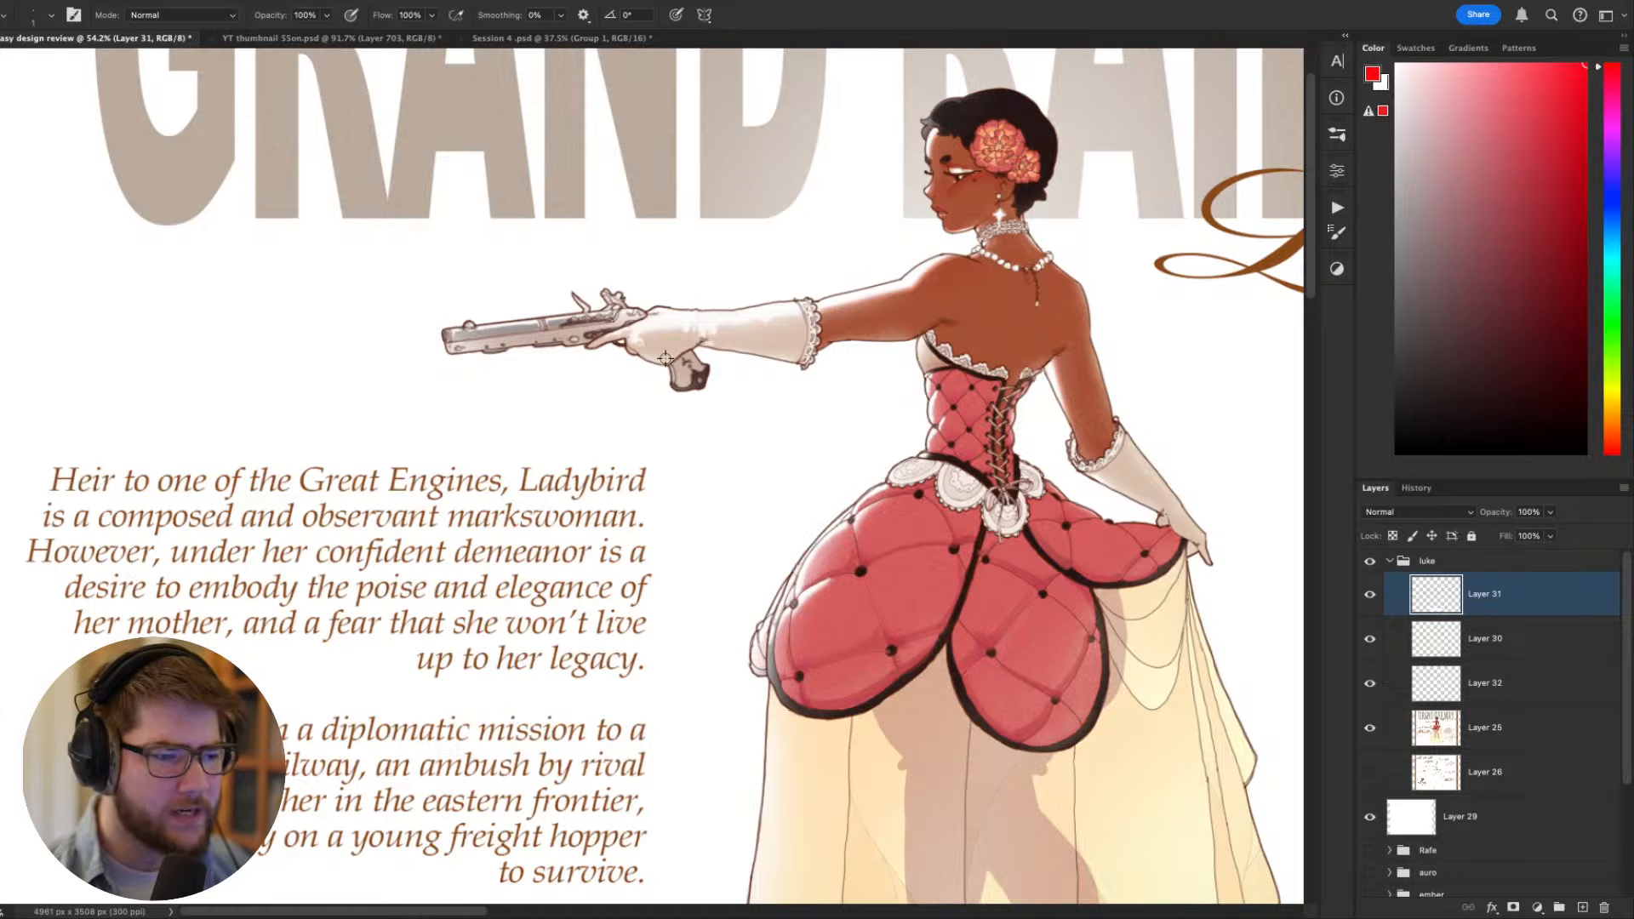
- Examine the pistol arm up close and against the whole sheet, and undo the stray stroke across the biography text
{"action": "scroll", "coordinate": [665, 358], "scroll_direction": "up", "scroll_amount": 2}
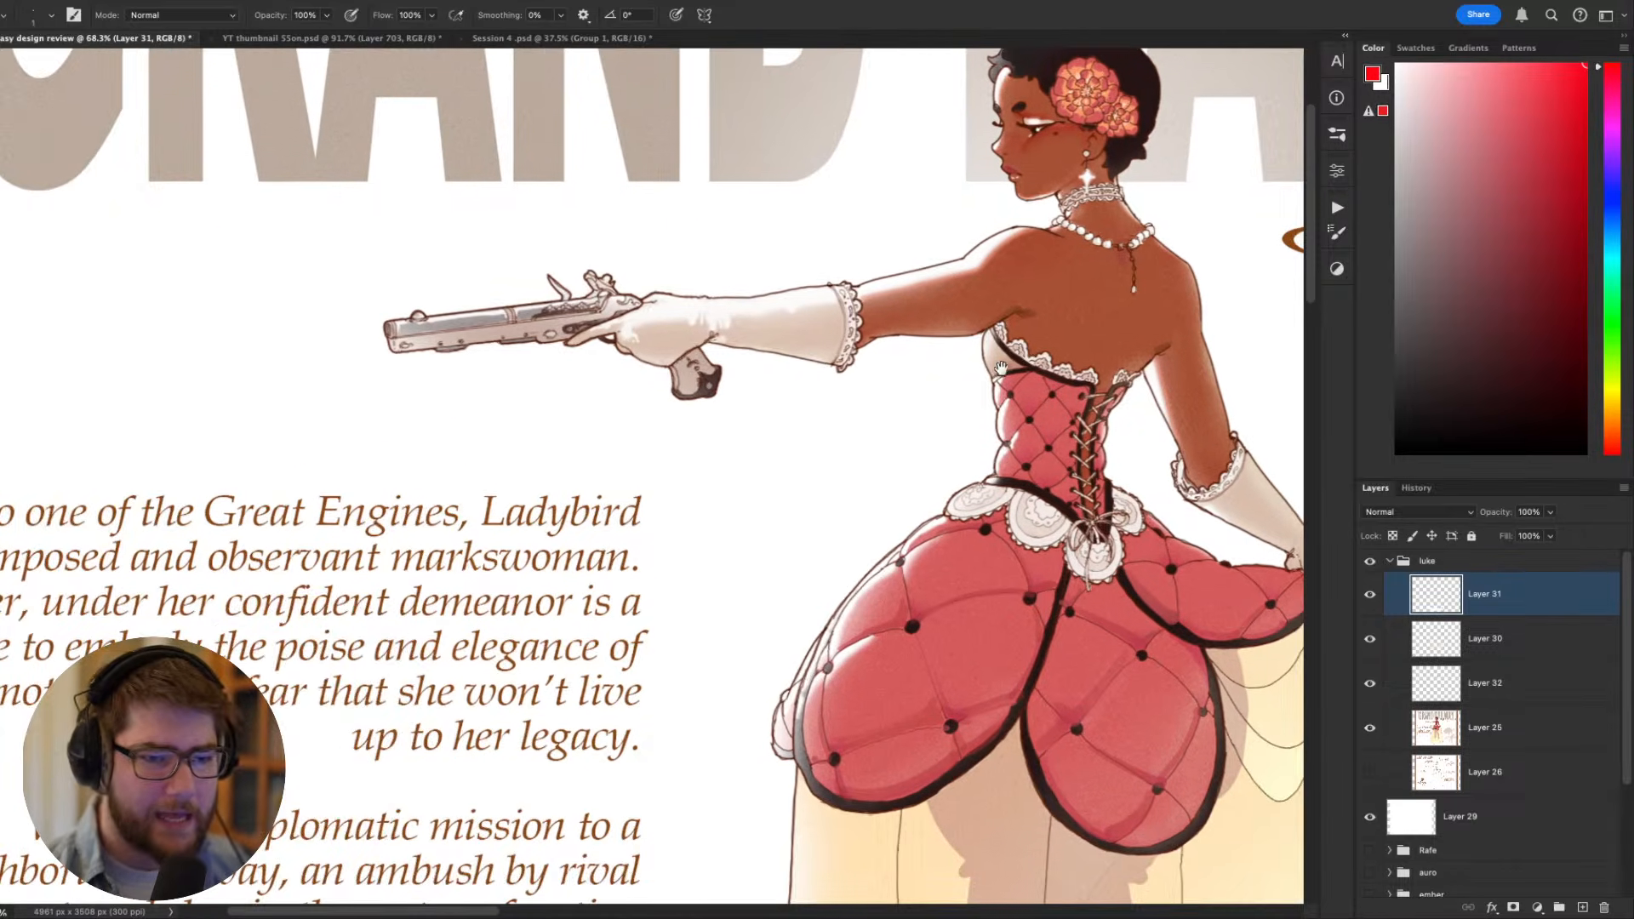
{"action": "left_click_drag", "start_coordinate": [1002, 368], "coordinate": [851, 414]}
{"action": "left_click_drag", "start_coordinate": [402, 452], "coordinate": [450, 490]}
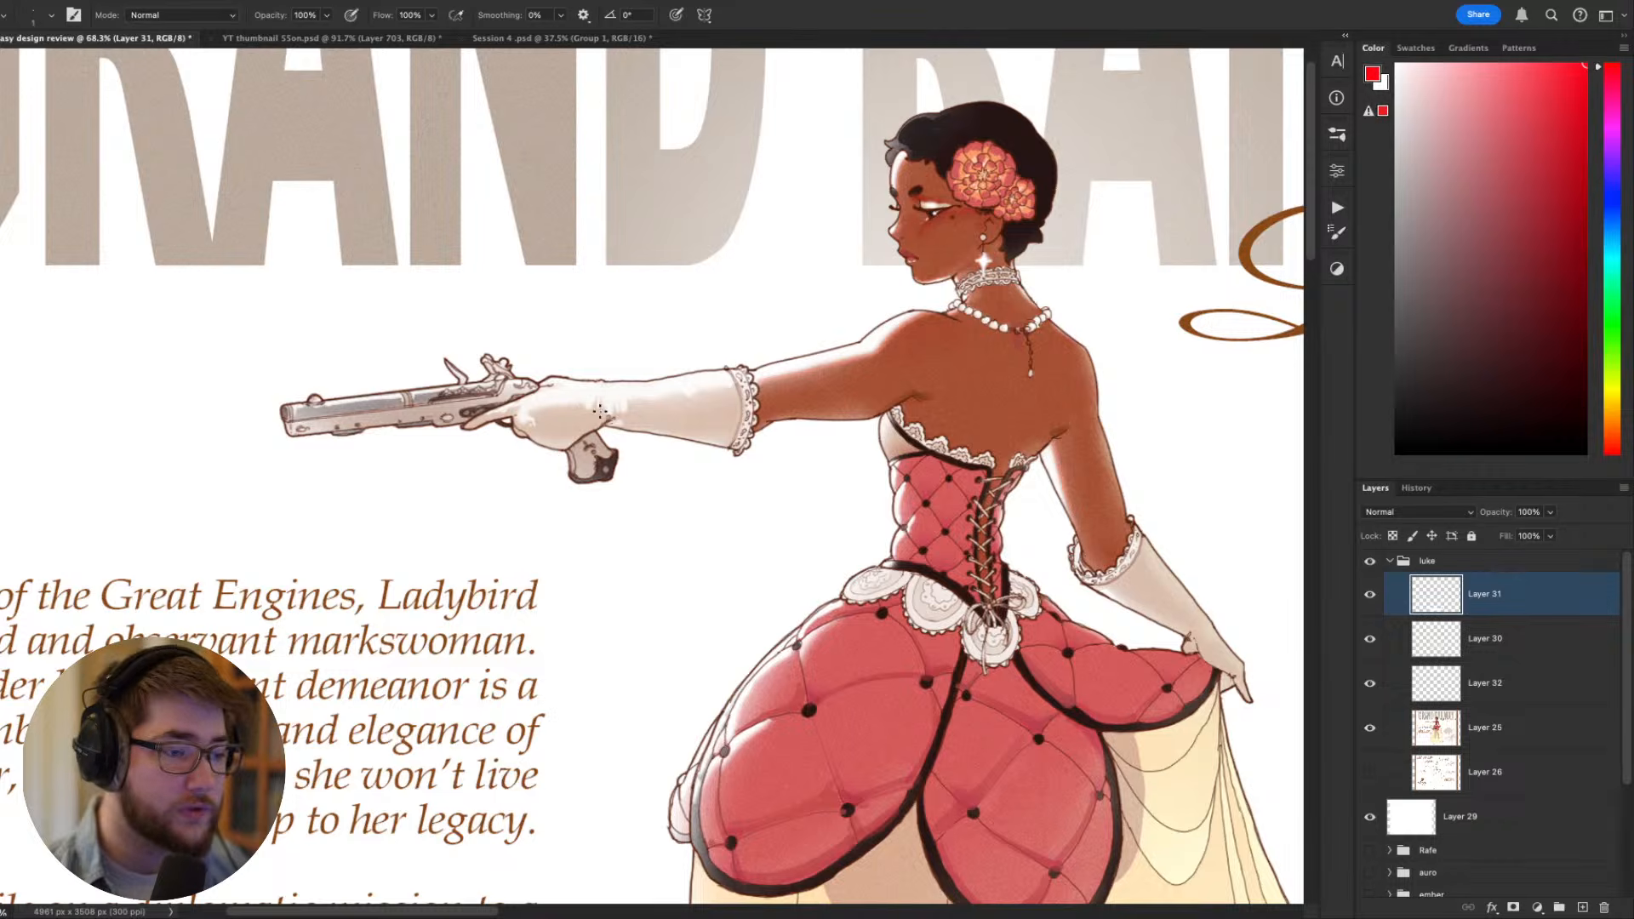
{"action": "scroll", "coordinate": [605, 443], "scroll_direction": "down", "scroll_amount": 6}
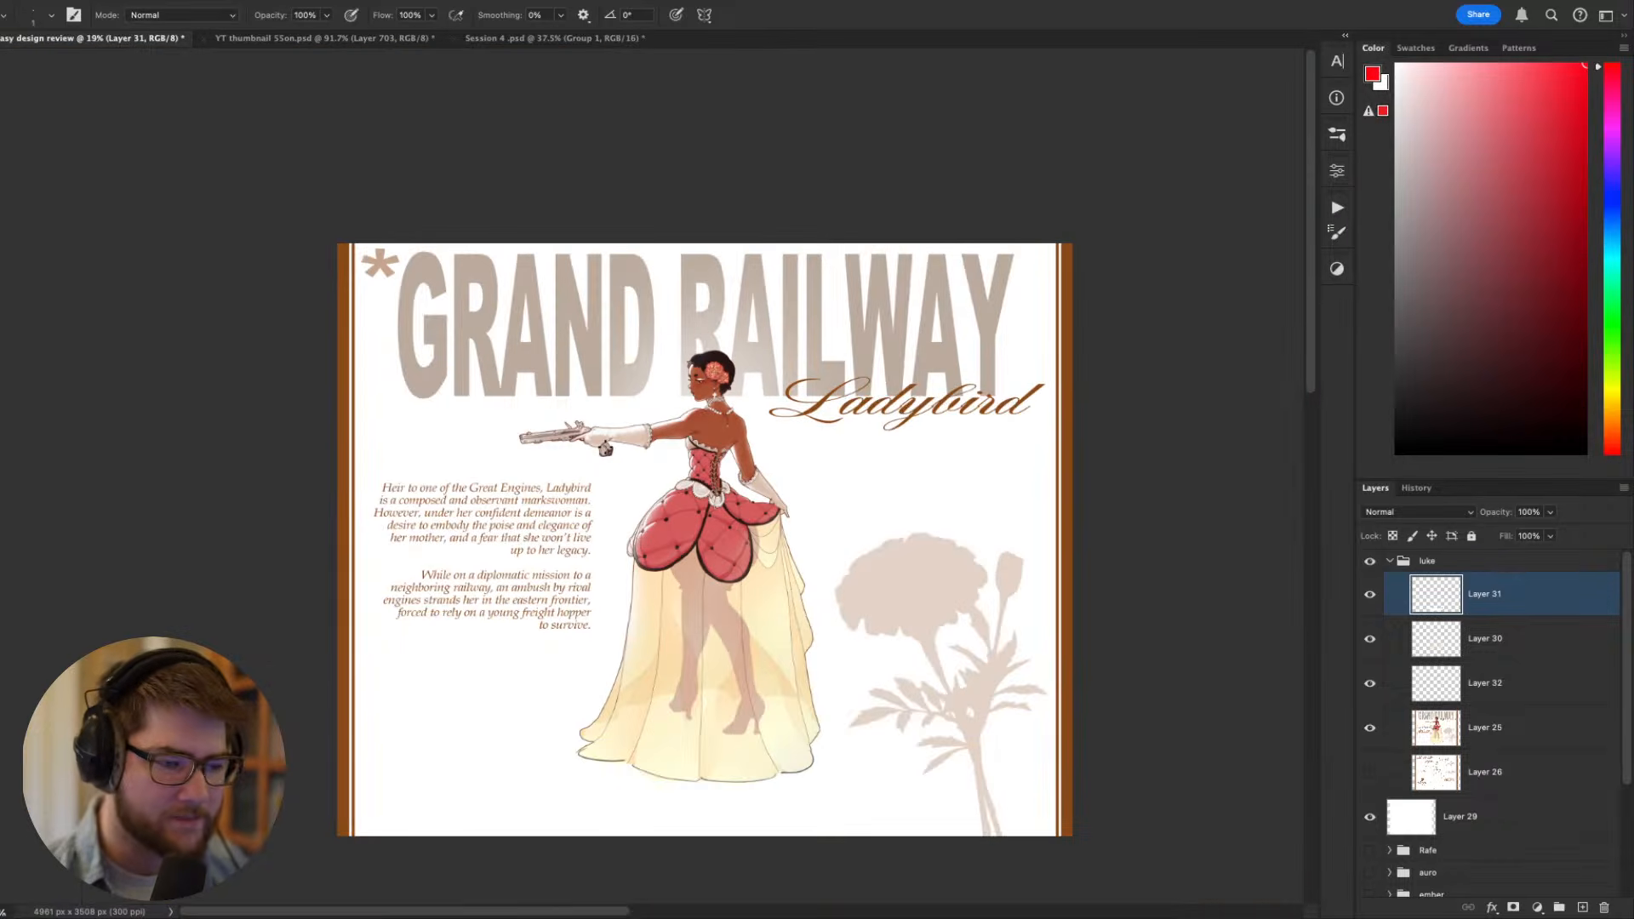
{"action": "scroll", "coordinate": [606, 447], "scroll_direction": "up", "scroll_amount": 4}
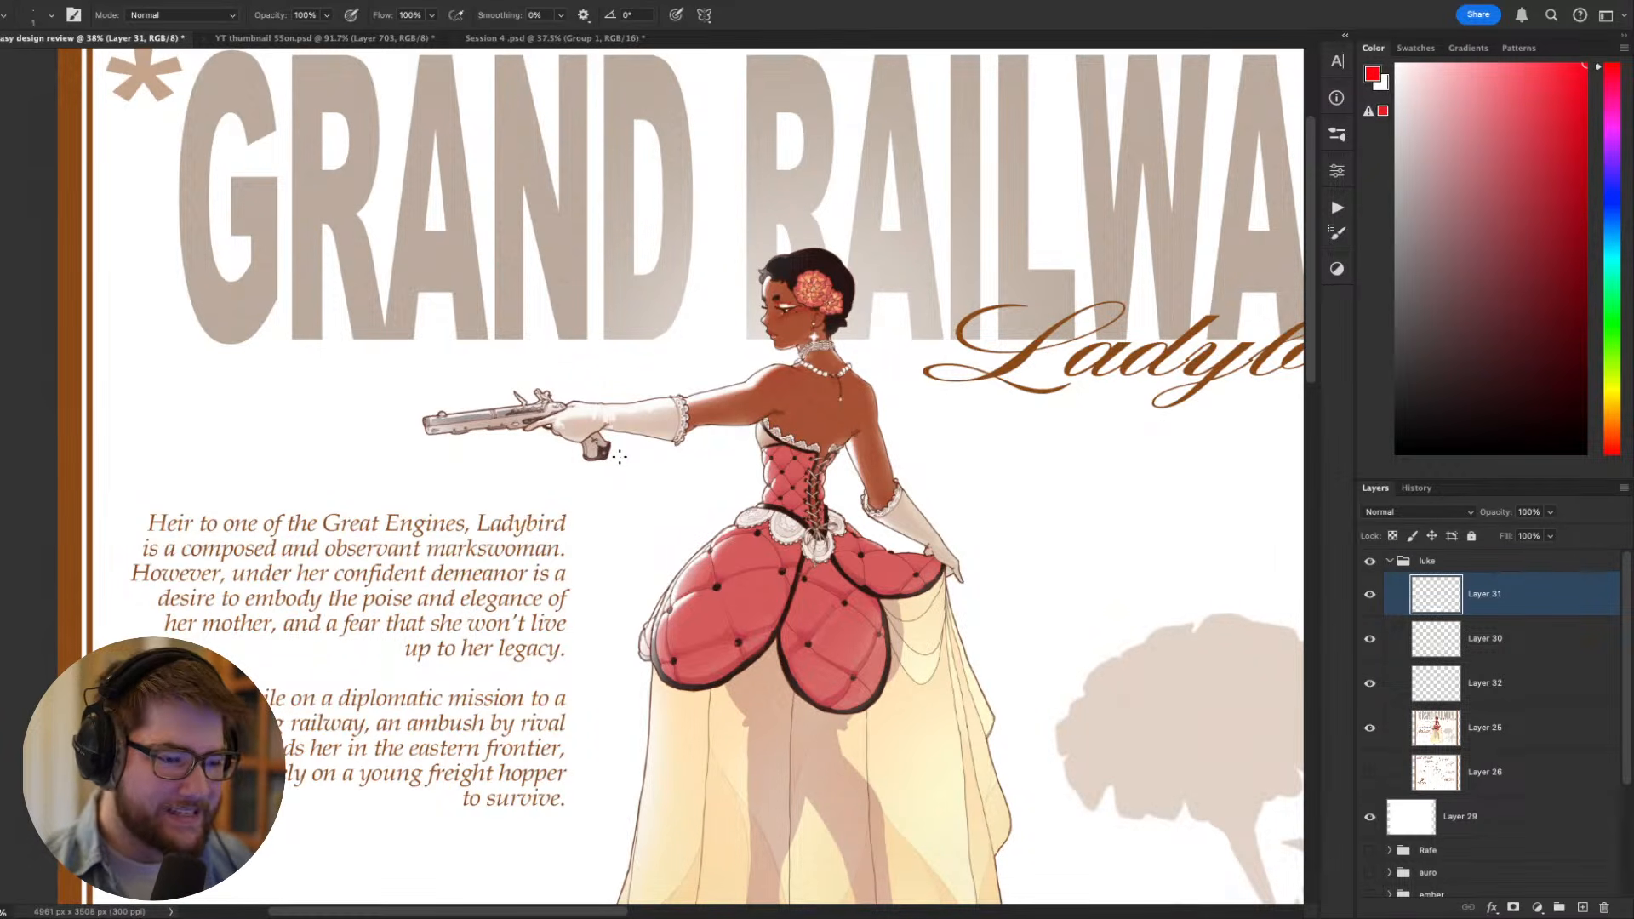
{"action": "left_click_drag", "start_coordinate": [687, 456], "coordinate": [797, 441]}
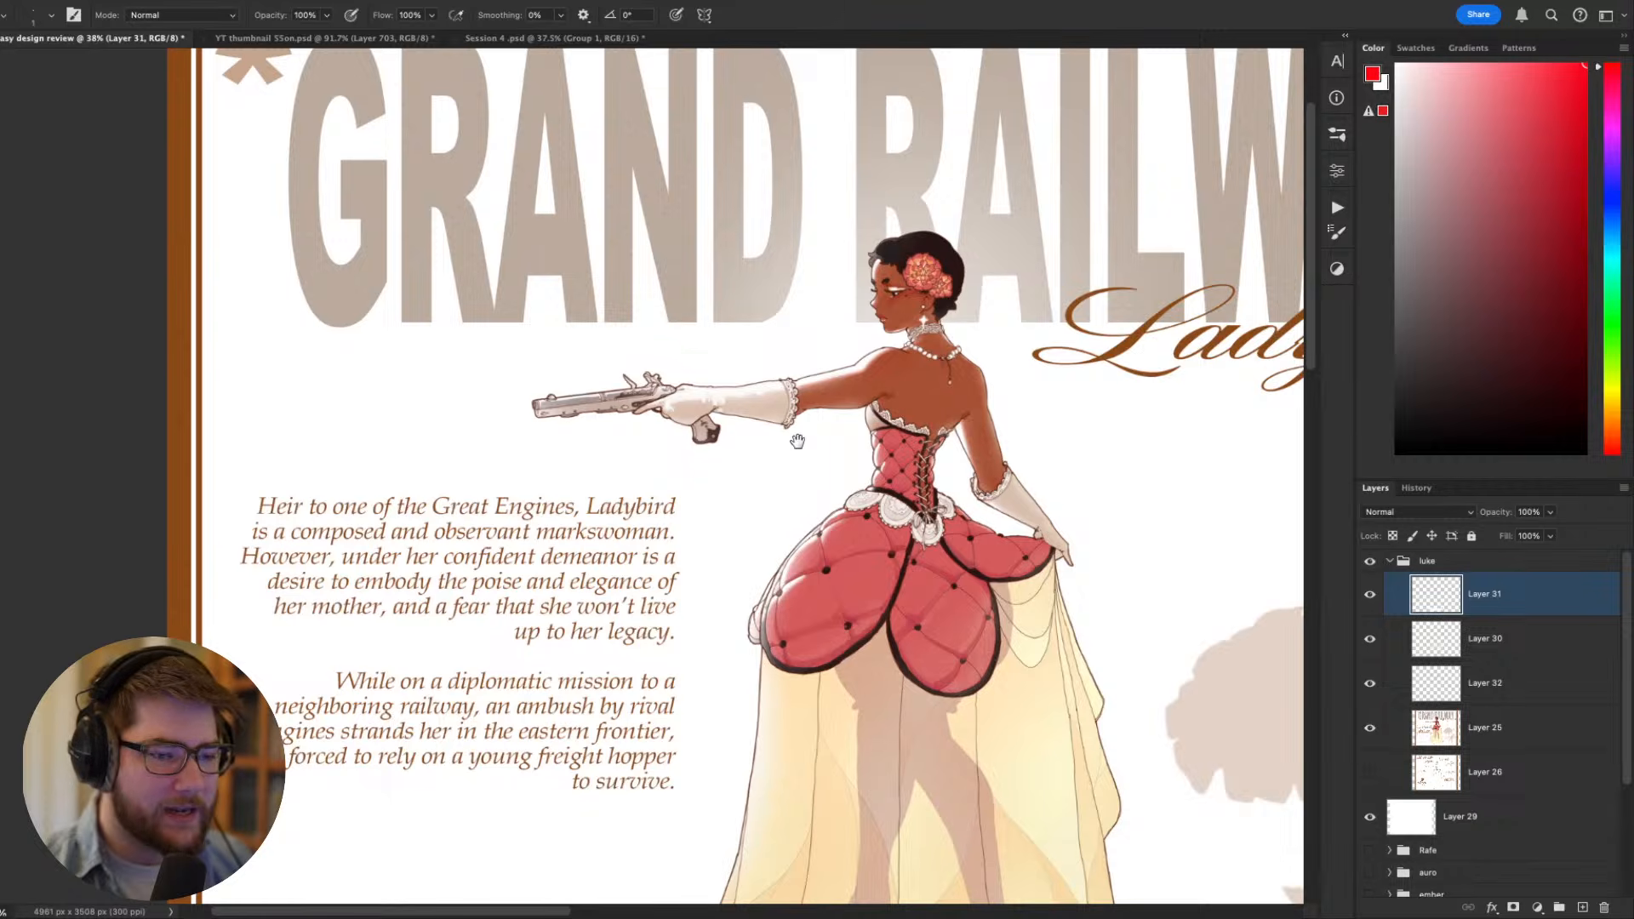
{"action": "left_click_drag", "start_coordinate": [910, 514], "coordinate": [707, 412]}
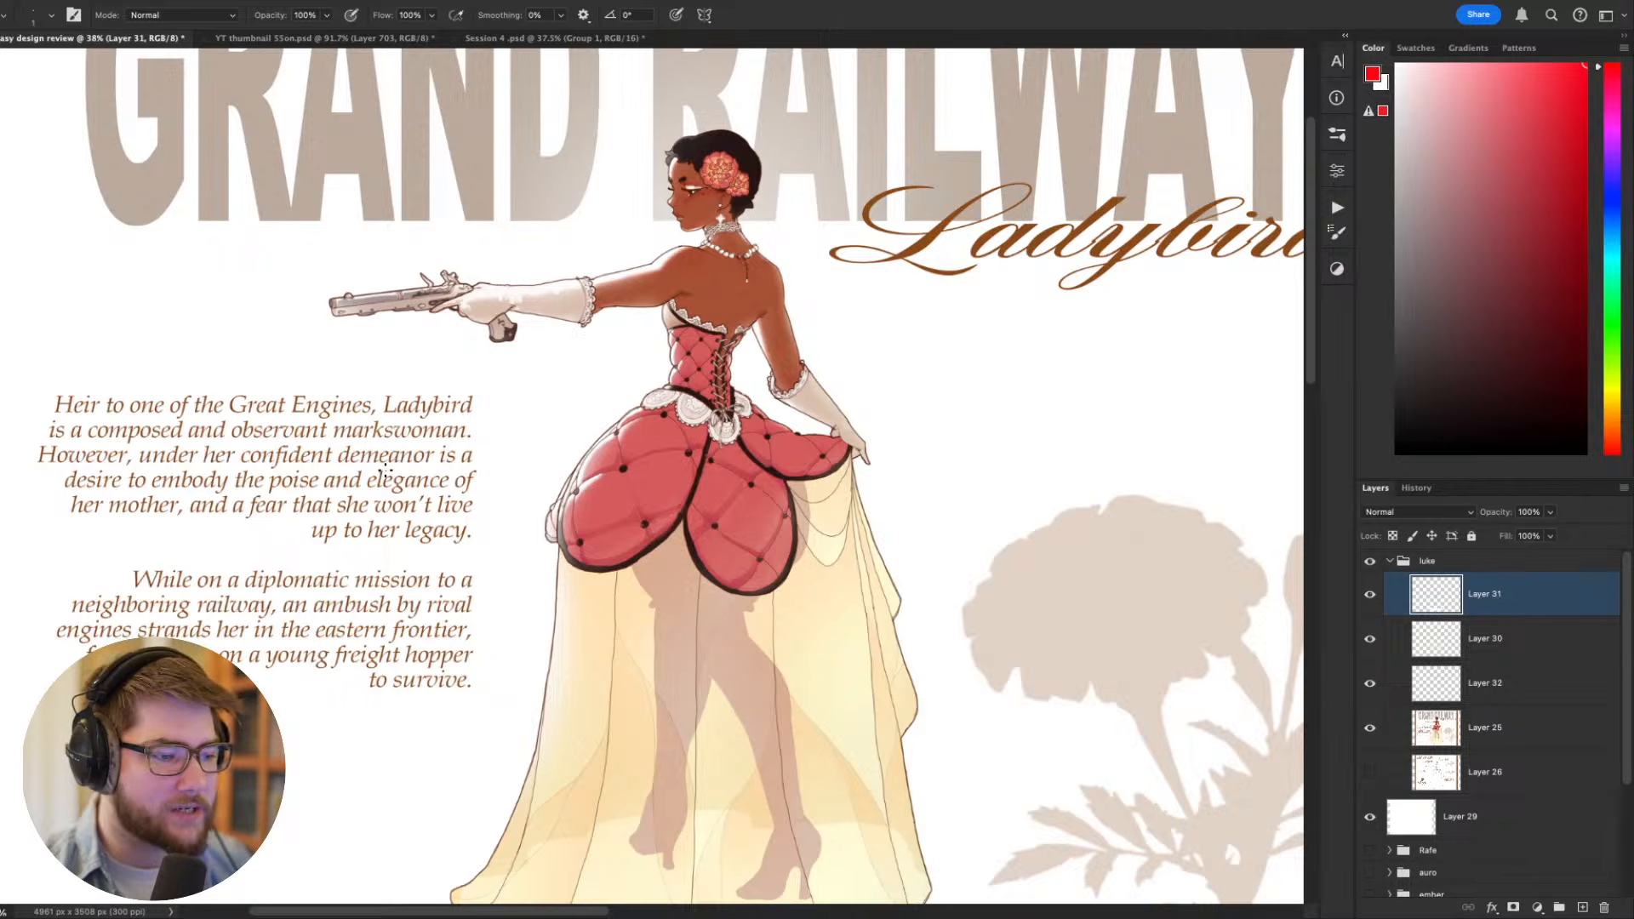
{"action": "left_click_drag", "start_coordinate": [370, 496], "coordinate": [549, 500]}
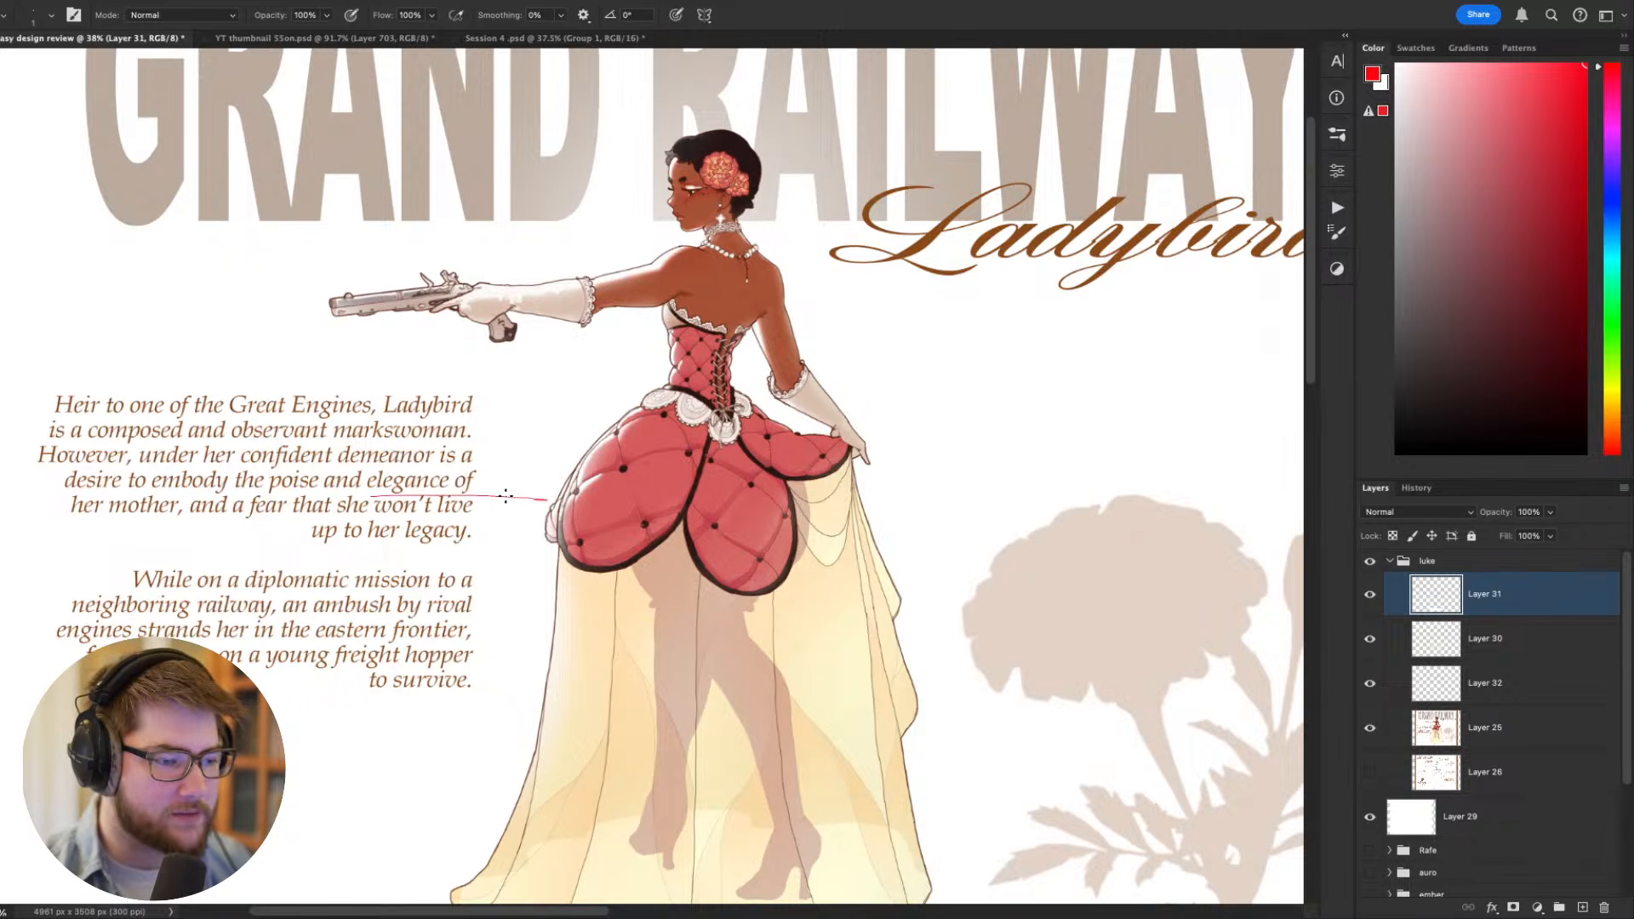
{"action": "key", "text": "super+z"}
- Compare the pistol and gloved hand with the corset, overskirt and sheer skirt at several scales
{"action": "left_click_drag", "start_coordinate": [390, 374], "coordinate": [583, 528]}
{"action": "left_click_drag", "start_coordinate": [588, 526], "coordinate": [611, 528]}
{"action": "scroll", "coordinate": [651, 477], "scroll_direction": "down", "scroll_amount": 3}
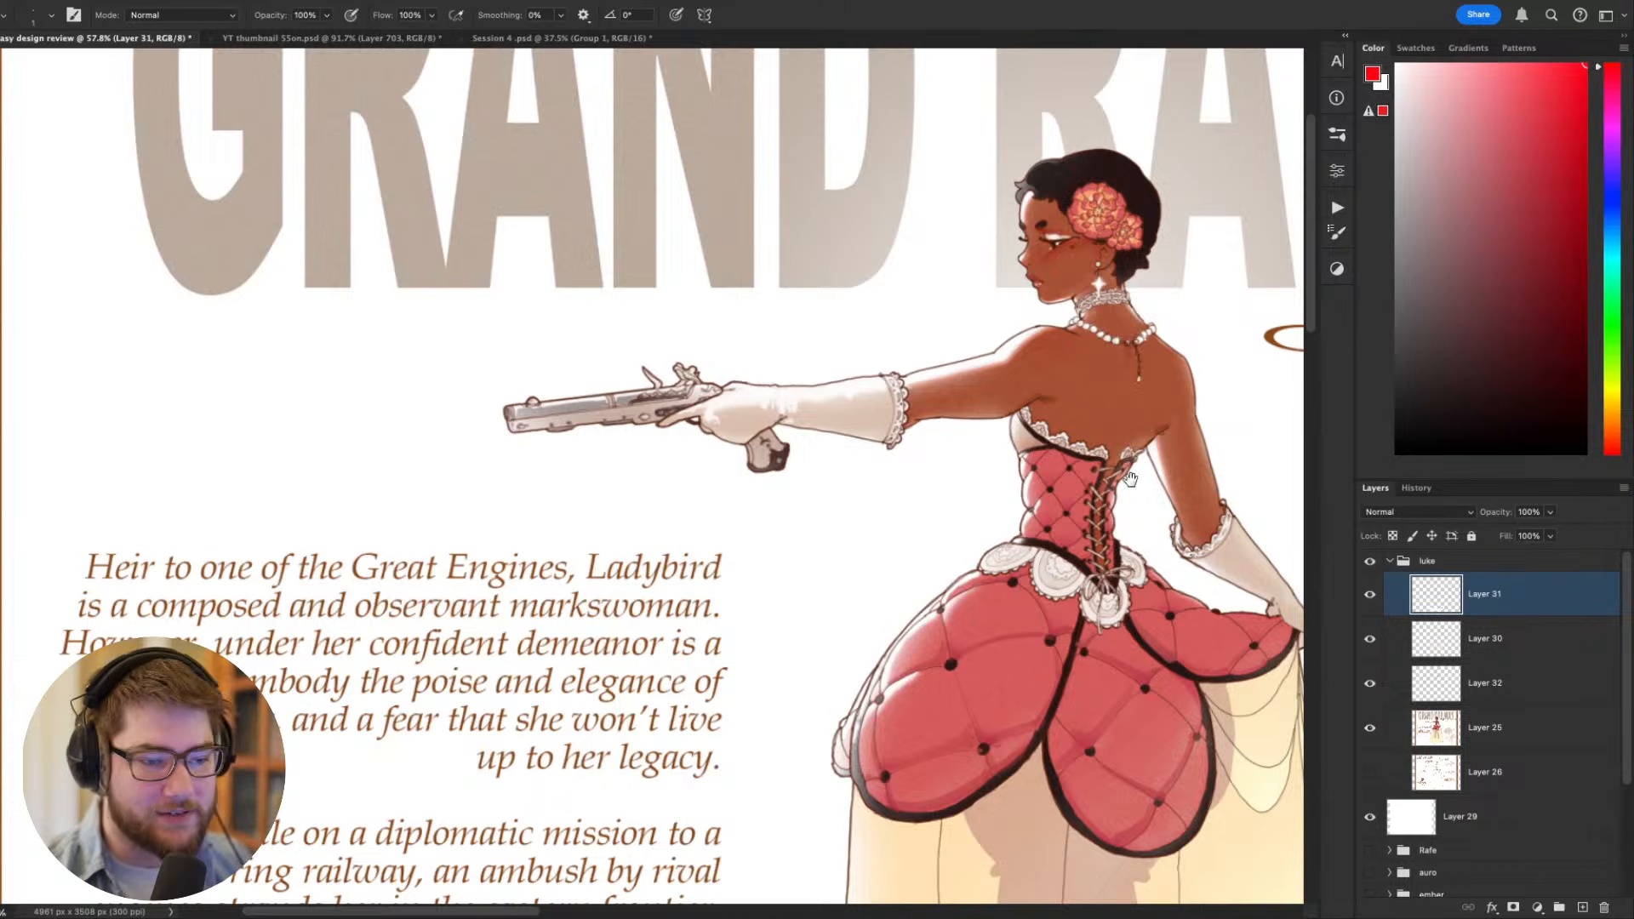
{"action": "mouse_move", "coordinate": [1122, 479]}
{"action": "left_mouse_down"}
{"action": "mouse_move", "coordinate": [947, 492]}
{"action": "mouse_move", "coordinate": [936, 431]}
{"action": "left_mouse_up"}
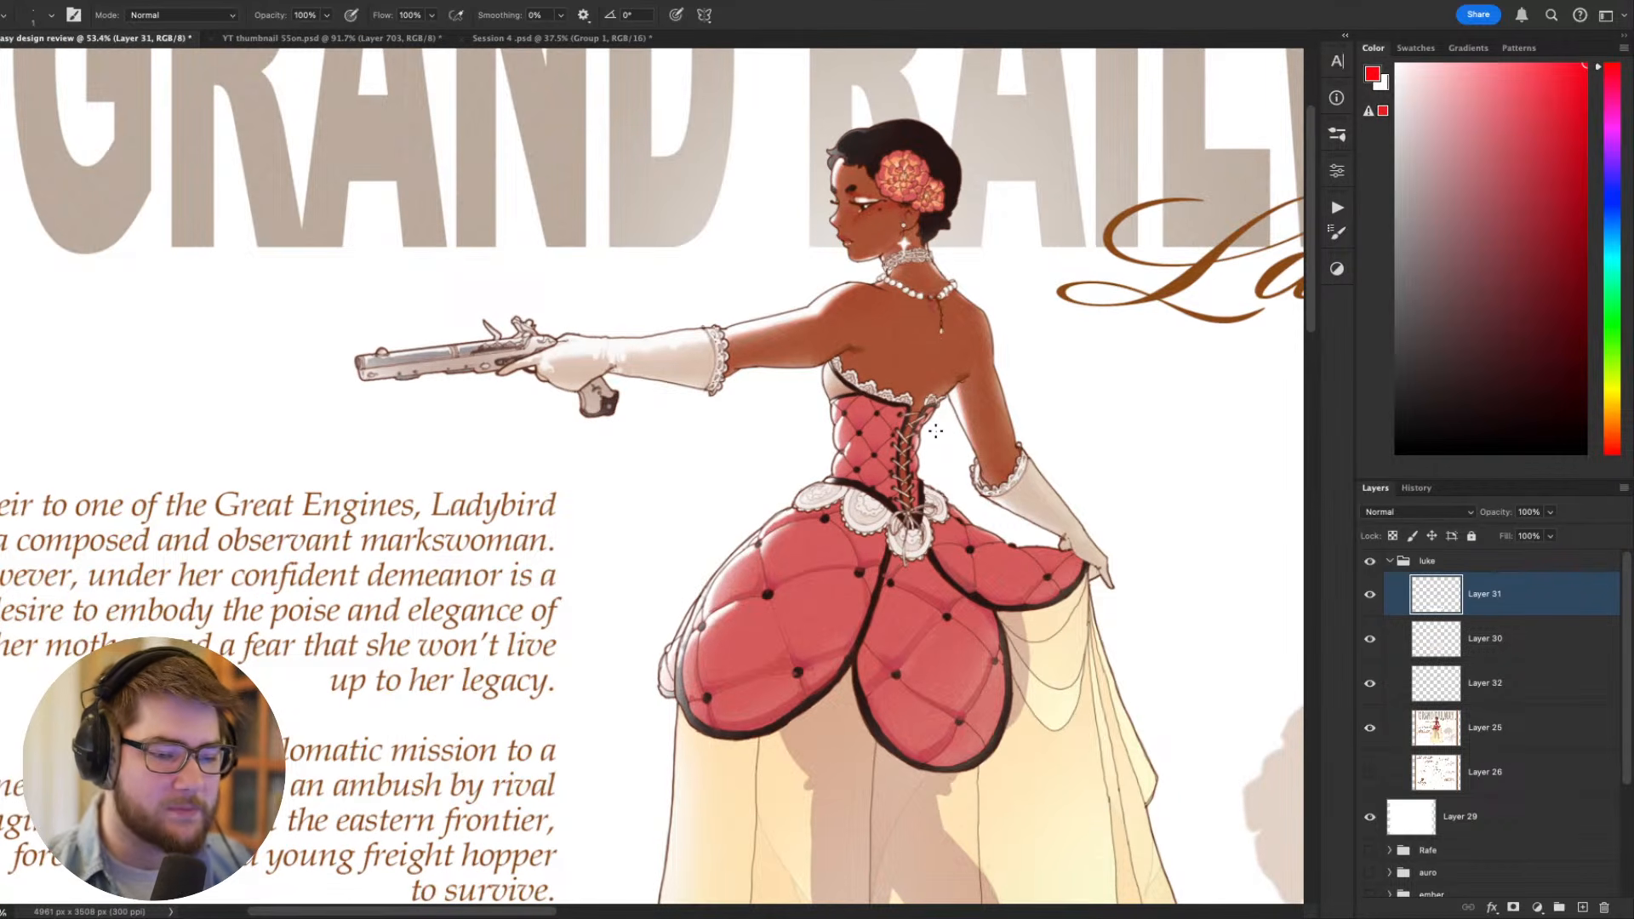
{"action": "left_click_drag", "start_coordinate": [836, 488], "coordinate": [725, 358]}
{"action": "left_click_drag", "start_coordinate": [733, 423], "coordinate": [724, 425]}
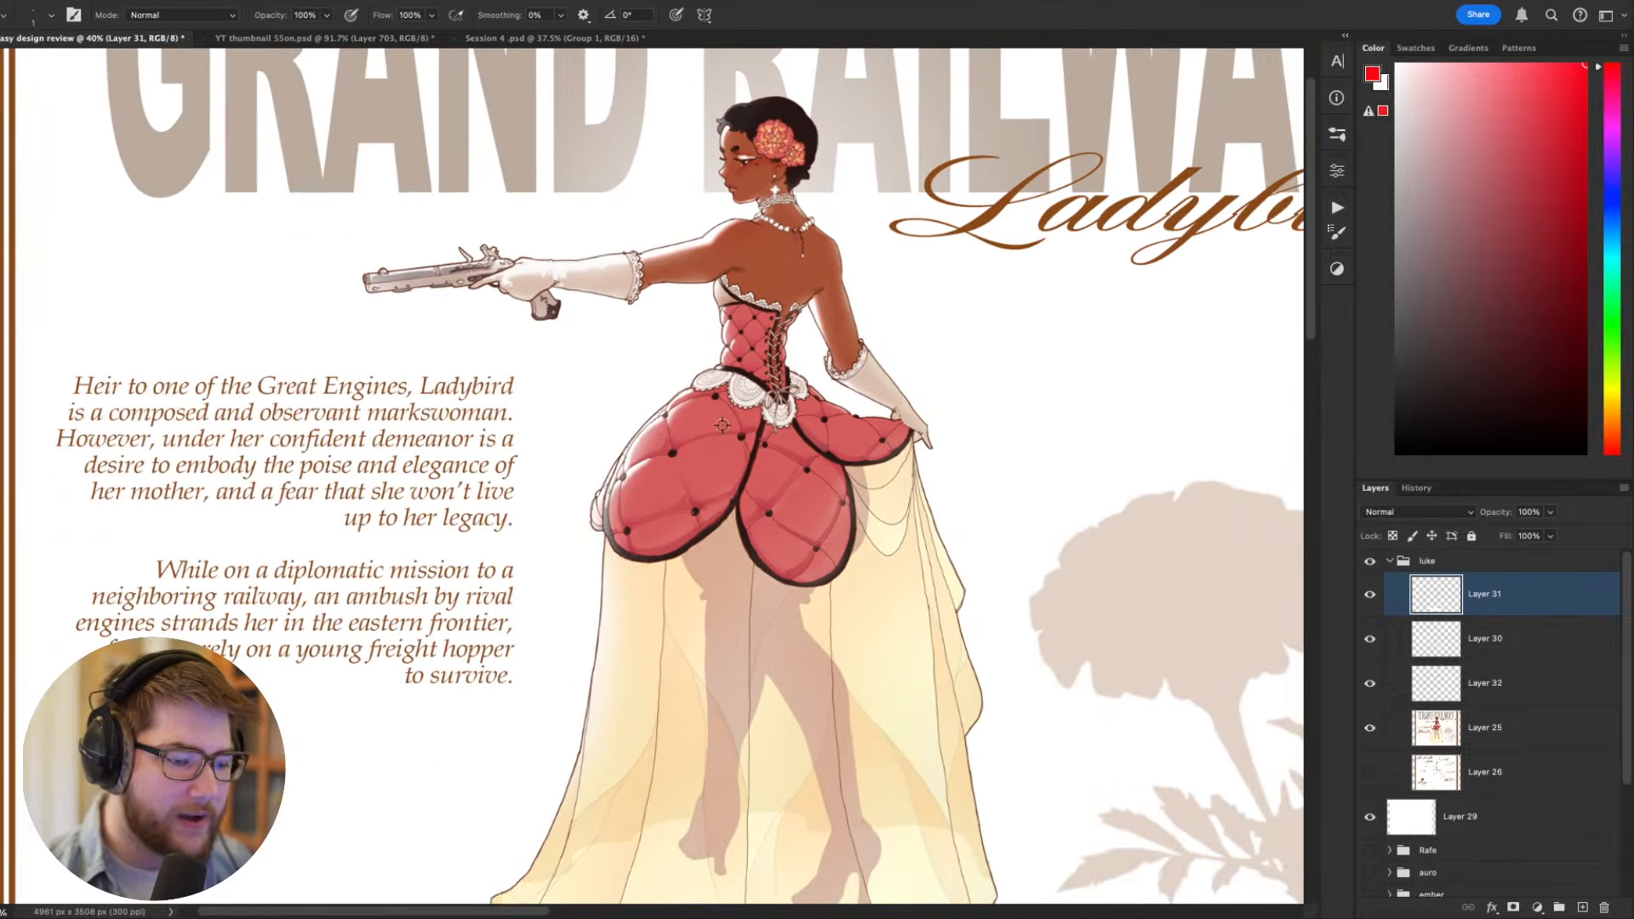
{"action": "left_click_drag", "start_coordinate": [357, 218], "coordinate": [412, 257]}
{"action": "mouse_move", "coordinate": [535, 278]}
{"action": "left_mouse_down"}
{"action": "mouse_move", "coordinate": [651, 439]}
{"action": "mouse_move", "coordinate": [590, 450]}
{"action": "left_mouse_up"}
- Inspect the pistol with the canvas tilted so it points downward, restore the upright view, and enlarge the white brush to 40
{"action": "key", "text": "r"}
{"action": "left_click_drag", "start_coordinate": [694, 520], "coordinate": [788, 371]}
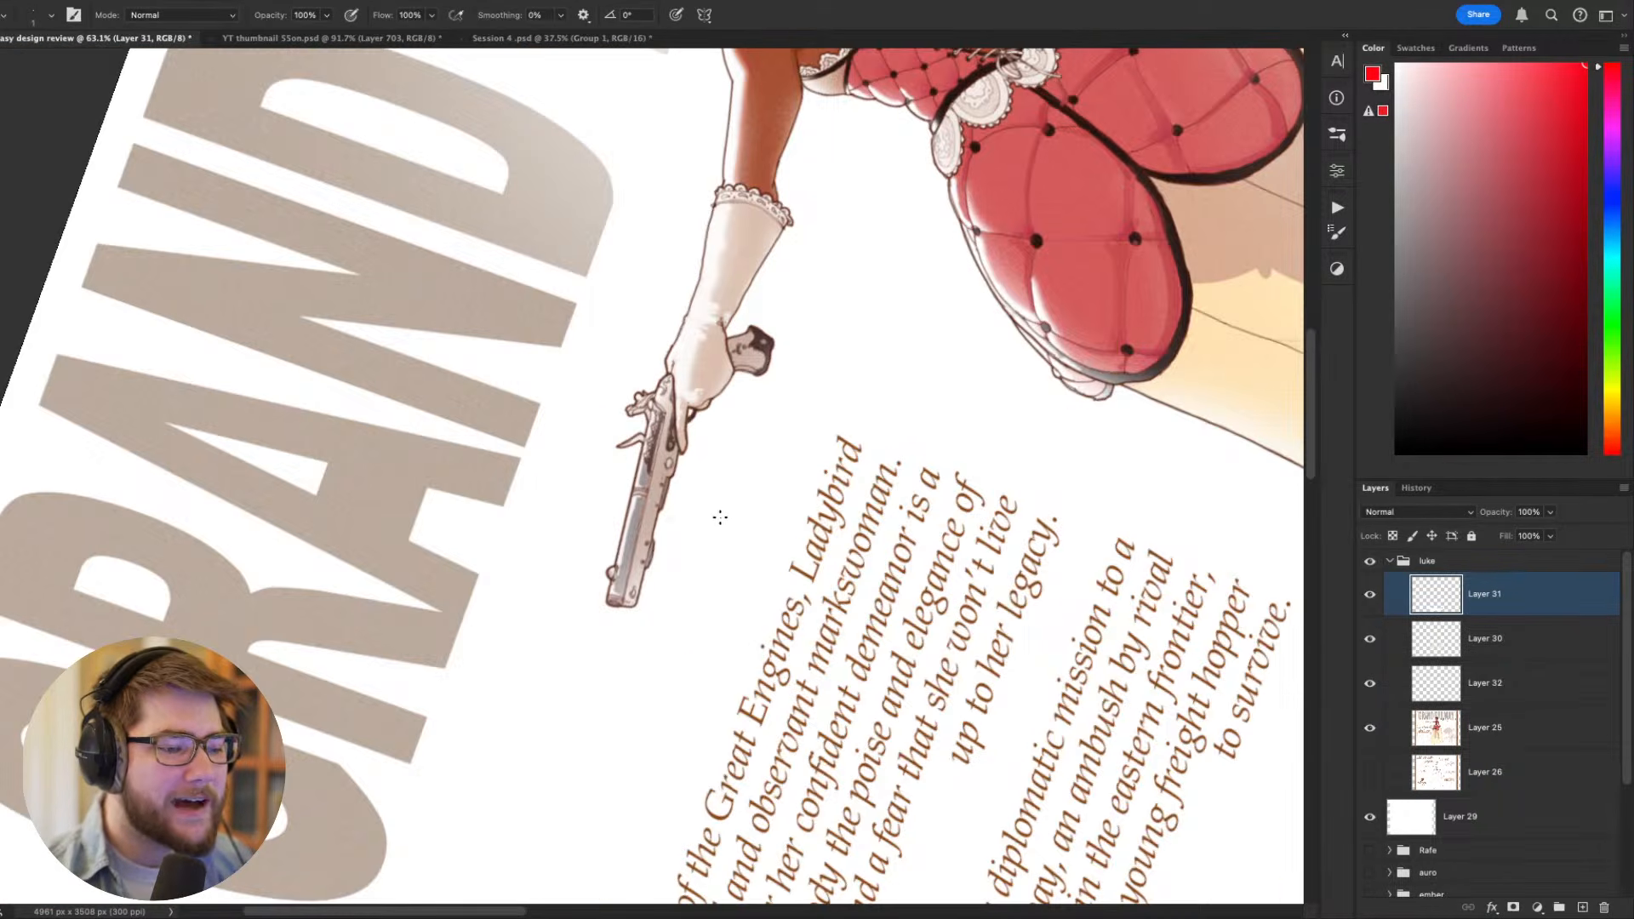
{"action": "left_click", "coordinate": [715, 515], "text": "alt"}
{"action": "key", "text": "r"}
{"action": "key", "text": "Escape"}
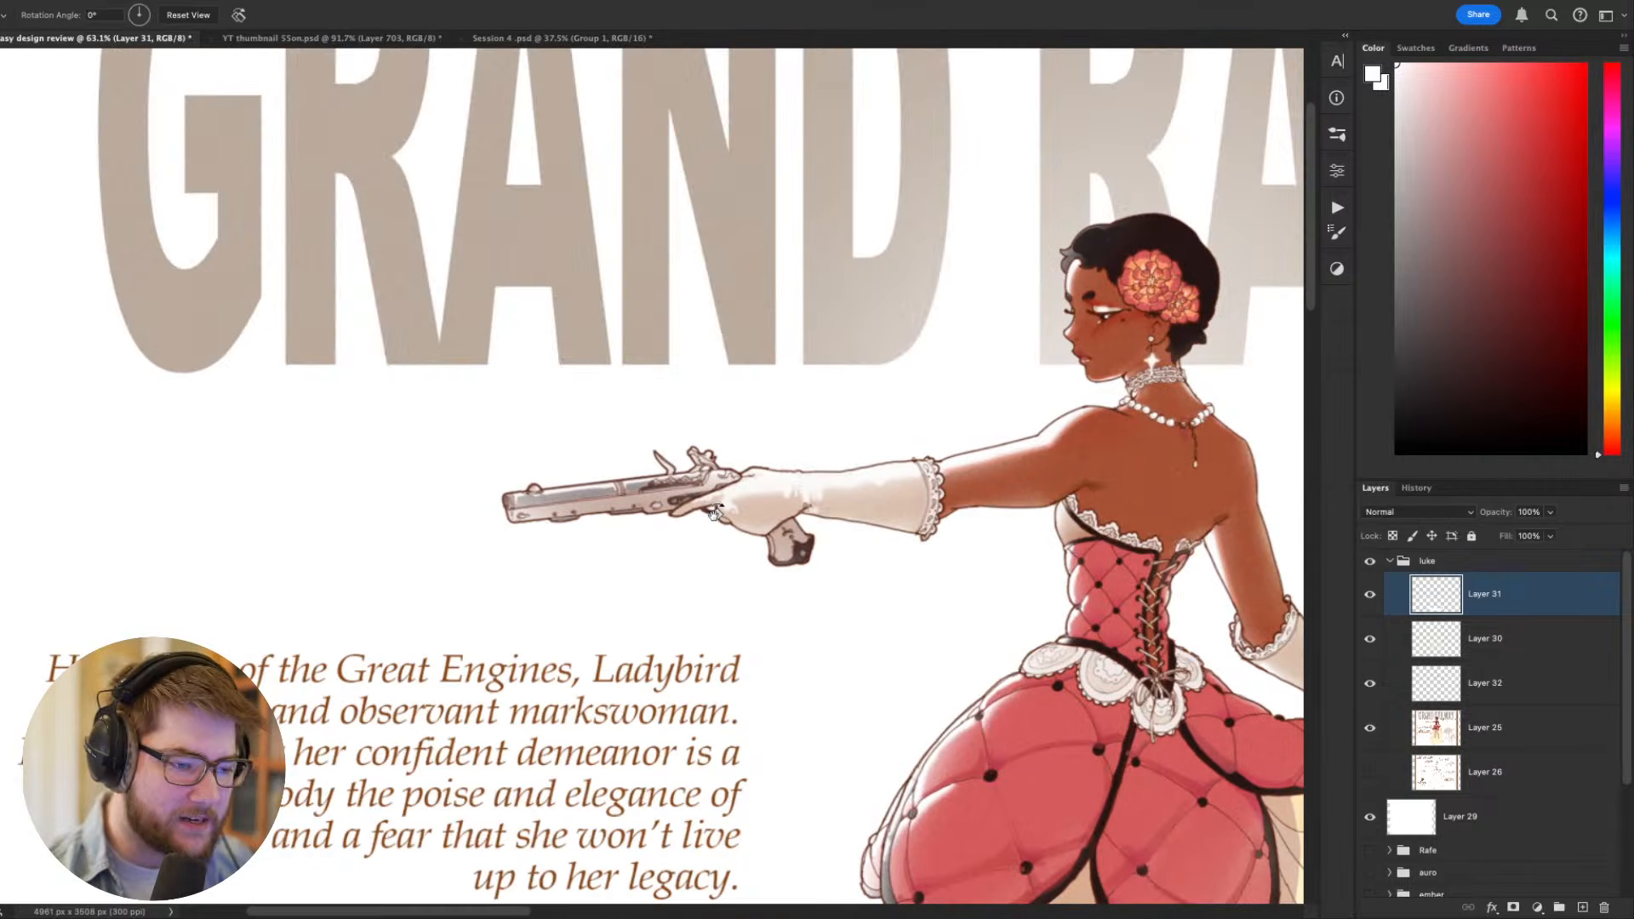
{"action": "key", "text": "b"}
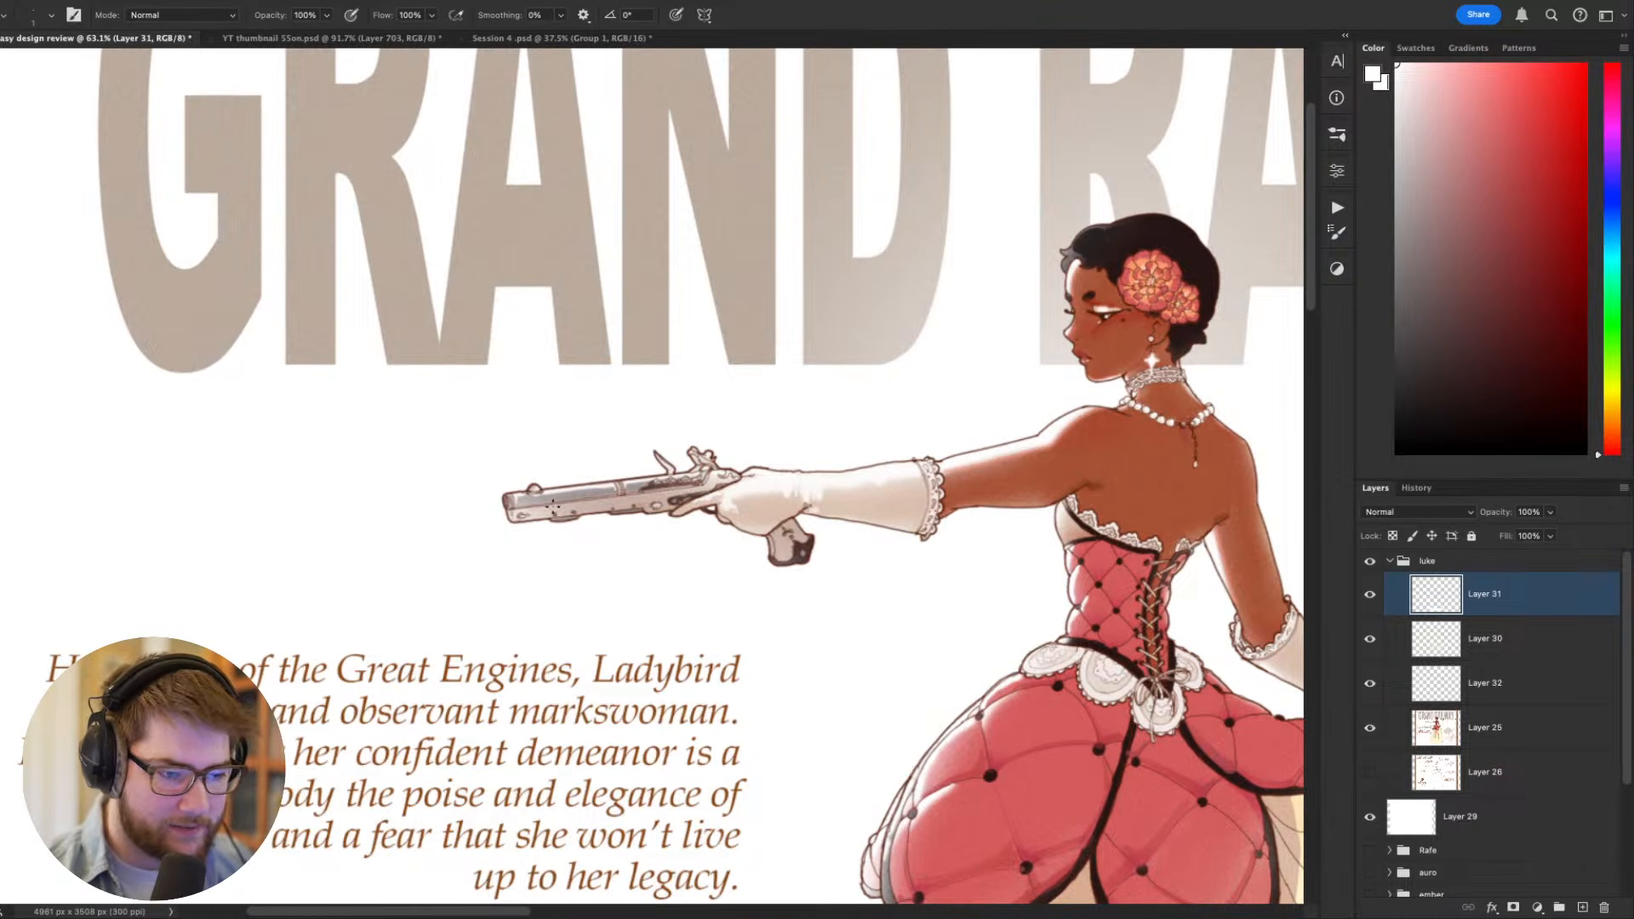
{"action": "key", "text": "bracketright"}
{"action": "key", "text": "bracketright"}
{"action": "key", "text": "bracketright"}
{"action": "key", "text": "bracketright"}
{"action": "key", "text": "bracketright"}
{"action": "key", "text": "bracketright"}
{"action": "key", "text": "bracketright"}
{"action": "key", "text": "bracketright"}
{"action": "key", "text": "bracketright"}
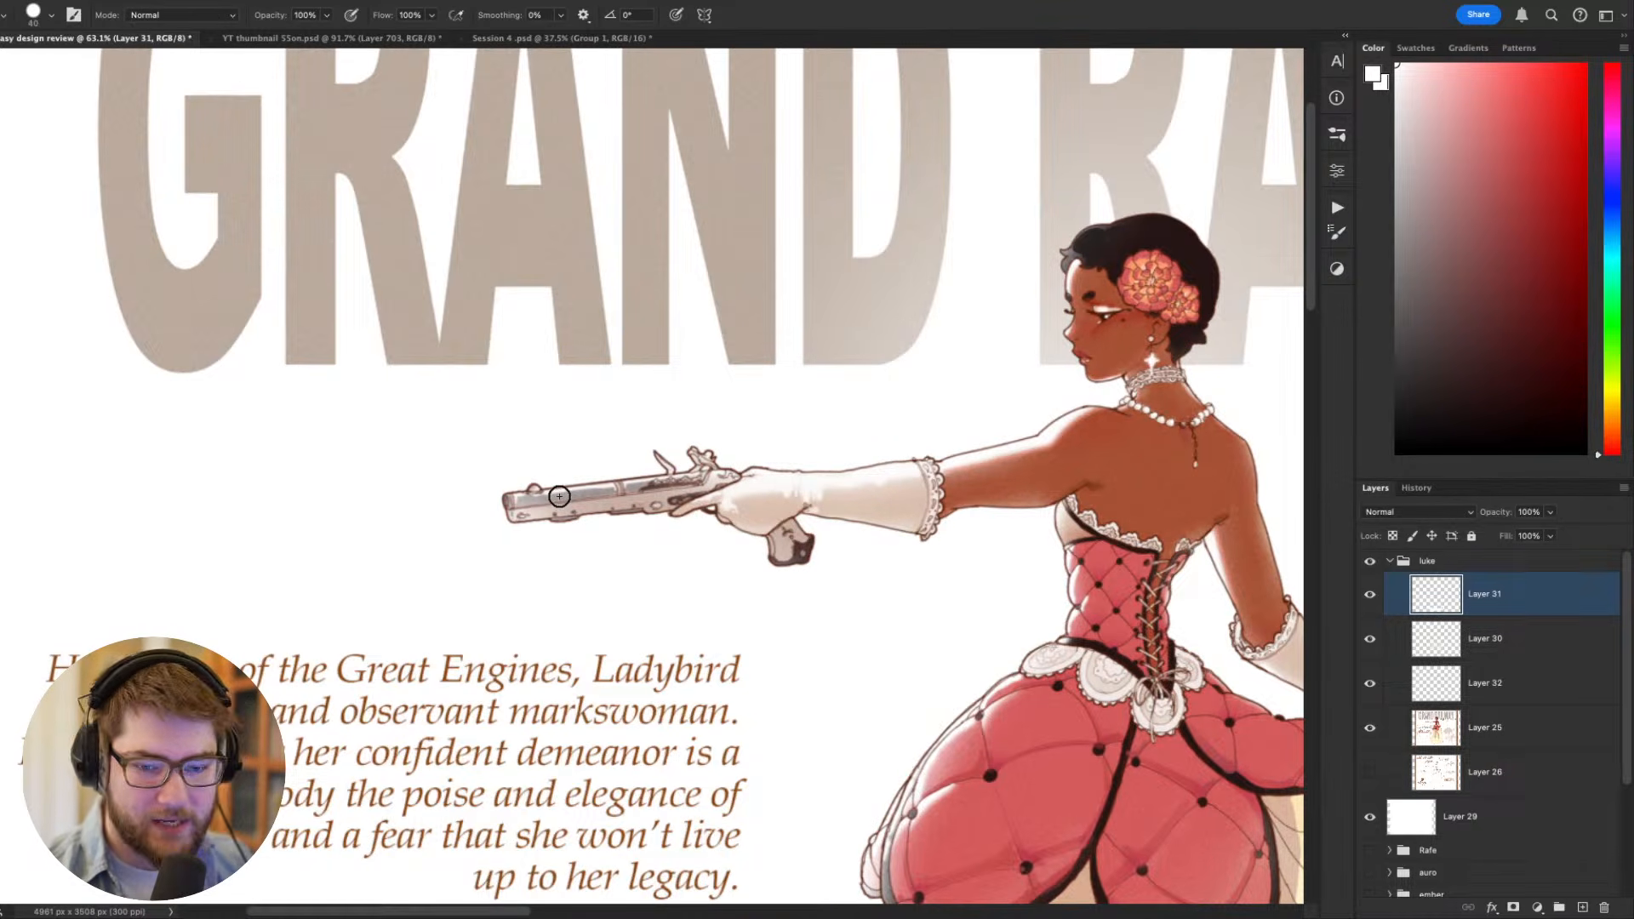
- Inspect the aimed pistol and outstretched arm with the canvas rotated to about -38°, and return the canvas to upright
{"action": "key", "text": "r"}
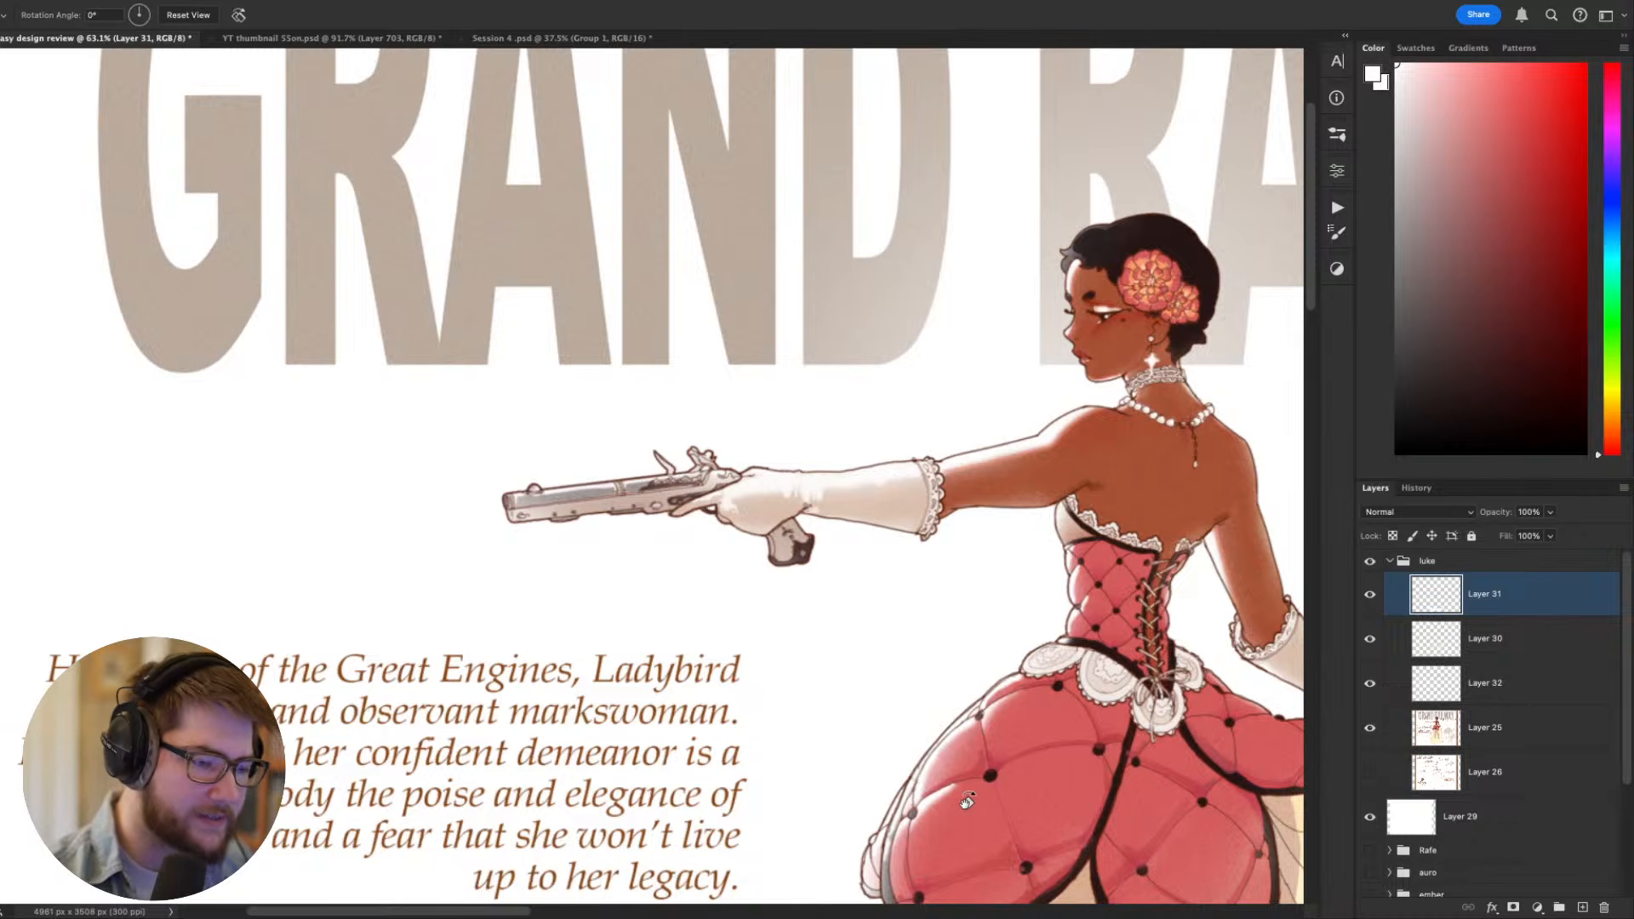
{"action": "left_click_drag", "start_coordinate": [1034, 805], "coordinate": [942, 289]}
{"action": "key", "text": "Escape"}
{"action": "left_click_drag", "start_coordinate": [973, 677], "coordinate": [1163, 558]}
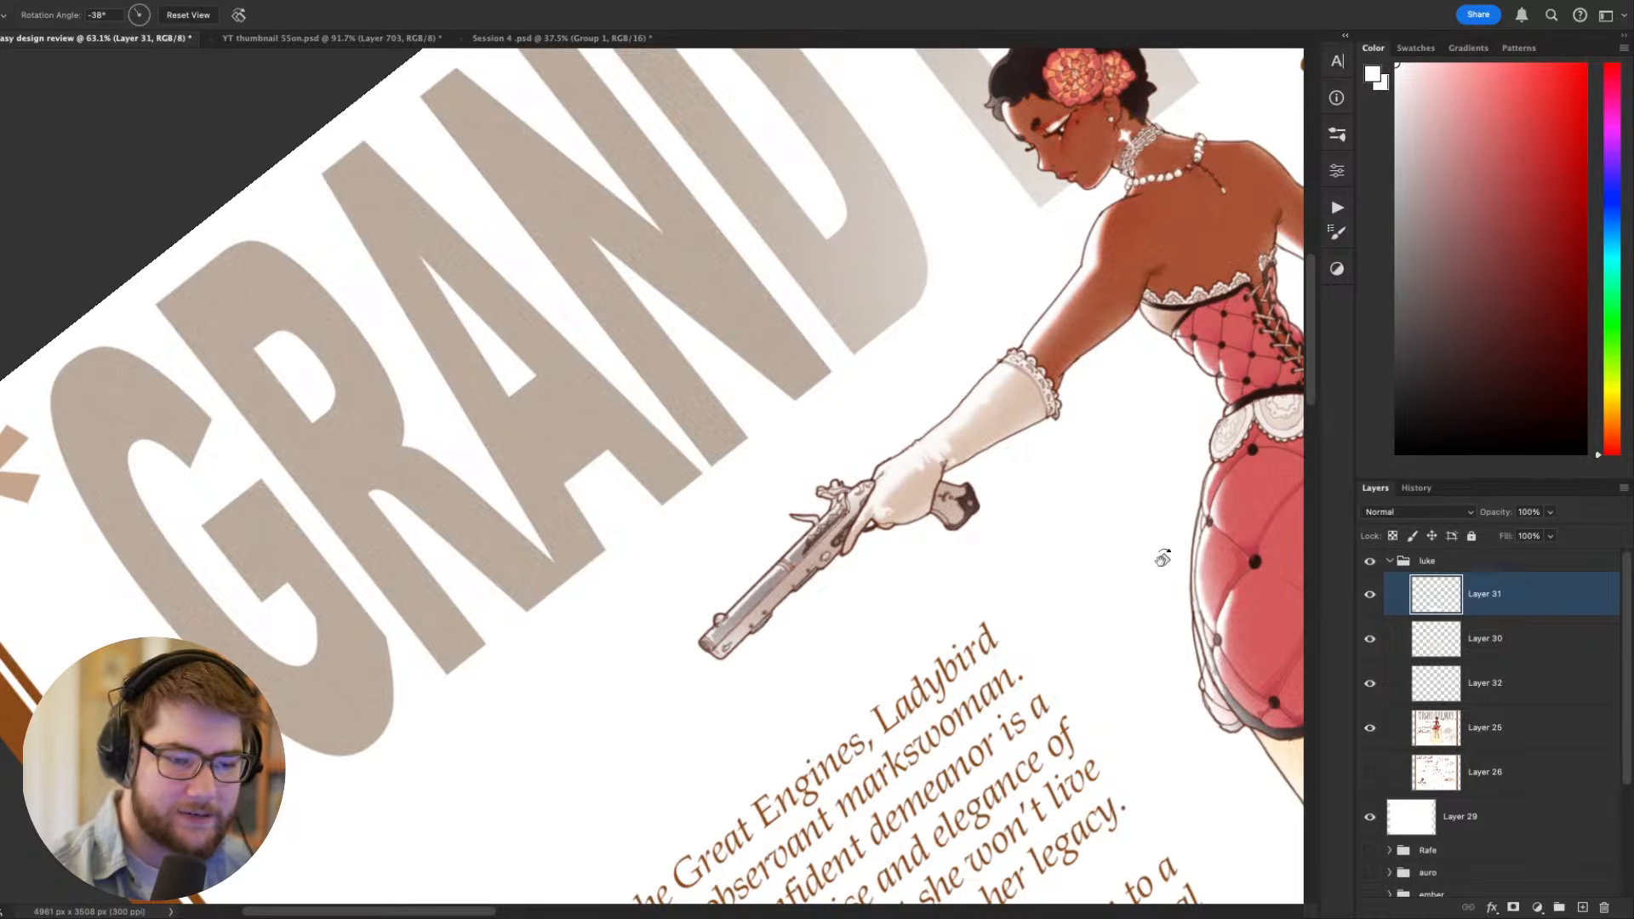
{"action": "key", "text": "Escape"}
{"action": "left_click_drag", "start_coordinate": [1023, 710], "coordinate": [1092, 698]}
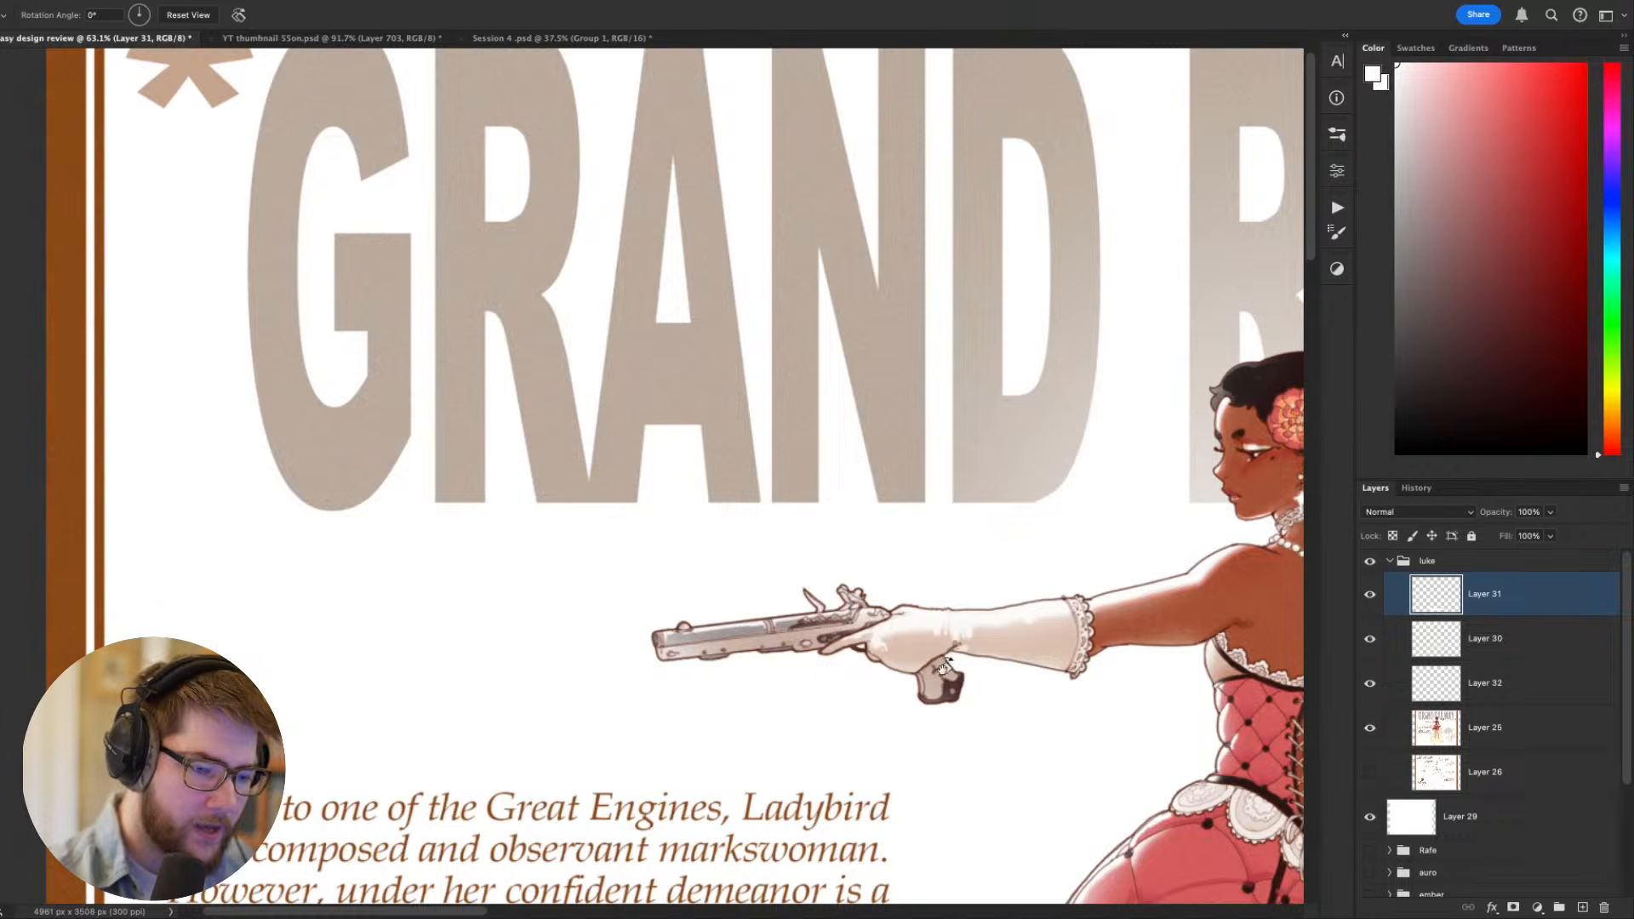
- On Layer 31, reduce the brush size to 9 and paint out the upper part of the pistol grip below the glove in white
{"action": "key", "text": "e"}
{"action": "key", "text": "bracketleft"}
{"action": "key", "text": "b"}
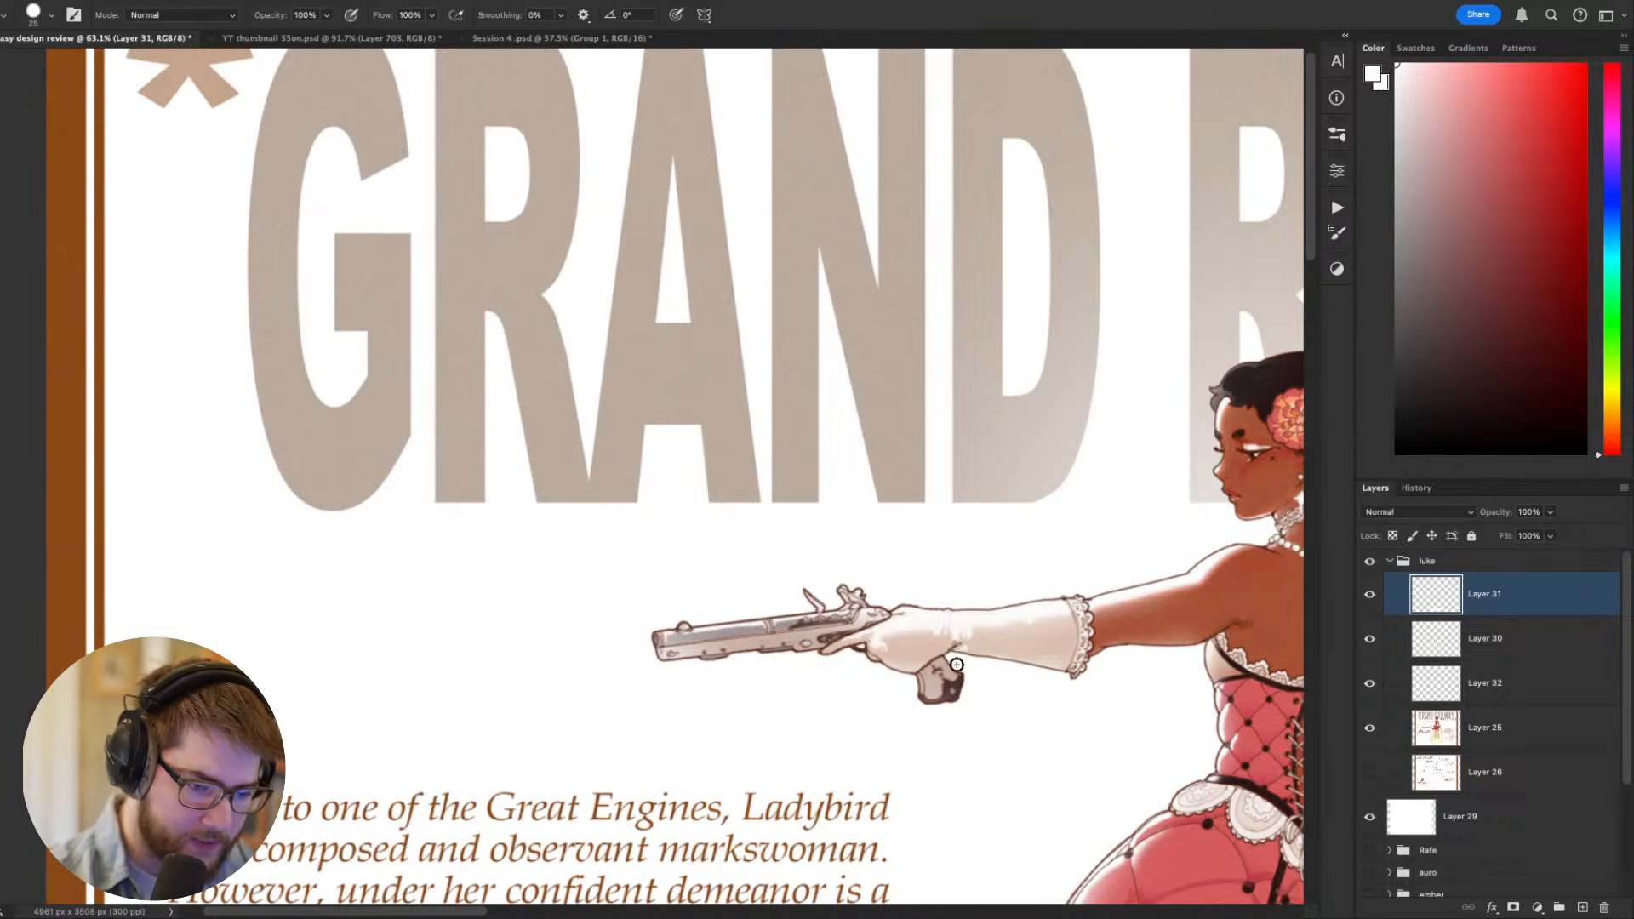
{"action": "key", "text": "bracketleft"}
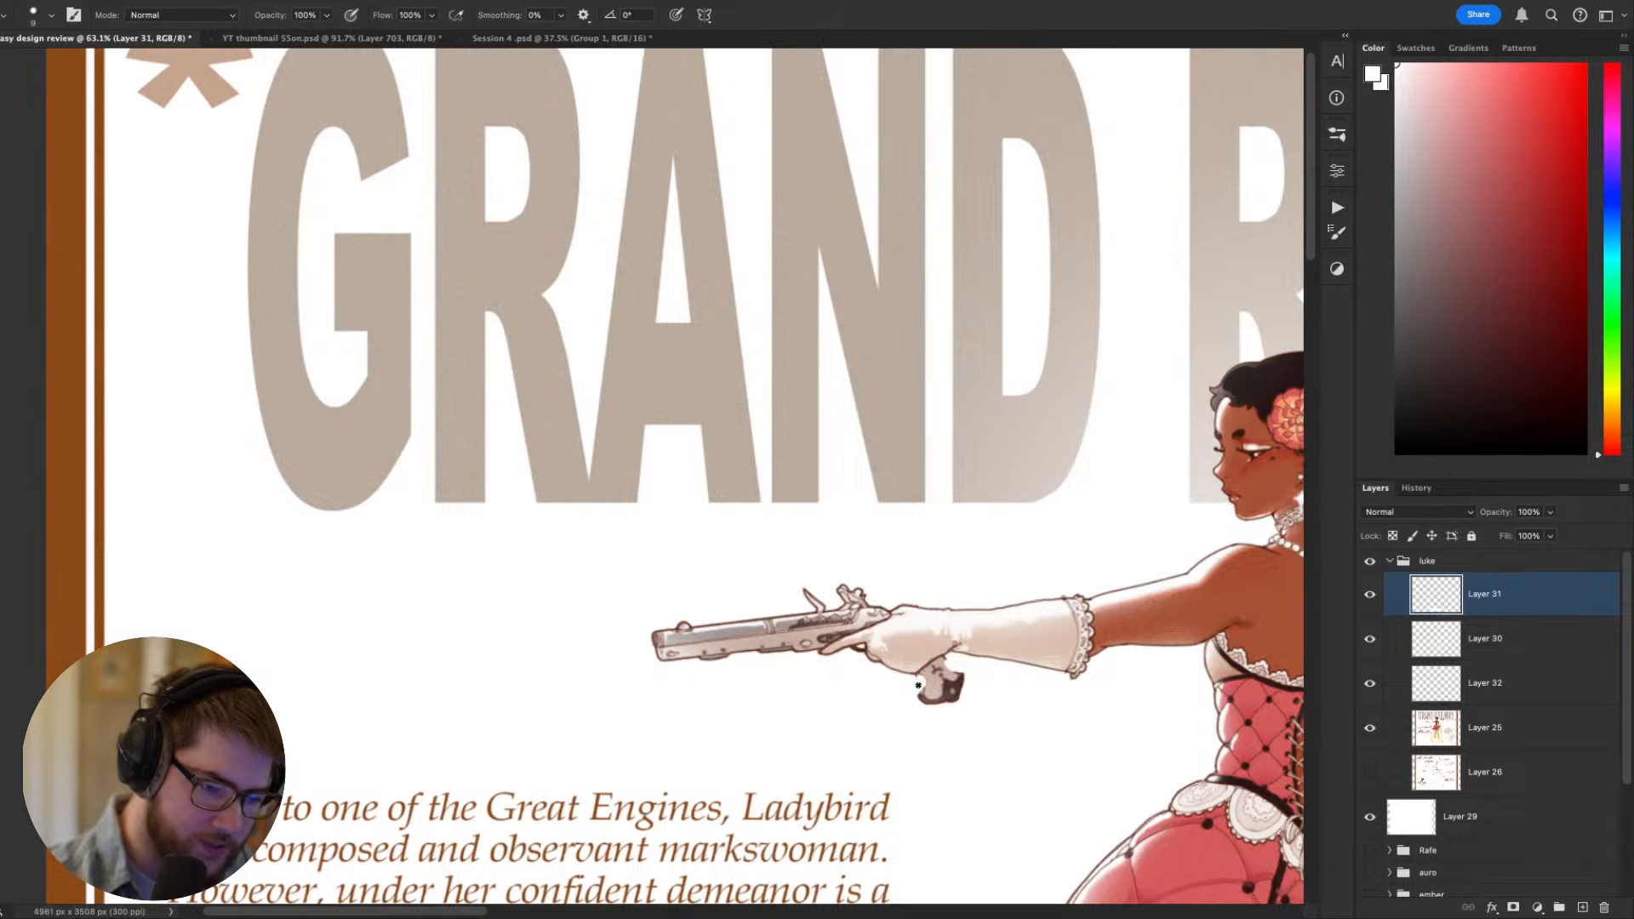
{"action": "mouse_move", "coordinate": [919, 686]}
{"action": "left_mouse_down"}
{"action": "mouse_move", "coordinate": [925, 673]}
{"action": "mouse_move", "coordinate": [906, 702]}
{"action": "mouse_move", "coordinate": [932, 660]}
{"action": "mouse_move", "coordinate": [966, 666]}
{"action": "left_mouse_up"}
- Lasso the remaining pistol grip and copy it from Layer 25 onto a new layer
{"action": "key", "text": "l"}
{"action": "scroll", "coordinate": [1106, 681], "scroll_direction": "down", "scroll_amount": 3}
{"action": "left_click", "coordinate": [1504, 734]}
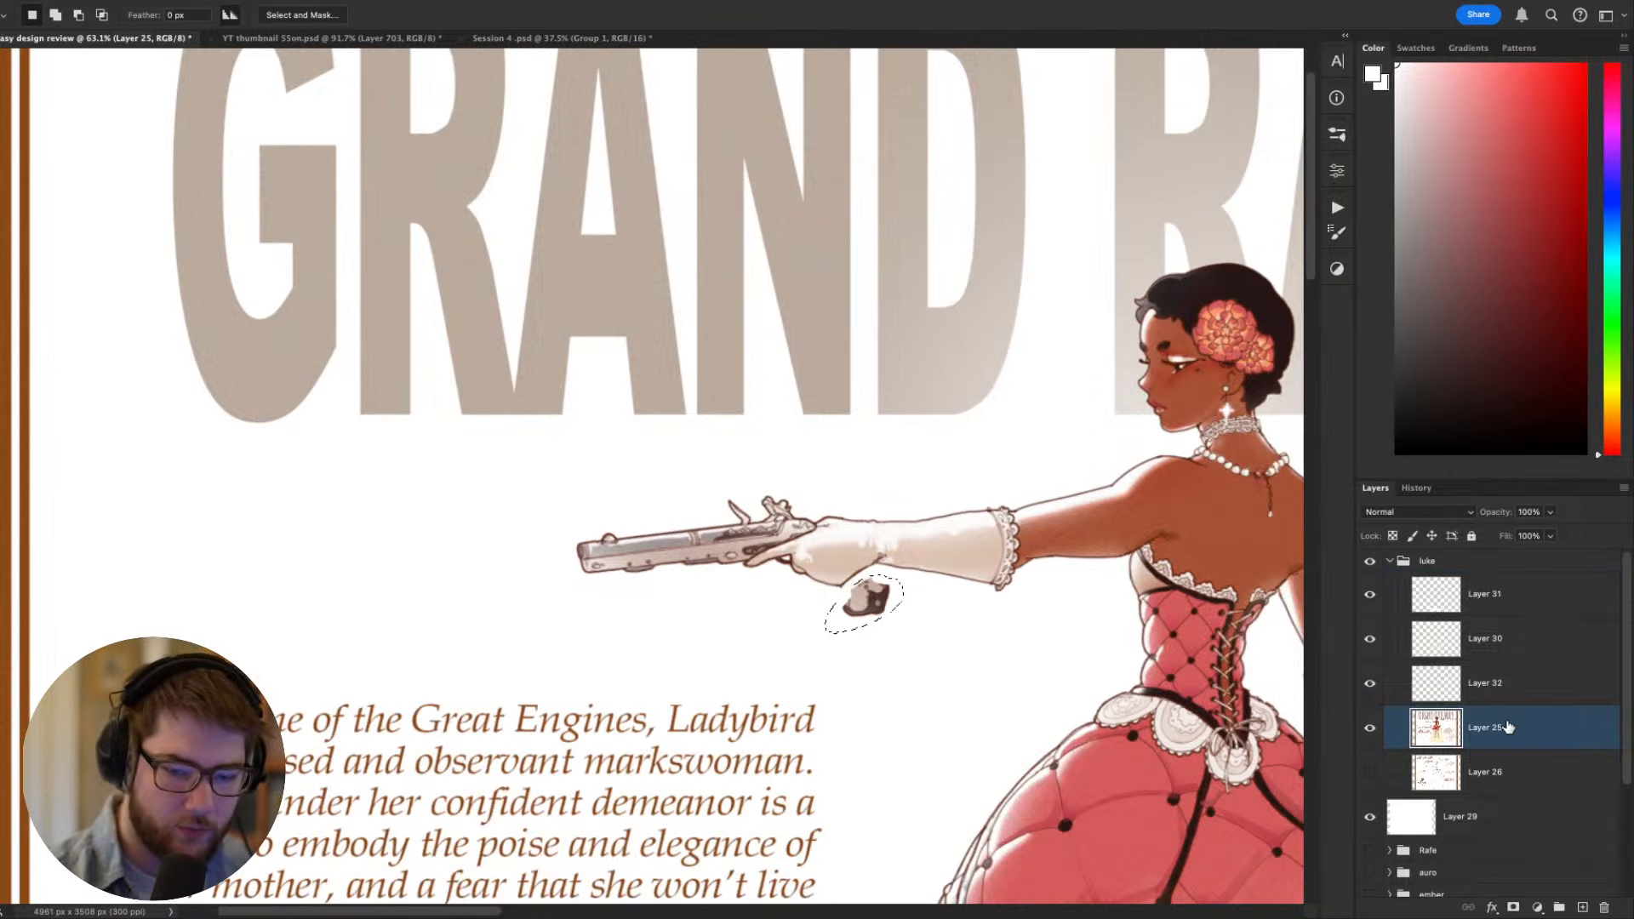
{"action": "key", "text": "super+j"}
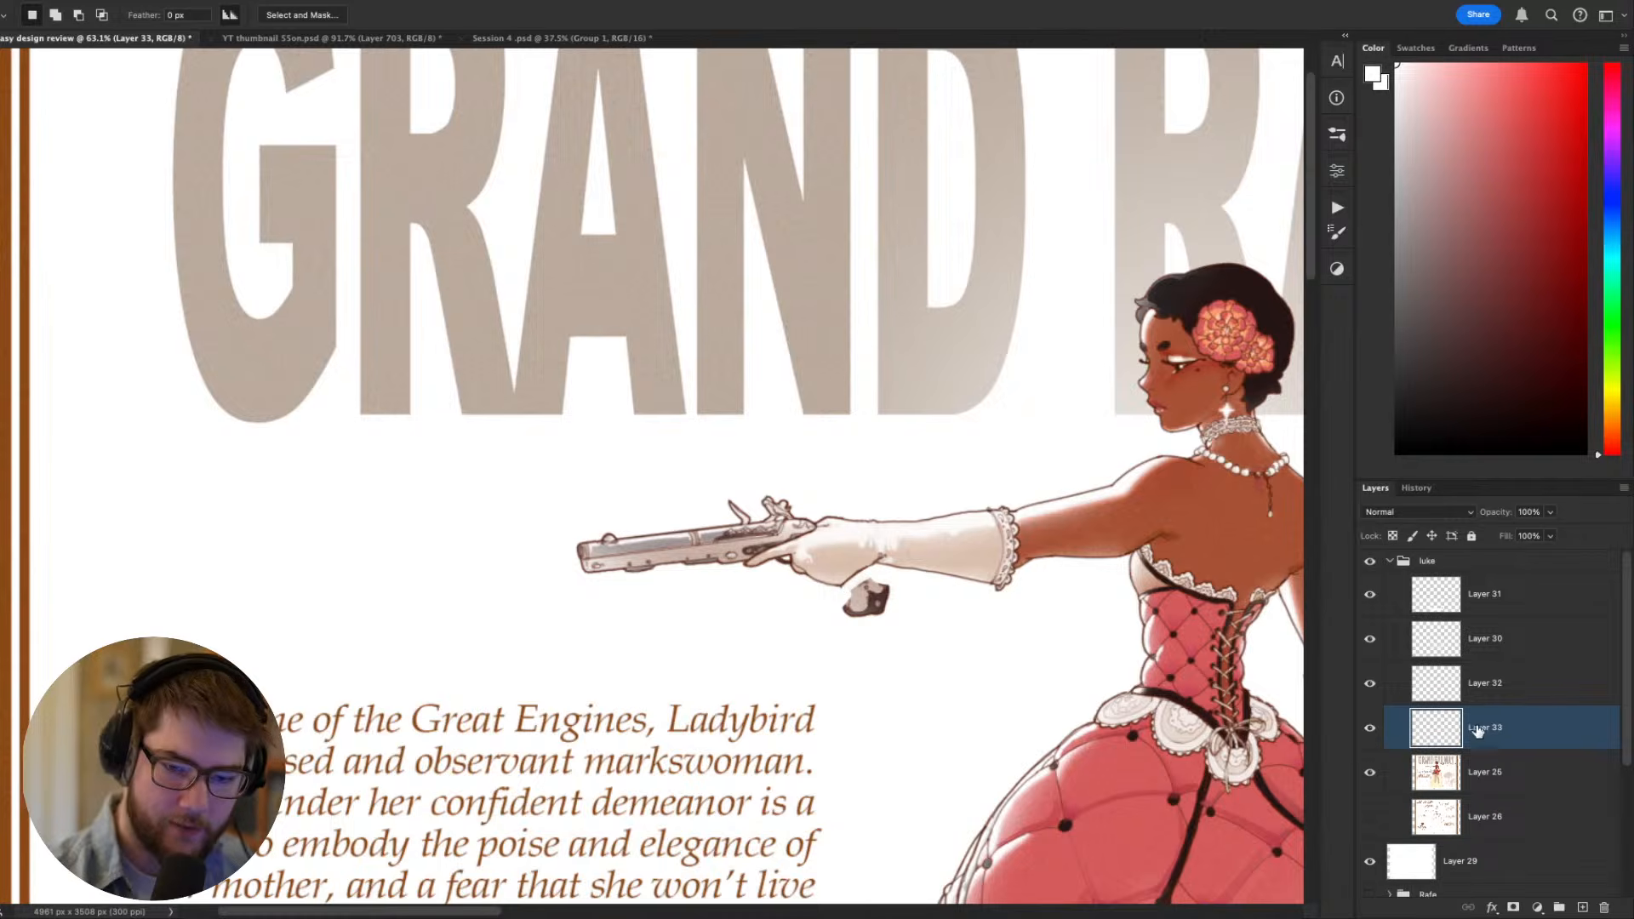
- Place the copied grip's layer above Layer 31 and shift the grip up against the gloved hand
{"action": "left_click_drag", "start_coordinate": [1484, 730], "coordinate": [1488, 578]}
{"action": "key", "text": "v"}
{"action": "mouse_move", "coordinate": [881, 612]}
{"action": "left_mouse_down"}
{"action": "mouse_move", "coordinate": [877, 583]}
{"action": "mouse_move", "coordinate": [872, 601]}
{"action": "left_mouse_up"}
{"action": "key", "text": "Up"}
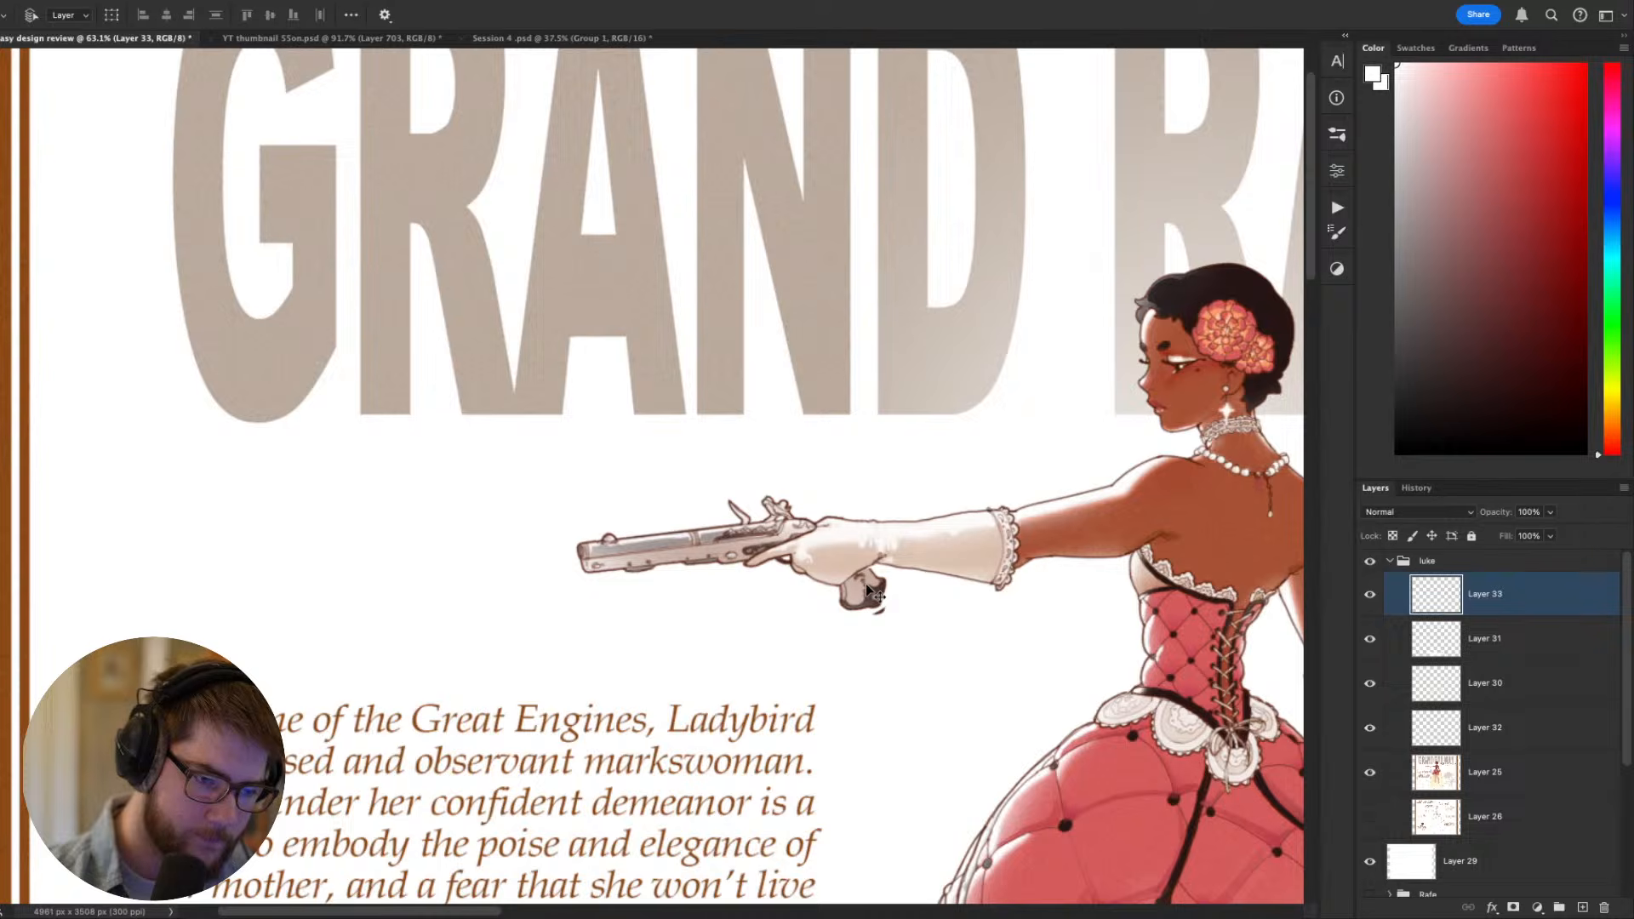
- Paint out the leftover edges of the original grip around the shifted copy in white on Layer 33
{"action": "key", "text": "b"}
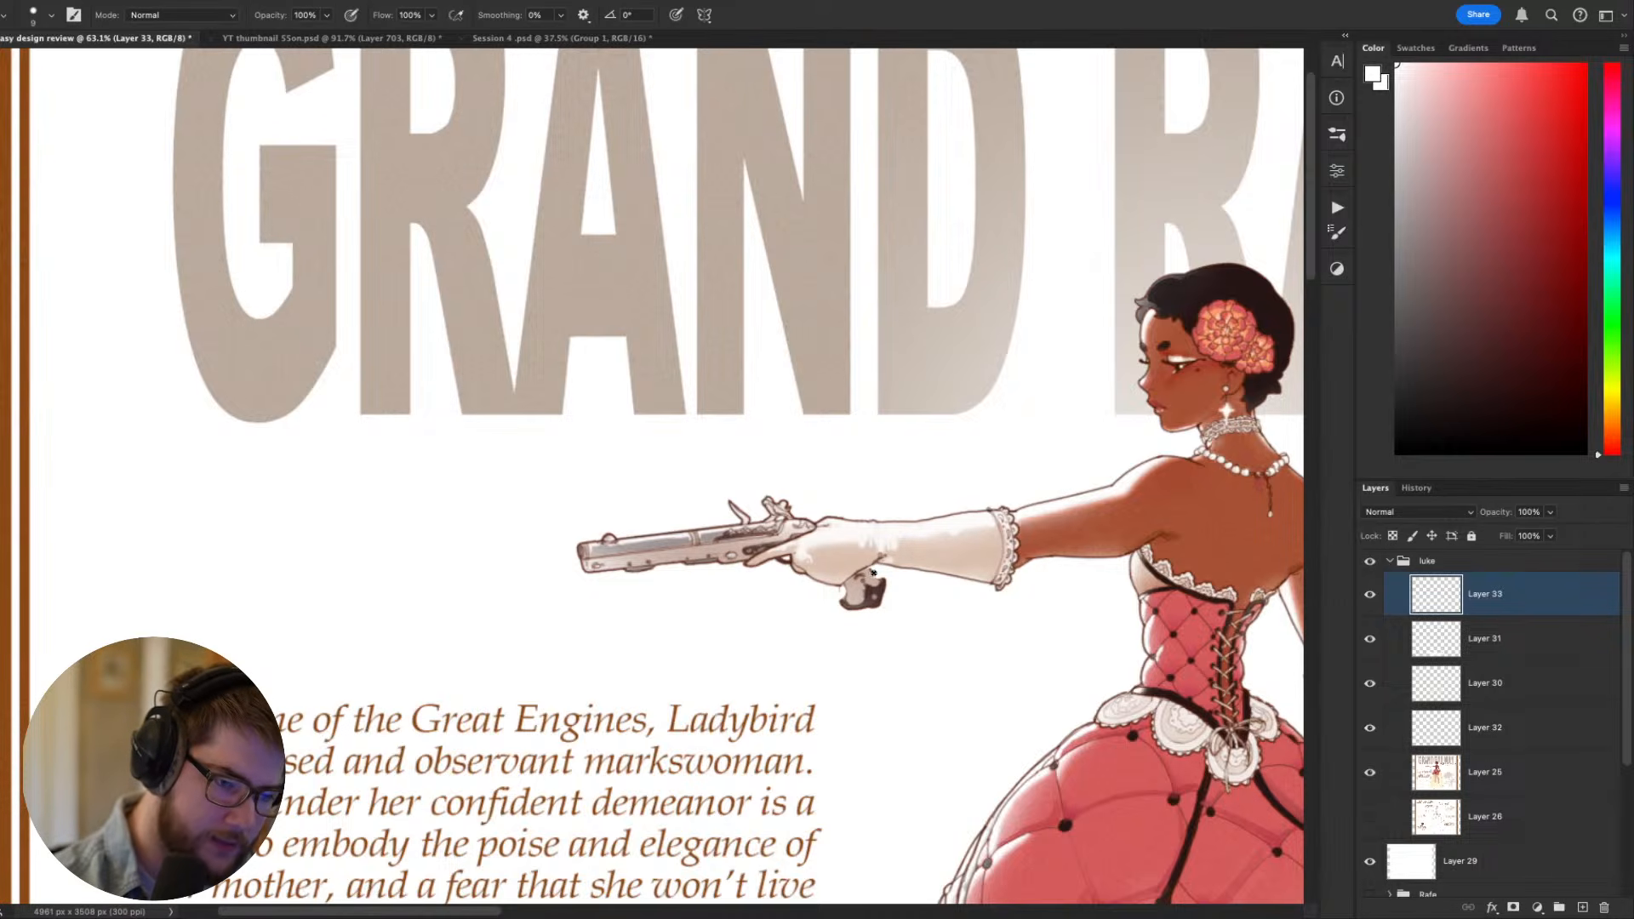
{"action": "scroll", "coordinate": [904, 543], "scroll_direction": "left", "scroll_amount": 3}
{"action": "scroll", "coordinate": [904, 544], "scroll_direction": "up", "scroll_amount": 2}
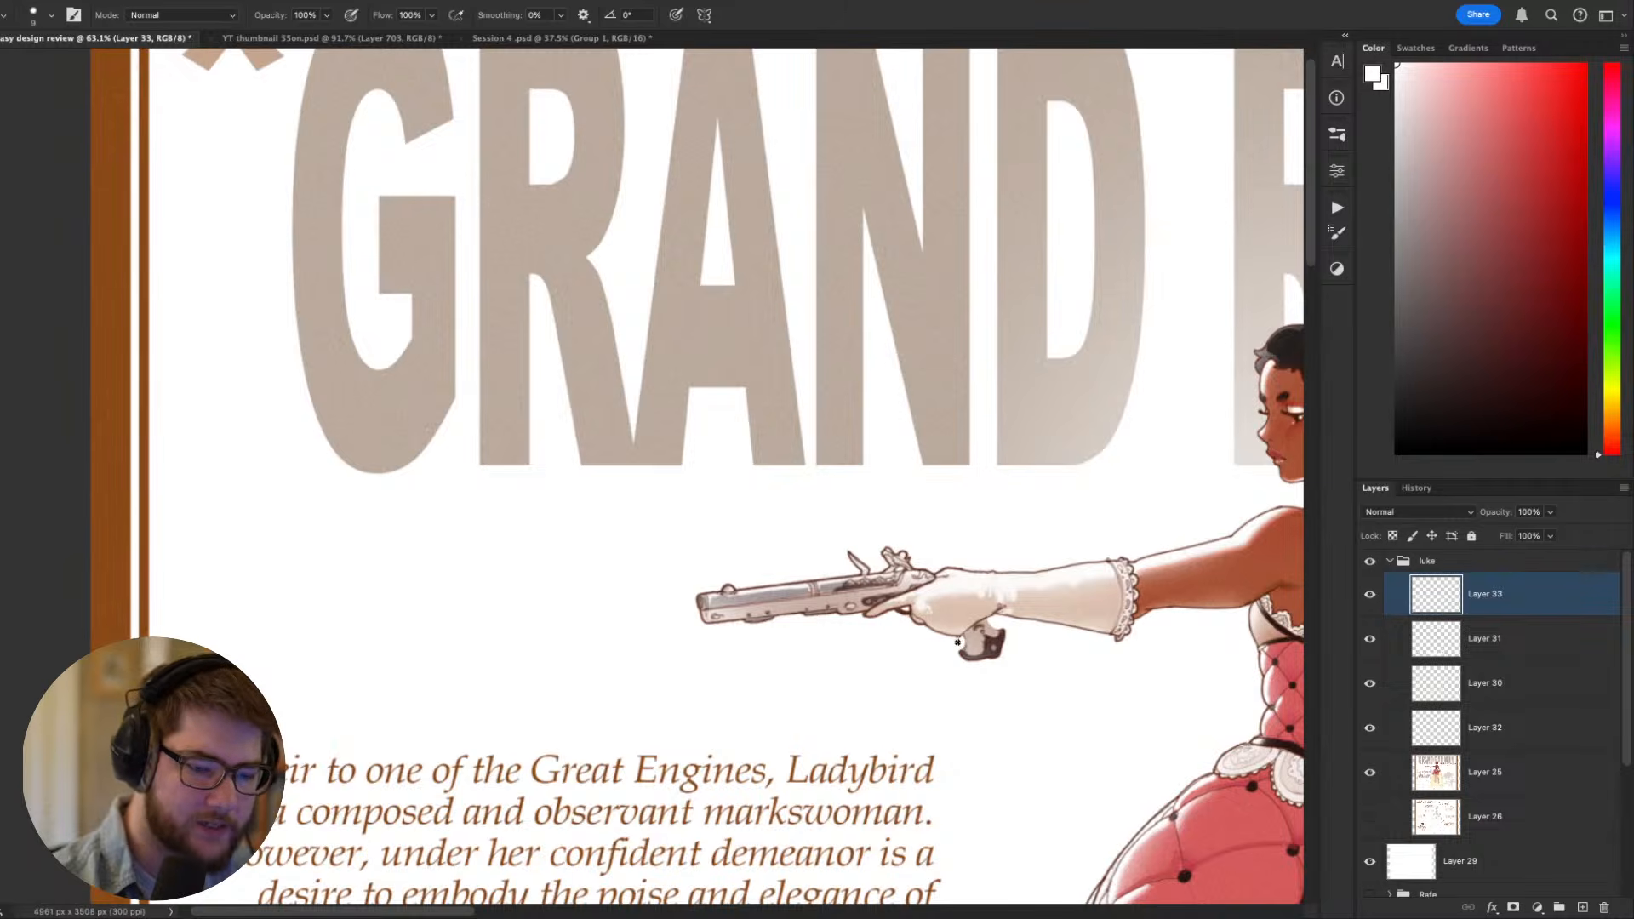
{"action": "mouse_move", "coordinate": [1154, 687]}
{"action": "left_mouse_down"}
{"action": "mouse_move", "coordinate": [1189, 664]}
{"action": "mouse_move", "coordinate": [1193, 467]}
{"action": "mouse_move", "coordinate": [978, 647]}
{"action": "mouse_move", "coordinate": [1140, 674]}
{"action": "left_mouse_up"}
- Rotate the canvas along the pistol and paint white over the barrel's lower half to slim it, and restore the upright view
{"action": "key", "text": "r"}
{"action": "left_click_drag", "start_coordinate": [942, 682], "coordinate": [1047, 608]}
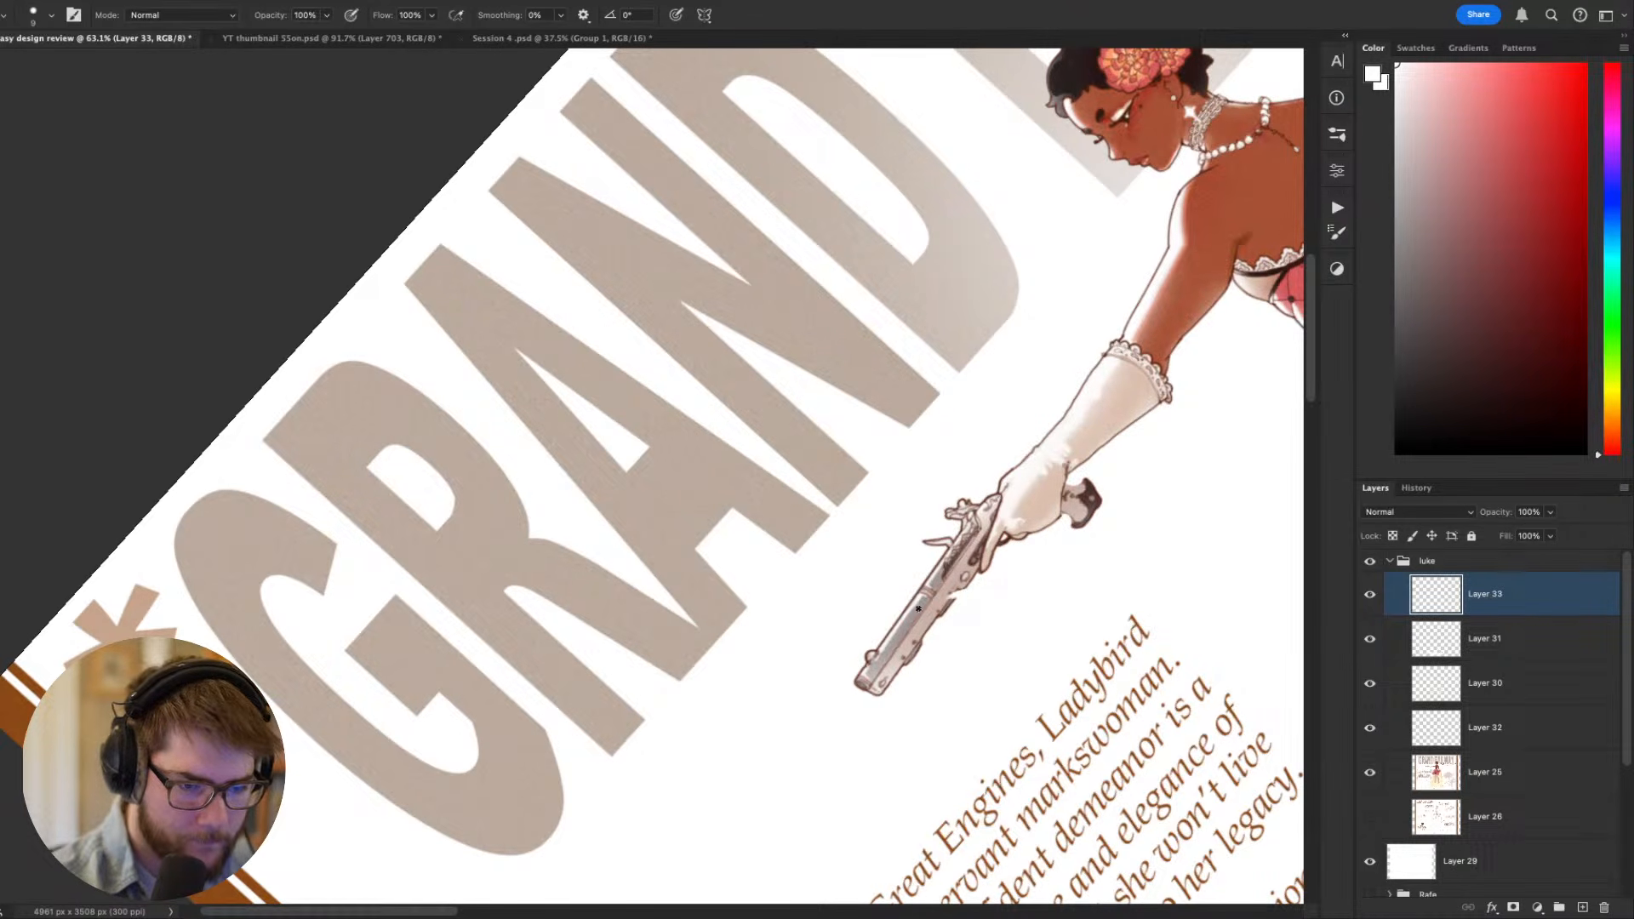
{"action": "mouse_move", "coordinate": [962, 591]}
{"action": "left_mouse_down"}
{"action": "mouse_move", "coordinate": [866, 702]}
{"action": "mouse_move", "coordinate": [922, 622]}
{"action": "mouse_move", "coordinate": [893, 667]}
{"action": "left_mouse_up"}
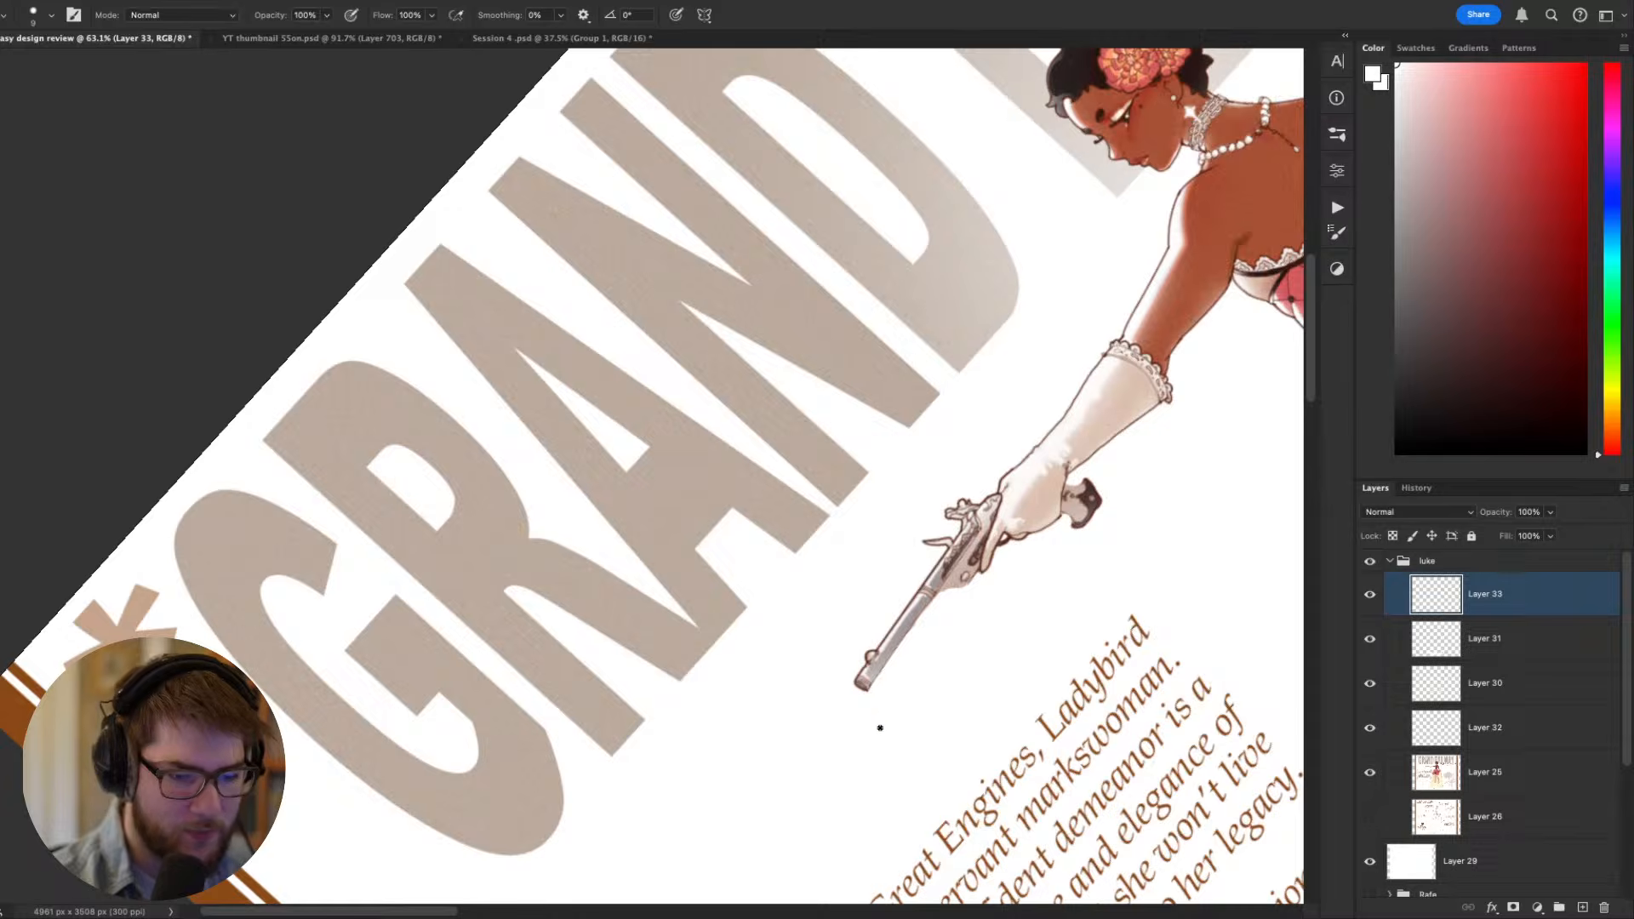
{"action": "key", "text": "Escape"}
- Review the slimmer pistol barrel and shortened grip against the full figure at several scales
{"action": "left_click_drag", "start_coordinate": [1110, 710], "coordinate": [1099, 392]}
{"action": "left_click_drag", "start_coordinate": [924, 777], "coordinate": [672, 624]}
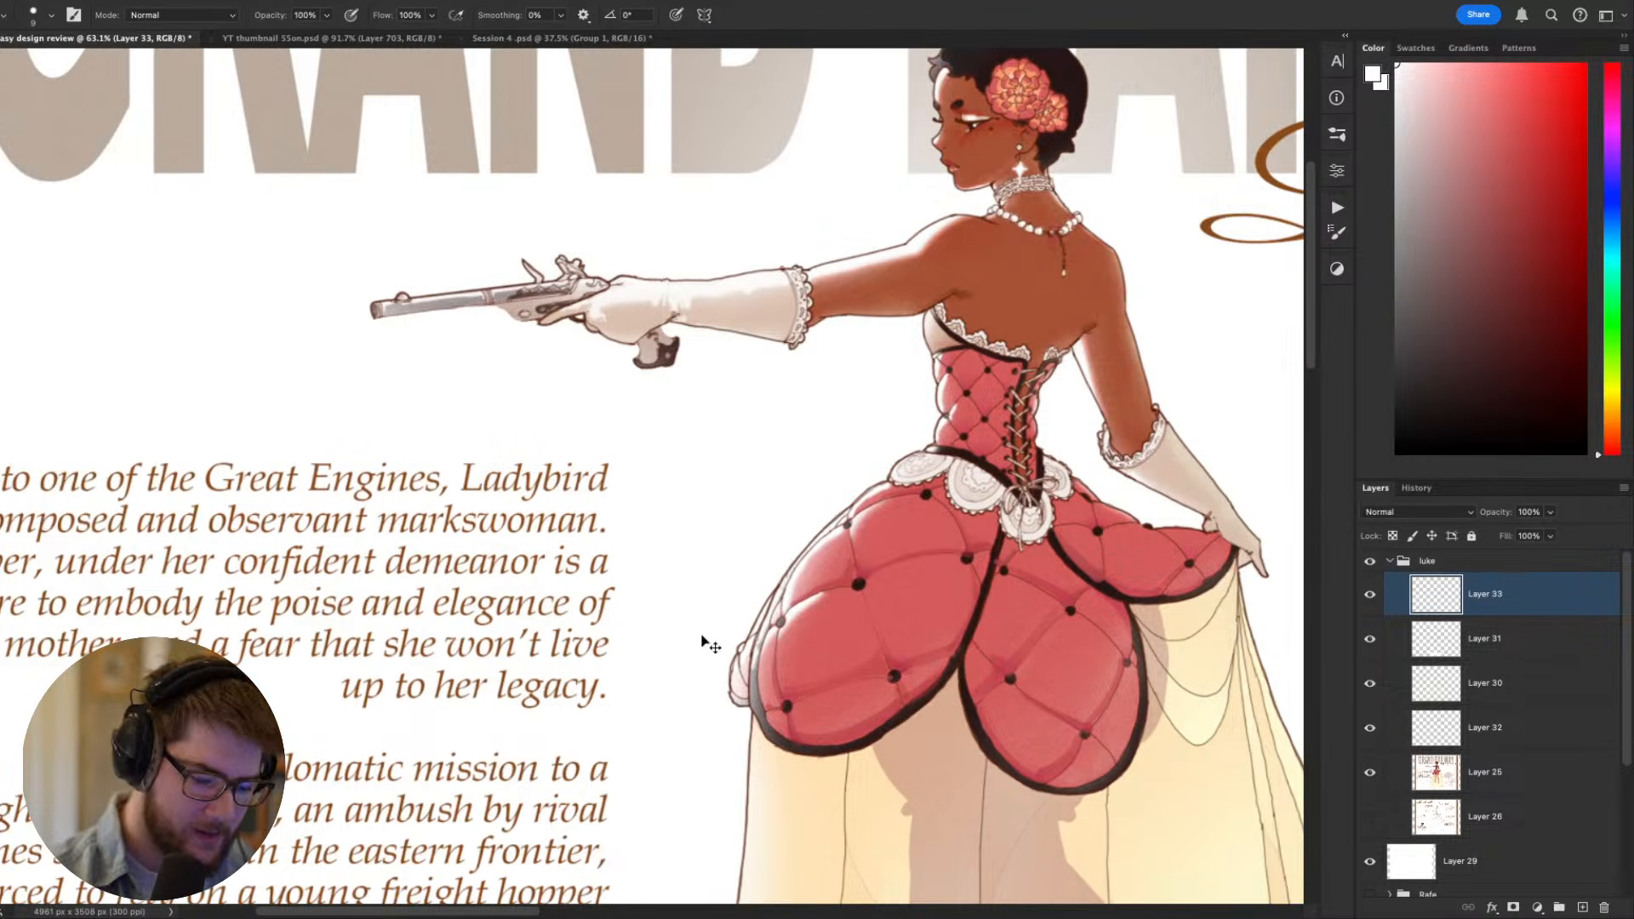
{"action": "key", "text": "super+minus"}
{"action": "key", "text": "super+minus"}
{"action": "key", "text": "super+minus"}
{"action": "key", "text": "super+minus"}
{"action": "key", "text": "super+equal"}
{"action": "key", "text": "super+equal"}
{"action": "key", "text": "super+equal"}
{"action": "left_click_drag", "start_coordinate": [958, 679], "coordinate": [1014, 748]}
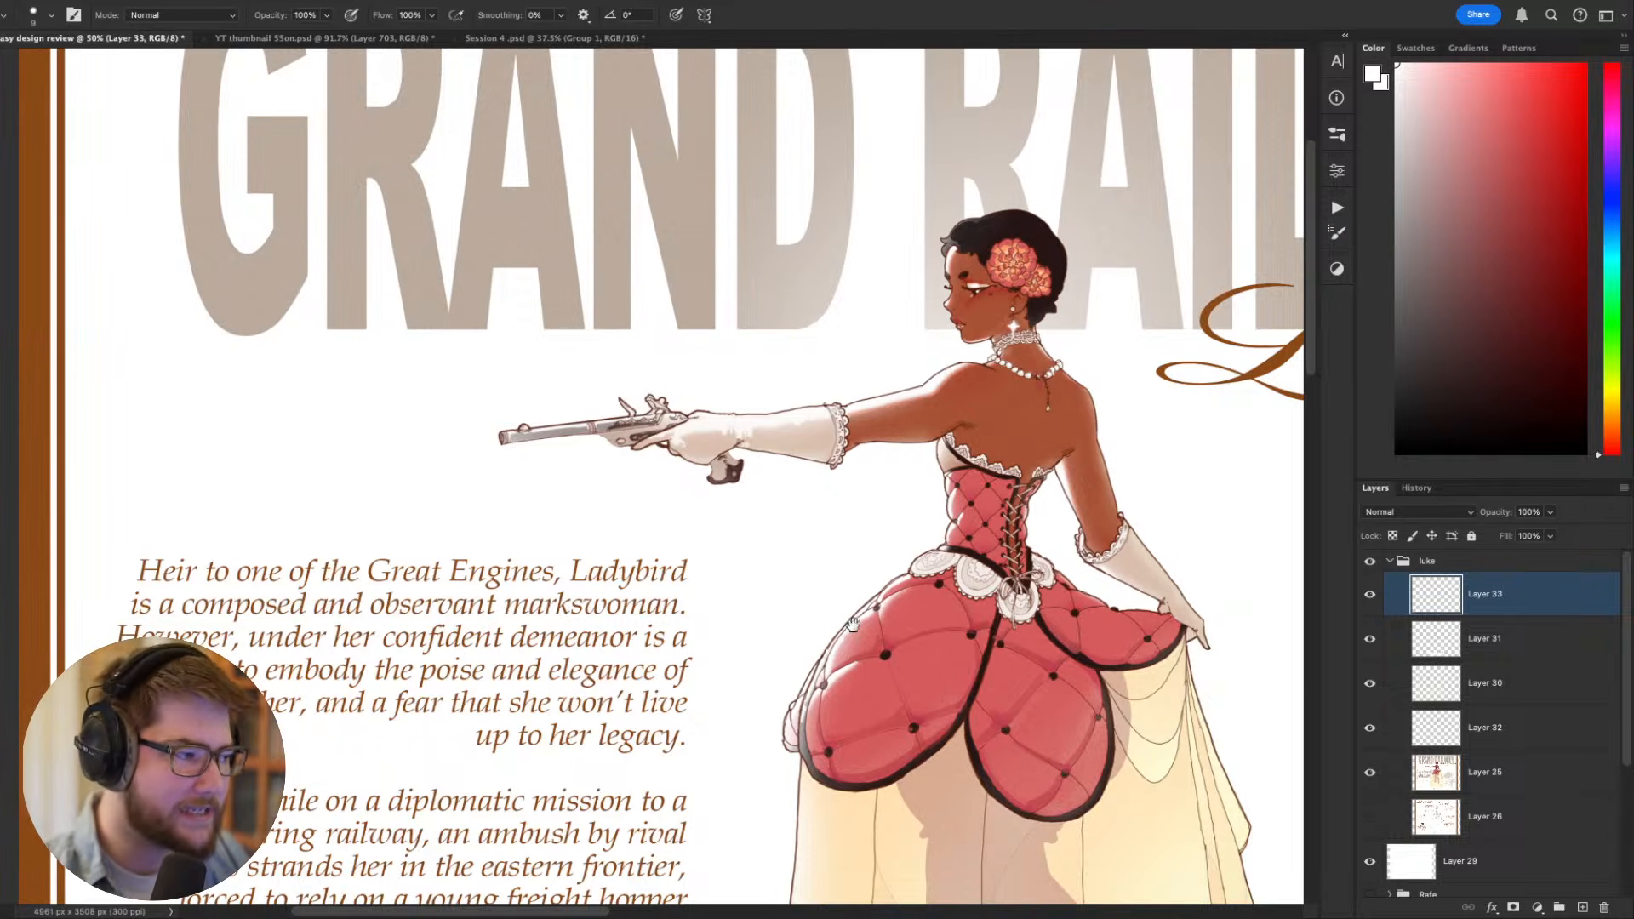
{"action": "left_click_drag", "start_coordinate": [853, 626], "coordinate": [947, 684]}
- Rotate the canvas to about -37° at 100% zoom and sample the pistol's dark reddish-brown line color for the brush
{"action": "left_click_drag", "start_coordinate": [1433, 412], "coordinate": [1395, 456]}
{"action": "key", "text": "r"}
{"action": "left_click_drag", "start_coordinate": [891, 527], "coordinate": [869, 380]}
{"action": "left_click_drag", "start_coordinate": [750, 629], "coordinate": [841, 770]}
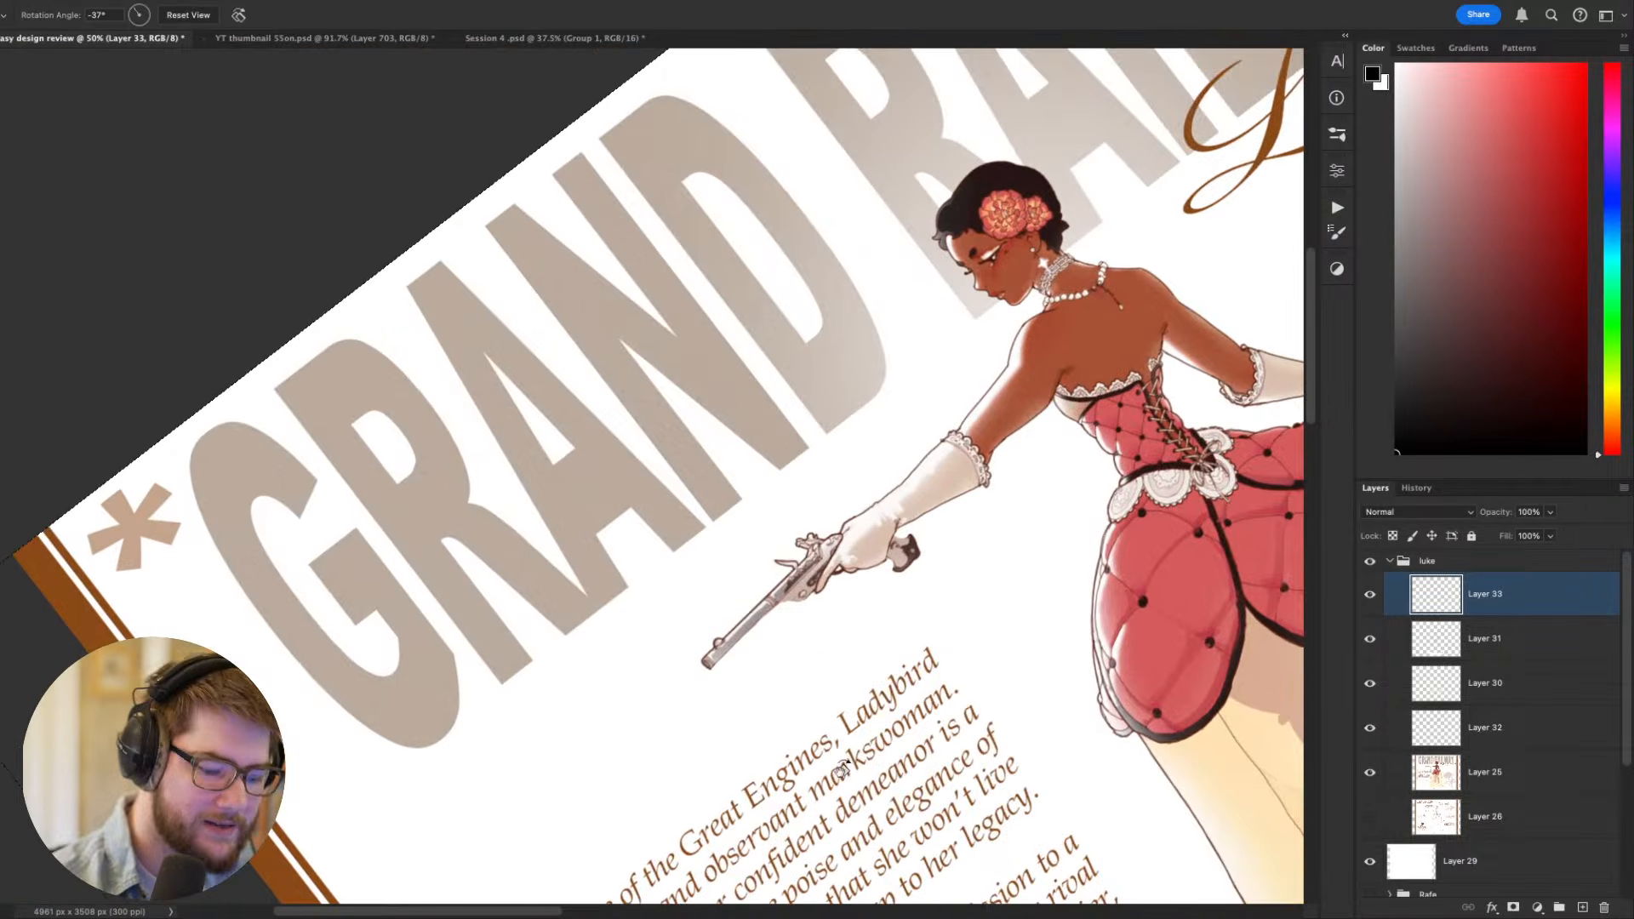
{"action": "key", "text": "super+plus"}
{"action": "key", "text": "super+plus"}
{"action": "key", "text": "b"}
{"action": "left_click", "coordinate": [960, 681], "text": "alt"}
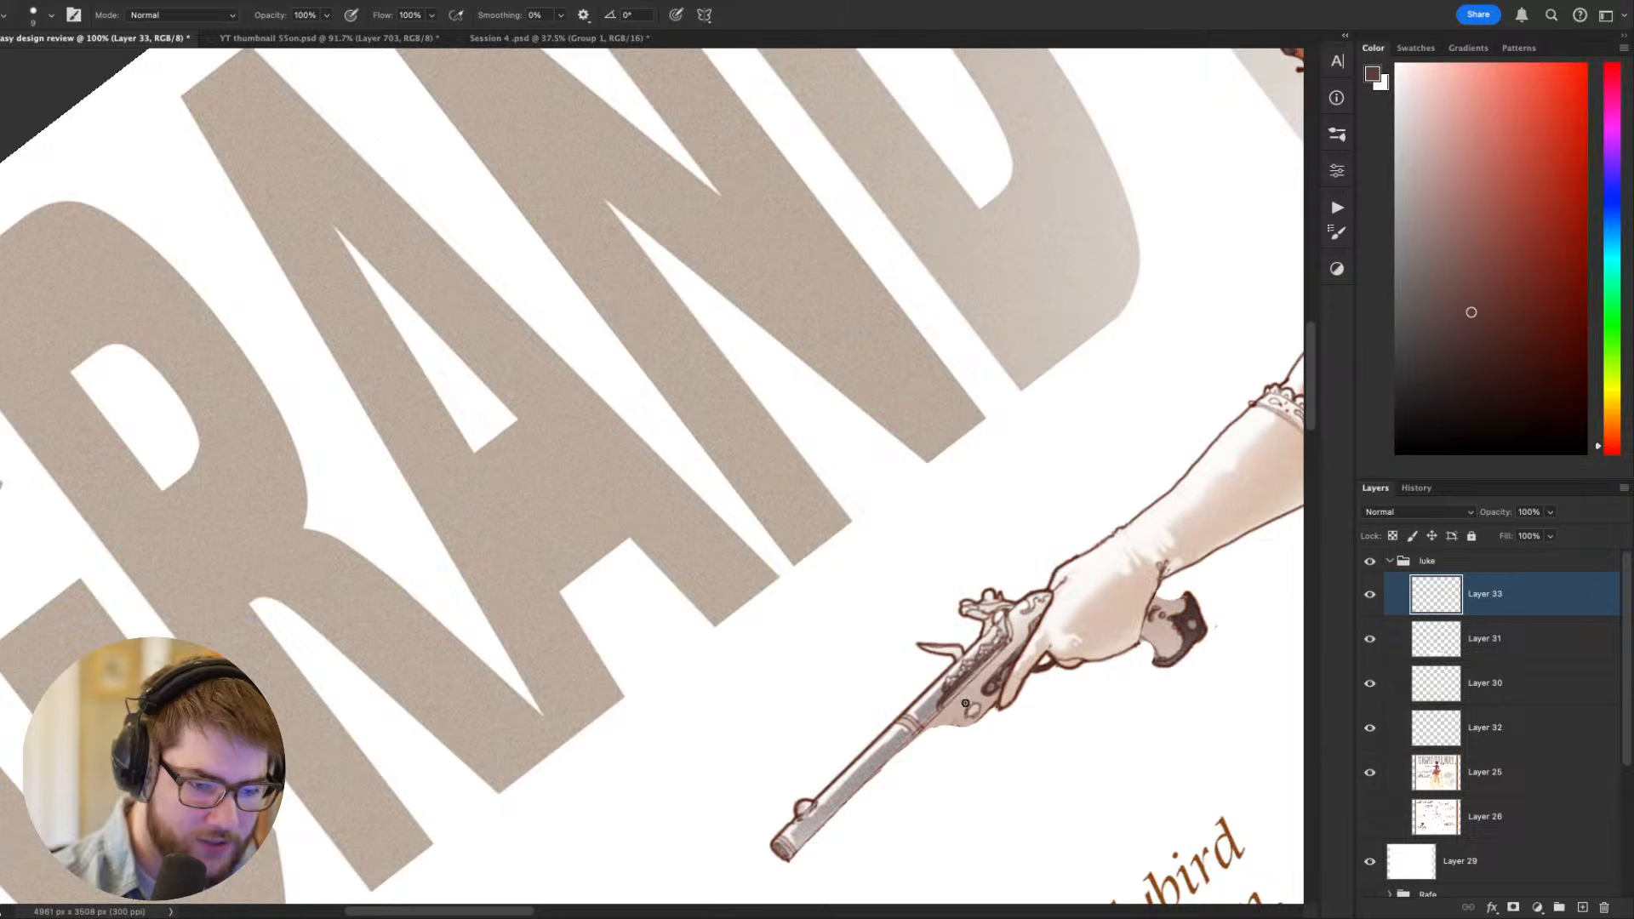
- Reduce the brush size to 3 and redraw the dark brown outline along the barrel's underside, undoing the trial strokes
{"action": "scroll", "coordinate": [814, 706], "scroll_direction": "down", "scroll_amount": 3}
{"action": "key", "text": "super+z"}
{"action": "mouse_move", "coordinate": [781, 719]}
{"action": "left_mouse_down"}
{"action": "mouse_move", "coordinate": [934, 545]}
{"action": "mouse_move", "coordinate": [822, 672]}
{"action": "mouse_move", "coordinate": [915, 589]}
{"action": "left_mouse_up"}
{"action": "key", "text": "super+z"}
{"action": "key", "text": "bracketleft"}
{"action": "key", "text": "bracketleft"}
{"action": "left_click_drag", "start_coordinate": [790, 709], "coordinate": [913, 595]}
{"action": "key", "text": "super+z"}
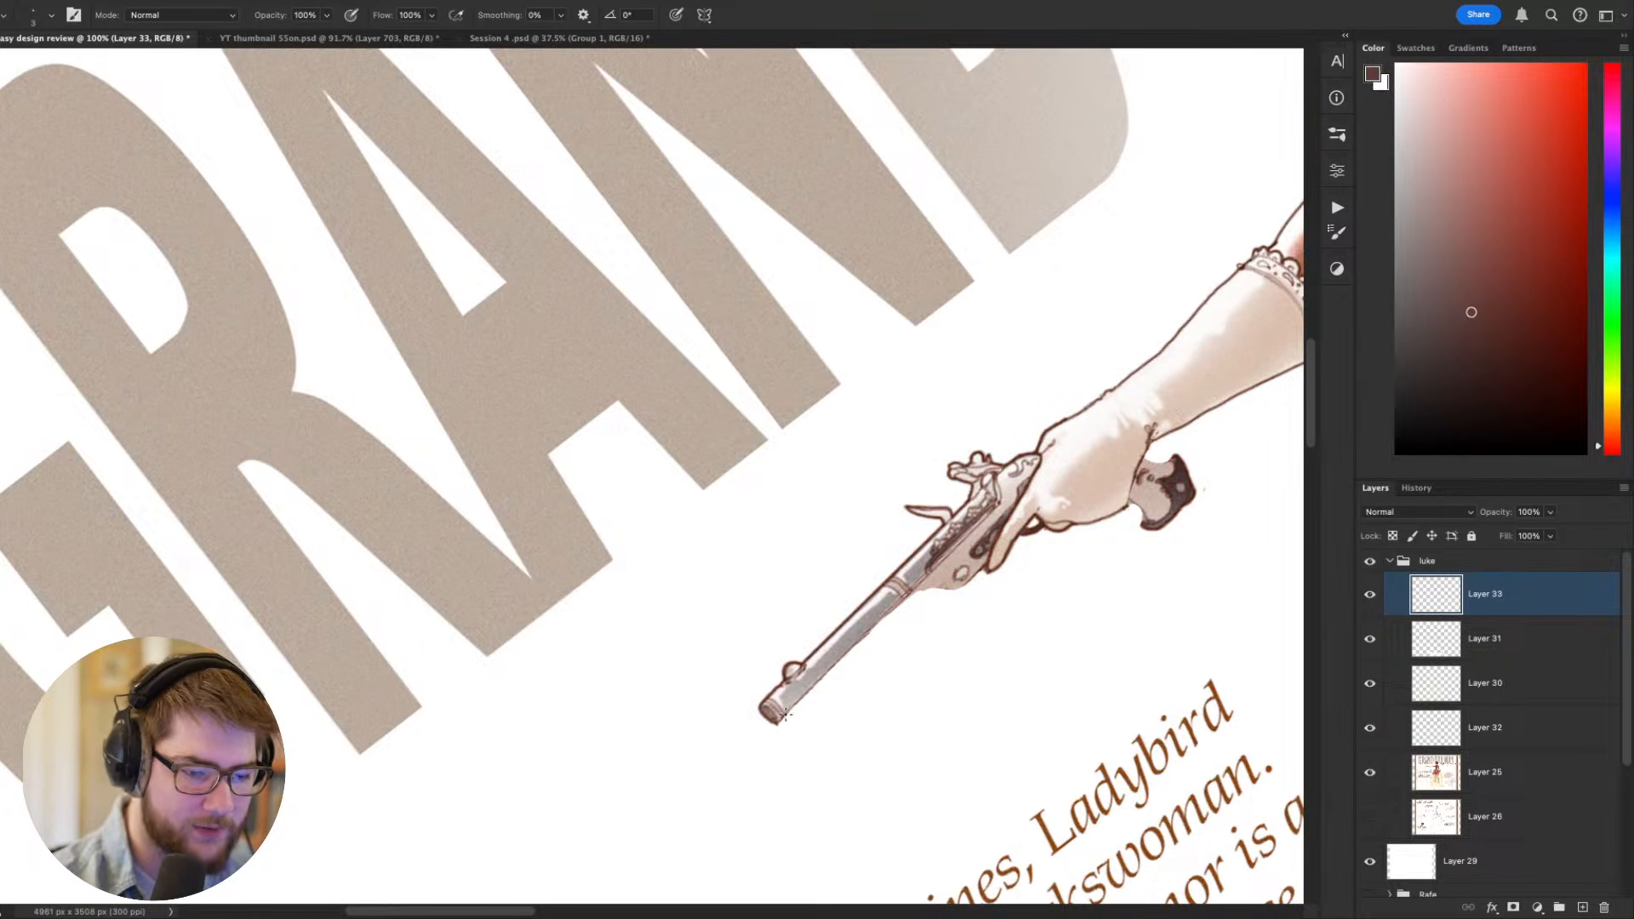
{"action": "left_click_drag", "start_coordinate": [785, 717], "coordinate": [904, 601]}
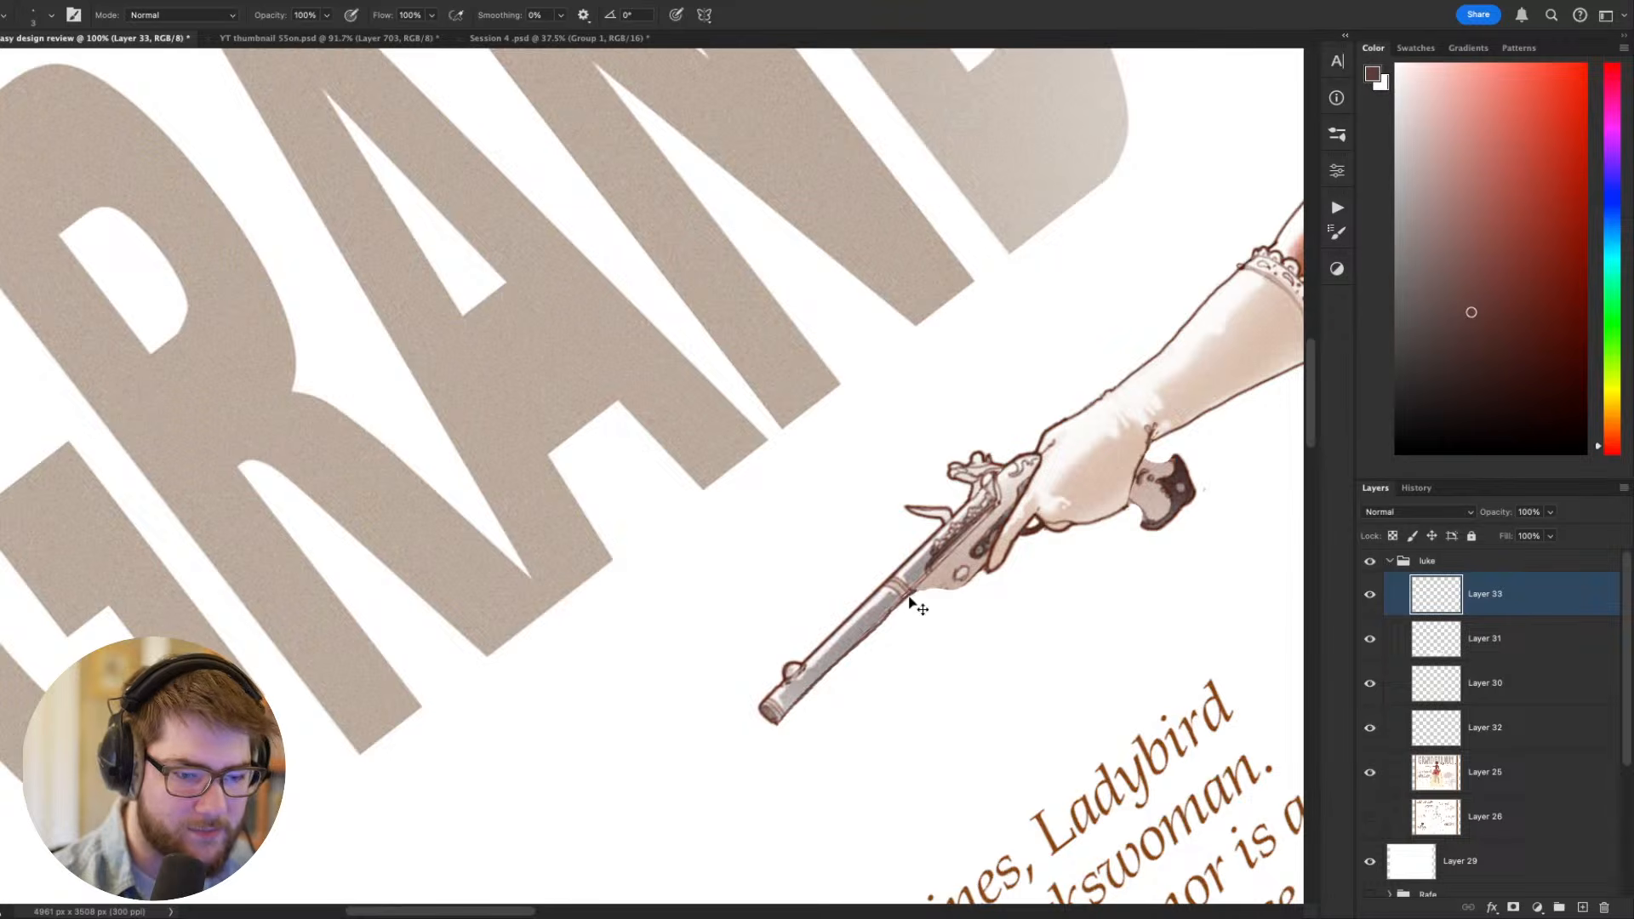
- Return the canvas to upright and review the redrawn pistol up close and with the whole figure
{"action": "key", "text": "Escape"}
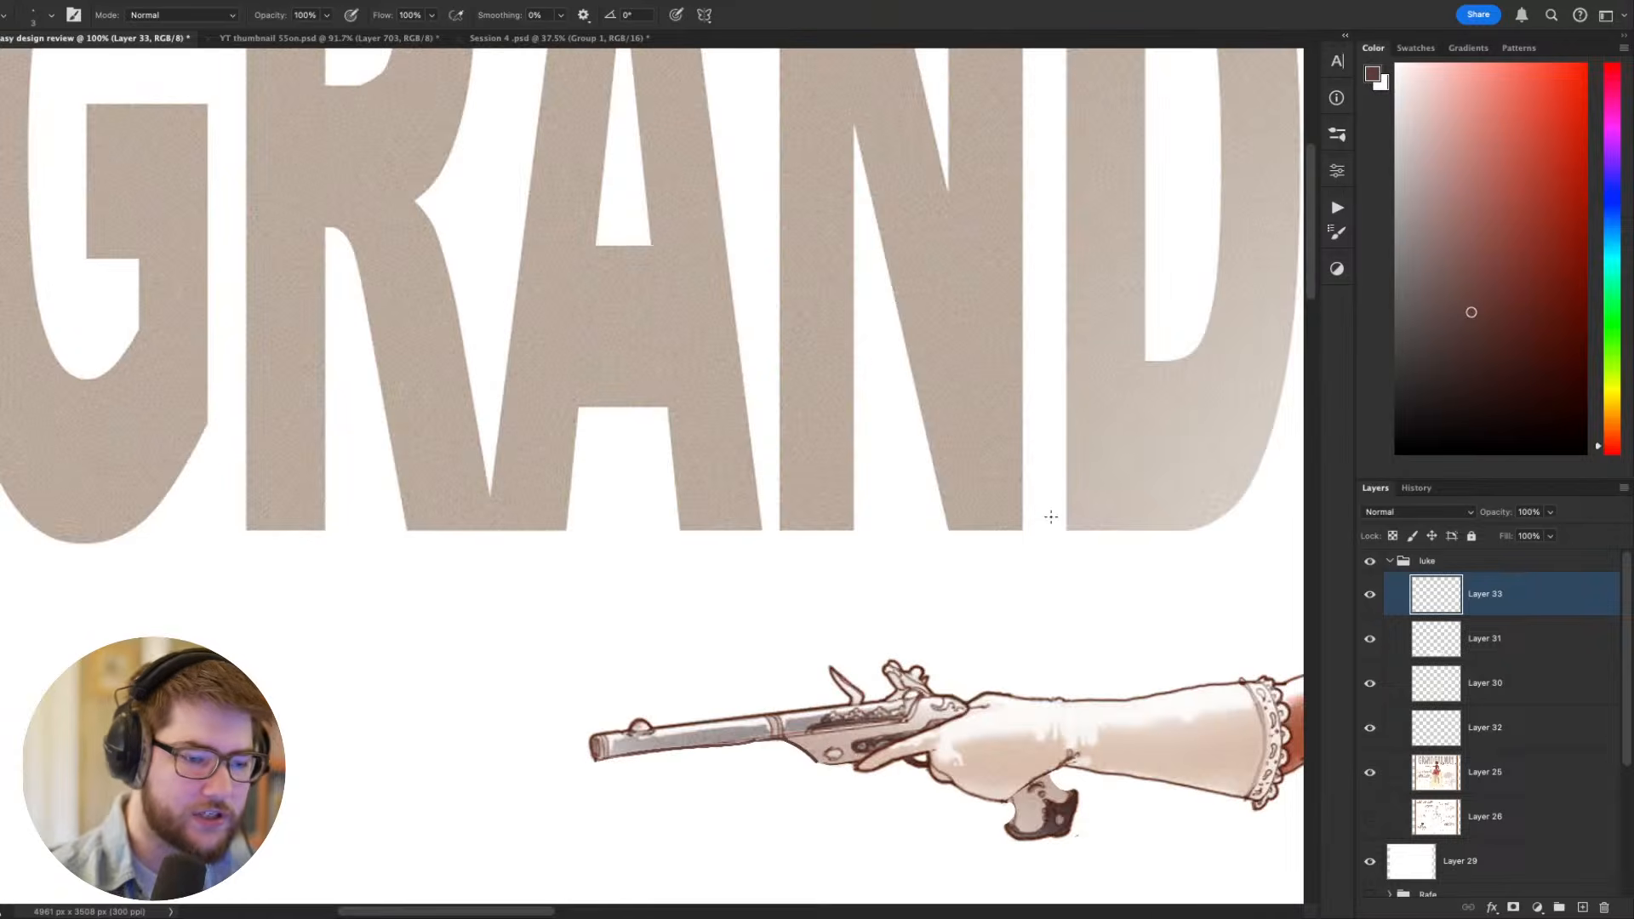
{"action": "left_click_drag", "start_coordinate": [1030, 542], "coordinate": [692, 473]}
{"action": "left_click_drag", "start_coordinate": [692, 473], "coordinate": [665, 479]}
{"action": "left_click_drag", "start_coordinate": [865, 555], "coordinate": [815, 435]}
{"action": "left_click_drag", "start_coordinate": [816, 435], "coordinate": [766, 439]}
{"action": "left_click_drag", "start_coordinate": [668, 487], "coordinate": [801, 509]}
{"action": "scroll", "coordinate": [668, 487], "scroll_direction": "up", "scroll_amount": 2}
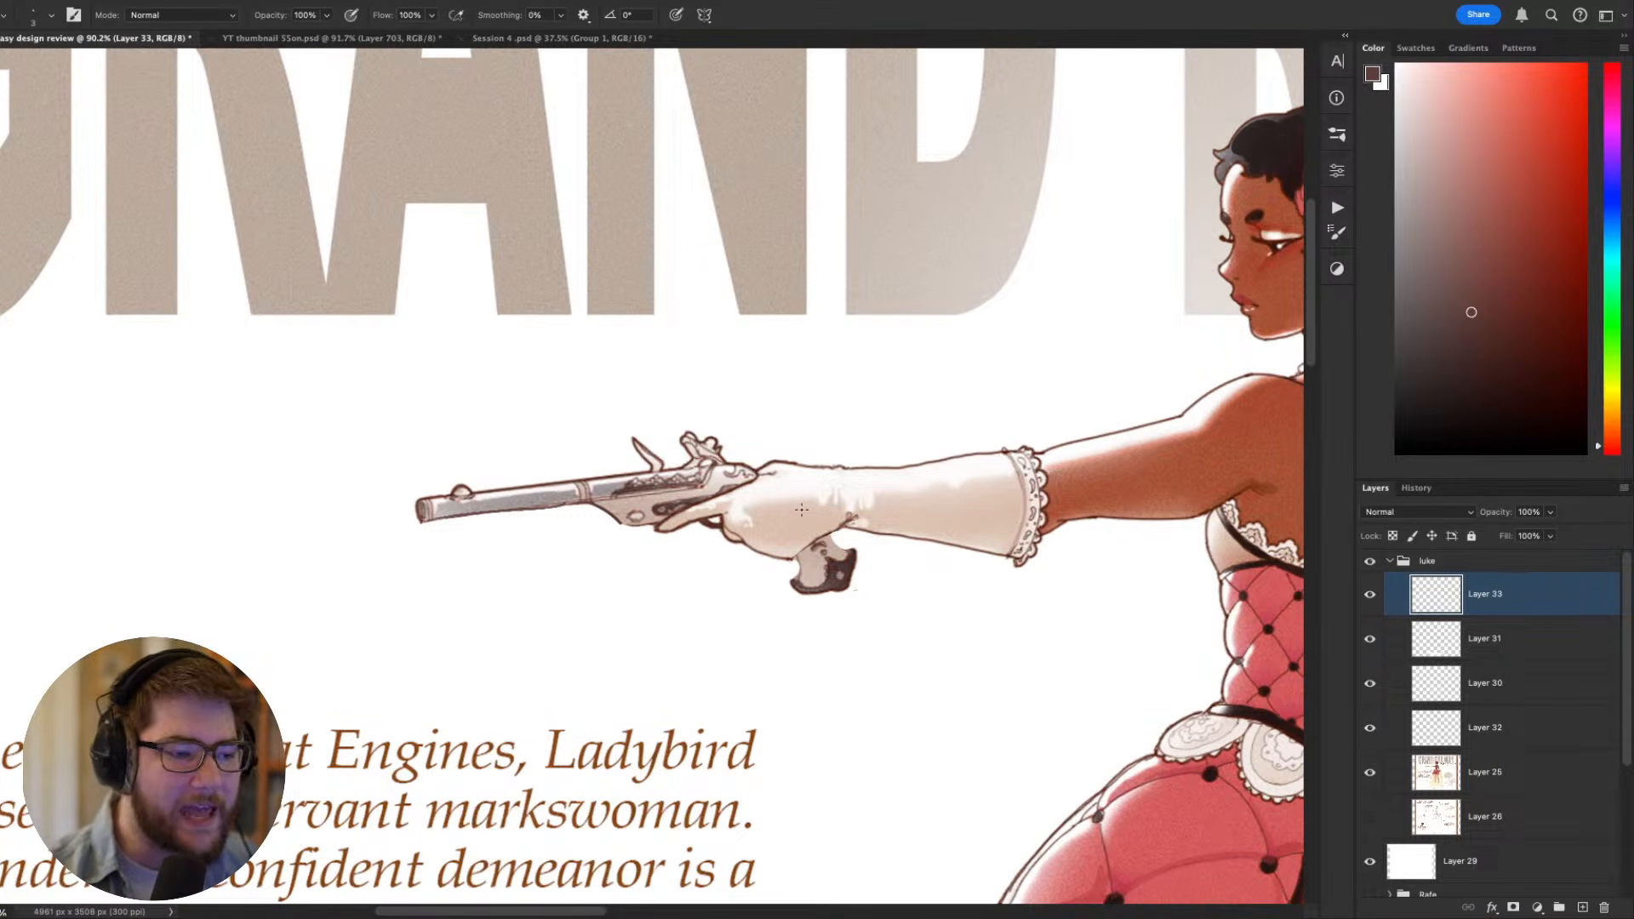
{"action": "scroll", "coordinate": [801, 509], "scroll_direction": "down", "scroll_amount": 3}
{"action": "scroll", "coordinate": [762, 536], "scroll_direction": "right", "scroll_amount": 3}
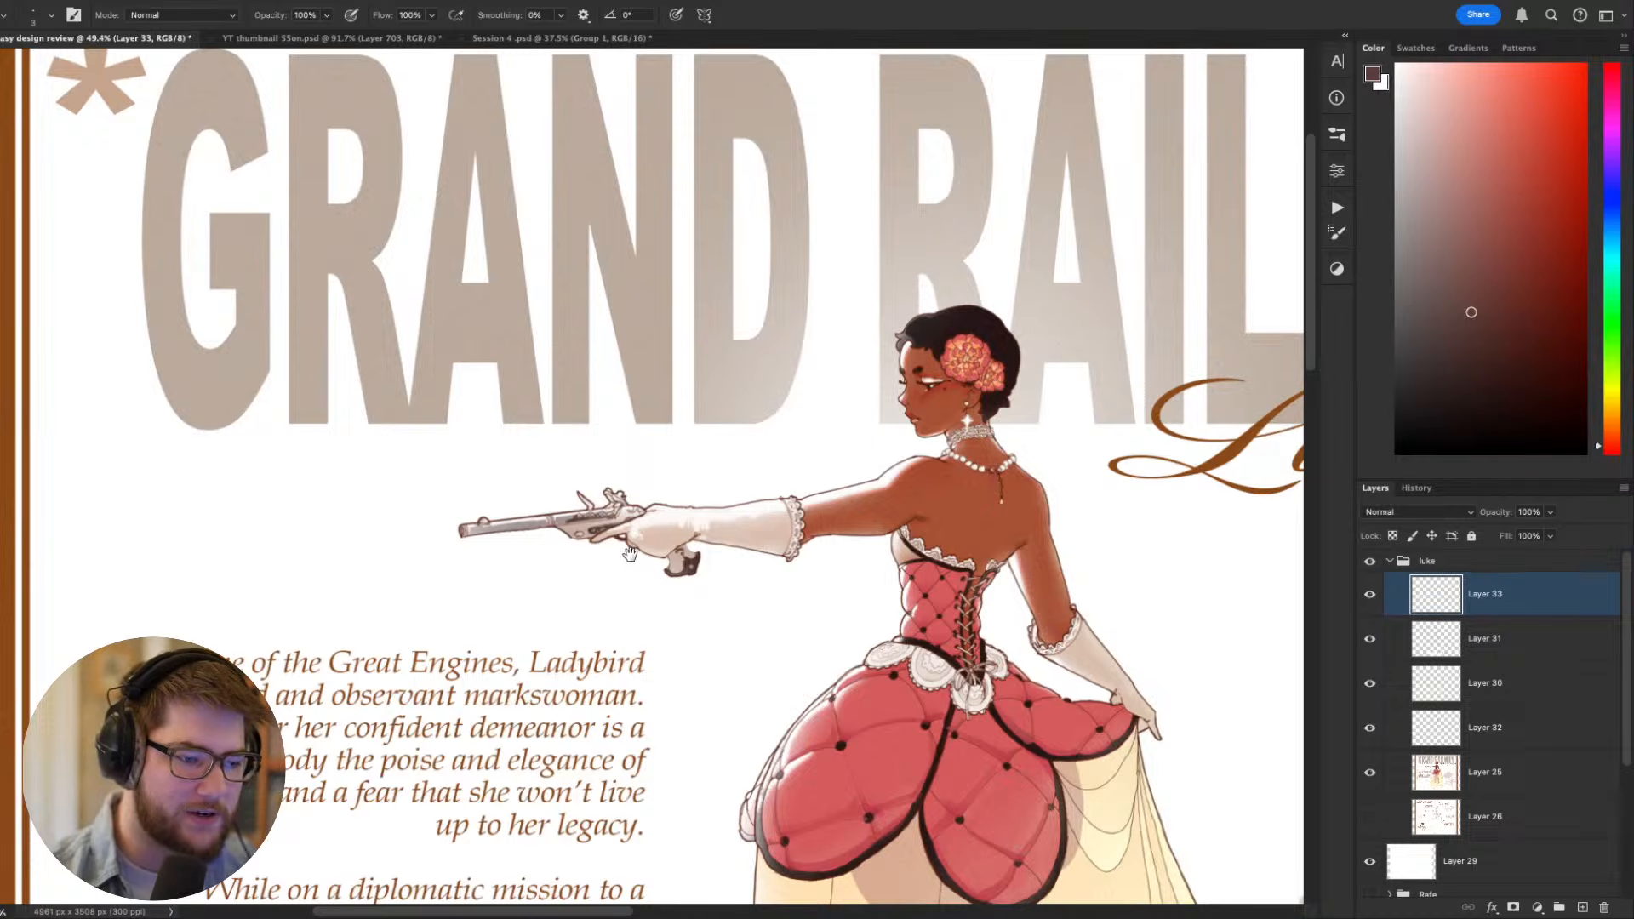
- Examine the redrawn pistol up close, with the full figure, on a tilted canvas and on the whole upright sheet
{"action": "left_click_drag", "start_coordinate": [630, 553], "coordinate": [651, 385]}
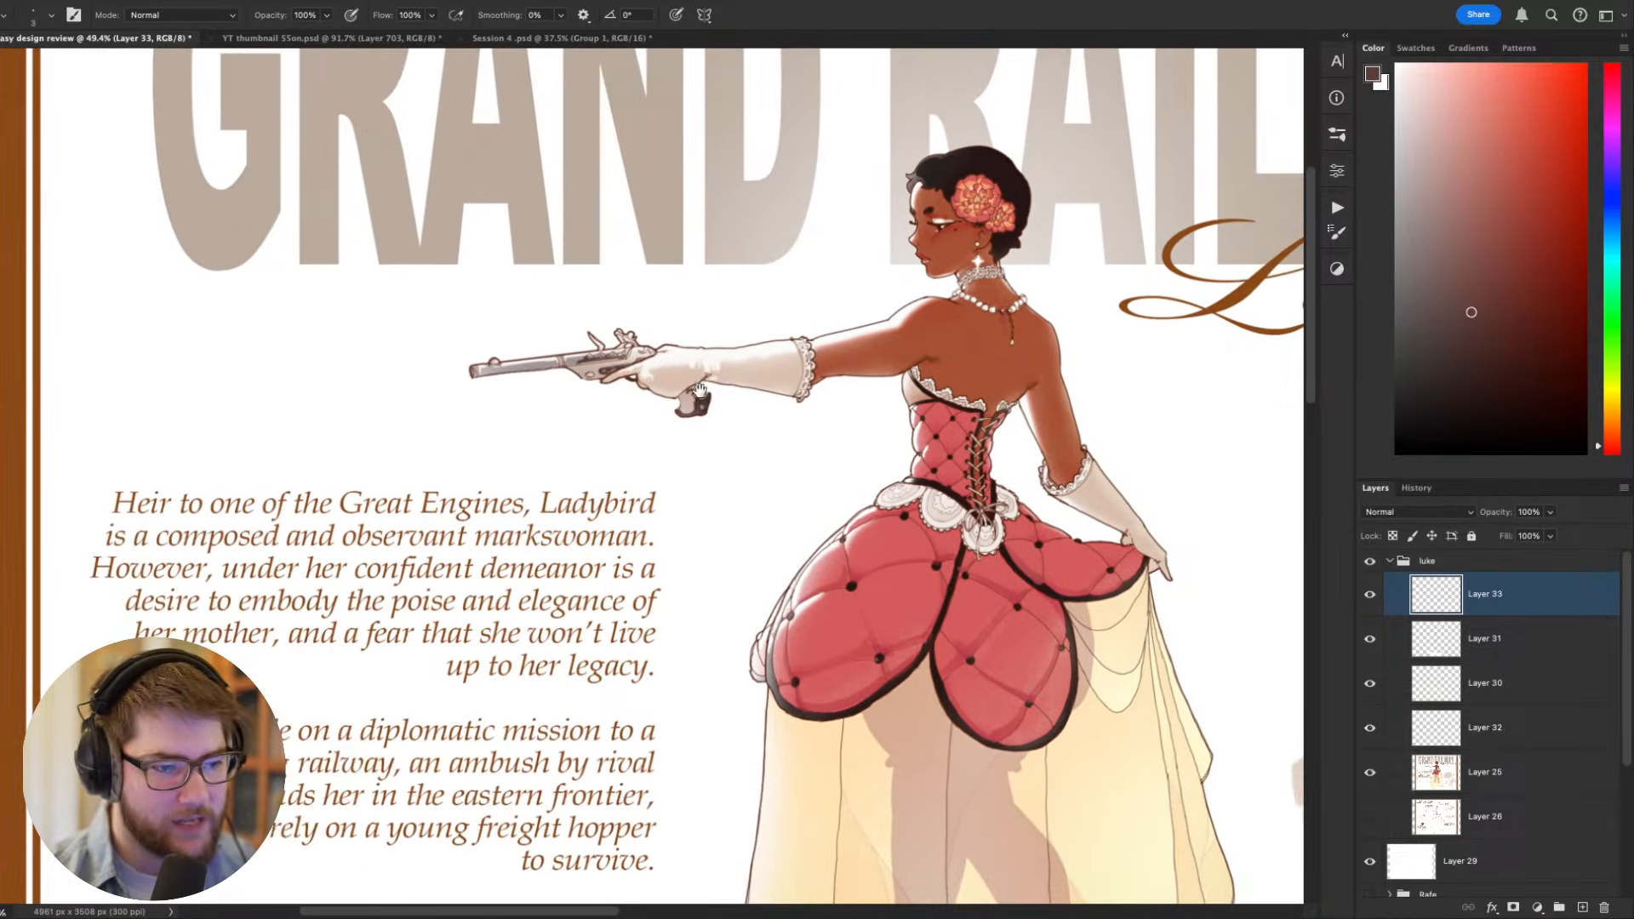
{"action": "scroll", "coordinate": [651, 385], "scroll_direction": "up", "scroll_amount": 5}
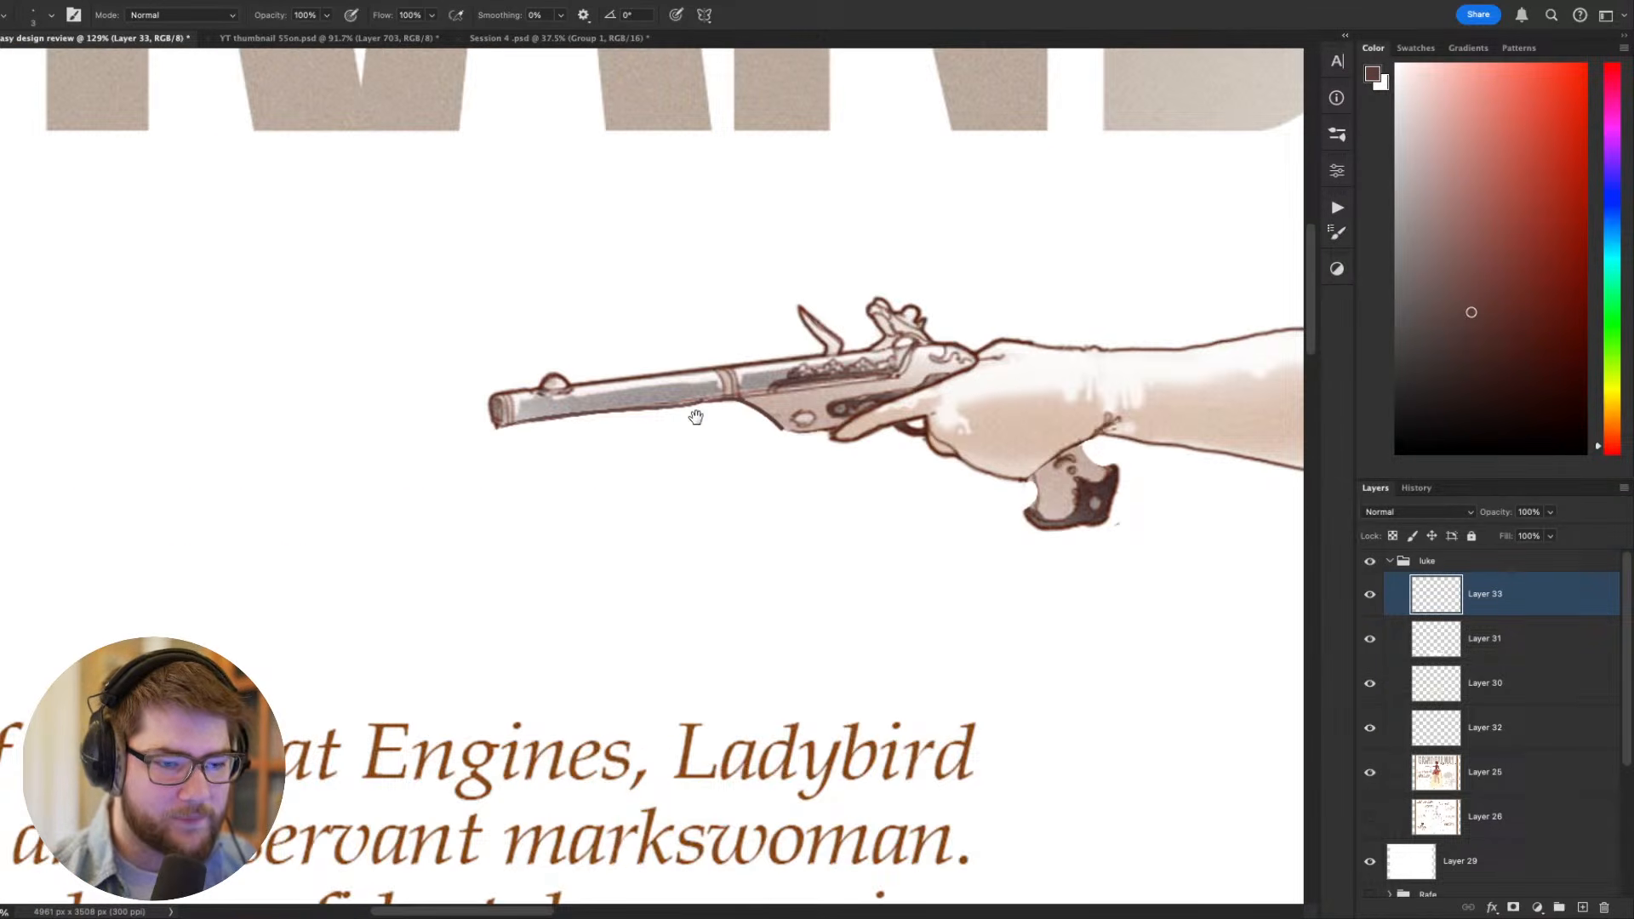
{"action": "scroll", "coordinate": [697, 412], "scroll_direction": "down", "scroll_amount": 3}
{"action": "scroll", "coordinate": [543, 484], "scroll_direction": "down", "scroll_amount": 2}
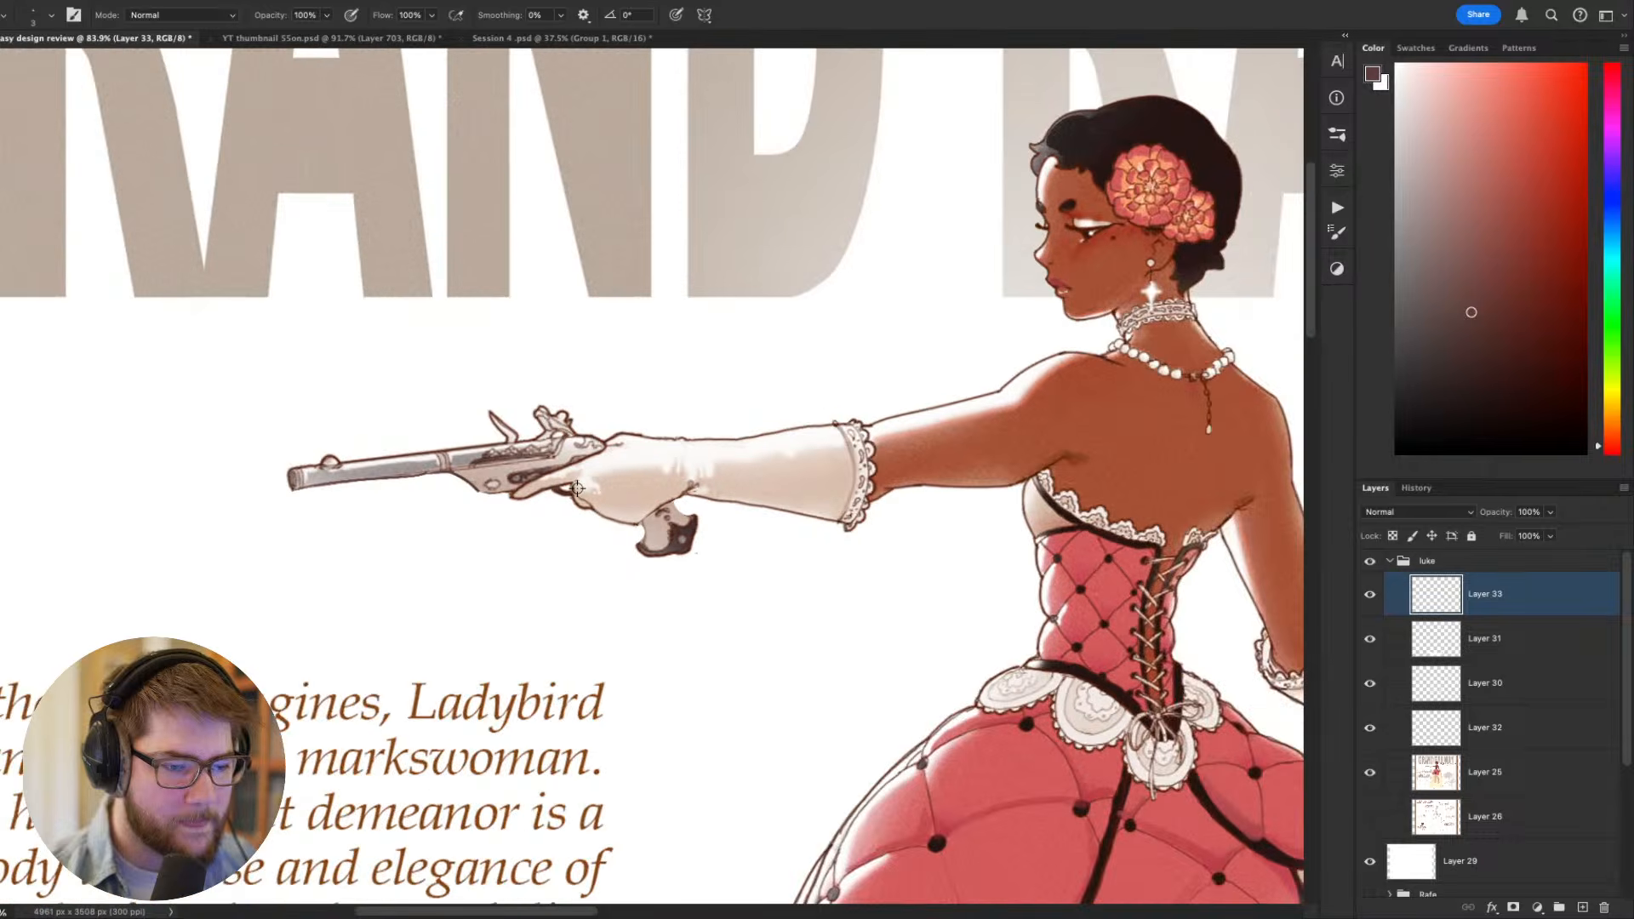
{"action": "scroll", "coordinate": [579, 482], "scroll_direction": "up", "scroll_amount": 2}
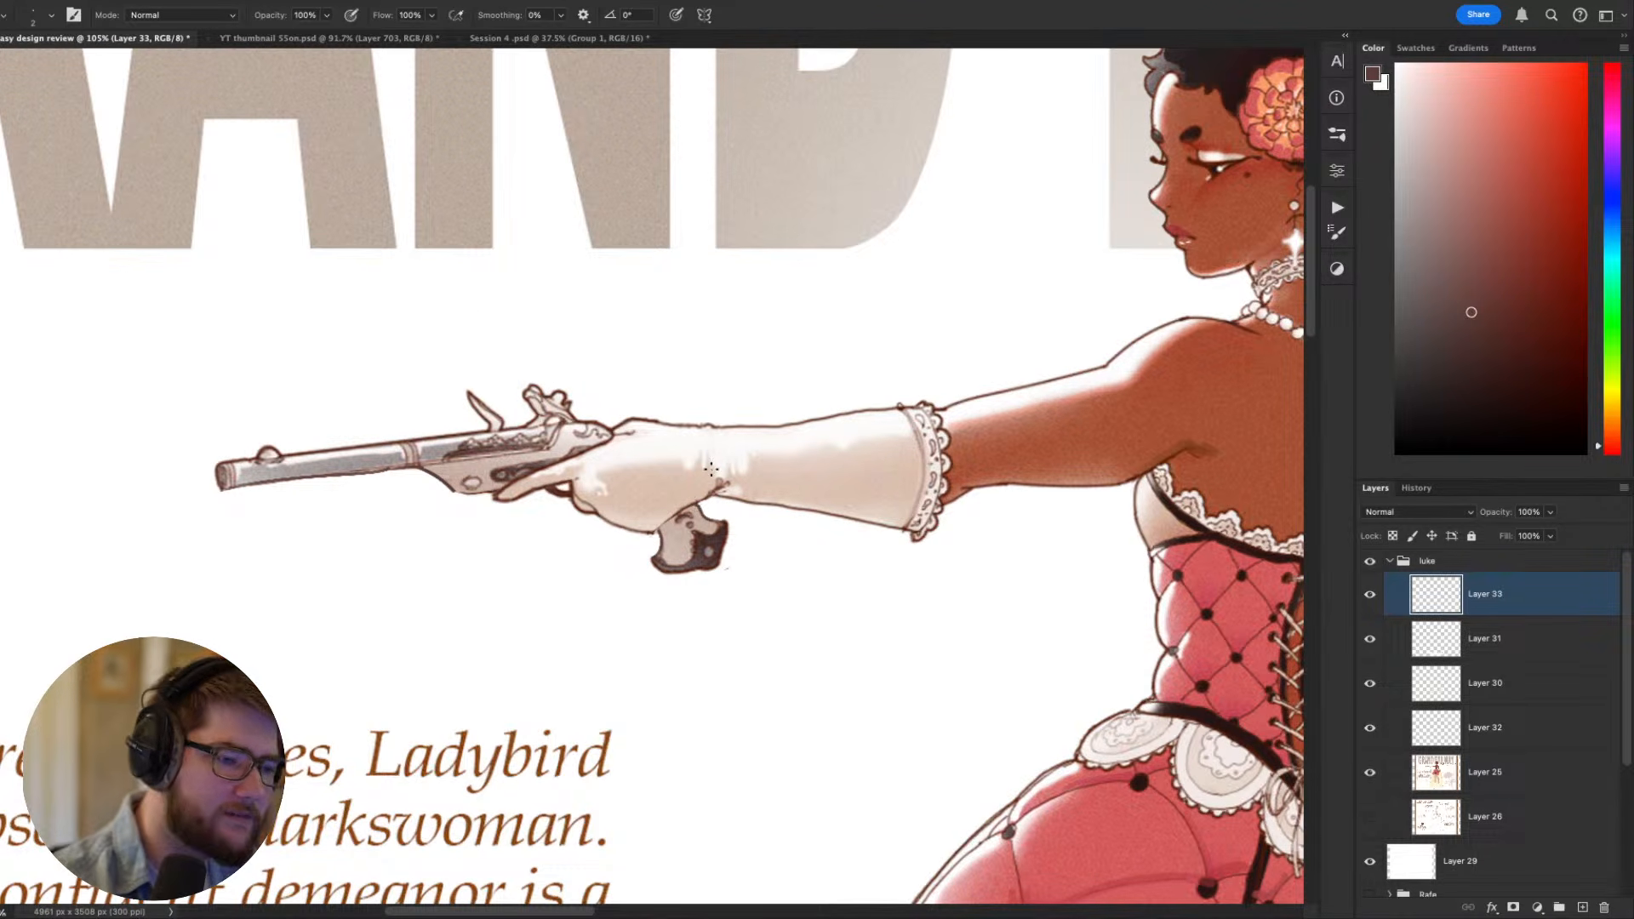
{"action": "scroll", "coordinate": [677, 468], "scroll_direction": "down", "scroll_amount": 5}
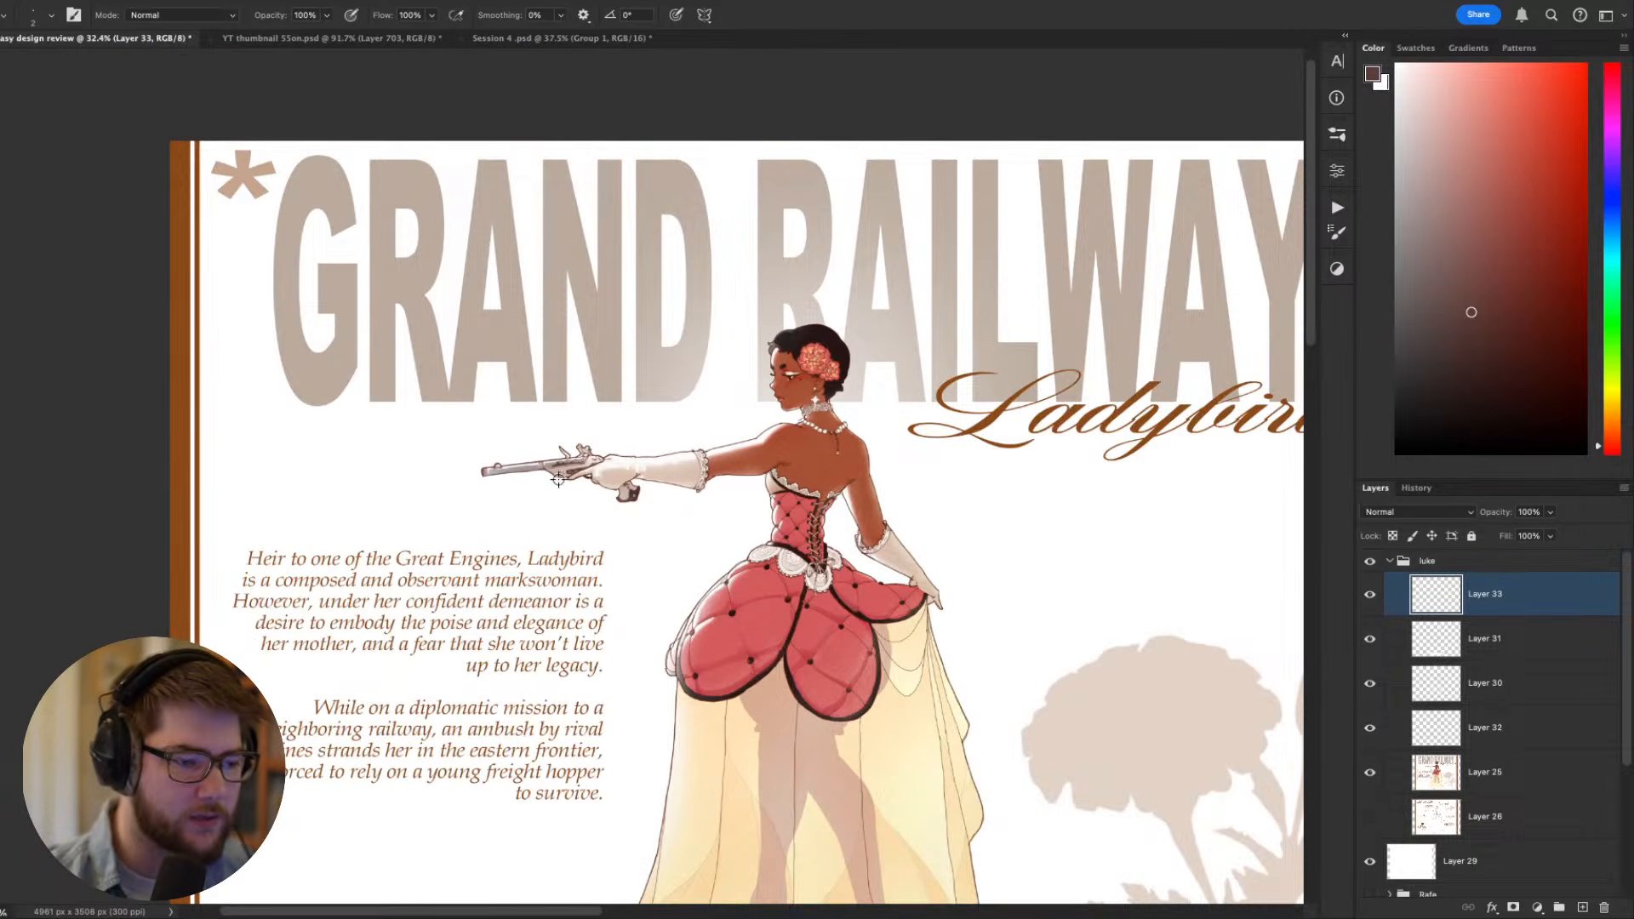
{"action": "scroll", "coordinate": [560, 477], "scroll_direction": "up", "scroll_amount": 5}
{"action": "left_click_drag", "start_coordinate": [552, 486], "coordinate": [712, 570]}
{"action": "key", "text": "r"}
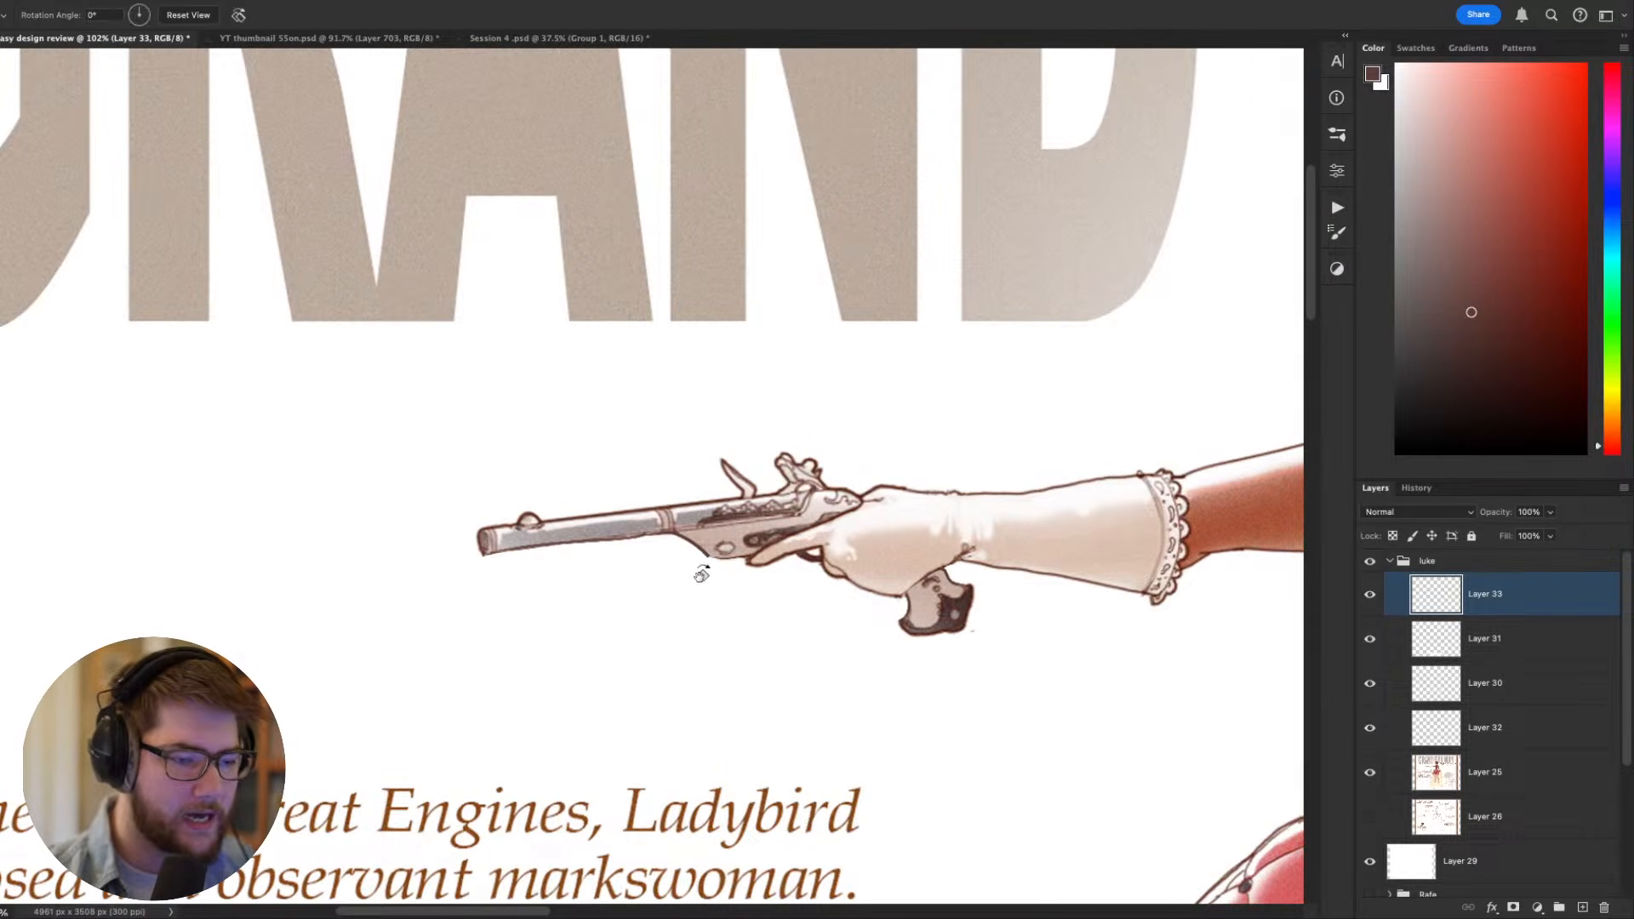
{"action": "left_click_drag", "start_coordinate": [1018, 757], "coordinate": [1081, 486]}
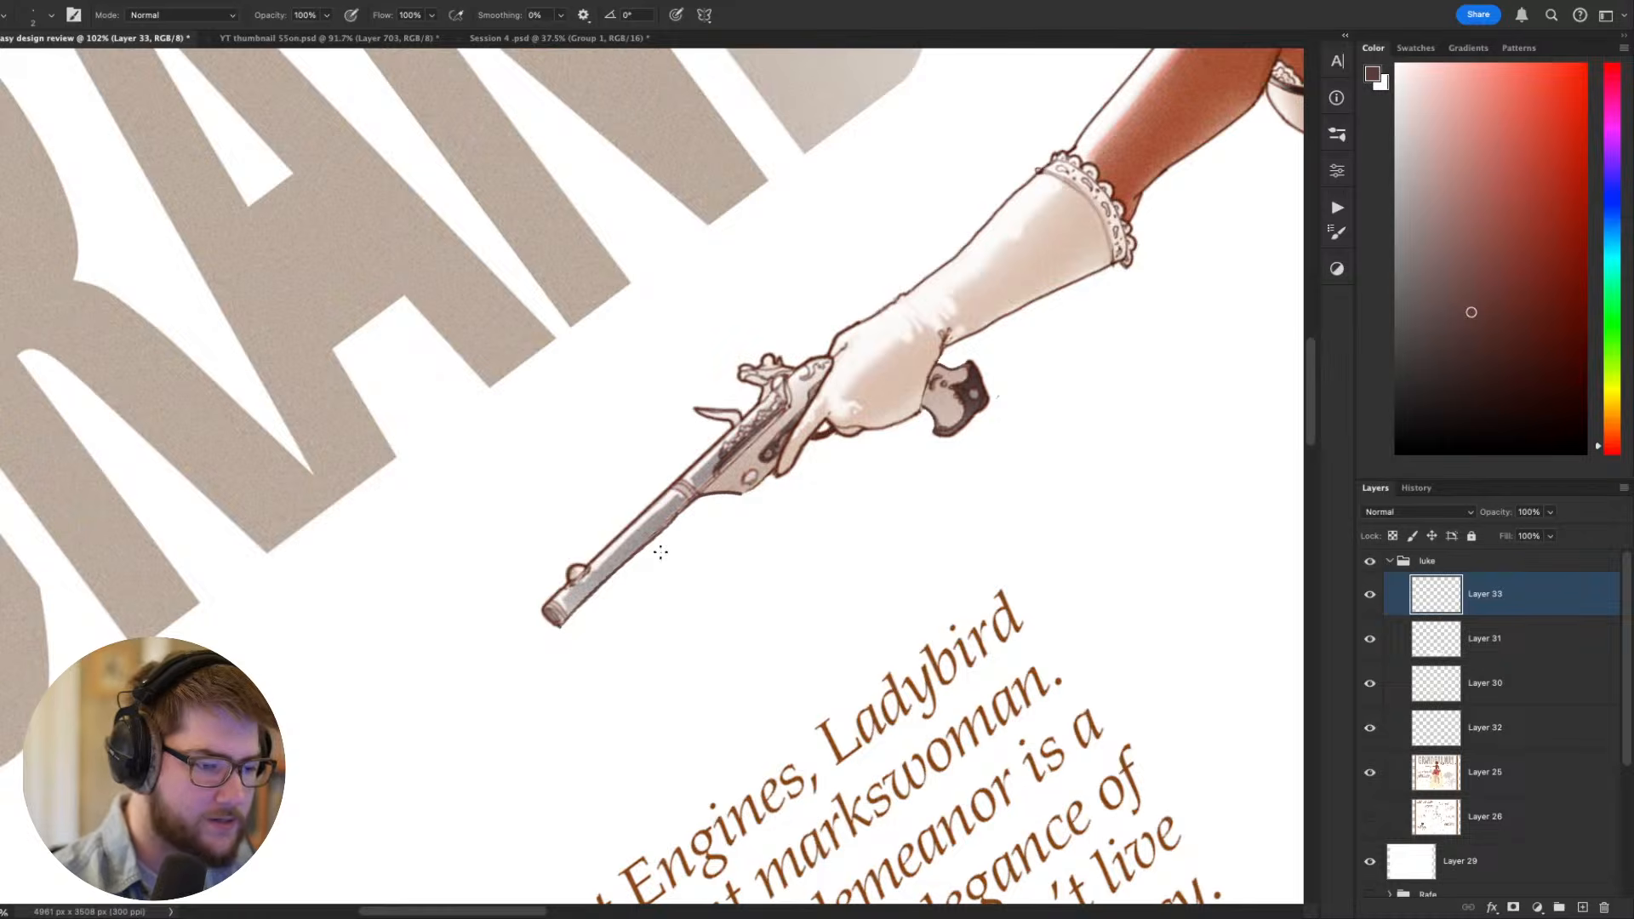
{"action": "key", "text": "Escape"}
{"action": "scroll", "coordinate": [719, 575], "scroll_direction": "down", "scroll_amount": 6}
{"action": "scroll", "coordinate": [719, 575], "scroll_direction": "down", "scroll_amount": 2}
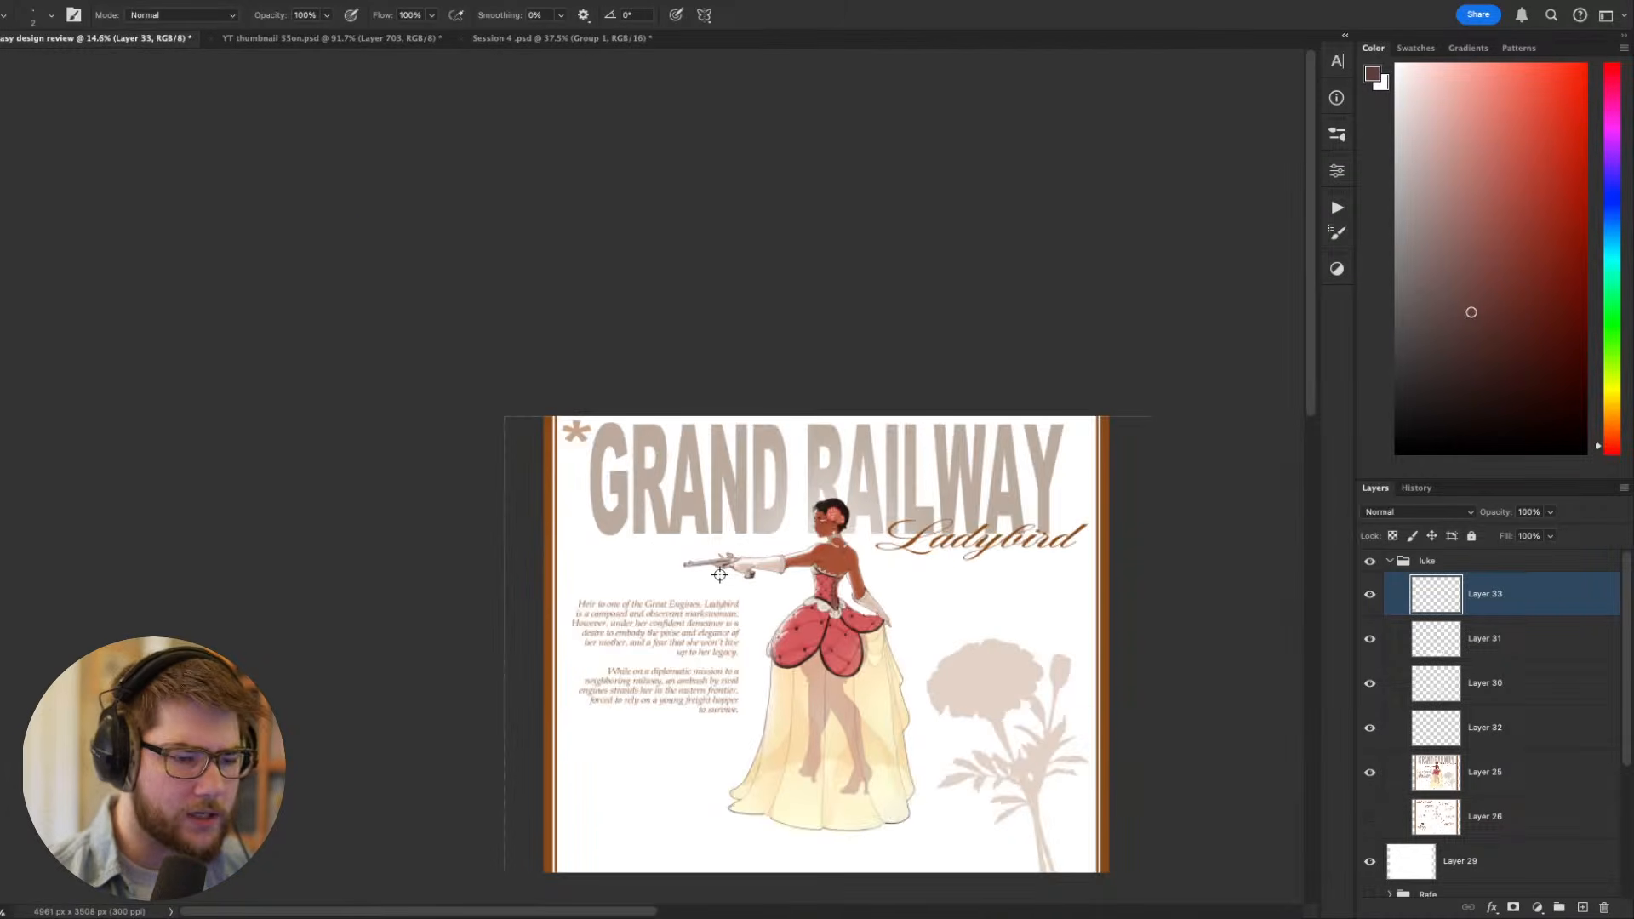
- Hide Layer 33 and Layer 31 and add a new empty layer directly above Layer 30
{"action": "scroll", "coordinate": [720, 575], "scroll_direction": "up", "scroll_amount": 5}
{"action": "left_click_drag", "start_coordinate": [809, 452], "coordinate": [664, 326]}
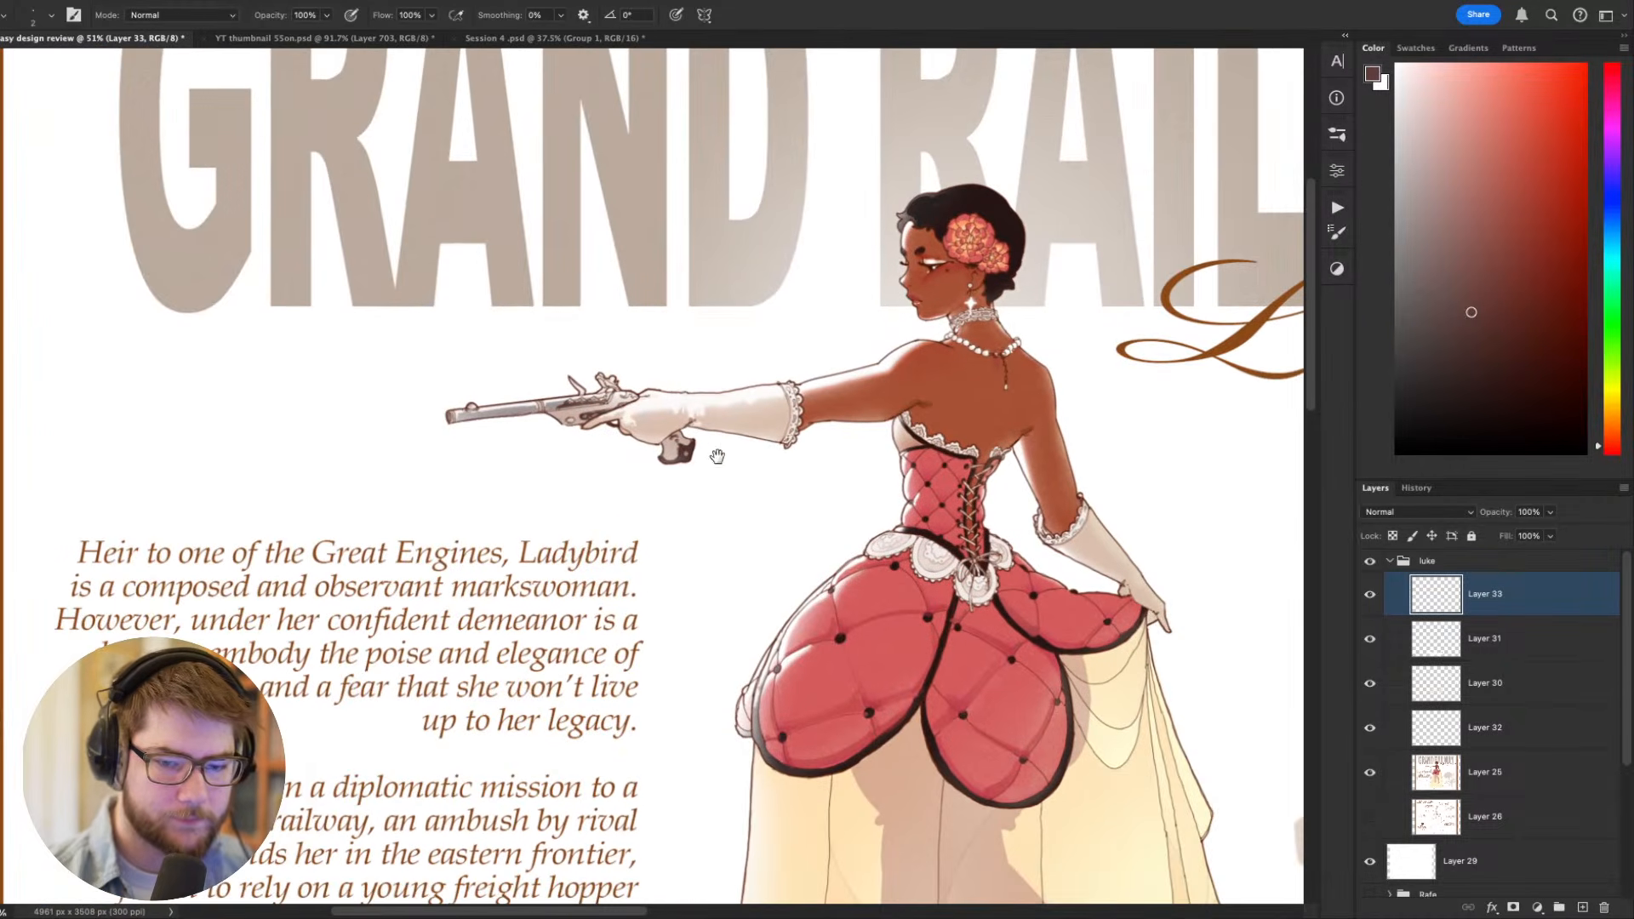
{"action": "left_click", "coordinate": [1370, 599]}
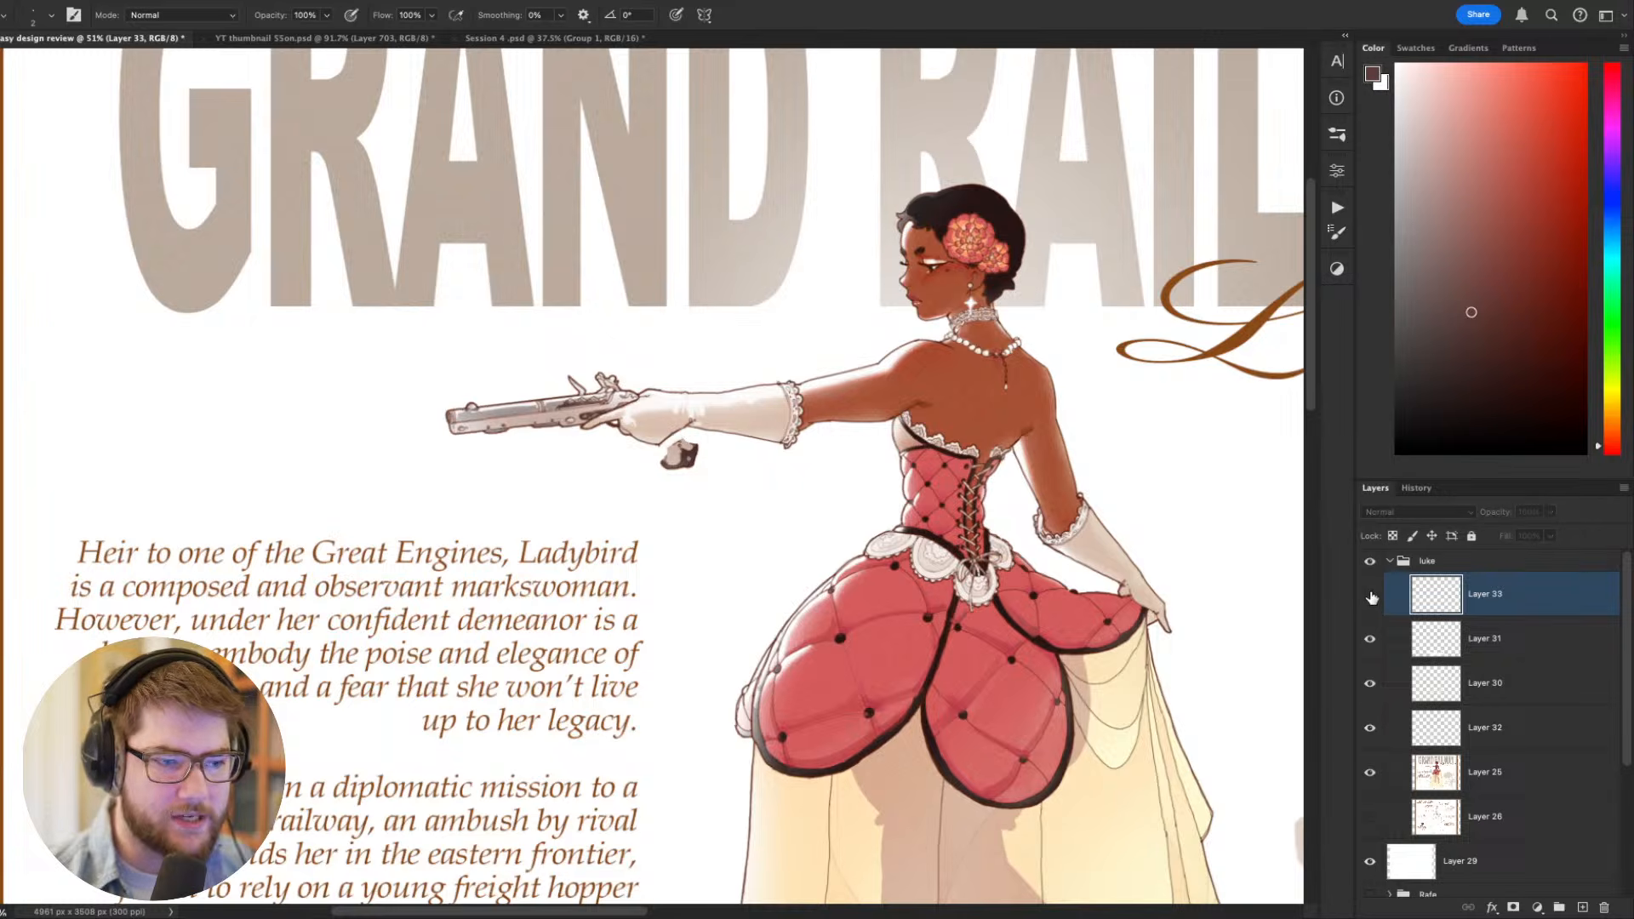
{"action": "left_click", "coordinate": [1371, 639]}
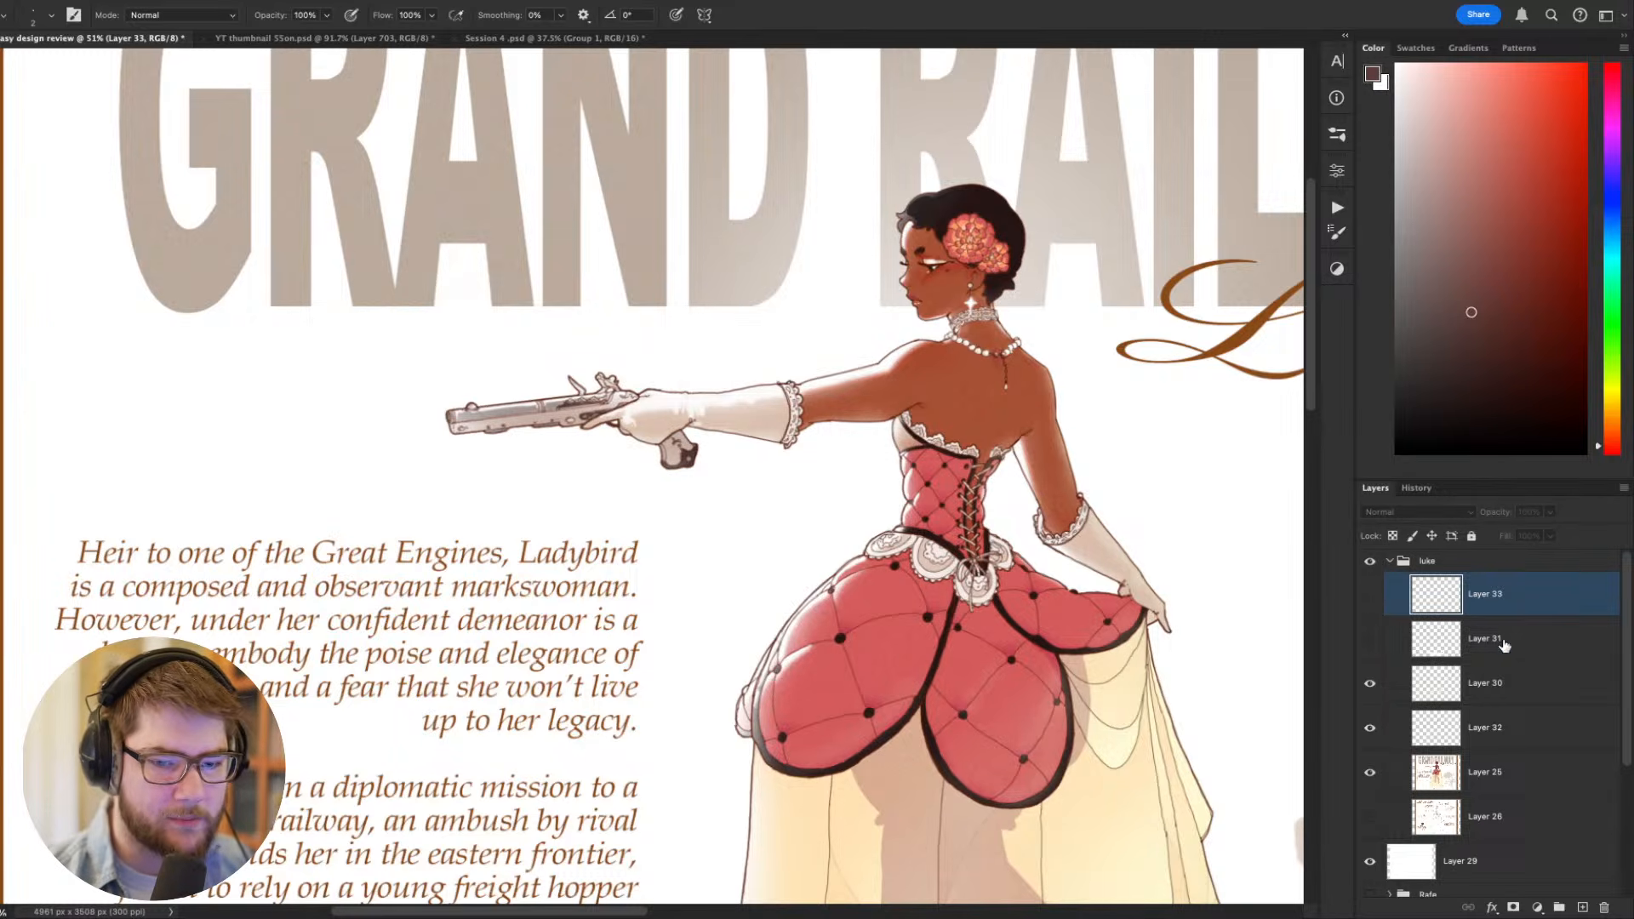
{"action": "left_click", "coordinate": [1485, 686]}
{"action": "key", "text": "super+shift+n"}
{"action": "key", "text": "Return"}
- Tilt the canvas so the pistol points diagonally downward and sample the barrel's mauve-gray for the brush
{"action": "key", "text": "r"}
{"action": "left_click_drag", "start_coordinate": [932, 611], "coordinate": [947, 388]}
{"action": "left_click_drag", "start_coordinate": [696, 544], "coordinate": [939, 536]}
{"action": "left_click", "coordinate": [716, 499], "text": "alt"}
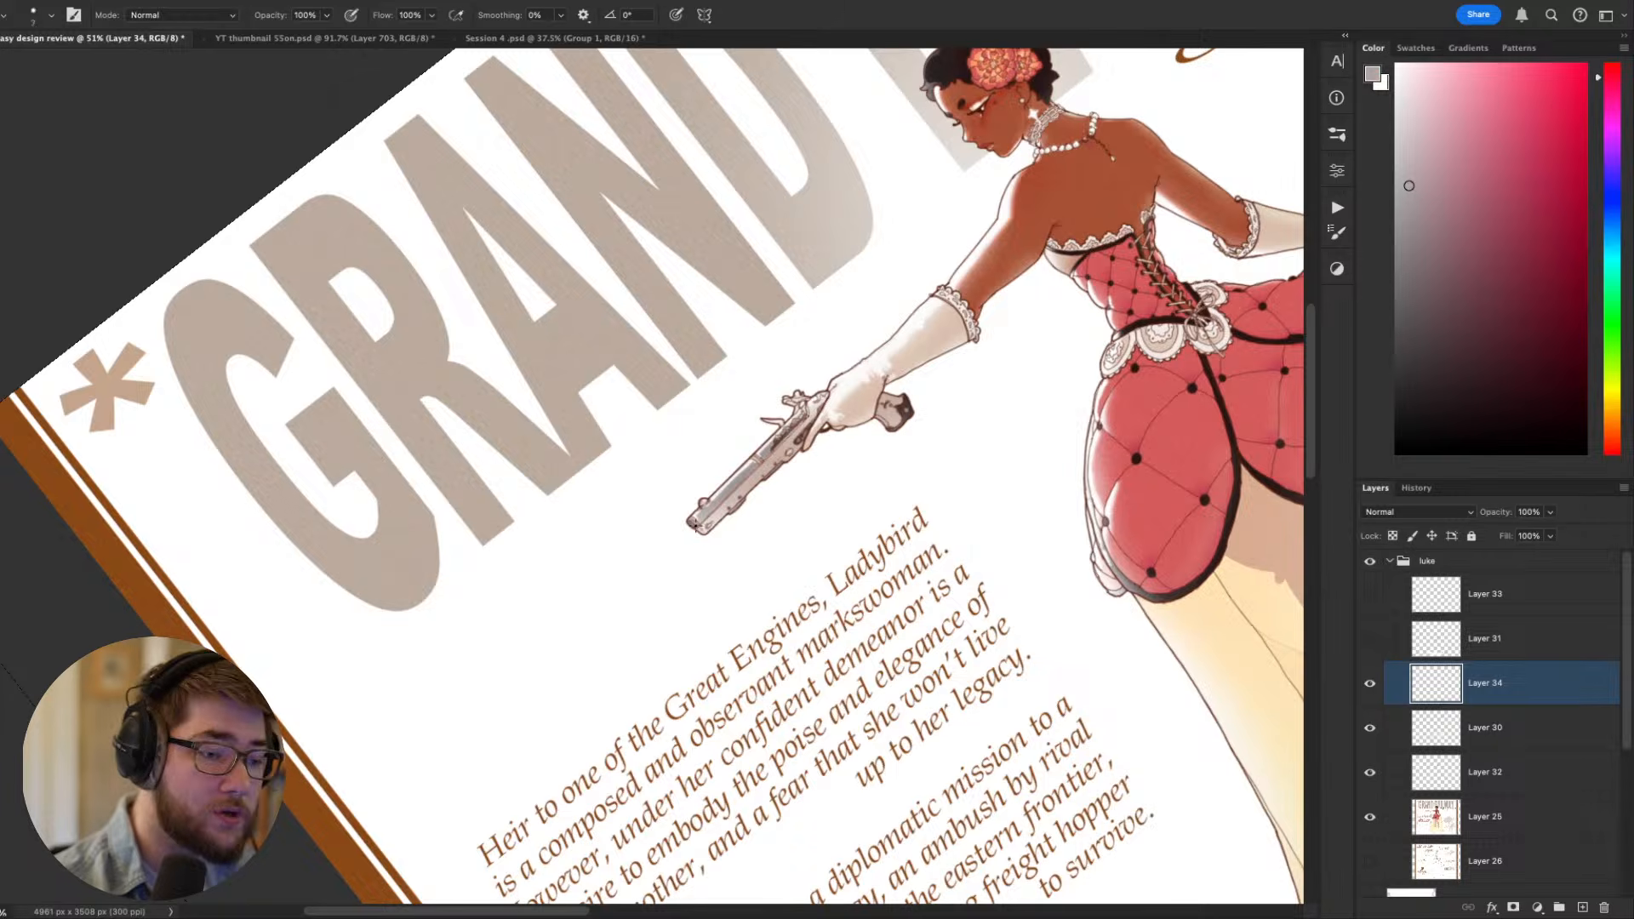
- Paint a thin gray barrel extension beyond the pistol's muzzle at brush size 20, undoing the wider size 35 trial stroke
{"action": "key", "text": "bracketright"}
{"action": "key", "text": "bracketright"}
{"action": "key", "text": "bracketright"}
{"action": "key", "text": "bracketright"}
{"action": "key", "text": "bracketright"}
{"action": "key", "text": "bracketright"}
{"action": "key", "text": "bracketright"}
{"action": "key", "text": "bracketright"}
{"action": "left_click_drag", "start_coordinate": [698, 519], "coordinate": [599, 611]}
{"action": "key", "text": "super+z"}
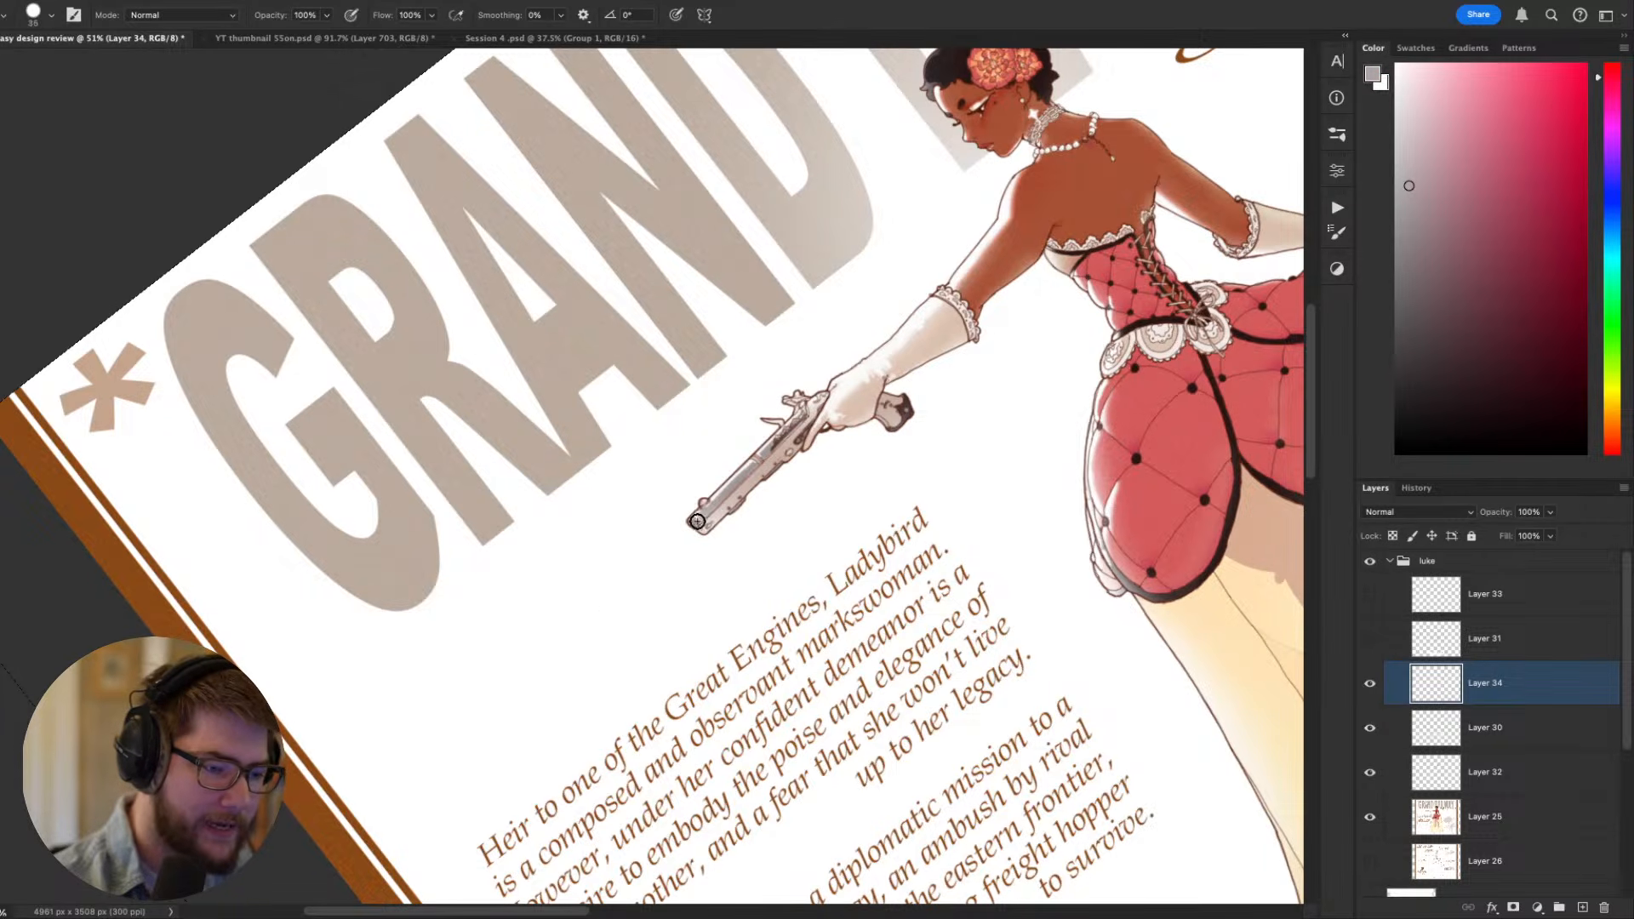
{"action": "key", "text": "bracketleft"}
{"action": "key", "text": "bracketleft"}
{"action": "key", "text": "bracketleft"}
{"action": "left_click_drag", "start_coordinate": [698, 519], "coordinate": [602, 610]}
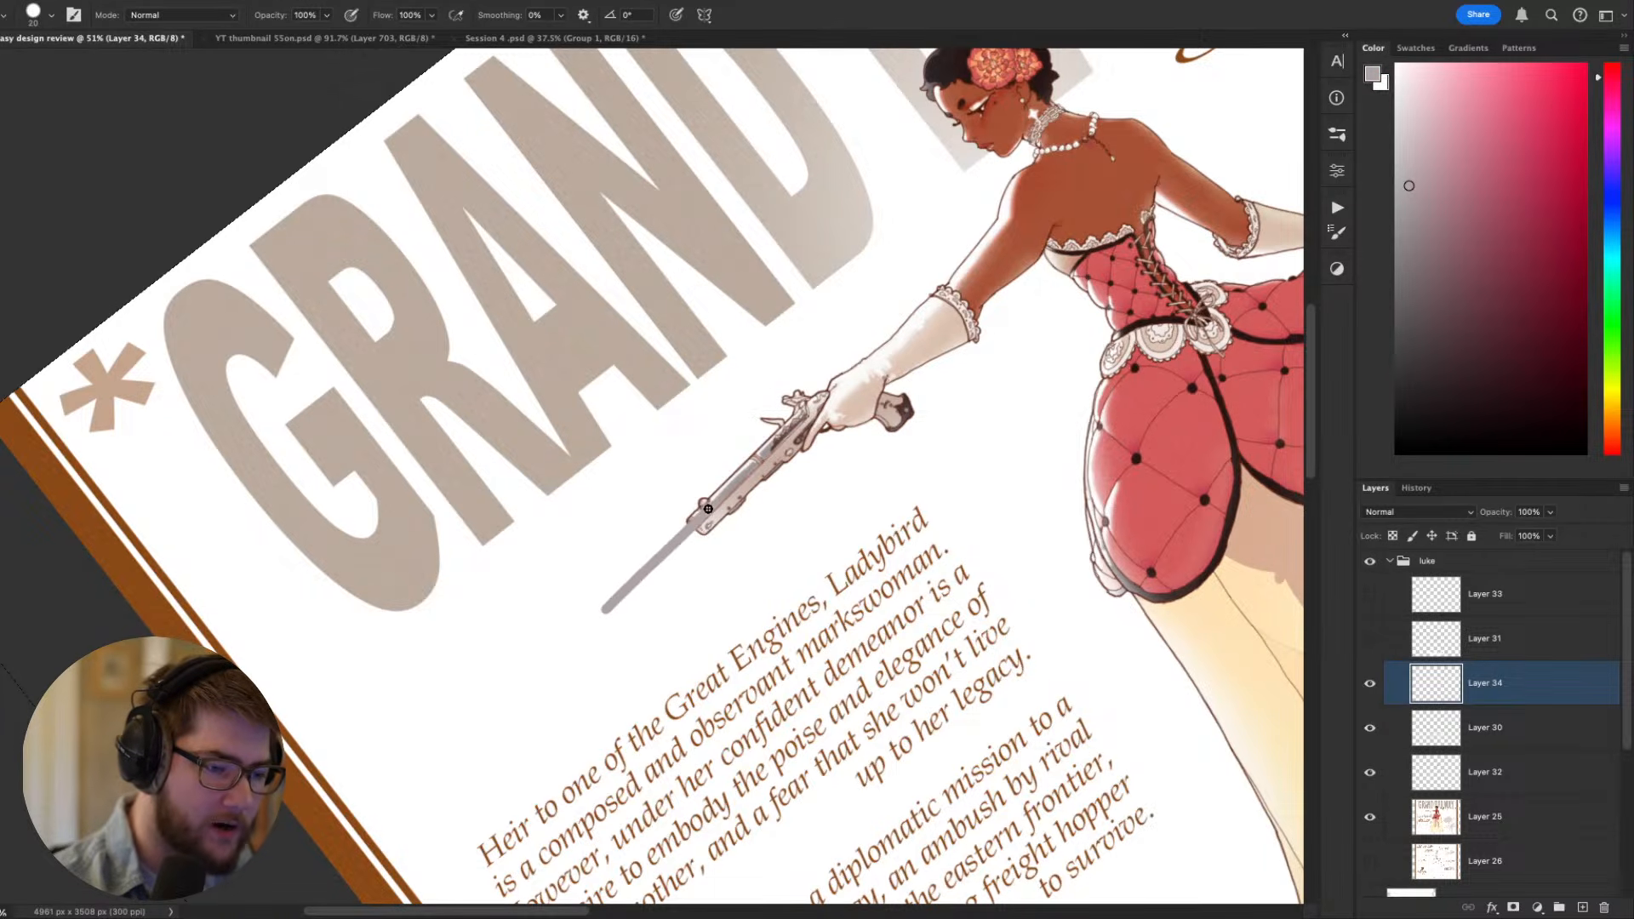
- Sample the white background and paint over the lower part of the old muzzle beneath the barrel extension
{"action": "key", "text": "e"}
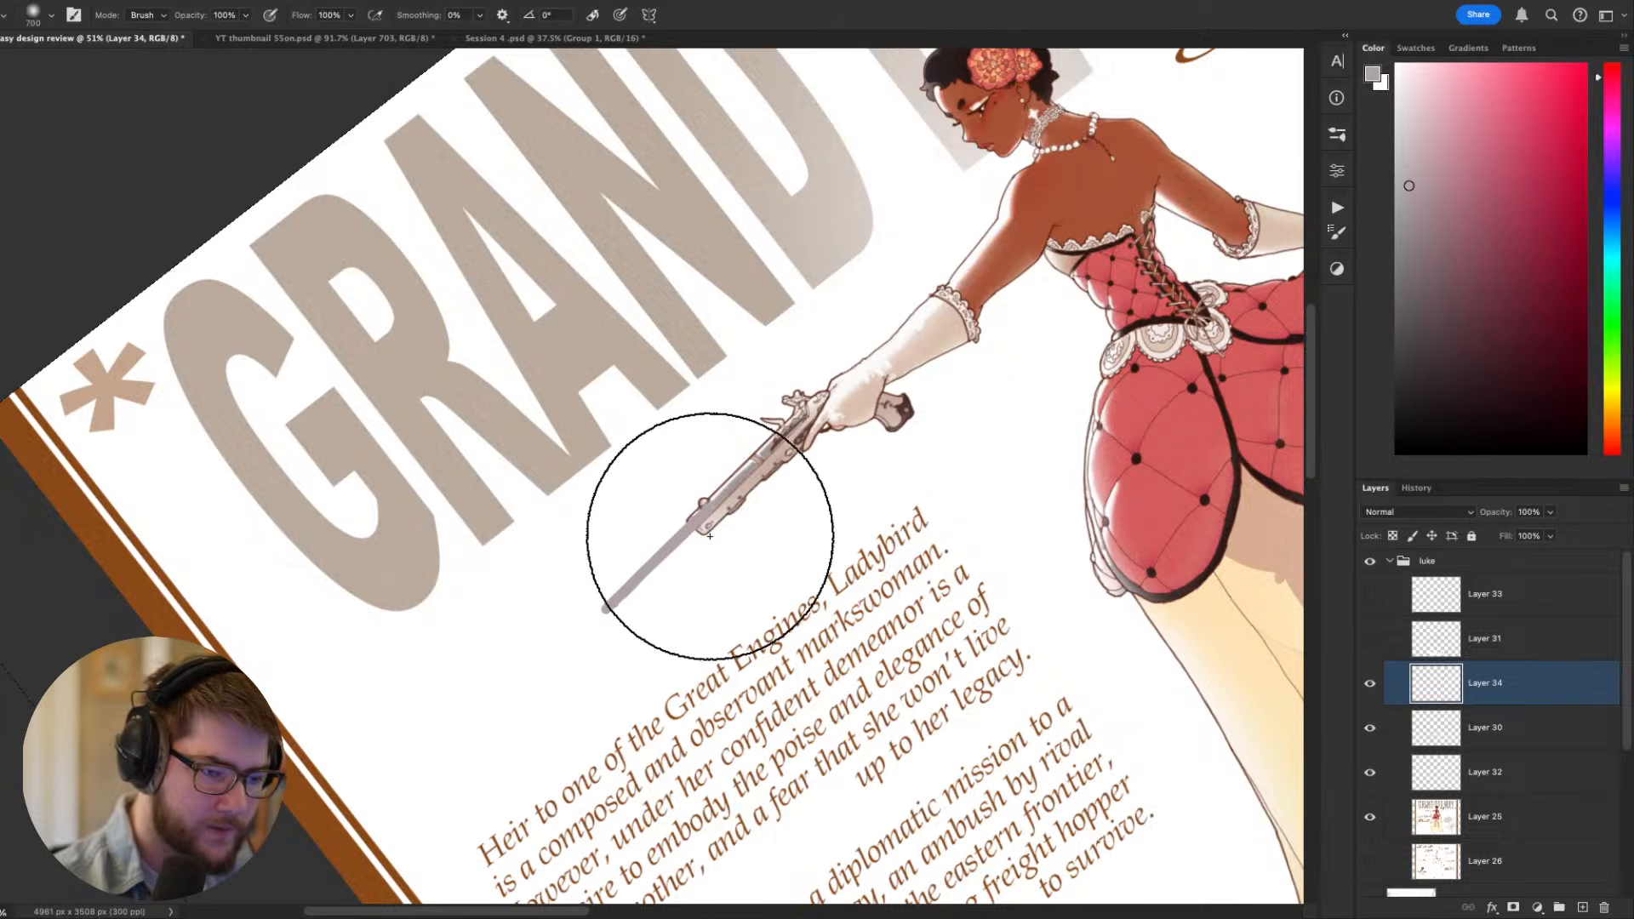
{"action": "key", "text": "b"}
{"action": "left_click", "coordinate": [720, 529], "text": "alt"}
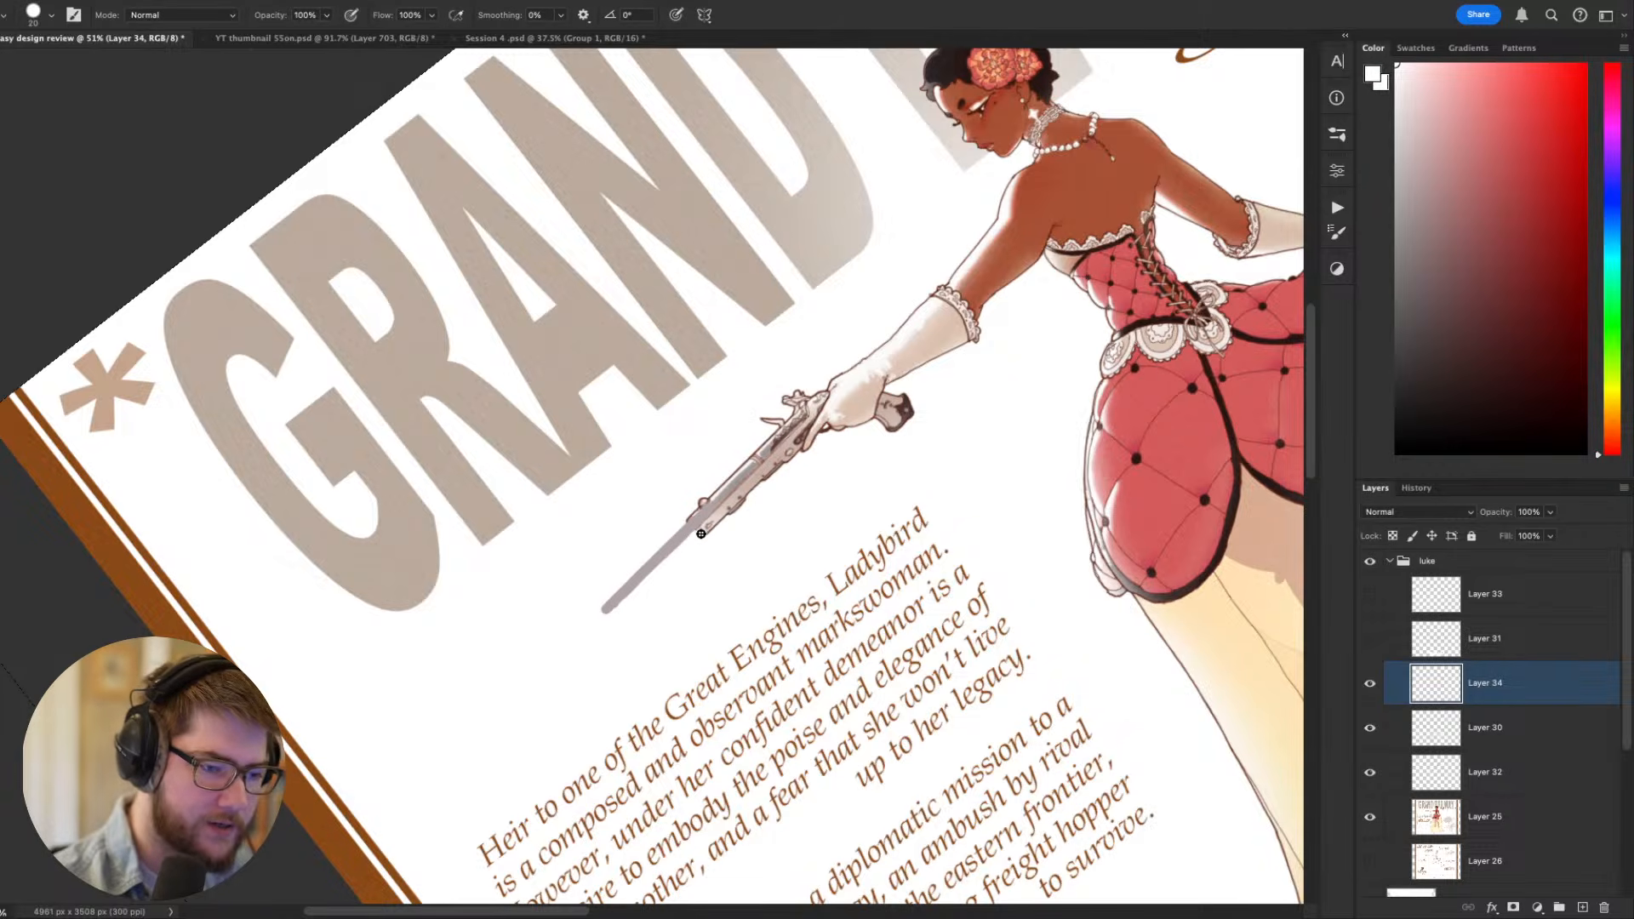
- Outline the barrel extension in black at brush size 3, undoing the trial strokes, and swap the foreground color to white
{"action": "key", "text": "d"}
{"action": "key", "text": "bracketleft"}
{"action": "key", "text": "bracketleft"}
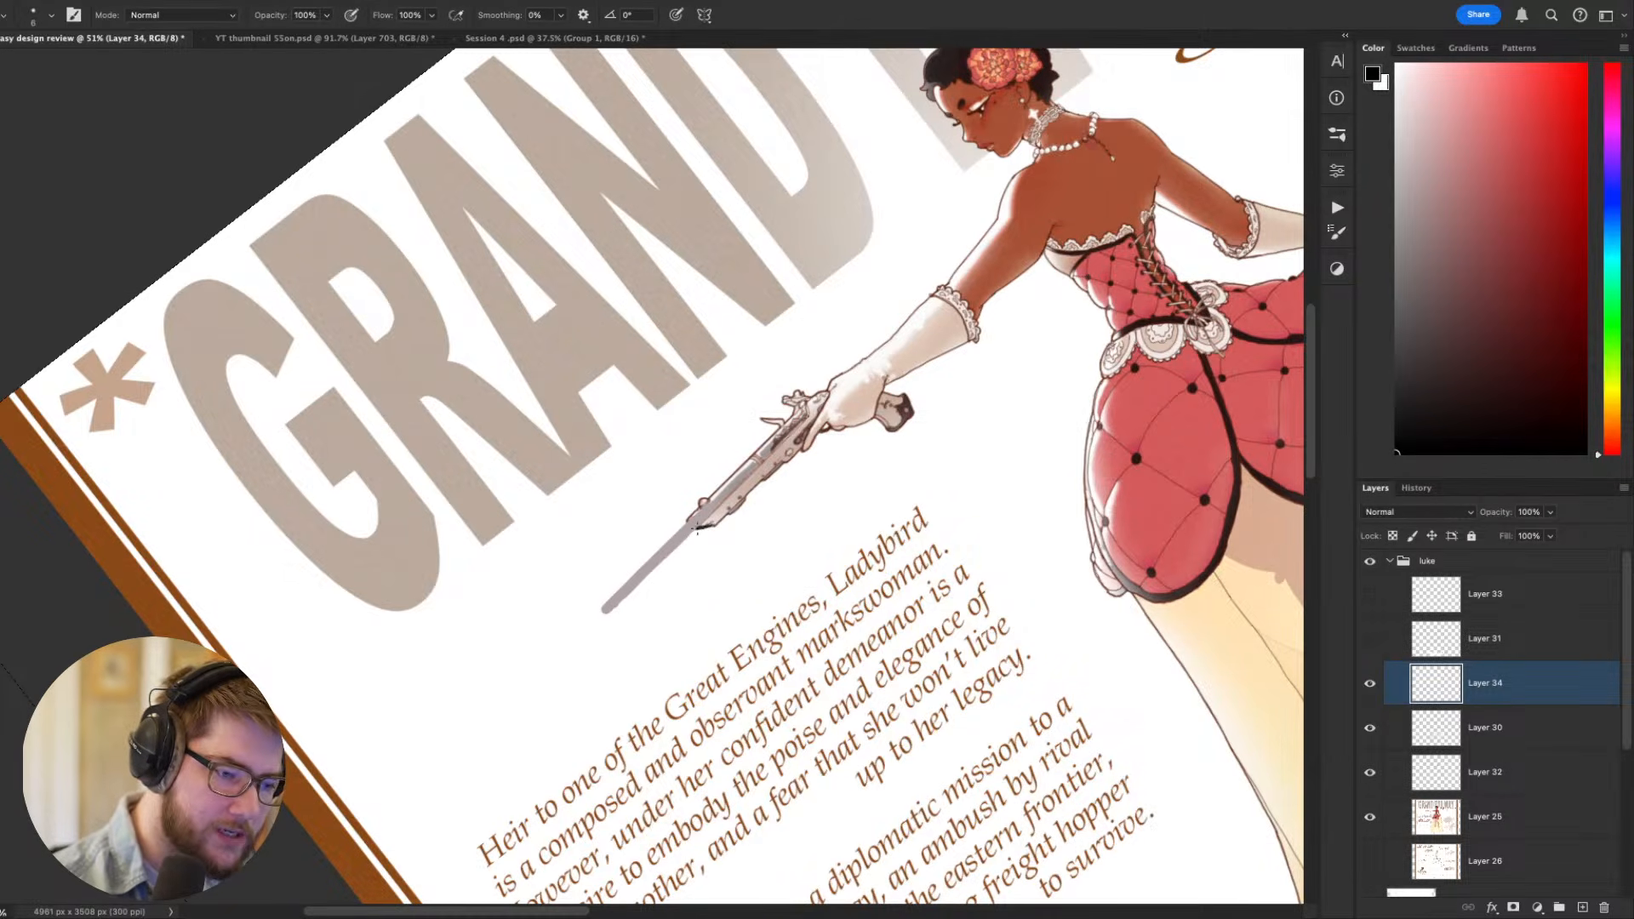
{"action": "left_click_drag", "start_coordinate": [690, 534], "coordinate": [620, 603]}
{"action": "key", "text": "super+z"}
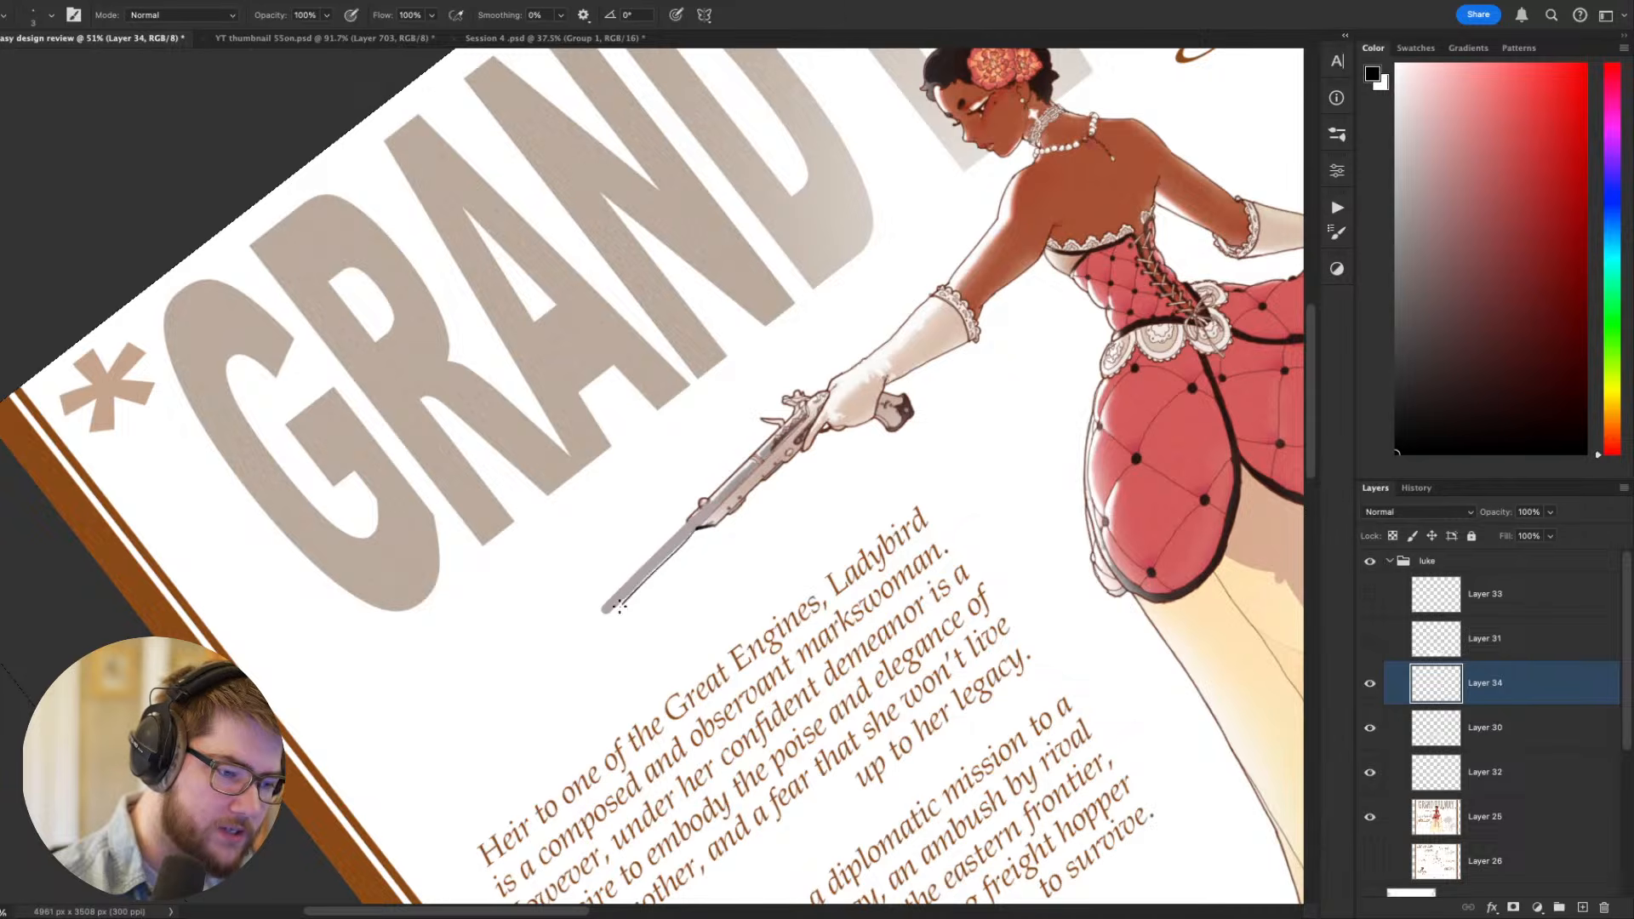
{"action": "key", "text": "super+z"}
{"action": "left_click_drag", "start_coordinate": [695, 529], "coordinate": [614, 603]}
{"action": "key", "text": "super+z"}
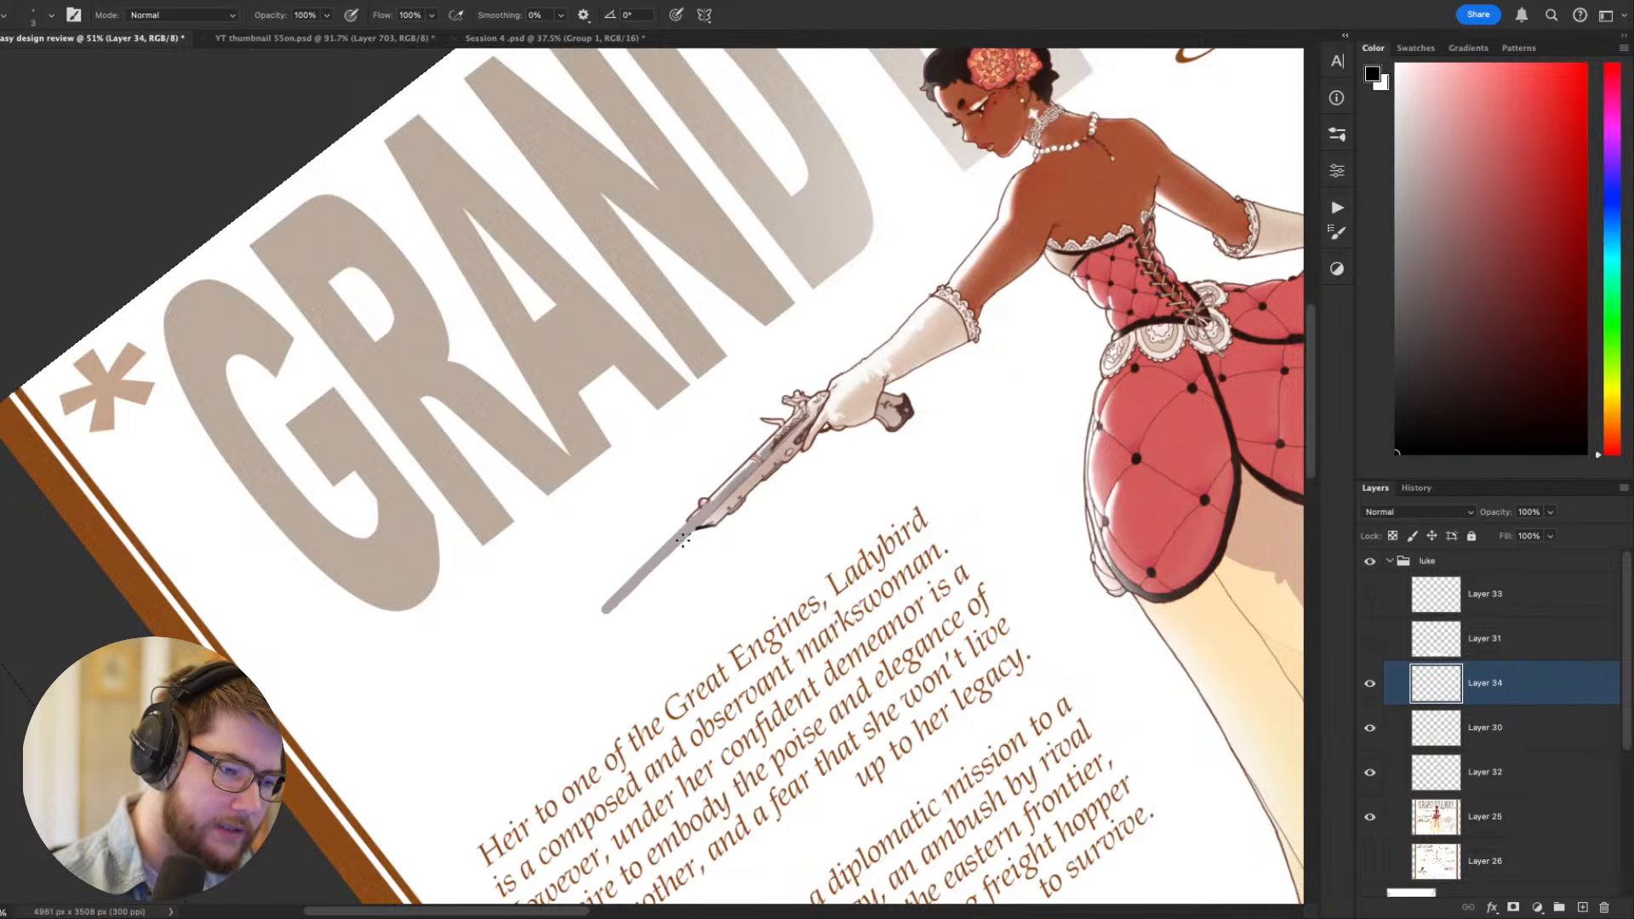
{"action": "left_click_drag", "start_coordinate": [682, 540], "coordinate": [606, 611]}
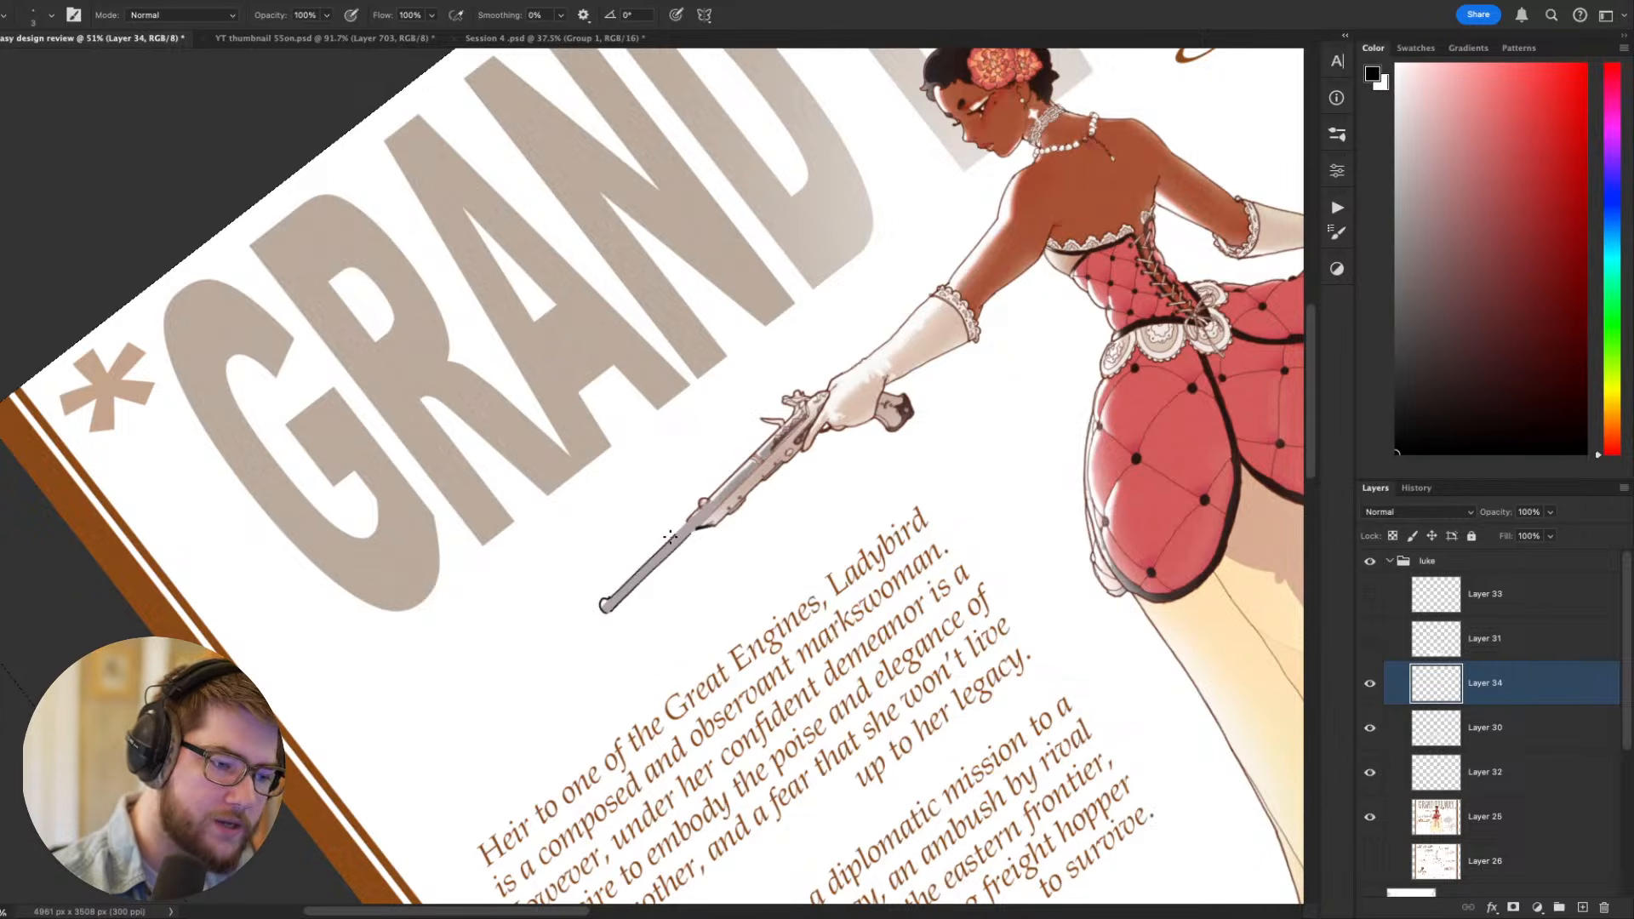
{"action": "key", "text": "x"}
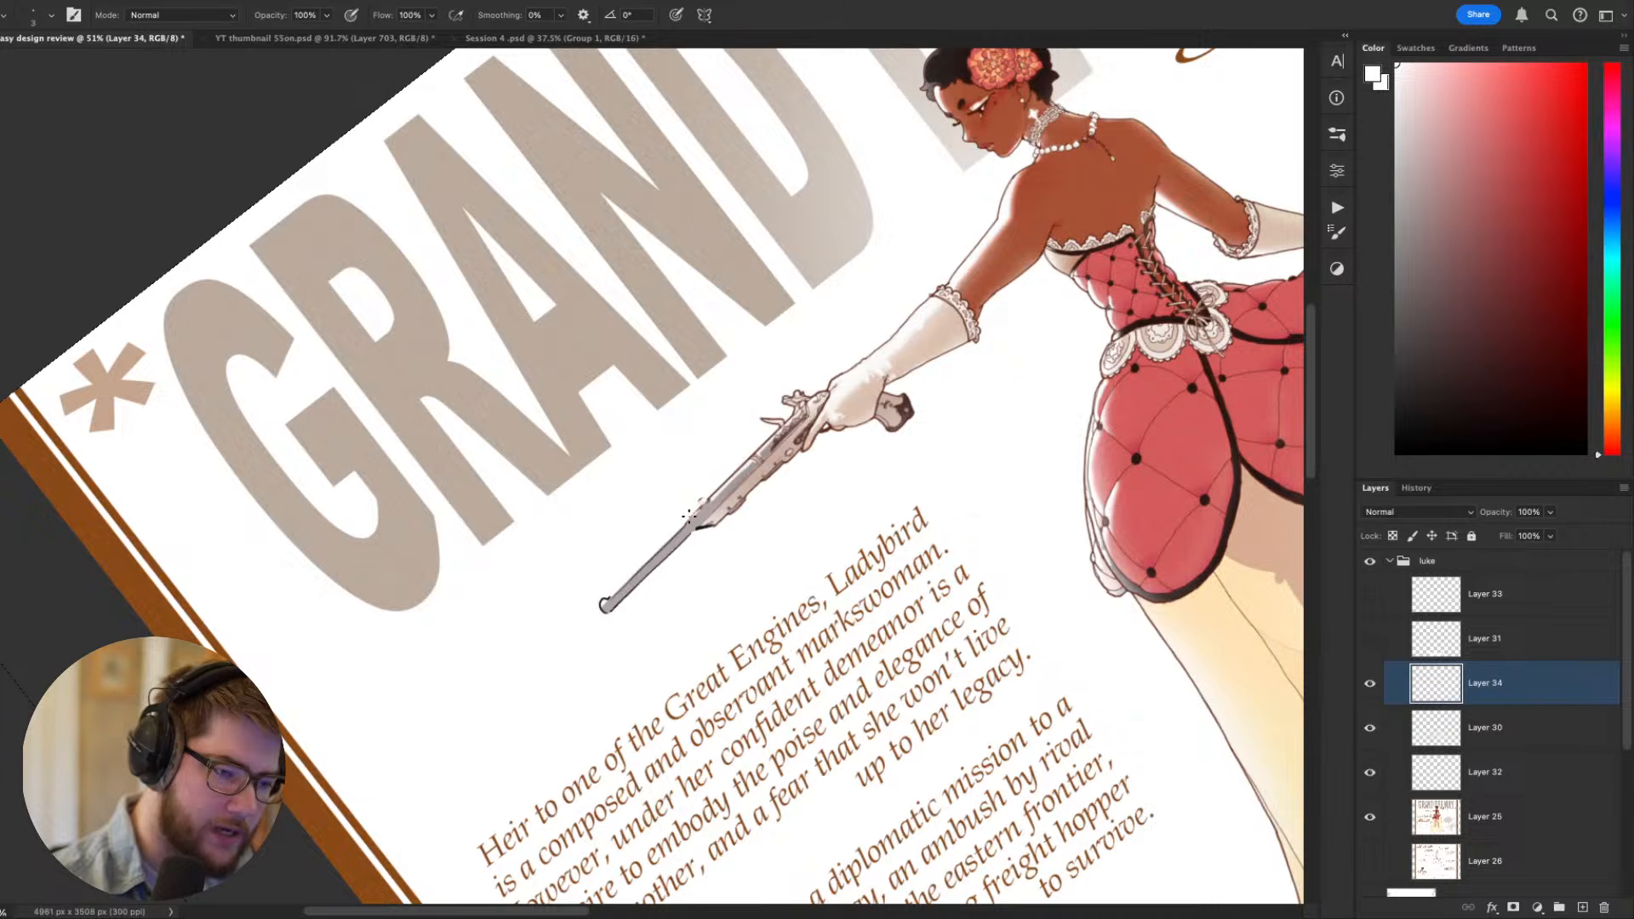
- Return the canvas to upright and review the long-barreled pistol against the full figure and sheet
{"action": "key", "text": "Escape"}
{"action": "scroll", "coordinate": [988, 325], "scroll_direction": "down", "scroll_amount": 5}
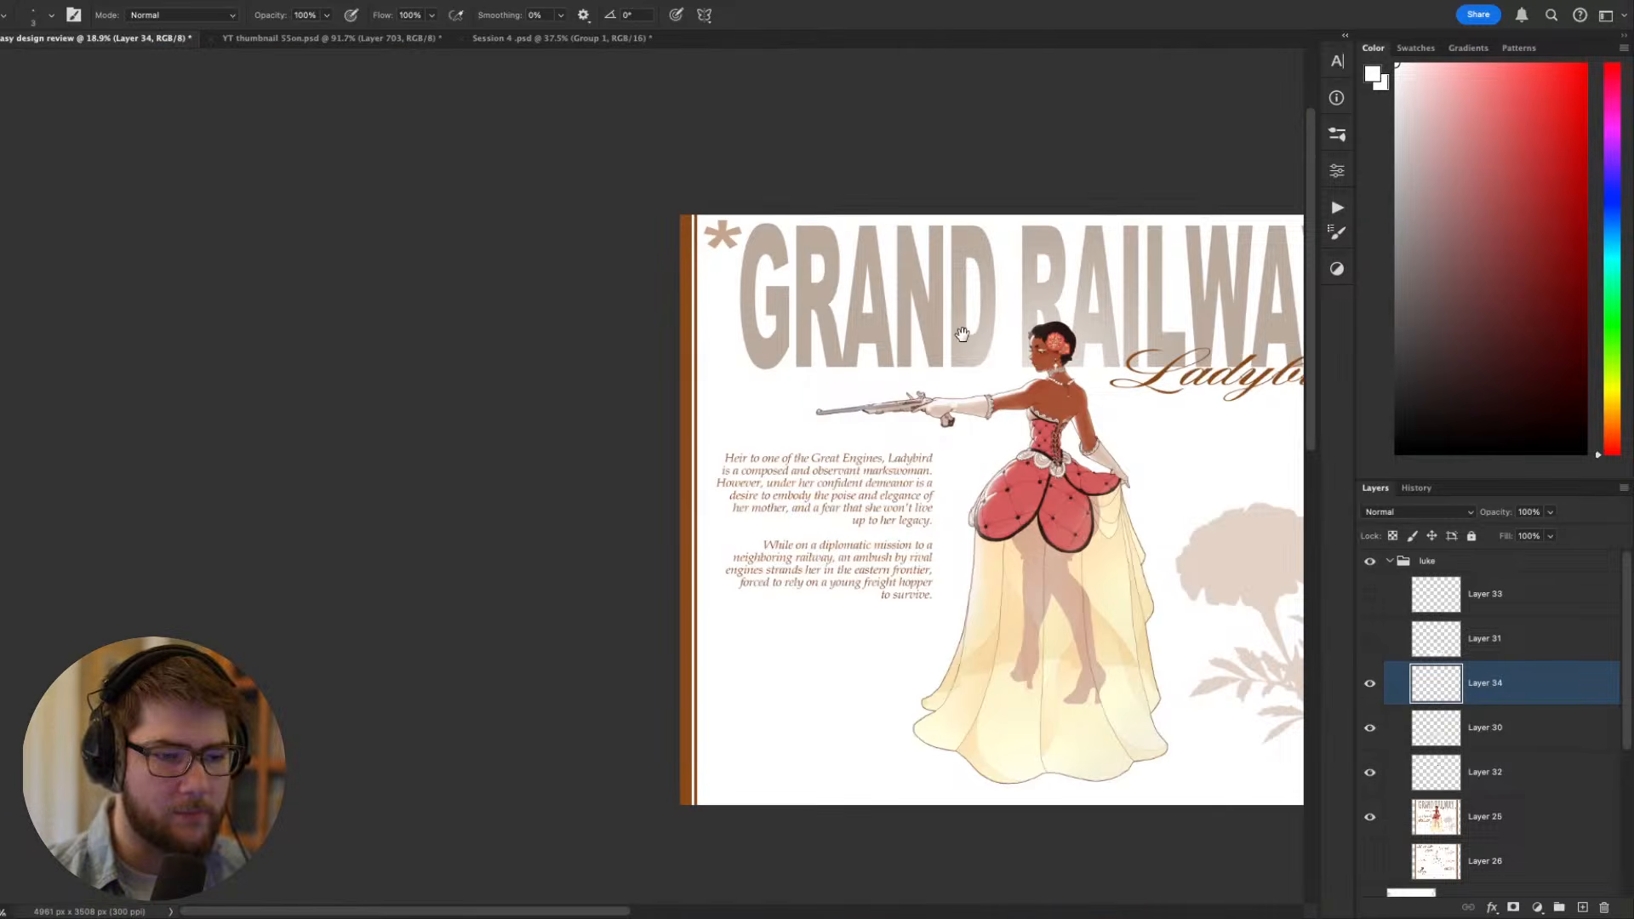
{"action": "left_click_drag", "start_coordinate": [959, 336], "coordinate": [535, 377]}
{"action": "scroll", "coordinate": [511, 447], "scroll_direction": "up", "scroll_amount": 5}
{"action": "left_click_drag", "start_coordinate": [777, 540], "coordinate": [1129, 523]}
{"action": "key", "text": "x"}
{"action": "key", "text": "r"}
{"action": "key", "text": "Escape"}
{"action": "mouse_move", "coordinate": [1280, 795]}
{"action": "left_mouse_down"}
{"action": "mouse_move", "coordinate": [1087, 690]}
{"action": "mouse_move", "coordinate": [1173, 481]}
{"action": "left_mouse_up"}
{"action": "mouse_move", "coordinate": [1160, 624]}
{"action": "left_mouse_down"}
{"action": "mouse_move", "coordinate": [944, 488]}
{"action": "mouse_move", "coordinate": [876, 628]}
{"action": "mouse_move", "coordinate": [882, 720]}
{"action": "left_mouse_up"}
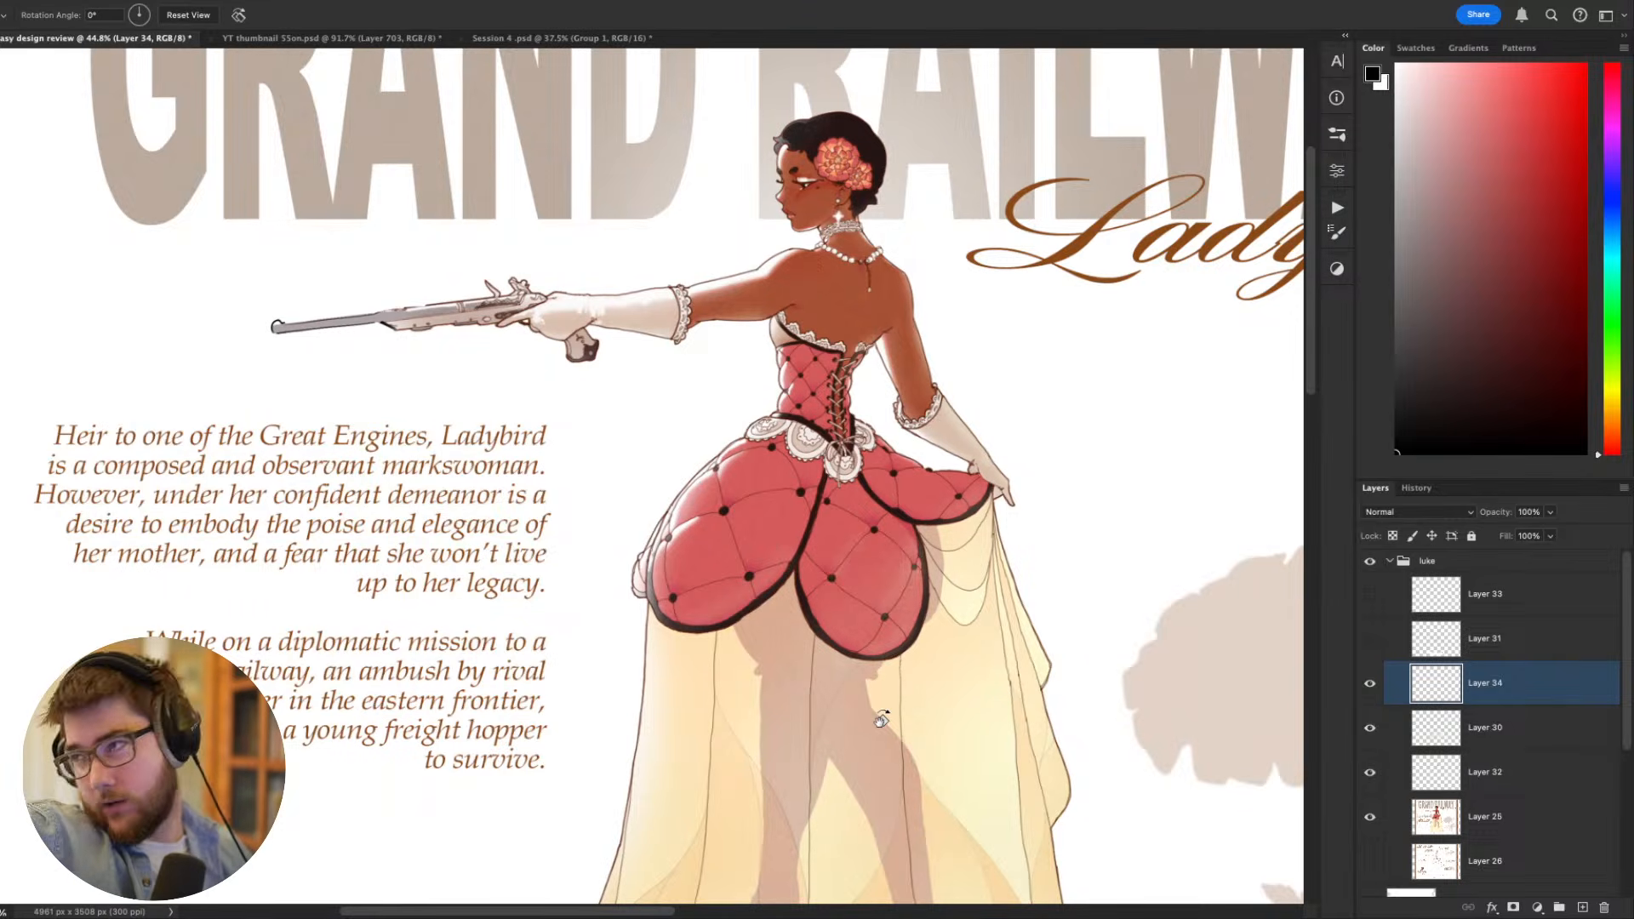
{"action": "left_click_drag", "start_coordinate": [882, 720], "coordinate": [1006, 828]}
- Draw a thin black line from the neck and shoulder over the outstretched arm past the muzzle, undoing the first attempt
{"action": "key", "text": "b"}
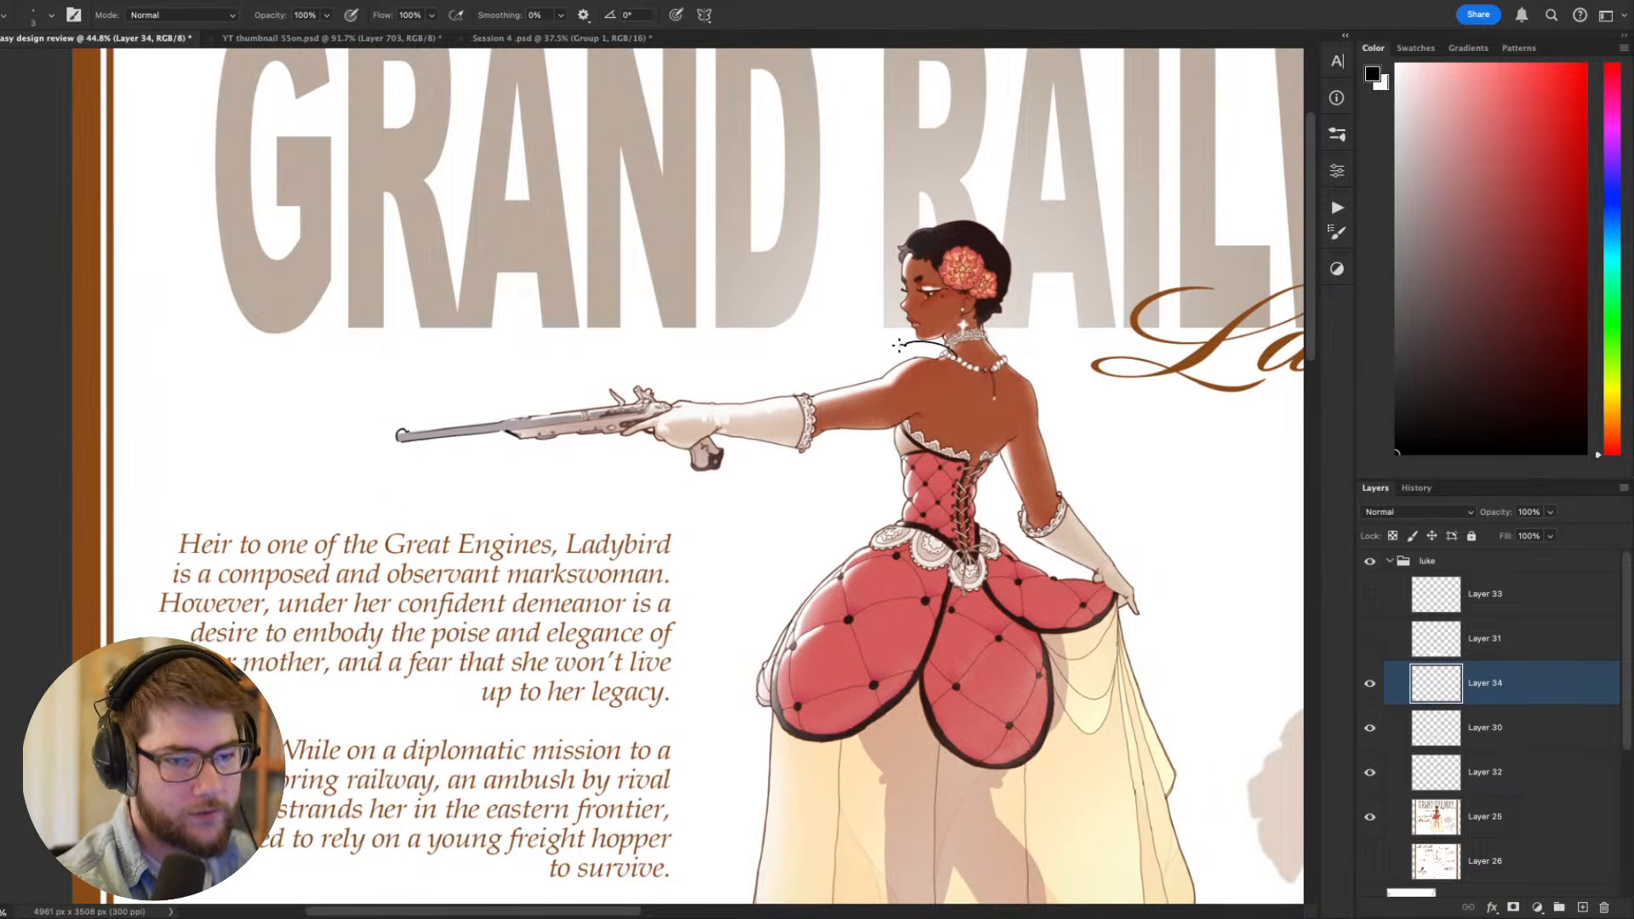
{"action": "mouse_move", "coordinate": [958, 351]}
{"action": "left_mouse_down"}
{"action": "mouse_move", "coordinate": [904, 339]}
{"action": "mouse_move", "coordinate": [430, 406]}
{"action": "left_mouse_up"}
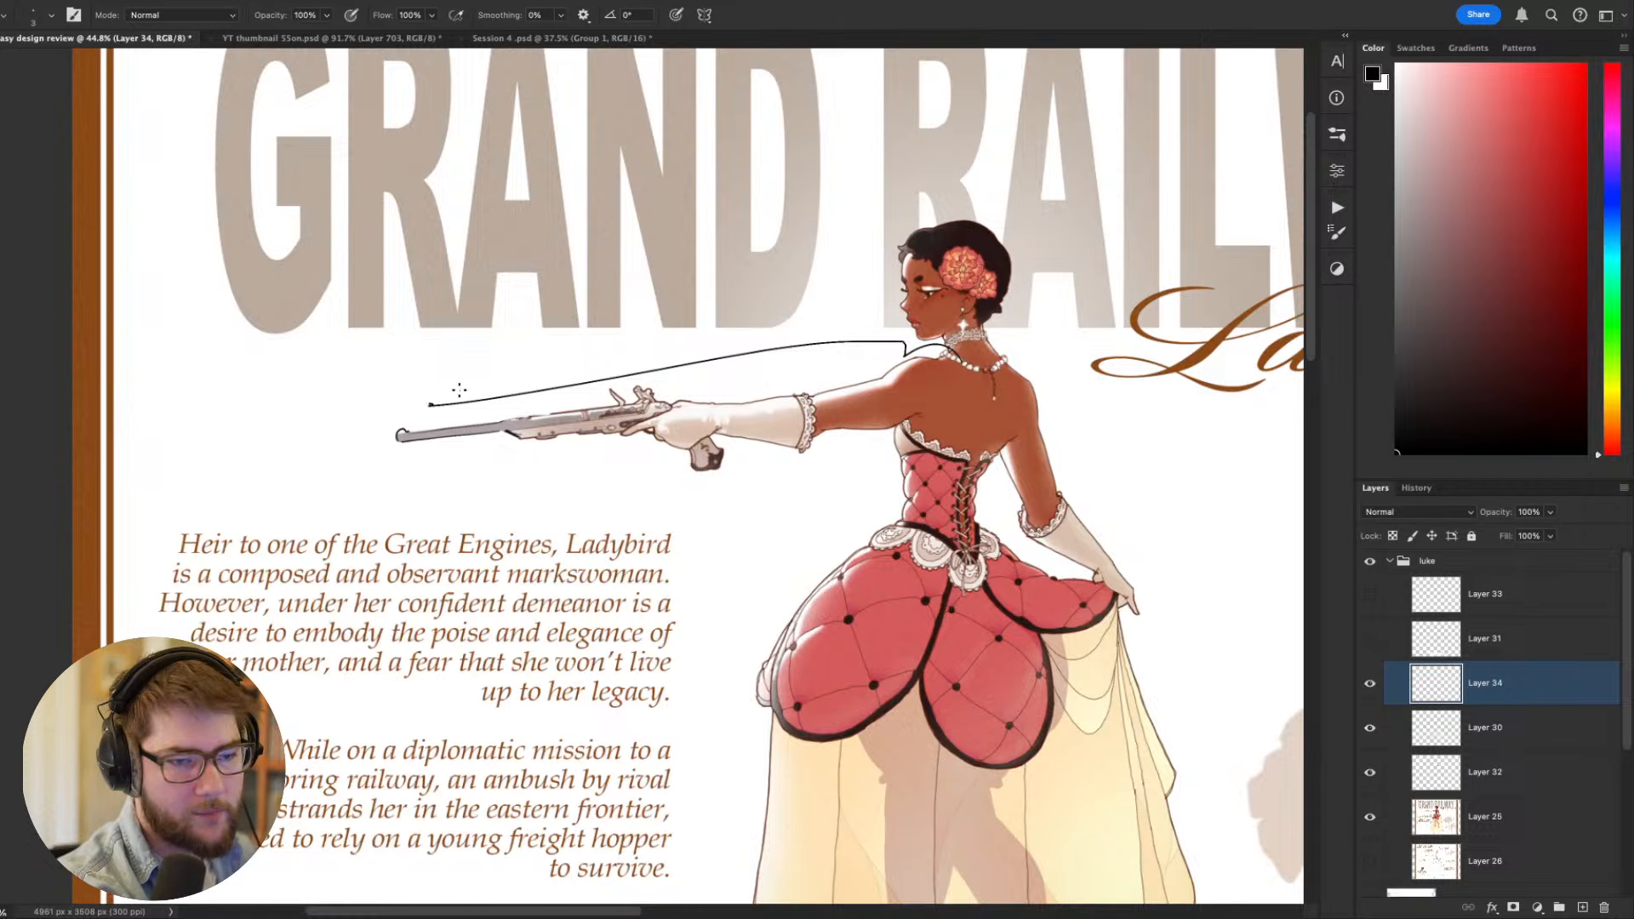
{"action": "key", "text": "ctrl+z"}
{"action": "left_click_drag", "start_coordinate": [933, 357], "coordinate": [355, 380]}
{"action": "mouse_move", "coordinate": [923, 484]}
{"action": "left_mouse_down"}
{"action": "mouse_move", "coordinate": [817, 521]}
{"action": "mouse_move", "coordinate": [842, 555]}
{"action": "mouse_move", "coordinate": [908, 544]}
{"action": "left_mouse_up"}
{"action": "left_click_drag", "start_coordinate": [933, 453], "coordinate": [797, 458]}
{"action": "left_click_drag", "start_coordinate": [903, 495], "coordinate": [977, 460]}
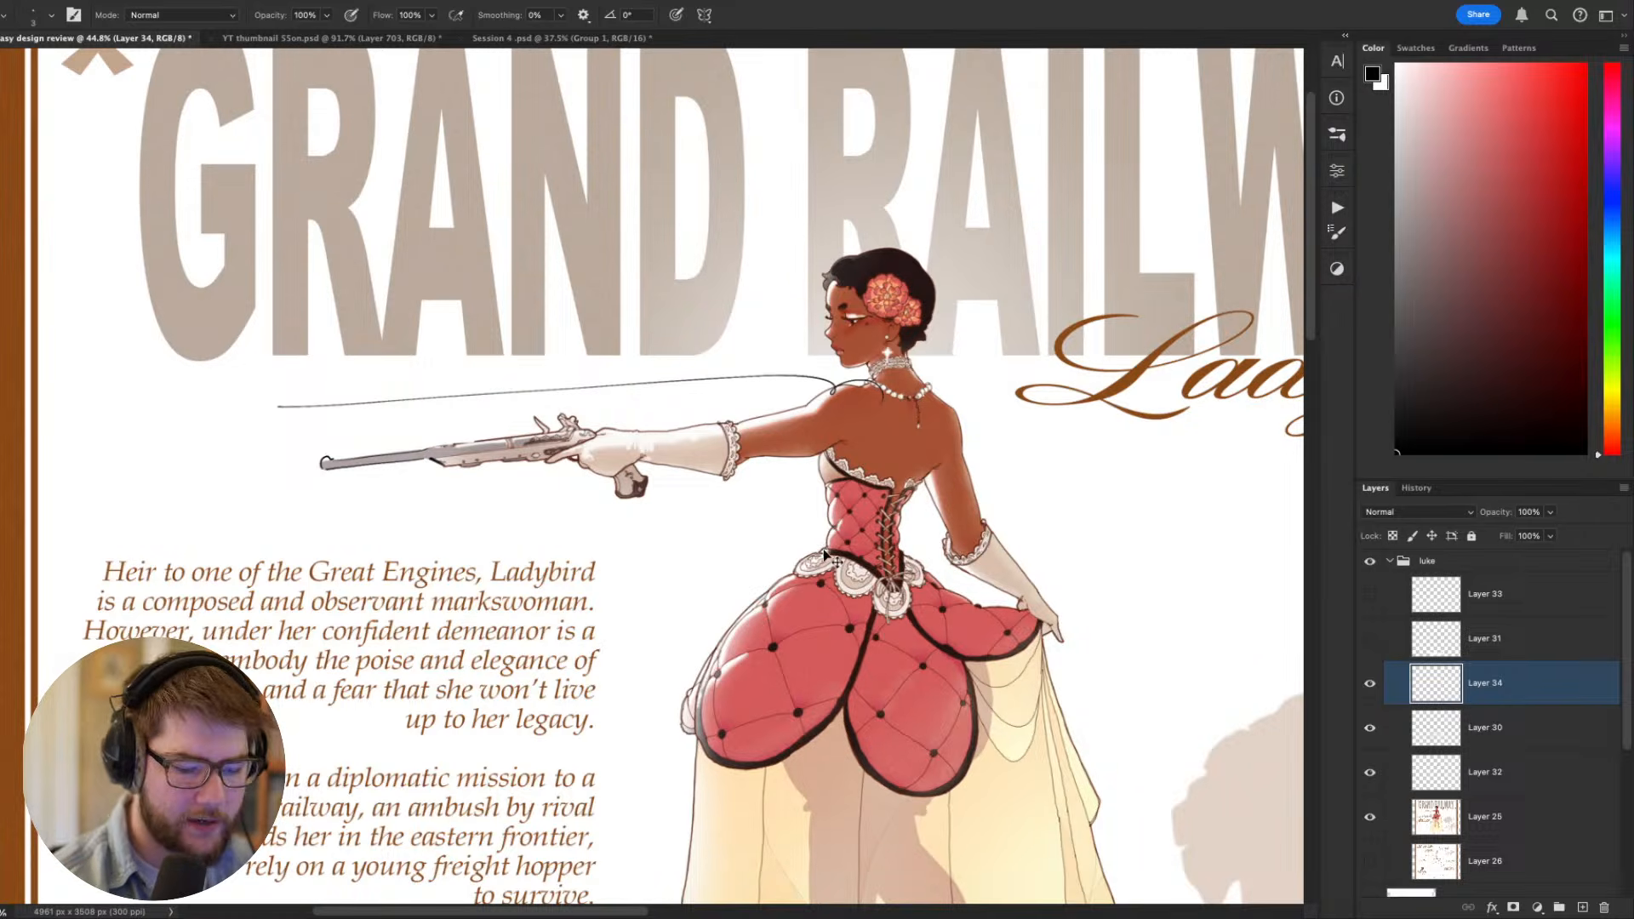
- Zoom to the face, sample the dark eyebrow color and paint the near eyebrow thicker and longer at brush size 15
{"action": "key", "text": "ctrl+plus"}
{"action": "key", "text": "ctrl+plus"}
{"action": "left_click_drag", "start_coordinate": [974, 568], "coordinate": [828, 702]}
{"action": "key", "text": "ctrl+plus"}
{"action": "key", "text": "ctrl+plus"}
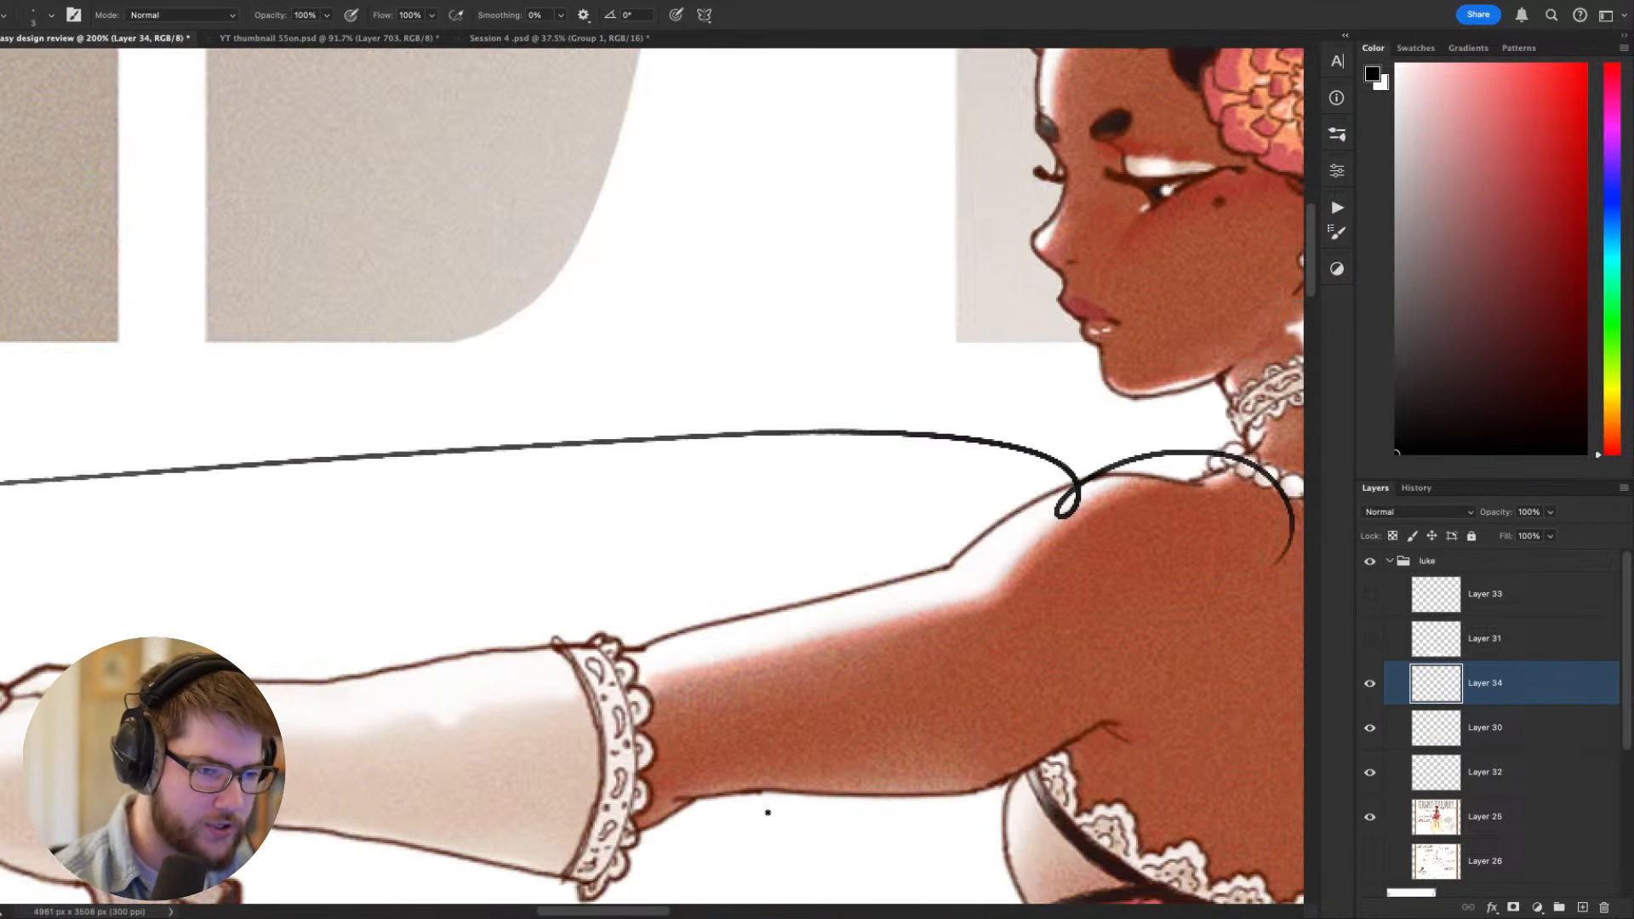
{"action": "left_click_drag", "start_coordinate": [1097, 626], "coordinate": [823, 839]}
{"action": "key", "text": "bracketright"}
{"action": "key", "text": "bracketright"}
{"action": "key", "text": "bracketright"}
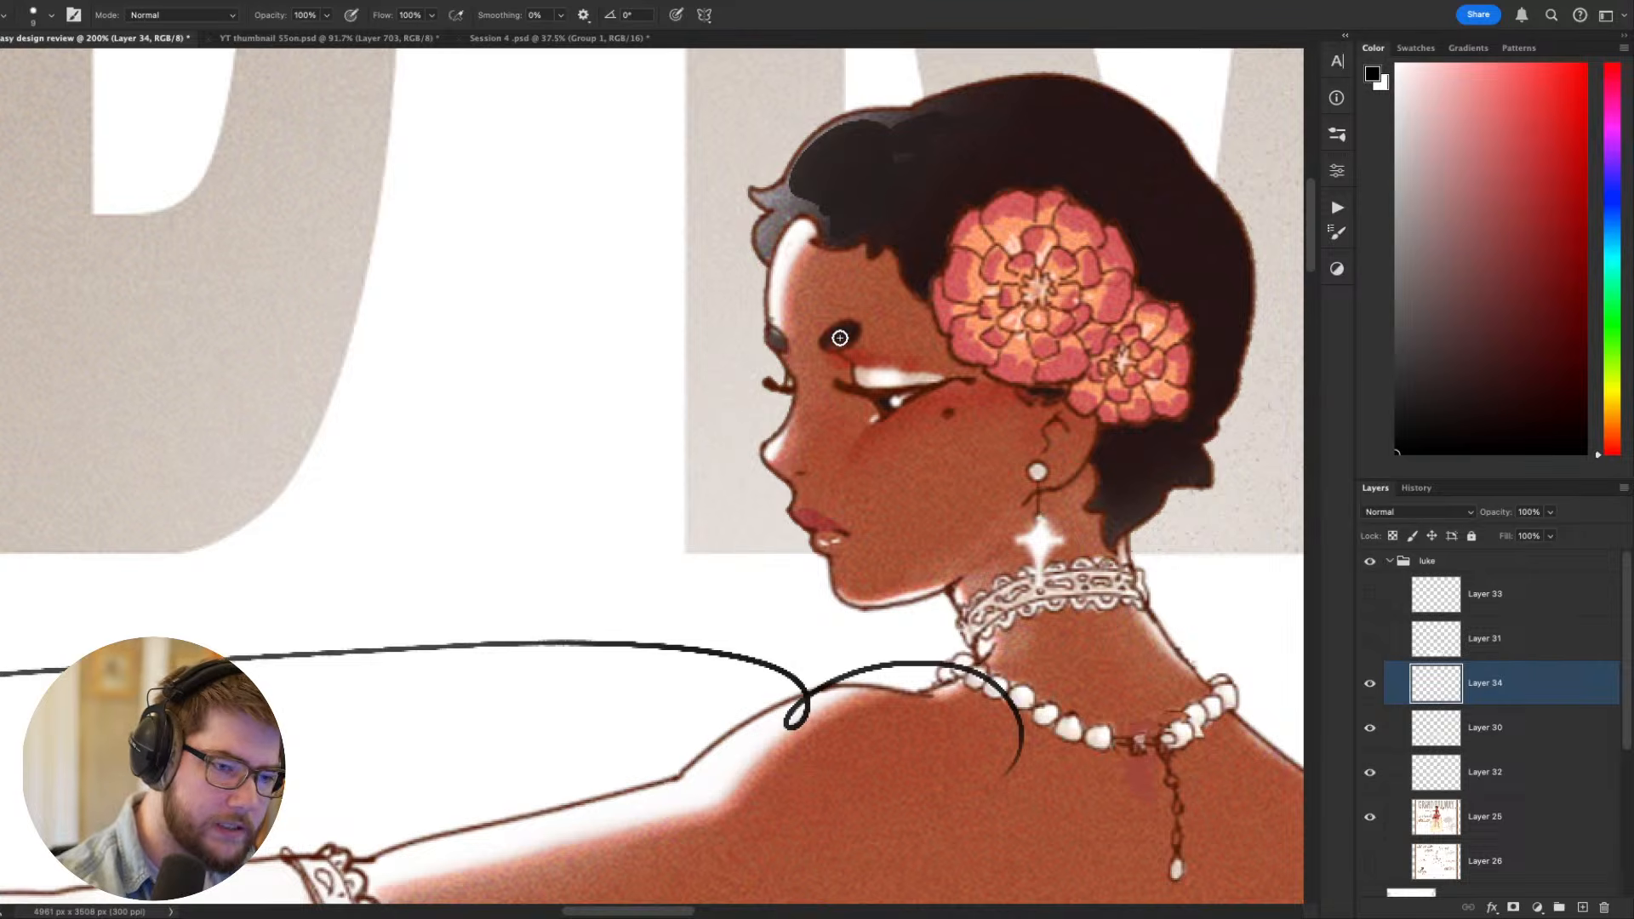
{"action": "left_click", "coordinate": [842, 338], "text": "alt"}
{"action": "key", "text": "bracketright"}
{"action": "key", "text": "bracketright"}
{"action": "key", "text": "bracketright"}
{"action": "left_click_drag", "start_coordinate": [835, 352], "coordinate": [881, 325]}
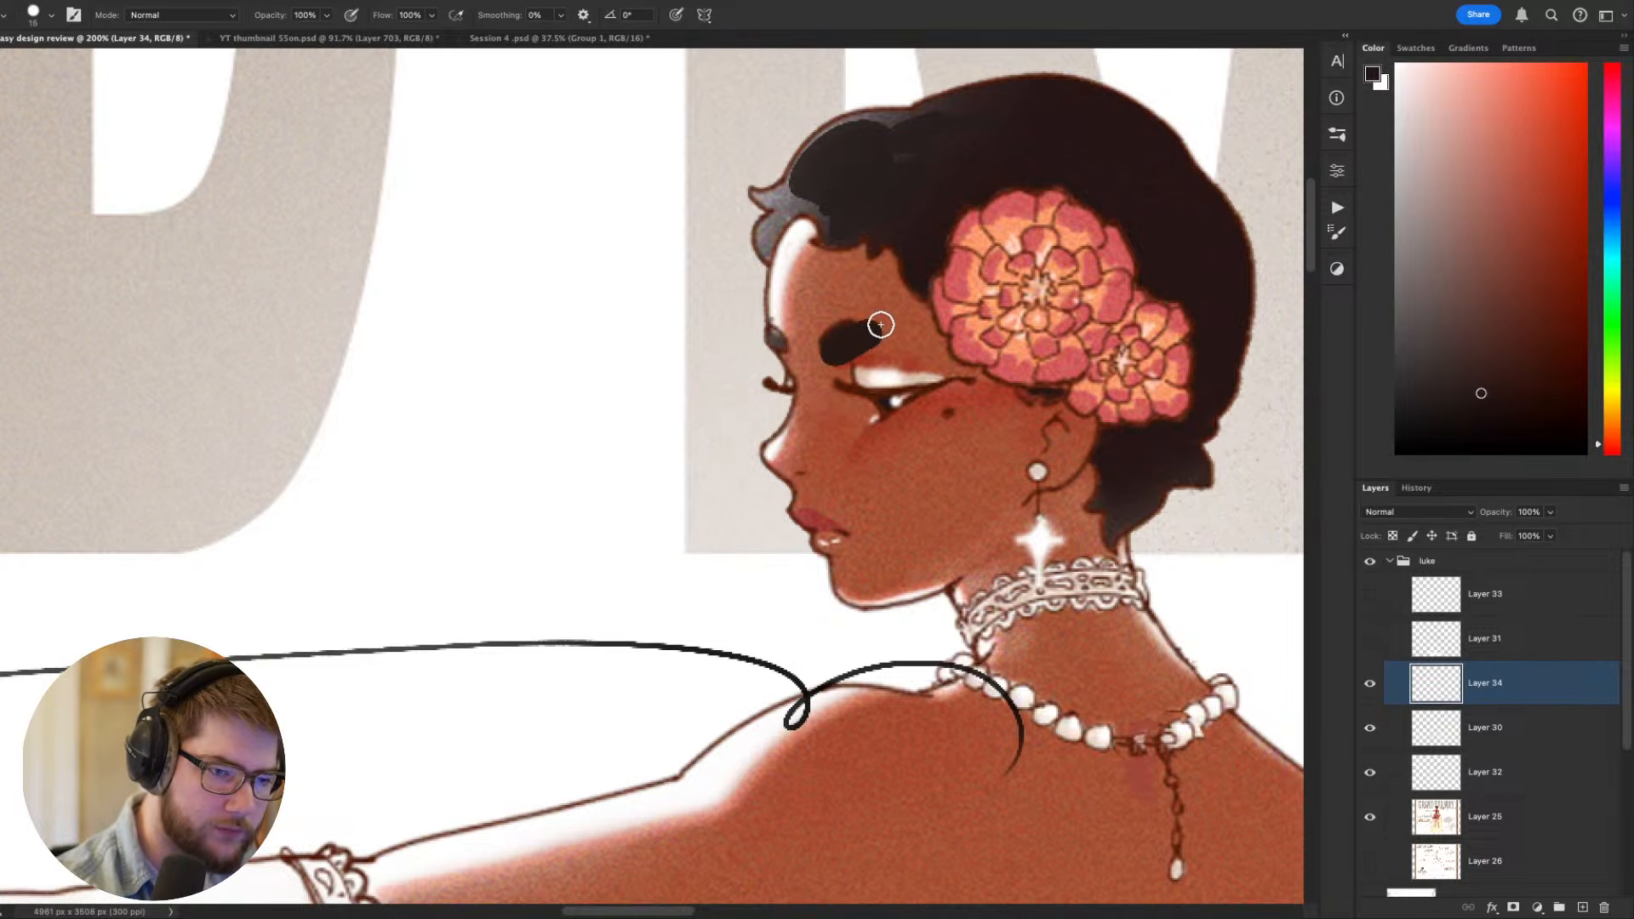
- Reduce the brush size to 7, sample the forehead's skin color and trim the eyebrow's upper edge into an angry slant
{"action": "key", "text": "bracketleft"}
{"action": "key", "text": "bracketleft"}
{"action": "key", "text": "bracketleft"}
{"action": "left_click", "coordinate": [837, 317], "text": "alt"}
{"action": "left_click_drag", "start_coordinate": [822, 334], "coordinate": [856, 322]}
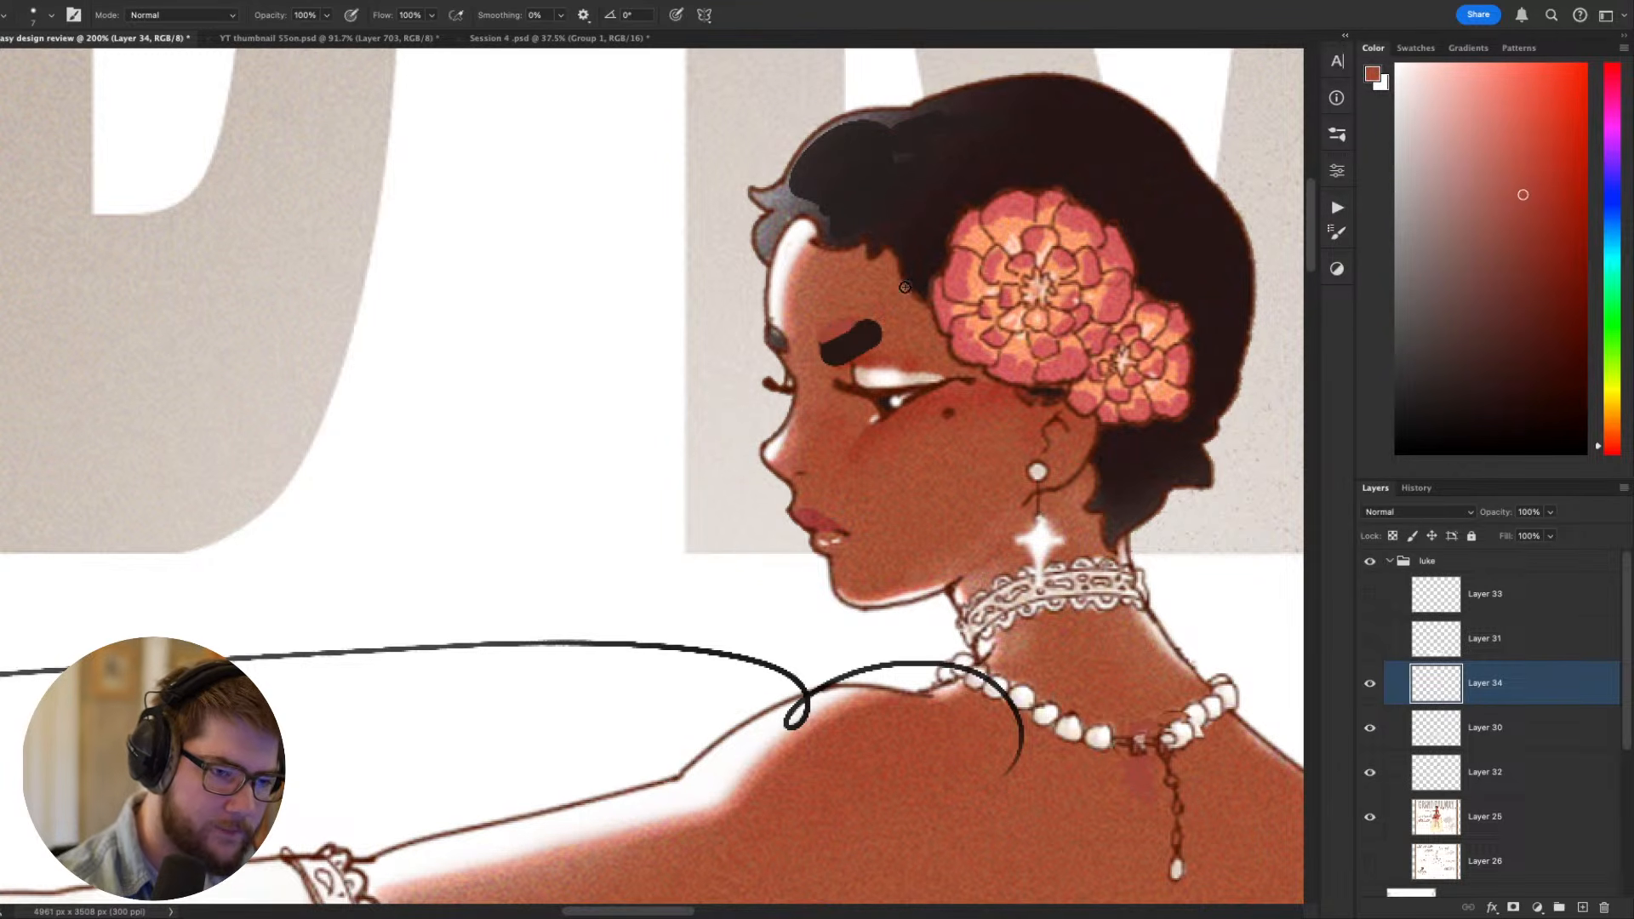
- Touch up the near eye with a white dab at brush size 3 and sampled dark brown at size 2
{"action": "left_click", "coordinate": [891, 408], "text": "alt"}
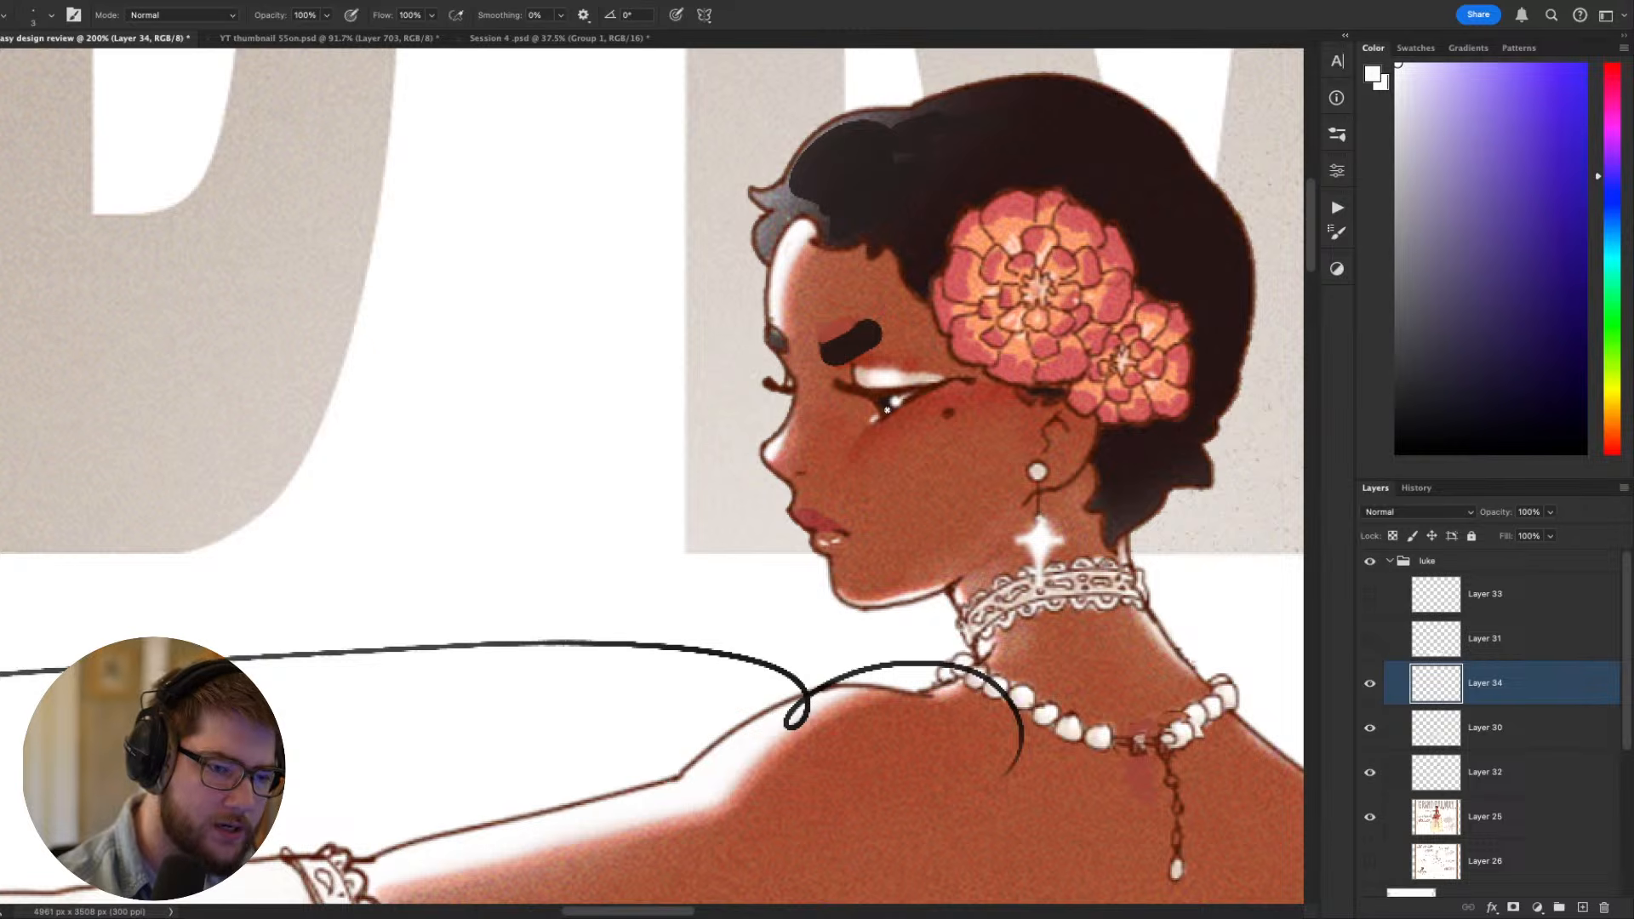
{"action": "left_click", "coordinate": [879, 398], "text": "alt"}
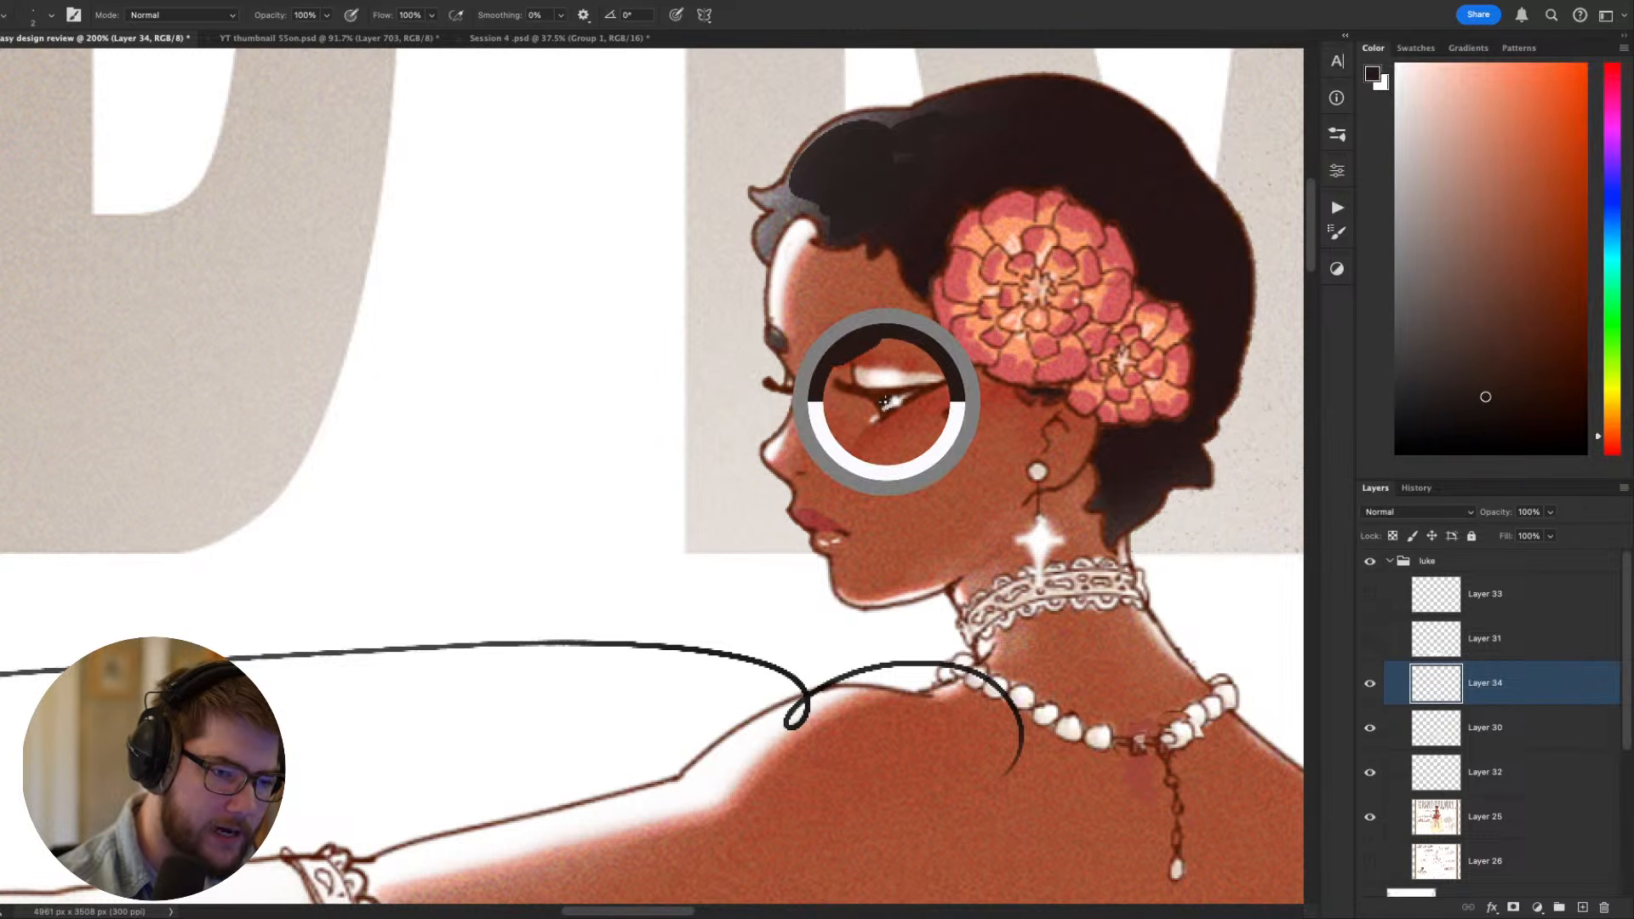
{"action": "left_click", "coordinate": [890, 405], "text": "alt"}
{"action": "left_click", "coordinate": [885, 402], "text": "alt"}
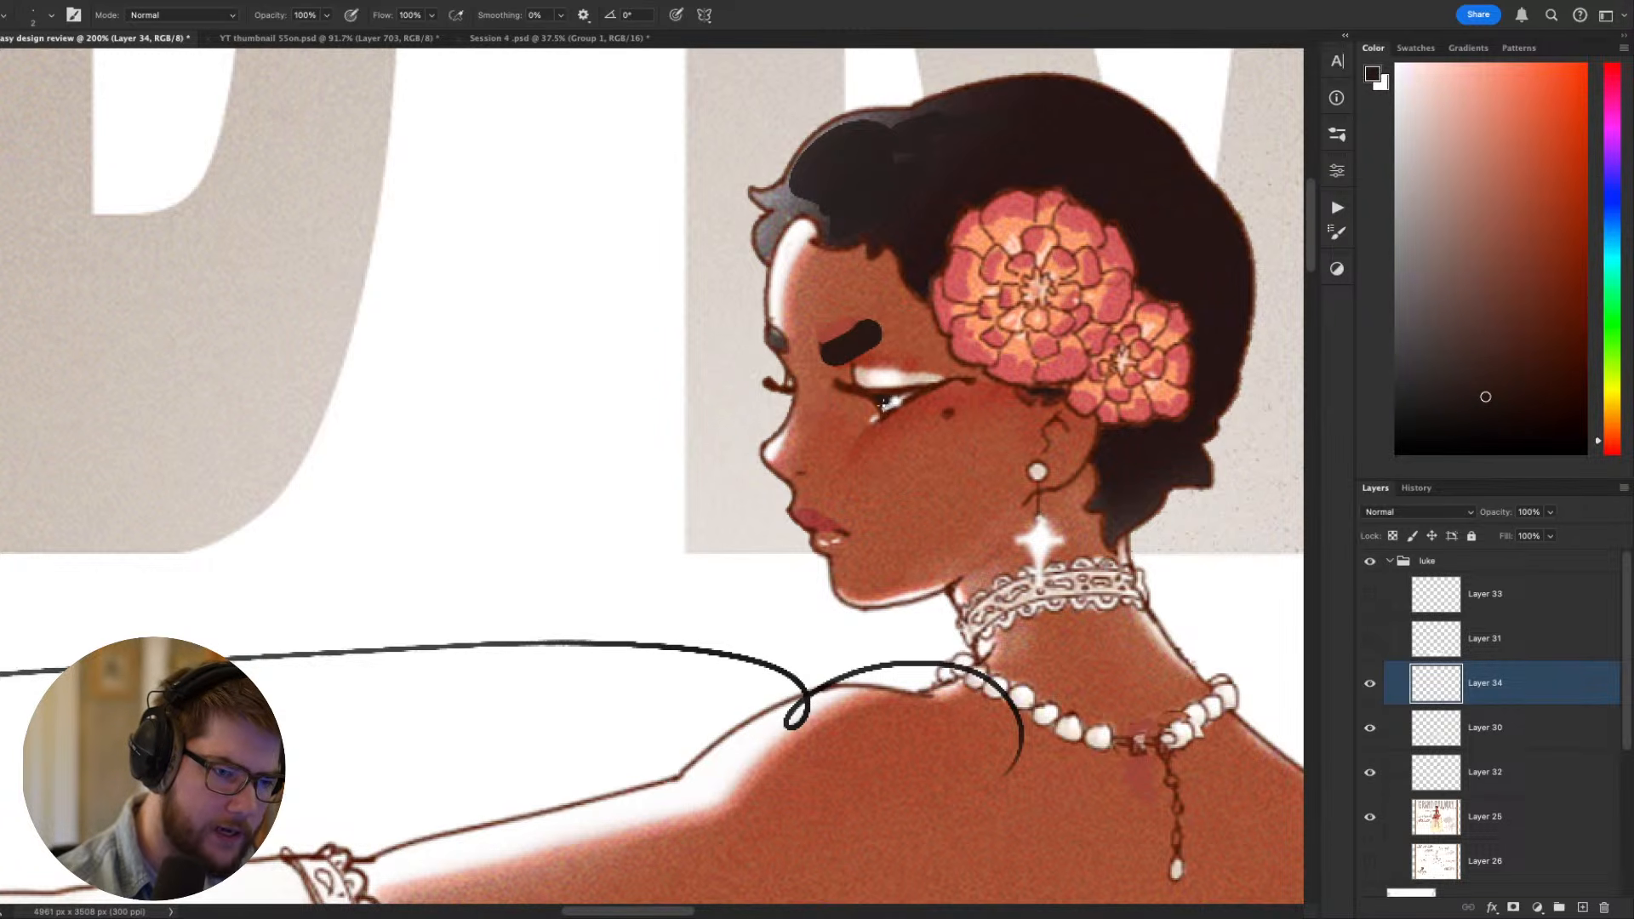
- Review the bolder eyebrow and sharpened eye against the full figure and the whole sheet
{"action": "key", "text": "super+minus"}
{"action": "key", "text": "super+minus"}
{"action": "key", "text": "super+minus"}
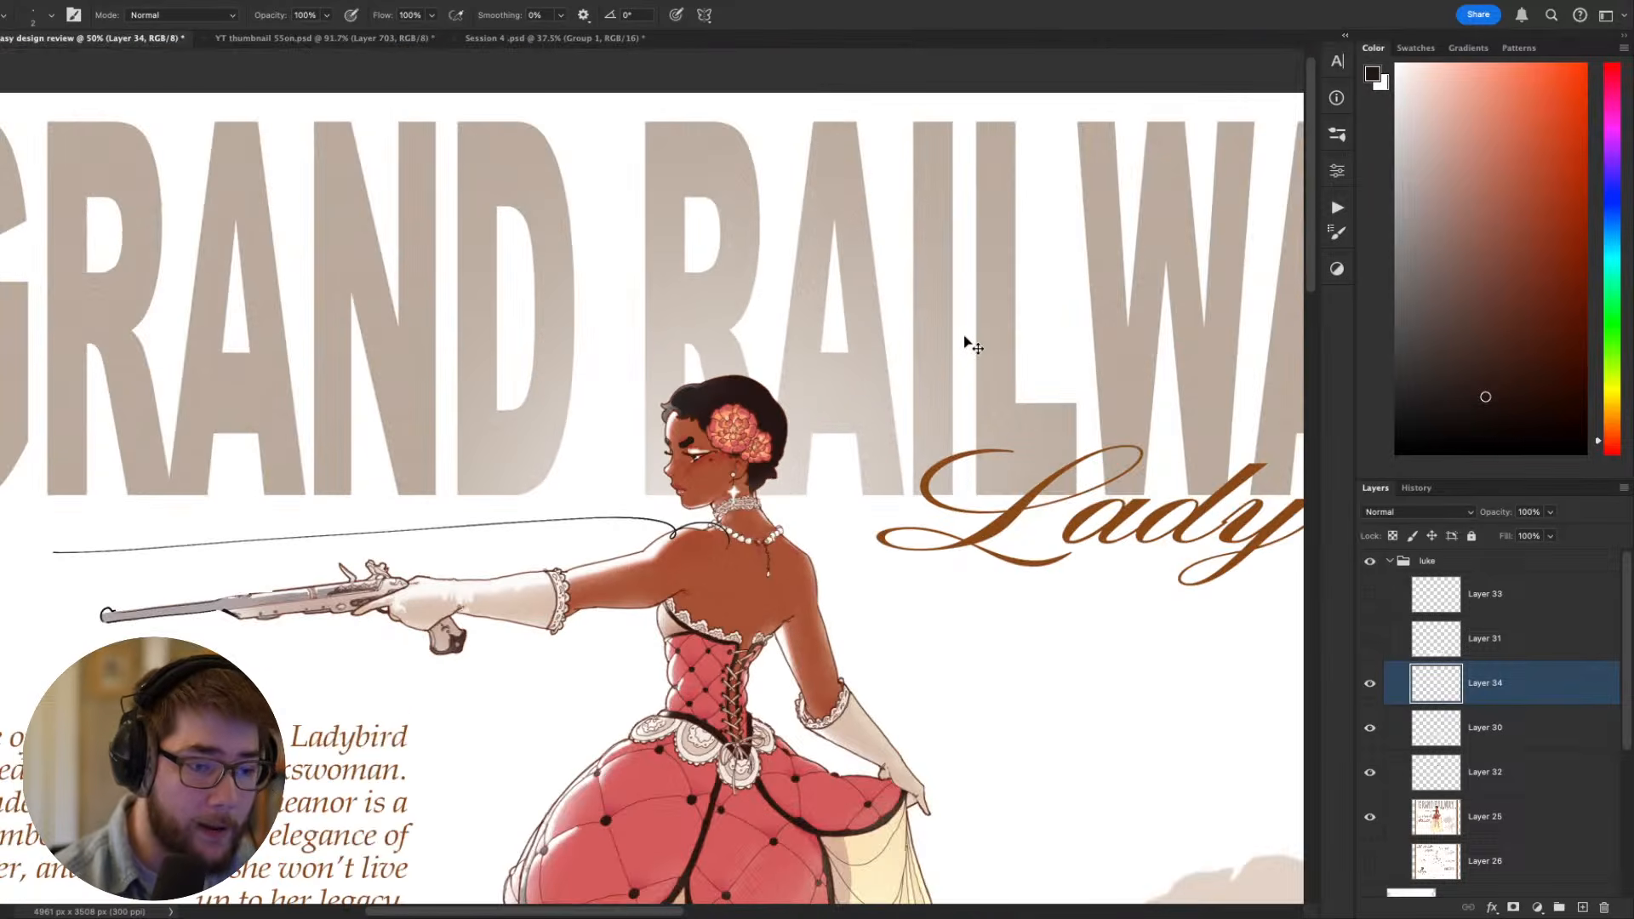
{"action": "left_click_drag", "start_coordinate": [1007, 680], "coordinate": [1177, 482]}
{"action": "key", "text": "super+minus"}
{"action": "key", "text": "super+minus"}
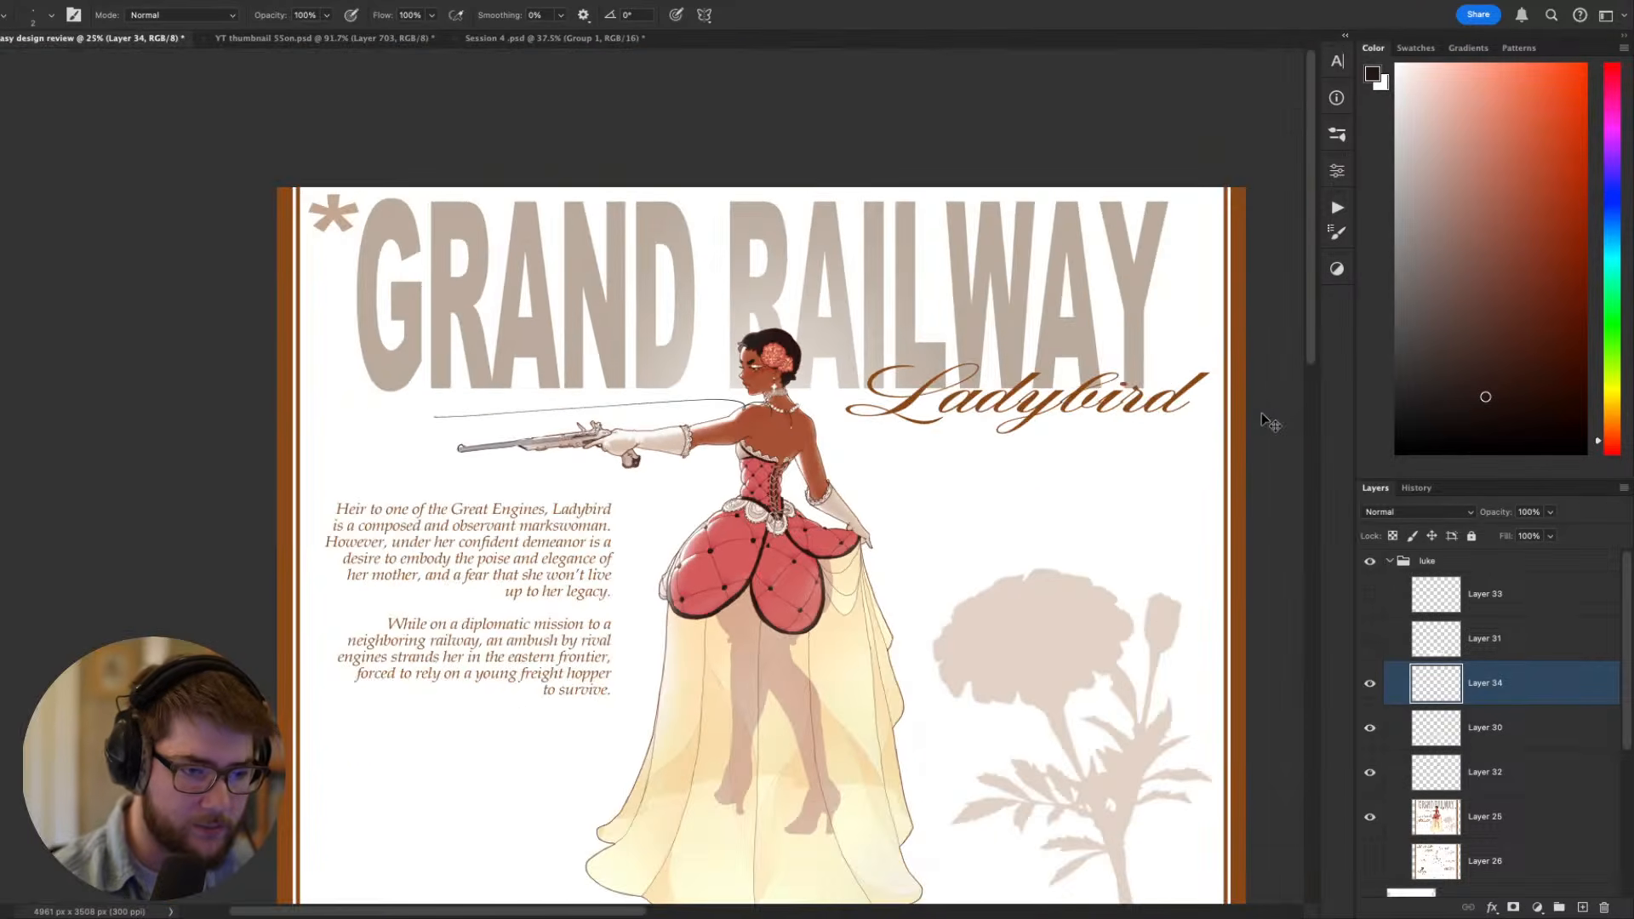
- Hide Layer 34 and show Layers 31 and 33 on the Ladybird sheet
{"action": "key", "text": "super+plus"}
{"action": "left_click_drag", "start_coordinate": [893, 366], "coordinate": [802, 403]}
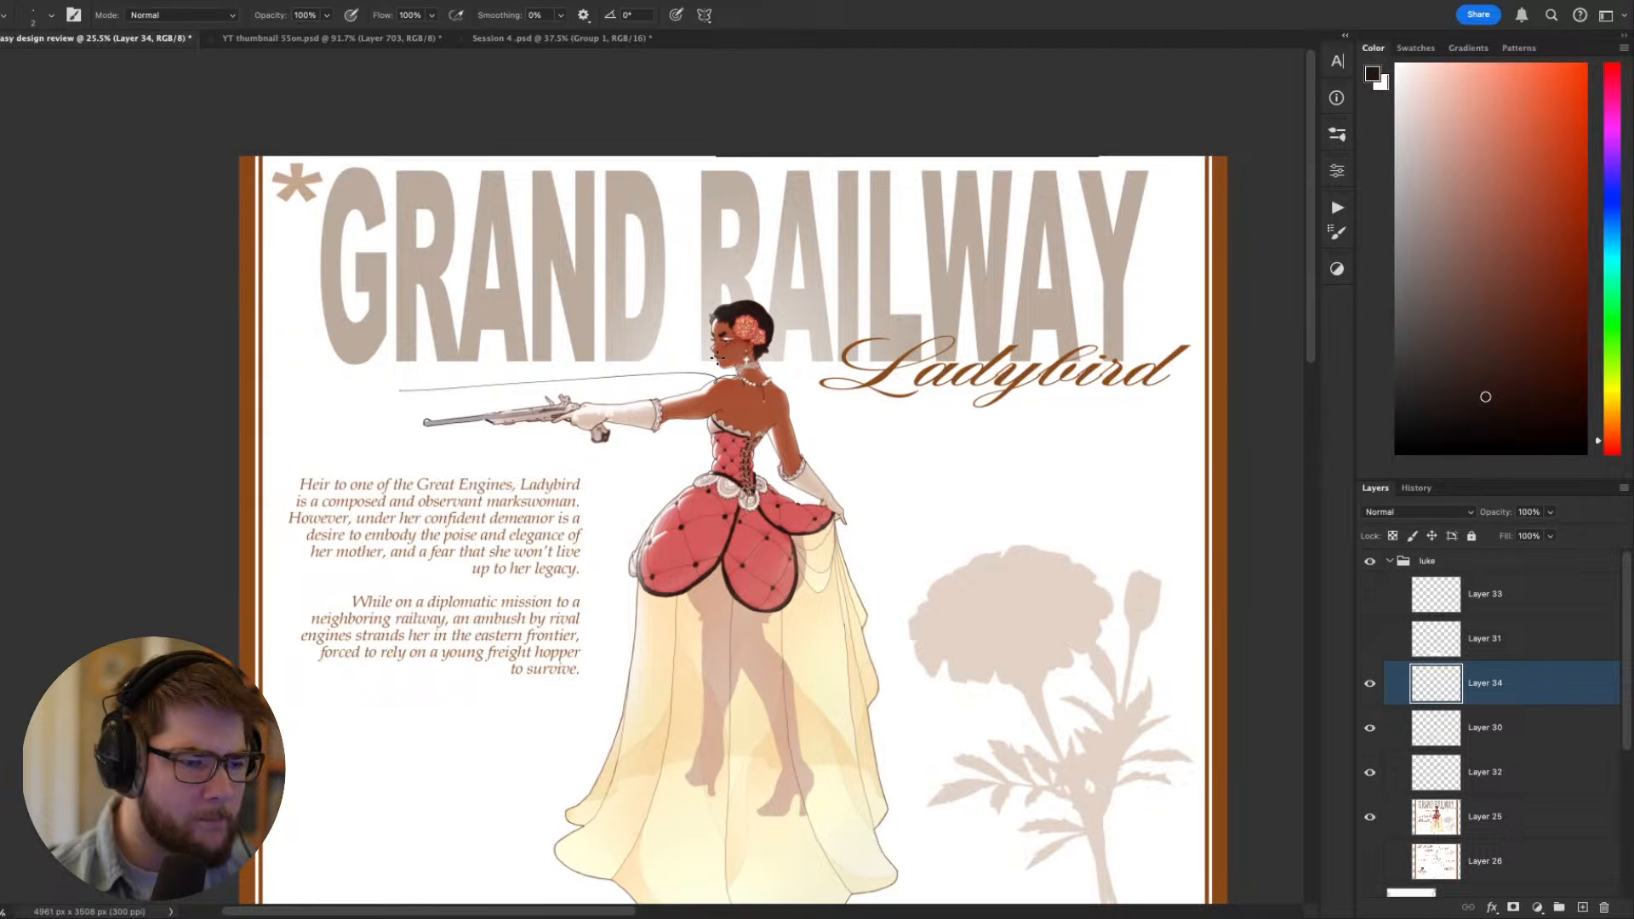
{"action": "scroll", "coordinate": [713, 360], "scroll_direction": "up", "scroll_amount": 3}
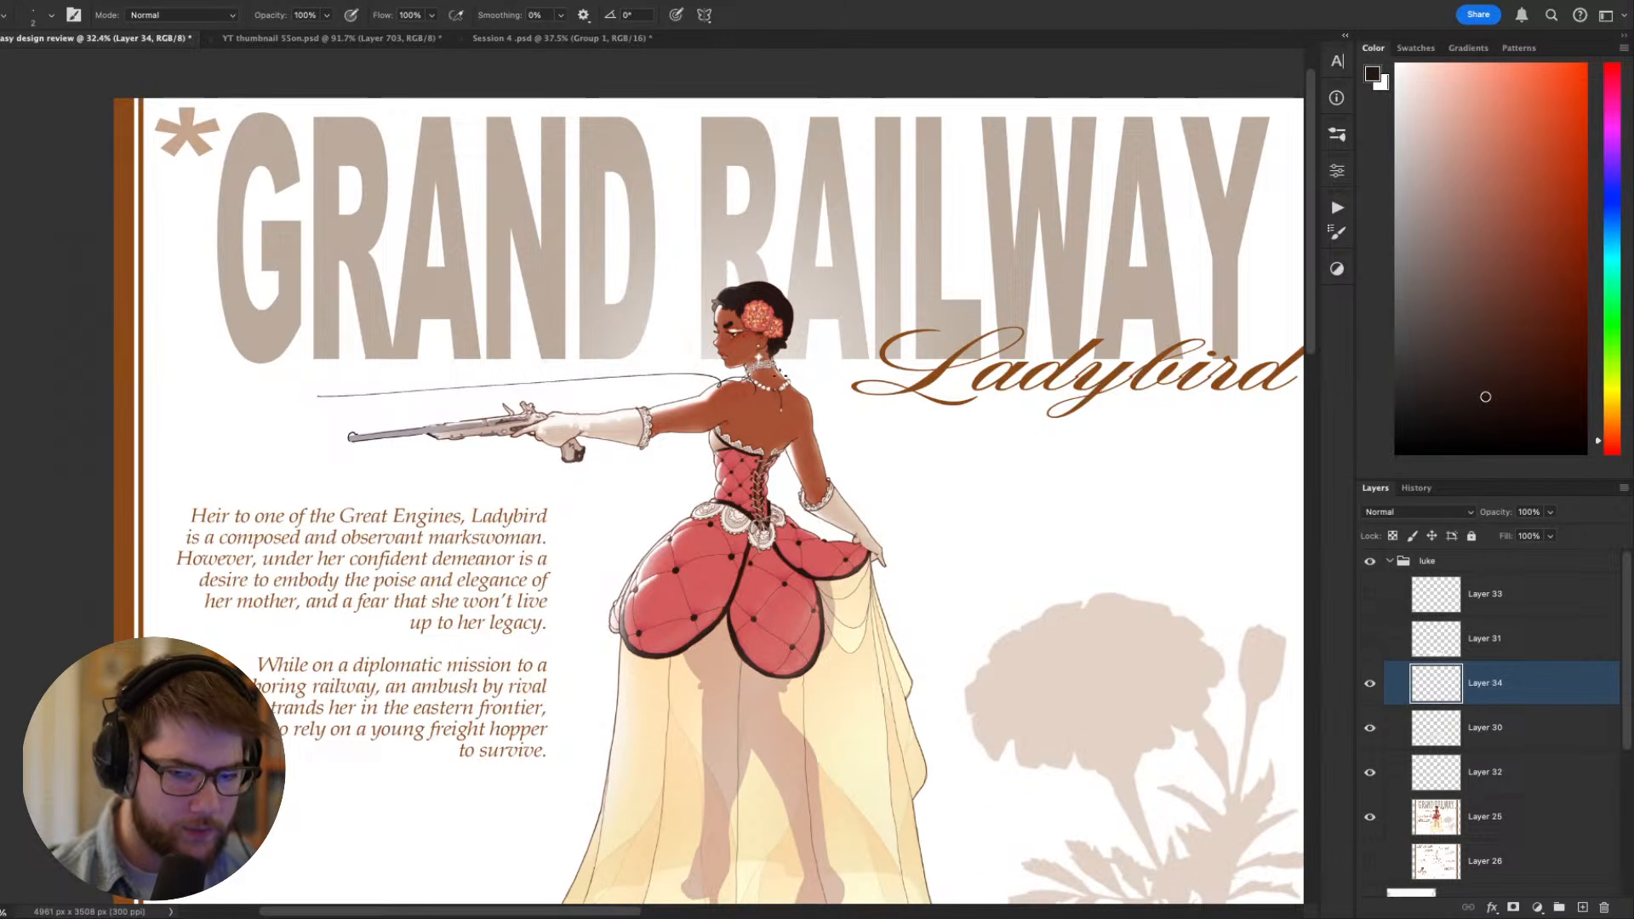
{"action": "left_click", "coordinate": [1369, 684]}
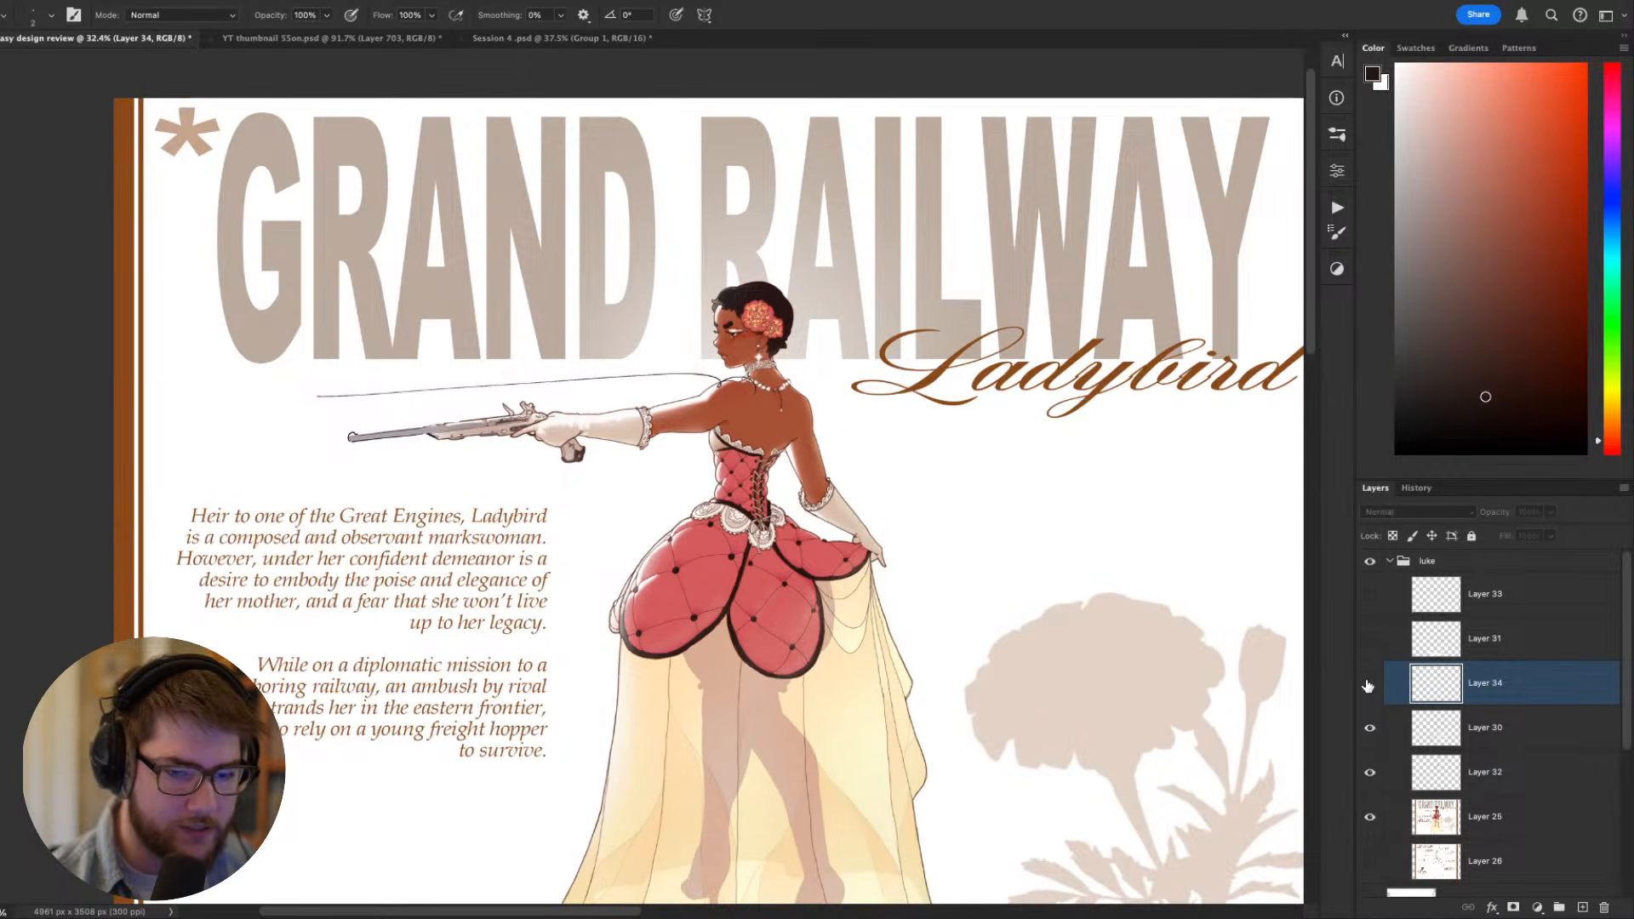
{"action": "left_click", "coordinate": [1370, 639]}
{"action": "left_click", "coordinate": [1370, 594]}
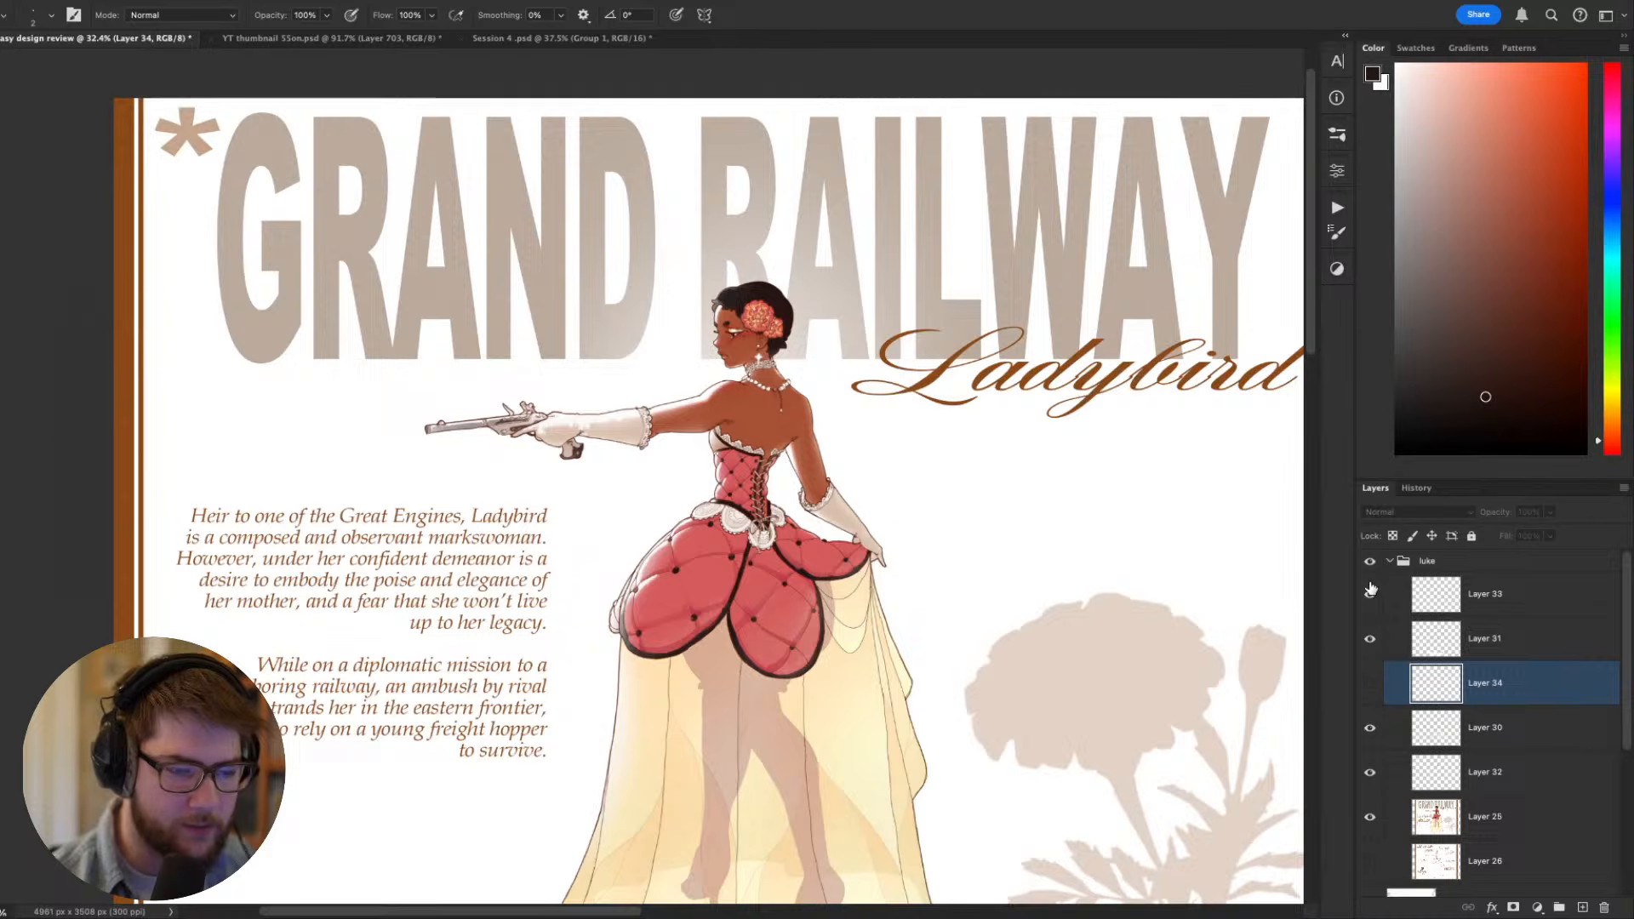
{"action": "left_click_drag", "start_coordinate": [1054, 576], "coordinate": [1025, 481]}
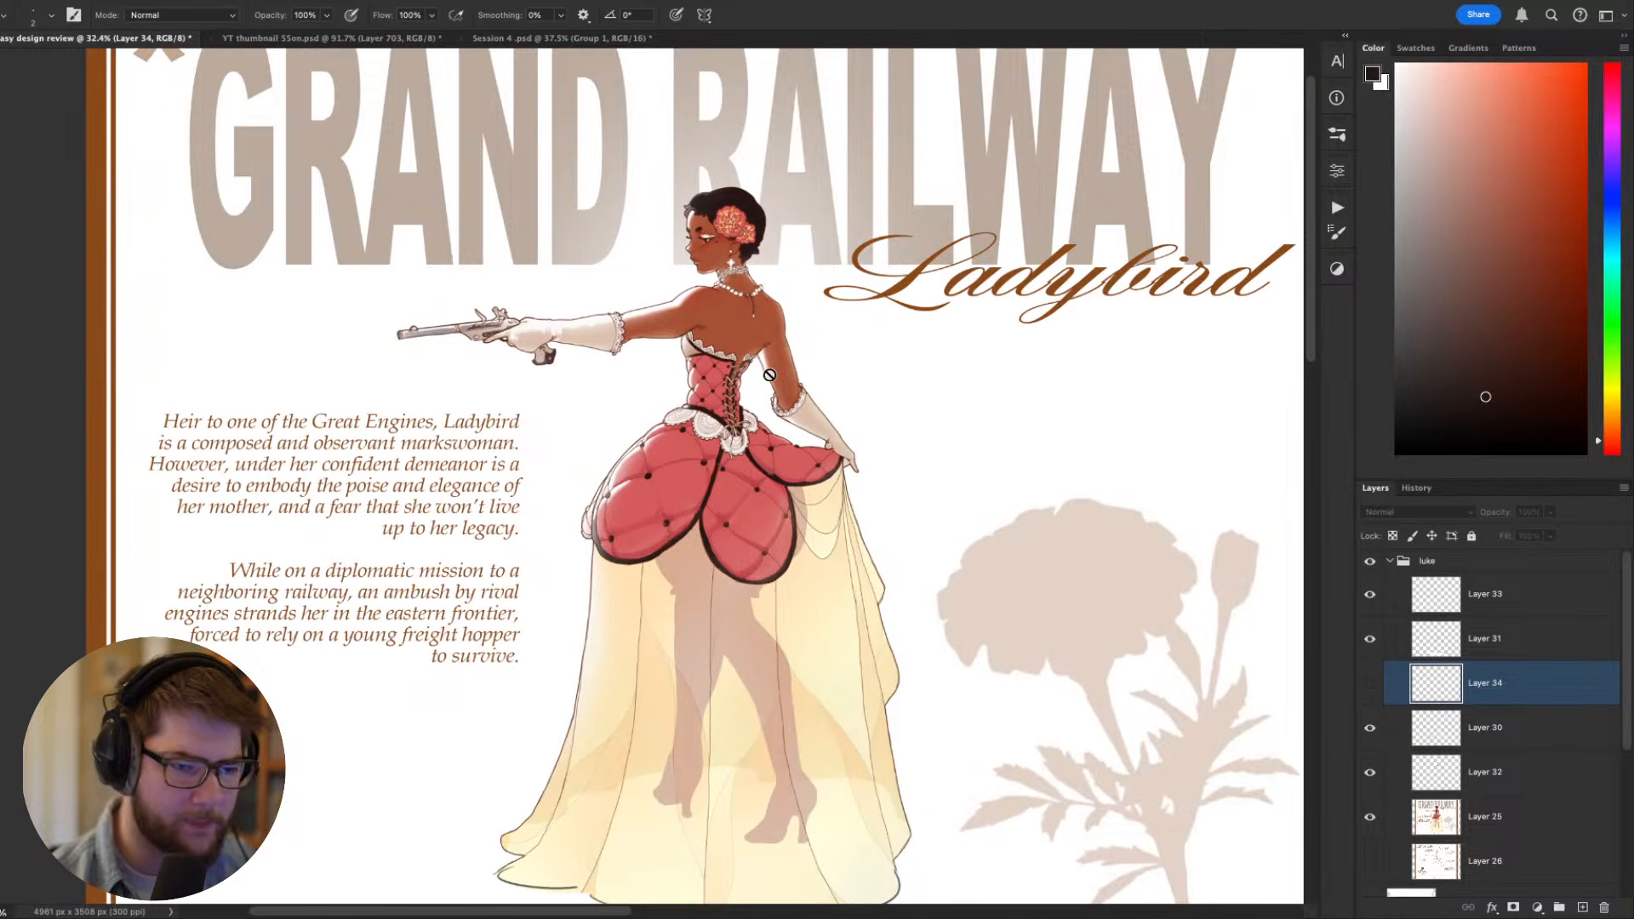
- Group the five edit layers from Layer 32 up to Layer 33
{"action": "left_click", "coordinate": [1496, 783]}
{"action": "left_click", "coordinate": [1471, 601], "text": "shift"}
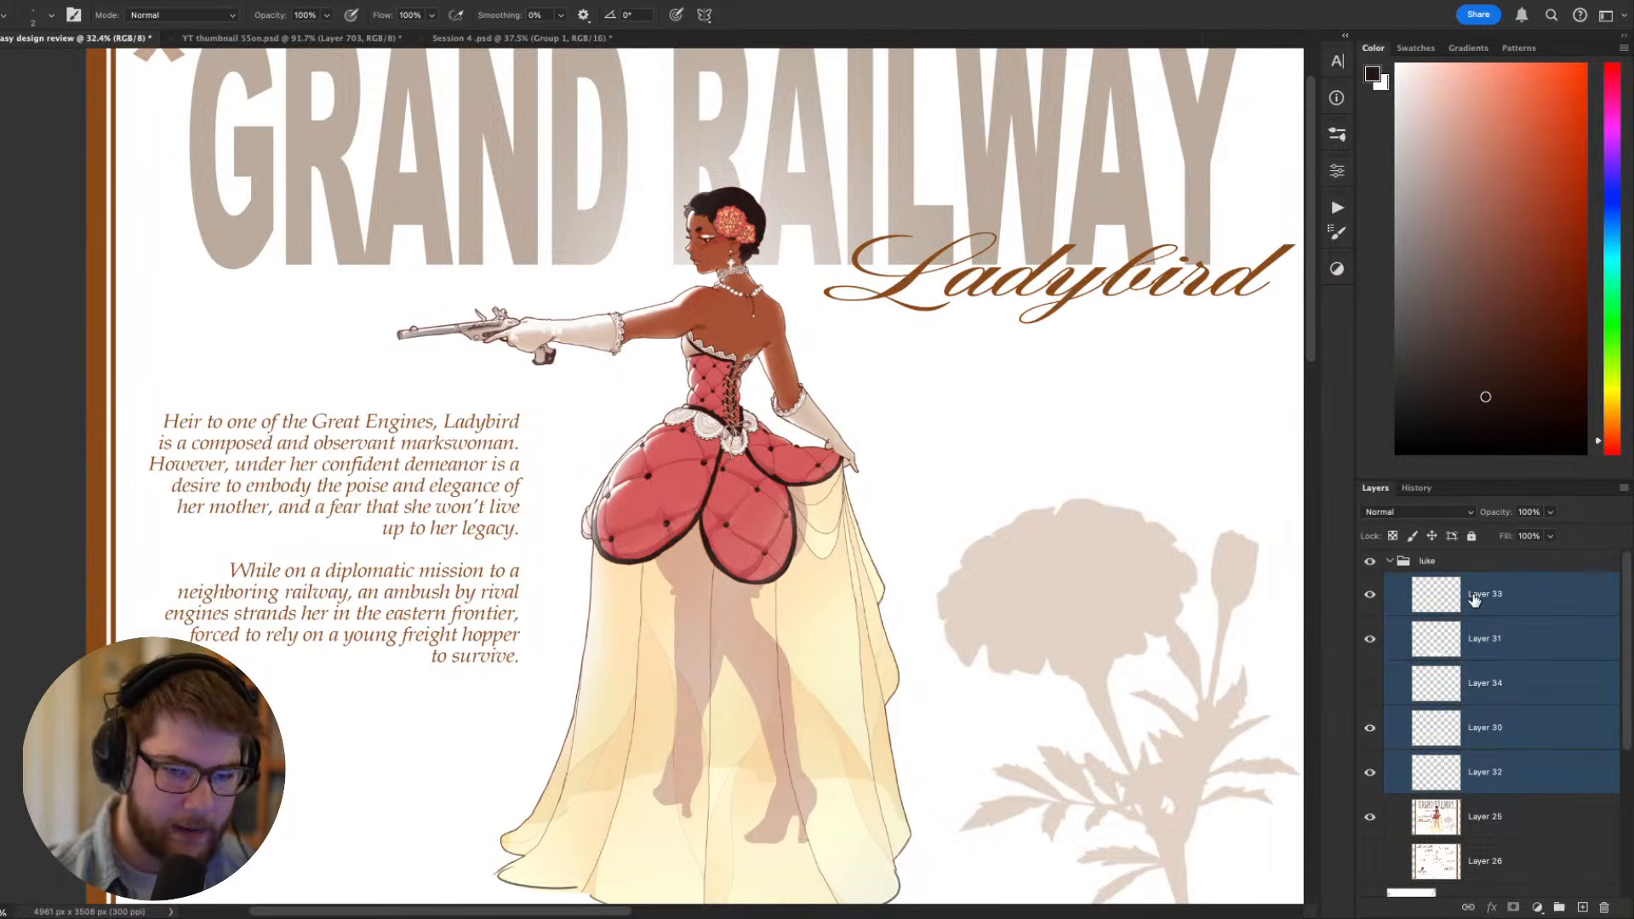
{"action": "scroll", "coordinate": [1036, 495], "scroll_direction": "down", "scroll_amount": 3}
{"action": "scroll", "coordinate": [1036, 495], "scroll_direction": "up", "scroll_amount": 2}
{"action": "key", "text": "ctrl+g"}
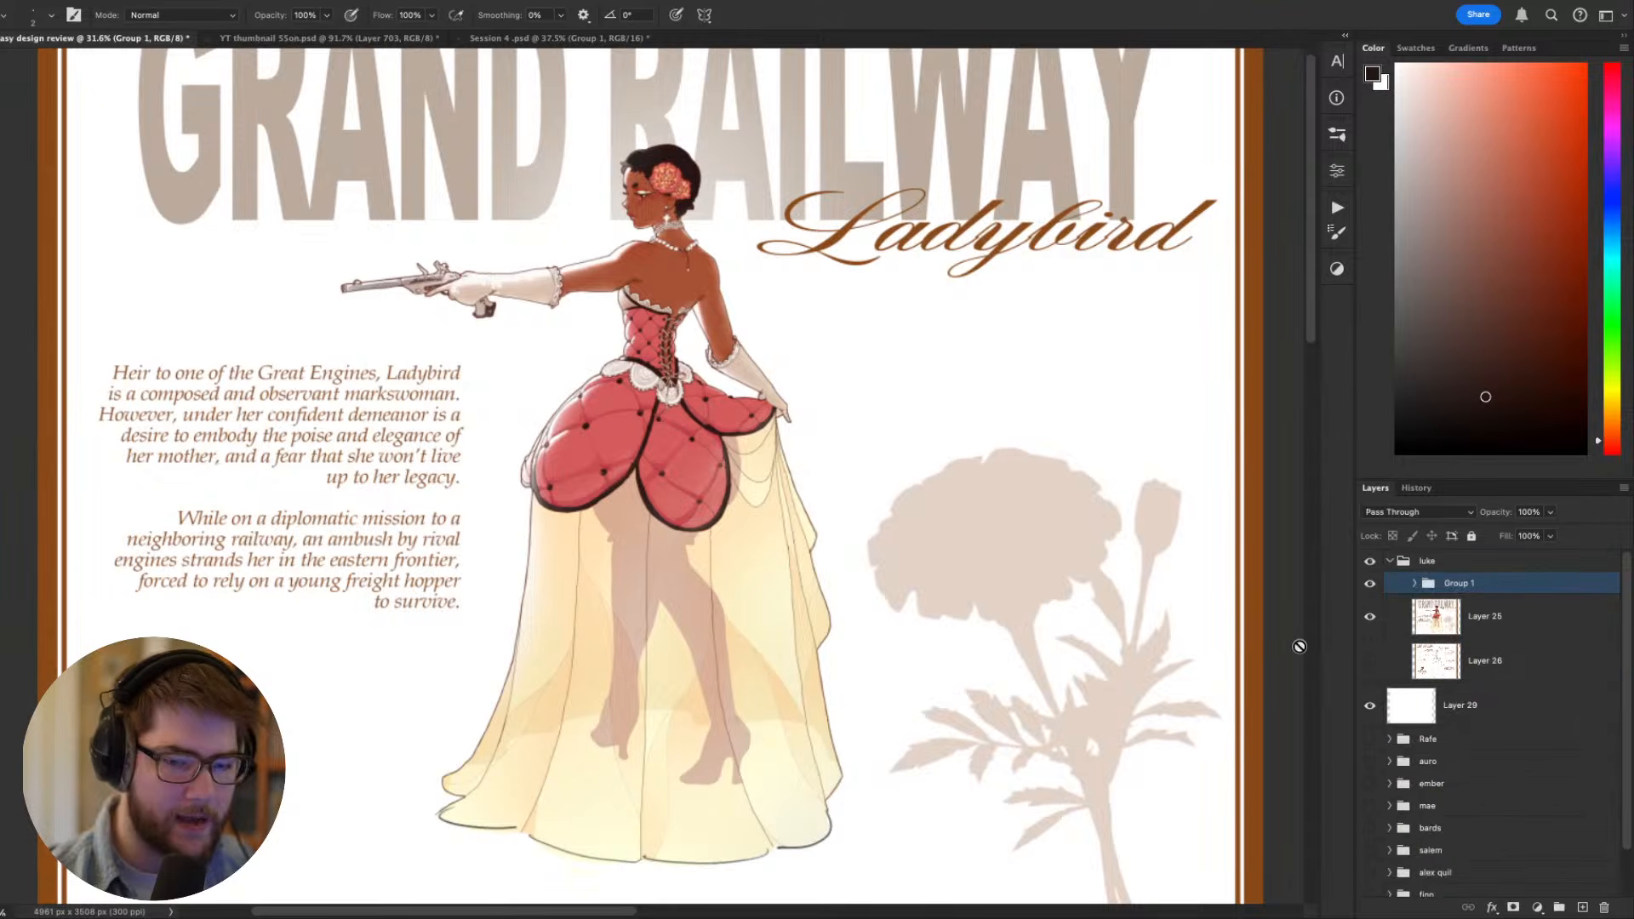
- Compare the original Ladybird sheet with the edited version by hiding and reshowing Group 1
{"action": "scroll", "coordinate": [955, 600], "scroll_direction": "down", "scroll_amount": 2}
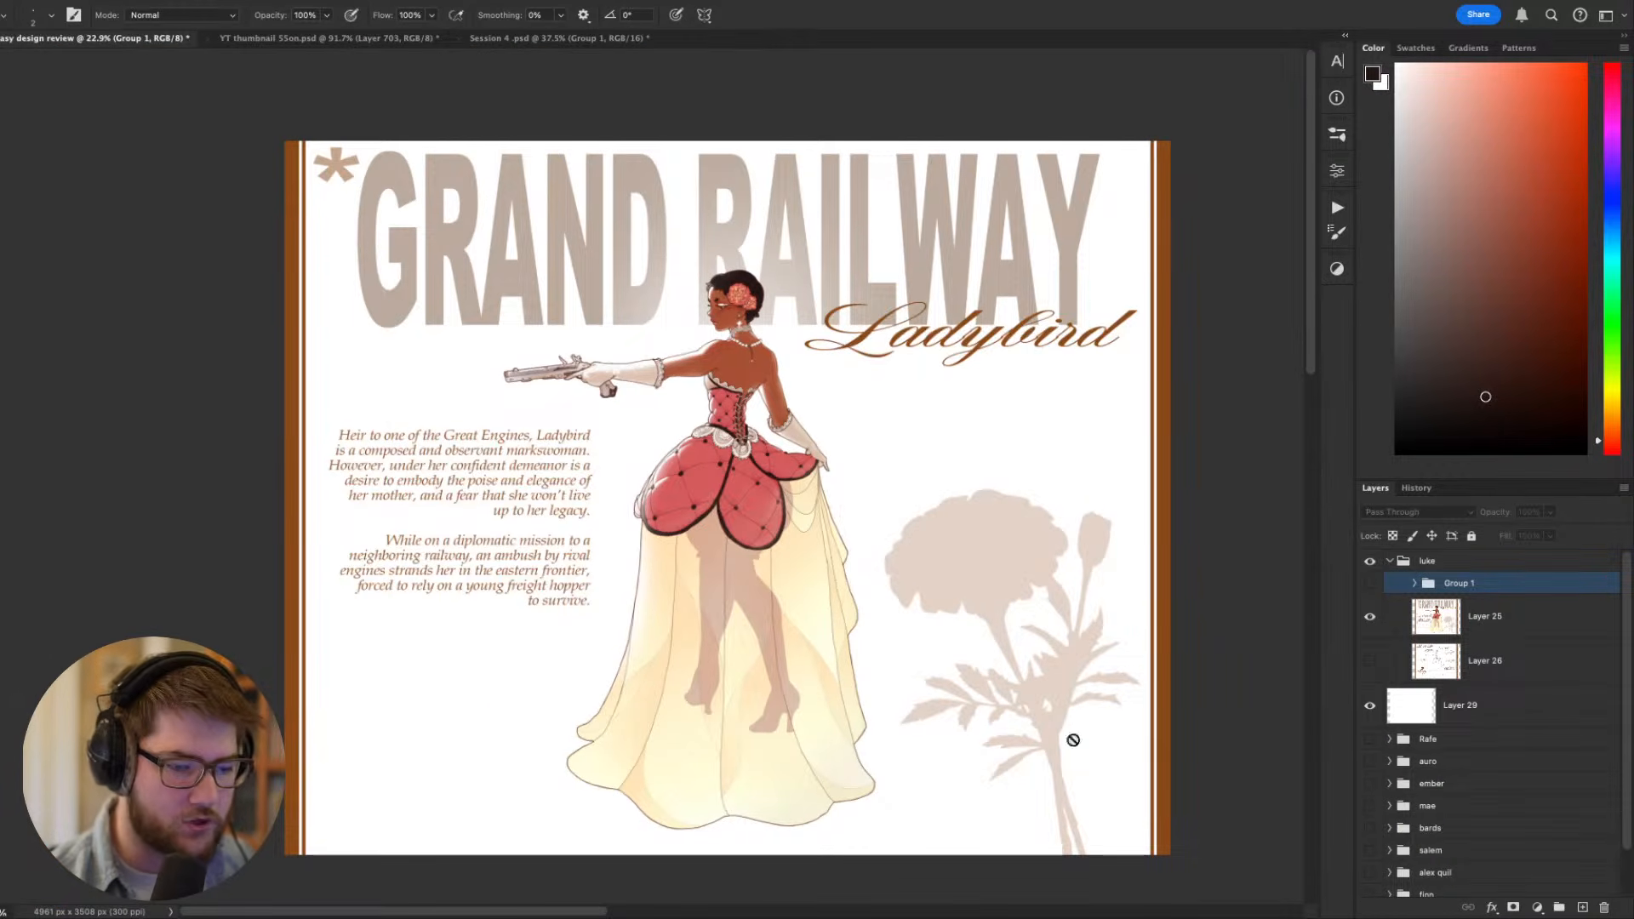
{"action": "left_click", "coordinate": [1370, 583]}
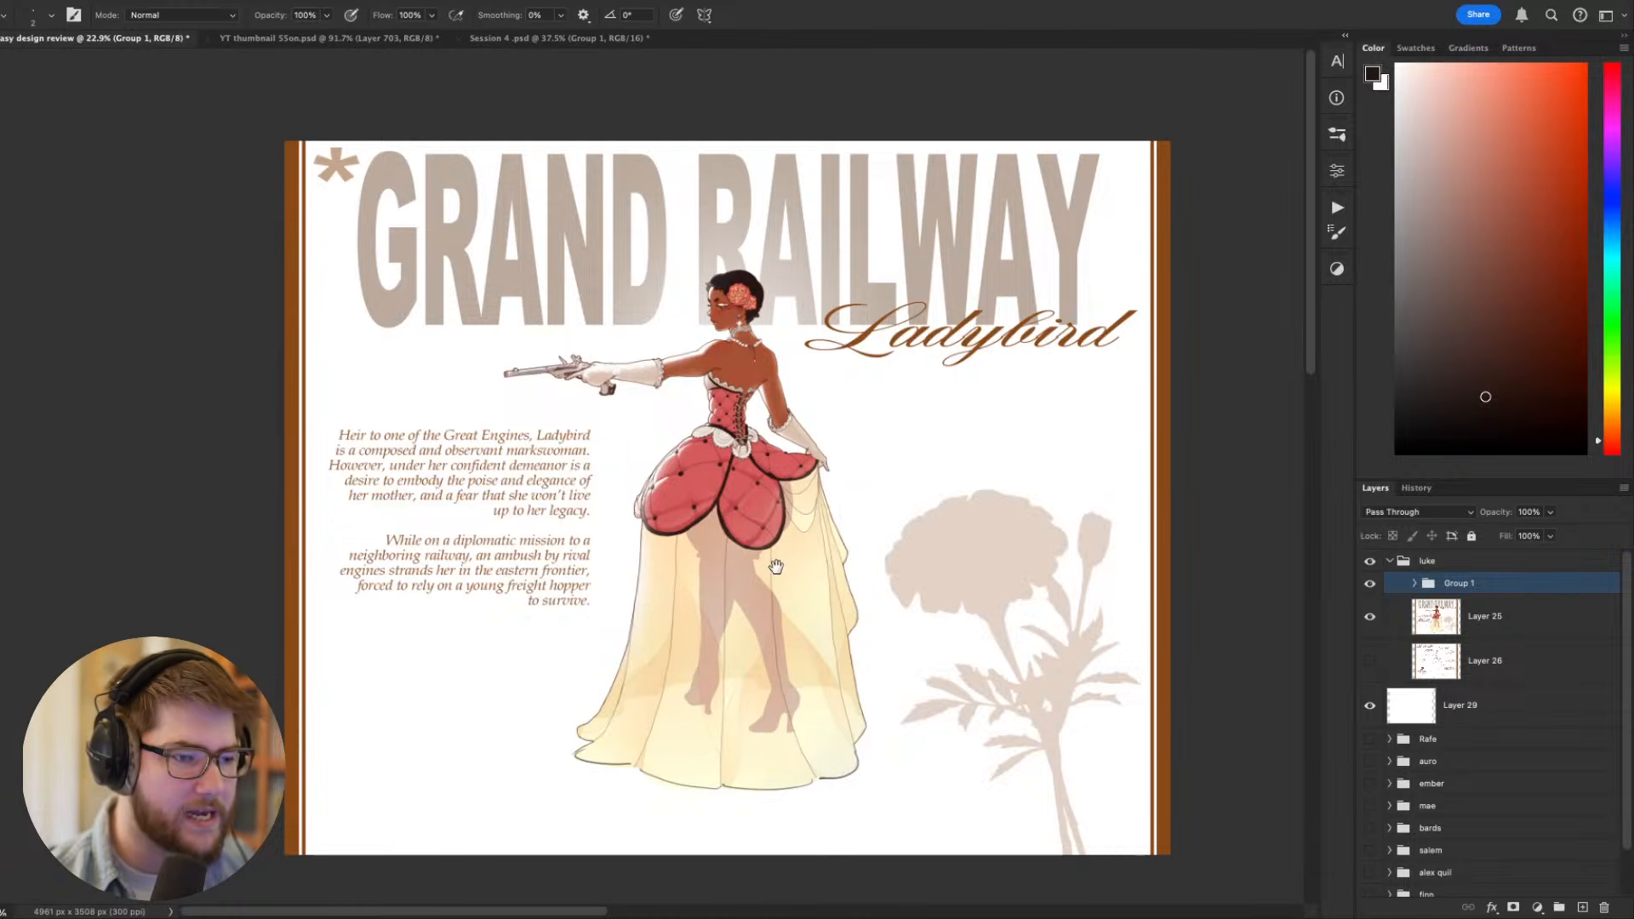
{"action": "scroll", "coordinate": [775, 572], "scroll_direction": "up", "scroll_amount": 1}
{"action": "scroll", "coordinate": [610, 410], "scroll_direction": "up", "scroll_amount": 1}
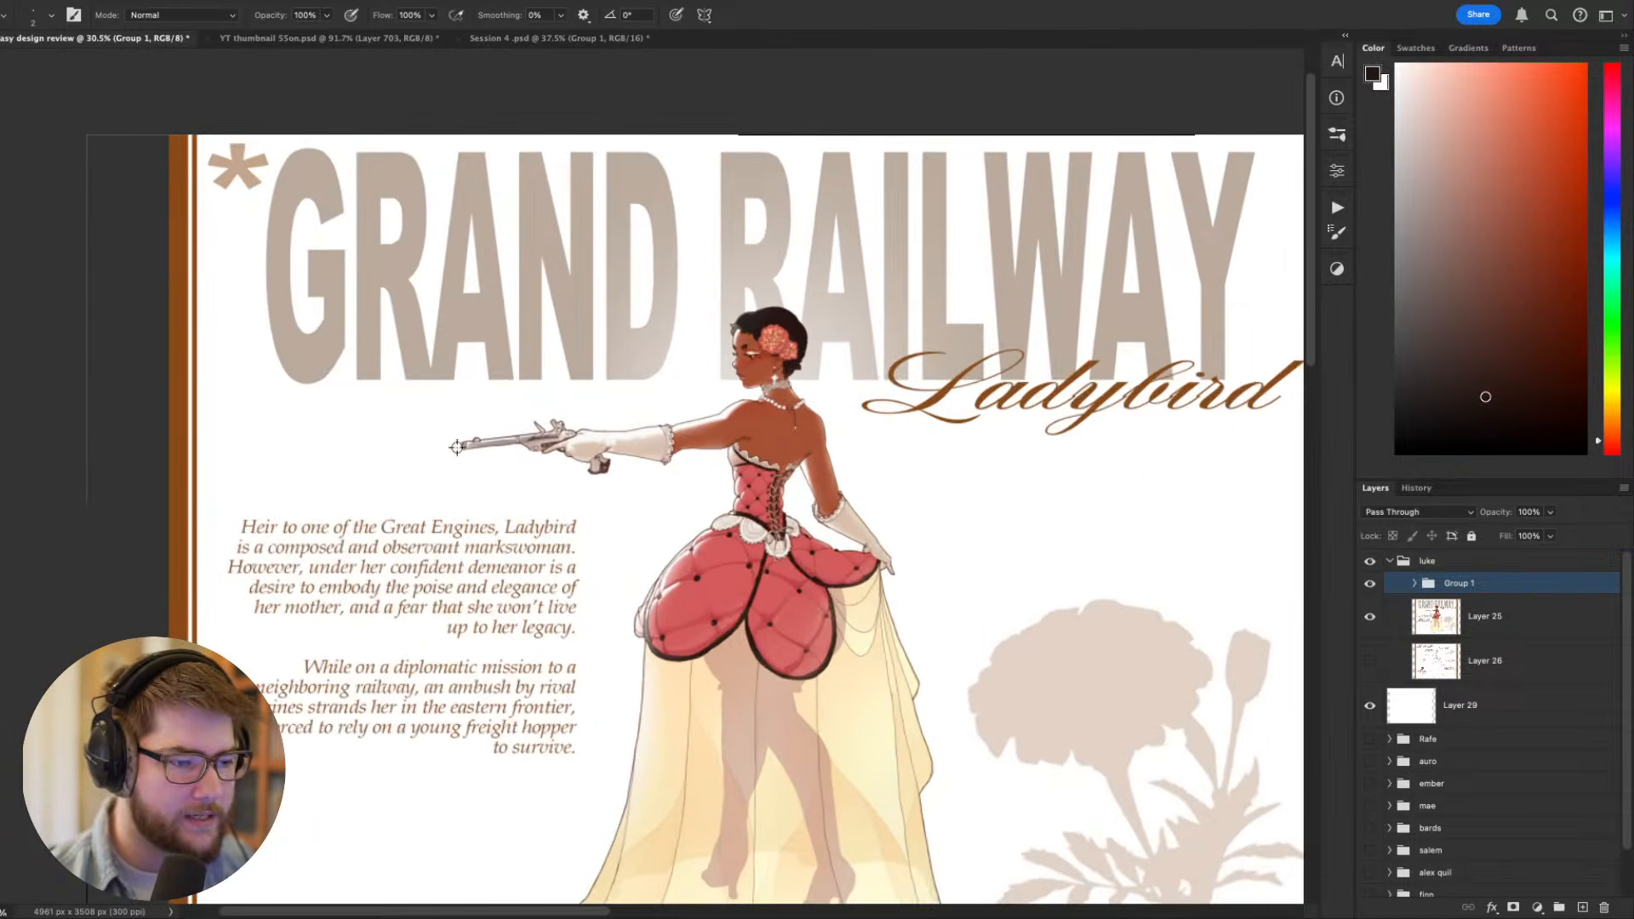
- Expand Group 1, hide Layer 31 and compare the figure with and without Layer 33
{"action": "left_click", "coordinate": [1414, 584]}
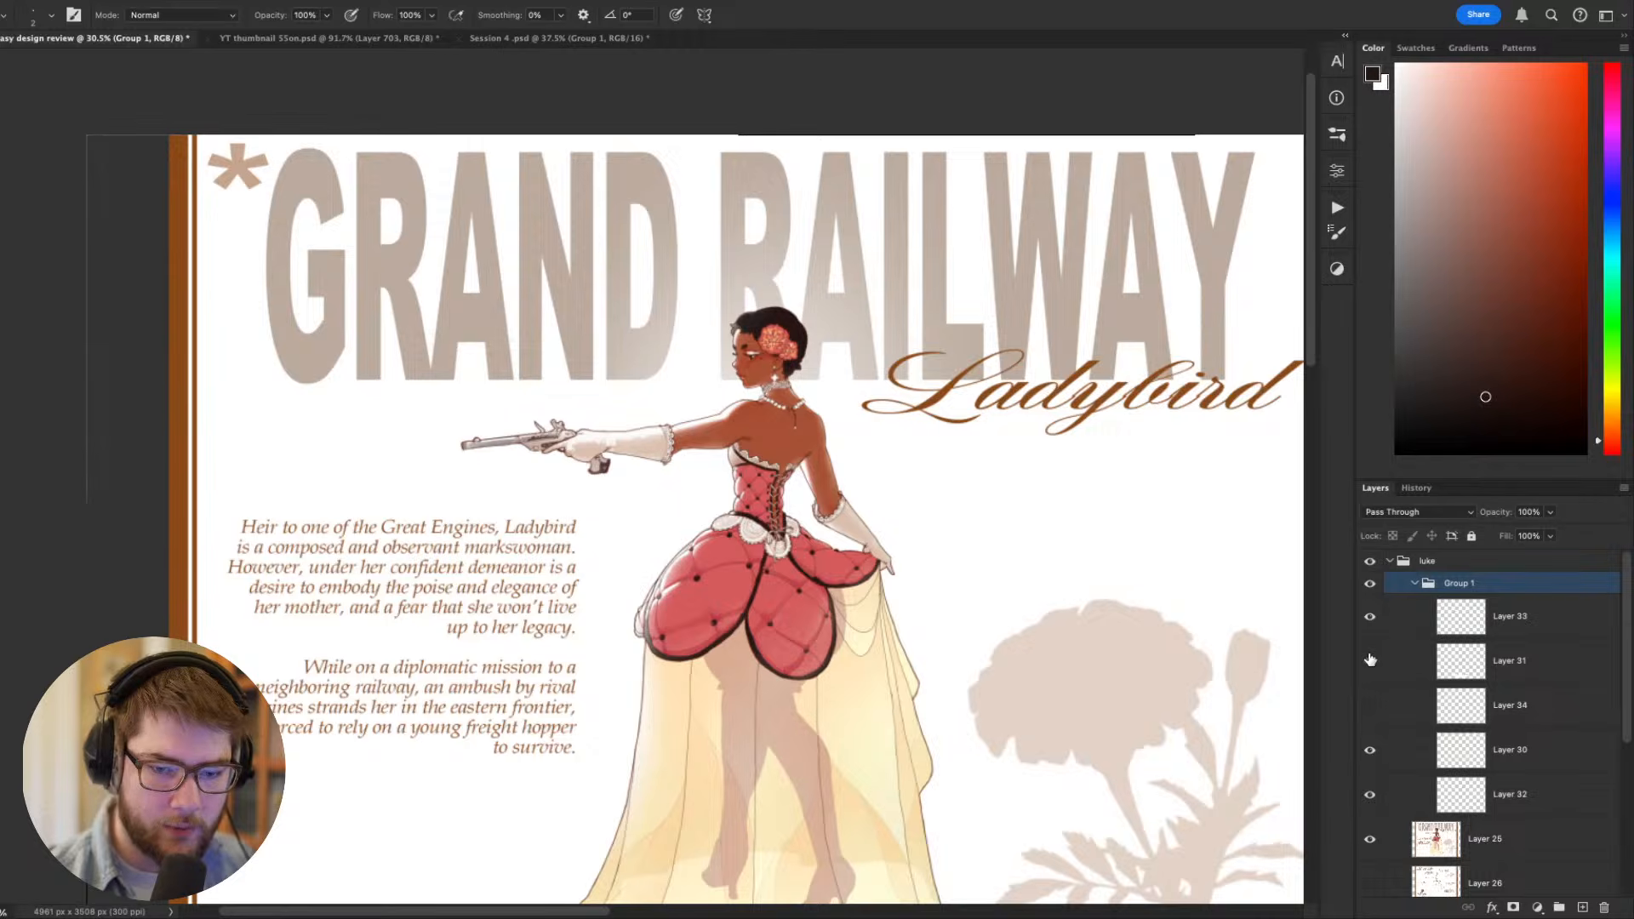
{"action": "left_click", "coordinate": [1371, 661]}
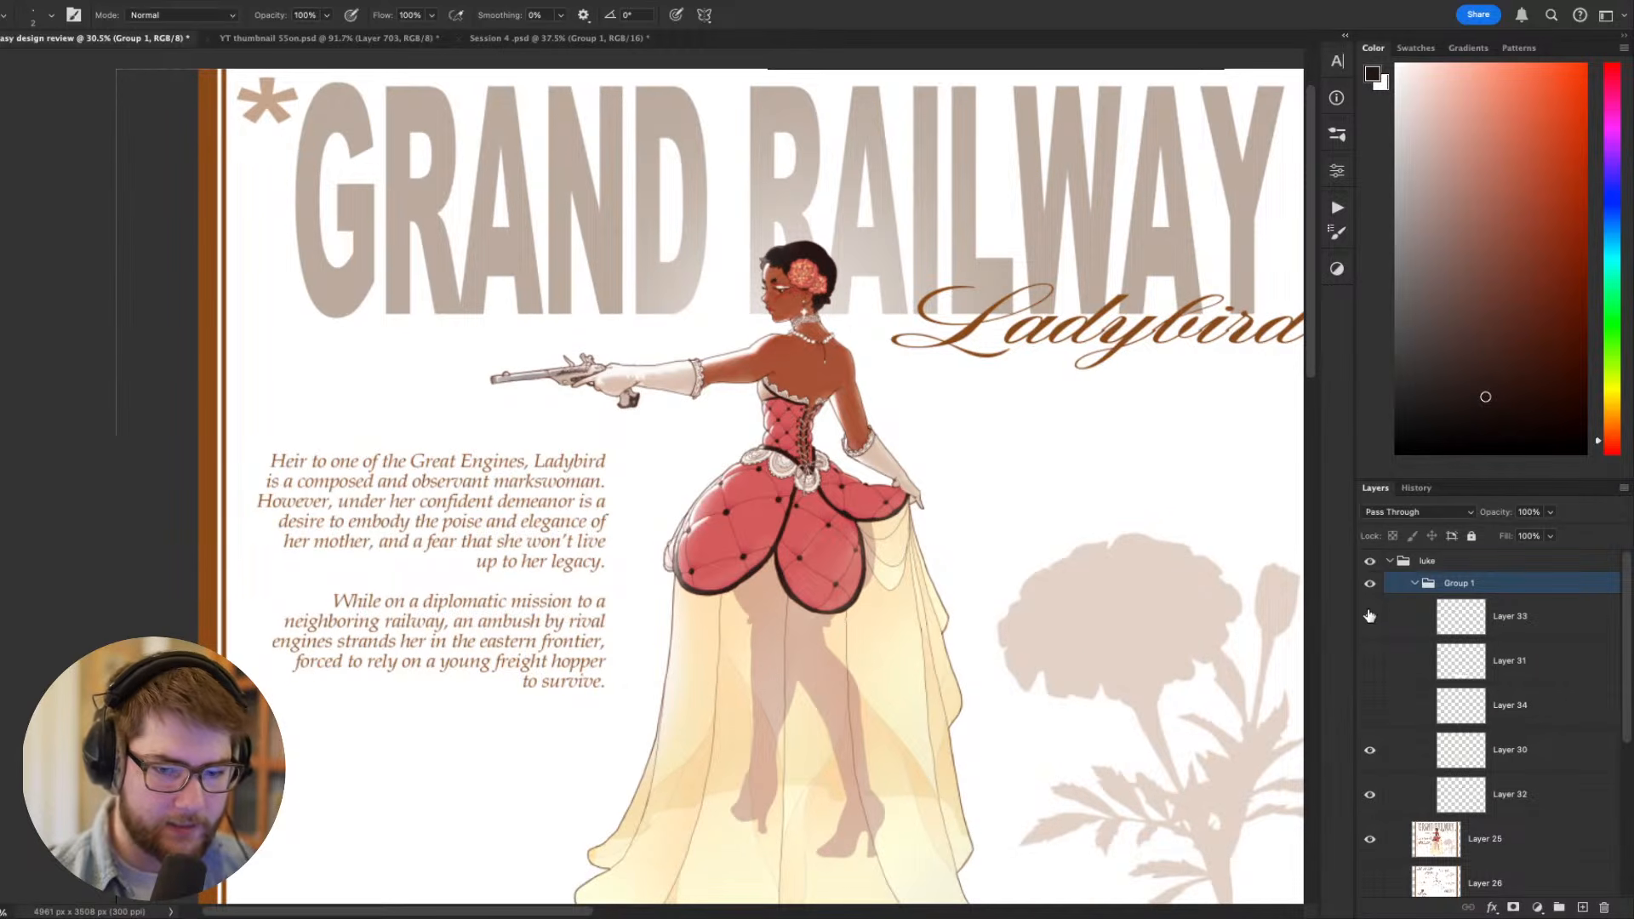
{"action": "left_click", "coordinate": [1370, 615]}
{"action": "left_click", "coordinate": [1369, 615]}
{"action": "left_click", "coordinate": [1369, 615]}
{"action": "left_click", "coordinate": [1369, 615]}
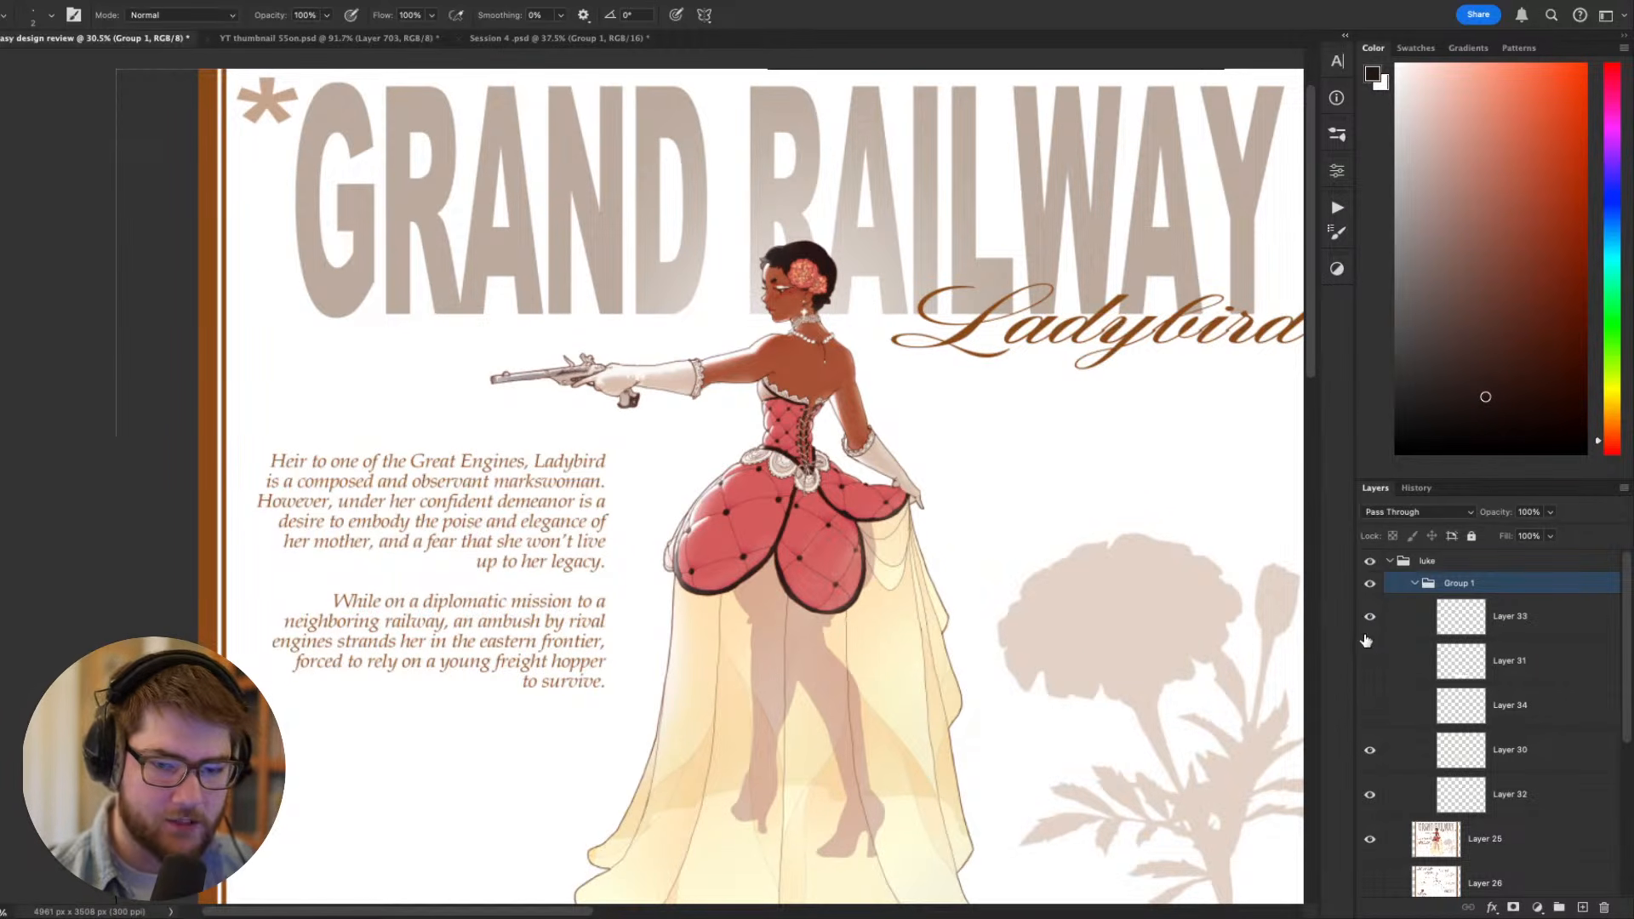
- Compare the pistol with and without Layer 34's longer barrel, leaving the layer shown
{"action": "left_click", "coordinate": [1370, 705]}
{"action": "left_click", "coordinate": [1370, 705]}
{"action": "left_click", "coordinate": [1370, 705]}
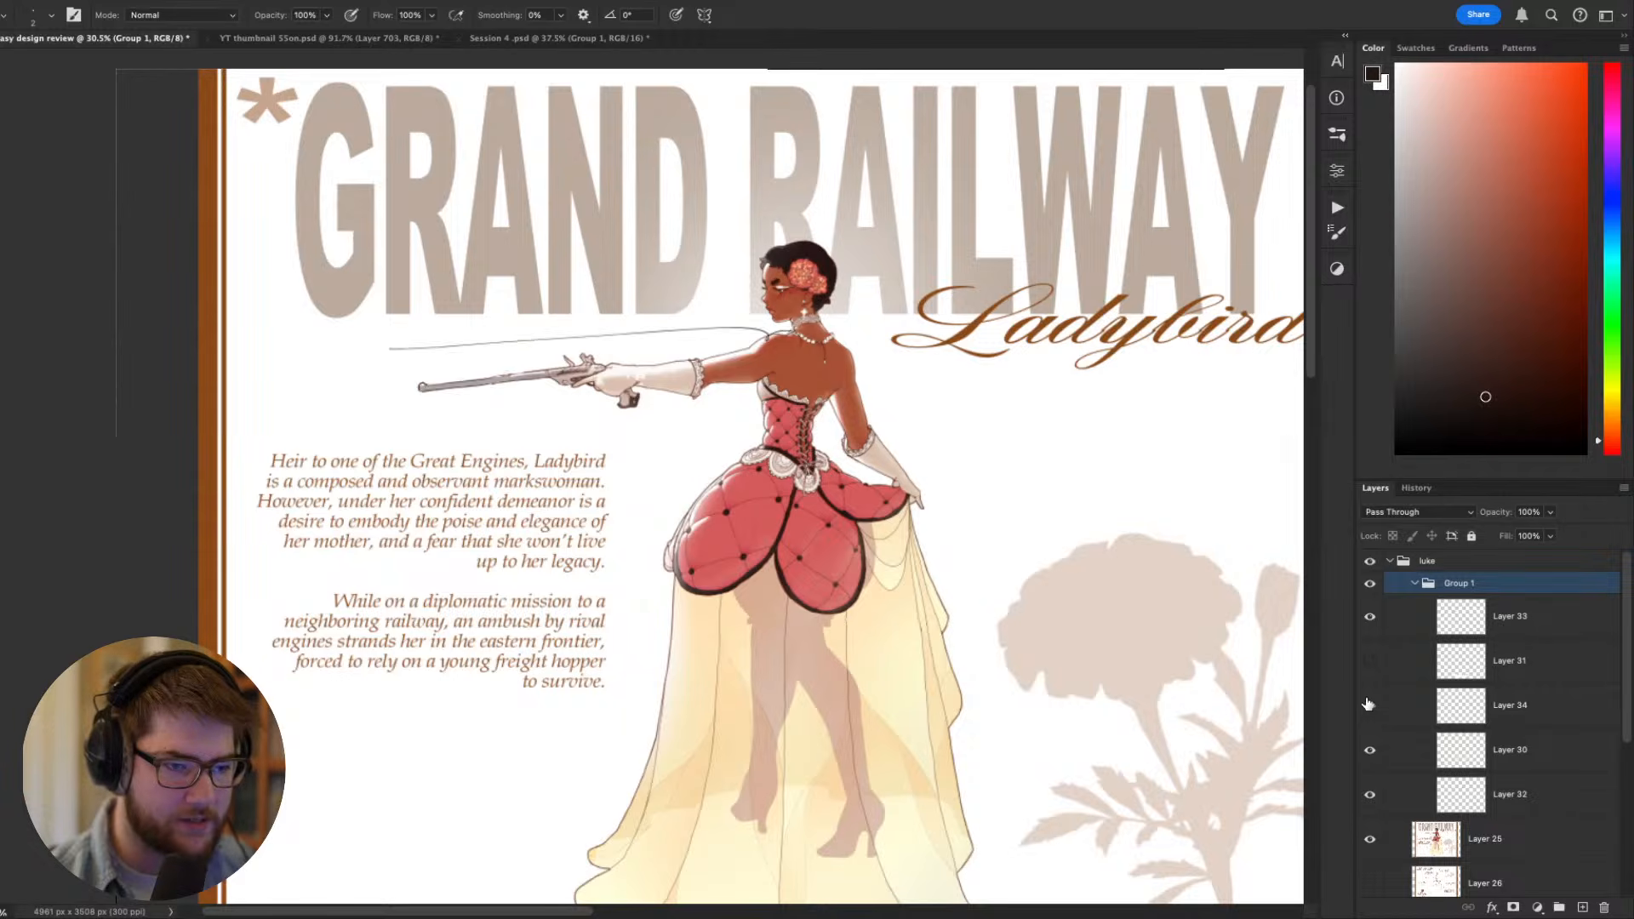
{"action": "left_click", "coordinate": [1370, 705]}
{"action": "left_click", "coordinate": [1369, 705]}
{"action": "scroll", "coordinate": [1054, 540], "scroll_direction": "down", "scroll_amount": 3}
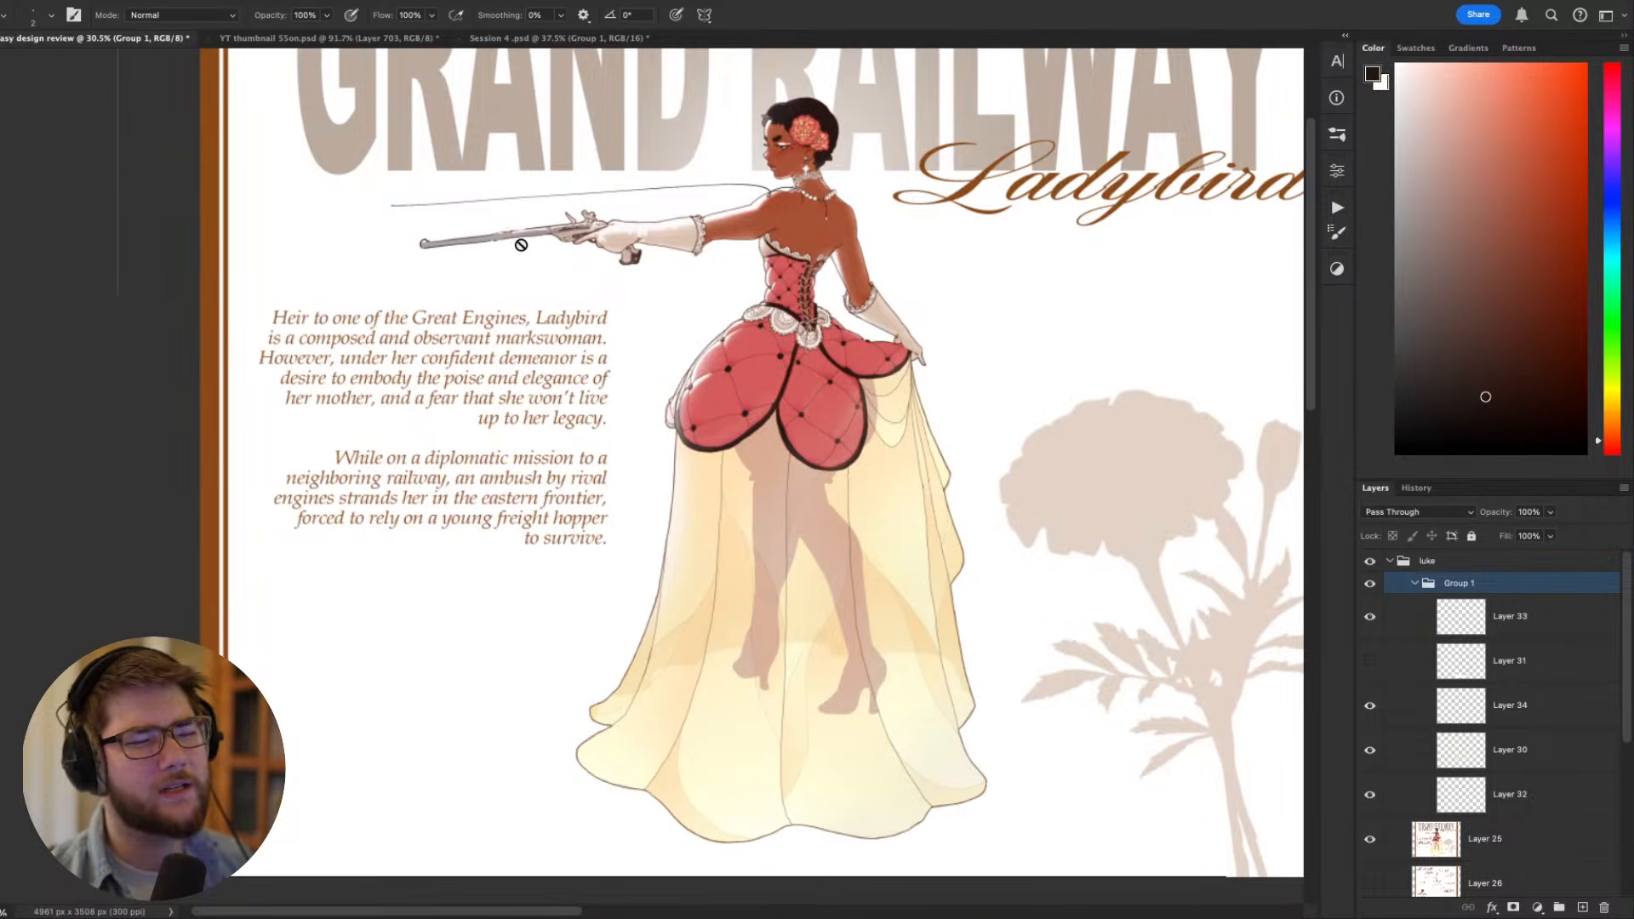
{"action": "left_click_drag", "start_coordinate": [618, 248], "coordinate": [571, 287]}
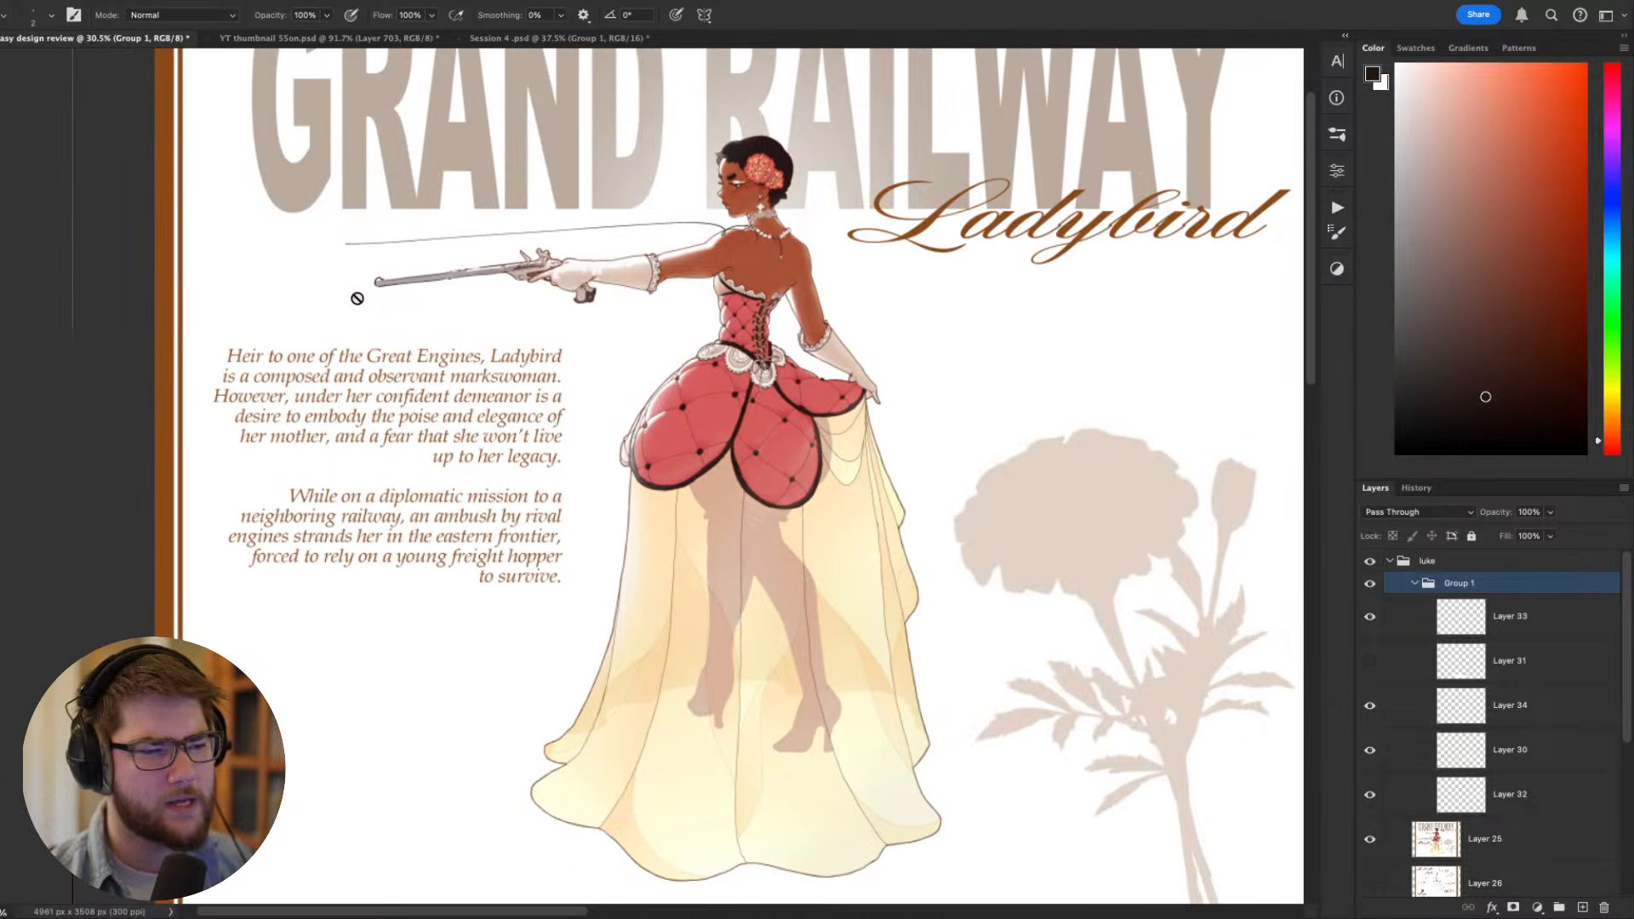
{"action": "left_click_drag", "start_coordinate": [867, 307], "coordinate": [848, 376]}
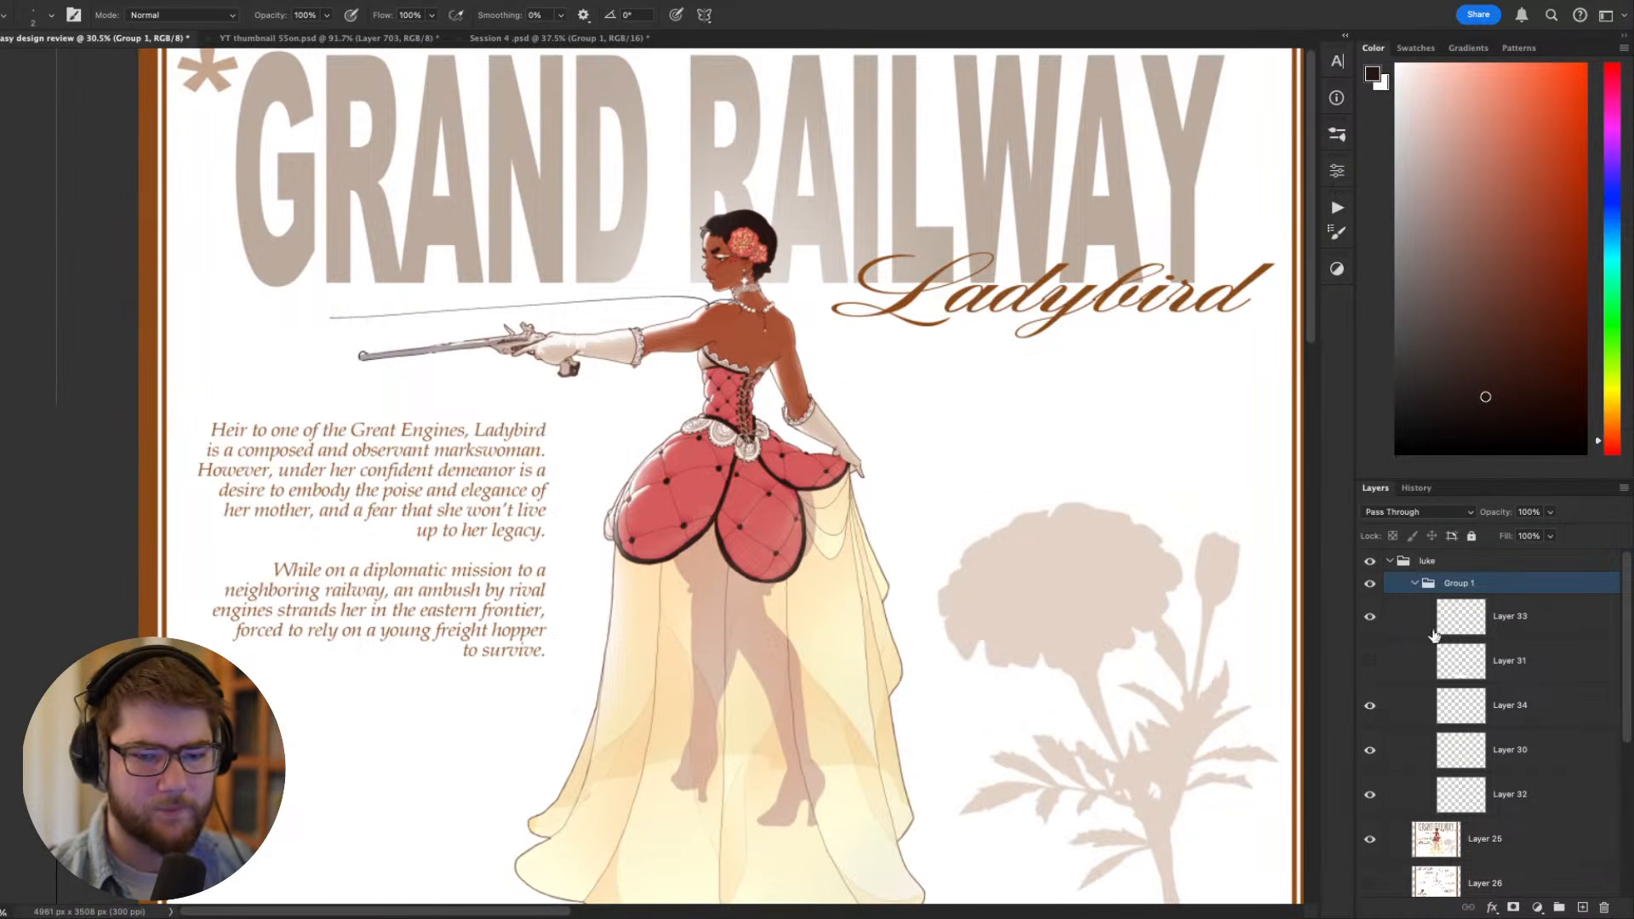
- Compare the skirt's hem with and without Layer 31, leaving the layer shown
{"action": "left_click", "coordinate": [1371, 660]}
{"action": "left_click", "coordinate": [1371, 661]}
{"action": "left_click", "coordinate": [1372, 661]}
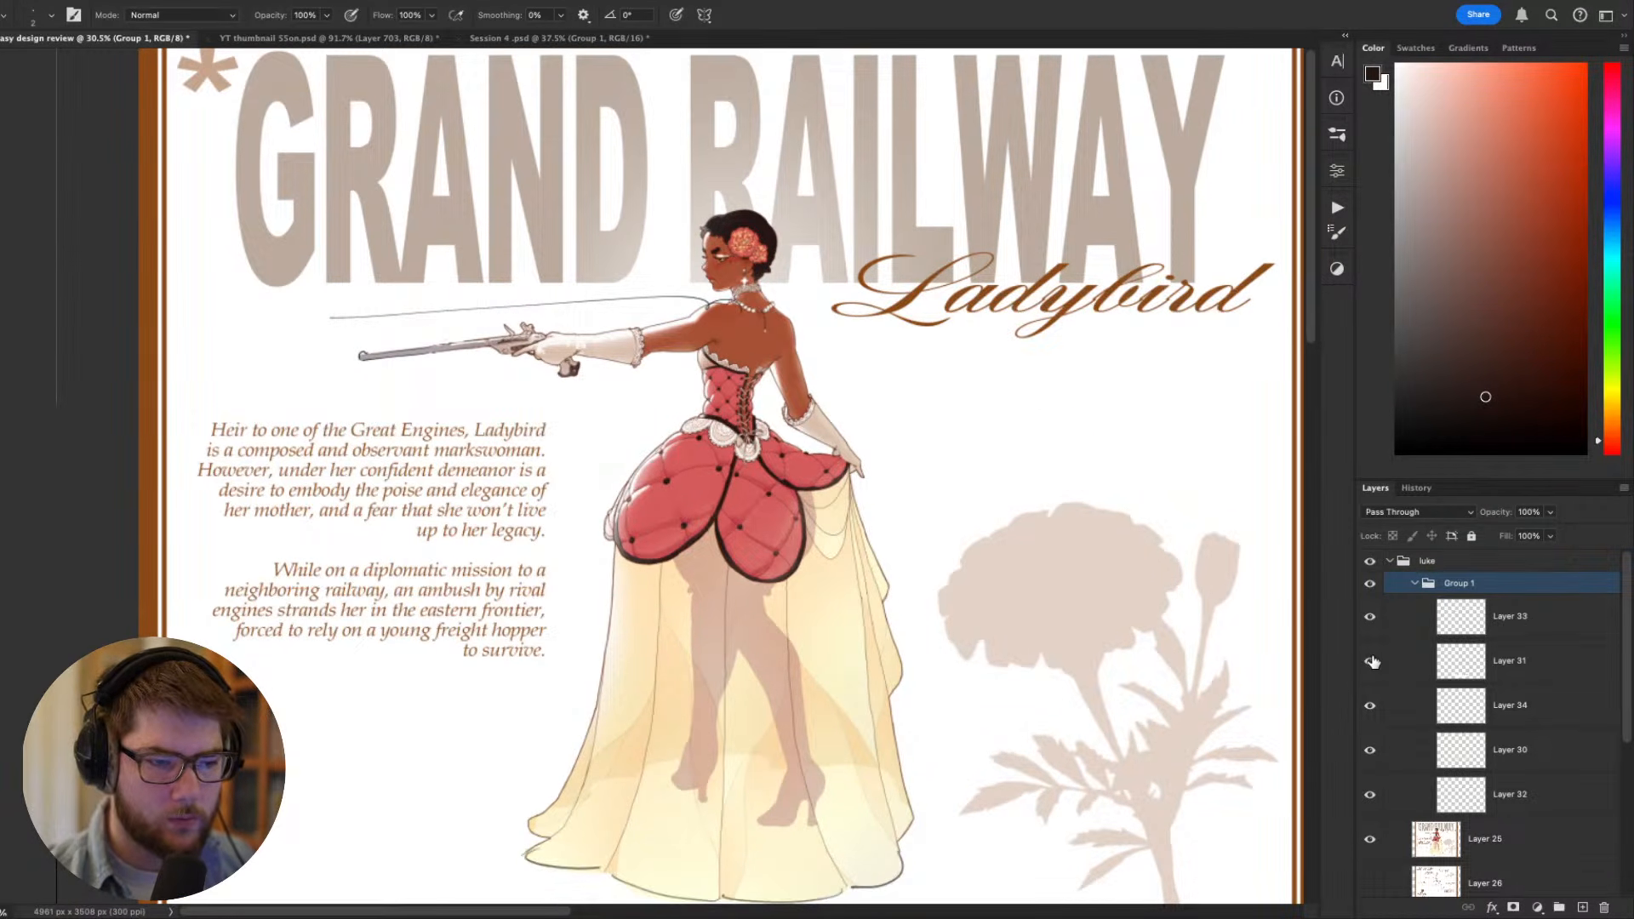
{"action": "scroll", "coordinate": [948, 602], "scroll_direction": "up", "scroll_amount": 2}
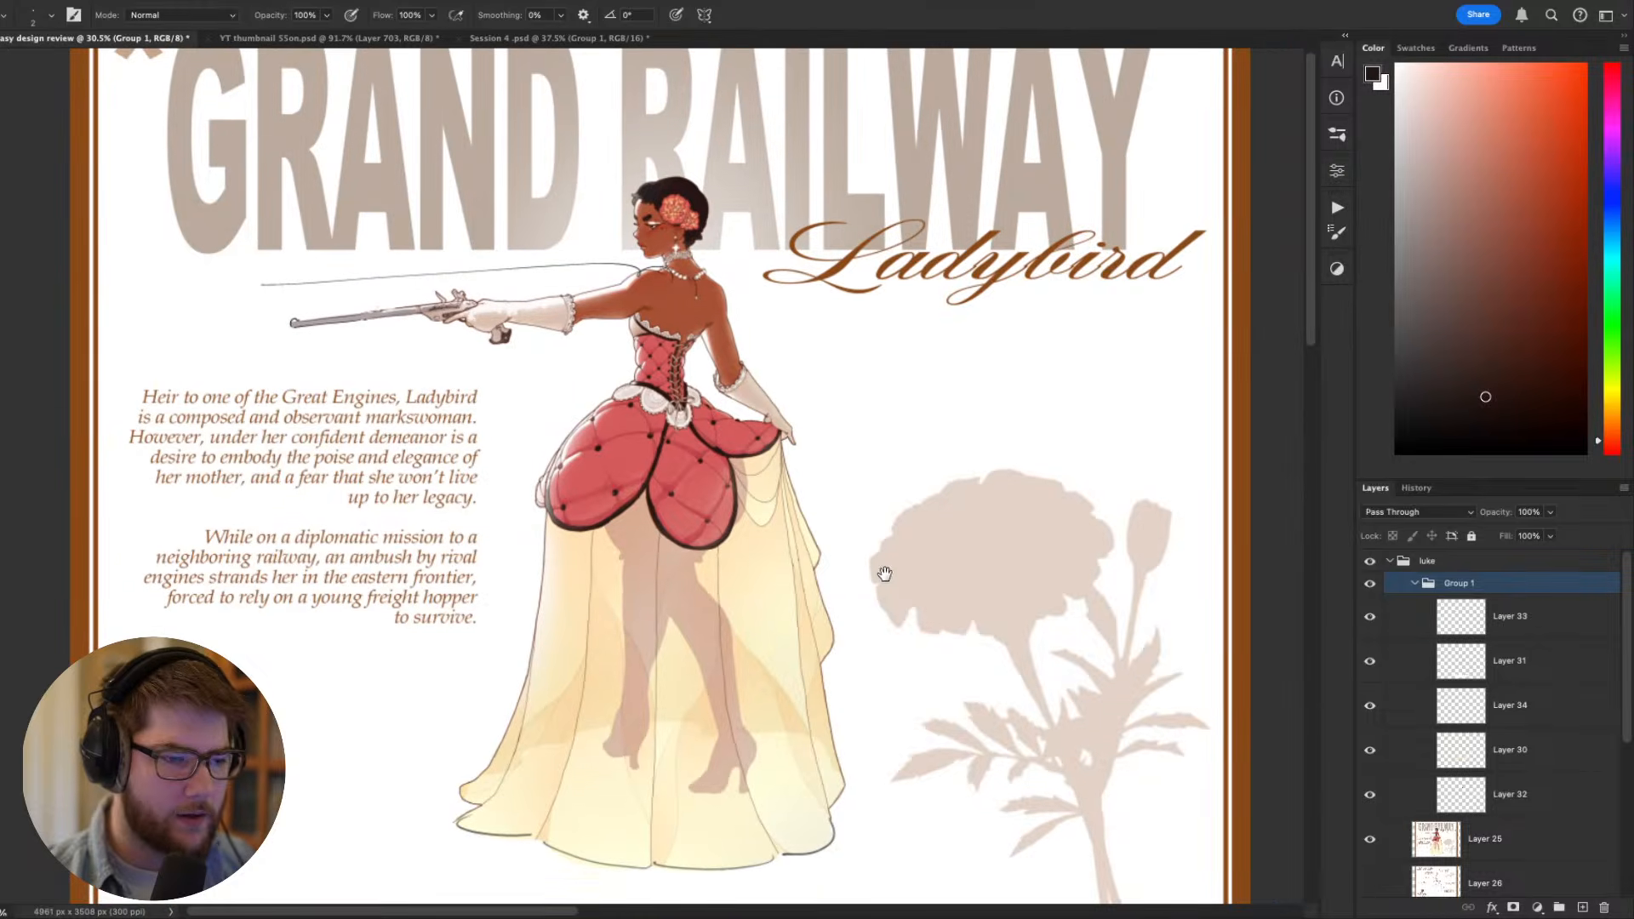
{"action": "scroll", "coordinate": [756, 521], "scroll_direction": "up", "scroll_amount": 1}
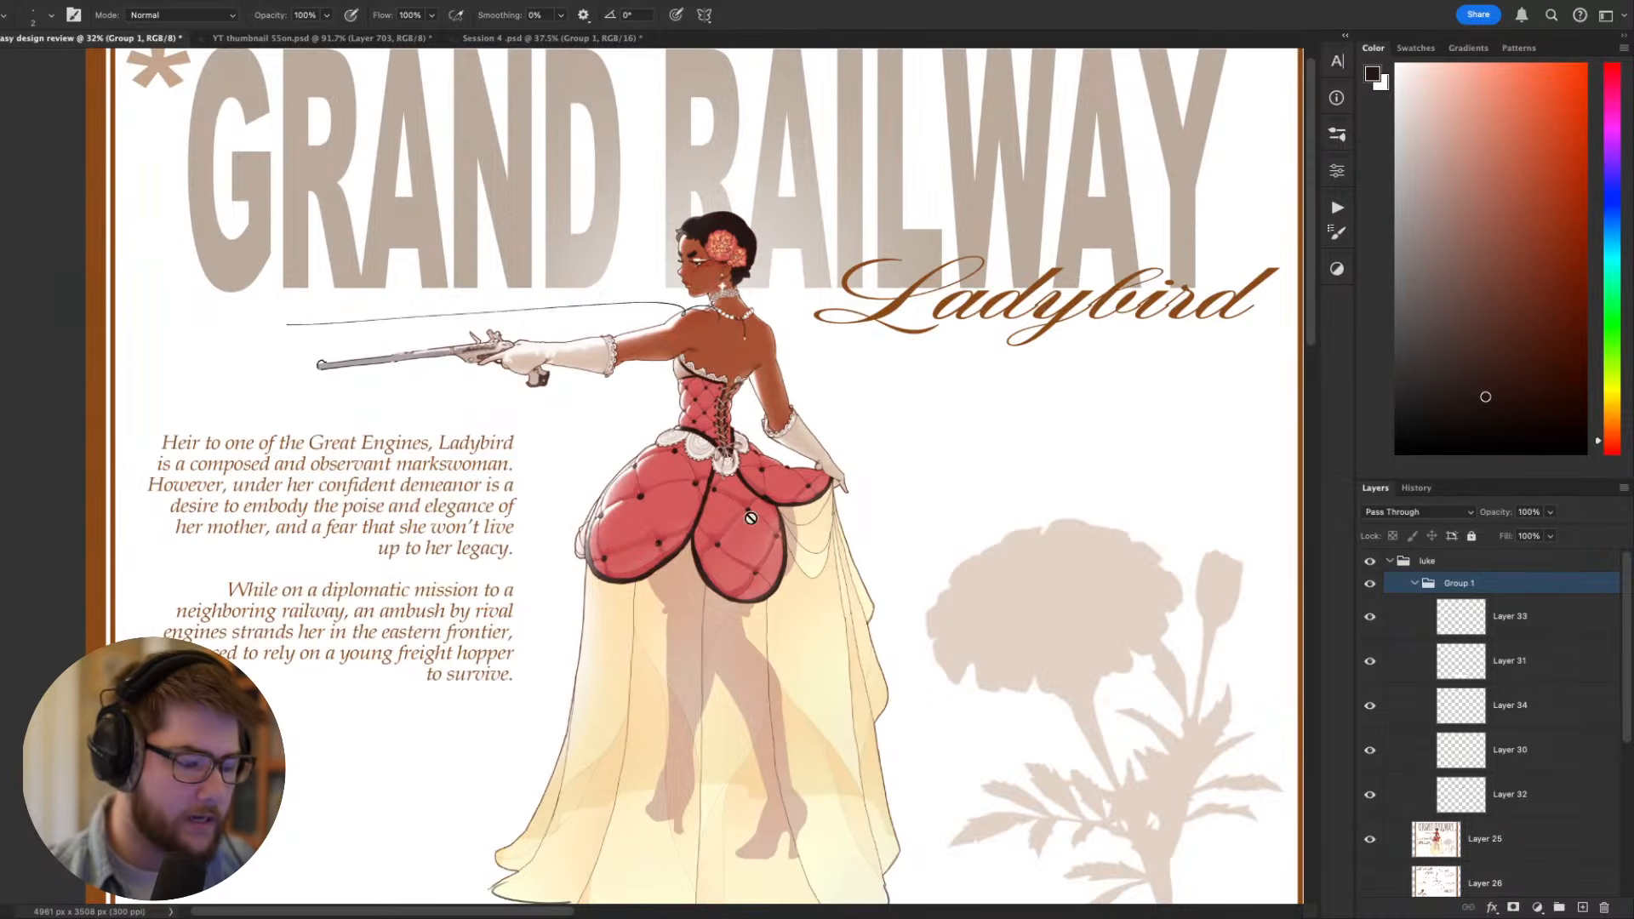
- Examine the full figure and the whole sheet with every edit layer shown
{"action": "key", "text": "v"}
{"action": "scroll", "coordinate": [750, 518], "scroll_direction": "down", "scroll_amount": 3}
{"action": "scroll", "coordinate": [750, 518], "scroll_direction": "up", "scroll_amount": 1}
{"action": "left_click_drag", "start_coordinate": [829, 516], "coordinate": [809, 536]}
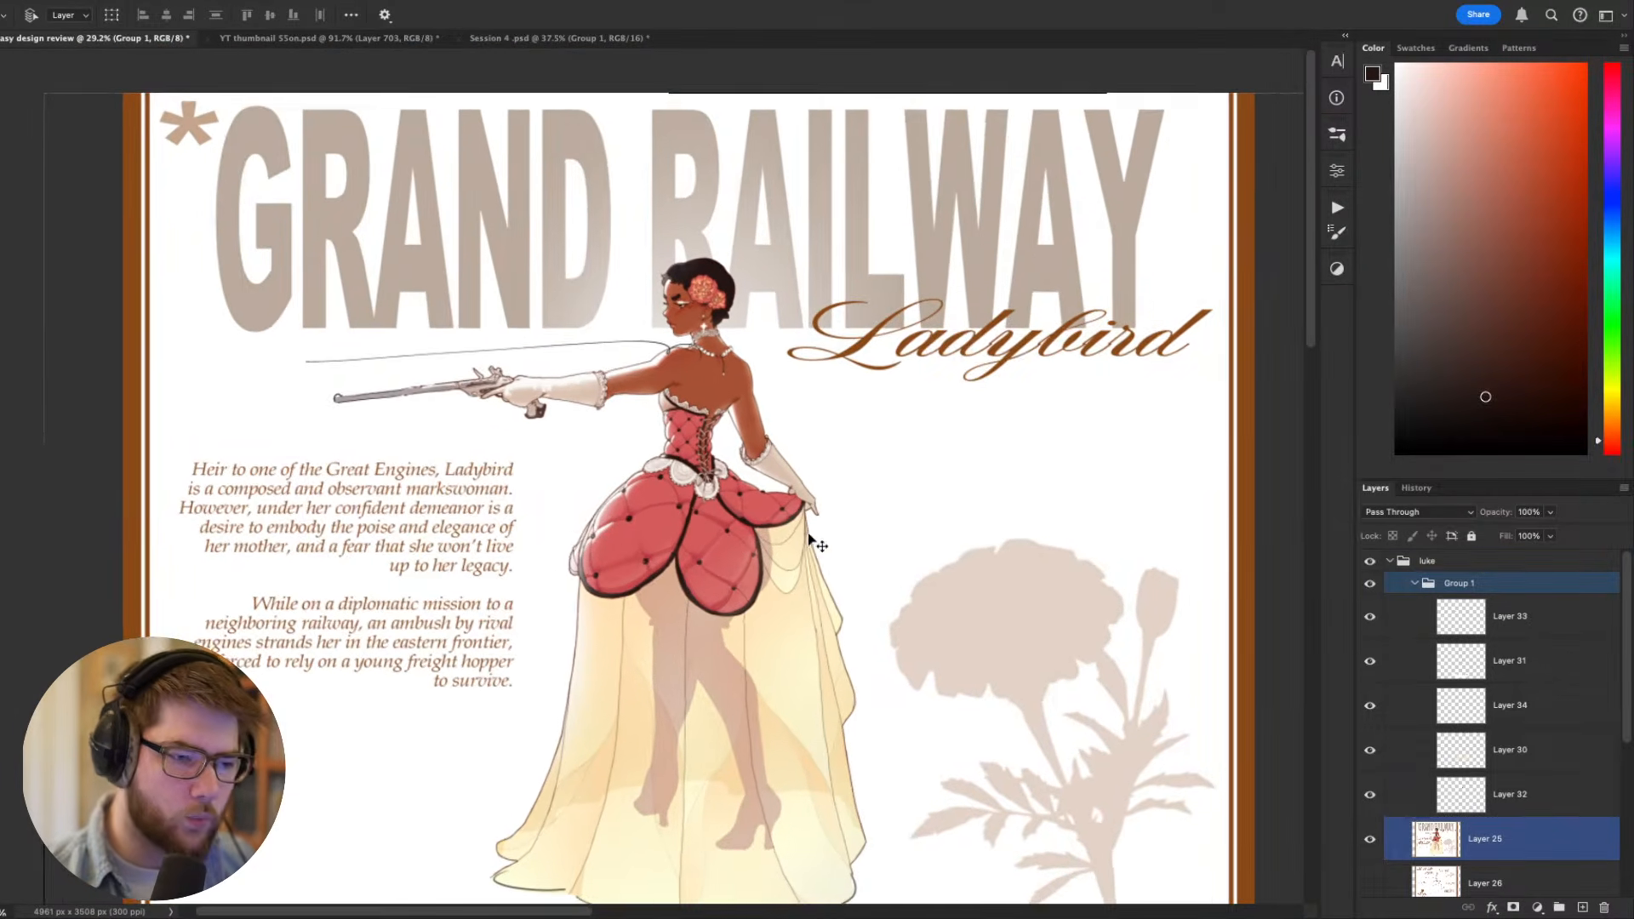
{"action": "scroll", "coordinate": [809, 536], "scroll_direction": "down", "scroll_amount": 3}
{"action": "scroll", "coordinate": [735, 504], "scroll_direction": "down", "scroll_amount": 5}
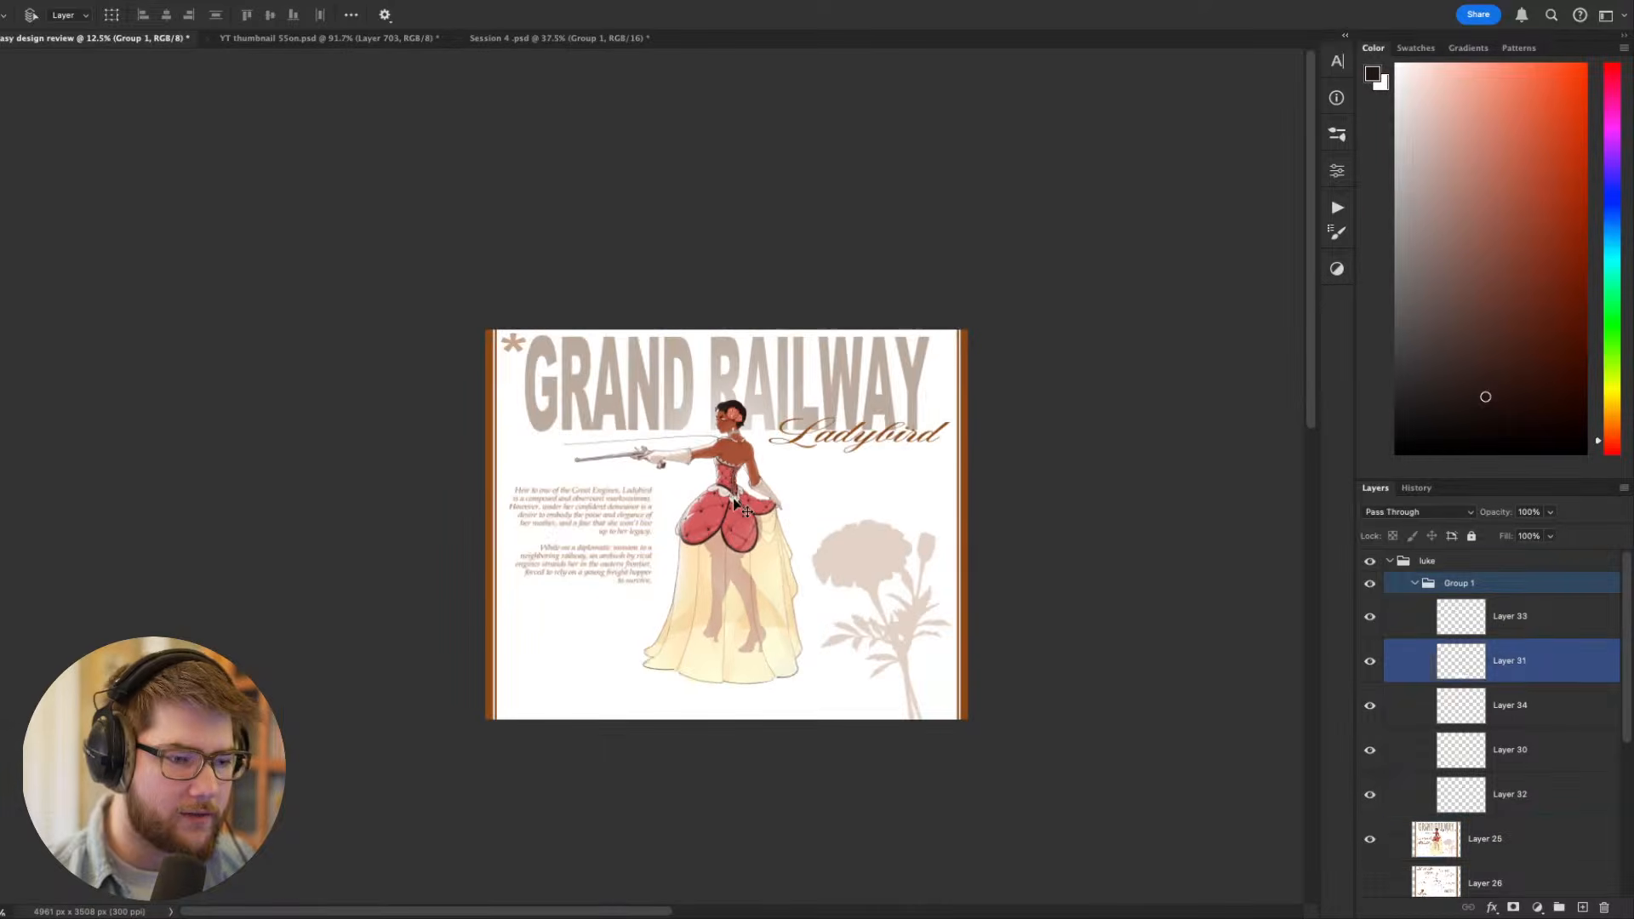
{"action": "left_click", "coordinate": [733, 499]}
{"action": "scroll", "coordinate": [764, 499], "scroll_direction": "up", "scroll_amount": 2}
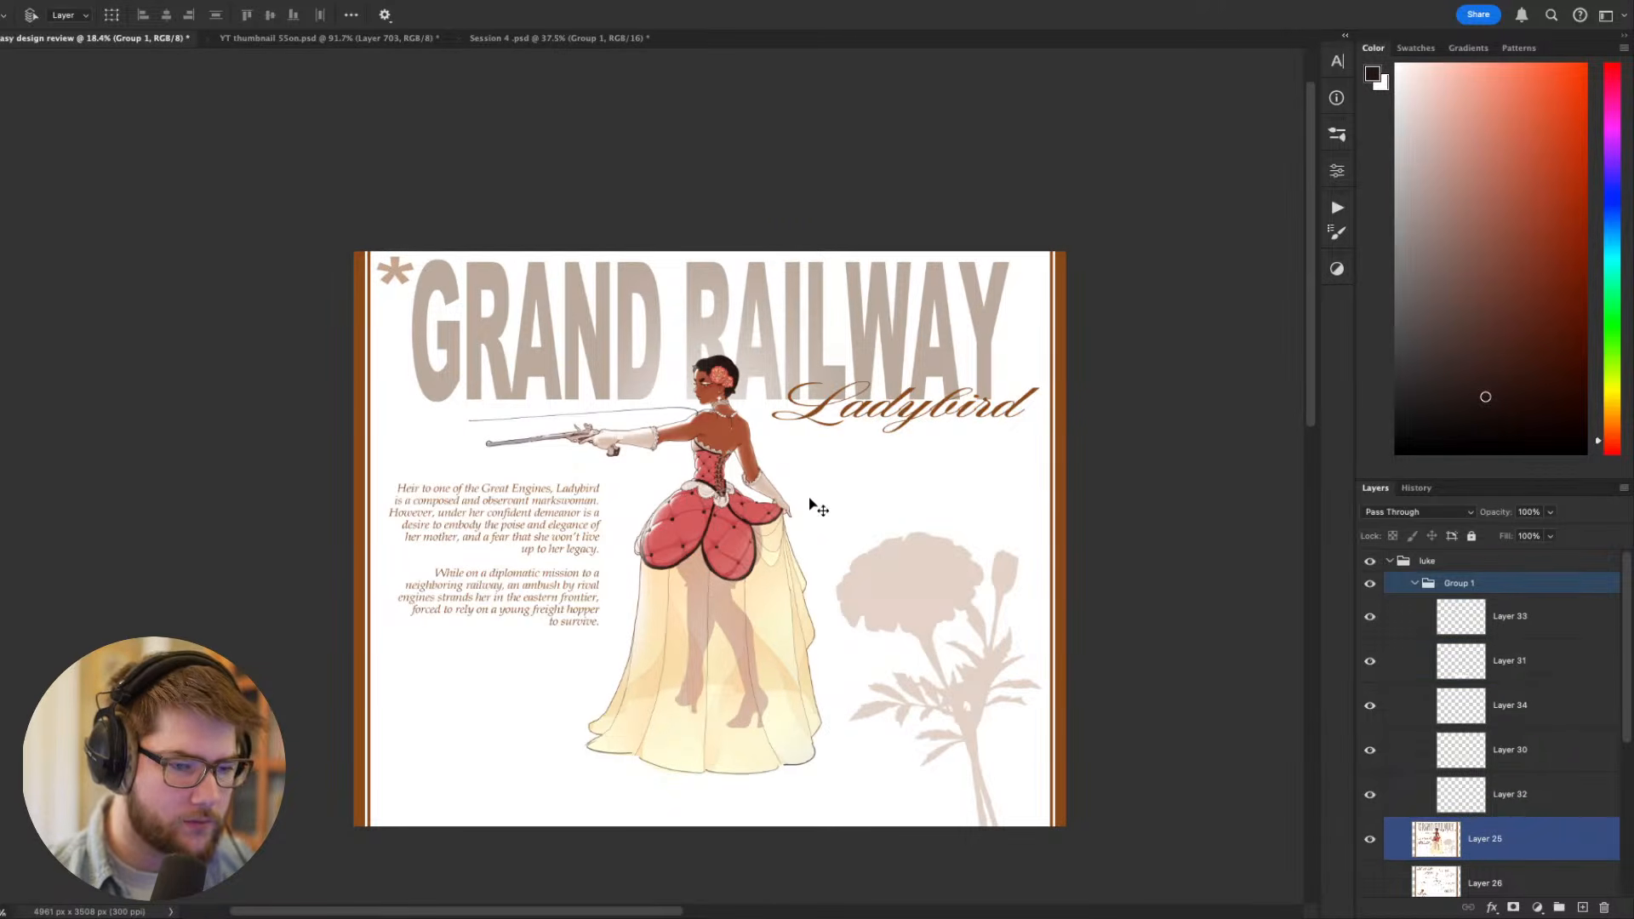
- Hide Layers 34 and 33 and examine the figure with only the remaining edits
{"action": "left_click", "coordinate": [1370, 706]}
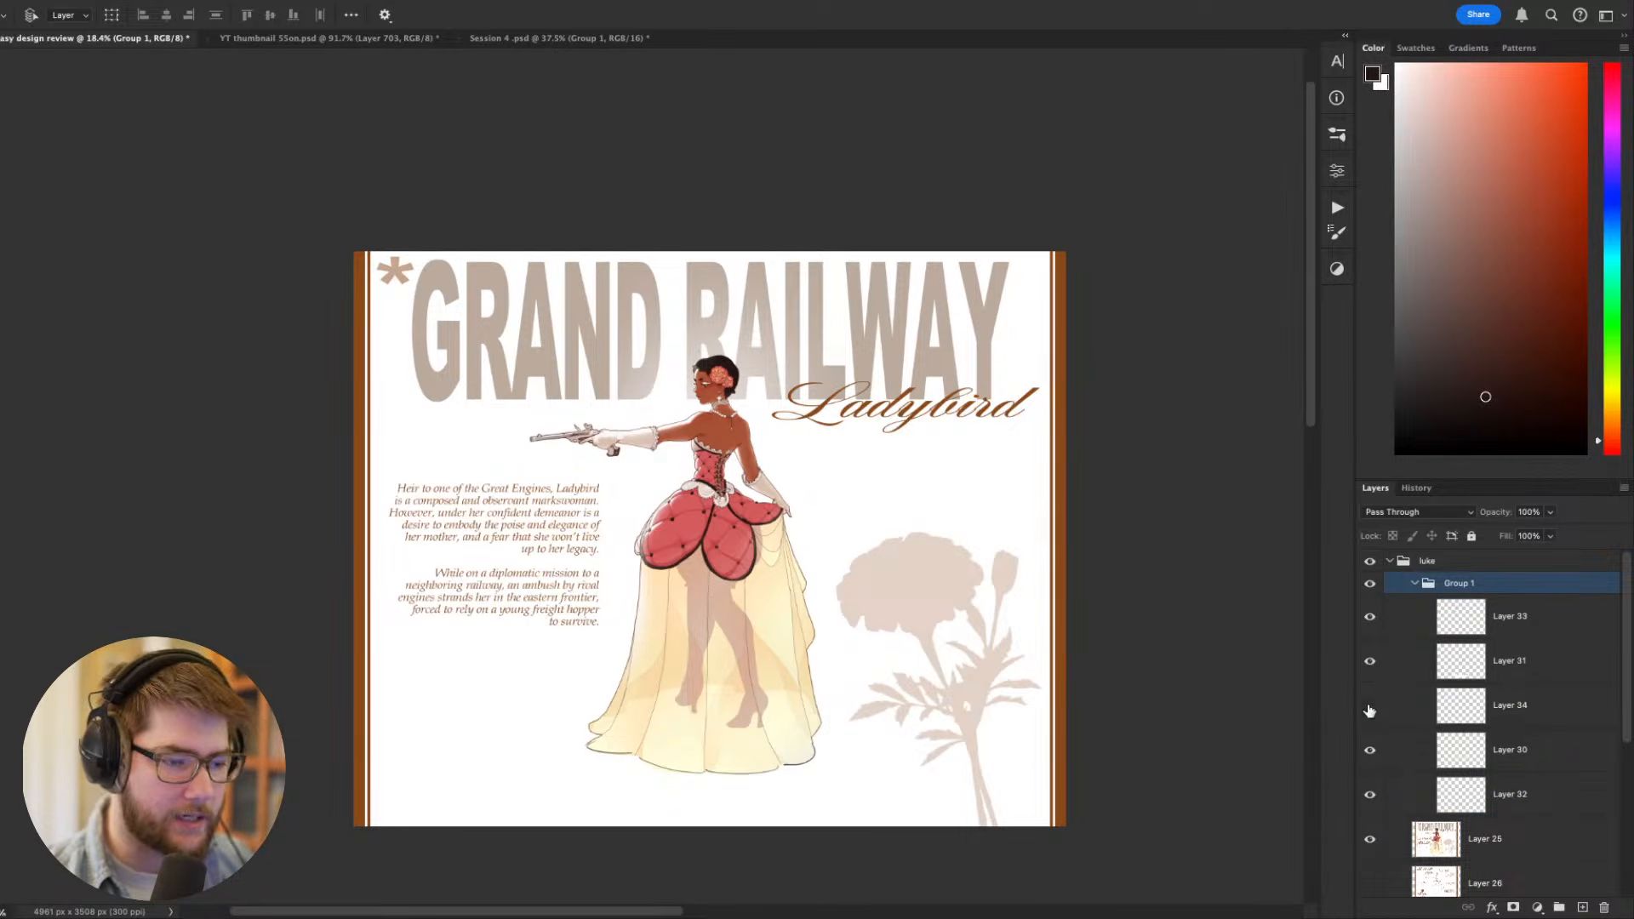
{"action": "left_click_drag", "start_coordinate": [1162, 674], "coordinate": [1099, 626]}
{"action": "left_click", "coordinate": [1370, 616]}
{"action": "scroll", "coordinate": [823, 511], "scroll_direction": "up", "scroll_amount": 1}
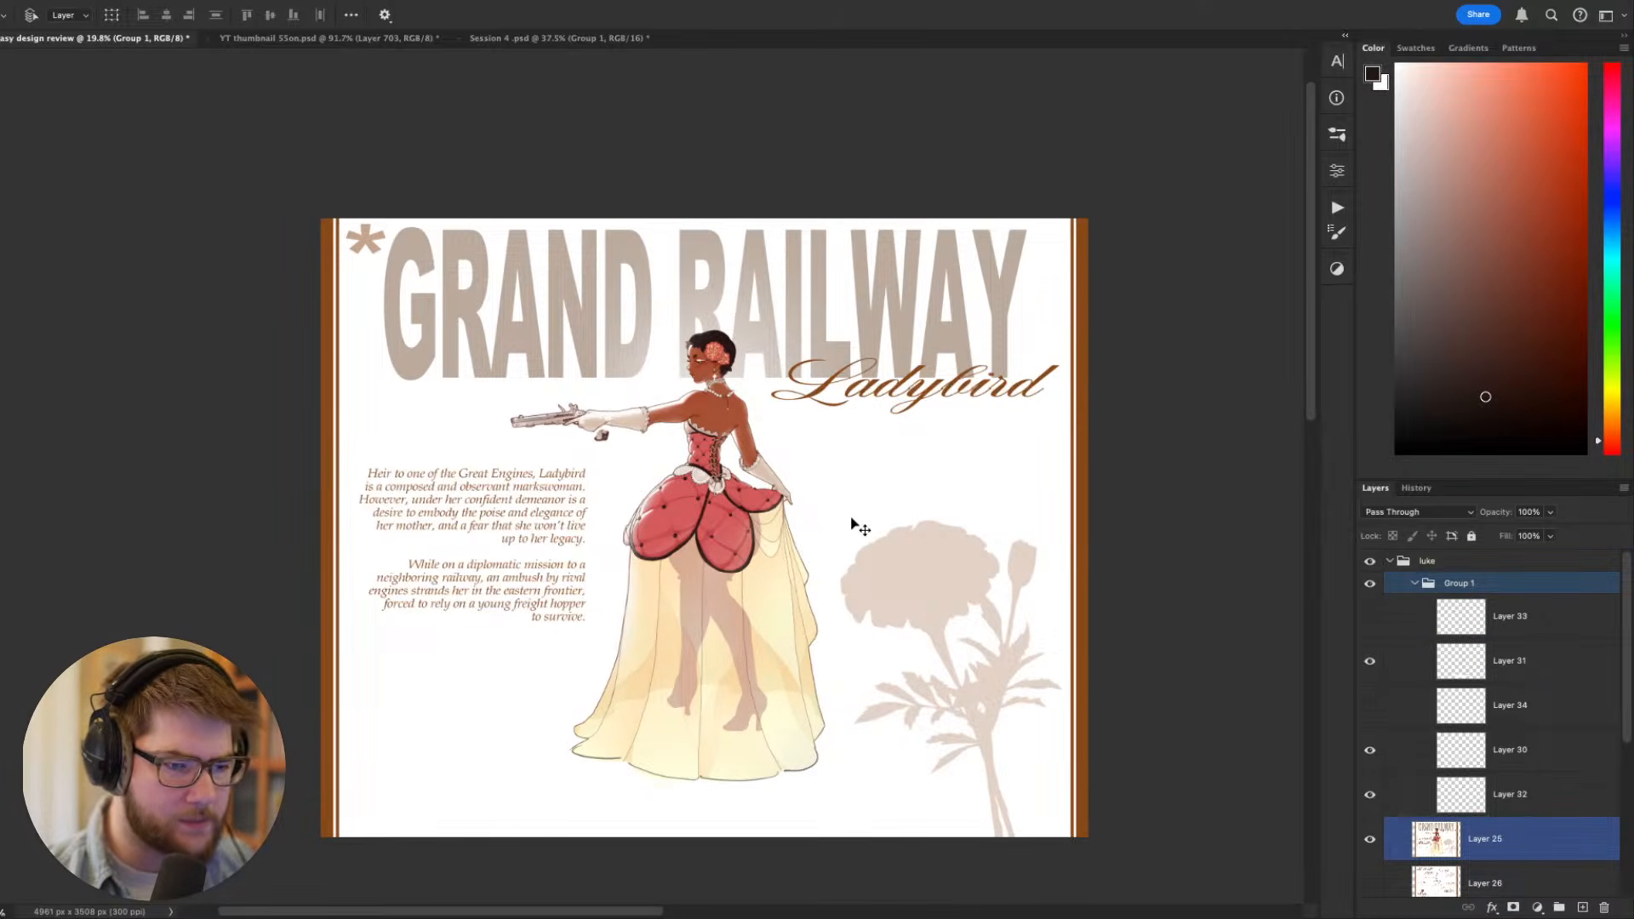
{"action": "scroll", "coordinate": [733, 493], "scroll_direction": "up", "scroll_amount": 3}
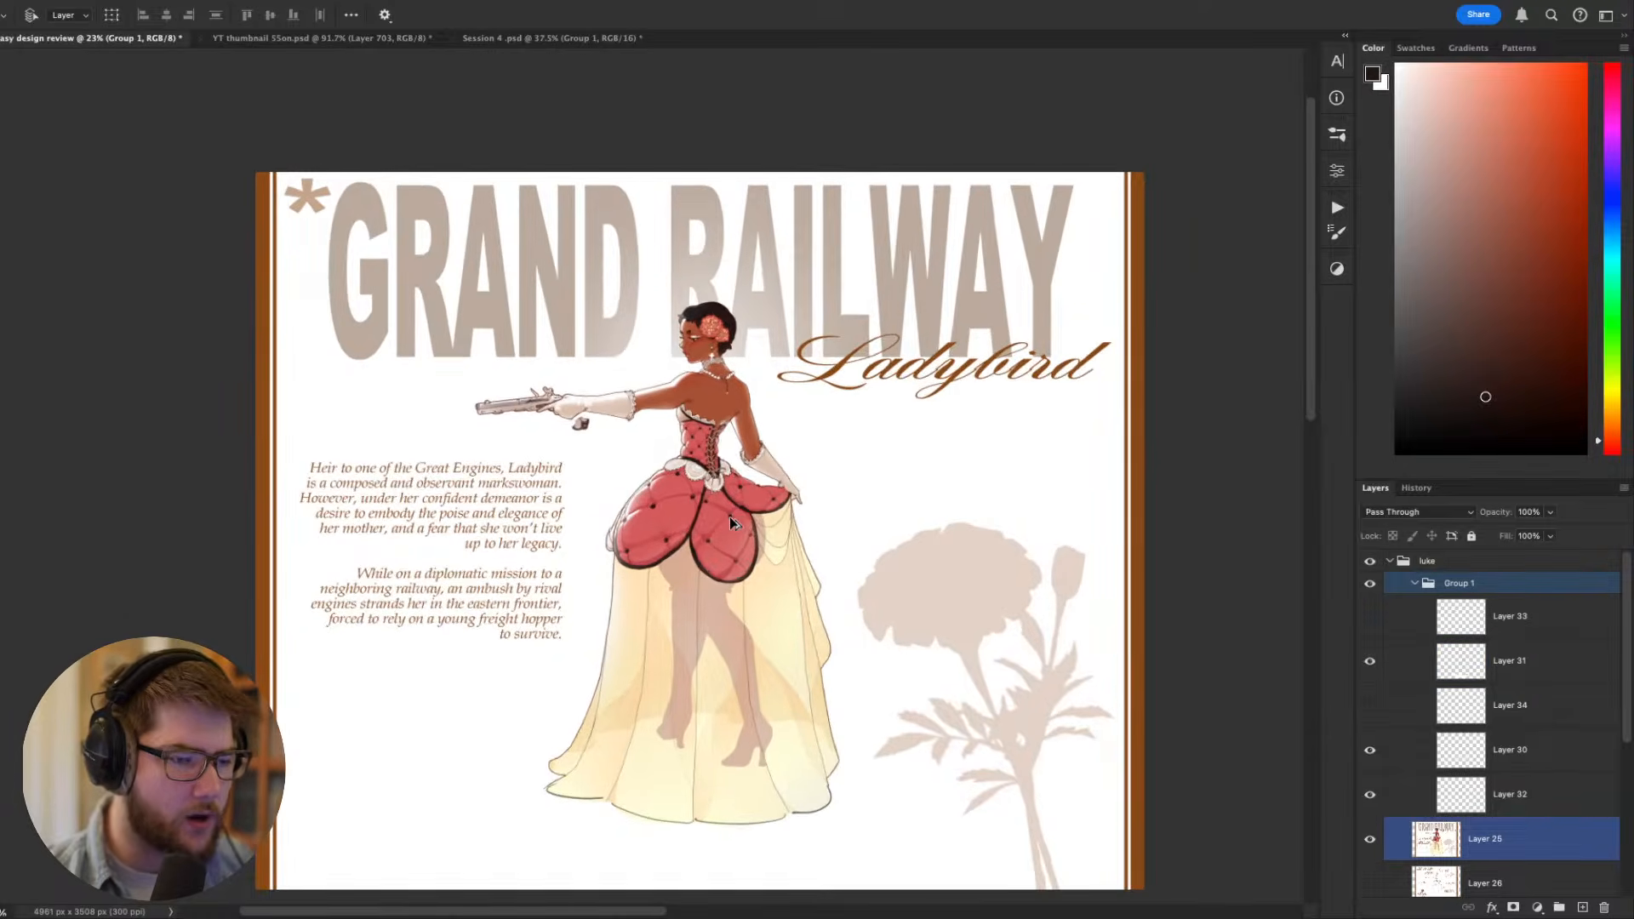
{"action": "scroll", "coordinate": [731, 528], "scroll_direction": "down", "scroll_amount": 3}
{"action": "scroll", "coordinate": [733, 524], "scroll_direction": "up", "scroll_amount": 2}
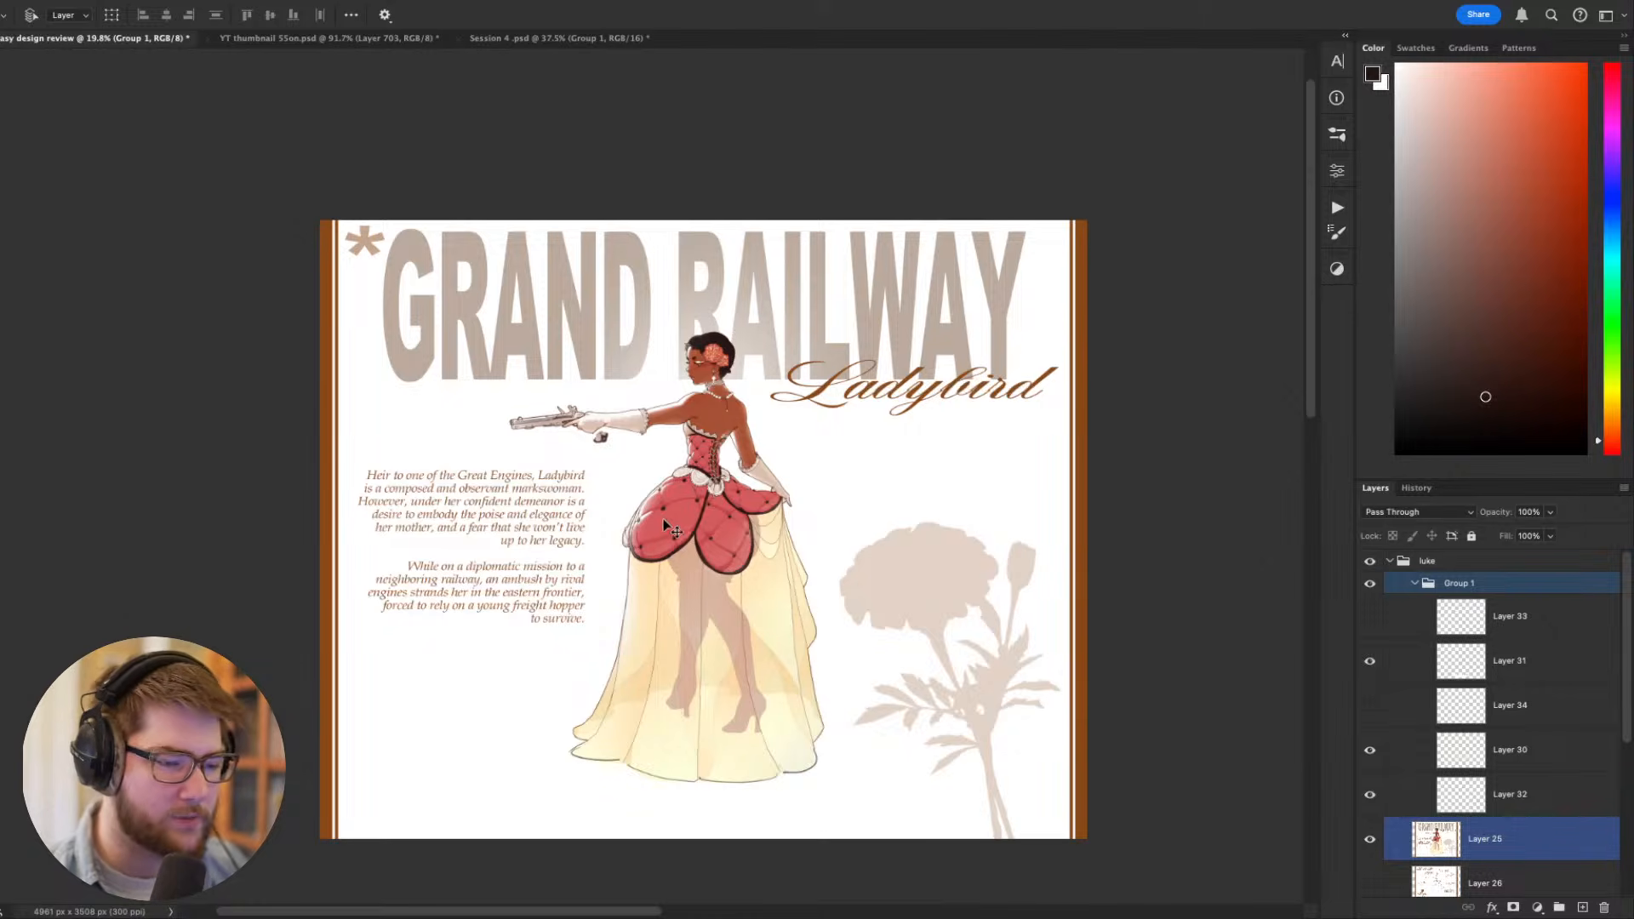
{"action": "scroll", "coordinate": [737, 530], "scroll_direction": "down", "scroll_amount": 1}
{"action": "scroll", "coordinate": [752, 529], "scroll_direction": "up", "scroll_amount": 2}
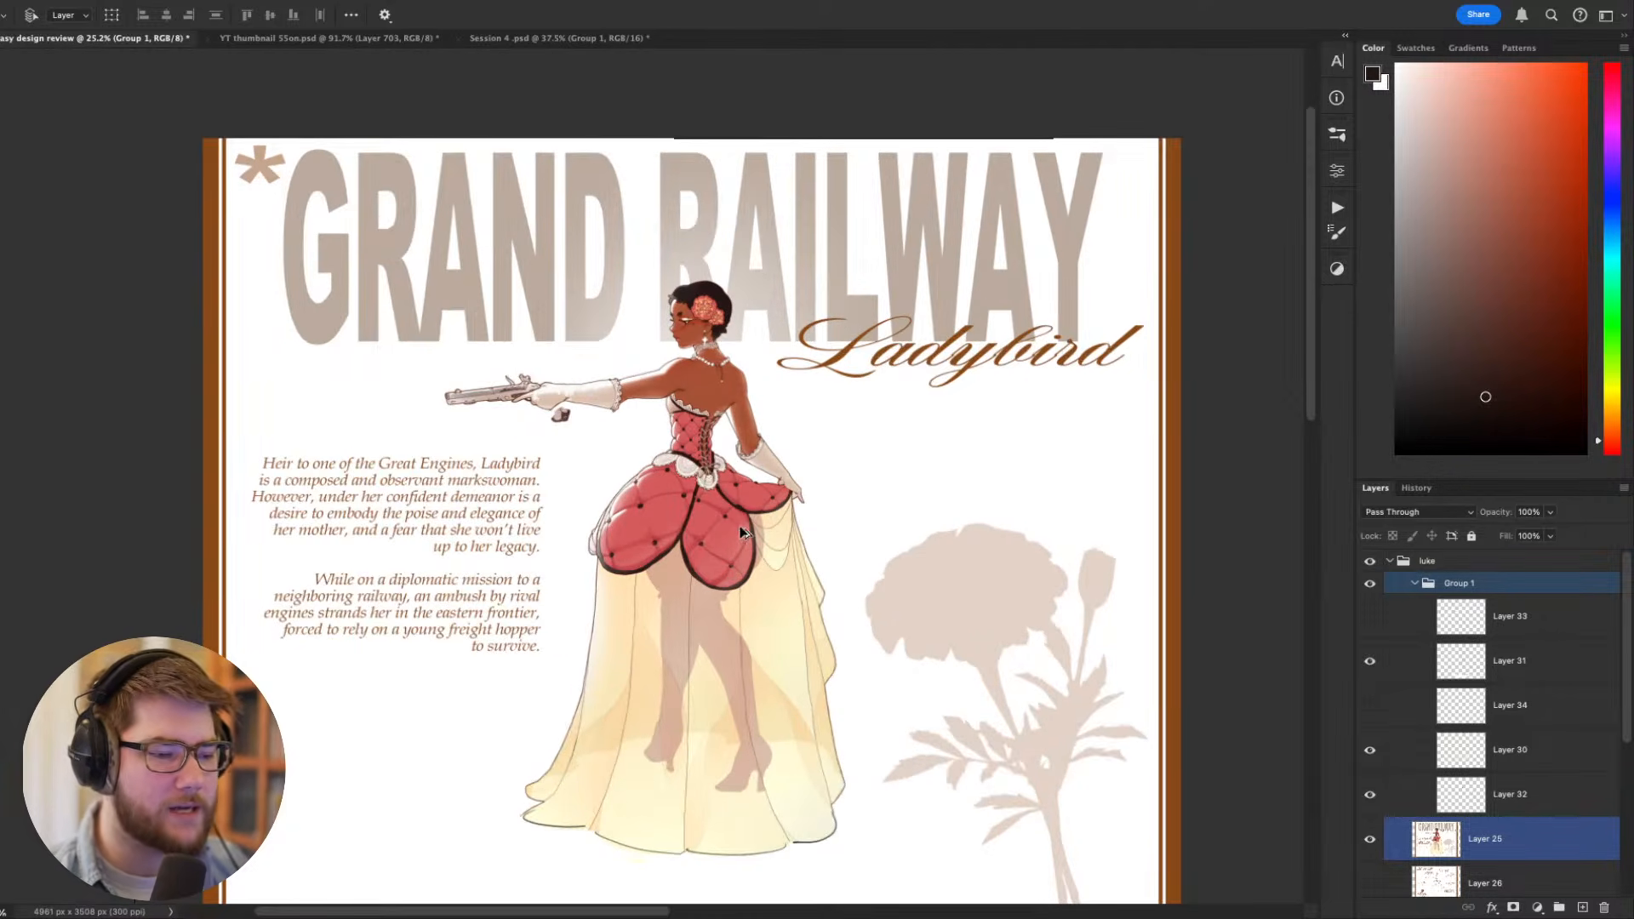
{"action": "scroll", "coordinate": [817, 561], "scroll_direction": "down", "scroll_amount": 2}
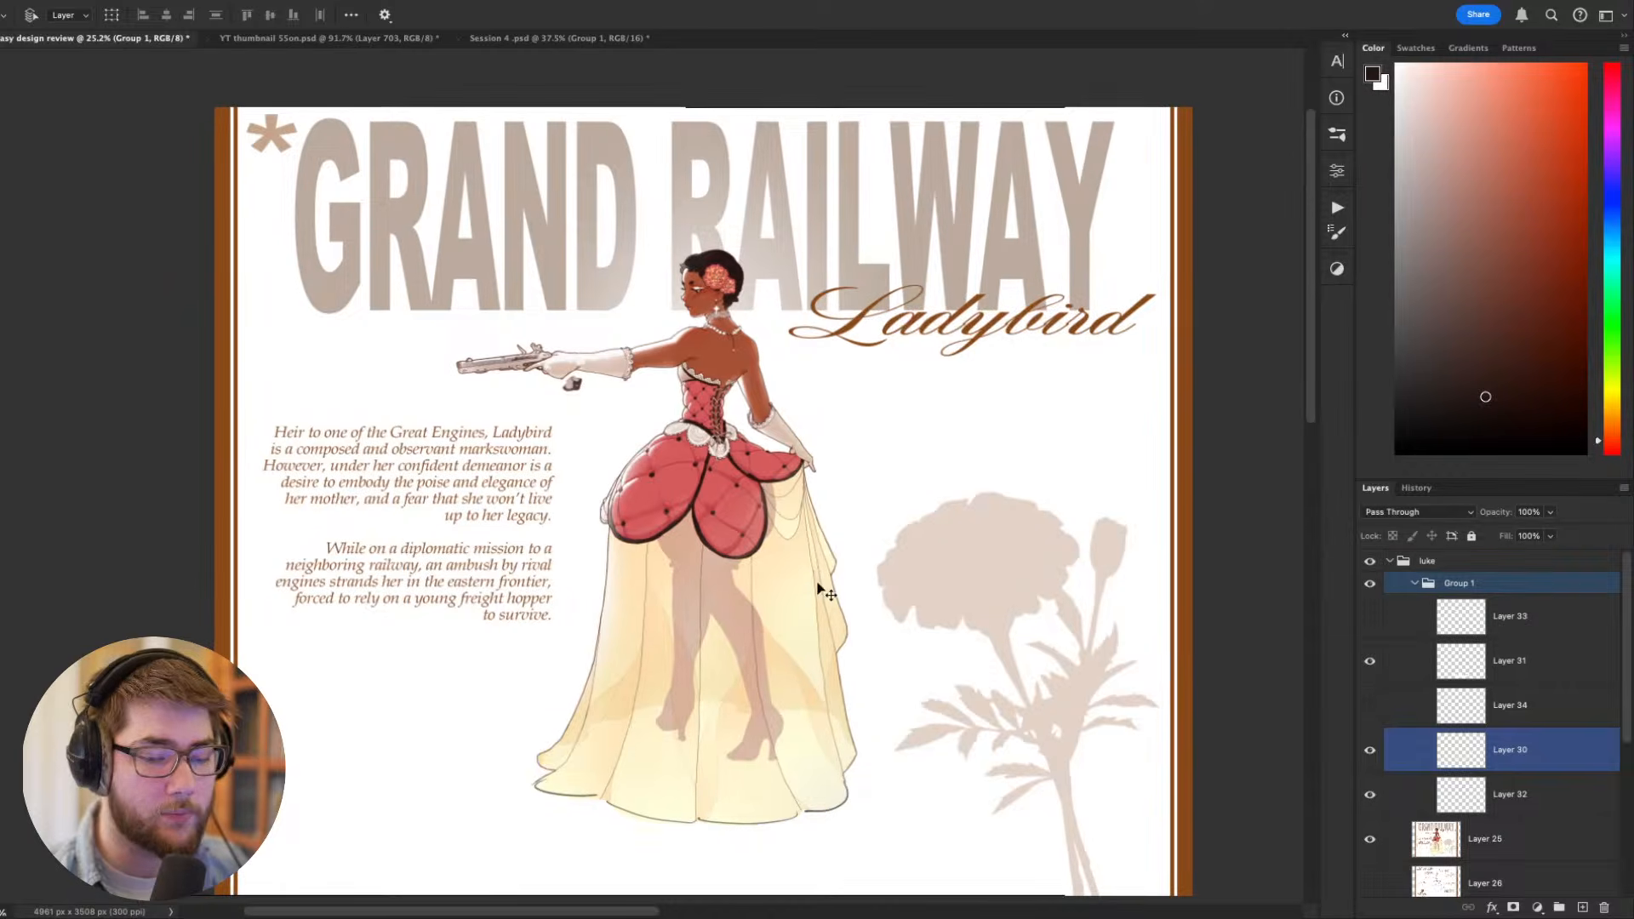
- Hide Layers 31, 30 and 32 and make the original sheet's Layer 25 active
{"action": "key", "text": "m"}
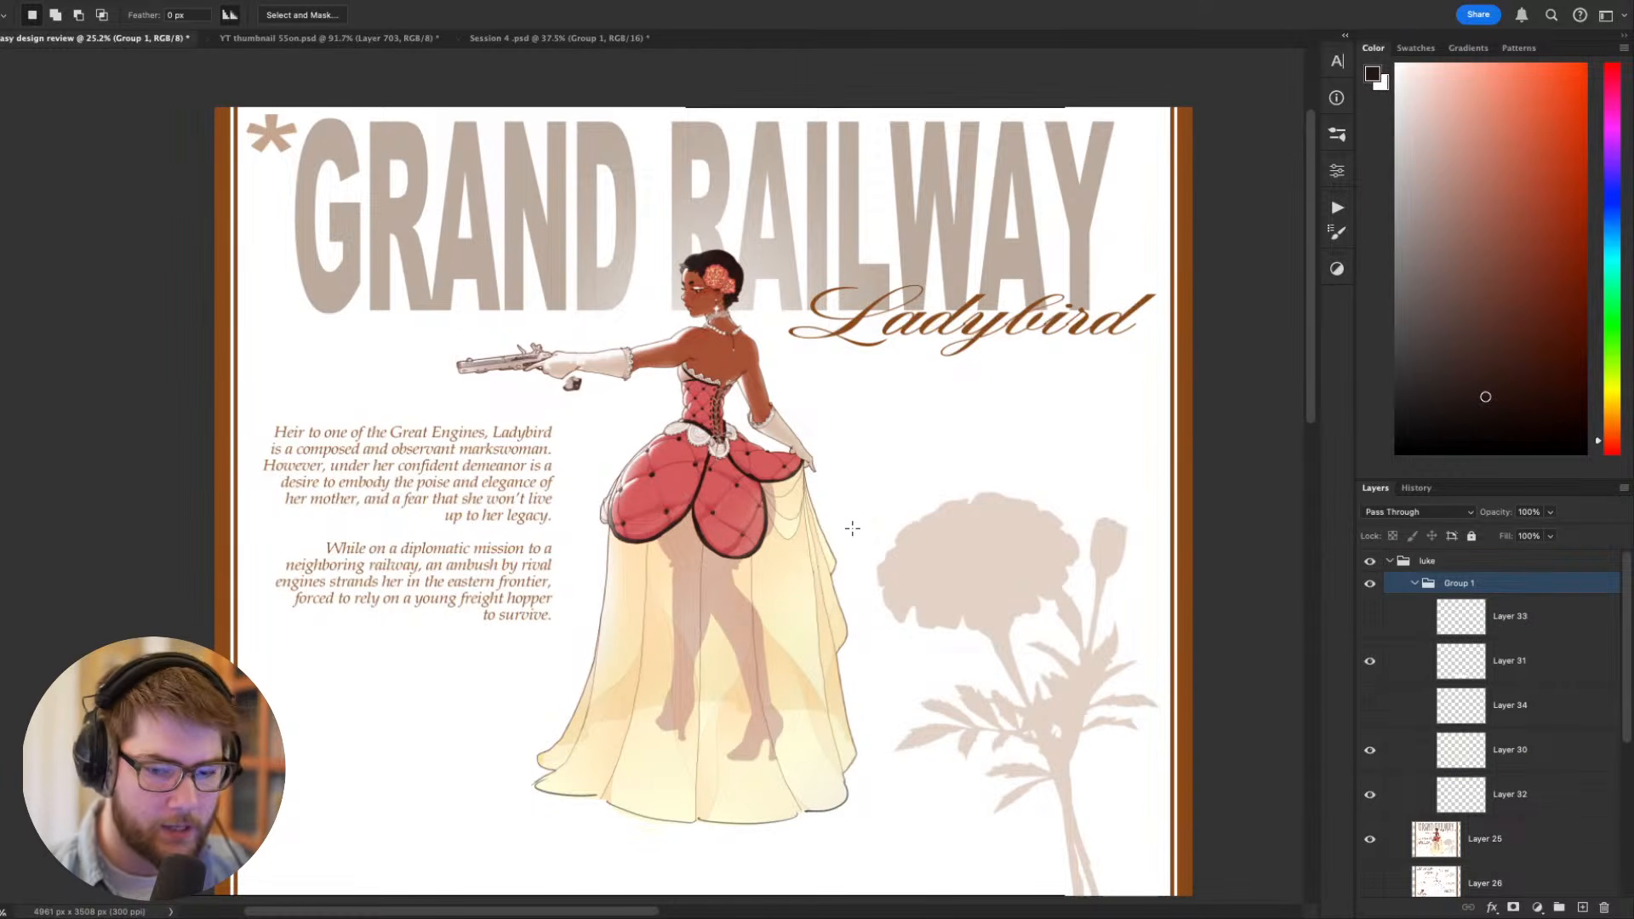
{"action": "left_click", "coordinate": [1494, 843]}
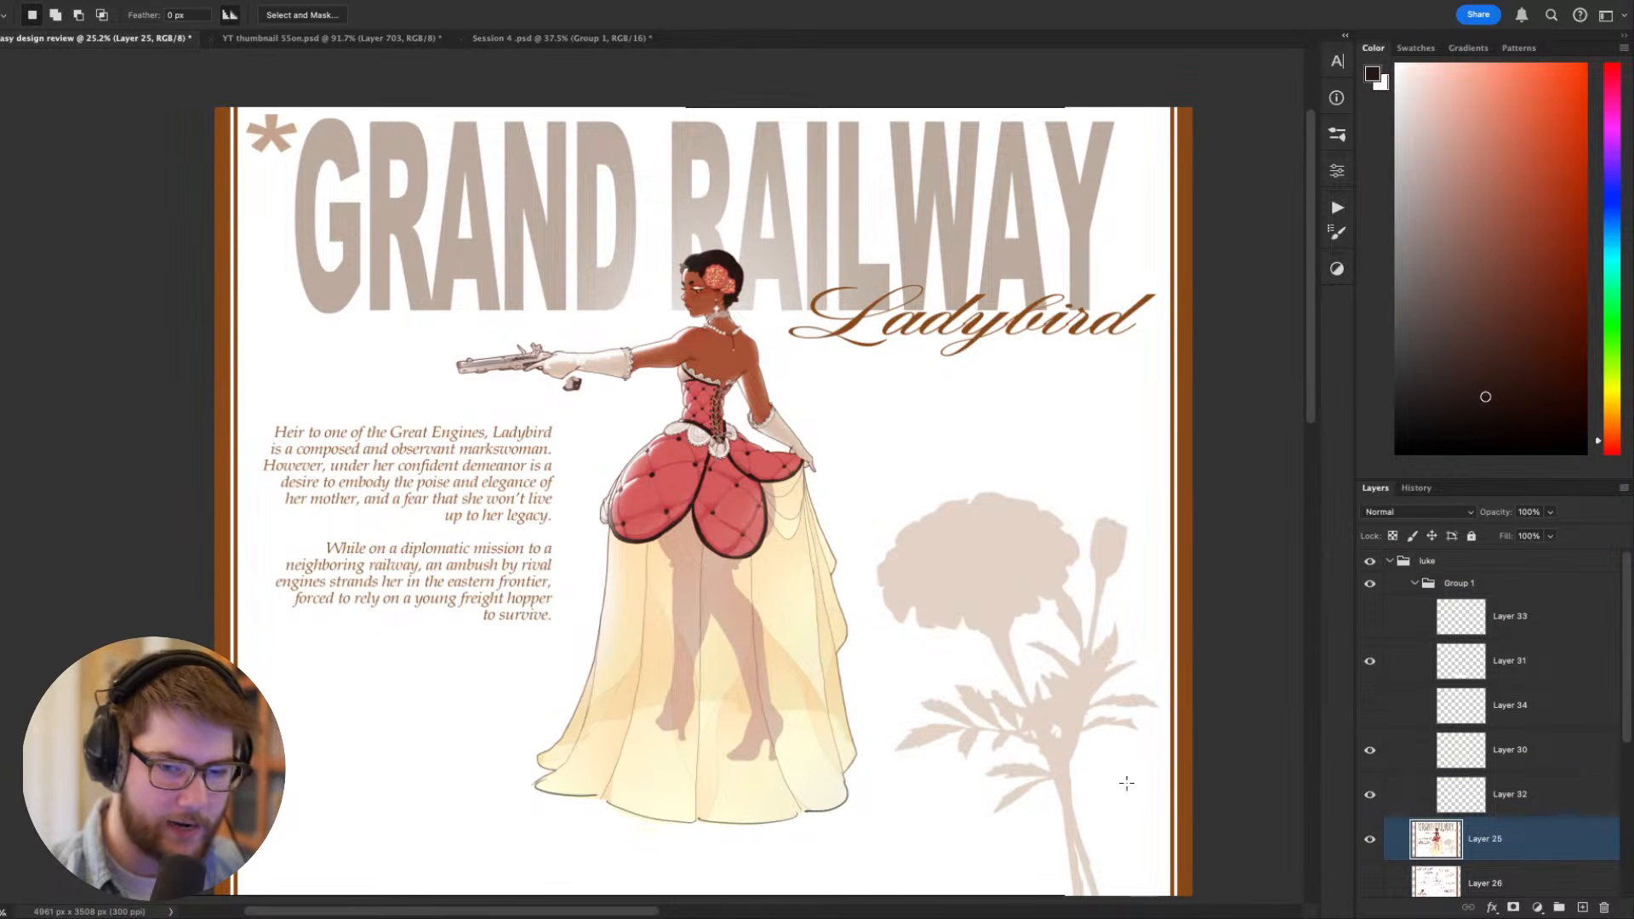
{"action": "left_click_drag", "start_coordinate": [1373, 792], "coordinate": [1374, 652]}
{"action": "left_click_drag", "start_coordinate": [1022, 708], "coordinate": [1071, 688]}
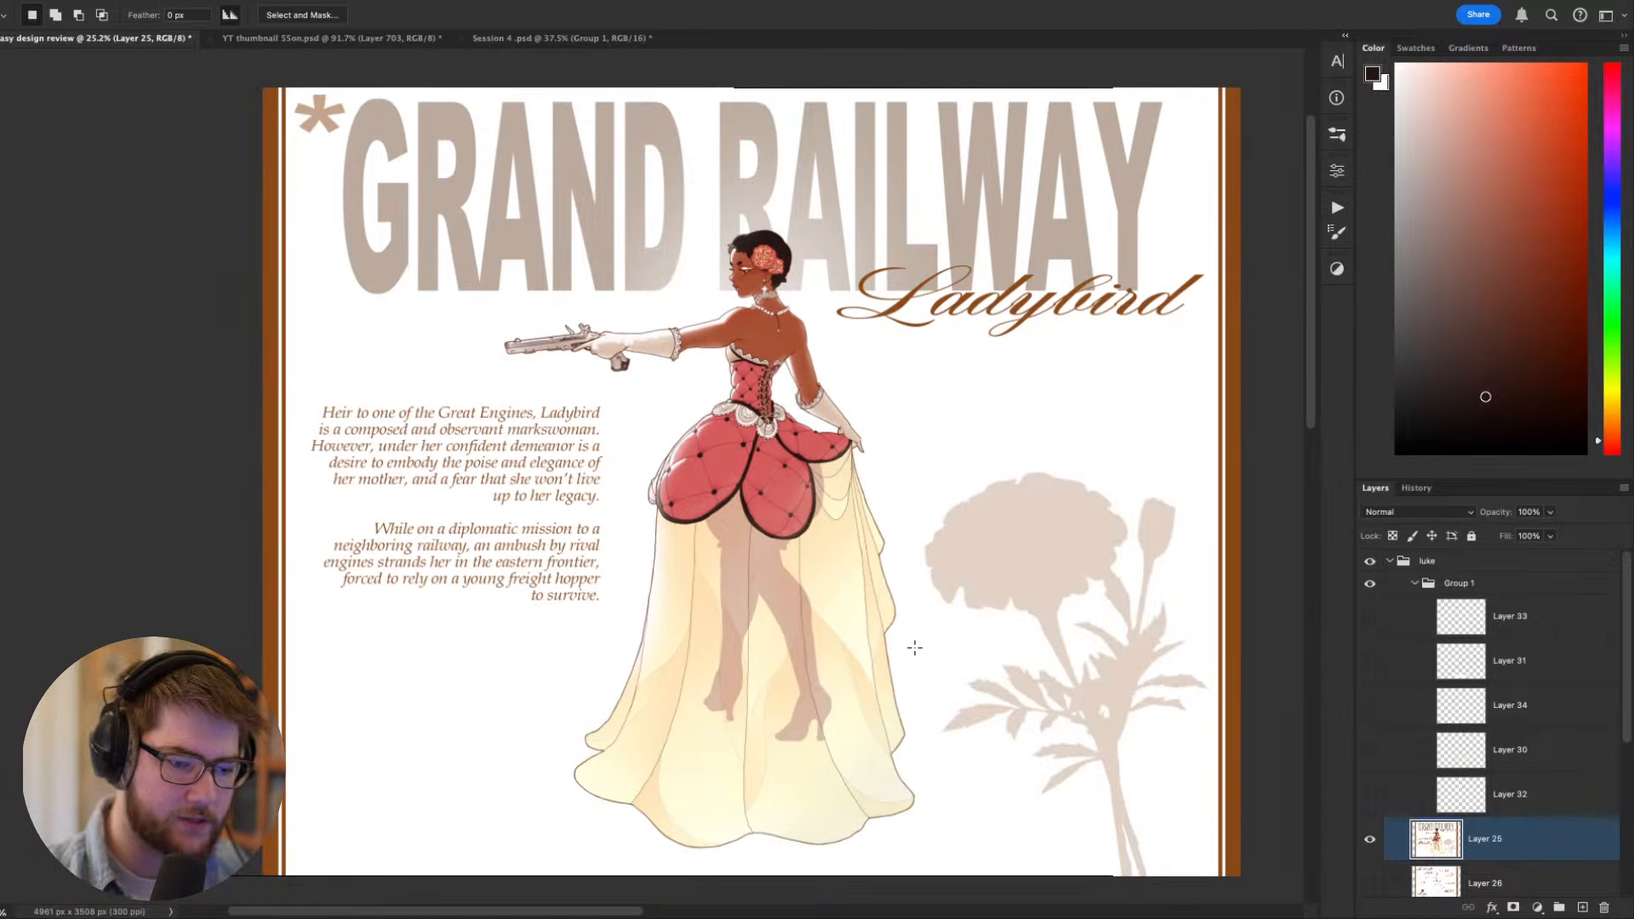
- Lasso around the figure on Layer 25 and subtract the white background from the selection with the Magic Wand
{"action": "mouse_move", "coordinate": [918, 636]}
{"action": "left_mouse_down"}
{"action": "mouse_move", "coordinate": [706, 872]}
{"action": "mouse_move", "coordinate": [587, 885]}
{"action": "mouse_move", "coordinate": [609, 750]}
{"action": "mouse_move", "coordinate": [456, 478]}
{"action": "mouse_move", "coordinate": [684, 413]}
{"action": "mouse_move", "coordinate": [785, 345]}
{"action": "mouse_move", "coordinate": [902, 754]}
{"action": "left_mouse_up"}
{"action": "key", "text": "w"}
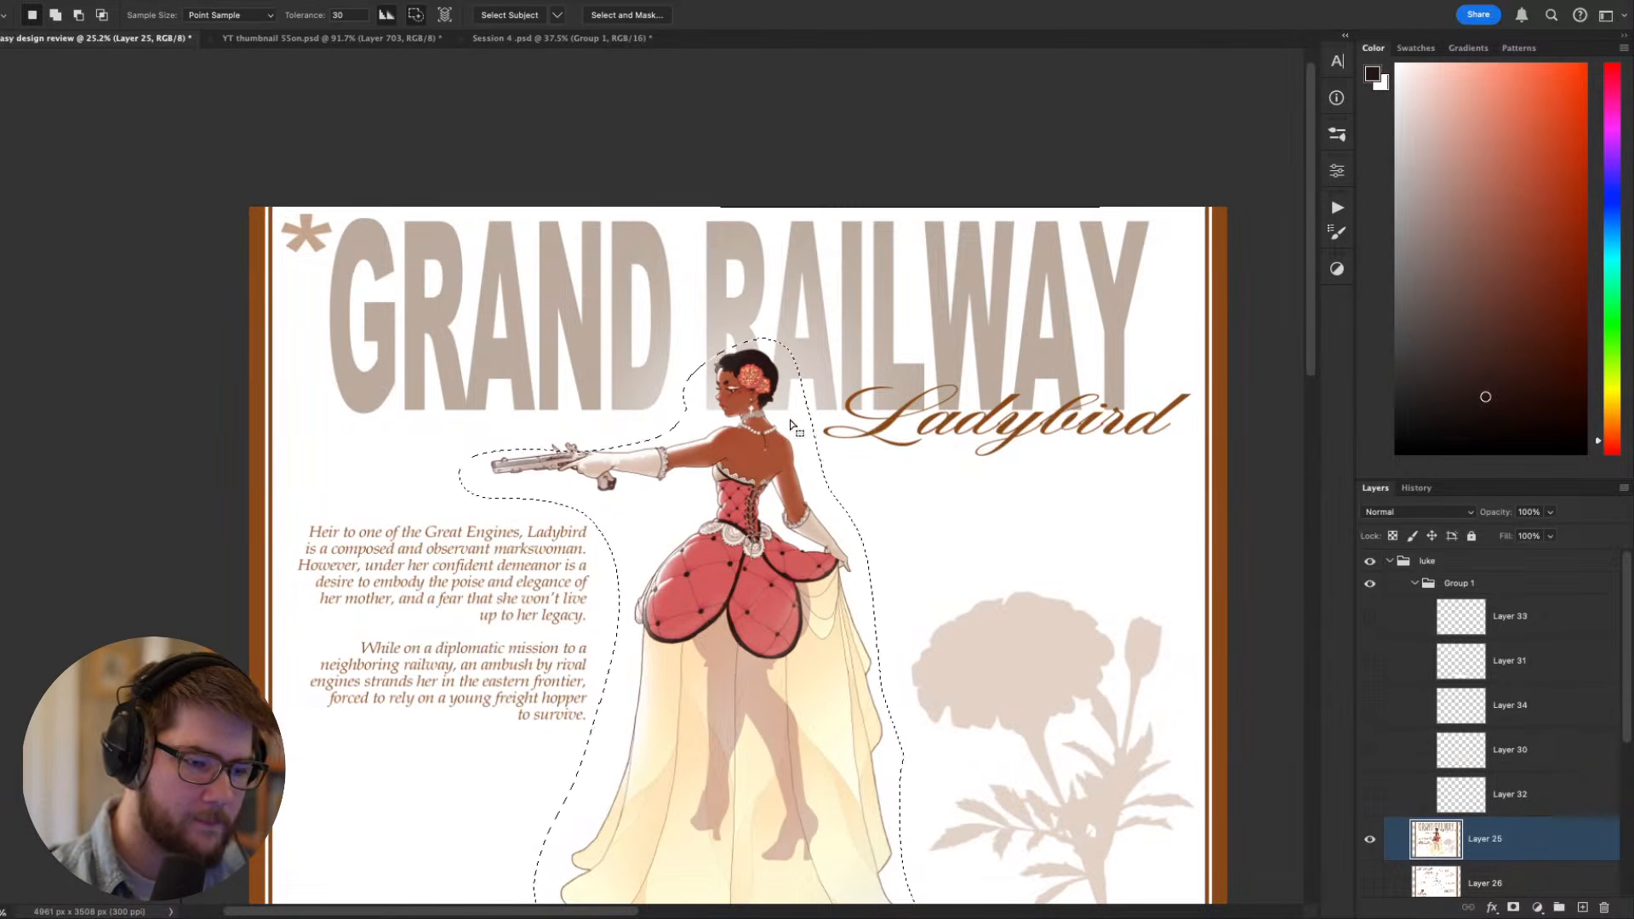
{"action": "left_click", "coordinate": [811, 438], "text": "alt"}
{"action": "left_click", "coordinate": [746, 343], "text": "alt"}
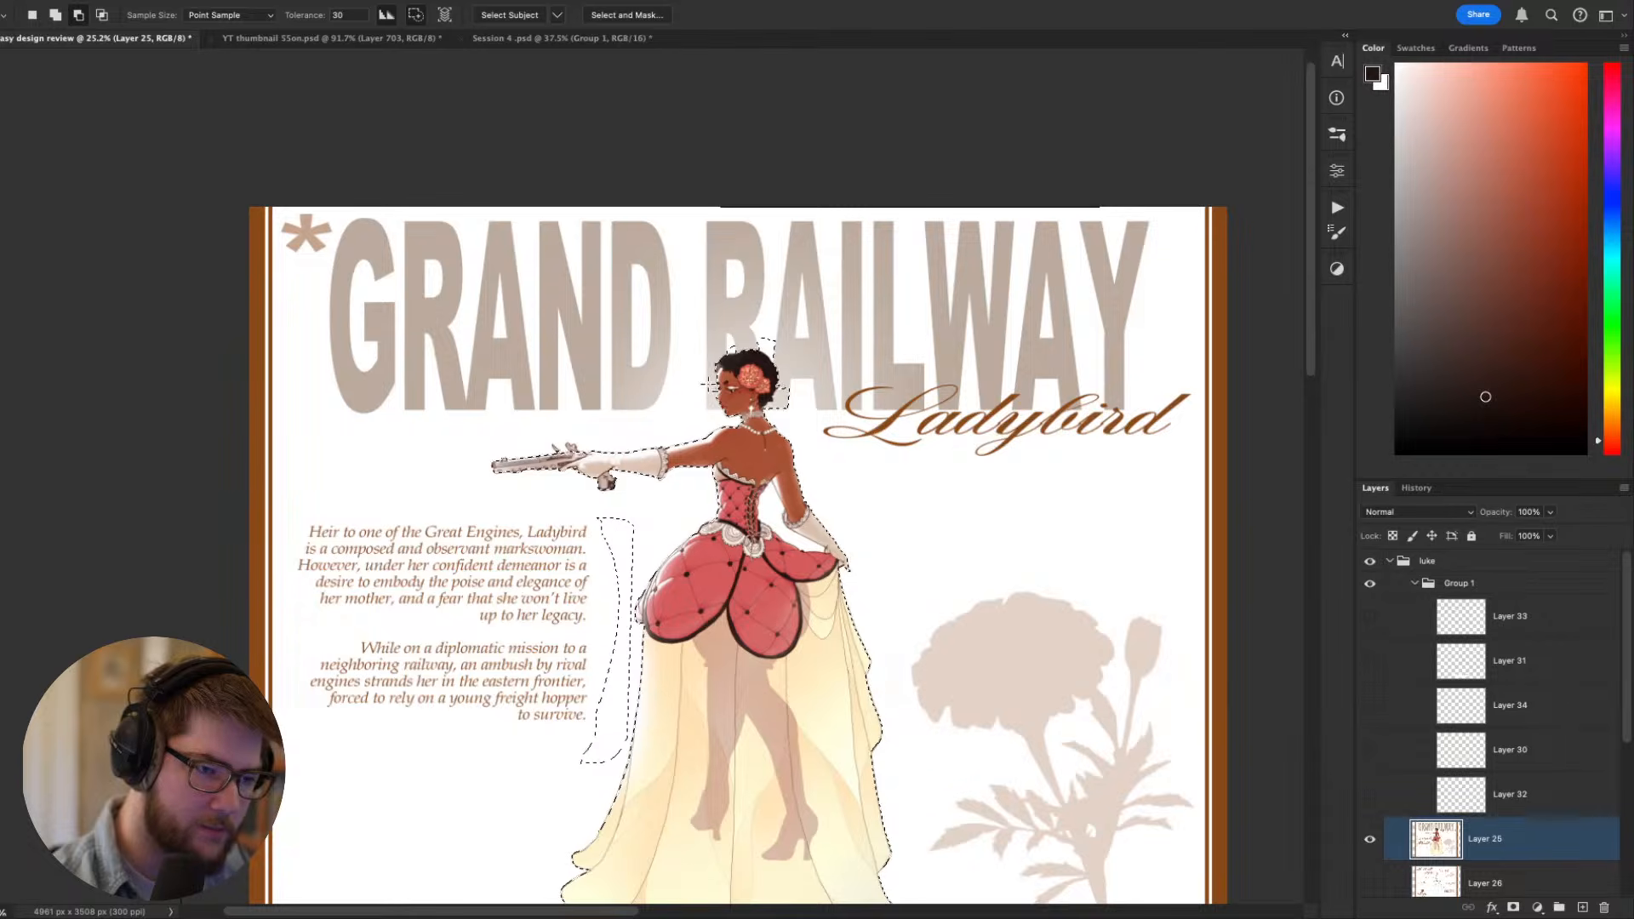
{"action": "left_click", "coordinate": [614, 596], "text": "alt"}
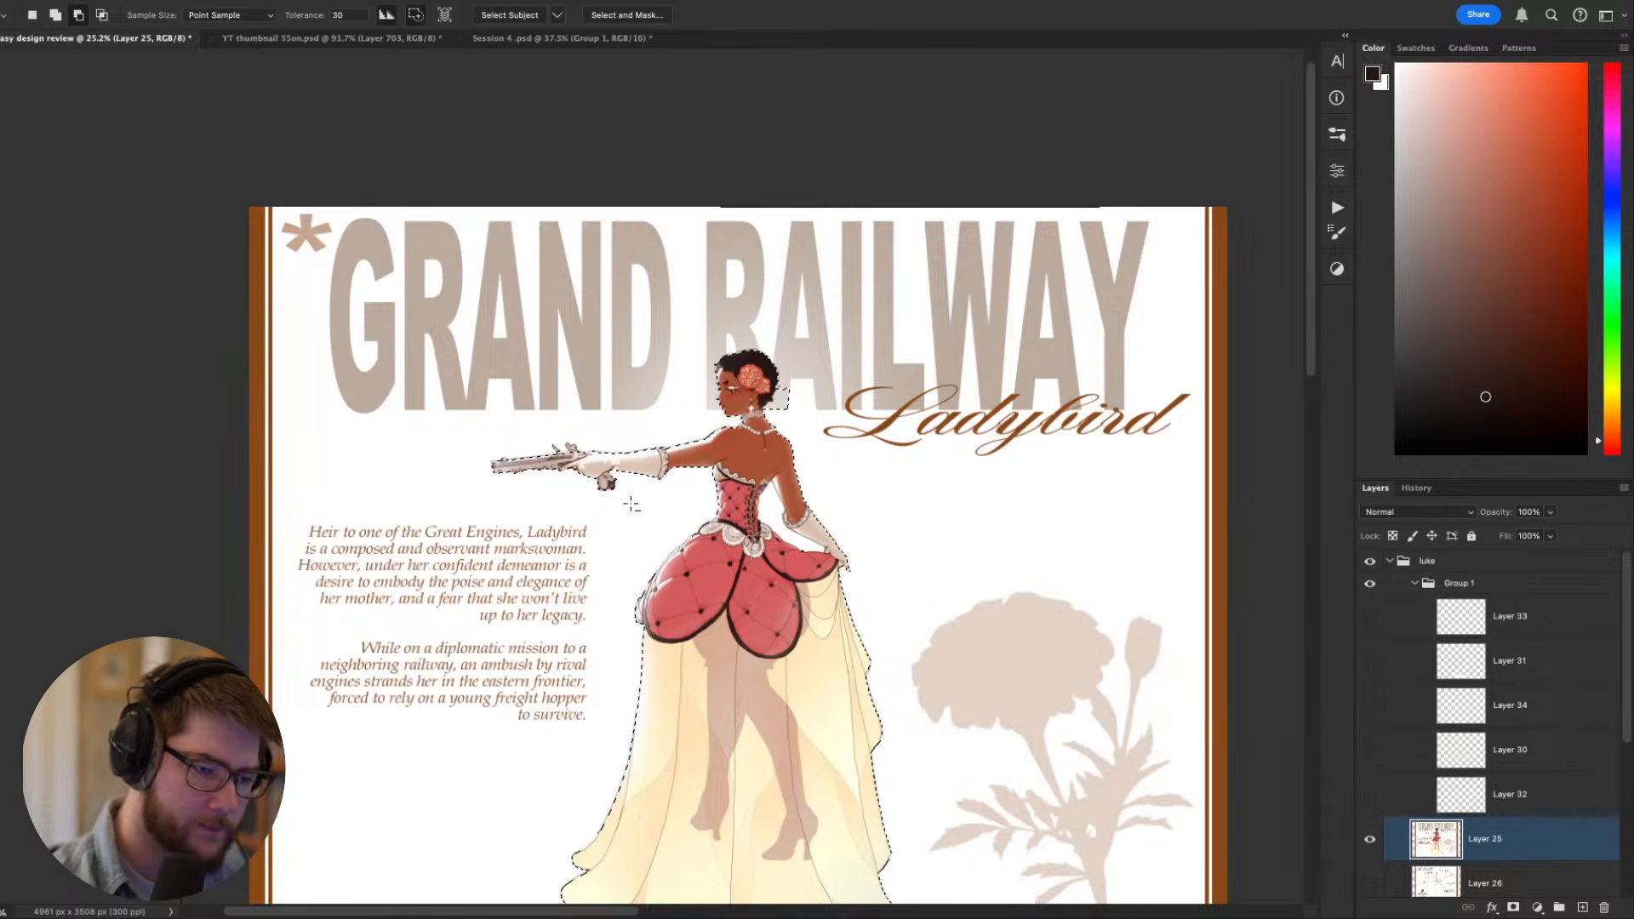
- Scale the selected figure up proportionally to about 116%, reposition it on the sheet and deselect it
{"action": "key", "text": "ctrl+t"}
{"action": "left_click_drag", "start_coordinate": [729, 327], "coordinate": [729, 256]}
{"action": "left_click_drag", "start_coordinate": [1047, 513], "coordinate": [1009, 290]}
{"action": "left_click_drag", "start_coordinate": [665, 743], "coordinate": [666, 763]}
{"action": "left_click_drag", "start_coordinate": [776, 642], "coordinate": [766, 667]}
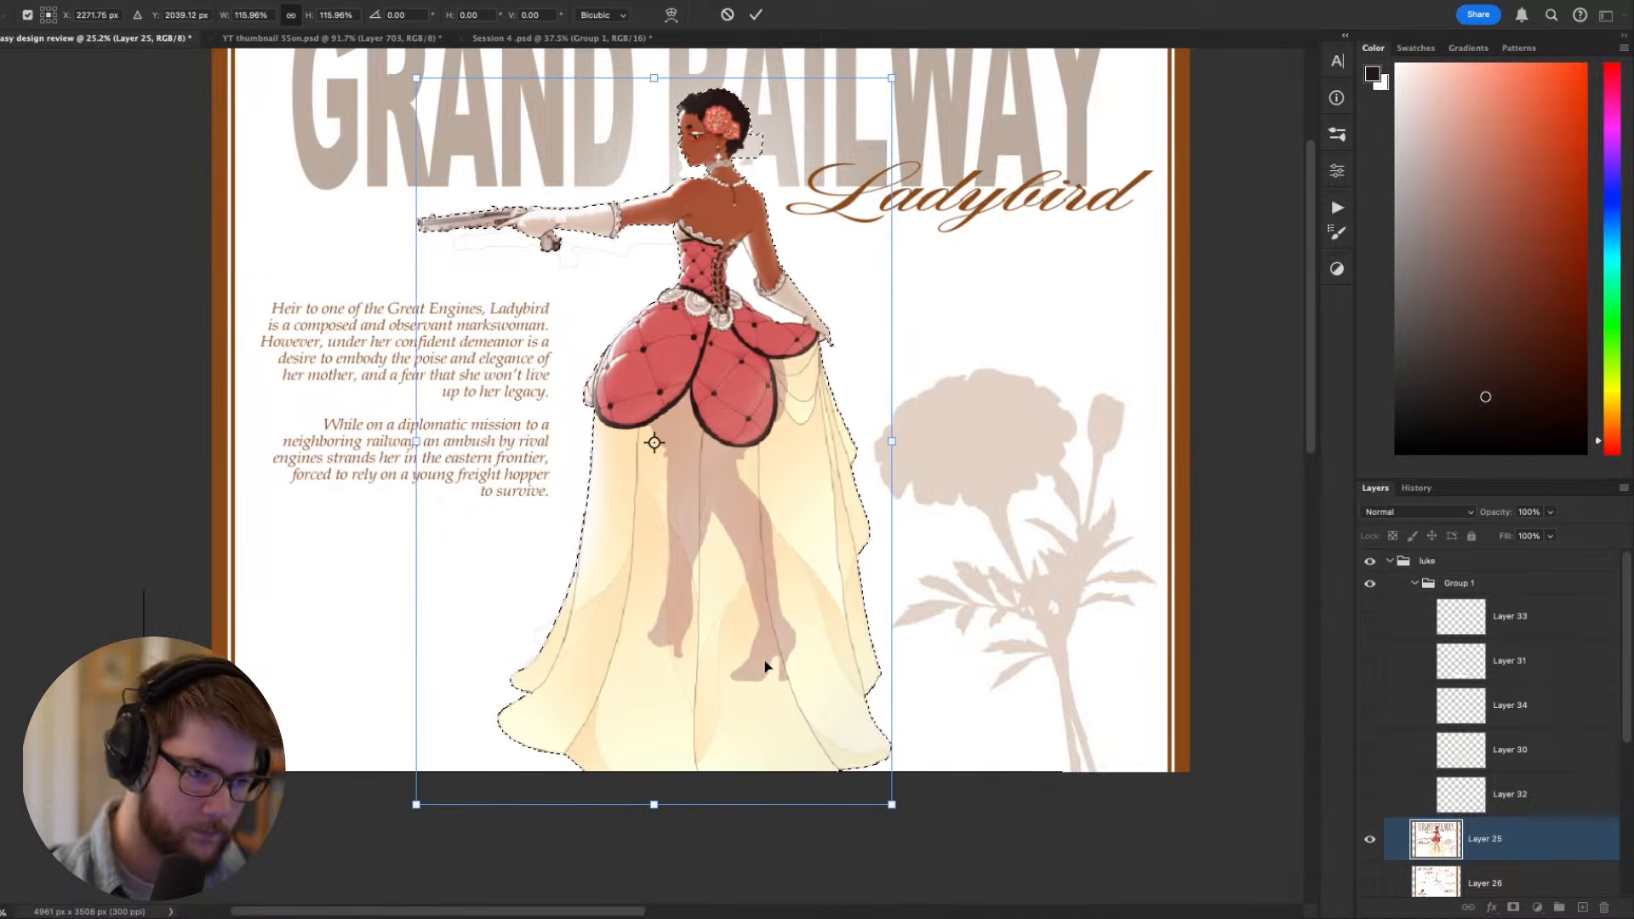
{"action": "key", "text": "Return"}
{"action": "key", "text": "ctrl+d"}
- Examine how the enlarged figure sits on the sheet against the title, text and flower, both from afar and up close
{"action": "left_click_drag", "start_coordinate": [850, 502], "coordinate": [821, 499]}
{"action": "left_click_drag", "start_coordinate": [820, 499], "coordinate": [677, 621]}
{"action": "scroll", "coordinate": [859, 609], "scroll_direction": "left", "scroll_amount": 5}
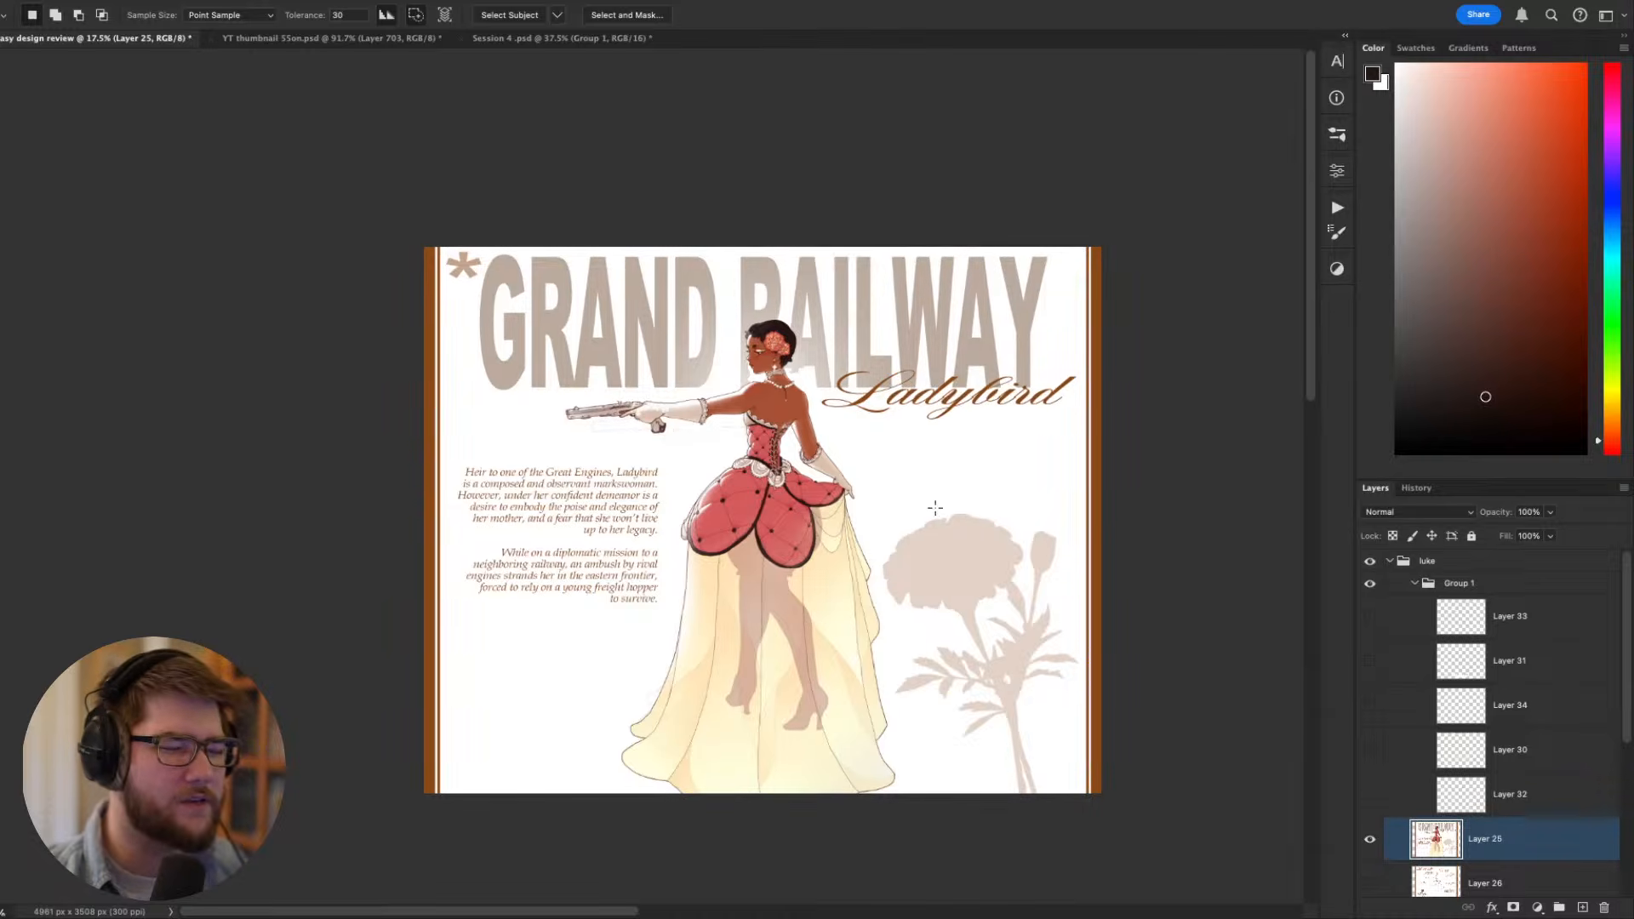
{"action": "scroll", "coordinate": [926, 509], "scroll_direction": "up", "scroll_amount": 2}
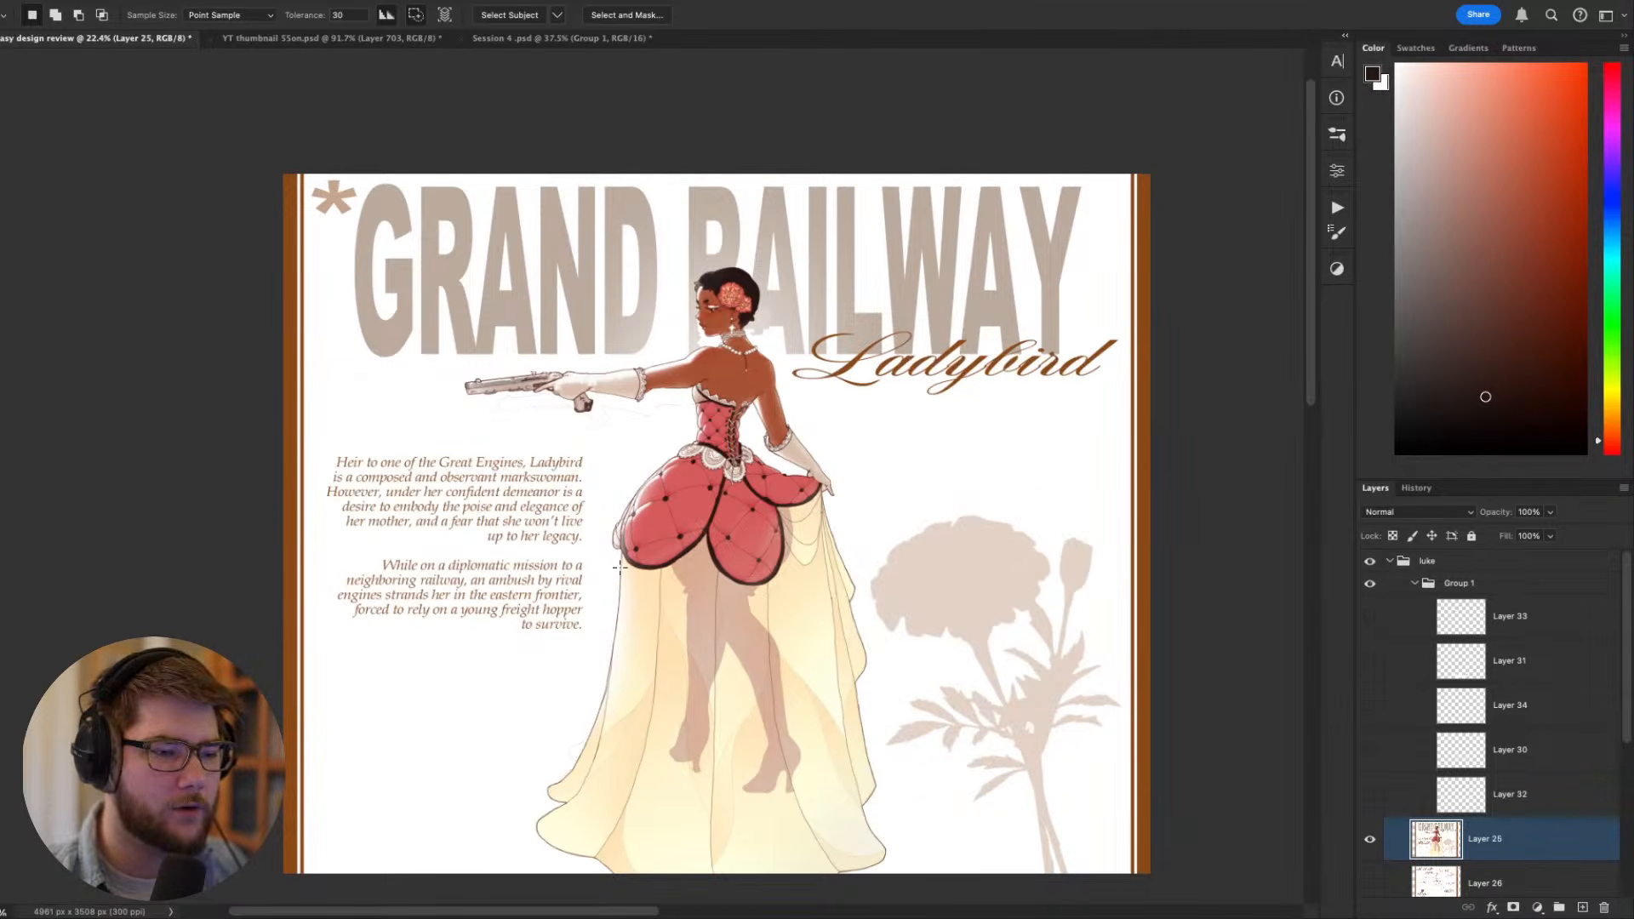
{"action": "scroll", "coordinate": [734, 479], "scroll_direction": "down", "scroll_amount": 2}
{"action": "scroll", "coordinate": [690, 374], "scroll_direction": "up", "scroll_amount": 2}
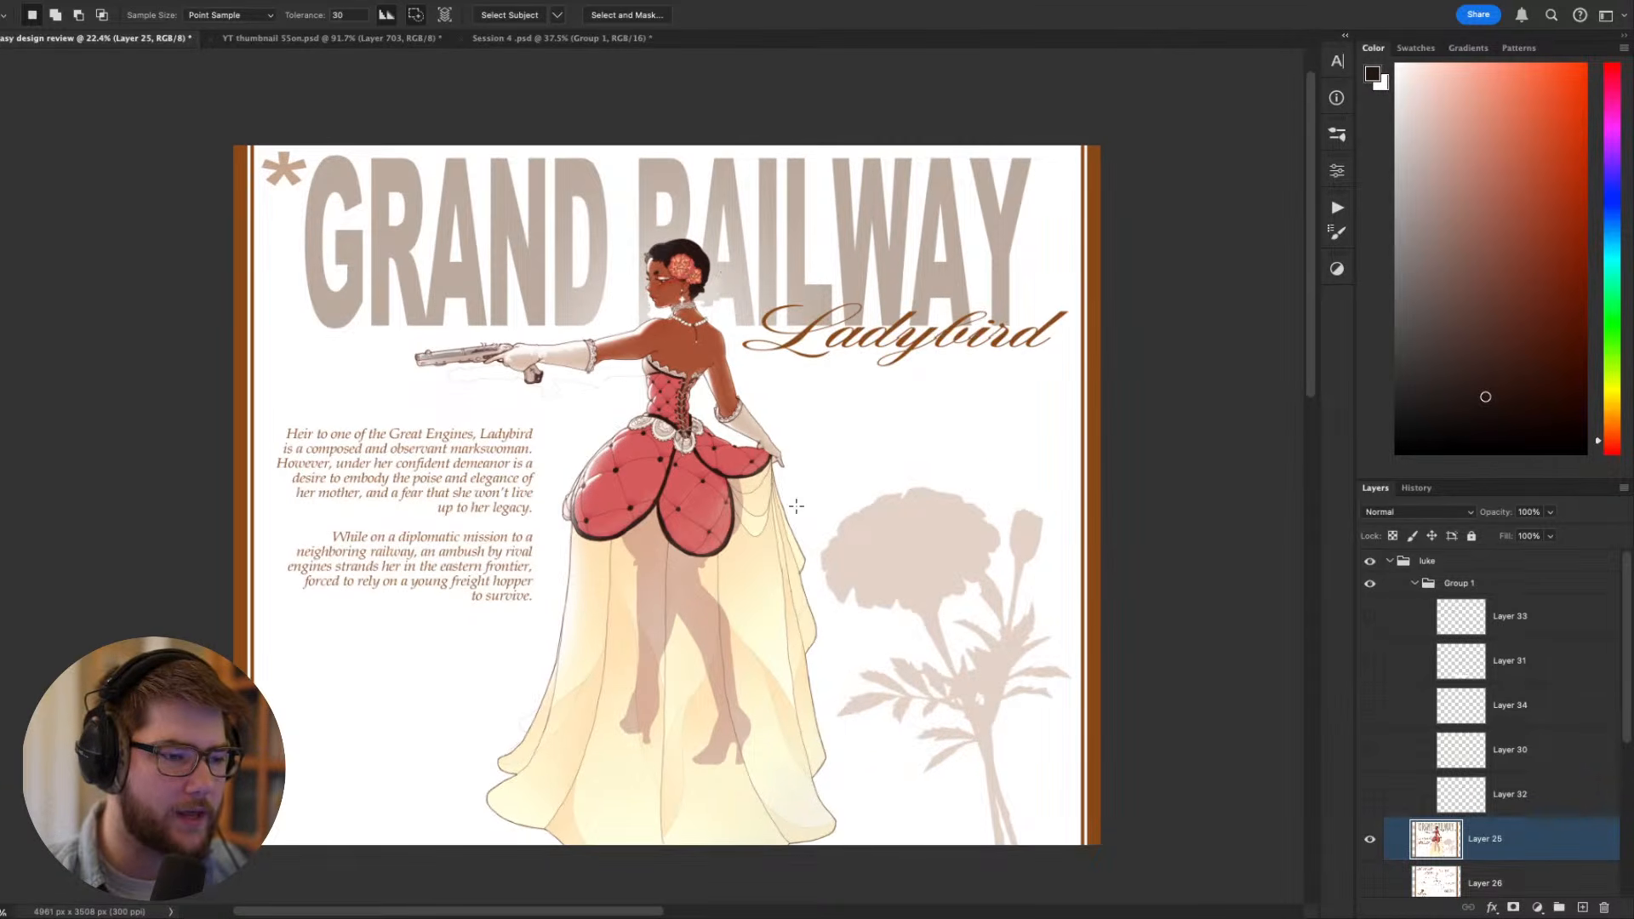
{"action": "scroll", "coordinate": [762, 492], "scroll_direction": "down", "scroll_amount": 10}
{"action": "scroll", "coordinate": [726, 488], "scroll_direction": "up", "scroll_amount": 10}
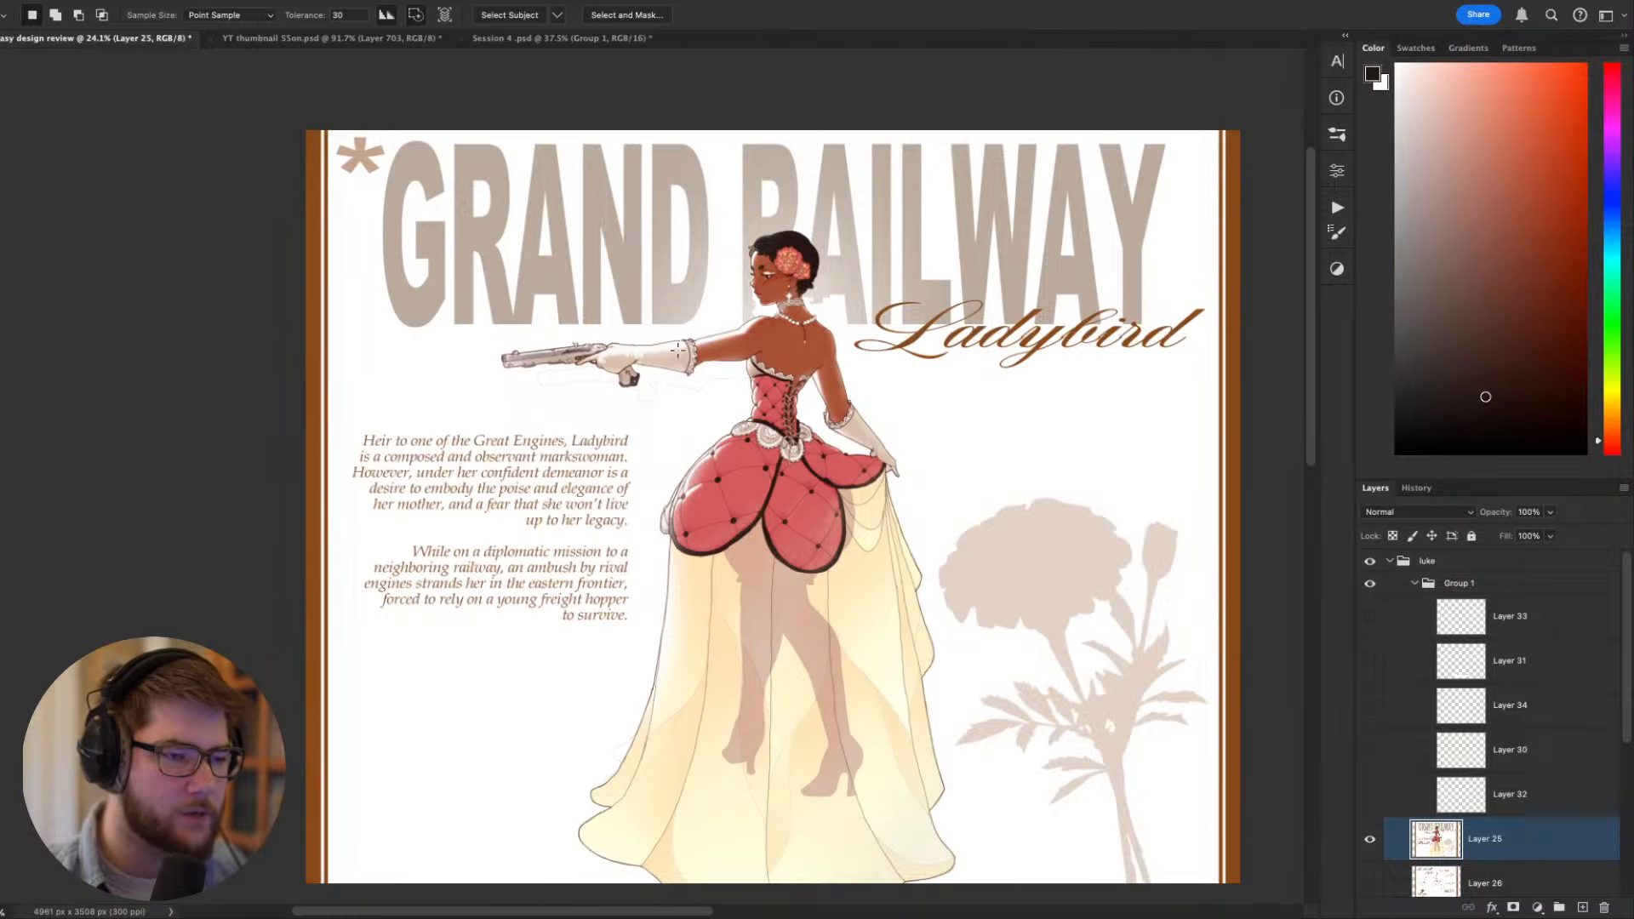
{"action": "left_click_drag", "start_coordinate": [706, 410], "coordinate": [463, 380]}
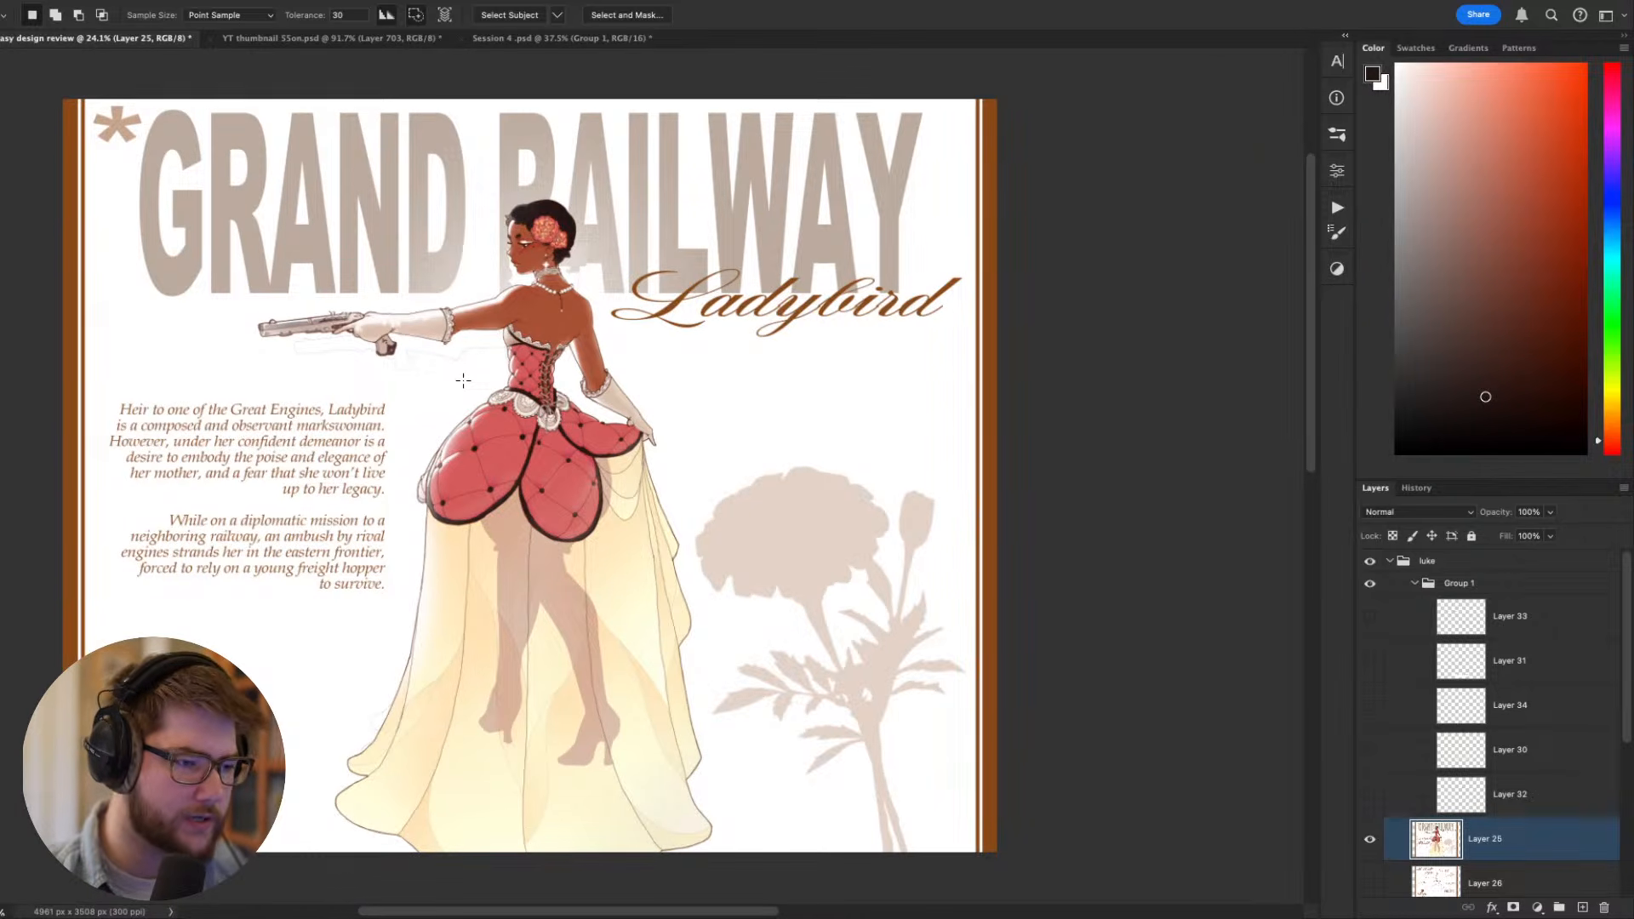
{"action": "left_click_drag", "start_coordinate": [469, 398], "coordinate": [662, 381]}
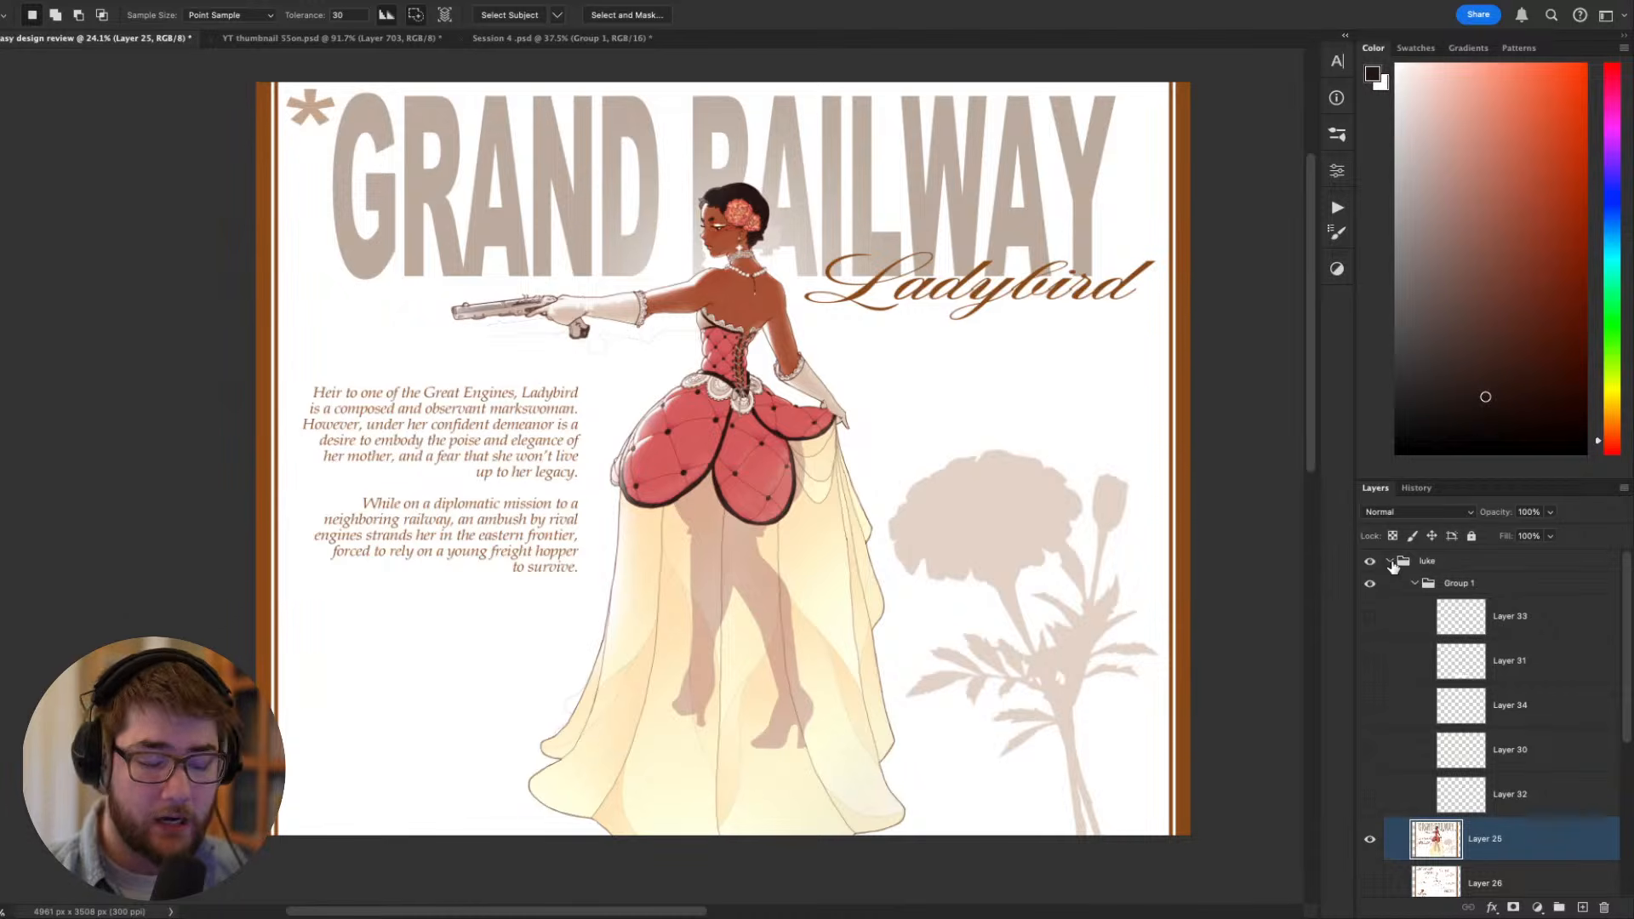
- Show Layer 26 in place of Layer 25 and examine its design breakdown callouts around the line drawing
{"action": "left_click", "coordinate": [1369, 884]}
{"action": "left_click", "coordinate": [1369, 839]}
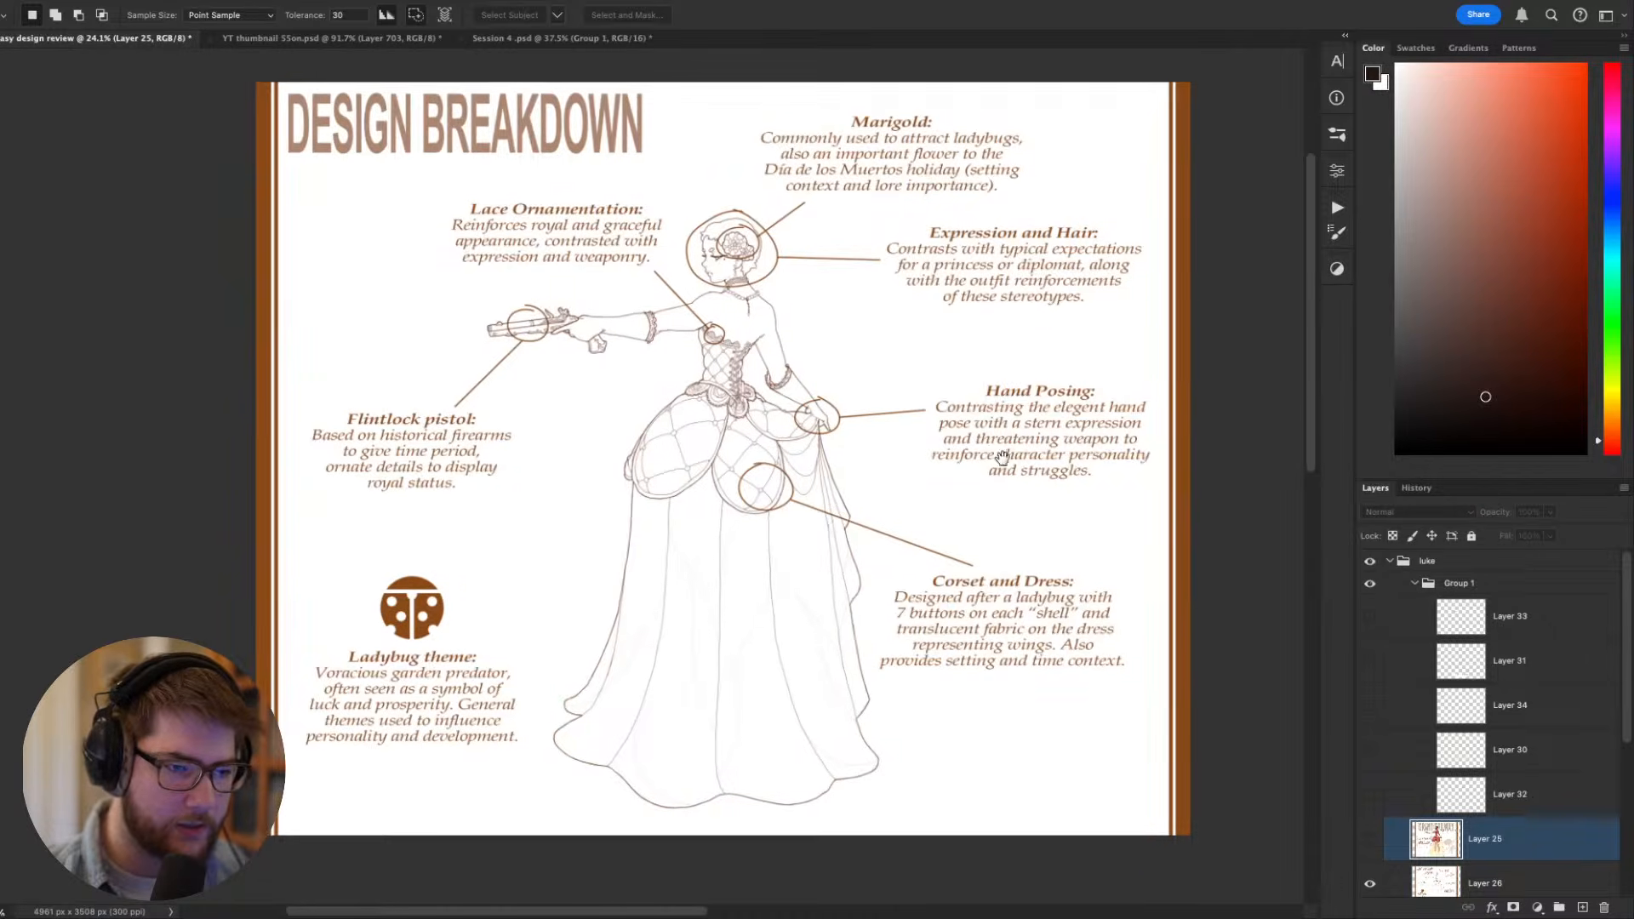
{"action": "left_click_drag", "start_coordinate": [1002, 458], "coordinate": [946, 534]}
{"action": "key", "text": "v"}
{"action": "scroll", "coordinate": [835, 538], "scroll_direction": "up", "scroll_amount": 2}
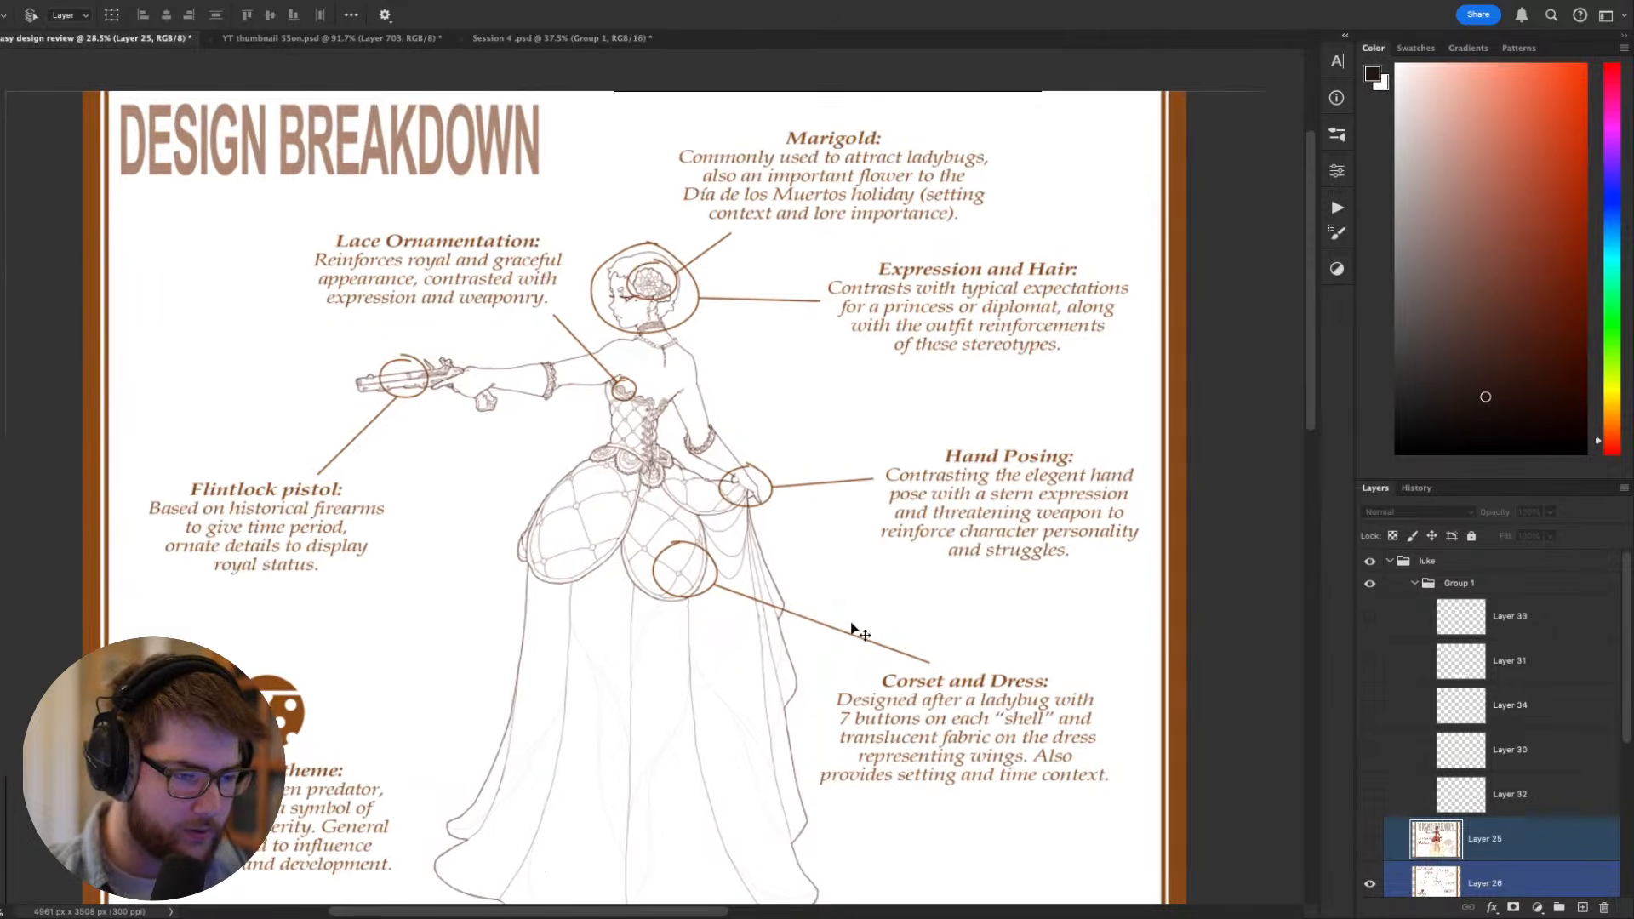
{"action": "left_click_drag", "start_coordinate": [854, 630], "coordinate": [795, 559]}
{"action": "scroll", "coordinate": [584, 521], "scroll_direction": "down", "scroll_amount": 8}
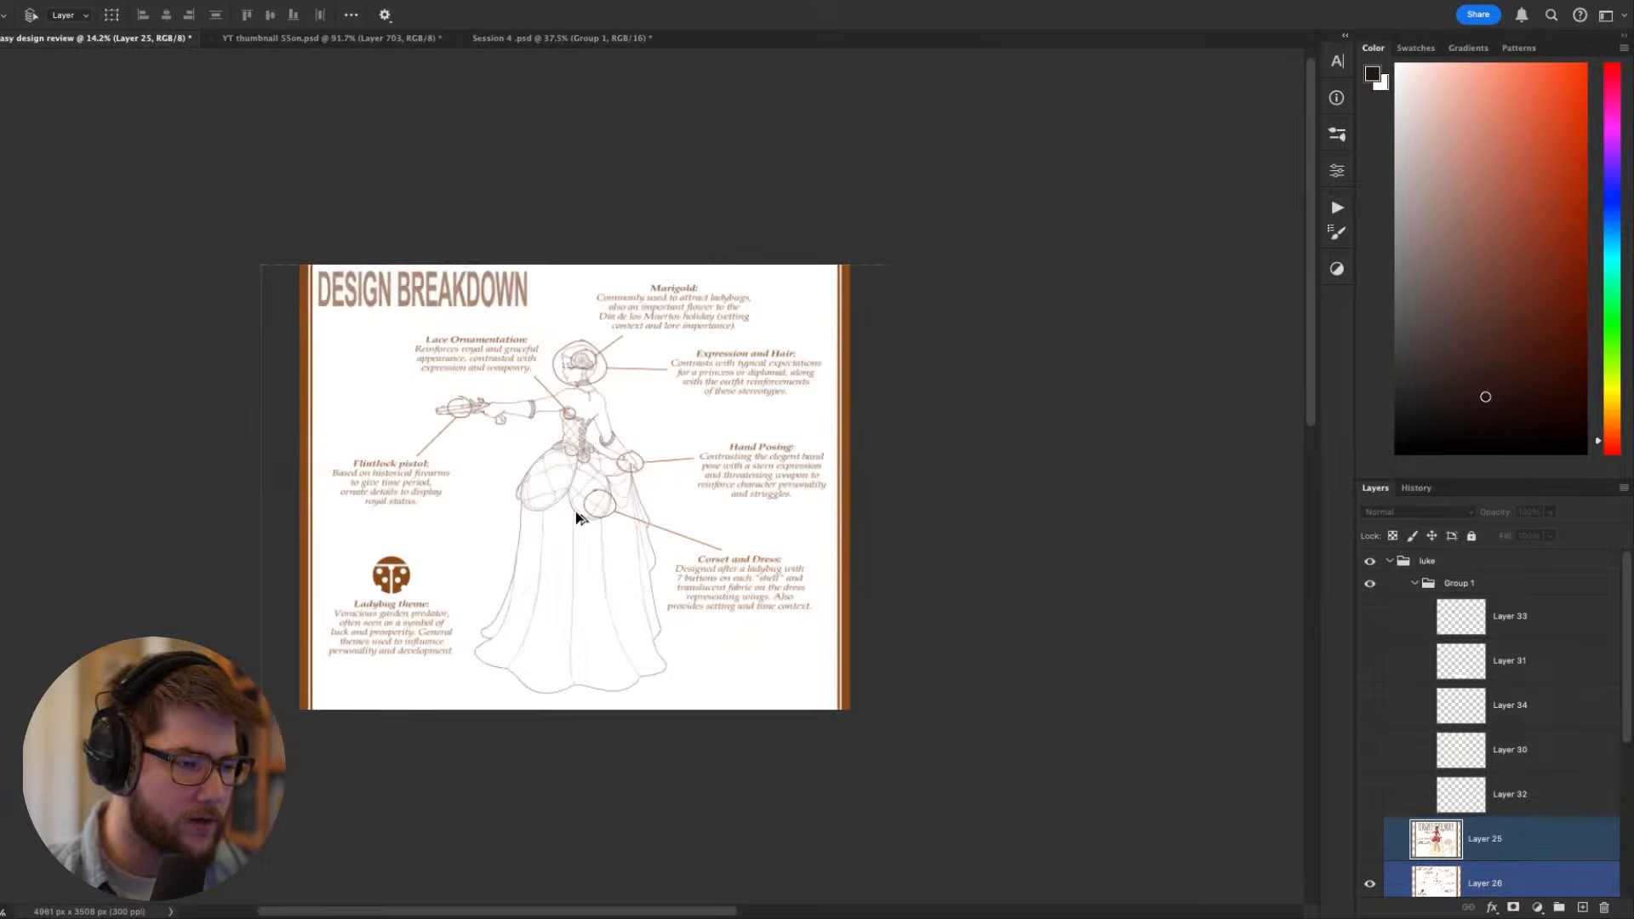
{"action": "scroll", "coordinate": [576, 518], "scroll_direction": "up", "scroll_amount": 3}
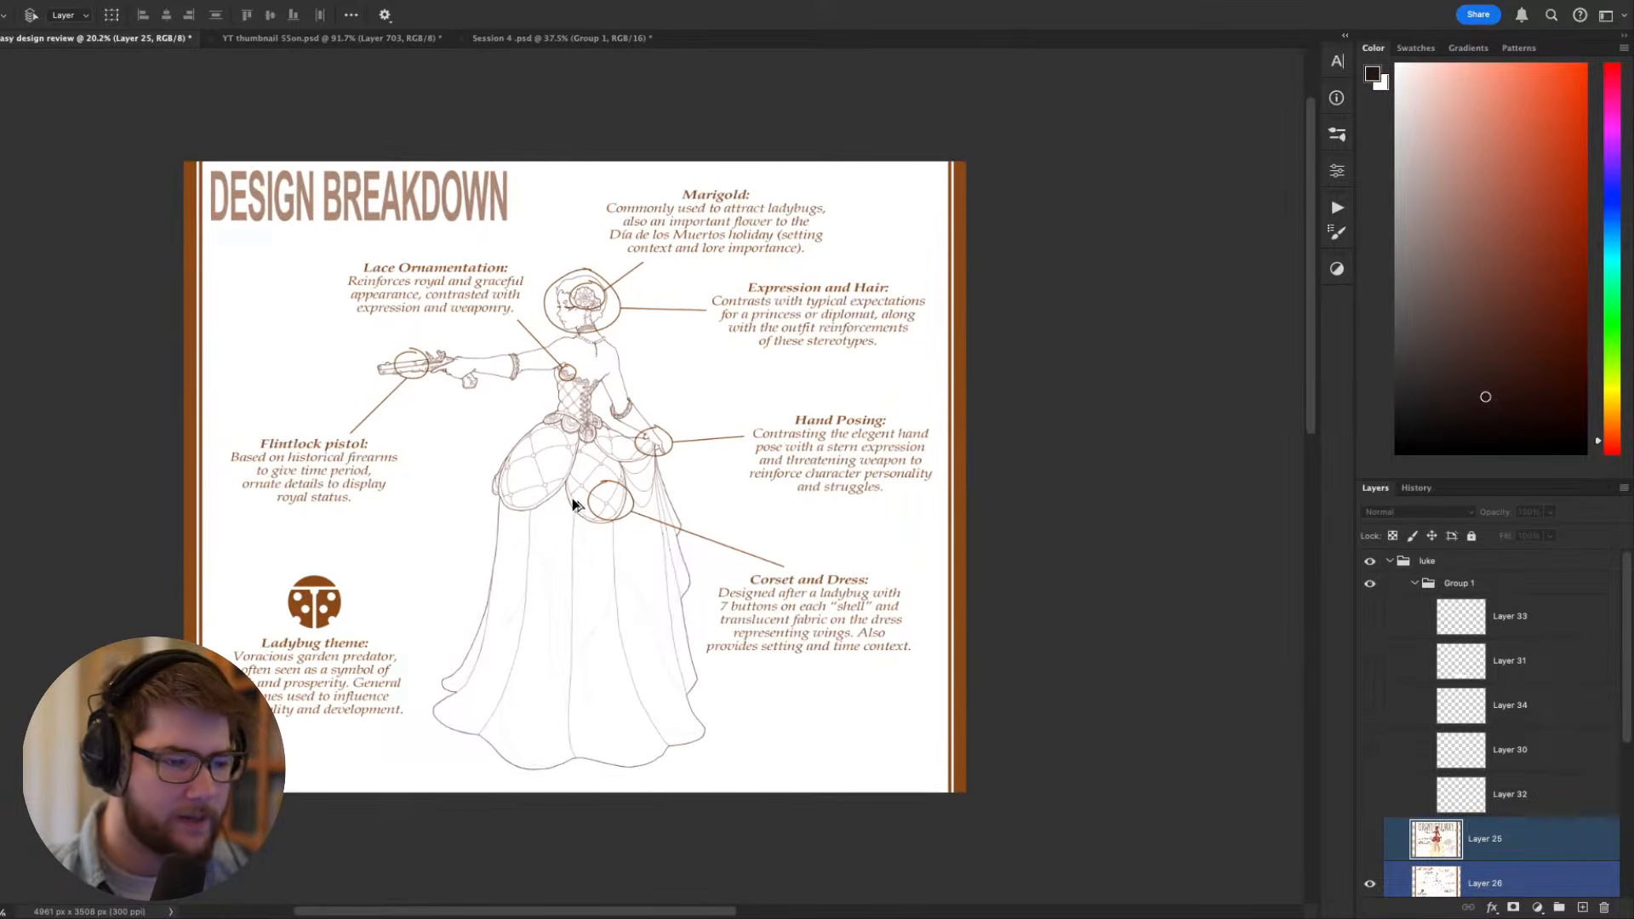
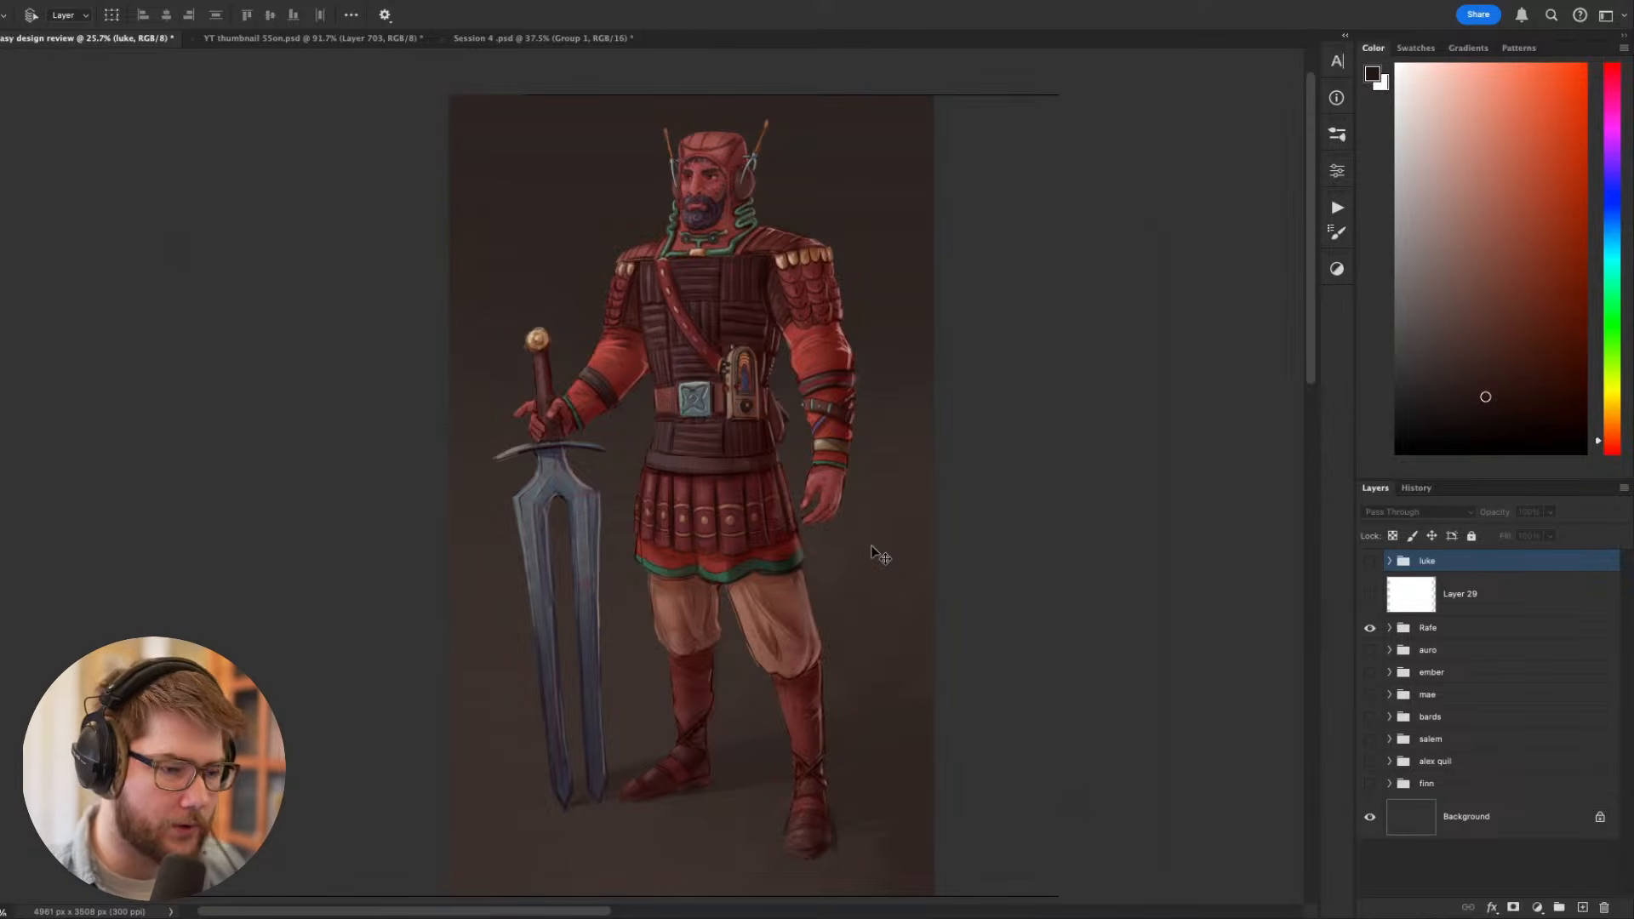
- Hide the panels and examine the armoured figure's upper body, from the headgear and shoulders down to the belt
{"action": "key", "text": "Tab"}
{"action": "scroll", "coordinate": [871, 553], "scroll_direction": "up", "scroll_amount": 3}
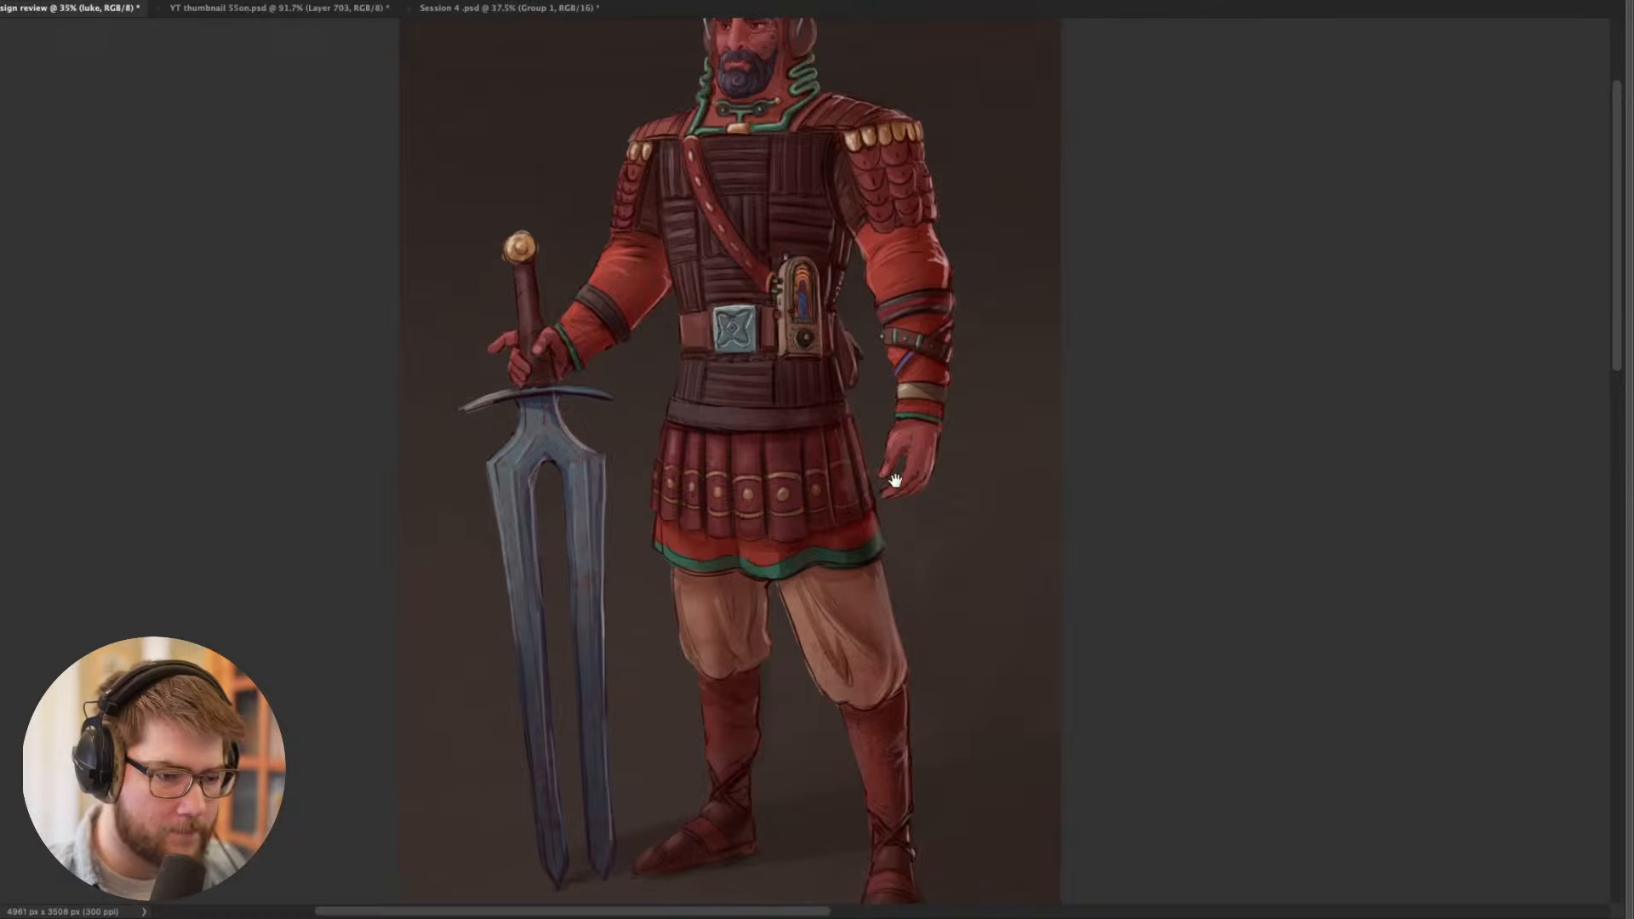
{"action": "scroll", "coordinate": [867, 553], "scroll_direction": "up", "scroll_amount": 3}
{"action": "left_click_drag", "start_coordinate": [860, 466], "coordinate": [733, 511]}
{"action": "scroll", "coordinate": [841, 602], "scroll_direction": "down", "scroll_amount": 2}
{"action": "scroll", "coordinate": [708, 569], "scroll_direction": "down", "scroll_amount": 2}
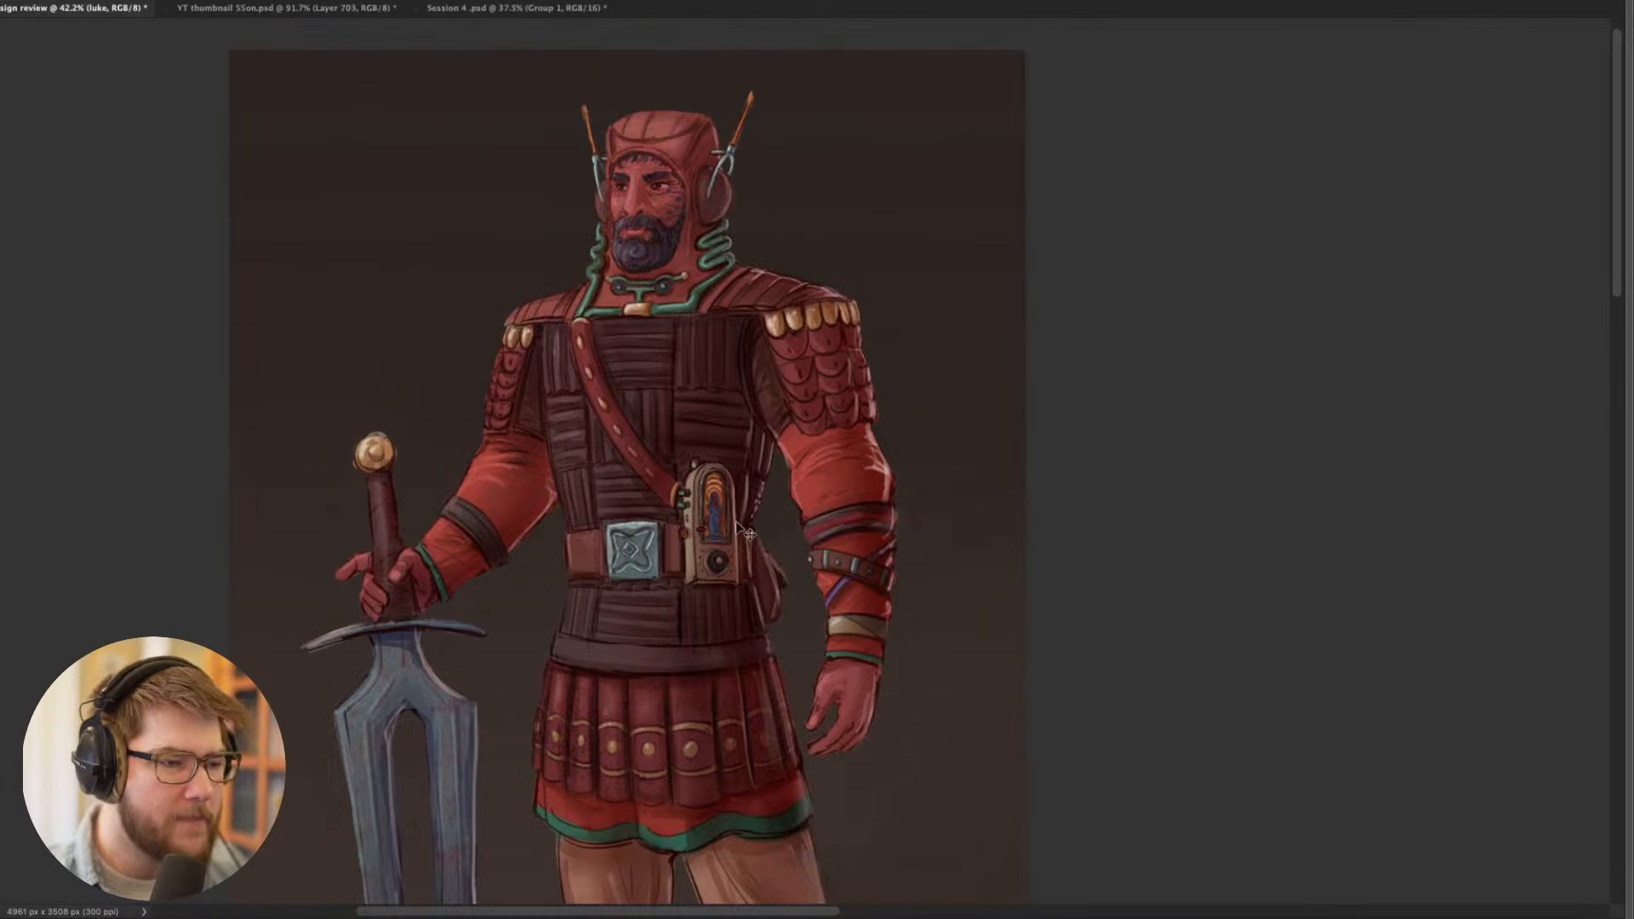
{"action": "left_click_drag", "start_coordinate": [762, 567], "coordinate": [772, 552]}
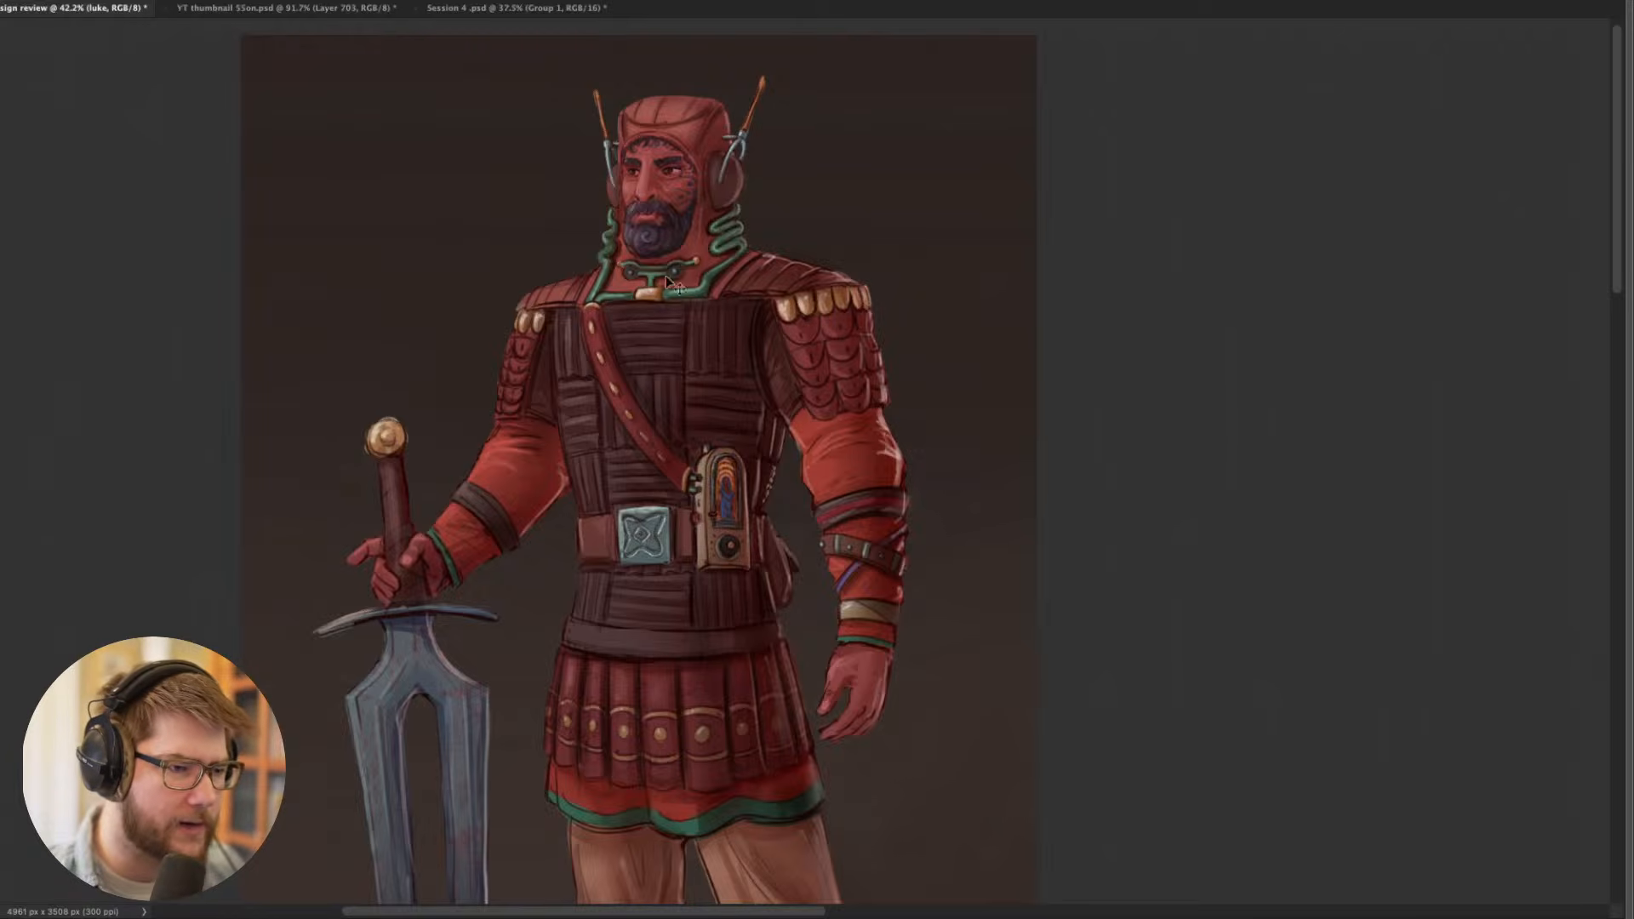
{"action": "left_click_drag", "start_coordinate": [724, 334], "coordinate": [731, 302]}
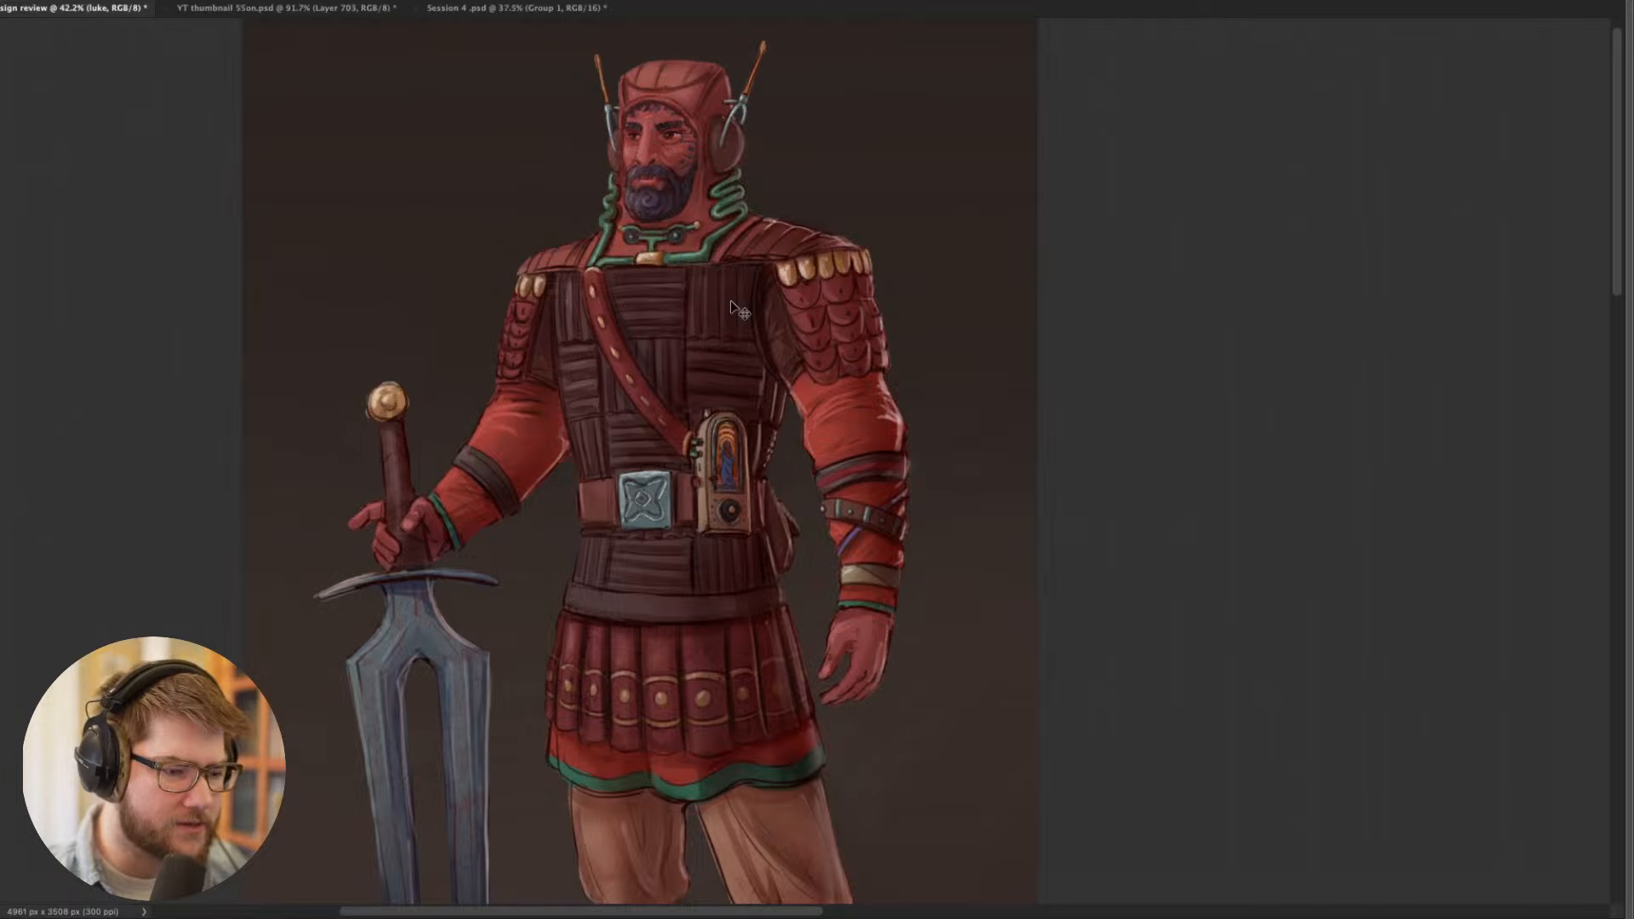
{"action": "scroll", "coordinate": [747, 380], "scroll_direction": "down", "scroll_amount": 3}
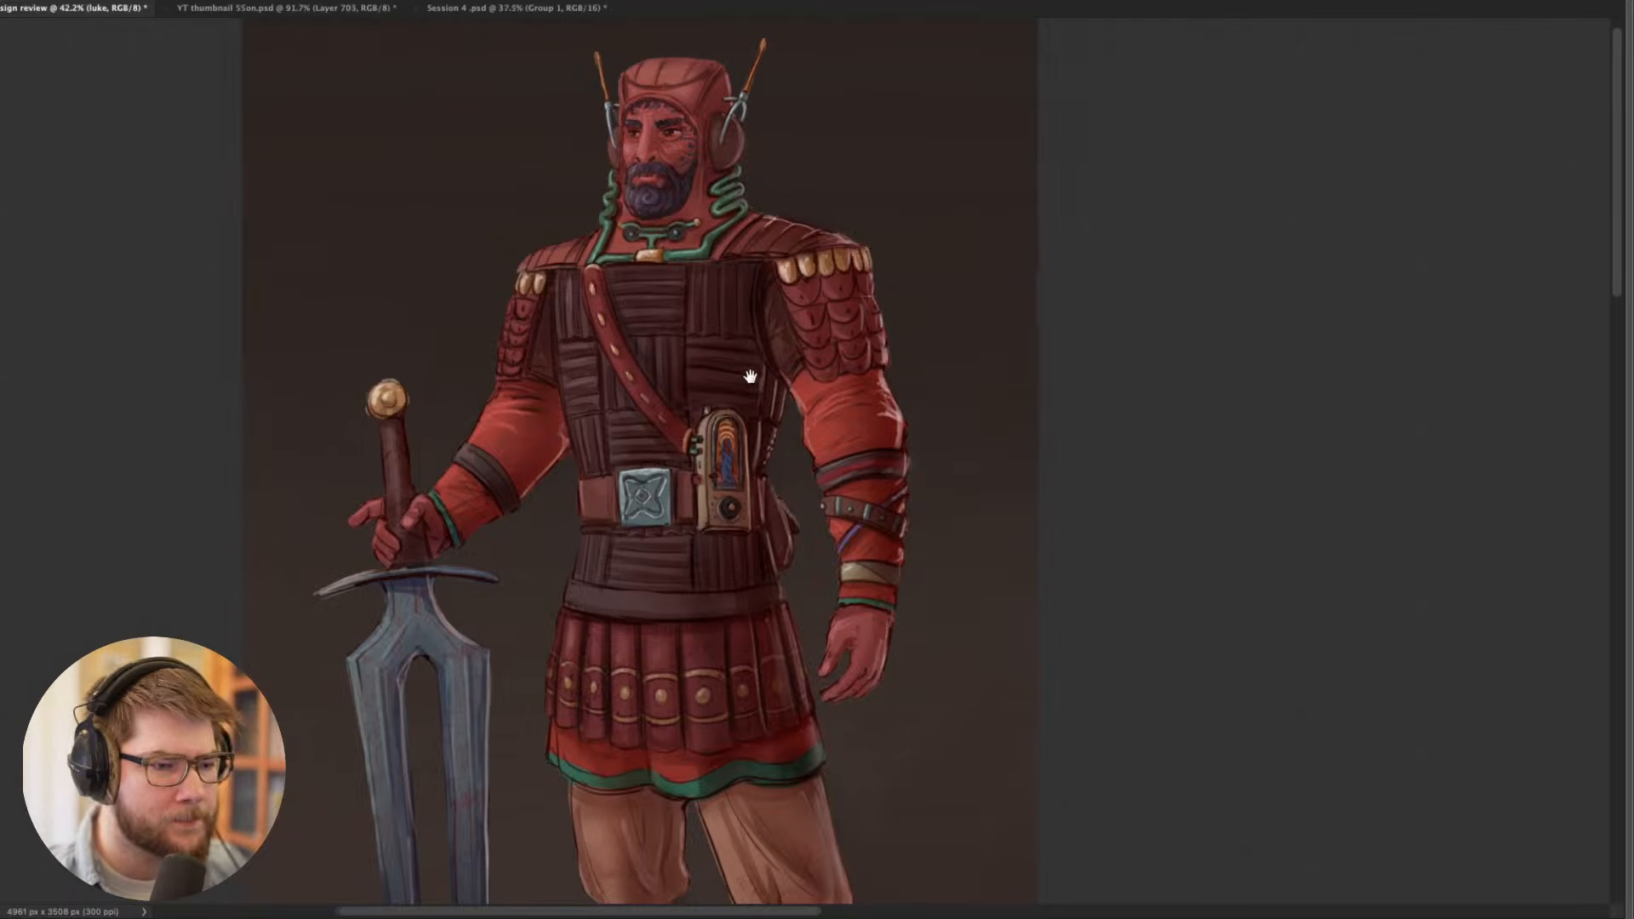
- Examine the armoured figure as a whole, comparing its pose, proportions and colours with the two-pronged sword
{"action": "scroll", "coordinate": [747, 407], "scroll_direction": "down", "scroll_amount": 2}
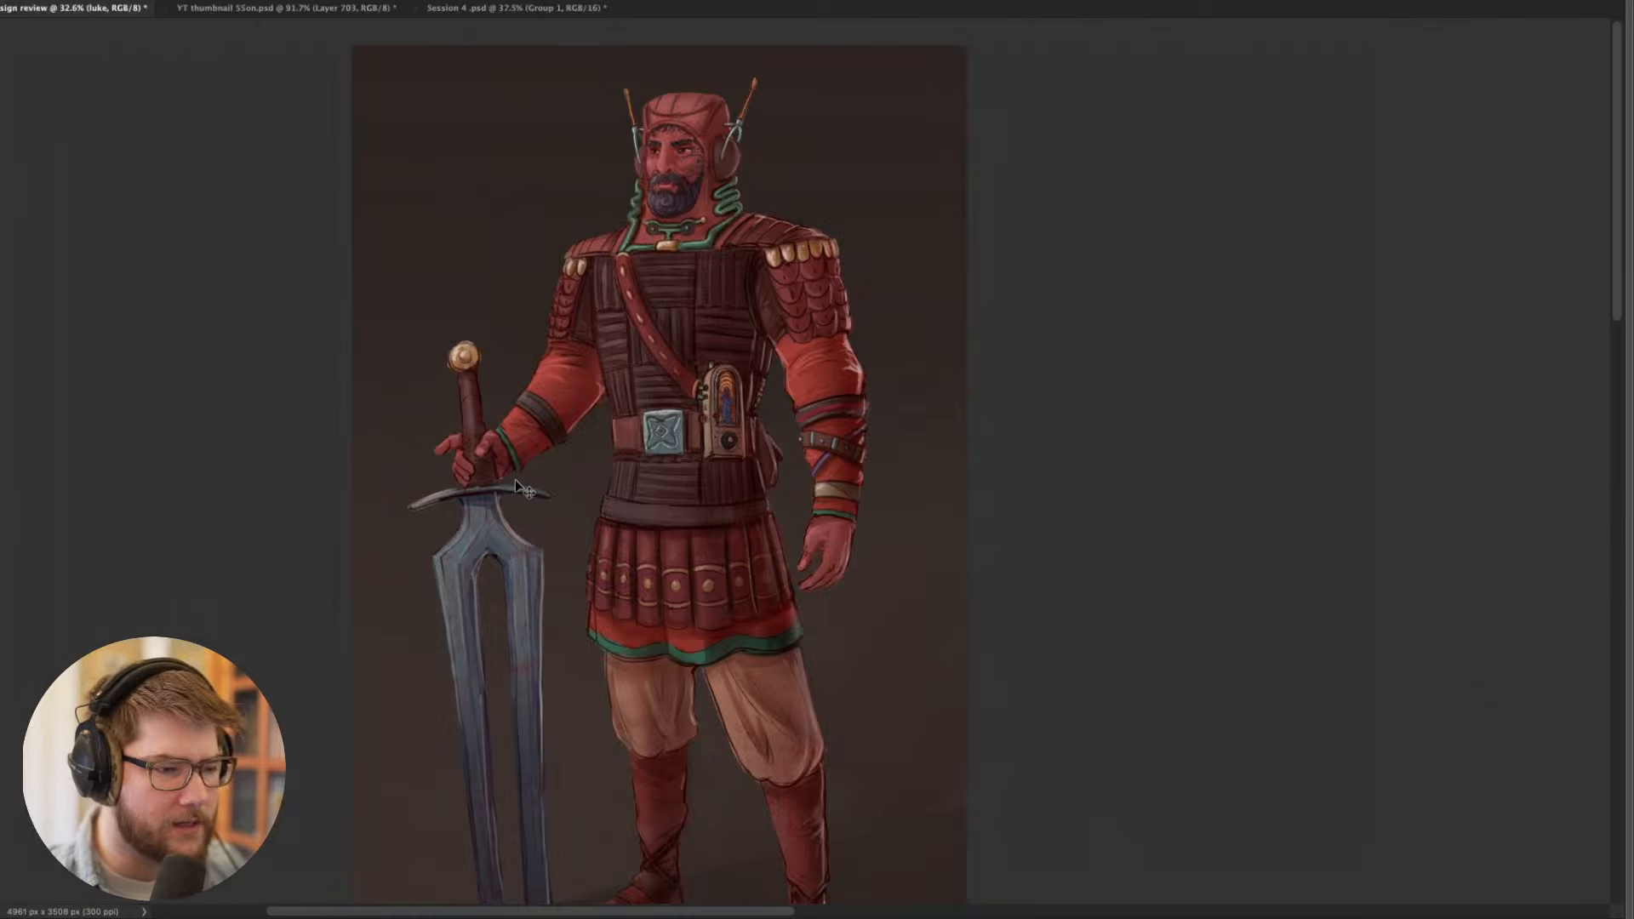
{"action": "left_click_drag", "start_coordinate": [645, 539], "coordinate": [618, 506]}
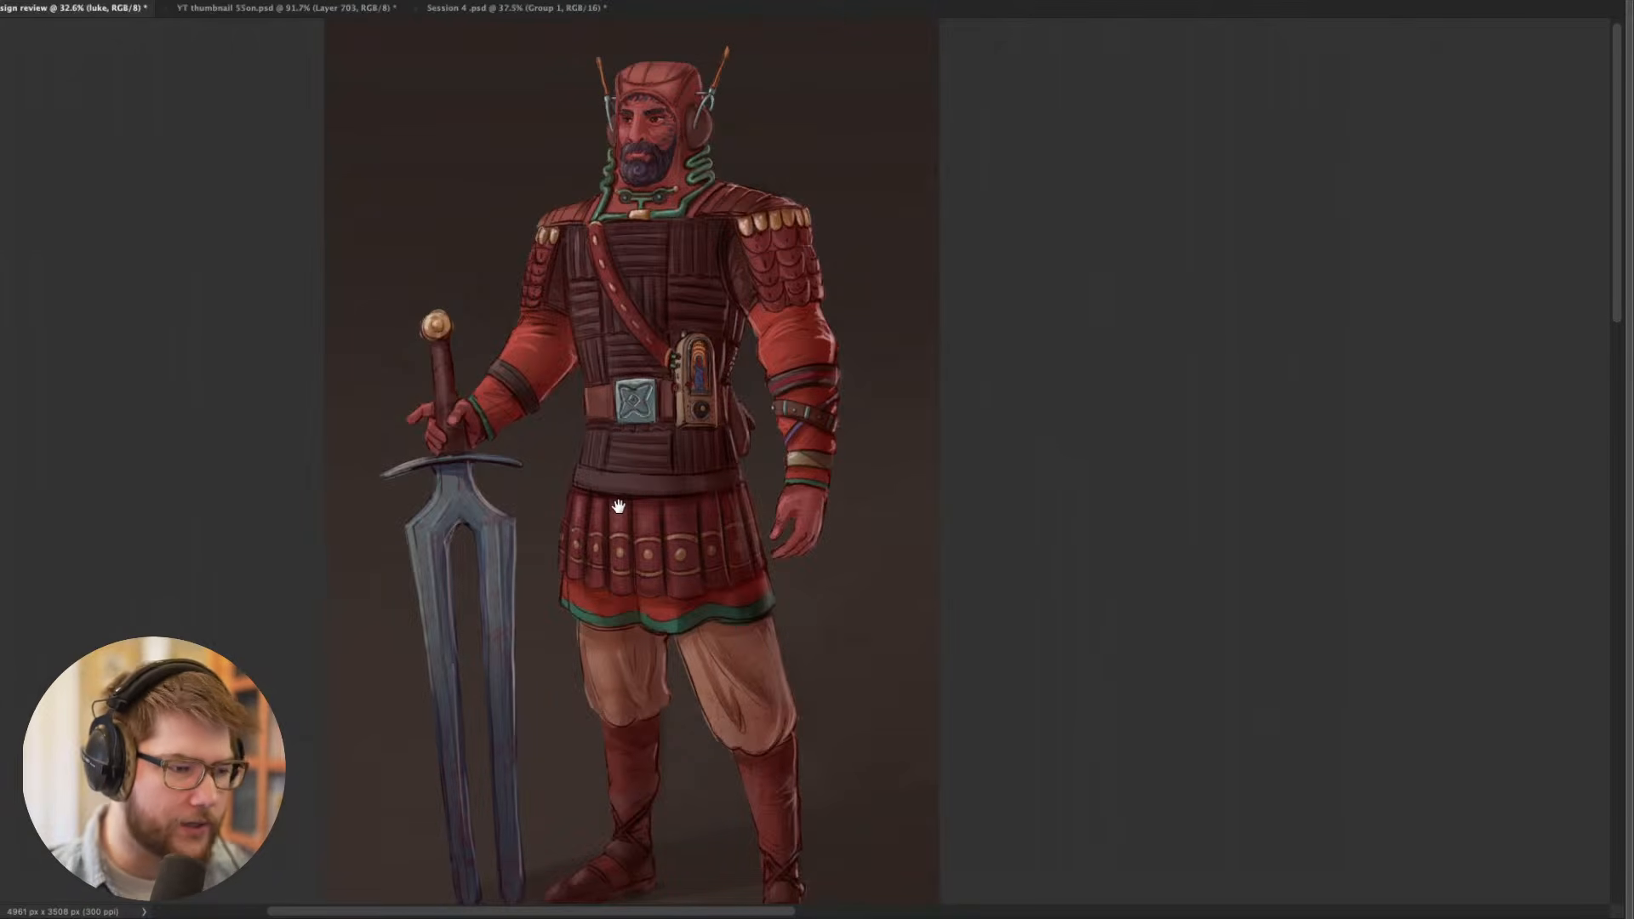
{"action": "scroll", "coordinate": [618, 506], "scroll_direction": "down", "scroll_amount": 2}
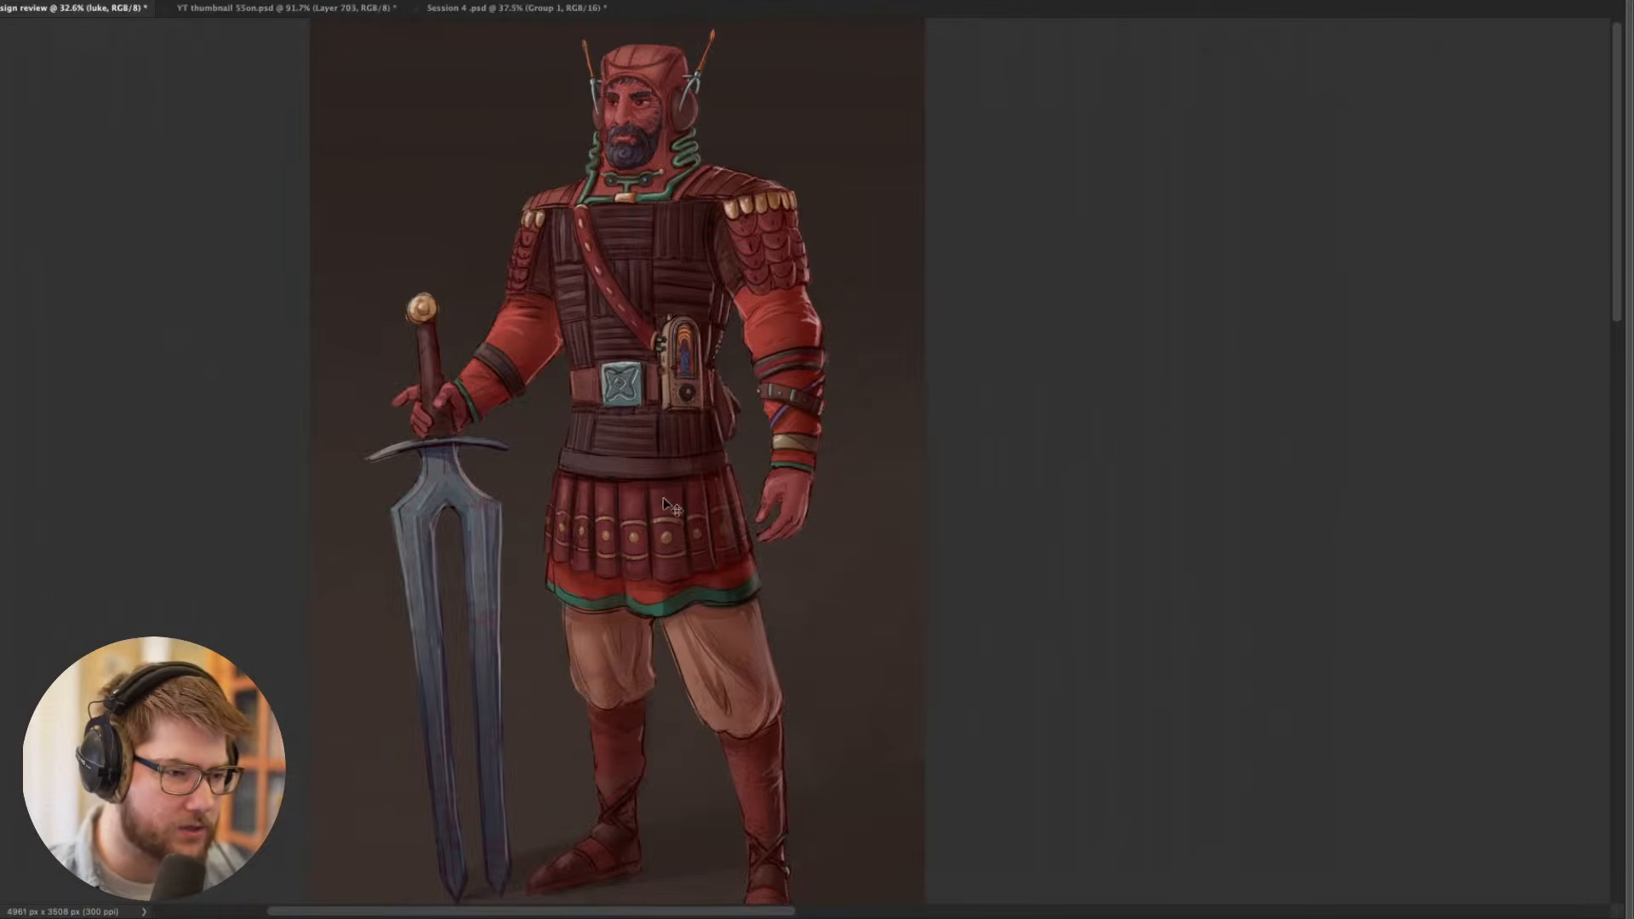
{"action": "left_click_drag", "start_coordinate": [686, 530], "coordinate": [664, 540]}
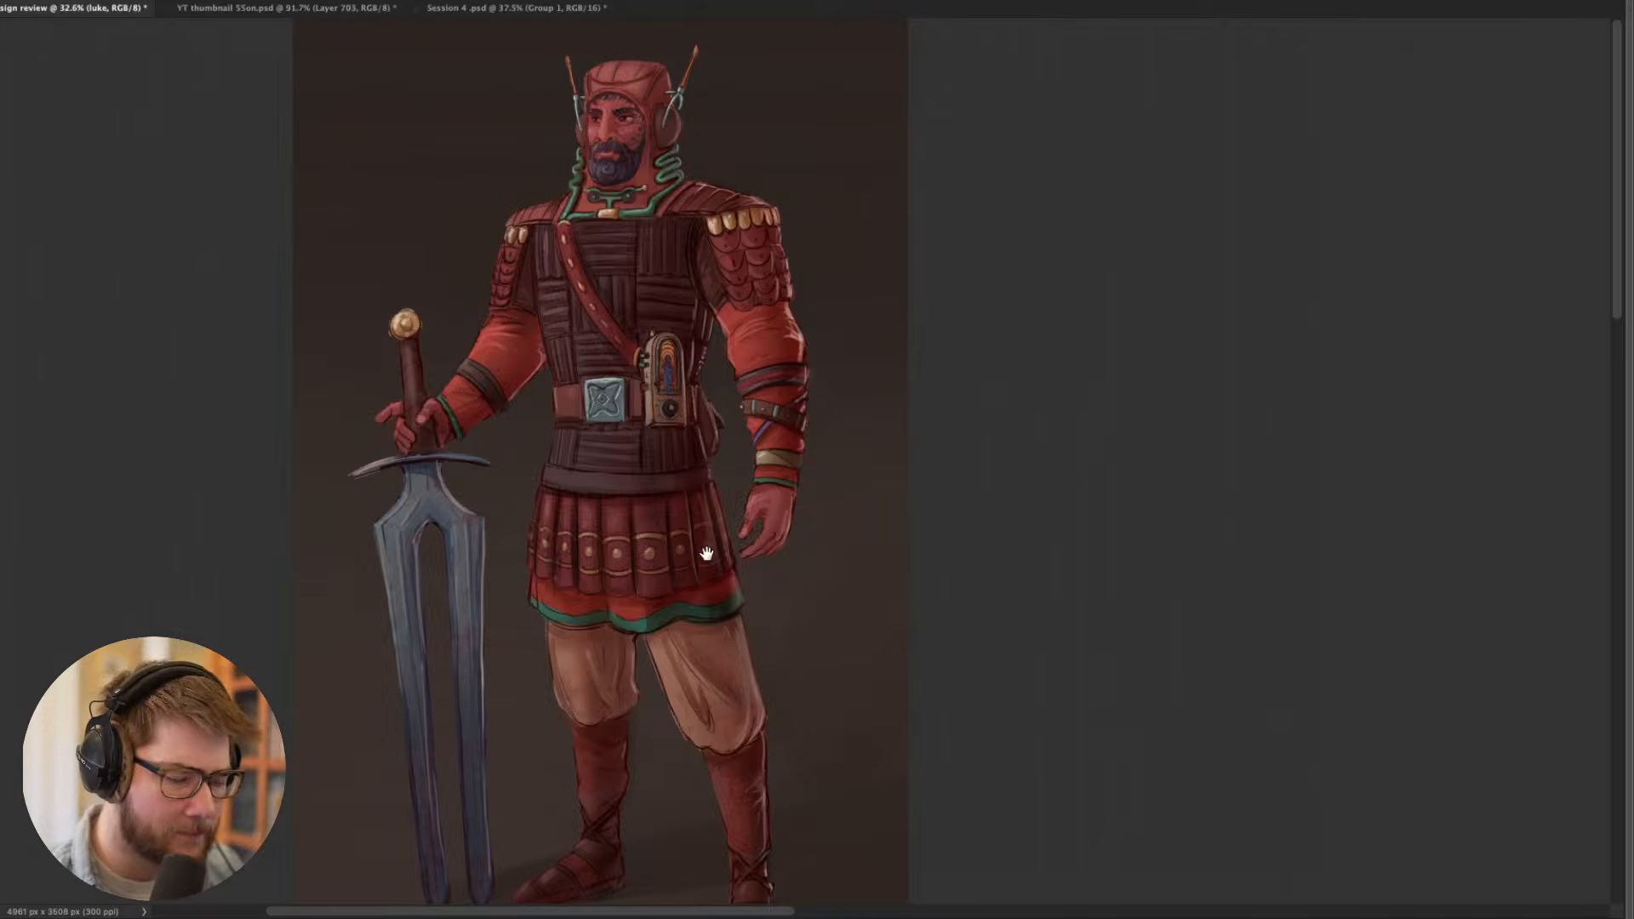
{"action": "left_click_drag", "start_coordinate": [707, 554], "coordinate": [729, 512]}
{"action": "scroll", "coordinate": [720, 538], "scroll_direction": "down", "scroll_amount": 2}
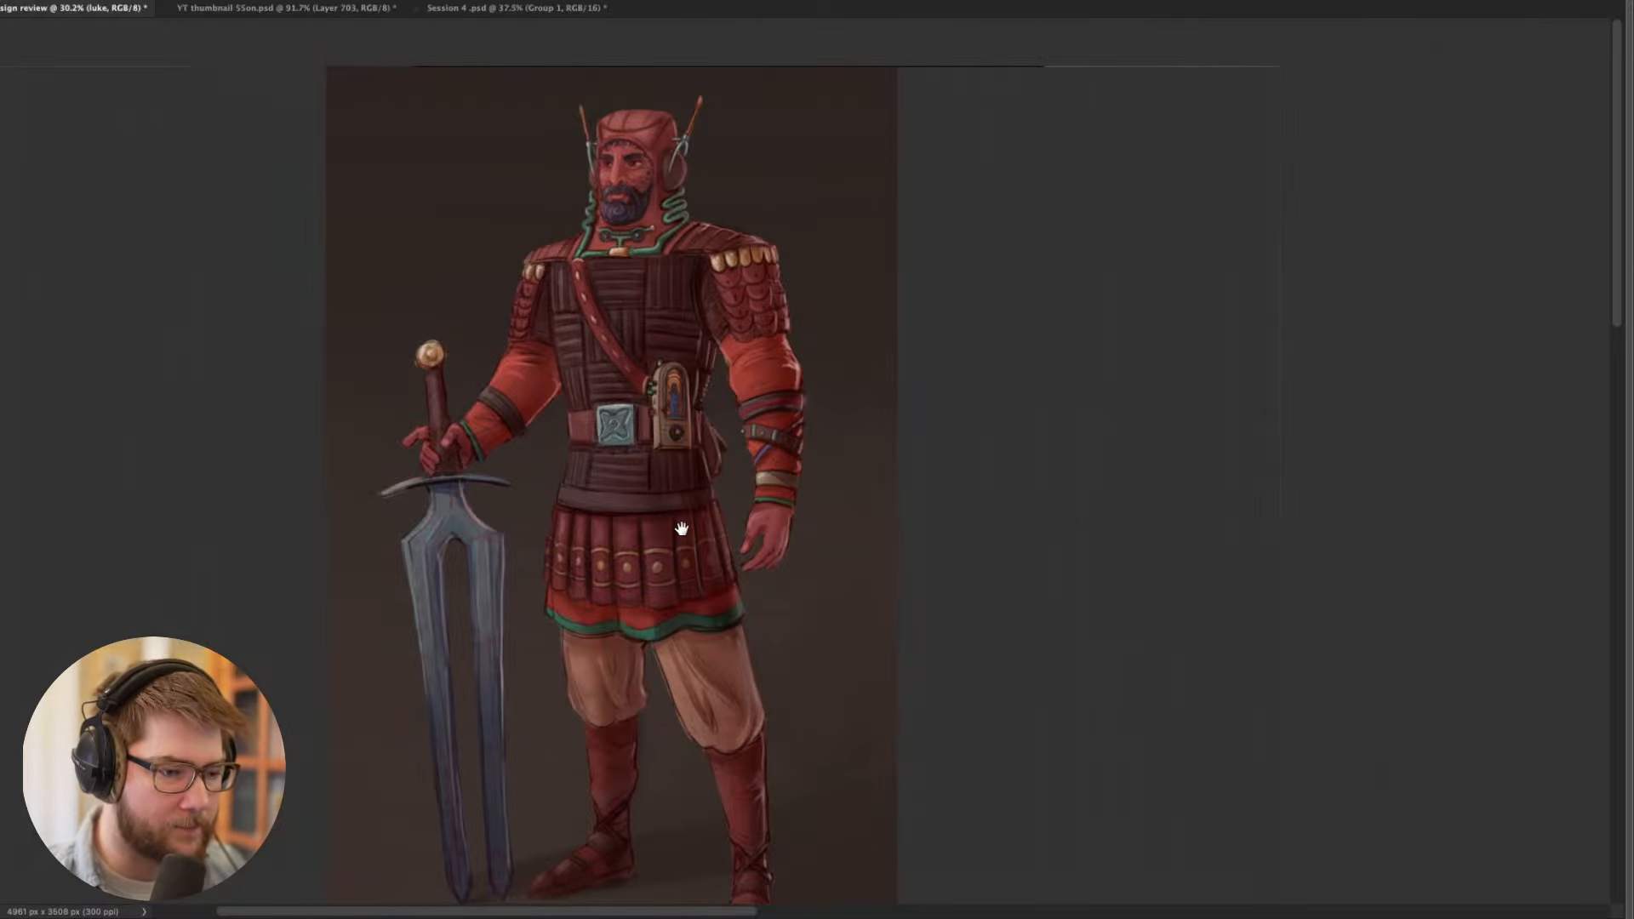
{"action": "scroll", "coordinate": [686, 502], "scroll_direction": "down", "scroll_amount": 1}
{"action": "scroll", "coordinate": [686, 500], "scroll_direction": "up", "scroll_amount": 1}
{"action": "scroll", "coordinate": [685, 501], "scroll_direction": "up", "scroll_amount": 1}
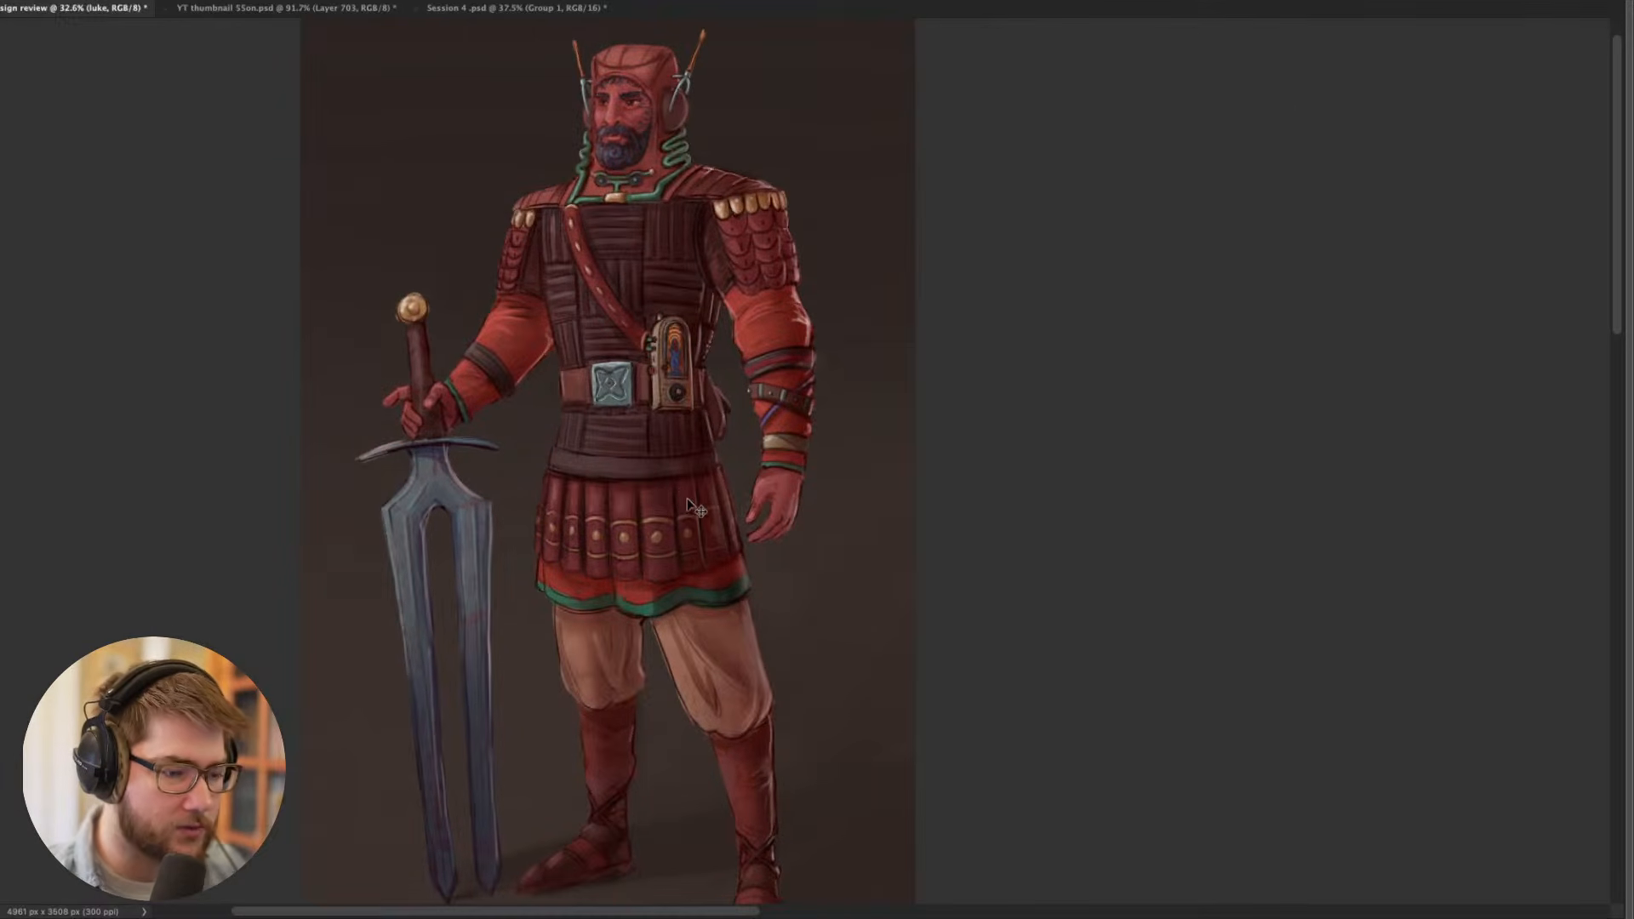
{"action": "left_click_drag", "start_coordinate": [718, 528], "coordinate": [680, 543]}
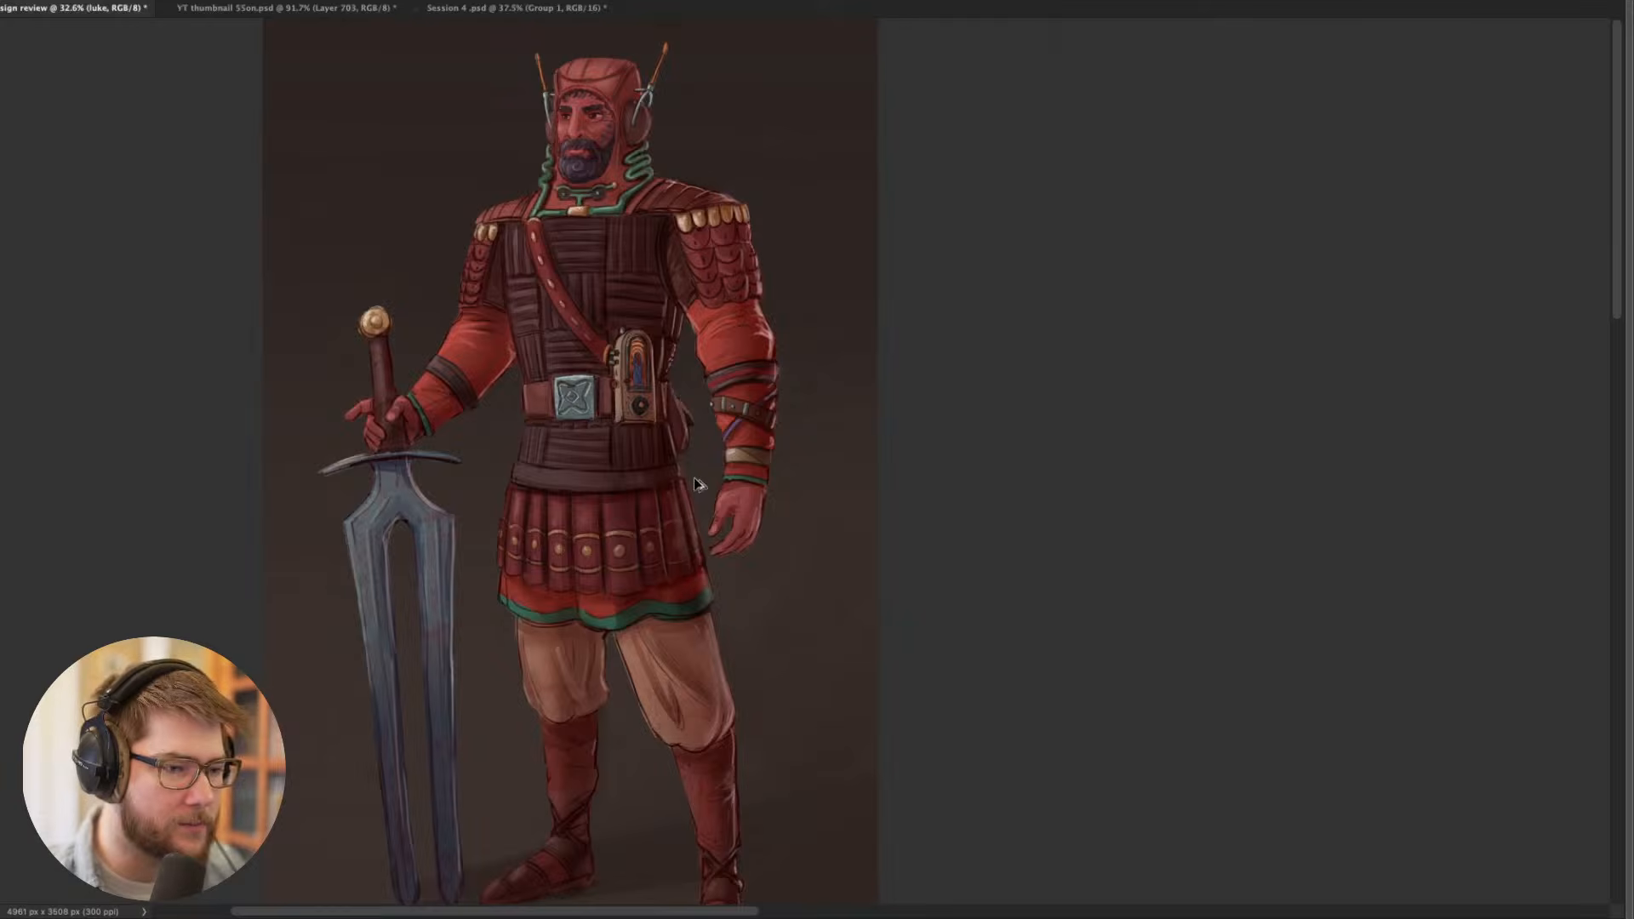
{"action": "scroll", "coordinate": [702, 481], "scroll_direction": "down", "scroll_amount": 1}
{"action": "scroll", "coordinate": [677, 390], "scroll_direction": "up", "scroll_amount": 1}
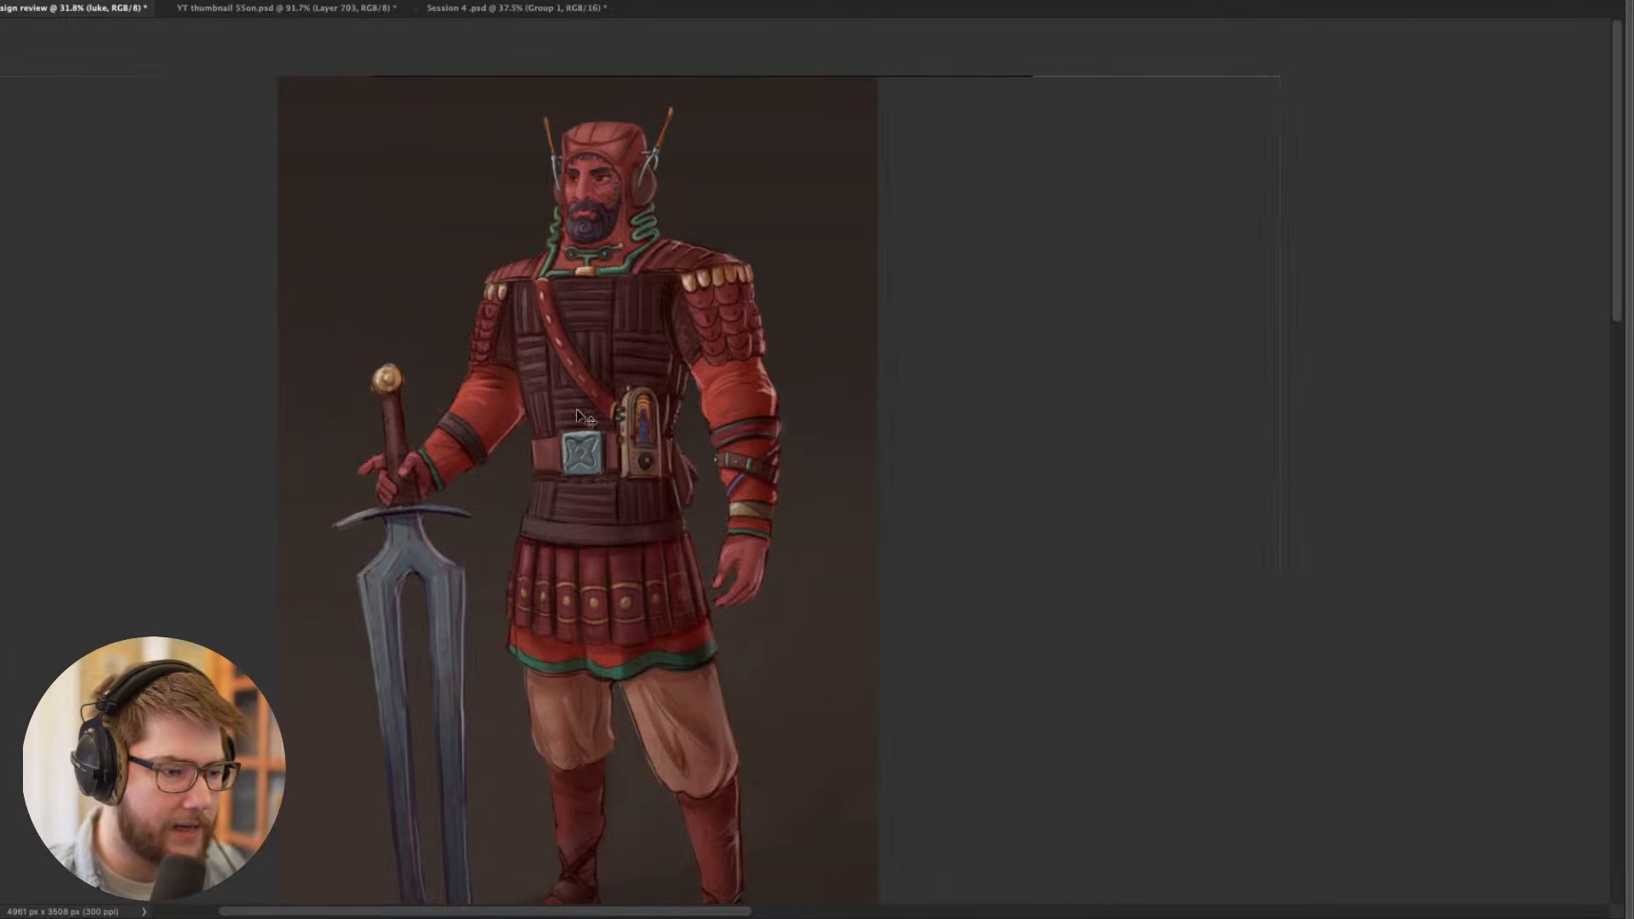
{"action": "left_click_drag", "start_coordinate": [658, 531], "coordinate": [897, 527]}
{"action": "left_click_drag", "start_coordinate": [842, 476], "coordinate": [632, 403]}
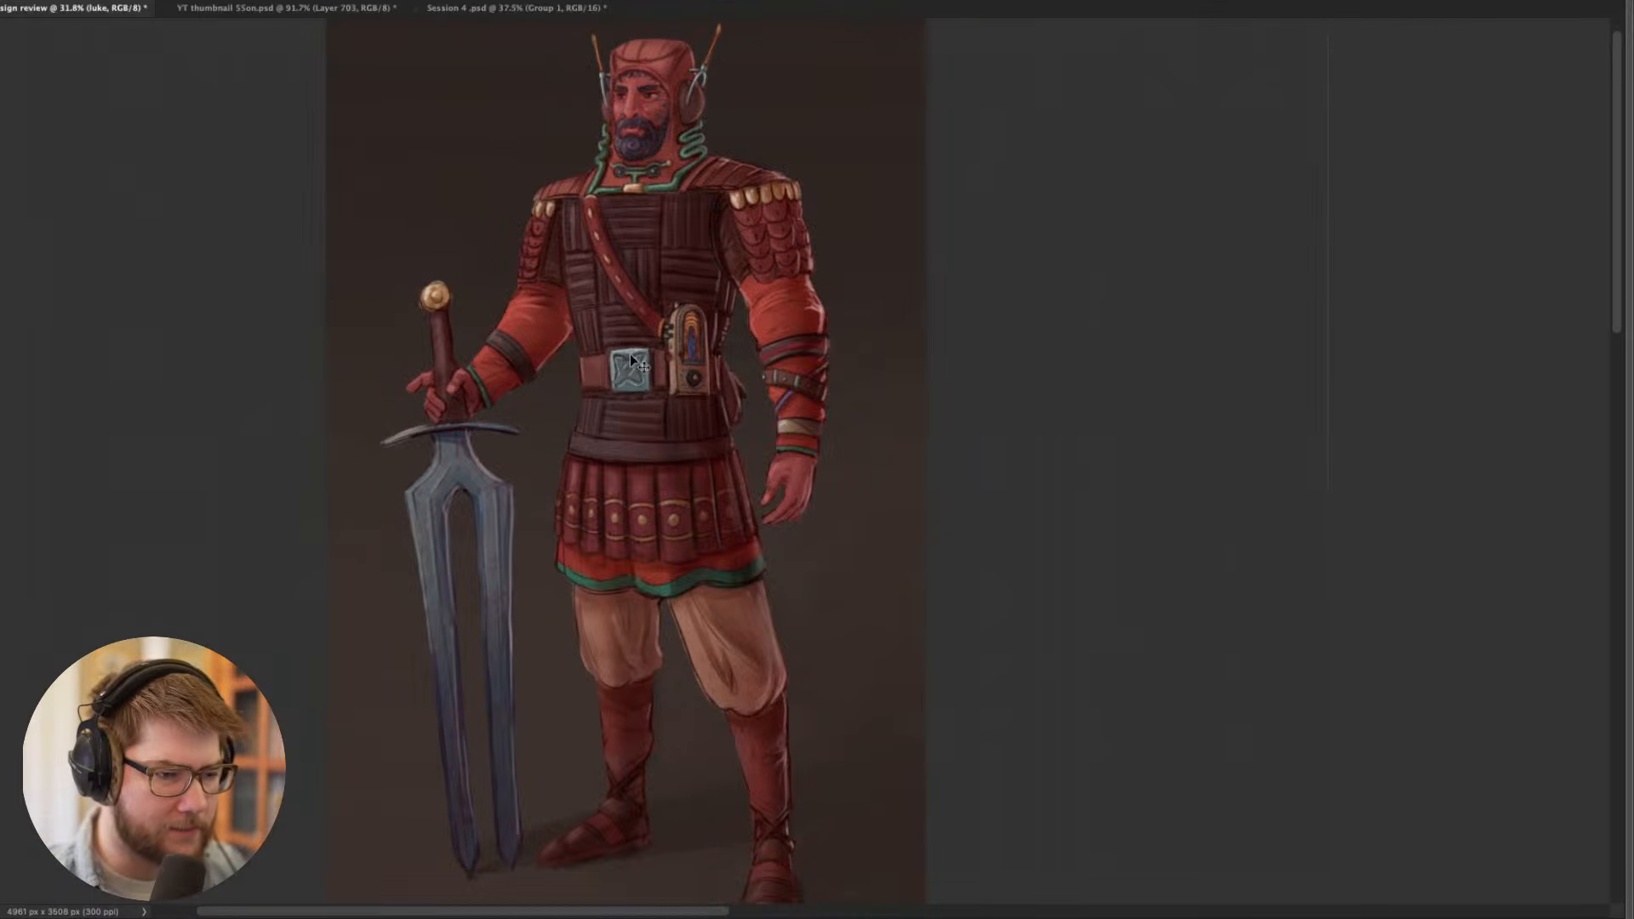
- Examine the belt buckle, skirt, trousers and boots up close, moving back up to the torso and head
{"action": "scroll", "coordinate": [627, 387], "scroll_direction": "up", "scroll_amount": 1}
{"action": "scroll", "coordinate": [624, 382], "scroll_direction": "up", "scroll_amount": 3}
{"action": "scroll", "coordinate": [630, 354], "scroll_direction": "down", "scroll_amount": 2}
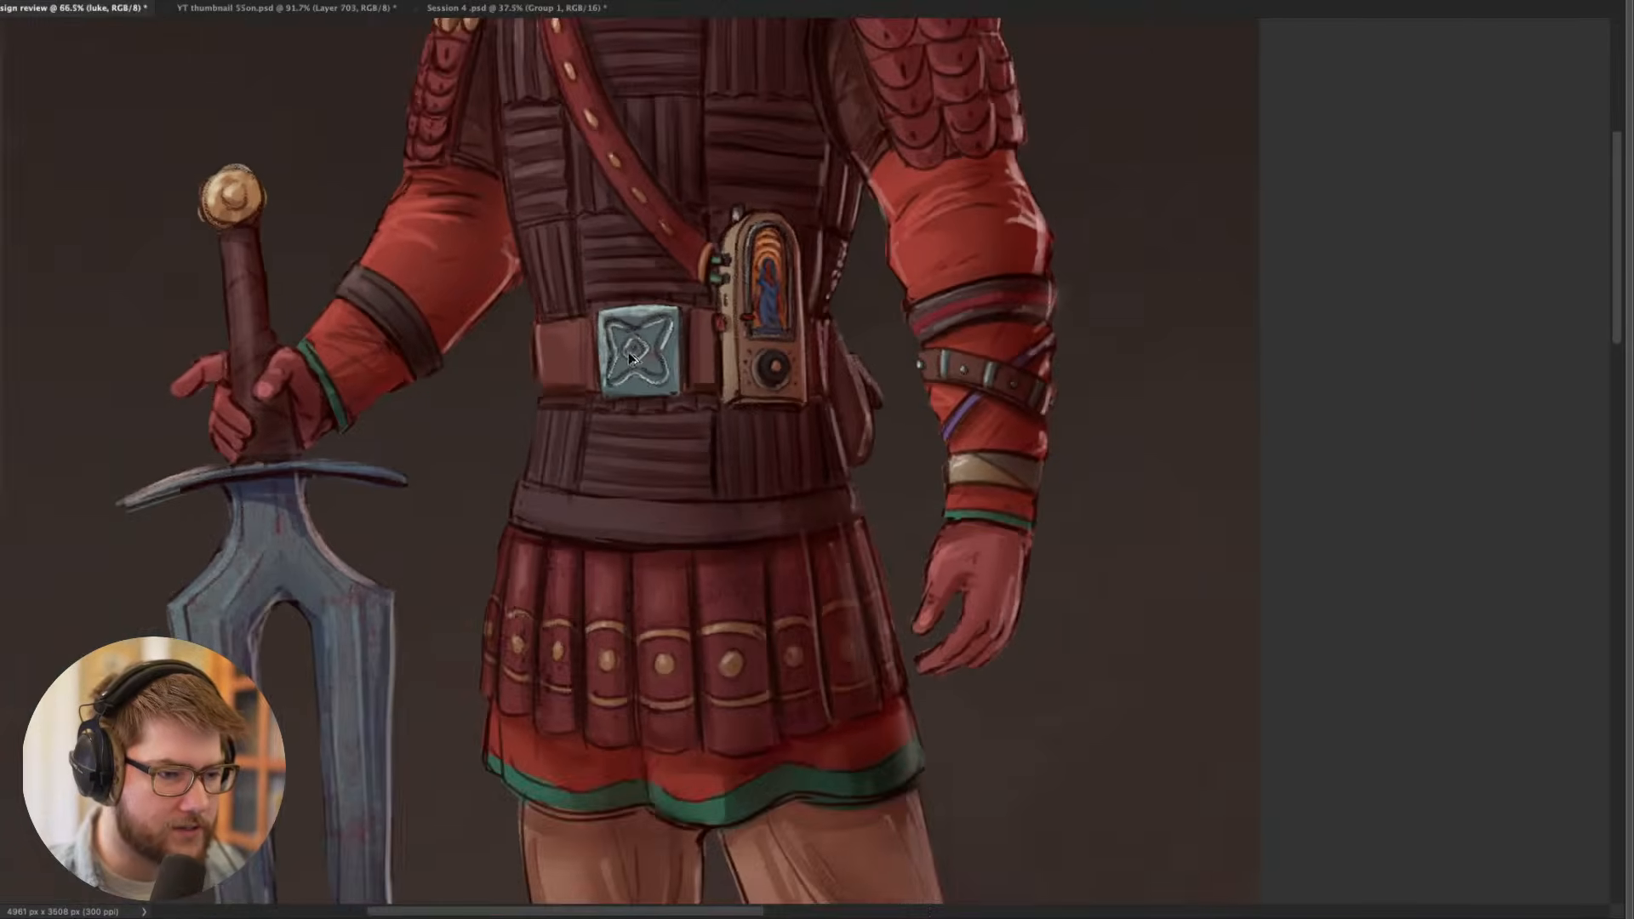
{"action": "scroll", "coordinate": [639, 356], "scroll_direction": "down", "scroll_amount": 5}
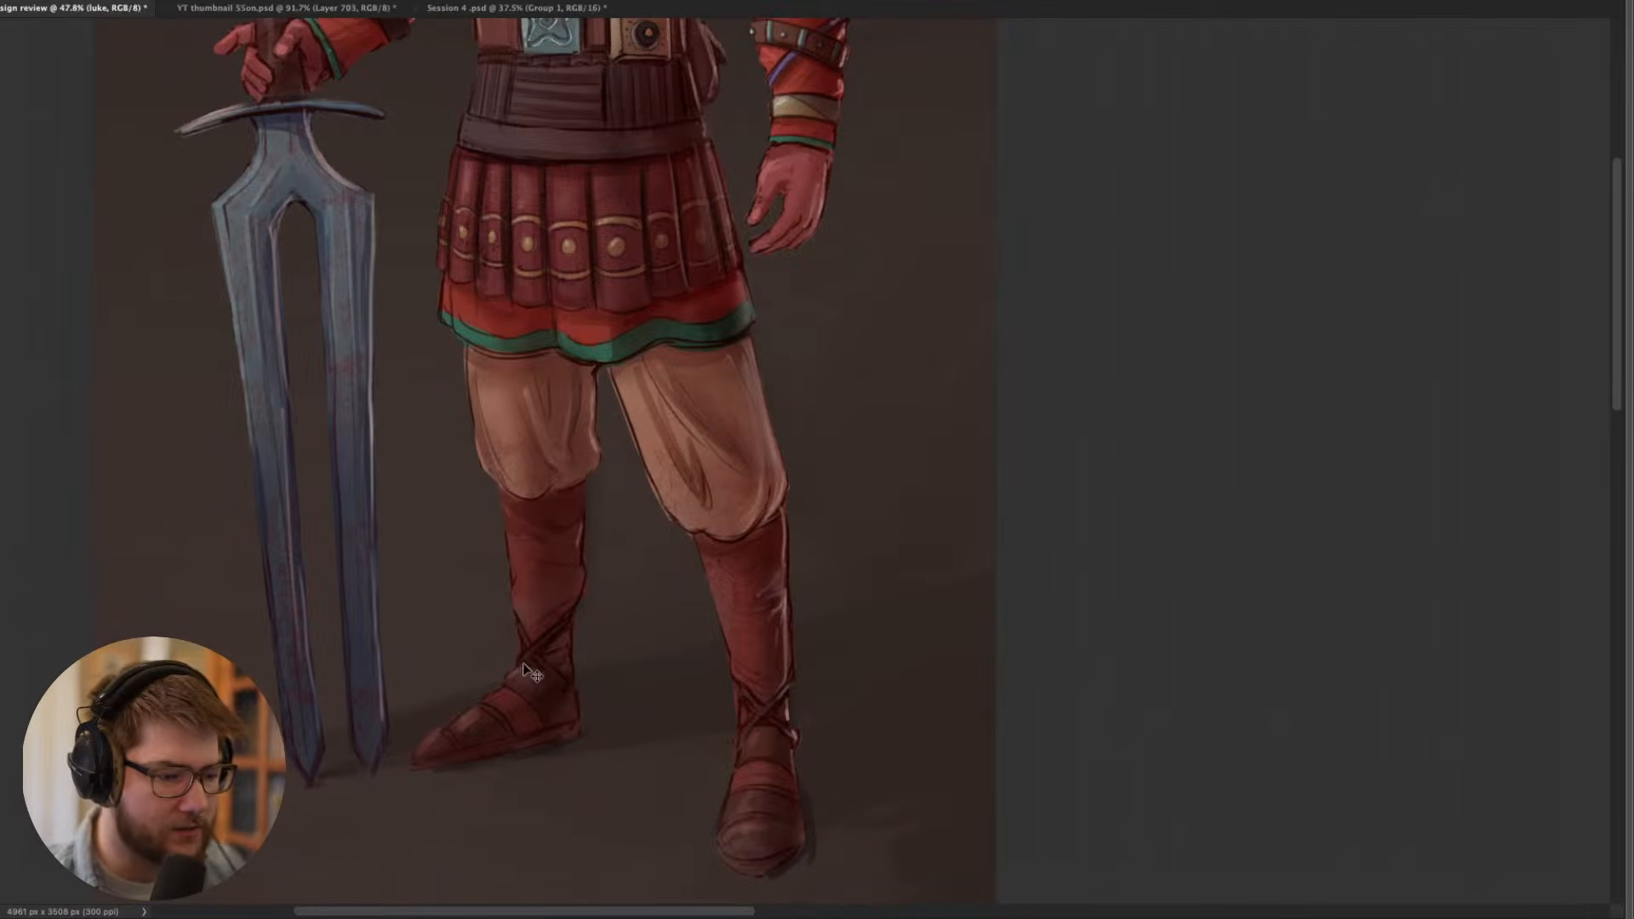
{"action": "scroll", "coordinate": [524, 615], "scroll_direction": "up", "scroll_amount": 4}
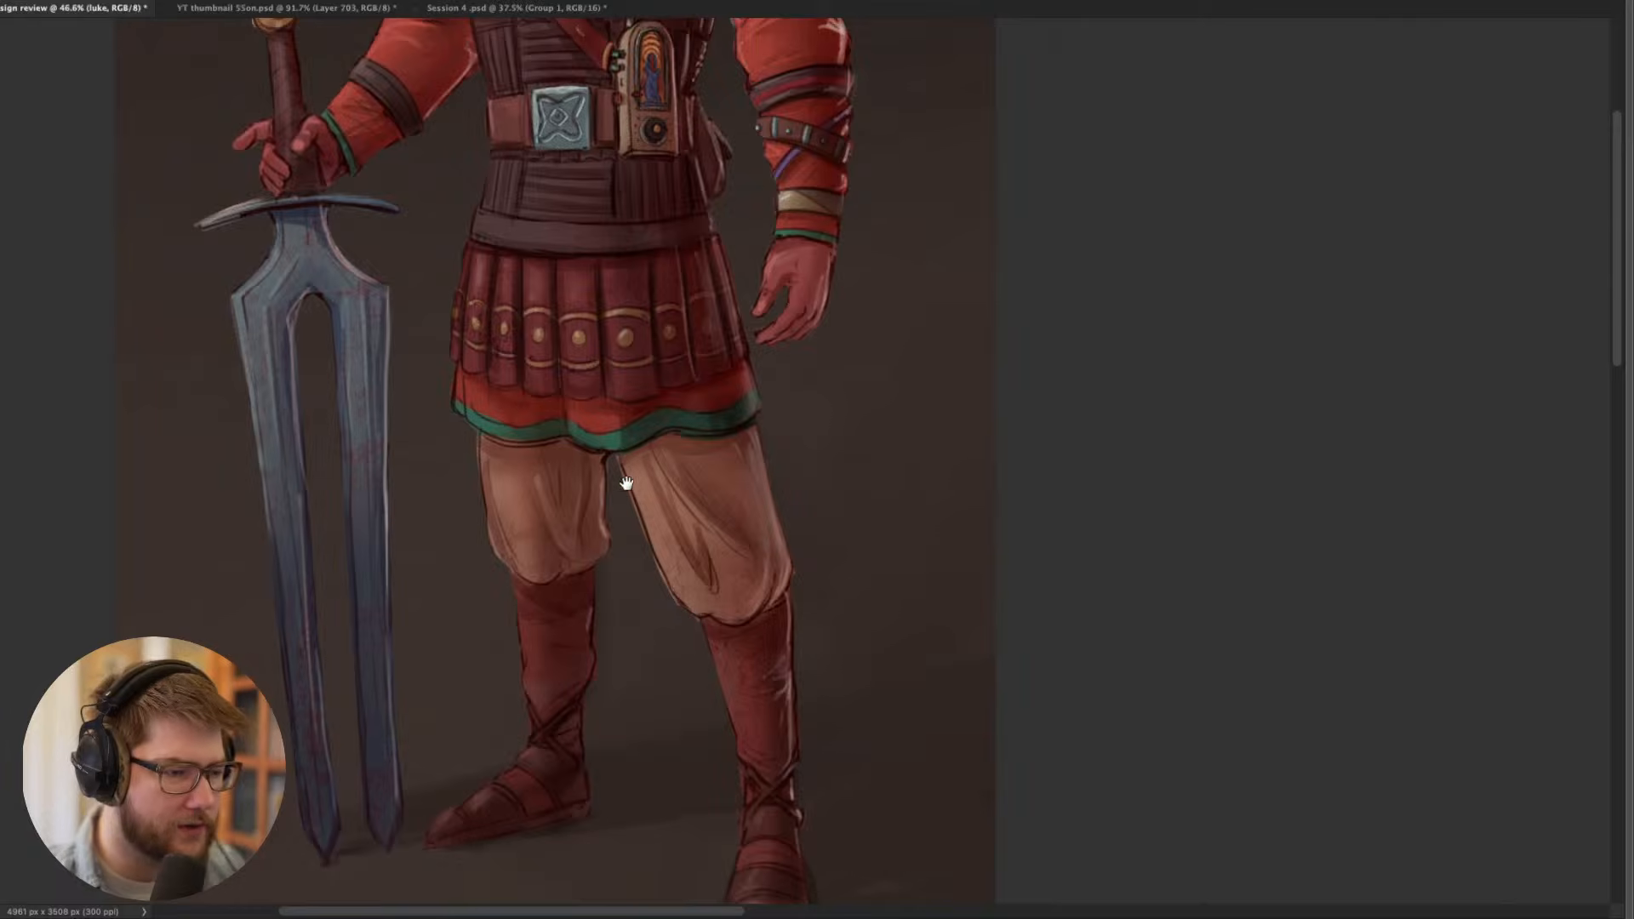
{"action": "scroll", "coordinate": [630, 503], "scroll_direction": "up", "scroll_amount": 6}
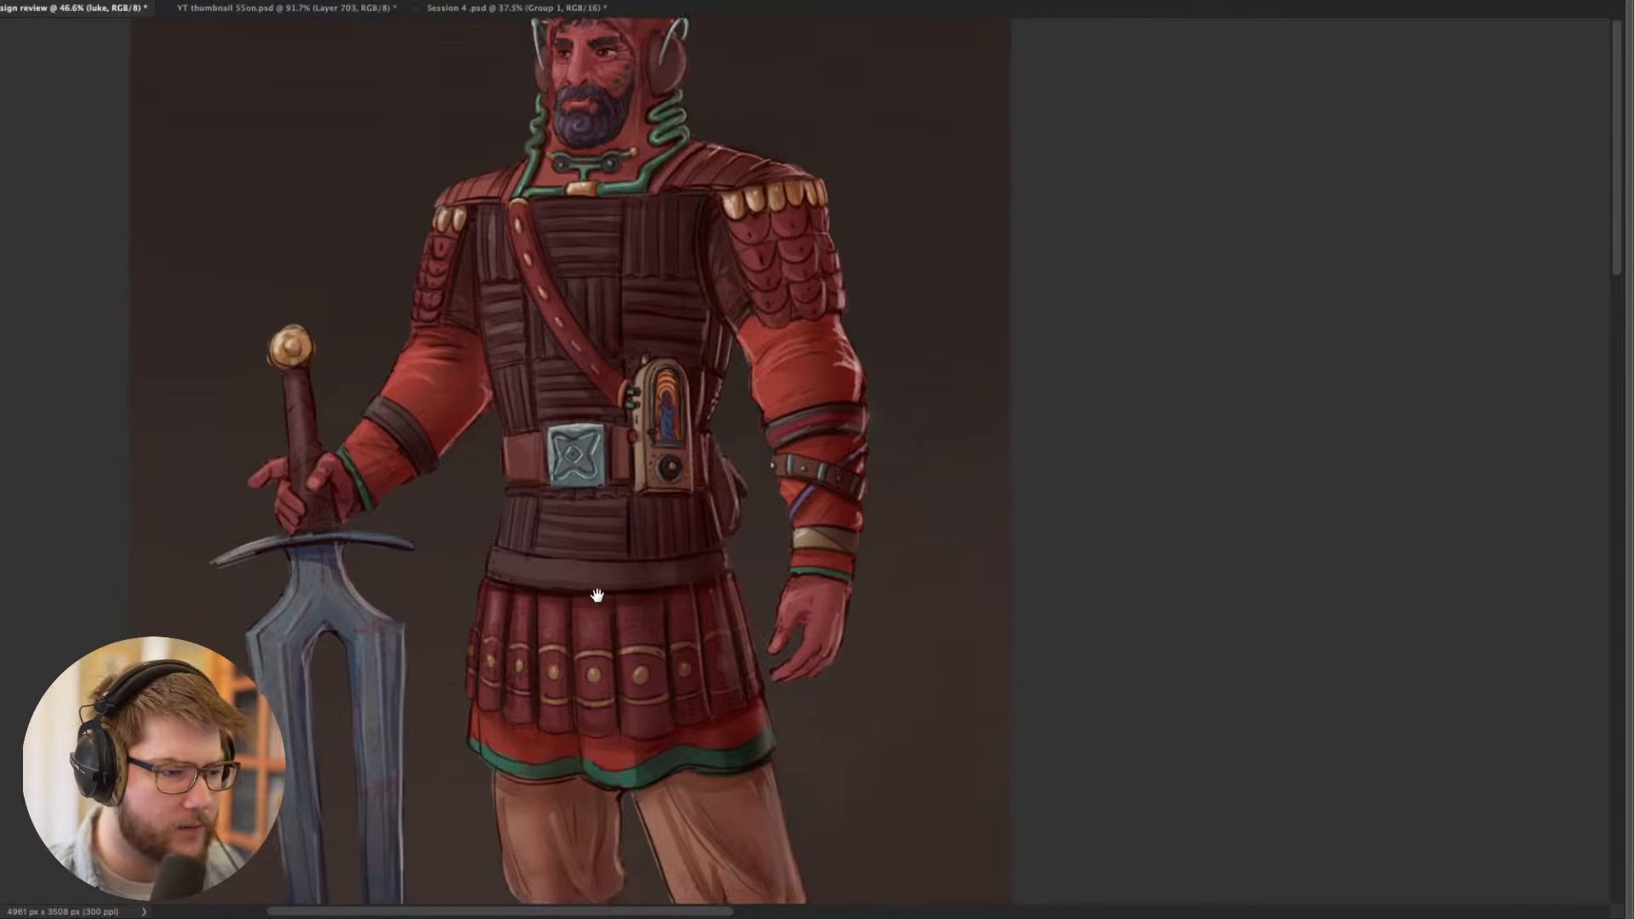
{"action": "left_click_drag", "start_coordinate": [474, 581], "coordinate": [566, 629]}
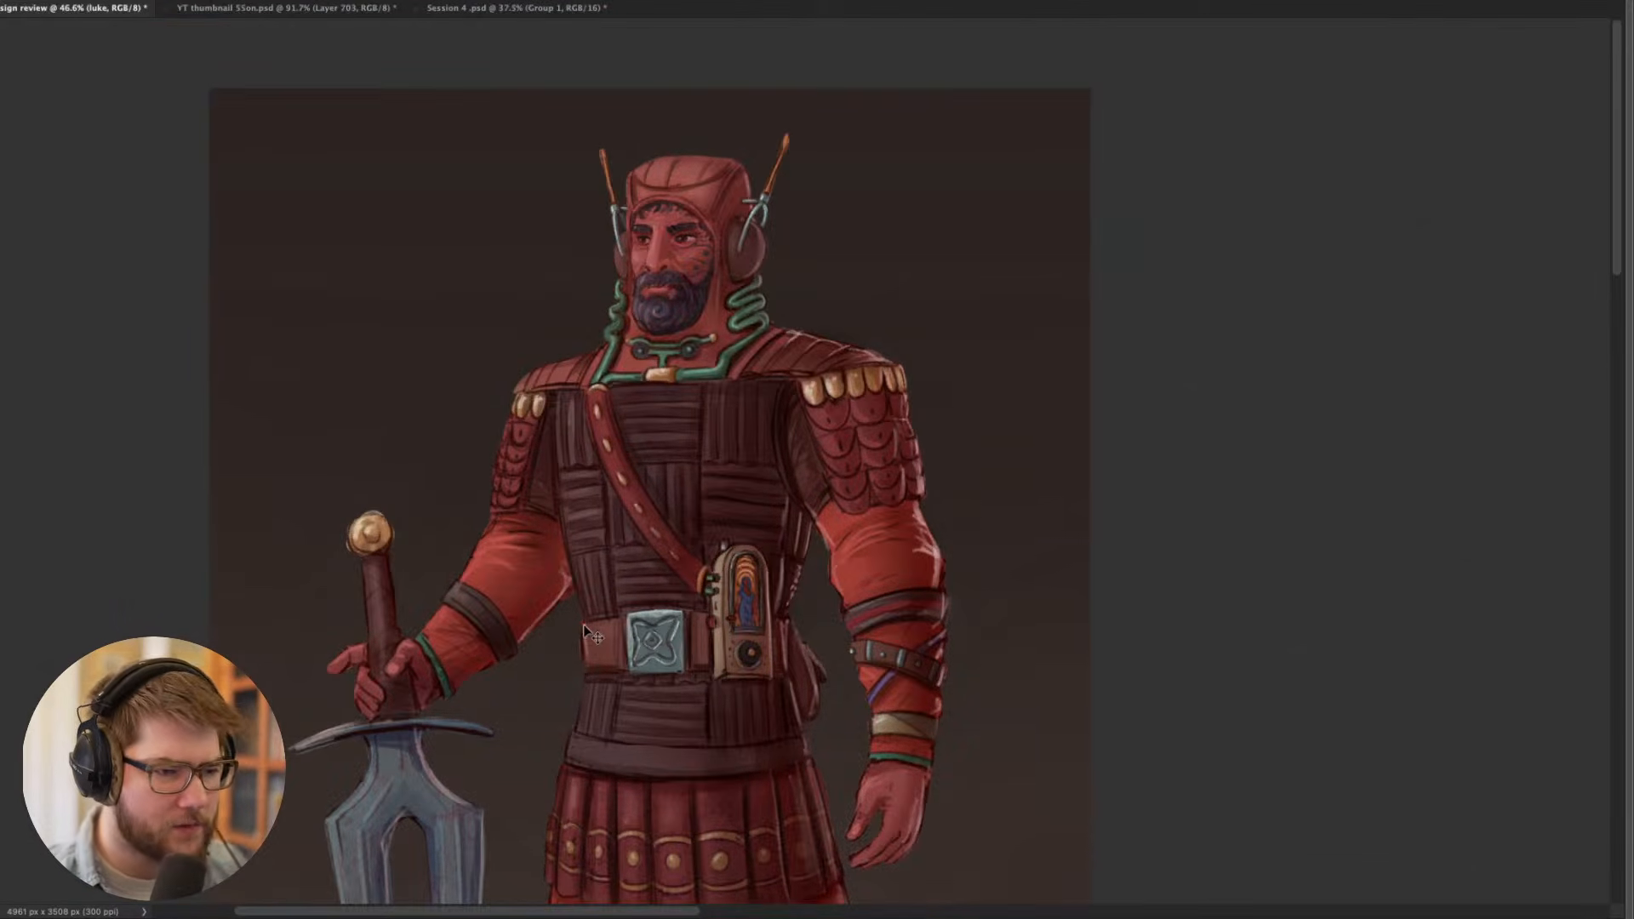
{"action": "scroll", "coordinate": [585, 630], "scroll_direction": "down", "scroll_amount": 3}
- Bring the panels back, mirror the canvas horizontally and examine the flipped figure from afar and up close
{"action": "key", "text": "Tab"}
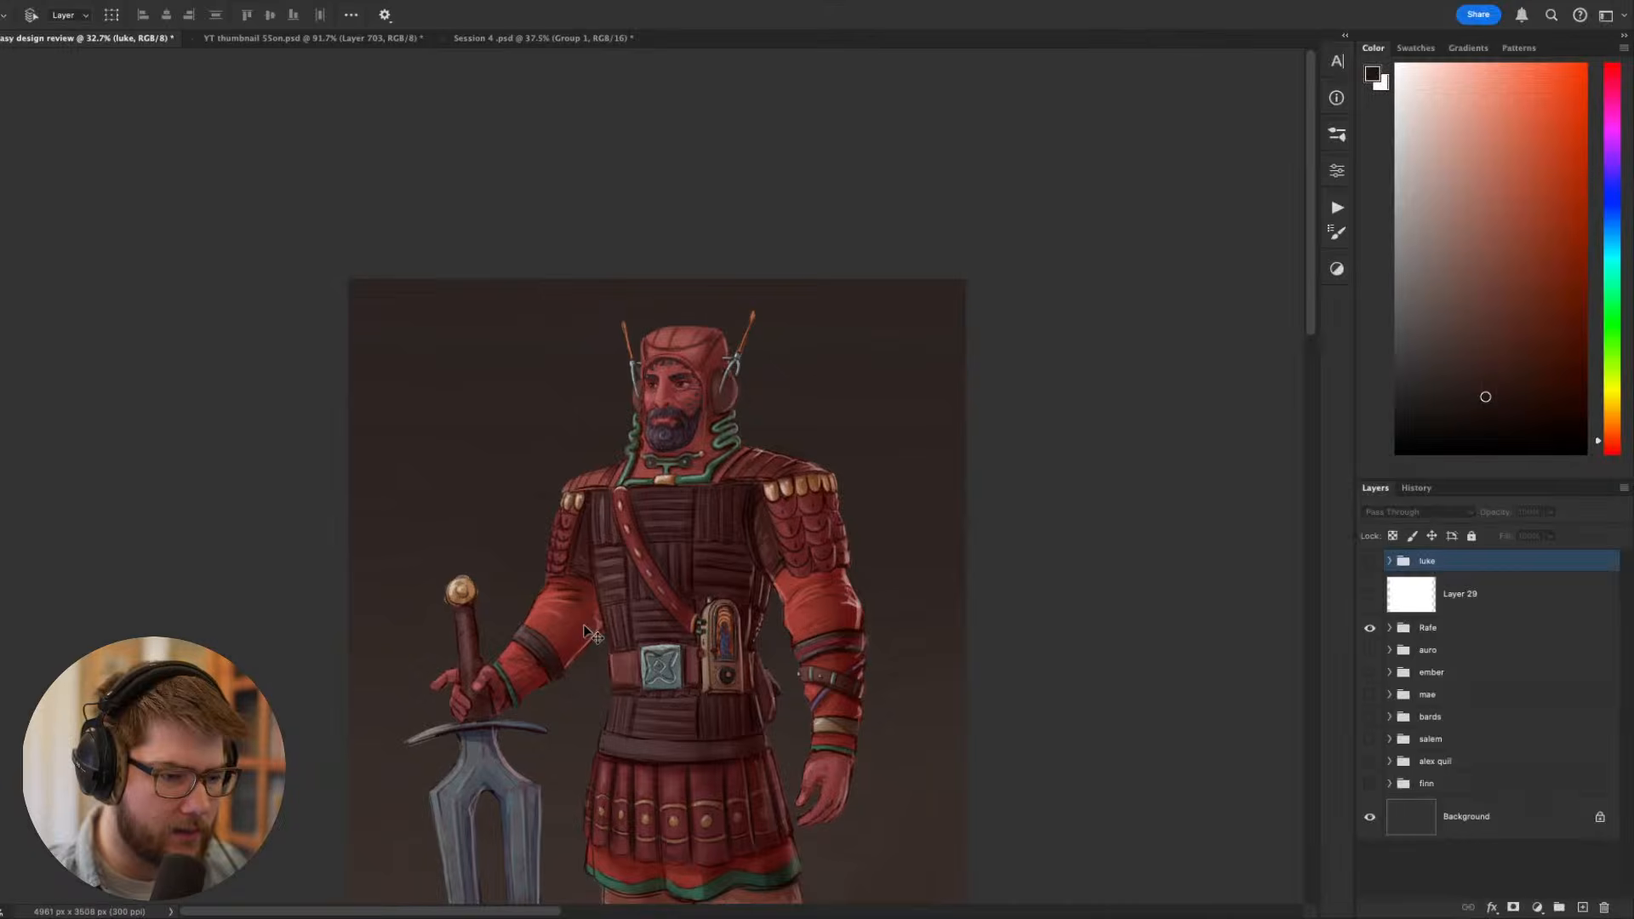
{"action": "scroll", "coordinate": [721, 654], "scroll_direction": "up", "scroll_amount": 1}
{"action": "left_click_drag", "start_coordinate": [721, 654], "coordinate": [734, 538]}
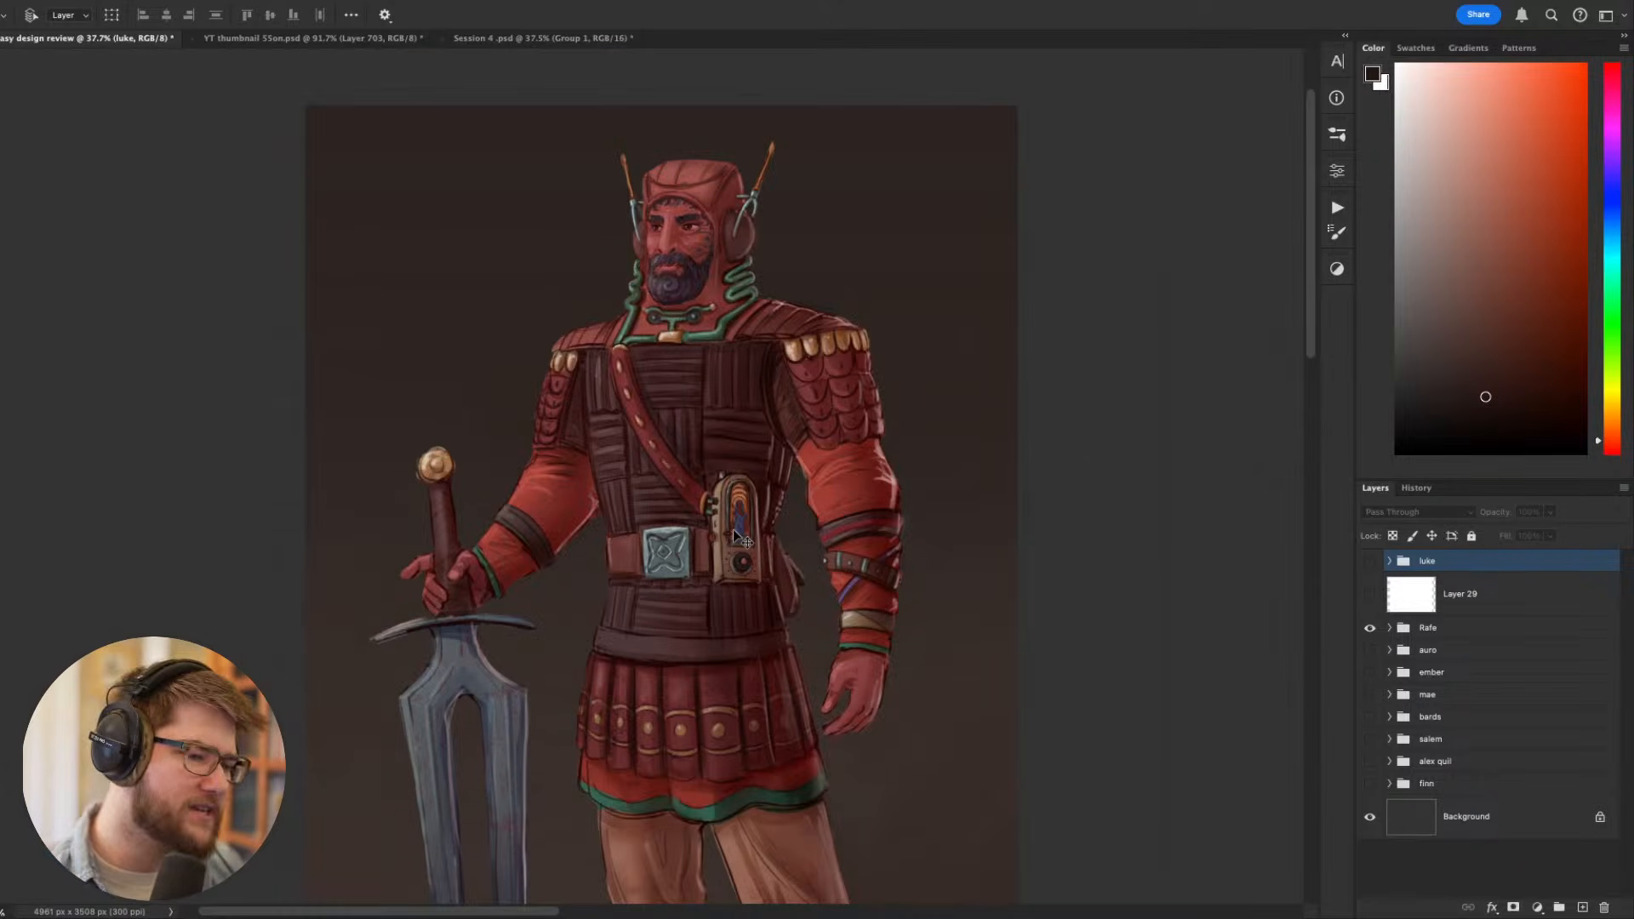
{"action": "left_click_drag", "start_coordinate": [737, 537], "coordinate": [666, 465]}
{"action": "key", "text": "super+f"}
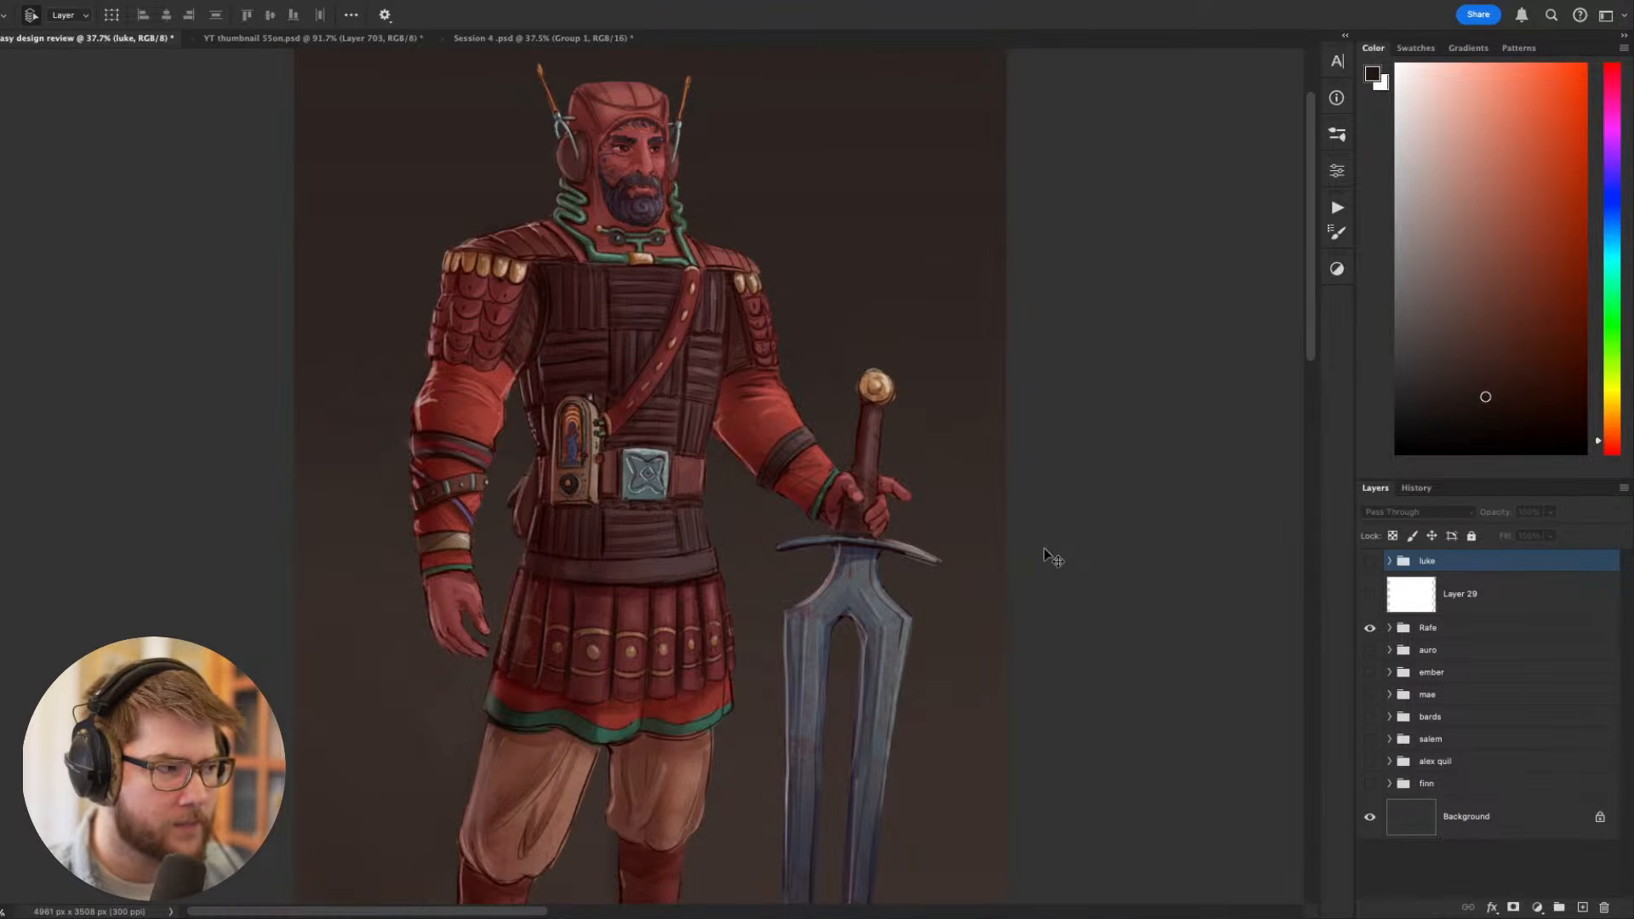
{"action": "key", "text": "super+f"}
{"action": "key", "text": "super+f"}
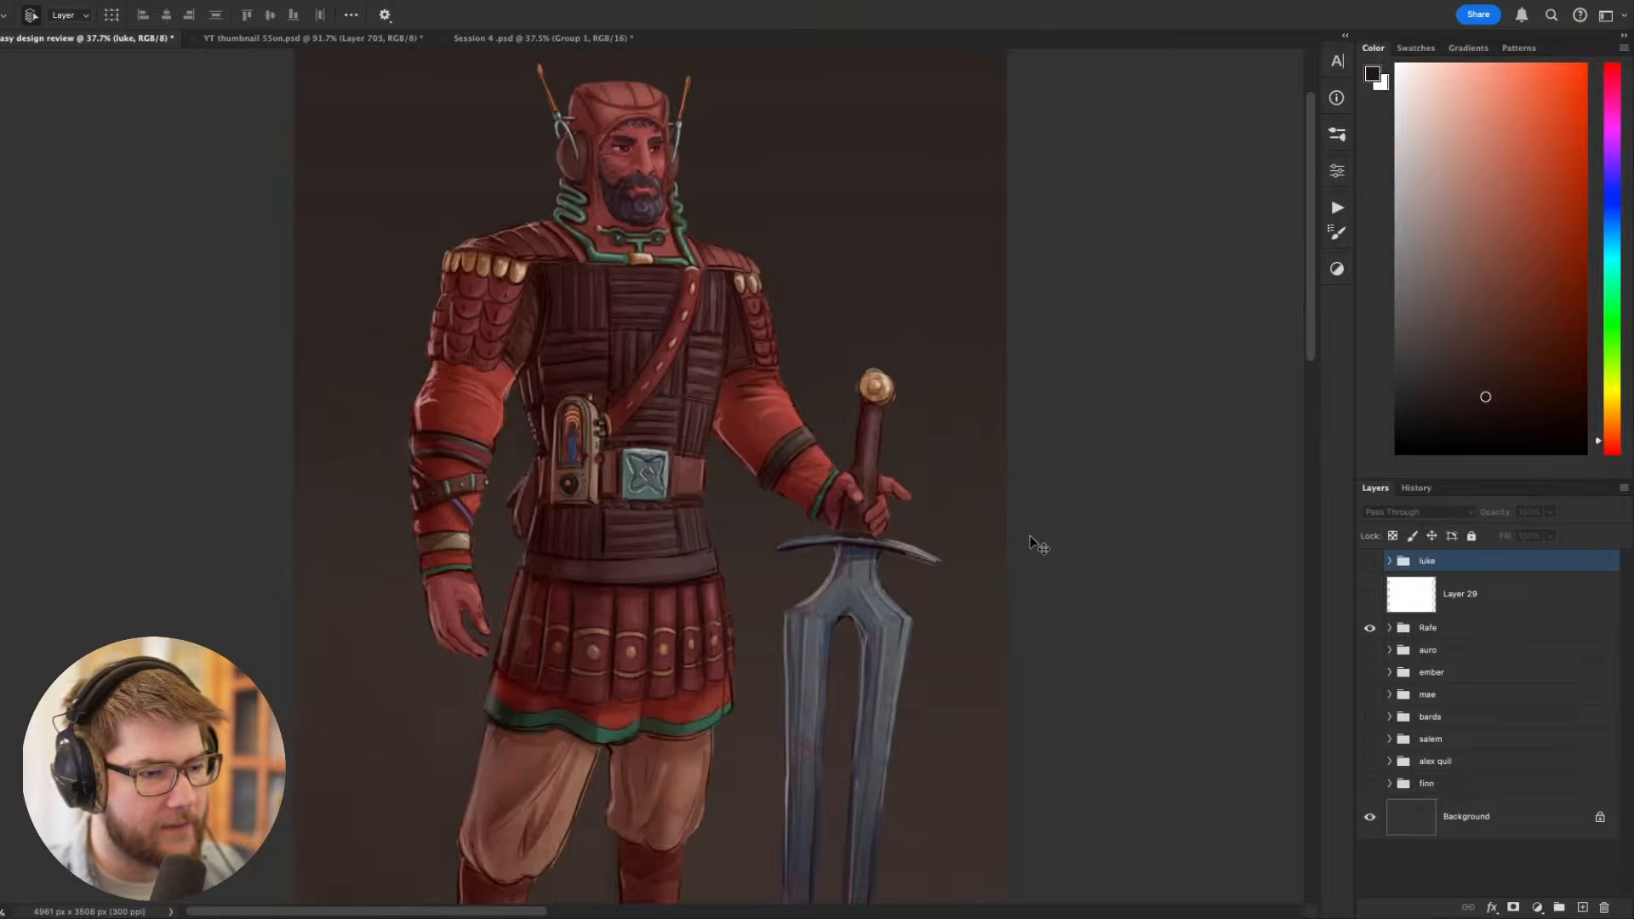
{"action": "key", "text": "super+f"}
{"action": "key", "text": "super+f"}
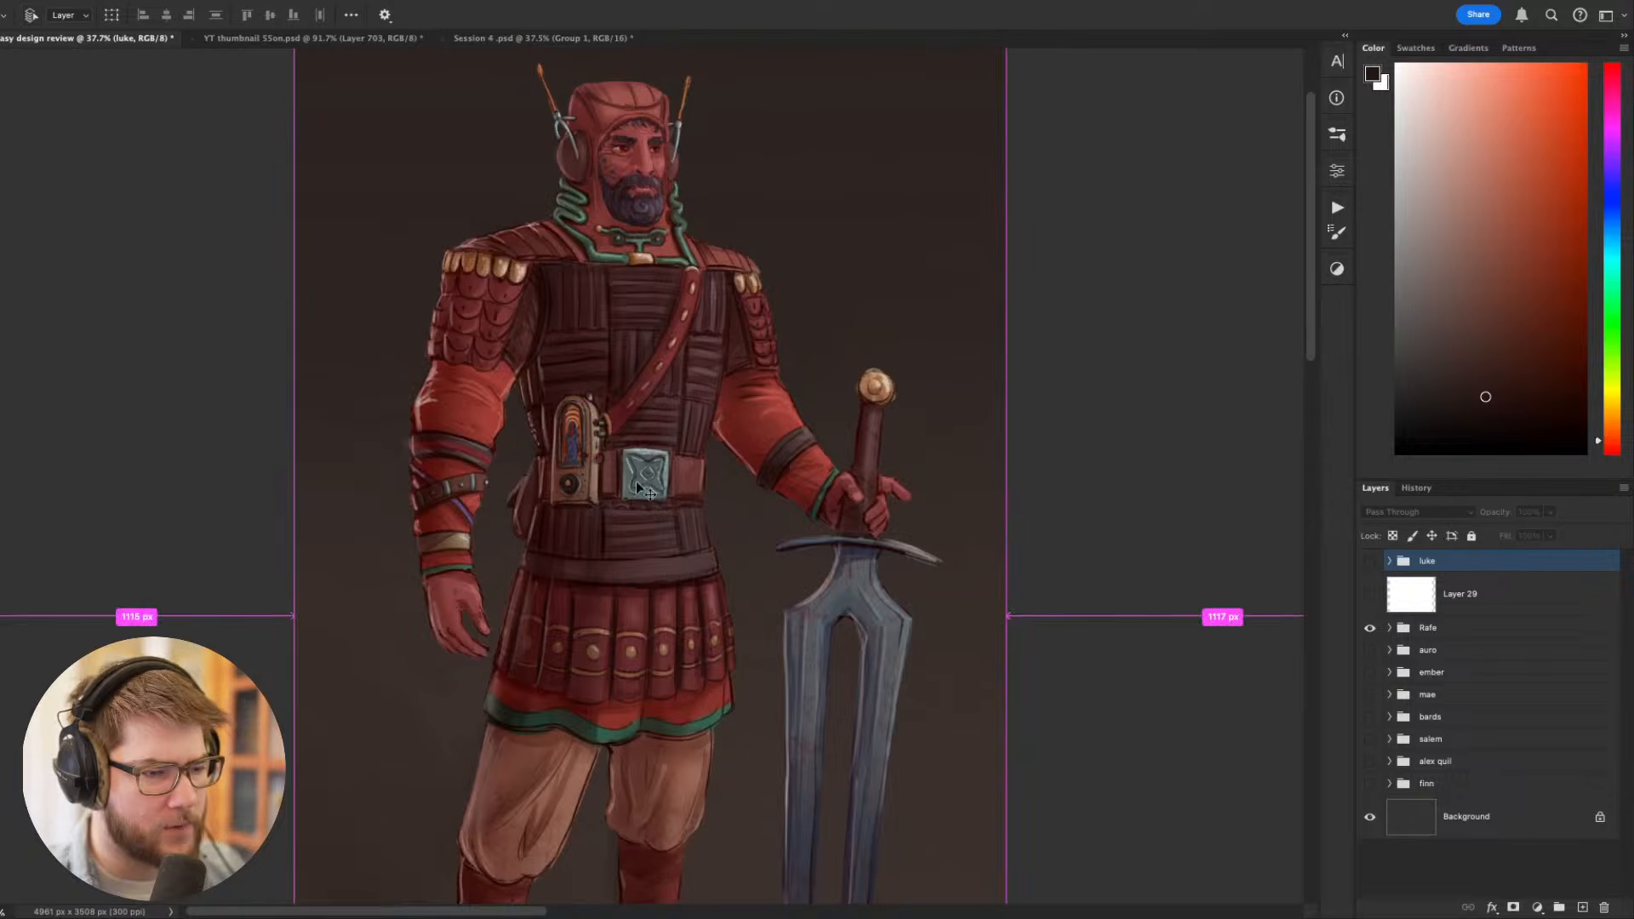
{"action": "scroll", "coordinate": [766, 449], "scroll_direction": "down", "scroll_amount": 2}
{"action": "scroll", "coordinate": [695, 540], "scroll_direction": "up", "scroll_amount": 2}
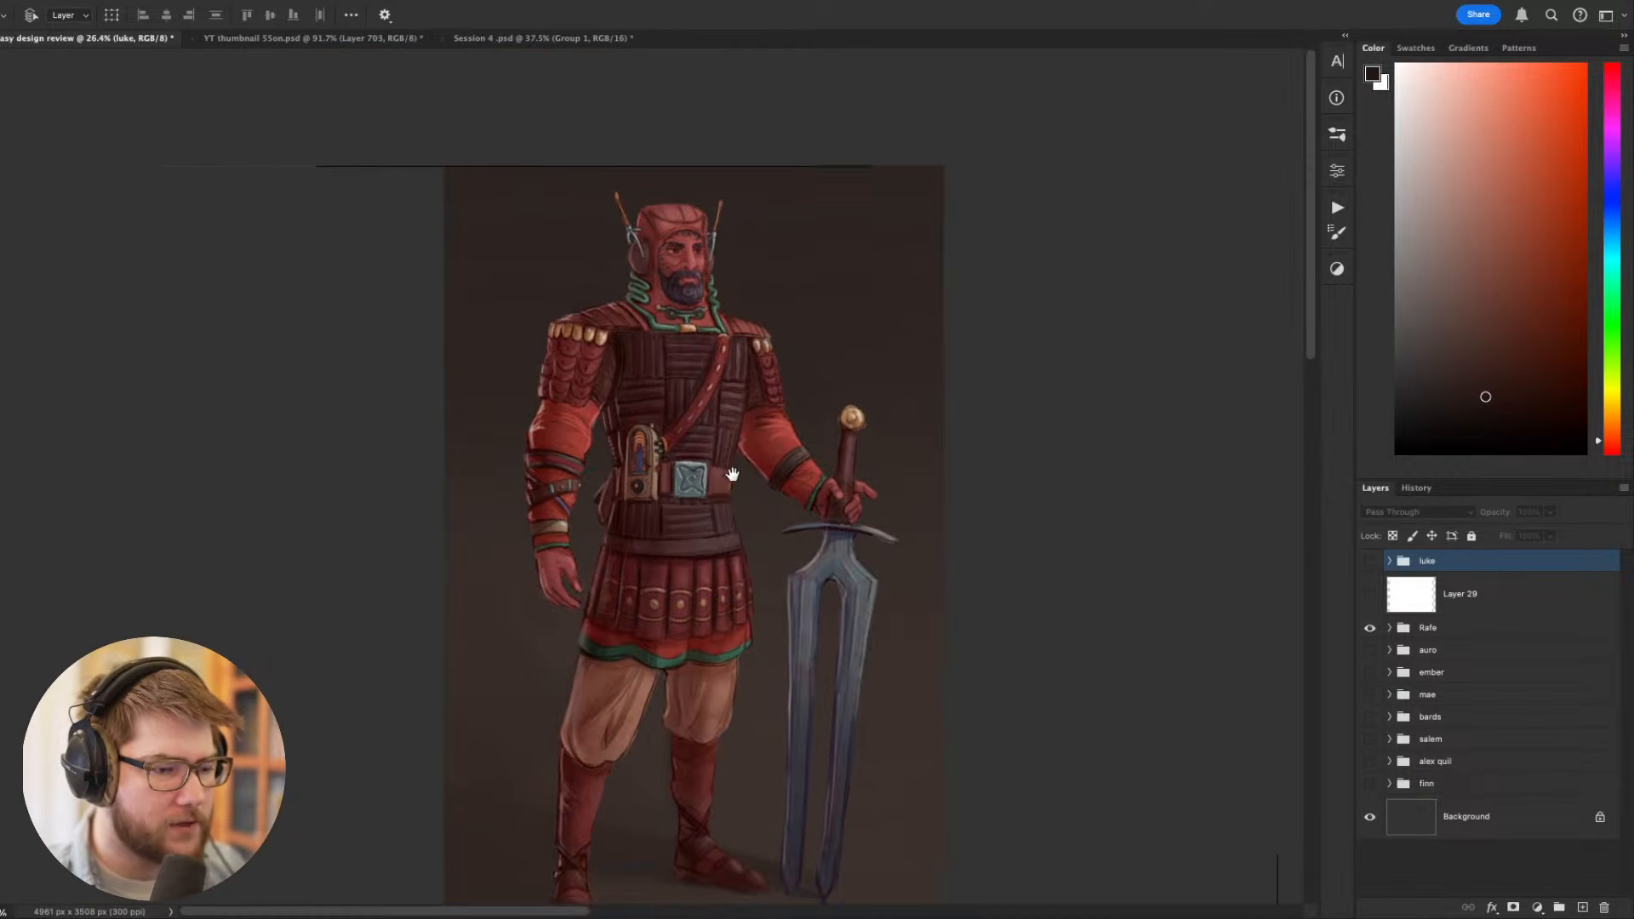
{"action": "scroll", "coordinate": [695, 545], "scroll_direction": "up", "scroll_amount": 2}
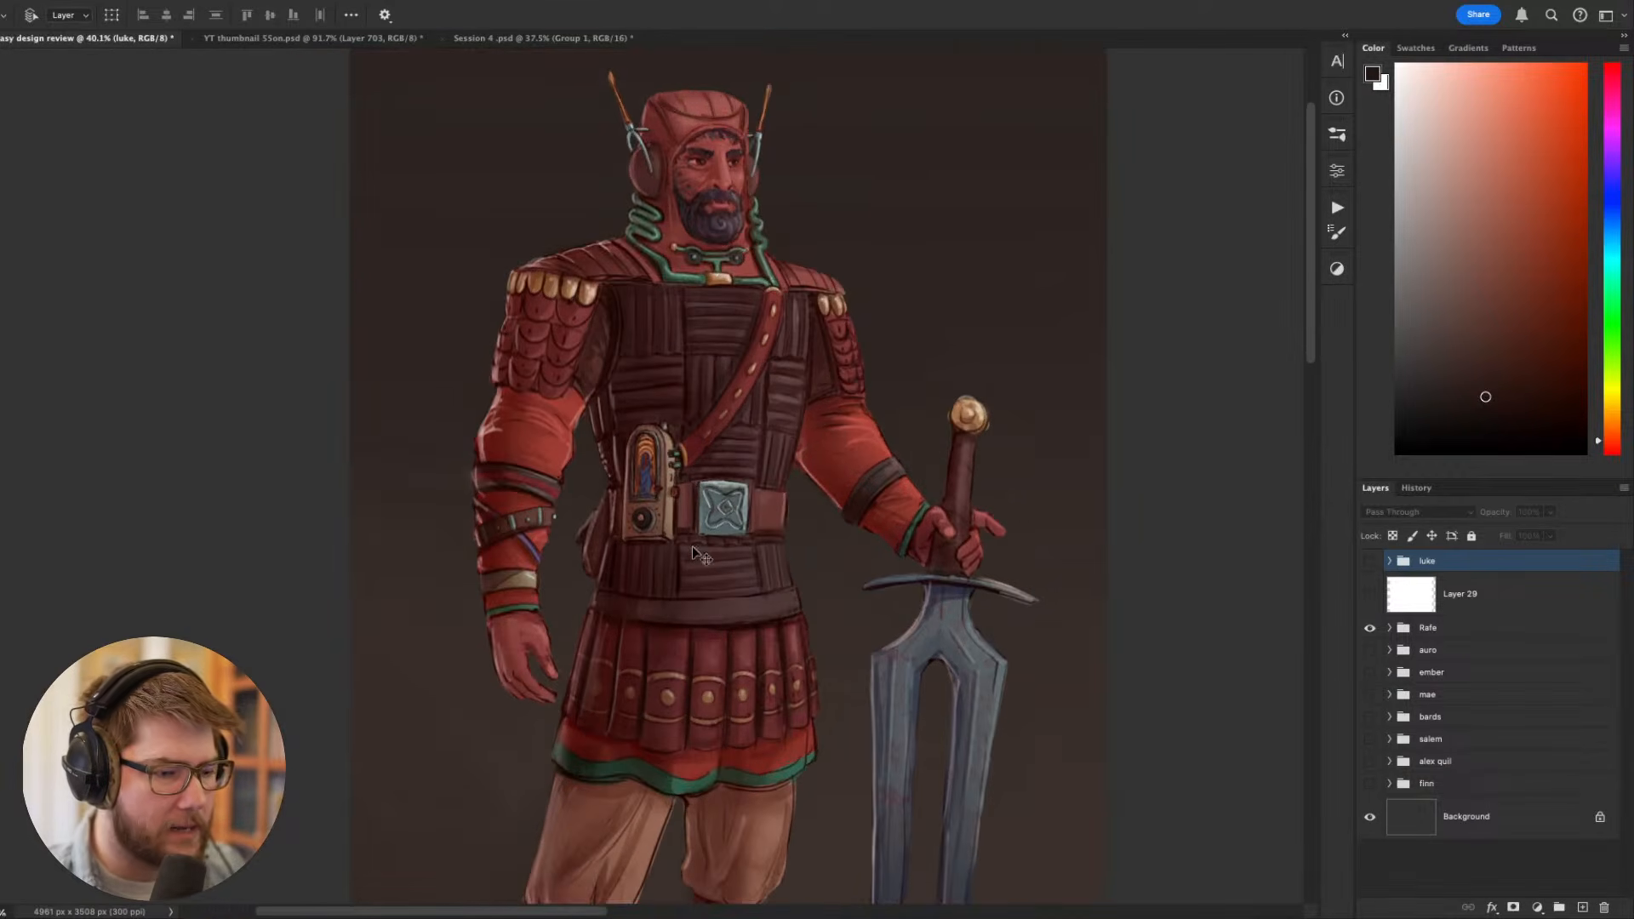
{"action": "left_click_drag", "start_coordinate": [723, 568], "coordinate": [729, 481]}
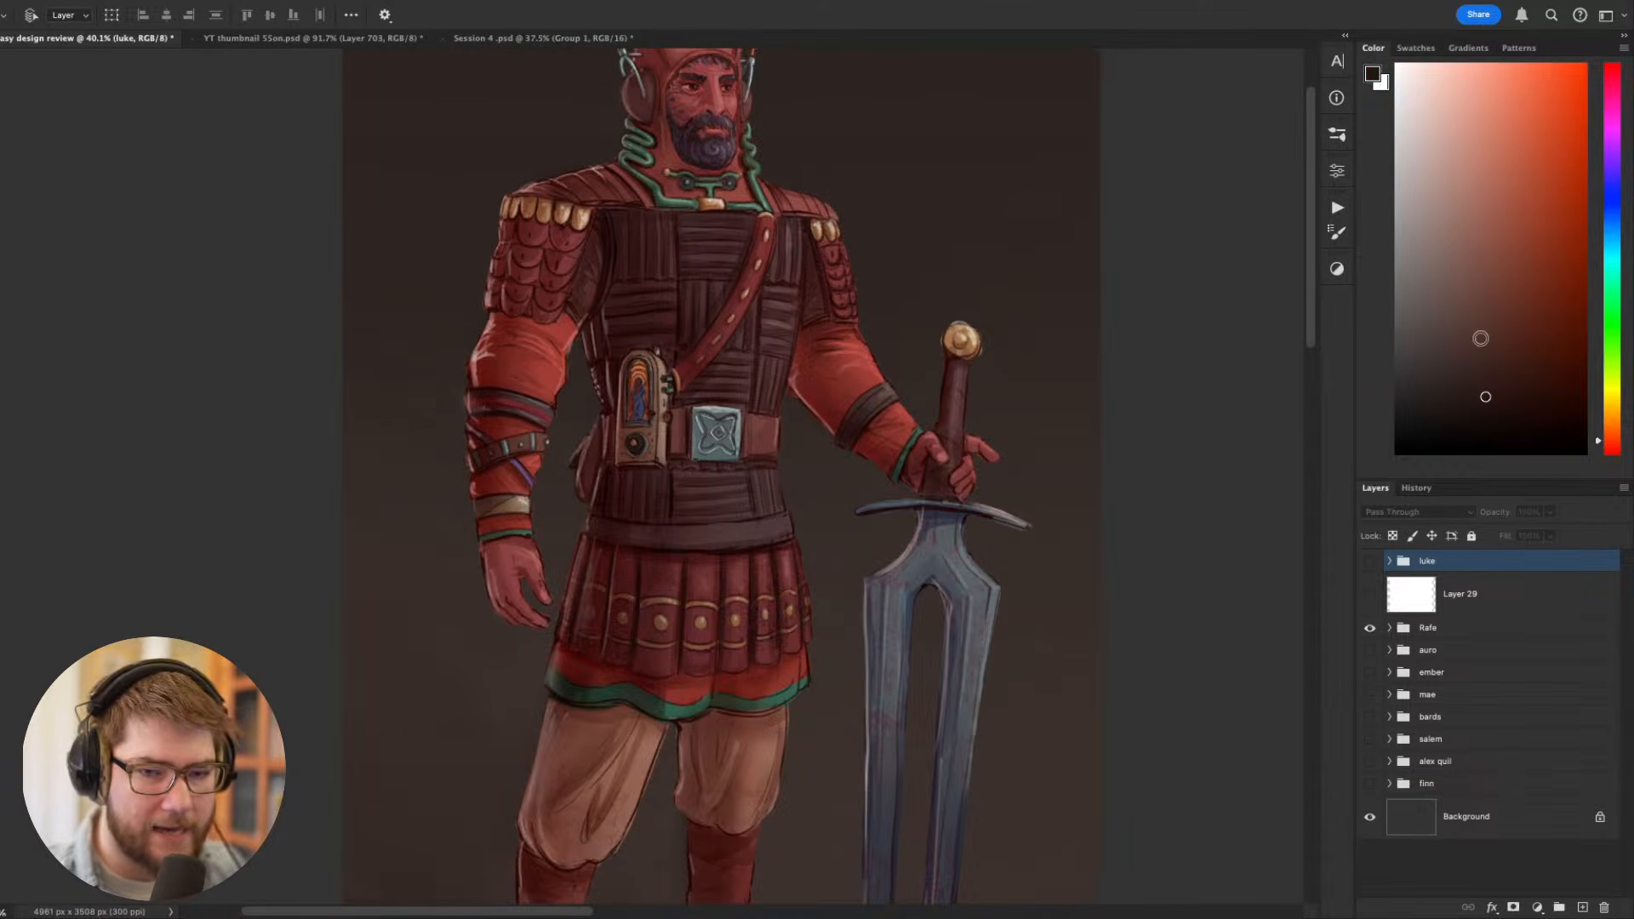
- Add a new layer above Layer 23 for notes and ready the Brush tool with a bright red foreground colour
{"action": "left_click_drag", "start_coordinate": [1481, 337], "coordinate": [1608, 52]}
{"action": "left_click_drag", "start_coordinate": [1067, 410], "coordinate": [1090, 475]}
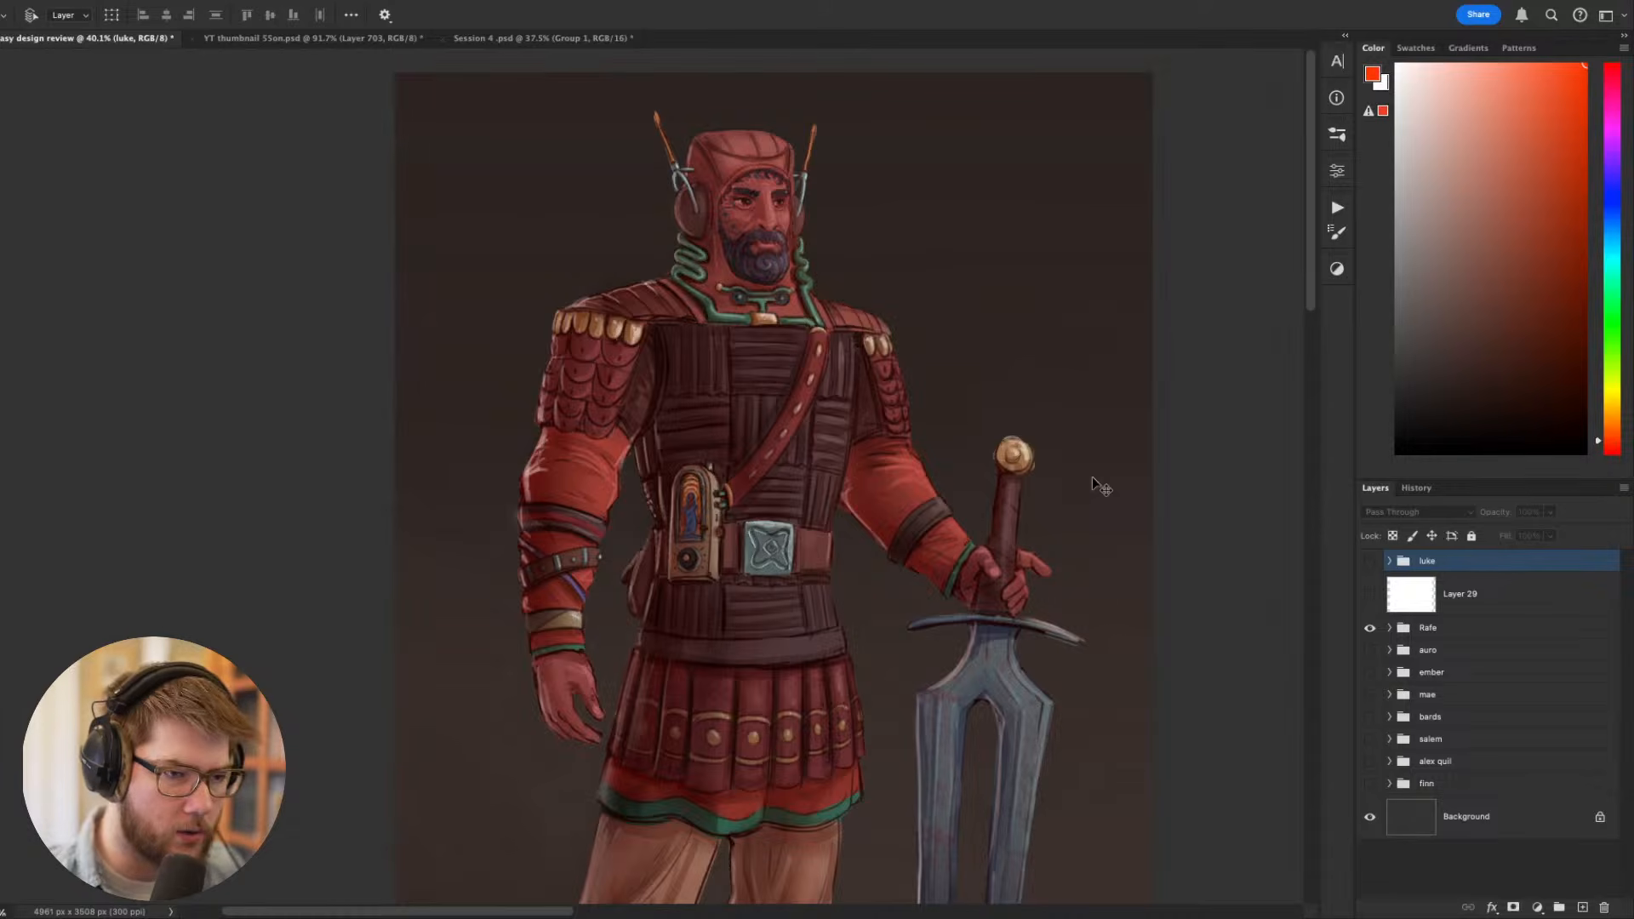
{"action": "key", "text": "b"}
{"action": "left_click_drag", "start_coordinate": [1085, 381], "coordinate": [1096, 496]}
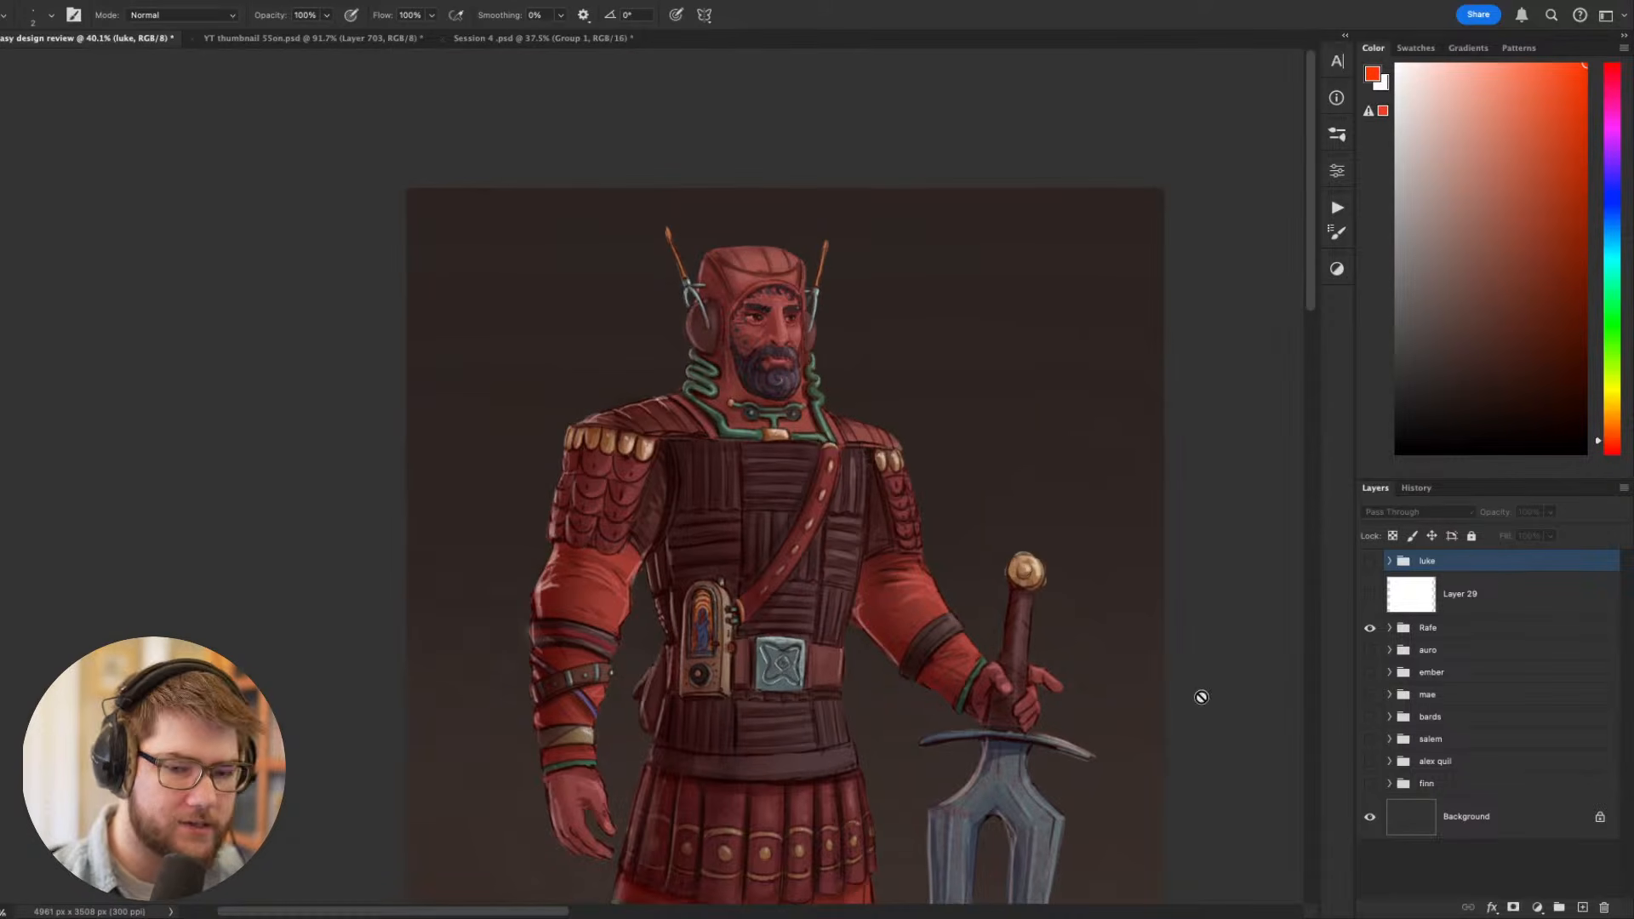
{"action": "left_click", "coordinate": [1437, 629]}
{"action": "left_click", "coordinate": [1391, 628]}
{"action": "left_click", "coordinate": [1498, 705]}
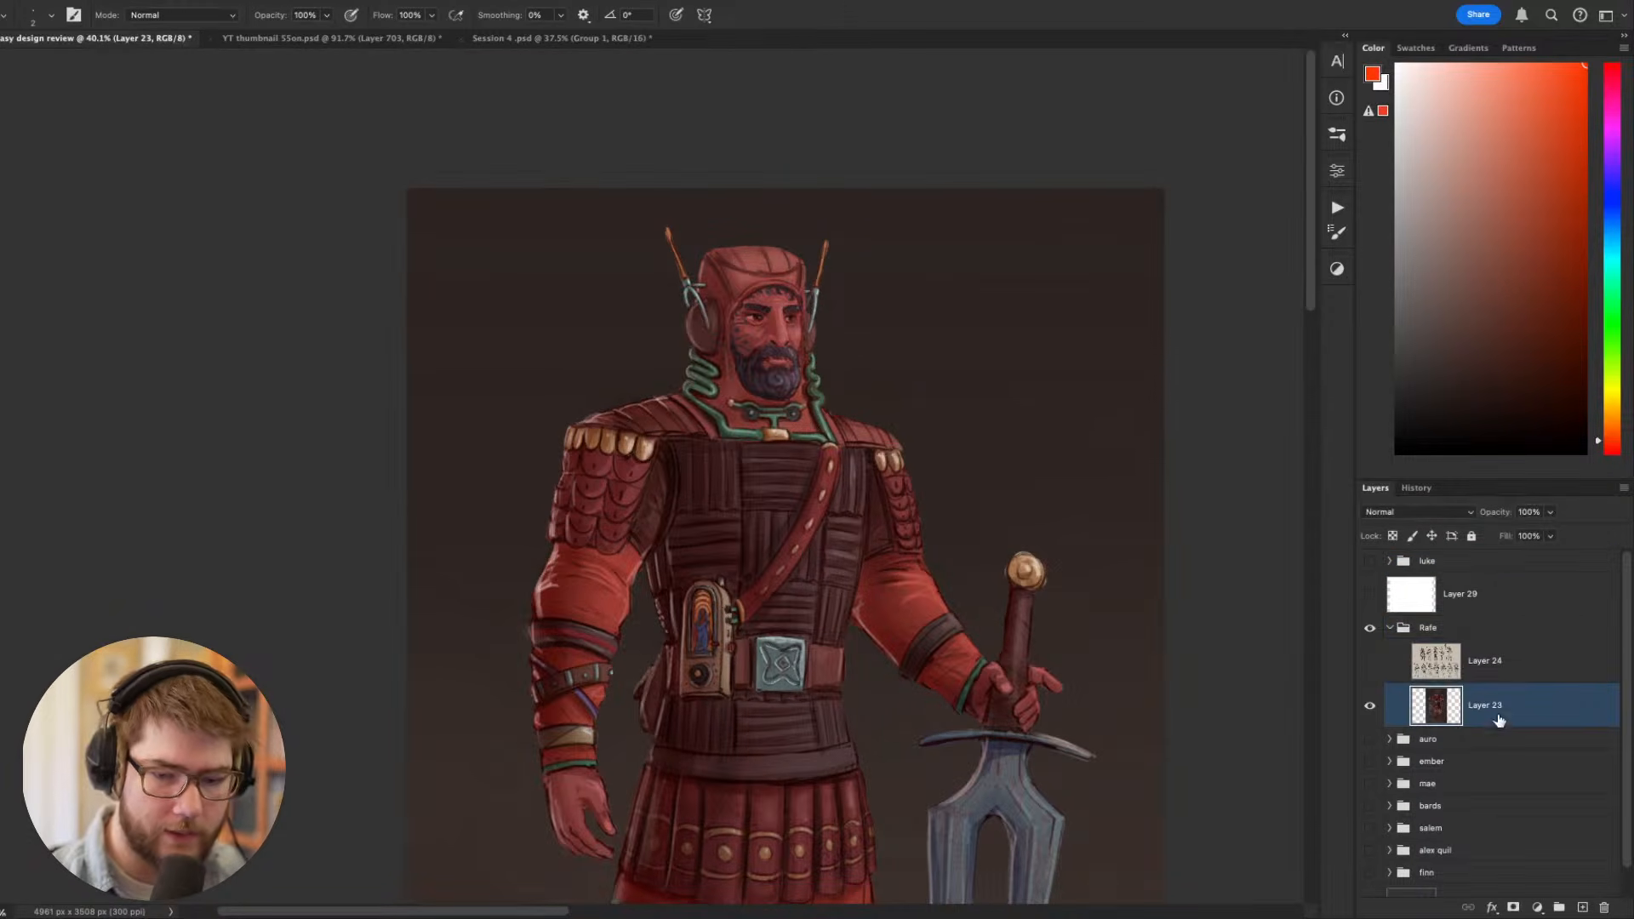
{"action": "key", "text": "super+shift+n"}
{"action": "key", "text": "Return"}
- Sketch a thin red construction line across the figure's torso below the chest, undoing stray strokes
{"action": "left_click_drag", "start_coordinate": [1070, 828], "coordinate": [1152, 673]}
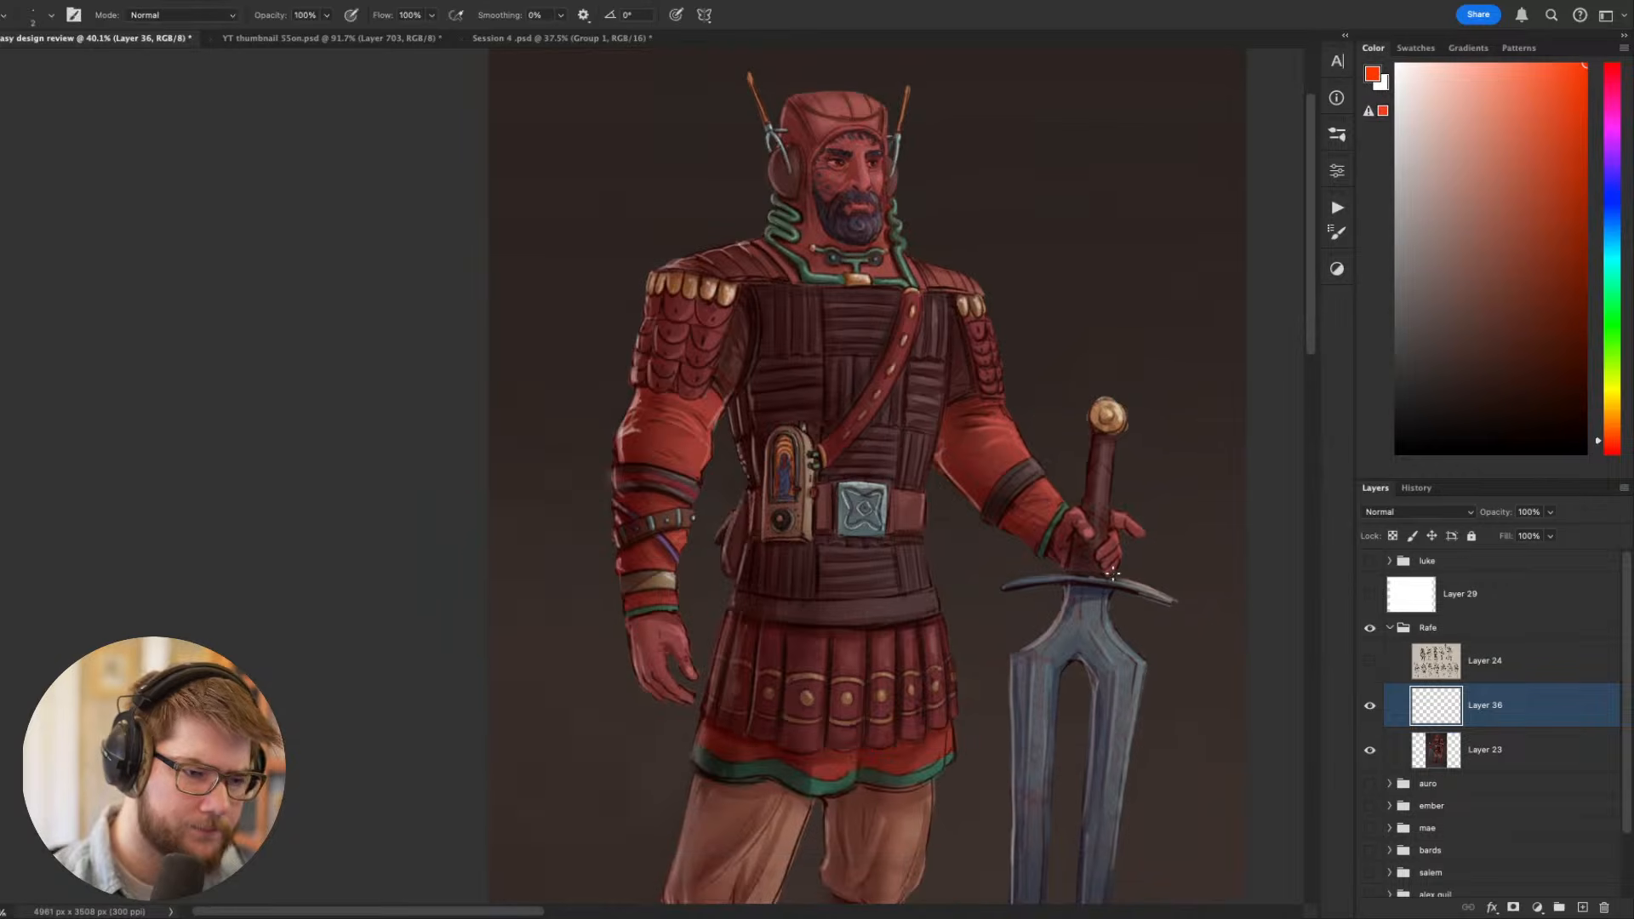
{"action": "mouse_move", "coordinate": [737, 435]}
{"action": "left_mouse_down"}
{"action": "mouse_move", "coordinate": [815, 388]}
{"action": "mouse_move", "coordinate": [928, 410]}
{"action": "mouse_move", "coordinate": [736, 428]}
{"action": "mouse_move", "coordinate": [796, 392]}
{"action": "mouse_move", "coordinate": [772, 403]}
{"action": "mouse_move", "coordinate": [933, 395]}
{"action": "left_mouse_up"}
{"action": "key", "text": "super+z"}
{"action": "key", "text": "super+z"}
{"action": "key", "text": "super+z"}
{"action": "left_click_drag", "start_coordinate": [764, 403], "coordinate": [944, 409]}
{"action": "key", "text": "super+z"}
{"action": "left_click_drag", "start_coordinate": [1003, 514], "coordinate": [1060, 597]}
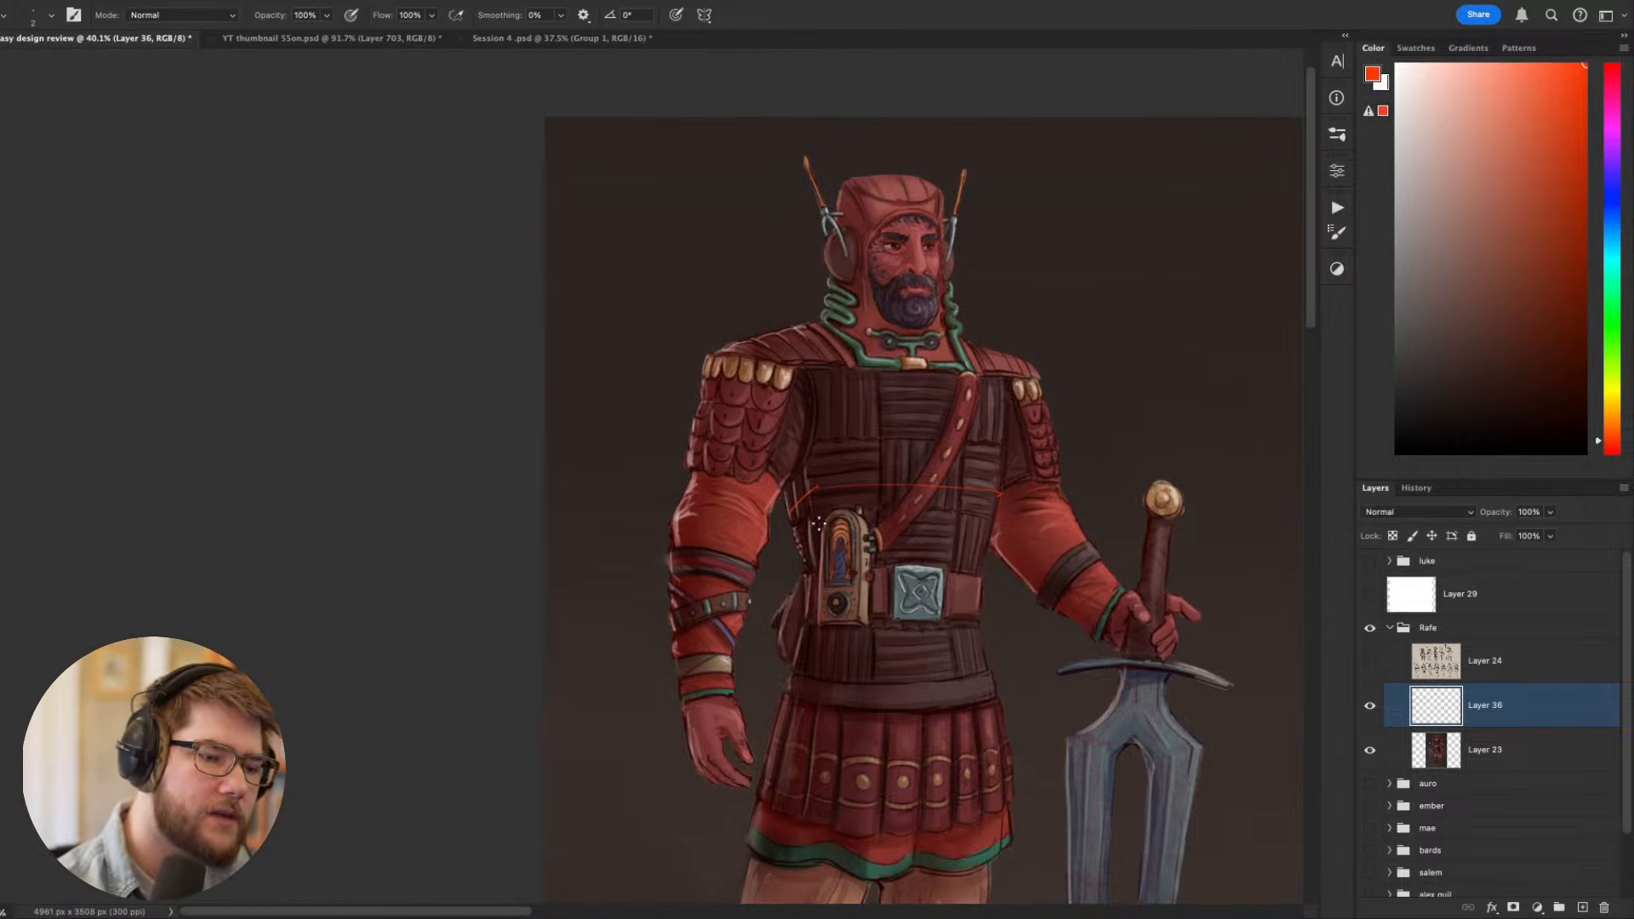
- Sketch red guide lines down both sides of the torso, across the top of the chest and down its centre
{"action": "left_click_drag", "start_coordinate": [811, 464], "coordinate": [824, 518]}
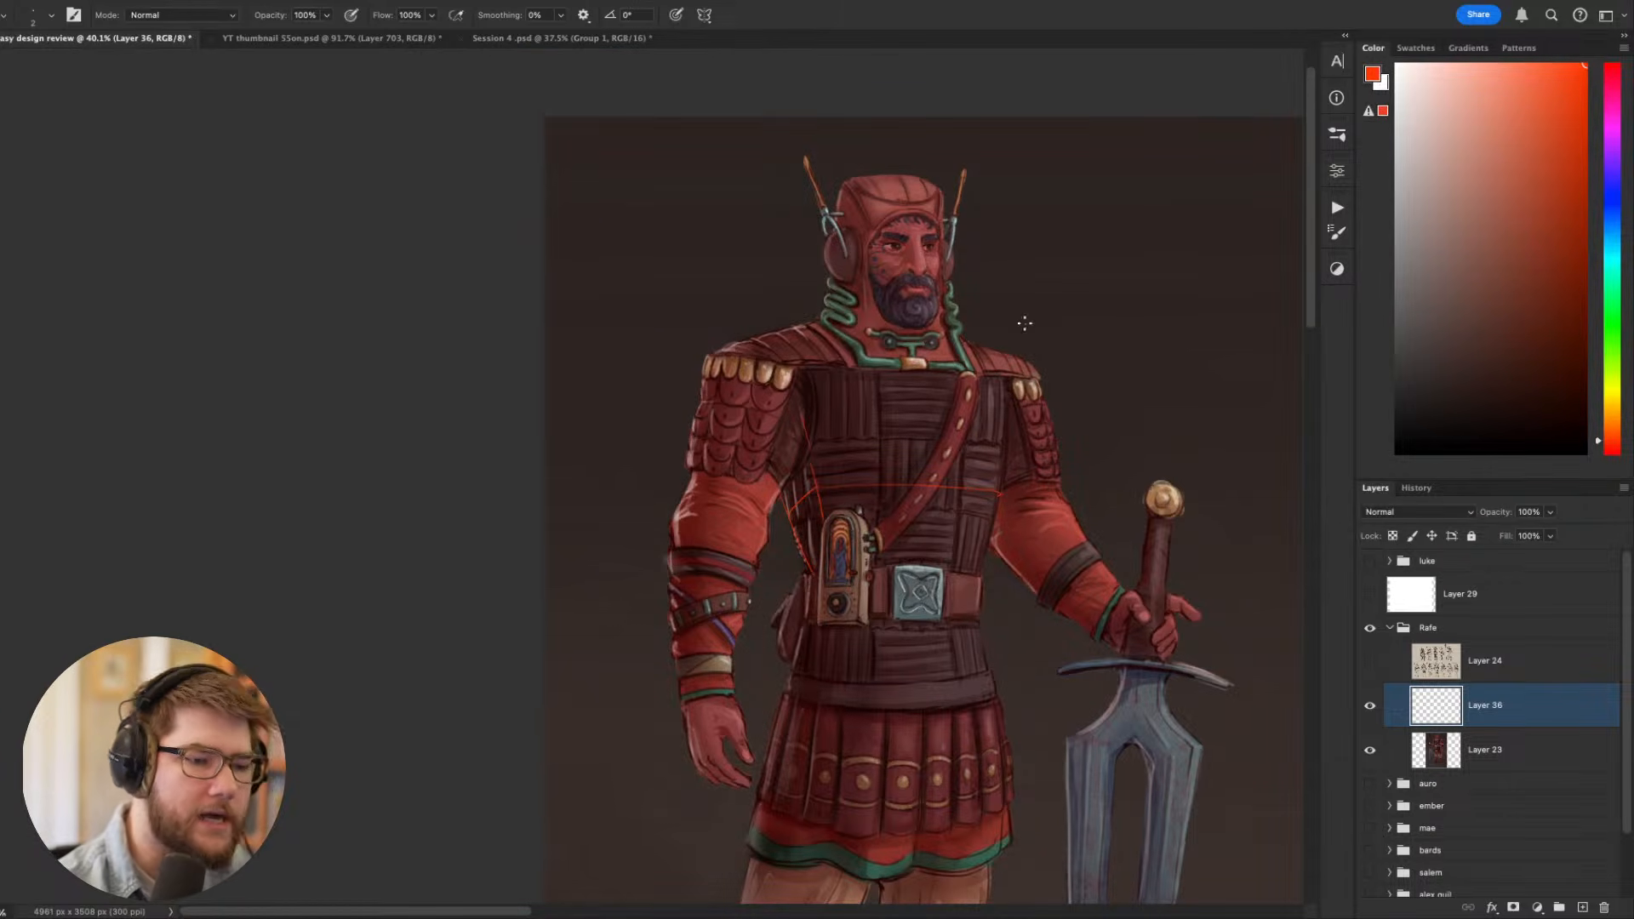
{"action": "left_click_drag", "start_coordinate": [1005, 418], "coordinate": [981, 568]}
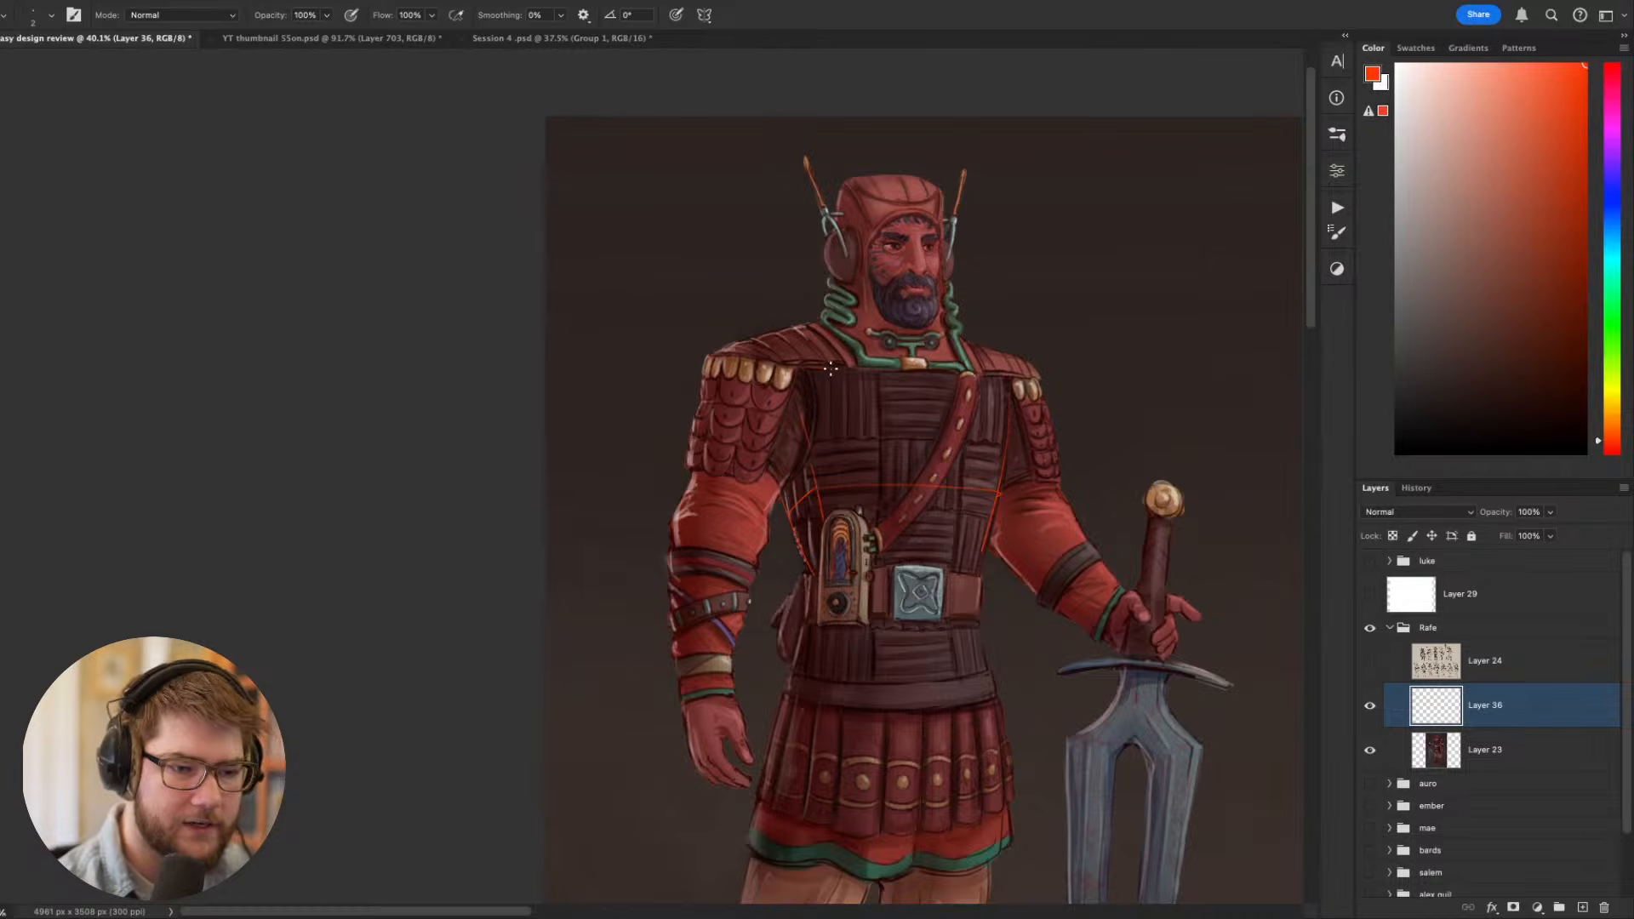
{"action": "mouse_move", "coordinate": [831, 369]}
{"action": "left_mouse_down"}
{"action": "mouse_move", "coordinate": [1009, 385]}
{"action": "mouse_move", "coordinate": [922, 549]}
{"action": "left_mouse_up"}
{"action": "key", "text": "super+z"}
{"action": "left_click_drag", "start_coordinate": [924, 389], "coordinate": [917, 559]}
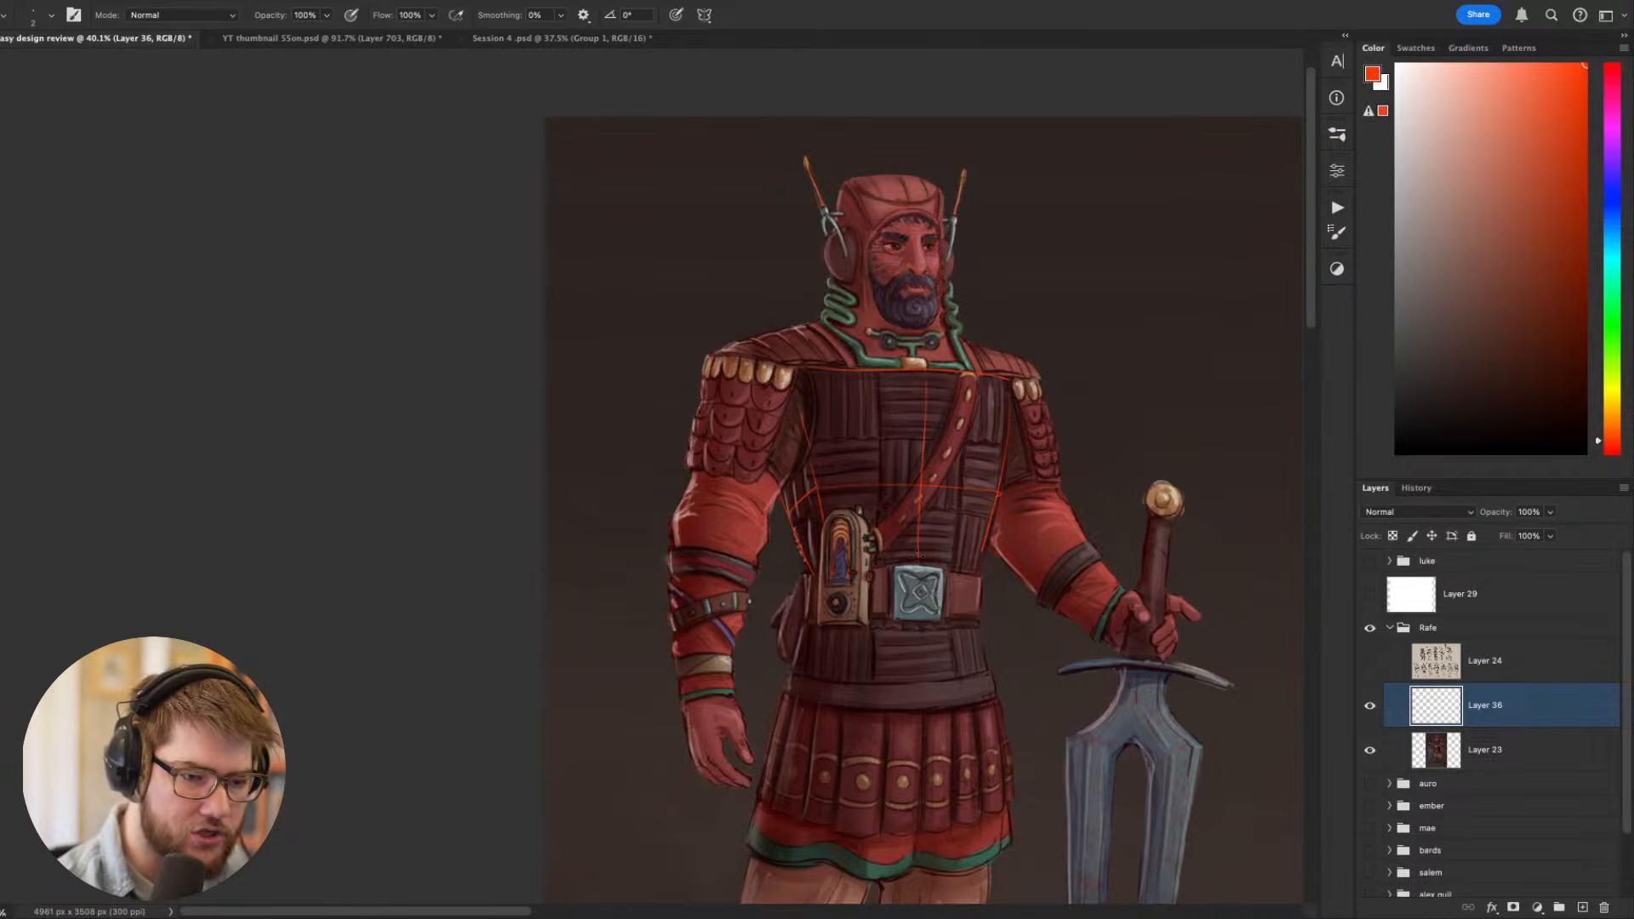
- Redraw the red centre line down the torso and sketch a curved line along the top of the skirt
{"action": "key", "text": "super+z"}
{"action": "left_click_drag", "start_coordinate": [924, 381], "coordinate": [922, 561]}
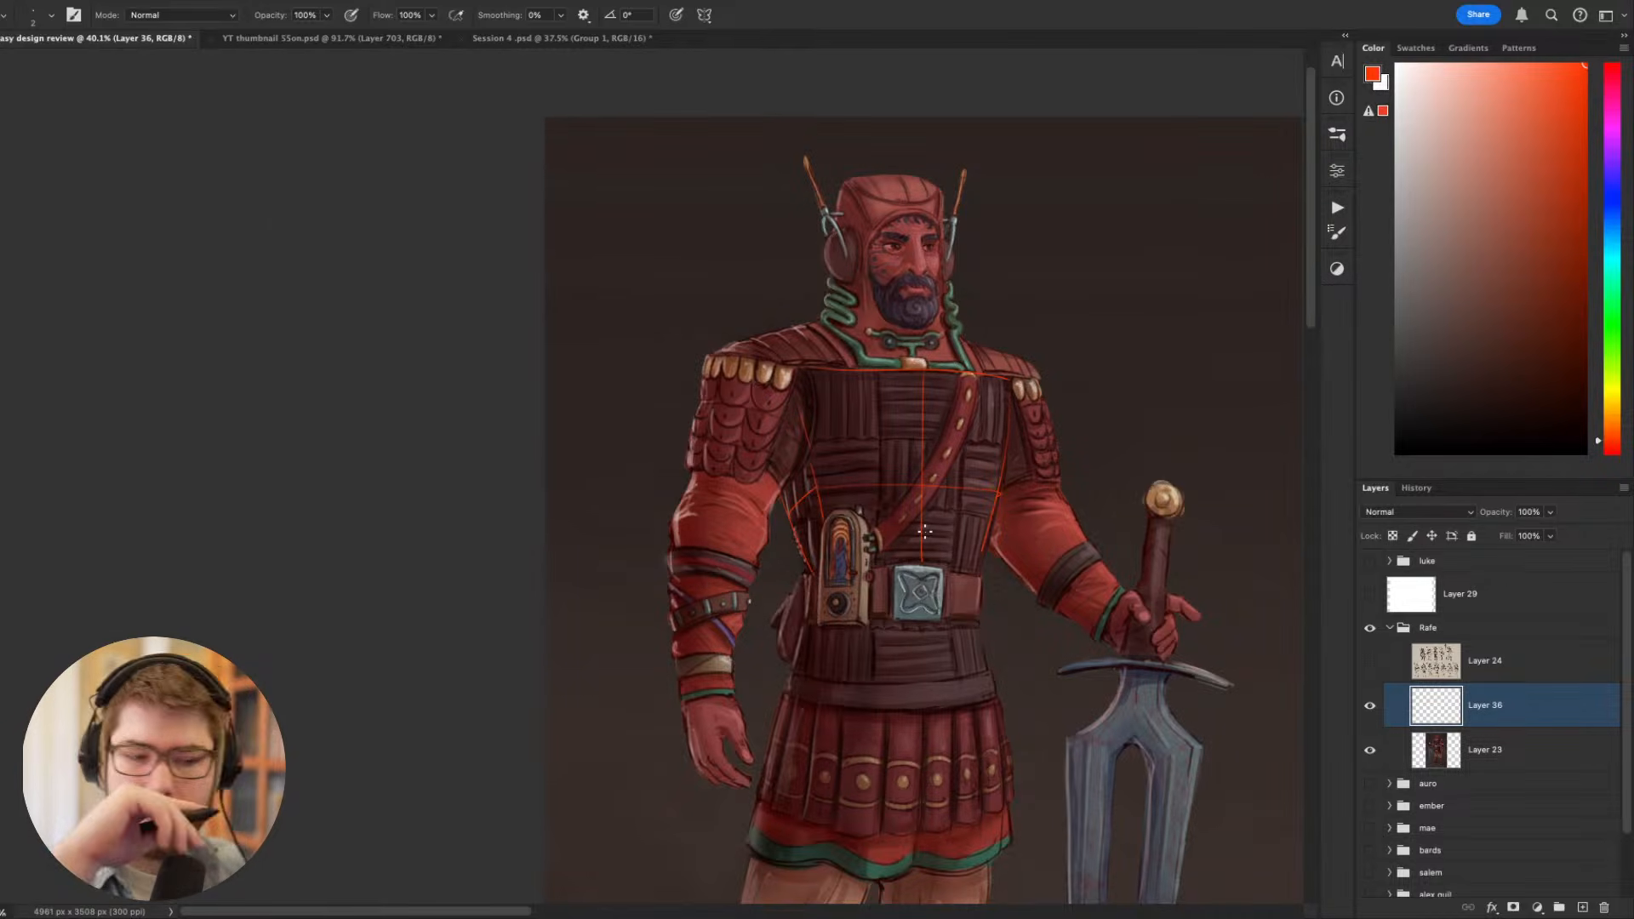
{"action": "scroll", "coordinate": [1145, 817], "scroll_direction": "down", "scroll_amount": 3}
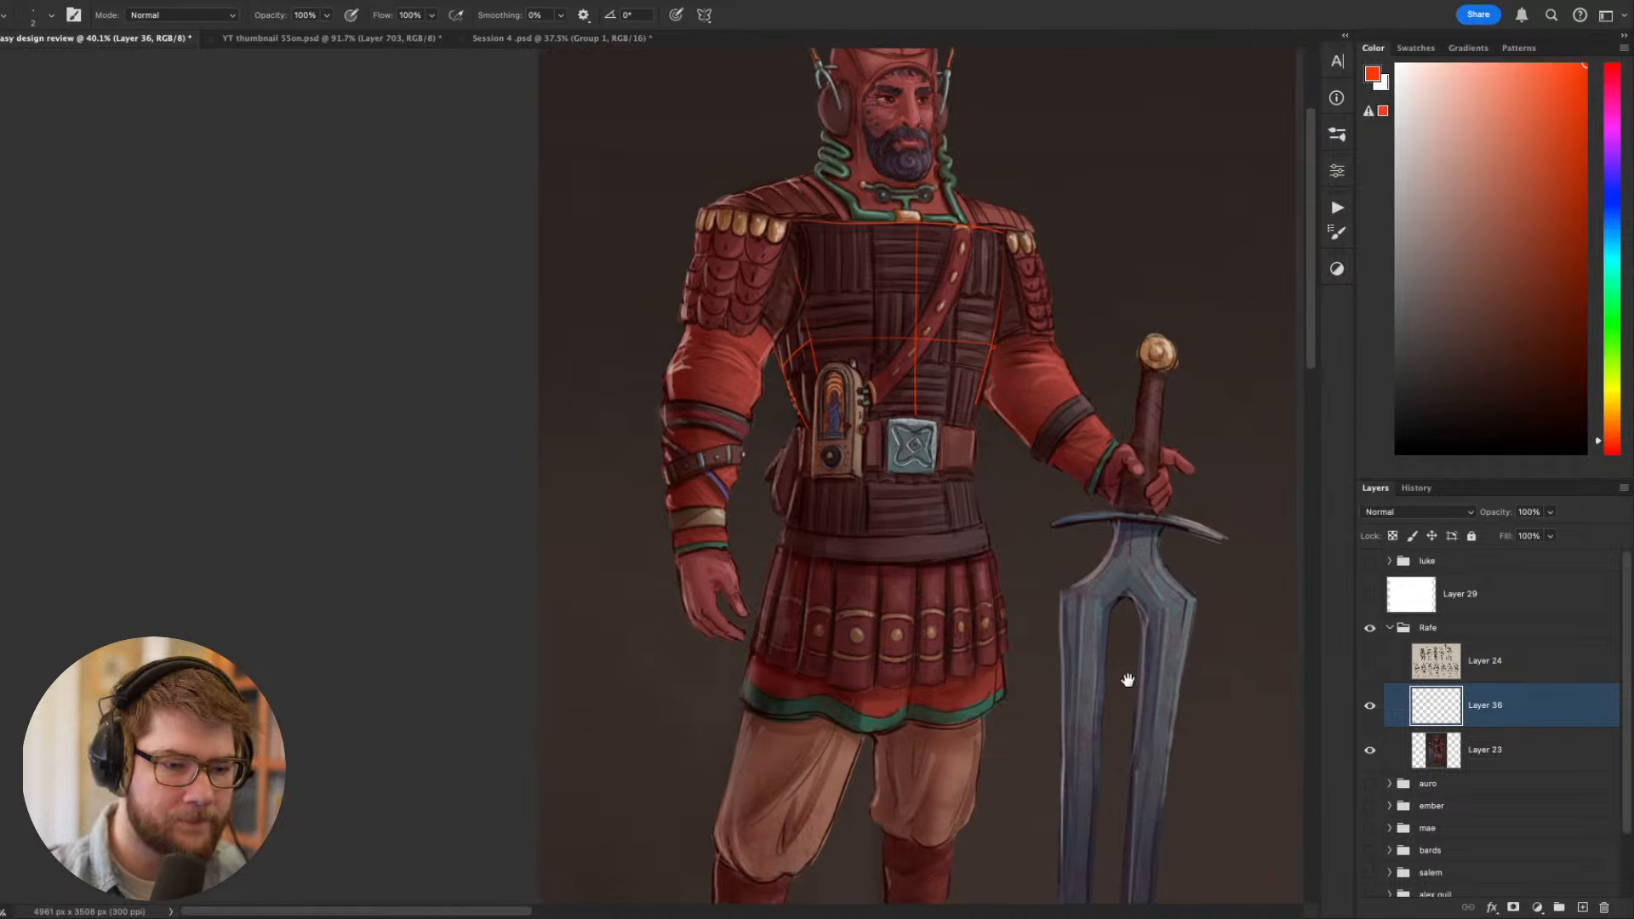
{"action": "scroll", "coordinate": [1107, 766], "scroll_direction": "right", "scroll_amount": 2}
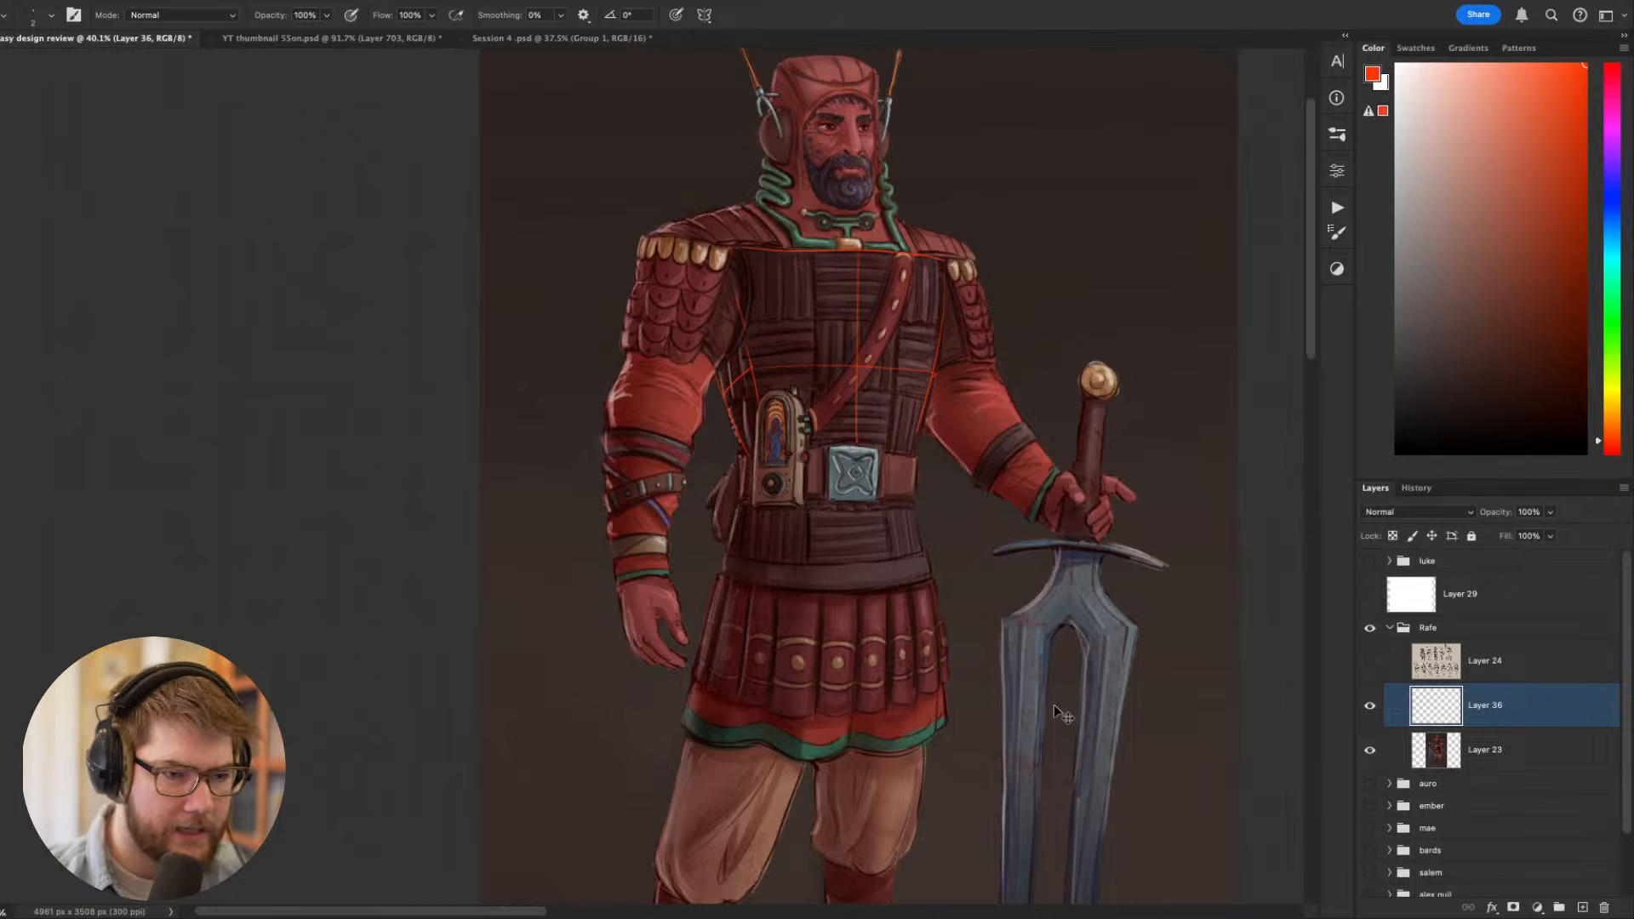
{"action": "scroll", "coordinate": [839, 341], "scroll_direction": "up", "scroll_amount": 1}
{"action": "scroll", "coordinate": [843, 334], "scroll_direction": "right", "scroll_amount": 1}
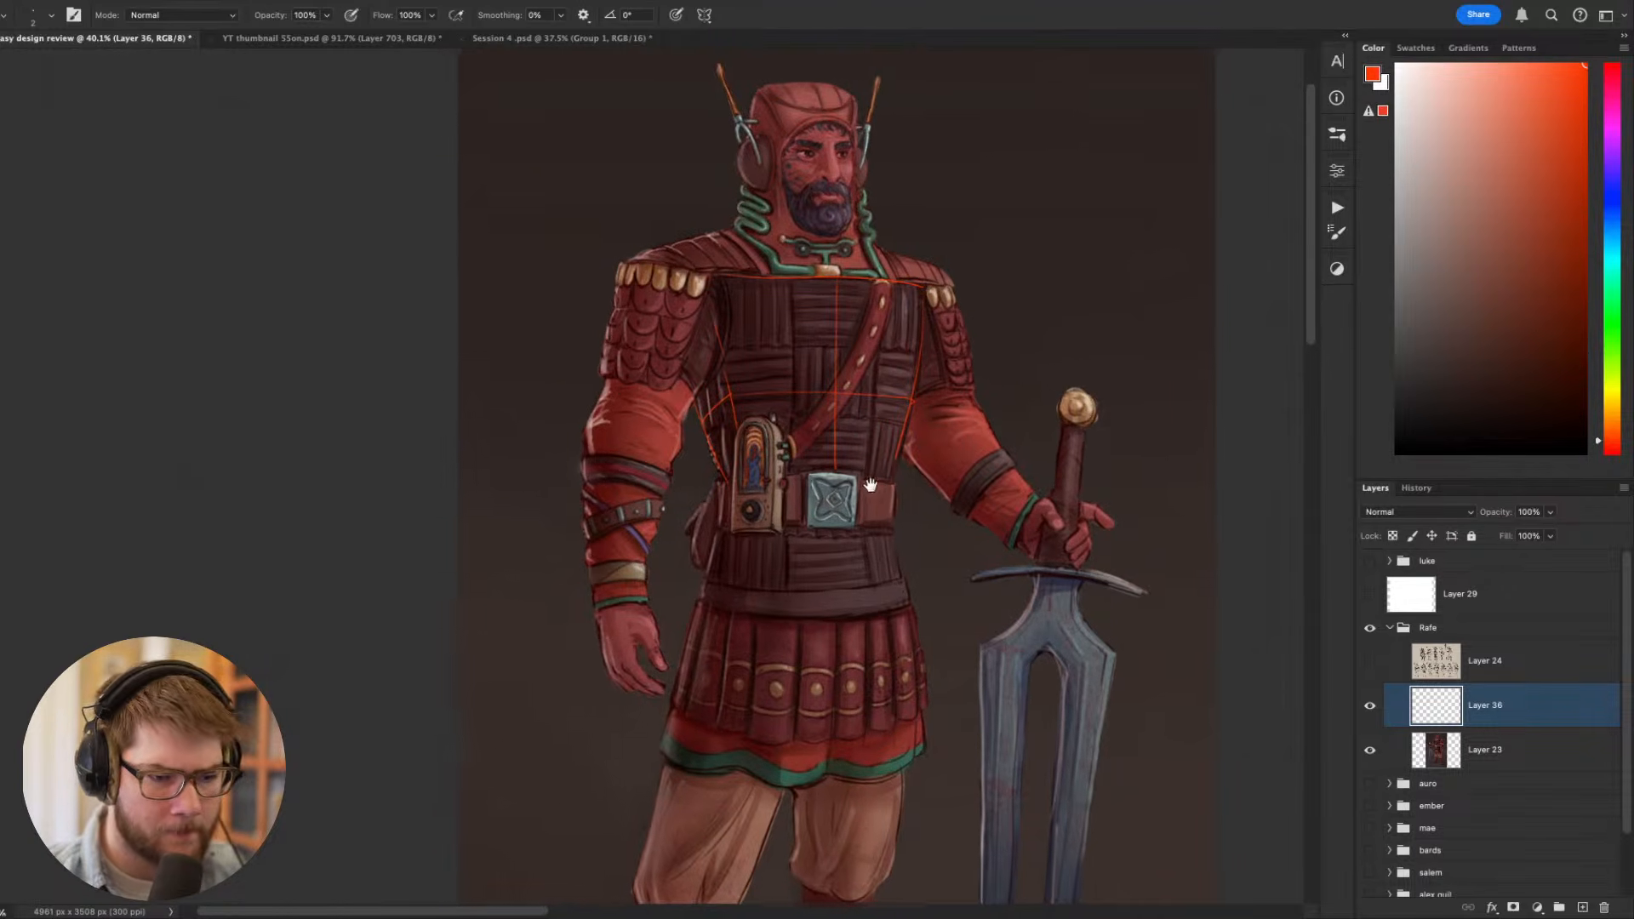
{"action": "scroll", "coordinate": [855, 468], "scroll_direction": "down", "scroll_amount": 1}
{"action": "scroll", "coordinate": [855, 468], "scroll_direction": "right", "scroll_amount": 1}
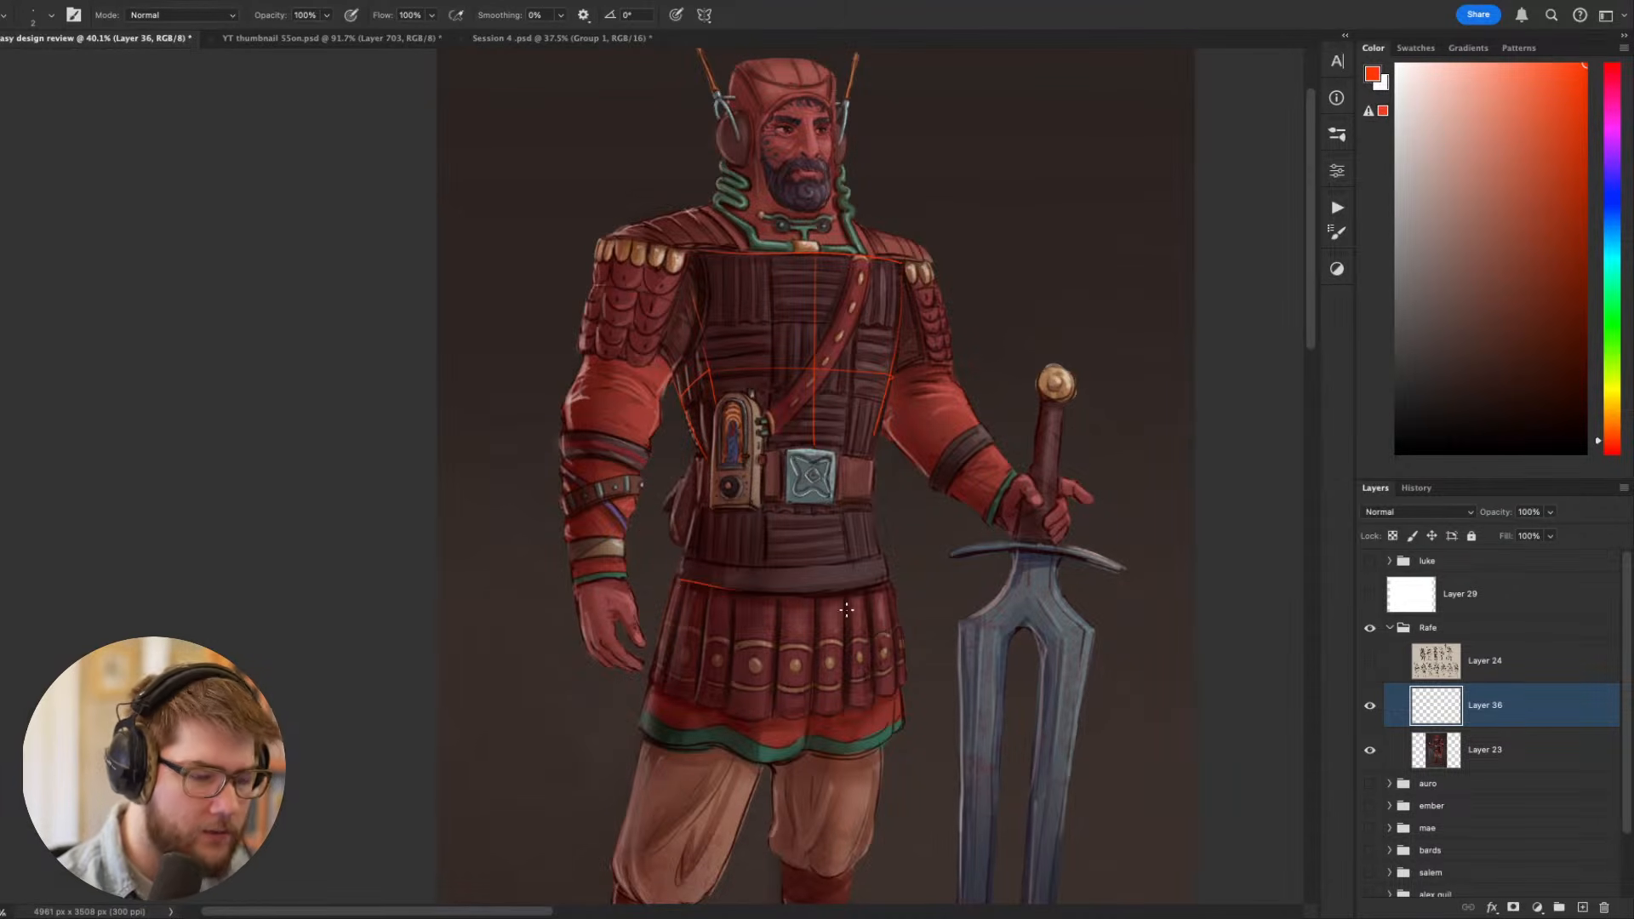
{"action": "left_click_drag", "start_coordinate": [679, 581], "coordinate": [767, 590]}
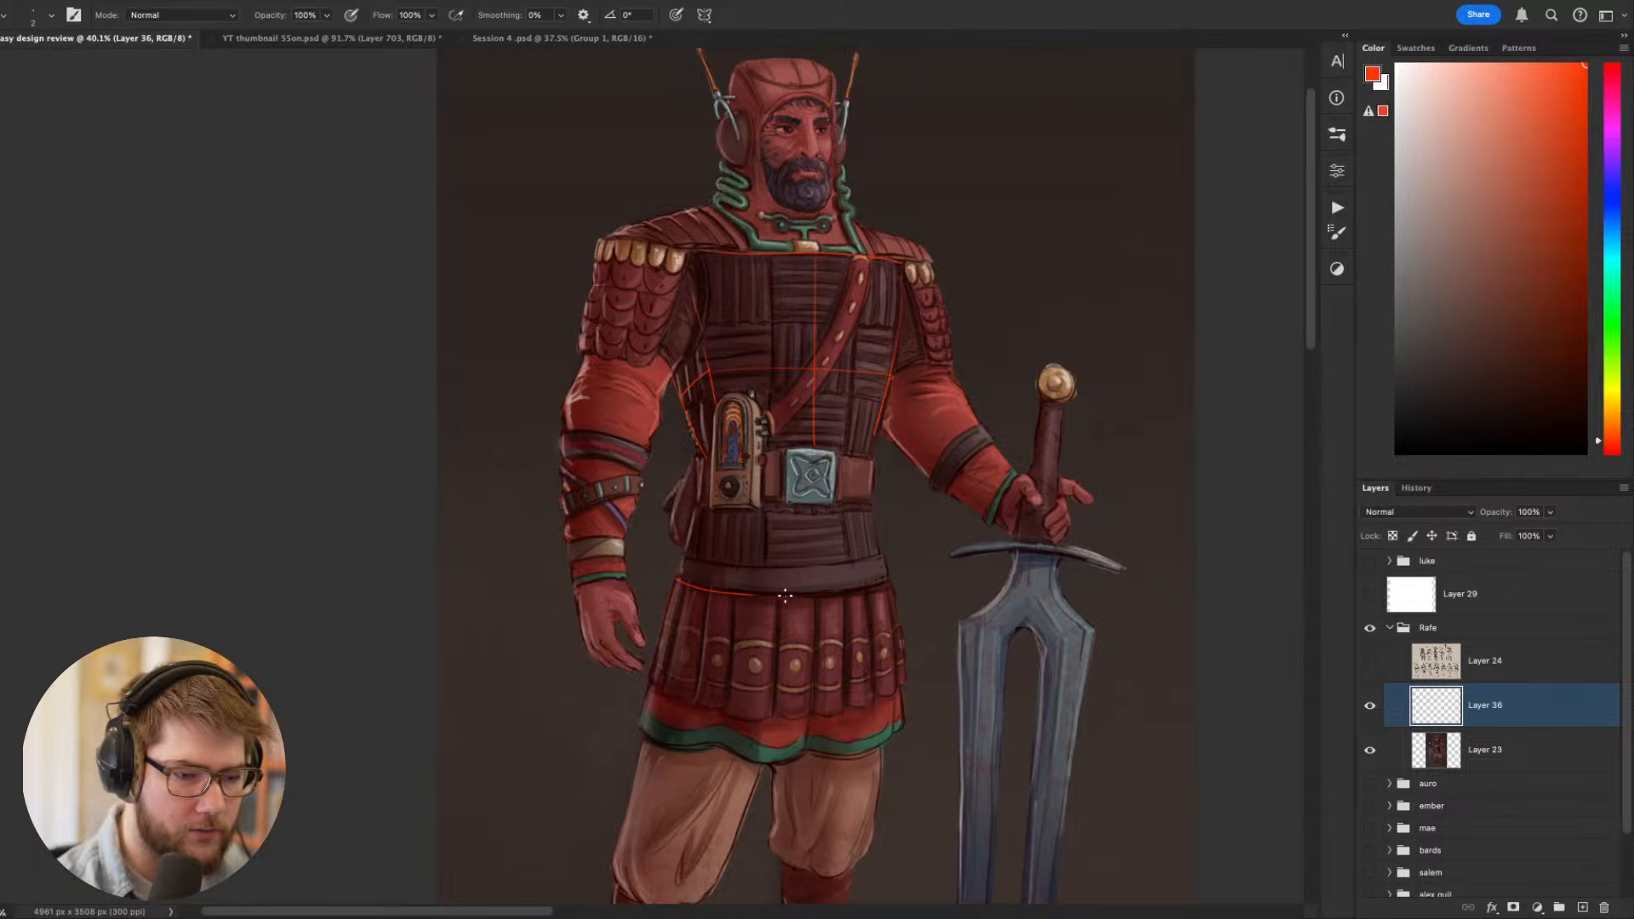
{"action": "left_click_drag", "start_coordinate": [884, 582], "coordinate": [1056, 610]}
- Circle three spots down one side of the figure in red: below the armpit, at the waist and at the skirt hem
{"action": "left_click_drag", "start_coordinate": [822, 415], "coordinate": [782, 425]}
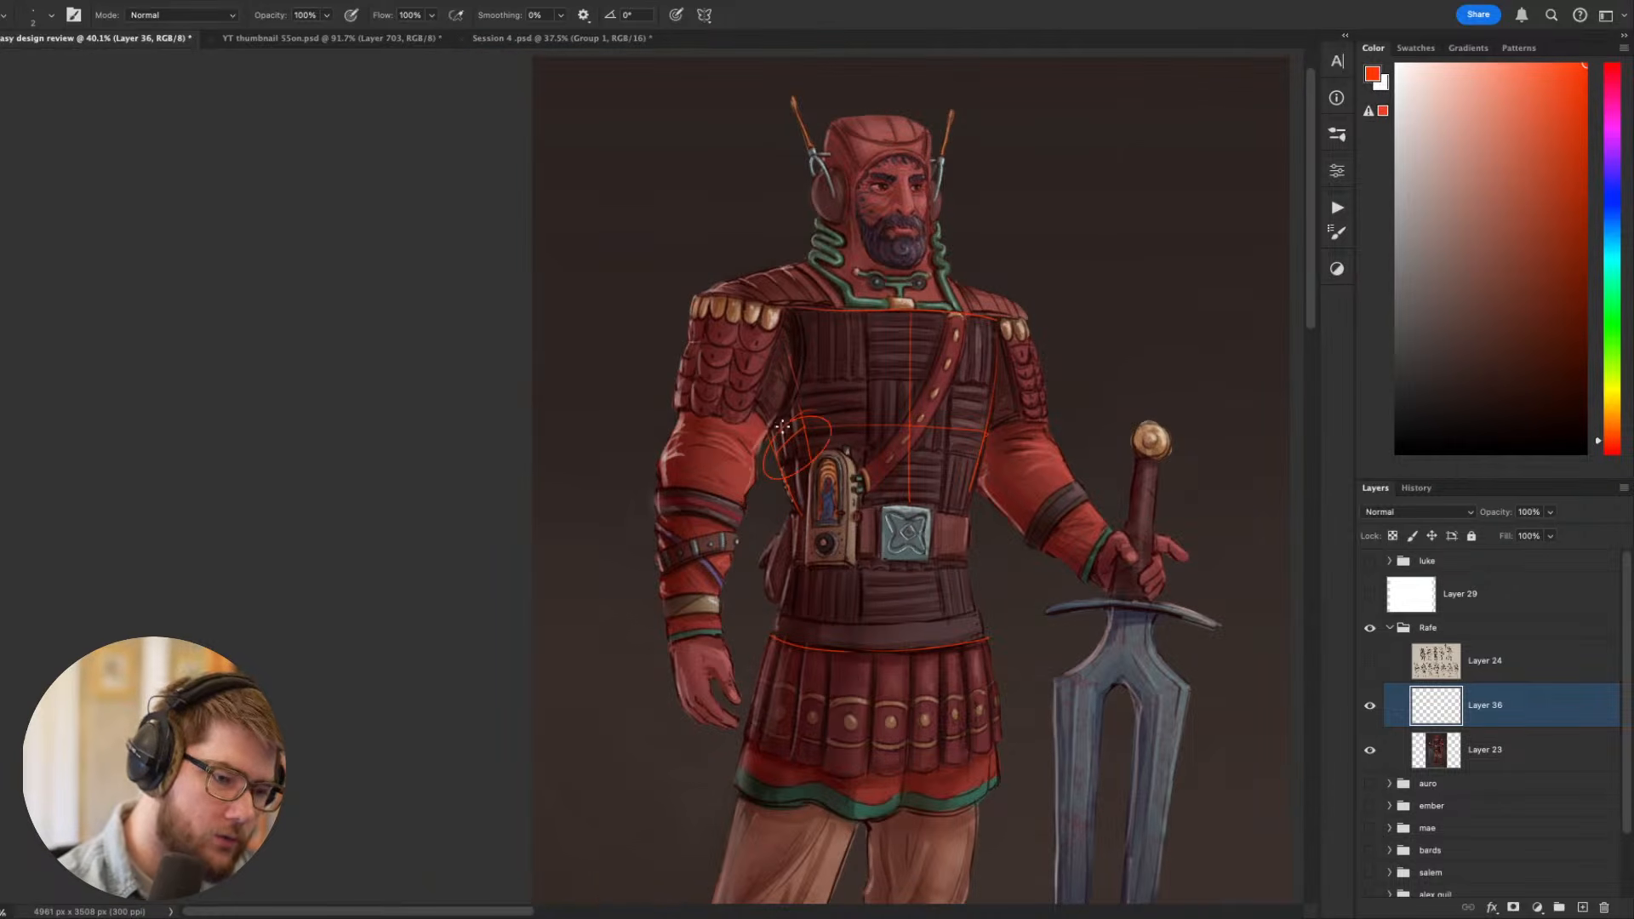
{"action": "left_click_drag", "start_coordinate": [799, 614], "coordinate": [797, 612]}
{"action": "mouse_move", "coordinate": [760, 753]}
{"action": "left_mouse_down"}
{"action": "mouse_move", "coordinate": [747, 822]}
{"action": "mouse_move", "coordinate": [779, 719]}
{"action": "left_mouse_up"}
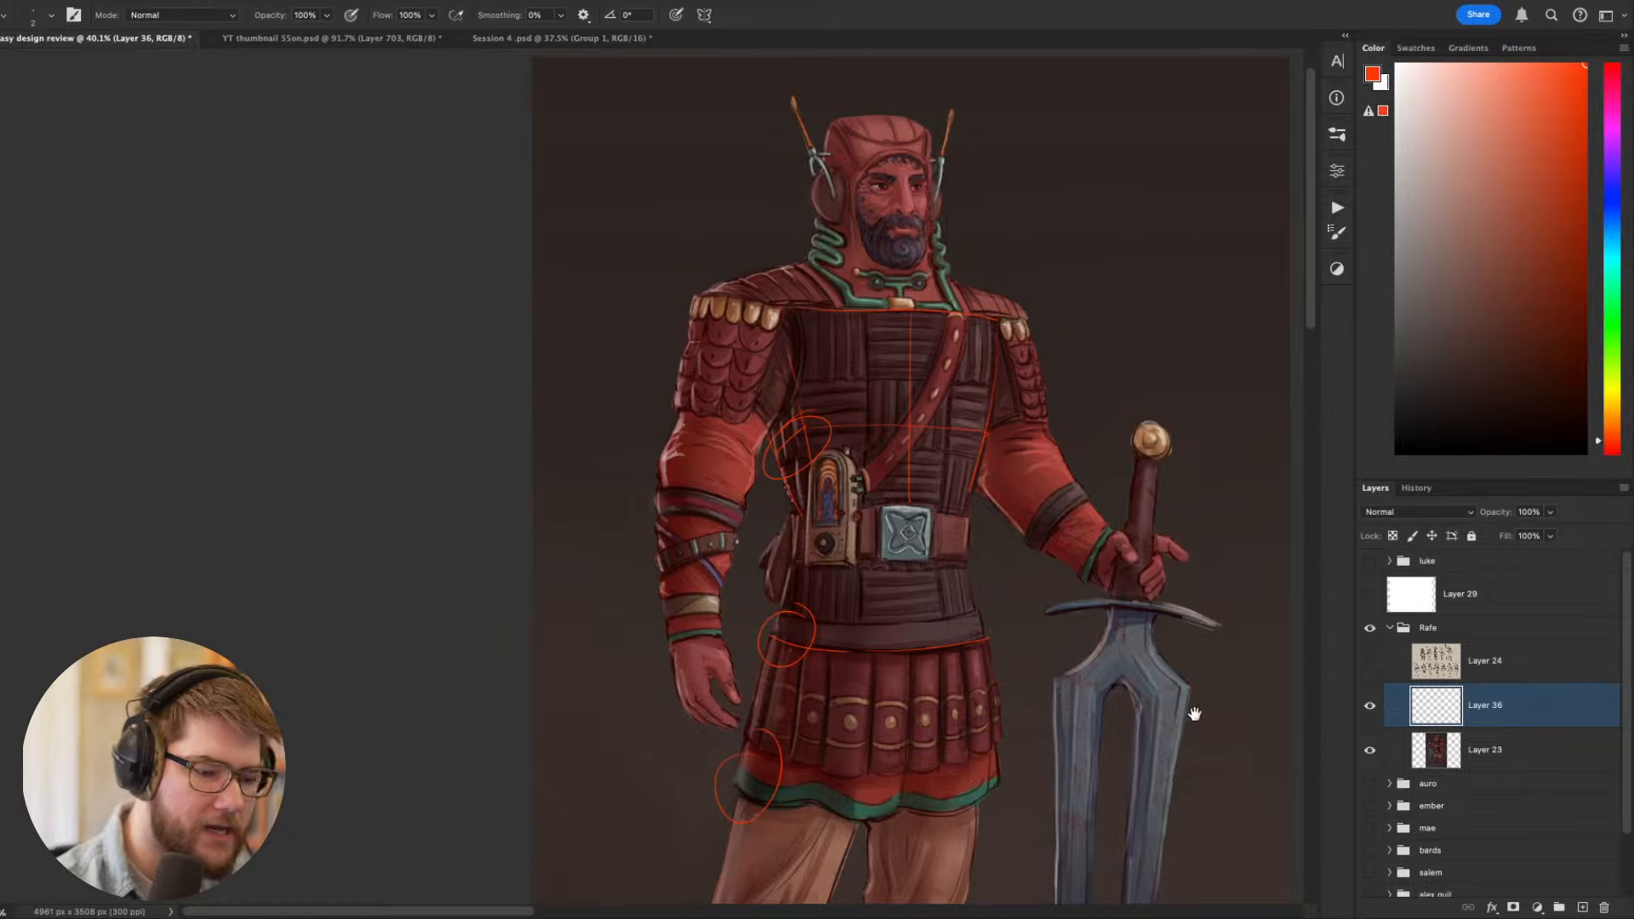
{"action": "left_click_drag", "start_coordinate": [1161, 680], "coordinate": [1065, 527]}
{"action": "left_click_drag", "start_coordinate": [1221, 693], "coordinate": [1185, 758]}
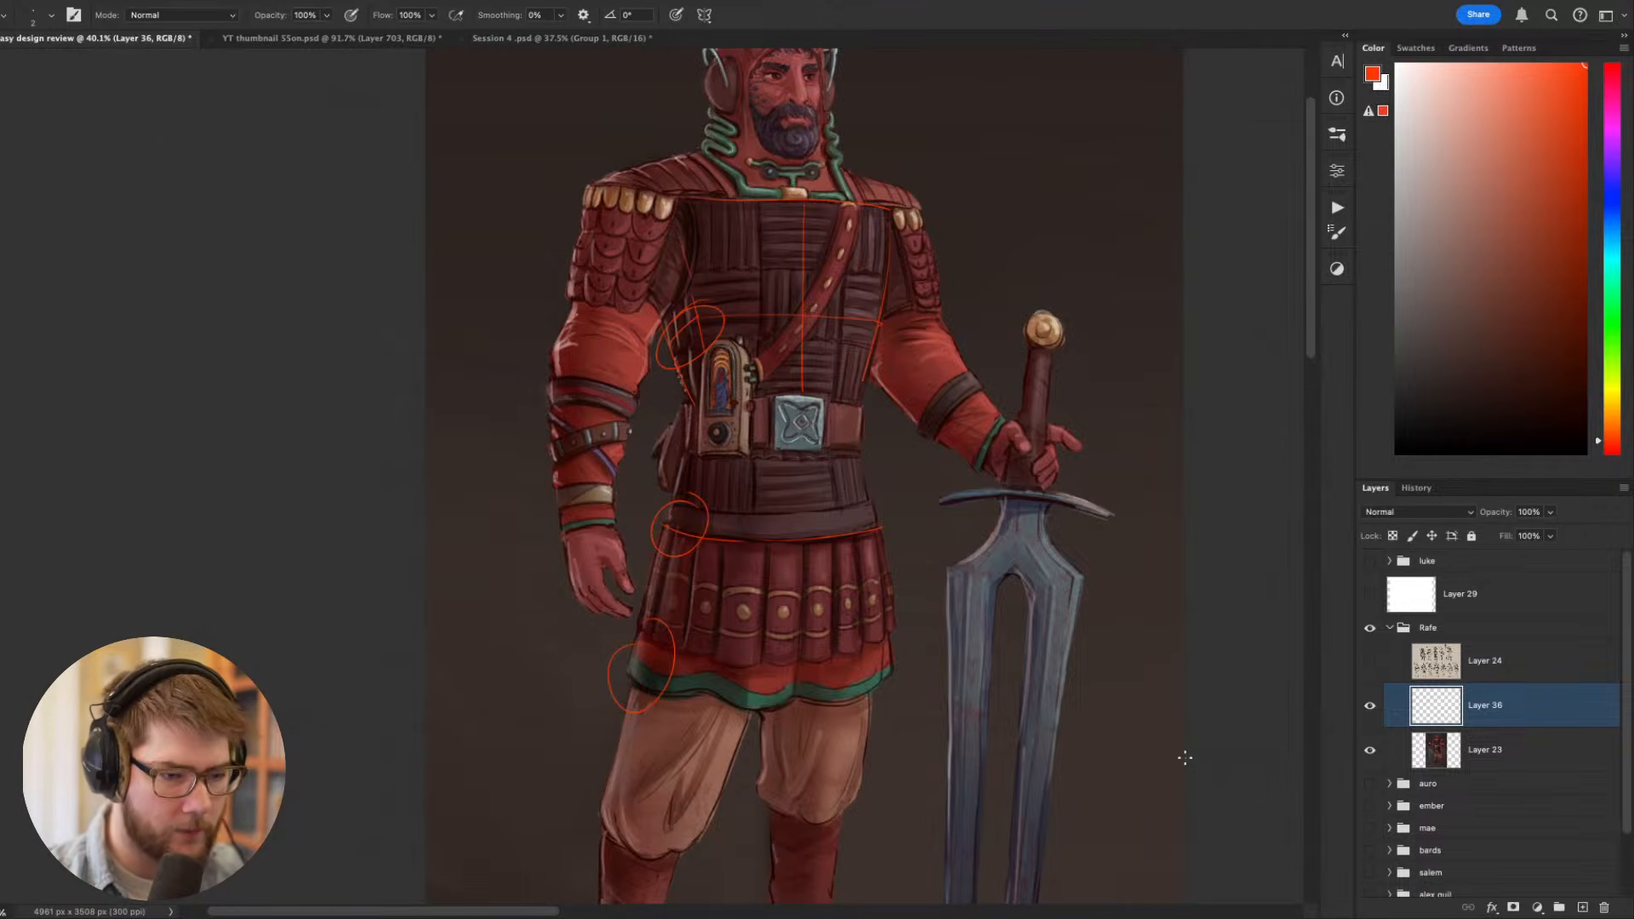
{"action": "left_click_drag", "start_coordinate": [1035, 701], "coordinate": [1045, 821]}
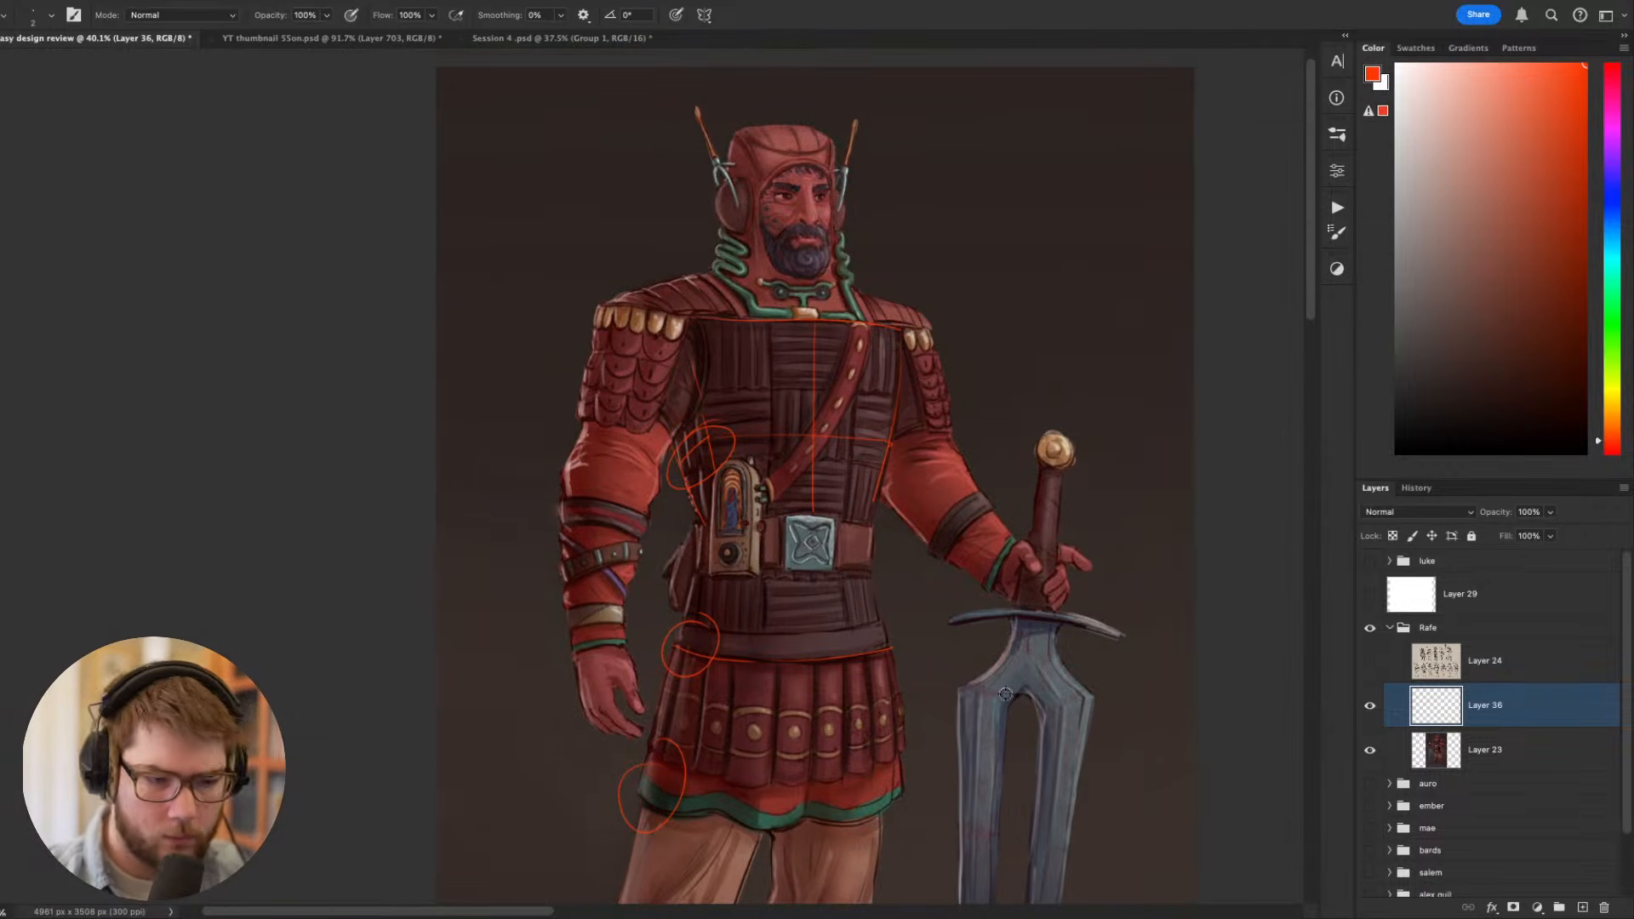
{"action": "scroll", "coordinate": [714, 580], "scroll_direction": "up", "scroll_amount": 3}
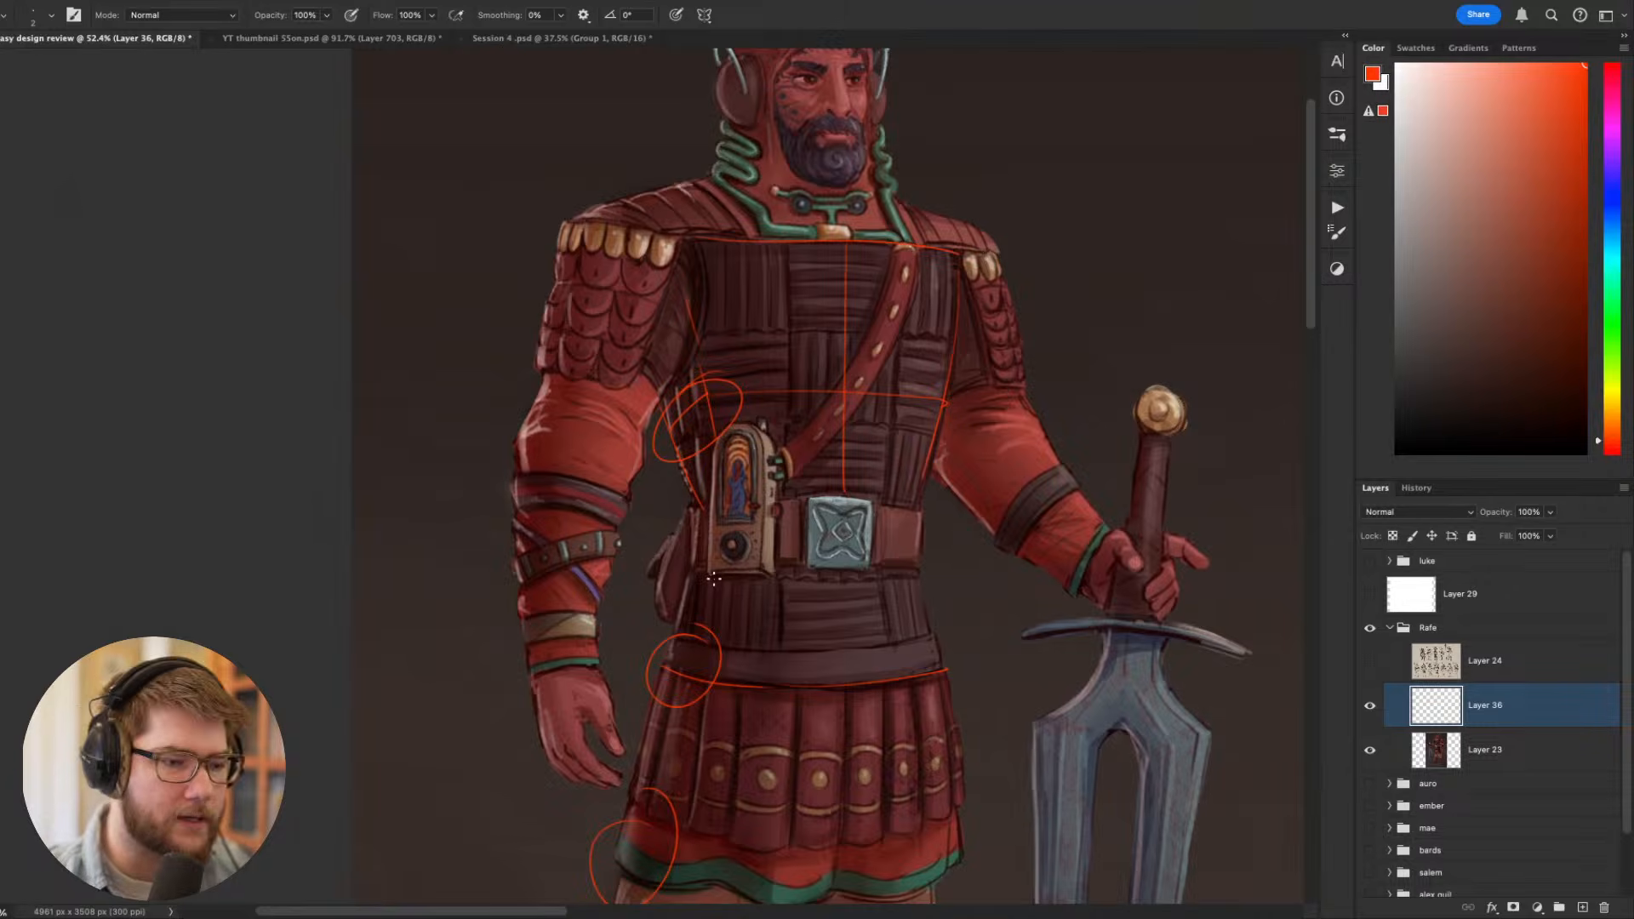
- Undo the red circles, the waist line and the centre and upper chest guide lines
{"action": "key", "text": "ctrl+z"}
{"action": "key", "text": "ctrl+z"}
{"action": "key", "text": "ctrl+z"}
{"action": "key", "text": "ctrl+z"}
{"action": "key", "text": "ctrl+z"}
{"action": "key", "text": "ctrl+z"}
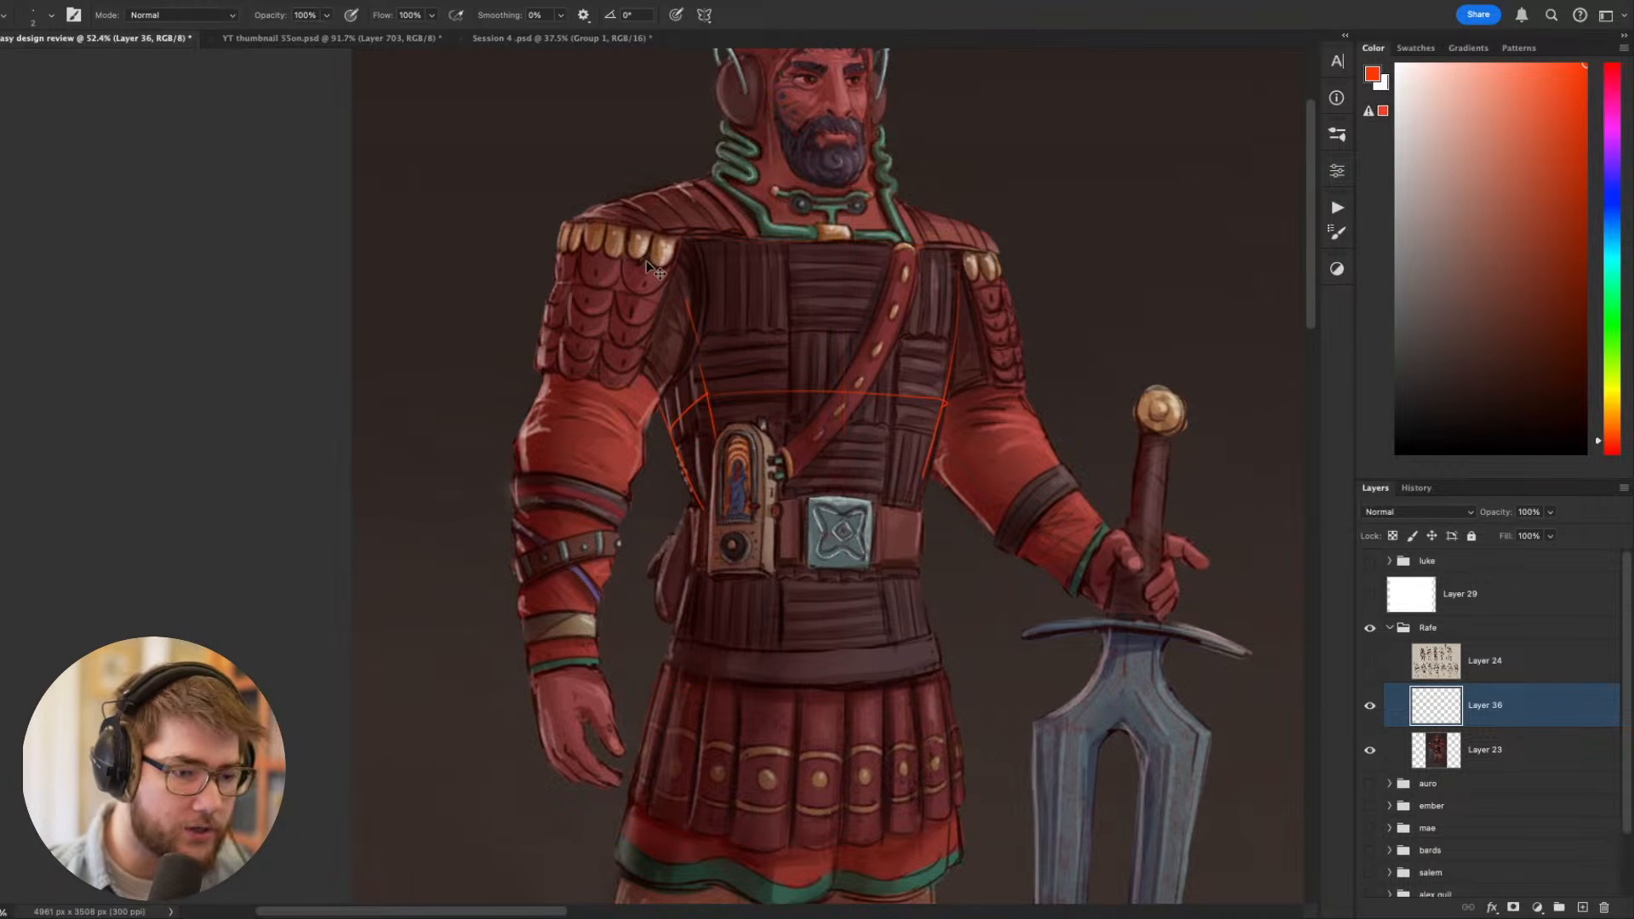
{"action": "key", "text": "ctrl+z"}
{"action": "key", "text": "ctrl+z"}
- Trace the band on the sword arm in red and sketch a shallow flat-based dome in the empty background beside the head
{"action": "mouse_move", "coordinate": [999, 533]}
{"action": "left_mouse_down"}
{"action": "mouse_move", "coordinate": [1062, 464]}
{"action": "mouse_move", "coordinate": [1049, 523]}
{"action": "mouse_move", "coordinate": [1100, 489]}
{"action": "left_mouse_up"}
{"action": "mouse_move", "coordinate": [1107, 579]}
{"action": "left_mouse_down"}
{"action": "mouse_move", "coordinate": [987, 656]}
{"action": "mouse_move", "coordinate": [917, 731]}
{"action": "left_mouse_up"}
{"action": "left_click_drag", "start_coordinate": [928, 377], "coordinate": [1038, 361]}
{"action": "mouse_move", "coordinate": [925, 378]}
{"action": "left_mouse_down"}
{"action": "mouse_move", "coordinate": [1046, 347]}
{"action": "mouse_move", "coordinate": [969, 345]}
{"action": "mouse_move", "coordinate": [1040, 360]}
{"action": "left_mouse_up"}
{"action": "key", "text": "ctrl+z"}
{"action": "left_click_drag", "start_coordinate": [926, 380], "coordinate": [1026, 362]}
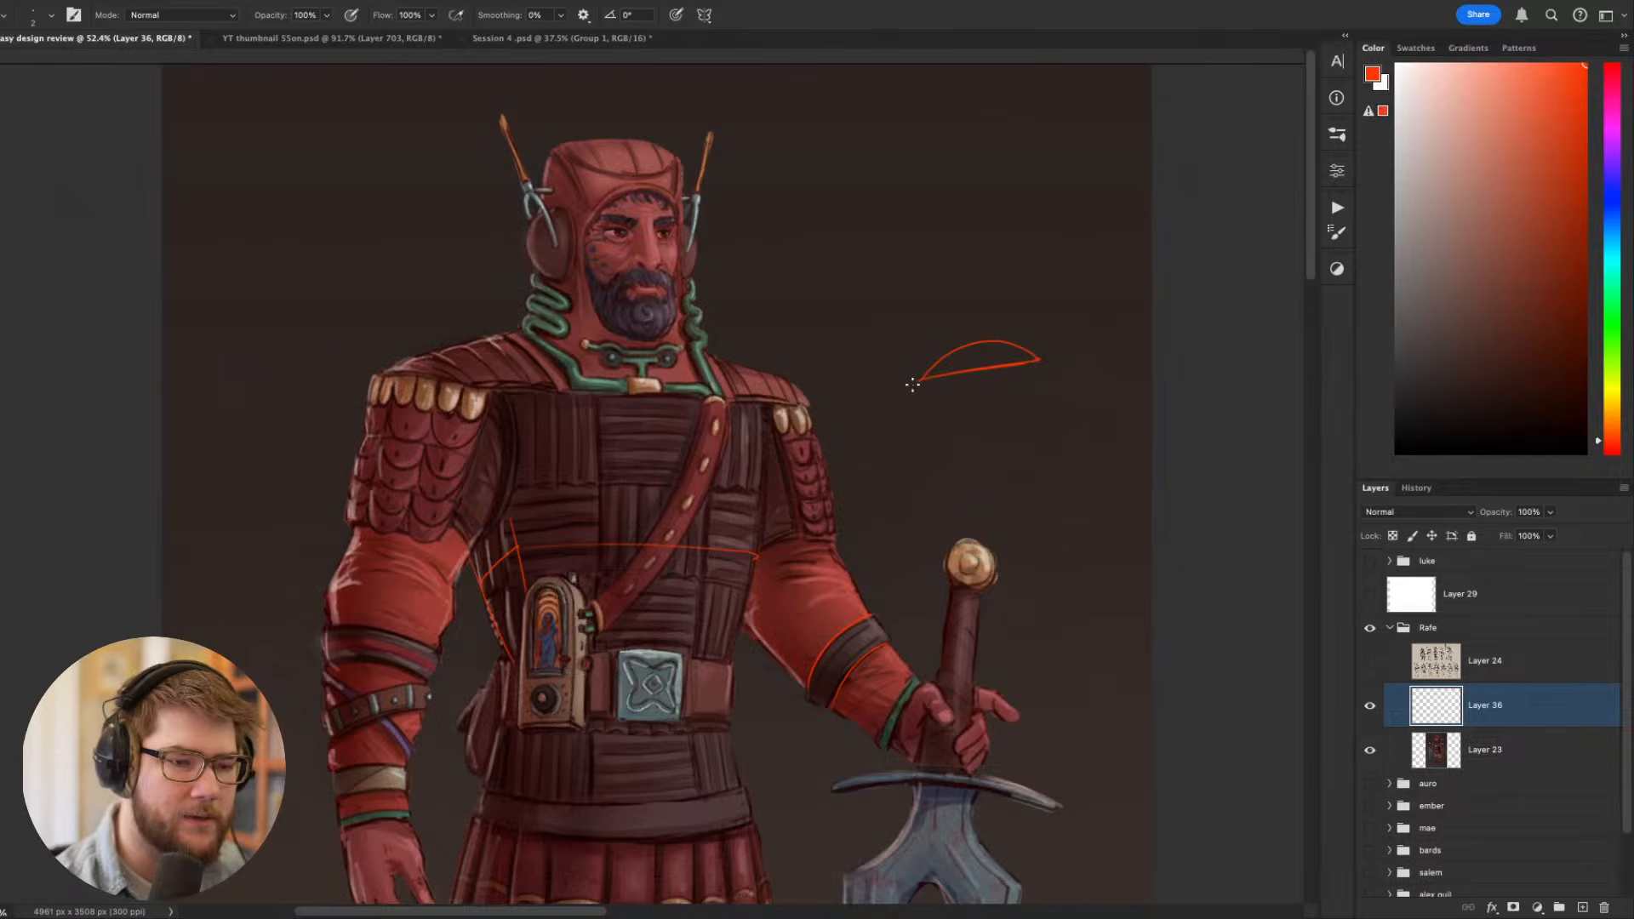
{"action": "key", "text": "ctrl+z"}
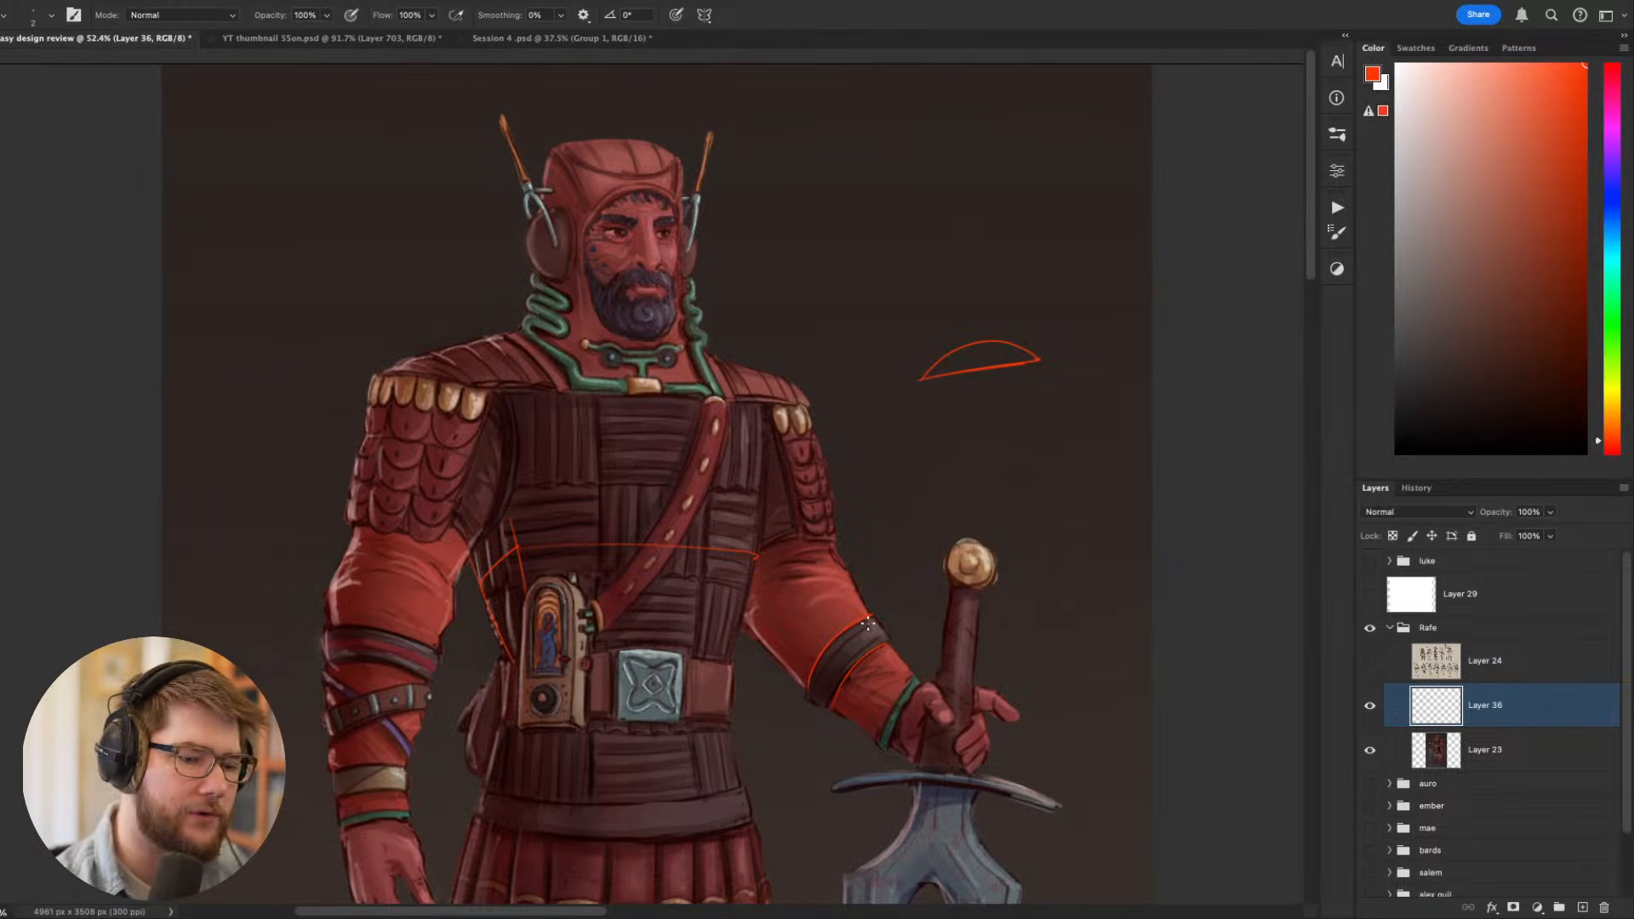
- Add a new layer directly above Layer 23 and hide the red guide sketches on Layer 36
{"action": "left_click", "coordinate": [1461, 763]}
{"action": "key", "text": "super+shift+n"}
{"action": "key", "text": "Return"}
{"action": "left_click", "coordinate": [1370, 706]}
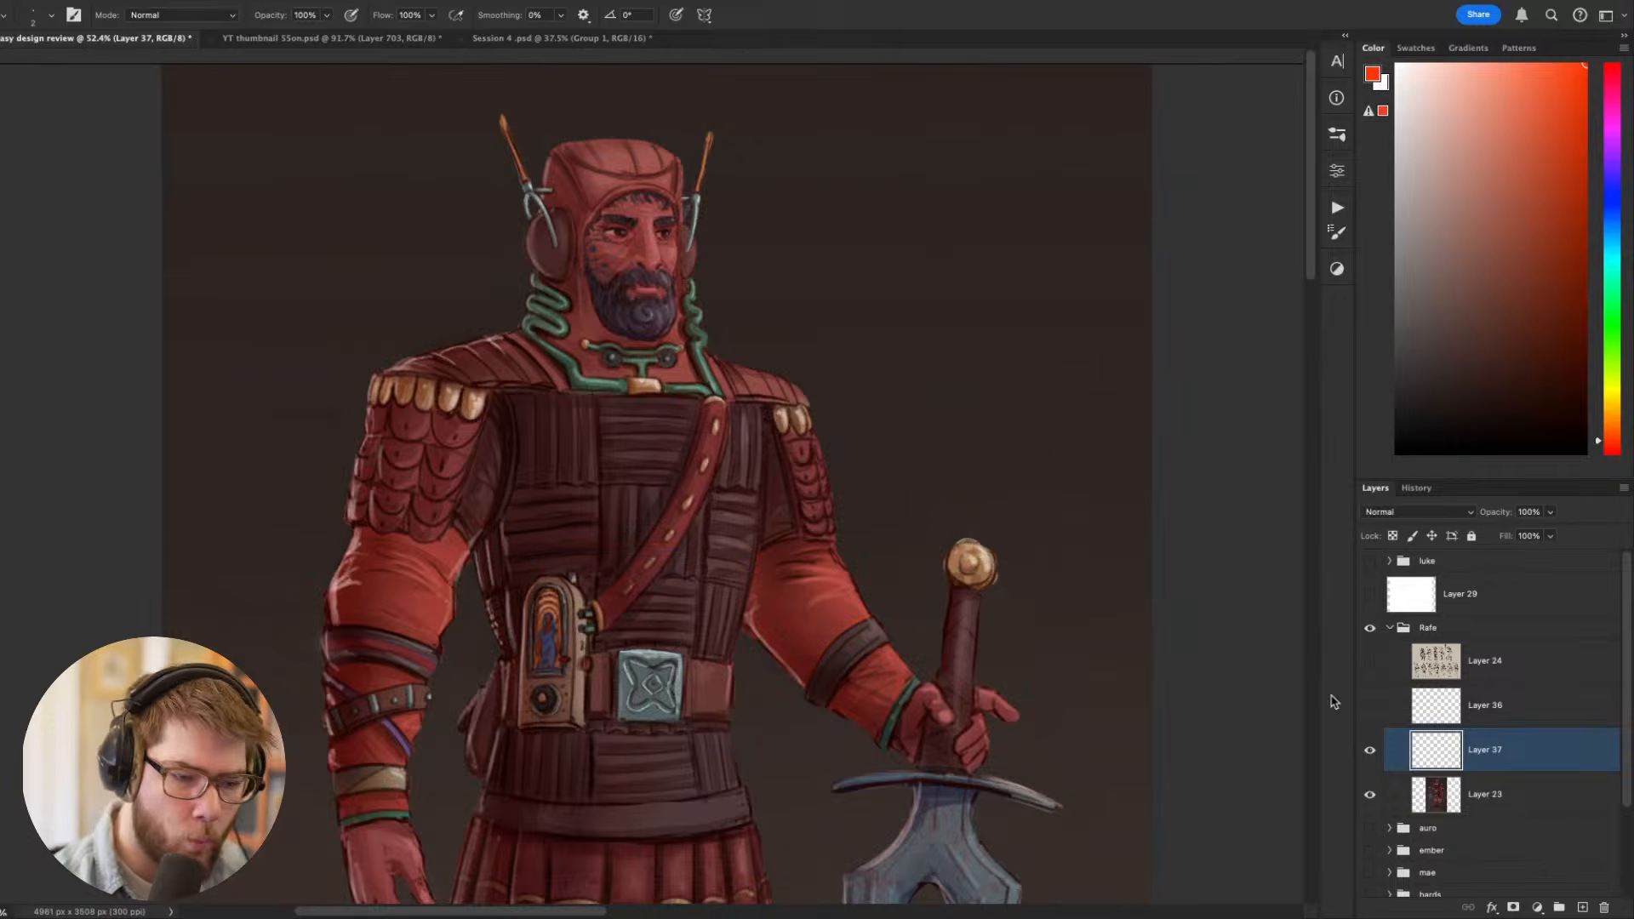
- Extend the outer edge of the band on the sword arm beyond the arm, using dark and grey tones sampled from the painting
{"action": "left_click_drag", "start_coordinate": [991, 865], "coordinate": [872, 805]}
{"action": "key", "text": "super+equal"}
{"action": "key", "text": "super+equal"}
{"action": "left_click_drag", "start_coordinate": [1009, 719], "coordinate": [950, 592]}
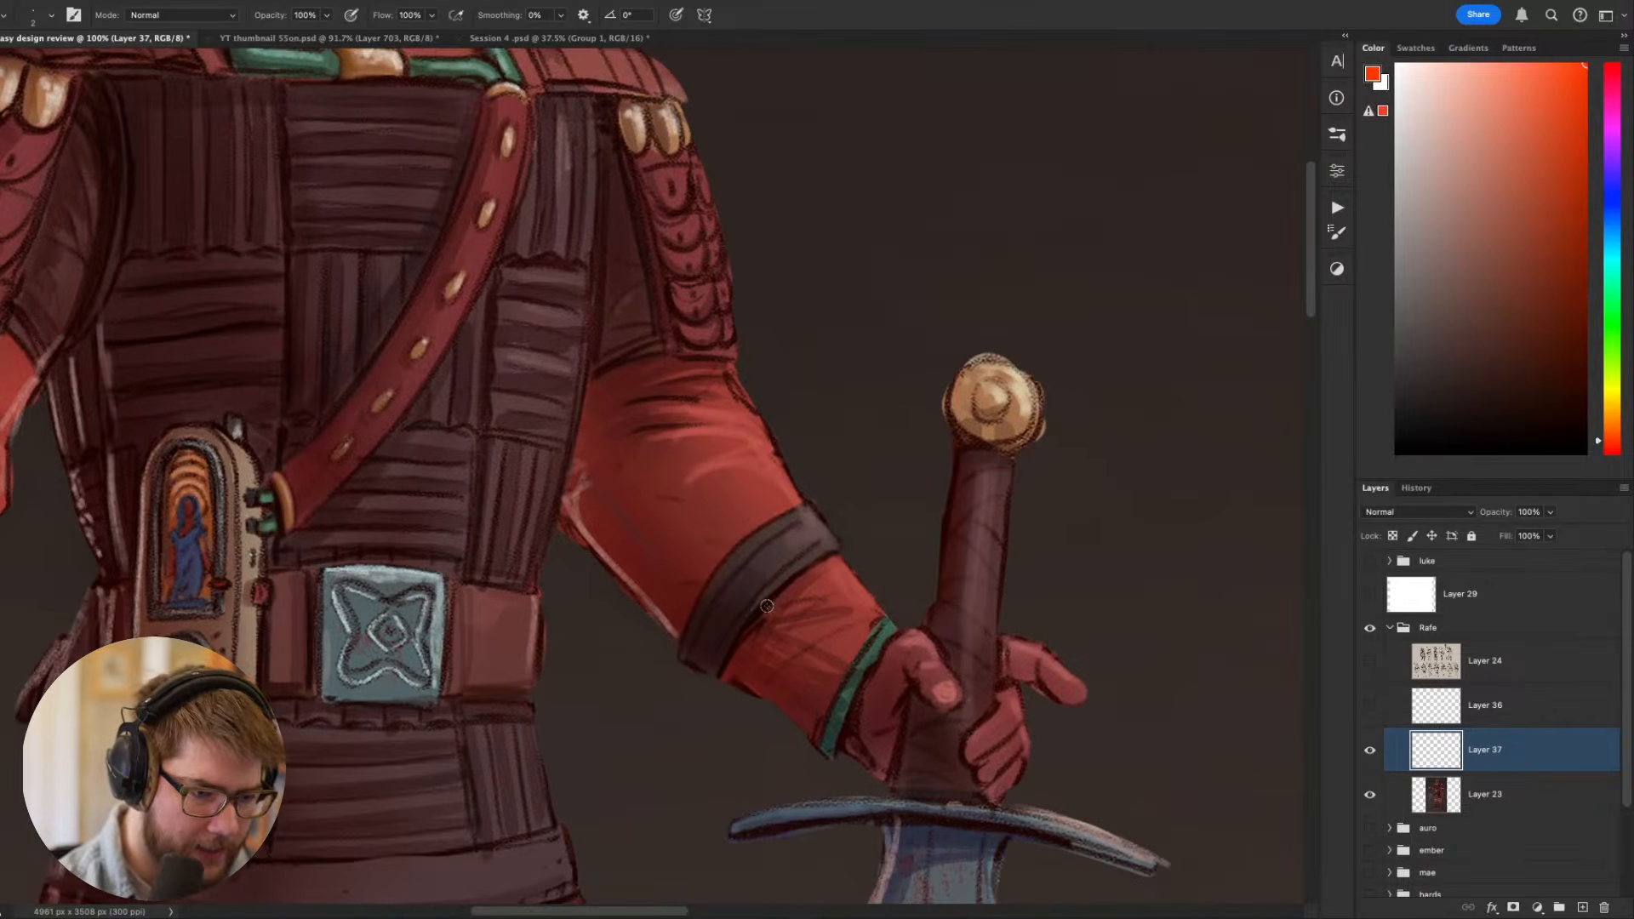
{"action": "left_click", "coordinate": [760, 610], "text": "alt"}
{"action": "key", "text": "bracketright"}
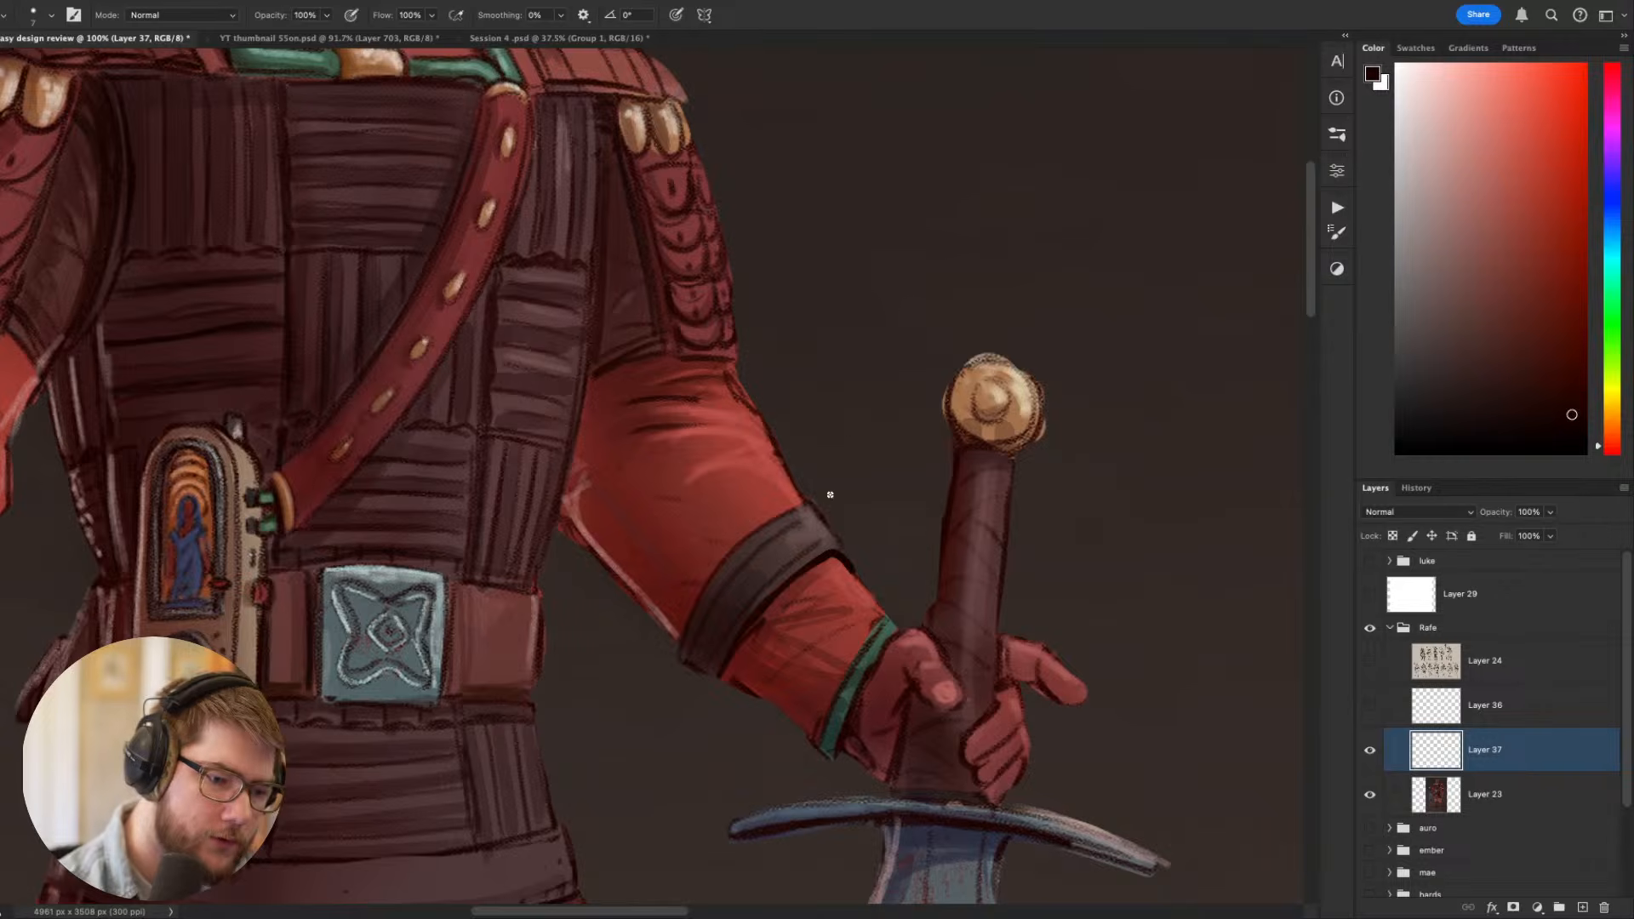
{"action": "left_click", "coordinate": [830, 535], "text": "alt"}
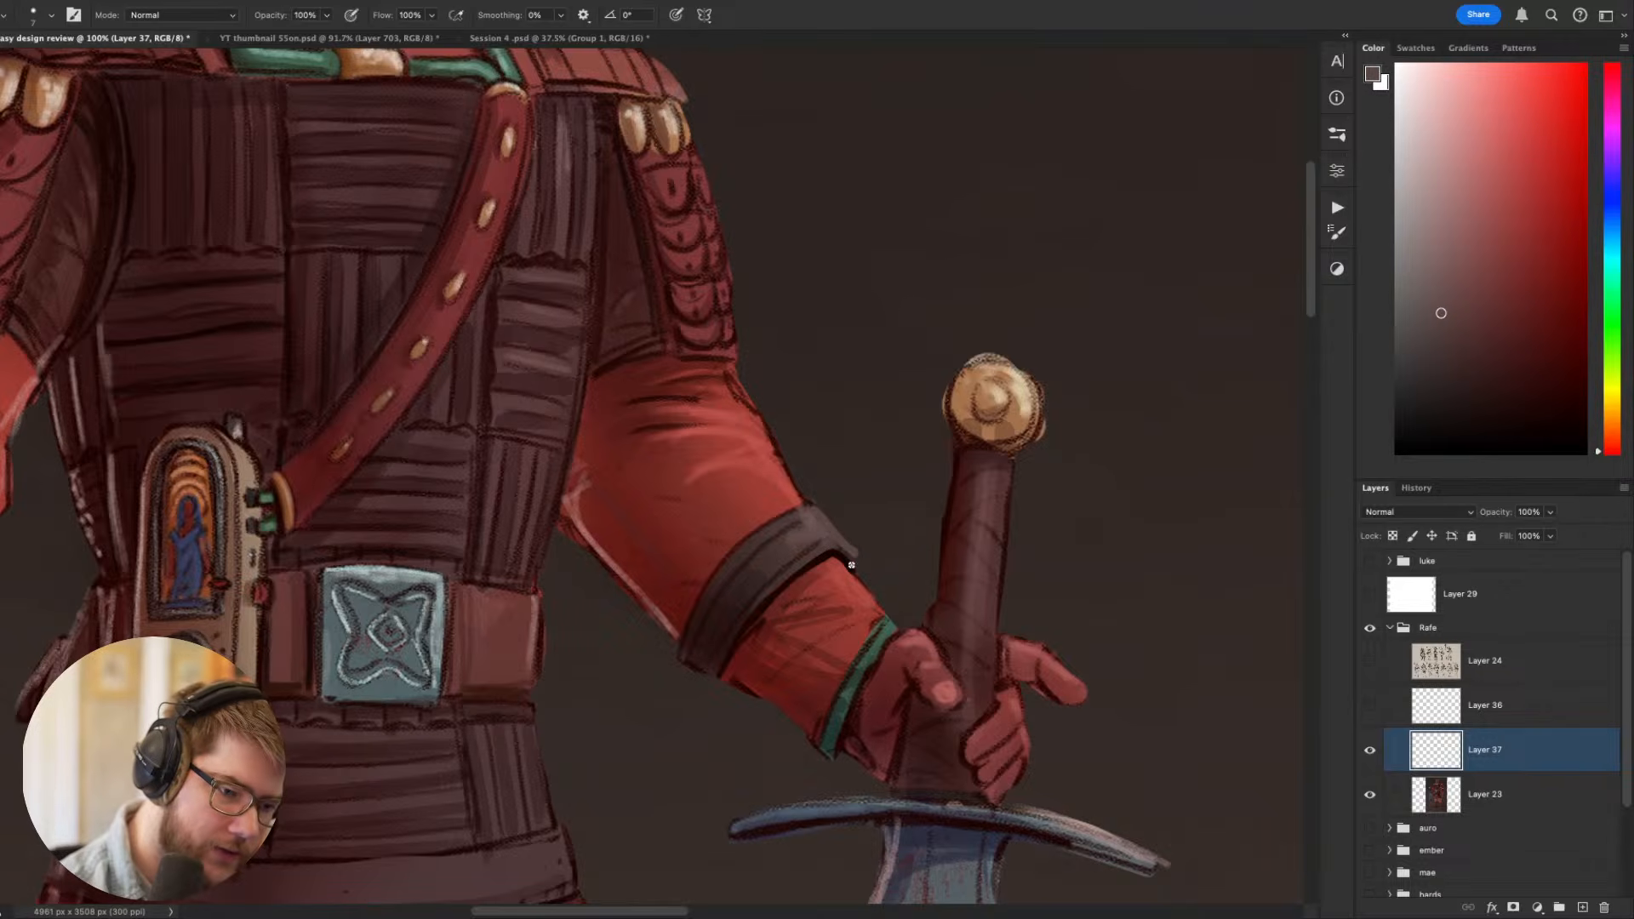
{"action": "left_click", "coordinate": [851, 562], "text": "alt"}
{"action": "left_click_drag", "start_coordinate": [823, 511], "coordinate": [858, 553]}
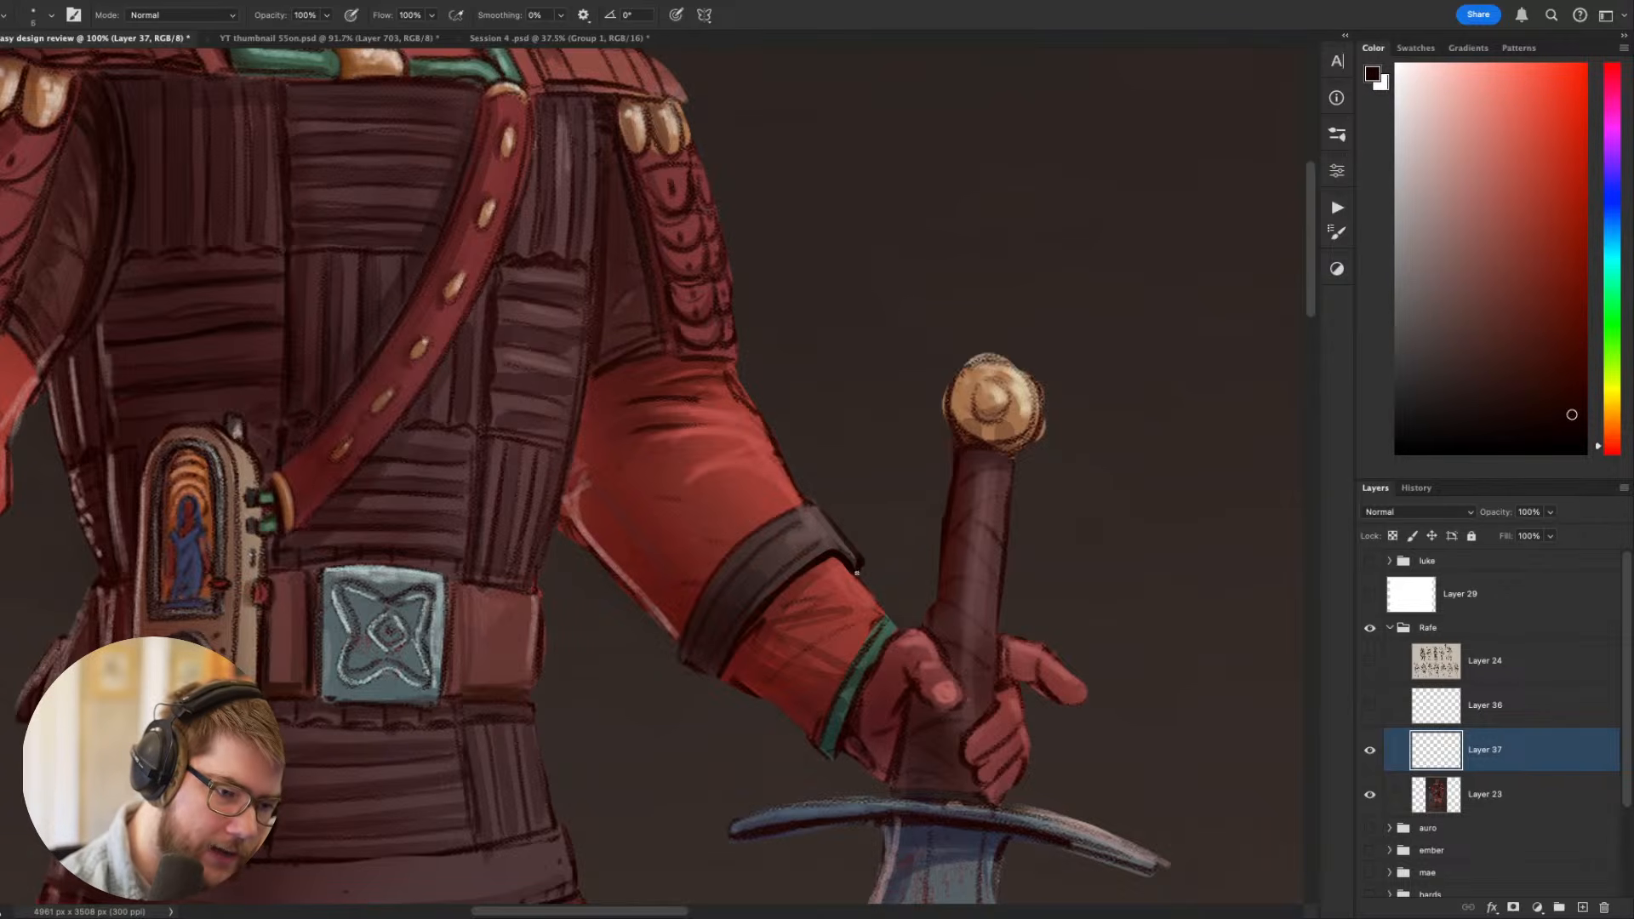
- Examine the repainted arm band from afar and up close, mirror the canvas horizontally and inspect the flipped figure's torso and arms
{"action": "scroll", "coordinate": [859, 542], "scroll_direction": "down", "scroll_amount": 5}
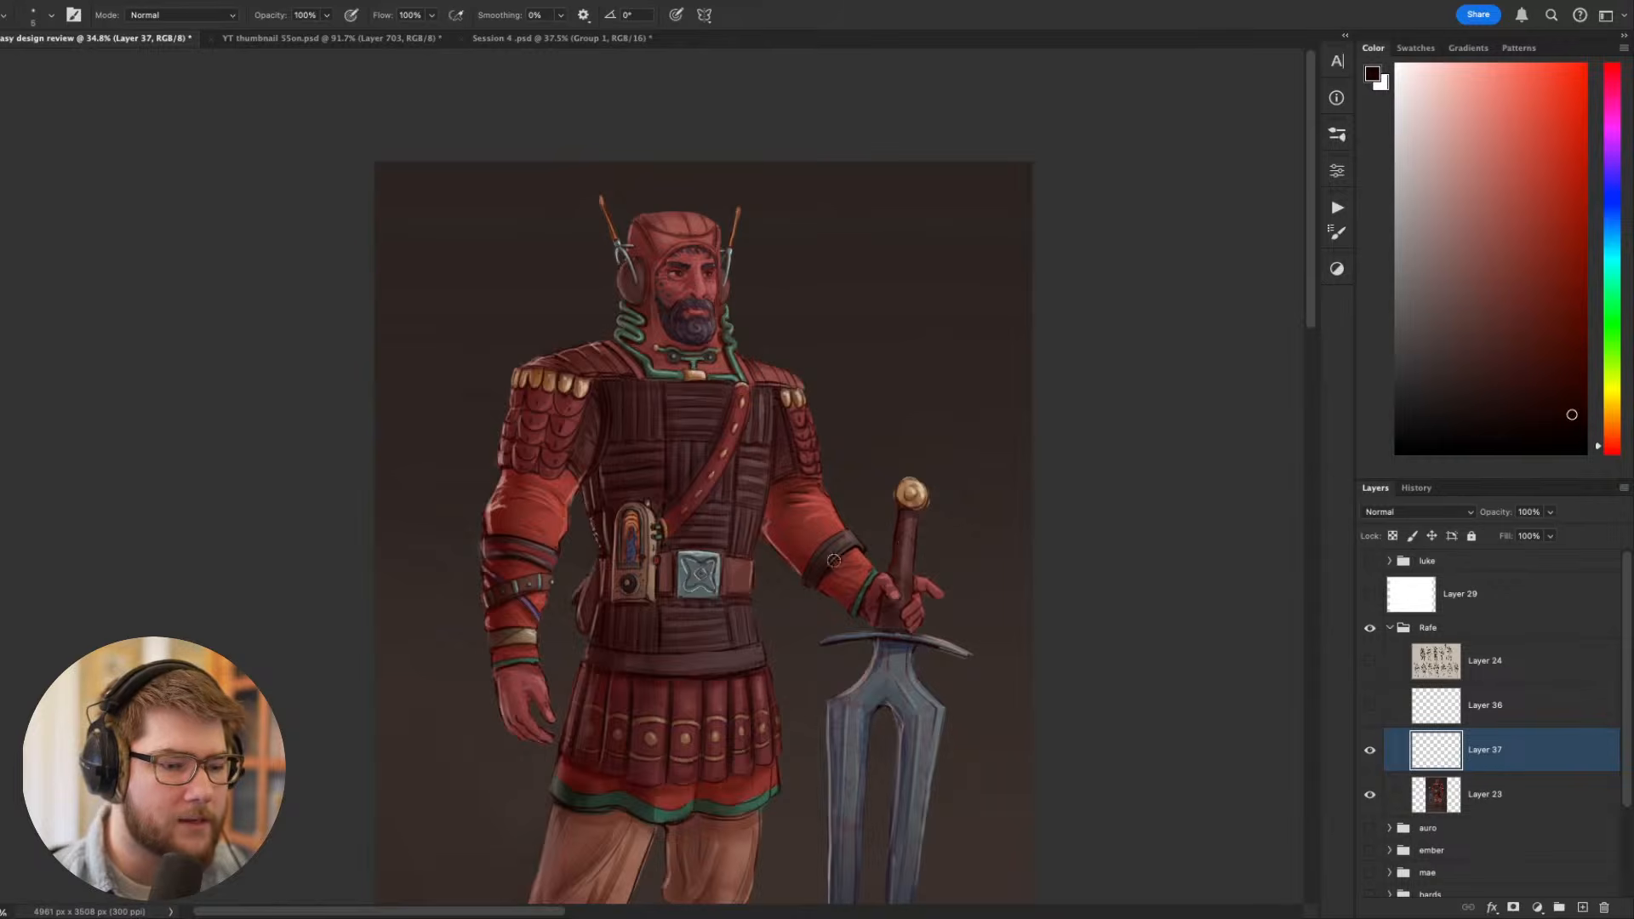
{"action": "scroll", "coordinate": [838, 555], "scroll_direction": "up", "scroll_amount": 6}
{"action": "scroll", "coordinate": [833, 561], "scroll_direction": "down", "scroll_amount": 1}
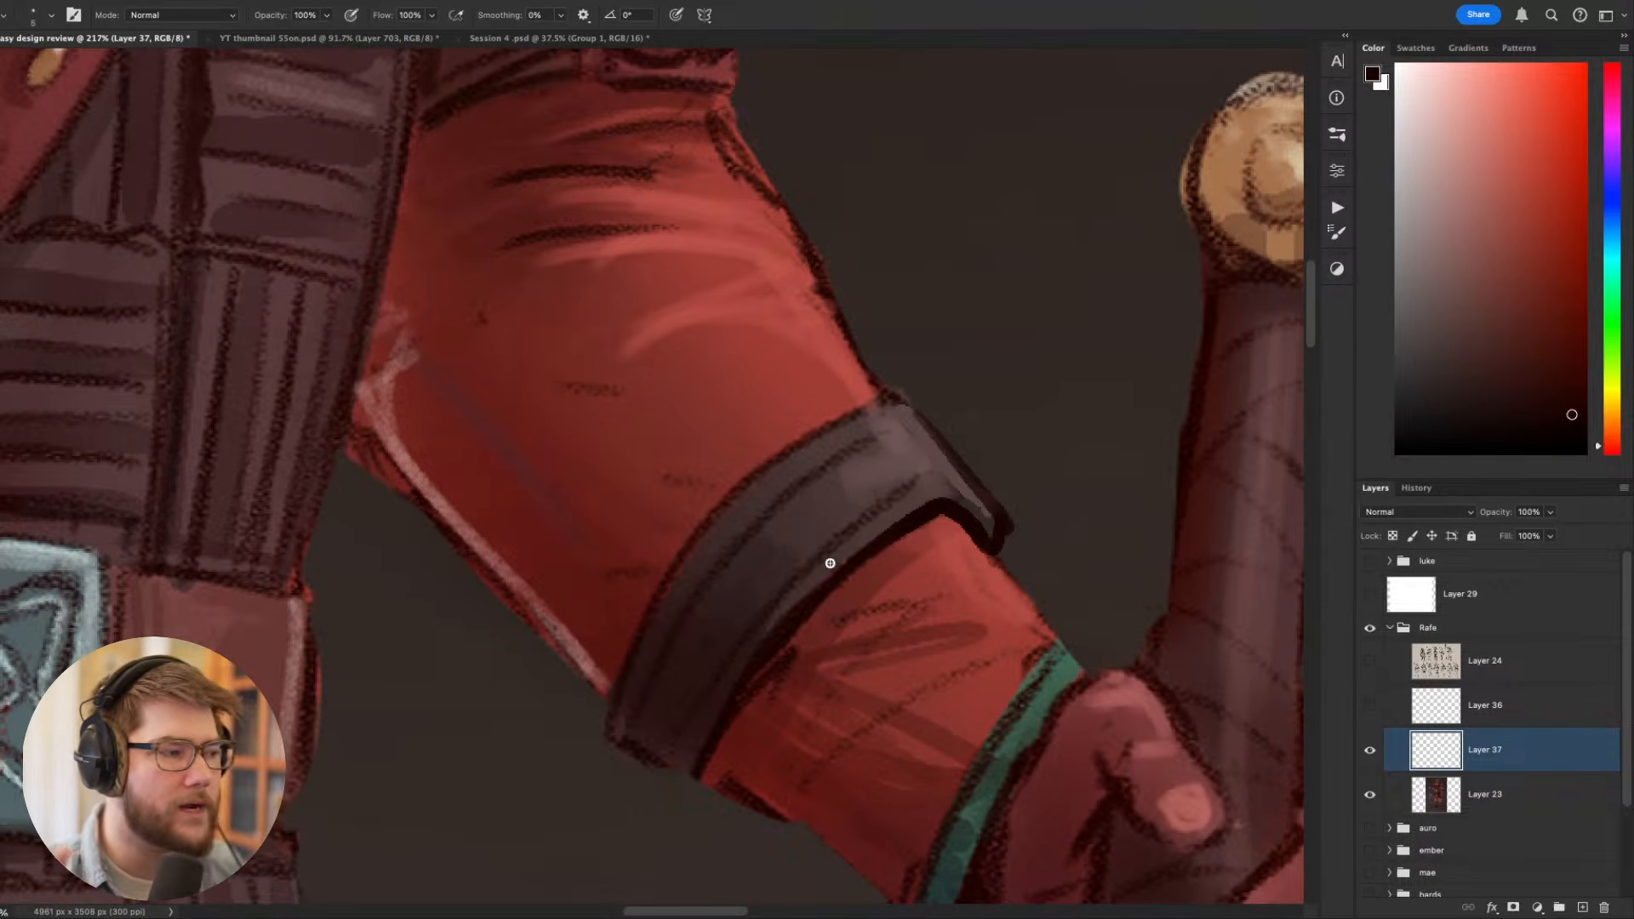
{"action": "scroll", "coordinate": [831, 564], "scroll_direction": "down", "scroll_amount": 8}
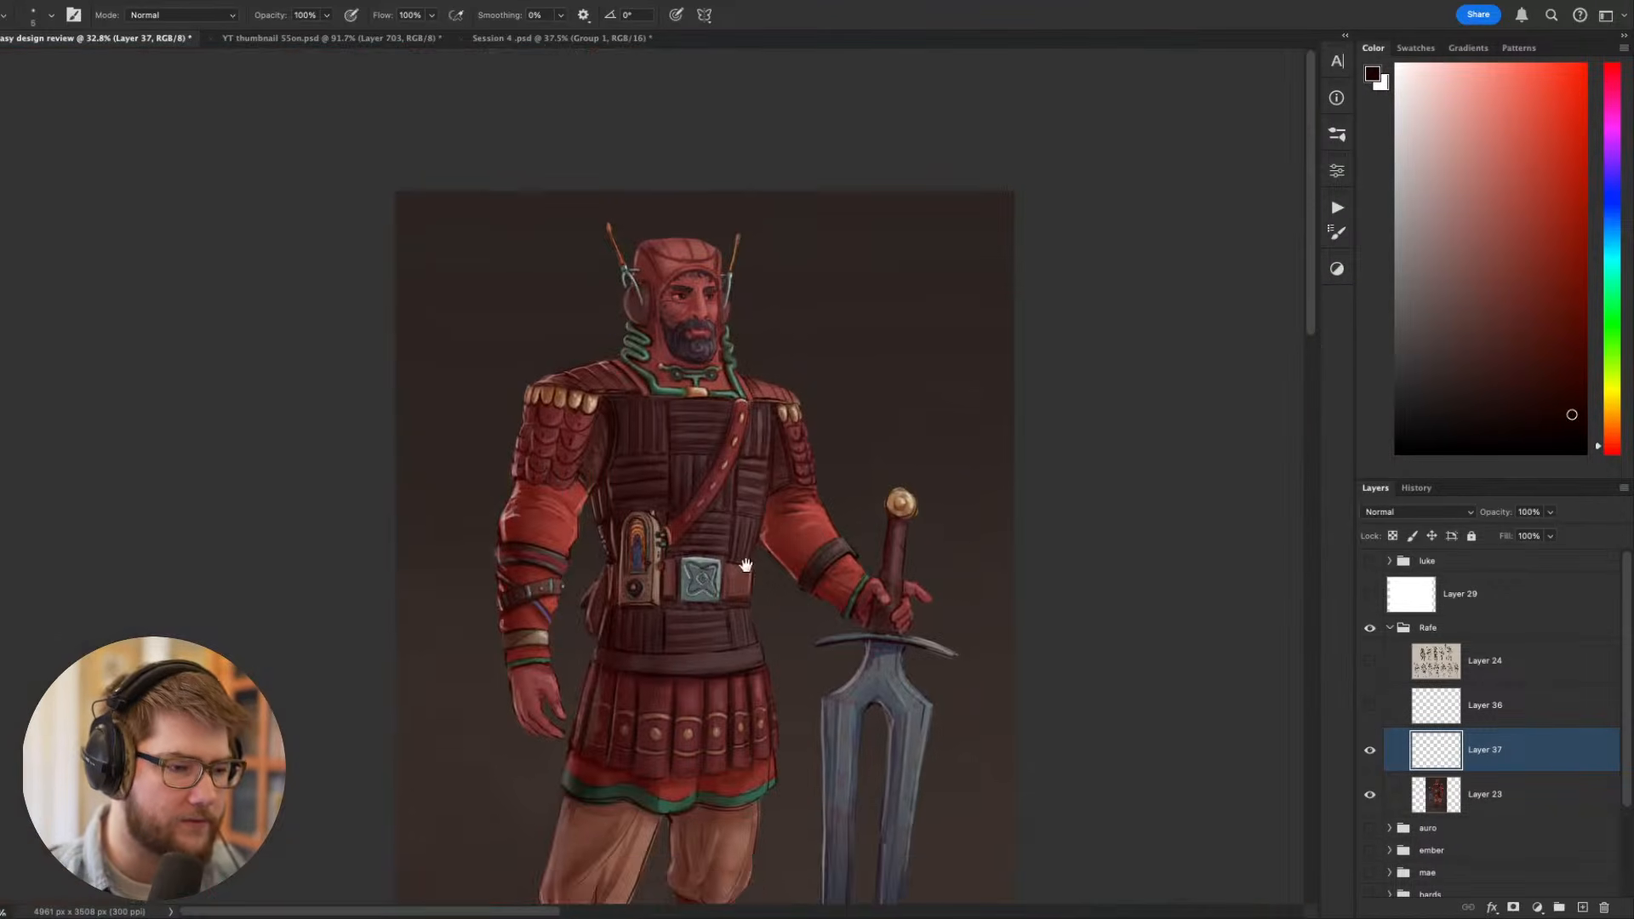
{"action": "left_click_drag", "start_coordinate": [746, 565], "coordinate": [754, 613]}
{"action": "key", "text": "super+shift+h"}
{"action": "scroll", "coordinate": [632, 589], "scroll_direction": "up", "scroll_amount": 4}
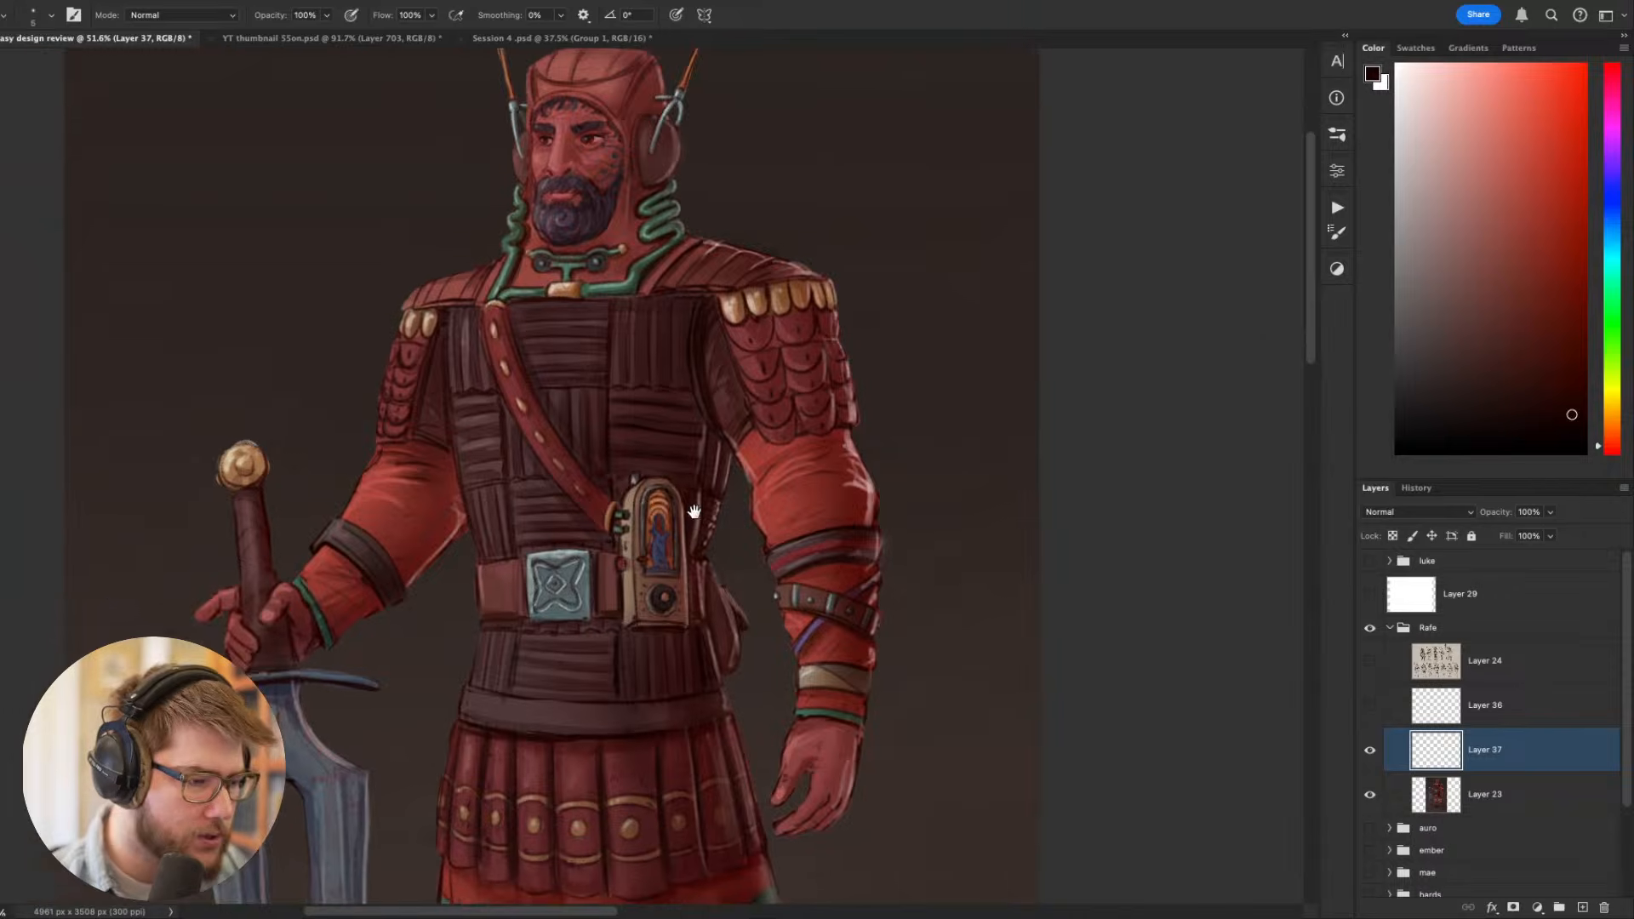
{"action": "left_click_drag", "start_coordinate": [586, 546], "coordinate": [492, 561]}
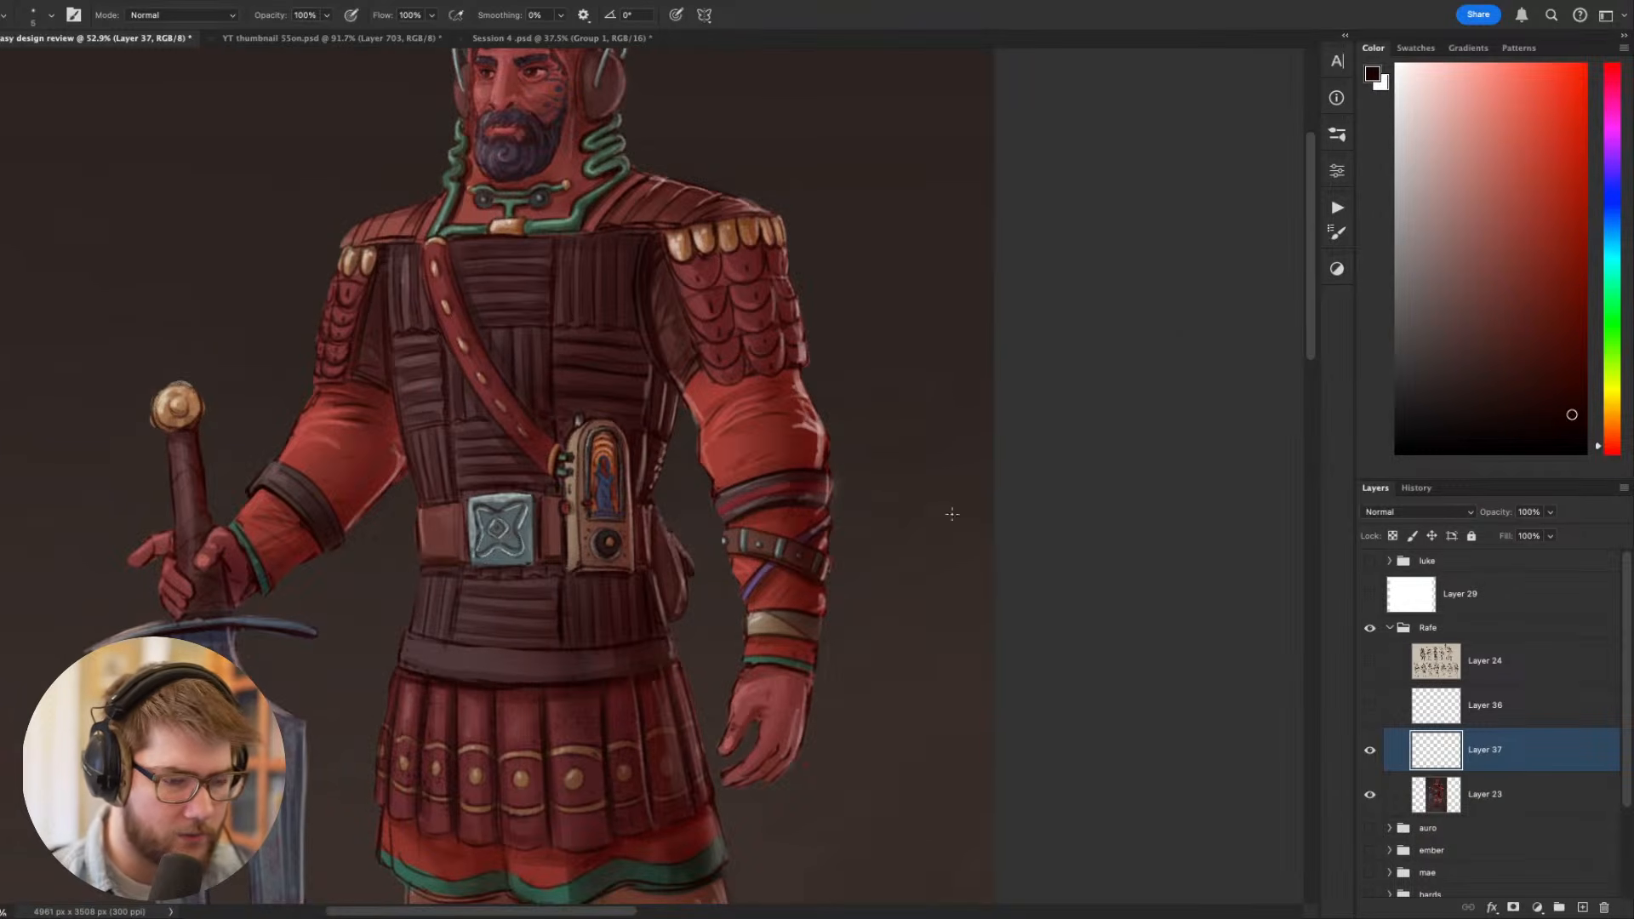
{"action": "left_click_drag", "start_coordinate": [860, 434], "coordinate": [864, 467]}
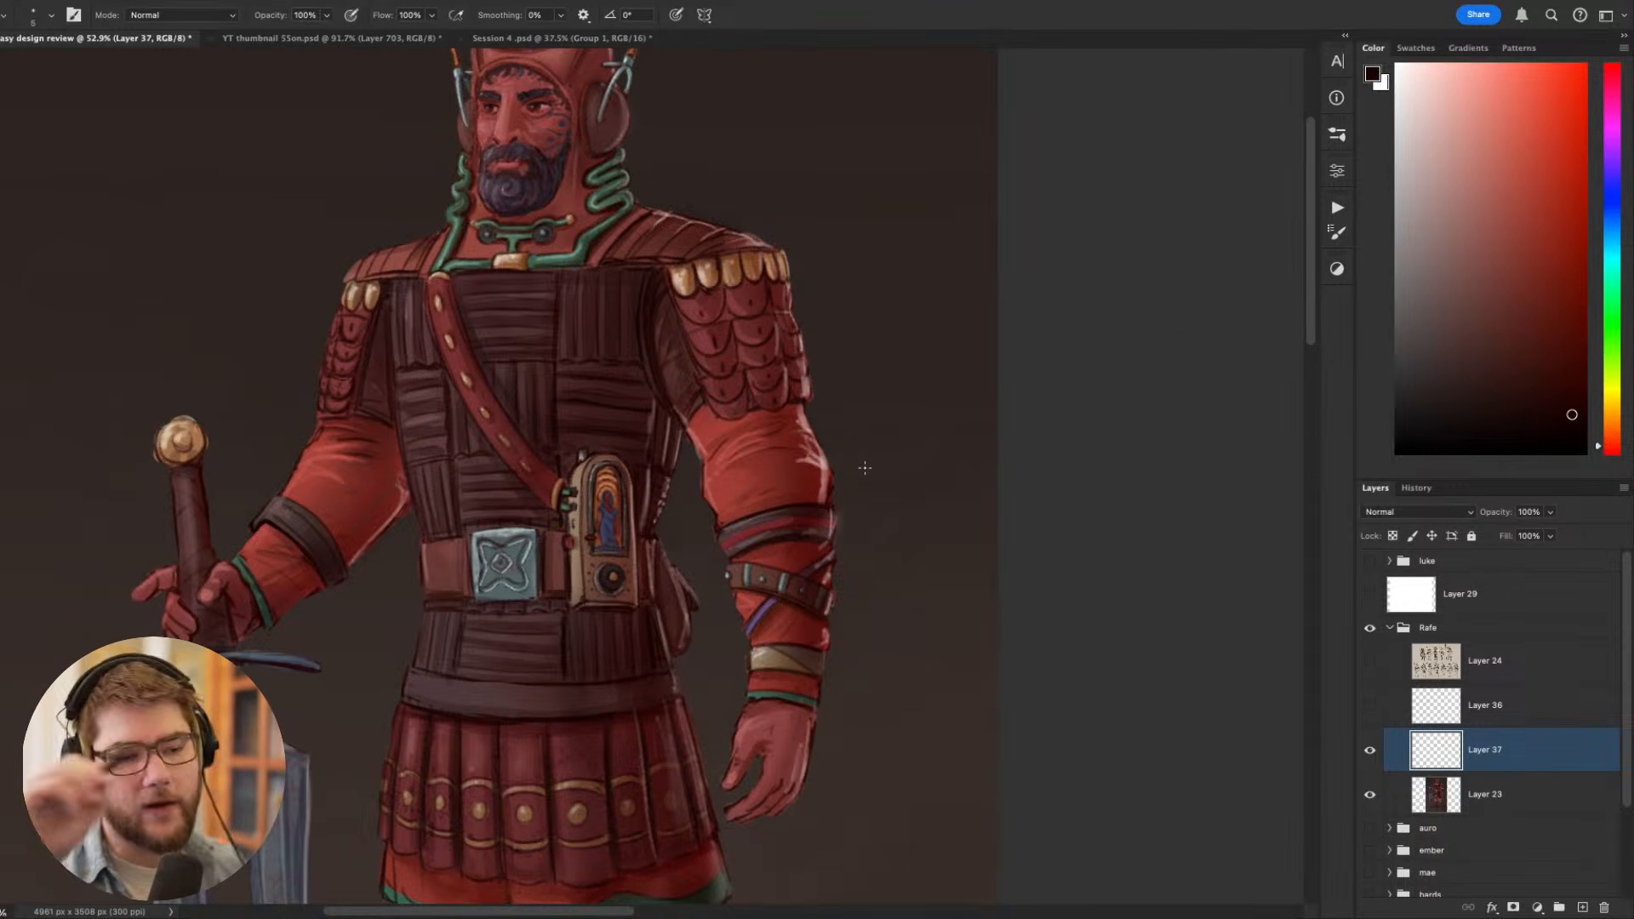
{"action": "scroll", "coordinate": [865, 468], "scroll_direction": "left", "scroll_amount": 2}
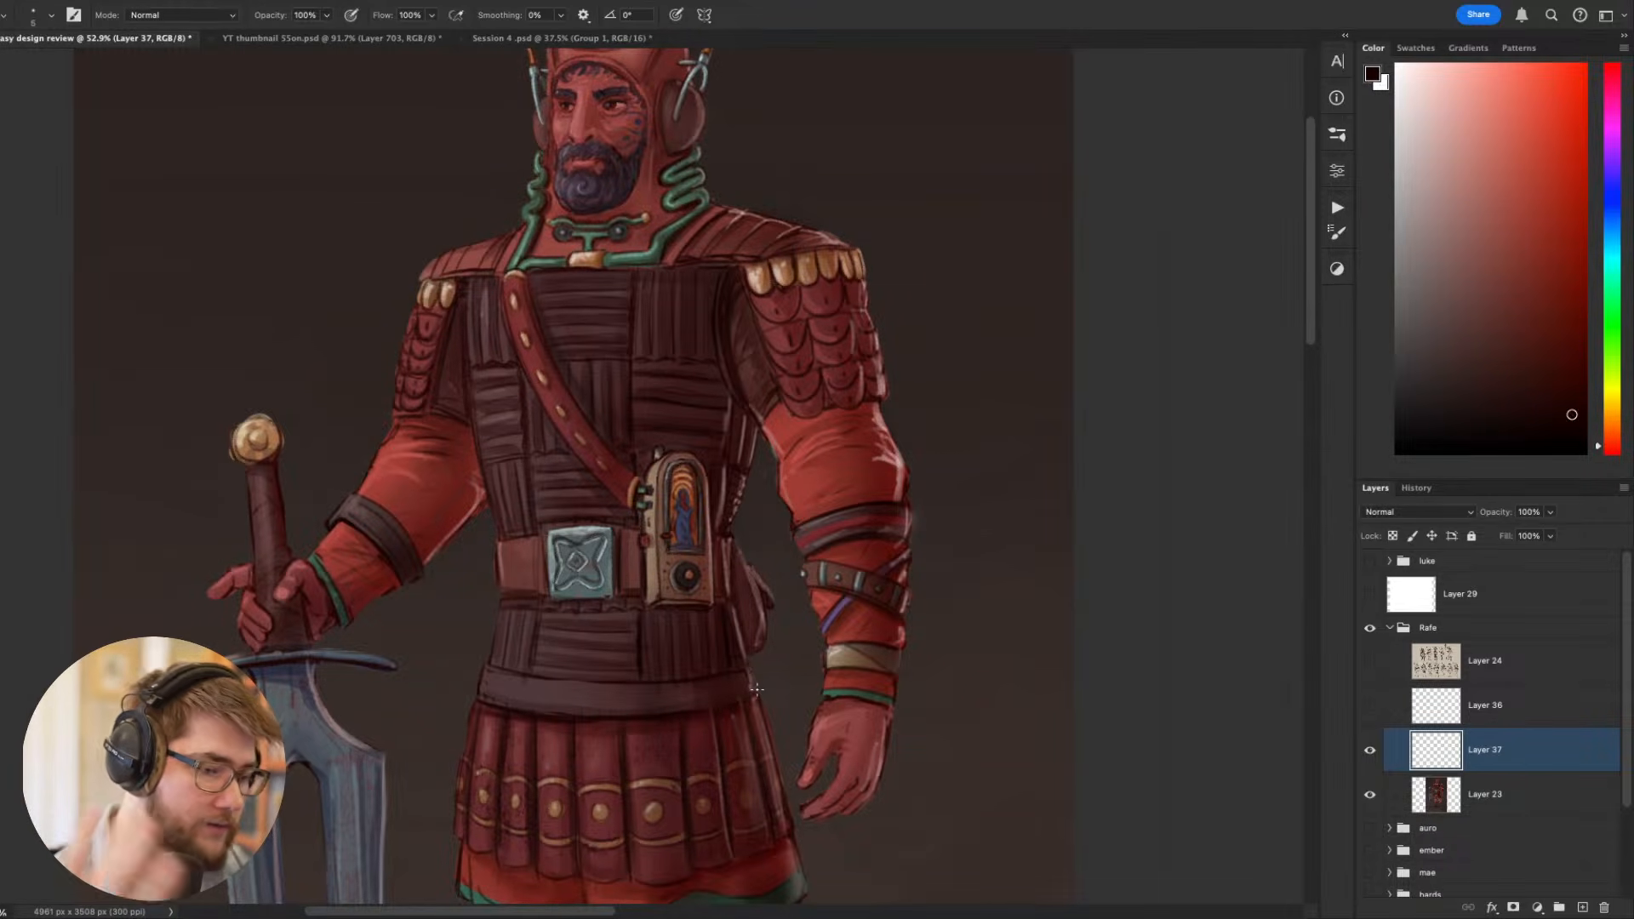
{"action": "left_click_drag", "start_coordinate": [960, 613], "coordinate": [1033, 380]}
{"action": "left_click_drag", "start_coordinate": [1067, 565], "coordinate": [932, 736]}
{"action": "left_click_drag", "start_coordinate": [937, 618], "coordinate": [967, 864]}
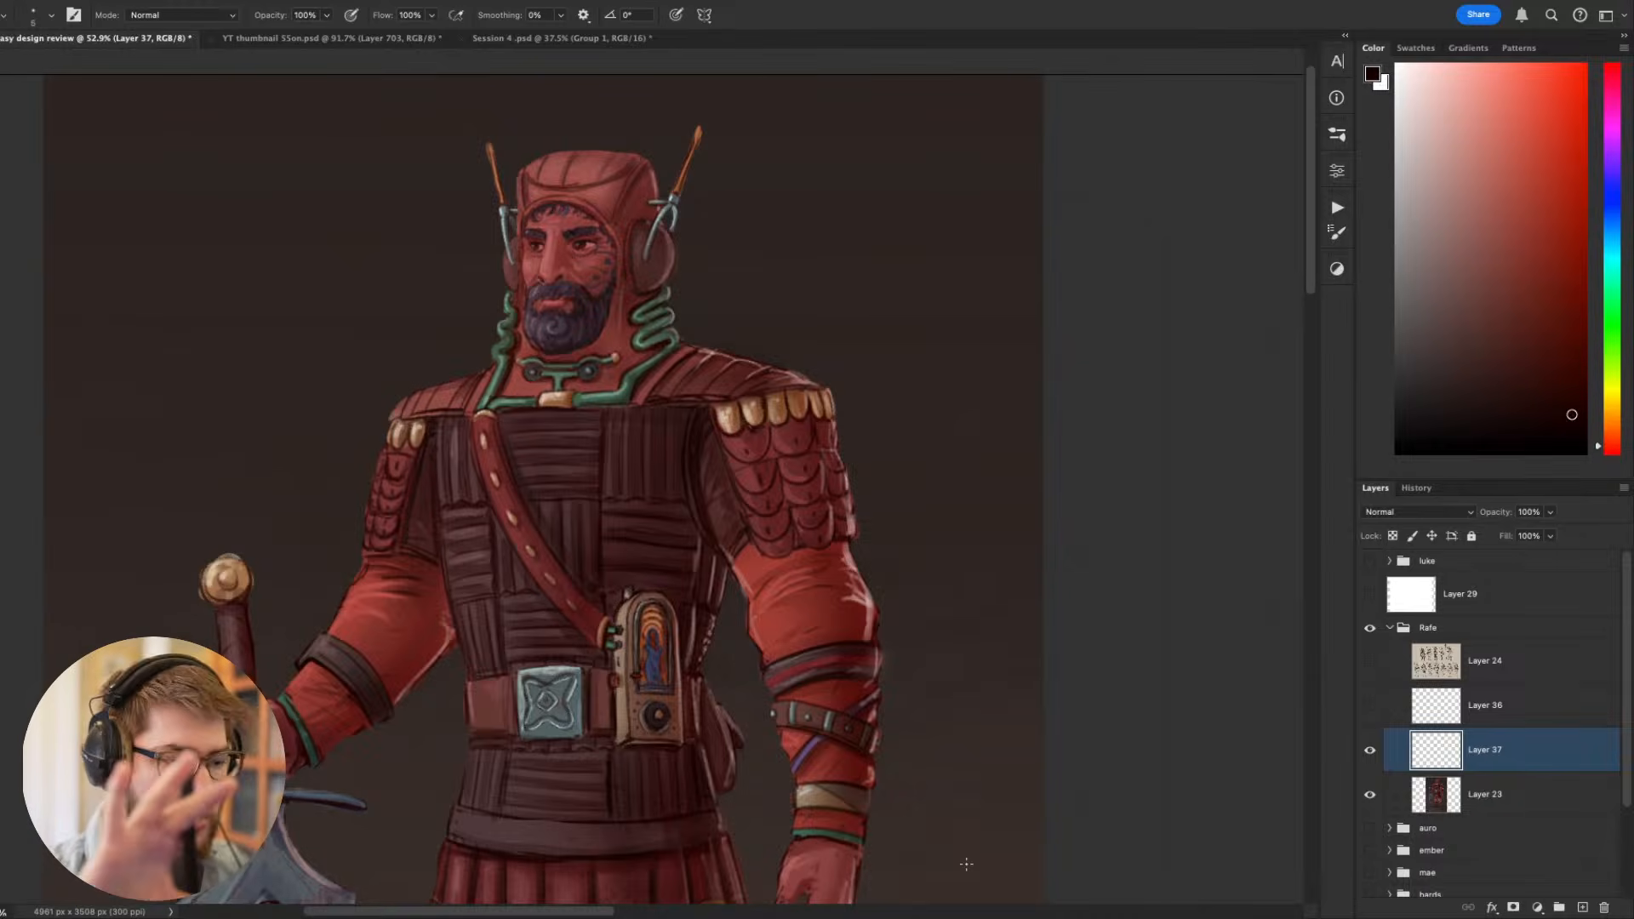
- On Layer 23, paint a dark curved line from the collar down the chest with a size 10 brush, undoing and redrawing unsatisfactory strokes
{"action": "left_click", "coordinate": [1466, 781]}
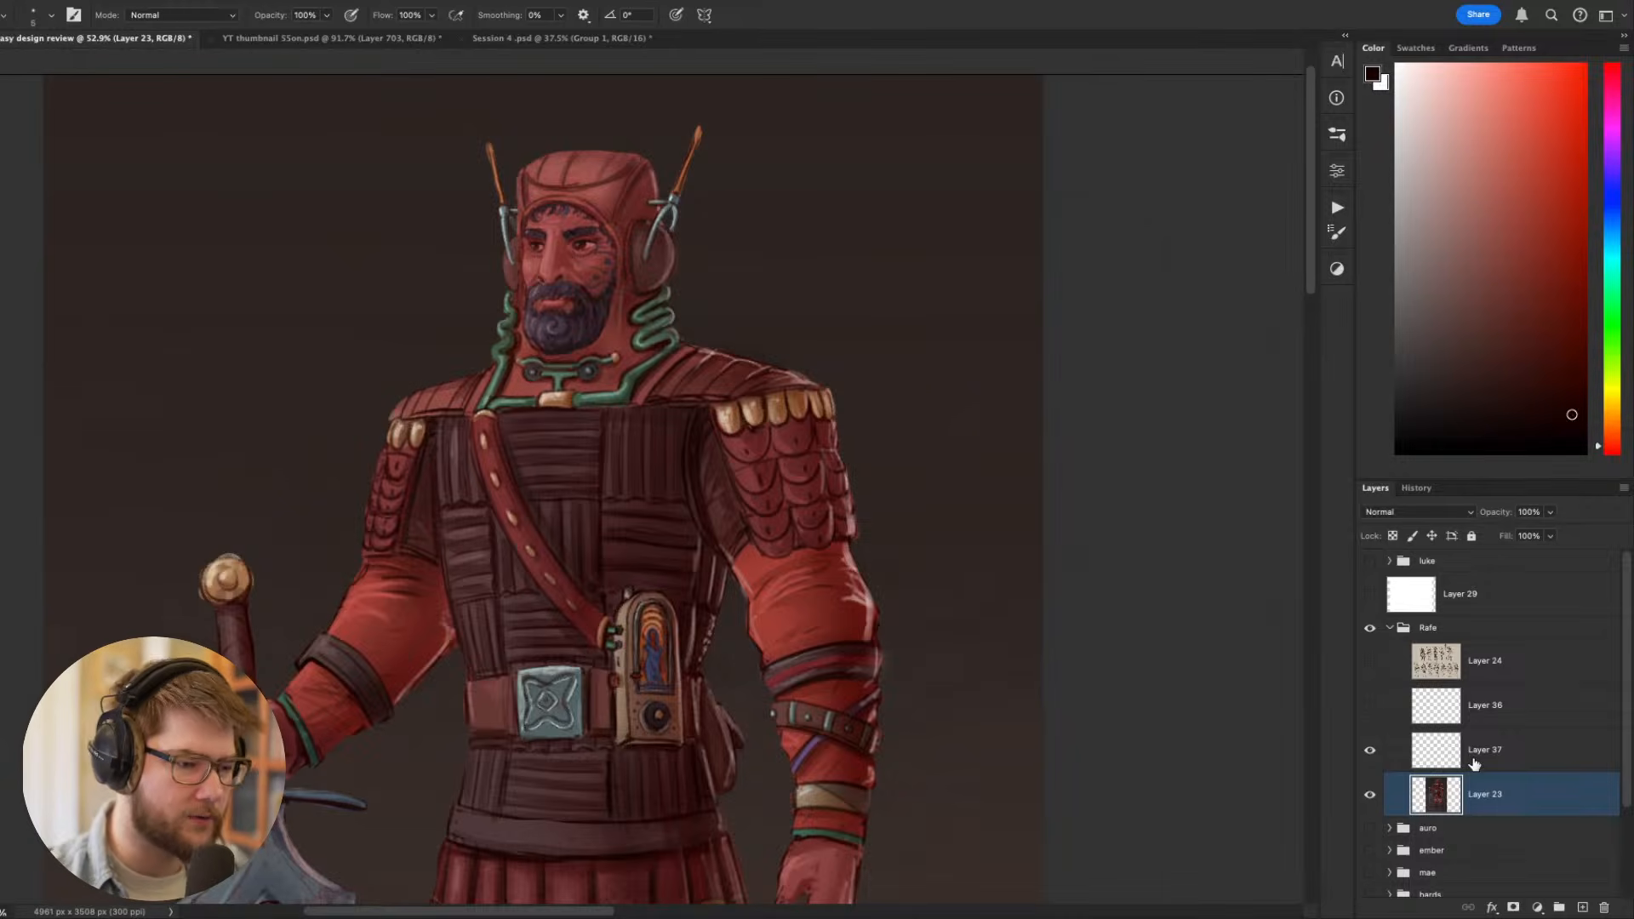
{"action": "left_click_drag", "start_coordinate": [951, 671], "coordinate": [942, 687]}
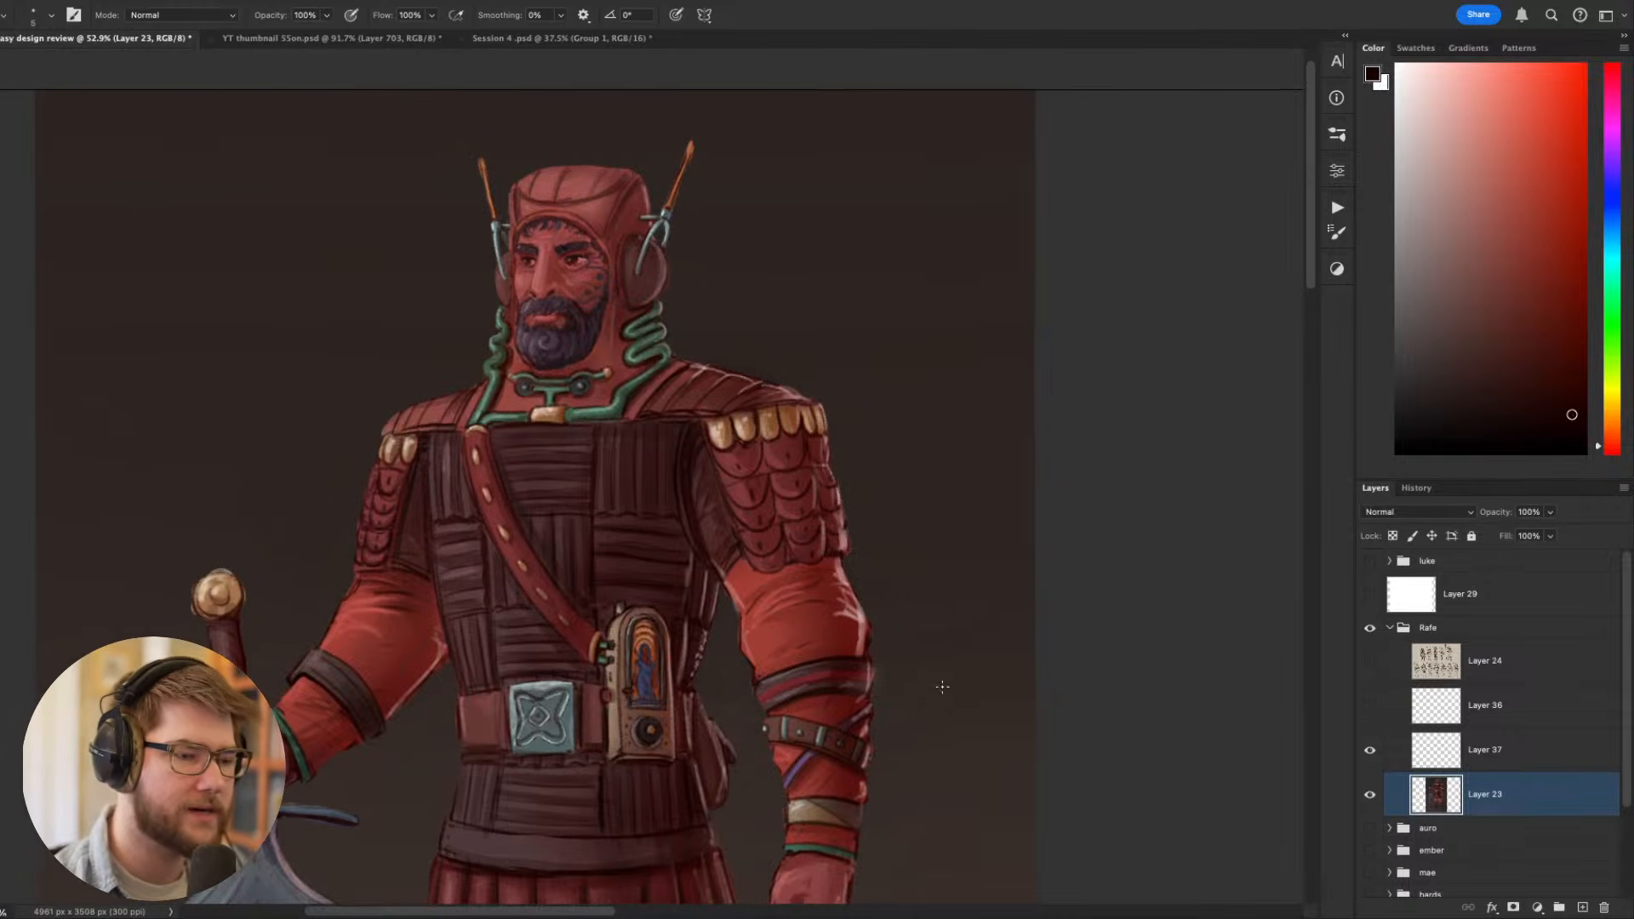
{"action": "left_click_drag", "start_coordinate": [826, 613], "coordinate": [840, 602]}
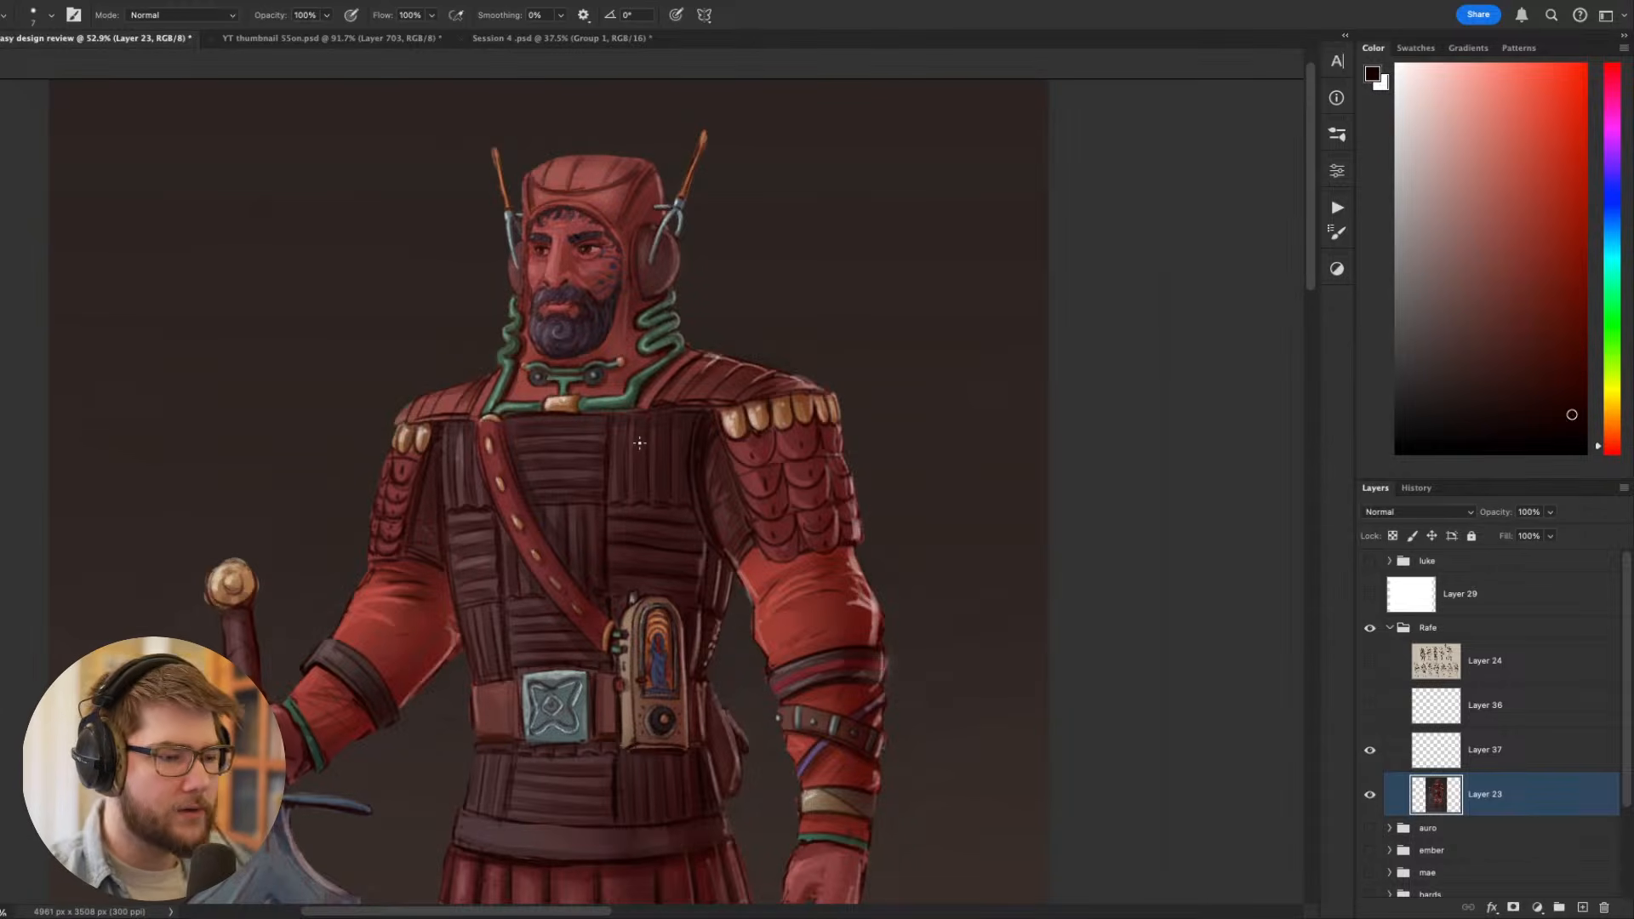
{"action": "scroll", "coordinate": [639, 442], "scroll_direction": "down", "scroll_amount": 3}
{"action": "scroll", "coordinate": [639, 443], "scroll_direction": "left", "scroll_amount": 2}
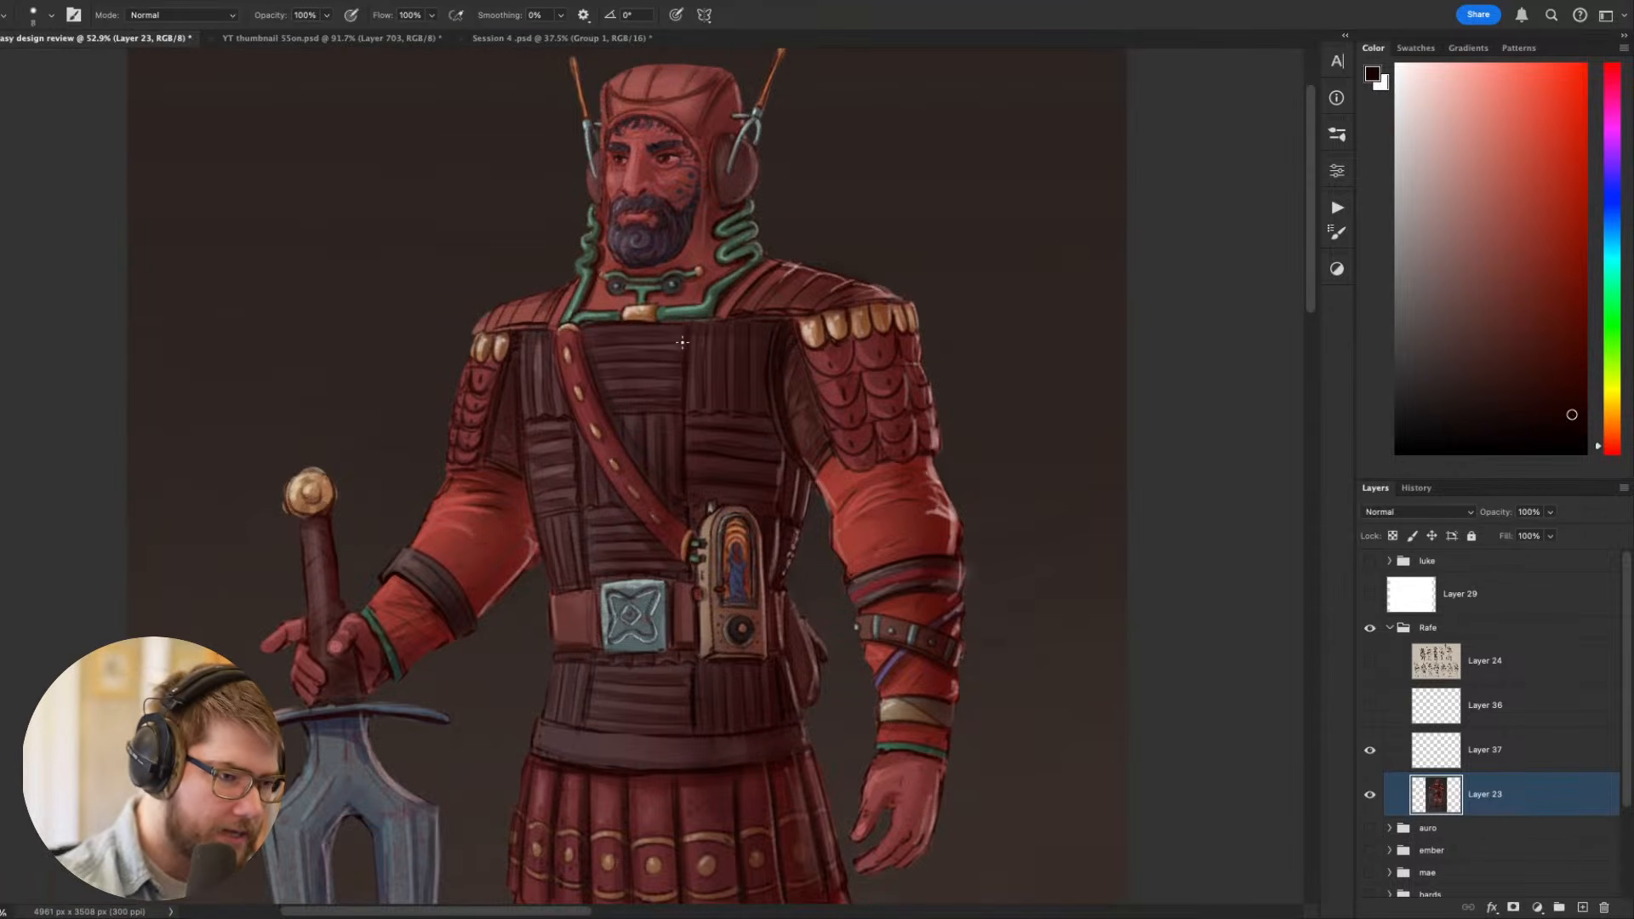
{"action": "key", "text": "bracketright"}
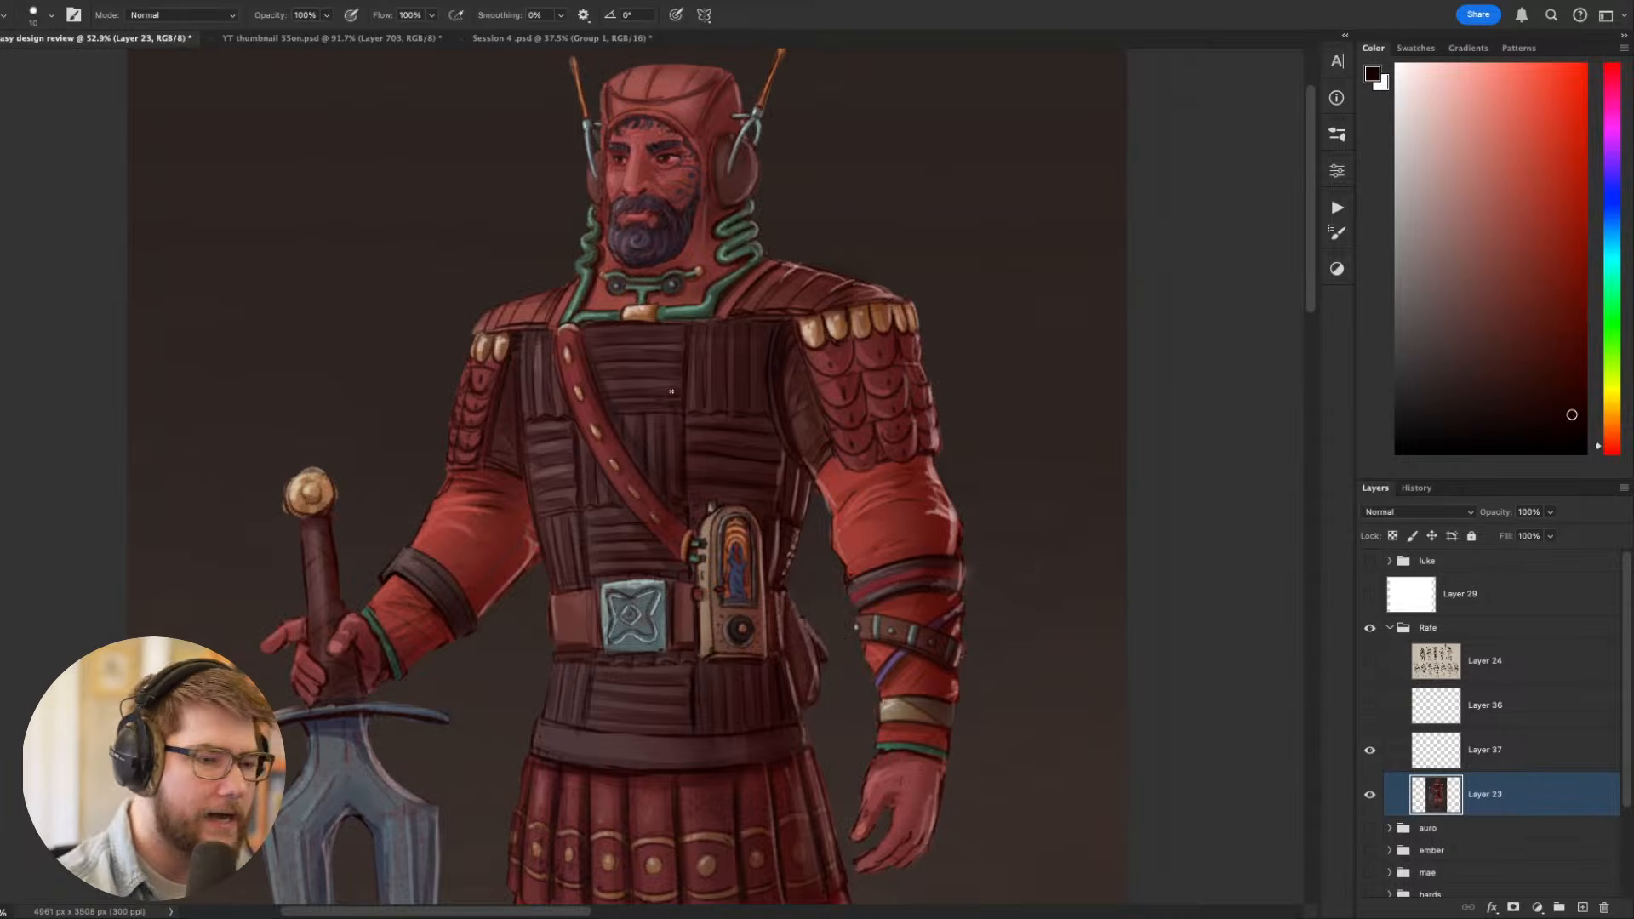
{"action": "left_click_drag", "start_coordinate": [688, 331], "coordinate": [673, 405]}
{"action": "key", "text": "super+z"}
{"action": "key", "text": "super+z"}
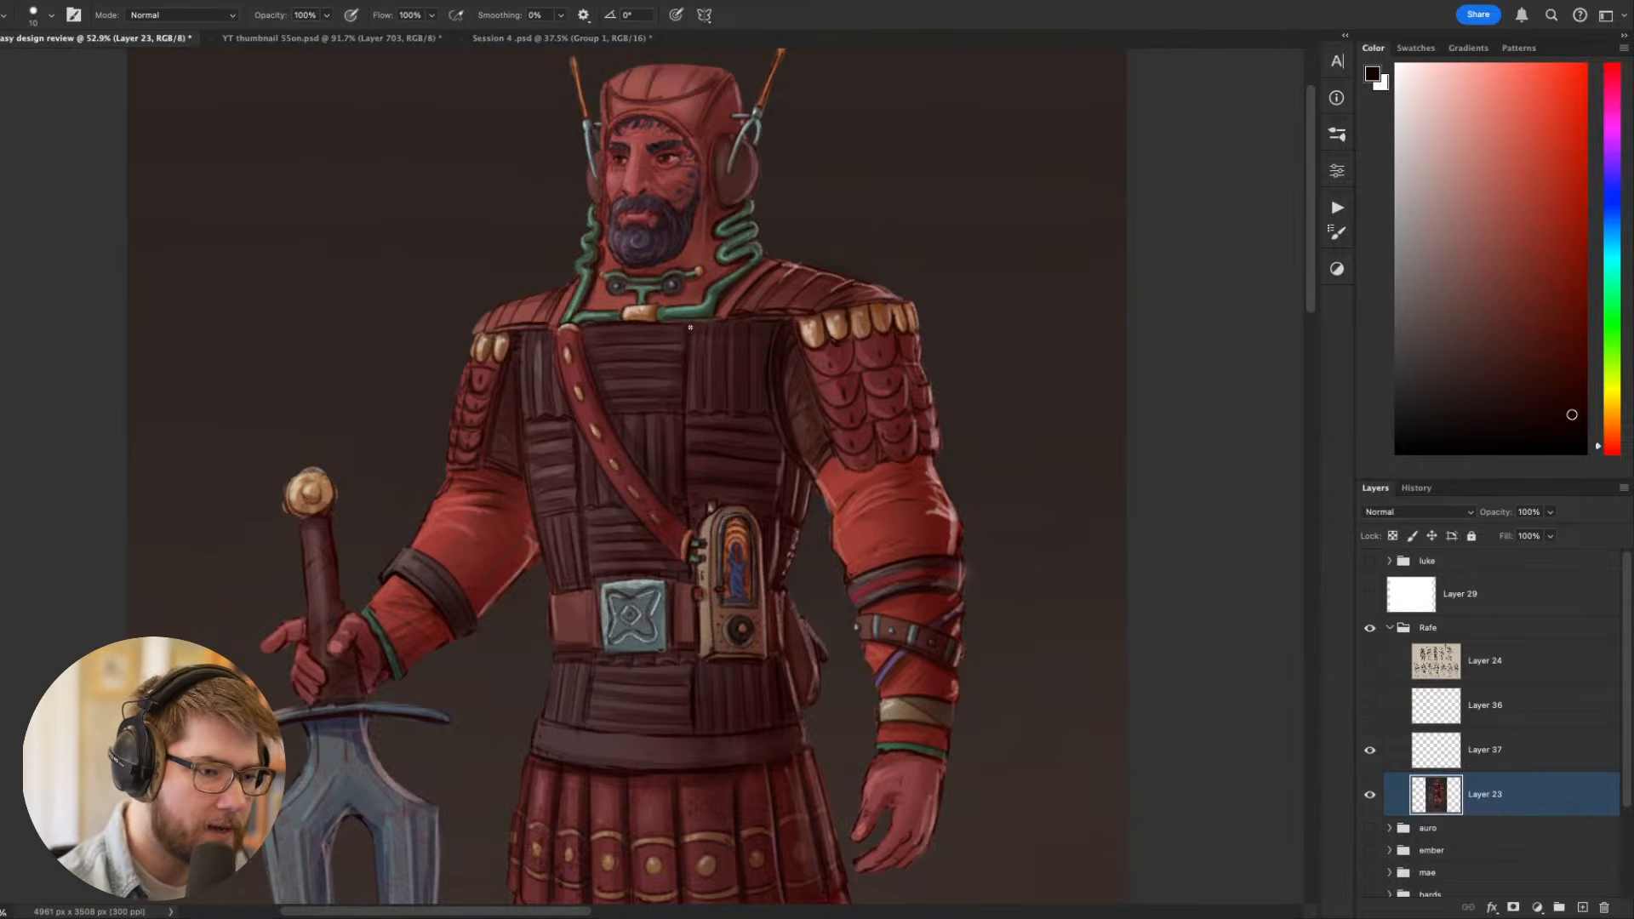
{"action": "left_click_drag", "start_coordinate": [690, 328], "coordinate": [666, 410]}
{"action": "key", "text": "super+z"}
{"action": "left_click_drag", "start_coordinate": [691, 327], "coordinate": [658, 418]}
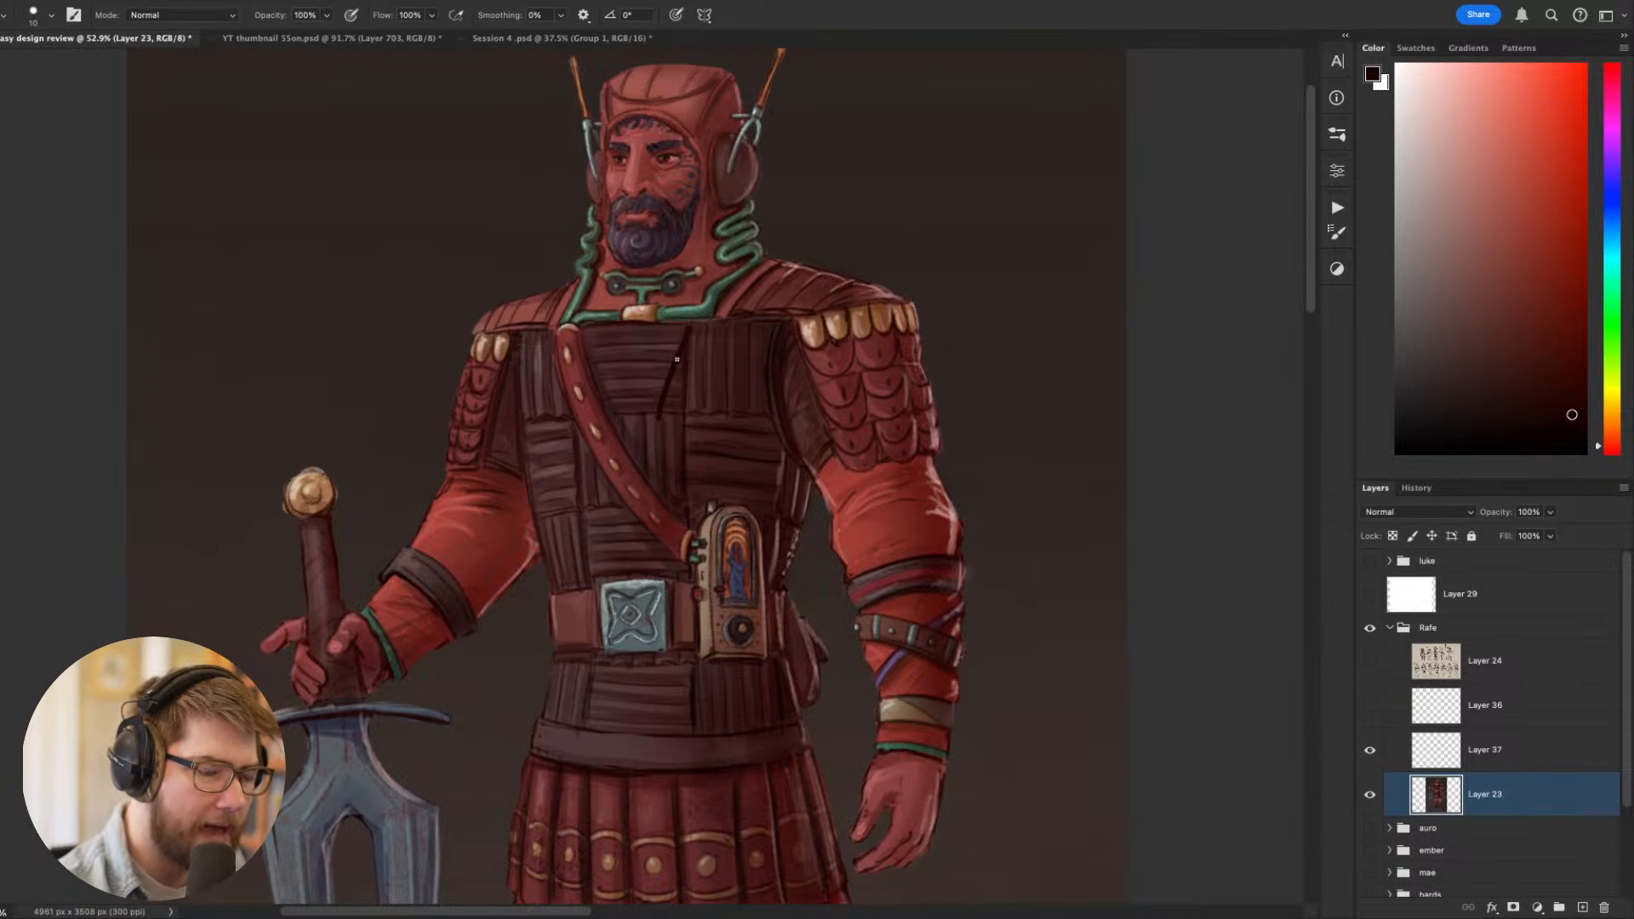
{"action": "key", "text": "super+z"}
{"action": "mouse_move", "coordinate": [690, 326]}
{"action": "left_mouse_down"}
{"action": "mouse_move", "coordinate": [665, 409]}
{"action": "mouse_move", "coordinate": [676, 601]}
{"action": "mouse_move", "coordinate": [667, 412]}
{"action": "mouse_move", "coordinate": [662, 481]}
{"action": "left_mouse_up"}
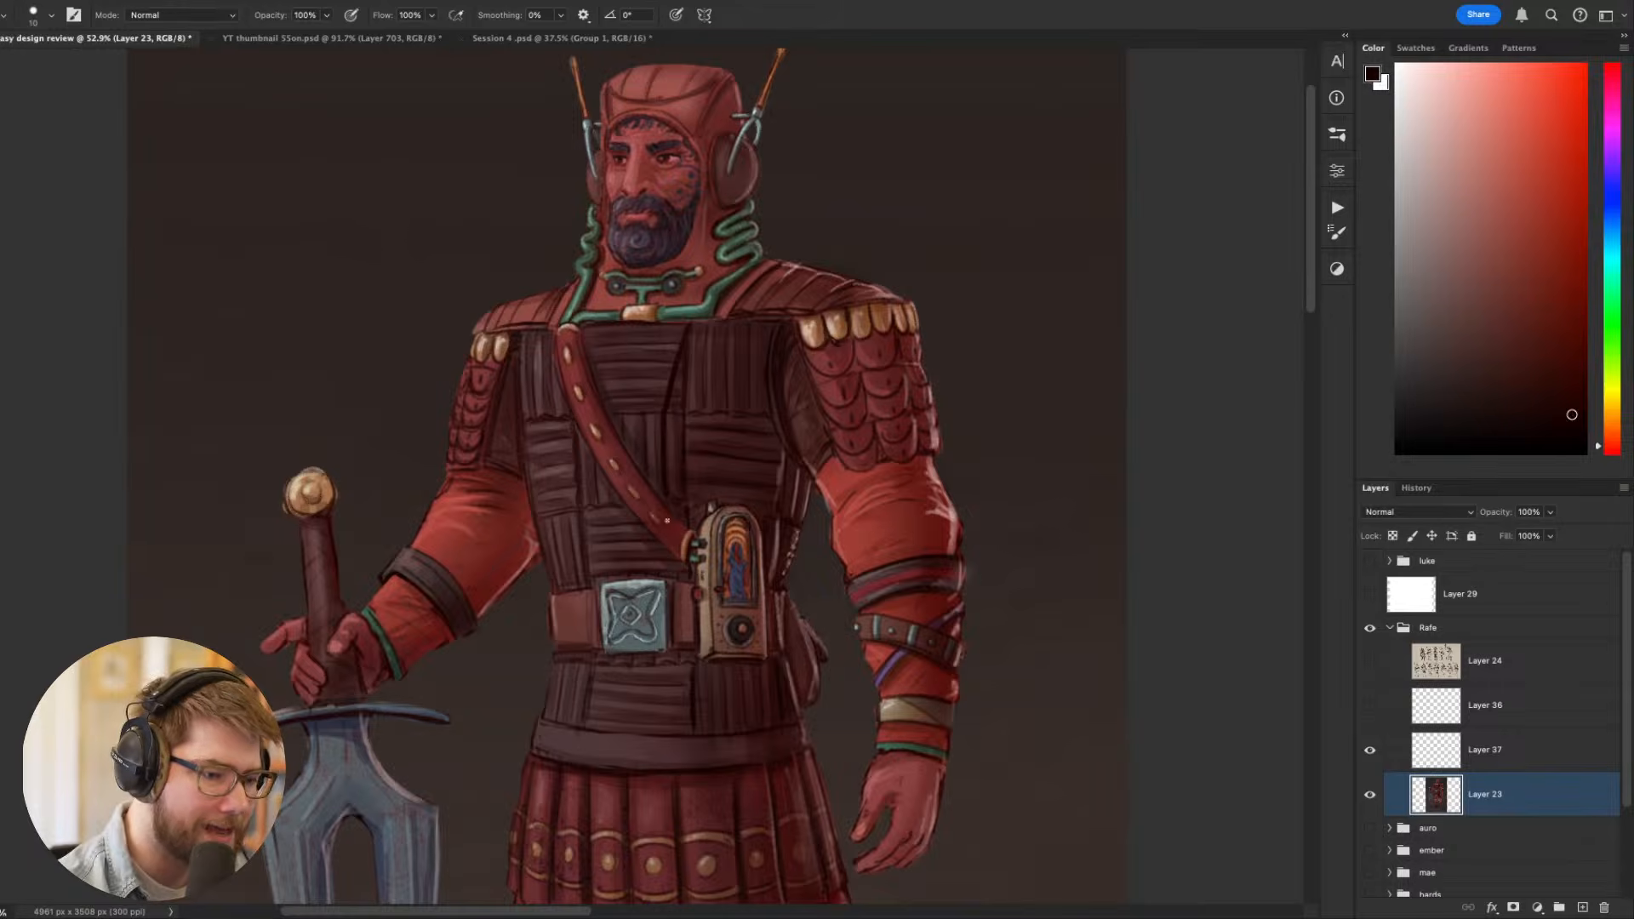
- Undo the last chest stroke and redraw the dark line down the middle of the chest armour
{"action": "key", "text": "super+z"}
{"action": "left_click_drag", "start_coordinate": [667, 414], "coordinate": [665, 499]}
{"action": "scroll", "coordinate": [702, 624], "scroll_direction": "up", "scroll_amount": 2}
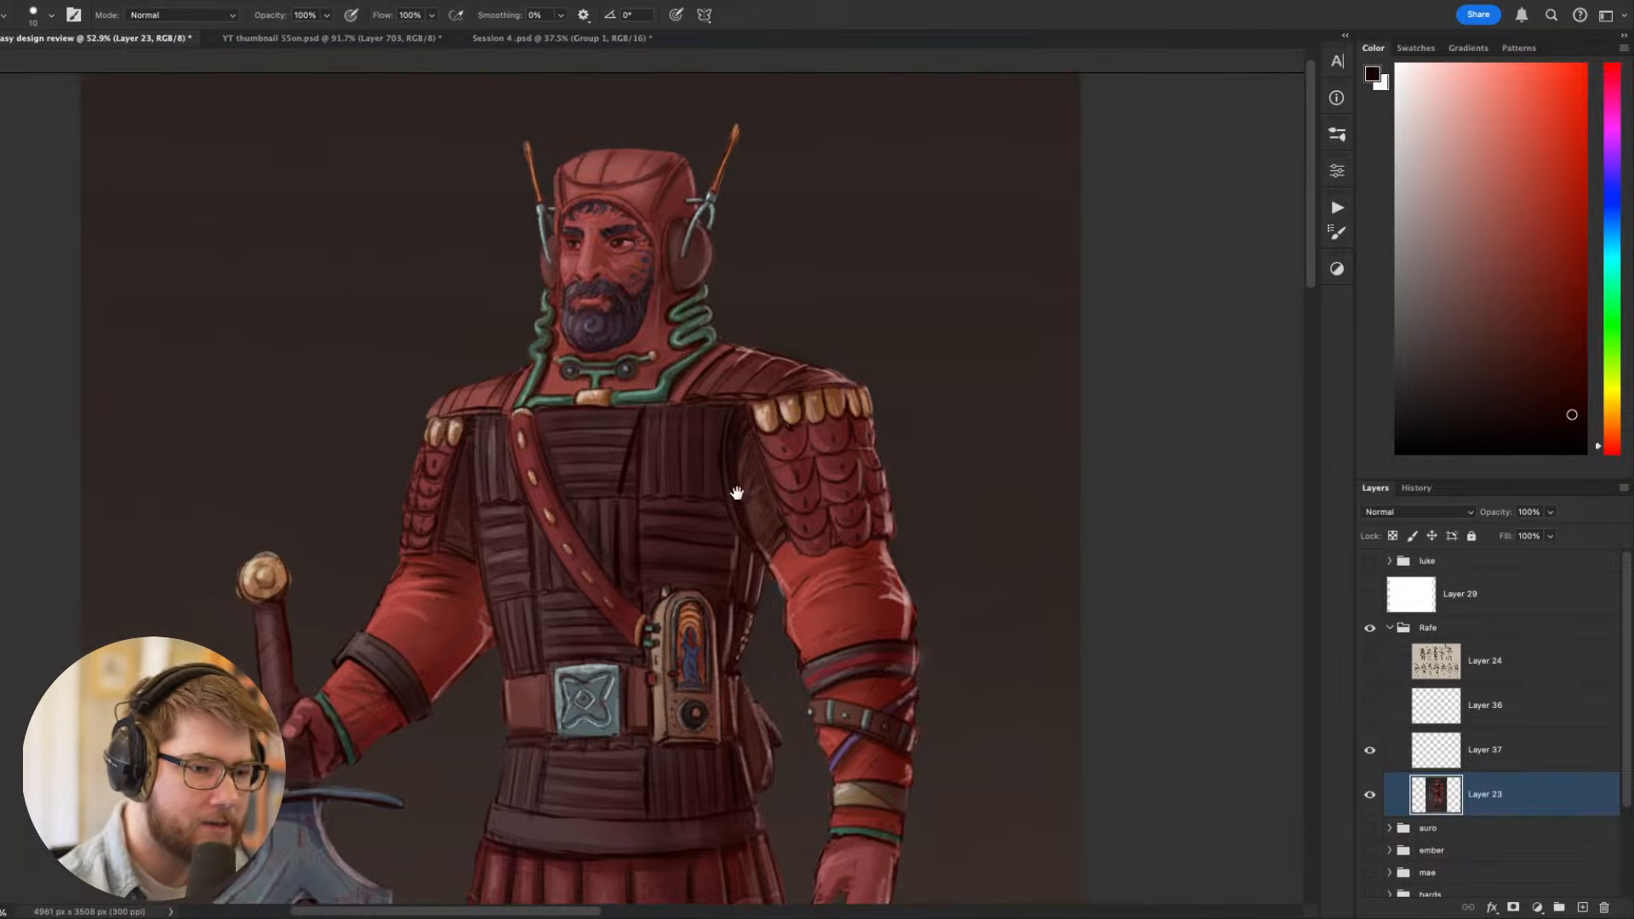
- Paint slanted maroon strips along the dark line on the upper chest panel, using sampled tones and a 25 px brush
{"action": "left_click", "coordinate": [648, 452], "text": "alt"}
{"action": "key", "text": "bracketright"}
{"action": "key", "text": "bracketright"}
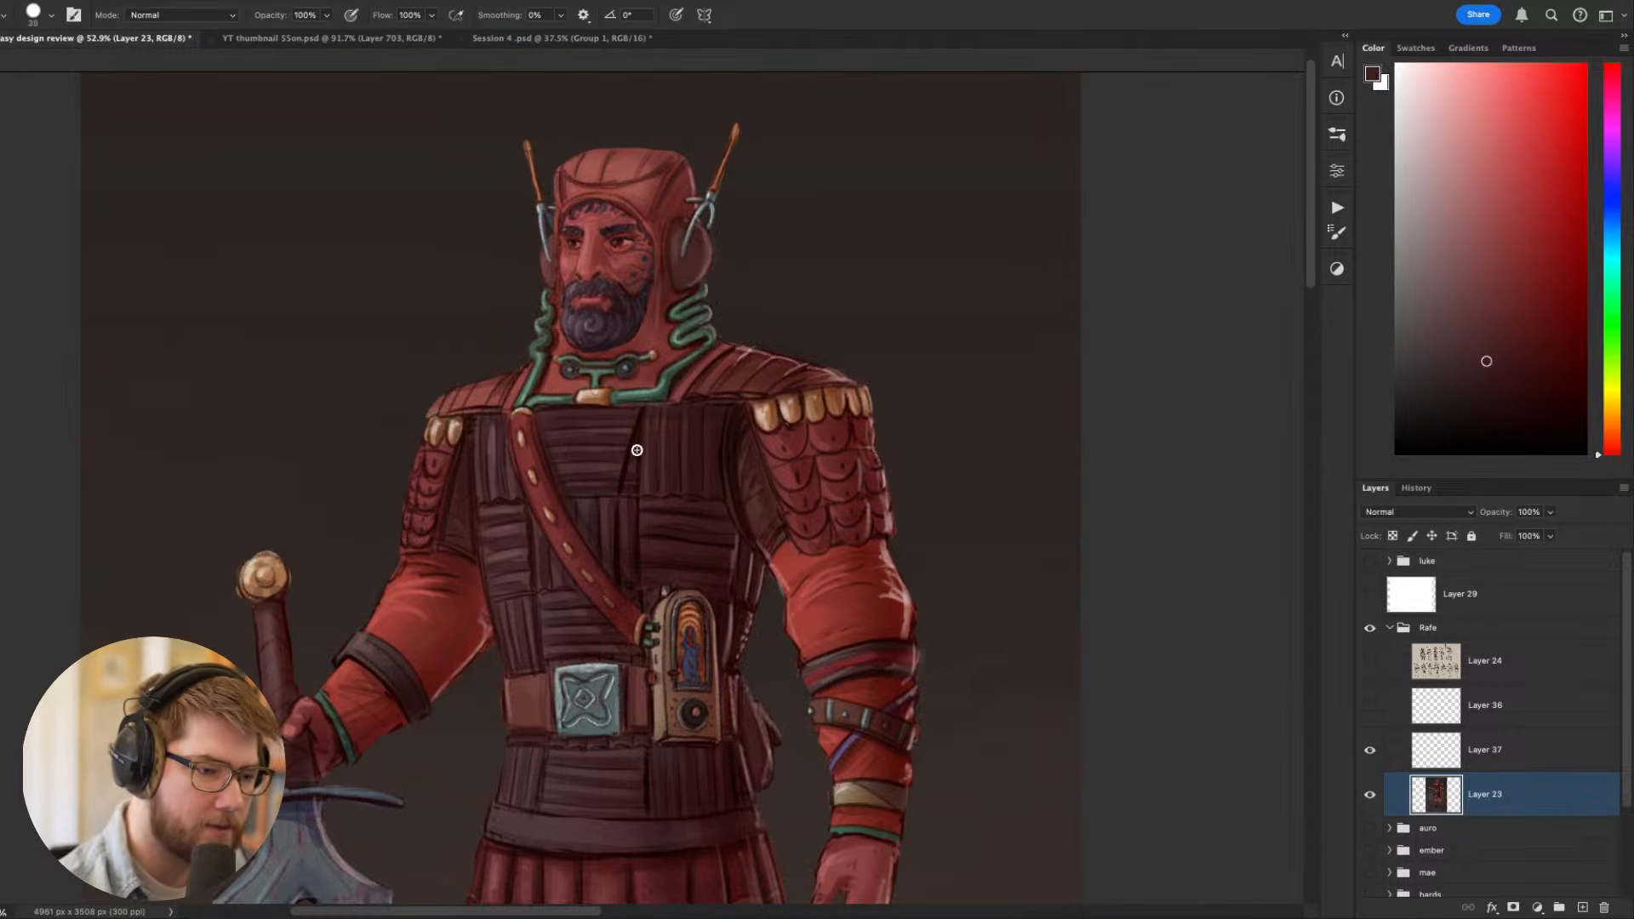
{"action": "left_click", "coordinate": [643, 486], "text": "alt"}
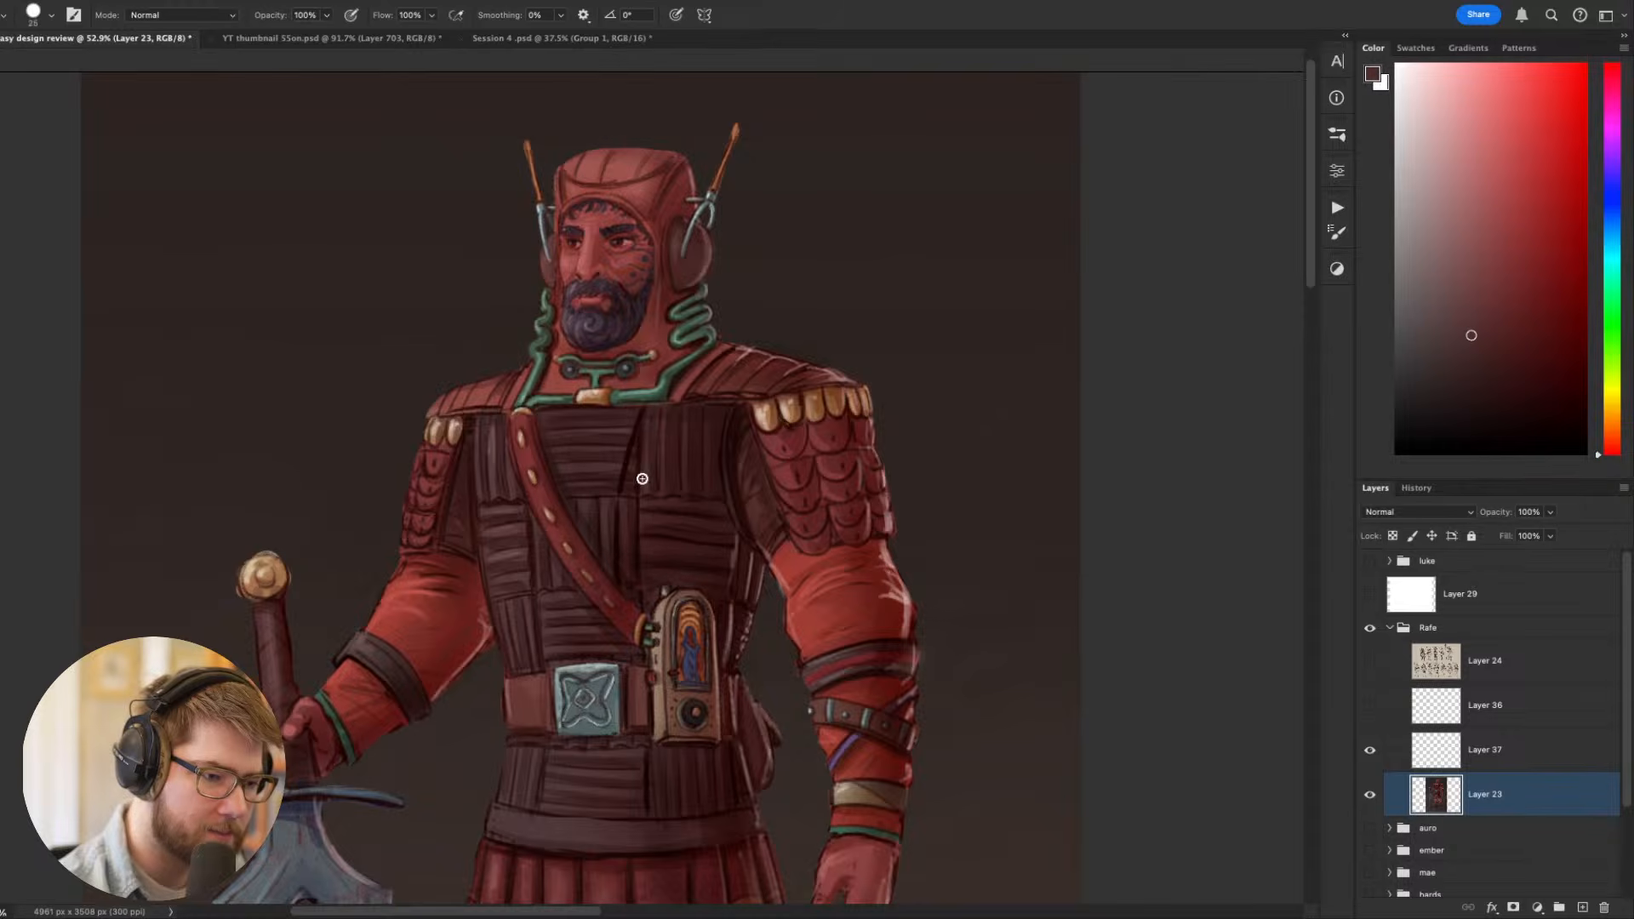
{"action": "left_click_drag", "start_coordinate": [622, 489], "coordinate": [651, 416]}
{"action": "left_click", "coordinate": [651, 466], "text": "alt"}
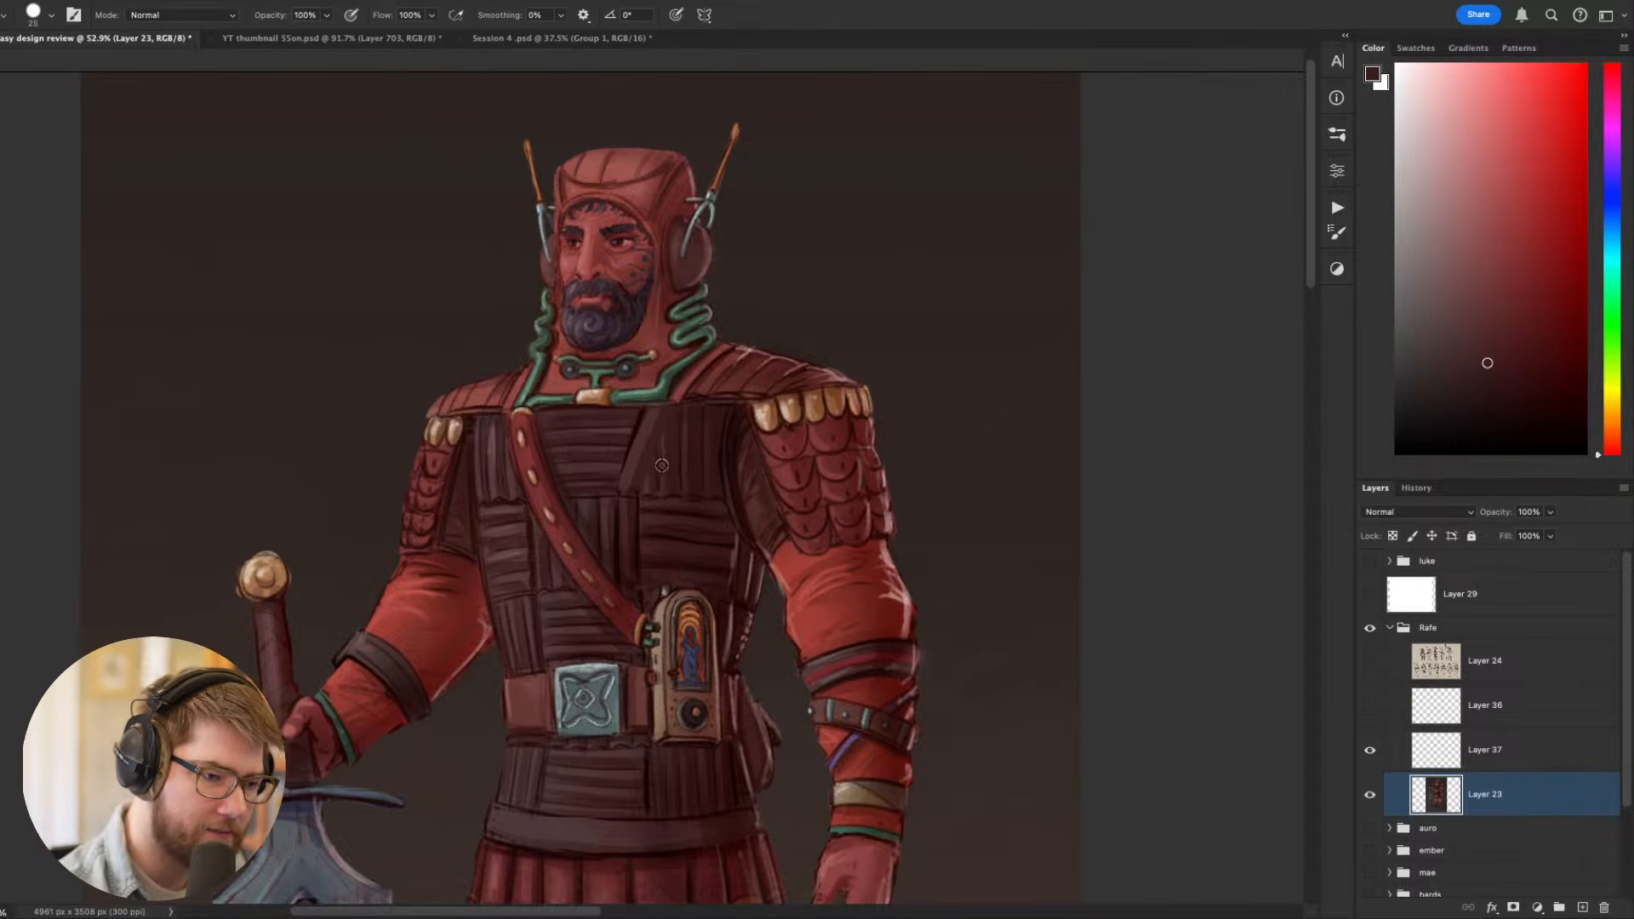
{"action": "left_click", "coordinate": [654, 434], "text": "alt"}
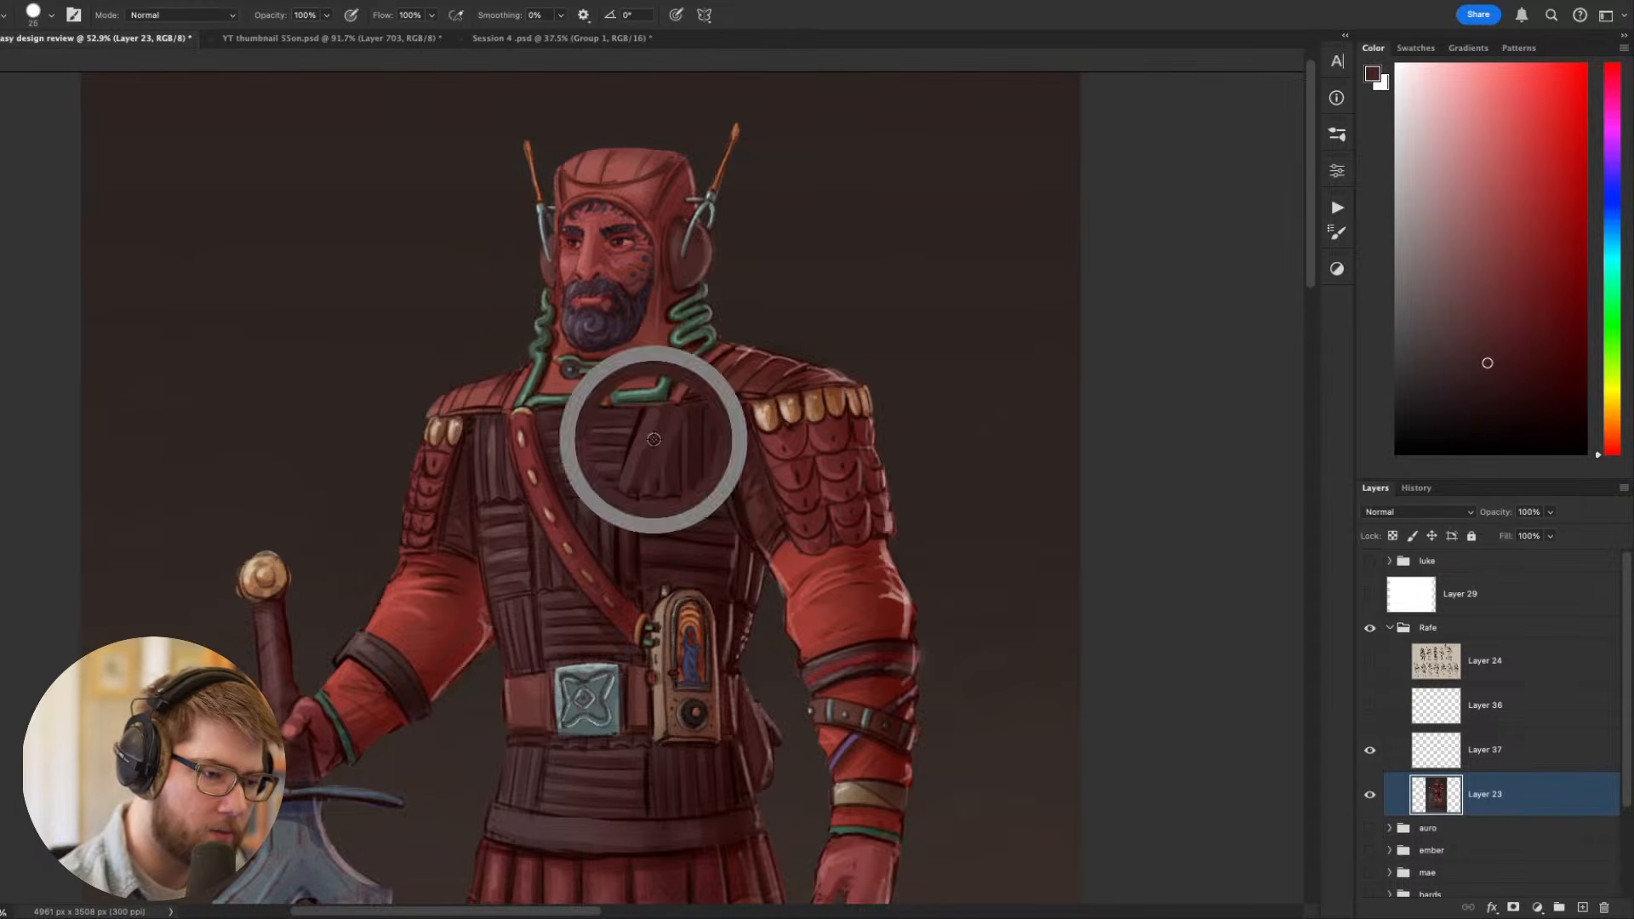
- Extend the slanted strips across the upper chest panel towards the free arm's shoulder with the 25 px Hard Round brush
{"action": "right_click", "coordinate": [690, 439]}
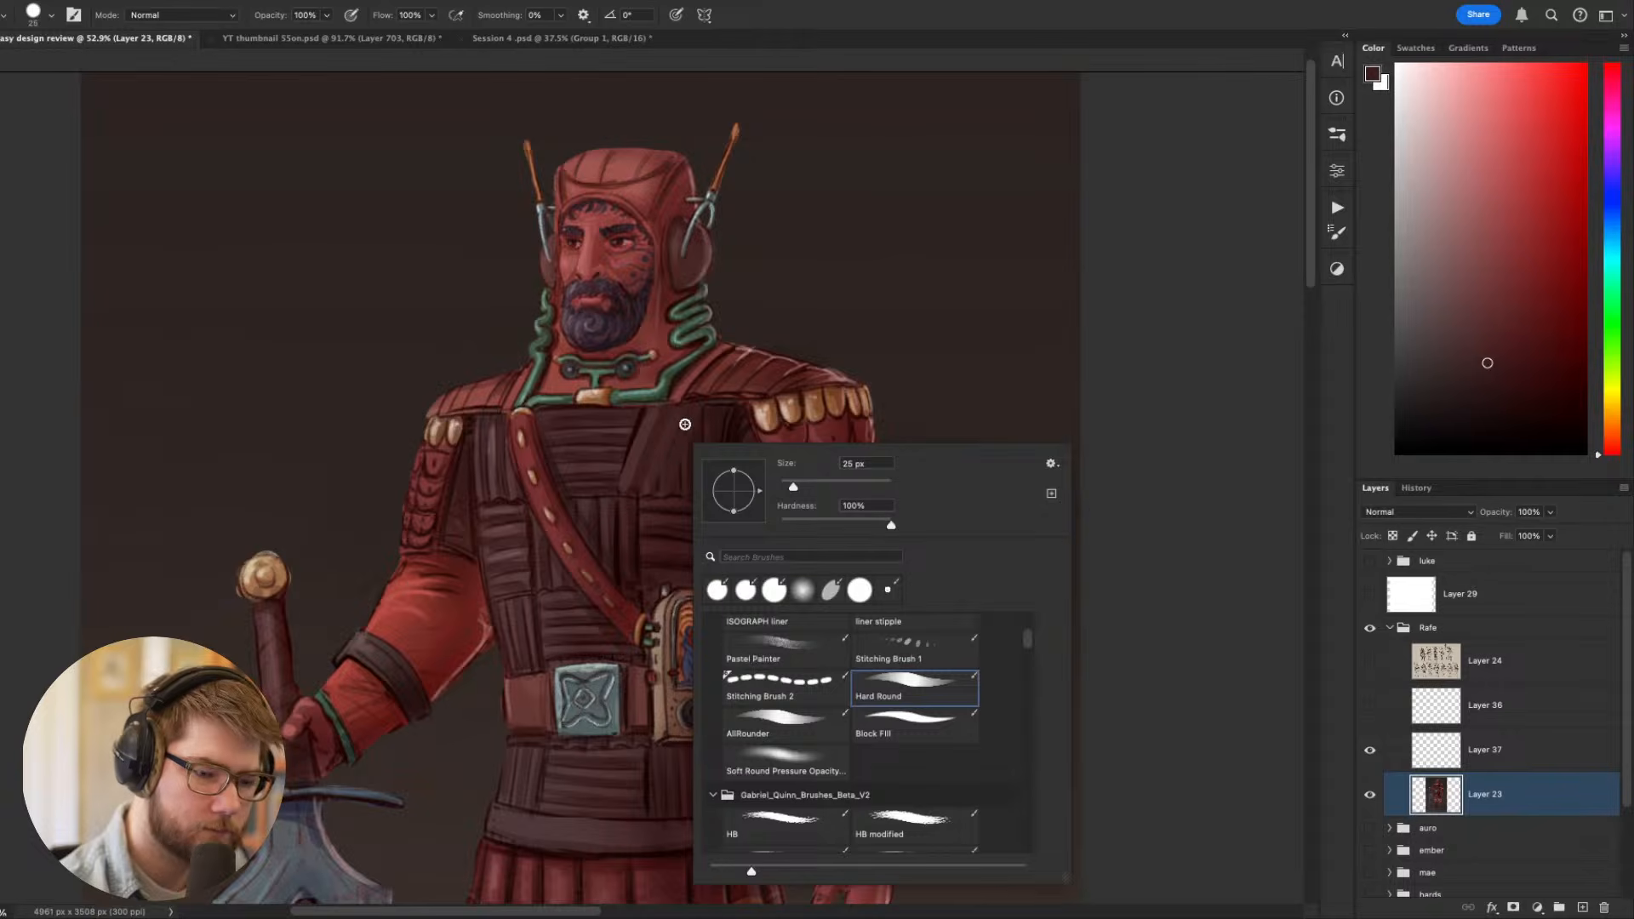
{"action": "left_click", "coordinate": [658, 434]}
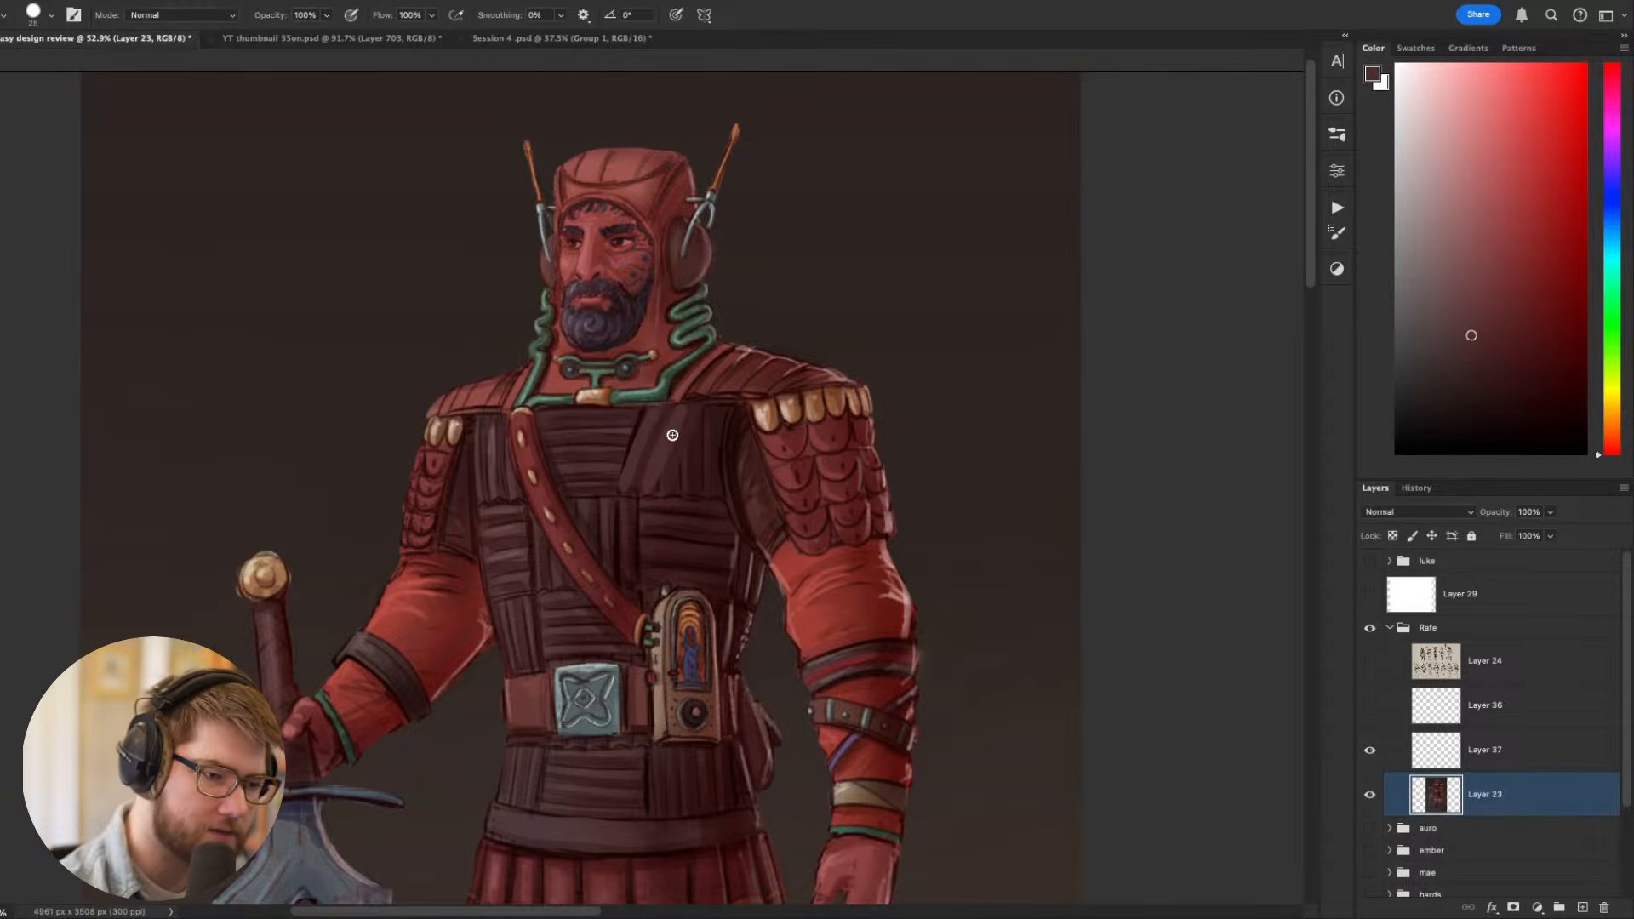
{"action": "left_click", "coordinate": [651, 452], "text": "alt"}
{"action": "mouse_move", "coordinate": [700, 393]}
{"action": "left_mouse_down"}
{"action": "mouse_move", "coordinate": [685, 466]}
{"action": "mouse_move", "coordinate": [713, 412]}
{"action": "left_mouse_up"}
{"action": "left_click", "coordinate": [705, 427], "text": "alt"}
{"action": "left_click_drag", "start_coordinate": [702, 474], "coordinate": [729, 419]}
{"action": "left_click_drag", "start_coordinate": [983, 491], "coordinate": [1076, 535]}
{"action": "left_click", "coordinate": [739, 473], "text": "alt"}
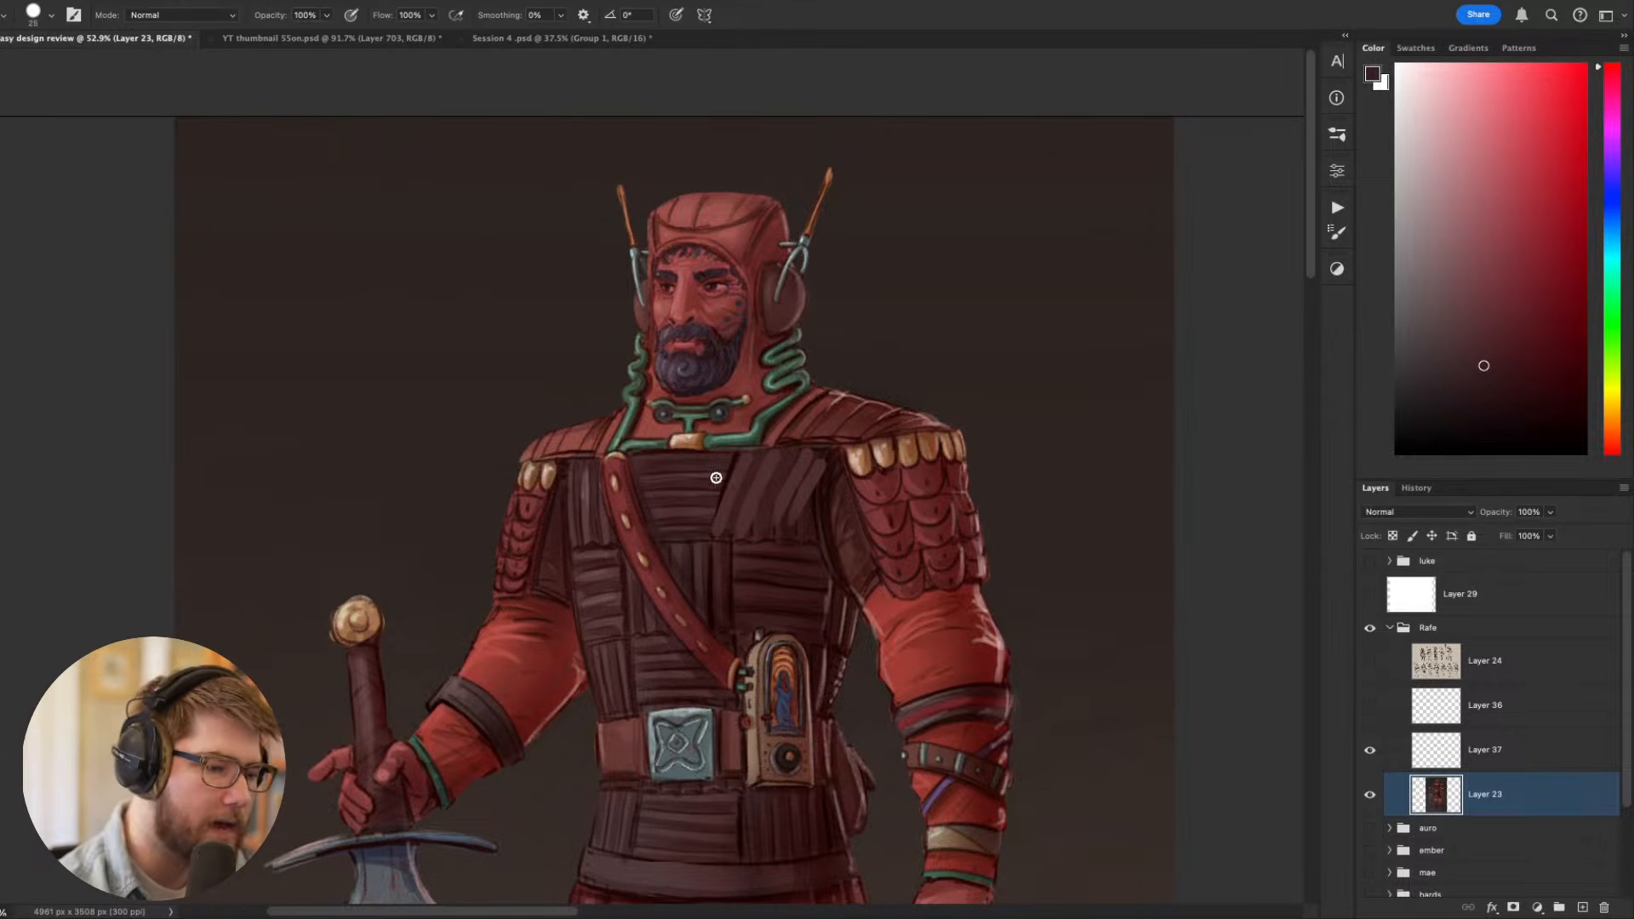
- Sample a dark red near the sword arm's shoulder and darken the adjoining edge of the chest panel with a small brush
{"action": "left_click", "coordinate": [562, 504], "text": "alt"}
{"action": "key", "text": "["}
{"action": "key", "text": "["}
{"action": "key", "text": "["}
{"action": "key", "text": "["}
{"action": "key", "text": "["}
{"action": "key", "text": "["}
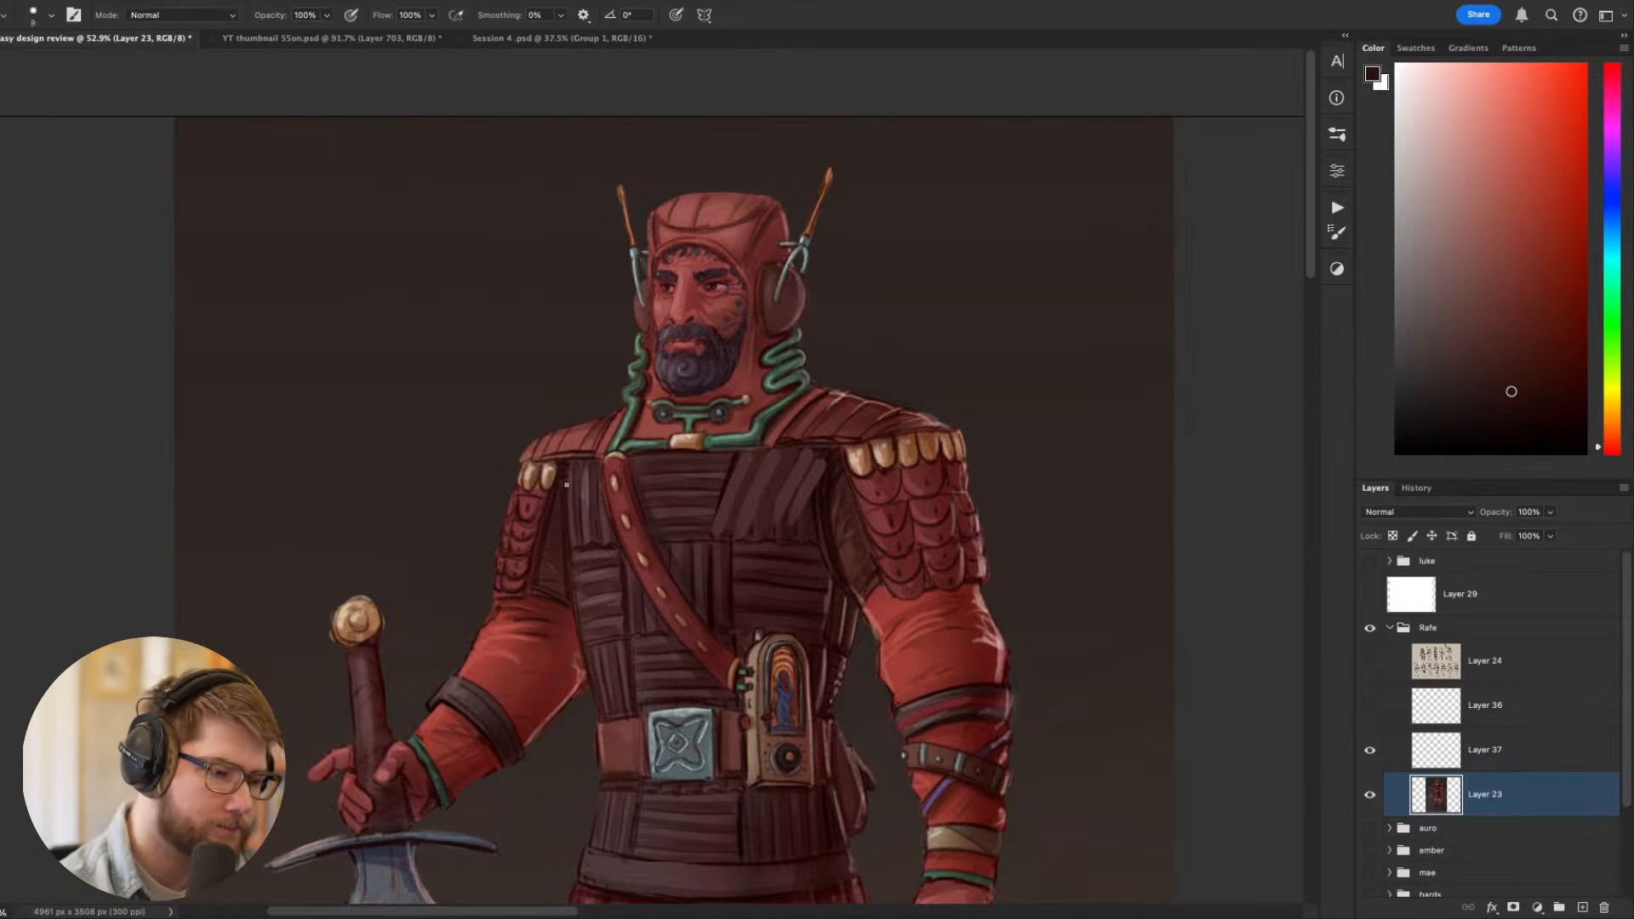
{"action": "key", "text": "bracketright"}
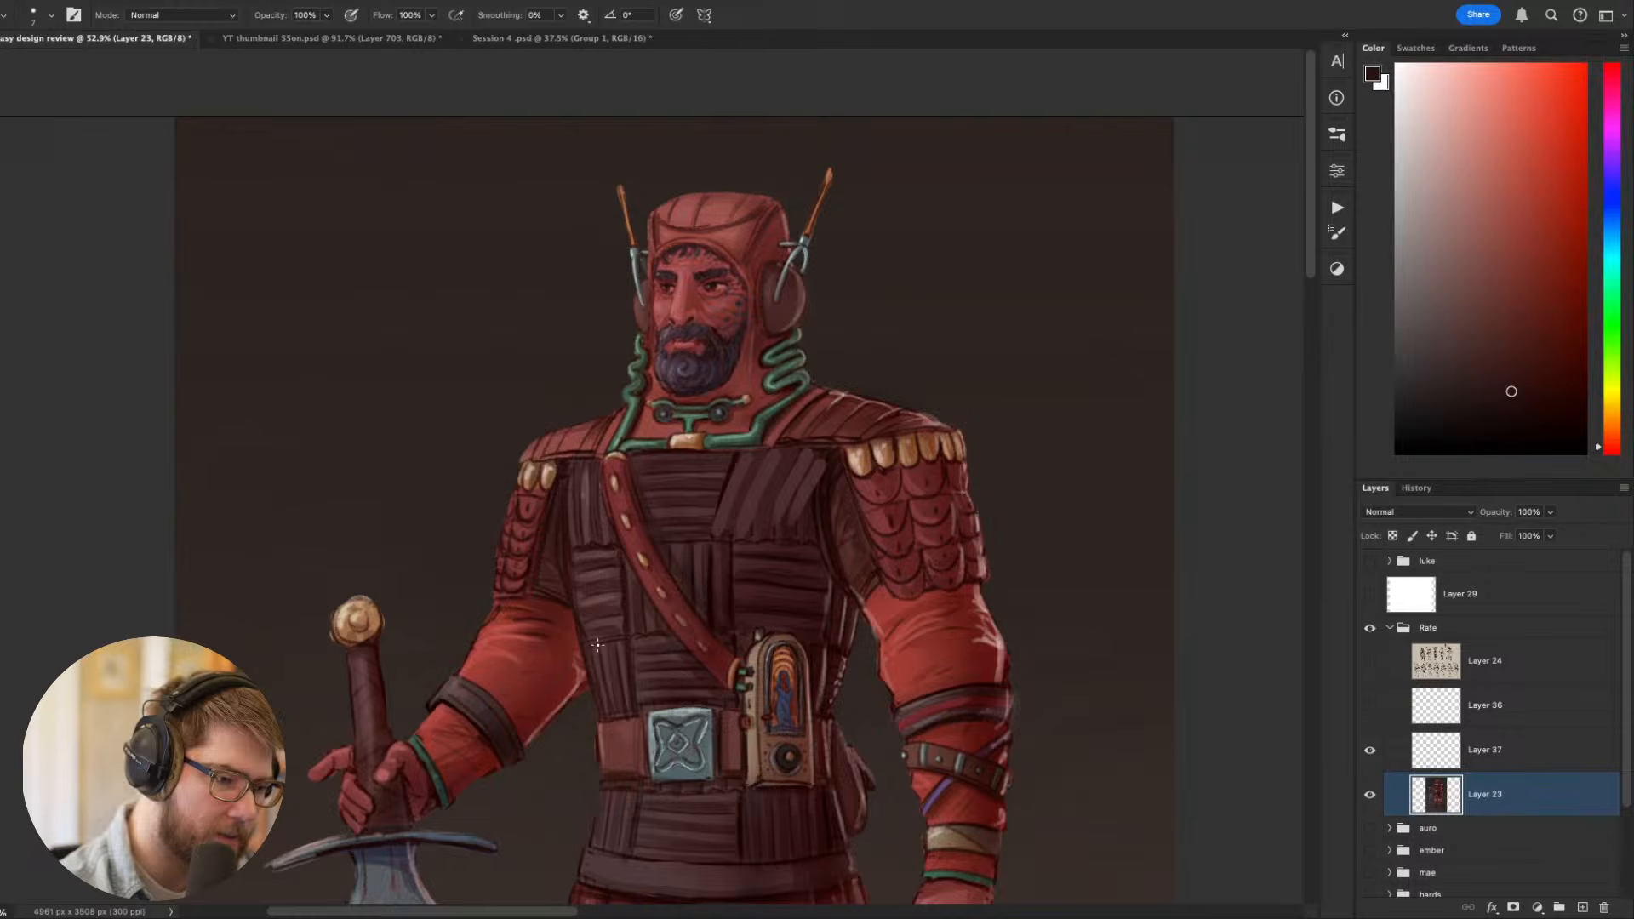
- Paint lighter vertical strips on the chest panel between the sword arm and the diagonal strap with a size 15 brush
{"action": "left_click", "coordinate": [561, 515], "text": "alt"}
{"action": "key", "text": "bracketright"}
{"action": "key", "text": "bracketright"}
{"action": "key", "text": "bracketright"}
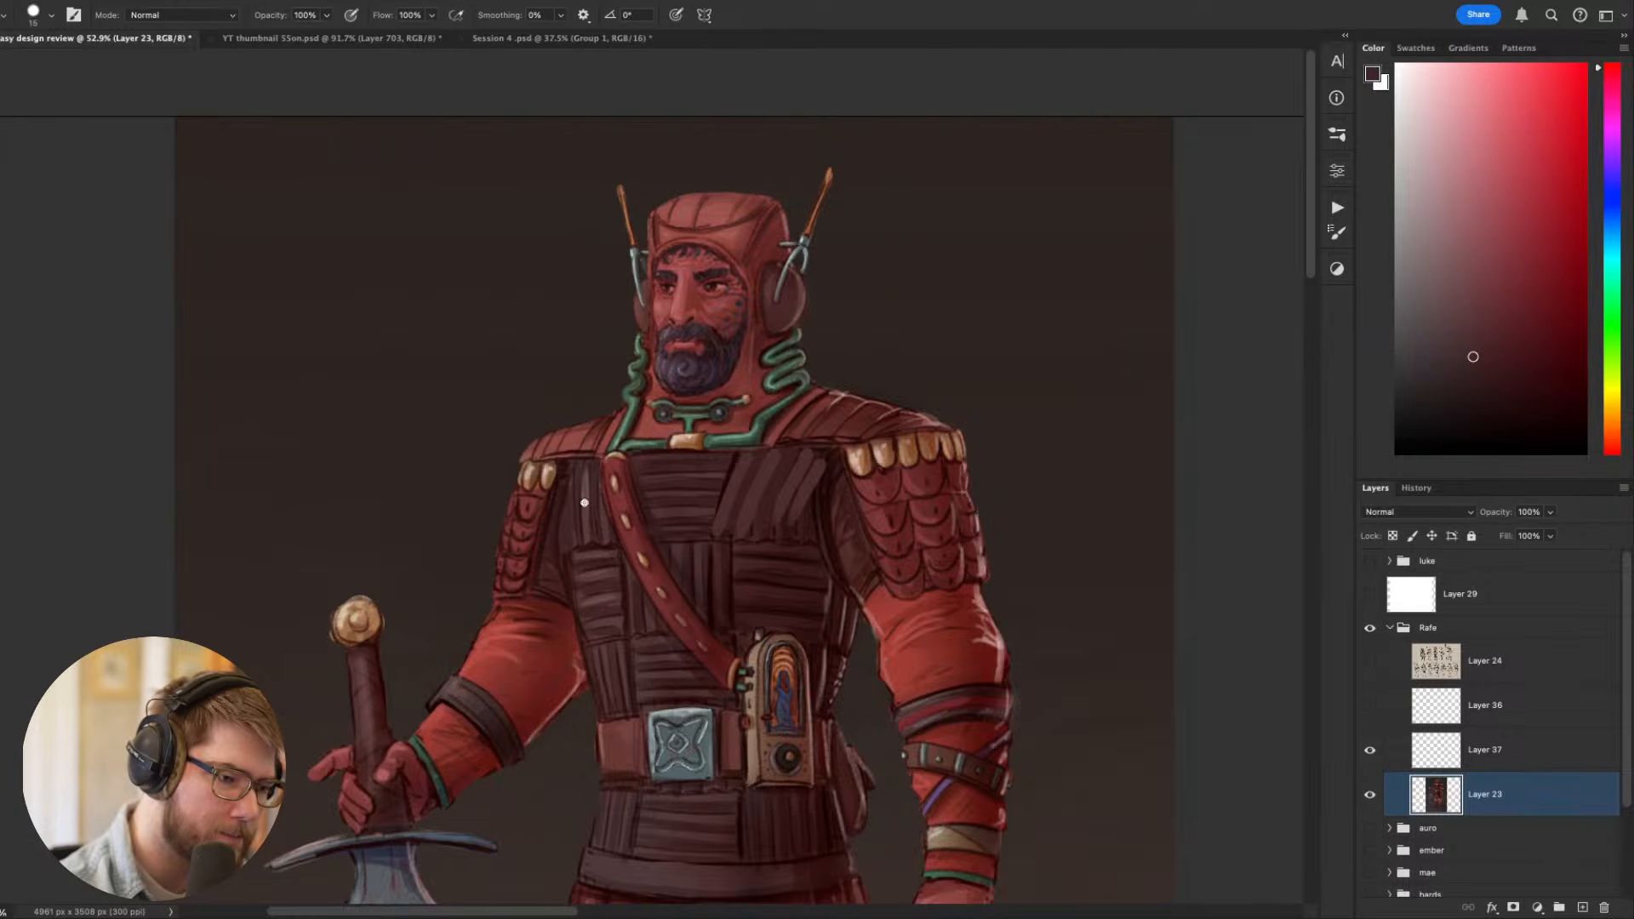
{"action": "left_click", "coordinate": [588, 477], "text": "alt"}
{"action": "mouse_move", "coordinate": [588, 477]}
{"action": "left_mouse_down"}
{"action": "mouse_move", "coordinate": [573, 541]}
{"action": "mouse_move", "coordinate": [613, 504]}
{"action": "mouse_move", "coordinate": [570, 513]}
{"action": "mouse_move", "coordinate": [560, 540]}
{"action": "mouse_move", "coordinate": [600, 545]}
{"action": "left_mouse_up"}
{"action": "left_click", "coordinate": [582, 473], "text": "alt"}
{"action": "left_click", "coordinate": [579, 509], "text": "alt"}
{"action": "left_click_drag", "start_coordinate": [1121, 492], "coordinate": [1066, 365]}
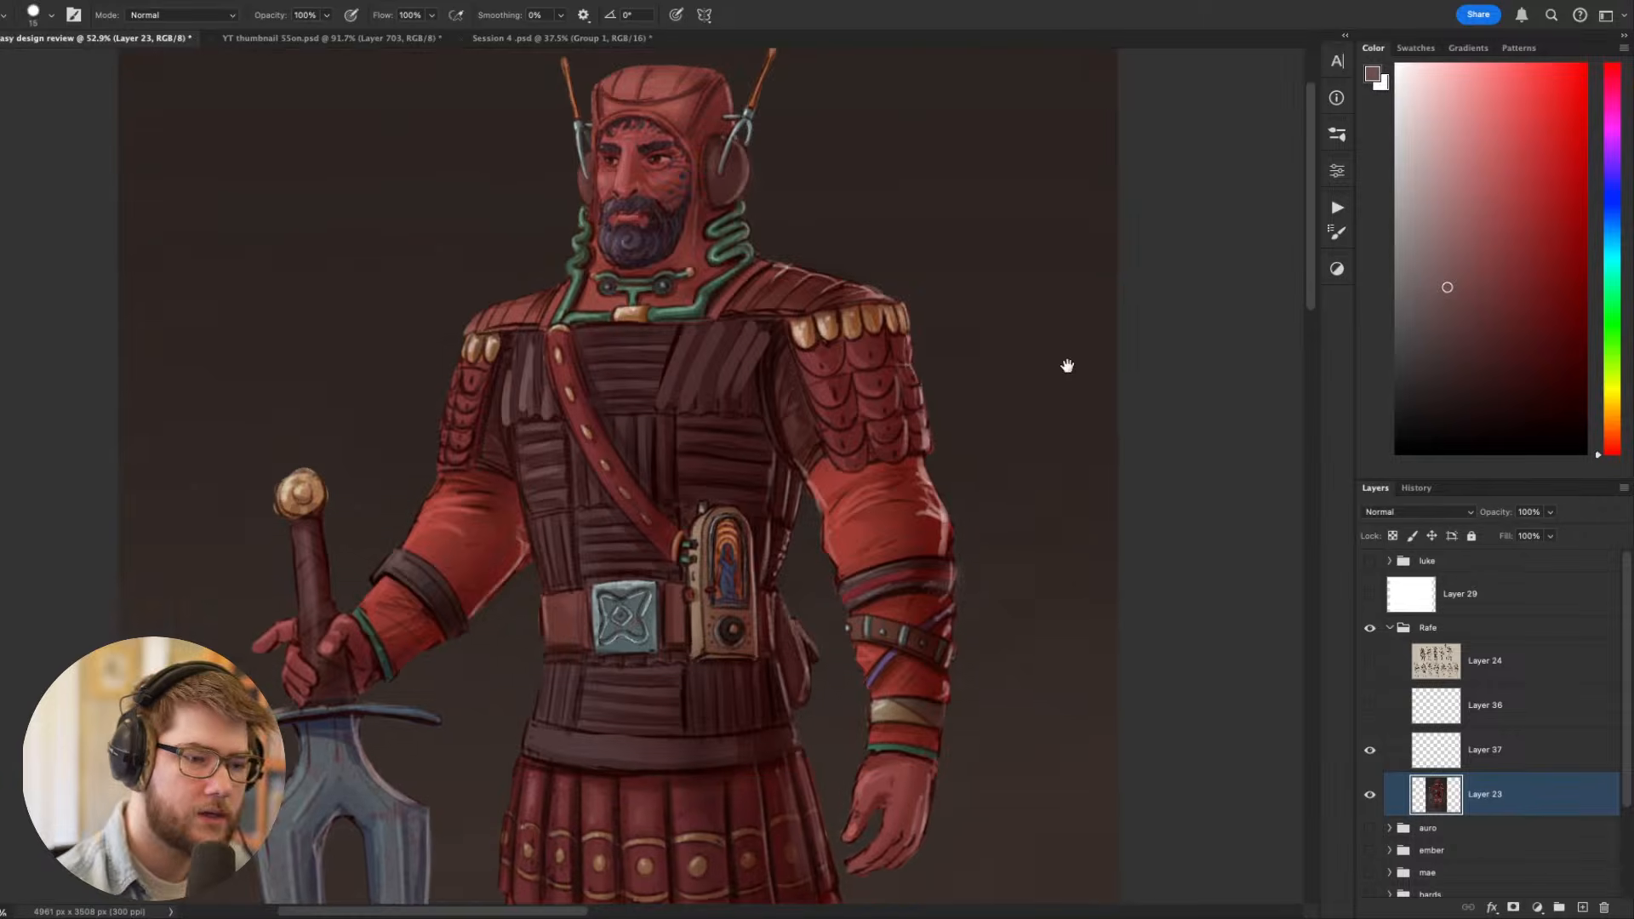
- Paint dark vertical gaps in the armour panels on either side of the diagonal strap, undoing and redrawing an unsatisfactory stroke
{"action": "mouse_move", "coordinate": [1175, 516]}
{"action": "left_mouse_down"}
{"action": "mouse_move", "coordinate": [1220, 442]}
{"action": "mouse_move", "coordinate": [1189, 335]}
{"action": "mouse_move", "coordinate": [1044, 477]}
{"action": "mouse_move", "coordinate": [952, 677]}
{"action": "left_mouse_up"}
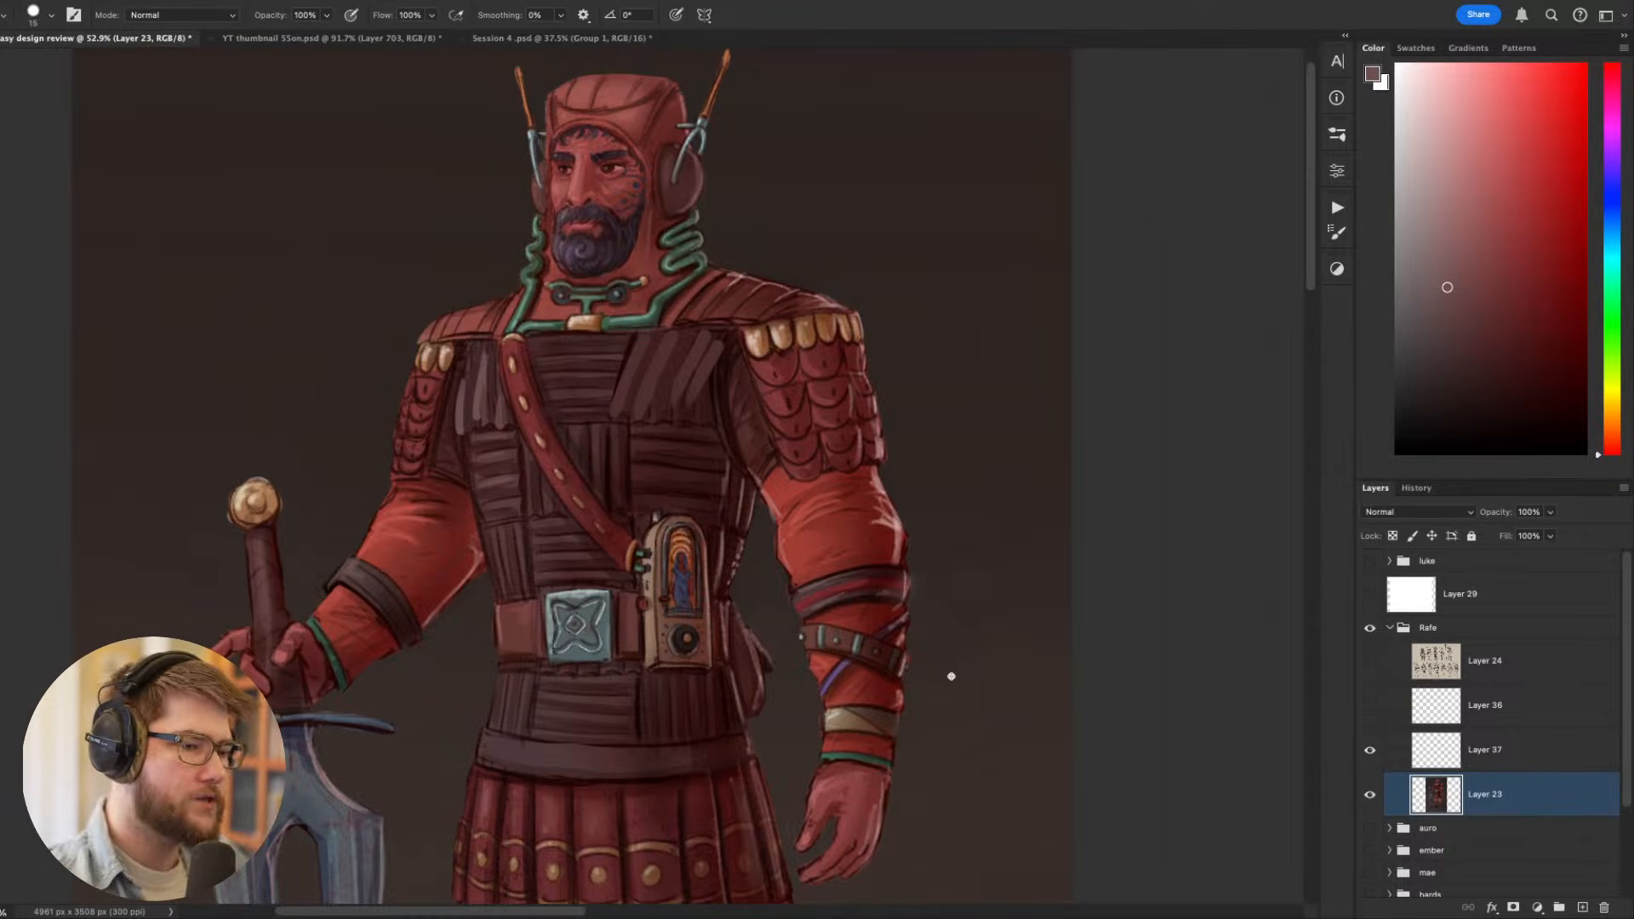
{"action": "left_click", "coordinate": [628, 356], "text": "alt"}
{"action": "left_click_drag", "start_coordinate": [512, 433], "coordinate": [519, 514]}
{"action": "key", "text": "super+z"}
{"action": "left_click_drag", "start_coordinate": [613, 424], "coordinate": [614, 501]}
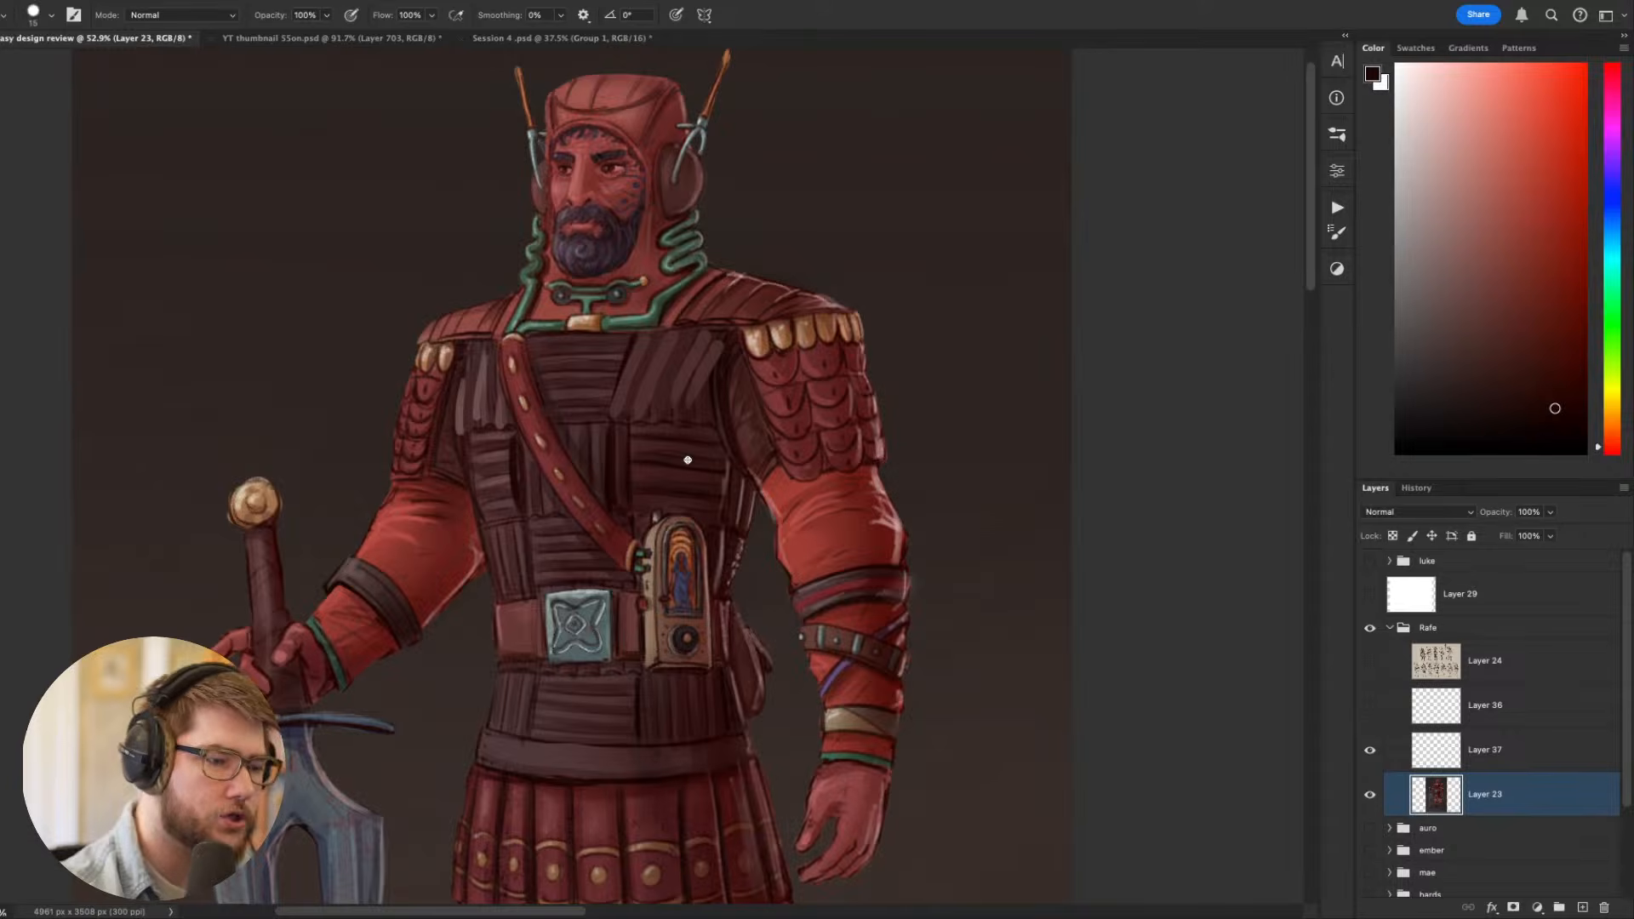
- With the canvas rotated, paint sampled maroon horizontal strips across the panel above the belt device, then restore the upright view
{"action": "key", "text": "r"}
{"action": "left_click_drag", "start_coordinate": [687, 460], "coordinate": [925, 344]}
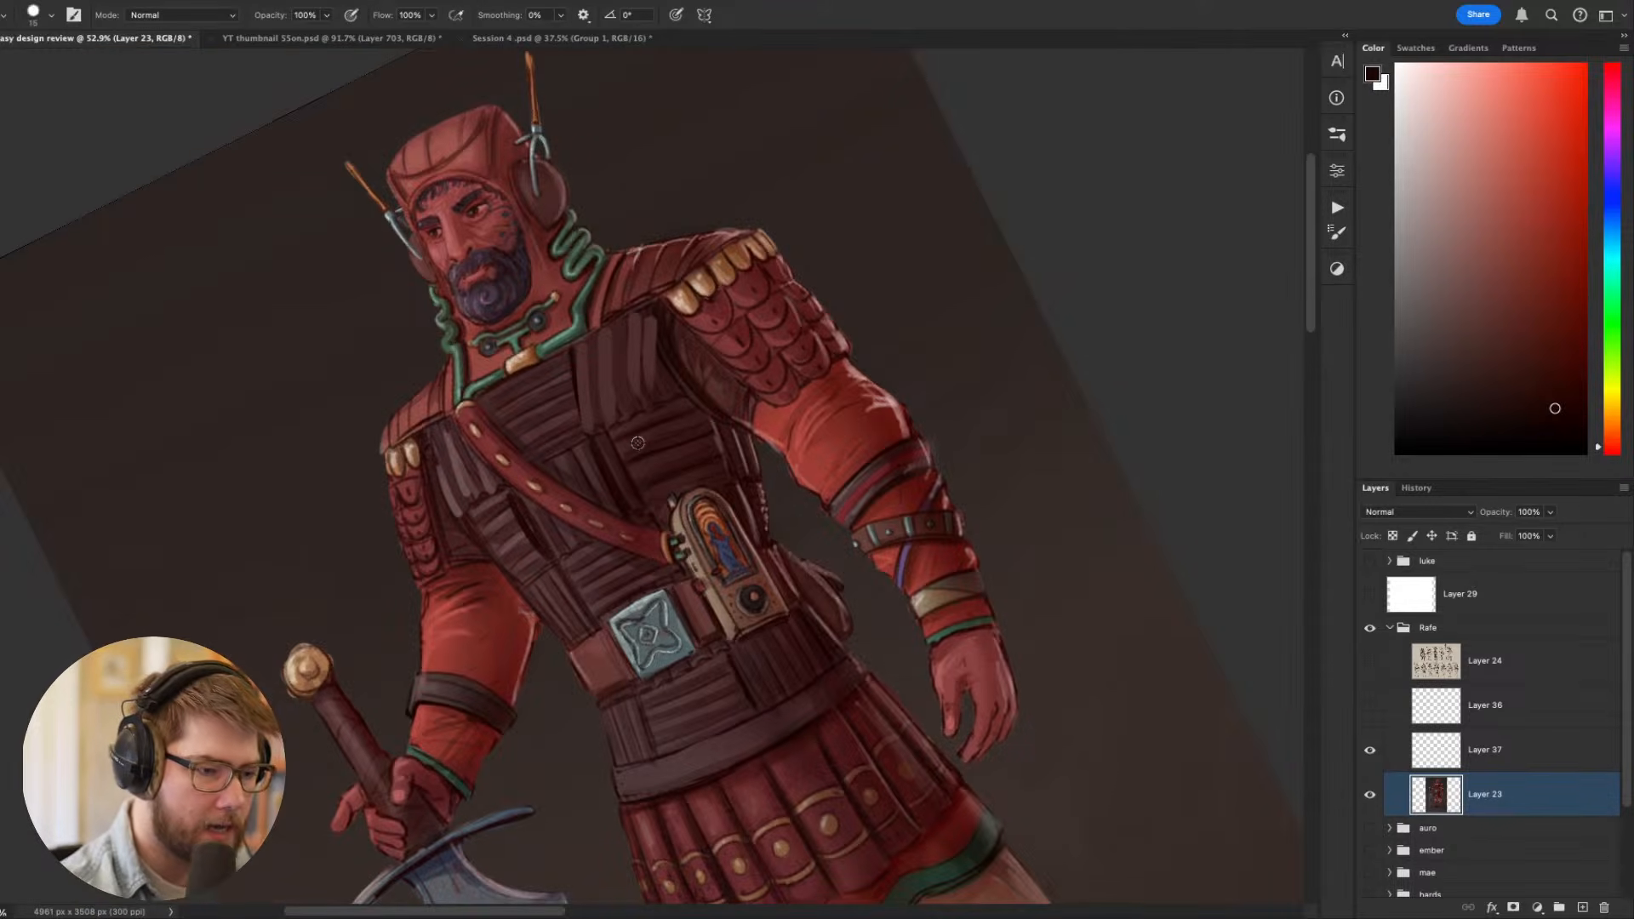
{"action": "left_click", "coordinate": [640, 441], "text": "alt"}
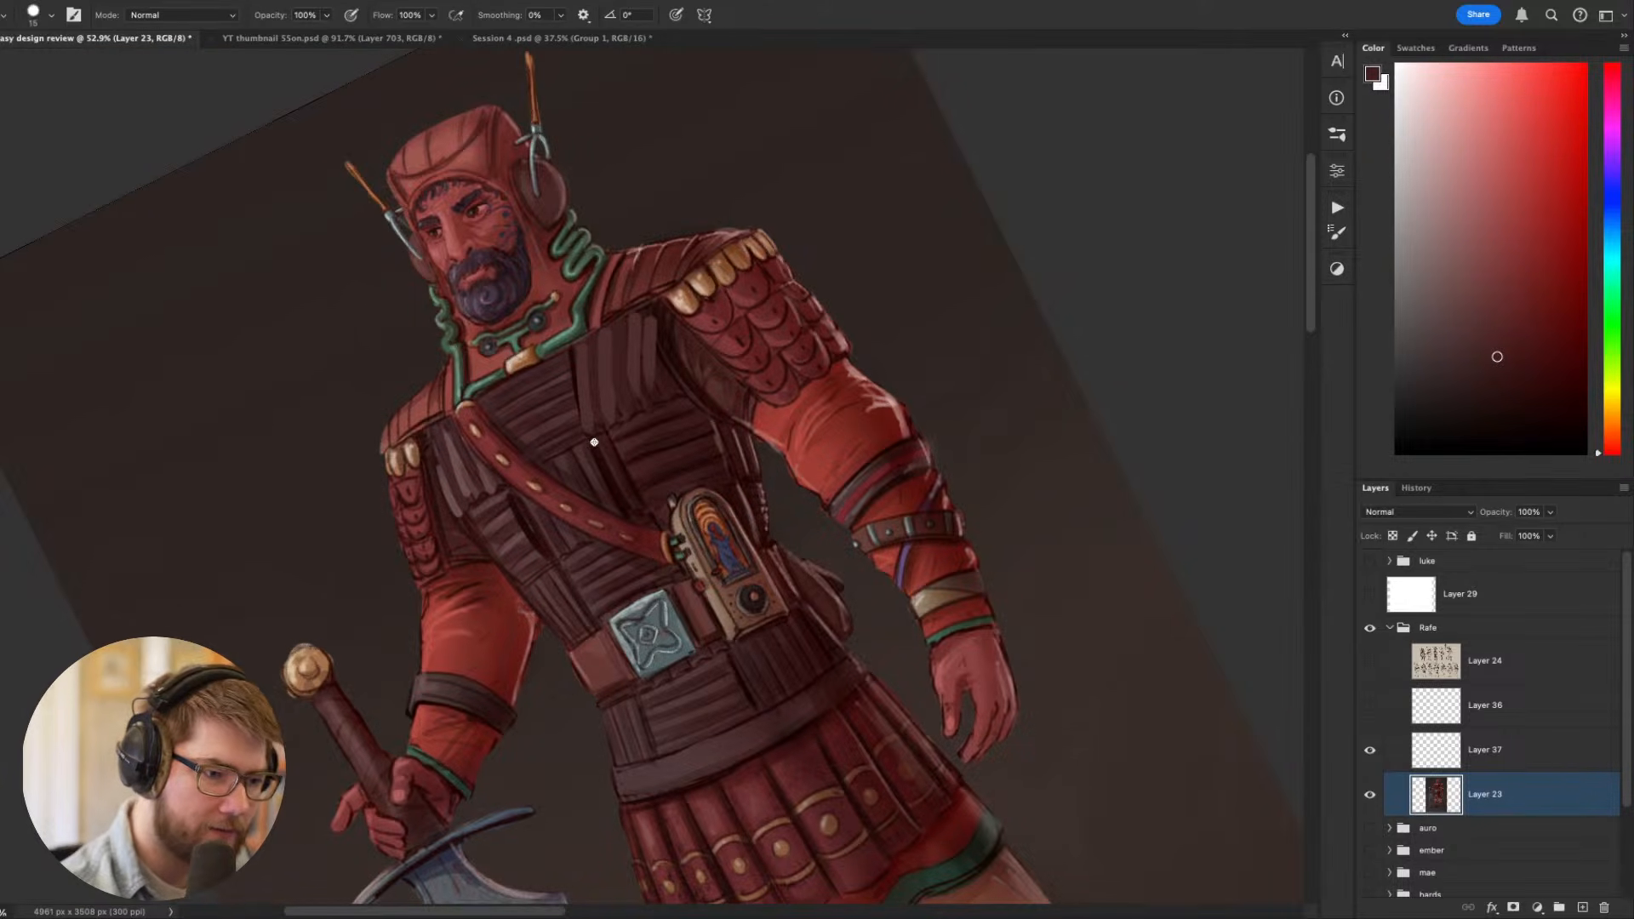
{"action": "left_click", "coordinate": [632, 441], "text": "alt"}
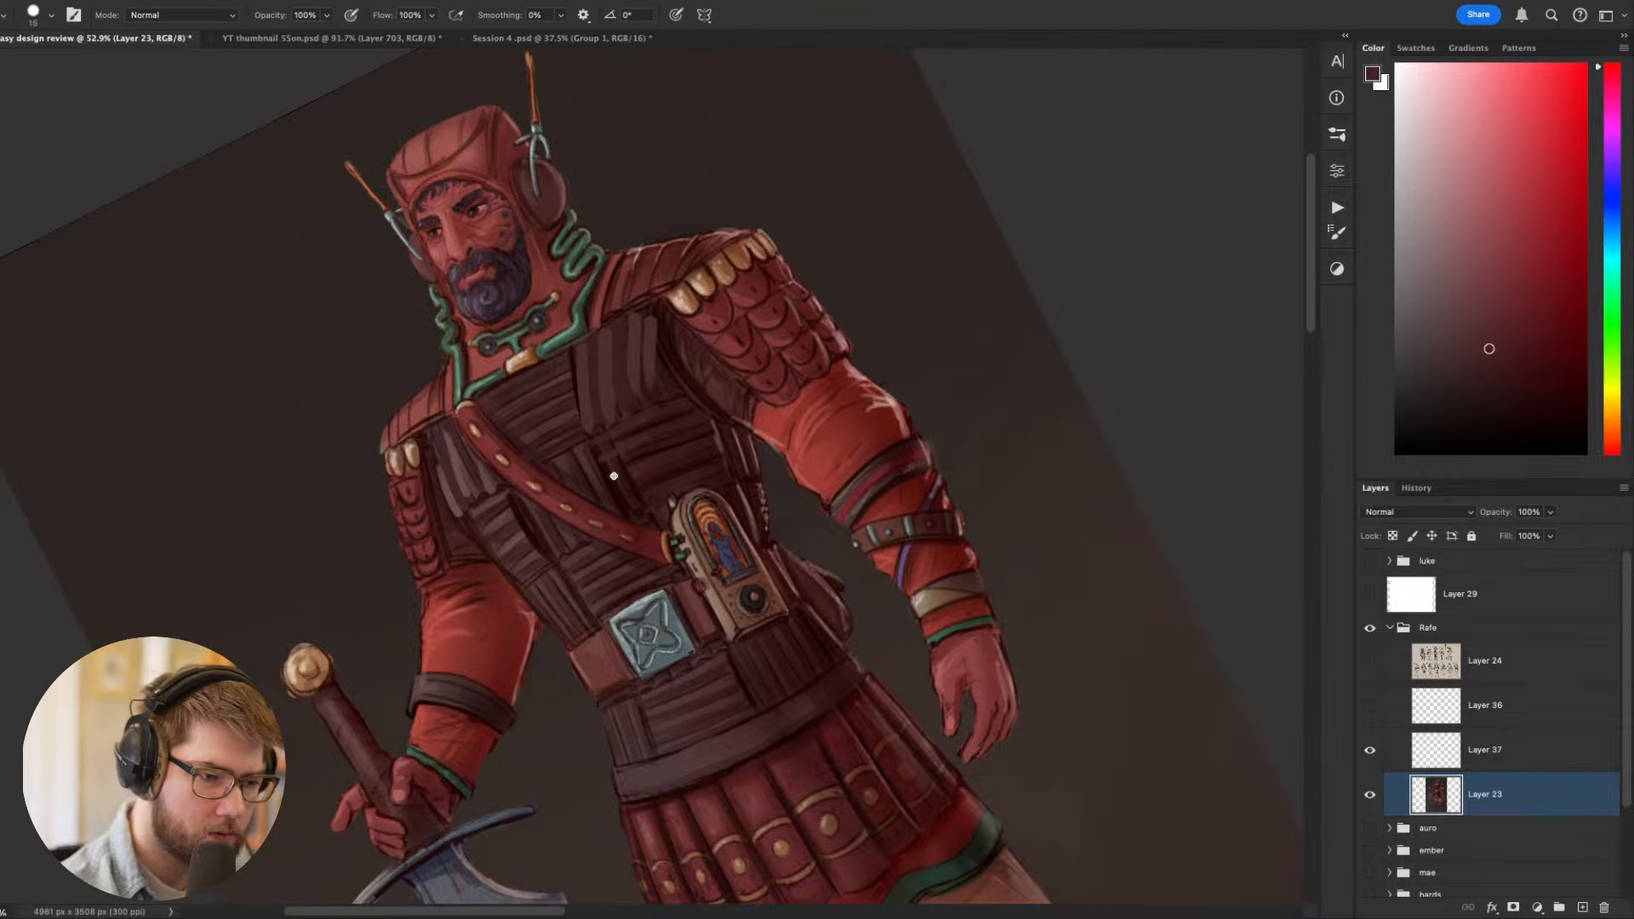
{"action": "left_click_drag", "start_coordinate": [636, 481], "coordinate": [664, 492]}
{"action": "key", "text": "Escape"}
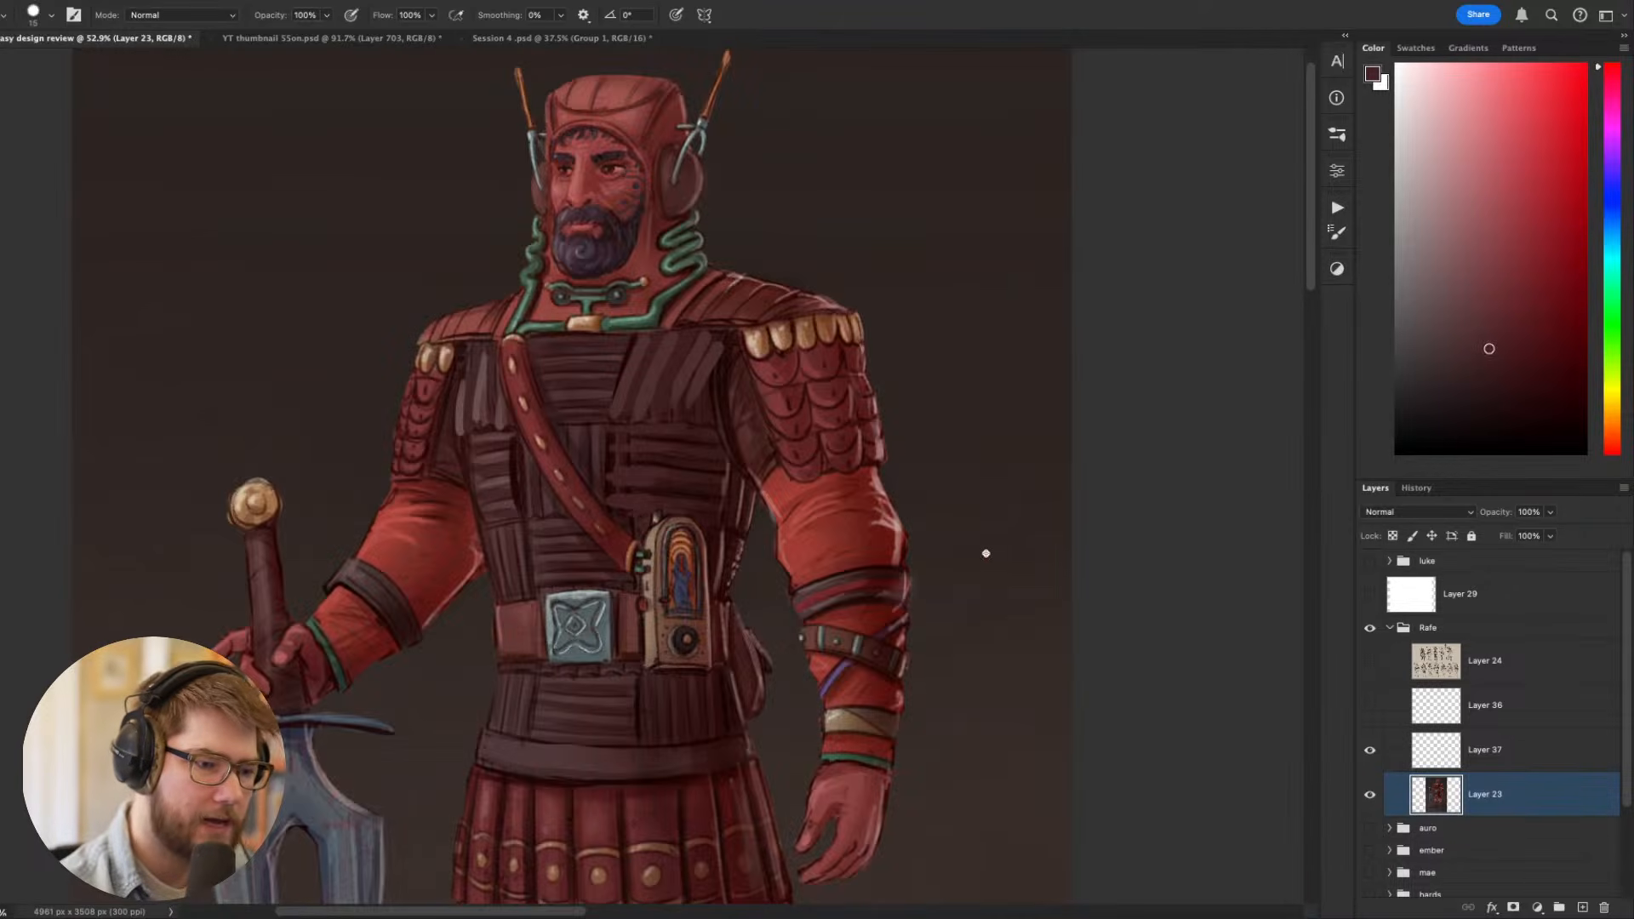
- With the canvas rotated, darken the gaps between the horizontal strips above the belt device using a sampled dark red
{"action": "key", "text": "r"}
{"action": "left_click_drag", "start_coordinate": [987, 553], "coordinate": [758, 751]}
{"action": "left_click", "coordinate": [665, 549], "text": "alt"}
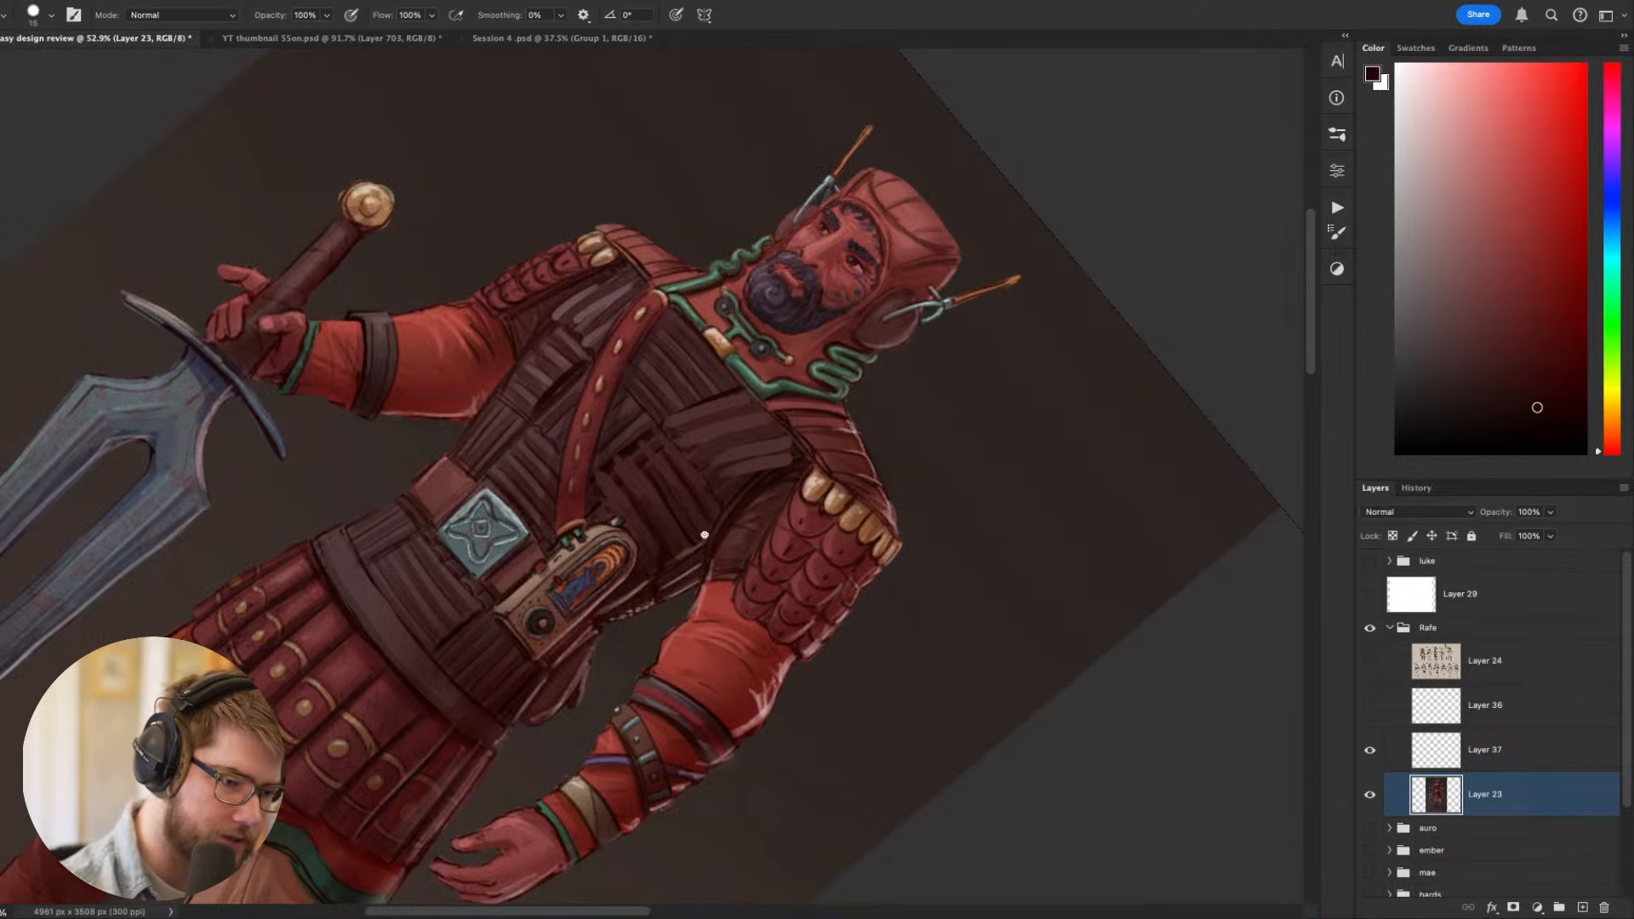
{"action": "key", "text": "Escape"}
{"action": "left_click_drag", "start_coordinate": [911, 501], "coordinate": [985, 604]}
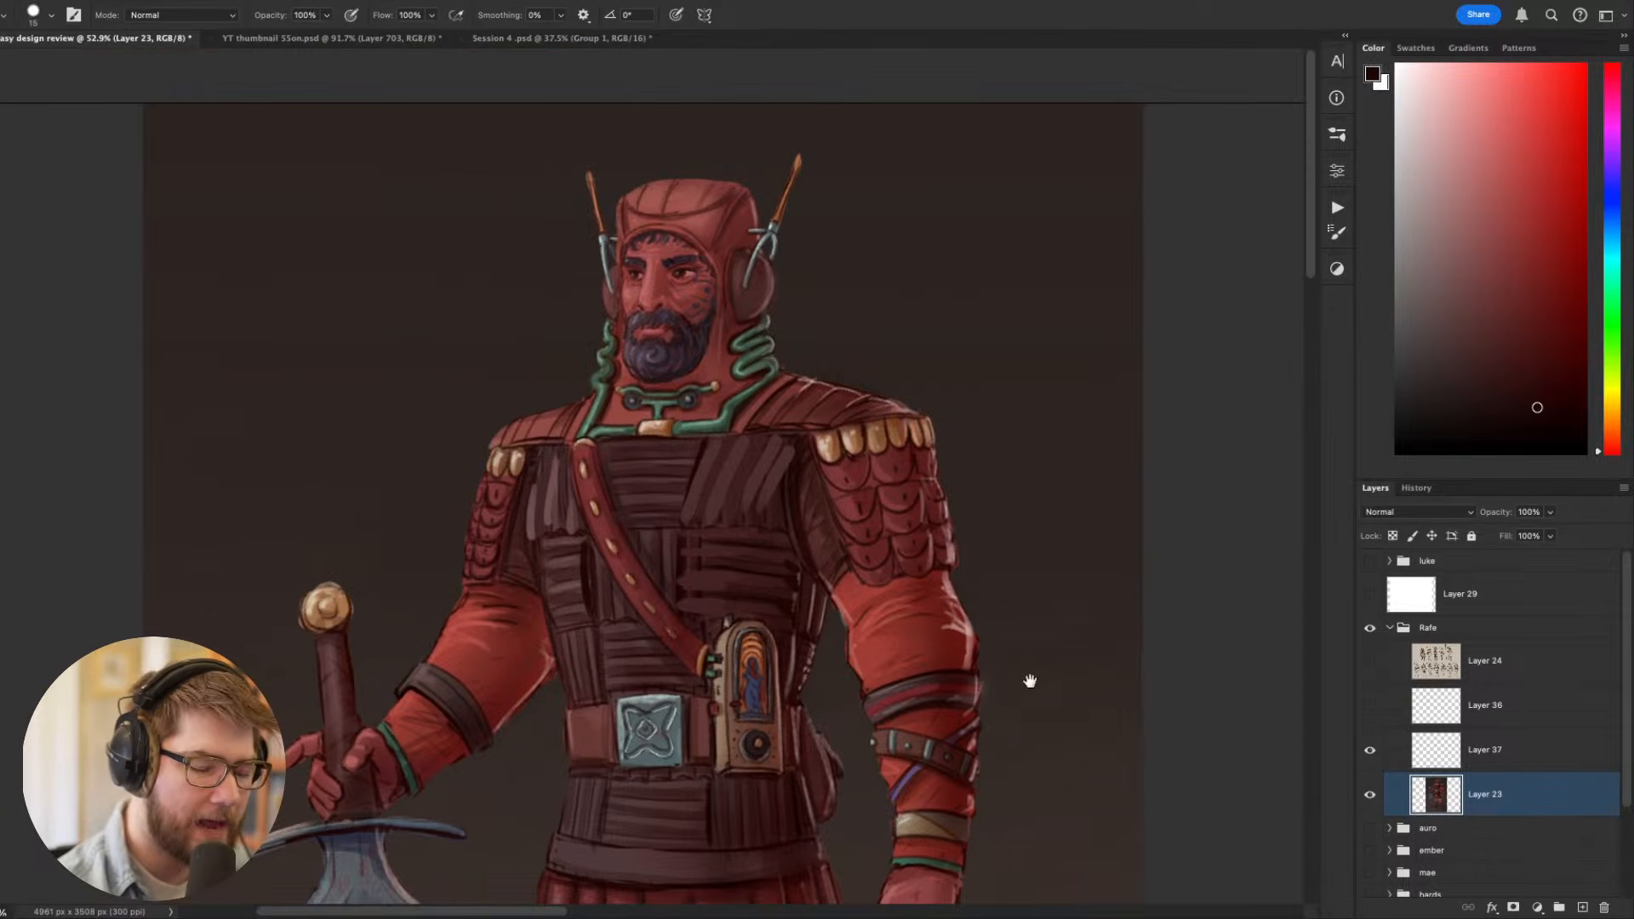
- Draw a dark curved line on the background beside the figure with a size 10 brush
{"action": "left_click_drag", "start_coordinate": [1030, 681], "coordinate": [977, 561]}
{"action": "key", "text": "bracketleft"}
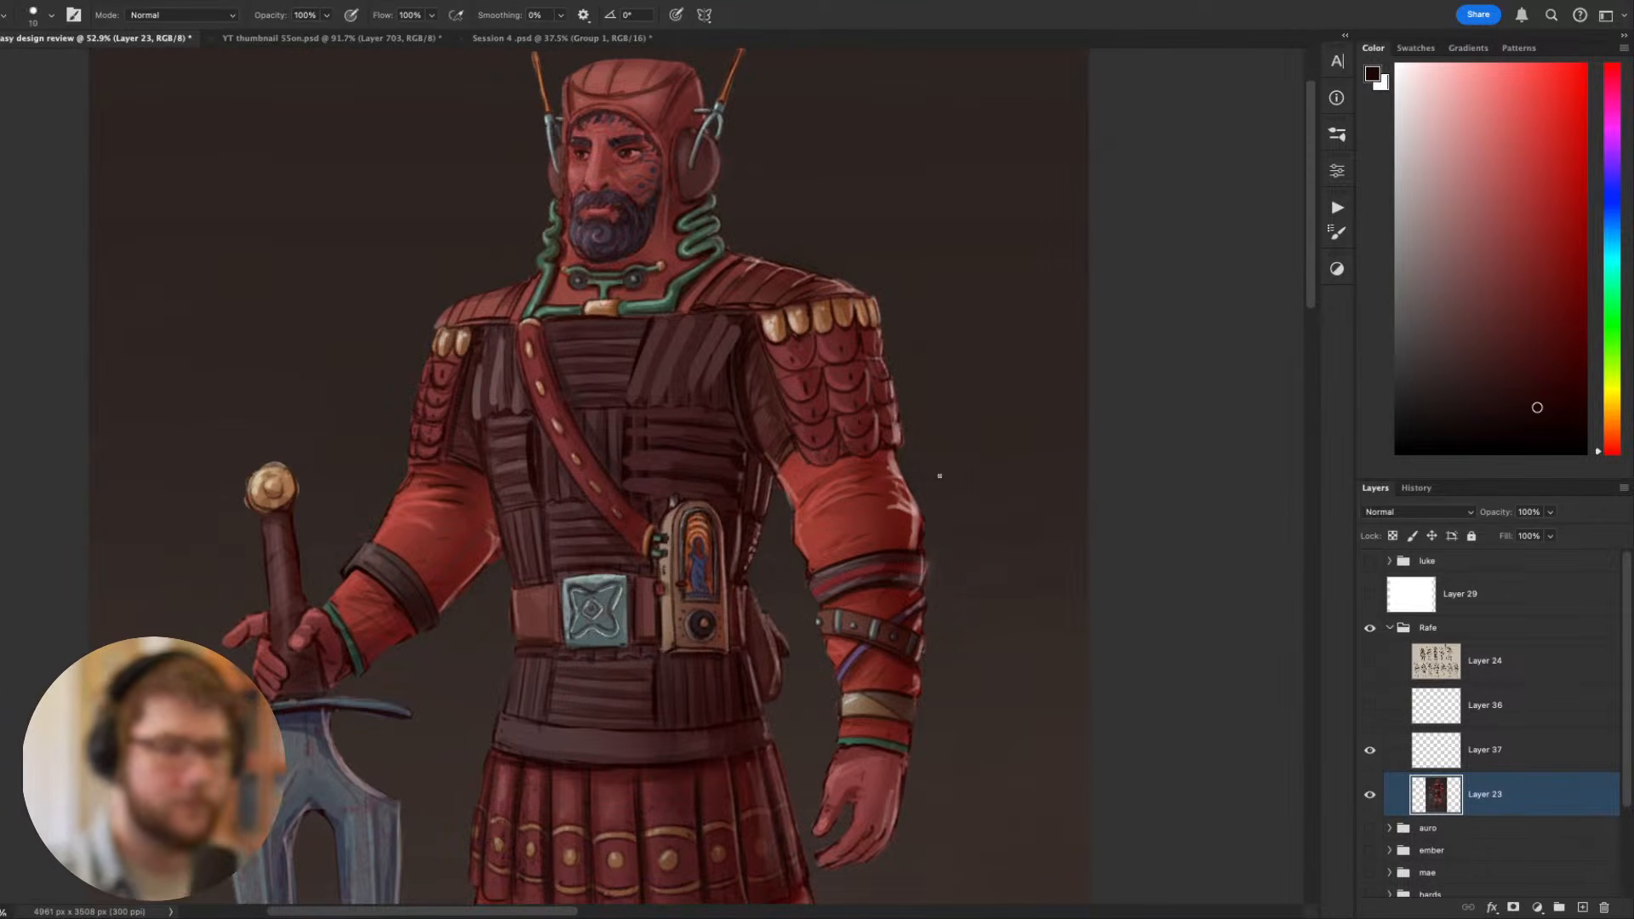
{"action": "mouse_move", "coordinate": [1056, 336]}
{"action": "left_mouse_down"}
{"action": "mouse_move", "coordinate": [959, 419]}
{"action": "mouse_move", "coordinate": [1178, 456]}
{"action": "mouse_move", "coordinate": [1194, 478]}
{"action": "left_mouse_up"}
- Inspect the reworked chest strips on a rotated canvas at 100%, then upright from afar and up close
{"action": "key", "text": "r"}
{"action": "mouse_move", "coordinate": [1055, 737]}
{"action": "left_mouse_down"}
{"action": "mouse_move", "coordinate": [996, 675]}
{"action": "mouse_move", "coordinate": [1071, 655]}
{"action": "mouse_move", "coordinate": [831, 375]}
{"action": "left_mouse_up"}
{"action": "key", "text": "super+minus"}
{"action": "key", "text": "super+plus"}
{"action": "key", "text": "super+plus"}
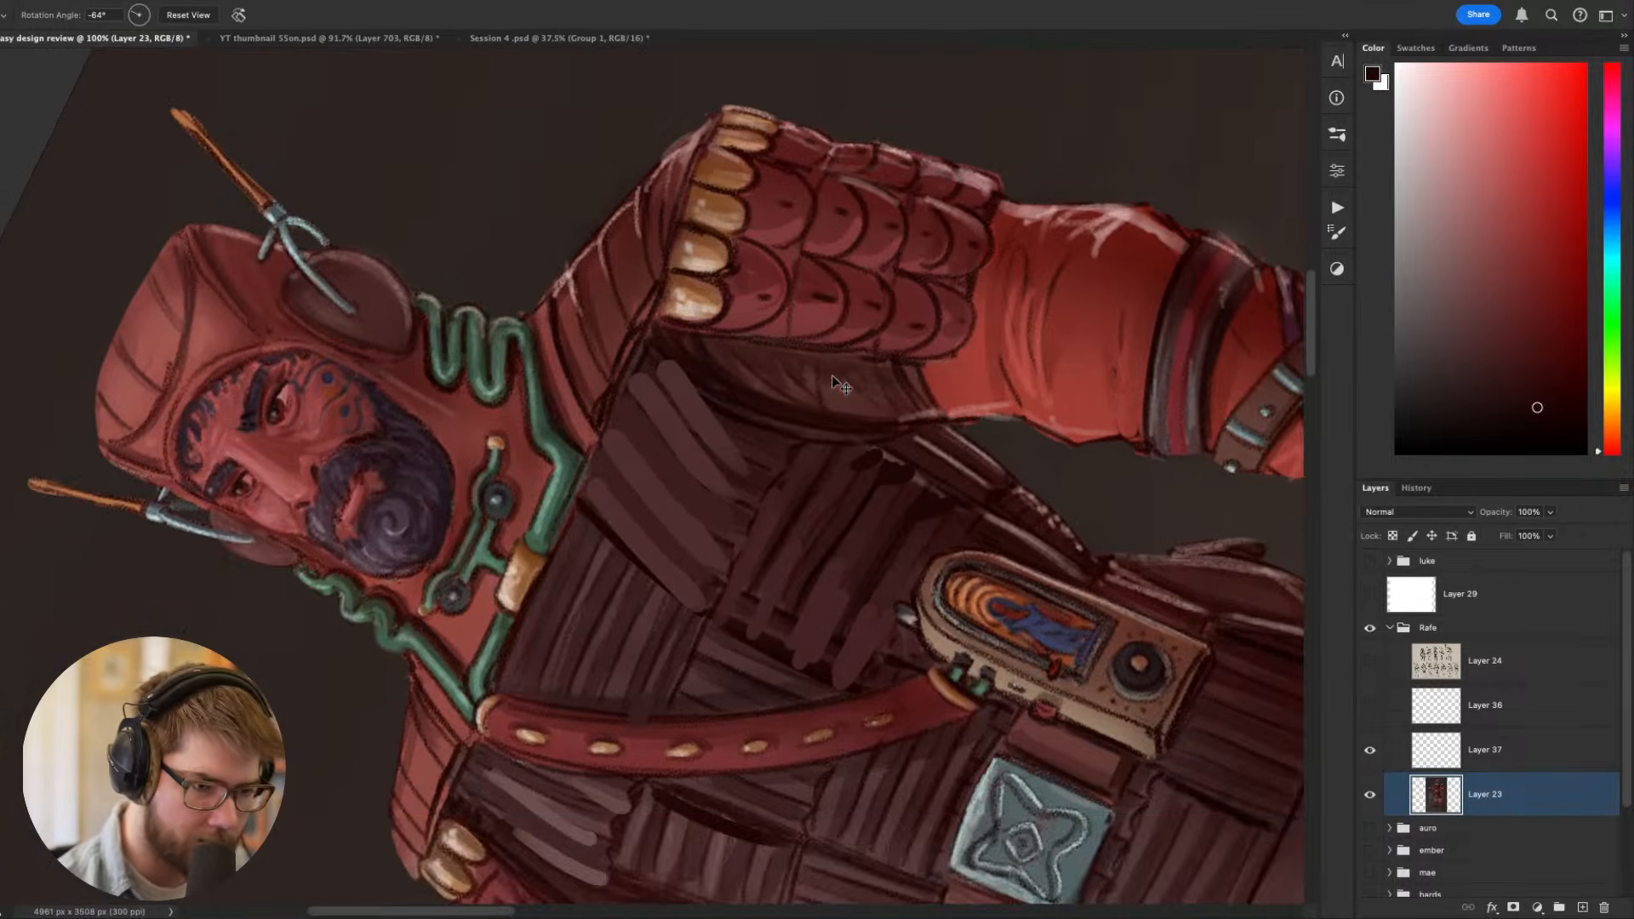
{"action": "key", "text": "b"}
{"action": "left_click_drag", "start_coordinate": [1081, 533], "coordinate": [1009, 620]}
{"action": "left_click", "coordinate": [809, 586], "text": "alt"}
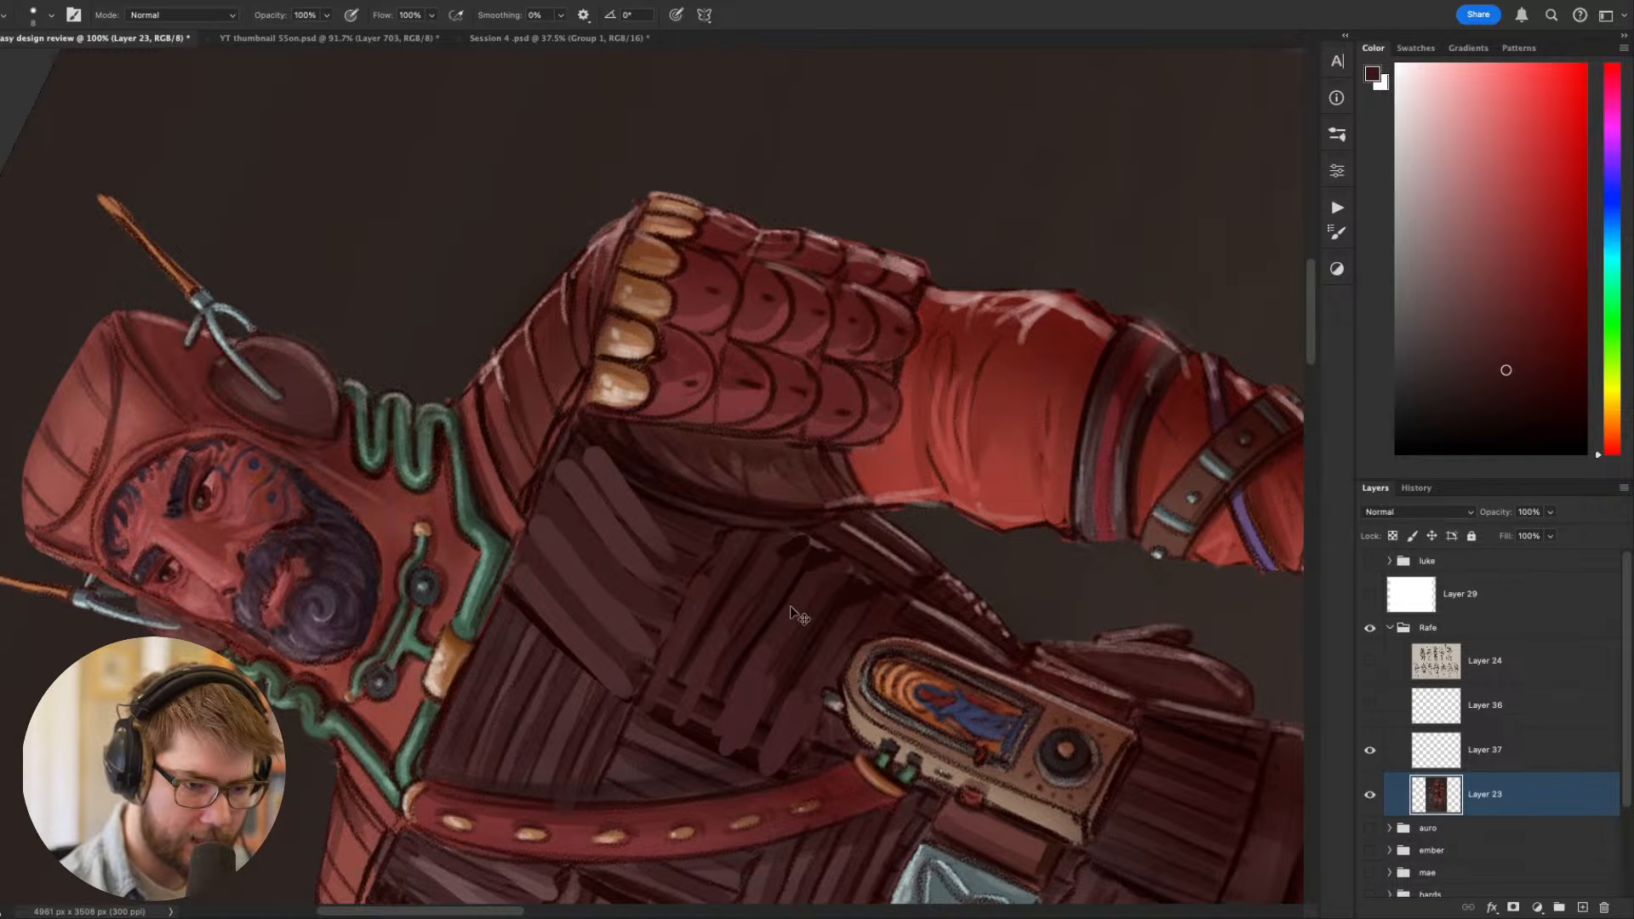
{"action": "key", "text": "Escape"}
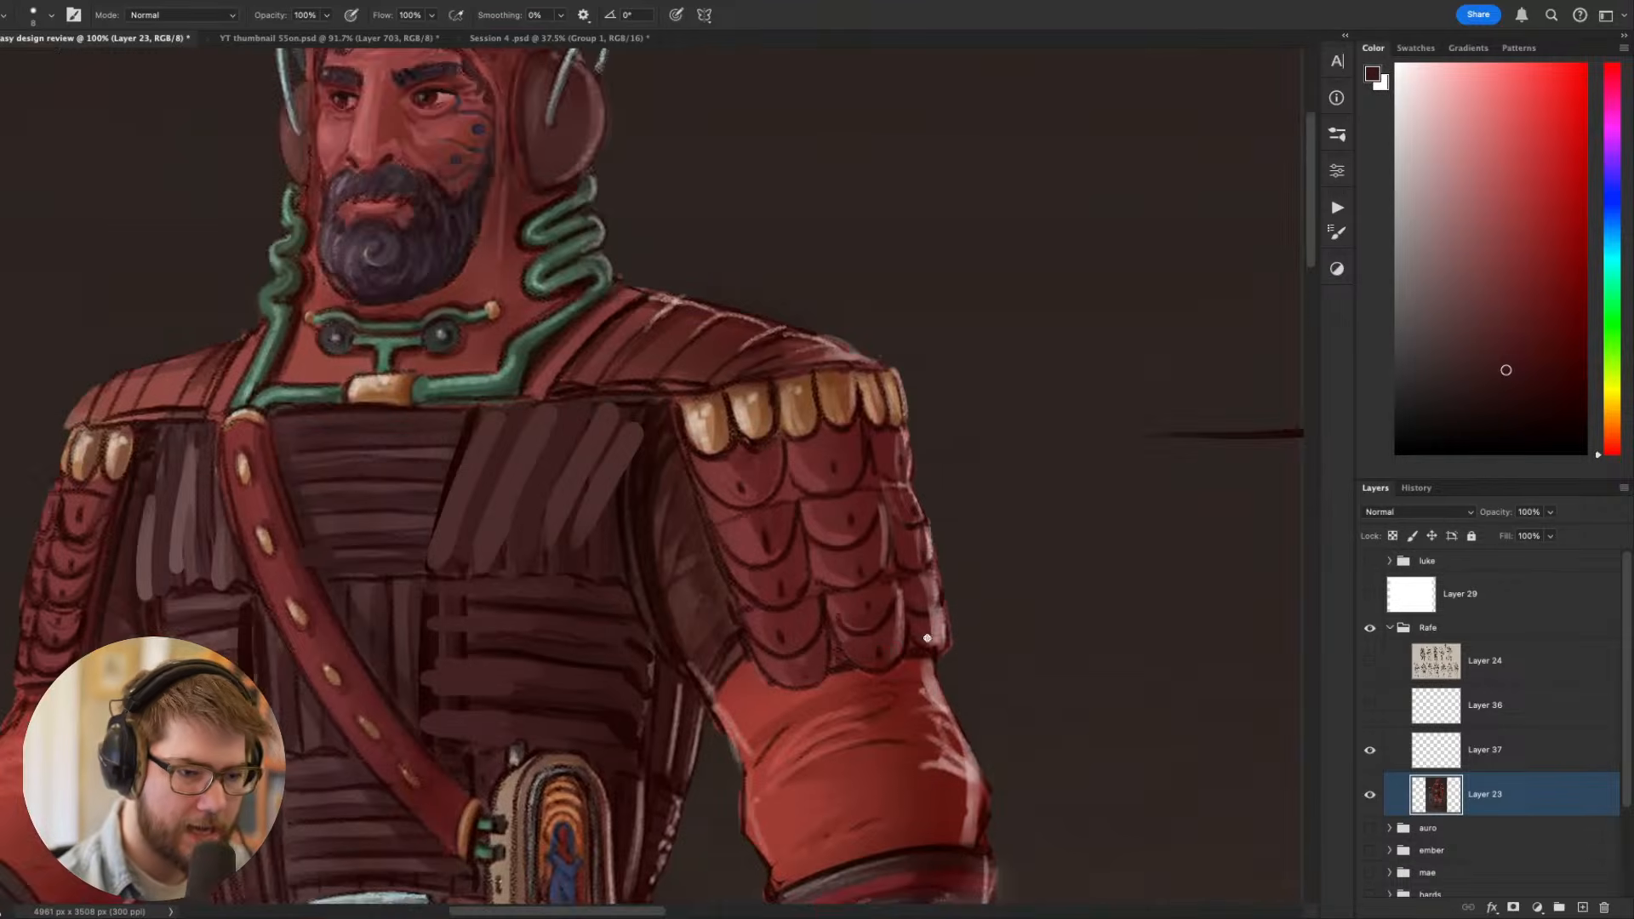
{"action": "left_click_drag", "start_coordinate": [1020, 639], "coordinate": [1122, 500]}
{"action": "scroll", "coordinate": [936, 604], "scroll_direction": "down", "scroll_amount": 5}
{"action": "scroll", "coordinate": [933, 605], "scroll_direction": "up", "scroll_amount": 2}
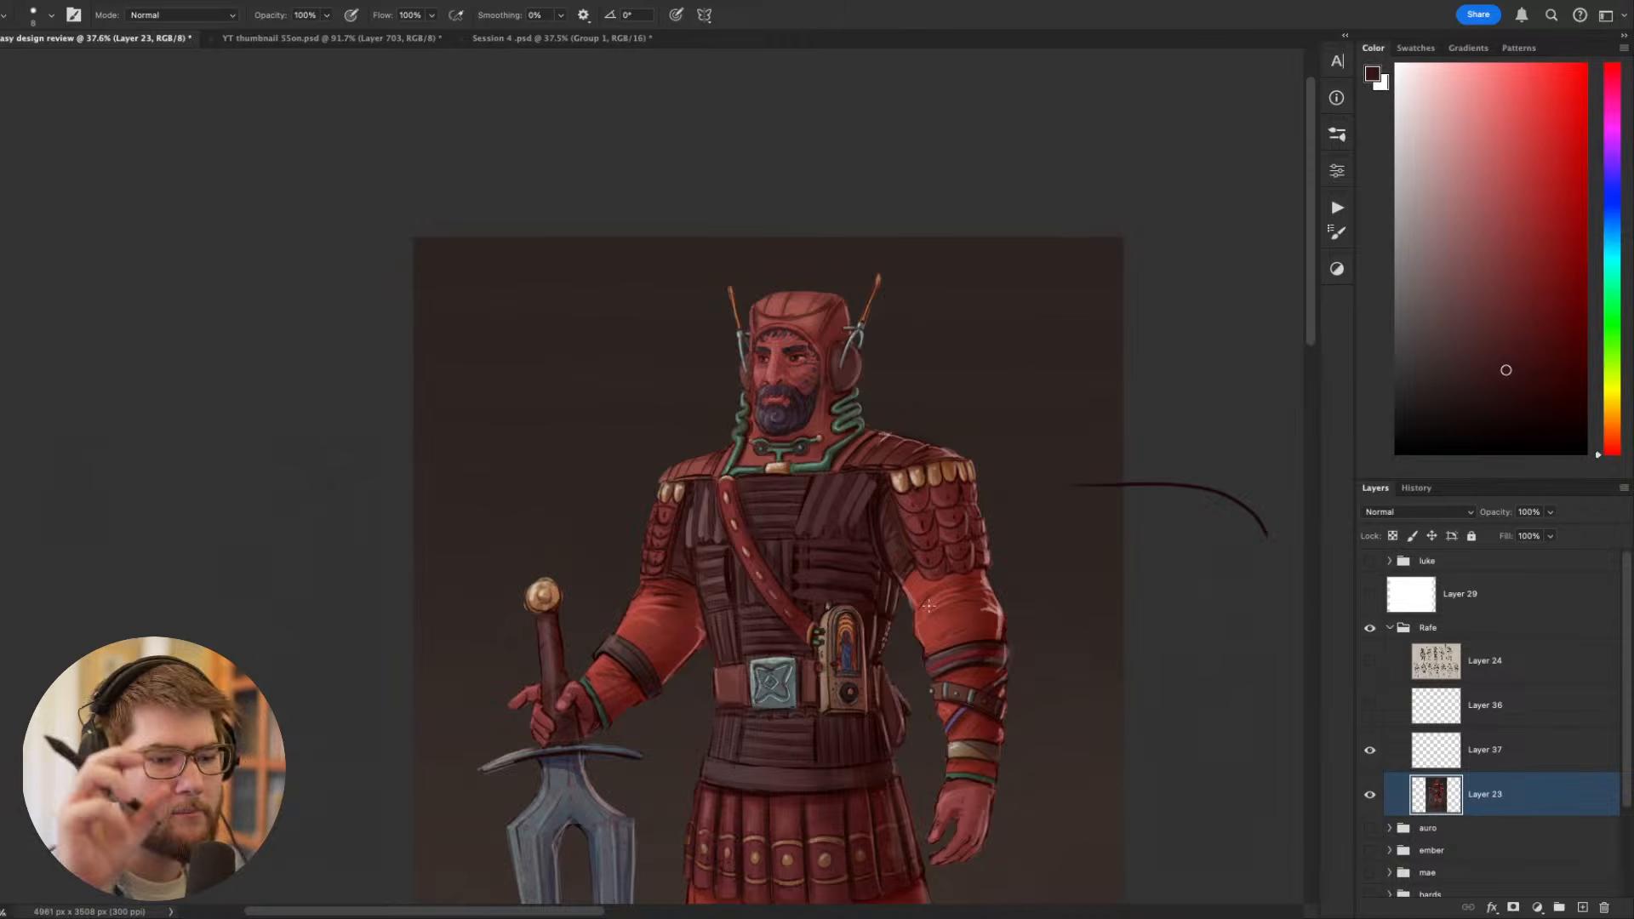
{"action": "left_click_drag", "start_coordinate": [928, 606], "coordinate": [780, 524]}
{"action": "scroll", "coordinate": [740, 530], "scroll_direction": "up", "scroll_amount": 1}
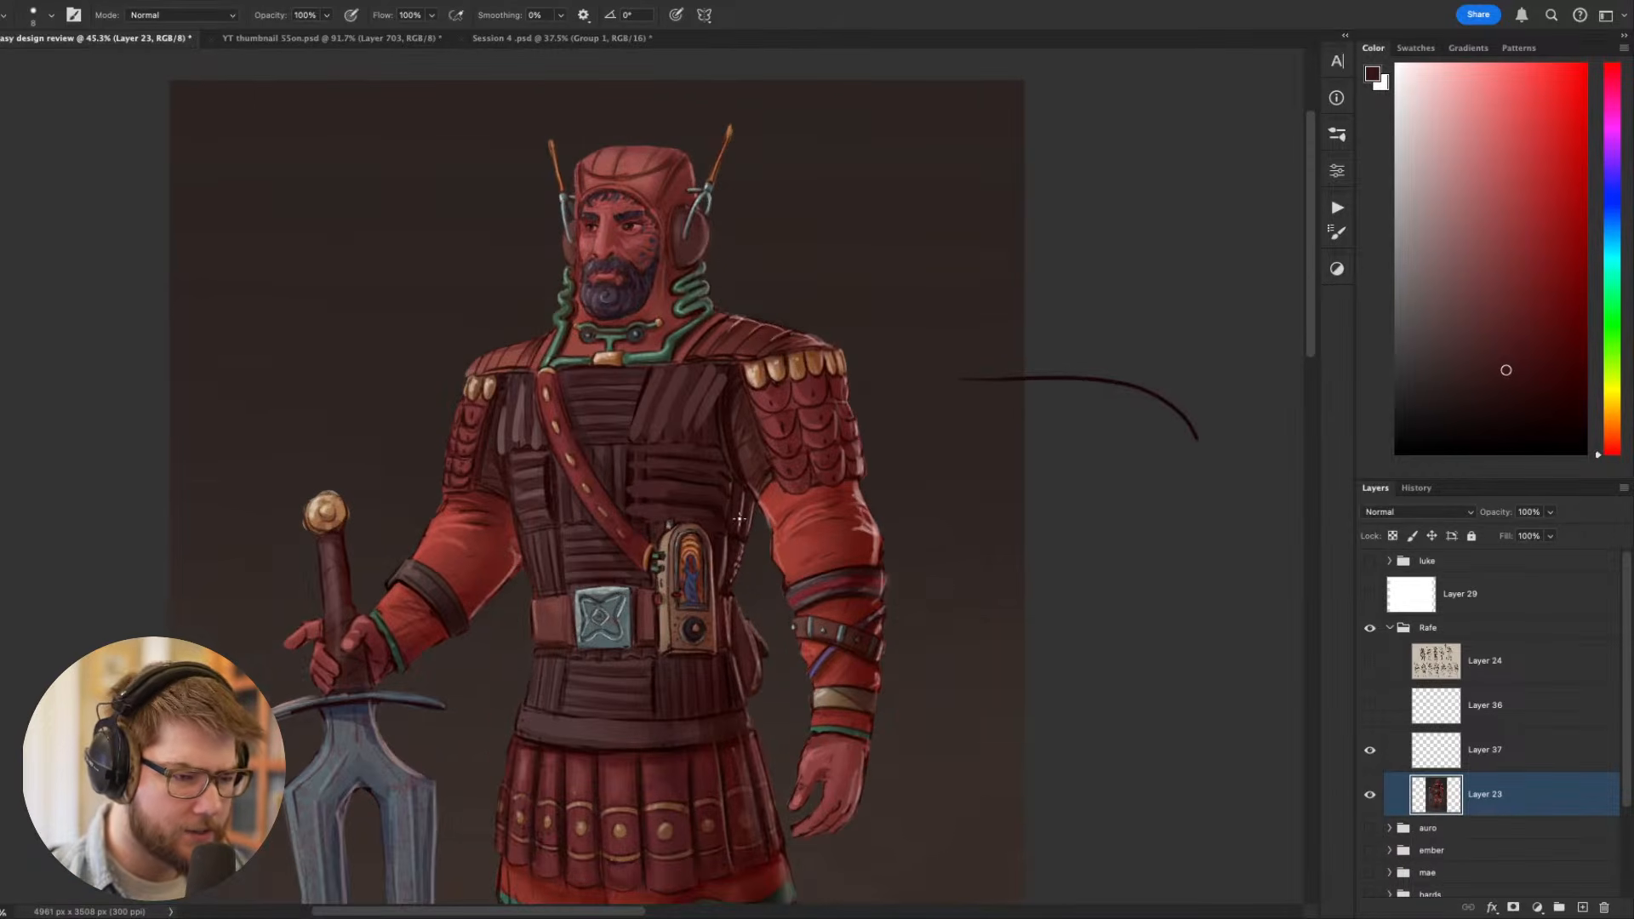
{"action": "scroll", "coordinate": [641, 452], "scroll_direction": "up", "scroll_amount": 5}
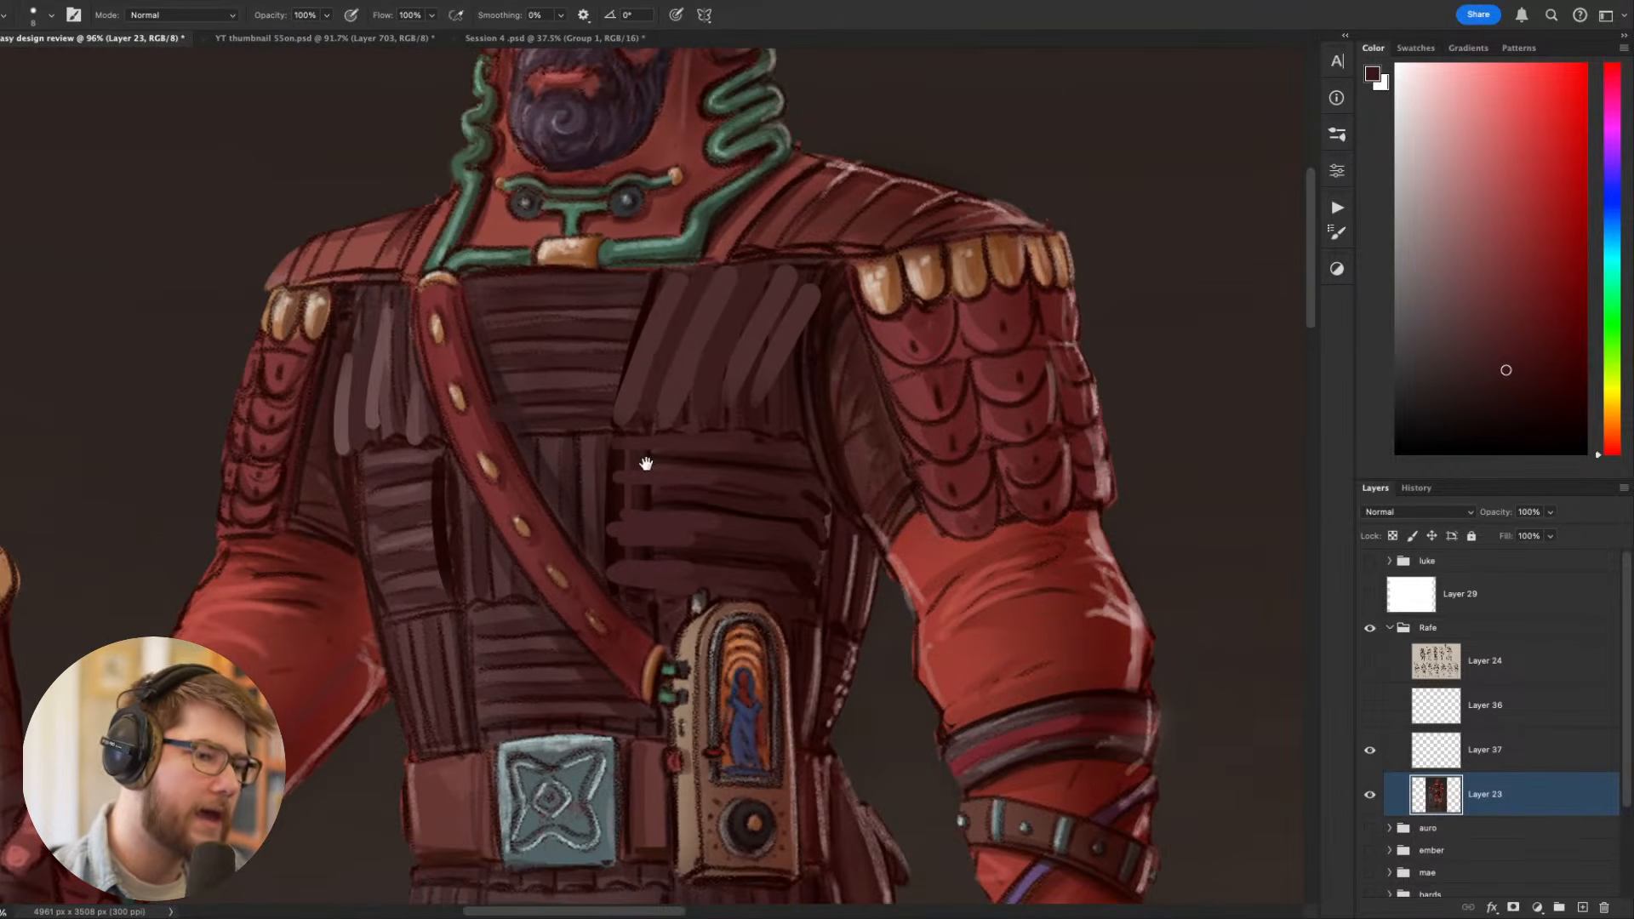
- Paint thin dark dividing lines between the slanted strips of the upper chest panel, undoing and redrawing an unsatisfactory stroke
{"action": "mouse_move", "coordinate": [646, 463]}
{"action": "left_mouse_down"}
{"action": "mouse_move", "coordinate": [702, 565]}
{"action": "mouse_move", "coordinate": [748, 369]}
{"action": "left_mouse_up"}
{"action": "left_click", "coordinate": [664, 531], "text": "alt"}
{"action": "left_click_drag", "start_coordinate": [722, 457], "coordinate": [749, 371]}
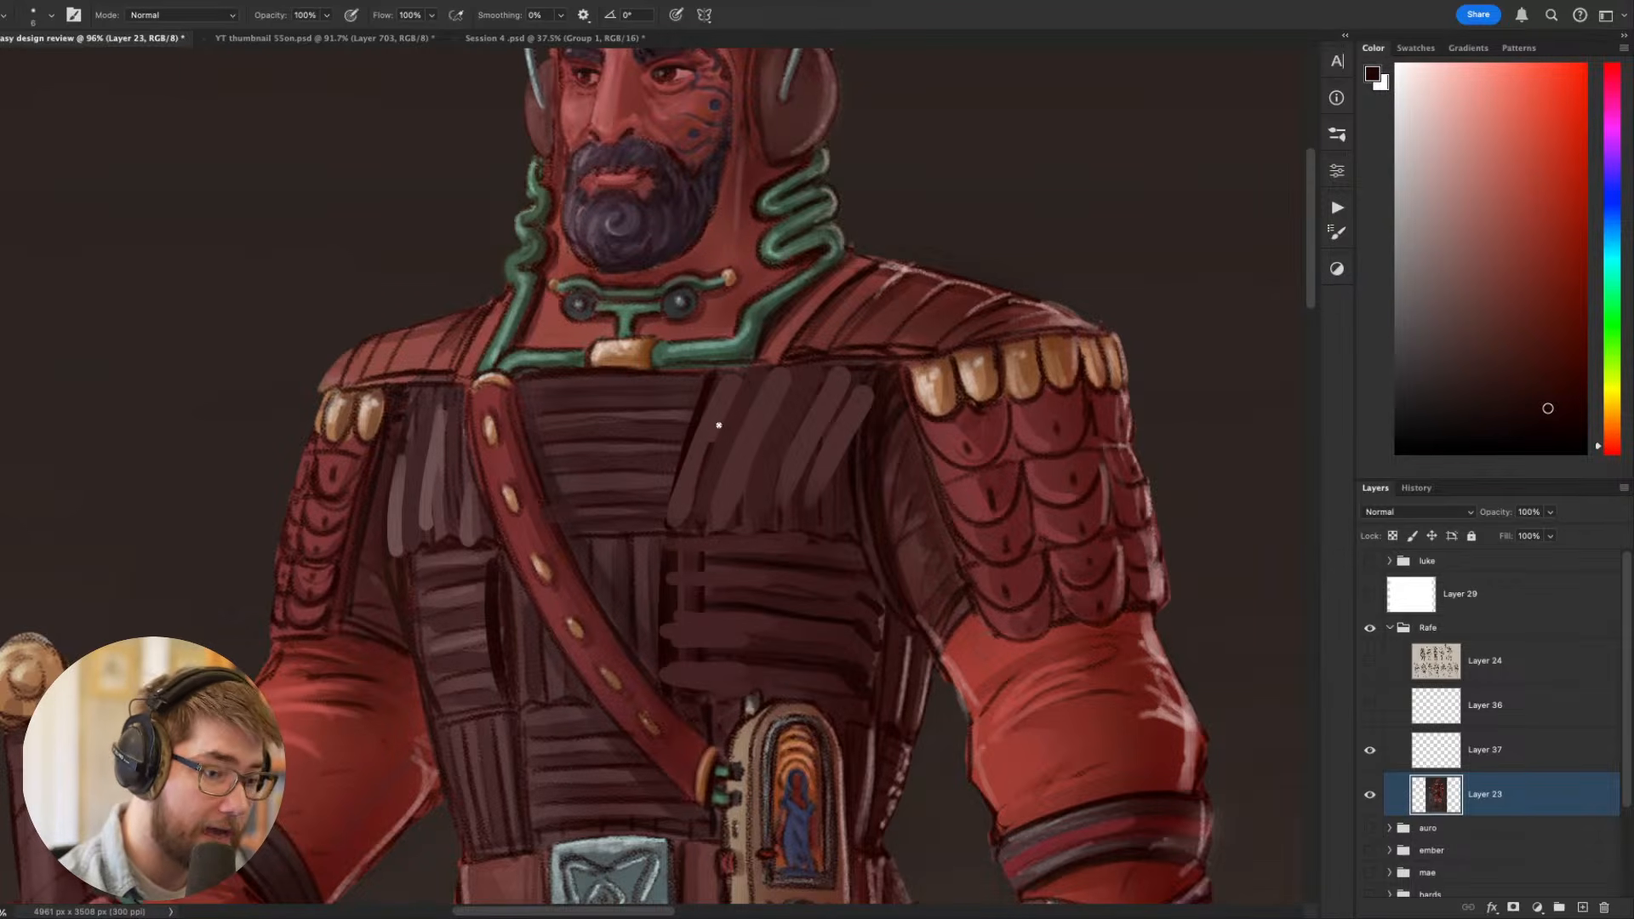
{"action": "left_click_drag", "start_coordinate": [719, 429], "coordinate": [747, 366]}
{"action": "mouse_move", "coordinate": [712, 514]}
{"action": "left_mouse_down"}
{"action": "mouse_move", "coordinate": [768, 373]}
{"action": "mouse_move", "coordinate": [860, 354]}
{"action": "left_mouse_up"}
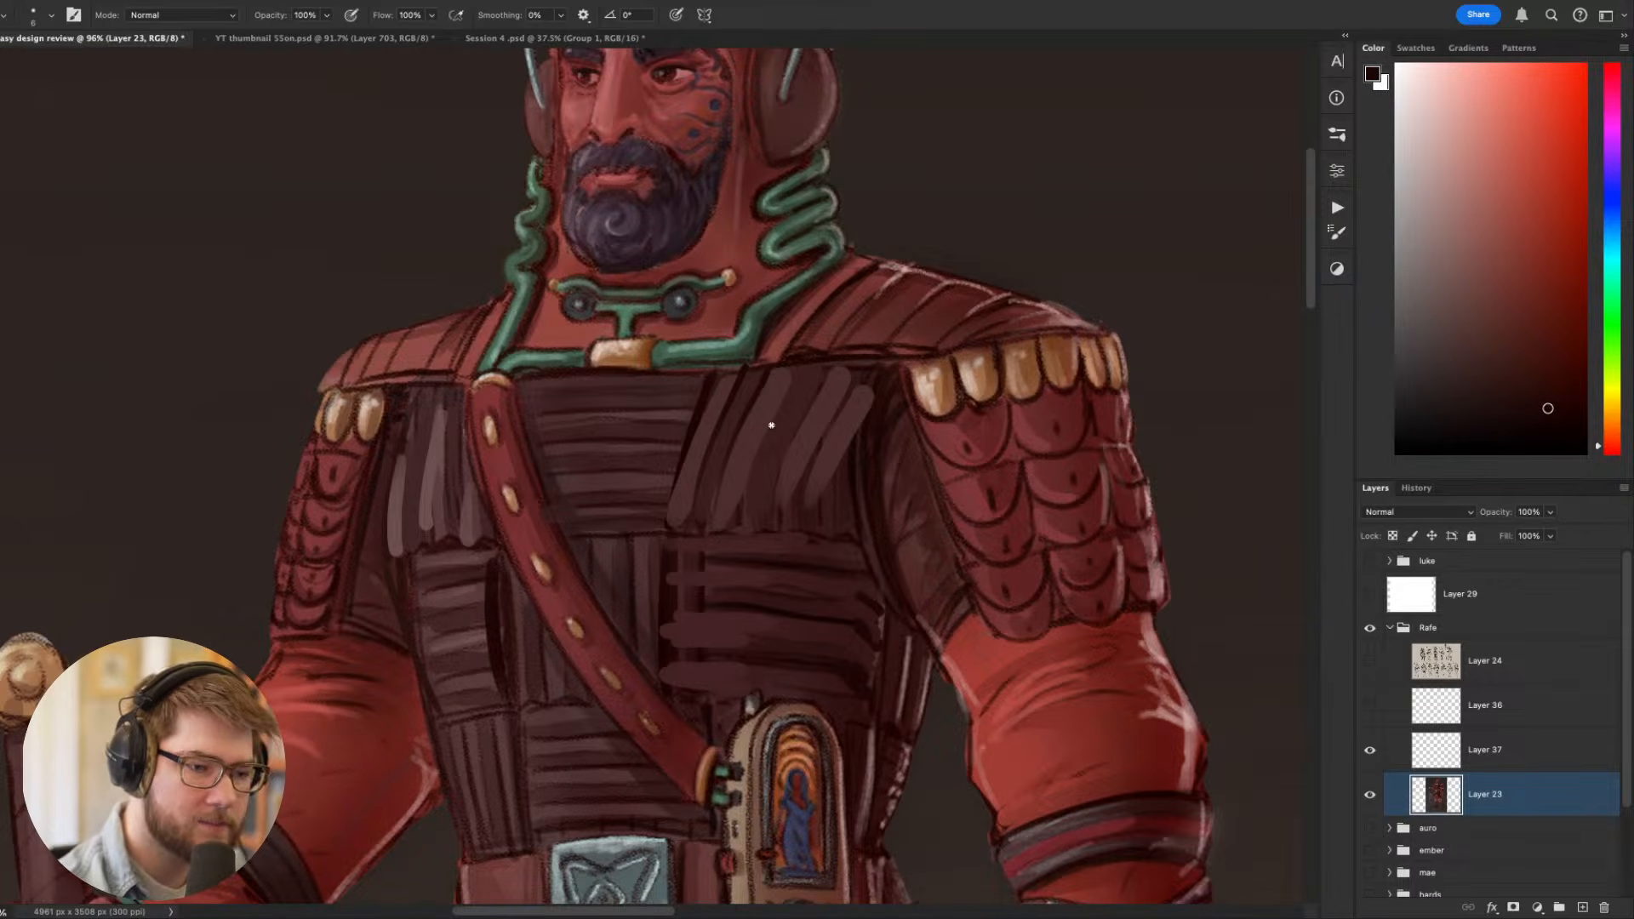
{"action": "key", "text": "super+z"}
{"action": "left_click_drag", "start_coordinate": [743, 491], "coordinate": [796, 367]}
{"action": "left_click_drag", "start_coordinate": [784, 483], "coordinate": [838, 362]}
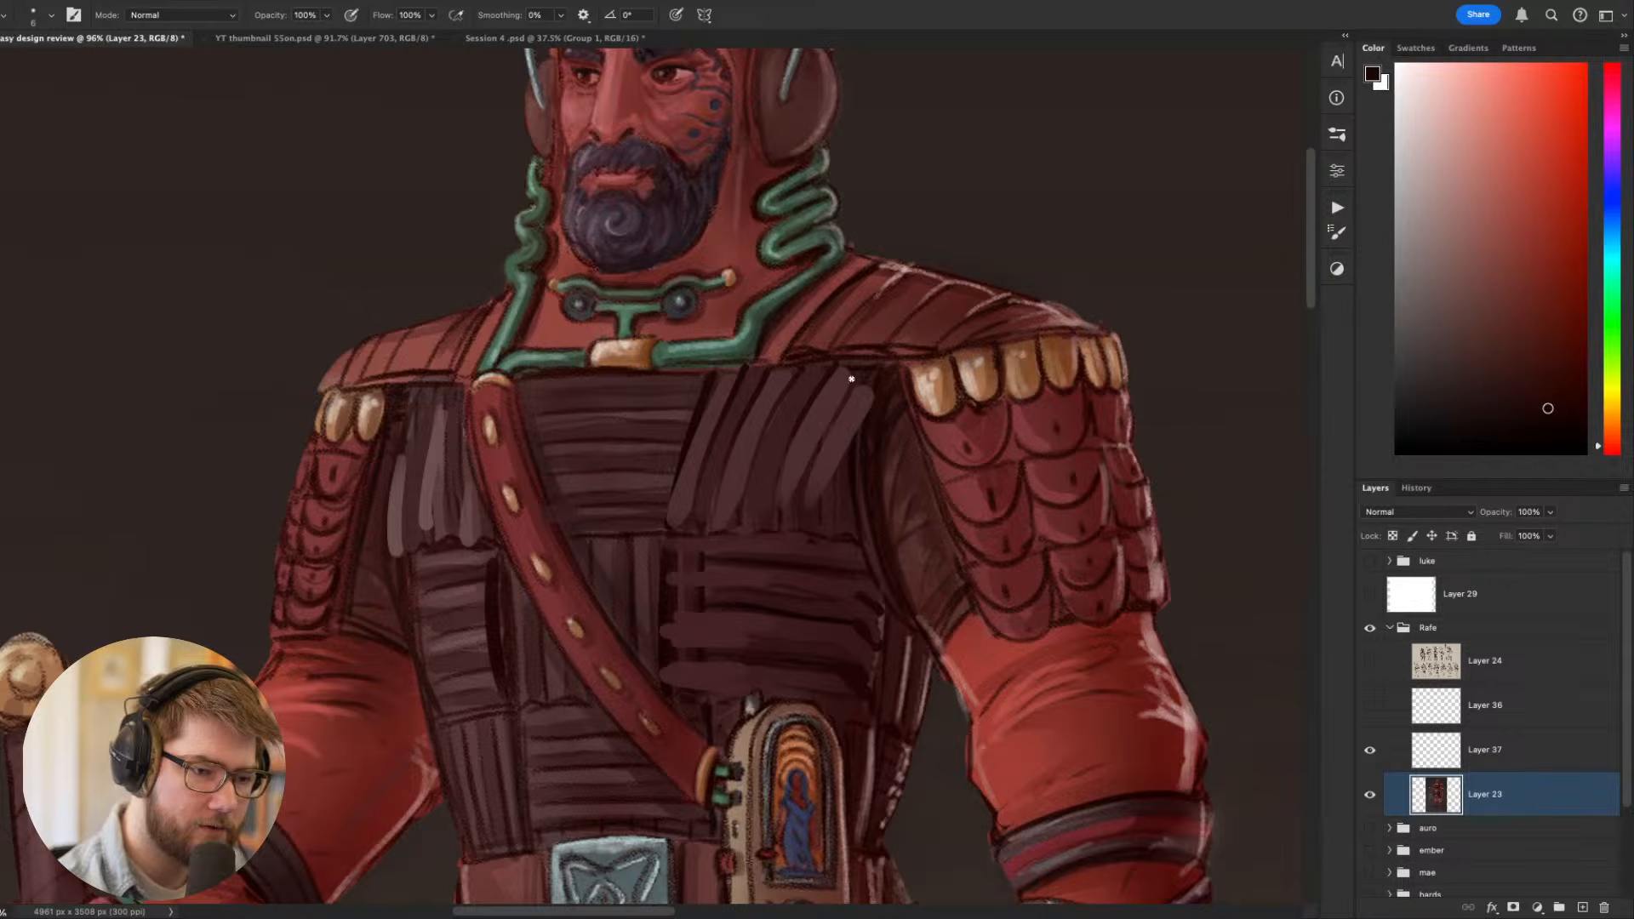
{"action": "left_click_drag", "start_coordinate": [823, 435], "coordinate": [866, 367]}
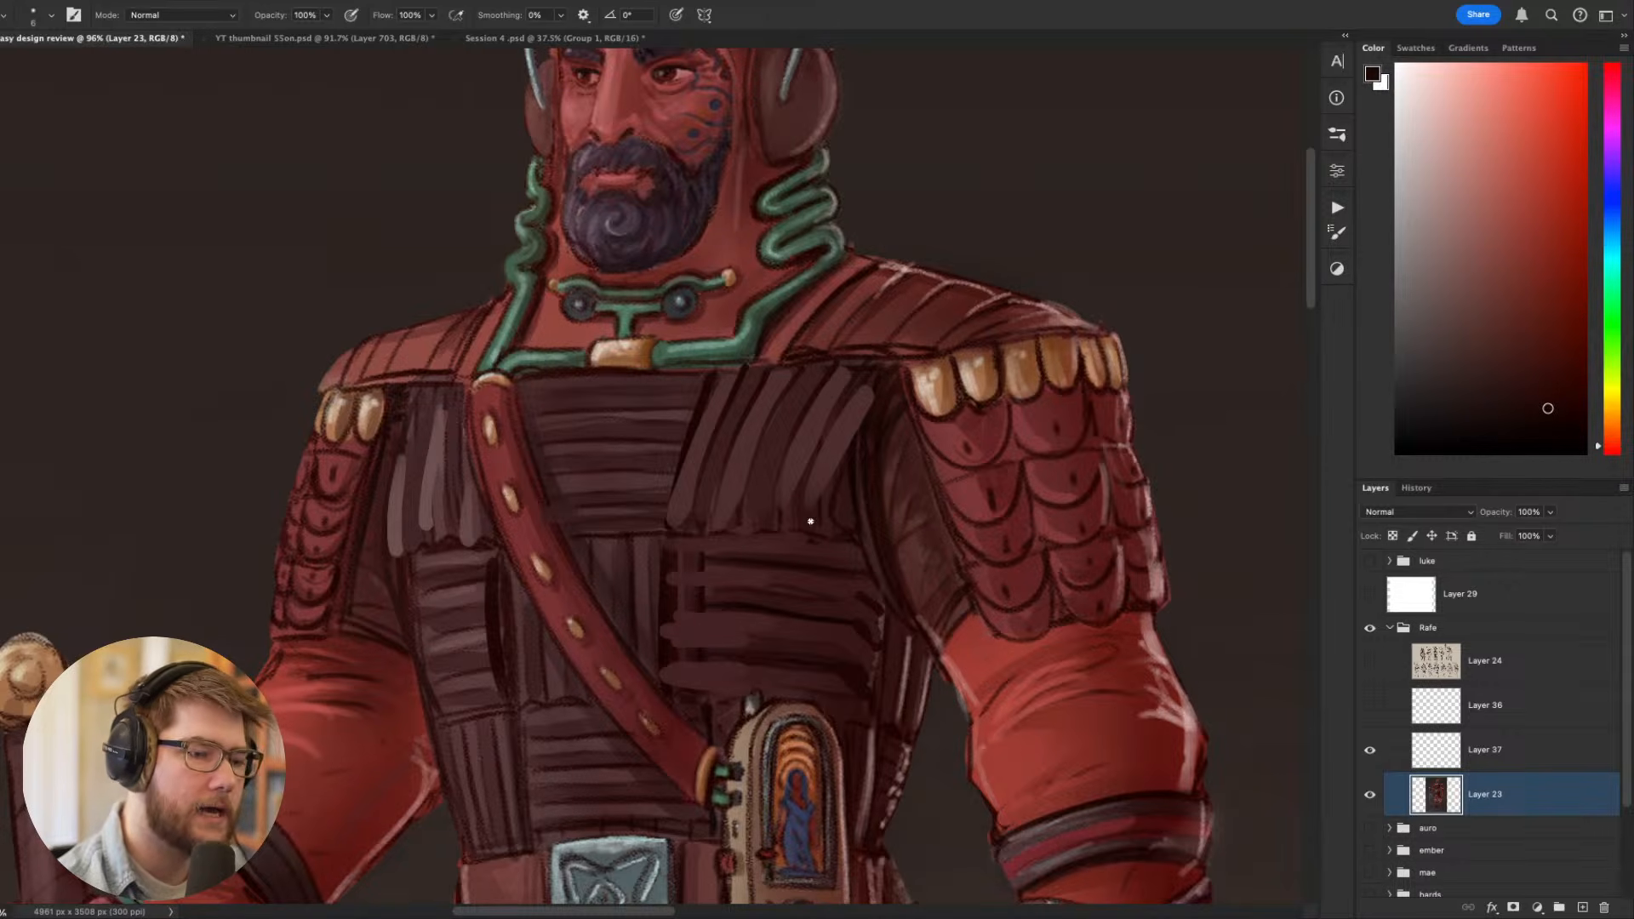
- Touch up the lower ends of the slanted chest strips with sampled maroon tones and review the whole figure
{"action": "left_click", "coordinate": [819, 481], "text": "alt"}
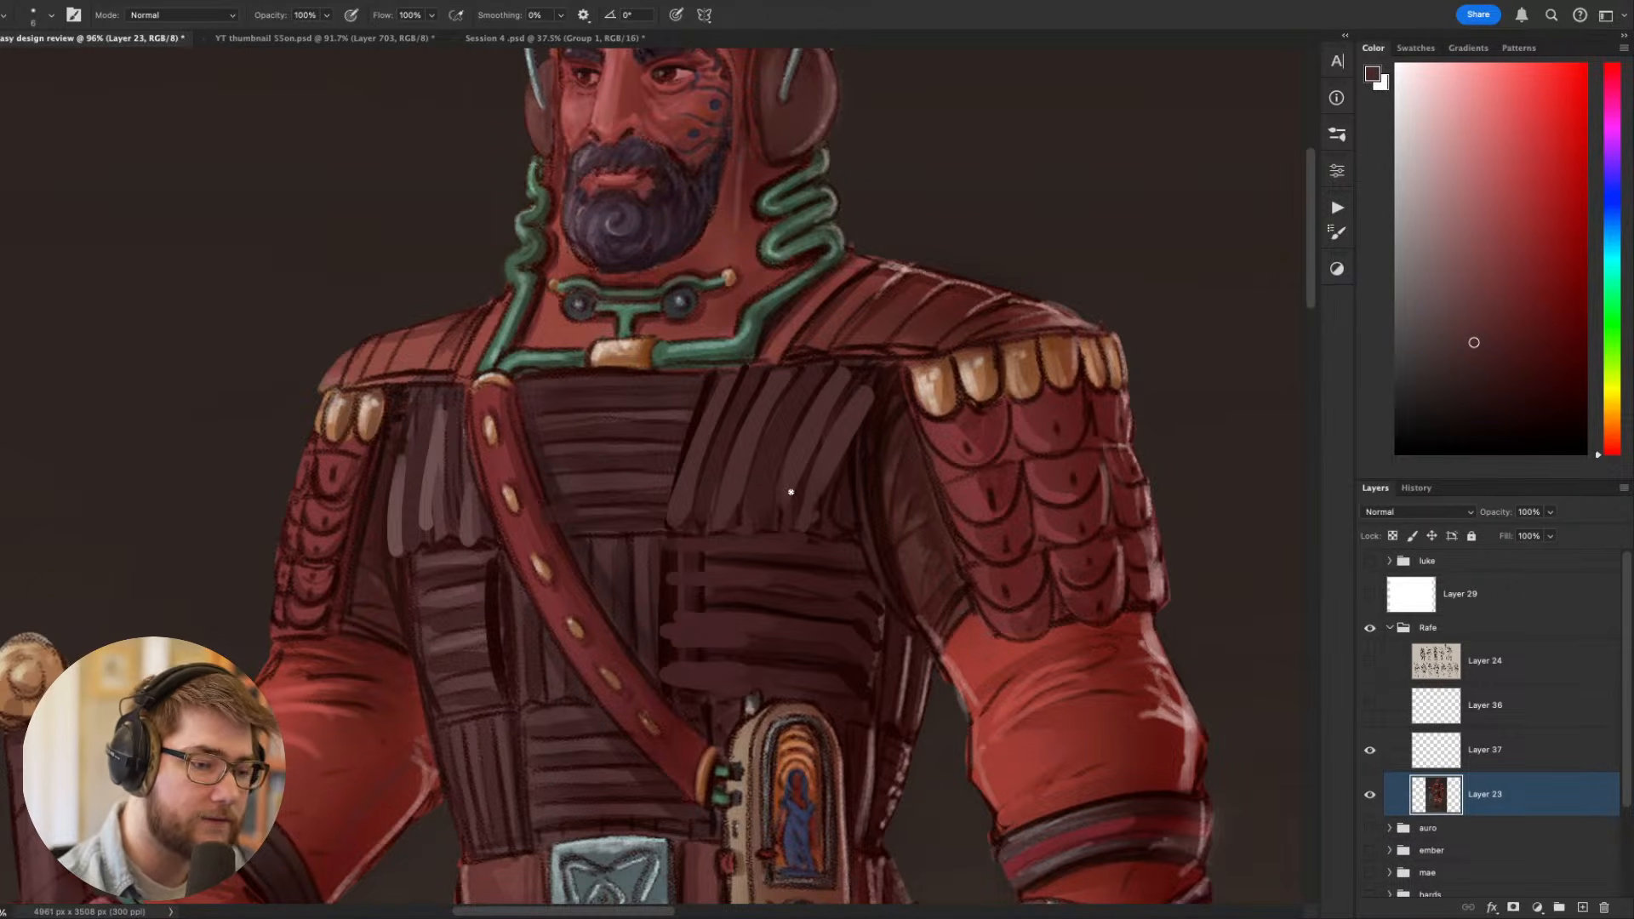
{"action": "left_click", "coordinate": [707, 502], "text": "alt"}
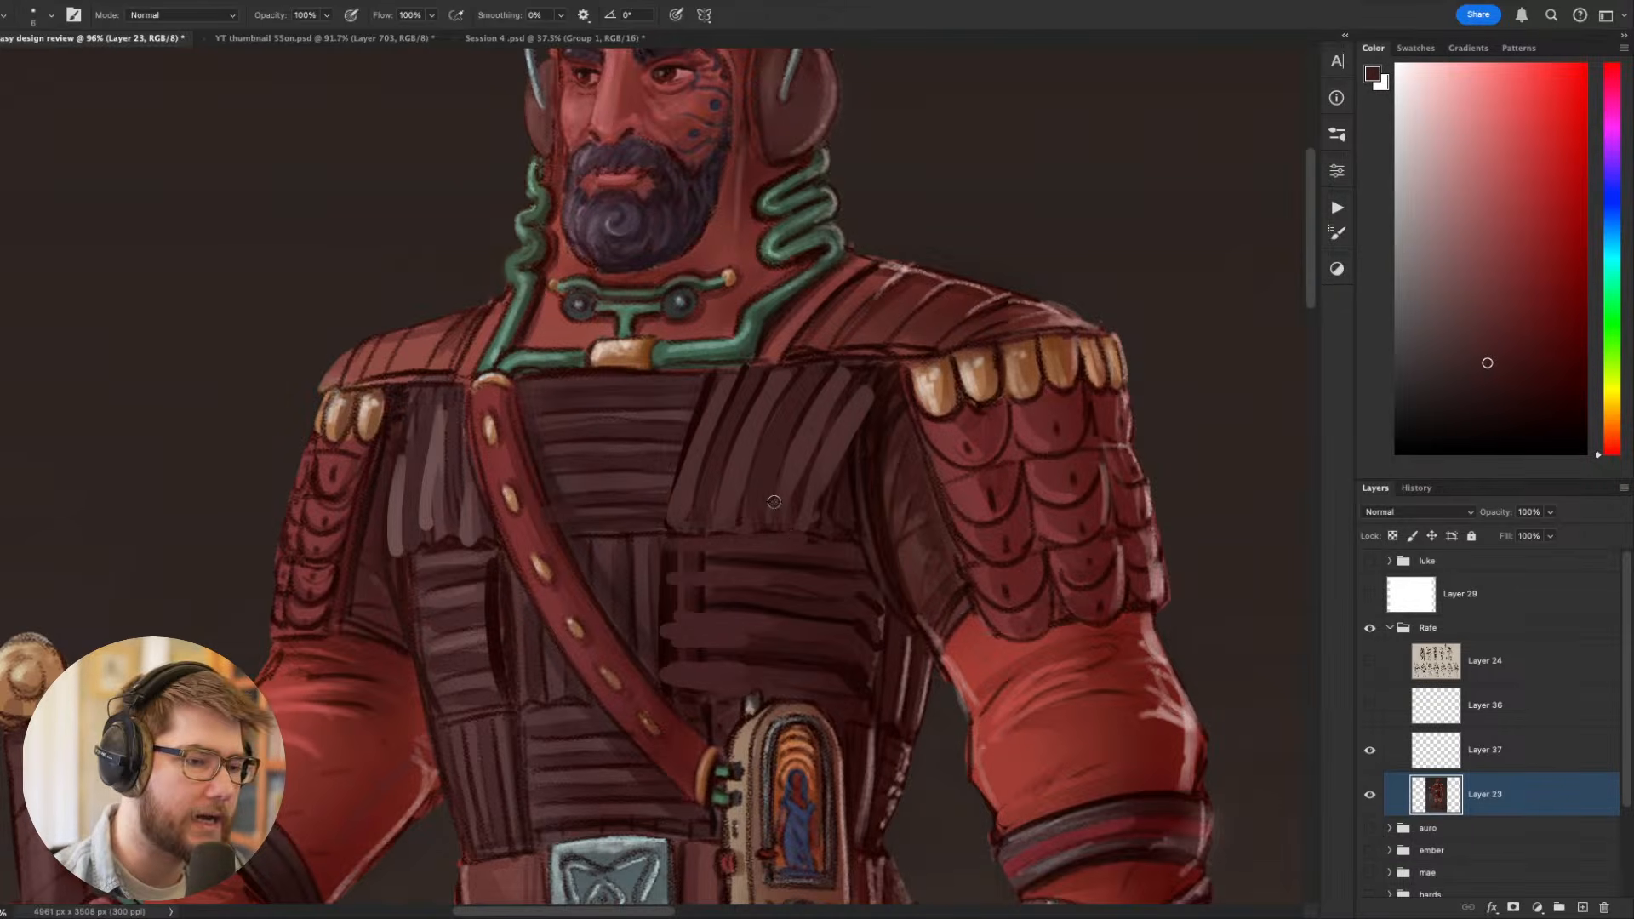
{"action": "scroll", "coordinate": [774, 503], "scroll_direction": "down", "scroll_amount": 10}
{"action": "left_click_drag", "start_coordinate": [766, 510], "coordinate": [748, 405]}
{"action": "scroll", "coordinate": [609, 452], "scroll_direction": "up", "scroll_amount": 1}
{"action": "scroll", "coordinate": [641, 346], "scroll_direction": "down", "scroll_amount": 3}
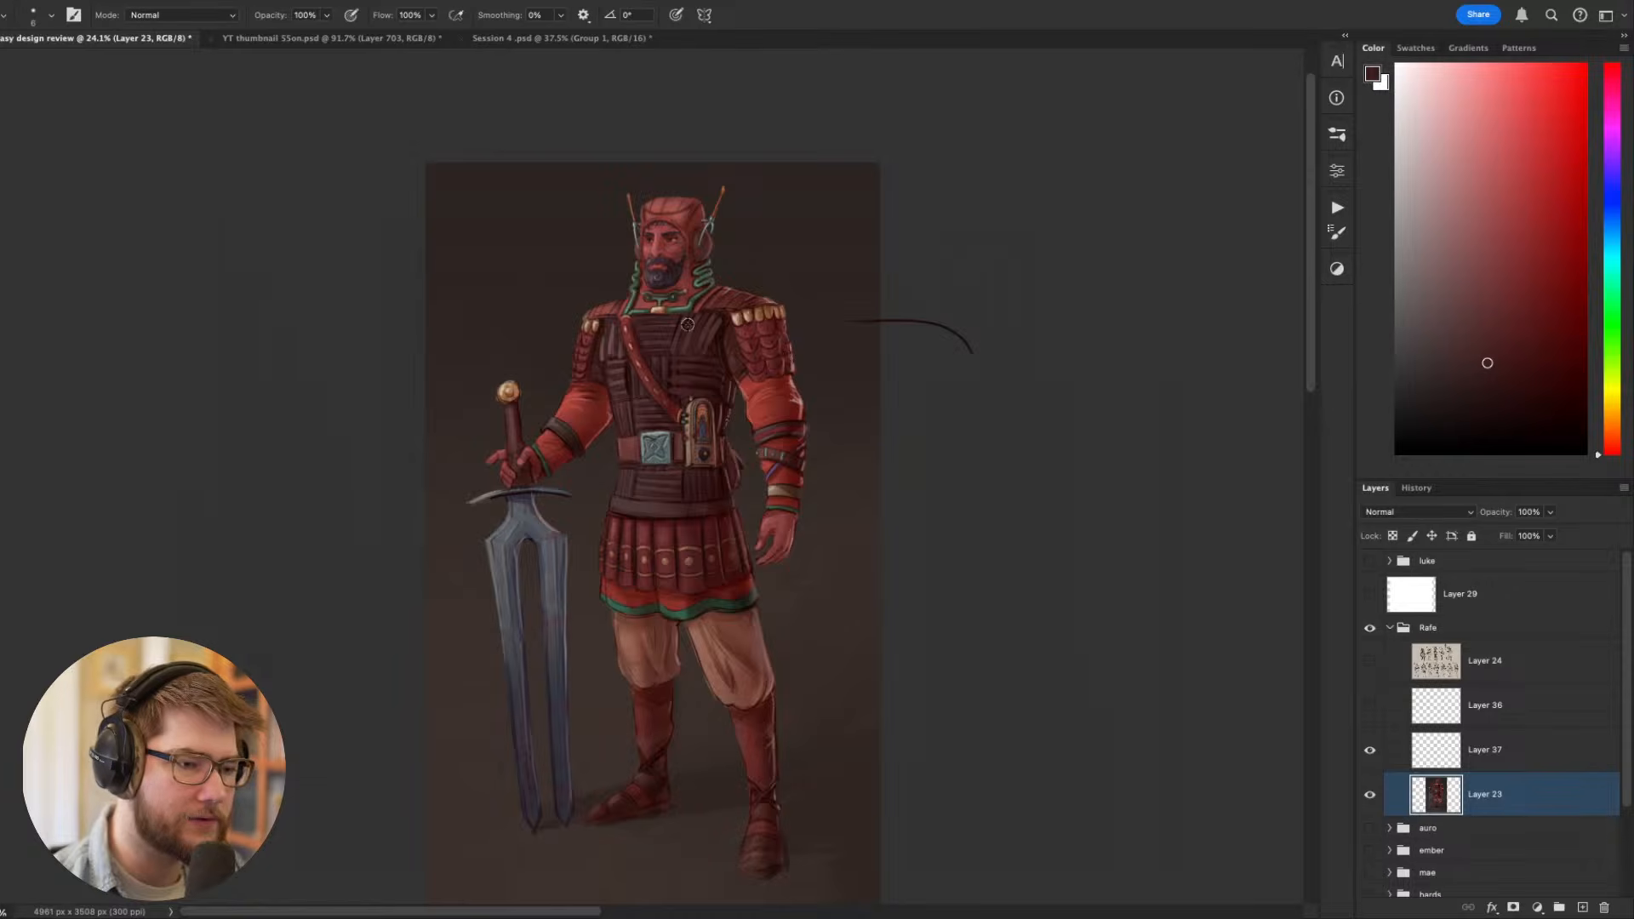
{"action": "scroll", "coordinate": [722, 337], "scroll_direction": "up", "scroll_amount": 2}
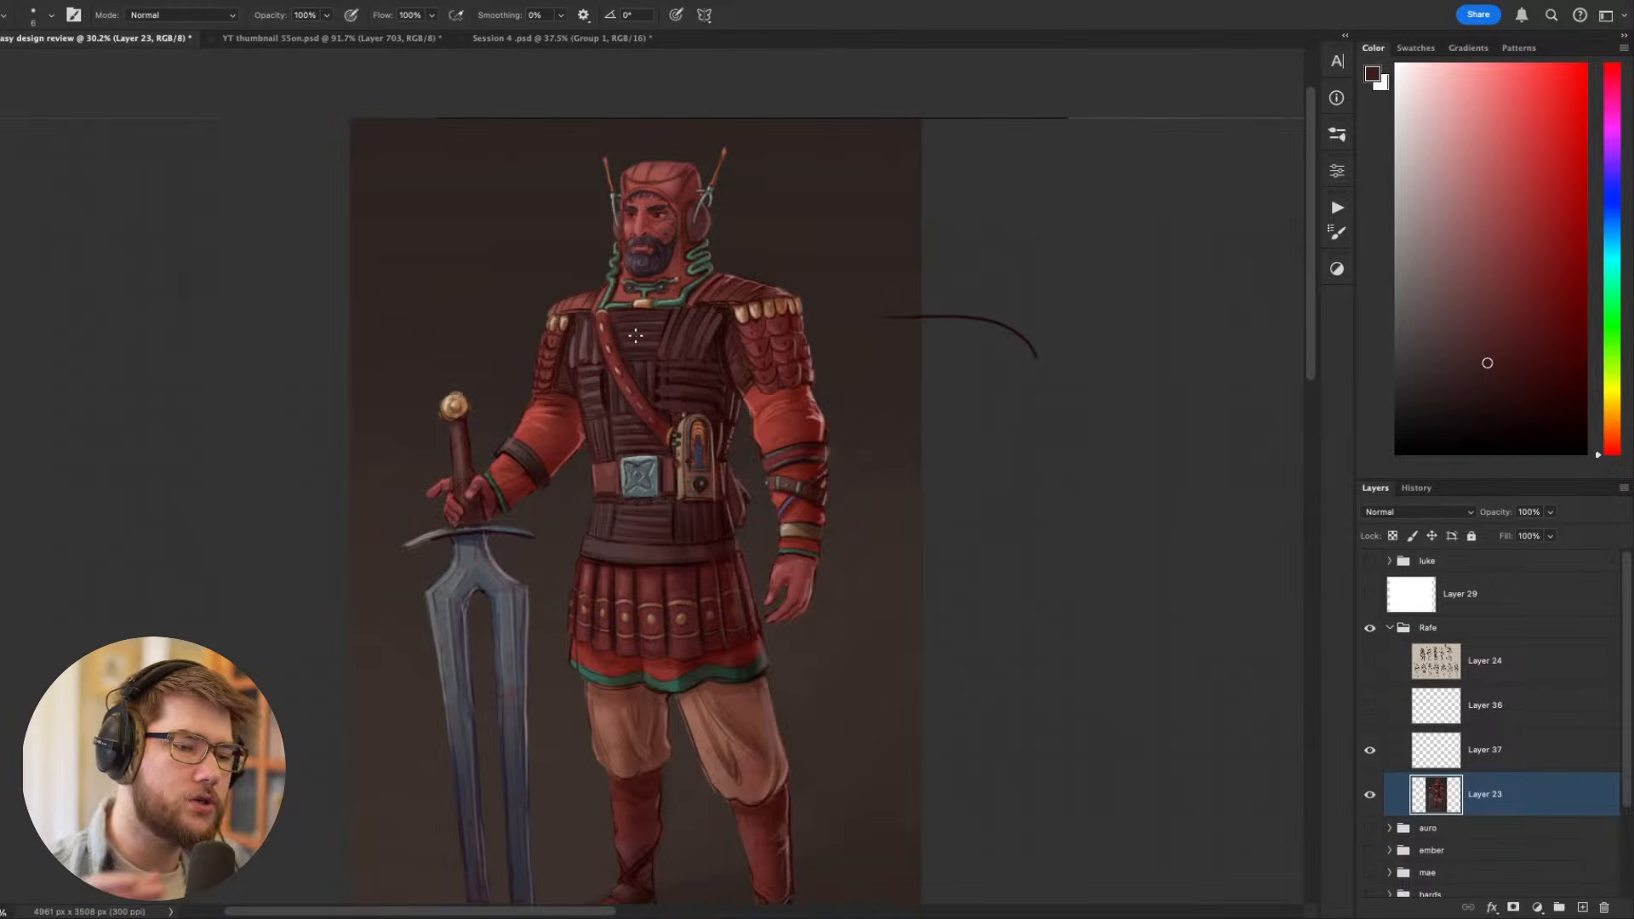
- Repaint the bottom edge of the arched radio-like device on the belt with a sampled brown tone on a tilted canvas
{"action": "scroll", "coordinate": [750, 203], "scroll_direction": "up", "scroll_amount": 2}
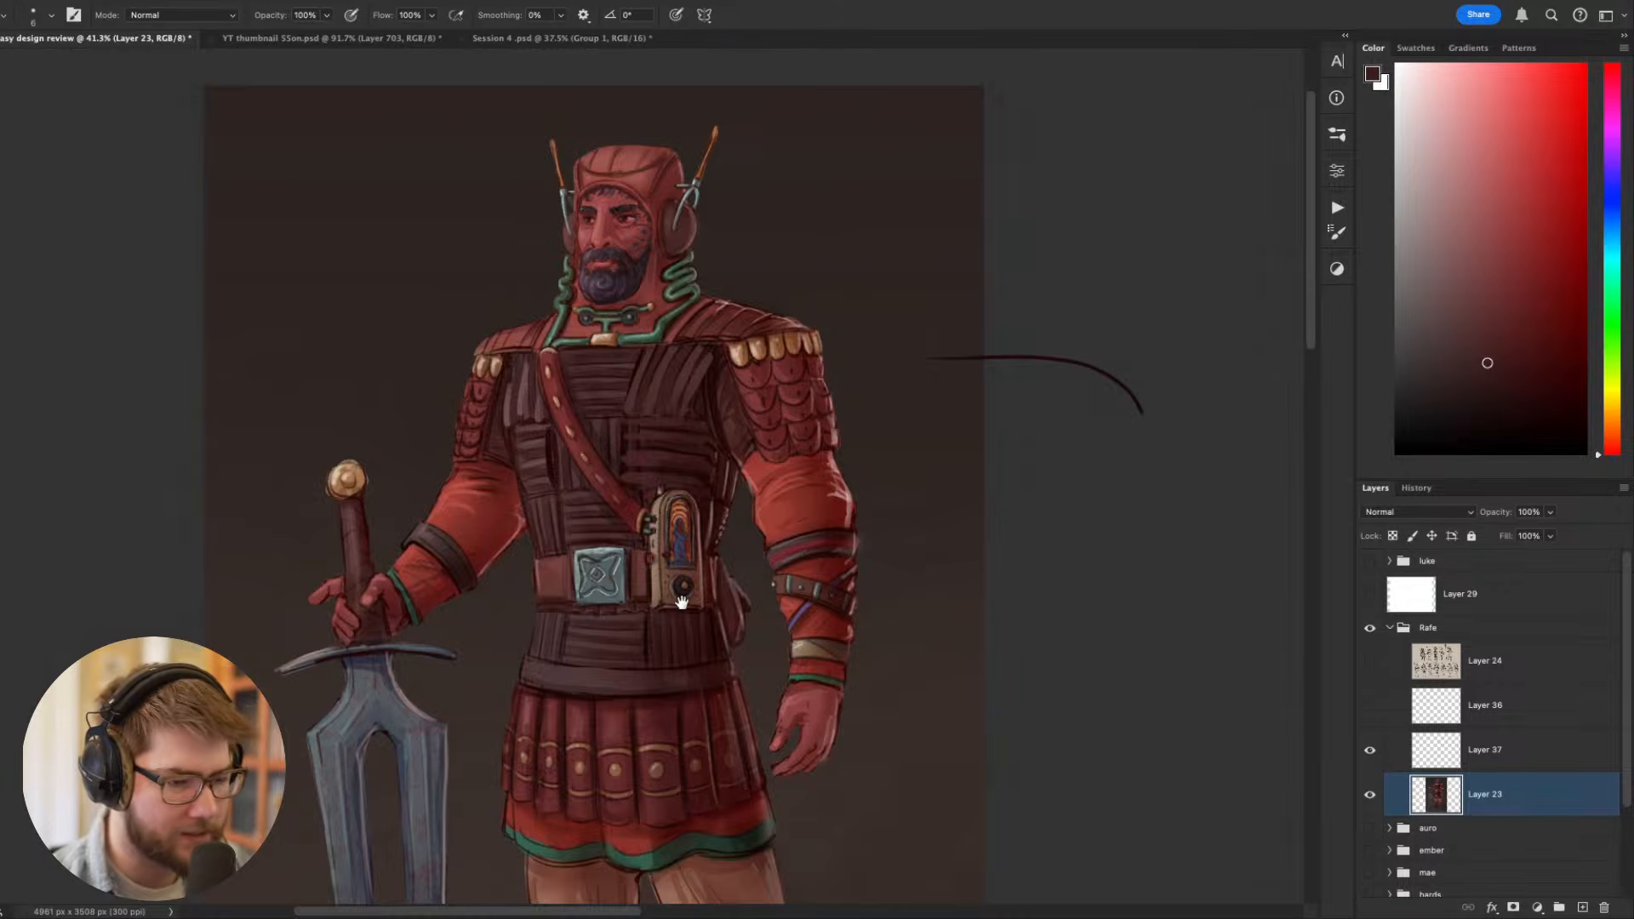
{"action": "scroll", "coordinate": [681, 603], "scroll_direction": "up", "scroll_amount": 1}
{"action": "scroll", "coordinate": [664, 595], "scroll_direction": "down", "scroll_amount": 3}
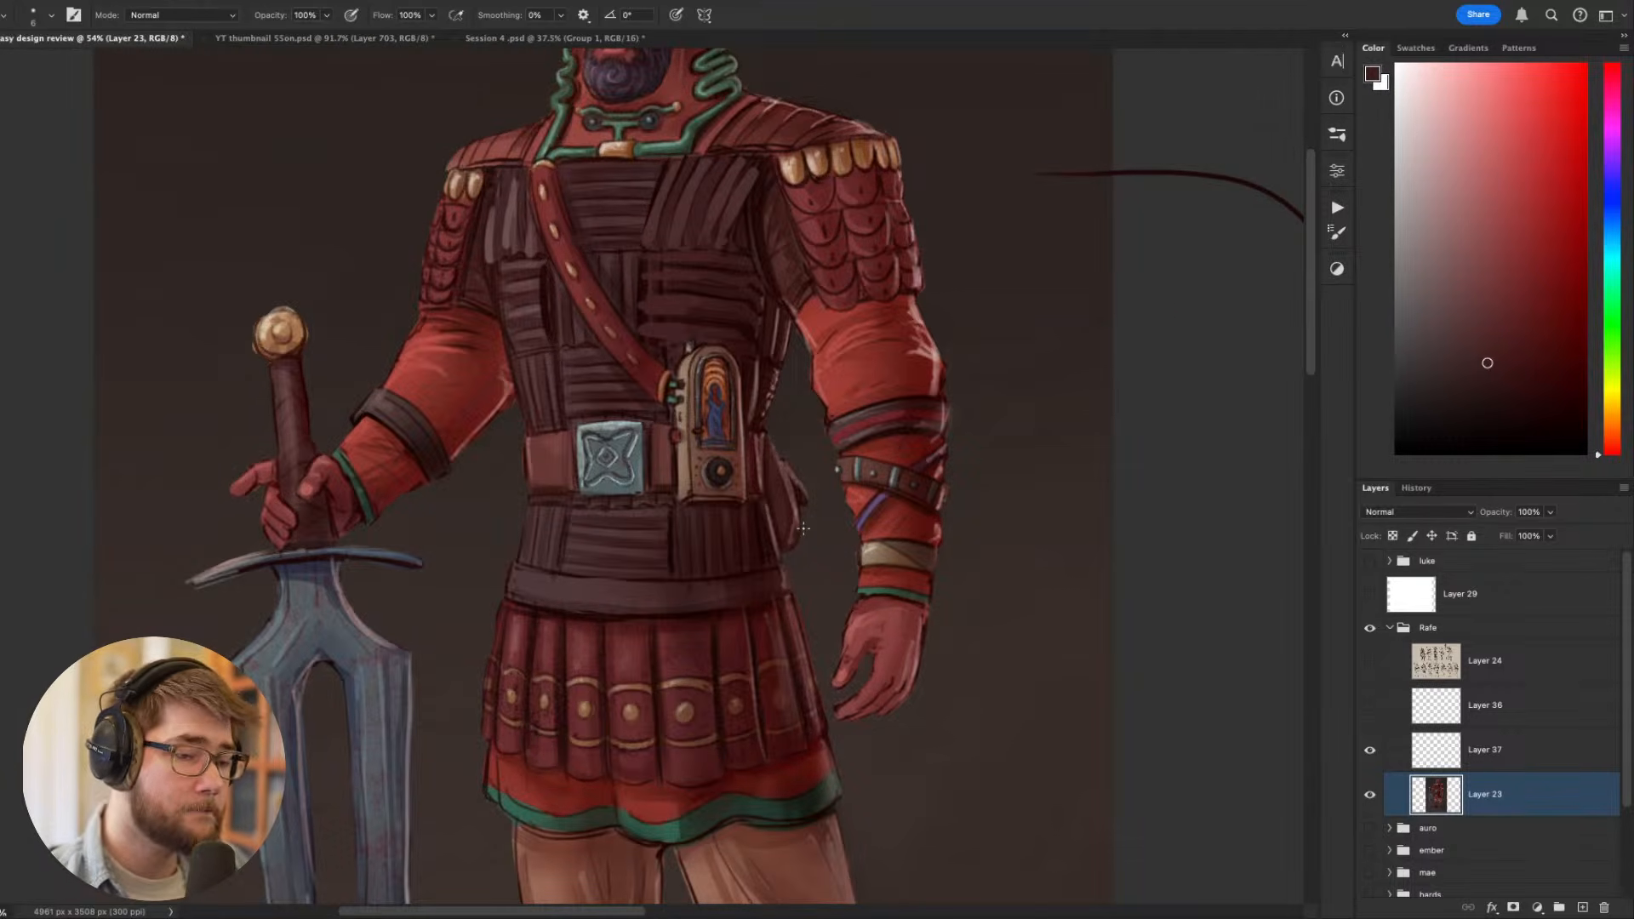
{"action": "scroll", "coordinate": [802, 529], "scroll_direction": "down", "scroll_amount": 3}
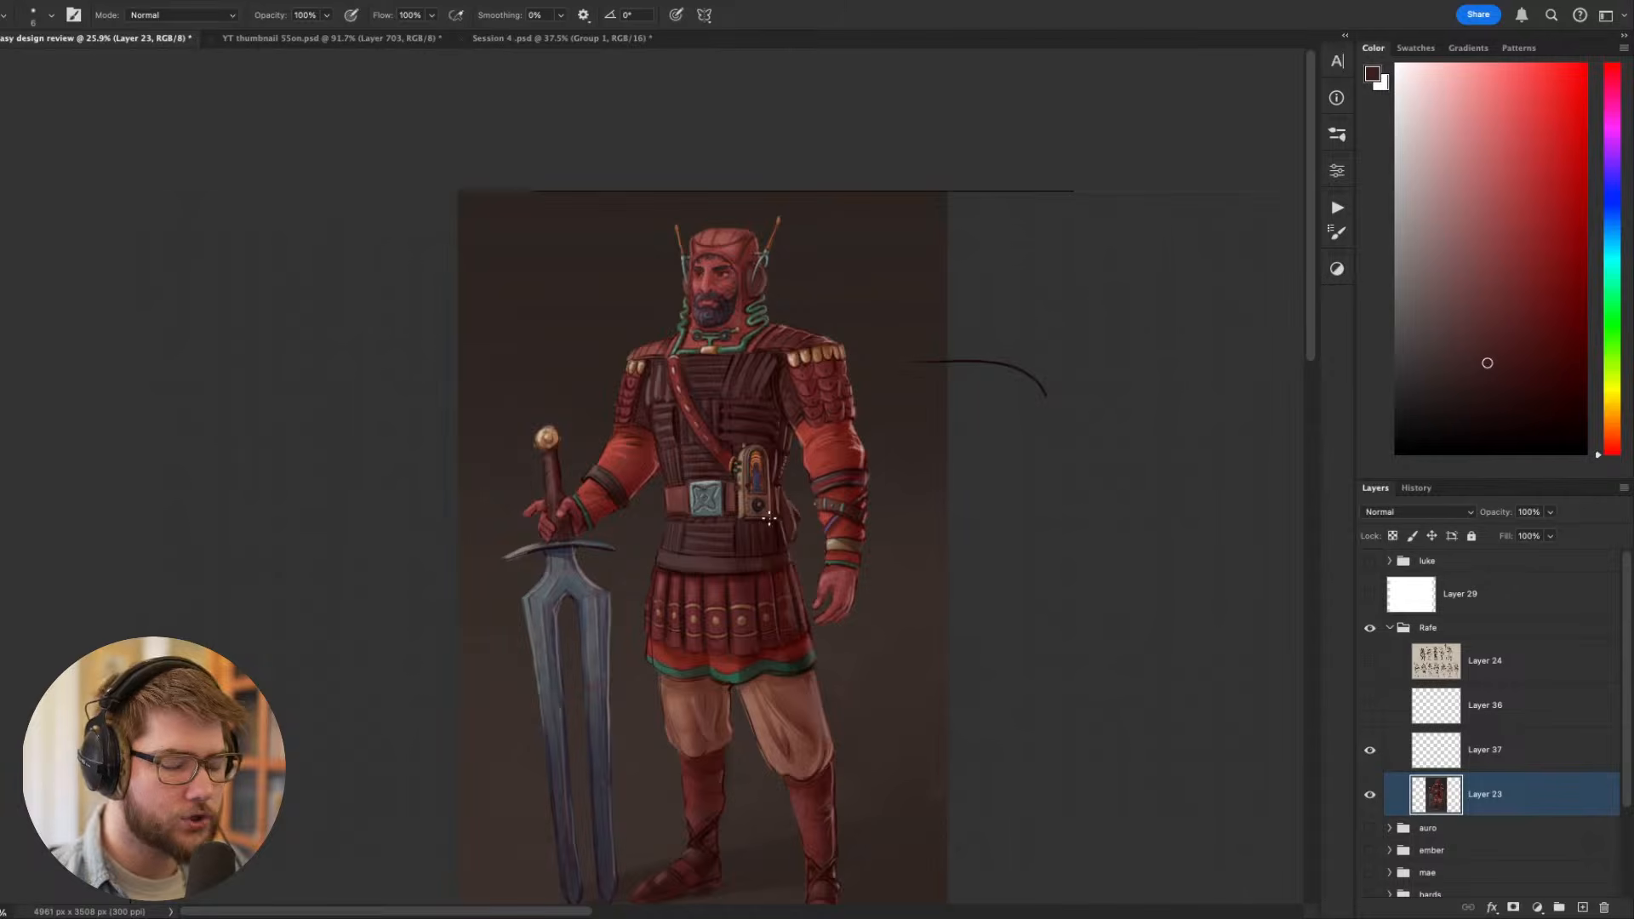
{"action": "scroll", "coordinate": [768, 518], "scroll_direction": "up", "scroll_amount": 3}
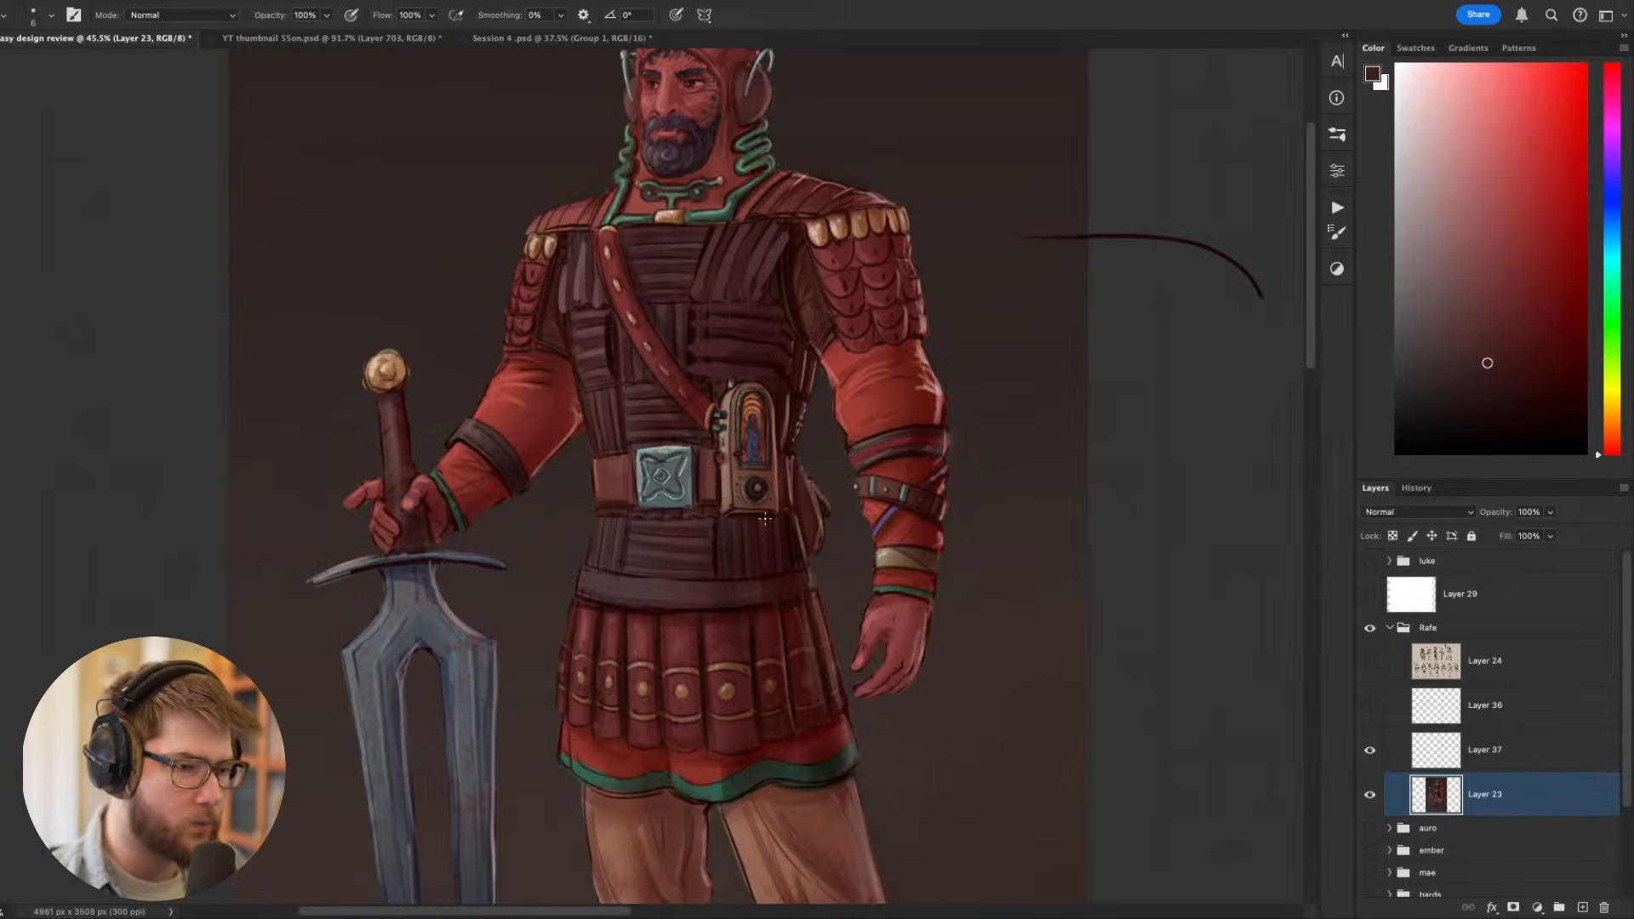
{"action": "scroll", "coordinate": [766, 518], "scroll_direction": "up", "scroll_amount": 5}
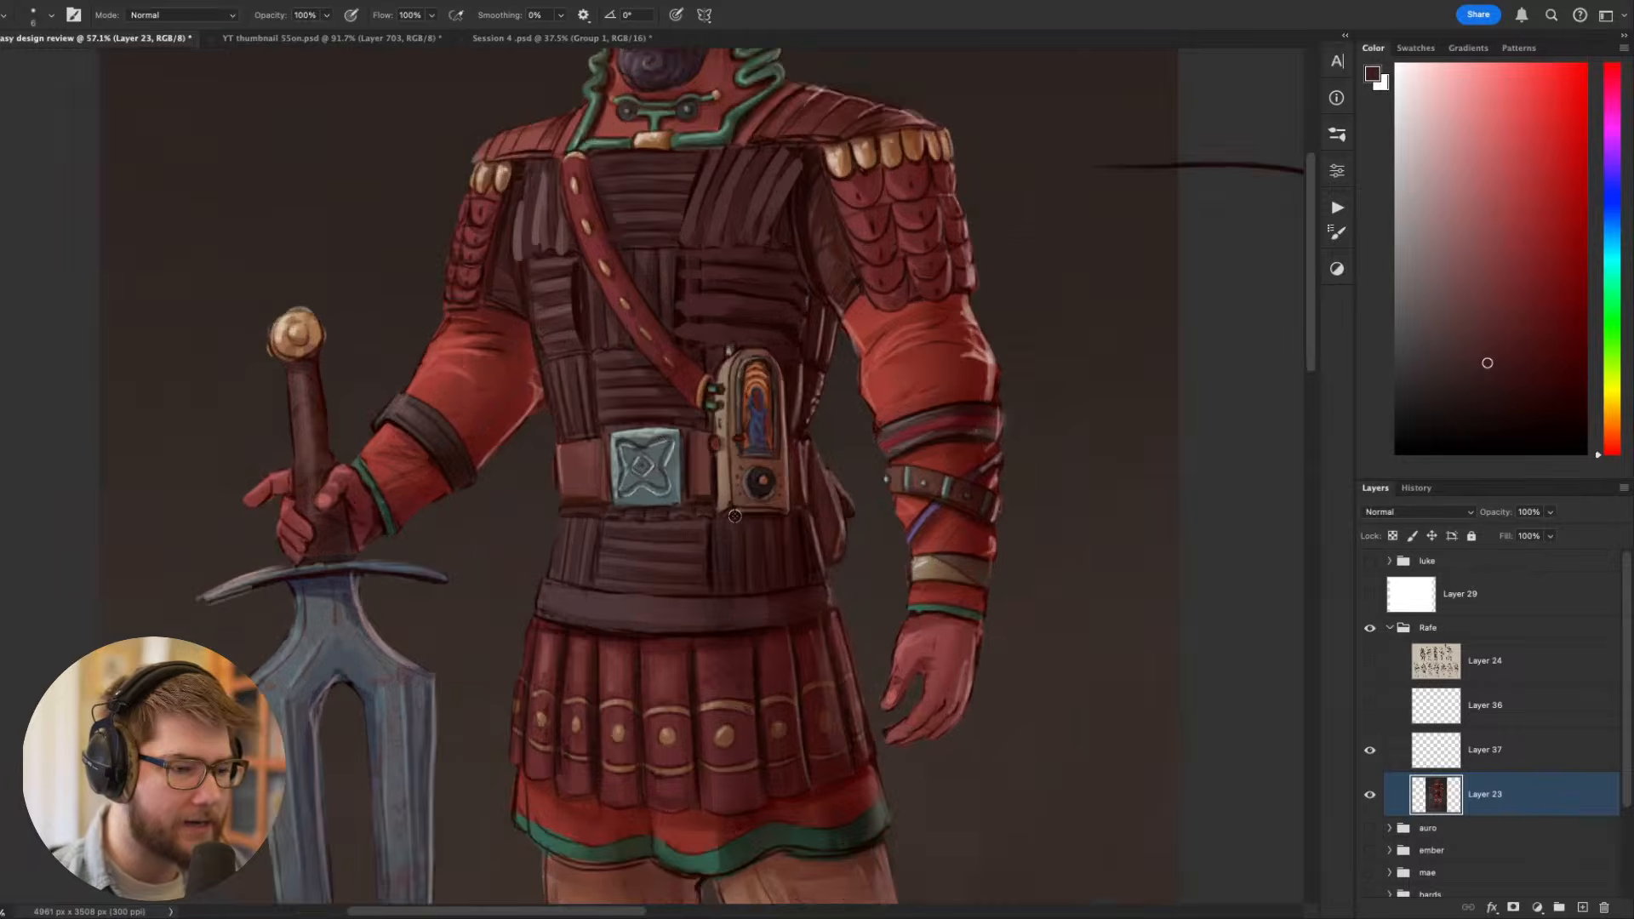
{"action": "key", "text": "r"}
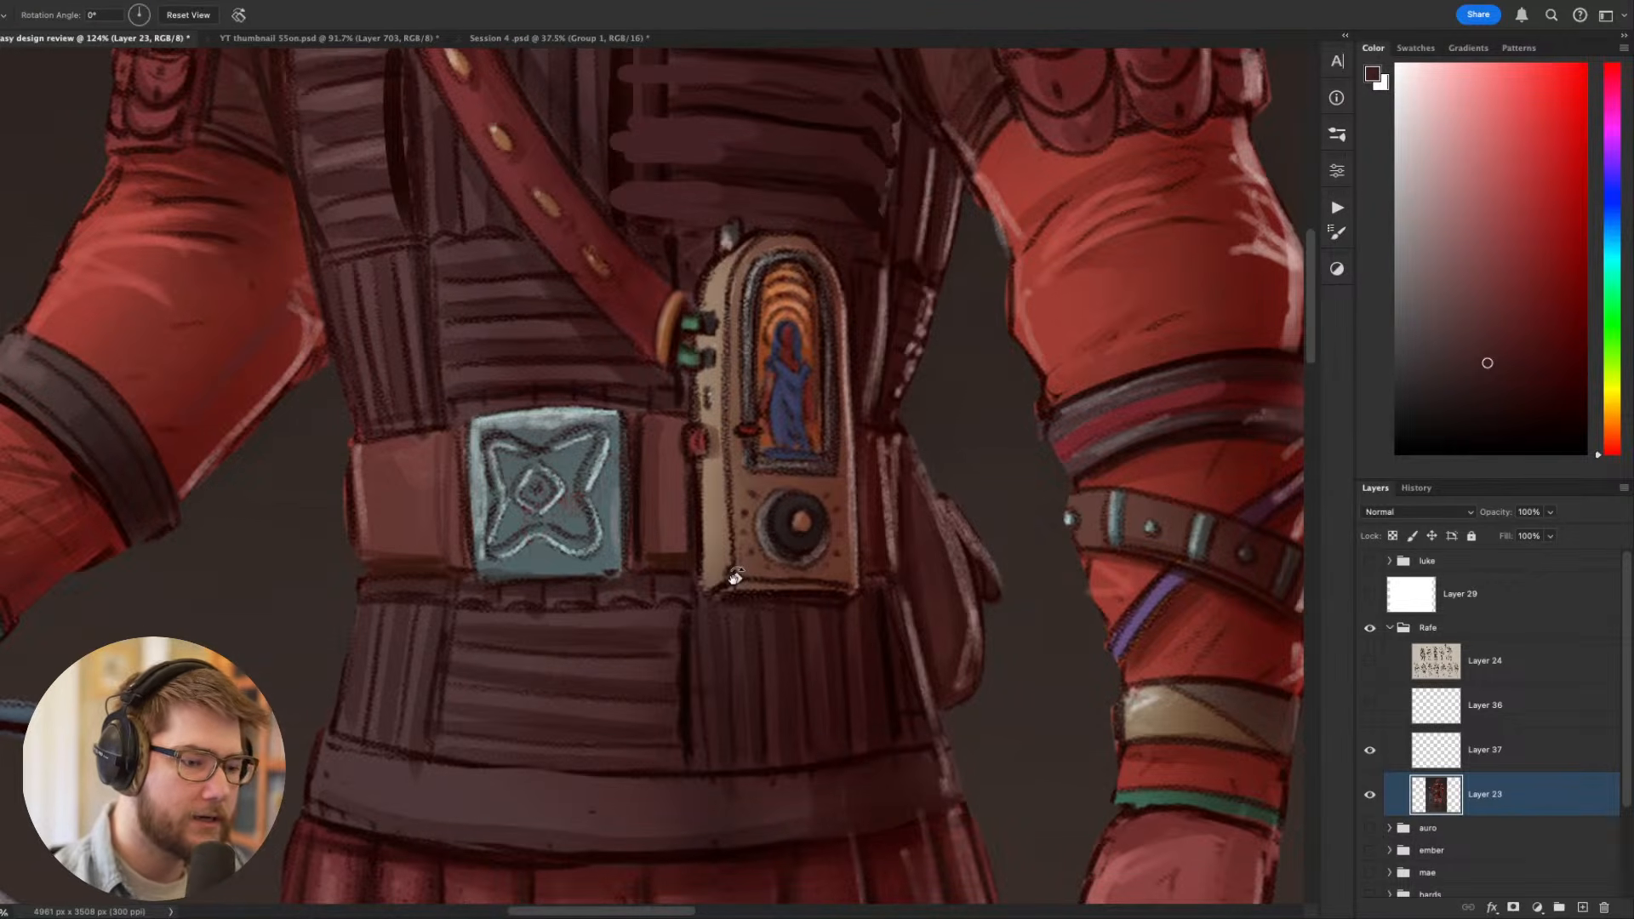
{"action": "left_click_drag", "start_coordinate": [964, 644], "coordinate": [982, 331]}
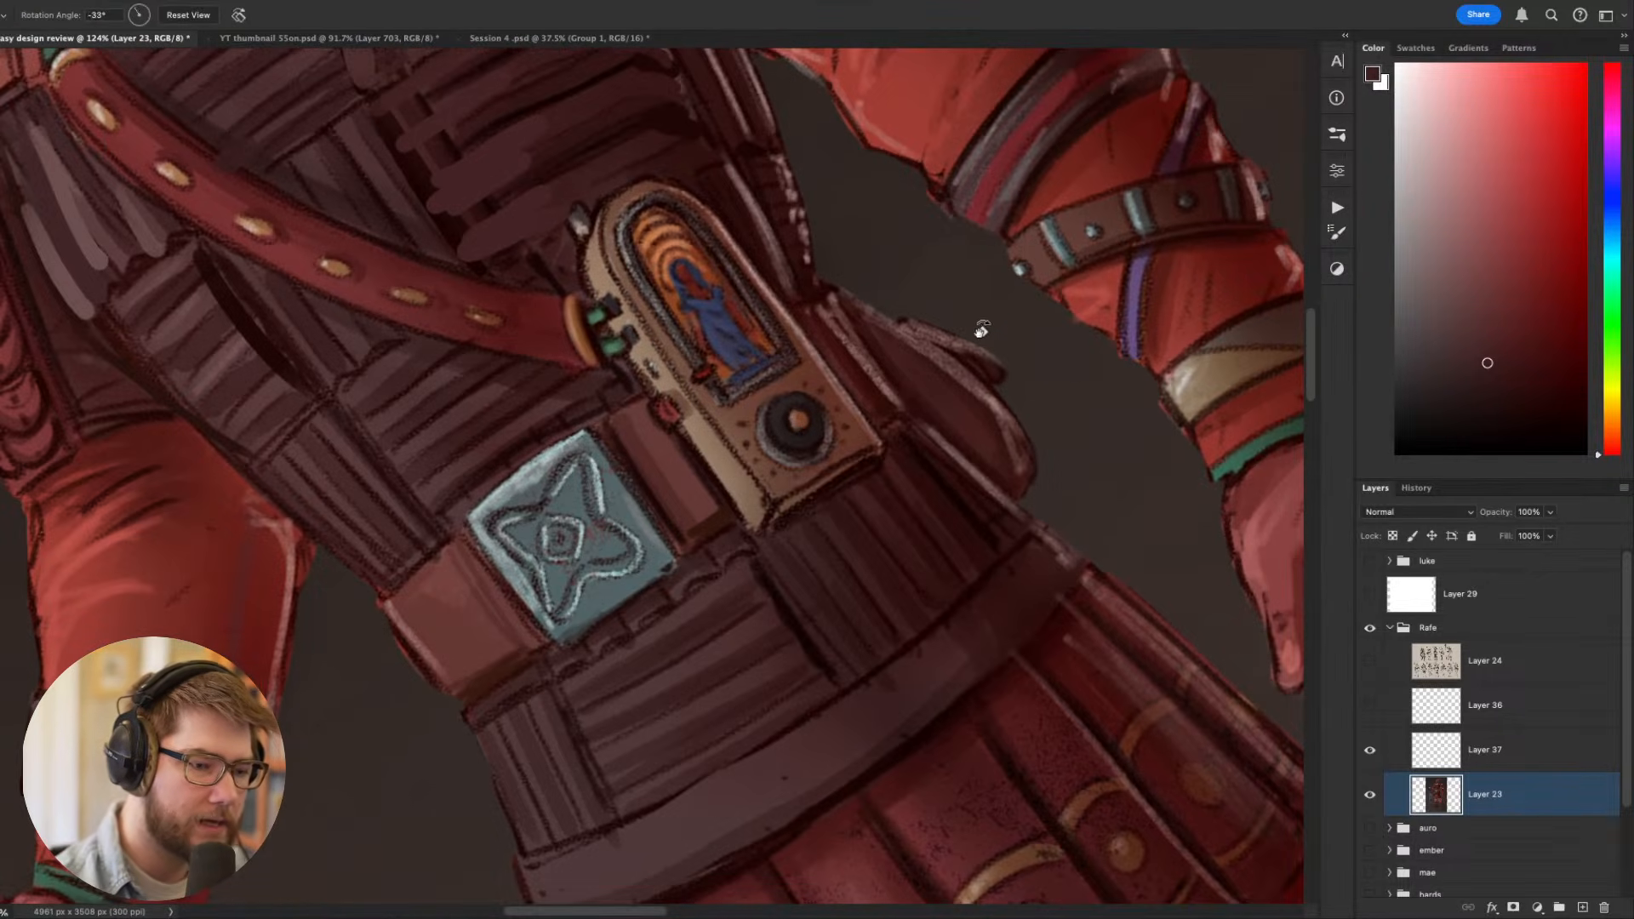
{"action": "key", "text": "b"}
{"action": "left_click", "coordinate": [792, 502], "text": "alt"}
{"action": "mouse_move", "coordinate": [770, 519]}
{"action": "left_mouse_down"}
{"action": "mouse_move", "coordinate": [877, 457]}
{"action": "mouse_move", "coordinate": [869, 470]}
{"action": "left_mouse_up"}
{"action": "key", "text": "Escape"}
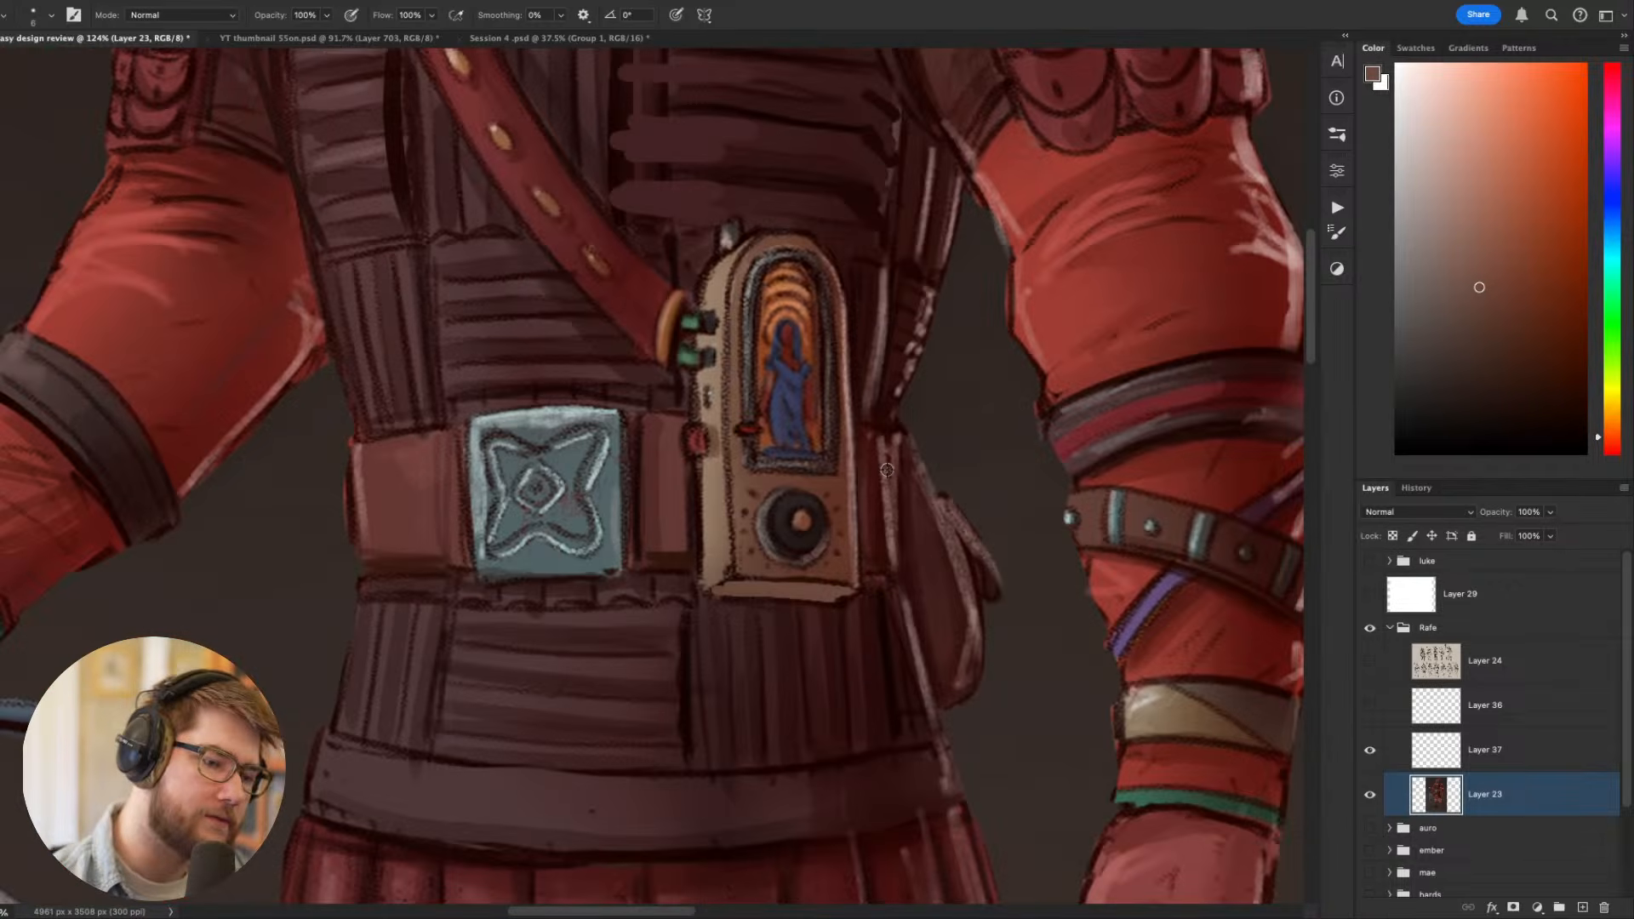
- Paint a sampled grey rim around the lower side of the device's round dial, comparing the strokes through undo and redo
{"action": "scroll", "coordinate": [888, 470], "scroll_direction": "down", "scroll_amount": 5}
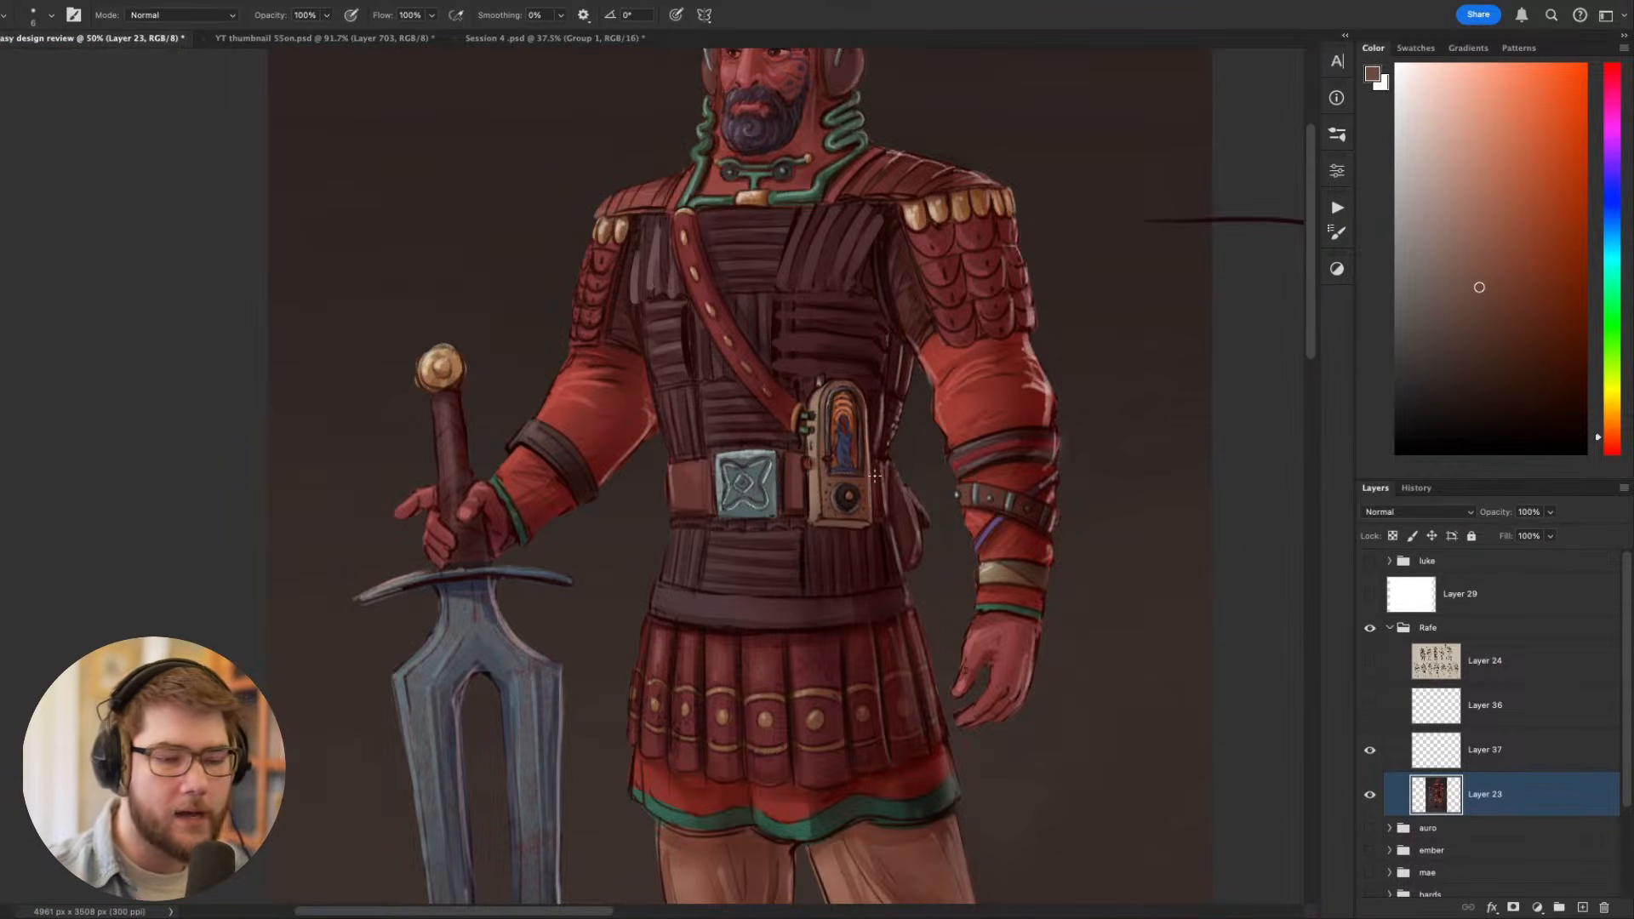
{"action": "scroll", "coordinate": [847, 446], "scroll_direction": "up", "scroll_amount": 10}
{"action": "scroll", "coordinate": [864, 648], "scroll_direction": "down", "scroll_amount": 5}
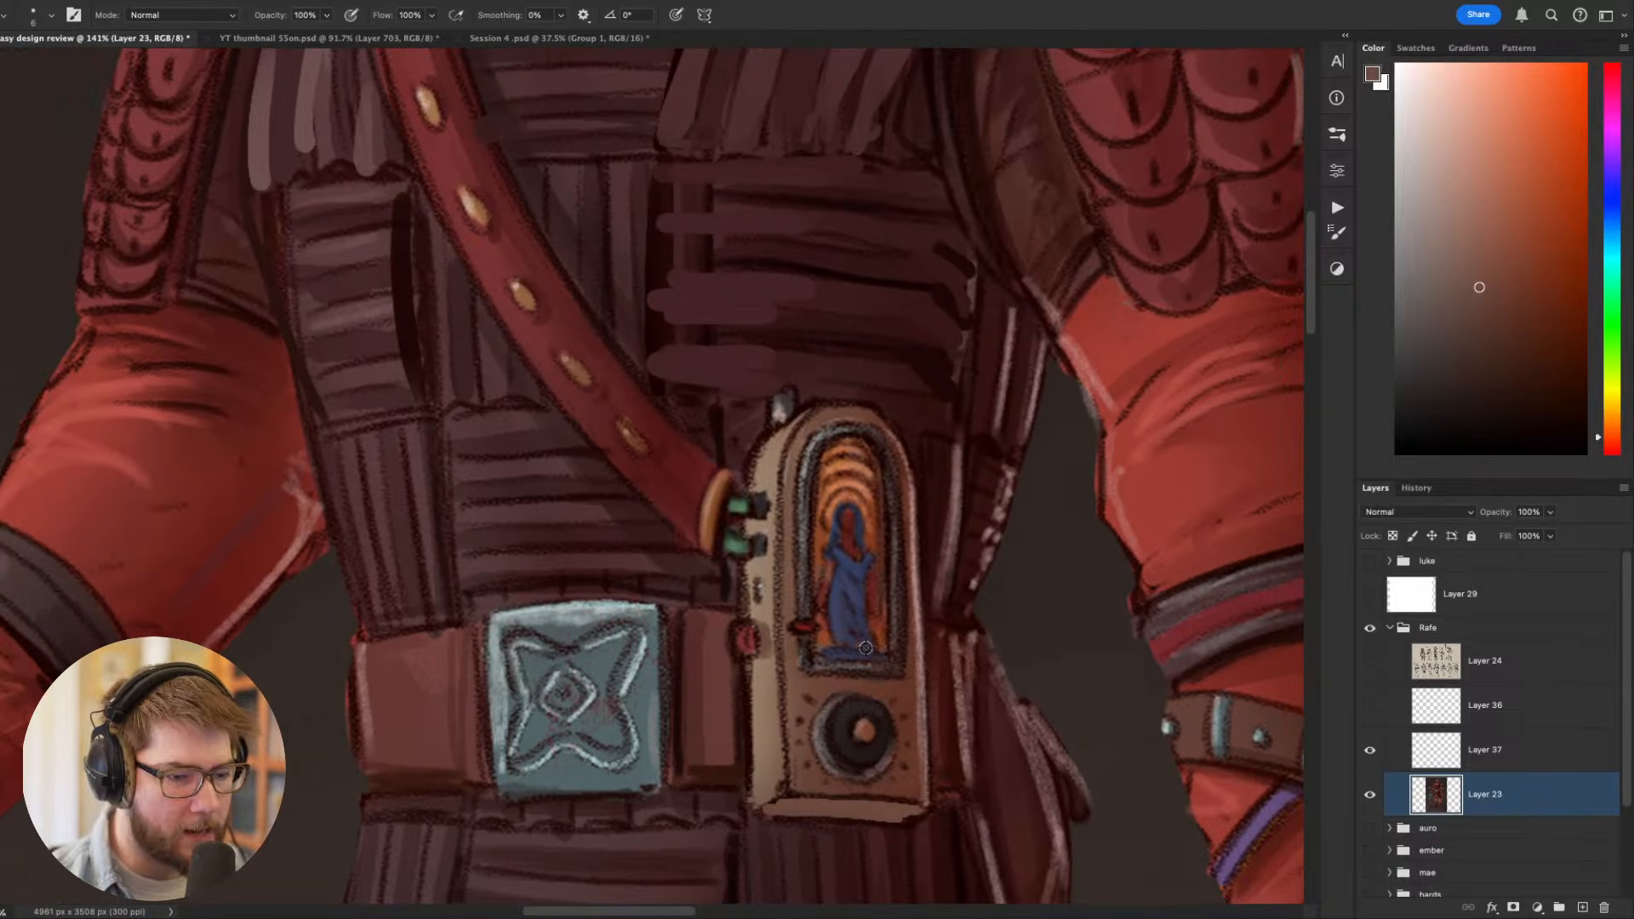
{"action": "left_click_drag", "start_coordinate": [879, 671], "coordinate": [828, 476]}
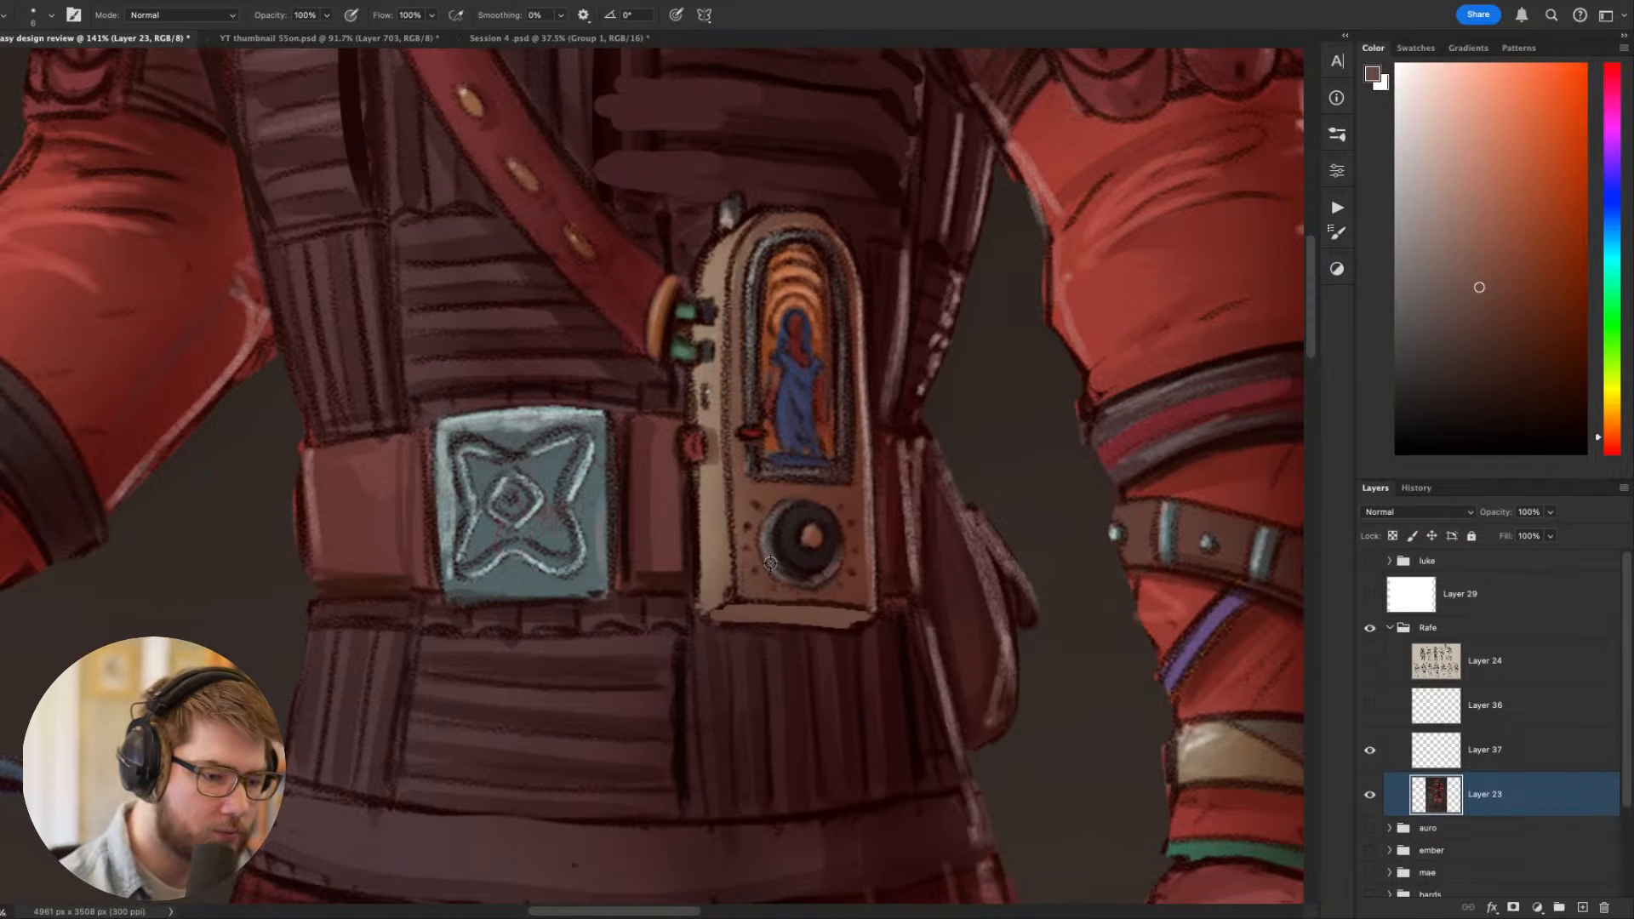
{"action": "left_click", "coordinate": [770, 553], "text": "alt"}
{"action": "mouse_move", "coordinate": [770, 554]}
{"action": "left_mouse_down"}
{"action": "mouse_move", "coordinate": [828, 561]}
{"action": "mouse_move", "coordinate": [781, 570]}
{"action": "left_mouse_up"}
{"action": "key", "text": "super+z"}
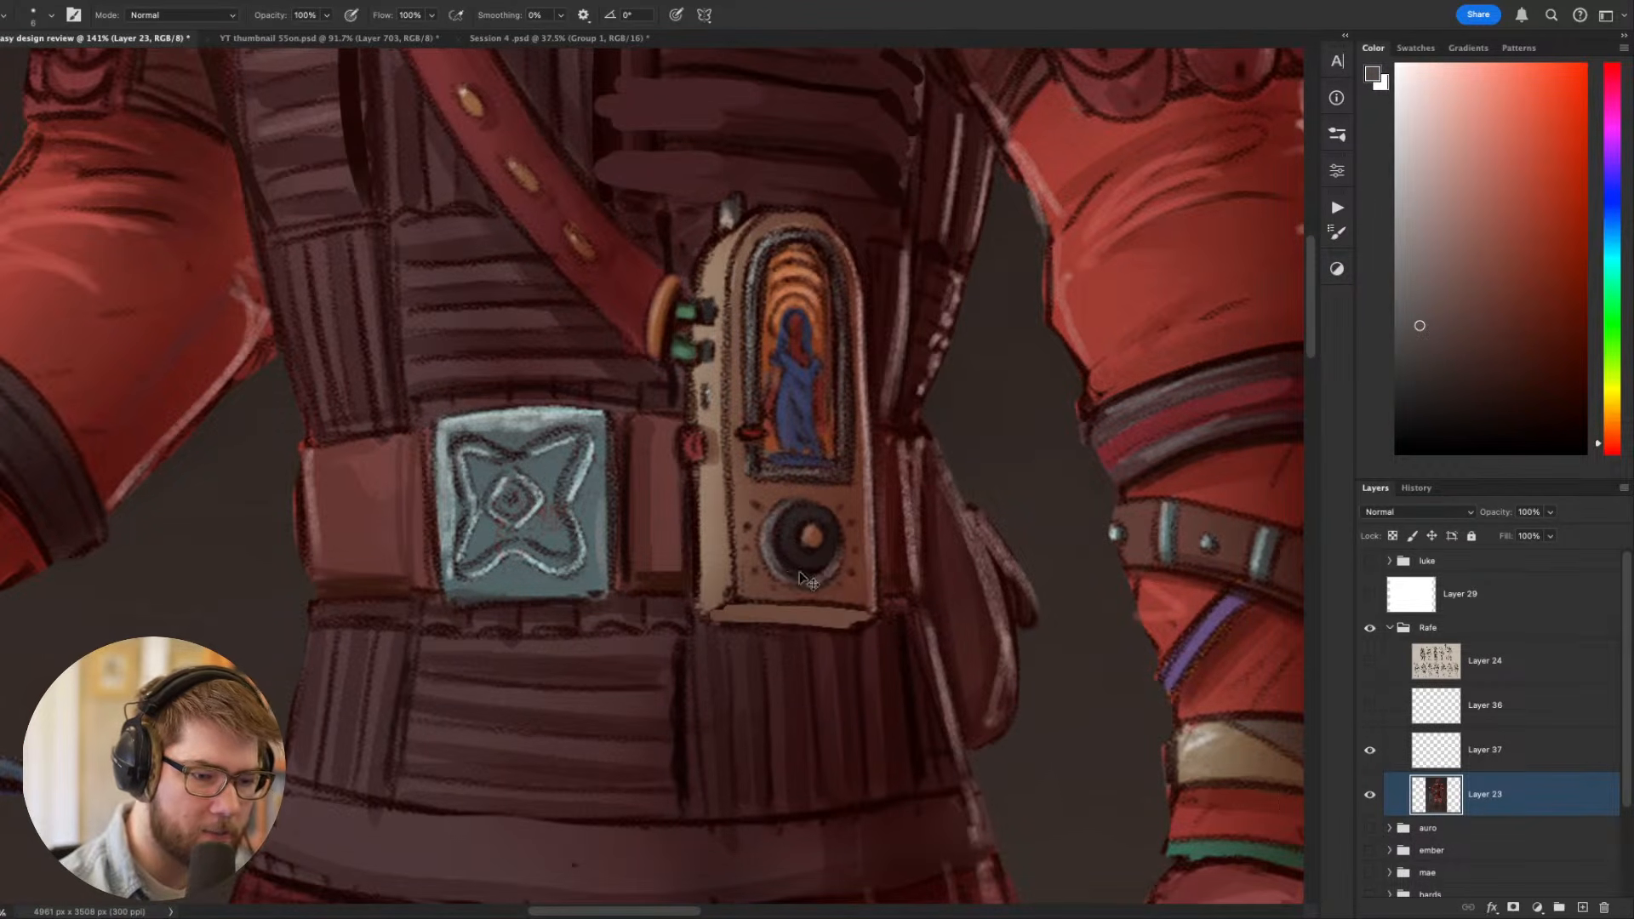
{"action": "key", "text": "super+z"}
{"action": "key", "text": "super+shift+z"}
{"action": "key", "text": "super+shift+z"}
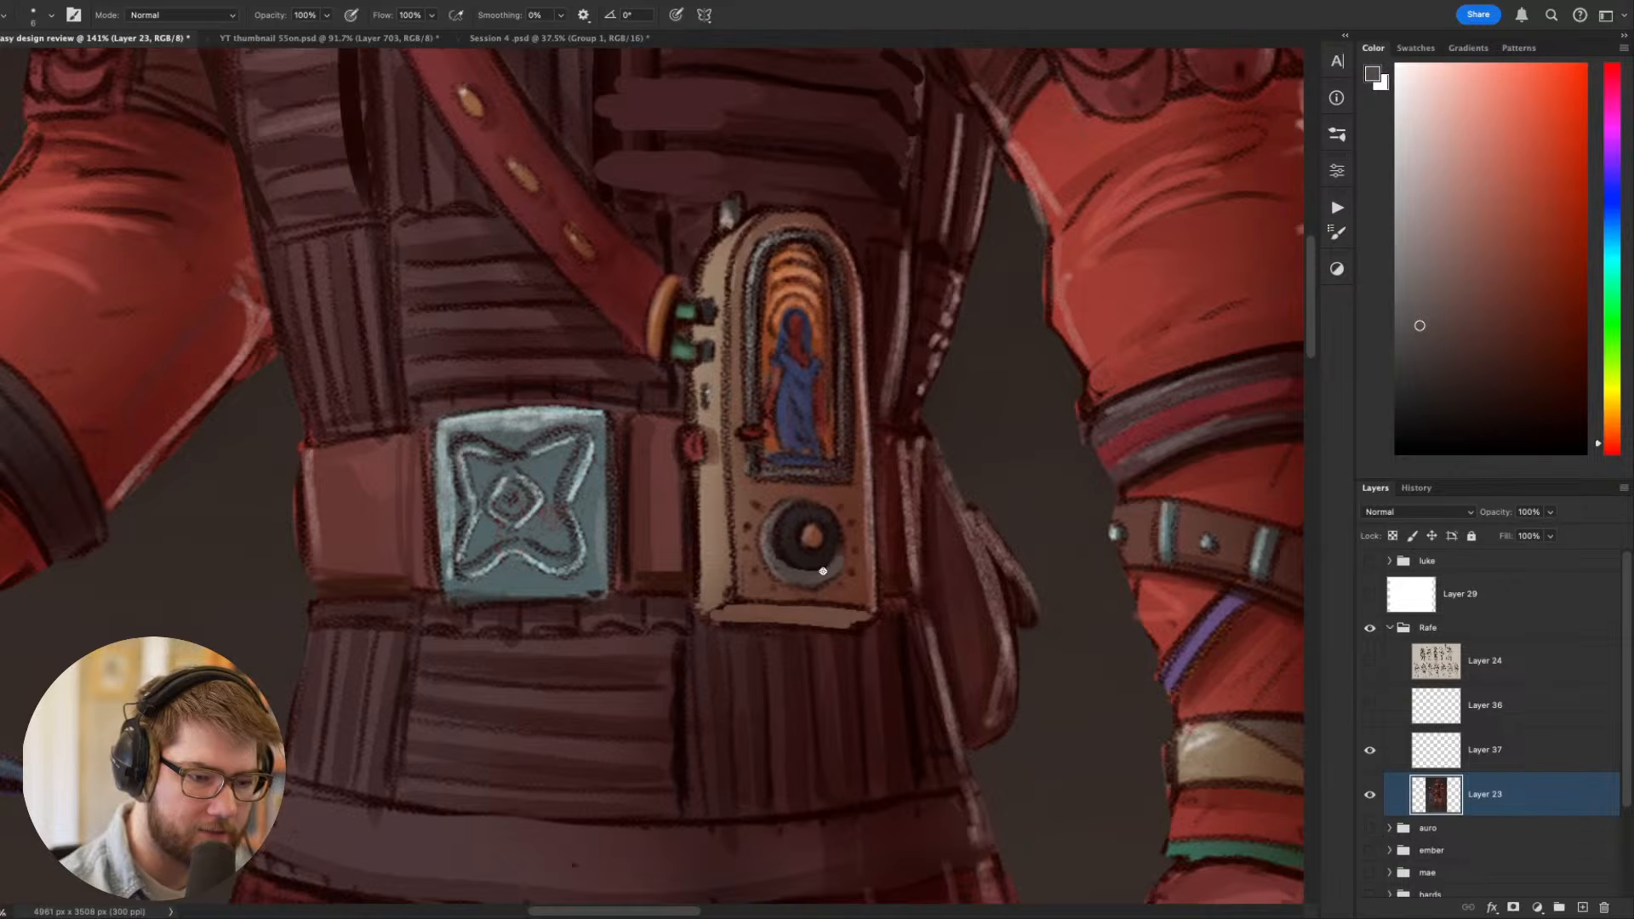
{"action": "left_click", "coordinate": [775, 564], "text": "alt"}
{"action": "left_click", "coordinate": [783, 498], "text": "alt"}
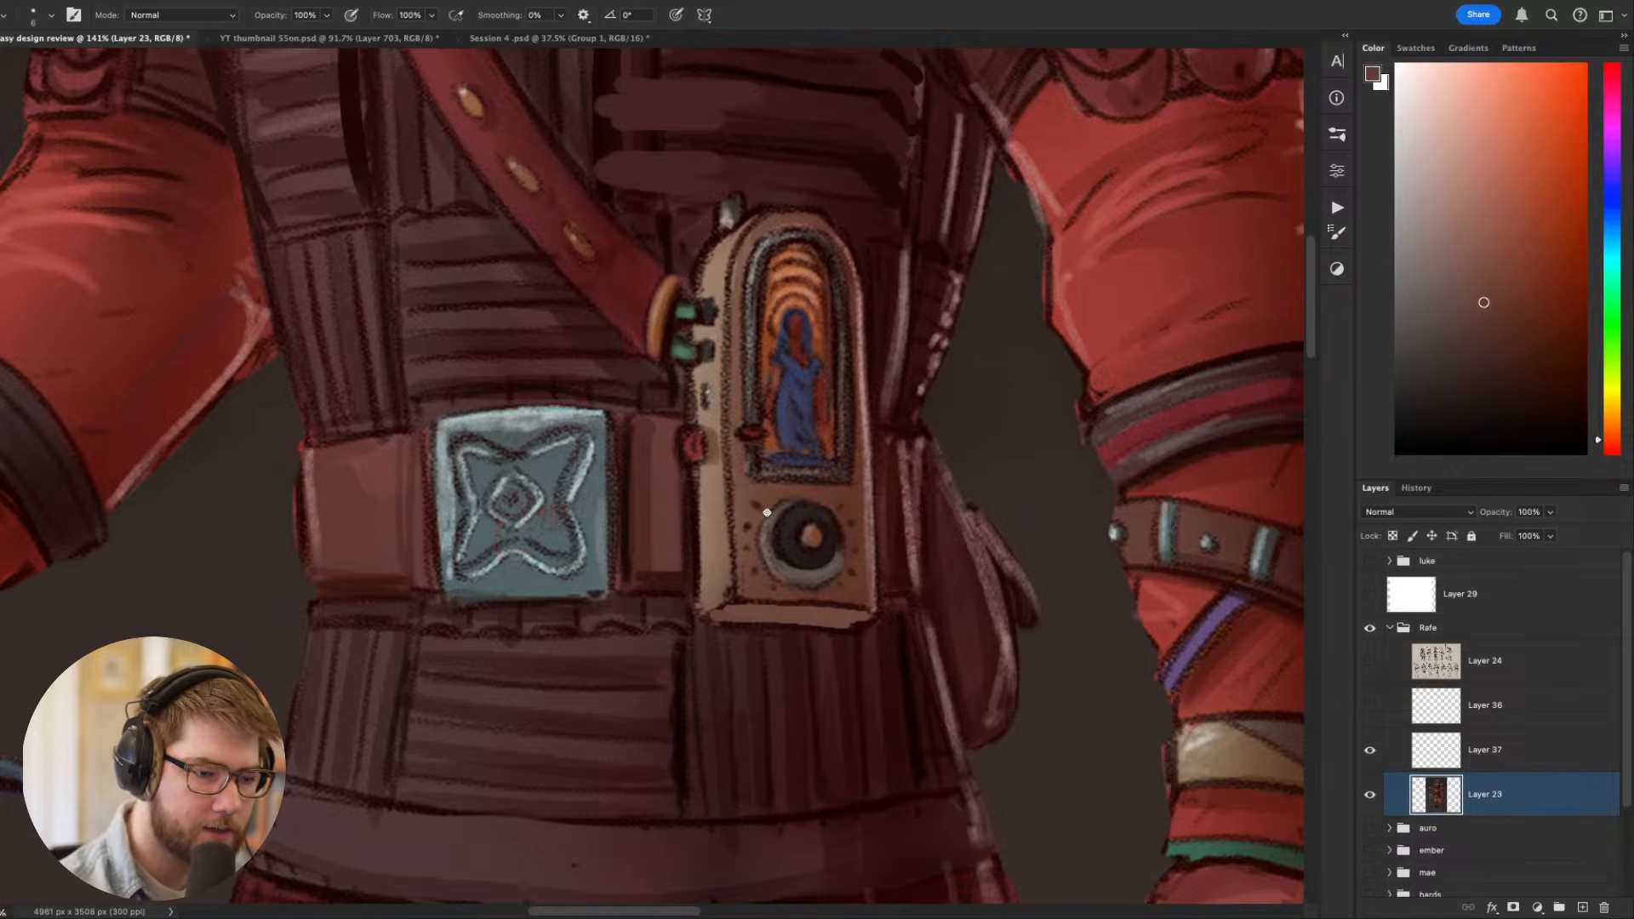
- Darken the inner frame of the device's arched window and paint its top rim in sampled grey, undoing an unsatisfactory stroke
{"action": "left_click_drag", "start_coordinate": [1040, 582], "coordinate": [978, 560]}
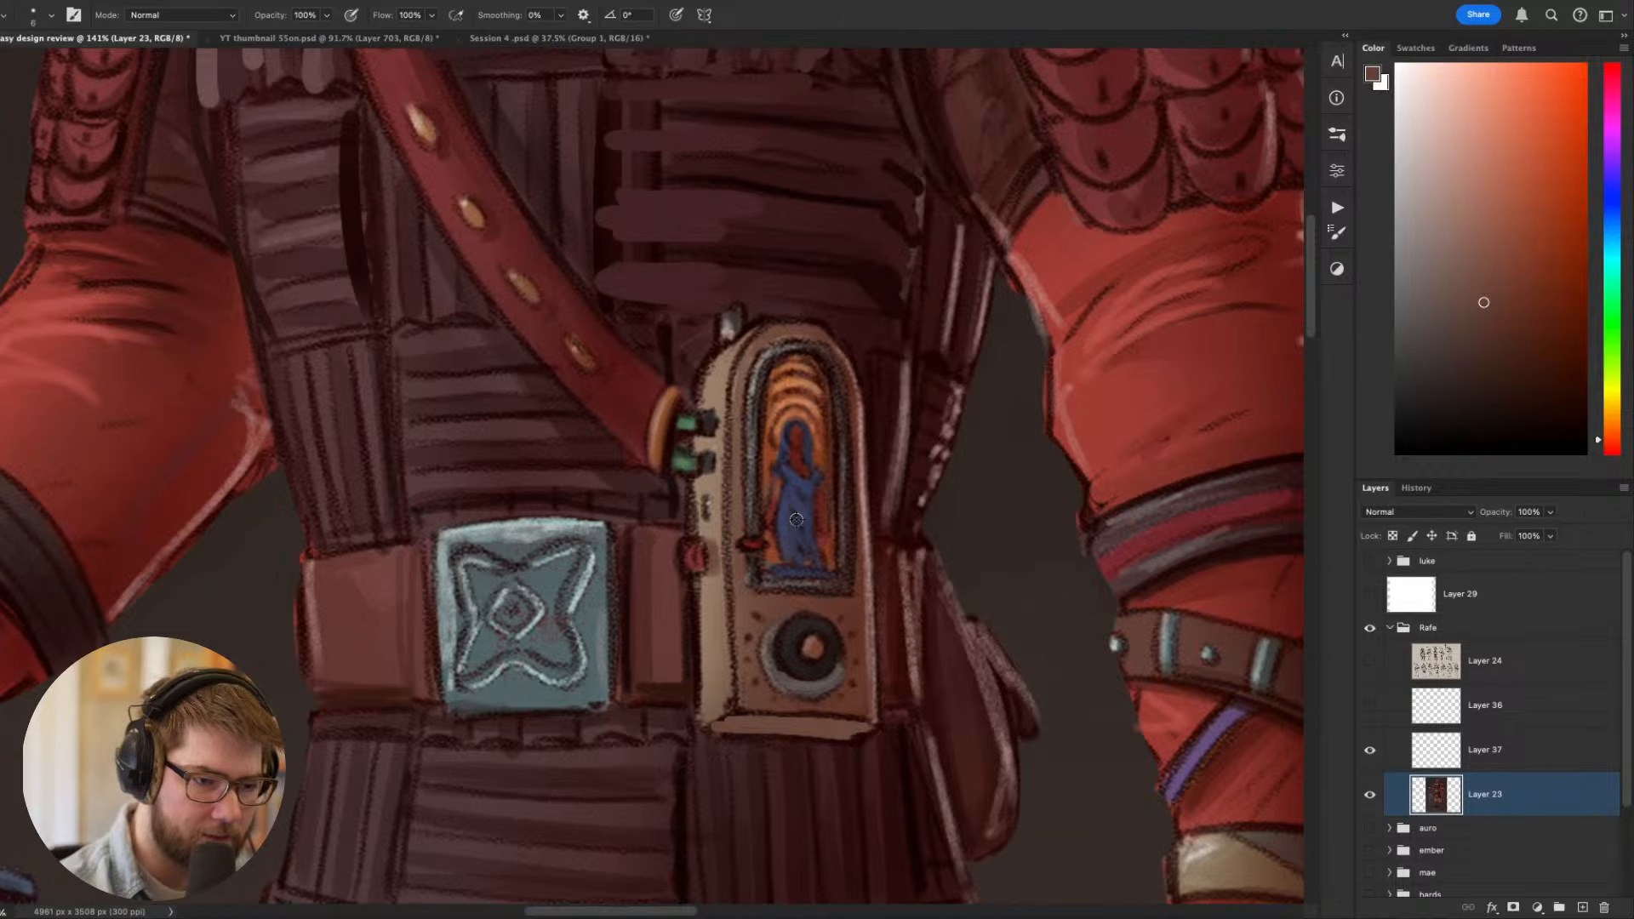
{"action": "left_click", "coordinate": [839, 435], "text": "alt"}
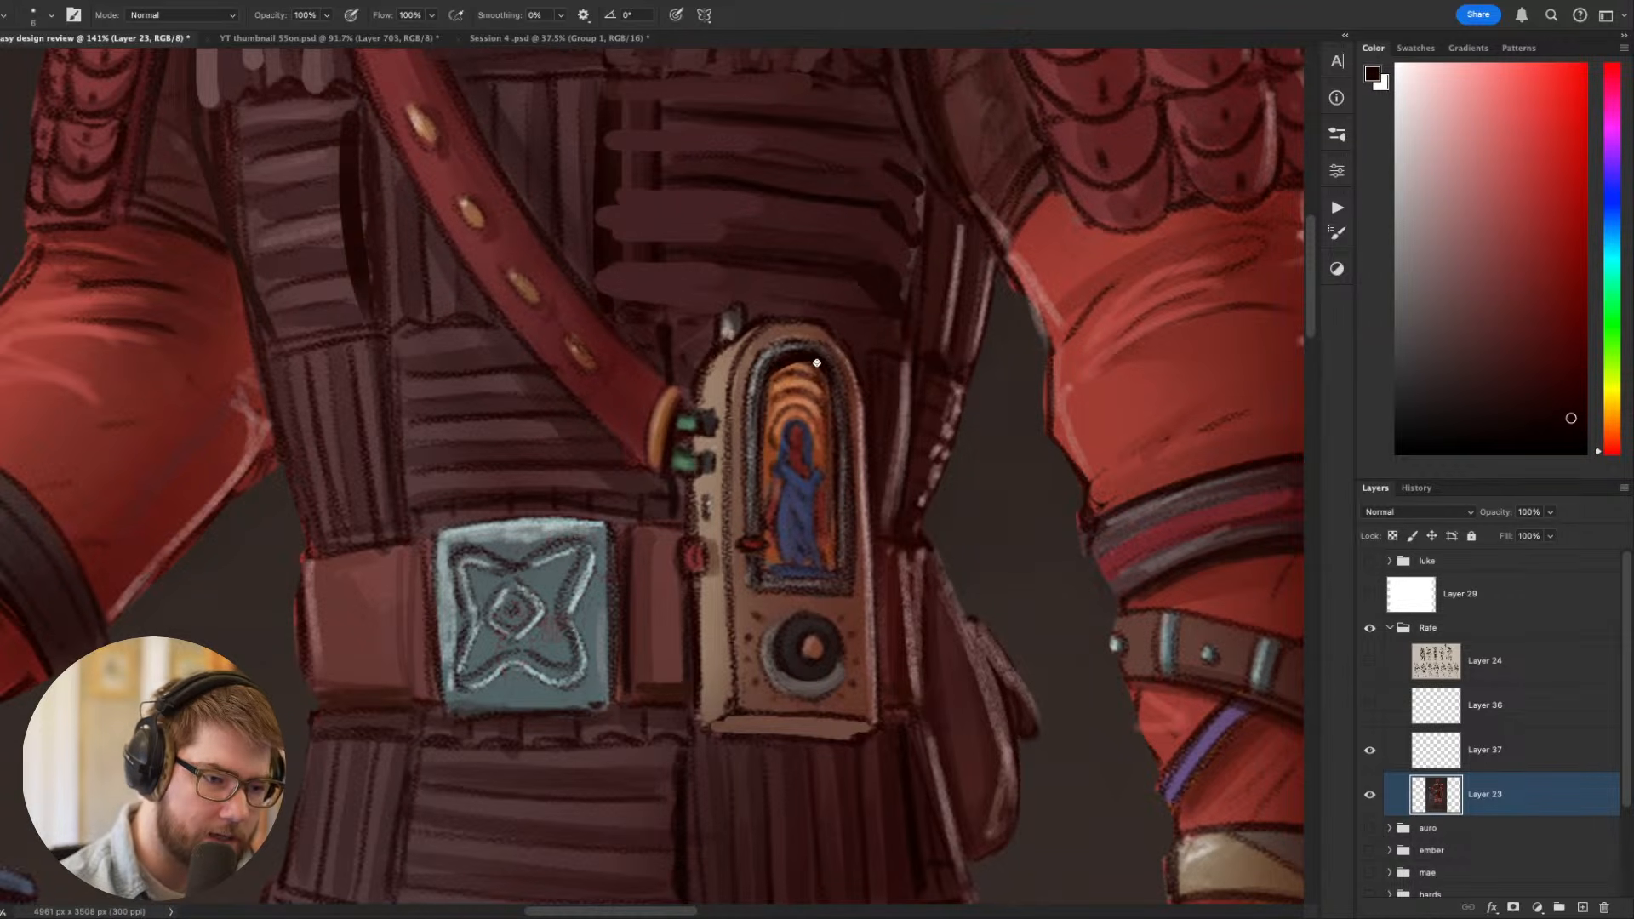
{"action": "mouse_move", "coordinate": [819, 364]}
{"action": "left_mouse_down"}
{"action": "mouse_move", "coordinate": [781, 362]}
{"action": "mouse_move", "coordinate": [830, 401]}
{"action": "mouse_move", "coordinate": [774, 582]}
{"action": "left_mouse_up"}
{"action": "left_click", "coordinate": [776, 355], "text": "alt"}
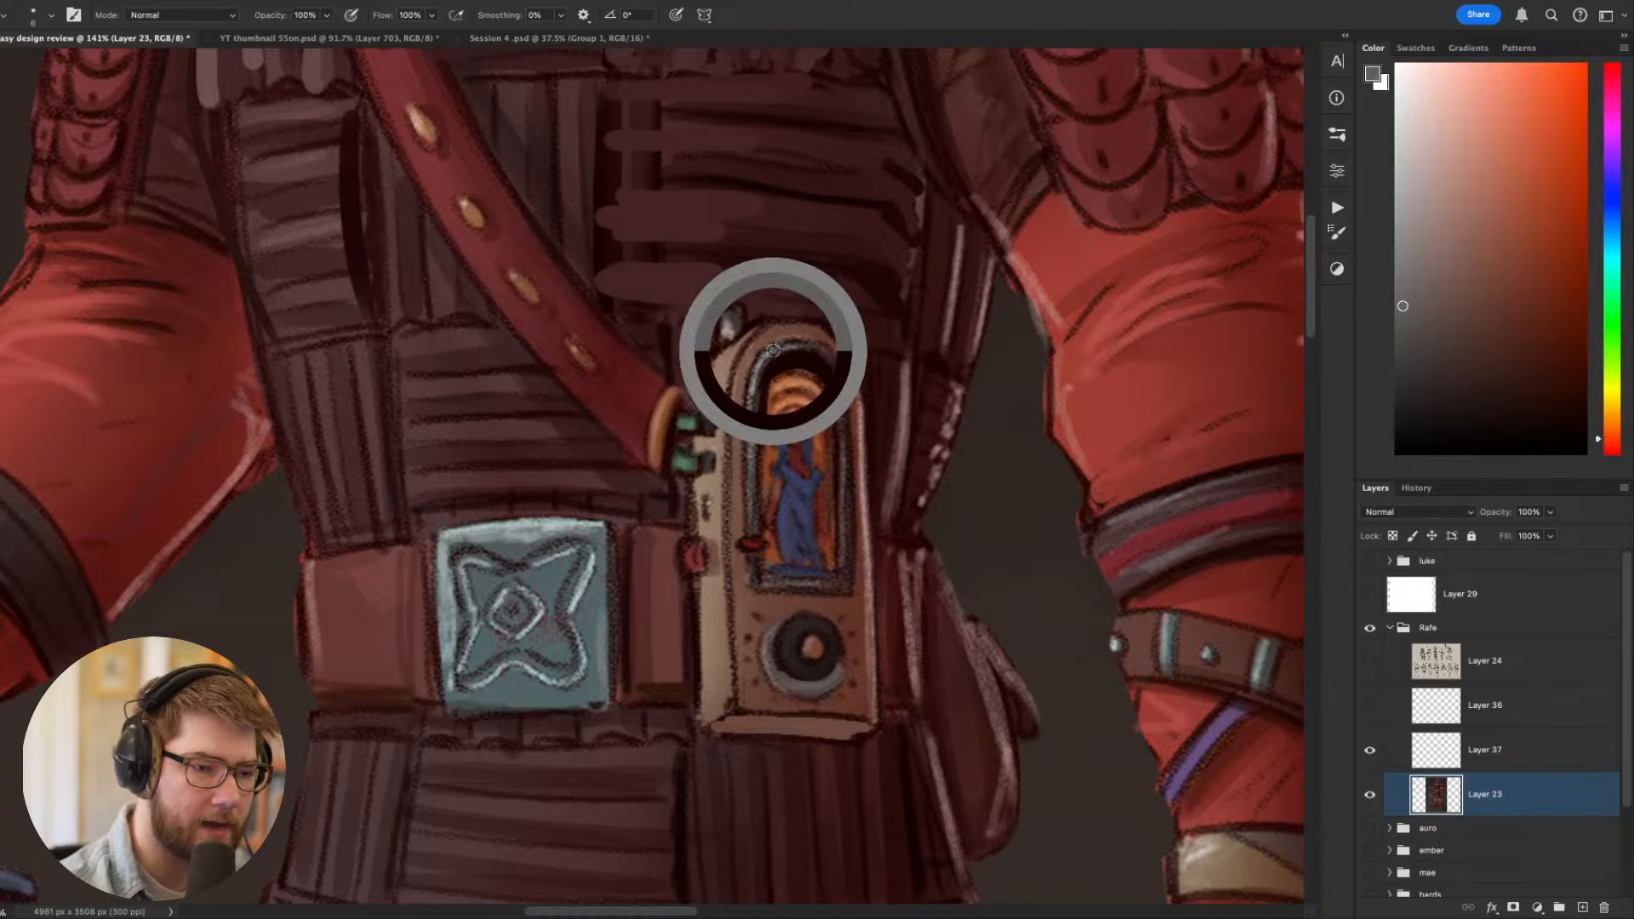
{"action": "mouse_move", "coordinate": [752, 377]}
{"action": "left_mouse_down"}
{"action": "mouse_move", "coordinate": [795, 344]}
{"action": "mouse_move", "coordinate": [829, 383]}
{"action": "mouse_move", "coordinate": [753, 368]}
{"action": "mouse_move", "coordinate": [811, 341]}
{"action": "mouse_move", "coordinate": [843, 369]}
{"action": "mouse_move", "coordinate": [844, 424]}
{"action": "left_mouse_up"}
{"action": "key", "text": "super+z"}
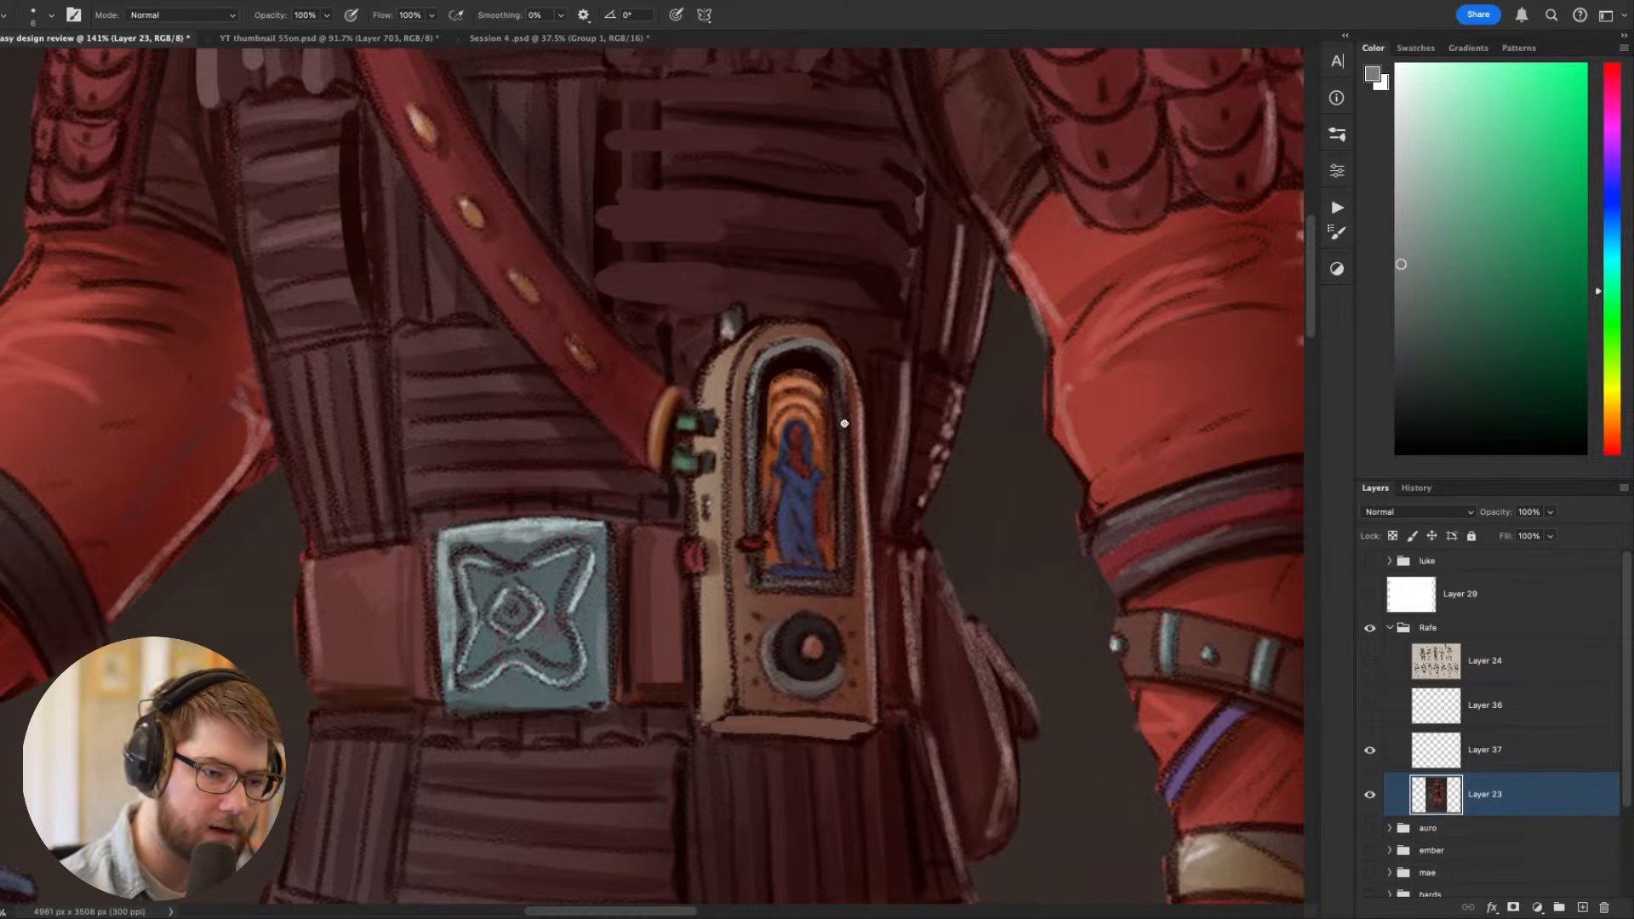
- Tilt the canvas and touch up the area around the device's lower corner with sampled dark maroon tones
{"action": "scroll", "coordinate": [862, 546], "scroll_direction": "down", "scroll_amount": 6}
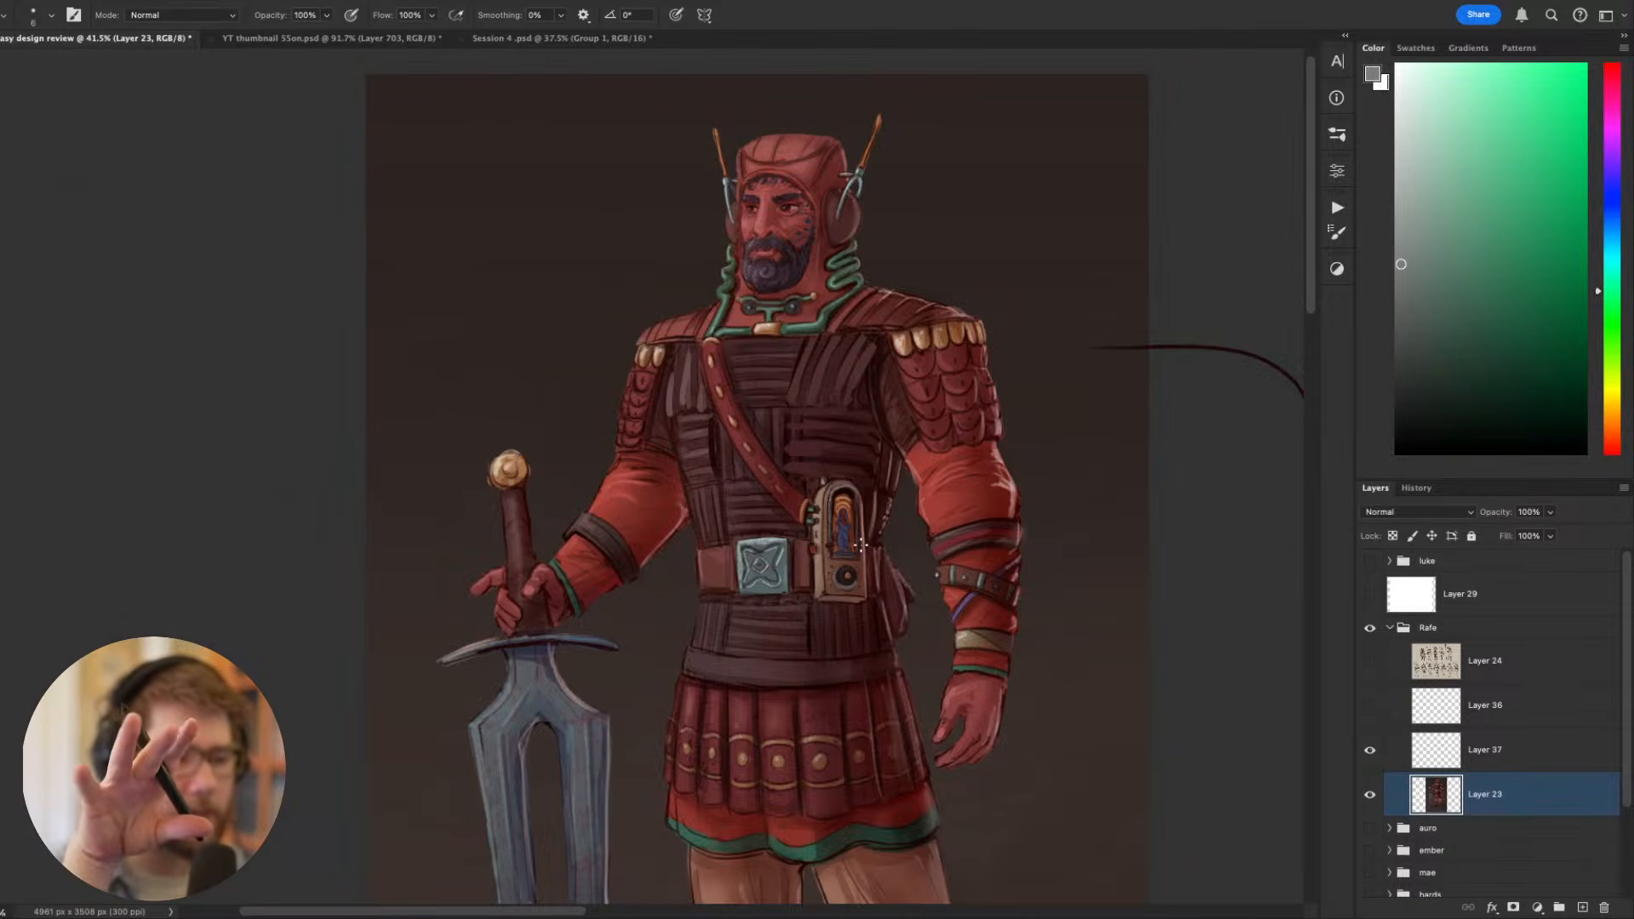
{"action": "scroll", "coordinate": [861, 546], "scroll_direction": "up", "scroll_amount": 1}
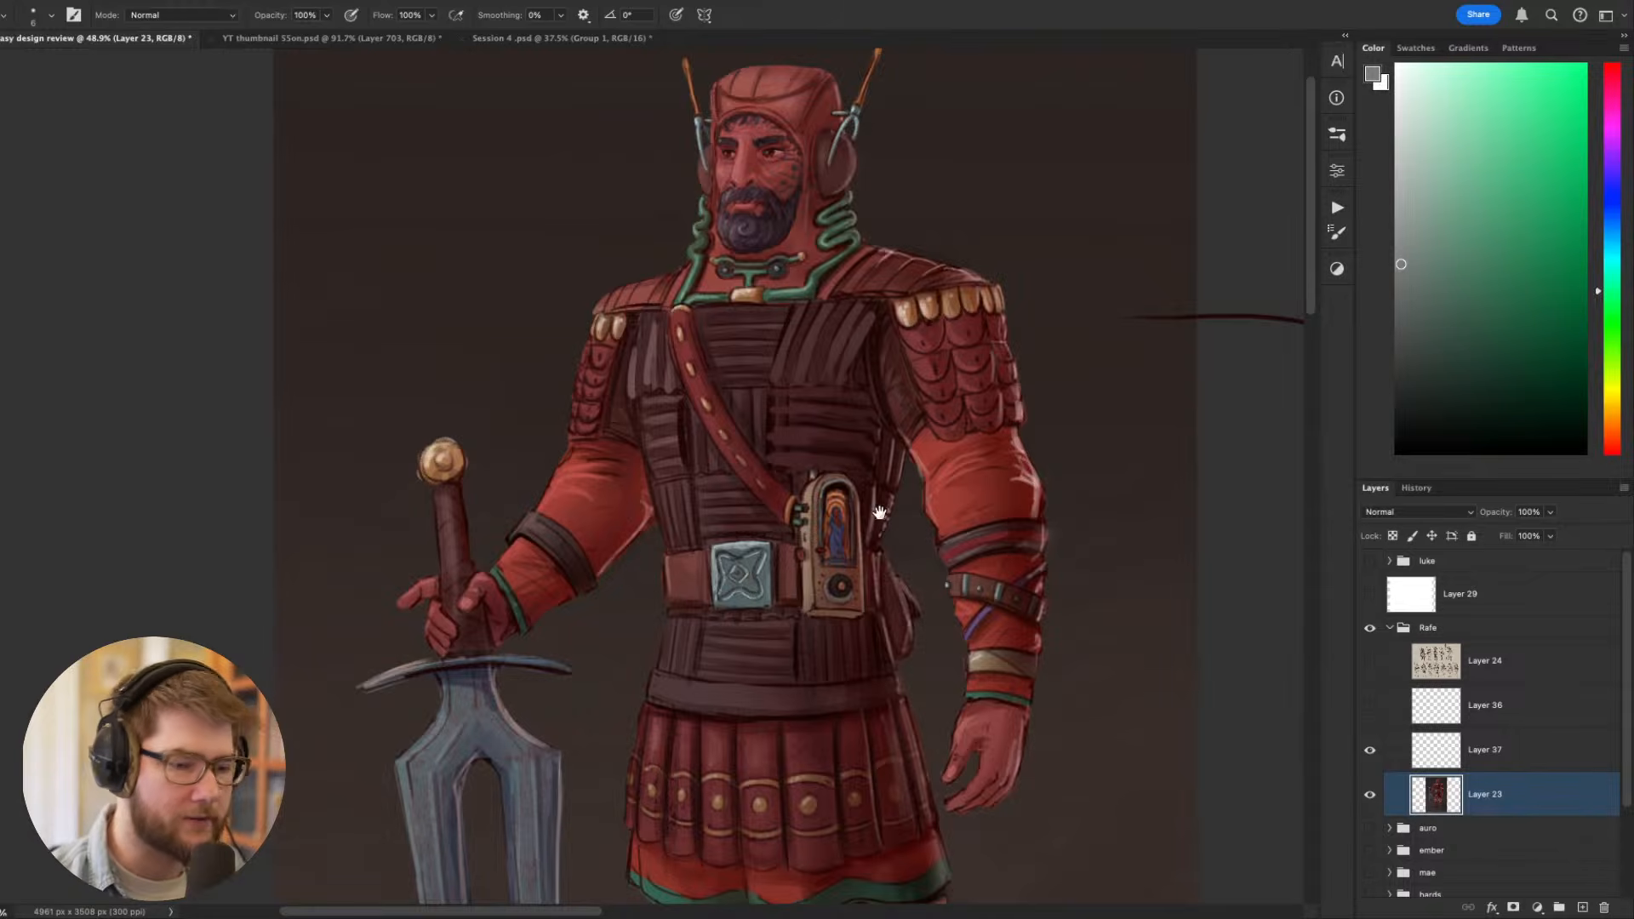
{"action": "left_click_drag", "start_coordinate": [880, 514], "coordinate": [807, 435]}
{"action": "scroll", "coordinate": [758, 523], "scroll_direction": "up", "scroll_amount": 2}
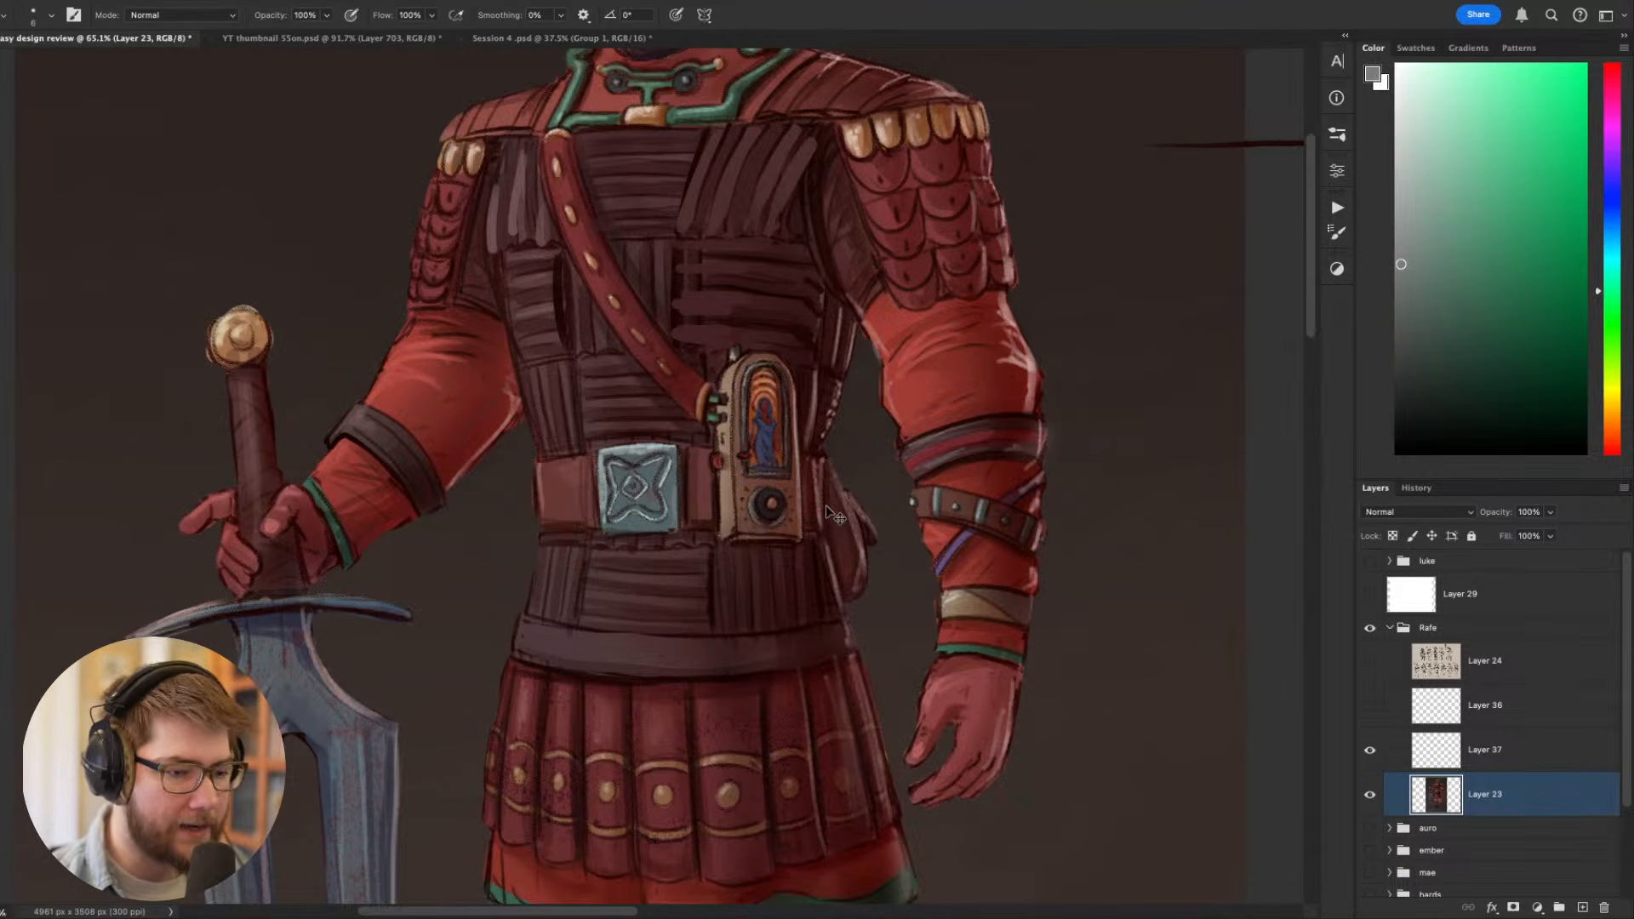
{"action": "key", "text": "r"}
{"action": "left_click_drag", "start_coordinate": [825, 504], "coordinate": [787, 455]}
{"action": "left_click", "coordinate": [787, 455], "text": "alt"}
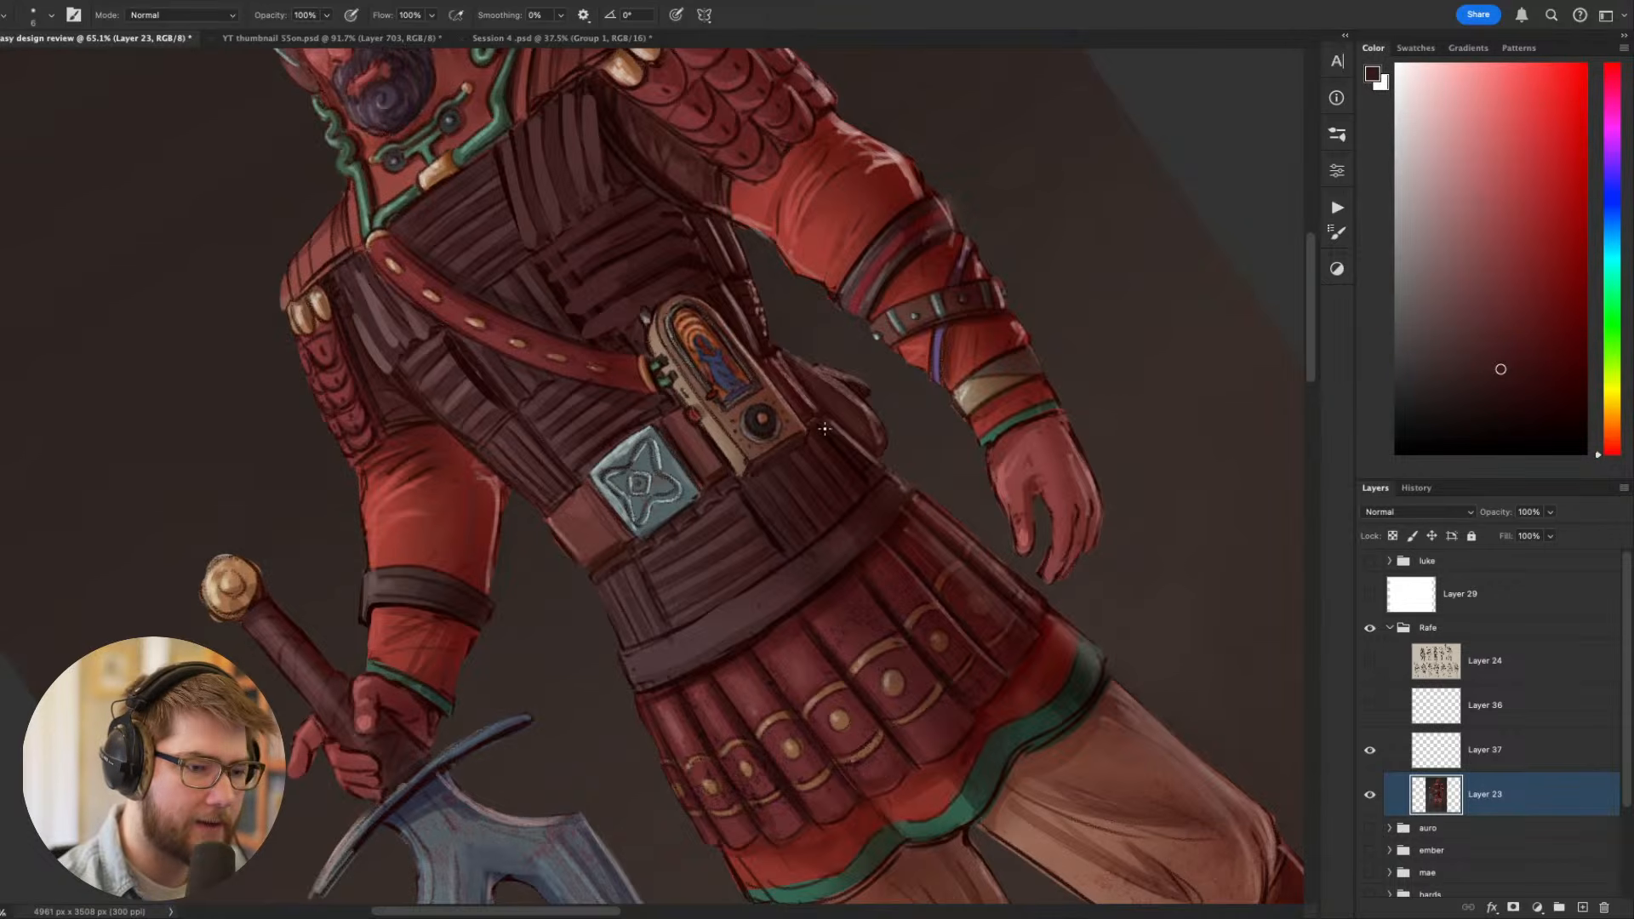
{"action": "left_click", "coordinate": [746, 476], "text": "alt"}
{"action": "key", "text": "Escape"}
{"action": "mouse_move", "coordinate": [911, 673]}
{"action": "left_mouse_down"}
{"action": "mouse_move", "coordinate": [867, 784]}
{"action": "mouse_move", "coordinate": [882, 605]}
{"action": "left_mouse_up"}
{"action": "key", "text": "r"}
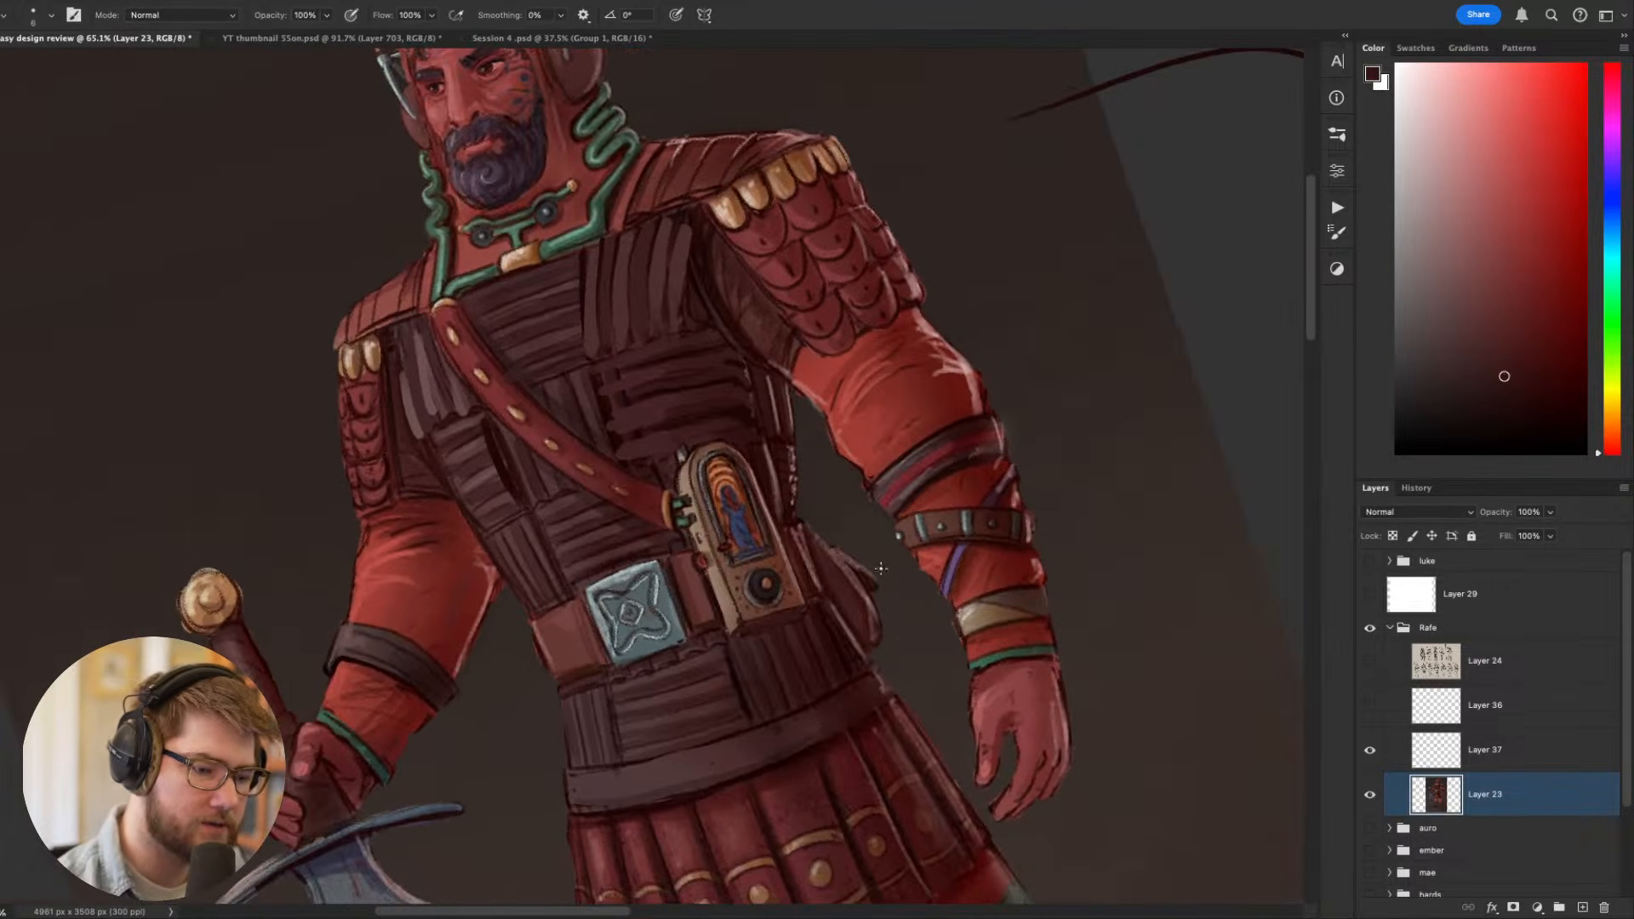
- Paint the armour strips directly beneath the device in sampled dark maroon tones with a larger brush
{"action": "left_click", "coordinate": [790, 632], "text": "alt"}
{"action": "key", "text": "]"}
{"action": "key", "text": "]"}
{"action": "key", "text": "]"}
{"action": "key", "text": "]"}
{"action": "key", "text": "]"}
{"action": "key", "text": "]"}
{"action": "key", "text": "]"}
{"action": "key", "text": "]"}
{"action": "key", "text": "]"}
{"action": "key", "text": "]"}
{"action": "key", "text": "["}
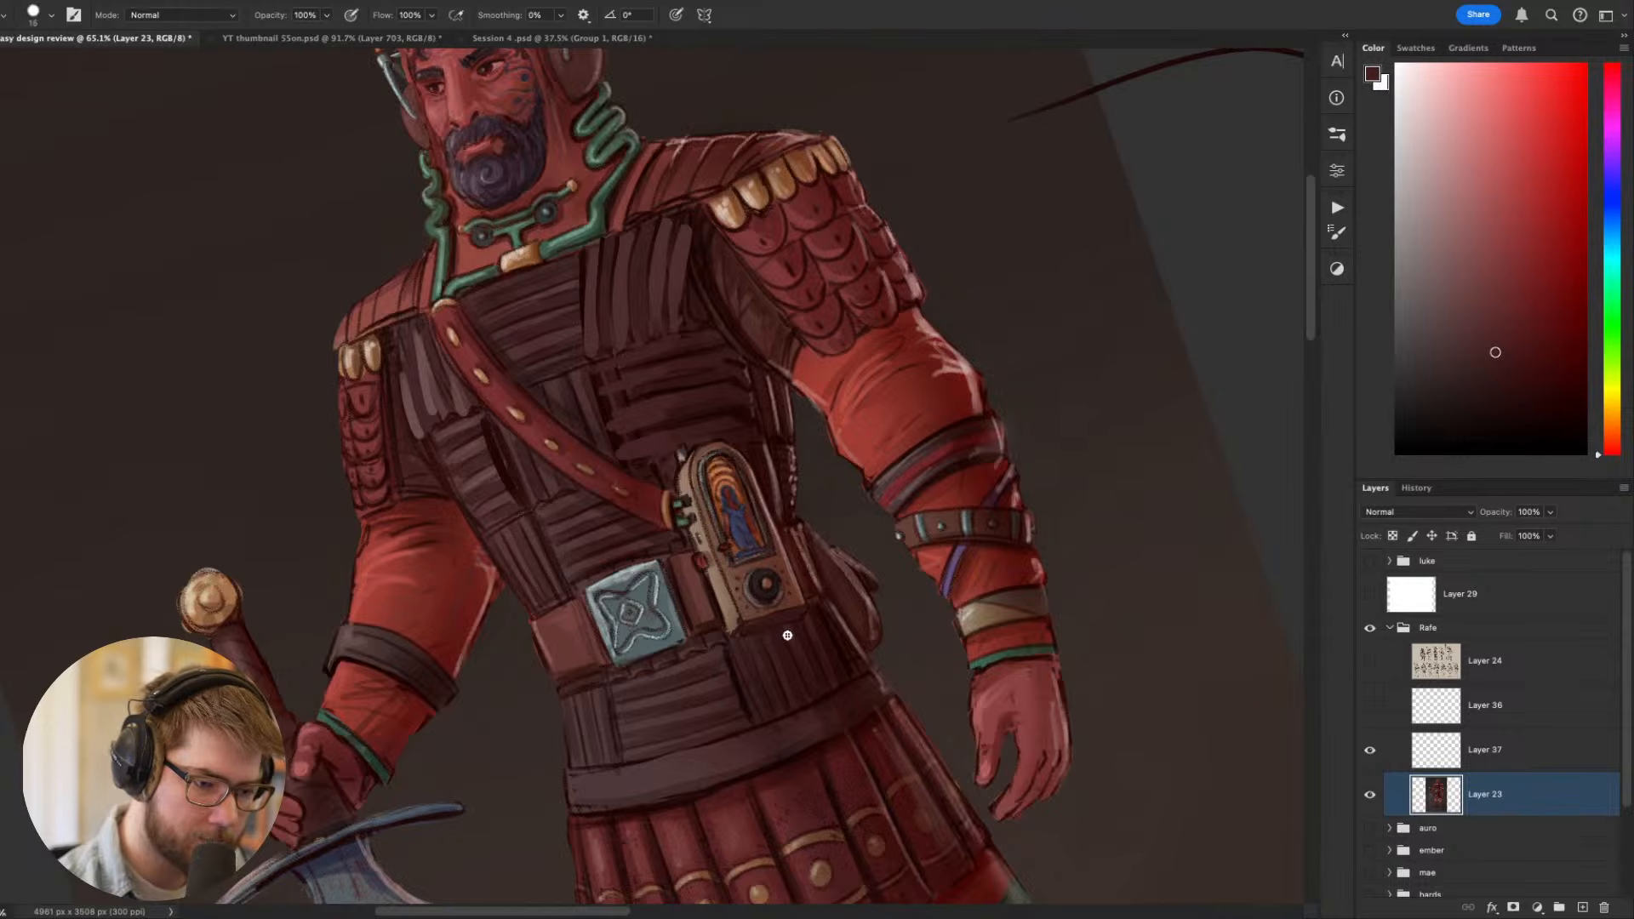
{"action": "left_click_drag", "start_coordinate": [785, 627], "coordinate": [751, 635]}
{"action": "left_click", "coordinate": [781, 631], "text": "alt"}
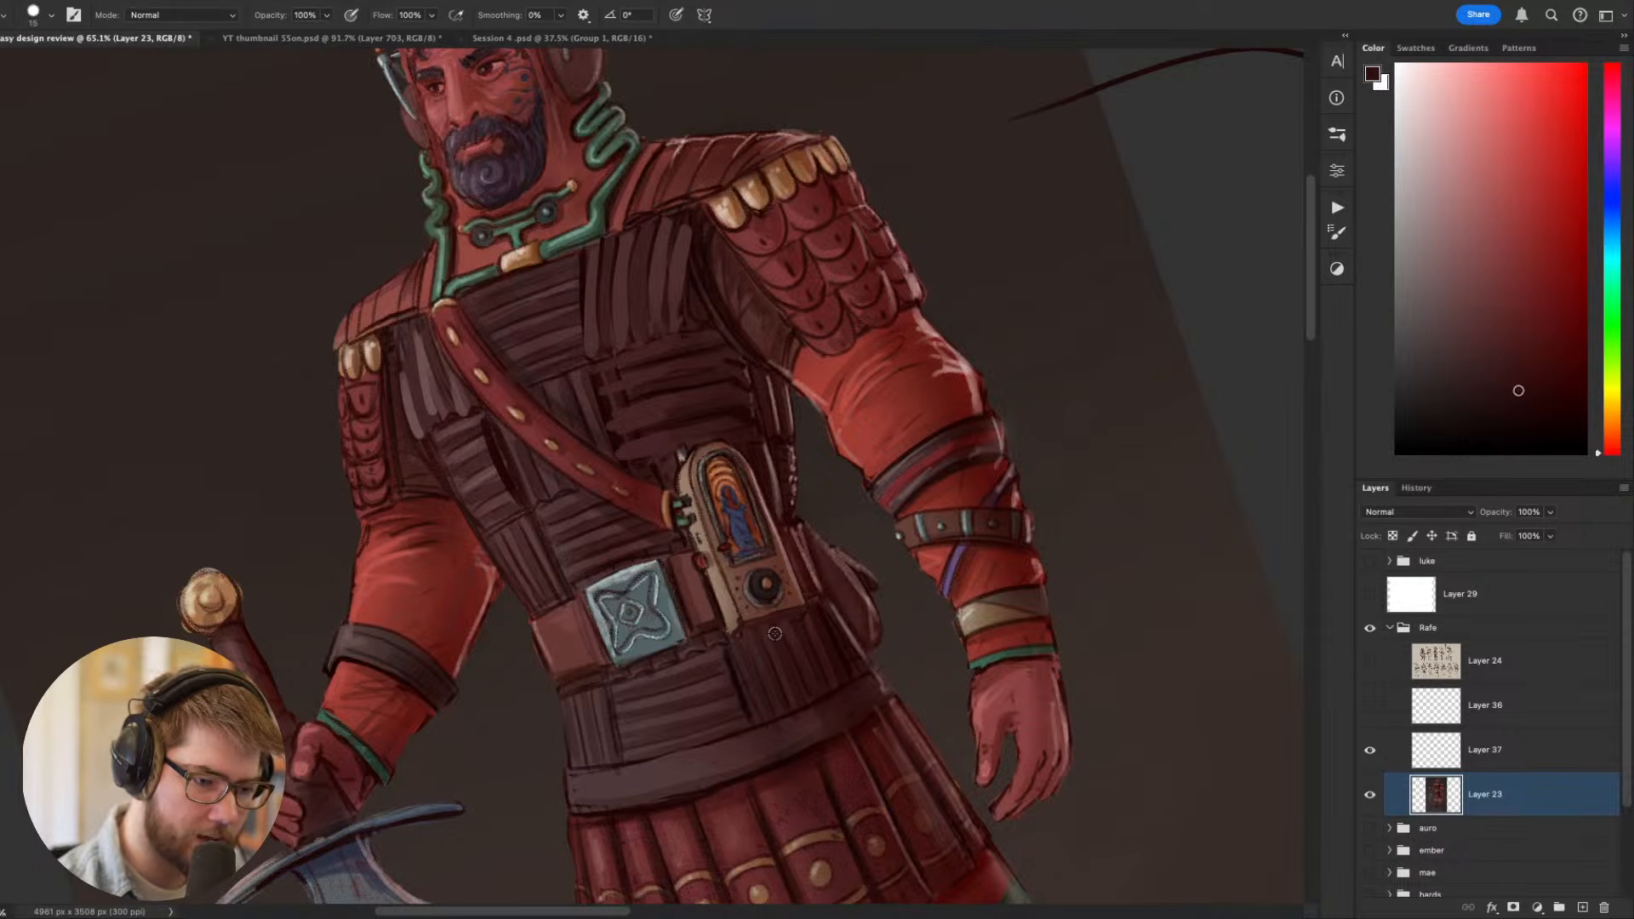
{"action": "left_click", "coordinate": [759, 642], "text": "alt"}
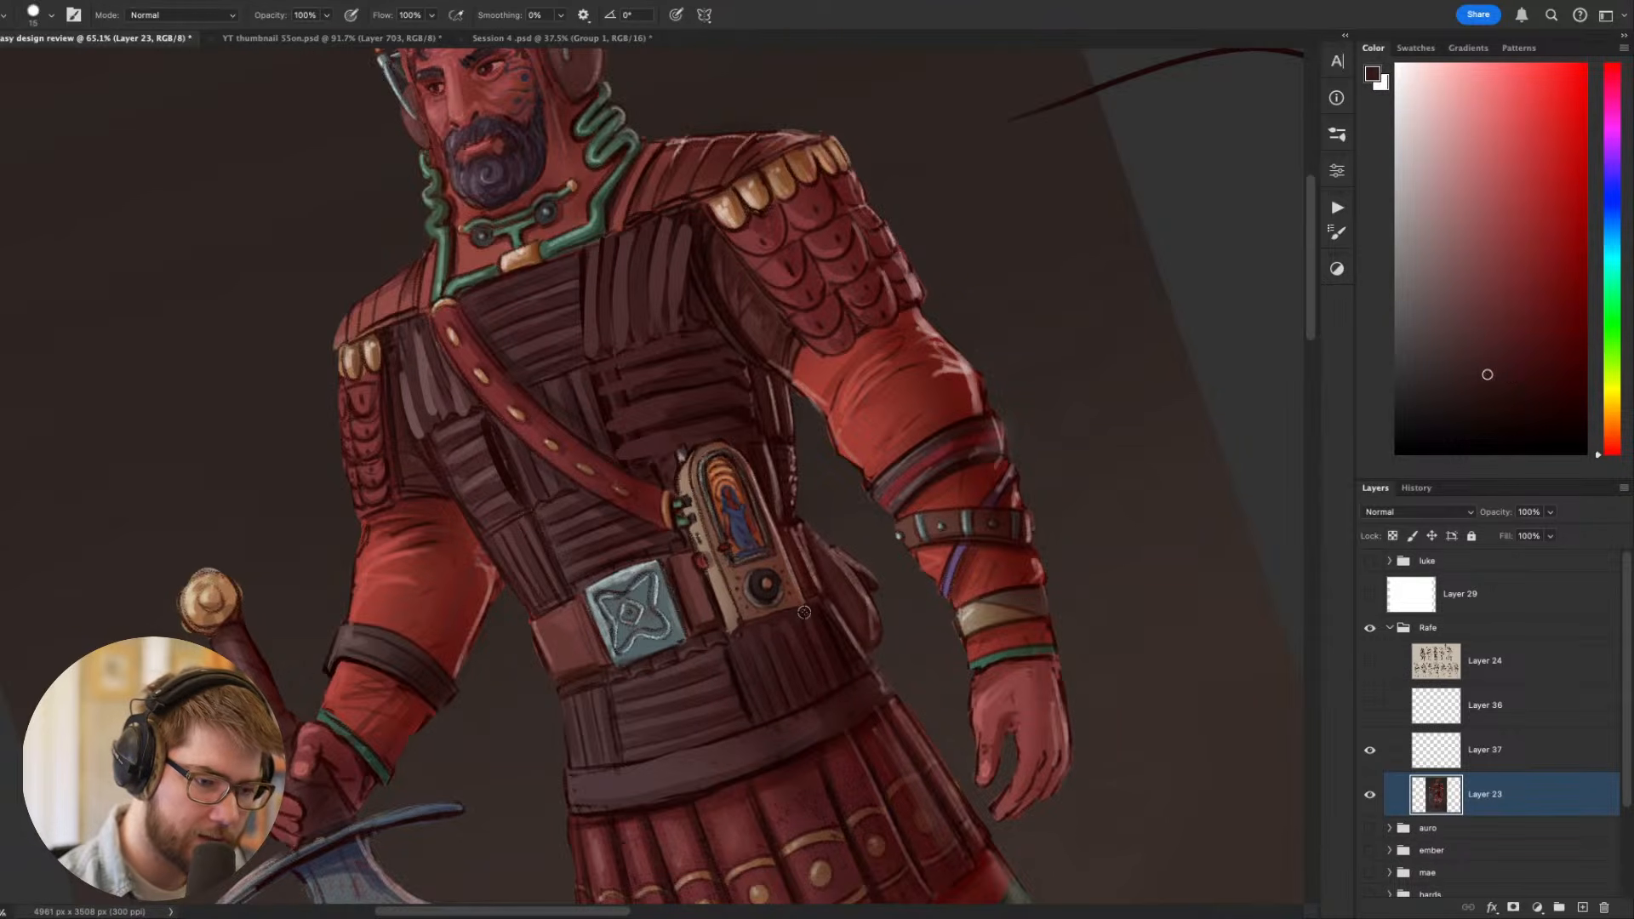
{"action": "left_click", "coordinate": [805, 615], "text": "alt"}
- Redraw the device's lower edge as a light brown slanted plane with a smaller brush and return the canvas upright
{"action": "key", "text": "["}
{"action": "key", "text": "["}
{"action": "key", "text": "["}
{"action": "key", "text": "["}
{"action": "key", "text": "["}
{"action": "key", "text": "["}
{"action": "left_click", "coordinate": [729, 628], "text": "alt"}
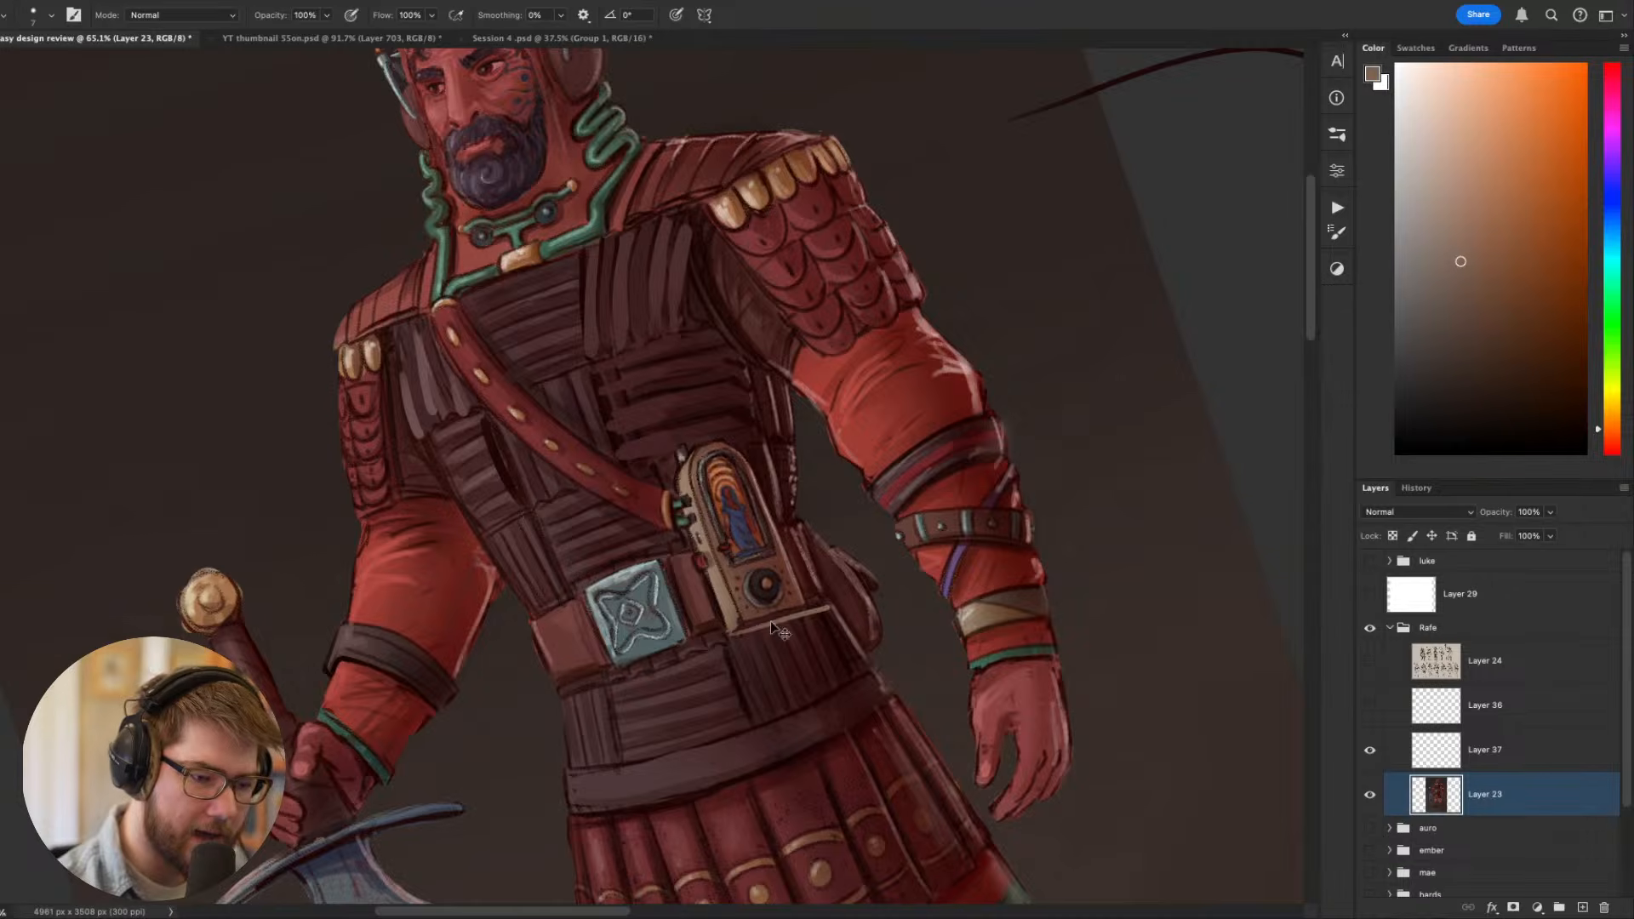
{"action": "left_click", "coordinate": [721, 619], "text": "alt"}
{"action": "left_click_drag", "start_coordinate": [738, 633], "coordinate": [800, 611]}
{"action": "key", "text": "Escape"}
- Review the reworked device and chest strips on the whole figure from afar and up close
{"action": "left_click_drag", "start_coordinate": [809, 675], "coordinate": [774, 723]}
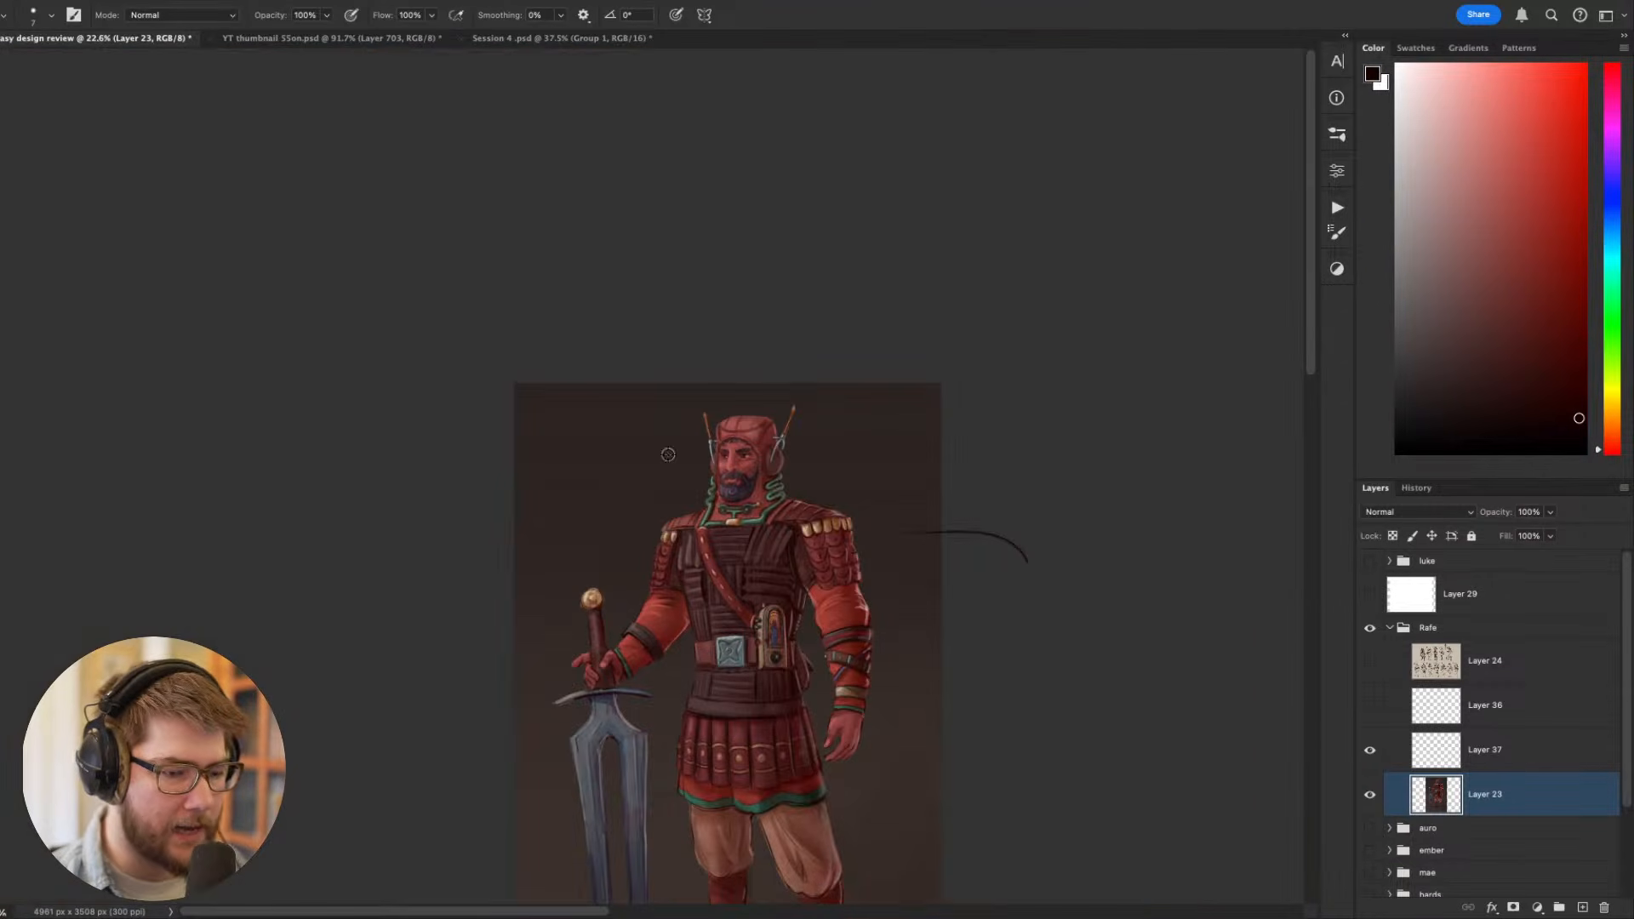
{"action": "left_click_drag", "start_coordinate": [828, 599], "coordinate": [725, 372]}
{"action": "left_click_drag", "start_coordinate": [641, 229], "coordinate": [642, 229]}
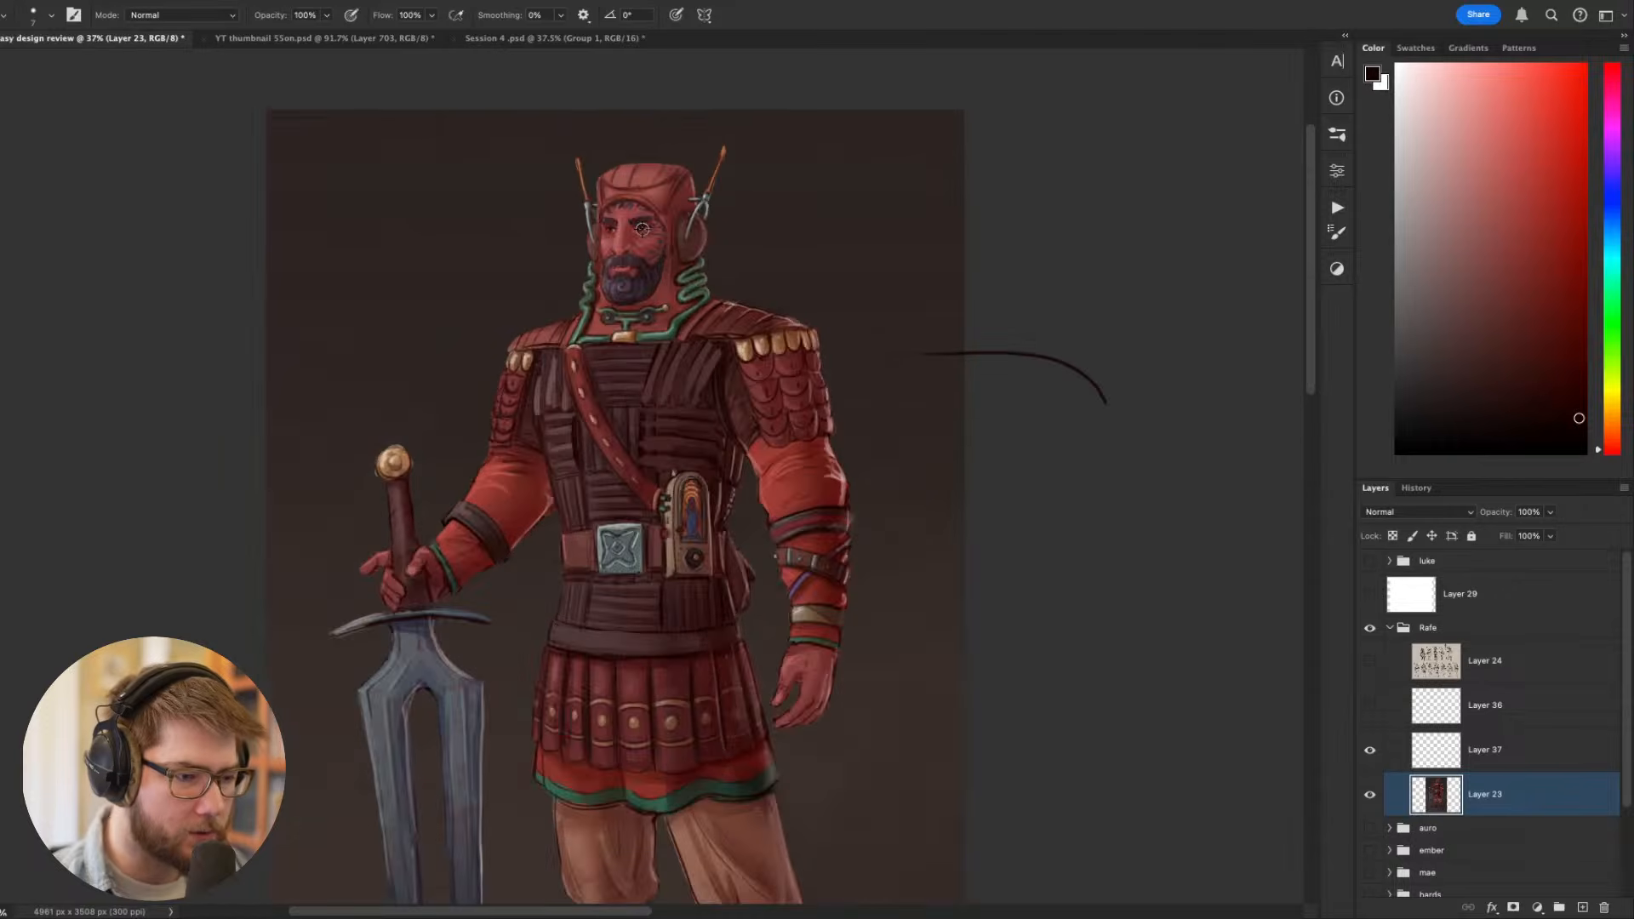
{"action": "left_click_drag", "start_coordinate": [692, 339], "coordinate": [690, 339]}
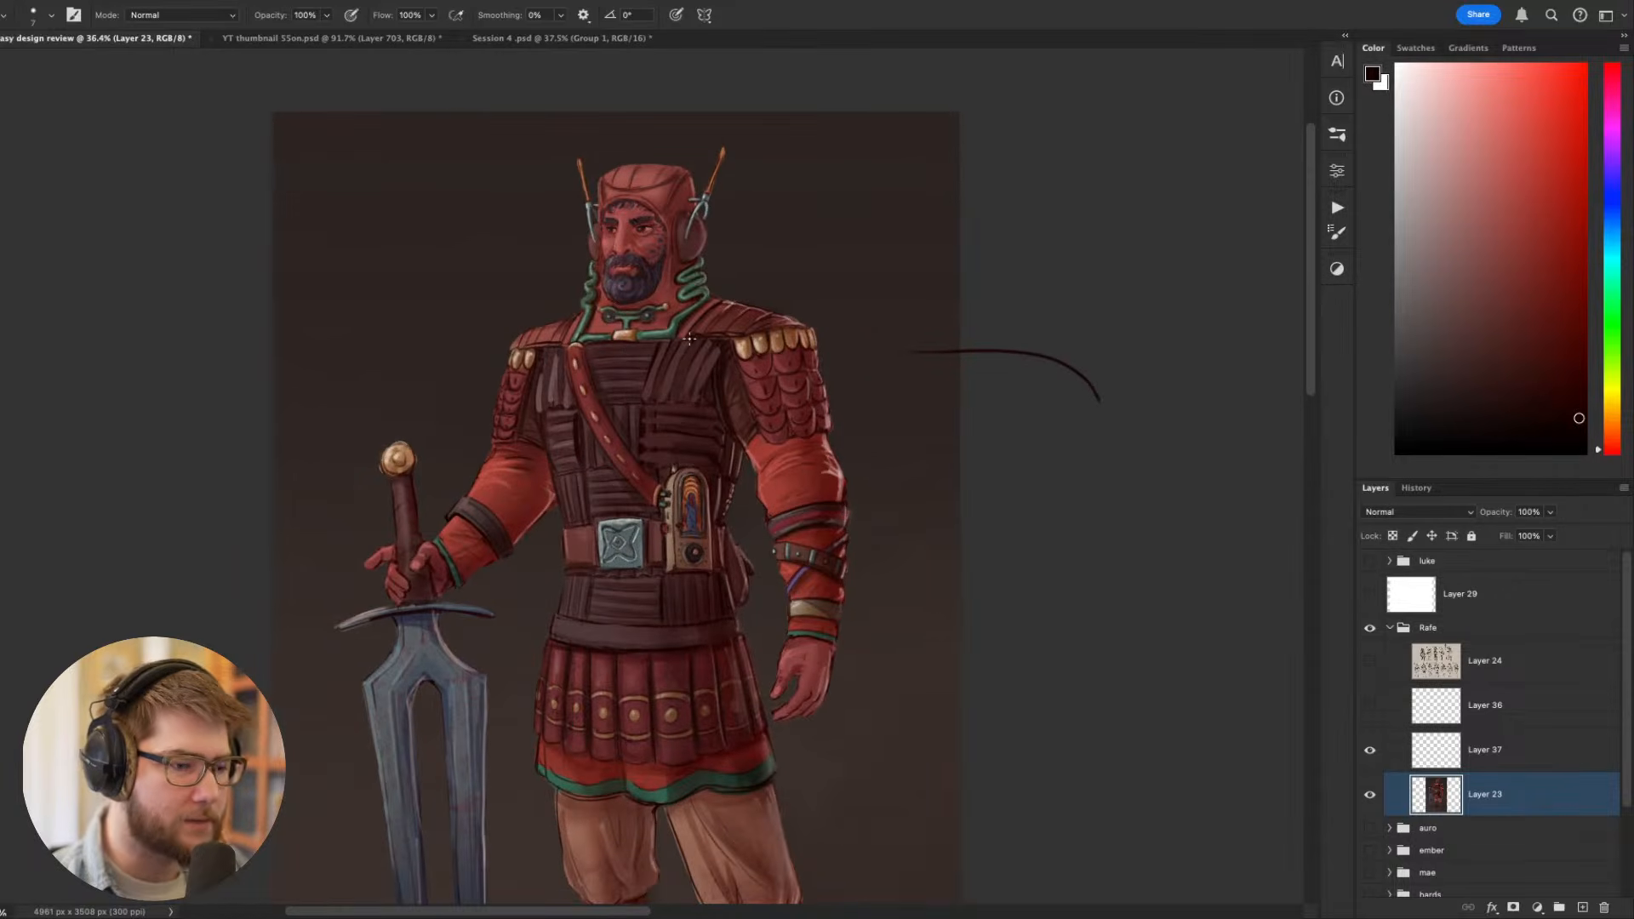
{"action": "left_click_drag", "start_coordinate": [702, 424], "coordinate": [700, 352]}
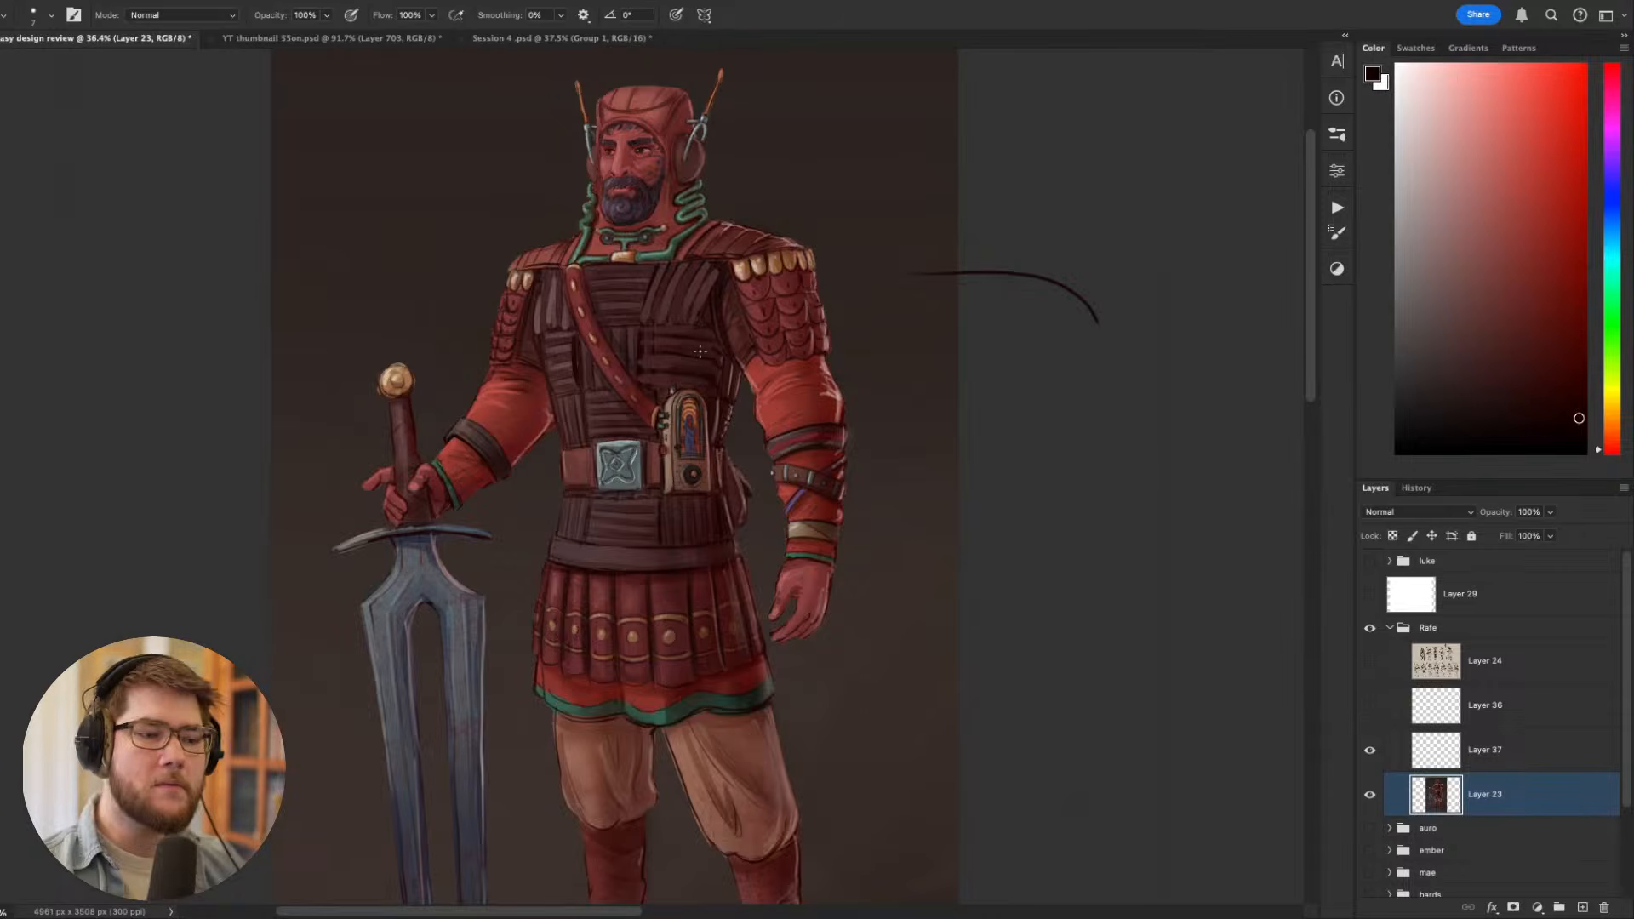
{"action": "scroll", "coordinate": [699, 351], "scroll_direction": "down", "scroll_amount": 5}
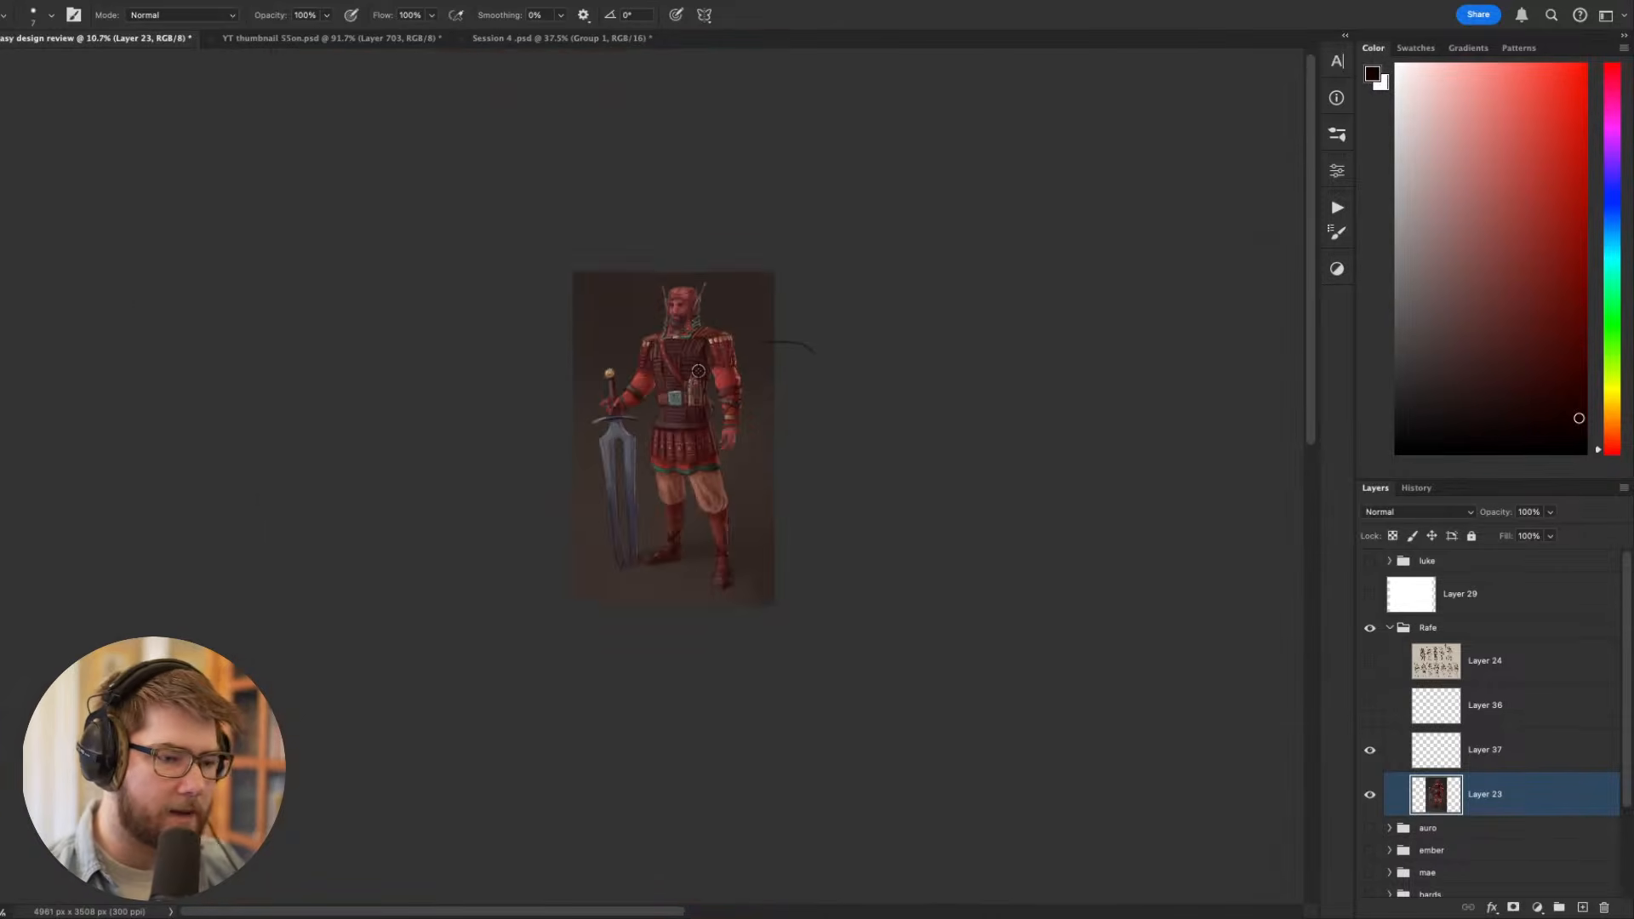
{"action": "scroll", "coordinate": [697, 375], "scroll_direction": "up", "scroll_amount": 3}
{"action": "scroll", "coordinate": [697, 375], "scroll_direction": "up", "scroll_amount": 2}
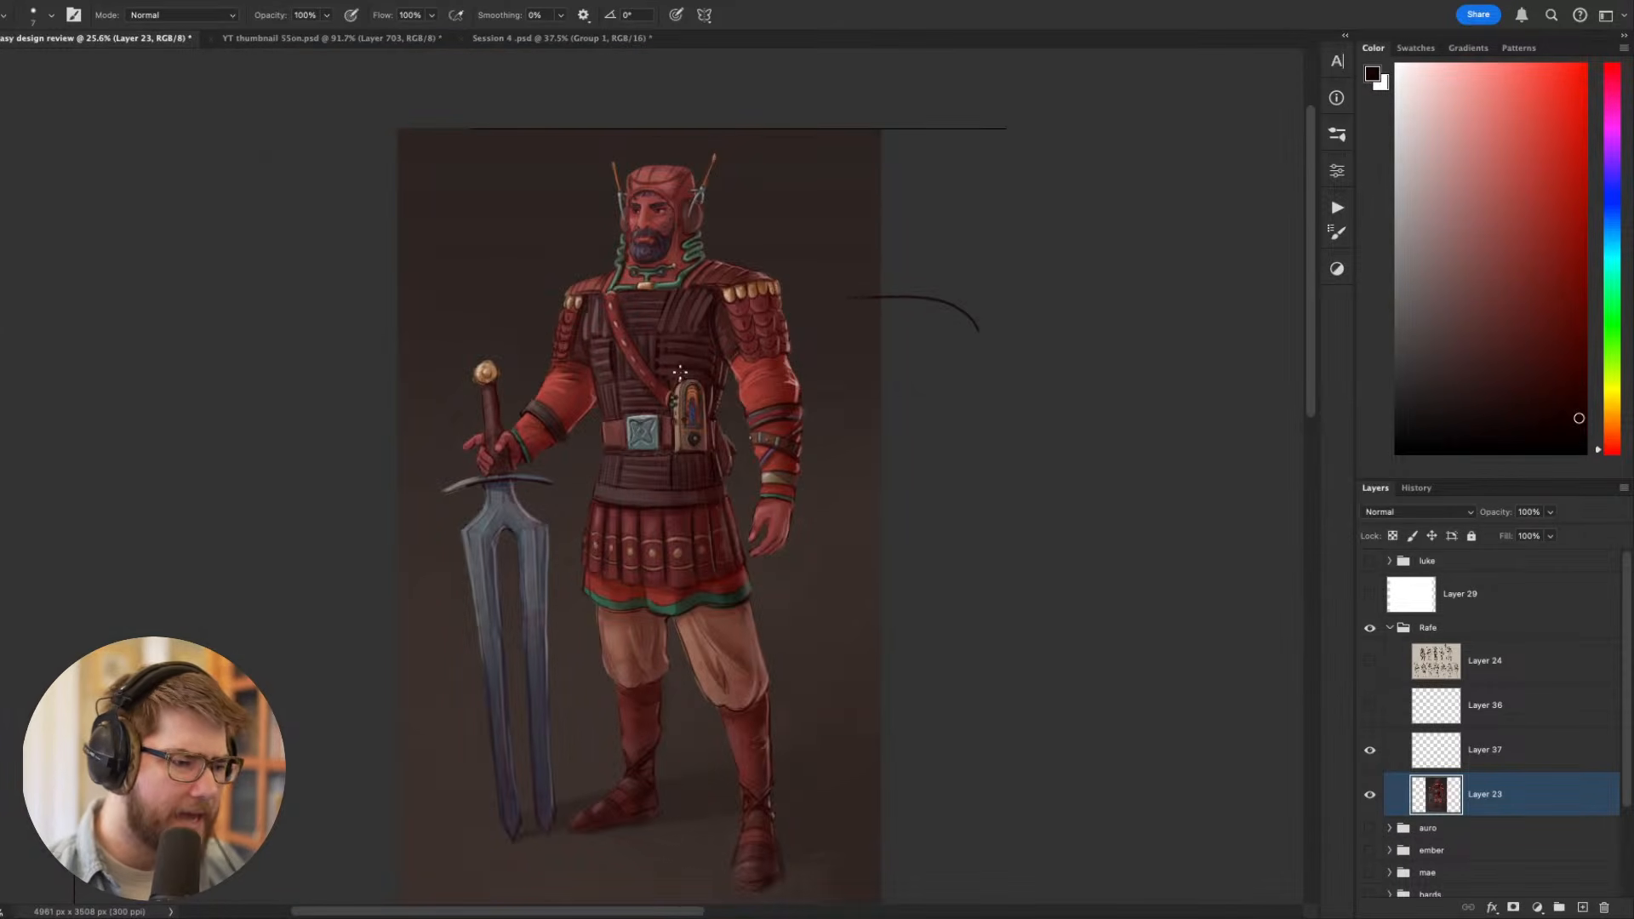
{"action": "scroll", "coordinate": [674, 377], "scroll_direction": "up", "scroll_amount": 1}
- Switch to the greyscale proof view and examine the figure's values from afar and up close
{"action": "key", "text": "ctrl+y"}
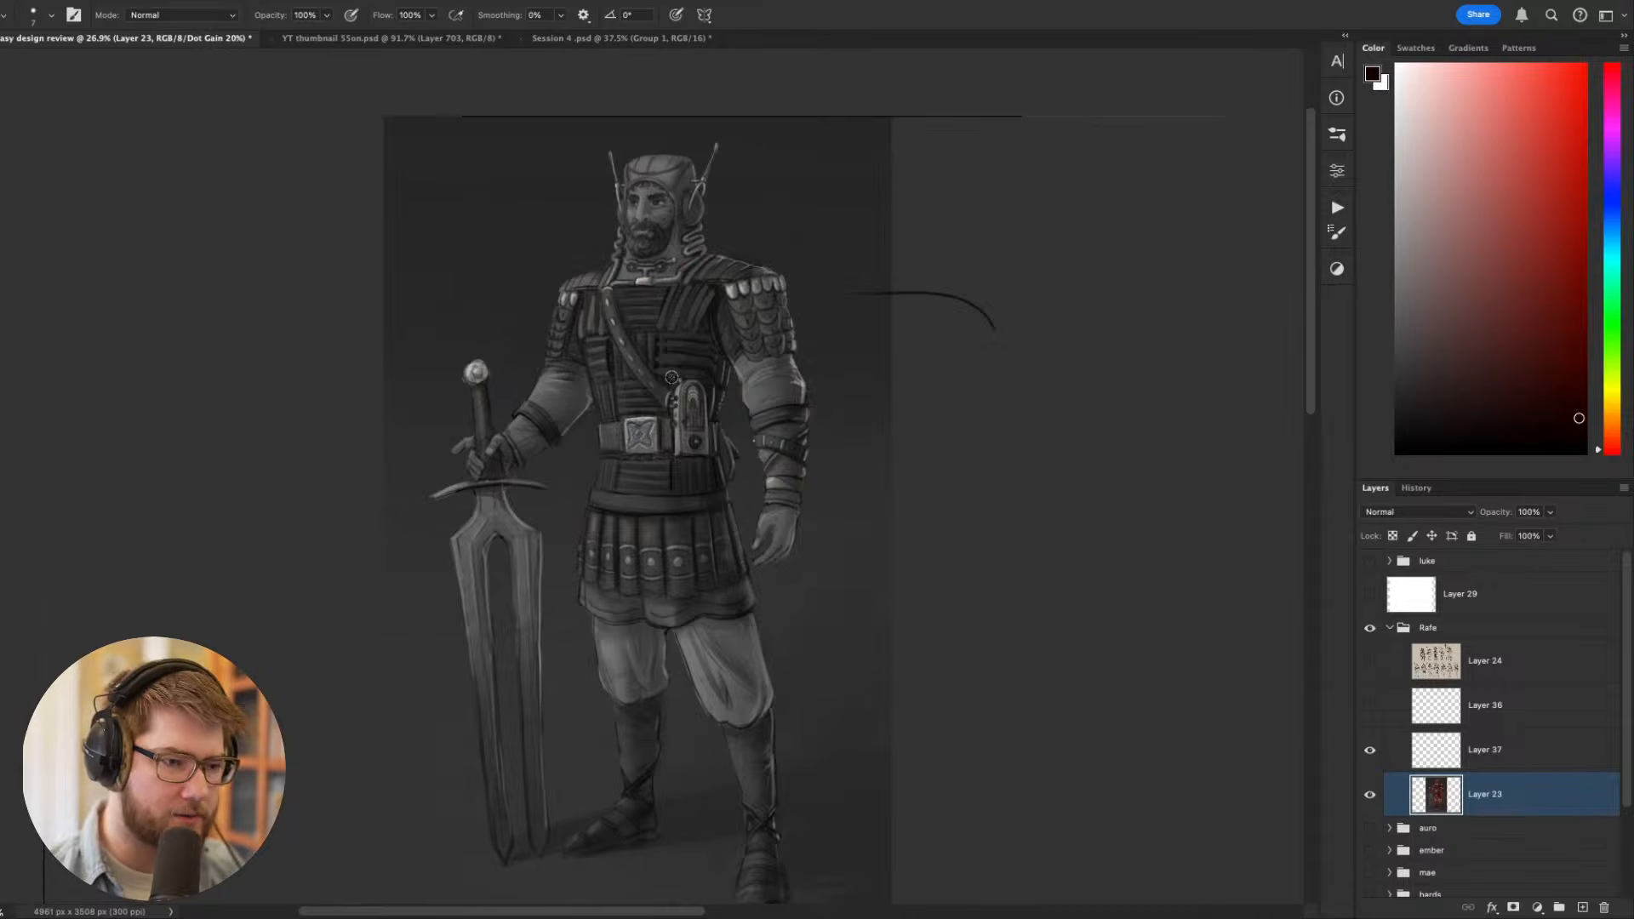
{"action": "scroll", "coordinate": [671, 377], "scroll_direction": "down", "scroll_amount": 2}
{"action": "scroll", "coordinate": [668, 411], "scroll_direction": "up", "scroll_amount": 1}
{"action": "scroll", "coordinate": [669, 410], "scroll_direction": "up", "scroll_amount": 4}
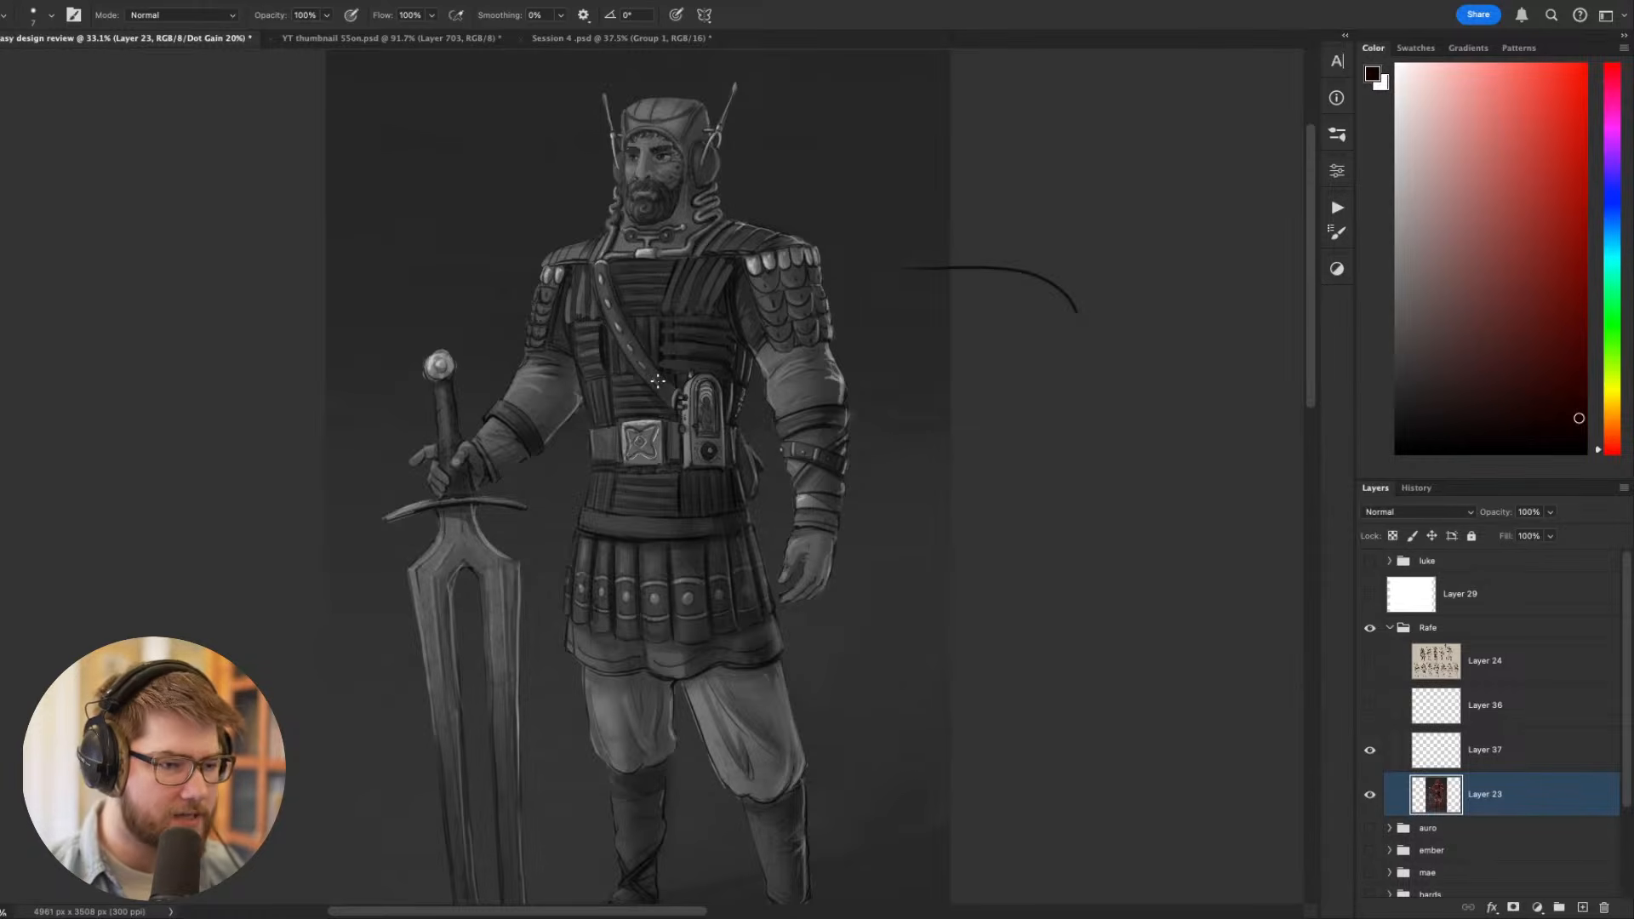
- Try toning down the light shoulder scales and upper arm with flat strokes in sampled mid-tones, and undo those strokes
{"action": "left_click", "coordinate": [797, 257], "text": "alt"}
{"action": "key", "text": "]"}
{"action": "key", "text": "]"}
{"action": "key", "text": "]"}
{"action": "key", "text": "]"}
{"action": "key", "text": "]"}
{"action": "key", "text": "]"}
{"action": "key", "text": "]"}
{"action": "key", "text": "]"}
{"action": "key", "text": "]"}
{"action": "left_click_drag", "start_coordinate": [749, 269], "coordinate": [851, 256]}
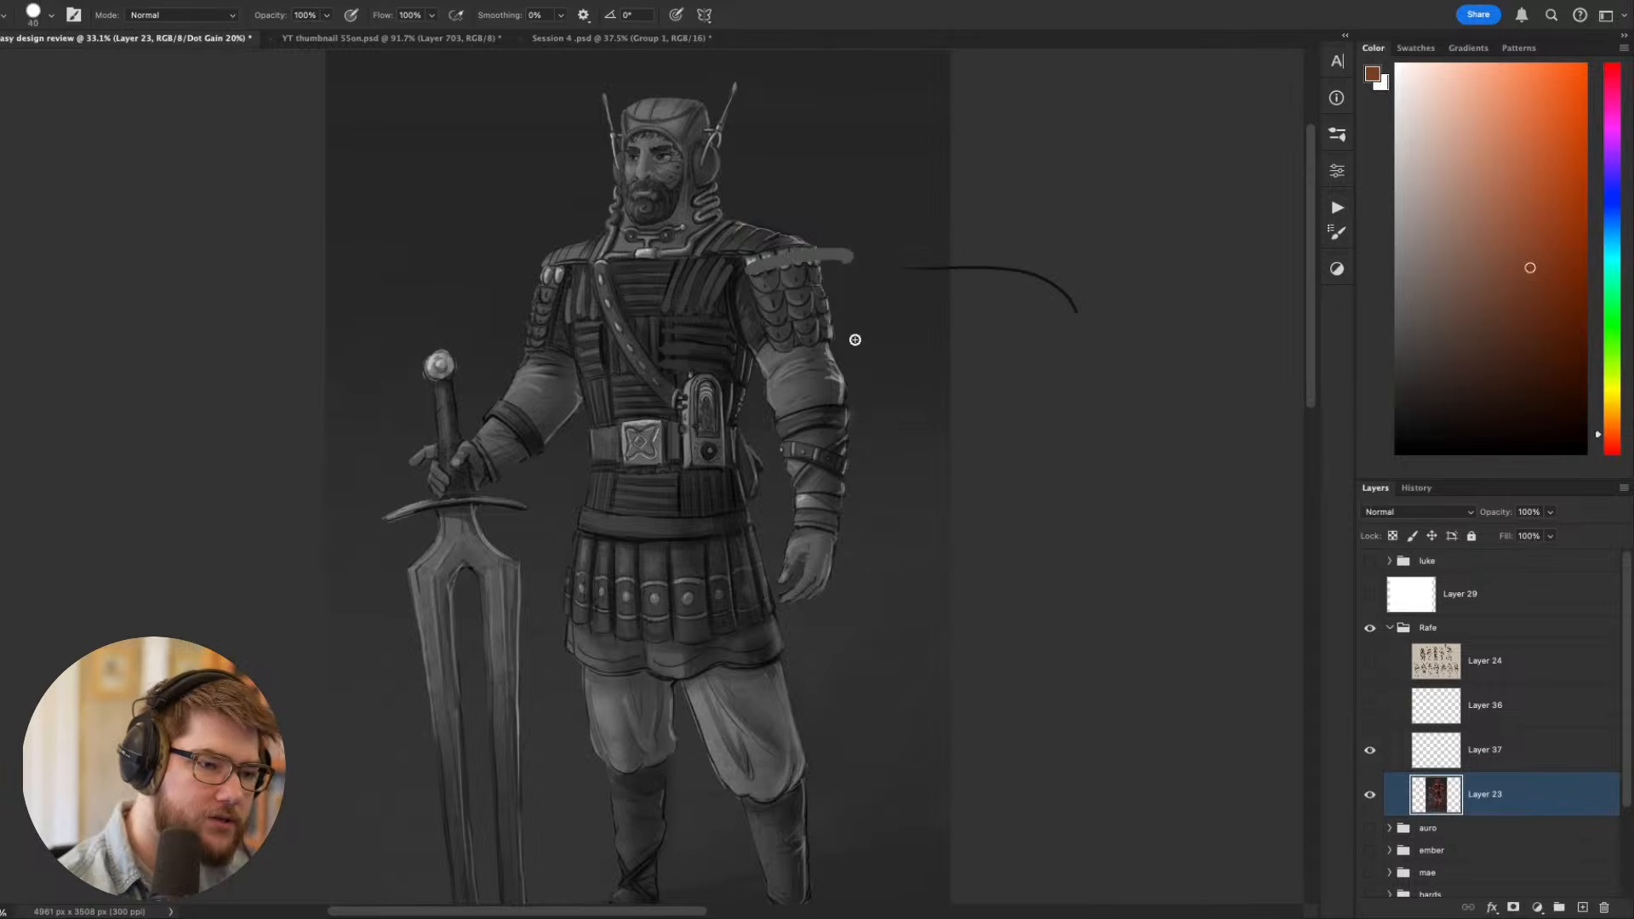
{"action": "left_click", "coordinate": [549, 275], "text": "alt"}
{"action": "left_click_drag", "start_coordinate": [560, 272], "coordinate": [504, 284]}
{"action": "left_click", "coordinate": [778, 393], "text": "alt"}
{"action": "mouse_move", "coordinate": [794, 353]}
{"action": "left_mouse_down"}
{"action": "mouse_move", "coordinate": [783, 386]}
{"action": "mouse_move", "coordinate": [805, 416]}
{"action": "left_mouse_up"}
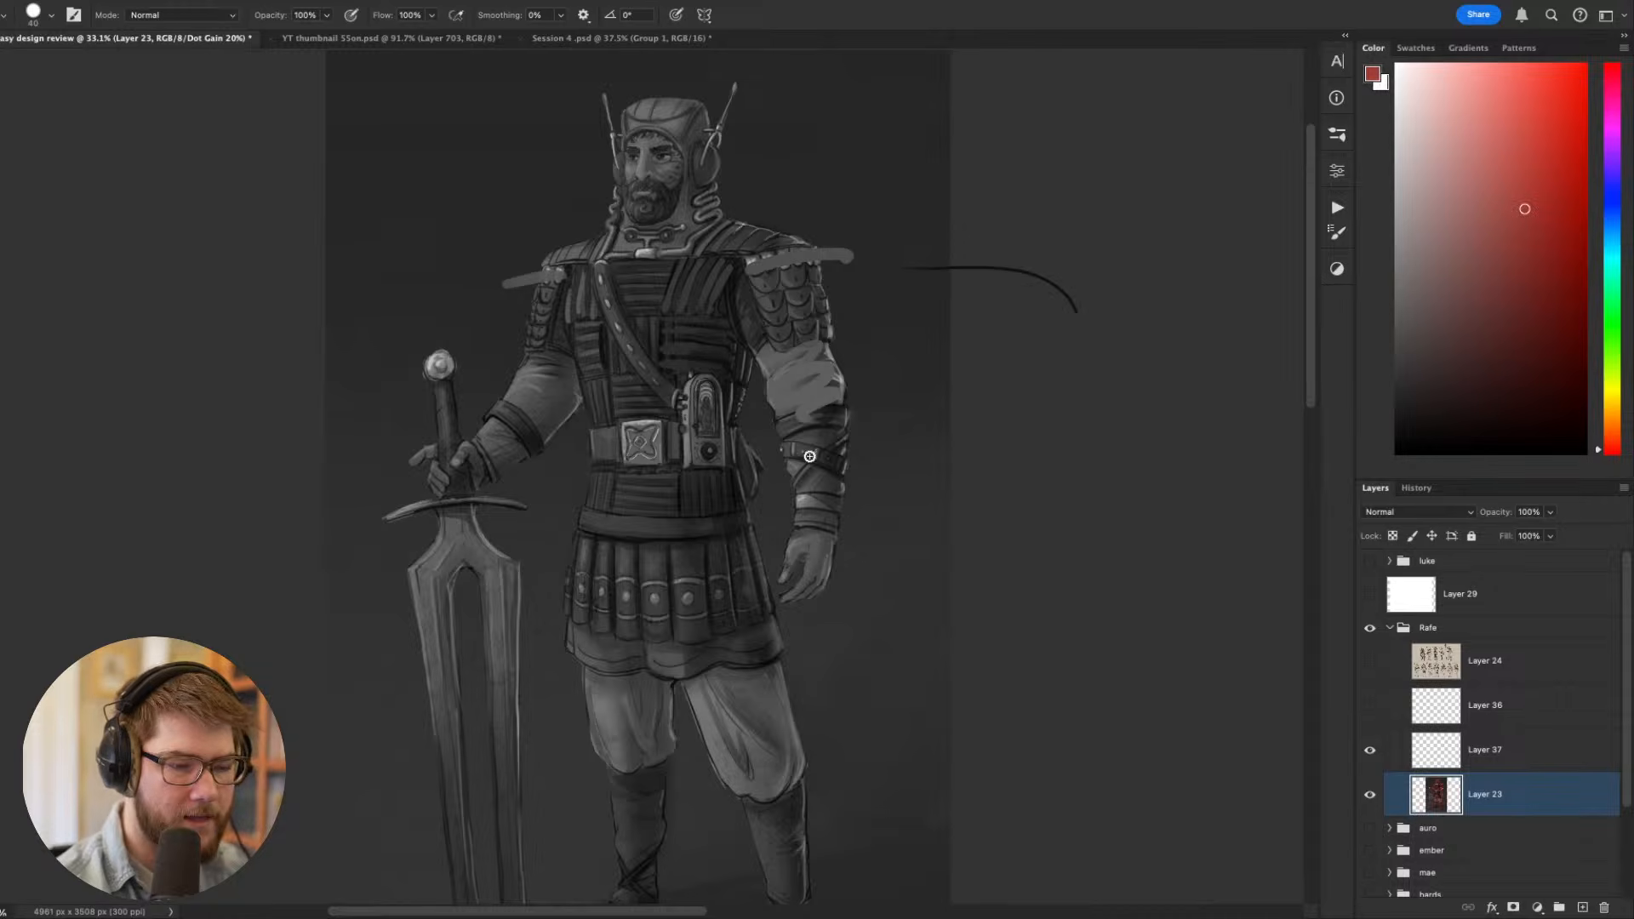
{"action": "key", "text": "ctrl+z"}
{"action": "key", "text": "ctrl+z"}
{"action": "key", "text": "ctrl+z"}
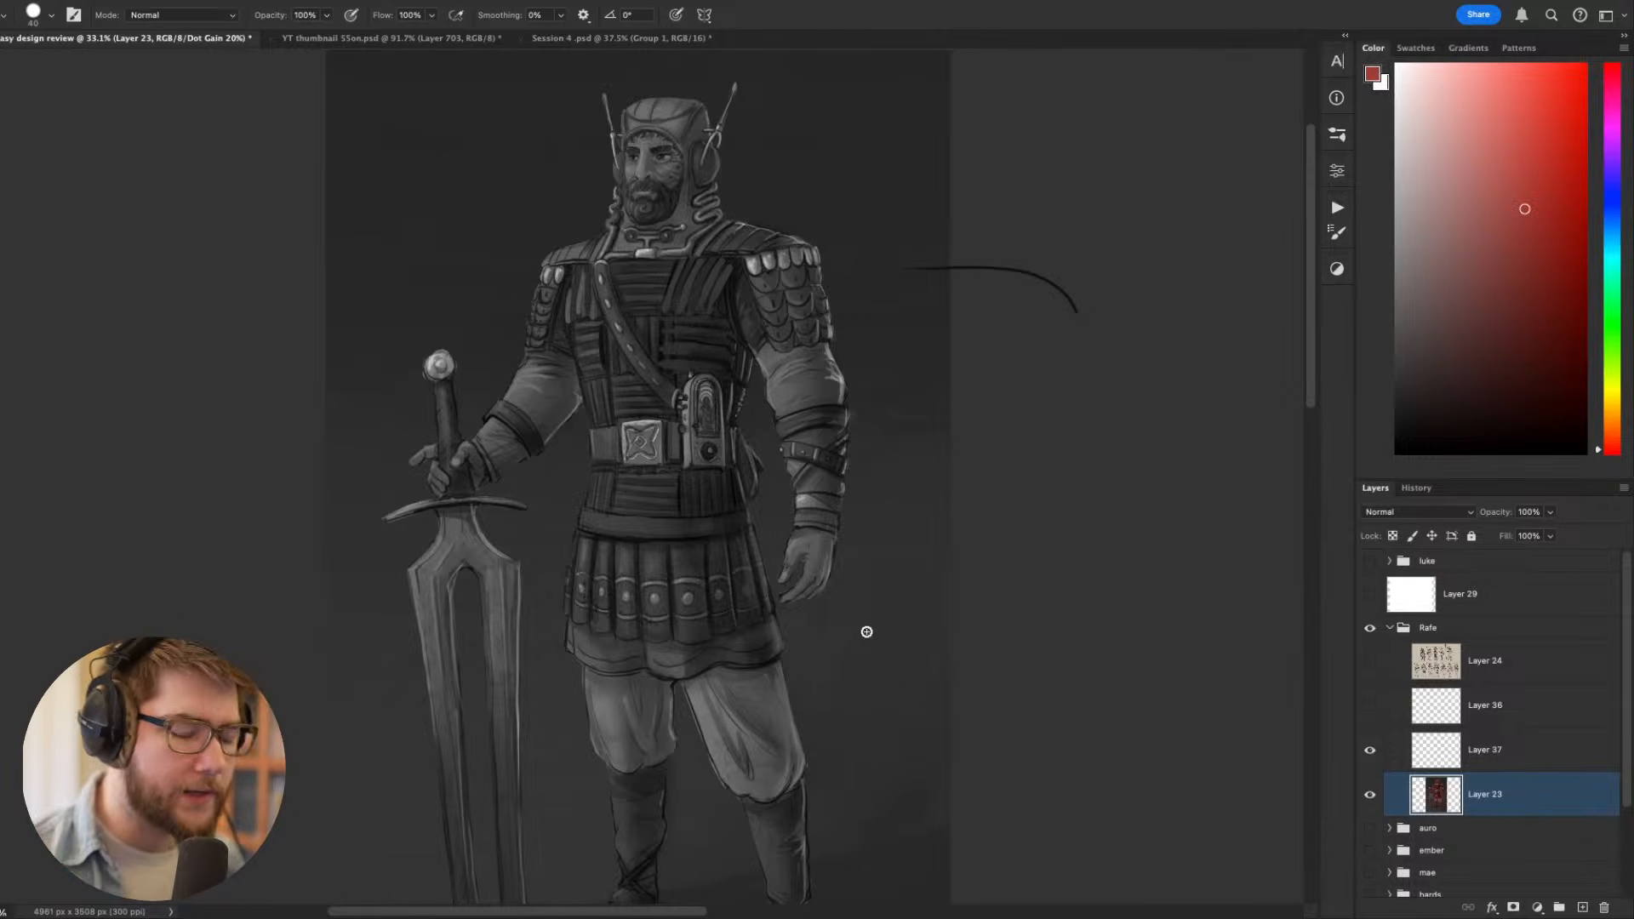
- Examine how the light and dark values are spread over the whole figure, from helmet to feet
{"action": "mouse_move", "coordinate": [803, 643]}
{"action": "left_mouse_down"}
{"action": "mouse_move", "coordinate": [700, 653]}
{"action": "mouse_move", "coordinate": [864, 657]}
{"action": "mouse_move", "coordinate": [741, 542]}
{"action": "mouse_move", "coordinate": [691, 549]}
{"action": "left_mouse_up"}
{"action": "left_click_drag", "start_coordinate": [724, 588], "coordinate": [741, 670]}
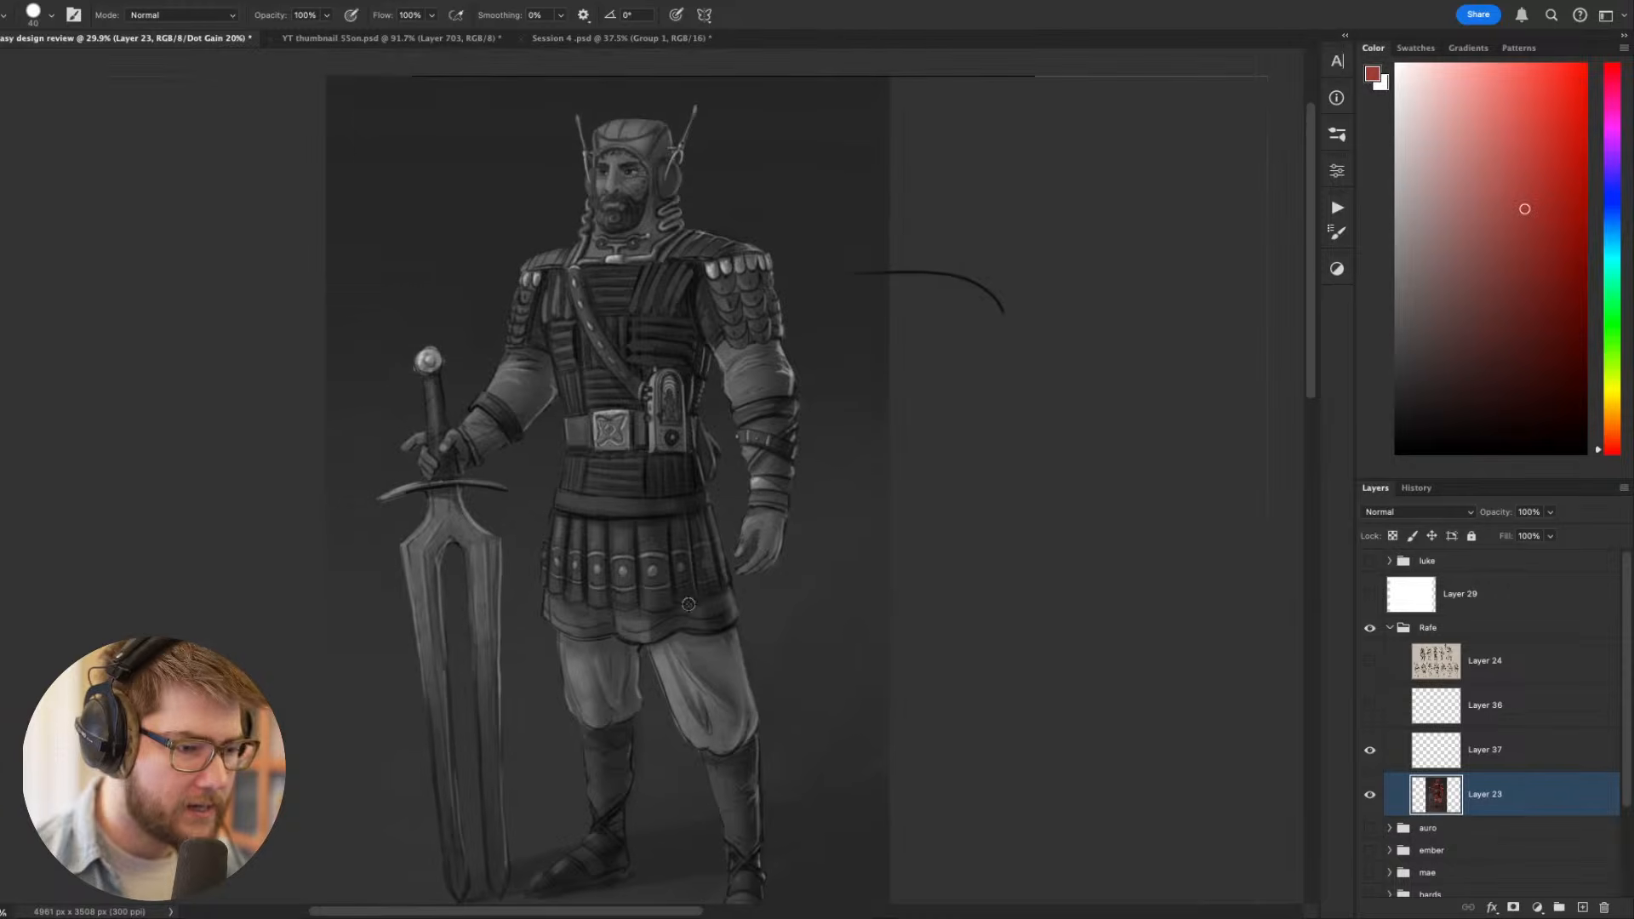
{"action": "key", "text": "v"}
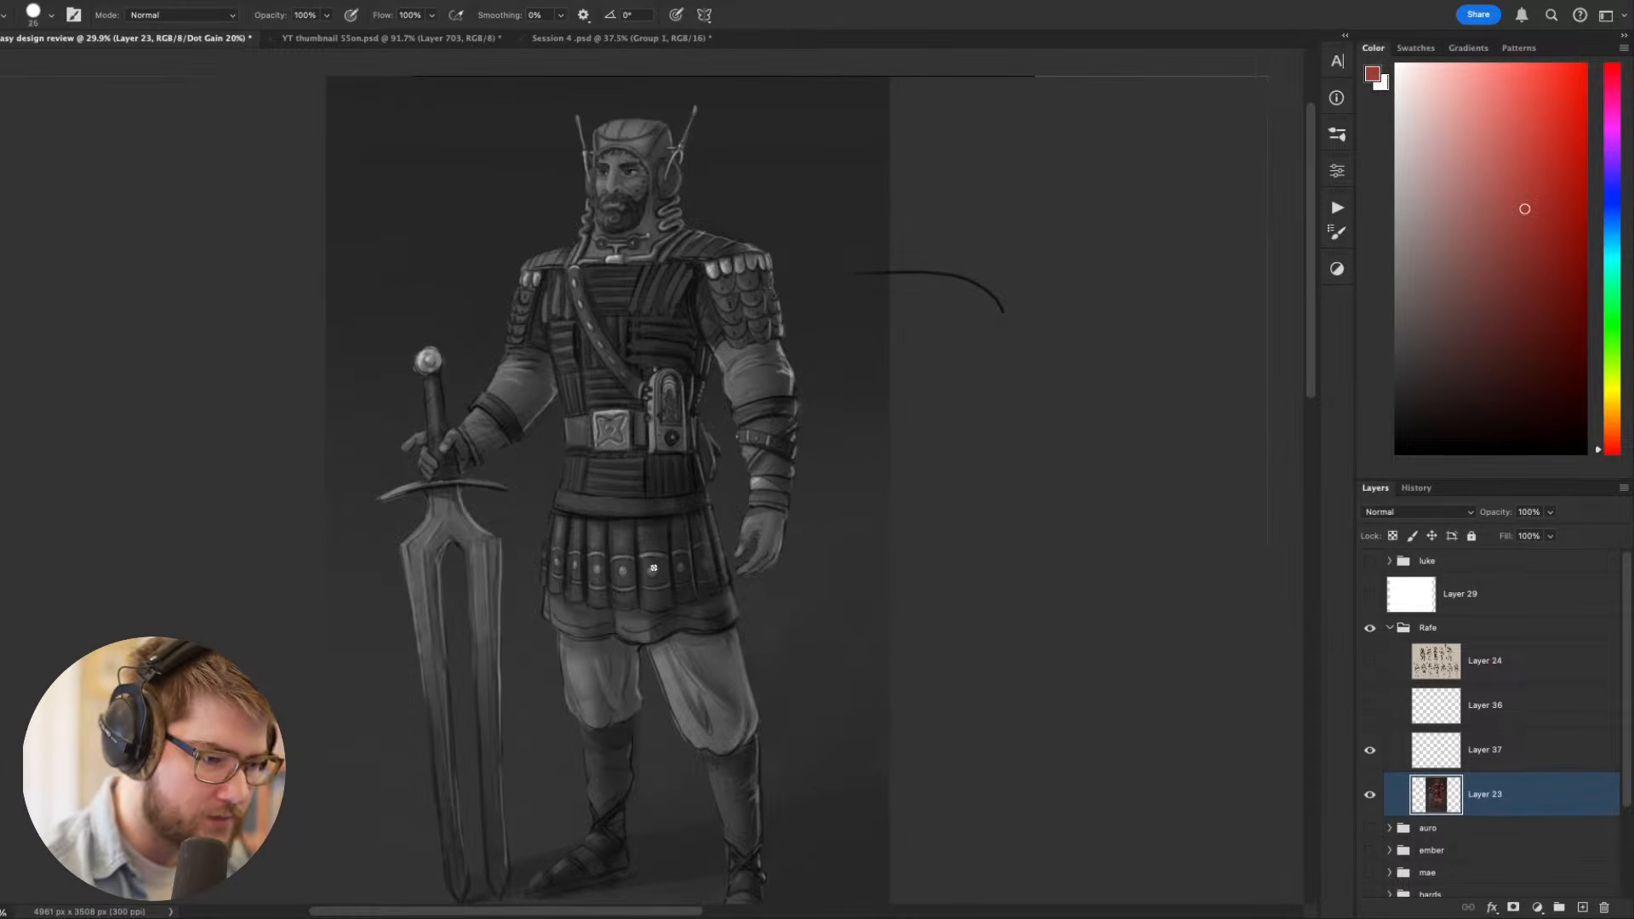
{"action": "key", "text": "r"}
{"action": "left_click_drag", "start_coordinate": [884, 693], "coordinate": [1025, 725]}
{"action": "key", "text": "Escape"}
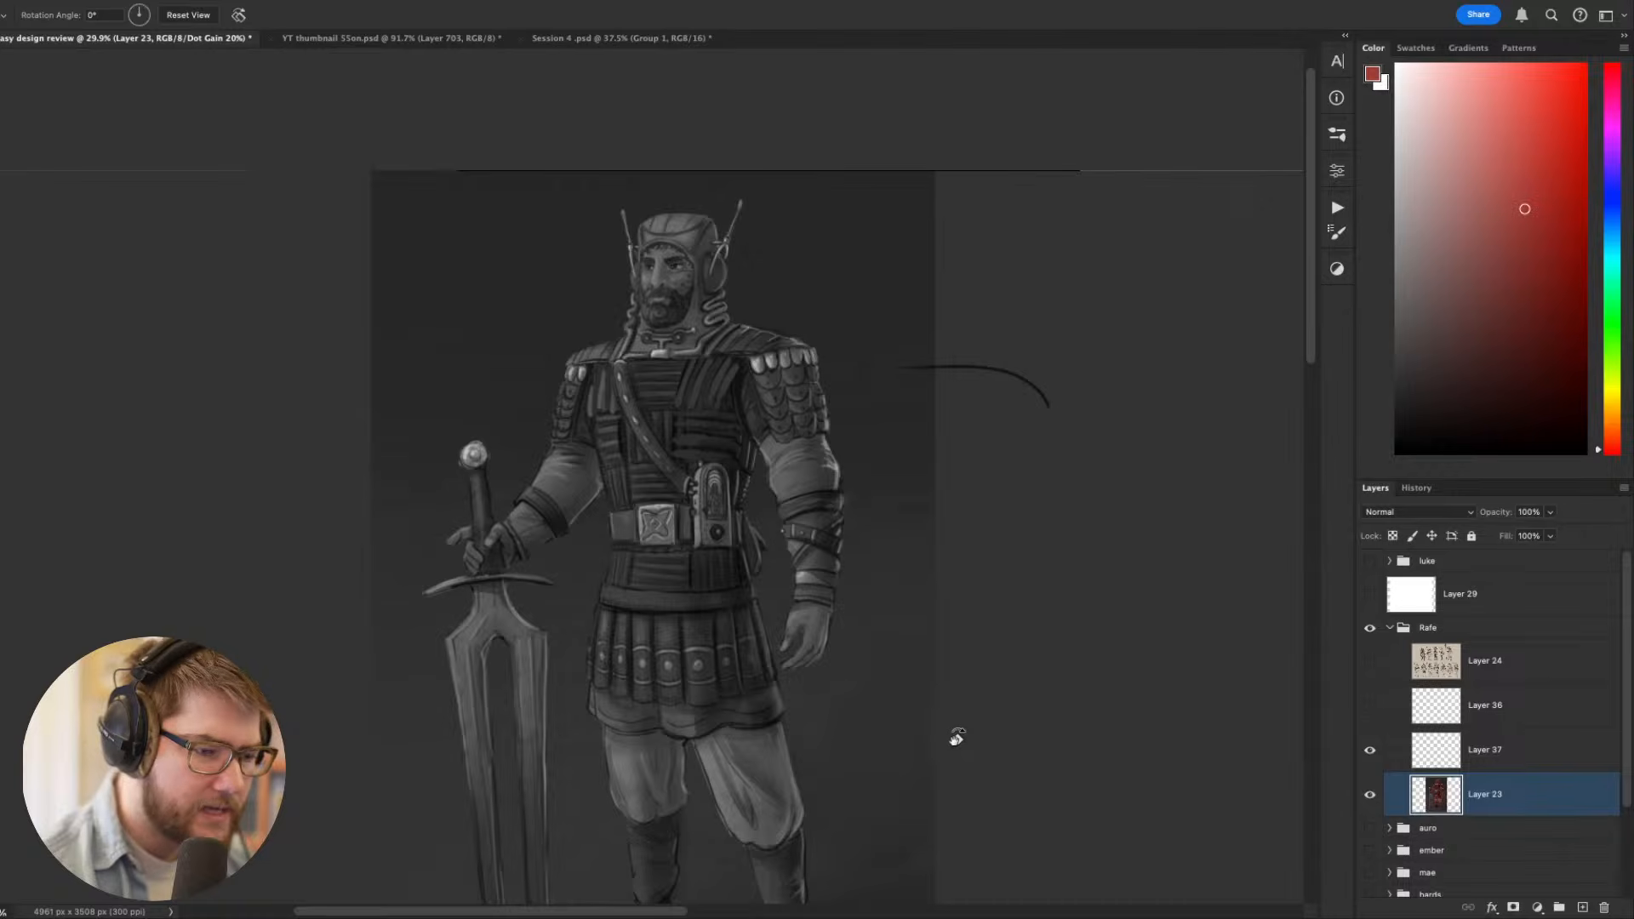
{"action": "left_click_drag", "start_coordinate": [950, 711], "coordinate": [985, 571]}
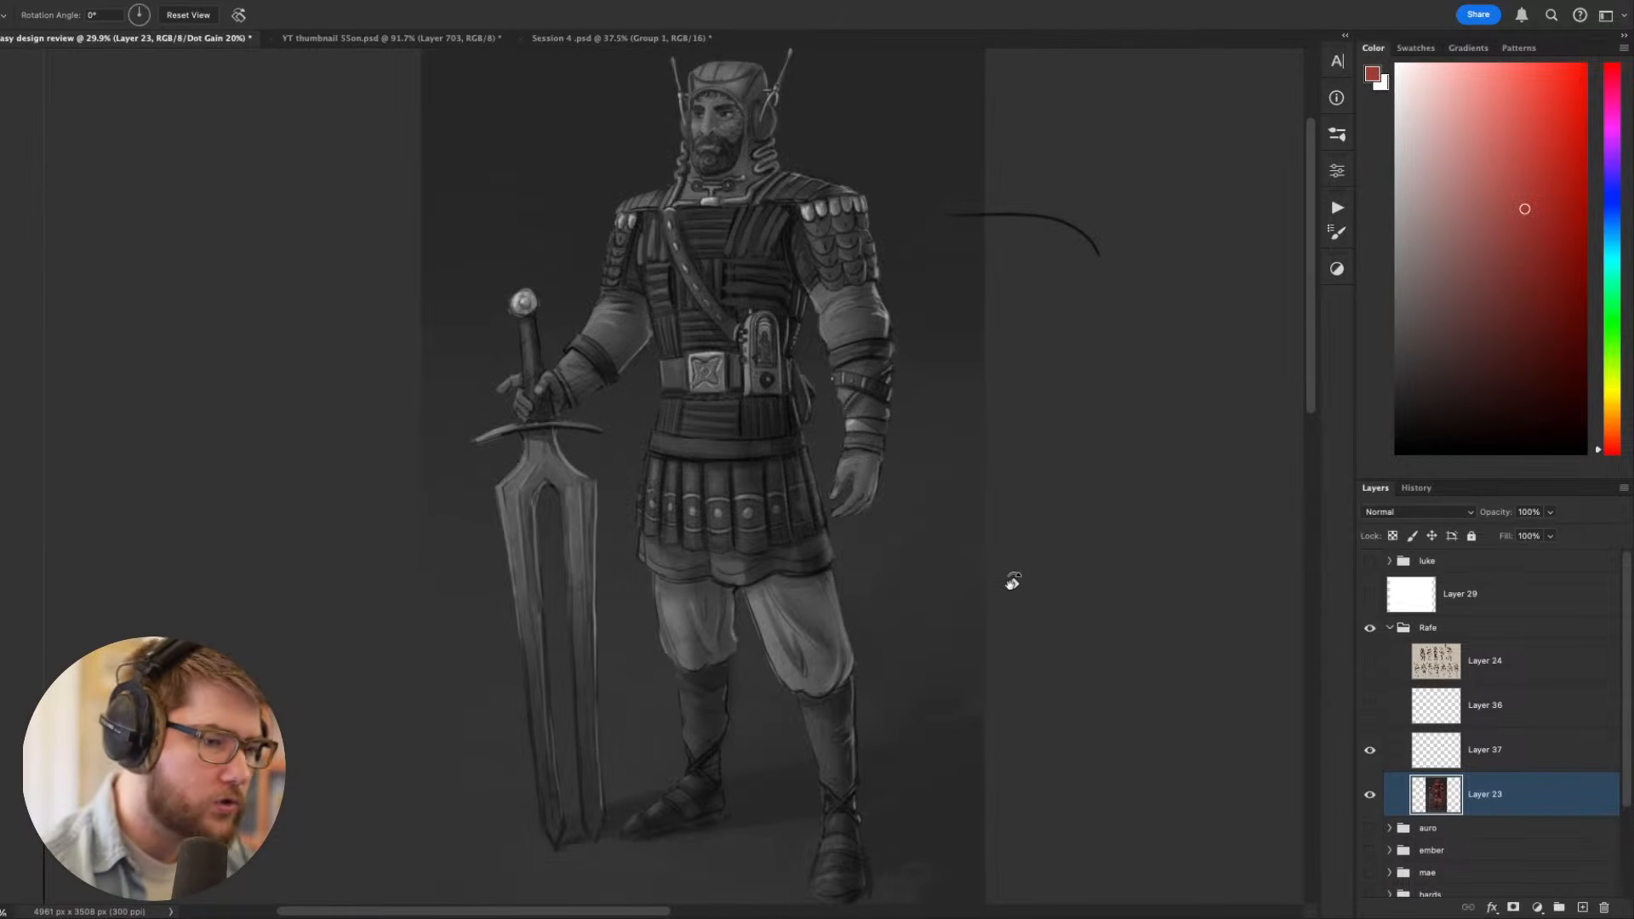
{"action": "mouse_move", "coordinate": [986, 606]}
{"action": "left_mouse_down"}
{"action": "mouse_move", "coordinate": [988, 649]}
{"action": "mouse_move", "coordinate": [890, 753]}
{"action": "left_mouse_up"}
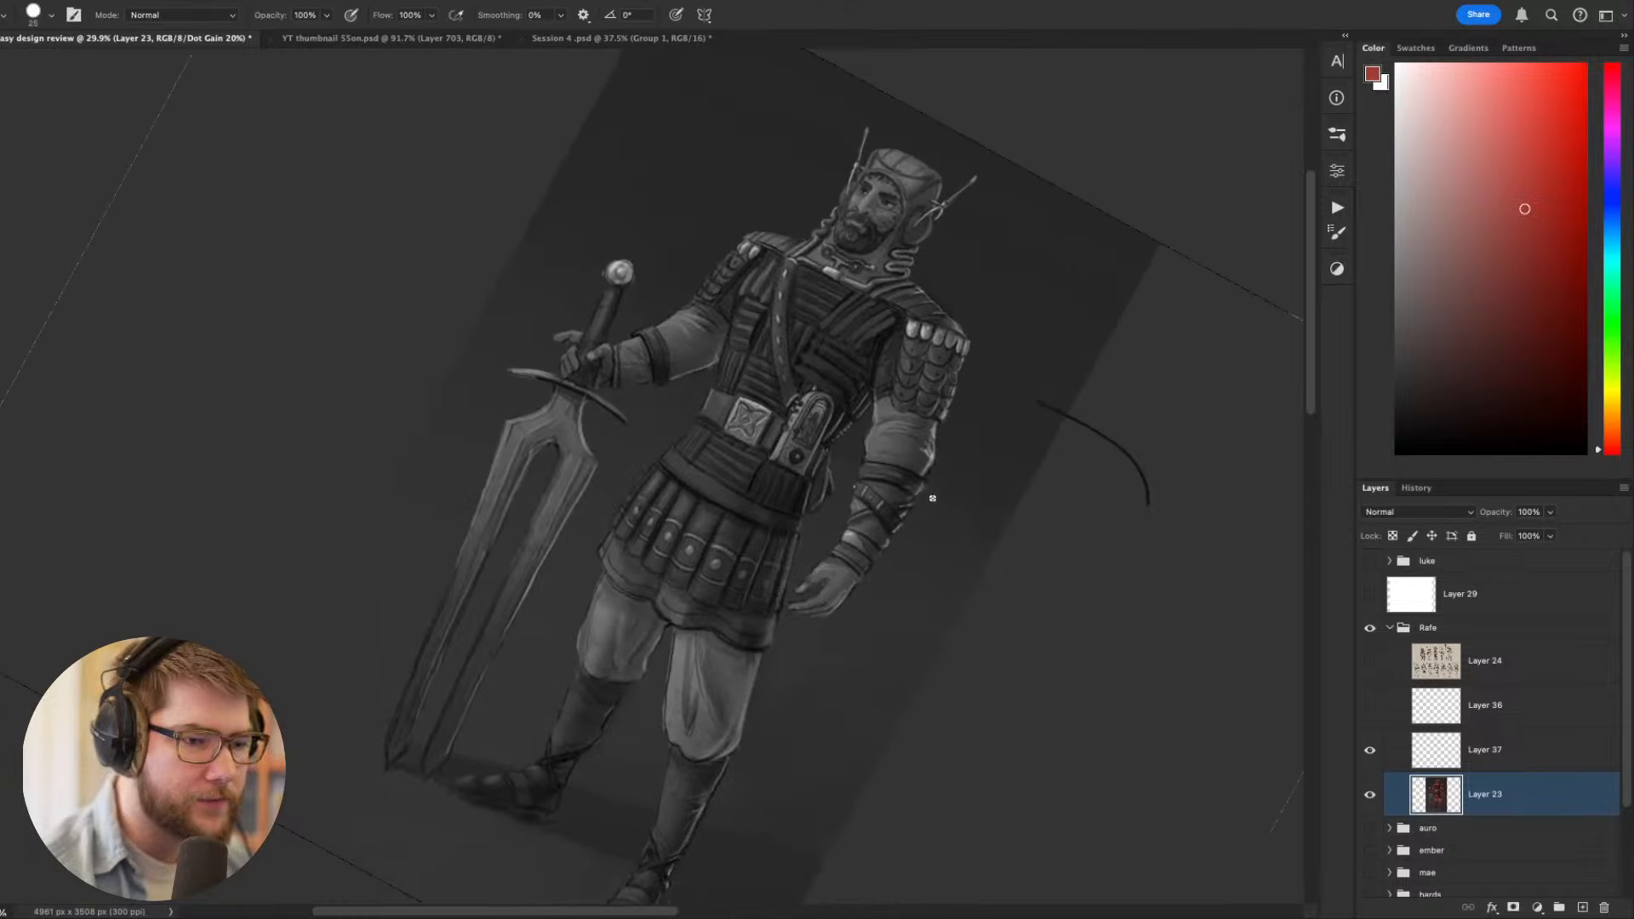
- Try a row of light scallops along the top of the pleated skirt in a tone sampled from the shoulder scales
{"action": "left_click", "coordinate": [913, 330], "text": "alt"}
{"action": "key", "text": "Escape"}
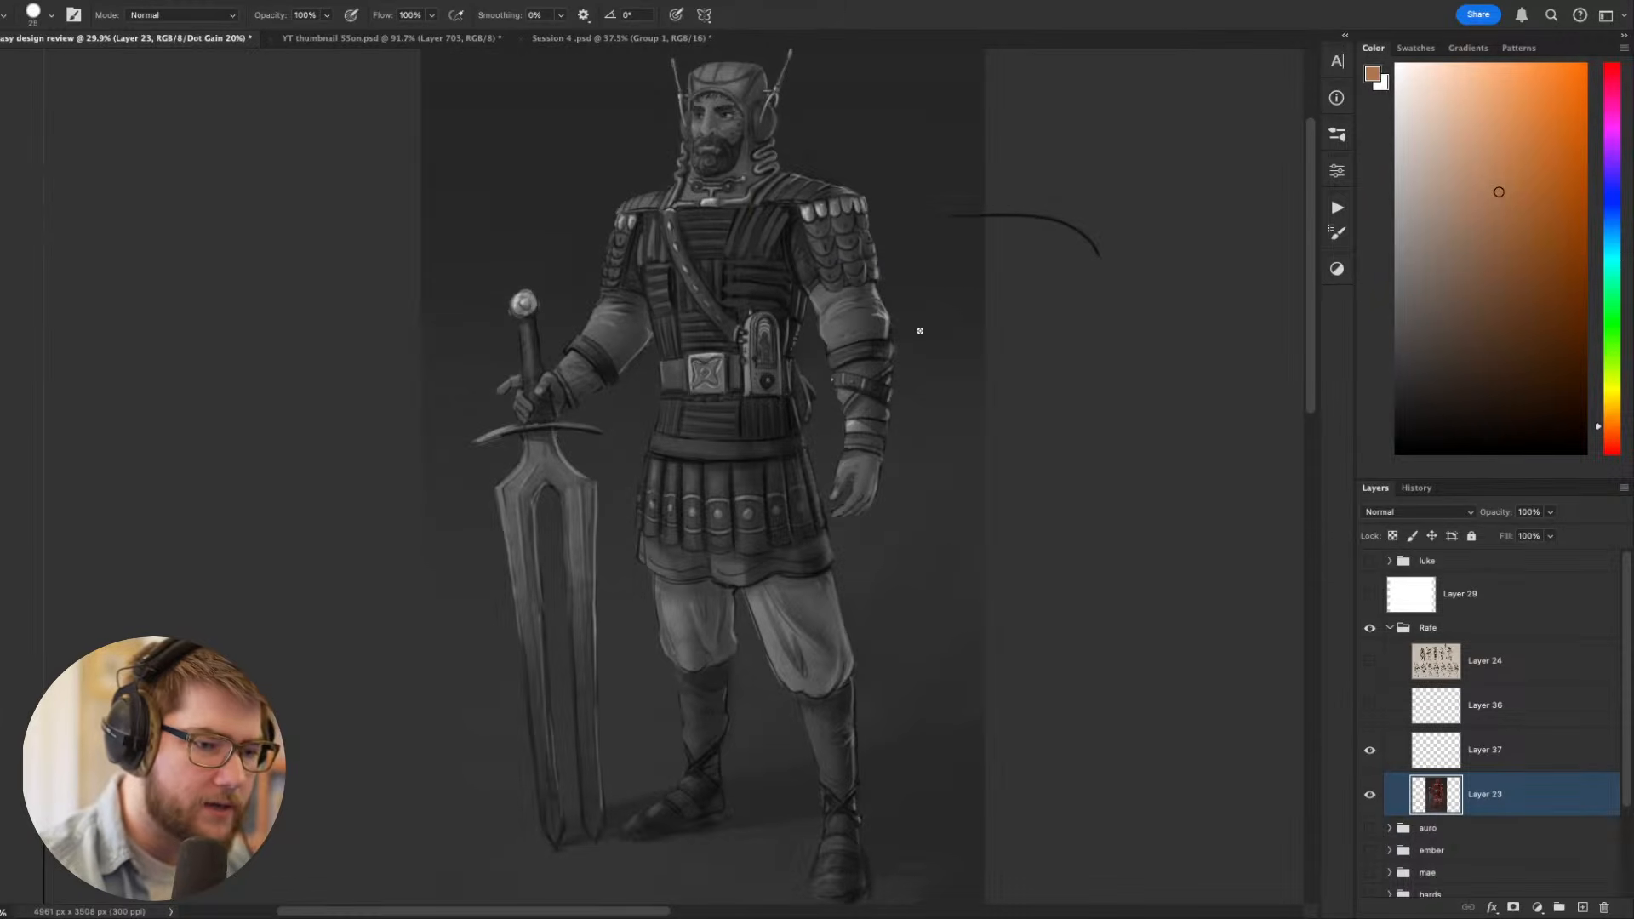
{"action": "left_click", "coordinate": [811, 218], "text": "alt"}
{"action": "left_click_drag", "start_coordinate": [871, 468], "coordinate": [952, 595]}
{"action": "left_click", "coordinate": [730, 584]}
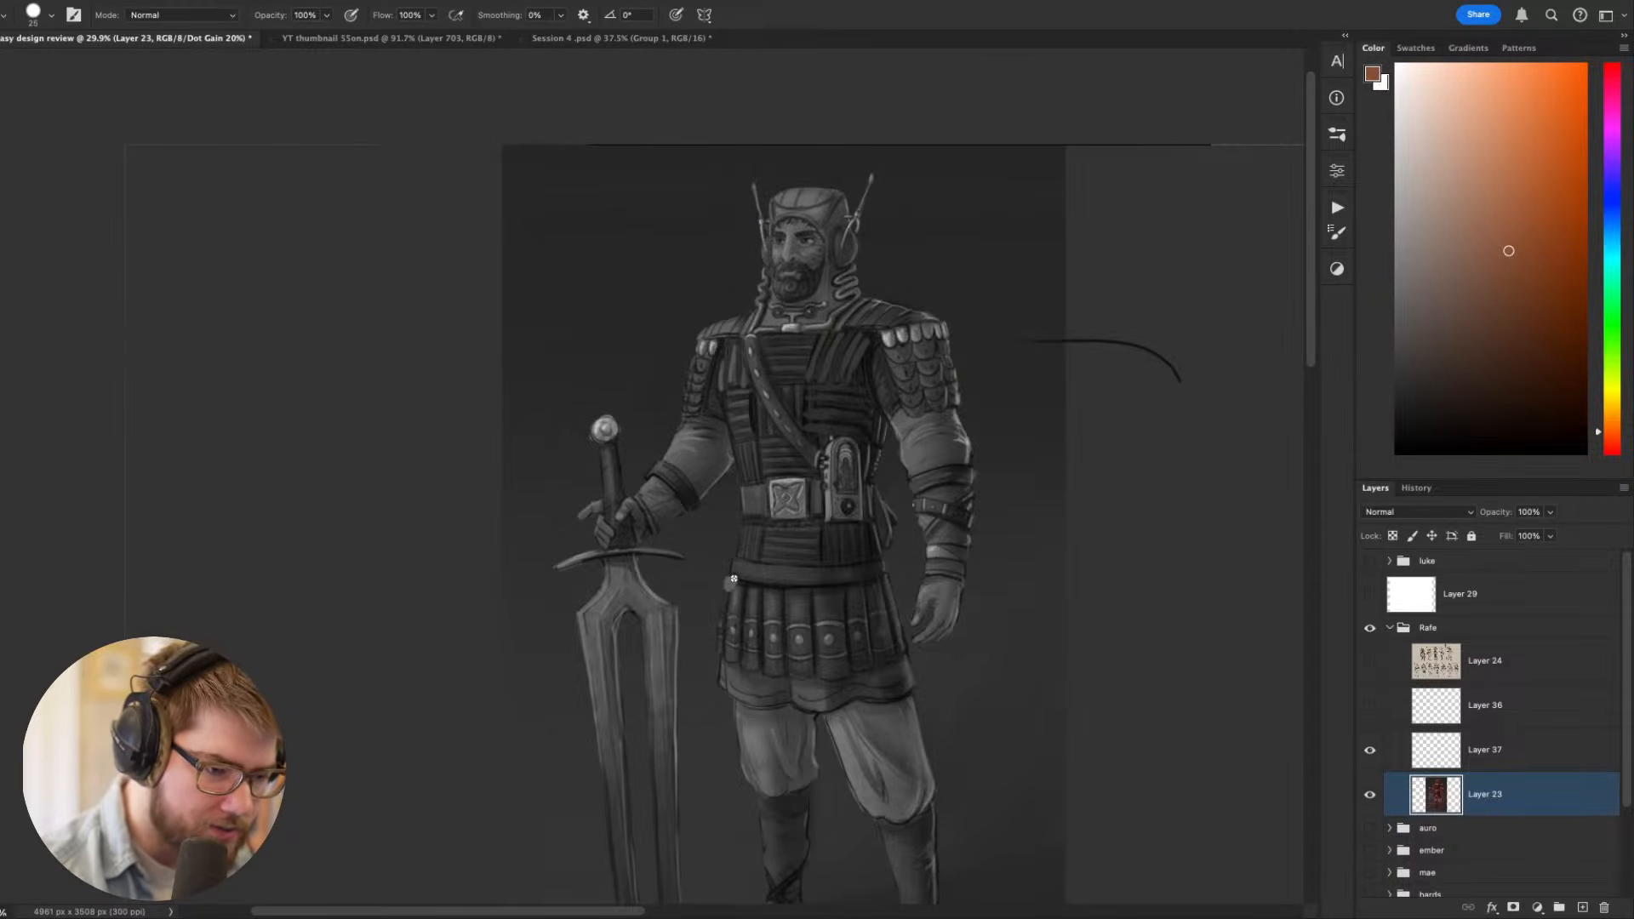
{"action": "left_click", "coordinate": [746, 587]}
{"action": "left_click_drag", "start_coordinate": [756, 587], "coordinate": [894, 590]}
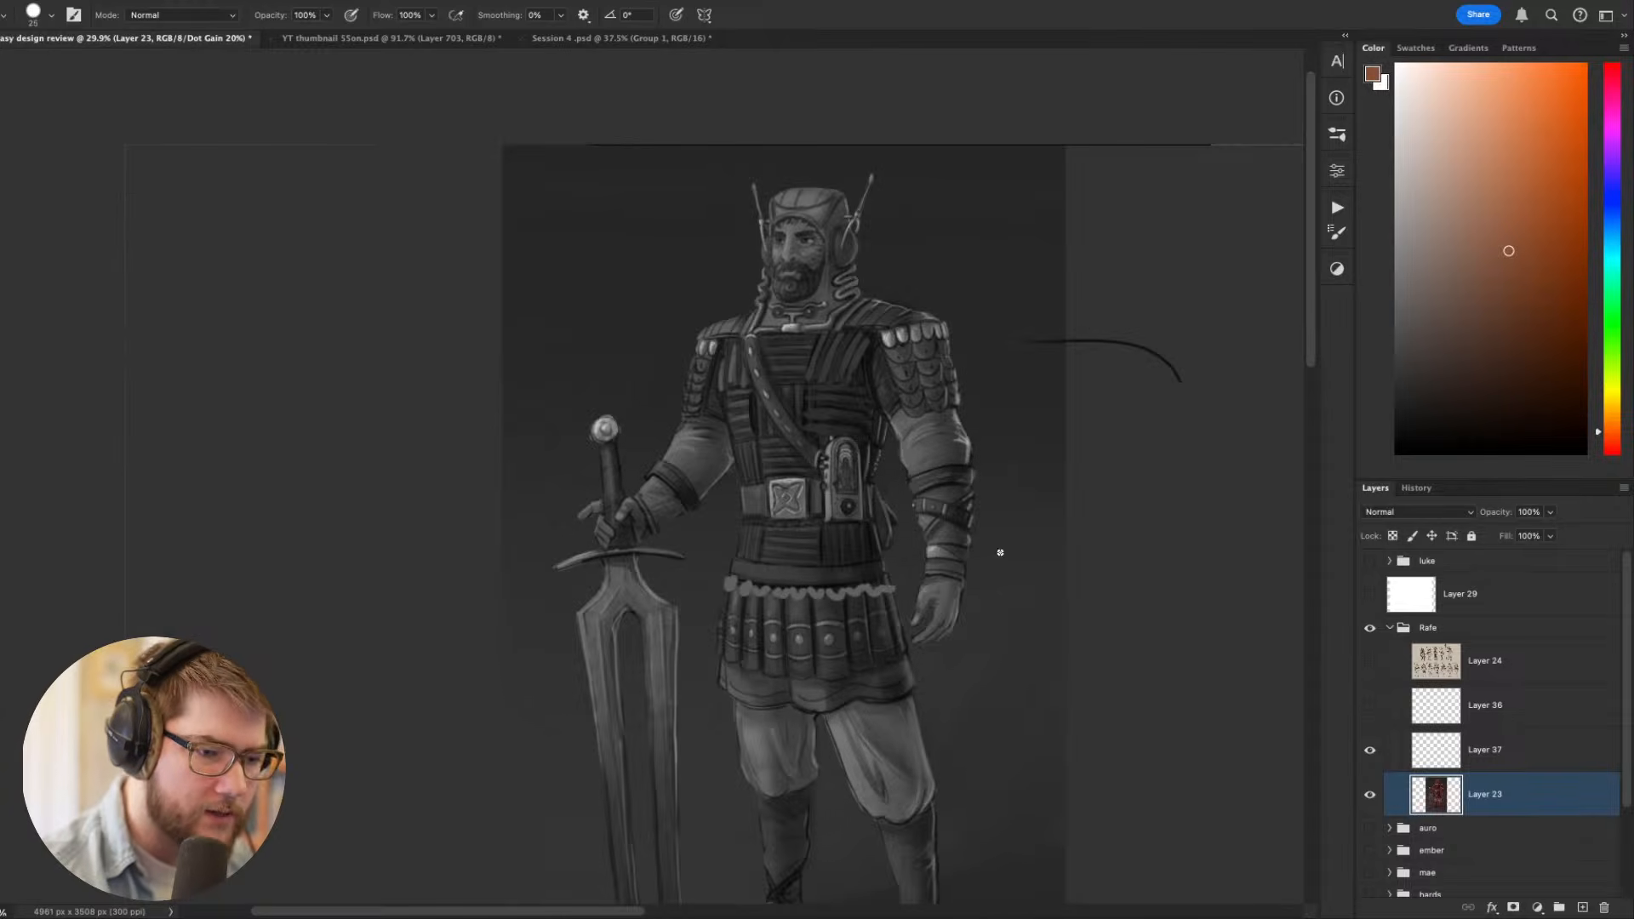
{"action": "scroll", "coordinate": [1098, 467], "scroll_direction": "down", "scroll_amount": 4}
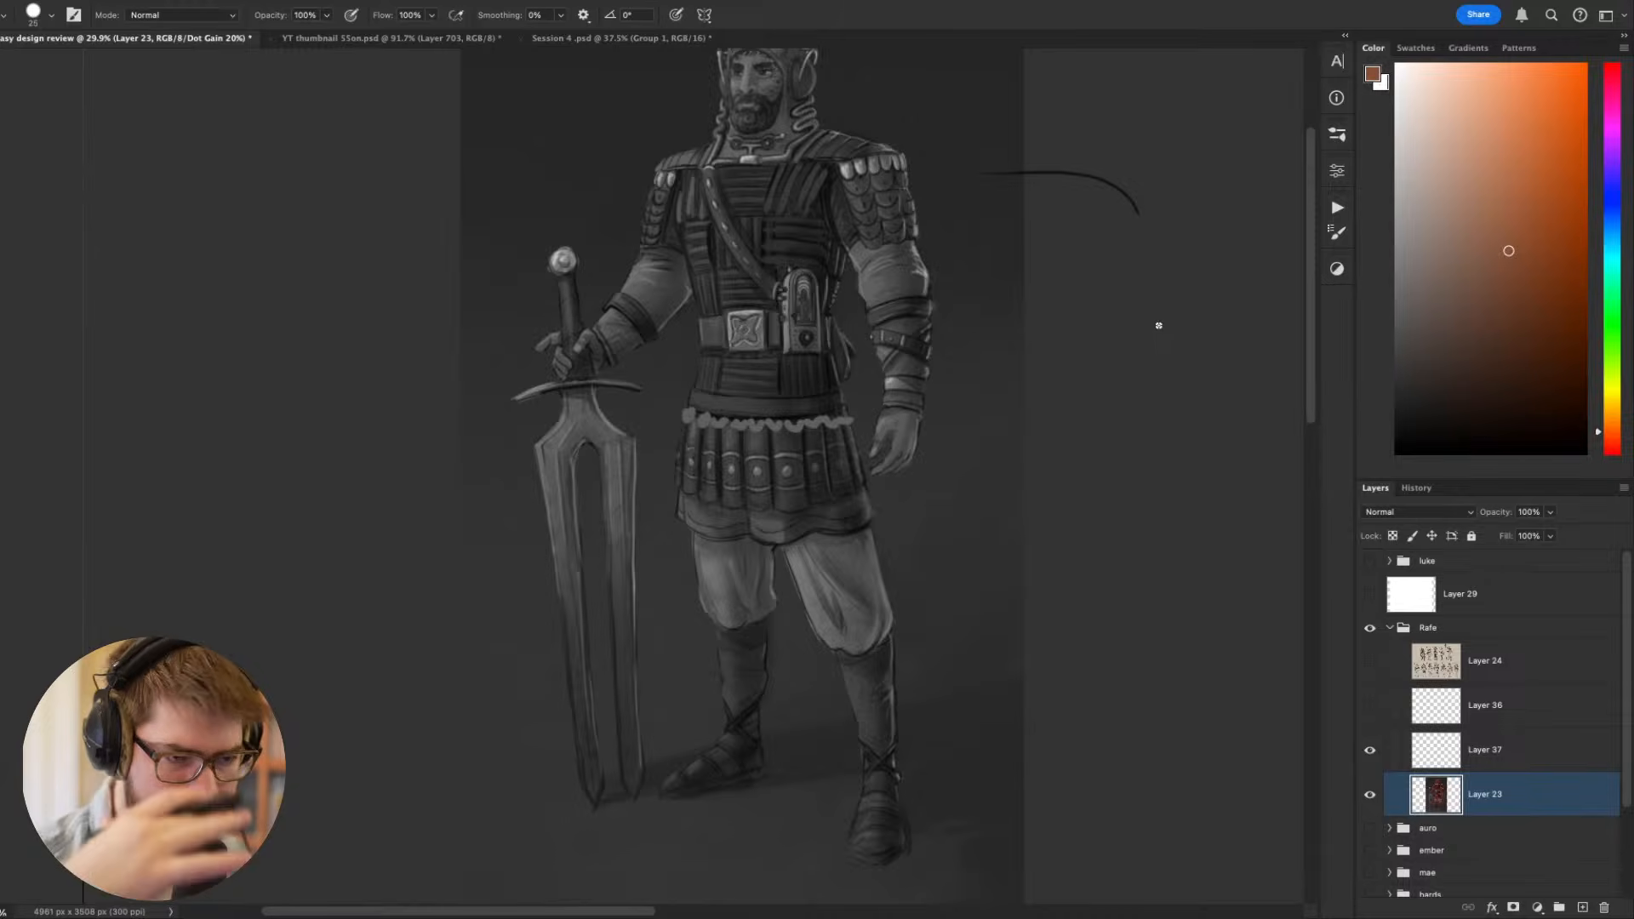
{"action": "scroll", "coordinate": [1159, 325], "scroll_direction": "up", "scroll_amount": 2}
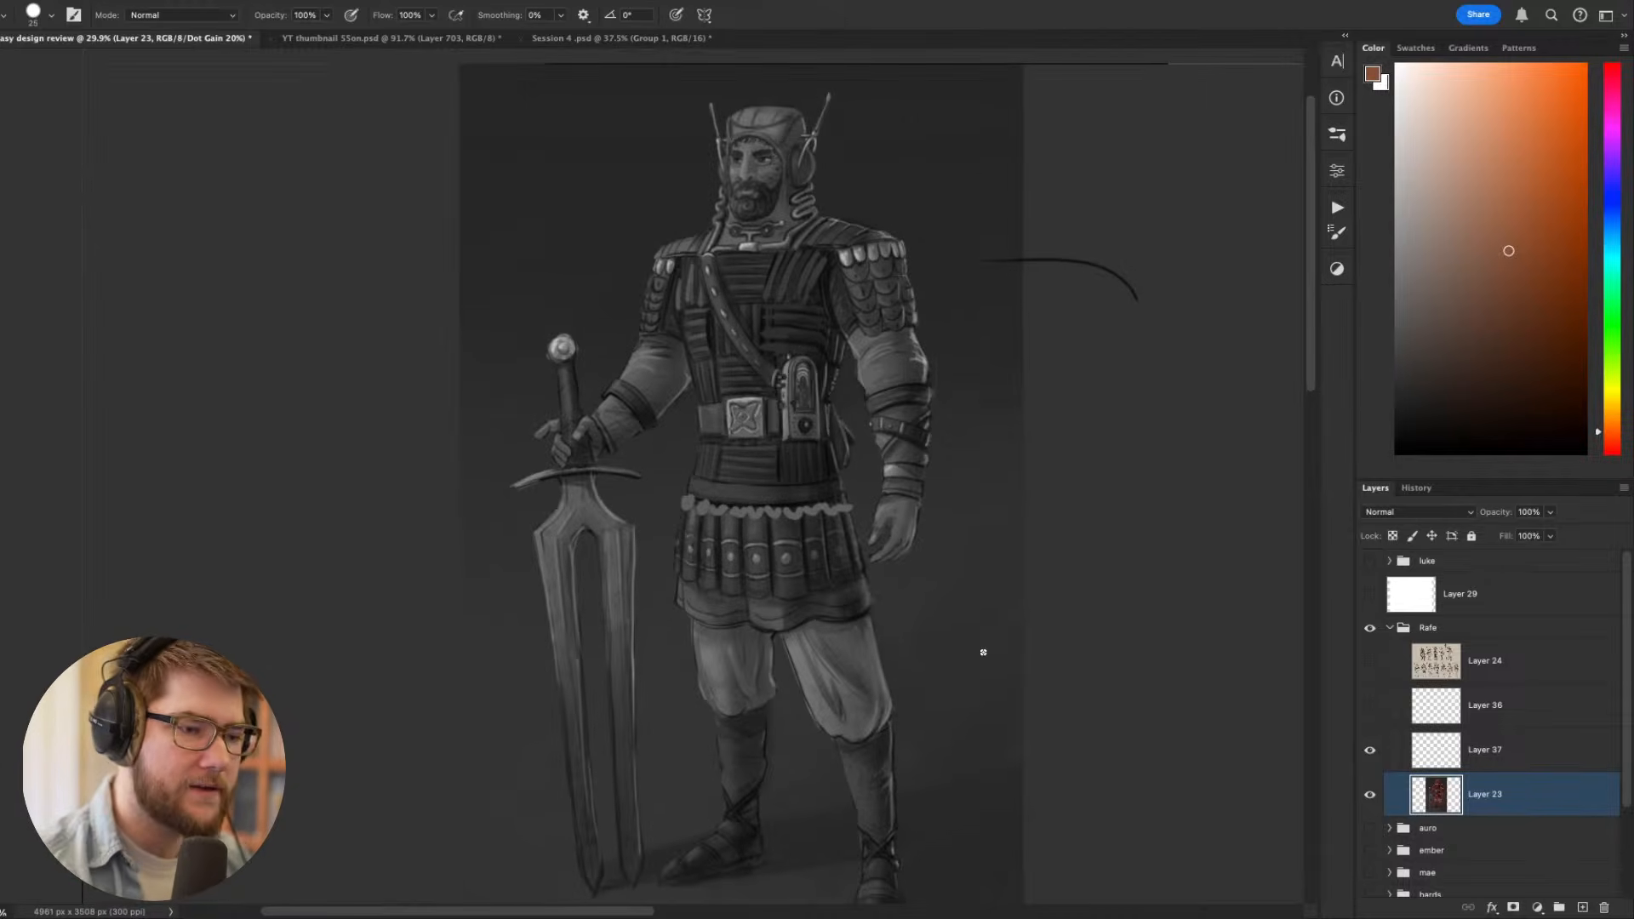
- Undo the scallops painted along the top of the skirt
{"action": "mouse_move", "coordinate": [950, 157]}
{"action": "left_mouse_down"}
{"action": "mouse_move", "coordinate": [901, 513]}
{"action": "mouse_move", "coordinate": [1045, 502]}
{"action": "left_mouse_up"}
{"action": "key", "text": "super+z"}
{"action": "key", "text": "super+z"}
{"action": "key", "text": "super+z"}
{"action": "key", "text": "super+z"}
{"action": "key", "text": "super+z"}
{"action": "key", "text": "super+z"}
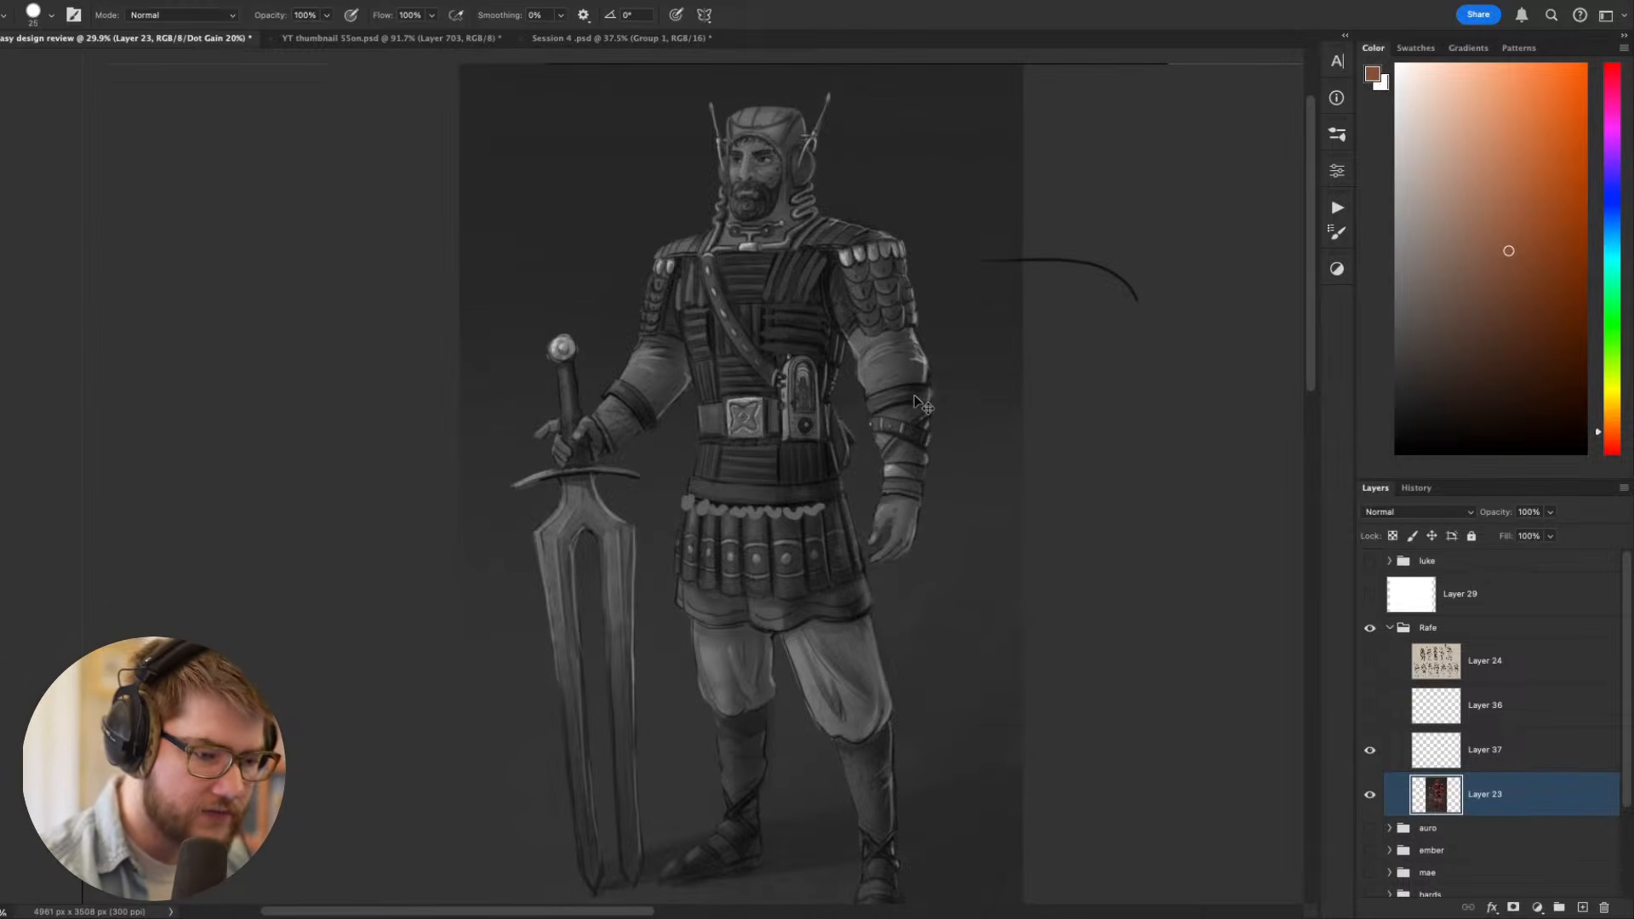
{"action": "key", "text": "super+z"}
{"action": "key", "text": "super+z"}
{"action": "key", "text": "super+z"}
{"action": "key", "text": "super+z"}
{"action": "key", "text": "super+z"}
{"action": "key", "text": "super+z"}
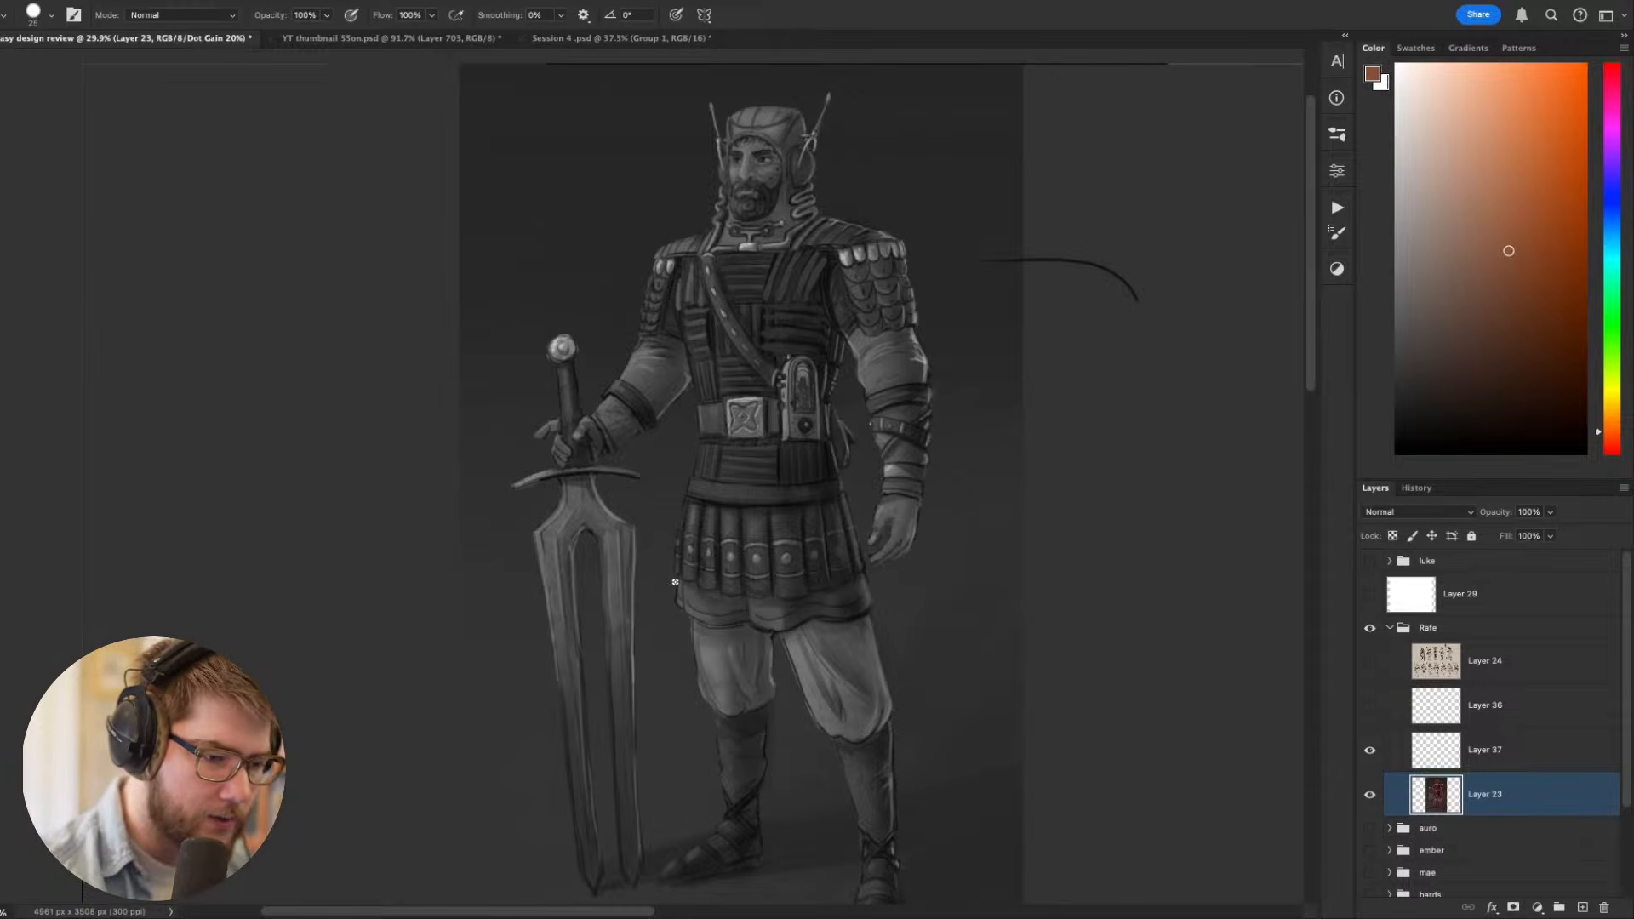
- Paint a row of scallops along the lower edge of the pleated skirt in the sampled shoulder-scale tone
{"action": "mouse_move", "coordinate": [686, 587]}
{"action": "left_mouse_down"}
{"action": "mouse_move", "coordinate": [776, 599]}
{"action": "mouse_move", "coordinate": [827, 578]}
{"action": "mouse_move", "coordinate": [779, 599]}
{"action": "mouse_move", "coordinate": [804, 603]}
{"action": "mouse_move", "coordinate": [1149, 492]}
{"action": "left_mouse_up"}
{"action": "key", "text": "r"}
{"action": "key", "text": "b"}
{"action": "key", "text": "bracketleft"}
{"action": "key", "text": "bracketleft"}
{"action": "left_click_drag", "start_coordinate": [693, 469], "coordinate": [823, 413]}
{"action": "key", "text": "ctrl+z"}
- Add a thin pale highlight under the waistband and bright accents on the hem scallops, and return the canvas upright
{"action": "key", "text": "r"}
{"action": "key", "text": "Escape"}
{"action": "key", "text": "space"}
{"action": "left_click_drag", "start_coordinate": [1160, 467], "coordinate": [1093, 612]}
{"action": "left_click", "coordinate": [790, 371], "text": "alt"}
{"action": "key", "text": "r"}
{"action": "key", "text": "b"}
{"action": "mouse_move", "coordinate": [790, 626]}
{"action": "left_mouse_down"}
{"action": "mouse_move", "coordinate": [828, 543]}
{"action": "mouse_move", "coordinate": [808, 542]}
{"action": "left_mouse_up"}
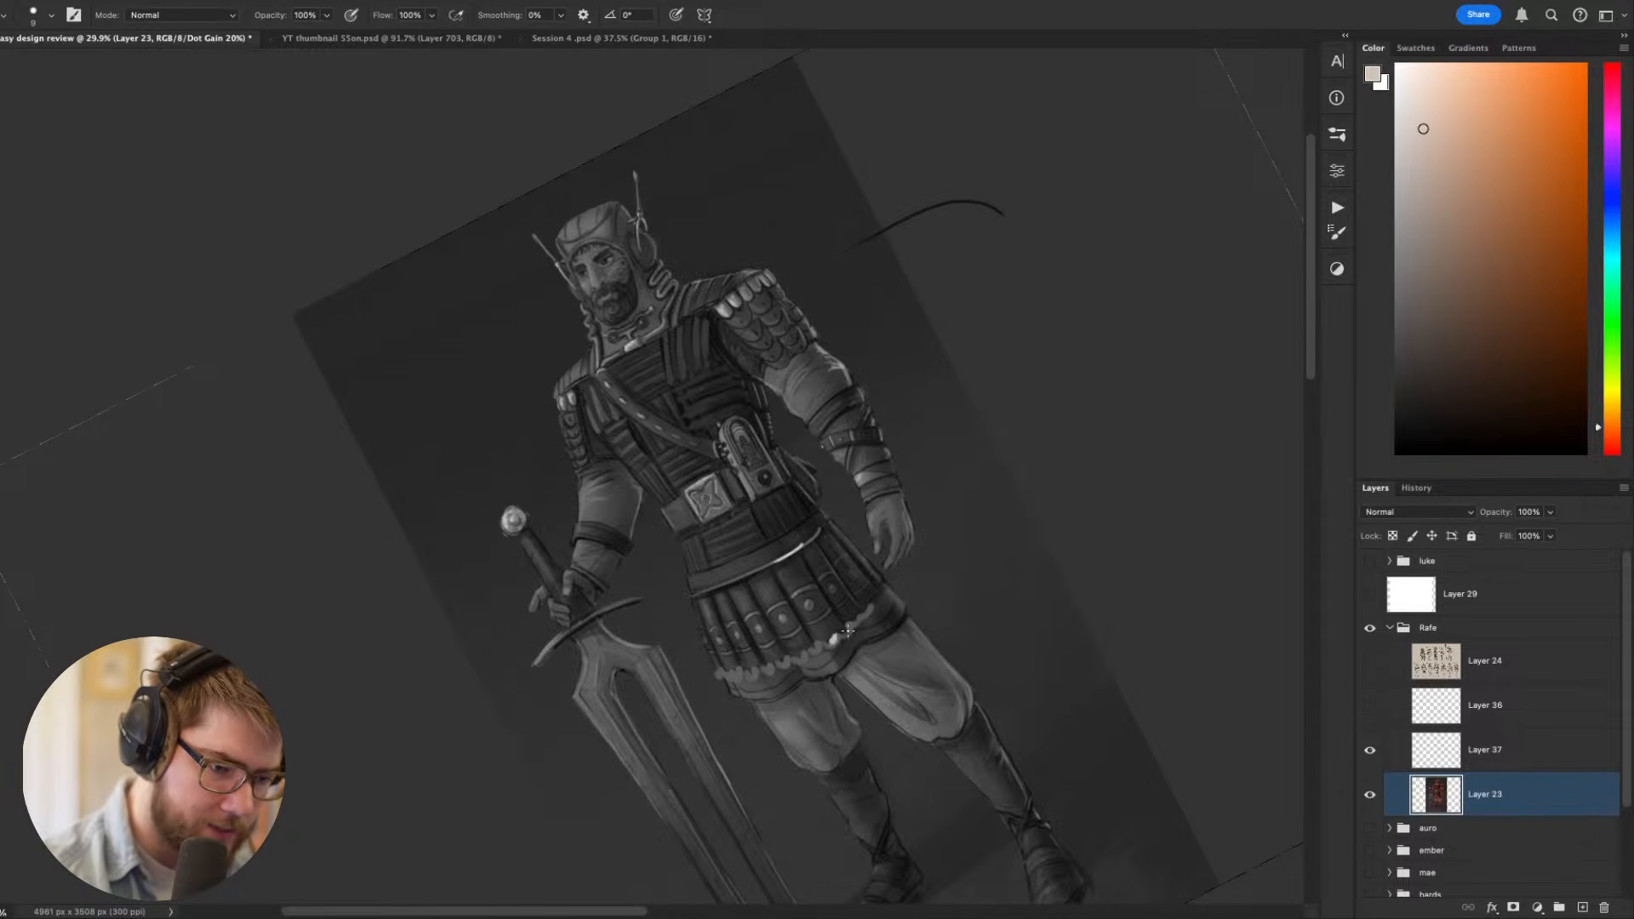
{"action": "left_click_drag", "start_coordinate": [852, 631], "coordinate": [857, 622]}
{"action": "key", "text": "r"}
{"action": "key", "text": "Escape"}
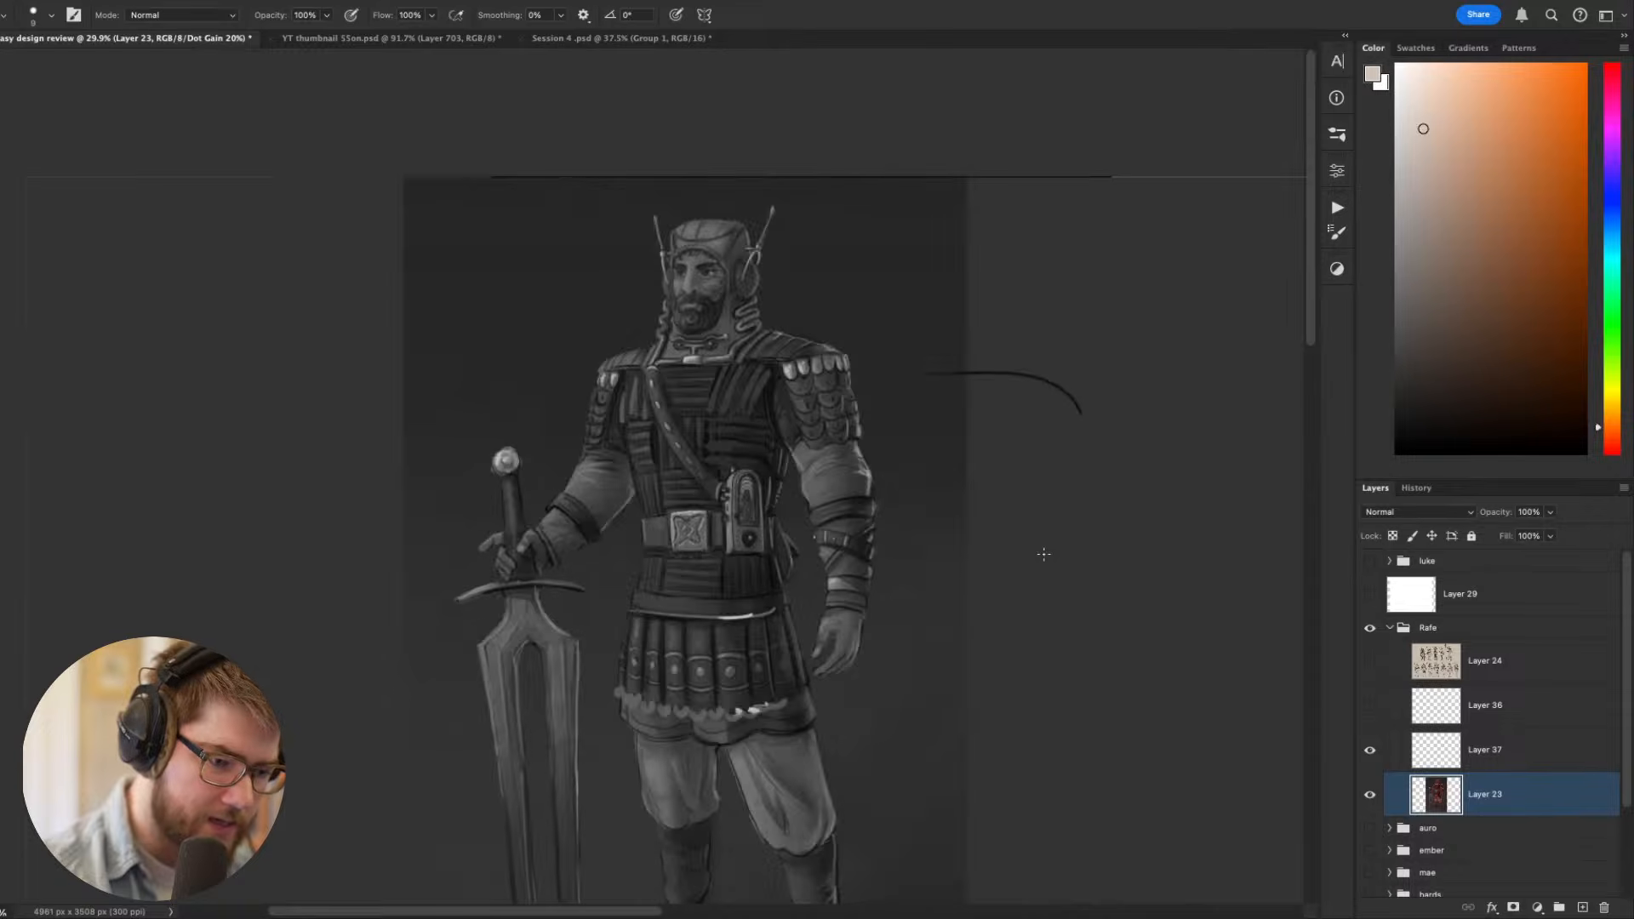
- Review the new skirt accents against the face, shoulders and belt, both from afar and up close
{"action": "left_click_drag", "start_coordinate": [1108, 546], "coordinate": [1116, 455]}
{"action": "scroll", "coordinate": [1039, 262], "scroll_direction": "down", "scroll_amount": 6}
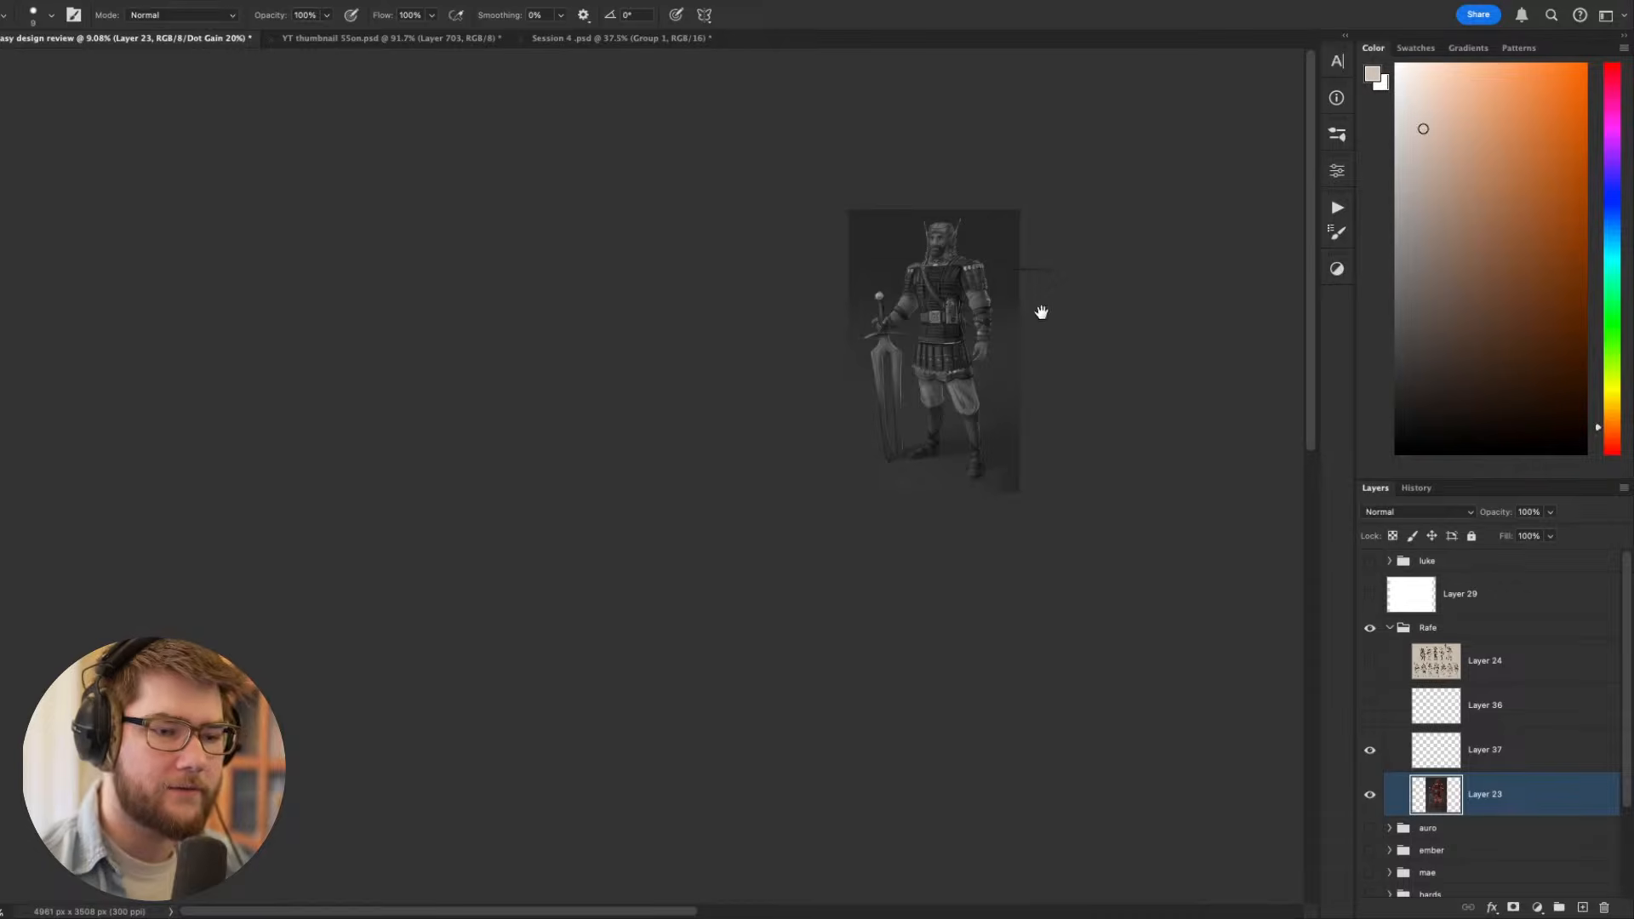
{"action": "left_click_drag", "start_coordinate": [1040, 315], "coordinate": [878, 456]}
{"action": "scroll", "coordinate": [859, 459], "scroll_direction": "up", "scroll_amount": 6}
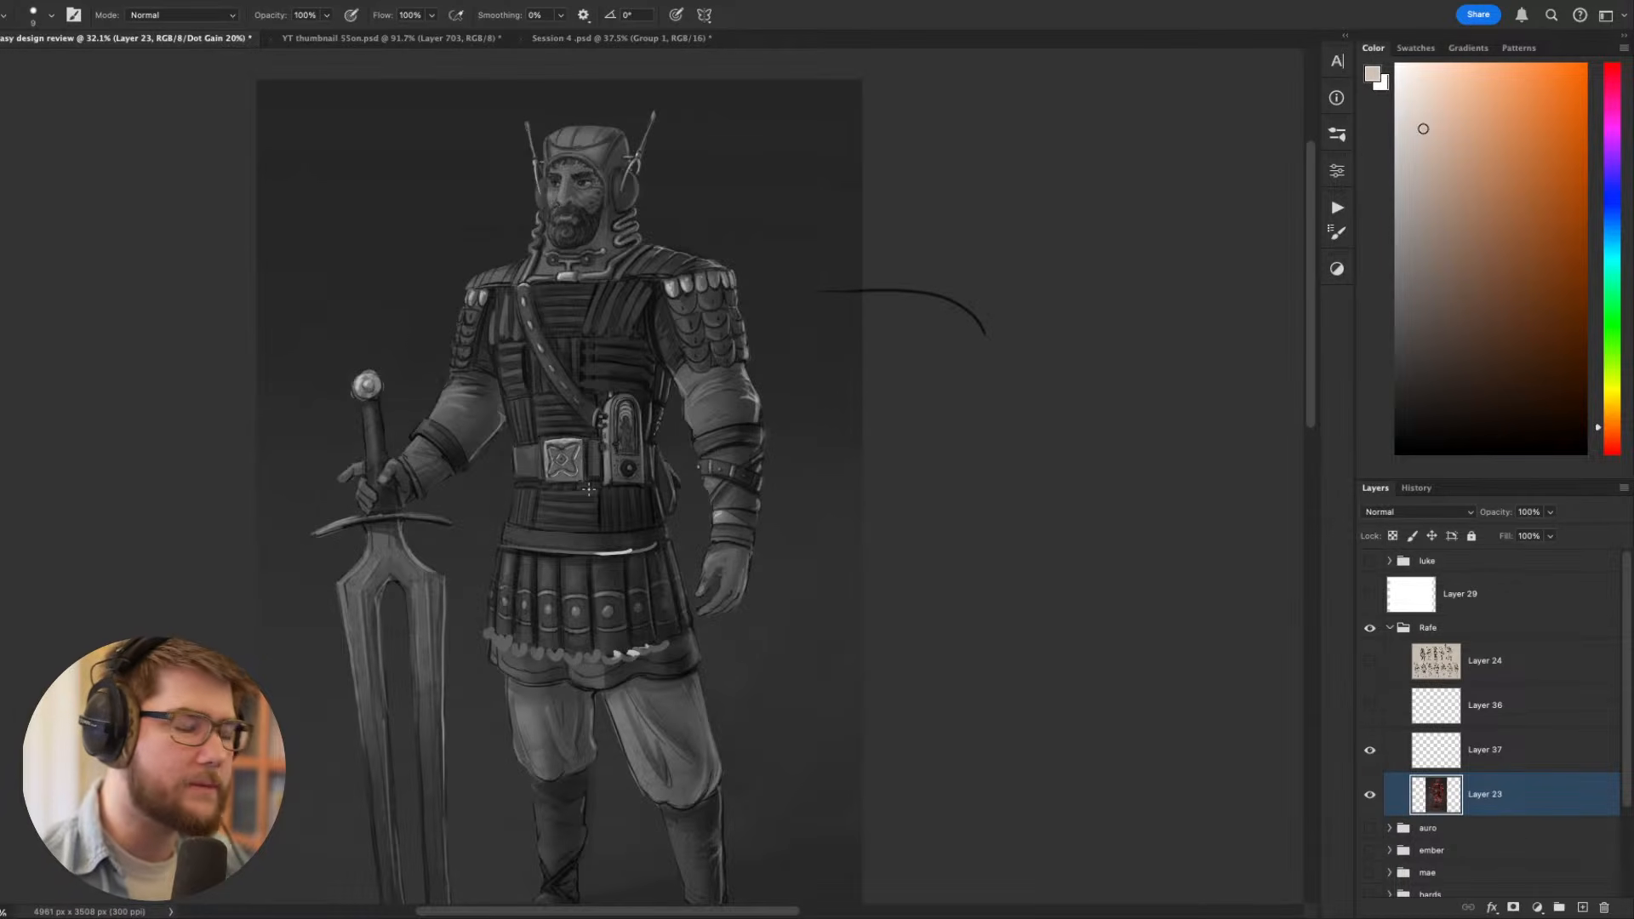
{"action": "scroll", "coordinate": [617, 557], "scroll_direction": "down", "scroll_amount": 1}
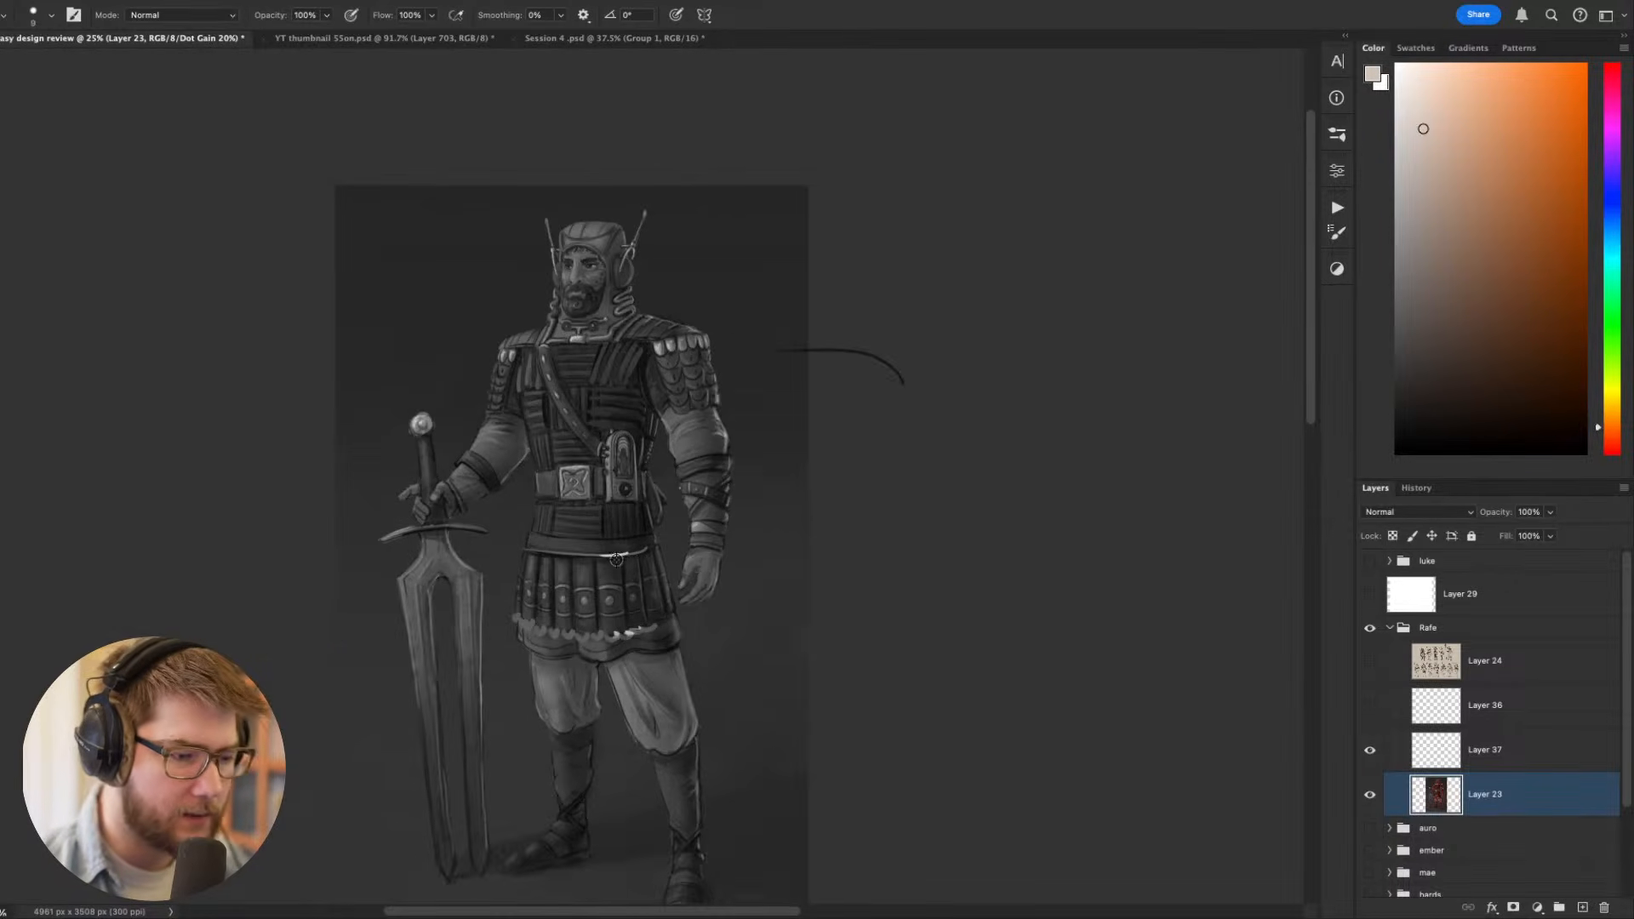
{"action": "scroll", "coordinate": [615, 552], "scroll_direction": "up", "scroll_amount": 2}
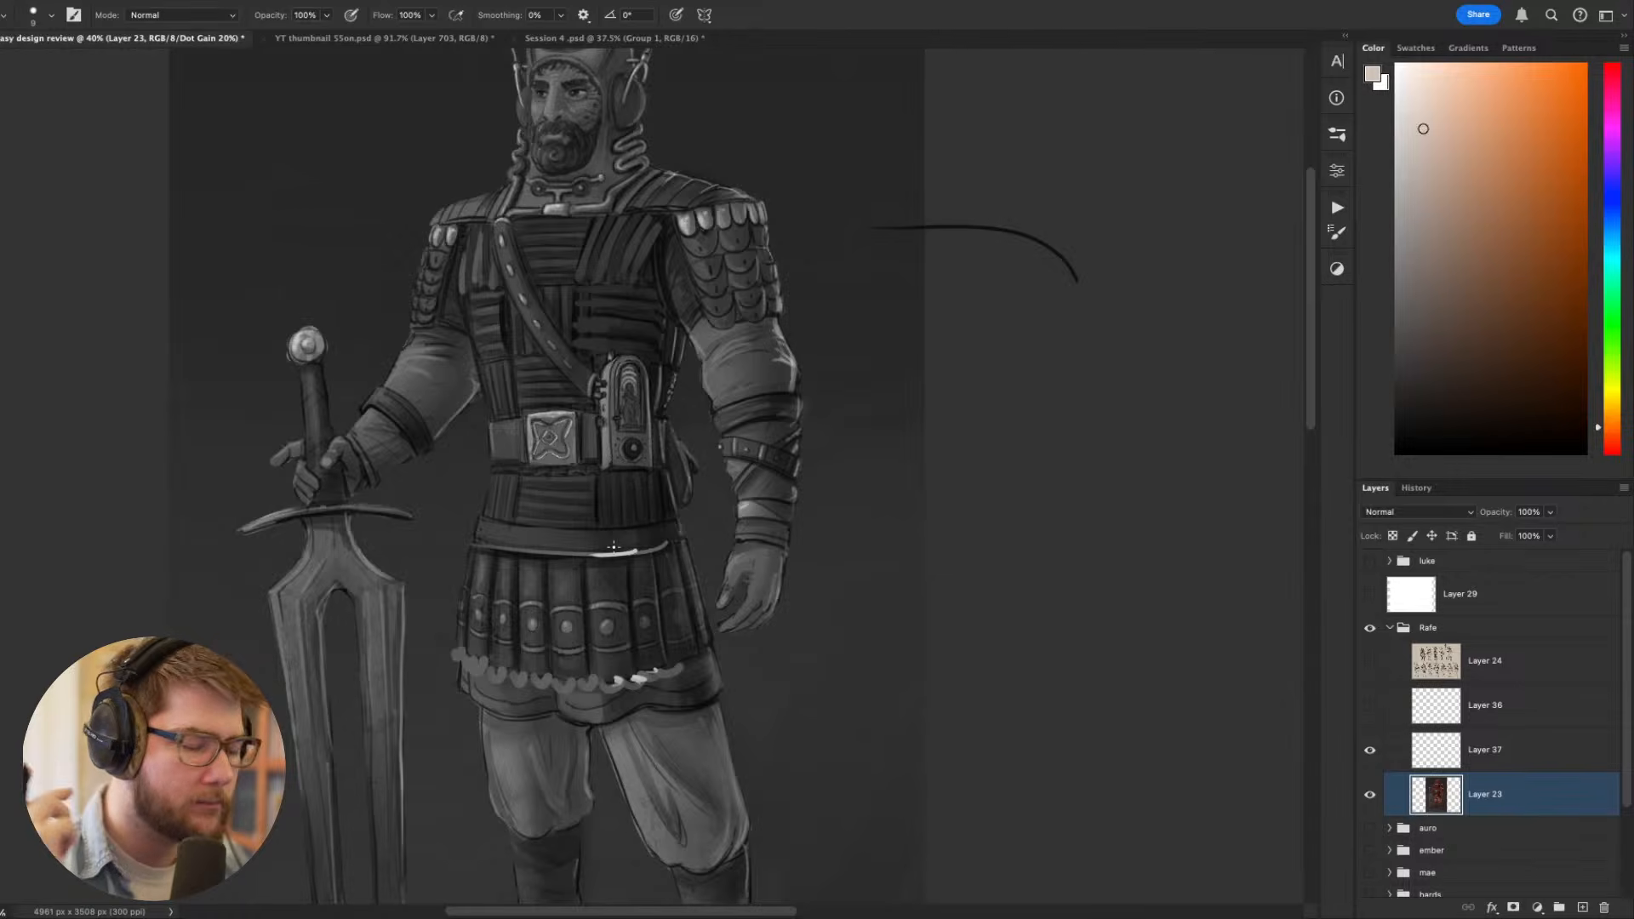
{"action": "left_click_drag", "start_coordinate": [610, 398], "coordinate": [758, 482]}
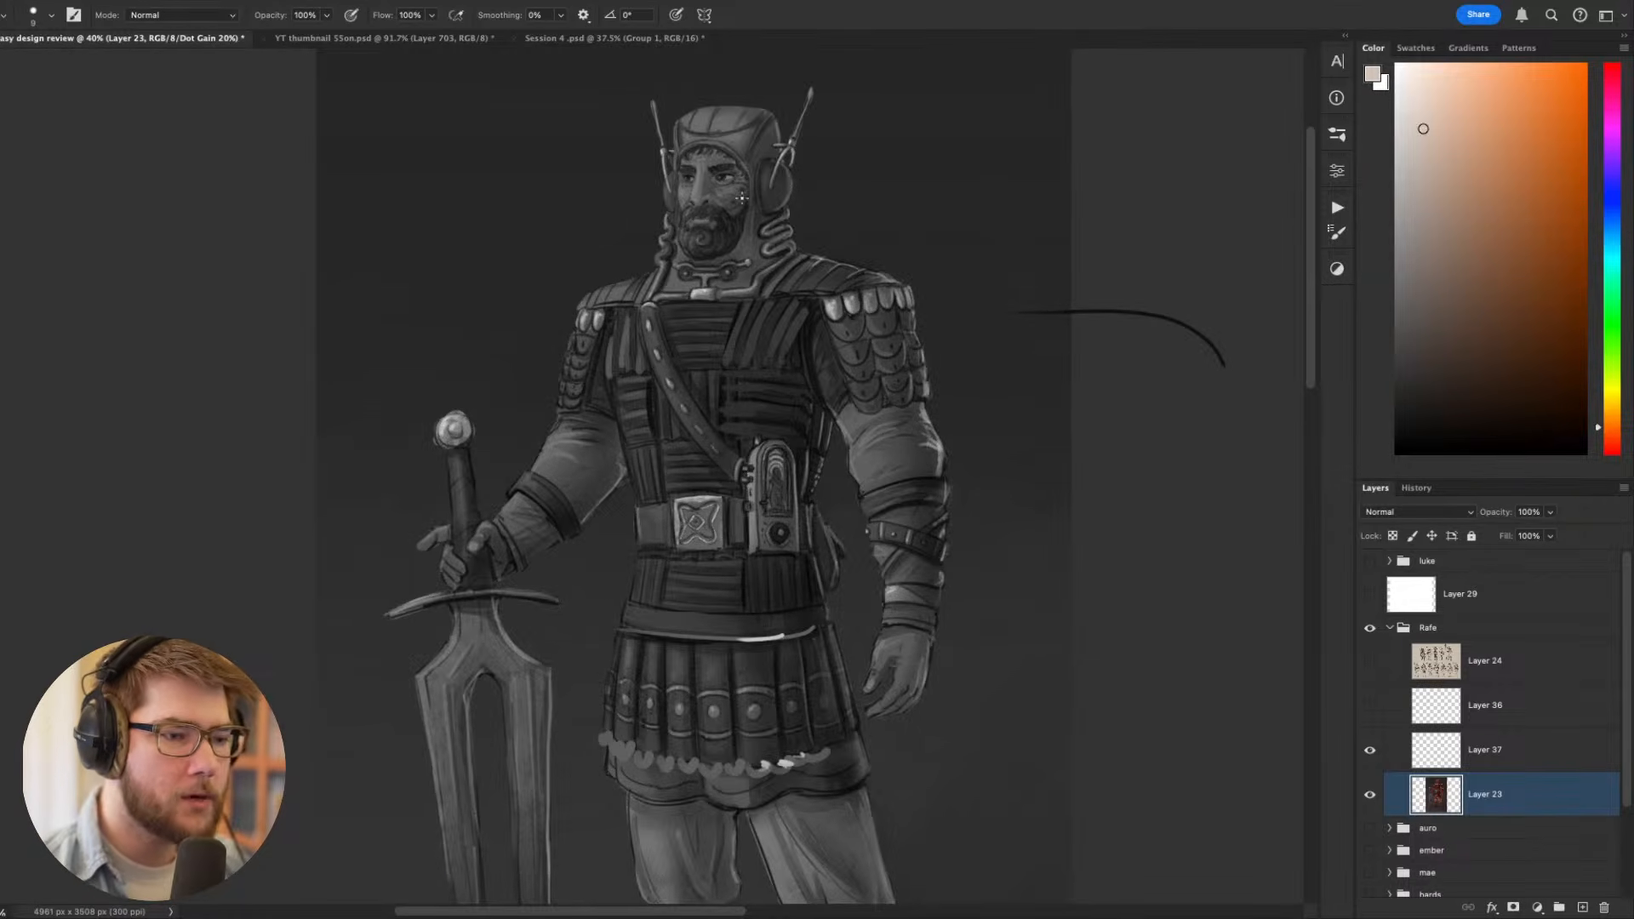
{"action": "scroll", "coordinate": [742, 199], "scroll_direction": "up", "scroll_amount": 2}
{"action": "scroll", "coordinate": [763, 271], "scroll_direction": "down", "scroll_amount": 5}
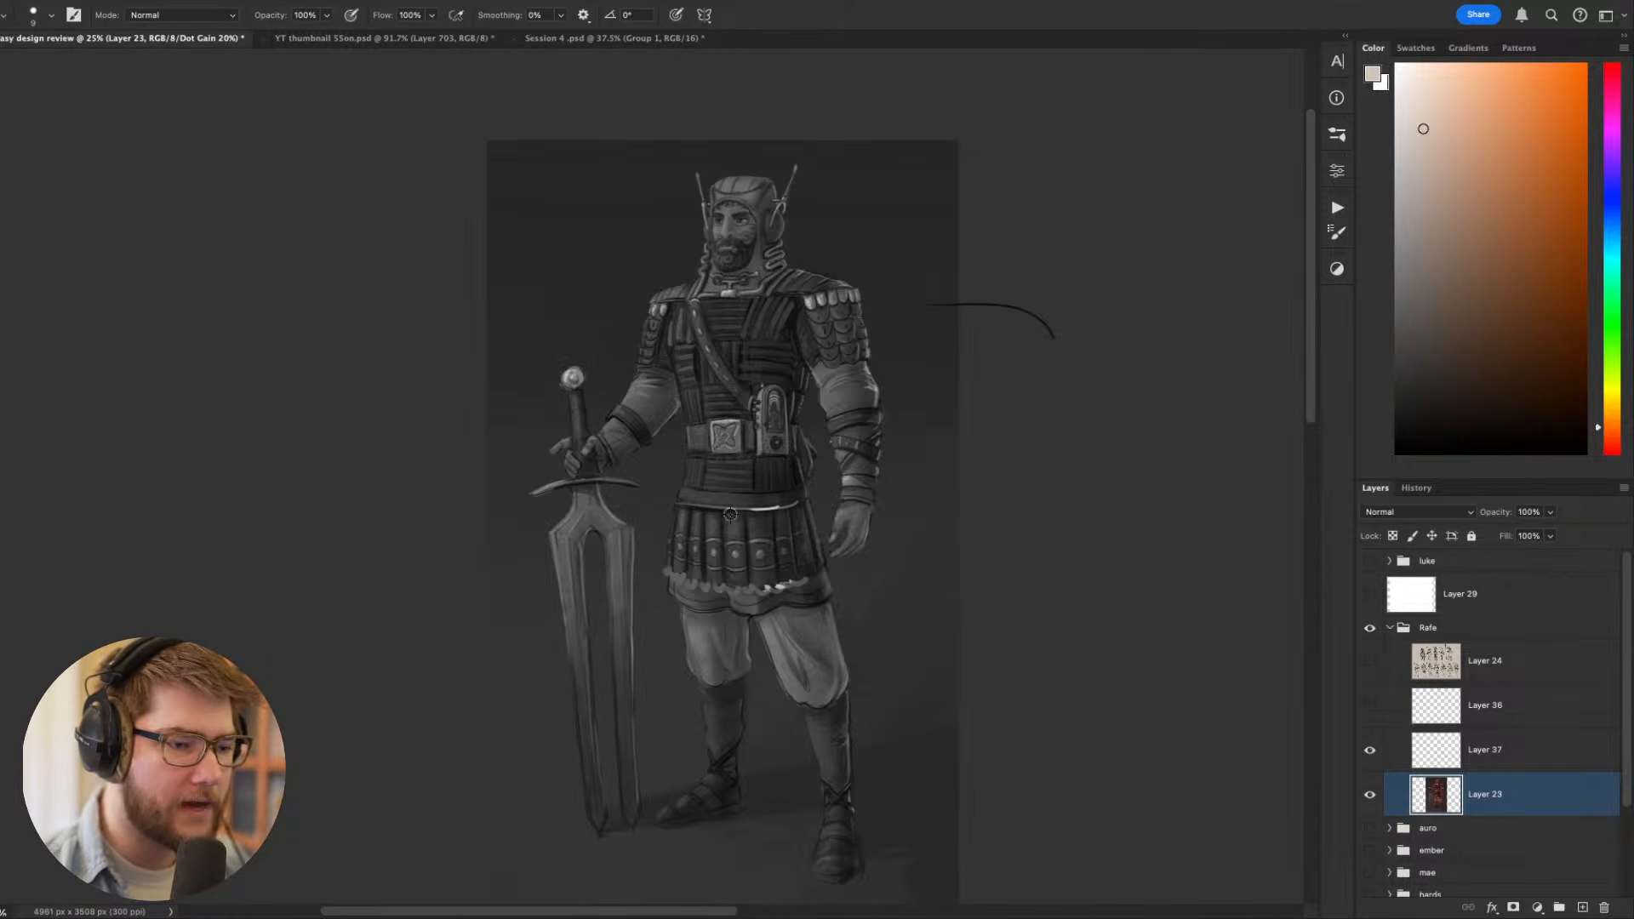
{"action": "scroll", "coordinate": [681, 184], "scroll_direction": "up", "scroll_amount": 4}
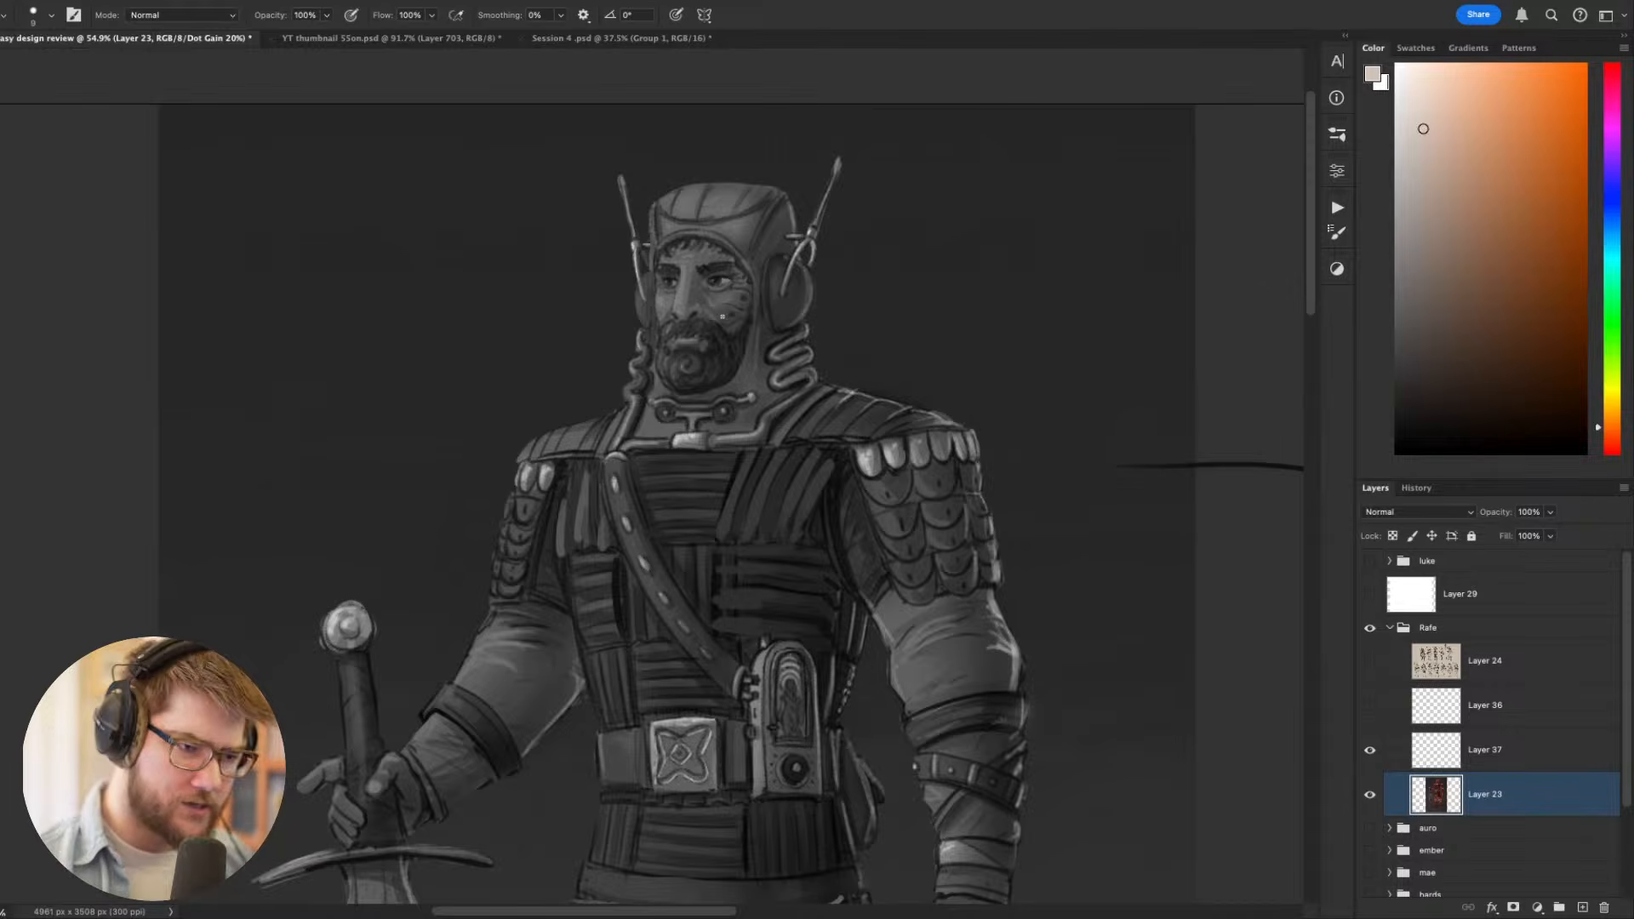
{"action": "scroll", "coordinate": [722, 316], "scroll_direction": "down", "scroll_amount": 2}
{"action": "scroll", "coordinate": [719, 315], "scroll_direction": "up", "scroll_amount": 7}
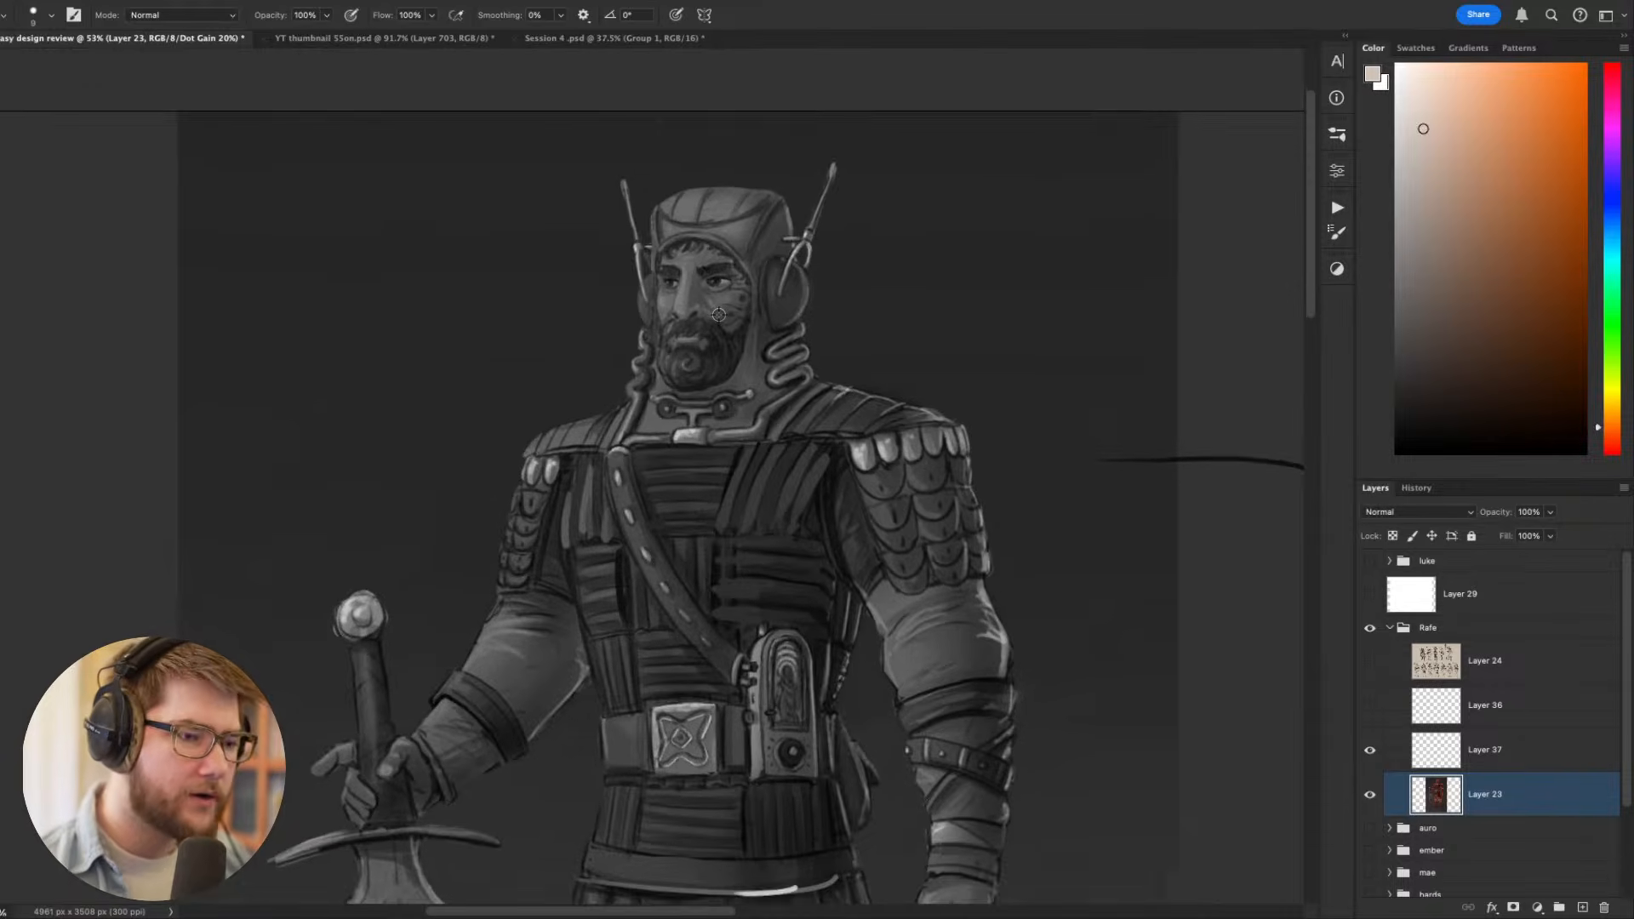
- Sharpen the eyes with a tiny brush, using sampled dark maroon for the darks and pale pink for the lights
{"action": "left_click_drag", "start_coordinate": [738, 301], "coordinate": [1047, 561]}
{"action": "key", "text": "r"}
{"action": "left_click", "coordinate": [882, 439], "text": "alt"}
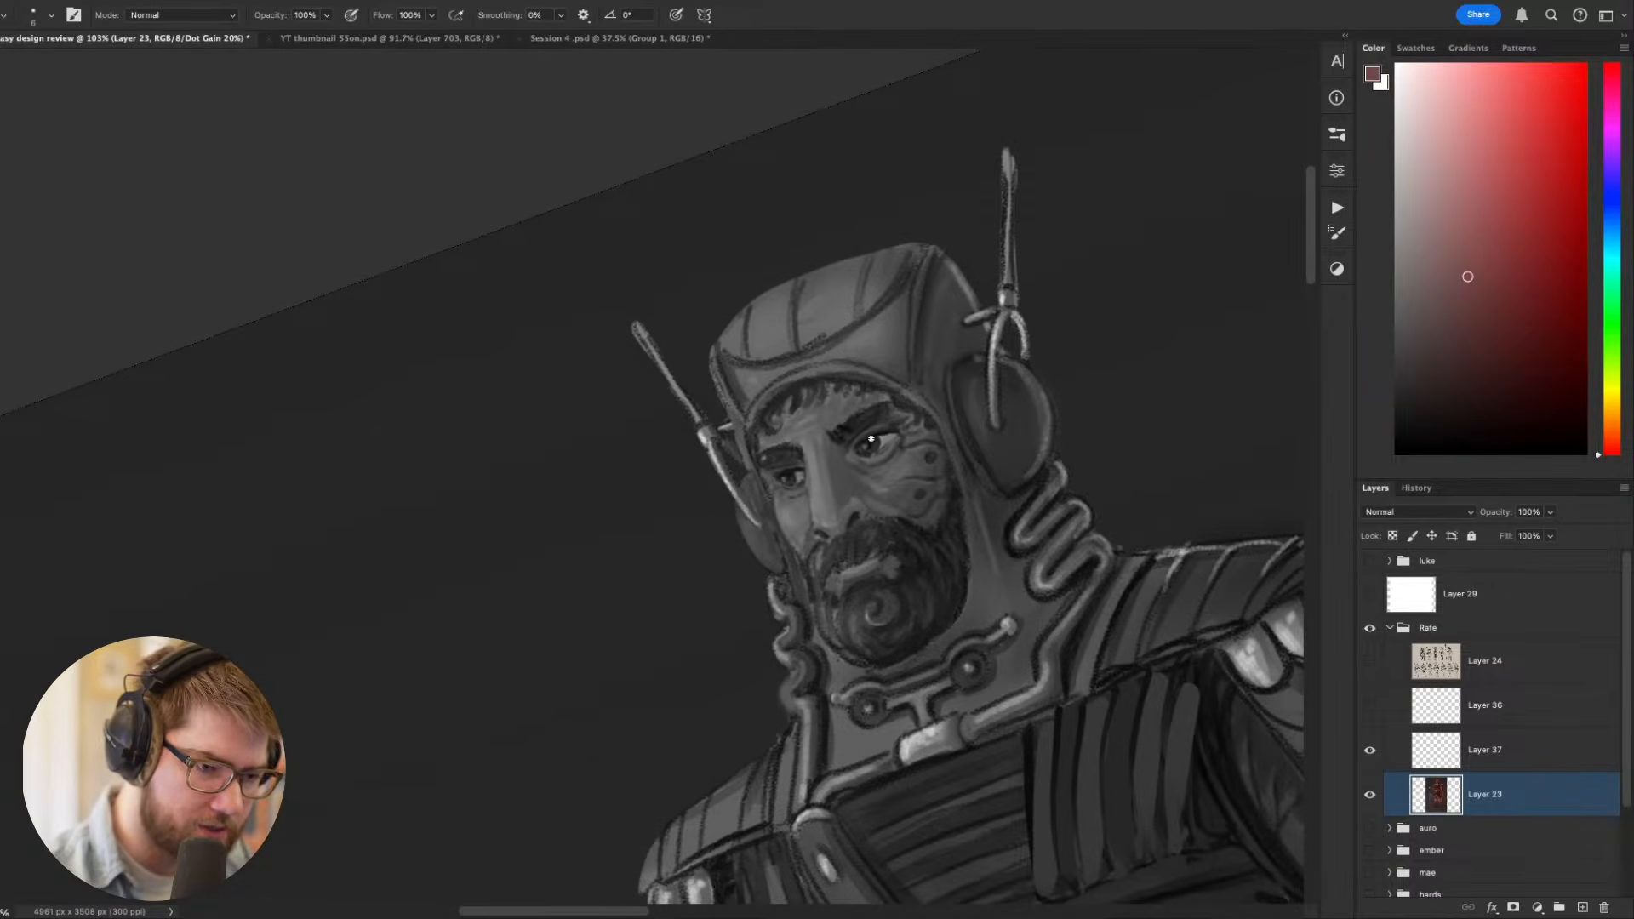
{"action": "left_click", "coordinate": [870, 439], "text": "alt"}
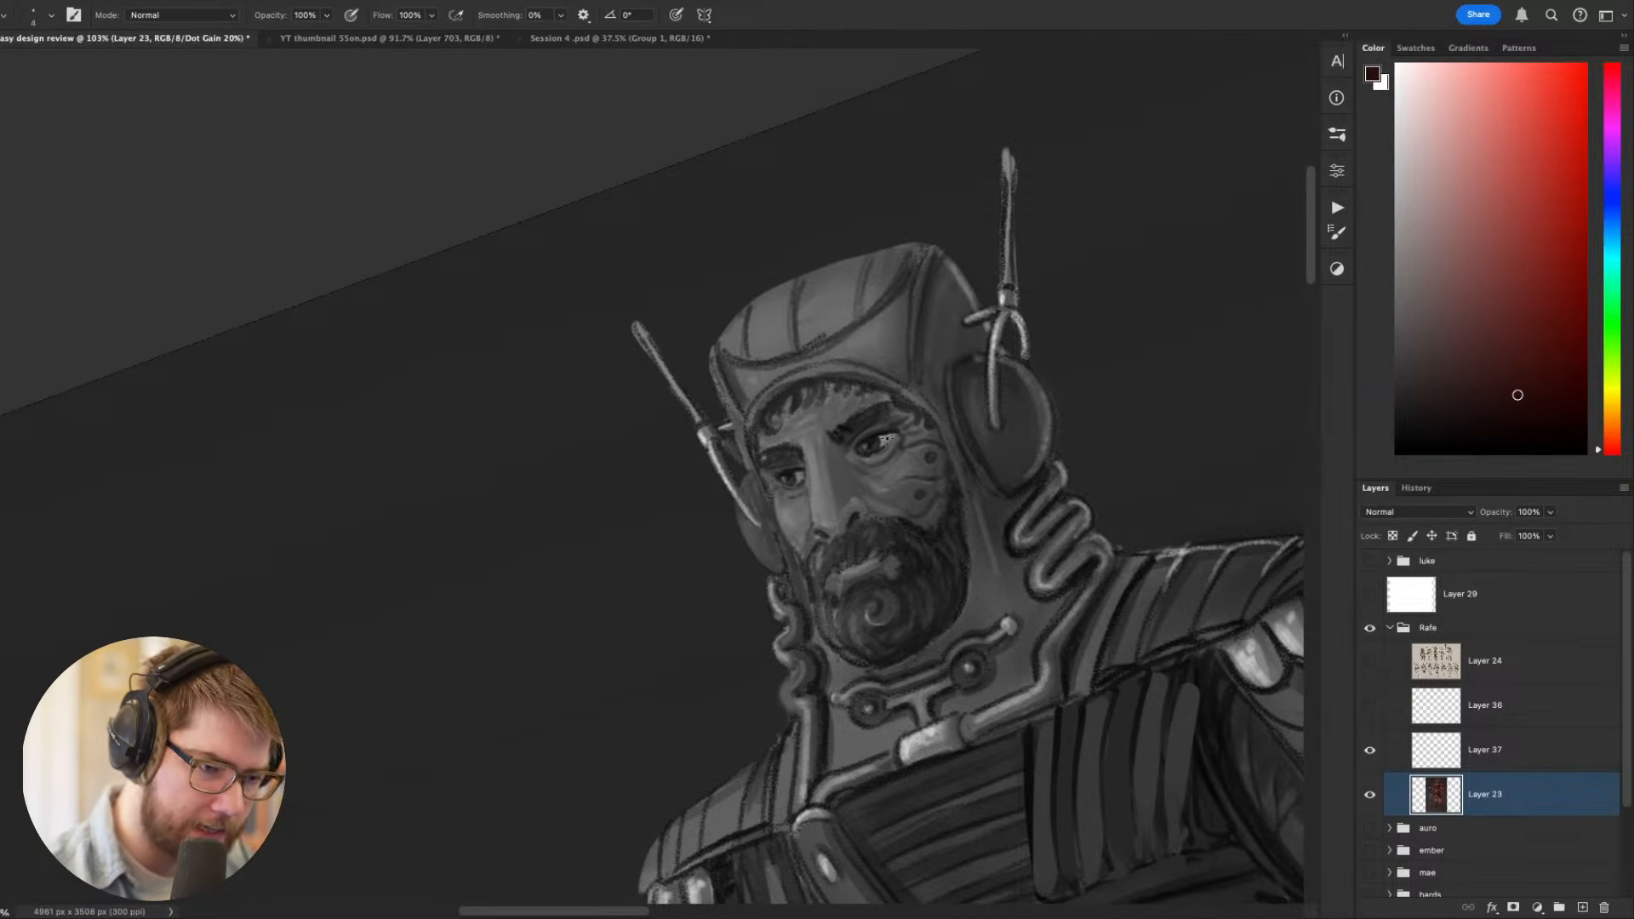
{"action": "key", "text": "Escape"}
{"action": "left_click_drag", "start_coordinate": [996, 646], "coordinate": [1013, 713]}
{"action": "left_click", "coordinate": [903, 594], "text": "alt"}
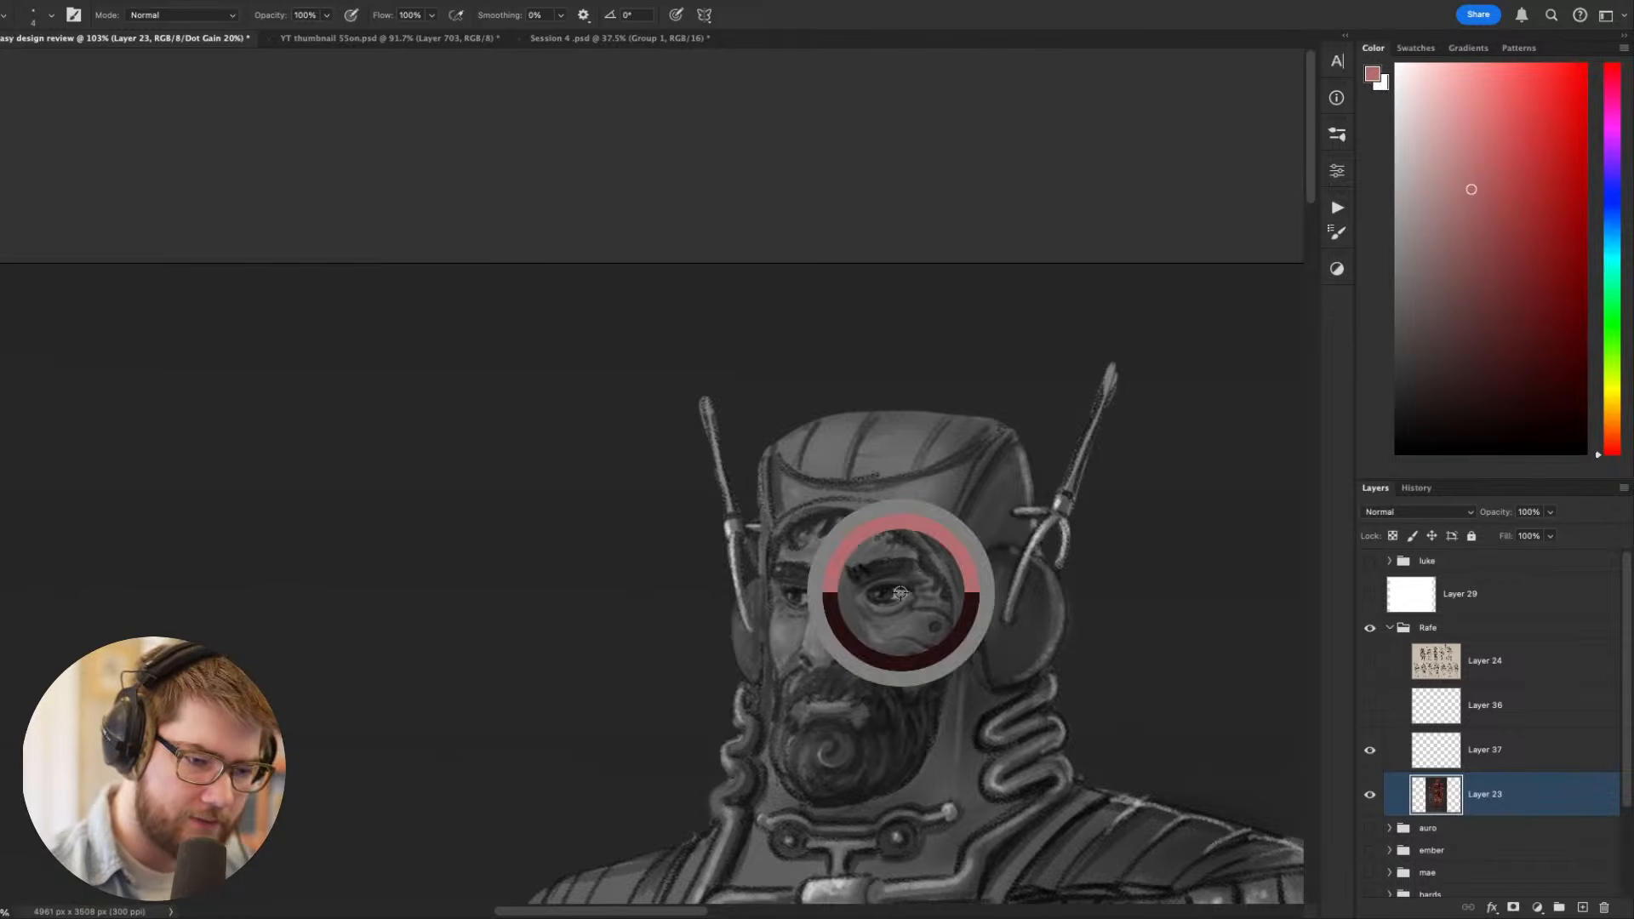
{"action": "left_click", "coordinate": [948, 526], "text": "alt"}
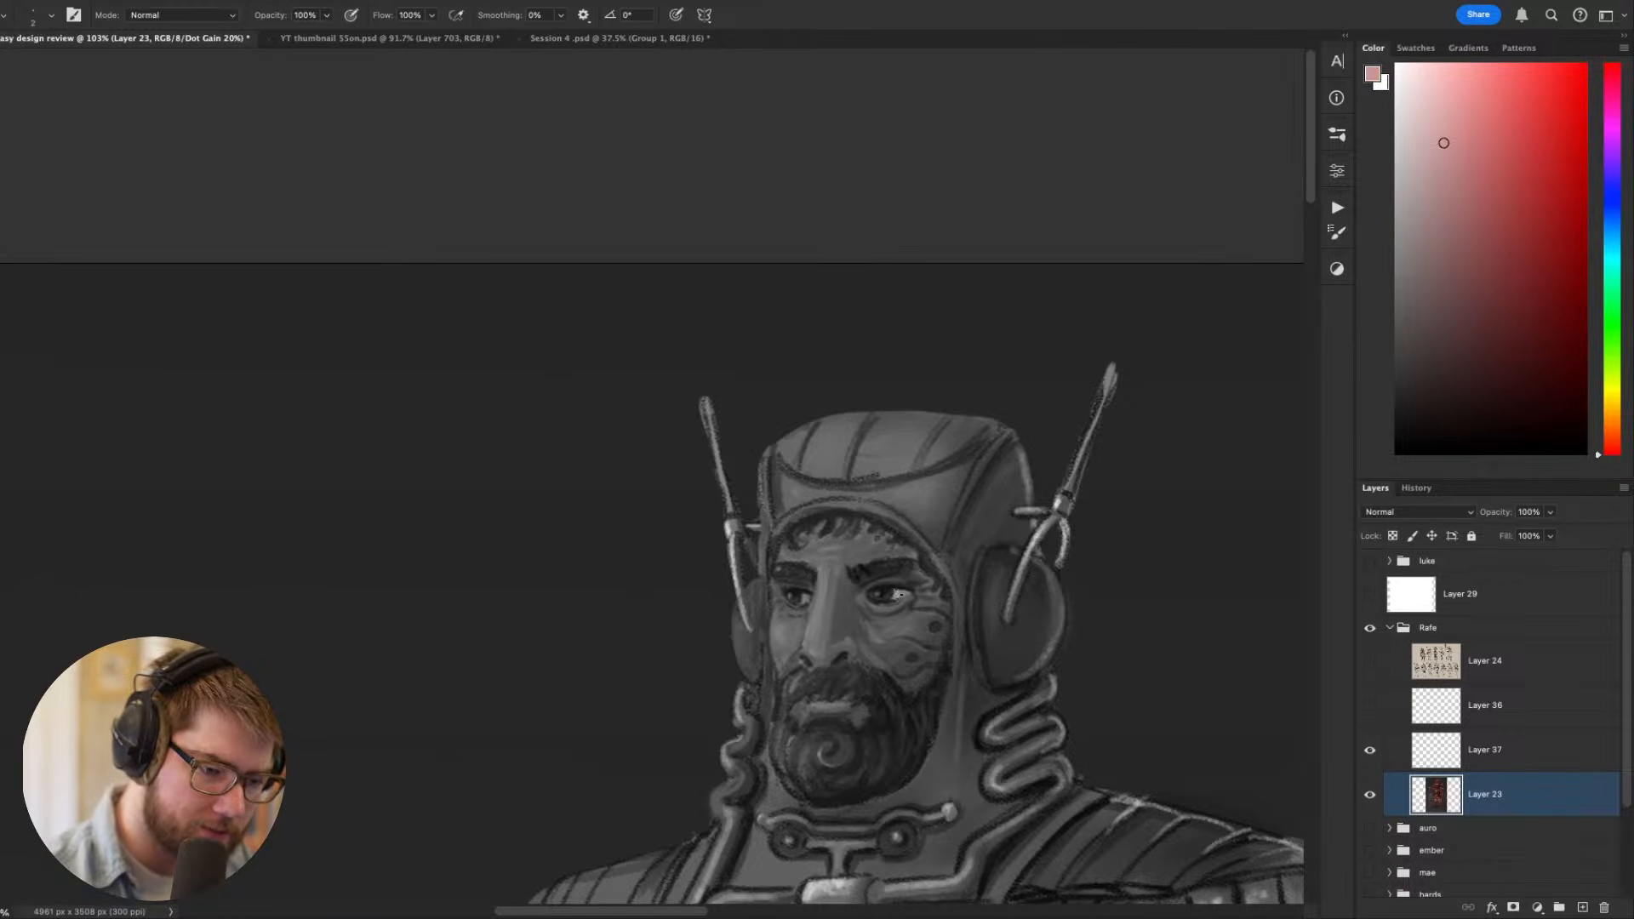
- Darken both eyebrows with a near-black maroon
{"action": "scroll", "coordinate": [873, 593], "scroll_direction": "down", "scroll_amount": 4}
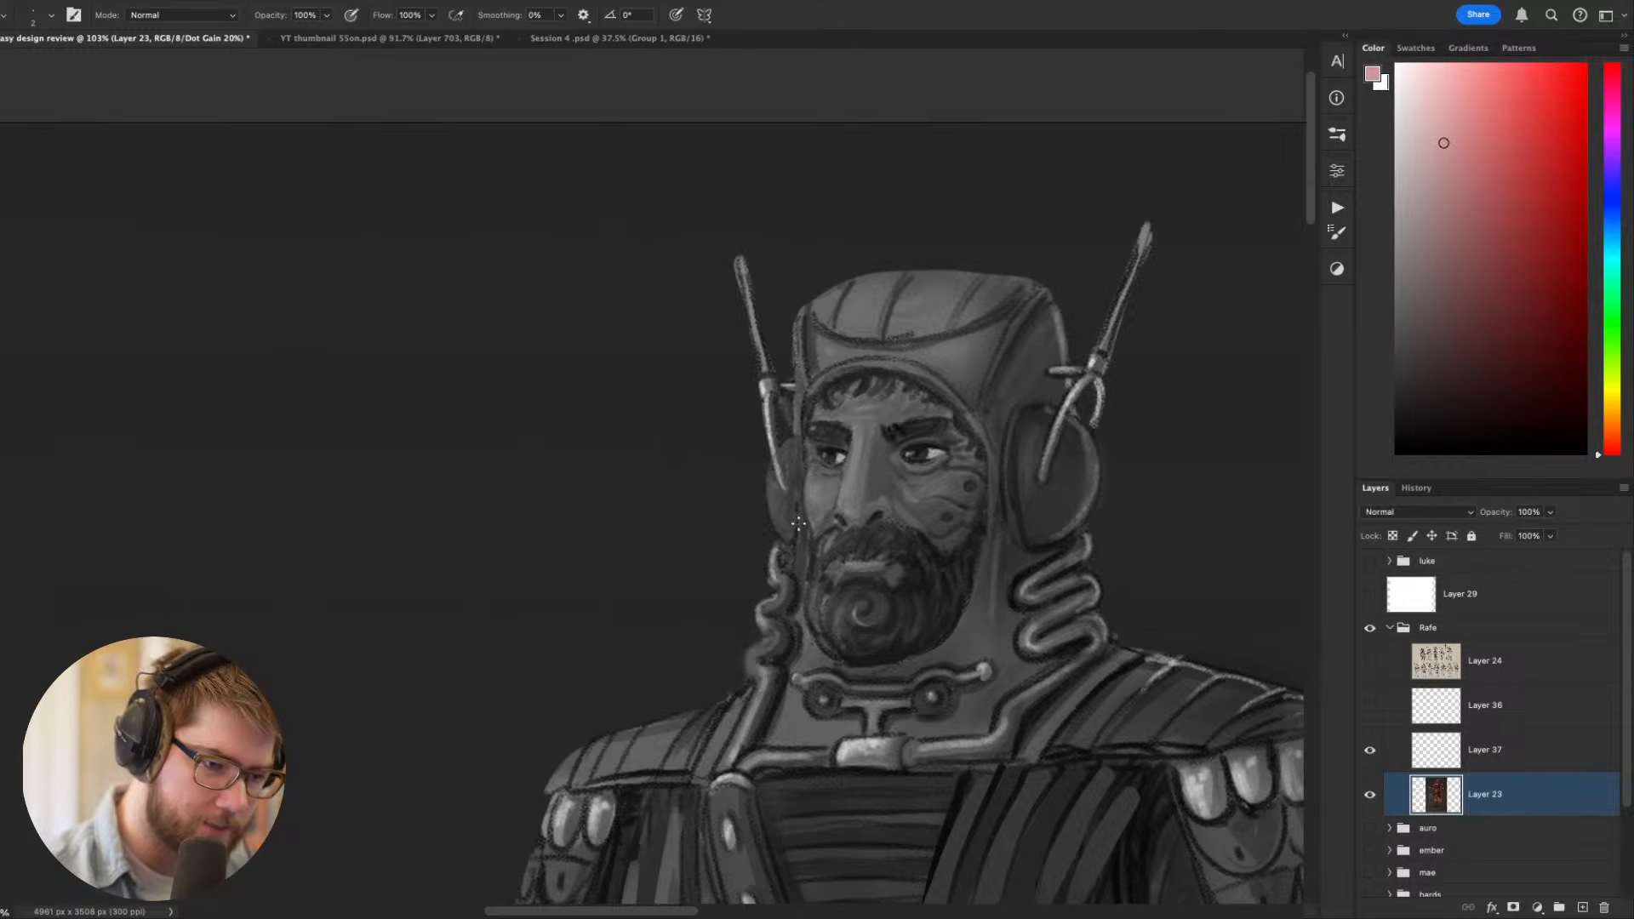
{"action": "left_click_drag", "start_coordinate": [1131, 561], "coordinate": [1098, 613]}
{"action": "left_click", "coordinate": [827, 516], "text": "alt"}
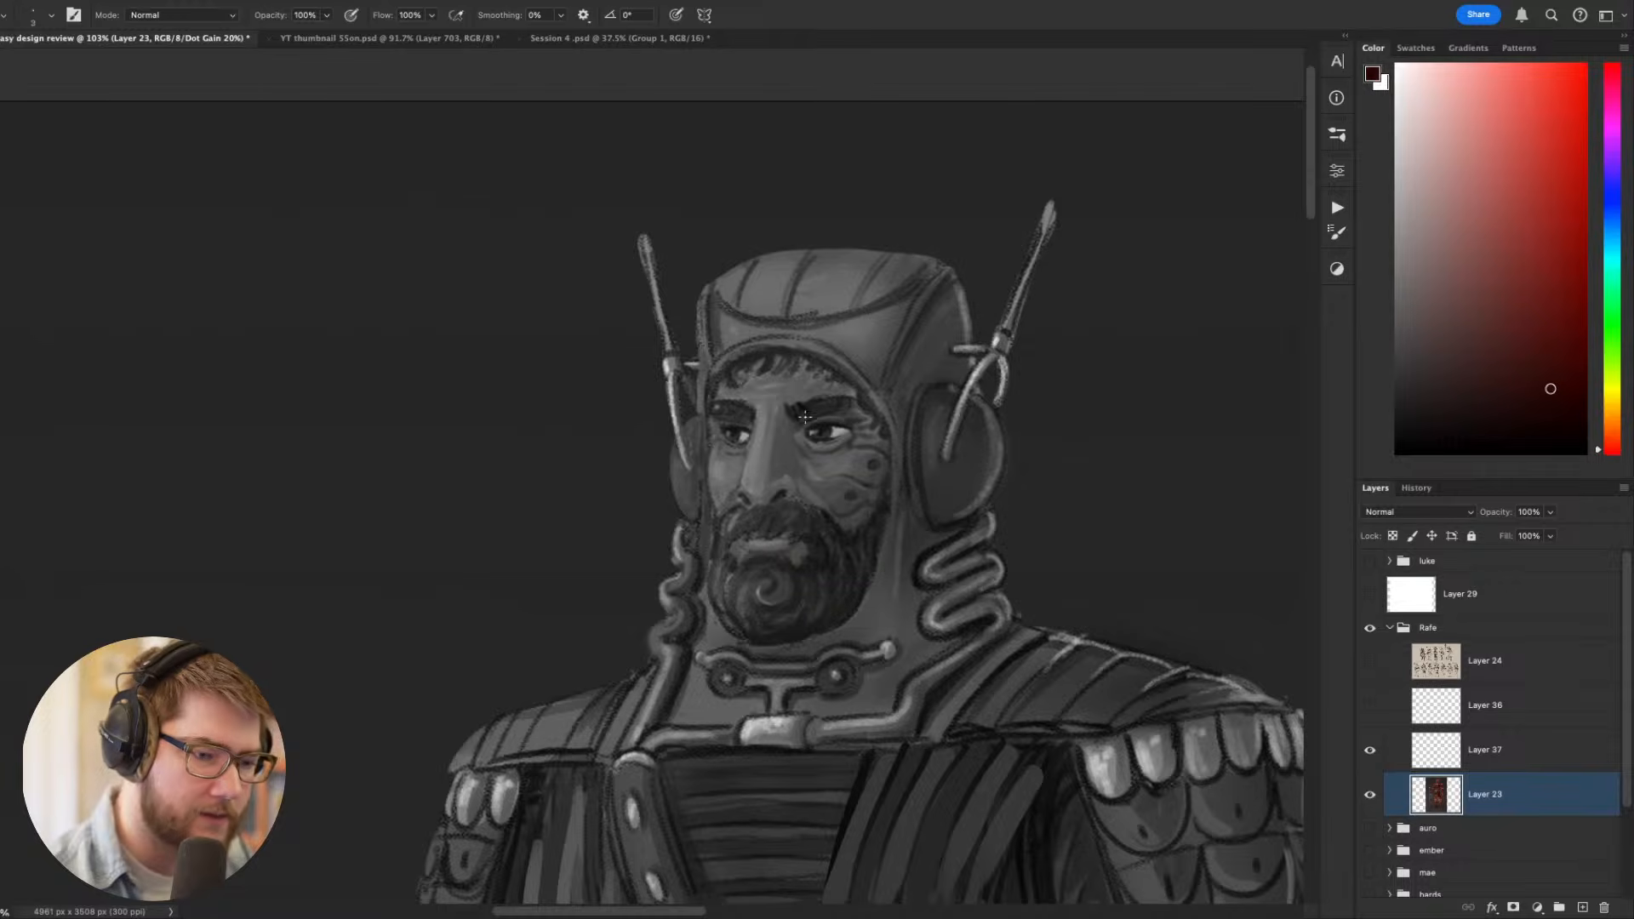
{"action": "left_click", "coordinate": [1539, 391]}
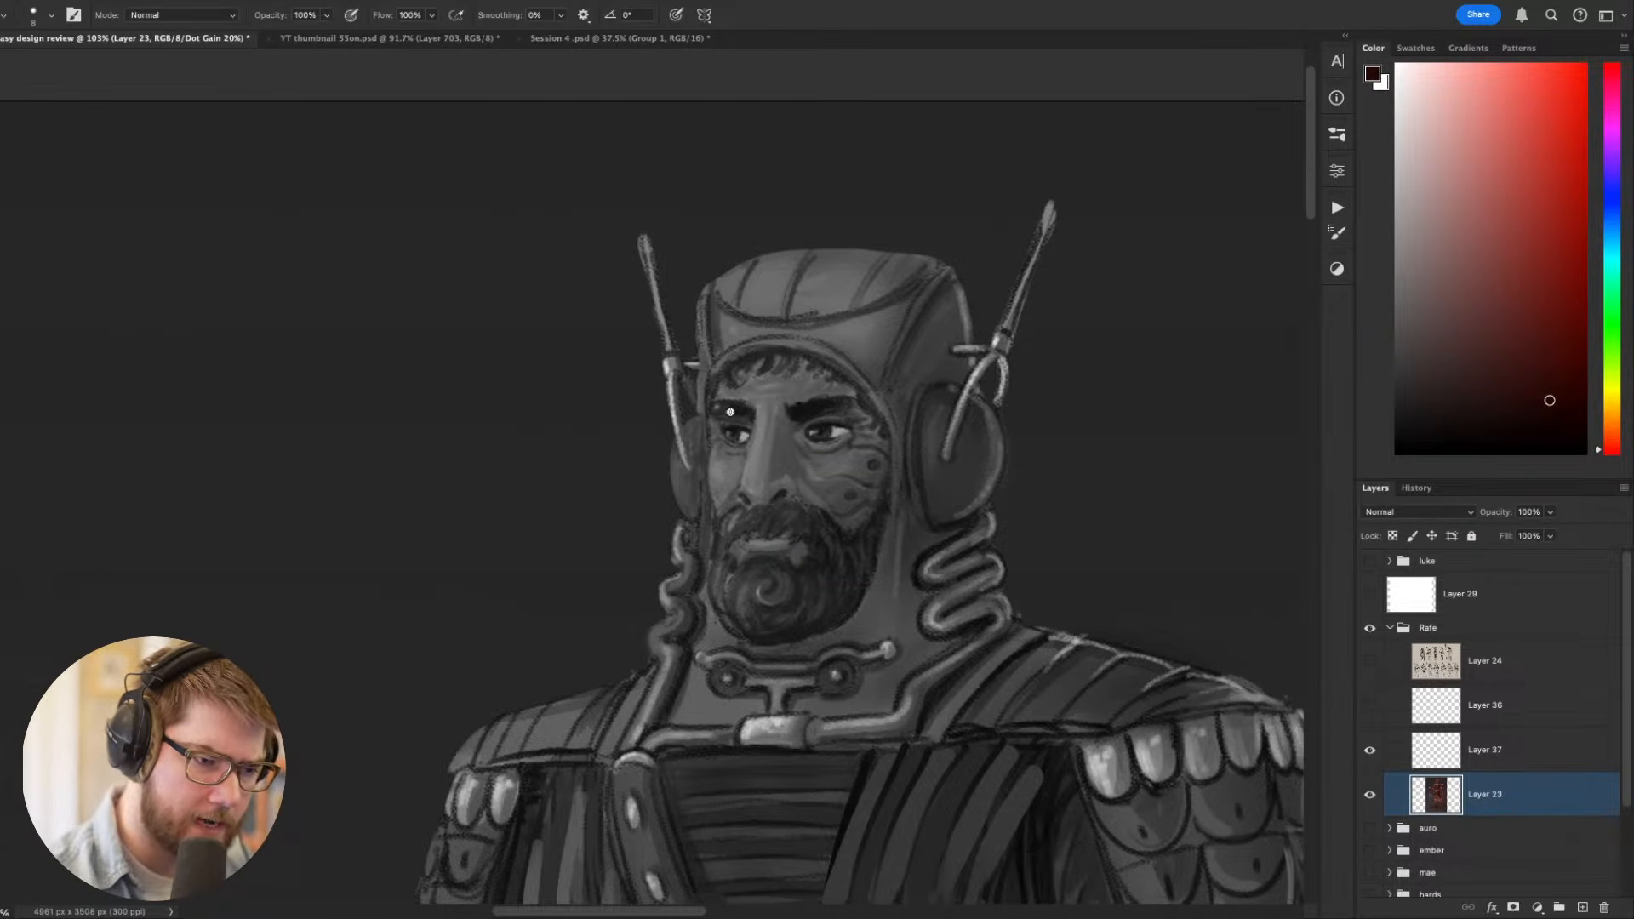
- Touch up the lit cheek below the eye using a mid red sampled from the face
{"action": "left_click_drag", "start_coordinate": [1226, 591], "coordinate": [1152, 445]}
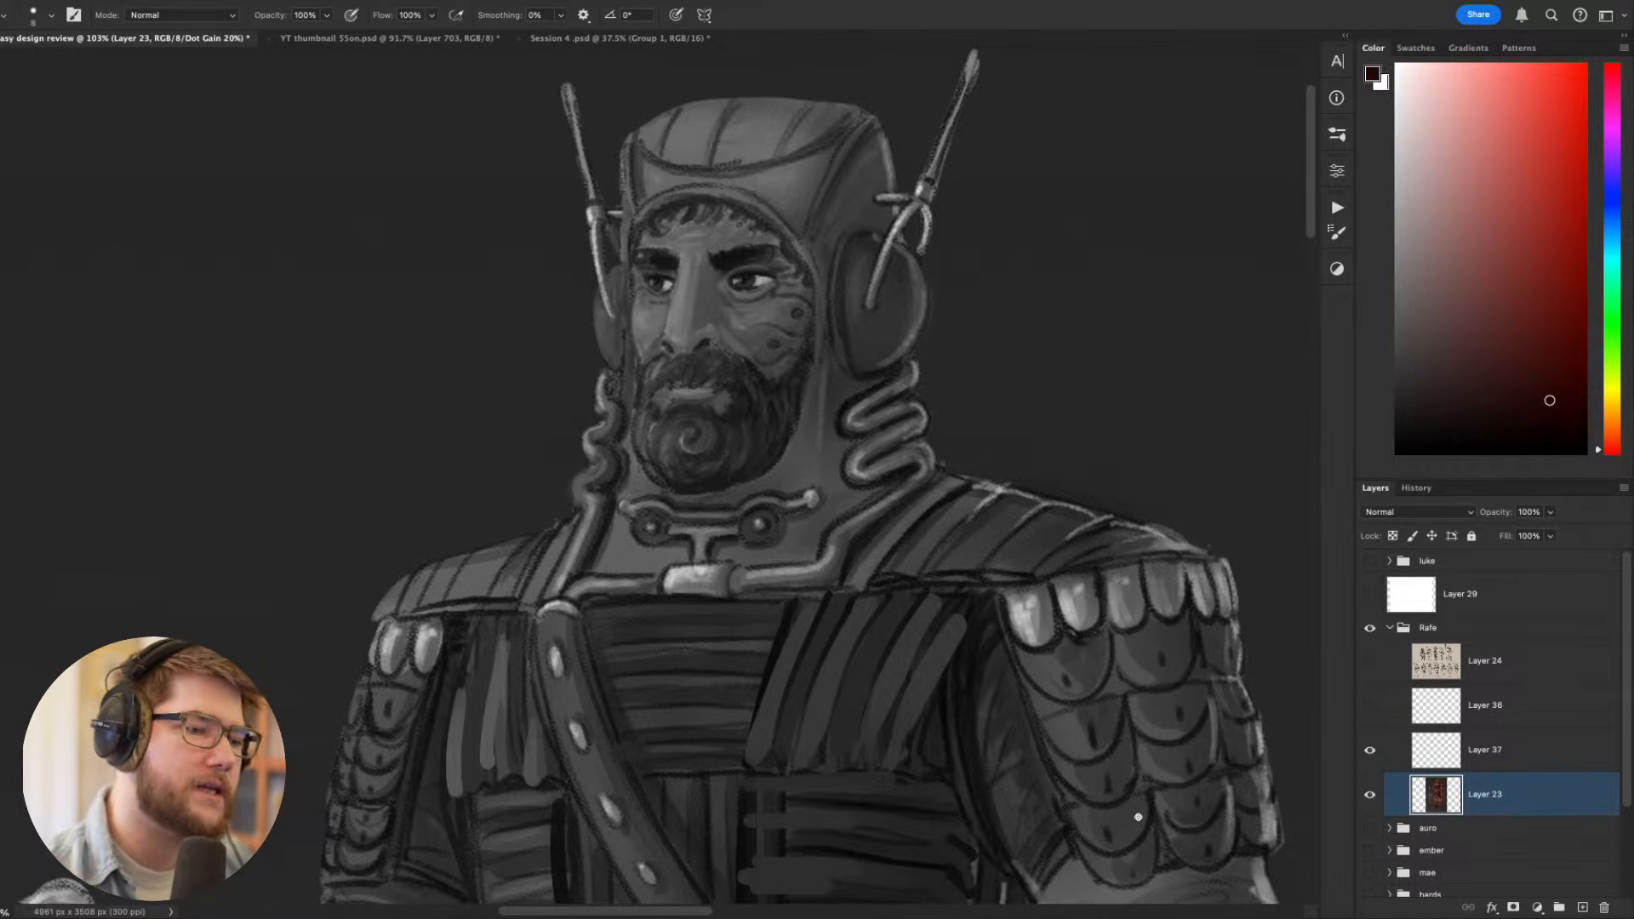
{"action": "left_click", "coordinate": [779, 323], "text": "alt"}
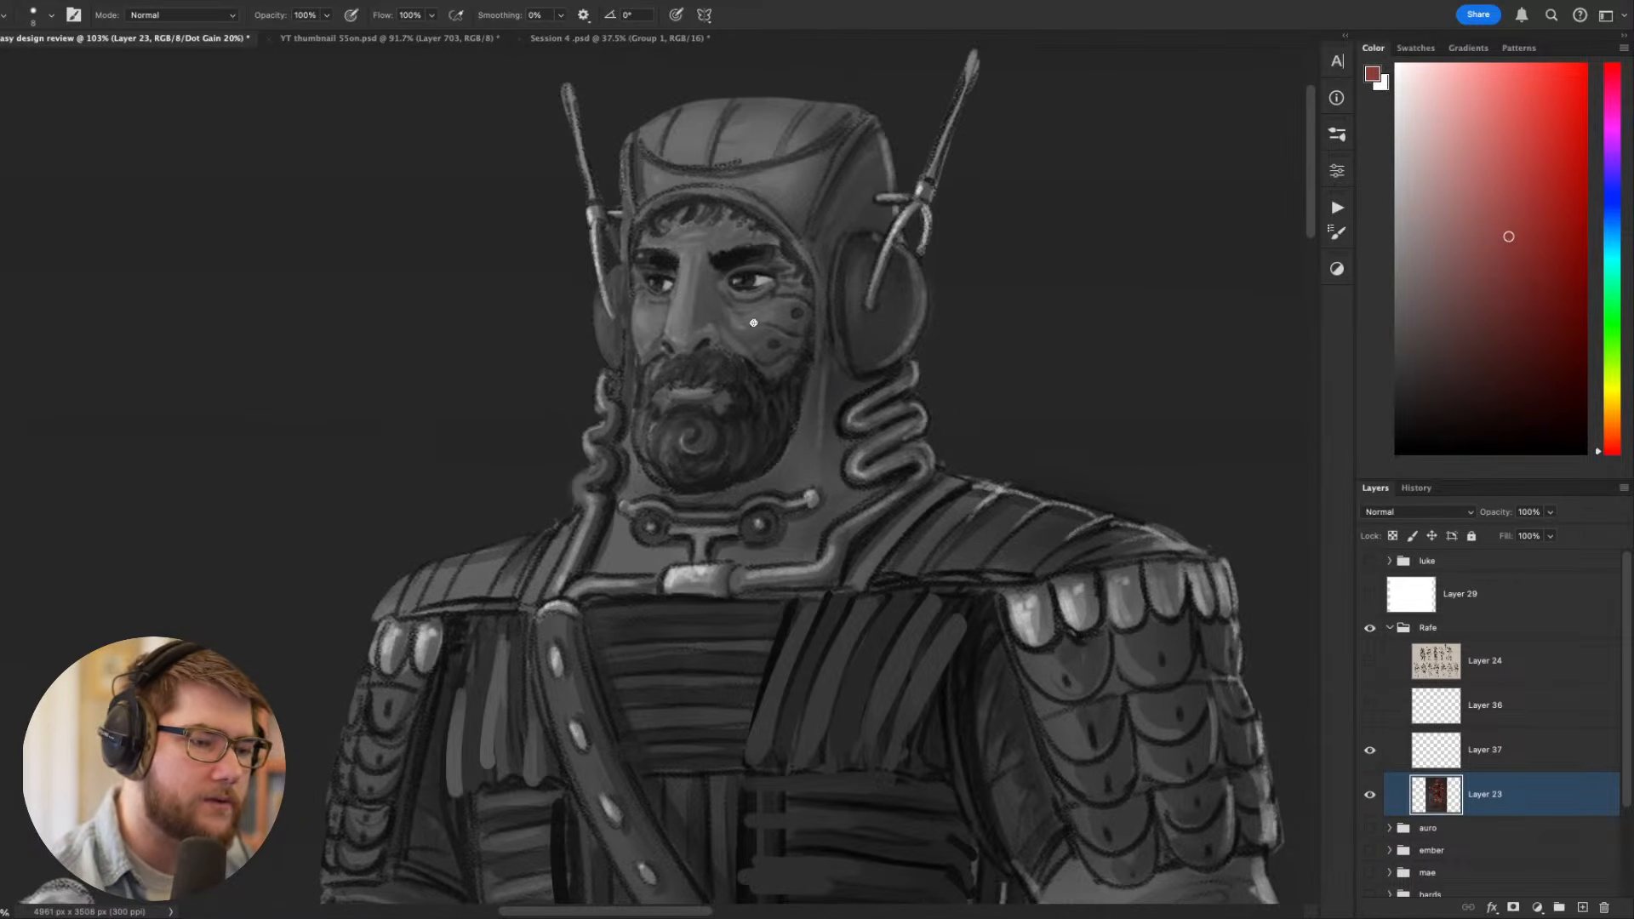
{"action": "left_click_drag", "start_coordinate": [769, 339], "coordinate": [761, 413]}
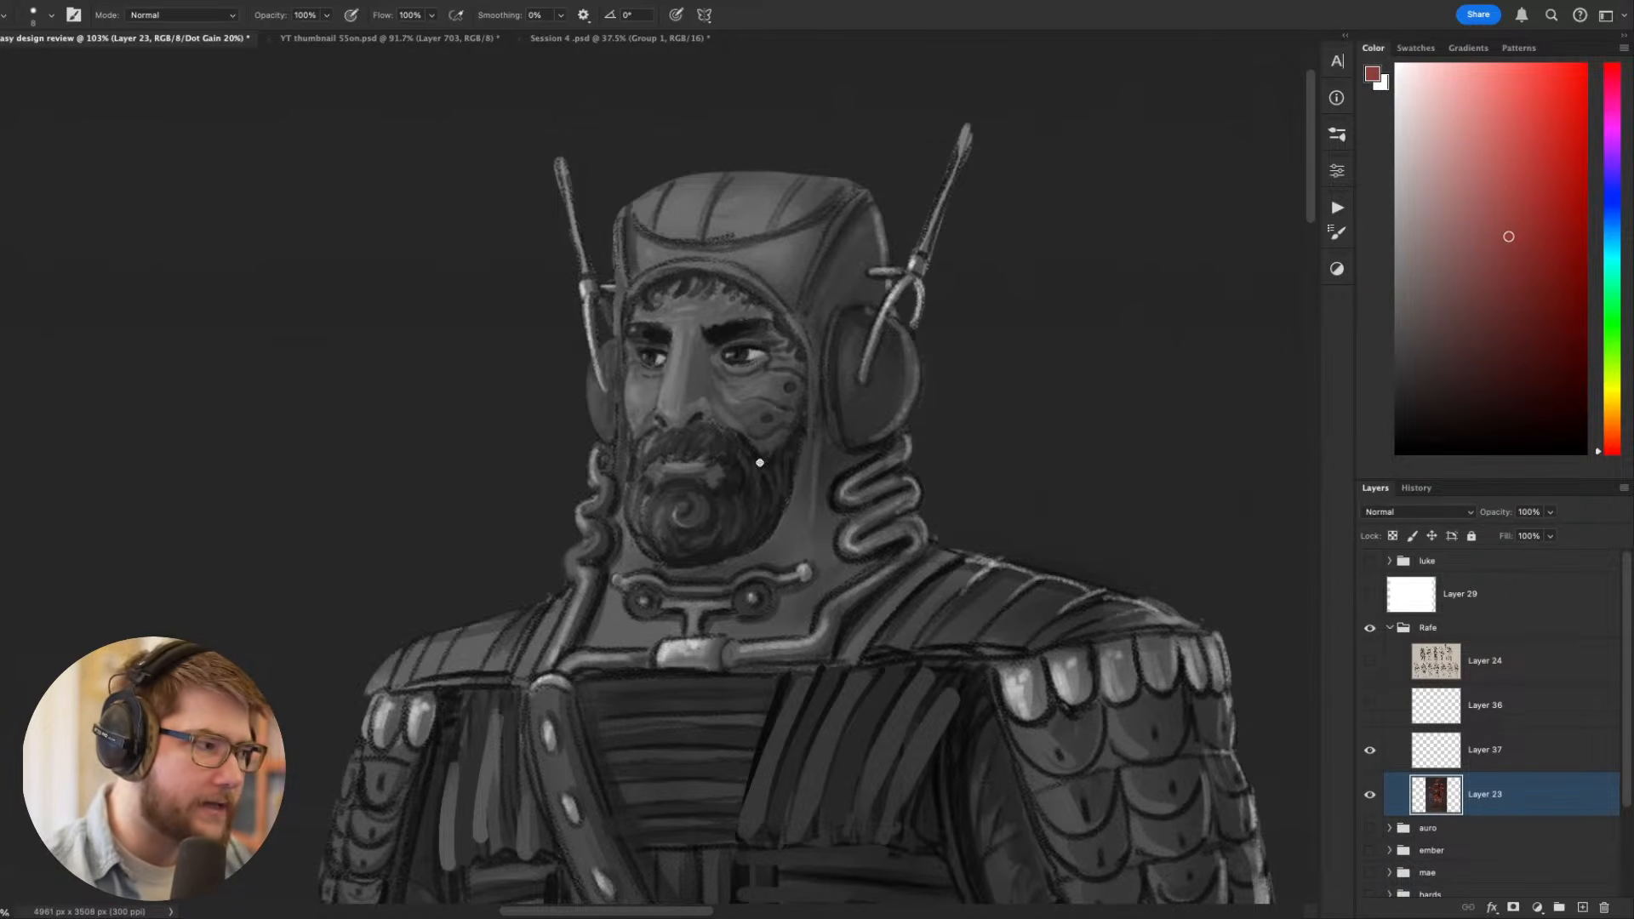
{"action": "key", "text": "ctrl+minus"}
{"action": "key", "text": "ctrl+minus"}
{"action": "key", "text": "ctrl+minus"}
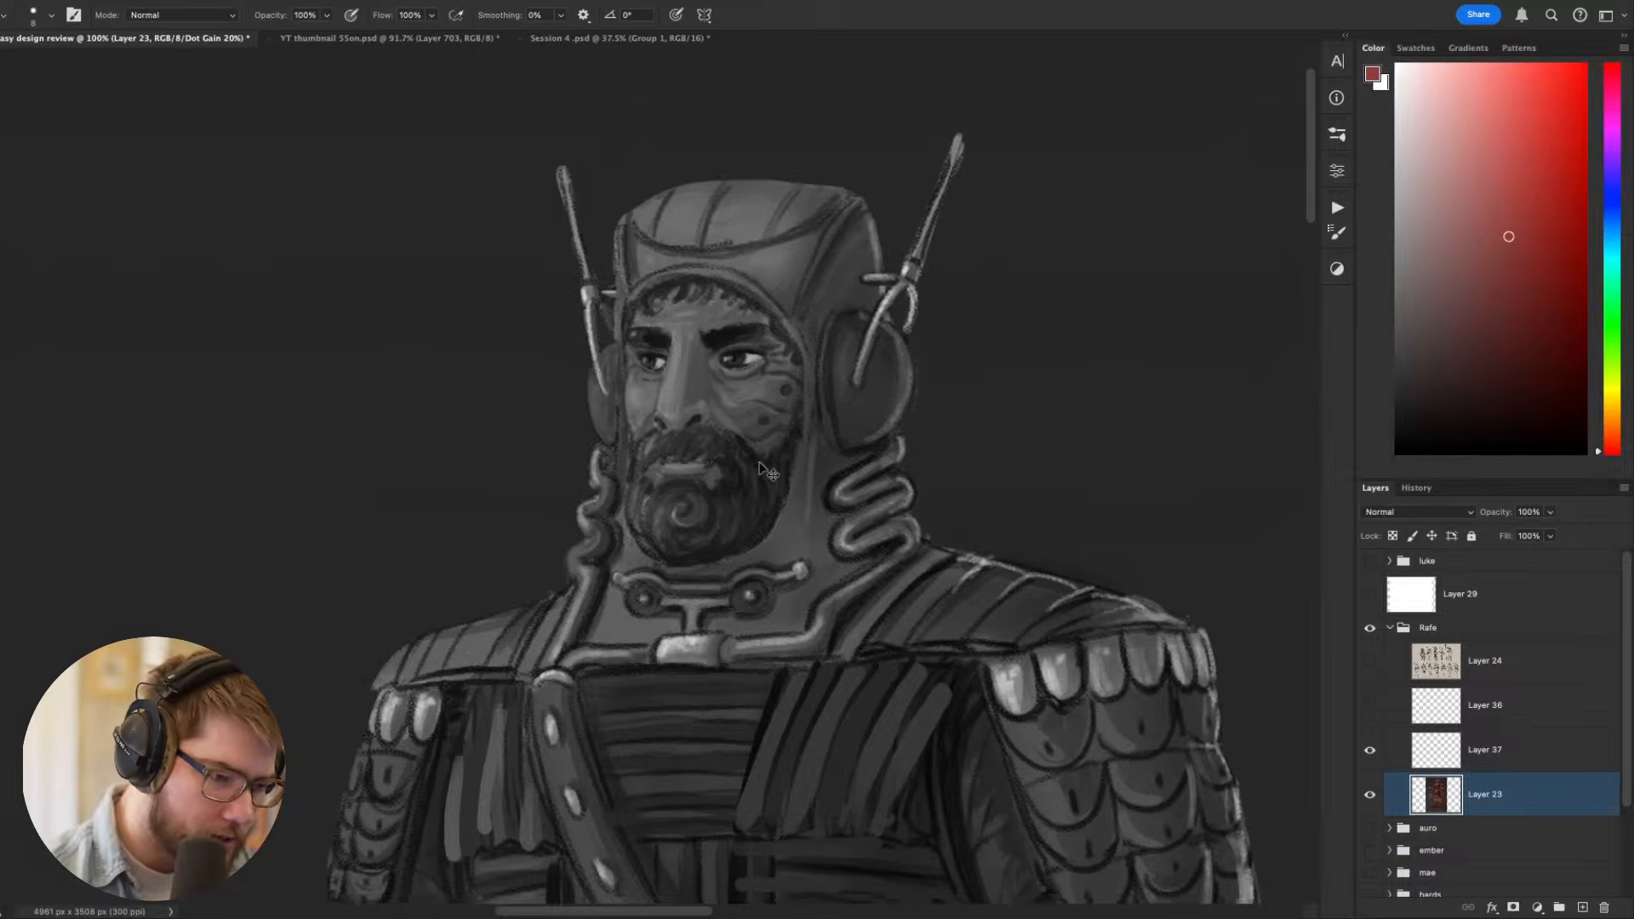
- Try lightening the hood's crown and sides with a paler pink and a brush of about 35 px
{"action": "left_click_drag", "start_coordinate": [1118, 636], "coordinate": [1191, 351]}
{"action": "left_click_drag", "start_coordinate": [1111, 631], "coordinate": [1093, 730]}
{"action": "left_click_drag", "start_coordinate": [1055, 526], "coordinate": [1081, 740]}
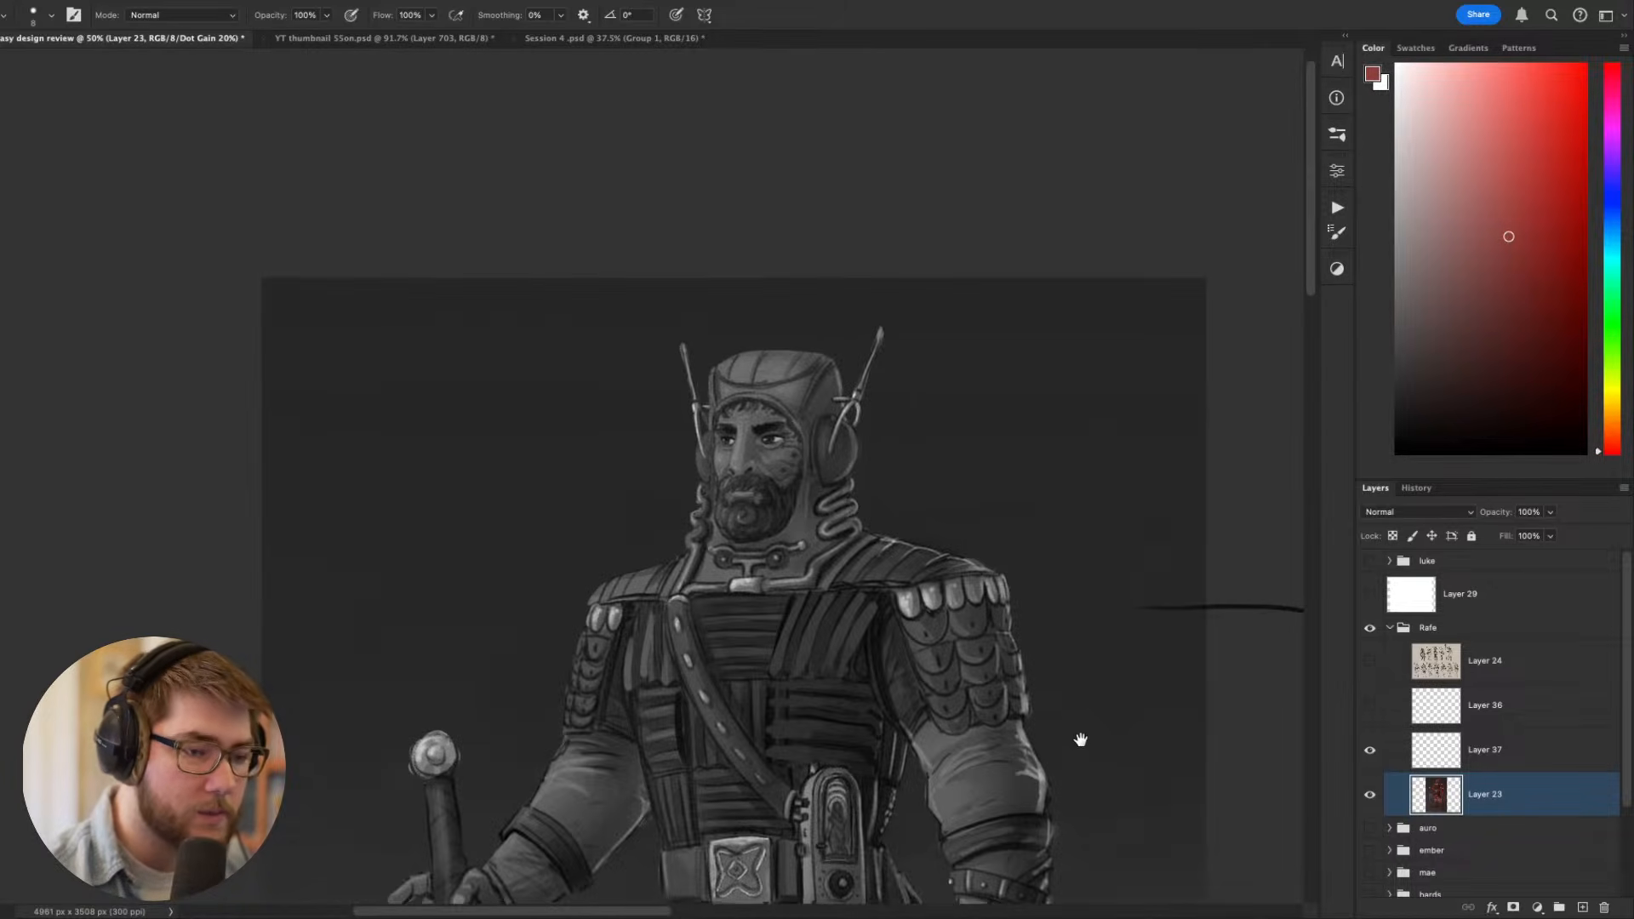
{"action": "left_click", "coordinate": [784, 388], "text": "alt"}
{"action": "left_click", "coordinate": [1454, 158]}
{"action": "key", "text": "r"}
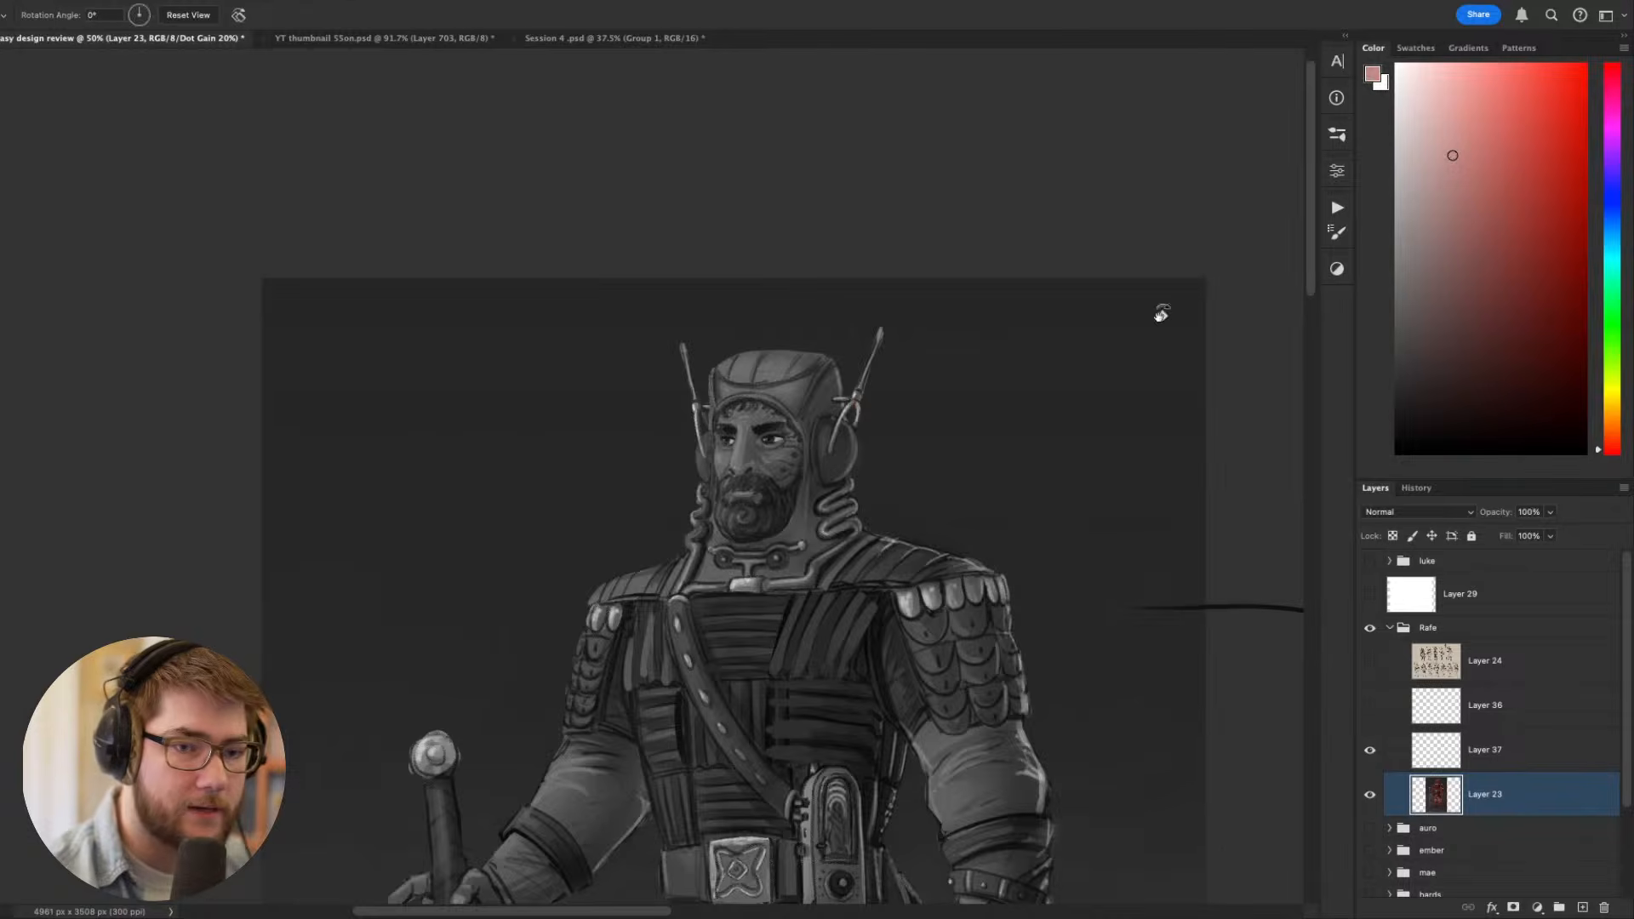
{"action": "left_click_drag", "start_coordinate": [1160, 310], "coordinate": [896, 205]}
{"action": "key", "text": "bracketright"}
{"action": "key", "text": "bracketright"}
{"action": "key", "text": "bracketright"}
{"action": "key", "text": "bracketright"}
{"action": "key", "text": "bracketright"}
{"action": "key", "text": "bracketright"}
{"action": "key", "text": "Escape"}
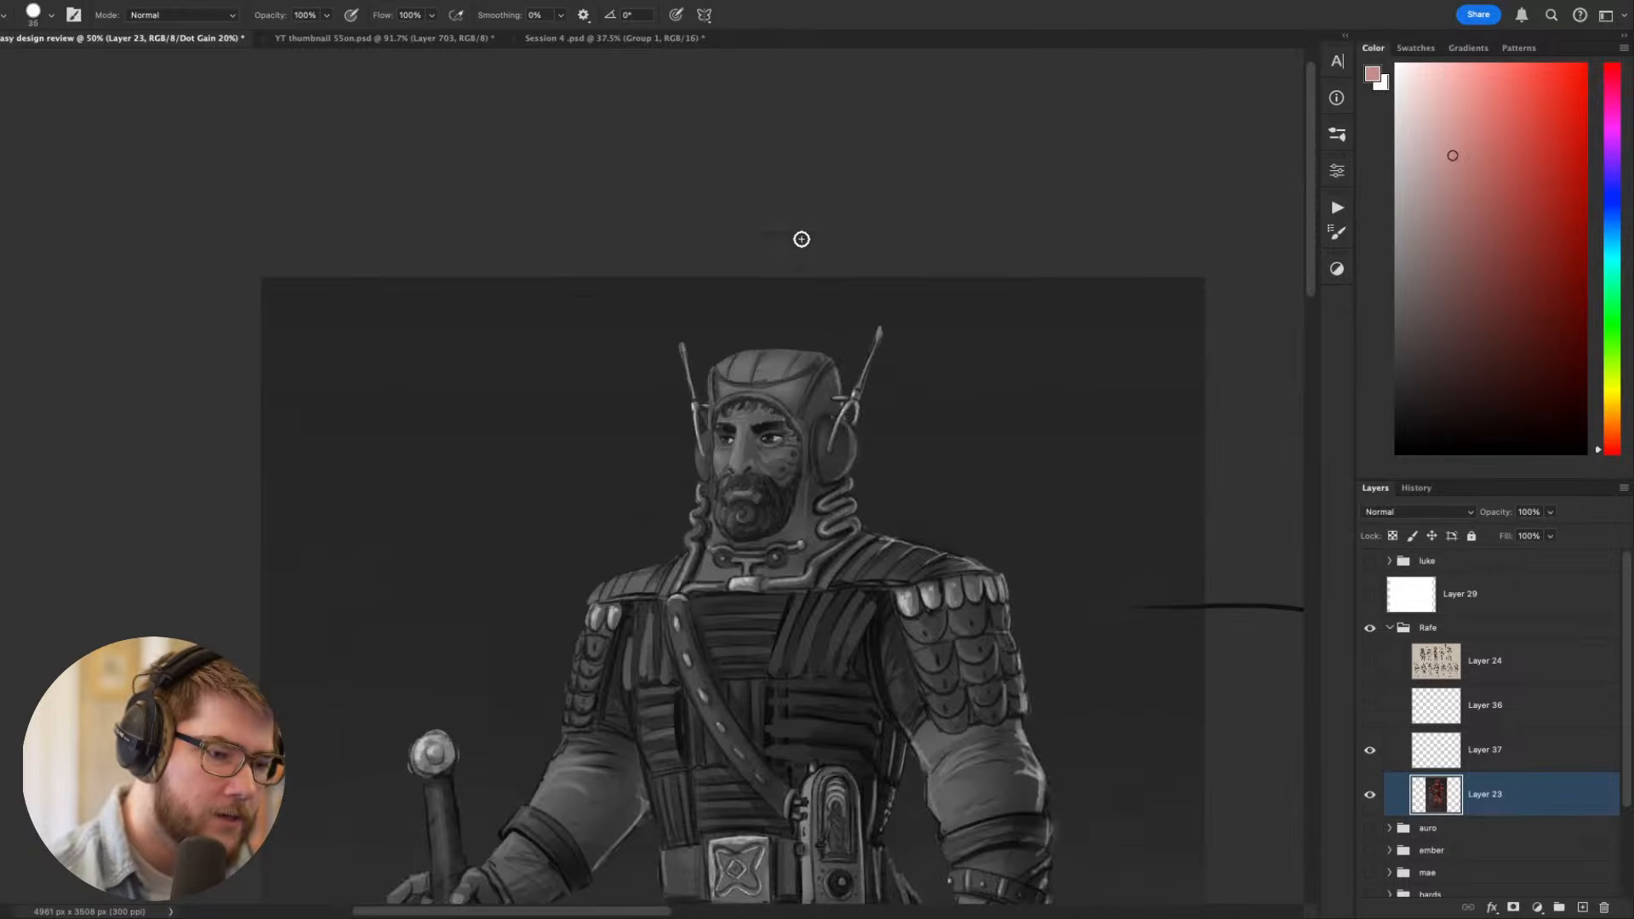
{"action": "mouse_move", "coordinate": [801, 406]}
{"action": "left_mouse_down"}
{"action": "mouse_move", "coordinate": [796, 388]}
{"action": "mouse_move", "coordinate": [791, 401]}
{"action": "mouse_move", "coordinate": [723, 392]}
{"action": "mouse_move", "coordinate": [811, 369]}
{"action": "mouse_move", "coordinate": [725, 372]}
{"action": "mouse_move", "coordinate": [816, 368]}
{"action": "mouse_move", "coordinate": [800, 451]}
{"action": "left_mouse_up"}
{"action": "mouse_move", "coordinate": [1050, 703]}
{"action": "left_mouse_down"}
{"action": "mouse_move", "coordinate": [1080, 336]}
{"action": "mouse_move", "coordinate": [1091, 705]}
{"action": "left_mouse_up"}
- Try lightening the neck piece in the same pale pink with a 30 px brush, and judge the whole figure
{"action": "key", "text": "bracketleft"}
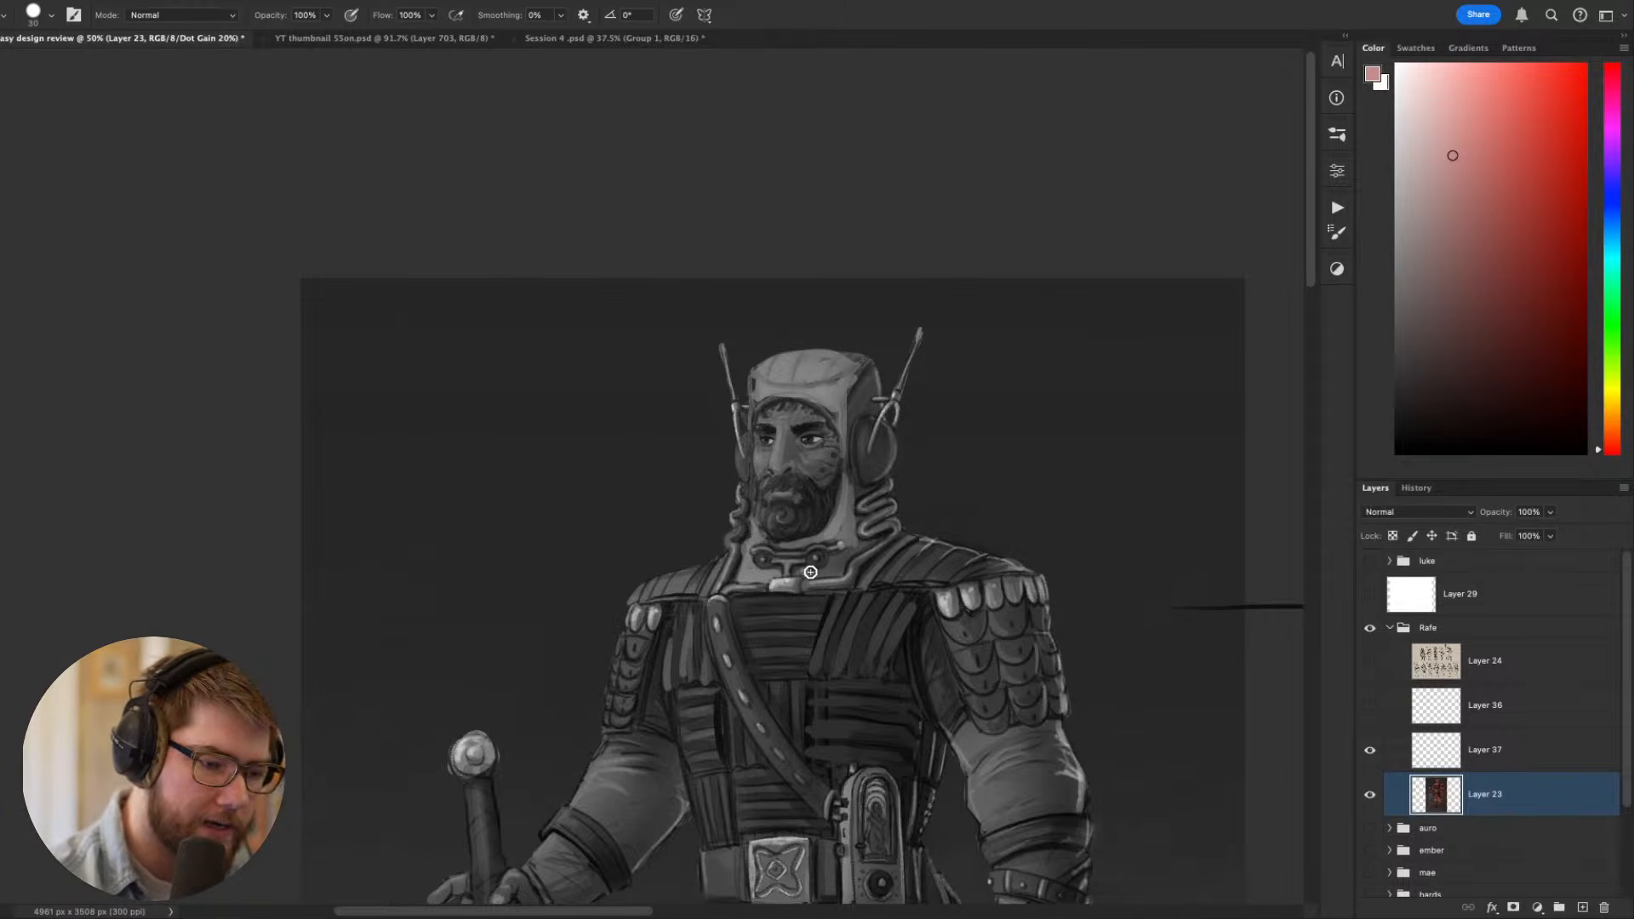
{"action": "left_click_drag", "start_coordinate": [810, 573], "coordinate": [877, 557]}
{"action": "mouse_move", "coordinate": [1189, 560]}
{"action": "left_mouse_down"}
{"action": "mouse_move", "coordinate": [1160, 313]}
{"action": "mouse_move", "coordinate": [810, 469]}
{"action": "left_mouse_up"}
{"action": "scroll", "coordinate": [1114, 237], "scroll_direction": "down", "scroll_amount": 5}
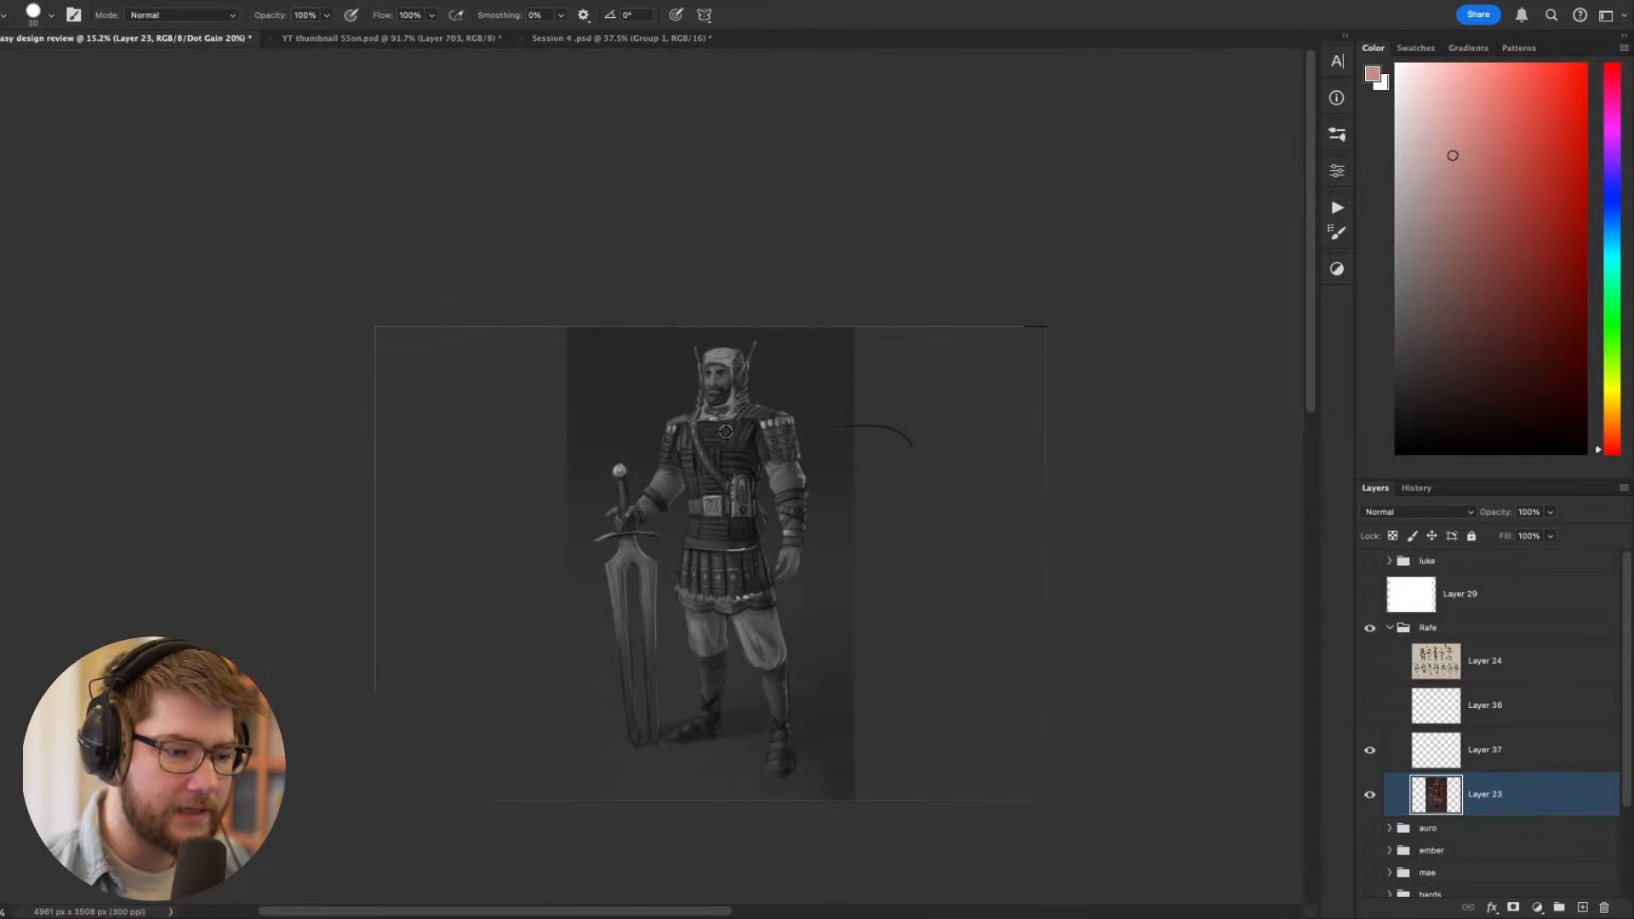
{"action": "scroll", "coordinate": [726, 431], "scroll_direction": "up", "scroll_amount": 6}
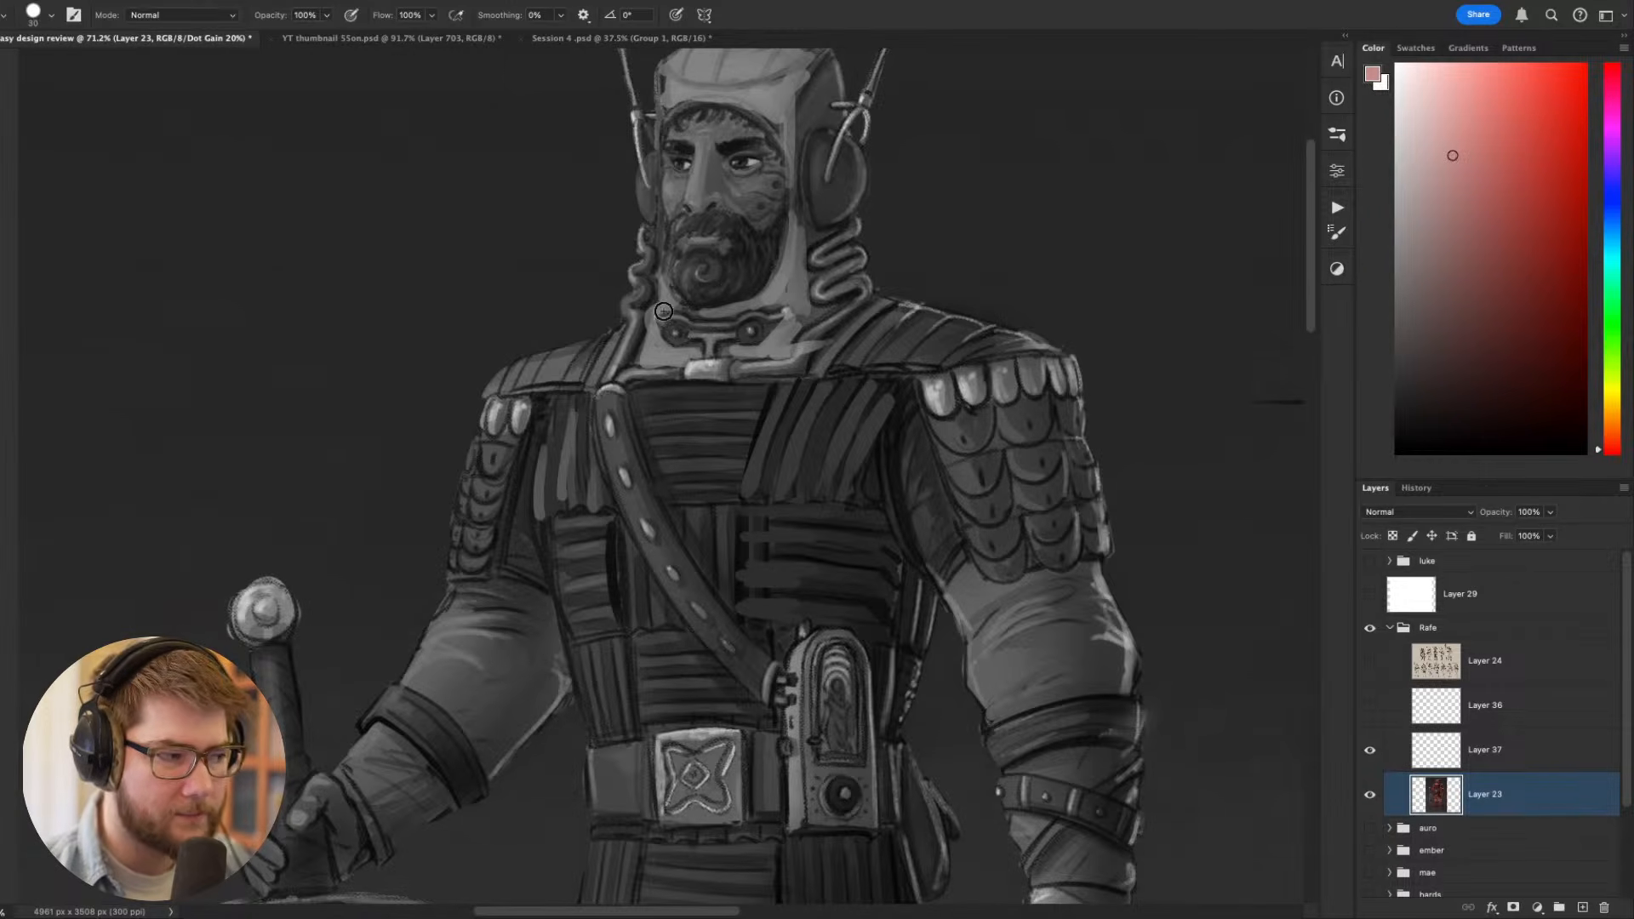
- Undo the pale strokes on the hood and neck piece
{"action": "key", "text": "ctrl+z"}
{"action": "key", "text": "ctrl+z"}
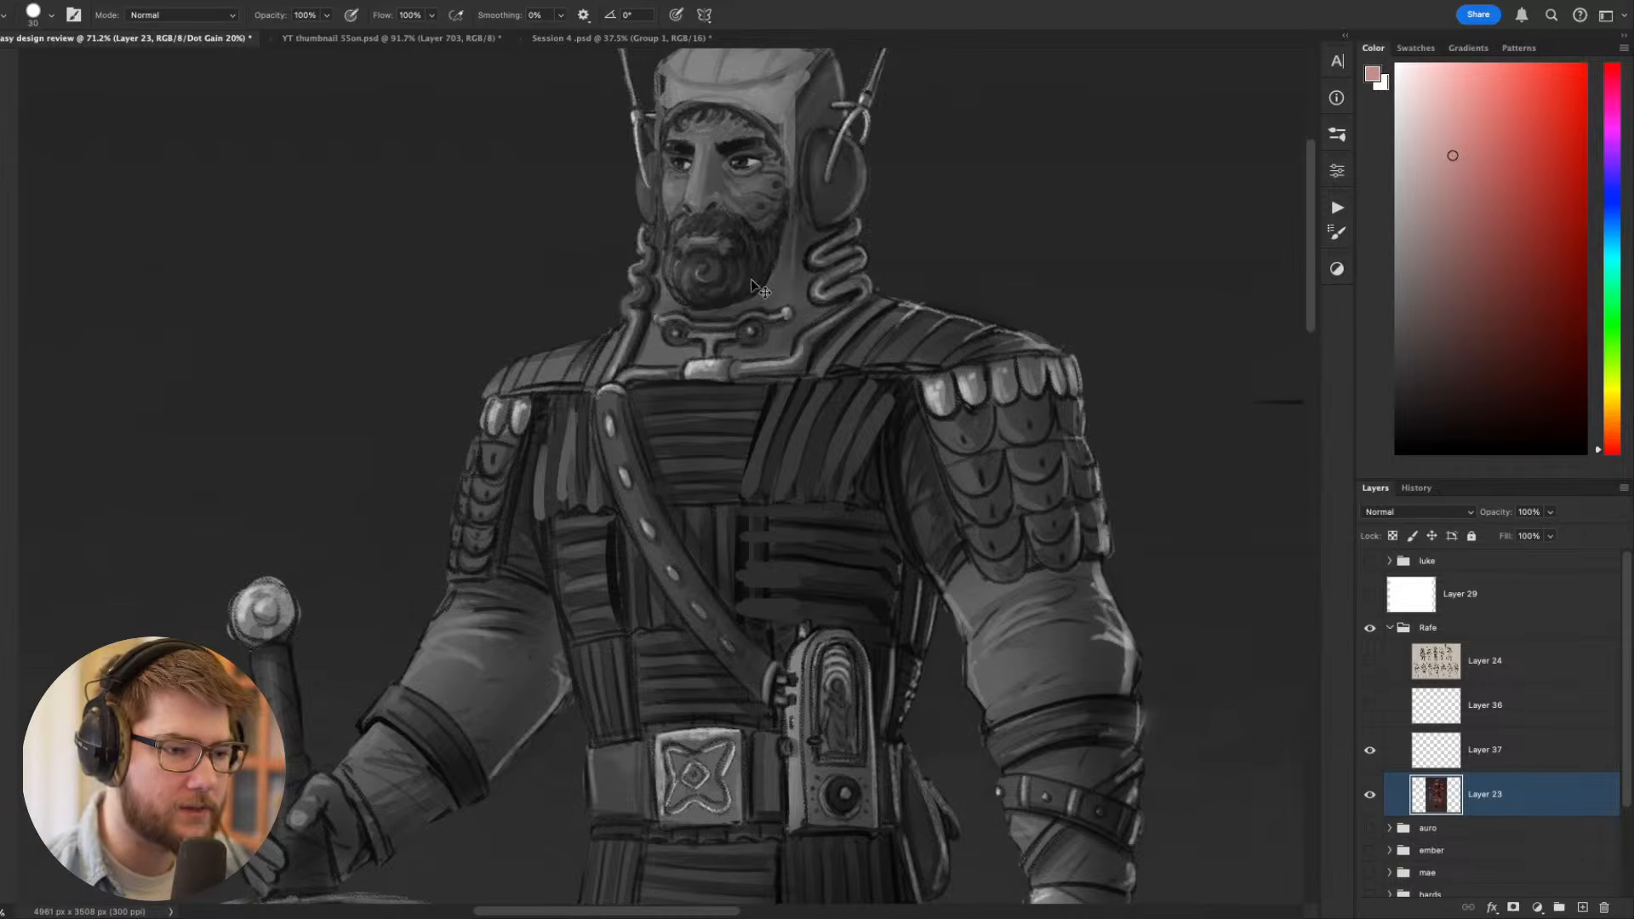
{"action": "key", "text": "ctrl+z"}
{"action": "key", "text": "ctrl+z"}
- Darken the hood's brow band above the face with a sampled dark maroon
{"action": "scroll", "coordinate": [781, 226], "scroll_direction": "up", "scroll_amount": 2}
{"action": "left_click_drag", "start_coordinate": [749, 214], "coordinate": [789, 385]}
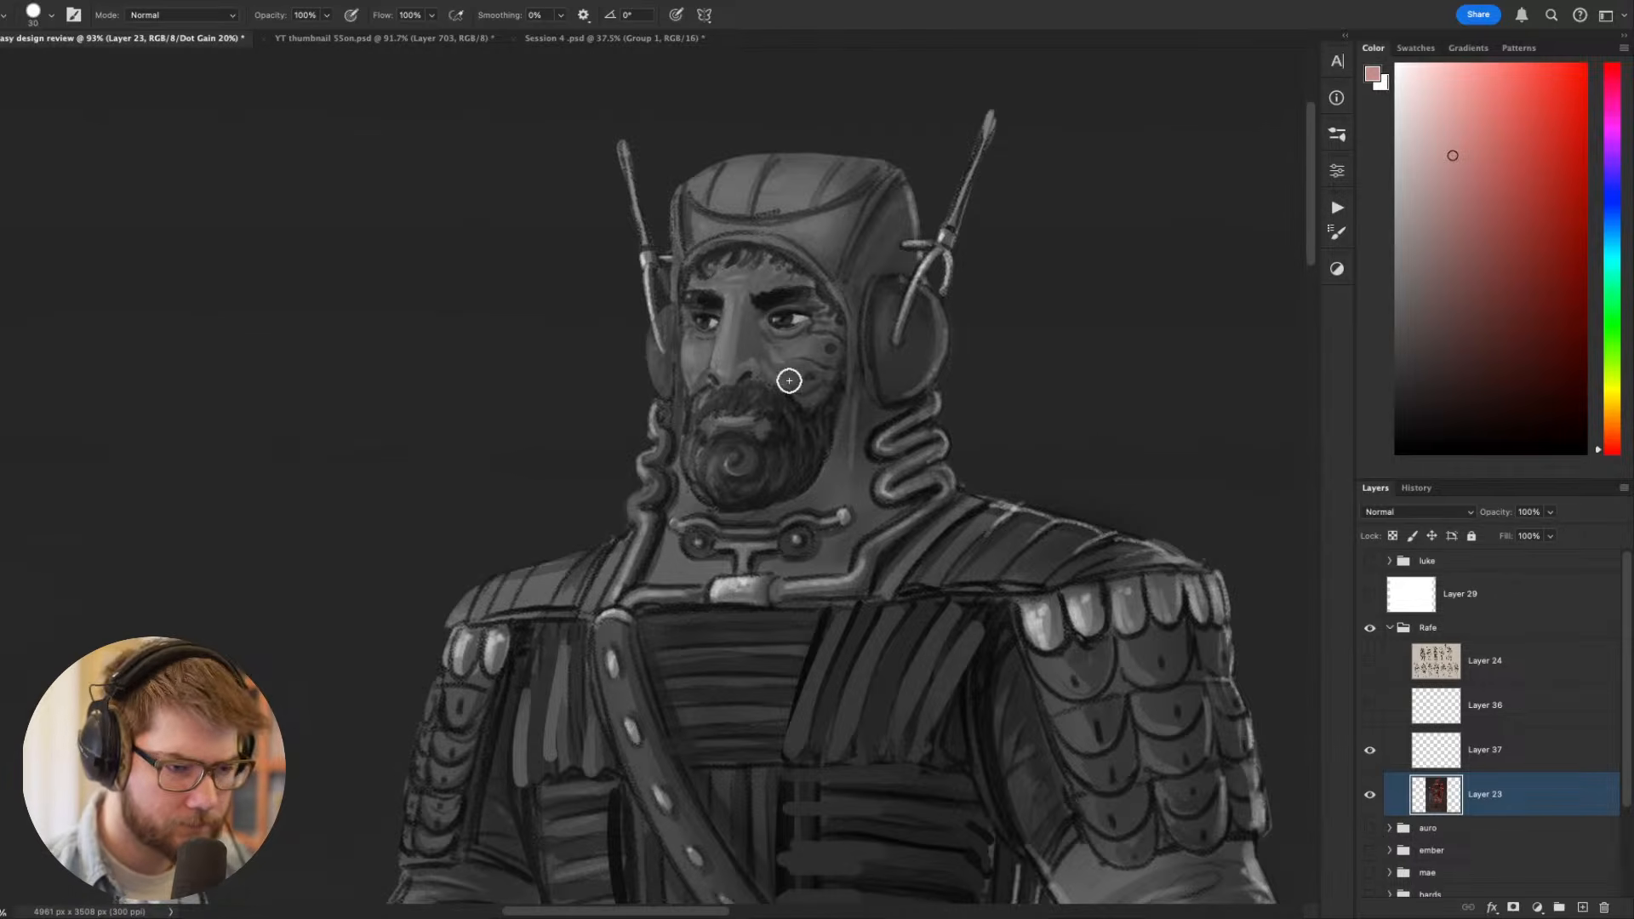
{"action": "left_click", "coordinate": [864, 227], "text": "alt"}
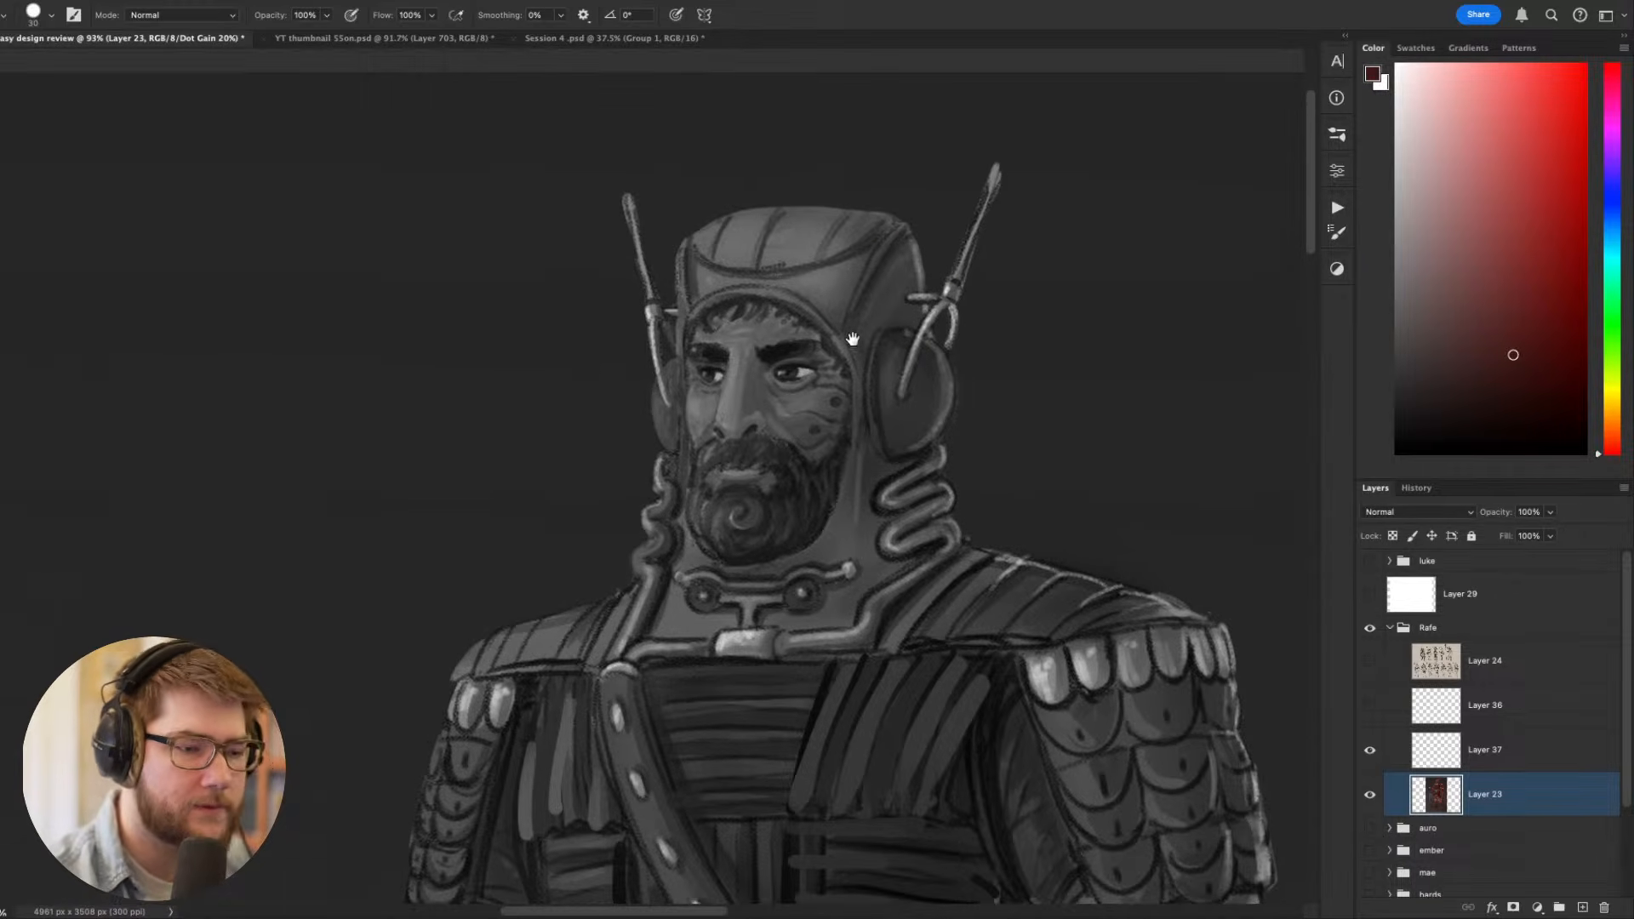
{"action": "mouse_move", "coordinate": [848, 264]}
{"action": "left_mouse_down"}
{"action": "mouse_move", "coordinate": [805, 290]}
{"action": "mouse_move", "coordinate": [845, 294]}
{"action": "mouse_move", "coordinate": [832, 322]}
{"action": "mouse_move", "coordinate": [804, 287]}
{"action": "mouse_move", "coordinate": [861, 258]}
{"action": "mouse_move", "coordinate": [842, 301]}
{"action": "mouse_move", "coordinate": [697, 288]}
{"action": "mouse_move", "coordinate": [727, 266]}
{"action": "mouse_move", "coordinate": [742, 277]}
{"action": "mouse_move", "coordinate": [693, 297]}
{"action": "mouse_move", "coordinate": [700, 265]}
{"action": "left_mouse_up"}
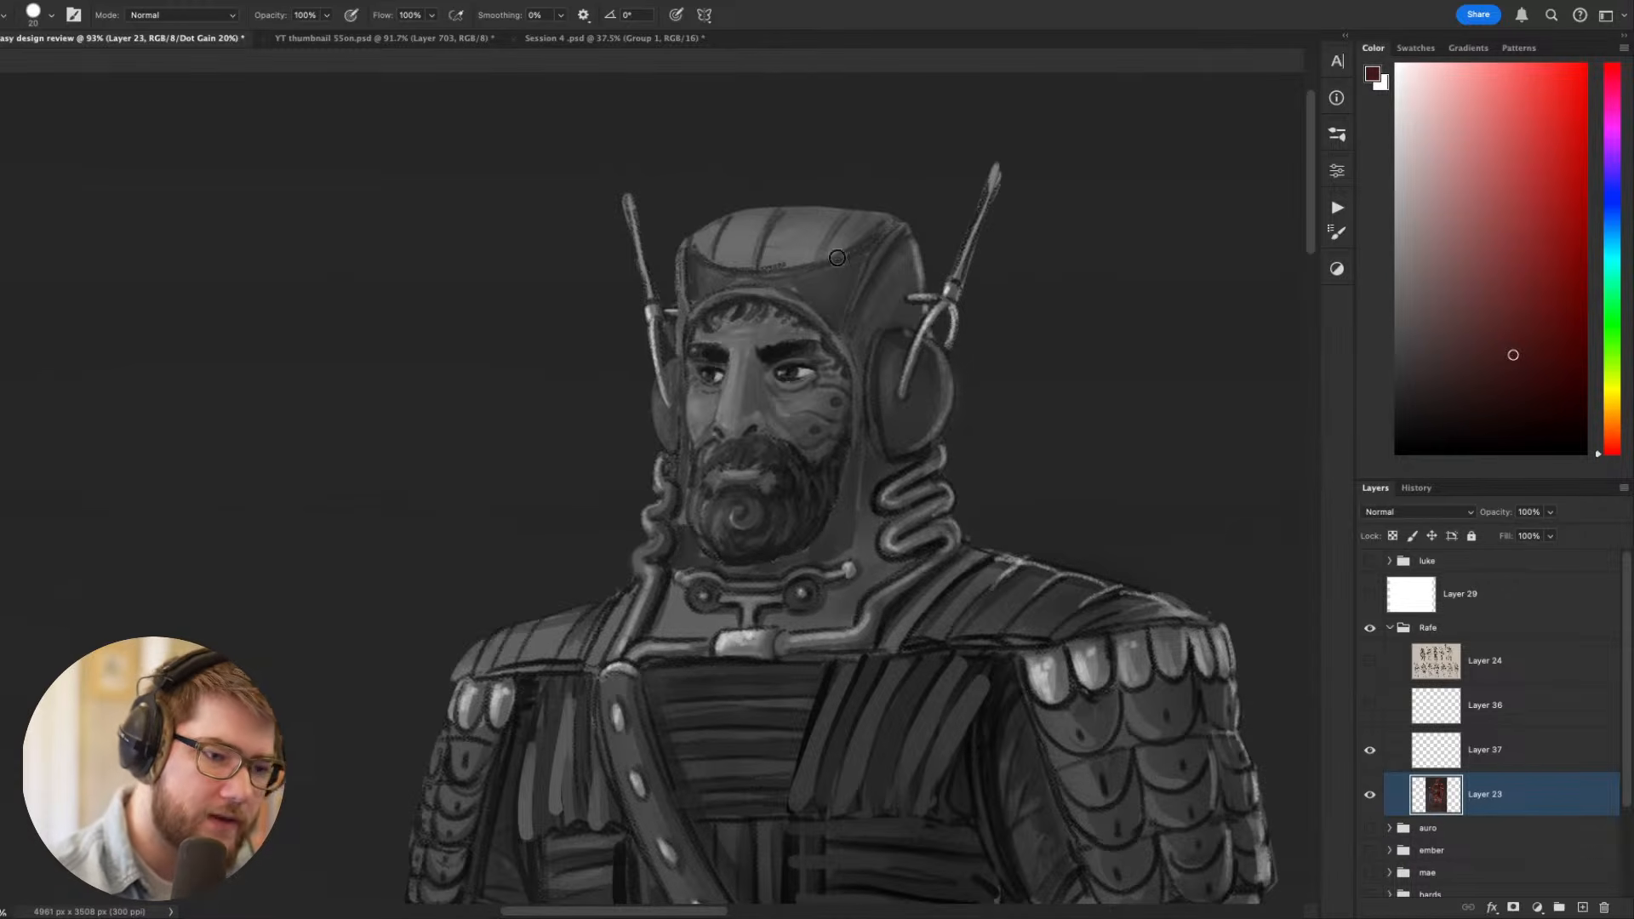
- Darken the hood's crown panels with the dark maroon at a 20 px brush size, and return the canvas upright
{"action": "key", "text": "r"}
{"action": "mouse_move", "coordinate": [930, 406]}
{"action": "left_mouse_down"}
{"action": "mouse_move", "coordinate": [1081, 425]}
{"action": "mouse_move", "coordinate": [979, 341]}
{"action": "left_mouse_up"}
{"action": "left_click_drag", "start_coordinate": [828, 312], "coordinate": [911, 480]}
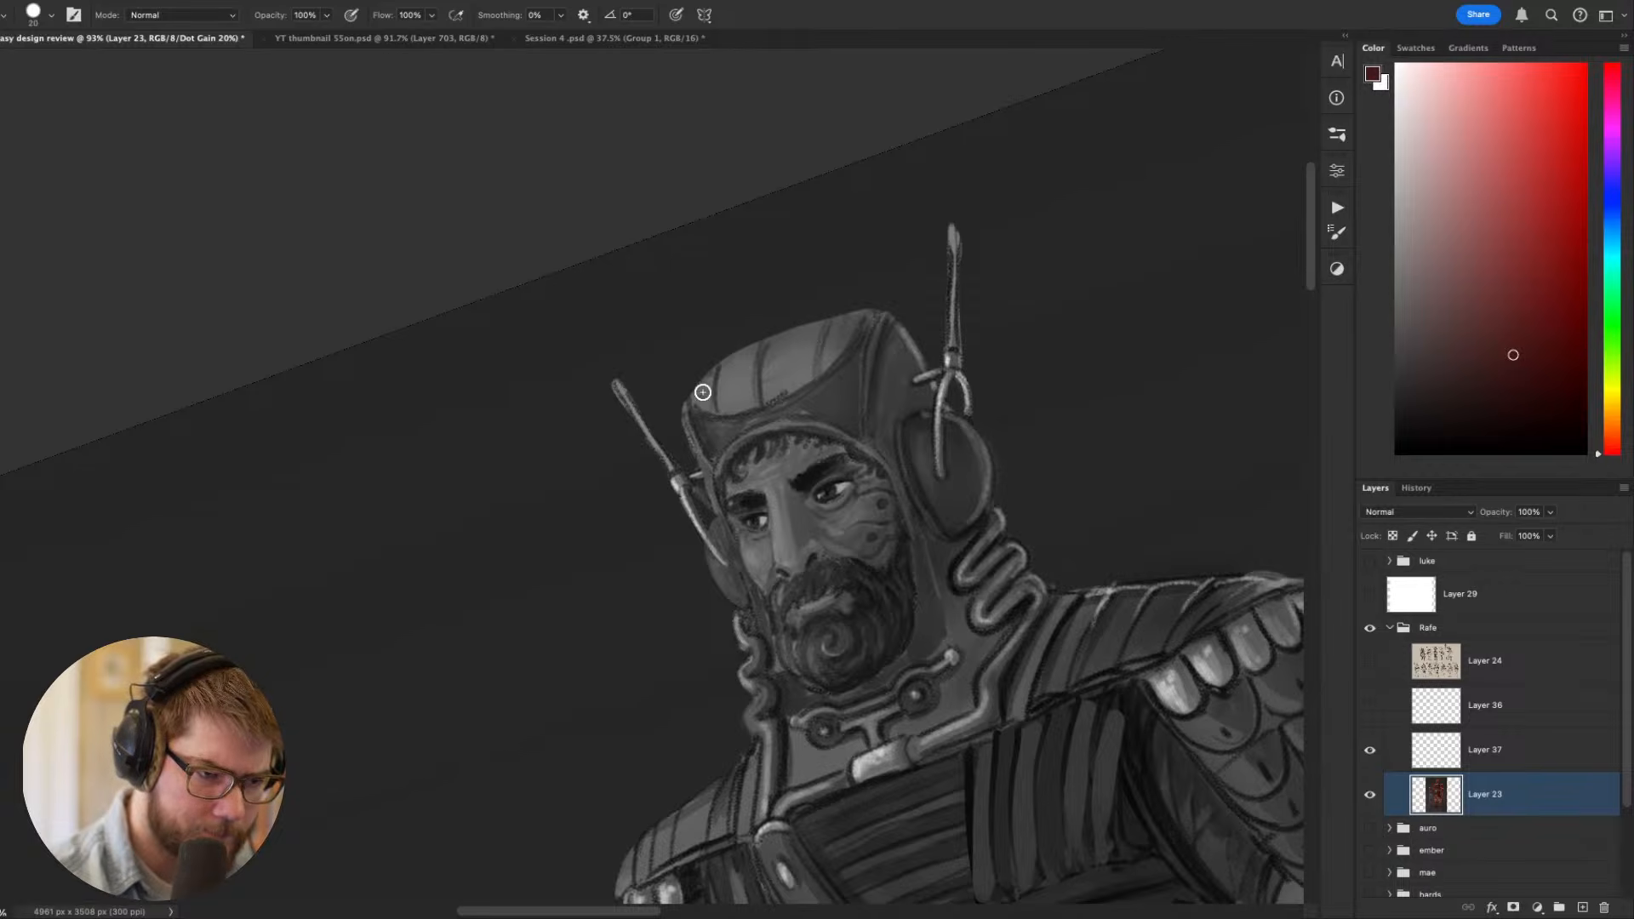
{"action": "mouse_move", "coordinate": [706, 387]}
{"action": "left_mouse_down"}
{"action": "mouse_move", "coordinate": [859, 323]}
{"action": "mouse_move", "coordinate": [700, 395]}
{"action": "mouse_move", "coordinate": [827, 325]}
{"action": "mouse_move", "coordinate": [742, 388]}
{"action": "mouse_move", "coordinate": [804, 369]}
{"action": "mouse_move", "coordinate": [794, 383]}
{"action": "mouse_move", "coordinate": [856, 331]}
{"action": "left_mouse_up"}
{"action": "key", "text": "Escape"}
- Carry the dark maroon over the hood's sides and the neck piece around the collar fittings
{"action": "left_click_drag", "start_coordinate": [1011, 565], "coordinate": [1031, 452]}
{"action": "mouse_move", "coordinate": [927, 340]}
{"action": "left_mouse_down"}
{"action": "mouse_move", "coordinate": [894, 412]}
{"action": "mouse_move", "coordinate": [895, 473]}
{"action": "left_mouse_up"}
{"action": "scroll", "coordinate": [902, 579], "scroll_direction": "down", "scroll_amount": 4}
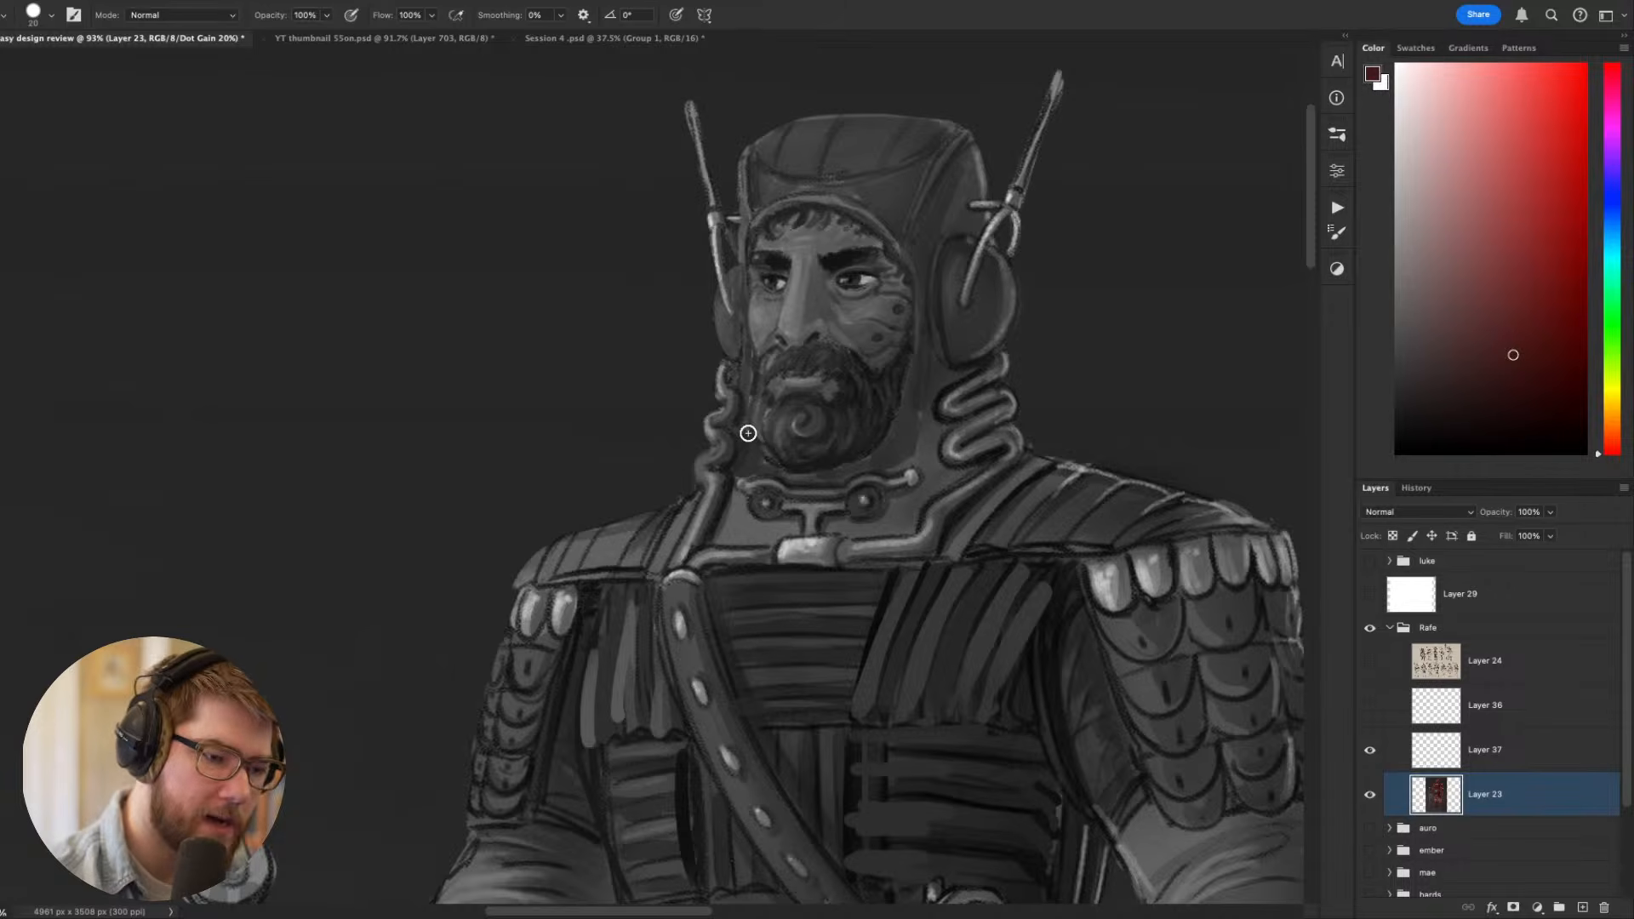
{"action": "mouse_move", "coordinate": [725, 519]}
{"action": "left_mouse_down"}
{"action": "mouse_move", "coordinate": [822, 516]}
{"action": "mouse_move", "coordinate": [859, 530]}
{"action": "mouse_move", "coordinate": [888, 504]}
{"action": "mouse_move", "coordinate": [860, 536]}
{"action": "left_mouse_up"}
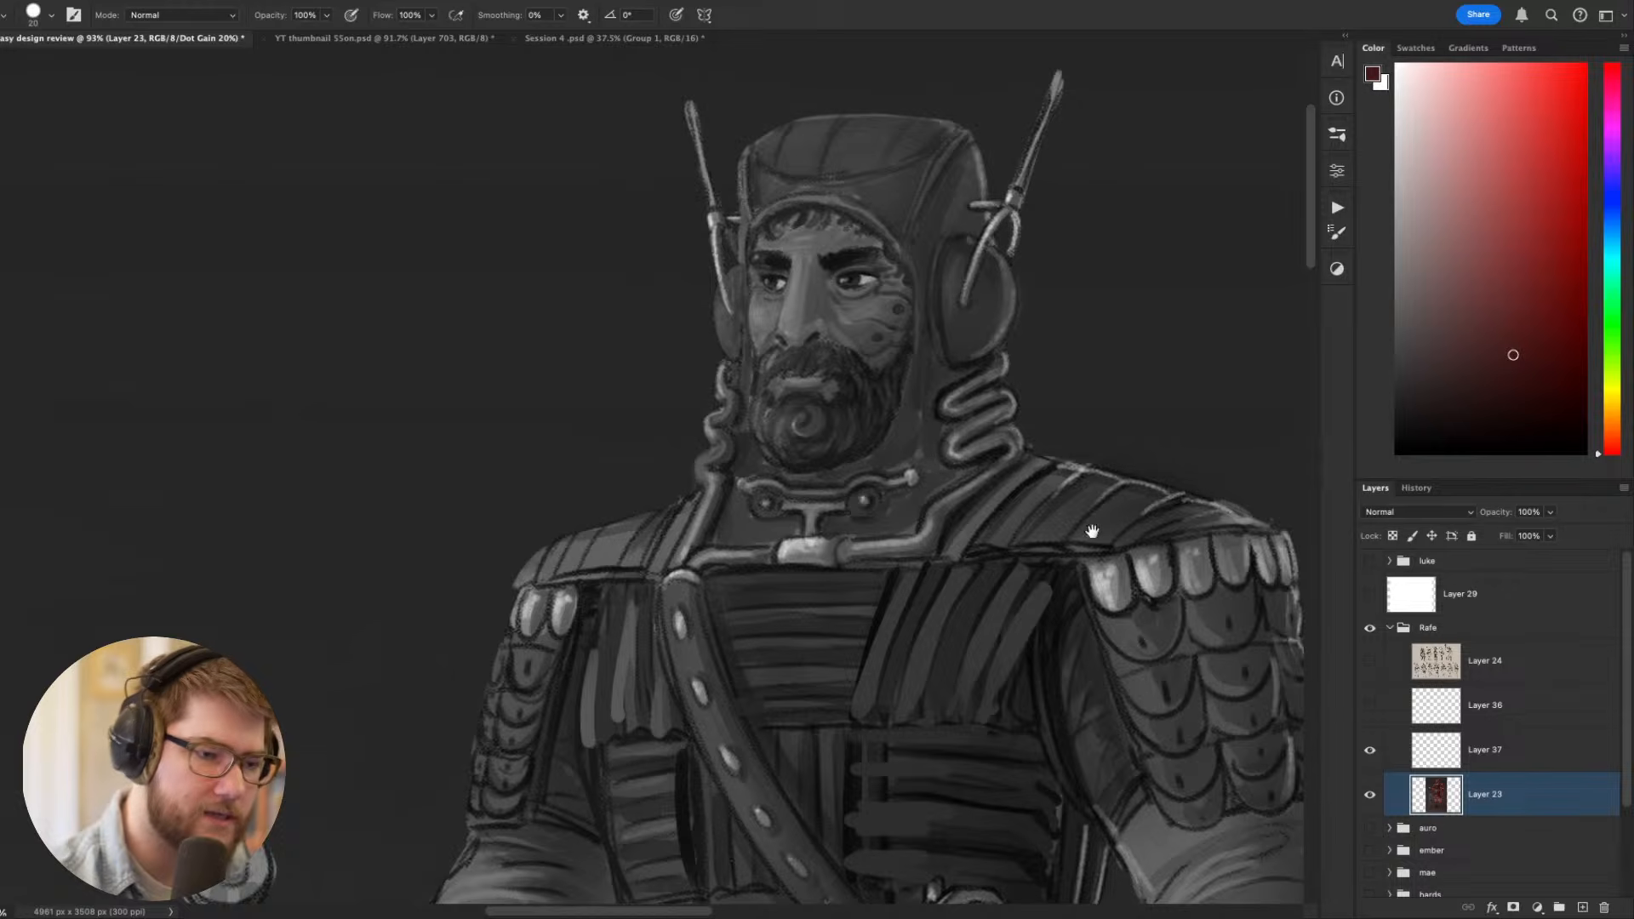
- Darken both ear cups with a near-black grey, shrinking the brush for the far one
{"action": "left_click_drag", "start_coordinate": [1199, 555], "coordinate": [929, 608]}
{"action": "left_click", "coordinate": [872, 405], "text": "alt"}
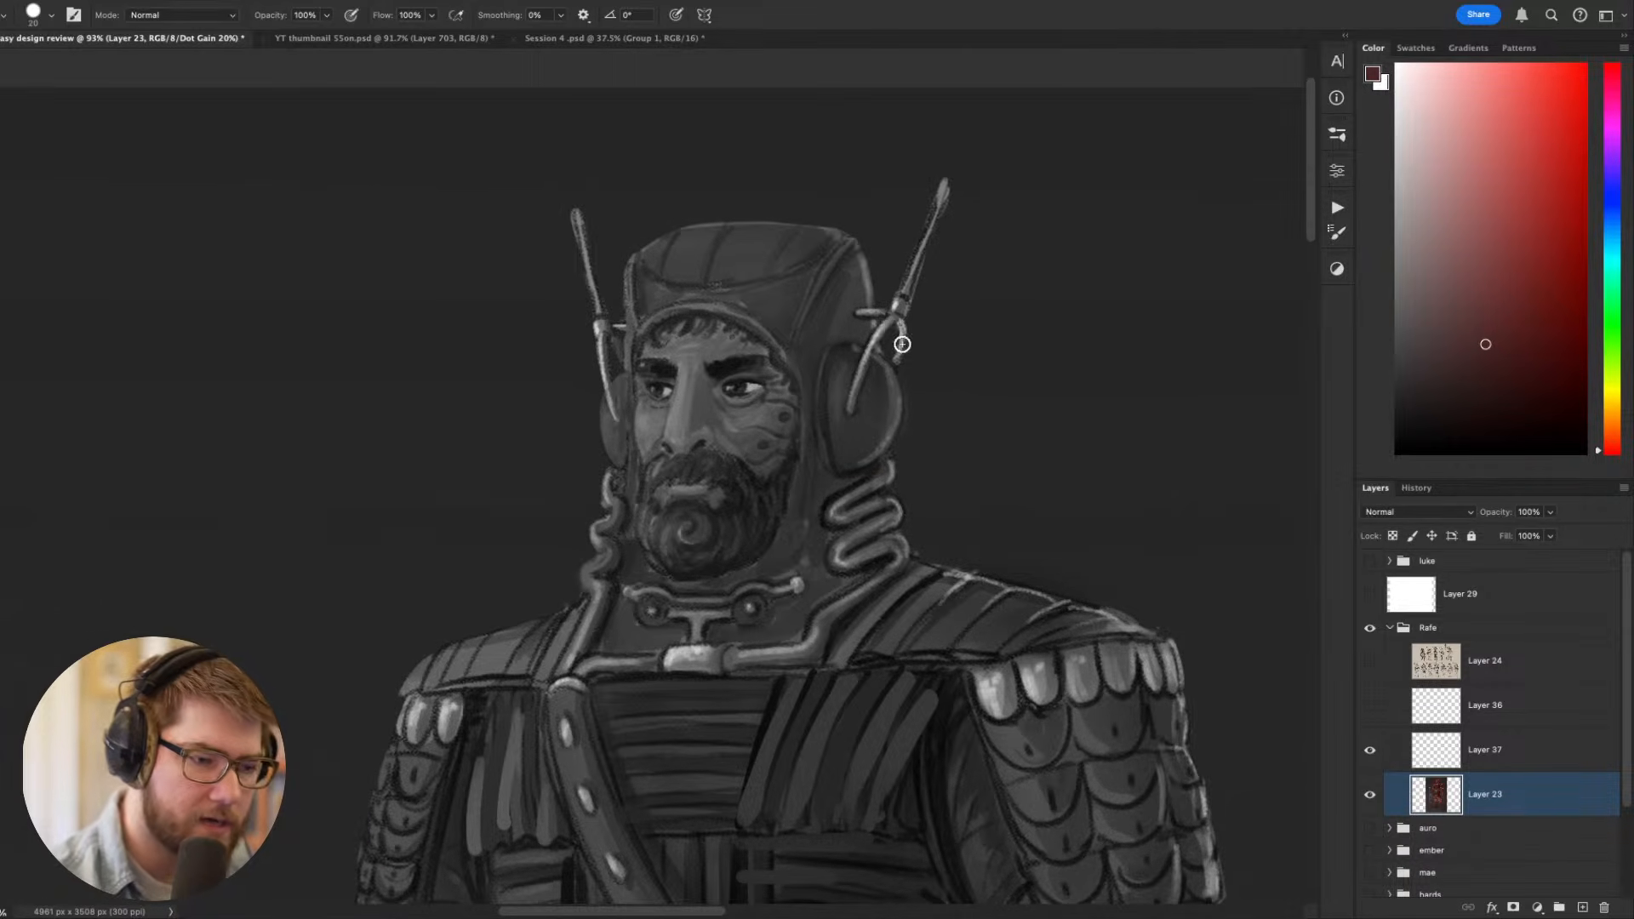
{"action": "left_click_drag", "start_coordinate": [1474, 372], "coordinate": [1452, 388]}
{"action": "mouse_move", "coordinate": [838, 362]}
{"action": "left_mouse_down"}
{"action": "mouse_move", "coordinate": [832, 412]}
{"action": "mouse_move", "coordinate": [835, 380]}
{"action": "mouse_move", "coordinate": [876, 366]}
{"action": "mouse_move", "coordinate": [868, 430]}
{"action": "mouse_move", "coordinate": [843, 446]}
{"action": "mouse_move", "coordinate": [879, 395]}
{"action": "left_mouse_up"}
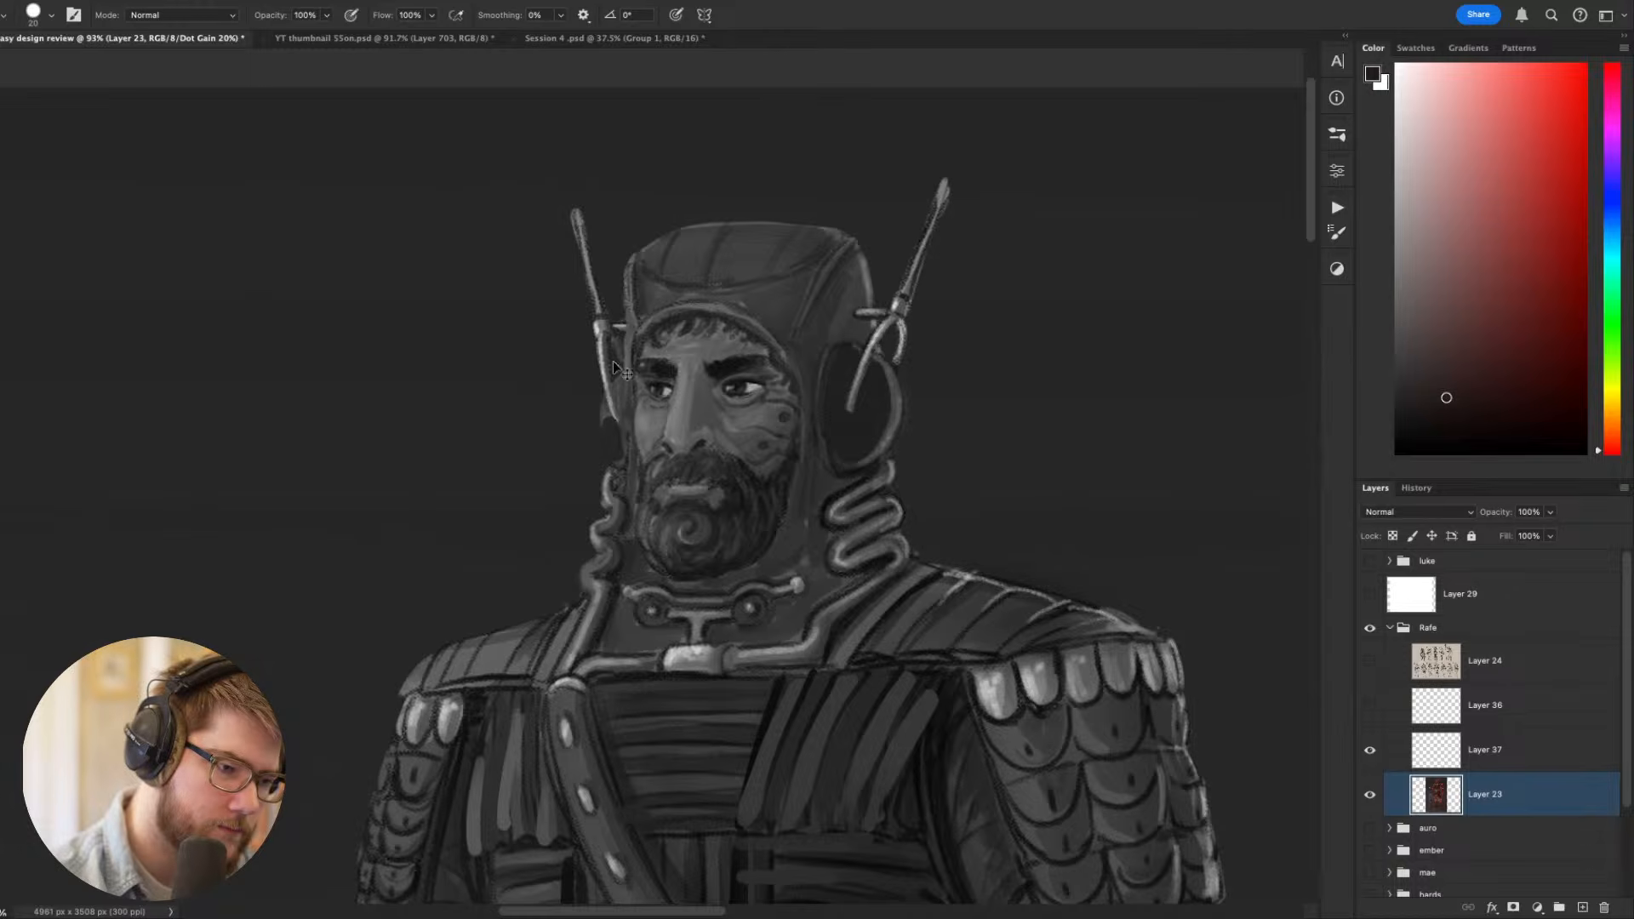
{"action": "key", "text": "bracketleft"}
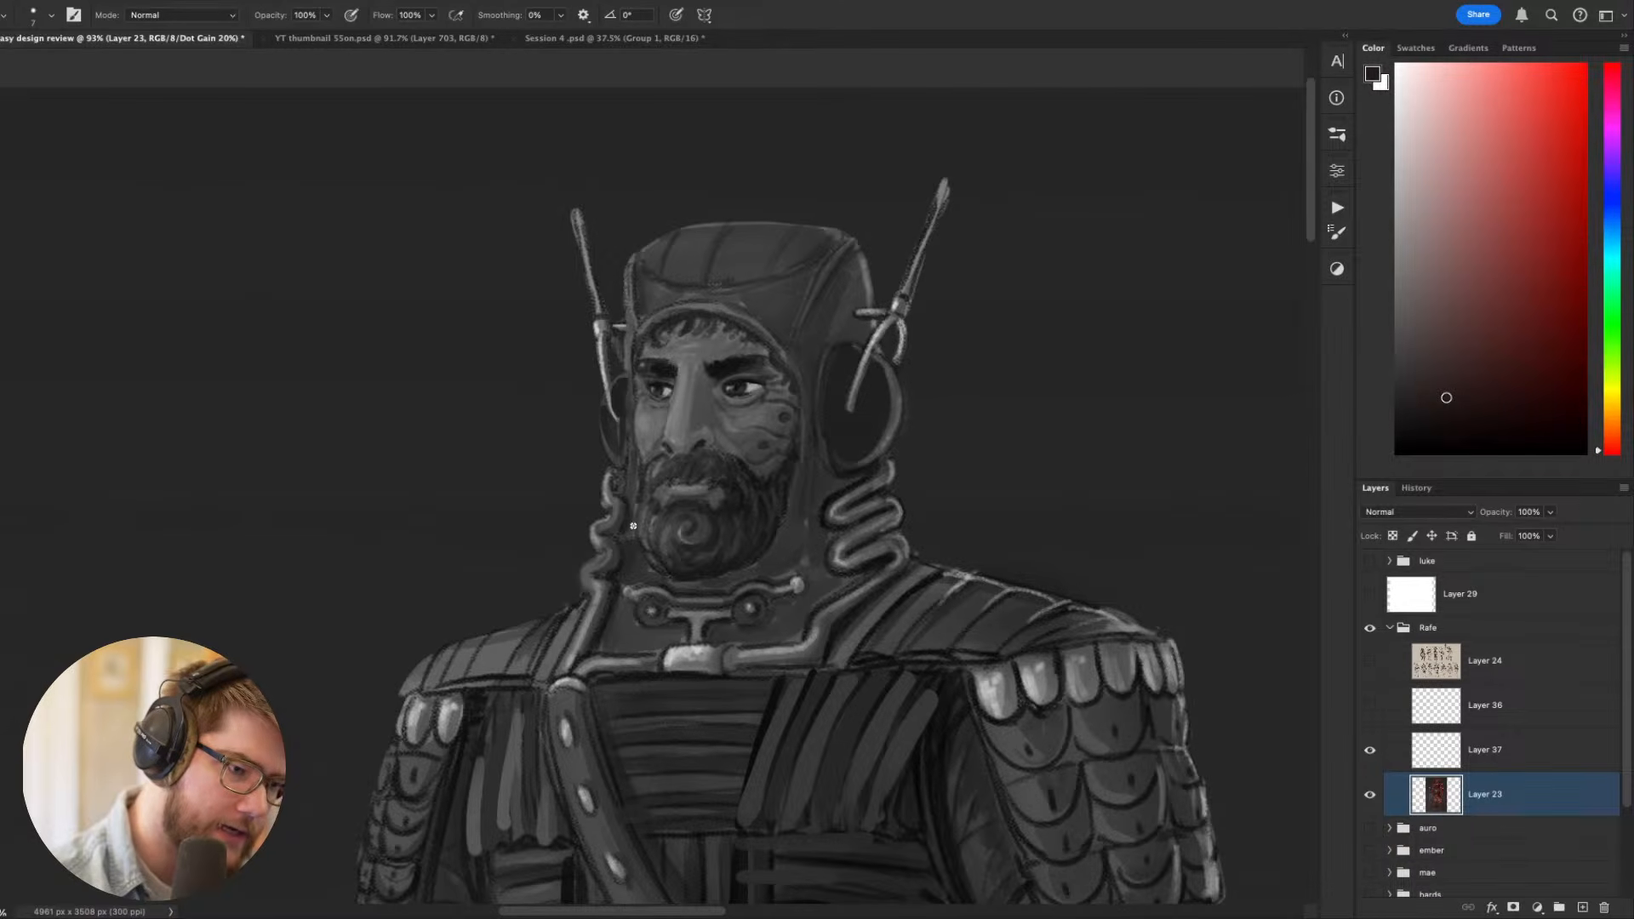
{"action": "scroll", "coordinate": [713, 588], "scroll_direction": "down", "scroll_amount": 10}
{"action": "scroll", "coordinate": [756, 579], "scroll_direction": "up", "scroll_amount": 7}
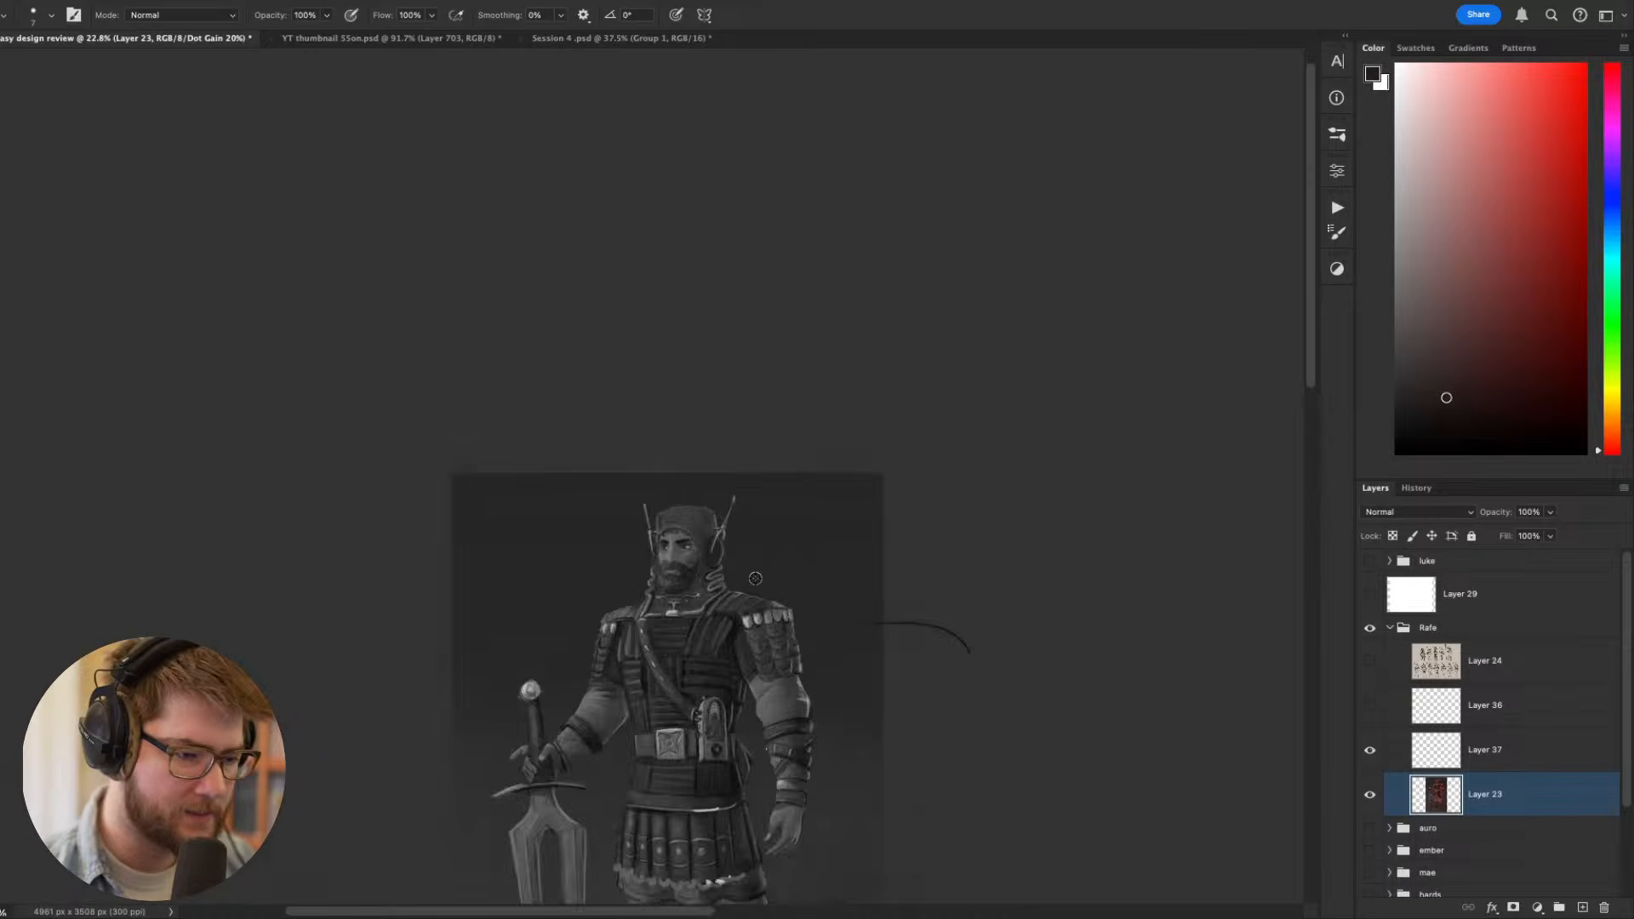
- Paint a soft reflection inside the nearer ear cup with a sampled muted red and a 15 px brush
{"action": "scroll", "coordinate": [728, 566], "scroll_direction": "up", "scroll_amount": 8}
{"action": "left_click_drag", "start_coordinate": [851, 458], "coordinate": [909, 471]}
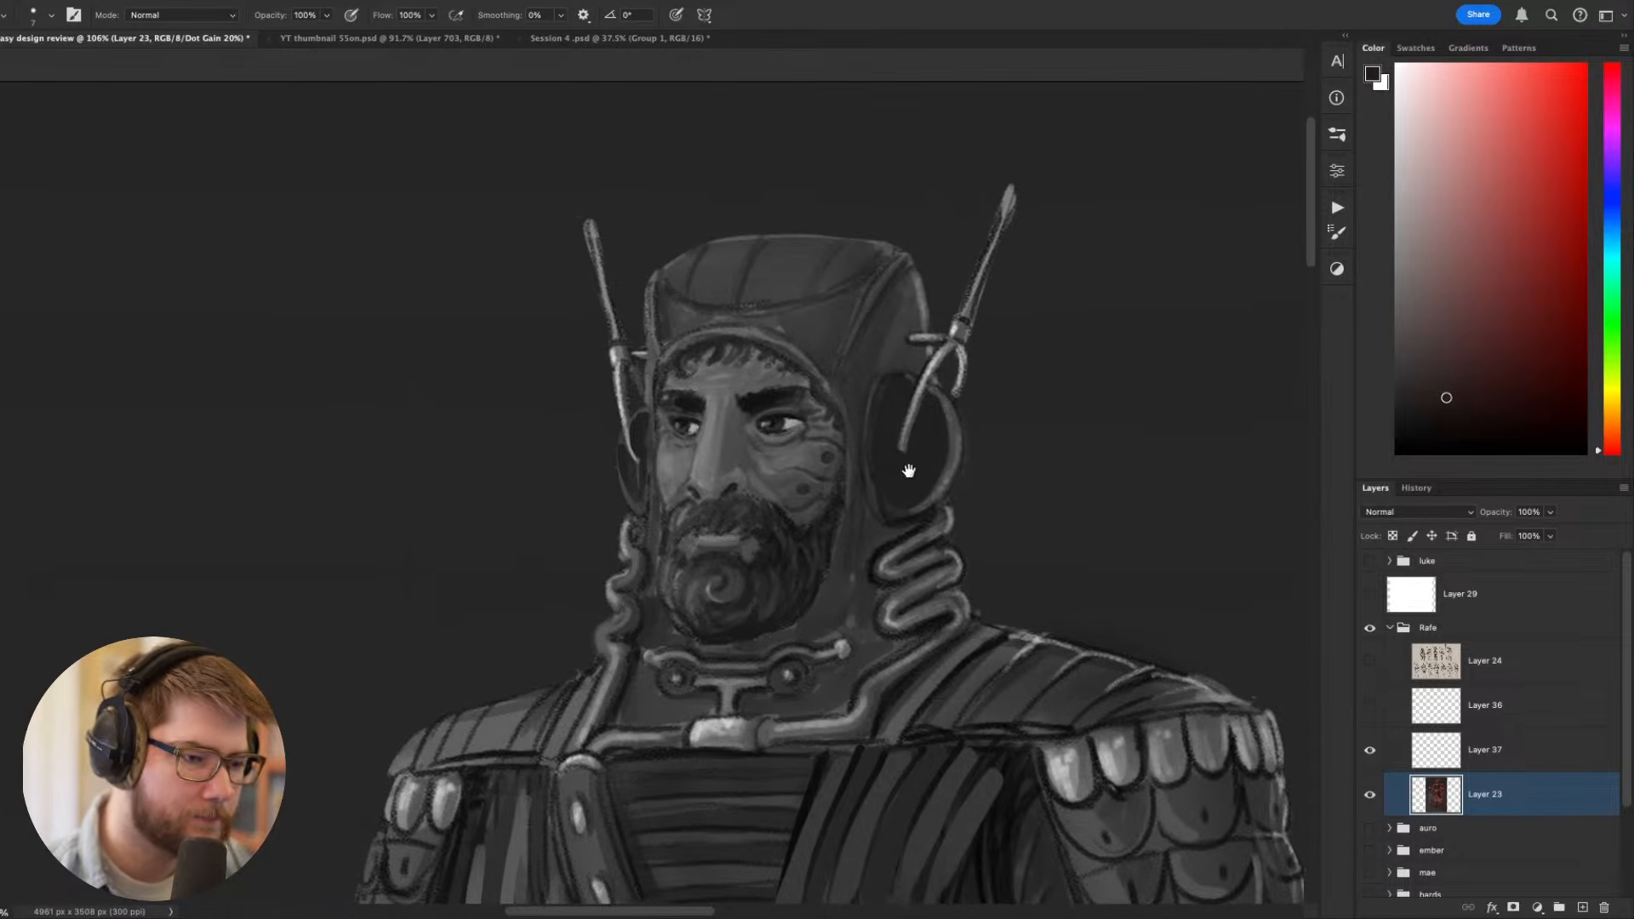
{"action": "left_click", "coordinate": [959, 442], "text": "alt"}
{"action": "left_click", "coordinate": [934, 406], "text": "alt"}
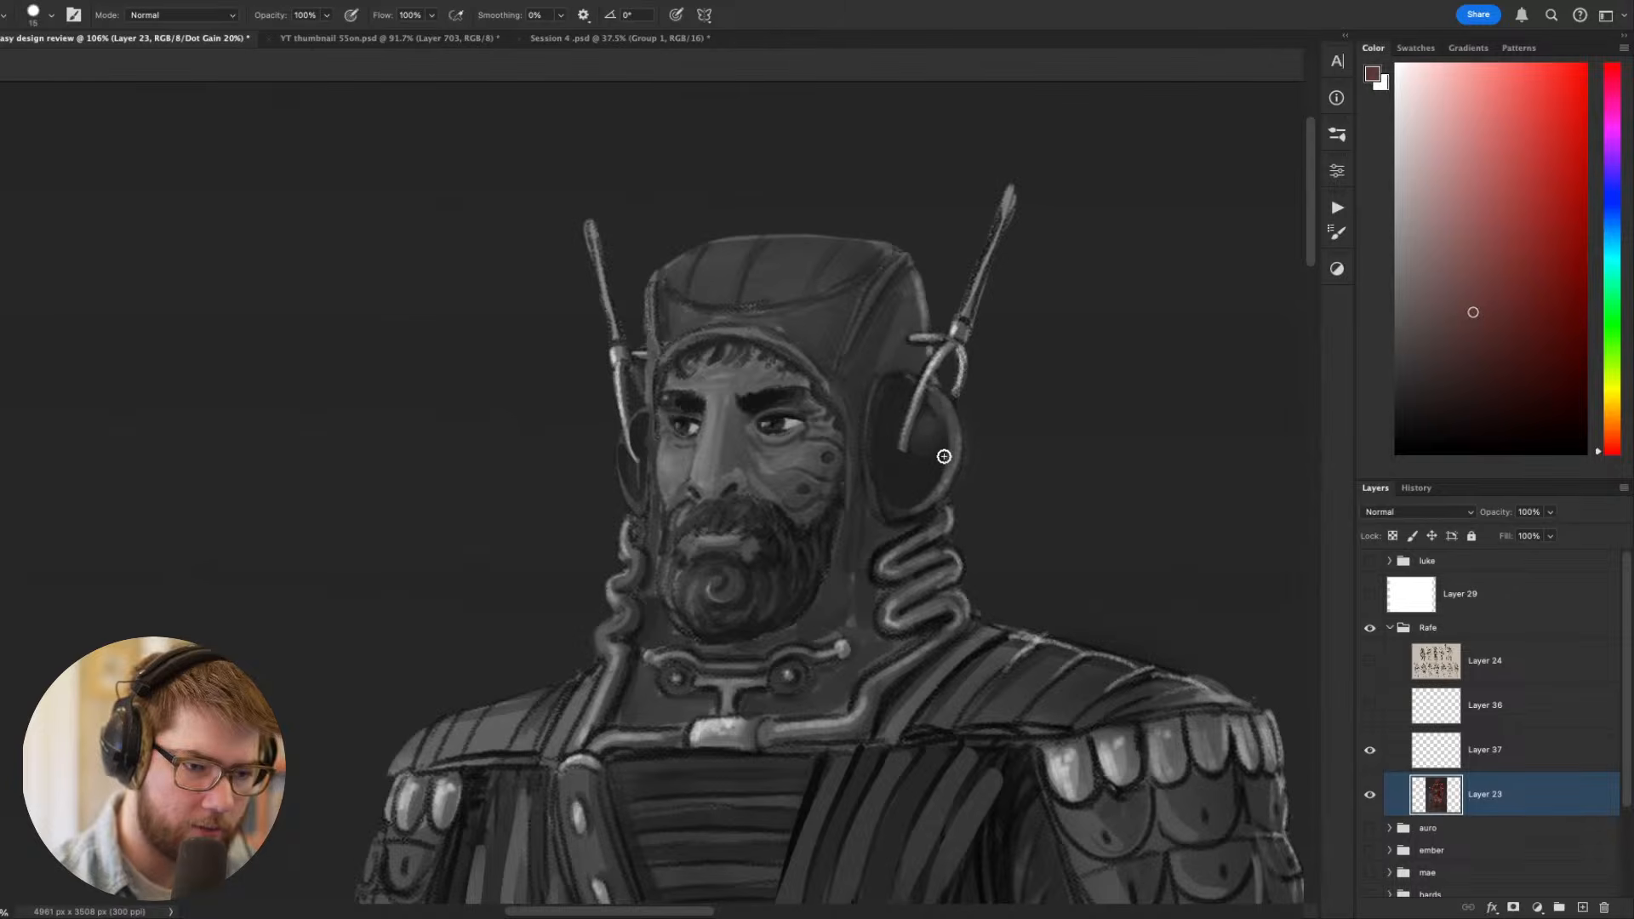
- Draw thin muted-red edge lines on the ear cups with an 8 px brush
{"action": "key", "text": "bracketleft"}
{"action": "key", "text": "bracketleft"}
{"action": "key", "text": "bracketleft"}
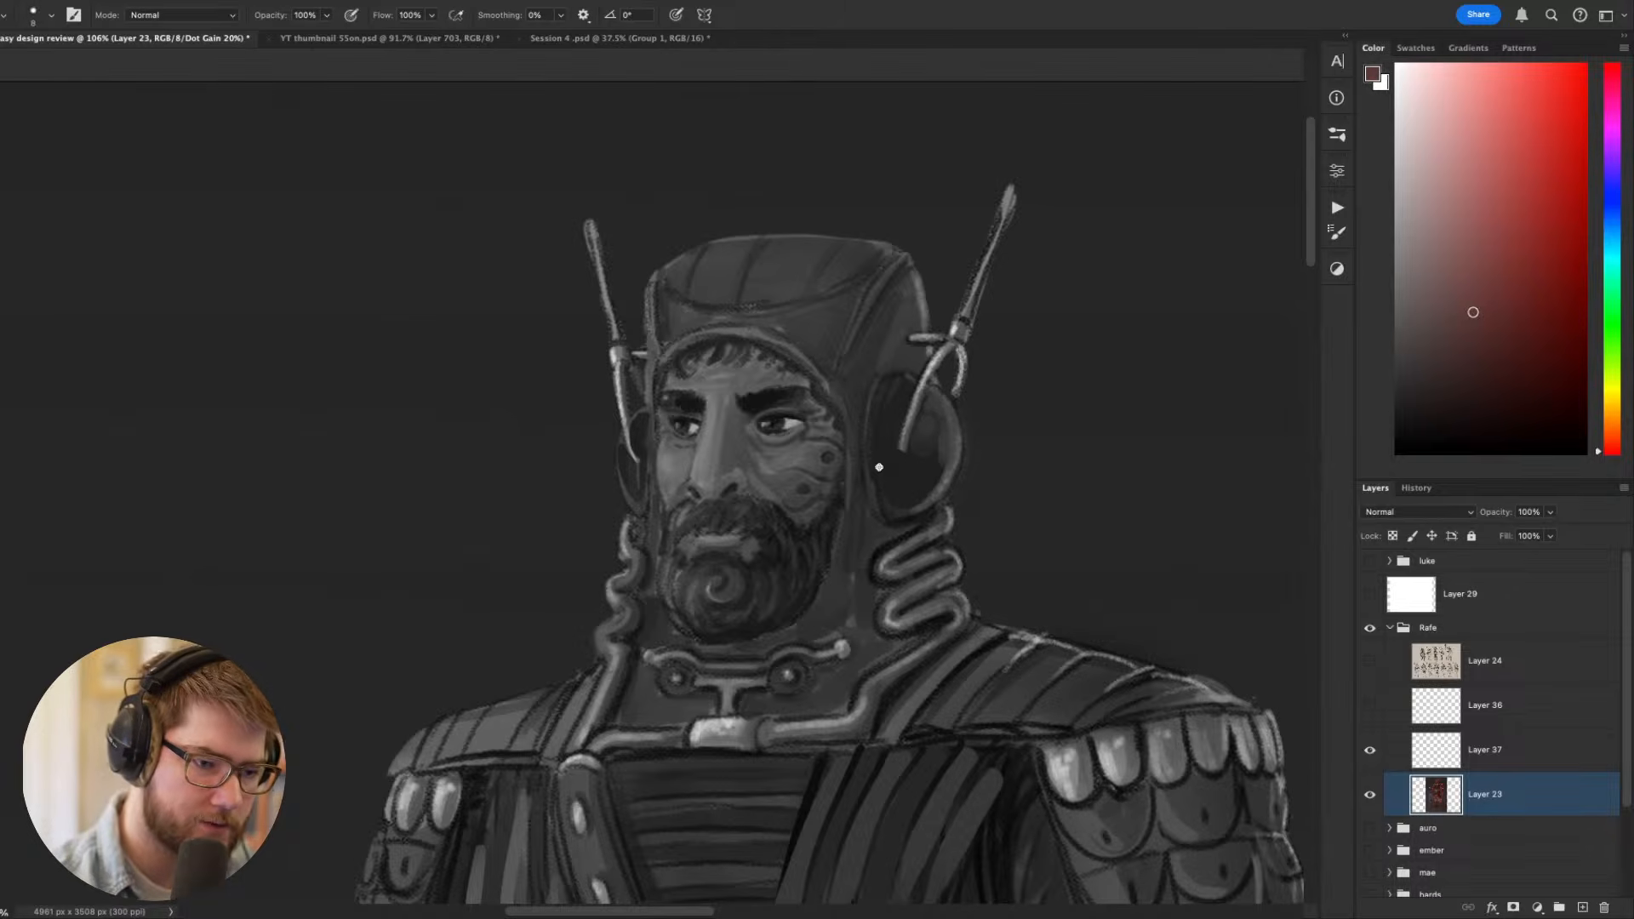
{"action": "left_click_drag", "start_coordinate": [880, 468], "coordinate": [905, 381]}
{"action": "mouse_move", "coordinate": [1194, 590]}
{"action": "left_mouse_down"}
{"action": "mouse_move", "coordinate": [1241, 426]}
{"action": "mouse_move", "coordinate": [1178, 474]}
{"action": "mouse_move", "coordinate": [1184, 566]}
{"action": "left_mouse_up"}
{"action": "left_click_drag", "start_coordinate": [761, 380], "coordinate": [843, 445]}
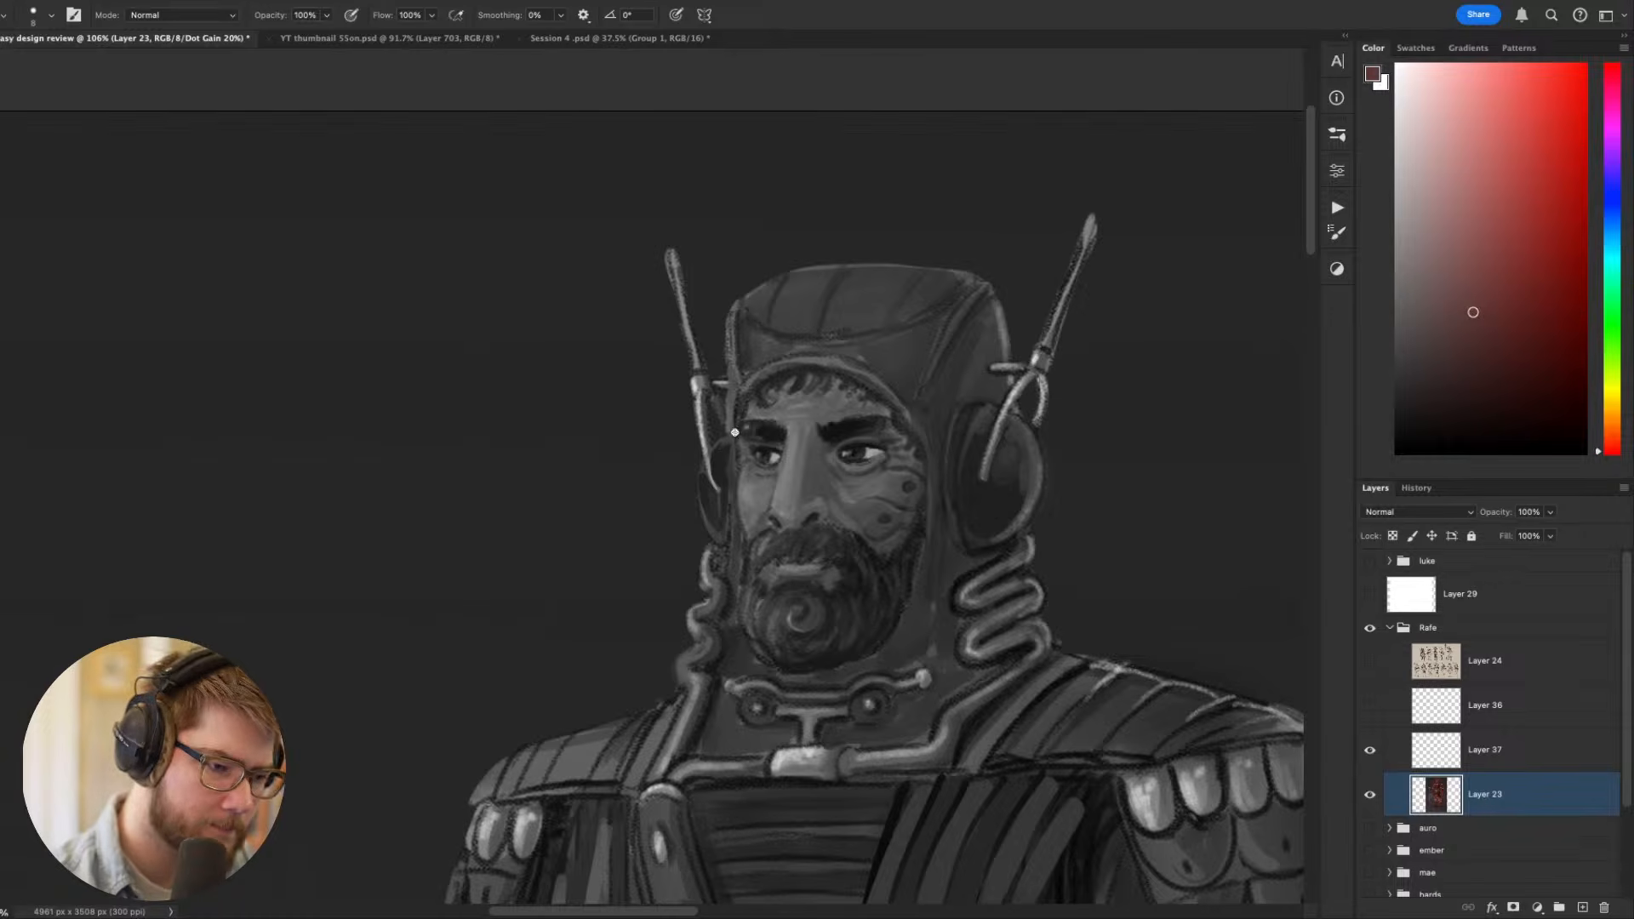
{"action": "scroll", "coordinate": [921, 584], "scroll_direction": "down", "scroll_amount": 5}
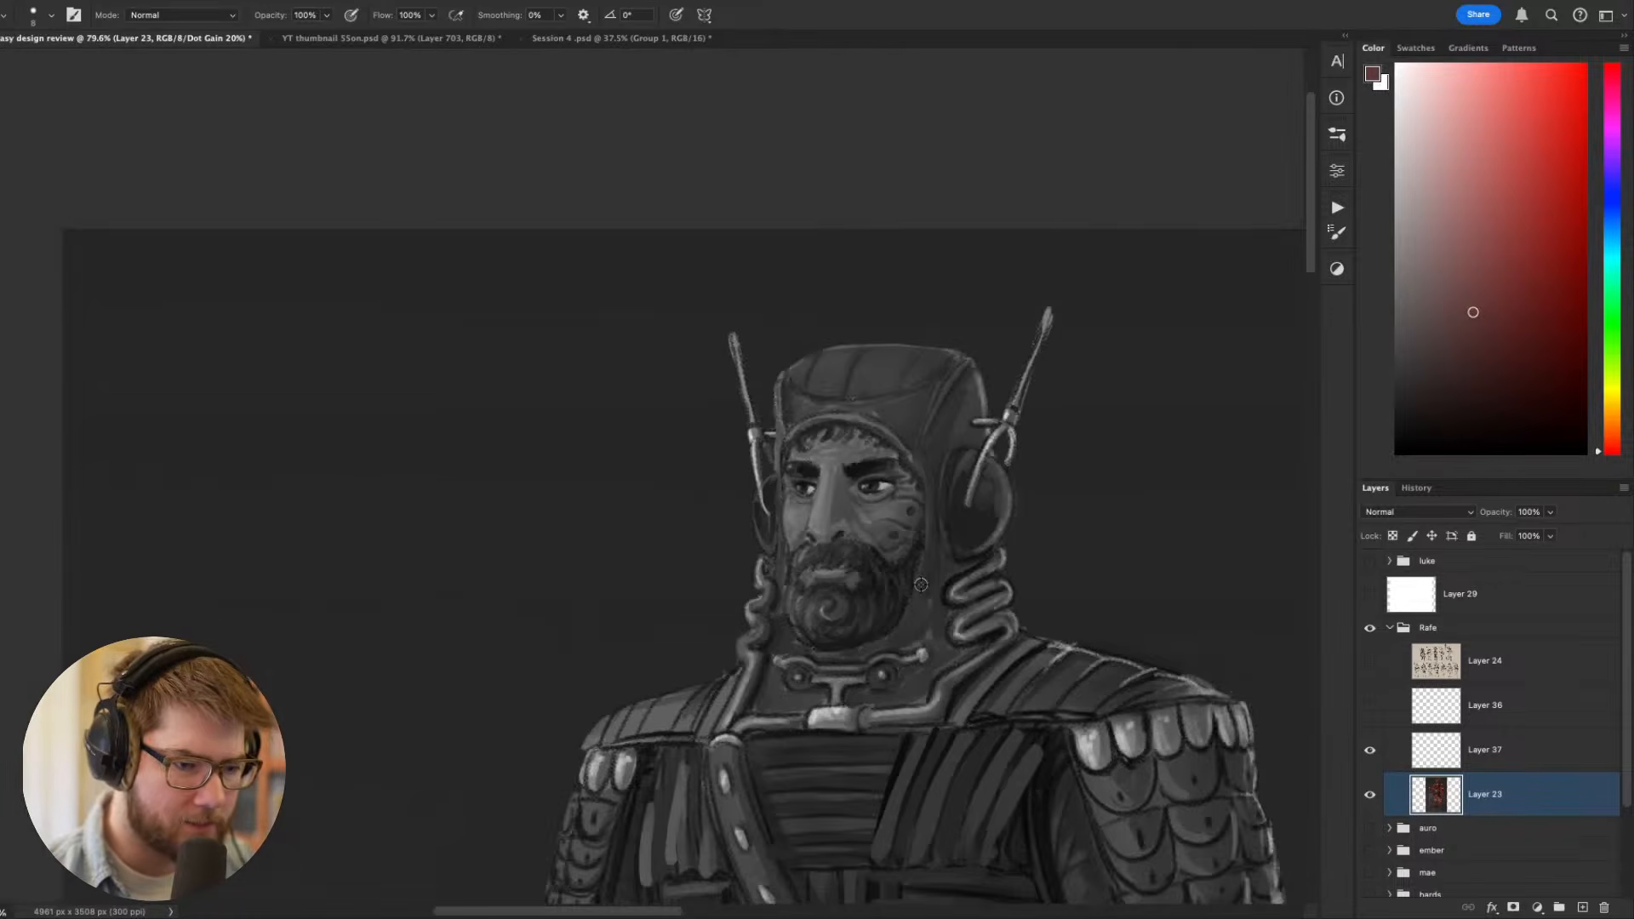
{"action": "left_click_drag", "start_coordinate": [946, 587], "coordinate": [822, 568]}
- Darken the hood's rim around the face with sampled dark maroons, return the canvas upright, and undo the last stroke
{"action": "scroll", "coordinate": [798, 557], "scroll_direction": "up", "scroll_amount": 8}
{"action": "key", "text": "r"}
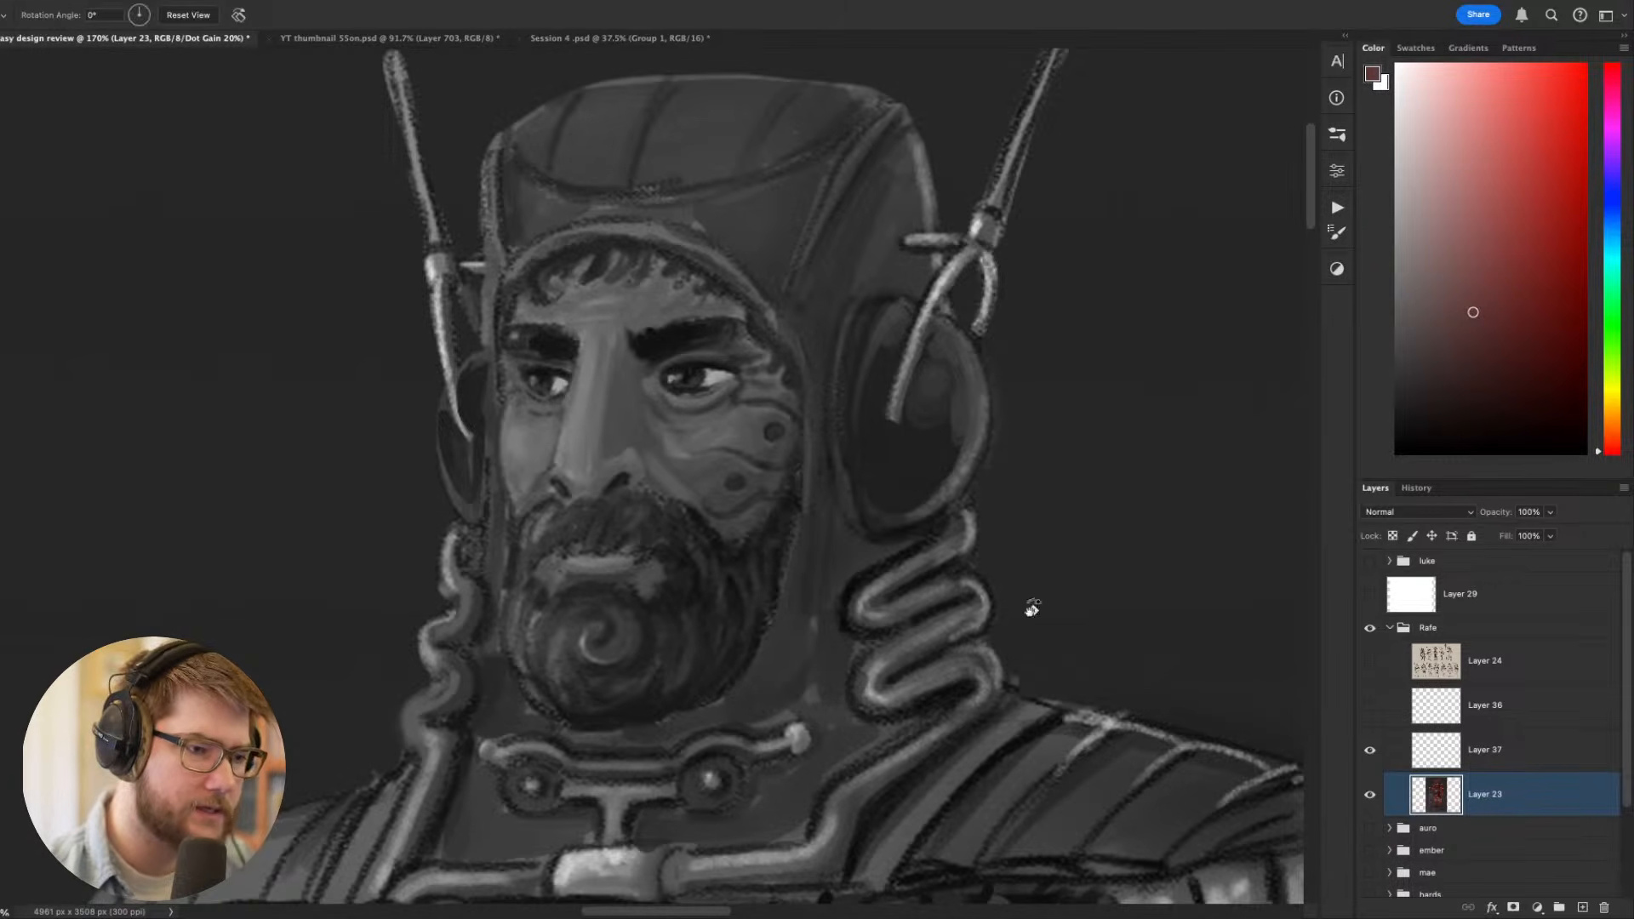
{"action": "left_click_drag", "start_coordinate": [1030, 605], "coordinate": [620, 219]}
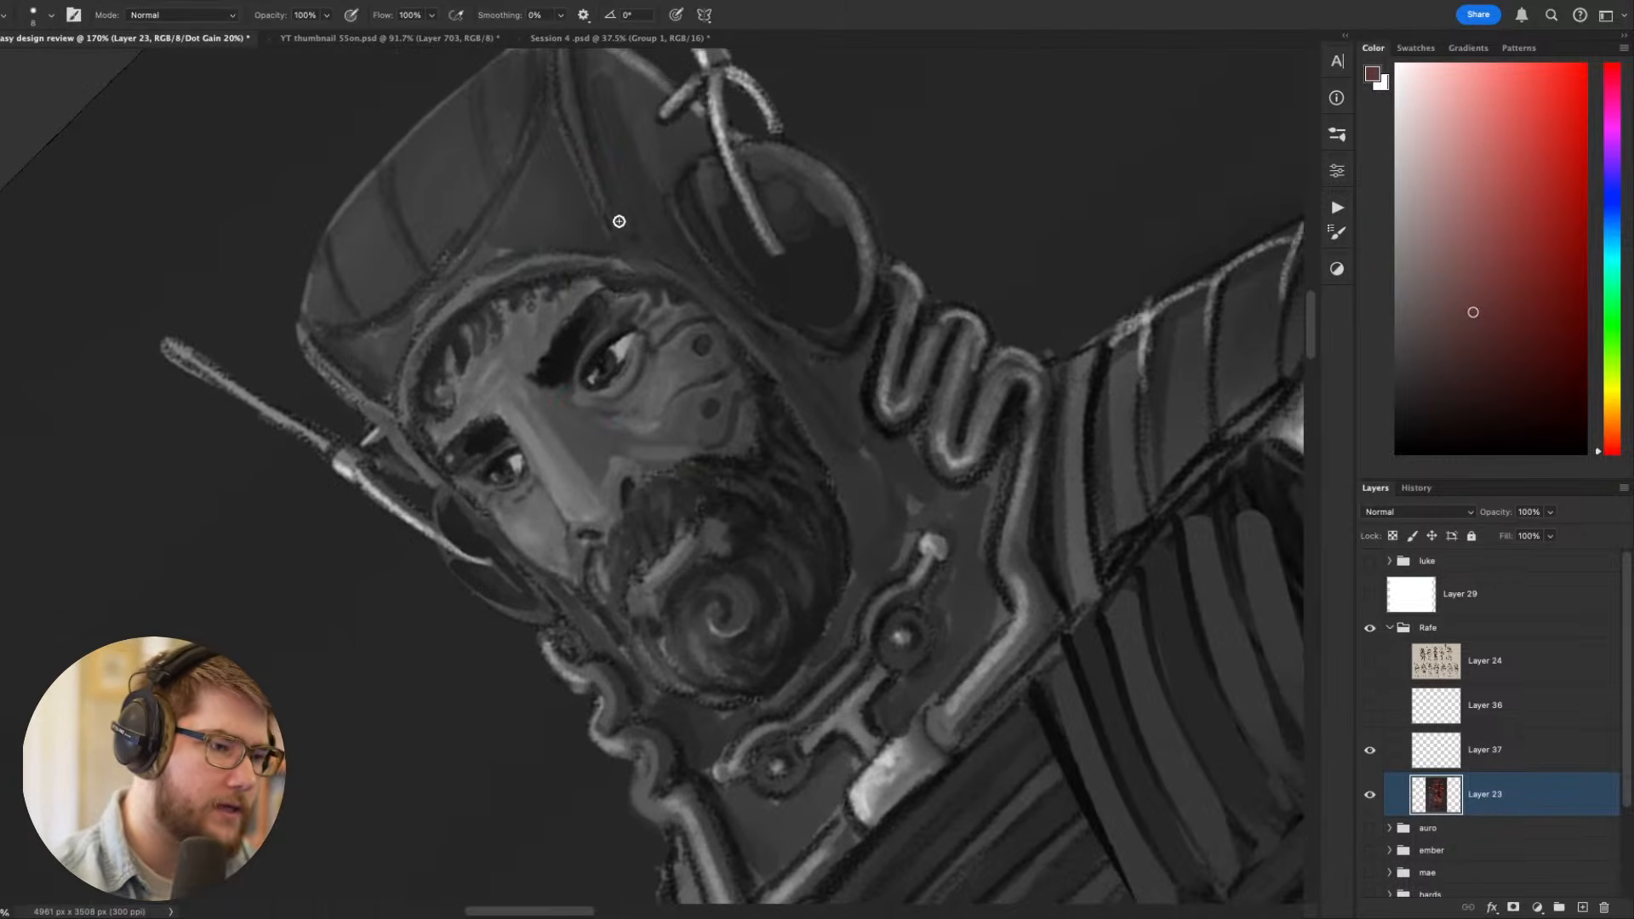
{"action": "left_click", "coordinate": [462, 318], "text": "alt"}
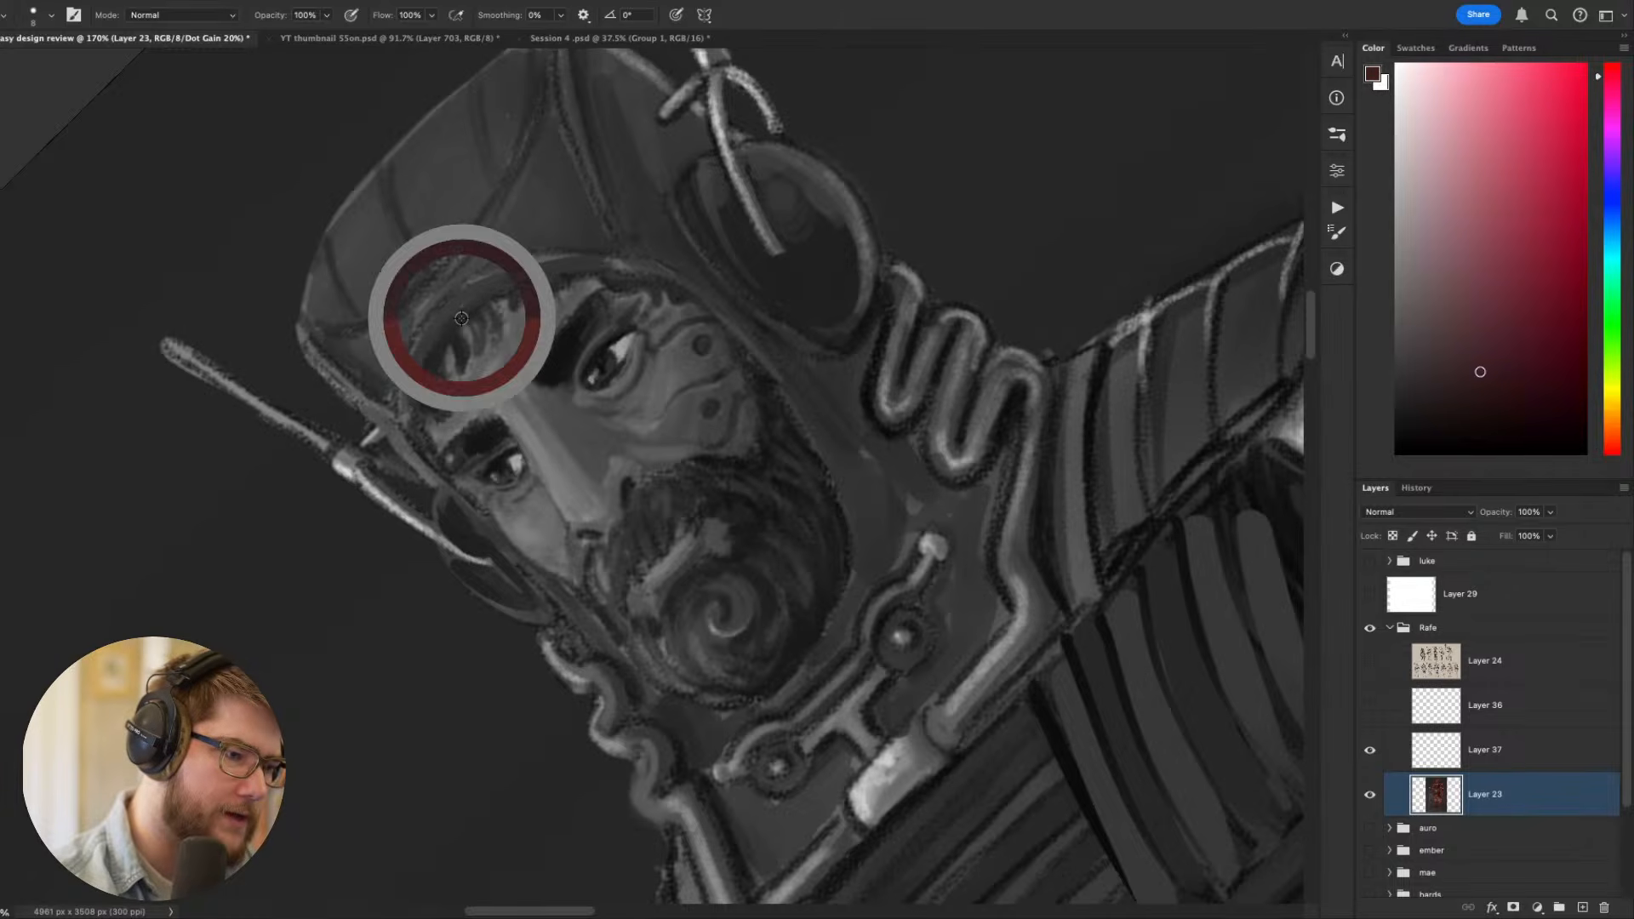
{"action": "left_click", "coordinate": [591, 134], "text": "alt"}
{"action": "mouse_move", "coordinate": [414, 414]}
{"action": "left_mouse_down"}
{"action": "mouse_move", "coordinate": [491, 290]}
{"action": "mouse_move", "coordinate": [558, 275]}
{"action": "left_mouse_up"}
{"action": "key", "text": "r"}
{"action": "mouse_move", "coordinate": [818, 341]}
{"action": "left_mouse_down"}
{"action": "mouse_move", "coordinate": [1034, 521]}
{"action": "mouse_move", "coordinate": [1151, 391]}
{"action": "left_mouse_up"}
{"action": "mouse_move", "coordinate": [904, 513]}
{"action": "left_mouse_down"}
{"action": "mouse_move", "coordinate": [824, 593]}
{"action": "mouse_move", "coordinate": [917, 490]}
{"action": "left_mouse_up"}
{"action": "key", "text": "super+z"}
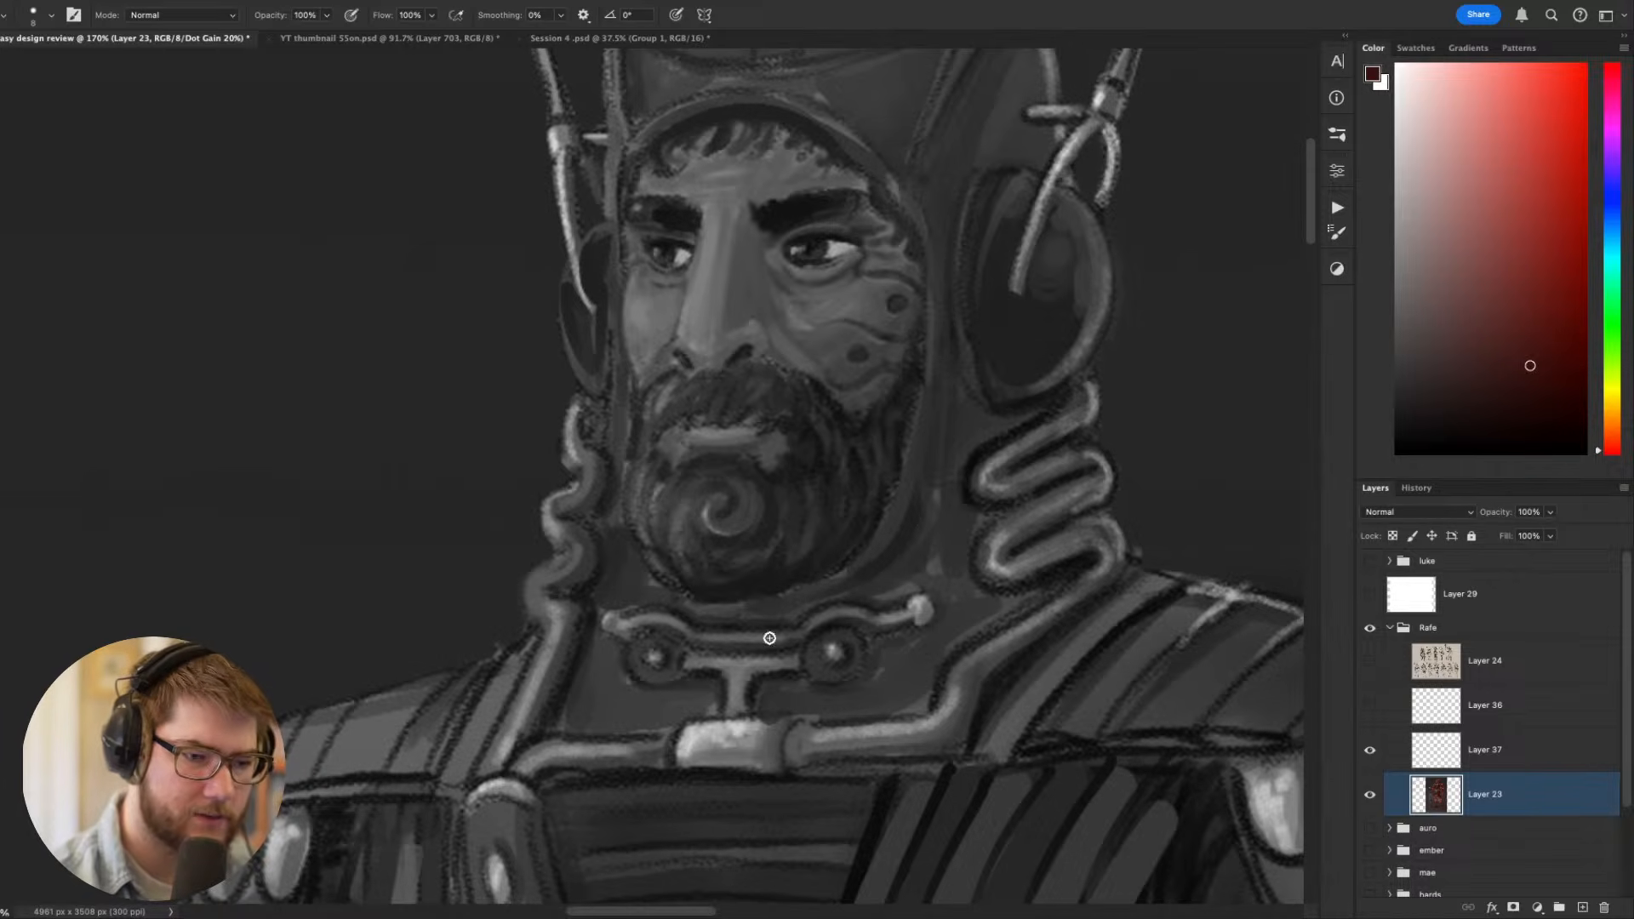
- Judge the full figure from afar, and add thin muted-pink highlights along the hood's seams and edges
{"action": "scroll", "coordinate": [718, 589], "scroll_direction": "down", "scroll_amount": 10}
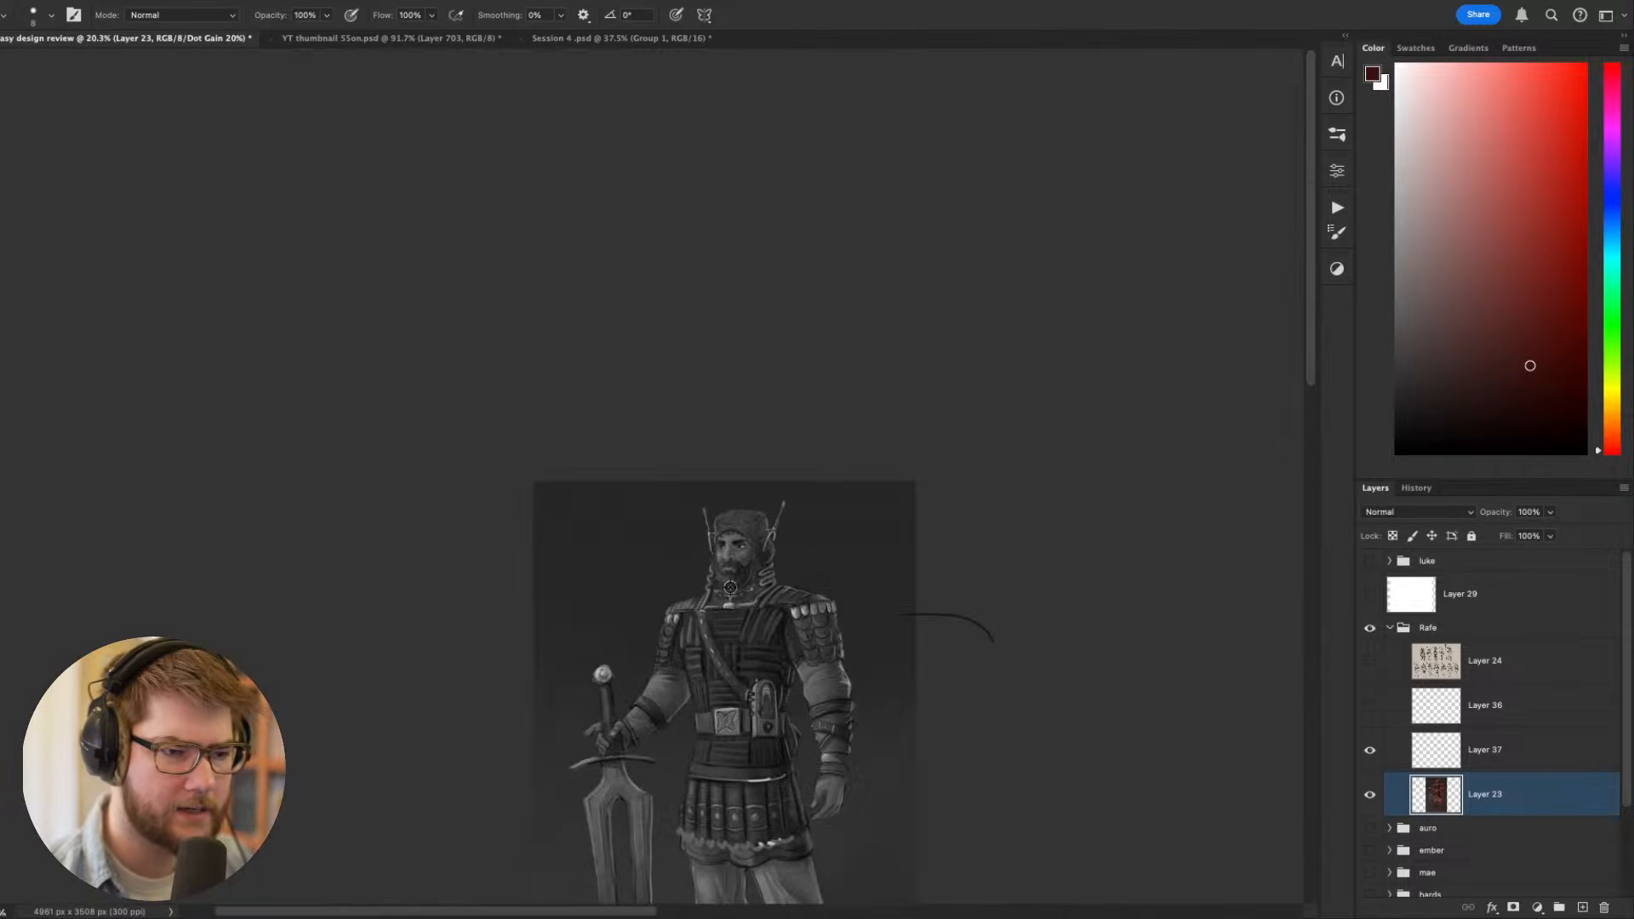
{"action": "left_click_drag", "start_coordinate": [814, 659], "coordinate": [752, 486]}
{"action": "scroll", "coordinate": [721, 397], "scroll_direction": "down", "scroll_amount": 2}
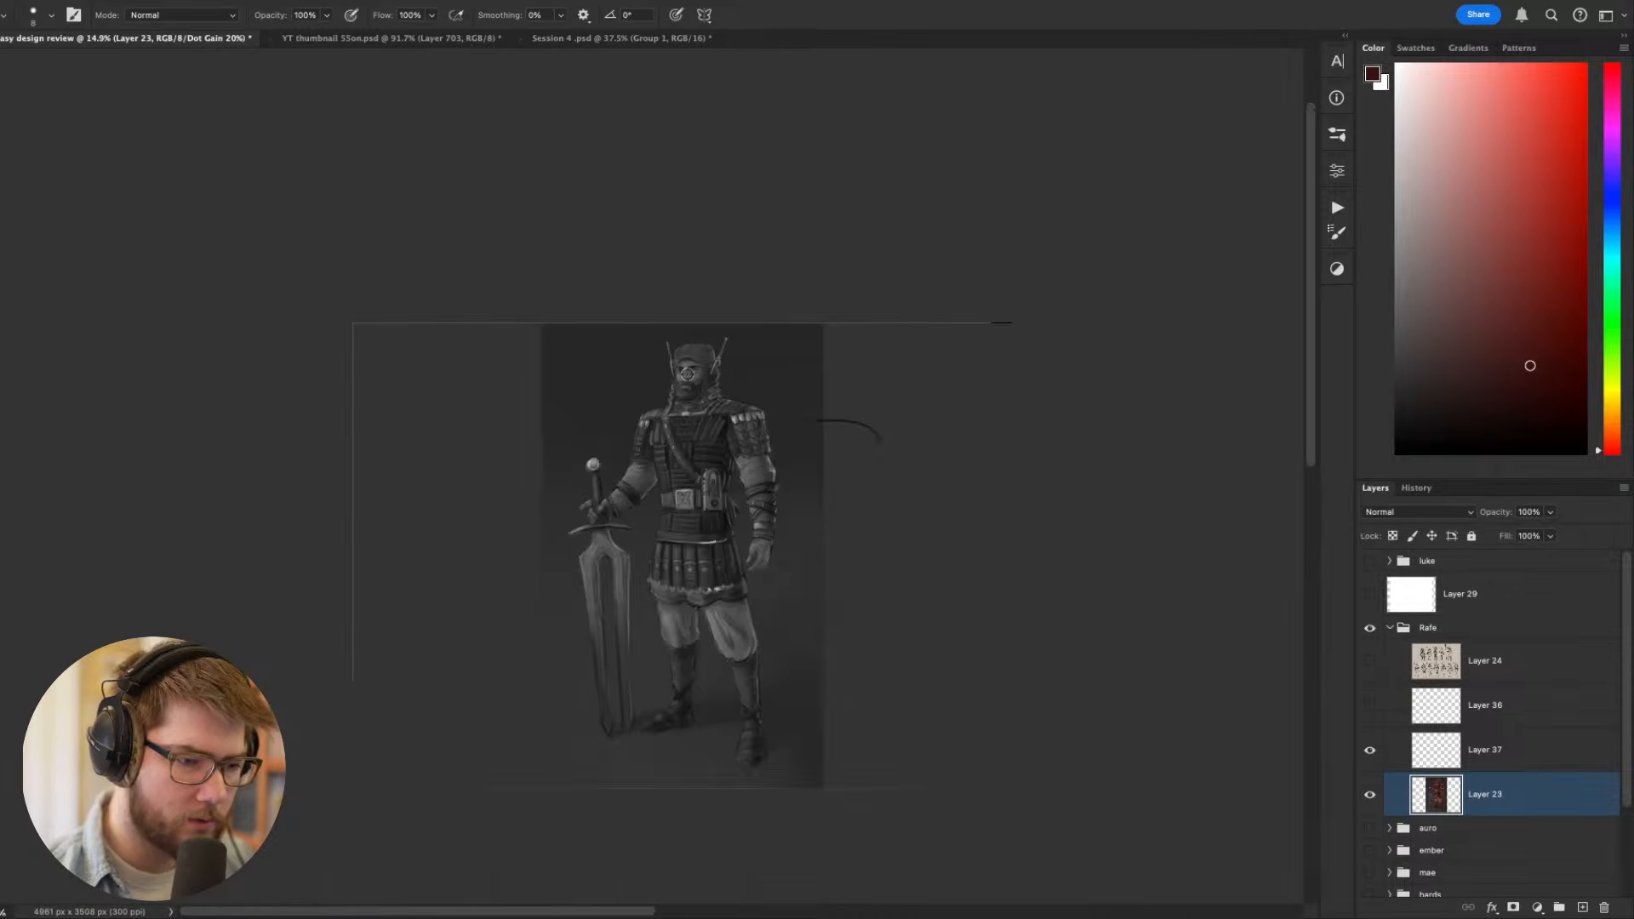
{"action": "scroll", "coordinate": [669, 354], "scroll_direction": "up", "scroll_amount": 5}
{"action": "scroll", "coordinate": [668, 354], "scroll_direction": "up", "scroll_amount": 2}
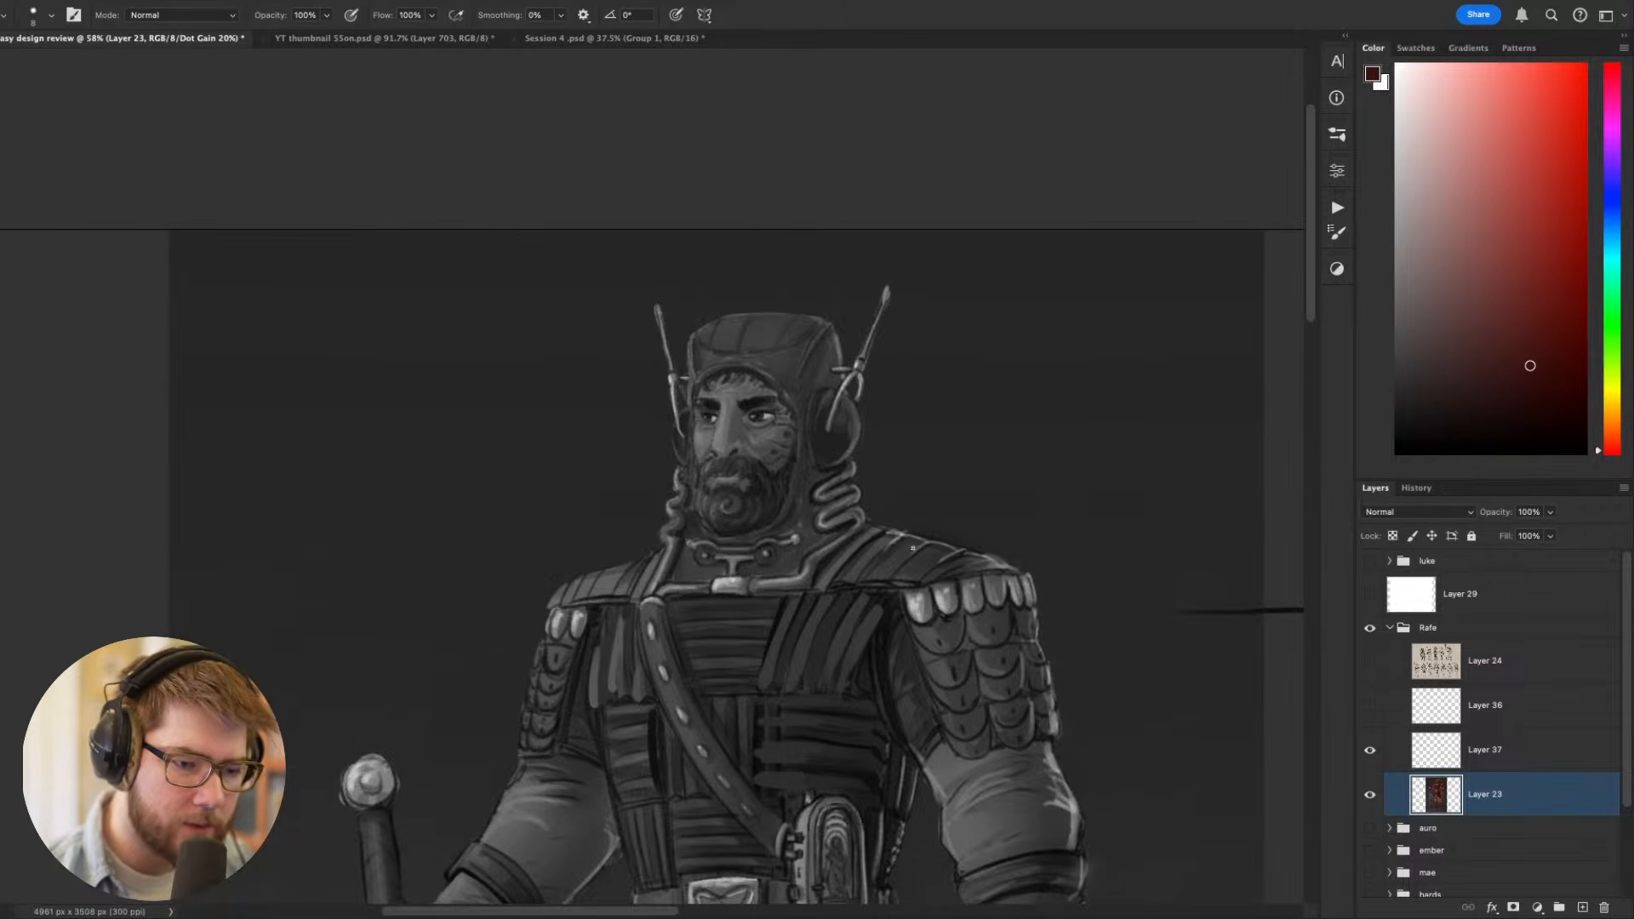
{"action": "left_click", "coordinate": [996, 562], "text": "alt"}
{"action": "key", "text": "r"}
{"action": "mouse_move", "coordinate": [1066, 494]}
{"action": "left_mouse_down"}
{"action": "mouse_move", "coordinate": [1044, 354]}
{"action": "mouse_move", "coordinate": [996, 277]}
{"action": "left_mouse_up"}
{"action": "key", "text": "Escape"}
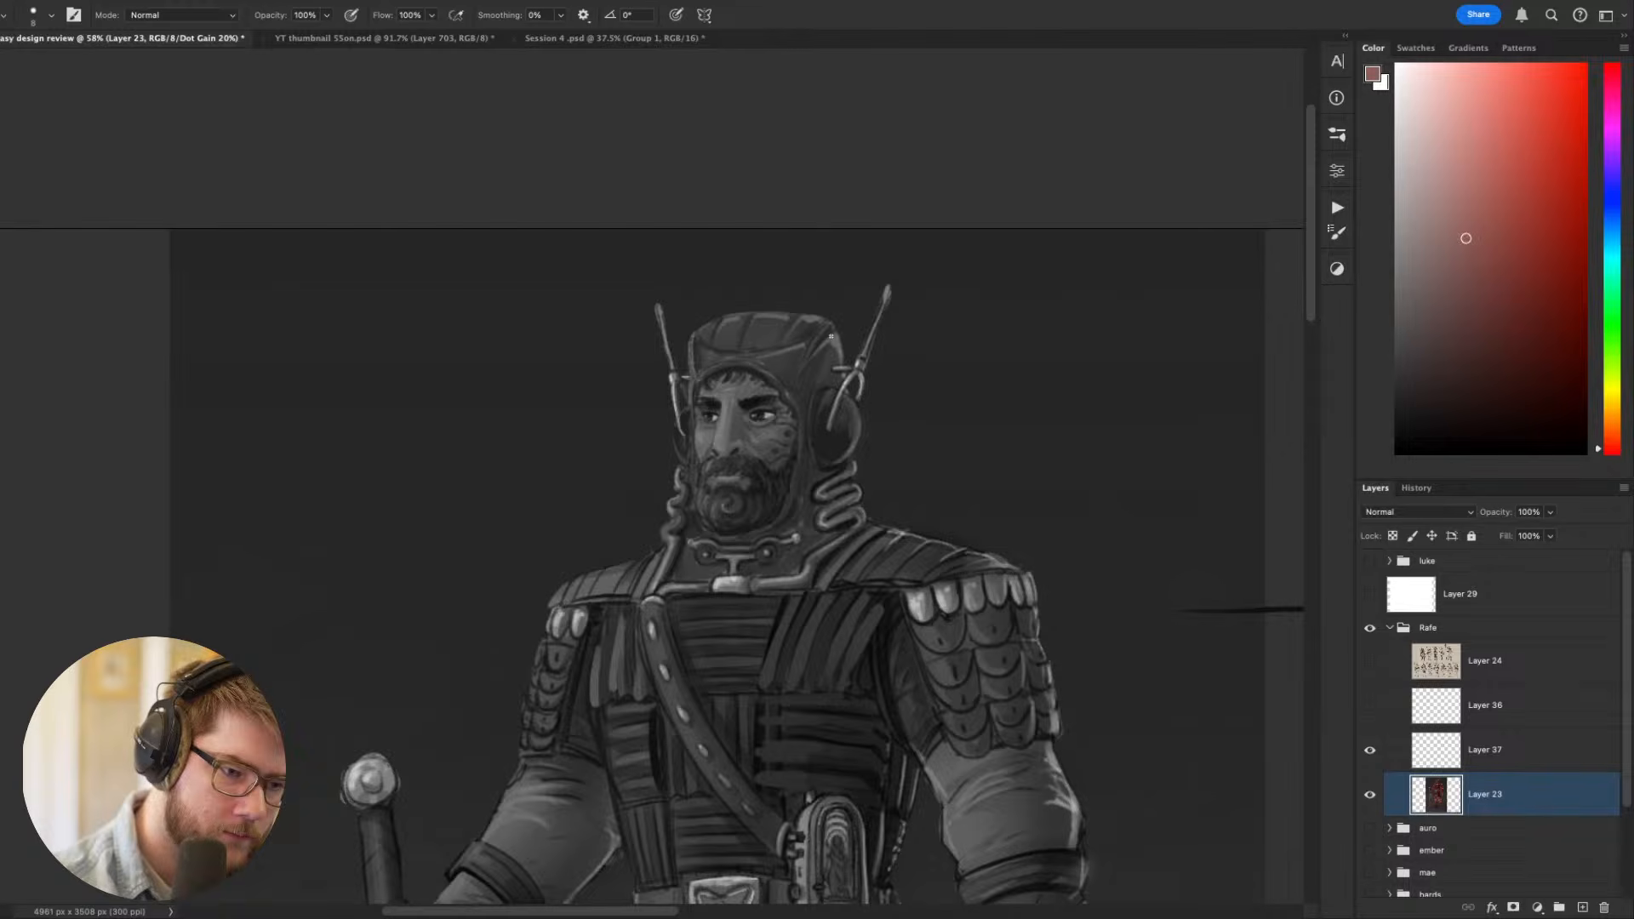
{"action": "left_click_drag", "start_coordinate": [1111, 646], "coordinate": [1066, 489]}
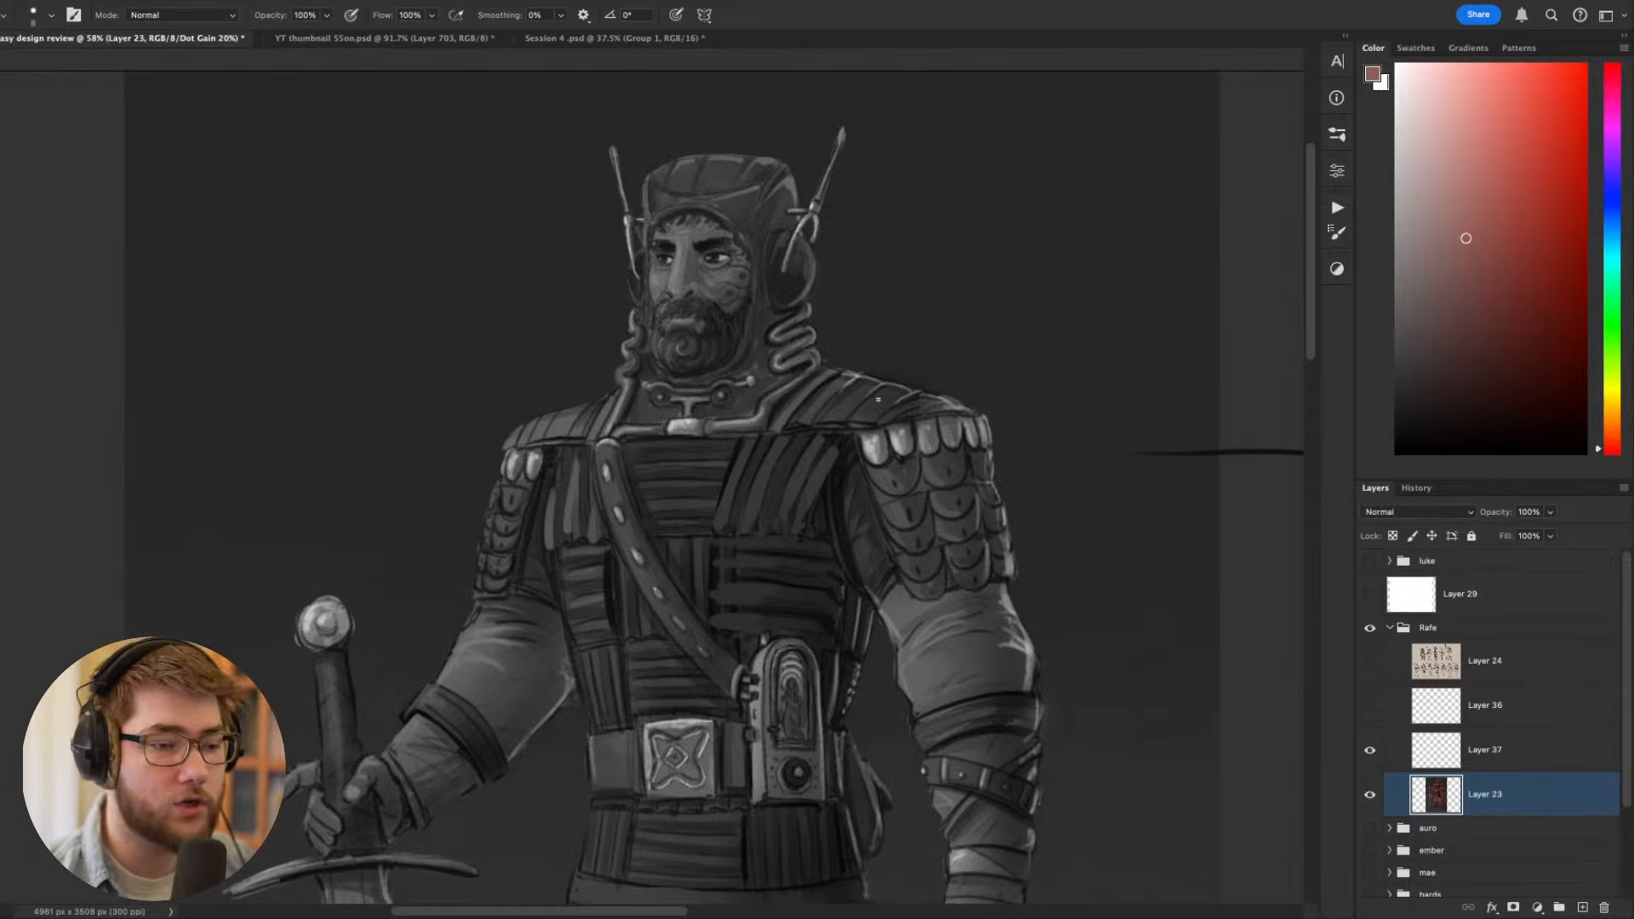
- Turn off the grayscale proof and examine the swordsman in full colour, both as a whole figure and close up around the upper body
{"action": "left_click_drag", "start_coordinate": [875, 421], "coordinate": [812, 339]}
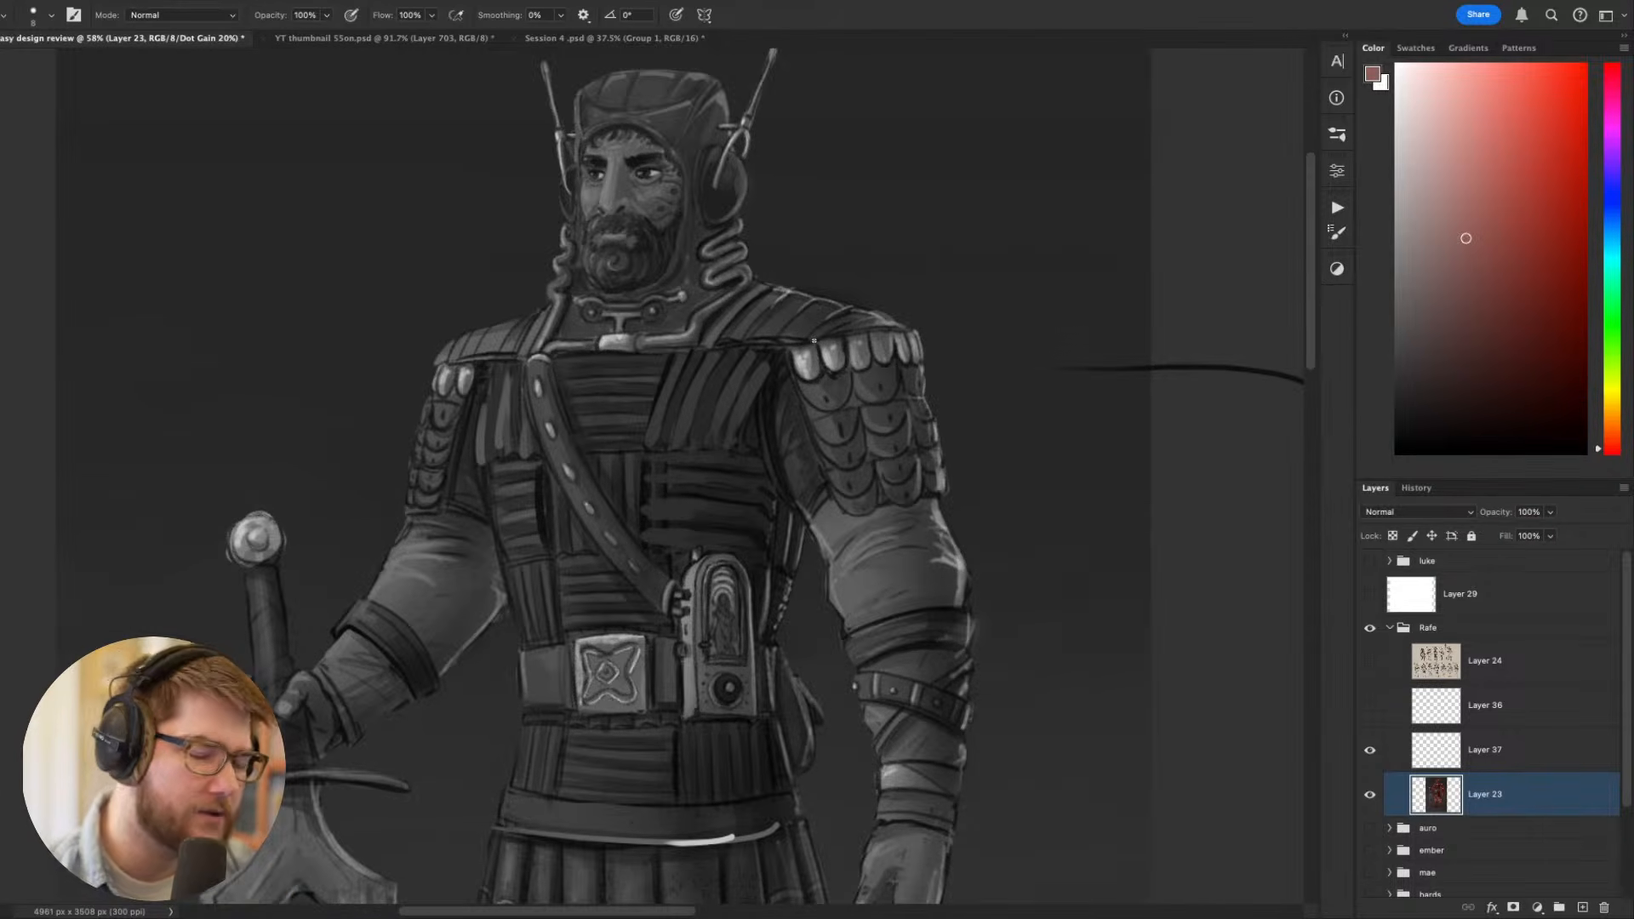
{"action": "key", "text": "ctrl+y"}
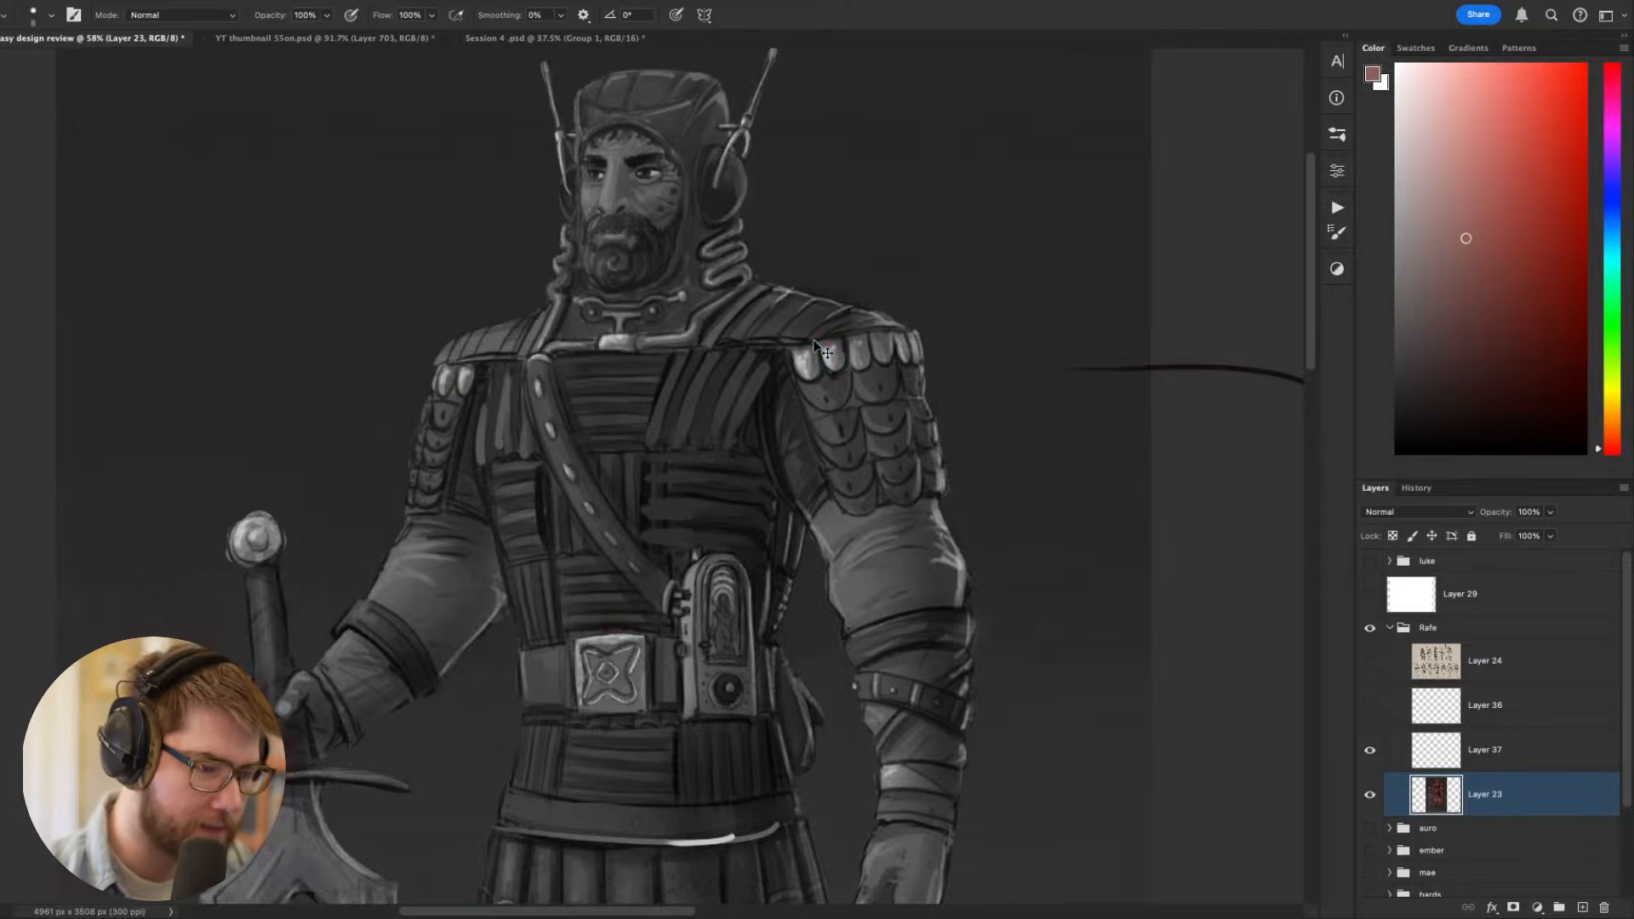
{"action": "scroll", "coordinate": [568, 428], "scroll_direction": "down", "scroll_amount": 3}
{"action": "left_click_drag", "start_coordinate": [568, 428], "coordinate": [819, 388]}
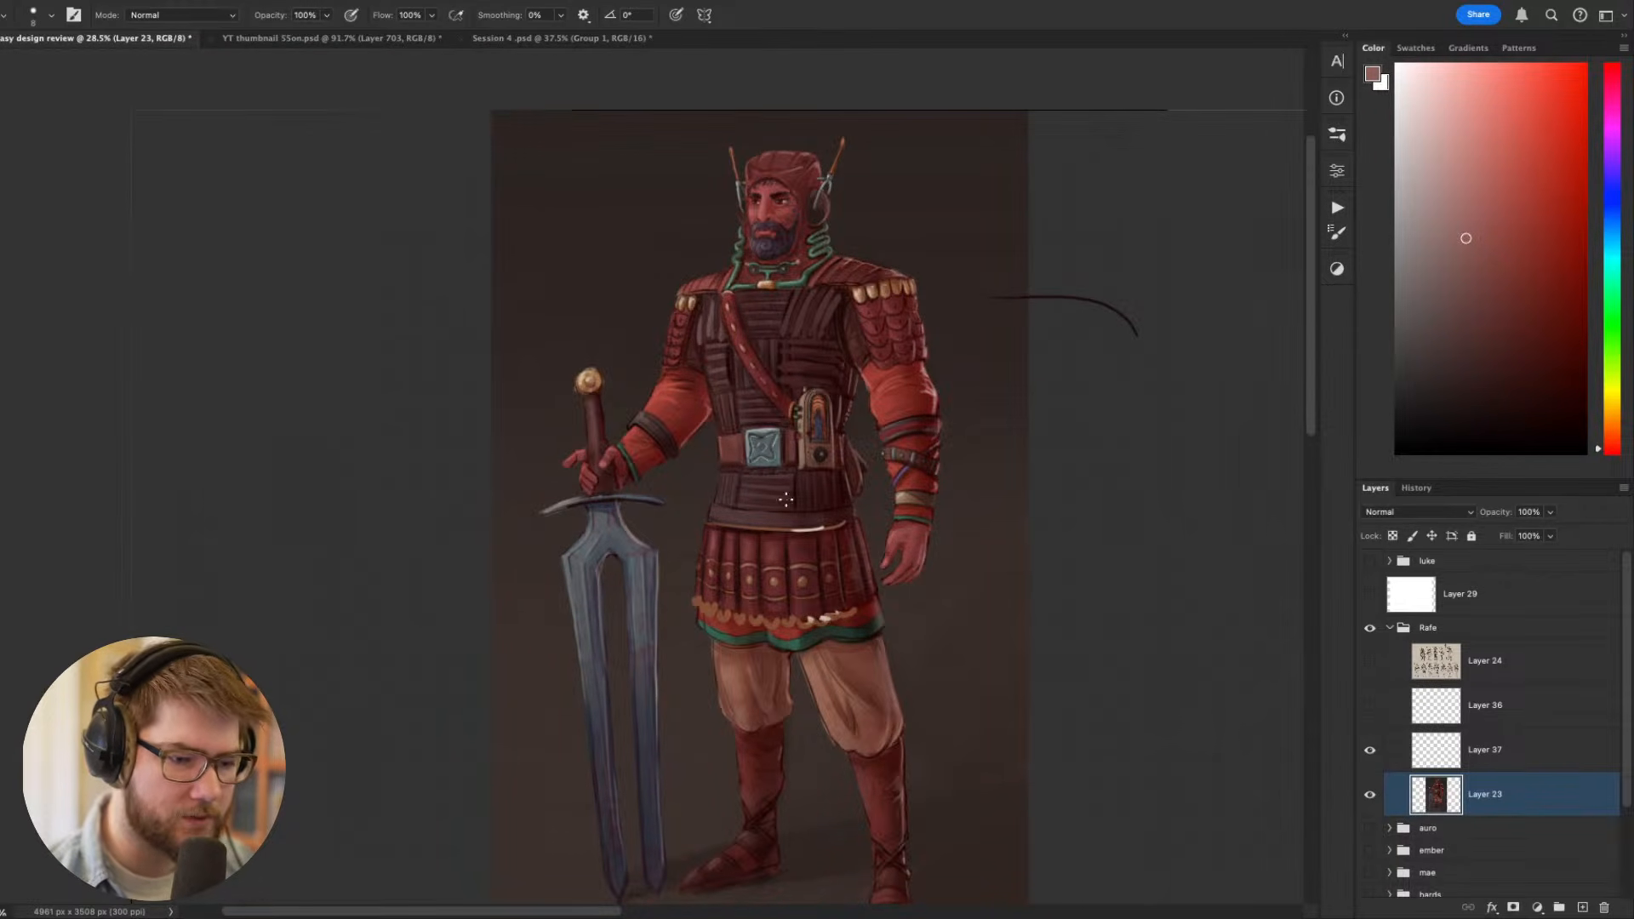
{"action": "scroll", "coordinate": [861, 506], "scroll_direction": "down", "scroll_amount": 3}
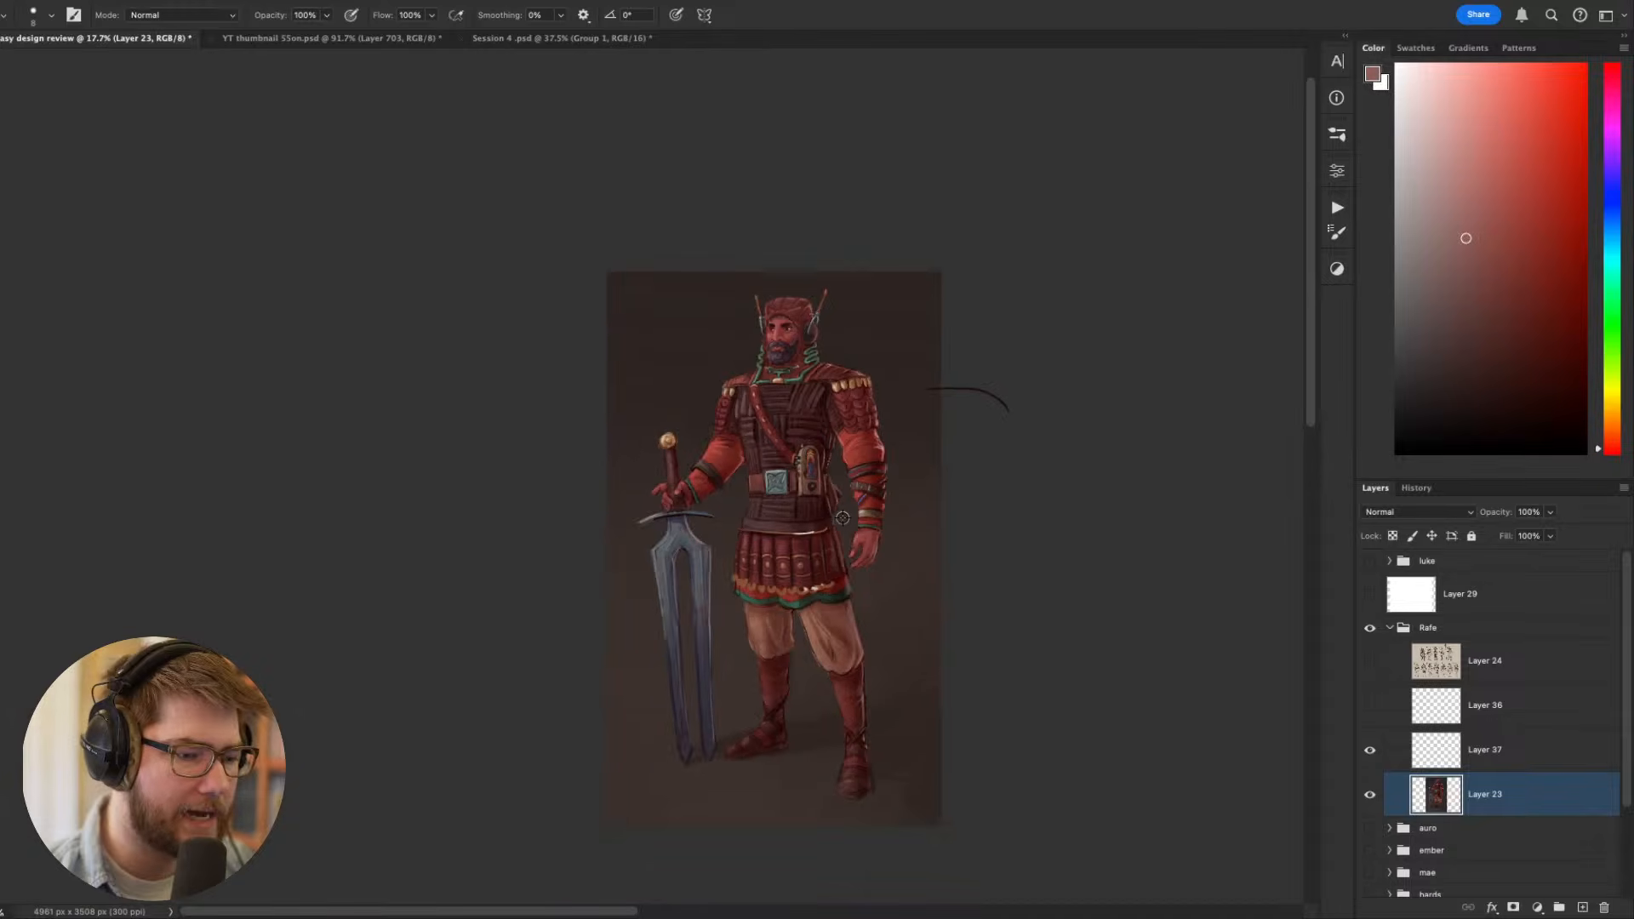
{"action": "scroll", "coordinate": [843, 518], "scroll_direction": "up", "scroll_amount": 3}
{"action": "left_click_drag", "start_coordinate": [894, 435], "coordinate": [973, 620]}
{"action": "scroll", "coordinate": [814, 465], "scroll_direction": "up", "scroll_amount": 4}
{"action": "left_click_drag", "start_coordinate": [955, 417], "coordinate": [877, 347]}
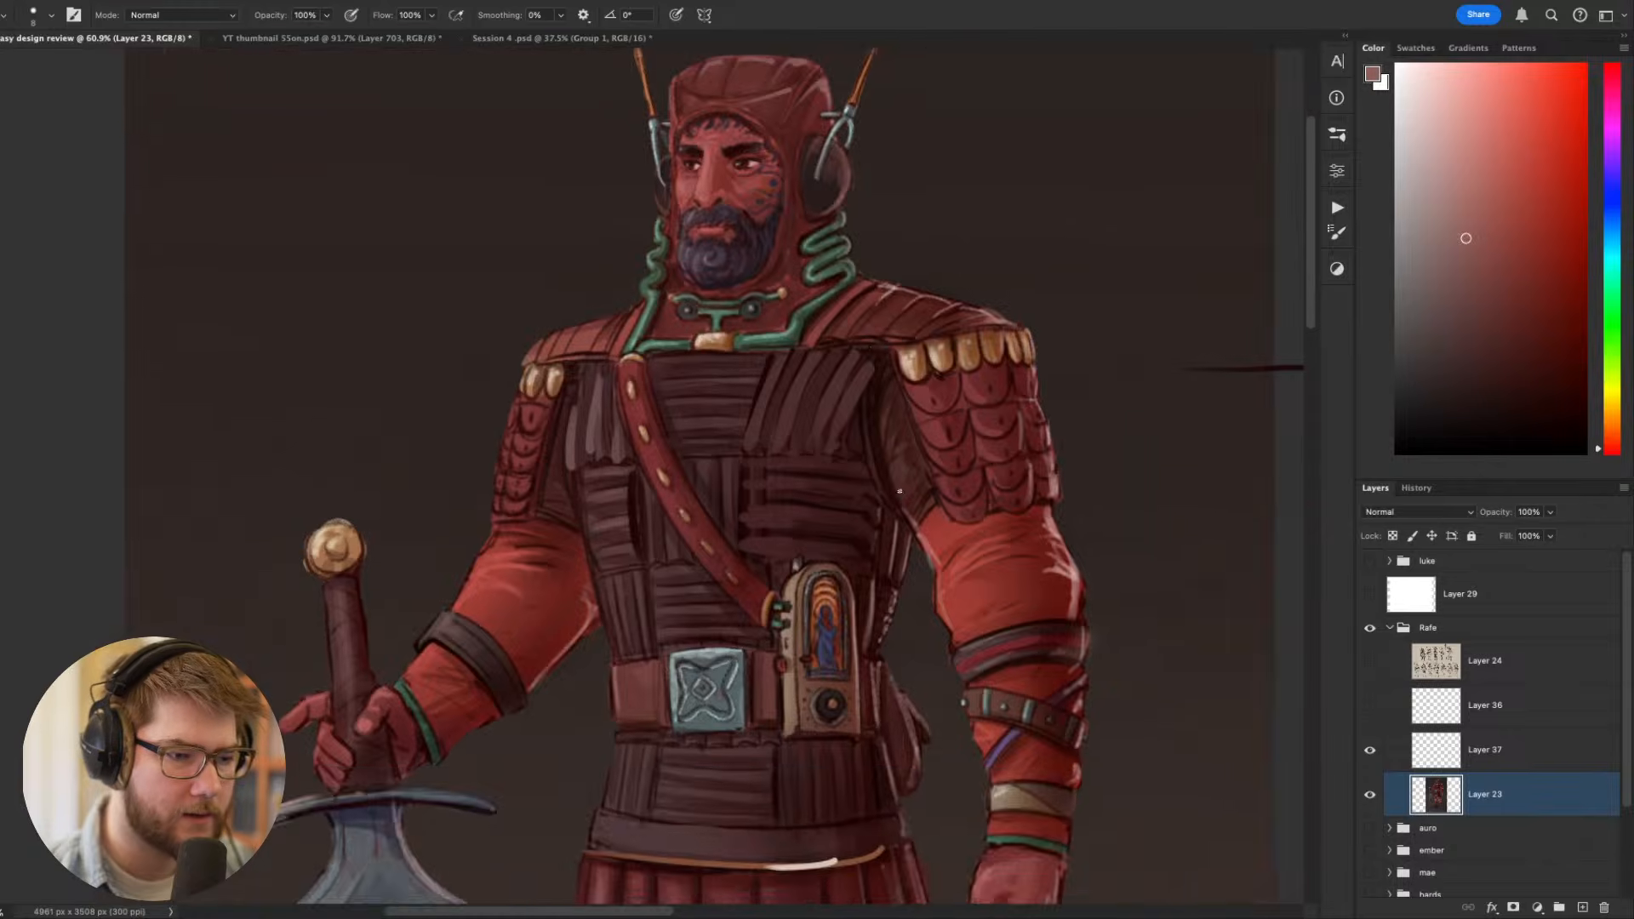
{"action": "scroll", "coordinate": [899, 501], "scroll_direction": "down", "scroll_amount": 2}
{"action": "left_click_drag", "start_coordinate": [899, 501], "coordinate": [826, 333]}
{"action": "scroll", "coordinate": [854, 425], "scroll_direction": "down", "scroll_amount": 2}
{"action": "left_click_drag", "start_coordinate": [998, 434], "coordinate": [996, 341]}
{"action": "scroll", "coordinate": [988, 468], "scroll_direction": "down", "scroll_amount": 1}
- Check the whole figure's values in the grayscale proof from far away, and restore the colour view
{"action": "key", "text": "ctrl+y"}
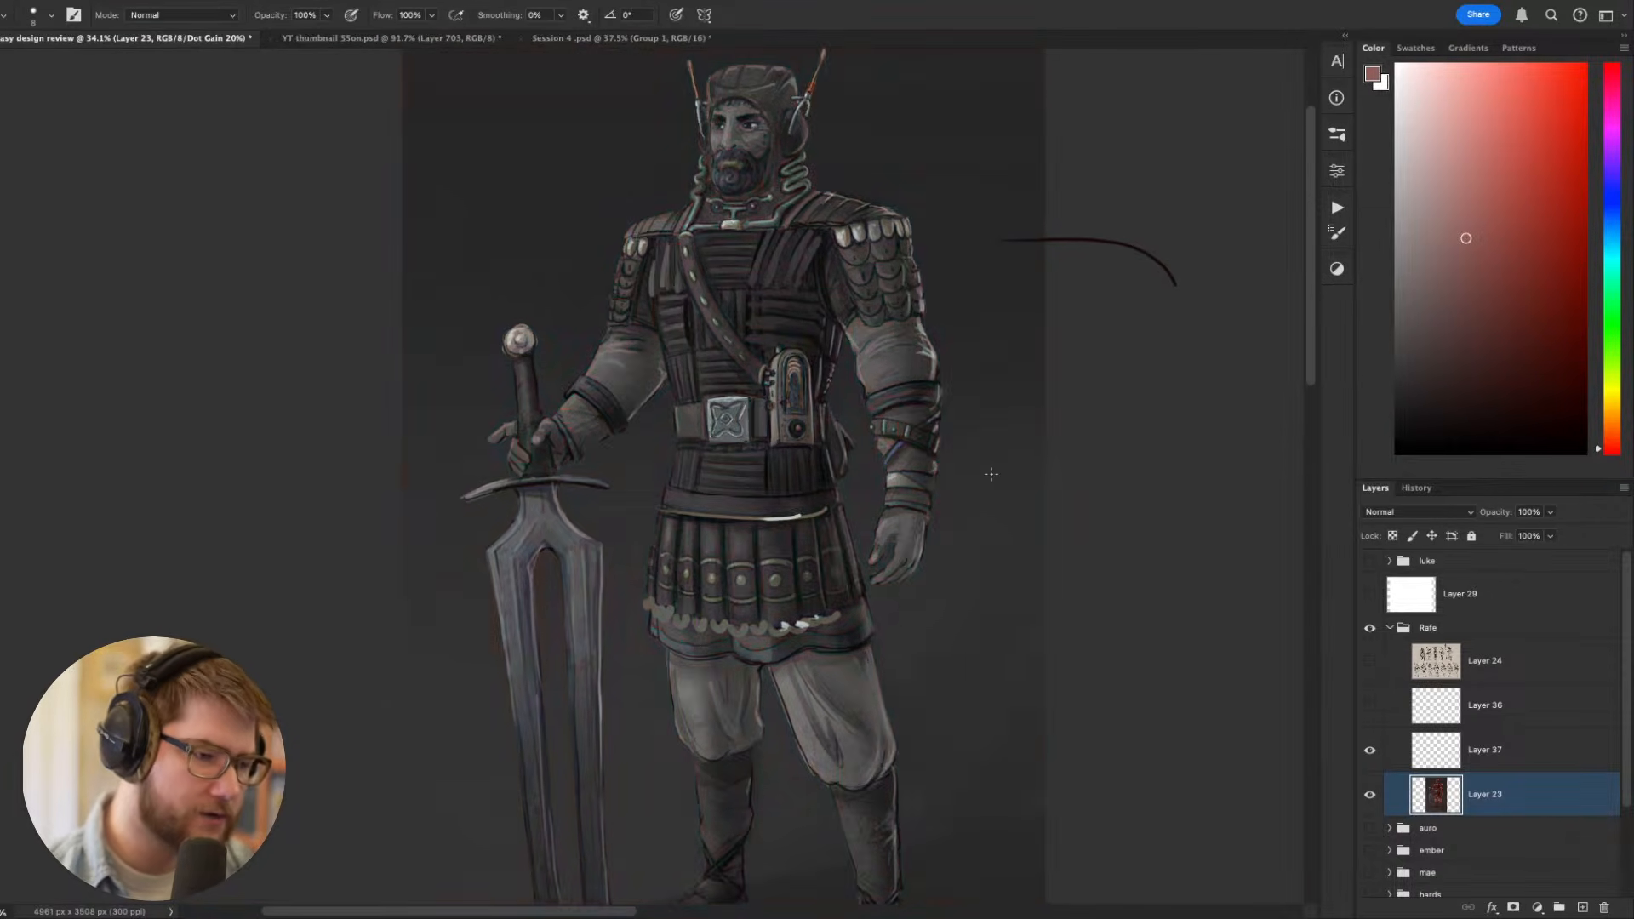
{"action": "scroll", "coordinate": [952, 497], "scroll_direction": "down", "scroll_amount": 3}
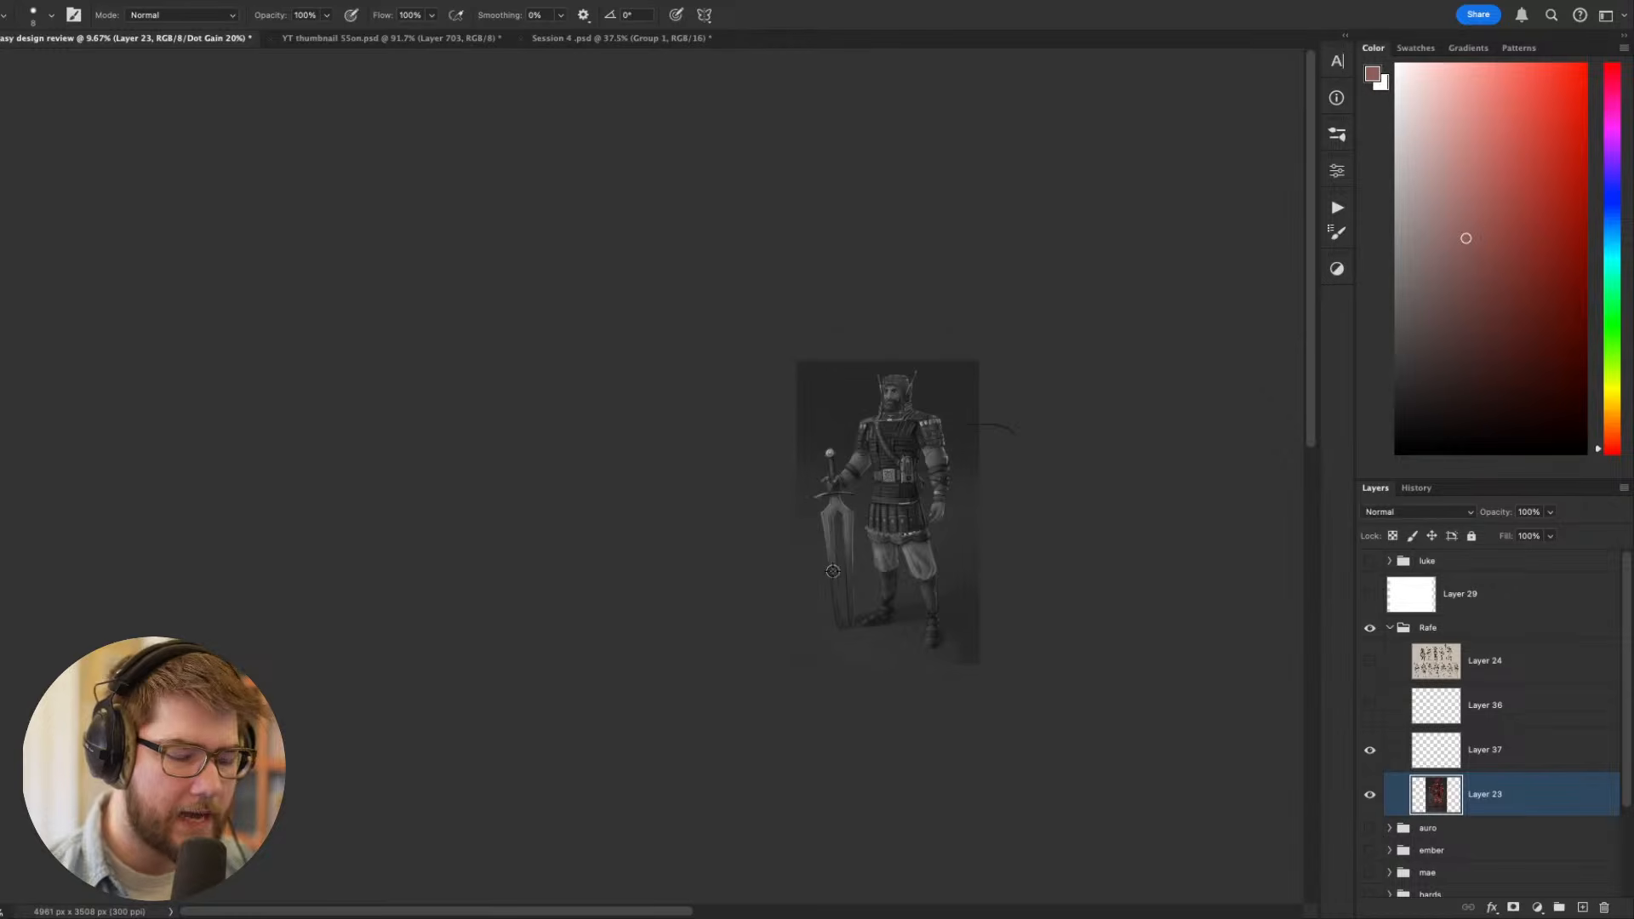
{"action": "scroll", "coordinate": [865, 540], "scroll_direction": "up", "scroll_amount": 3}
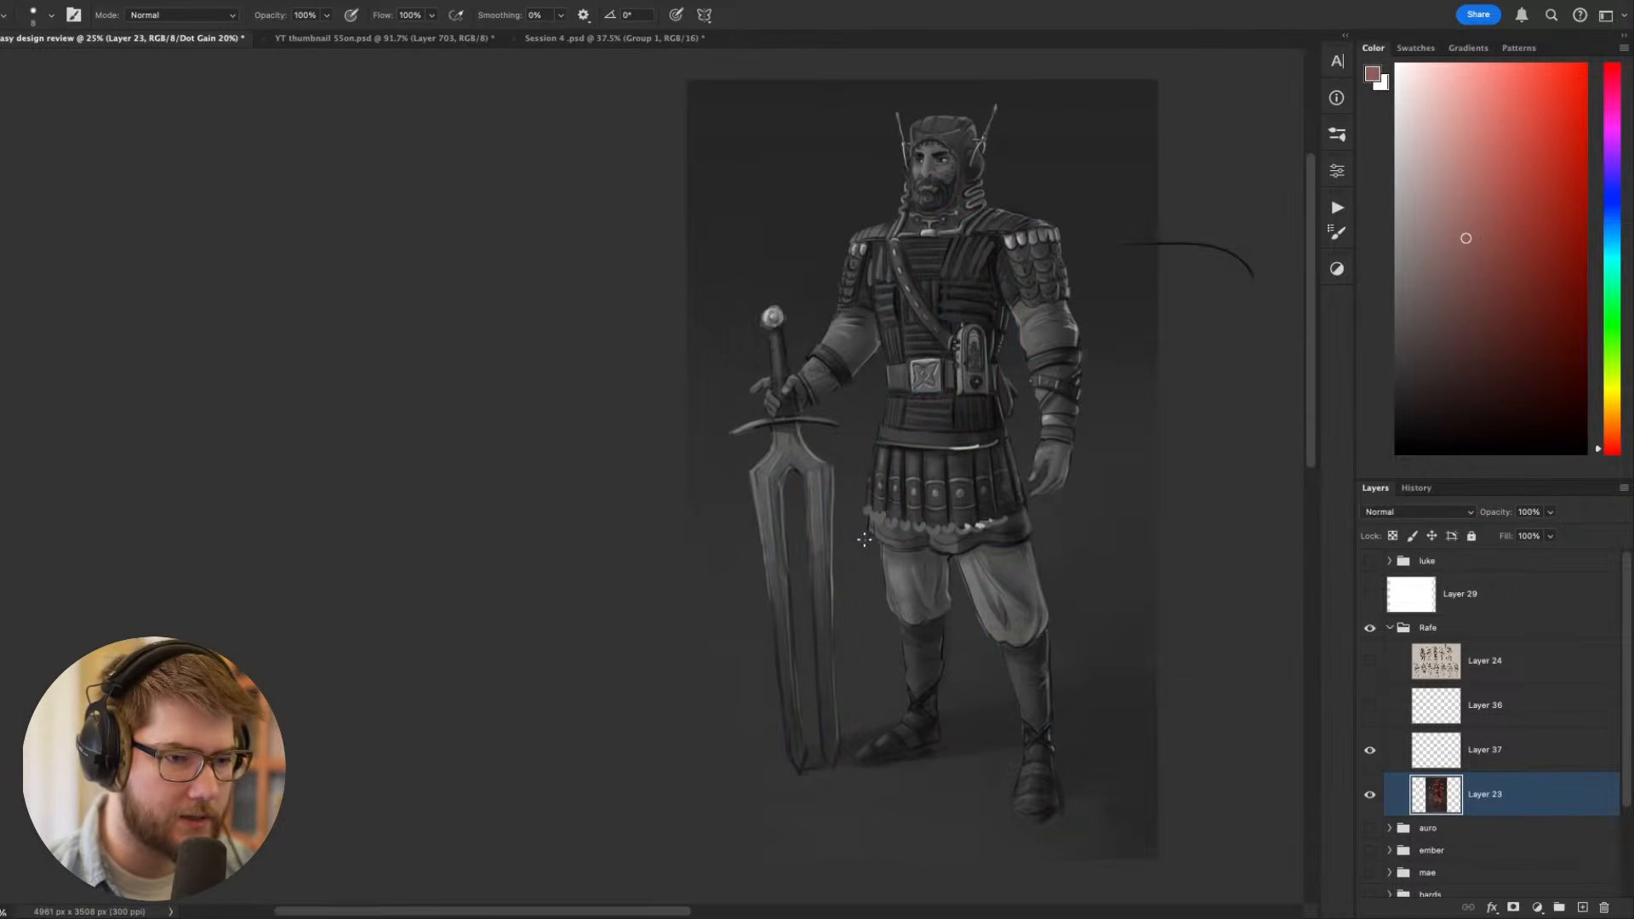
{"action": "key", "text": "ctrl+y"}
- Examine the full figure in colour, then inspect the two-pronged sword, its grip and the hand holding it
{"action": "scroll", "coordinate": [809, 558], "scroll_direction": "up", "scroll_amount": 2}
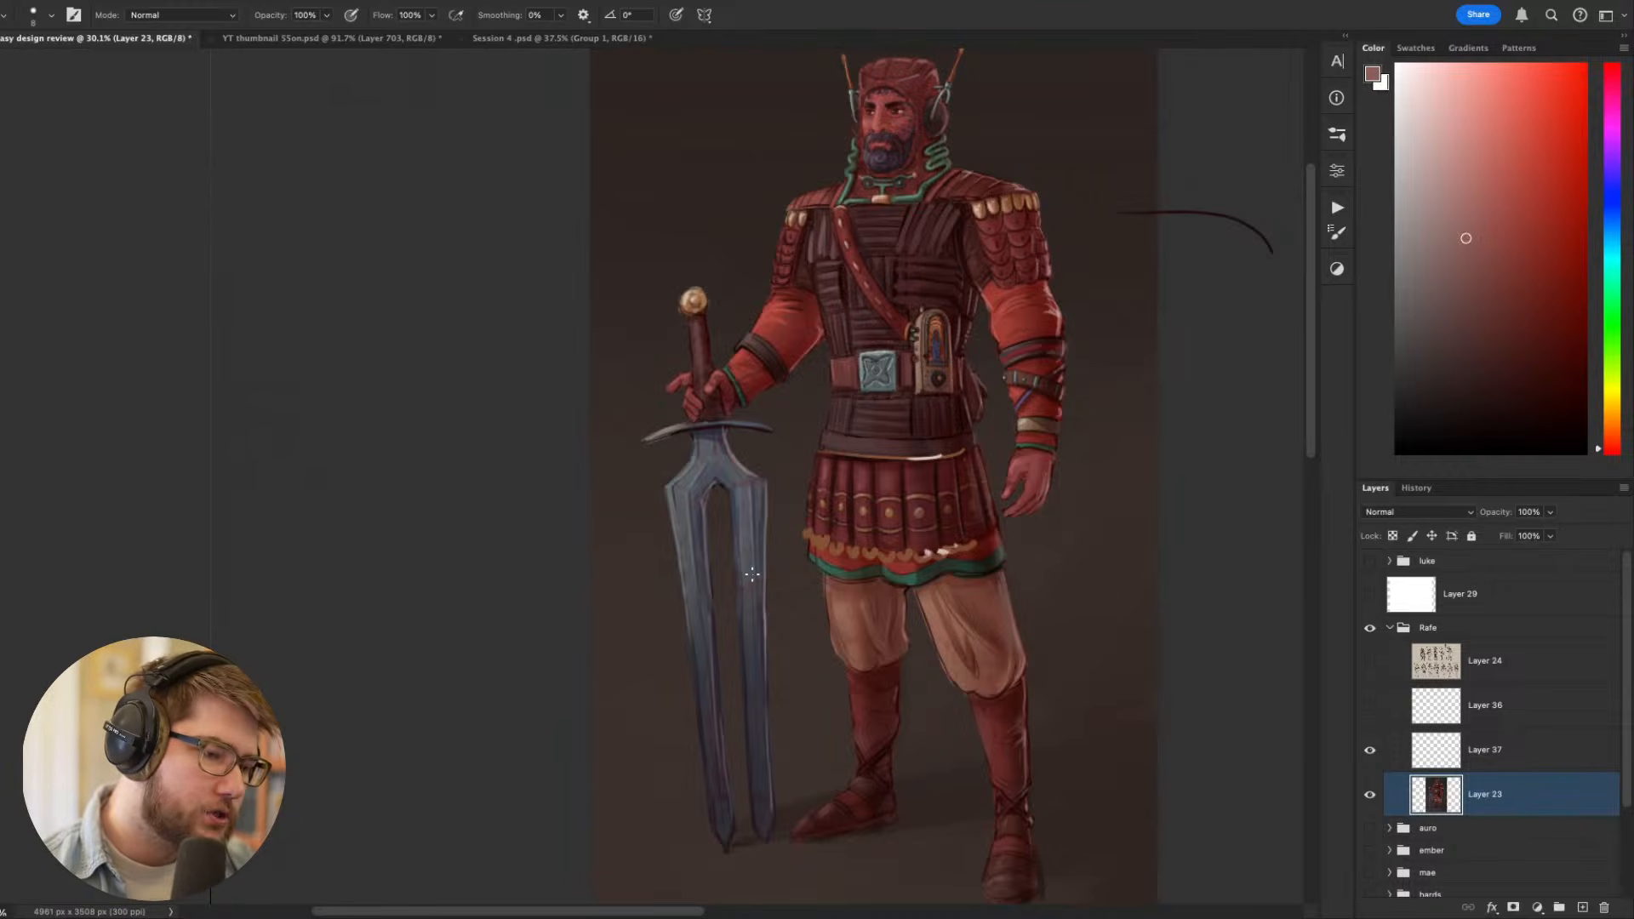
{"action": "mouse_move", "coordinate": [709, 432]}
{"action": "left_mouse_down"}
{"action": "mouse_move", "coordinate": [695, 263]}
{"action": "mouse_move", "coordinate": [710, 466]}
{"action": "mouse_move", "coordinate": [682, 268]}
{"action": "mouse_move", "coordinate": [815, 330]}
{"action": "mouse_move", "coordinate": [704, 465]}
{"action": "mouse_move", "coordinate": [813, 389]}
{"action": "left_mouse_up"}
{"action": "key", "text": "ctrl+z"}
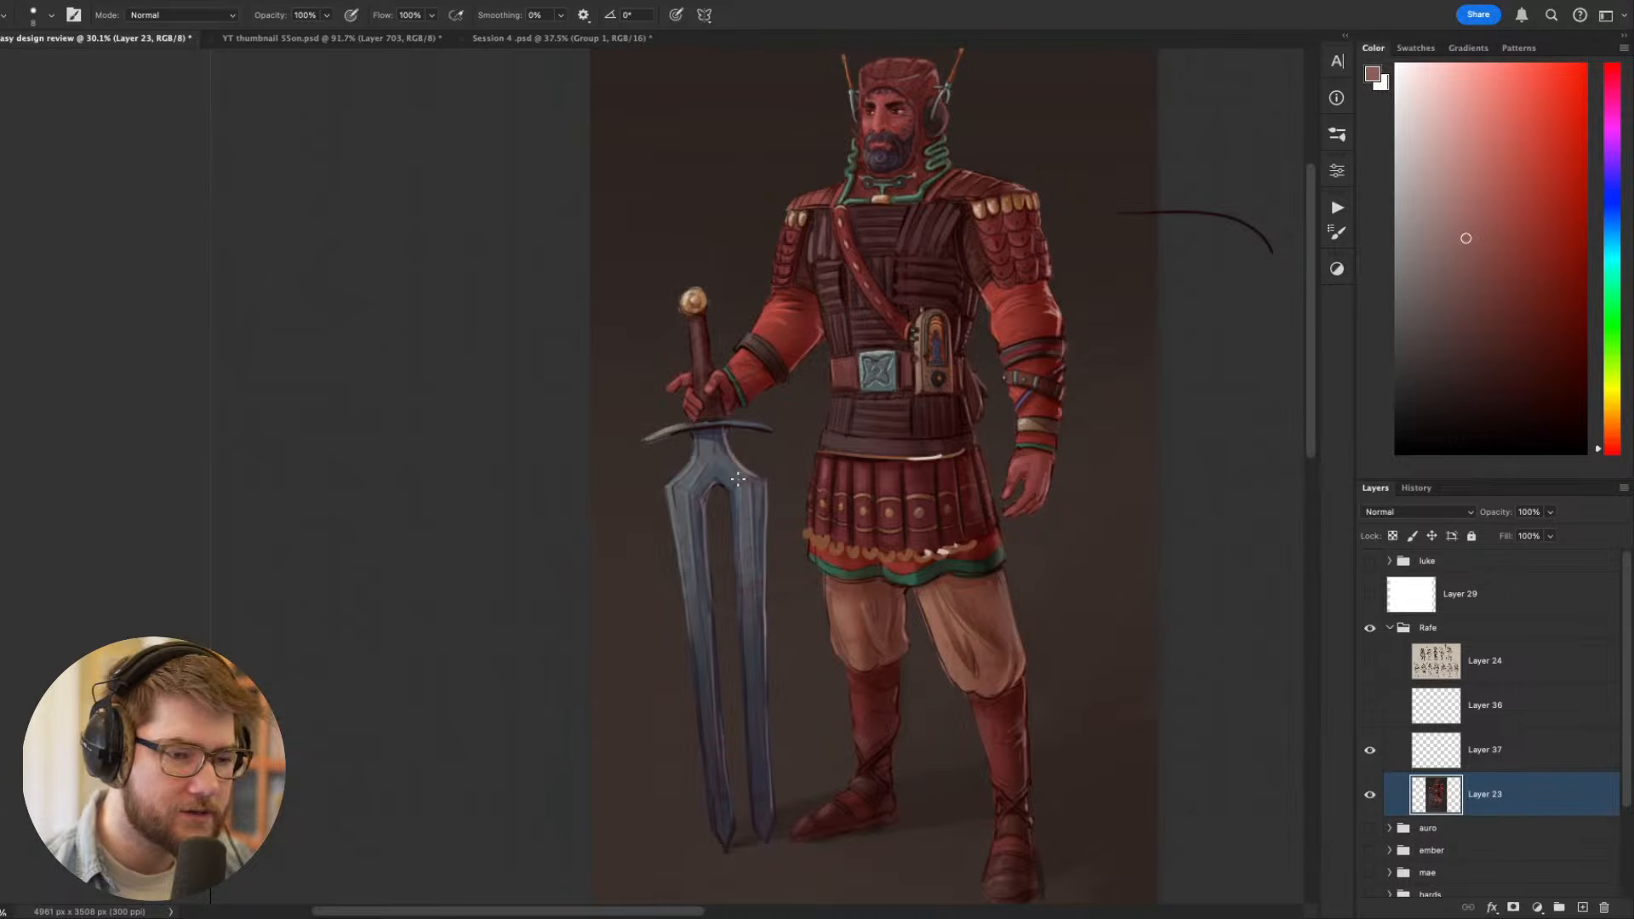
{"action": "scroll", "coordinate": [738, 479], "scroll_direction": "up", "scroll_amount": 2}
{"action": "scroll", "coordinate": [739, 480], "scroll_direction": "right", "scroll_amount": 2}
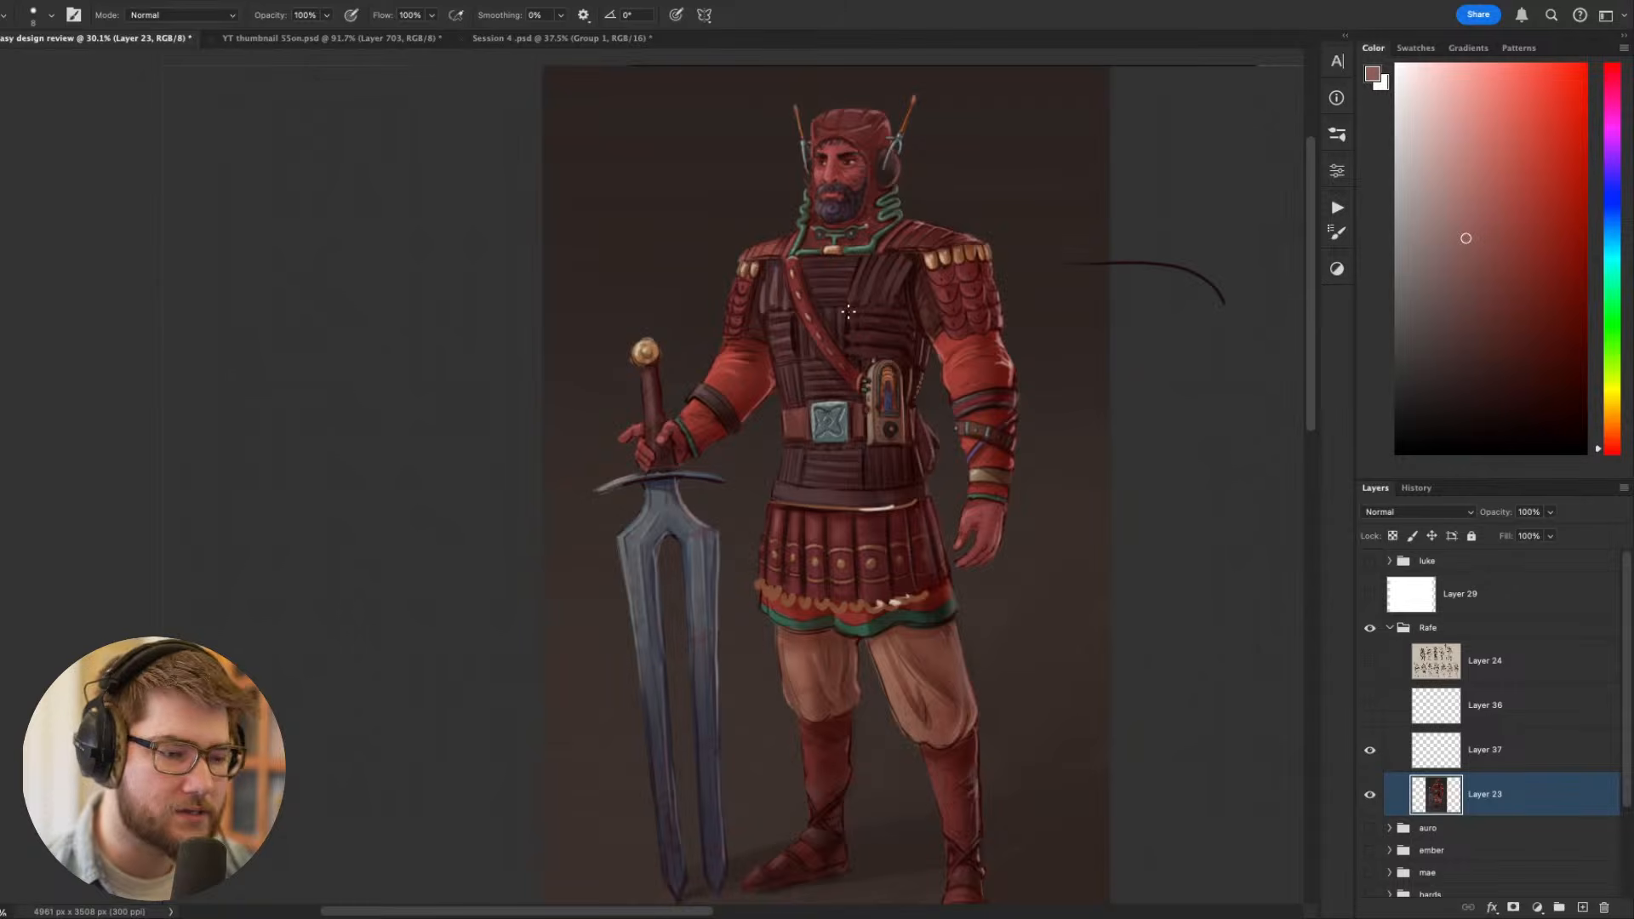
{"action": "scroll", "coordinate": [654, 408], "scroll_direction": "up", "scroll_amount": 6}
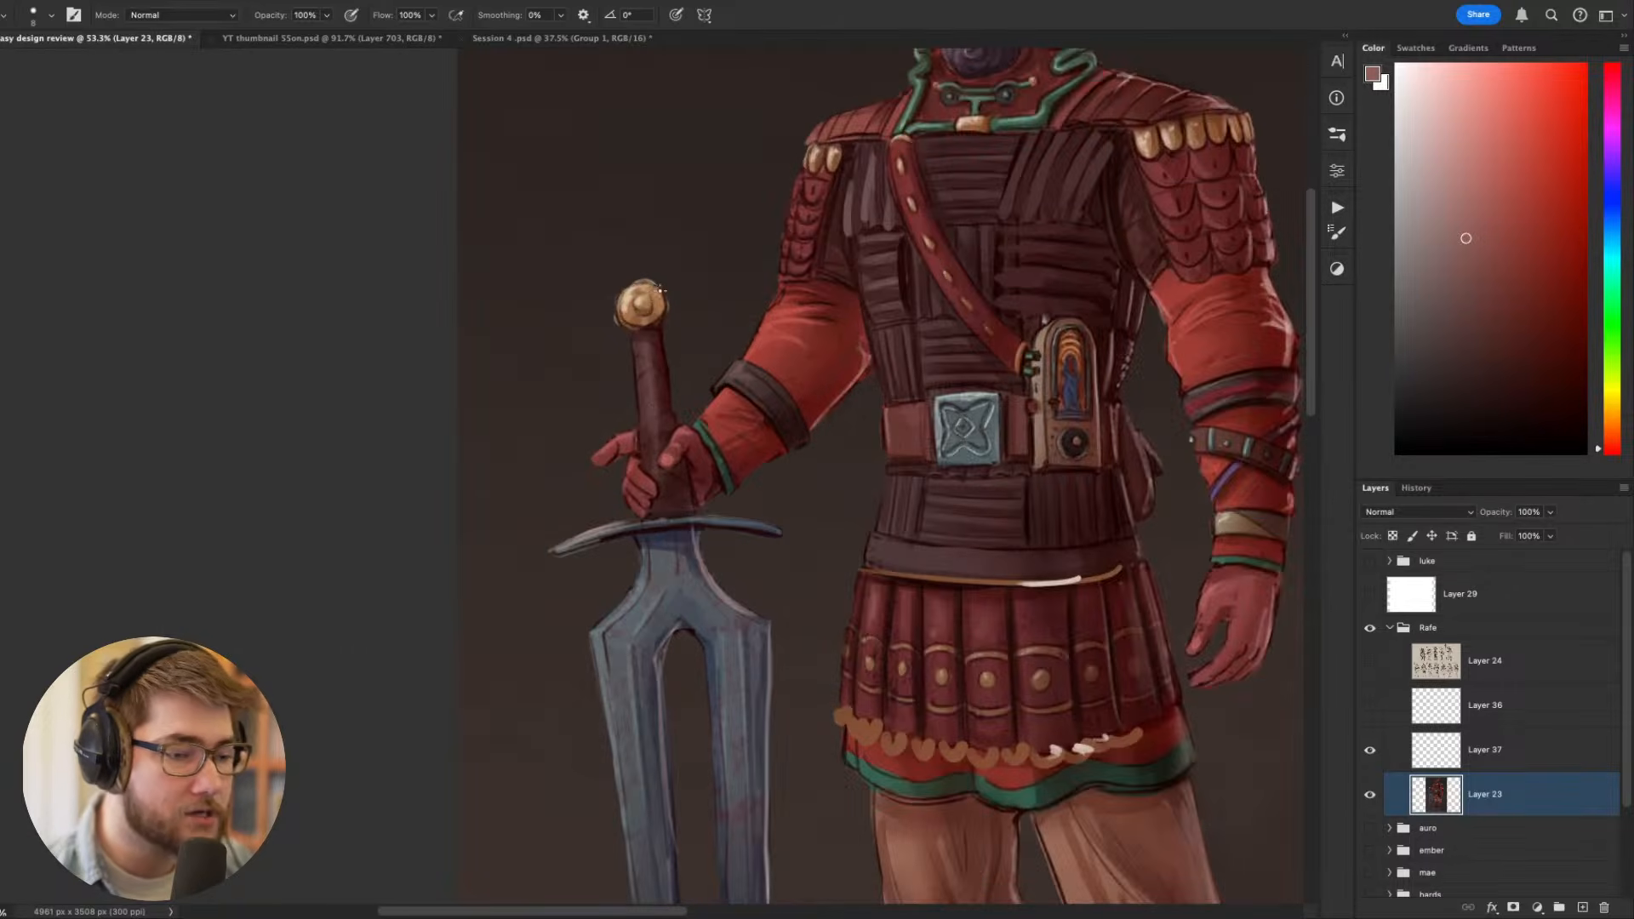
{"action": "left_click_drag", "start_coordinate": [624, 338], "coordinate": [555, 425]}
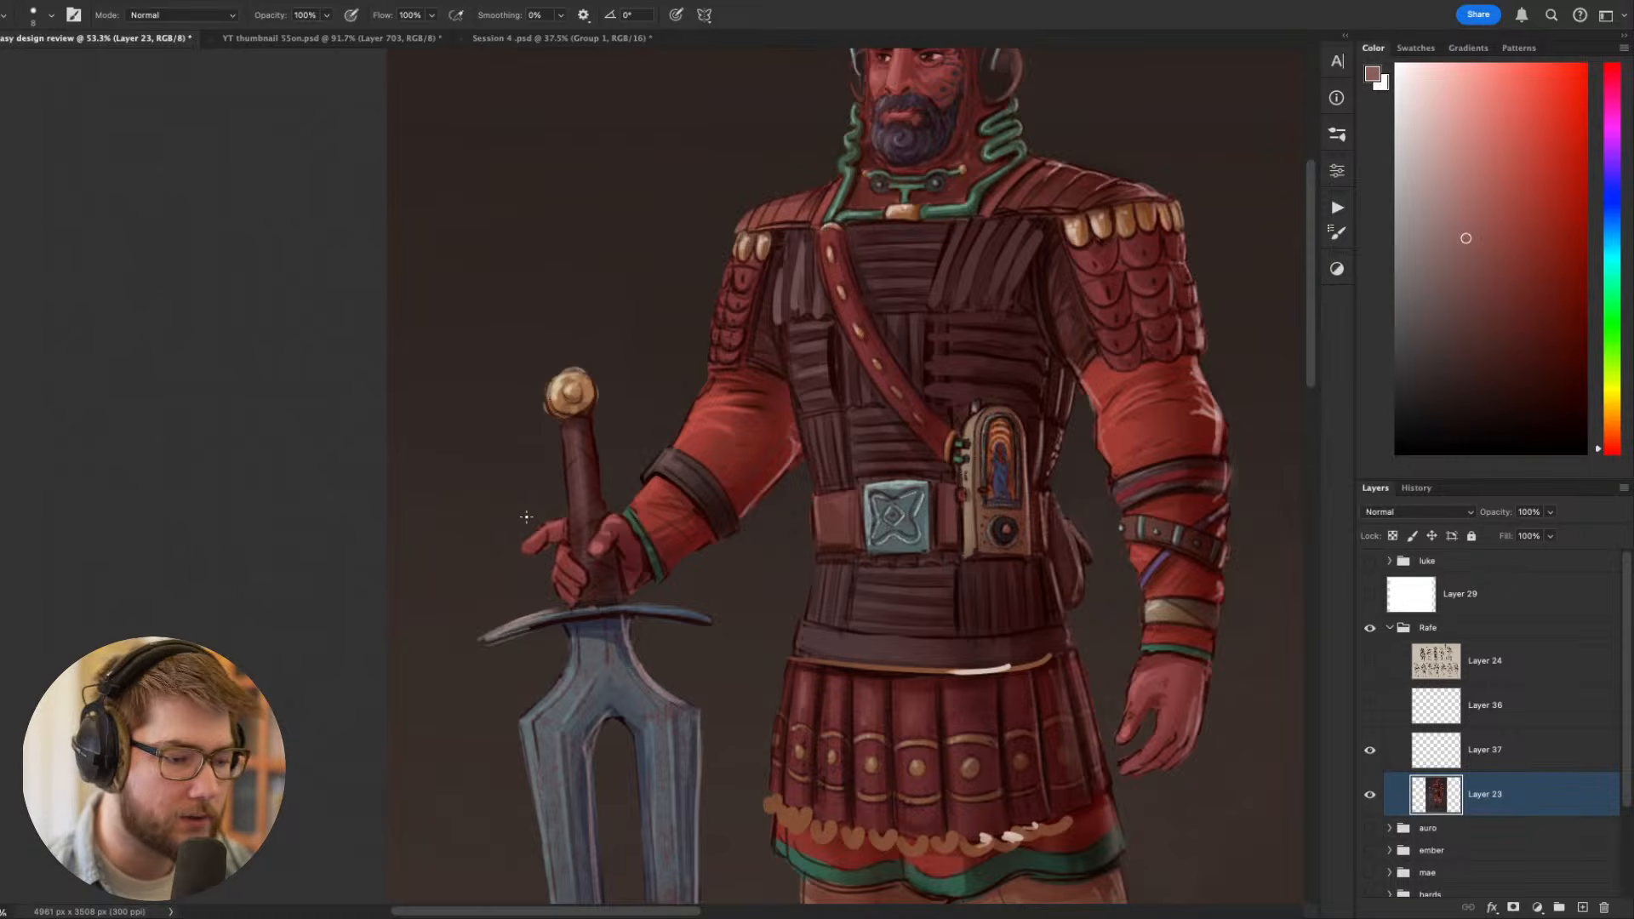
{"action": "scroll", "coordinate": [547, 545], "scroll_direction": "down", "scroll_amount": 2}
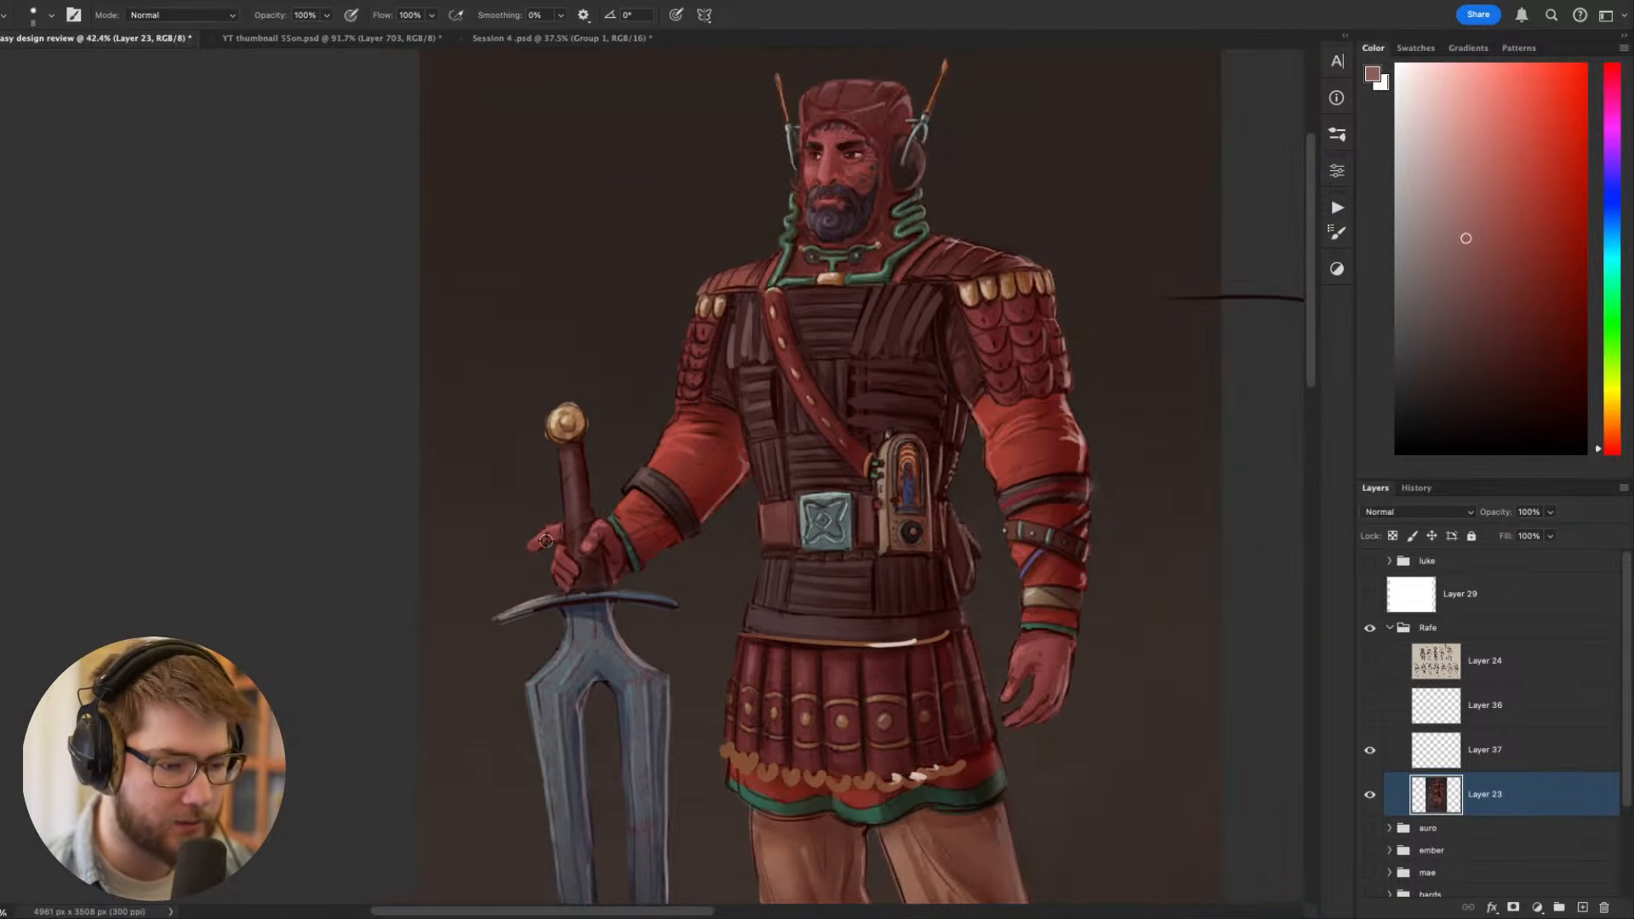
{"action": "scroll", "coordinate": [595, 526], "scroll_direction": "up", "scroll_amount": 3}
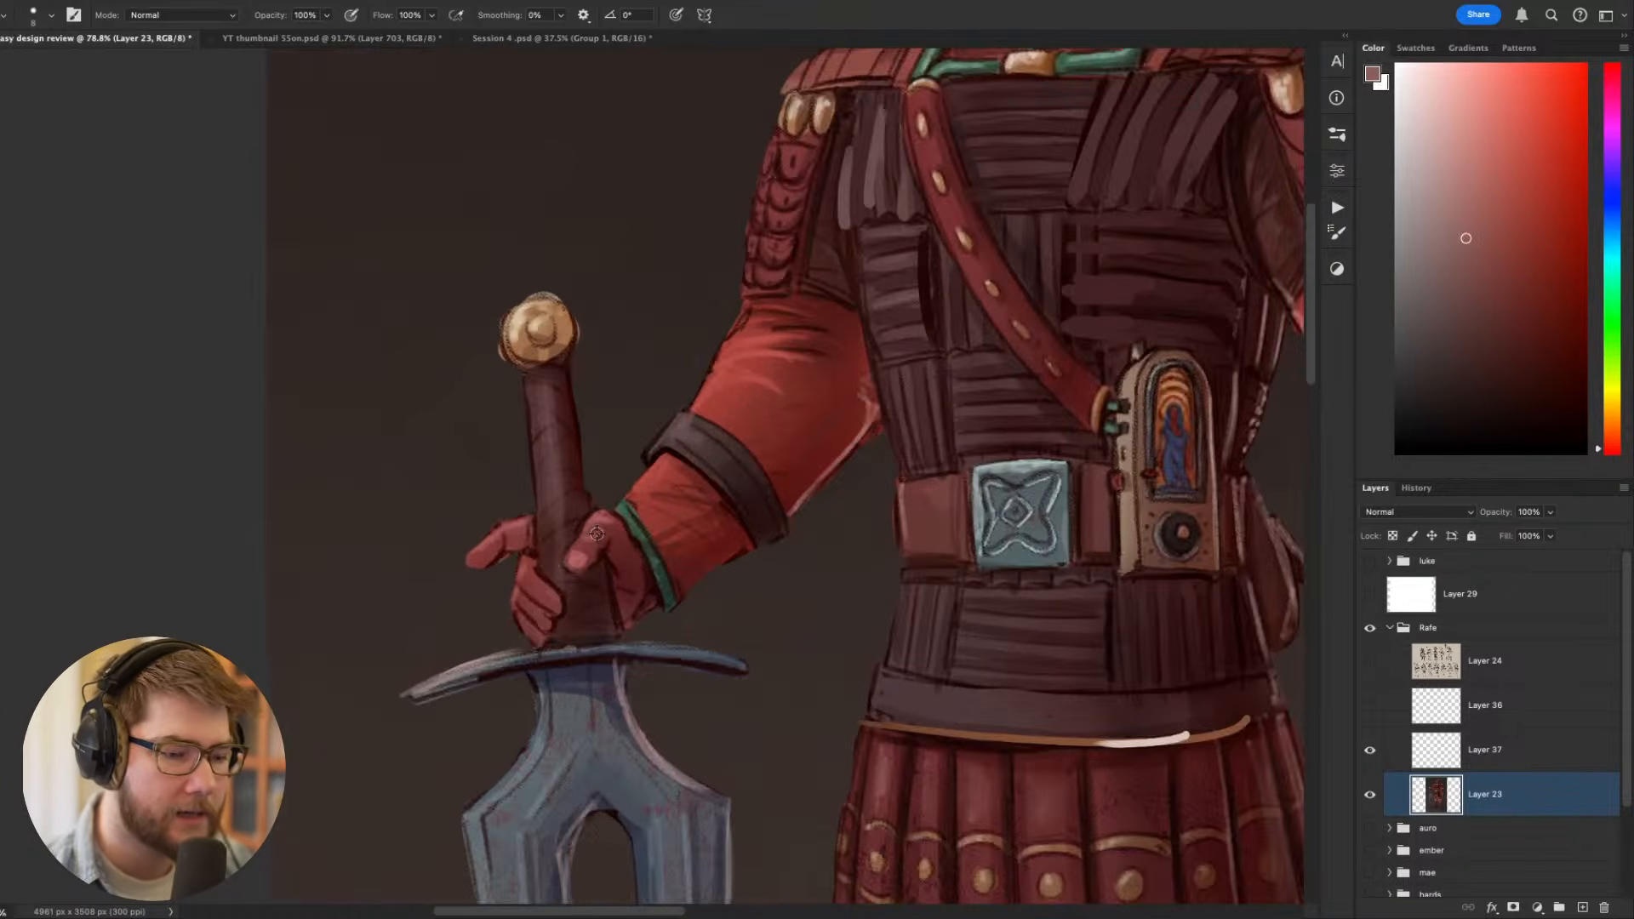
- Sample dark maroon tones from the sword's grip beside the thumb, using a smaller brush for detail work
{"action": "left_click_drag", "start_coordinate": [592, 458], "coordinate": [857, 454]}
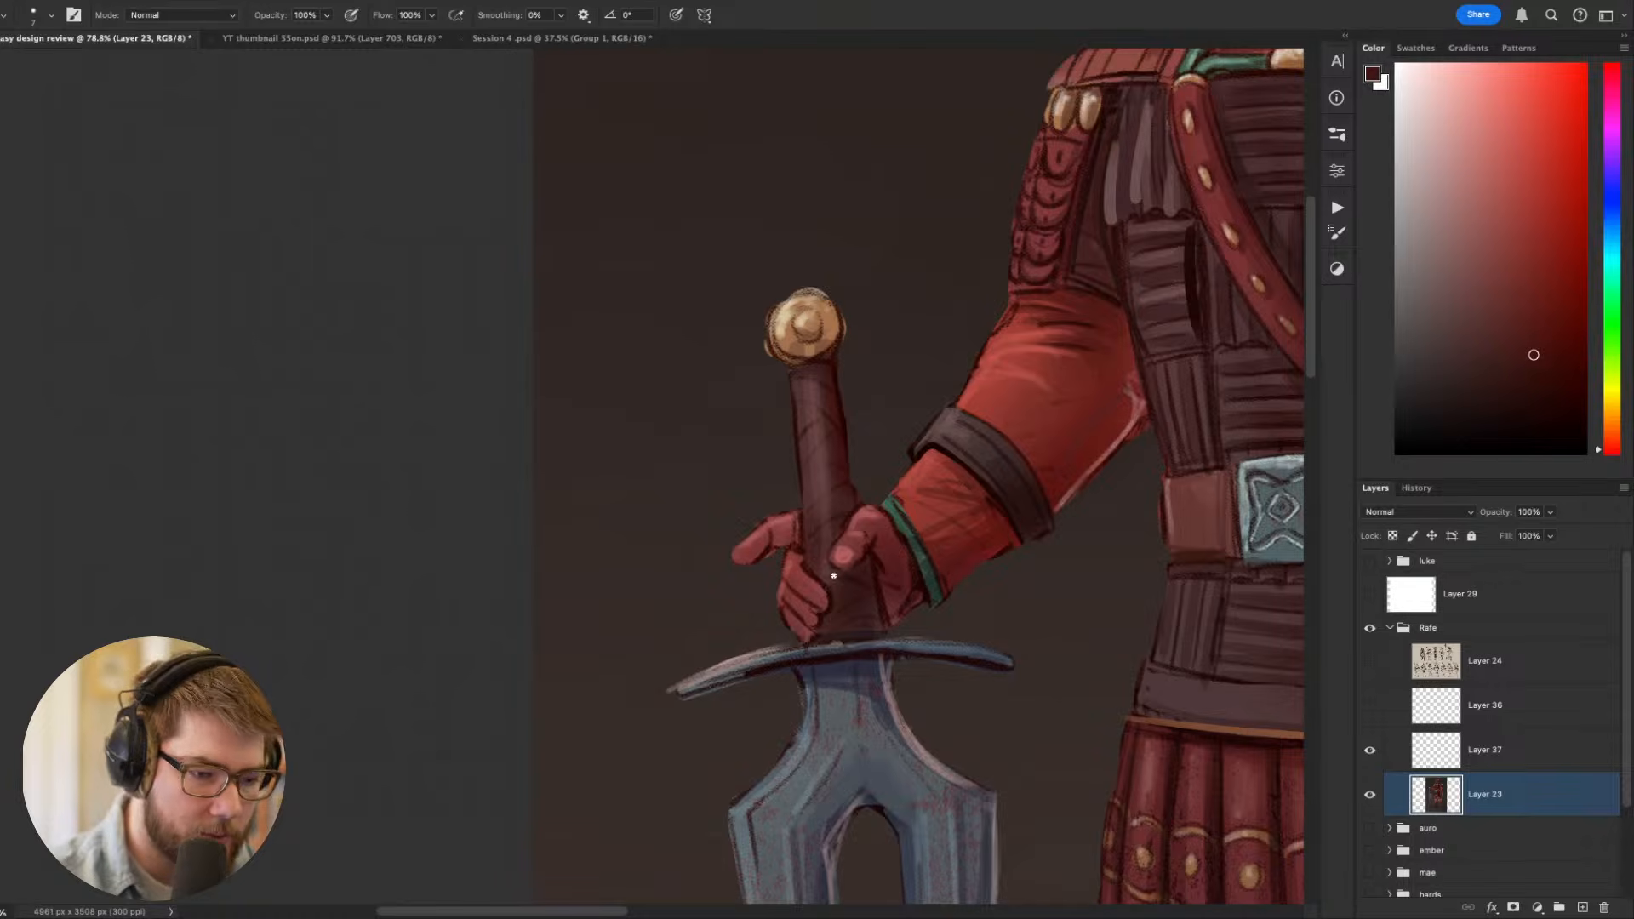
{"action": "scroll", "coordinate": [877, 426], "scroll_direction": "up", "scroll_amount": 2}
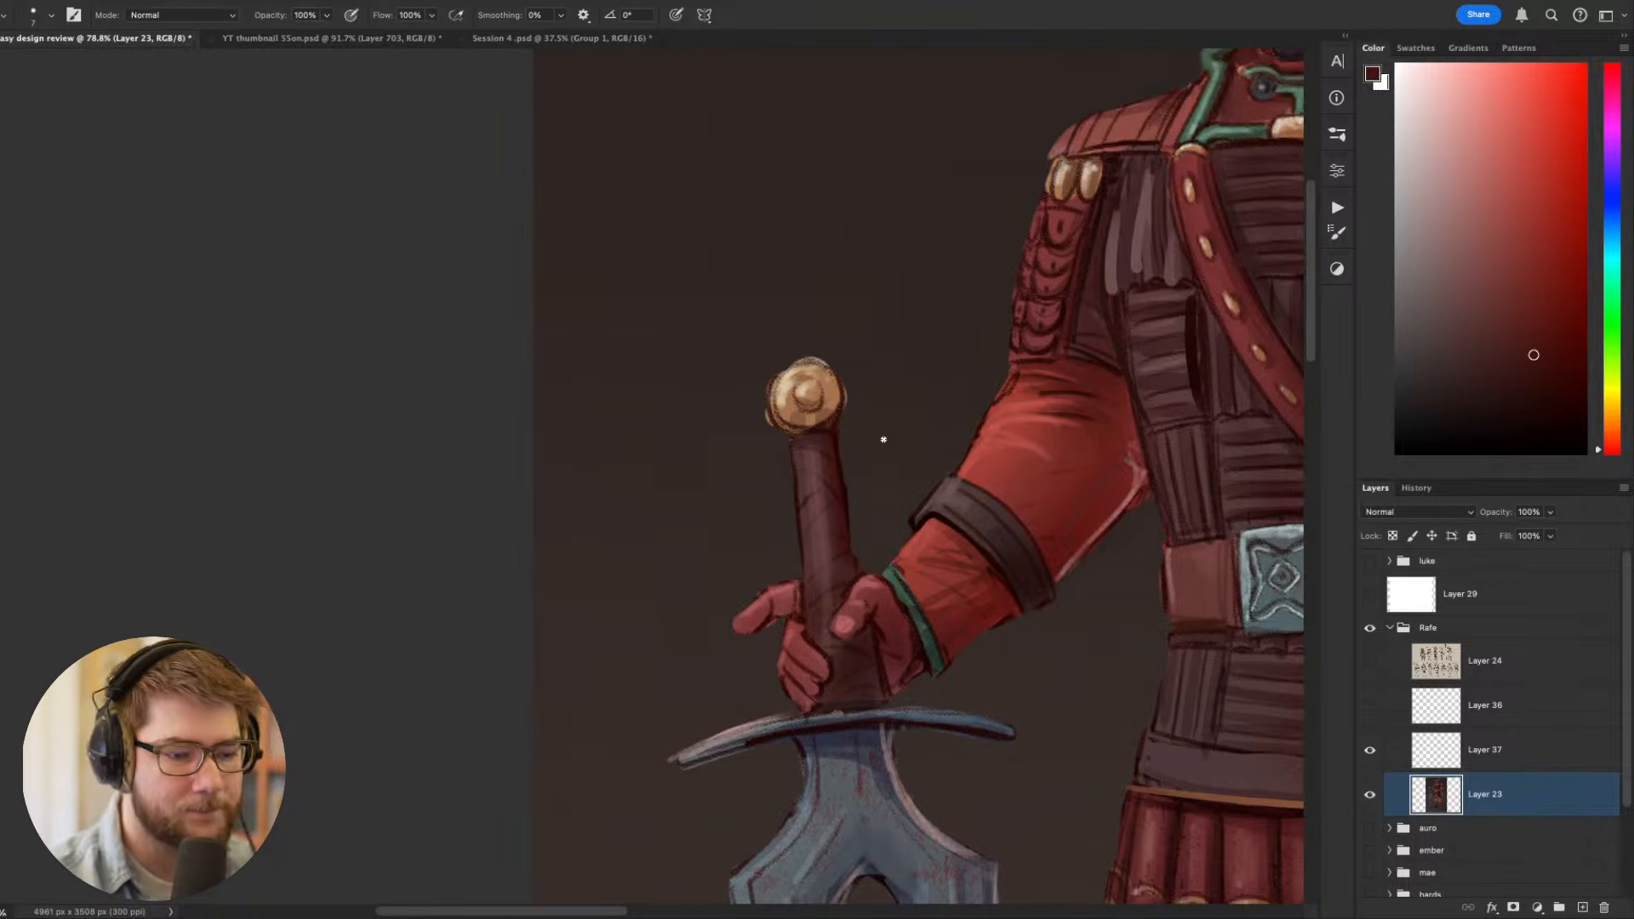
{"action": "left_click", "coordinate": [847, 571], "text": "alt"}
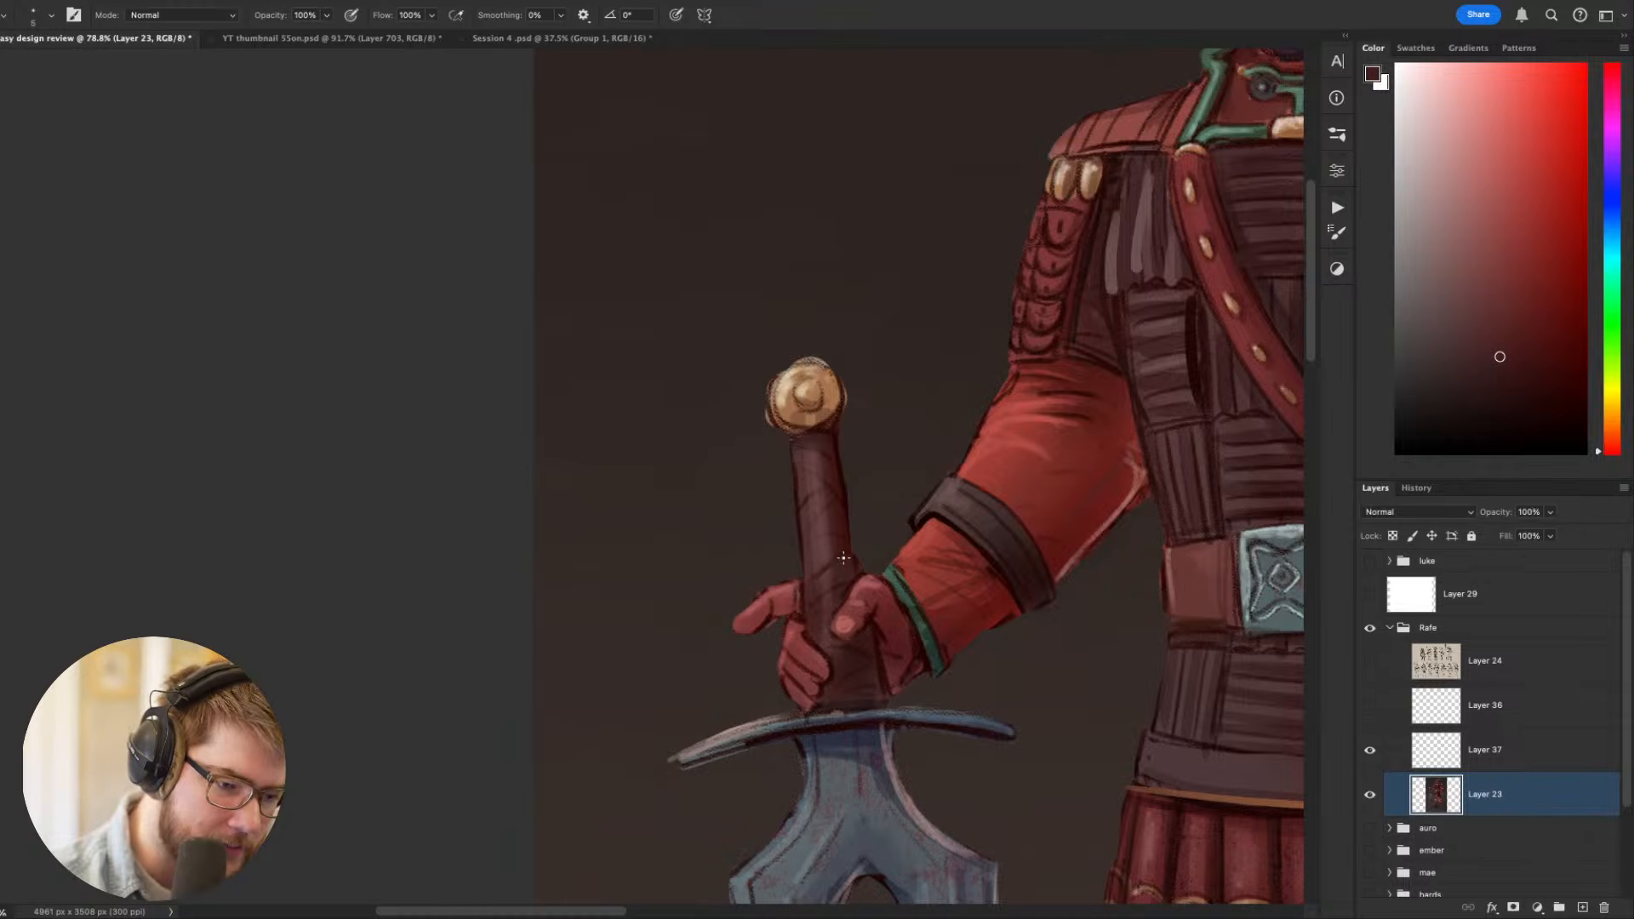
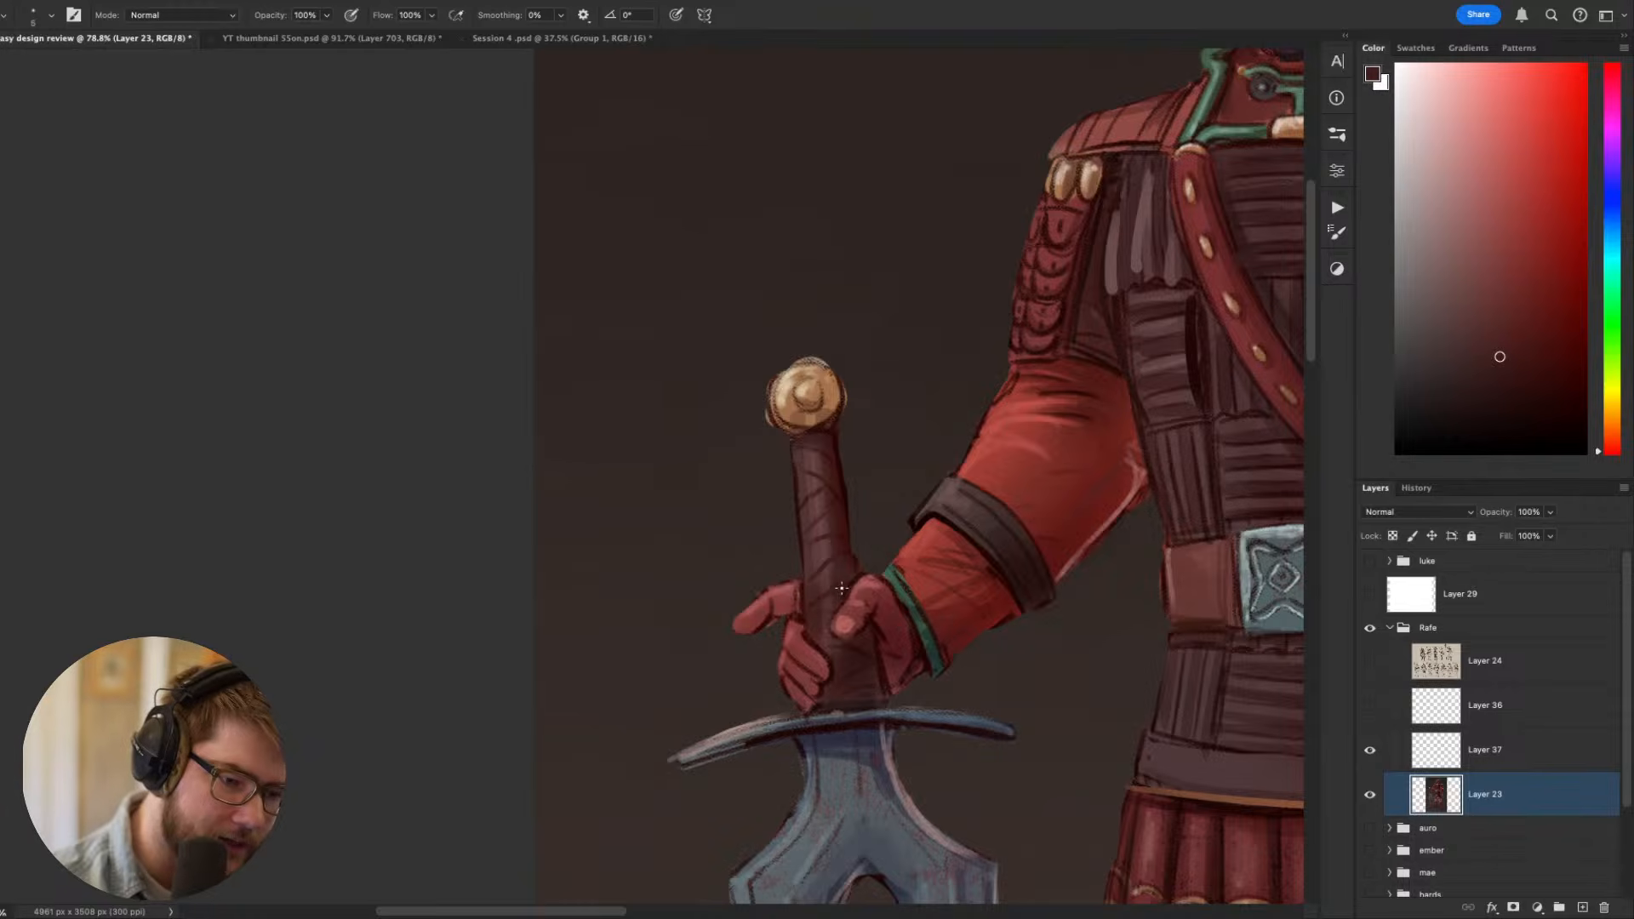
- Check the sword's grip against the whole figure and sample a muted mauve from the grip's leather wrapping
{"action": "key", "text": "ctrl+minus"}
{"action": "key", "text": "ctrl+minus"}
{"action": "key", "text": "ctrl+minus"}
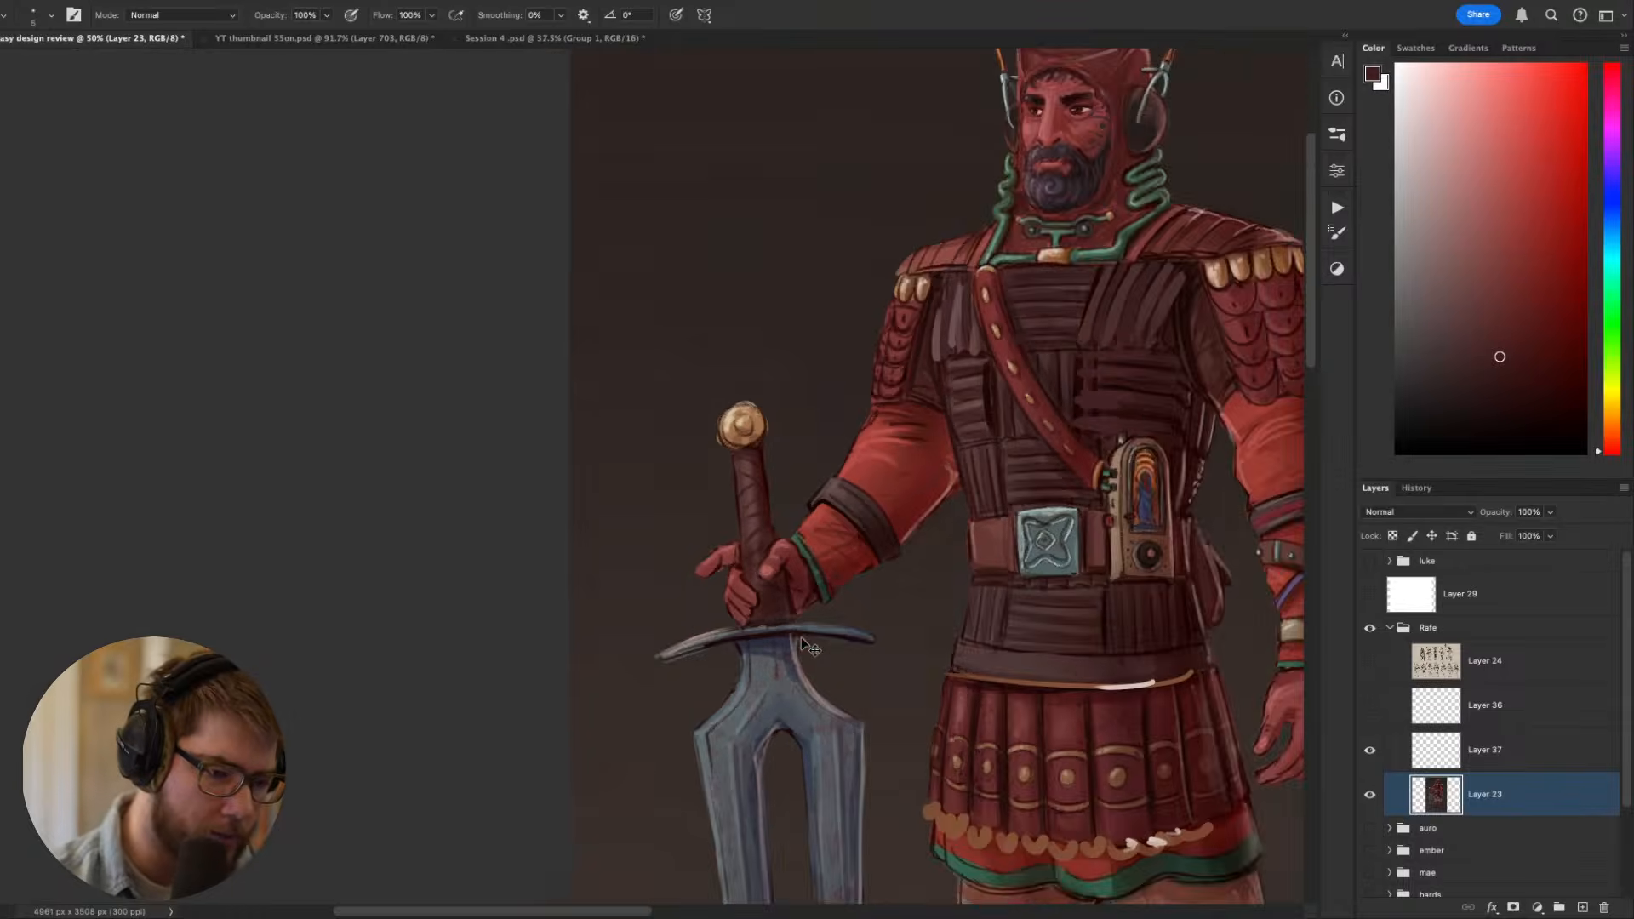
{"action": "scroll", "coordinate": [756, 429], "scroll_direction": "up", "scroll_amount": 5}
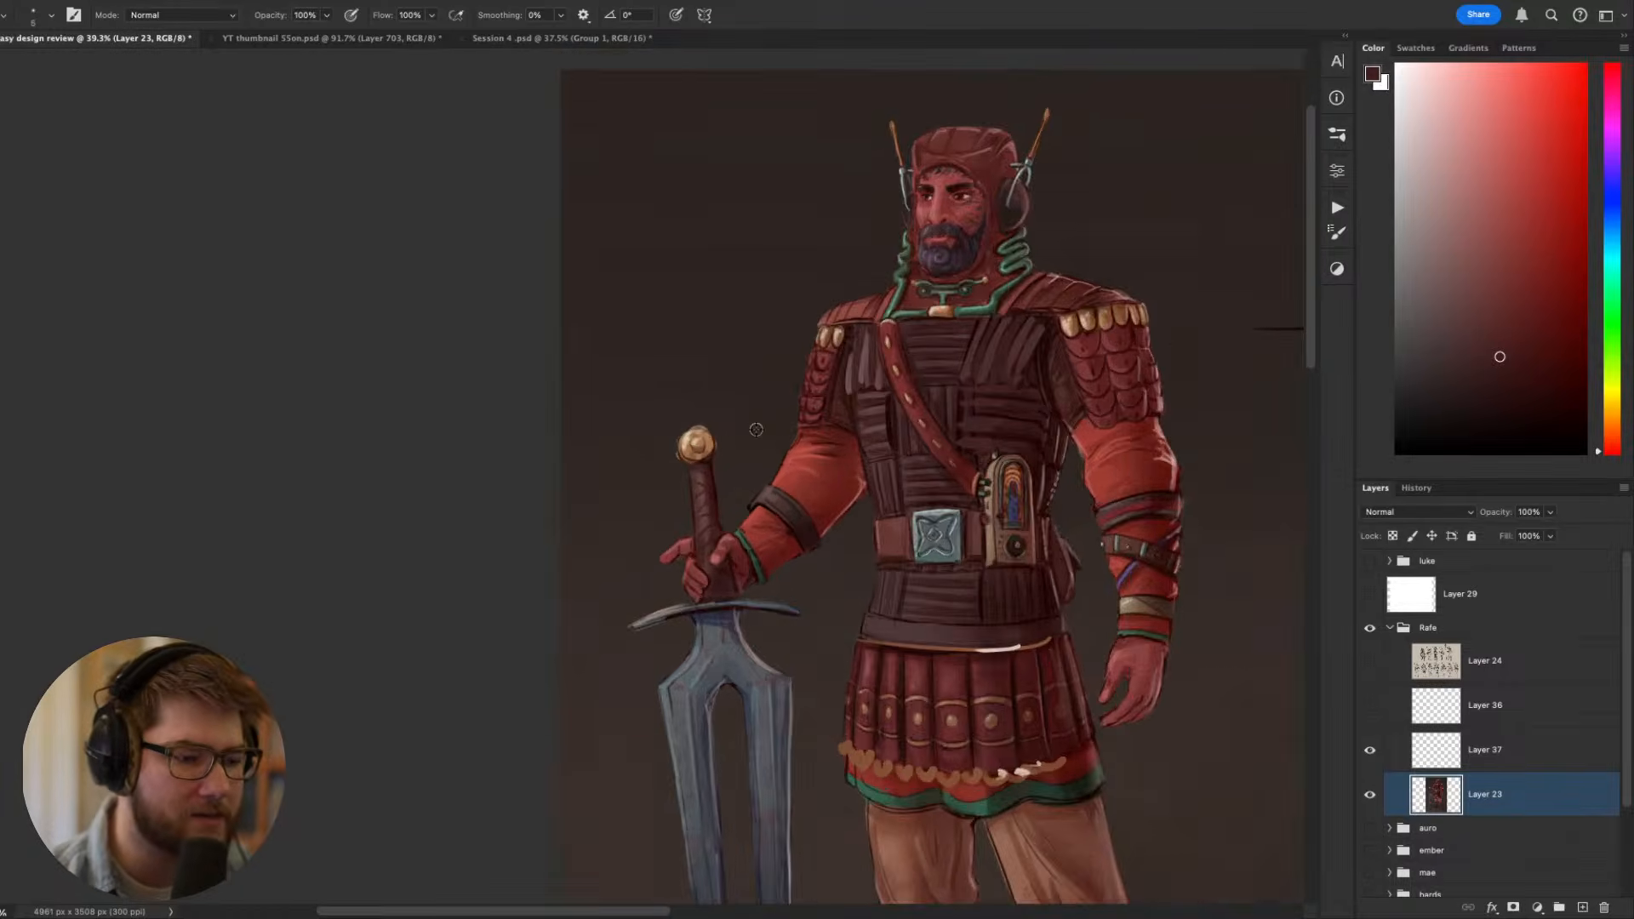
{"action": "scroll", "coordinate": [728, 503], "scroll_direction": "up", "scroll_amount": 2}
{"action": "scroll", "coordinate": [728, 481], "scroll_direction": "up", "scroll_amount": 3}
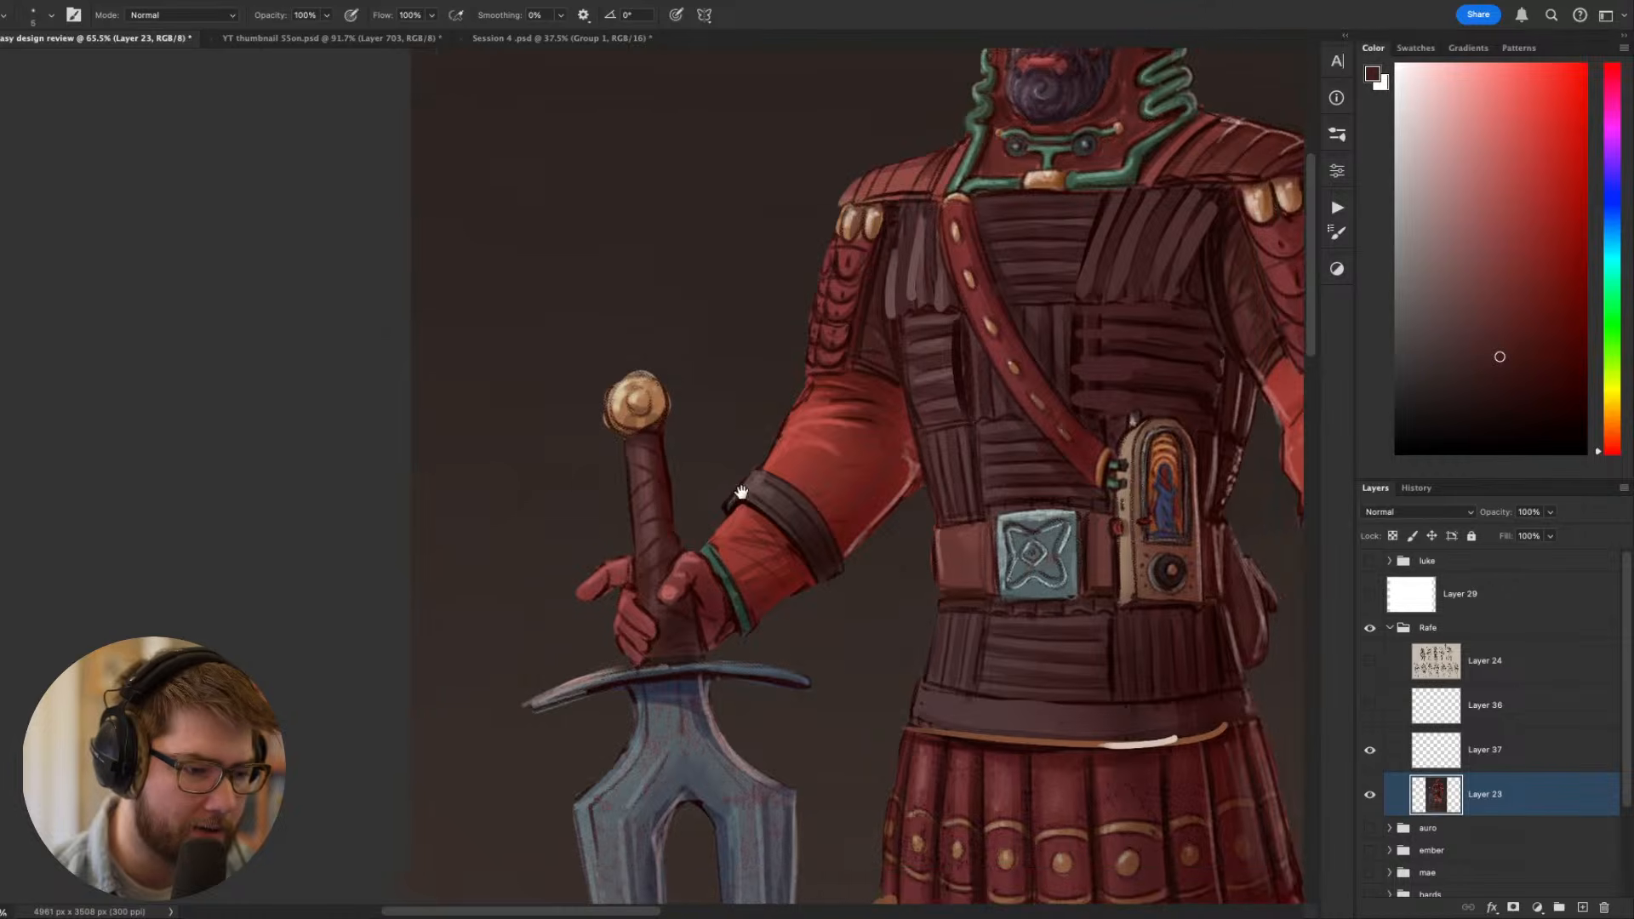
{"action": "left_click", "coordinate": [616, 527], "text": "alt"}
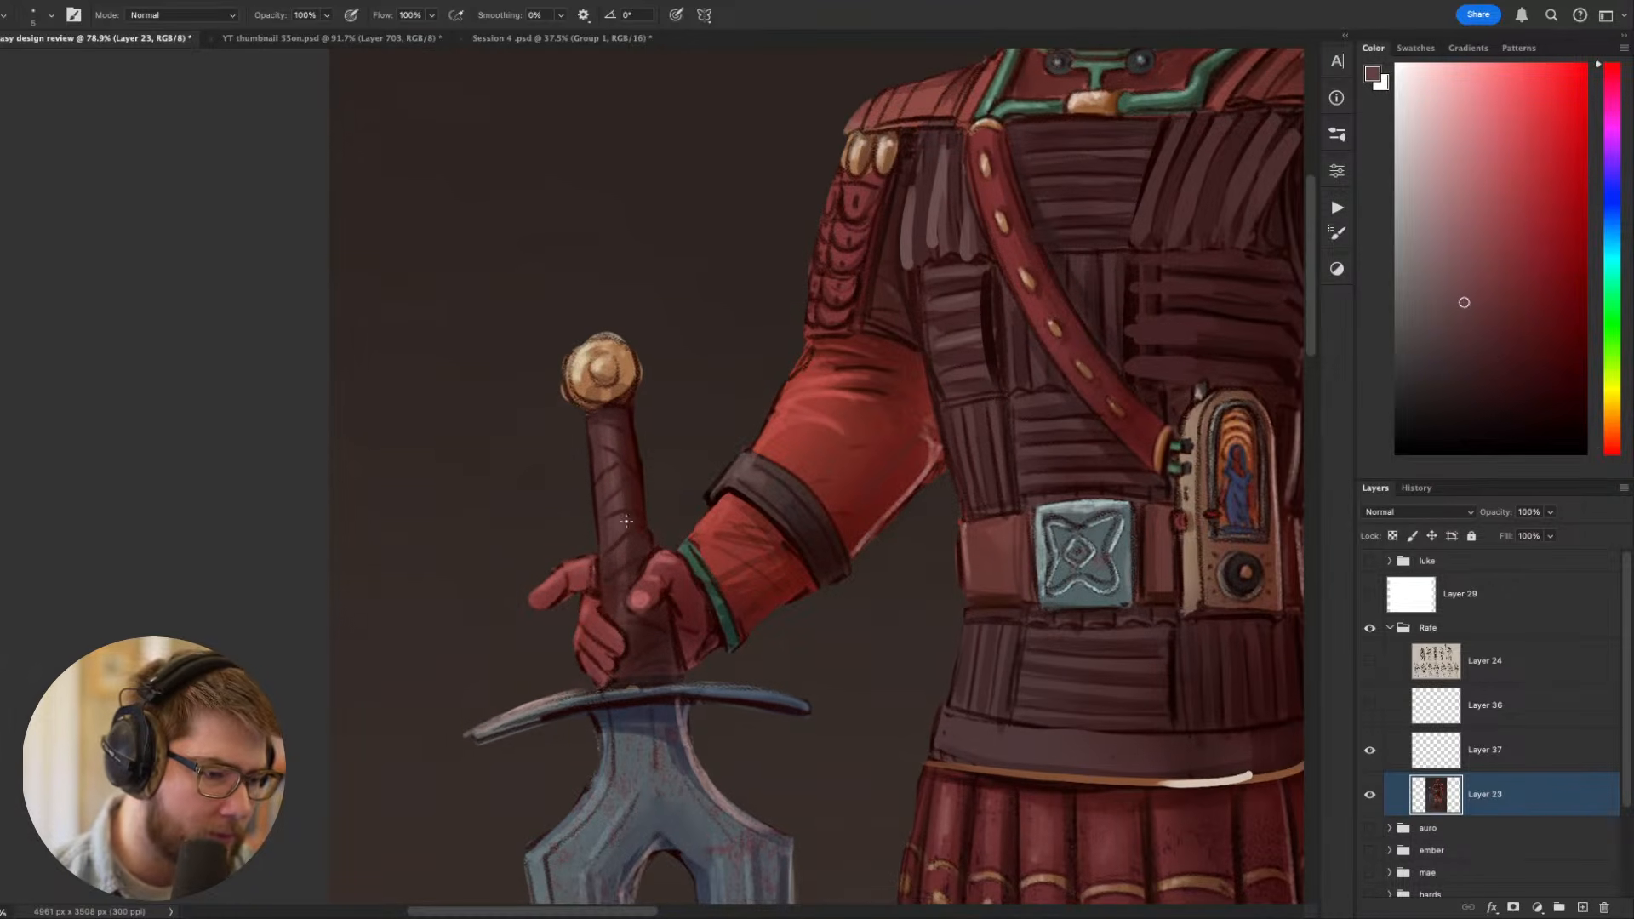
{"action": "left_click_drag", "start_coordinate": [616, 527], "coordinate": [713, 600]}
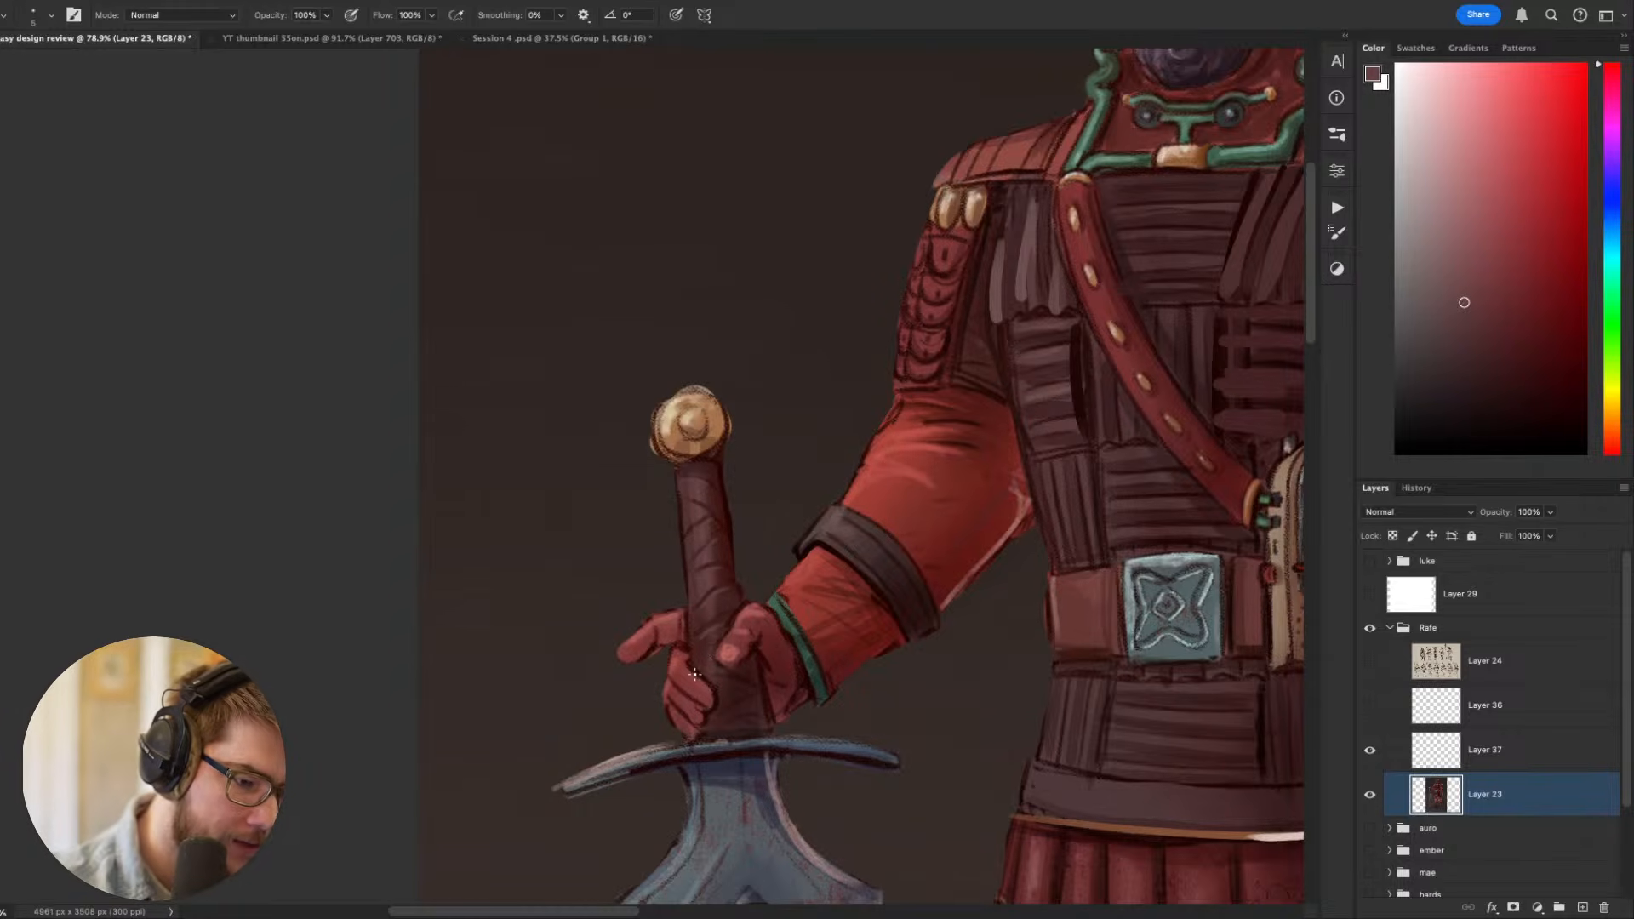
- Examine the two-pronged sword, its grip and crossguard, and how they relate to the whole figure
{"action": "scroll", "coordinate": [697, 676], "scroll_direction": "down", "scroll_amount": 2}
{"action": "left_click_drag", "start_coordinate": [817, 672], "coordinate": [756, 305]}
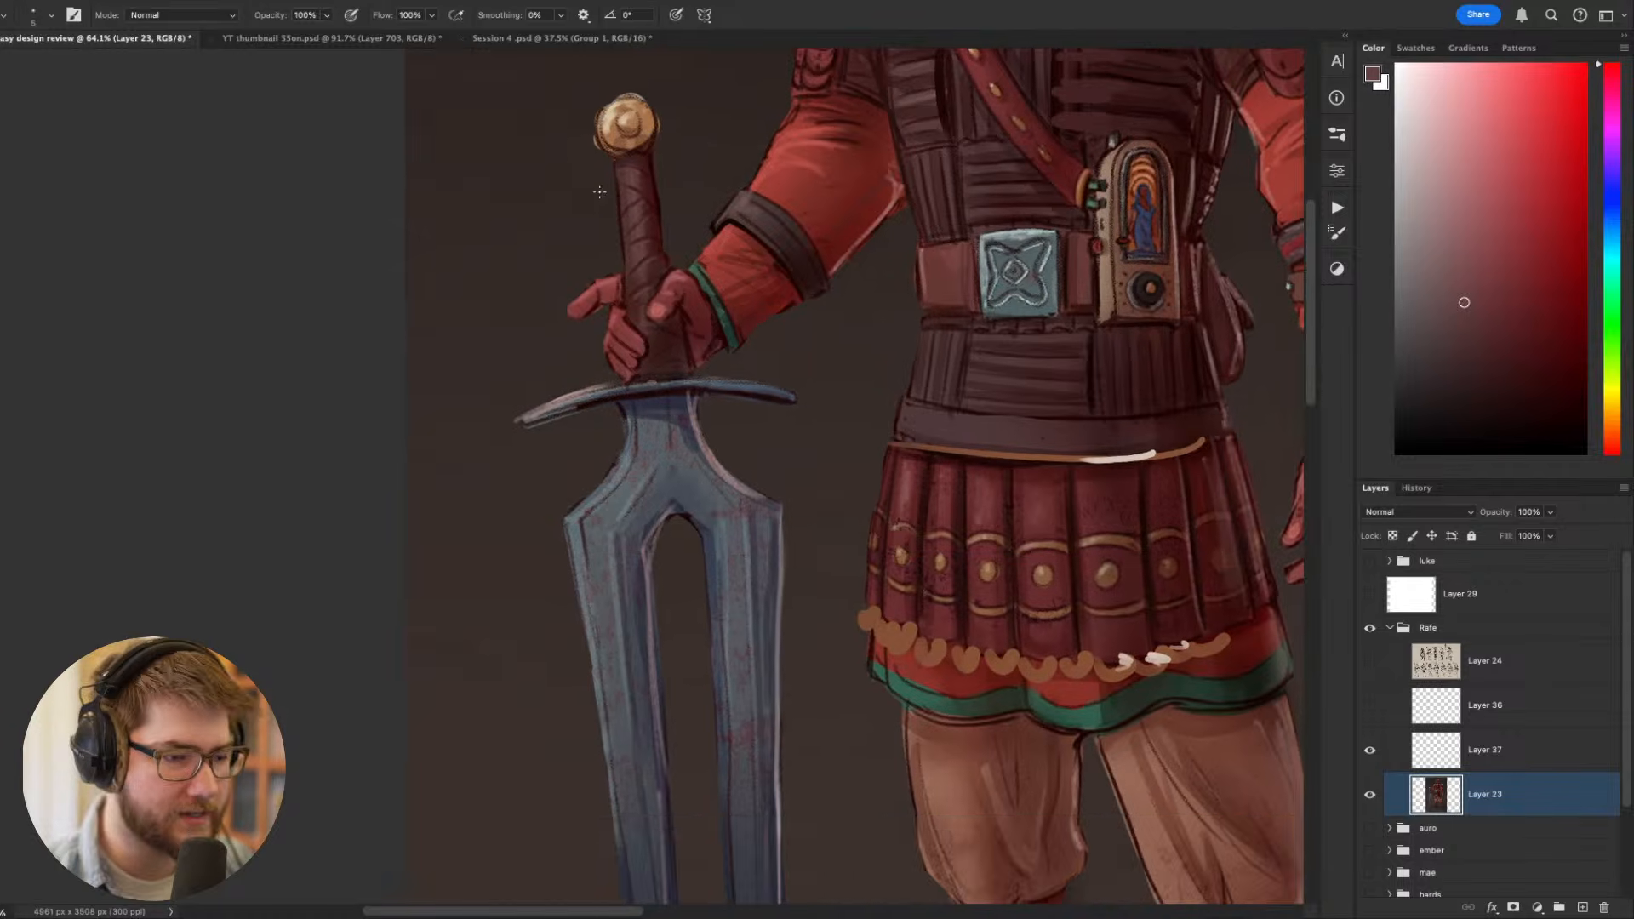
{"action": "left_click_drag", "start_coordinate": [618, 216], "coordinate": [572, 303]}
{"action": "scroll", "coordinate": [641, 334], "scroll_direction": "down", "scroll_amount": 3}
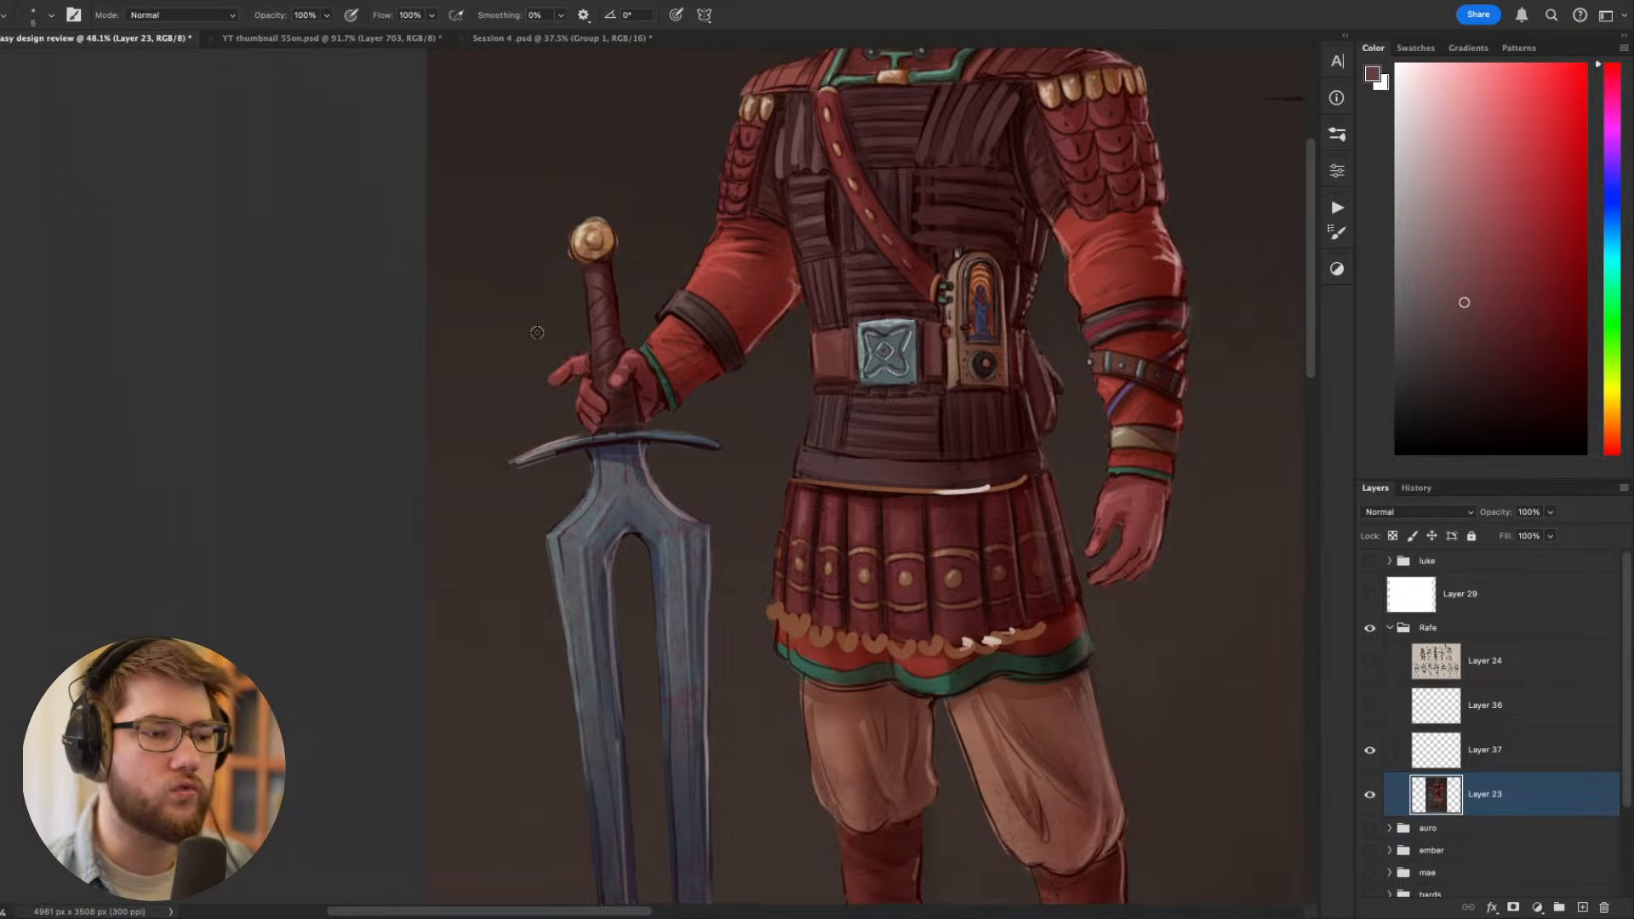
{"action": "left_click_drag", "start_coordinate": [643, 310], "coordinate": [684, 415]}
{"action": "scroll", "coordinate": [702, 437], "scroll_direction": "down", "scroll_amount": 4}
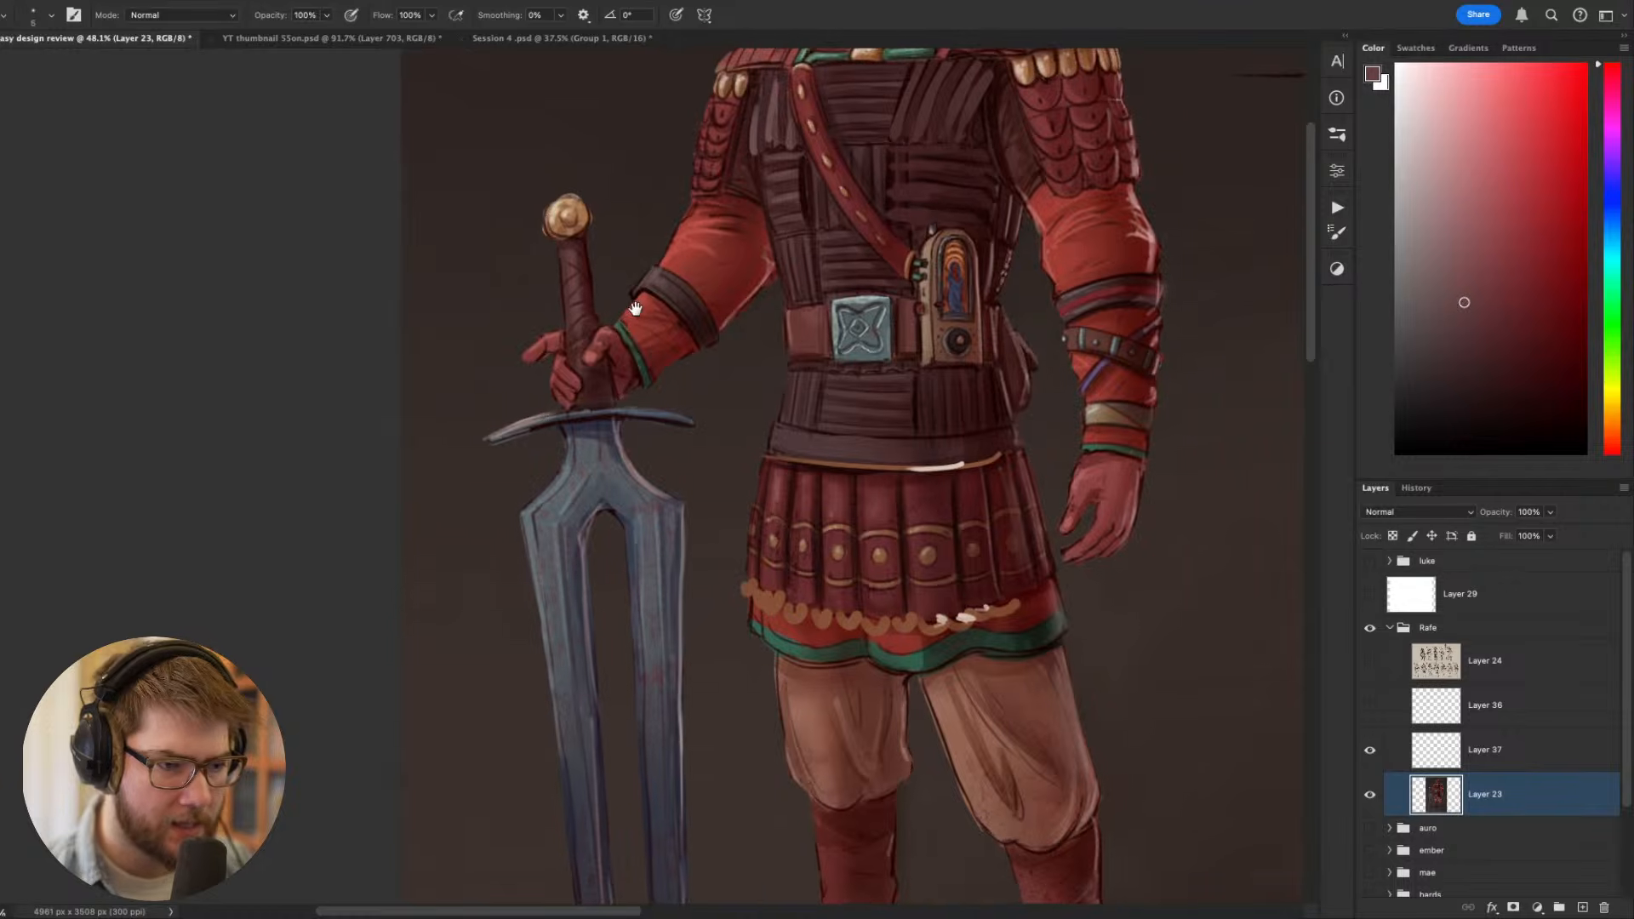
{"action": "scroll", "coordinate": [624, 382], "scroll_direction": "down", "scroll_amount": 8}
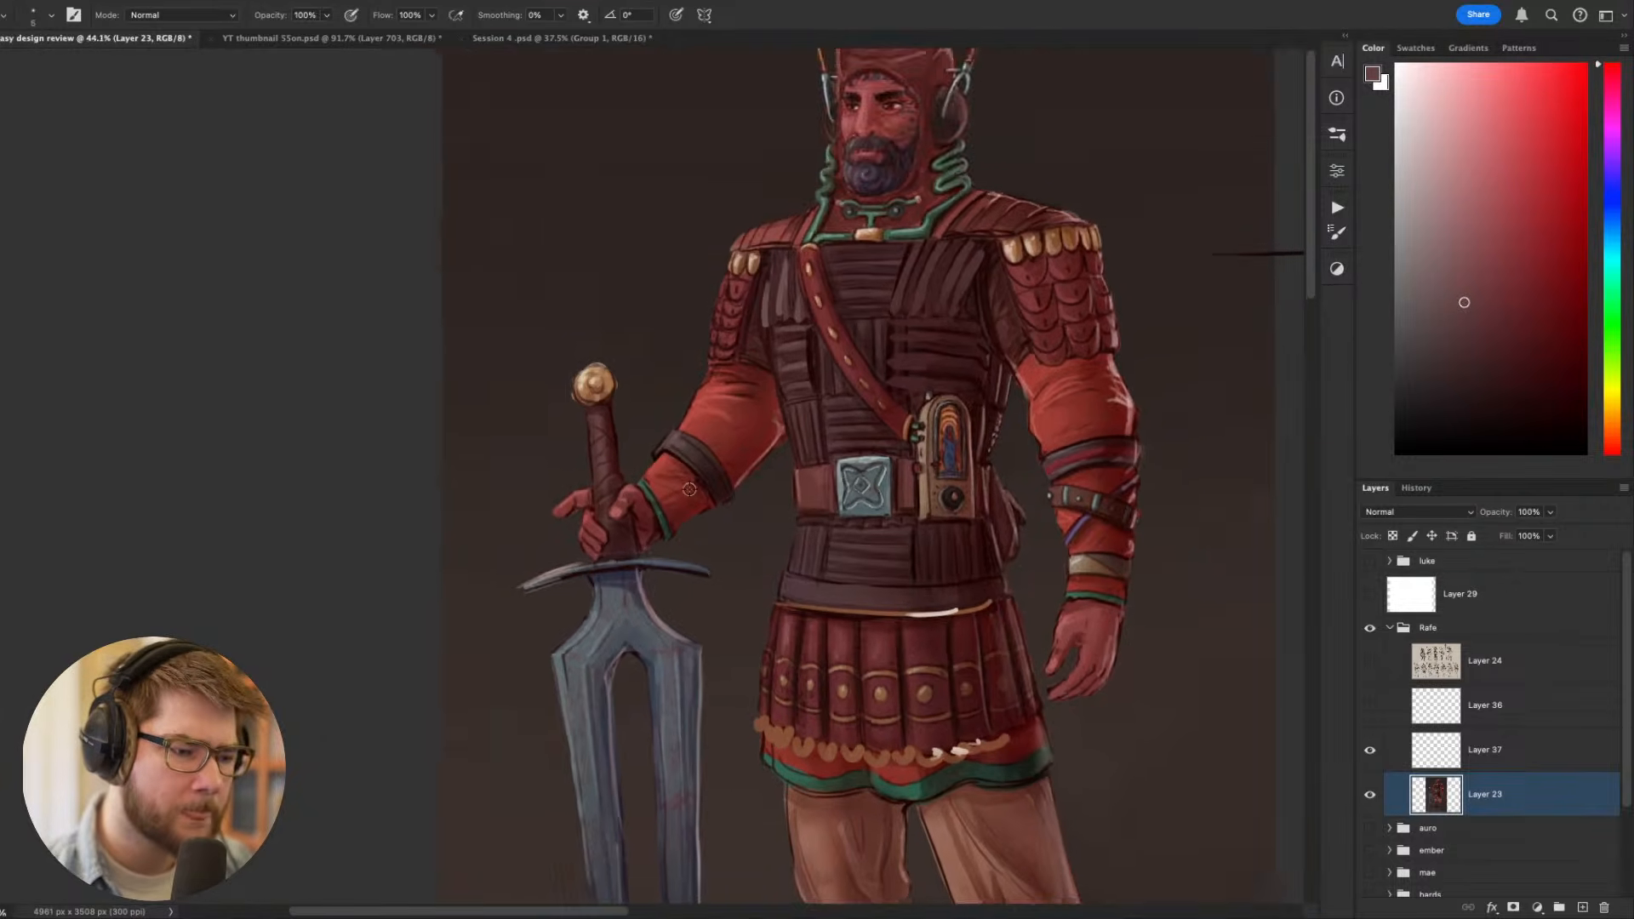
{"action": "scroll", "coordinate": [695, 440], "scroll_direction": "up", "scroll_amount": 6}
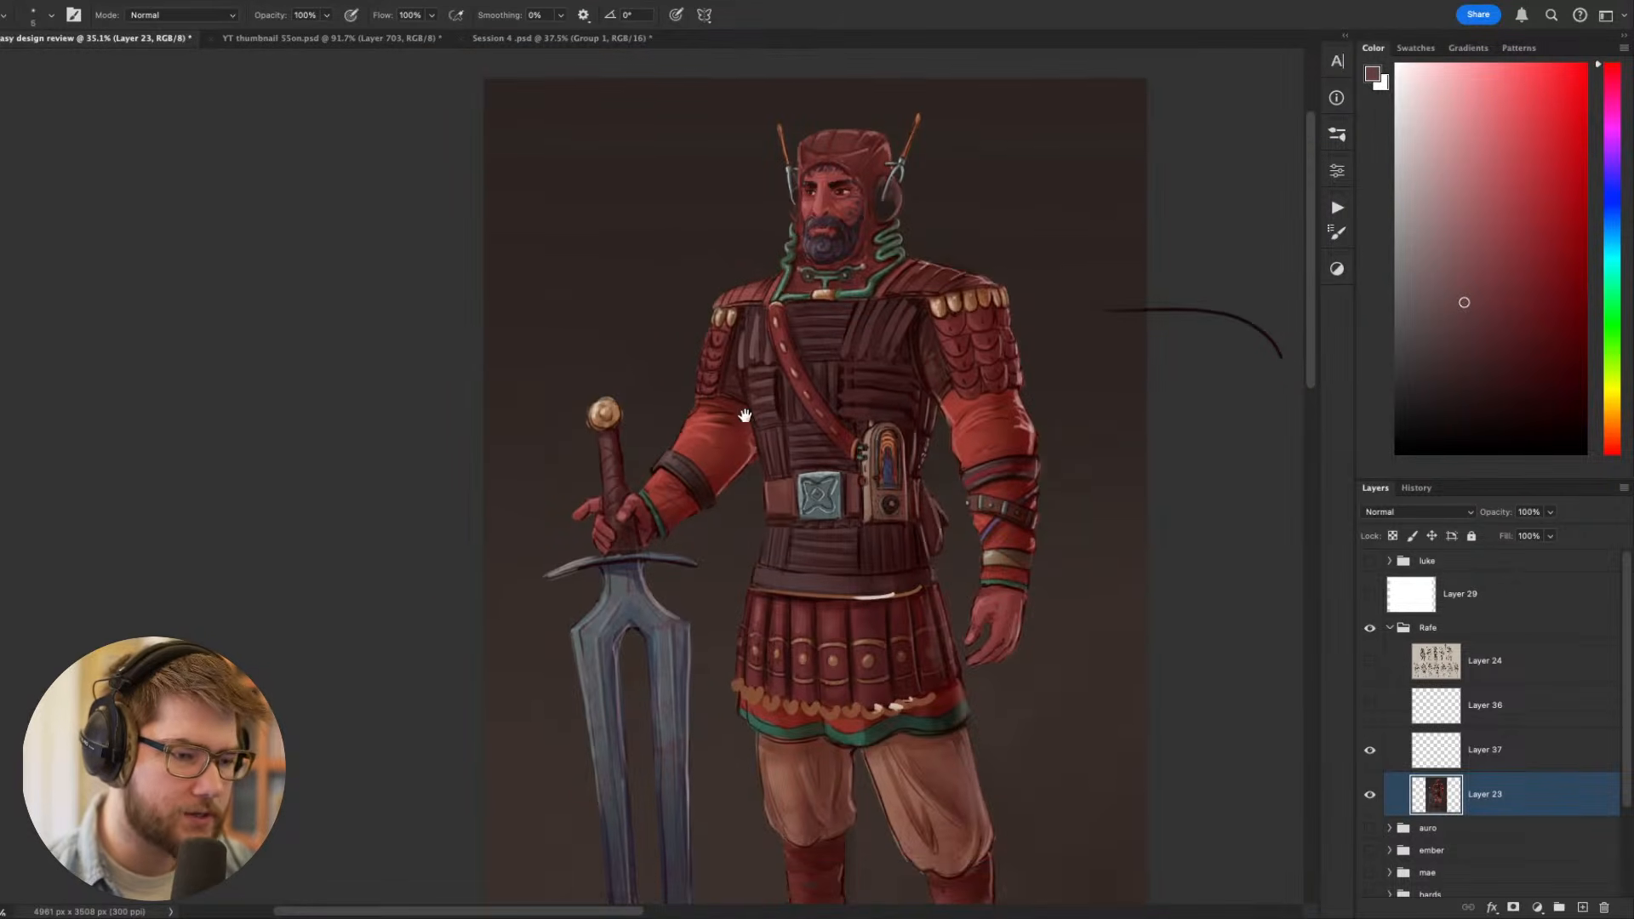
{"action": "scroll", "coordinate": [921, 271], "scroll_direction": "down", "scroll_amount": 1}
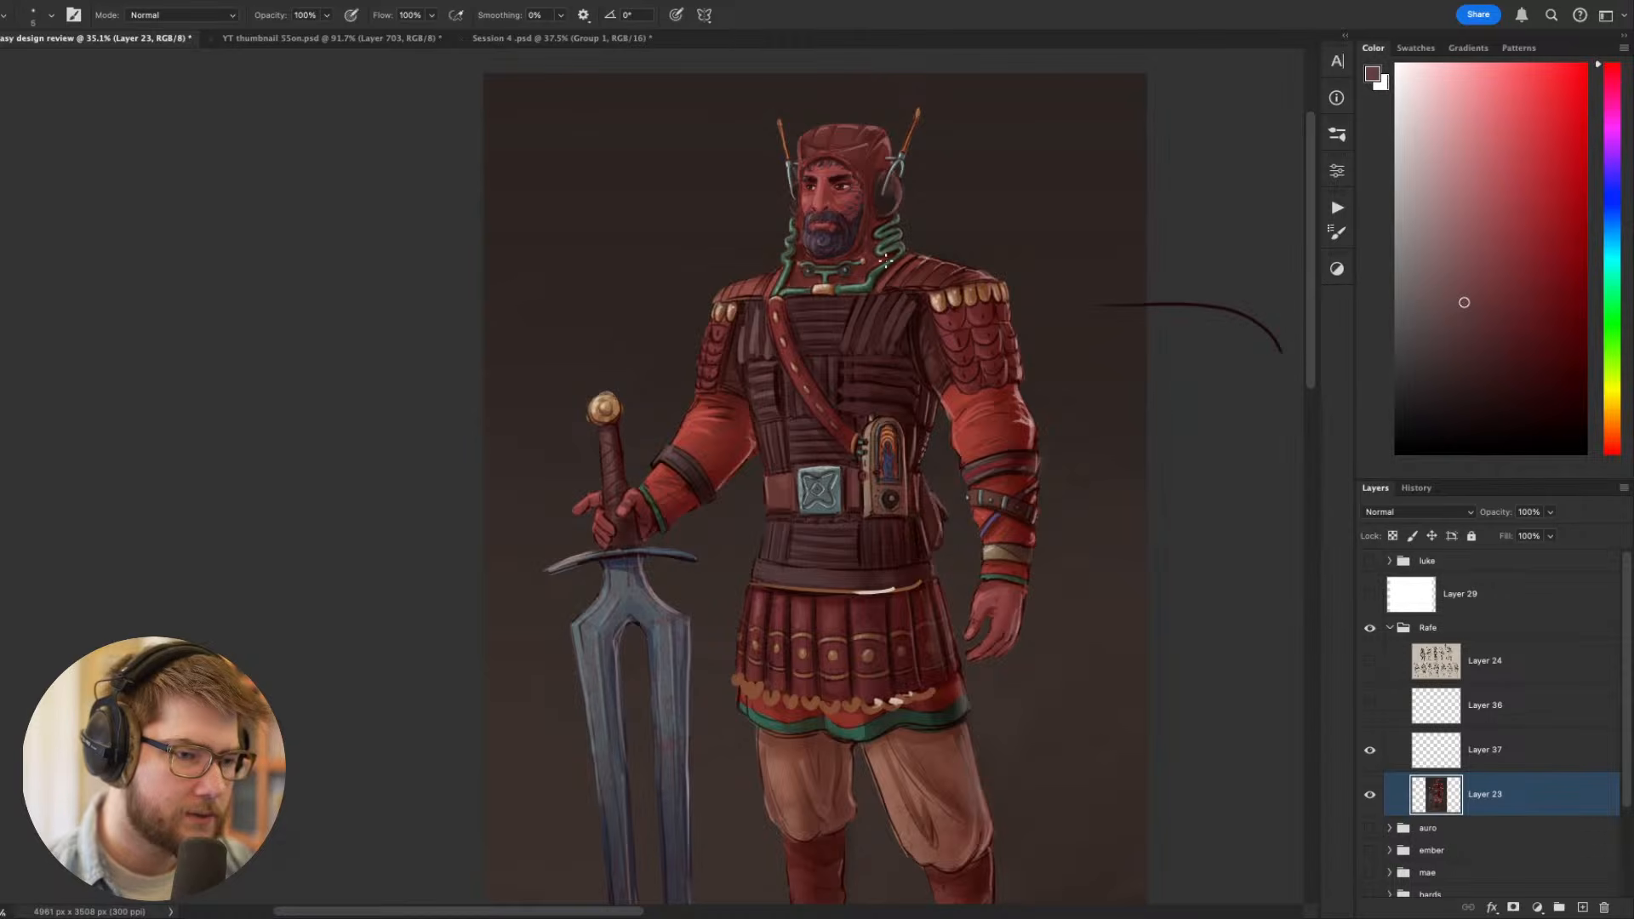
- Sample green from the collar tubing and paint a thick coiling ornament over the upper part of the sword blade with a larger brush
{"action": "left_click", "coordinate": [865, 286], "text": "alt"}
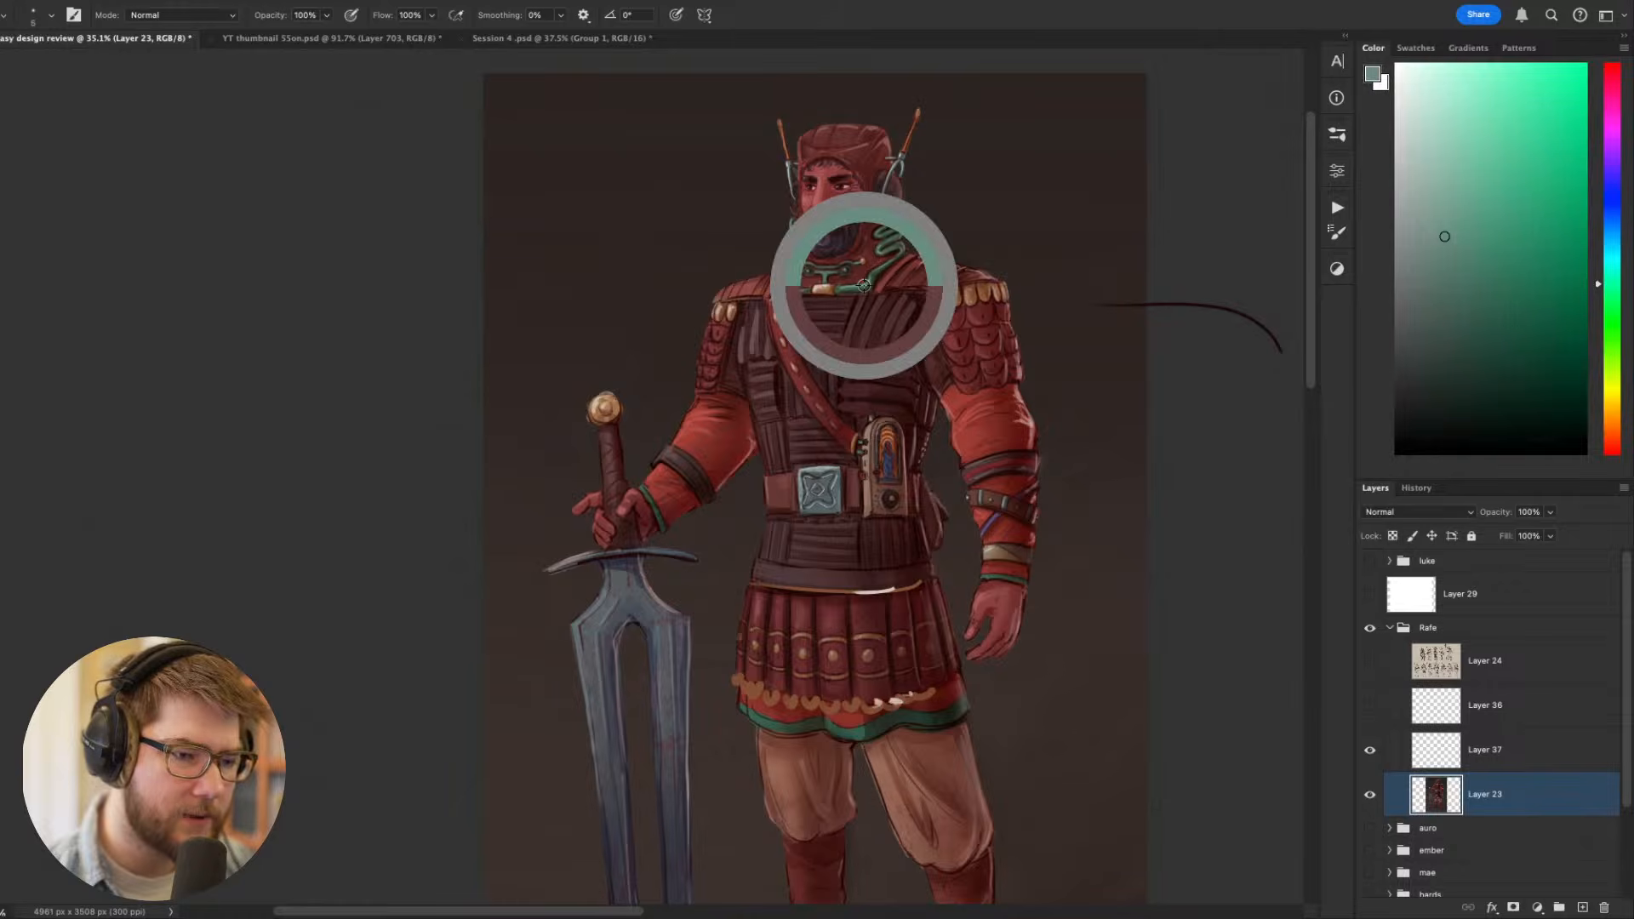
{"action": "left_click_drag", "start_coordinate": [943, 694], "coordinate": [1050, 693]}
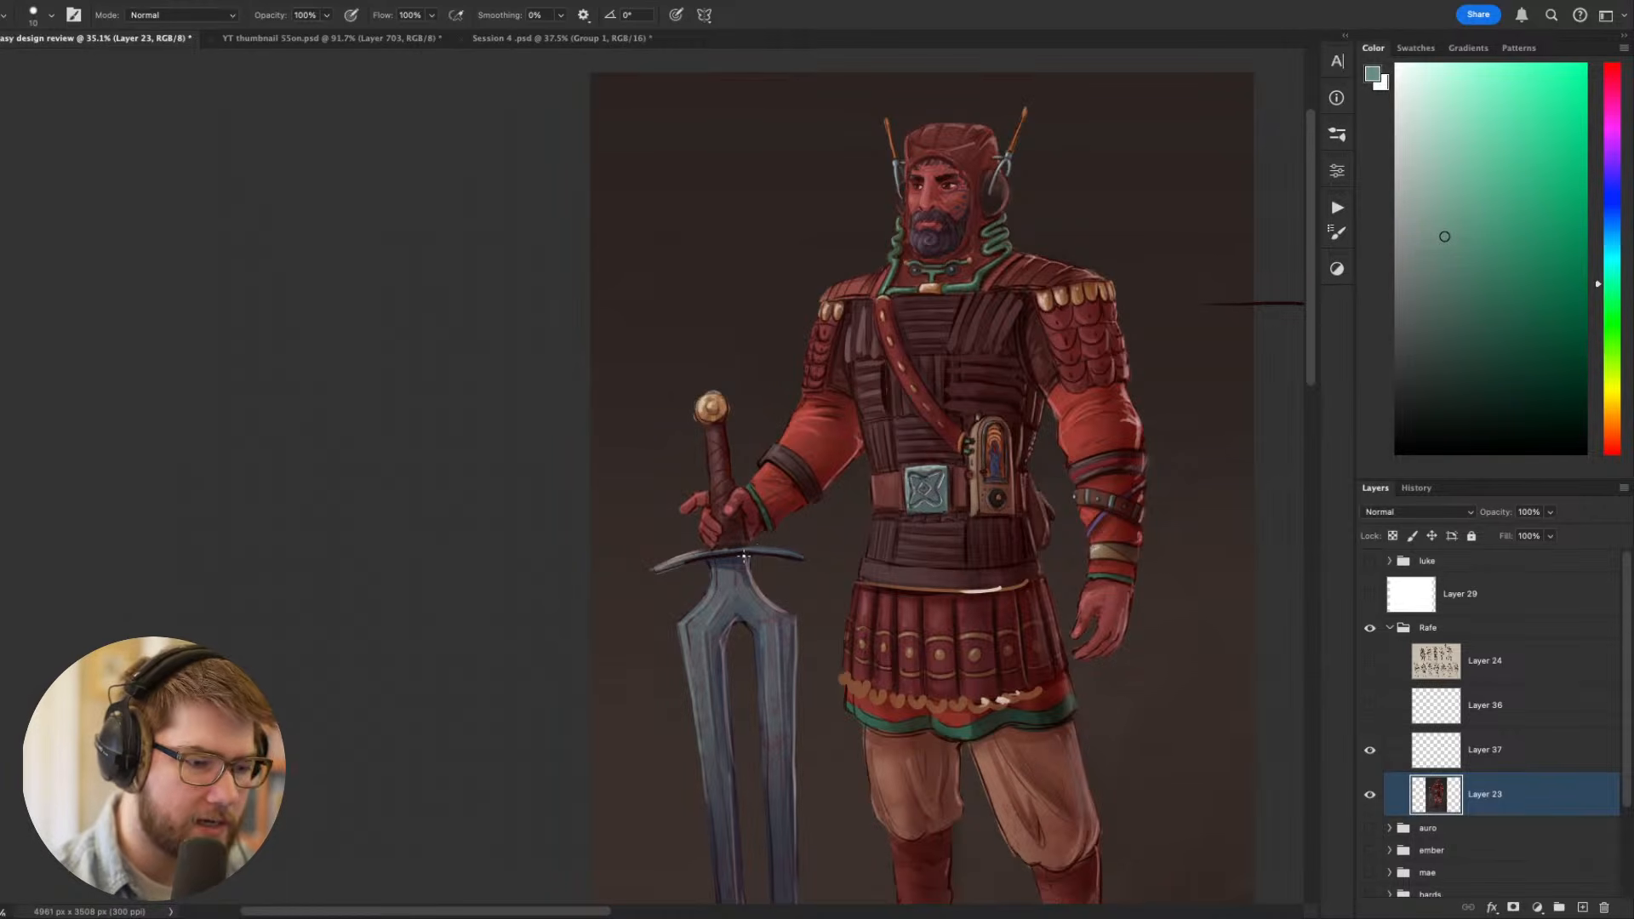
{"action": "key", "text": "bracketright"}
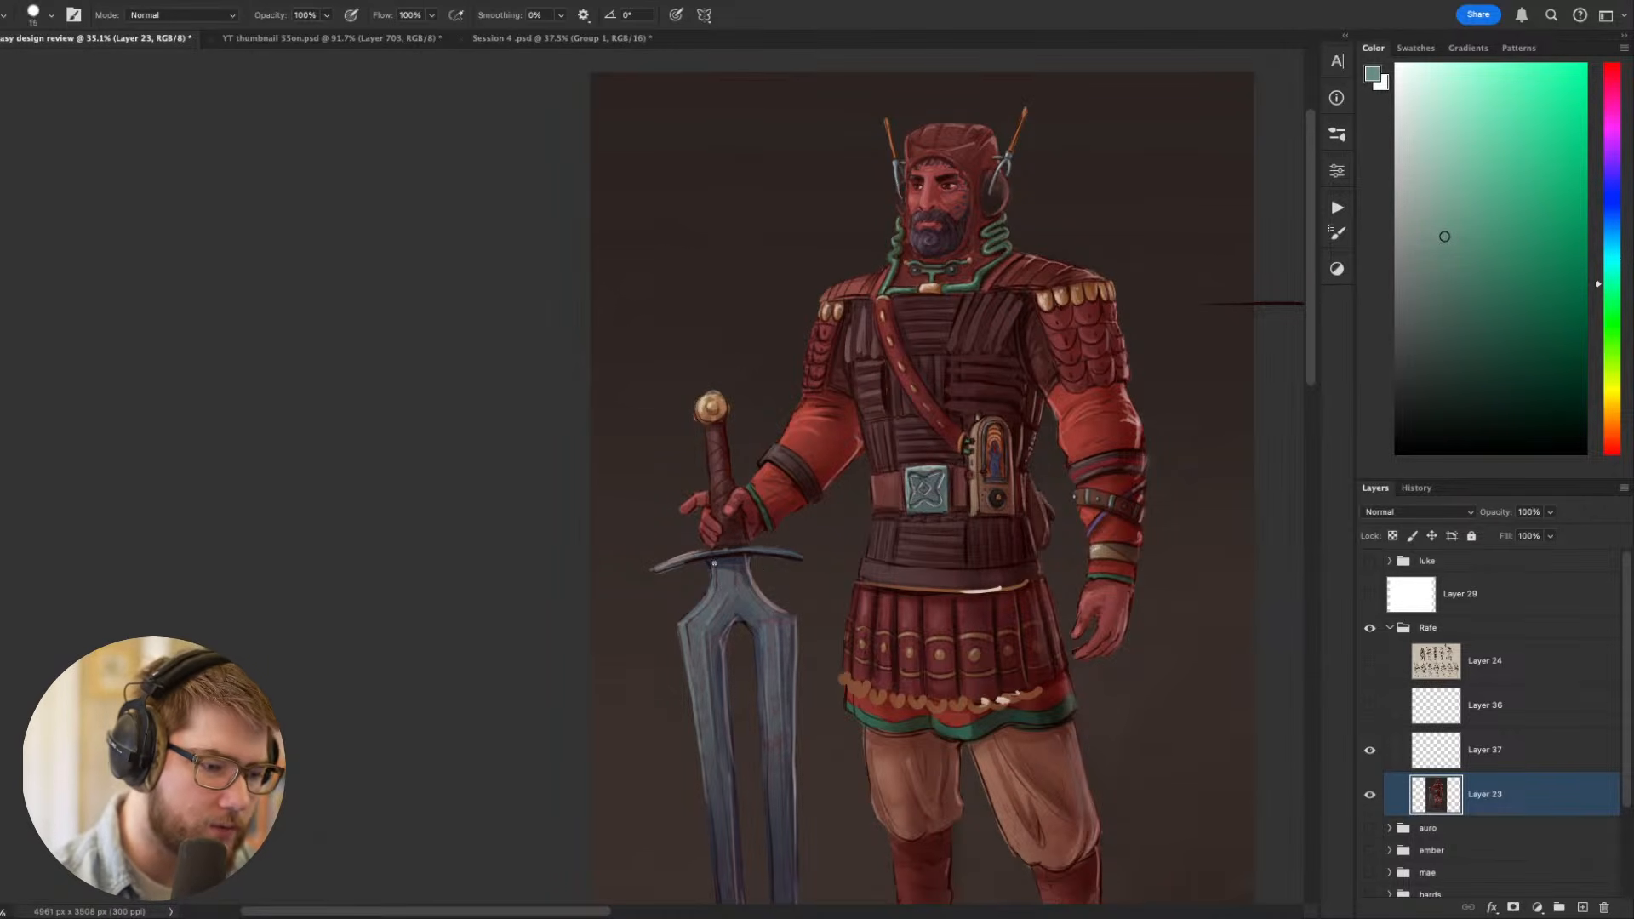
{"action": "mouse_move", "coordinate": [711, 563]}
{"action": "left_mouse_down"}
{"action": "mouse_move", "coordinate": [754, 563]}
{"action": "mouse_move", "coordinate": [707, 594]}
{"action": "left_mouse_up"}
{"action": "key", "text": "bracketright"}
{"action": "key", "text": "bracketright"}
{"action": "key", "text": "bracketright"}
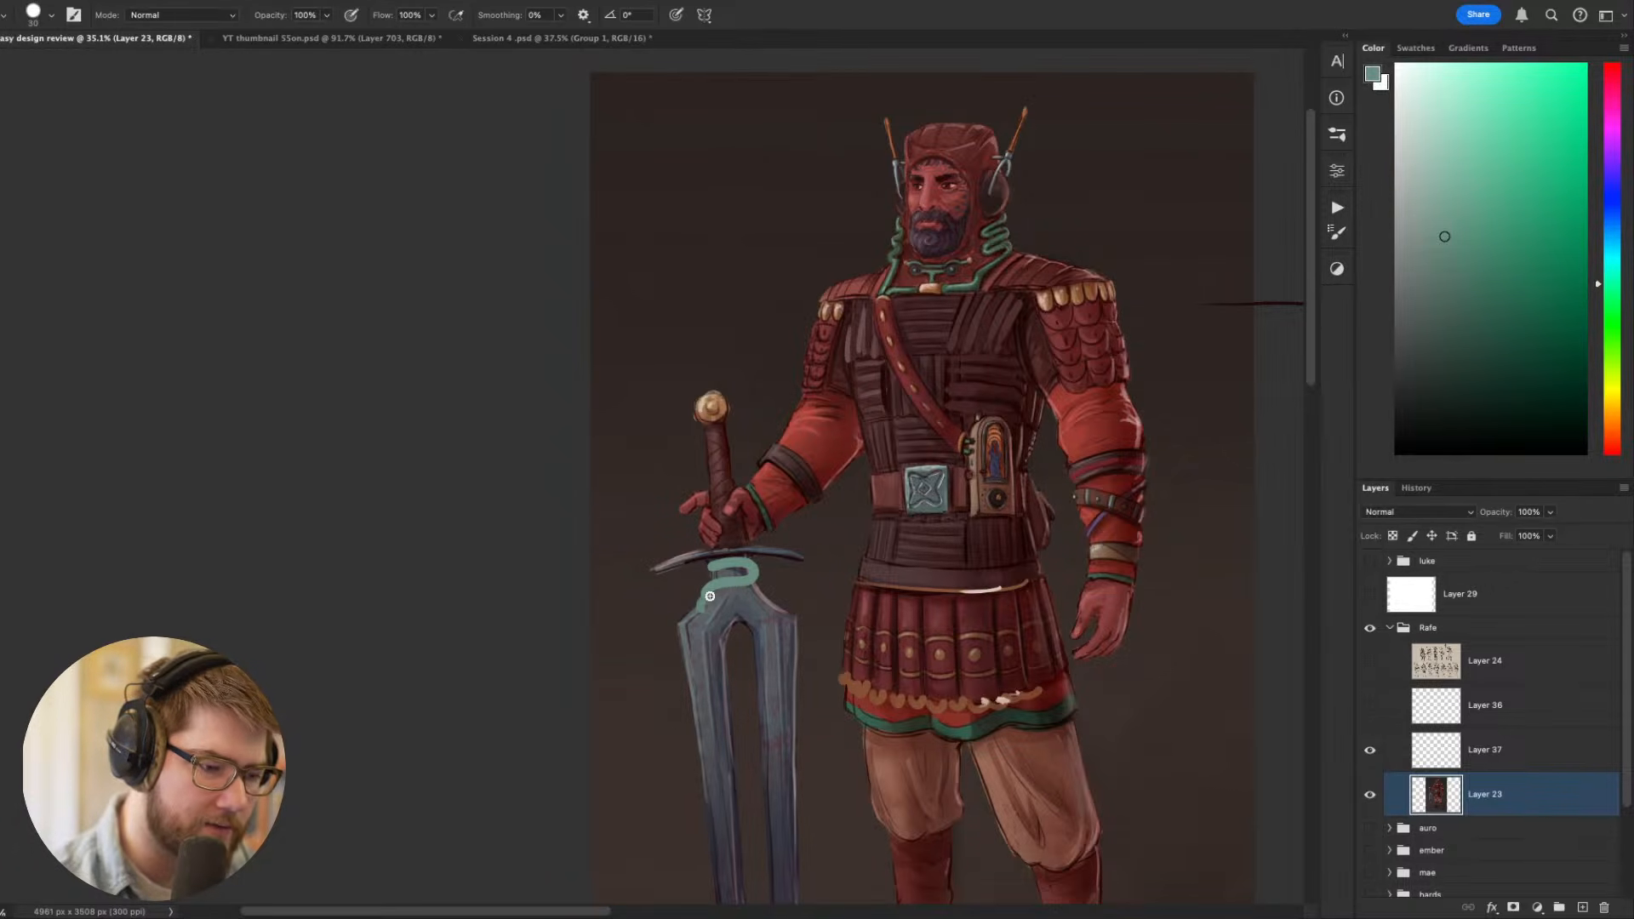
{"action": "mouse_move", "coordinate": [705, 600]}
{"action": "left_mouse_down"}
{"action": "mouse_move", "coordinate": [778, 602]}
{"action": "mouse_move", "coordinate": [772, 631]}
{"action": "mouse_move", "coordinate": [737, 612]}
{"action": "mouse_move", "coordinate": [702, 649]}
{"action": "left_mouse_up"}
- Try shading the blade's green ornament with darker greens based on the collar tubing, and undo the latest strokes
{"action": "scroll", "coordinate": [890, 601], "scroll_direction": "up", "scroll_amount": 2}
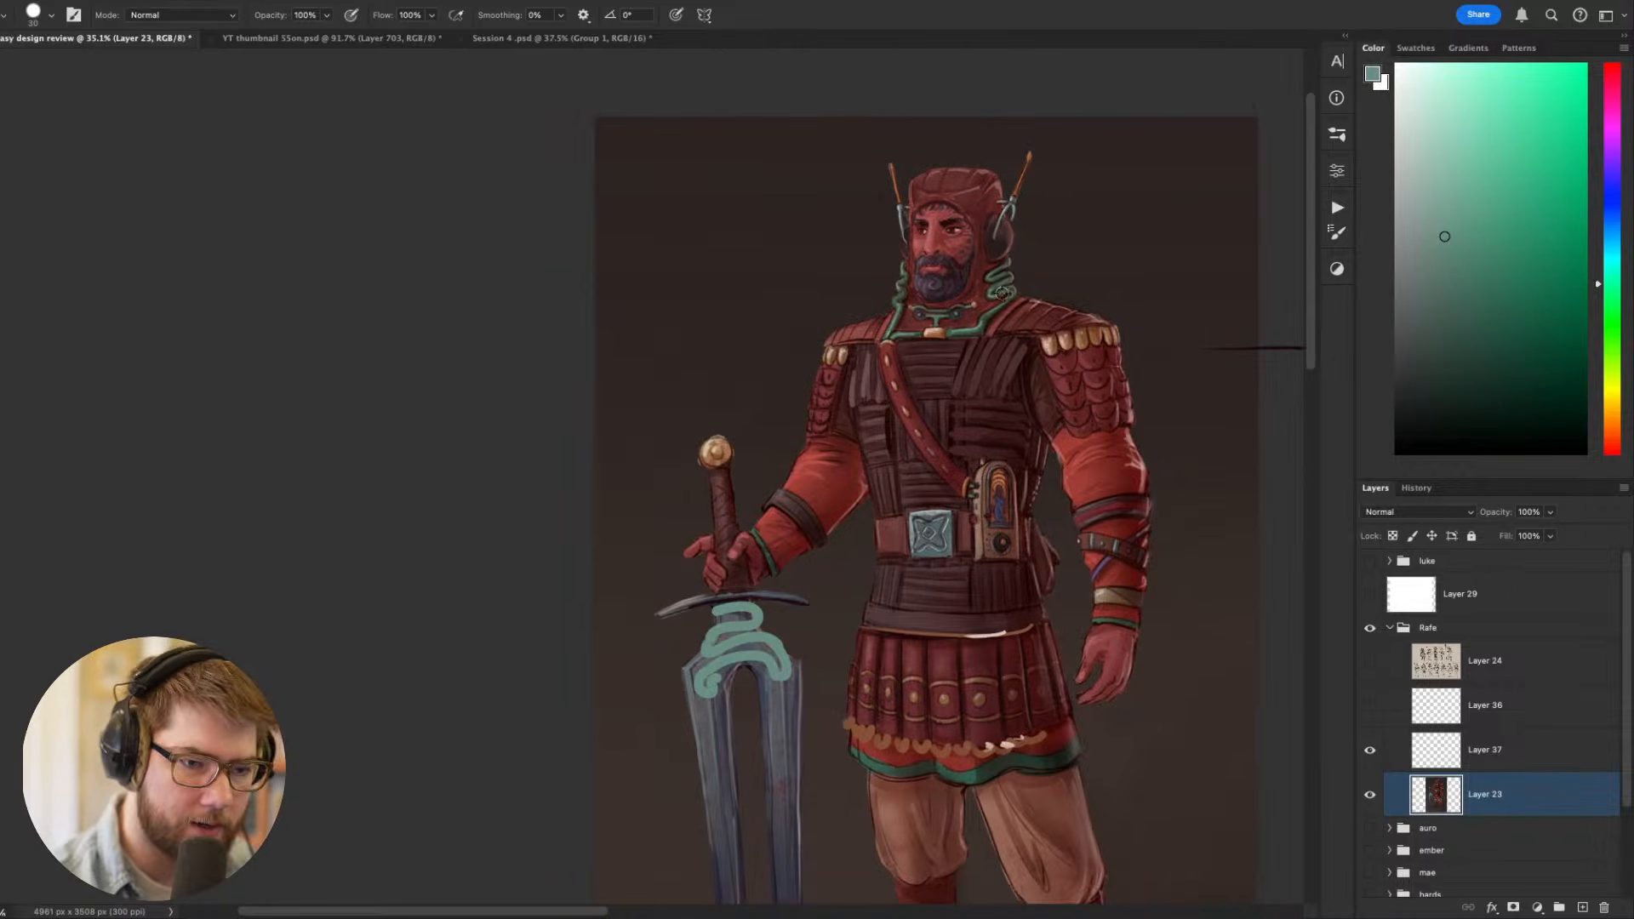
{"action": "left_click", "coordinate": [998, 295], "text": "alt"}
{"action": "key", "text": "["}
{"action": "key", "text": "["}
{"action": "key", "text": "["}
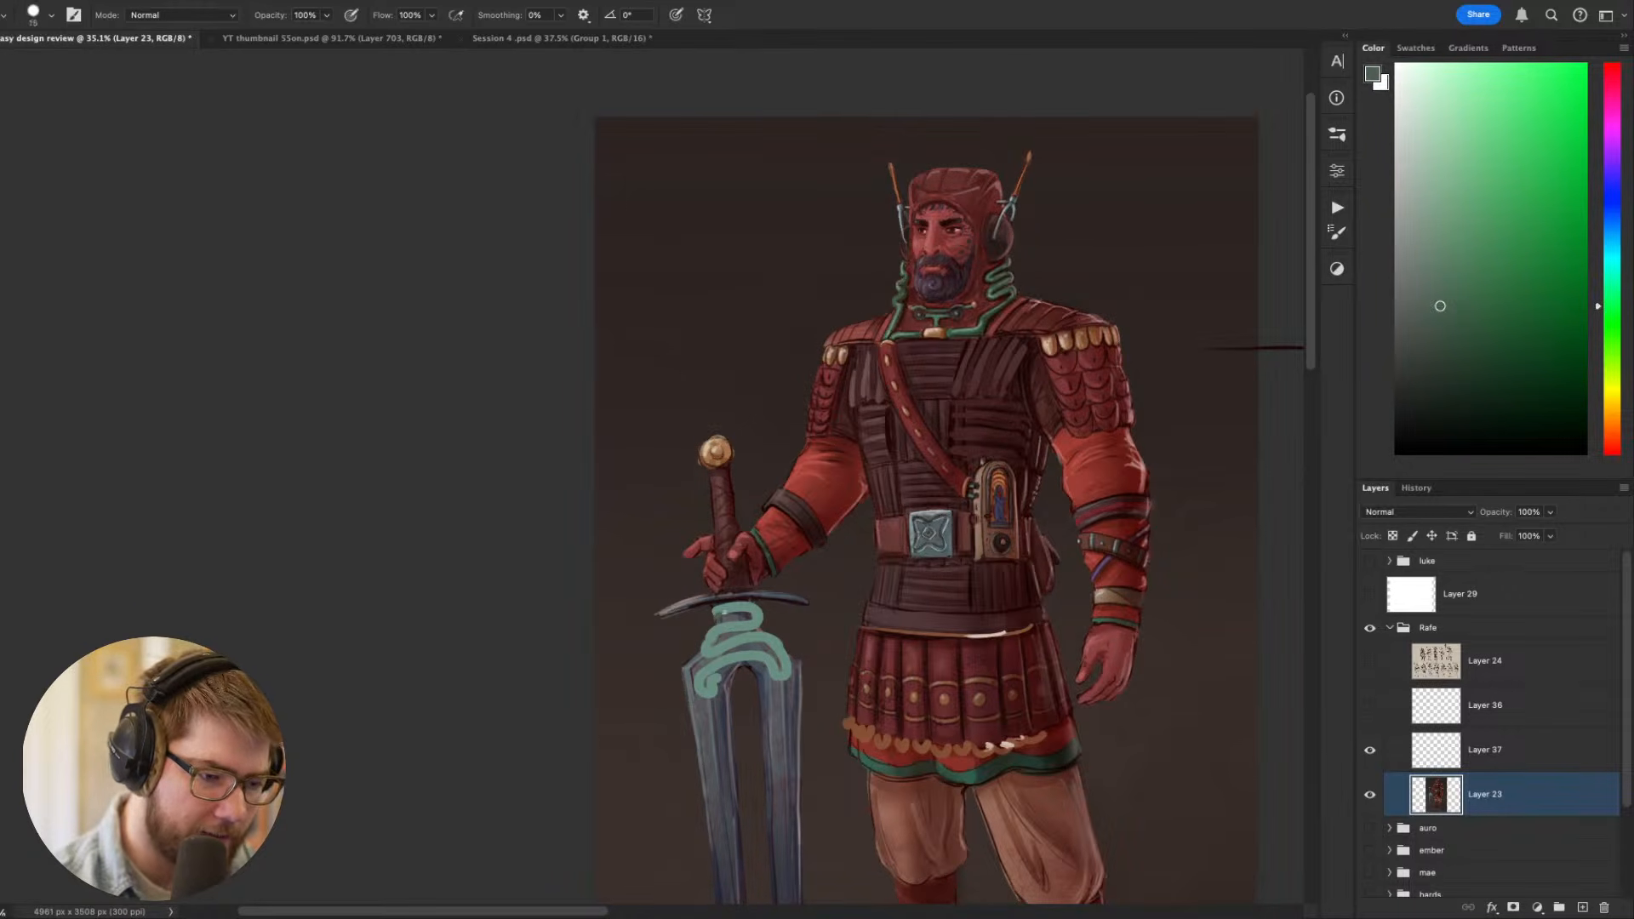
{"action": "mouse_move", "coordinate": [721, 614]}
{"action": "left_mouse_down"}
{"action": "mouse_move", "coordinate": [761, 631]}
{"action": "mouse_move", "coordinate": [712, 643]}
{"action": "mouse_move", "coordinate": [725, 633]}
{"action": "mouse_move", "coordinate": [710, 655]}
{"action": "mouse_move", "coordinate": [781, 657]}
{"action": "left_mouse_up"}
{"action": "left_click", "coordinate": [1455, 322]}
{"action": "key", "text": "super+z"}
{"action": "key", "text": "]"}
{"action": "key", "text": "]"}
{"action": "key", "text": "super+z"}
{"action": "key", "text": "super+z"}
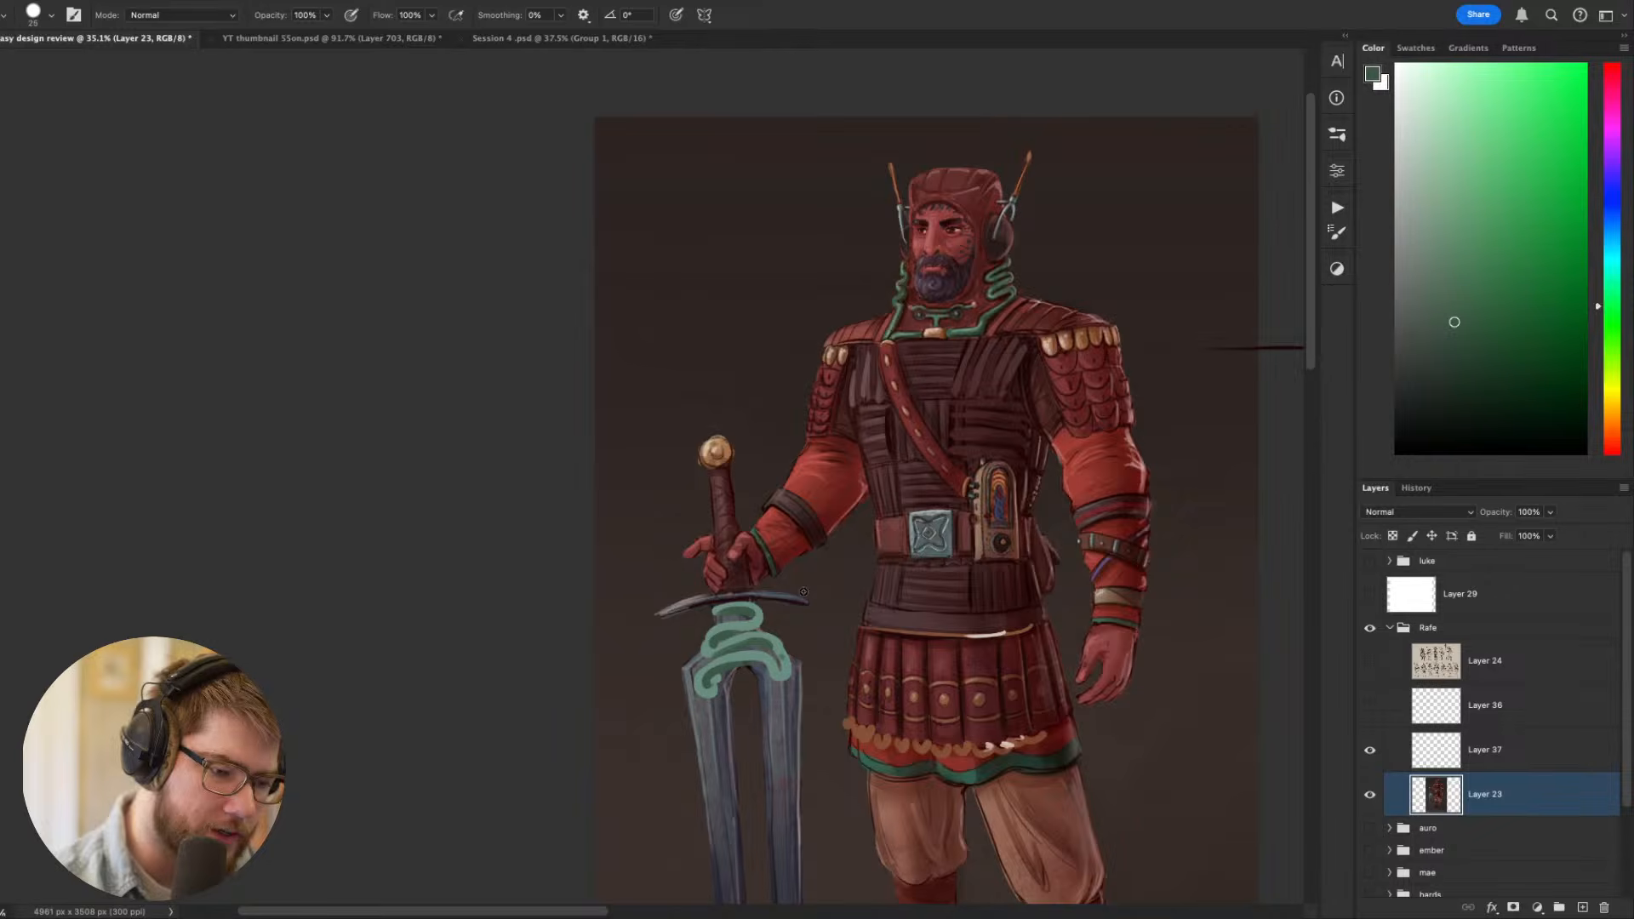
- Paint thin pale green highlights along the curves of the blade's coiling ornament with a smaller brush
{"action": "left_click_drag", "start_coordinate": [1011, 607], "coordinate": [1001, 300]}
{"action": "left_click_drag", "start_coordinate": [1181, 272], "coordinate": [970, 564]}
{"action": "key", "text": "r"}
{"action": "left_click_drag", "start_coordinate": [945, 723], "coordinate": [1137, 476]}
{"action": "left_click", "coordinate": [1449, 148]}
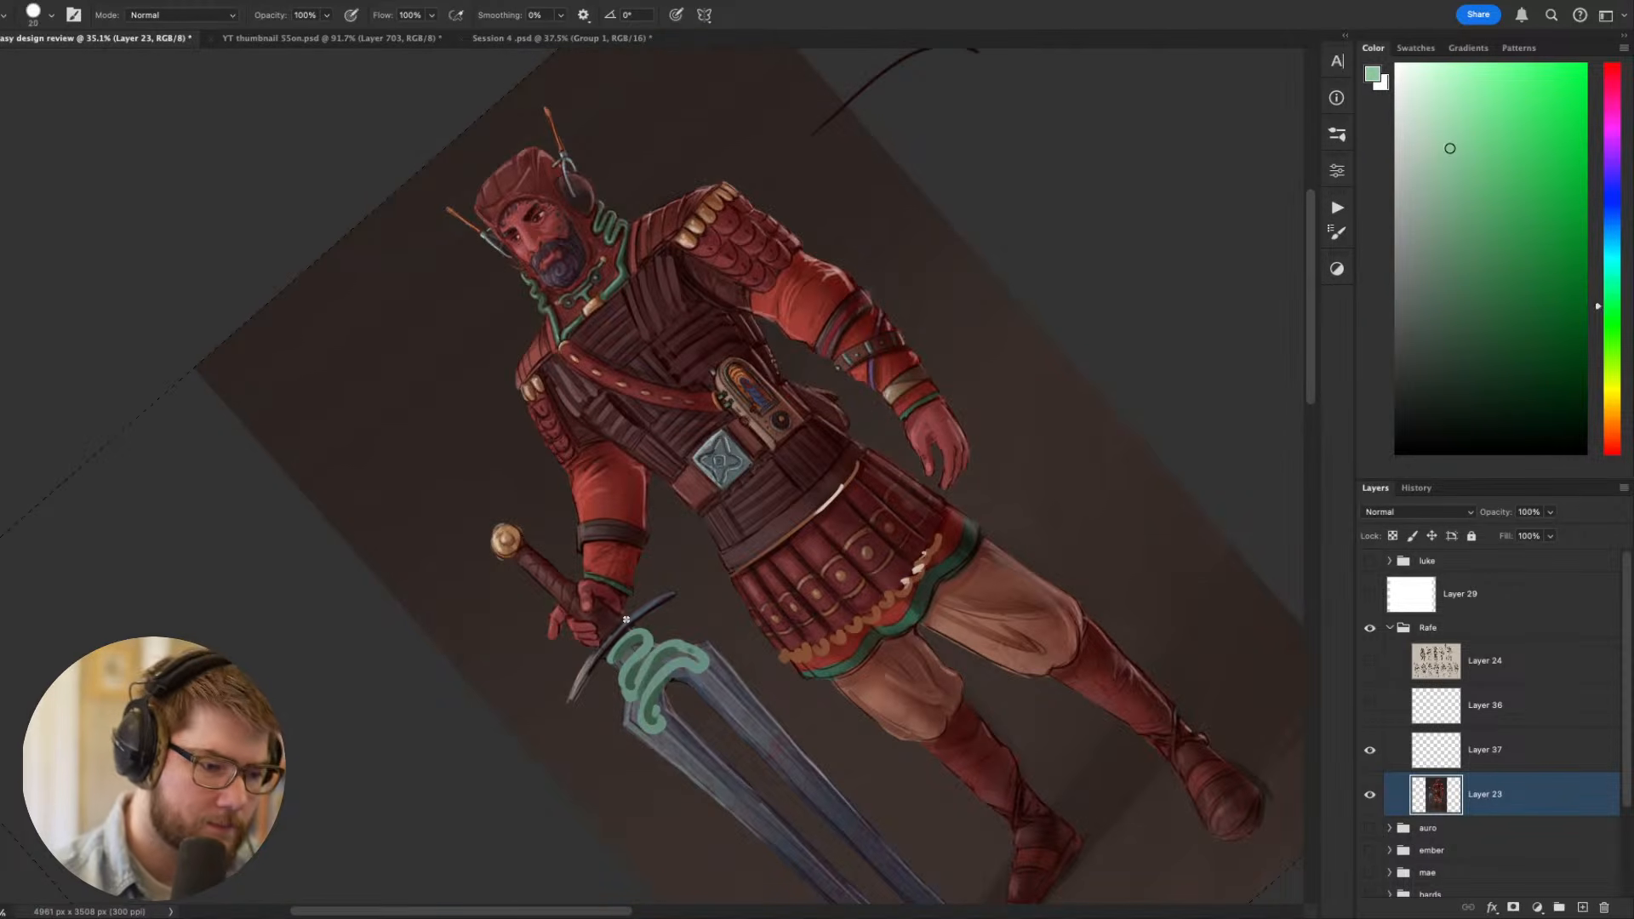
{"action": "key", "text": "bracketleft"}
{"action": "key", "text": "bracketleft"}
{"action": "key", "text": "bracketleft"}
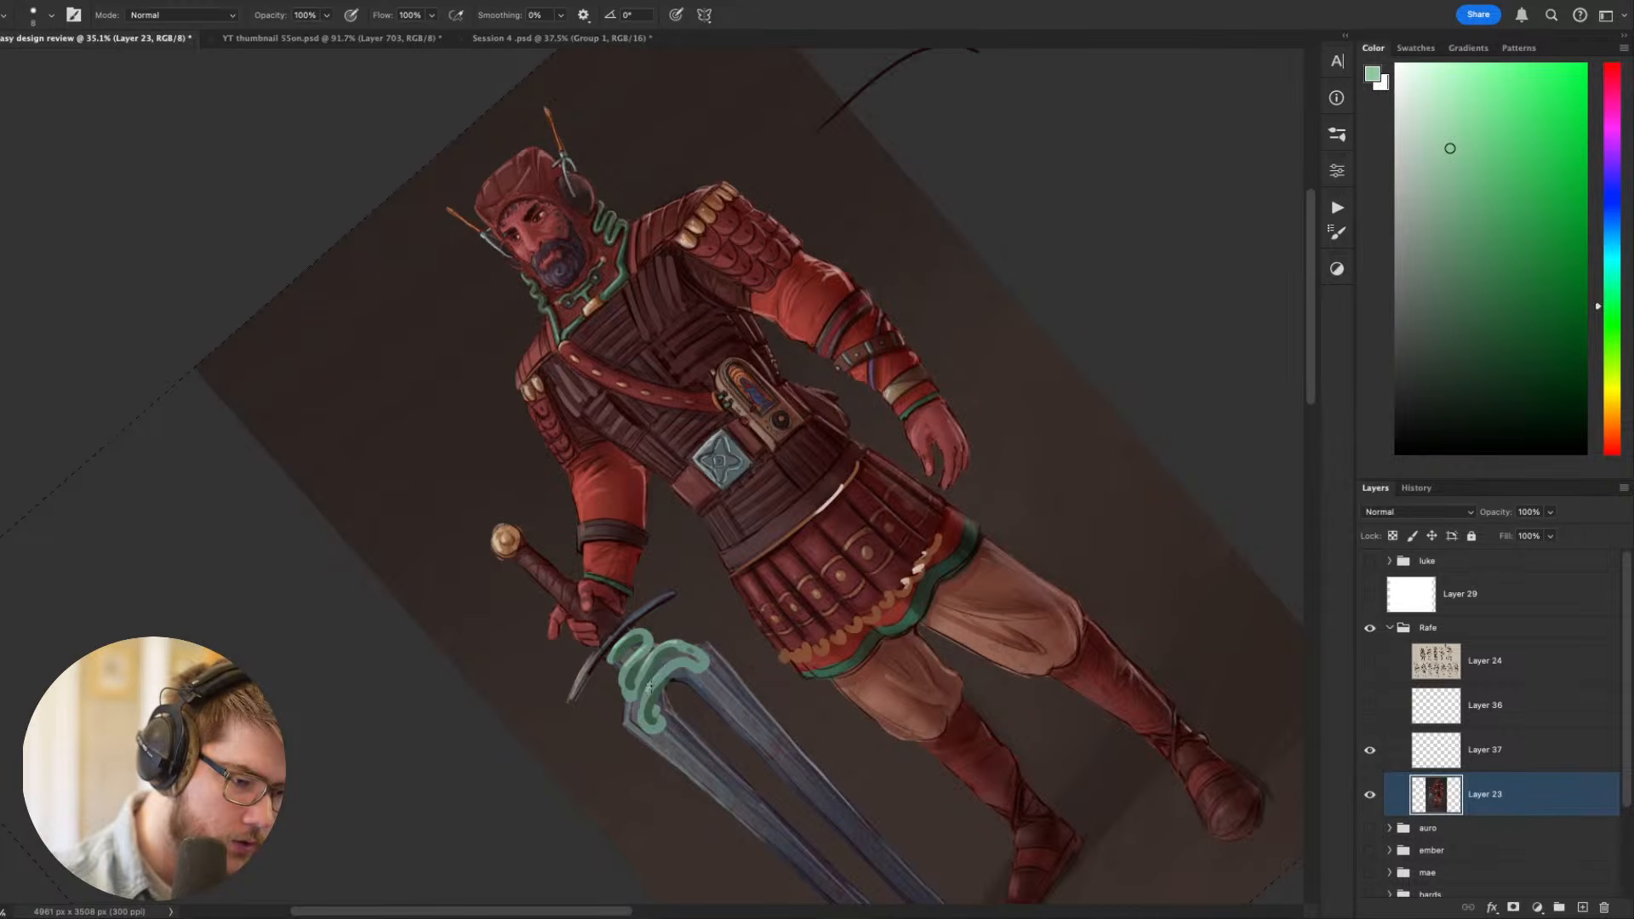
{"action": "key", "text": "Escape"}
{"action": "left_click_drag", "start_coordinate": [965, 709], "coordinate": [1103, 526]}
{"action": "left_click_drag", "start_coordinate": [938, 618], "coordinate": [1043, 679]}
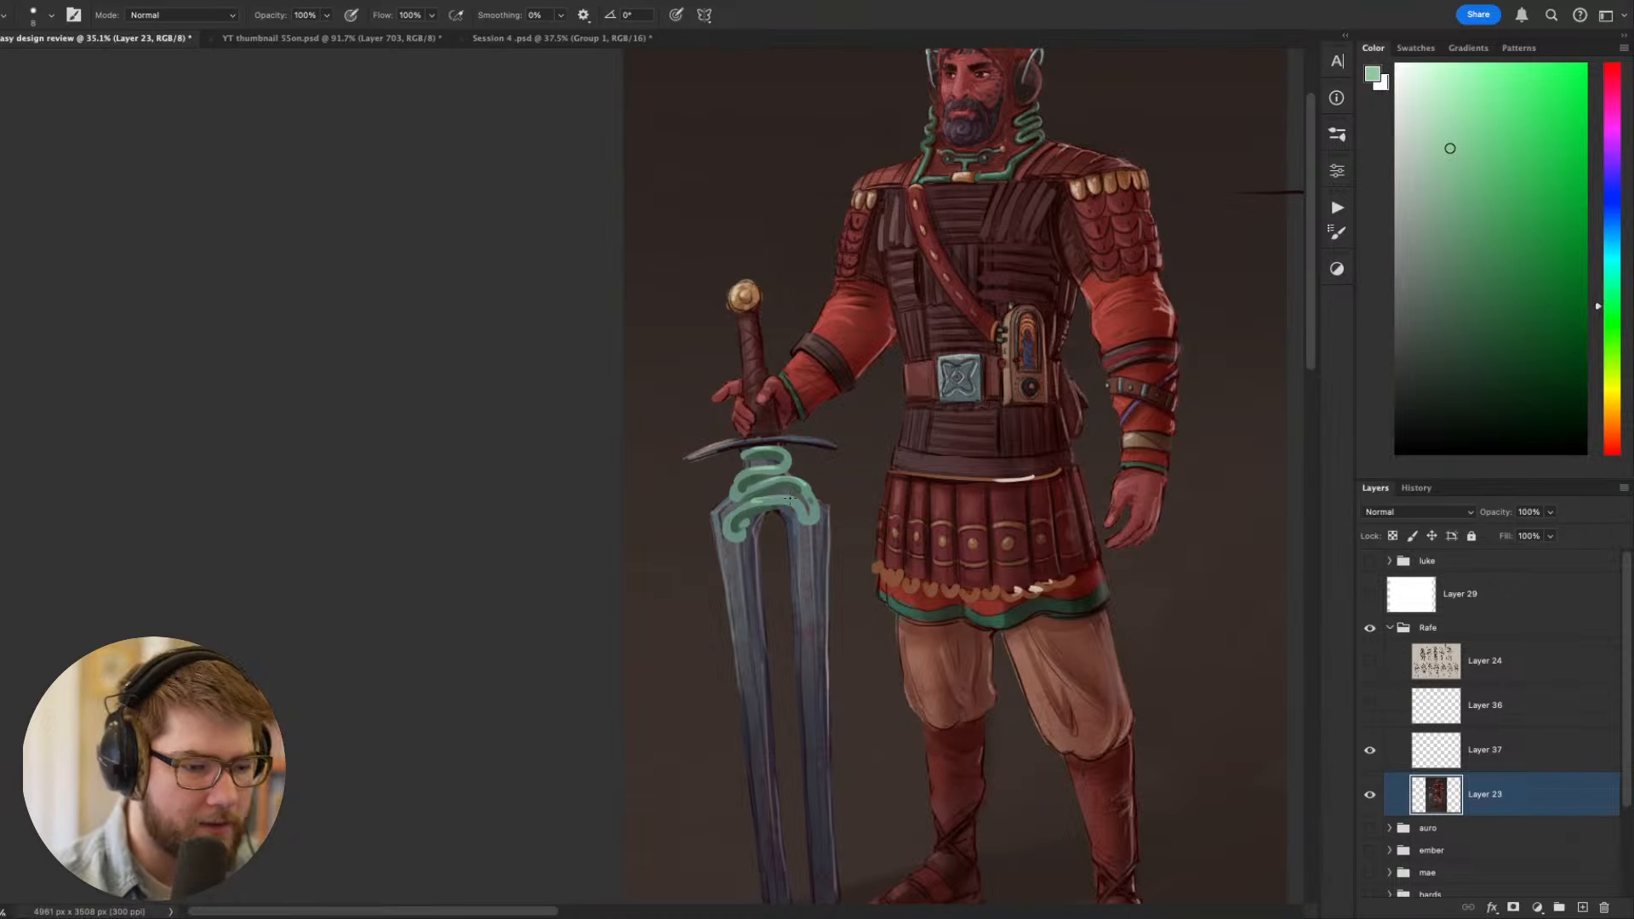
{"action": "left_click_drag", "start_coordinate": [884, 514], "coordinate": [927, 595]}
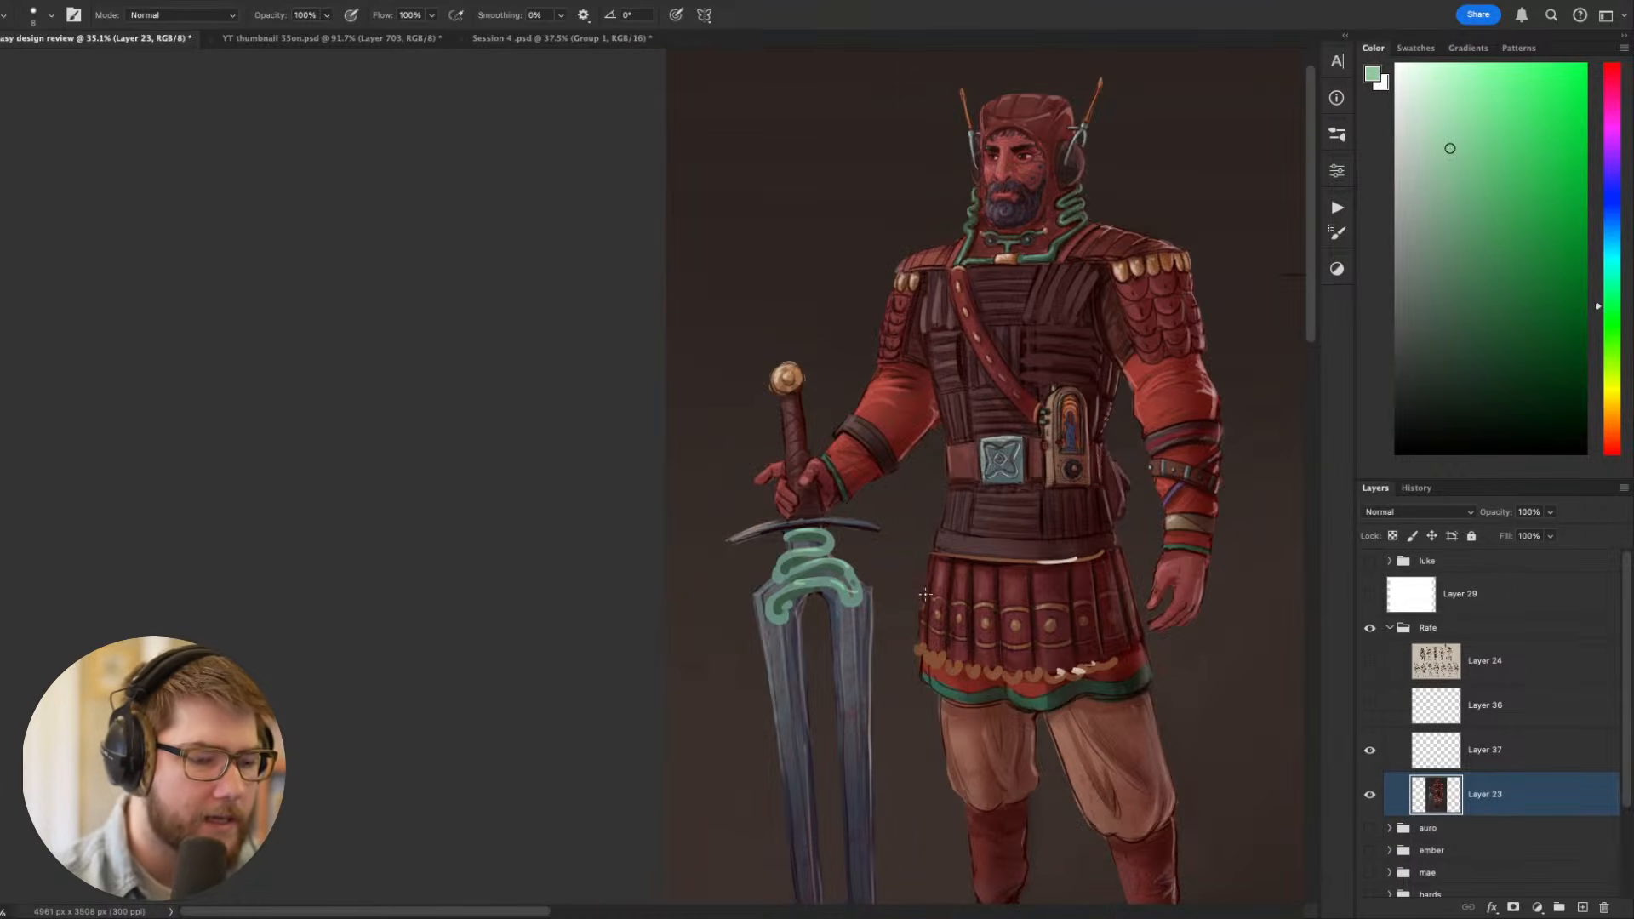
- Sample the dark brown background and paint out both ends of the sword's crossguard with a larger brush
{"action": "left_click", "coordinate": [888, 549], "text": "alt"}
{"action": "key", "text": "bracketright"}
{"action": "key", "text": "bracketright"}
{"action": "key", "text": "bracketright"}
{"action": "key", "text": "bracketright"}
{"action": "key", "text": "bracketright"}
{"action": "key", "text": "bracketright"}
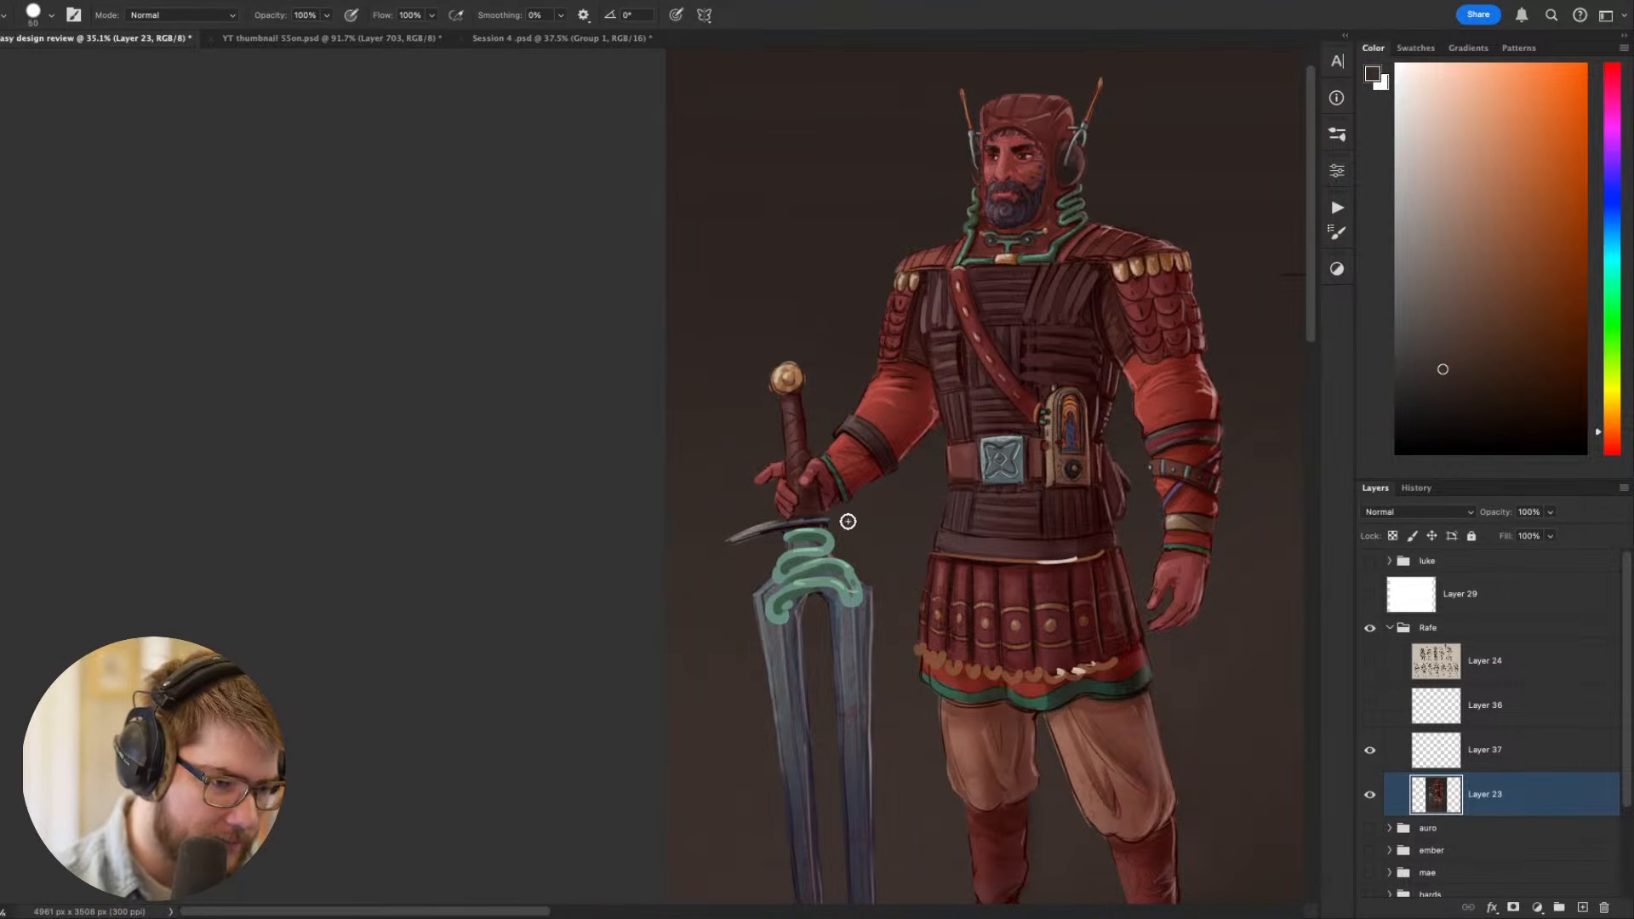
{"action": "left_click_drag", "start_coordinate": [772, 529], "coordinate": [724, 543]}
{"action": "left_click_drag", "start_coordinate": [1189, 562], "coordinate": [1104, 350]}
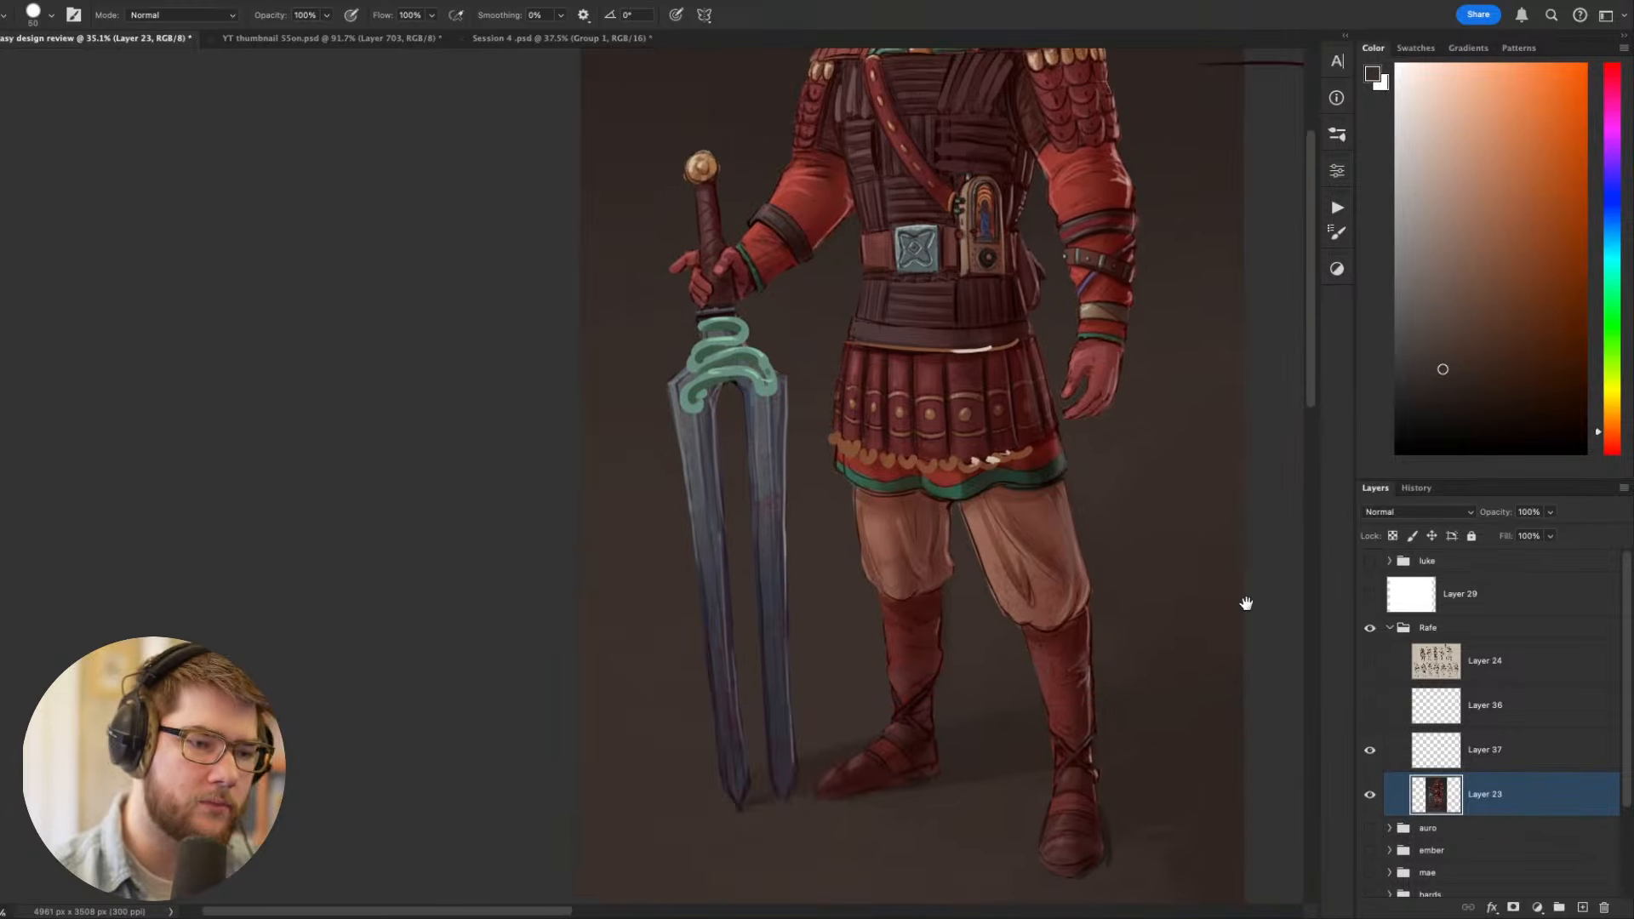
{"action": "left_click_drag", "start_coordinate": [1246, 604], "coordinate": [1069, 511]}
- Fill out the coils of the blade's ornament with a greyer green sampled from the collar tubing
{"action": "left_click_drag", "start_coordinate": [885, 323], "coordinate": [1069, 634]}
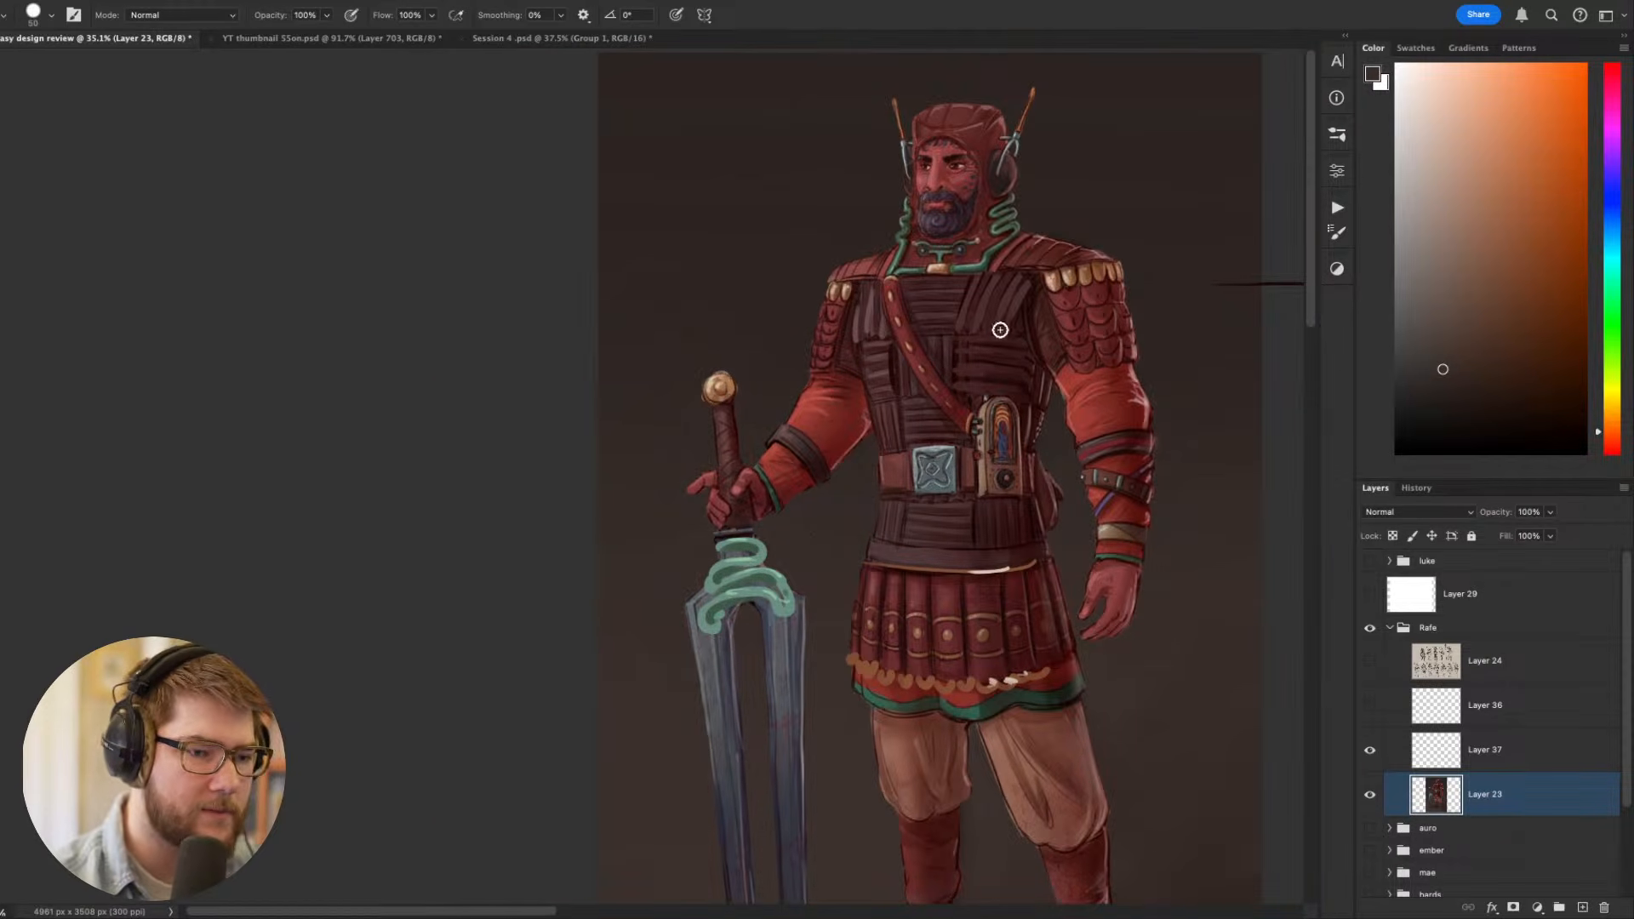
{"action": "left_click", "coordinate": [1010, 227], "text": "alt"}
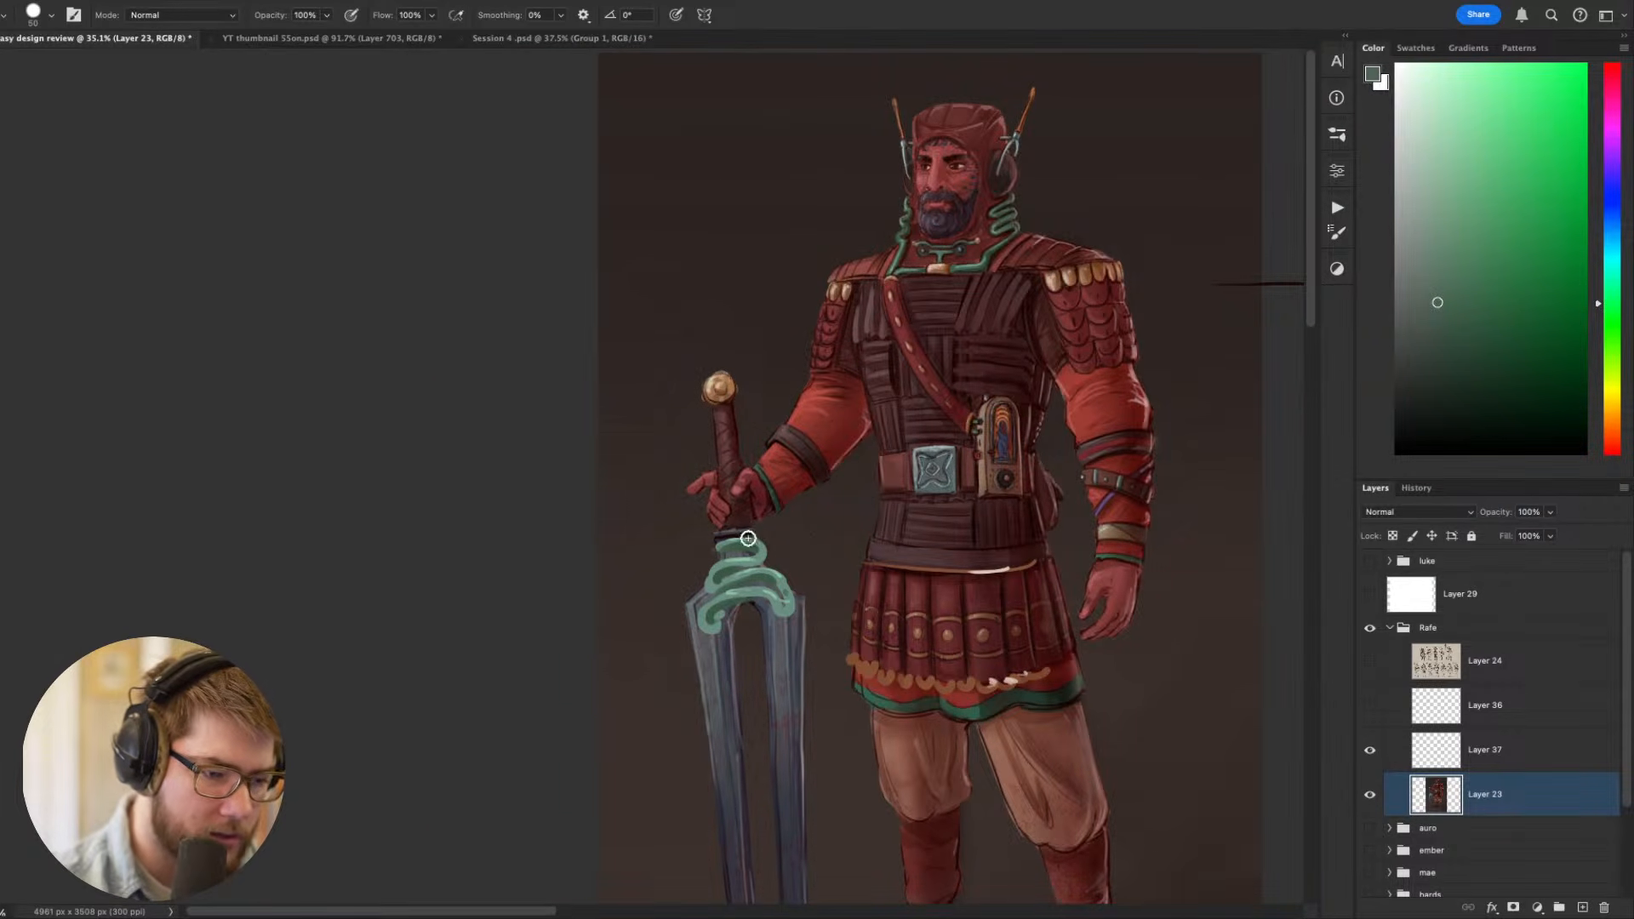
{"action": "mouse_move", "coordinate": [749, 539]}
{"action": "left_mouse_down"}
{"action": "mouse_move", "coordinate": [735, 545]}
{"action": "mouse_move", "coordinate": [762, 562]}
{"action": "mouse_move", "coordinate": [715, 570]}
{"action": "mouse_move", "coordinate": [766, 576]}
{"action": "mouse_move", "coordinate": [714, 613]}
{"action": "mouse_move", "coordinate": [776, 579]}
{"action": "mouse_move", "coordinate": [787, 598]}
{"action": "left_mouse_up"}
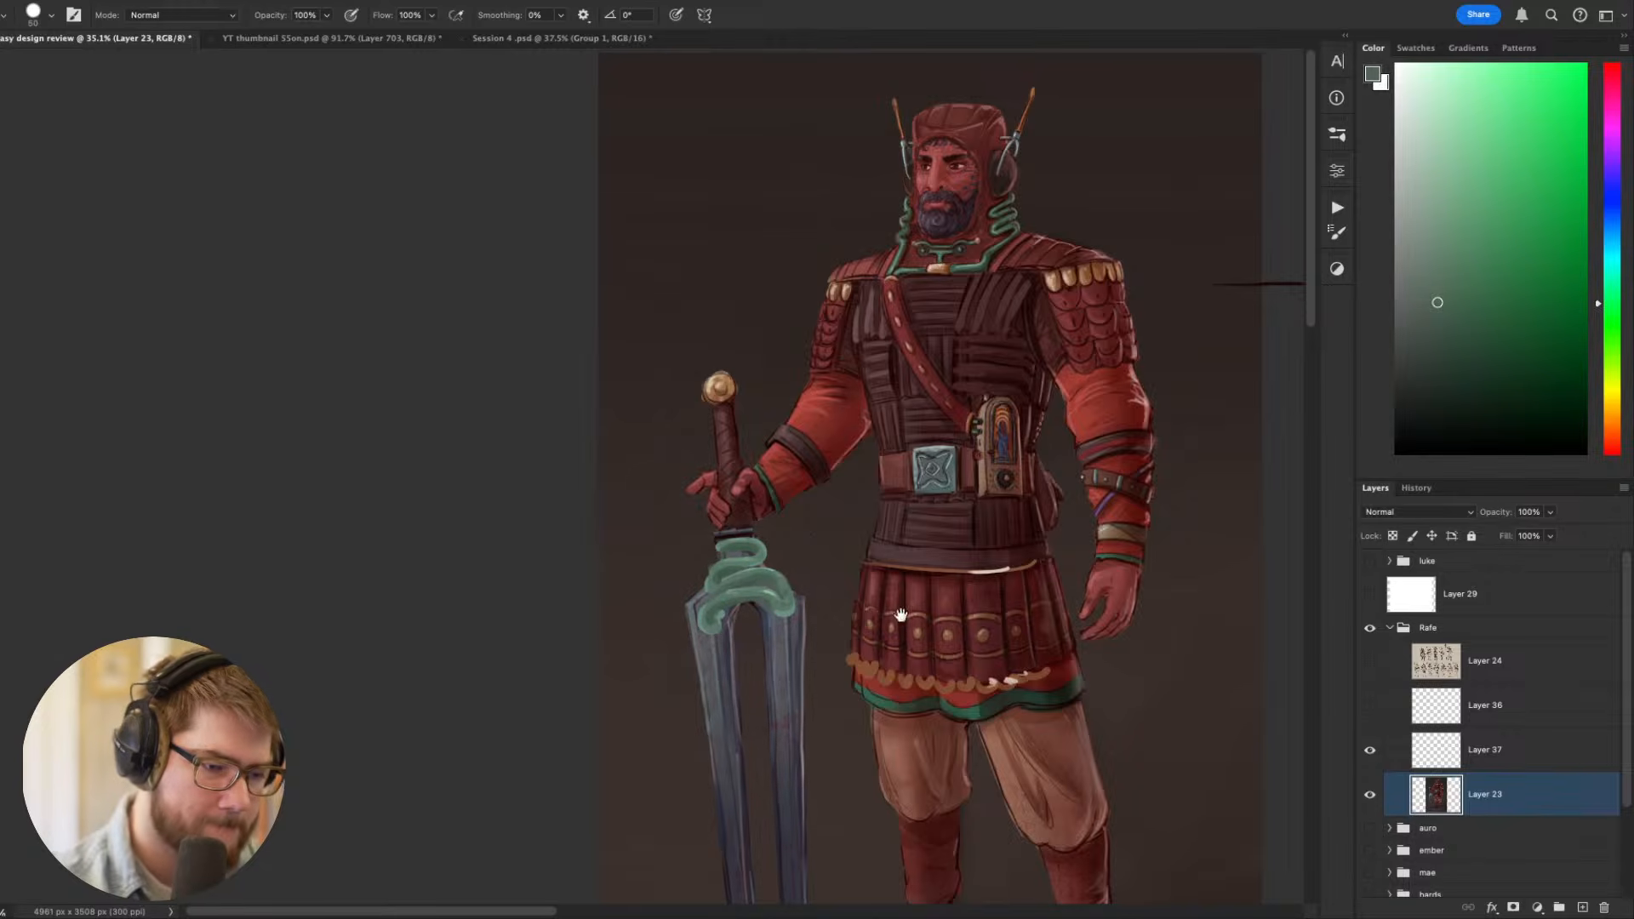
- Paint a gold collar between the sword's grip and green ornament using pommel colours, with a pale highlight from a smaller brush
{"action": "left_click_drag", "start_coordinate": [901, 614], "coordinate": [908, 633]}
{"action": "left_click", "coordinate": [799, 493], "text": "alt"}
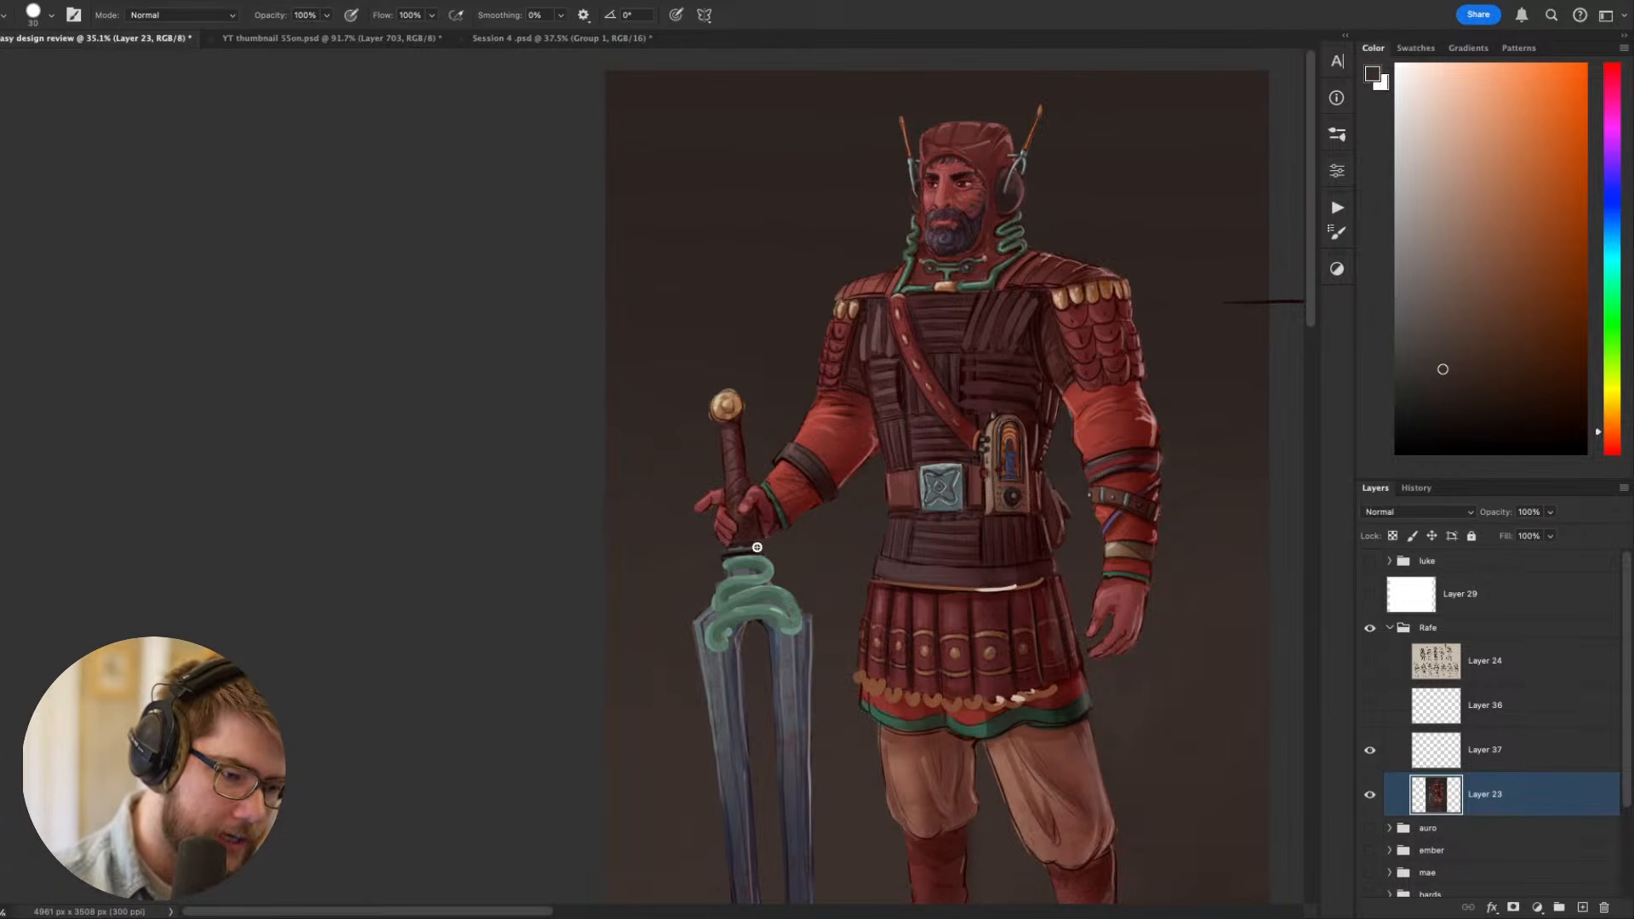
{"action": "left_click", "coordinate": [737, 398], "text": "alt"}
{"action": "left_click_drag", "start_coordinate": [725, 555], "coordinate": [763, 549]}
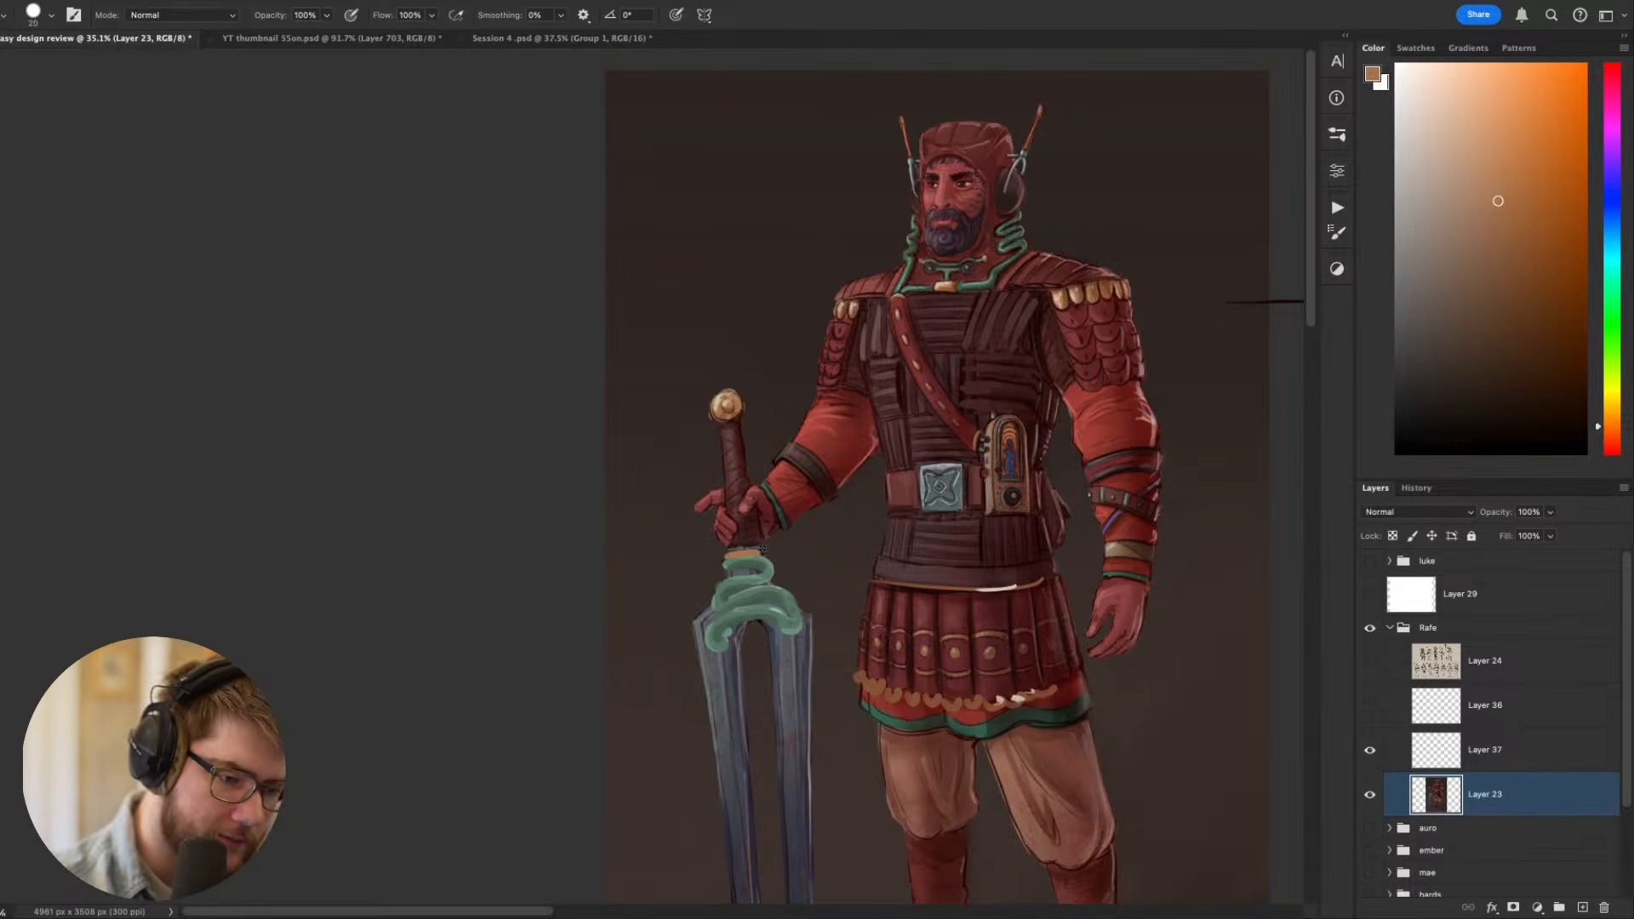
{"action": "left_click", "coordinate": [719, 405], "text": "alt"}
{"action": "key", "text": "bracketleft"}
{"action": "key", "text": "bracketleft"}
{"action": "key", "text": "bracketleft"}
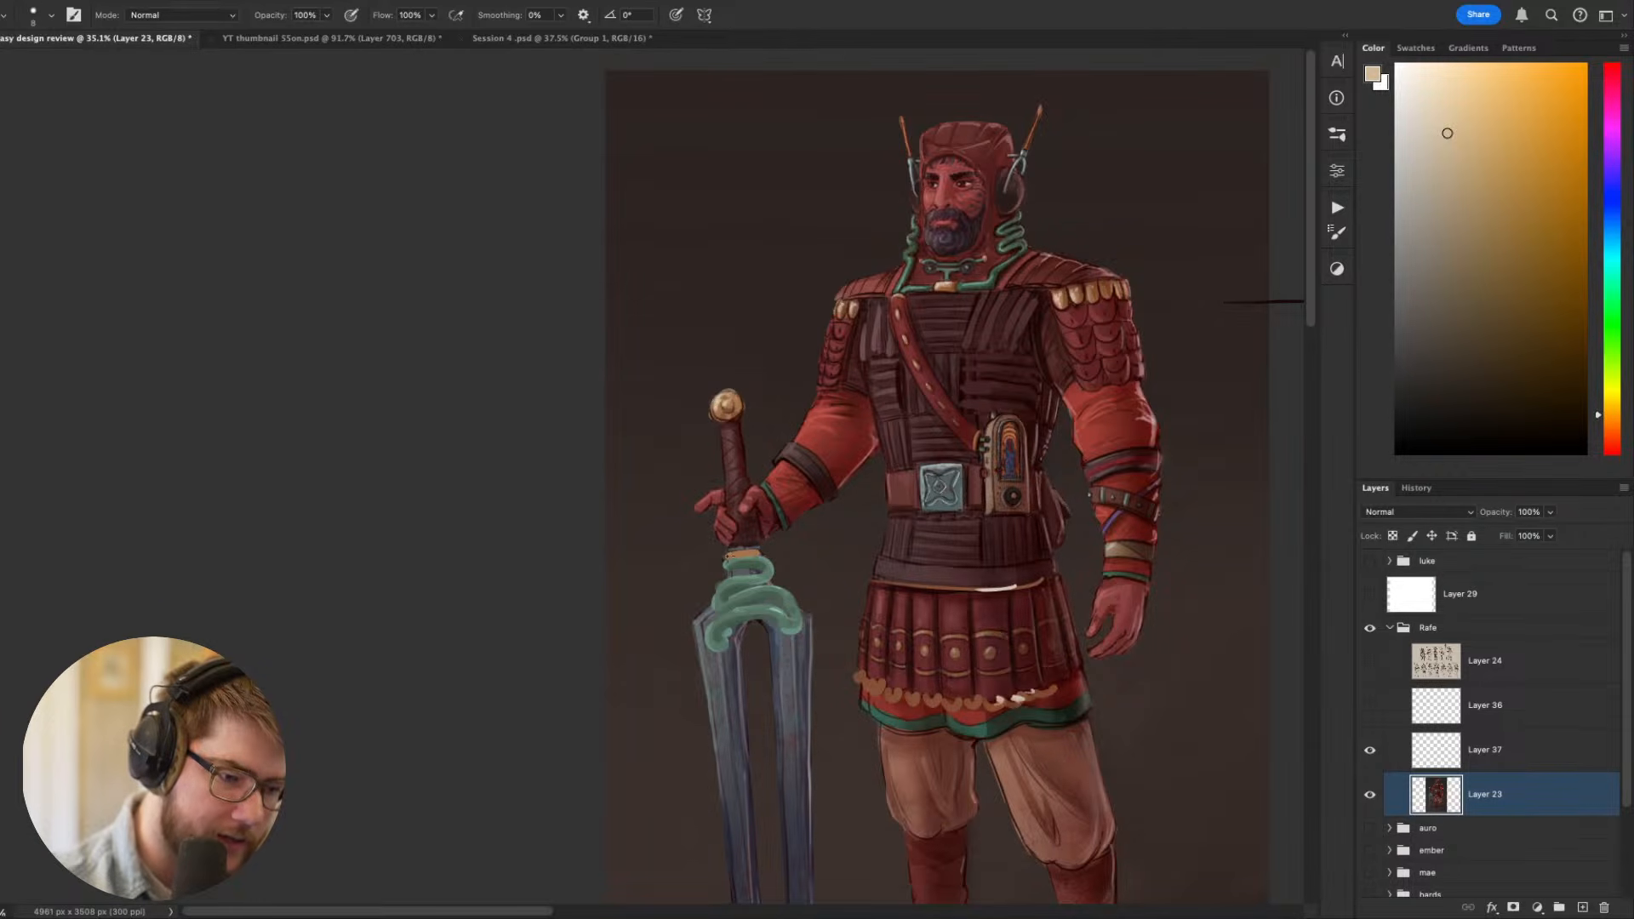
- Dot gold studs along the waistband using a colour sampled from the shoulder trim, with pale highlights sampled from the skirt trim
{"action": "left_click_drag", "start_coordinate": [1105, 579], "coordinate": [1071, 442]}
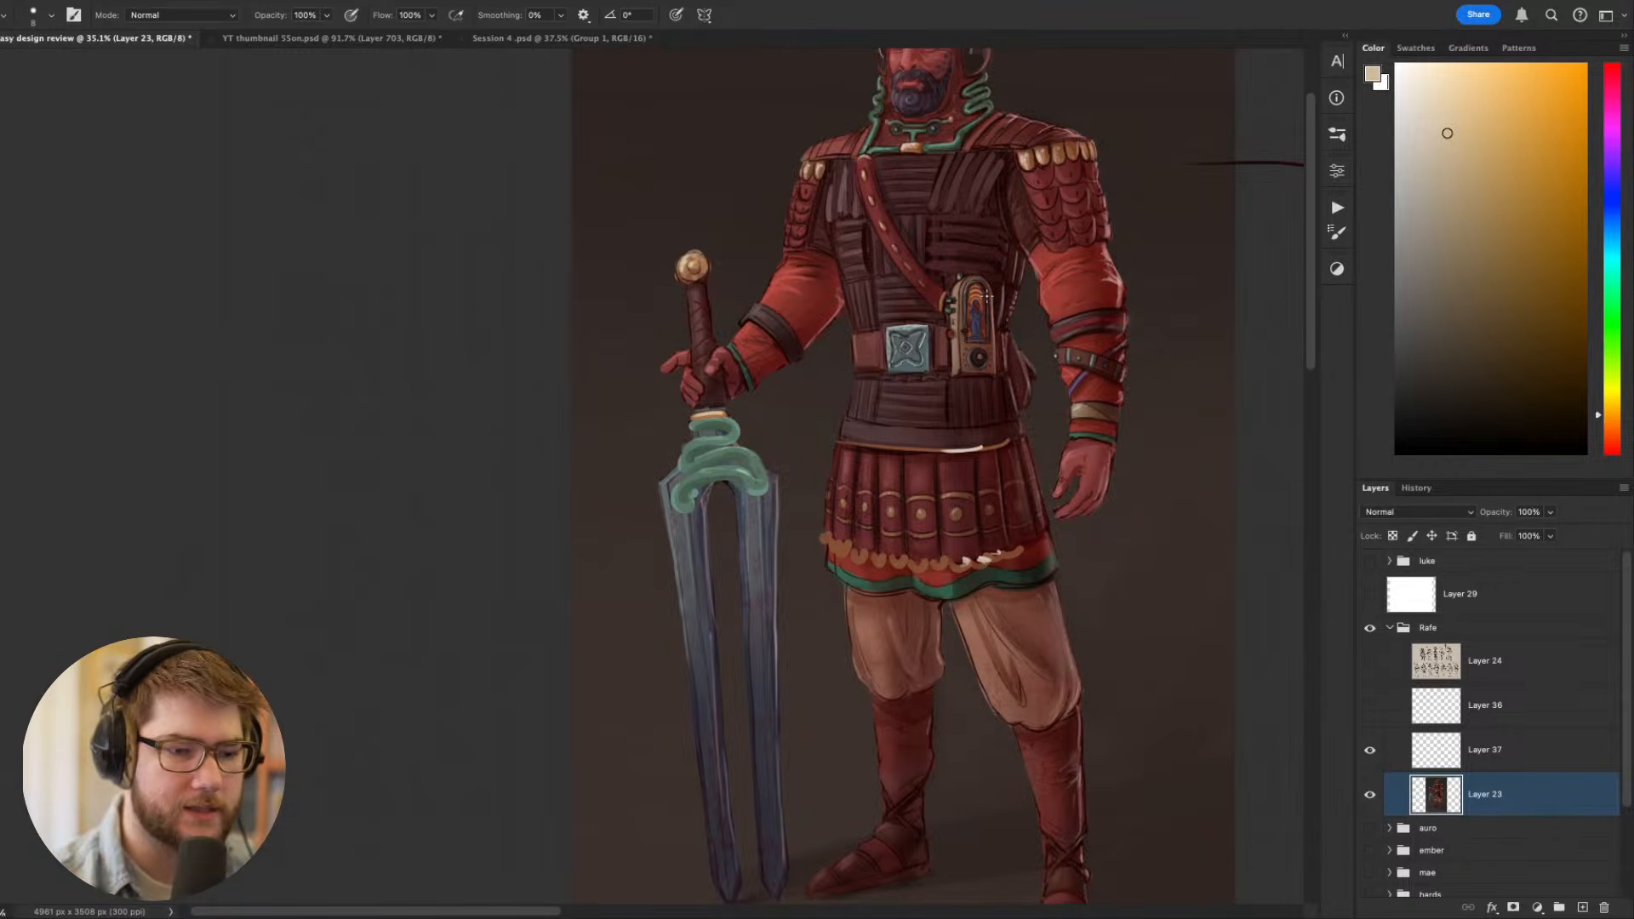
{"action": "left_click_drag", "start_coordinate": [986, 295], "coordinate": [884, 293]}
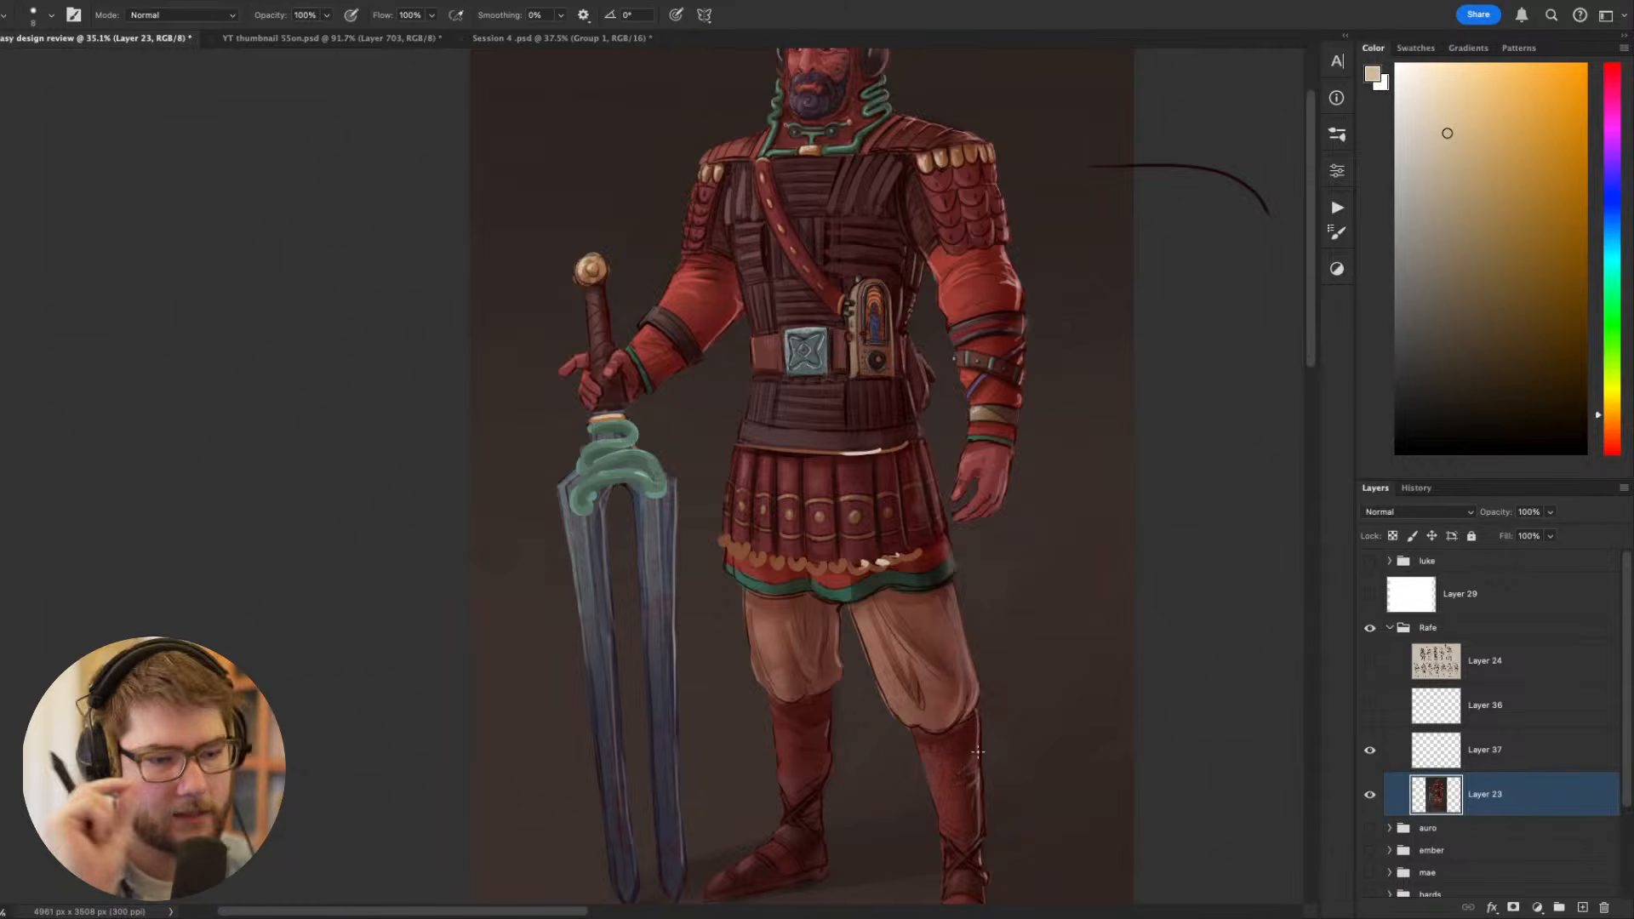
{"action": "mouse_move", "coordinate": [1008, 511]}
{"action": "left_mouse_down"}
{"action": "mouse_move", "coordinate": [1141, 468]}
{"action": "mouse_move", "coordinate": [1087, 460]}
{"action": "mouse_move", "coordinate": [952, 623]}
{"action": "mouse_move", "coordinate": [1004, 702]}
{"action": "left_mouse_up"}
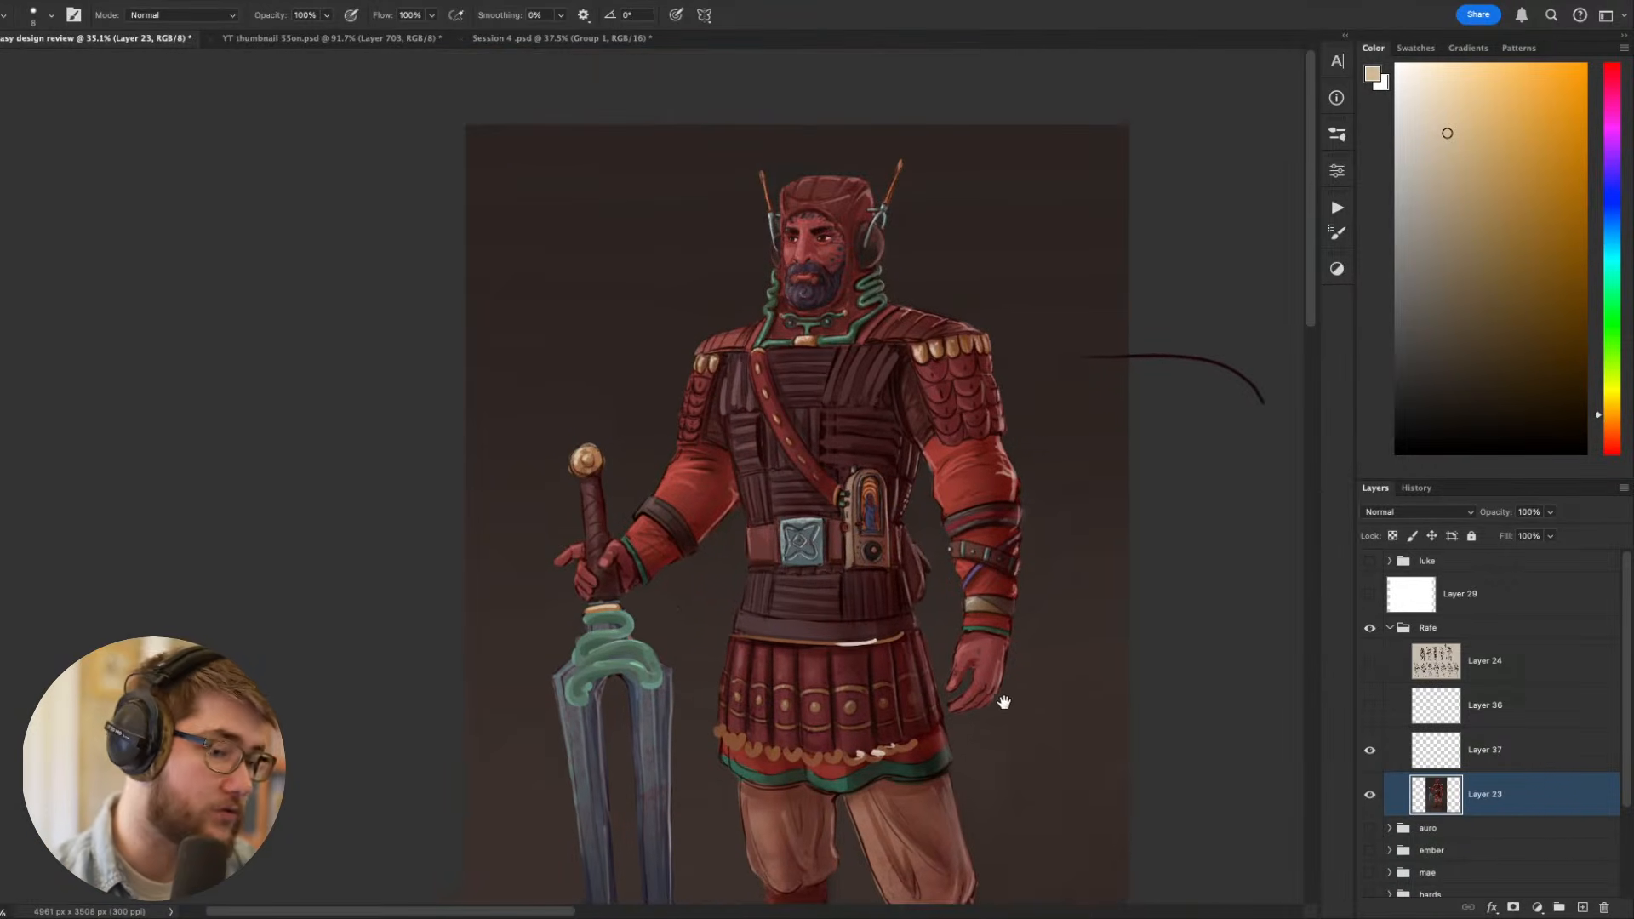
{"action": "left_click", "coordinate": [945, 343], "text": "alt"}
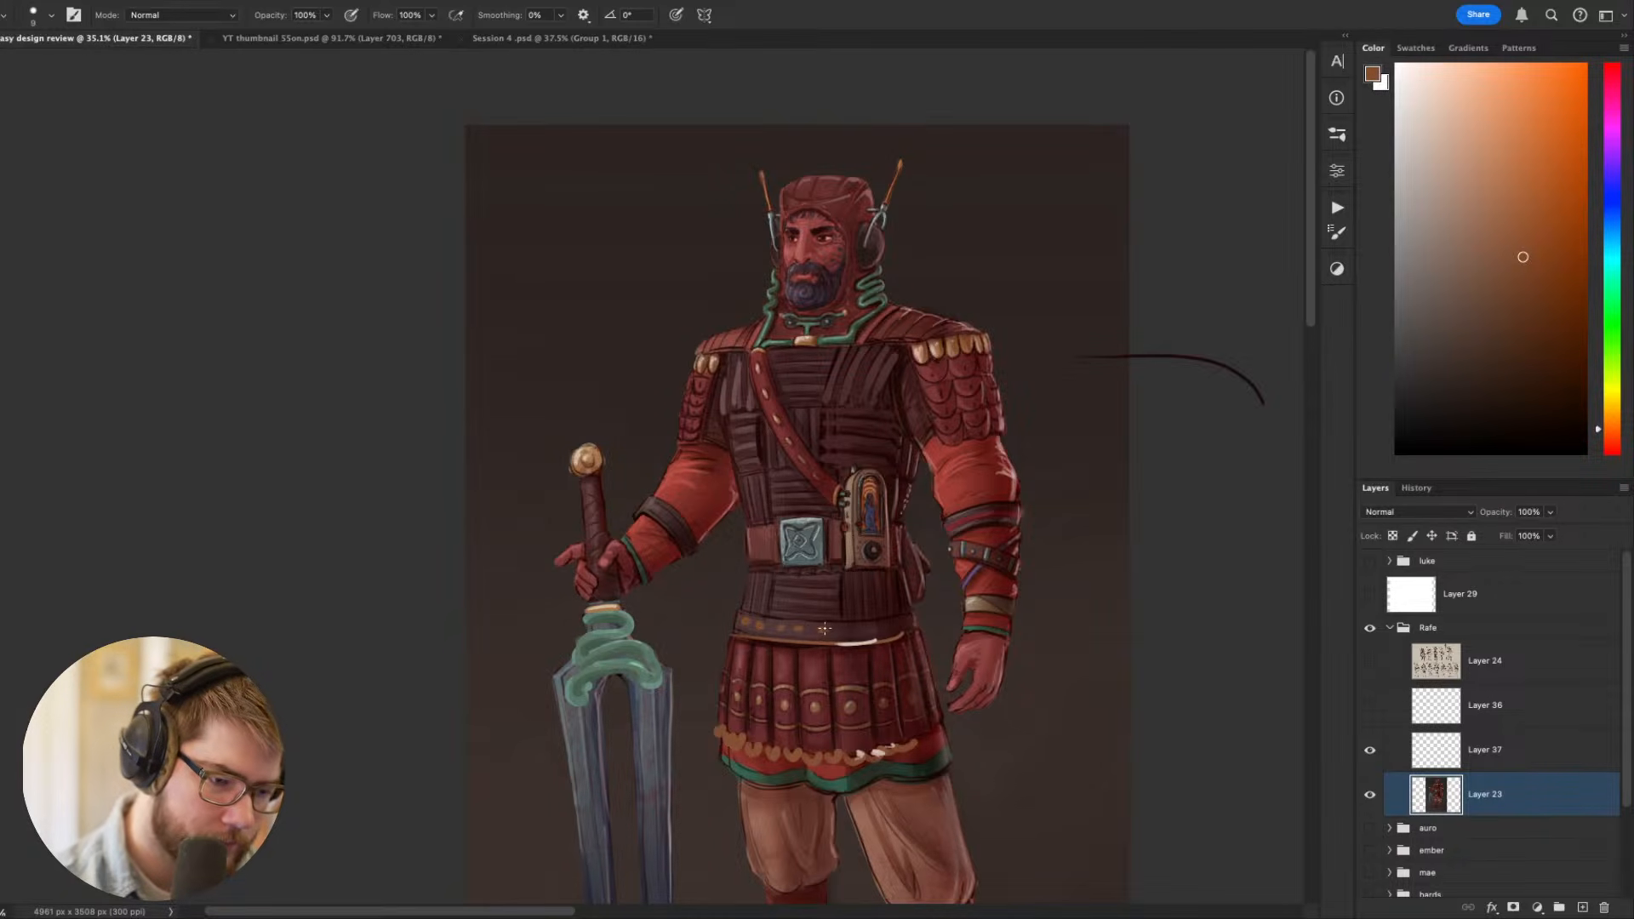
{"action": "left_click", "coordinate": [884, 742], "text": "alt"}
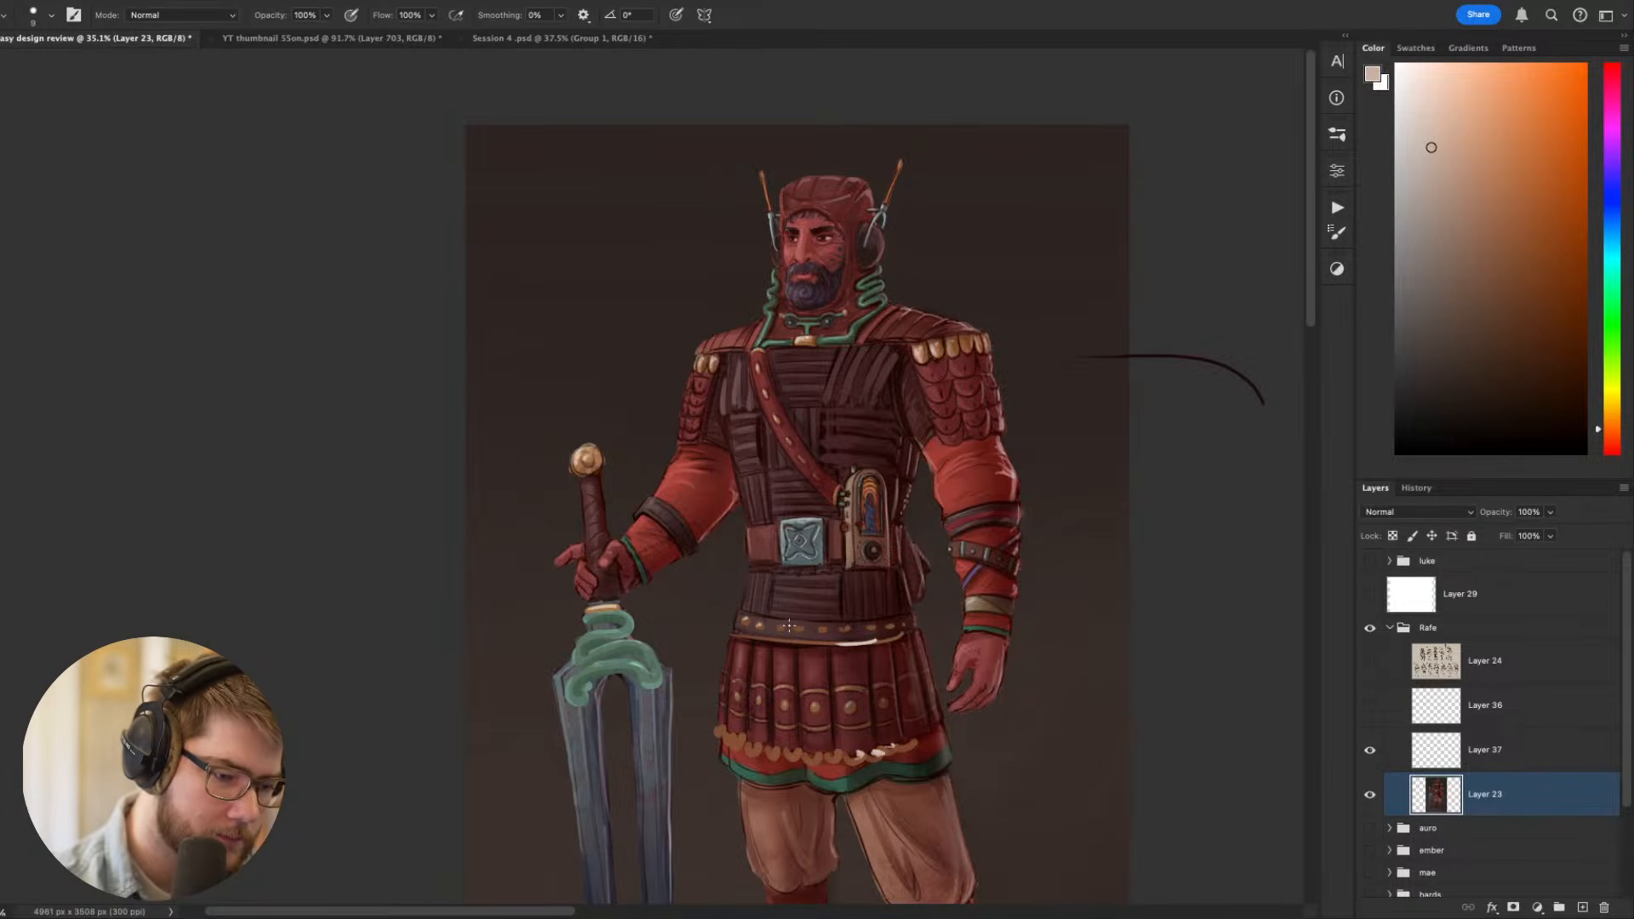
{"action": "left_click_drag", "start_coordinate": [1081, 494], "coordinate": [1047, 412]}
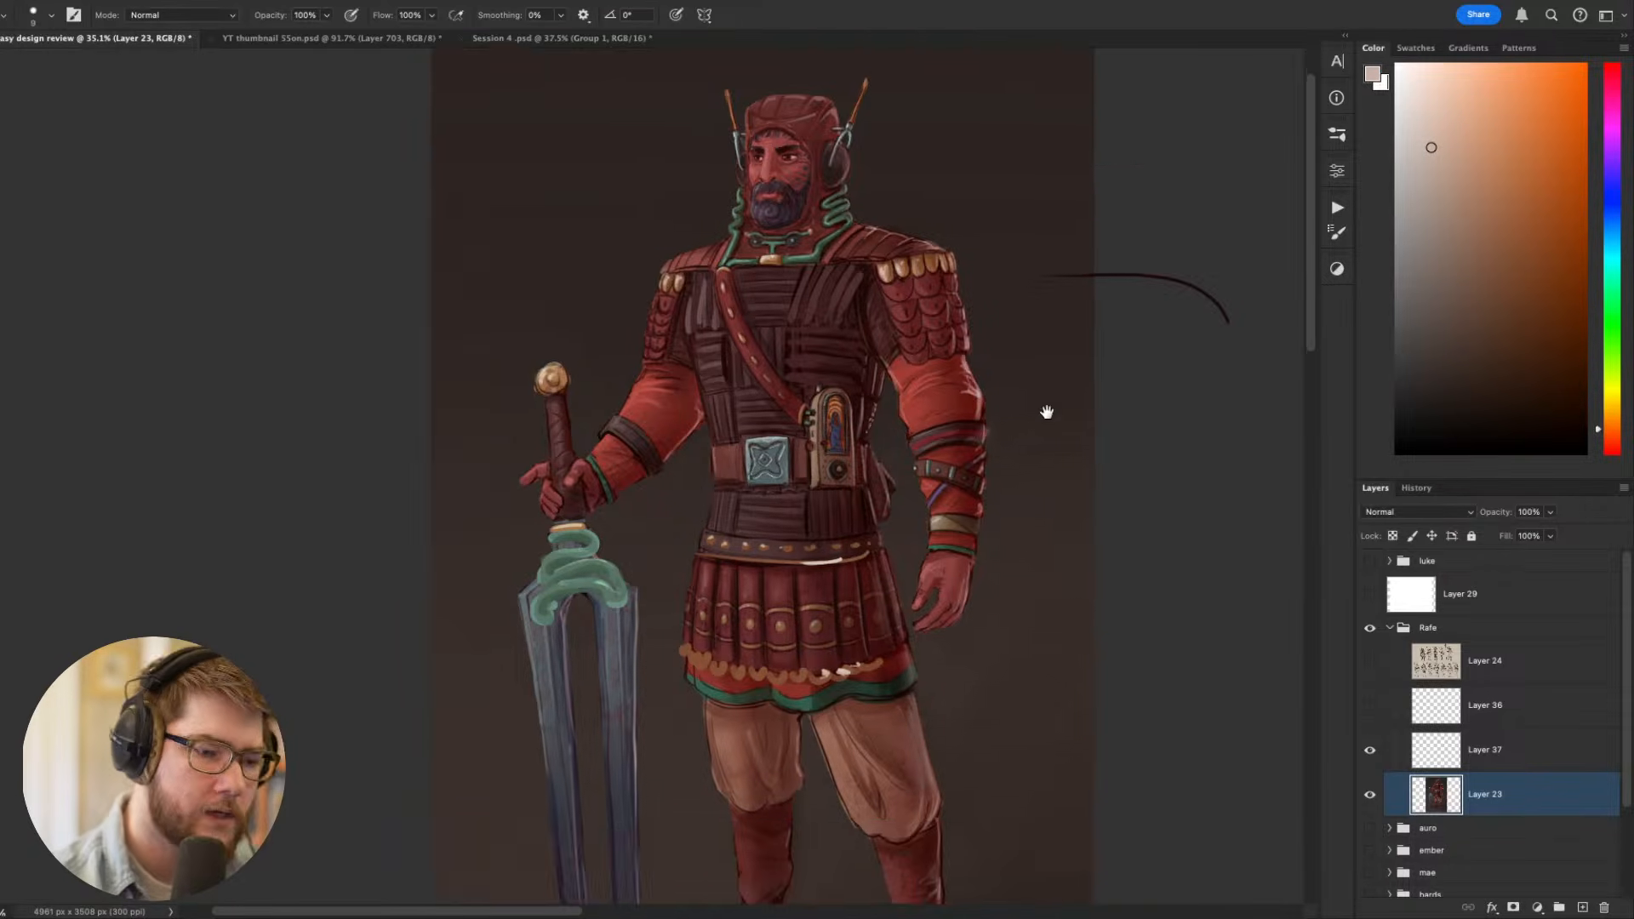
{"action": "mouse_move", "coordinate": [1065, 589]}
{"action": "left_mouse_down"}
{"action": "mouse_move", "coordinate": [1162, 448]}
{"action": "mouse_move", "coordinate": [1263, 412]}
{"action": "left_mouse_up"}
{"action": "left_click_drag", "start_coordinate": [1043, 476], "coordinate": [1043, 570]}
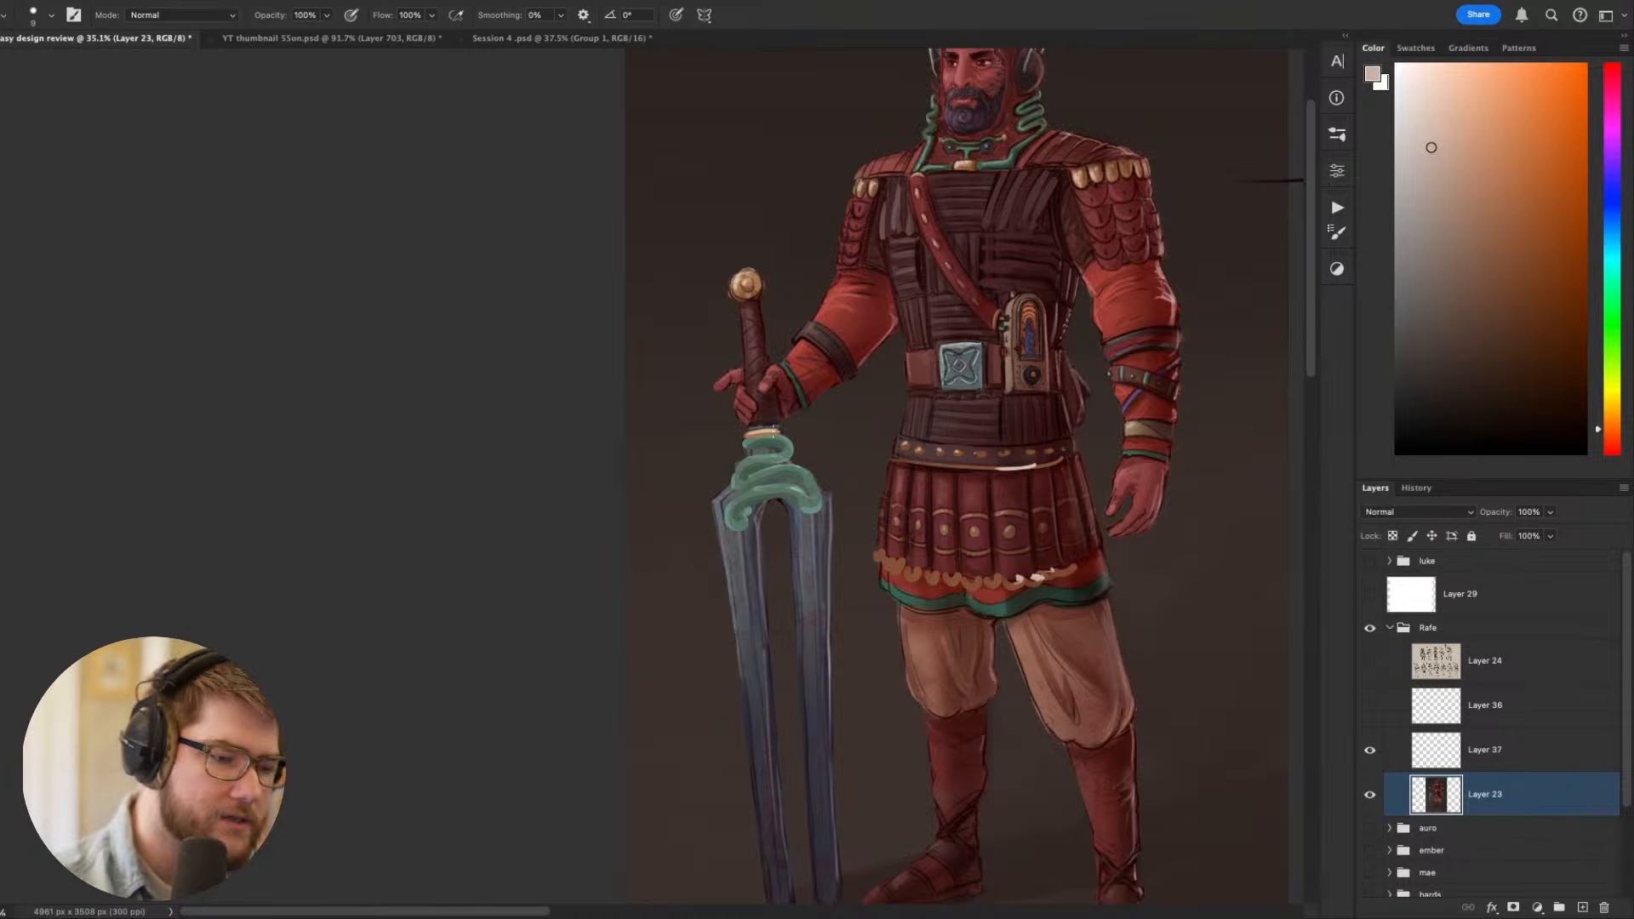
- Sample the dark background and paint out the outer corners at the top of the sword's two prongs with a larger brush
{"action": "key", "text": "d"}
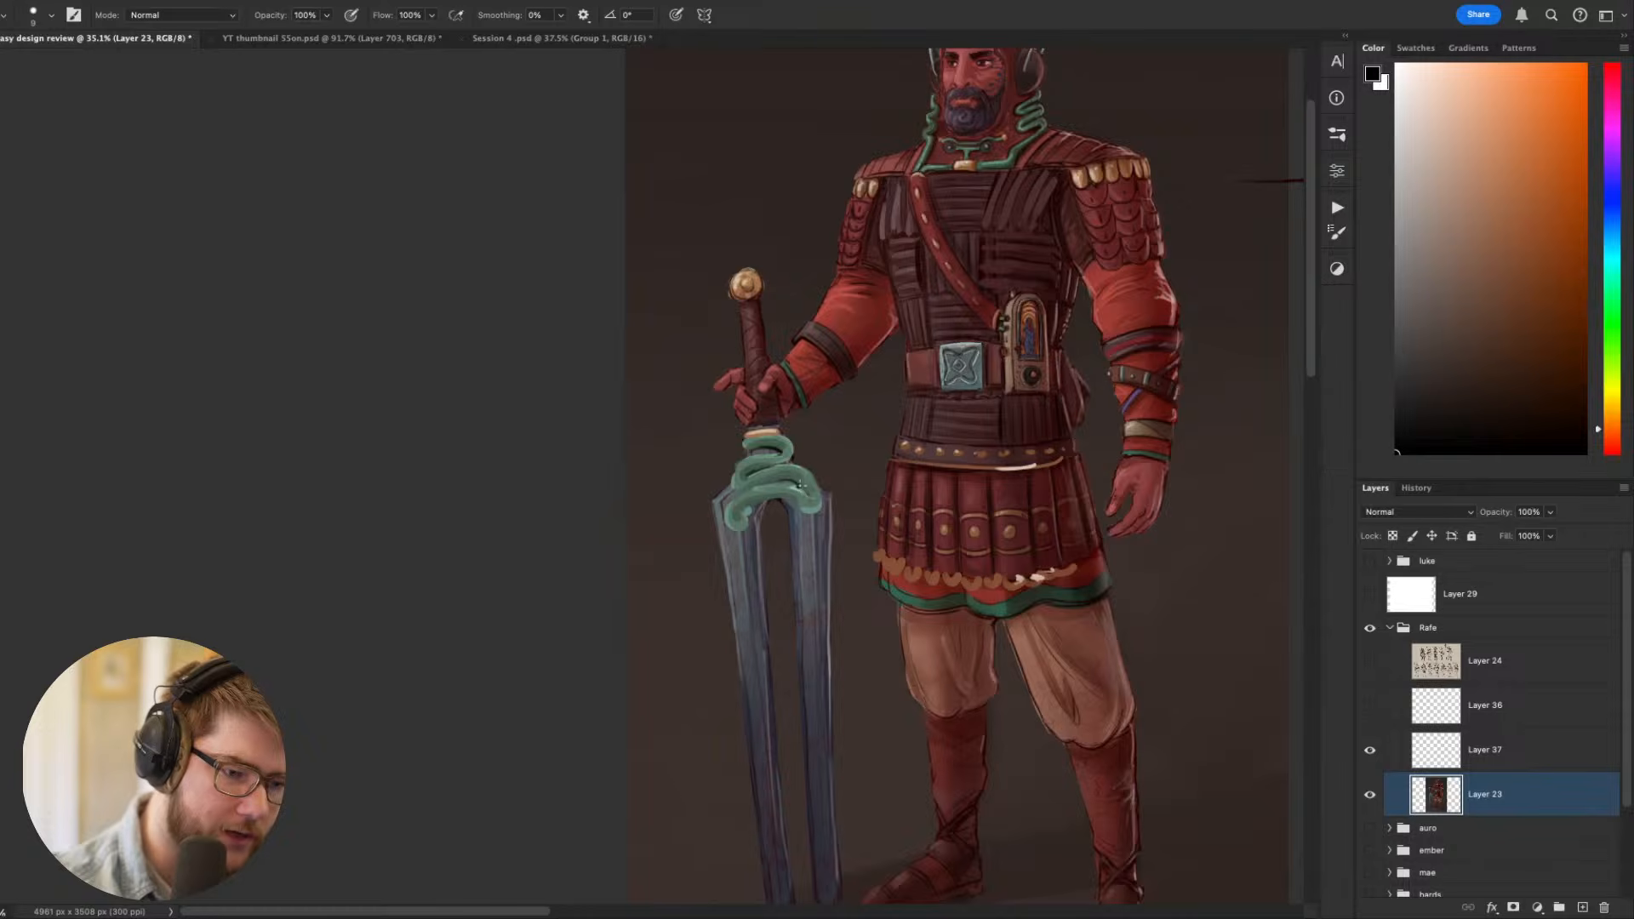
{"action": "left_click", "coordinate": [721, 464], "text": "alt"}
{"action": "key", "text": "bracketright"}
{"action": "key", "text": "bracketright"}
{"action": "key", "text": "bracketright"}
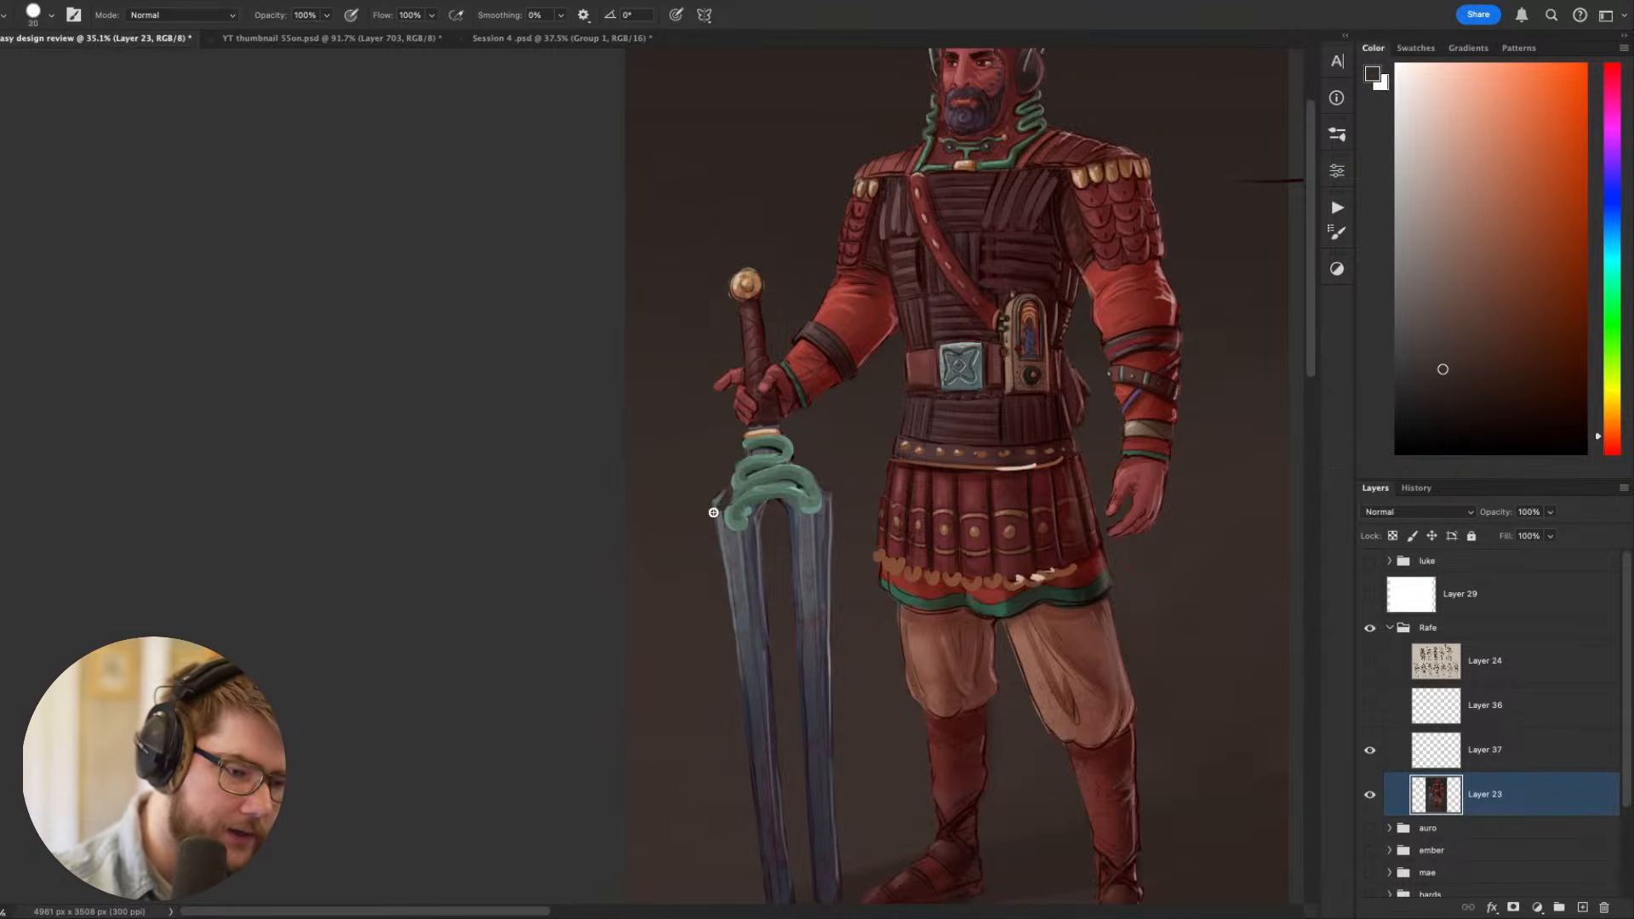
{"action": "left_click_drag", "start_coordinate": [1002, 673], "coordinate": [799, 554]}
{"action": "left_click_drag", "start_coordinate": [996, 587], "coordinate": [1105, 507]}
{"action": "left_click_drag", "start_coordinate": [790, 506], "coordinate": [839, 534]}
{"action": "key", "text": "w"}
{"action": "left_click", "coordinate": [762, 685]}
{"action": "key", "text": "ctrl+d"}
{"action": "mouse_move", "coordinate": [747, 678]}
{"action": "left_mouse_down"}
{"action": "mouse_move", "coordinate": [810, 573]}
{"action": "mouse_move", "coordinate": [795, 627]}
{"action": "left_mouse_up"}
- Darken the lower halves of both sword prongs with a dark purple sampled from the tip, using a larger brush
{"action": "key", "text": "b"}
{"action": "left_click", "coordinate": [708, 364], "text": "alt"}
{"action": "key", "text": "bracketright"}
{"action": "key", "text": "bracketright"}
{"action": "key", "text": "bracketright"}
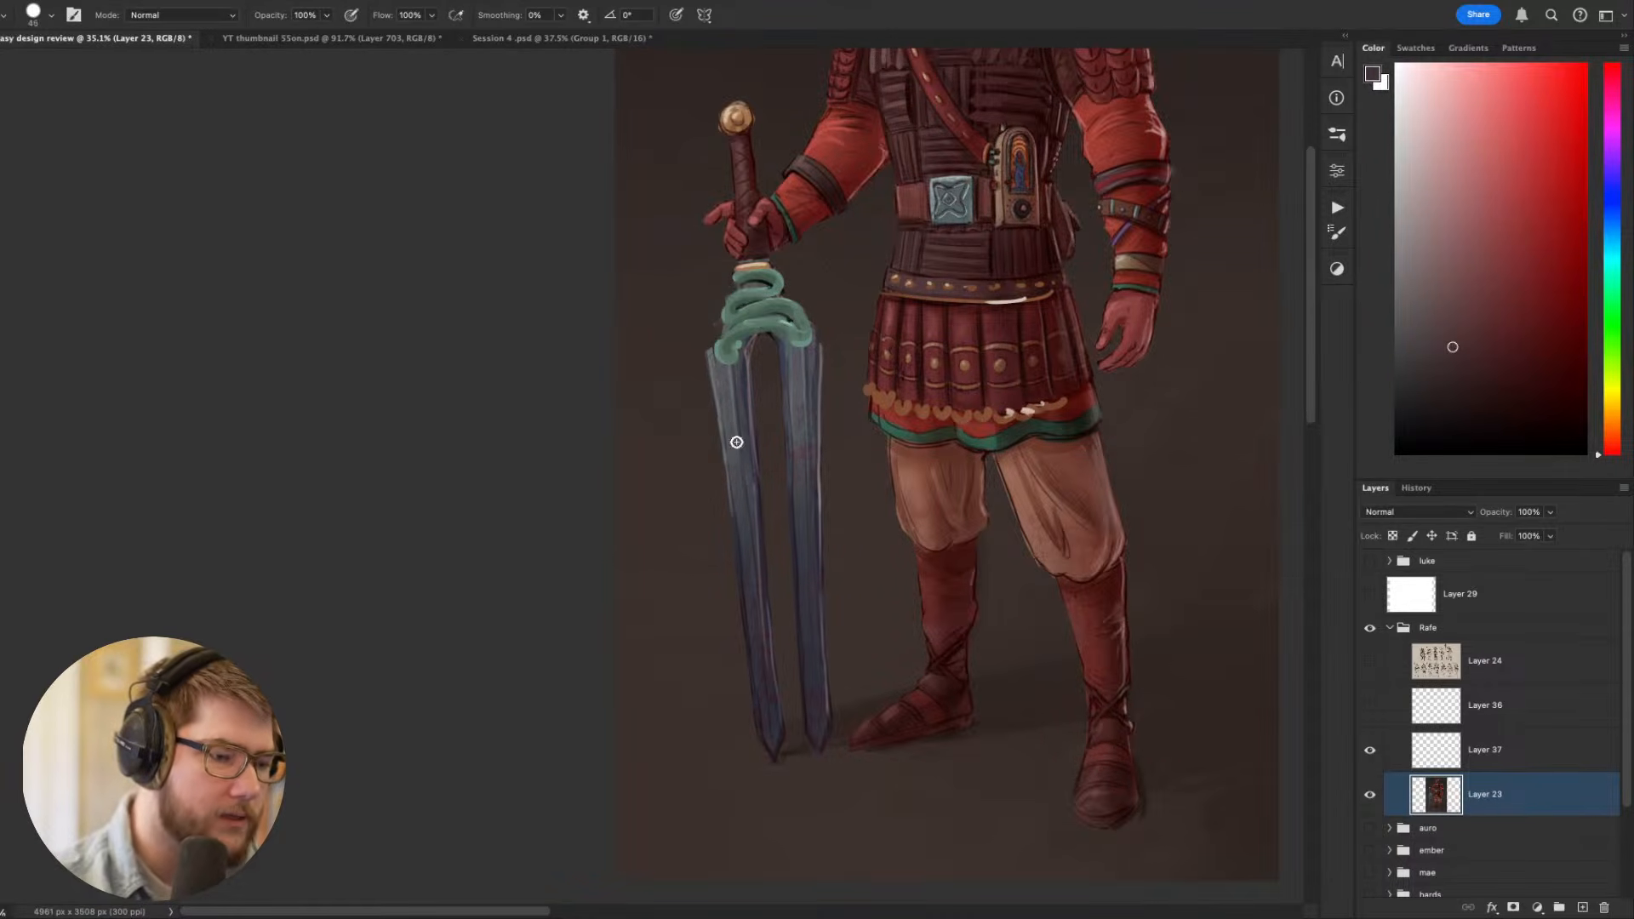
{"action": "left_click", "coordinate": [710, 356], "text": "alt"}
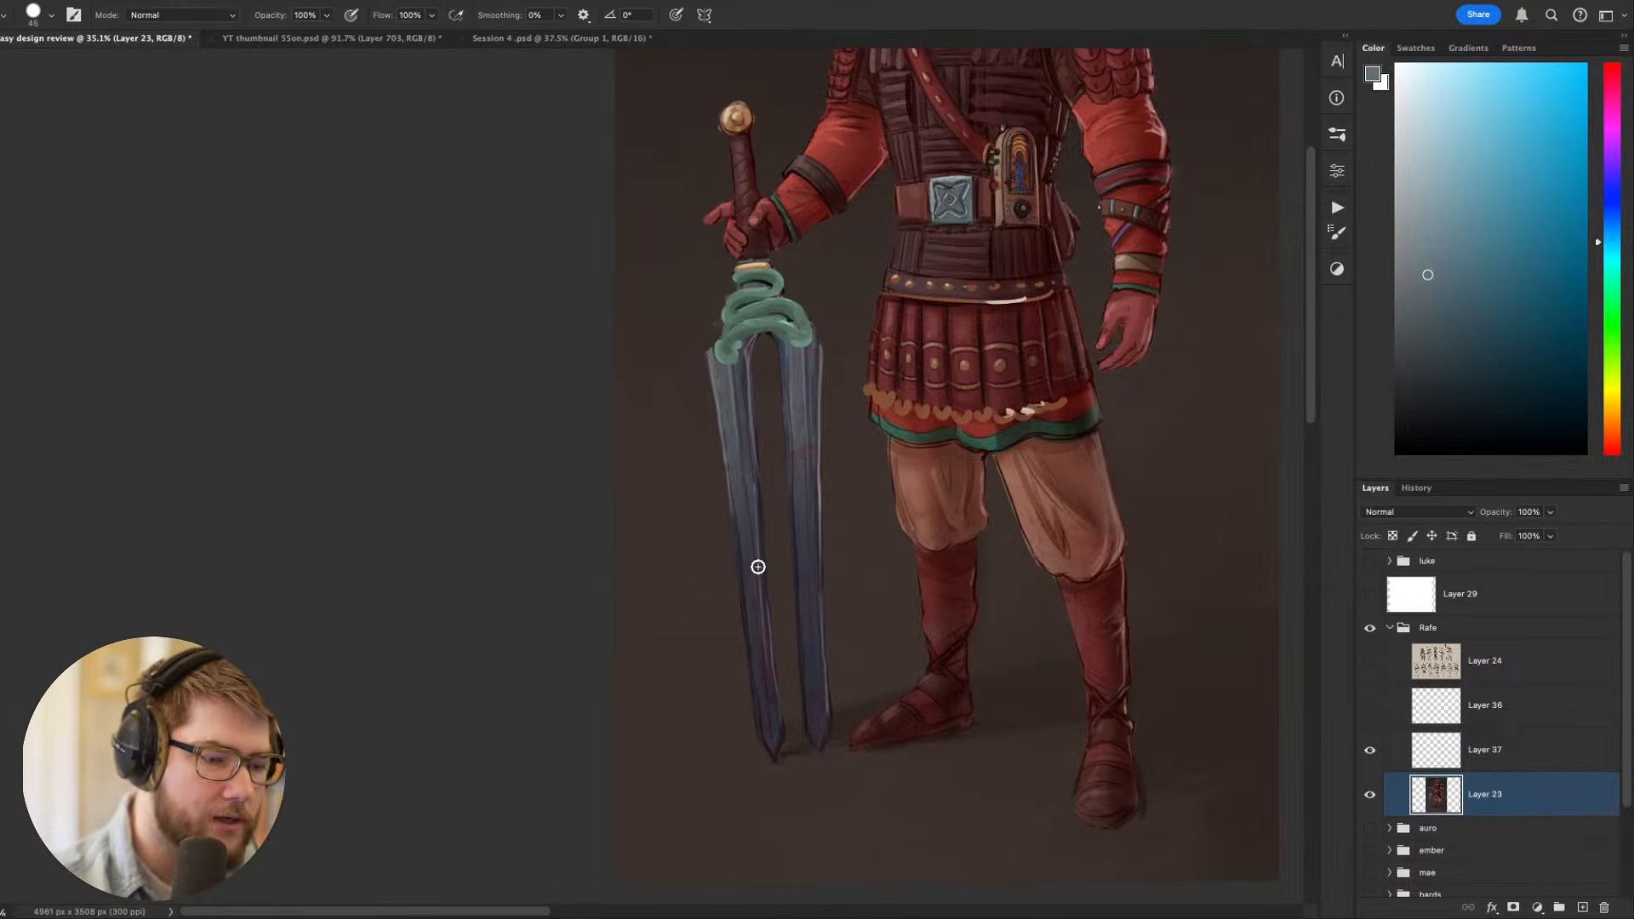
{"action": "left_click", "coordinate": [779, 736], "text": "alt"}
{"action": "left_click_drag", "start_coordinate": [748, 426], "coordinate": [776, 711]}
{"action": "key", "text": "ctrl+z"}
{"action": "key", "text": "bracketright"}
{"action": "key", "text": "bracketright"}
{"action": "key", "text": "bracketright"}
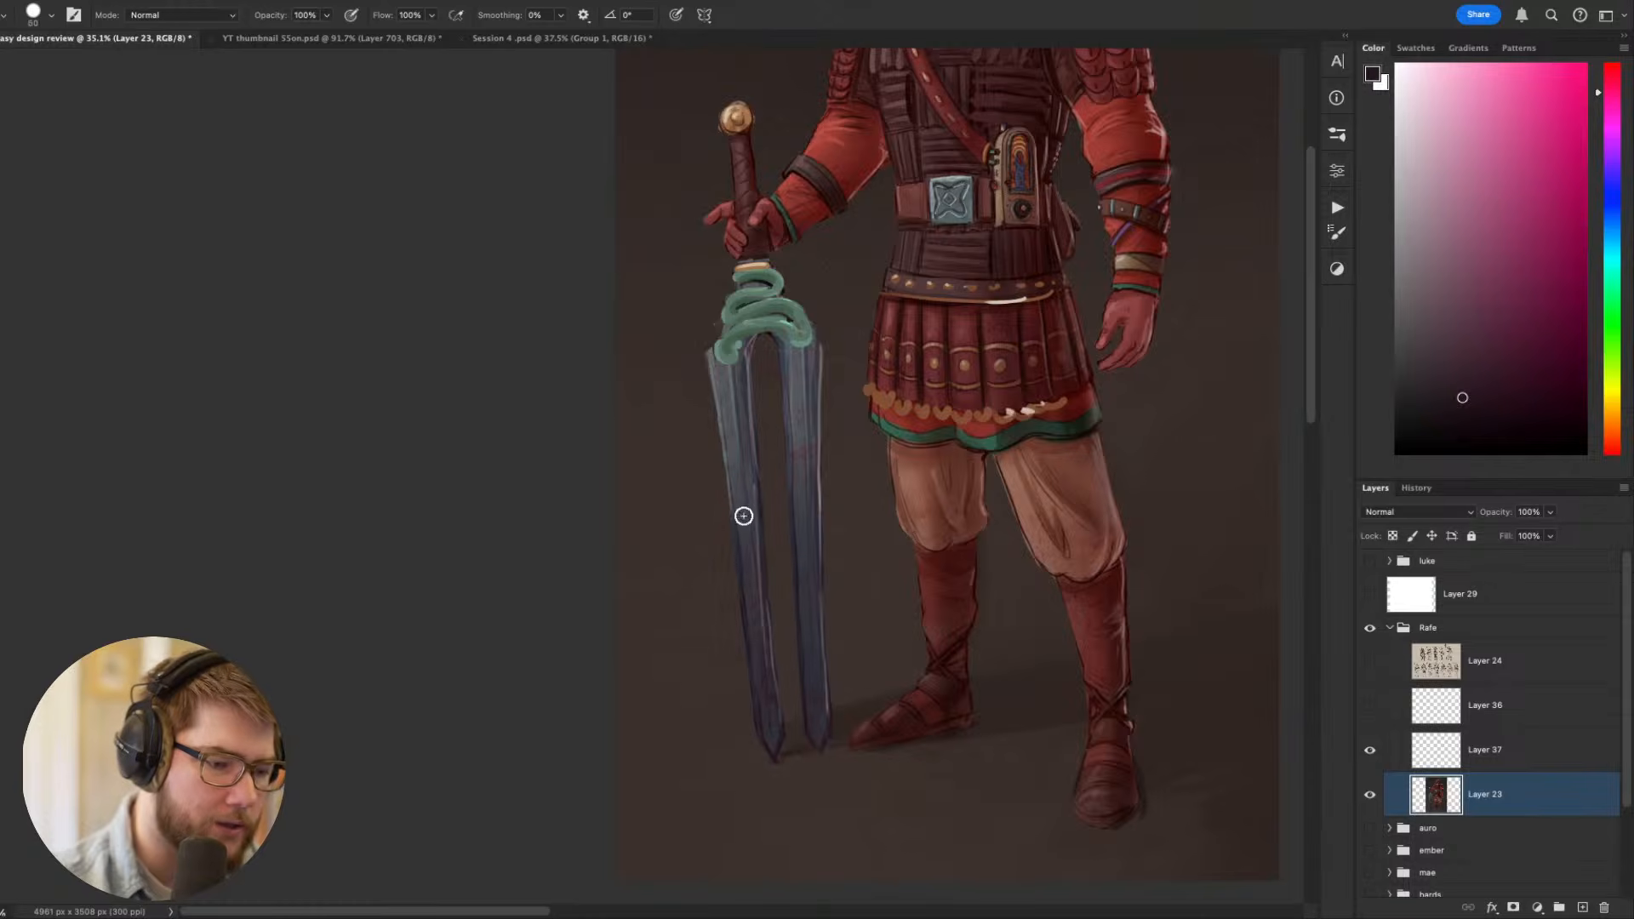
{"action": "left_click_drag", "start_coordinate": [746, 538], "coordinate": [766, 748]}
{"action": "key", "text": "ctrl+z"}
{"action": "left_click_drag", "start_coordinate": [759, 608], "coordinate": [771, 756]}
{"action": "left_click_drag", "start_coordinate": [804, 519], "coordinate": [824, 758]}
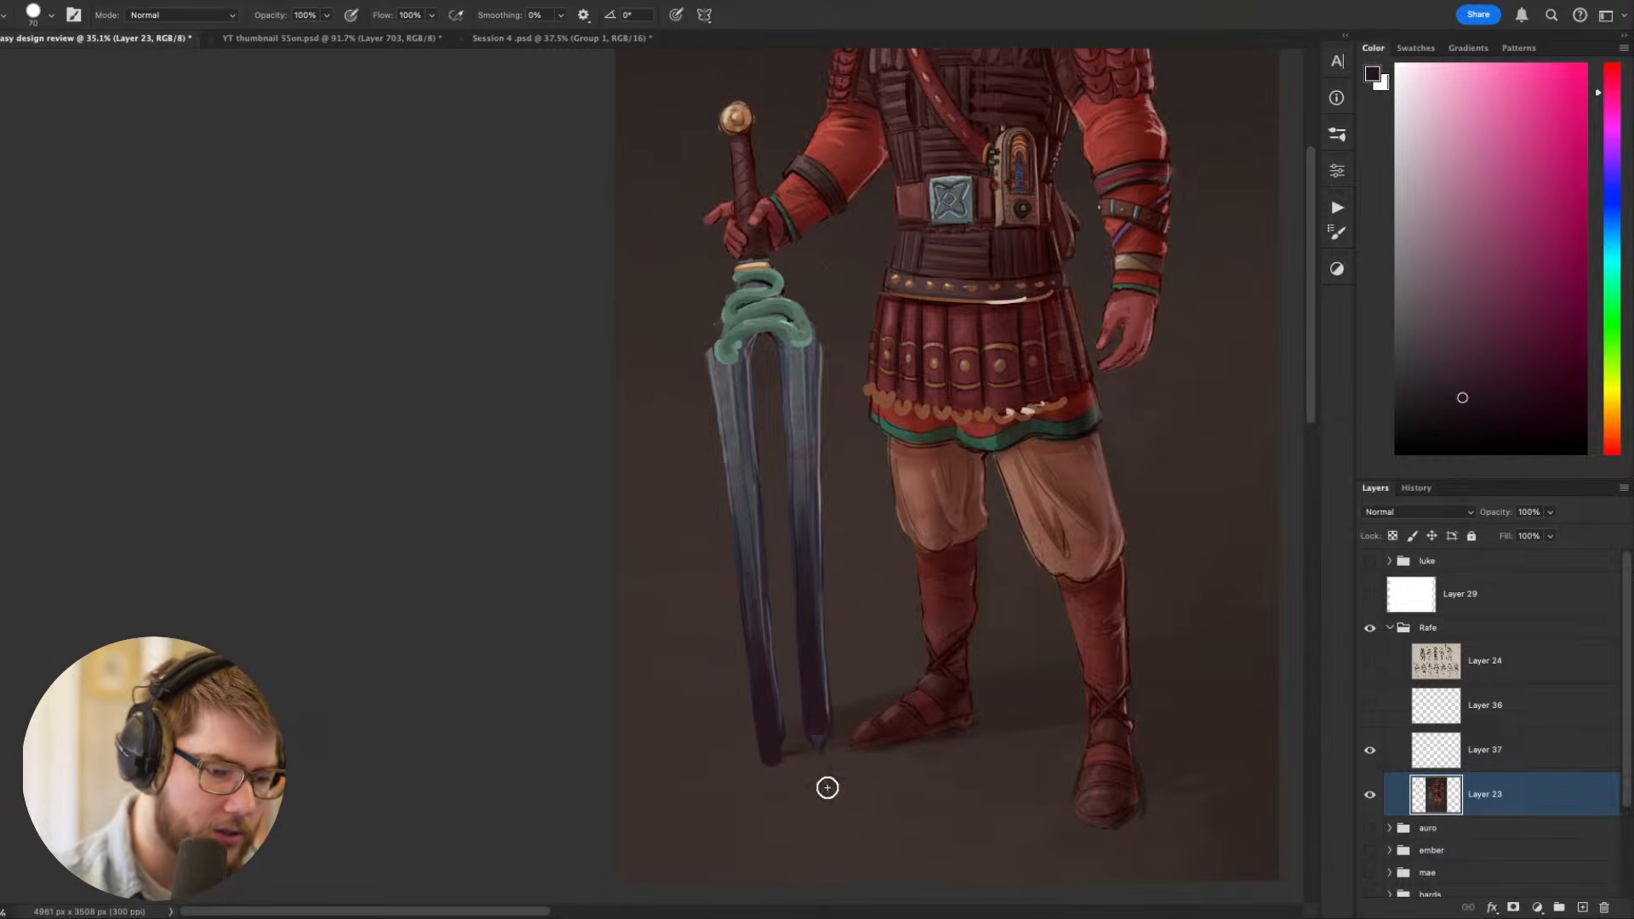
- Paint a pale blue-grey stripe down the sword prong farther from the figure with a smaller brush
{"action": "mouse_move", "coordinate": [1065, 691]}
{"action": "left_mouse_down"}
{"action": "mouse_move", "coordinate": [911, 738]}
{"action": "mouse_move", "coordinate": [945, 859]}
{"action": "mouse_move", "coordinate": [1022, 346]}
{"action": "mouse_move", "coordinate": [715, 500]}
{"action": "mouse_move", "coordinate": [766, 573]}
{"action": "left_mouse_up"}
{"action": "key", "text": "r"}
{"action": "left_click", "coordinate": [781, 559], "text": "alt"}
{"action": "left_click", "coordinate": [1431, 193]}
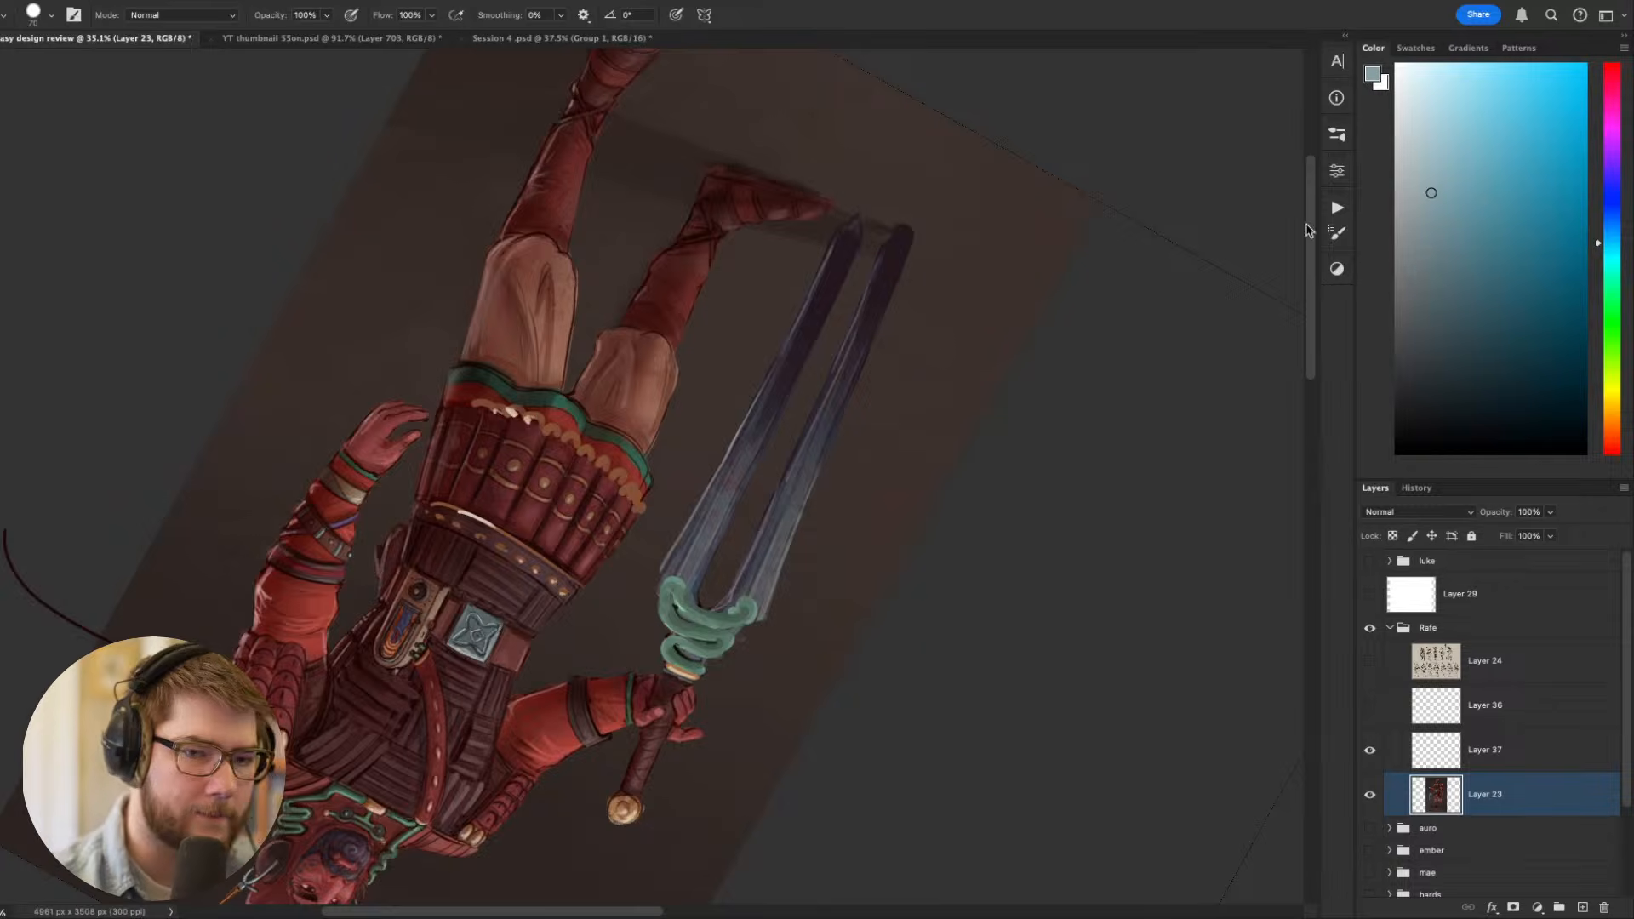
{"action": "key", "text": "r"}
{"action": "left_click_drag", "start_coordinate": [1058, 465], "coordinate": [1054, 522]}
{"action": "key", "text": "bracketleft"}
{"action": "key", "text": "bracketleft"}
{"action": "key", "text": "bracketleft"}
{"action": "mouse_move", "coordinate": [904, 317]}
{"action": "left_mouse_down"}
{"action": "mouse_move", "coordinate": [713, 599]}
{"action": "mouse_move", "coordinate": [818, 468]}
{"action": "mouse_move", "coordinate": [727, 604]}
{"action": "left_mouse_up"}
{"action": "key", "text": "super+z"}
{"action": "left_click_drag", "start_coordinate": [749, 568], "coordinate": [807, 468]}
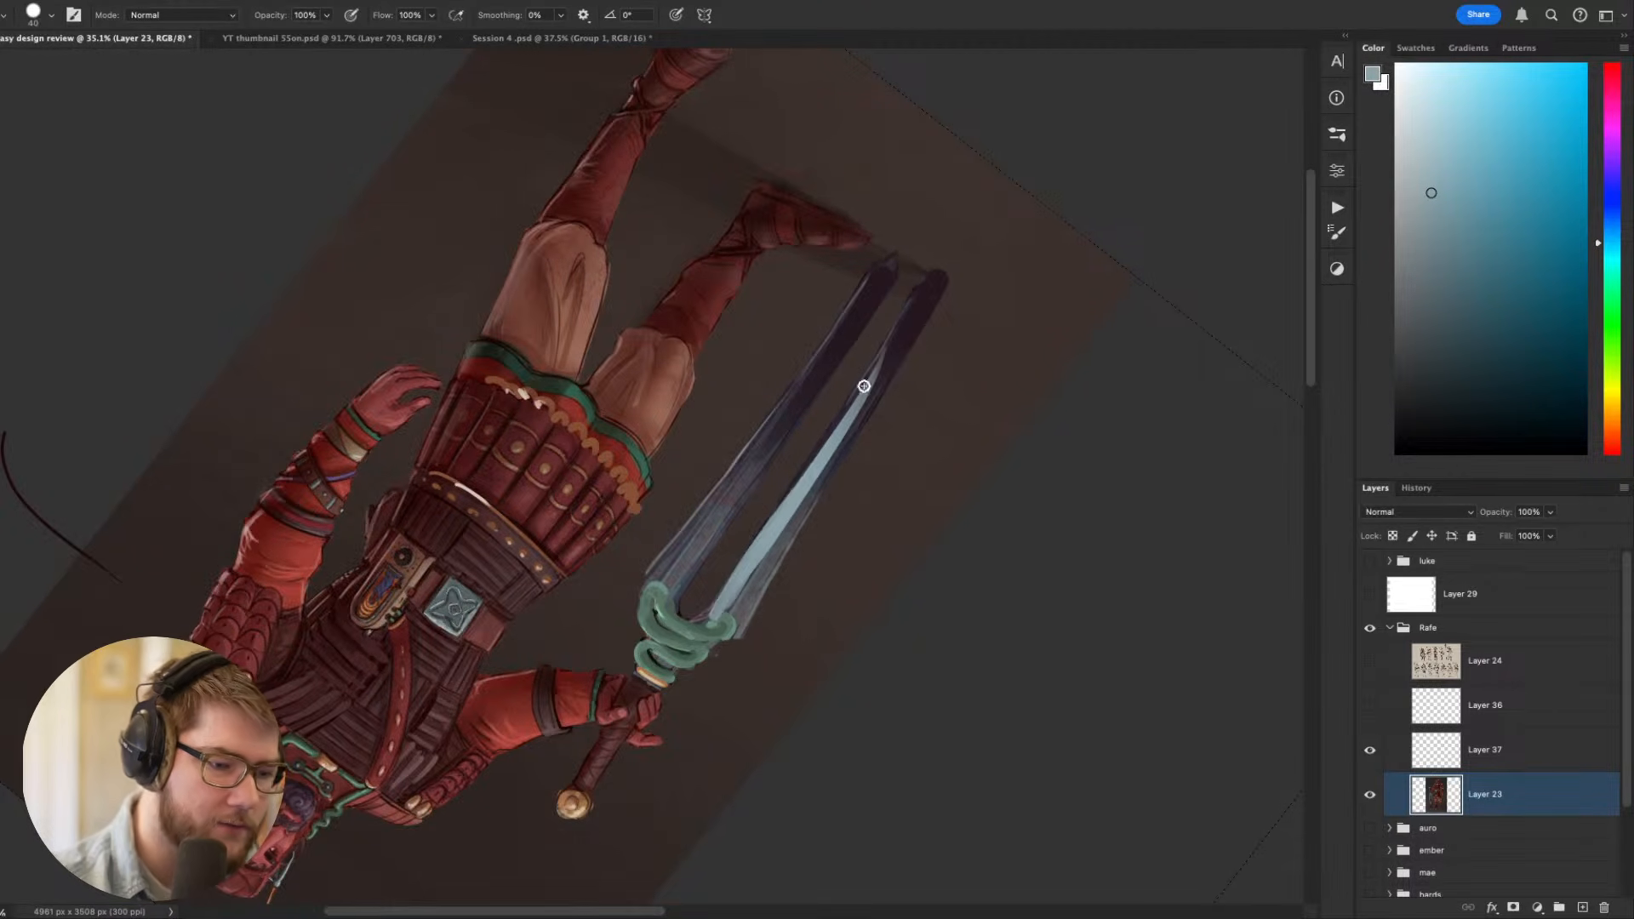
- Paint a matching pale blue-grey stripe down the sword prong nearer the figure
{"action": "key", "text": "Escape"}
{"action": "key", "text": "r"}
{"action": "left_click_drag", "start_coordinate": [949, 584], "coordinate": [703, 719]}
{"action": "left_click_drag", "start_coordinate": [656, 472], "coordinate": [711, 551]}
{"action": "left_click_drag", "start_coordinate": [452, 612], "coordinate": [680, 464]}
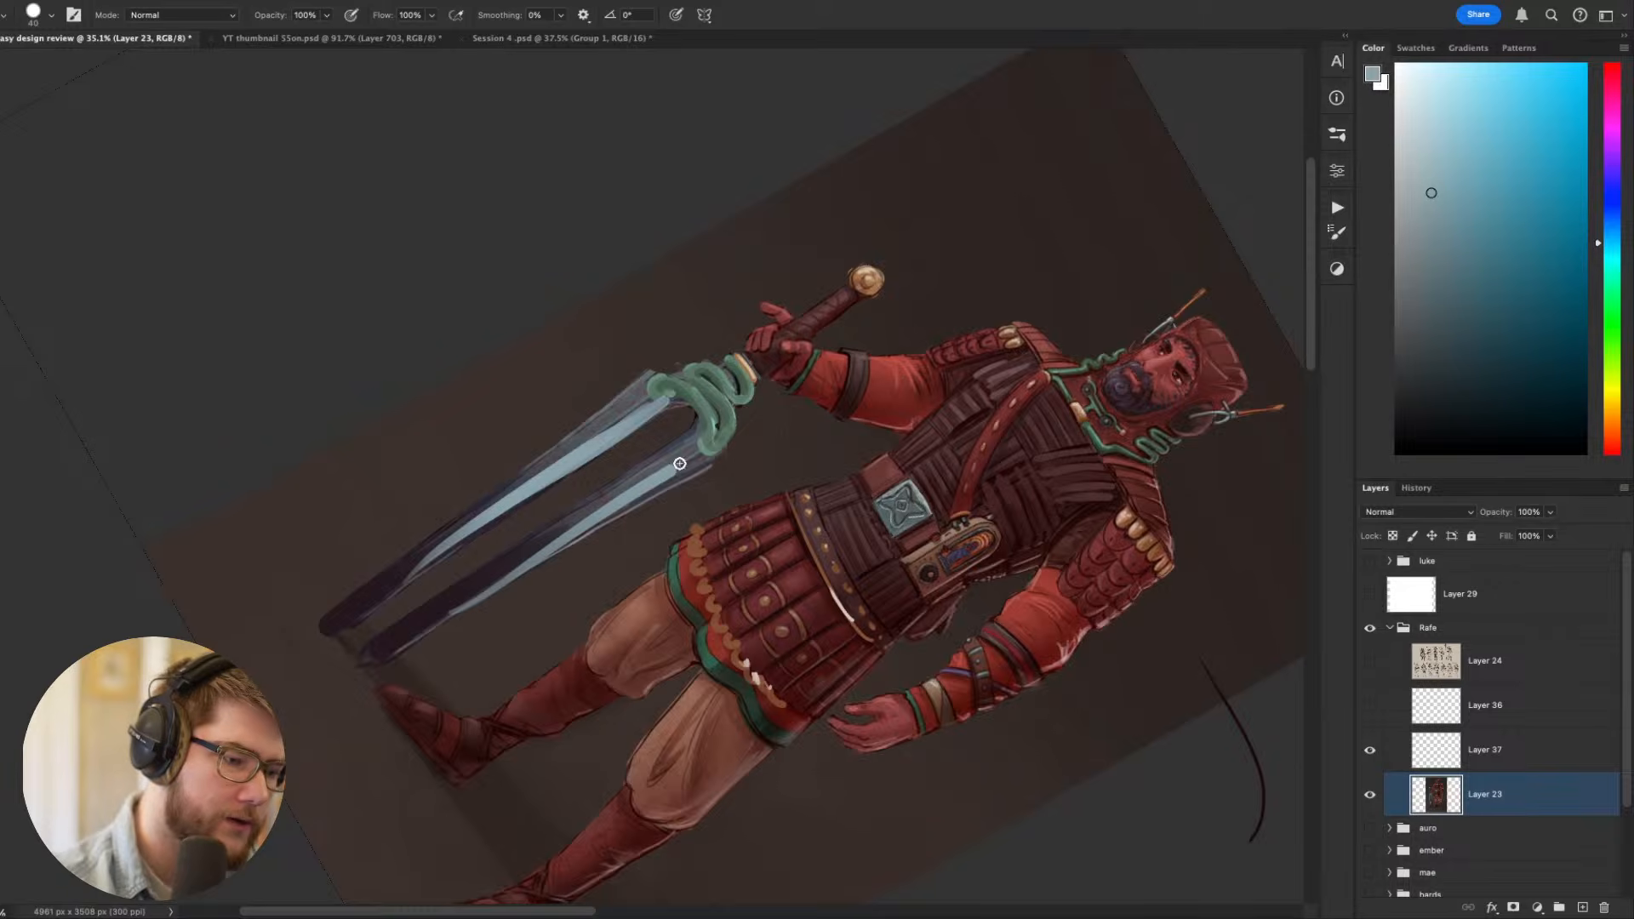
{"action": "left_click_drag", "start_coordinate": [611, 513], "coordinate": [700, 457]}
{"action": "key", "text": "Escape"}
{"action": "mouse_move", "coordinate": [1035, 543]}
{"action": "left_mouse_down"}
{"action": "mouse_move", "coordinate": [1095, 350]}
{"action": "mouse_move", "coordinate": [980, 463]}
{"action": "mouse_move", "coordinate": [1144, 710]}
{"action": "mouse_move", "coordinate": [1179, 715]}
{"action": "left_mouse_up"}
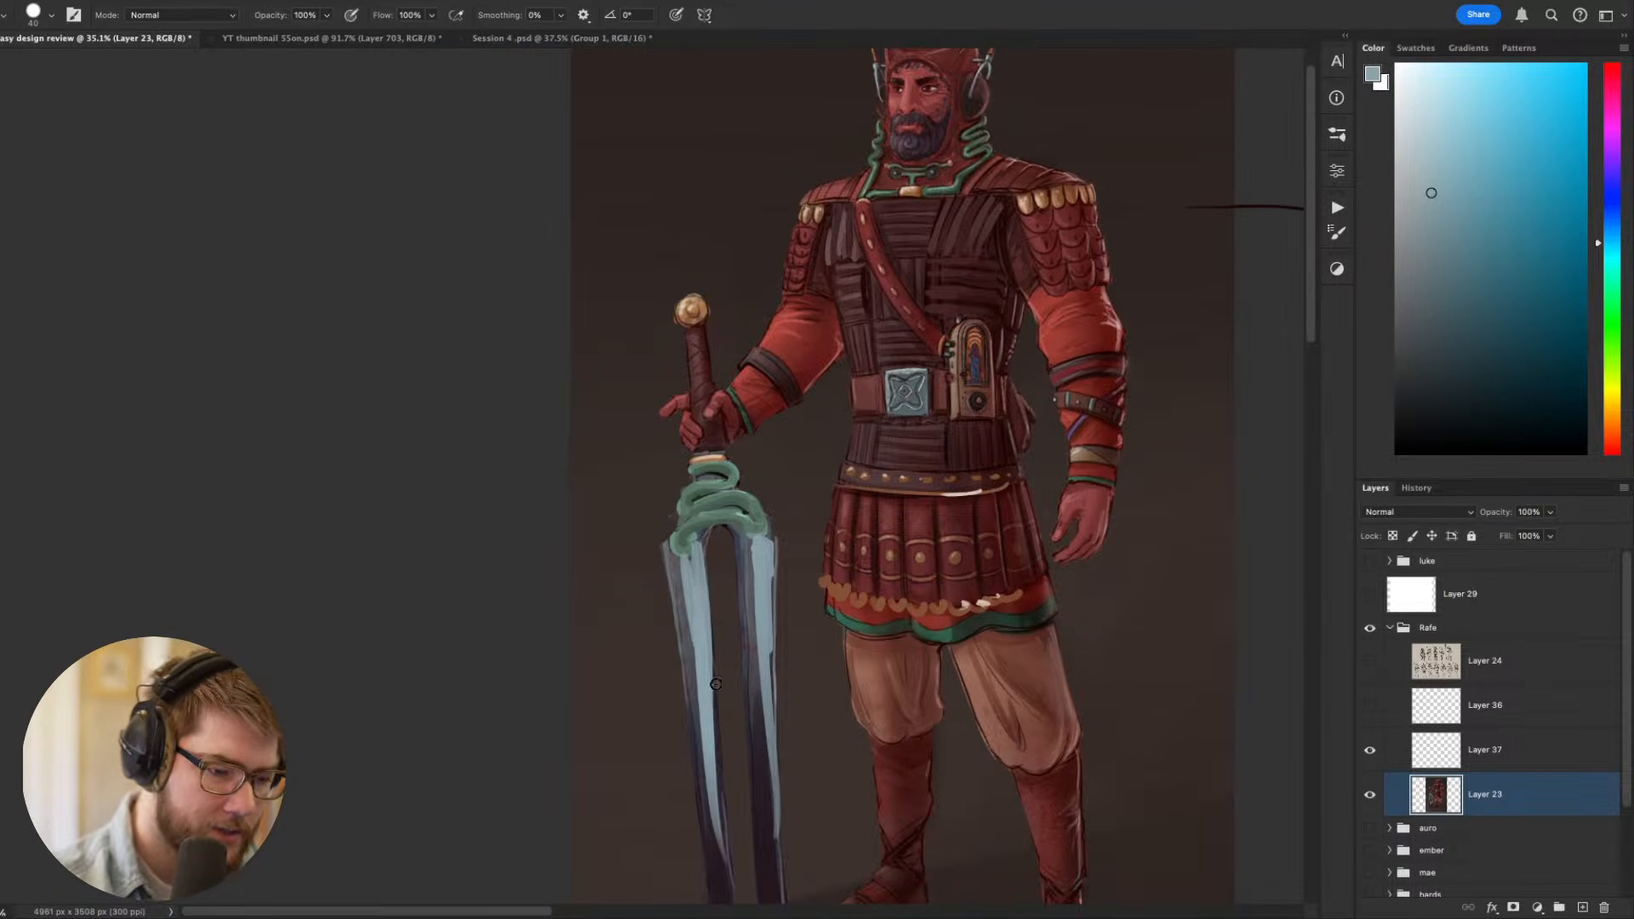
- Check the sword at thumbnail size and undo the pale blue-grey stripes on its prongs
{"action": "key", "text": "ctrl+minus"}
{"action": "key", "text": "ctrl+minus"}
{"action": "key", "text": "ctrl+minus"}
{"action": "key", "text": "ctrl+minus"}
{"action": "key", "text": "ctrl+minus"}
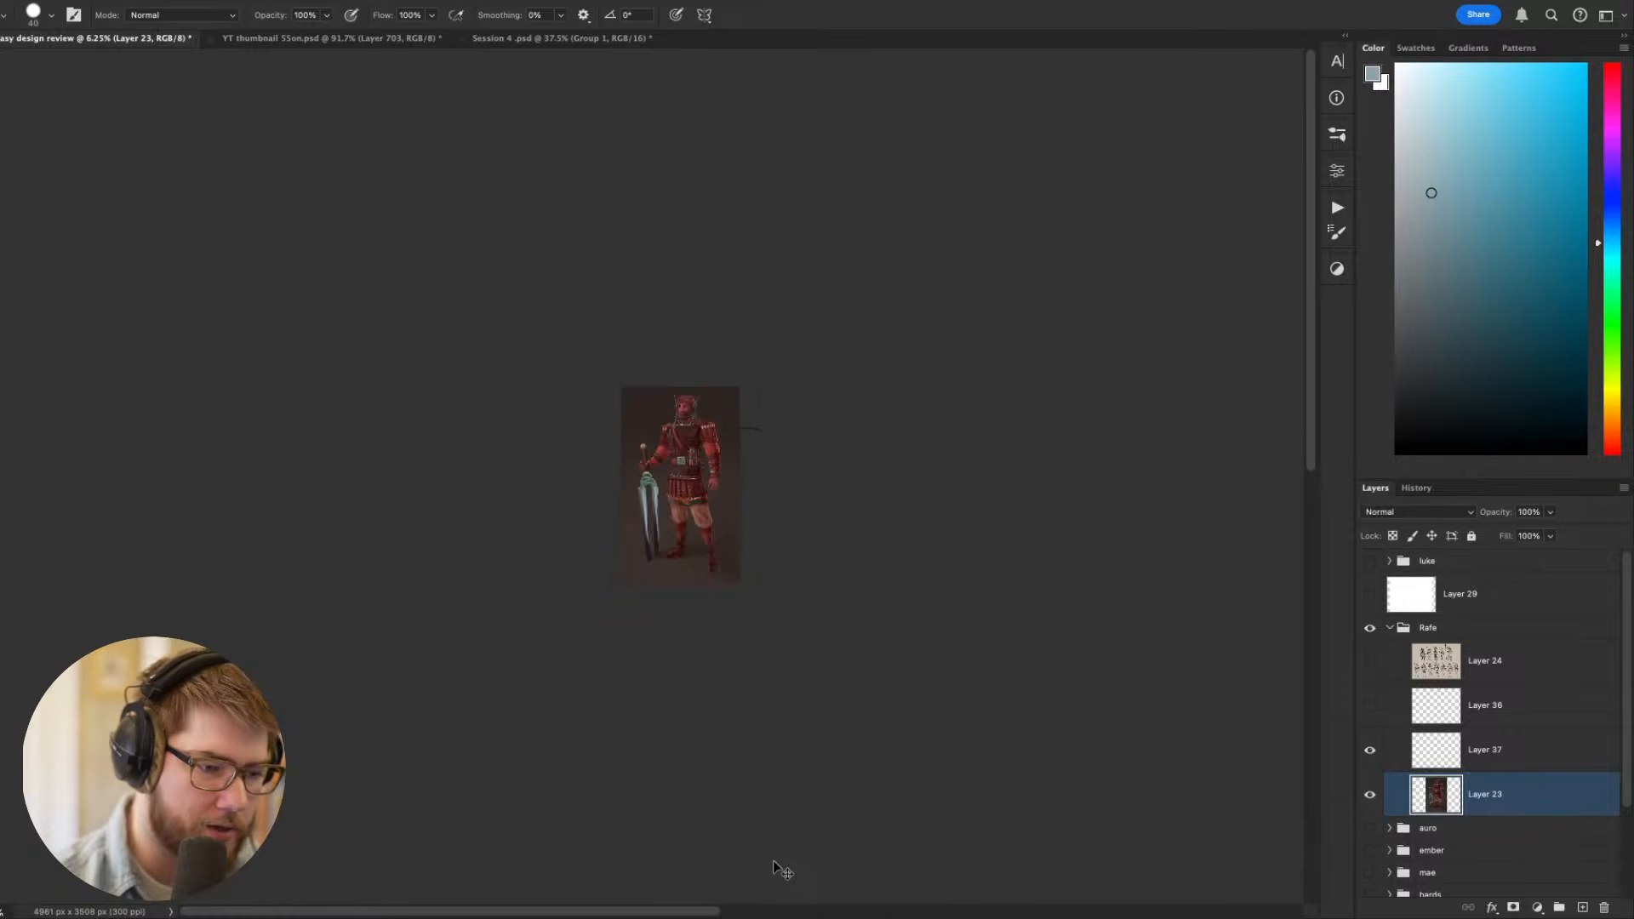
{"action": "key", "text": "ctrl+plus"}
{"action": "key", "text": "ctrl+plus"}
{"action": "key", "text": "ctrl+plus"}
{"action": "key", "text": "ctrl+plus"}
{"action": "left_click_drag", "start_coordinate": [989, 617], "coordinate": [1048, 412]}
{"action": "key", "text": "r"}
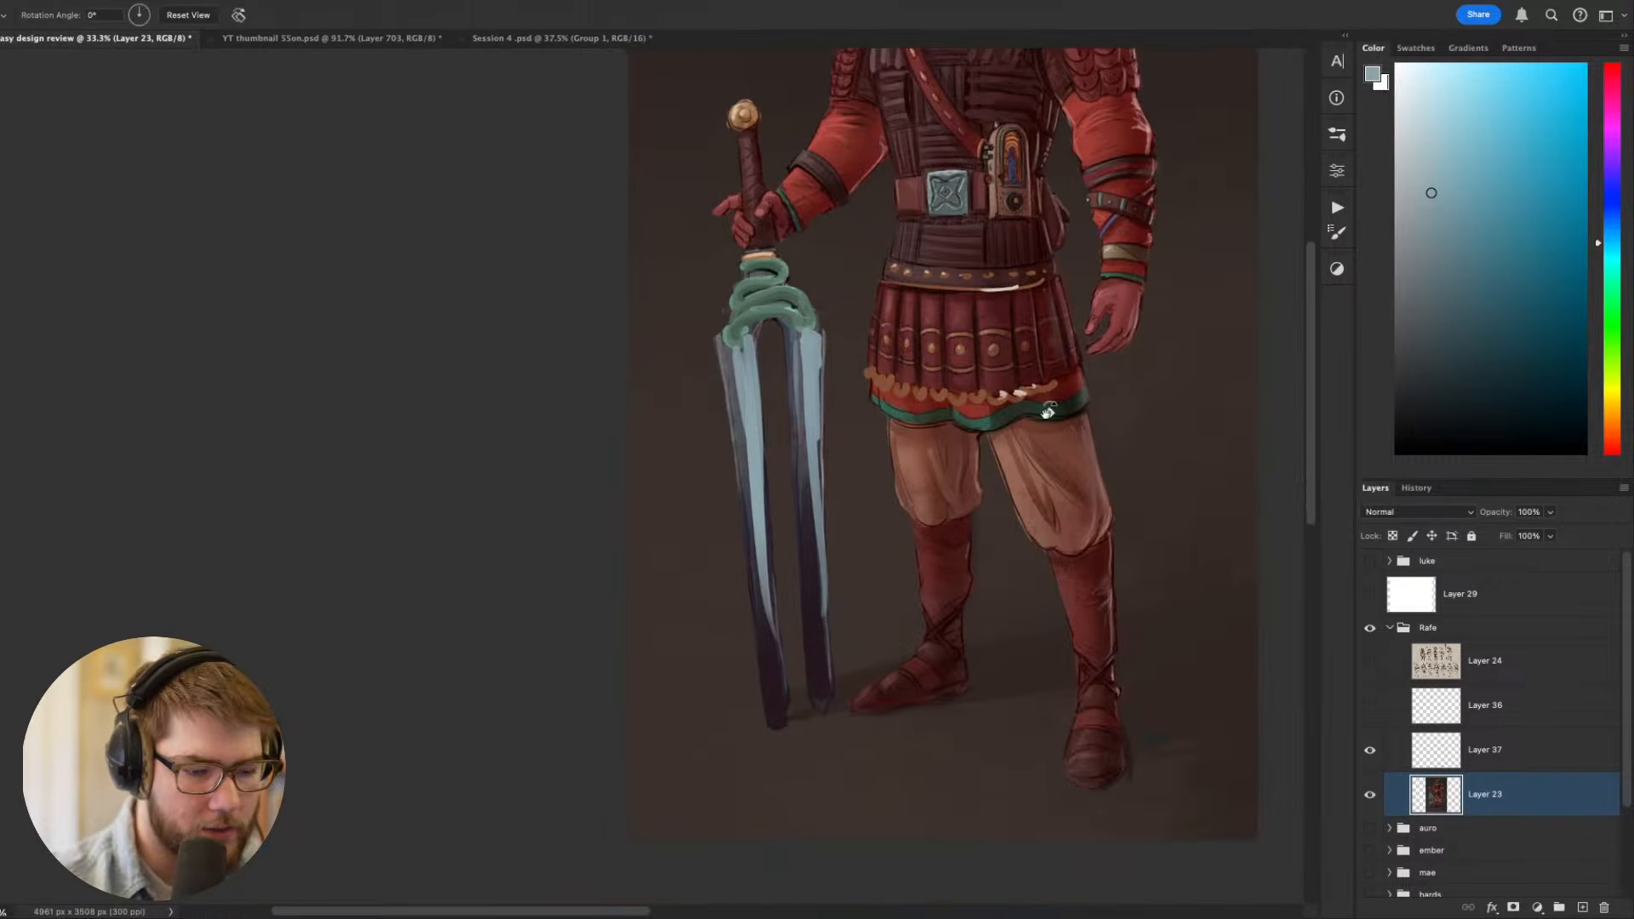
{"action": "left_click_drag", "start_coordinate": [1022, 511], "coordinate": [833, 691]}
{"action": "key", "text": "Escape"}
{"action": "key", "text": "ctrl+z"}
{"action": "key", "text": "ctrl+z"}
{"action": "key", "text": "ctrl+z"}
{"action": "key", "text": "ctrl+z"}
{"action": "key", "text": "ctrl+z"}
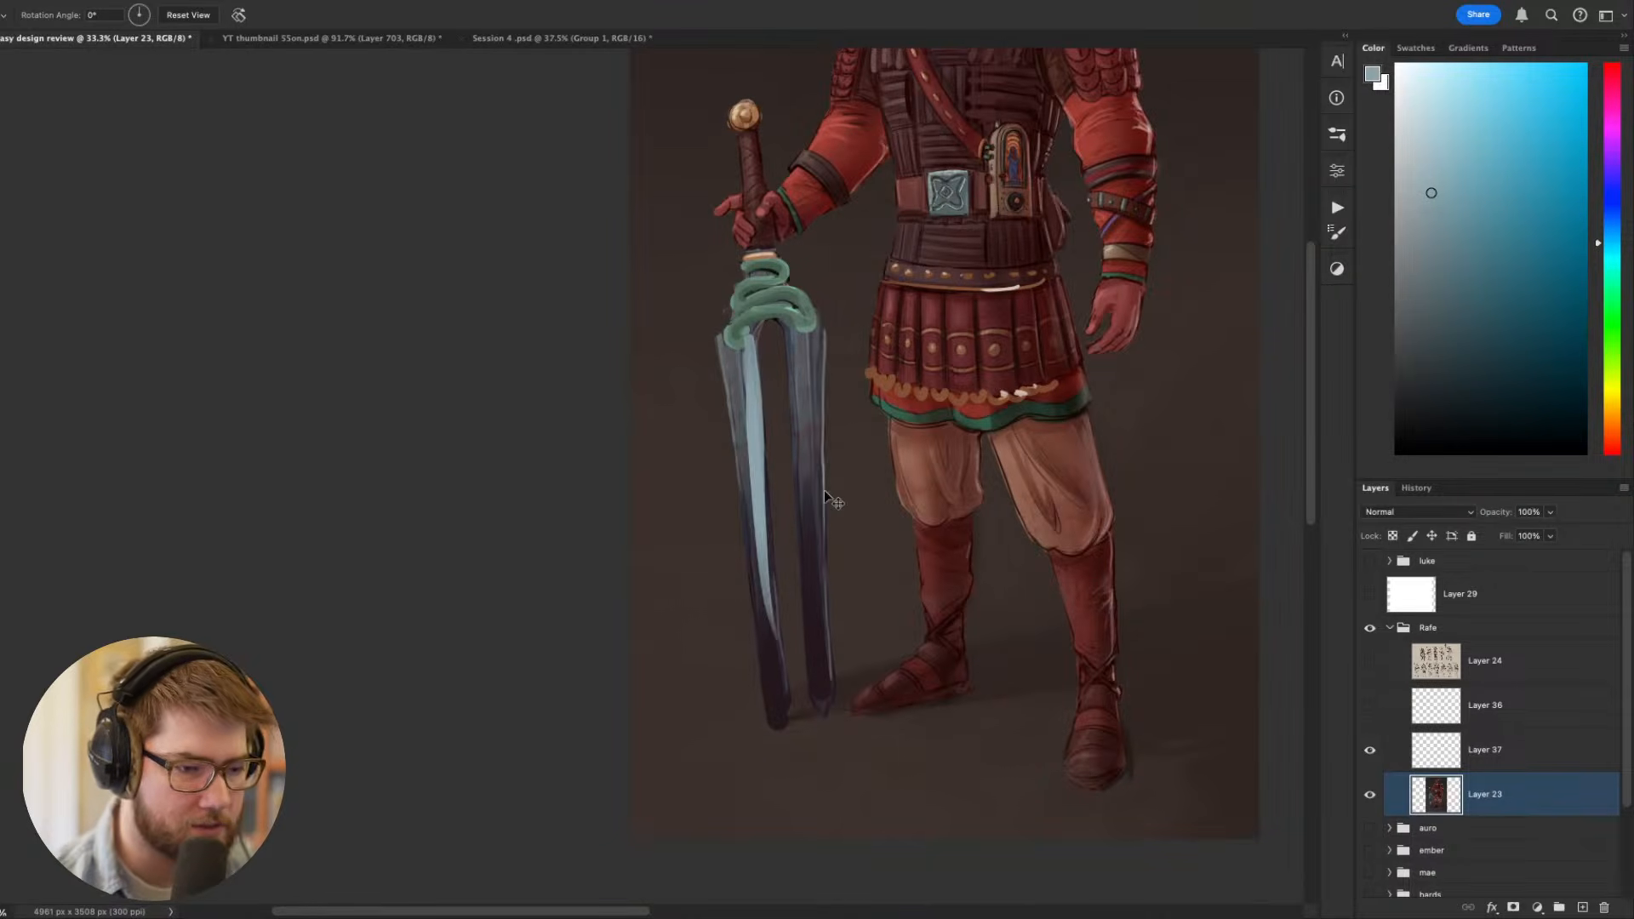
- Sharpen the tips of the sword's prongs and clean the gap between them with the sampled dark background colour
{"action": "mouse_move", "coordinate": [843, 507]}
{"action": "left_mouse_down"}
{"action": "mouse_move", "coordinate": [845, 554]}
{"action": "mouse_move", "coordinate": [716, 673]}
{"action": "mouse_move", "coordinate": [680, 682]}
{"action": "left_mouse_up"}
{"action": "key", "text": "b"}
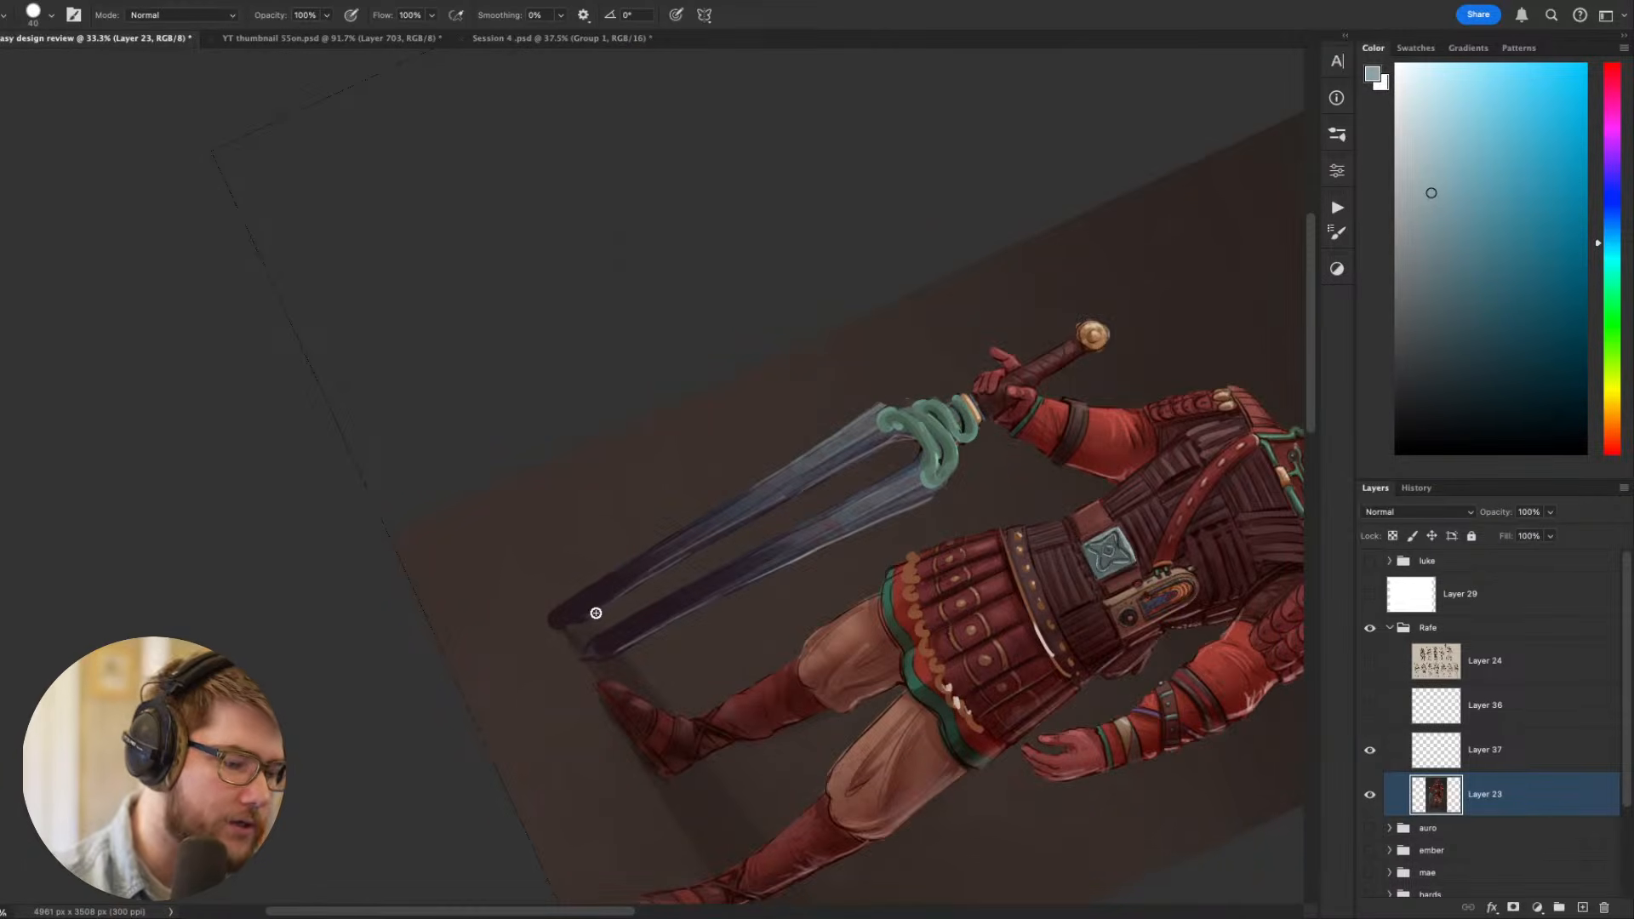
{"action": "left_click", "coordinate": [541, 645], "text": "alt"}
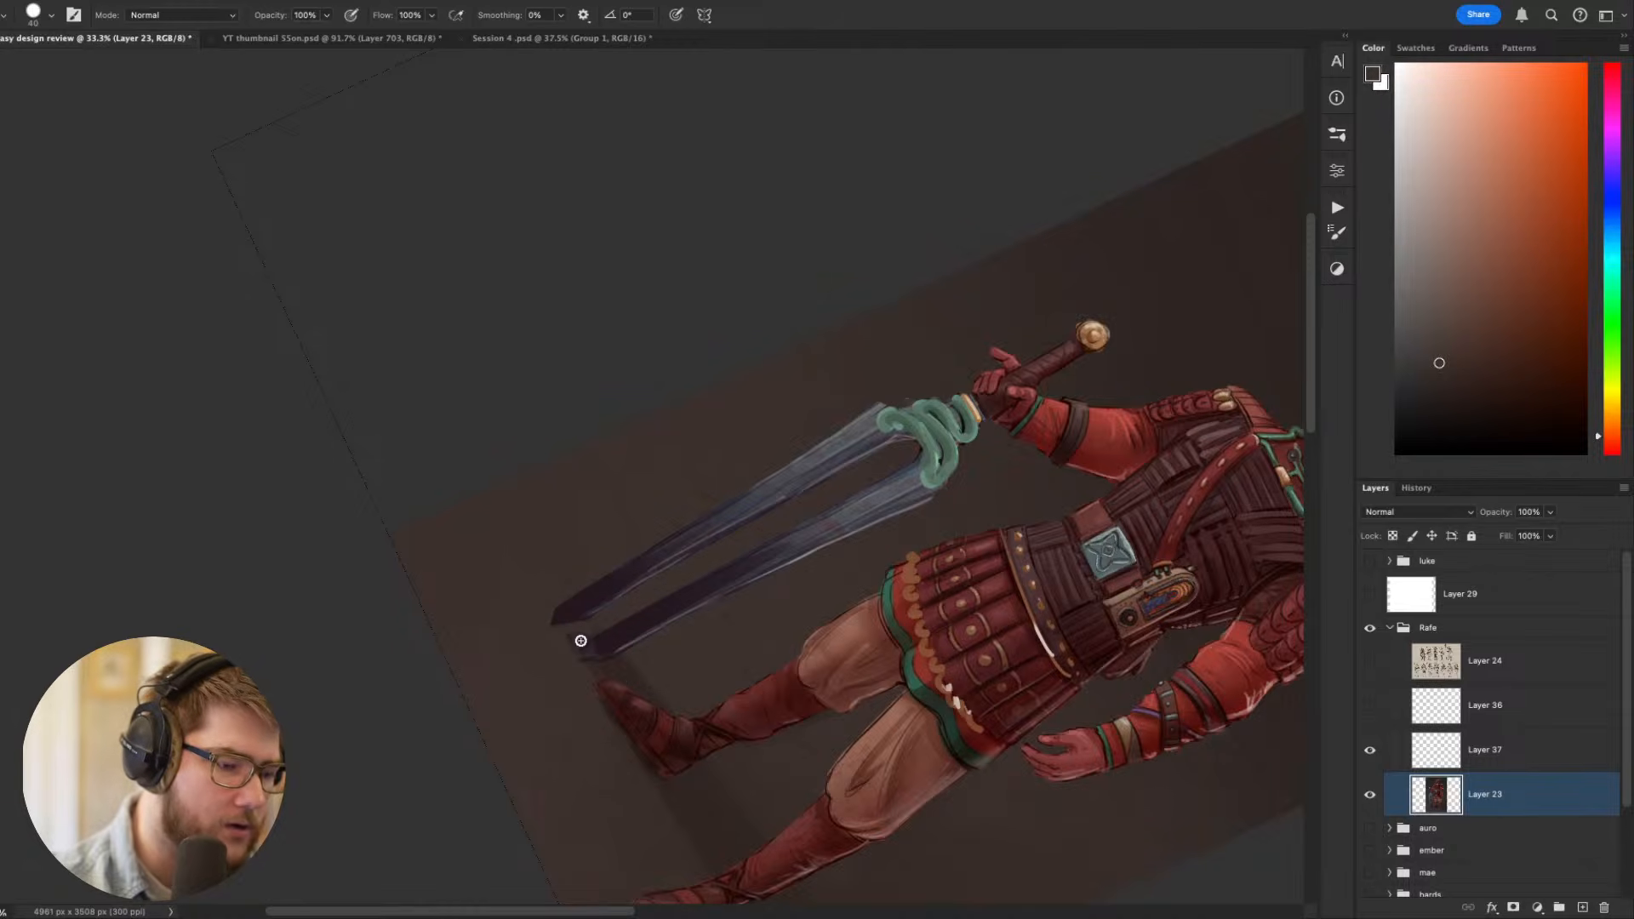
{"action": "left_click_drag", "start_coordinate": [580, 640], "coordinate": [773, 545]}
{"action": "left_click_drag", "start_coordinate": [921, 477], "coordinate": [803, 518]}
{"action": "left_click", "coordinate": [884, 368], "text": "alt"}
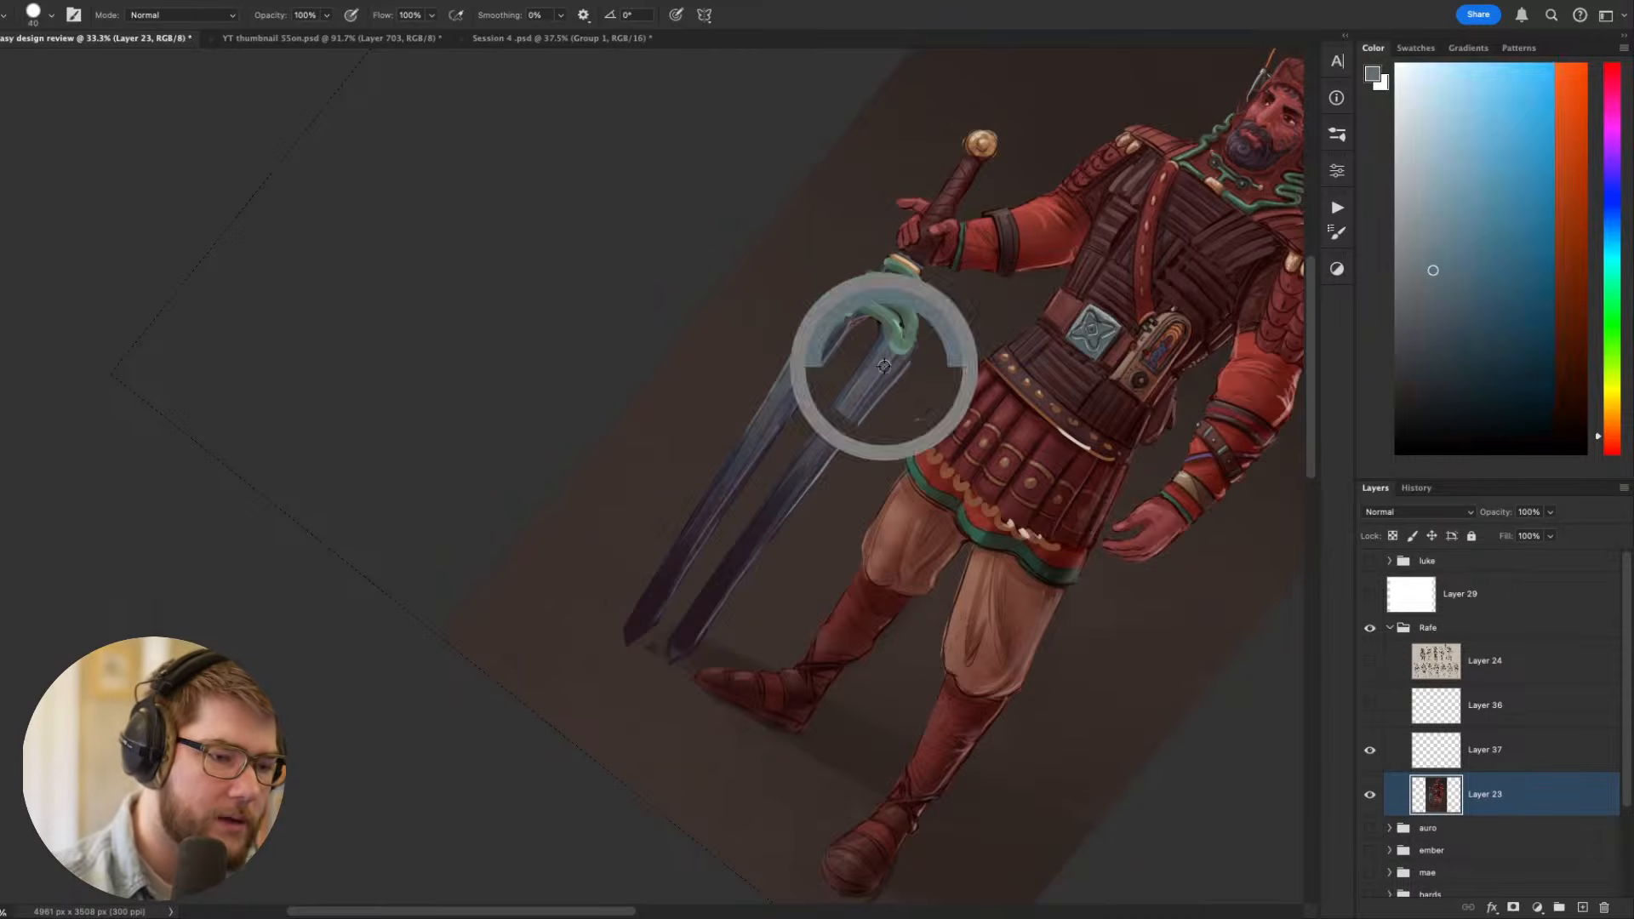
{"action": "left_click", "coordinate": [964, 329], "text": "alt"}
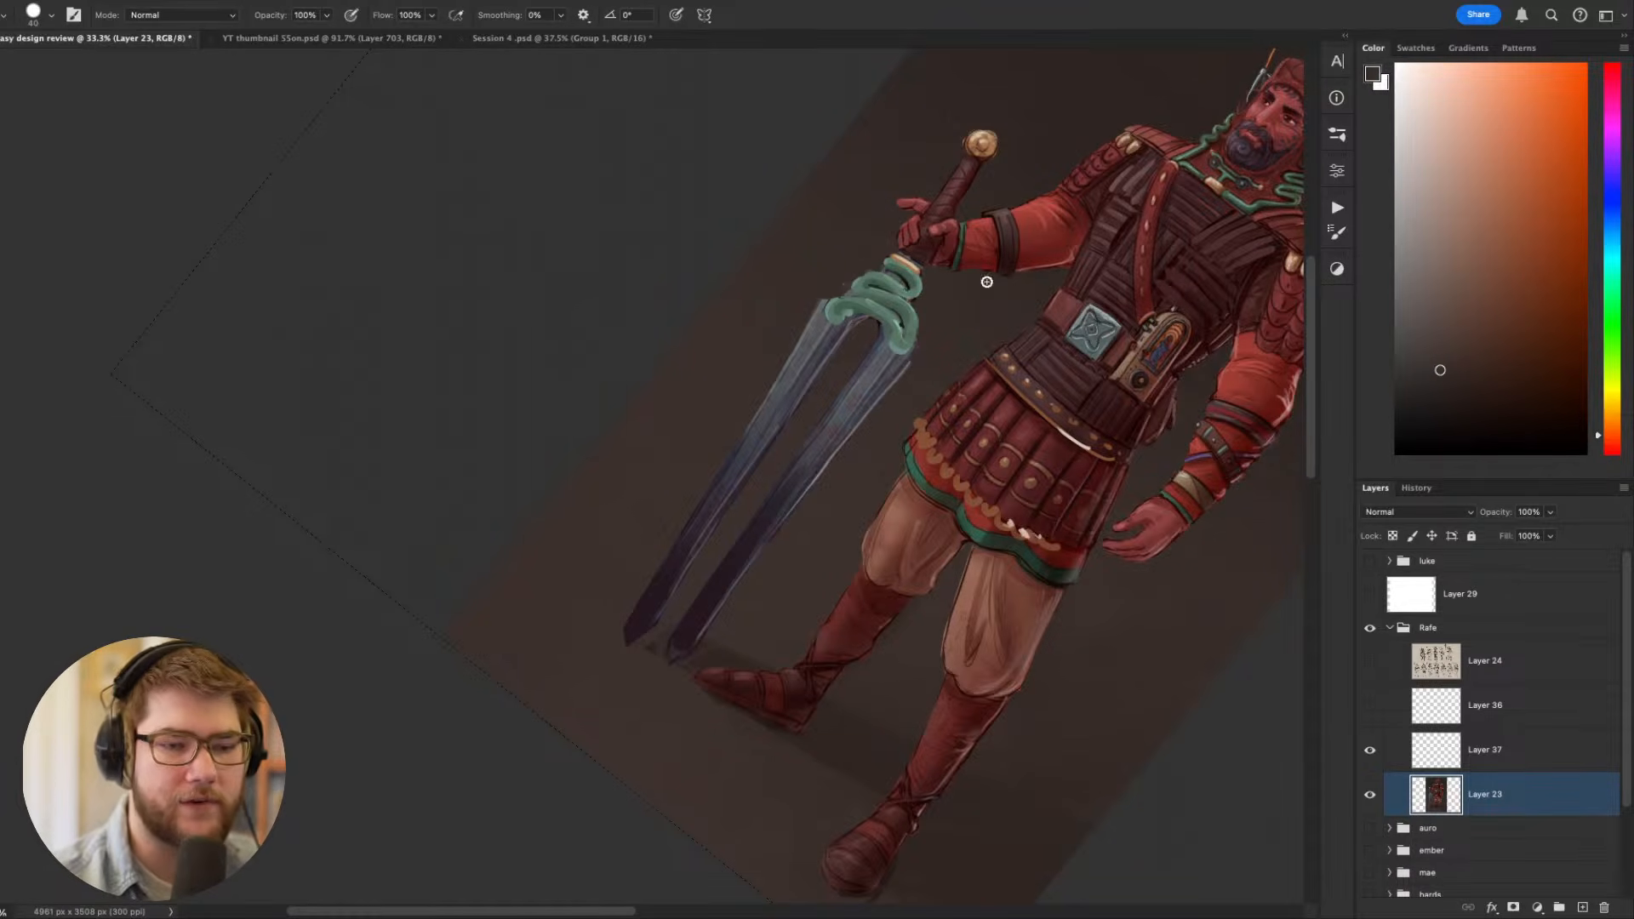
- Choose a pale, greyish cyan as the painting colour
{"action": "left_click_drag", "start_coordinate": [1425, 182], "coordinate": [1396, 147]}
{"action": "left_click", "coordinate": [1274, 212], "text": "alt"}
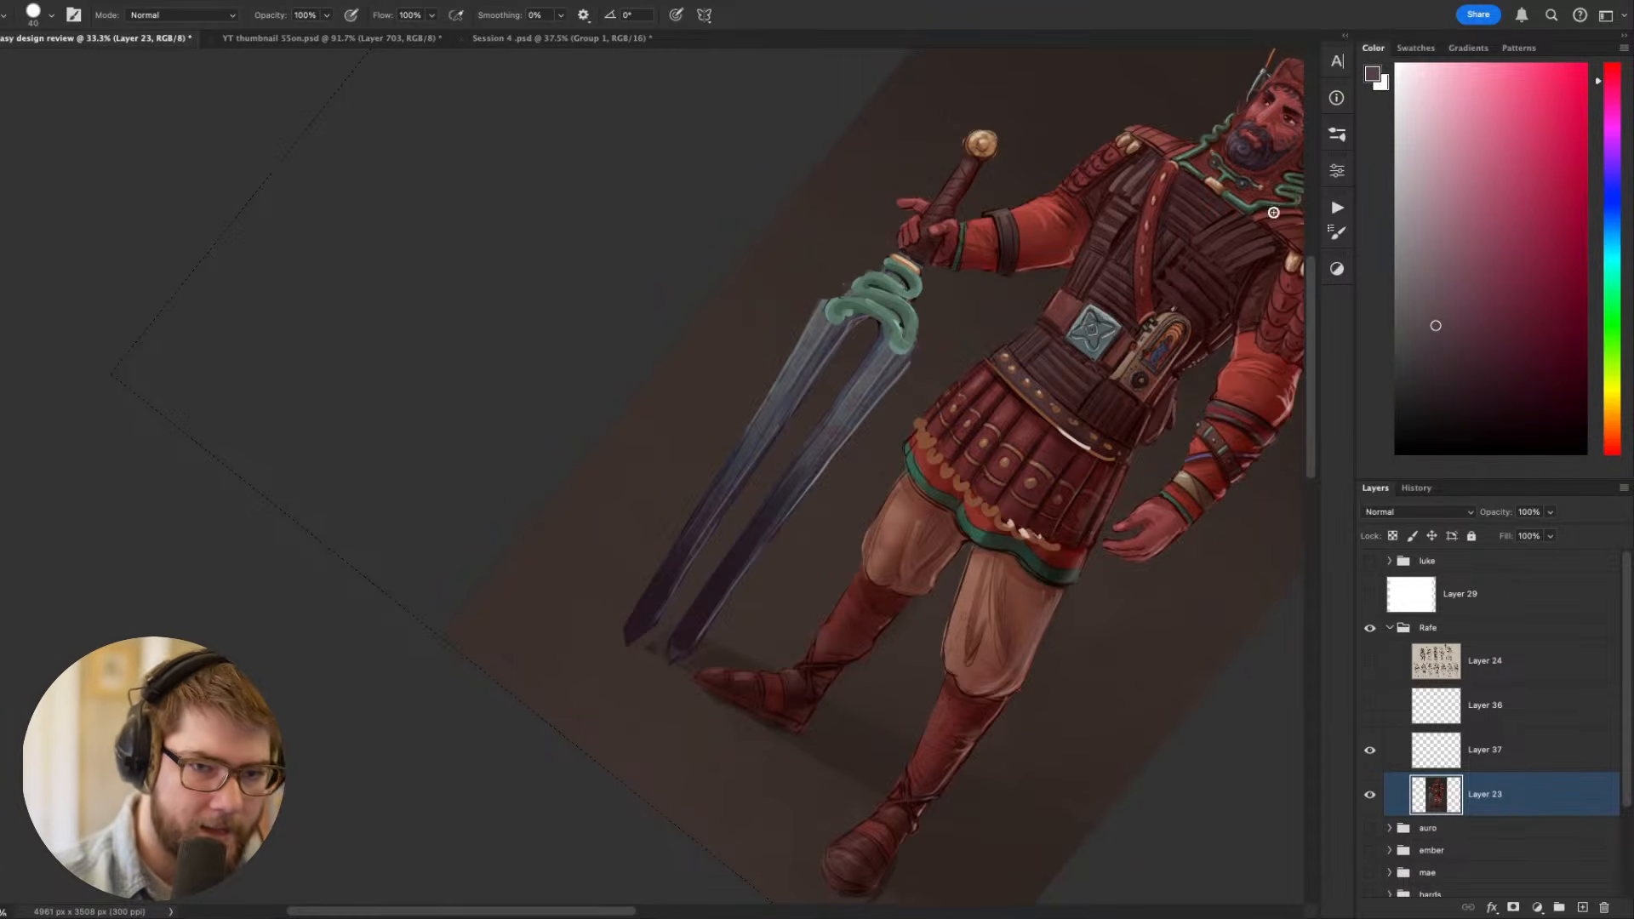
{"action": "left_click", "coordinate": [1430, 135]}
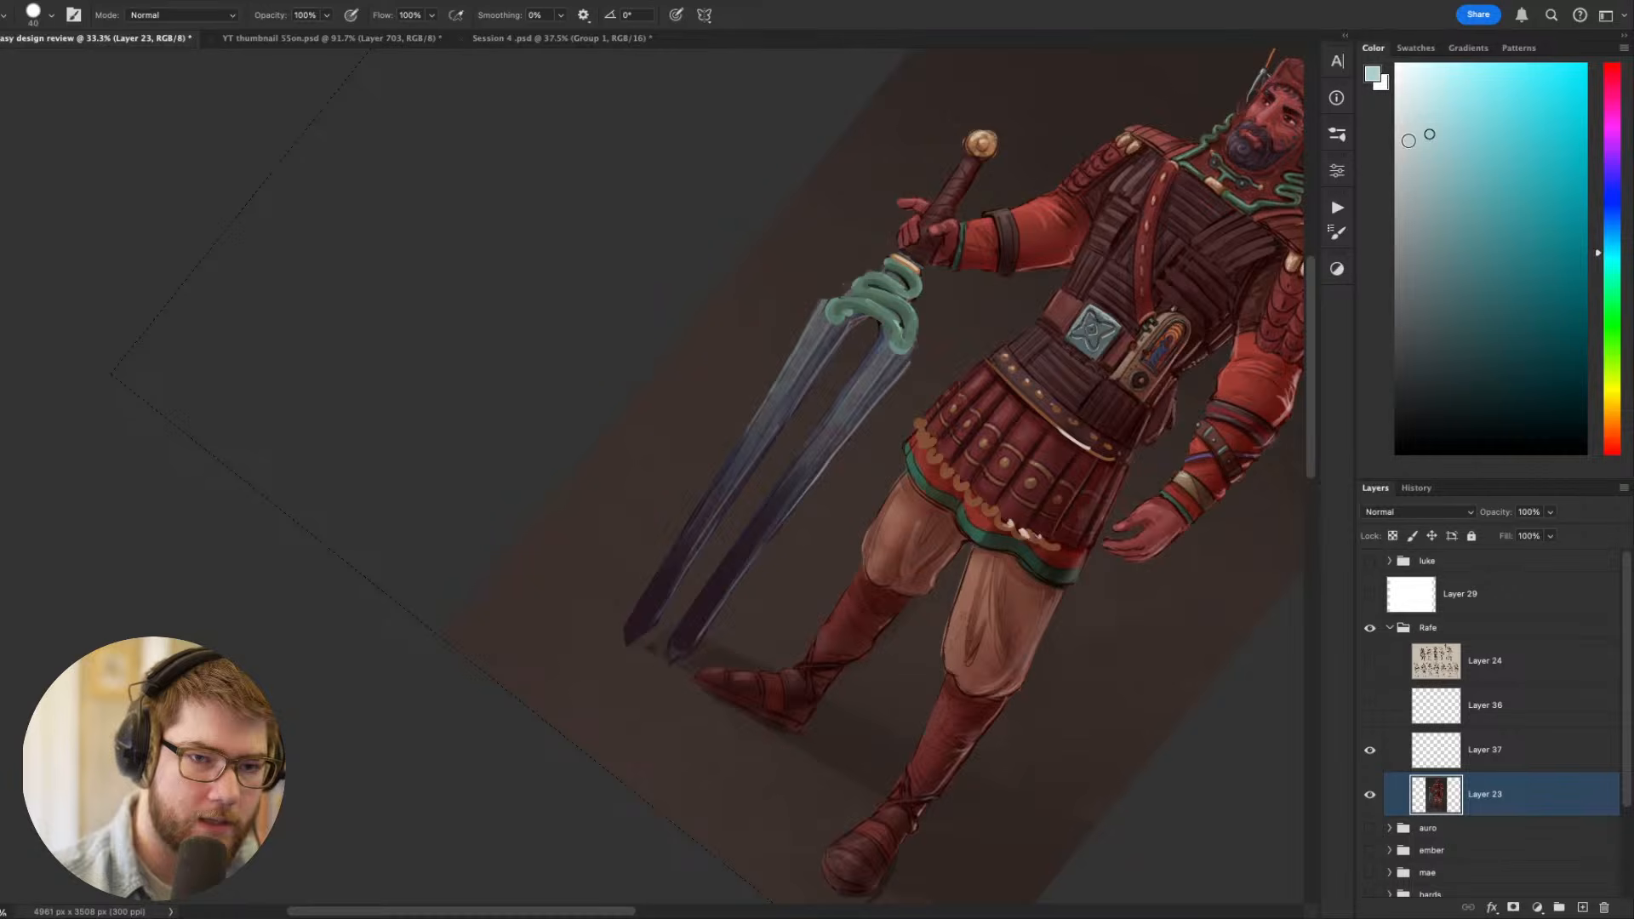
{"action": "key", "text": "w"}
{"action": "left_click", "coordinate": [879, 383]}
{"action": "left_click", "coordinate": [877, 385]}
{"action": "left_click", "coordinate": [872, 381], "text": "shift"}
{"action": "left_click", "coordinate": [825, 449], "text": "shift"}
{"action": "left_click", "coordinate": [796, 486], "text": "shift"}
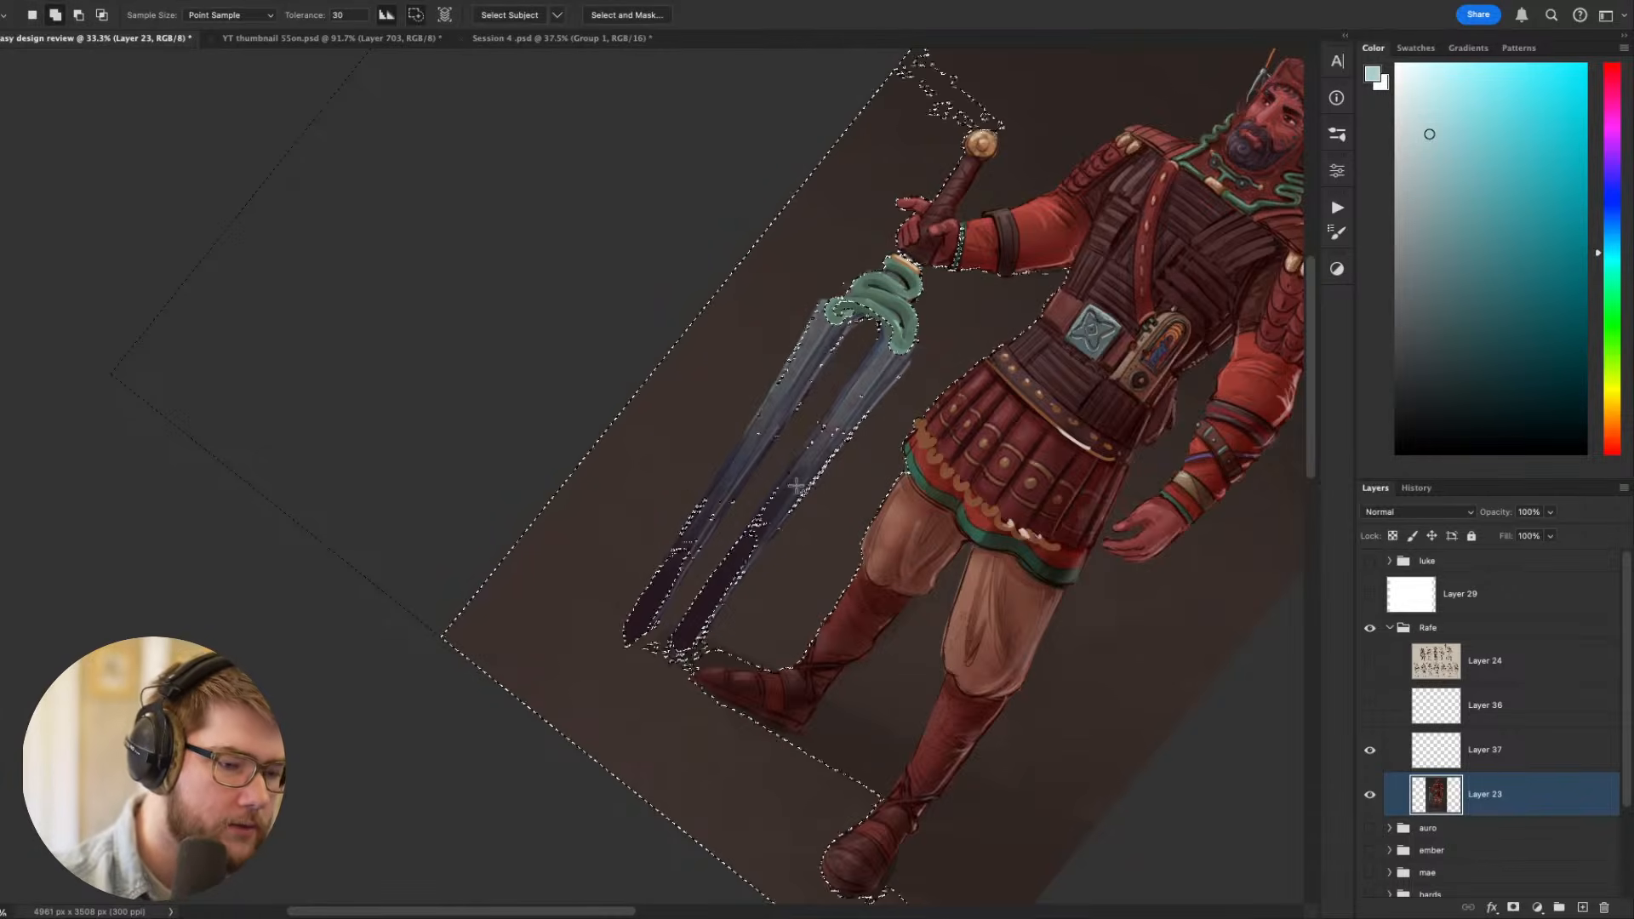
{"action": "key", "text": "ctrl+d"}
- Cover both sword prongs with the pale cyan from near the tips up to the green ornament, using a larger brush
{"action": "key", "text": "b"}
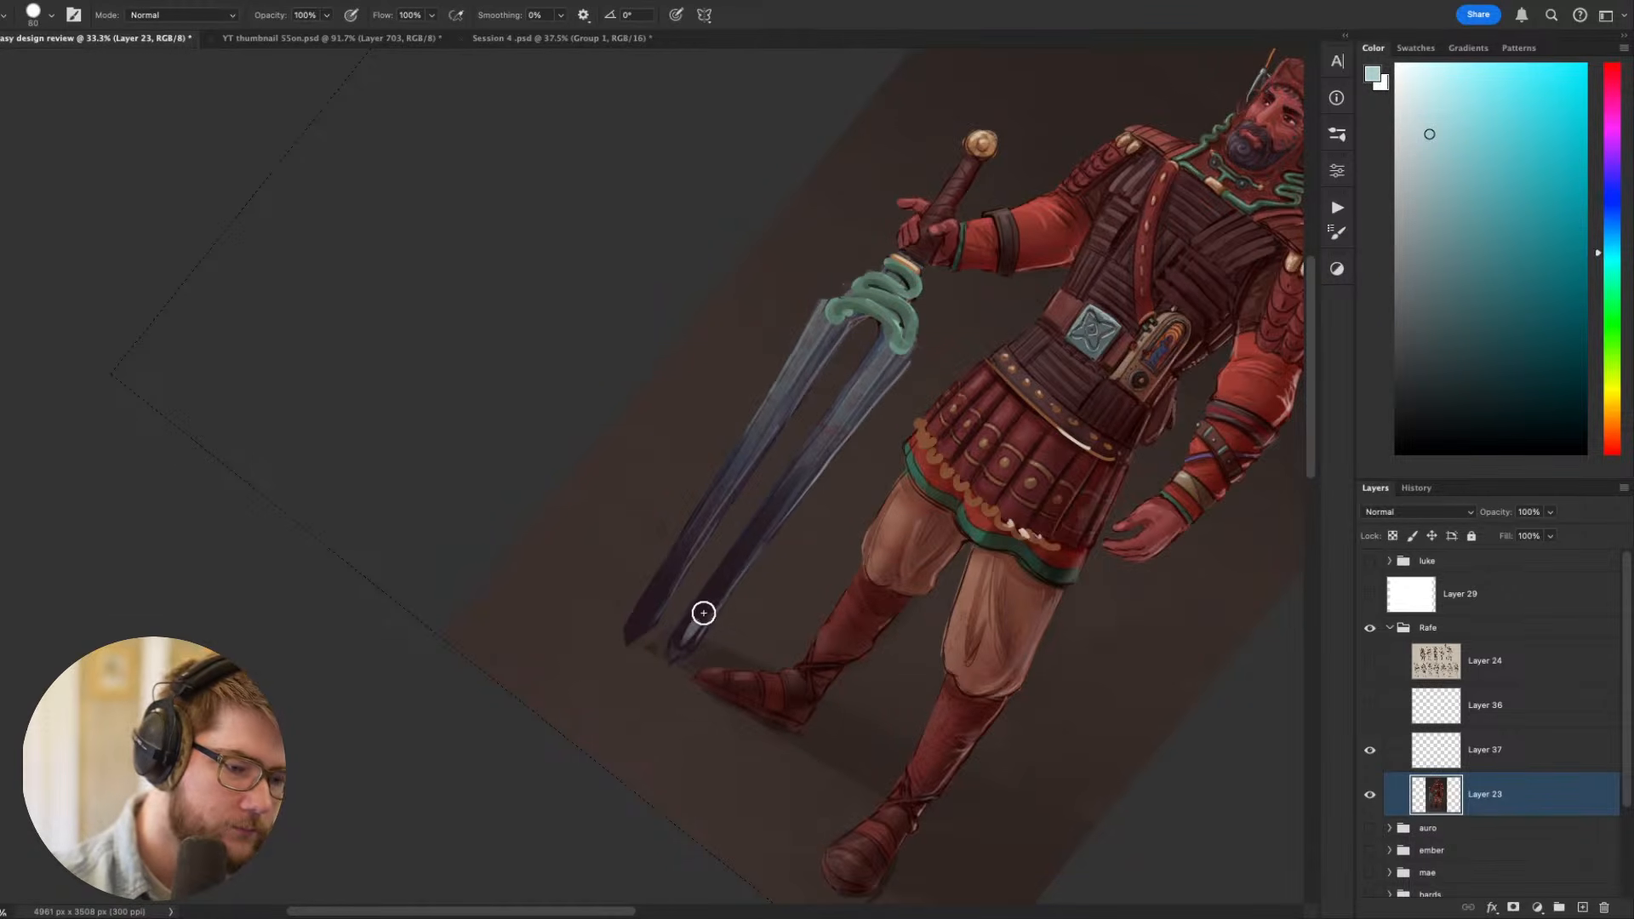
{"action": "left_click_drag", "start_coordinate": [704, 613], "coordinate": [892, 360]}
{"action": "key", "text": "ctrl+z"}
{"action": "mouse_move", "coordinate": [688, 635]}
{"action": "left_mouse_down"}
{"action": "mouse_move", "coordinate": [883, 355]}
{"action": "mouse_move", "coordinate": [895, 361]}
{"action": "mouse_move", "coordinate": [700, 628]}
{"action": "mouse_move", "coordinate": [879, 387]}
{"action": "left_mouse_up"}
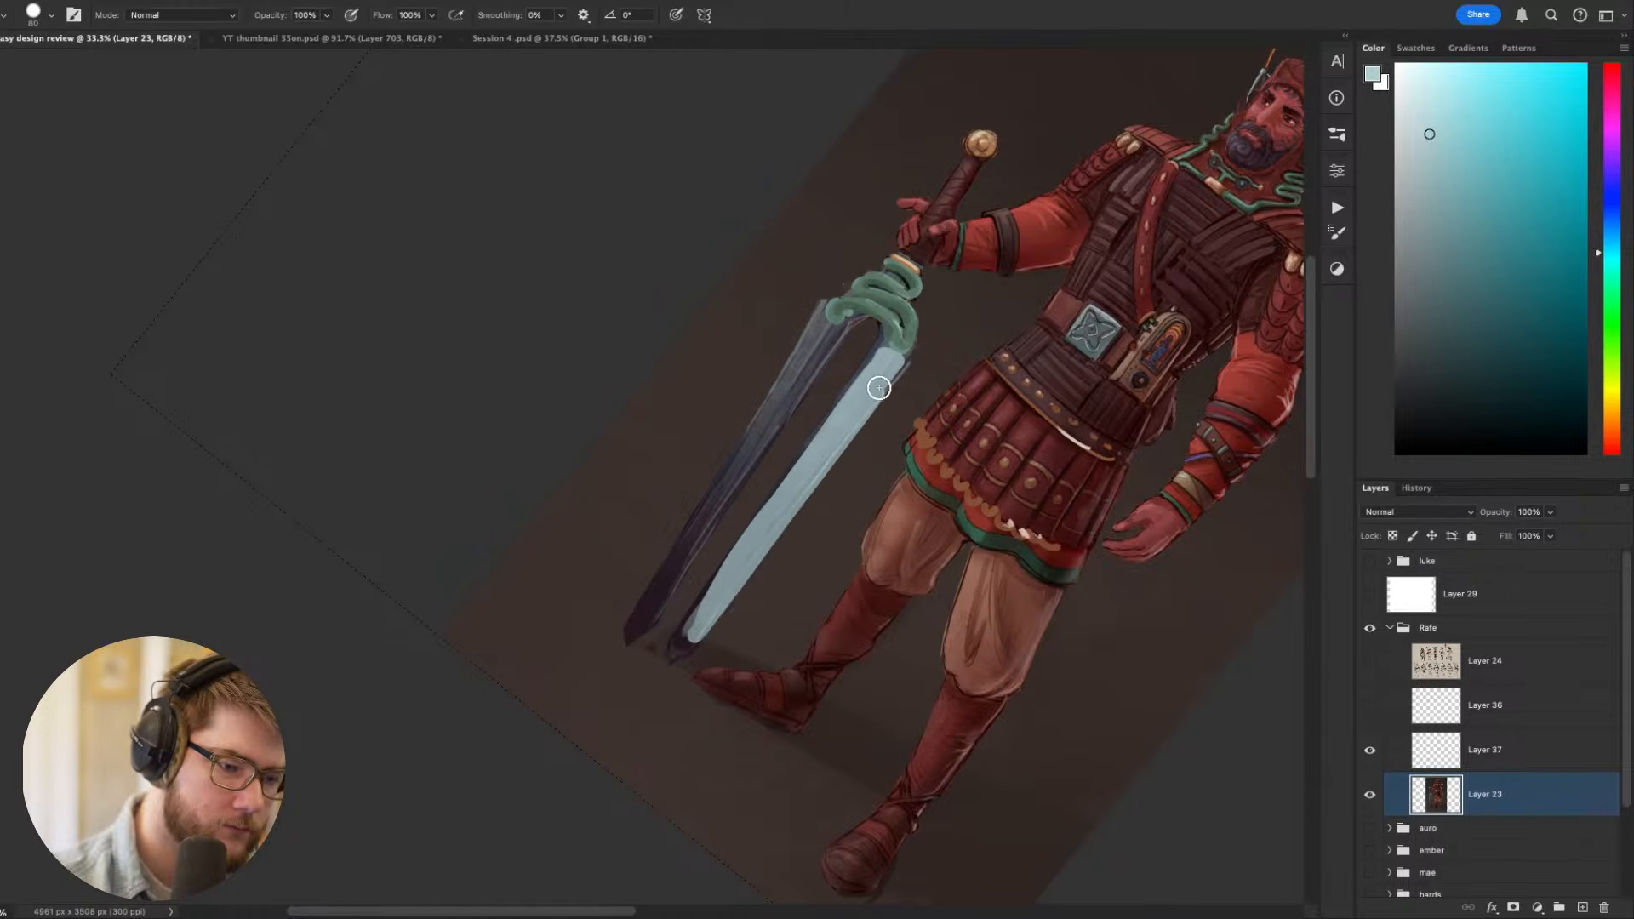
{"action": "mouse_move", "coordinate": [825, 337]}
{"action": "left_mouse_down"}
{"action": "mouse_move", "coordinate": [644, 610]}
{"action": "mouse_move", "coordinate": [819, 324]}
{"action": "mouse_move", "coordinate": [783, 386]}
{"action": "mouse_move", "coordinate": [843, 318]}
{"action": "mouse_move", "coordinate": [673, 567]}
{"action": "left_mouse_up"}
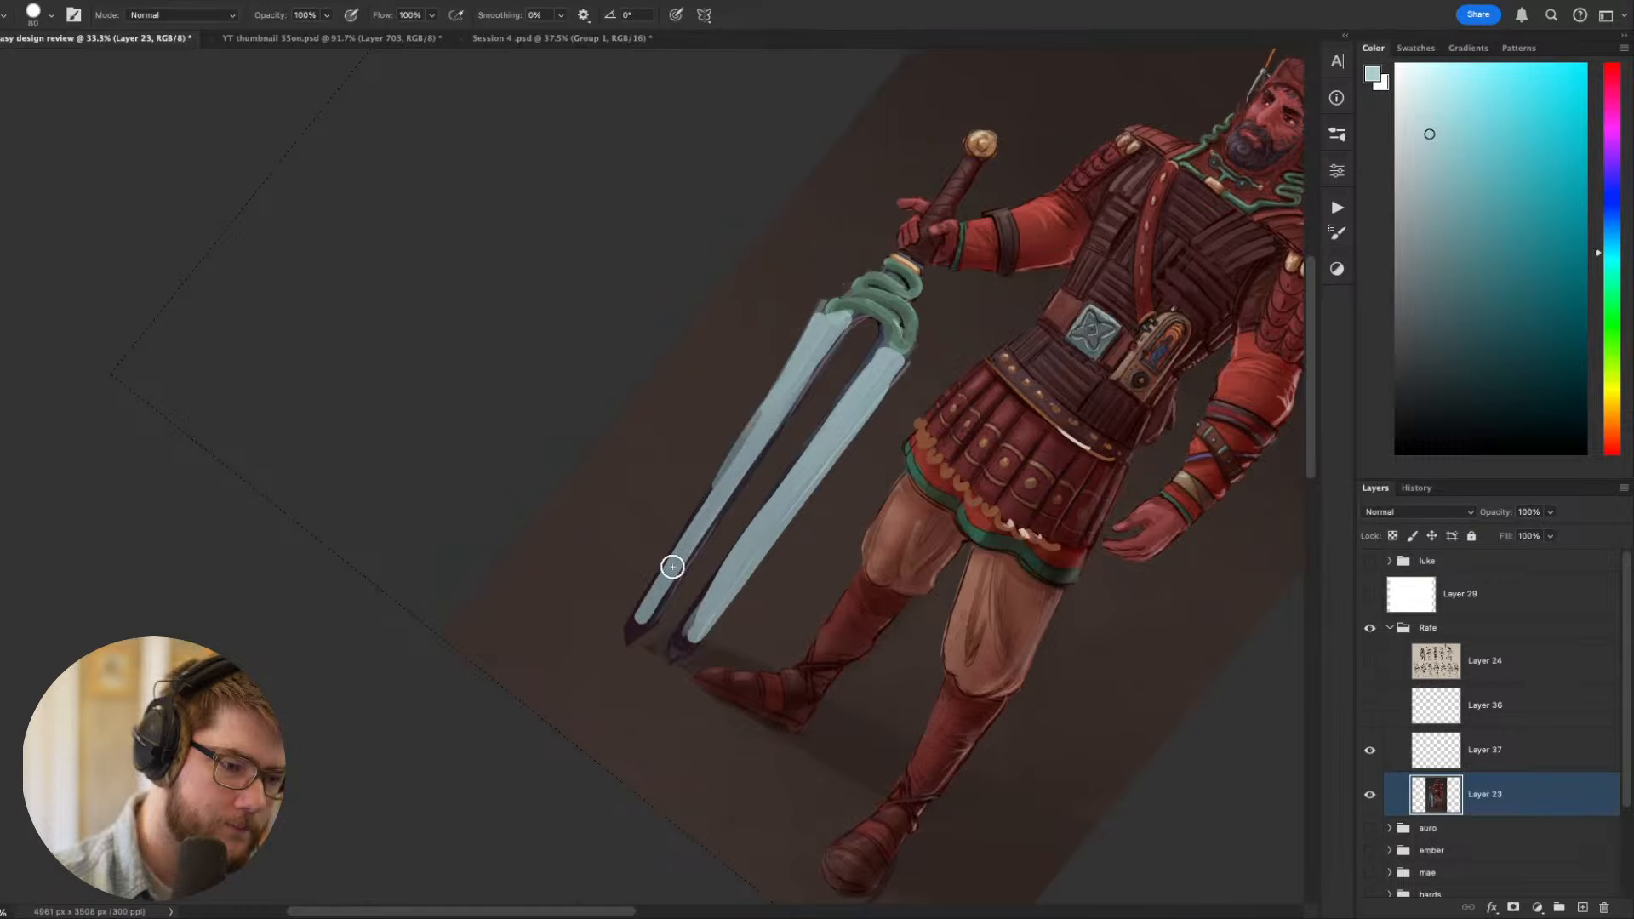
- Join the two prongs with a pale cyan arch beneath the green ornament using a smaller brush
{"action": "key", "text": "Escape"}
{"action": "left_click_drag", "start_coordinate": [846, 401], "coordinate": [882, 664]}
{"action": "key", "text": "bracketleft"}
{"action": "key", "text": "bracketleft"}
{"action": "key", "text": "bracketleft"}
{"action": "key", "text": "bracketleft"}
{"action": "key", "text": "bracketleft"}
{"action": "key", "text": "bracketleft"}
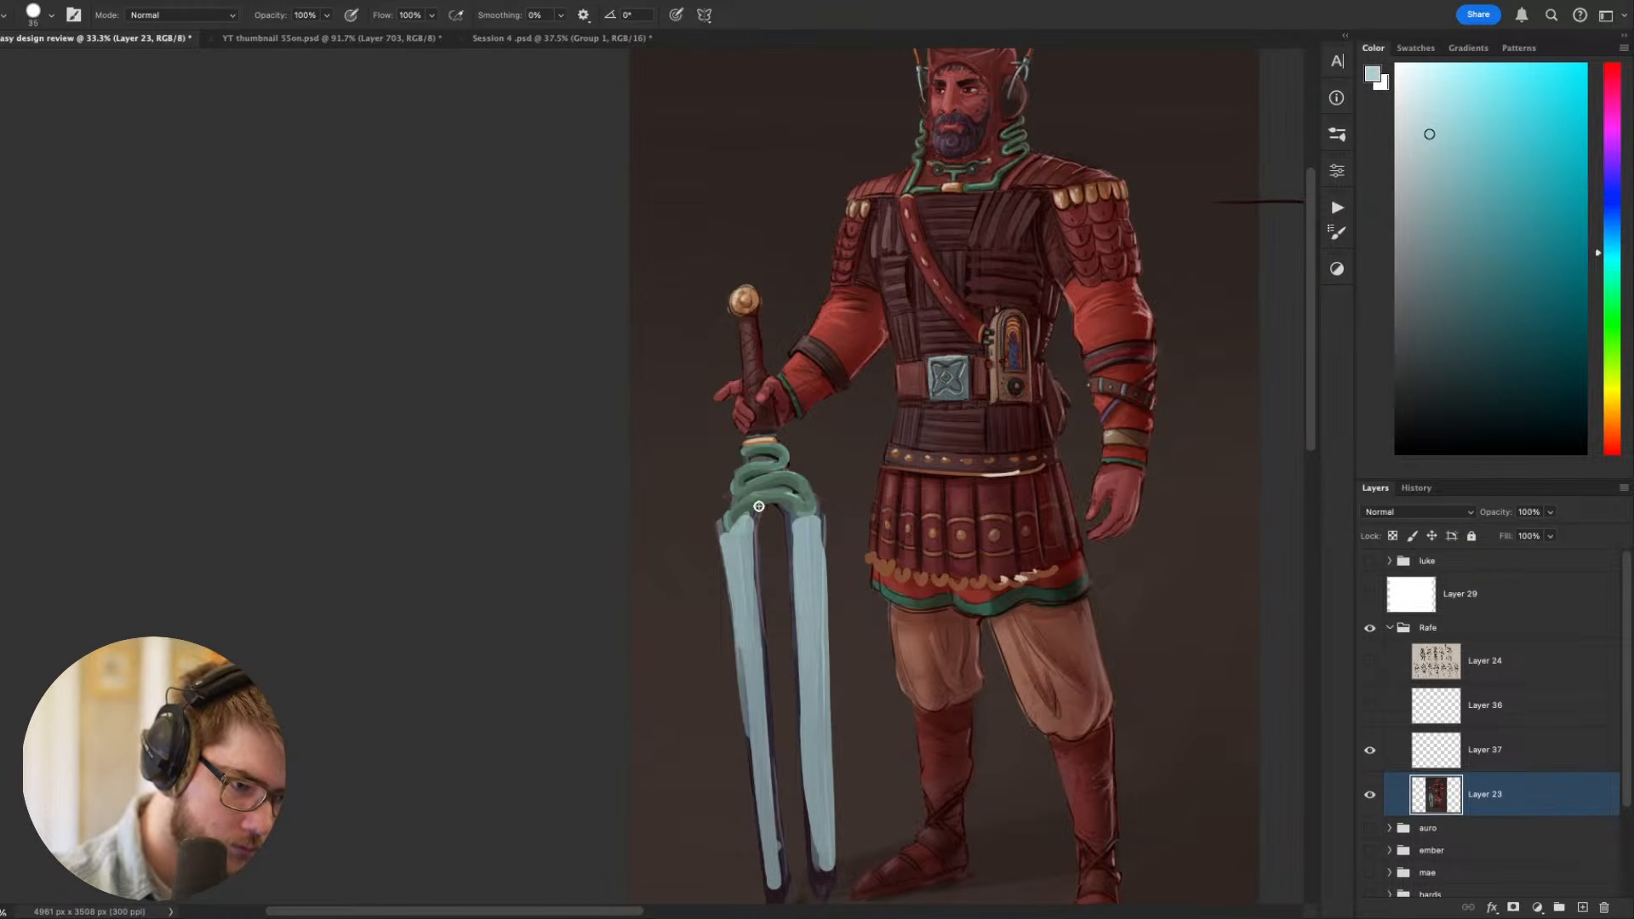
{"action": "key", "text": "bracketleft"}
{"action": "mouse_move", "coordinate": [758, 506]}
{"action": "left_mouse_down"}
{"action": "mouse_move", "coordinate": [734, 528]}
{"action": "mouse_move", "coordinate": [738, 511]}
{"action": "mouse_move", "coordinate": [799, 516]}
{"action": "left_mouse_up"}
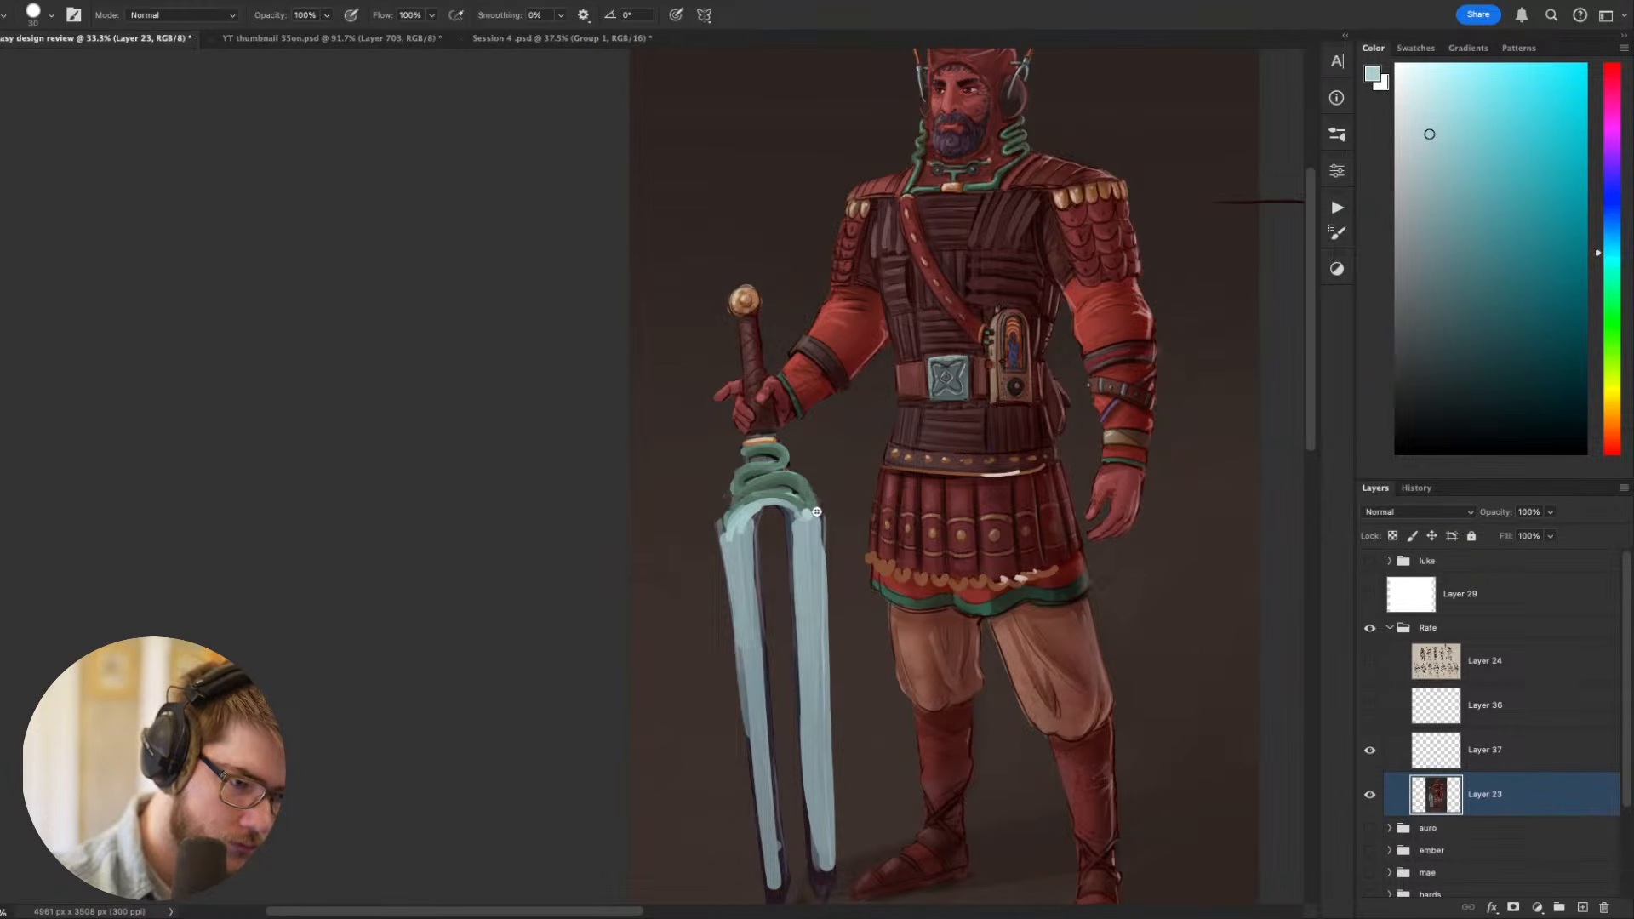
- Sample the dark background and trim the prongs' dark inner edges and the outer edge of the prong farther from the figure
{"action": "left_click_drag", "start_coordinate": [972, 669], "coordinate": [959, 619]}
{"action": "left_click", "coordinate": [845, 635], "text": "alt"}
{"action": "key", "text": "r"}
{"action": "left_click_drag", "start_coordinate": [846, 633], "coordinate": [634, 732]}
{"action": "mouse_move", "coordinate": [657, 634]}
{"action": "left_mouse_down"}
{"action": "mouse_move", "coordinate": [834, 498]}
{"action": "mouse_move", "coordinate": [612, 646]}
{"action": "left_mouse_up"}
{"action": "mouse_move", "coordinate": [673, 571]}
{"action": "left_mouse_down"}
{"action": "mouse_move", "coordinate": [860, 433]}
{"action": "mouse_move", "coordinate": [587, 630]}
{"action": "mouse_move", "coordinate": [617, 575]}
{"action": "mouse_move", "coordinate": [582, 610]}
{"action": "mouse_move", "coordinate": [834, 392]}
{"action": "left_mouse_up"}
{"action": "key", "text": "super+z"}
{"action": "left_click", "coordinate": [820, 471], "text": "alt"}
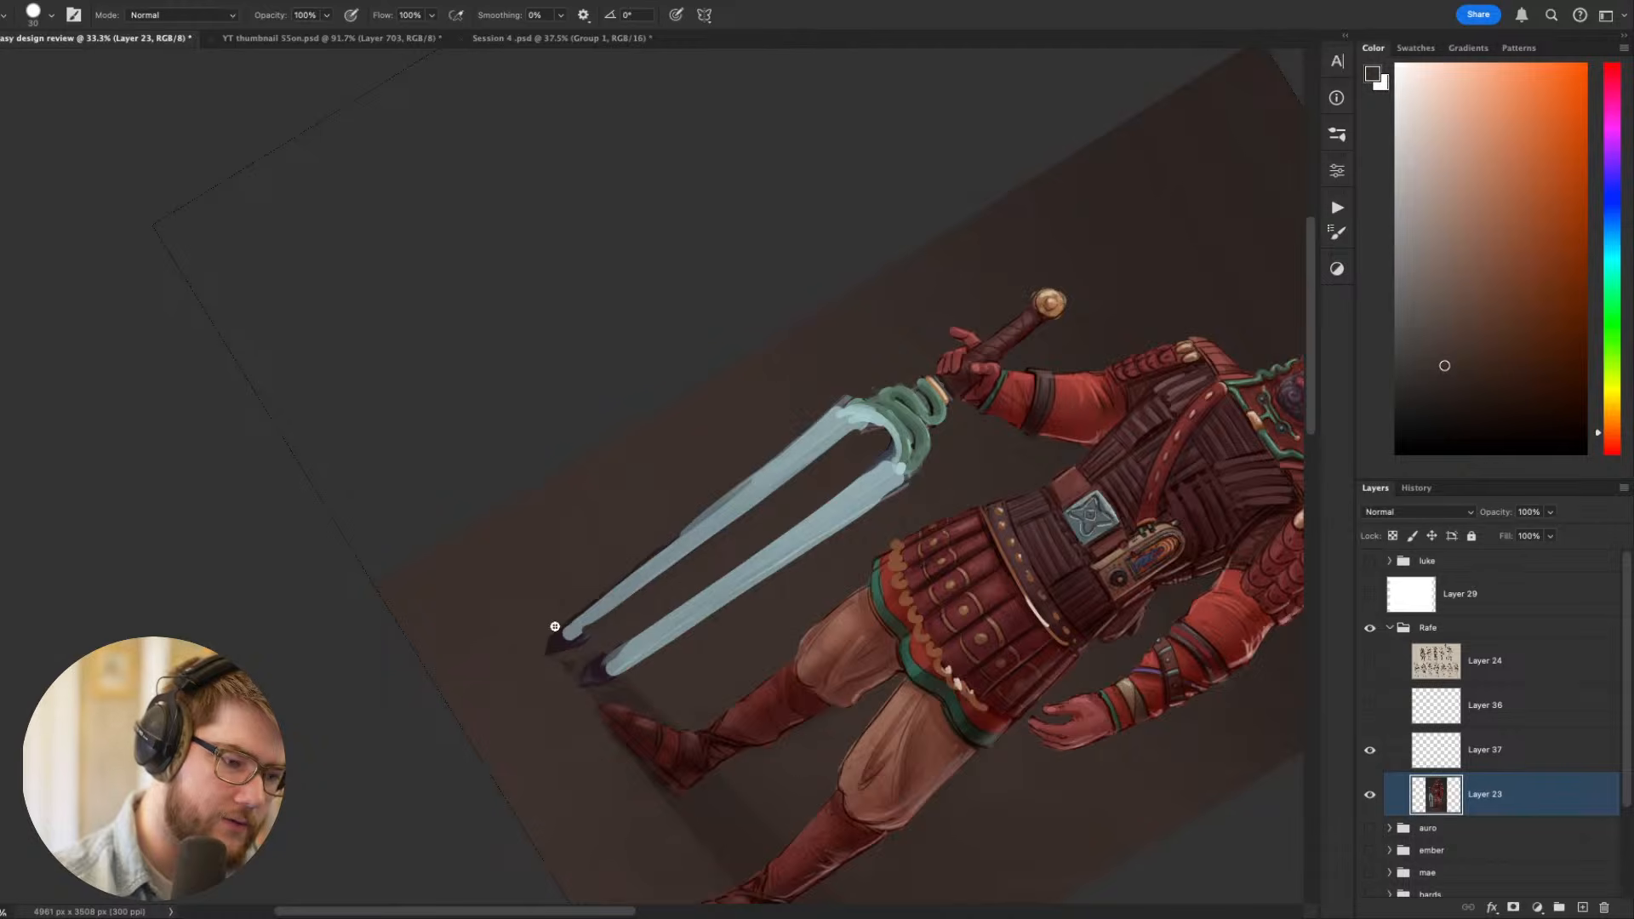
{"action": "left_click_drag", "start_coordinate": [555, 627], "coordinate": [857, 396]}
- Slim the prong nearer the figure by painting background colour down its outer edge
{"action": "key", "text": "Escape"}
{"action": "left_click_drag", "start_coordinate": [939, 555], "coordinate": [955, 746]}
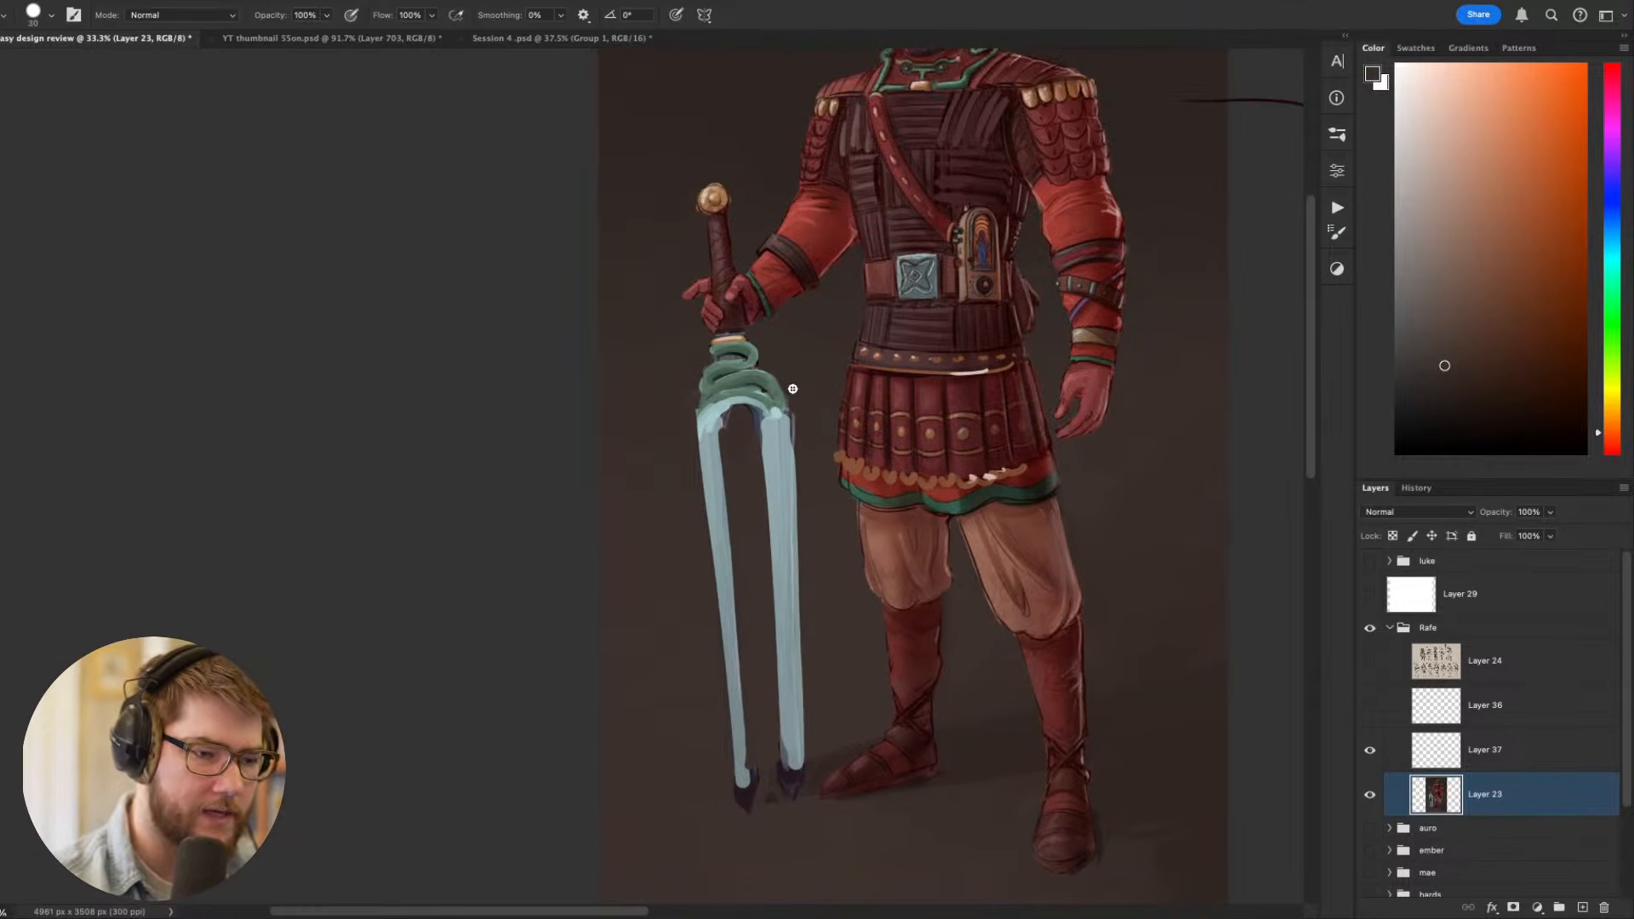
{"action": "left_click_drag", "start_coordinate": [793, 389], "coordinate": [808, 774]}
{"action": "key", "text": "r"}
{"action": "left_click_drag", "start_coordinate": [1037, 554], "coordinate": [1014, 730]}
{"action": "key", "text": "Escape"}
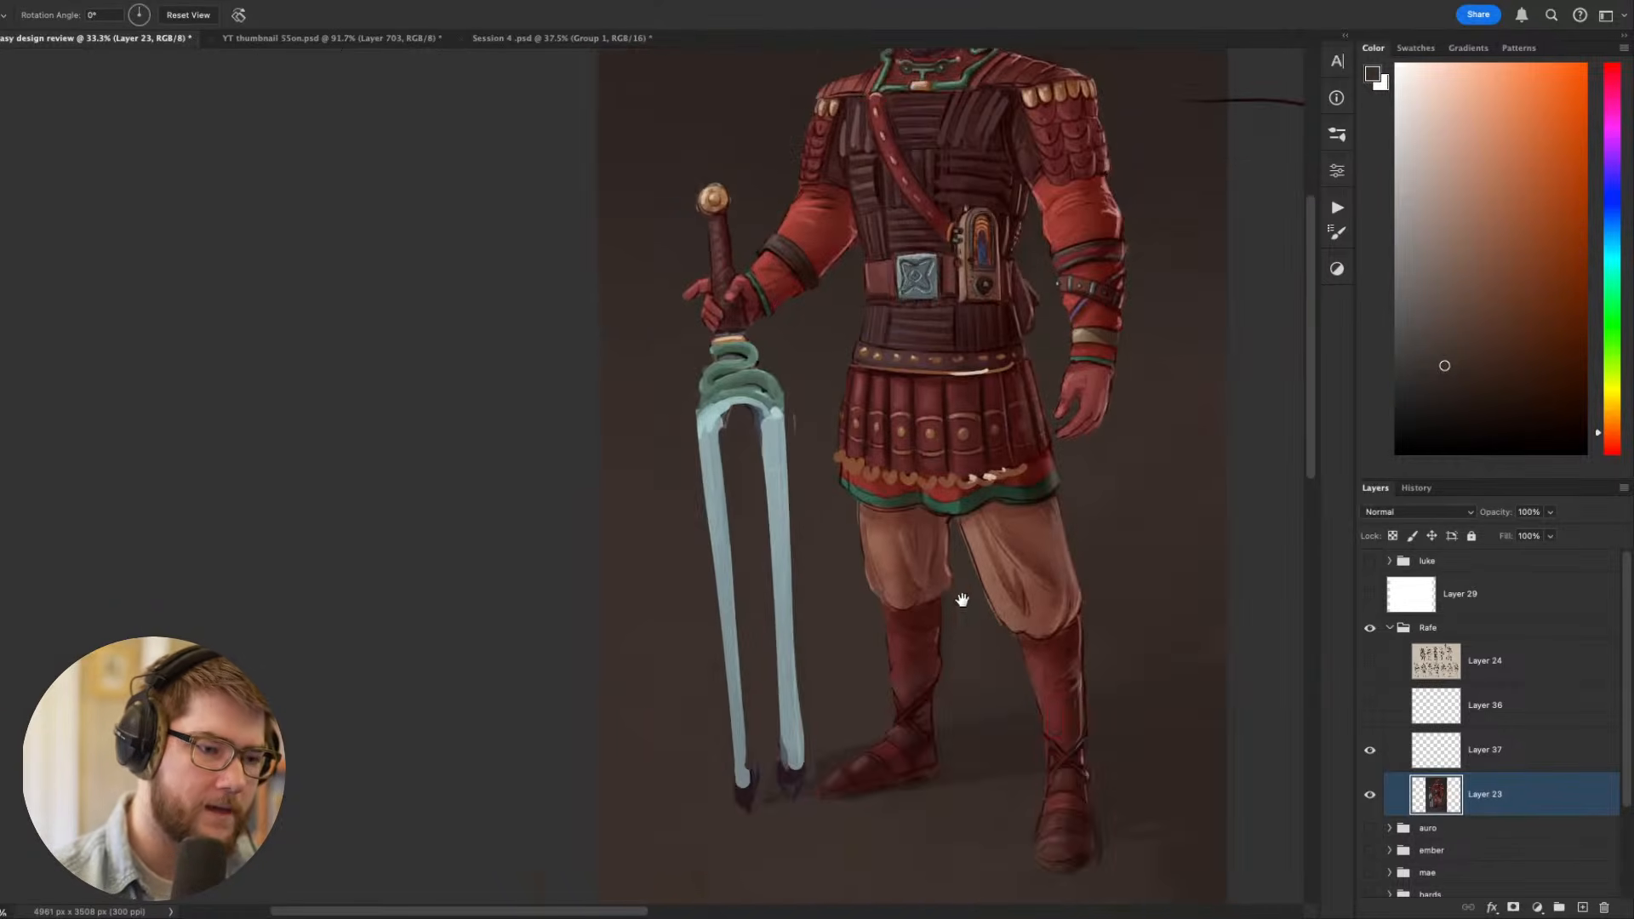
- Examine the swordsman's full figure, head, collar and quilted chest armour at several magnifications
{"action": "left_click_drag", "start_coordinate": [962, 600], "coordinate": [874, 863]}
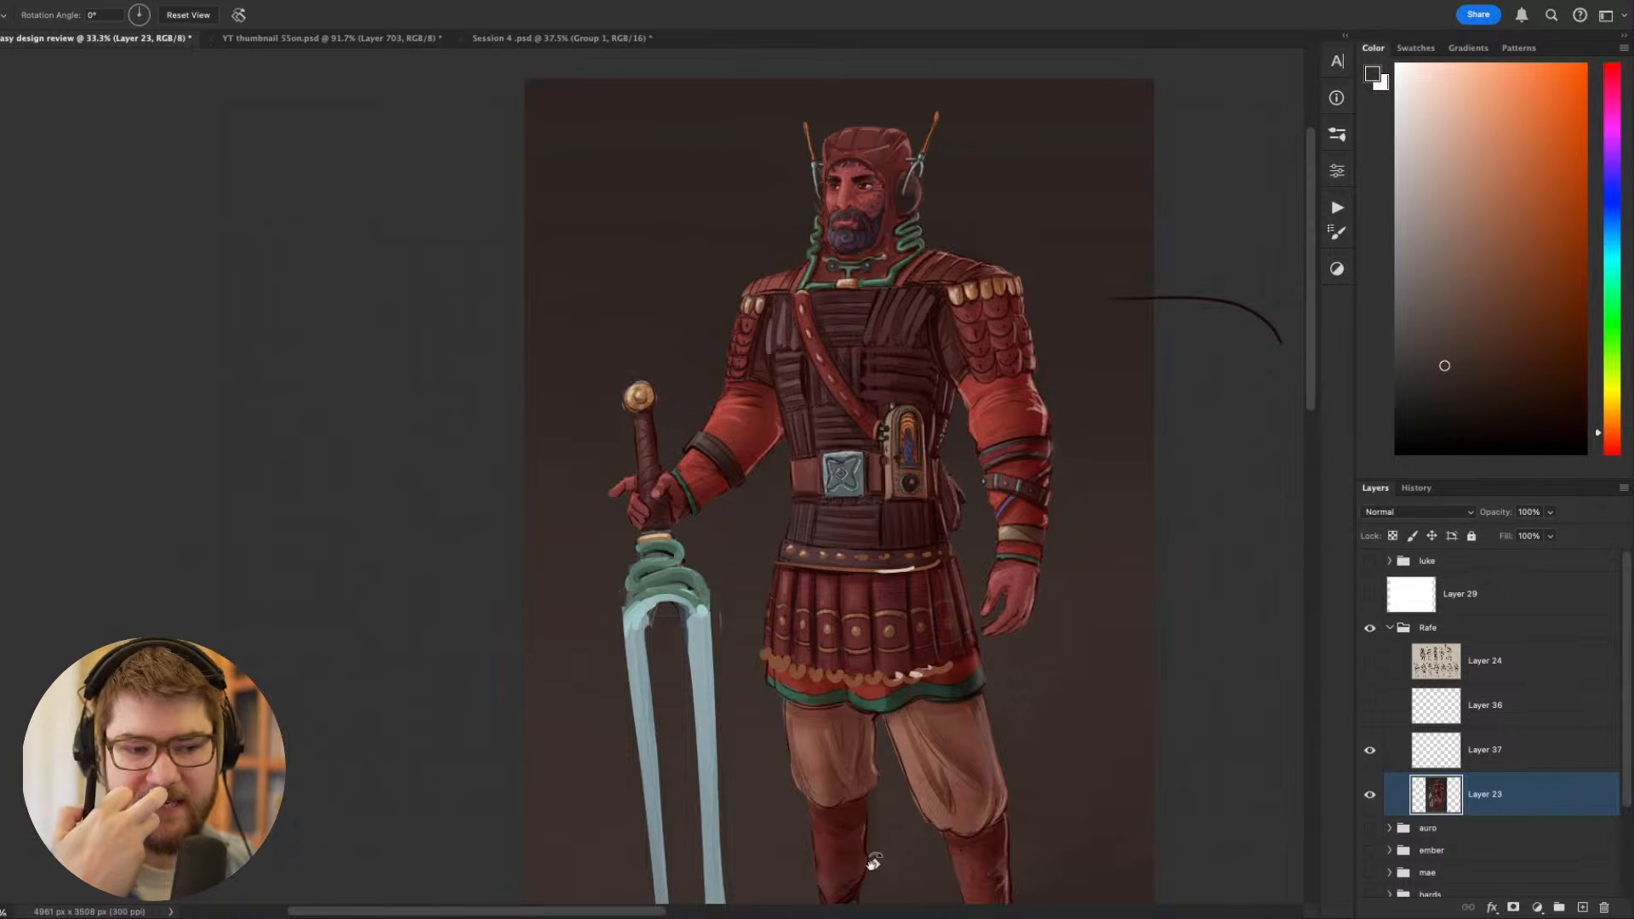
{"action": "left_click_drag", "start_coordinate": [873, 863], "coordinate": [920, 734]}
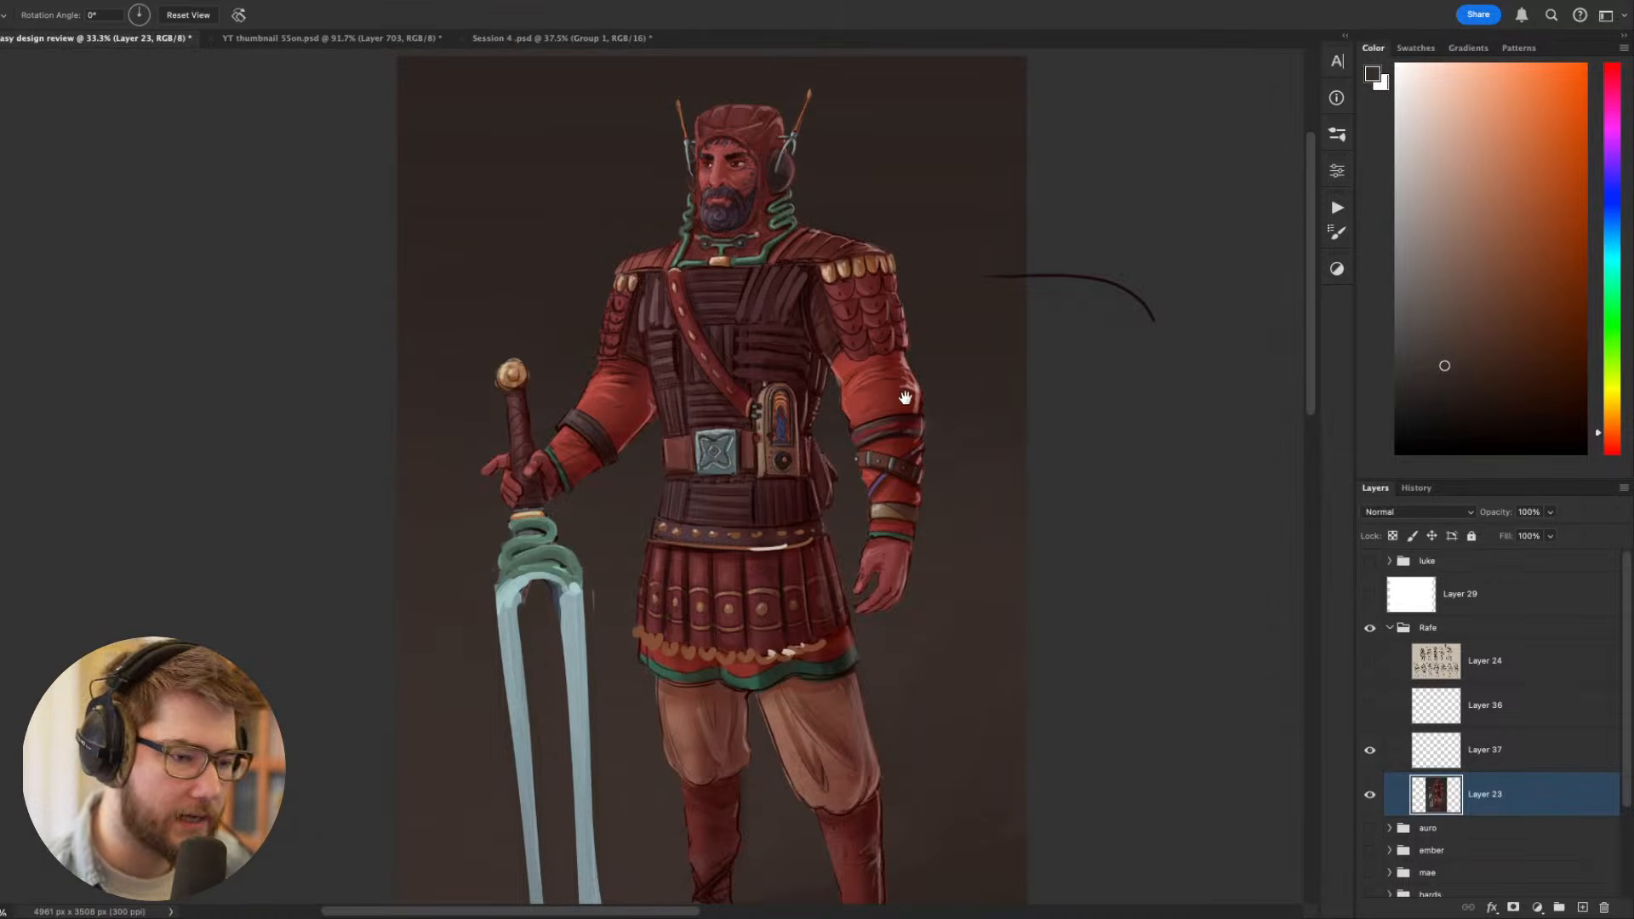
{"action": "left_click_drag", "start_coordinate": [907, 398], "coordinate": [865, 348]}
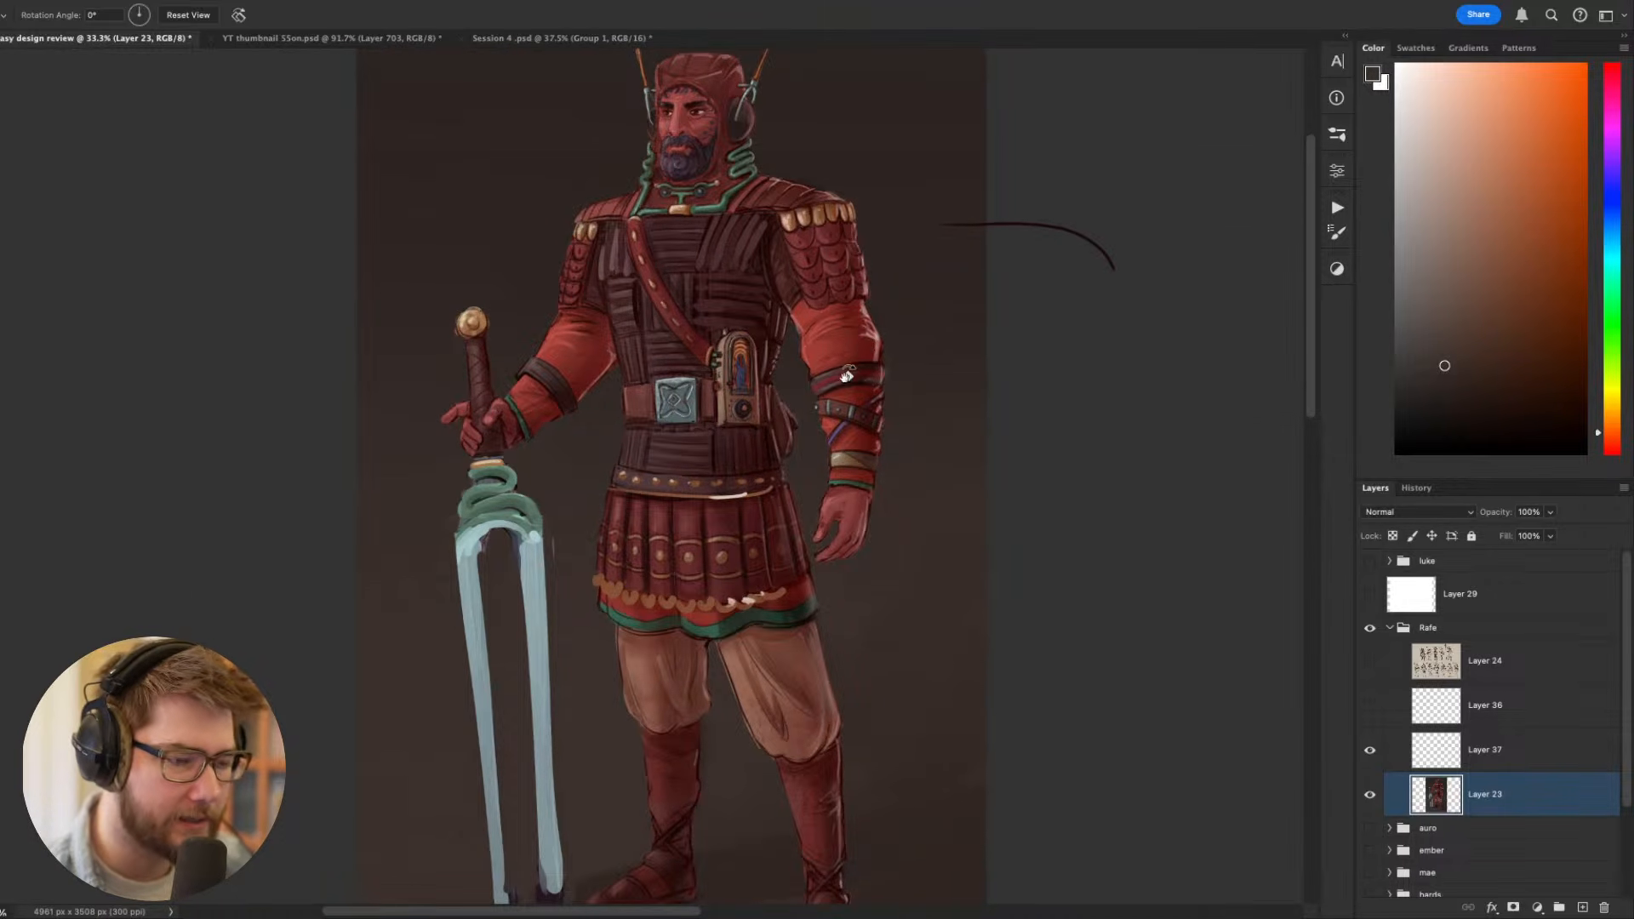
{"action": "left_click_drag", "start_coordinate": [694, 194], "coordinate": [719, 279]}
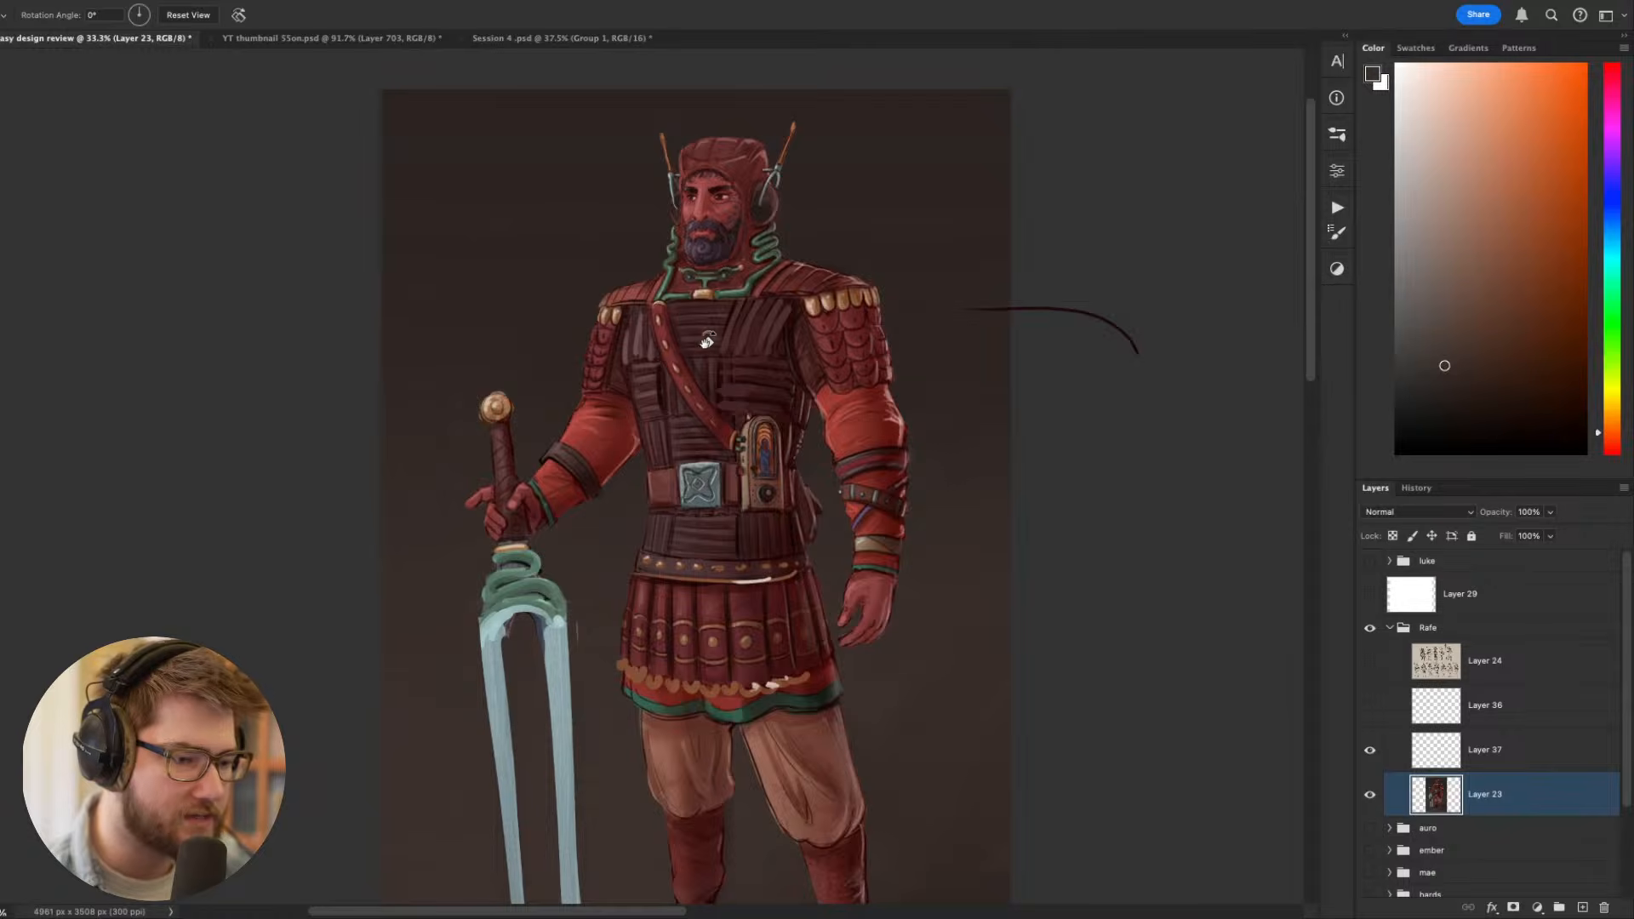
{"action": "scroll", "coordinate": [685, 360], "scroll_direction": "up", "scroll_amount": 5}
{"action": "left_click_drag", "start_coordinate": [794, 435], "coordinate": [766, 443]}
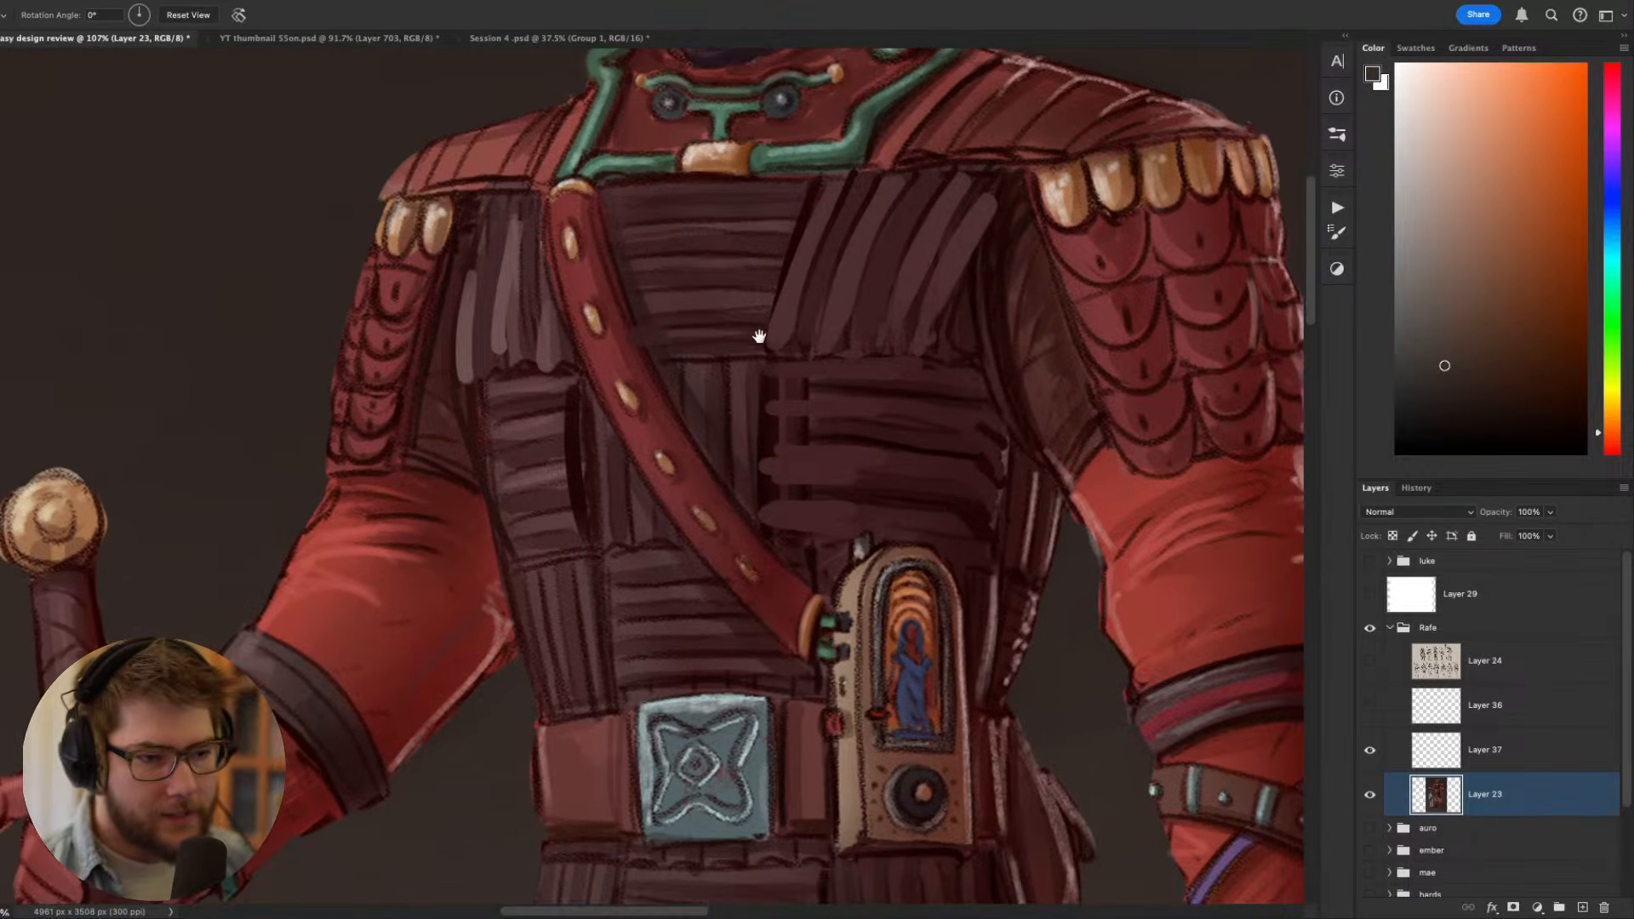
{"action": "left_click_drag", "start_coordinate": [759, 336], "coordinate": [703, 513]}
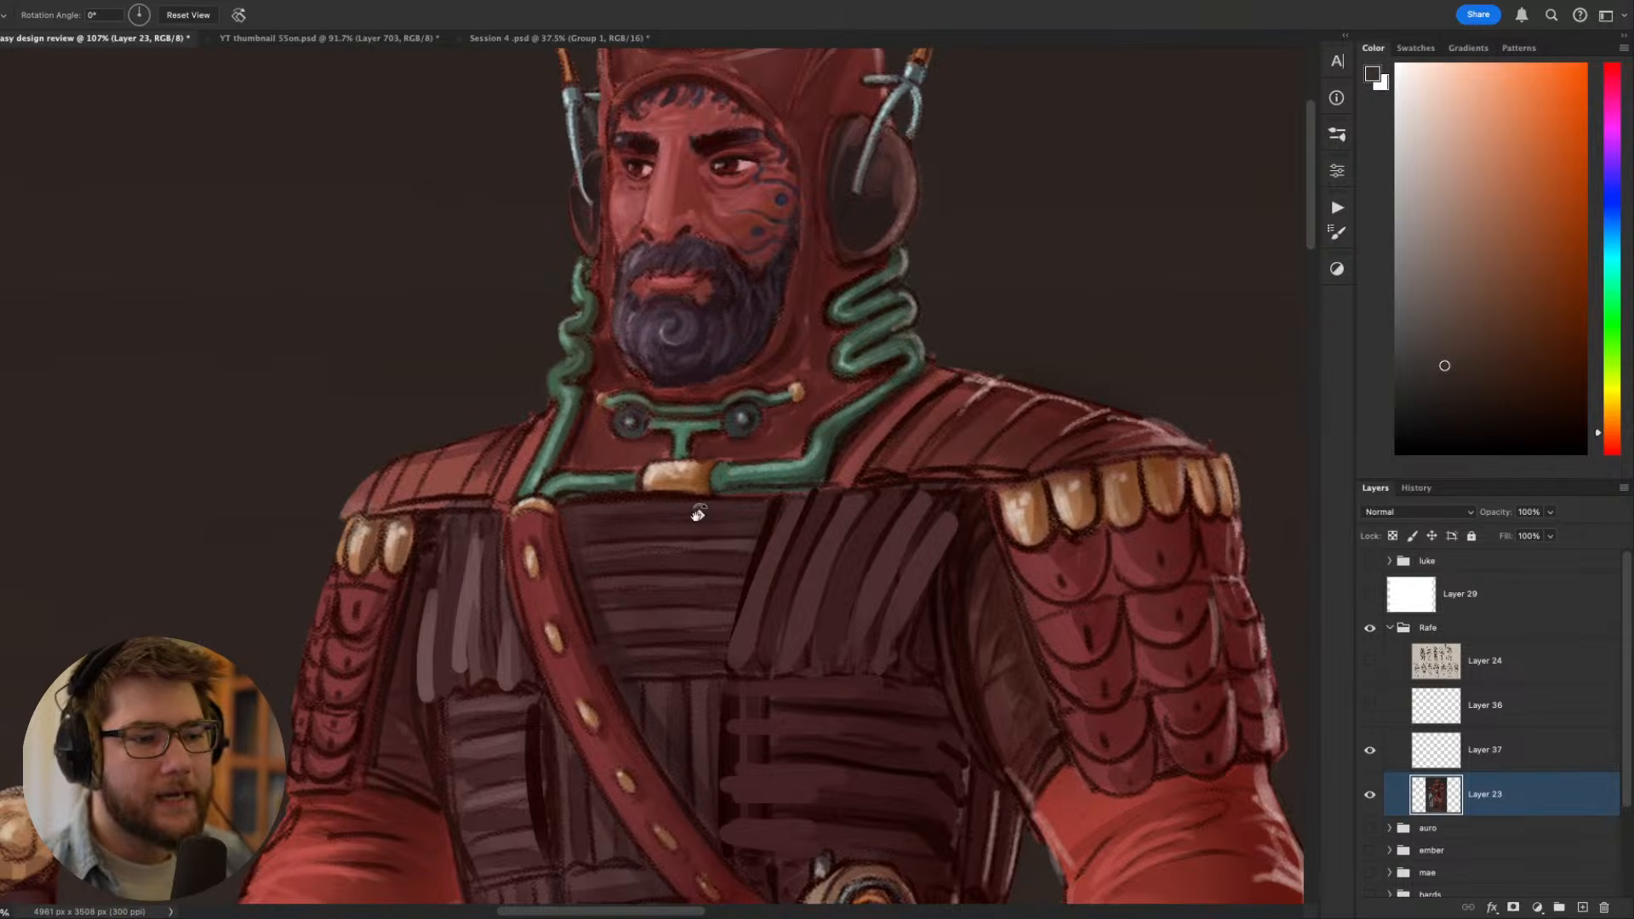
{"action": "scroll", "coordinate": [698, 513], "scroll_direction": "down", "scroll_amount": 3}
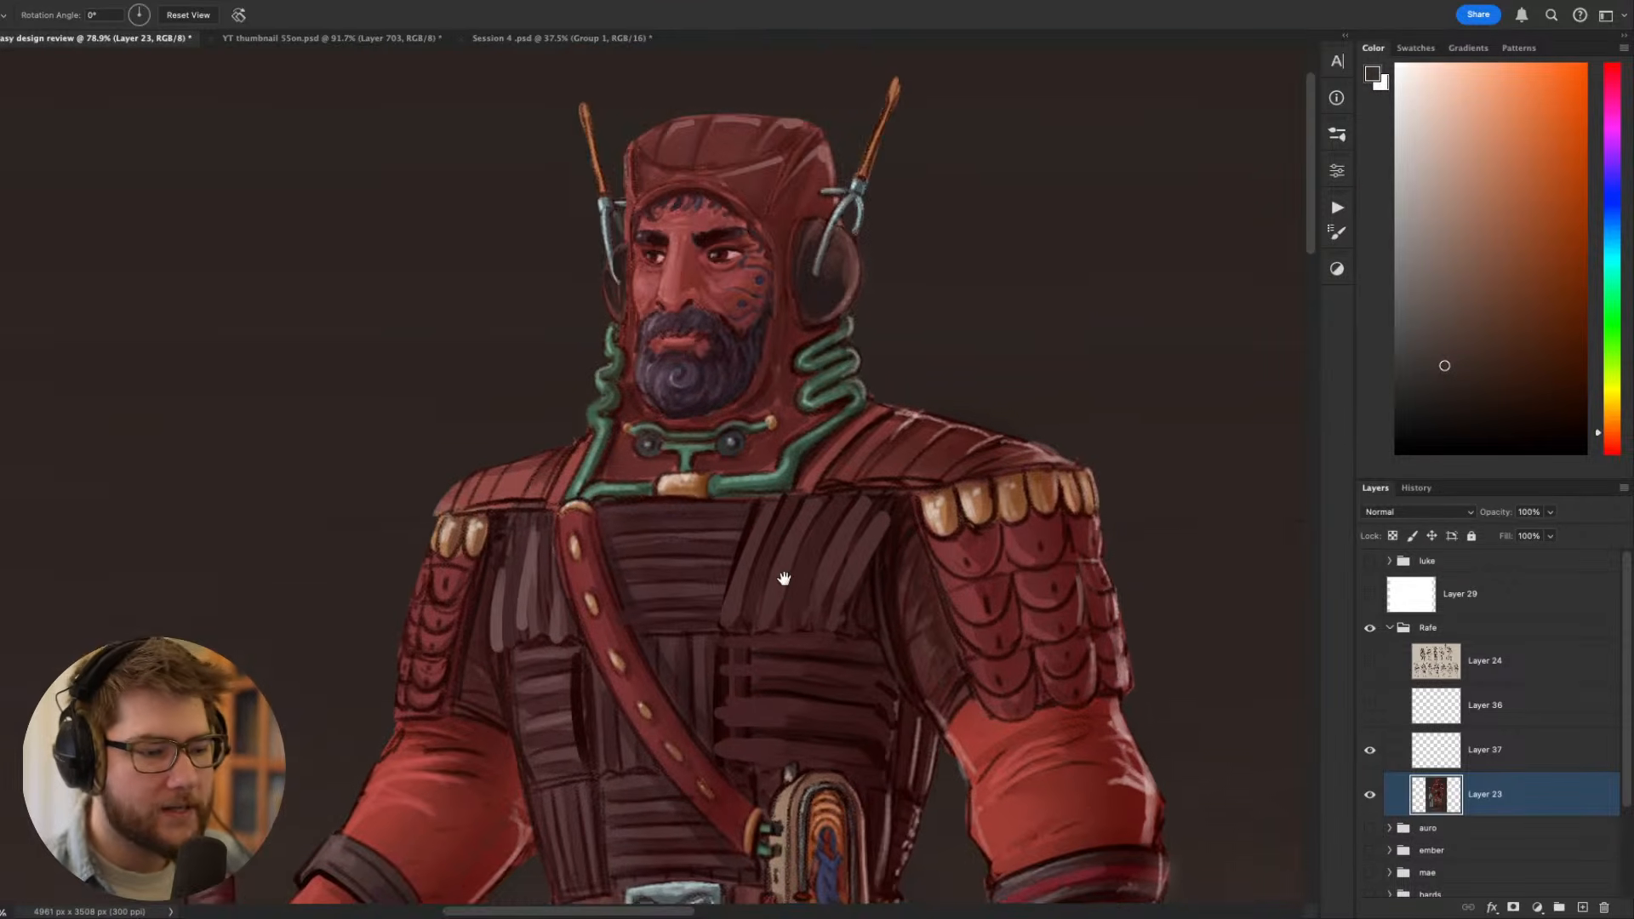
{"action": "left_click_drag", "start_coordinate": [784, 578], "coordinate": [748, 341]}
{"action": "scroll", "coordinate": [749, 341], "scroll_direction": "up", "scroll_amount": 1}
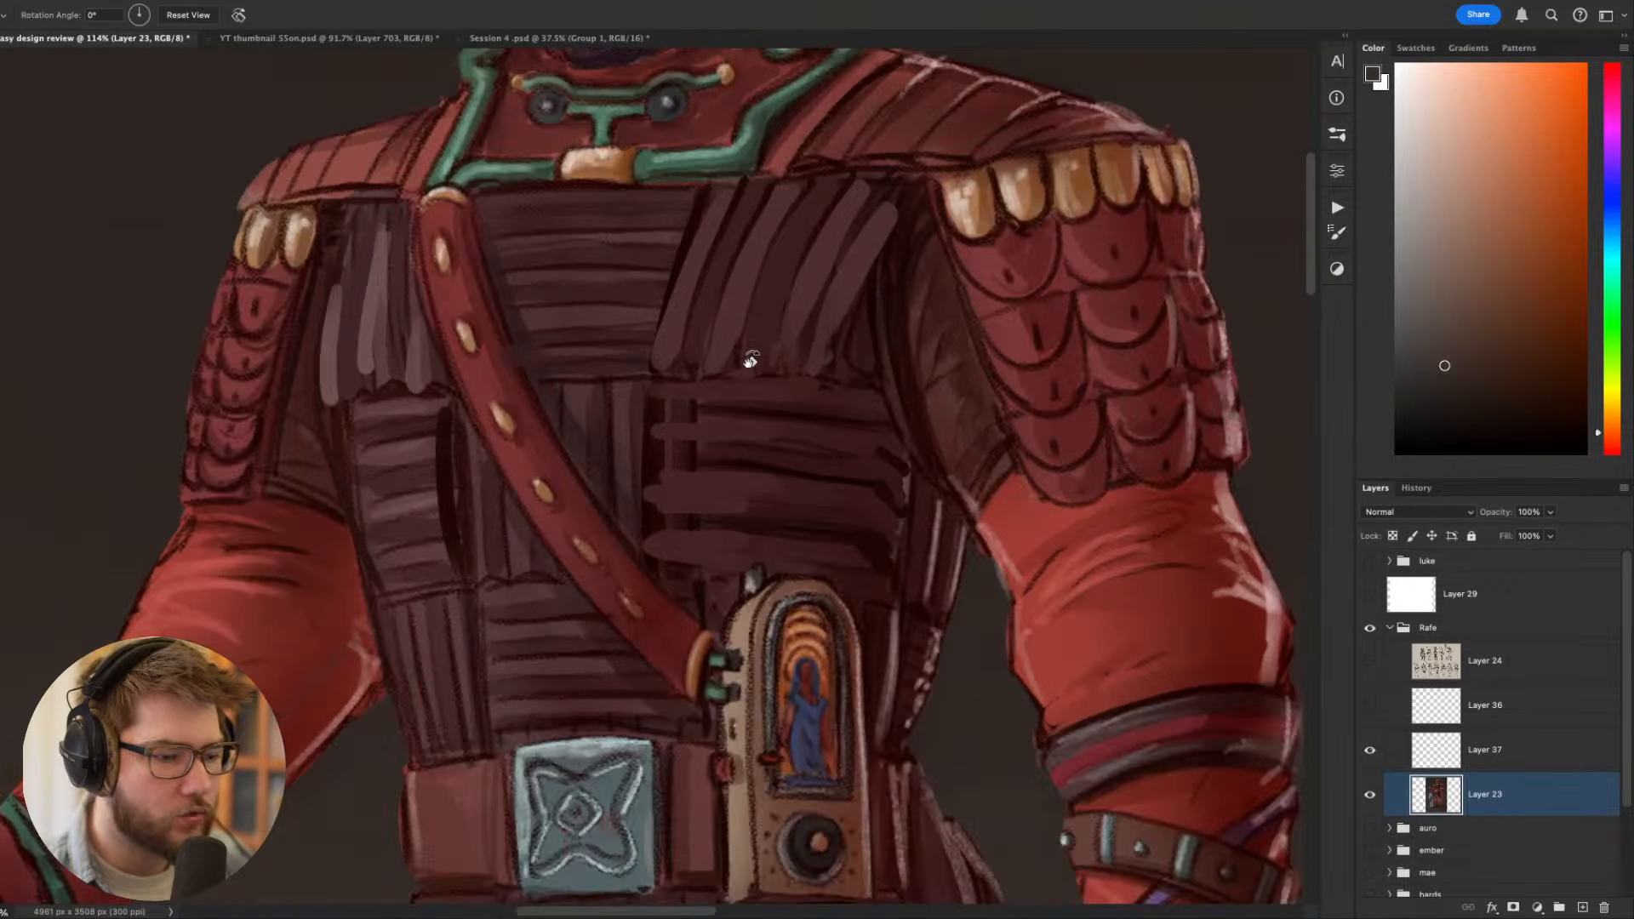
{"action": "left_click_drag", "start_coordinate": [842, 713], "coordinate": [820, 411]}
{"action": "scroll", "coordinate": [841, 345], "scroll_direction": "up", "scroll_amount": 1}
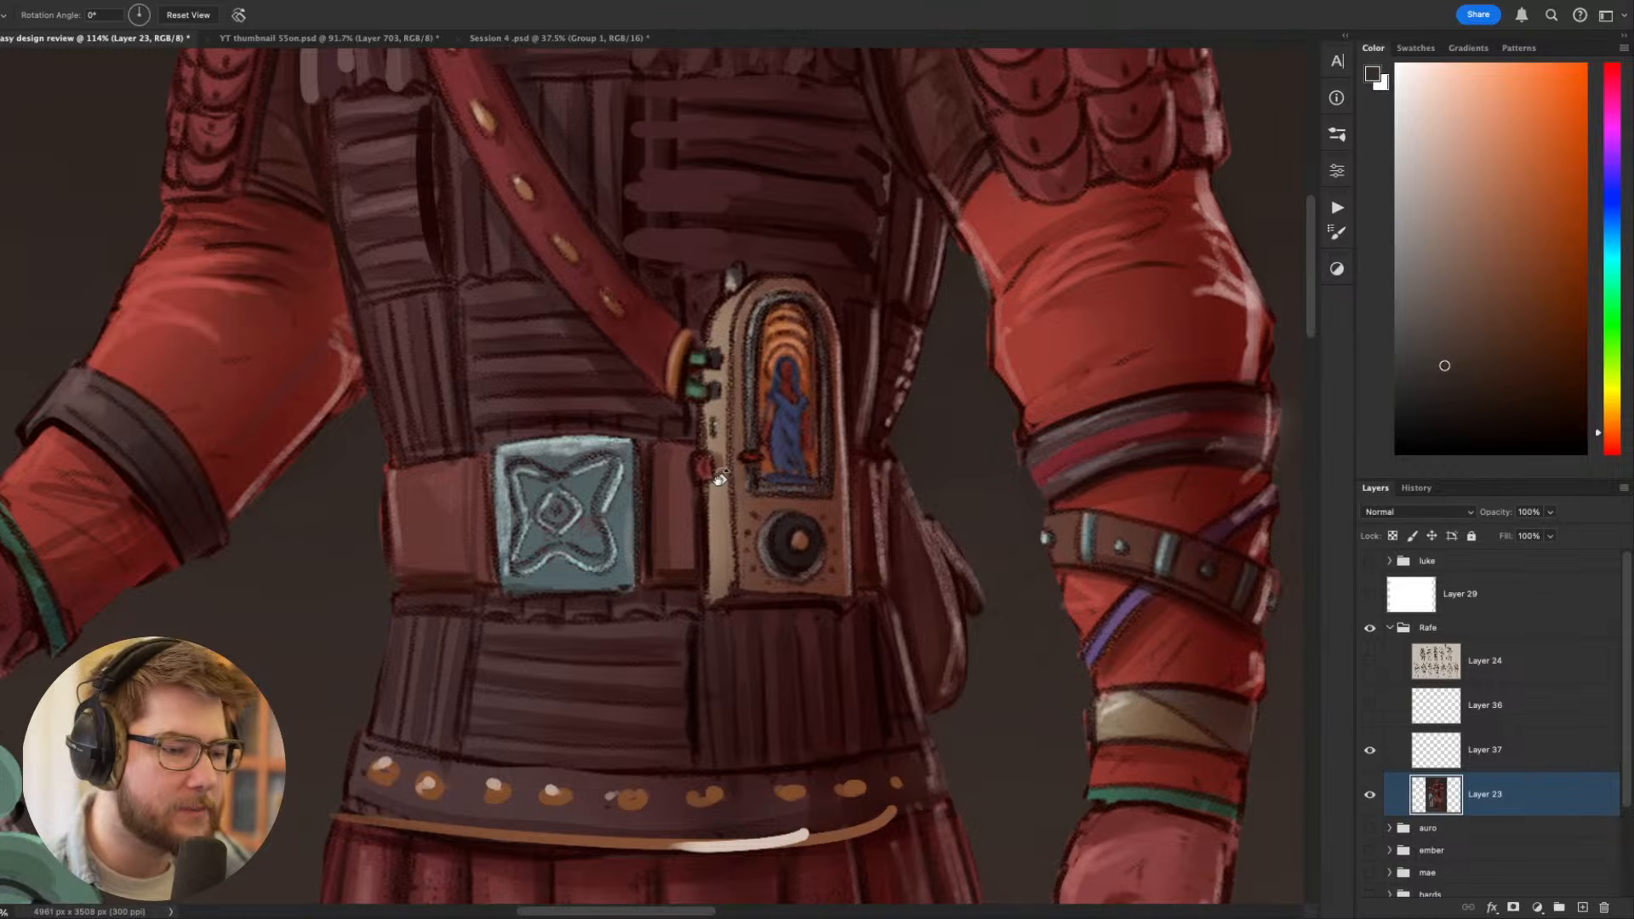
- Examine the belt buckle, radio-like device and waist details up close and against the whole figure
{"action": "scroll", "coordinate": [720, 479], "scroll_direction": "down", "scroll_amount": 3}
{"action": "scroll", "coordinate": [677, 523], "scroll_direction": "up", "scroll_amount": 5}
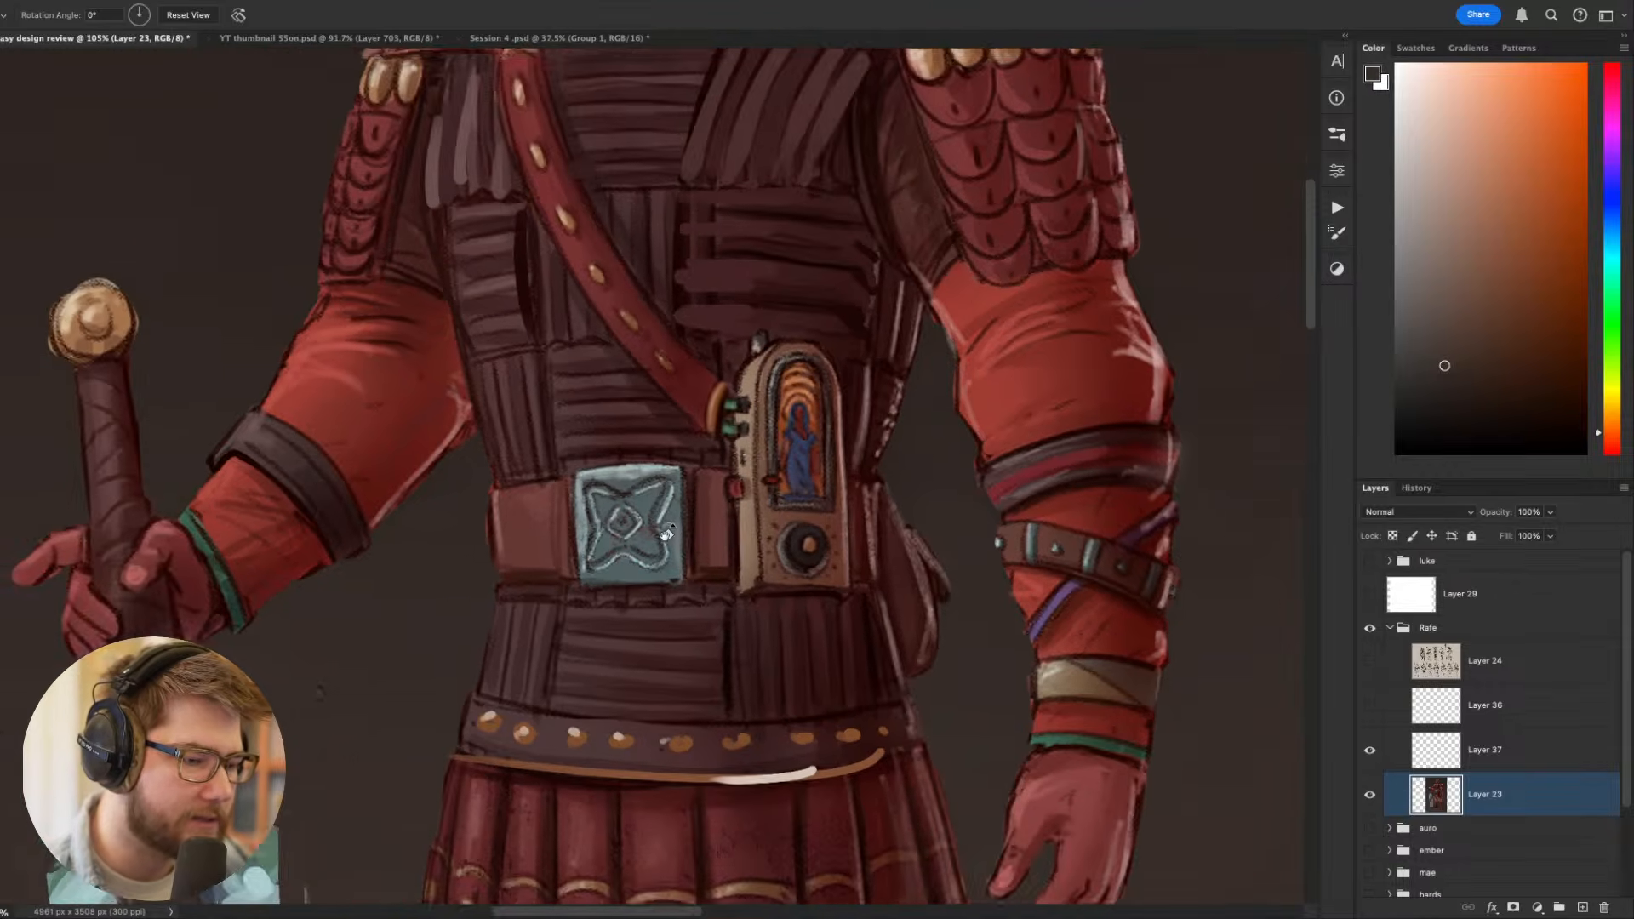
{"action": "key", "text": "b"}
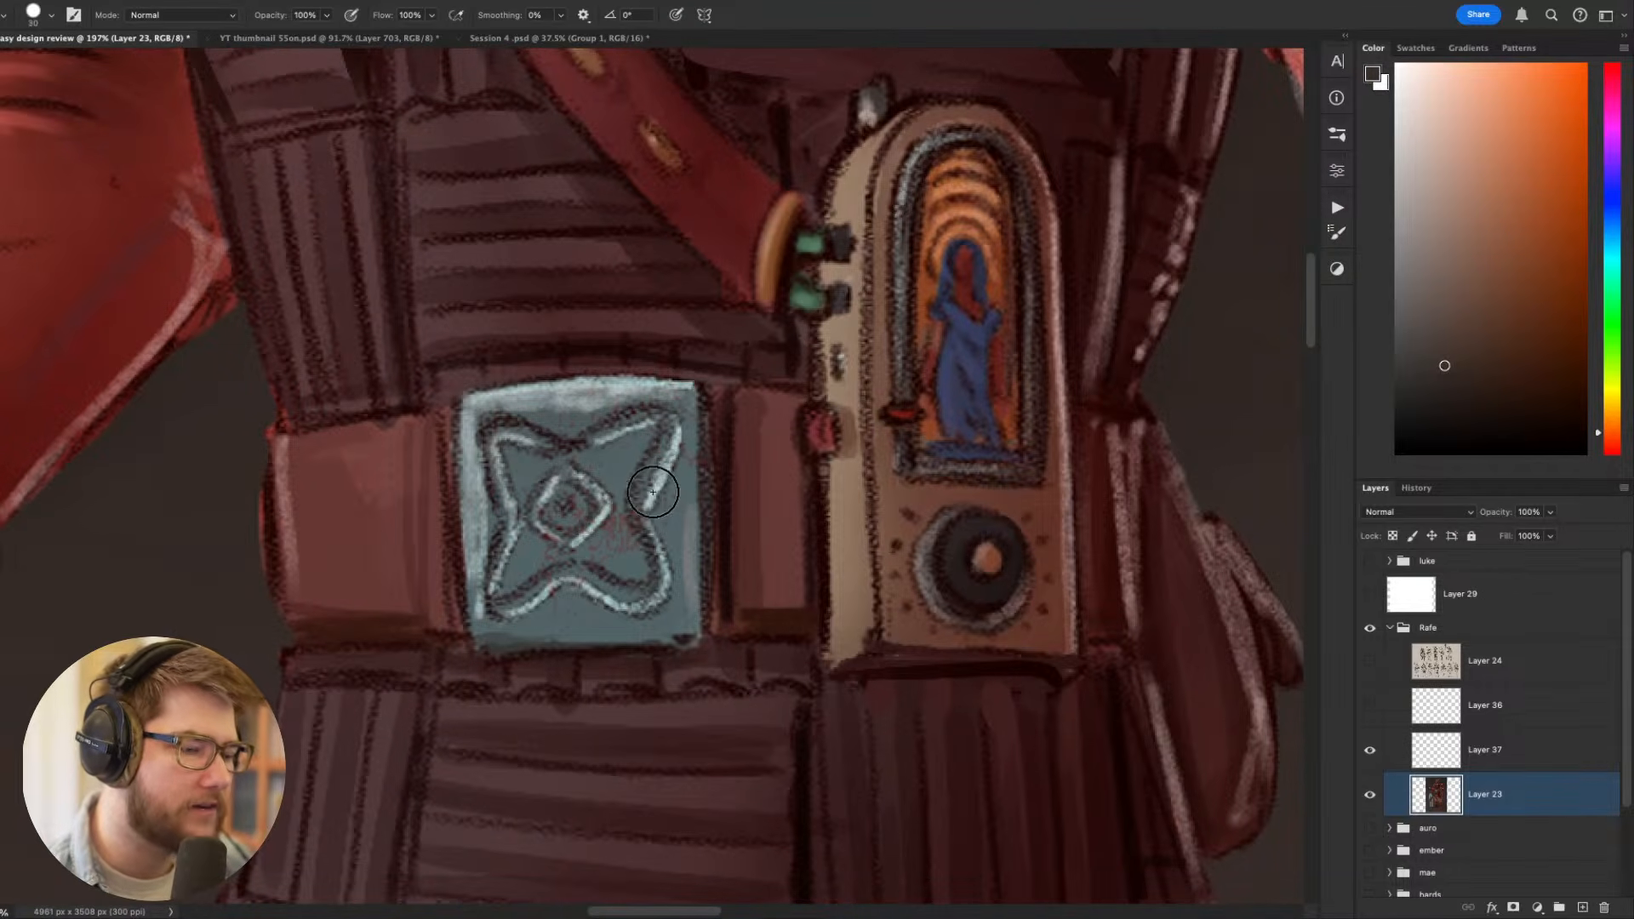
{"action": "key", "text": "bracketleft"}
{"action": "scroll", "coordinate": [654, 489], "scroll_direction": "down", "scroll_amount": 2}
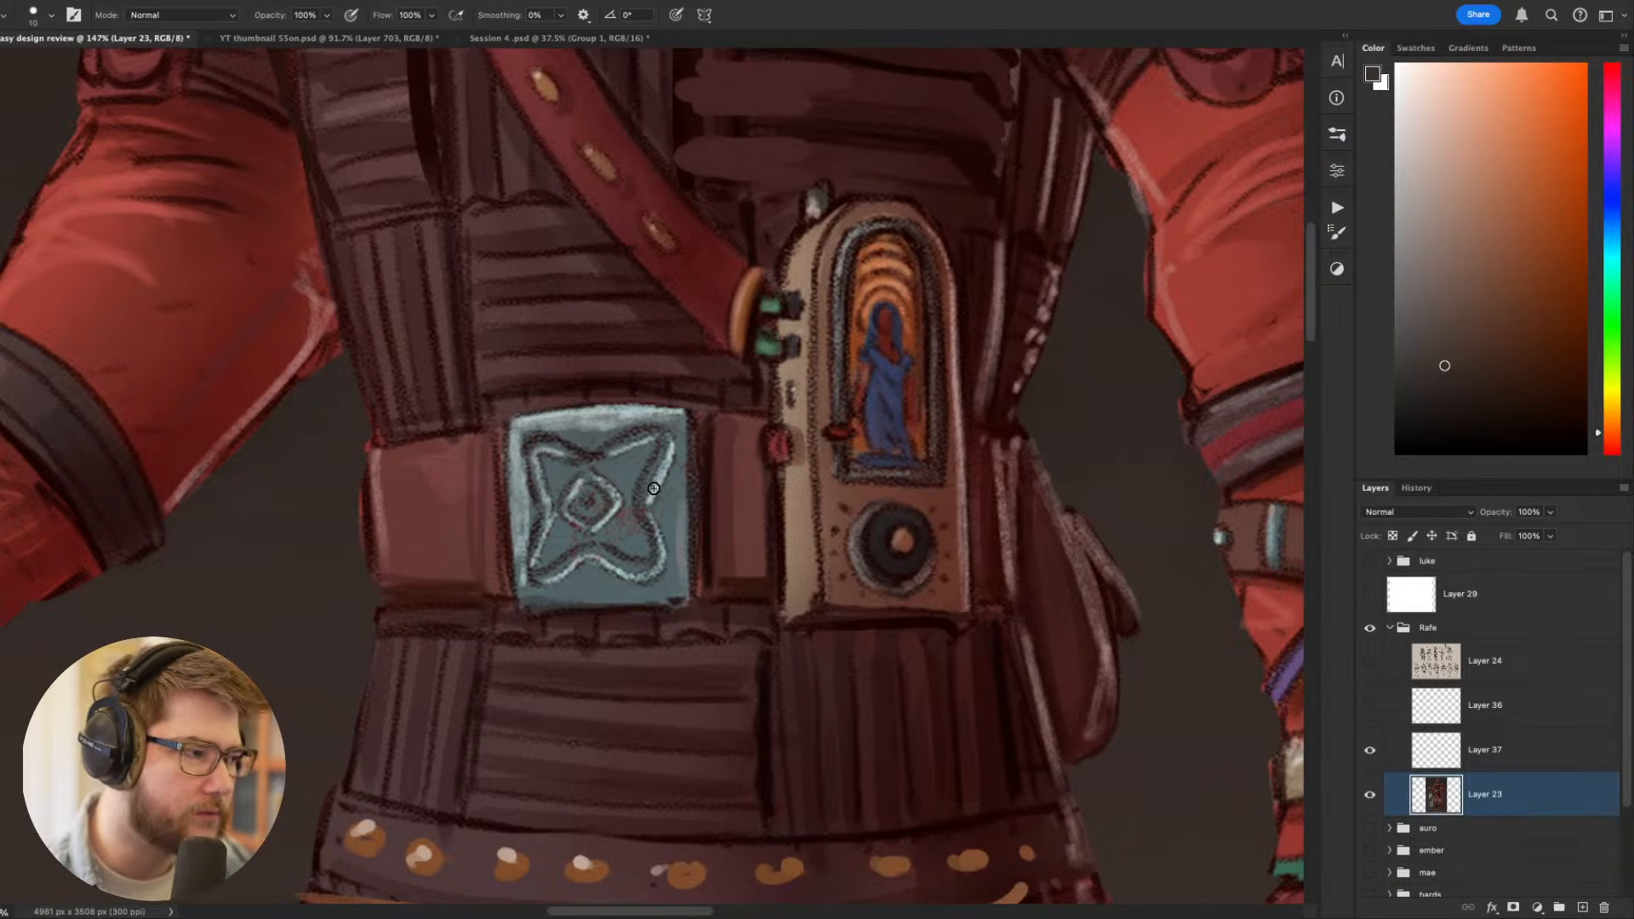
{"action": "scroll", "coordinate": [653, 489], "scroll_direction": "down", "scroll_amount": 1}
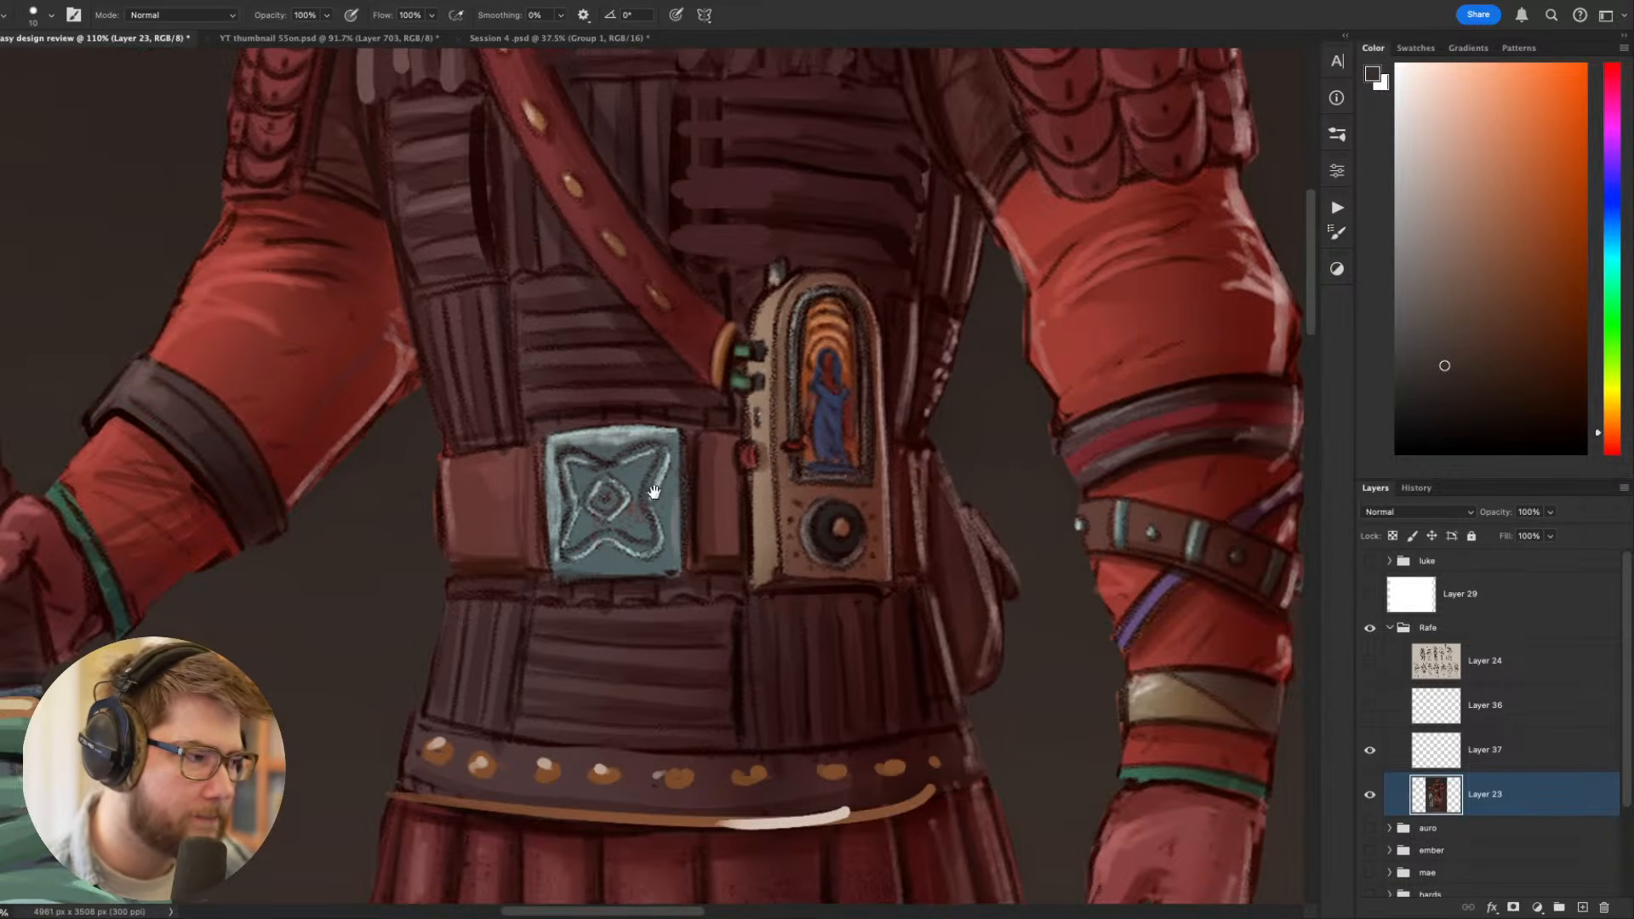
{"action": "scroll", "coordinate": [654, 492], "scroll_direction": "down", "scroll_amount": 2}
{"action": "scroll", "coordinate": [684, 501], "scroll_direction": "down", "scroll_amount": 3}
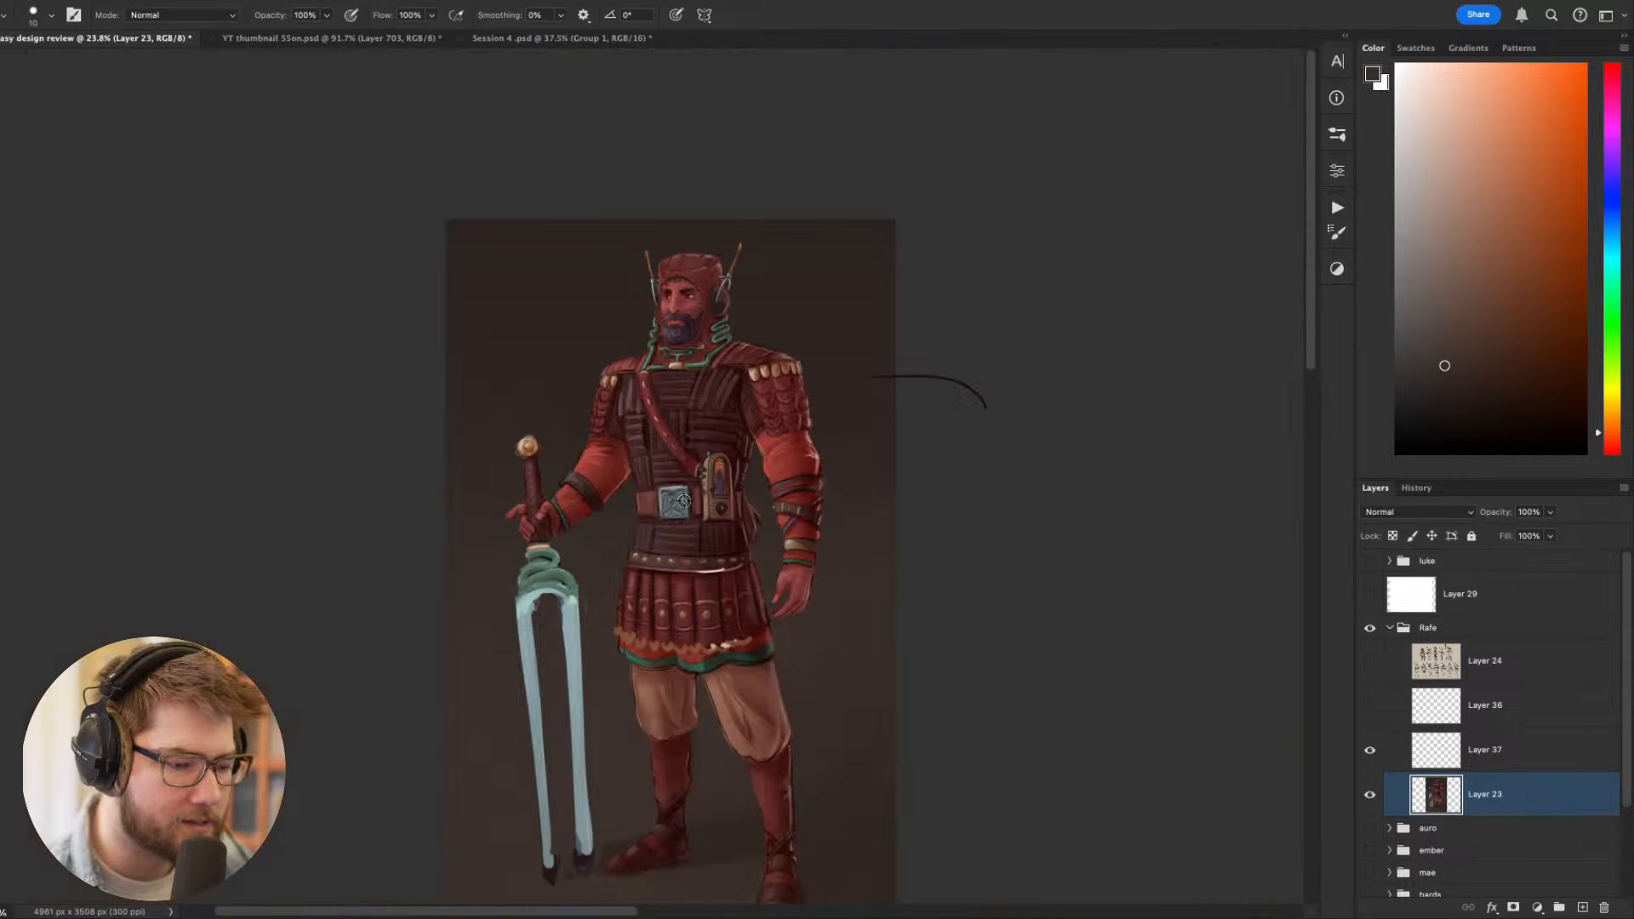
{"action": "scroll", "coordinate": [683, 502], "scroll_direction": "down", "scroll_amount": 2}
{"action": "scroll", "coordinate": [683, 502], "scroll_direction": "up", "scroll_amount": 4}
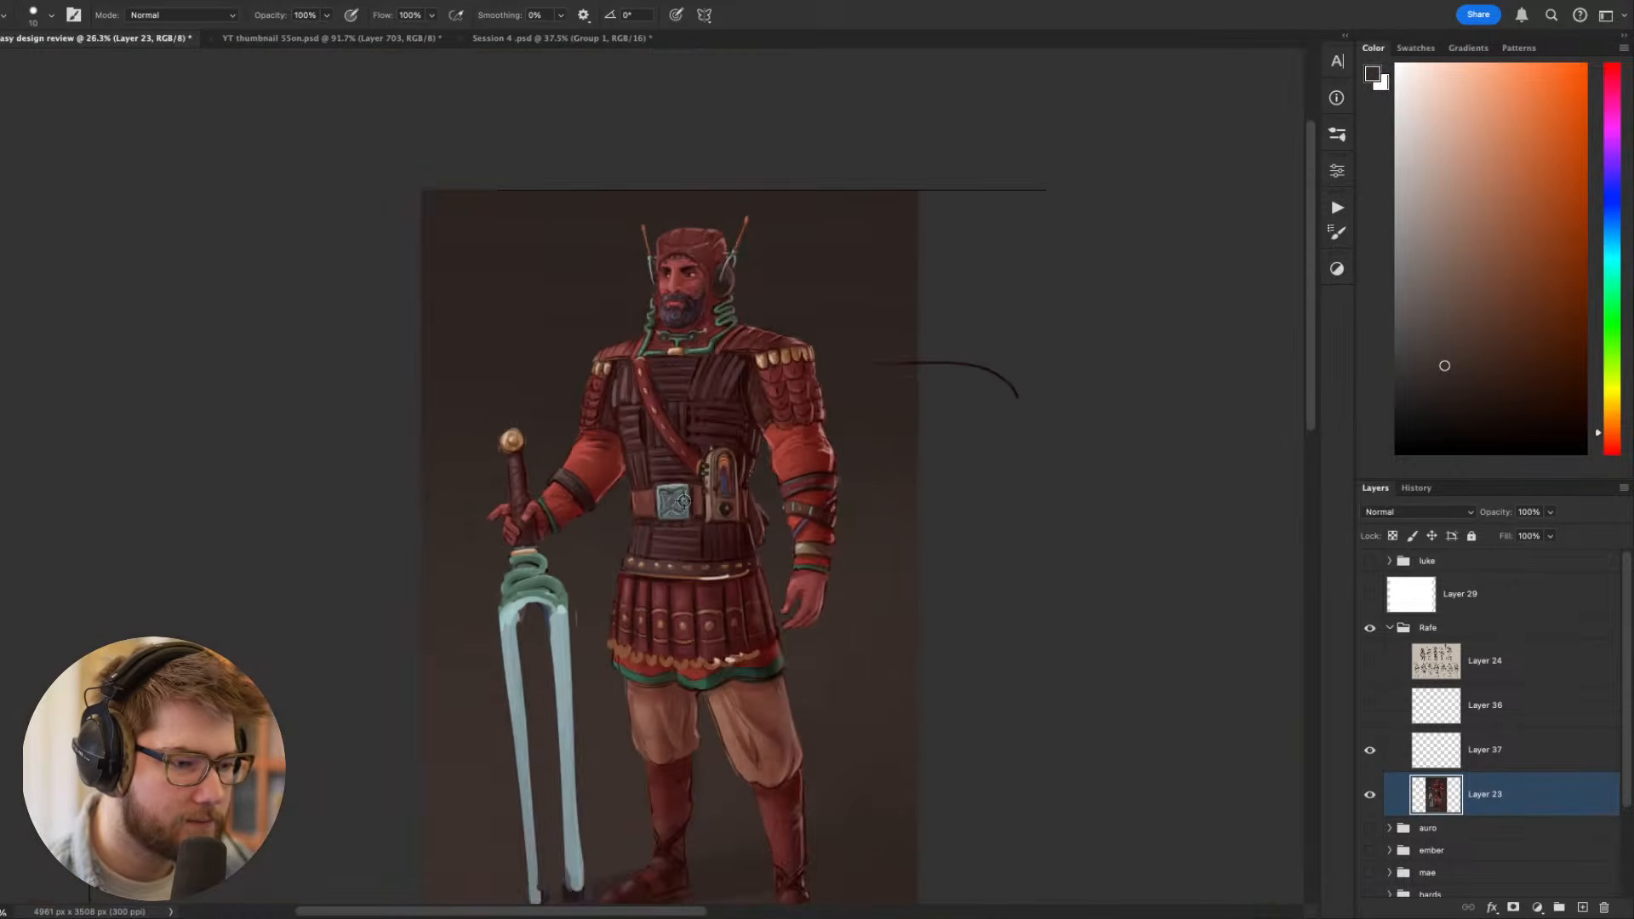
{"action": "scroll", "coordinate": [683, 501], "scroll_direction": "up", "scroll_amount": 3}
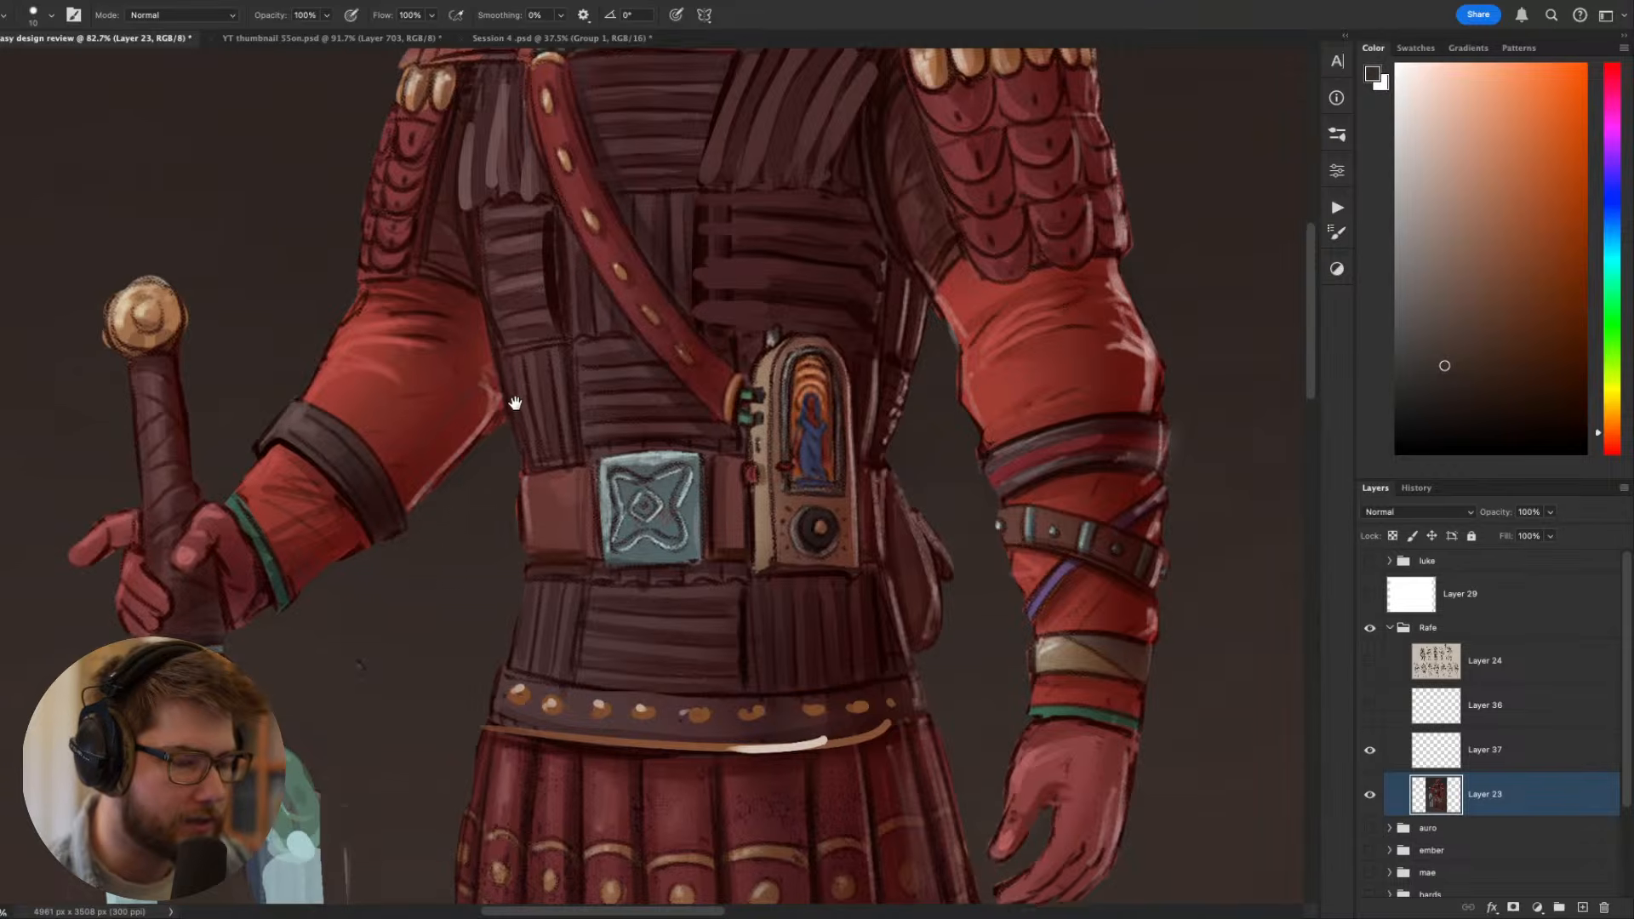
{"action": "scroll", "coordinate": [518, 426], "scroll_direction": "up", "scroll_amount": 1}
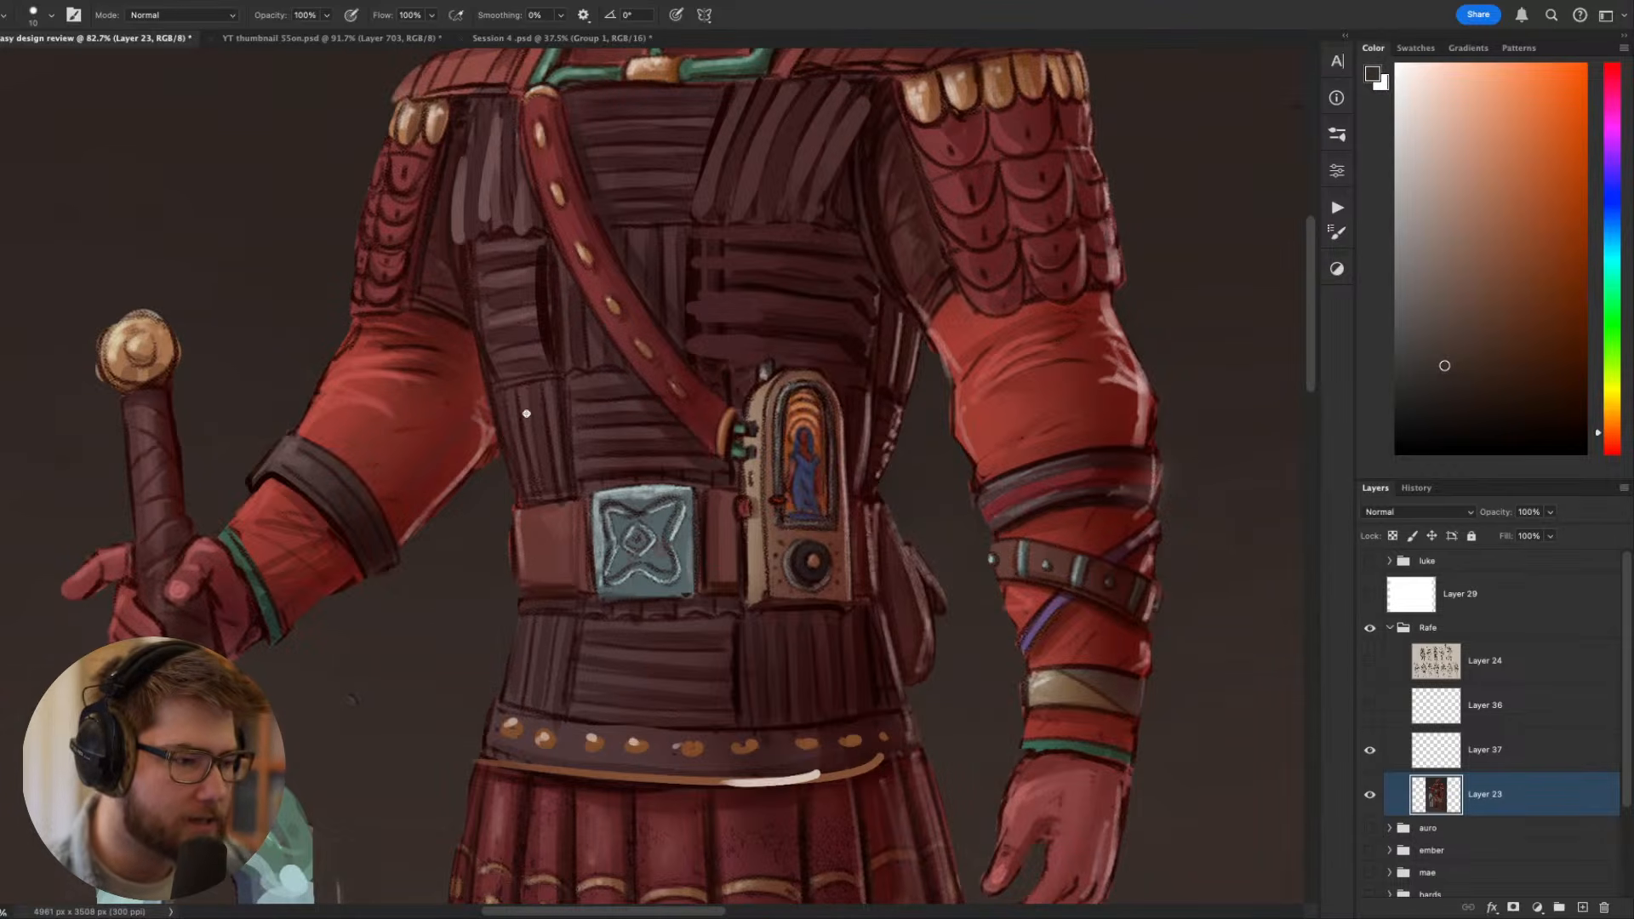
{"action": "left_click_drag", "start_coordinate": [533, 403], "coordinate": [537, 474]}
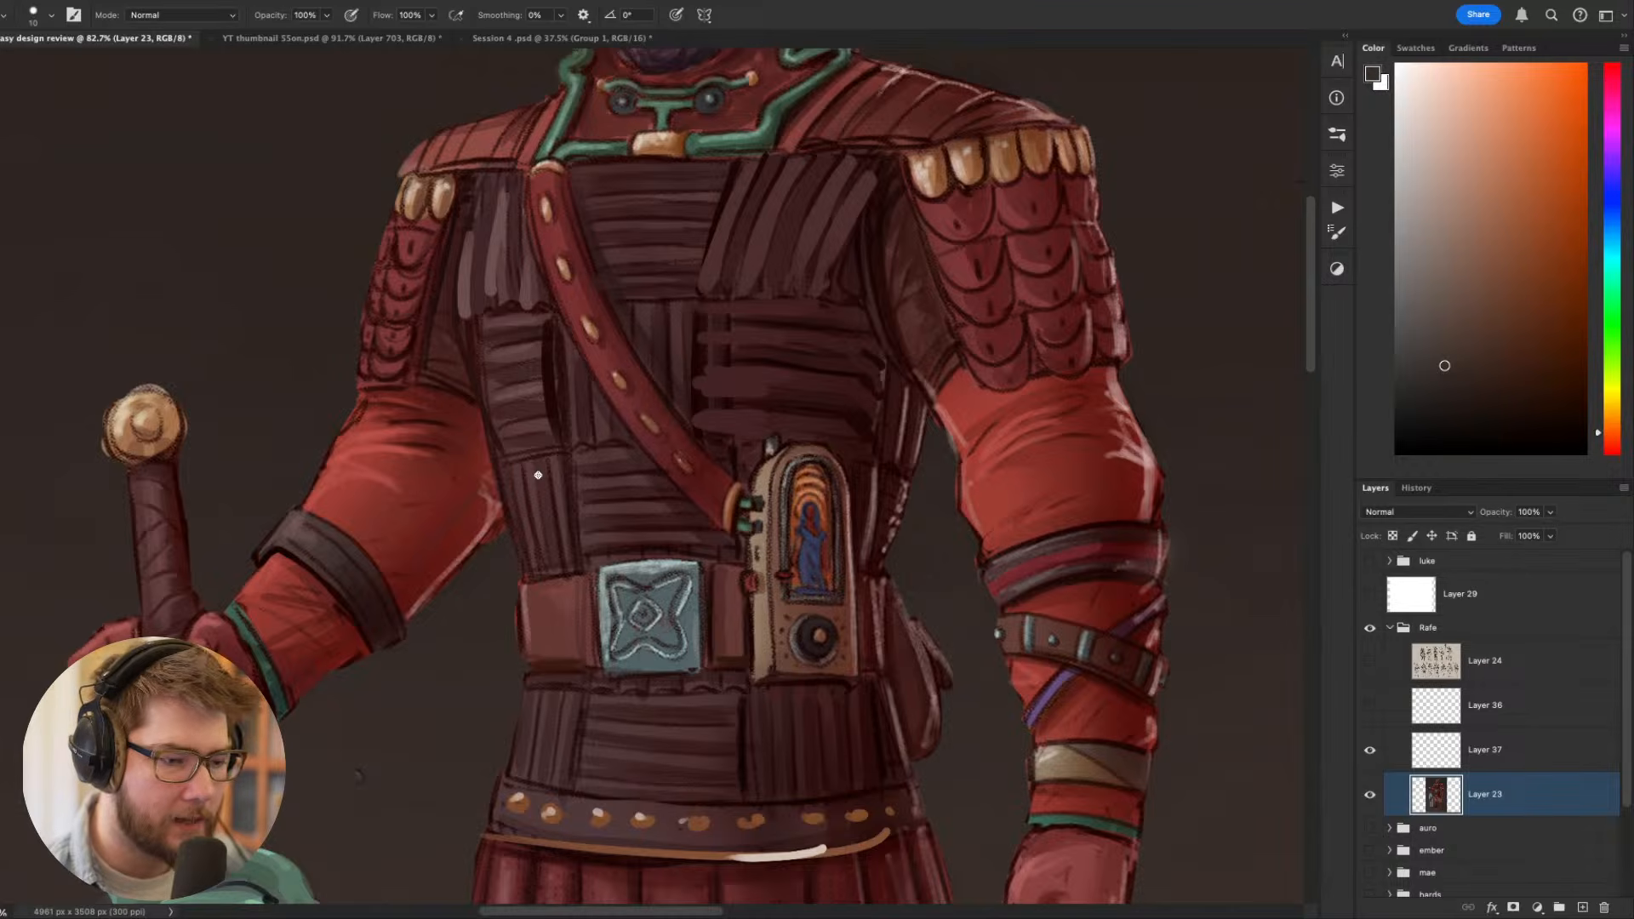
{"action": "left_click_drag", "start_coordinate": [606, 491], "coordinate": [554, 444]}
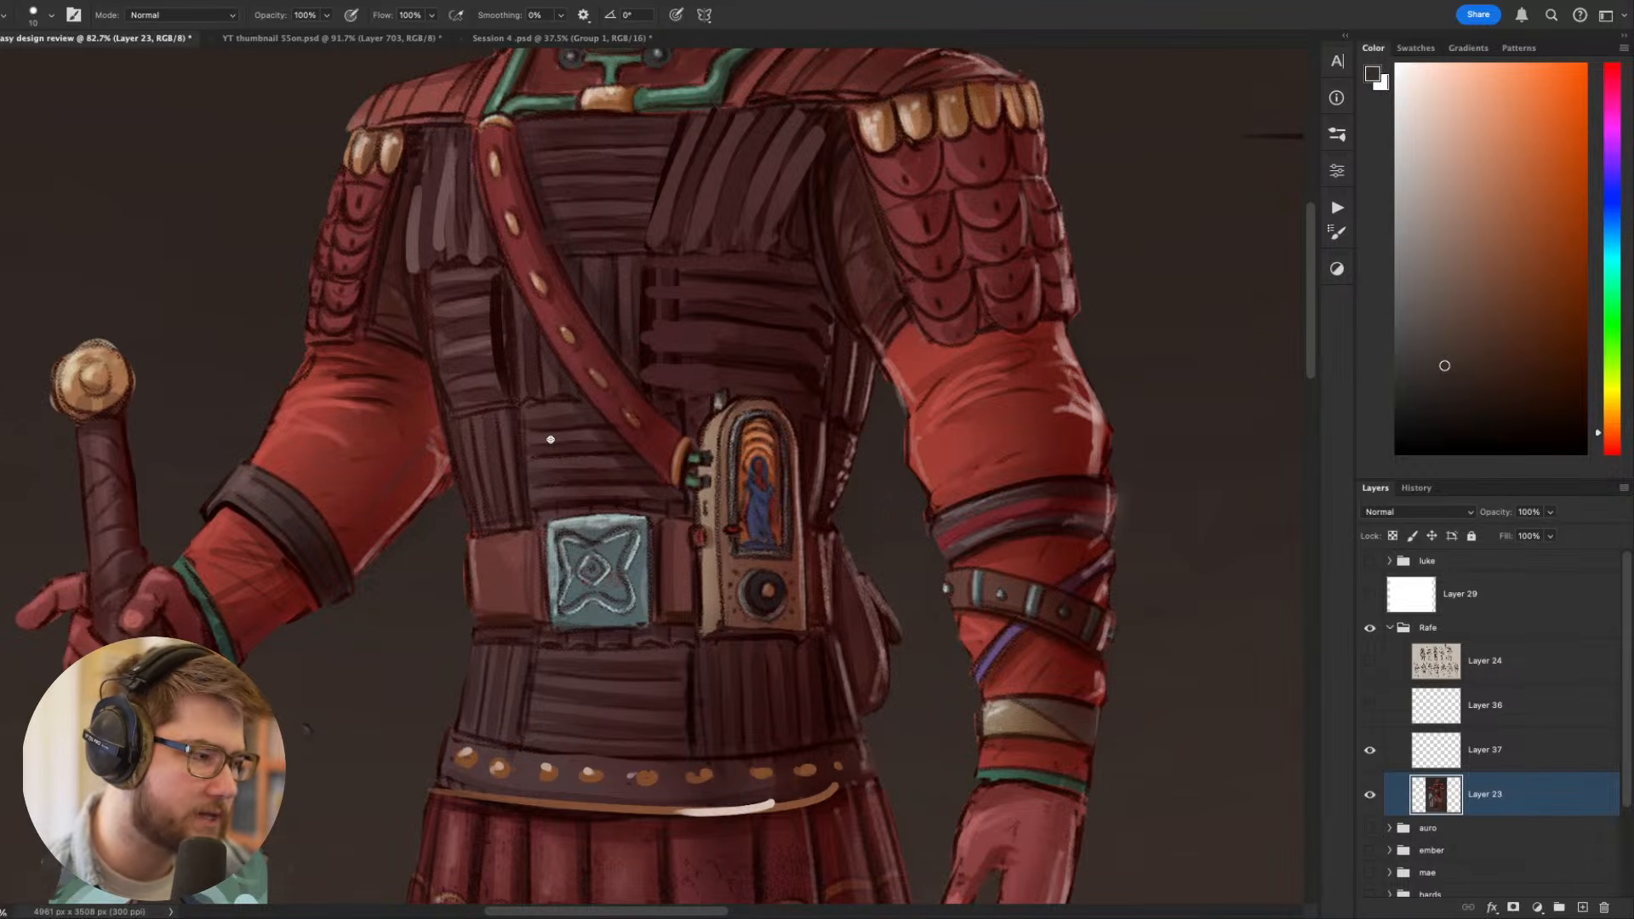
- Lasso the part of the stray dark curve outside the portrait's edge, delete it and clear the selection
{"action": "scroll", "coordinate": [583, 420], "scroll_direction": "down", "scroll_amount": 8}
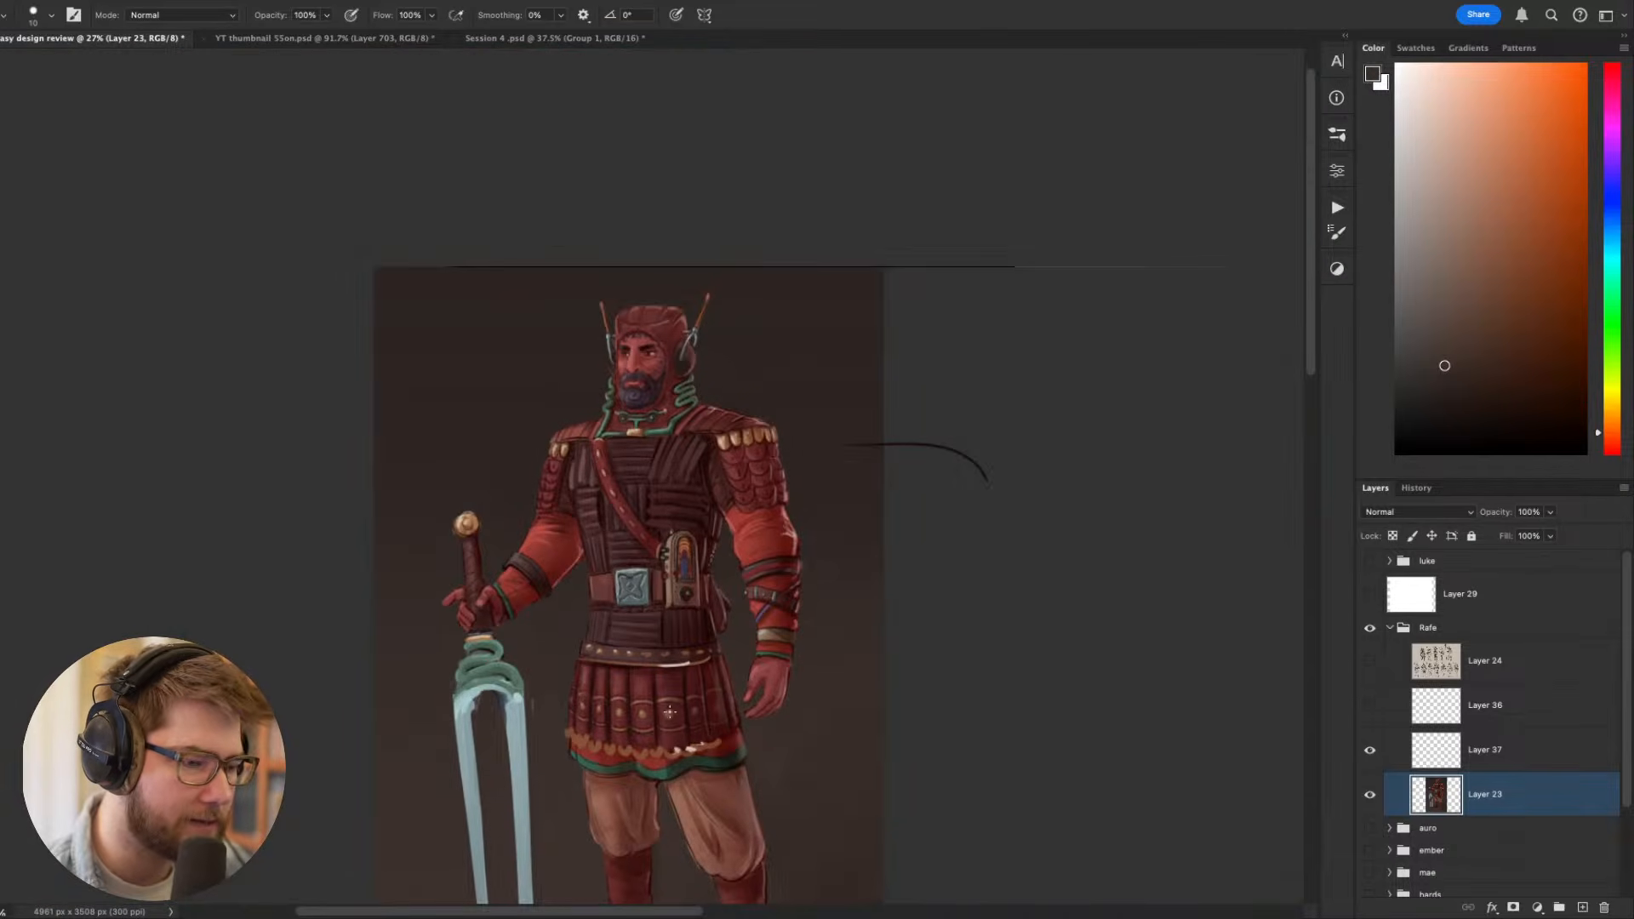
{"action": "scroll", "coordinate": [820, 238], "scroll_direction": "down", "scroll_amount": 3}
{"action": "left_click_drag", "start_coordinate": [770, 448], "coordinate": [816, 600]}
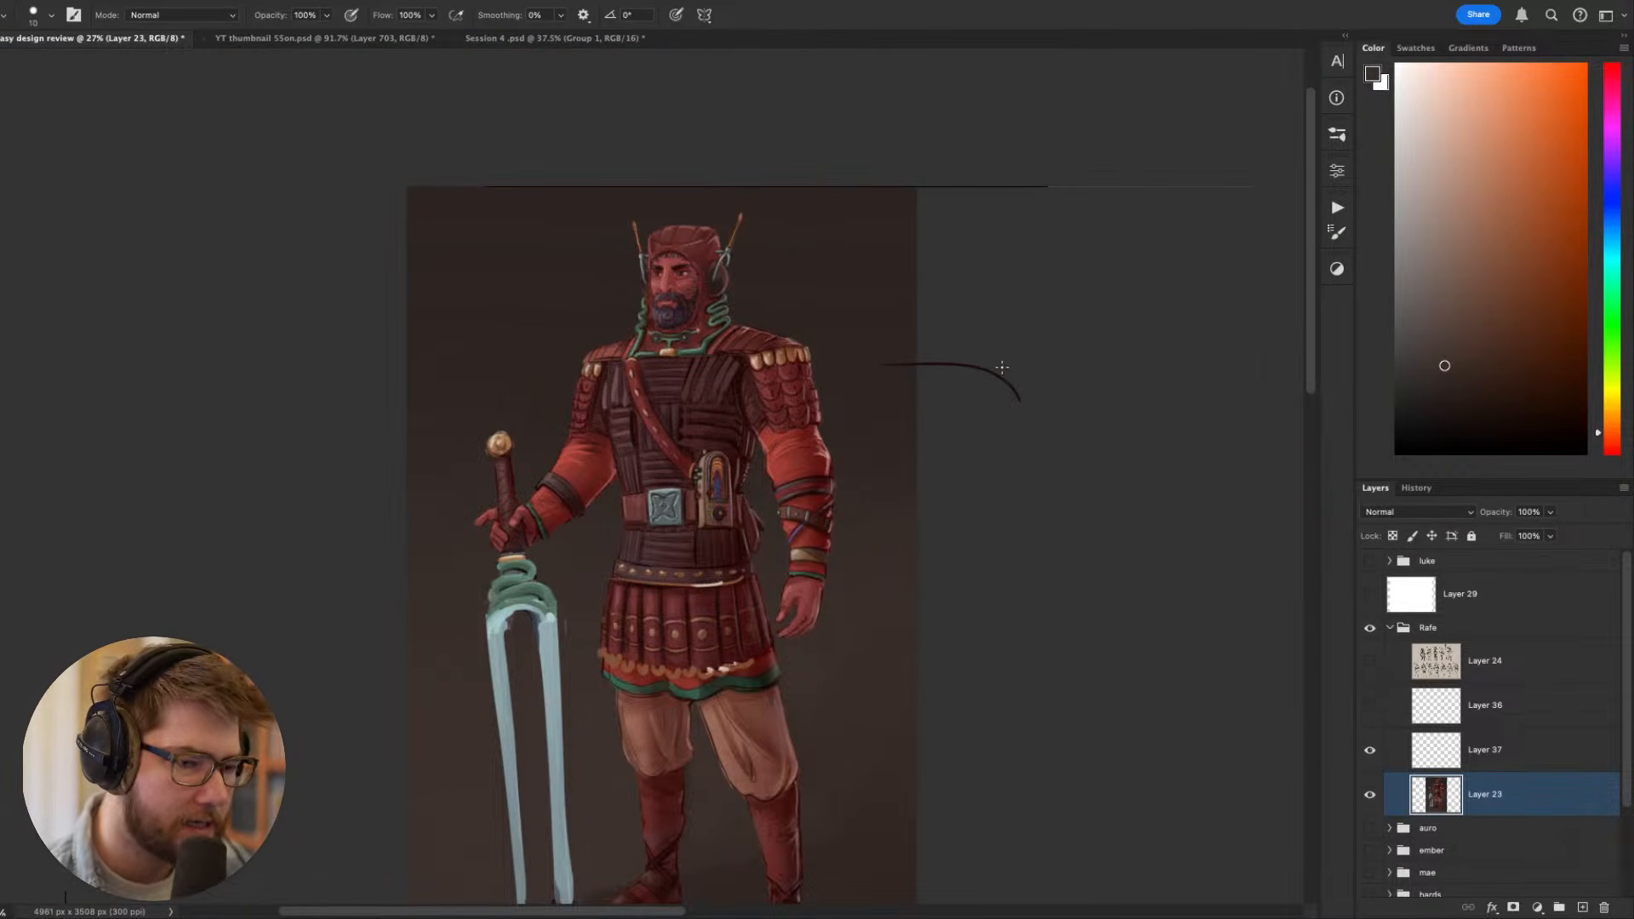
{"action": "key", "text": "l"}
{"action": "mouse_move", "coordinate": [1051, 452]}
{"action": "left_mouse_down"}
{"action": "mouse_move", "coordinate": [1025, 369]}
{"action": "mouse_move", "coordinate": [928, 342]}
{"action": "mouse_move", "coordinate": [940, 441]}
{"action": "left_mouse_up"}
{"action": "key", "text": "Delete"}
{"action": "key", "text": "super+d"}
{"action": "key", "text": "b"}
{"action": "left_click_drag", "start_coordinate": [1025, 585], "coordinate": [1044, 452]}
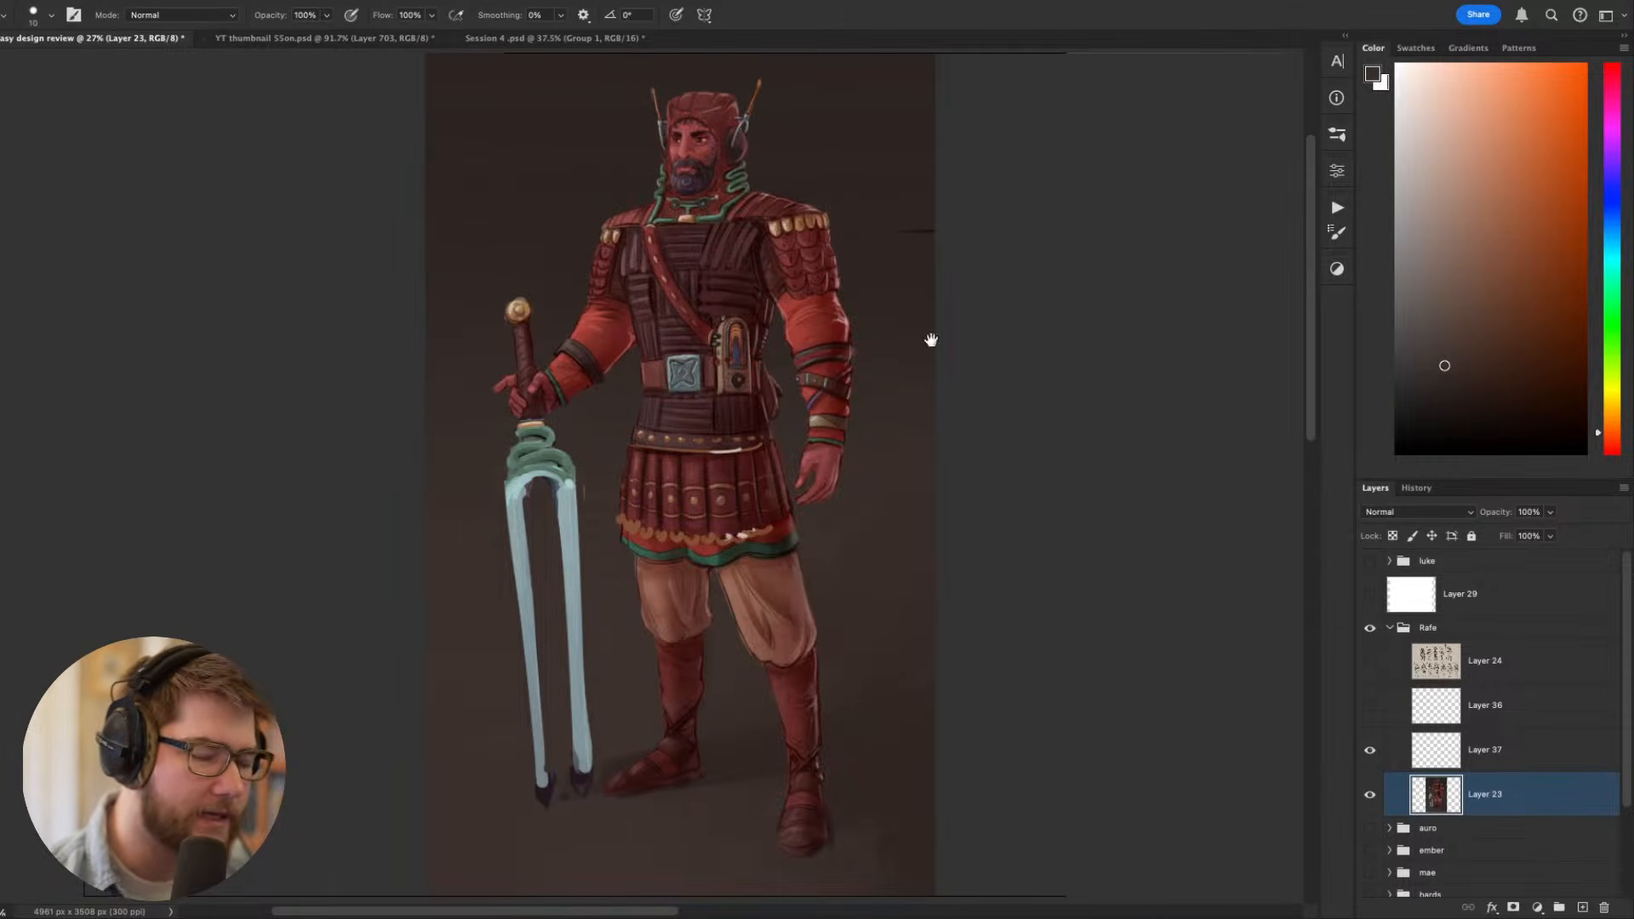
- Check the design's values in a greyscale proof at thumbnail size and return to the colour view
{"action": "left_click_drag", "start_coordinate": [793, 251], "coordinate": [797, 514]}
{"action": "scroll", "coordinate": [711, 437], "scroll_direction": "up", "scroll_amount": 10}
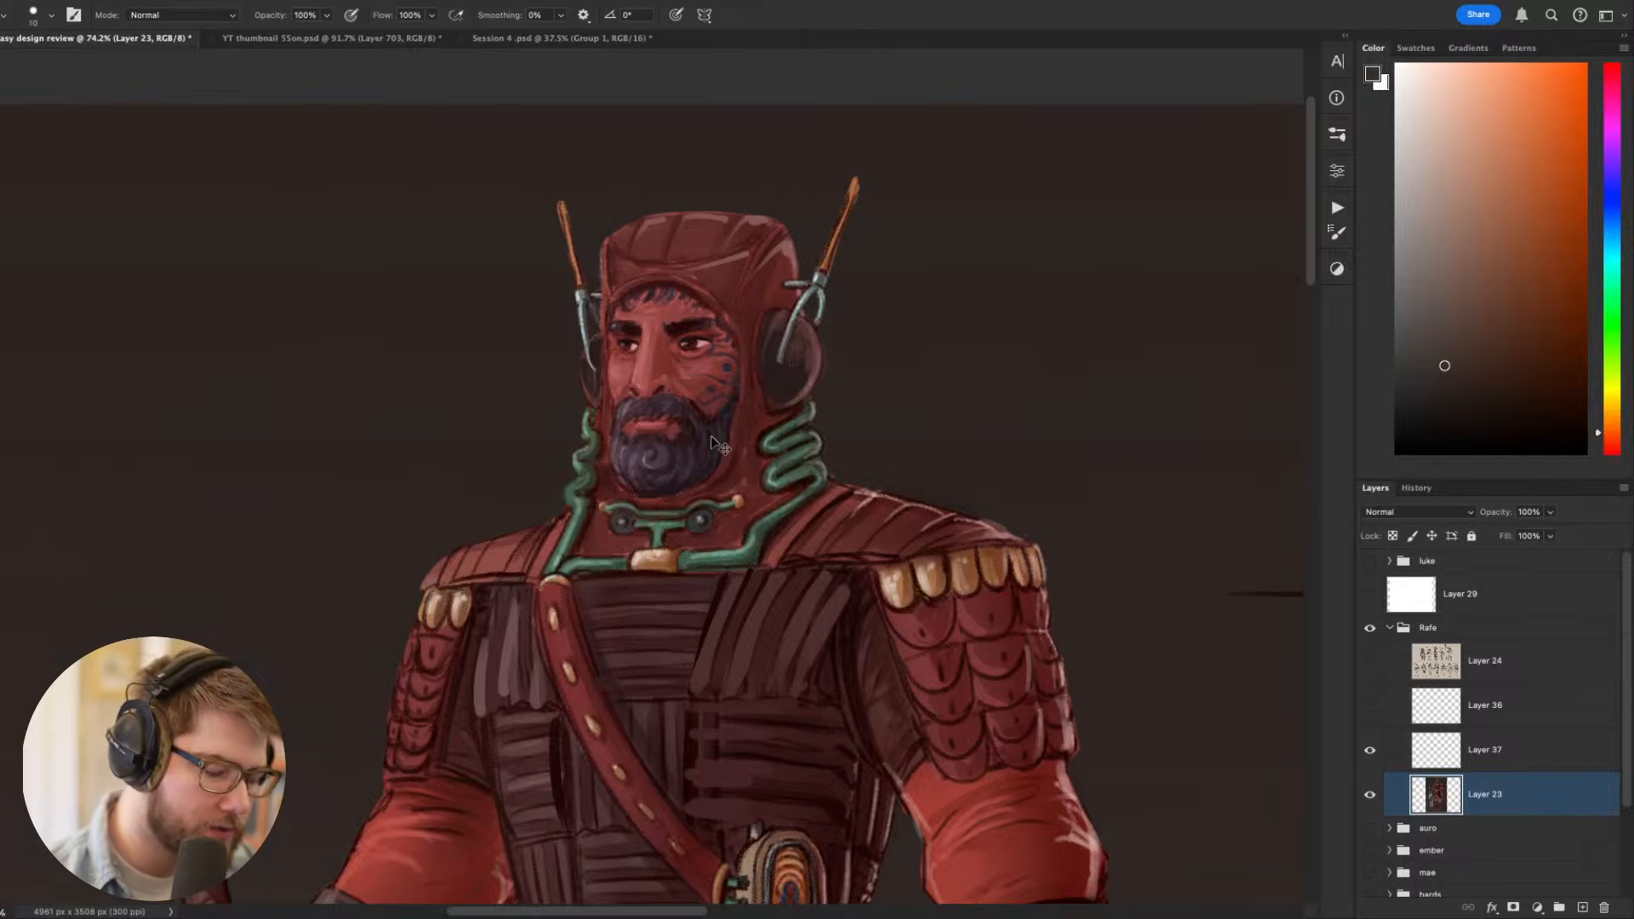
{"action": "scroll", "coordinate": [712, 439], "scroll_direction": "down", "scroll_amount": 10}
{"action": "key", "text": "ctrl+y"}
{"action": "scroll", "coordinate": [690, 462], "scroll_direction": "down", "scroll_amount": 8}
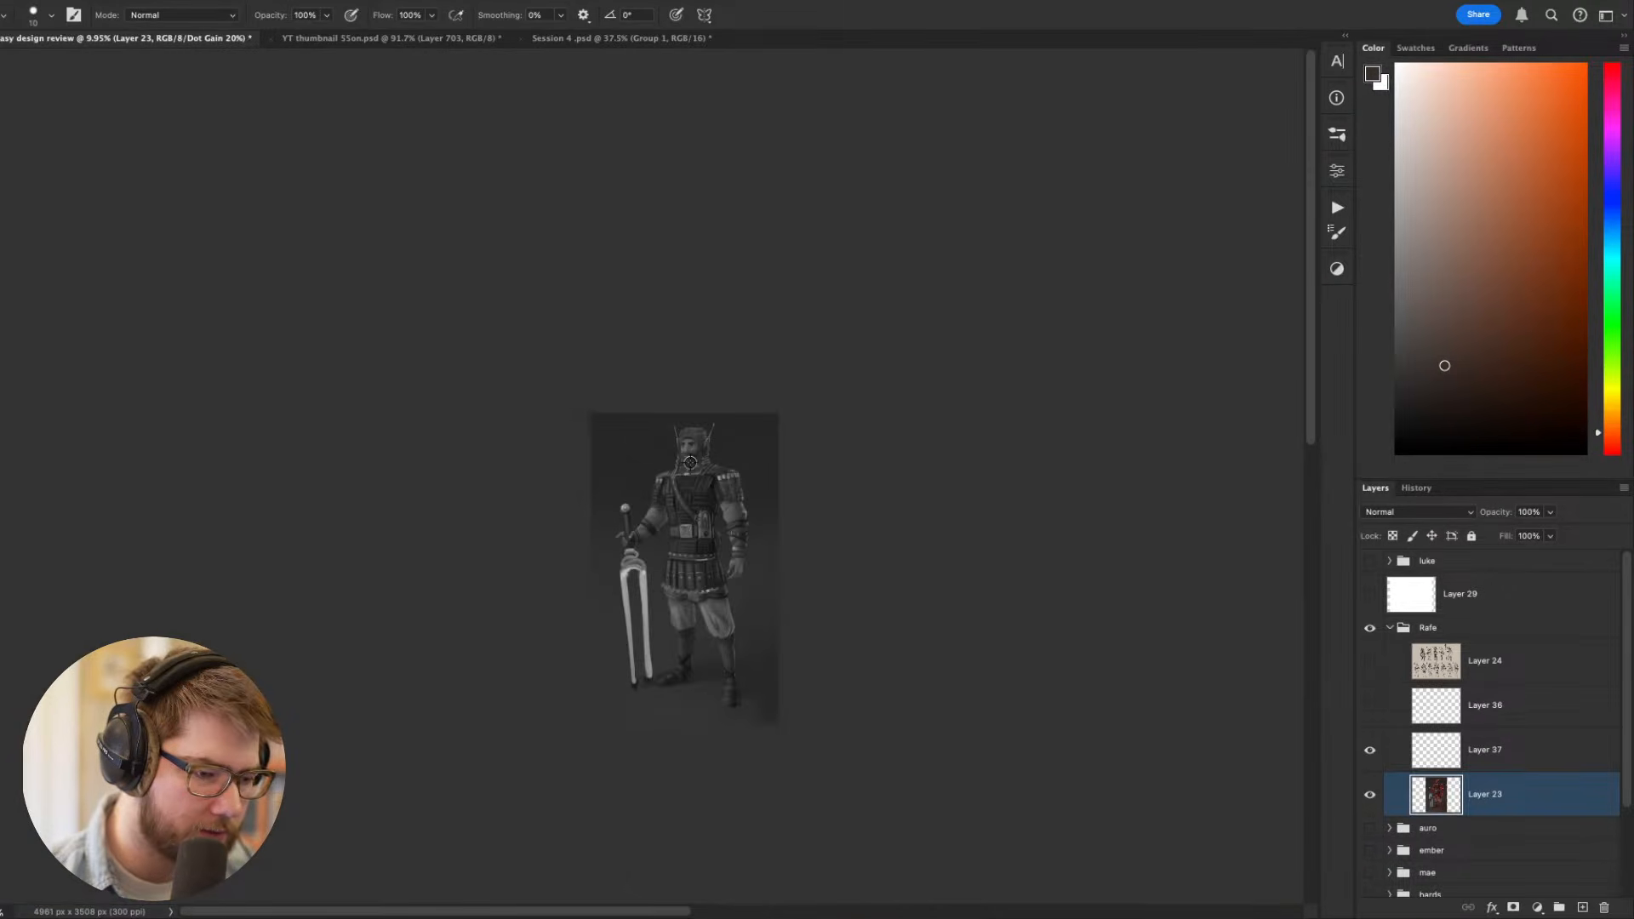
{"action": "scroll", "coordinate": [690, 462], "scroll_direction": "up", "scroll_amount": 8}
{"action": "key", "text": "ctrl+y"}
{"action": "left_click_drag", "start_coordinate": [779, 540], "coordinate": [757, 306]}
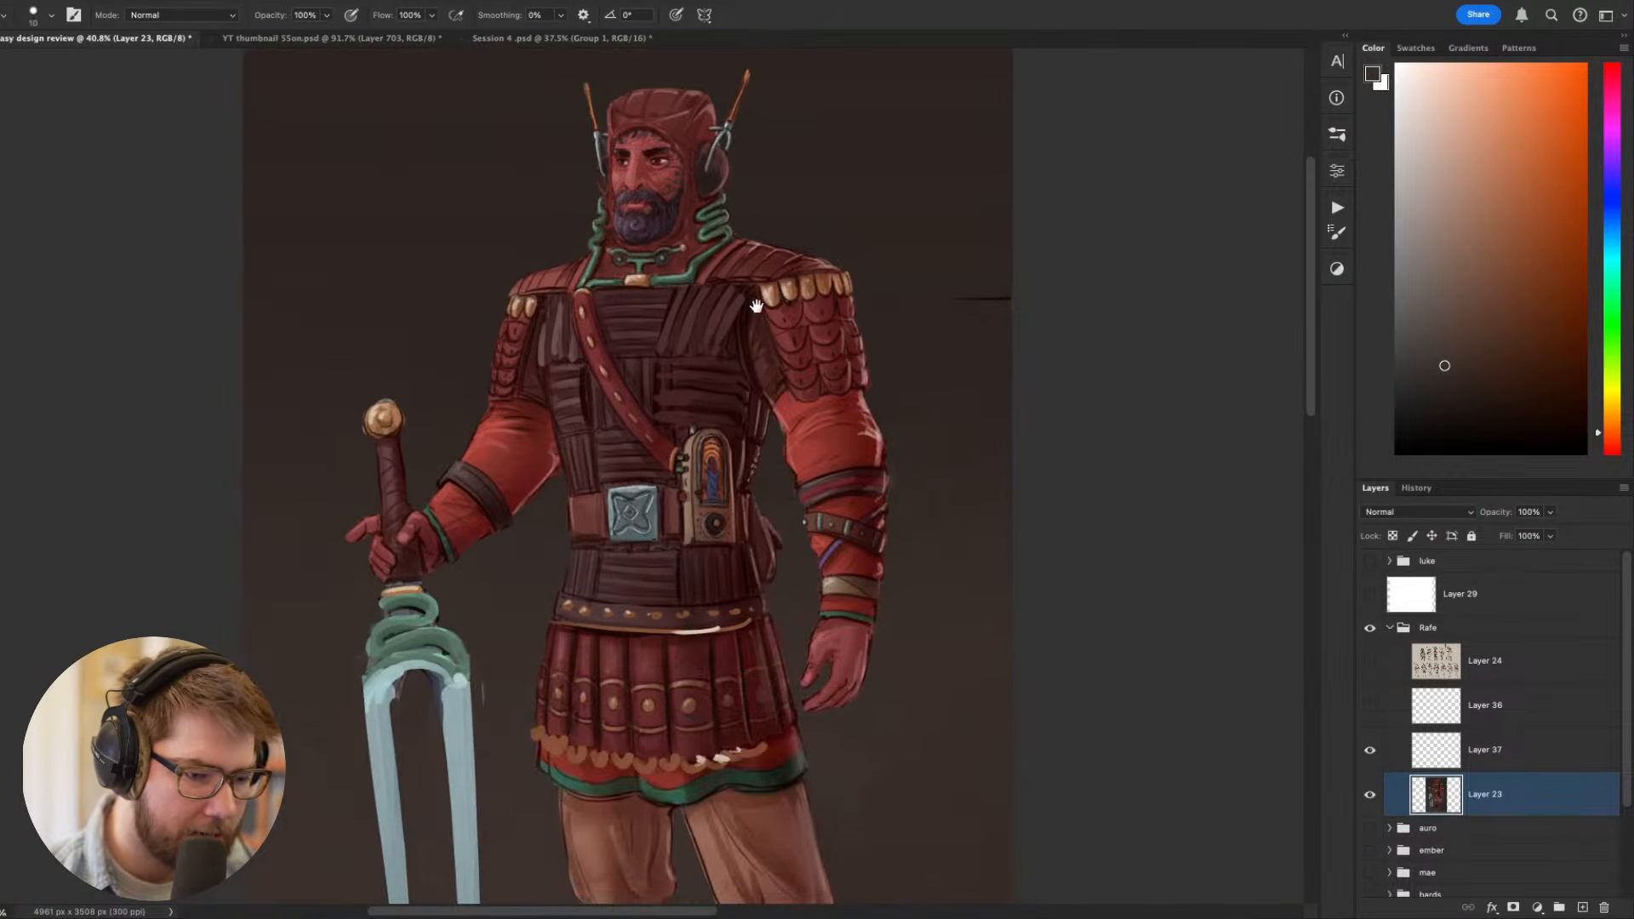
- Sample dark red and block in shadow on the upper sleeve of the arm without the sword, using a size 35 brush
{"action": "scroll", "coordinate": [856, 474], "scroll_direction": "up", "scroll_amount": 5}
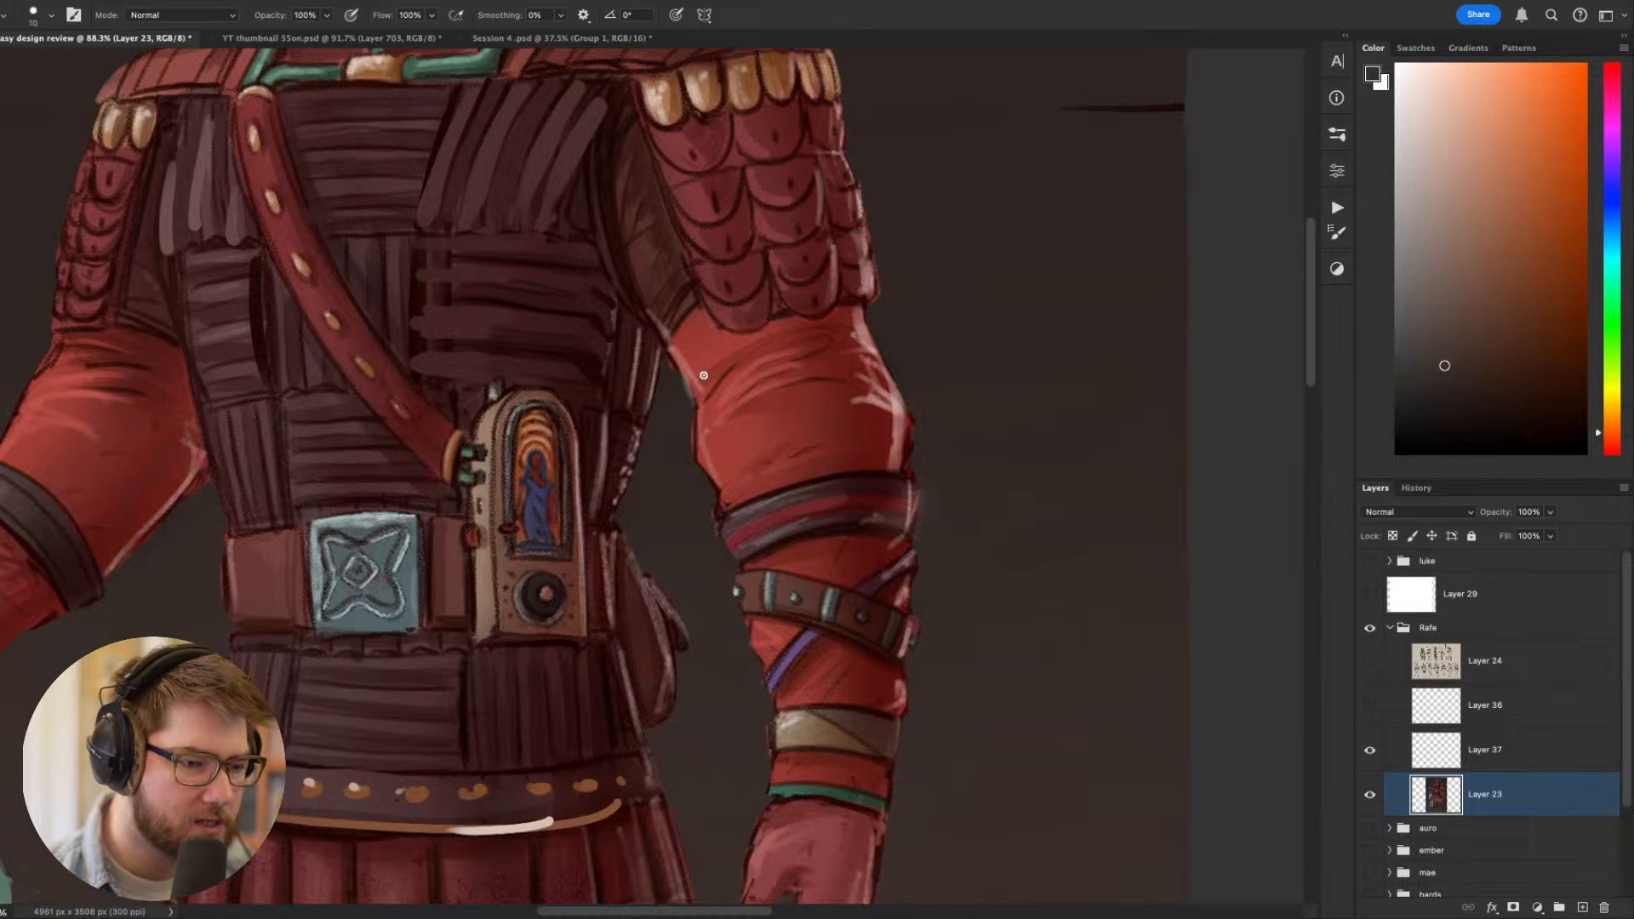
{"action": "left_click", "coordinate": [856, 422], "text": "alt"}
{"action": "key", "text": "r"}
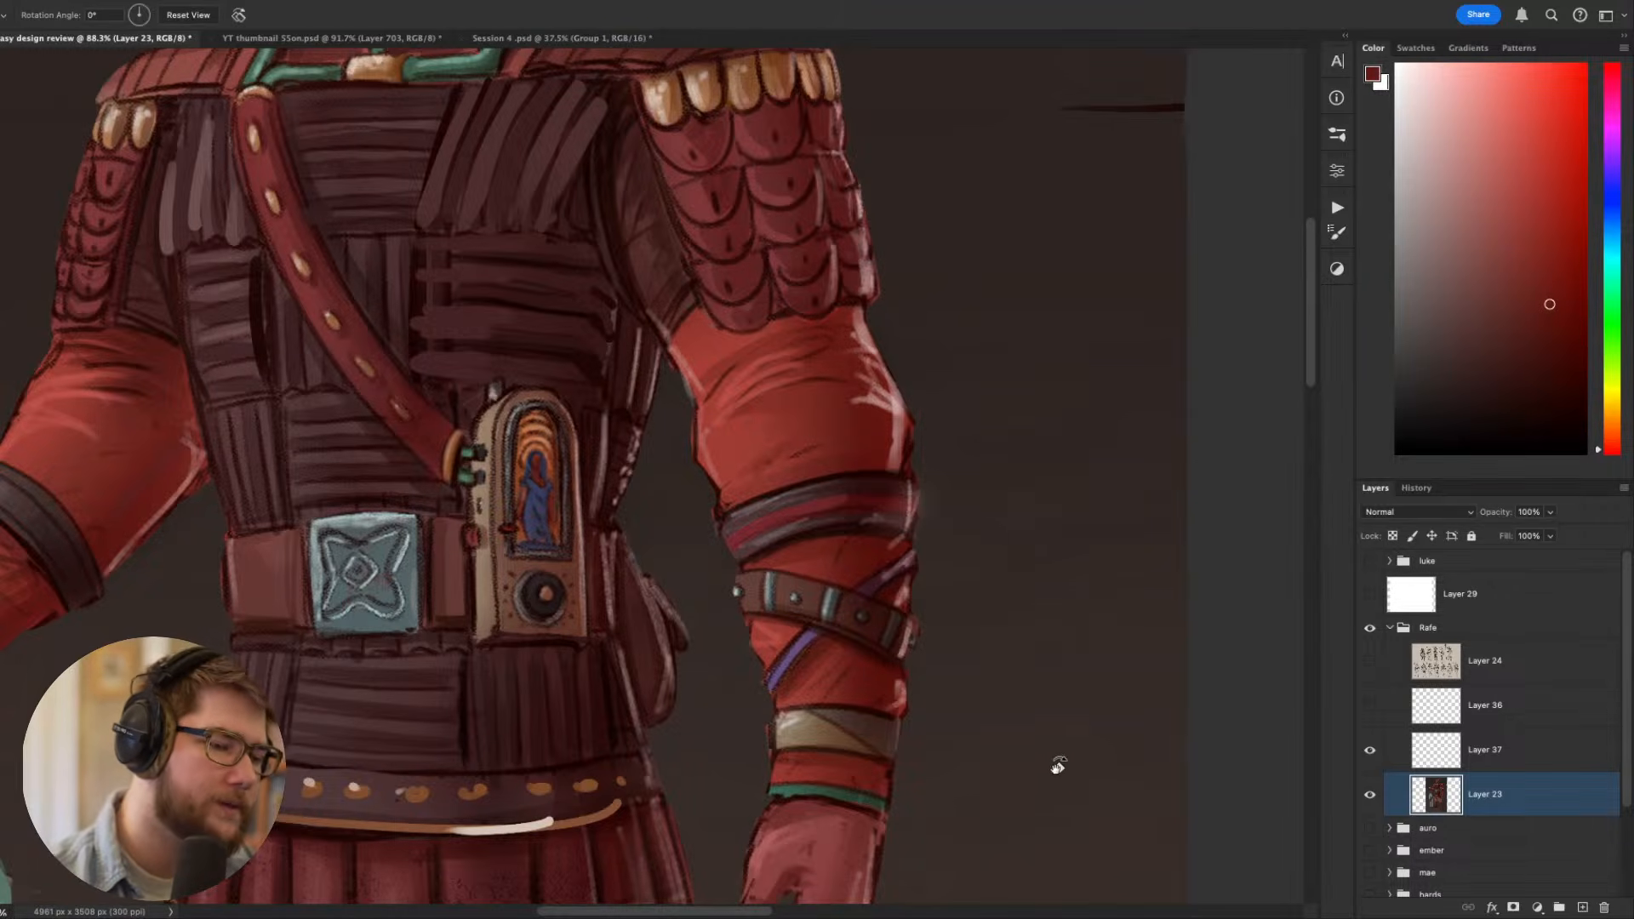
{"action": "mouse_move", "coordinate": [1059, 762]}
{"action": "left_mouse_down"}
{"action": "mouse_move", "coordinate": [1111, 619]}
{"action": "mouse_move", "coordinate": [1085, 412]}
{"action": "left_mouse_up"}
{"action": "left_click_drag", "start_coordinate": [982, 508], "coordinate": [1057, 641]}
{"action": "key", "text": "b"}
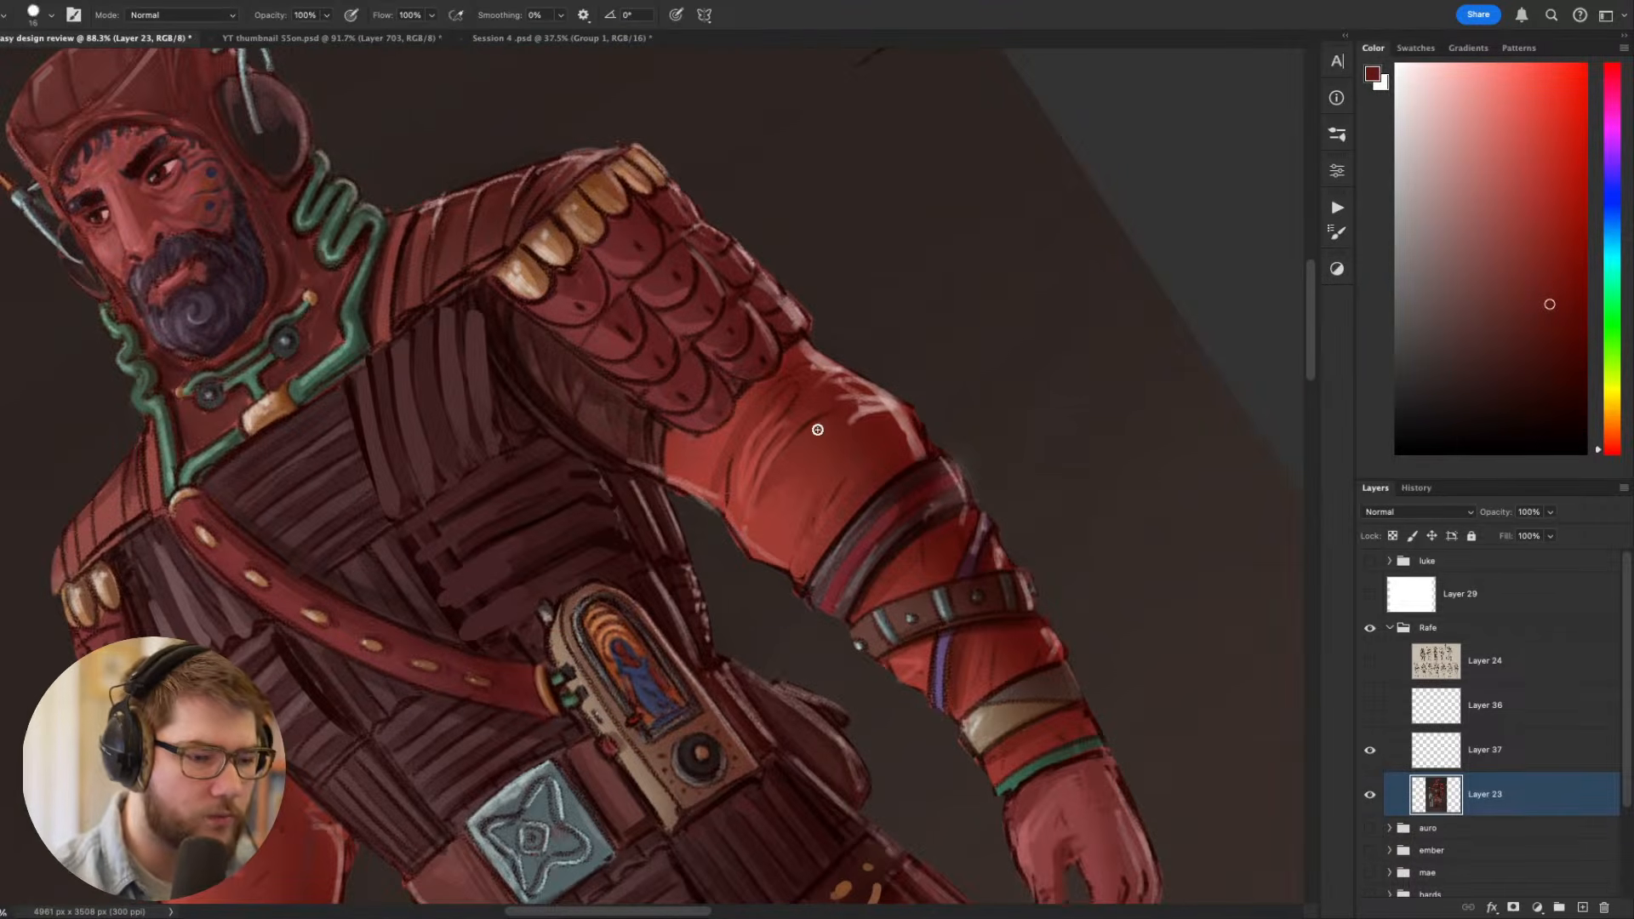
{"action": "key", "text": "]"}
{"action": "key", "text": "]"}
{"action": "key", "text": "]"}
{"action": "mouse_move", "coordinate": [785, 470]}
{"action": "left_mouse_down"}
{"action": "mouse_move", "coordinate": [883, 418]}
{"action": "mouse_move", "coordinate": [873, 453]}
{"action": "mouse_move", "coordinate": [833, 429]}
{"action": "mouse_move", "coordinate": [781, 467]}
{"action": "mouse_move", "coordinate": [843, 426]}
{"action": "mouse_move", "coordinate": [777, 474]}
{"action": "mouse_move", "coordinate": [876, 466]}
{"action": "left_mouse_up"}
{"action": "key", "text": "super+z"}
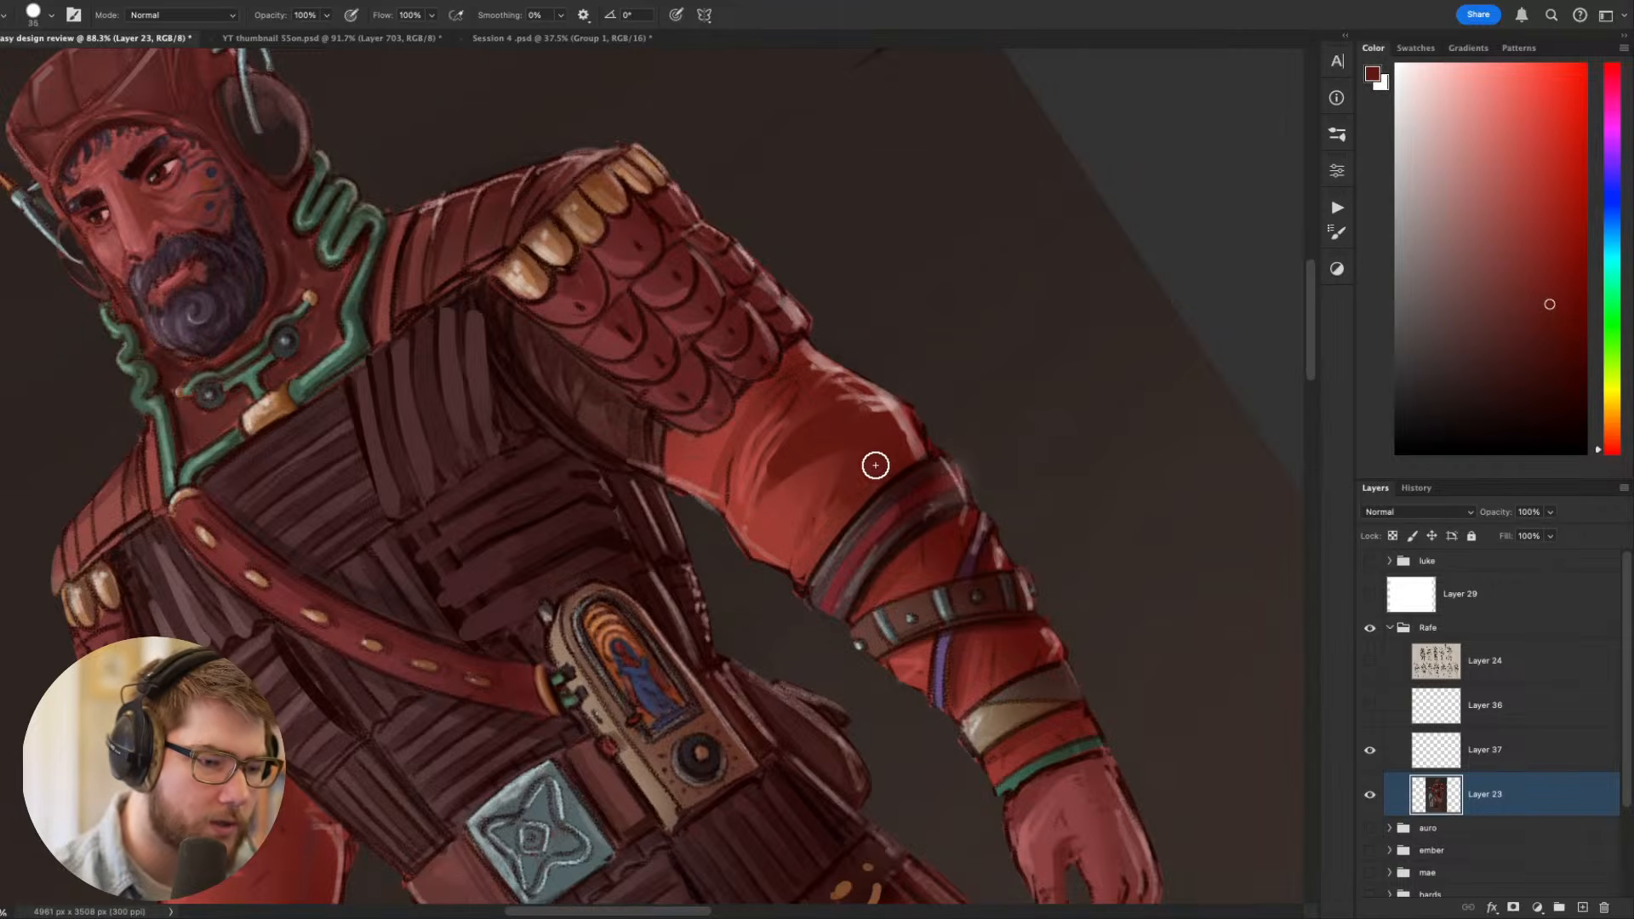
{"action": "key", "text": "Escape"}
- Shape the dark red fold shadows beneath the shoulder scales, redoing a stroke, and reduce the brush size to 25
{"action": "key", "text": "r"}
{"action": "left_click_drag", "start_coordinate": [1054, 637], "coordinate": [1071, 538]}
{"action": "left_click_drag", "start_coordinate": [731, 526], "coordinate": [814, 461]}
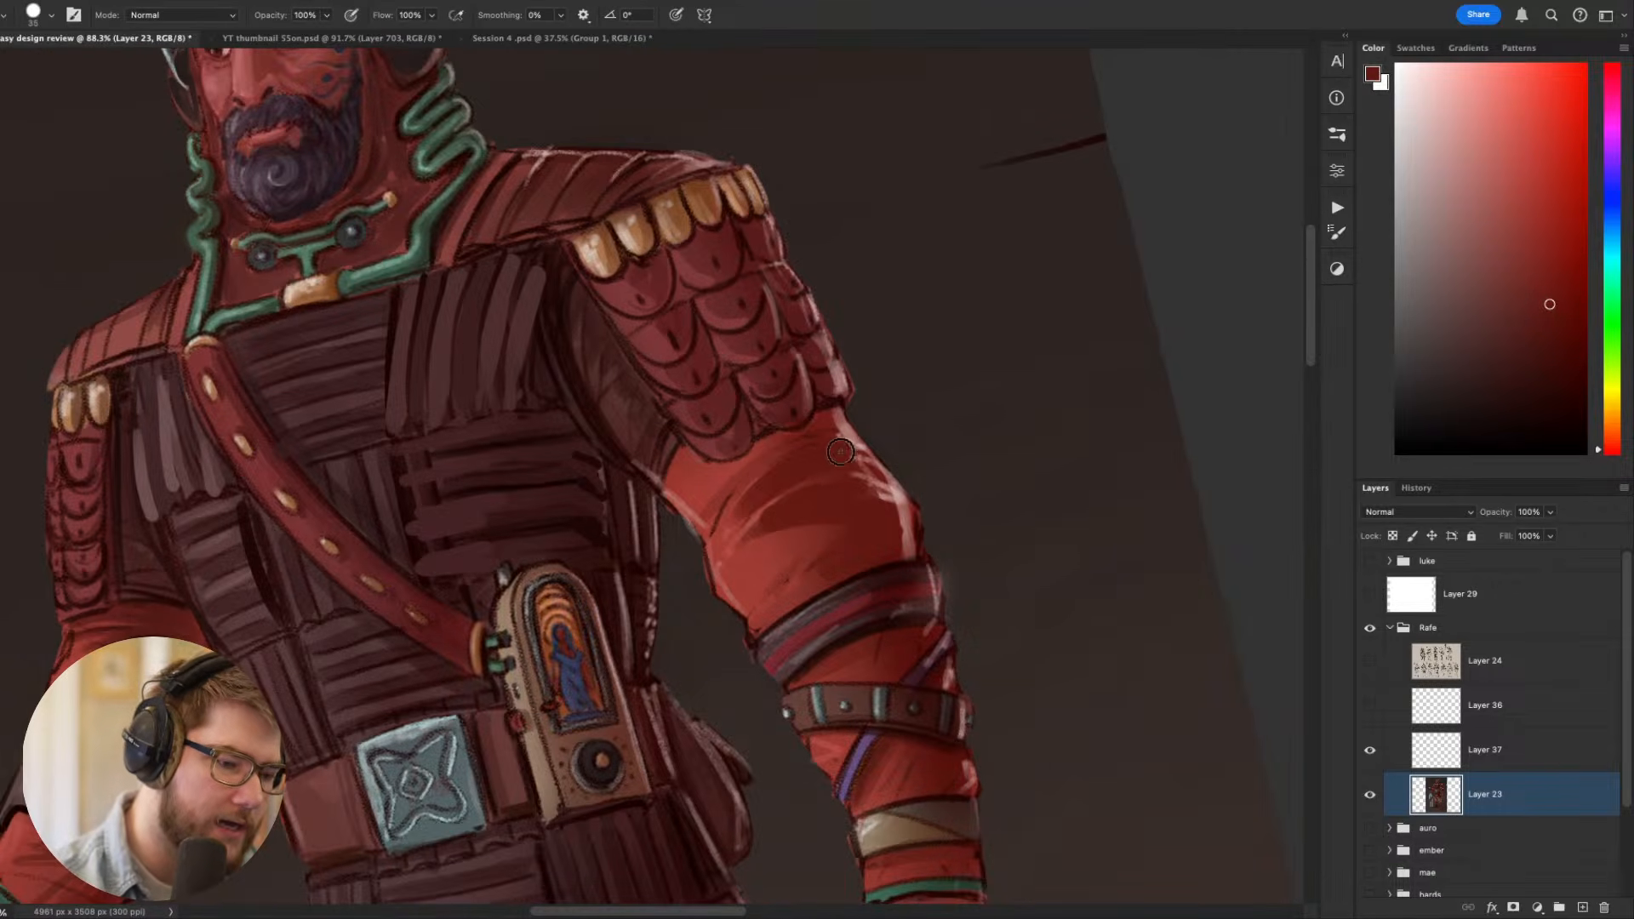
{"action": "key", "text": "super+z"}
{"action": "mouse_move", "coordinate": [736, 520]}
{"action": "left_mouse_down"}
{"action": "mouse_move", "coordinate": [804, 466]}
{"action": "mouse_move", "coordinate": [796, 436]}
{"action": "left_mouse_up"}
{"action": "key", "text": "Escape"}
{"action": "key", "text": "["}
{"action": "key", "text": "["}
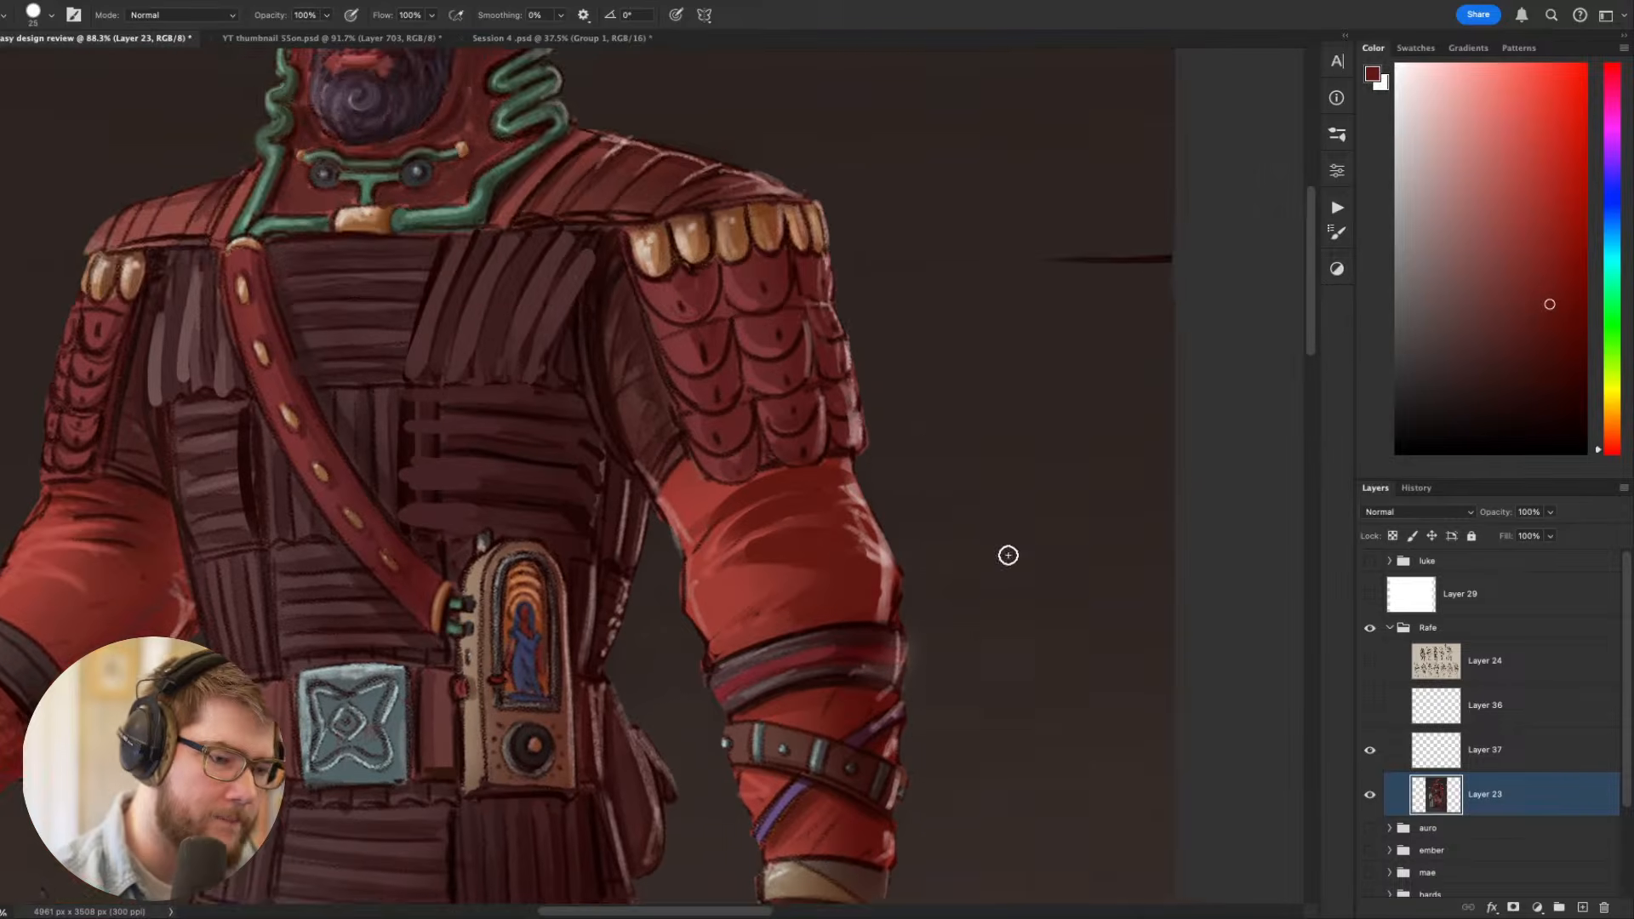
{"action": "left_click_drag", "start_coordinate": [1092, 601], "coordinate": [1117, 354]}
{"action": "left_click_drag", "start_coordinate": [1020, 587], "coordinate": [985, 706]}
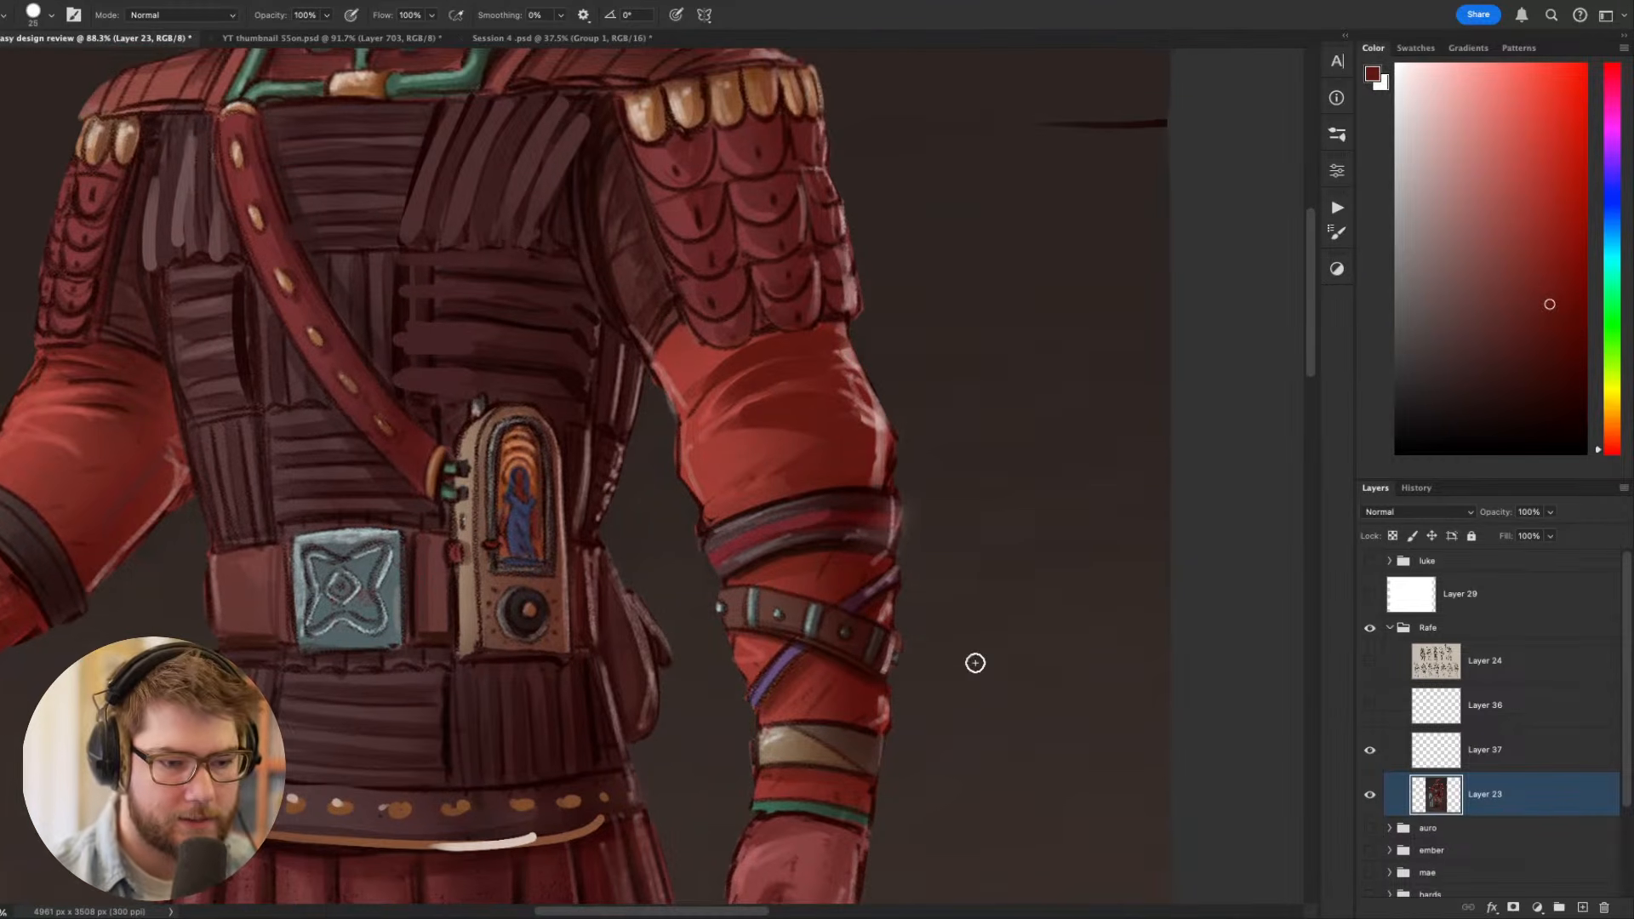
- Sample the sleeve's lighter red and refine the folds within the shadow with thin strokes, using a size 9 brush
{"action": "key", "text": "r"}
{"action": "mouse_move", "coordinate": [1033, 621]}
{"action": "left_mouse_down"}
{"action": "mouse_move", "coordinate": [846, 365]}
{"action": "mouse_move", "coordinate": [736, 518]}
{"action": "left_mouse_up"}
{"action": "left_click", "coordinate": [784, 452], "text": "alt"}
{"action": "key", "text": "["}
{"action": "key", "text": "["}
{"action": "key", "text": "["}
{"action": "key", "text": "["}
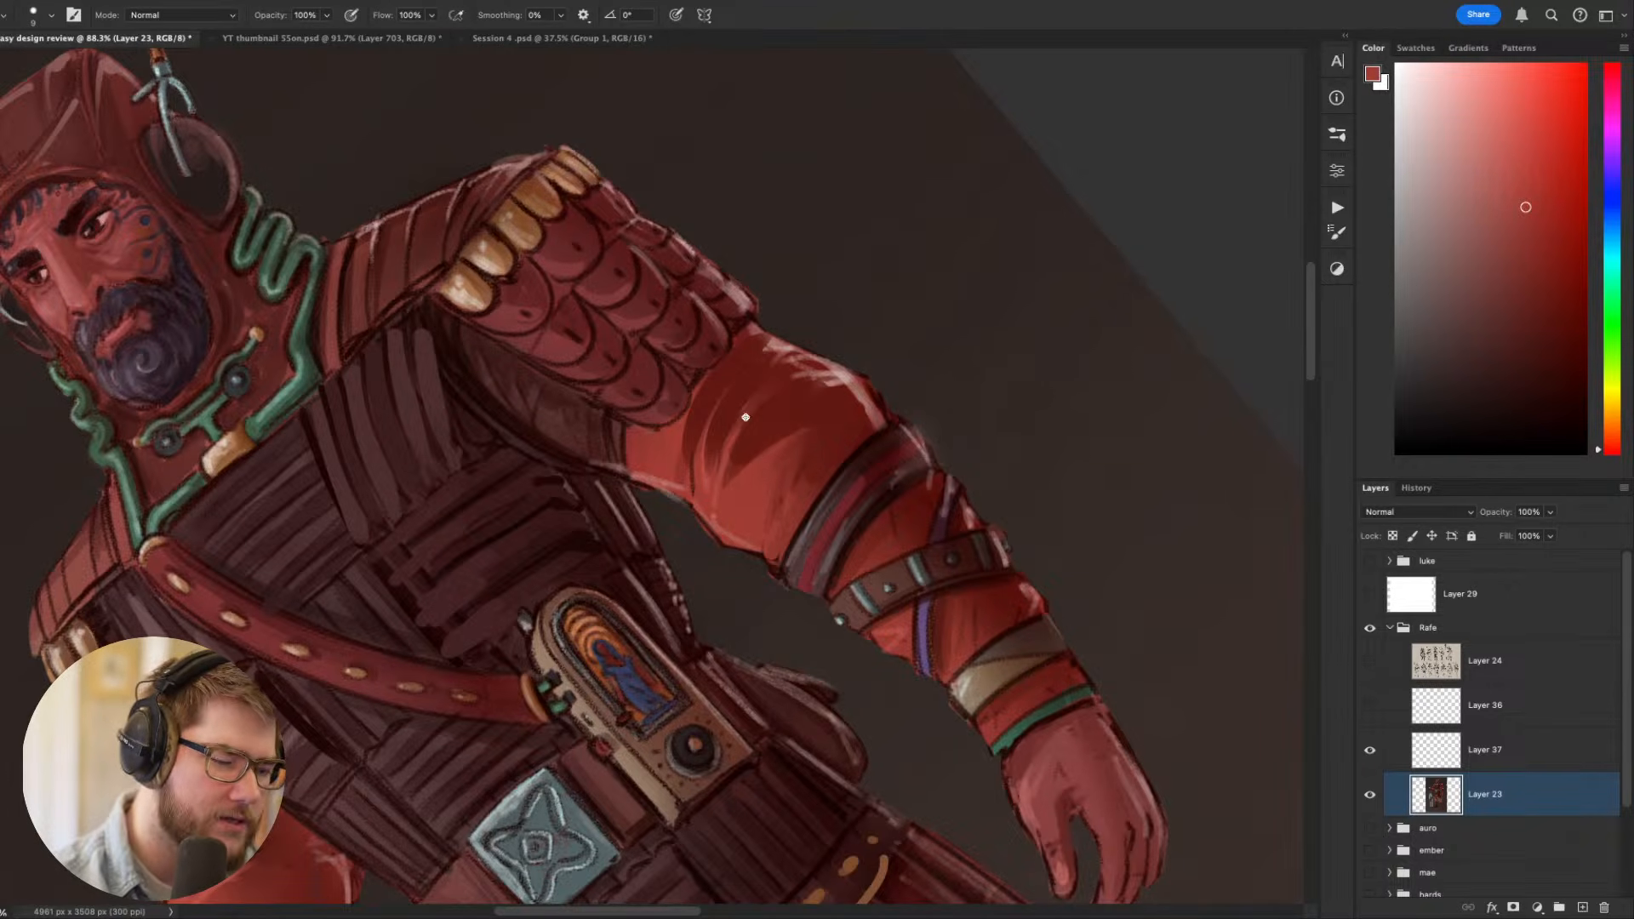
{"action": "left_click_drag", "start_coordinate": [771, 373], "coordinate": [680, 464]}
{"action": "key", "text": "super+z"}
{"action": "key", "text": "Escape"}
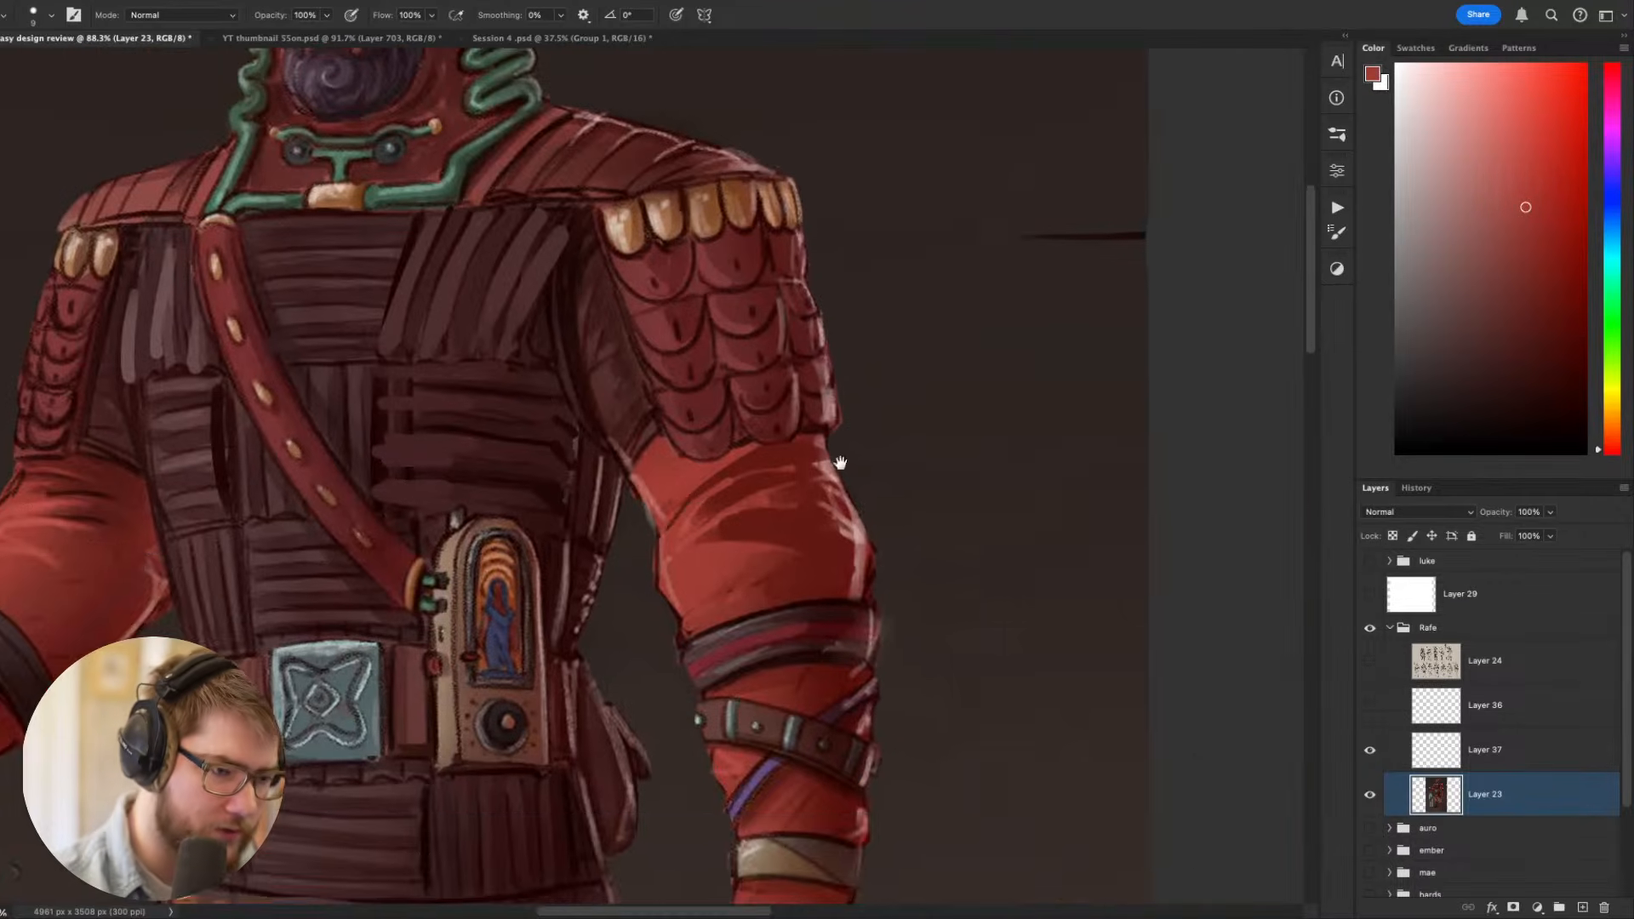
{"action": "left_click_drag", "start_coordinate": [788, 427], "coordinate": [840, 513]}
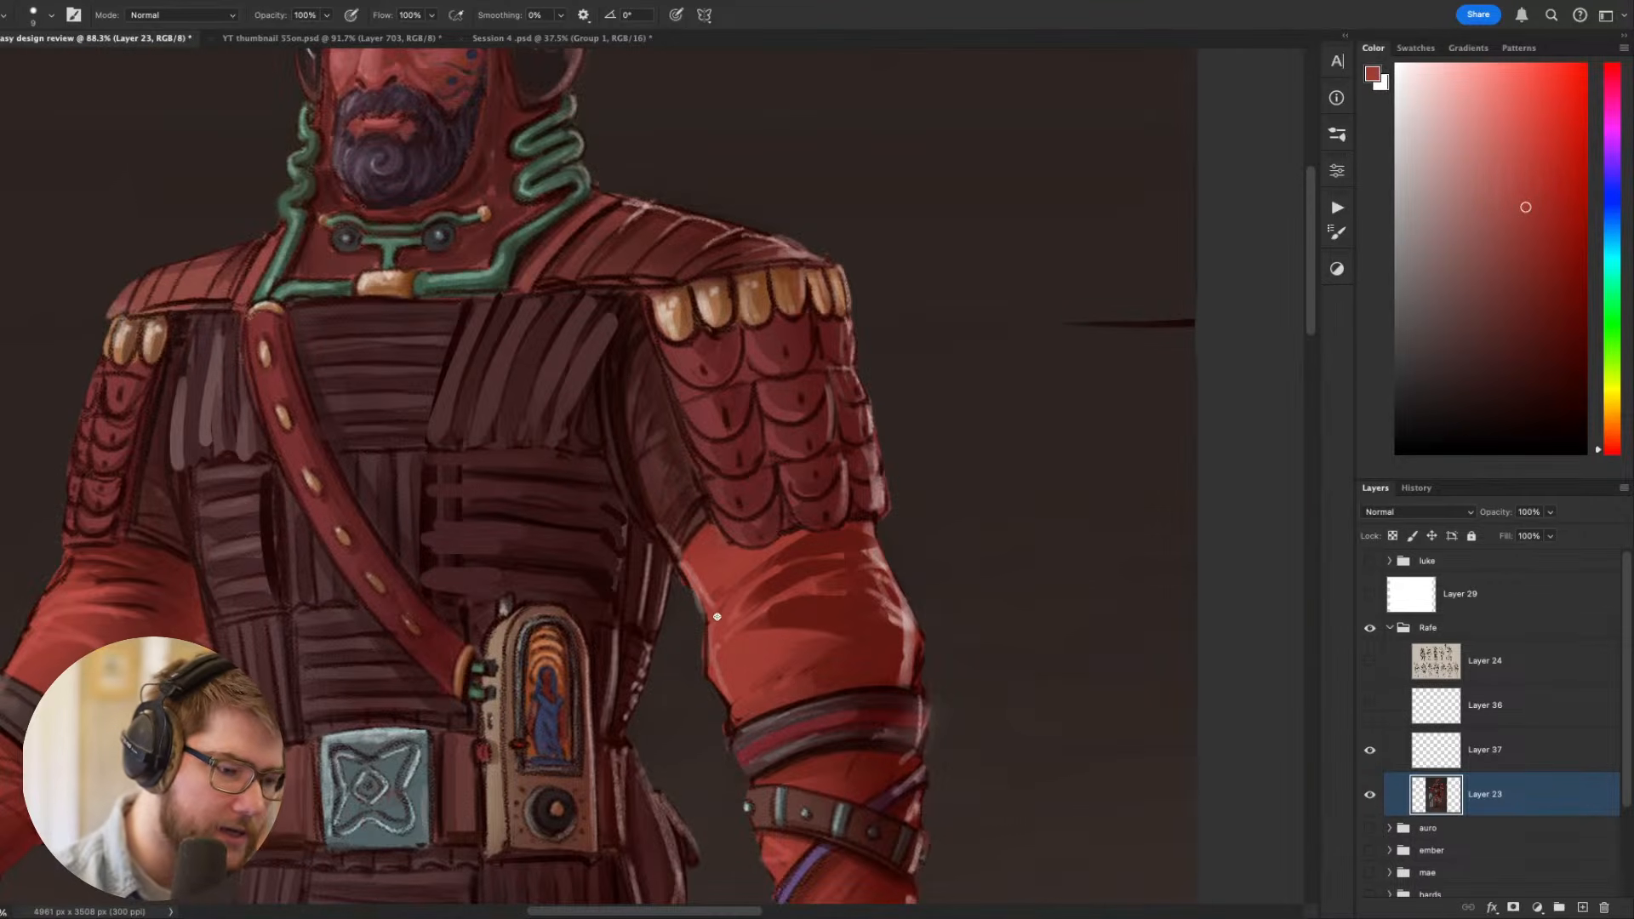
- Sample dark red and block in fold shadows on the upper sleeve of the sword arm, using a size 45 brush
{"action": "scroll", "coordinate": [715, 629], "scroll_direction": "down", "scroll_amount": 5}
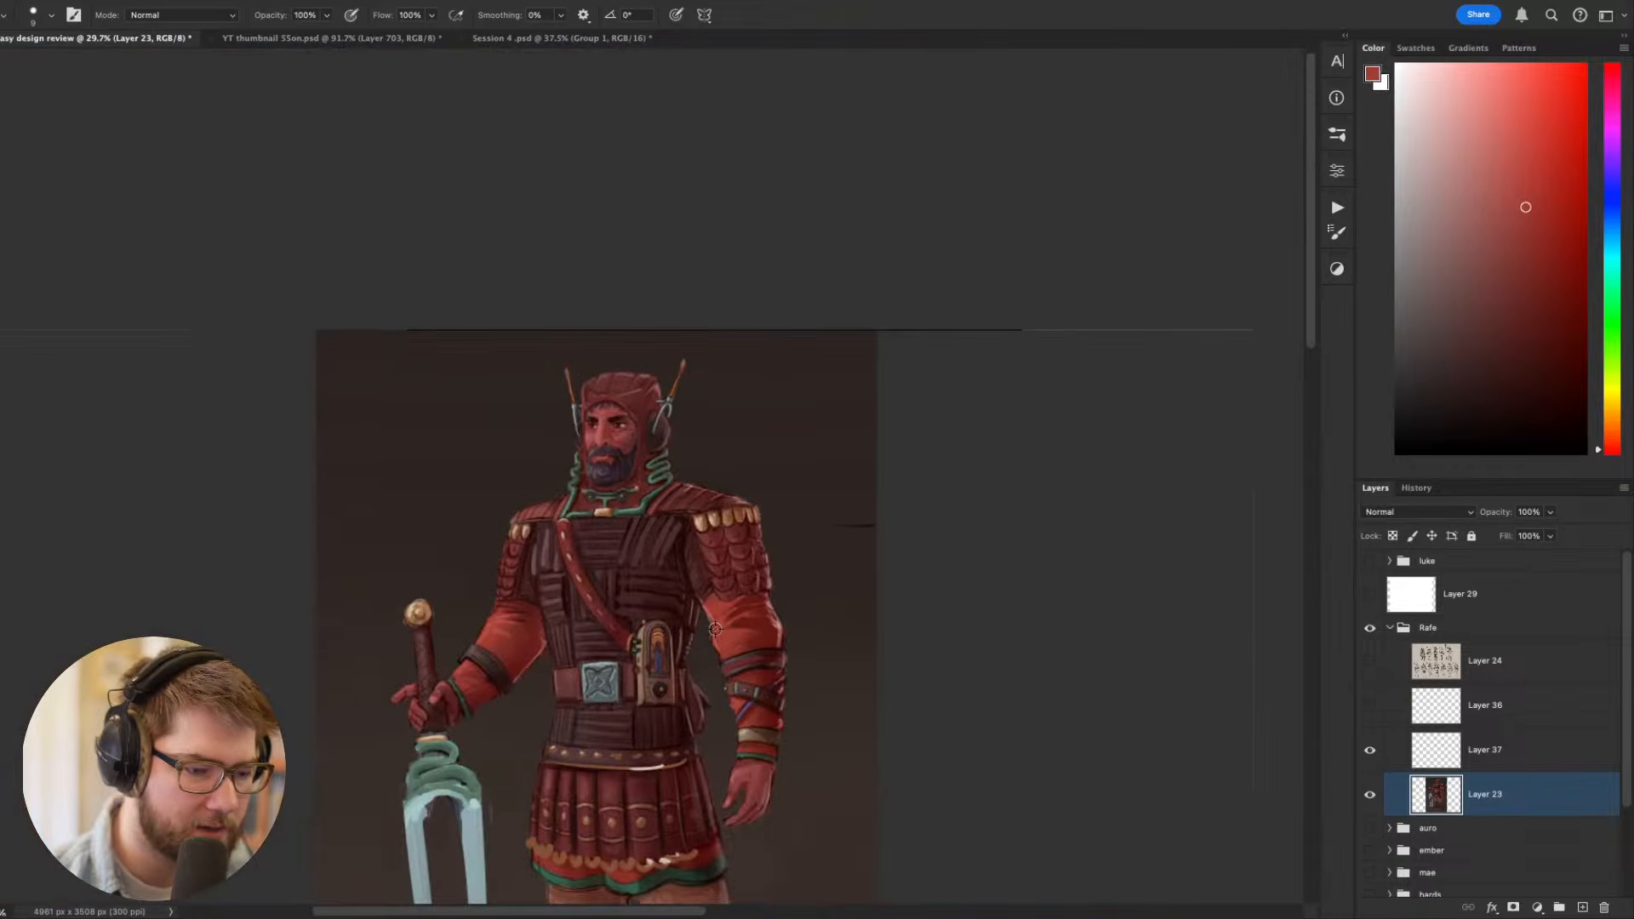
{"action": "mouse_move", "coordinate": [830, 694]}
{"action": "left_mouse_down"}
{"action": "mouse_move", "coordinate": [893, 423]}
{"action": "mouse_move", "coordinate": [885, 371]}
{"action": "mouse_move", "coordinate": [912, 435]}
{"action": "left_mouse_up"}
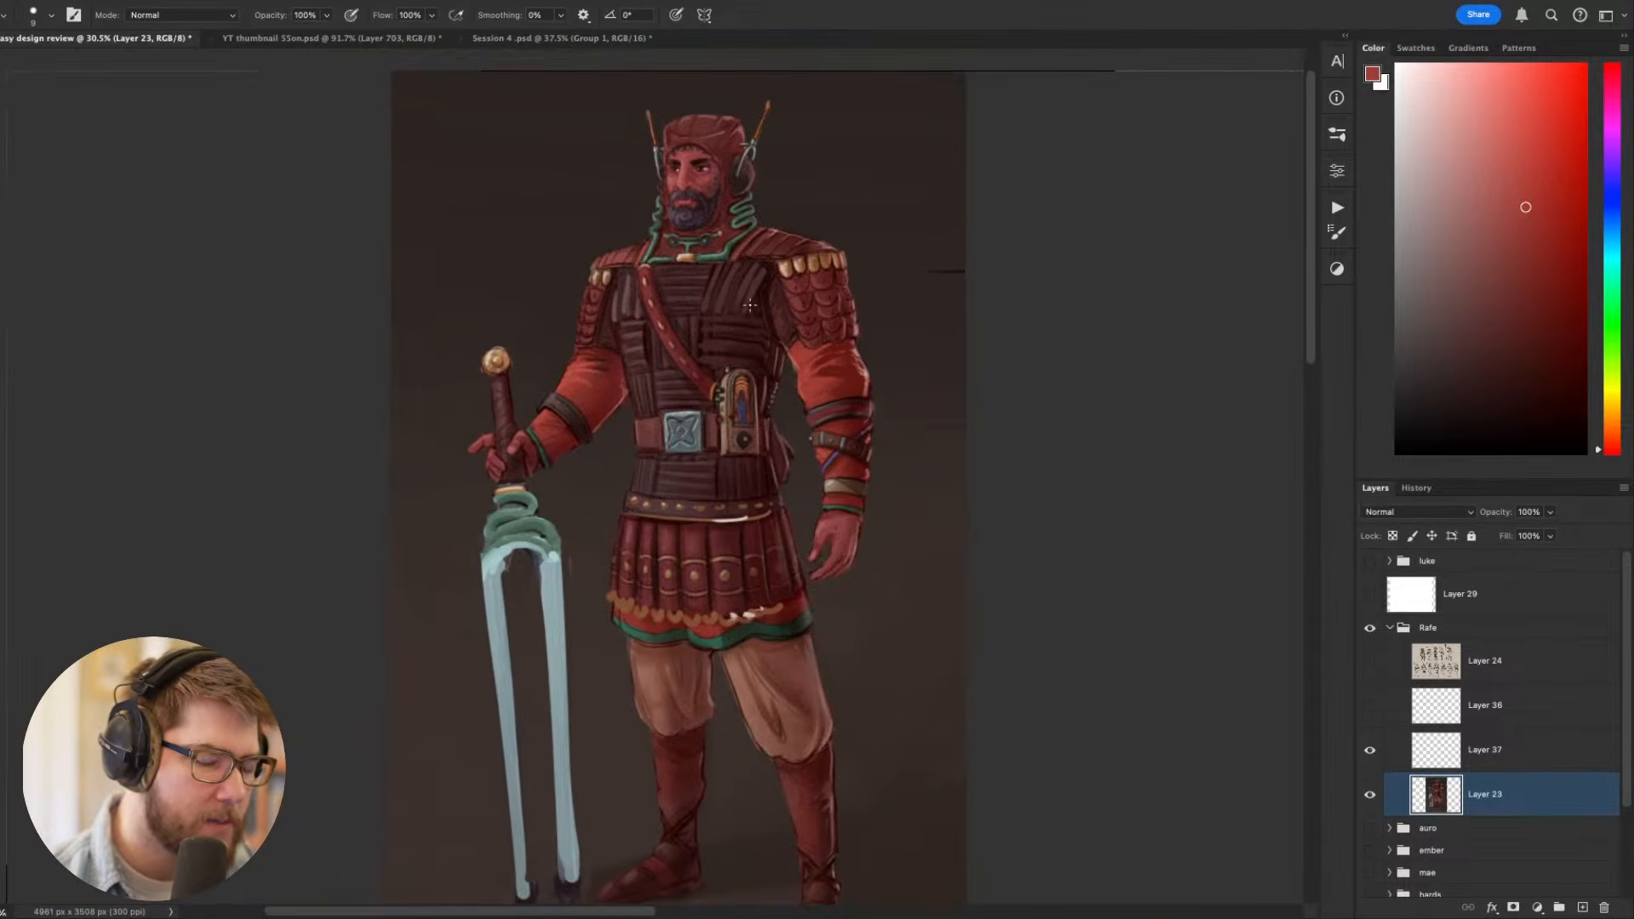
{"action": "left_click_drag", "start_coordinate": [759, 341], "coordinate": [848, 349]}
{"action": "scroll", "coordinate": [643, 438], "scroll_direction": "up", "scroll_amount": 2}
{"action": "key", "text": "r"}
{"action": "mouse_move", "coordinate": [962, 562]}
{"action": "left_mouse_down"}
{"action": "mouse_move", "coordinate": [891, 161]}
{"action": "mouse_move", "coordinate": [817, 145]}
{"action": "left_mouse_up"}
{"action": "left_click", "coordinate": [540, 546], "text": "alt"}
{"action": "key", "text": "bracketright"}
{"action": "key", "text": "bracketright"}
{"action": "key", "text": "bracketright"}
{"action": "key", "text": "bracketright"}
{"action": "key", "text": "bracketright"}
{"action": "key", "text": "bracketright"}
{"action": "key", "text": "bracketright"}
{"action": "key", "text": "bracketright"}
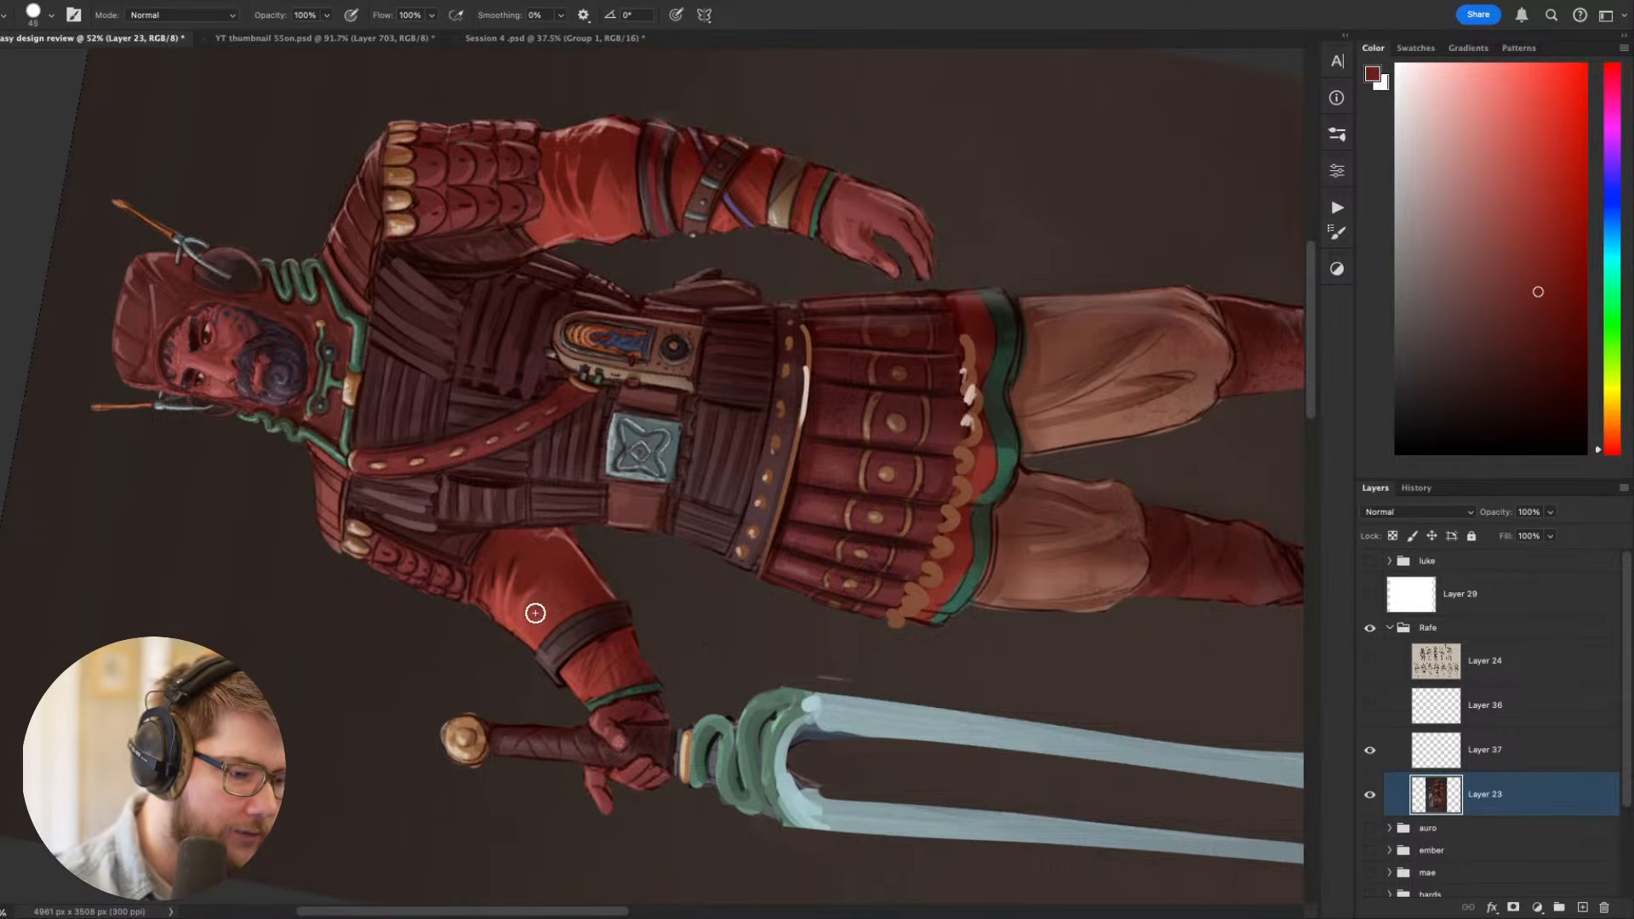
{"action": "left_click", "coordinate": [549, 588], "text": "alt"}
{"action": "mouse_move", "coordinate": [550, 562]}
{"action": "left_mouse_down"}
{"action": "mouse_move", "coordinate": [539, 598]}
{"action": "mouse_move", "coordinate": [576, 607]}
{"action": "left_mouse_up"}
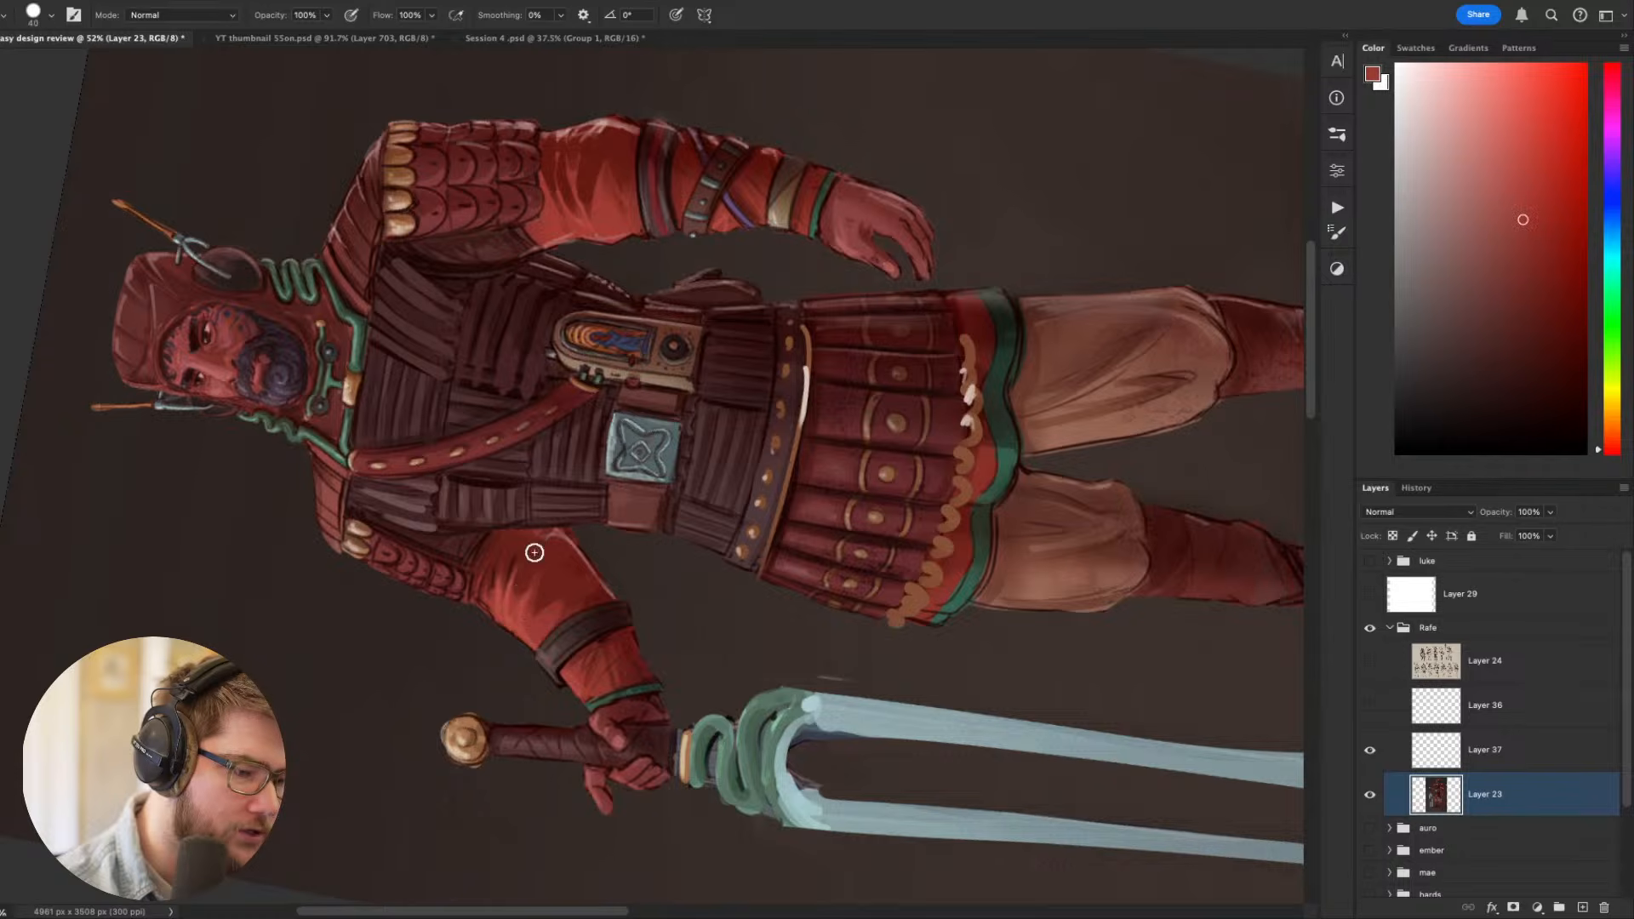
- Refine the sword-arm sleeve folds beneath the shoulder scales with the lighter red, using a size 20 brush
{"action": "key", "text": "bracketleft"}
{"action": "key", "text": "bracketleft"}
{"action": "key", "text": "bracketleft"}
{"action": "key", "text": "bracketleft"}
{"action": "key", "text": "bracketleft"}
{"action": "mouse_move", "coordinate": [496, 567]}
{"action": "left_mouse_down"}
{"action": "mouse_move", "coordinate": [486, 593]}
{"action": "mouse_move", "coordinate": [502, 543]}
{"action": "left_mouse_up"}
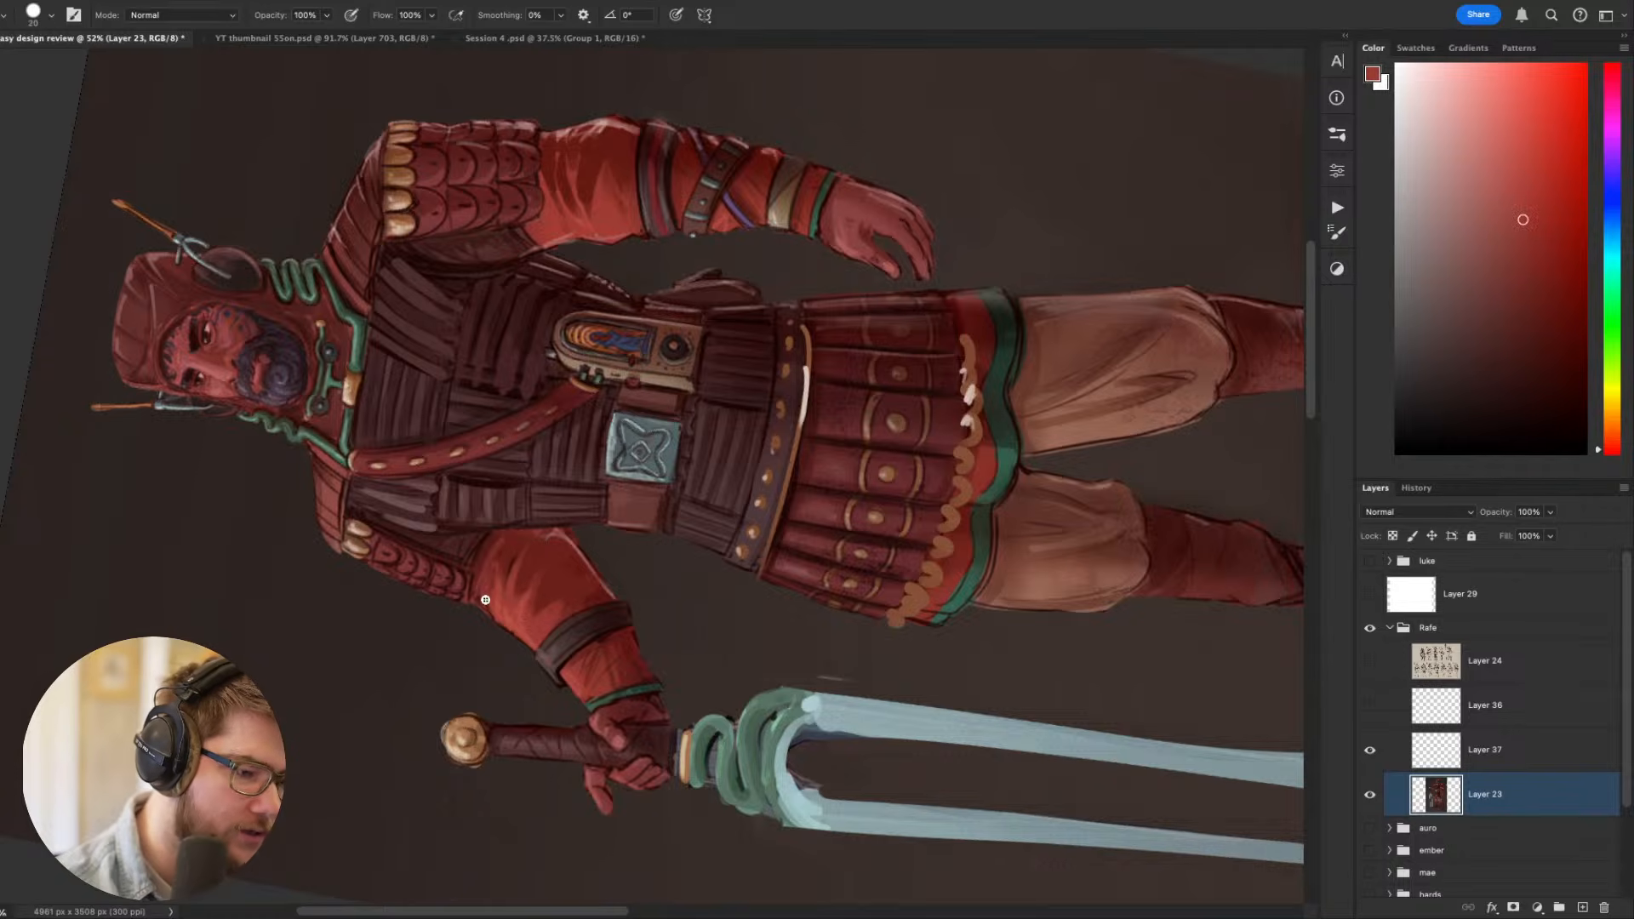
{"action": "key", "text": "Escape"}
{"action": "mouse_move", "coordinate": [858, 648]}
{"action": "left_mouse_down"}
{"action": "mouse_move", "coordinate": [1006, 635]}
{"action": "mouse_move", "coordinate": [988, 750]}
{"action": "left_mouse_up"}
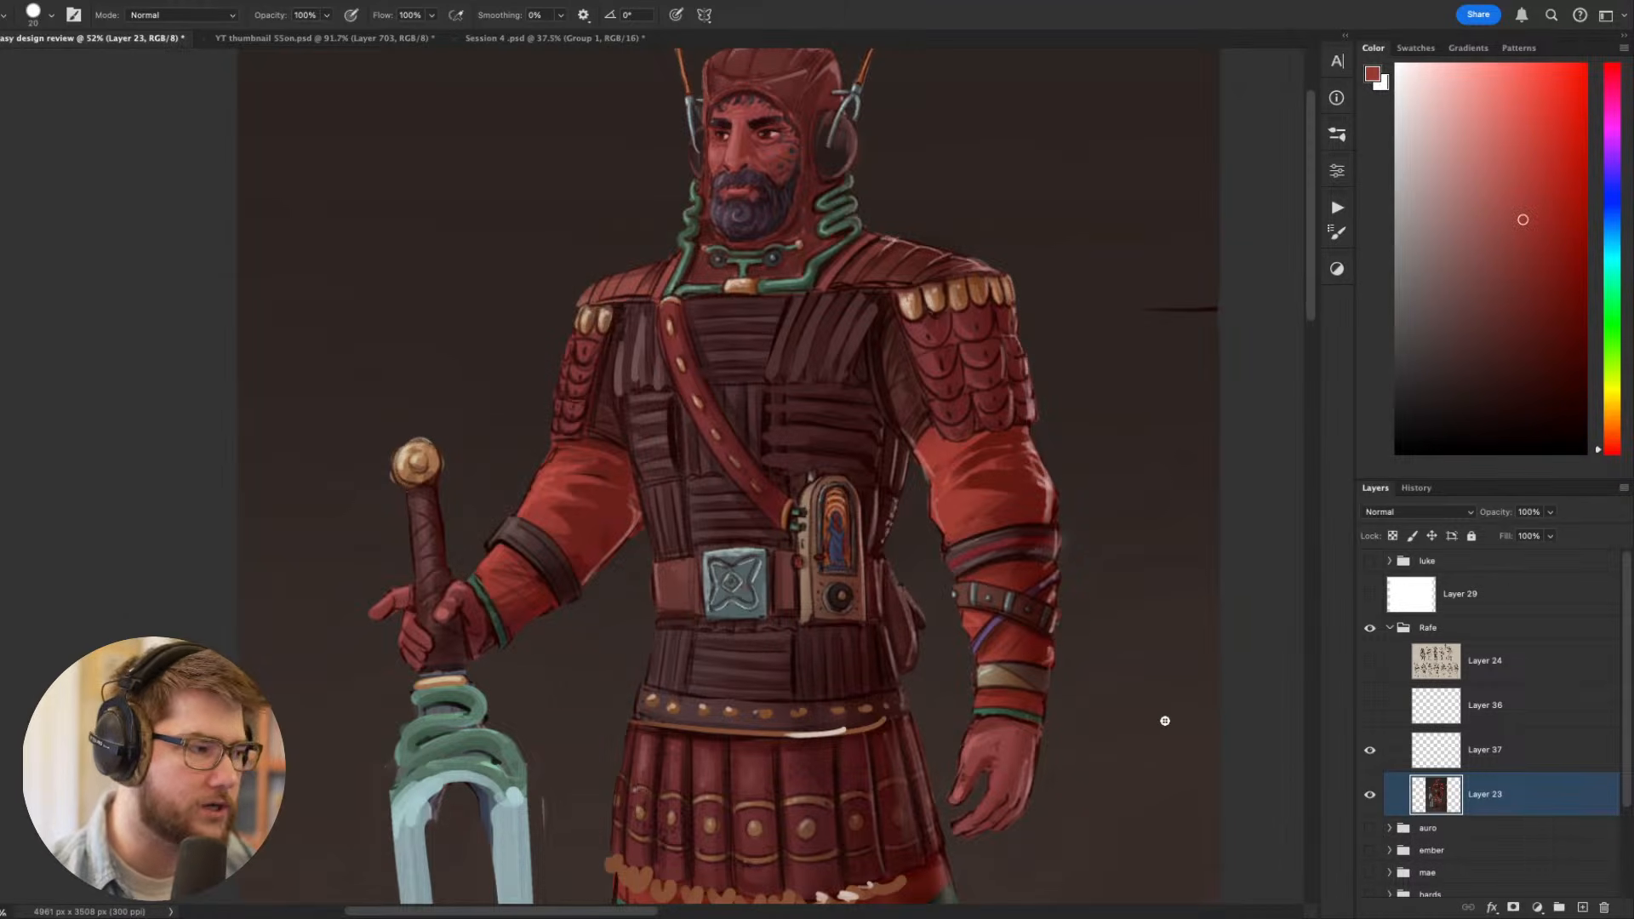
- Sample the shoulder plates' dark red and even out the plates nearest the neck on the arm without the sword, using a size 20 brush
{"action": "left_click_drag", "start_coordinate": [1064, 622], "coordinate": [938, 550]}
{"action": "scroll", "coordinate": [825, 464], "scroll_direction": "down", "scroll_amount": 2}
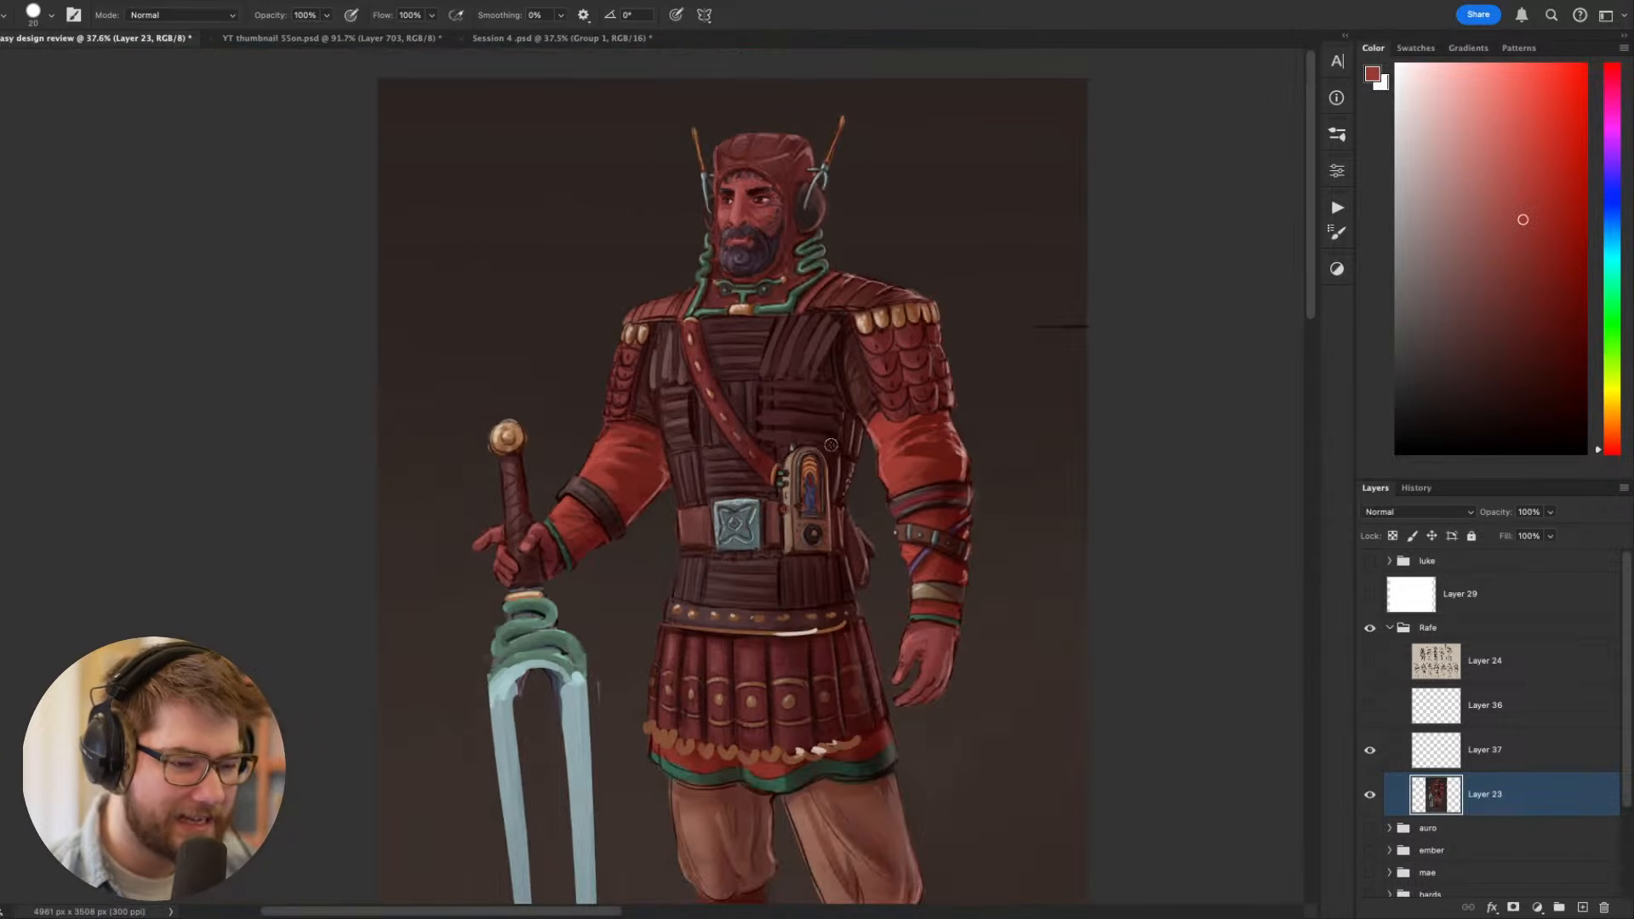
{"action": "scroll", "coordinate": [841, 317], "scroll_direction": "up", "scroll_amount": 6}
{"action": "key", "text": "r"}
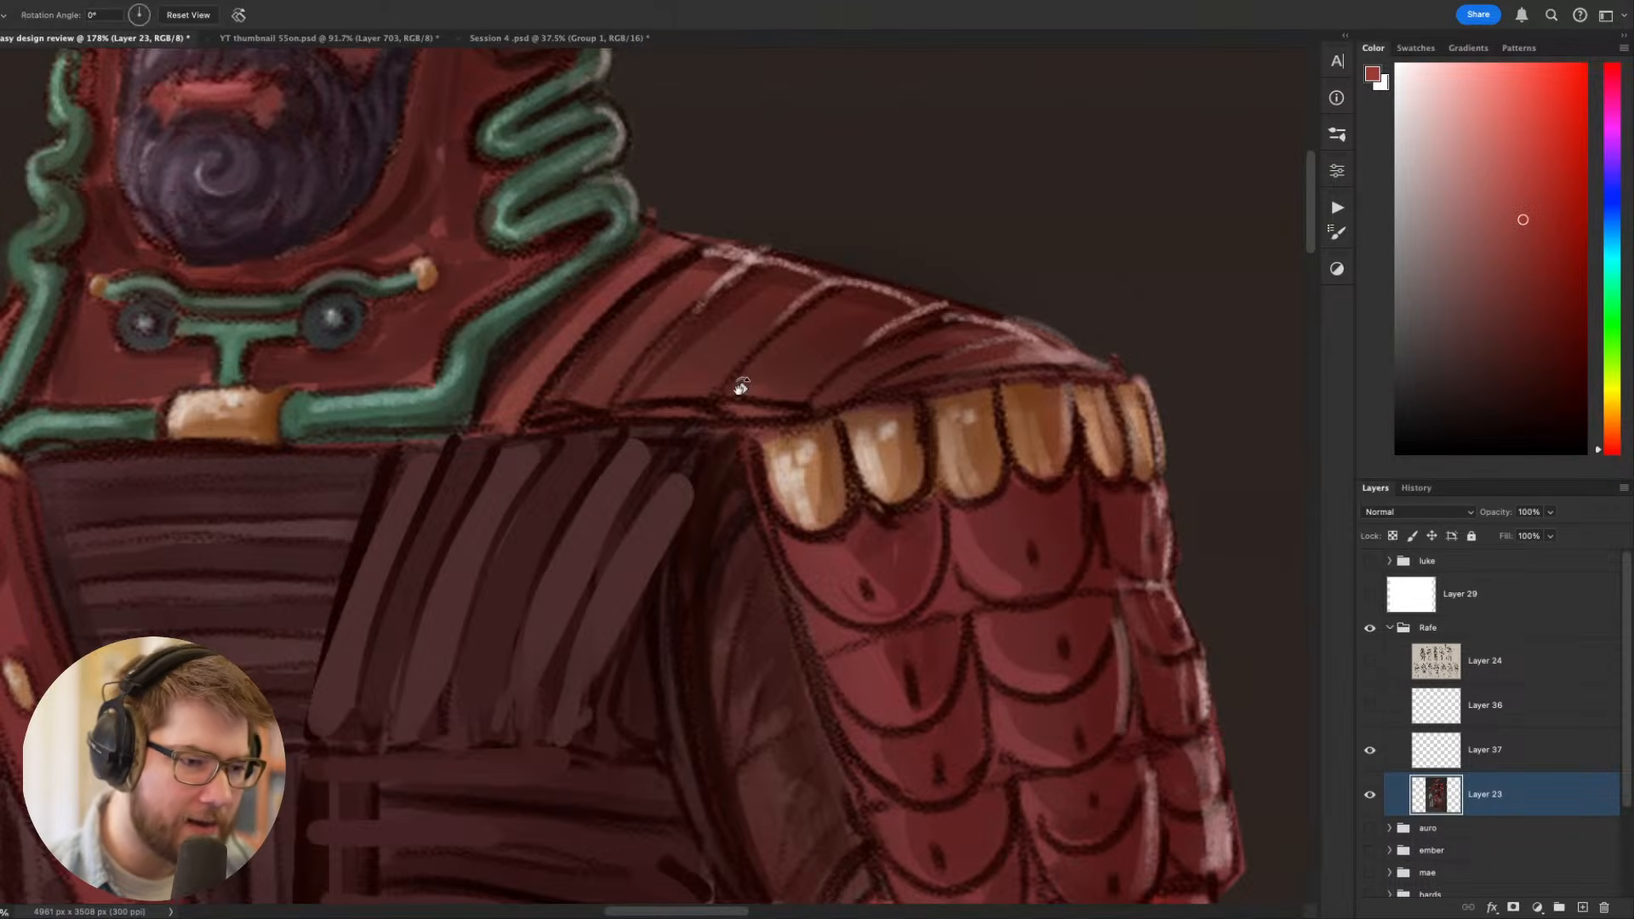
{"action": "mouse_move", "coordinate": [740, 388]}
{"action": "left_mouse_down"}
{"action": "mouse_move", "coordinate": [1017, 288]}
{"action": "mouse_move", "coordinate": [783, 191]}
{"action": "left_mouse_up"}
{"action": "left_click_drag", "start_coordinate": [820, 342], "coordinate": [992, 475]}
{"action": "key", "text": "b"}
{"action": "left_click", "coordinate": [721, 452], "text": "alt"}
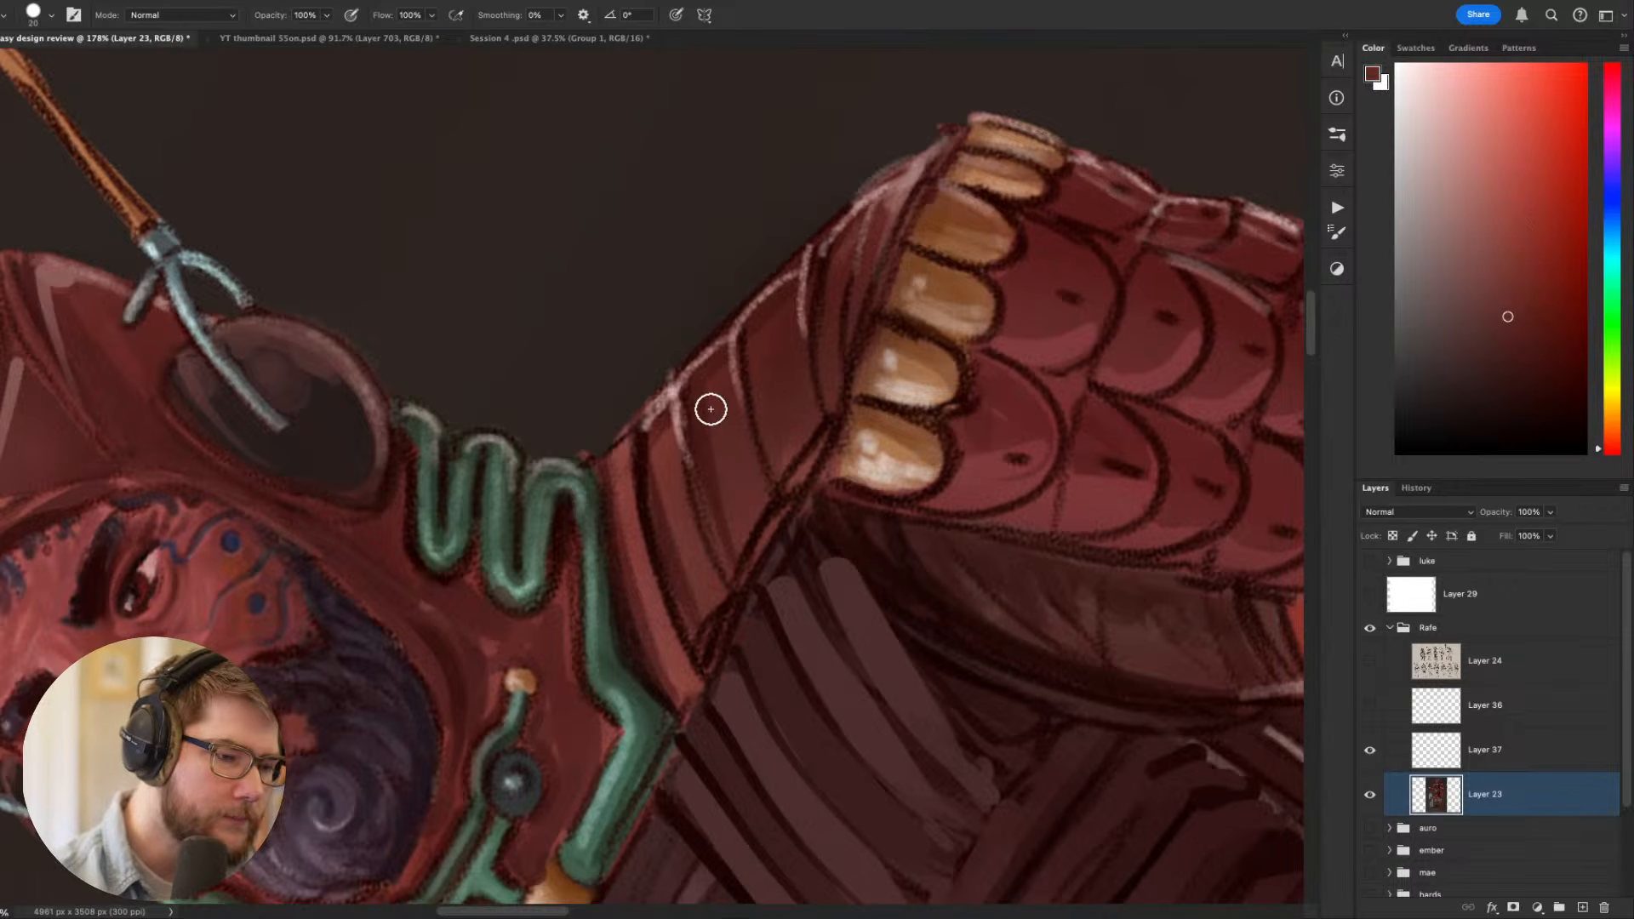
{"action": "left_click_drag", "start_coordinate": [712, 408], "coordinate": [727, 525]}
{"action": "left_click_drag", "start_coordinate": [663, 472], "coordinate": [686, 593]}
{"action": "left_click_drag", "start_coordinate": [664, 529], "coordinate": [683, 690]}
- Sample the plates' neighbouring reds and clean up the dividing lines on the shoulder plates beside the green neck tube
{"action": "left_click", "coordinate": [699, 559], "text": "alt"}
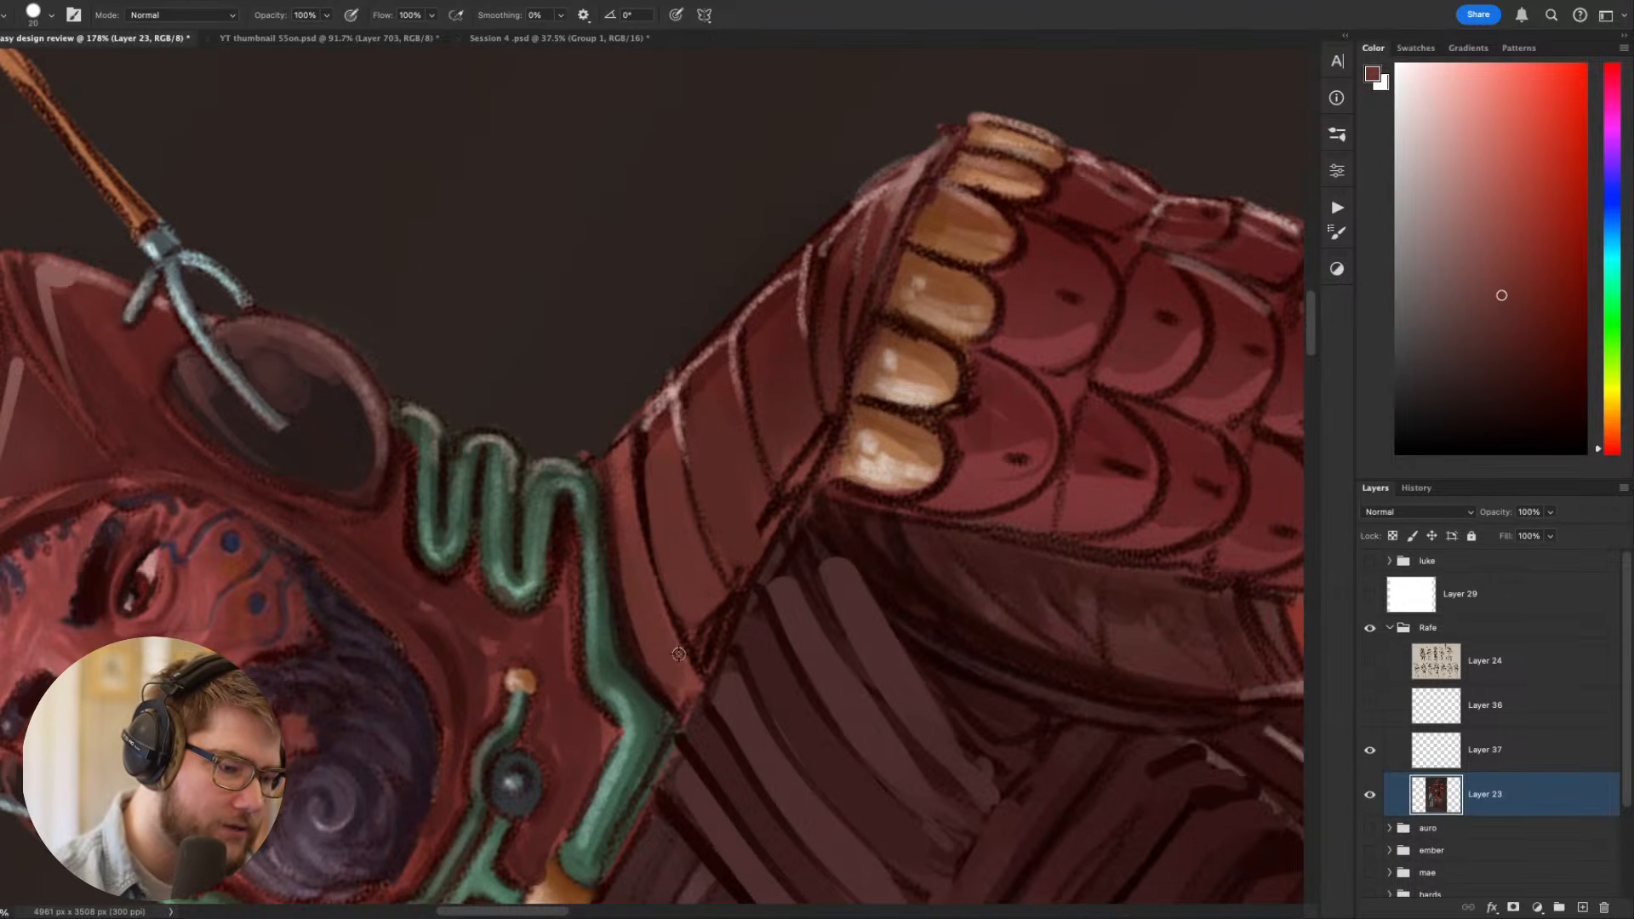
{"action": "left_click", "coordinate": [687, 668], "text": "alt"}
{"action": "left_click_drag", "start_coordinate": [629, 491], "coordinate": [679, 685]}
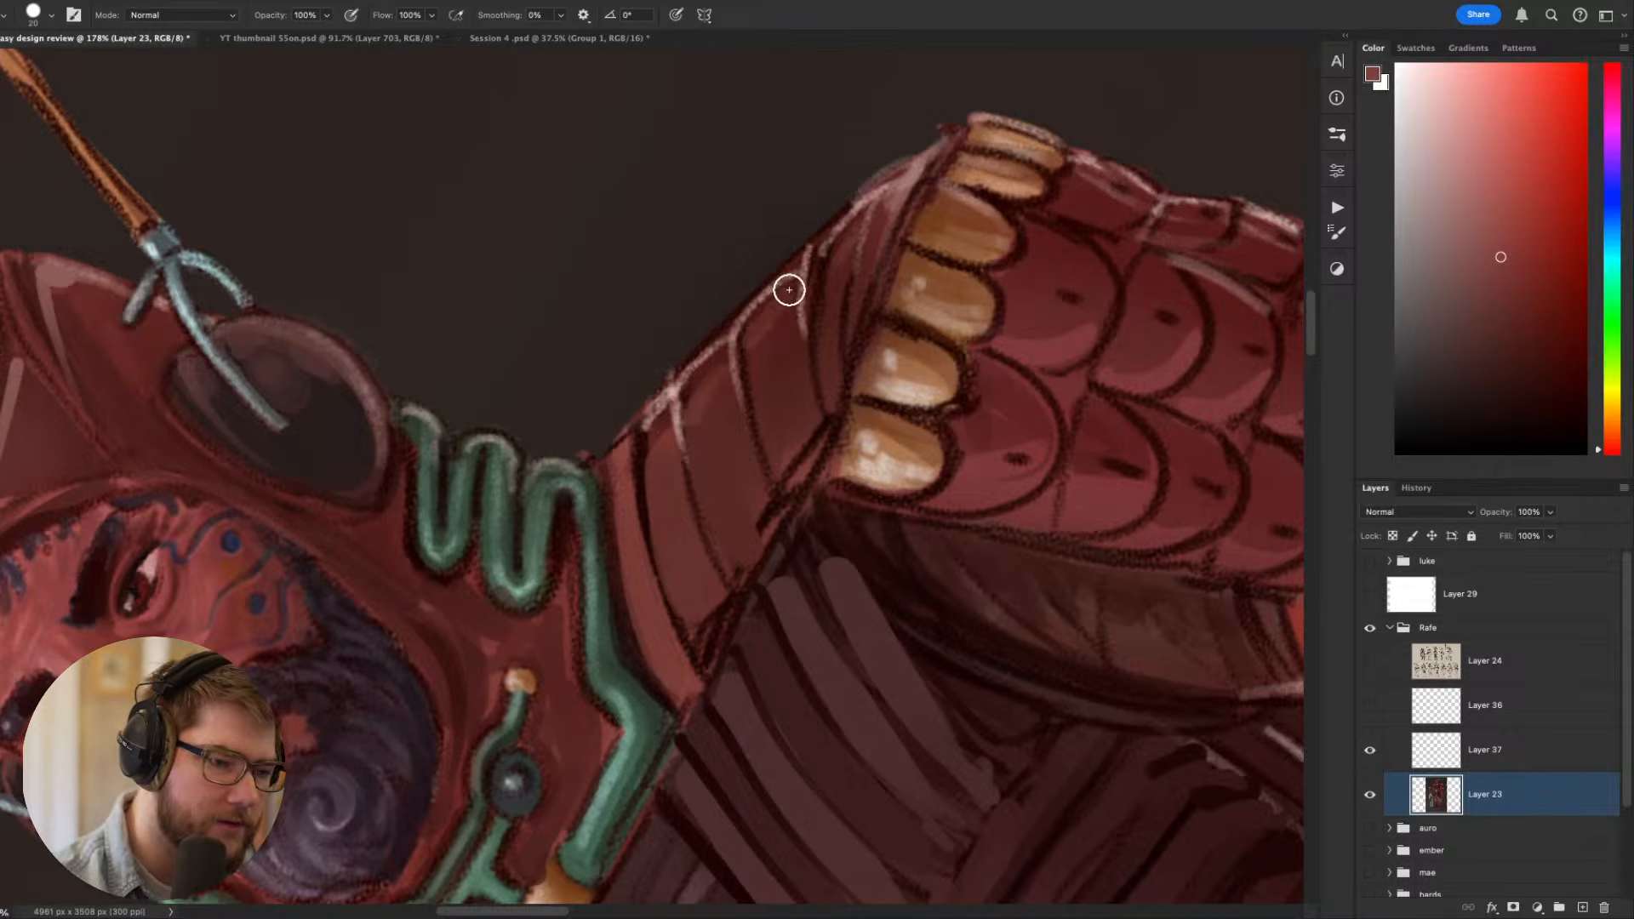
{"action": "left_click", "coordinate": [714, 419], "text": "alt"}
{"action": "left_click_drag", "start_coordinate": [668, 409], "coordinate": [656, 478]}
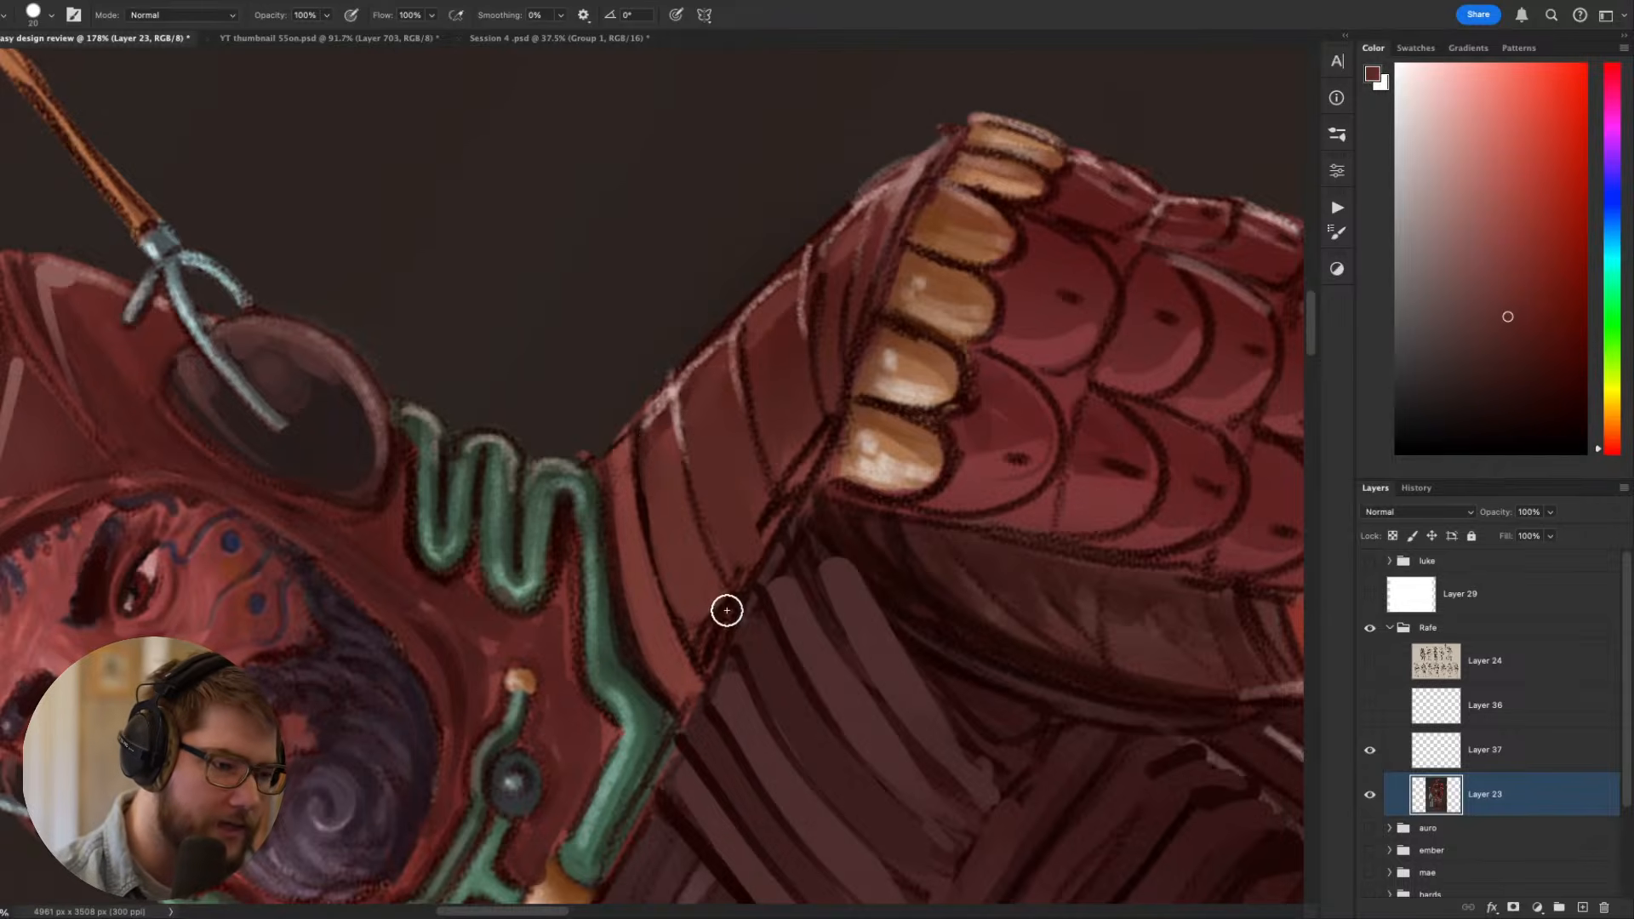
{"action": "key", "text": "Escape"}
{"action": "key", "text": "r"}
{"action": "left_click_drag", "start_coordinate": [1059, 707], "coordinate": [1034, 426]}
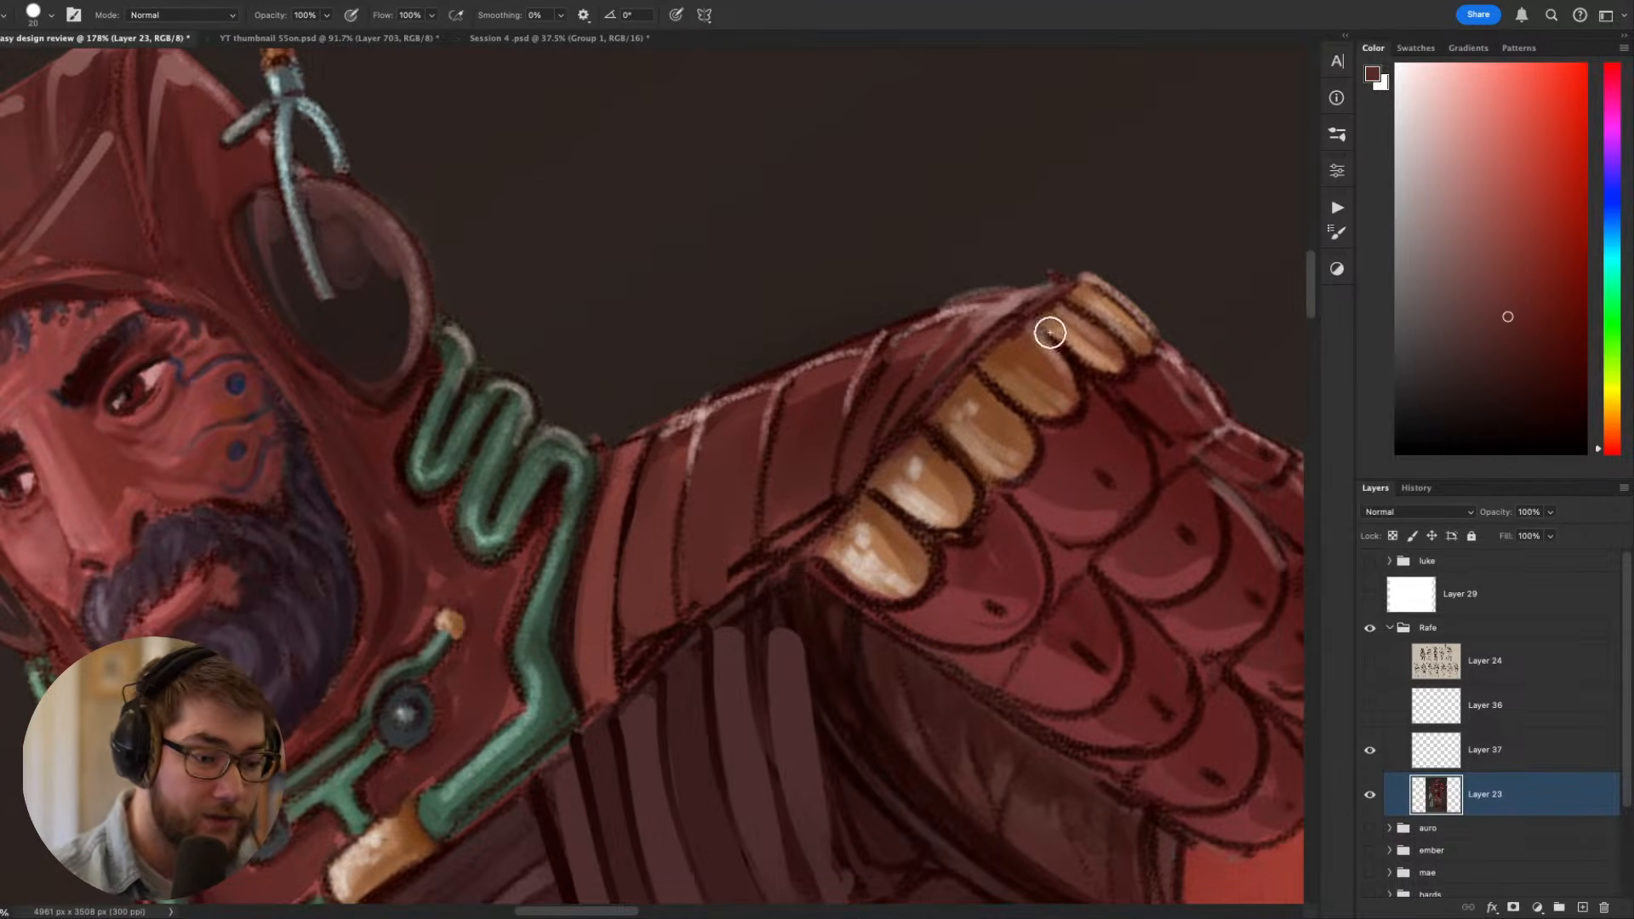
- Pick a very dark red and shade the lower parts of the middle and outer shoulder plates, using a size 8 brush
{"action": "left_click", "coordinate": [1128, 350], "text": "alt"}
{"action": "key", "text": "bracketright"}
{"action": "key", "text": "bracketright"}
{"action": "key", "text": "bracketright"}
{"action": "left_click", "coordinate": [760, 422], "text": "alt"}
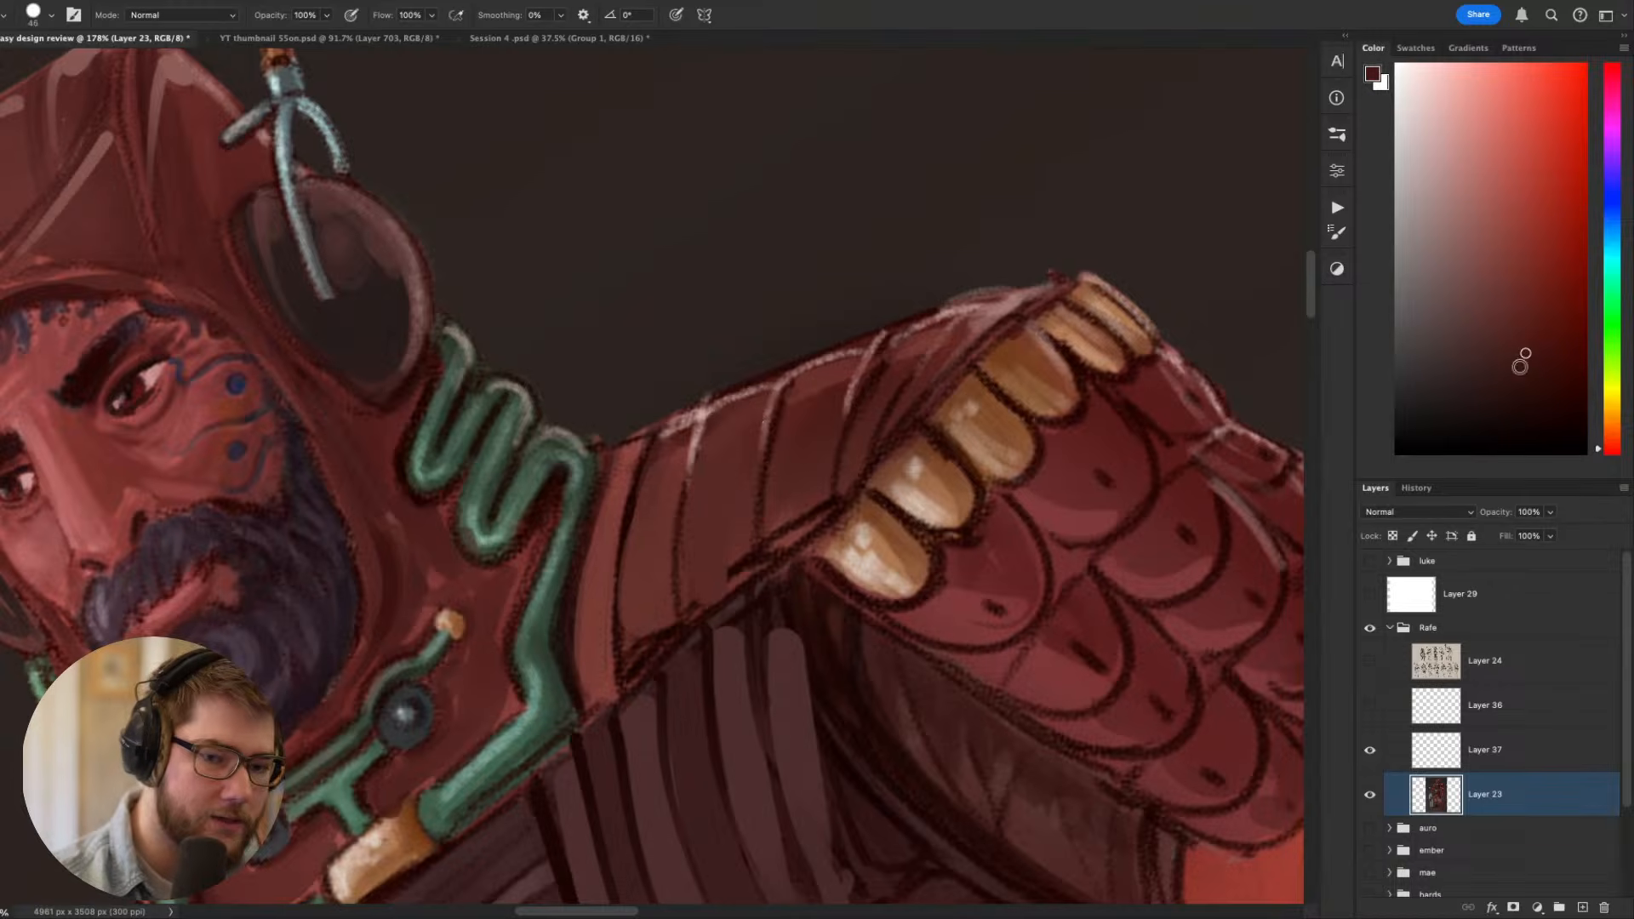
{"action": "key", "text": "bracketright"}
{"action": "key", "text": "bracketright"}
{"action": "key", "text": "bracketright"}
{"action": "key", "text": "bracketleft"}
{"action": "key", "text": "bracketleft"}
{"action": "key", "text": "bracketleft"}
{"action": "key", "text": "bracketleft"}
{"action": "key", "text": "bracketleft"}
{"action": "key", "text": "bracketleft"}
{"action": "key", "text": "bracketleft"}
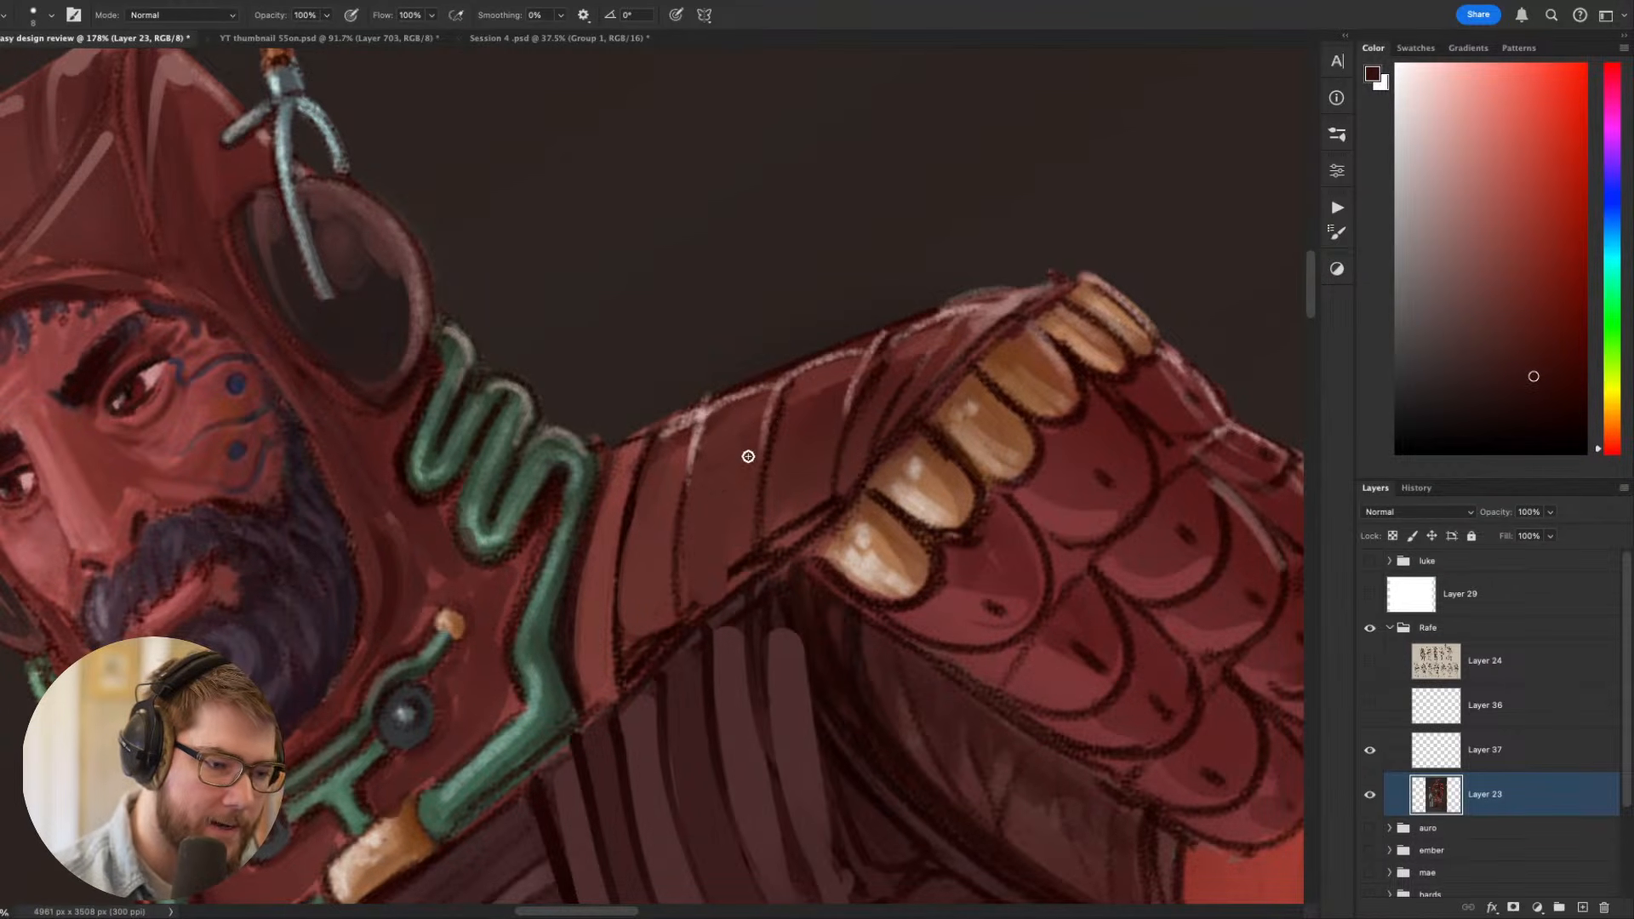
{"action": "mouse_move", "coordinate": [741, 477]}
{"action": "left_mouse_down"}
{"action": "mouse_move", "coordinate": [695, 537]}
{"action": "mouse_move", "coordinate": [735, 543]}
{"action": "mouse_move", "coordinate": [714, 589]}
{"action": "left_mouse_up"}
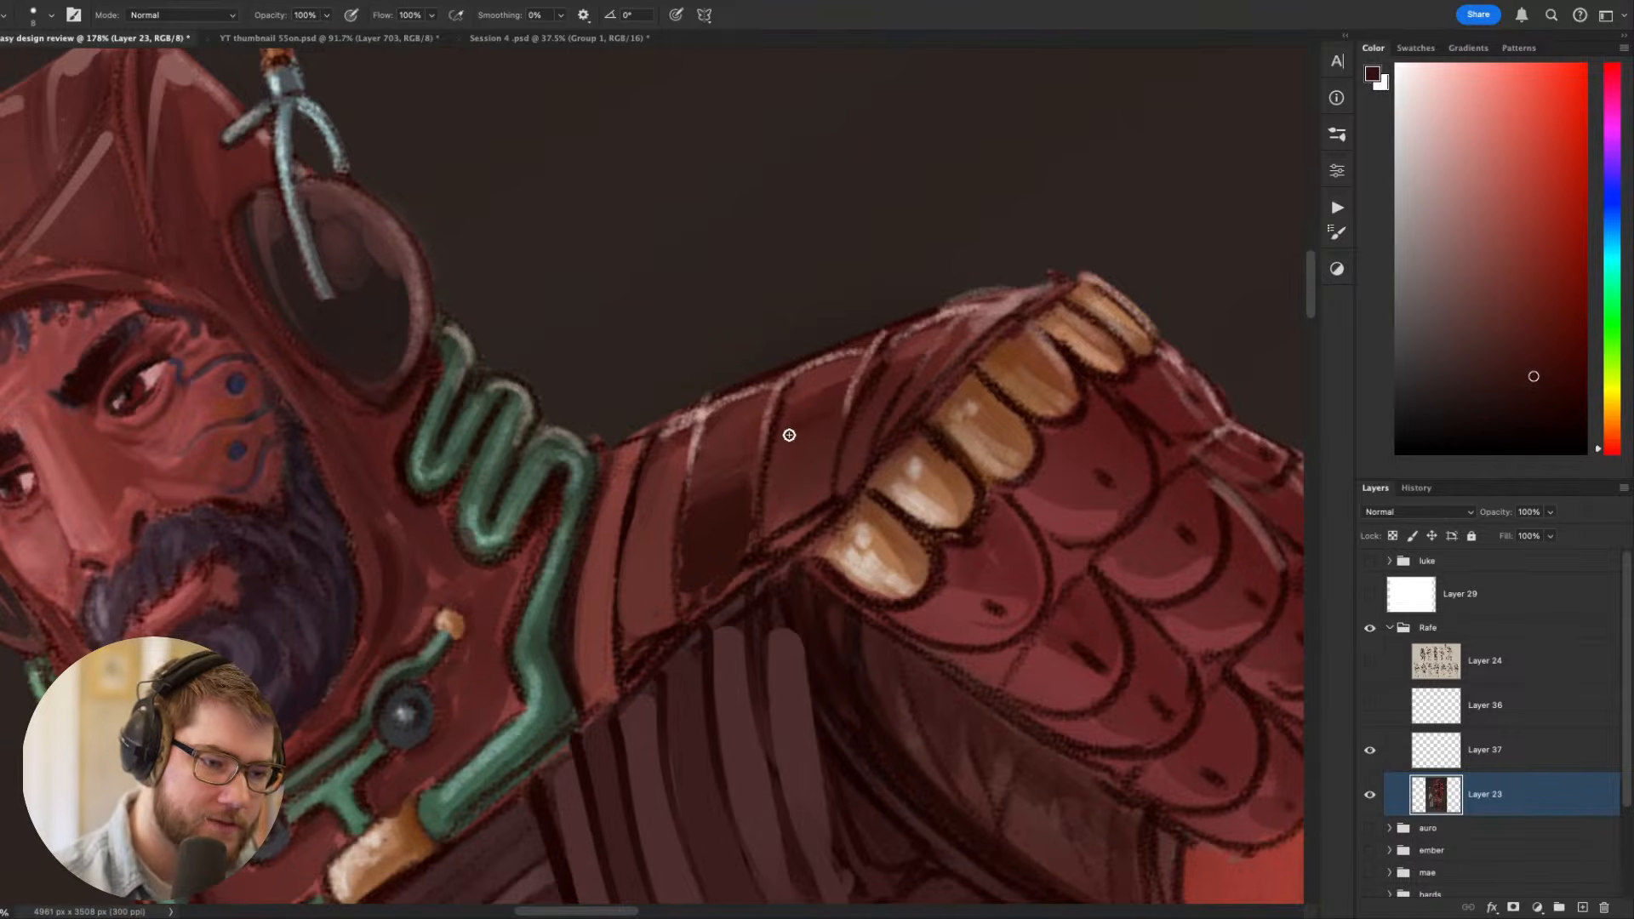
{"action": "mouse_move", "coordinate": [788, 431]}
{"action": "left_mouse_down"}
{"action": "mouse_move", "coordinate": [813, 442]}
{"action": "mouse_move", "coordinate": [783, 515]}
{"action": "mouse_move", "coordinate": [815, 502]}
{"action": "left_mouse_up"}
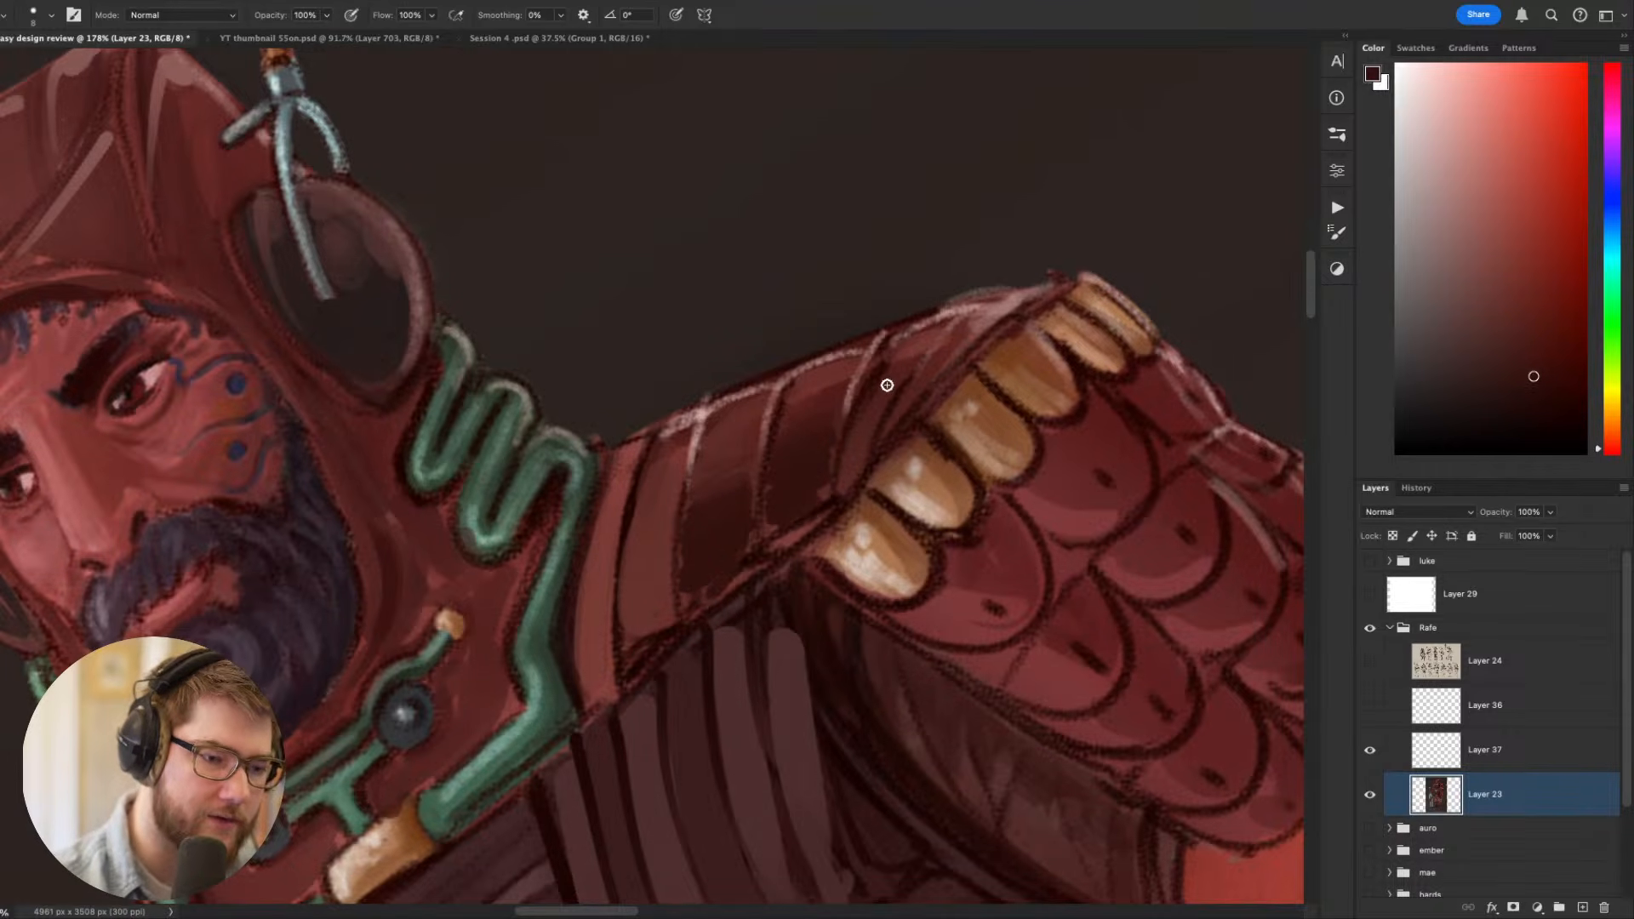
{"action": "left_click_drag", "start_coordinate": [886, 384], "coordinate": [855, 471]}
- Extend the very dark red shading onto the shoulder plate nearer the neck
{"action": "key", "text": "Escape"}
{"action": "key", "text": "r"}
{"action": "left_click_drag", "start_coordinate": [917, 721], "coordinate": [1010, 514]}
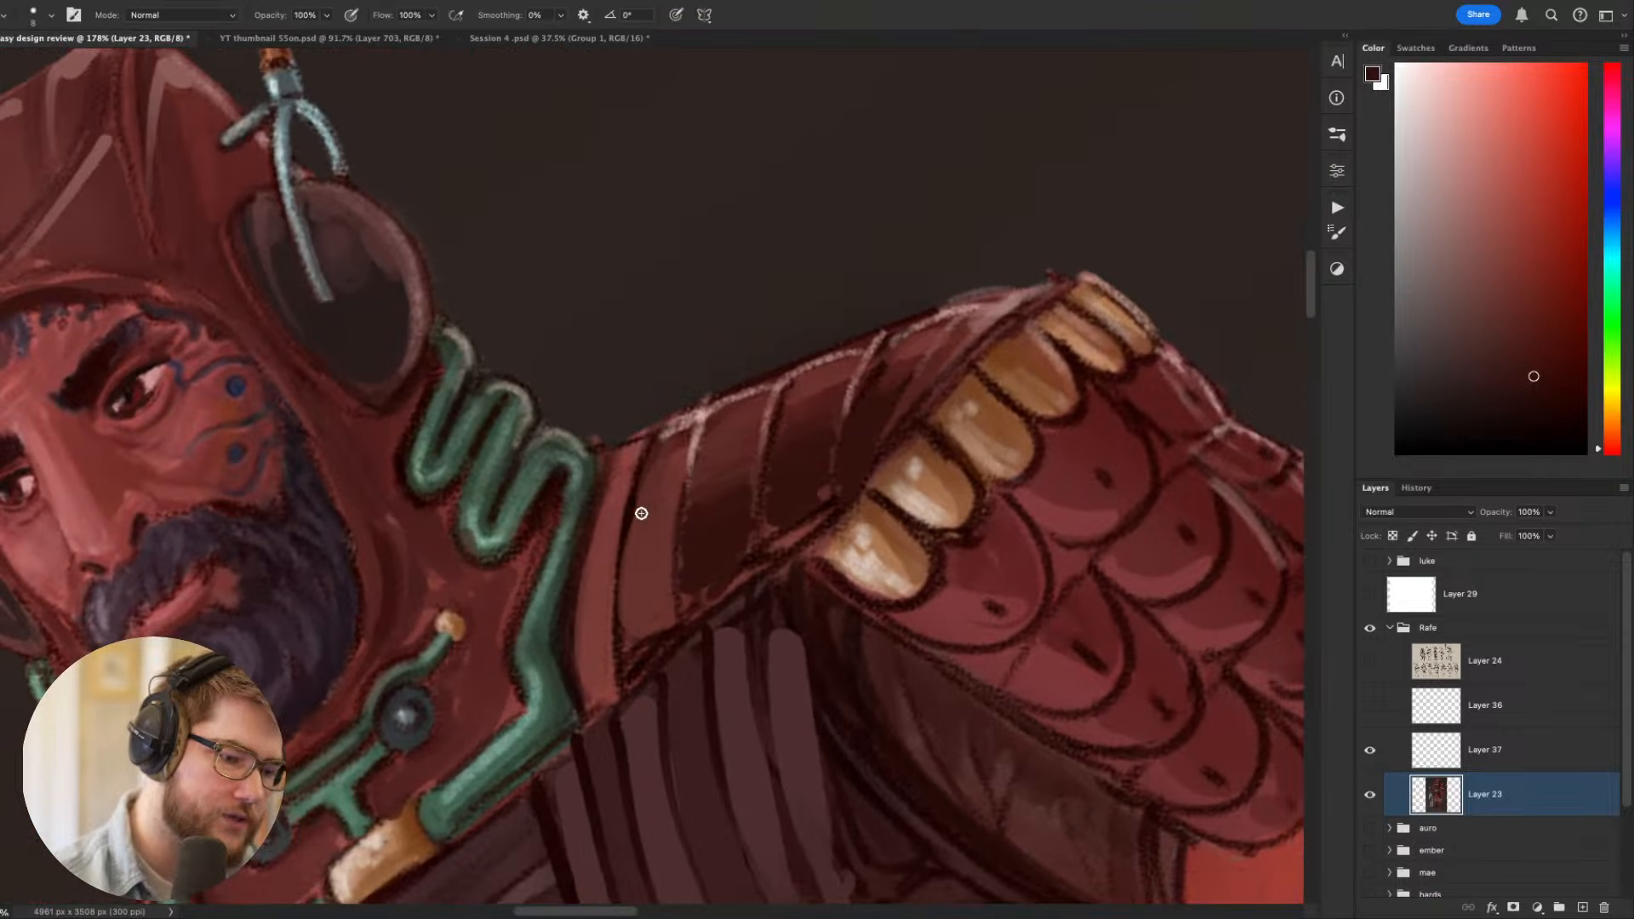
{"action": "mouse_move", "coordinate": [659, 499]}
{"action": "left_mouse_down"}
{"action": "mouse_move", "coordinate": [629, 608]}
{"action": "mouse_move", "coordinate": [660, 603]}
{"action": "mouse_move", "coordinate": [657, 634]}
{"action": "left_mouse_up"}
{"action": "key", "text": "Escape"}
{"action": "left_click_drag", "start_coordinate": [968, 628], "coordinate": [1158, 317]}
{"action": "left_click_drag", "start_coordinate": [917, 475], "coordinate": [1019, 654]}
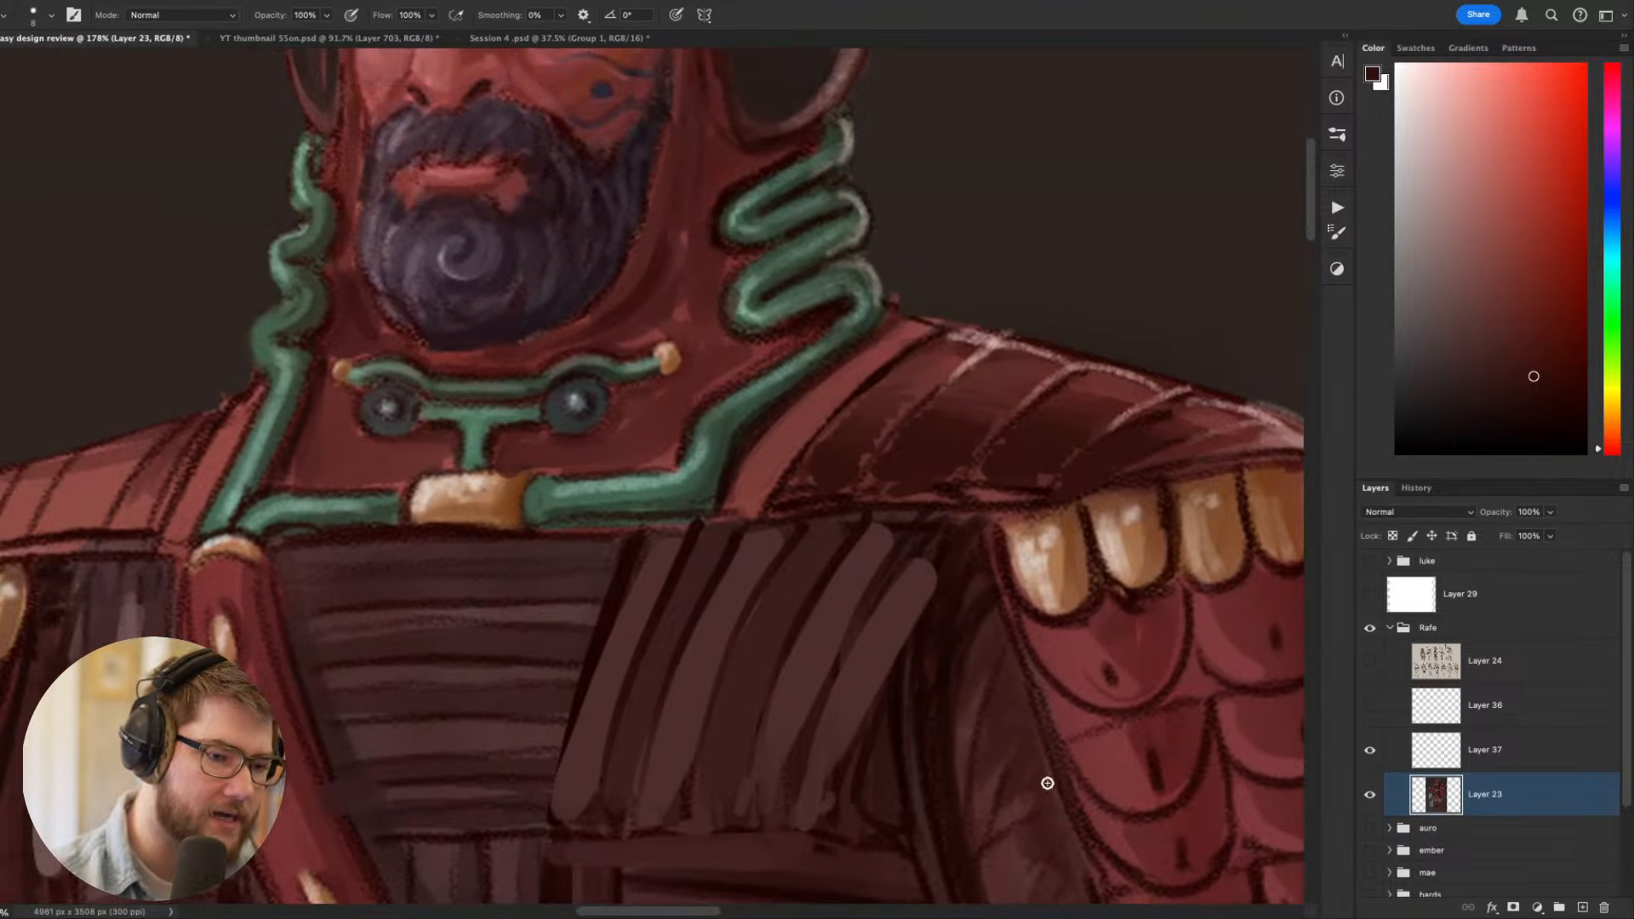
{"action": "key", "text": "r"}
{"action": "left_click_drag", "start_coordinate": [1047, 781], "coordinate": [1056, 430]}
{"action": "mouse_move", "coordinate": [710, 288]}
{"action": "left_mouse_down"}
{"action": "mouse_move", "coordinate": [718, 391]}
{"action": "mouse_move", "coordinate": [725, 298]}
{"action": "left_mouse_up"}
{"action": "key", "text": "Escape"}
{"action": "left_click_drag", "start_coordinate": [1107, 460], "coordinate": [774, 494]}
- Sample the pale pink highlight and paint shine along the upper ends of the shoulder plates, using a size 8 brush
{"action": "key", "text": "r"}
{"action": "left_click_drag", "start_coordinate": [975, 753], "coordinate": [1026, 349]}
{"action": "left_click", "coordinate": [557, 445], "text": "alt"}
{"action": "key", "text": "v"}
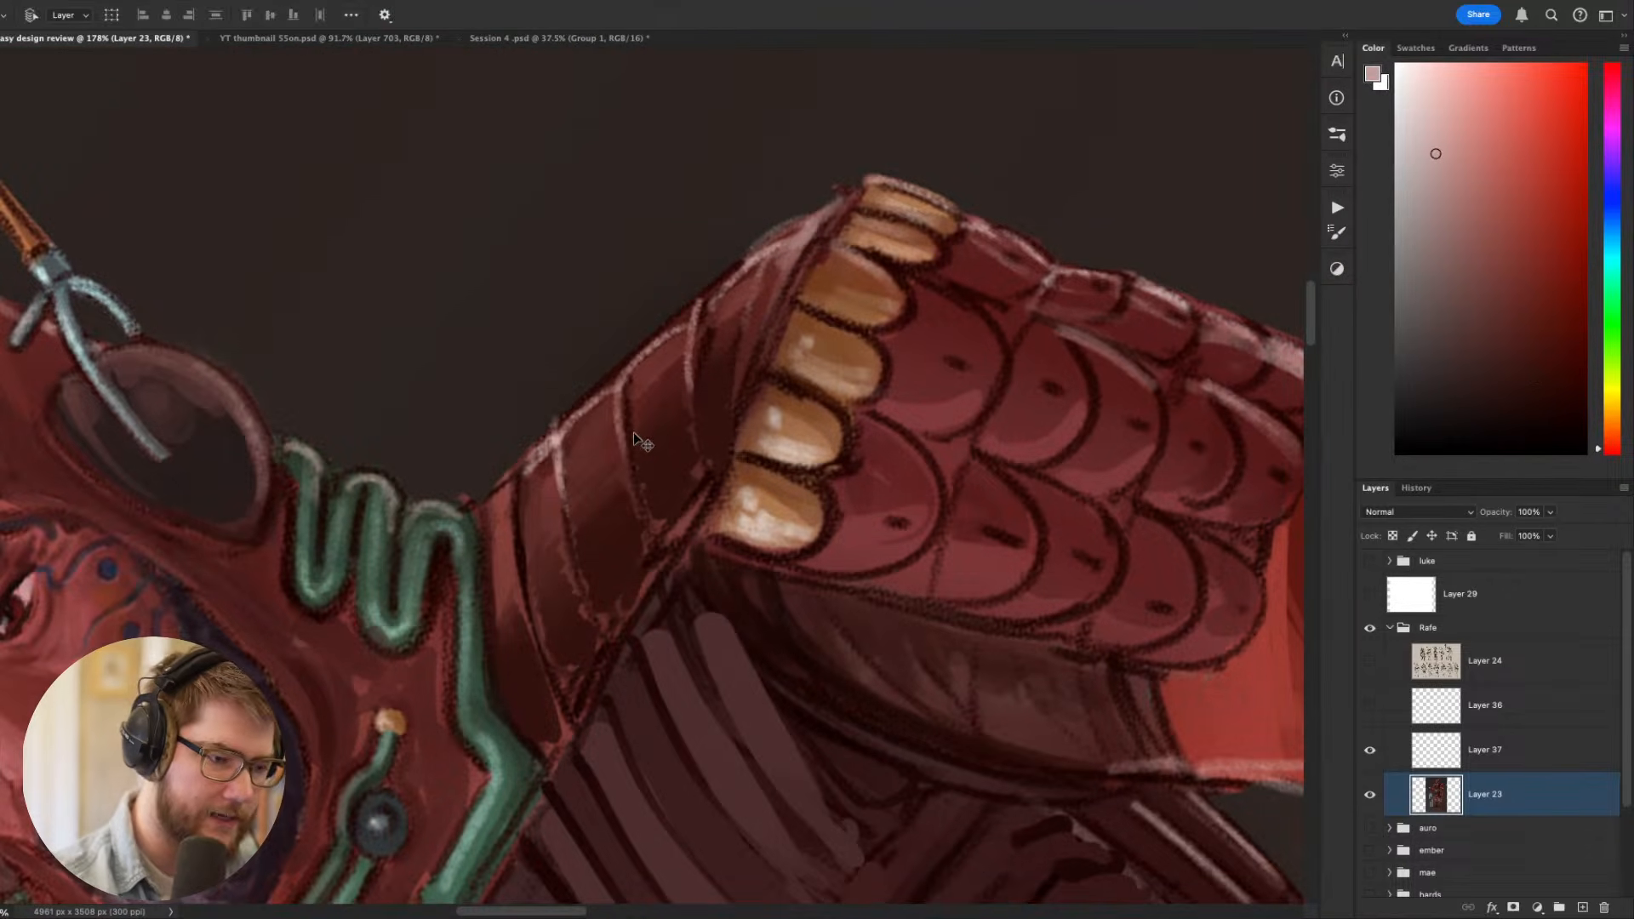
{"action": "key", "text": "b"}
{"action": "mouse_move", "coordinate": [598, 458]}
{"action": "left_mouse_down"}
{"action": "mouse_move", "coordinate": [587, 418]}
{"action": "mouse_move", "coordinate": [701, 325]}
{"action": "mouse_move", "coordinate": [677, 358]}
{"action": "mouse_move", "coordinate": [646, 355]}
{"action": "mouse_move", "coordinate": [742, 306]}
{"action": "mouse_move", "coordinate": [724, 294]}
{"action": "mouse_move", "coordinate": [763, 255]}
{"action": "left_mouse_up"}
{"action": "key", "text": "Escape"}
{"action": "key", "text": "r"}
{"action": "mouse_move", "coordinate": [1093, 536]}
{"action": "left_mouse_down"}
{"action": "mouse_move", "coordinate": [1058, 179]}
{"action": "mouse_move", "coordinate": [1017, 128]}
{"action": "left_mouse_up"}
{"action": "left_click_drag", "start_coordinate": [528, 531], "coordinate": [554, 438]}
{"action": "left_click_drag", "start_coordinate": [483, 575], "coordinate": [517, 459]}
{"action": "key", "text": "Escape"}
- Strengthen the shoulder plates' edges with thin pale pink highlight strokes, using a size 6 brush
{"action": "scroll", "coordinate": [724, 291], "scroll_direction": "down", "scroll_amount": 10}
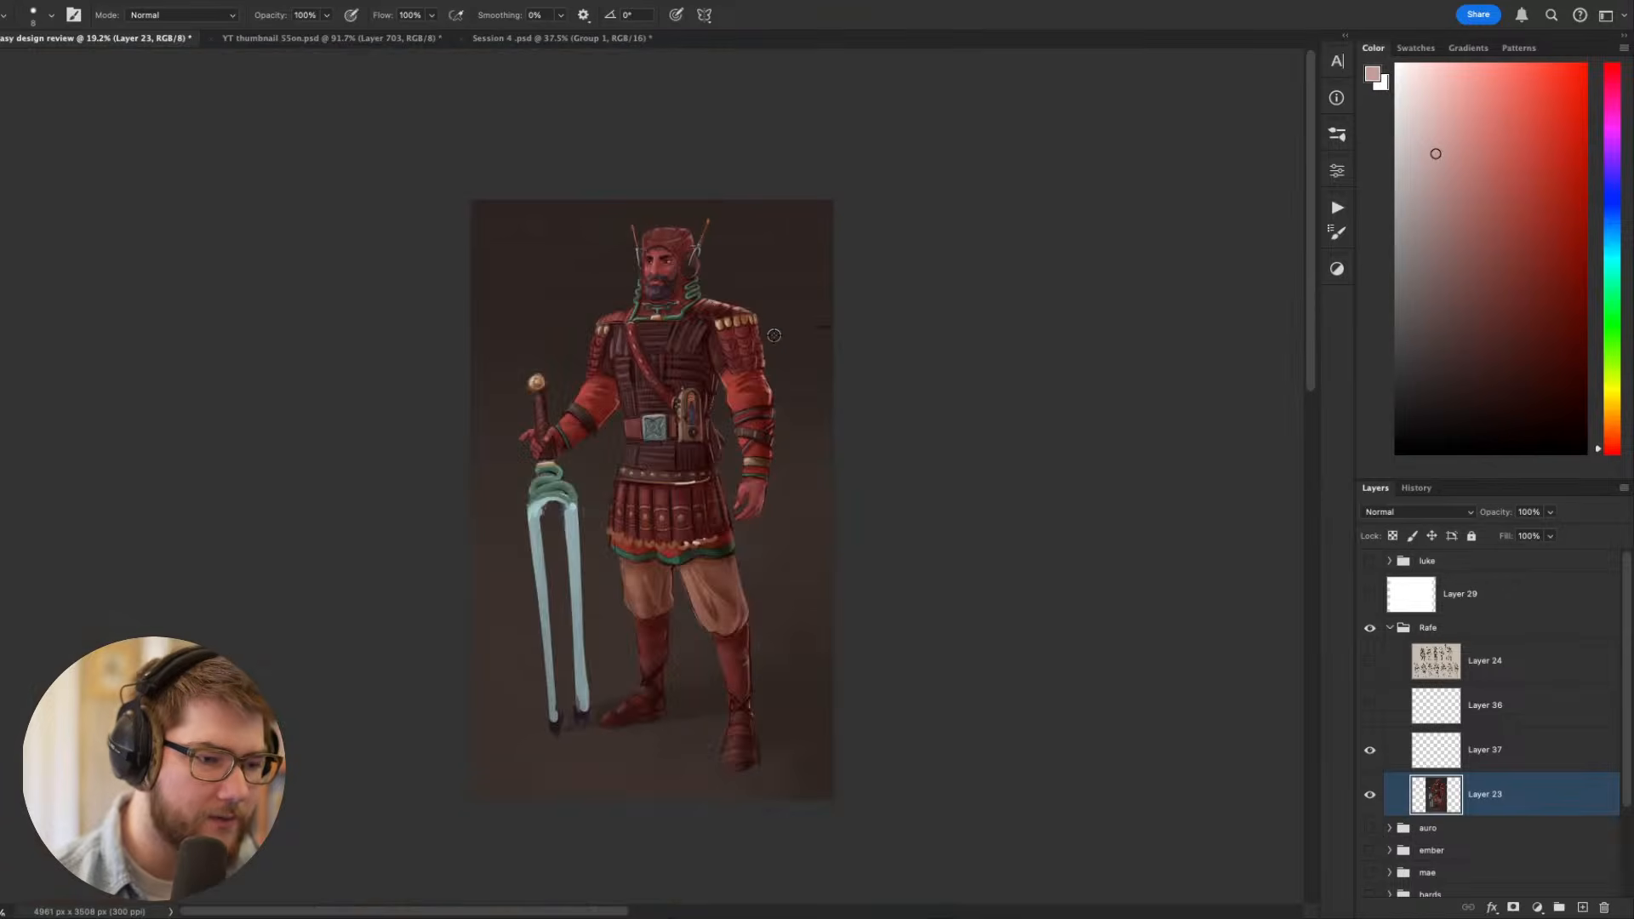
{"action": "scroll", "coordinate": [773, 334], "scroll_direction": "up", "scroll_amount": 5}
{"action": "scroll", "coordinate": [744, 247], "scroll_direction": "up", "scroll_amount": 5}
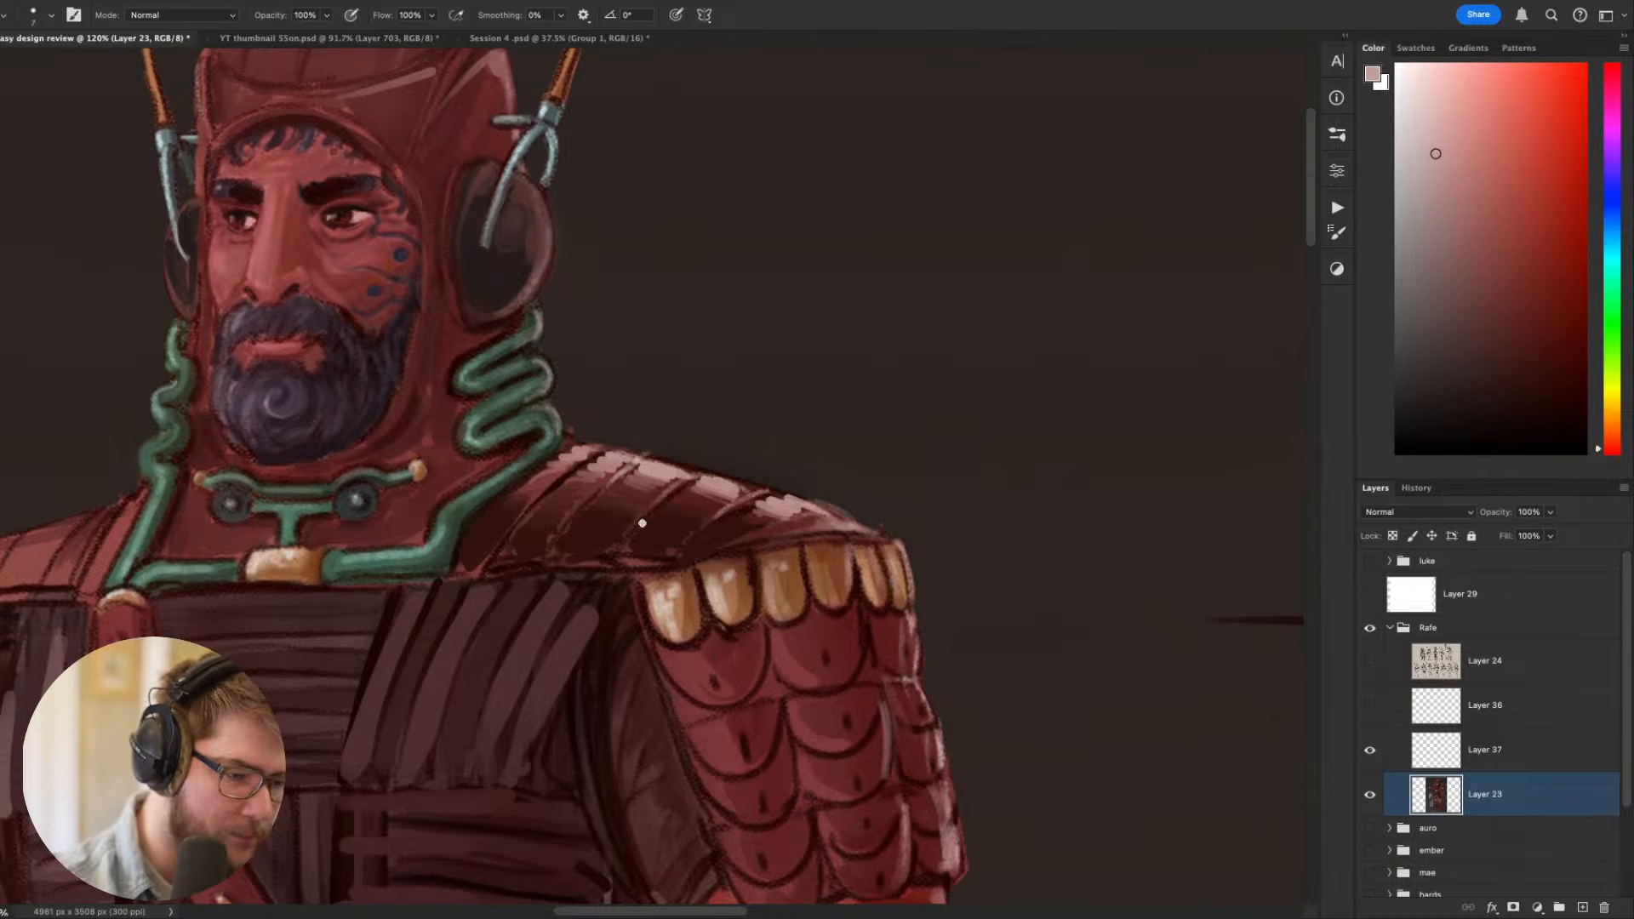
{"action": "scroll", "coordinate": [613, 528], "scroll_direction": "down", "scroll_amount": 10}
{"action": "scroll", "coordinate": [630, 476], "scroll_direction": "left", "scroll_amount": 3}
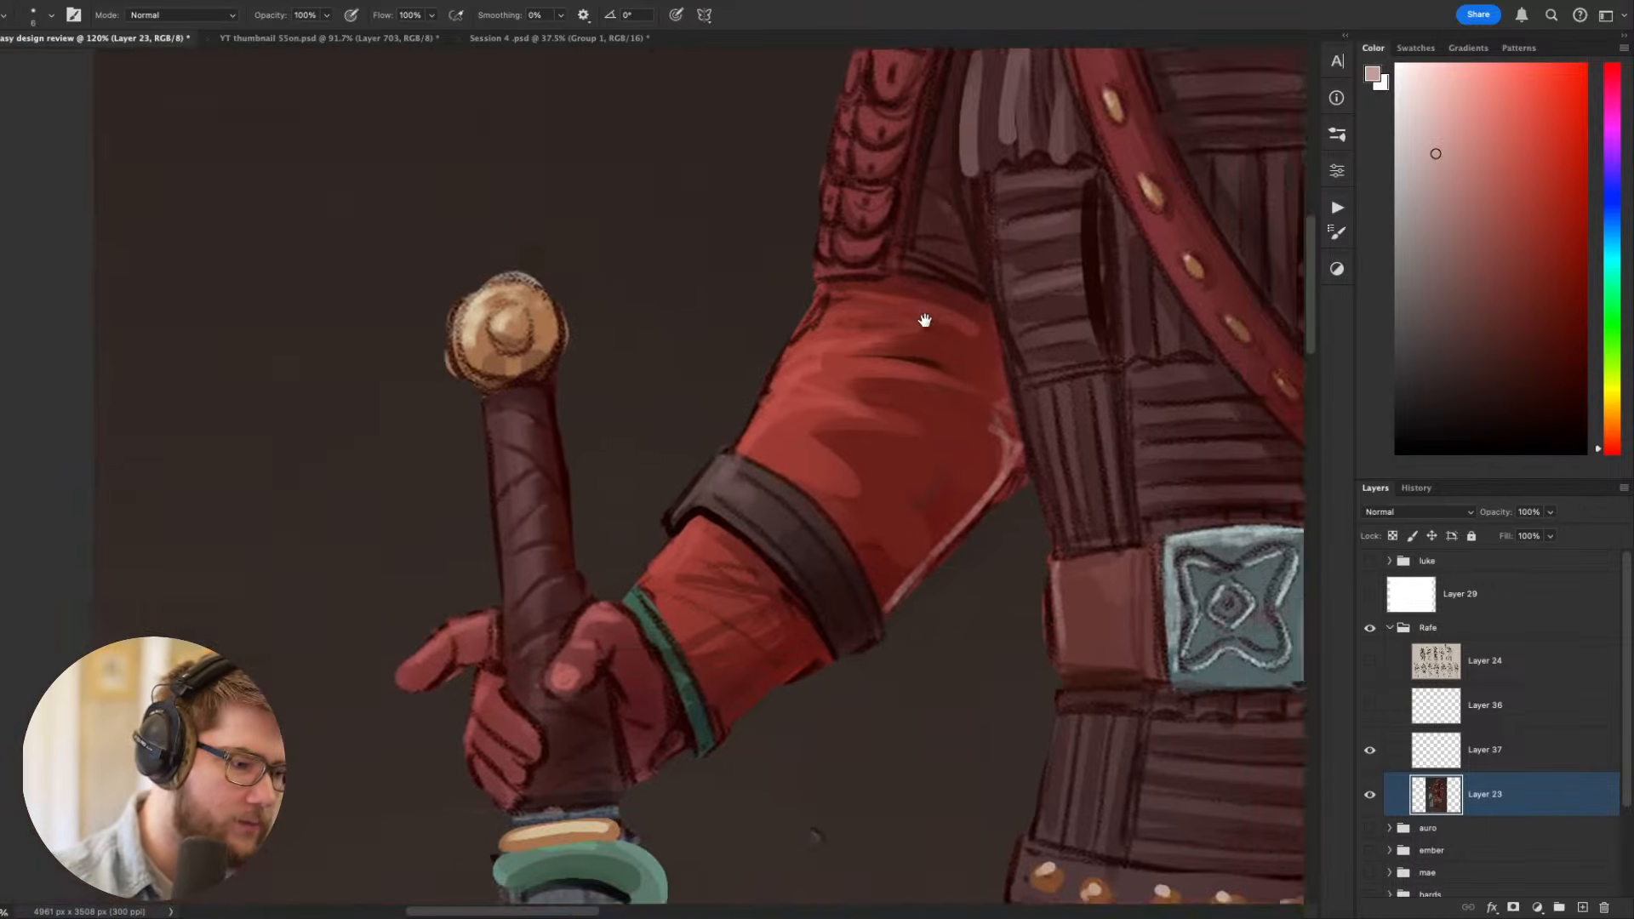
{"action": "left_click_drag", "start_coordinate": [995, 225], "coordinate": [749, 423]}
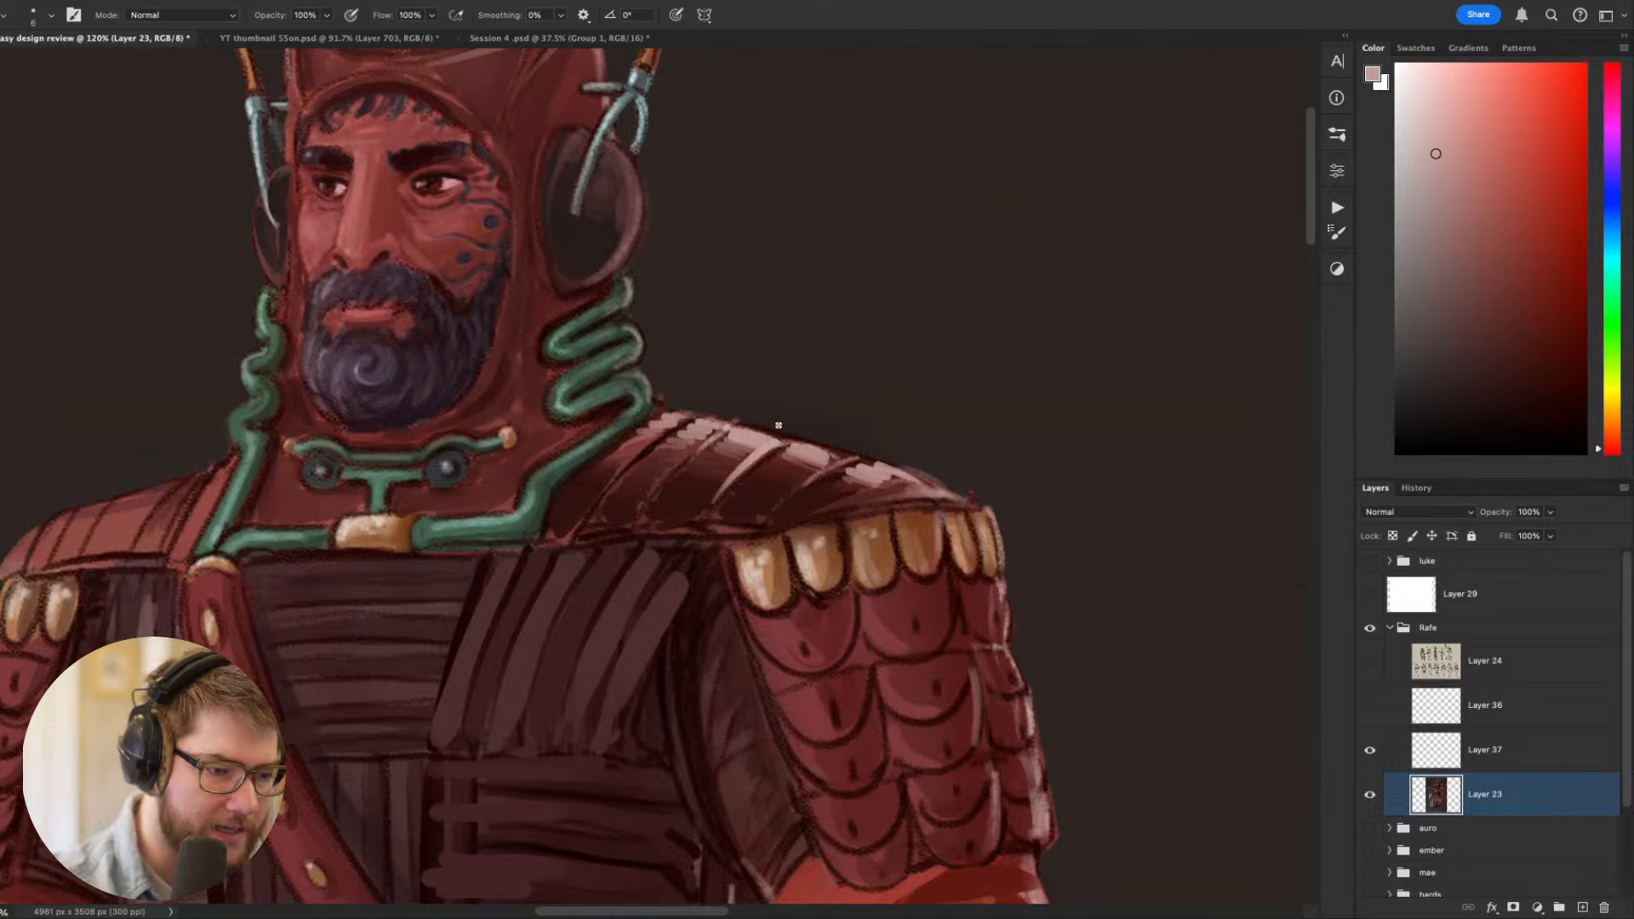
{"action": "left_click_drag", "start_coordinate": [649, 492], "coordinate": [726, 430]}
{"action": "left_click_drag", "start_coordinate": [626, 467], "coordinate": [691, 414]}
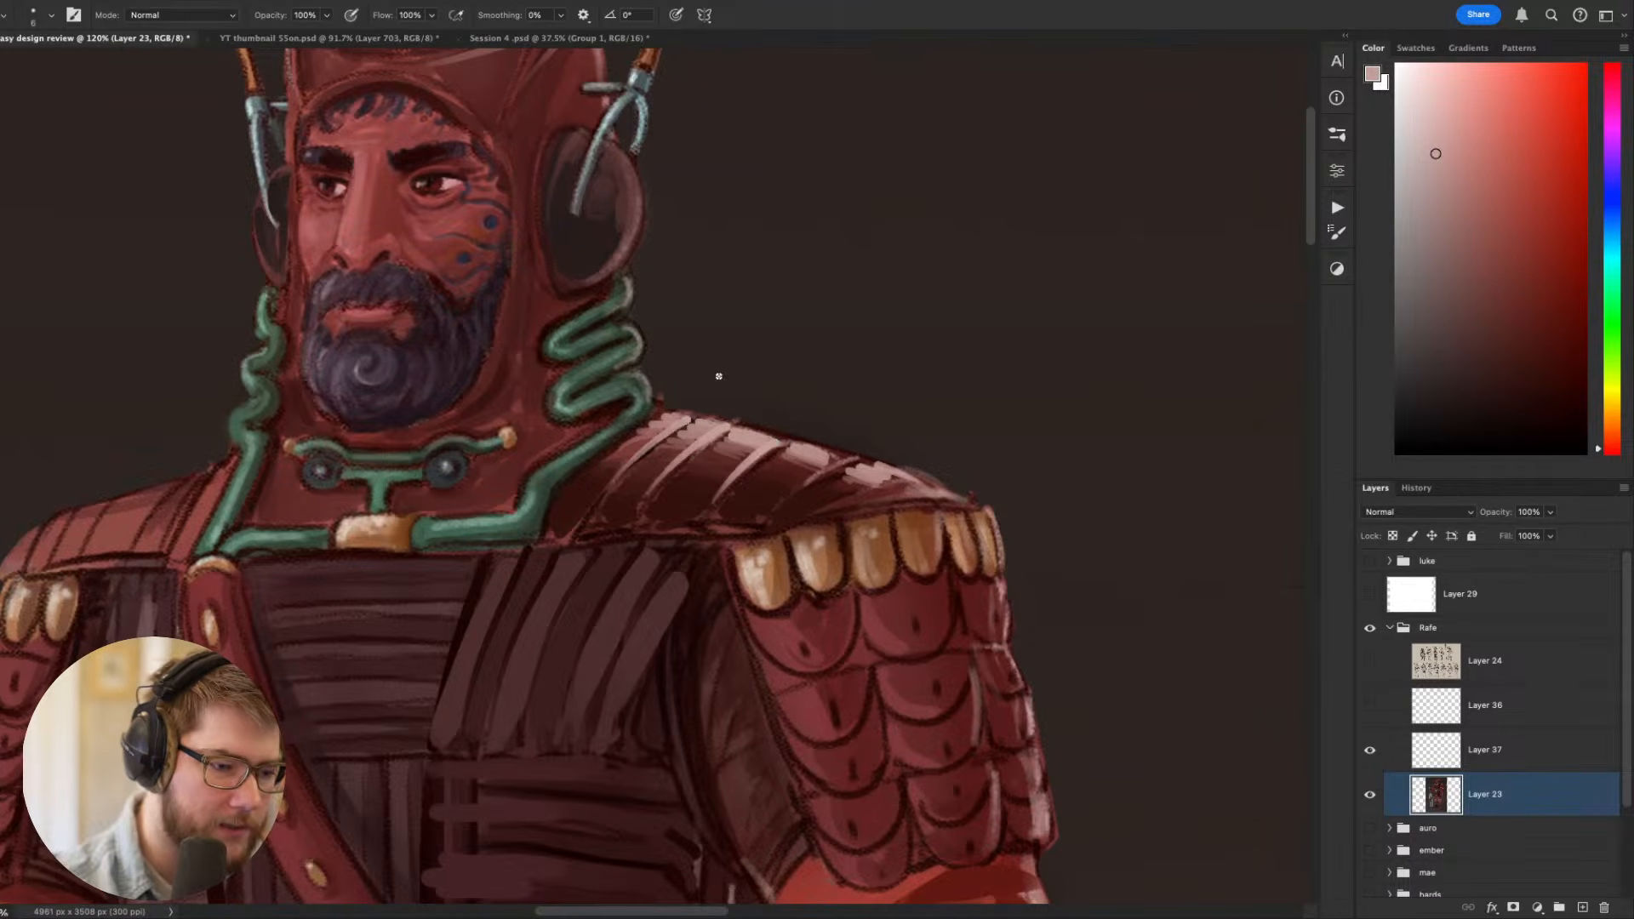
{"action": "mouse_move", "coordinate": [786, 505]}
{"action": "left_mouse_down"}
{"action": "mouse_move", "coordinate": [879, 449]}
{"action": "mouse_move", "coordinate": [912, 491]}
{"action": "mouse_move", "coordinate": [859, 496]}
{"action": "mouse_move", "coordinate": [918, 475]}
{"action": "left_mouse_up"}
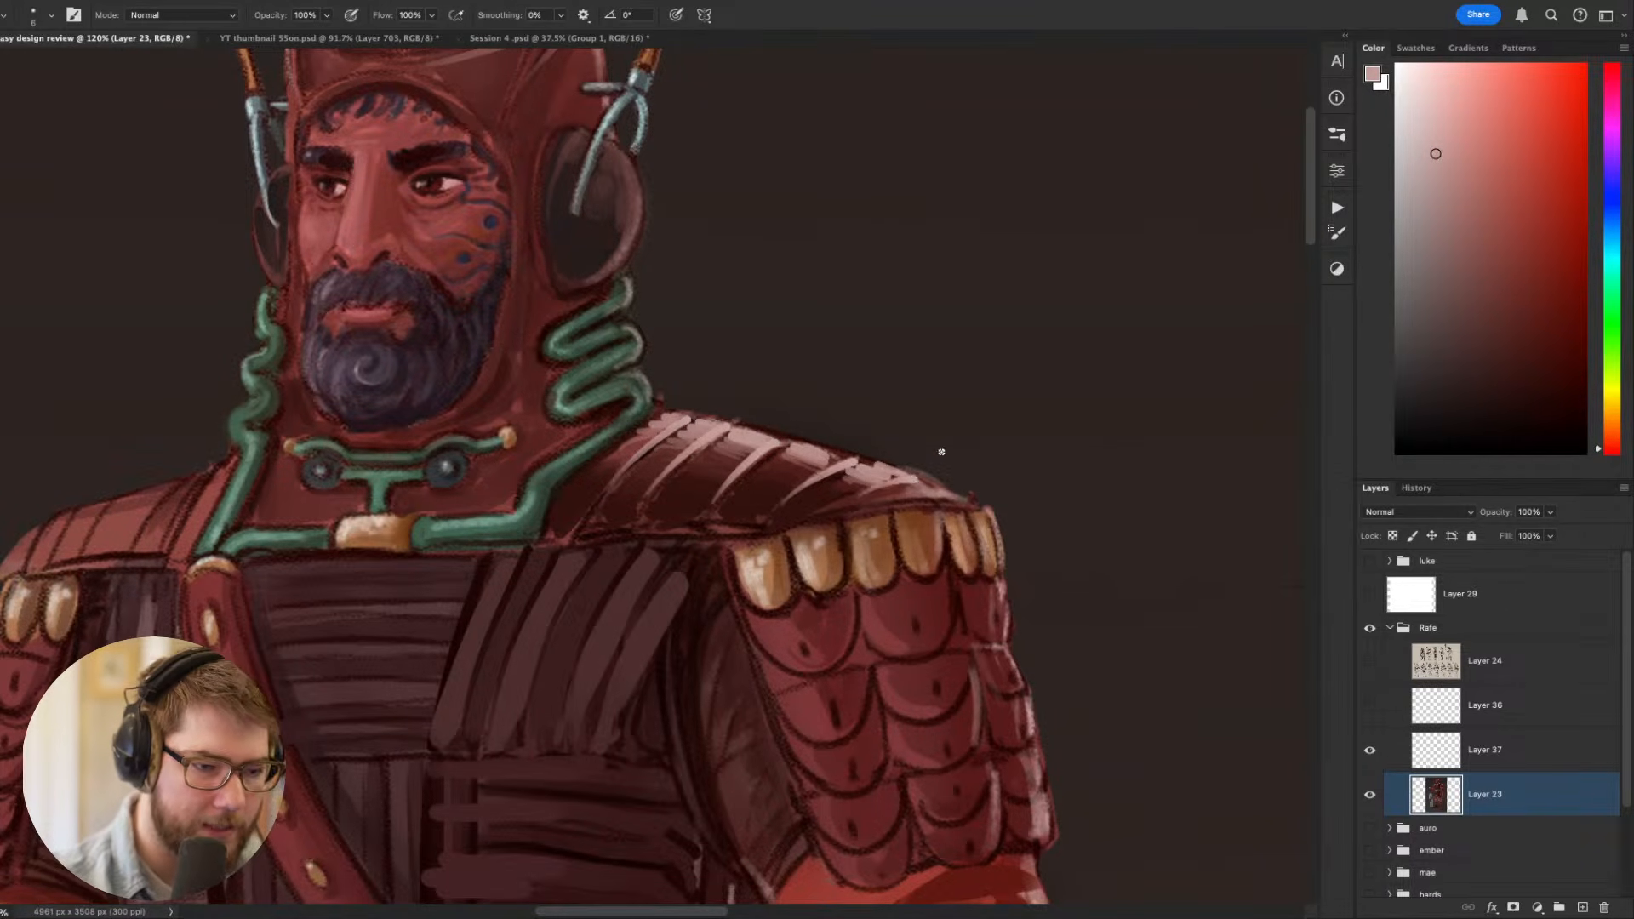
- Sample the mid red and add softer strokes to the shoulder plates beside the green neck tube
{"action": "scroll", "coordinate": [942, 452], "scroll_direction": "down", "scroll_amount": 5}
{"action": "scroll", "coordinate": [964, 479], "scroll_direction": "down", "scroll_amount": 1}
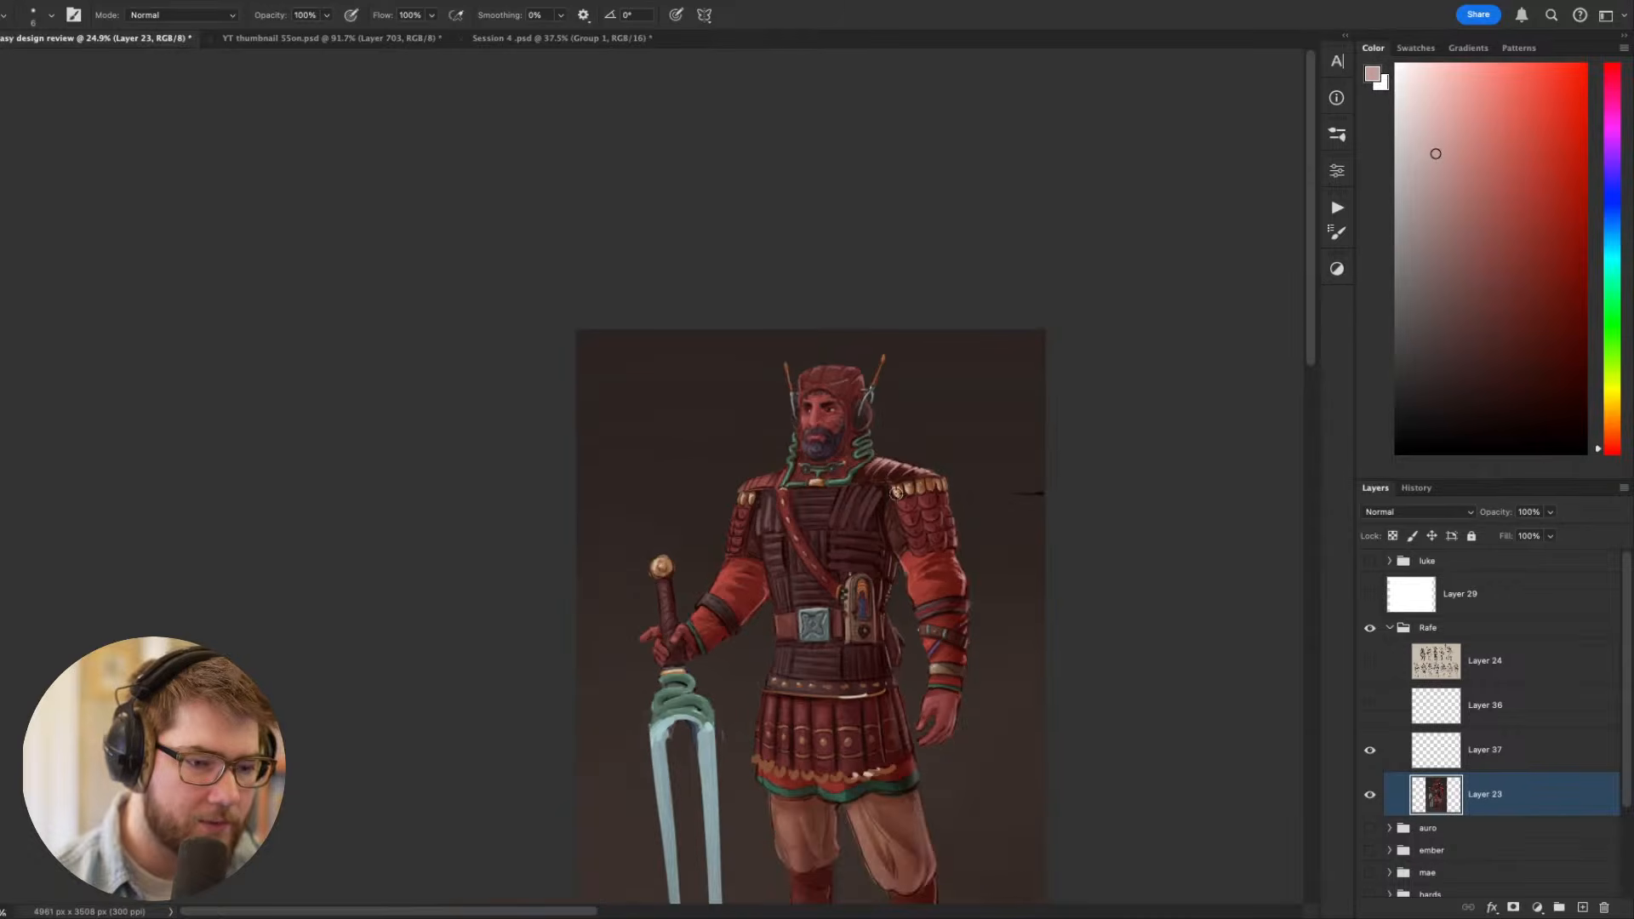
{"action": "scroll", "coordinate": [885, 473], "scroll_direction": "up", "scroll_amount": 5}
{"action": "key", "text": "r"}
{"action": "left_click_drag", "start_coordinate": [901, 452], "coordinate": [1131, 226]}
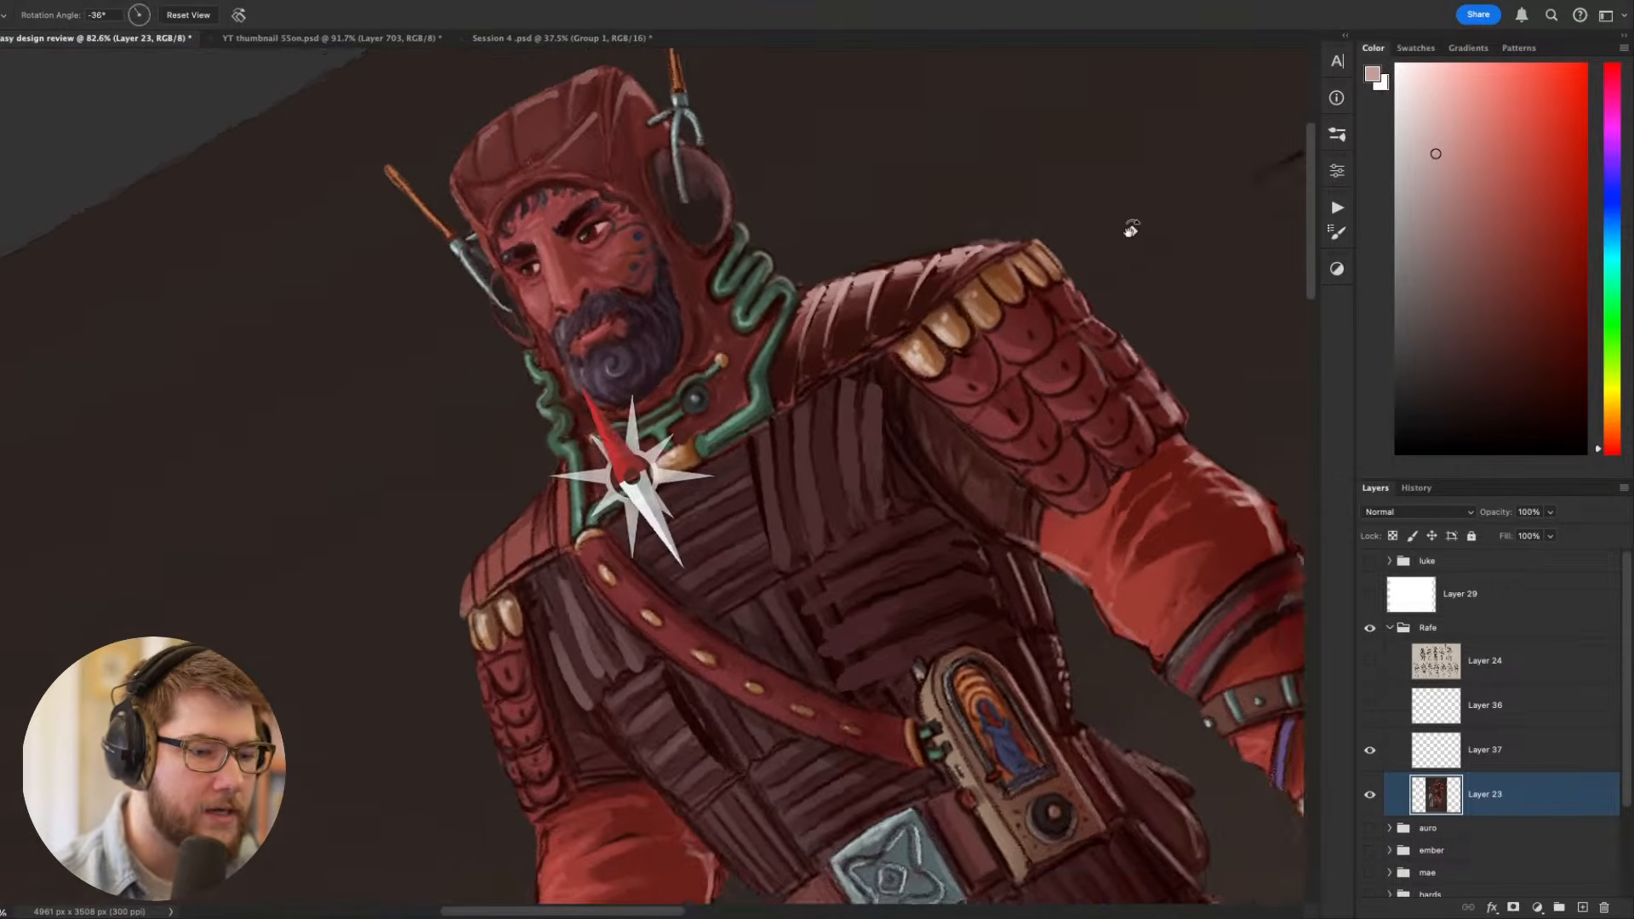
{"action": "key", "text": "b"}
{"action": "left_click", "coordinate": [827, 438], "text": "alt"}
{"action": "left_click", "coordinate": [778, 464], "text": "alt"}
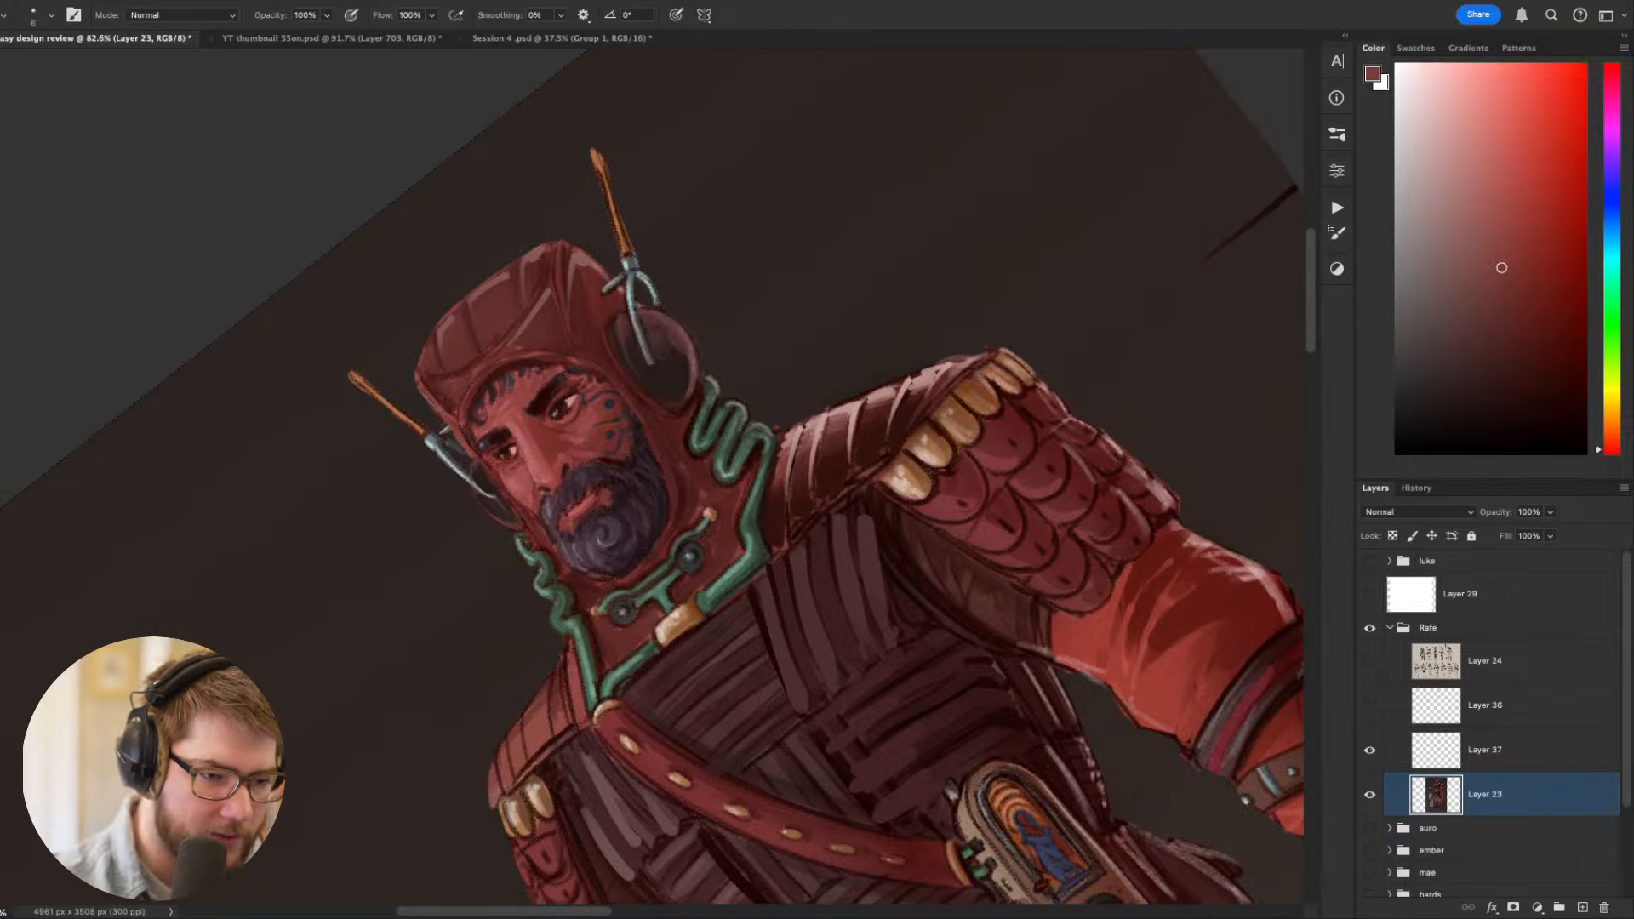
- Touch up the inner ends of the shoulder plates with a sampled mid red and a size 6 brush, and check the whole figure
{"action": "key", "text": "r"}
{"action": "key", "text": "Escape"}
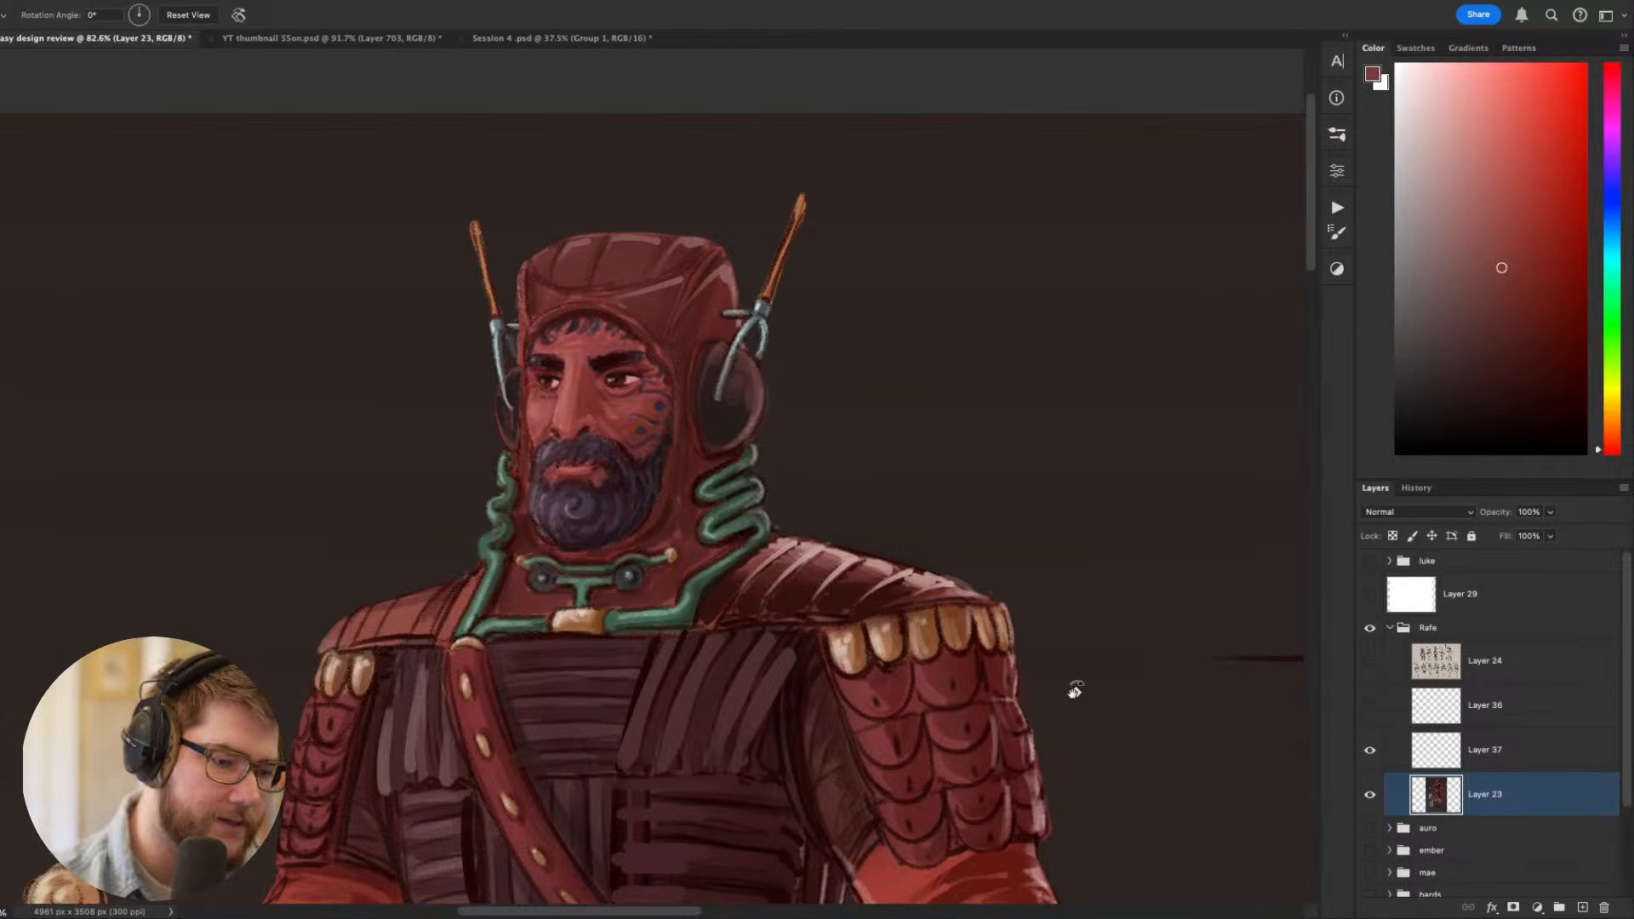
{"action": "key", "text": "b"}
{"action": "key", "text": "r"}
{"action": "left_click_drag", "start_coordinate": [1141, 609], "coordinate": [1183, 427]}
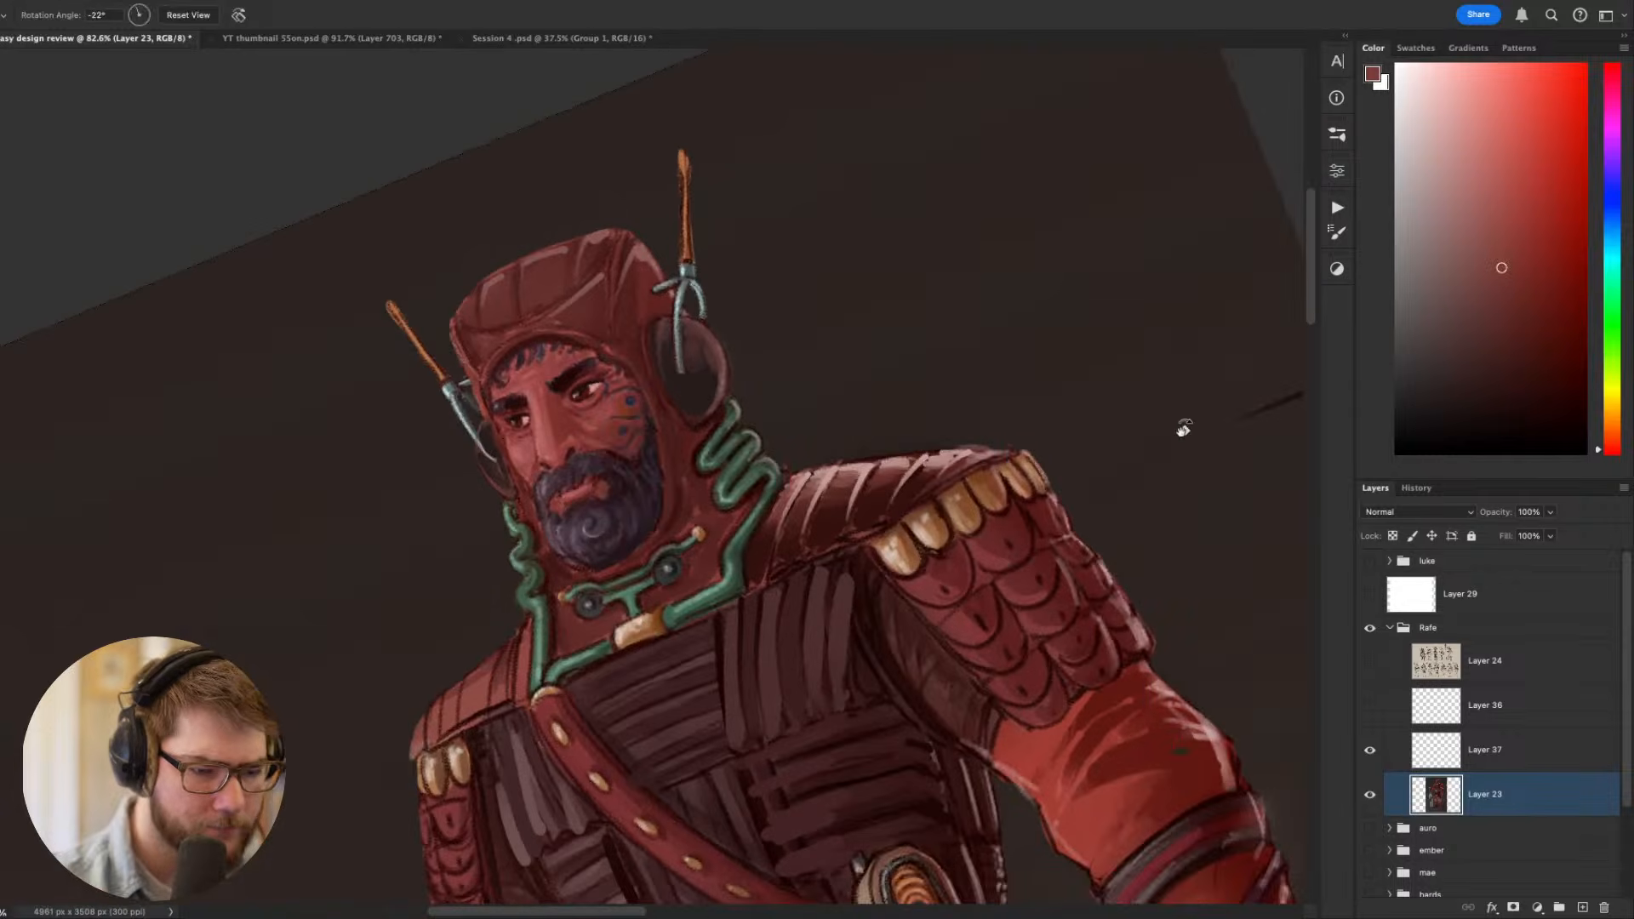
{"action": "left_click", "coordinate": [782, 506], "text": "alt"}
{"action": "key", "text": "r"}
{"action": "left_click_drag", "start_coordinate": [782, 505], "coordinate": [830, 437]}
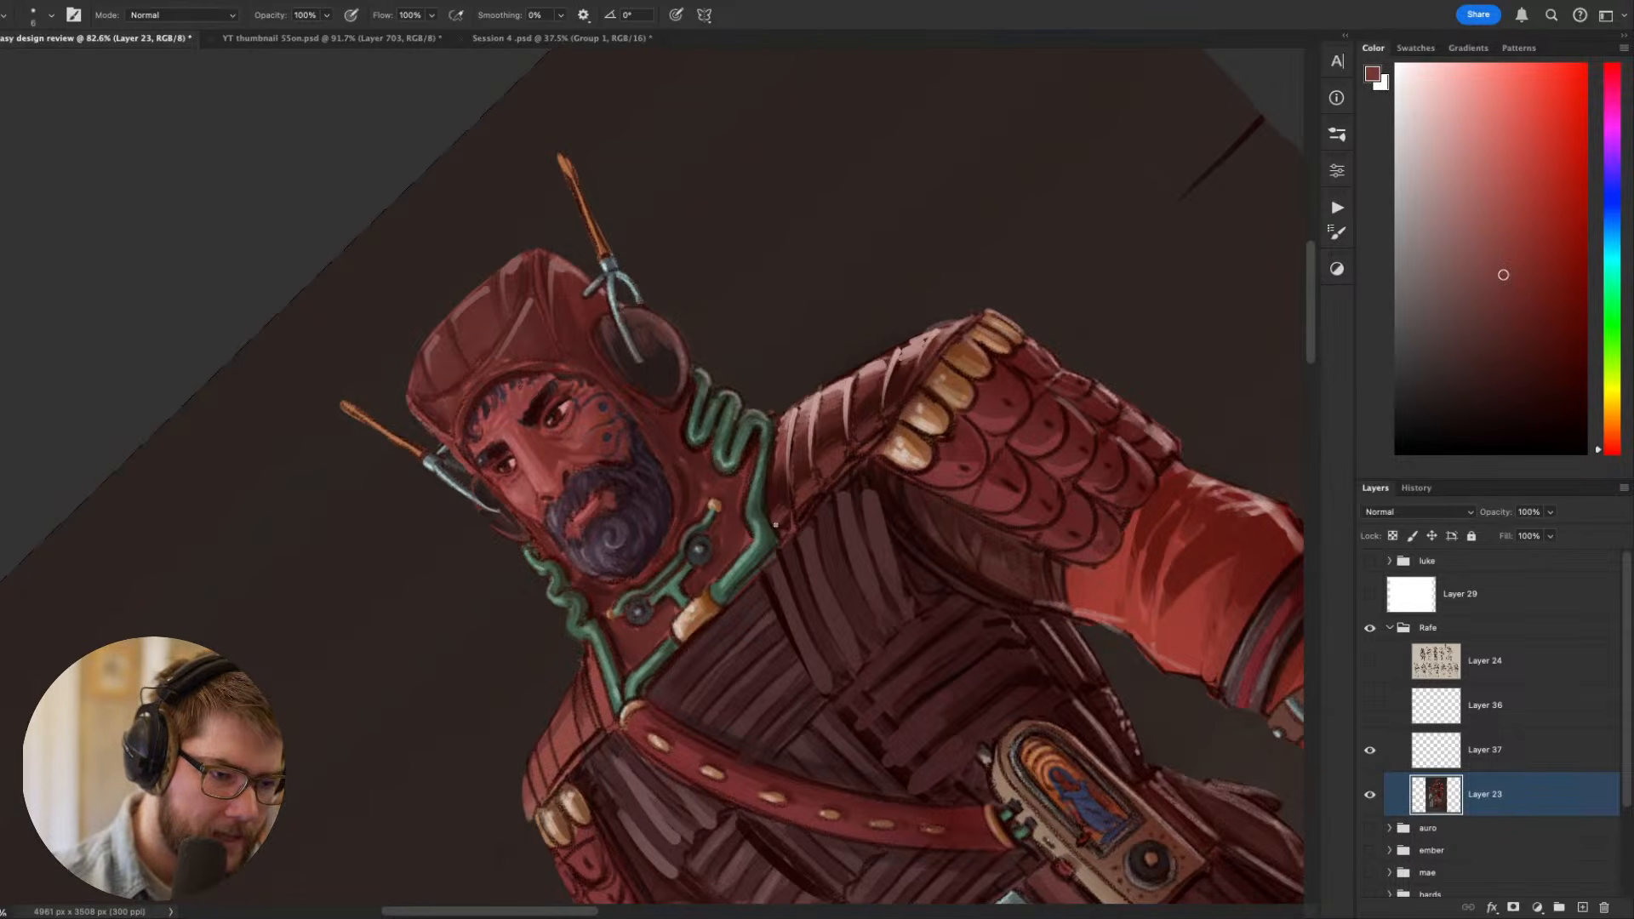
{"action": "key", "text": "Escape"}
{"action": "scroll", "coordinate": [795, 586], "scroll_direction": "down", "scroll_amount": 8}
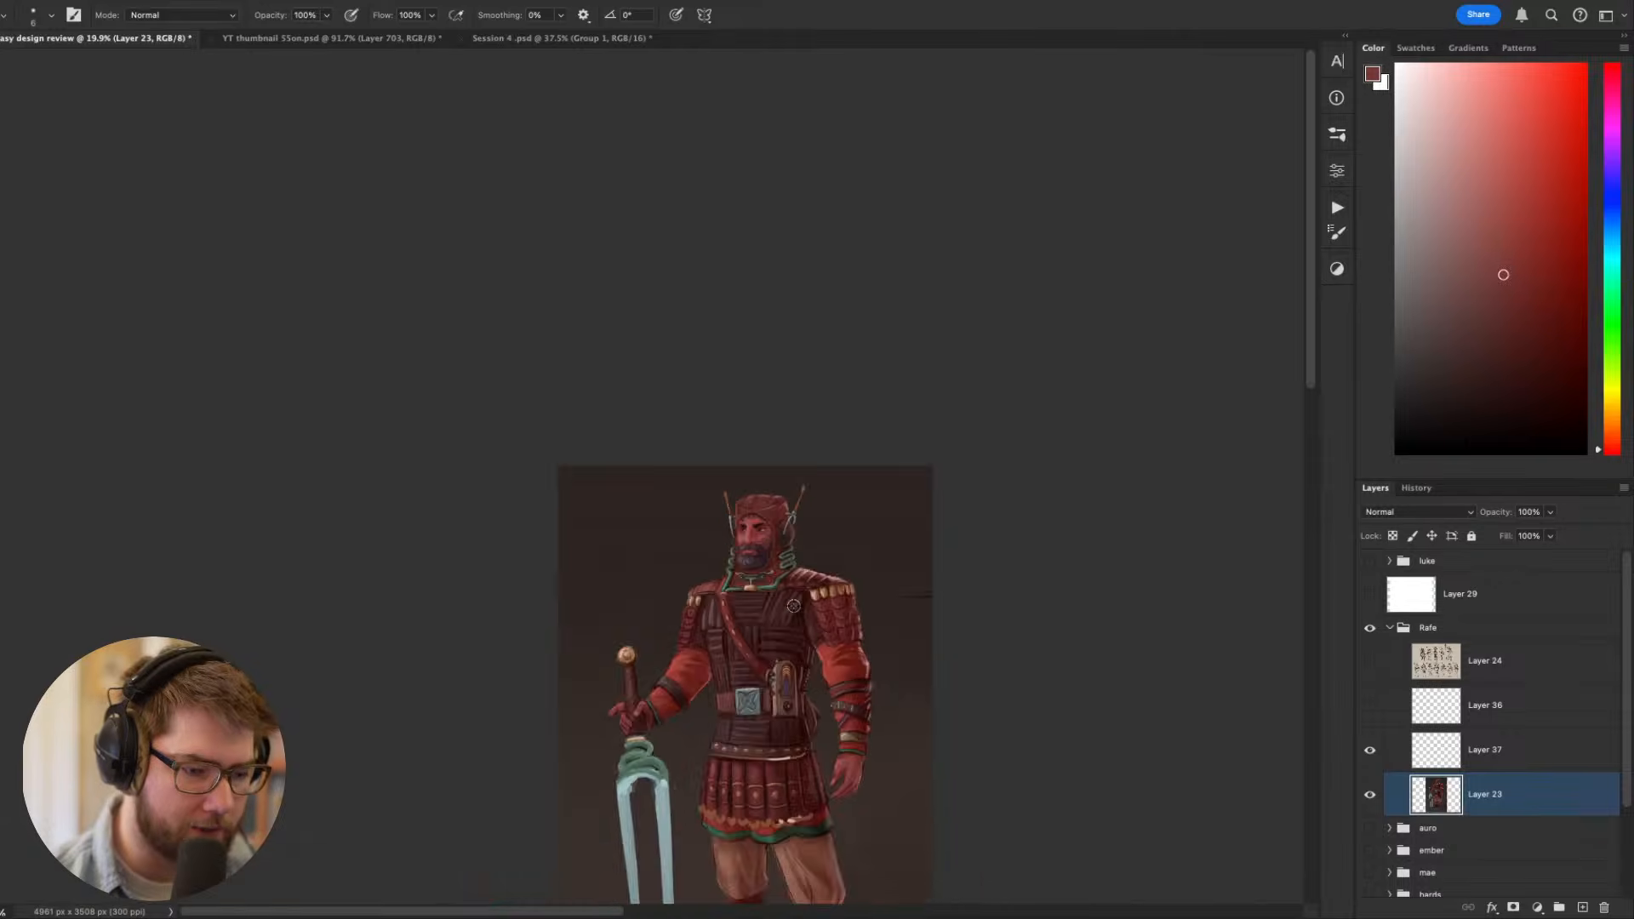
{"action": "scroll", "coordinate": [926, 637], "scroll_direction": "up", "scroll_amount": 3}
{"action": "scroll", "coordinate": [926, 636], "scroll_direction": "up", "scroll_amount": 3}
{"action": "scroll", "coordinate": [945, 350], "scroll_direction": "down", "scroll_amount": 2}
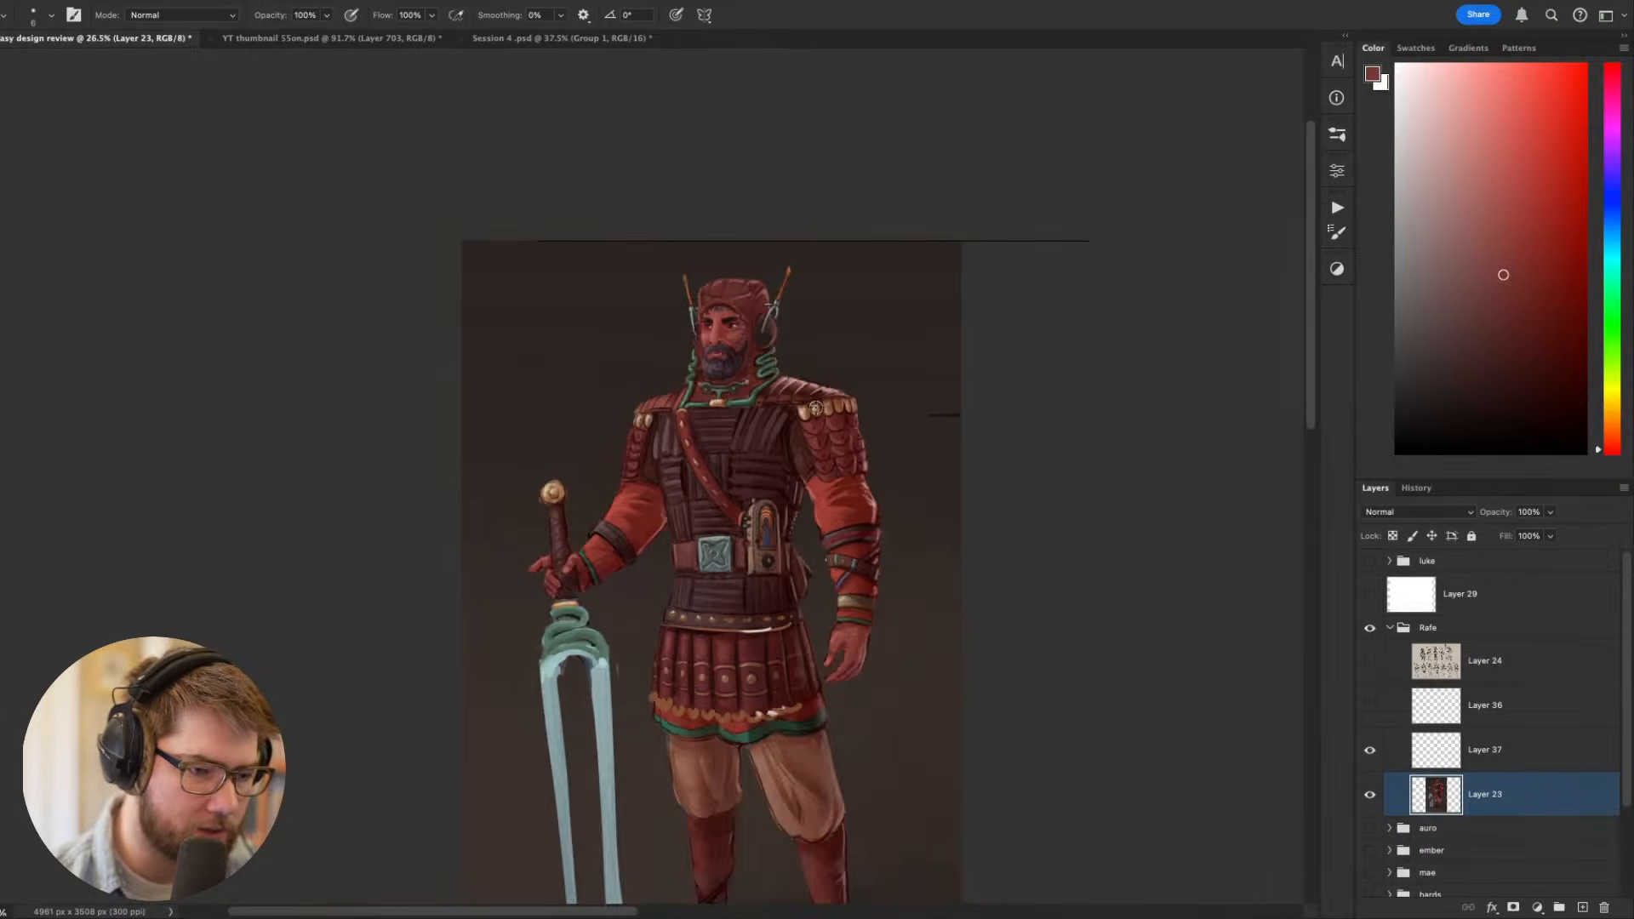
{"action": "scroll", "coordinate": [945, 350], "scroll_direction": "up", "scroll_amount": 6}
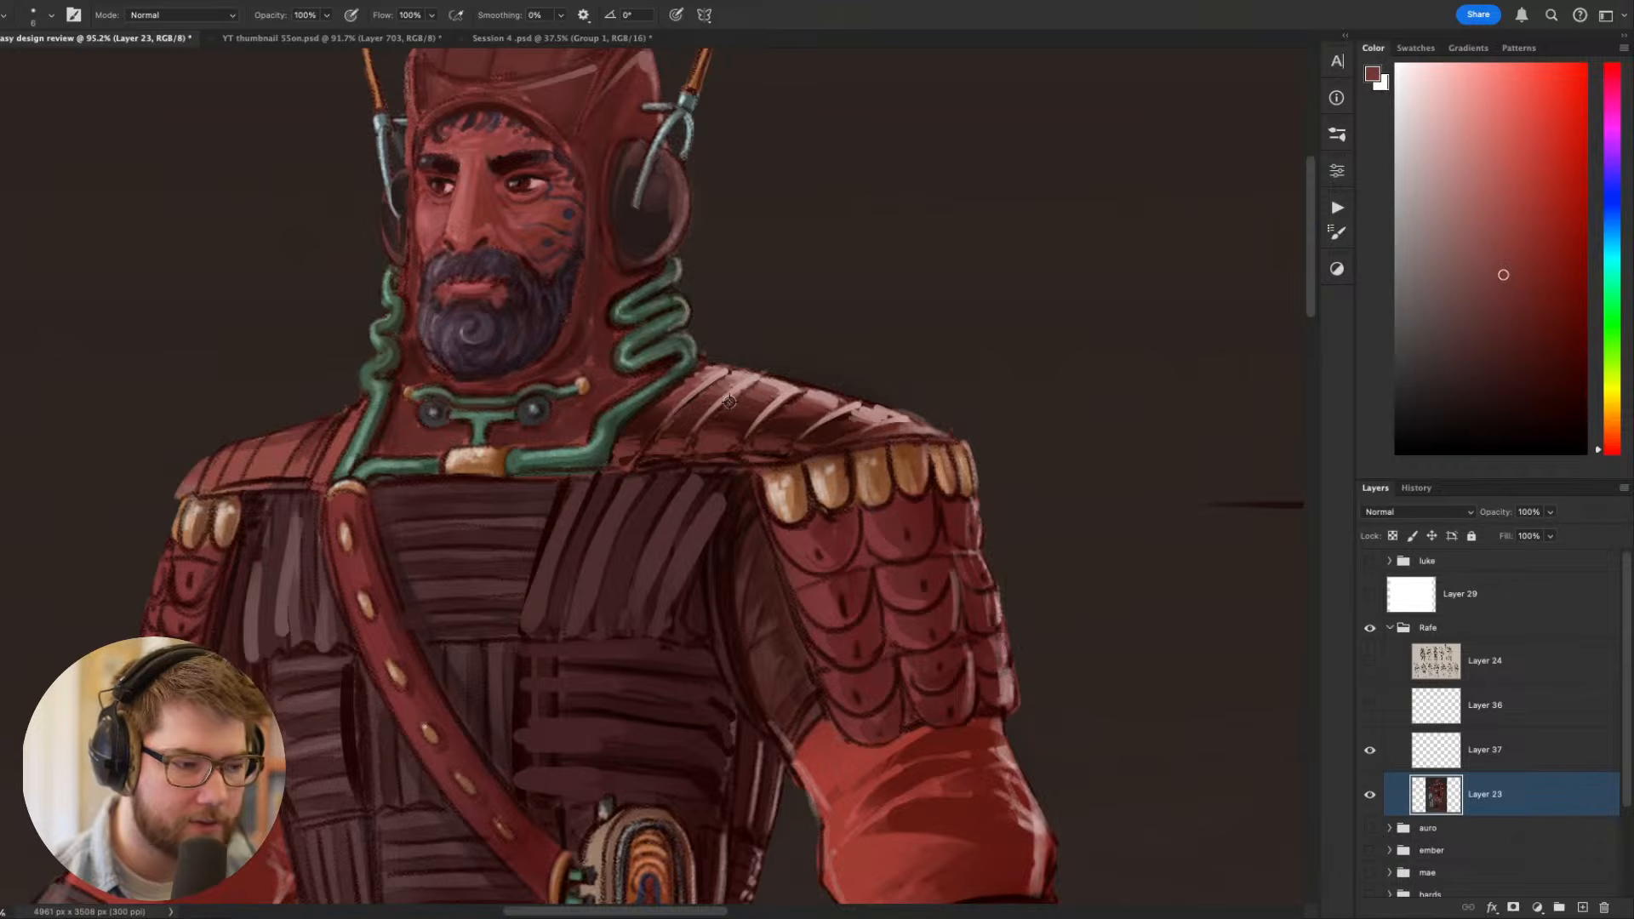
- Pick black and paint a dark shadow under the shoulder plate's lower edge beside the gold tabs
{"action": "scroll", "coordinate": [729, 401], "scroll_direction": "down", "scroll_amount": 2}
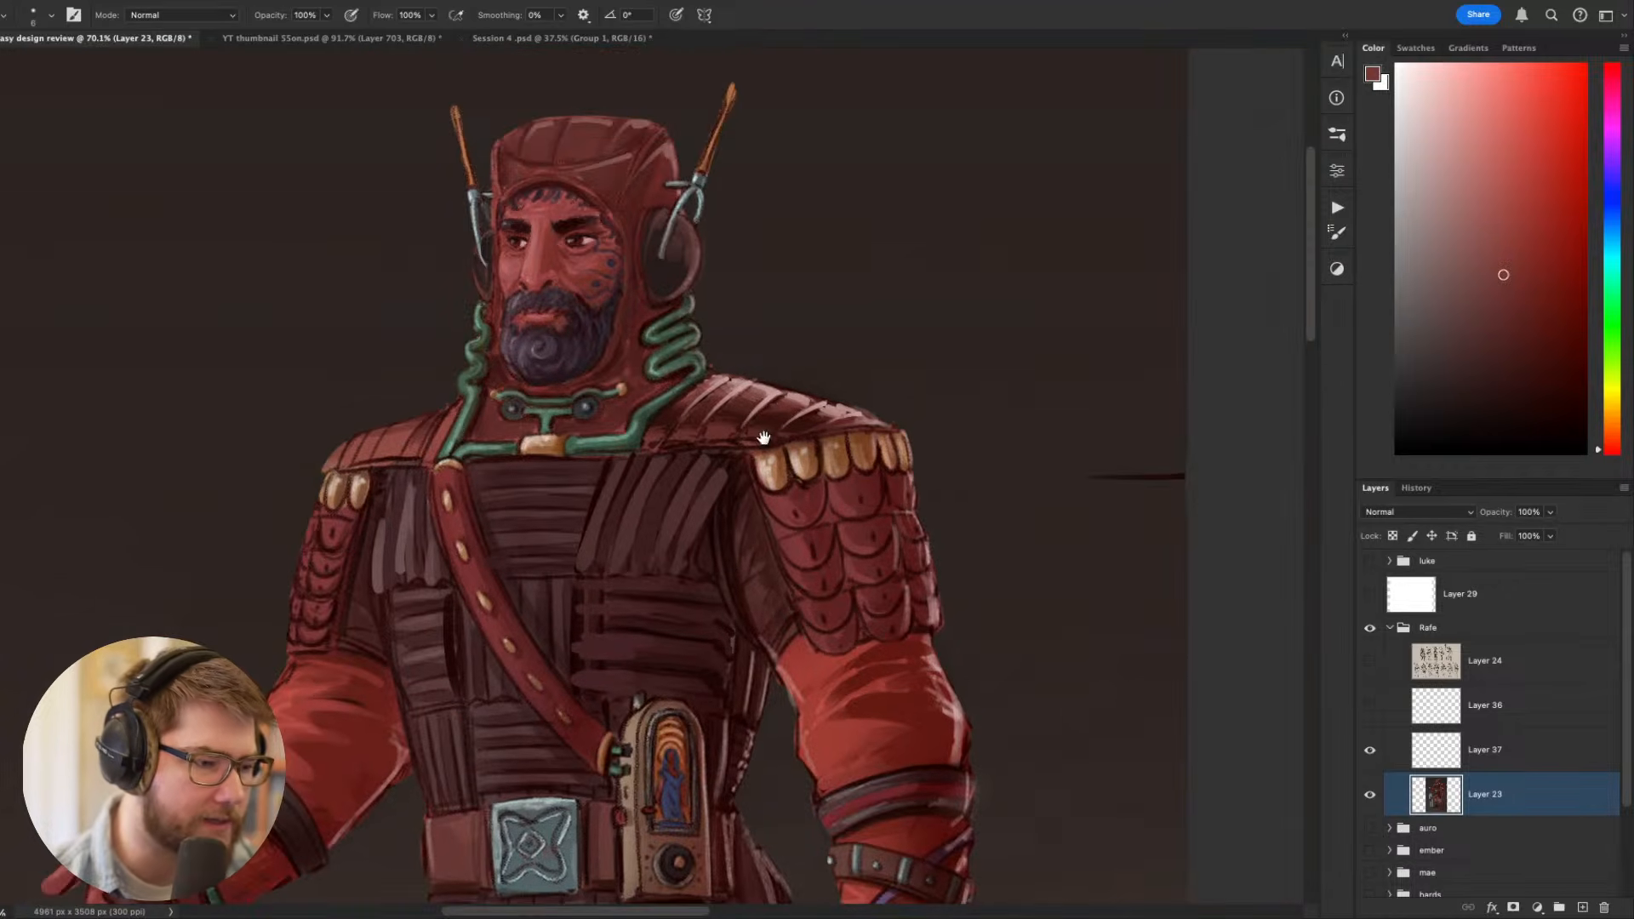
{"action": "scroll", "coordinate": [545, 207], "scroll_direction": "down", "scroll_amount": 5}
{"action": "scroll", "coordinate": [545, 207], "scroll_direction": "left", "scroll_amount": 3}
{"action": "left_click_drag", "start_coordinate": [1104, 365], "coordinate": [1037, 418]}
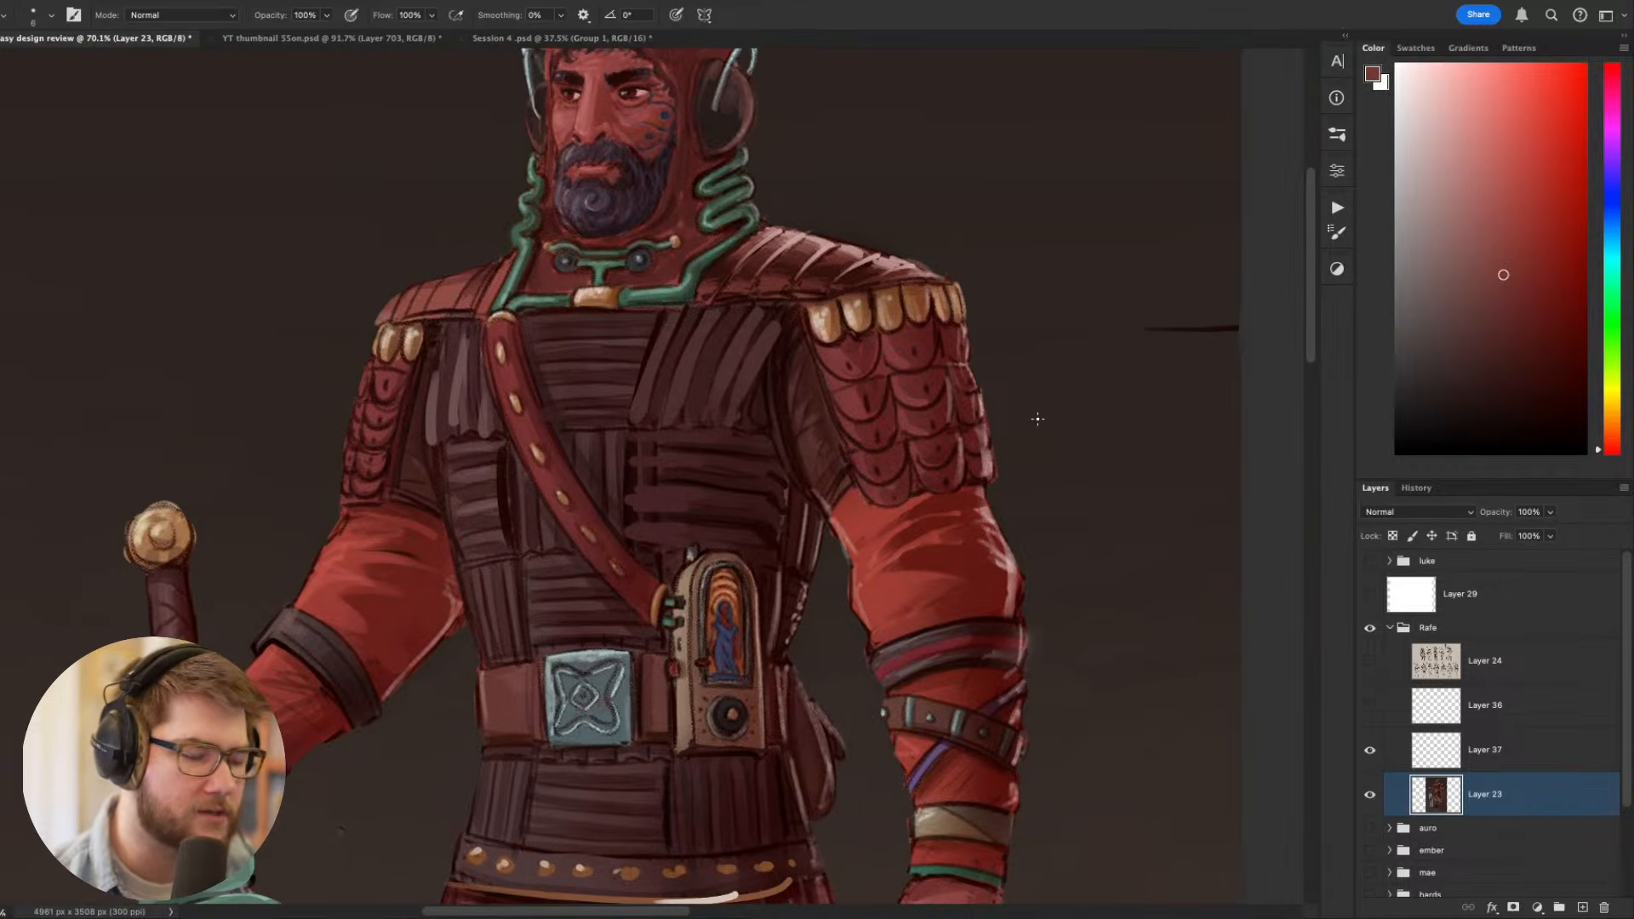
{"action": "scroll", "coordinate": [1038, 418], "scroll_direction": "down", "scroll_amount": 2}
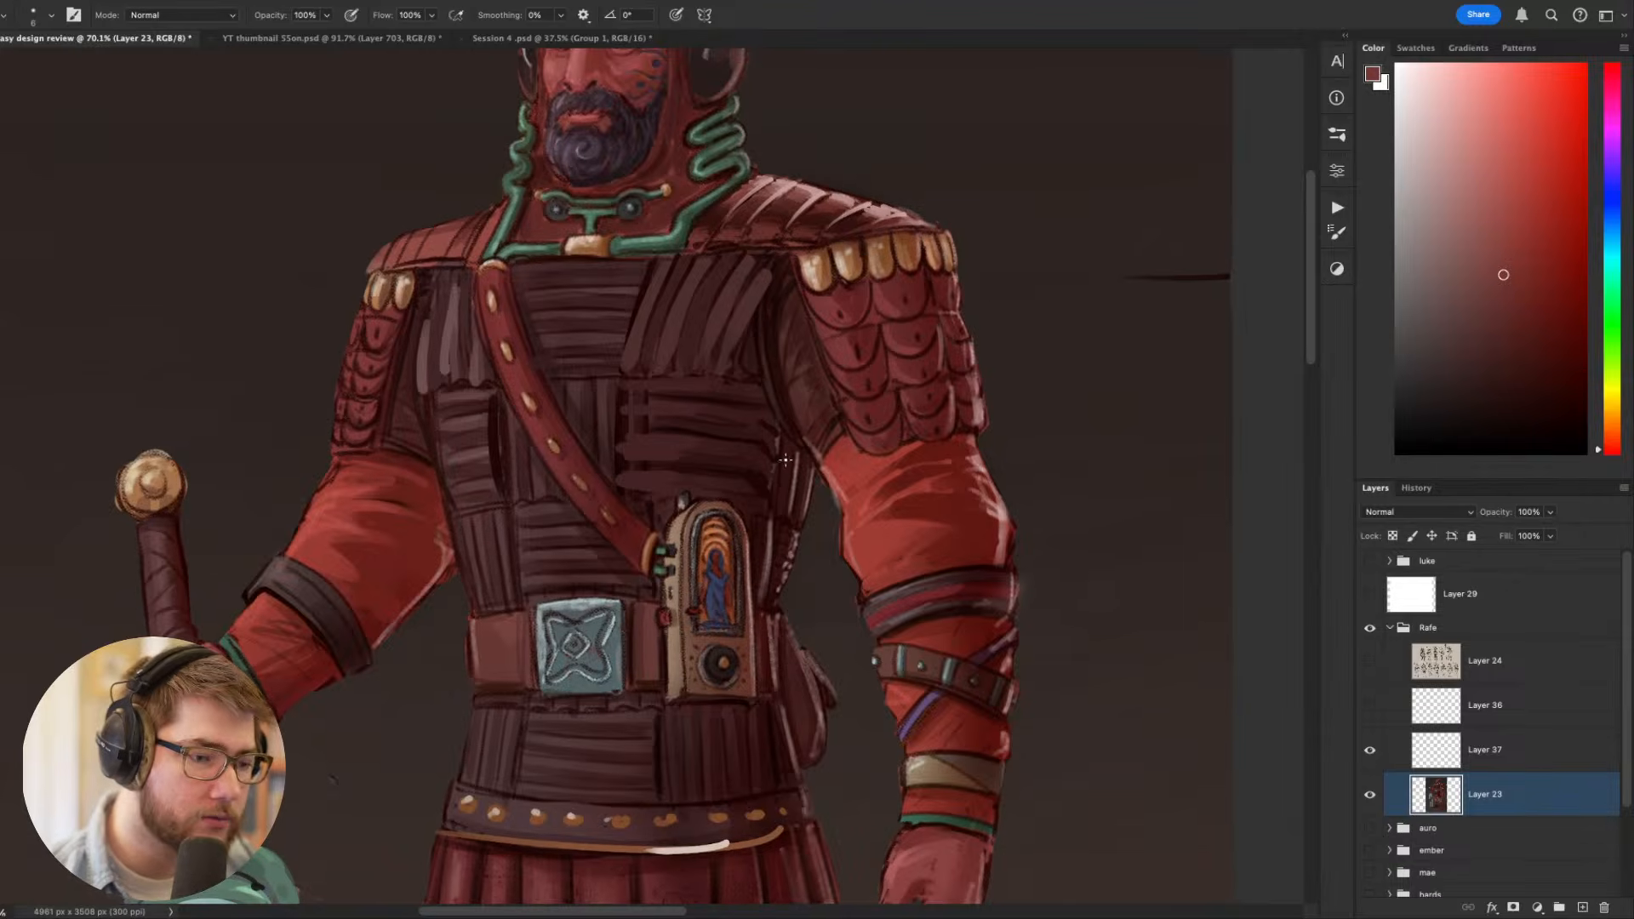
{"action": "left_click_drag", "start_coordinate": [1482, 422], "coordinate": [1464, 440]}
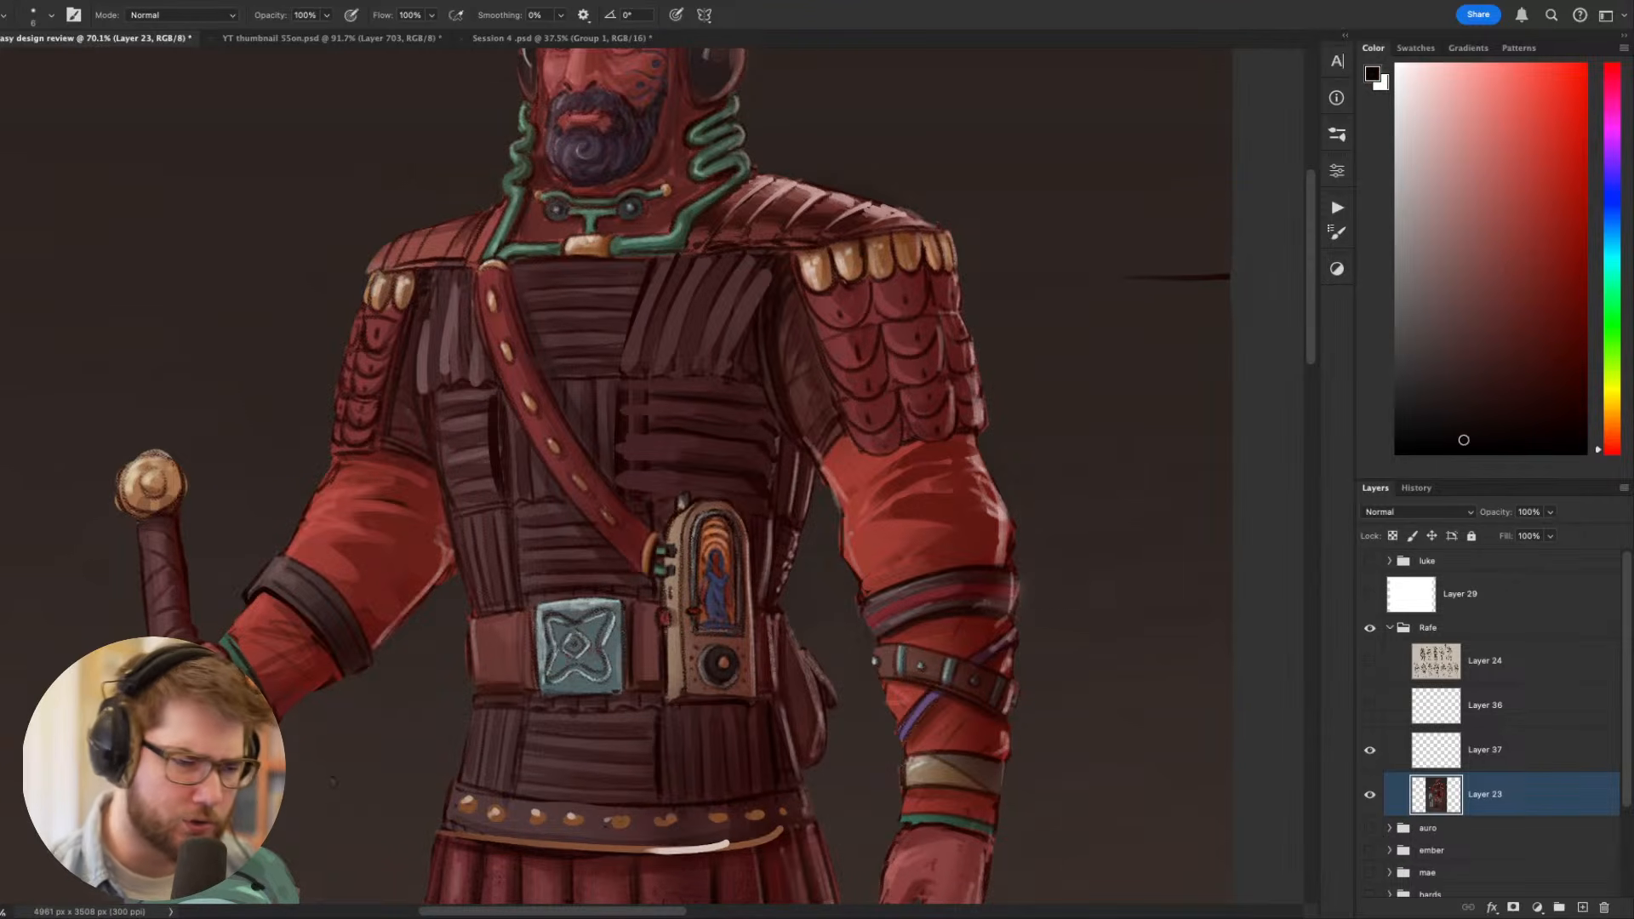
{"action": "scroll", "coordinate": [973, 359], "scroll_direction": "up", "scroll_amount": 5}
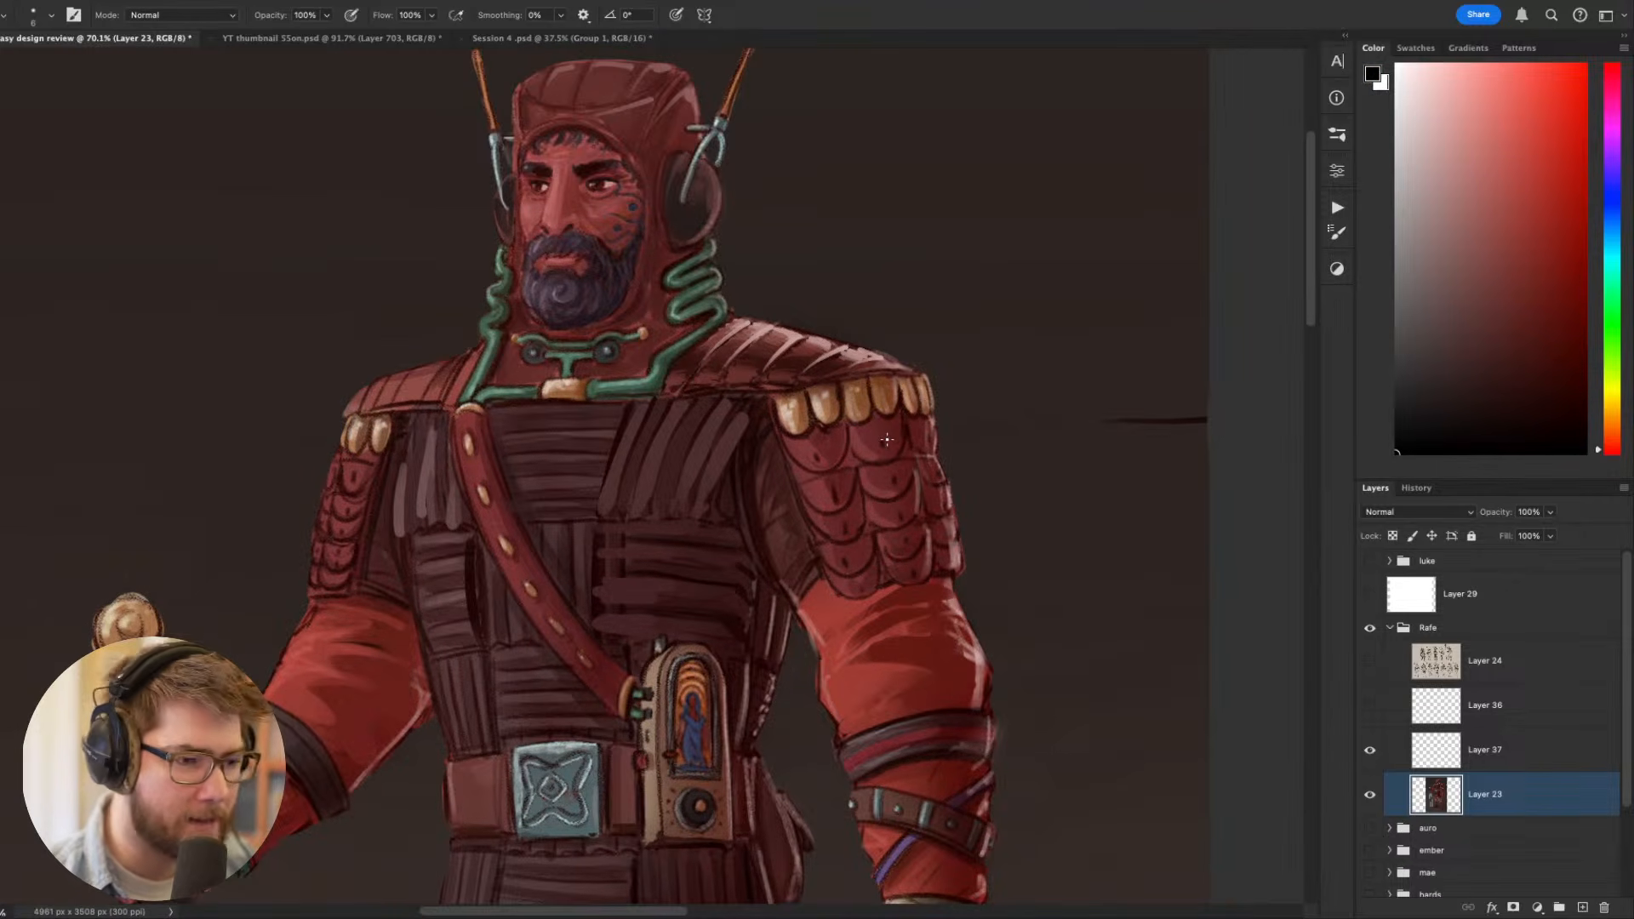
{"action": "left_click_drag", "start_coordinate": [926, 496], "coordinate": [1003, 510]}
{"action": "key", "text": "super+plus"}
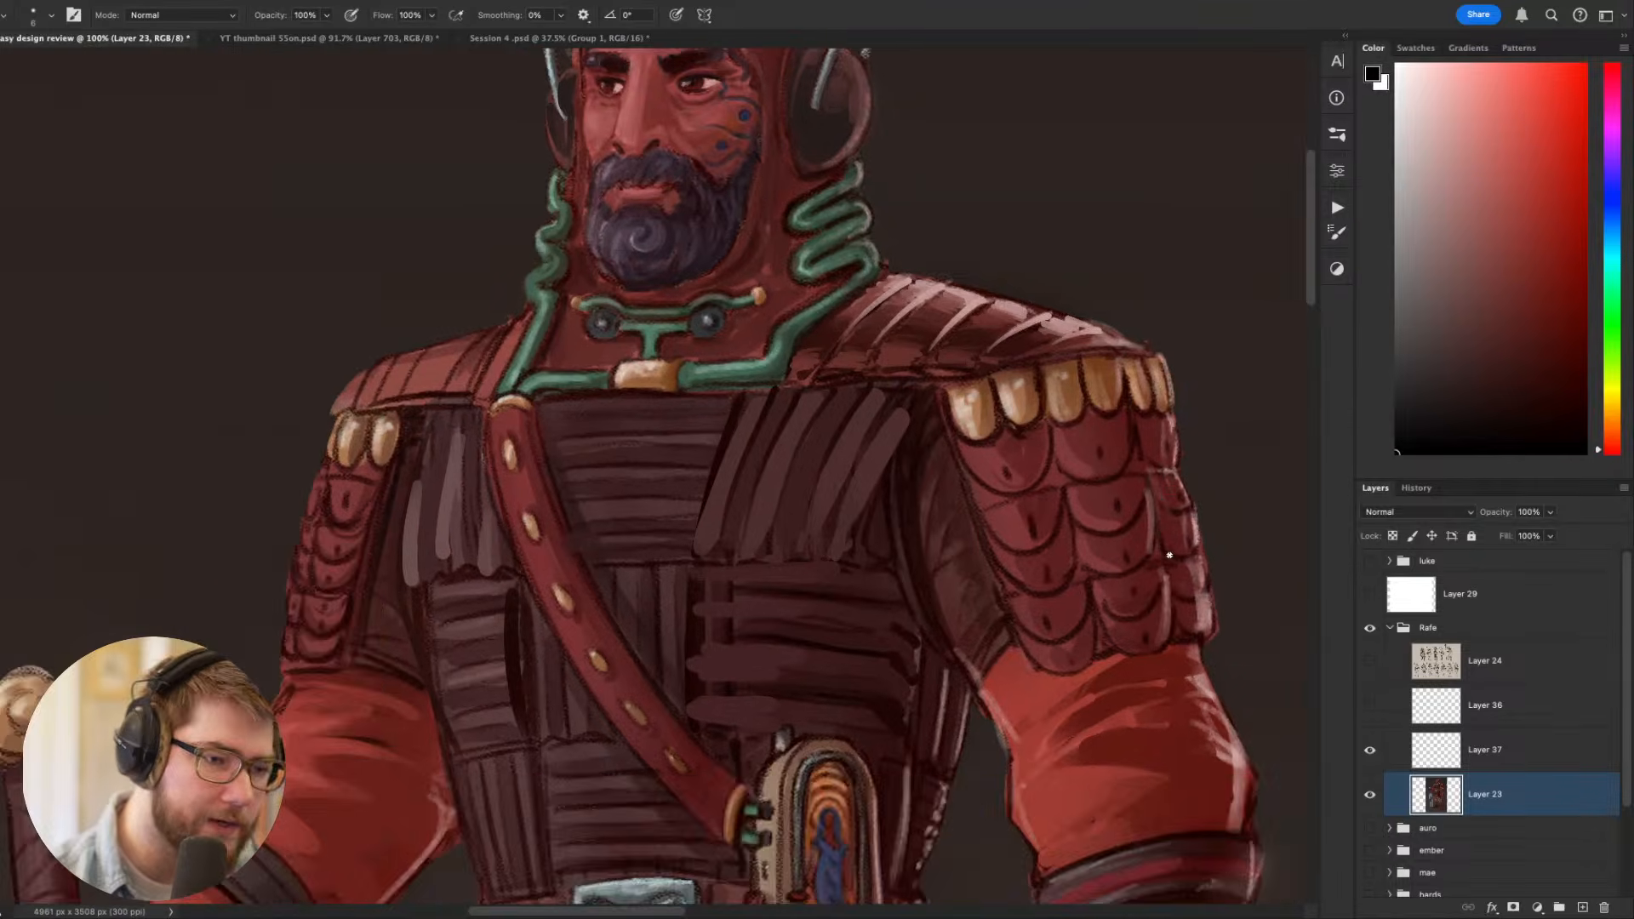
{"action": "left_click_drag", "start_coordinate": [1037, 426], "coordinate": [934, 555]}
{"action": "key", "text": "r"}
{"action": "left_click_drag", "start_coordinate": [1054, 580], "coordinate": [1076, 310]}
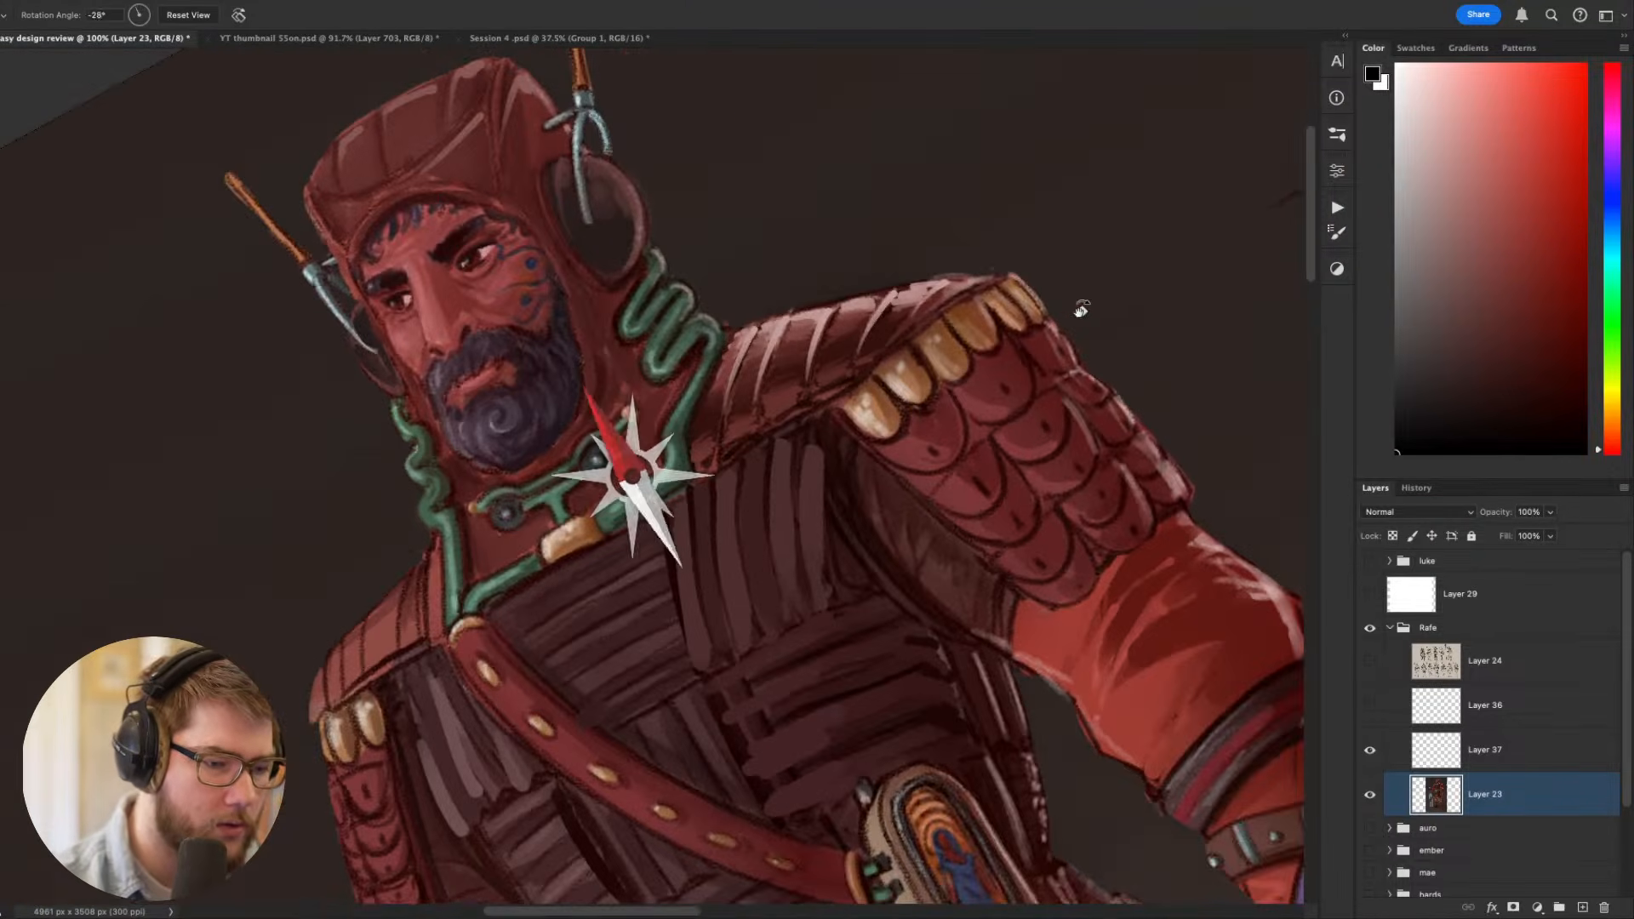
{"action": "left_click_drag", "start_coordinate": [845, 387], "coordinate": [832, 392]}
{"action": "key", "text": "Escape"}
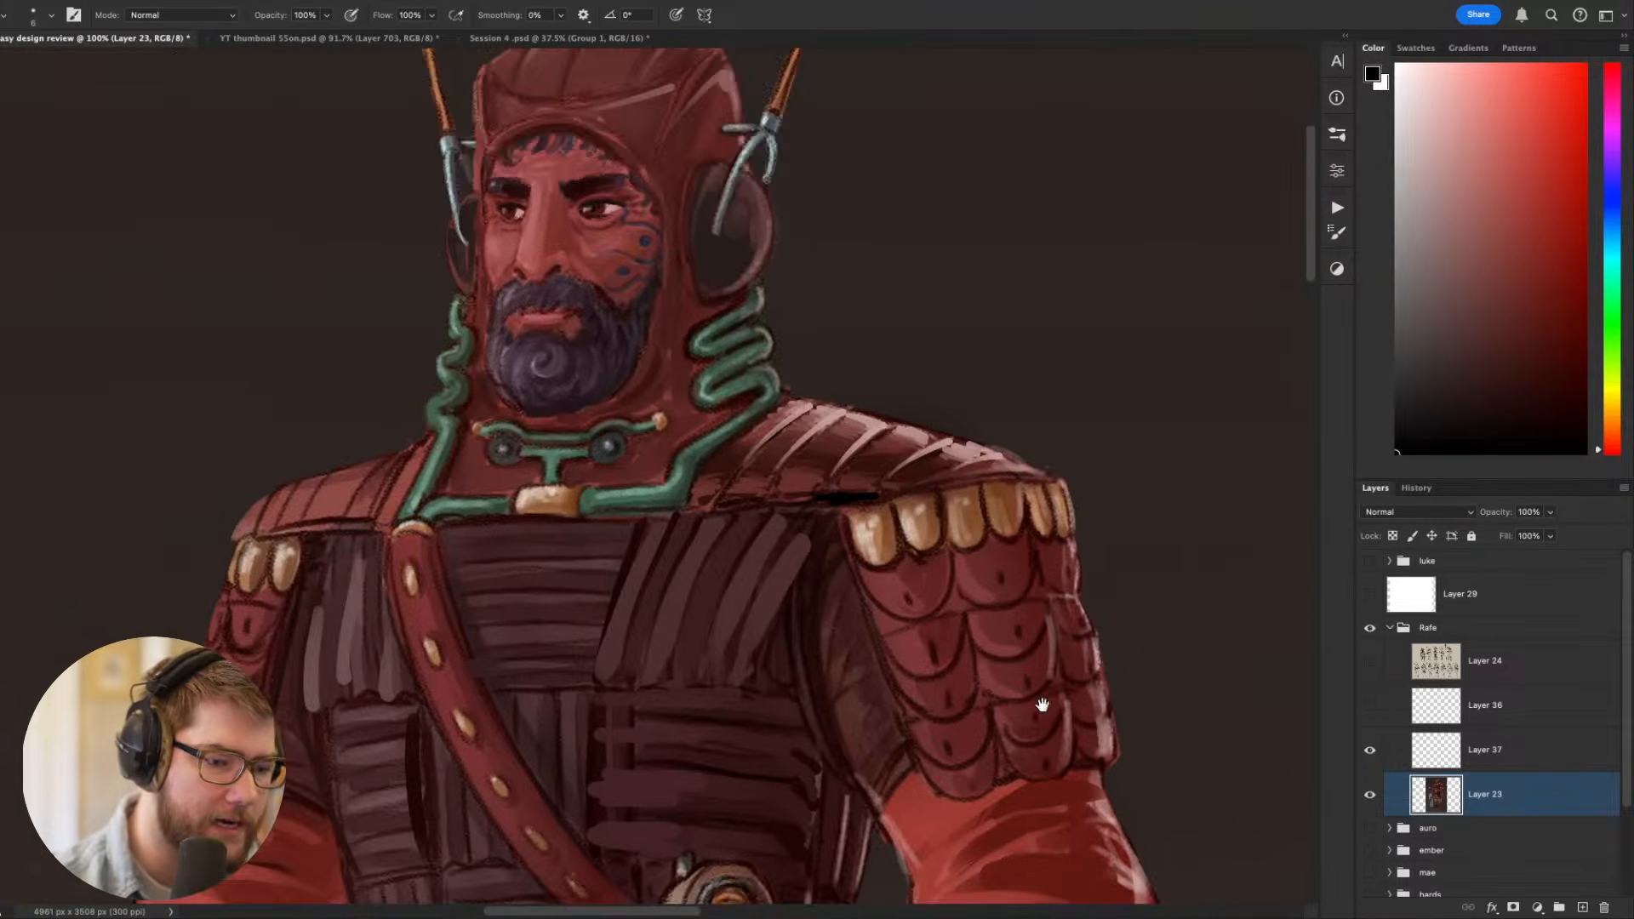
- Fill the gaps between the hanging red shoulder scales with black accent strokes
{"action": "left_click_drag", "start_coordinate": [1043, 704], "coordinate": [887, 586]}
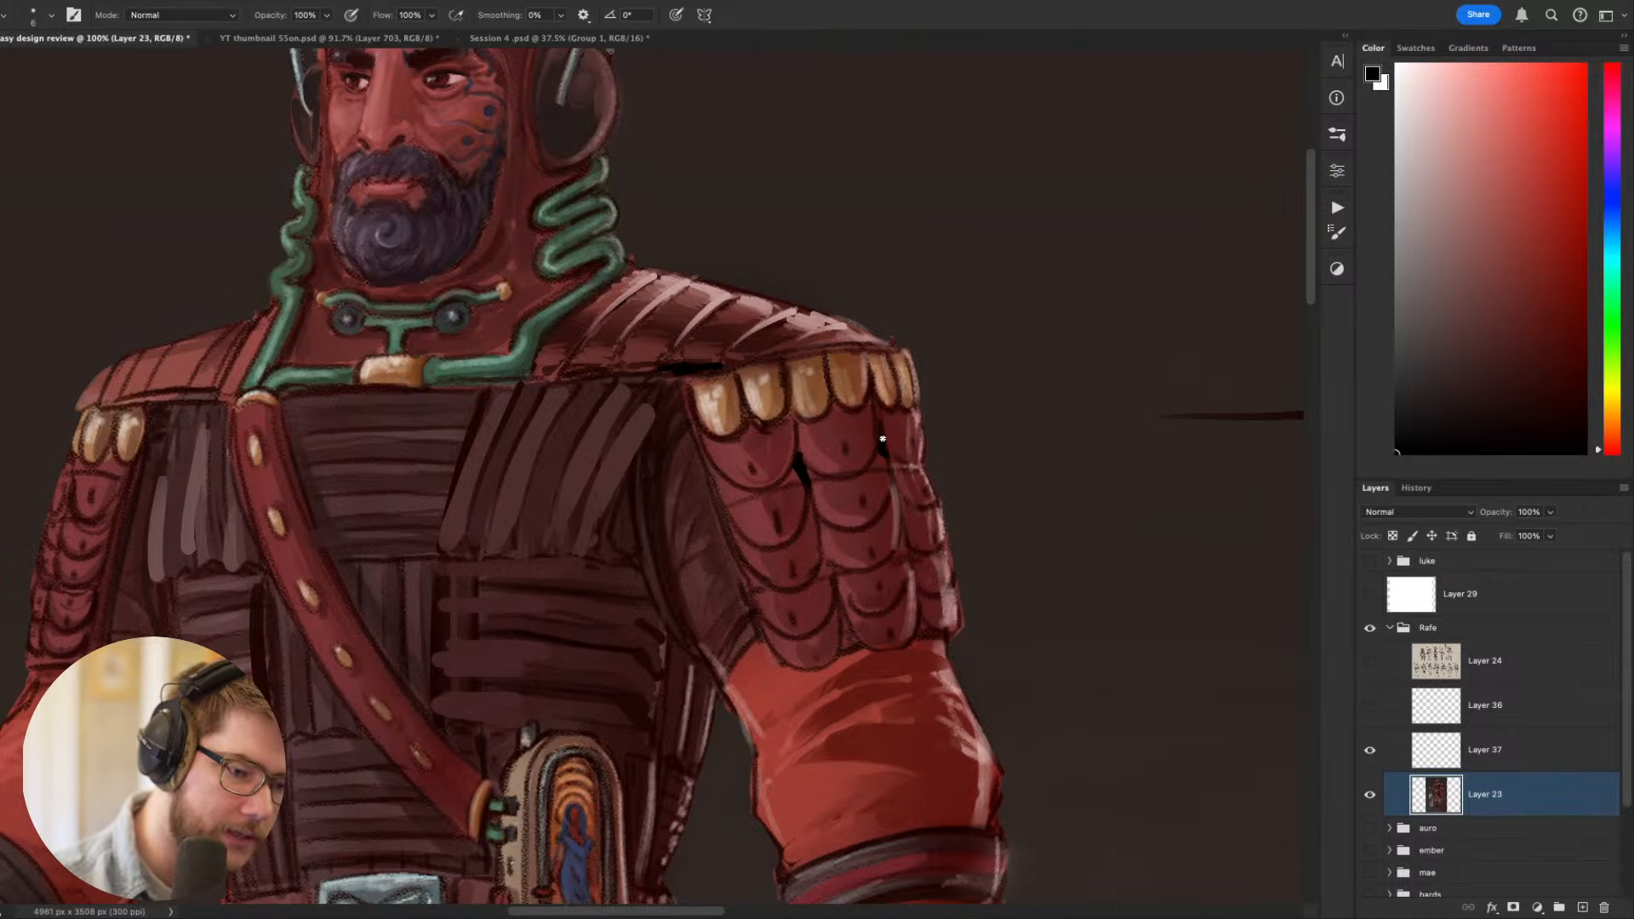
{"action": "left_click_drag", "start_coordinate": [822, 538], "coordinate": [810, 512]}
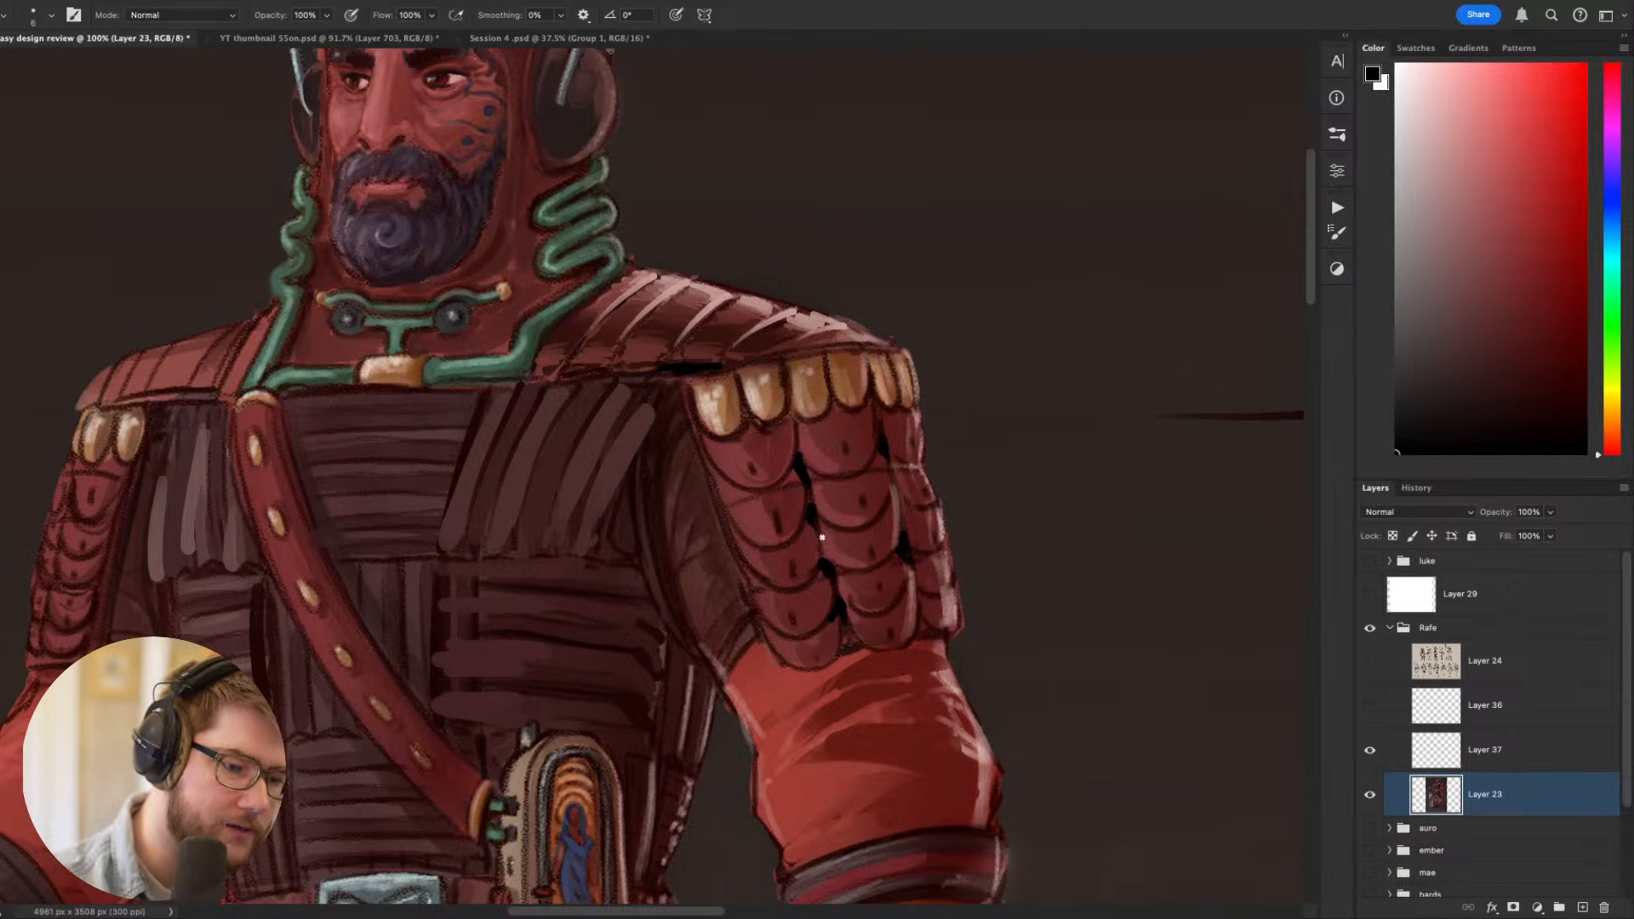
{"action": "left_click_drag", "start_coordinate": [945, 599], "coordinate": [866, 422]}
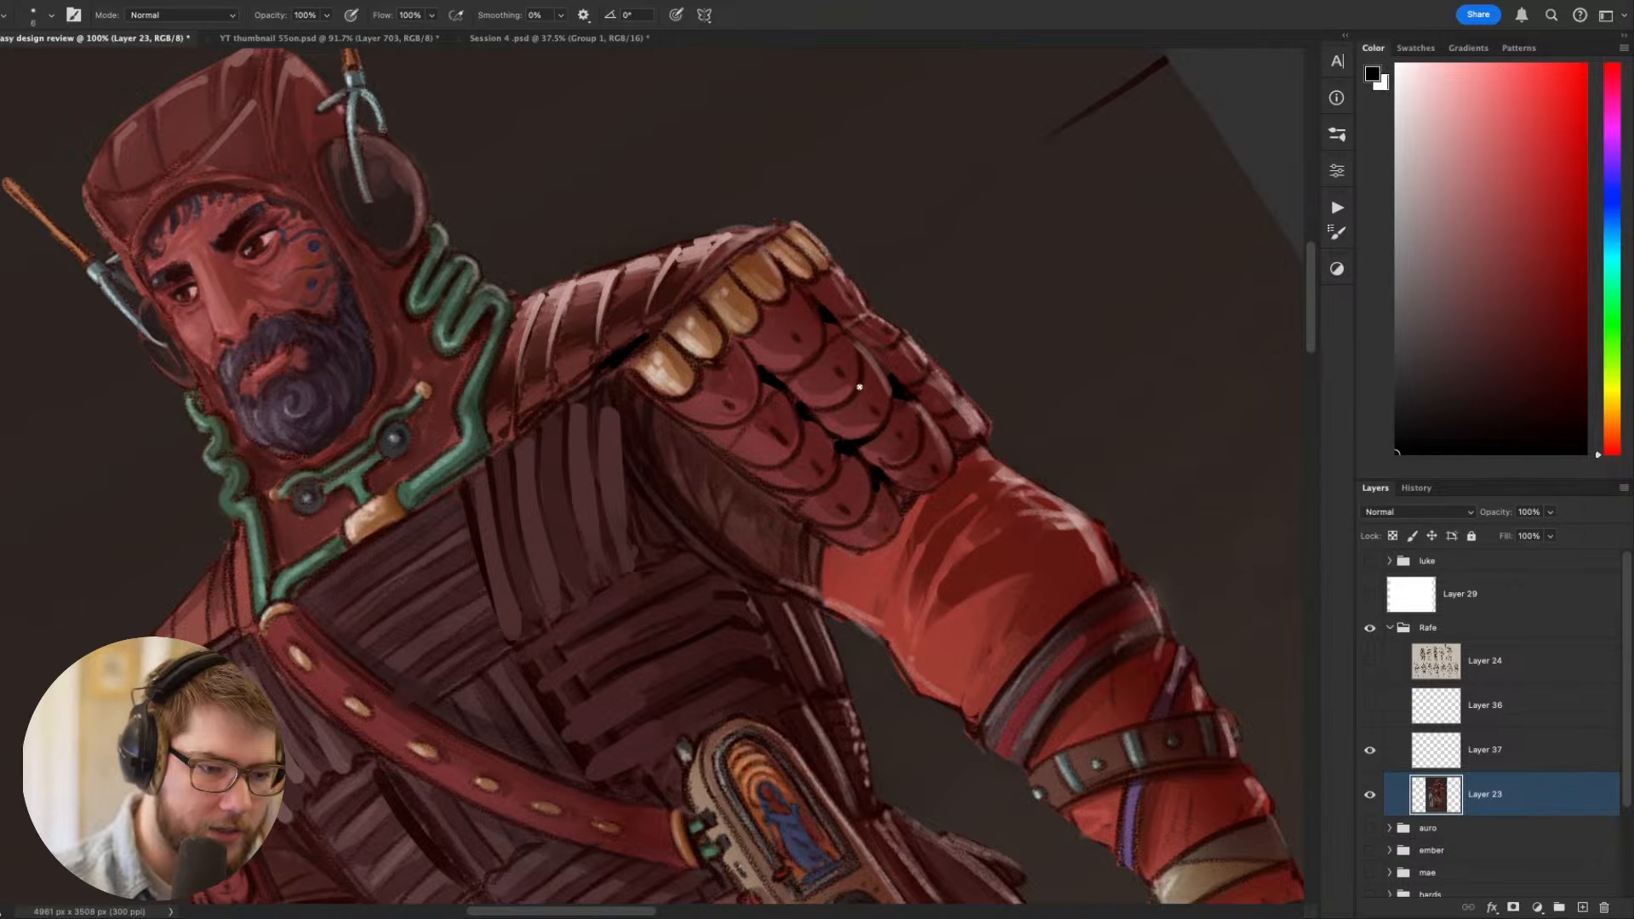
{"action": "left_click_drag", "start_coordinate": [832, 368], "coordinate": [643, 565]}
{"action": "left_click_drag", "start_coordinate": [597, 621], "coordinate": [899, 590]}
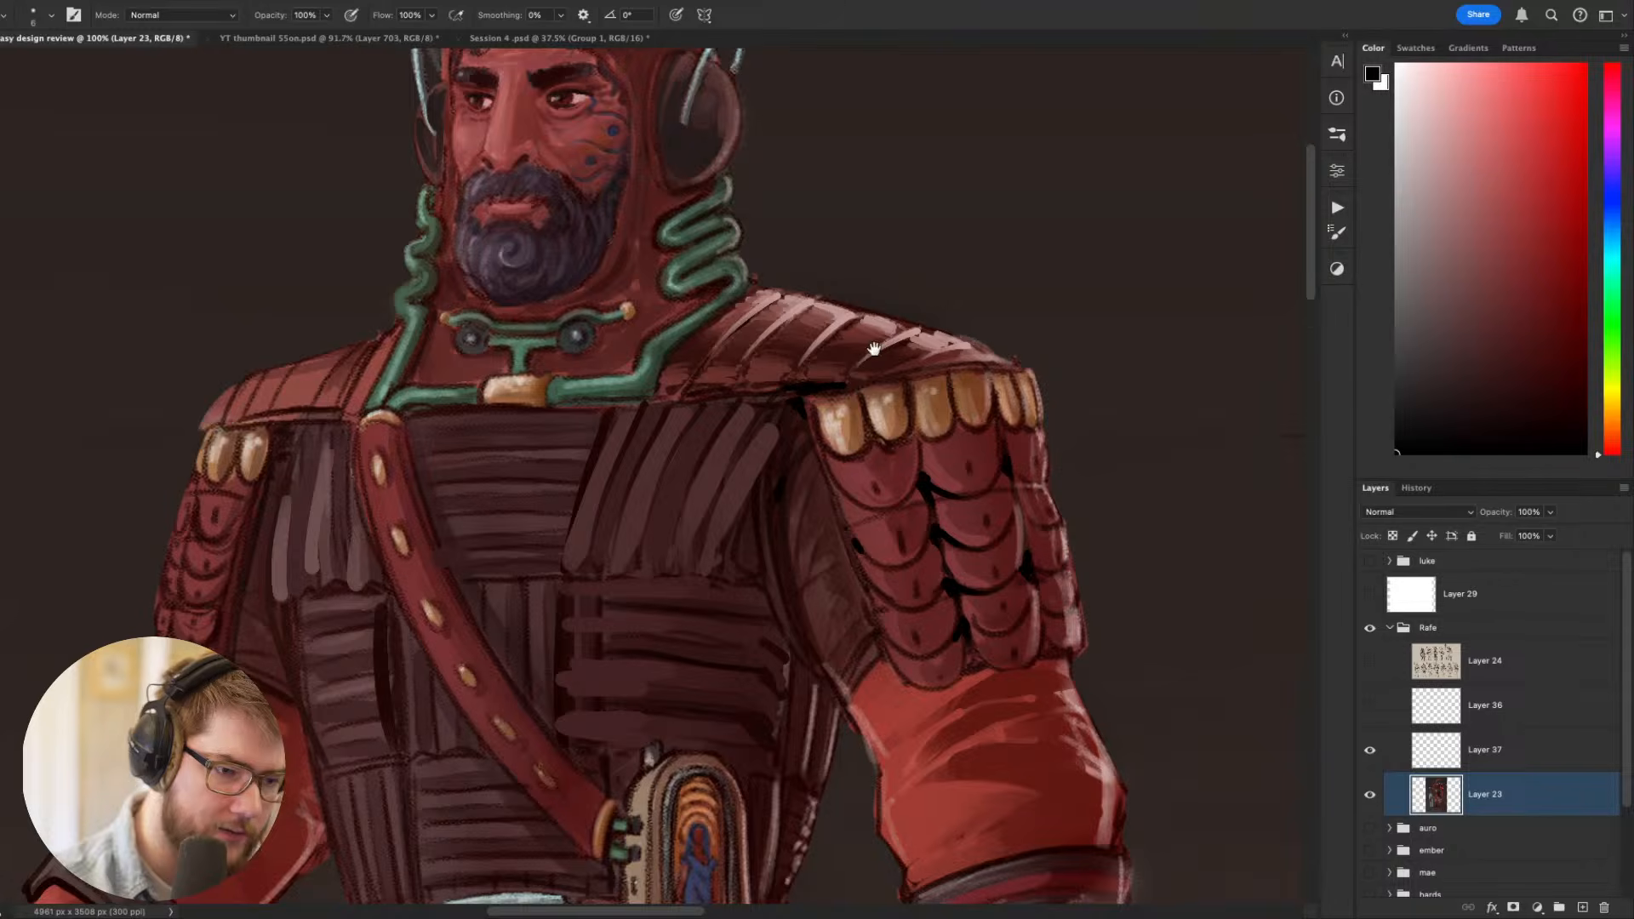
- Add small black accents where the purple band passes under the leather forearm strap
{"action": "left_click_drag", "start_coordinate": [980, 695], "coordinate": [996, 335]}
{"action": "left_click_drag", "start_coordinate": [1163, 573], "coordinate": [1124, 380]}
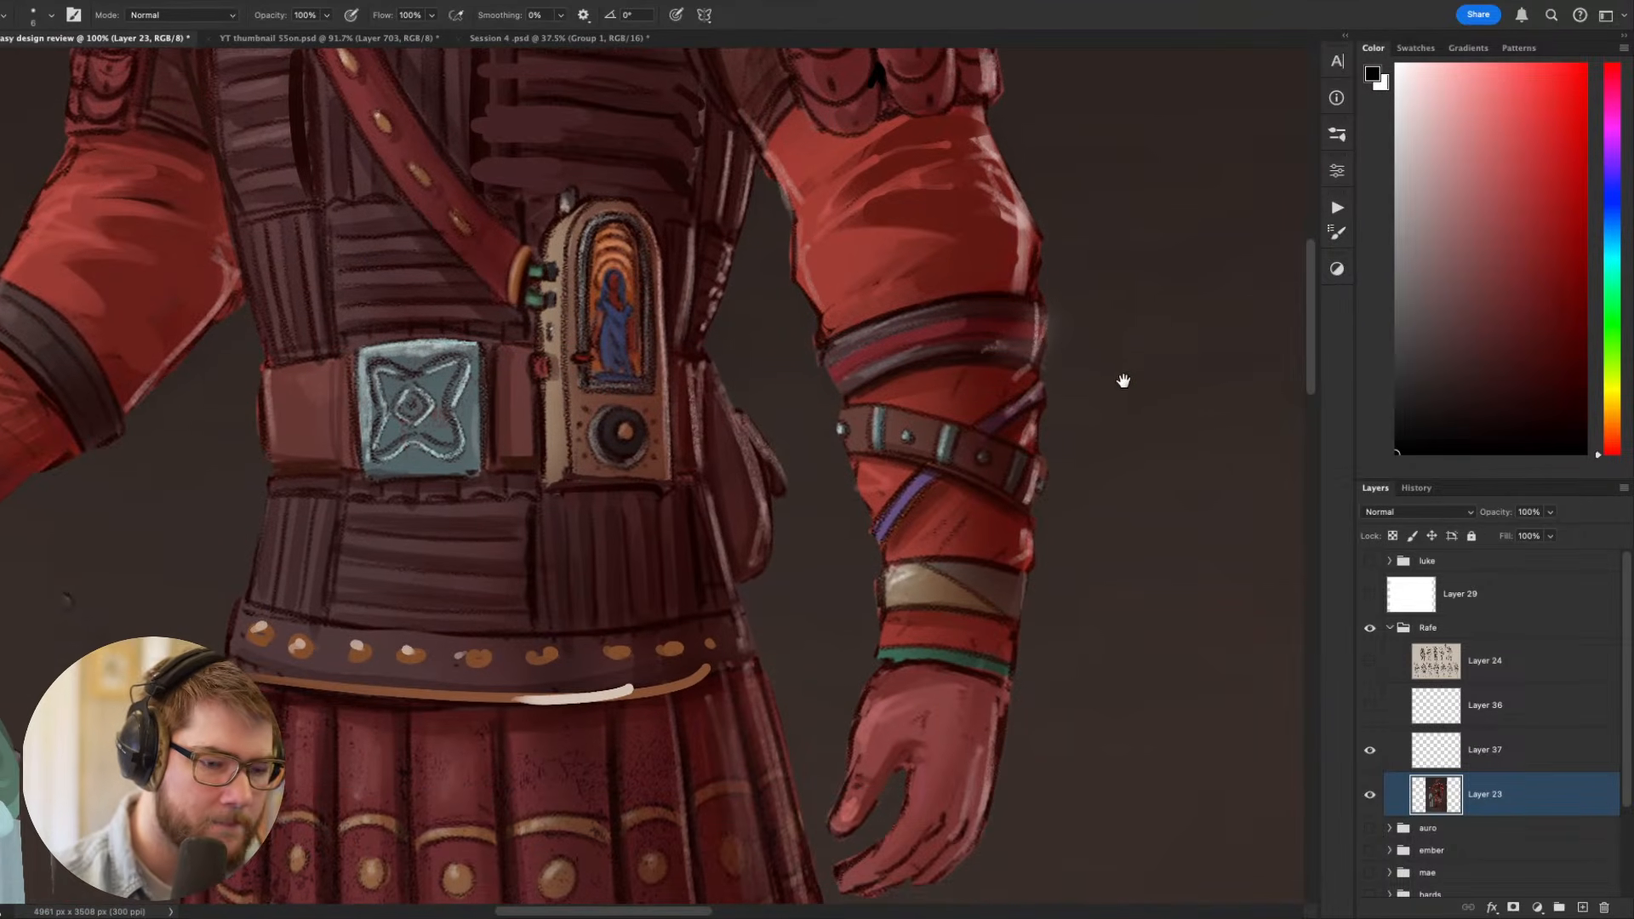
{"action": "left_click_drag", "start_coordinate": [1095, 438], "coordinate": [969, 592]}
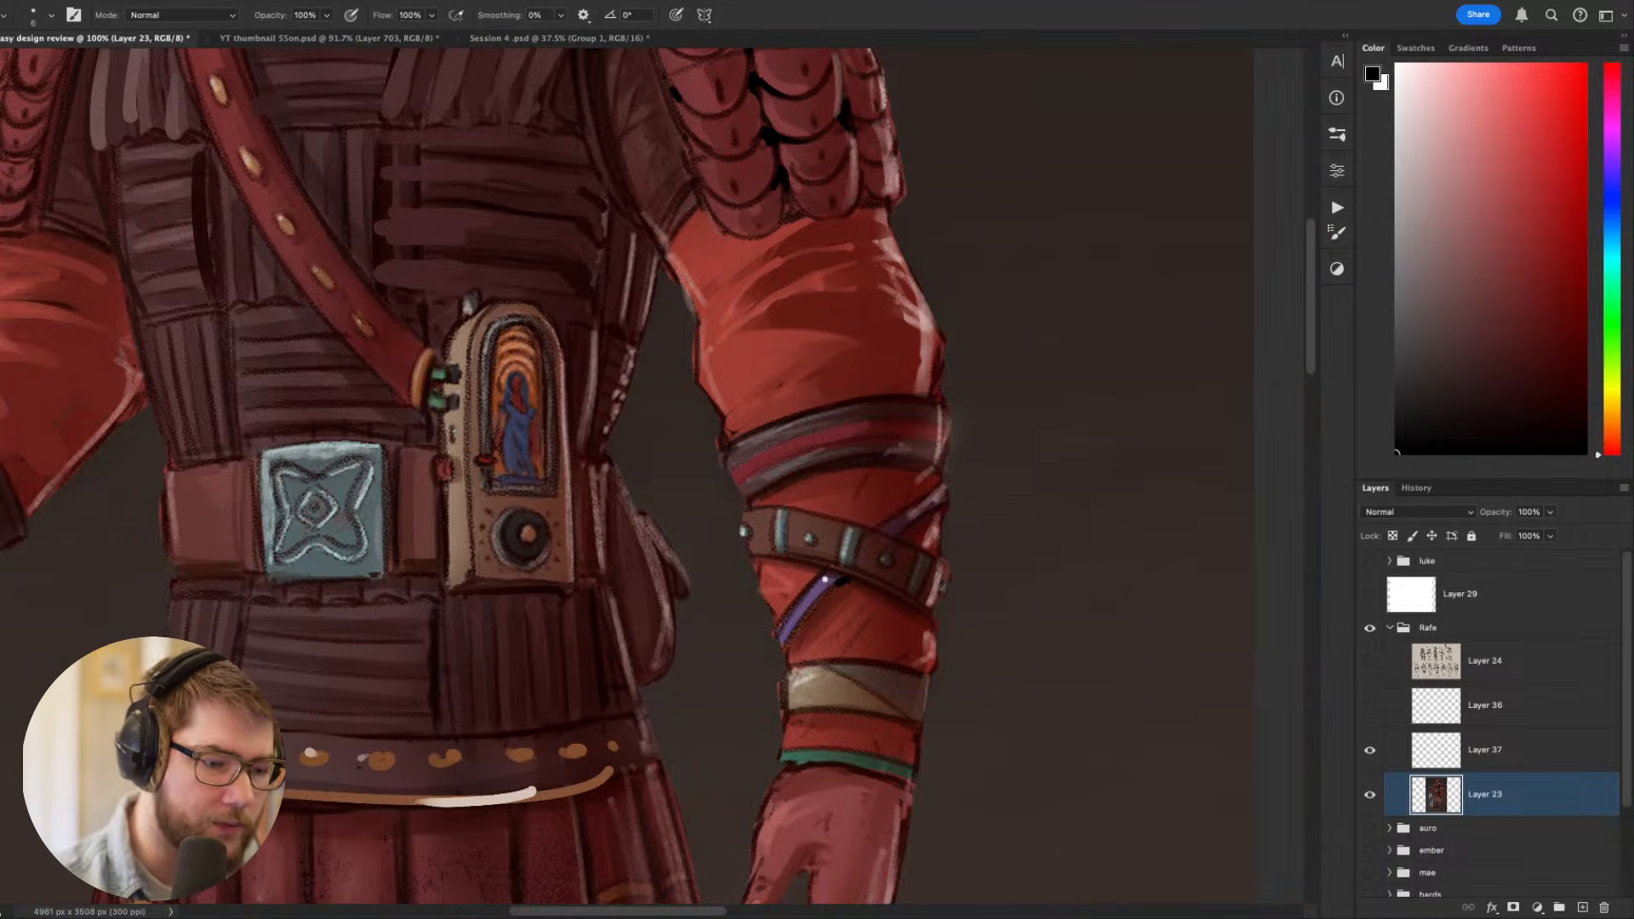
- Sample the sleeve red and paint the forearm beside the purple band, using a size 15 brush
{"action": "left_click", "coordinate": [843, 606], "text": "alt"}
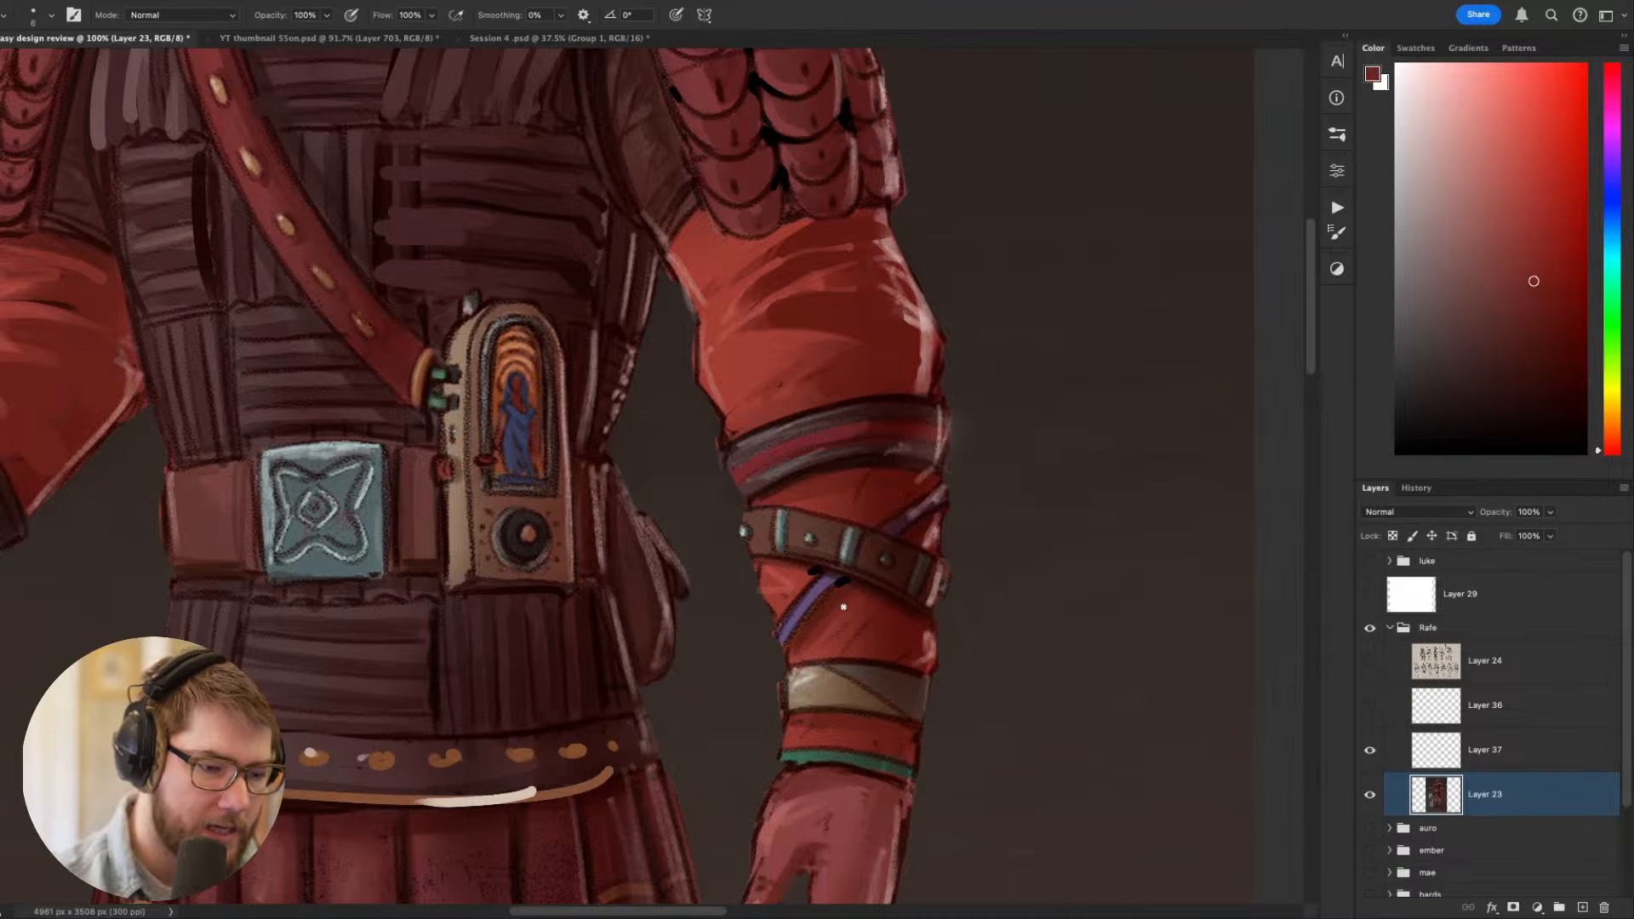
{"action": "left_click", "coordinate": [842, 620], "text": "alt"}
{"action": "key", "text": "bracketright"}
{"action": "key", "text": "bracketright"}
{"action": "key", "text": "bracketright"}
{"action": "key", "text": "bracketright"}
{"action": "key", "text": "bracketright"}
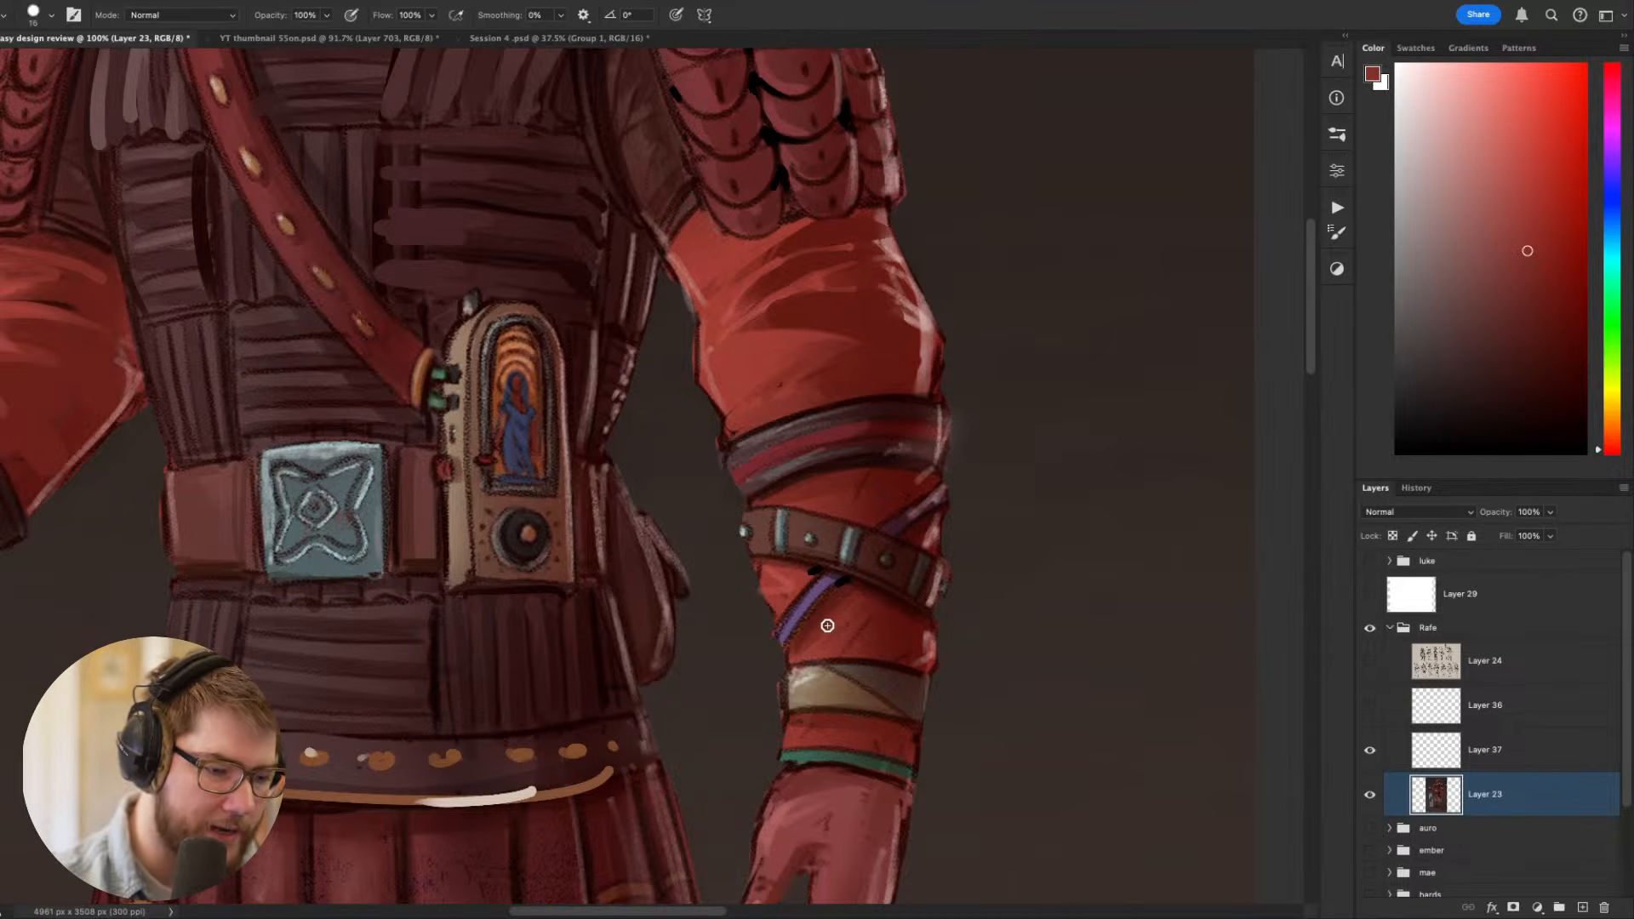
{"action": "left_click_drag", "start_coordinate": [843, 605], "coordinate": [805, 645]}
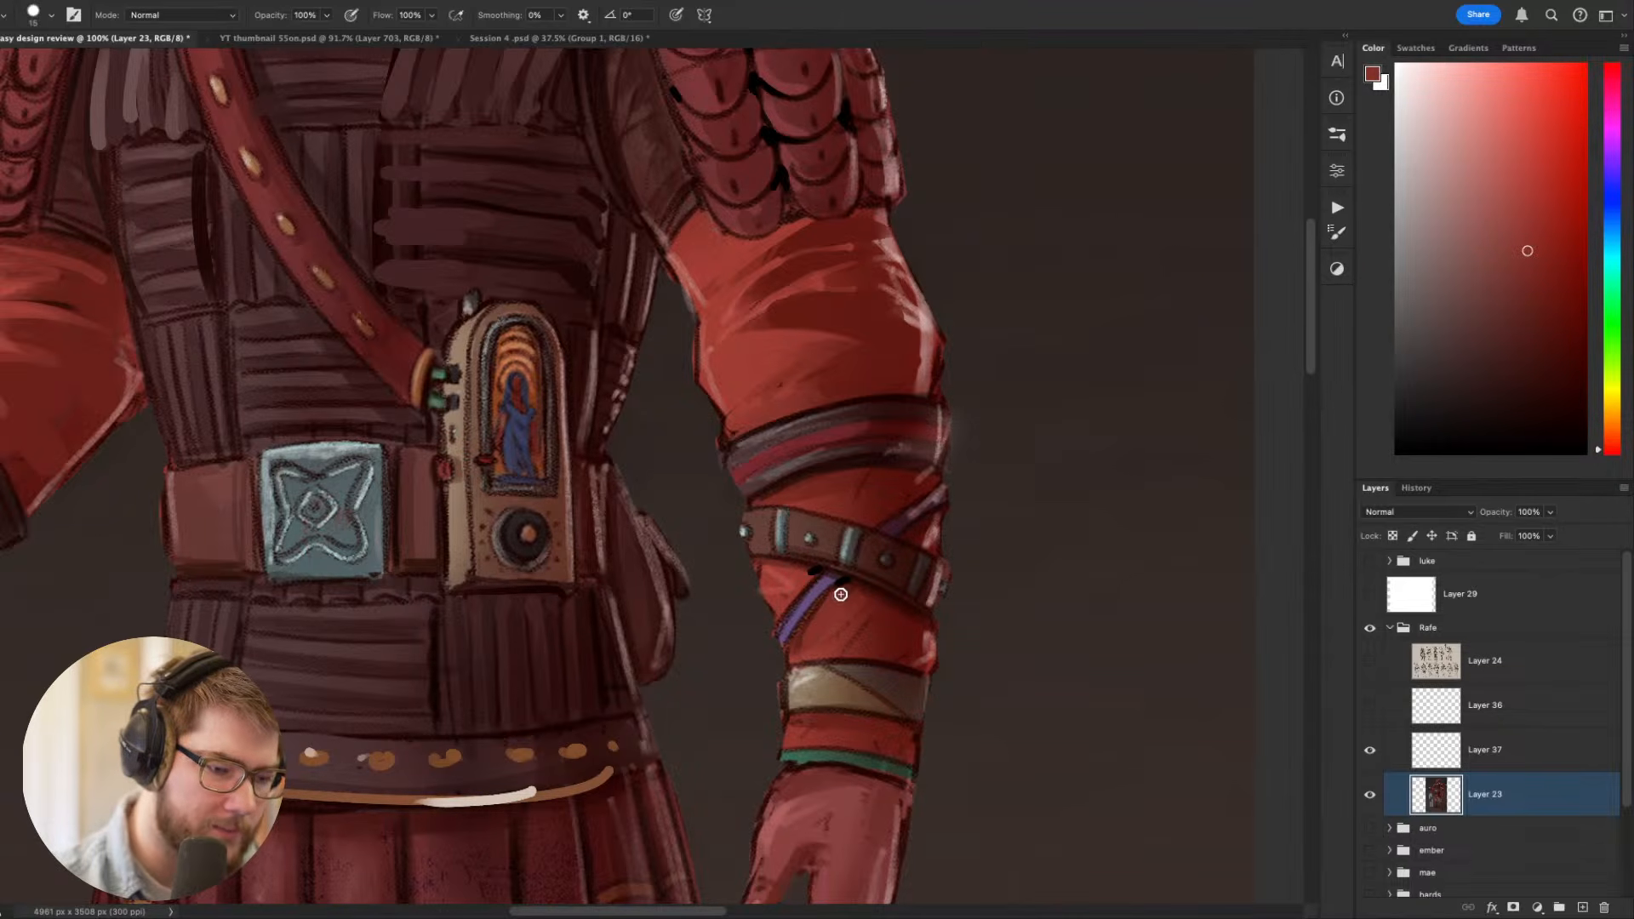
- Shade the forearm sleeve below the leather strap with sampled dark and mid reds
{"action": "key", "text": "r"}
{"action": "left_click_drag", "start_coordinate": [985, 613], "coordinate": [965, 260]}
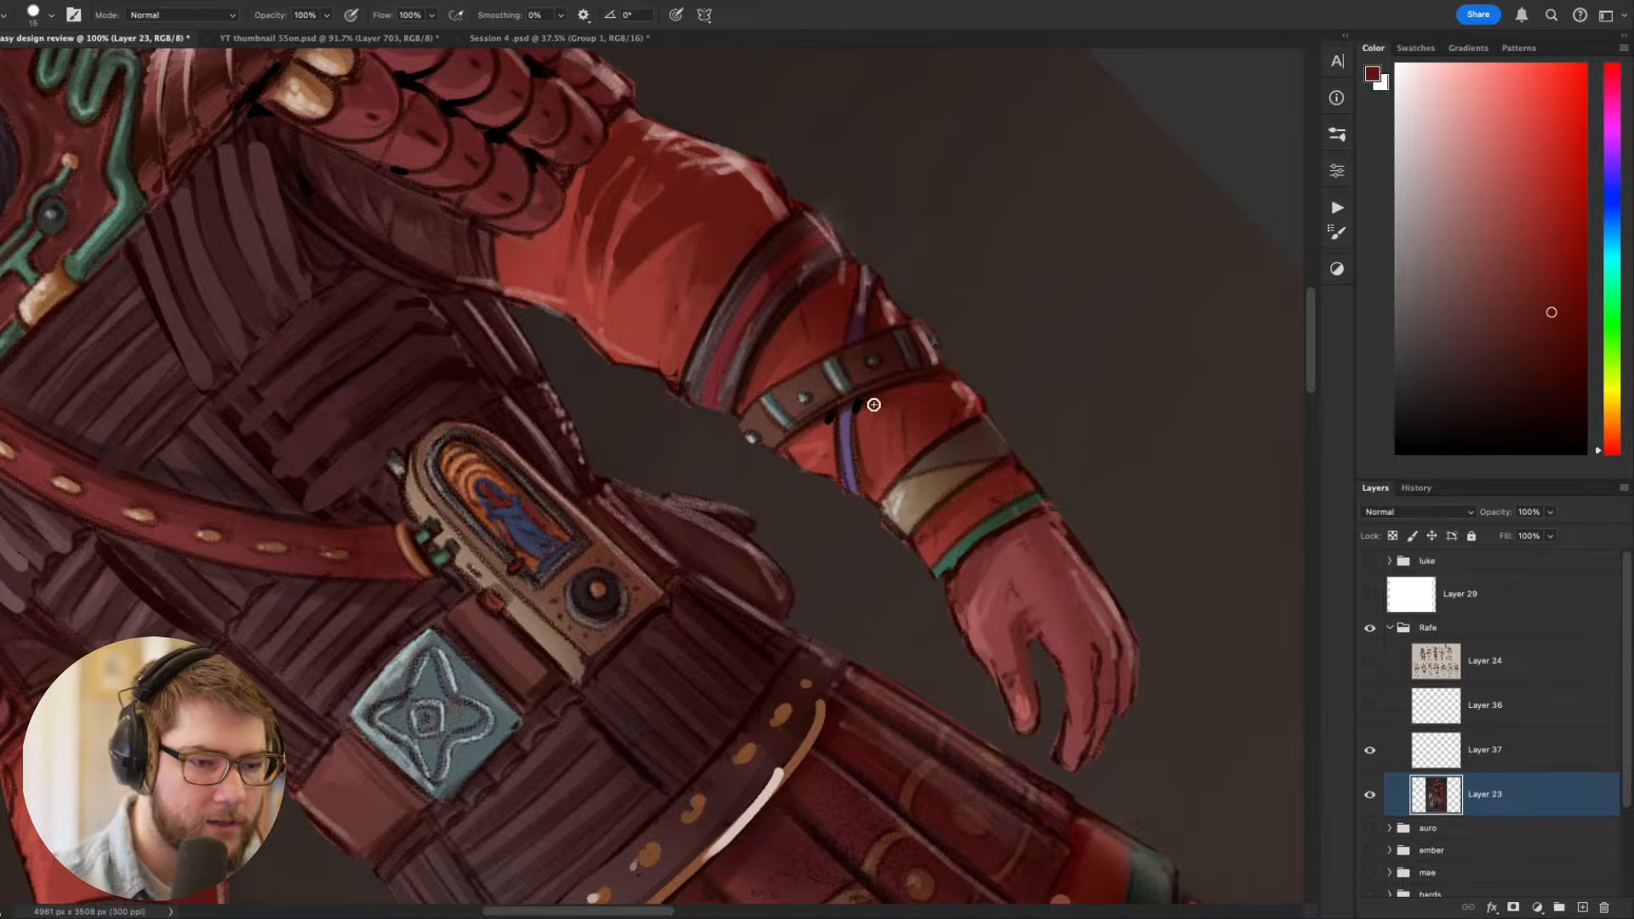
{"action": "left_click", "coordinate": [865, 432], "text": "alt"}
{"action": "left_click_drag", "start_coordinate": [869, 403], "coordinate": [923, 388]}
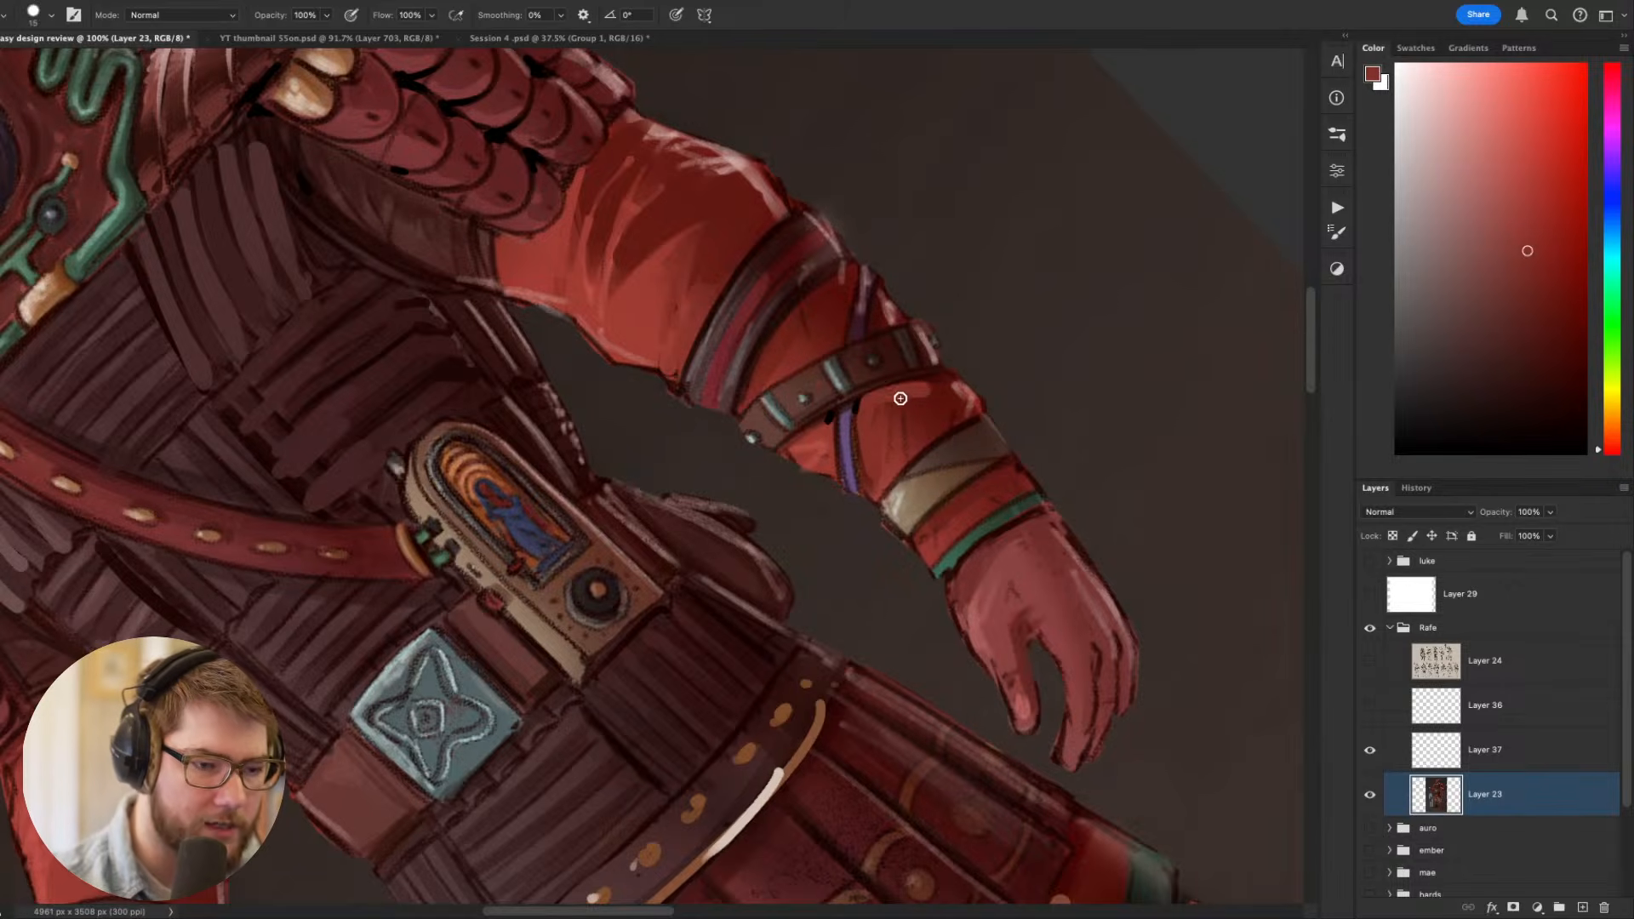
{"action": "key", "text": "Escape"}
{"action": "scroll", "coordinate": [1098, 677], "scroll_direction": "down", "scroll_amount": 5}
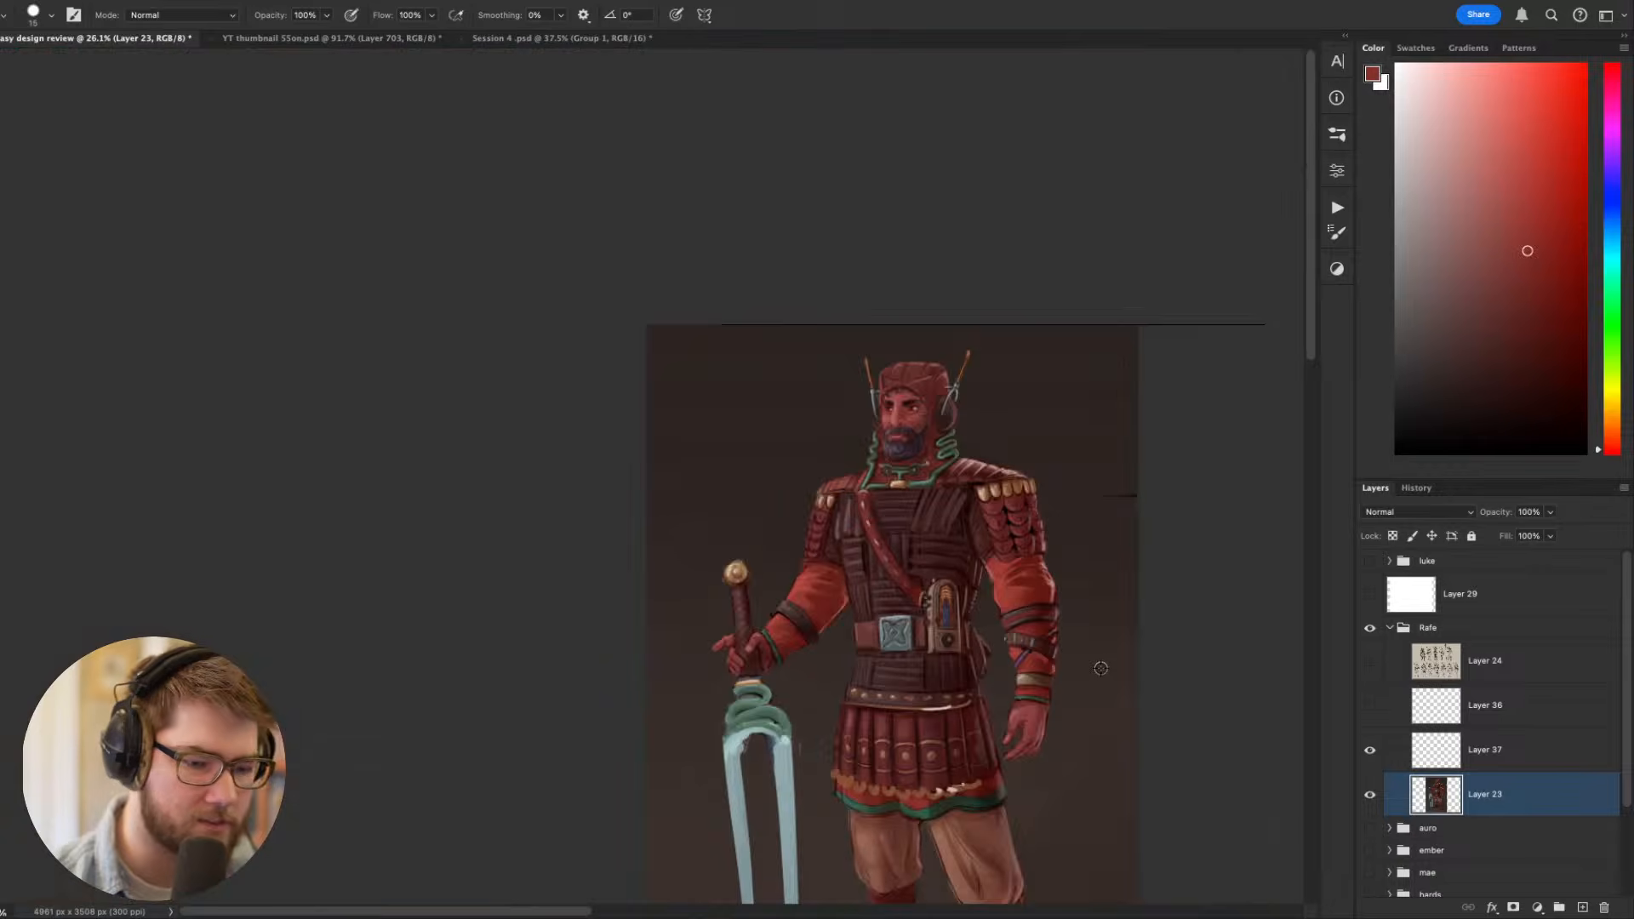
{"action": "scroll", "coordinate": [1101, 669], "scroll_direction": "up", "scroll_amount": 5}
{"action": "left_click", "coordinate": [884, 639], "text": "alt"}
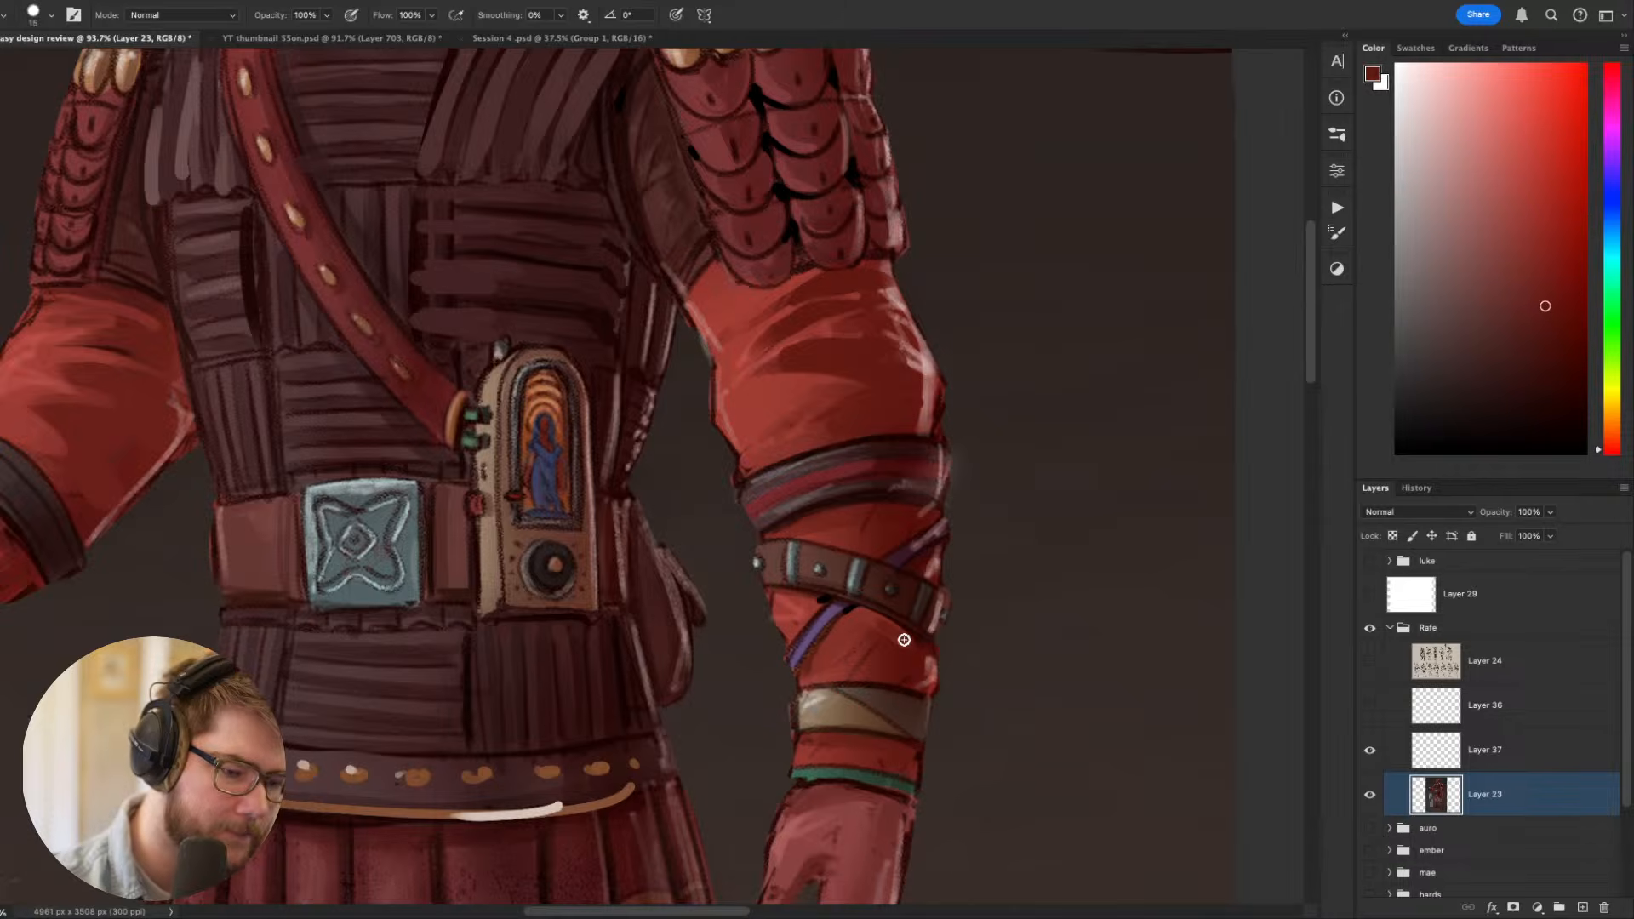
{"action": "scroll", "coordinate": [1018, 508], "scroll_direction": "down", "scroll_amount": 5}
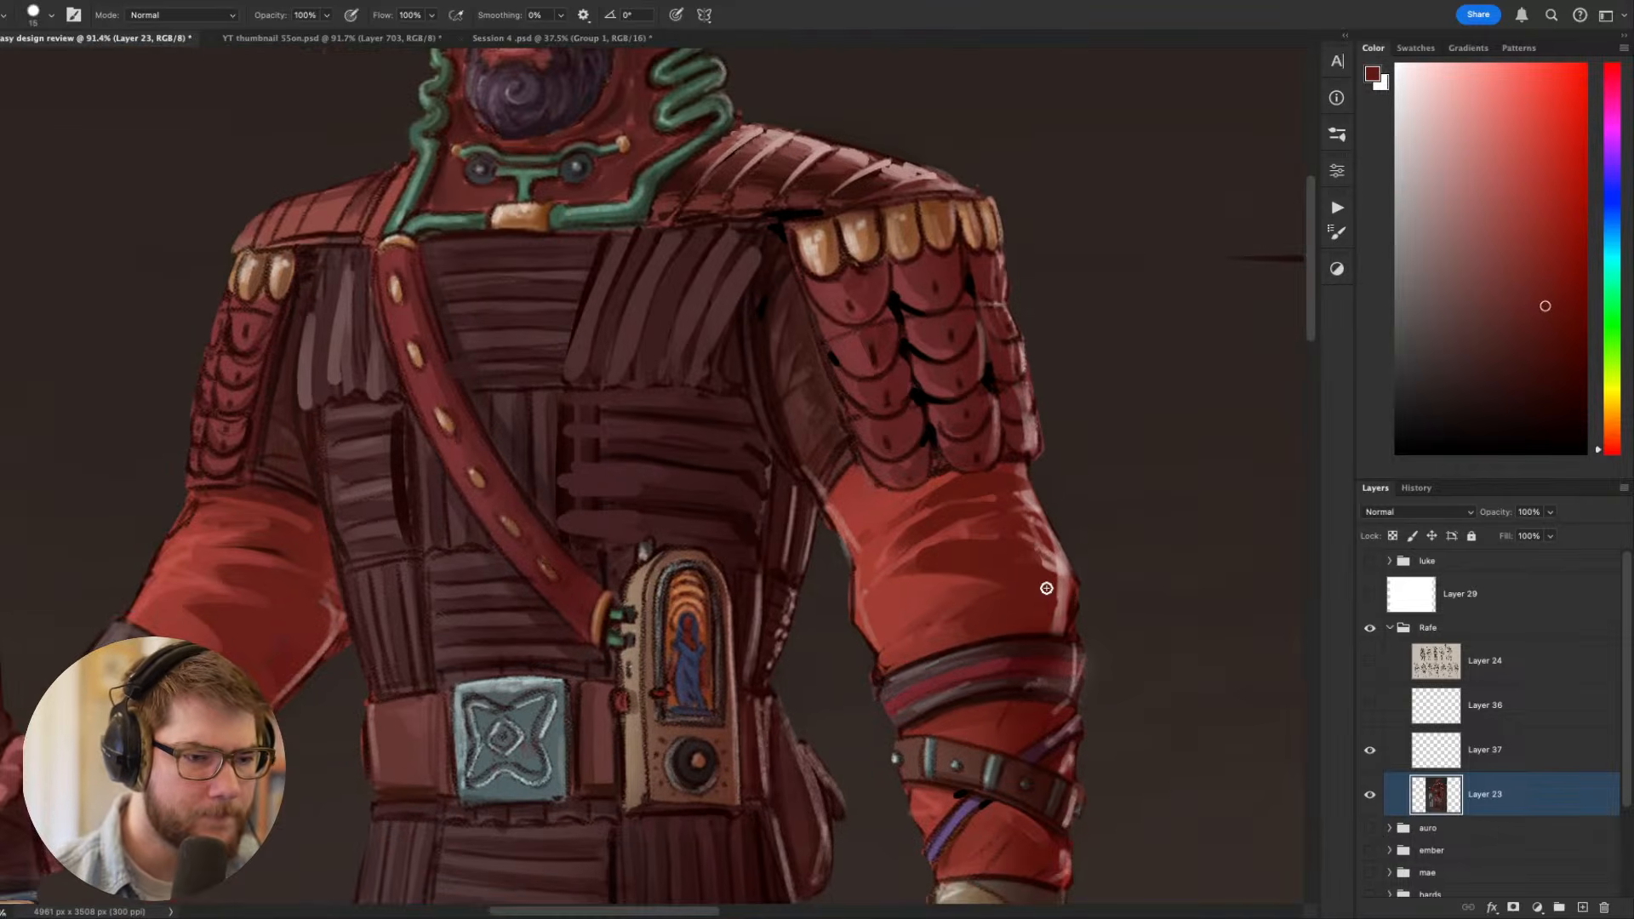
- Sample the black and deepen the gaps in the scales on the sword-arm shoulder, using a size 8 brush
{"action": "scroll", "coordinate": [1017, 561], "scroll_direction": "up", "scroll_amount": 3}
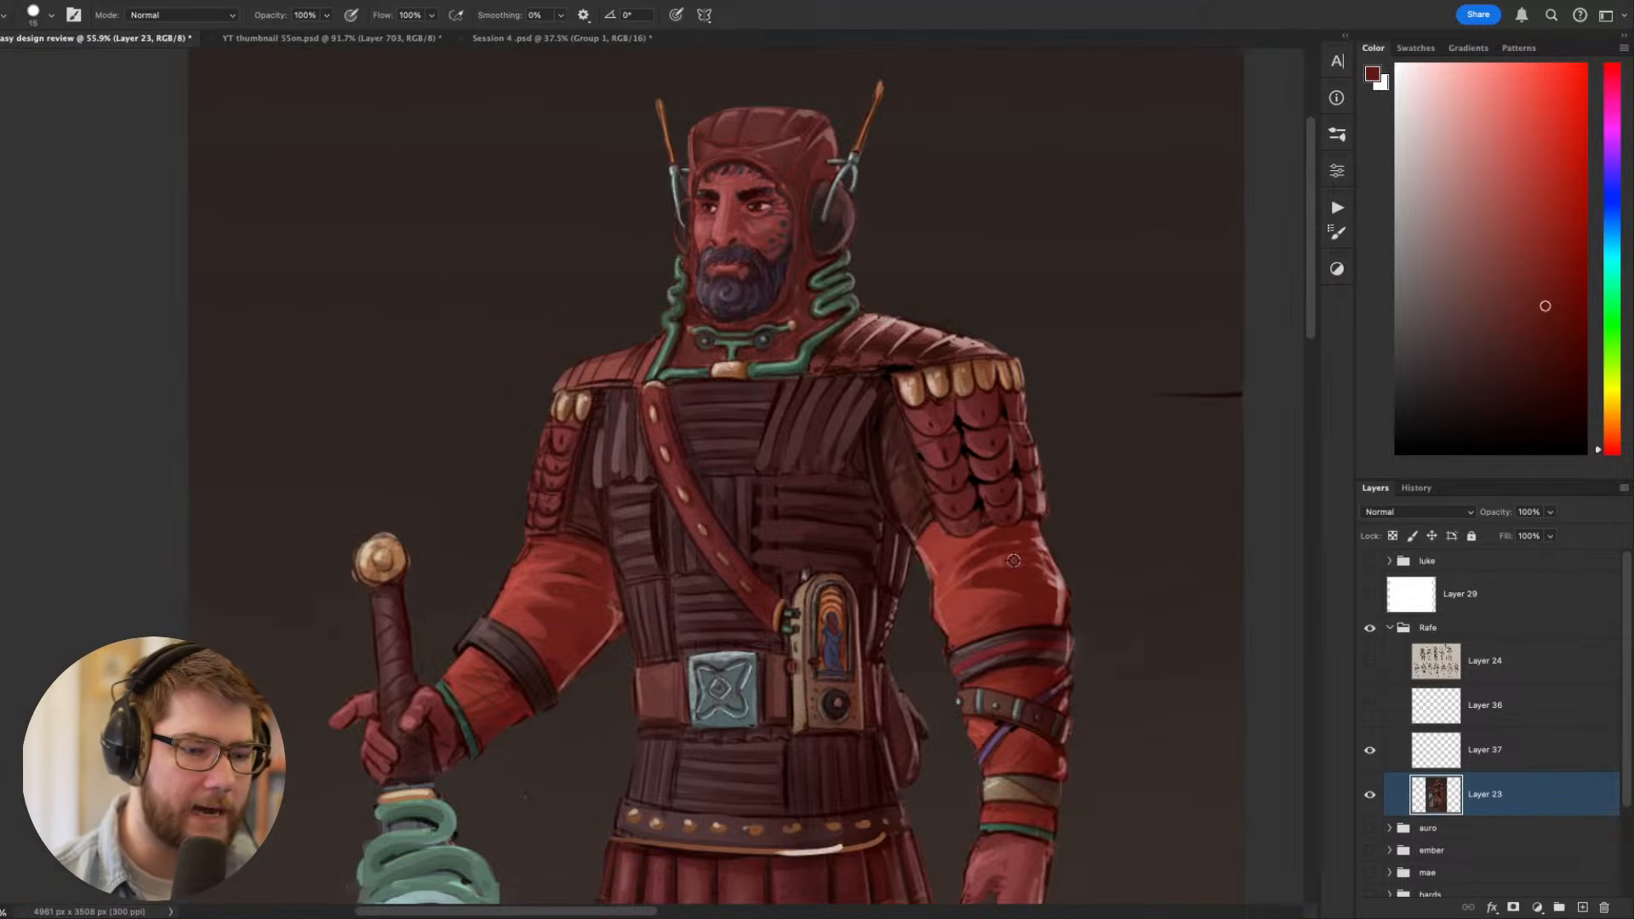
{"action": "left_click", "coordinate": [973, 481], "text": "alt"}
{"action": "scroll", "coordinate": [847, 486], "scroll_direction": "up", "scroll_amount": 3}
{"action": "left_click_drag", "start_coordinate": [693, 607], "coordinate": [868, 680]}
{"action": "key", "text": "bracketleft"}
{"action": "key", "text": "bracketleft"}
{"action": "key", "text": "bracketleft"}
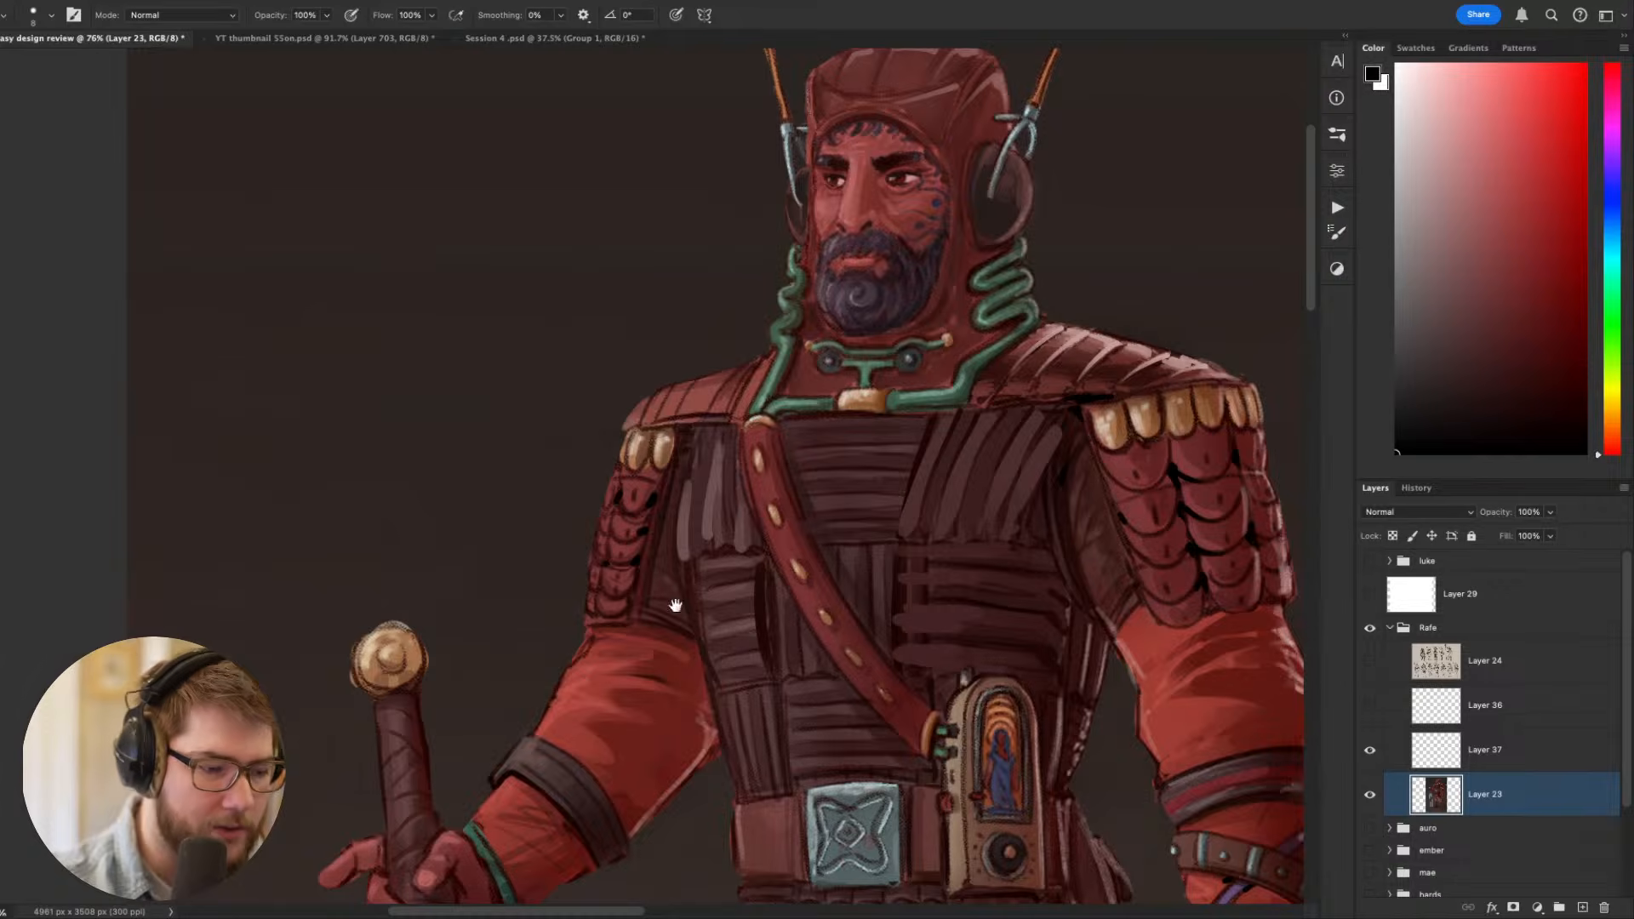
{"action": "left_click_drag", "start_coordinate": [675, 605], "coordinate": [616, 418]}
- Add thin black accent lines between the ribbed panels of the torso and waist armour
{"action": "left_click_drag", "start_coordinate": [860, 519], "coordinate": [628, 537]}
{"action": "scroll", "coordinate": [672, 524], "scroll_direction": "down", "scroll_amount": 10}
{"action": "left_click_drag", "start_coordinate": [685, 655], "coordinate": [633, 430]}
{"action": "scroll", "coordinate": [634, 430], "scroll_direction": "up", "scroll_amount": 5}
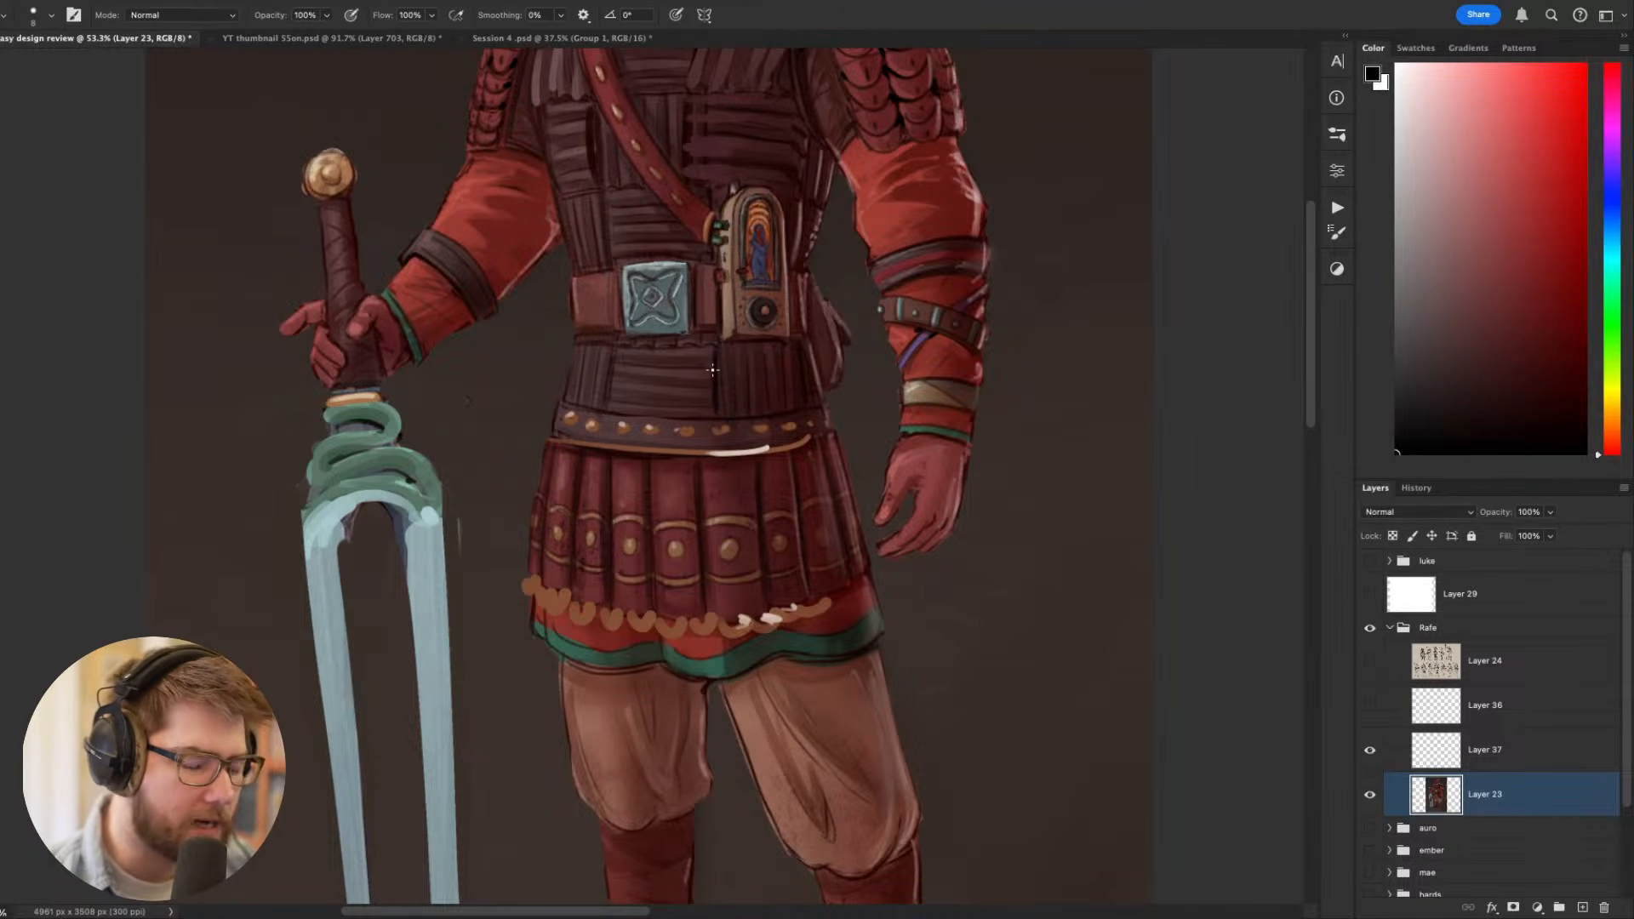
- Sample dark purple and muted red tones and refine the front boot's ankle and toe, using a size 8 brush
{"action": "left_click_drag", "start_coordinate": [918, 662], "coordinate": [824, 289]}
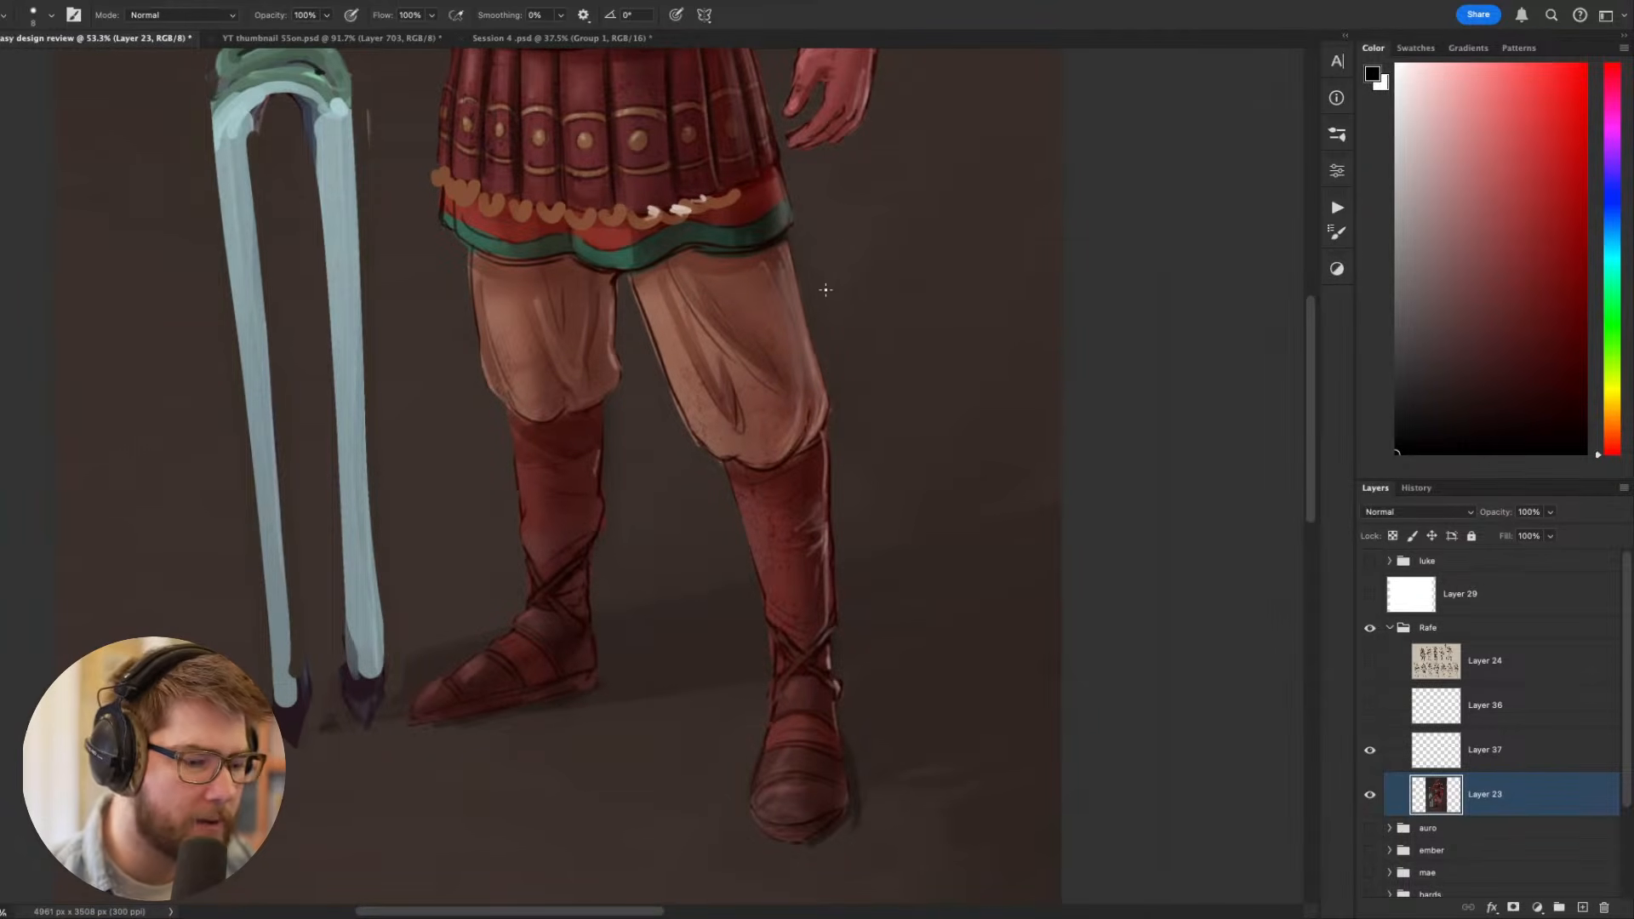
{"action": "left_click_drag", "start_coordinate": [881, 231], "coordinate": [870, 171]}
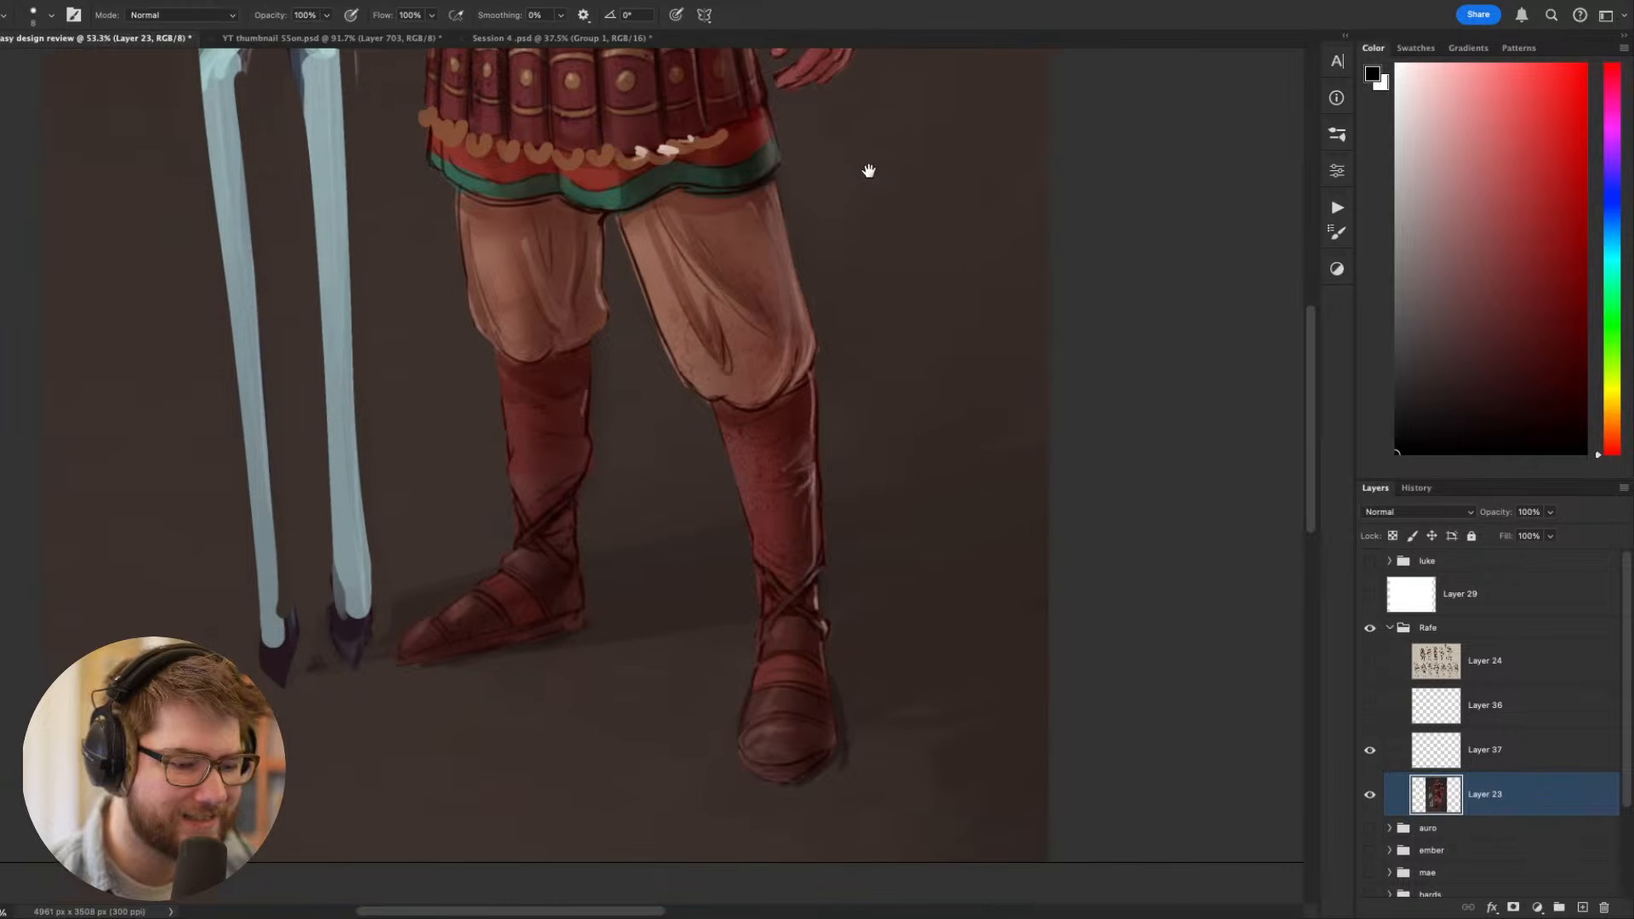
{"action": "left_click", "coordinate": [800, 623], "text": "alt"}
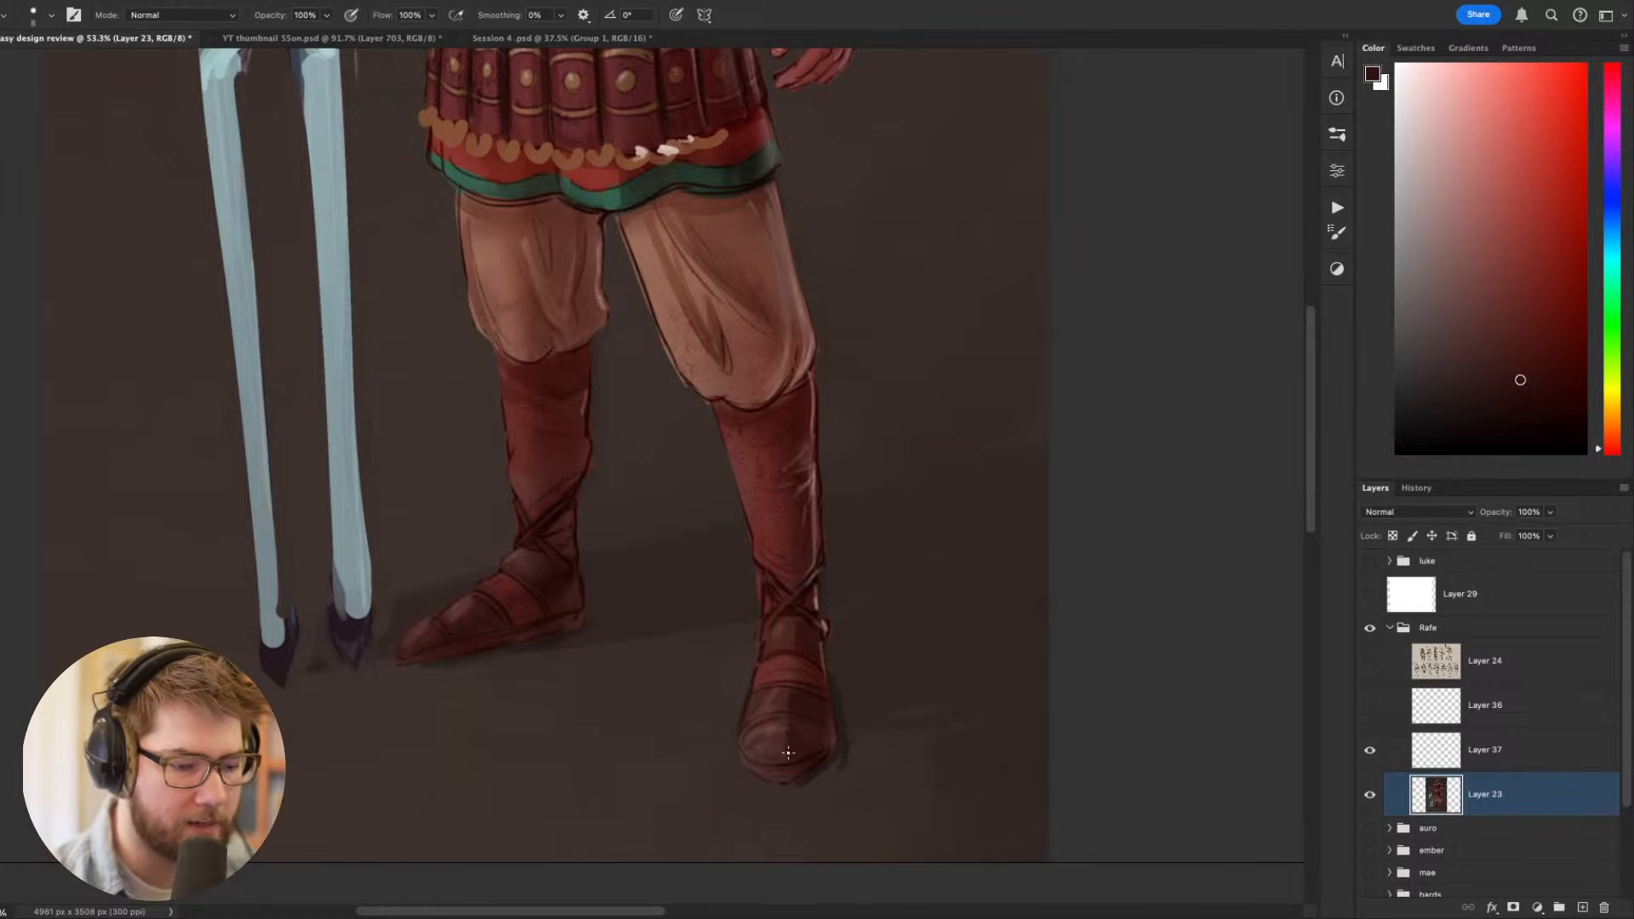
{"action": "left_click", "coordinate": [830, 622], "text": "alt"}
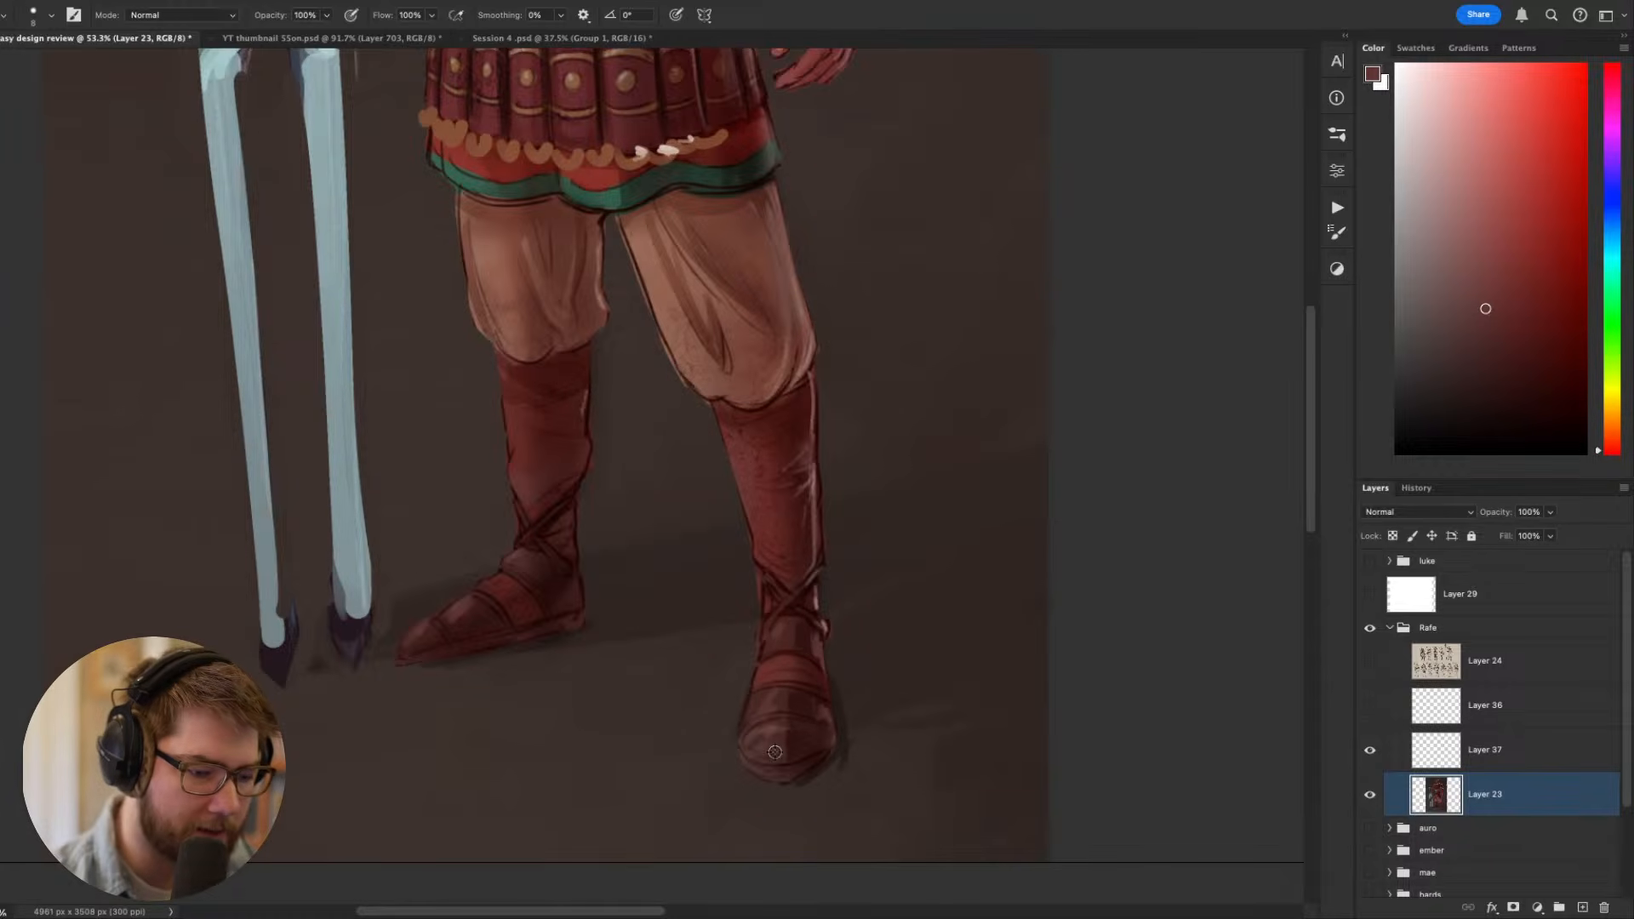
{"action": "left_click", "coordinate": [817, 742], "text": "alt"}
{"action": "scroll", "coordinate": [855, 716], "scroll_direction": "down", "scroll_amount": 3}
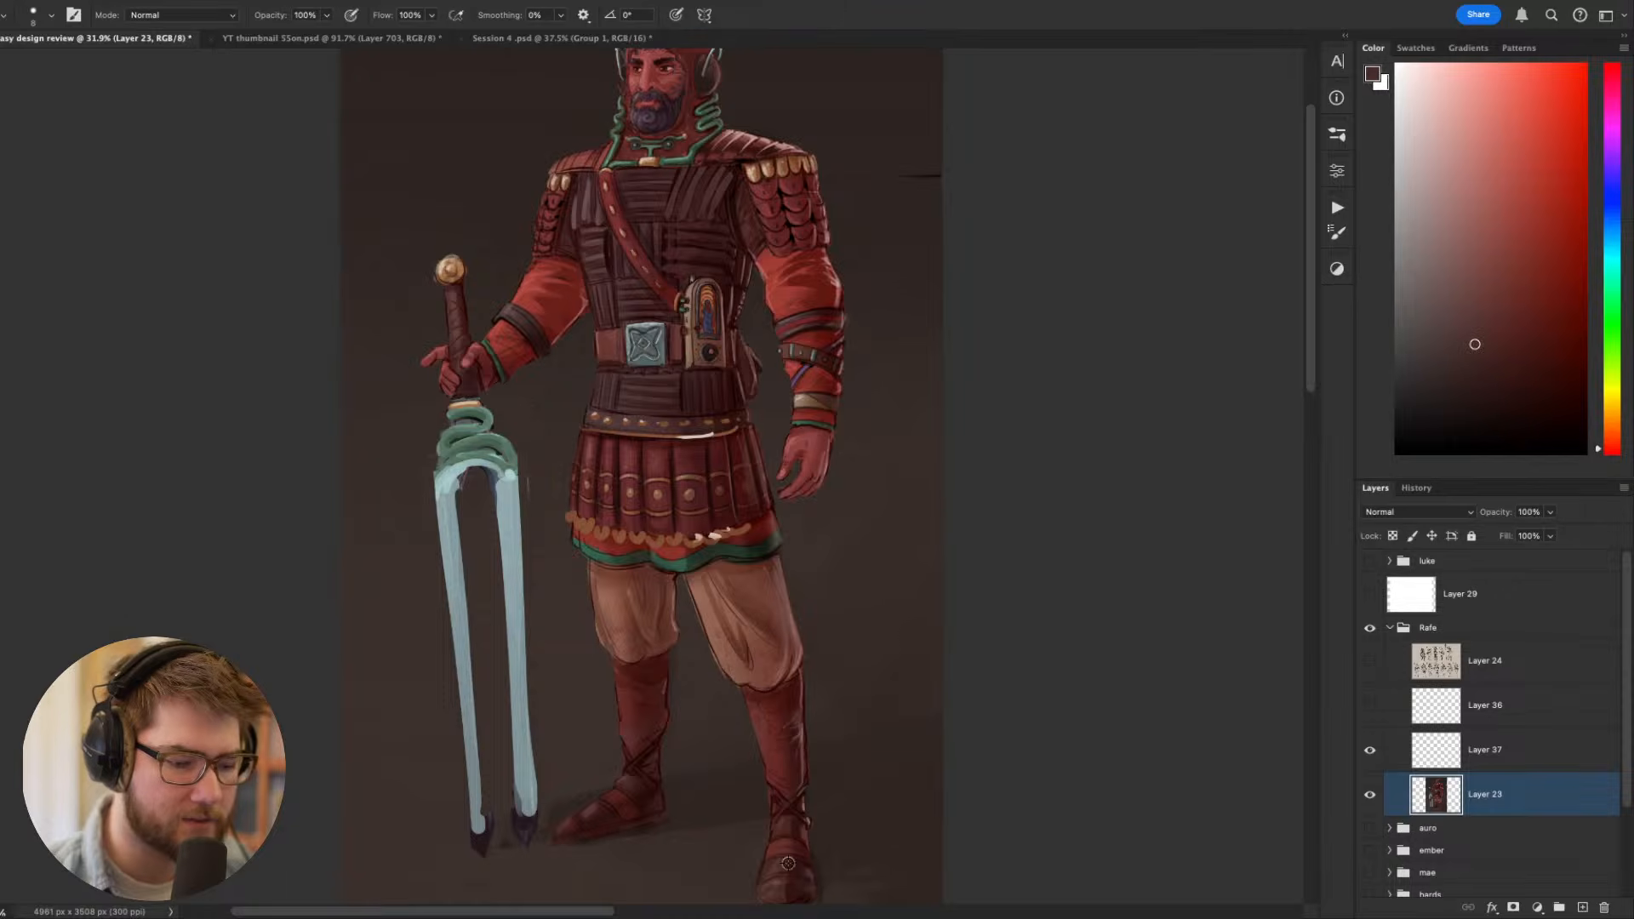
- Sample the deep red and shade the front boot's upper shin below the trouser cuff, using a size 30 brush
{"action": "scroll", "coordinate": [851, 713], "scroll_direction": "up", "scroll_amount": 2}
{"action": "scroll", "coordinate": [823, 614], "scroll_direction": "up", "scroll_amount": 2}
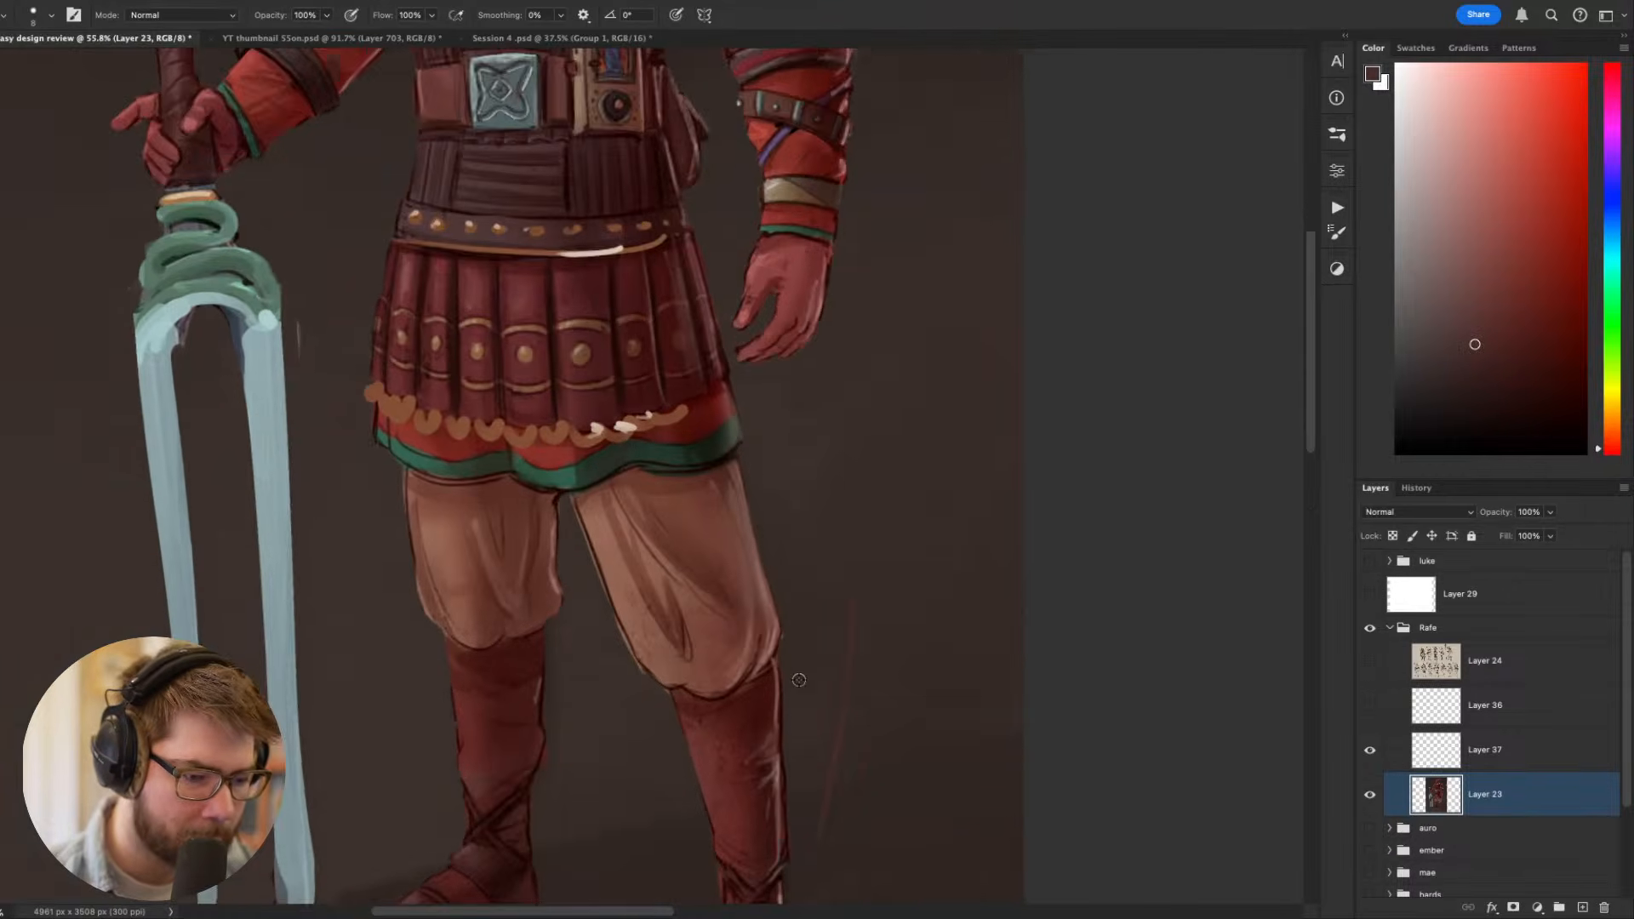
{"action": "left_click_drag", "start_coordinate": [799, 799], "coordinate": [863, 511]}
{"action": "left_click", "coordinate": [822, 518], "text": "alt"}
{"action": "key", "text": "]"}
{"action": "key", "text": "]"}
{"action": "key", "text": "]"}
{"action": "key", "text": "]"}
{"action": "key", "text": "]"}
{"action": "key", "text": "]"}
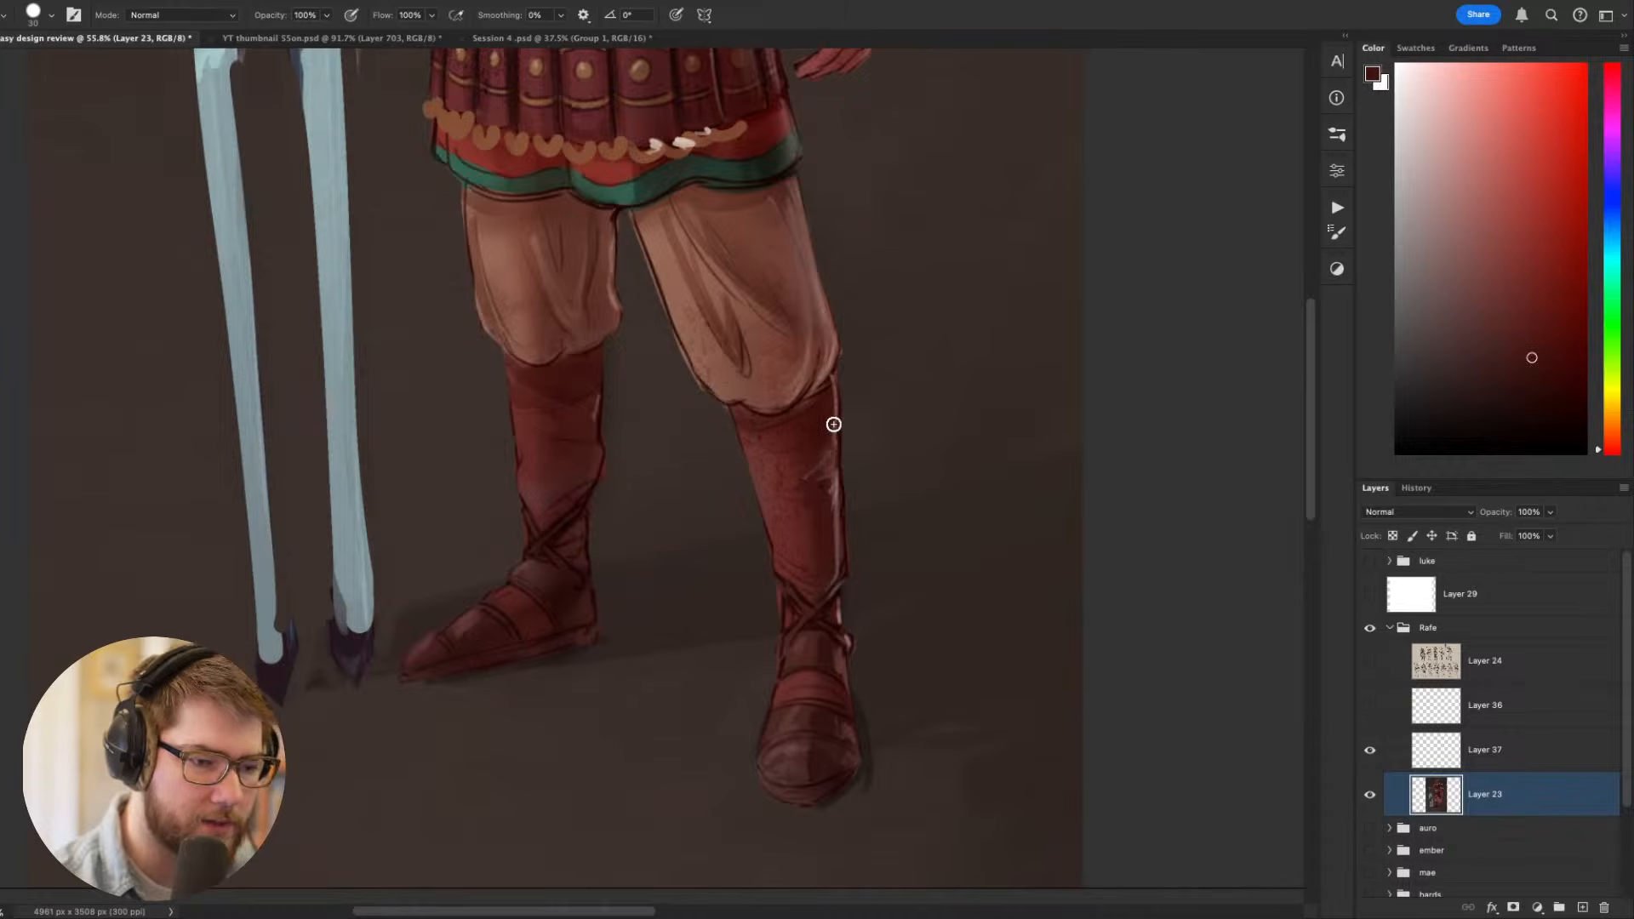
{"action": "left_click", "coordinate": [790, 465], "text": "alt"}
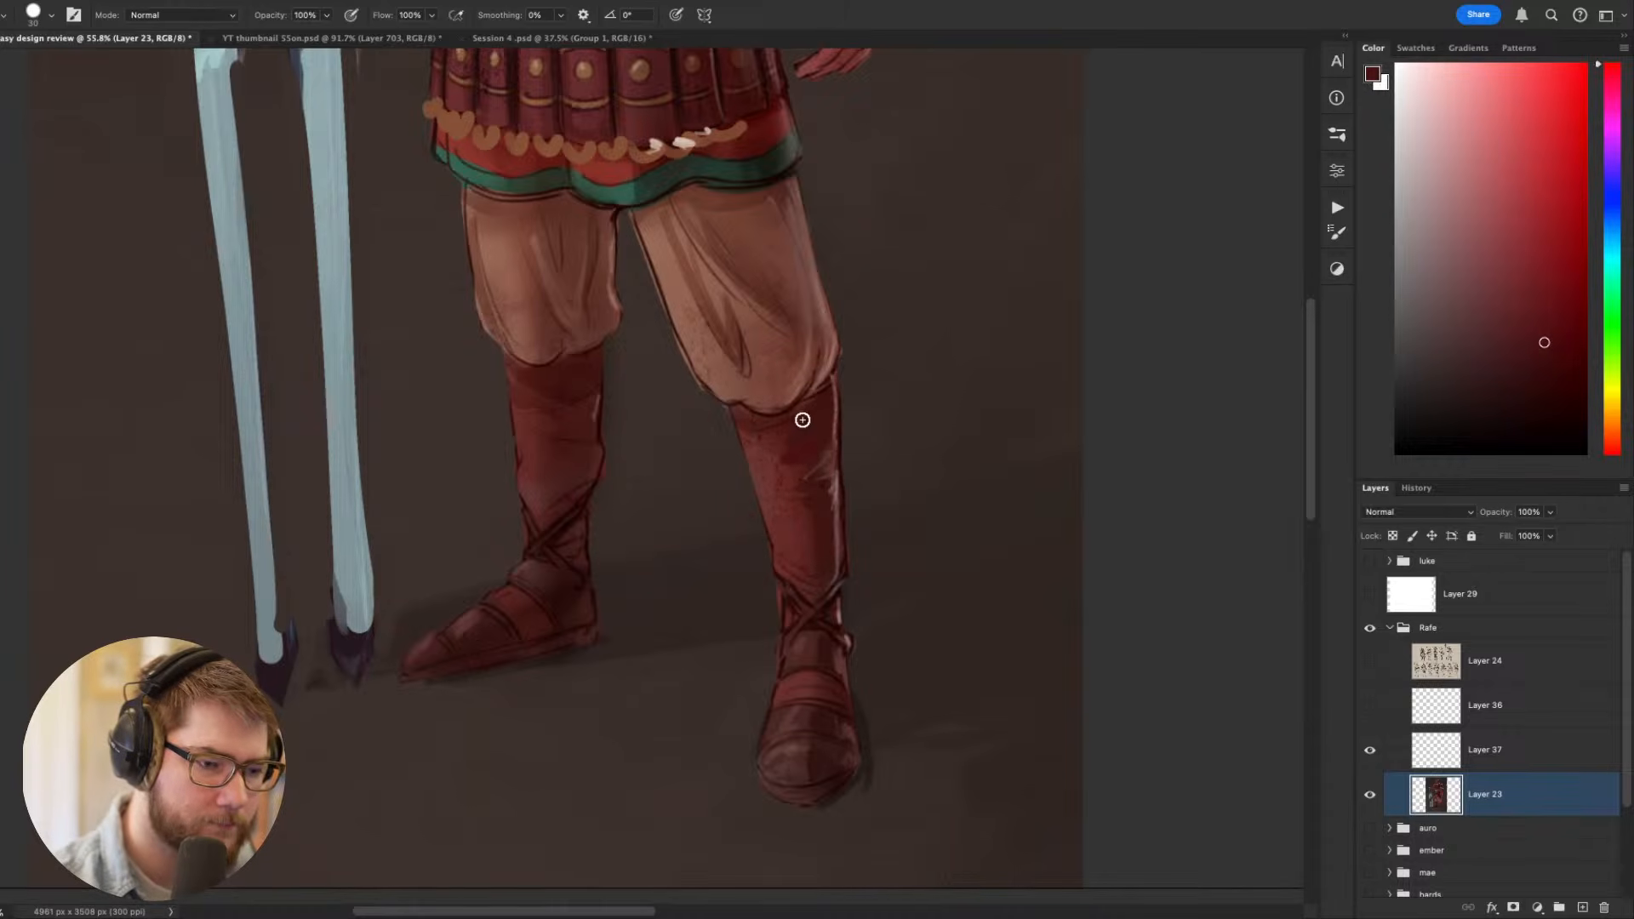
- Sample a lighter red, soften the shading along the front boot's shin, and check the figure
{"action": "left_click", "coordinate": [784, 460], "text": "alt"}
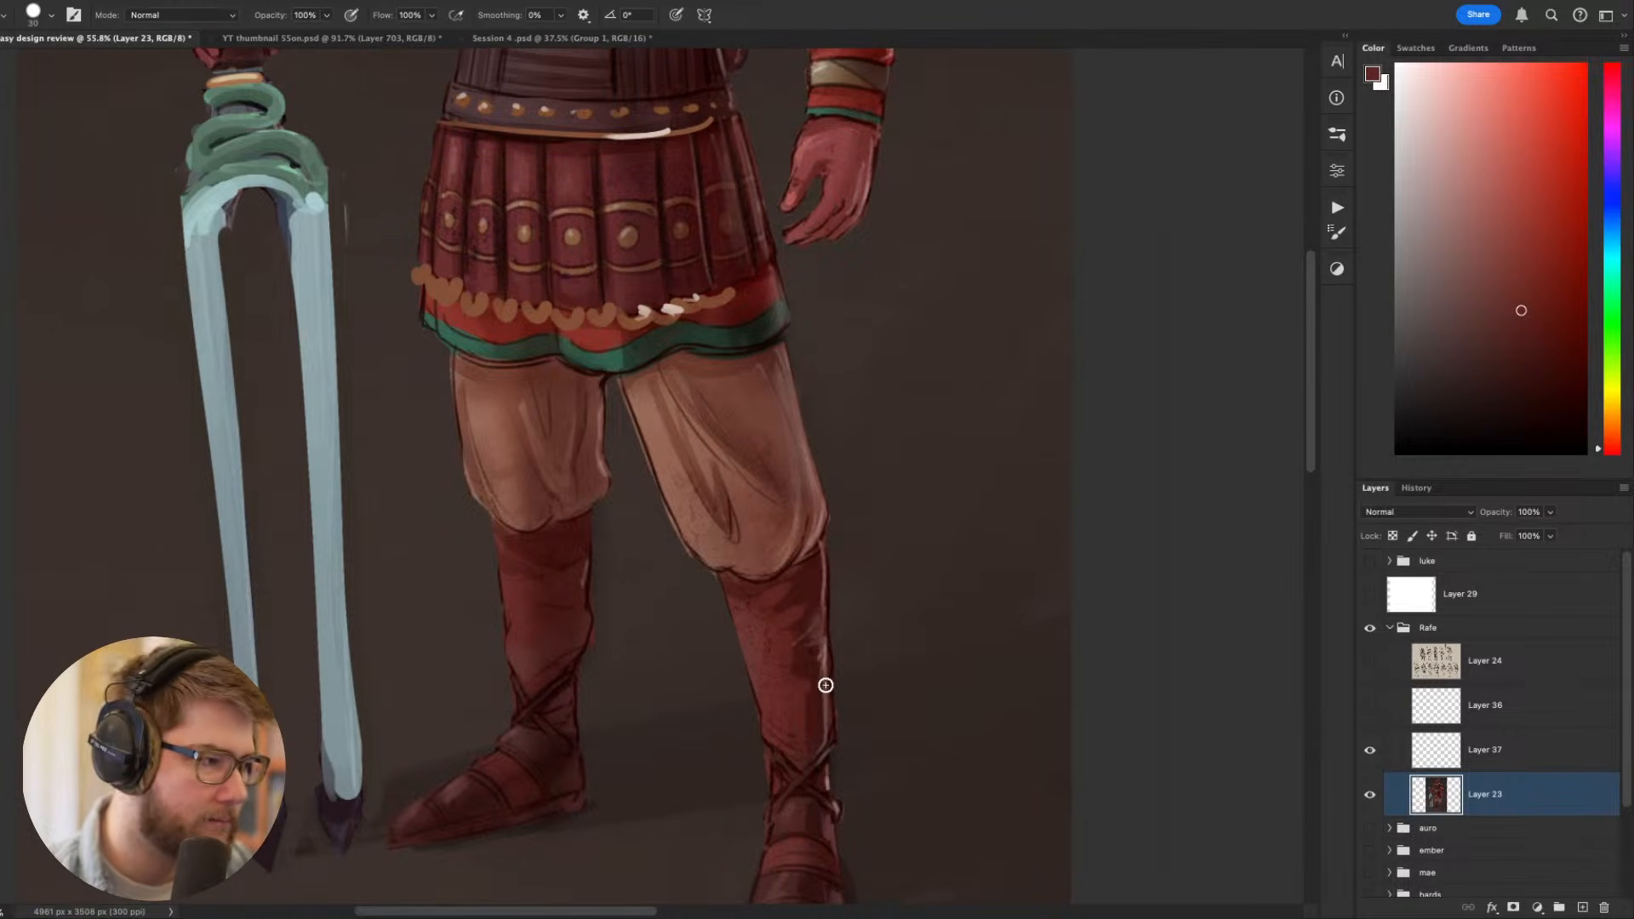
{"action": "scroll", "coordinate": [825, 685], "scroll_direction": "up", "scroll_amount": 10}
{"action": "scroll", "coordinate": [861, 598], "scroll_direction": "up", "scroll_amount": 3}
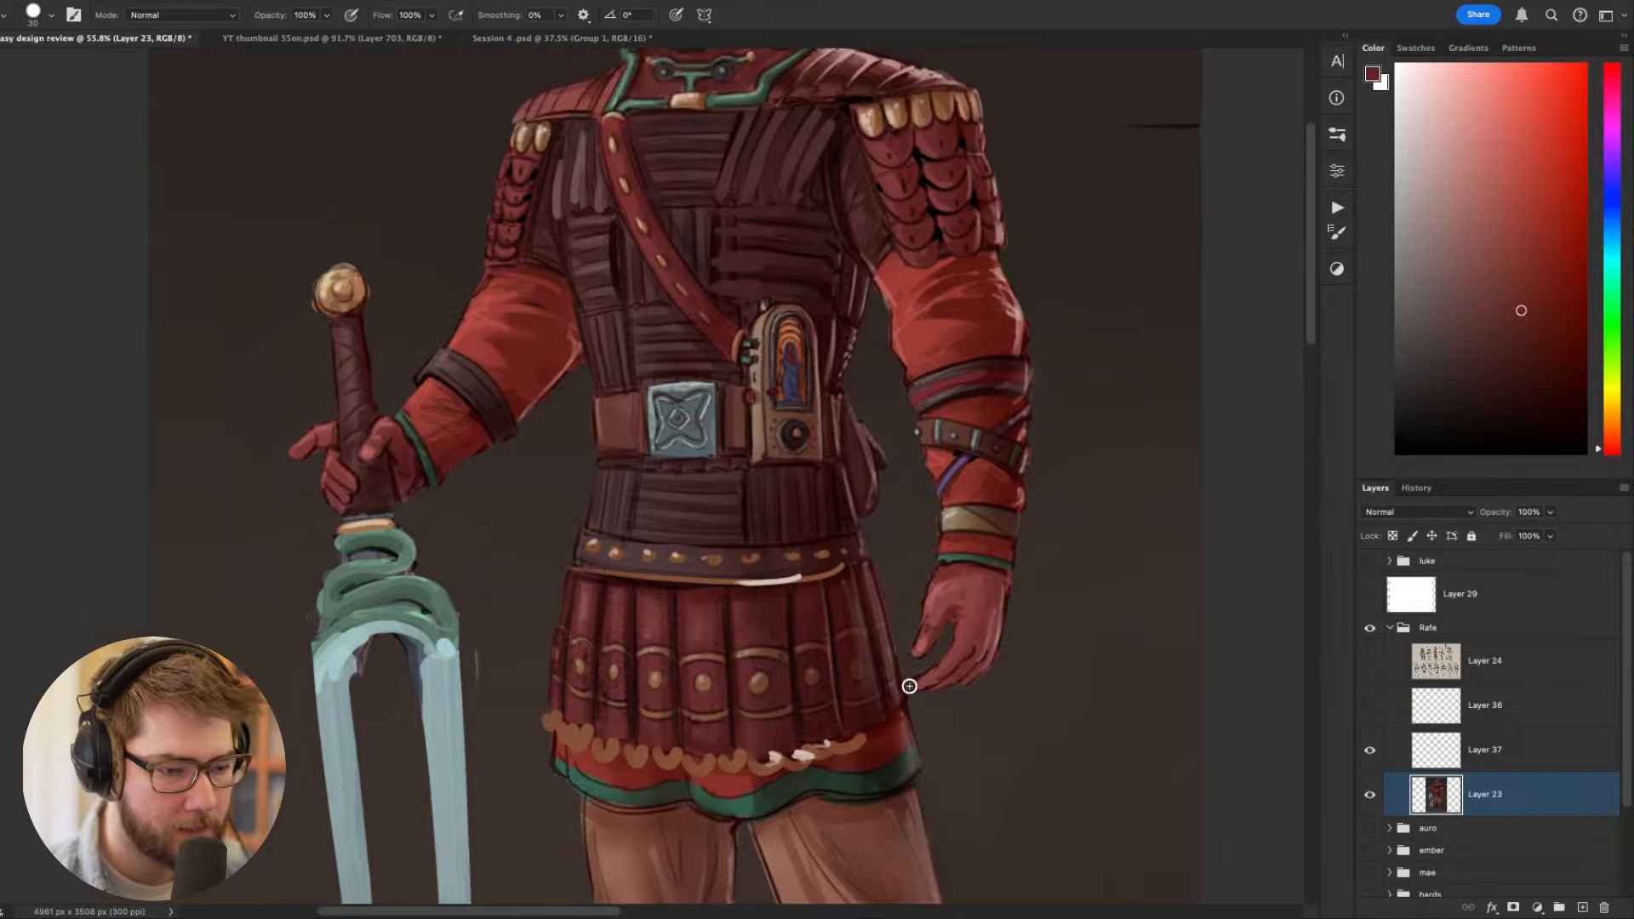
- Sample a greyish purple from the edge of the lower waist armour and reduce the brush to size 7
{"action": "scroll", "coordinate": [909, 687], "scroll_direction": "down", "scroll_amount": 5}
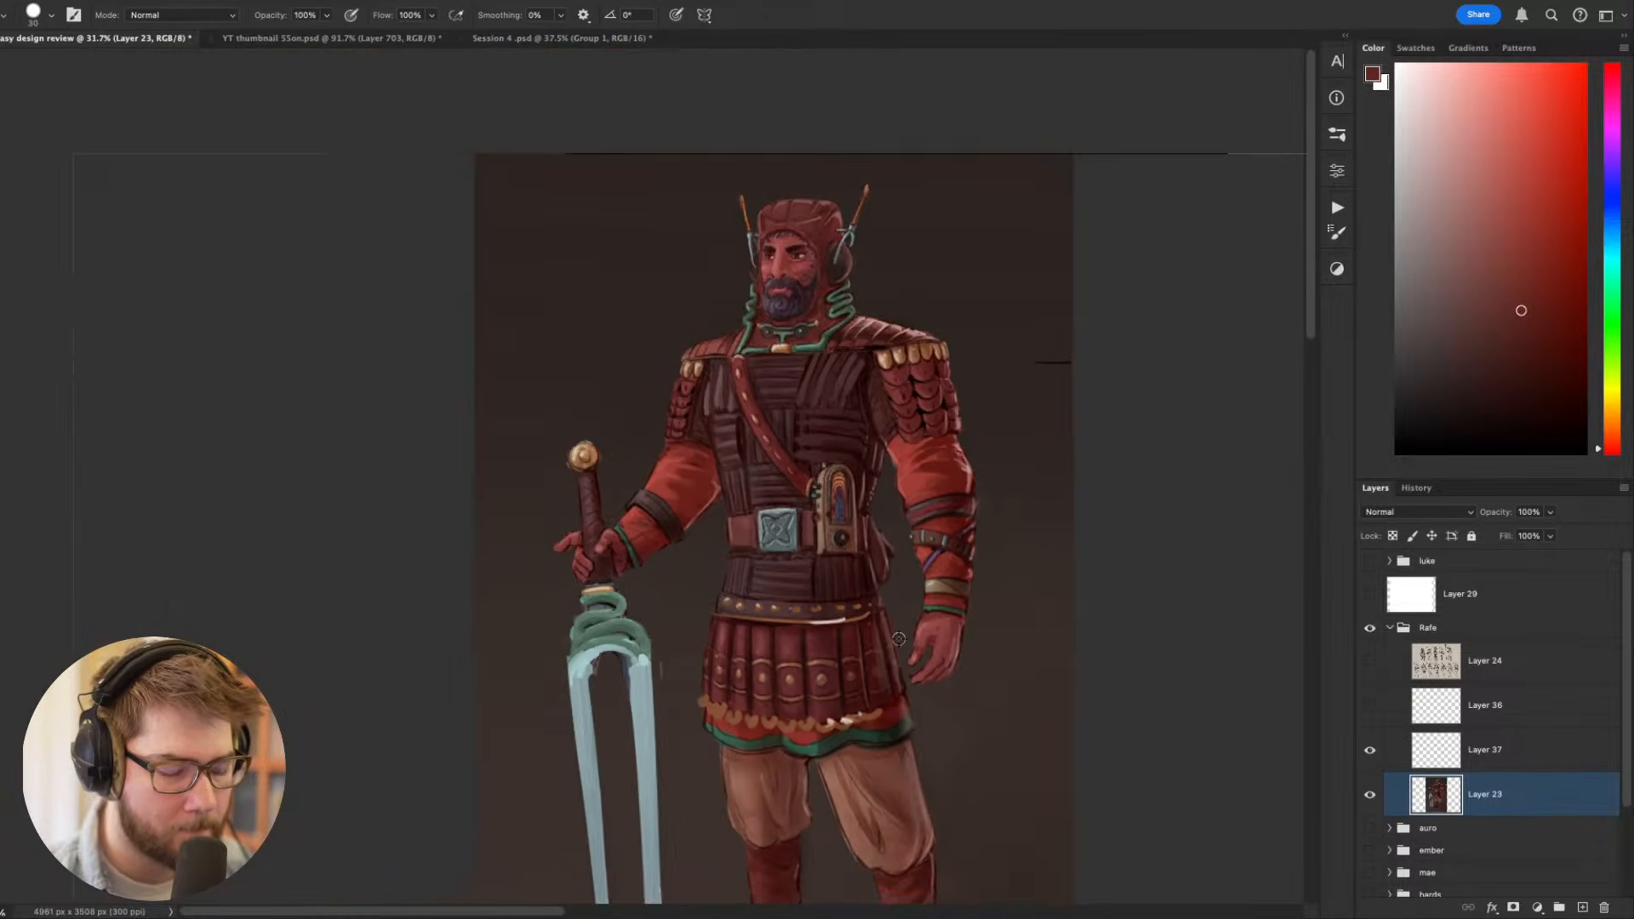
{"action": "scroll", "coordinate": [899, 639], "scroll_direction": "up", "scroll_amount": 8}
{"action": "key", "text": "r"}
{"action": "left_click_drag", "start_coordinate": [908, 483], "coordinate": [743, 666]}
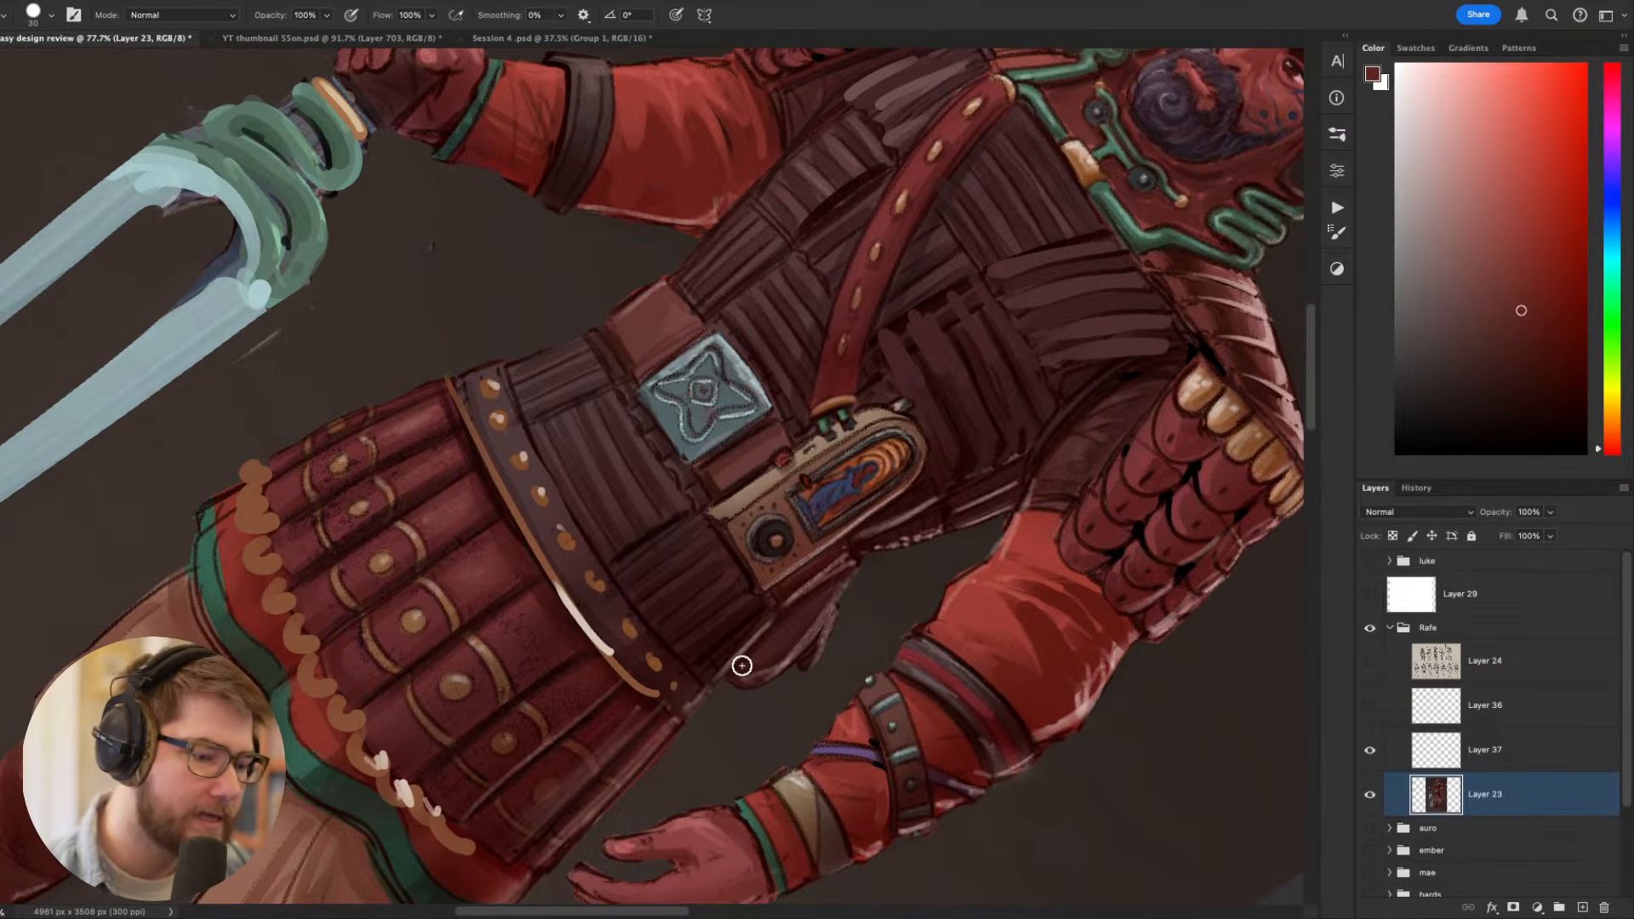
{"action": "left_click", "coordinate": [739, 656], "text": "alt"}
{"action": "key", "text": "bracketleft"}
{"action": "key", "text": "bracketleft"}
{"action": "key", "text": "bracketleft"}
{"action": "key", "text": "bracketleft"}
{"action": "key", "text": "bracketleft"}
{"action": "key", "text": "bracketleft"}
{"action": "key", "text": "bracketleft"}
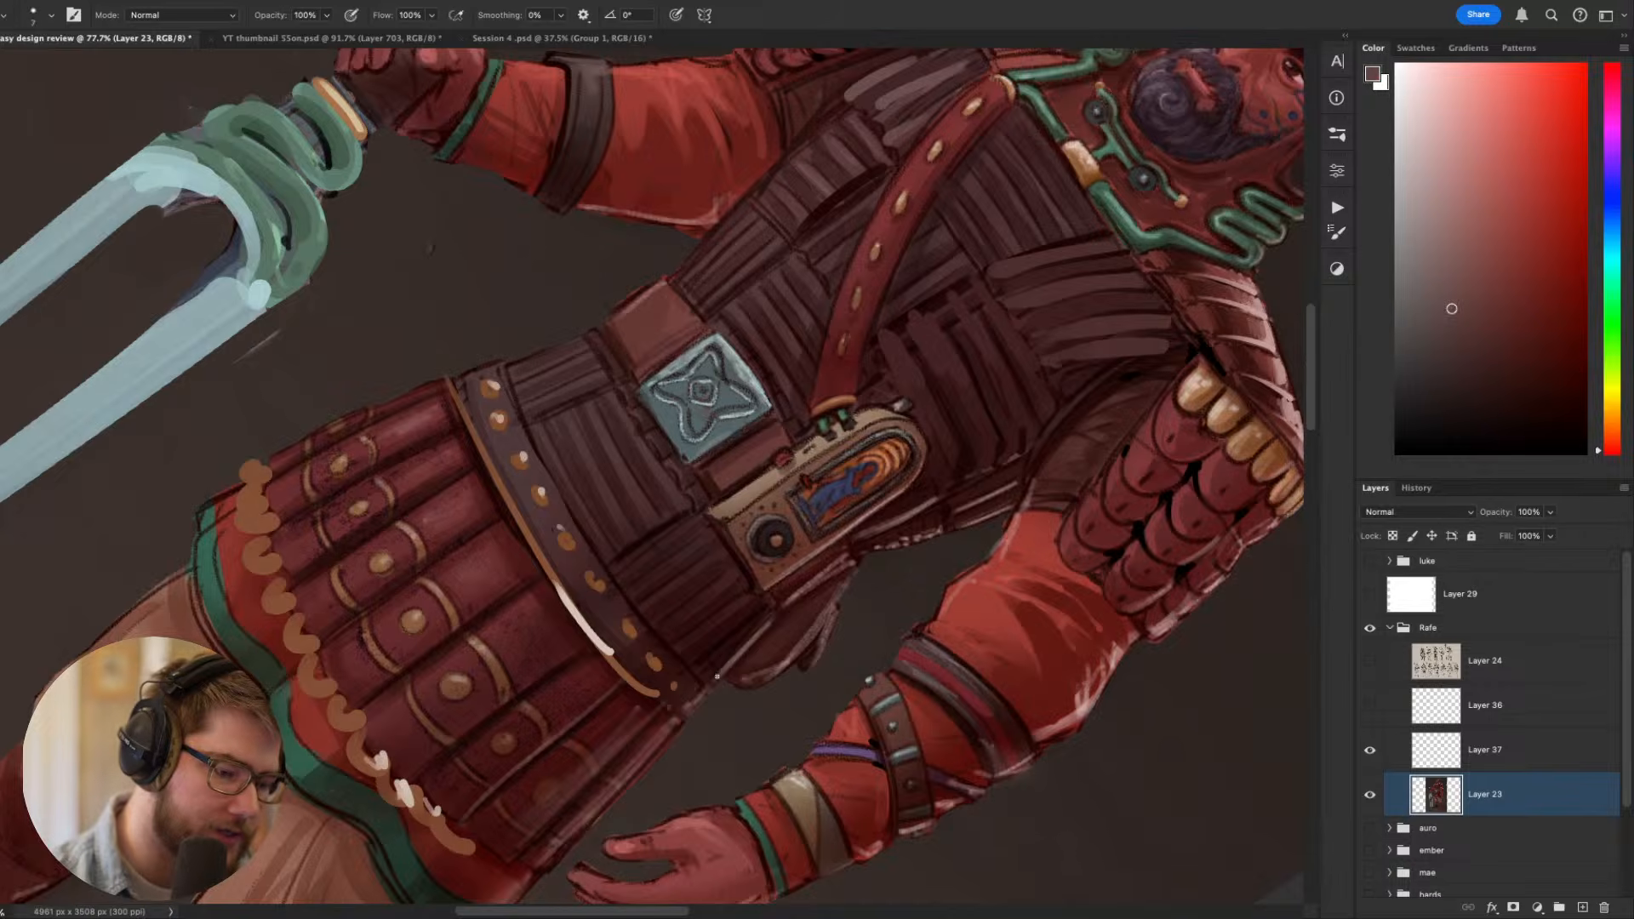
{"action": "key", "text": "r"}
{"action": "left_click_drag", "start_coordinate": [749, 643], "coordinate": [1169, 555]}
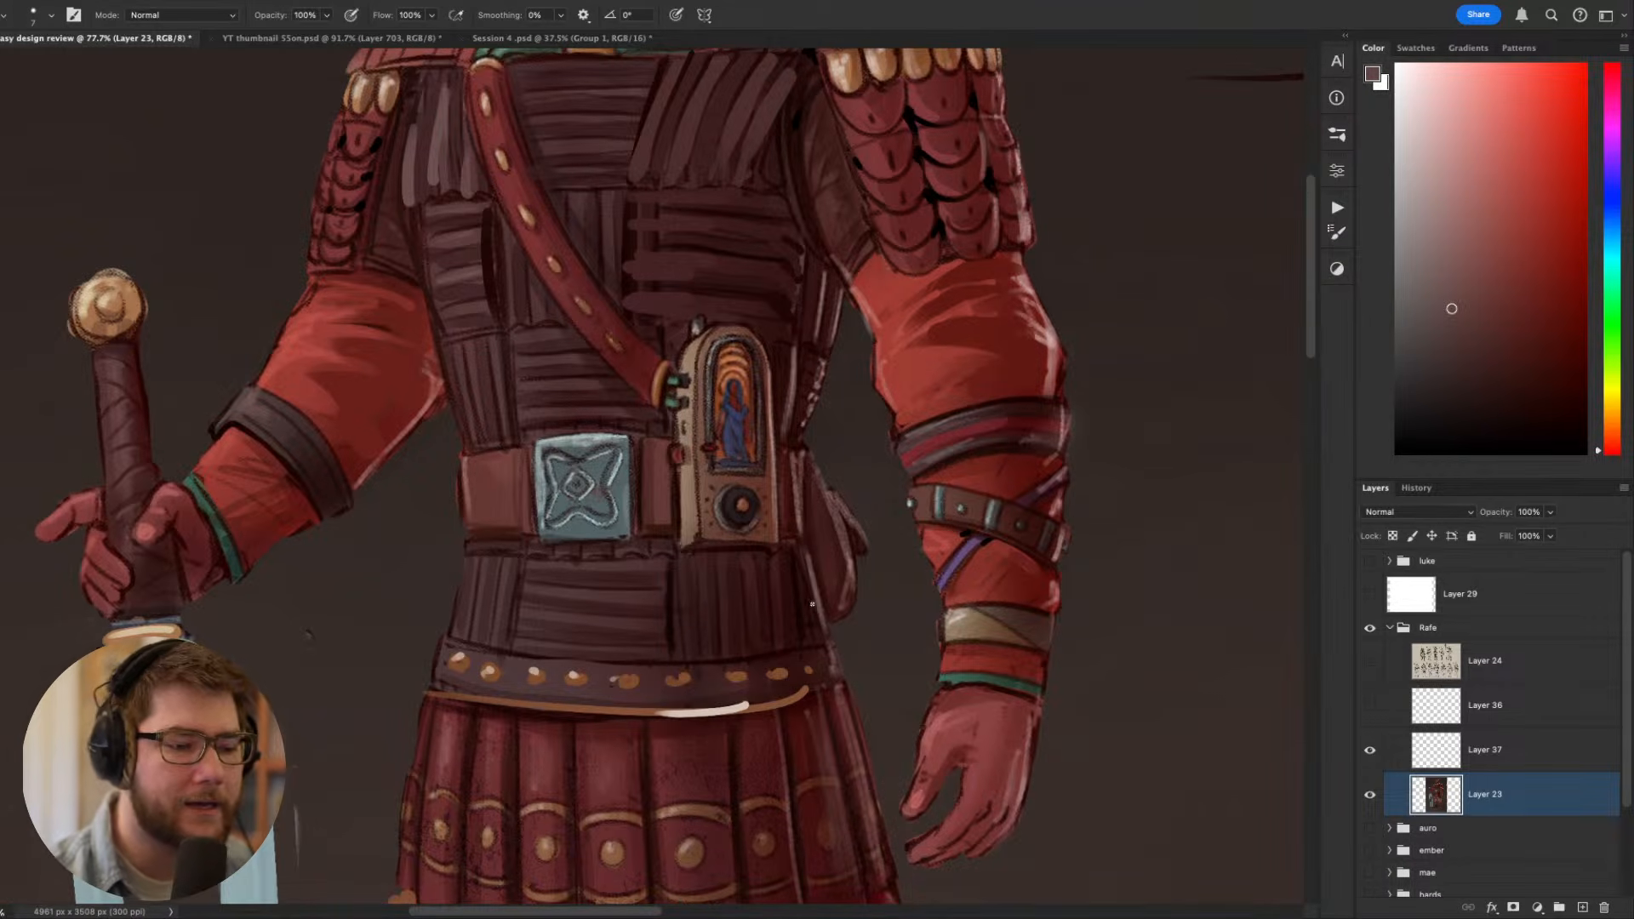
- Paint thin greyish-purple highlight lines along the vertical ribs of the lower waist armour below the radio, undoing unwanted strokes
{"action": "left_click_drag", "start_coordinate": [808, 557], "coordinate": [826, 633]}
{"action": "key", "text": "super+z"}
{"action": "left_click_drag", "start_coordinate": [804, 552], "coordinate": [821, 620]}
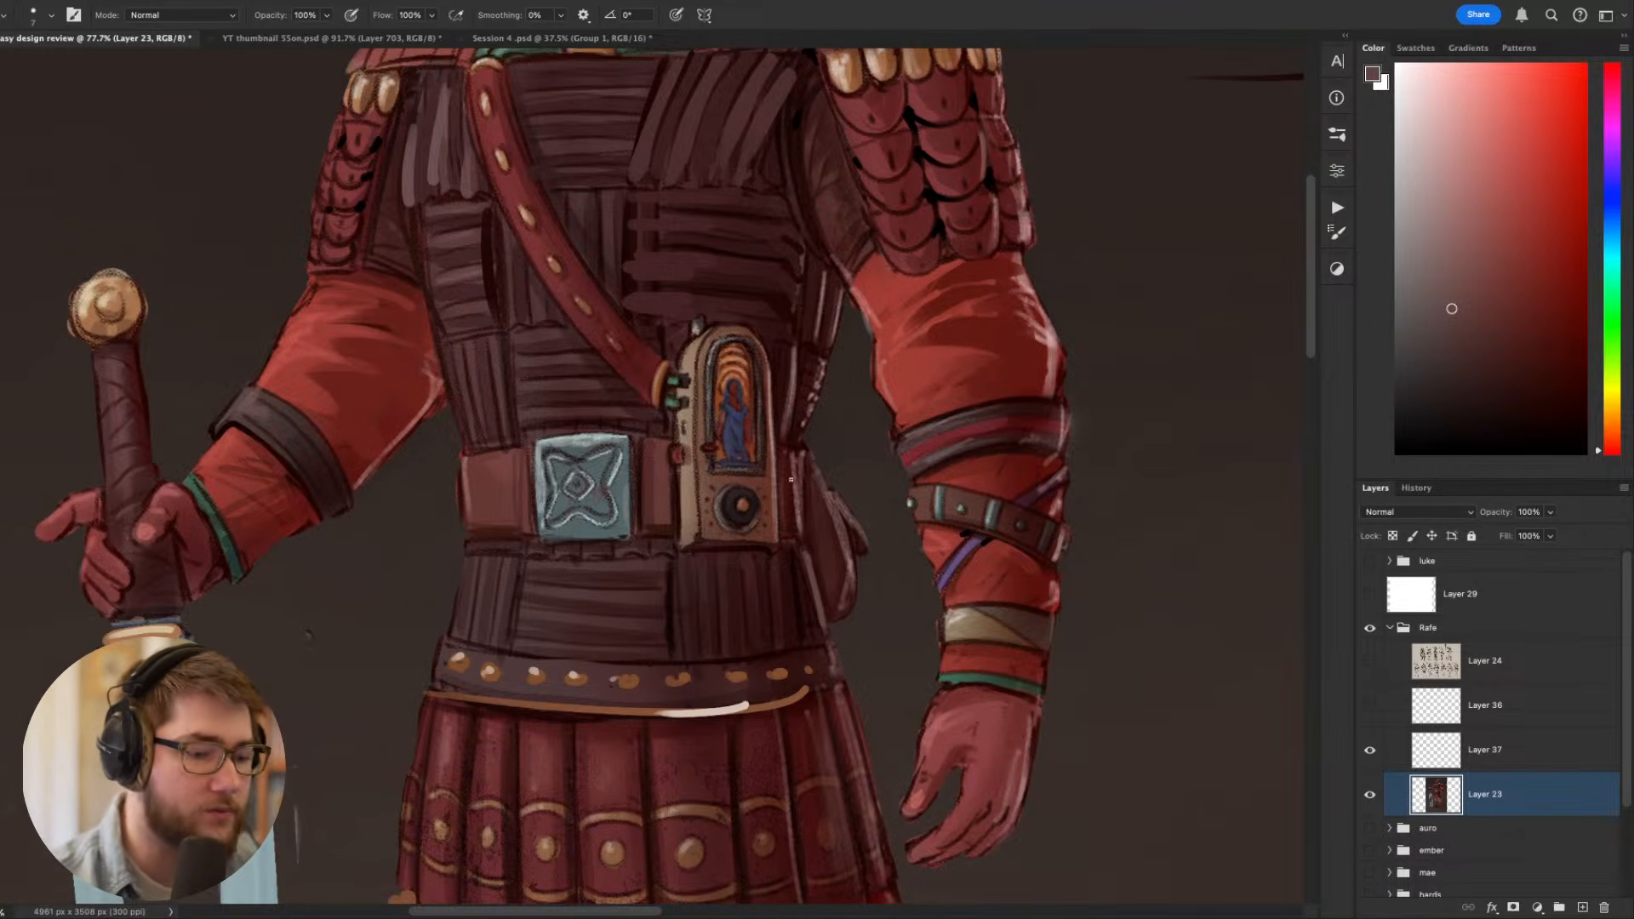
{"action": "left_click_drag", "start_coordinate": [788, 558], "coordinate": [797, 637]}
{"action": "key", "text": "super+z"}
{"action": "mouse_move", "coordinate": [792, 590]}
{"action": "left_mouse_down"}
{"action": "mouse_move", "coordinate": [809, 608]}
{"action": "mouse_move", "coordinate": [796, 642]}
{"action": "left_mouse_up"}
{"action": "key", "text": "super+z"}
{"action": "key", "text": "super+z"}
{"action": "key", "text": "super+z"}
{"action": "left_click_drag", "start_coordinate": [789, 570], "coordinate": [797, 643]}
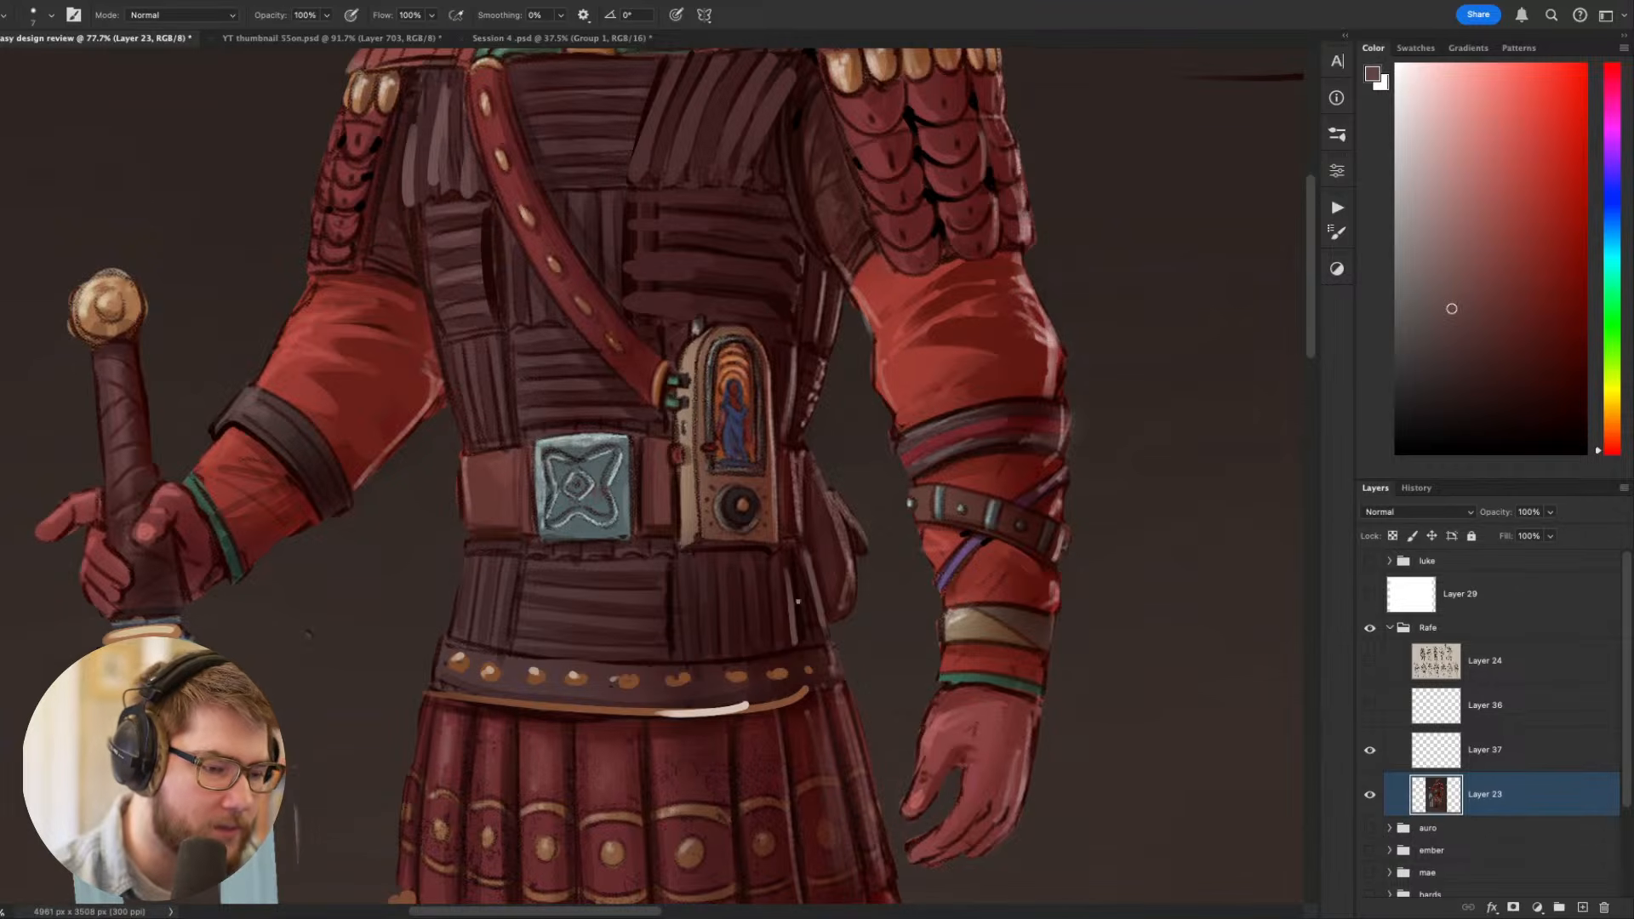
{"action": "left_click_drag", "start_coordinate": [764, 575], "coordinate": [764, 643]}
{"action": "left_click_drag", "start_coordinate": [740, 565], "coordinate": [744, 652]}
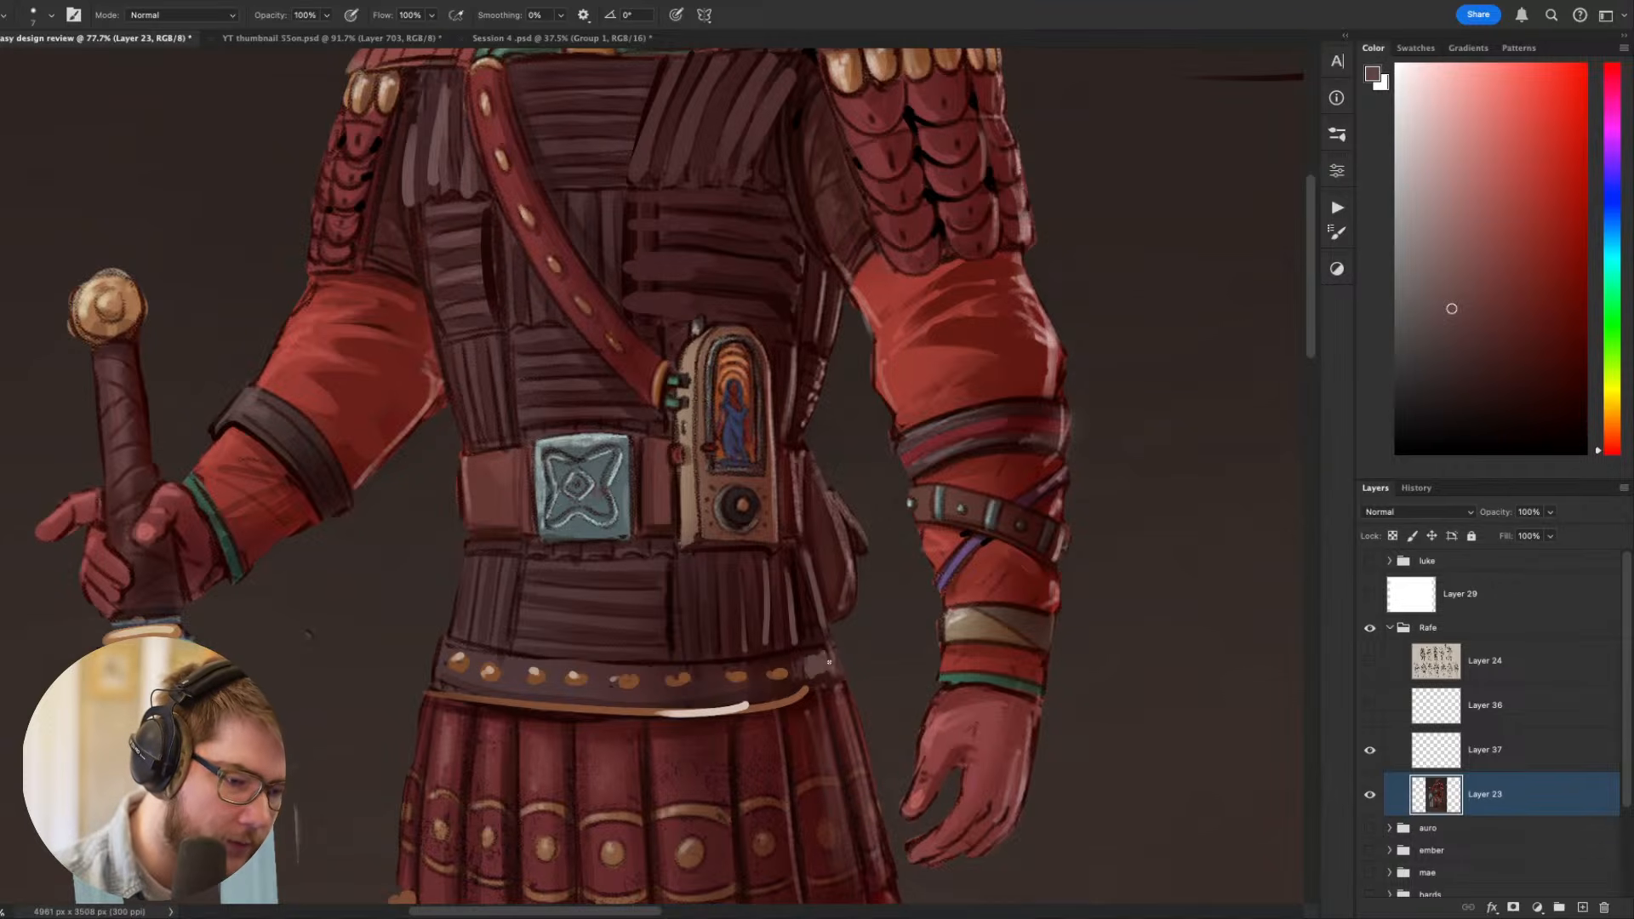
- Examine the swordsman's torso, belt and skirt up close and compare them with the full figure
{"action": "mouse_move", "coordinate": [1071, 637]}
{"action": "left_mouse_down"}
{"action": "mouse_move", "coordinate": [1212, 404]}
{"action": "mouse_move", "coordinate": [1156, 288]}
{"action": "mouse_move", "coordinate": [1094, 553]}
{"action": "left_mouse_up"}
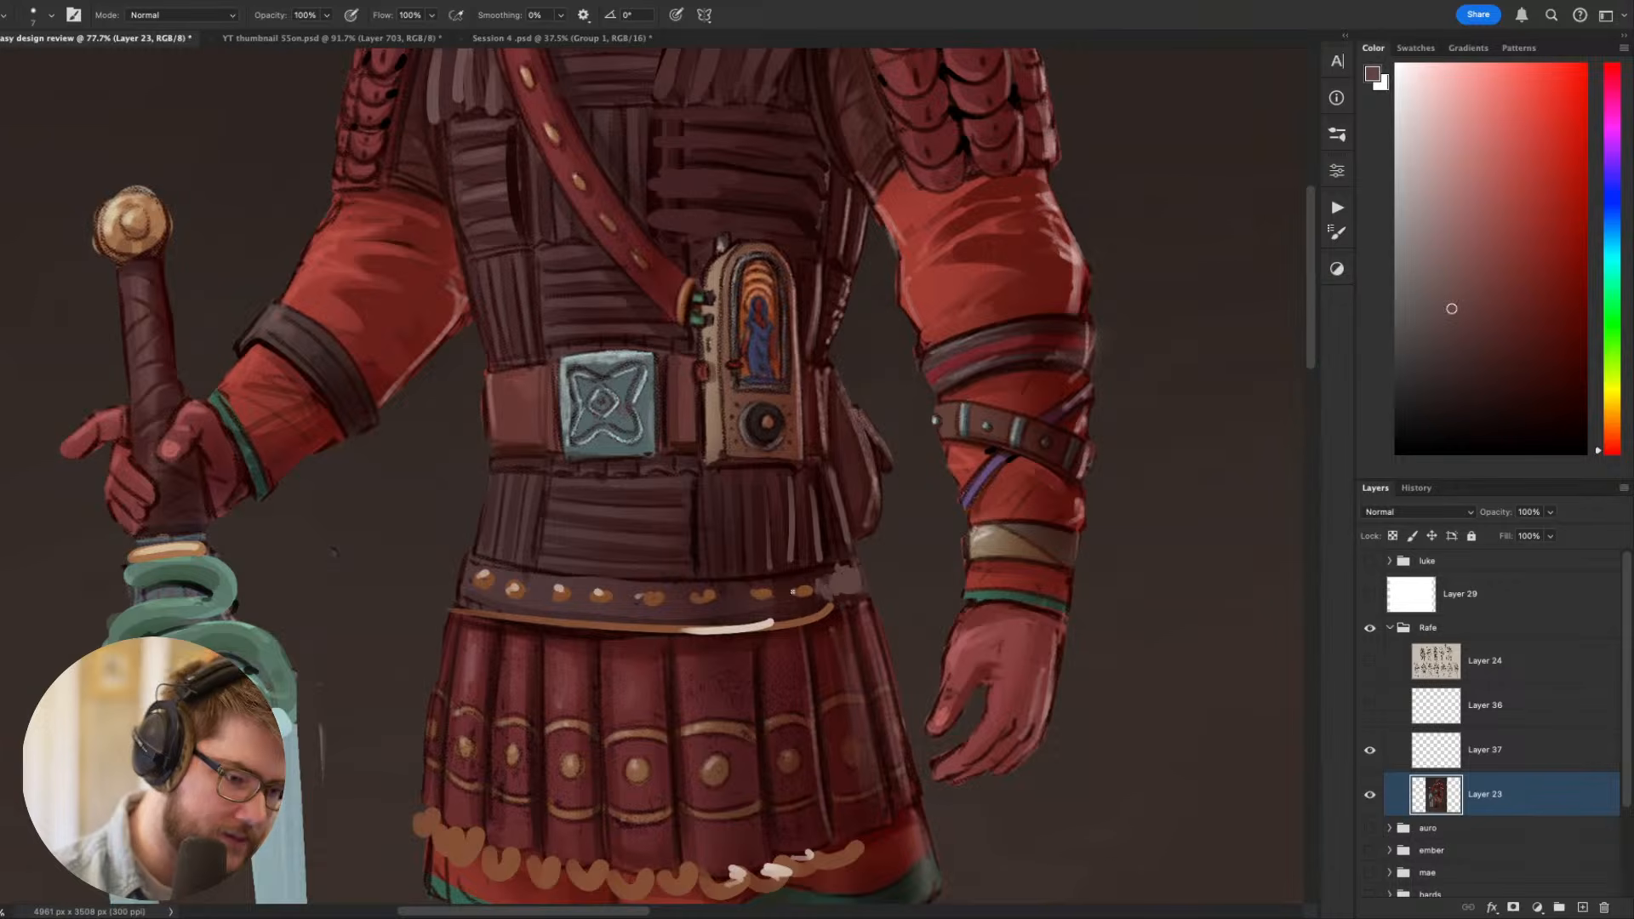
{"action": "scroll", "coordinate": [919, 540], "scroll_direction": "up", "scroll_amount": 5}
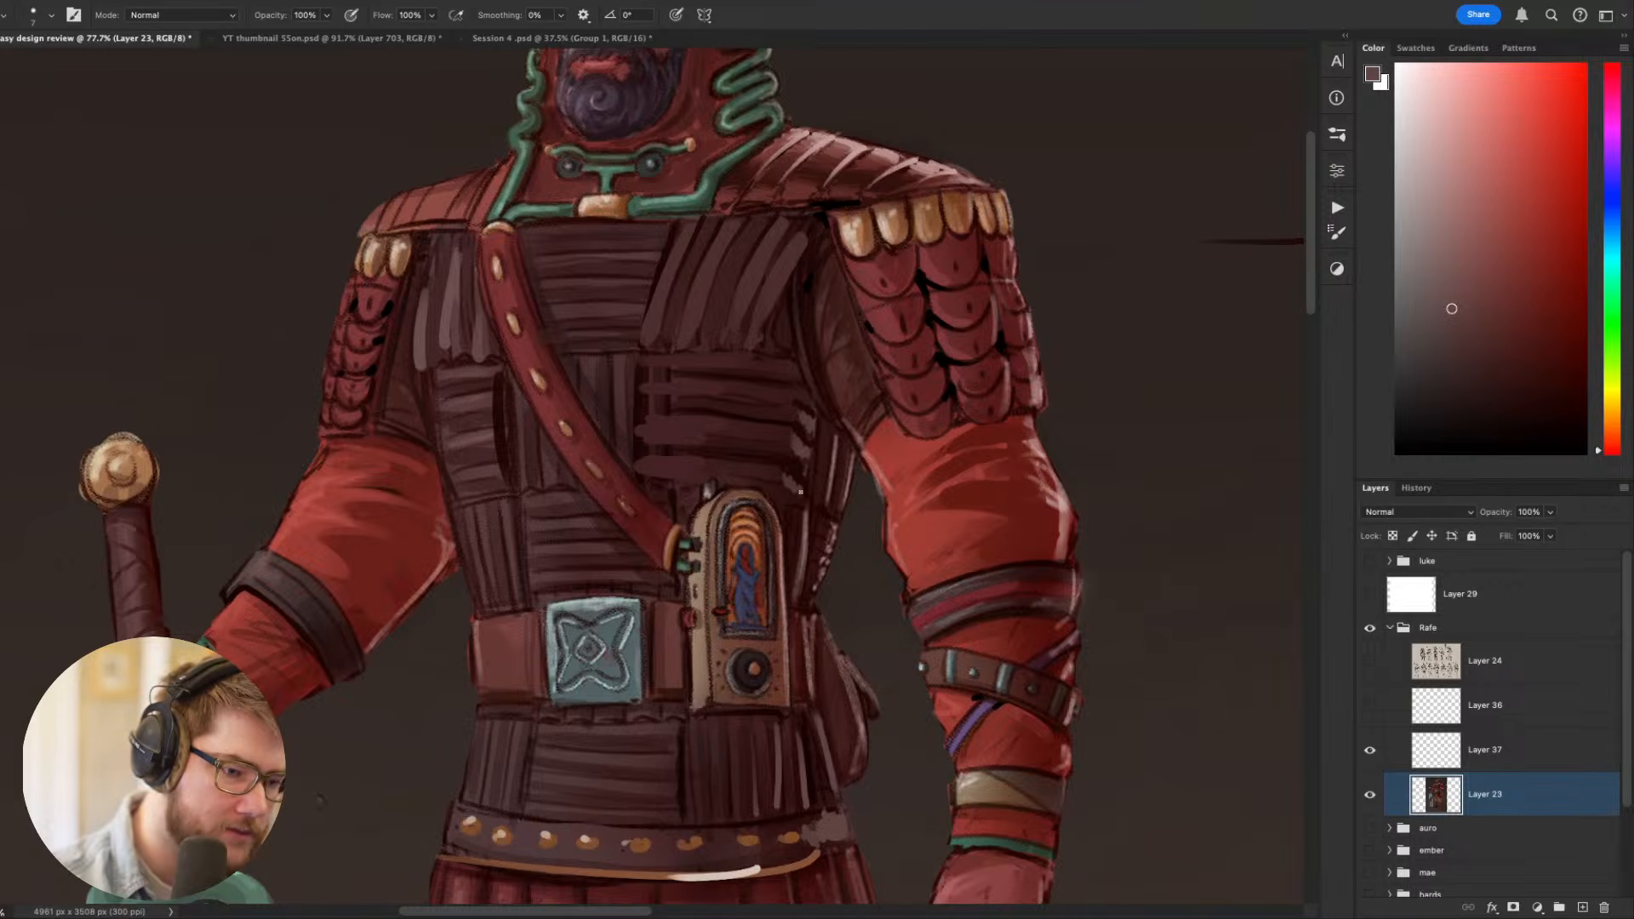
{"action": "scroll", "coordinate": [815, 528], "scroll_direction": "down", "scroll_amount": 2}
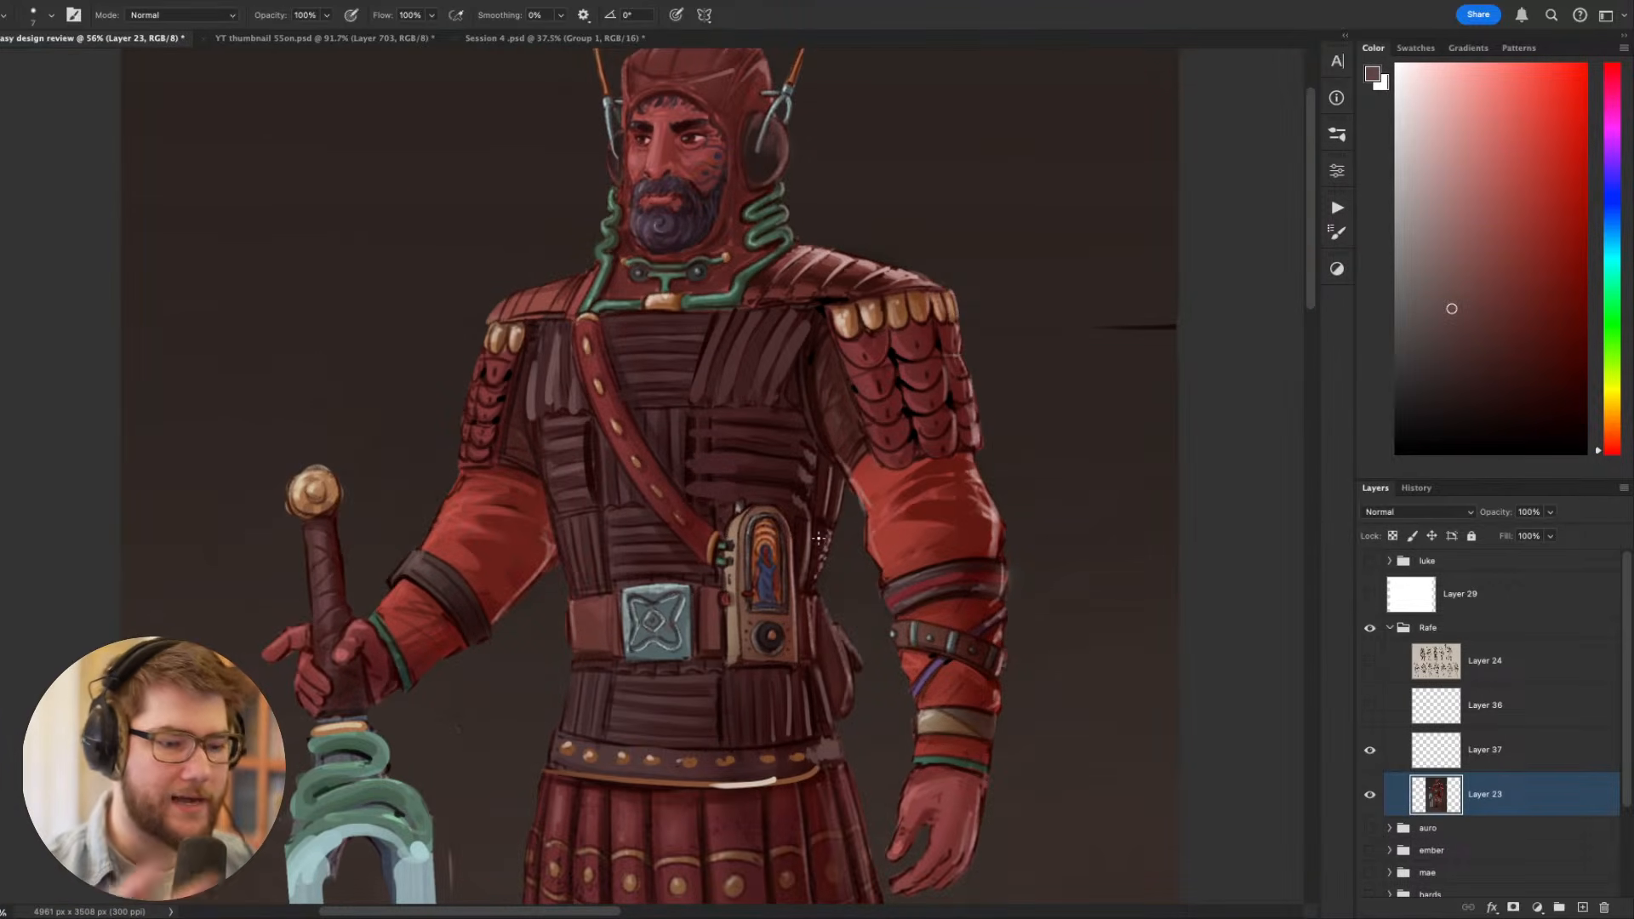
{"action": "scroll", "coordinate": [818, 538], "scroll_direction": "down", "scroll_amount": 1}
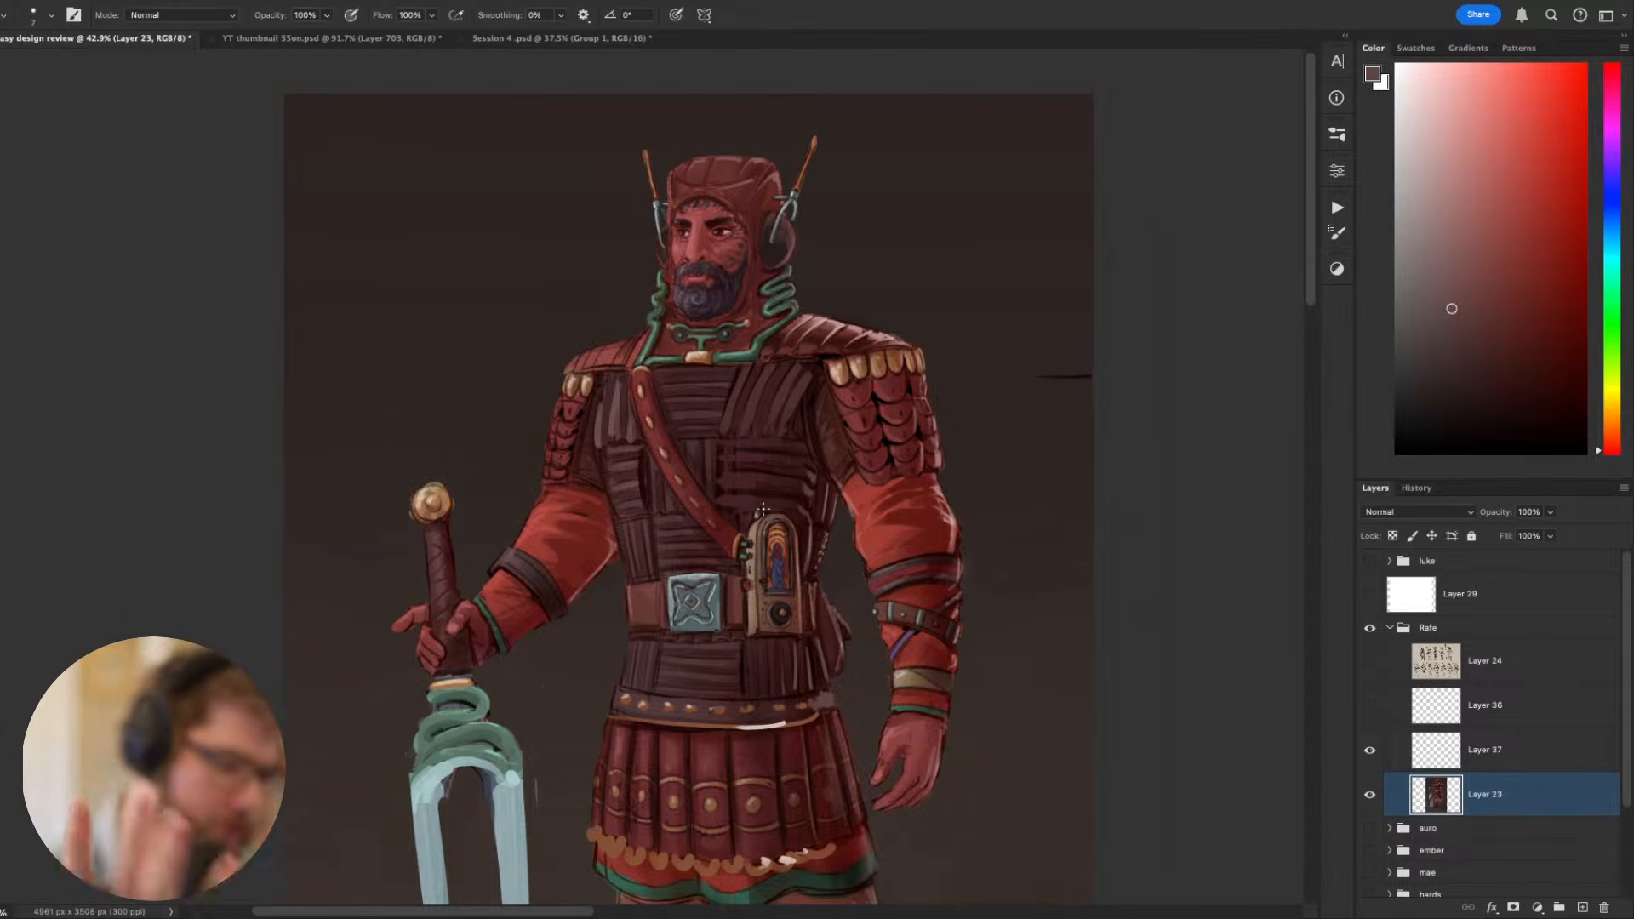
{"action": "scroll", "coordinate": [763, 509], "scroll_direction": "down", "scroll_amount": 1}
{"action": "scroll", "coordinate": [914, 521], "scroll_direction": "down", "scroll_amount": 1}
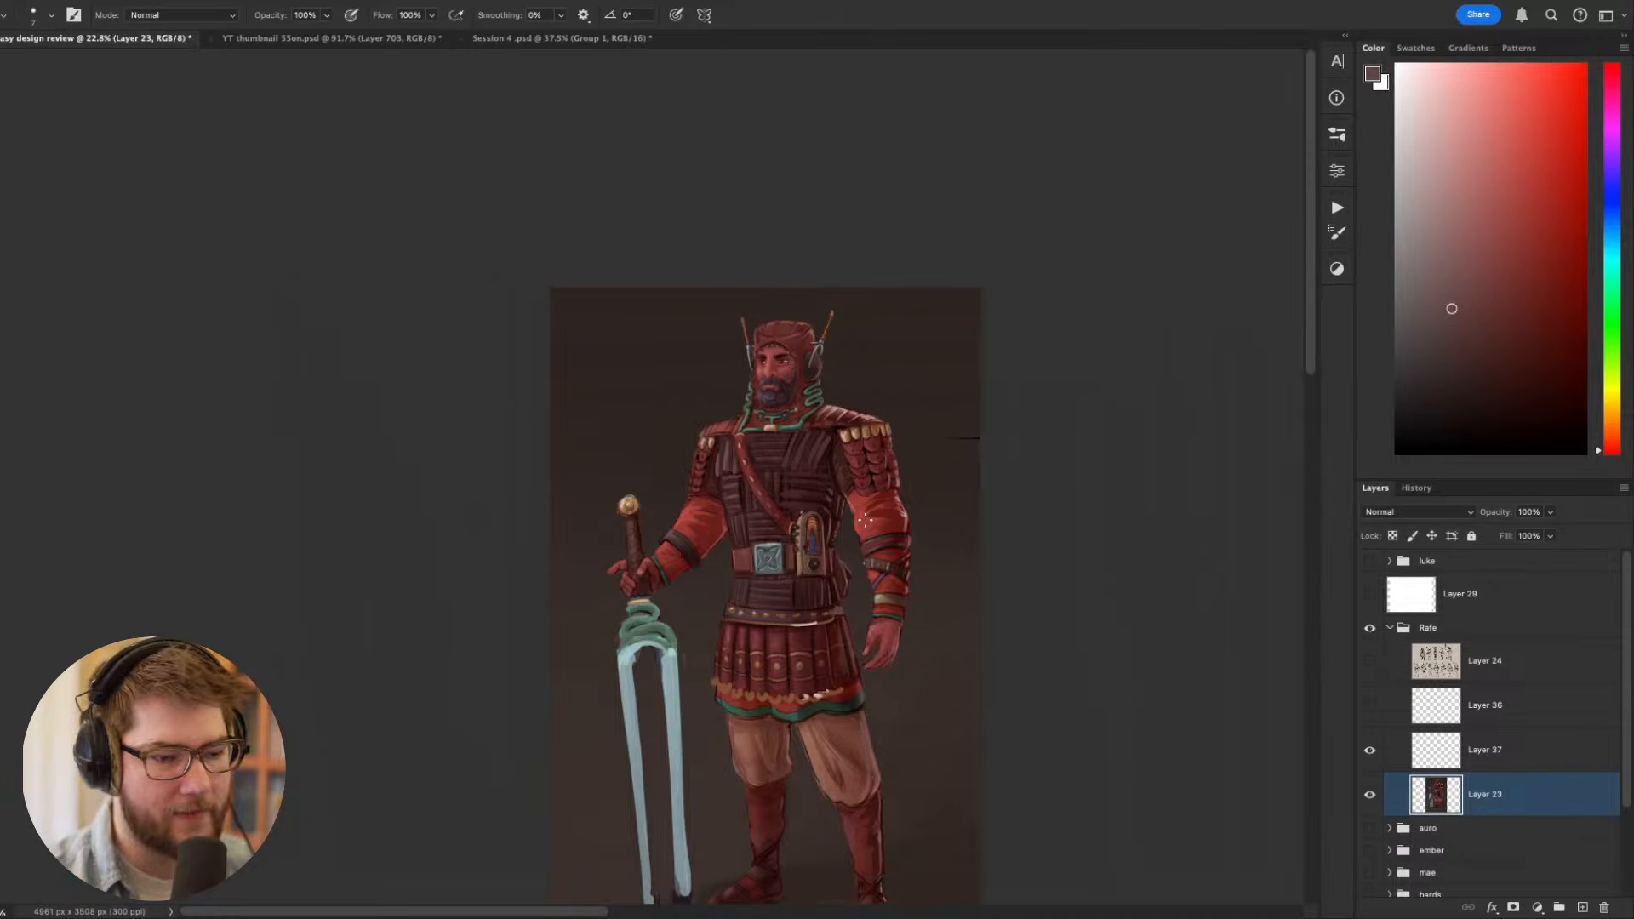
{"action": "scroll", "coordinate": [866, 520], "scroll_direction": "up", "scroll_amount": 3}
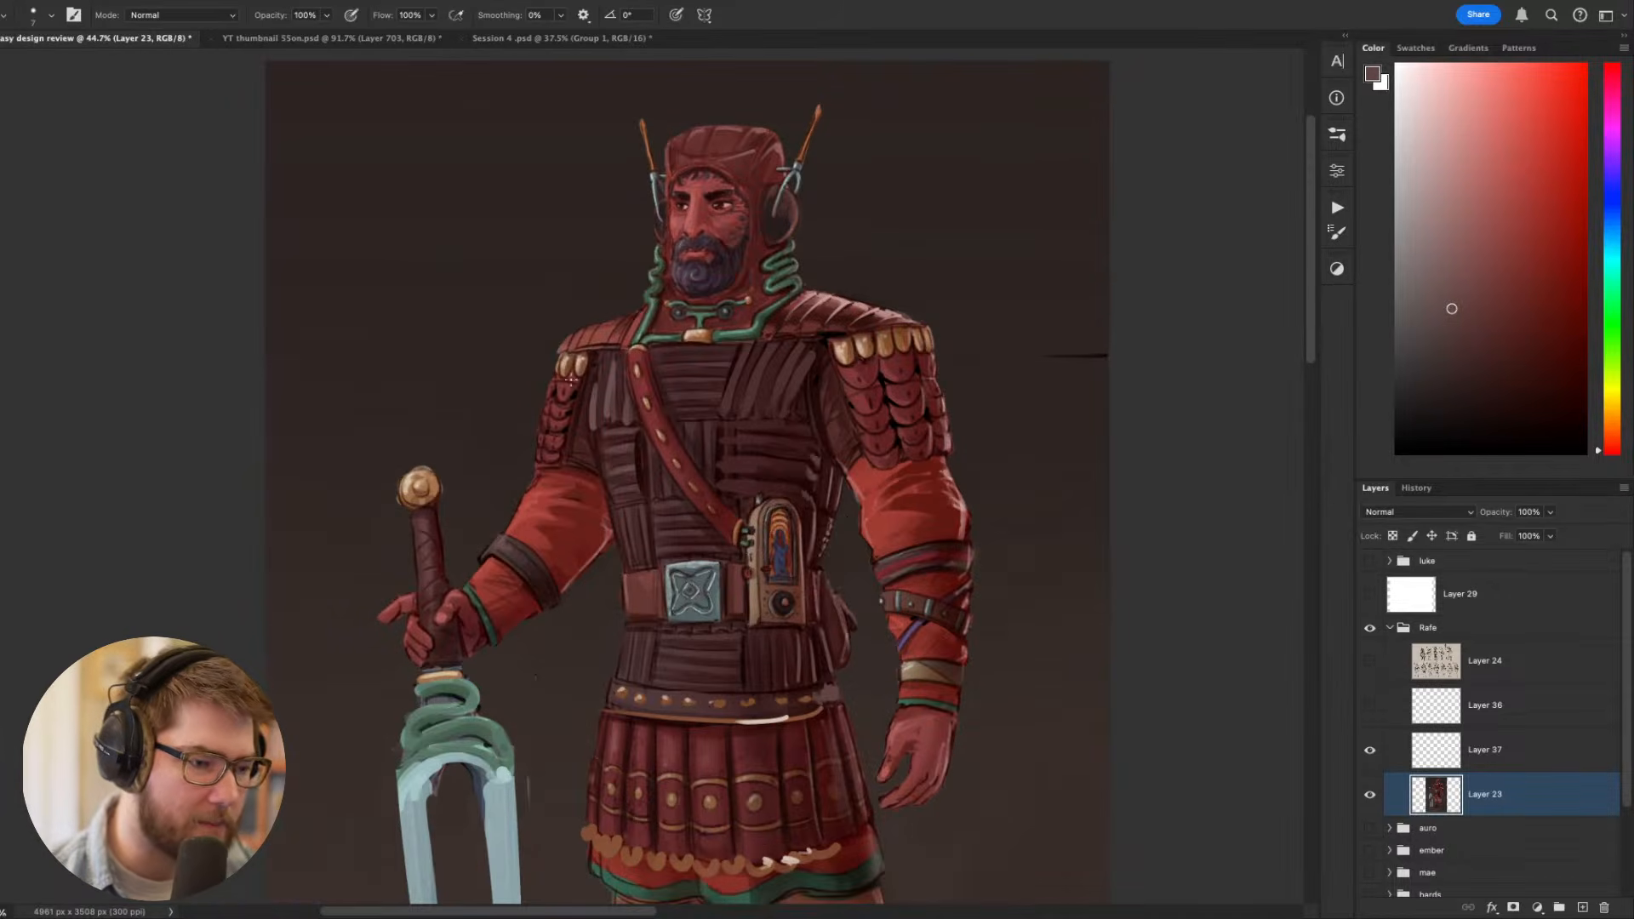
{"action": "left_click_drag", "start_coordinate": [871, 453], "coordinate": [743, 335]}
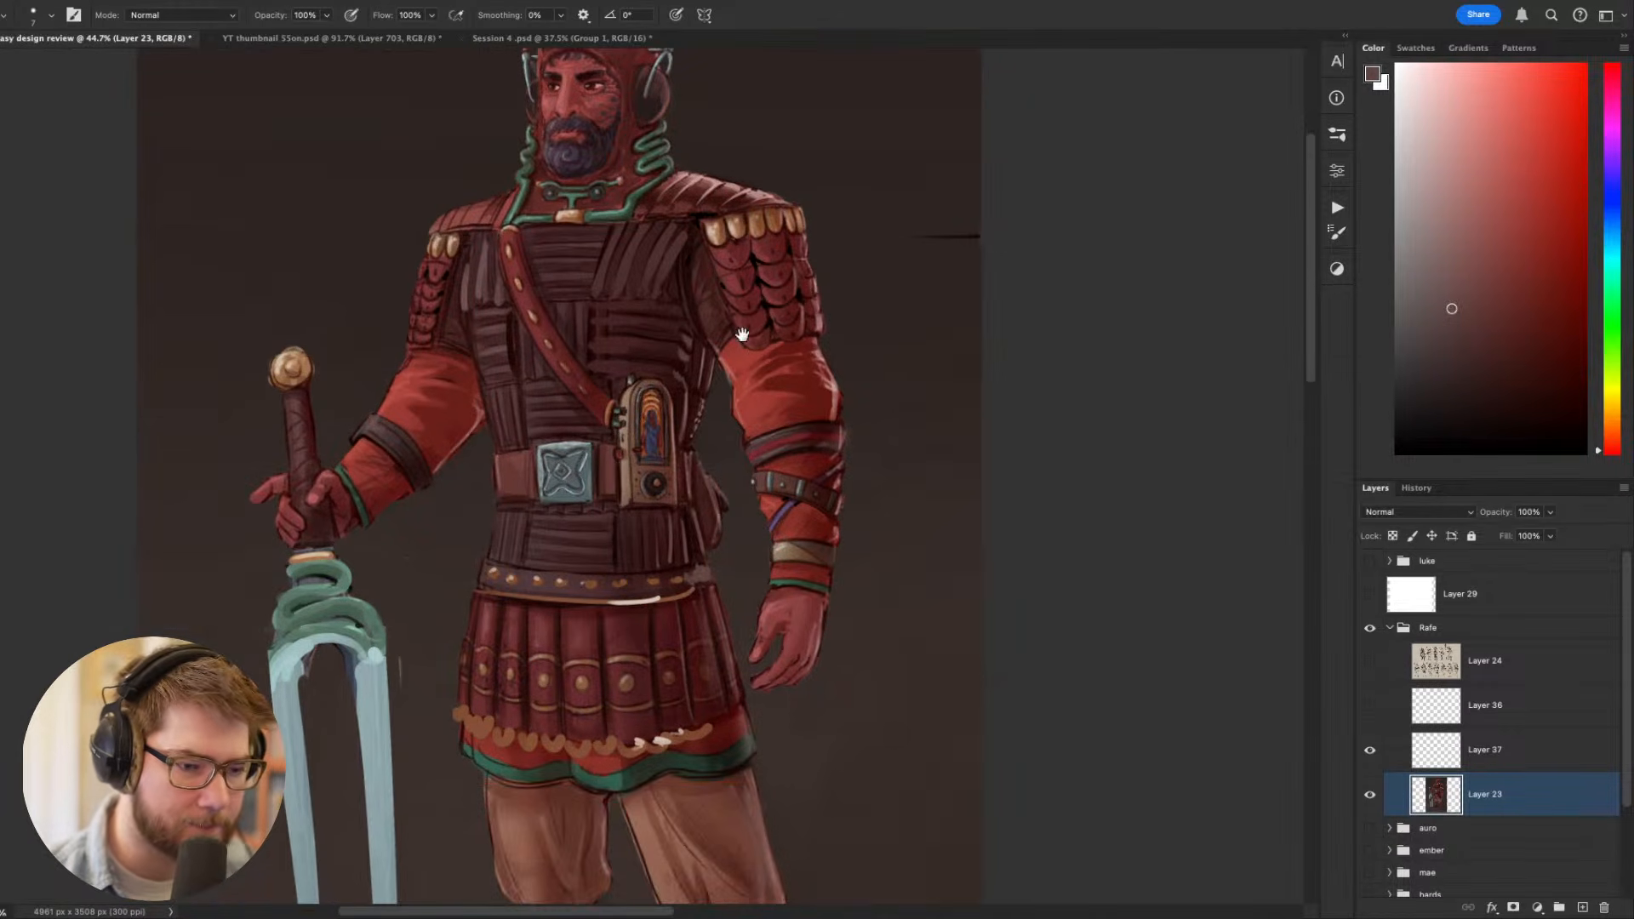
{"action": "scroll", "coordinate": [749, 366], "scroll_direction": "down", "scroll_amount": 1}
{"action": "mouse_move", "coordinate": [891, 376]}
{"action": "left_mouse_down"}
{"action": "mouse_move", "coordinate": [918, 233]}
{"action": "mouse_move", "coordinate": [934, 328]}
{"action": "left_mouse_up"}
- Show the sketch sheet on Layer 24 and compare the silhouettes of thumbnails 1 to 10B
{"action": "left_click", "coordinate": [1369, 661]}
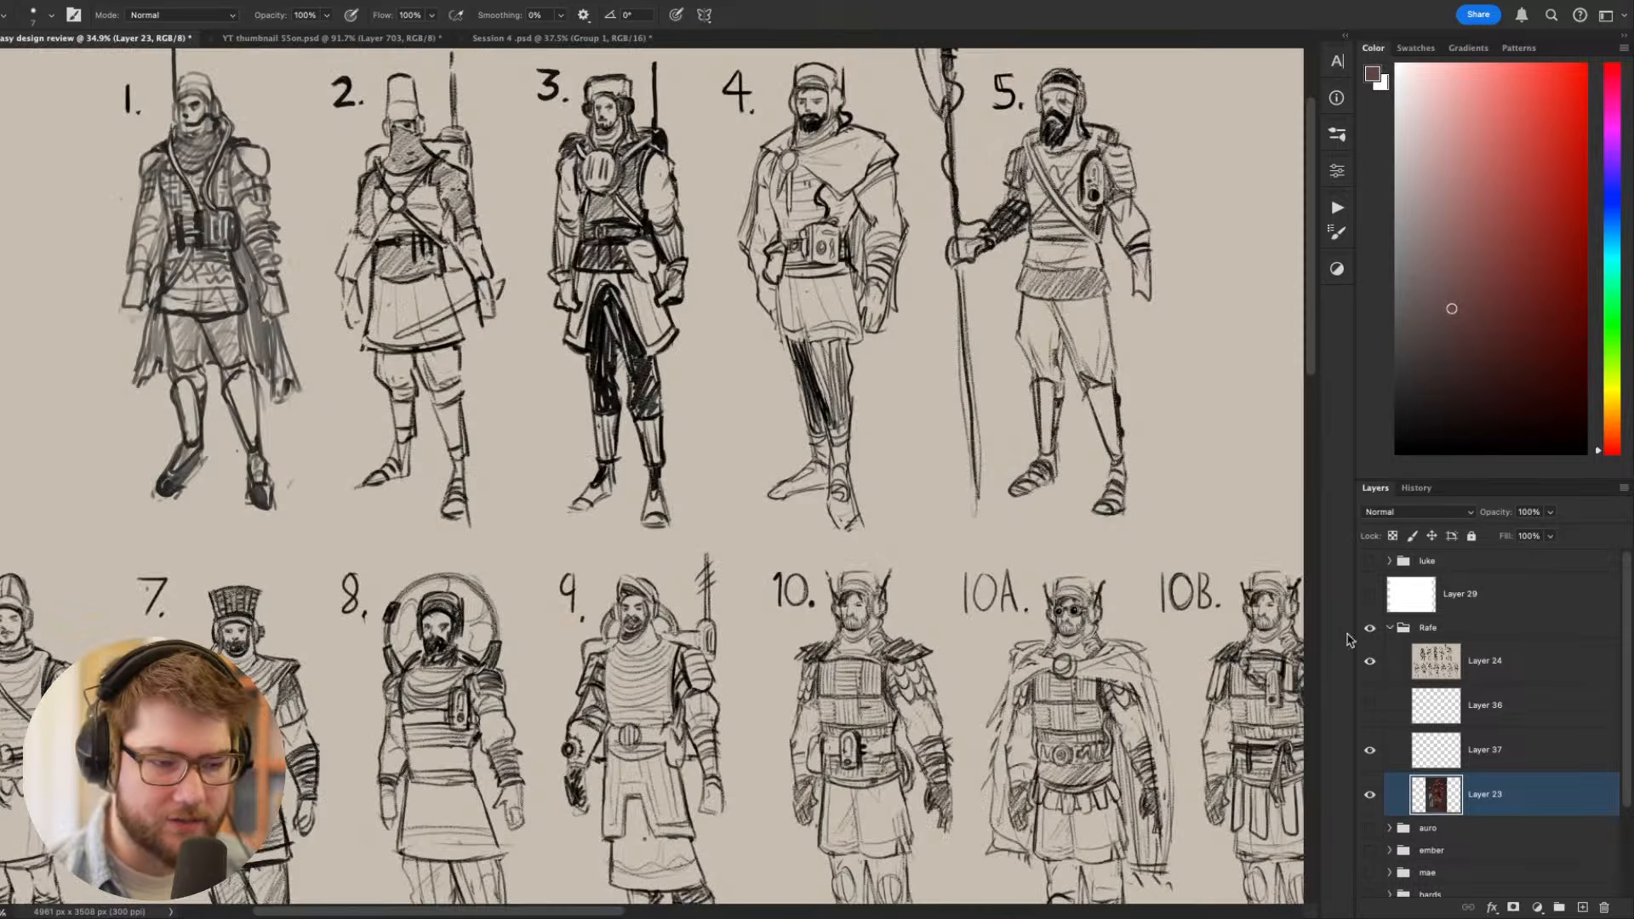
{"action": "left_click_drag", "start_coordinate": [1008, 391], "coordinate": [978, 434]}
{"action": "scroll", "coordinate": [978, 434], "scroll_direction": "down", "scroll_amount": 1}
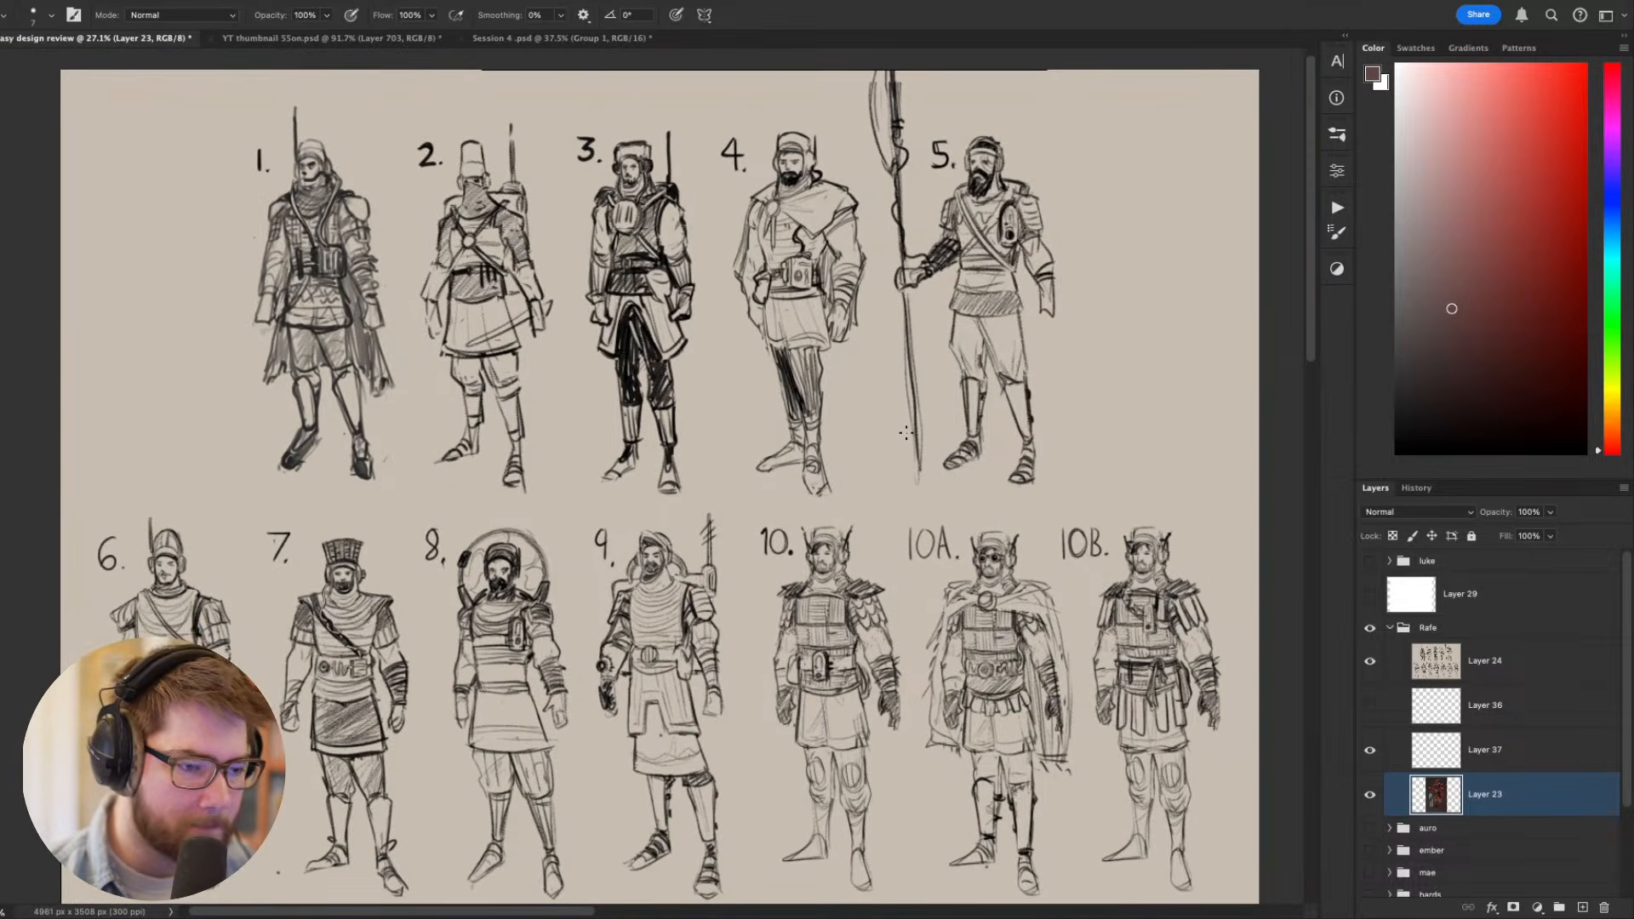
{"action": "key", "text": "v"}
{"action": "scroll", "coordinate": [881, 437], "scroll_direction": "down", "scroll_amount": 1}
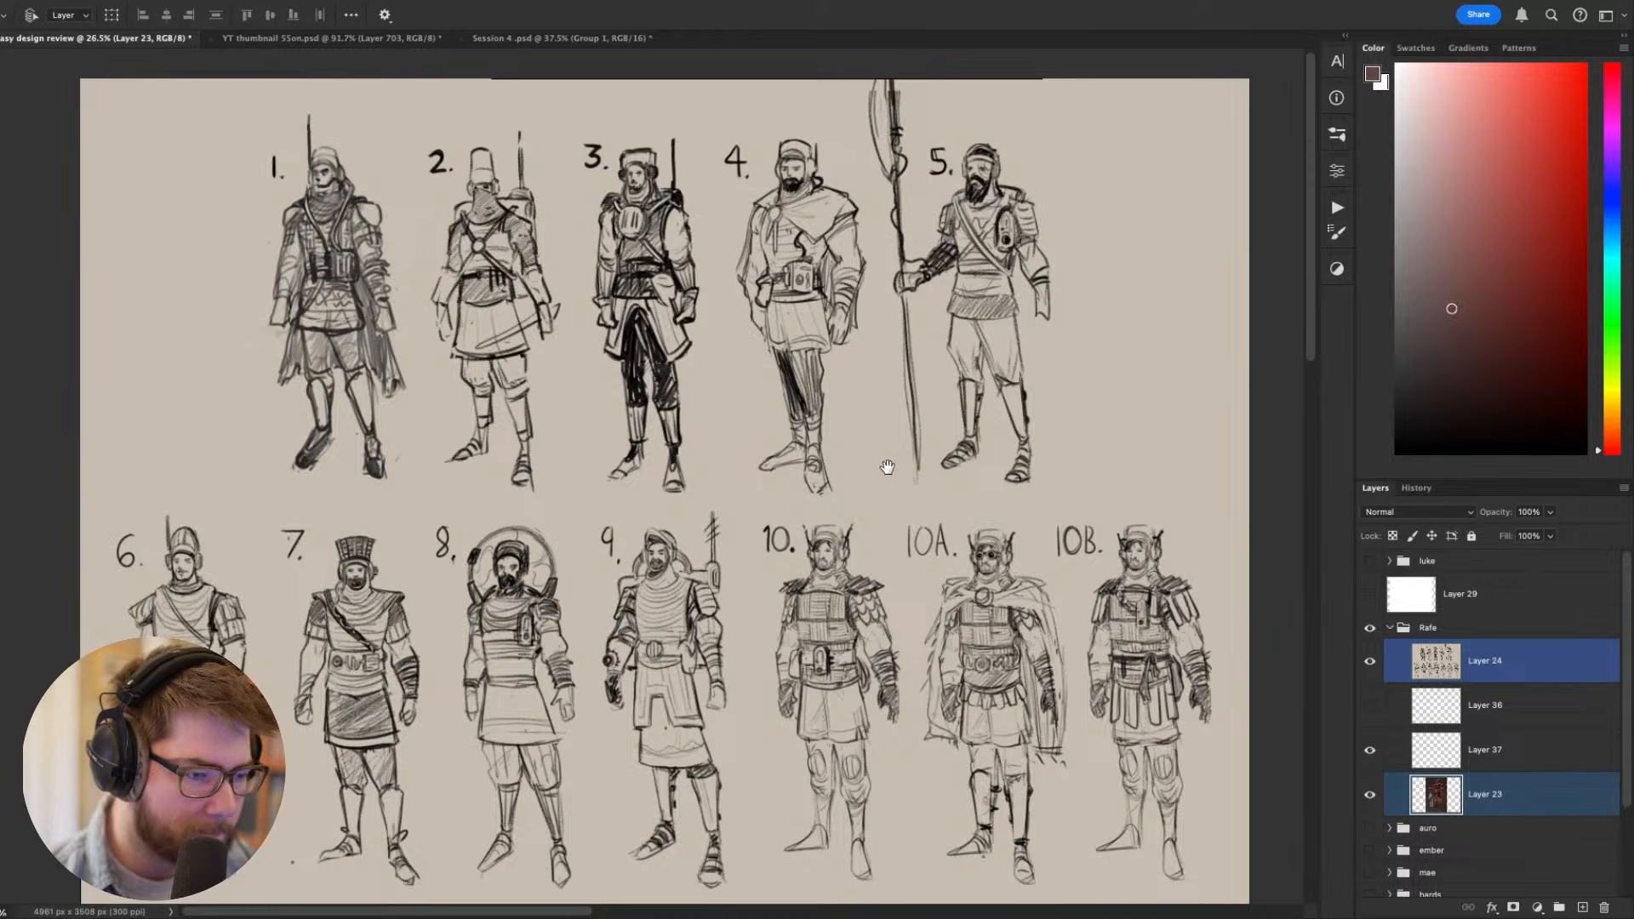
{"action": "left_click_drag", "start_coordinate": [888, 468], "coordinate": [883, 445]}
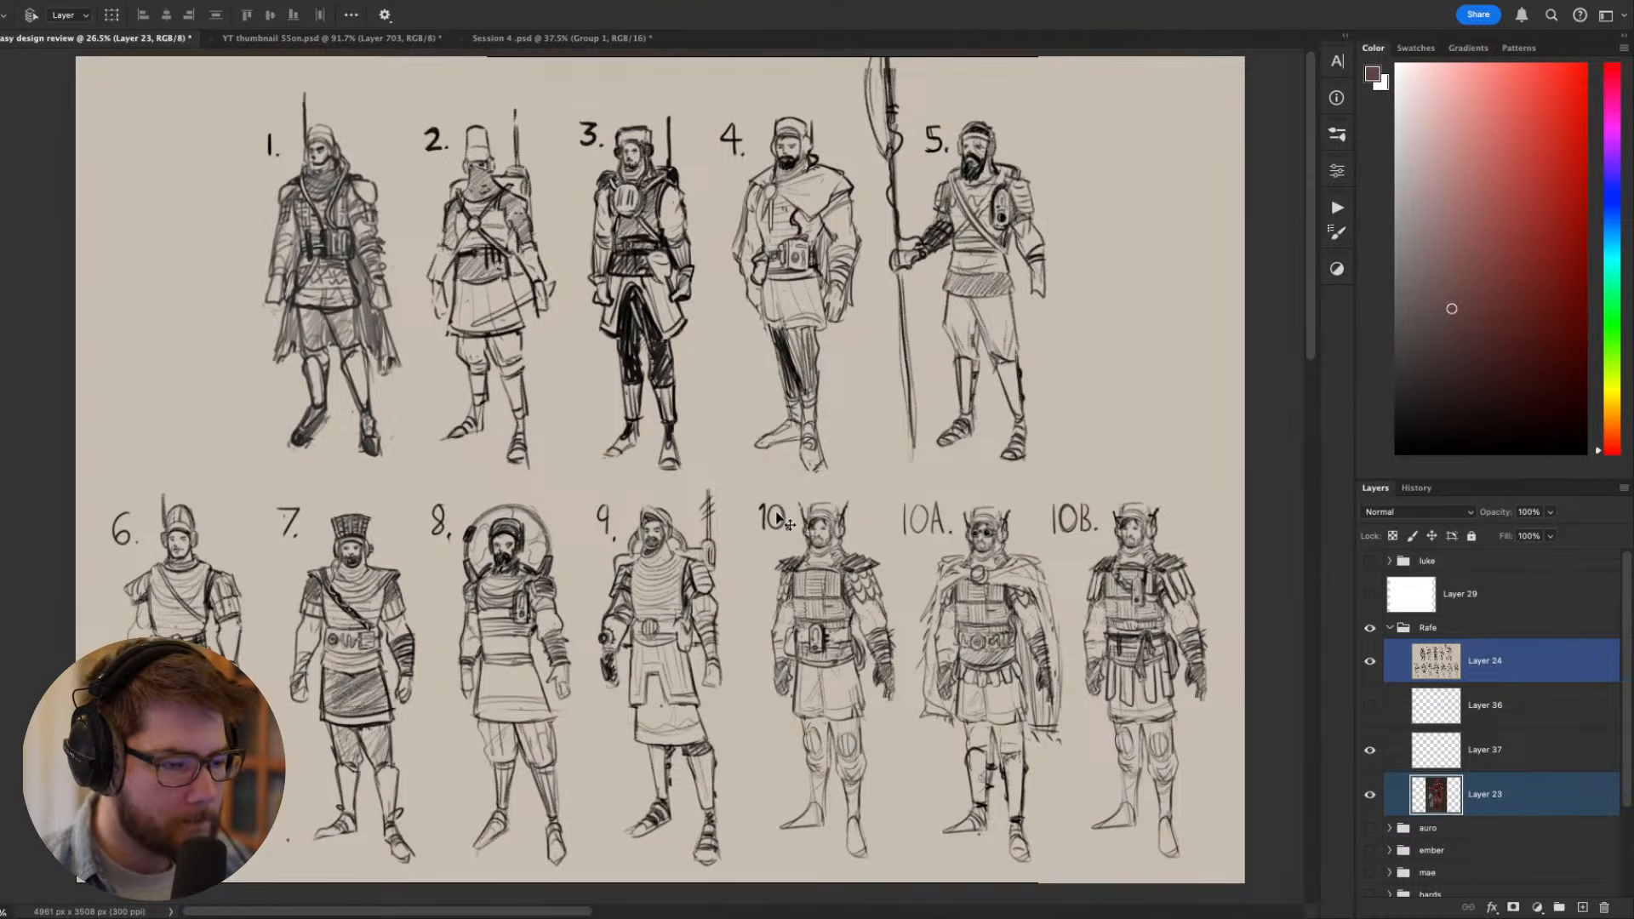
{"action": "left_click_drag", "start_coordinate": [859, 594], "coordinate": [824, 537]}
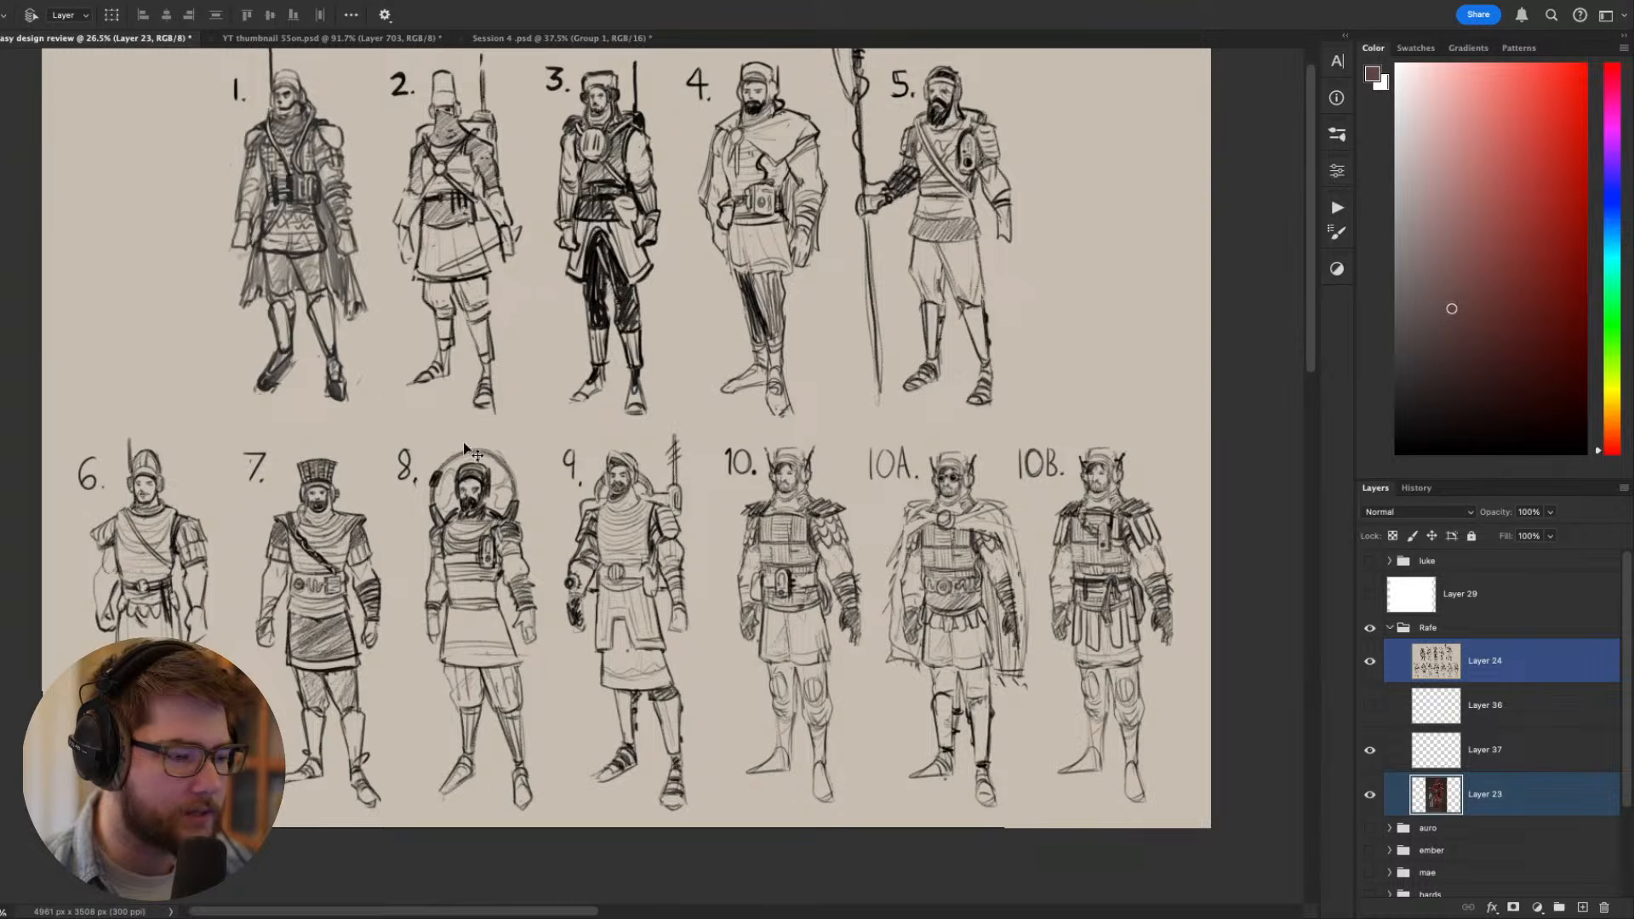
{"action": "left_click_drag", "start_coordinate": [464, 442], "coordinate": [539, 481]}
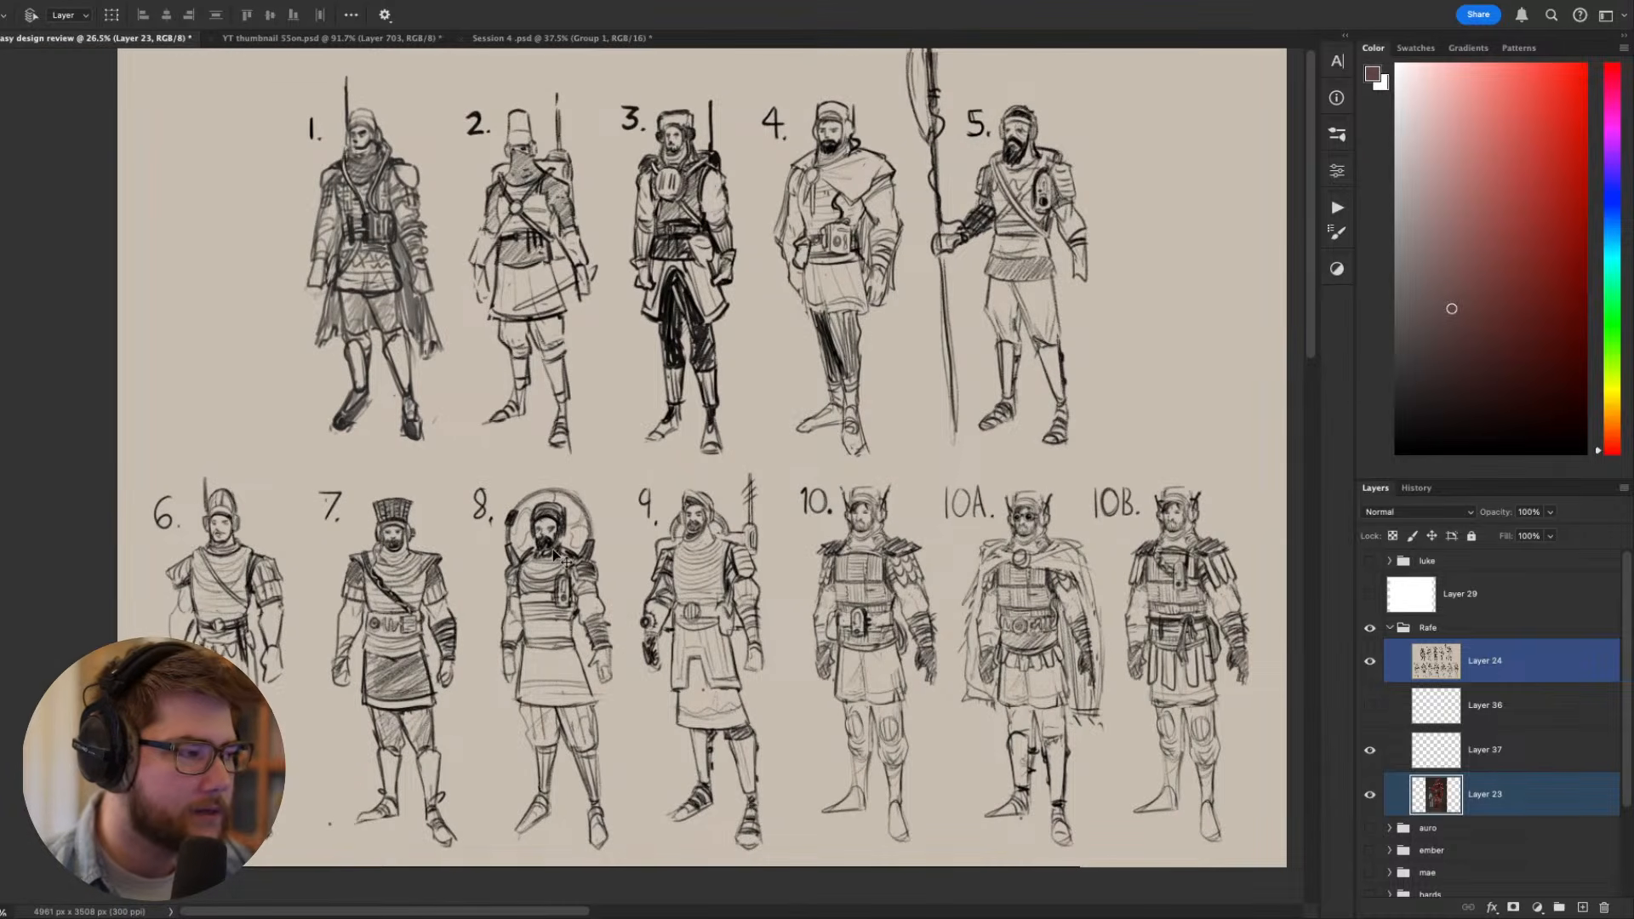
{"action": "left_click_drag", "start_coordinate": [539, 578], "coordinate": [572, 565]}
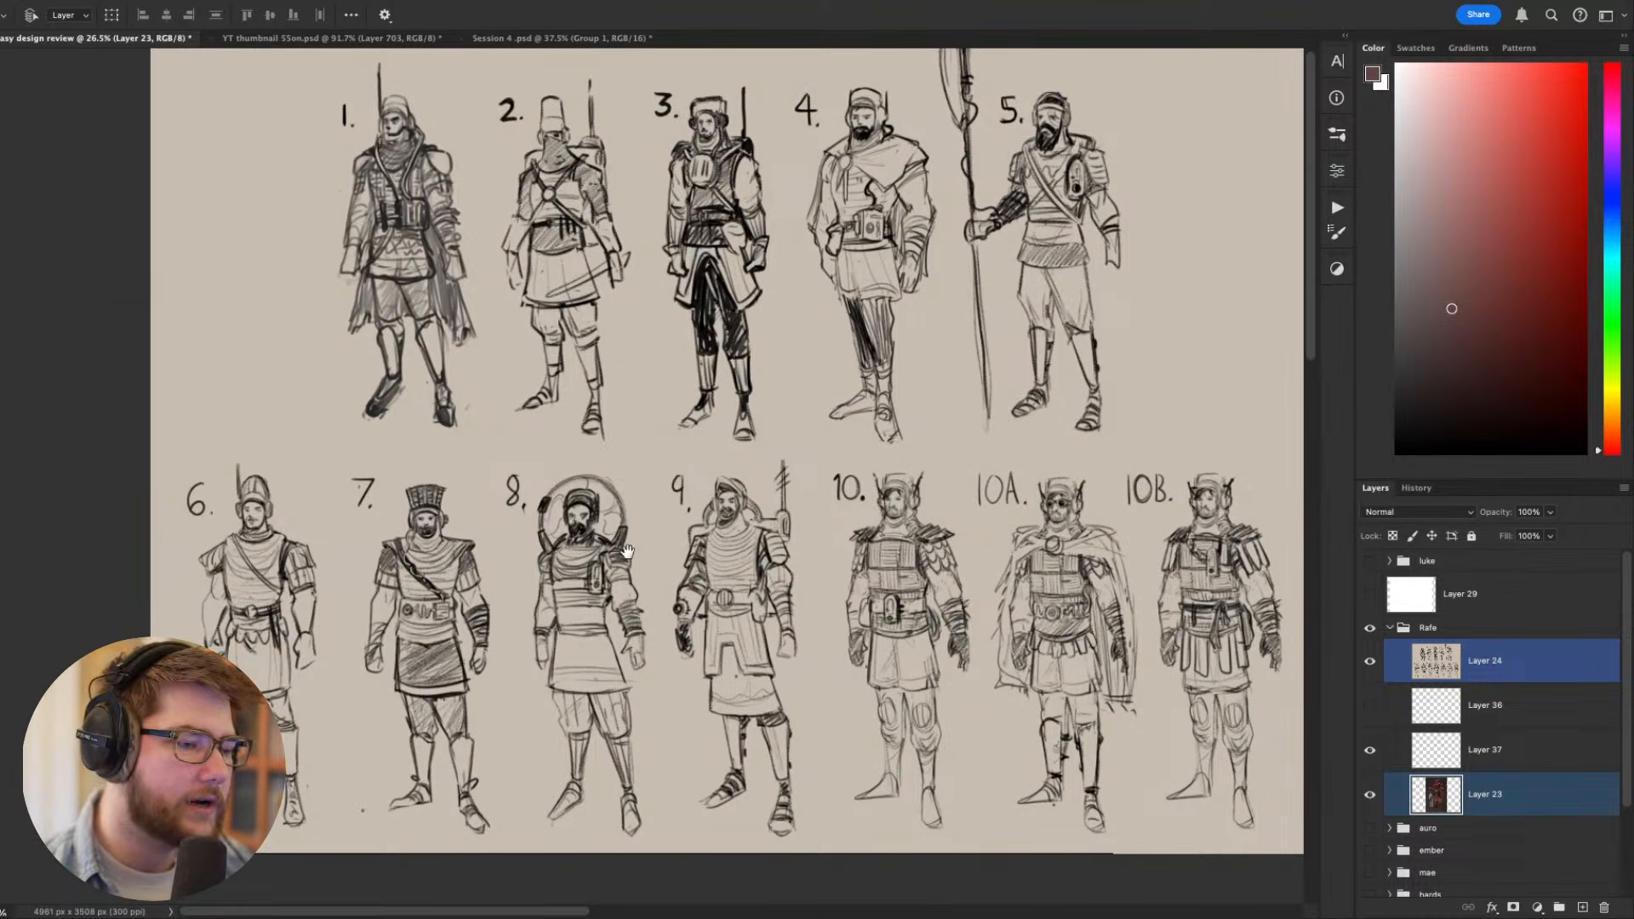
- Examine the headgear, backpacks and overall shapes of sketches 7 to 10 against the rest of the sheet
{"action": "scroll", "coordinate": [574, 621], "scroll_direction": "up", "scroll_amount": 2}
{"action": "scroll", "coordinate": [531, 602], "scroll_direction": "up", "scroll_amount": 1}
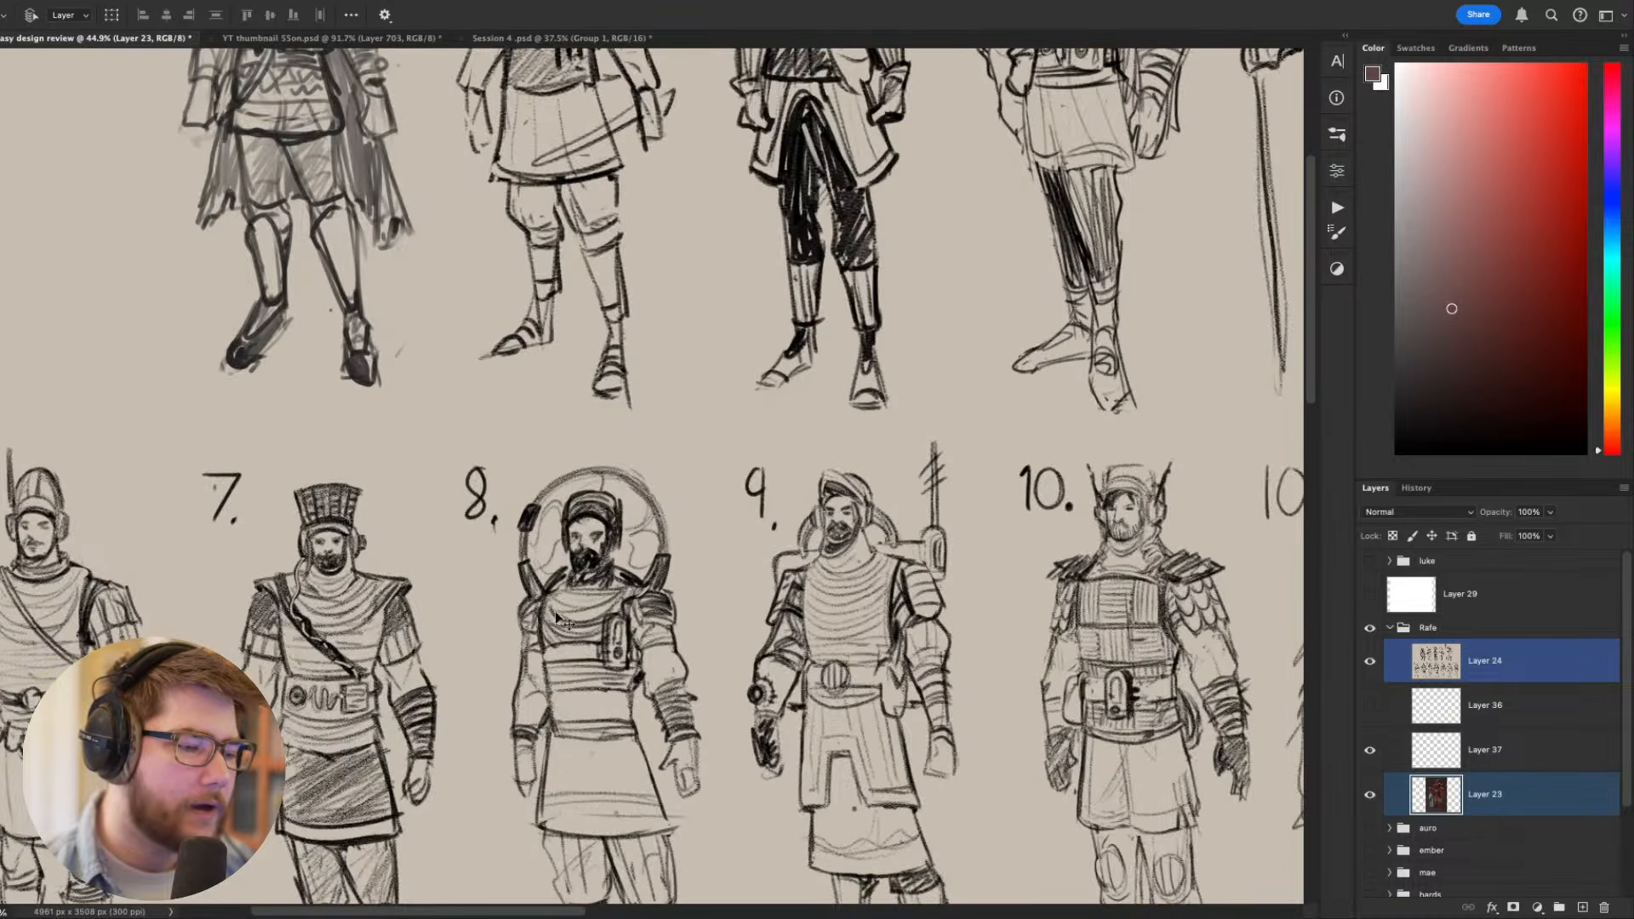
{"action": "scroll", "coordinate": [562, 626], "scroll_direction": "down", "scroll_amount": 2}
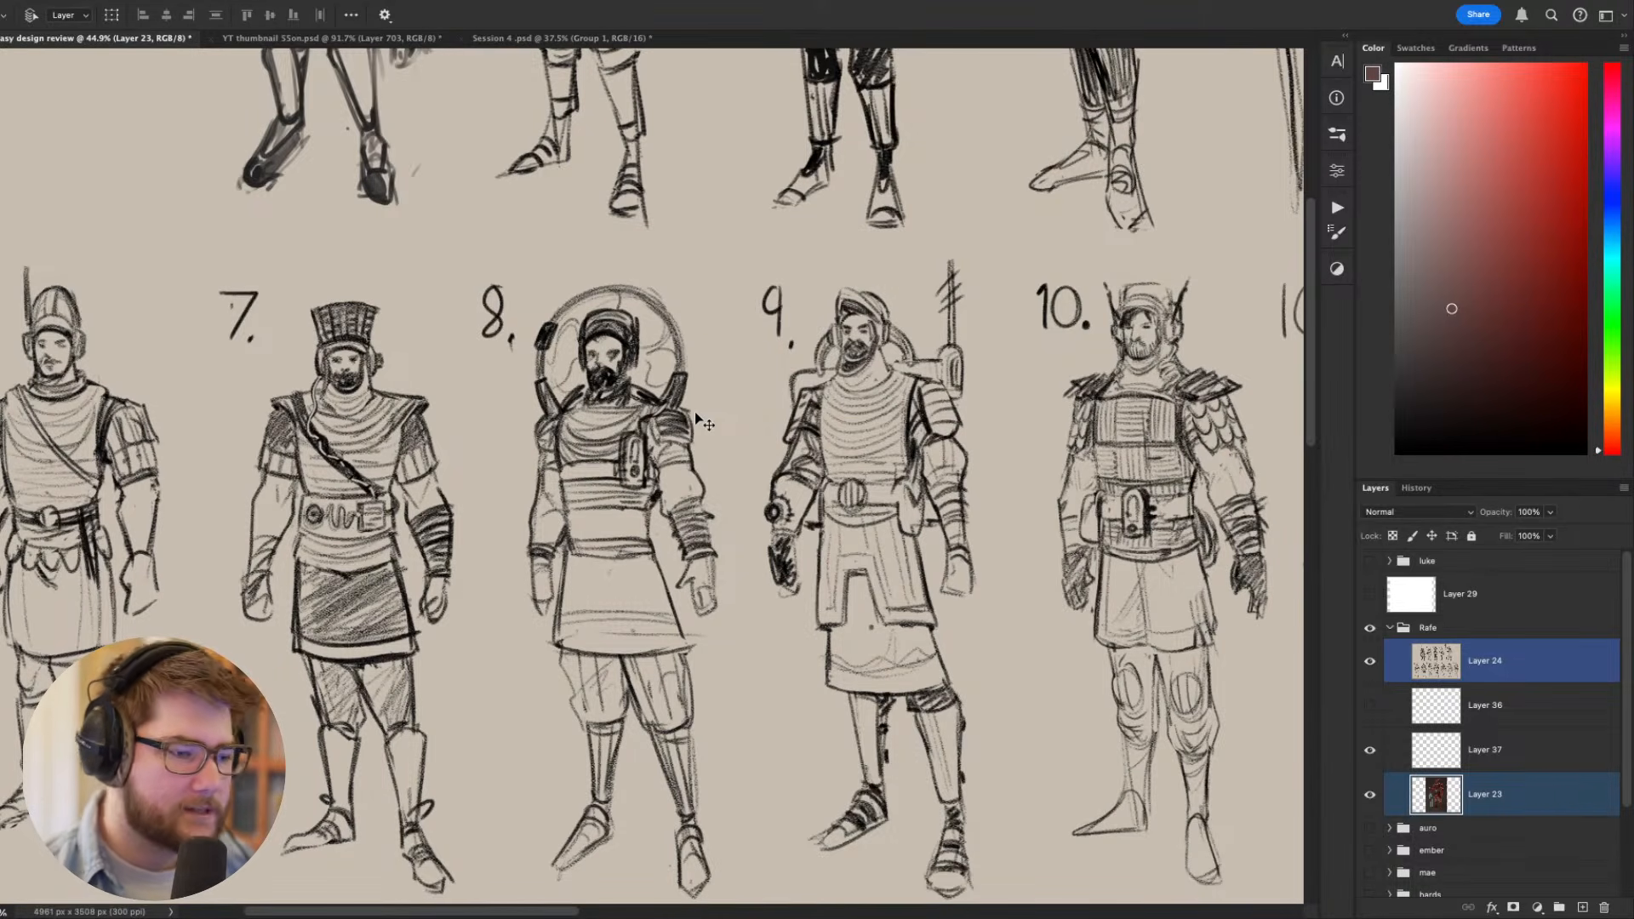
{"action": "left_click_drag", "start_coordinate": [715, 408], "coordinate": [731, 464]}
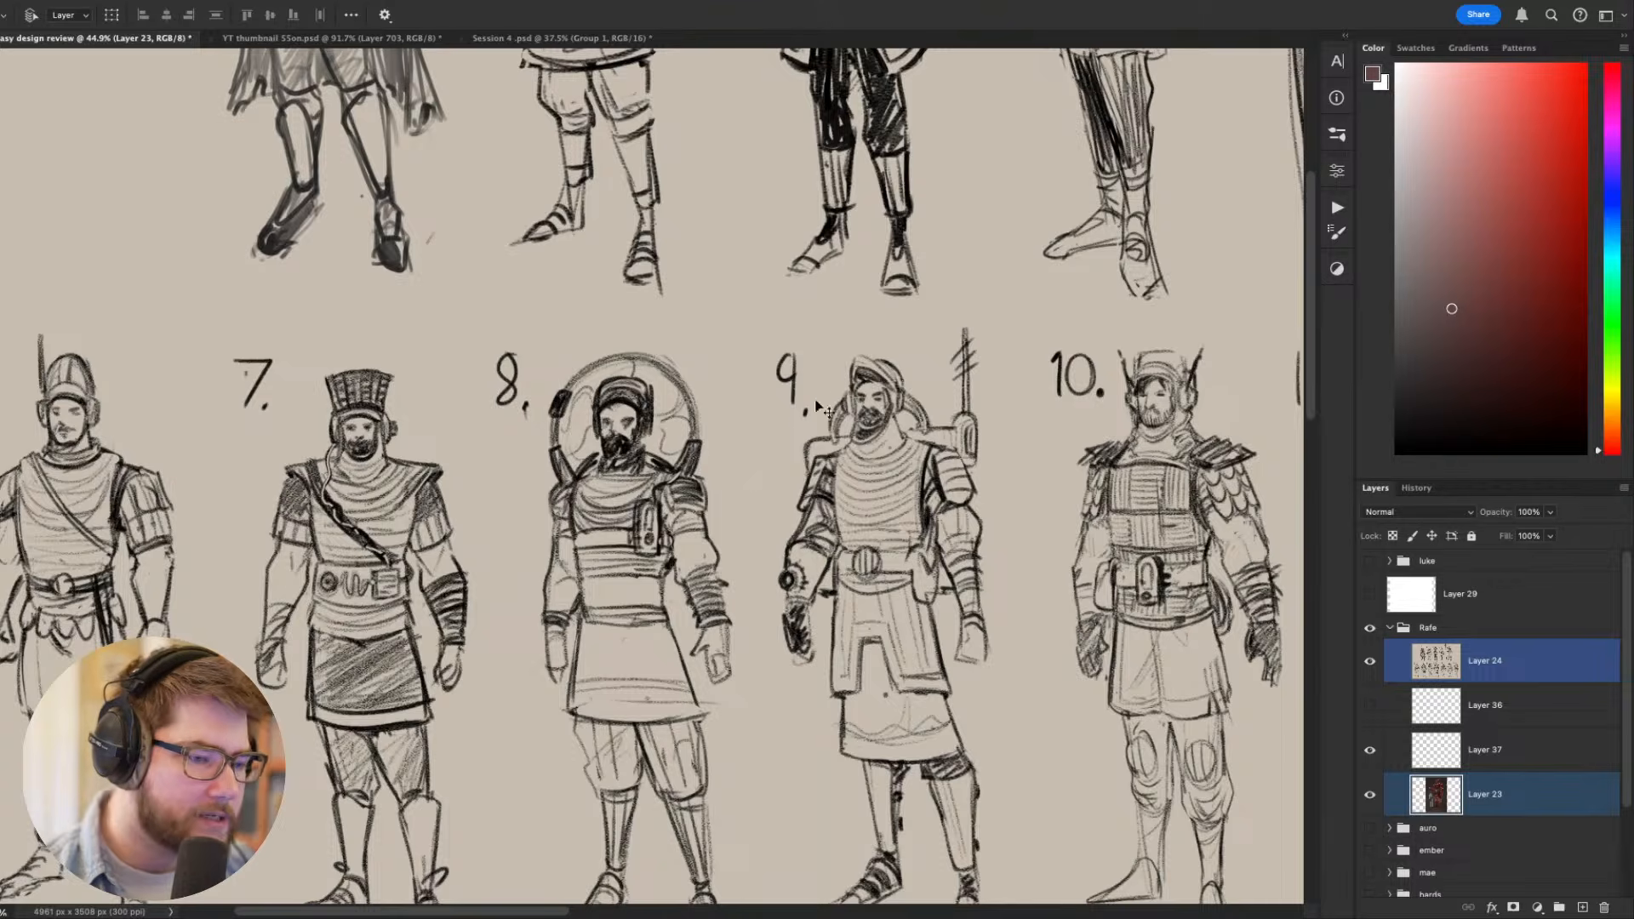
{"action": "scroll", "coordinate": [730, 464], "scroll_direction": "down", "scroll_amount": 3}
{"action": "scroll", "coordinate": [684, 506], "scroll_direction": "down", "scroll_amount": 3}
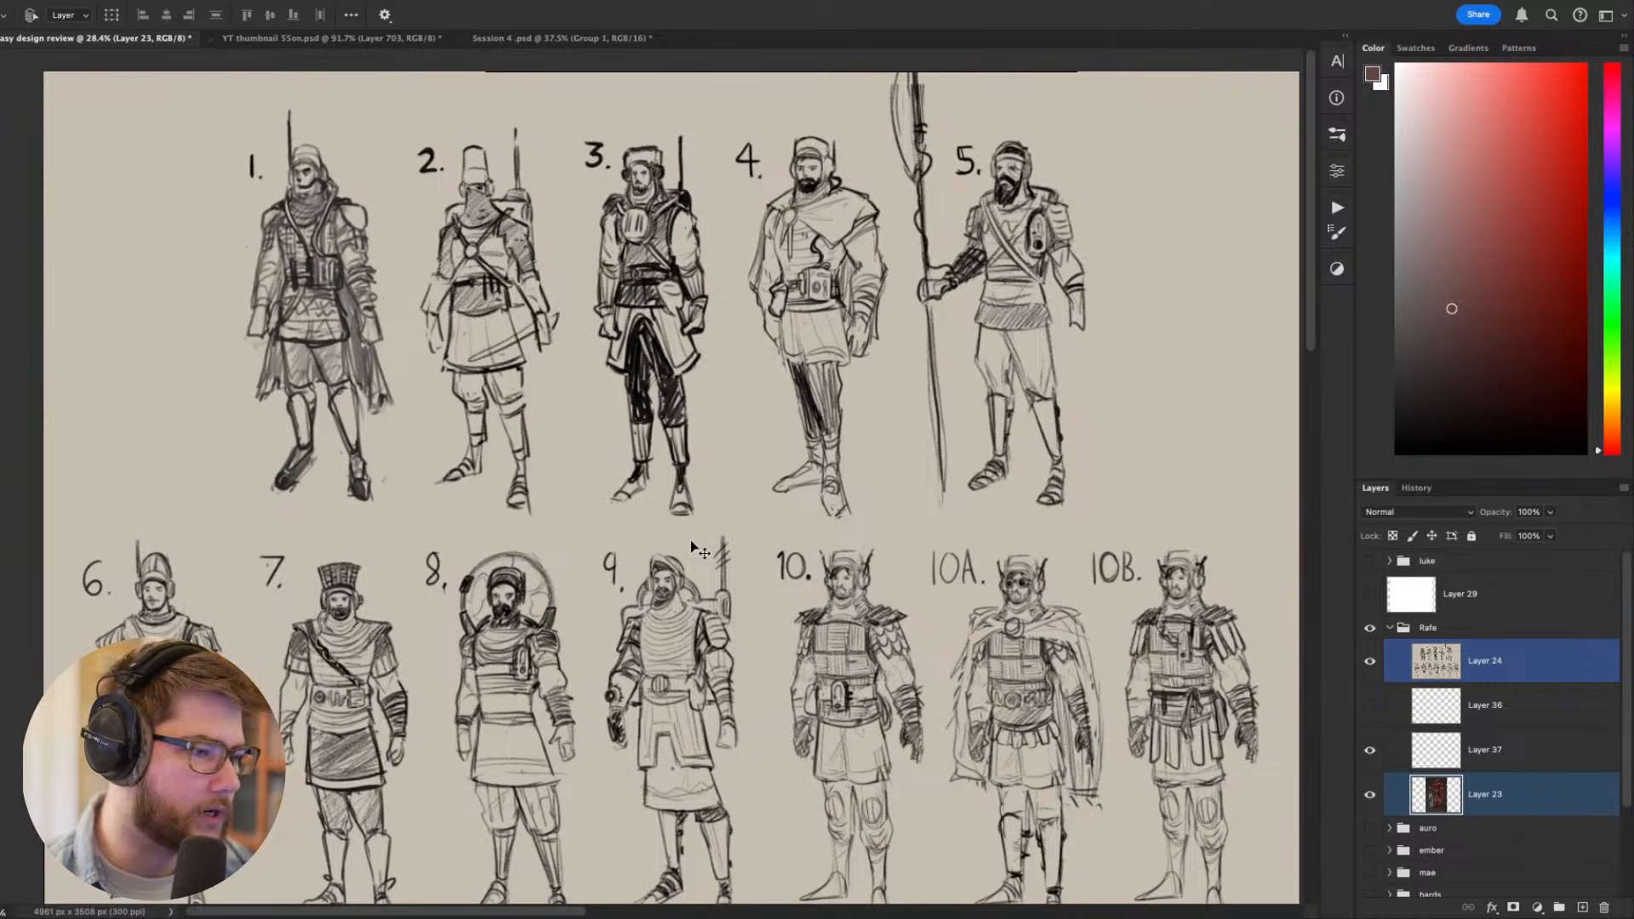
{"action": "left_click_drag", "start_coordinate": [743, 543], "coordinate": [695, 482]}
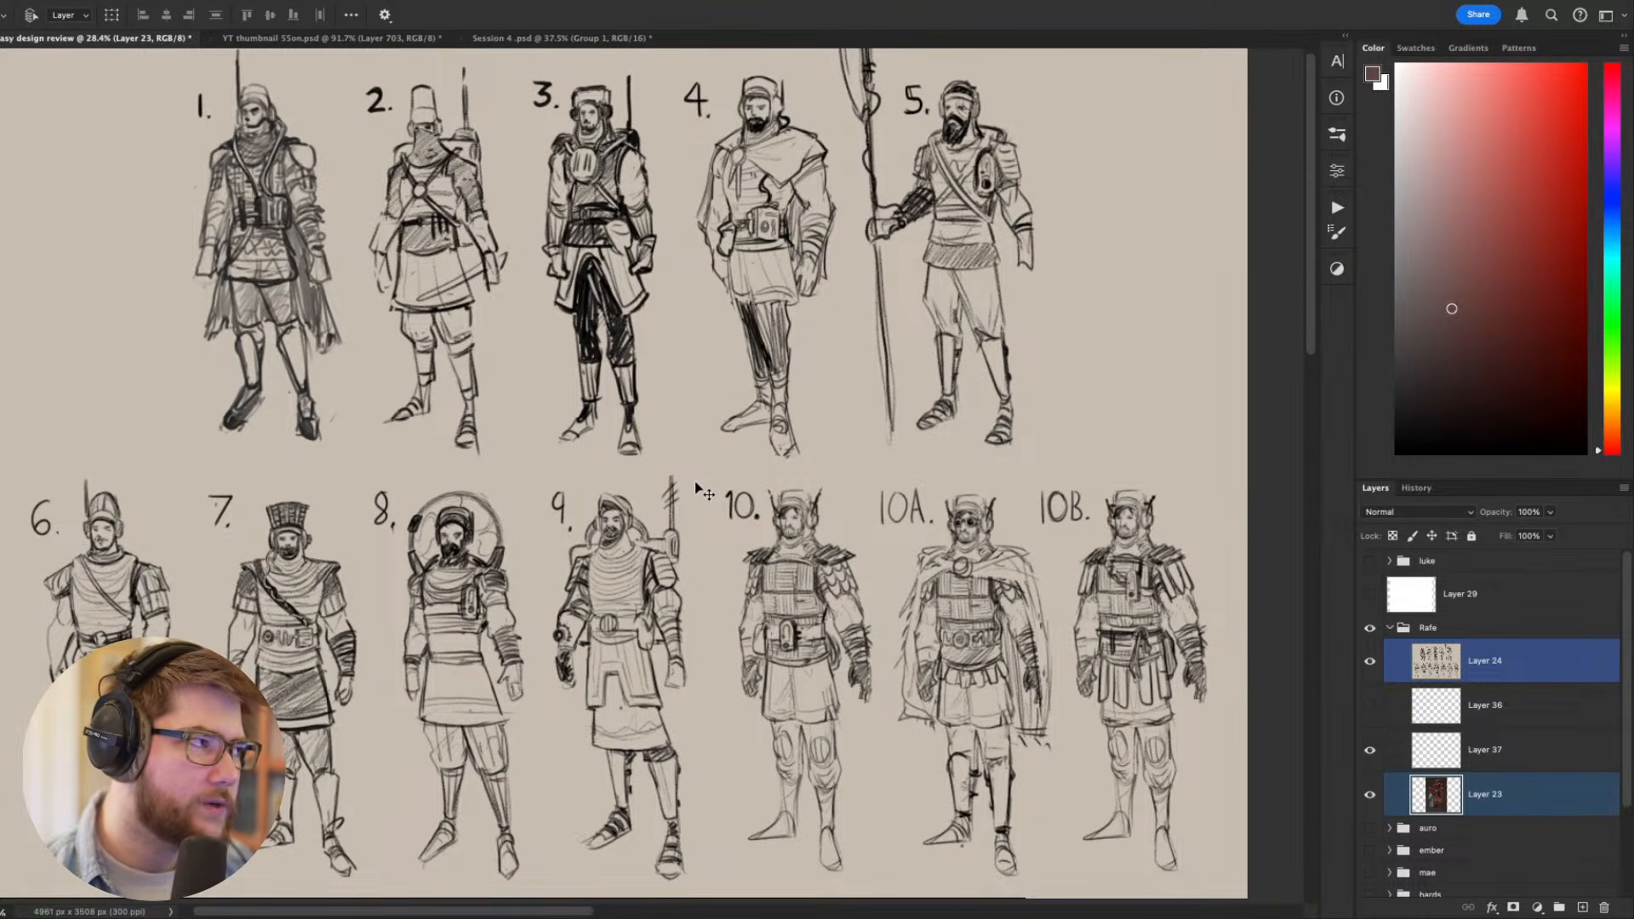
- Hide the swordsman's layer group, then show and select the blank white Layer 29
{"action": "left_click", "coordinate": [1370, 662]}
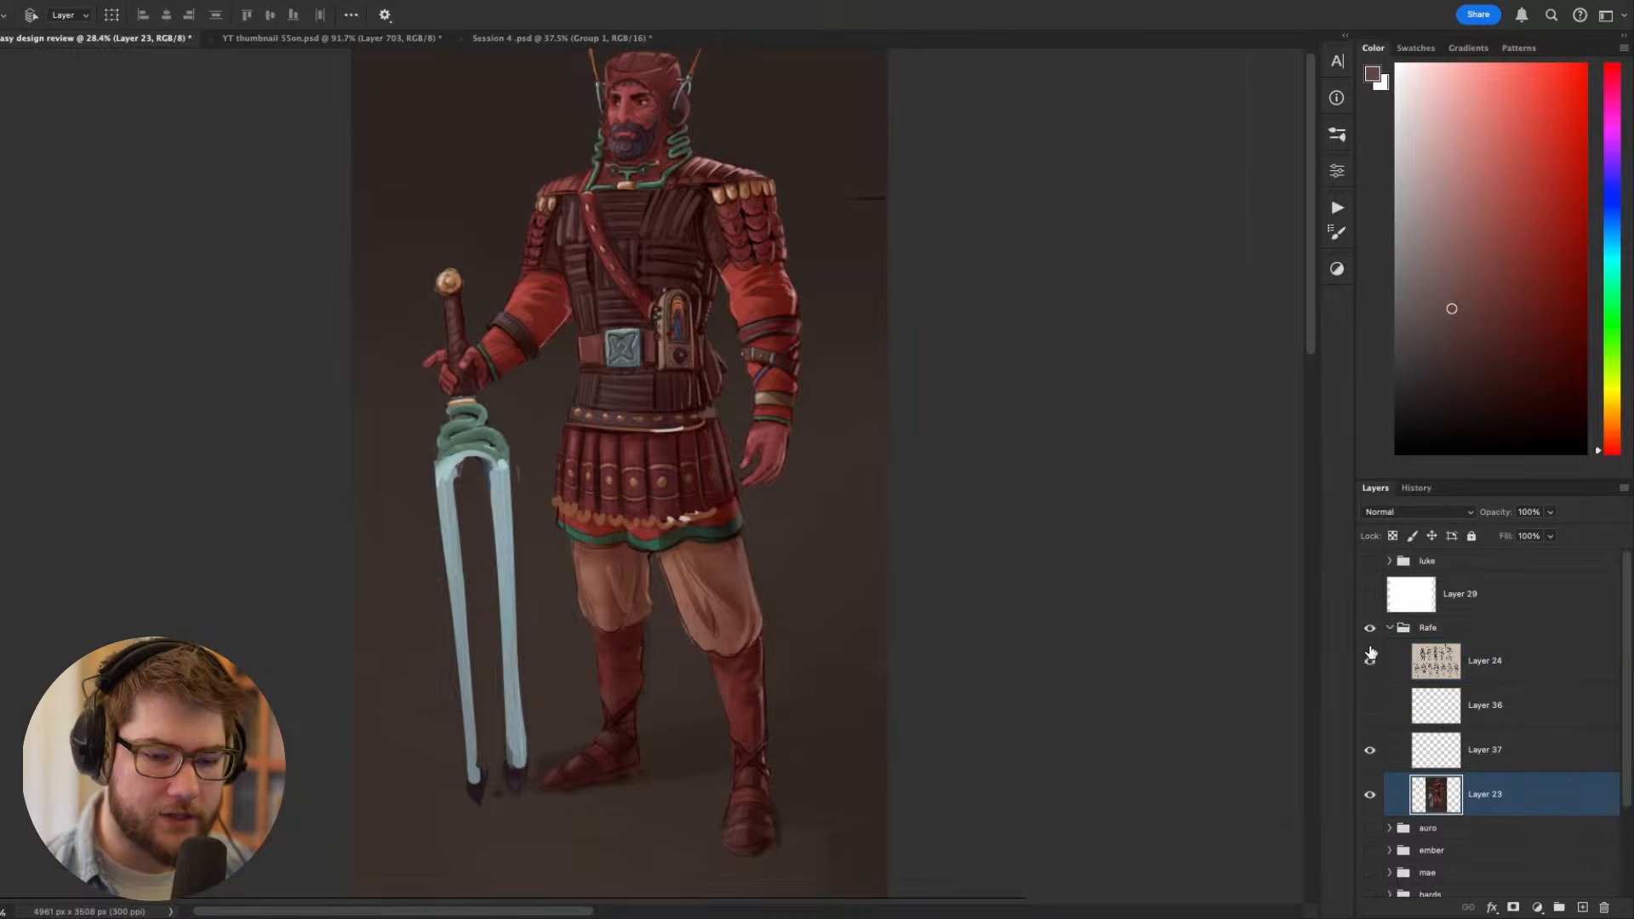
{"action": "left_click", "coordinate": [1370, 661]}
{"action": "left_click", "coordinate": [1371, 628]}
{"action": "left_click", "coordinate": [1370, 594]}
{"action": "left_click", "coordinate": [1404, 595]}
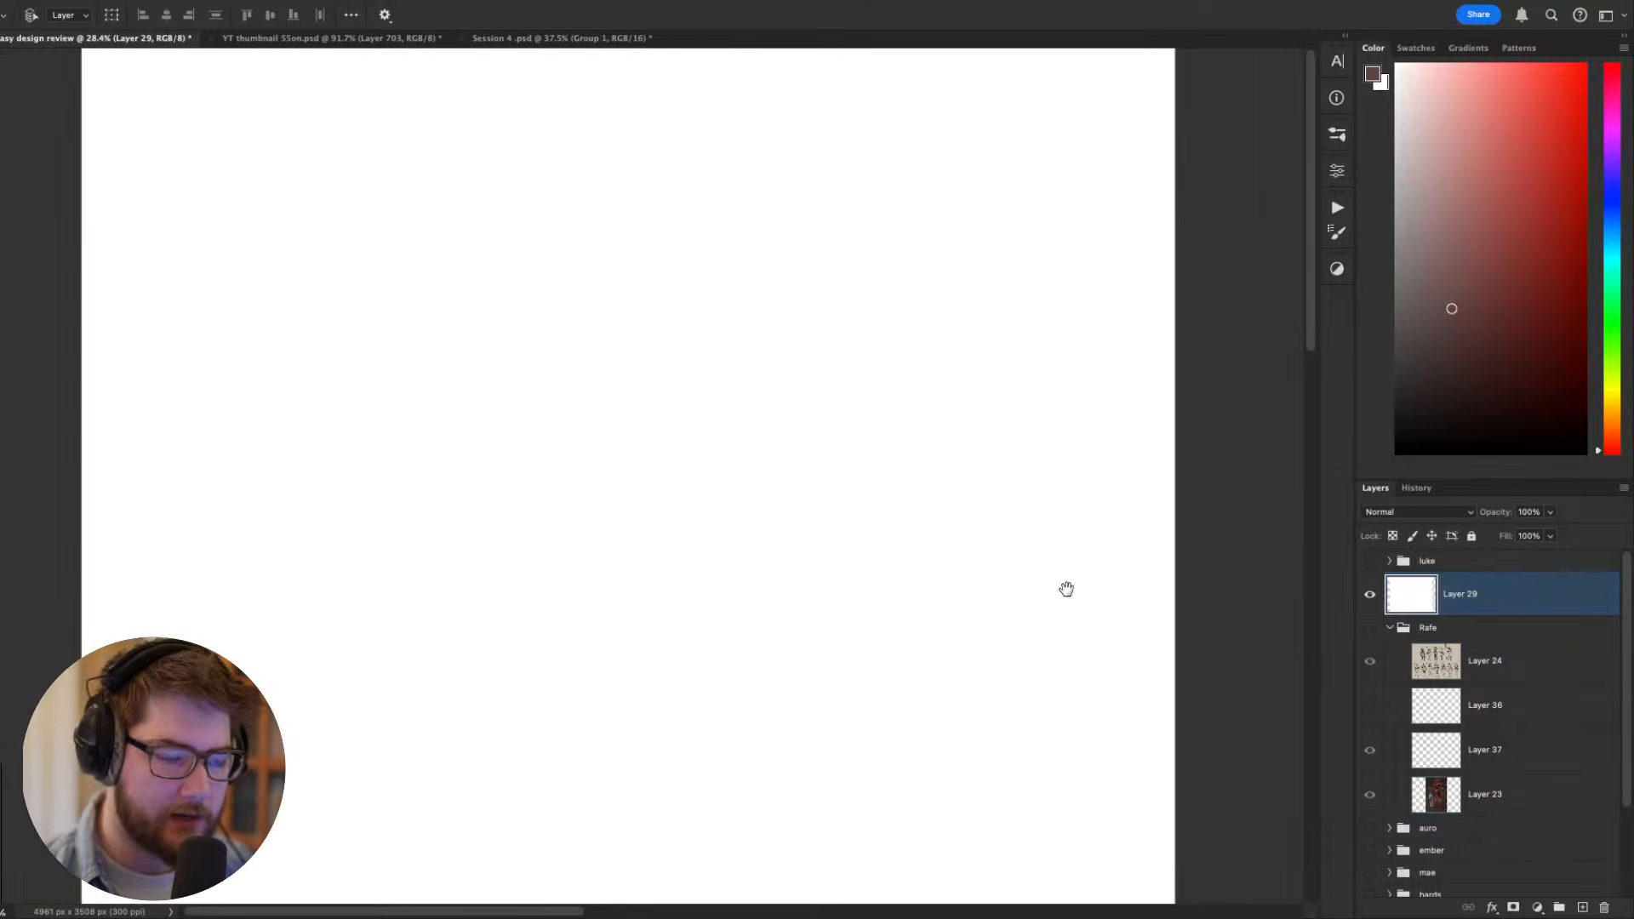
- Reset the colours to black and white and paint a tall black tapering body with a wide scalloped base on Layer 29
{"action": "key", "text": "d"}
{"action": "key", "text": "bracketright"}
{"action": "key", "text": "bracketright"}
{"action": "key", "text": "bracketright"}
{"action": "key", "text": "bracketright"}
{"action": "key", "text": "bracketright"}
{"action": "key", "text": "bracketright"}
{"action": "key", "text": "bracketright"}
{"action": "key", "text": "bracketright"}
{"action": "key", "text": "bracketright"}
{"action": "key", "text": "bracketright"}
{"action": "key", "text": "bracketright"}
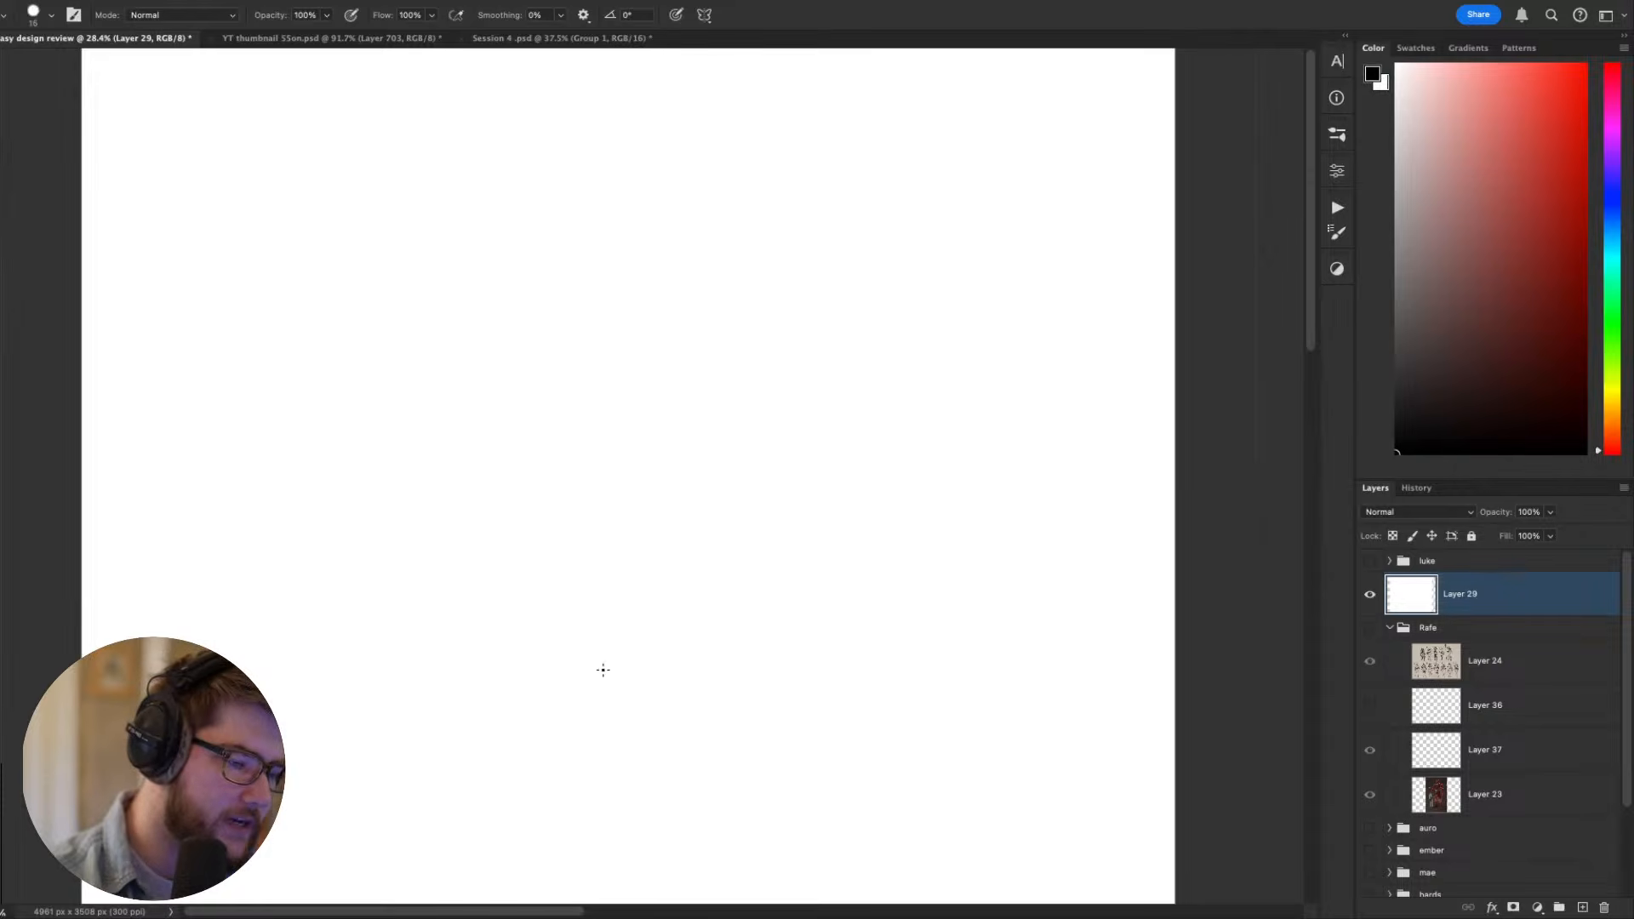
{"action": "mouse_move", "coordinate": [539, 737]}
{"action": "left_mouse_down"}
{"action": "mouse_move", "coordinate": [662, 302]}
{"action": "mouse_move", "coordinate": [691, 725]}
{"action": "mouse_move", "coordinate": [639, 406]}
{"action": "mouse_move", "coordinate": [607, 656]}
{"action": "mouse_move", "coordinate": [595, 609]}
{"action": "mouse_move", "coordinate": [622, 633]}
{"action": "mouse_move", "coordinate": [648, 495]}
{"action": "mouse_move", "coordinate": [680, 720]}
{"action": "mouse_move", "coordinate": [633, 711]}
{"action": "mouse_move", "coordinate": [630, 549]}
{"action": "left_mouse_up"}
{"action": "left_click_drag", "start_coordinate": [637, 490], "coordinate": [660, 562]}
- Add a narrow neck, head and curled wispy tip in black, with small white eye marks using a size 15 brush
{"action": "key", "text": "bracketleft"}
{"action": "key", "text": "bracketleft"}
{"action": "key", "text": "bracketleft"}
{"action": "key", "text": "bracketleft"}
{"action": "key", "text": "bracketleft"}
{"action": "key", "text": "bracketleft"}
{"action": "key", "text": "bracketleft"}
{"action": "key", "text": "bracketleft"}
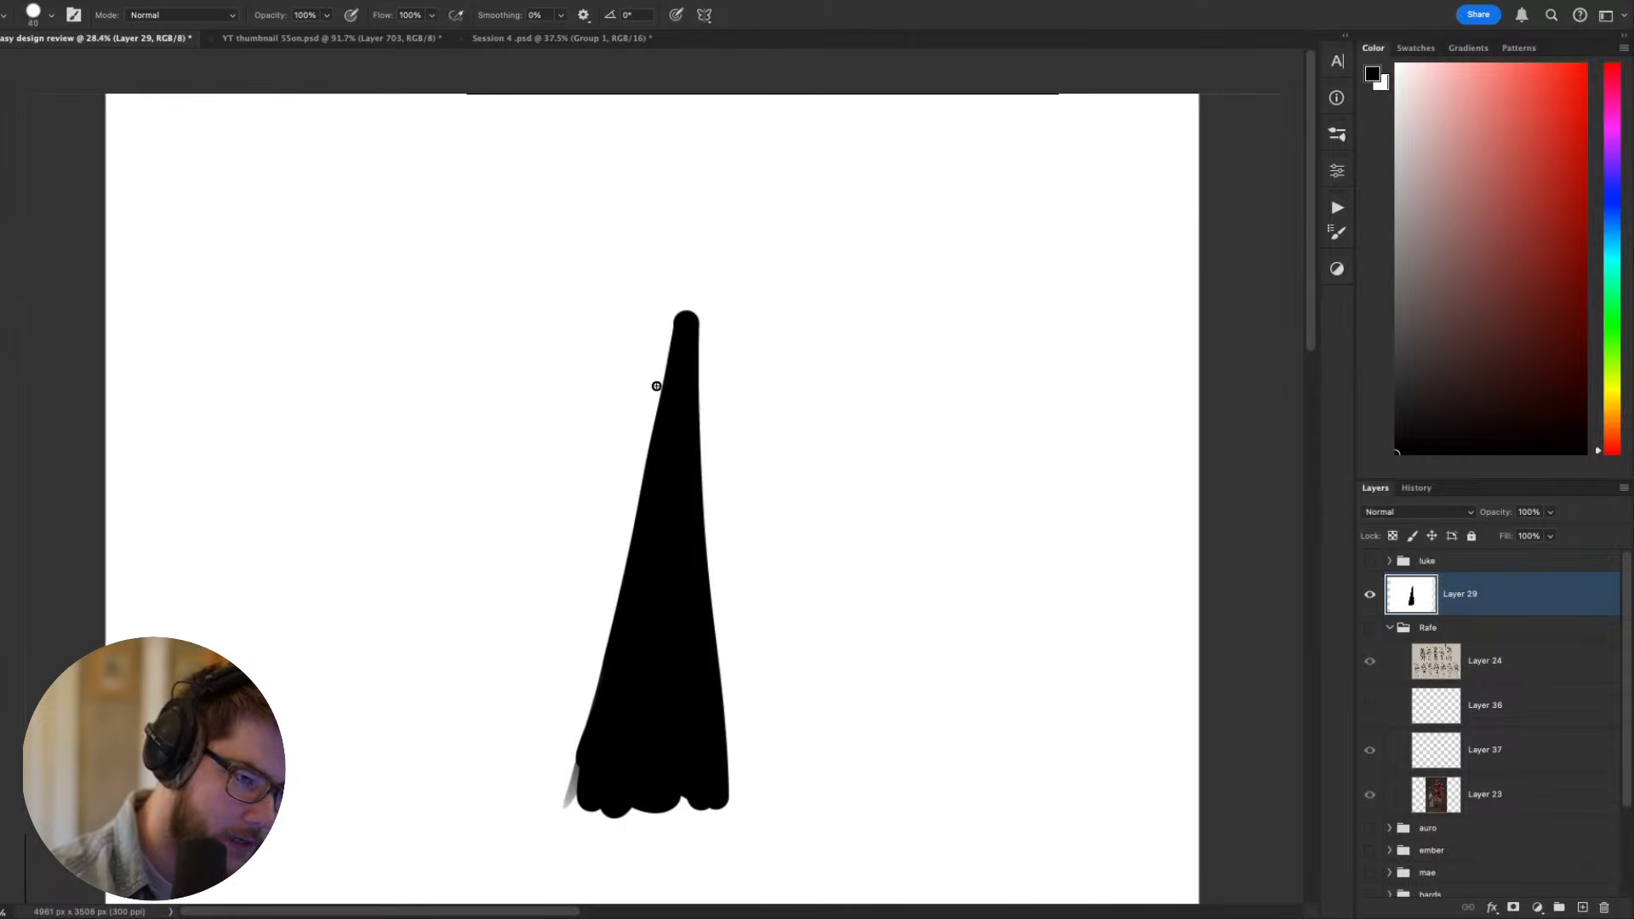
{"action": "mouse_move", "coordinate": [670, 342]}
{"action": "left_mouse_down"}
{"action": "mouse_move", "coordinate": [667, 267]}
{"action": "mouse_move", "coordinate": [689, 265]}
{"action": "mouse_move", "coordinate": [688, 315]}
{"action": "mouse_move", "coordinate": [655, 281]}
{"action": "mouse_move", "coordinate": [664, 245]}
{"action": "mouse_move", "coordinate": [734, 216]}
{"action": "mouse_move", "coordinate": [675, 246]}
{"action": "mouse_move", "coordinate": [654, 274]}
{"action": "left_mouse_up"}
{"action": "key", "text": "x"}
{"action": "key", "text": "bracketleft"}
{"action": "key", "text": "bracketleft"}
{"action": "key", "text": "bracketleft"}
{"action": "key", "text": "bracketleft"}
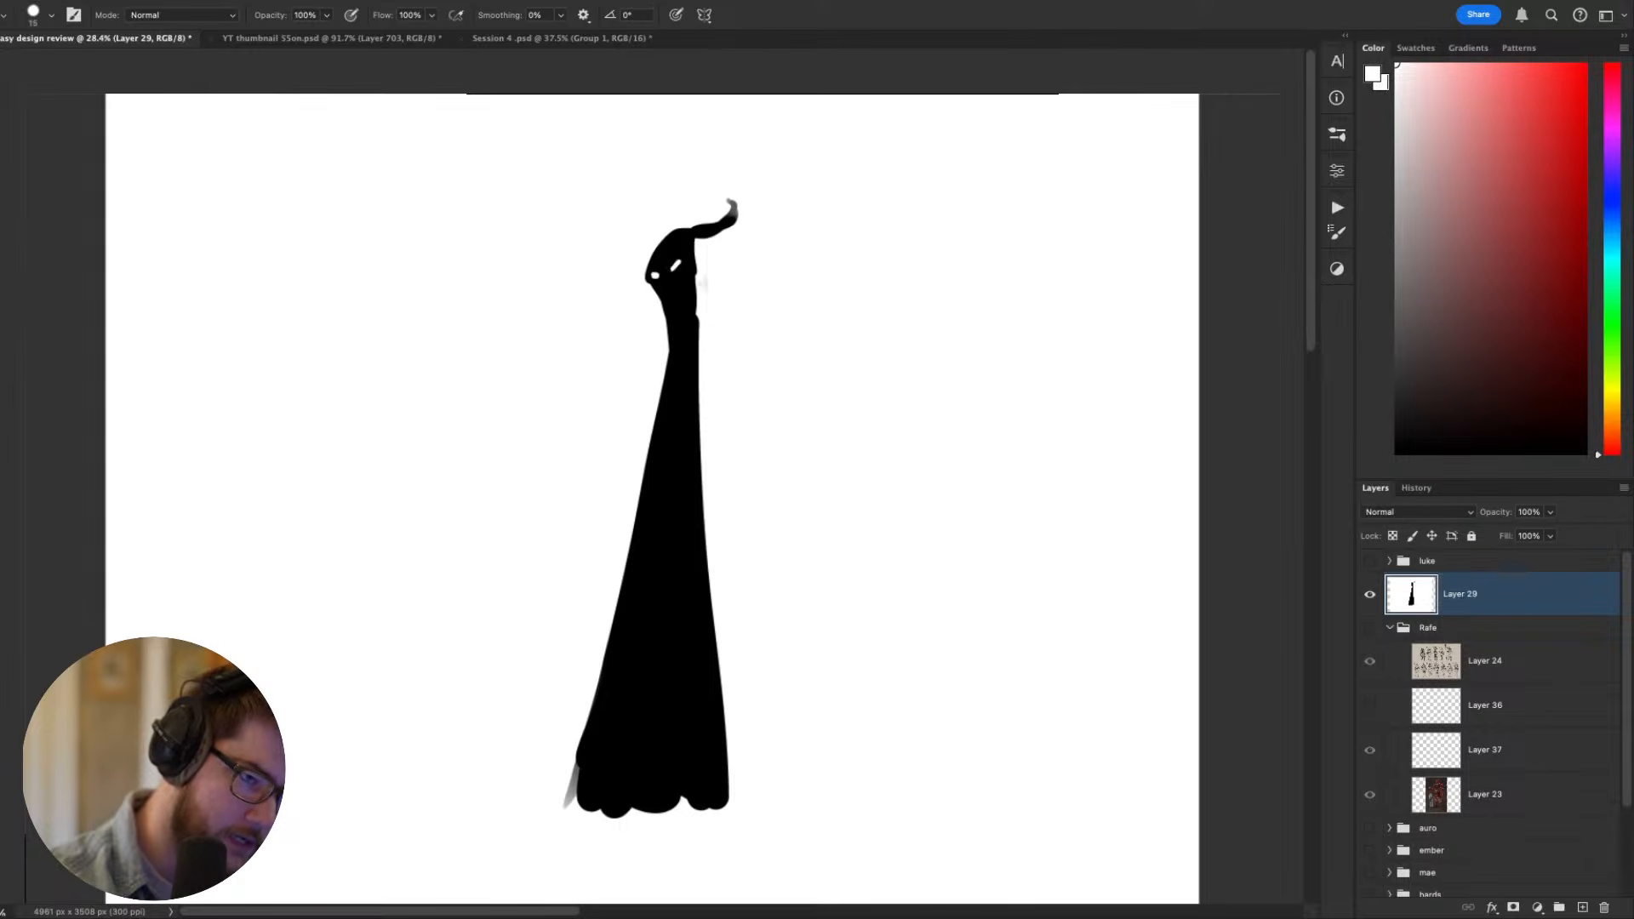
- Reshape the white eye marks and thicken the curled tip of the head in black
{"action": "mouse_move", "coordinate": [747, 334]}
{"action": "left_mouse_down"}
{"action": "mouse_move", "coordinate": [765, 230]}
{"action": "mouse_move", "coordinate": [744, 346]}
{"action": "left_mouse_up"}
{"action": "key", "text": "x"}
{"action": "left_click_drag", "start_coordinate": [659, 282], "coordinate": [676, 267]}
{"action": "left_click_drag", "start_coordinate": [730, 220], "coordinate": [691, 252]}
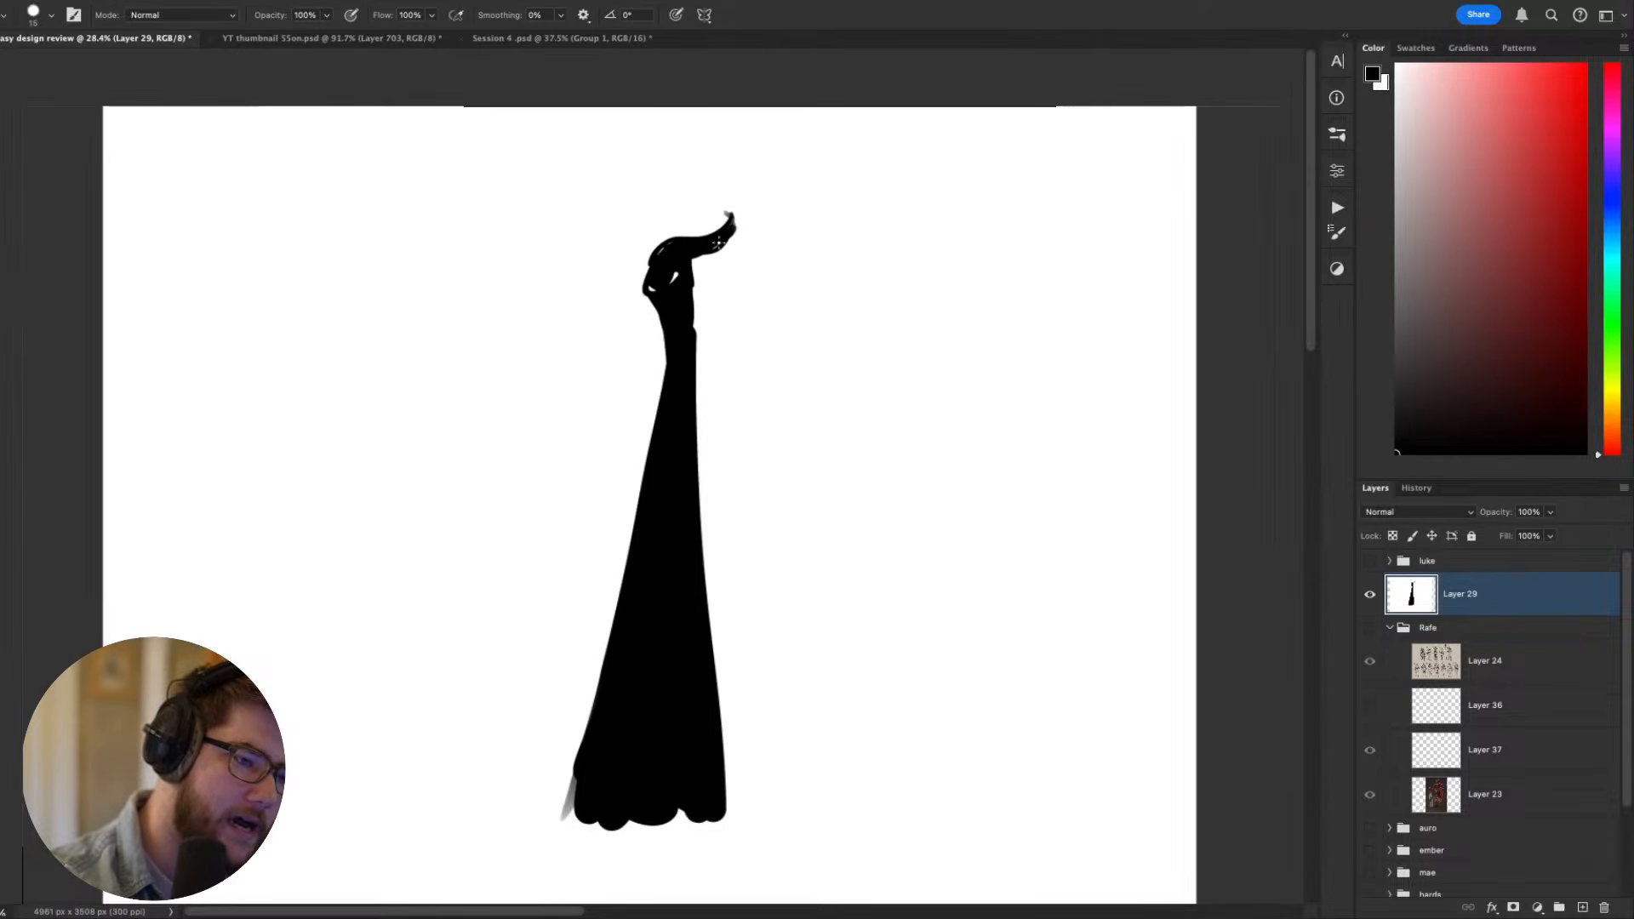
- Carve the back of the head, the curl and the neck slimmer in white with a size 50 brush
{"action": "left_click", "coordinate": [721, 263], "text": "alt"}
{"action": "key", "text": "bracketright"}
{"action": "key", "text": "bracketright"}
{"action": "key", "text": "bracketright"}
{"action": "key", "text": "bracketright"}
{"action": "key", "text": "bracketright"}
{"action": "key", "text": "bracketright"}
{"action": "key", "text": "bracketright"}
{"action": "key", "text": "bracketright"}
{"action": "mouse_move", "coordinate": [700, 298]}
{"action": "left_mouse_down"}
{"action": "mouse_move", "coordinate": [698, 261]}
{"action": "mouse_move", "coordinate": [733, 213]}
{"action": "left_mouse_up"}
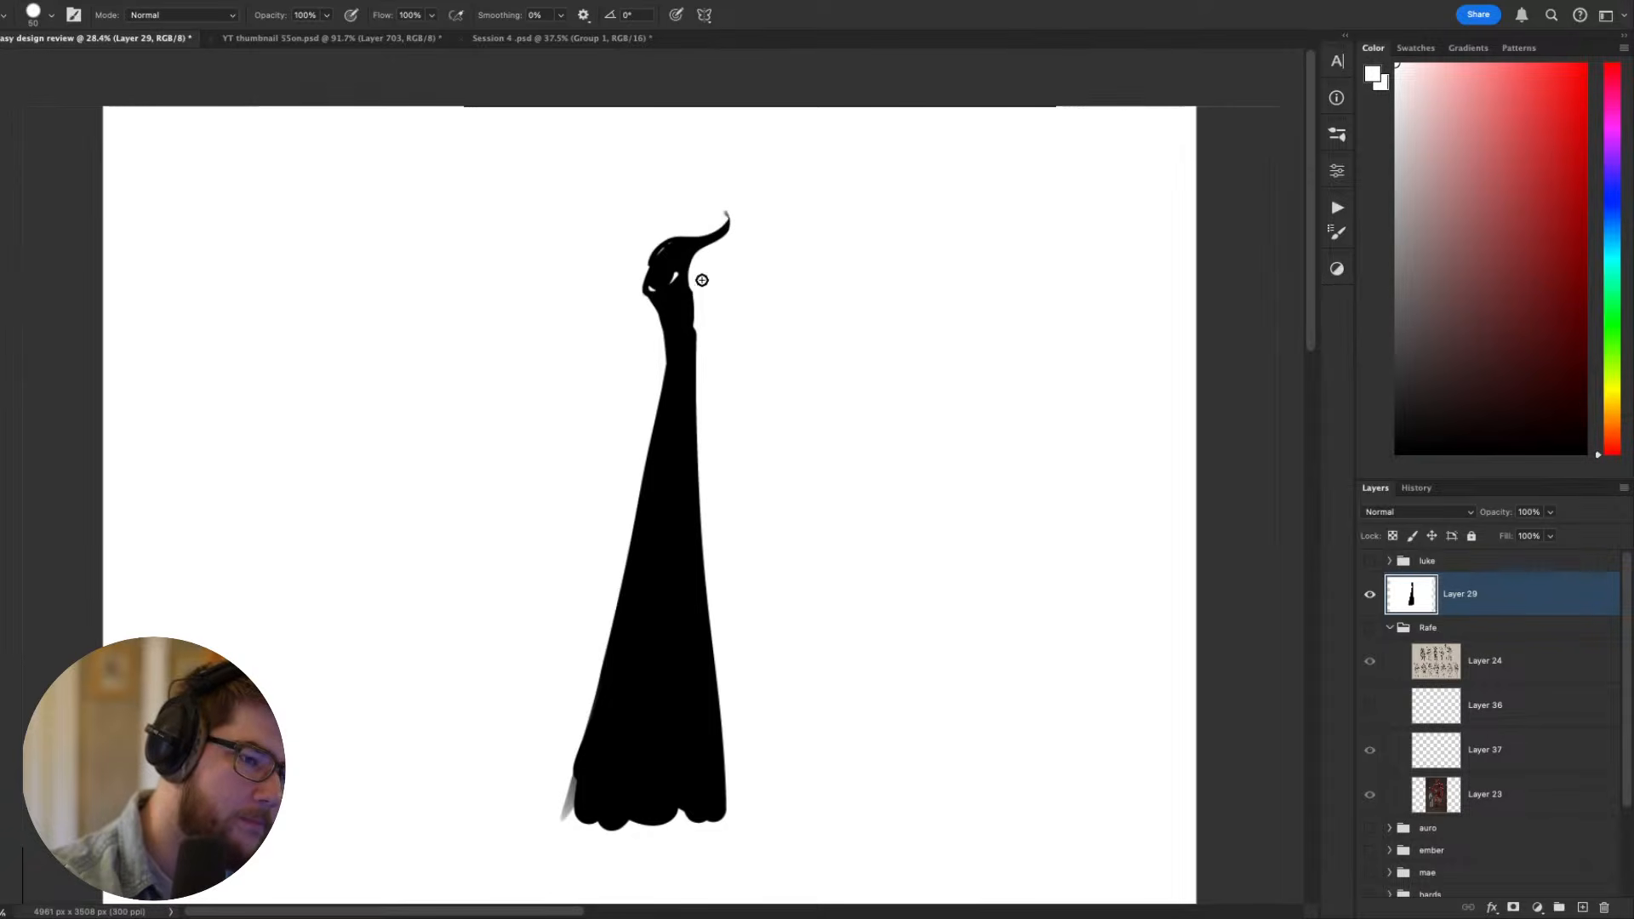
{"action": "left_click_drag", "start_coordinate": [701, 273], "coordinate": [698, 370]}
{"action": "scroll", "coordinate": [840, 565], "scroll_direction": "down", "scroll_amount": 2}
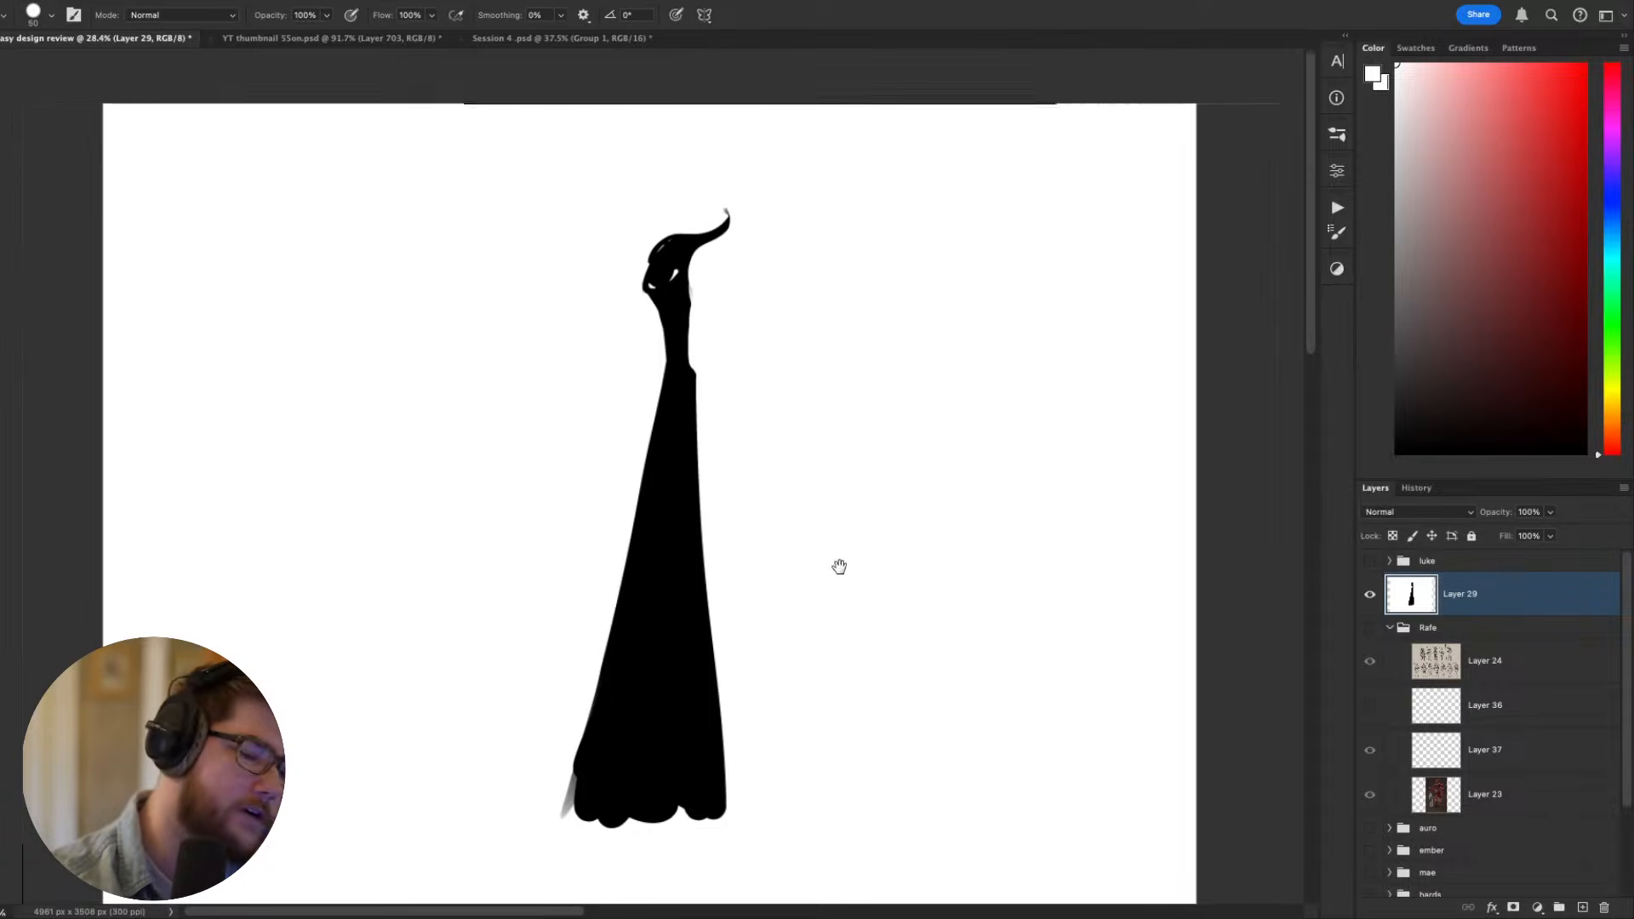
- Widen the body's back edge in black with a size 90 brush, adding an angular bulge and a rounded foot at the base
{"action": "left_click", "coordinate": [679, 496], "text": "alt"}
{"action": "key", "text": "bracketright"}
{"action": "key", "text": "bracketright"}
{"action": "key", "text": "bracketright"}
{"action": "key", "text": "bracketright"}
{"action": "key", "text": "bracketright"}
{"action": "mouse_move", "coordinate": [682, 353]}
{"action": "left_mouse_down"}
{"action": "mouse_move", "coordinate": [707, 493]}
{"action": "mouse_move", "coordinate": [685, 633]}
{"action": "mouse_move", "coordinate": [696, 607]}
{"action": "mouse_move", "coordinate": [691, 635]}
{"action": "mouse_move", "coordinate": [726, 653]}
{"action": "left_mouse_up"}
{"action": "left_click", "coordinate": [764, 633], "text": "alt"}
{"action": "left_click_drag", "start_coordinate": [747, 502], "coordinate": [744, 776]}
{"action": "left_click_drag", "start_coordinate": [732, 601], "coordinate": [733, 793]}
{"action": "left_click", "coordinate": [690, 728], "text": "alt"}
{"action": "left_click_drag", "start_coordinate": [902, 728], "coordinate": [944, 691]}
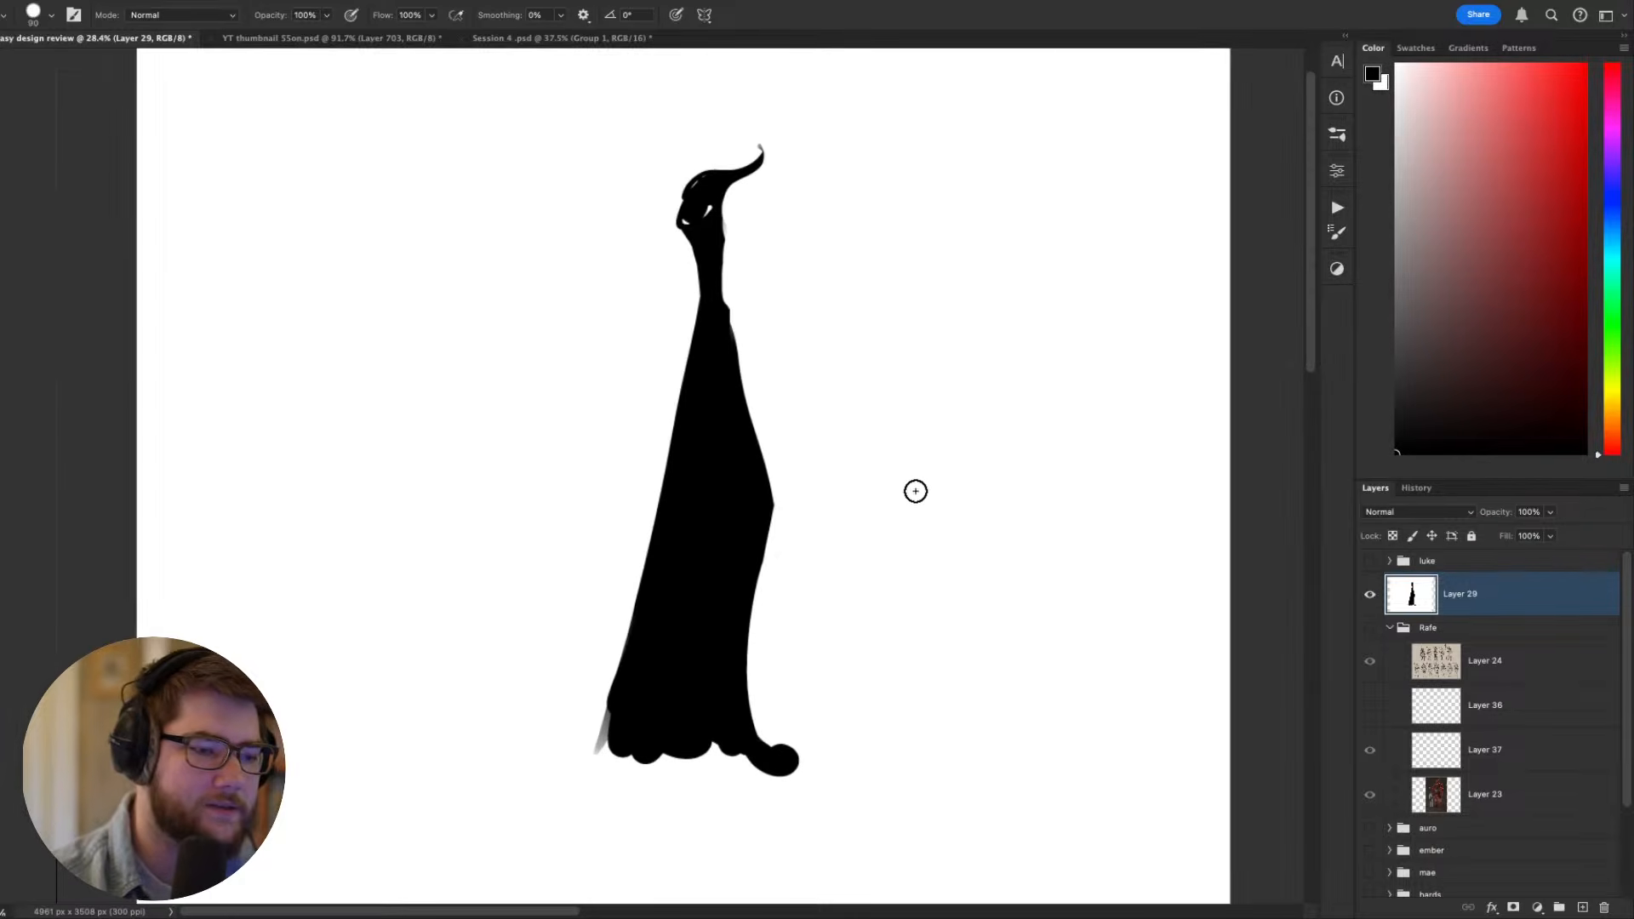
- With a size 9 black brush, sketch a small round face and hands holding a cylindrical object beside the tall black figure's base
{"action": "key", "text": "bracketleft"}
{"action": "key", "text": "bracketleft"}
{"action": "key", "text": "bracketleft"}
{"action": "key", "text": "bracketleft"}
{"action": "key", "text": "bracketleft"}
{"action": "key", "text": "bracketleft"}
{"action": "key", "text": "bracketleft"}
{"action": "key", "text": "bracketleft"}
{"action": "key", "text": "bracketleft"}
{"action": "key", "text": "bracketleft"}
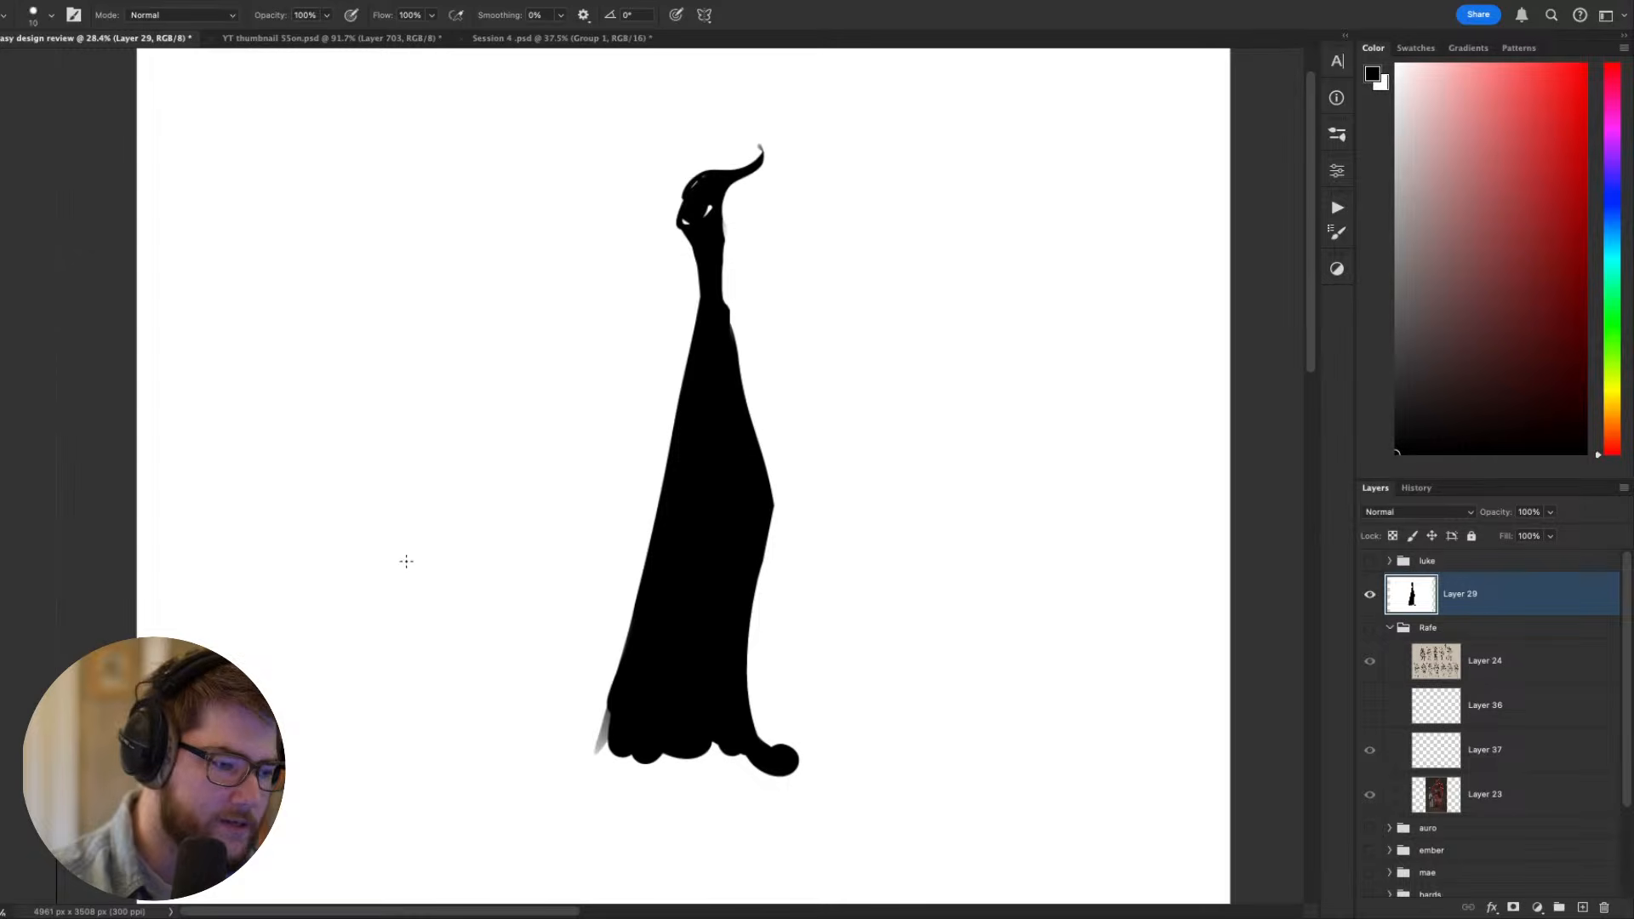
{"action": "mouse_move", "coordinate": [443, 603]}
{"action": "left_mouse_down"}
{"action": "mouse_move", "coordinate": [445, 579]}
{"action": "mouse_move", "coordinate": [463, 592]}
{"action": "mouse_move", "coordinate": [462, 541]}
{"action": "left_mouse_up"}
{"action": "key", "text": "super+z"}
{"action": "left_click_drag", "start_coordinate": [452, 559], "coordinate": [470, 565]}
{"action": "mouse_move", "coordinate": [467, 555]}
{"action": "left_mouse_down"}
{"action": "mouse_move", "coordinate": [385, 613]}
{"action": "mouse_move", "coordinate": [404, 648]}
{"action": "mouse_move", "coordinate": [411, 599]}
{"action": "mouse_move", "coordinate": [427, 622]}
{"action": "mouse_move", "coordinate": [441, 595]}
{"action": "mouse_move", "coordinate": [421, 635]}
{"action": "mouse_move", "coordinate": [467, 590]}
{"action": "mouse_move", "coordinate": [449, 635]}
{"action": "left_mouse_up"}
{"action": "left_click_drag", "start_coordinate": [443, 623], "coordinate": [446, 604]}
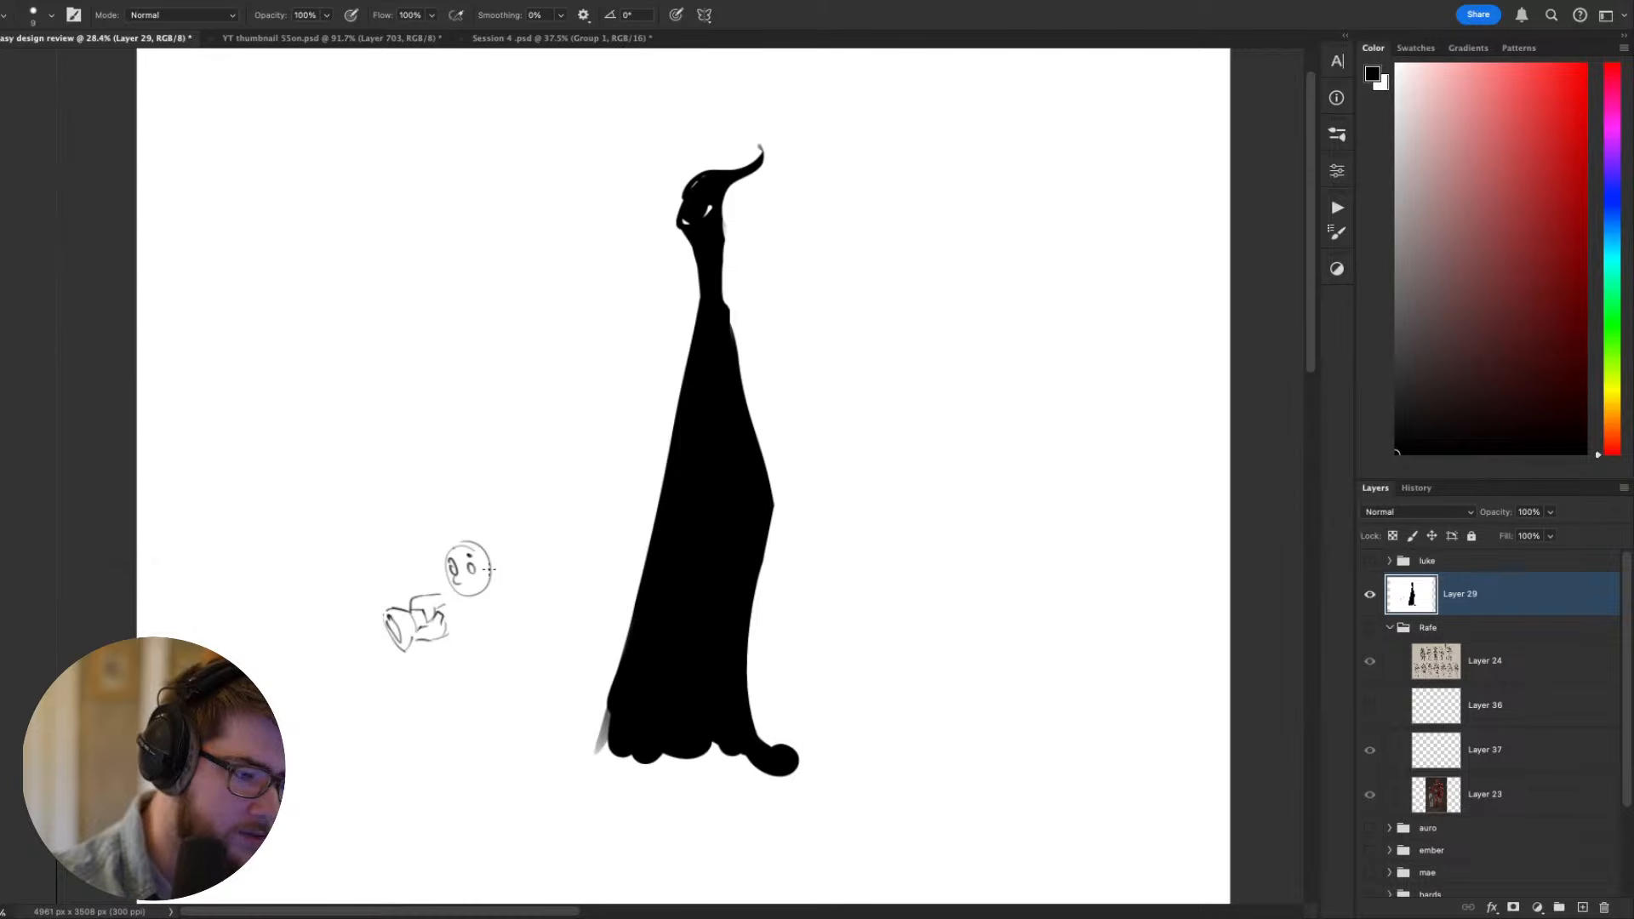
- Sketch the small character's spiky hair, torso, large round backpack and striding legs with feet
{"action": "left_click_drag", "start_coordinate": [467, 522], "coordinate": [436, 559]}
{"action": "mouse_move", "coordinate": [471, 530]}
{"action": "left_mouse_down"}
{"action": "mouse_move", "coordinate": [556, 575]}
{"action": "mouse_move", "coordinate": [510, 612]}
{"action": "left_mouse_up"}
{"action": "key", "text": "super+z"}
{"action": "mouse_move", "coordinate": [498, 558]}
{"action": "left_mouse_down"}
{"action": "mouse_move", "coordinate": [559, 562]}
{"action": "mouse_move", "coordinate": [455, 639]}
{"action": "mouse_move", "coordinate": [475, 612]}
{"action": "mouse_move", "coordinate": [433, 682]}
{"action": "mouse_move", "coordinate": [460, 688]}
{"action": "mouse_move", "coordinate": [416, 698]}
{"action": "mouse_move", "coordinate": [482, 665]}
{"action": "left_mouse_up"}
{"action": "key", "text": "super+z"}
{"action": "left_click_drag", "start_coordinate": [485, 664], "coordinate": [517, 689]}
{"action": "left_click_drag", "start_coordinate": [514, 680], "coordinate": [518, 688]}
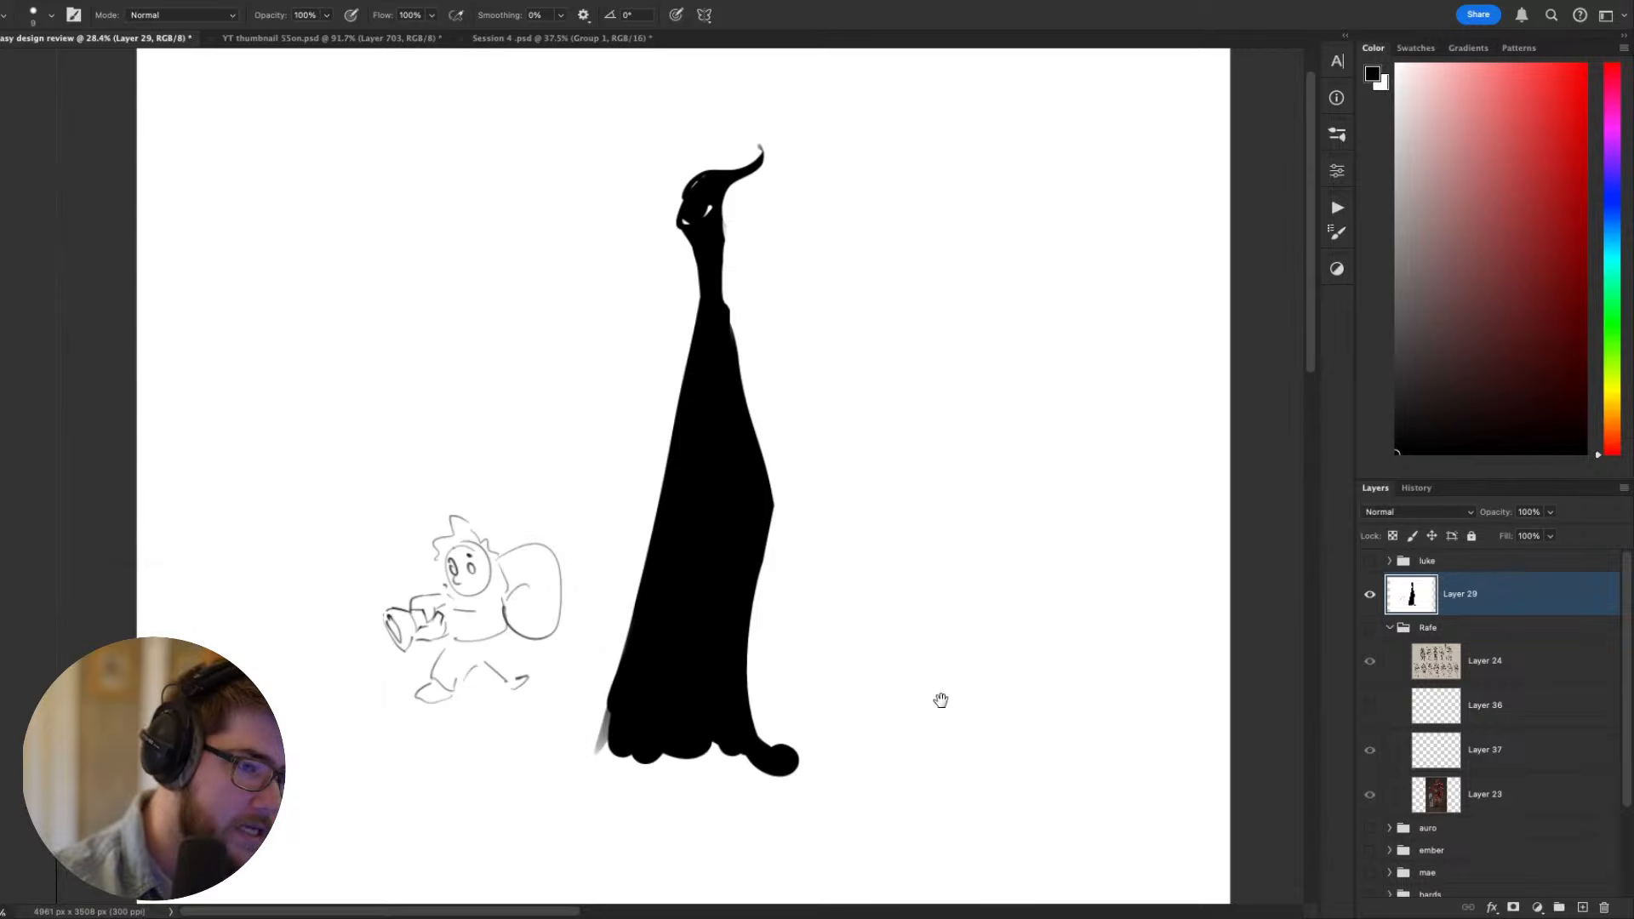
- Try moving the lassoed small character sketch slightly lower, undo the move and clear the selection
{"action": "left_click_drag", "start_coordinate": [942, 700], "coordinate": [977, 687]}
{"action": "key", "text": "l"}
{"action": "mouse_move", "coordinate": [625, 588]}
{"action": "left_mouse_down"}
{"action": "mouse_move", "coordinate": [502, 740]}
{"action": "mouse_move", "coordinate": [591, 443]}
{"action": "left_mouse_up"}
{"action": "key", "text": "v"}
{"action": "left_click_drag", "start_coordinate": [543, 649], "coordinate": [523, 717]}
{"action": "key", "text": "super+z"}
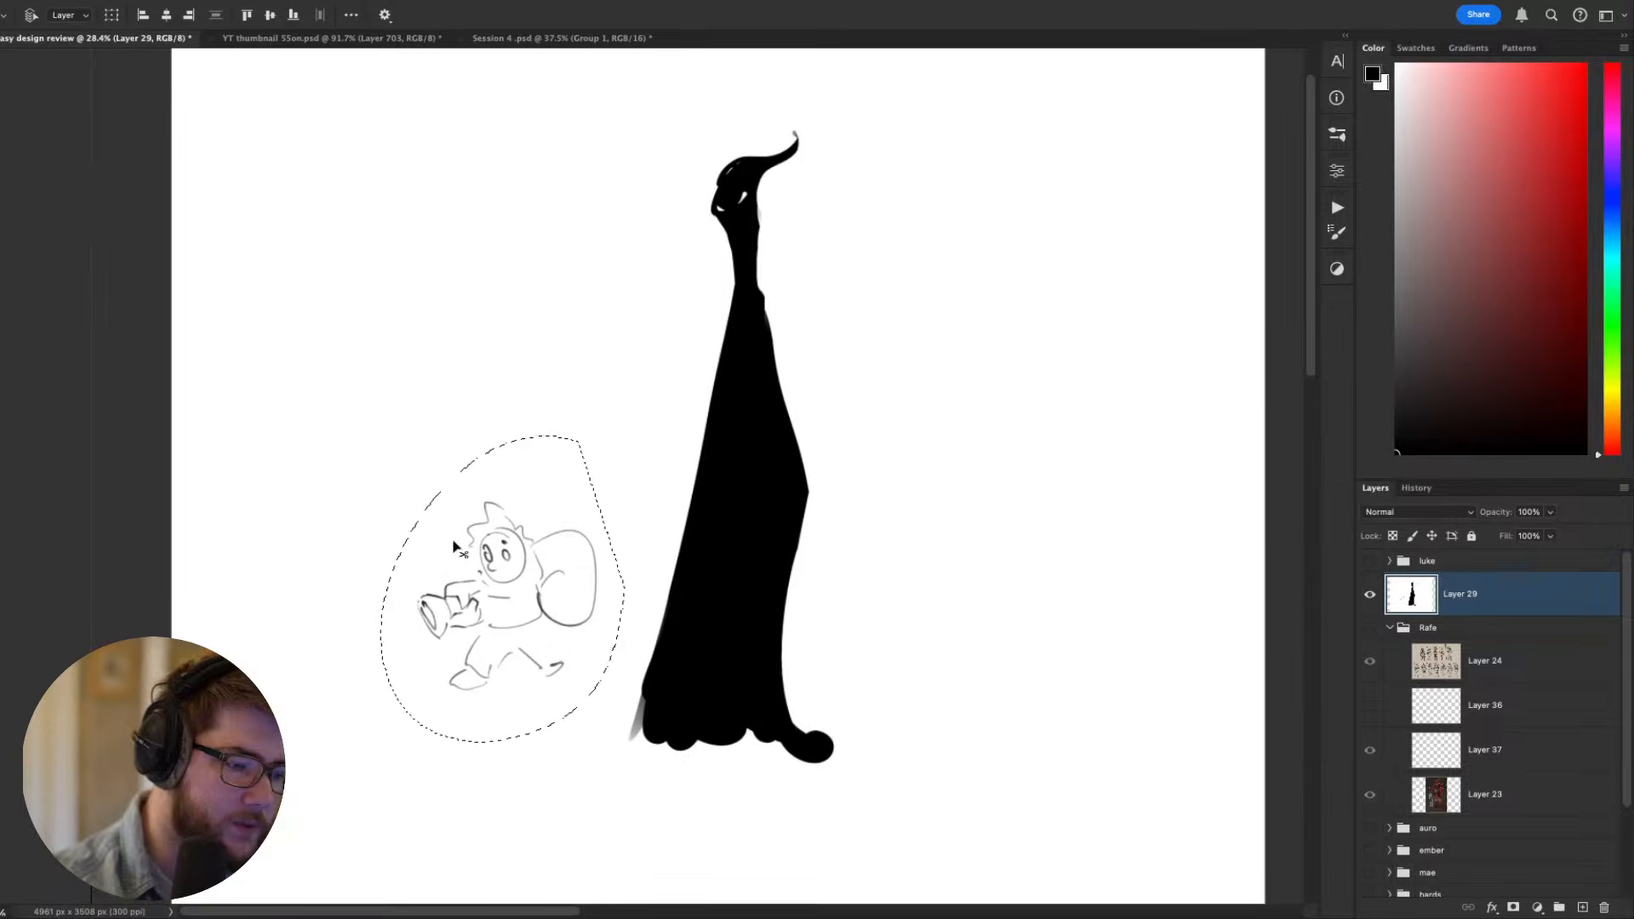
{"action": "key", "text": "super+d"}
- Hide the silhouette demo on Layer 29 and show the Rafe group's sheet of swordsman thumbnails
{"action": "left_click_drag", "start_coordinate": [1172, 721], "coordinate": [1110, 604]}
{"action": "left_click_drag", "start_coordinate": [876, 536], "coordinate": [955, 686]}
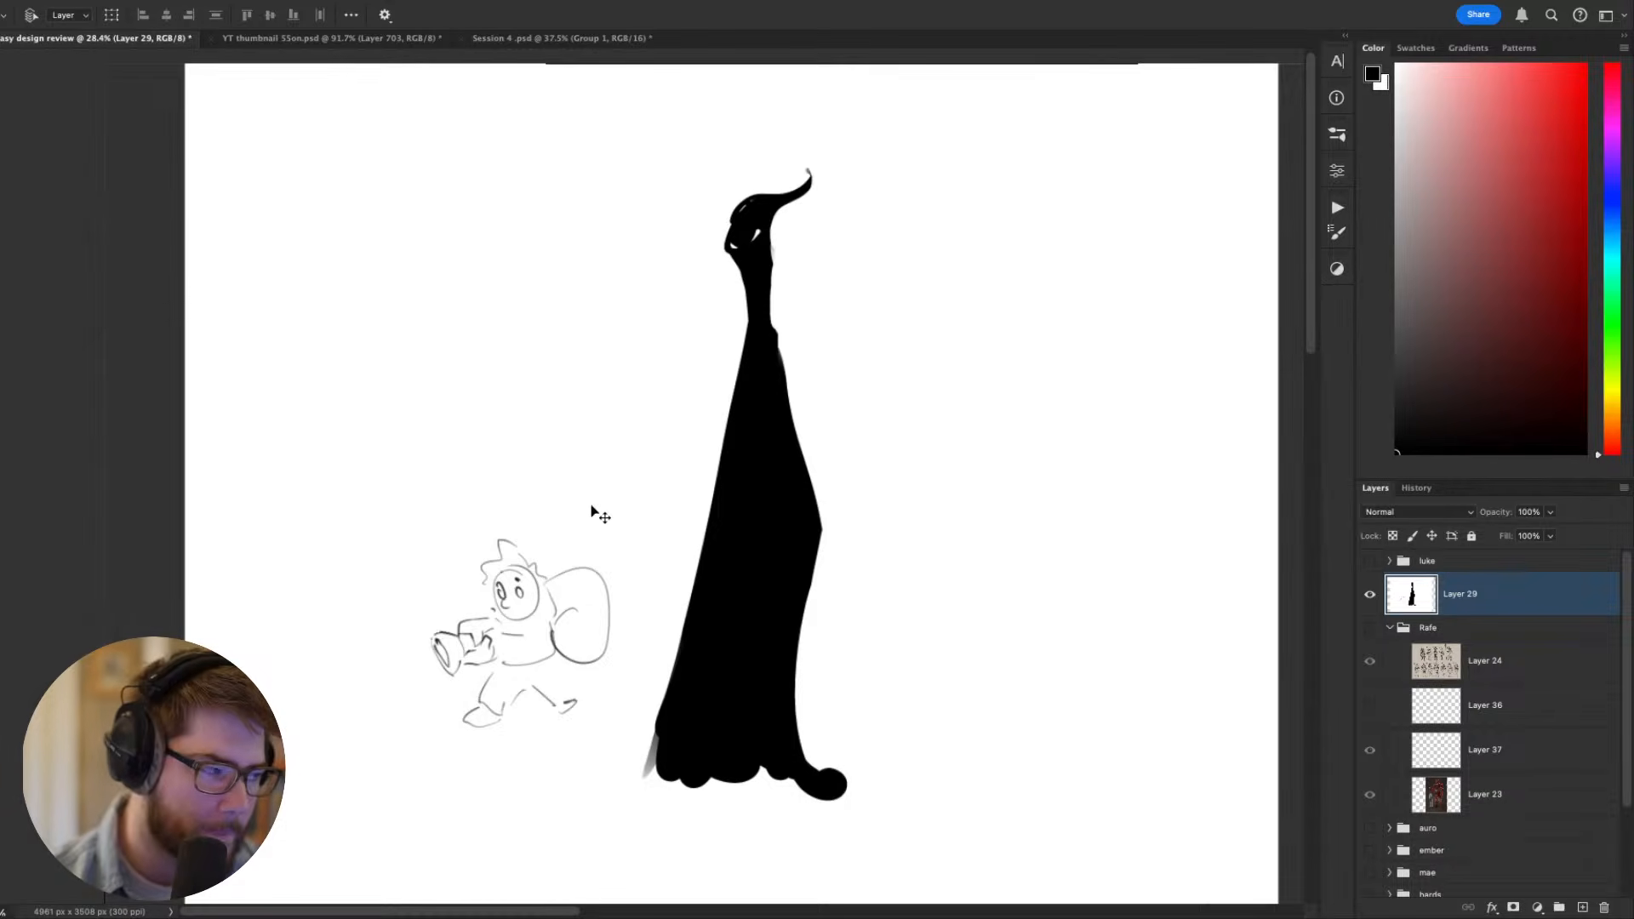
{"action": "left_click_drag", "start_coordinate": [846, 509], "coordinate": [654, 414]}
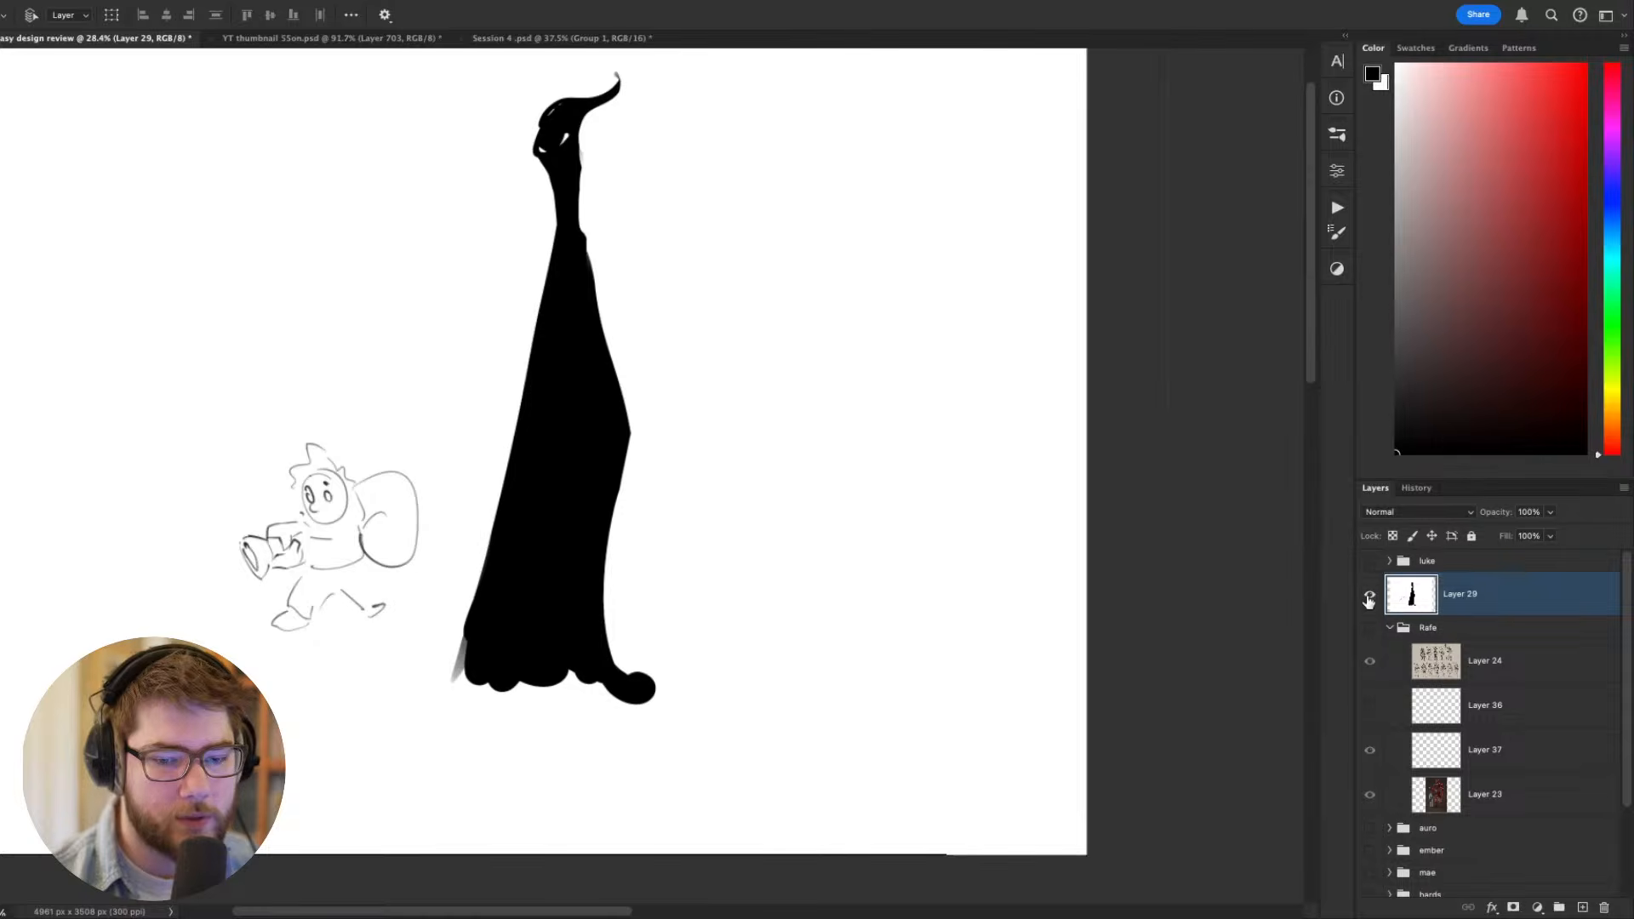
{"action": "left_click_drag", "start_coordinate": [1370, 595], "coordinate": [1371, 654]}
{"action": "left_click", "coordinate": [1371, 654]}
- Examine the swordsman thumbnails up close, focusing on the lower row with variants 10, 10A and 10B
{"action": "mouse_move", "coordinate": [990, 474]}
{"action": "left_mouse_down"}
{"action": "mouse_move", "coordinate": [1135, 603]}
{"action": "mouse_move", "coordinate": [942, 507]}
{"action": "left_mouse_up"}
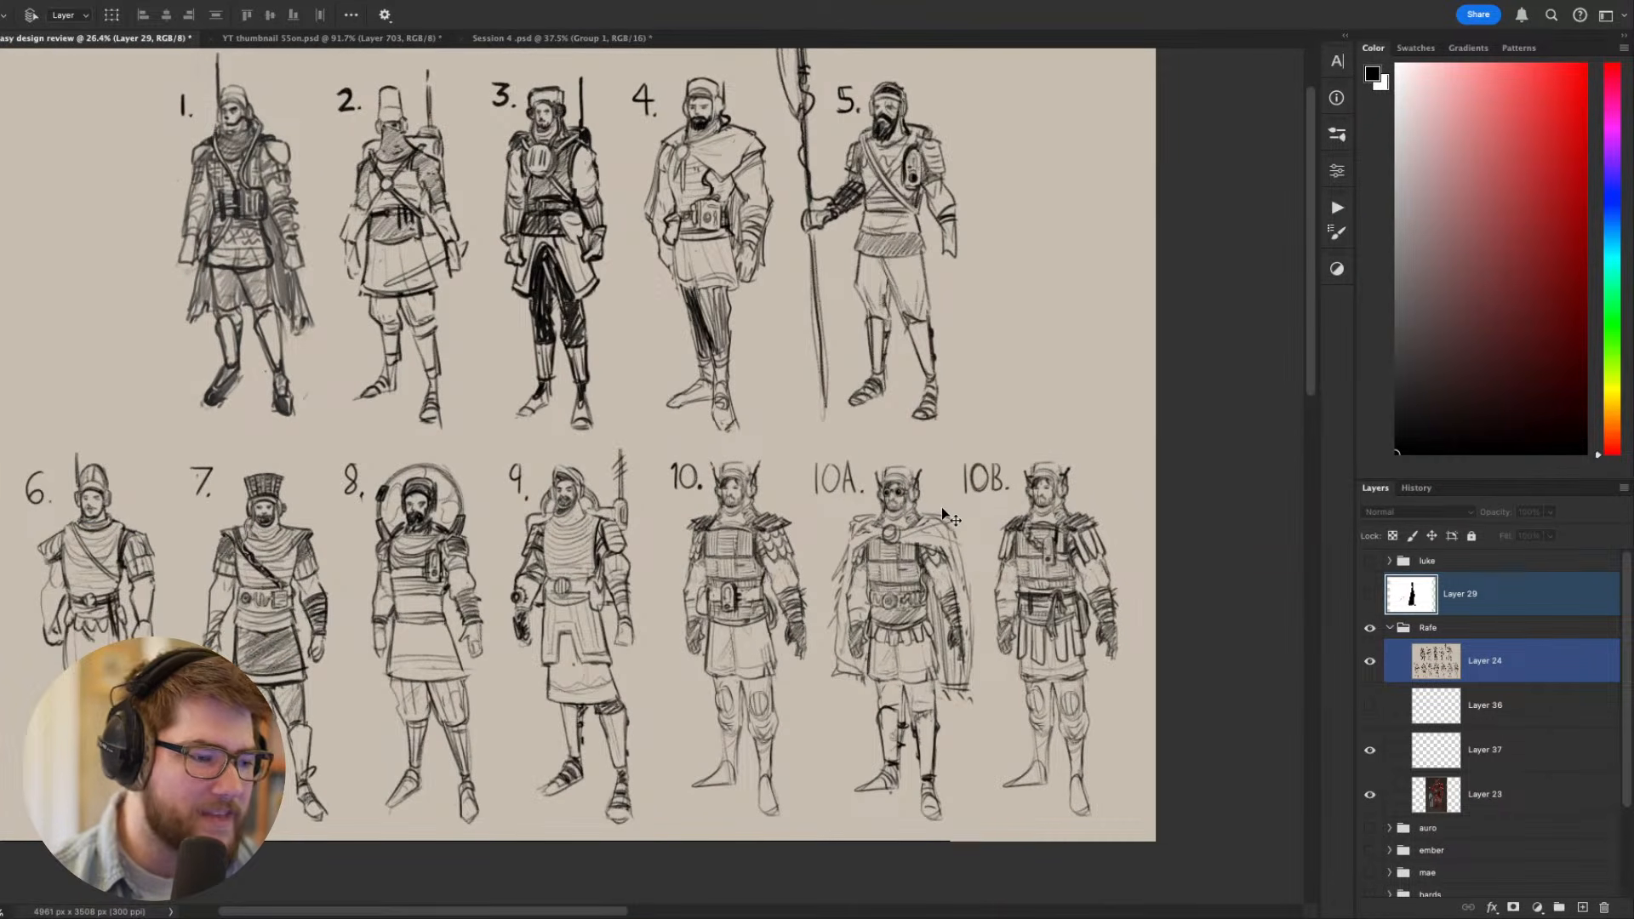
{"action": "scroll", "coordinate": [942, 507], "scroll_direction": "up", "scroll_amount": 2}
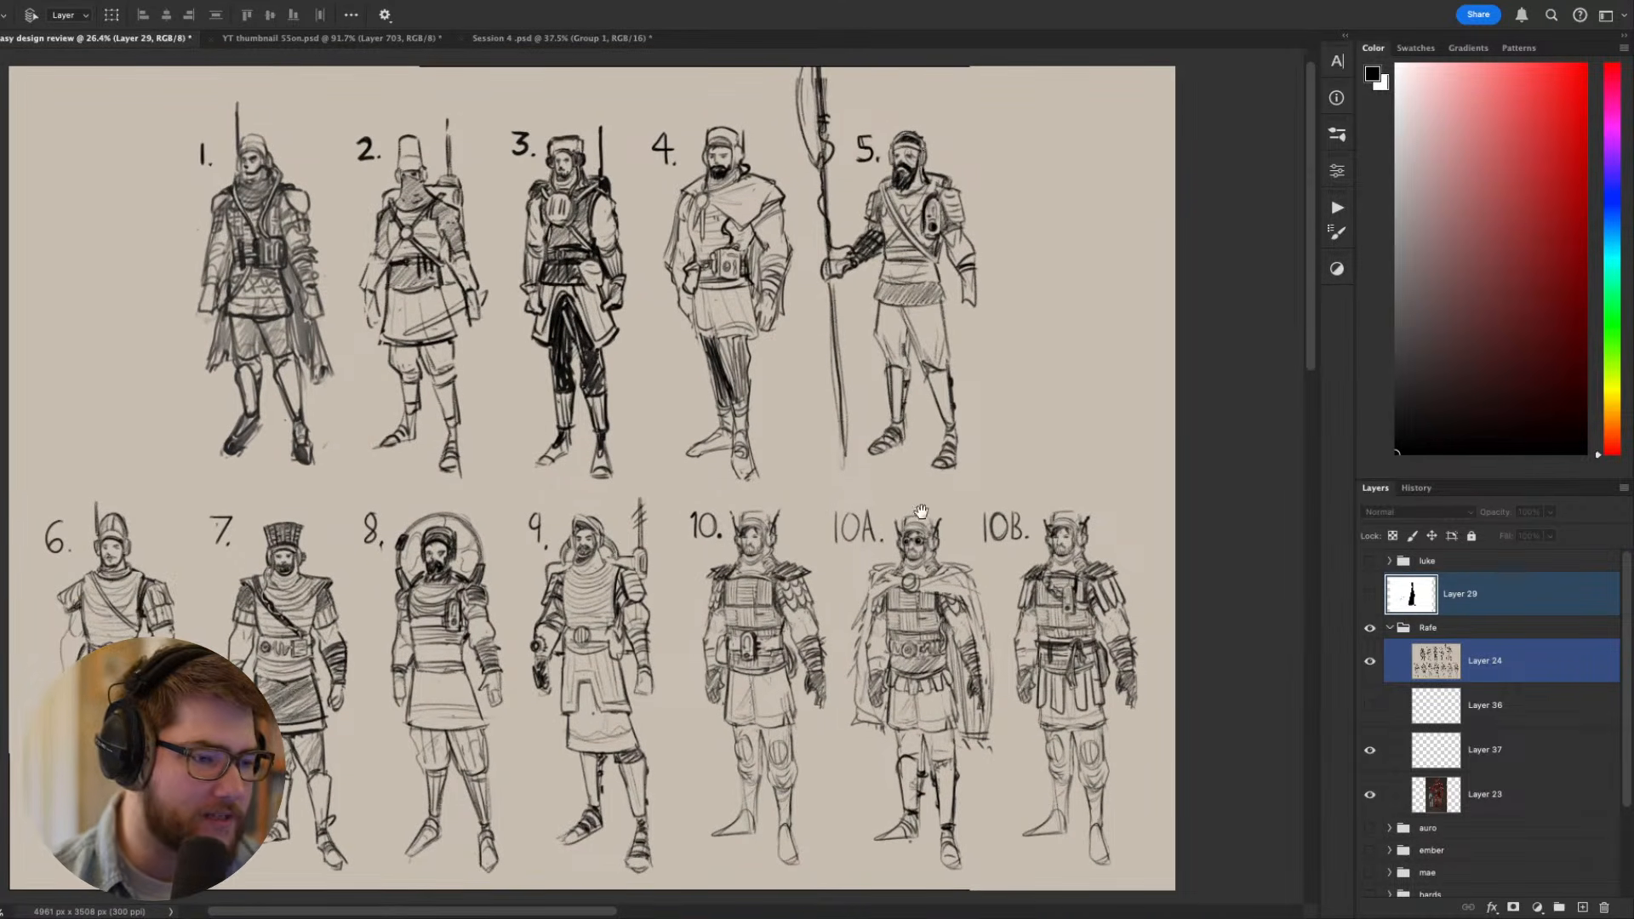
{"action": "scroll", "coordinate": [921, 511], "scroll_direction": "up", "scroll_amount": 2}
{"action": "scroll", "coordinate": [758, 492], "scroll_direction": "up", "scroll_amount": 3}
{"action": "scroll", "coordinate": [758, 489], "scroll_direction": "down", "scroll_amount": 1}
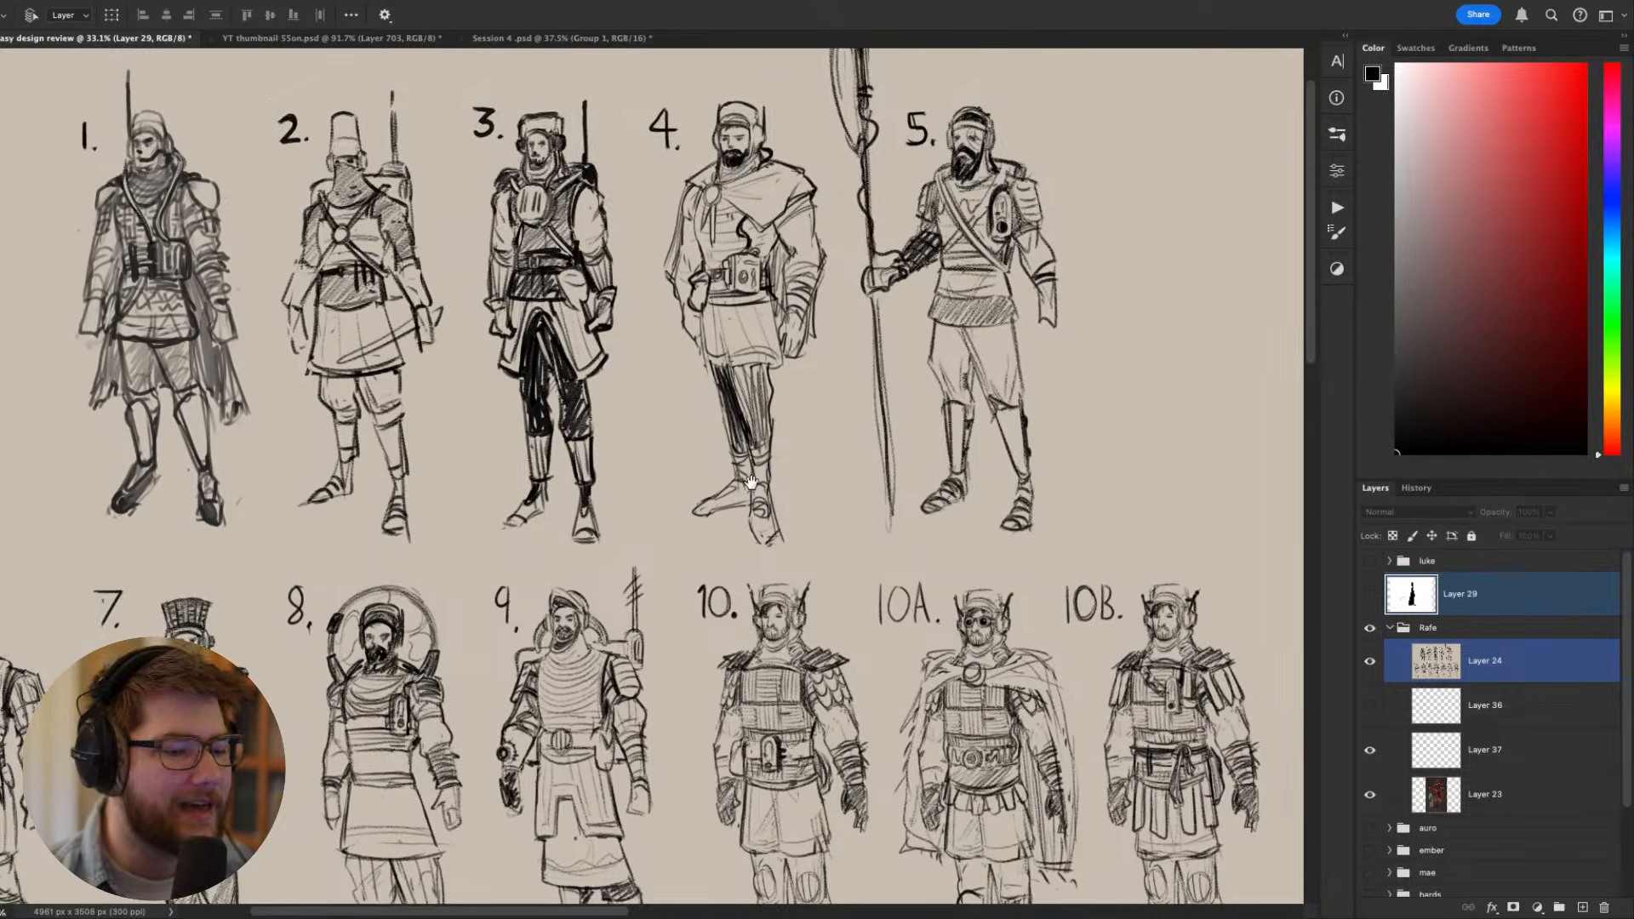
{"action": "left_click_drag", "start_coordinate": [754, 489], "coordinate": [717, 374]}
{"action": "scroll", "coordinate": [768, 647], "scroll_direction": "up", "scroll_amount": 1}
{"action": "scroll", "coordinate": [767, 647], "scroll_direction": "up", "scroll_amount": 1}
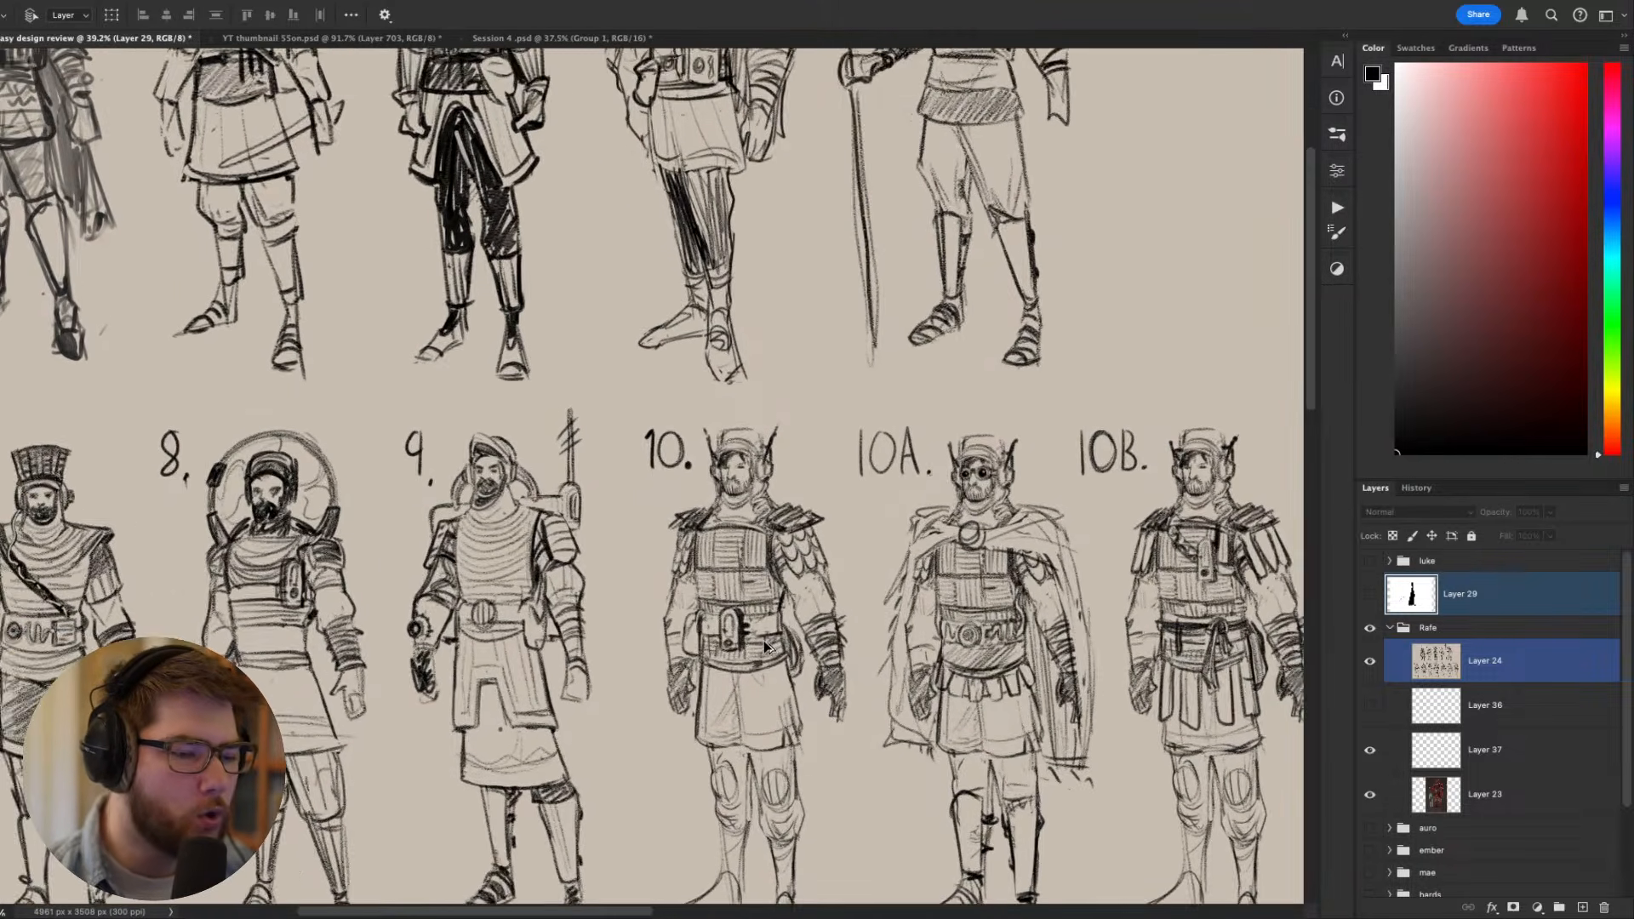
{"action": "scroll", "coordinate": [813, 677], "scroll_direction": "up", "scroll_amount": 1}
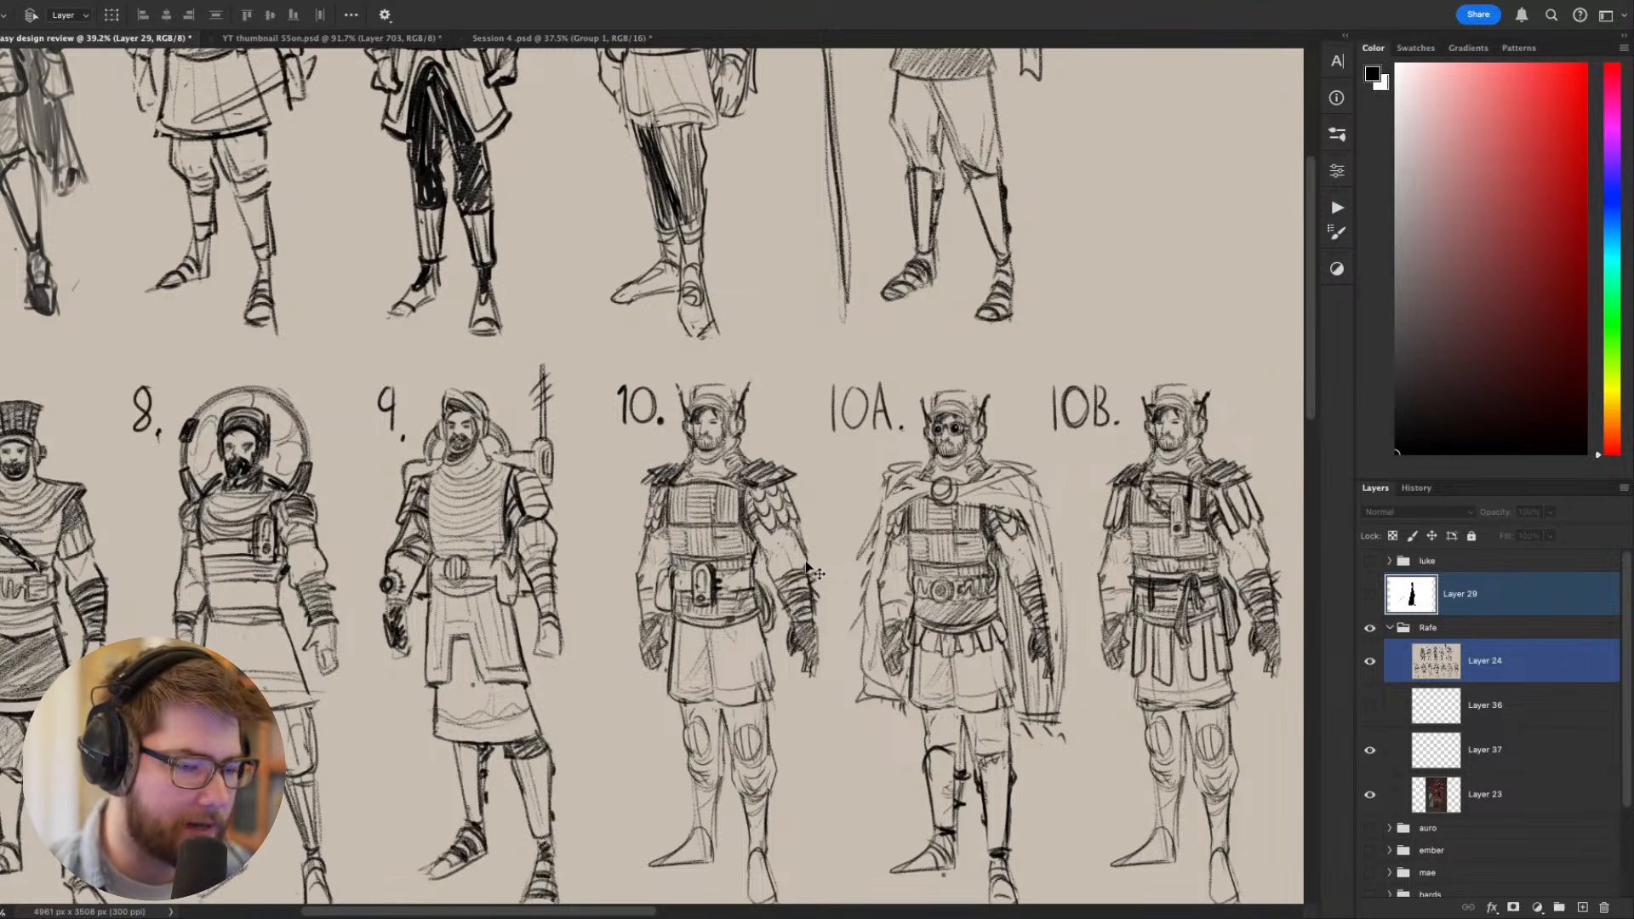
{"action": "scroll", "coordinate": [832, 362], "scroll_direction": "up", "scroll_amount": 2}
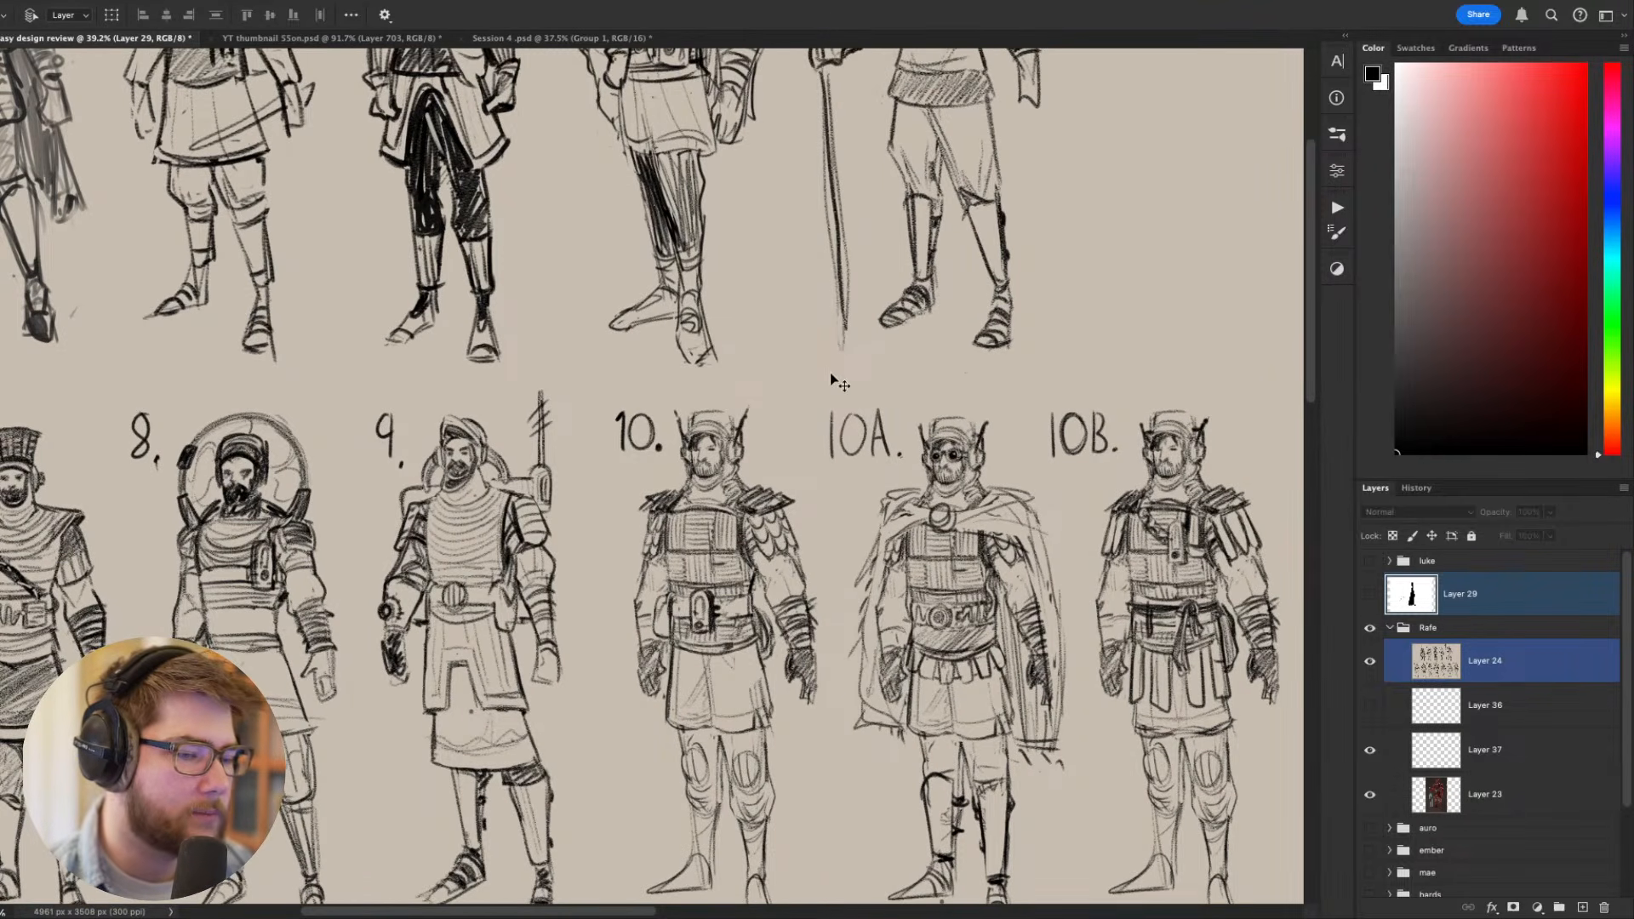
- Compare the overall silhouettes of thumbnails 1 to 10B across both rows of the sheet
{"action": "left_click_drag", "start_coordinate": [759, 290], "coordinate": [973, 547]}
{"action": "scroll", "coordinate": [974, 548], "scroll_direction": "down", "scroll_amount": 3}
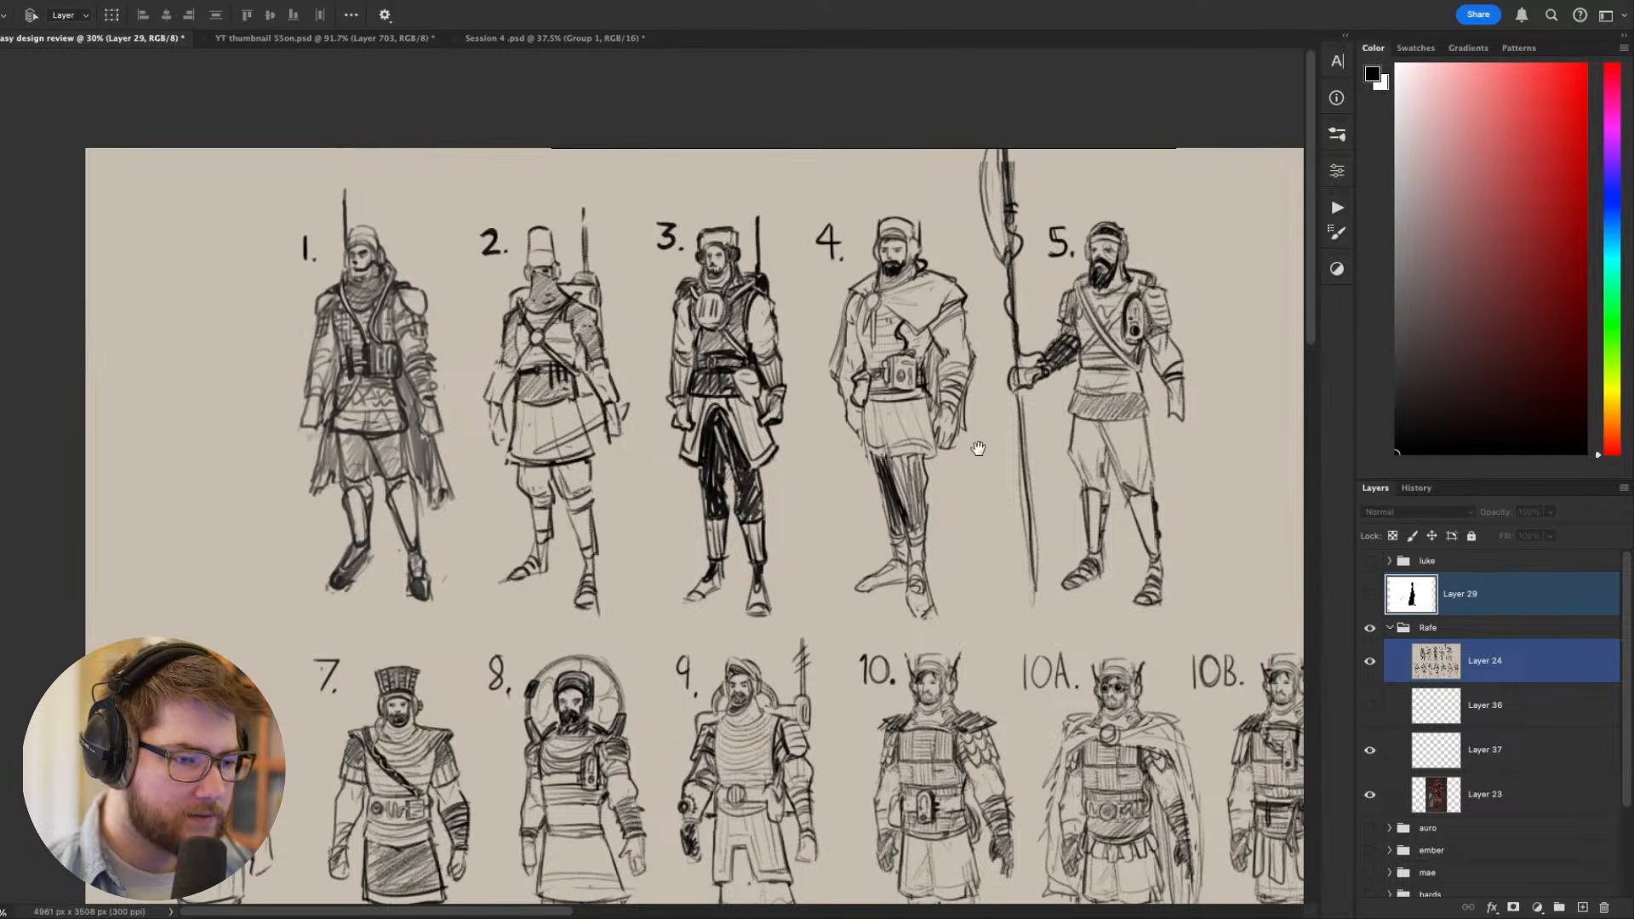
{"action": "left_click_drag", "start_coordinate": [979, 448], "coordinate": [937, 140]}
{"action": "left_click_drag", "start_coordinate": [595, 307], "coordinate": [539, 420]}
{"action": "scroll", "coordinate": [540, 421], "scroll_direction": "down", "scroll_amount": 1}
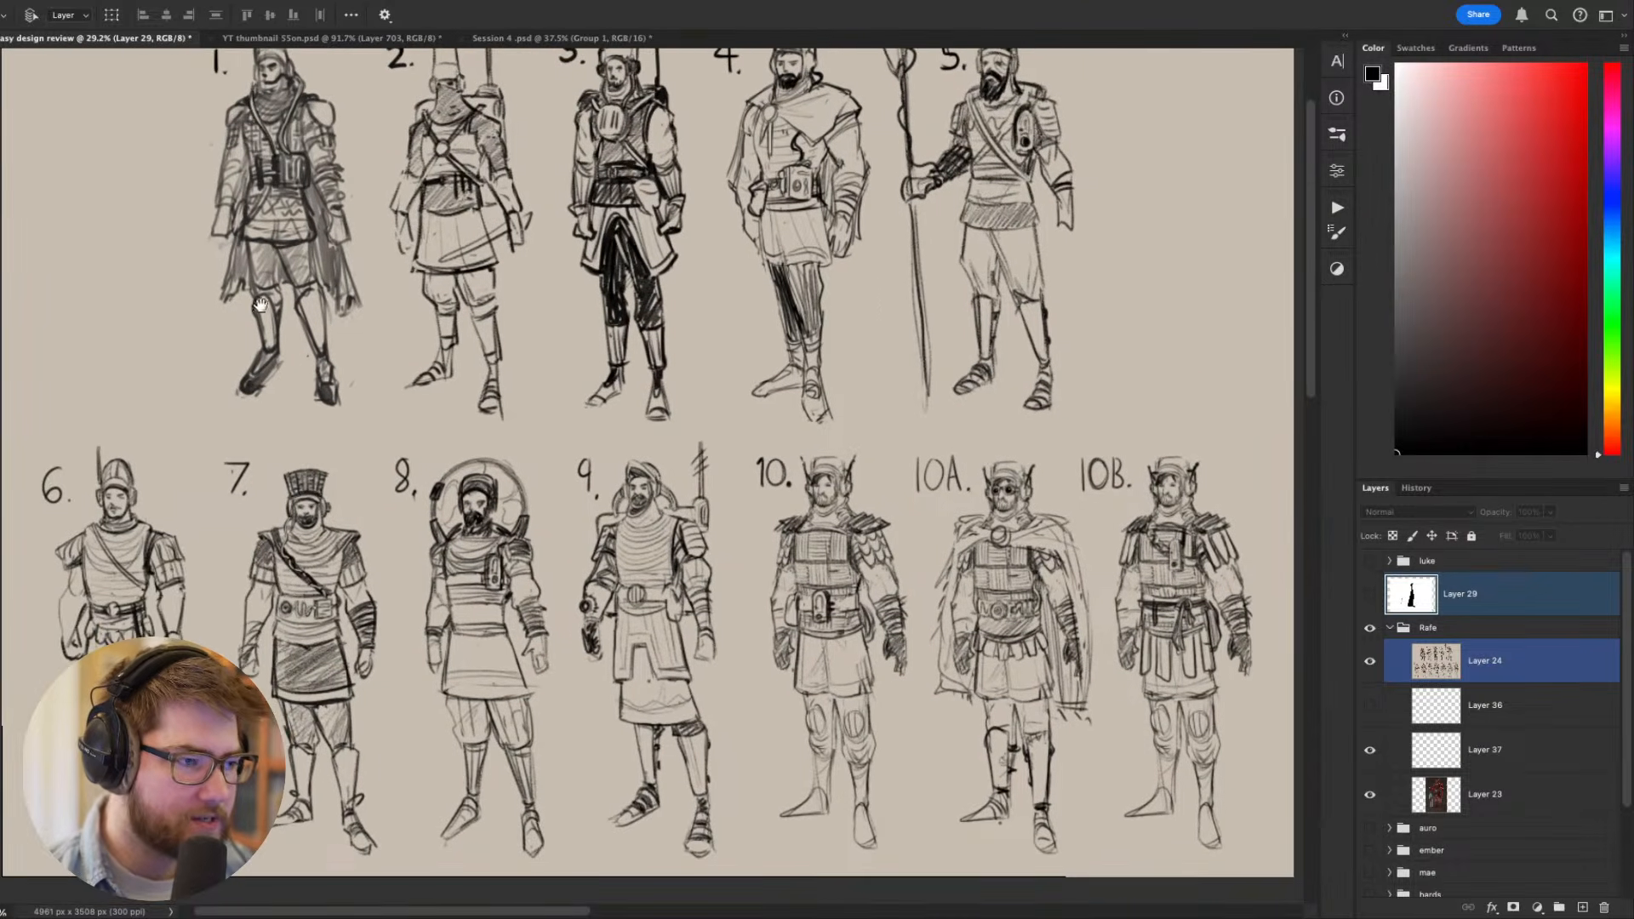
{"action": "left_click_drag", "start_coordinate": [260, 305], "coordinate": [252, 361]}
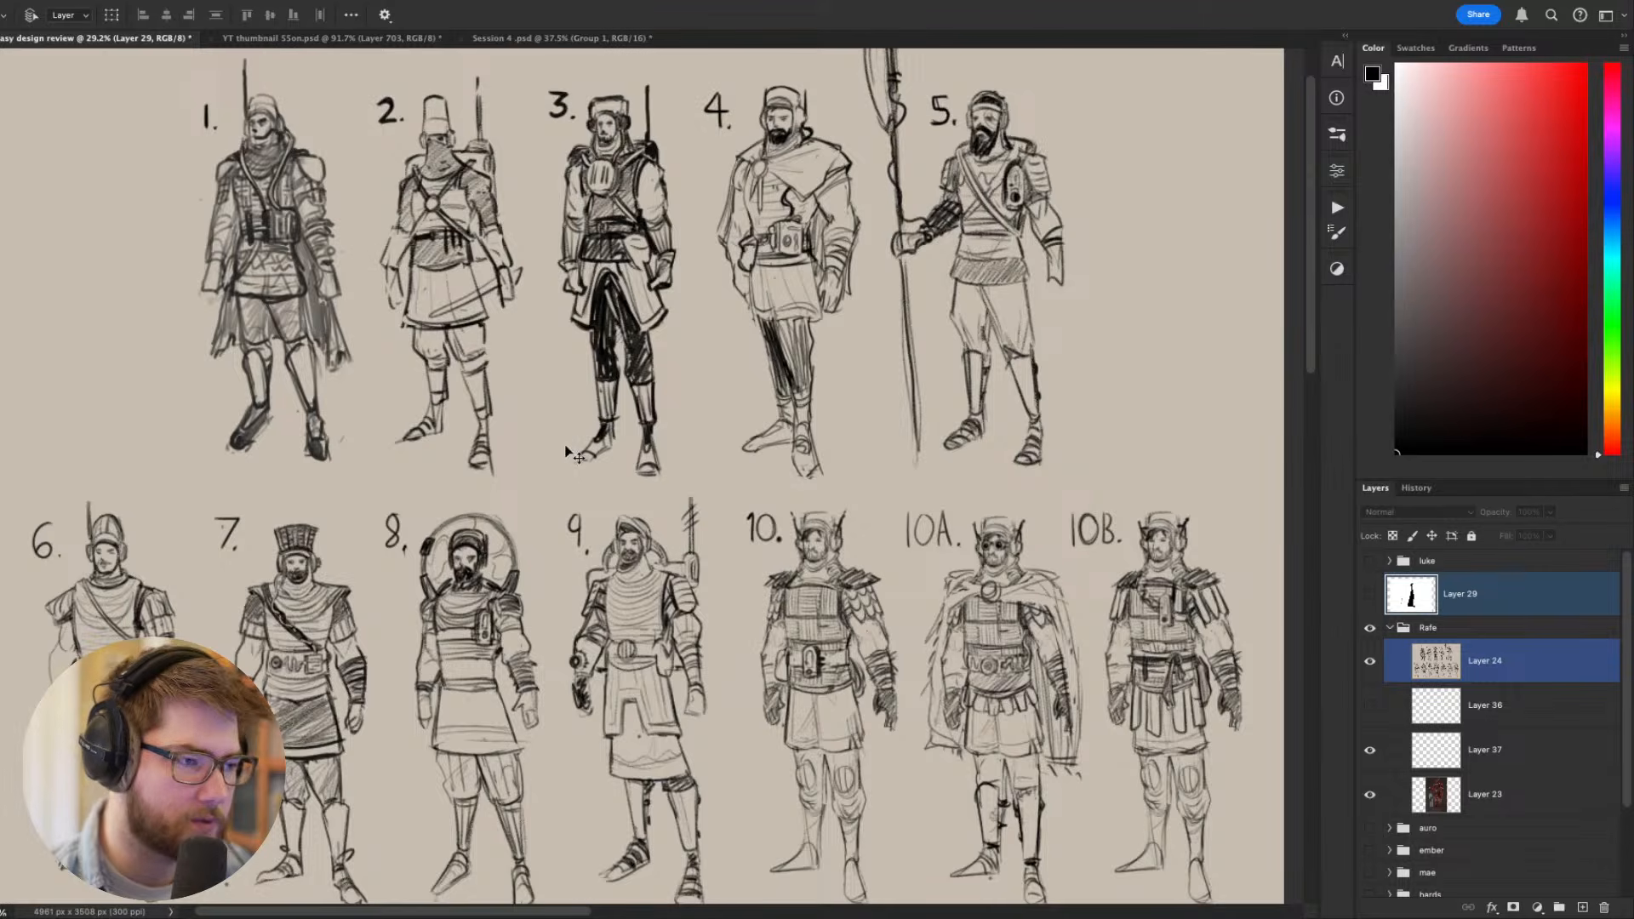
{"action": "scroll", "coordinate": [1031, 630], "scroll_direction": "down", "scroll_amount": 1}
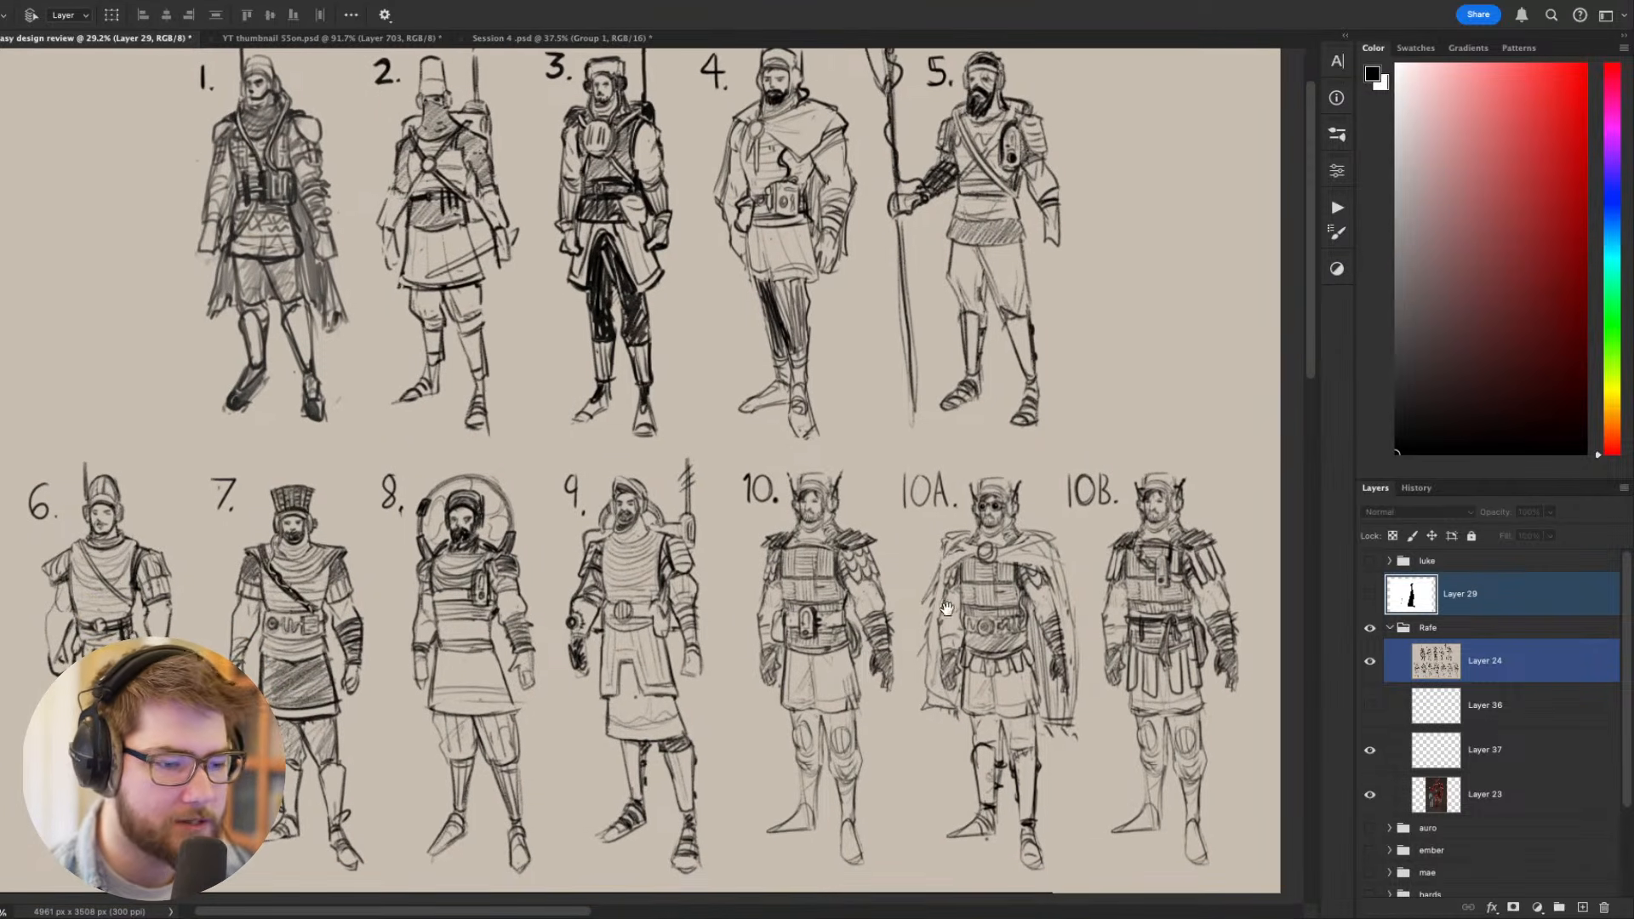
{"action": "left_click_drag", "start_coordinate": [946, 608], "coordinate": [862, 630]}
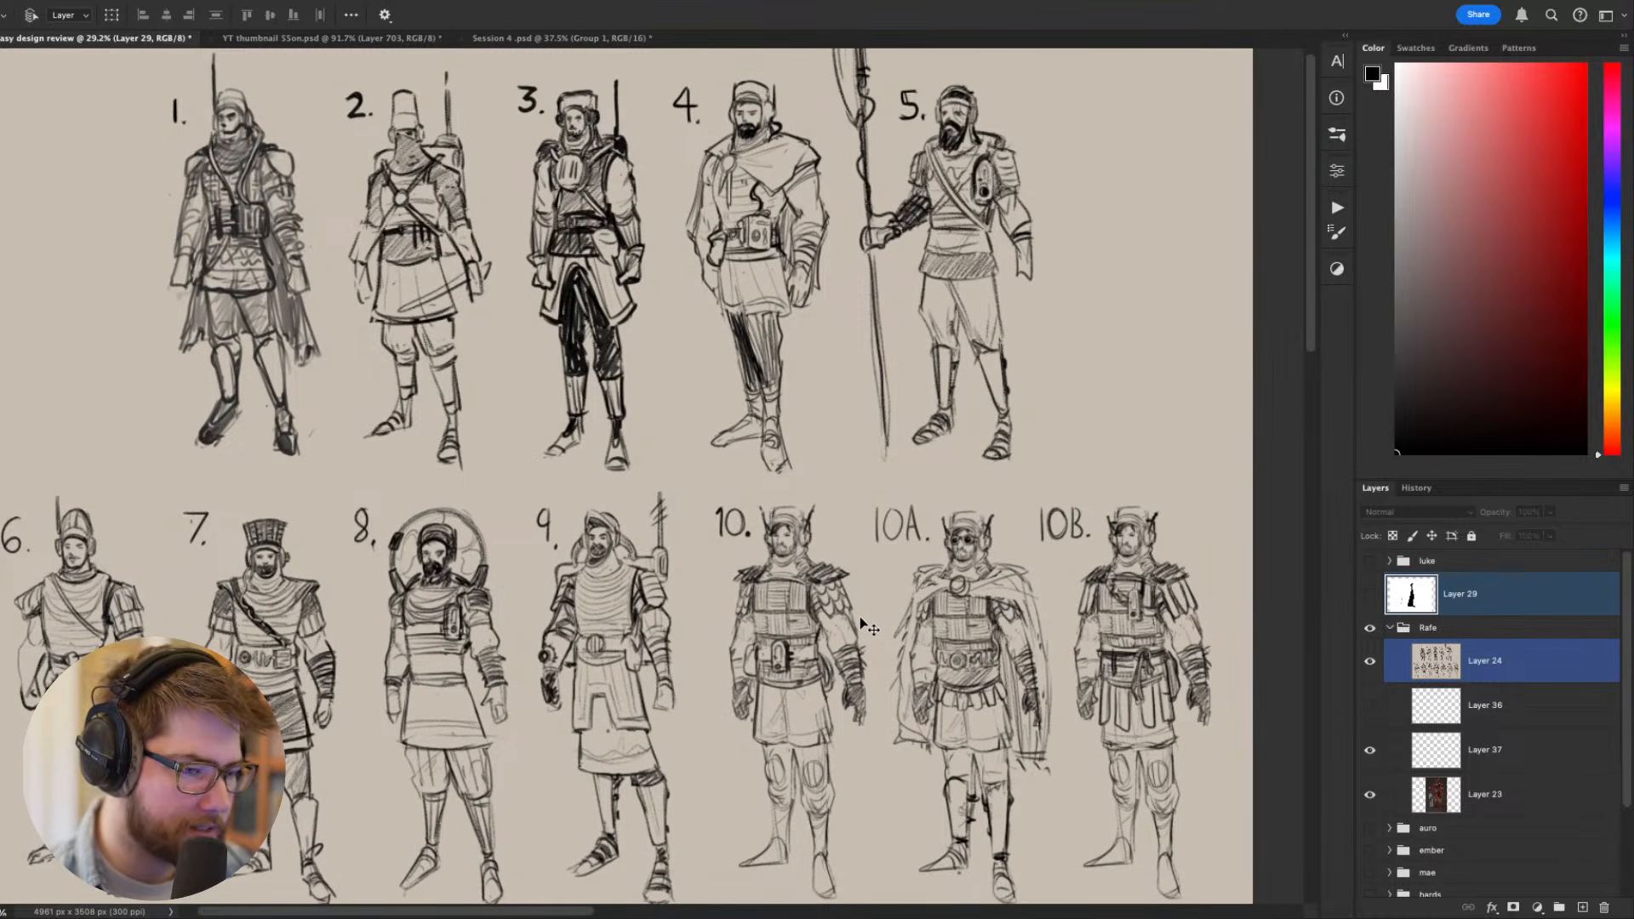
{"action": "mouse_move", "coordinate": [859, 617]}
{"action": "left_mouse_down"}
{"action": "mouse_move", "coordinate": [862, 632]}
{"action": "mouse_move", "coordinate": [842, 632]}
{"action": "mouse_move", "coordinate": [865, 630]}
{"action": "left_mouse_up"}
{"action": "scroll", "coordinate": [866, 630], "scroll_direction": "down", "scroll_amount": 2}
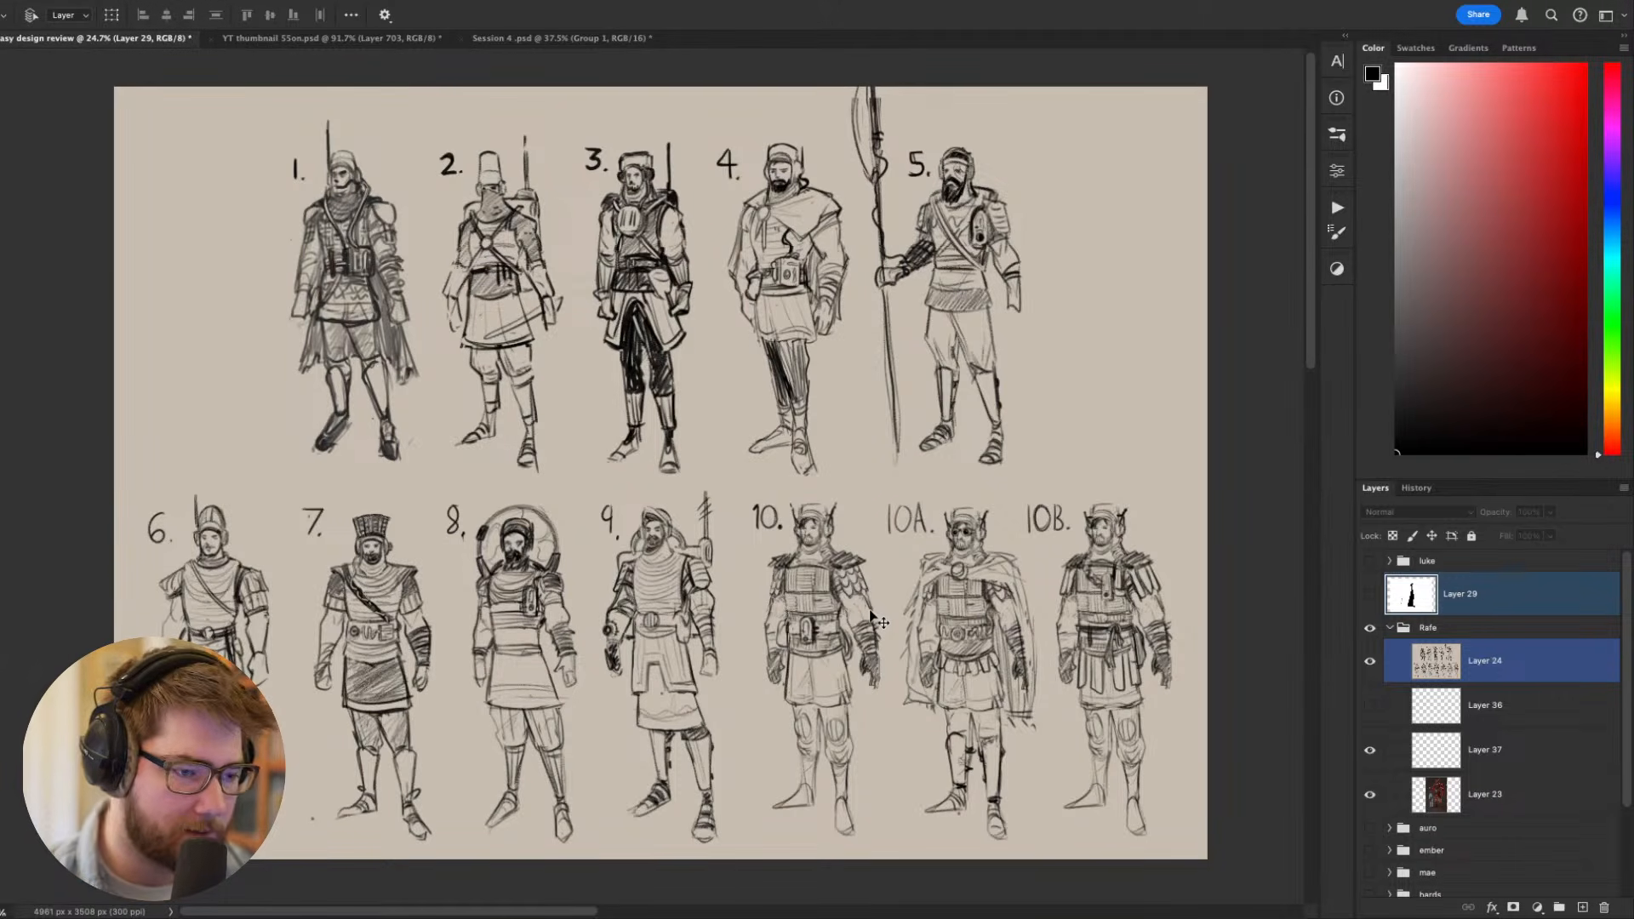
{"action": "scroll", "coordinate": [886, 566], "scroll_direction": "right", "scroll_amount": 1}
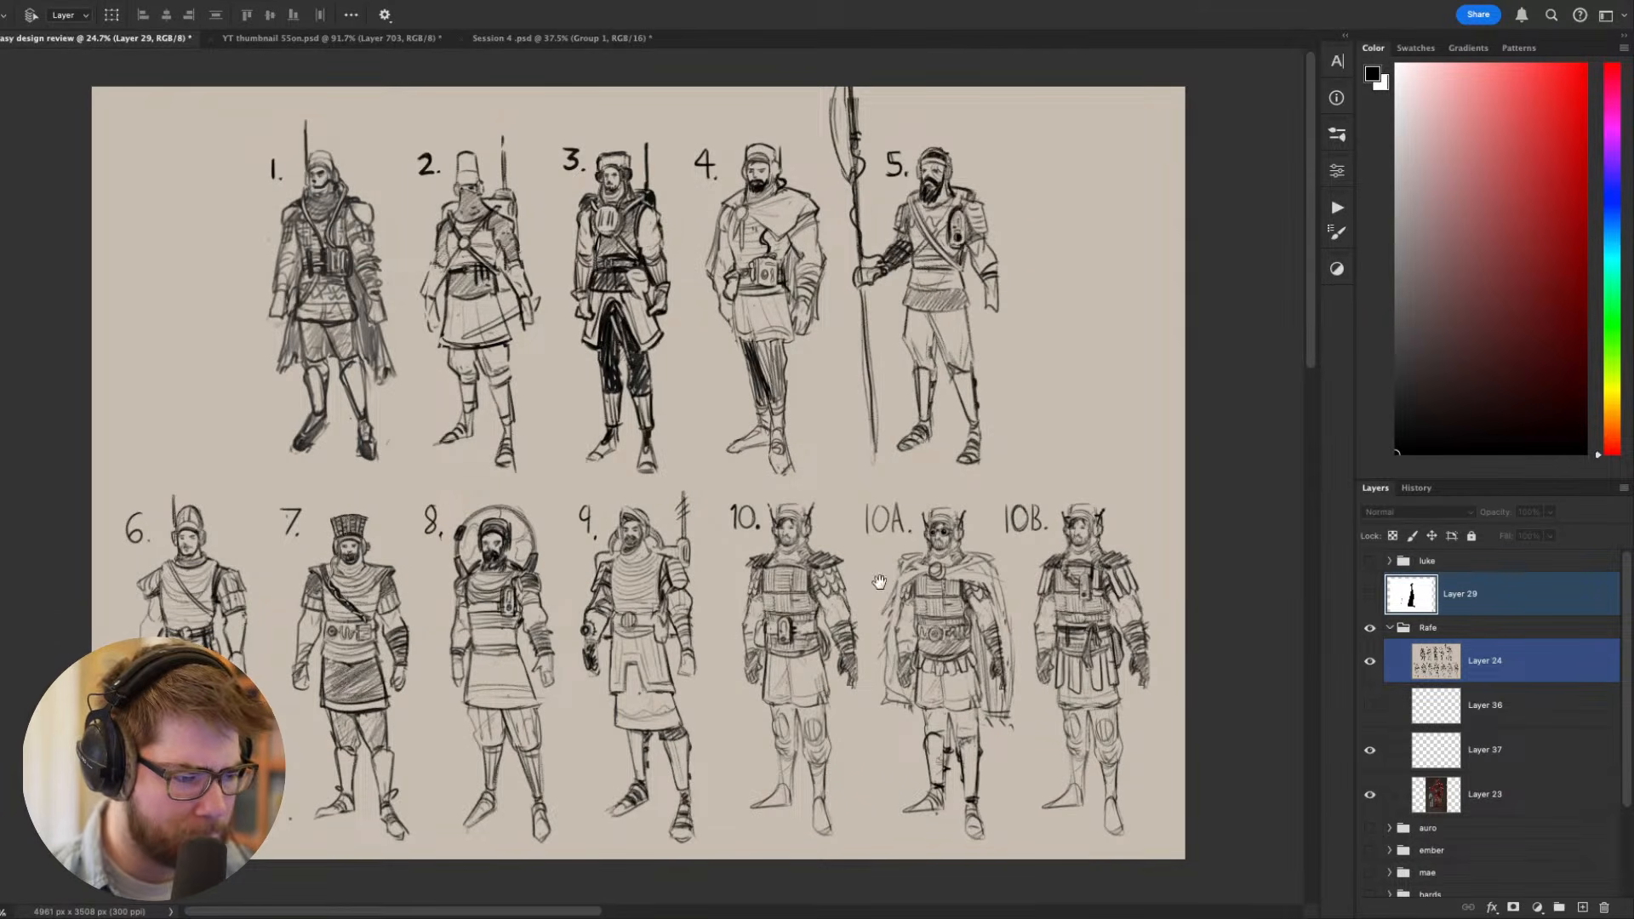
{"action": "scroll", "coordinate": [611, 590], "scroll_direction": "up", "scroll_amount": 1}
{"action": "scroll", "coordinate": [611, 590], "scroll_direction": "up", "scroll_amount": 3}
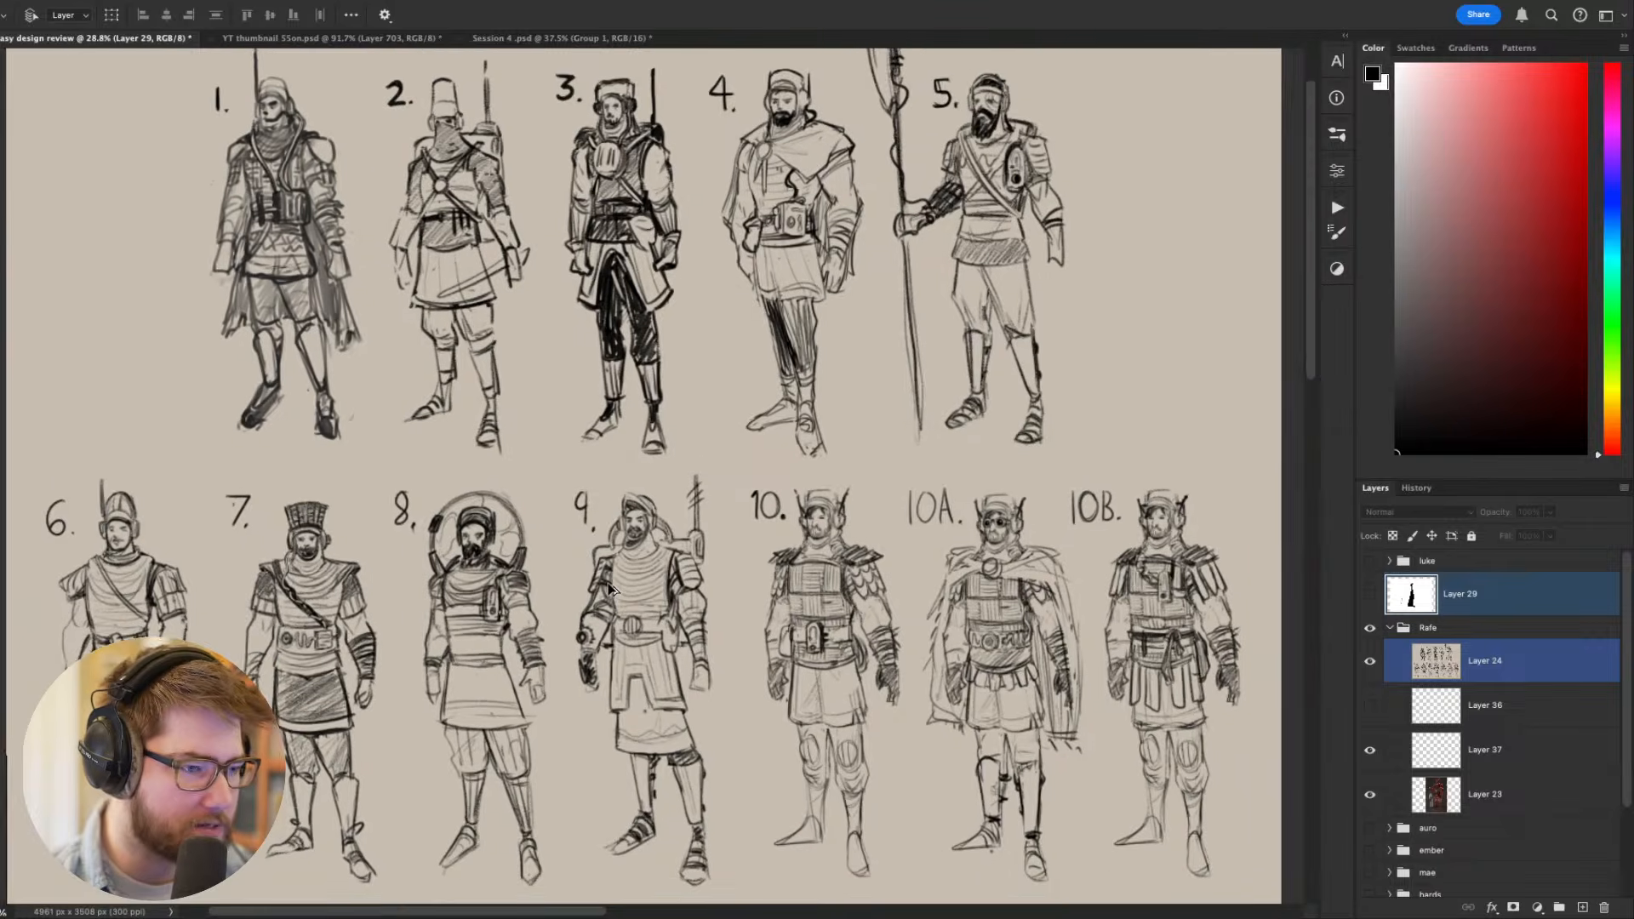
{"action": "scroll", "coordinate": [612, 590], "scroll_direction": "down", "scroll_amount": 1}
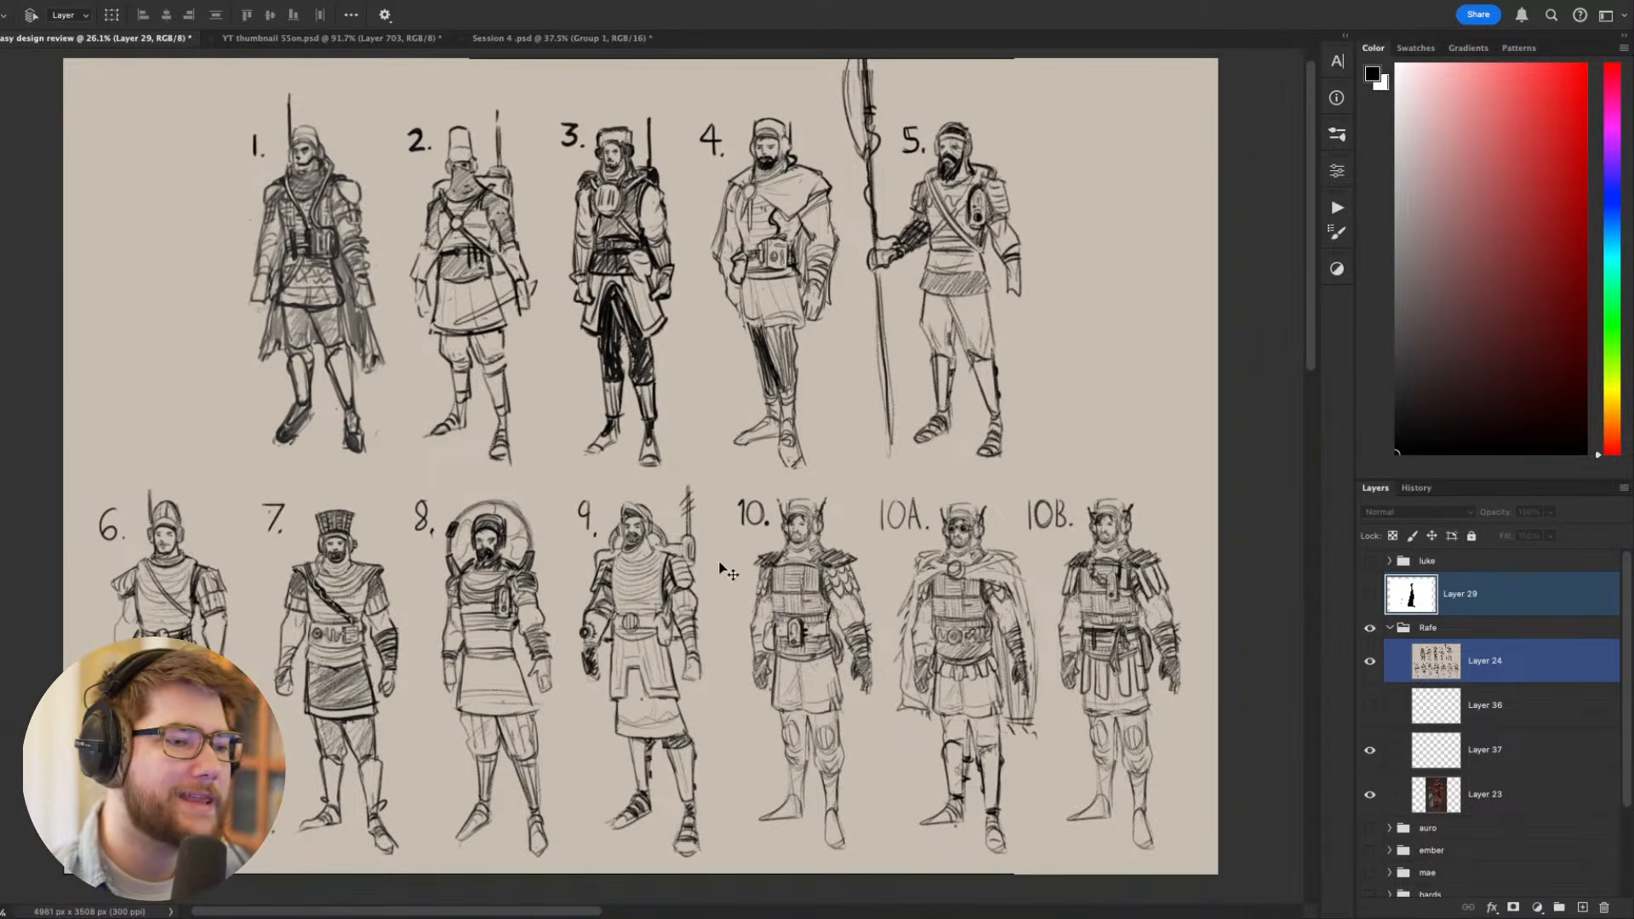
{"action": "scroll", "coordinate": [737, 598], "scroll_direction": "down", "scroll_amount": 1}
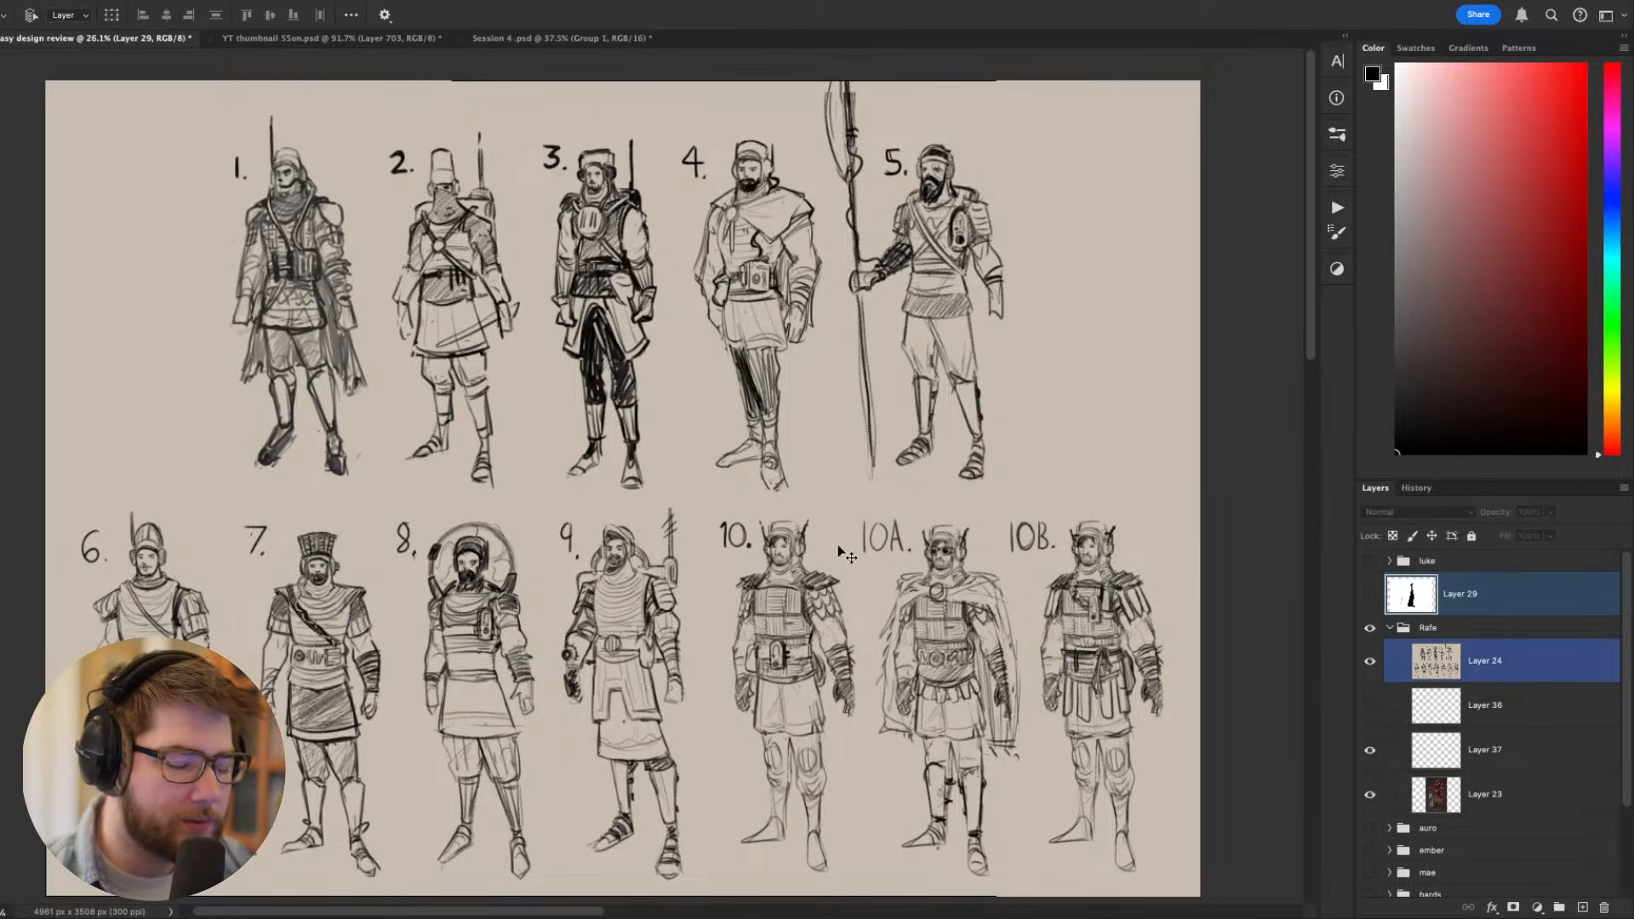
- Briefly hide Layer 24 to view the painted red swordsman, restore the thumbnail sheet and examine its sketches again
{"action": "left_click", "coordinate": [1370, 660]}
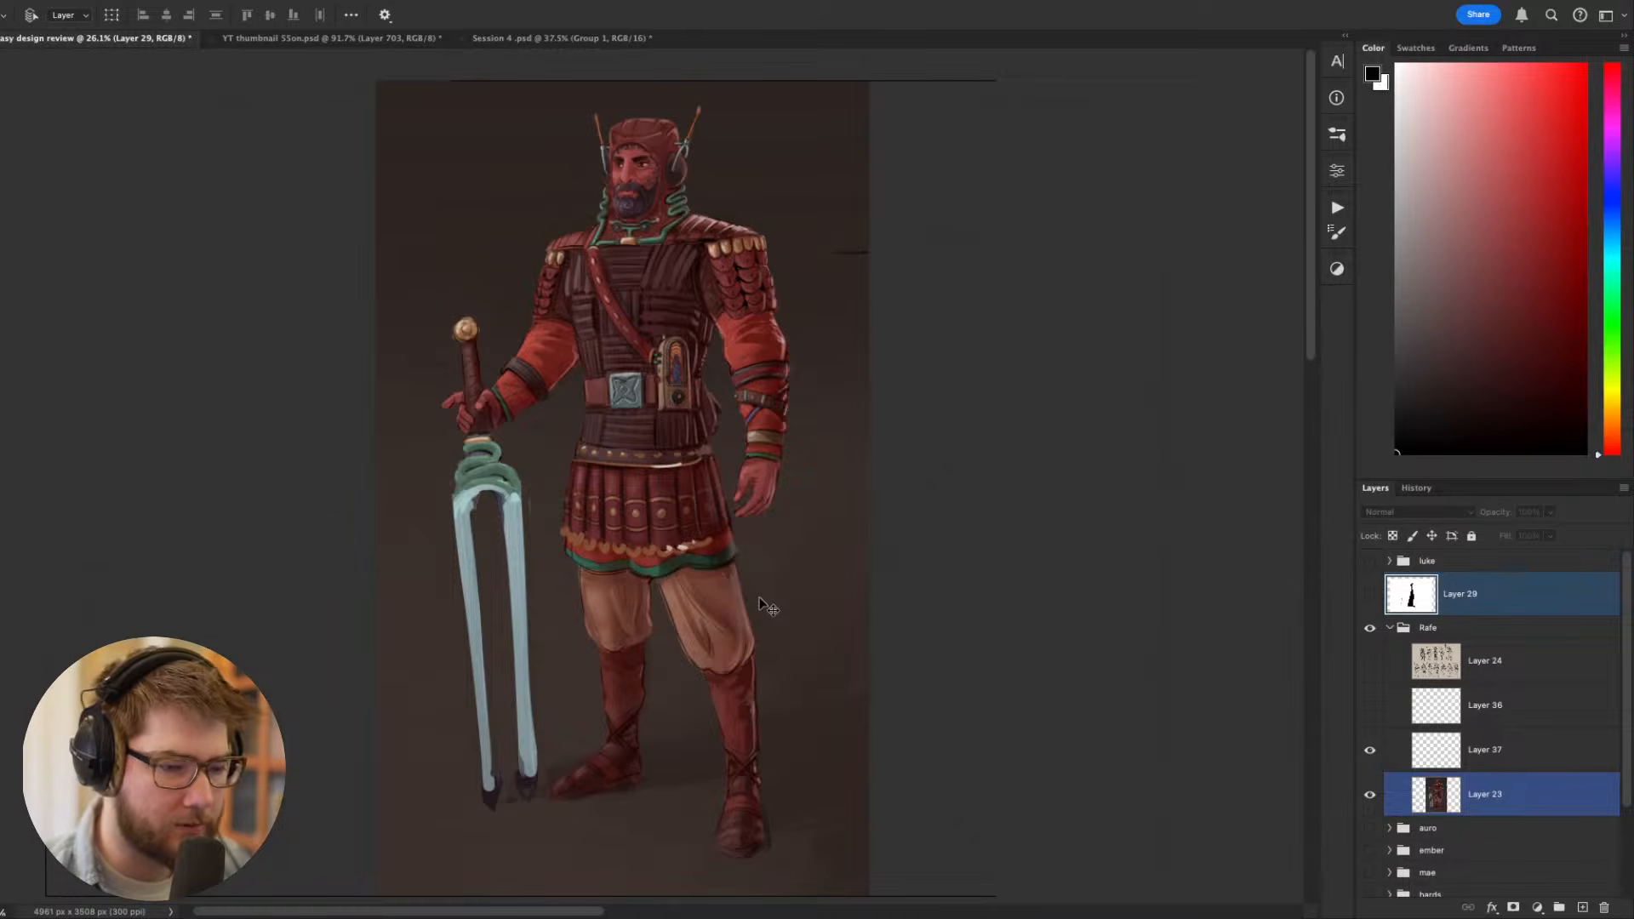
{"action": "left_click", "coordinate": [1370, 661]}
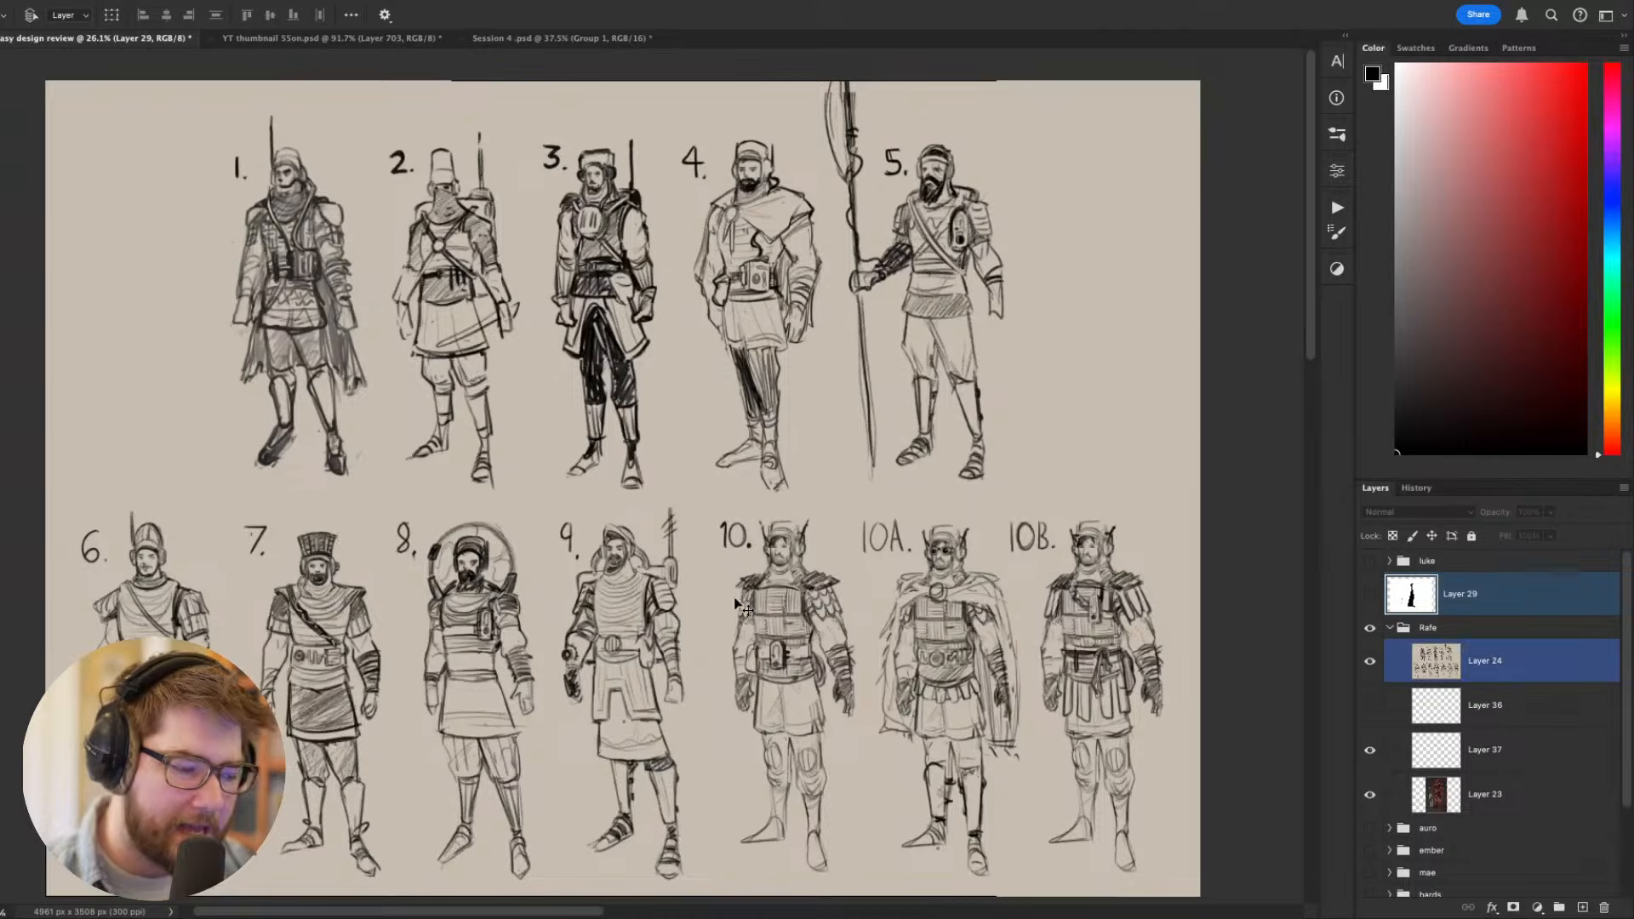
{"action": "scroll", "coordinate": [734, 596], "scroll_direction": "up", "scroll_amount": 2}
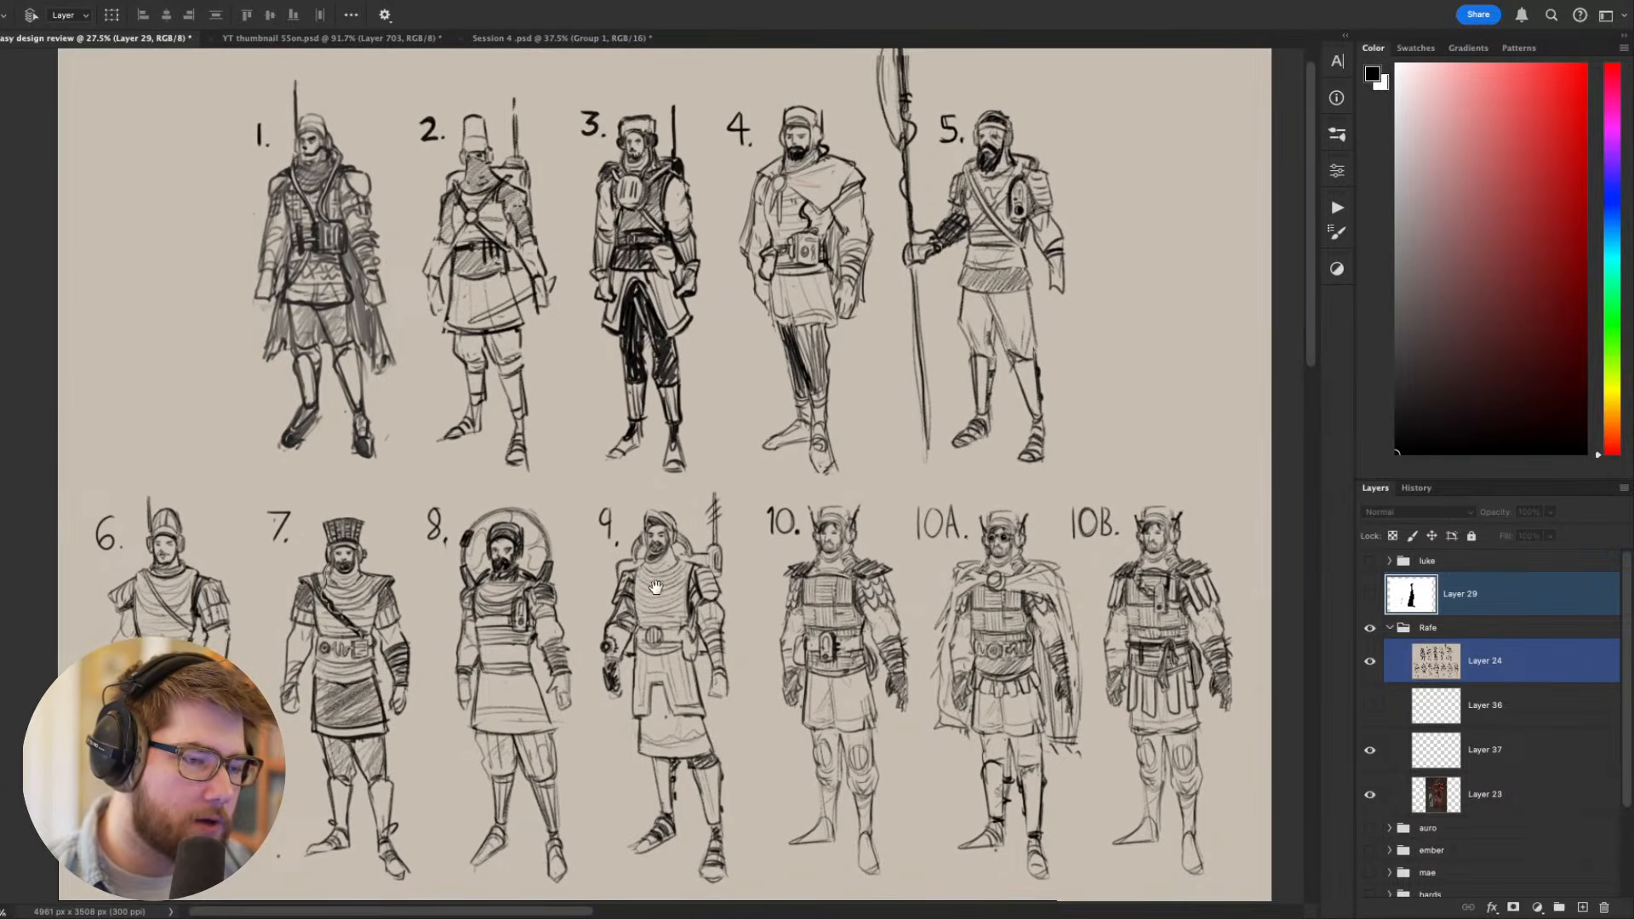
{"action": "scroll", "coordinate": [656, 592], "scroll_direction": "down", "scroll_amount": 1}
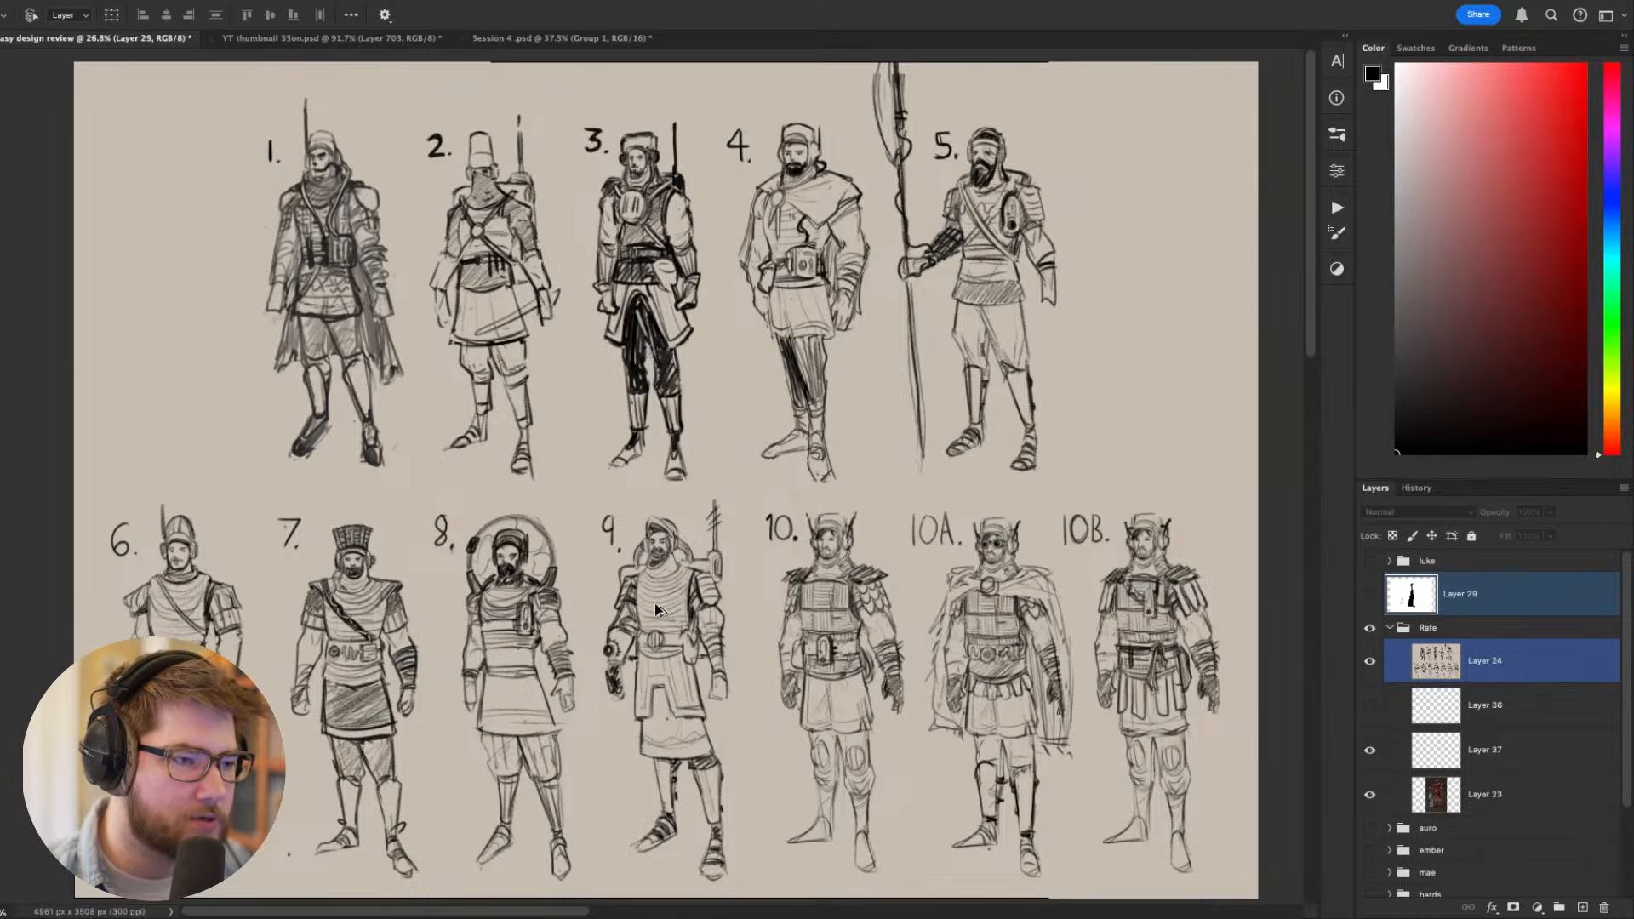
{"action": "scroll", "coordinate": [655, 602], "scroll_direction": "up", "scroll_amount": 1}
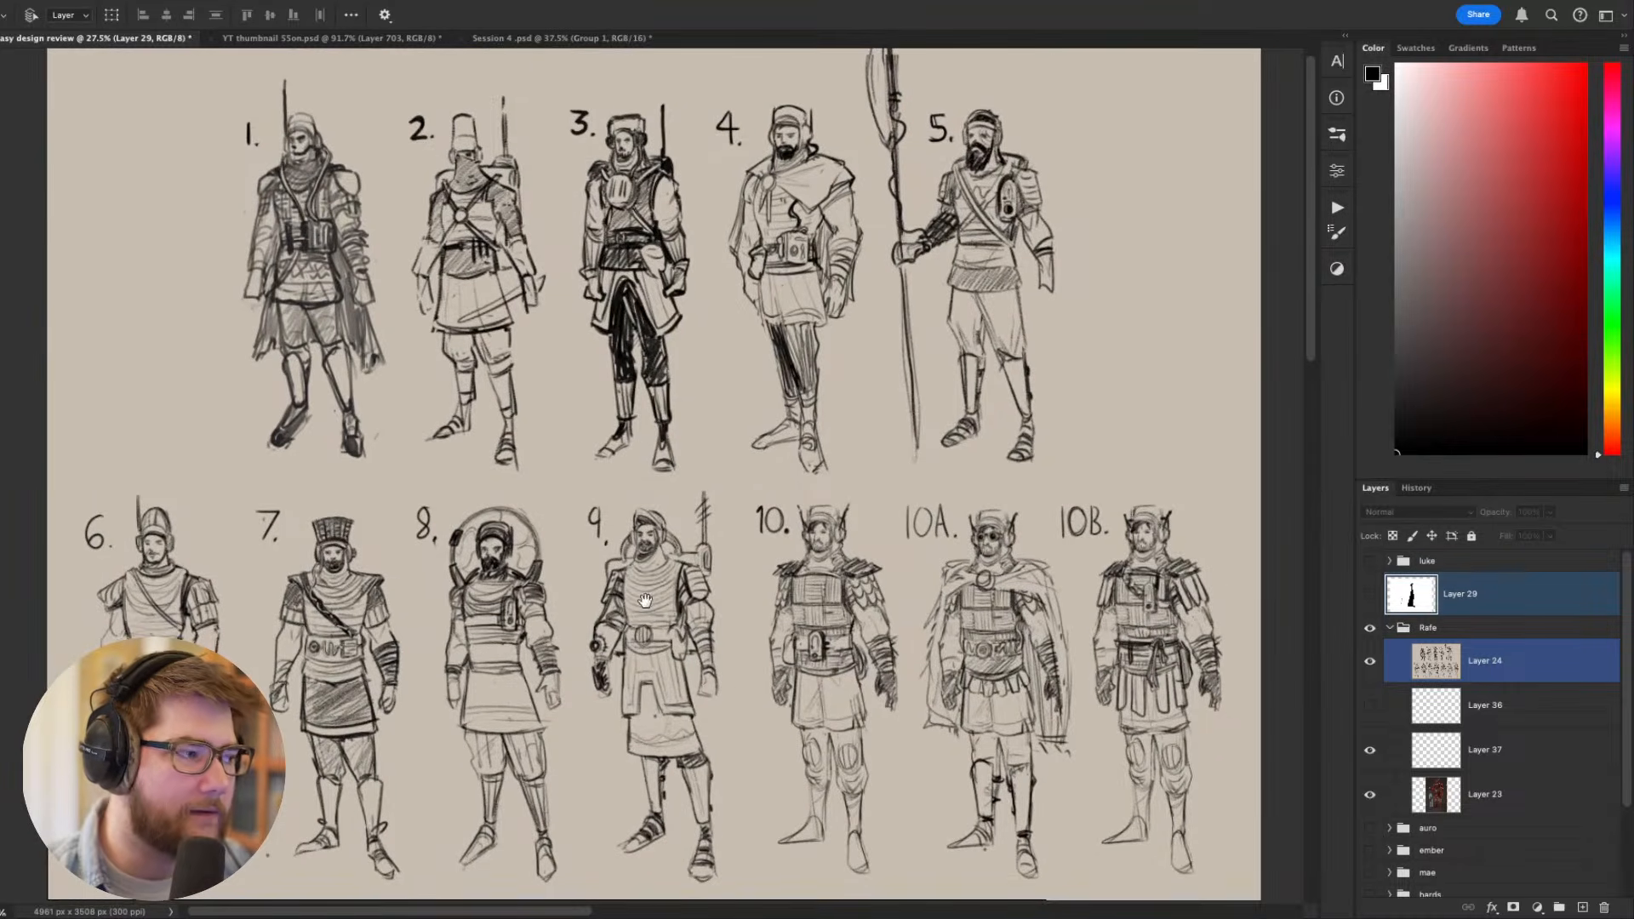
{"action": "left_click", "coordinate": [603, 583]}
{"action": "left_click_drag", "start_coordinate": [598, 584], "coordinate": [584, 603]}
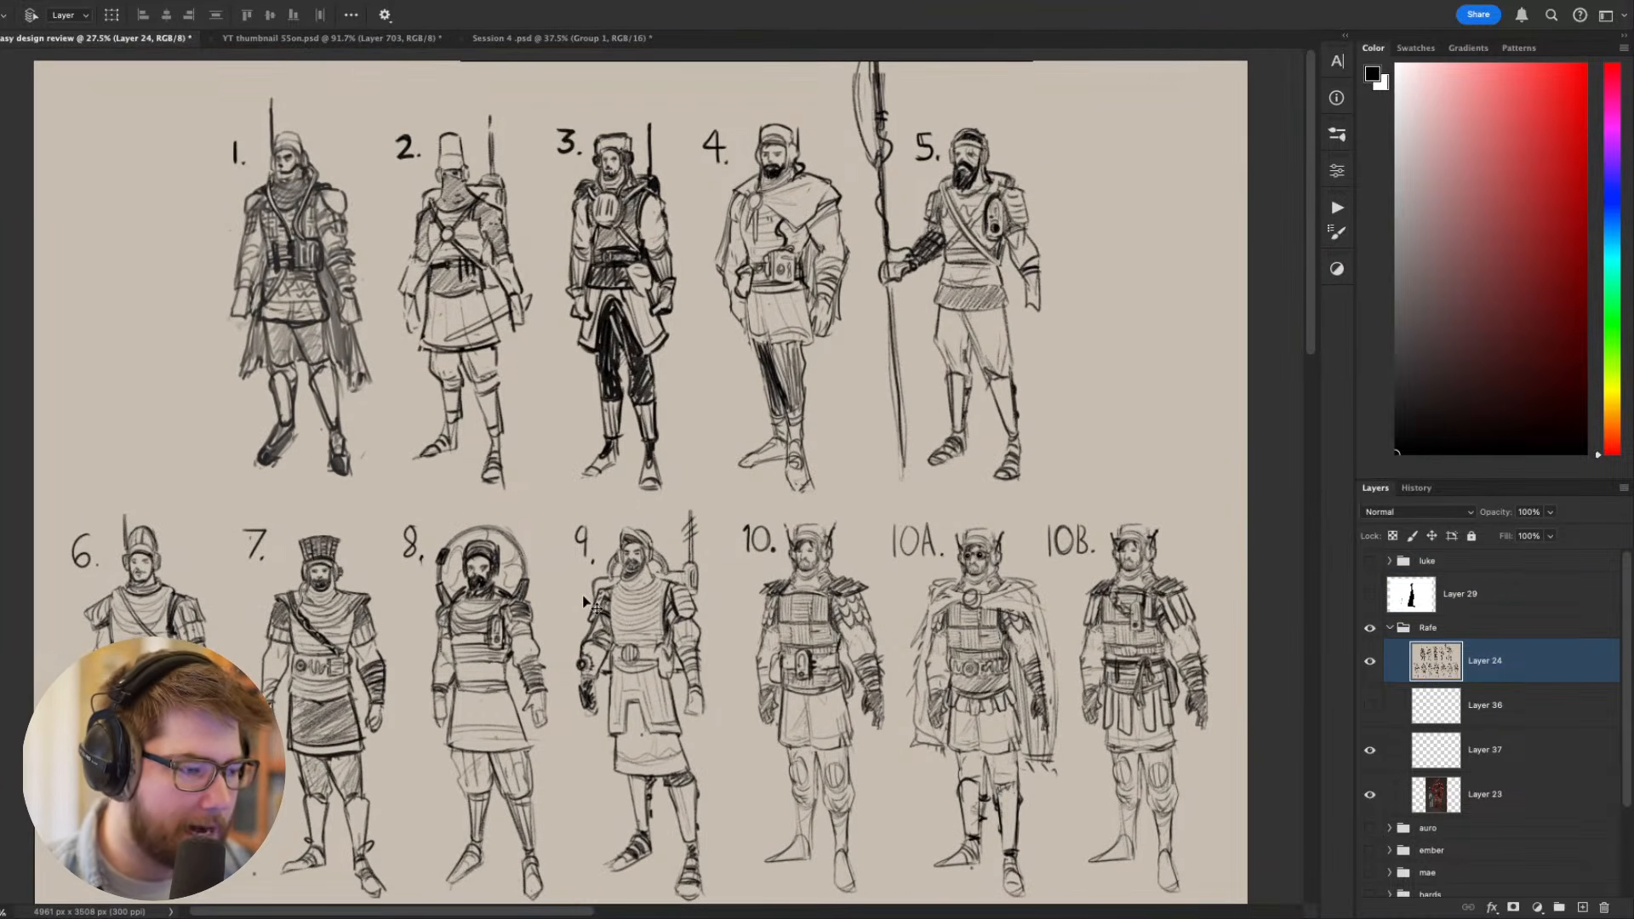
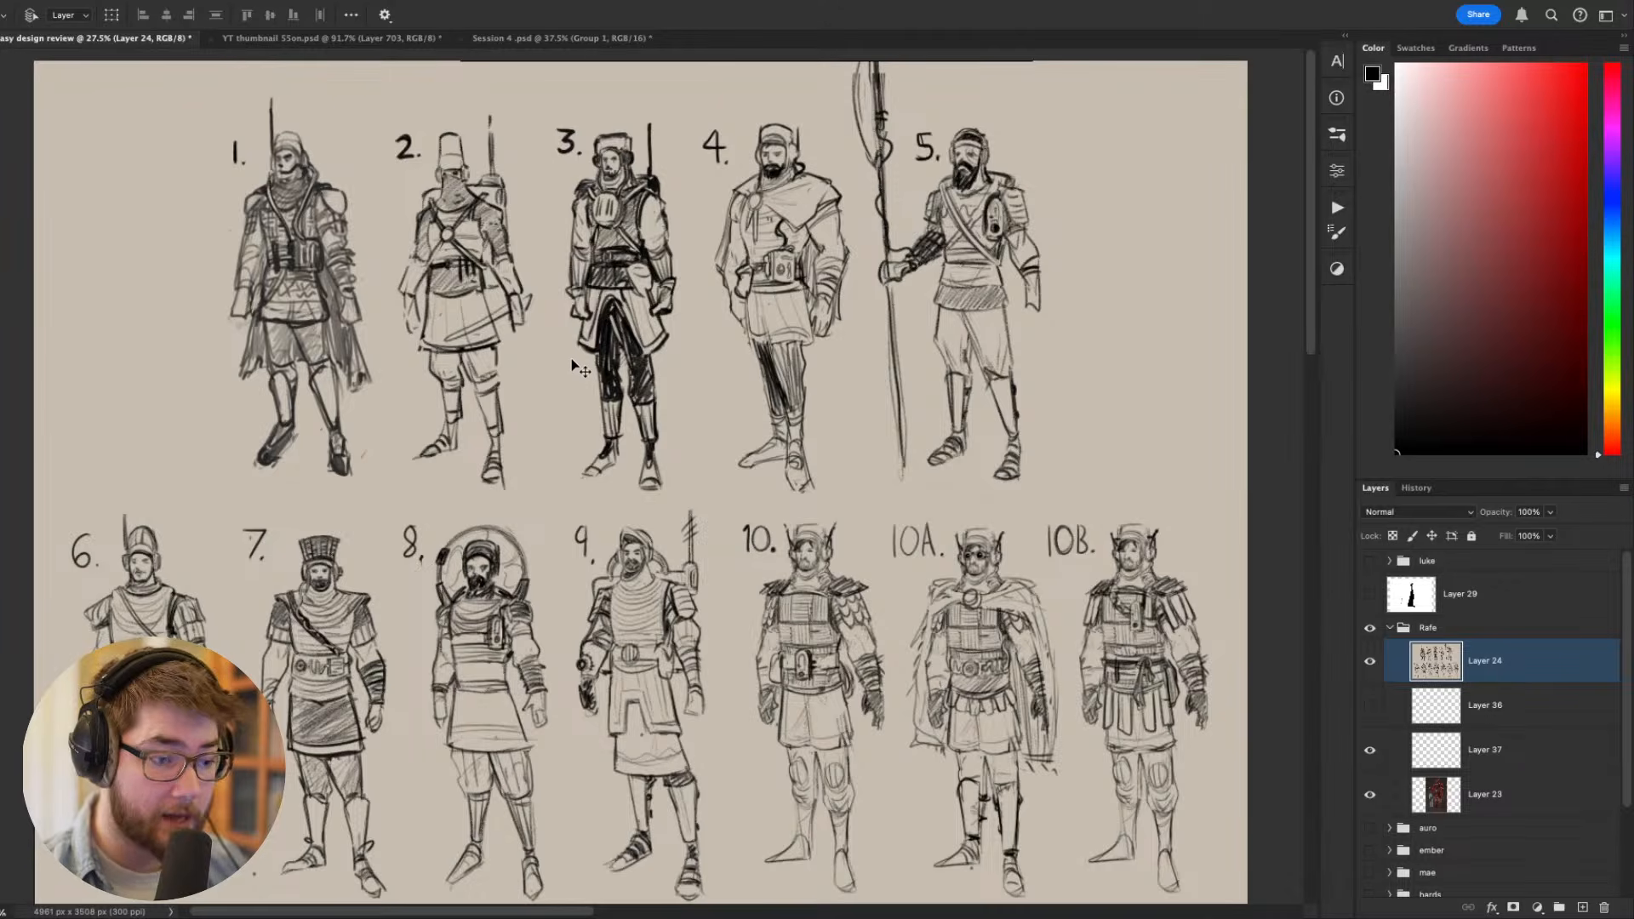
- Hide the numbered sketch sheet on Layer 24 in the Rafe group so the painted warrior shows
{"action": "left_click_drag", "start_coordinate": [581, 413], "coordinate": [560, 385]}
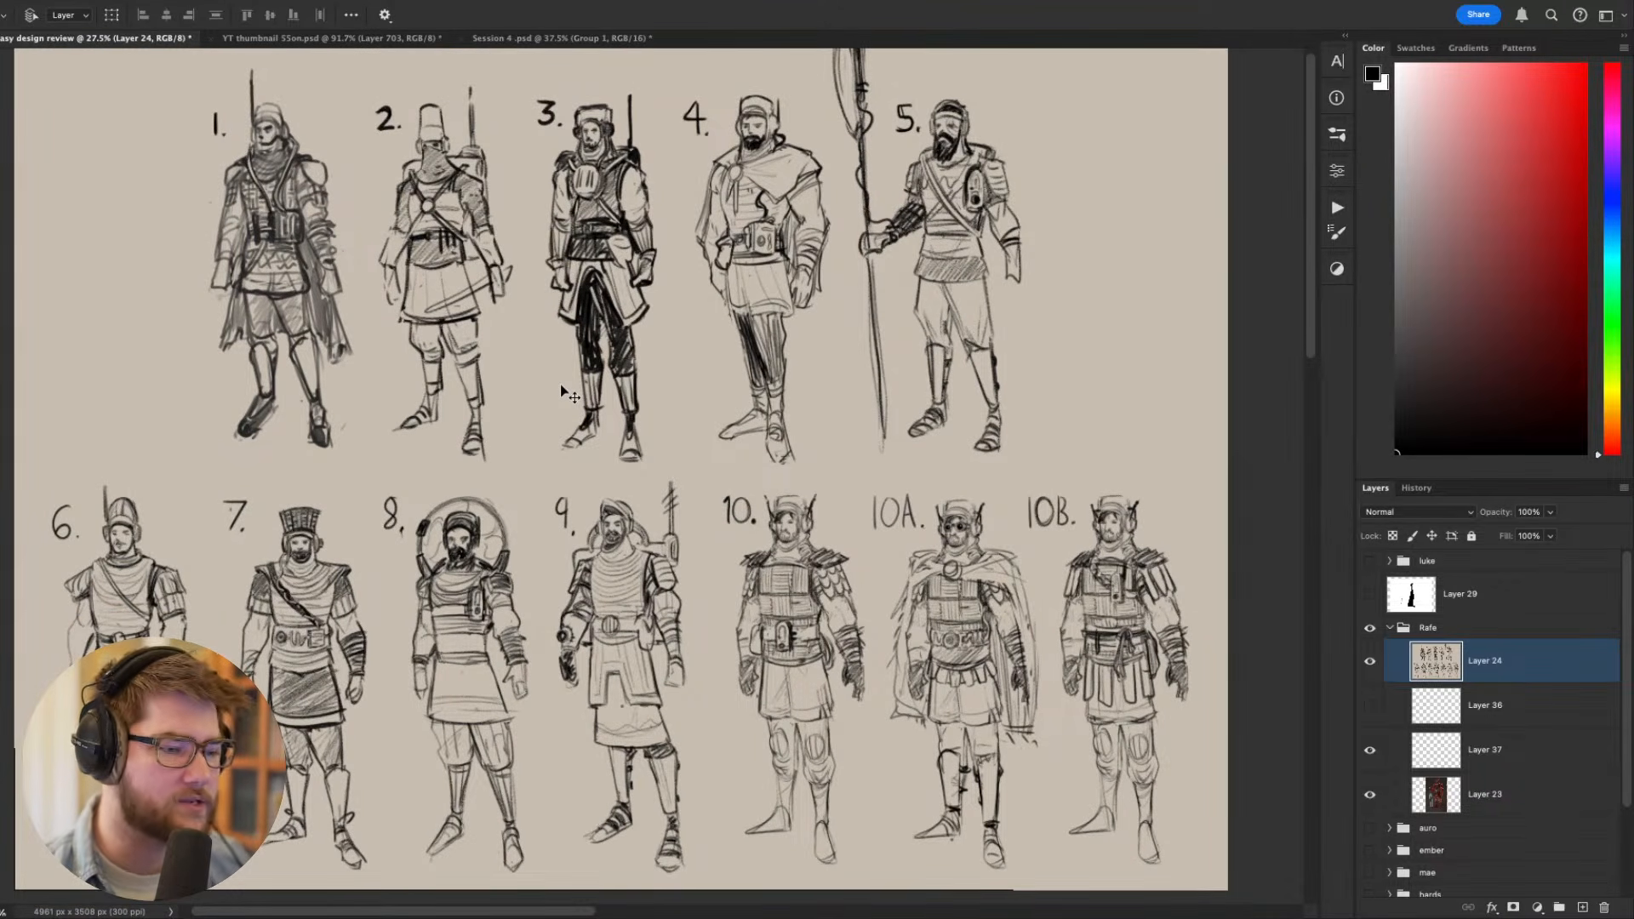
{"action": "mouse_move", "coordinate": [536, 397]}
{"action": "left_mouse_down"}
{"action": "mouse_move", "coordinate": [533, 445]}
{"action": "mouse_move", "coordinate": [539, 429]}
{"action": "left_mouse_up"}
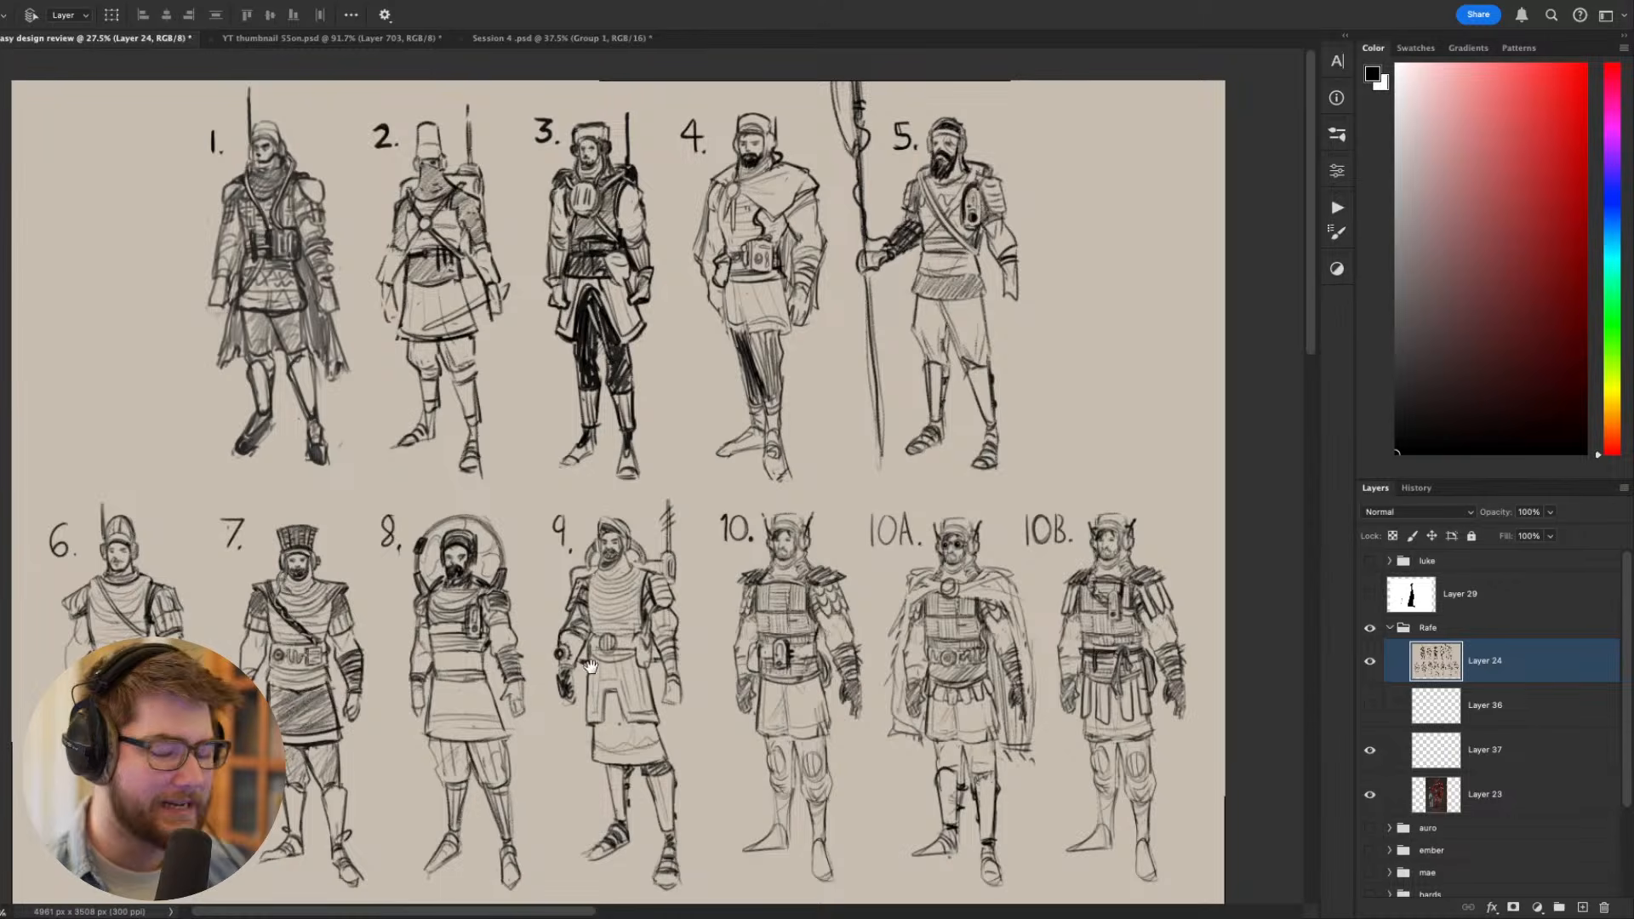
{"action": "left_click", "coordinate": [1369, 661]}
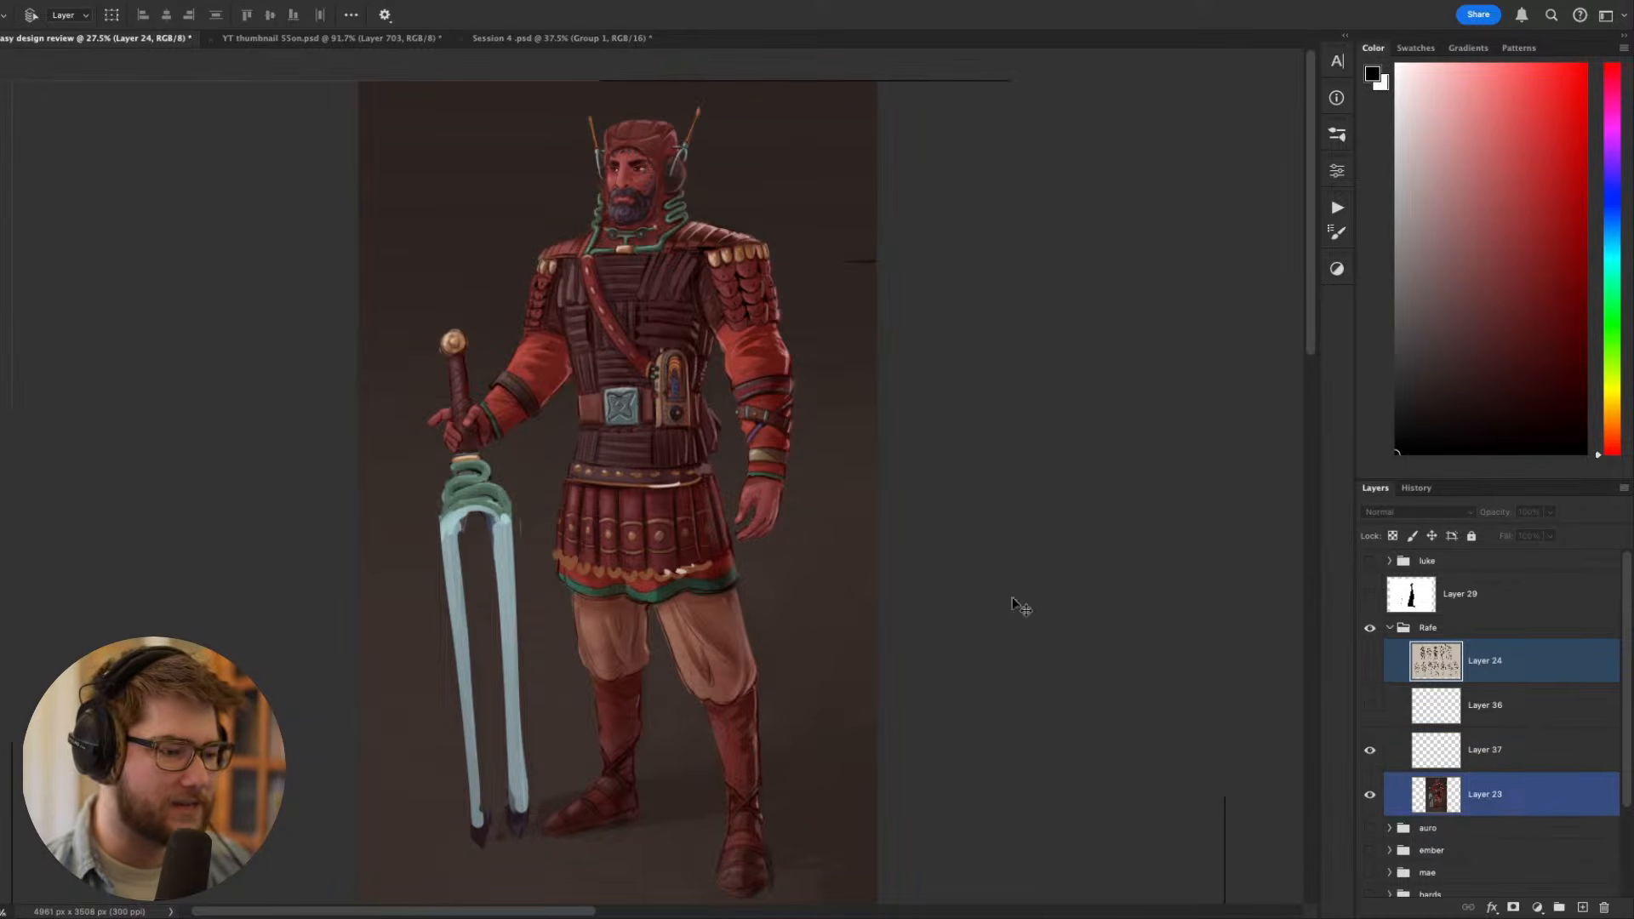
- Toggle Layer 37's visibility to compare the warrior with and without the sword paintover
{"action": "left_click", "coordinate": [1369, 751]}
{"action": "left_click", "coordinate": [1370, 751]}
{"action": "left_click", "coordinate": [1369, 751]}
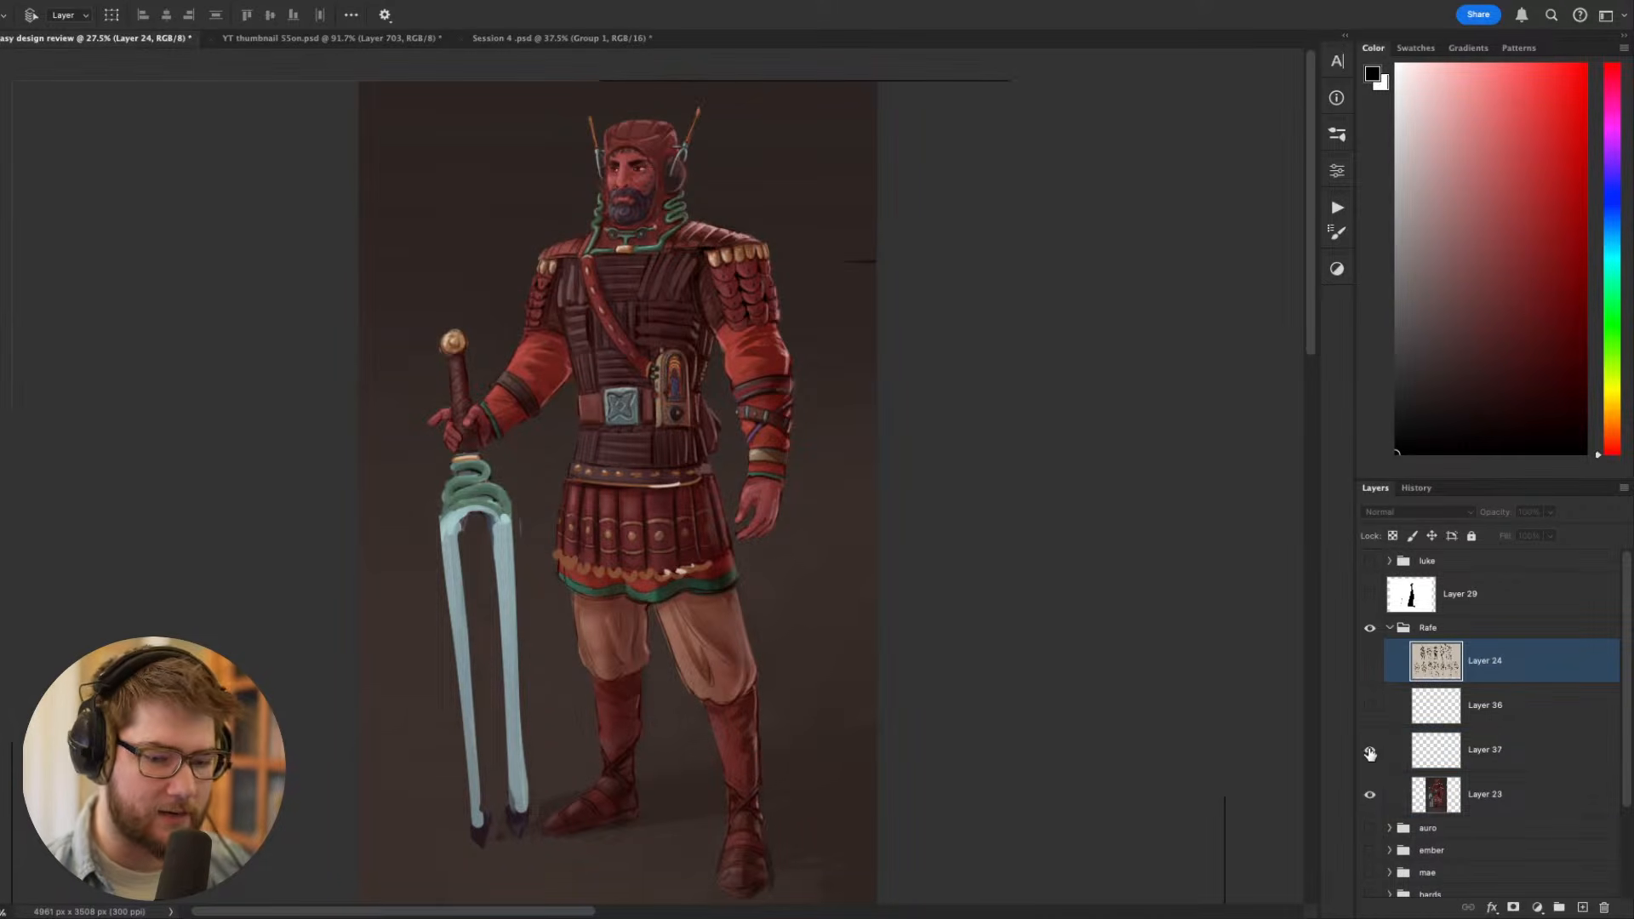
{"action": "left_click", "coordinate": [1370, 750]}
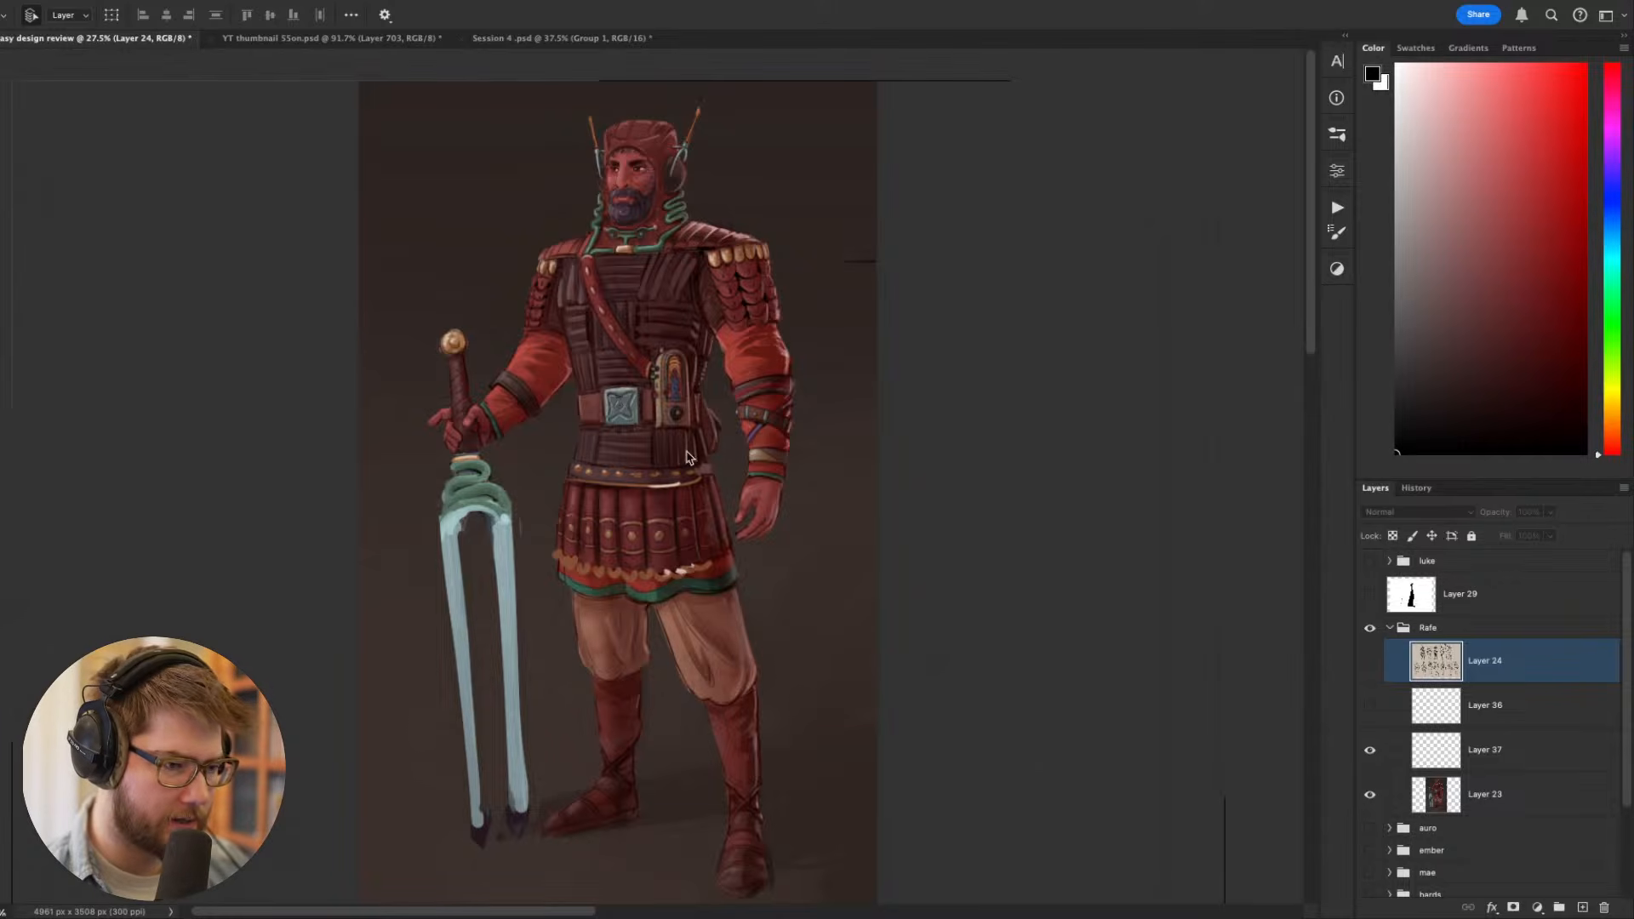
- Paste the copied warrior painting as a new layer and scale it to 141.49%, matching the canvas height
{"action": "key", "text": "super"}
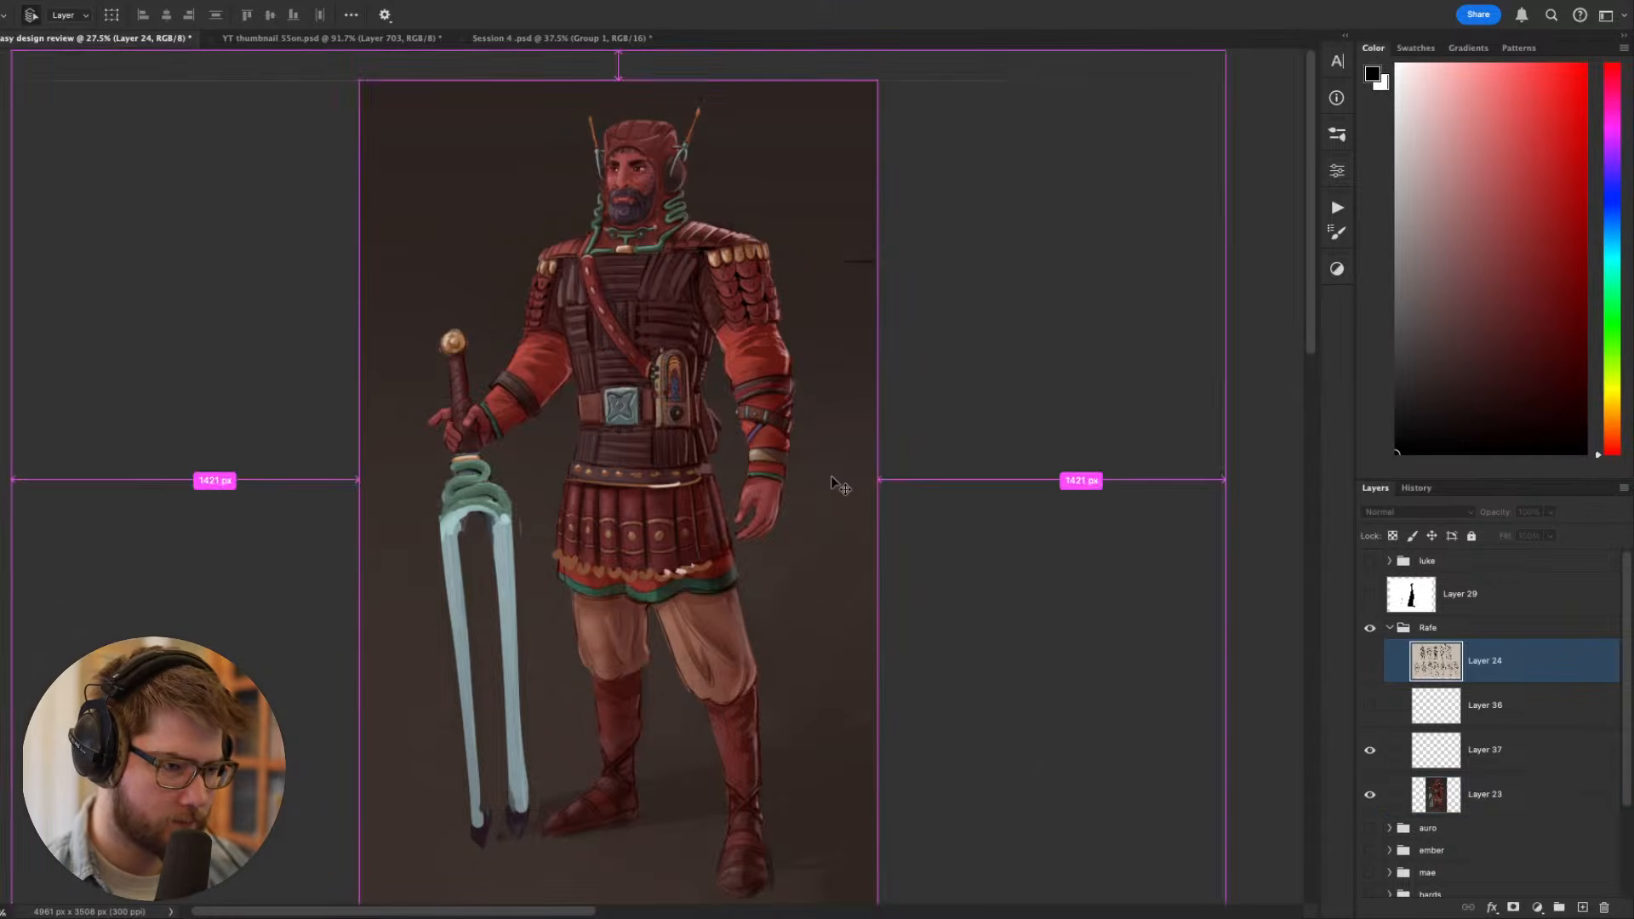
{"action": "key", "text": "super+v"}
{"action": "key", "text": "super+t"}
{"action": "left_click_drag", "start_coordinate": [618, 786], "coordinate": [625, 918]}
{"action": "left_click_drag", "start_coordinate": [622, 583], "coordinate": [646, 605]}
{"action": "left_click_drag", "start_coordinate": [788, 487], "coordinate": [788, 504]}
{"action": "left_click_drag", "start_coordinate": [922, 511], "coordinate": [904, 514]}
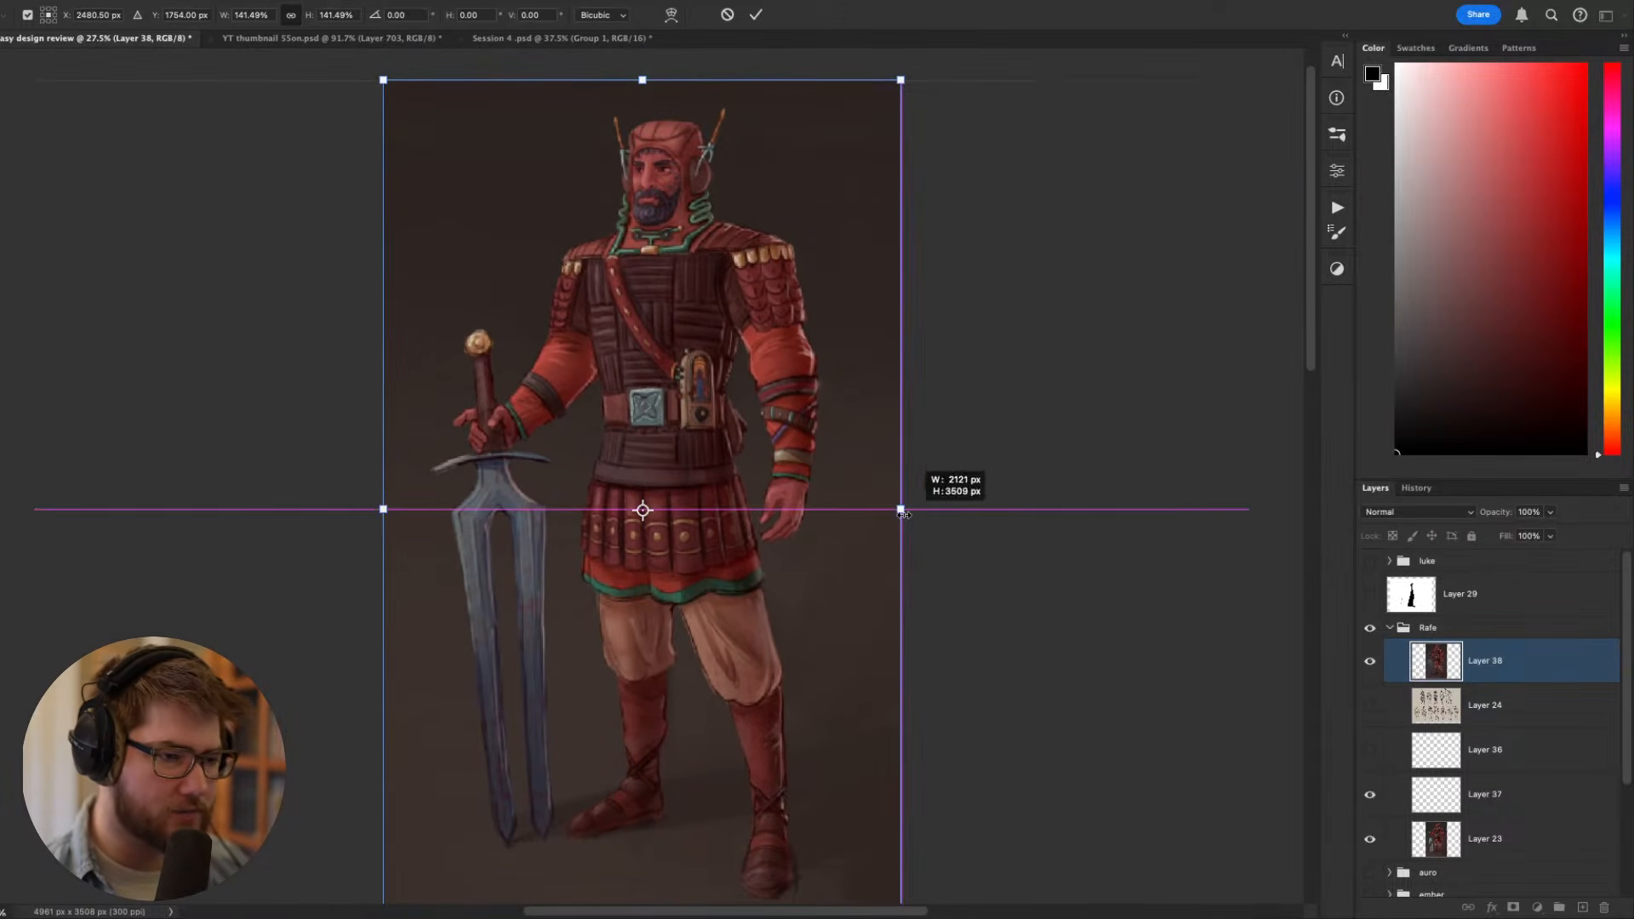
{"action": "scroll", "coordinate": [851, 507], "scroll_direction": "down", "scroll_amount": 2}
{"action": "key", "text": "Return"}
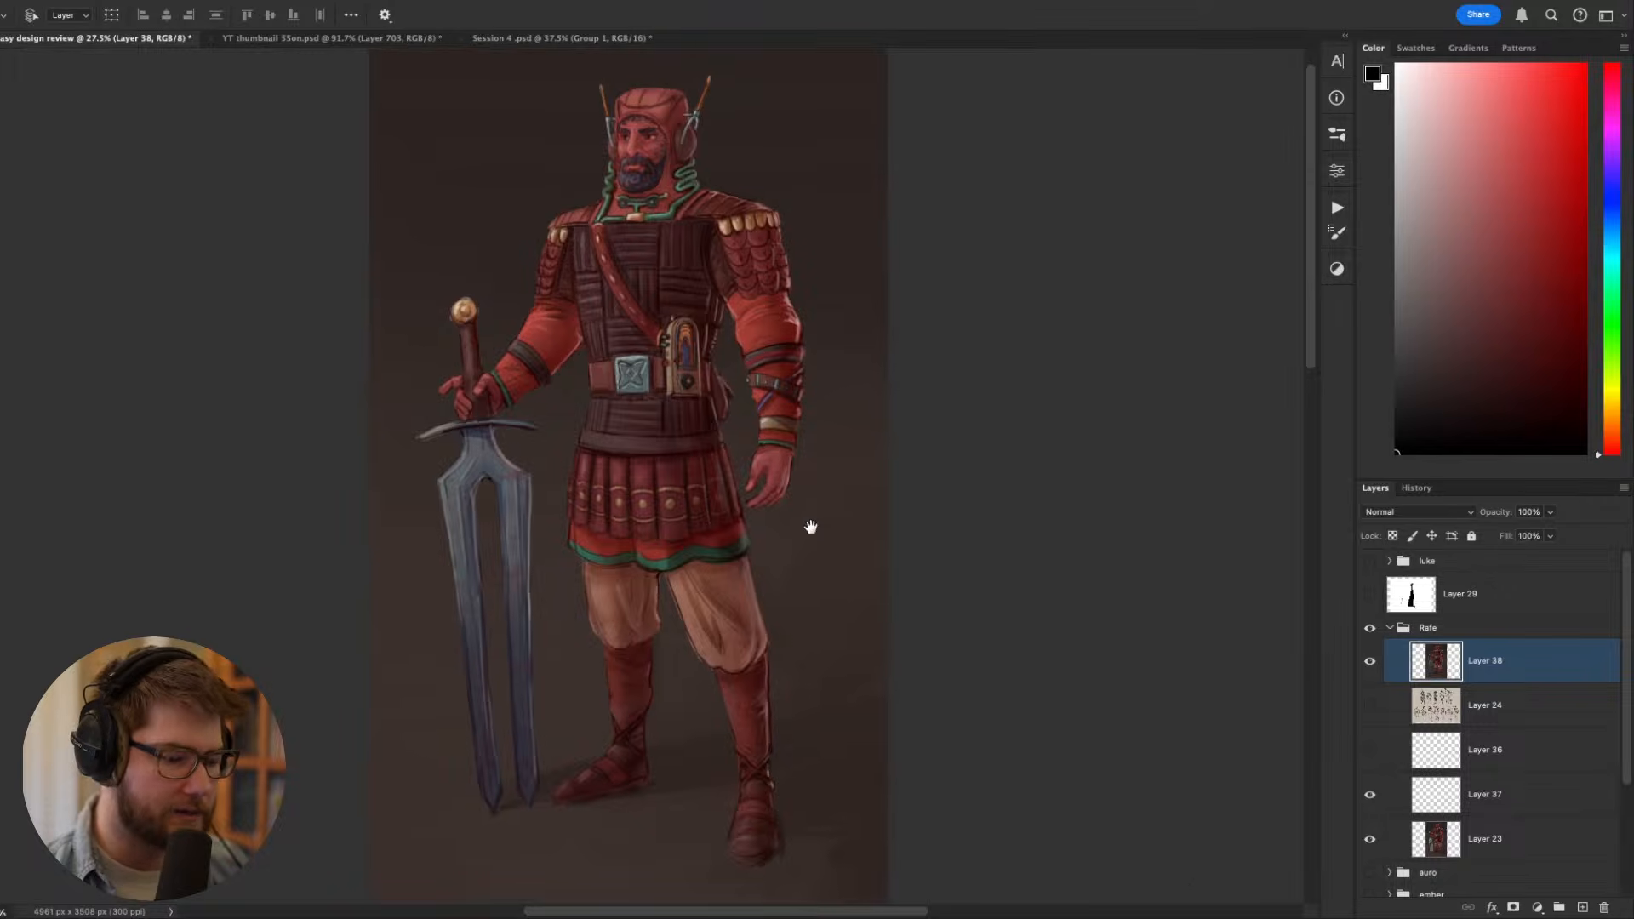
- Examine the pasted warrior painting, from the belt device and arm straps to the armour, sword and full silhouette
{"action": "scroll", "coordinate": [649, 511], "scroll_direction": "up", "scroll_amount": 1}
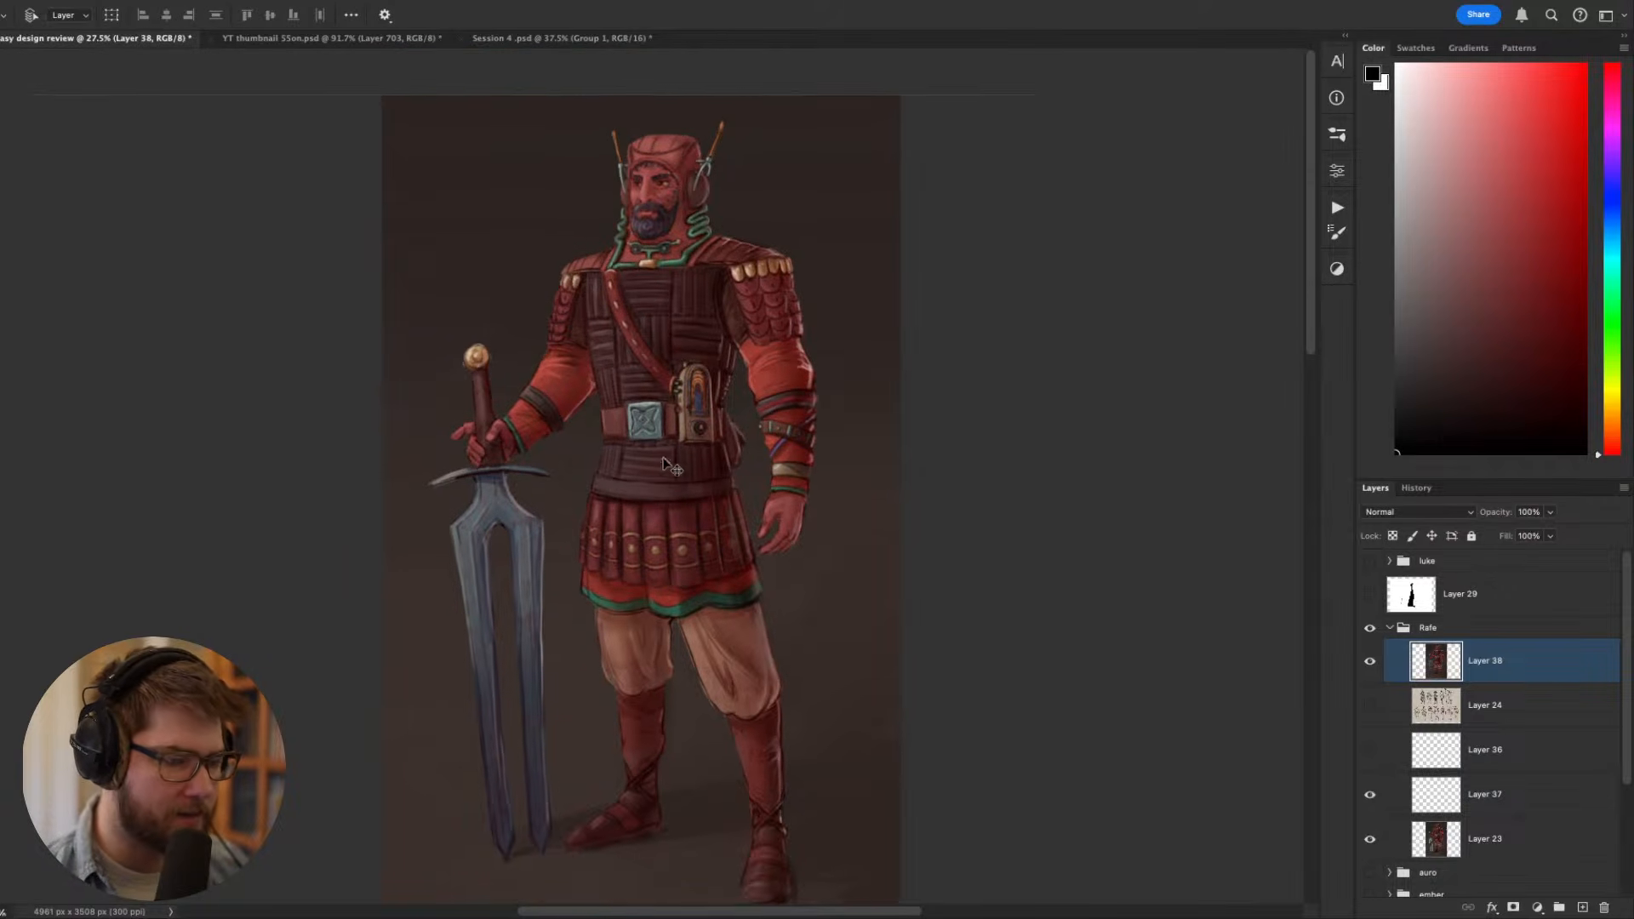
{"action": "scroll", "coordinate": [643, 500], "scroll_direction": "up", "scroll_amount": 6}
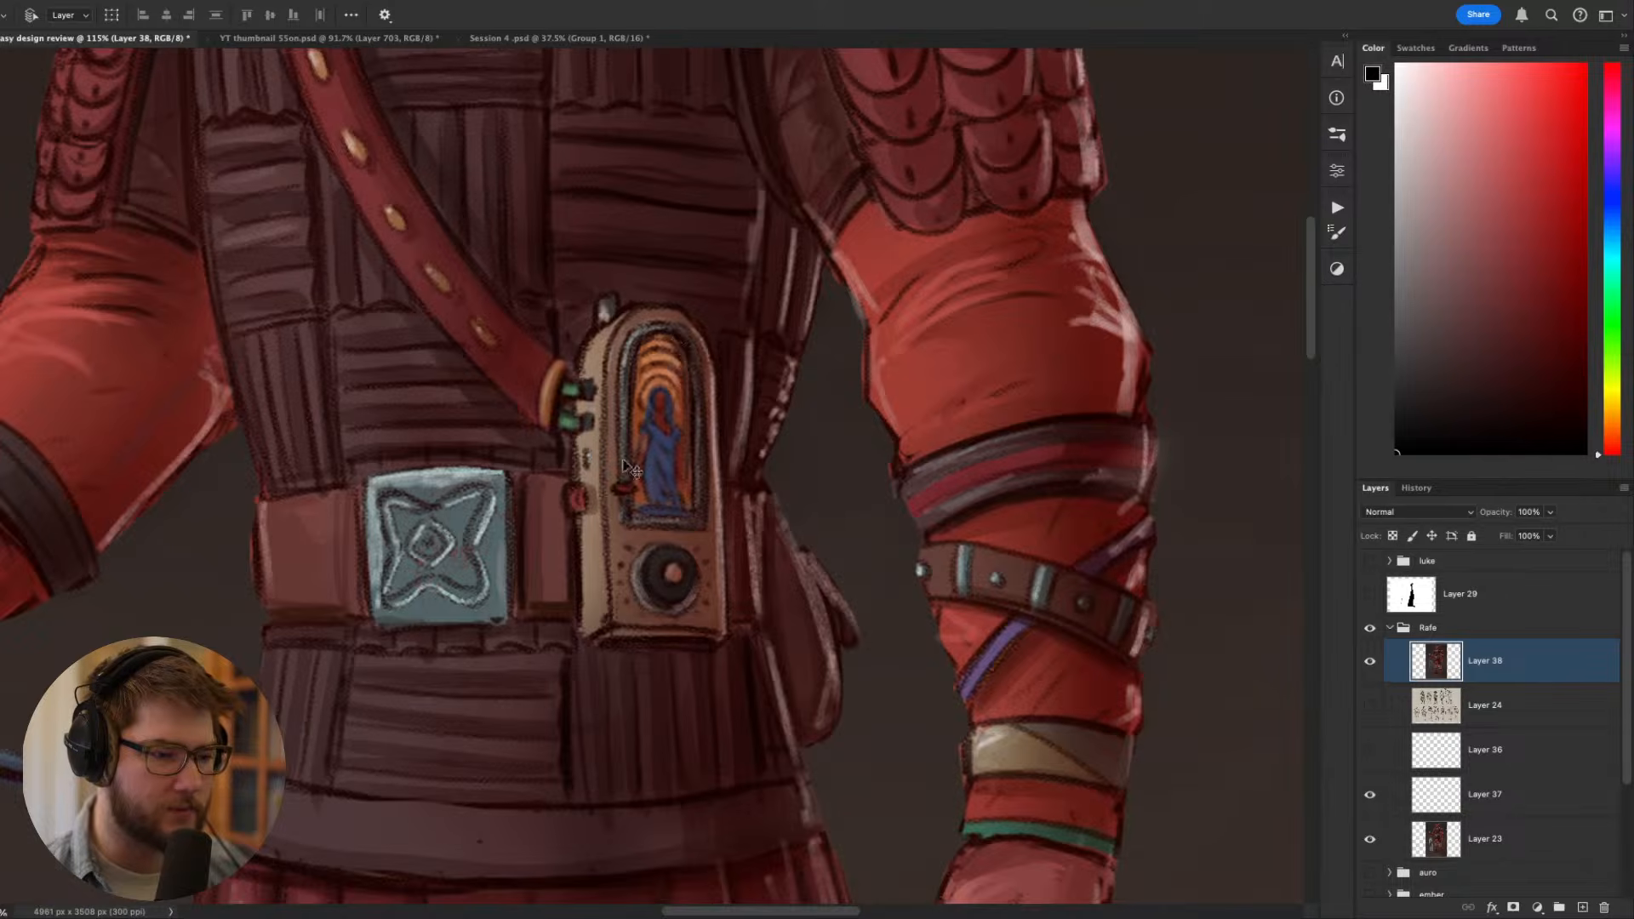
{"action": "scroll", "coordinate": [649, 458], "scroll_direction": "down", "scroll_amount": 4}
{"action": "scroll", "coordinate": [649, 419], "scroll_direction": "down", "scroll_amount": 3}
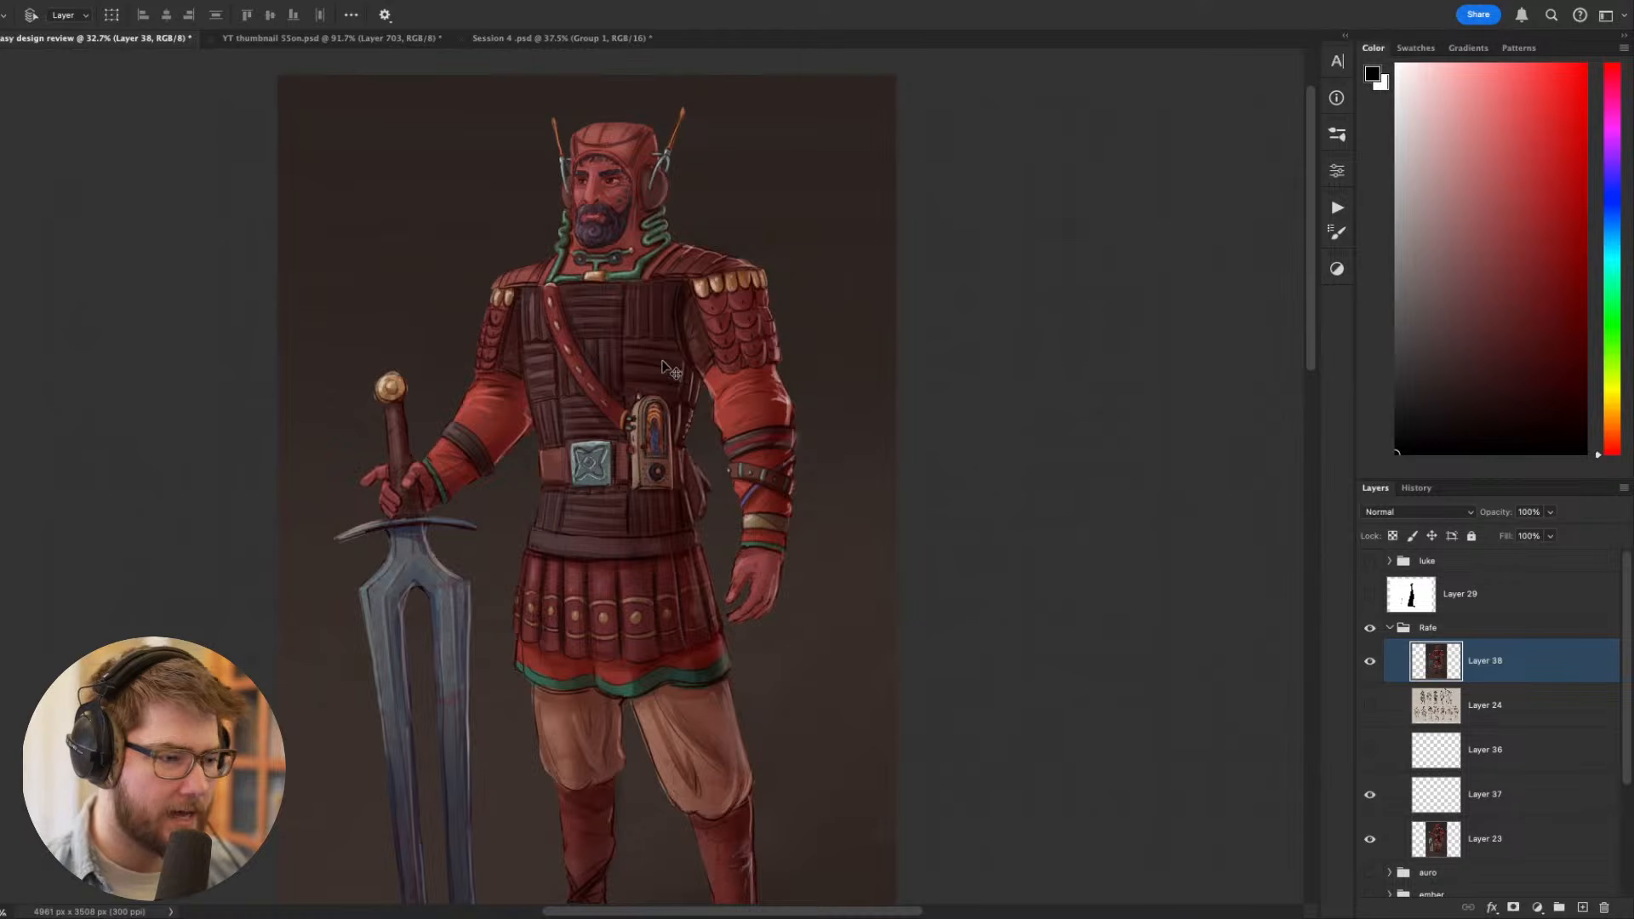
{"action": "scroll", "coordinate": [654, 417], "scroll_direction": "down", "scroll_amount": 1}
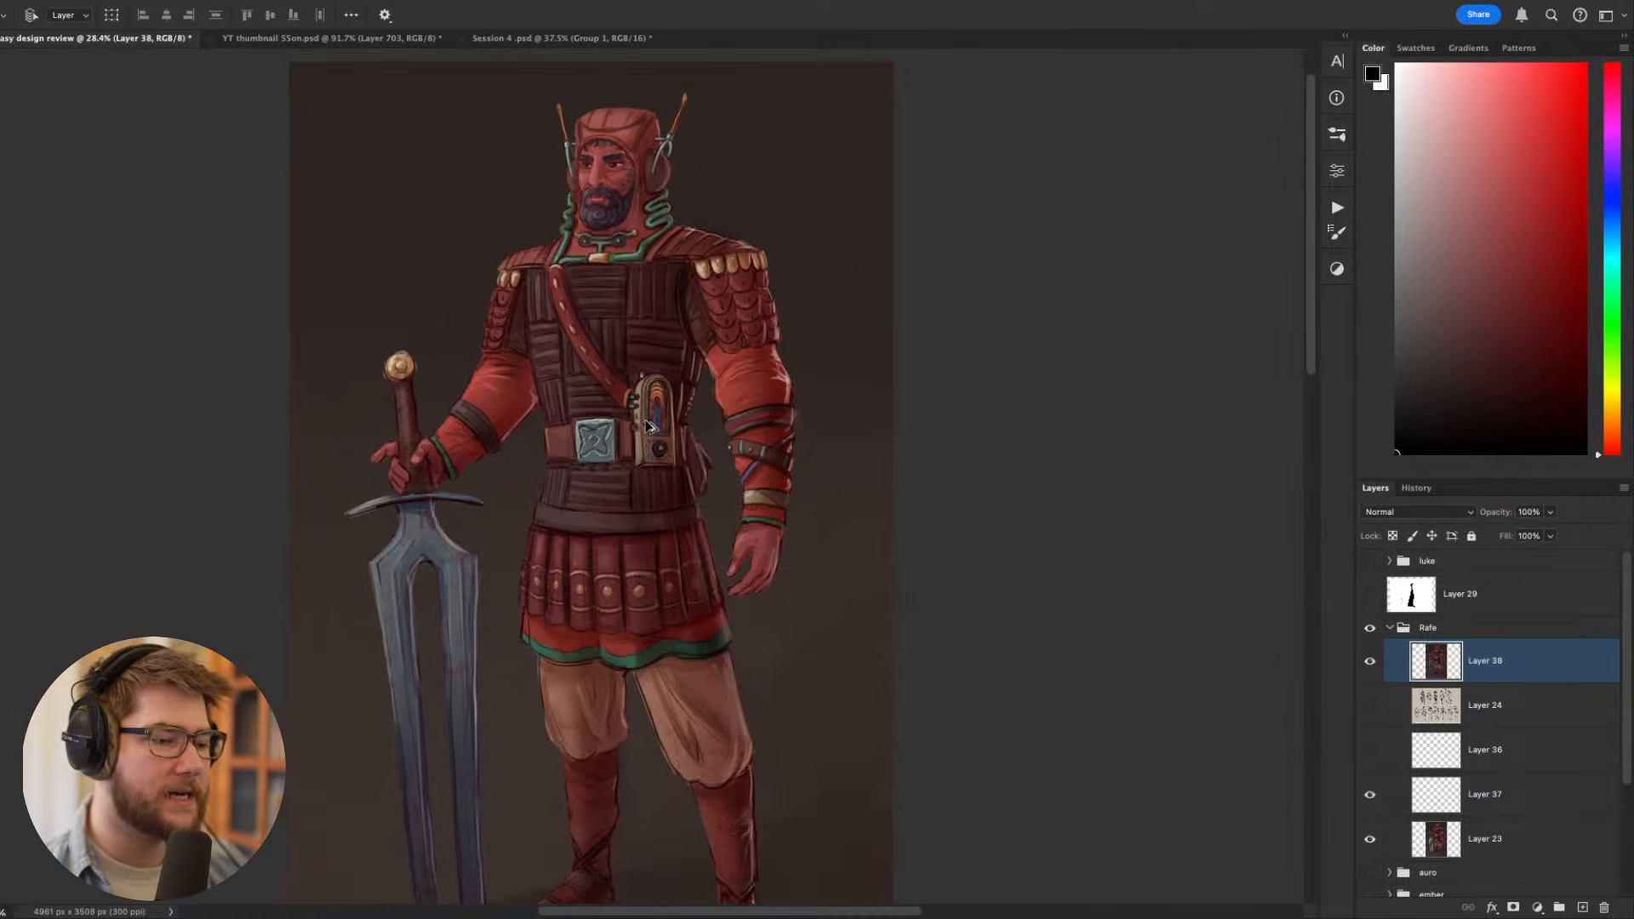
{"action": "scroll", "coordinate": [645, 423], "scroll_direction": "down", "scroll_amount": 1}
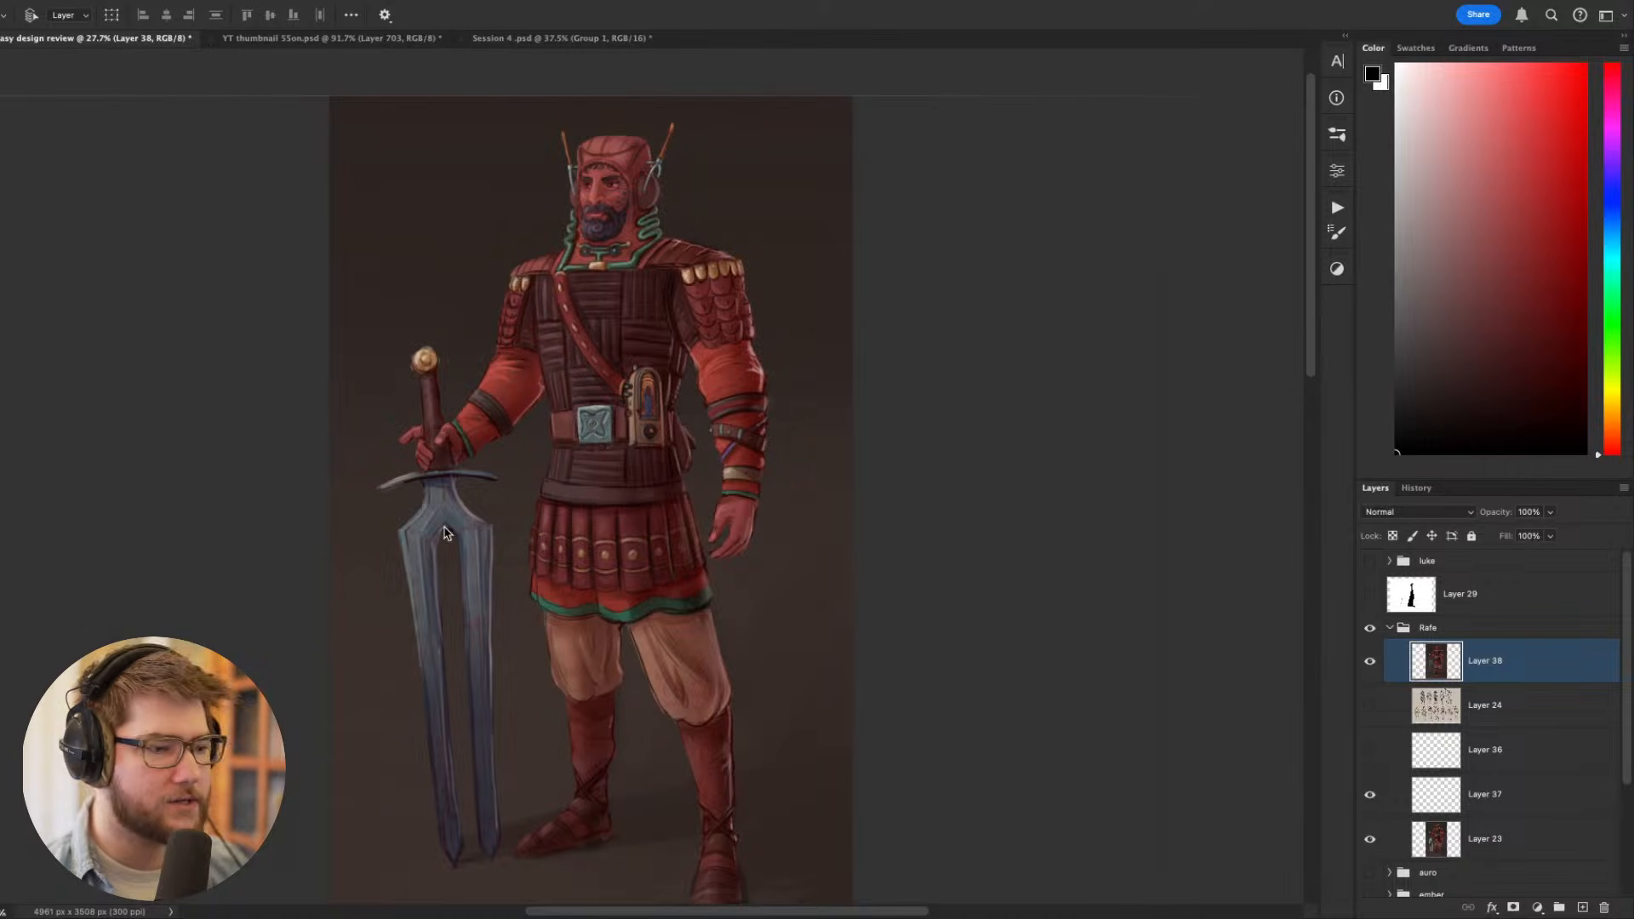
{"action": "left_click_drag", "start_coordinate": [477, 534], "coordinate": [465, 530]}
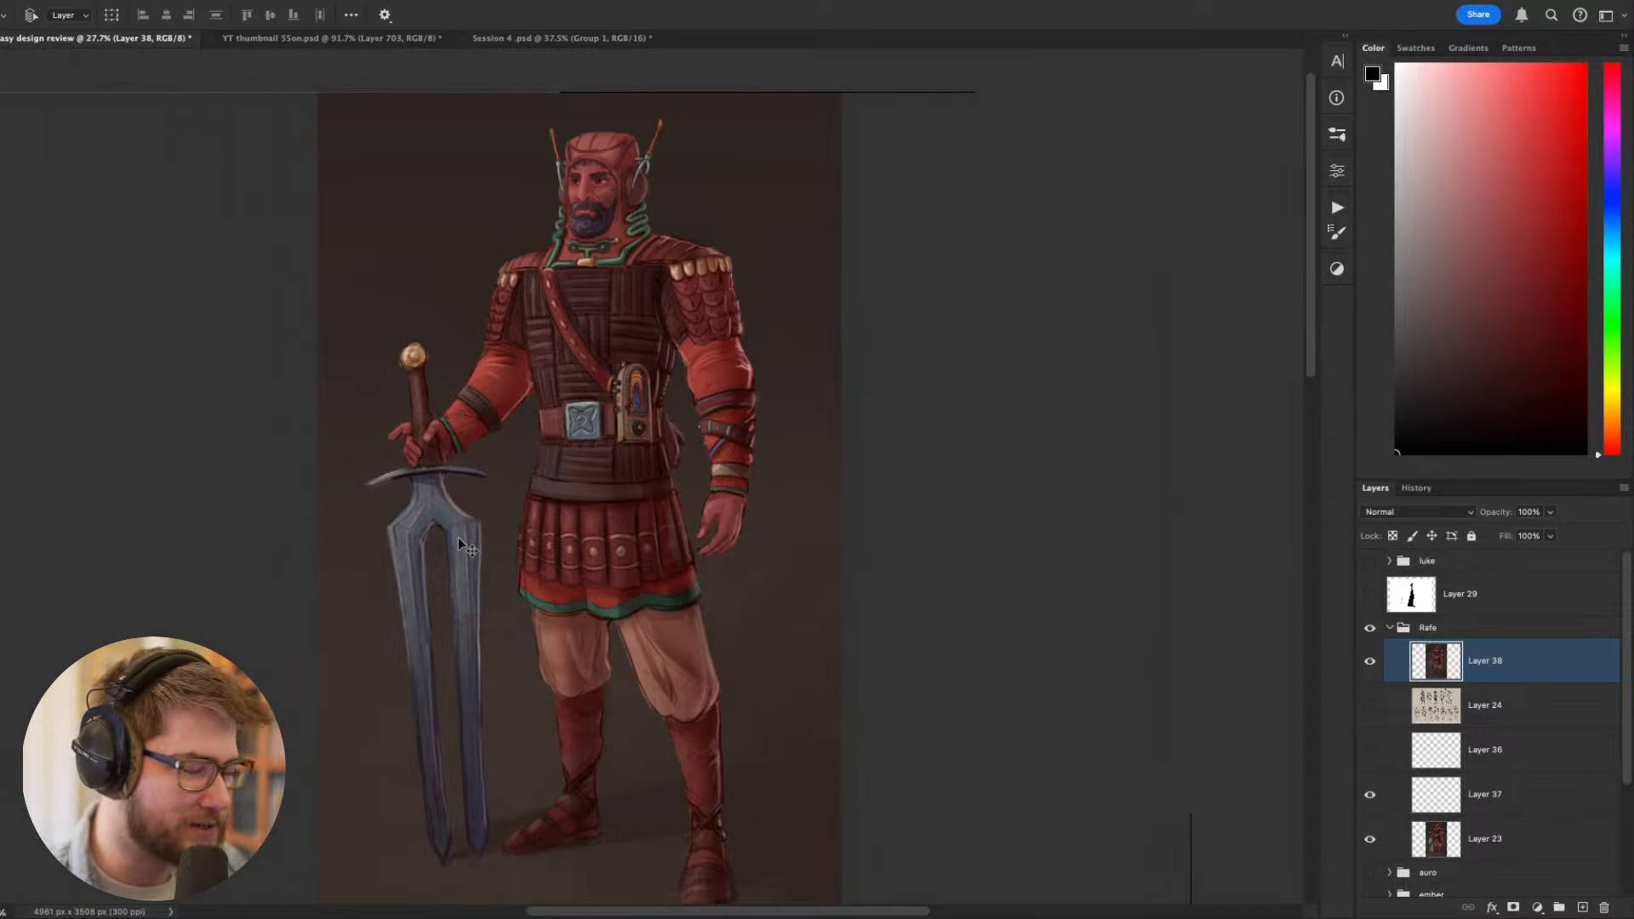
{"action": "scroll", "coordinate": [465, 546], "scroll_direction": "up", "scroll_amount": 3}
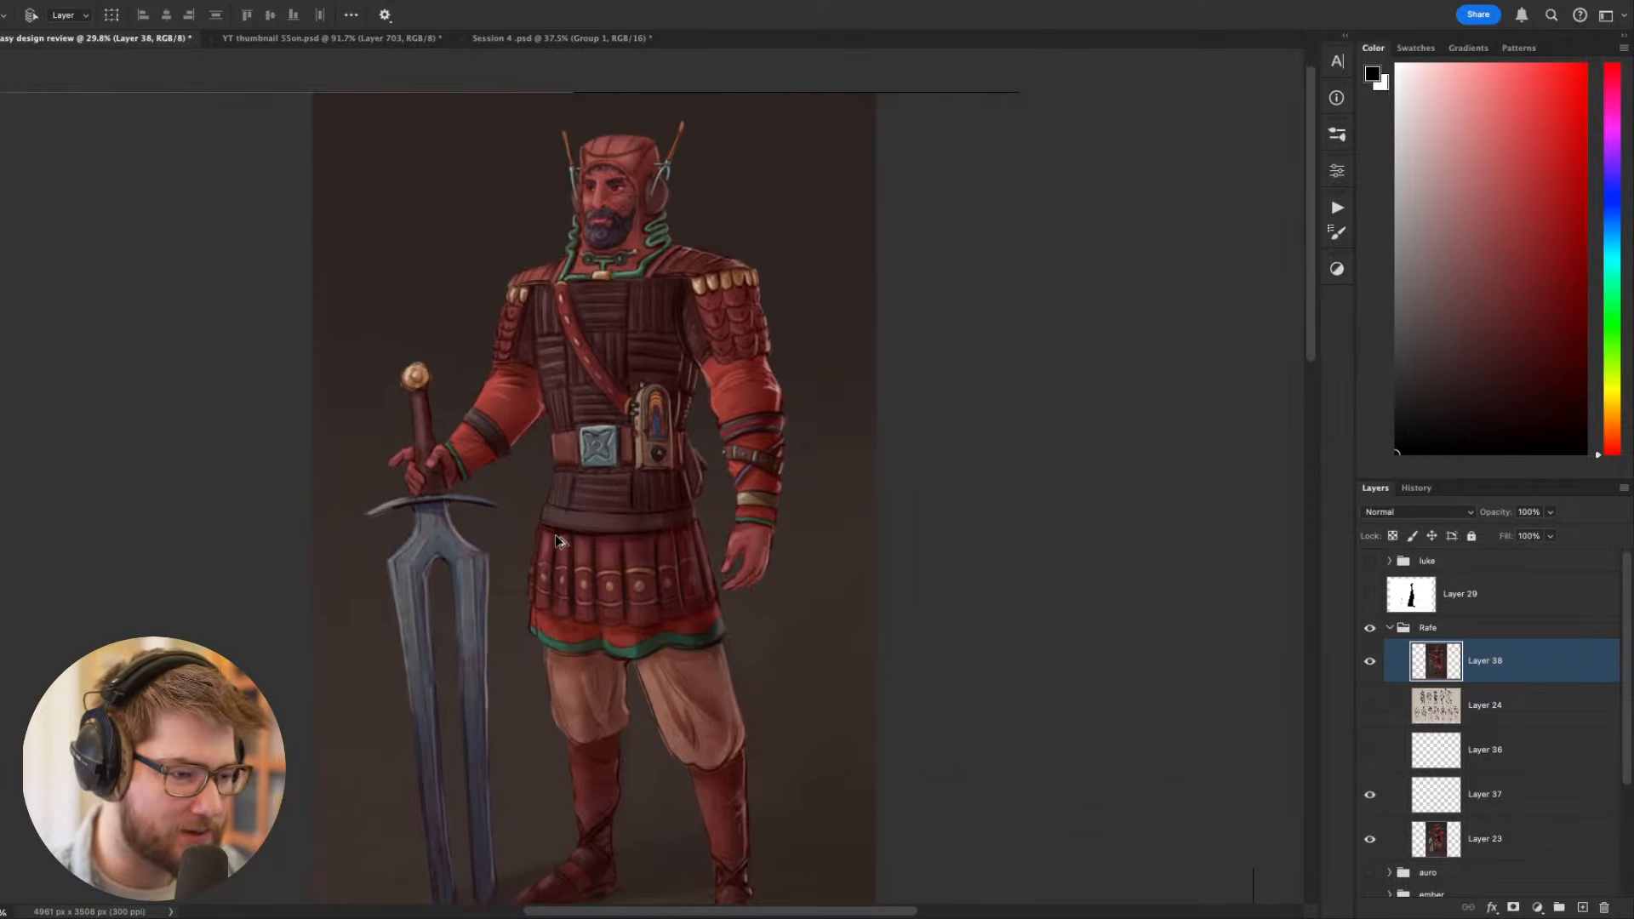
{"action": "left_click_drag", "start_coordinate": [606, 548], "coordinate": [639, 517]}
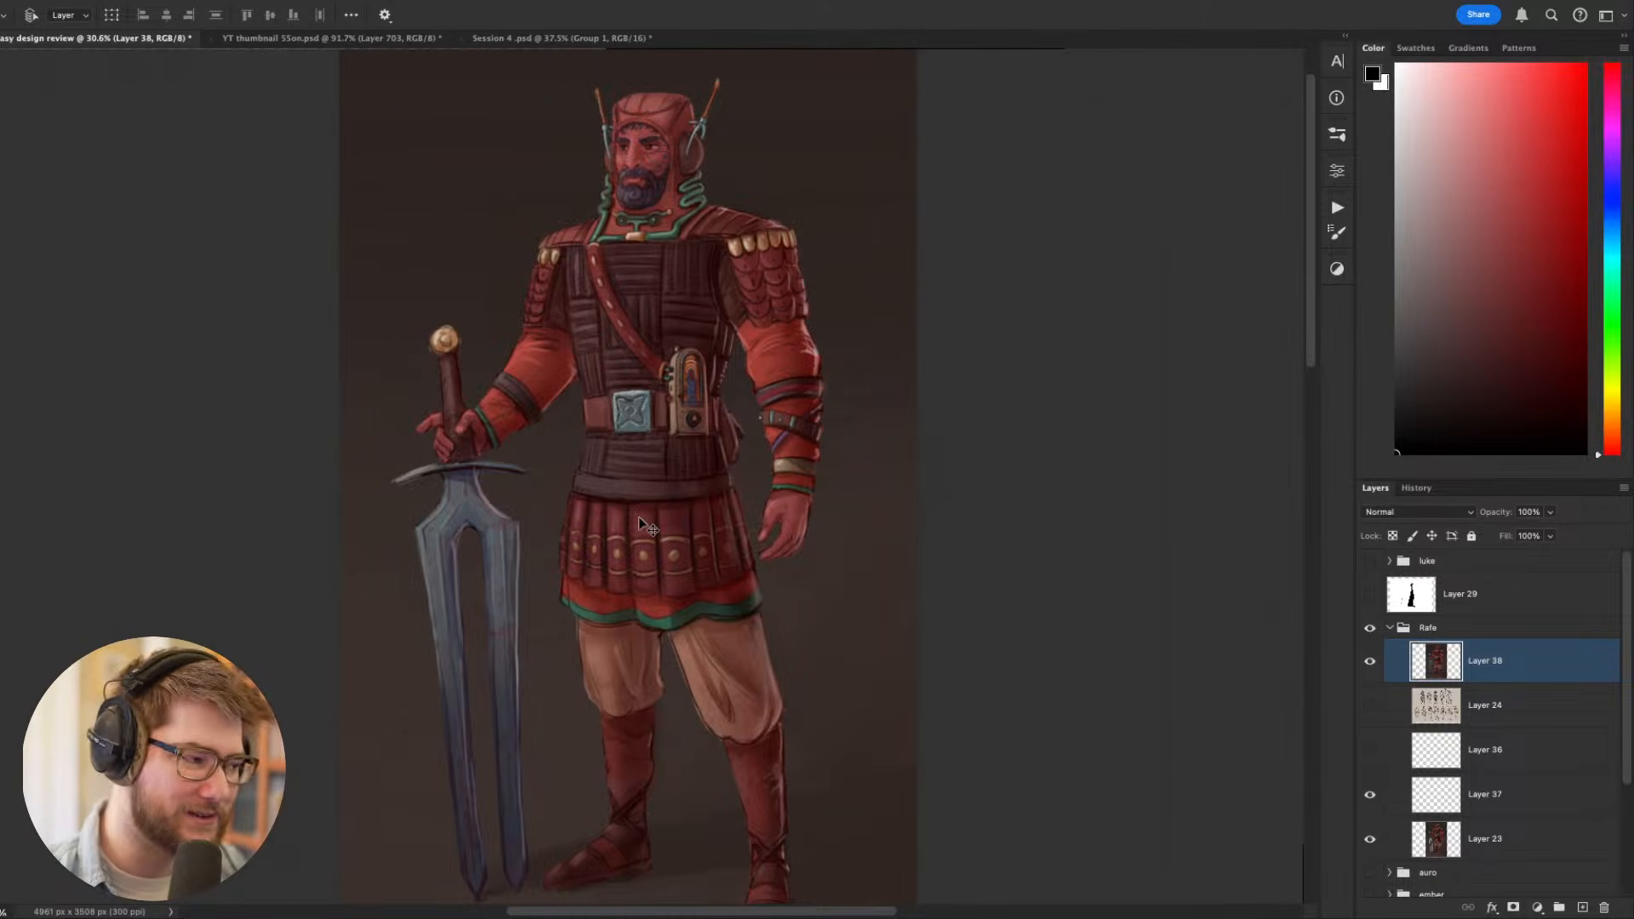
{"action": "left_click_drag", "start_coordinate": [947, 412], "coordinate": [953, 407]}
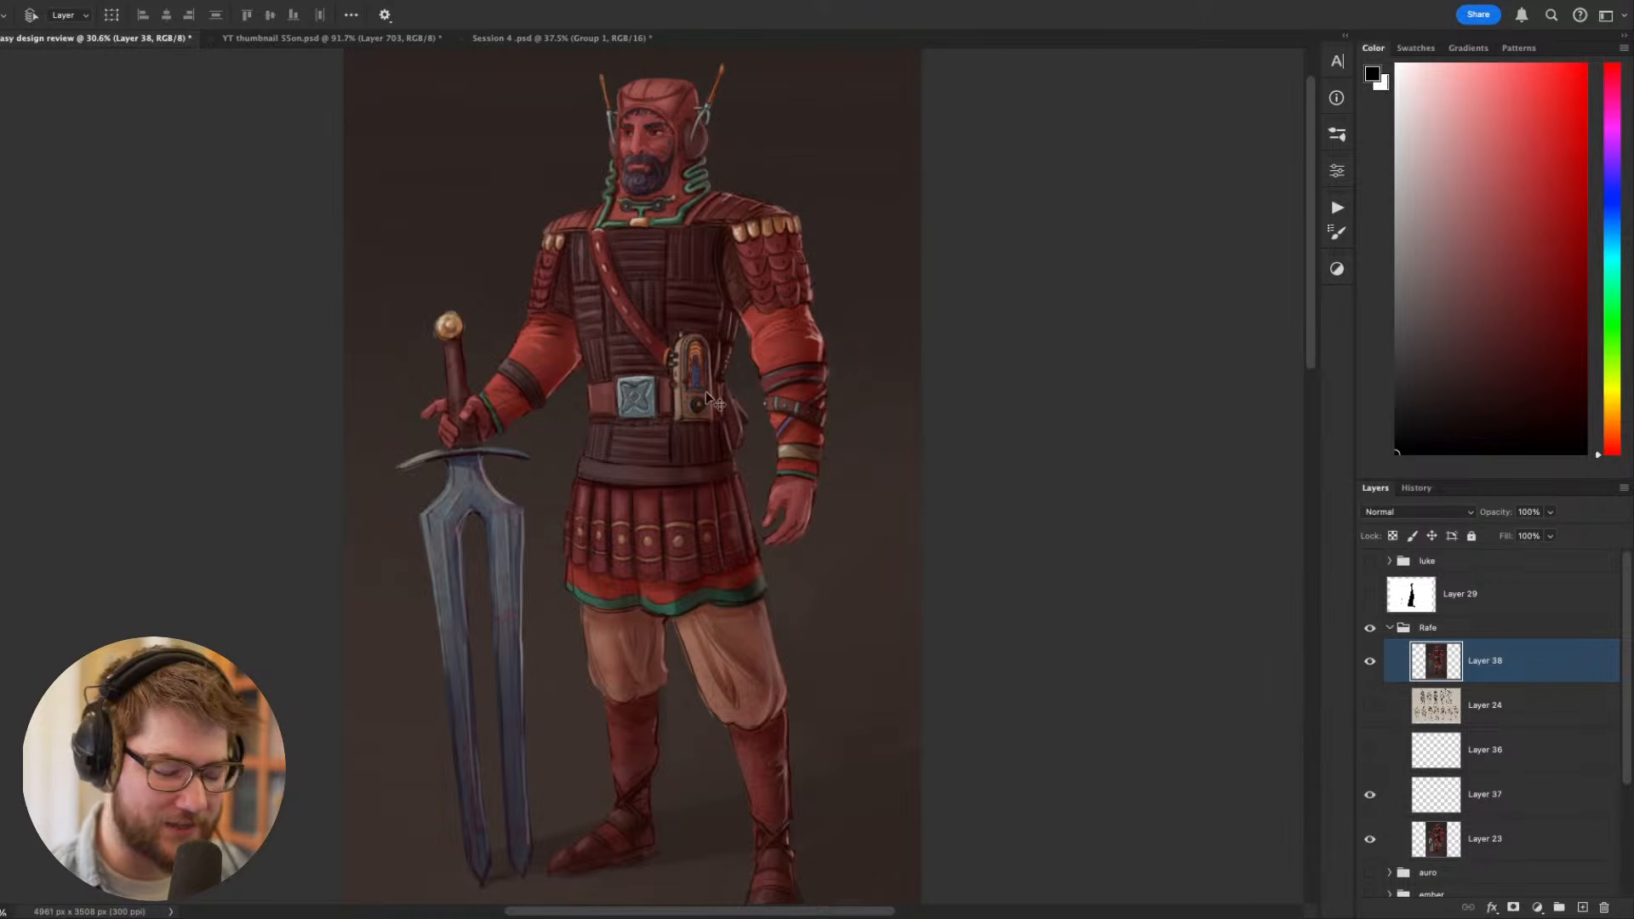
- Collapse and hide the Rafe group, and show the auro group with the Aza character sheet
{"action": "left_click", "coordinate": [1394, 627], "text": "shift"}
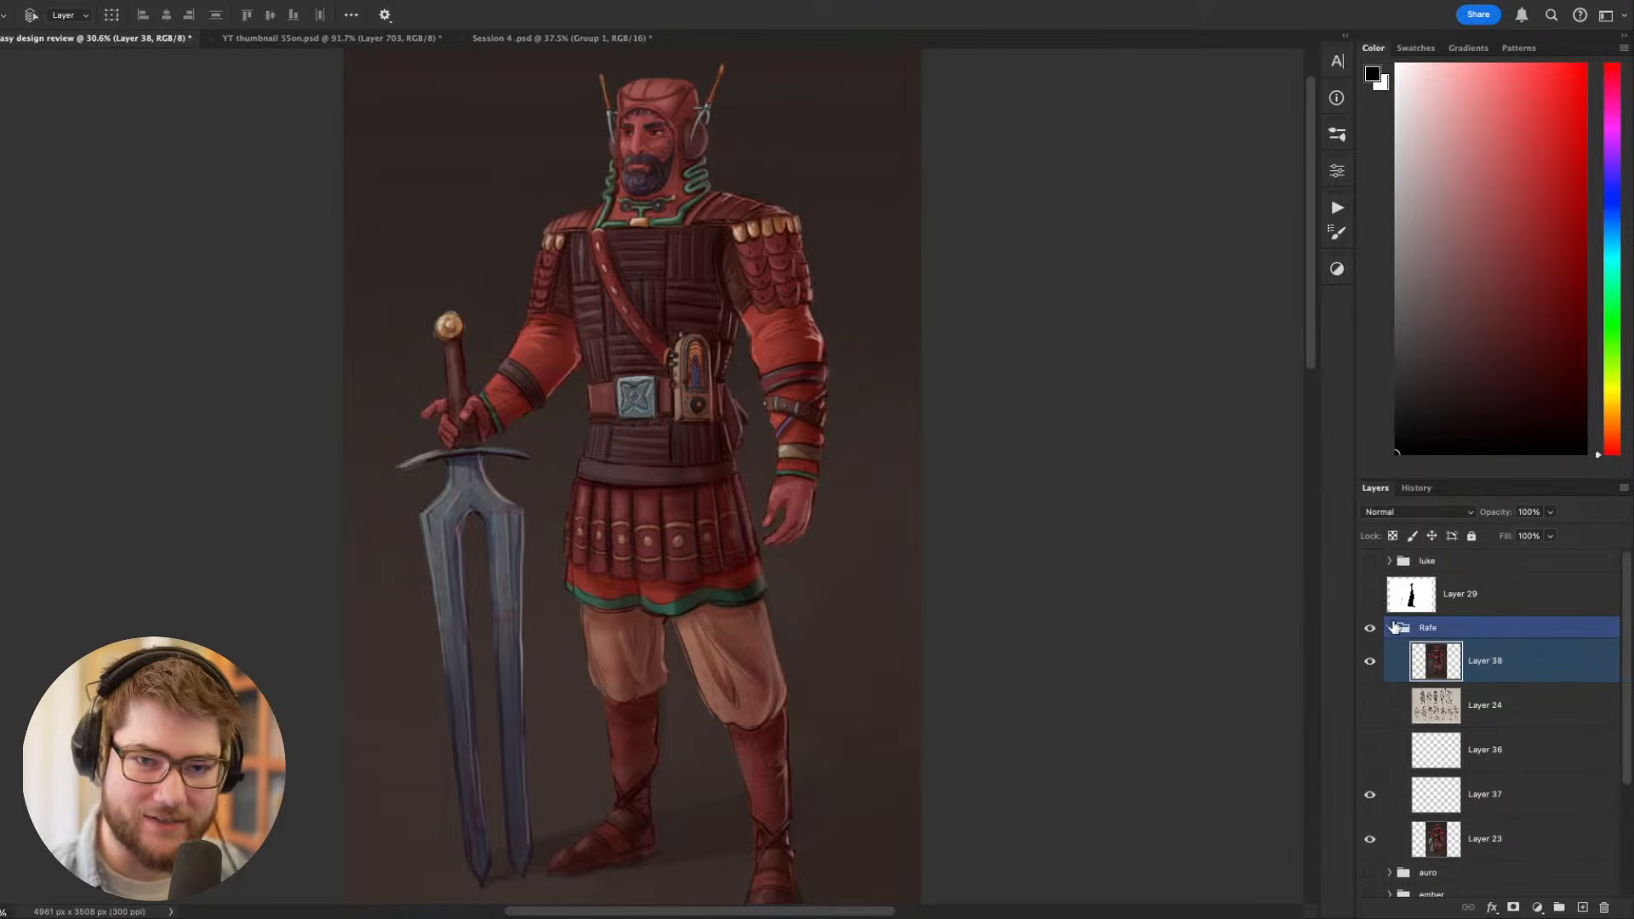
{"action": "left_click", "coordinate": [1392, 627]}
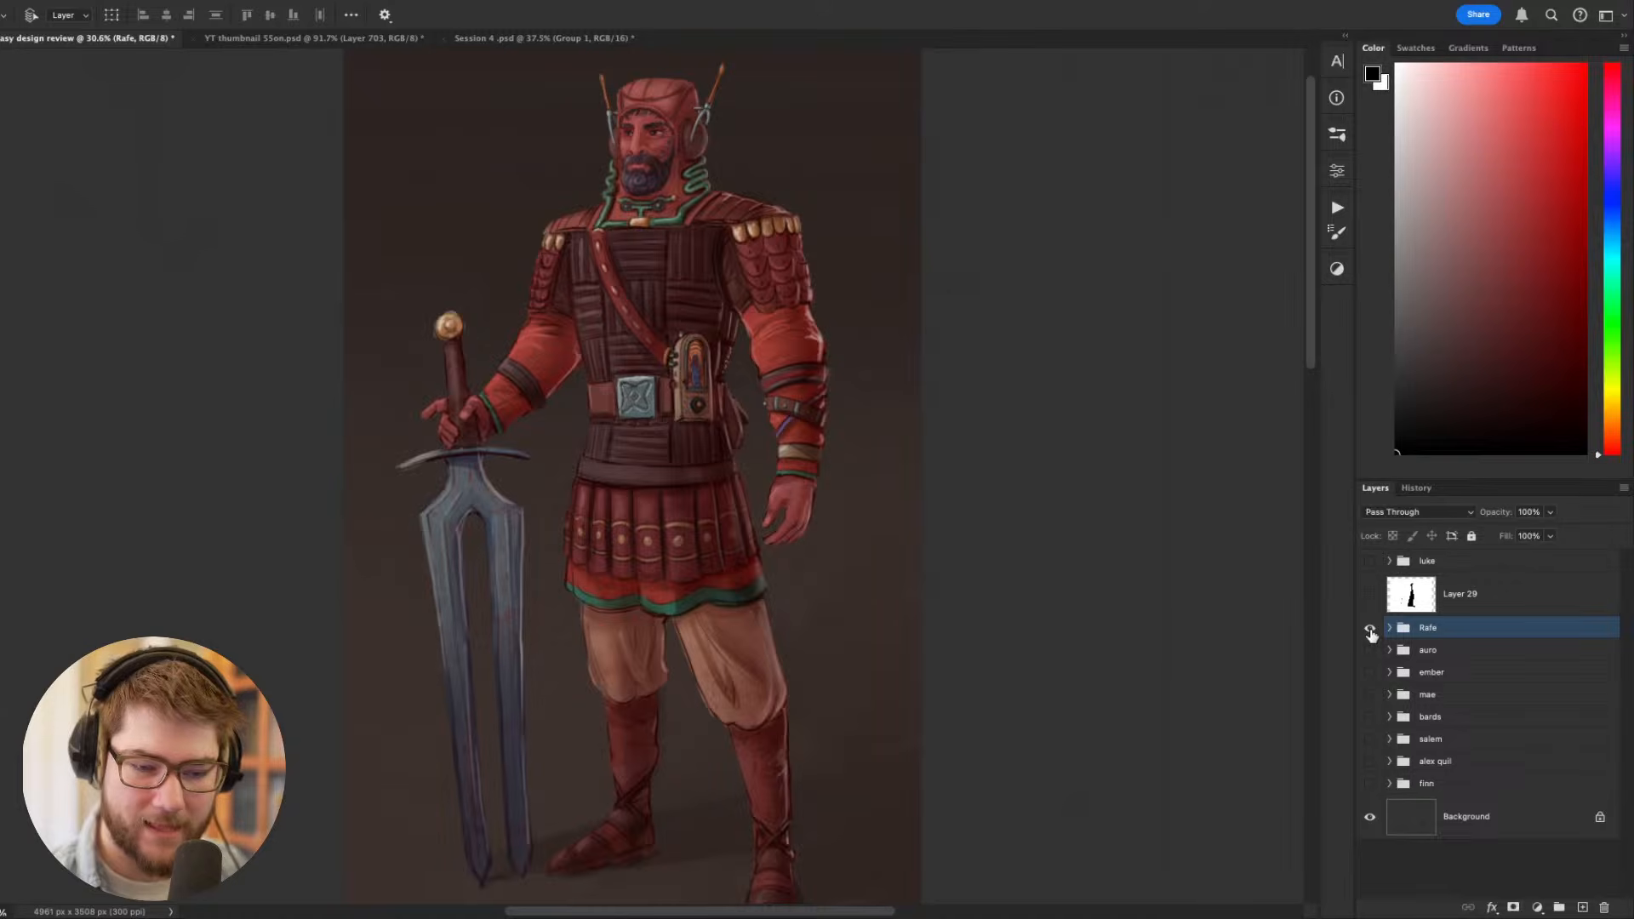
{"action": "left_click_drag", "start_coordinate": [1242, 637], "coordinate": [1185, 661]}
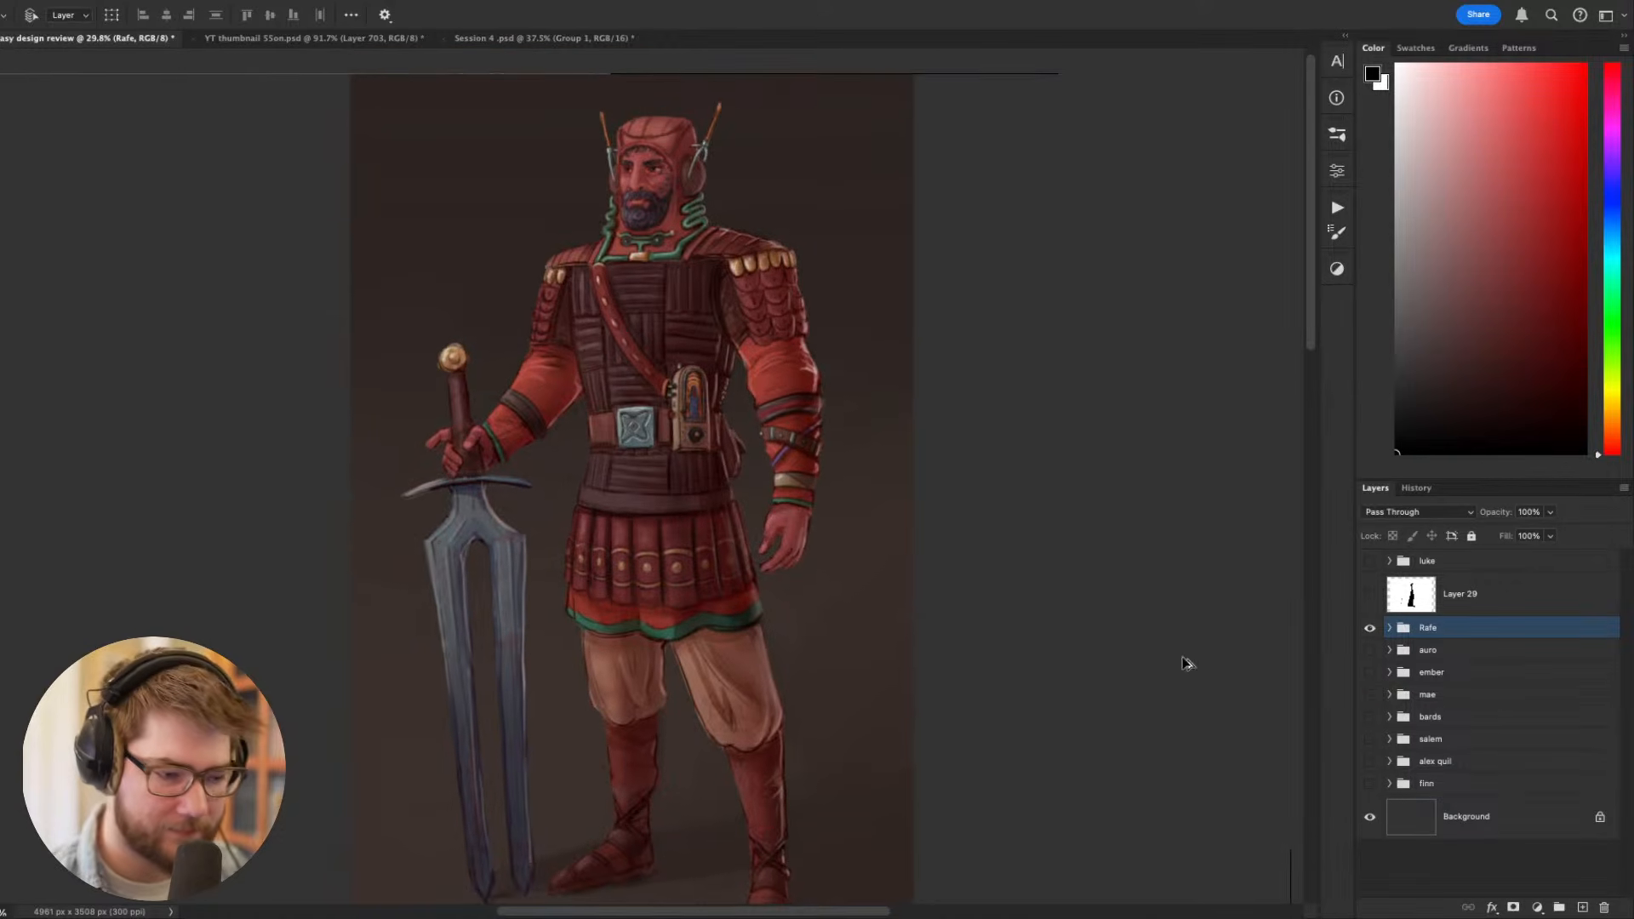
{"action": "left_click_drag", "start_coordinate": [1370, 629], "coordinate": [1371, 652]}
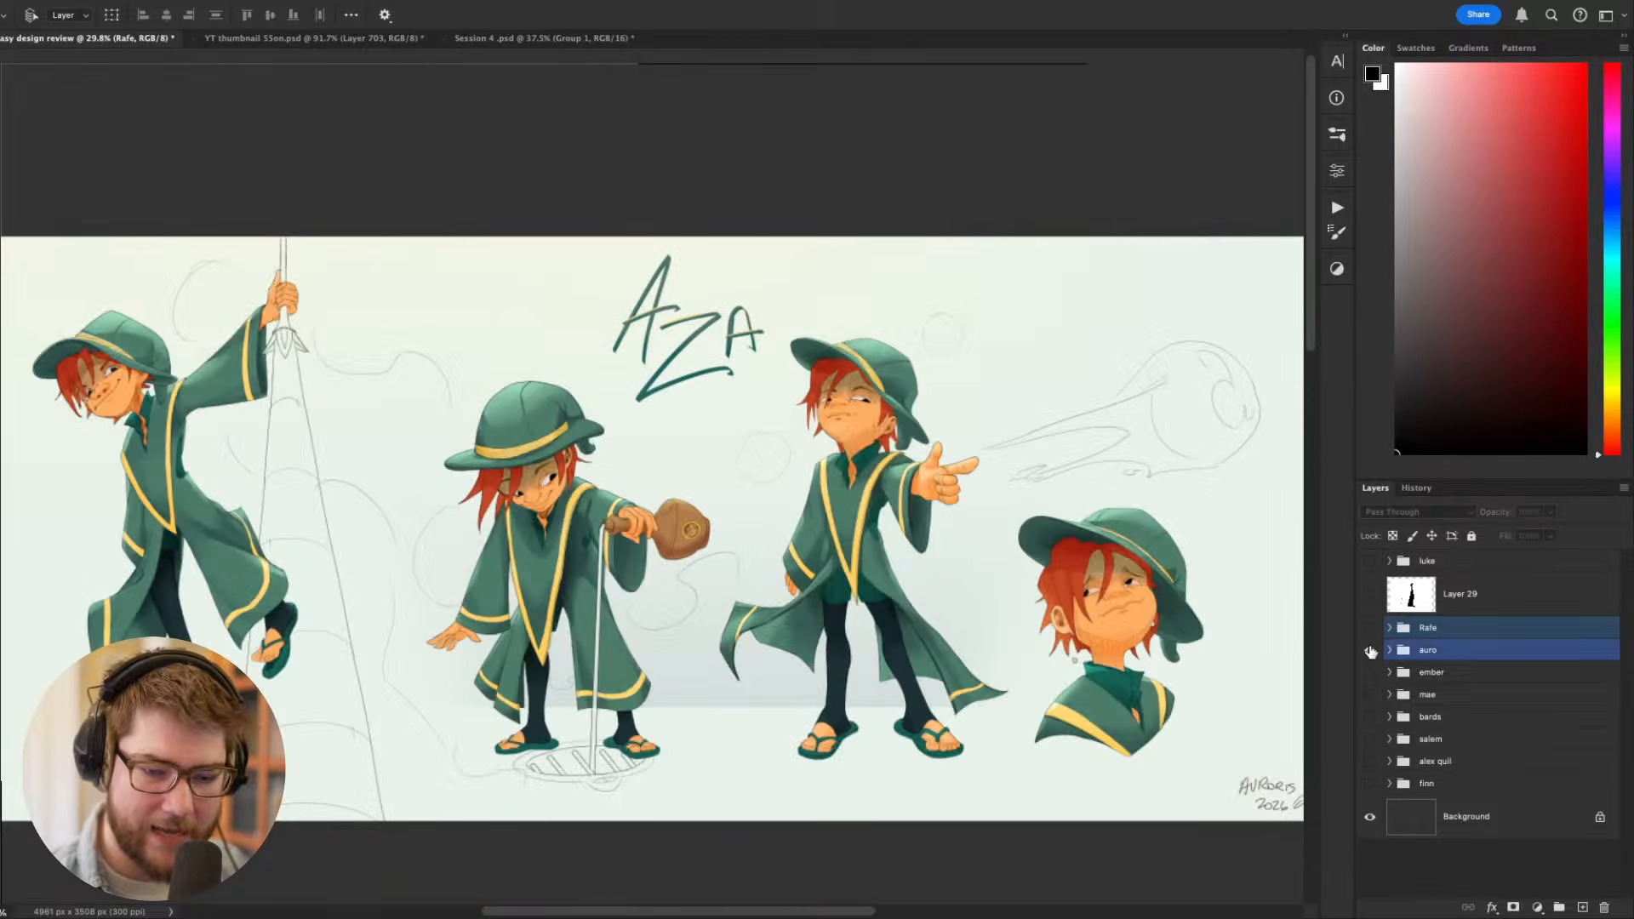
- Expand the auro group, show the process and comic sheet on Layer 27 and hide Layer 28
{"action": "scroll", "coordinate": [999, 599], "scroll_direction": "up", "scroll_amount": 1}
{"action": "key", "text": "Tab"}
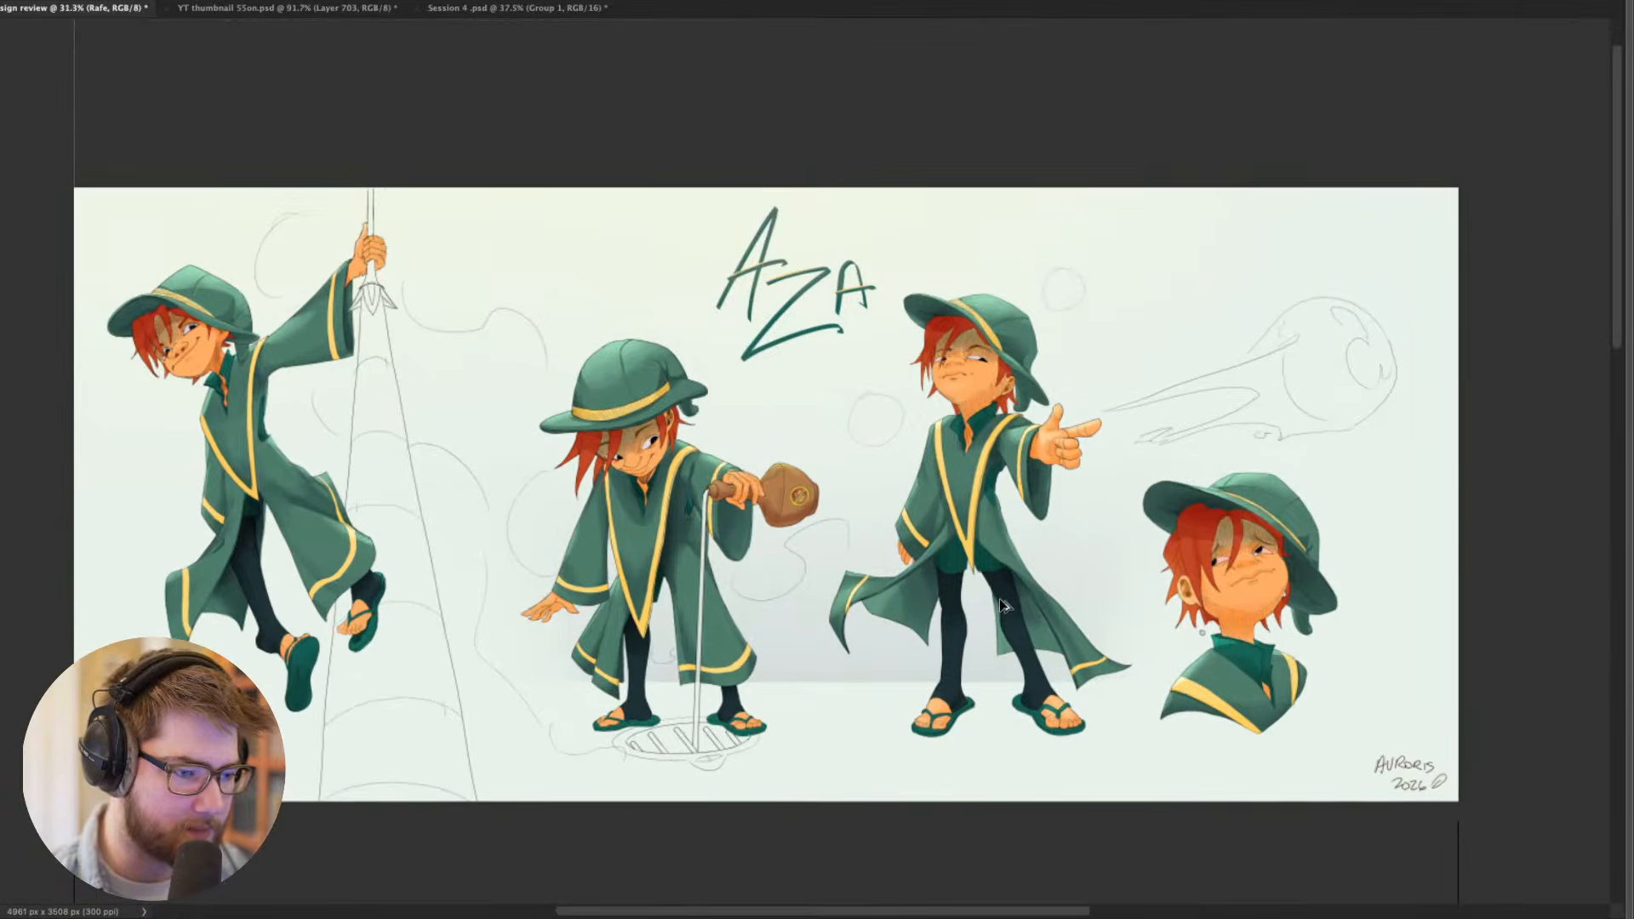
{"action": "scroll", "coordinate": [999, 600], "scroll_direction": "up", "scroll_amount": 2}
{"action": "left_click_drag", "start_coordinate": [1124, 608], "coordinate": [1115, 603]}
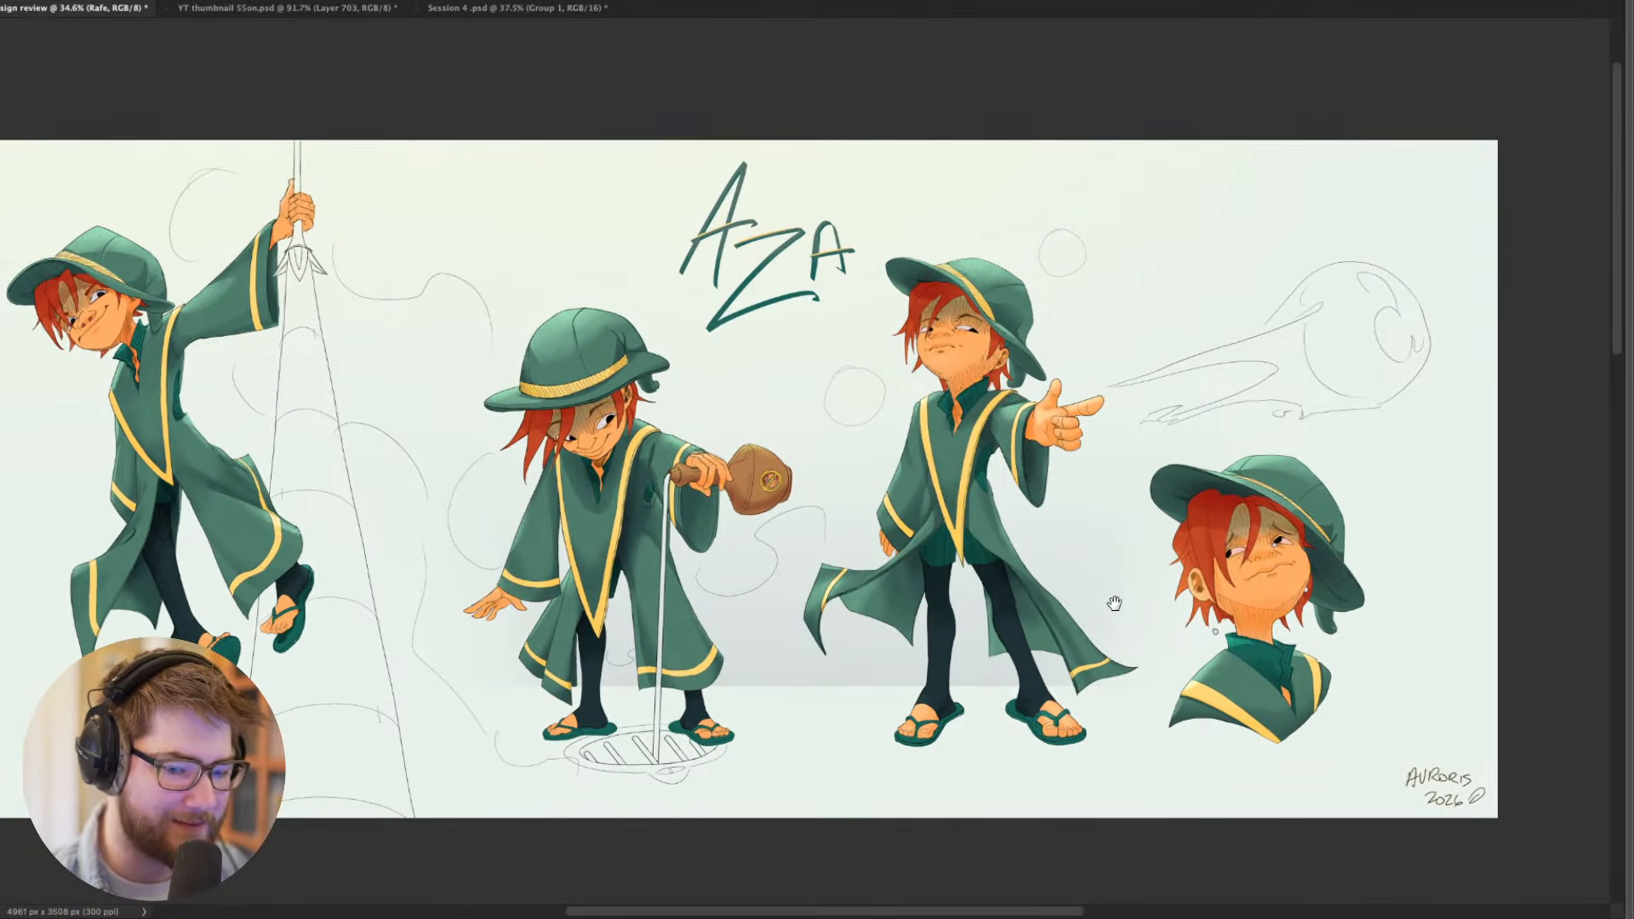
{"action": "key", "text": "Tab"}
{"action": "scroll", "coordinate": [983, 600], "scroll_direction": "down", "scroll_amount": 1}
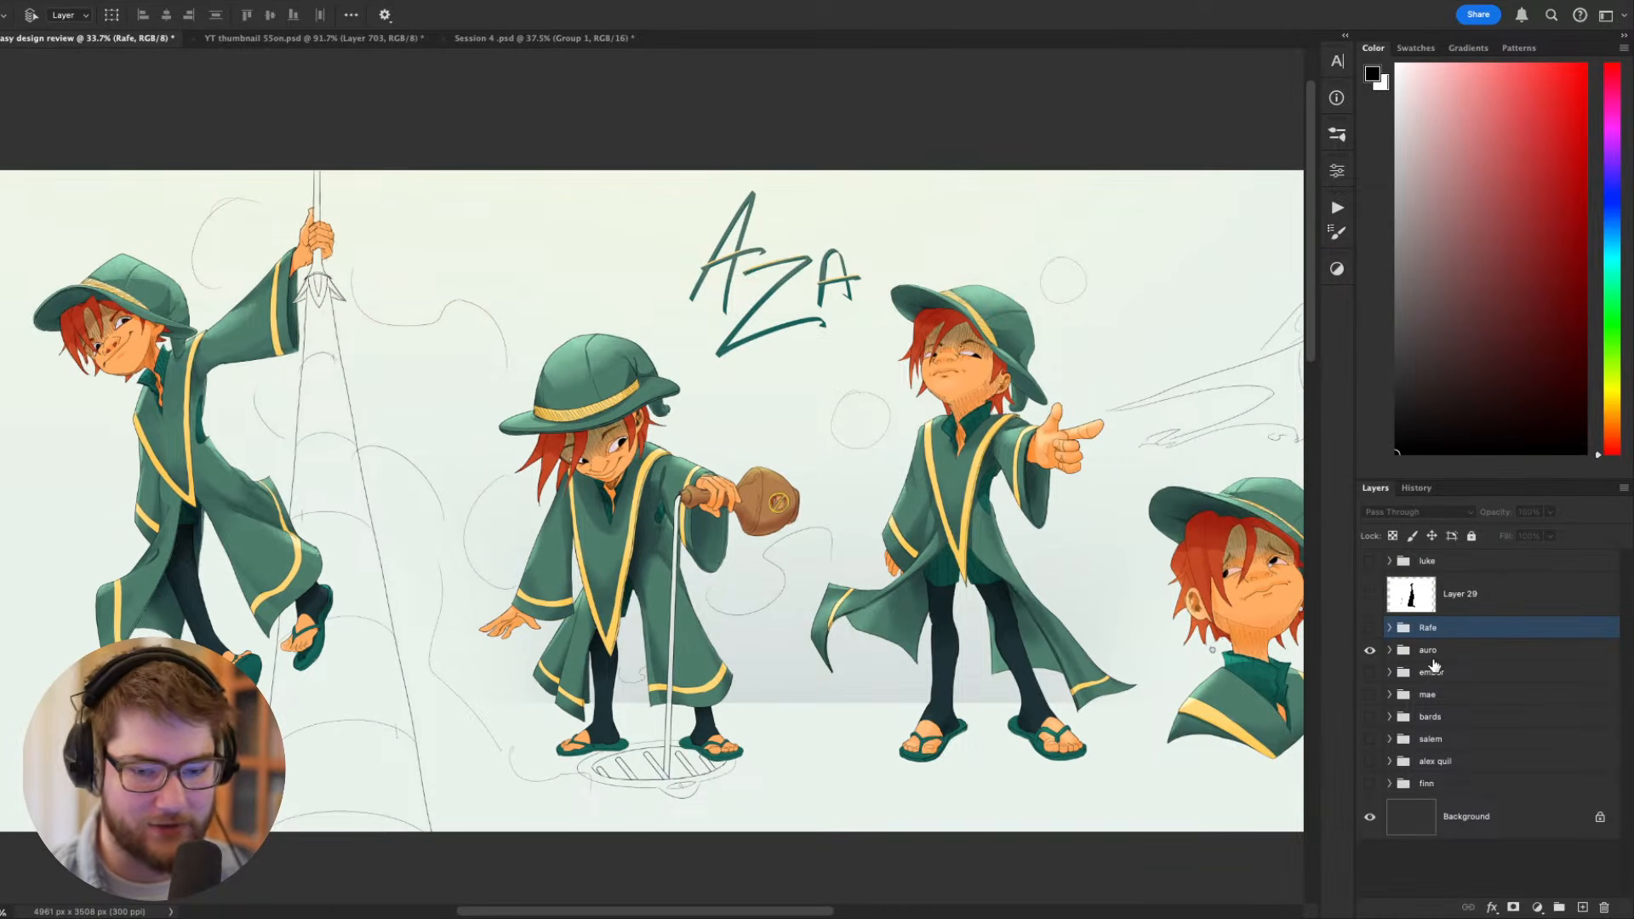
{"action": "left_click", "coordinate": [1390, 652]}
{"action": "left_click", "coordinate": [1371, 729]}
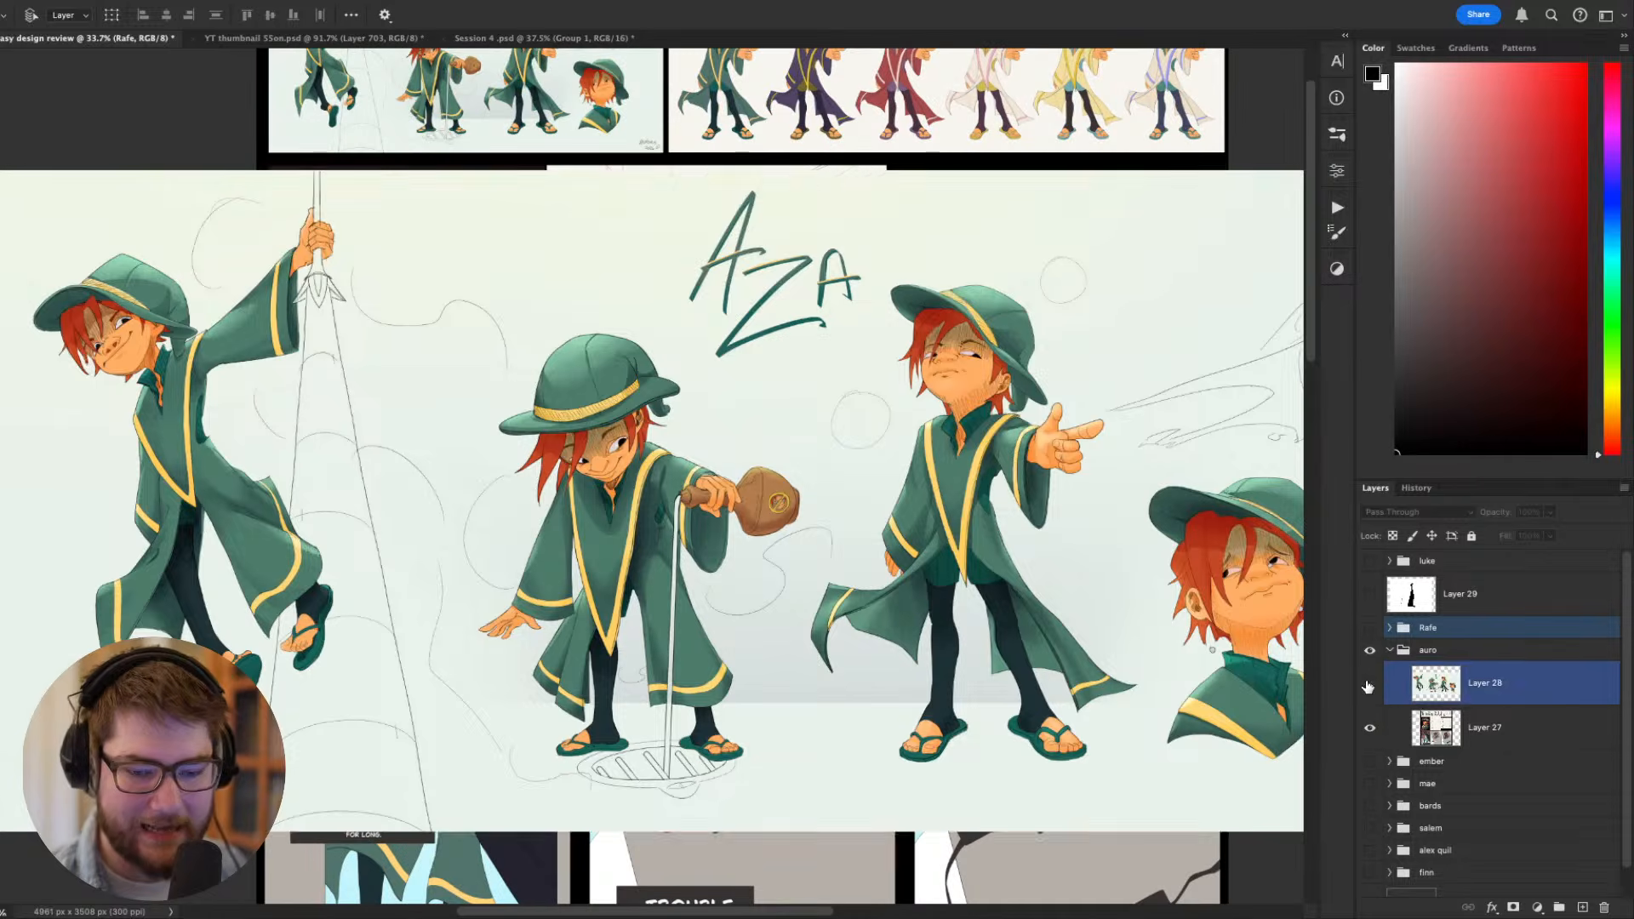
{"action": "left_click", "coordinate": [1369, 685]}
{"action": "left_click", "coordinate": [1498, 728]}
- Examine the Aza process sheet's comic panels, rough sketches, portrait and numbered colour variations
{"action": "scroll", "coordinate": [999, 530], "scroll_direction": "down", "scroll_amount": 2}
{"action": "scroll", "coordinate": [1000, 529], "scroll_direction": "up", "scroll_amount": 1}
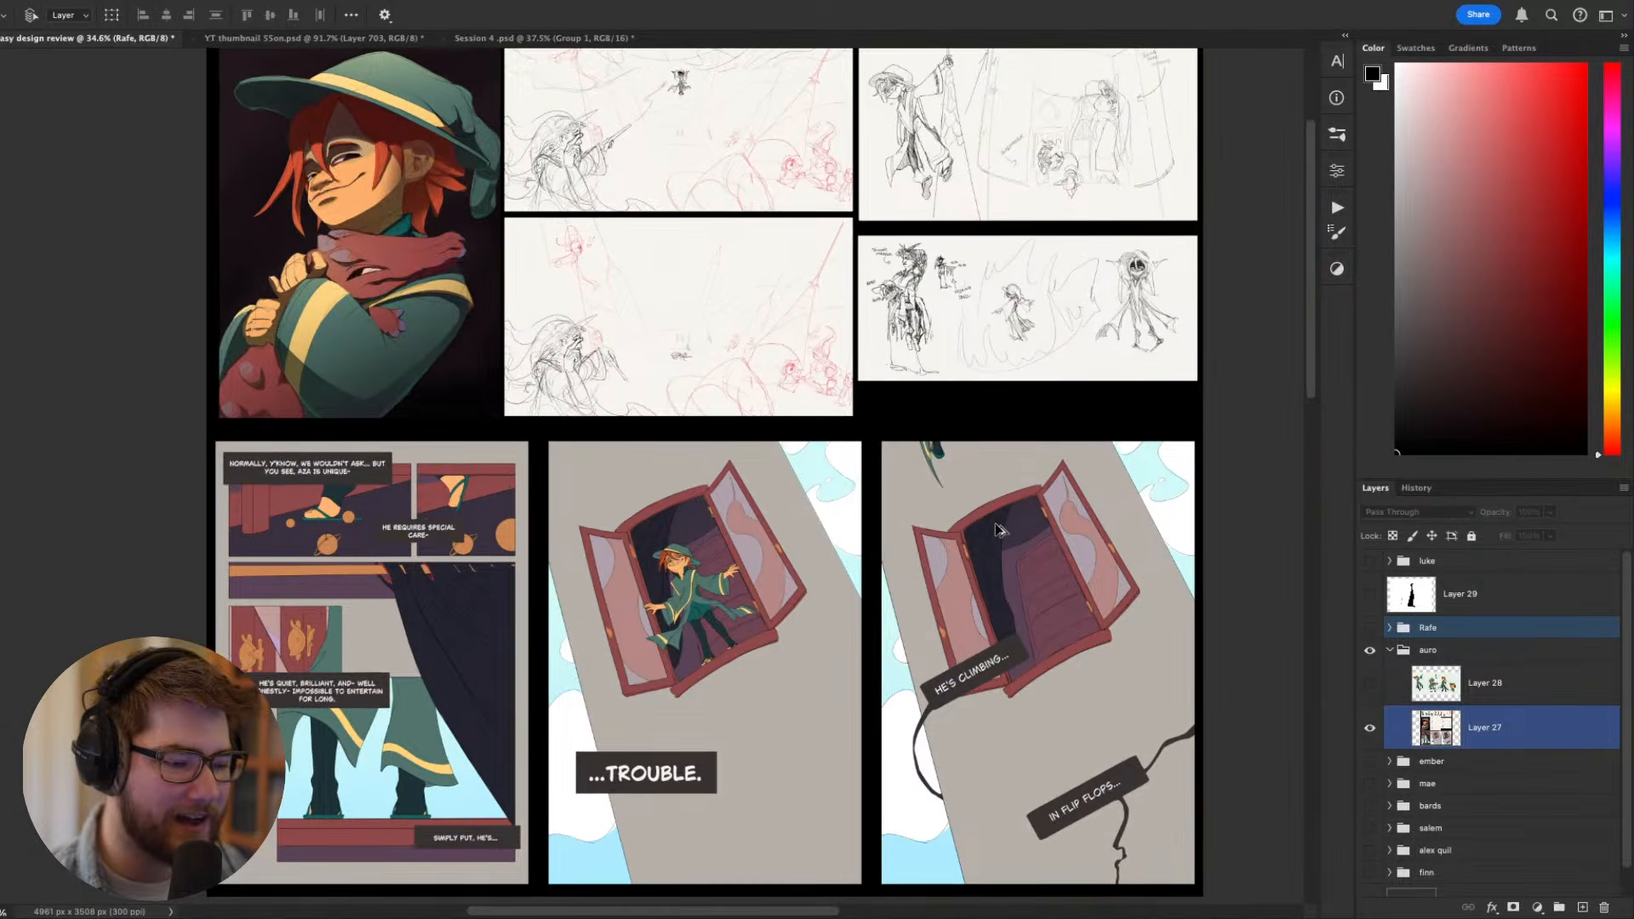
{"action": "scroll", "coordinate": [729, 354], "scroll_direction": "up", "scroll_amount": 3}
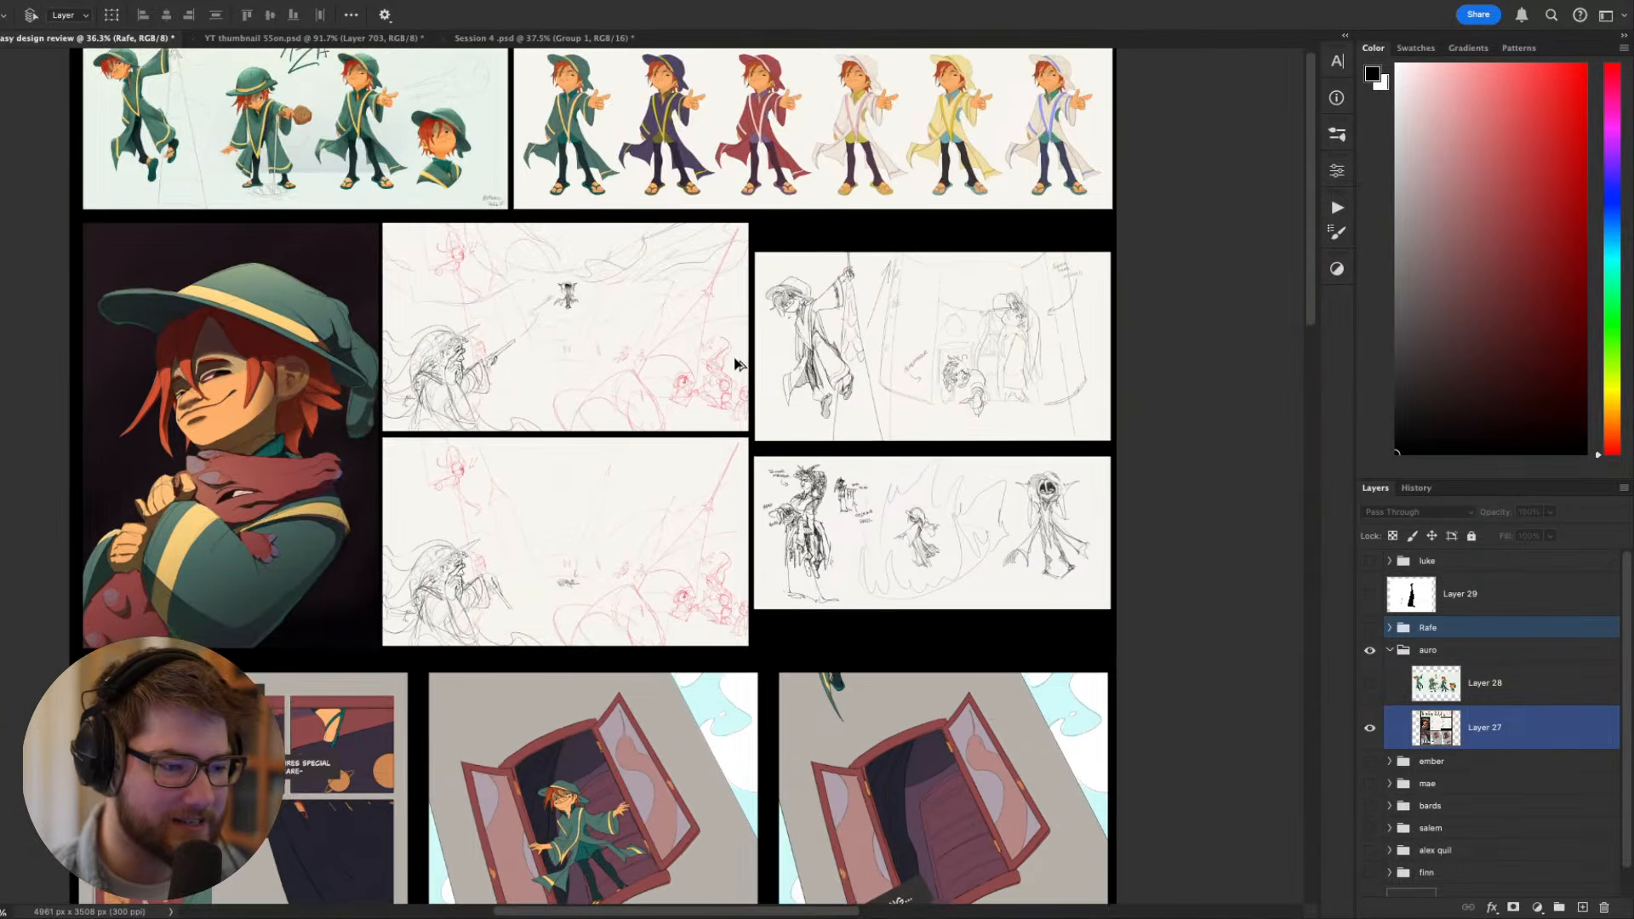
{"action": "scroll", "coordinate": [735, 364], "scroll_direction": "up", "scroll_amount": 4}
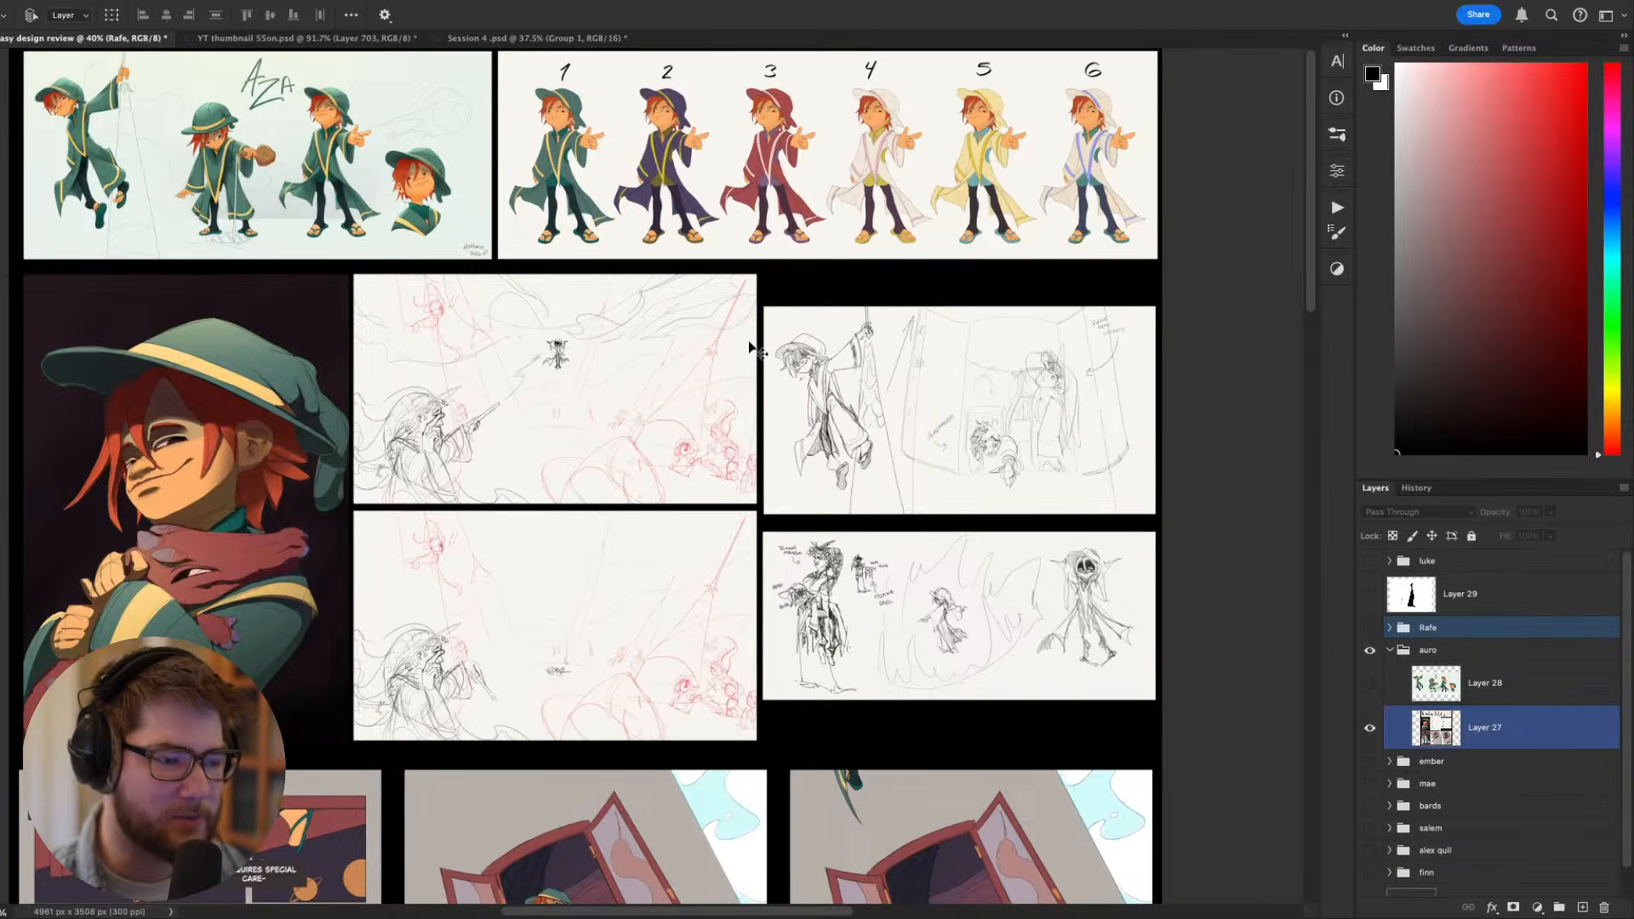
{"action": "scroll", "coordinate": [753, 349], "scroll_direction": "up", "scroll_amount": 4}
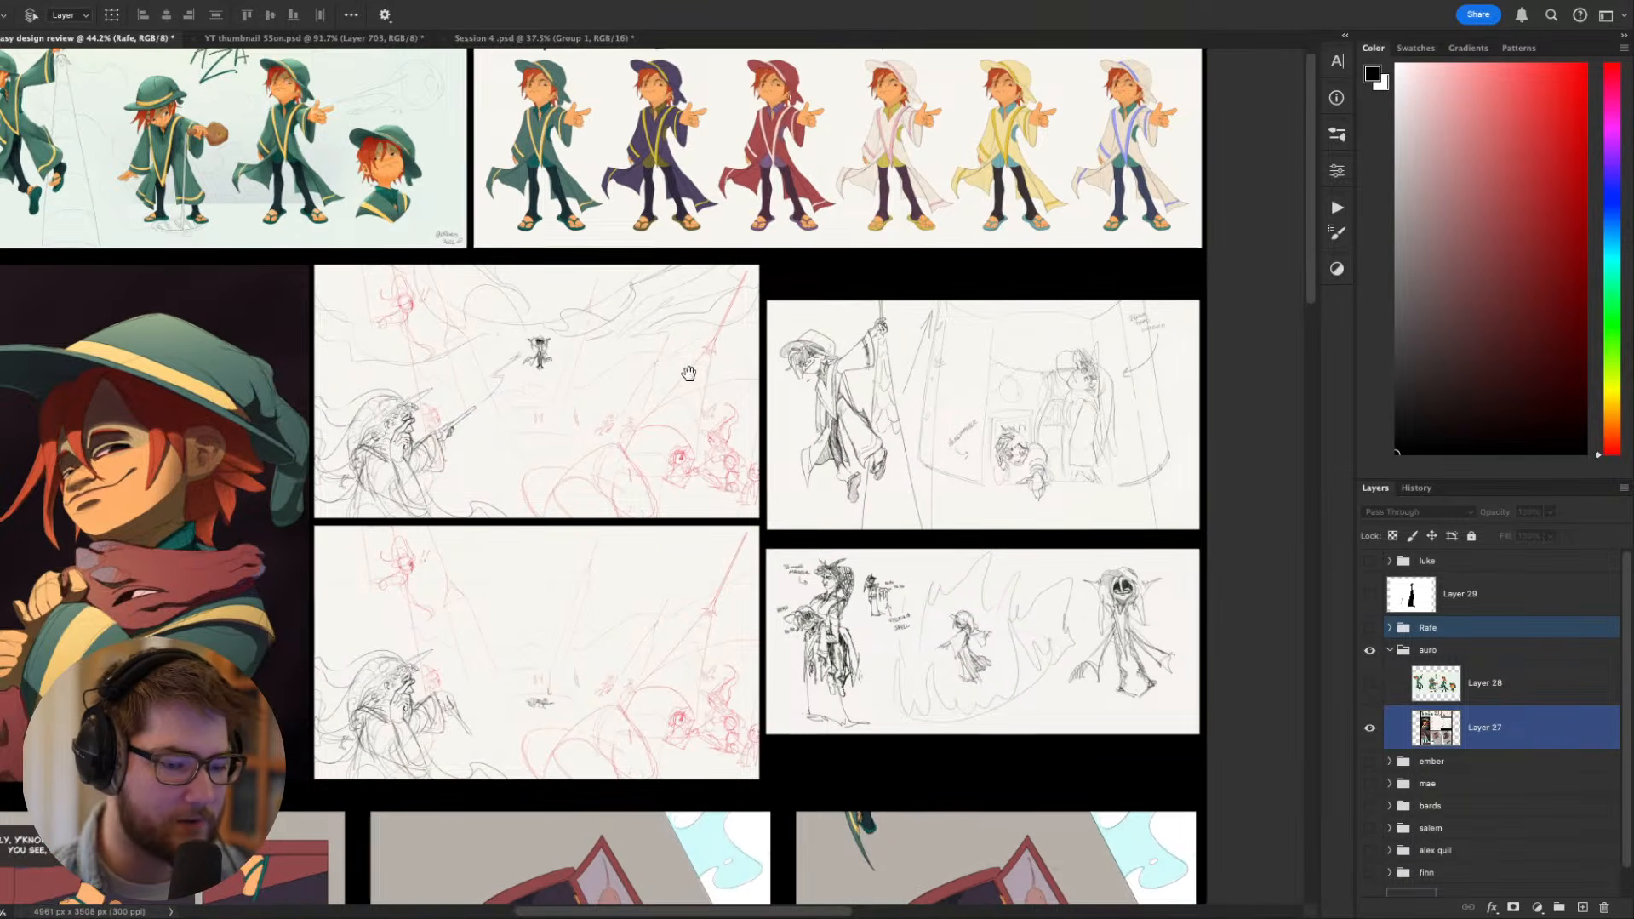
{"action": "left_click_drag", "start_coordinate": [689, 373], "coordinate": [704, 419]}
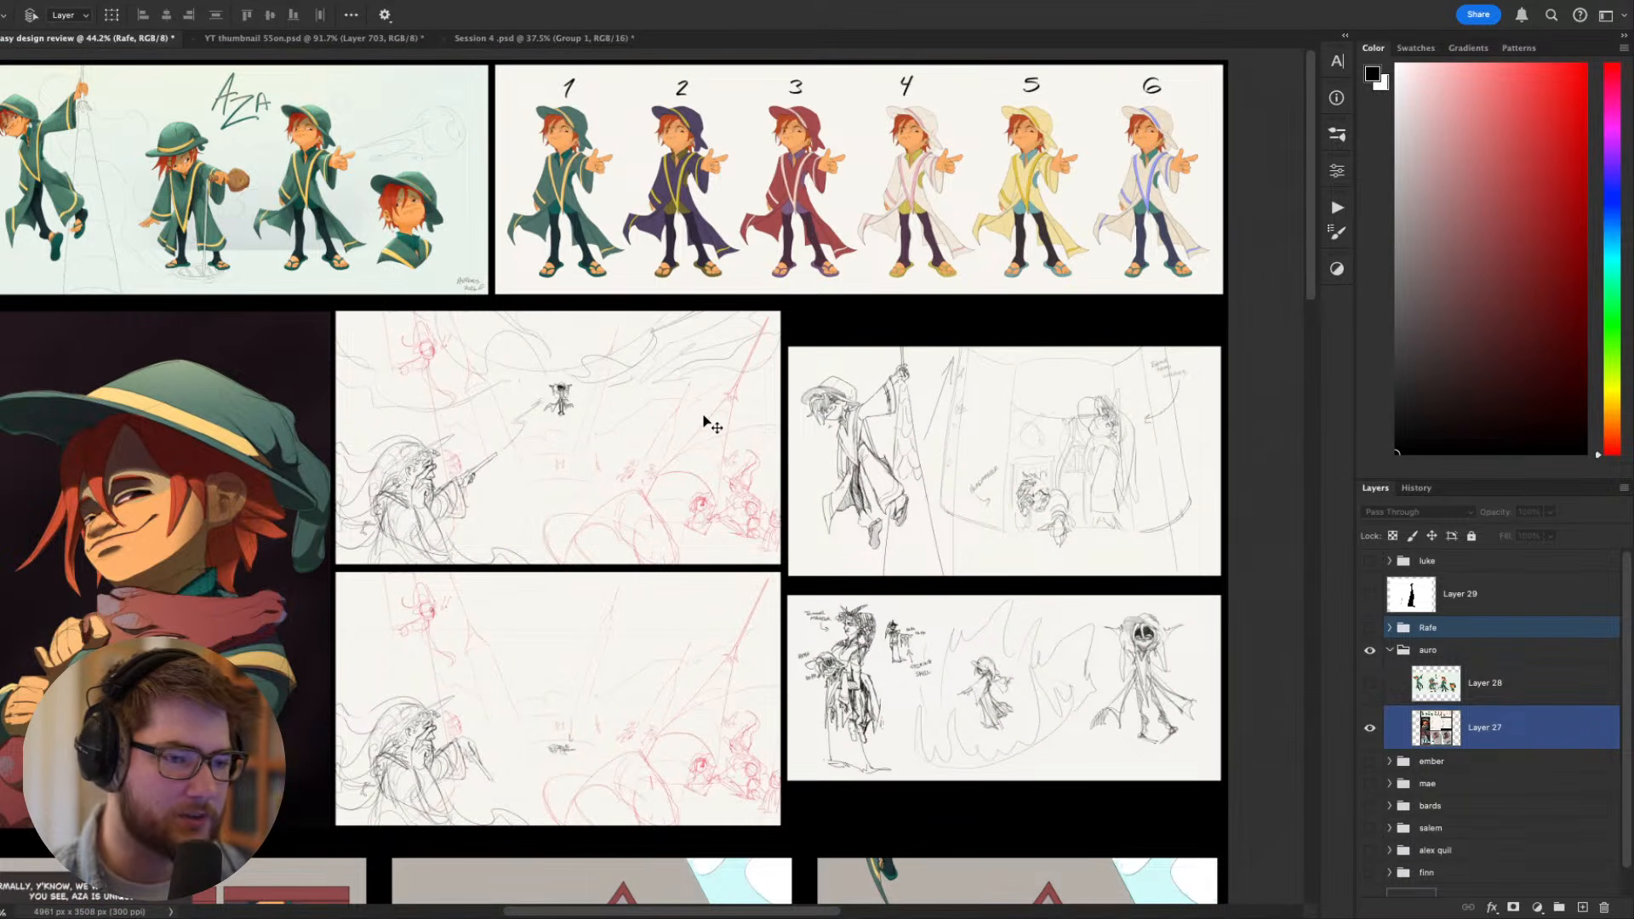
{"action": "left_click_drag", "start_coordinate": [661, 478], "coordinate": [732, 332]}
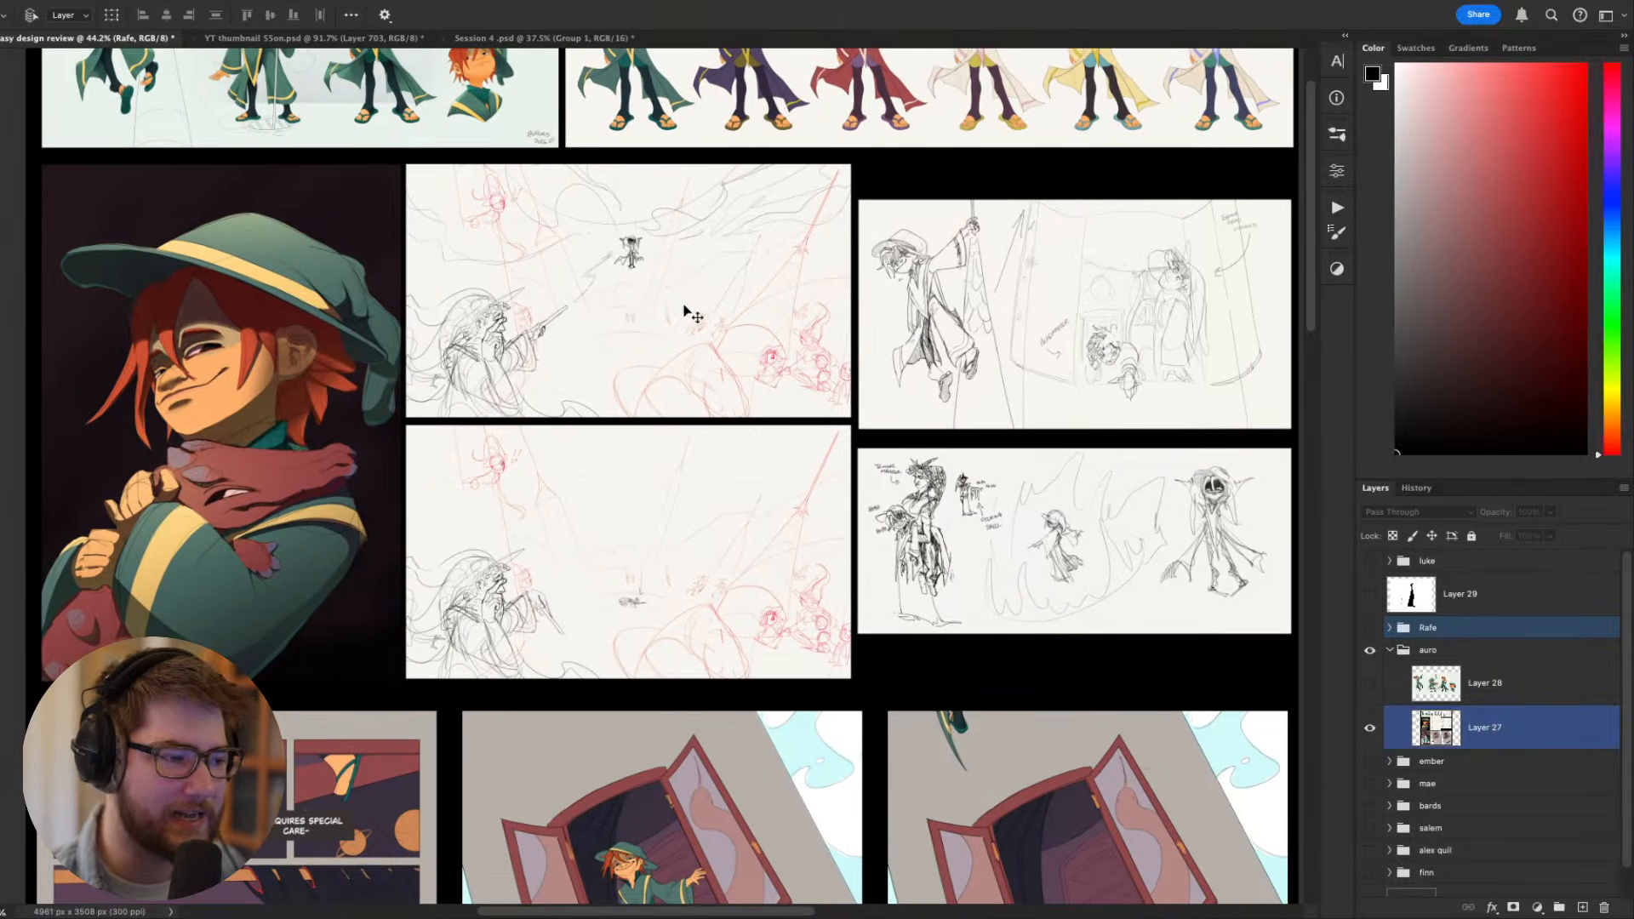
- Show the Aza pose sheet on Layer 28 again and hide Layer 27
{"action": "left_click", "coordinate": [1369, 683]}
{"action": "left_click", "coordinate": [1370, 727]}
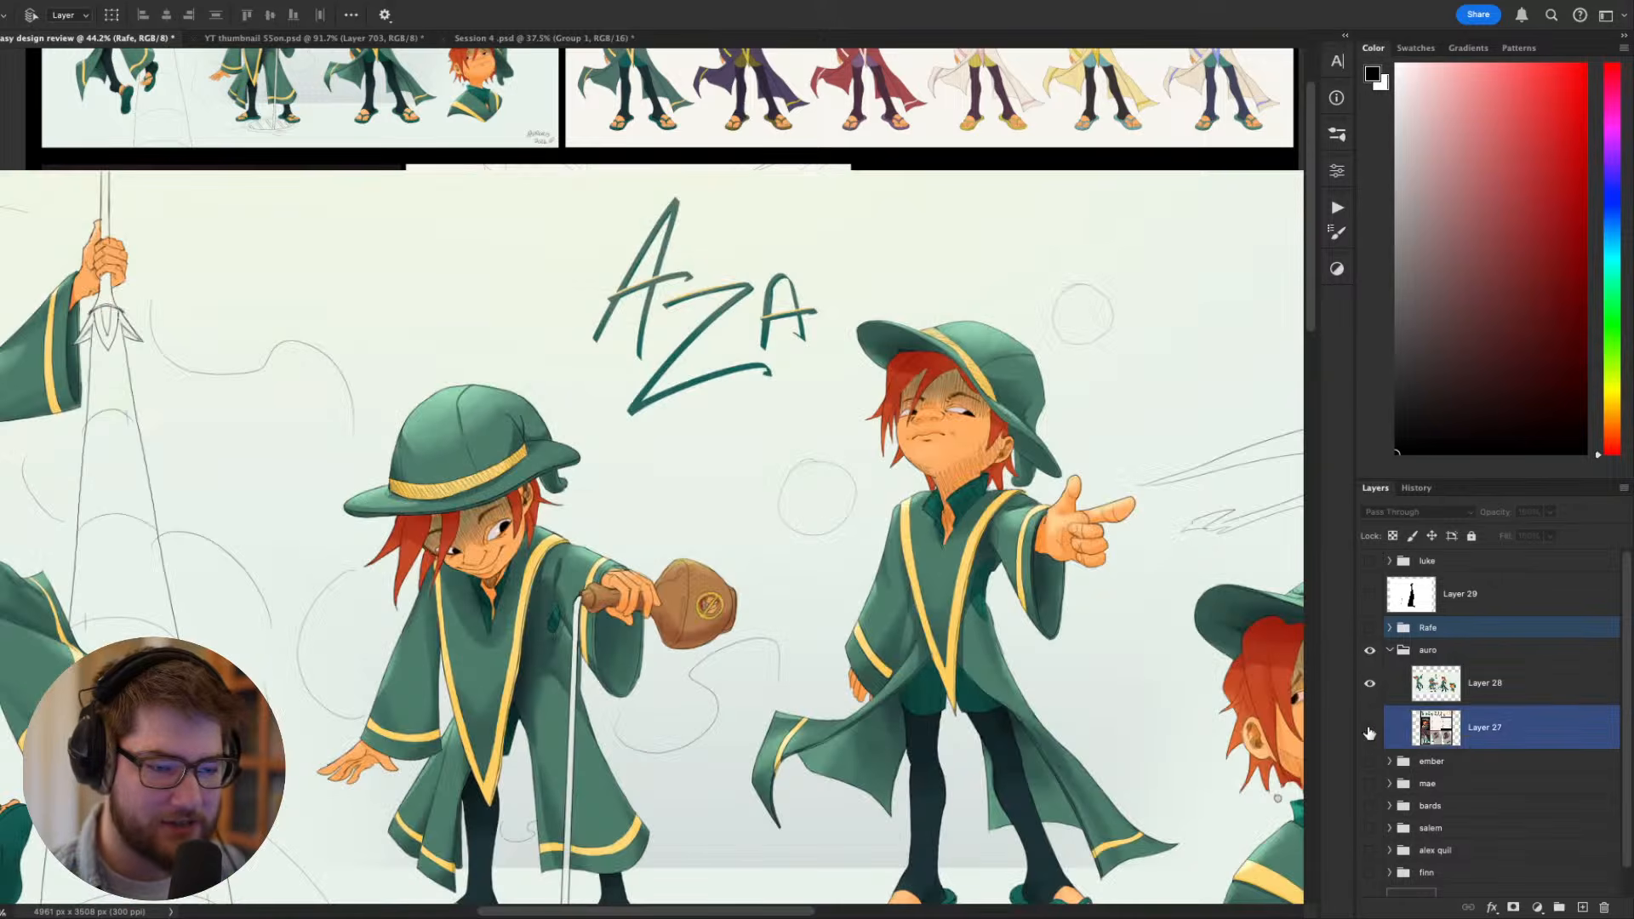
{"action": "scroll", "coordinate": [1111, 587], "scroll_direction": "down", "scroll_amount": 3}
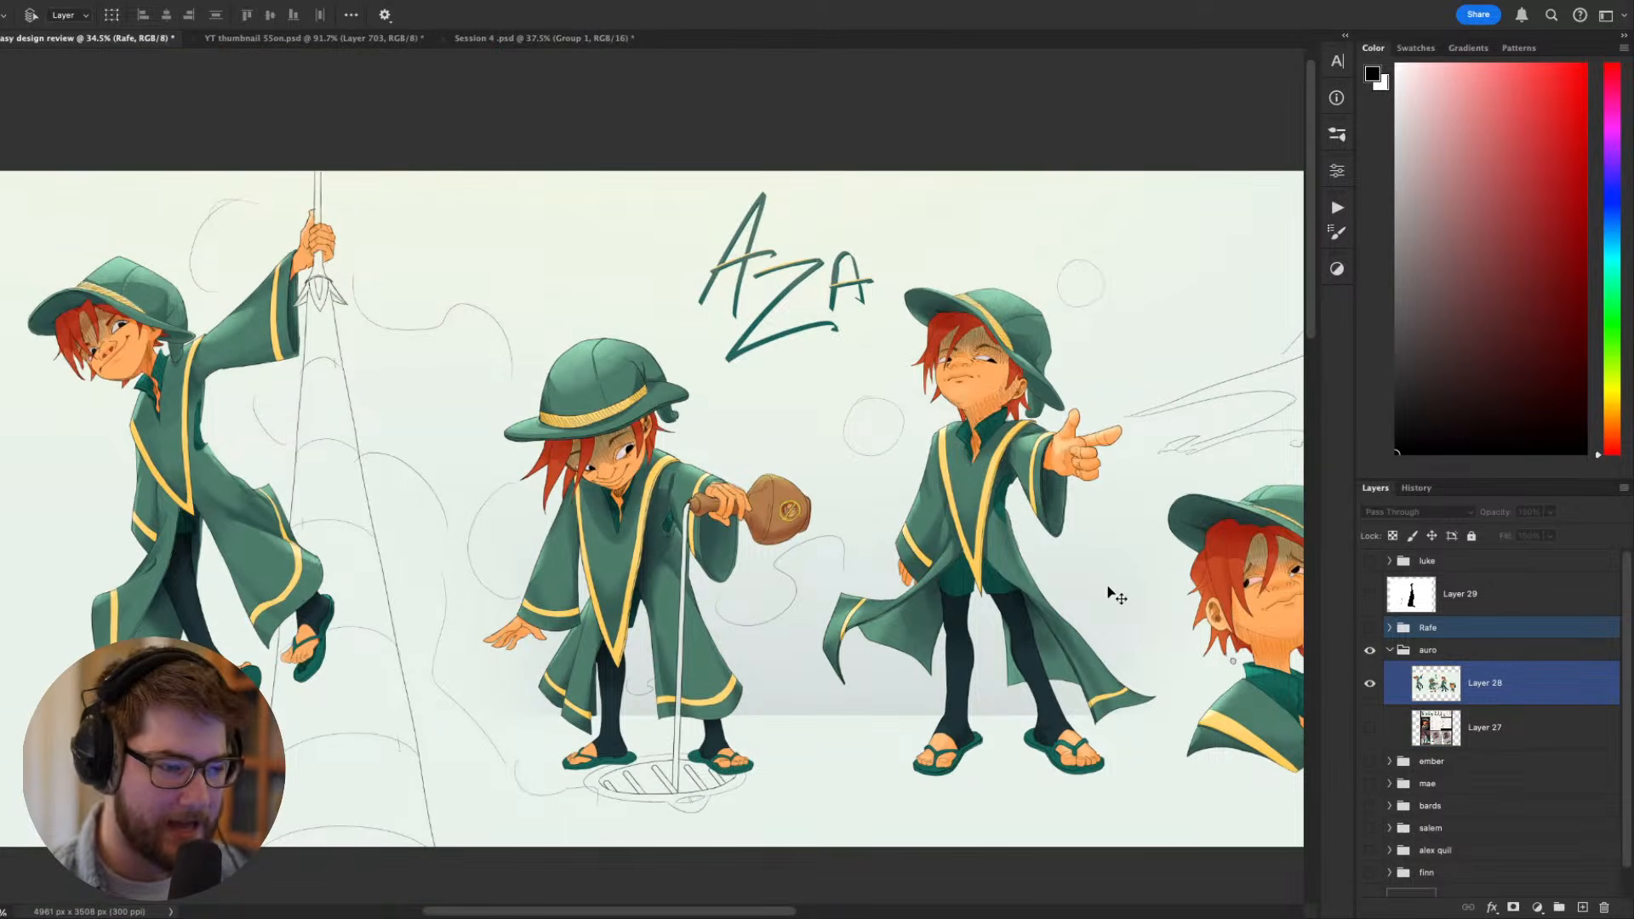
- Hide the interface panels and create a new empty layer for the Aza pose sheet
{"action": "key", "text": "Tab"}
{"action": "left_click_drag", "start_coordinate": [1116, 572], "coordinate": [1085, 559]}
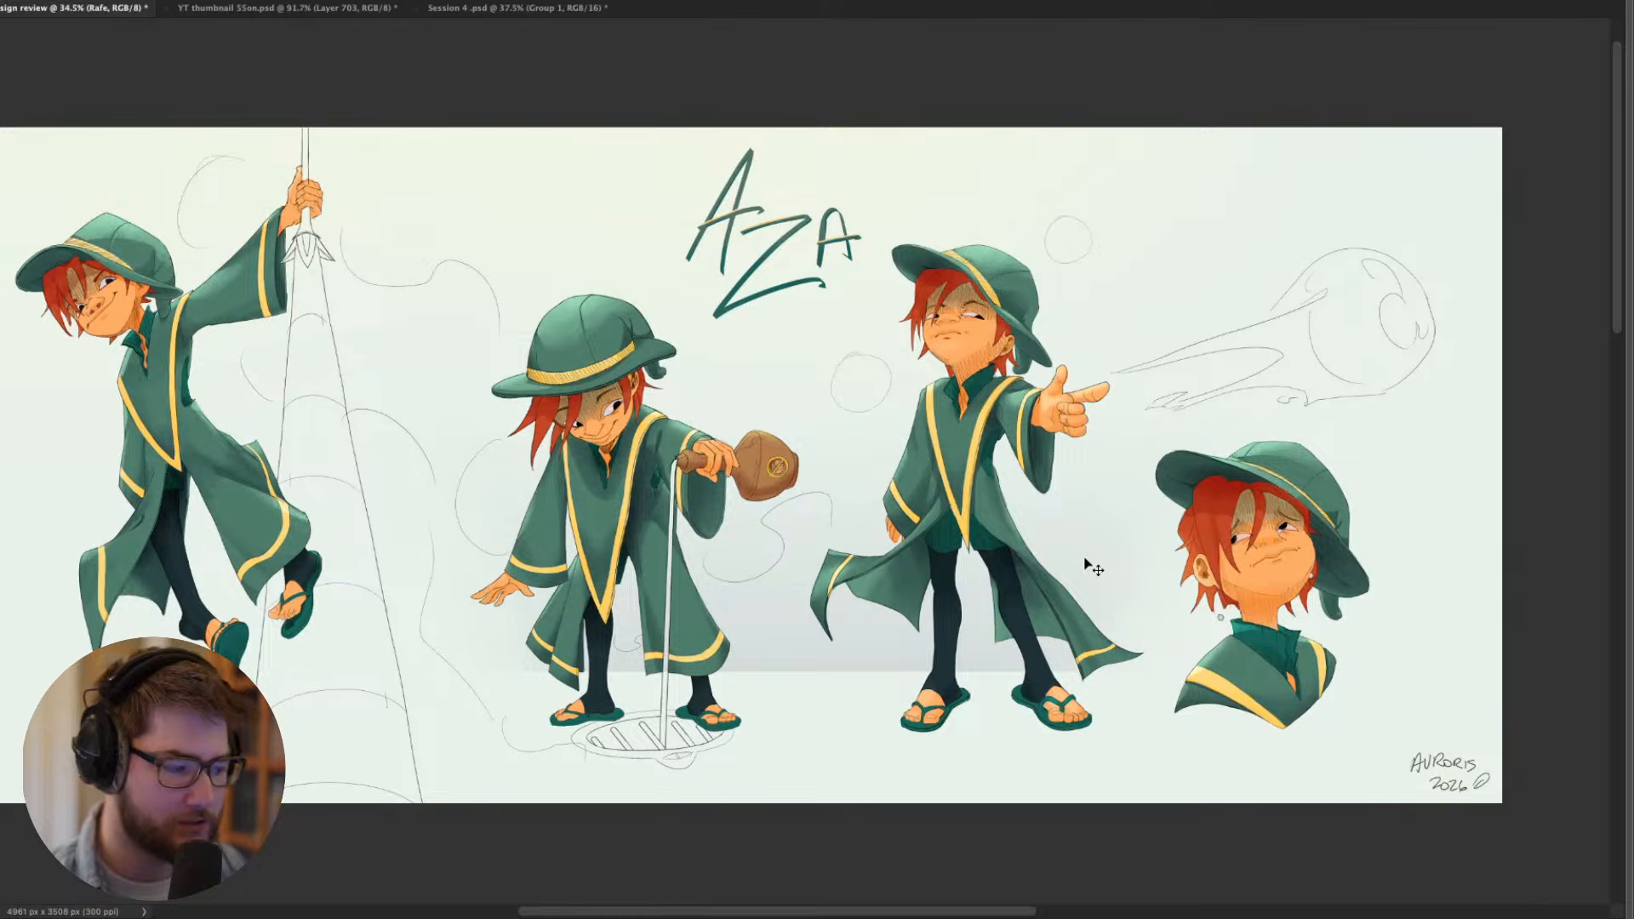
{"action": "key", "text": "ctrl+shift+n"}
{"action": "key", "text": "Return"}
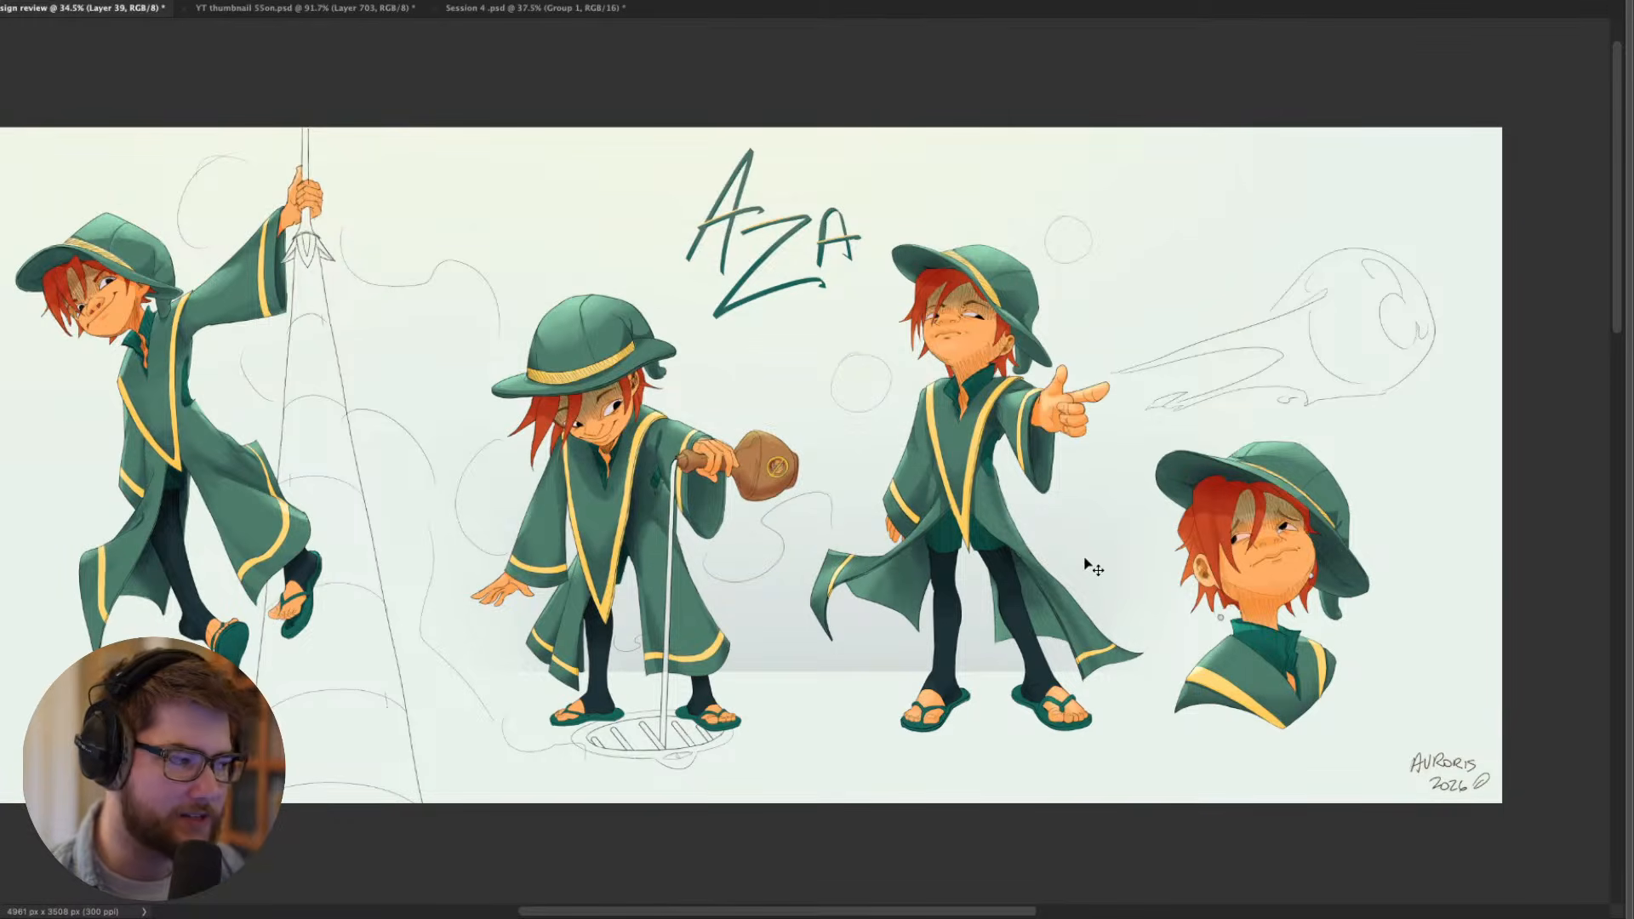
- Create a new empty layer directly above the Aza pose sheet, Layer 28, in the auro group
{"action": "key", "text": "Tab"}
{"action": "left_click", "coordinate": [1483, 731]}
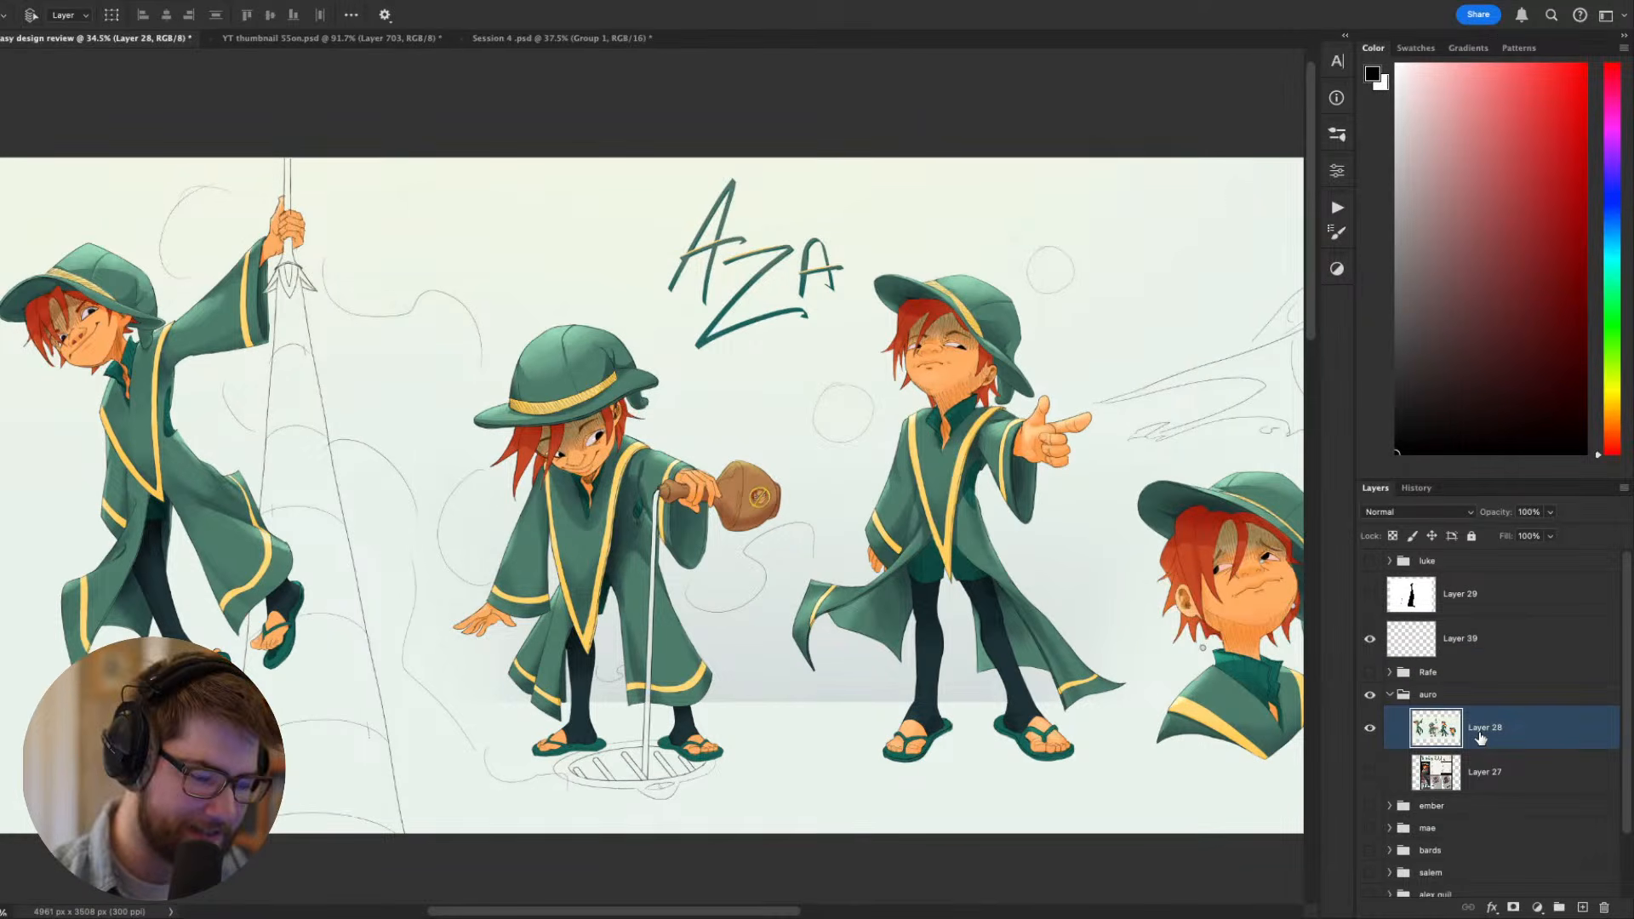
{"action": "key", "text": "ctrl+shift+n"}
{"action": "key", "text": "Return"}
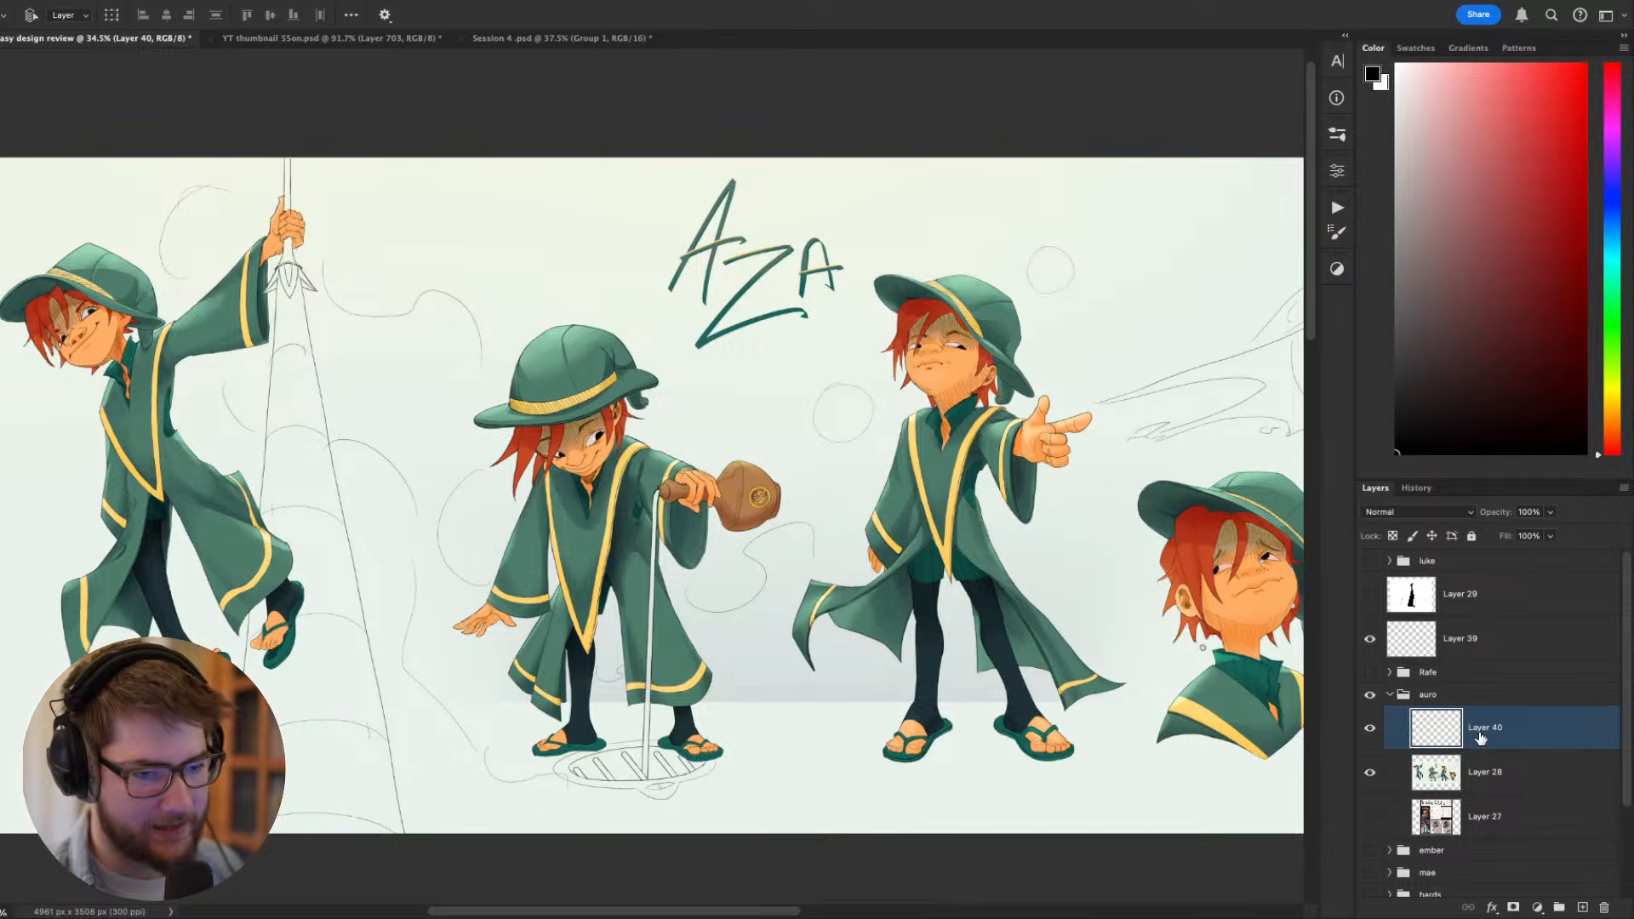
- Examine the Aza pose sheet as a whole and the face emblem on the brown flask up close
{"action": "scroll", "coordinate": [897, 630], "scroll_direction": "right", "scroll_amount": 4}
{"action": "scroll", "coordinate": [903, 625], "scroll_direction": "down", "scroll_amount": 4}
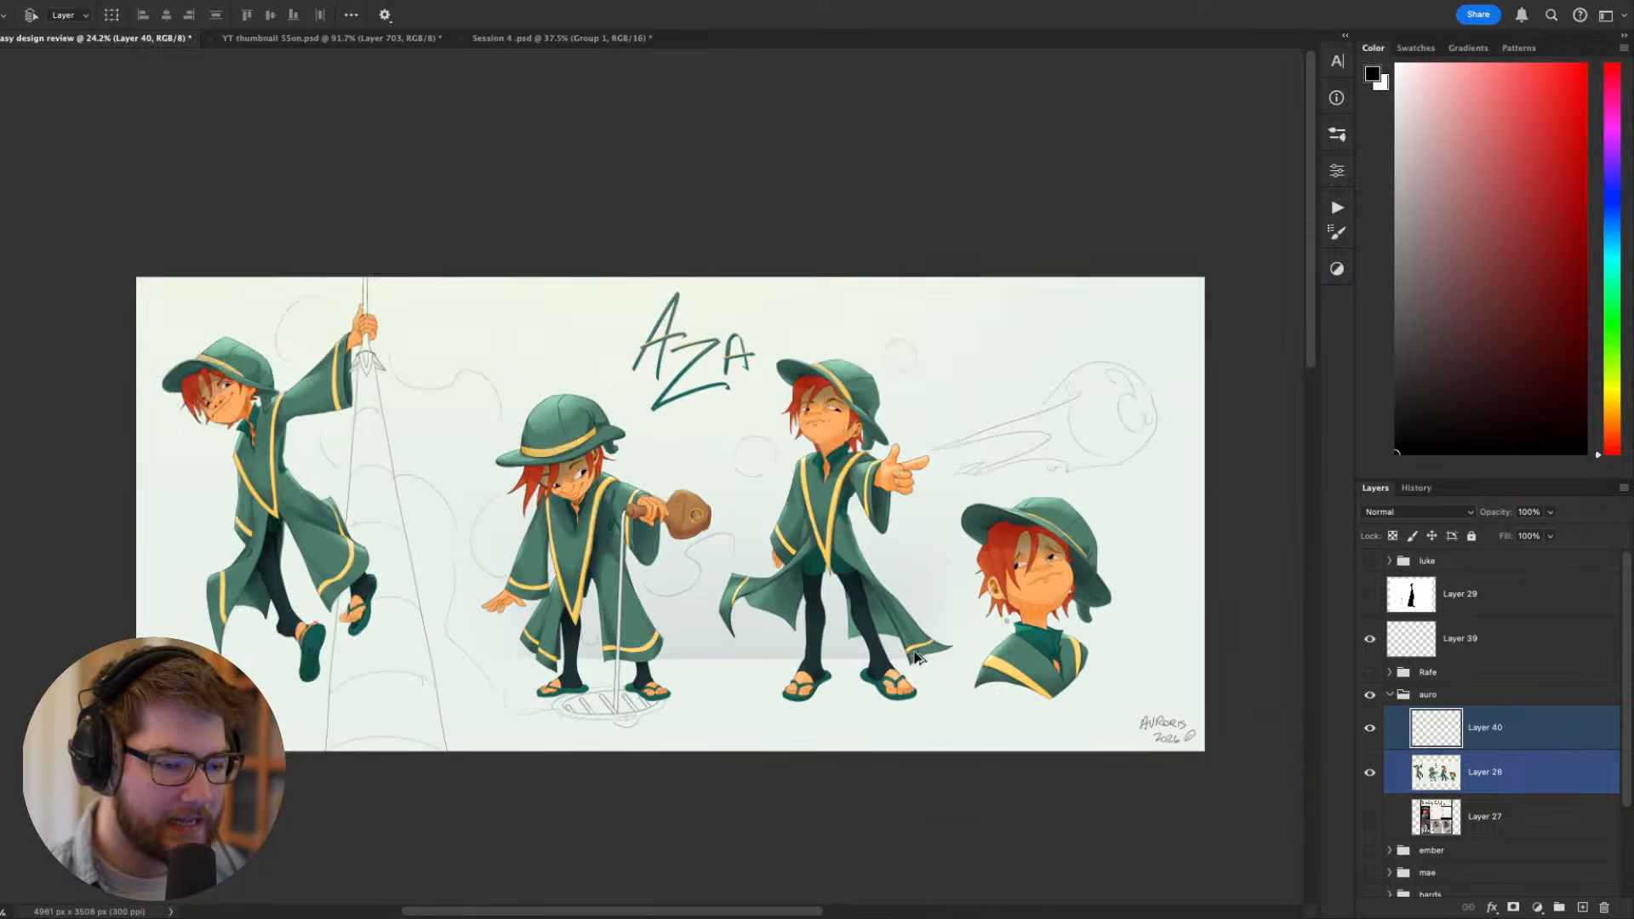
{"action": "scroll", "coordinate": [909, 659], "scroll_direction": "up", "scroll_amount": 1}
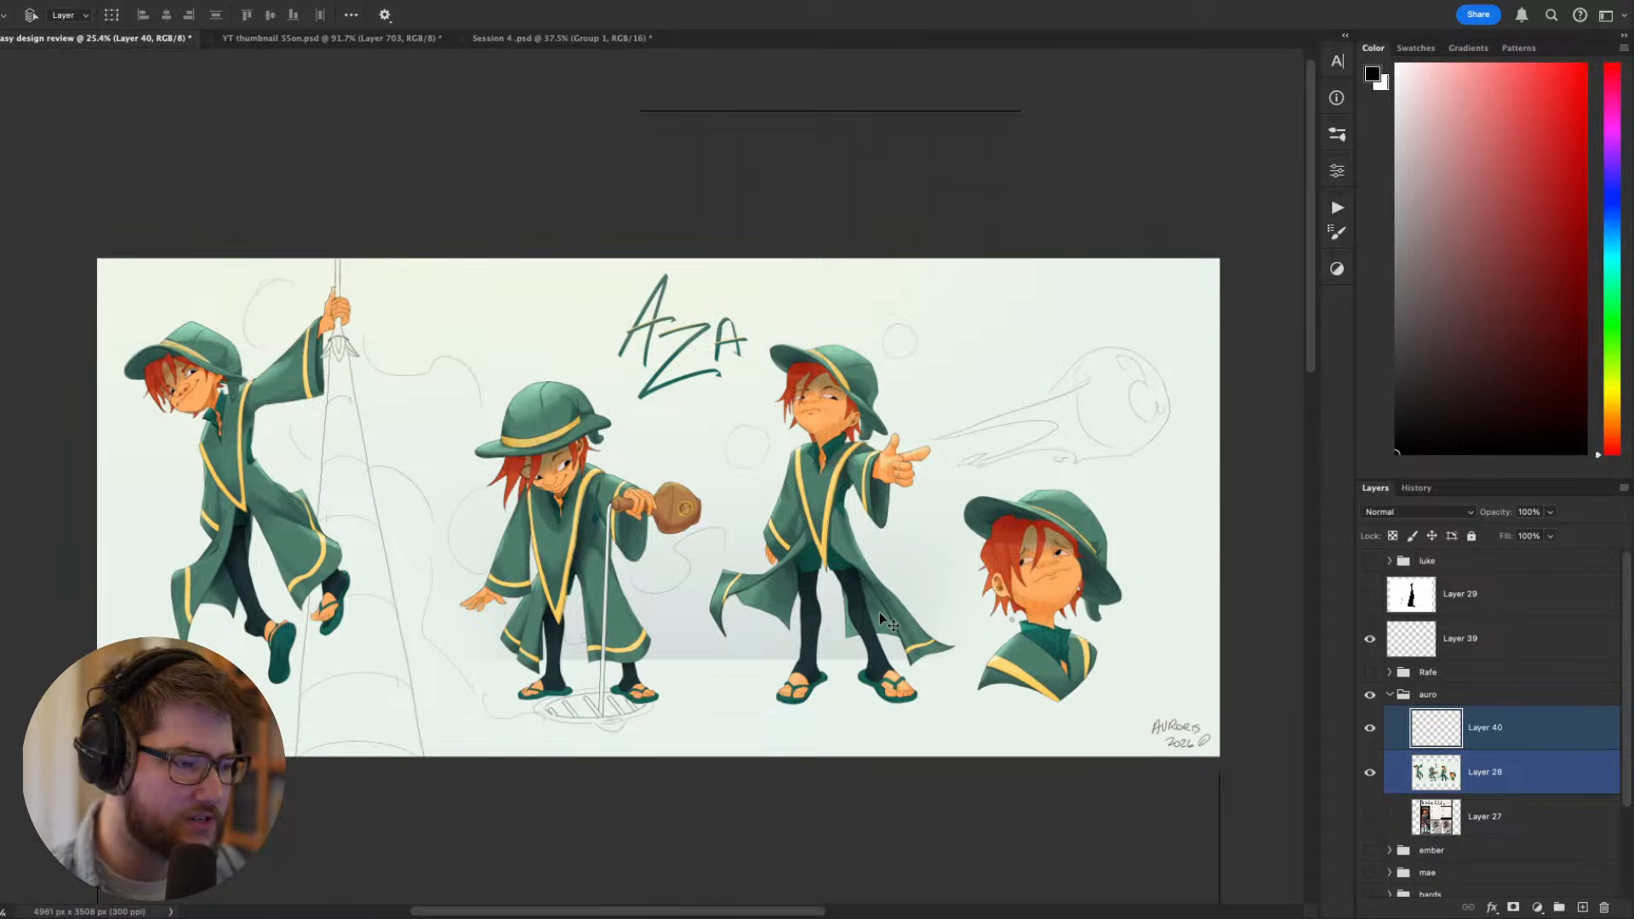
{"action": "left_click_drag", "start_coordinate": [621, 586], "coordinate": [644, 555]}
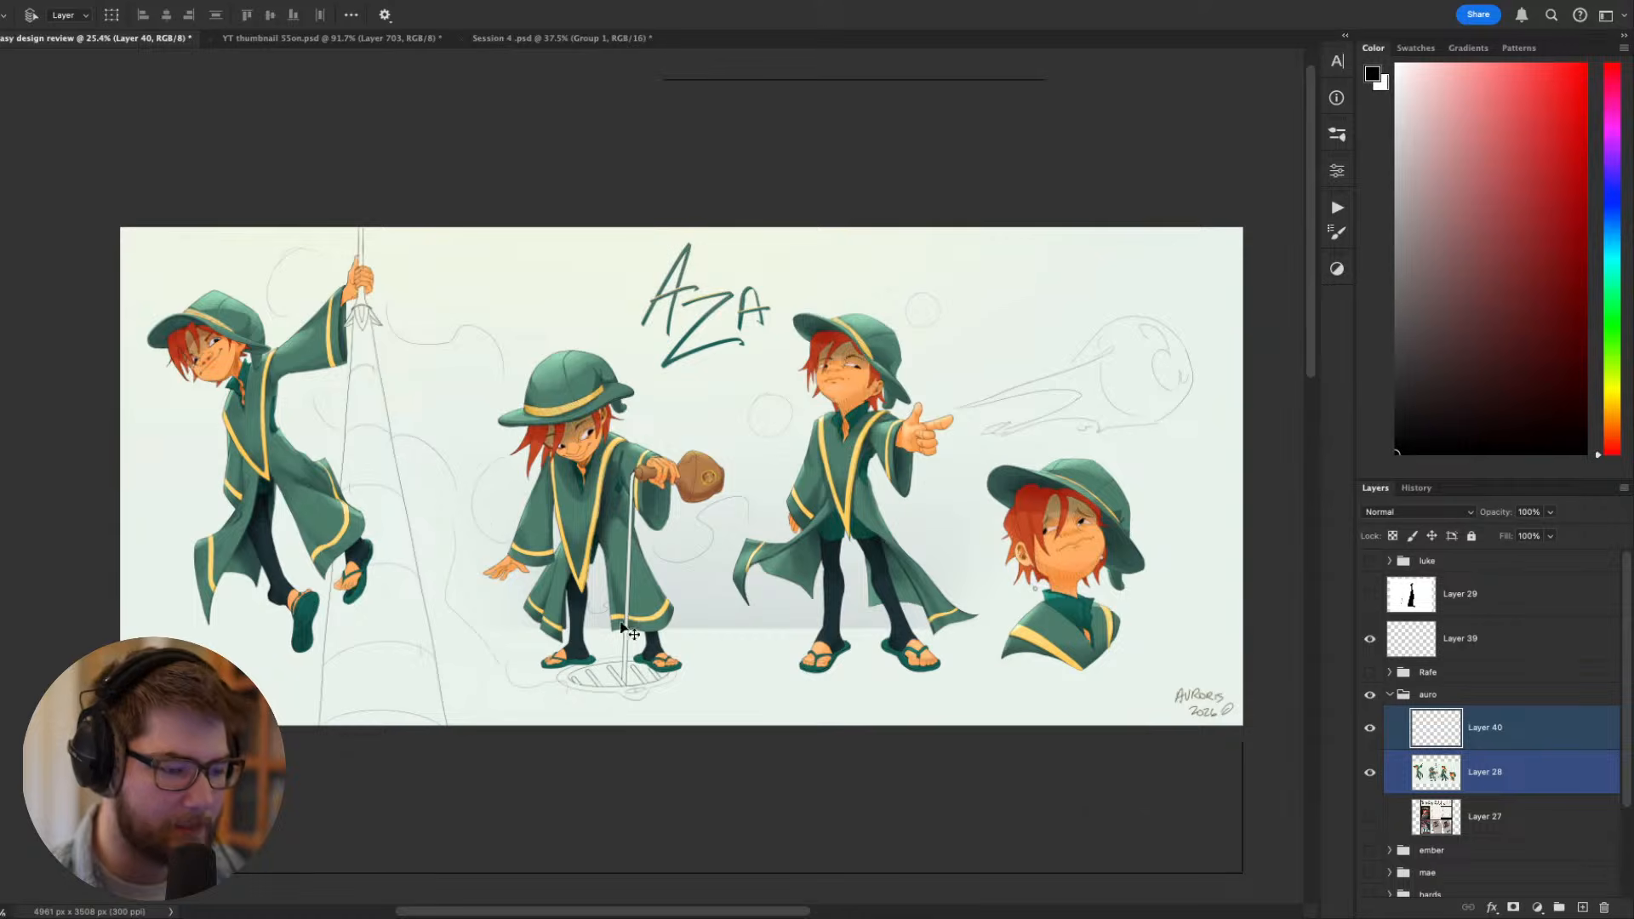
{"action": "scroll", "coordinate": [598, 628], "scroll_direction": "up", "scroll_amount": 1}
{"action": "scroll", "coordinate": [598, 629], "scroll_direction": "up", "scroll_amount": 1}
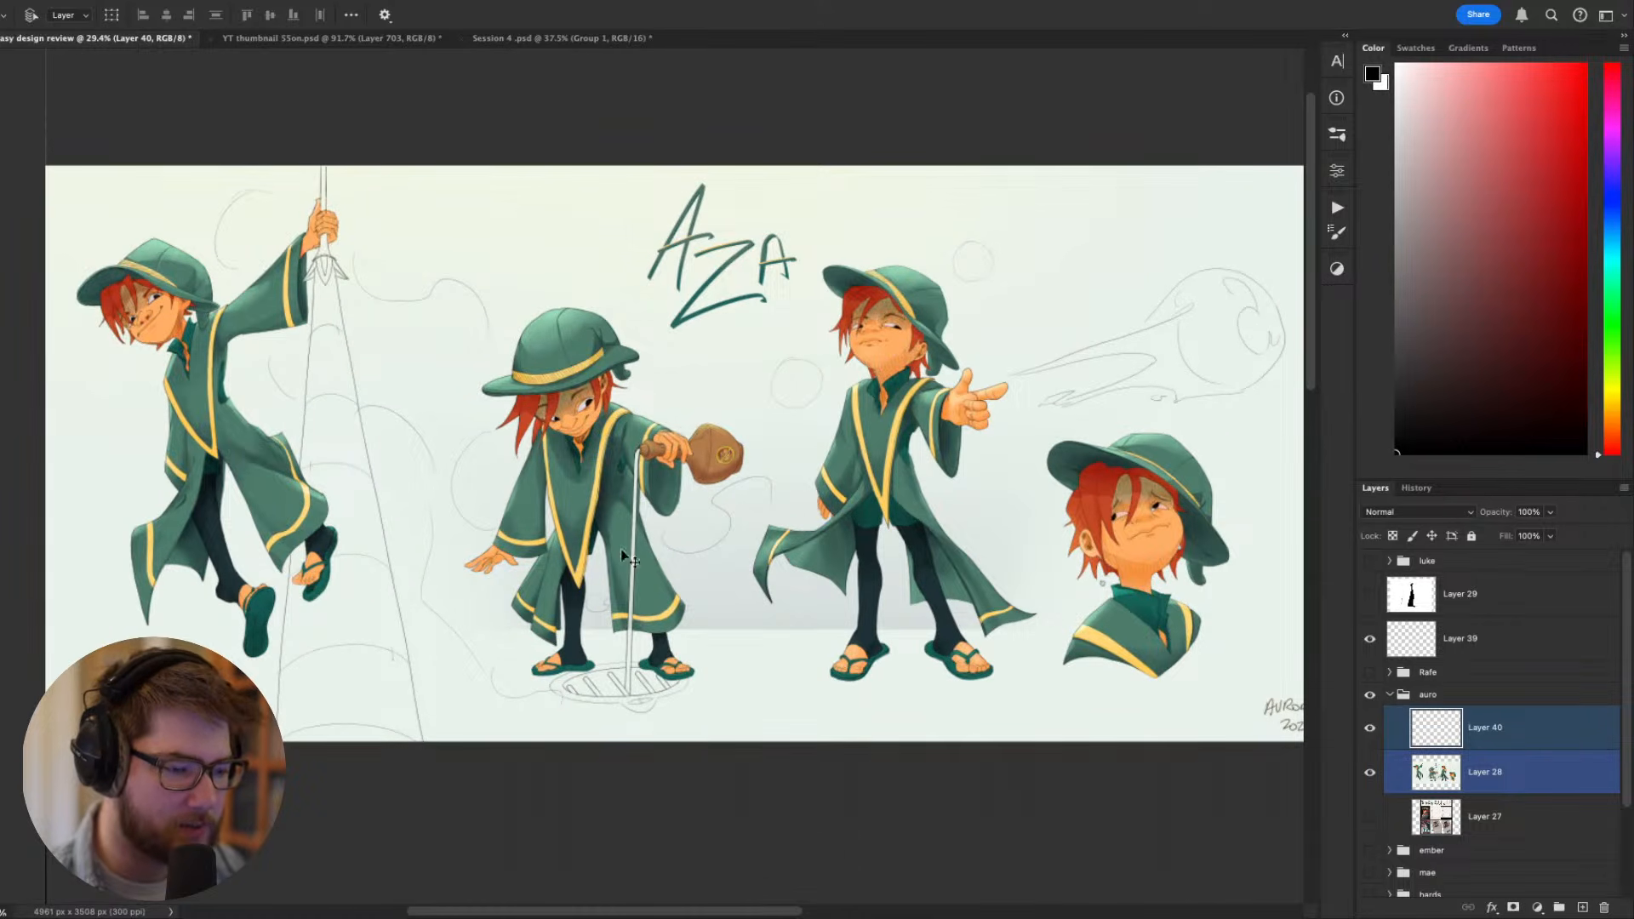
{"action": "left_click_drag", "start_coordinate": [683, 427], "coordinate": [636, 491]}
{"action": "scroll", "coordinate": [641, 509], "scroll_direction": "up", "scroll_amount": 10}
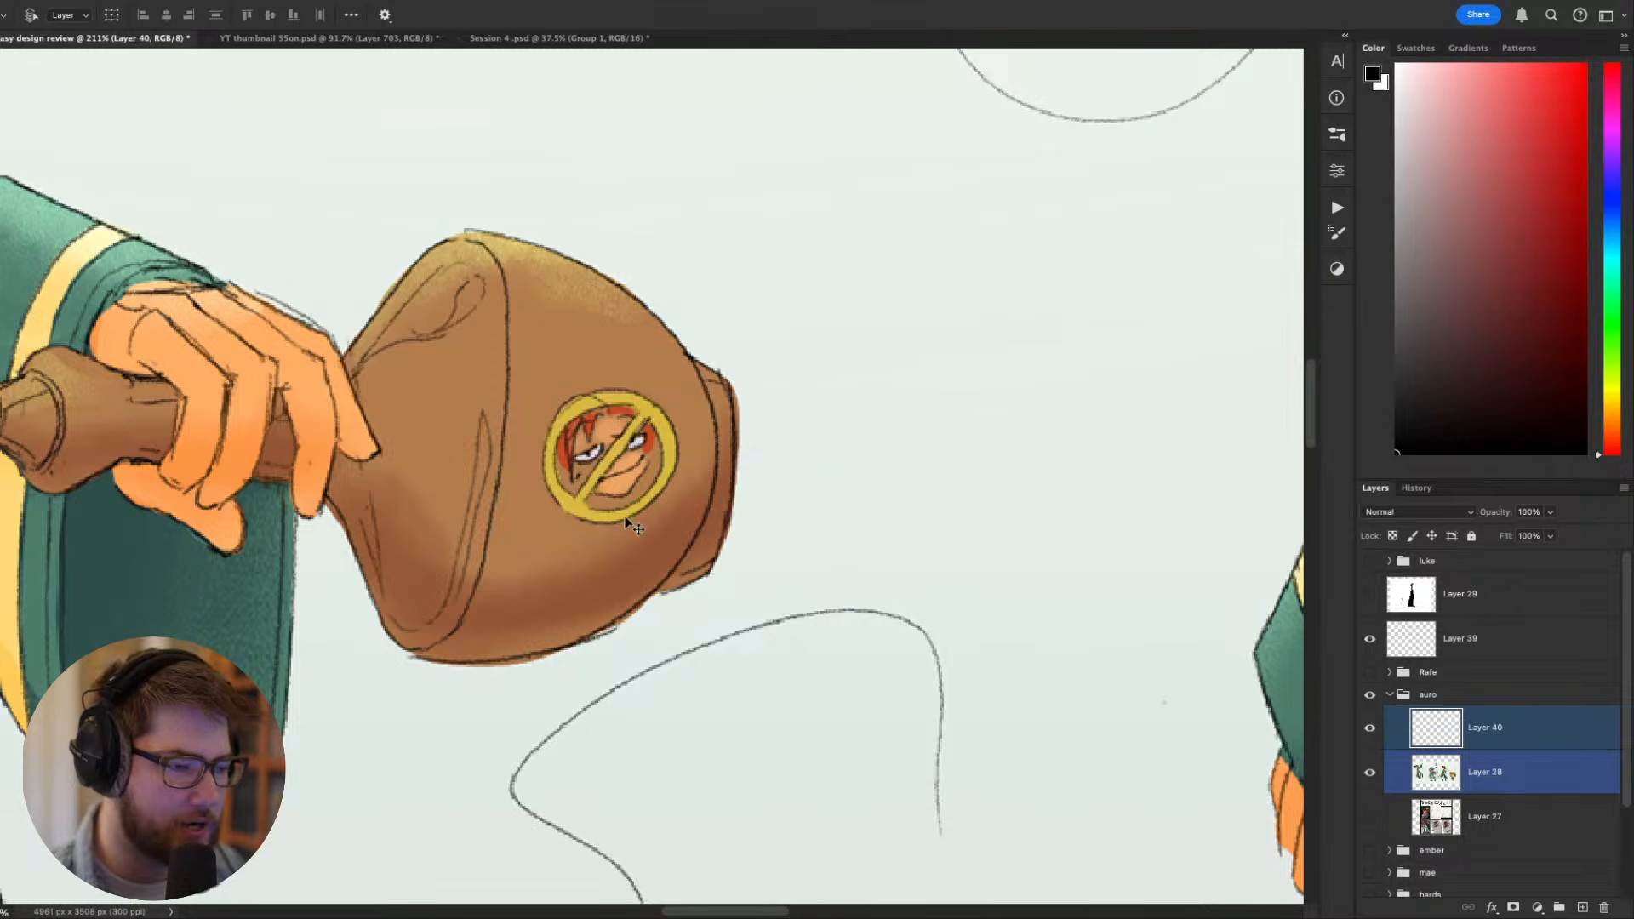
{"action": "left_click_drag", "start_coordinate": [610, 551], "coordinate": [798, 552]}
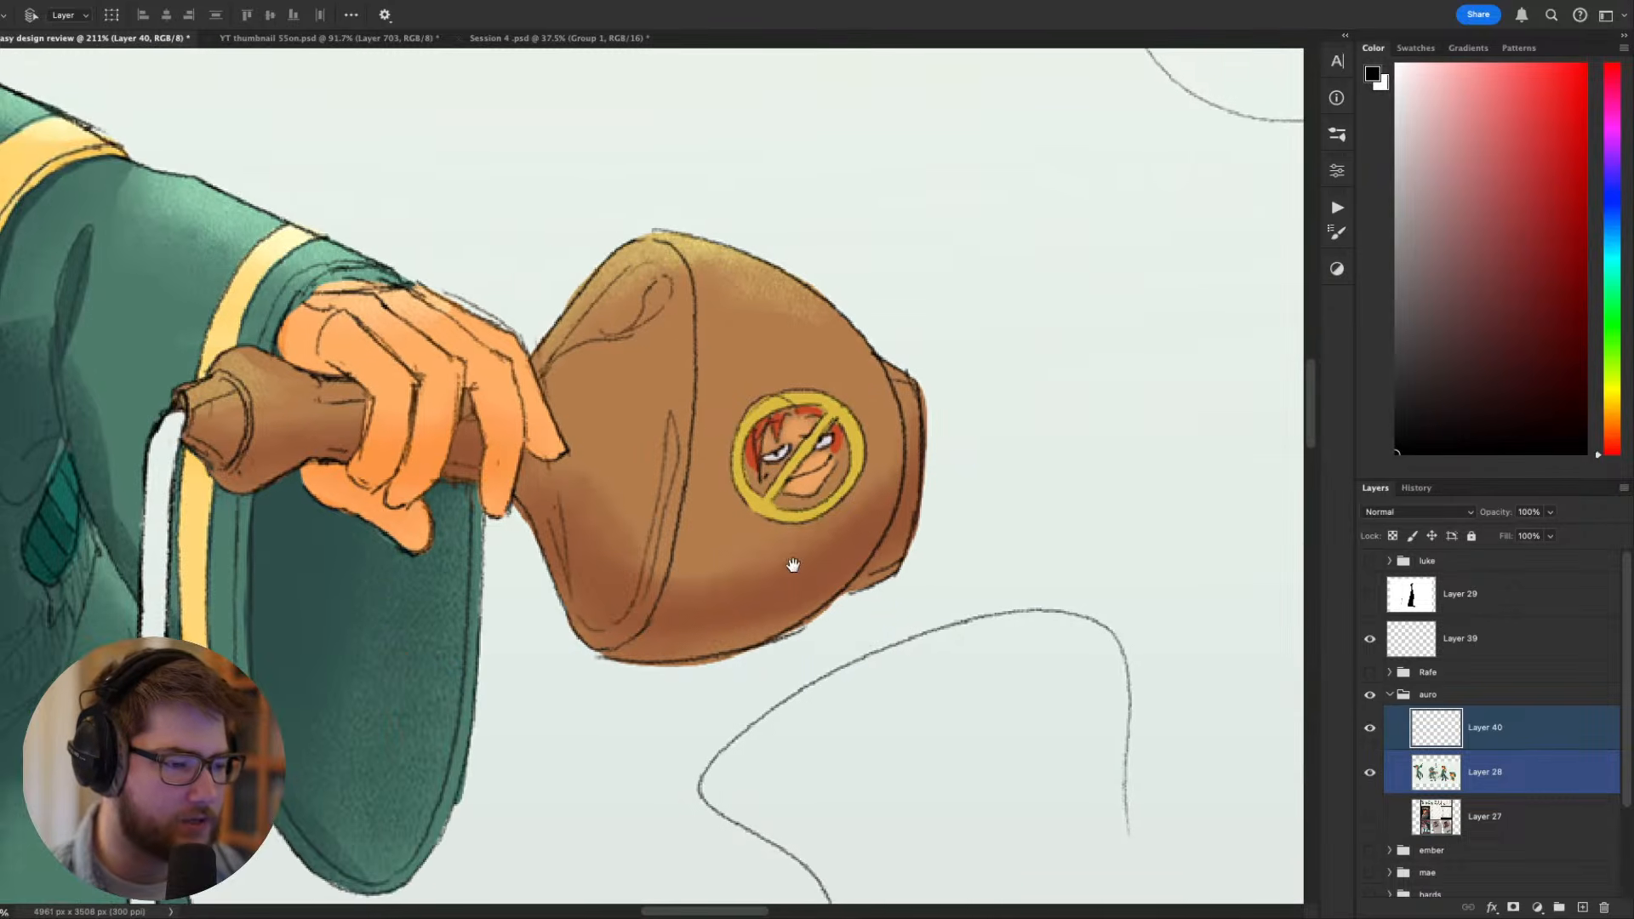
{"action": "scroll", "coordinate": [826, 490], "scroll_direction": "down", "scroll_amount": 5}
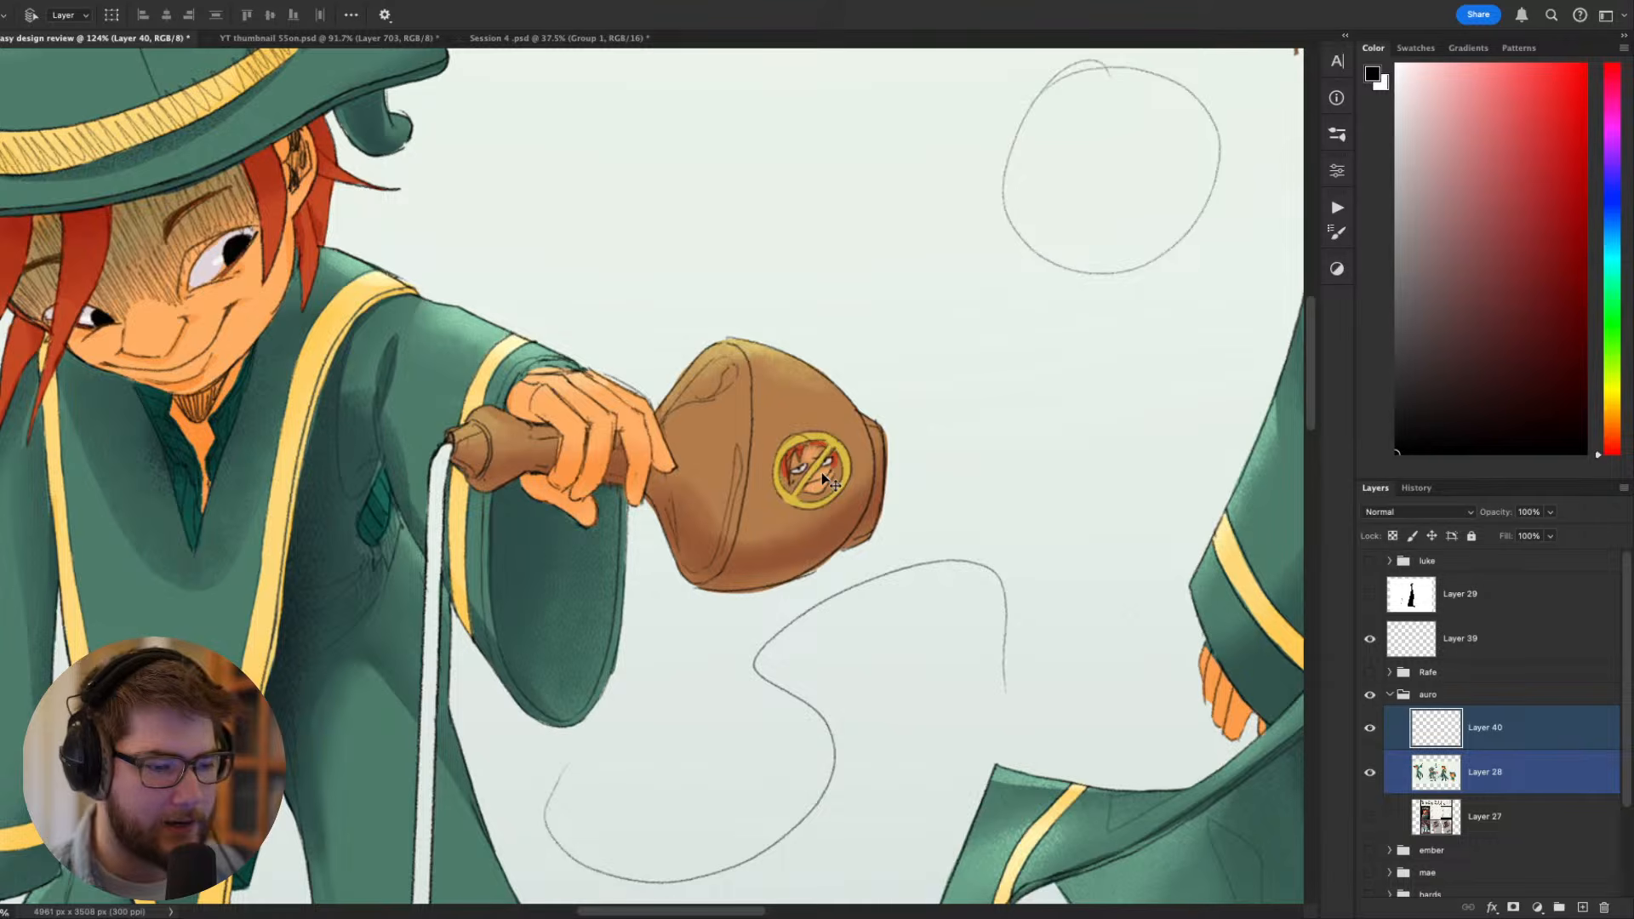
{"action": "scroll", "coordinate": [822, 471], "scroll_direction": "down", "scroll_amount": 5}
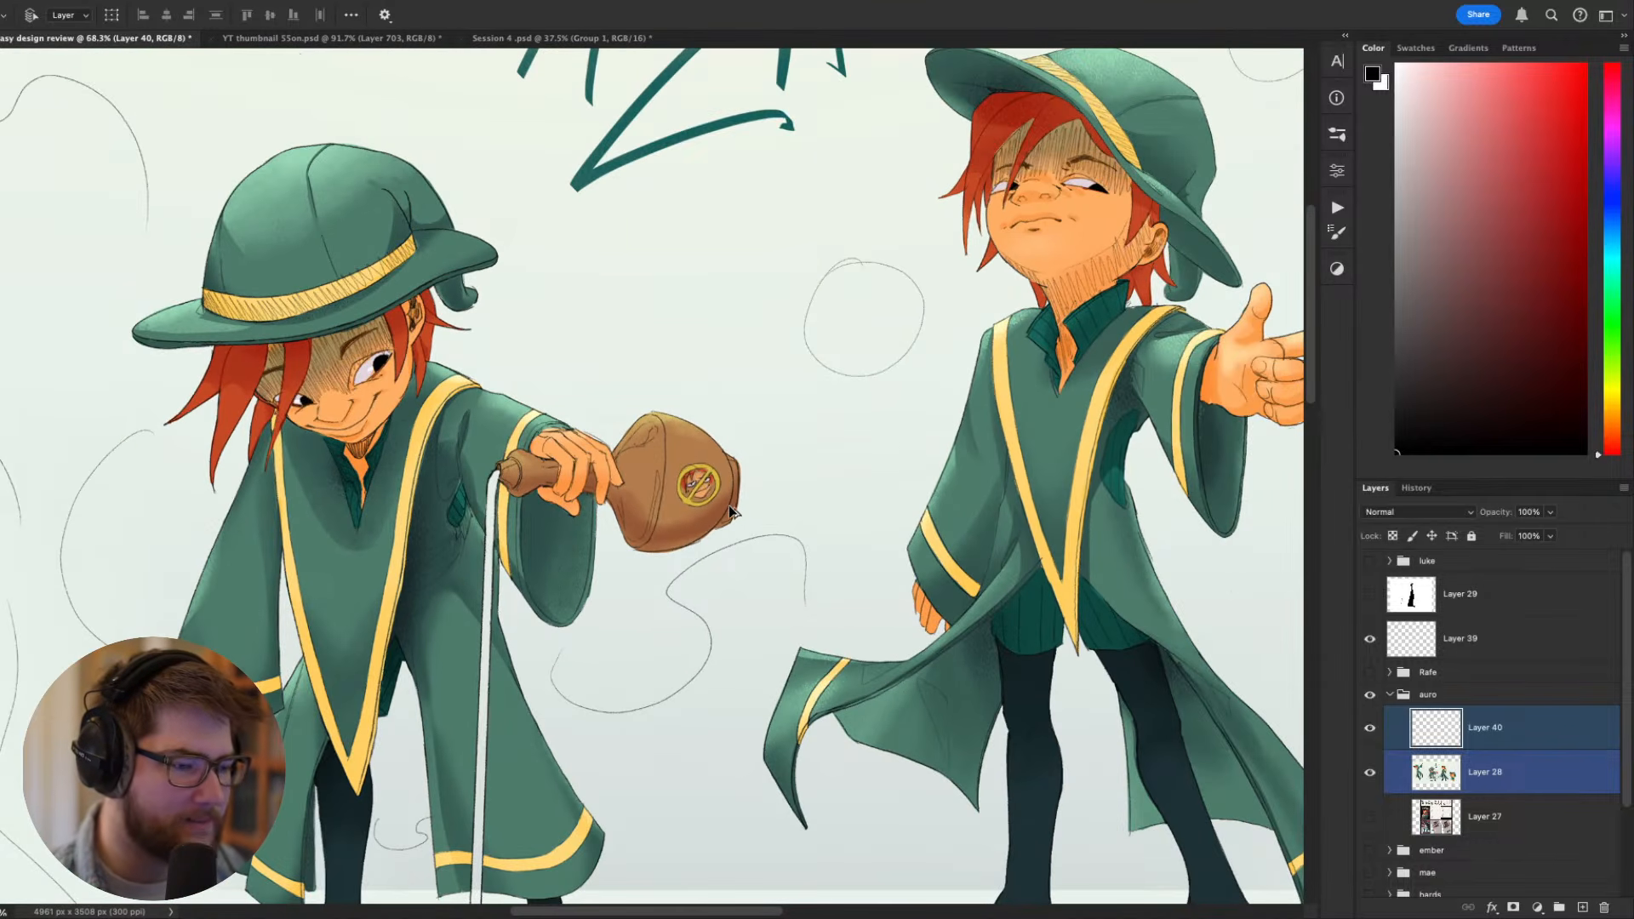
{"action": "scroll", "coordinate": [647, 508], "scroll_direction": "down", "scroll_amount": 2}
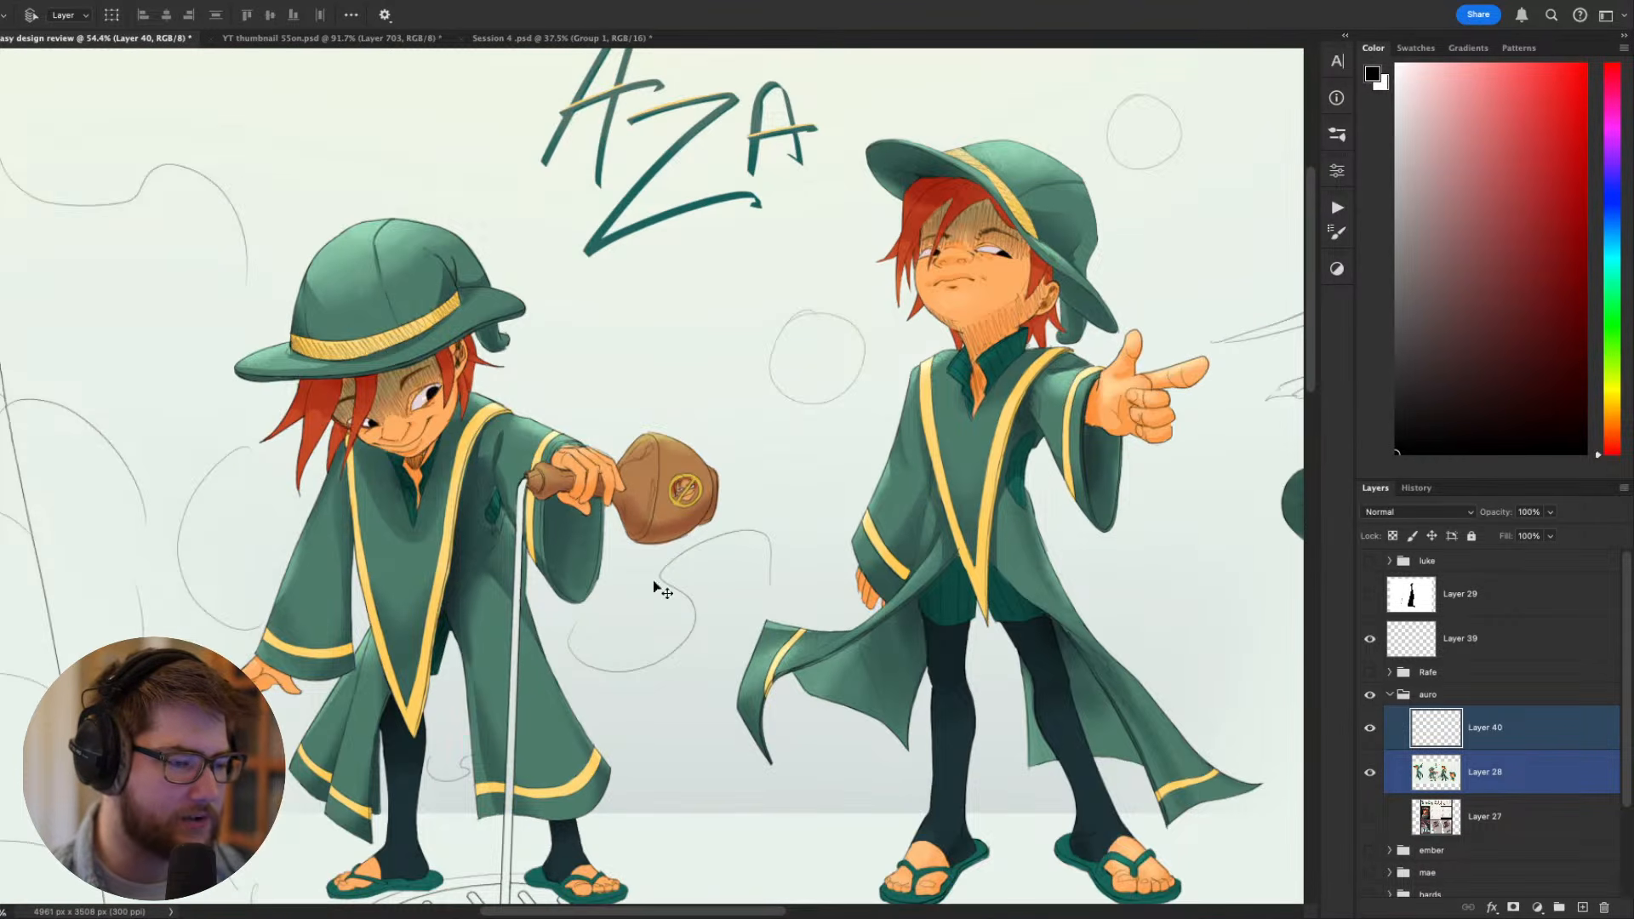
- Compare the flask, pointing and portrait poses on the Aza sheet
{"action": "scroll", "coordinate": [724, 605], "scroll_direction": "down", "scroll_amount": 2}
{"action": "scroll", "coordinate": [793, 627], "scroll_direction": "right", "scroll_amount": 10}
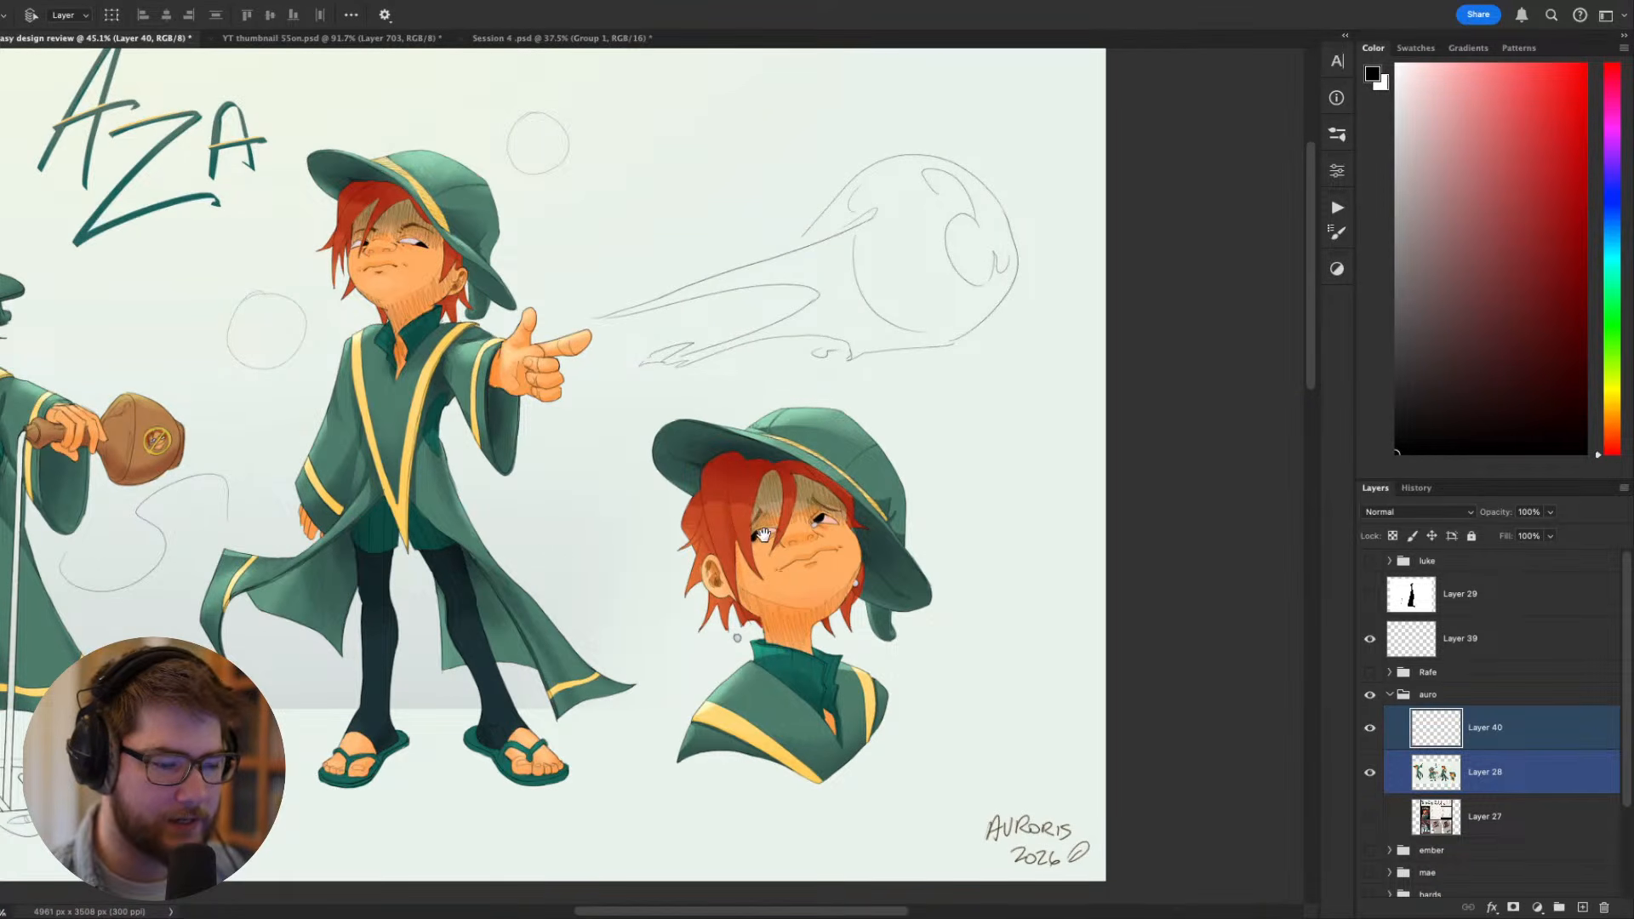
{"action": "left_click_drag", "start_coordinate": [764, 535], "coordinate": [947, 582]}
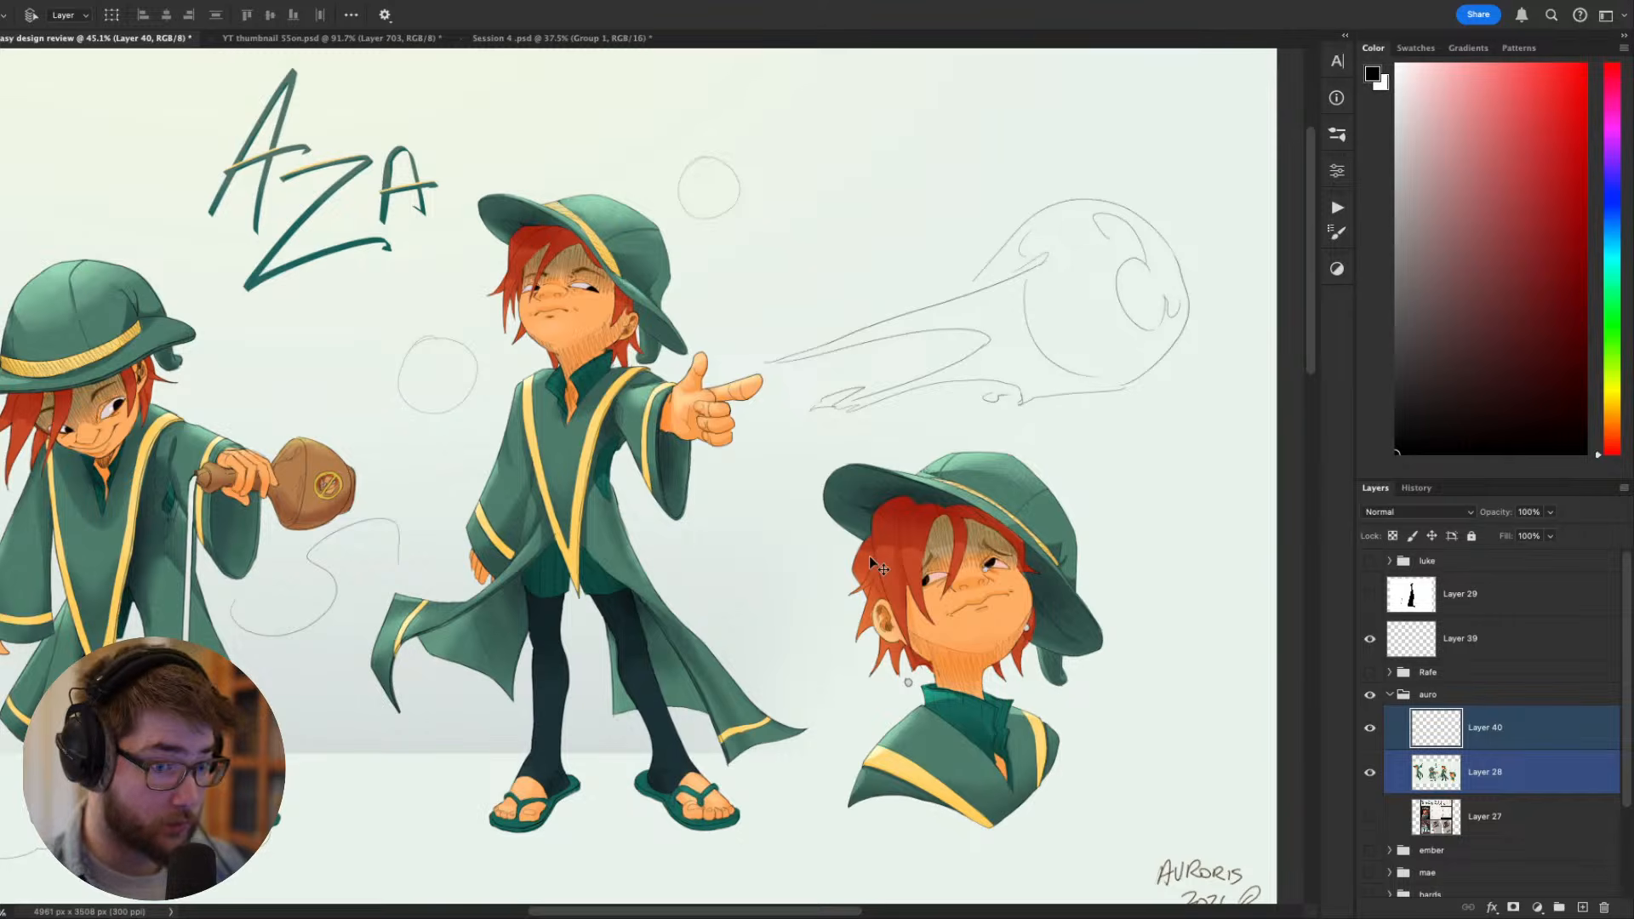
{"action": "left_click_drag", "start_coordinate": [670, 529], "coordinate": [911, 563]}
{"action": "left_click_drag", "start_coordinate": [795, 607], "coordinate": [825, 598]}
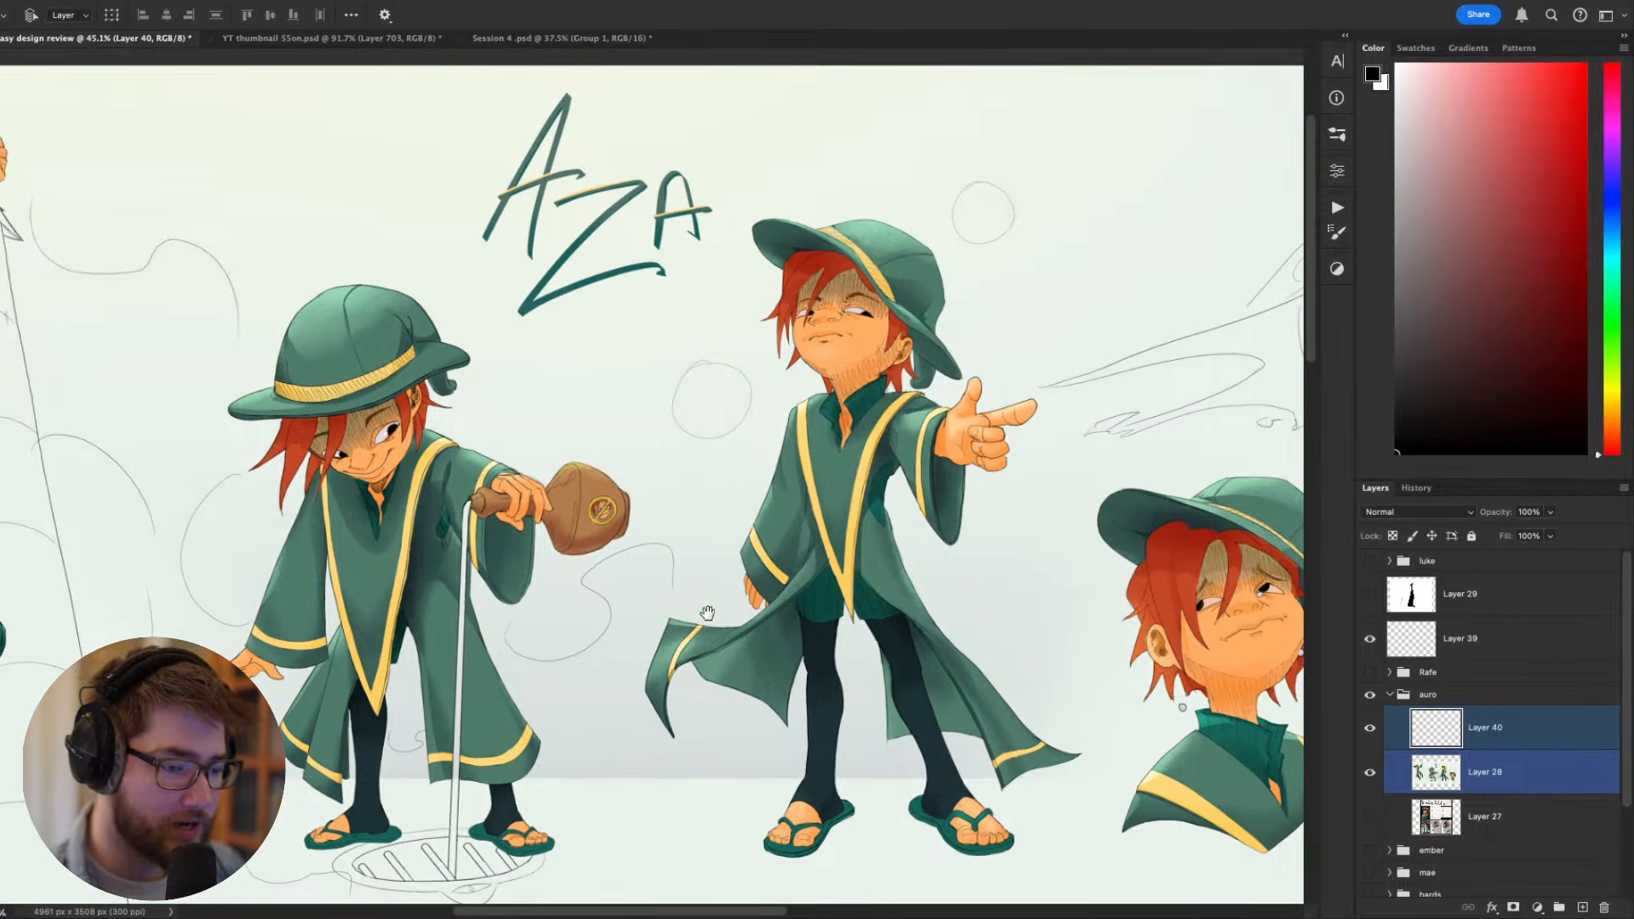
{"action": "left_click_drag", "start_coordinate": [709, 613], "coordinate": [1056, 579]}
{"action": "left_click_drag", "start_coordinate": [775, 606], "coordinate": [722, 629]}
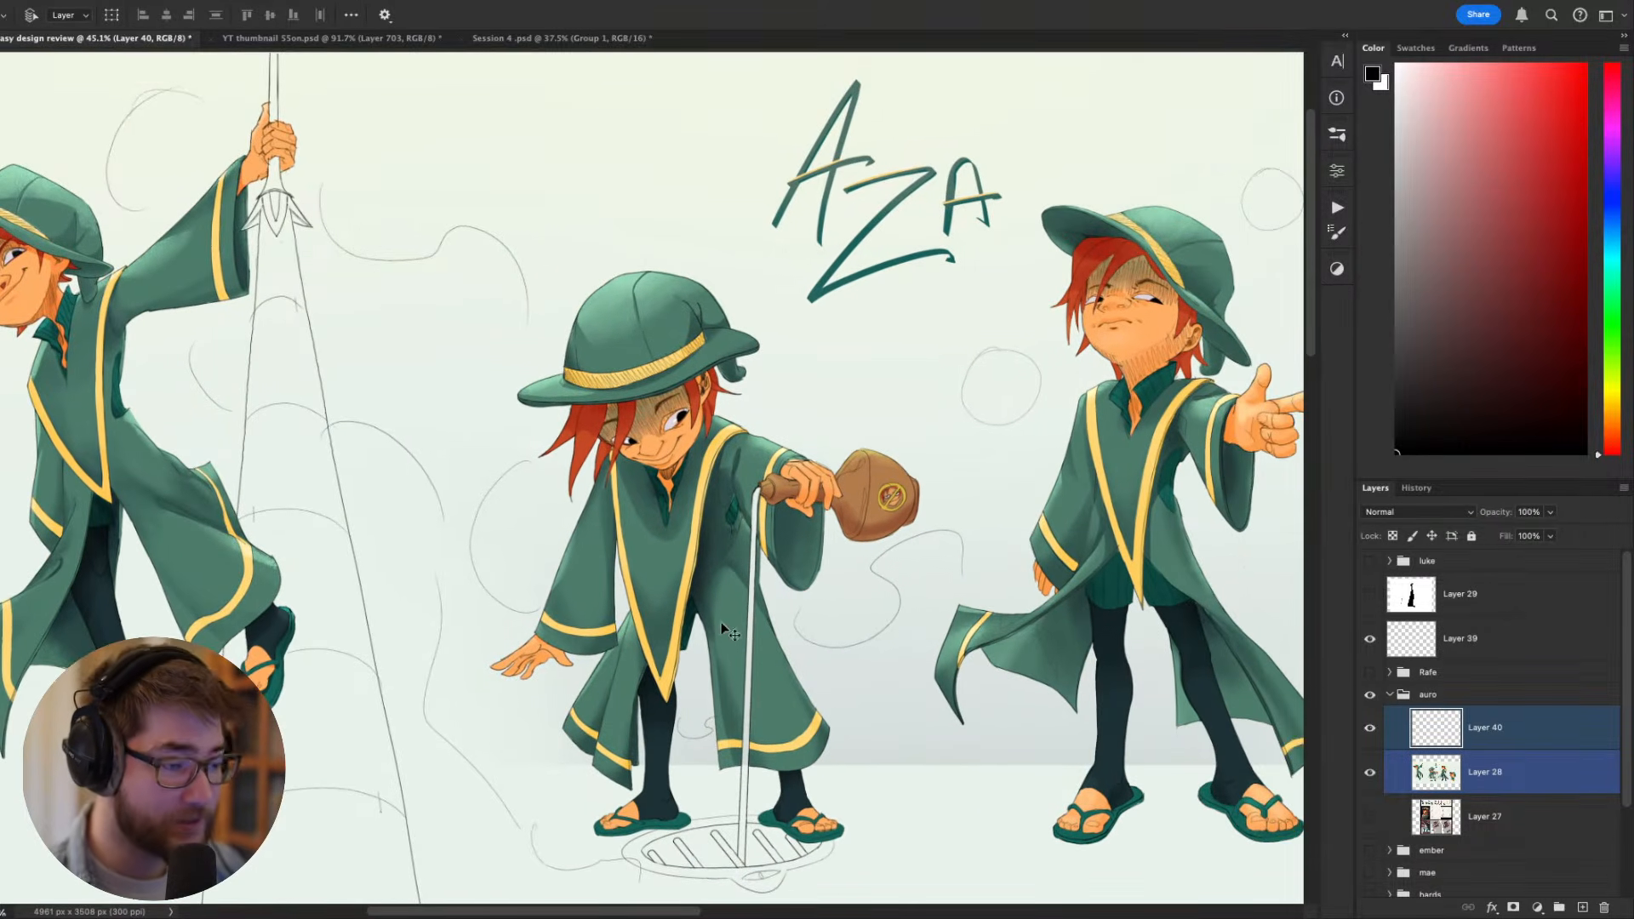
{"action": "scroll", "coordinate": [713, 616], "scroll_direction": "down", "scroll_amount": 2}
{"action": "left_click_drag", "start_coordinate": [881, 516], "coordinate": [670, 494]}
{"action": "left_click_drag", "start_coordinate": [779, 498], "coordinate": [719, 501]}
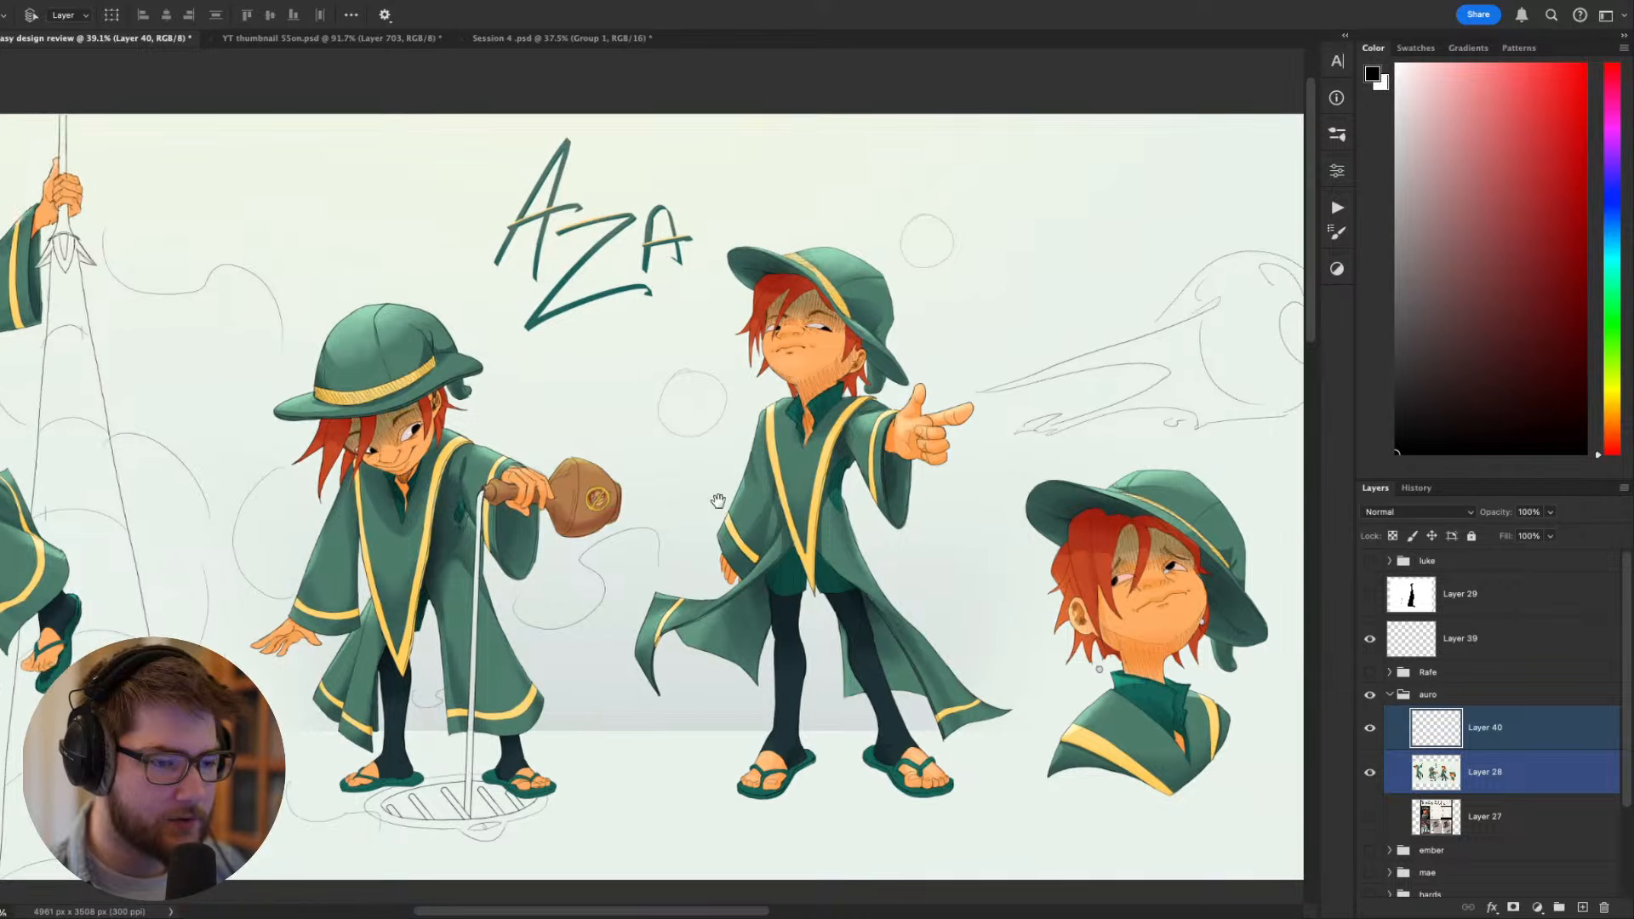
{"action": "scroll", "coordinate": [672, 492], "scroll_direction": "up", "scroll_amount": 2}
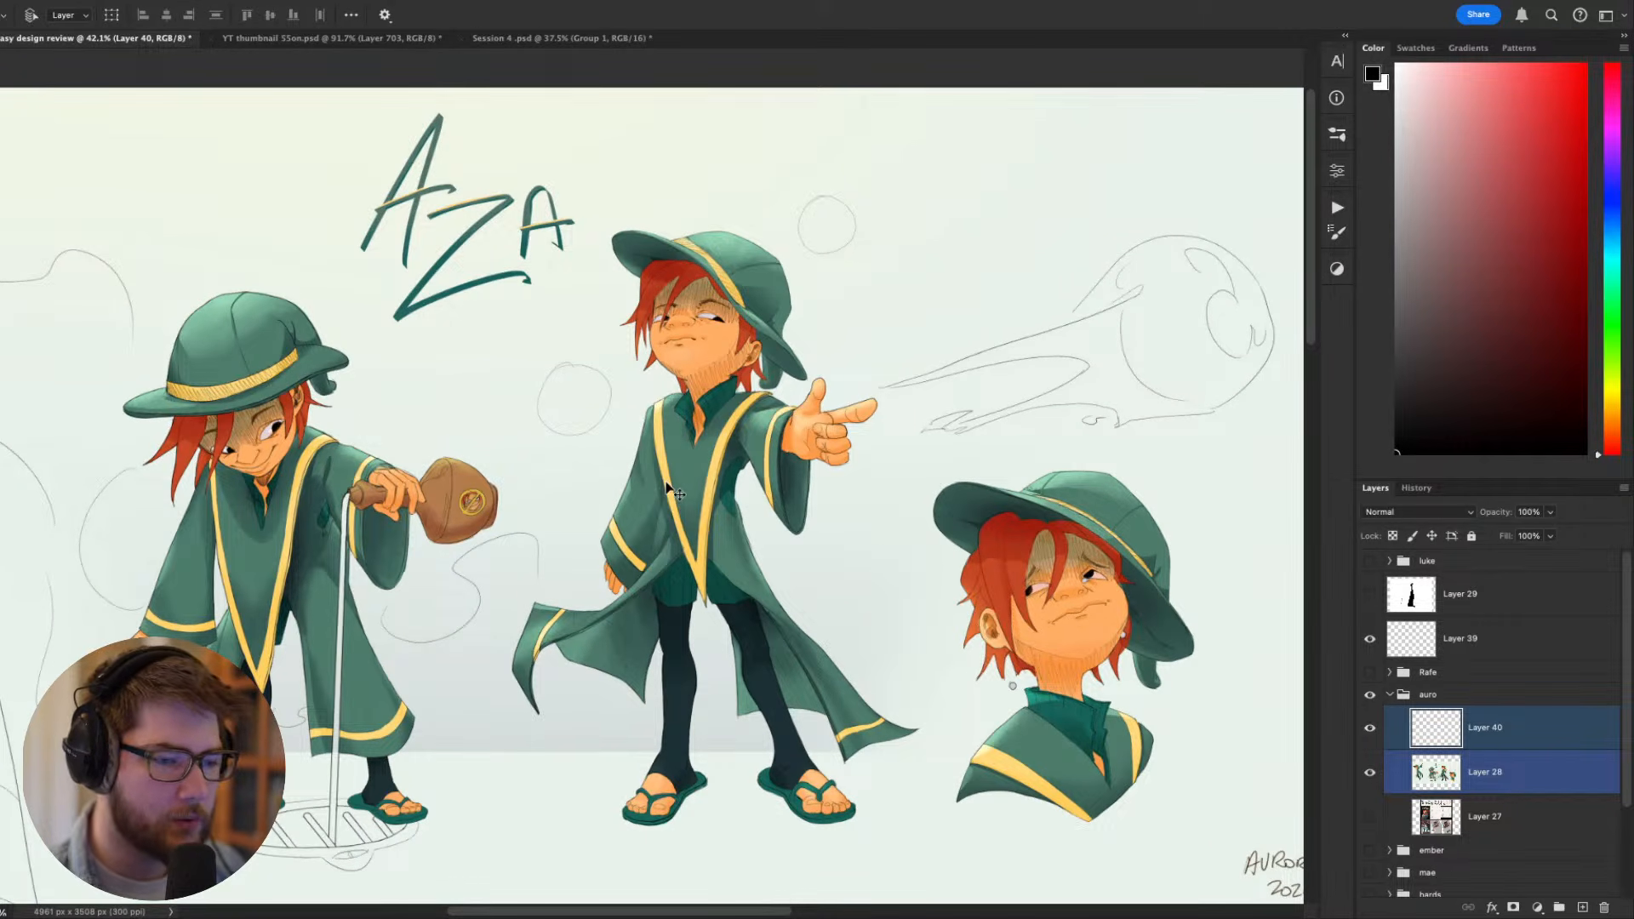
{"action": "left_click_drag", "start_coordinate": [764, 436], "coordinate": [826, 393]}
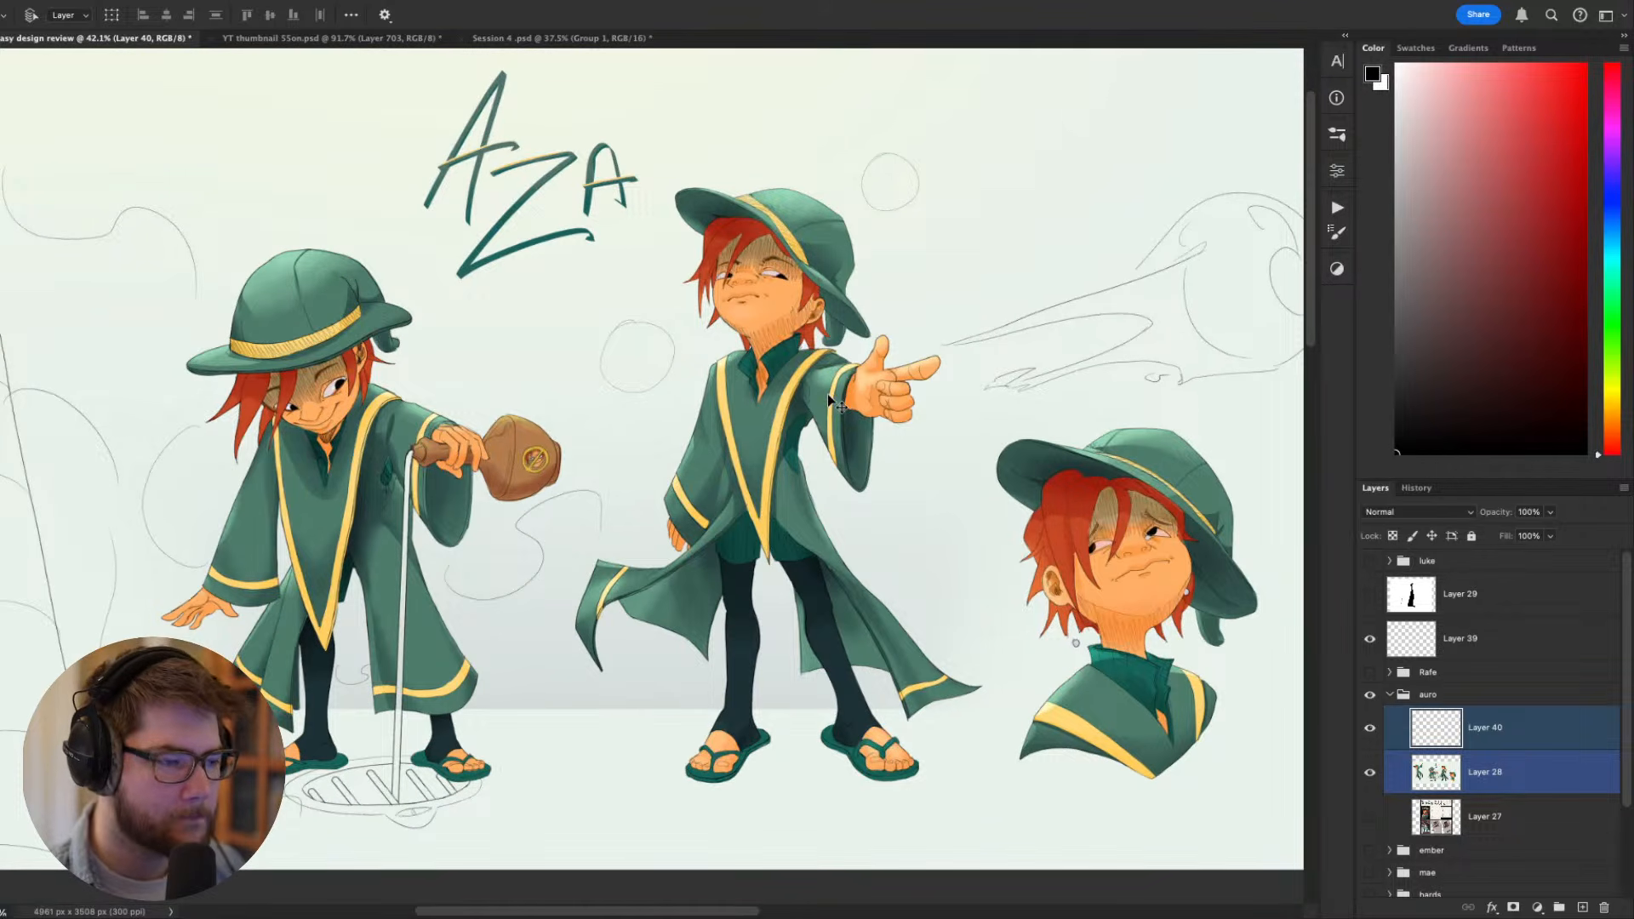
{"action": "scroll", "coordinate": [830, 394], "scroll_direction": "up", "scroll_amount": 3}
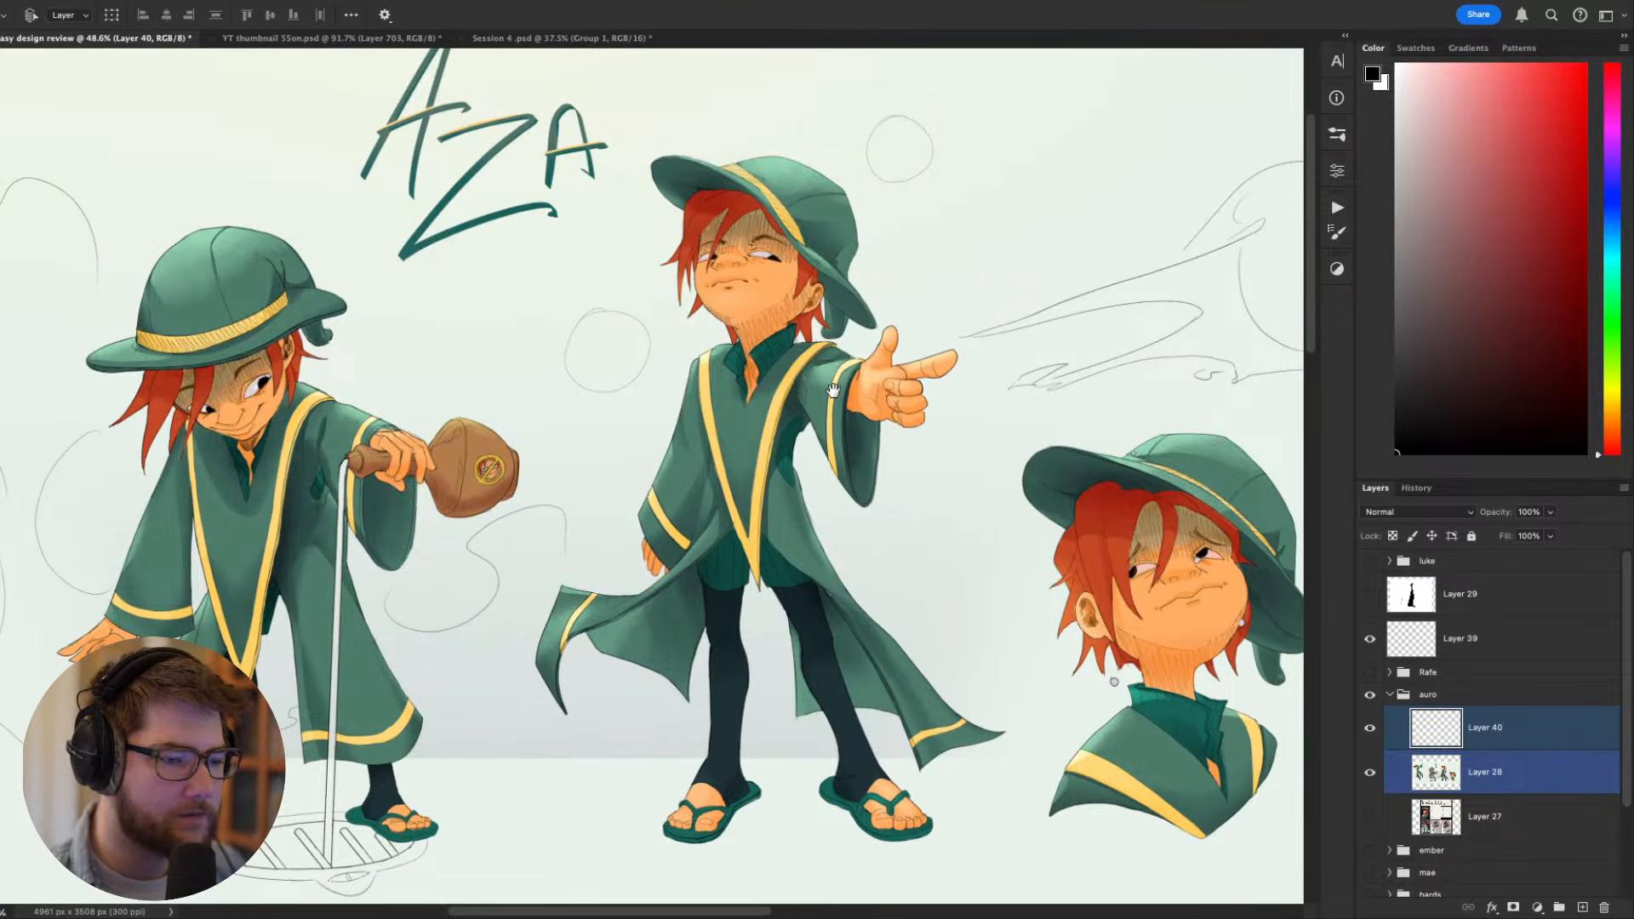
- Flip the canvas horizontally and frame the pointing figure's head up close
{"action": "left_click_drag", "start_coordinate": [838, 389], "coordinate": [930, 580]}
{"action": "key", "text": "super+f"}
{"action": "scroll", "coordinate": [783, 516], "scroll_direction": "up", "scroll_amount": 10}
{"action": "left_click_drag", "start_coordinate": [1008, 489], "coordinate": [847, 549]}
{"action": "scroll", "coordinate": [931, 519], "scroll_direction": "down", "scroll_amount": 2}
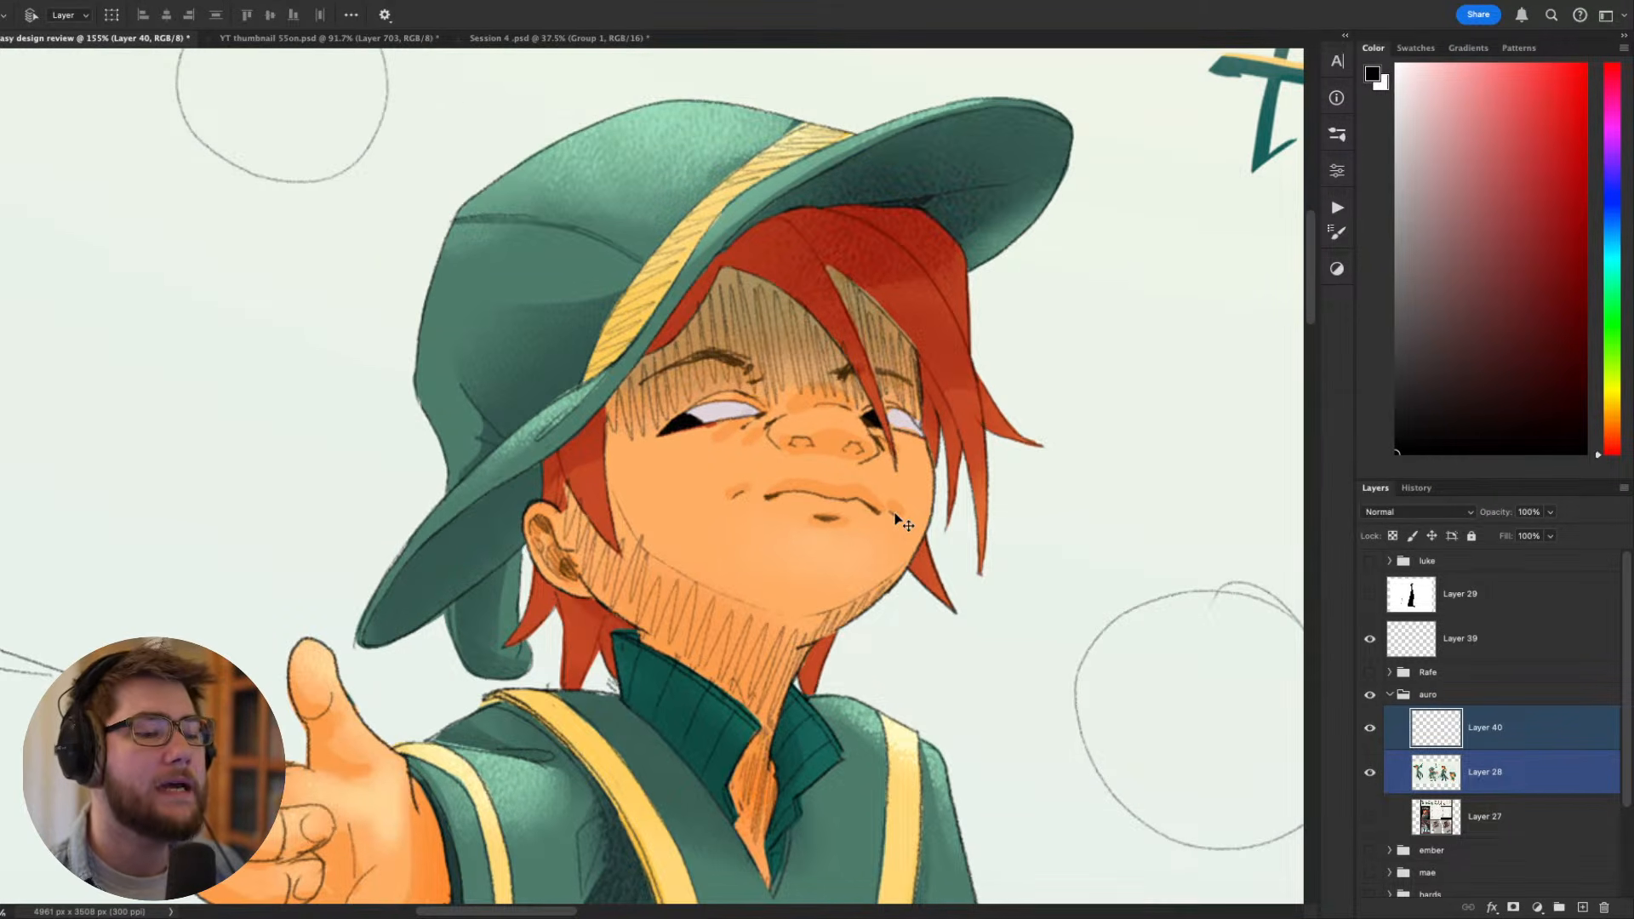
{"action": "scroll", "coordinate": [902, 523], "scroll_direction": "down", "scroll_amount": 3}
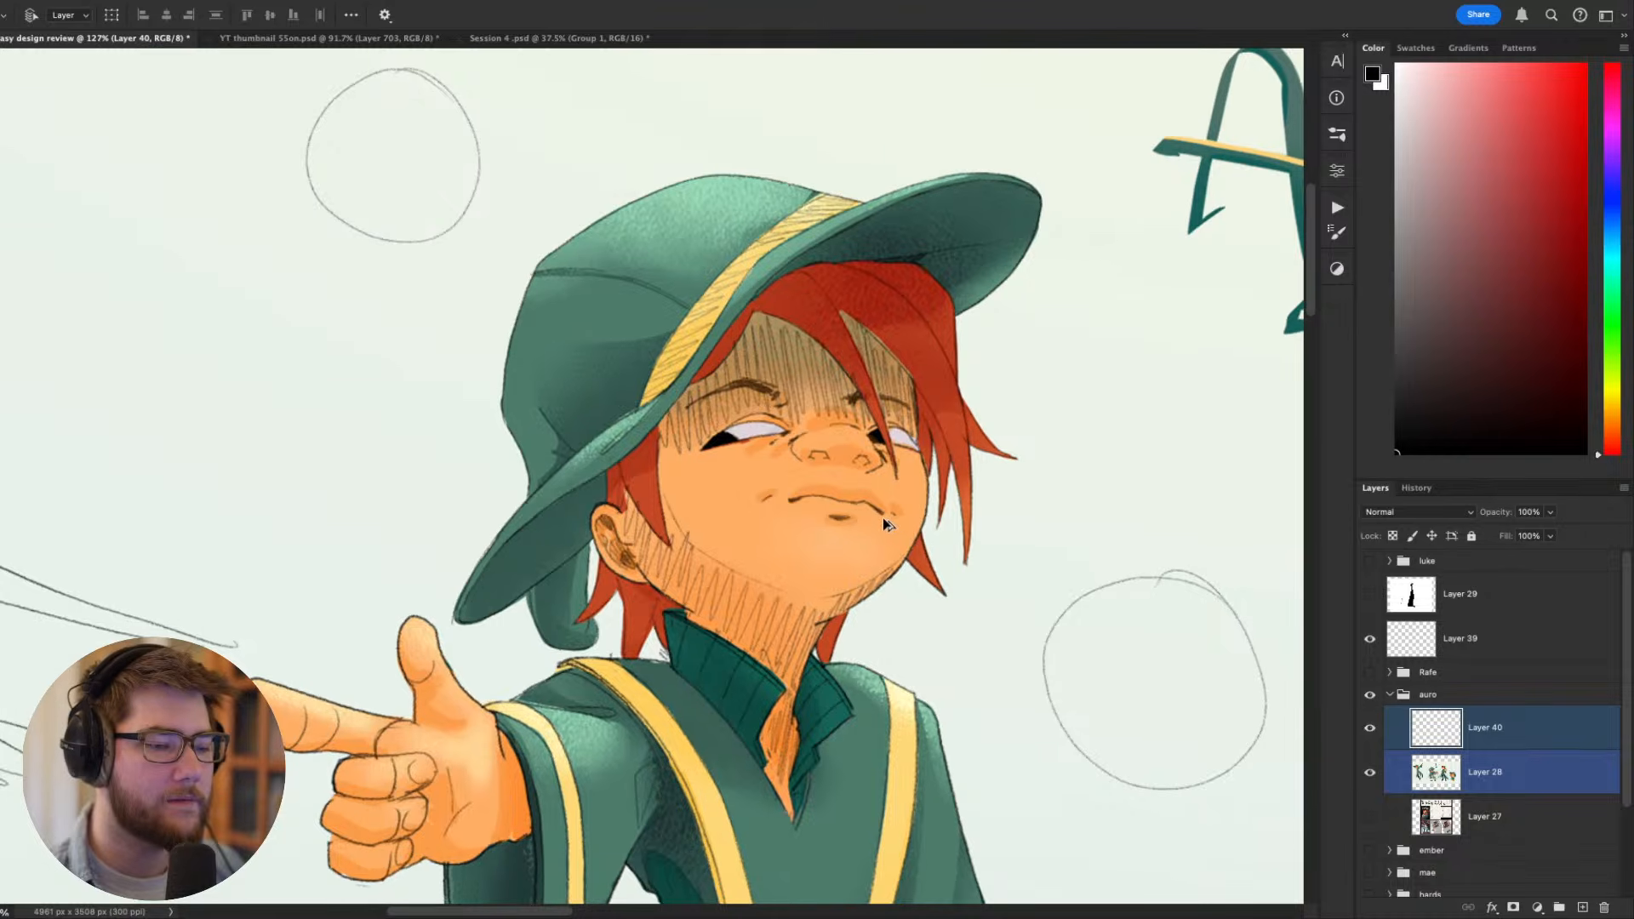
- Ready the Brush tool on the new layer and sample the dark brown line colour from the pointing figure's face
{"action": "key", "text": "b"}
{"action": "left_click", "coordinate": [849, 456], "text": "alt"}
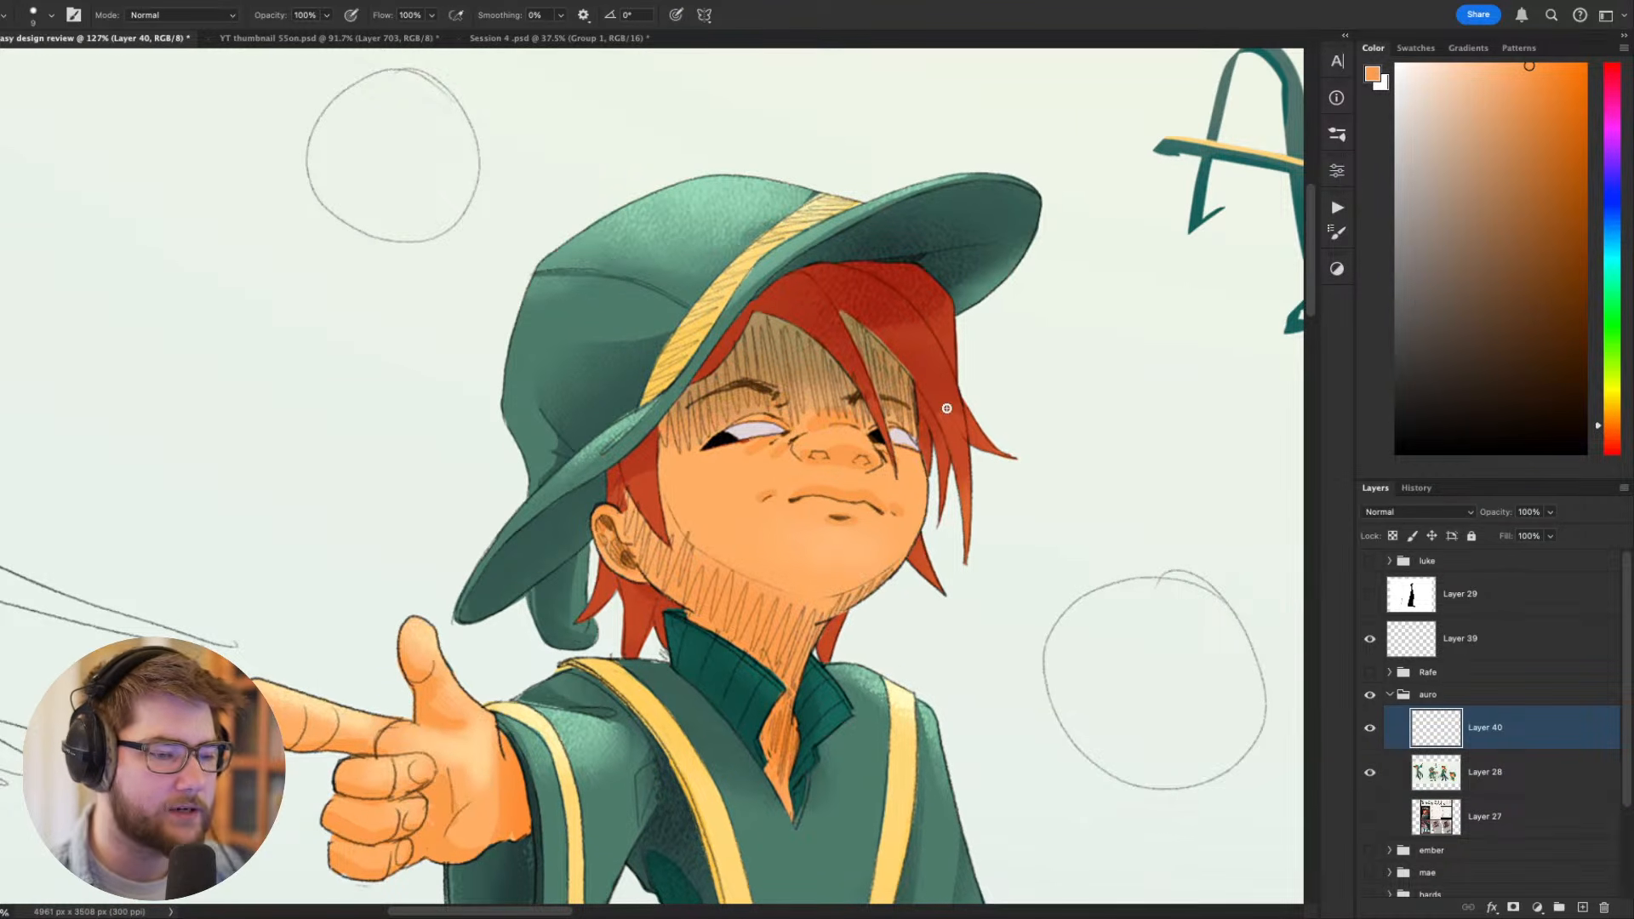
{"action": "left_click_drag", "start_coordinate": [947, 409], "coordinate": [940, 426]}
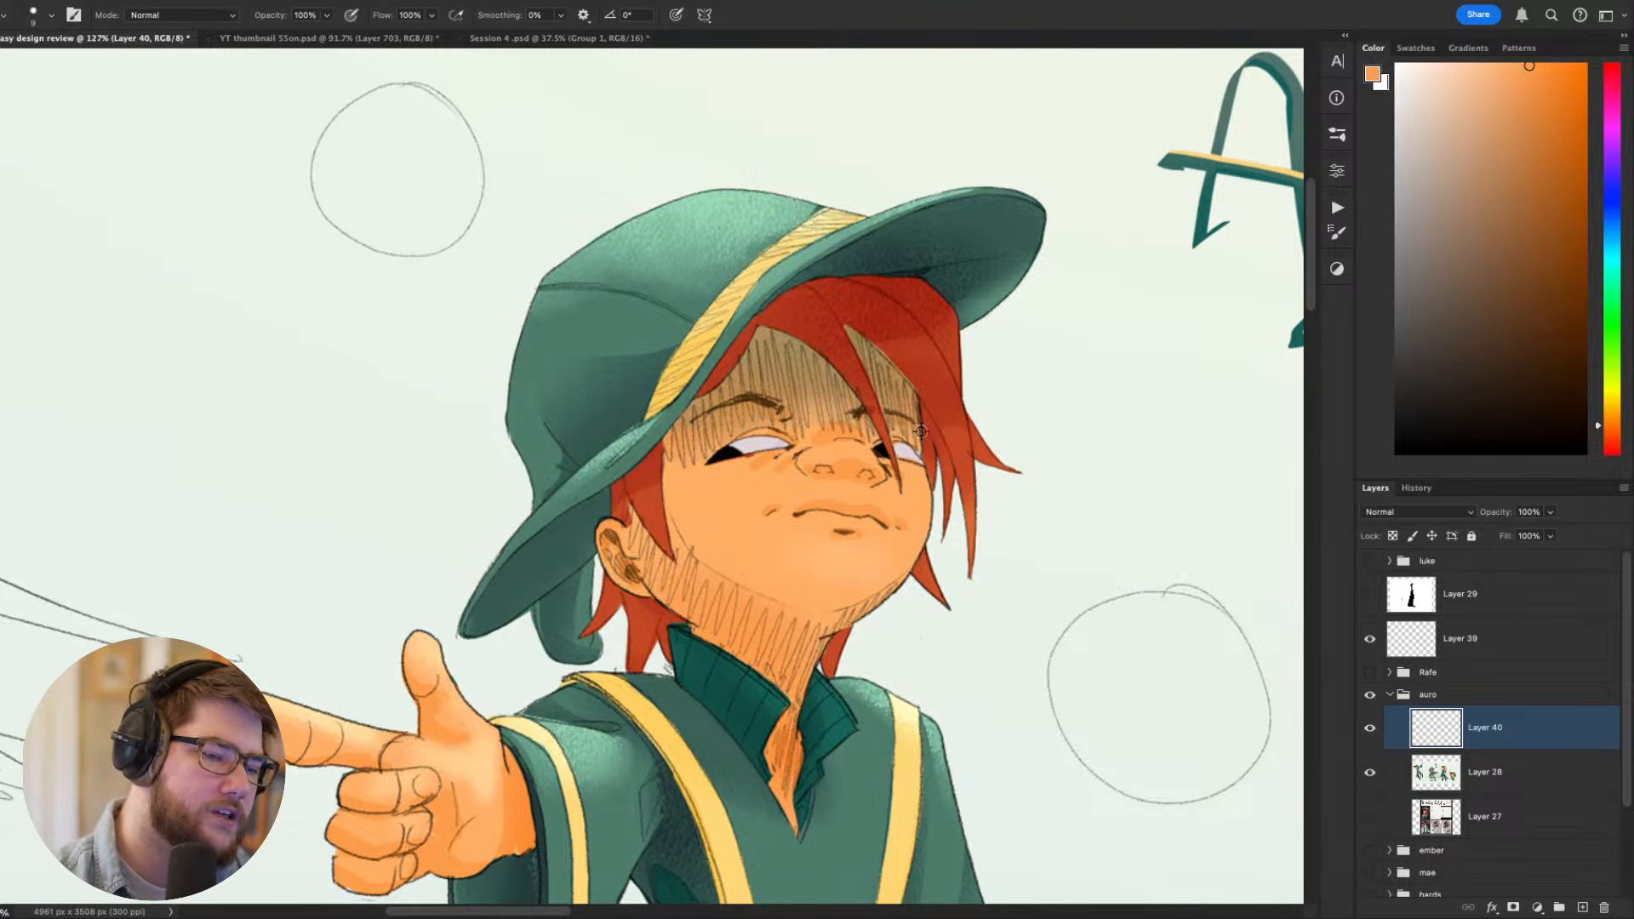
{"action": "left_click", "coordinate": [921, 432], "text": "alt"}
{"action": "key", "text": "ctrl+z"}
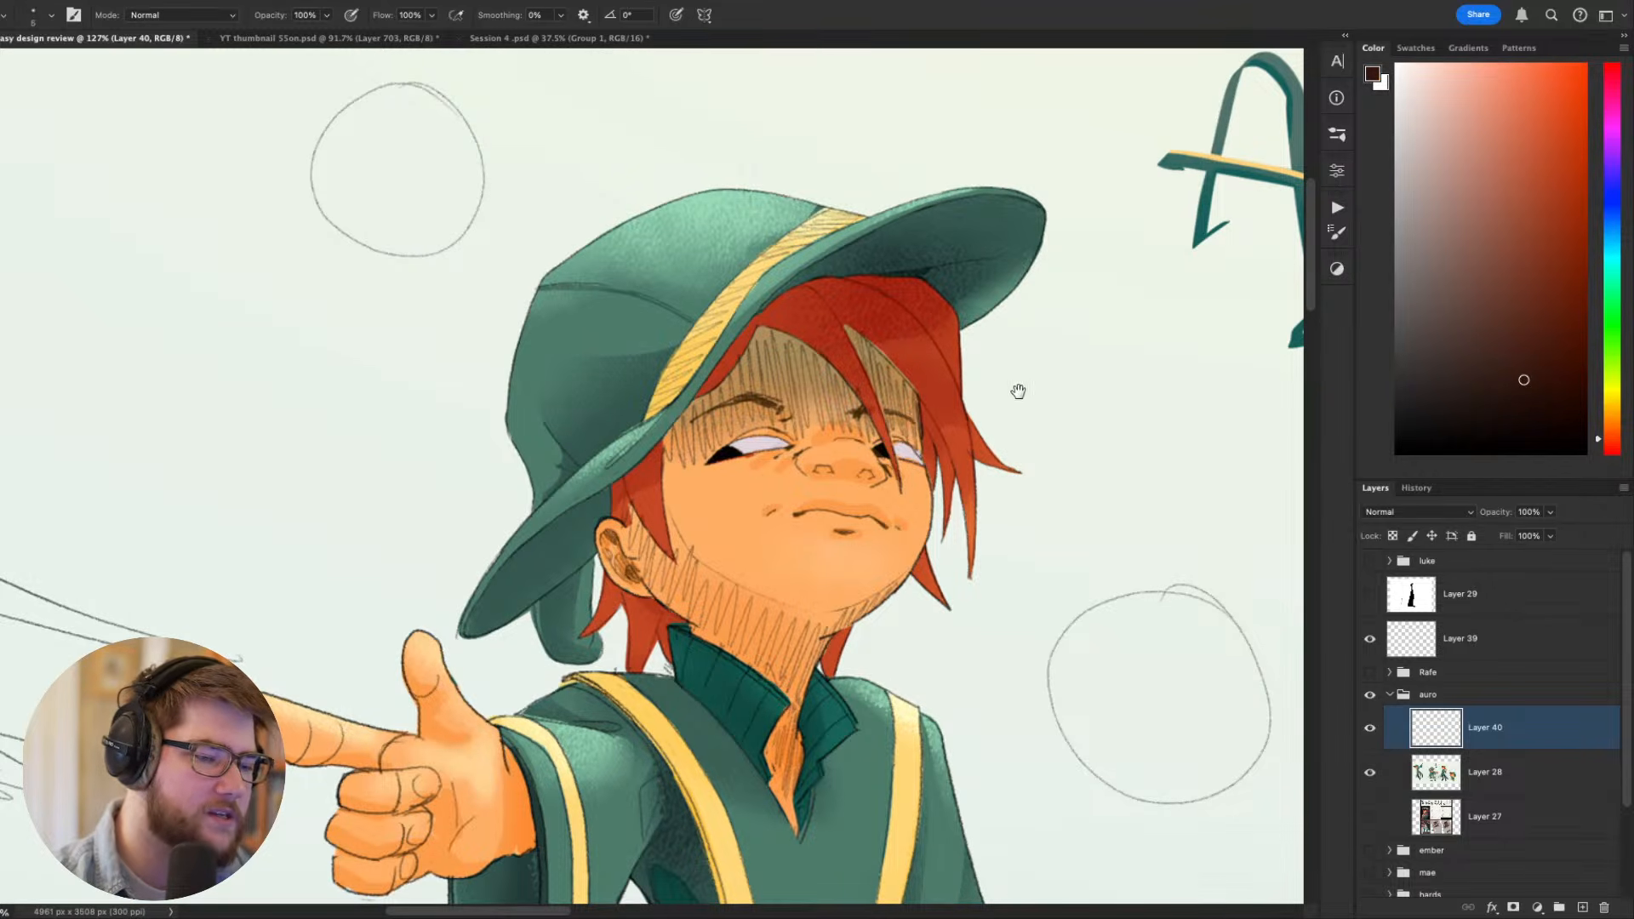
- Examine the mirrored portrait and pointing poses together, comparing their hats and faces
{"action": "key", "text": "ctrl+minus"}
{"action": "key", "text": "ctrl+minus"}
{"action": "key", "text": "ctrl+minus"}
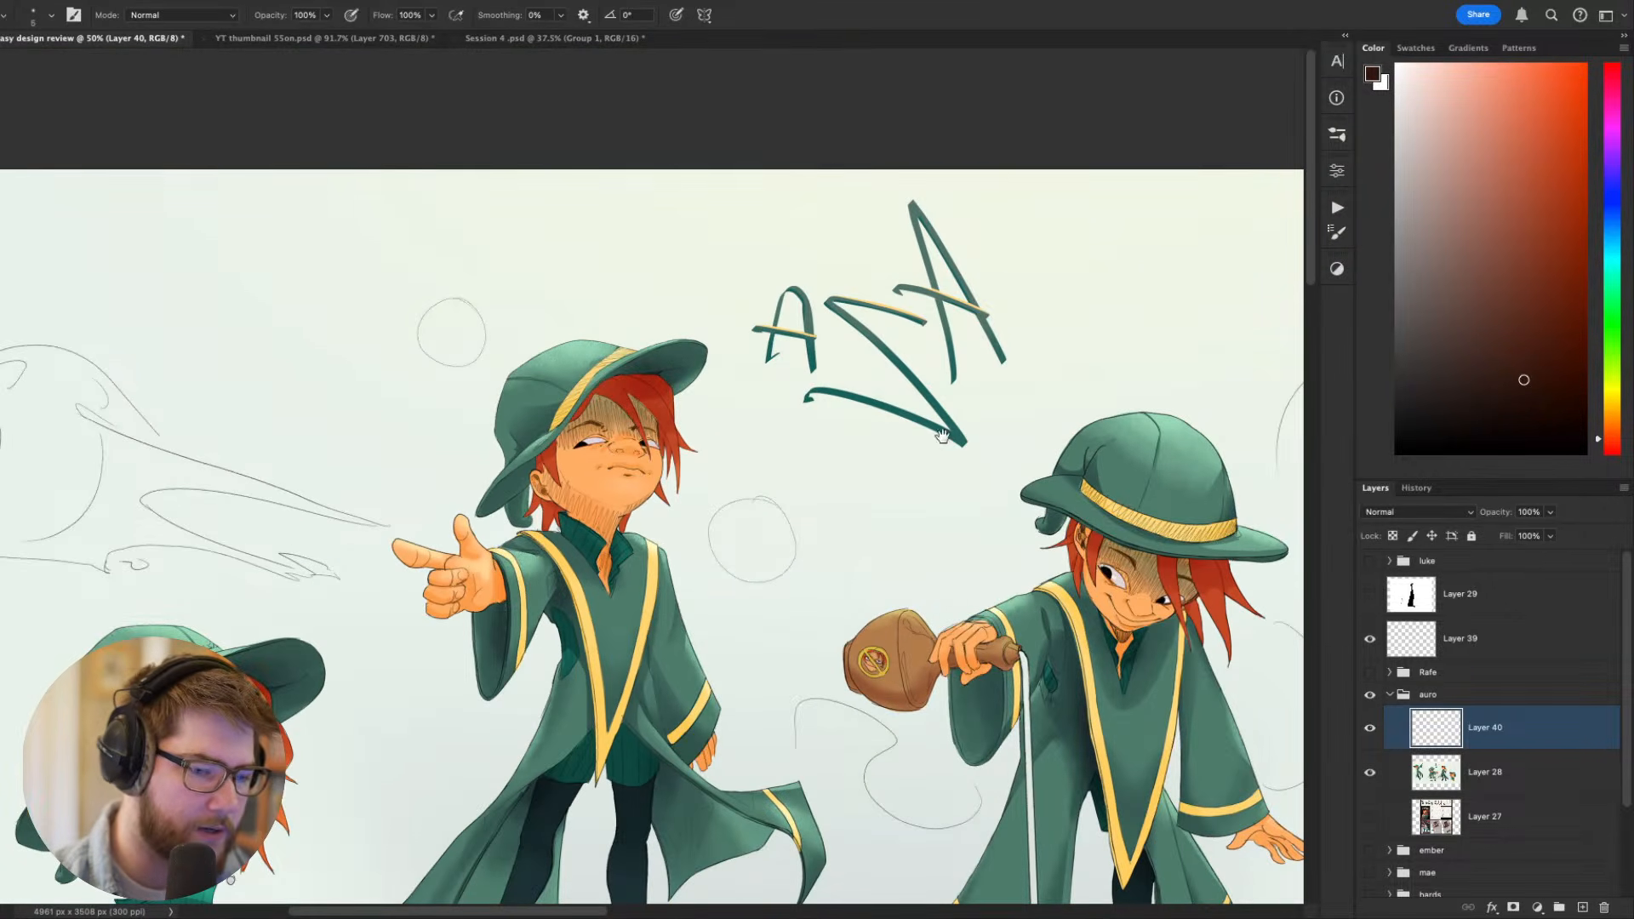
{"action": "left_click_drag", "start_coordinate": [776, 682], "coordinate": [1287, 544]}
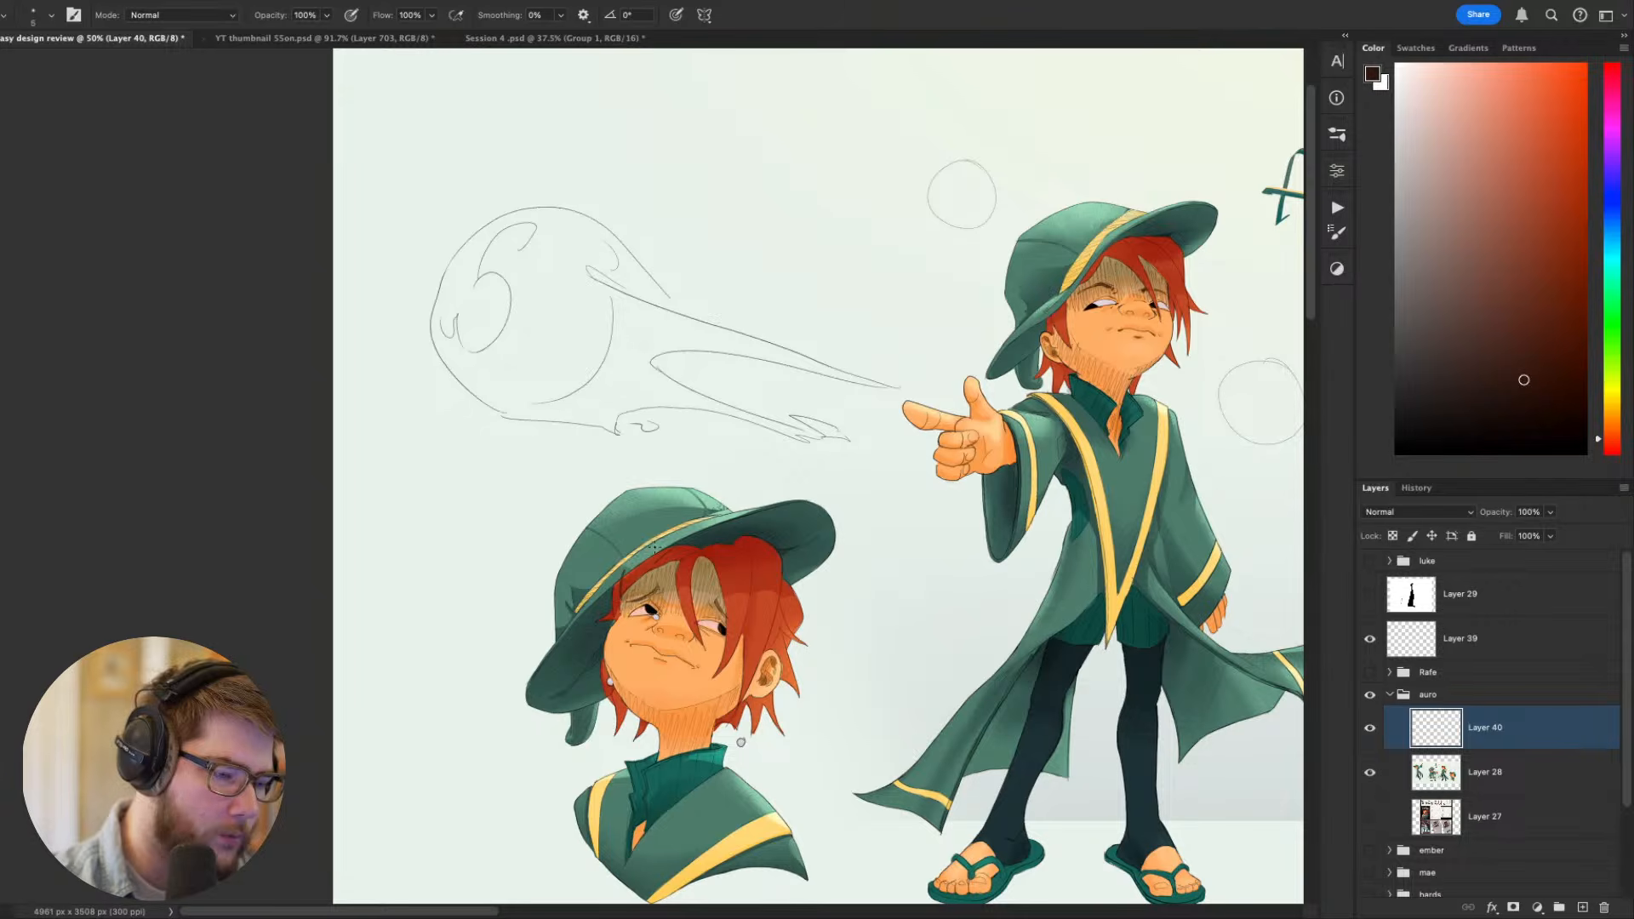
{"action": "scroll", "coordinate": [737, 658], "scroll_direction": "right", "scroll_amount": 4}
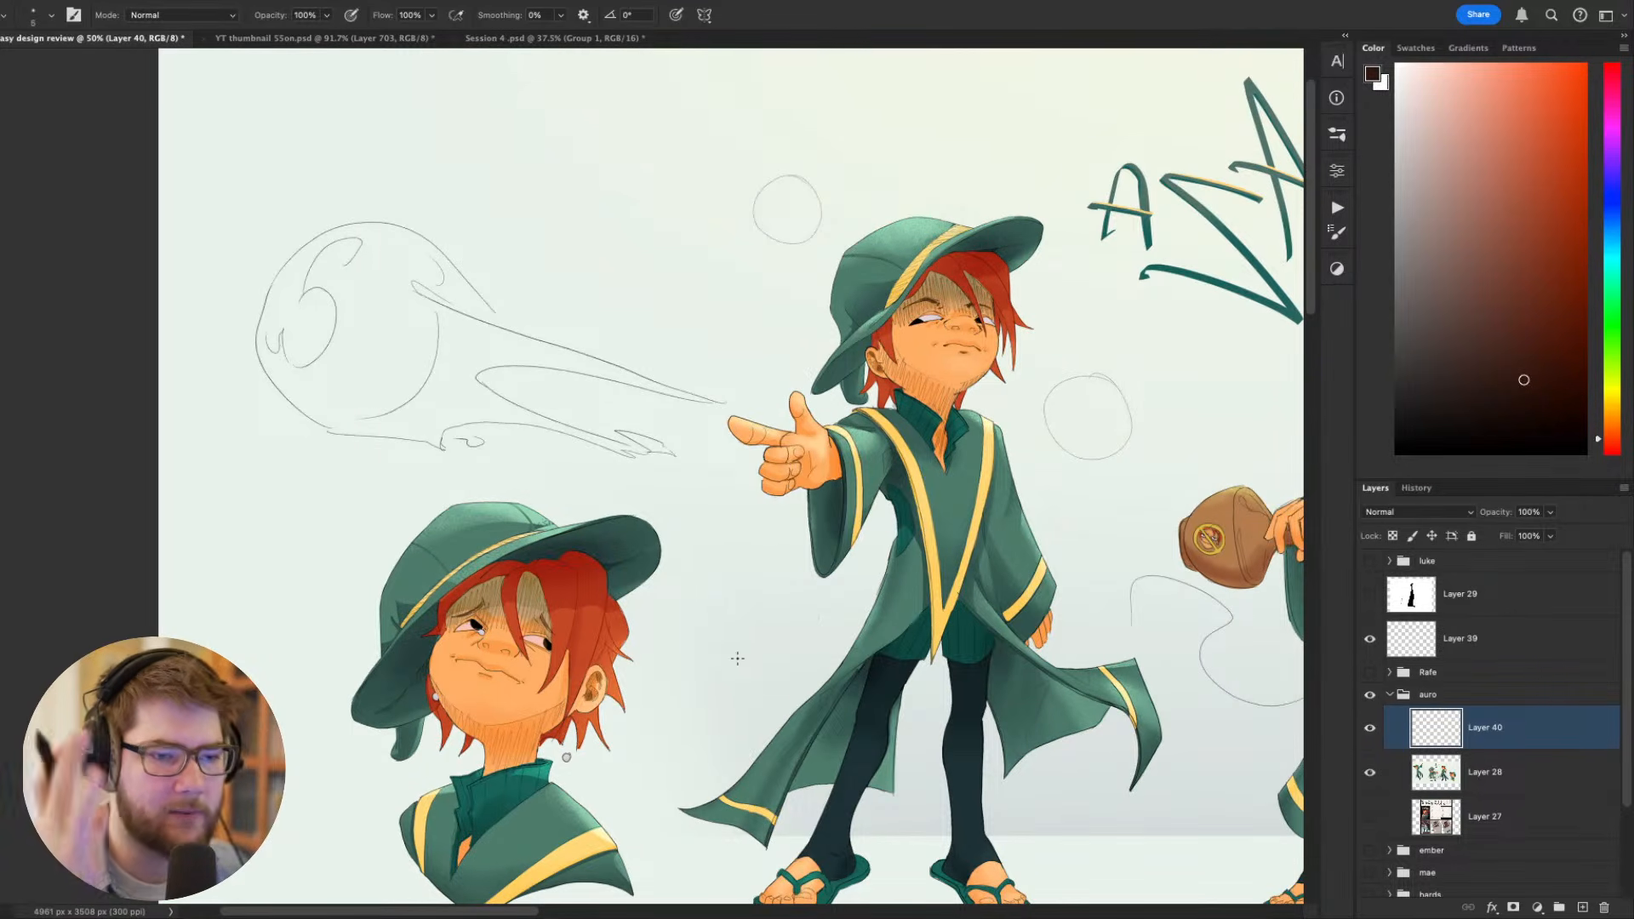
{"action": "left_click_drag", "start_coordinate": [1124, 559], "coordinate": [827, 739]}
{"action": "key", "text": "ctrl+plus"}
{"action": "key", "text": "ctrl+plus"}
{"action": "left_click_drag", "start_coordinate": [973, 569], "coordinate": [1019, 407]}
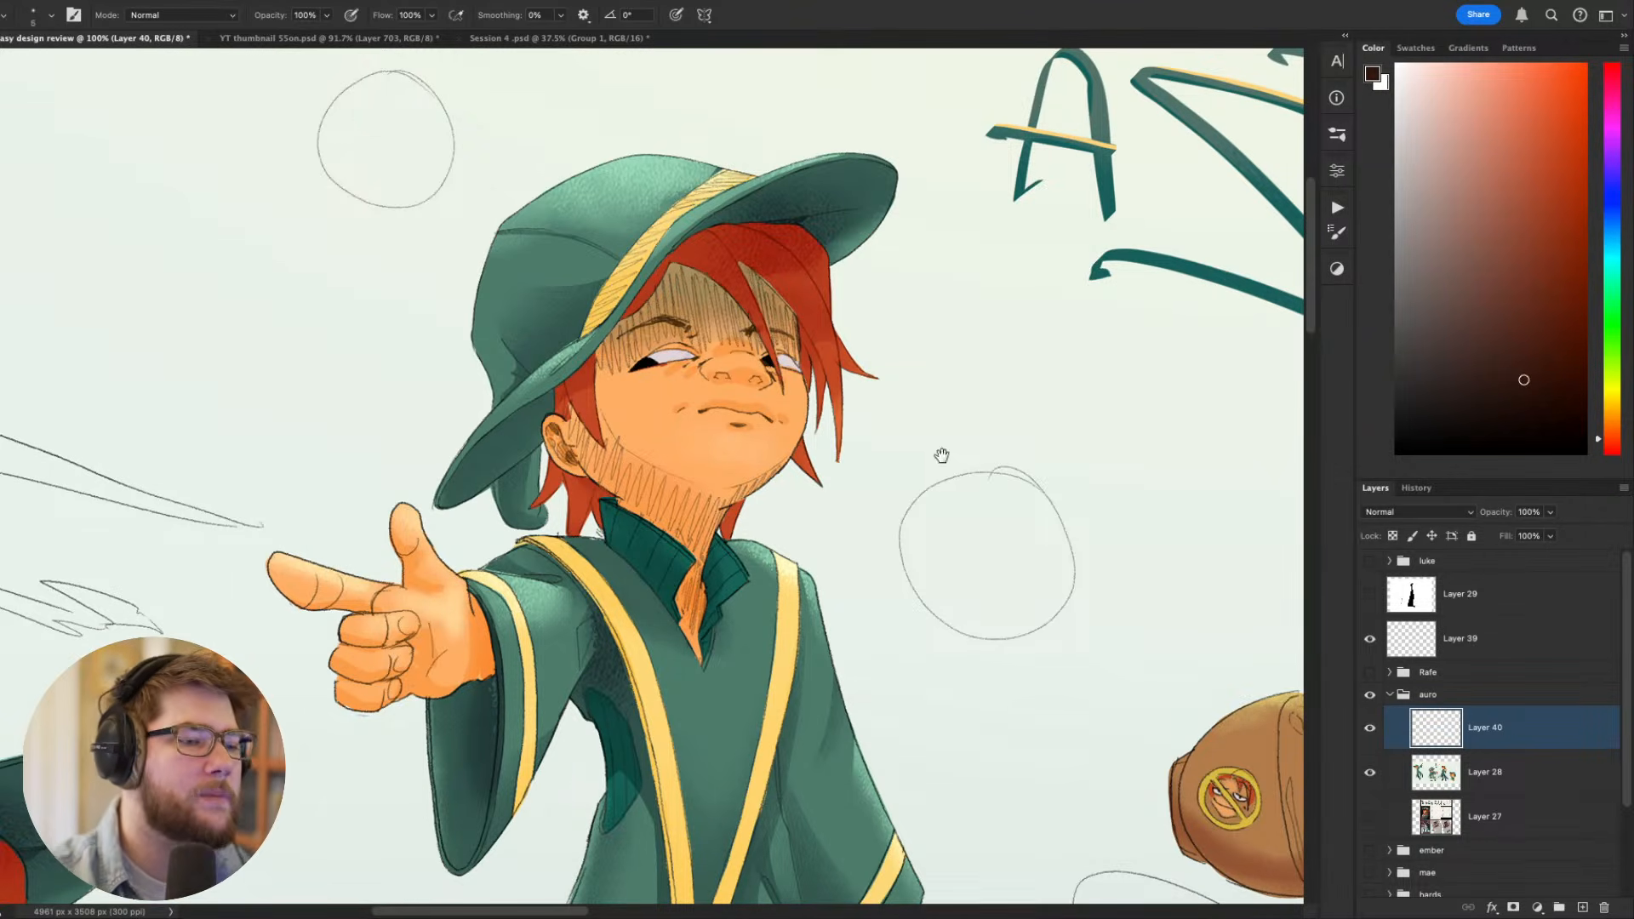
- Sketch a dark arc over the pointing figure's hat, outlining a higher brim that curls around the far side
{"action": "scroll", "coordinate": [942, 456], "scroll_direction": "up", "scroll_amount": 2}
{"action": "mouse_move", "coordinate": [864, 401]}
{"action": "left_mouse_down"}
{"action": "mouse_move", "coordinate": [916, 333]}
{"action": "mouse_move", "coordinate": [746, 211]}
{"action": "mouse_move", "coordinate": [591, 436]}
{"action": "mouse_move", "coordinate": [522, 501]}
{"action": "mouse_move", "coordinate": [934, 364]}
{"action": "mouse_move", "coordinate": [748, 231]}
{"action": "mouse_move", "coordinate": [525, 488]}
{"action": "left_mouse_up"}
{"action": "key", "text": "ctrl+z"}
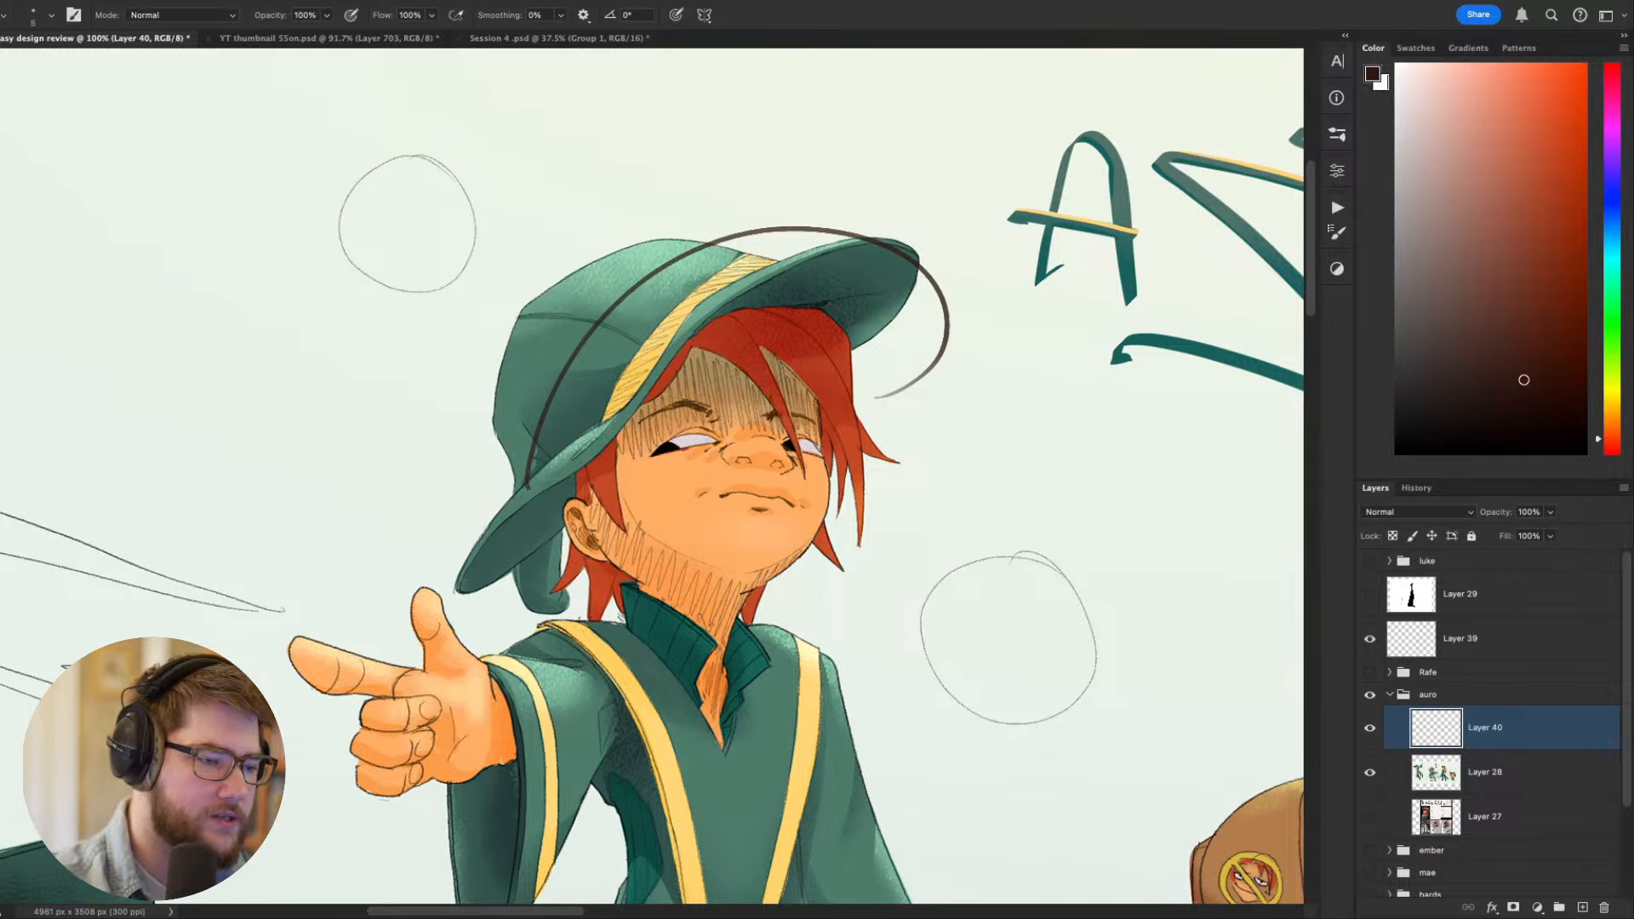
- Paint the raised hat brim along the sketched arc in green sampled from the hat, using an enlarged brush
{"action": "left_click", "coordinate": [881, 252], "text": "alt"}
{"action": "key", "text": "bracketright"}
{"action": "key", "text": "bracketright"}
{"action": "key", "text": "bracketright"}
{"action": "key", "text": "bracketright"}
{"action": "key", "text": "bracketright"}
{"action": "key", "text": "bracketright"}
{"action": "key", "text": "bracketright"}
{"action": "key", "text": "bracketright"}
{"action": "key", "text": "bracketright"}
{"action": "key", "text": "bracketright"}
{"action": "key", "text": "bracketright"}
{"action": "key", "text": "bracketright"}
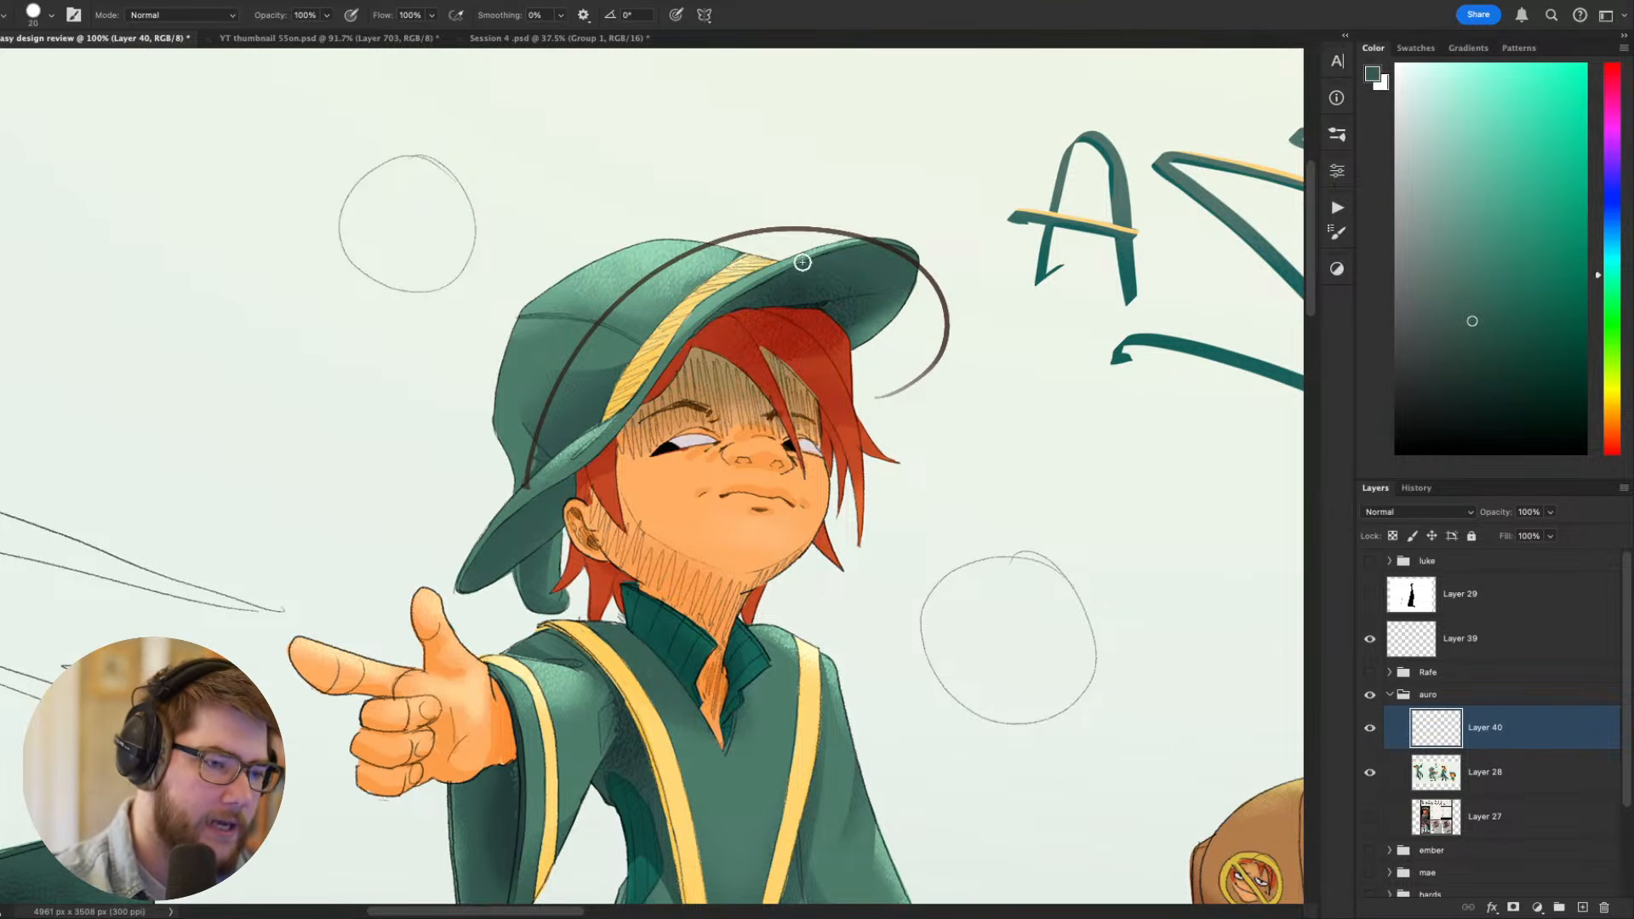
{"action": "mouse_move", "coordinate": [843, 263]}
{"action": "left_mouse_down"}
{"action": "mouse_move", "coordinate": [560, 440]}
{"action": "mouse_move", "coordinate": [667, 298]}
{"action": "mouse_move", "coordinate": [639, 350]}
{"action": "mouse_move", "coordinate": [858, 276]}
{"action": "mouse_move", "coordinate": [910, 337]}
{"action": "mouse_move", "coordinate": [858, 311]}
{"action": "mouse_move", "coordinate": [888, 371]}
{"action": "mouse_move", "coordinate": [911, 350]}
{"action": "mouse_move", "coordinate": [903, 286]}
{"action": "left_mouse_up"}
- Fill out the pointing figure's fringe over the forehead in red sampled from the hair, using a smaller brush
{"action": "left_click", "coordinate": [817, 368], "text": "alt"}
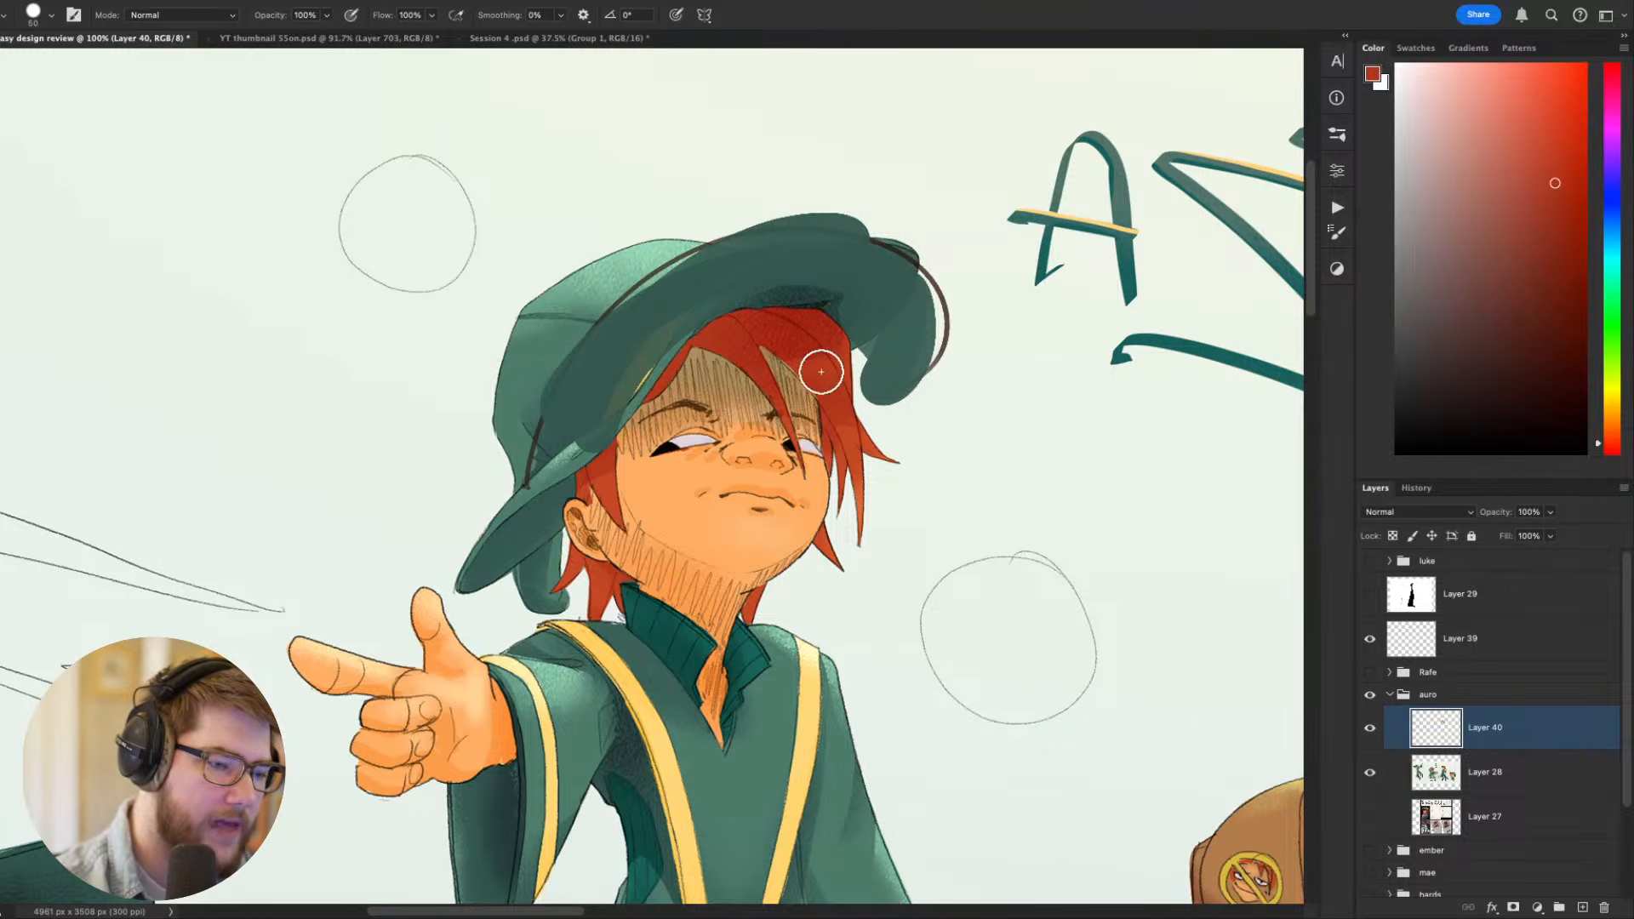
{"action": "key", "text": "bracketleft"}
{"action": "key", "text": "bracketleft"}
{"action": "key", "text": "bracketleft"}
{"action": "key", "text": "bracketleft"}
{"action": "key", "text": "bracketleft"}
{"action": "key", "text": "bracketleft"}
{"action": "key", "text": "bracketleft"}
{"action": "left_click", "coordinate": [823, 424], "text": "alt"}
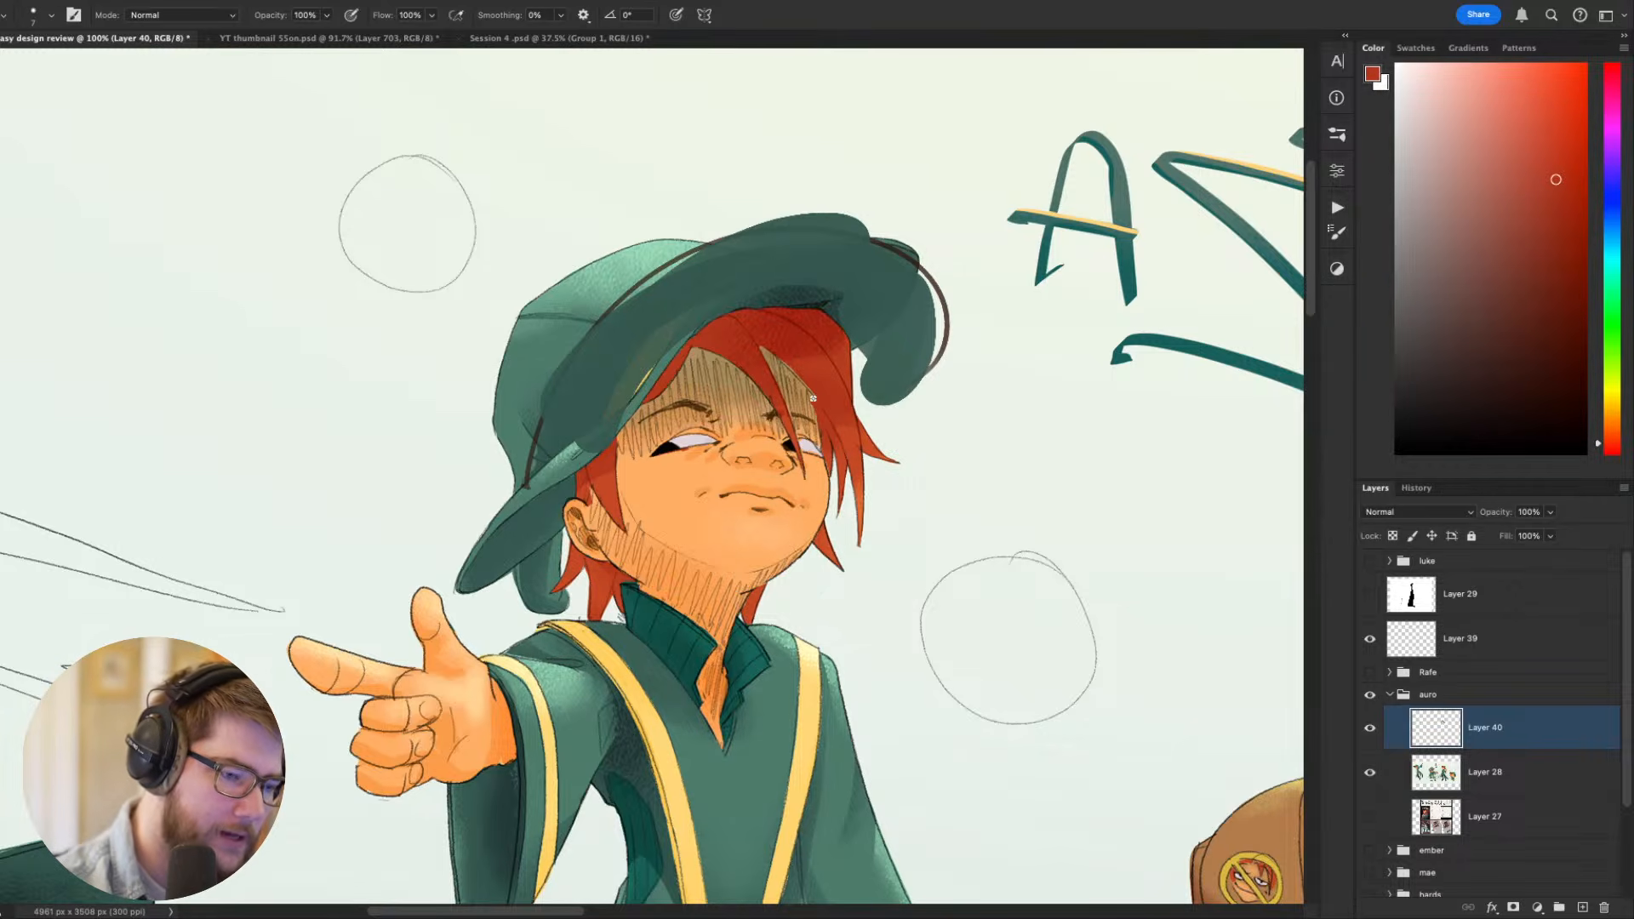
{"action": "left_click_drag", "start_coordinate": [902, 310], "coordinate": [964, 407]}
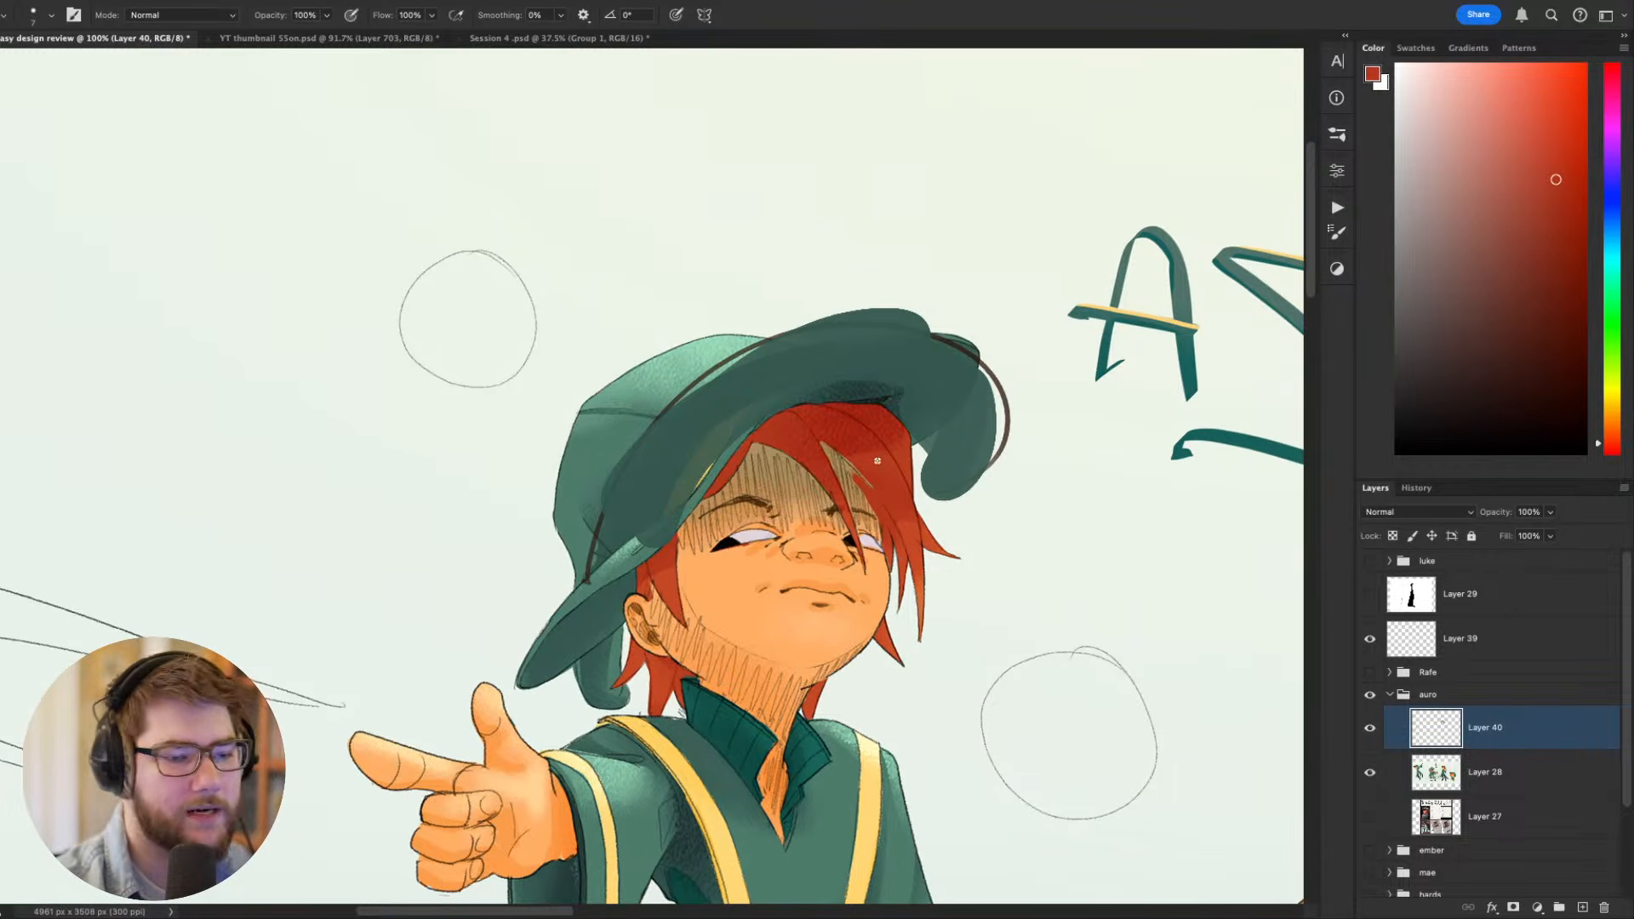
{"action": "left_click", "coordinate": [870, 470], "text": "alt"}
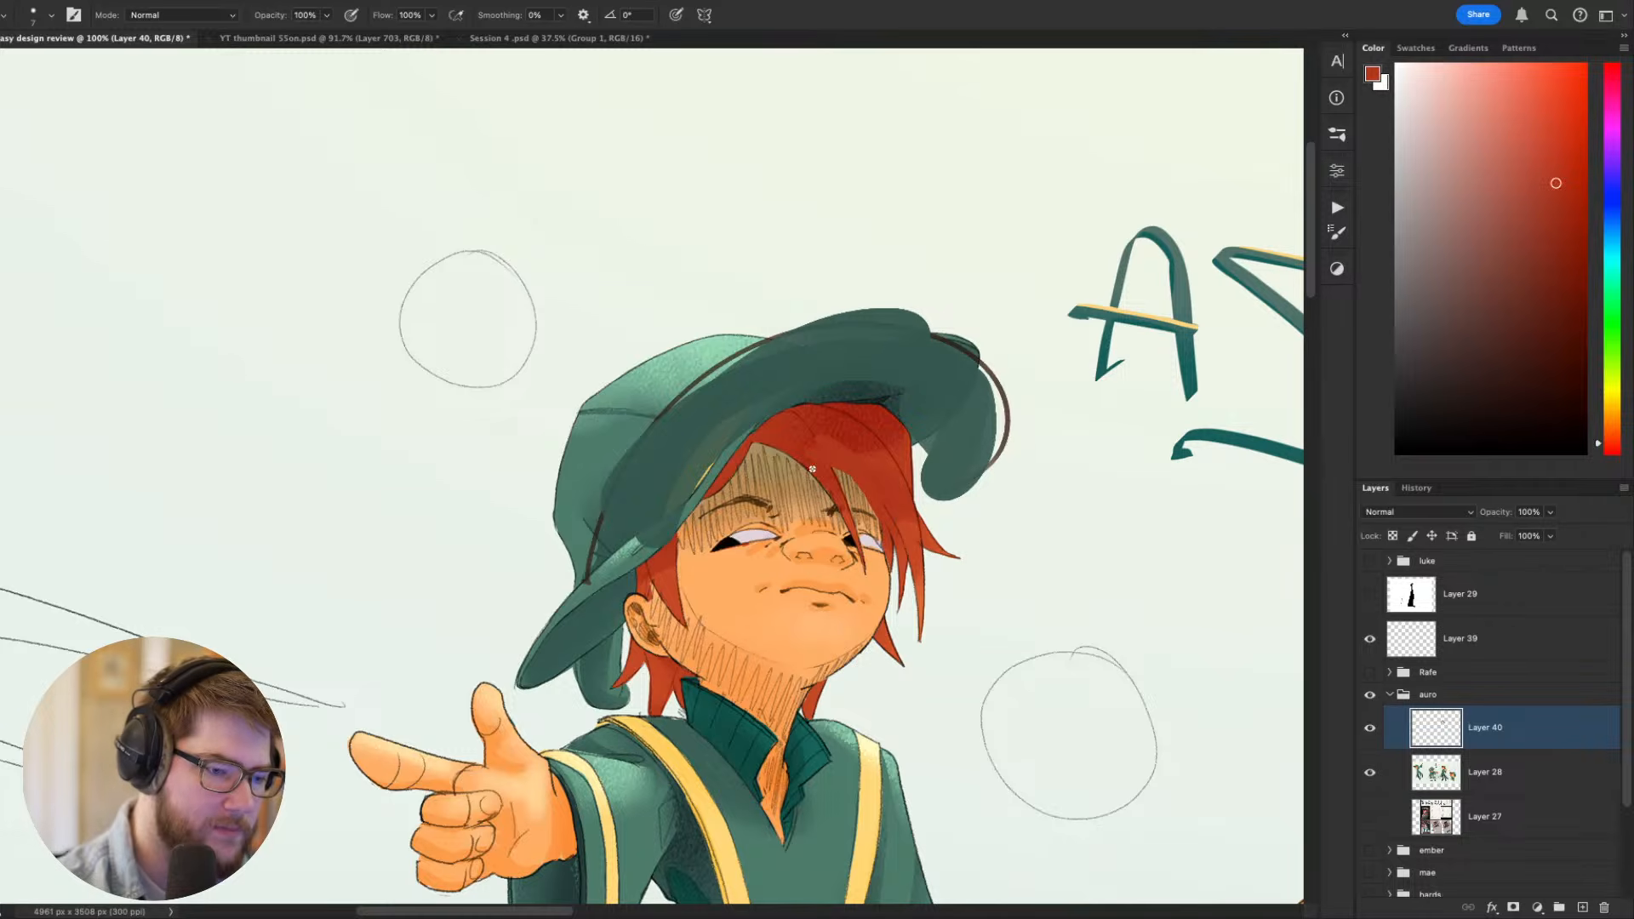
{"action": "mouse_move", "coordinate": [812, 469]}
{"action": "left_mouse_down"}
{"action": "mouse_move", "coordinate": [766, 455]}
{"action": "mouse_move", "coordinate": [812, 473]}
{"action": "mouse_move", "coordinate": [765, 437]}
{"action": "mouse_move", "coordinate": [698, 510]}
{"action": "mouse_move", "coordinate": [757, 447]}
{"action": "left_mouse_up"}
{"action": "key", "text": "super+z"}
{"action": "key", "text": "super+z"}
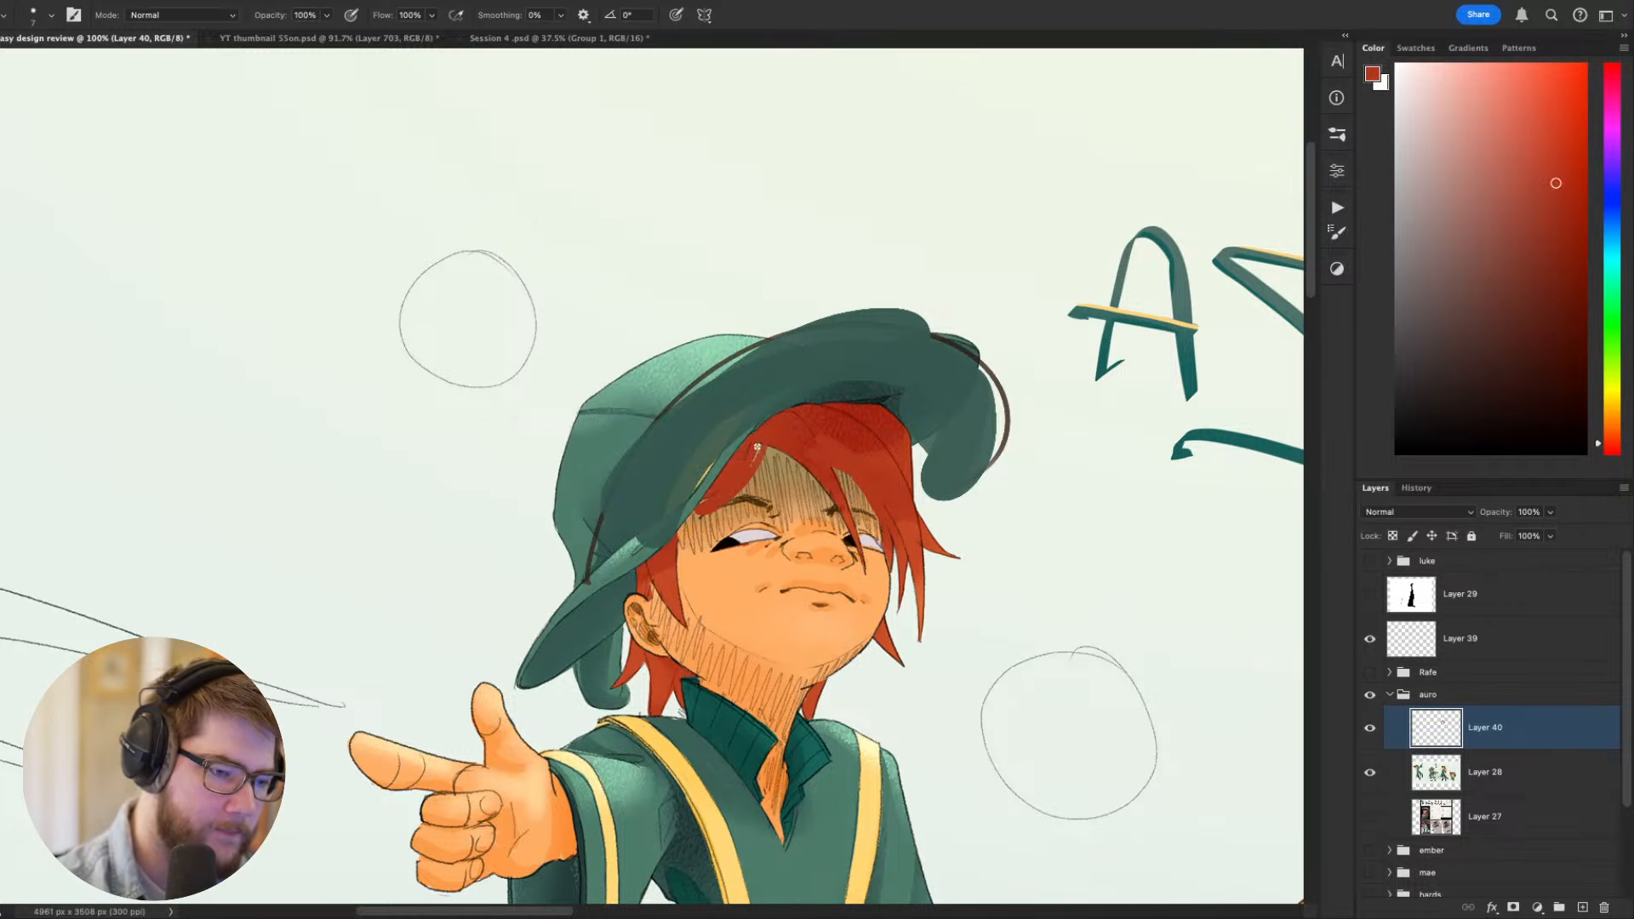
- Extend the brim's underside down over the top of the hair in sampled green, using a reduced brush
{"action": "mouse_move", "coordinate": [1117, 649]}
{"action": "left_mouse_down"}
{"action": "mouse_move", "coordinate": [1102, 403]}
{"action": "mouse_move", "coordinate": [1029, 622]}
{"action": "left_mouse_up"}
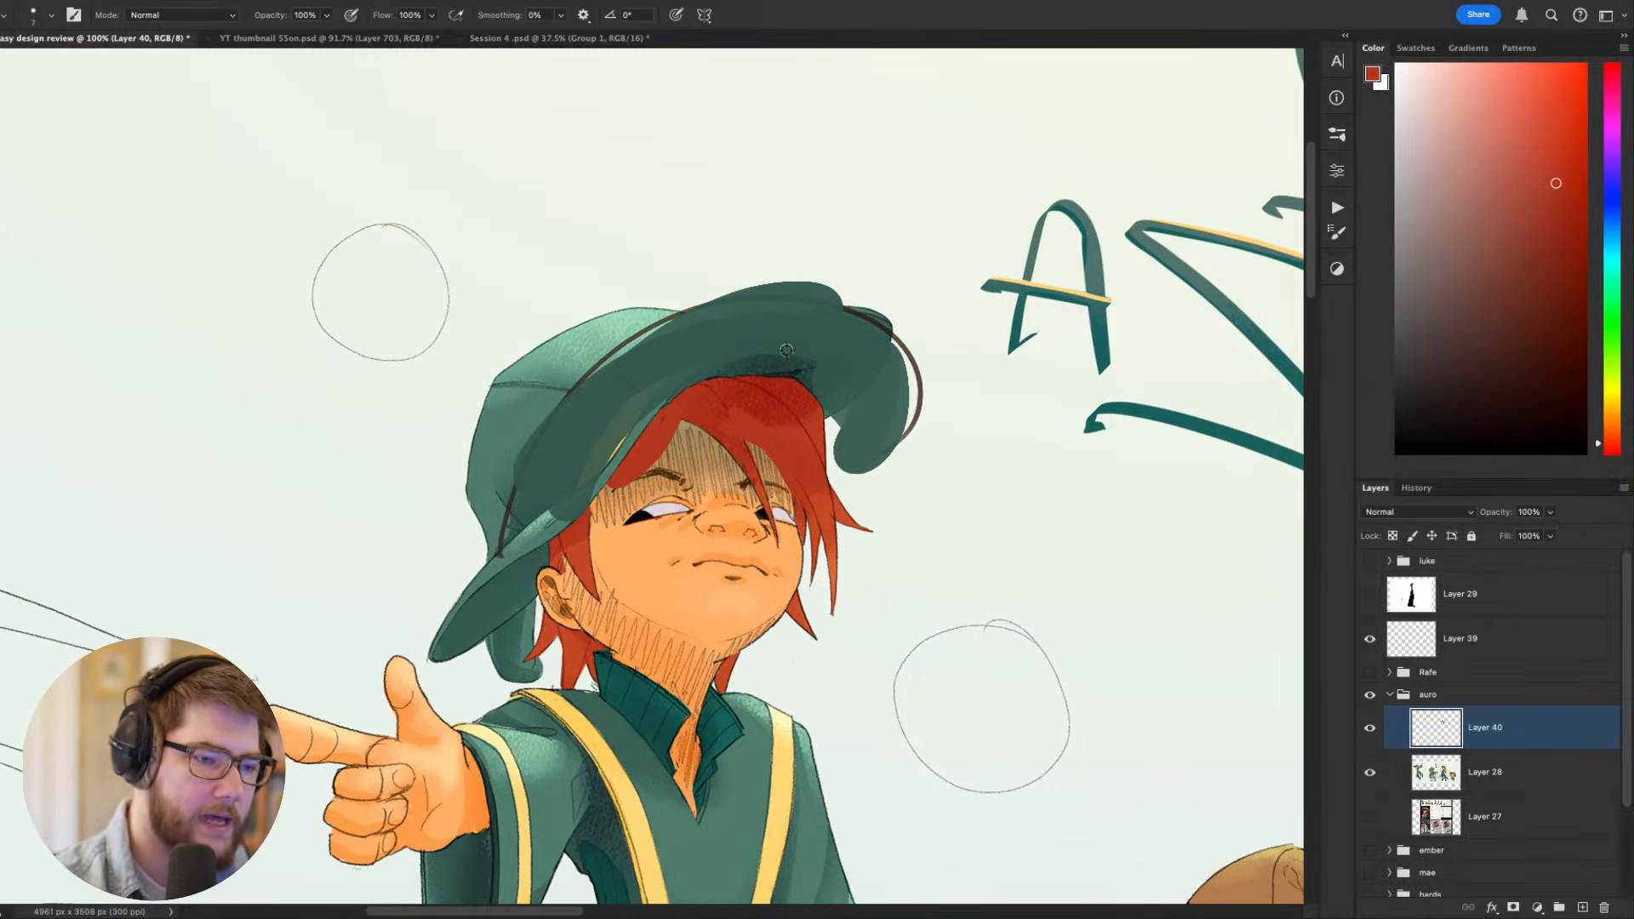
{"action": "left_click", "coordinate": [788, 351], "text": "alt"}
{"action": "key", "text": "bracketright"}
{"action": "key", "text": "bracketright"}
{"action": "key", "text": "bracketright"}
{"action": "key", "text": "bracketright"}
{"action": "key", "text": "bracketright"}
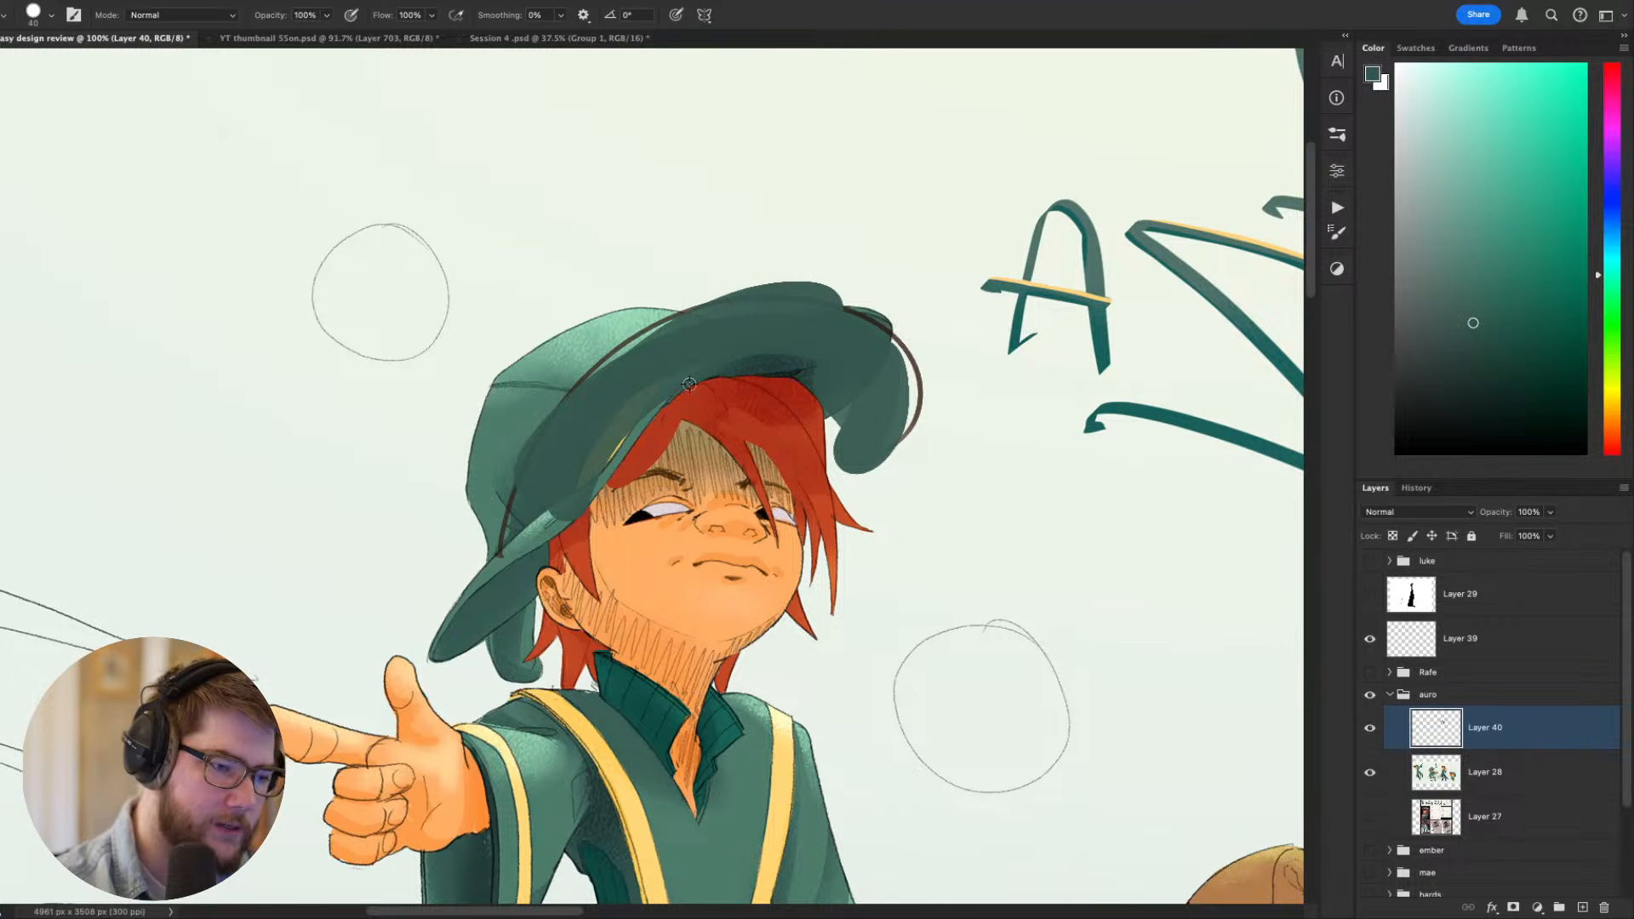
{"action": "key", "text": "bracketleft"}
{"action": "key", "text": "bracketleft"}
{"action": "key", "text": "bracketleft"}
{"action": "left_click", "coordinate": [690, 375], "text": "alt"}
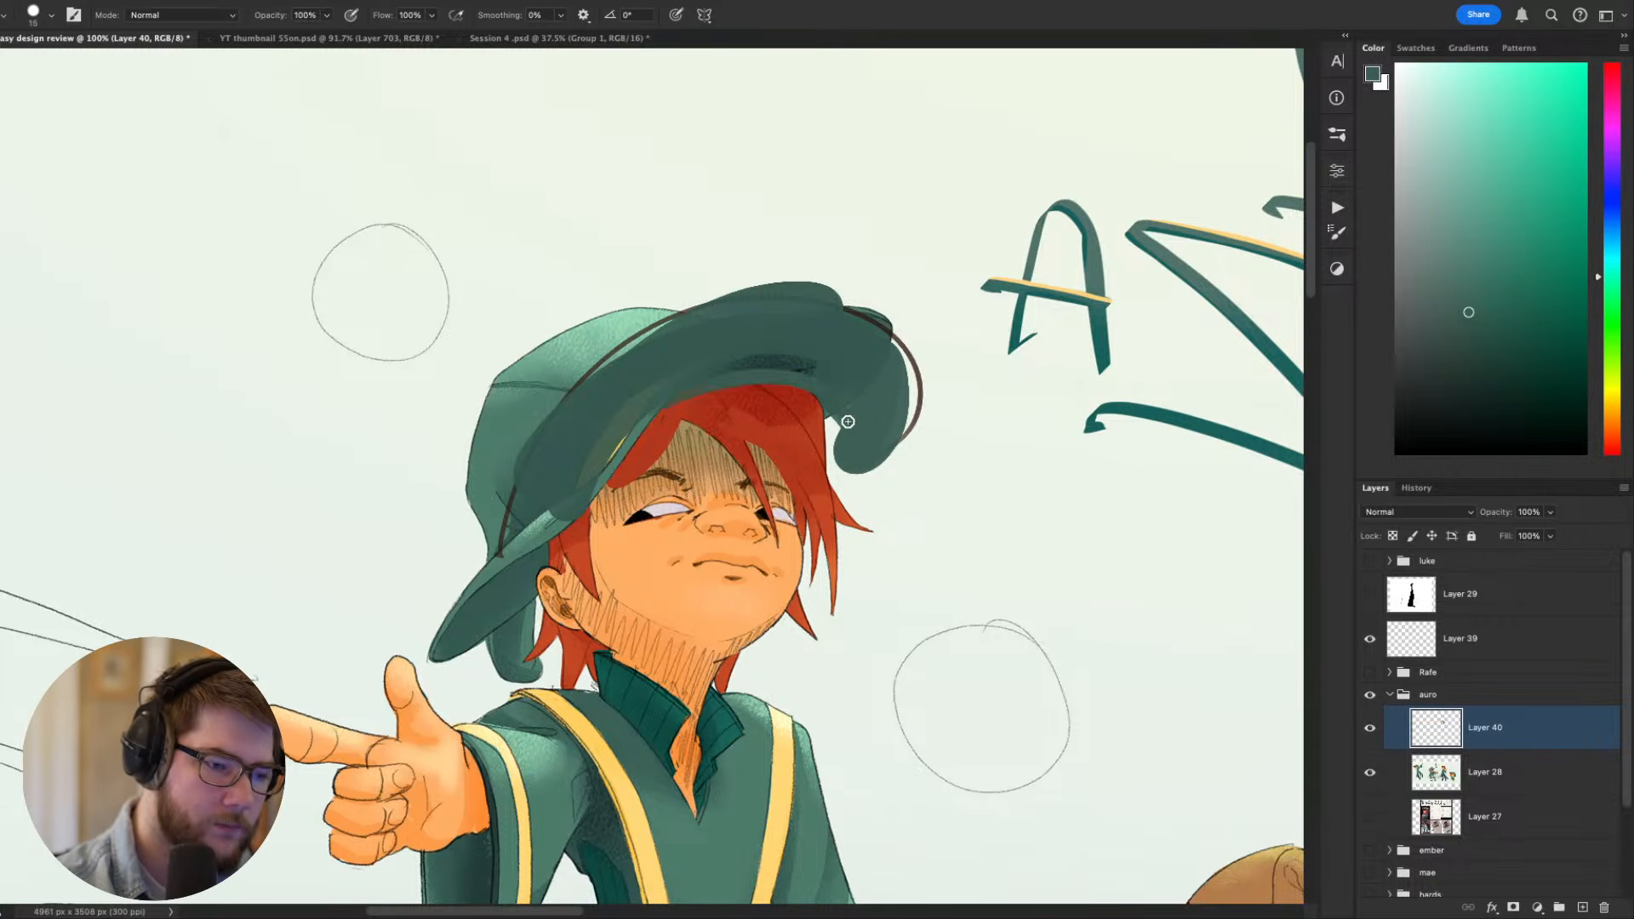
- Smooth the brim's inner edge above the fringe and extend its curled far tip beside the hair in green
{"action": "mouse_move", "coordinate": [648, 431]}
{"action": "left_mouse_down"}
{"action": "mouse_move", "coordinate": [785, 380]}
{"action": "mouse_move", "coordinate": [828, 387]}
{"action": "left_mouse_up"}
{"action": "key", "text": "super+z"}
{"action": "mouse_move", "coordinate": [661, 412]}
{"action": "left_mouse_down"}
{"action": "mouse_move", "coordinate": [812, 394]}
{"action": "mouse_move", "coordinate": [634, 437]}
{"action": "left_mouse_up"}
{"action": "key", "text": "super+z"}
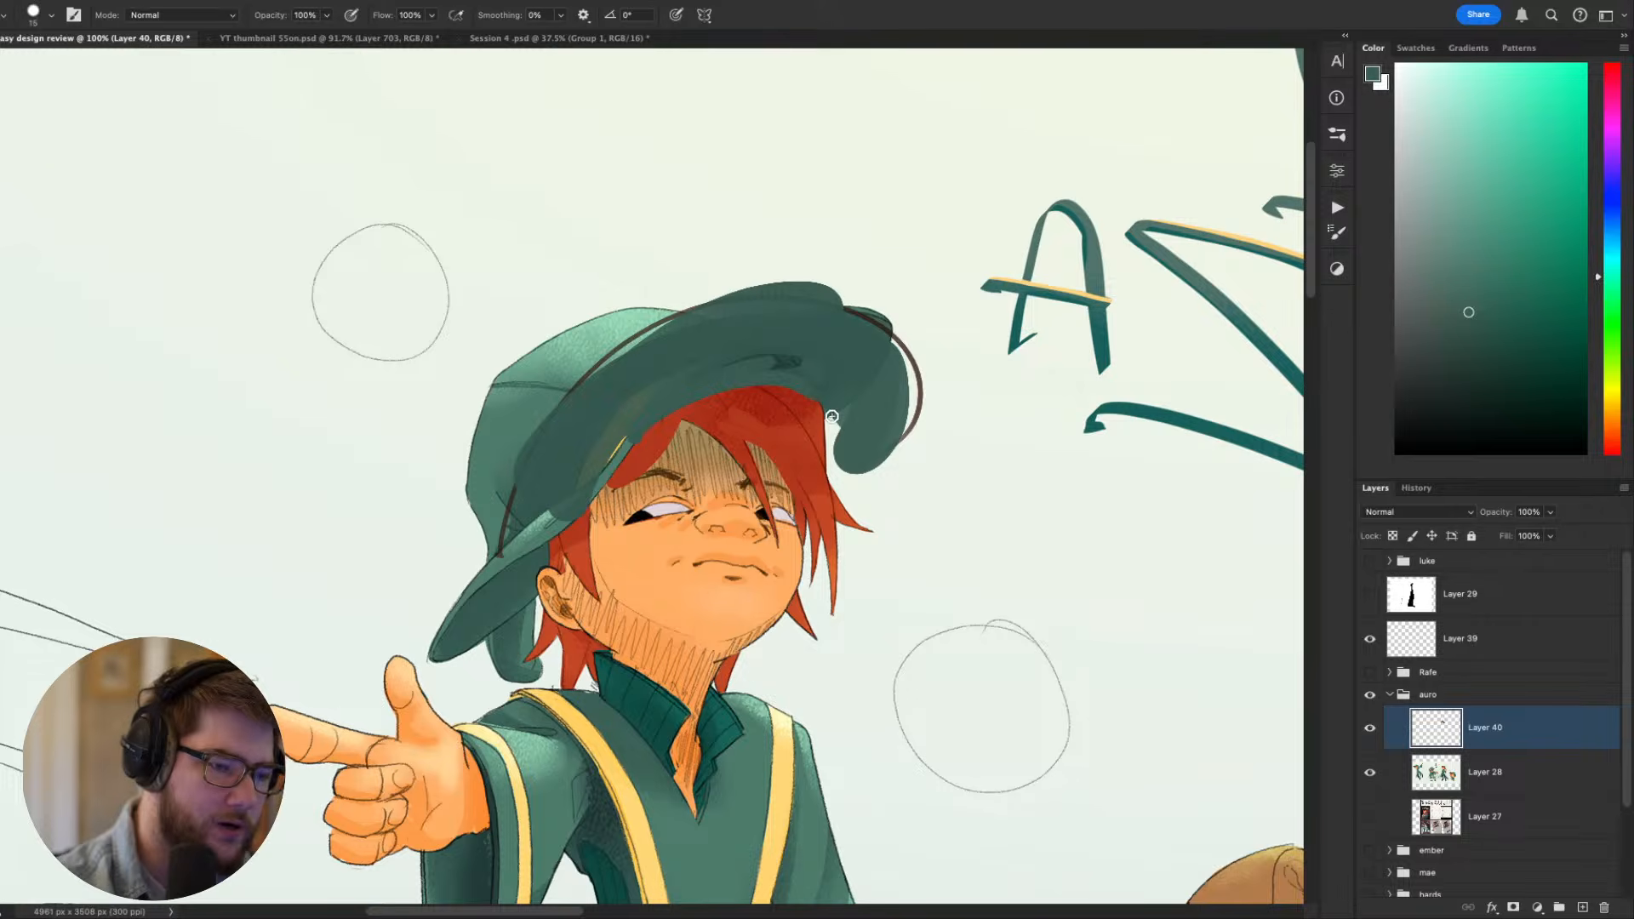
{"action": "left_click", "coordinate": [860, 449], "text": "alt"}
{"action": "left_click_drag", "start_coordinate": [829, 399], "coordinate": [843, 478]}
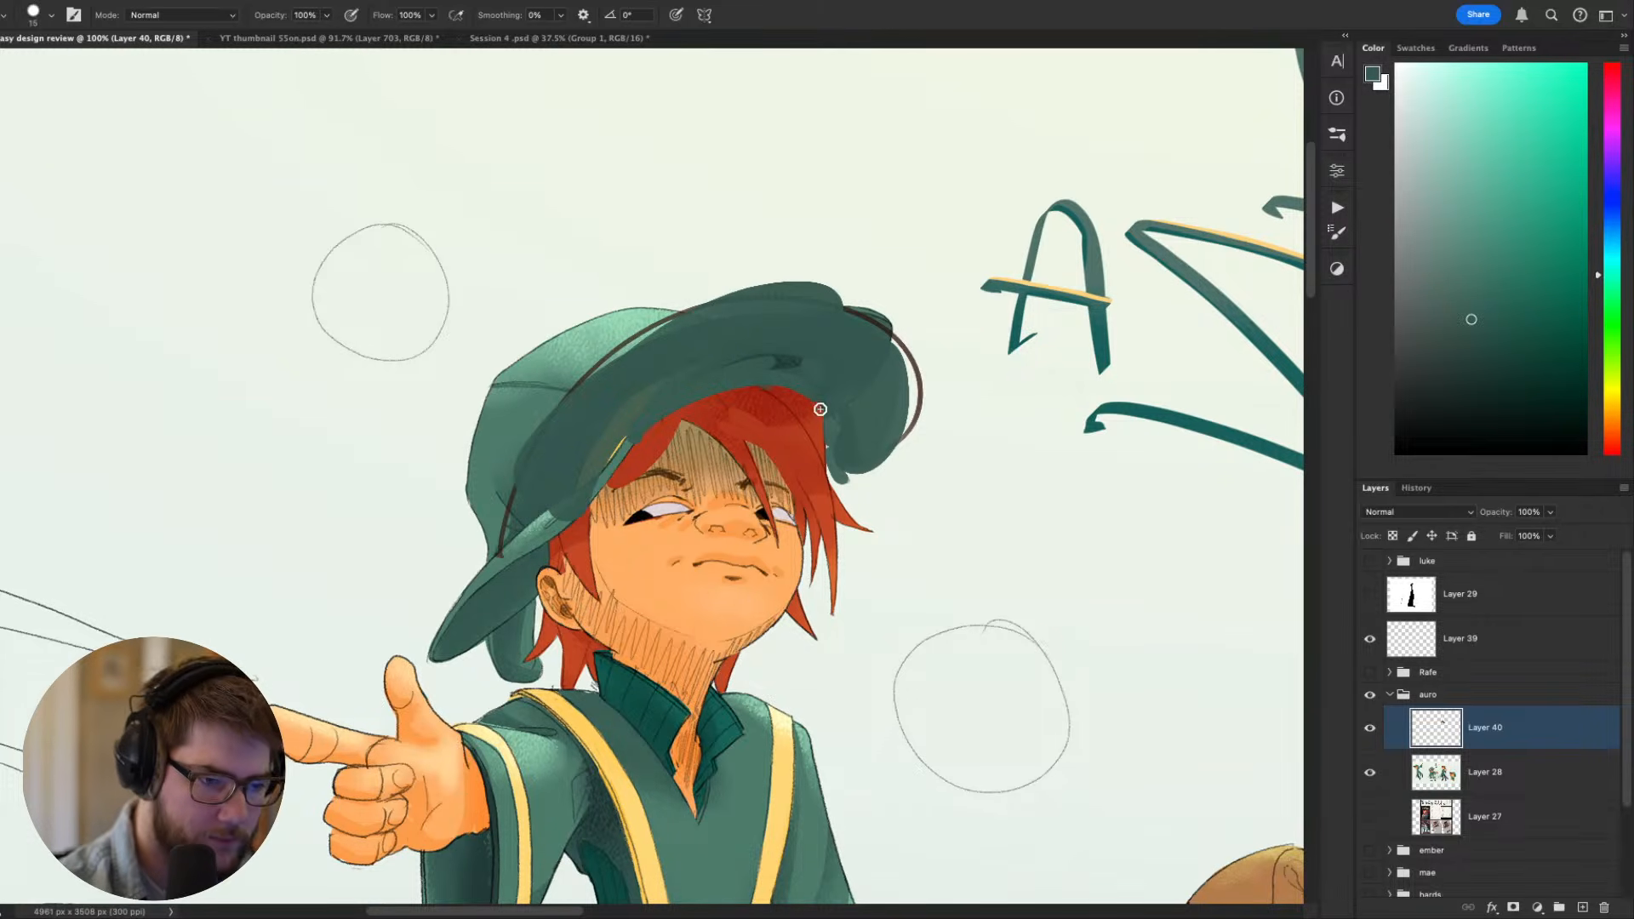
- Examine the repainted hat against the pointing figure's whole pose and its face and neck up close
{"action": "left_click_drag", "start_coordinate": [1067, 501], "coordinate": [1079, 111]}
{"action": "left_click_drag", "start_coordinate": [1135, 472], "coordinate": [1076, 672]}
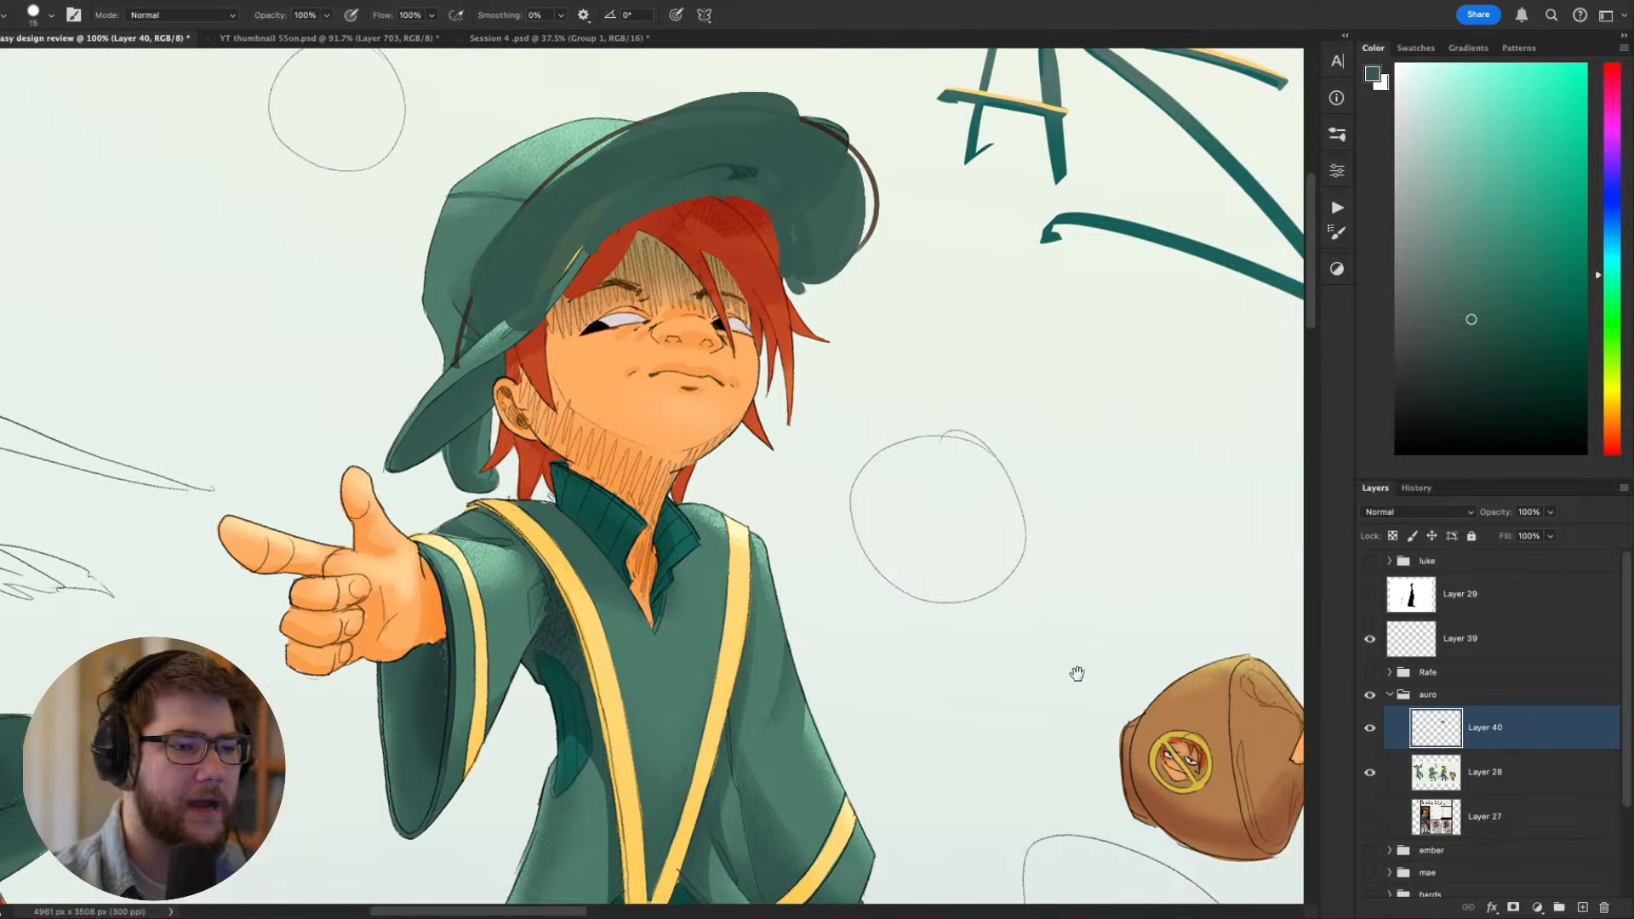
{"action": "left_click_drag", "start_coordinate": [942, 539], "coordinate": [981, 573]}
{"action": "left_click_drag", "start_coordinate": [987, 718], "coordinate": [954, 756]}
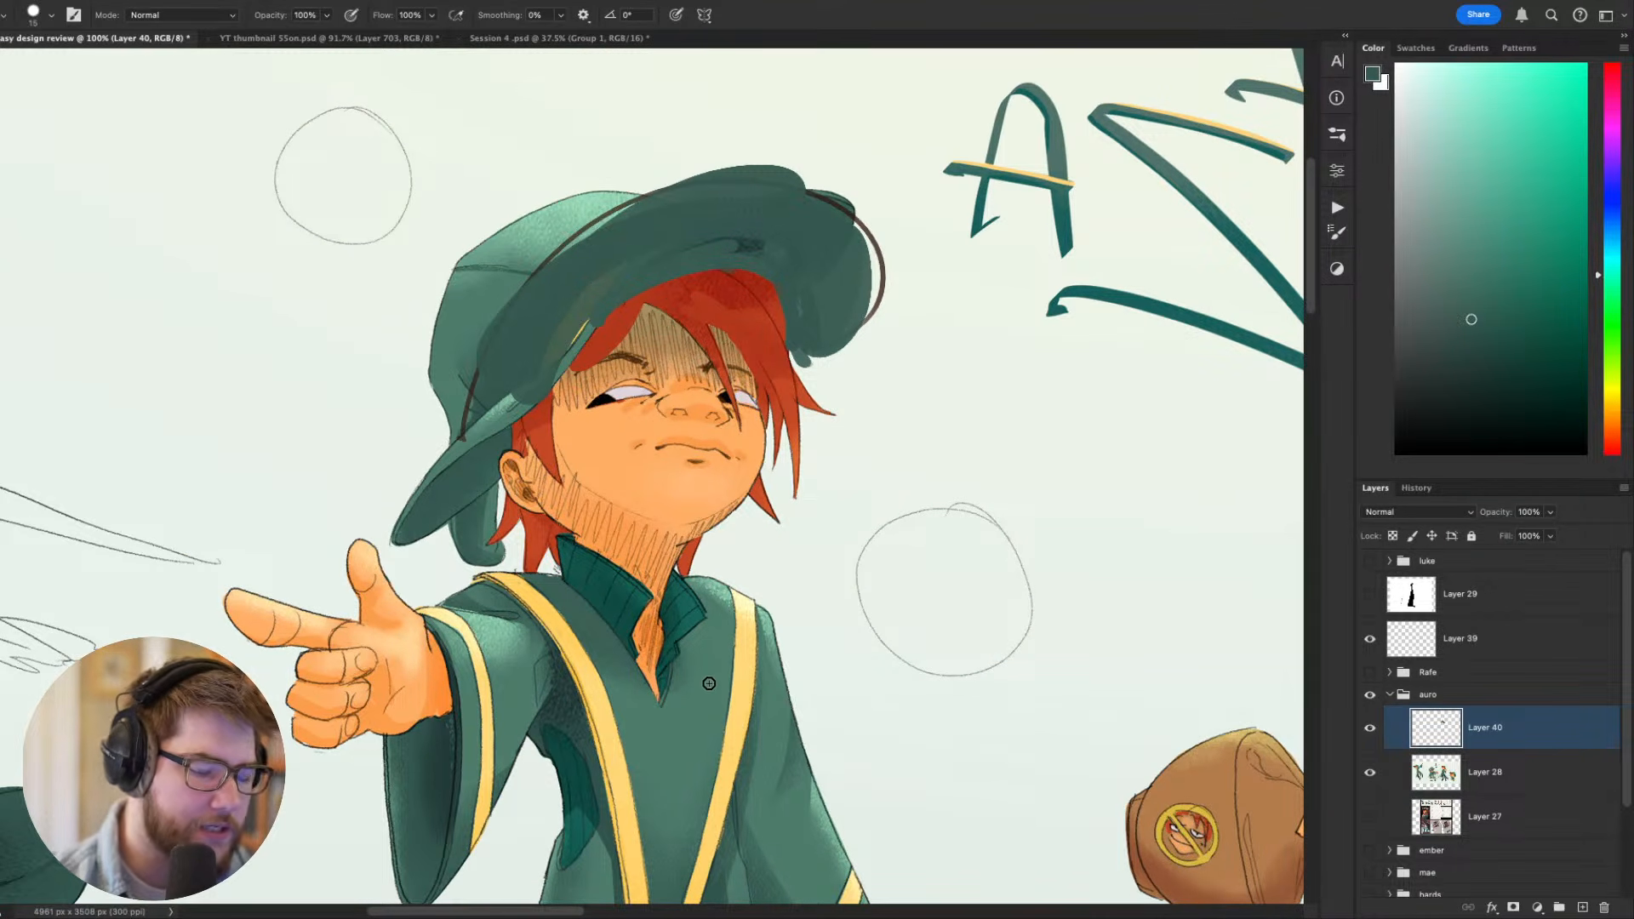
{"action": "left_click_drag", "start_coordinate": [668, 639], "coordinate": [793, 747]}
{"action": "left_click_drag", "start_coordinate": [755, 670], "coordinate": [698, 672]}
{"action": "left_click_drag", "start_coordinate": [833, 669], "coordinate": [614, 417]}
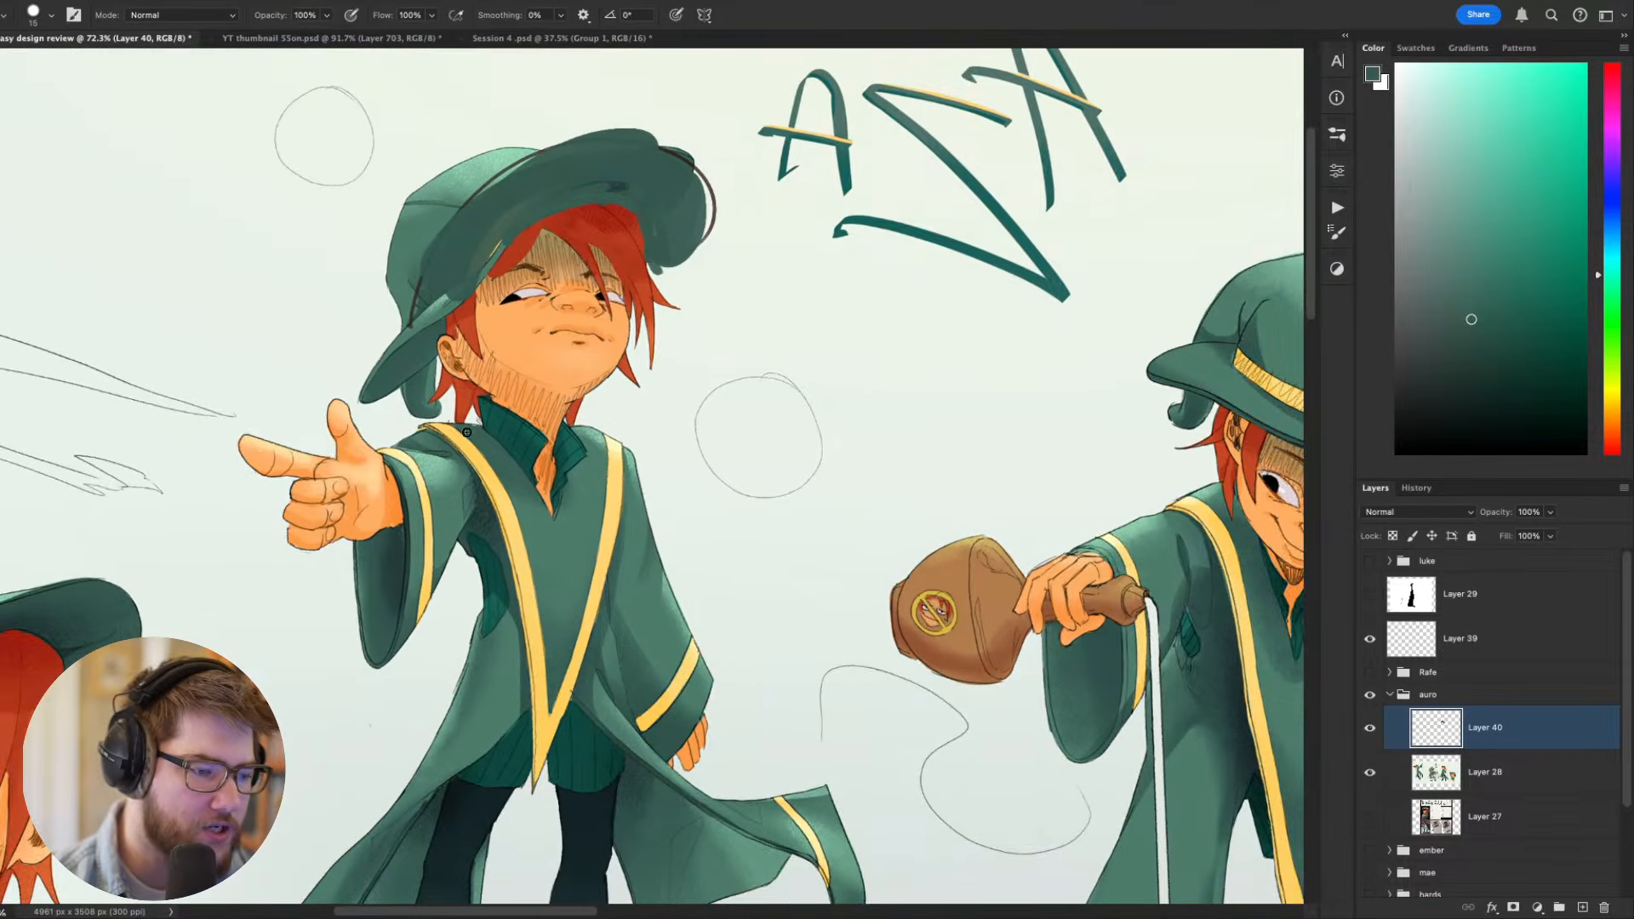
{"action": "left_click_drag", "start_coordinate": [483, 400], "coordinate": [599, 405]}
{"action": "left_click_drag", "start_coordinate": [529, 345], "coordinate": [581, 481]}
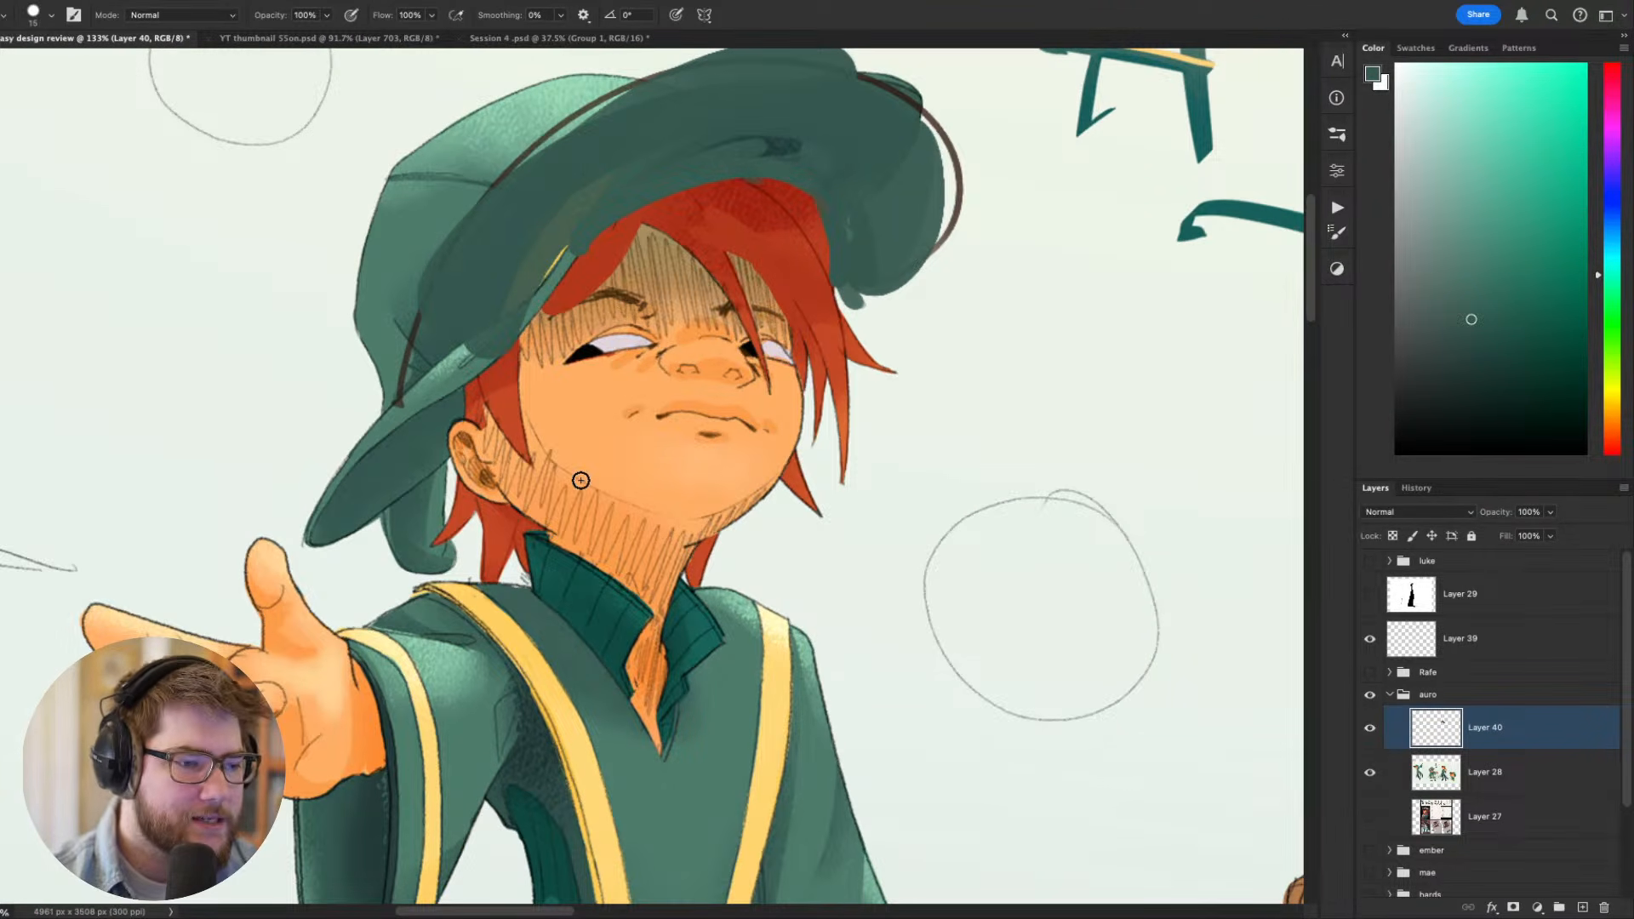
{"action": "scroll", "coordinate": [580, 481], "scroll_direction": "down", "scroll_amount": 5}
{"action": "scroll", "coordinate": [574, 486], "scroll_direction": "up", "scroll_amount": 4}
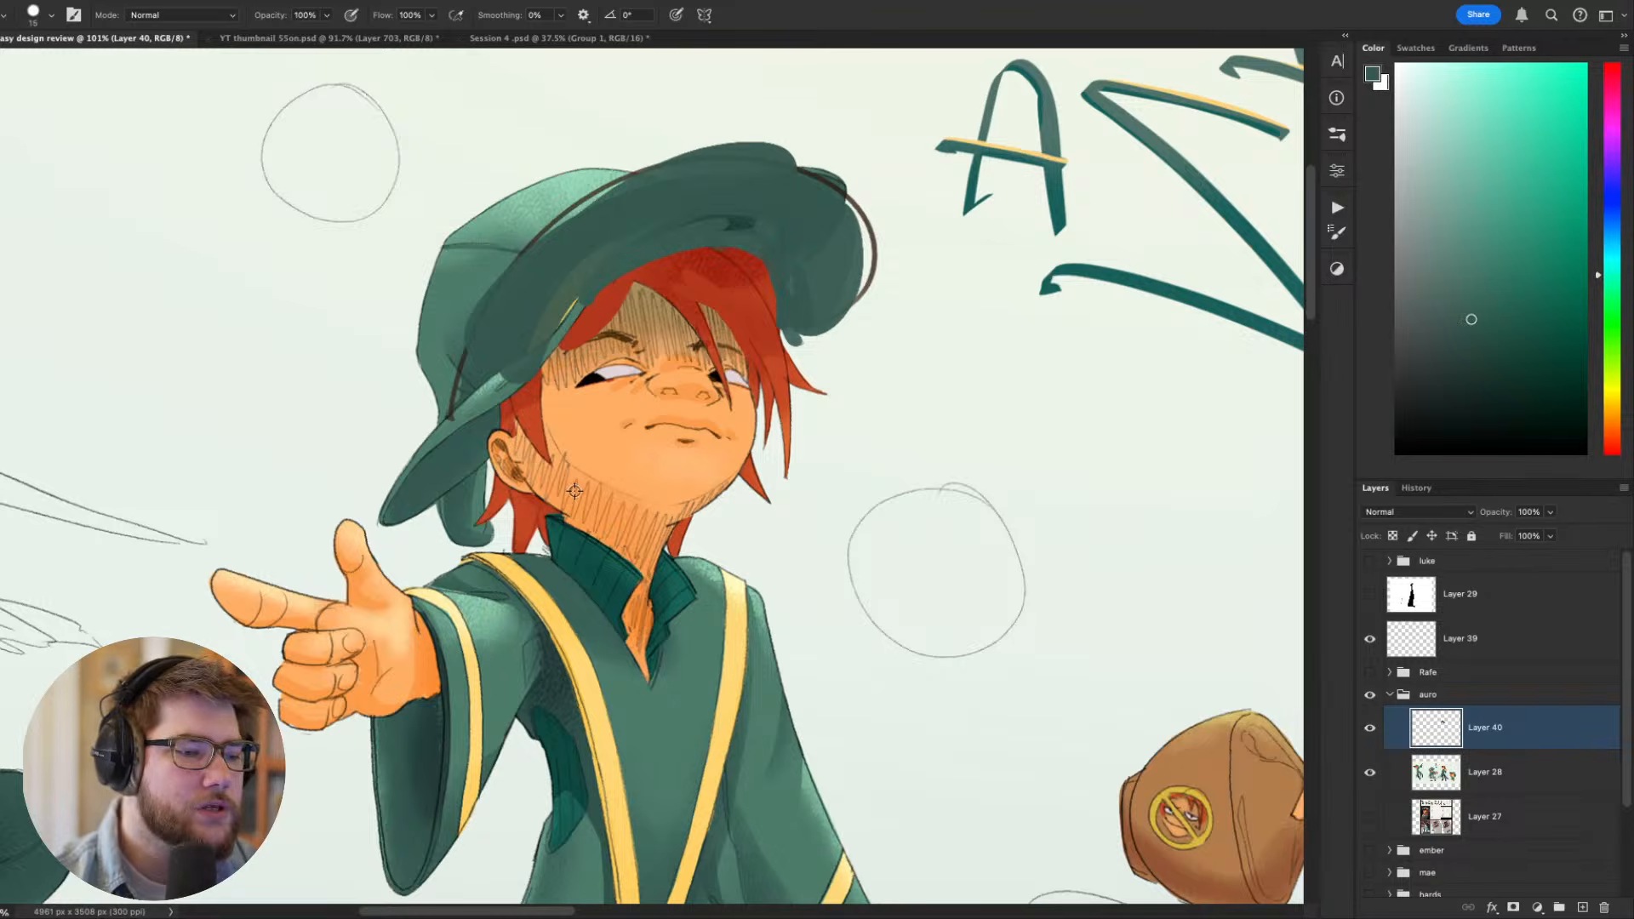
- Paint over the hatched shadow beneath the chin in orange sampled from the skin, using an enlarged brush
{"action": "key", "text": "r"}
{"action": "left_click_drag", "start_coordinate": [935, 742], "coordinate": [859, 545]}
{"action": "key", "text": "Escape"}
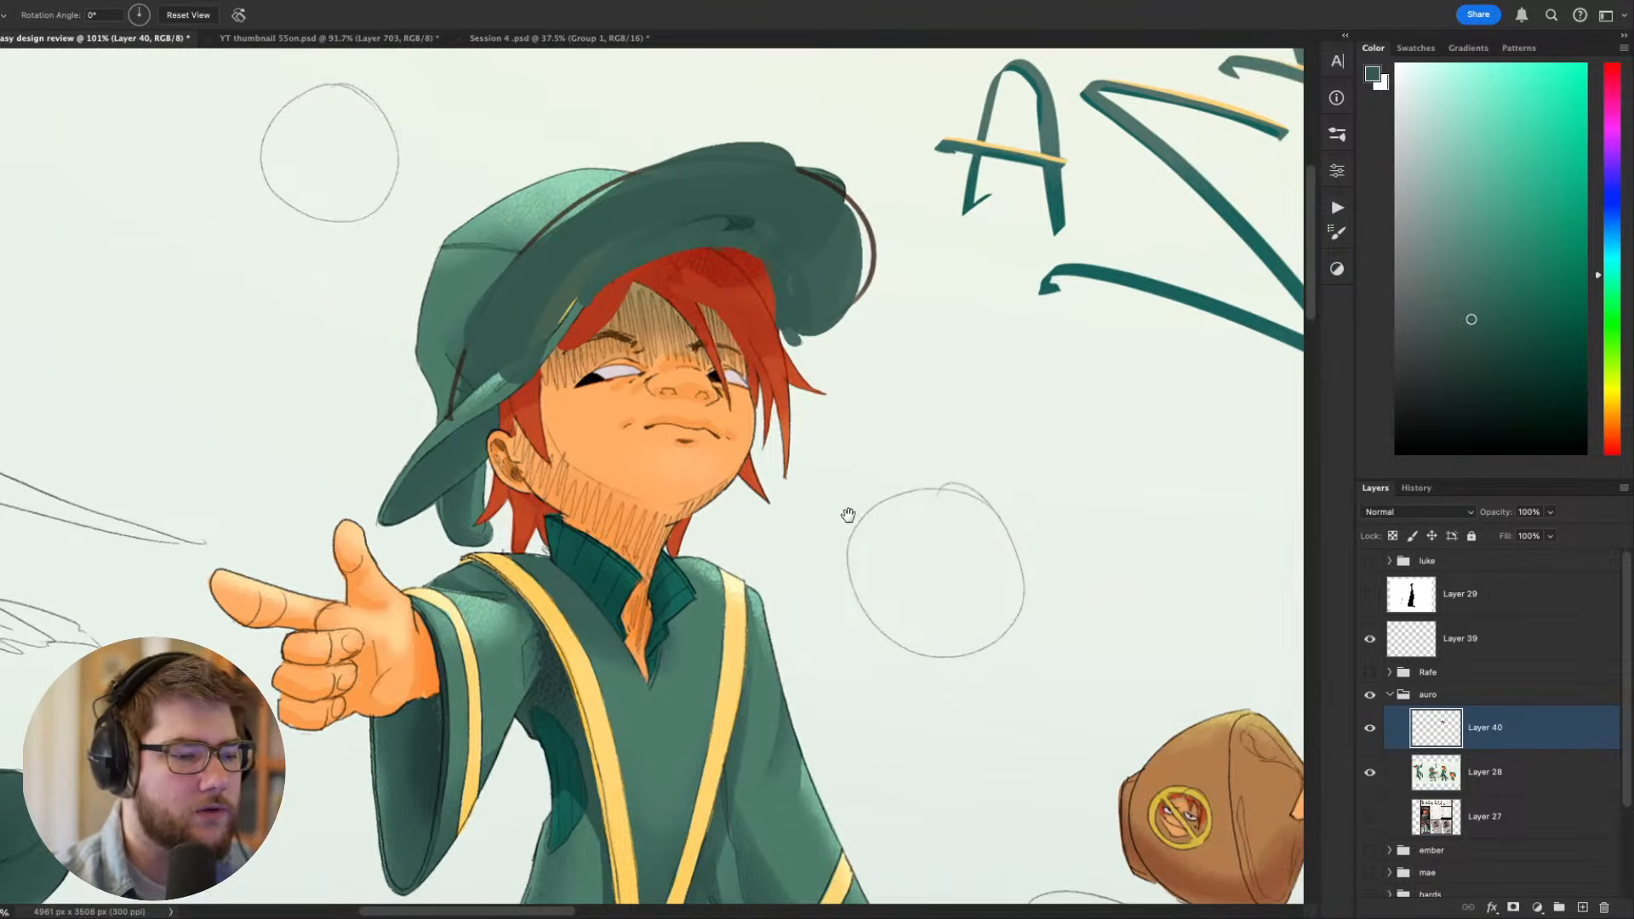
{"action": "left_click_drag", "start_coordinate": [905, 719], "coordinate": [959, 306]}
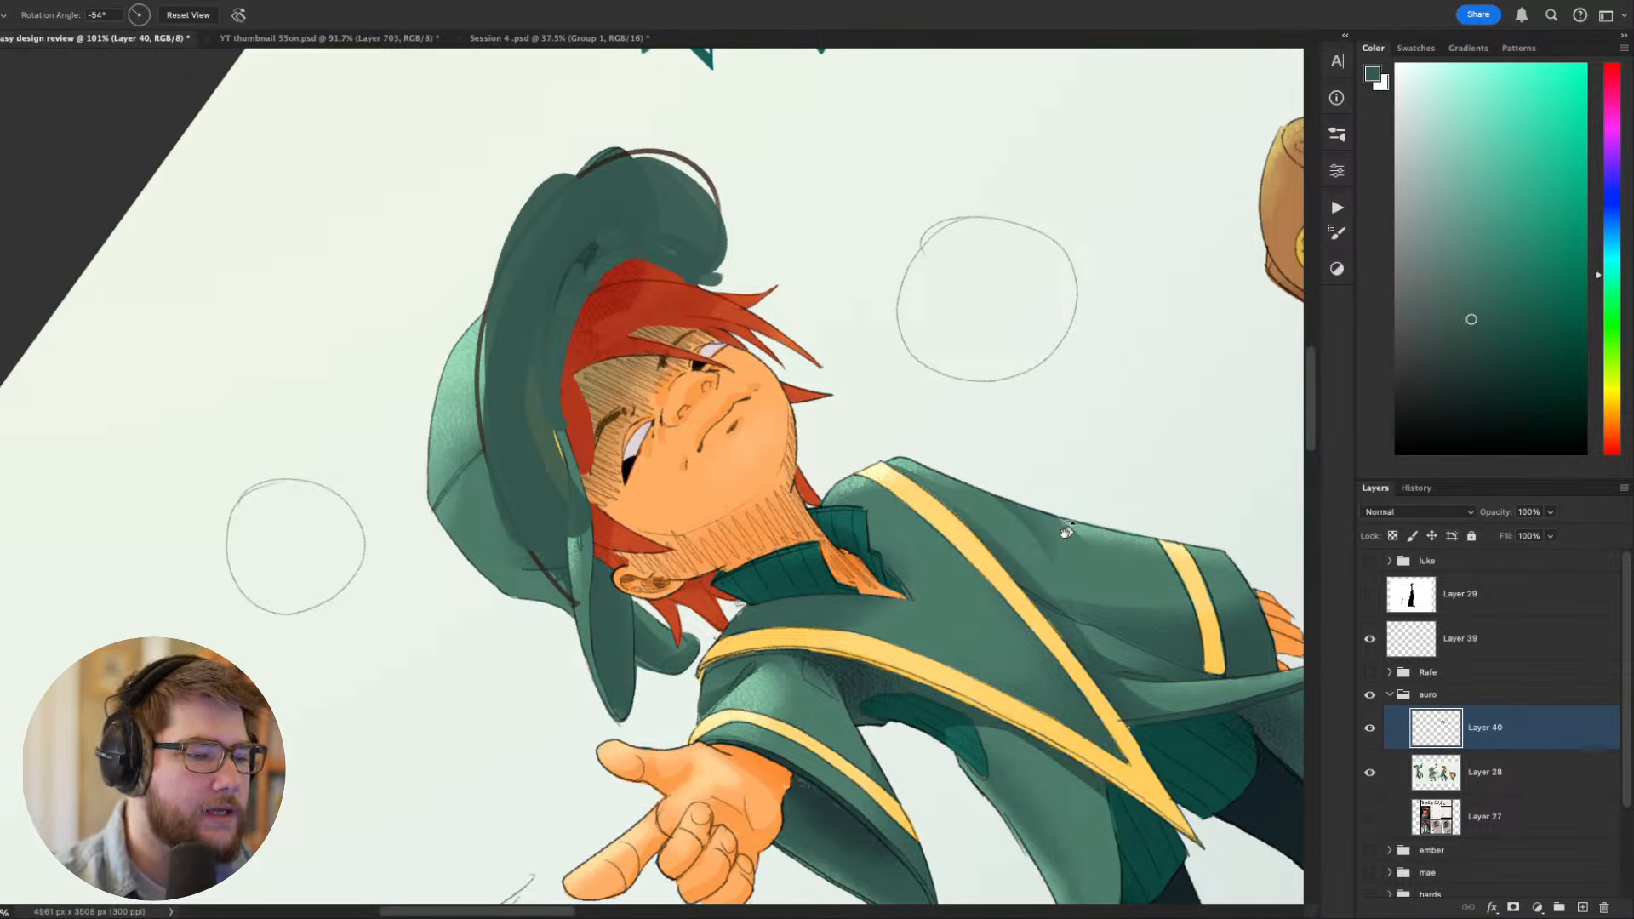
{"action": "left_click_drag", "start_coordinate": [918, 484], "coordinate": [914, 533]}
{"action": "key", "text": "b"}
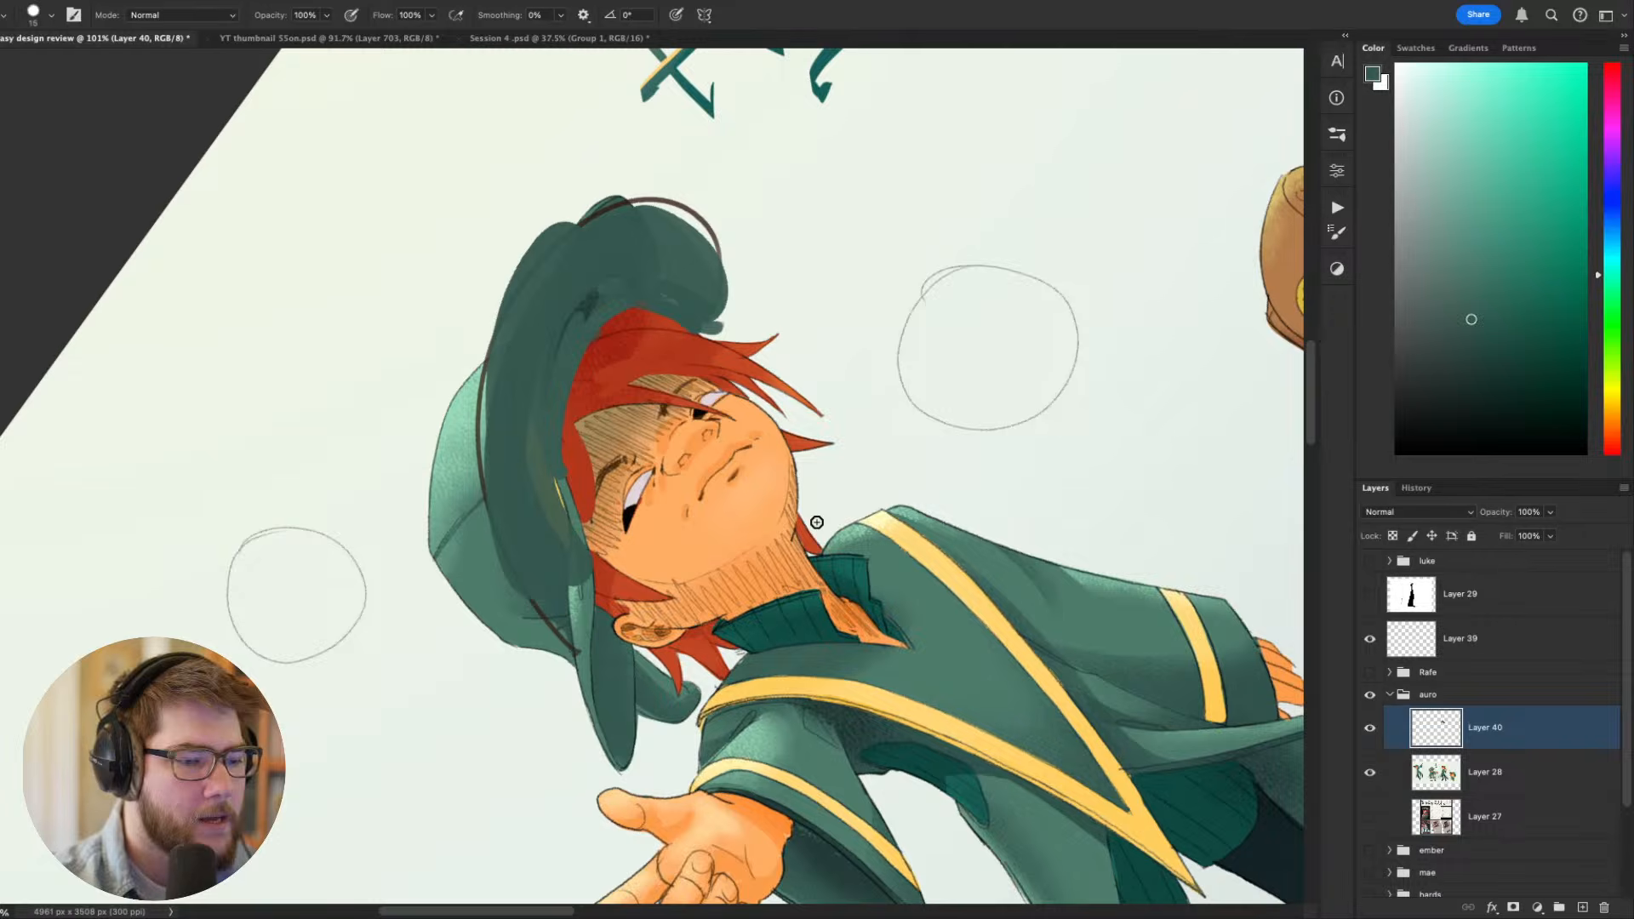
{"action": "left_click", "coordinate": [815, 587], "text": "alt"}
{"action": "key", "text": "bracketleft"}
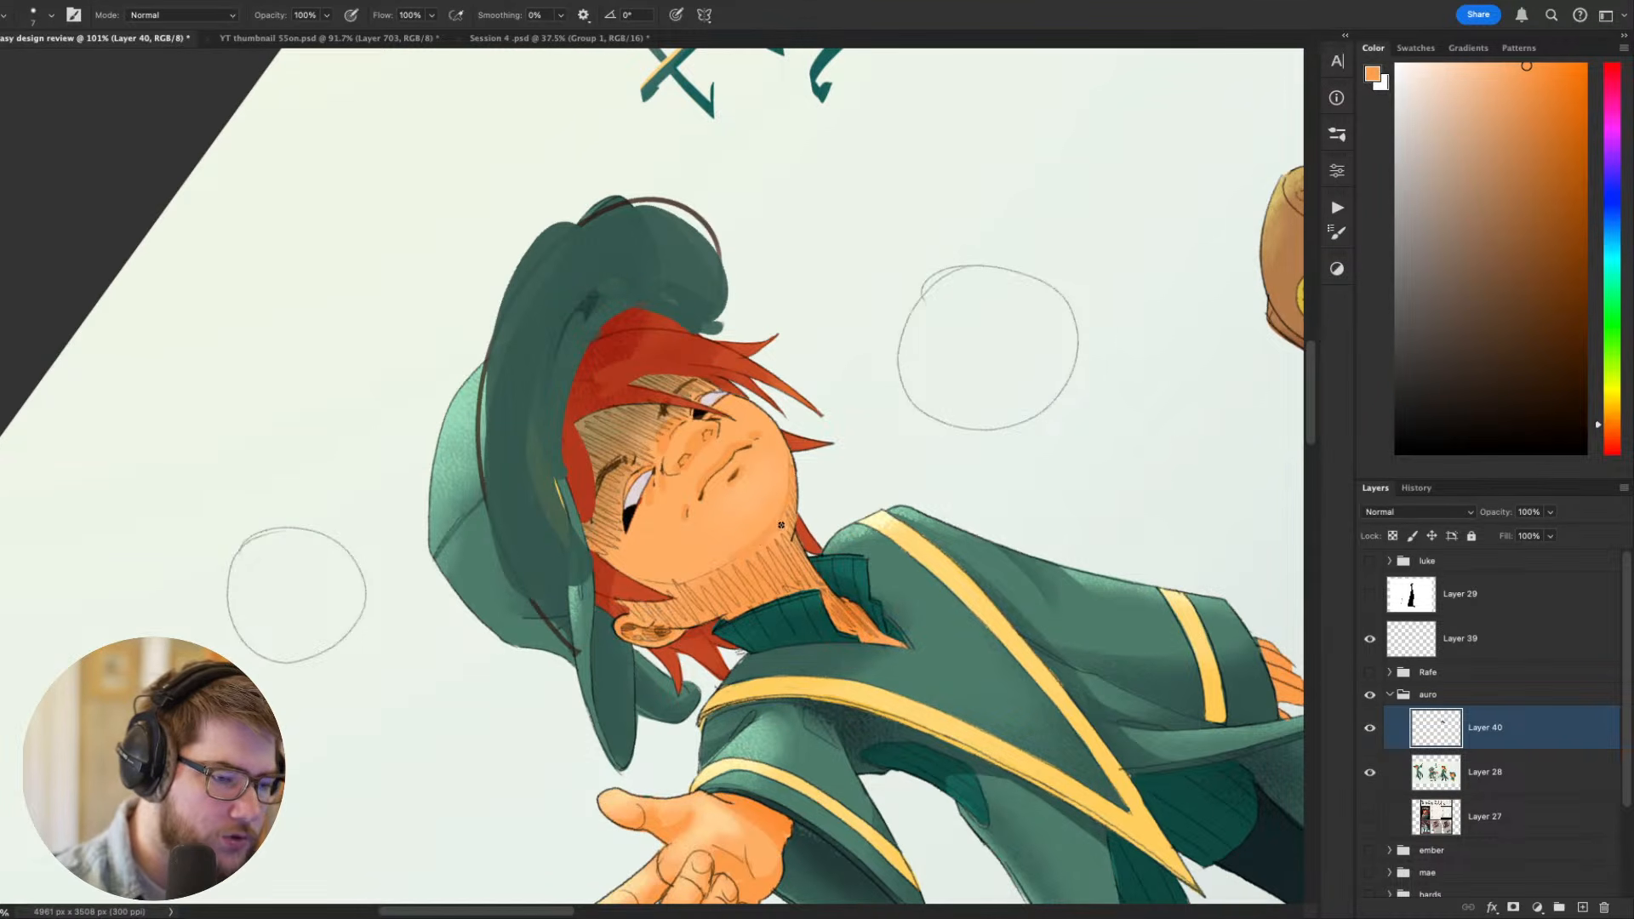
{"action": "key", "text": "bracketright"}
{"action": "key", "text": "bracketright"}
{"action": "key", "text": "bracketright"}
{"action": "key", "text": "bracketright"}
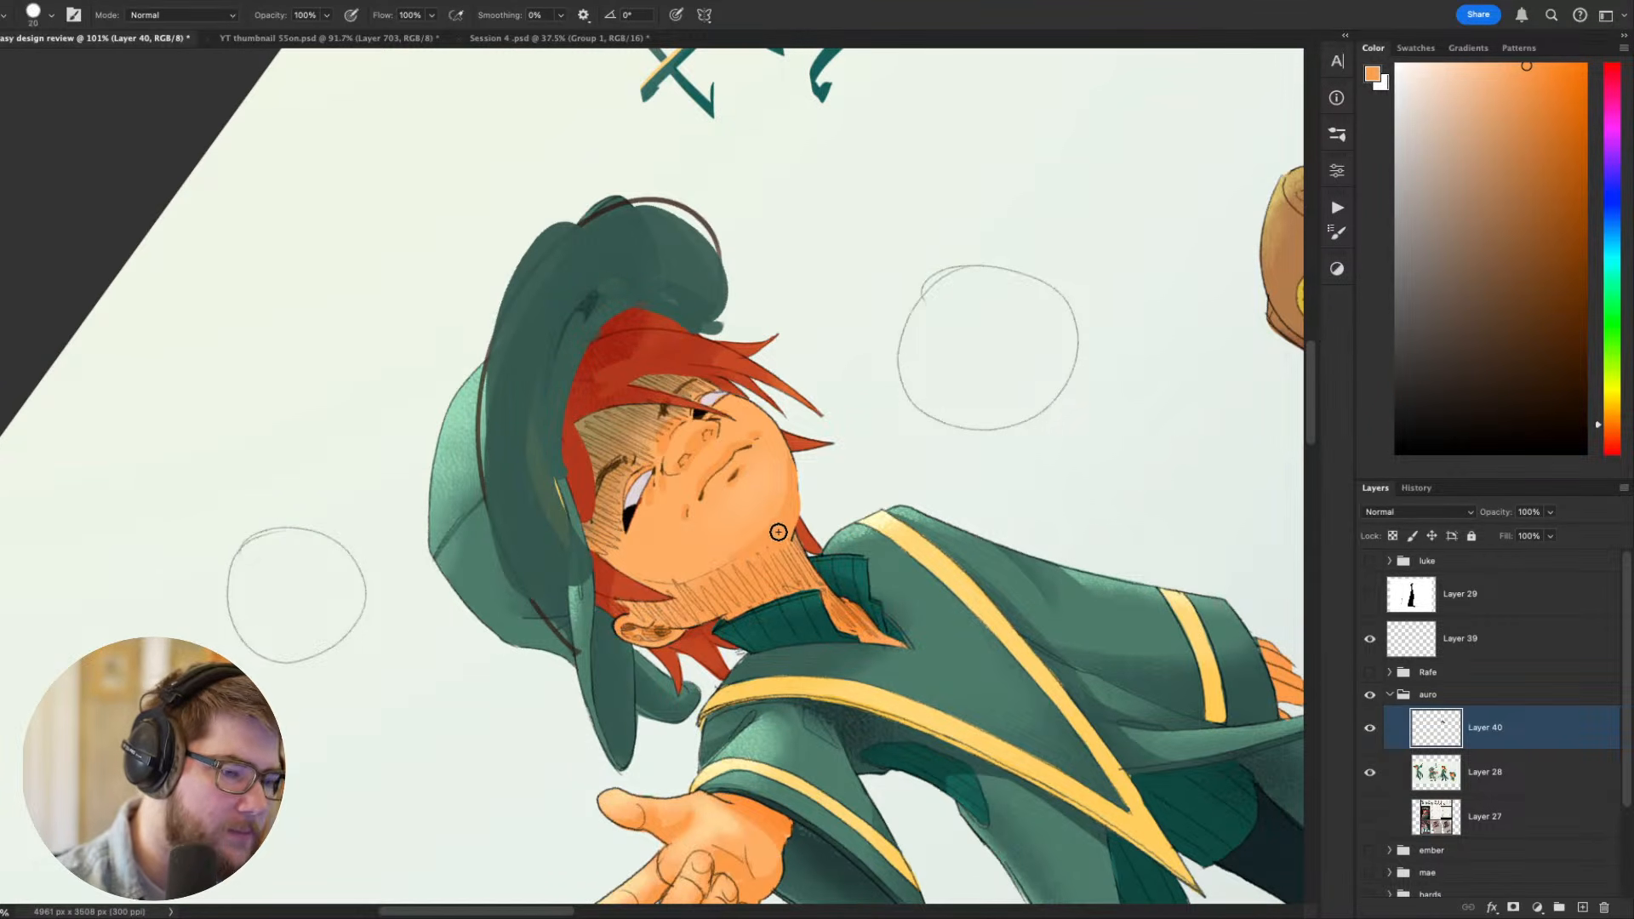
{"action": "mouse_move", "coordinate": [746, 569]}
{"action": "left_mouse_down"}
{"action": "mouse_move", "coordinate": [733, 573]}
{"action": "mouse_move", "coordinate": [799, 575]}
{"action": "left_mouse_up"}
{"action": "key", "text": "Escape"}
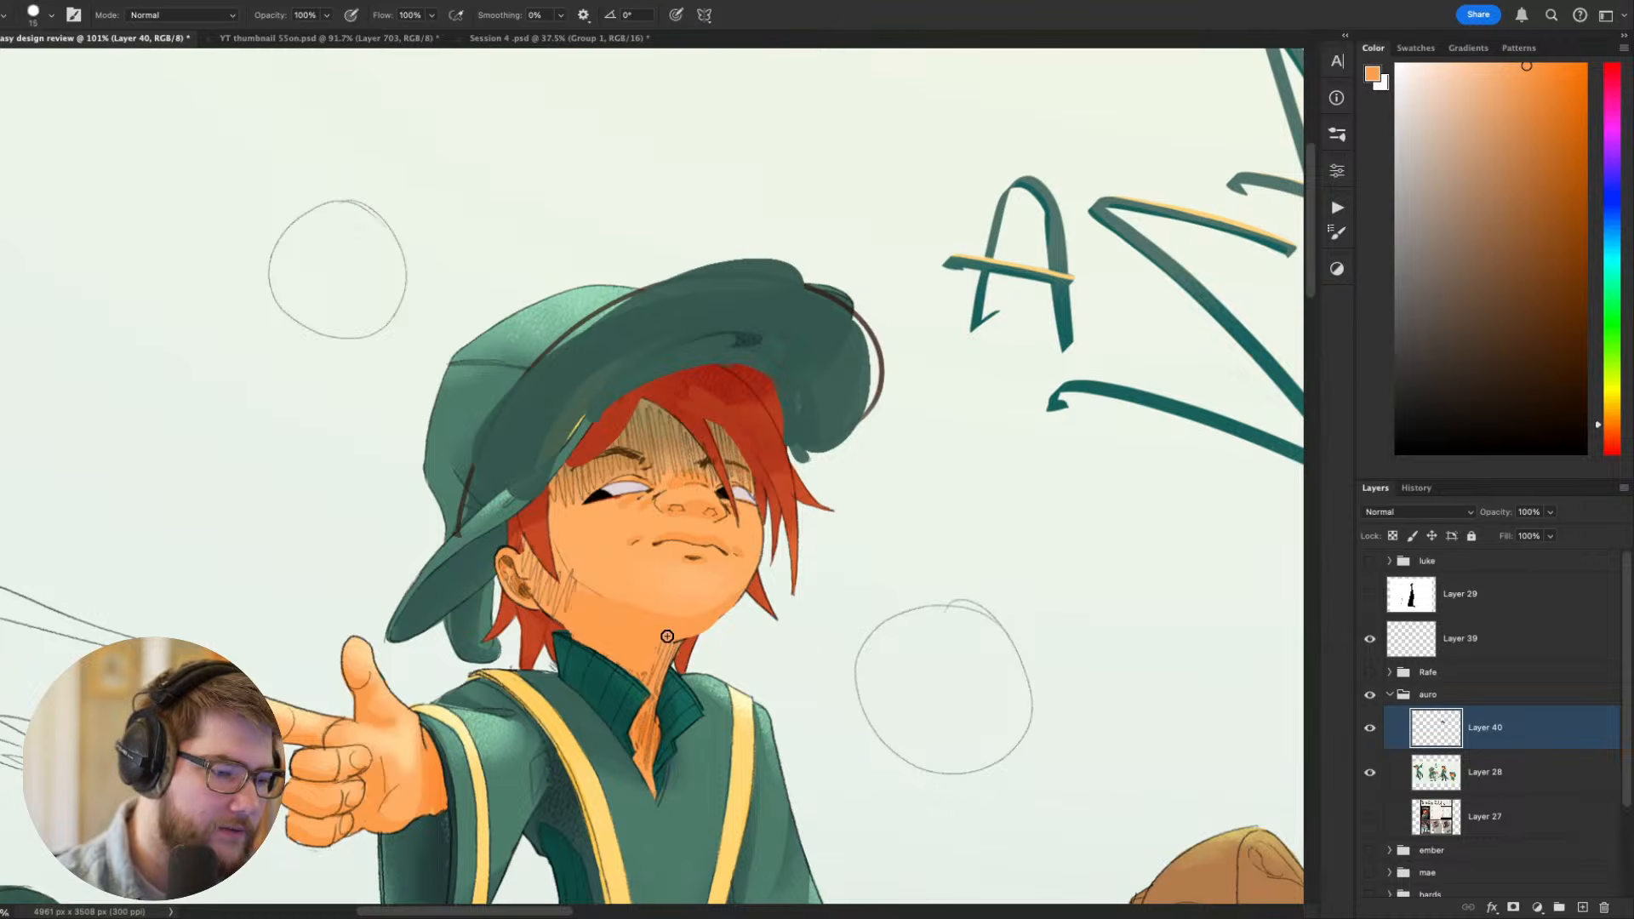
- Clean up the neck with a small brush, using sampled red at the hair edge and skin orange into the collar
{"action": "key", "text": "bracketleft"}
{"action": "key", "text": "bracketleft"}
{"action": "key", "text": "bracketleft"}
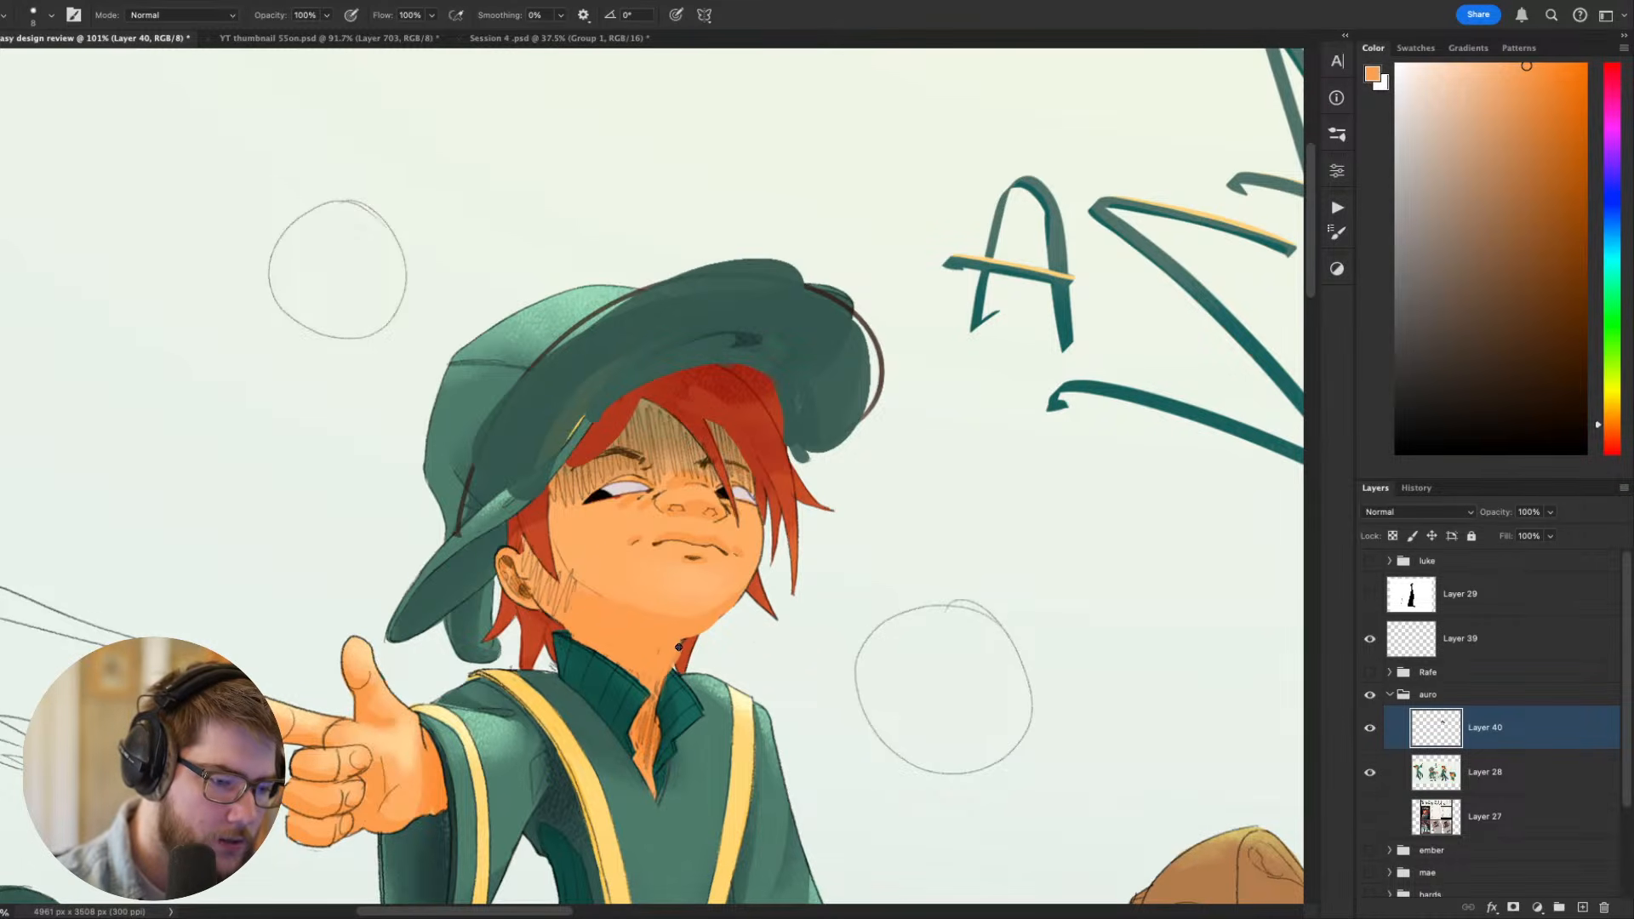
{"action": "left_click", "coordinate": [679, 646], "text": "alt"}
{"action": "left_click", "coordinate": [679, 654], "text": "alt"}
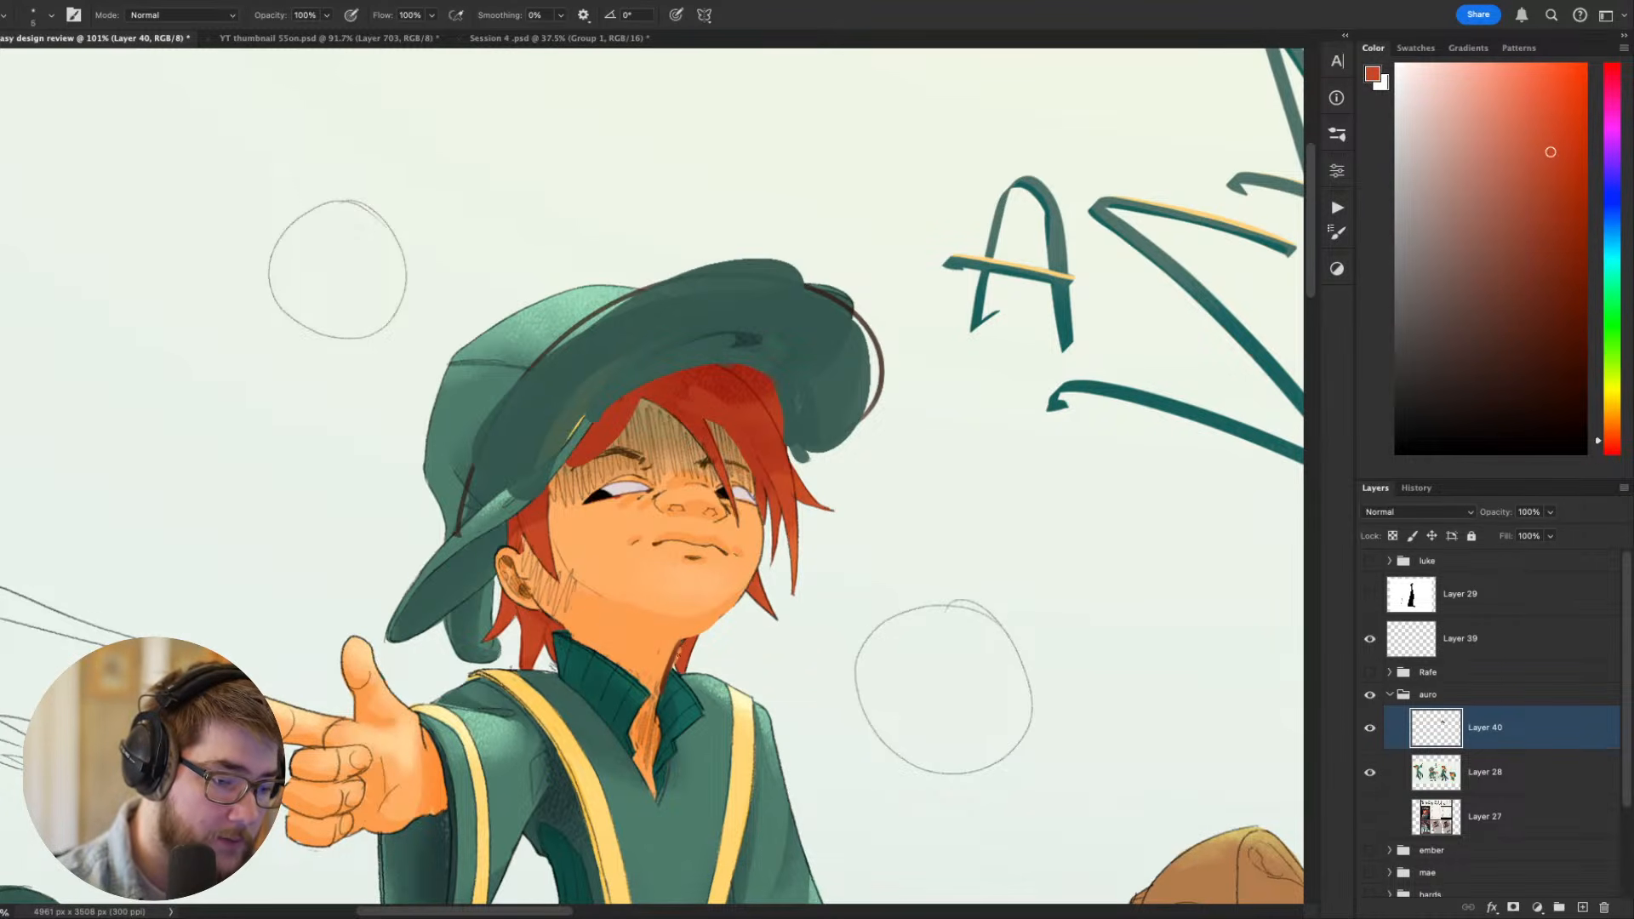
{"action": "left_click", "coordinate": [649, 678], "text": "alt"}
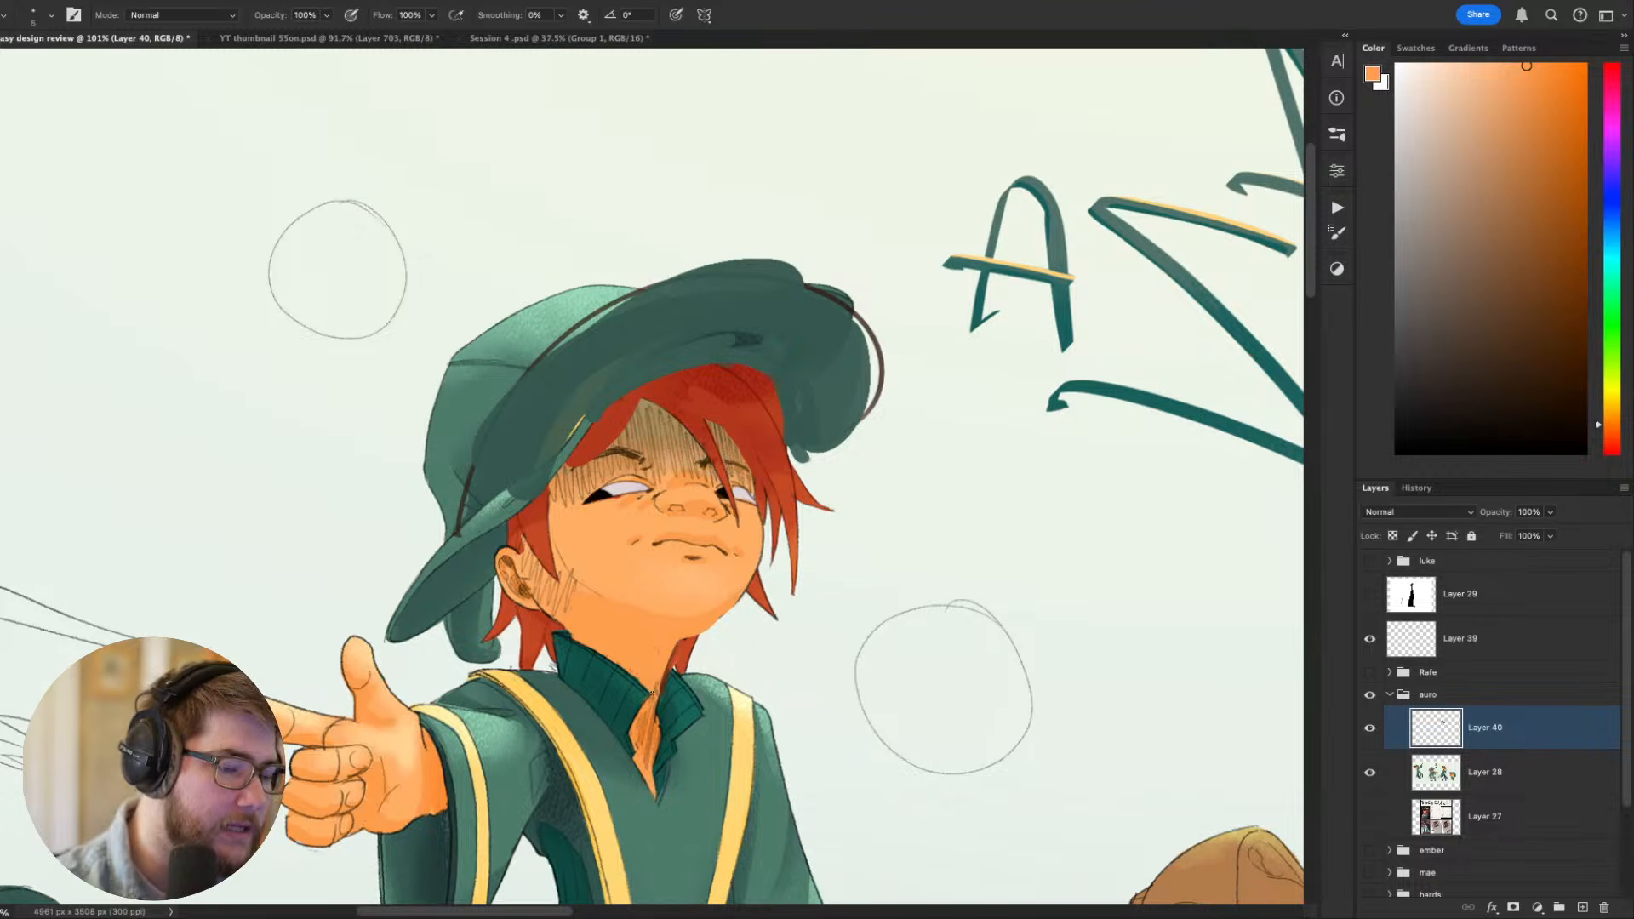
{"action": "left_click_drag", "start_coordinate": [653, 702], "coordinate": [640, 740]}
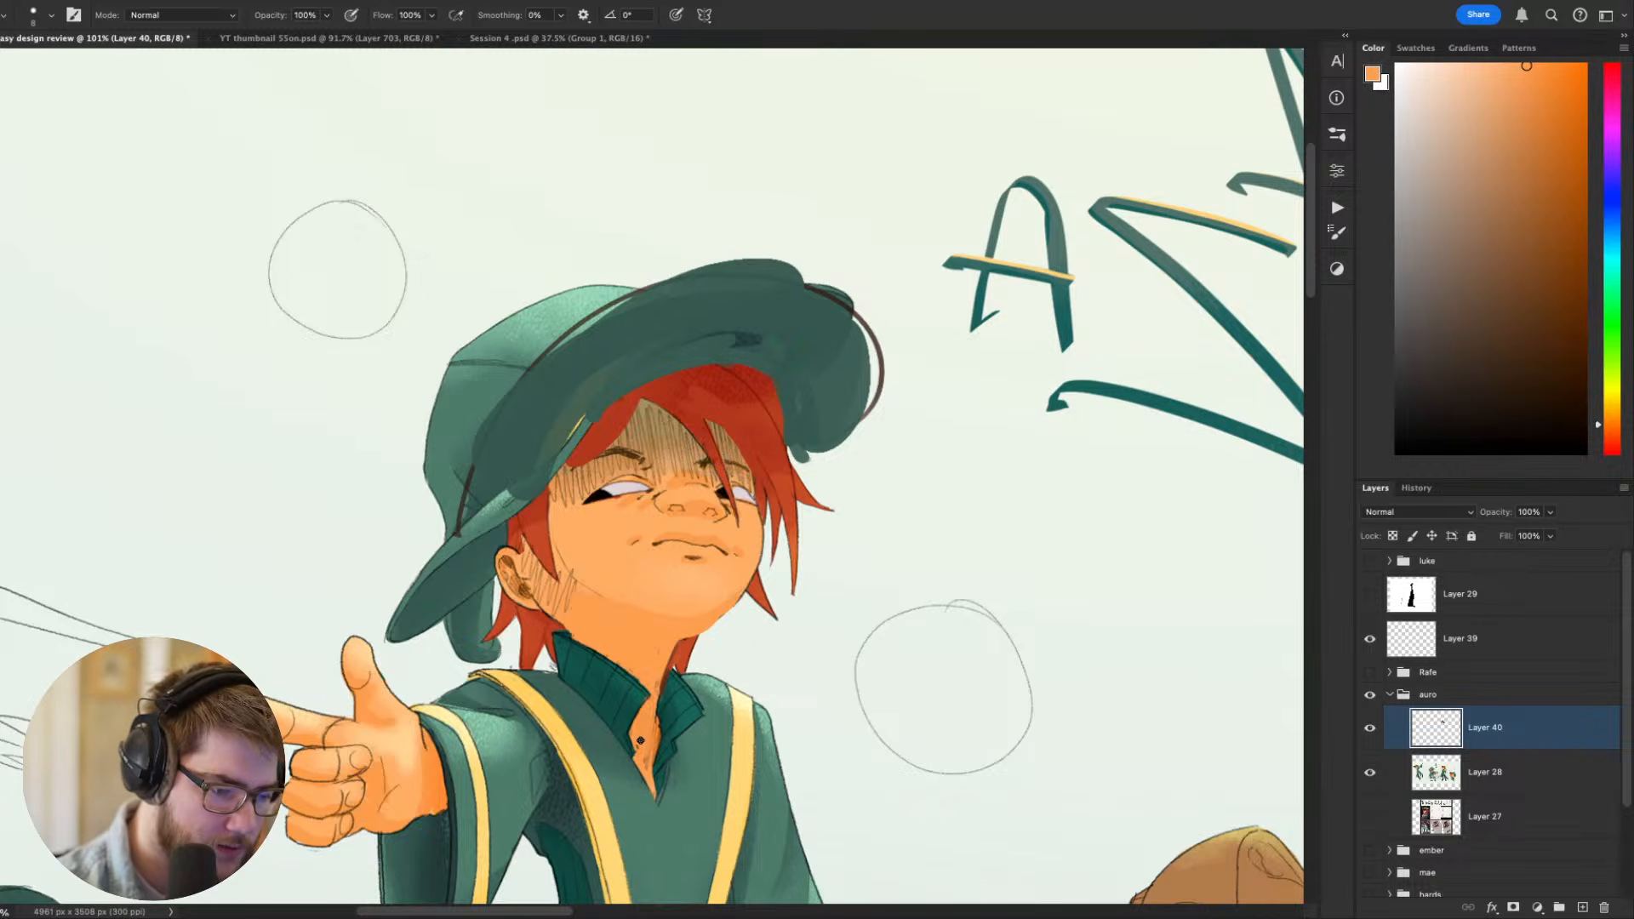
- Paint over the remaining hatching along the near jaw below the ear in skin orange
{"action": "left_click_drag", "start_coordinate": [919, 755], "coordinate": [964, 751]}
{"action": "key", "text": "r"}
{"action": "mouse_move", "coordinate": [960, 756]}
{"action": "left_mouse_down"}
{"action": "mouse_move", "coordinate": [857, 803]}
{"action": "mouse_move", "coordinate": [583, 792]}
{"action": "left_mouse_up"}
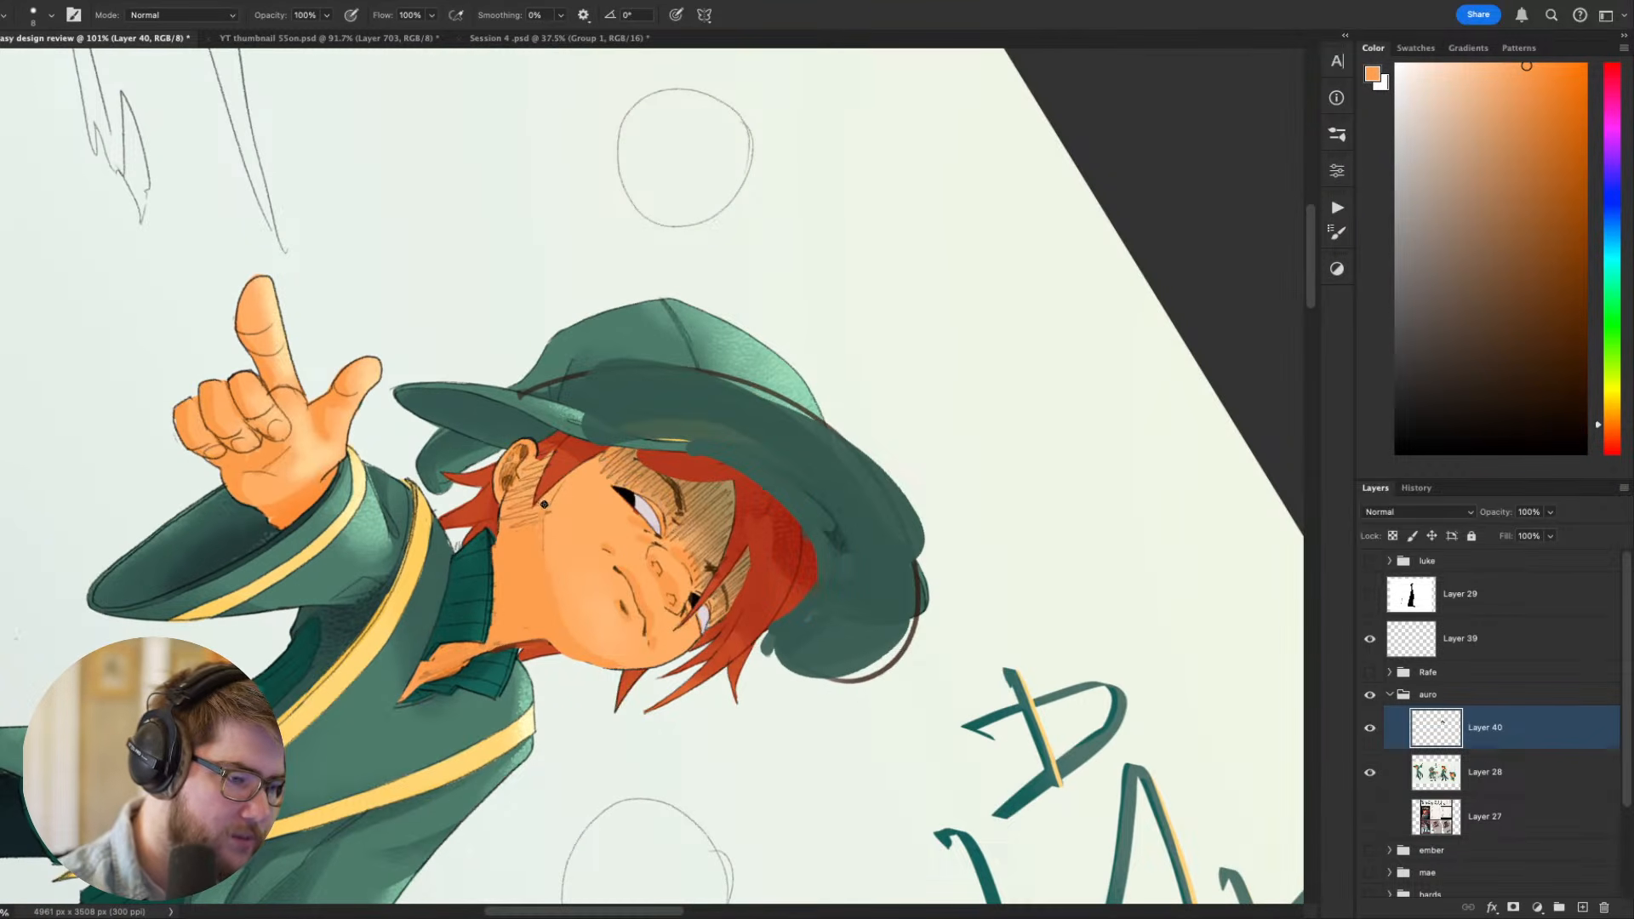
{"action": "key", "text": "Escape"}
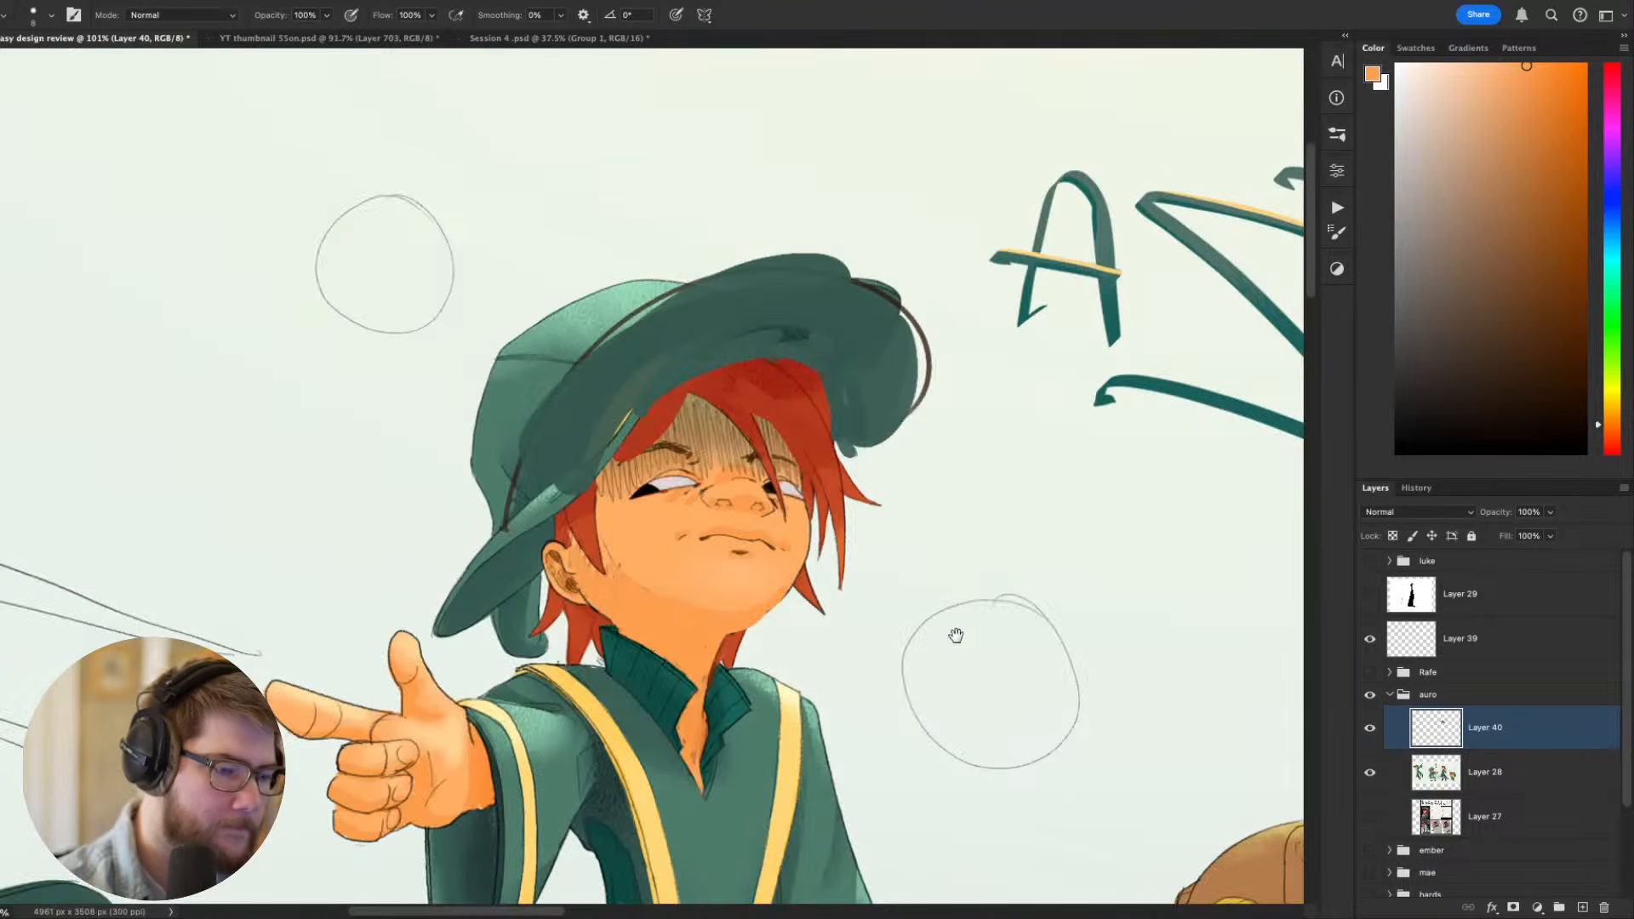
- Outline the far side of the jaw in dark brown sampled from the line art, using a thinner brush
{"action": "mouse_move", "coordinate": [958, 670]}
{"action": "left_mouse_down"}
{"action": "mouse_move", "coordinate": [963, 723]}
{"action": "mouse_move", "coordinate": [1065, 411]}
{"action": "left_mouse_up"}
{"action": "key", "text": "r"}
{"action": "left_click", "coordinate": [864, 517], "text": "alt"}
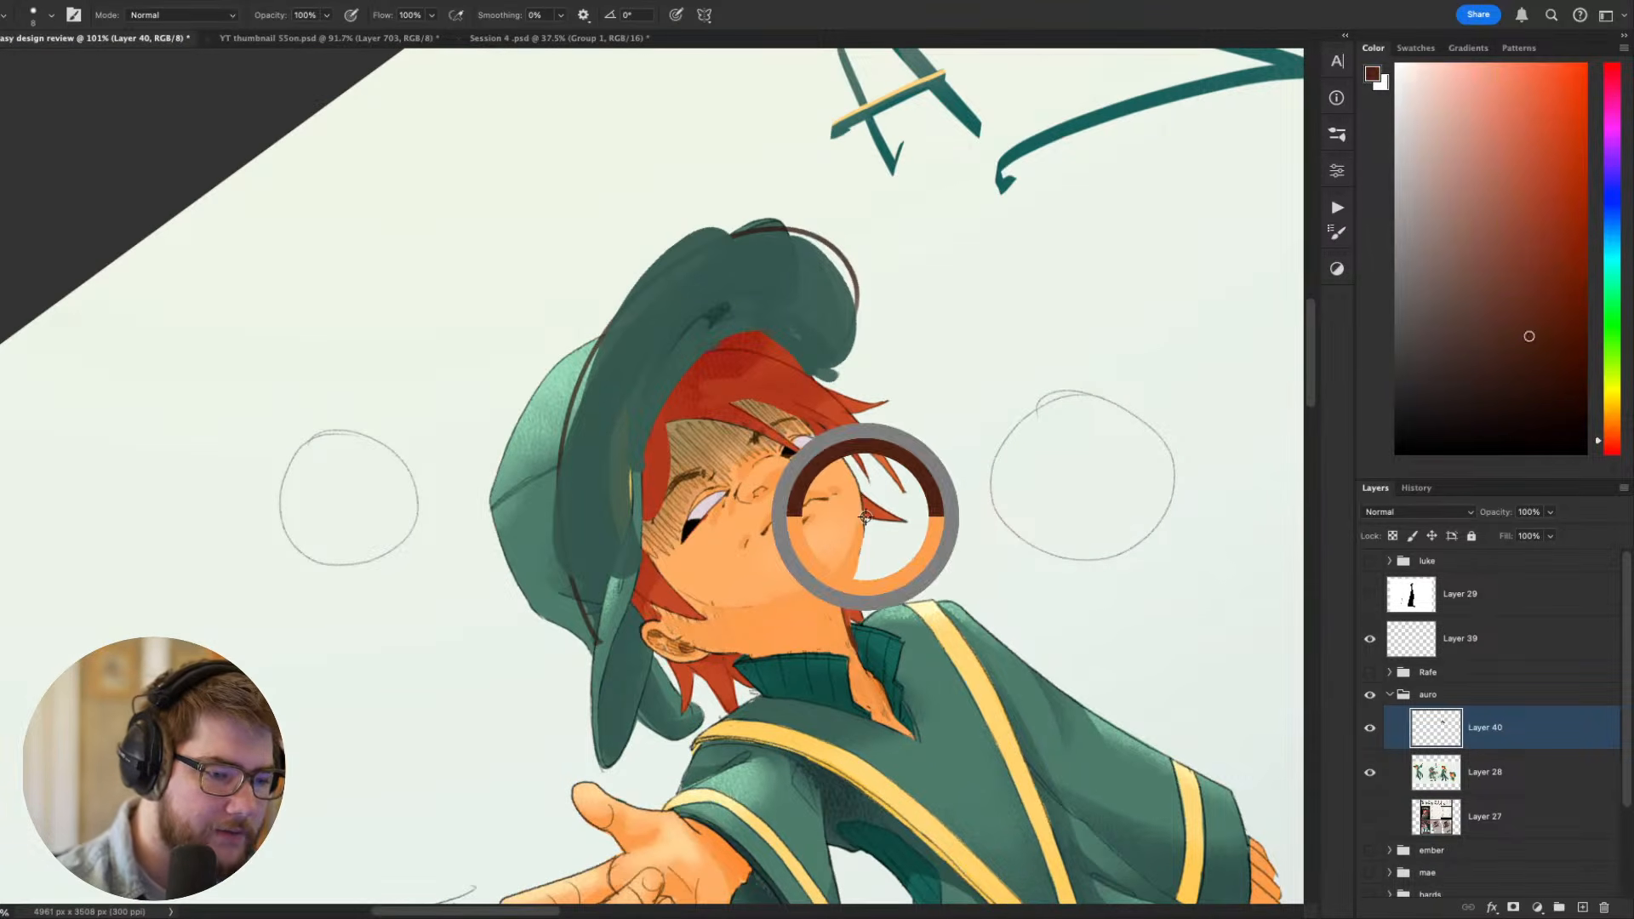
{"action": "left_click_drag", "start_coordinate": [864, 523], "coordinate": [835, 599]}
{"action": "key", "text": "super+z"}
{"action": "key", "text": "bracketleft"}
{"action": "key", "text": "bracketleft"}
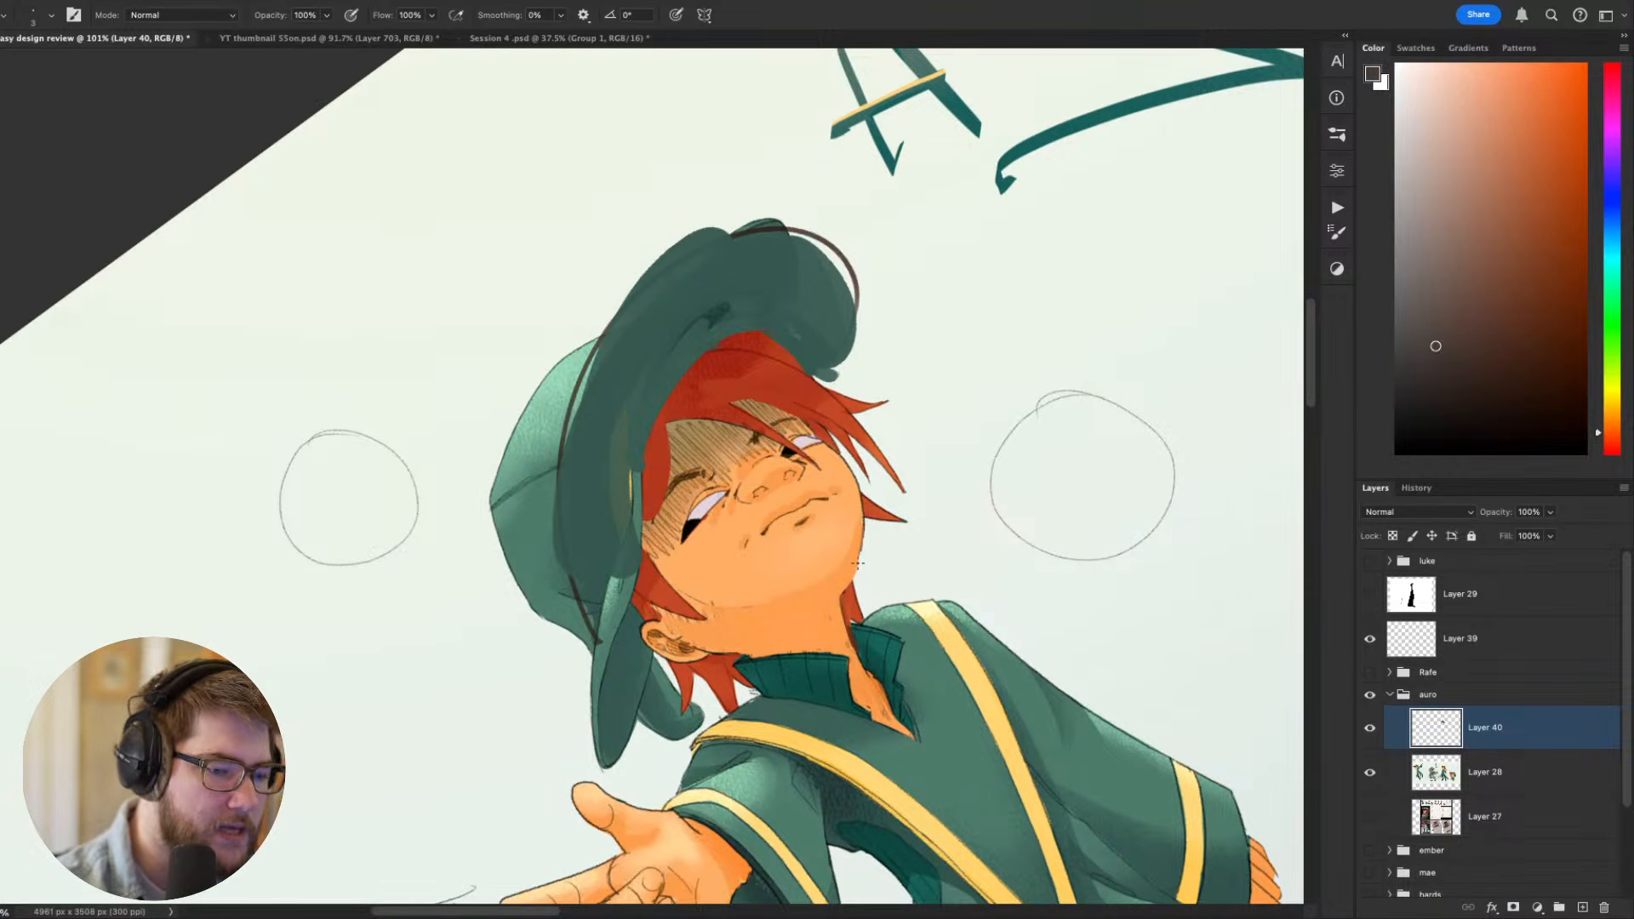
{"action": "key", "text": "super+z"}
{"action": "left_click_drag", "start_coordinate": [864, 537], "coordinate": [837, 598]}
{"action": "key", "text": "Escape"}
{"action": "mouse_move", "coordinate": [1020, 647]}
{"action": "left_mouse_down"}
{"action": "mouse_move", "coordinate": [1101, 605]}
{"action": "mouse_move", "coordinate": [1130, 398]}
{"action": "left_mouse_up"}
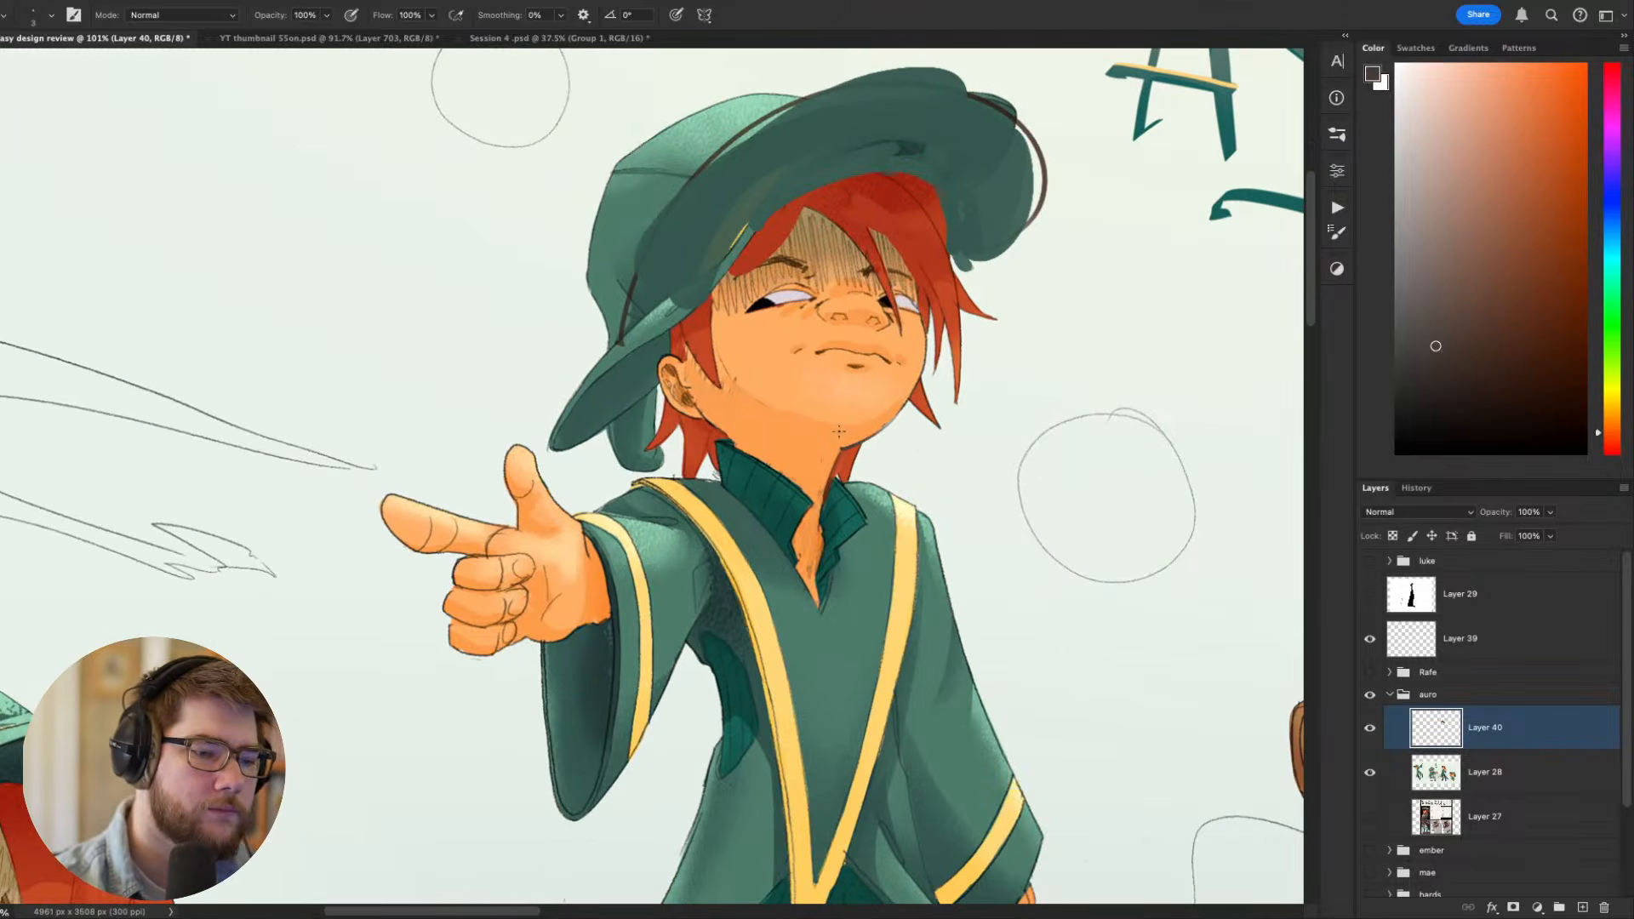
- Redraw the dark line under the chin where it meets the neck, discarding the surplus stroke
{"action": "key", "text": "r"}
{"action": "mouse_move", "coordinate": [1022, 504]}
{"action": "left_mouse_down"}
{"action": "mouse_move", "coordinate": [954, 229]}
{"action": "mouse_move", "coordinate": [1050, 428]}
{"action": "left_mouse_up"}
{"action": "key", "text": "super+z"}
{"action": "left_click_drag", "start_coordinate": [865, 511], "coordinate": [817, 538]}
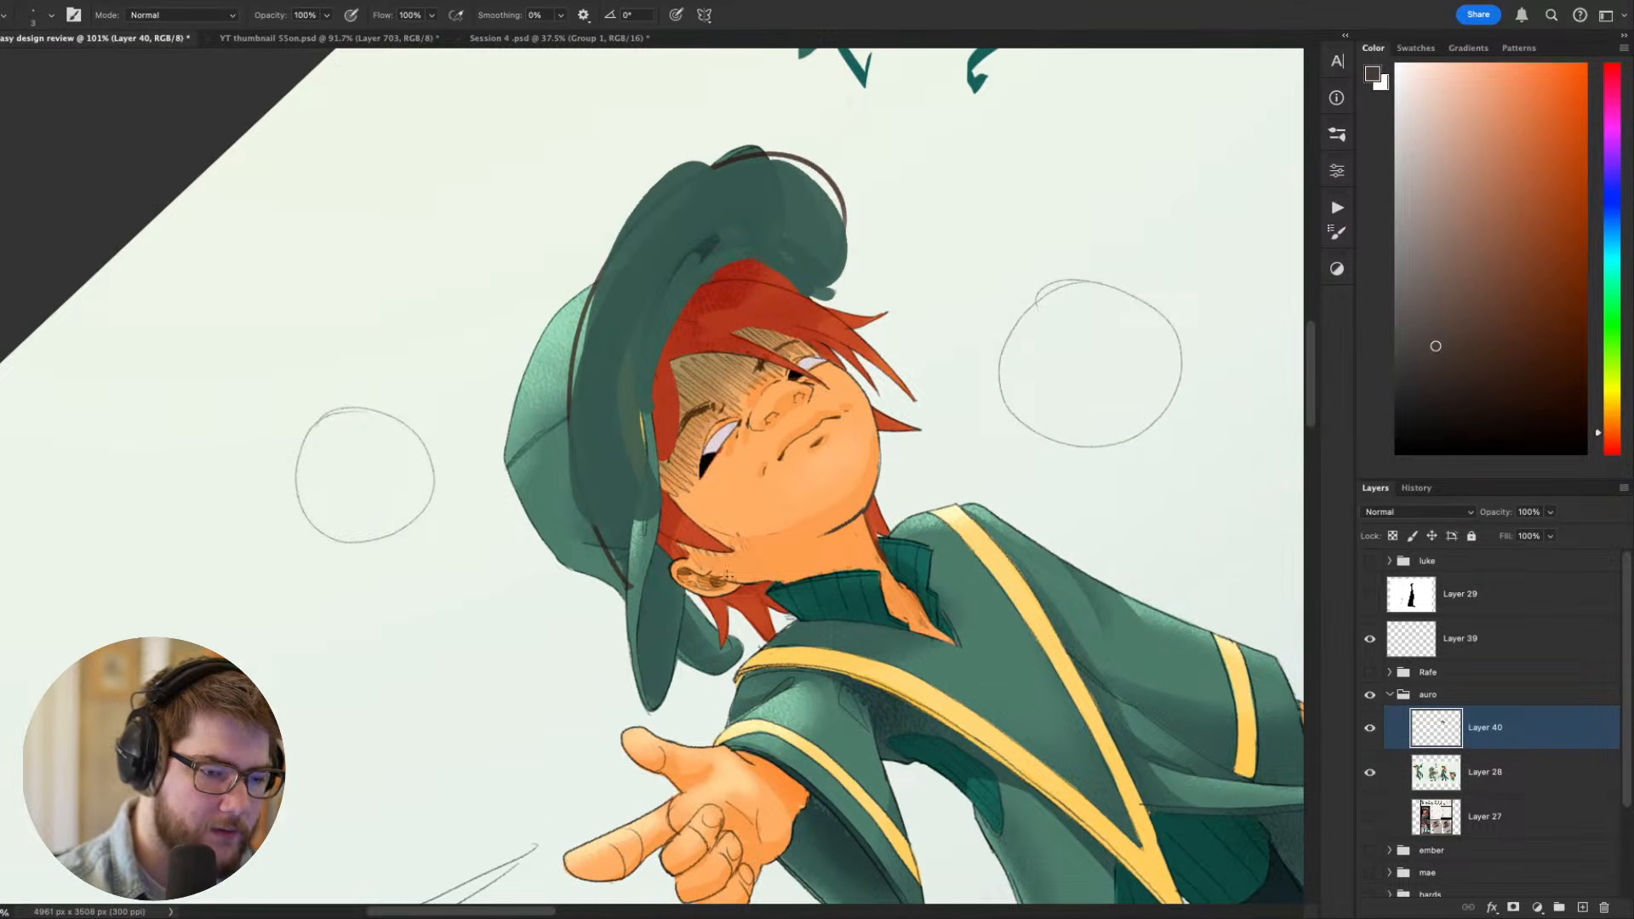
{"action": "key", "text": "Escape"}
{"action": "mouse_move", "coordinate": [772, 662]}
{"action": "left_mouse_down"}
{"action": "mouse_move", "coordinate": [751, 768]}
{"action": "mouse_move", "coordinate": [757, 720]}
{"action": "left_mouse_up"}
{"action": "key", "text": "super+z"}
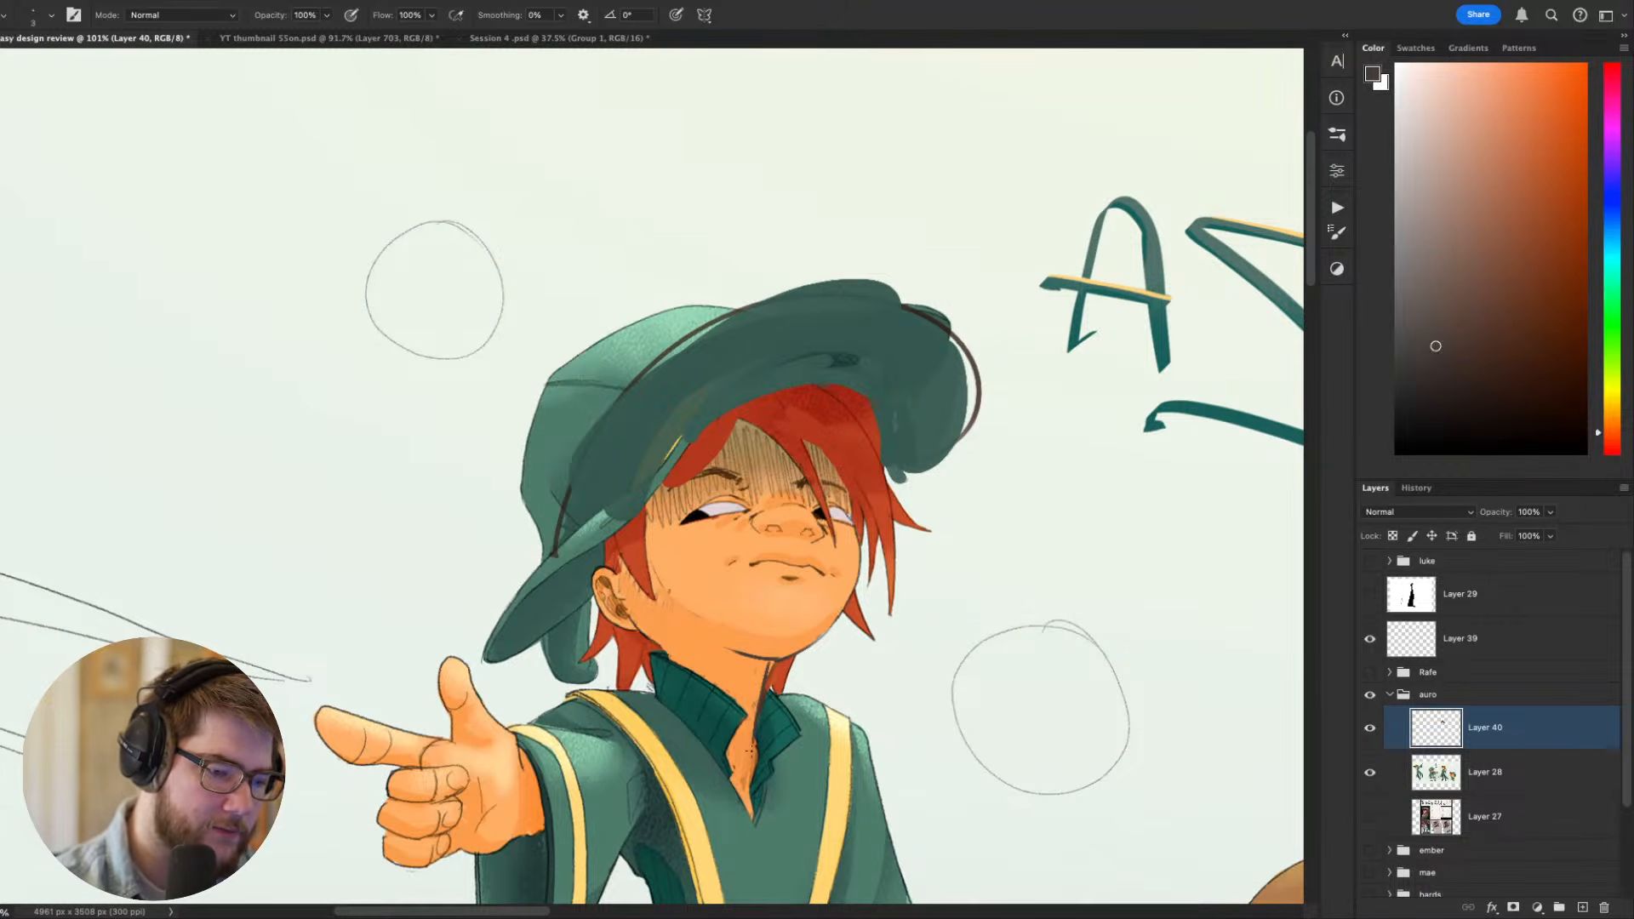
- Draw the near jawline as a thin dark angled line from below the ear down towards the collar
{"action": "scroll", "coordinate": [1059, 679], "scroll_direction": "down", "scroll_amount": 8}
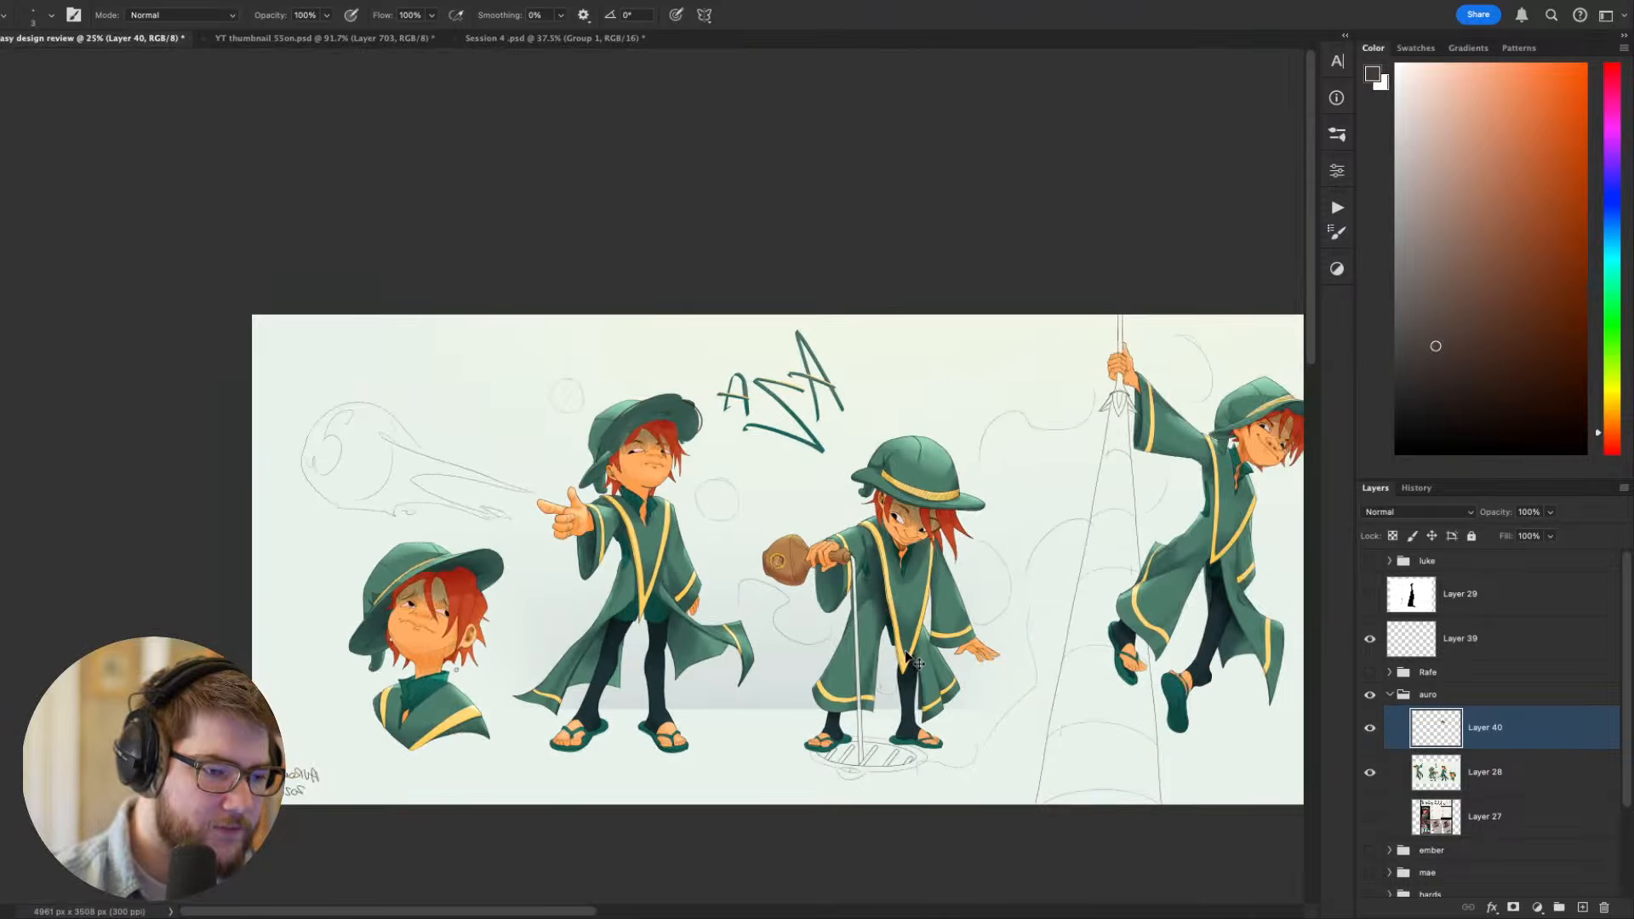
{"action": "key", "text": "super+equal"}
{"action": "key", "text": "super+equal"}
{"action": "key", "text": "super+equal"}
{"action": "key", "text": "super+equal"}
{"action": "key", "text": "r"}
{"action": "left_click_drag", "start_coordinate": [944, 530], "coordinate": [707, 332]}
{"action": "key", "text": "Escape"}
{"action": "mouse_move", "coordinate": [867, 624]}
{"action": "left_mouse_down"}
{"action": "mouse_move", "coordinate": [905, 672]}
{"action": "mouse_move", "coordinate": [933, 770]}
{"action": "mouse_move", "coordinate": [941, 208]}
{"action": "left_mouse_up"}
{"action": "key", "text": "r"}
{"action": "left_click_drag", "start_coordinate": [761, 510], "coordinate": [812, 476]}
{"action": "key", "text": "Escape"}
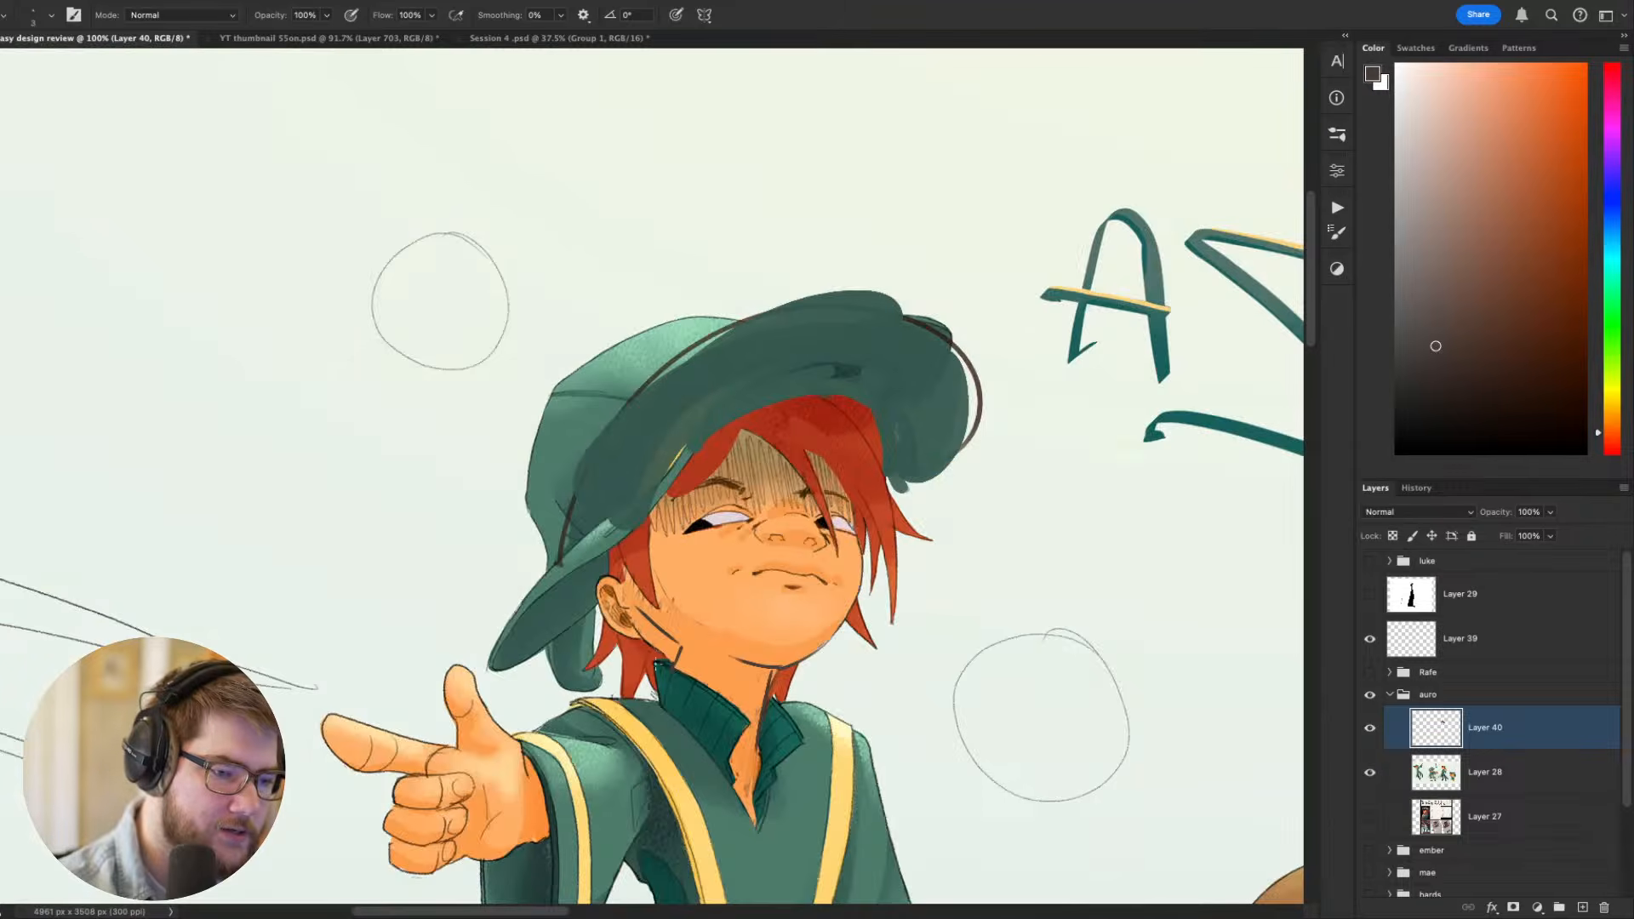
- Examine the redrawn jaw, chin and neck lines together with the raised hat brim
{"action": "left_click_drag", "start_coordinate": [1049, 660], "coordinate": [1065, 369]}
{"action": "key", "text": "r"}
{"action": "mouse_move", "coordinate": [1036, 434]}
{"action": "left_mouse_down"}
{"action": "mouse_move", "coordinate": [832, 835]}
{"action": "mouse_move", "coordinate": [773, 538]}
{"action": "left_mouse_up"}
{"action": "key", "text": "Escape"}
{"action": "left_click_drag", "start_coordinate": [783, 465], "coordinate": [886, 637]}
{"action": "left_click_drag", "start_coordinate": [949, 582], "coordinate": [933, 654]}
{"action": "mouse_move", "coordinate": [983, 519]}
{"action": "left_mouse_down"}
{"action": "mouse_move", "coordinate": [986, 550]}
{"action": "mouse_move", "coordinate": [817, 549]}
{"action": "left_mouse_up"}
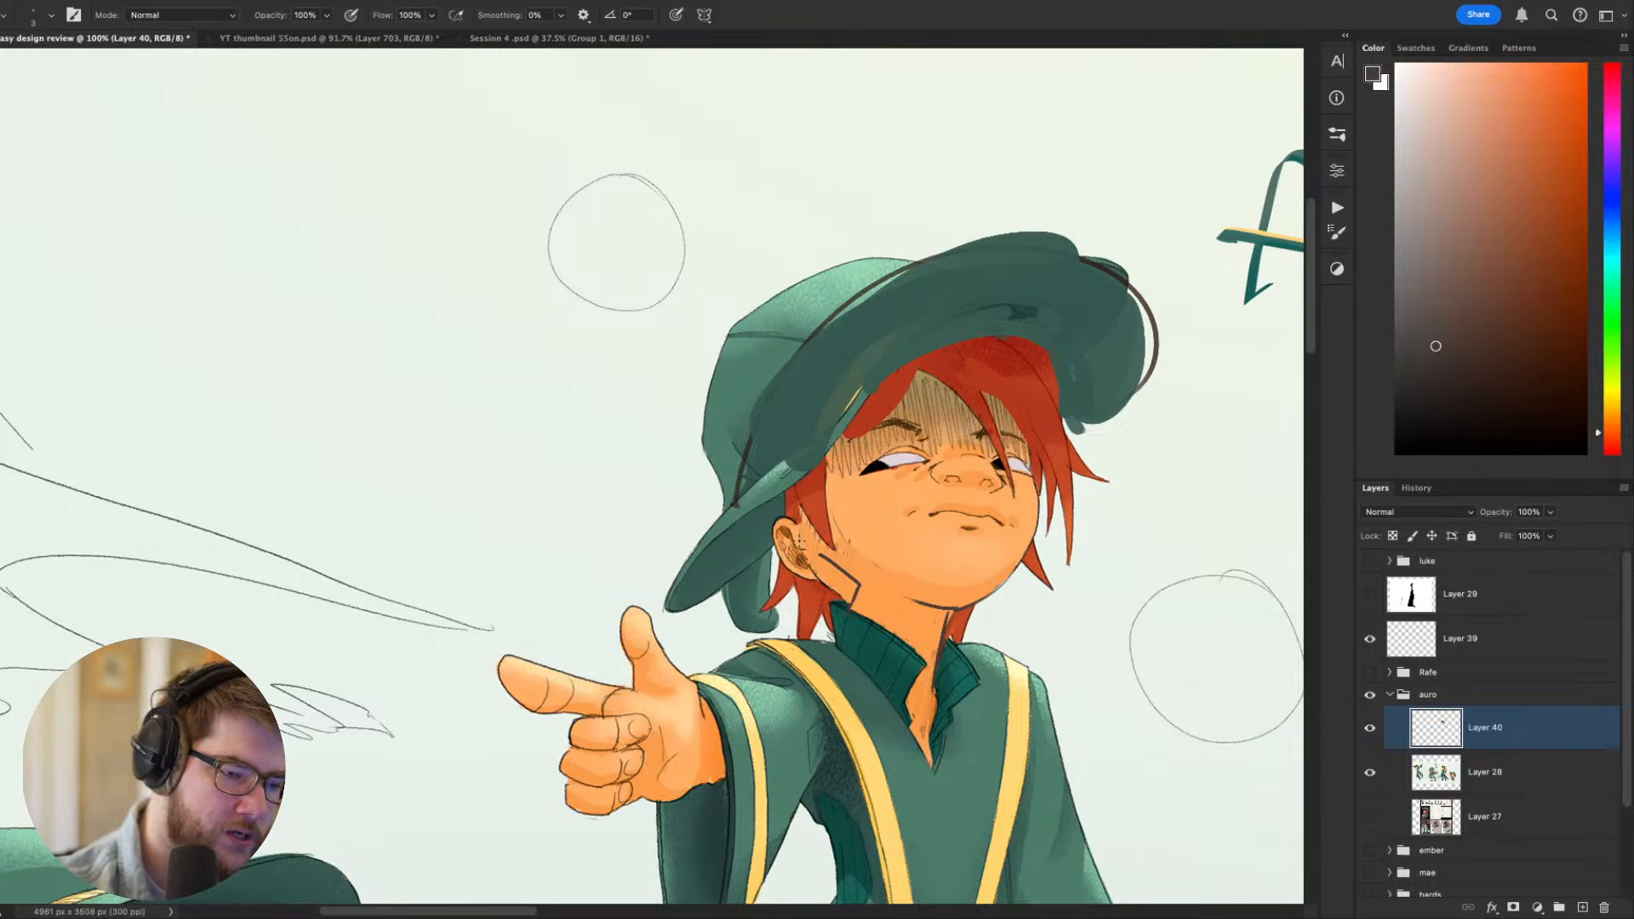
- Simplify the pointing figure's near ear with flat skin colour and fill the hair between ear and jaw with sampled red
{"action": "left_click", "coordinate": [801, 541], "text": "alt"}
{"action": "mouse_move", "coordinate": [790, 490]}
{"action": "left_mouse_down"}
{"action": "mouse_move", "coordinate": [788, 565]}
{"action": "mouse_move", "coordinate": [796, 546]}
{"action": "mouse_move", "coordinate": [852, 599]}
{"action": "left_mouse_up"}
{"action": "left_click", "coordinate": [768, 535], "text": "alt"}
{"action": "left_click", "coordinate": [809, 591], "text": "alt"}
{"action": "mouse_move", "coordinate": [1118, 716]}
{"action": "left_mouse_down"}
{"action": "mouse_move", "coordinate": [869, 665]}
{"action": "mouse_move", "coordinate": [1120, 690]}
{"action": "left_mouse_up"}
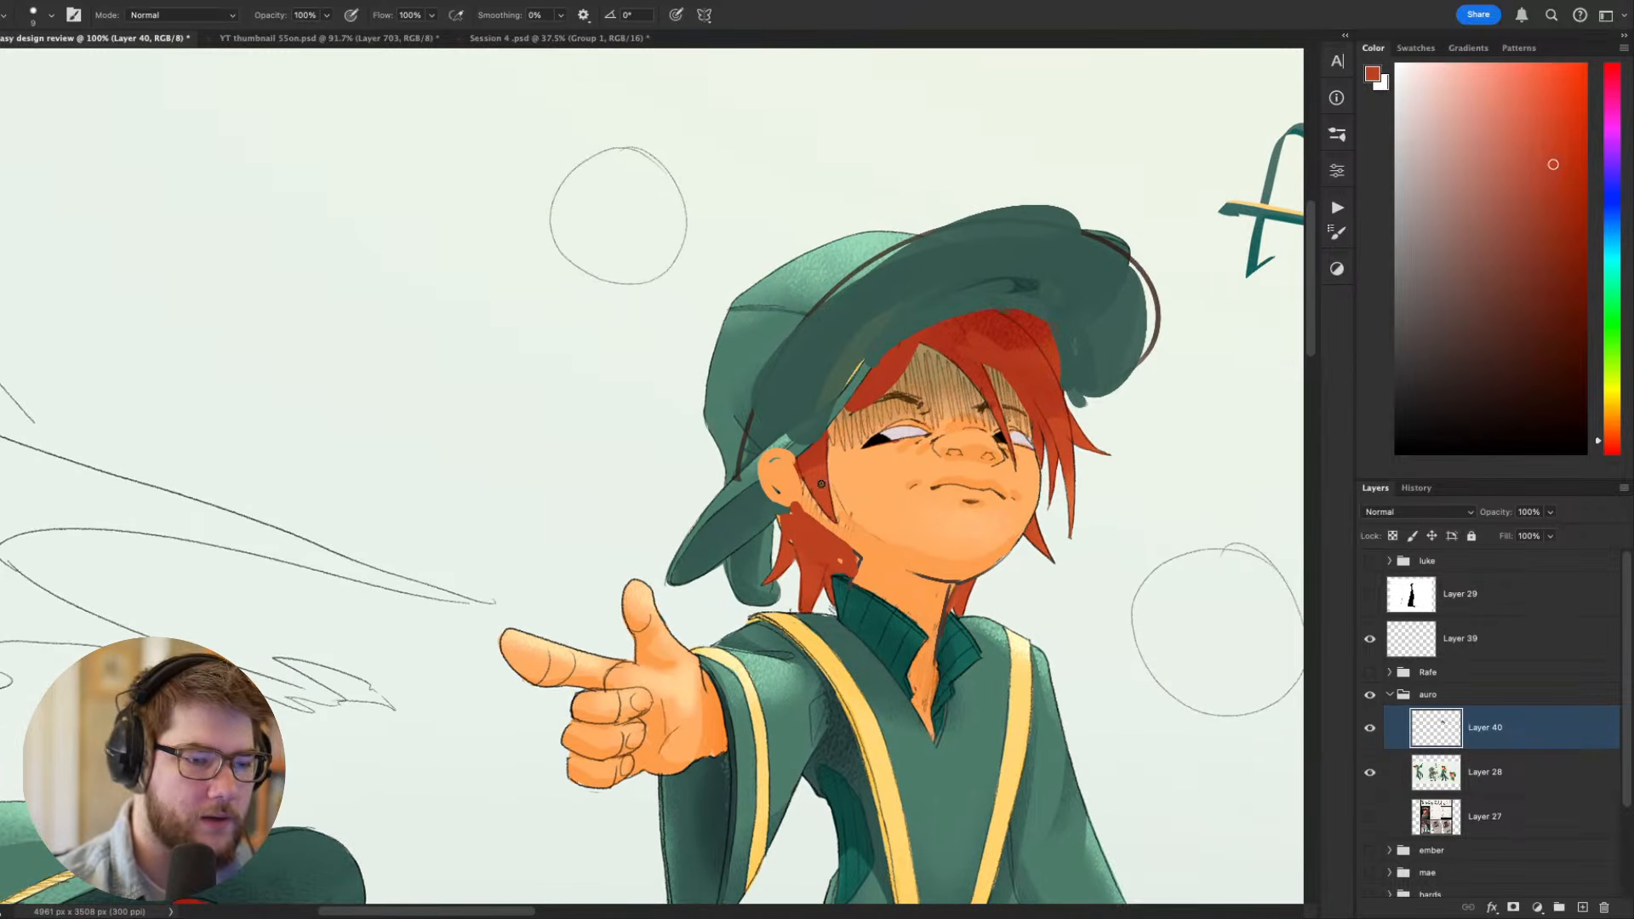
{"action": "left_click", "coordinate": [819, 483], "text": "alt"}
{"action": "left_click_drag", "start_coordinate": [811, 486], "coordinate": [798, 530]}
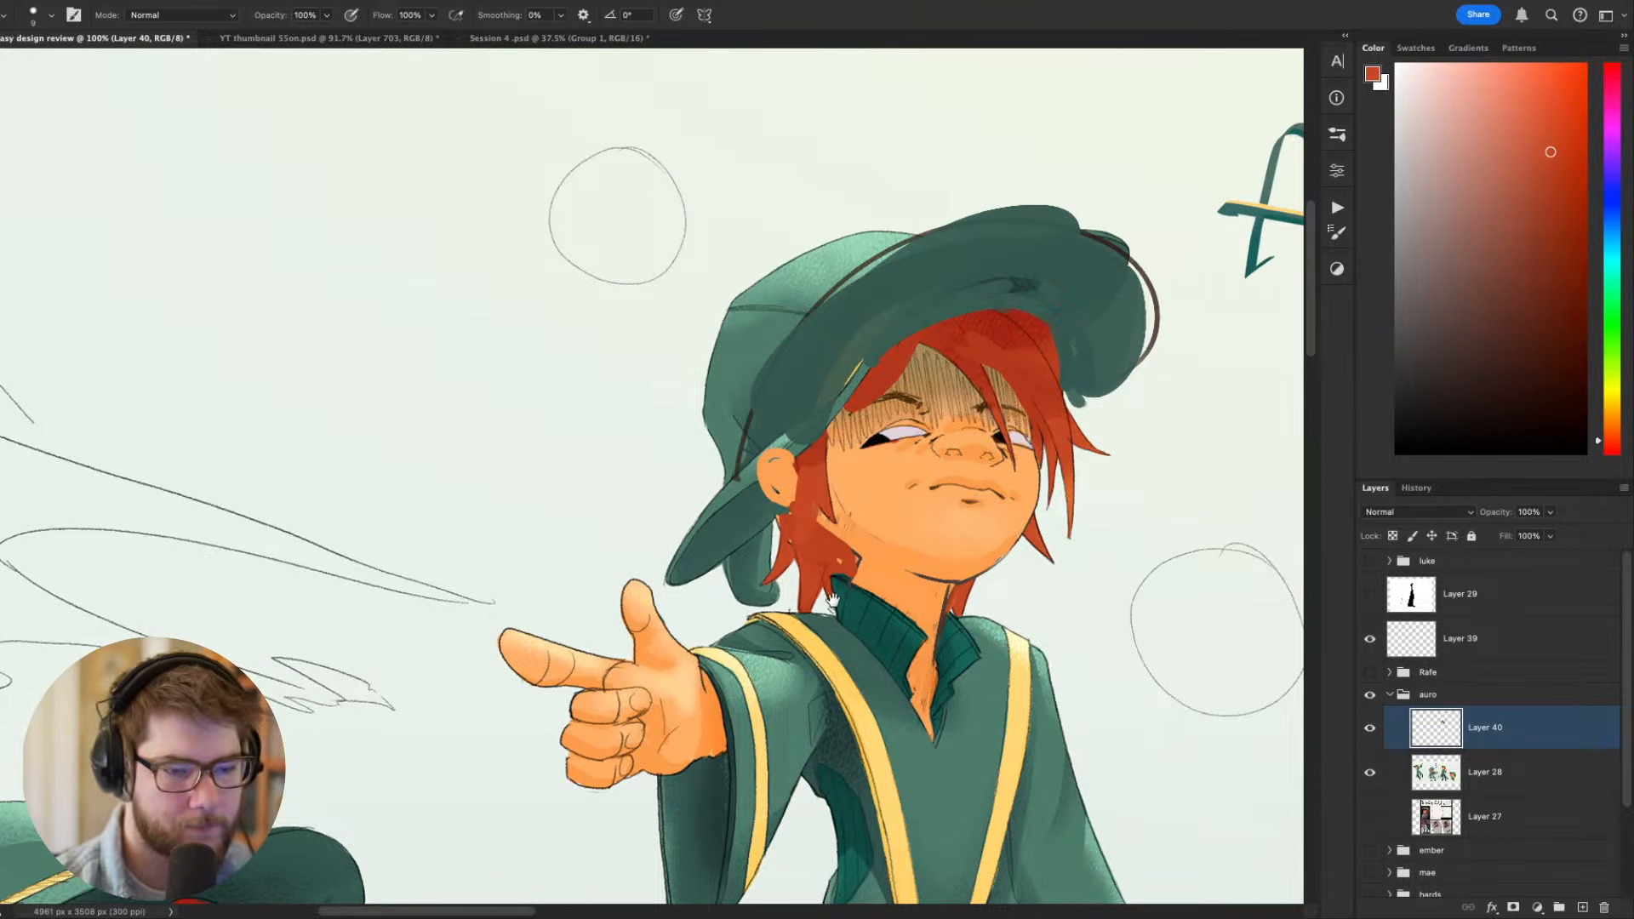
- Compare the repainted pointing figure with the neighbouring figure that leans over holding the bottle
{"action": "left_click_drag", "start_coordinate": [787, 616], "coordinate": [520, 458]}
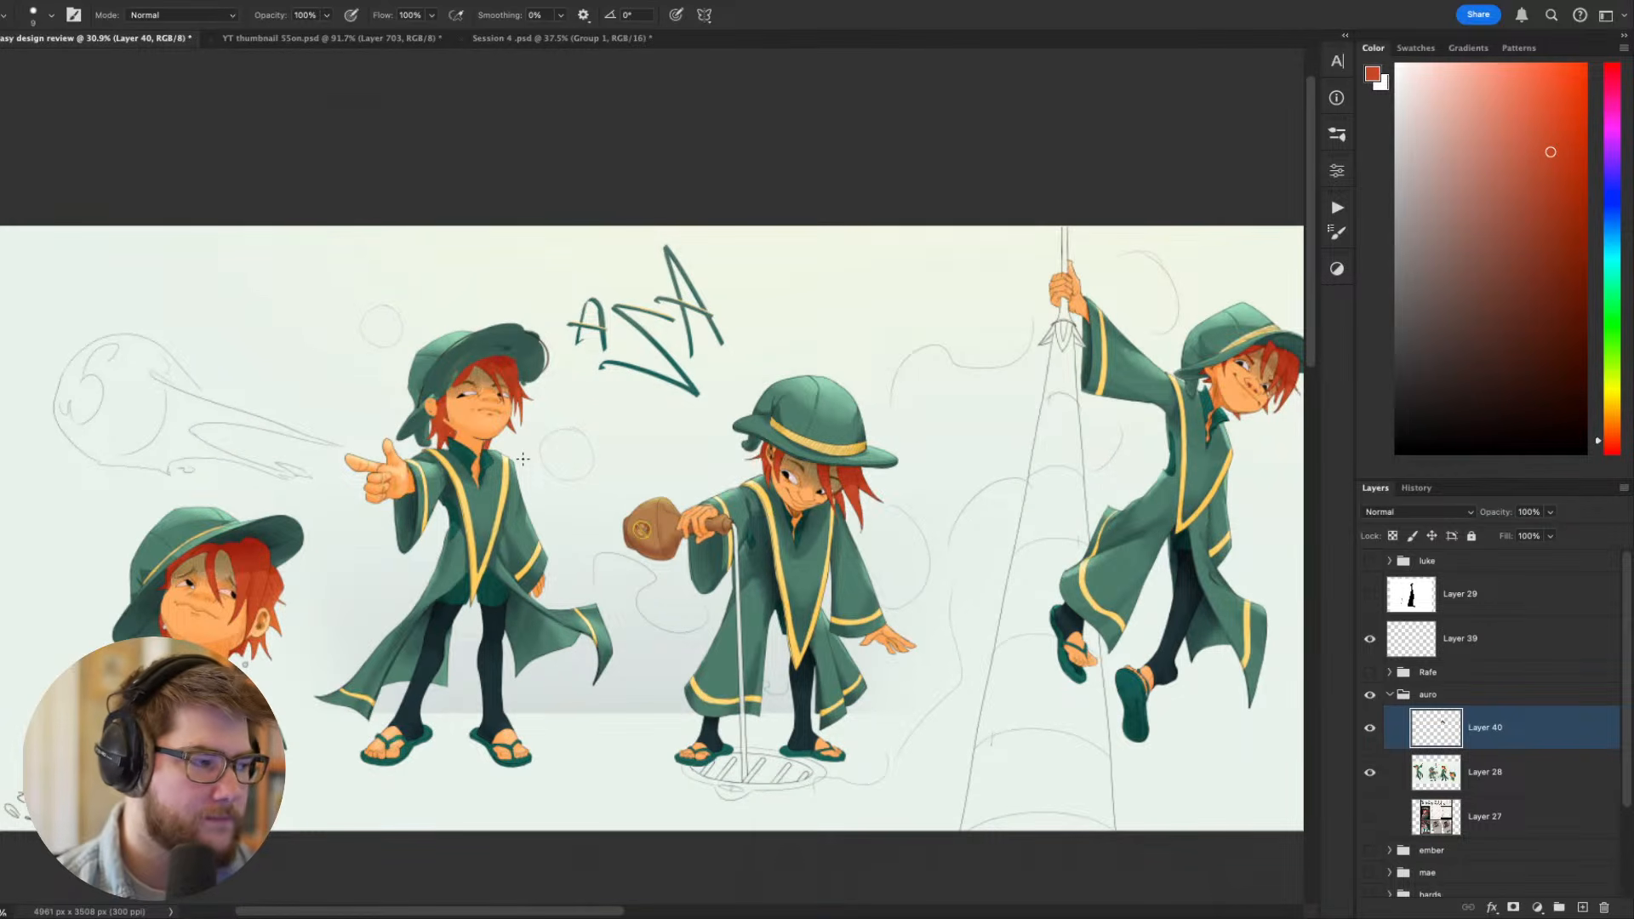
{"action": "mouse_move", "coordinate": [523, 458]}
{"action": "left_mouse_down"}
{"action": "mouse_move", "coordinate": [481, 523]}
{"action": "mouse_move", "coordinate": [618, 587]}
{"action": "left_mouse_up"}
{"action": "scroll", "coordinate": [481, 523], "scroll_direction": "up", "scroll_amount": 5}
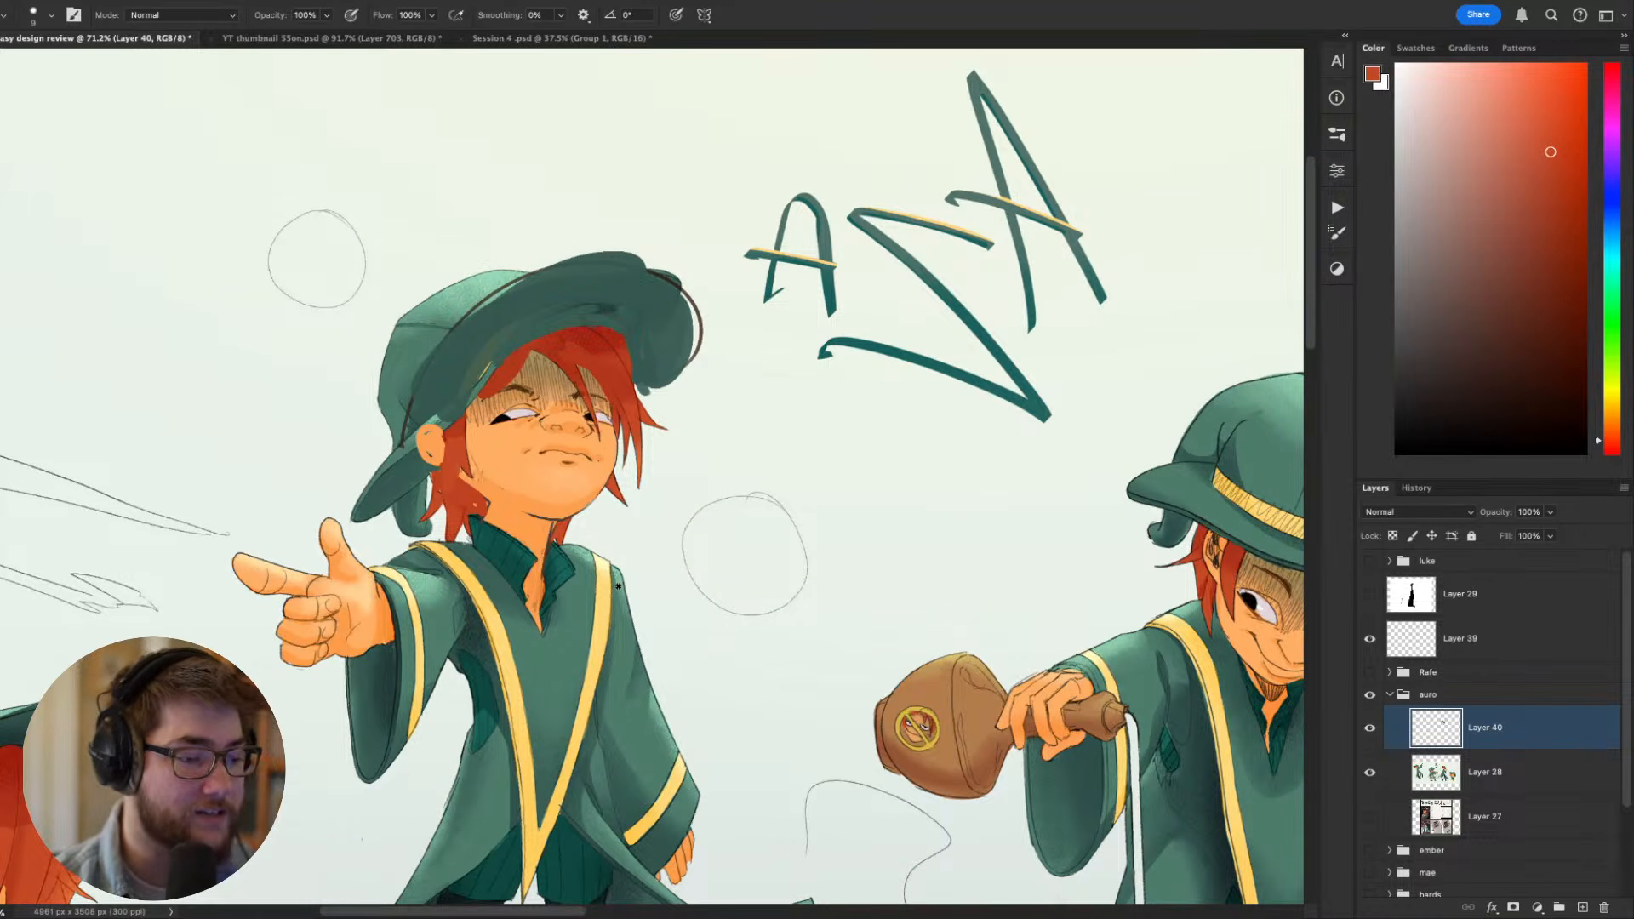
{"action": "left_click_drag", "start_coordinate": [503, 552], "coordinate": [664, 575]}
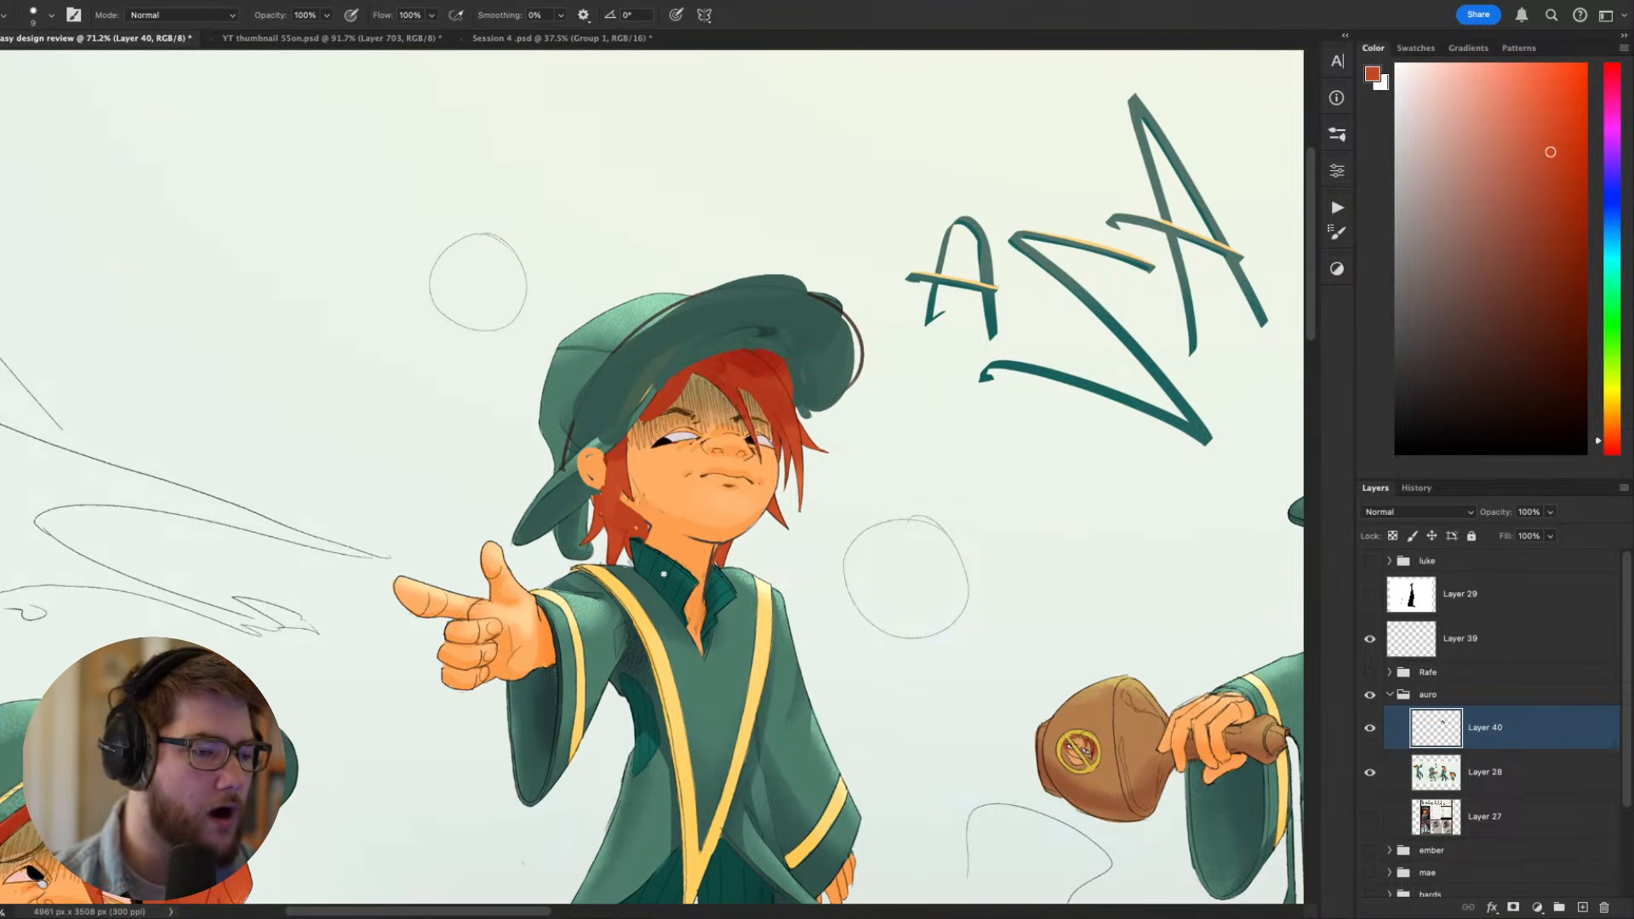
{"action": "left_click_drag", "start_coordinate": [864, 608], "coordinate": [486, 486]}
{"action": "left_click_drag", "start_coordinate": [737, 493], "coordinate": [595, 416]}
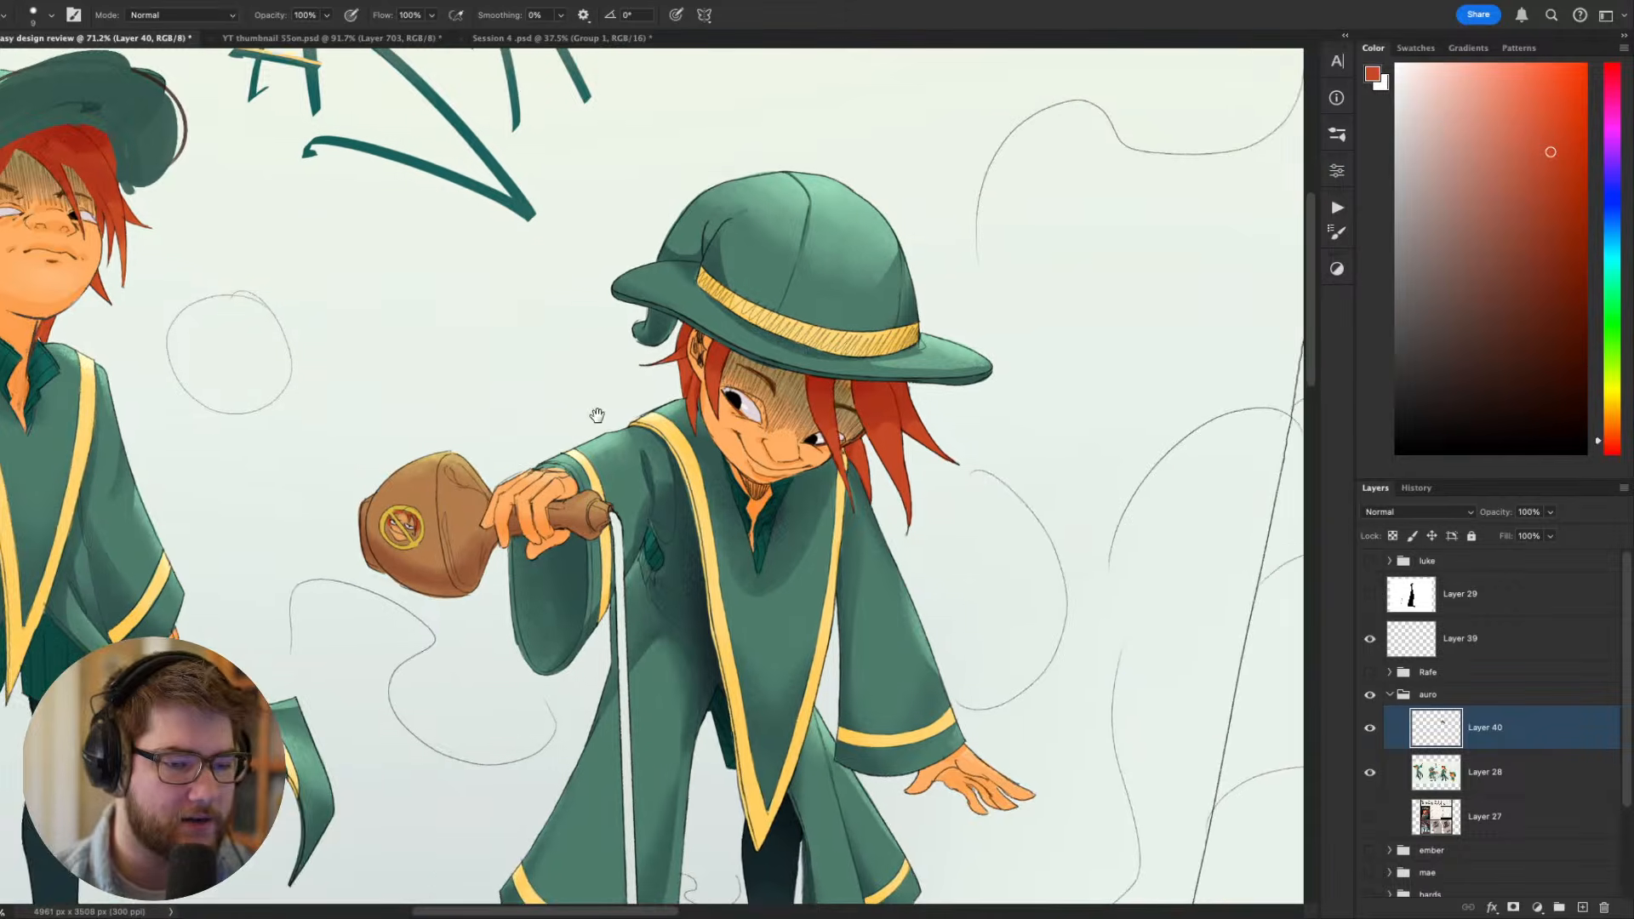
{"action": "left_click_drag", "start_coordinate": [758, 489], "coordinate": [791, 589]}
- Flip the canvas horizontally and remove the trial red ellipses sketched around the bottle-holding figure's hat and head
{"action": "mouse_move", "coordinate": [898, 526]}
{"action": "left_mouse_down"}
{"action": "mouse_move", "coordinate": [877, 324]}
{"action": "mouse_move", "coordinate": [1055, 554]}
{"action": "mouse_move", "coordinate": [506, 506]}
{"action": "left_mouse_up"}
{"action": "scroll", "coordinate": [503, 724], "scroll_direction": "down", "scroll_amount": 10}
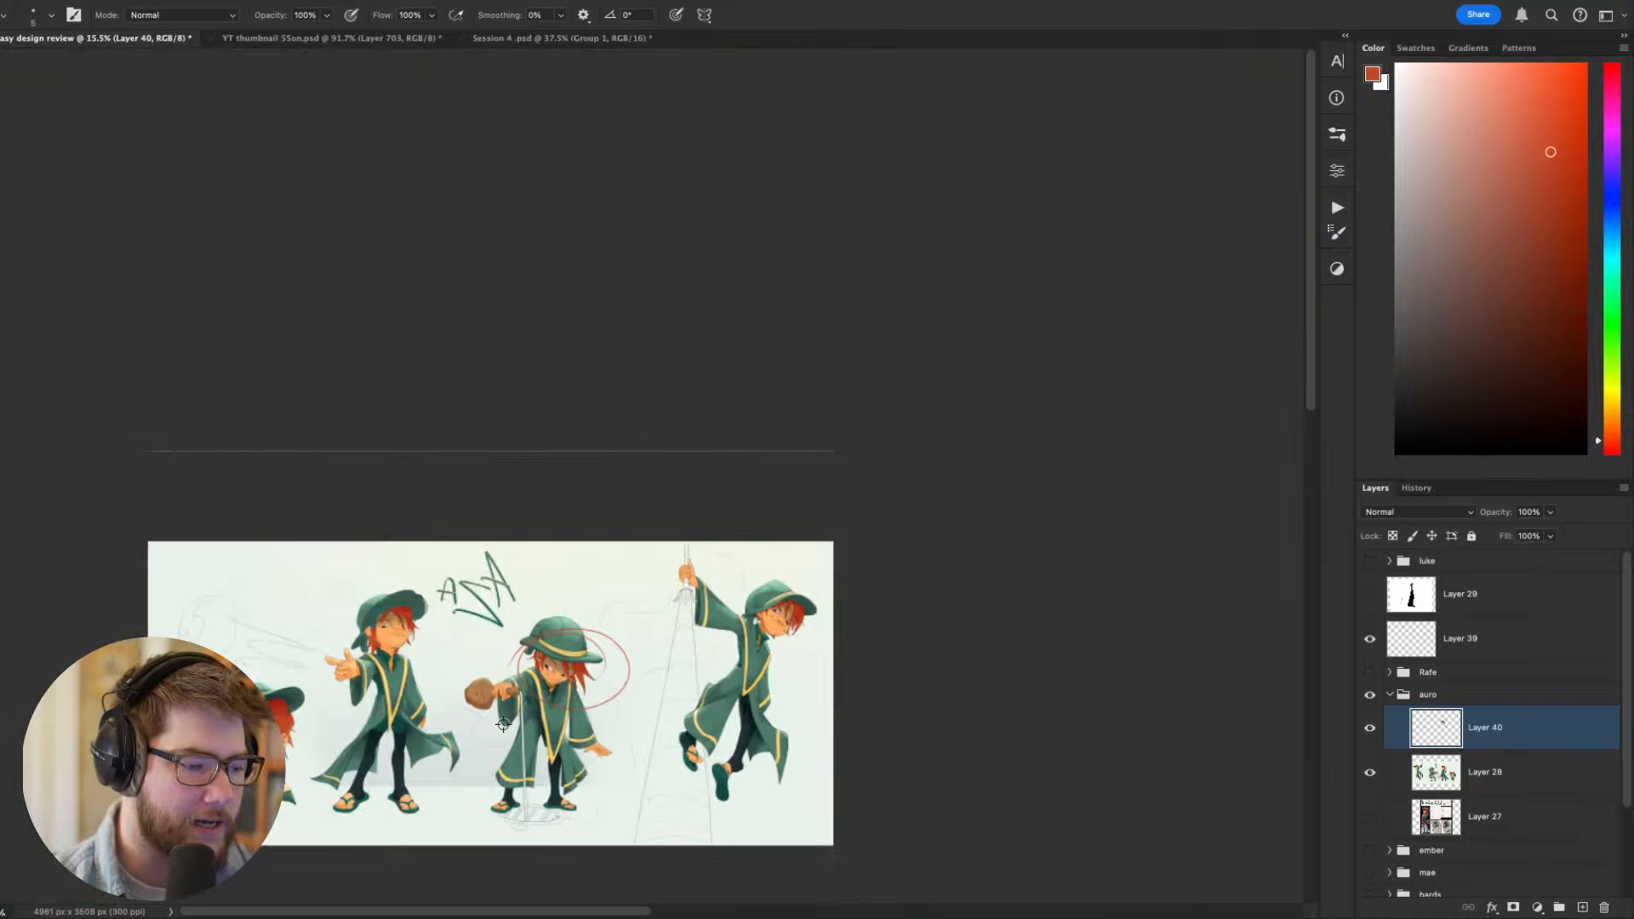
{"action": "scroll", "coordinate": [515, 723], "scroll_direction": "up", "scroll_amount": 8}
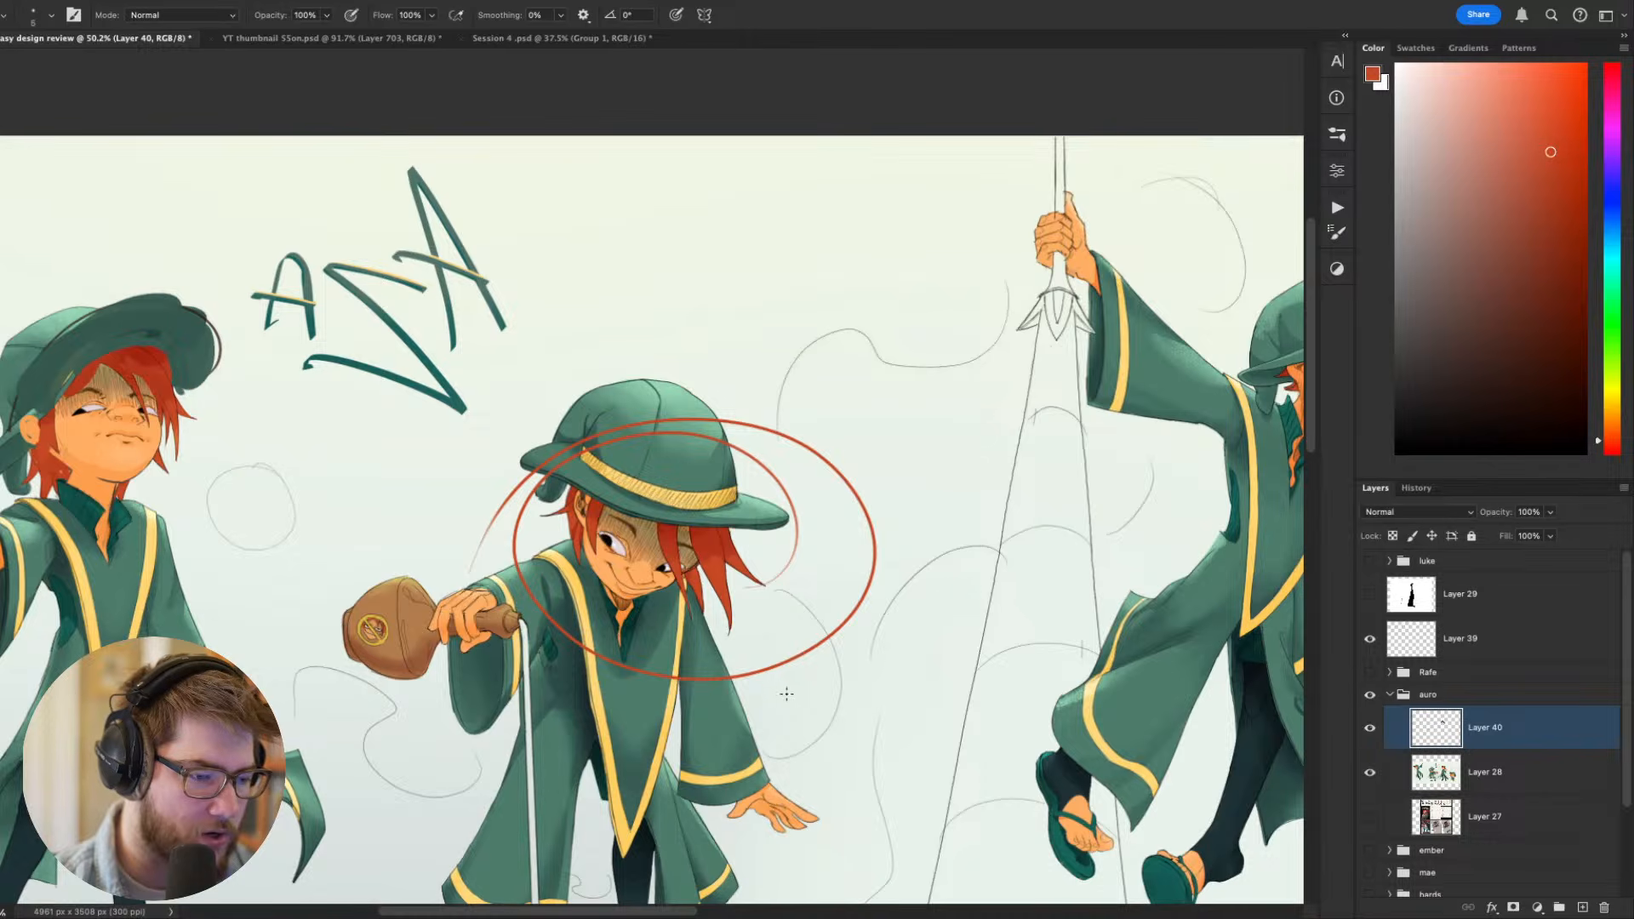
{"action": "scroll", "coordinate": [786, 694], "scroll_direction": "down", "scroll_amount": 5}
{"action": "key", "text": "super+f"}
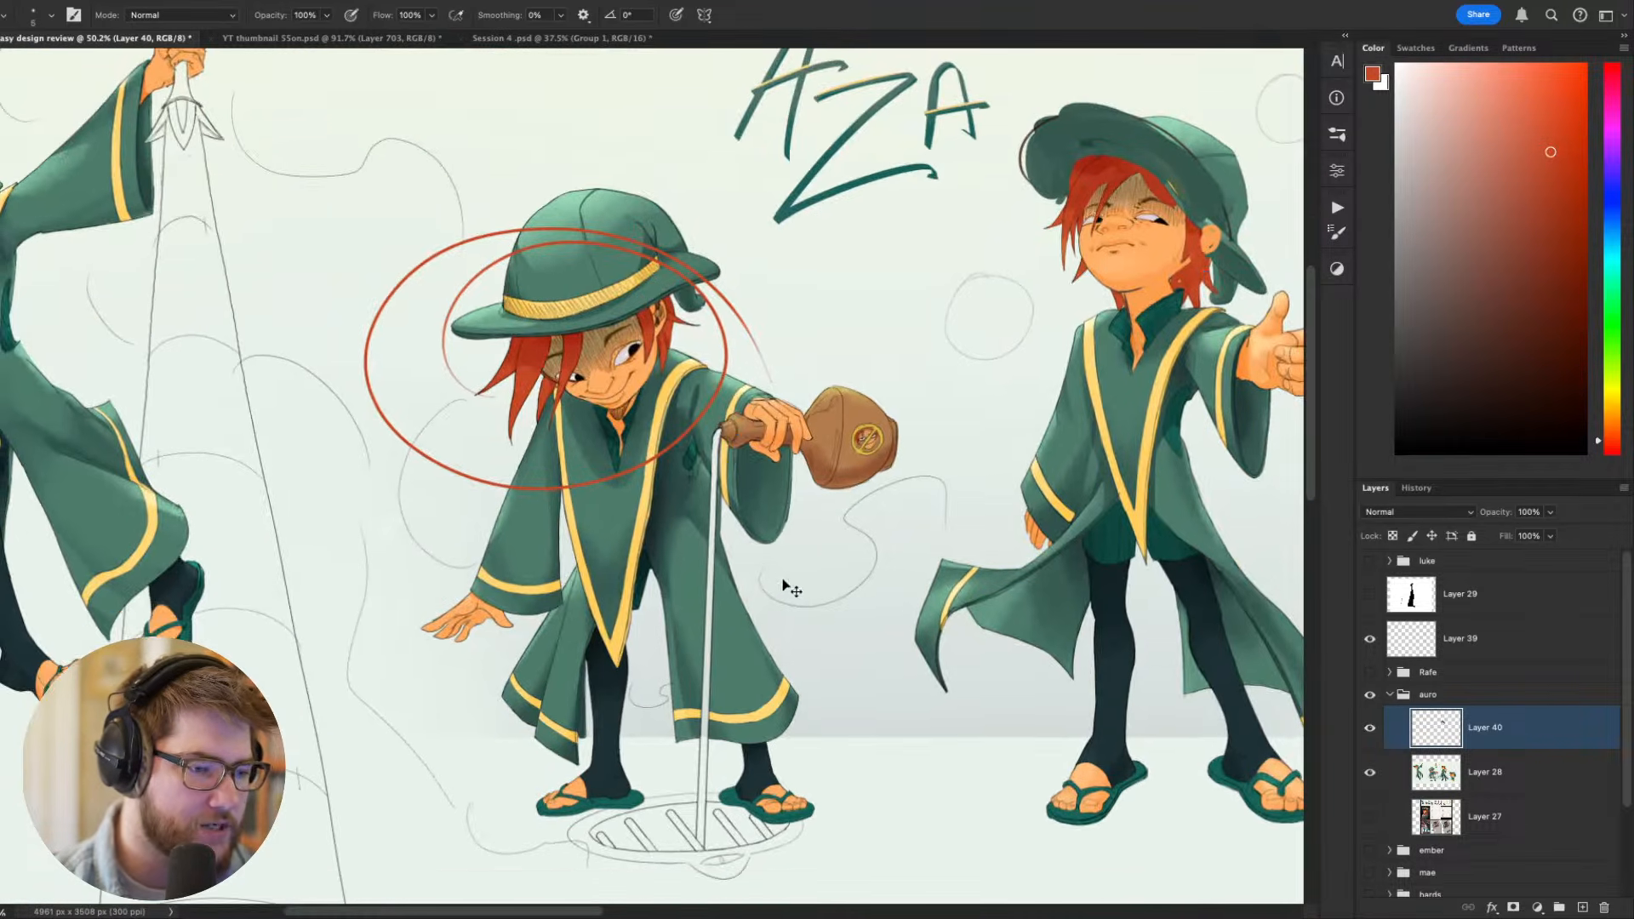
{"action": "left_click_drag", "start_coordinate": [782, 564], "coordinate": [777, 591]}
{"action": "key", "text": "super+z"}
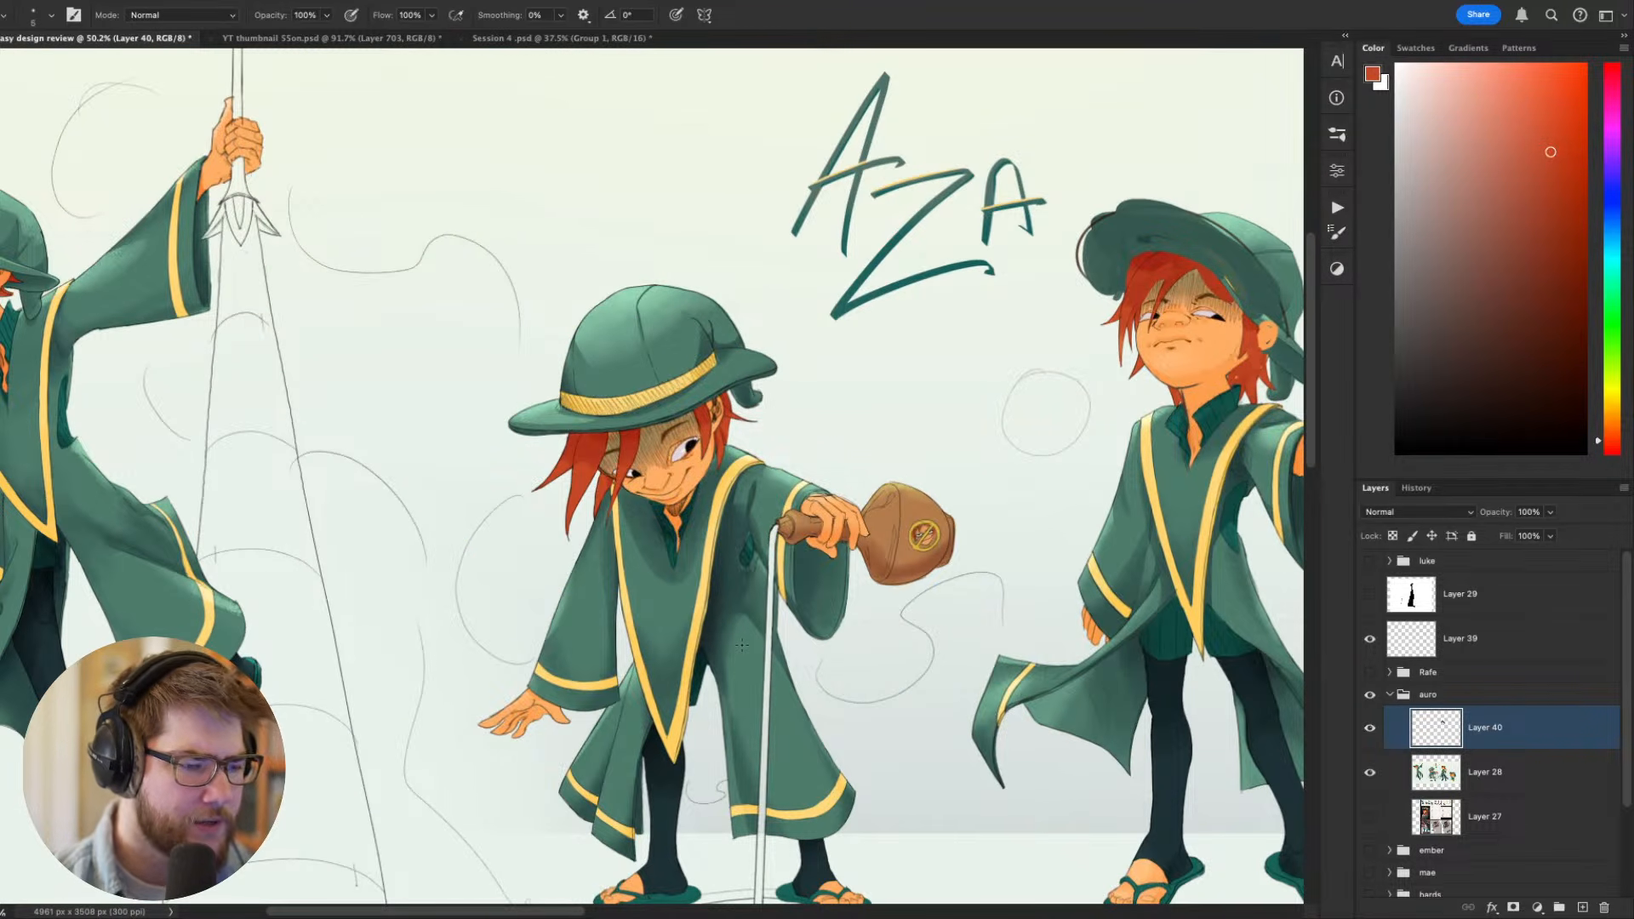
- Draw a straight tapering line above the bottle-holding figure's hat in dark brown sampled from the hat band, discarding the arch over it
{"action": "left_click_drag", "start_coordinate": [764, 670], "coordinate": [724, 545]}
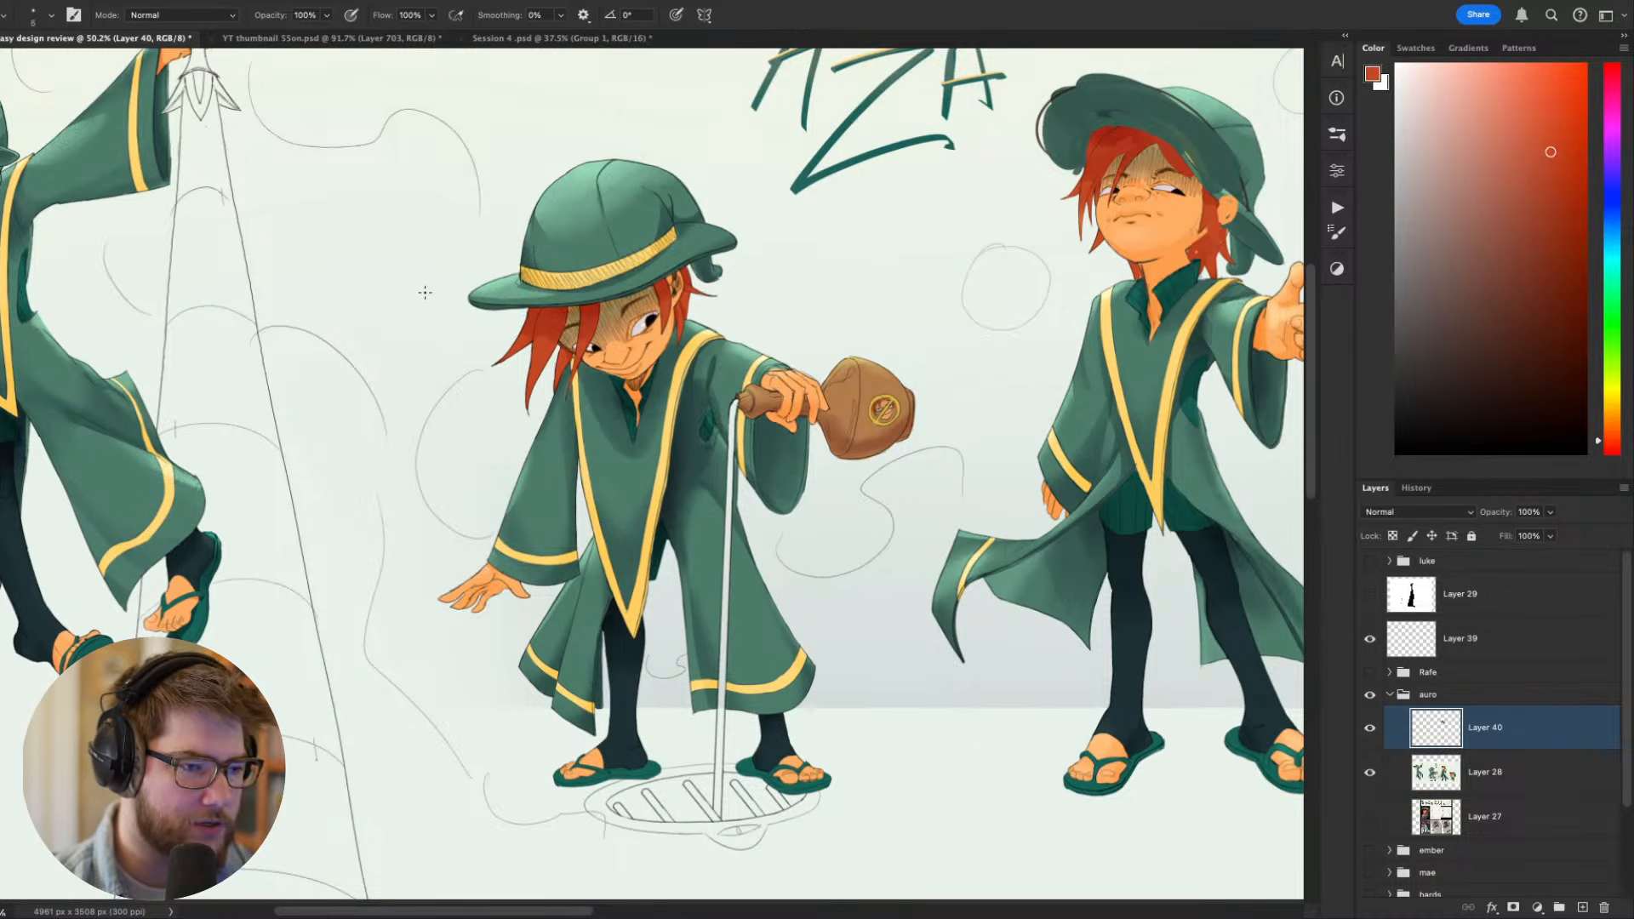
{"action": "left_click_drag", "start_coordinate": [425, 292], "coordinate": [379, 435]}
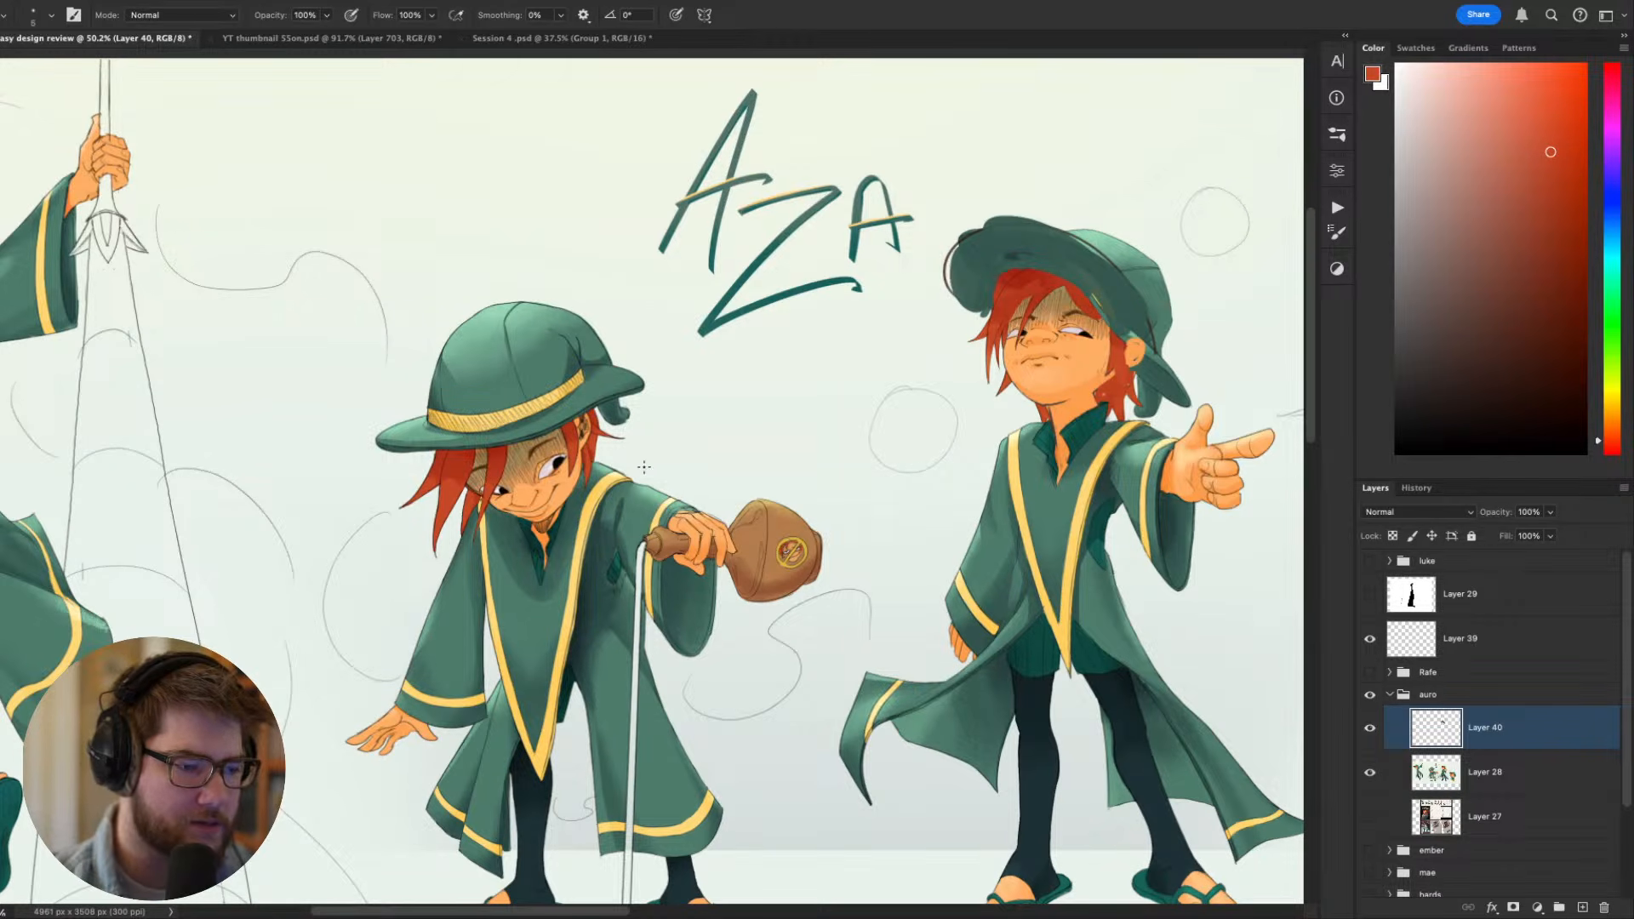
{"action": "scroll", "coordinate": [489, 439], "scroll_direction": "up", "scroll_amount": 5}
{"action": "left_click_drag", "start_coordinate": [489, 434], "coordinate": [902, 561]}
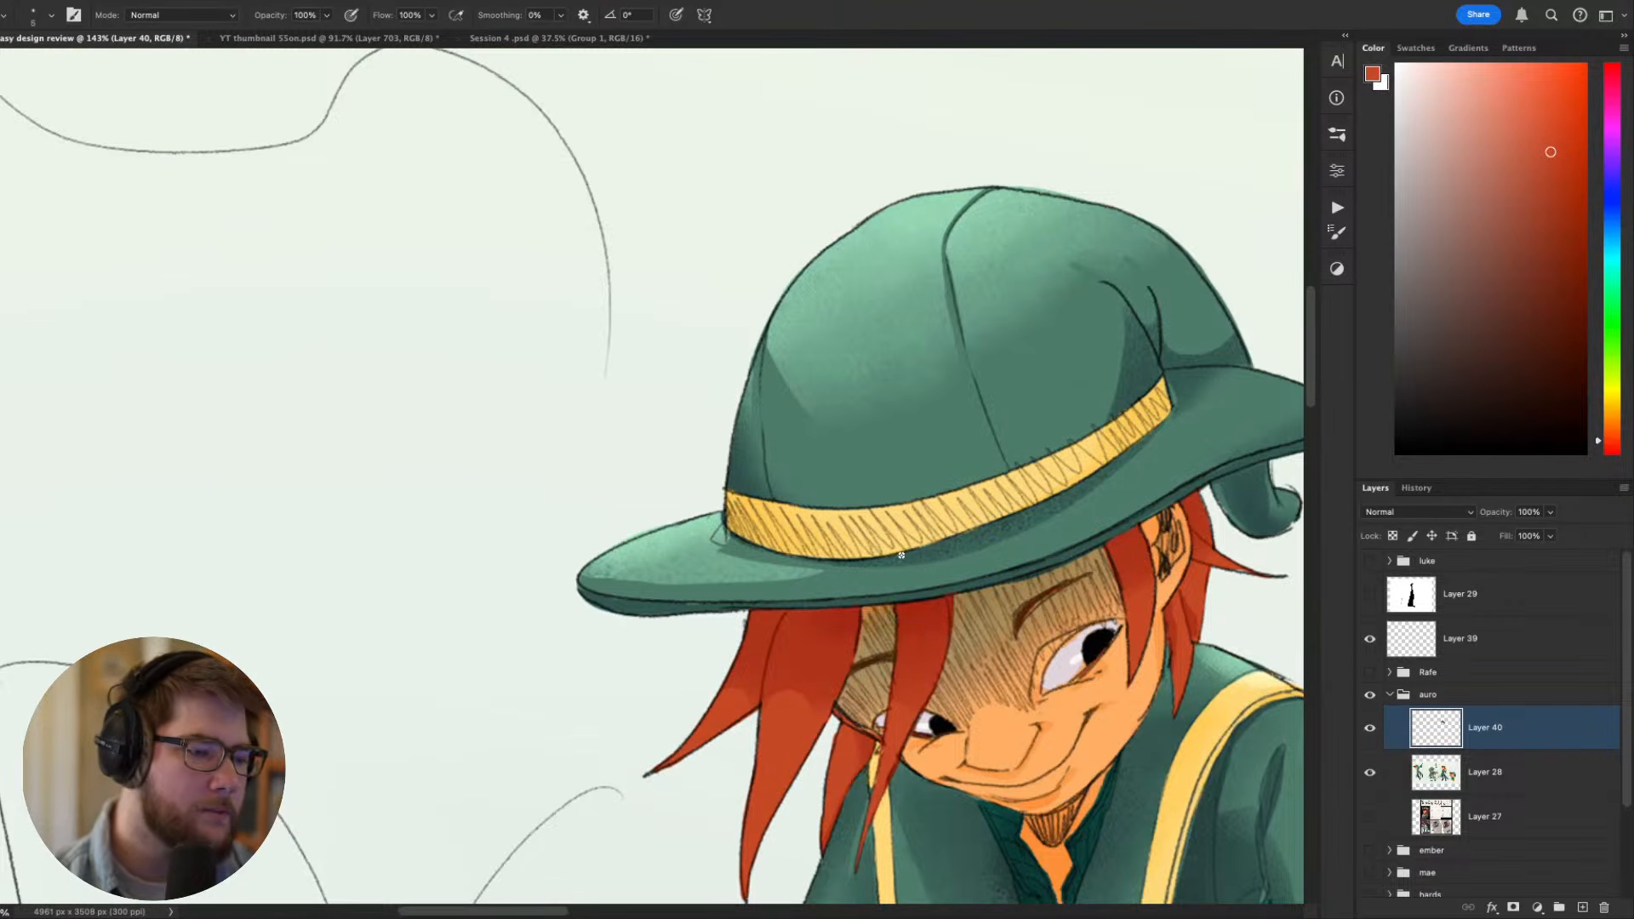
{"action": "left_click", "coordinate": [835, 529], "text": "alt"}
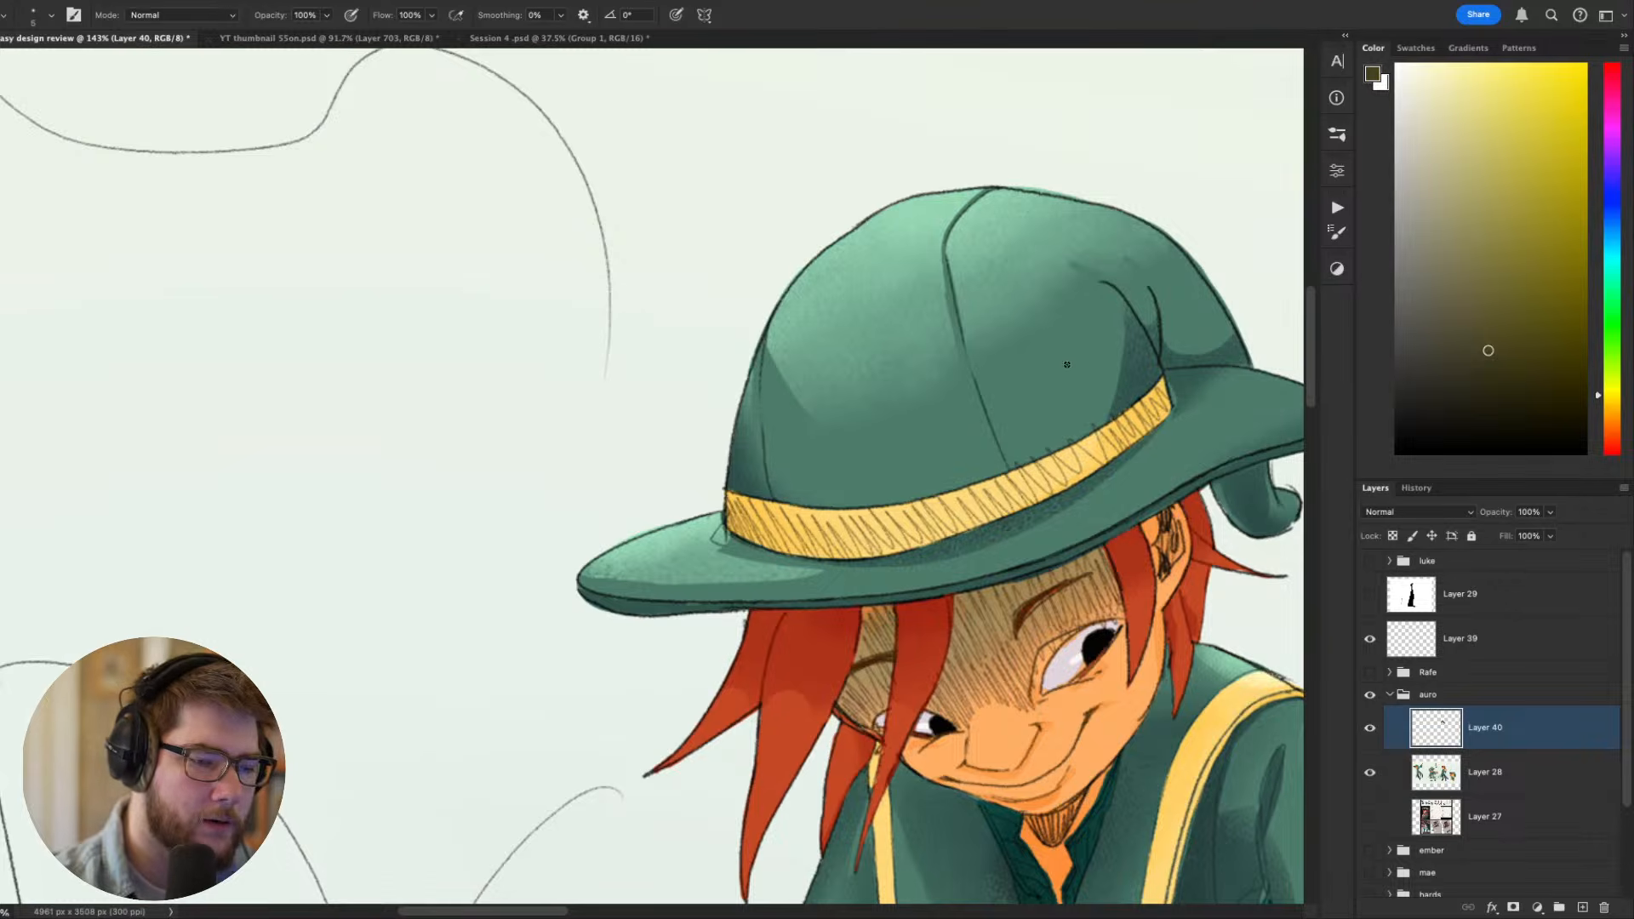
{"action": "mouse_move", "coordinate": [1067, 364]}
{"action": "left_mouse_down"}
{"action": "mouse_move", "coordinate": [1029, 554]}
{"action": "mouse_move", "coordinate": [887, 640]}
{"action": "left_mouse_up"}
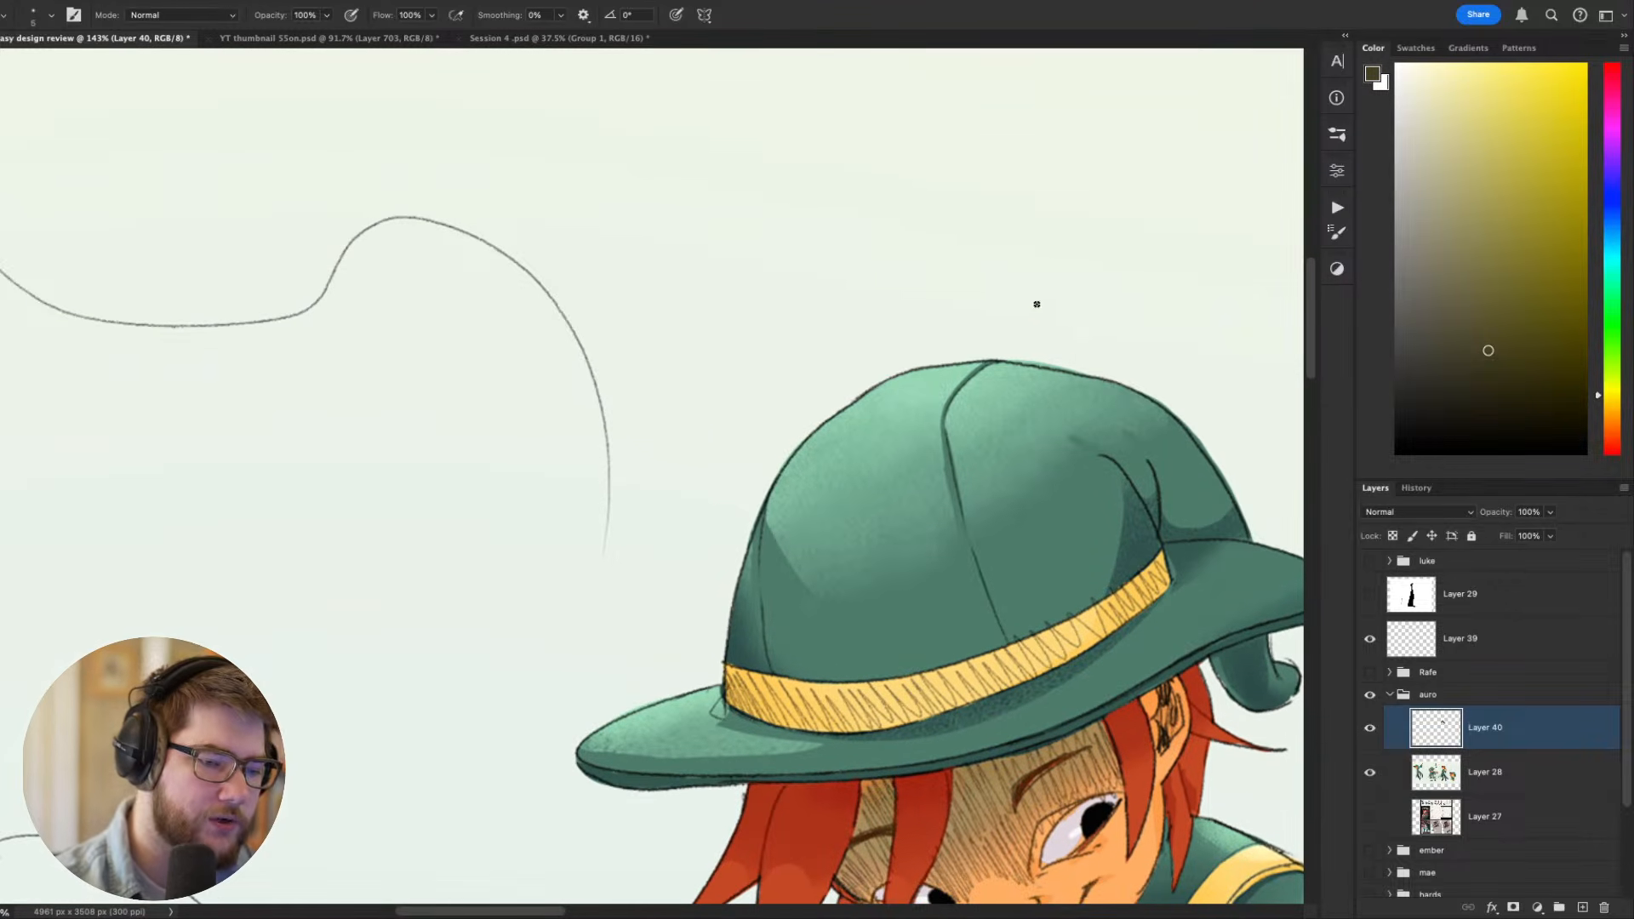
{"action": "mouse_move", "coordinate": [703, 254]}
{"action": "left_mouse_down"}
{"action": "mouse_move", "coordinate": [1029, 251]}
{"action": "mouse_move", "coordinate": [1008, 248]}
{"action": "left_mouse_up"}
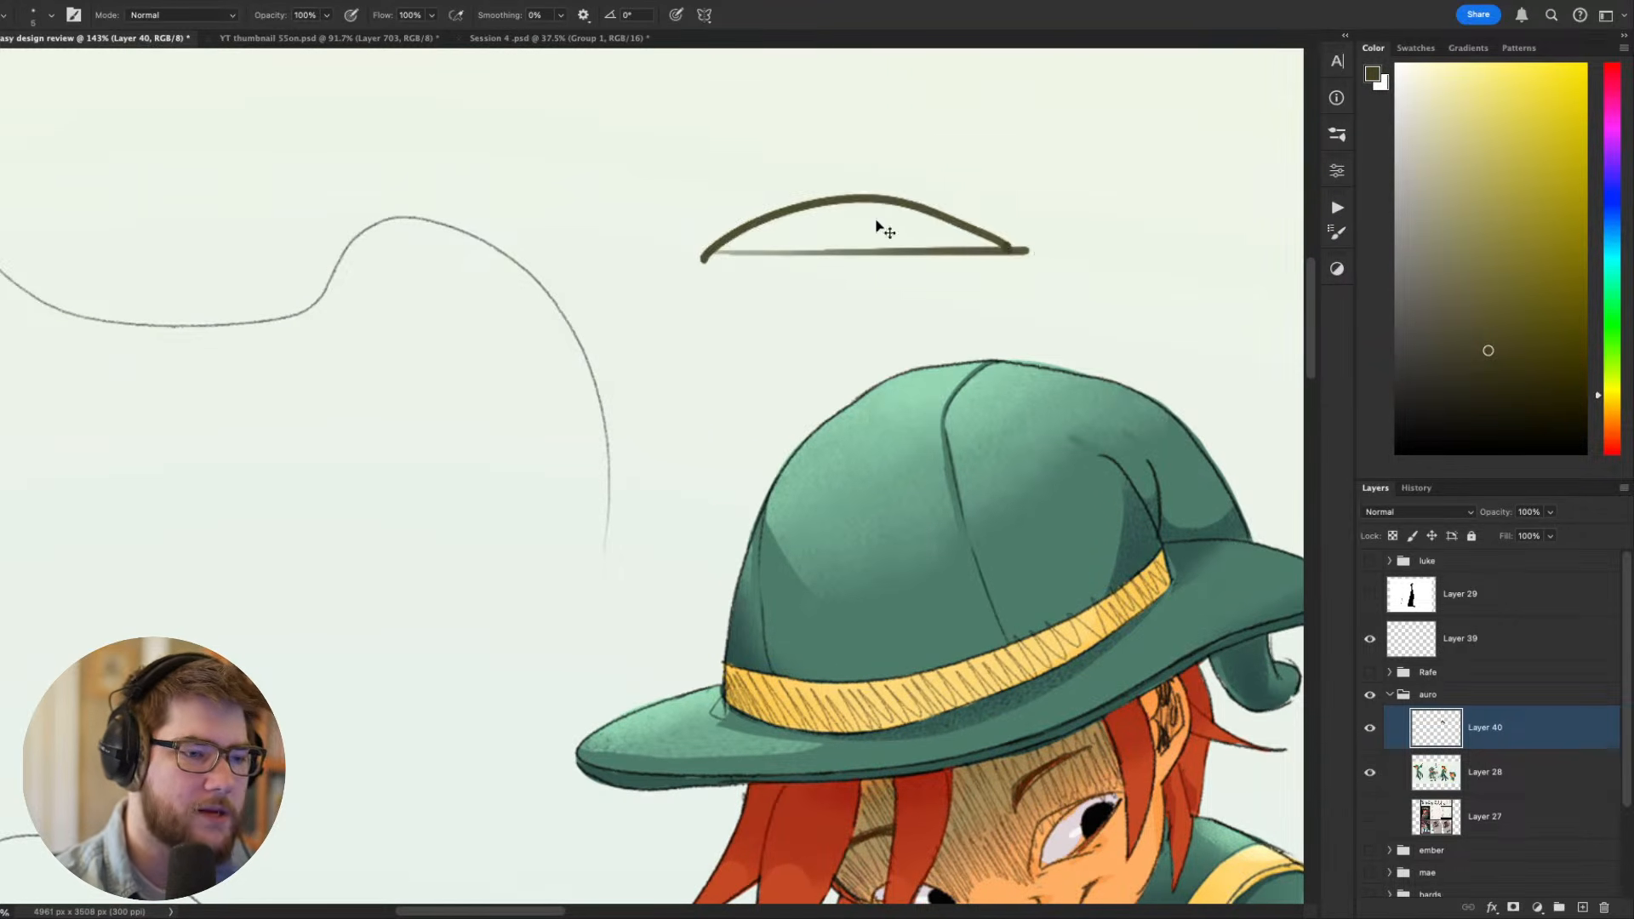
{"action": "key", "text": "ctrl+z"}
{"action": "mouse_move", "coordinate": [707, 254]}
{"action": "left_mouse_down"}
{"action": "mouse_move", "coordinate": [785, 225]}
{"action": "mouse_move", "coordinate": [1024, 238]}
{"action": "left_mouse_up"}
{"action": "scroll", "coordinate": [1016, 211], "scroll_direction": "down", "scroll_amount": 5}
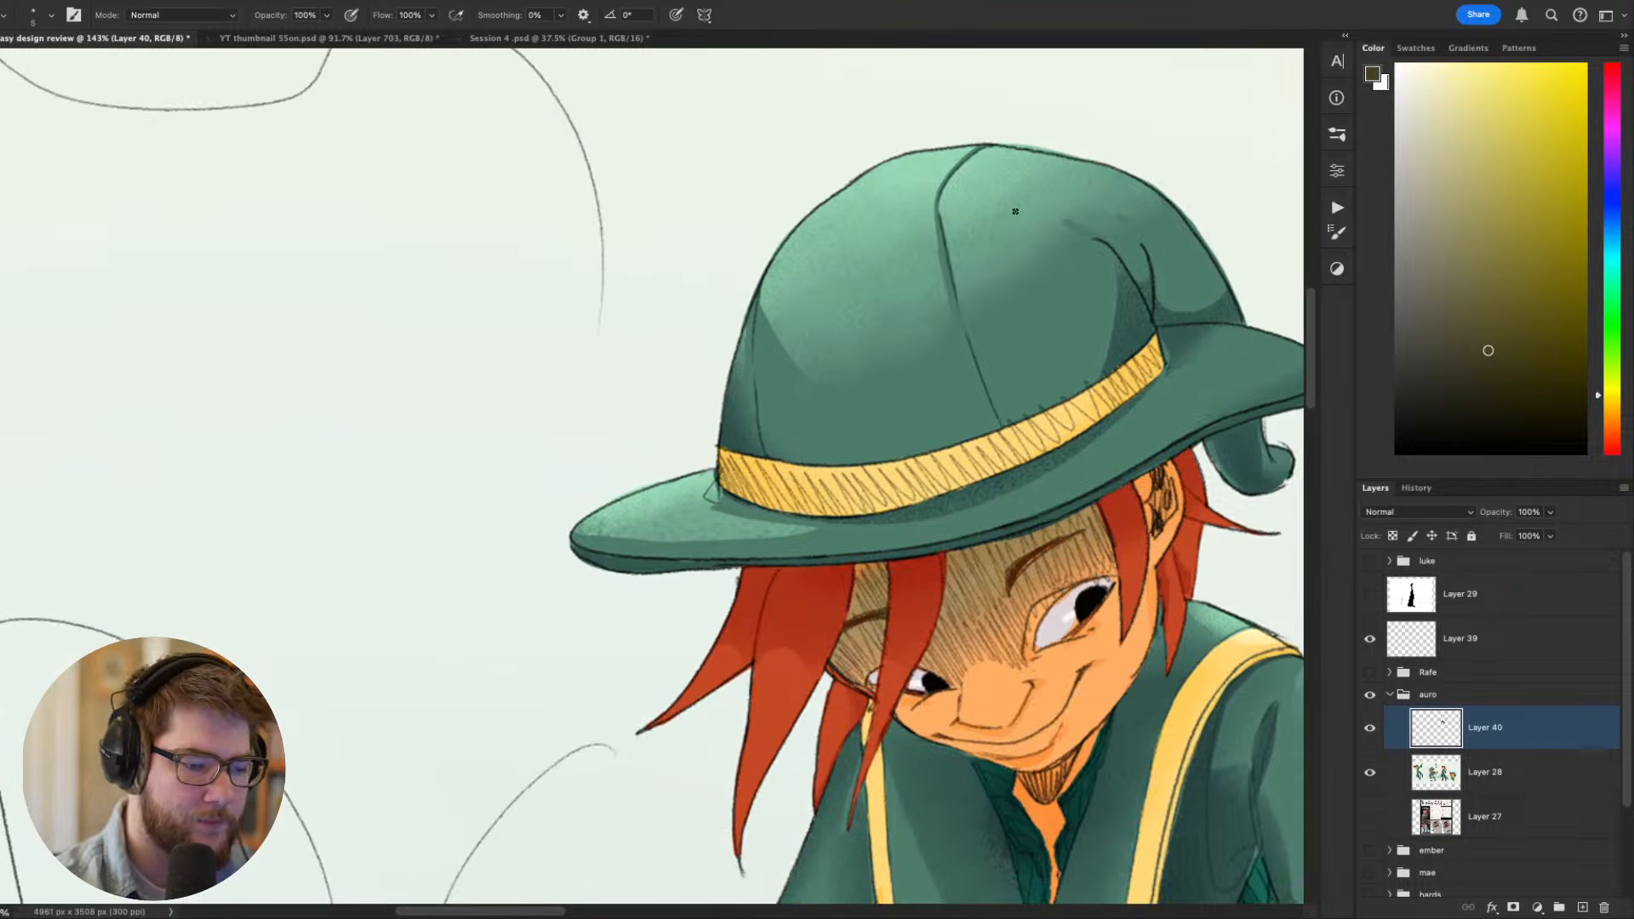
{"action": "key", "text": "r"}
{"action": "left_click_drag", "start_coordinate": [830, 487], "coordinate": [747, 596]}
{"action": "left_click", "coordinate": [754, 584], "text": "alt"}
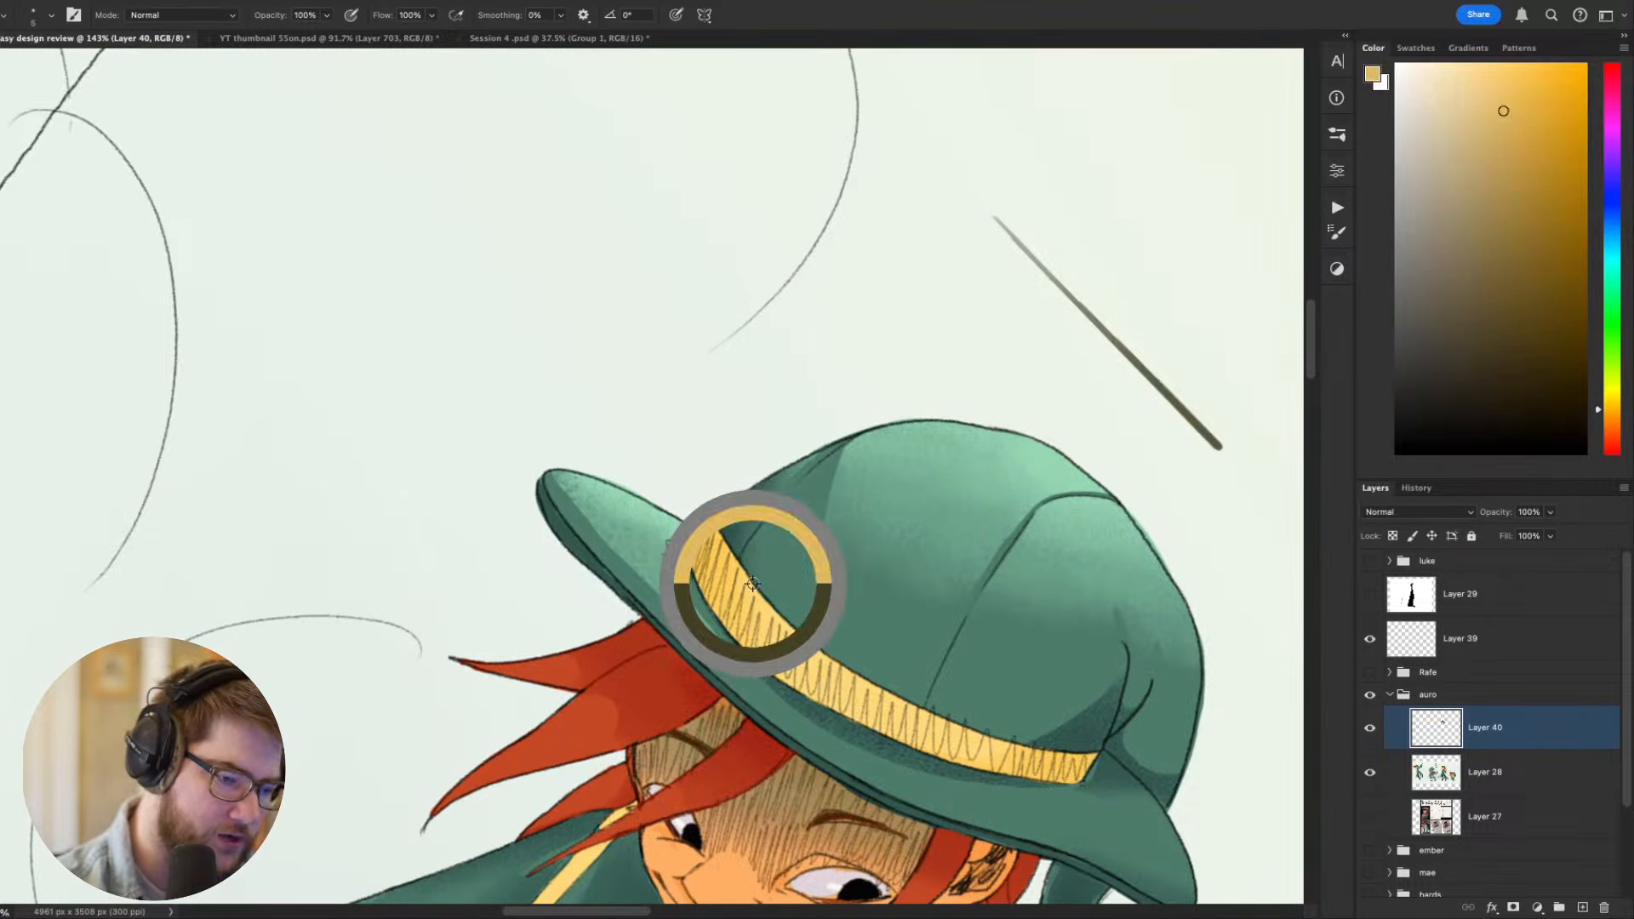
{"action": "key", "text": "Escape"}
{"action": "key", "text": "super+minus"}
{"action": "key", "text": "super+minus"}
{"action": "key", "text": "super+minus"}
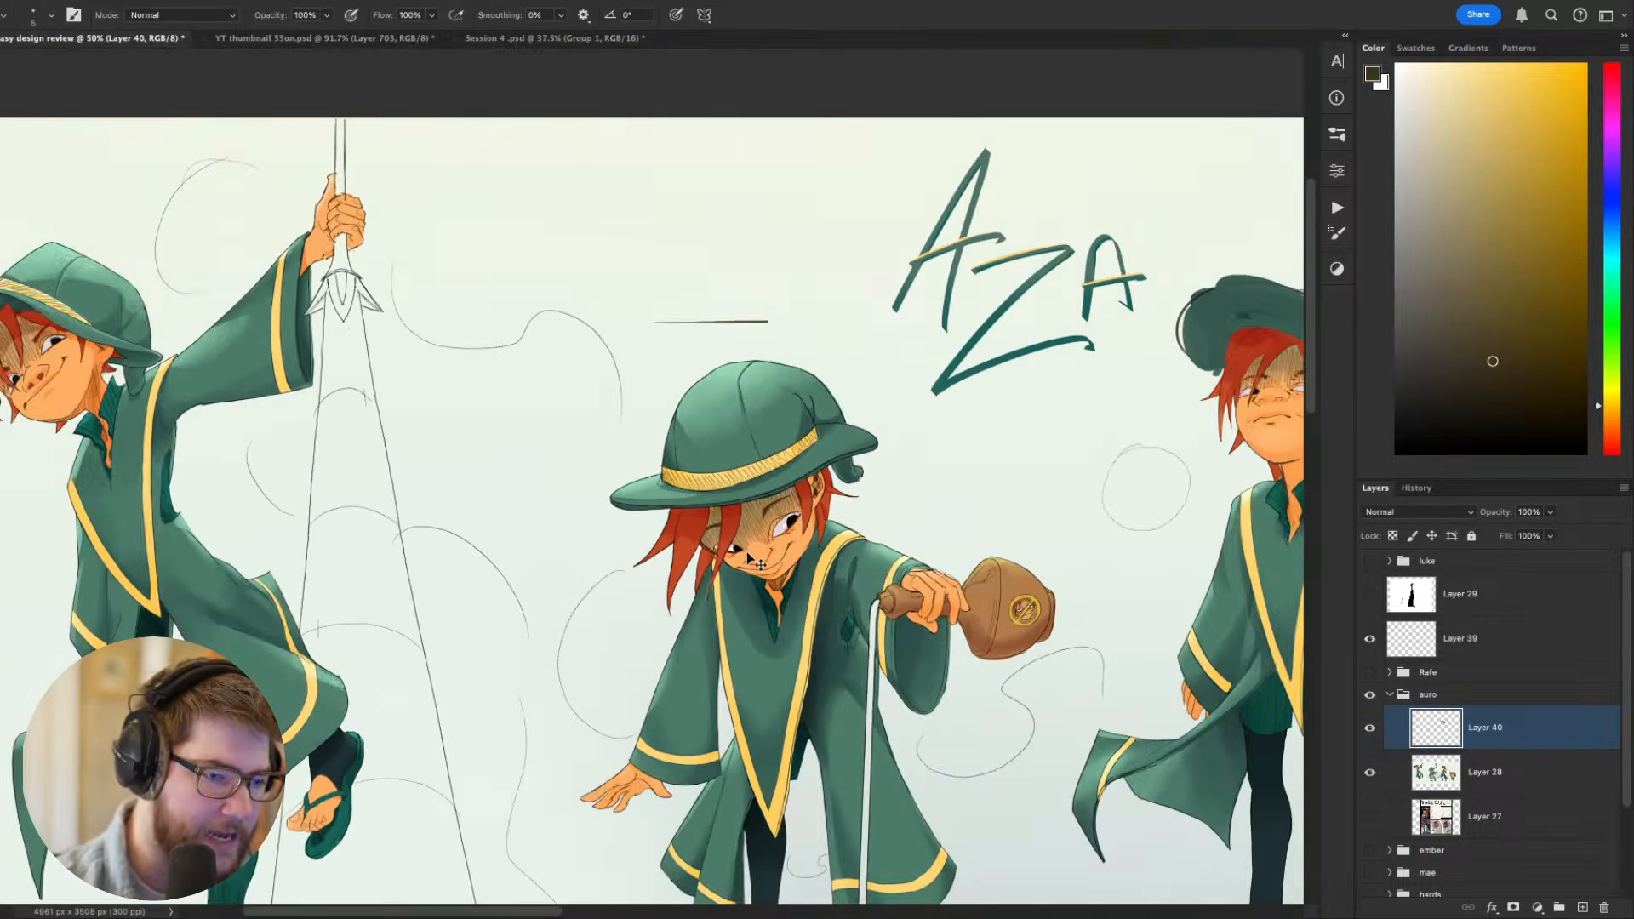
{"action": "key", "text": "super+equal"}
{"action": "key", "text": "super+equal"}
- Extend the hat band's far end slightly beyond the crown with a dark curved outline and sampled yellow fill
{"action": "key", "text": "r"}
{"action": "left_click_drag", "start_coordinate": [747, 552], "coordinate": [620, 914]}
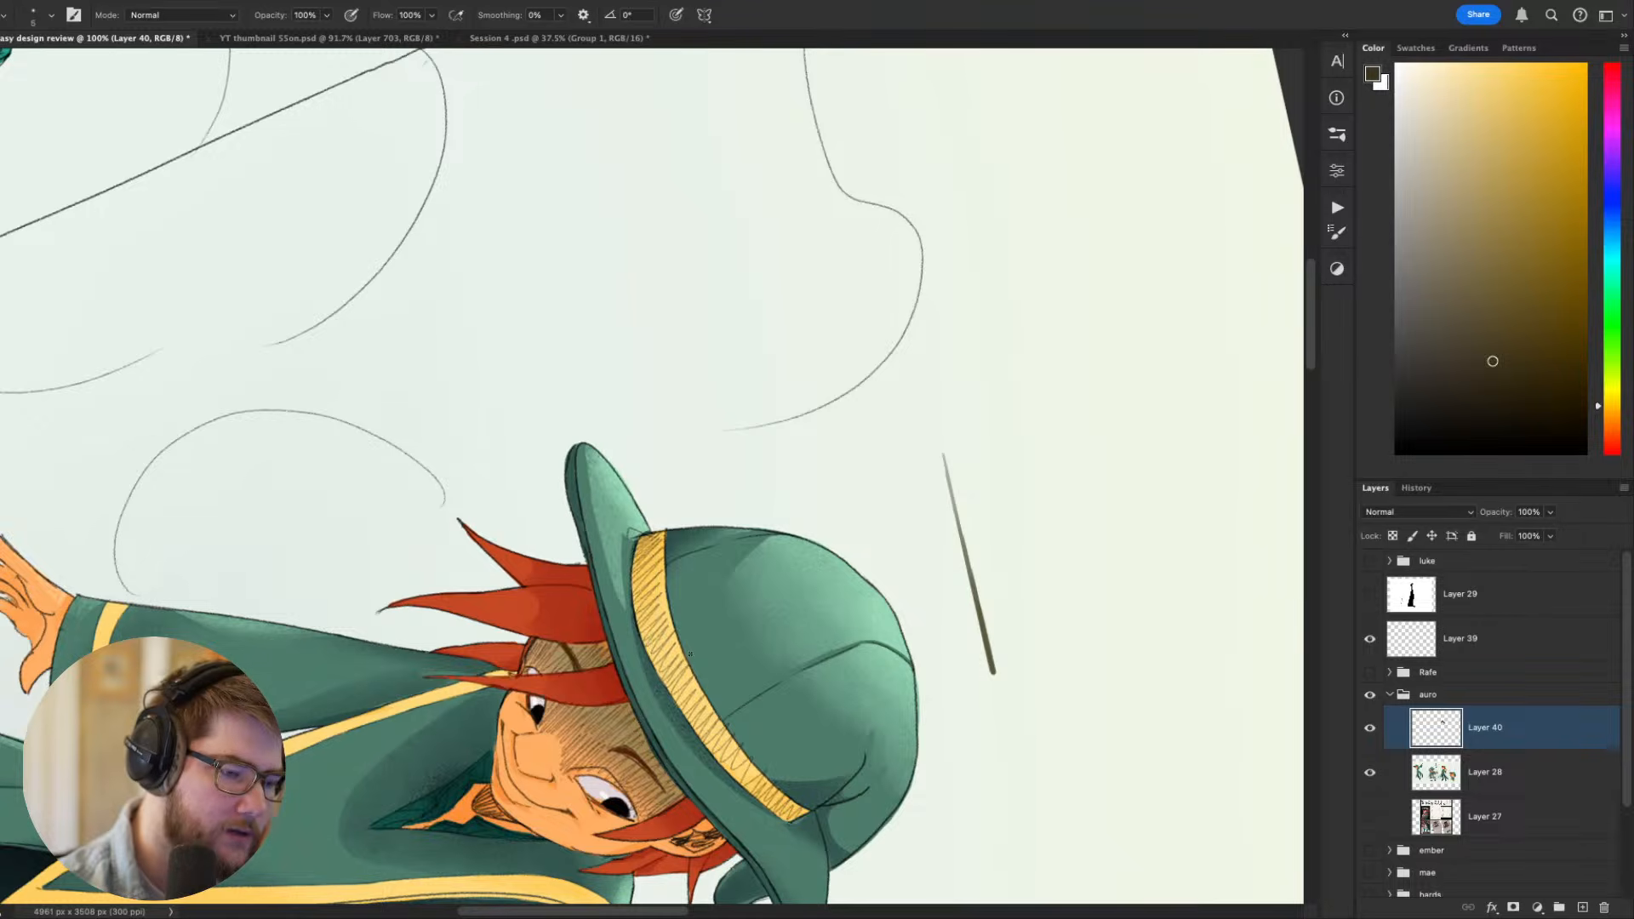
{"action": "left_click", "coordinate": [642, 531], "text": "alt"}
{"action": "left_click_drag", "start_coordinate": [647, 529], "coordinate": [669, 521]}
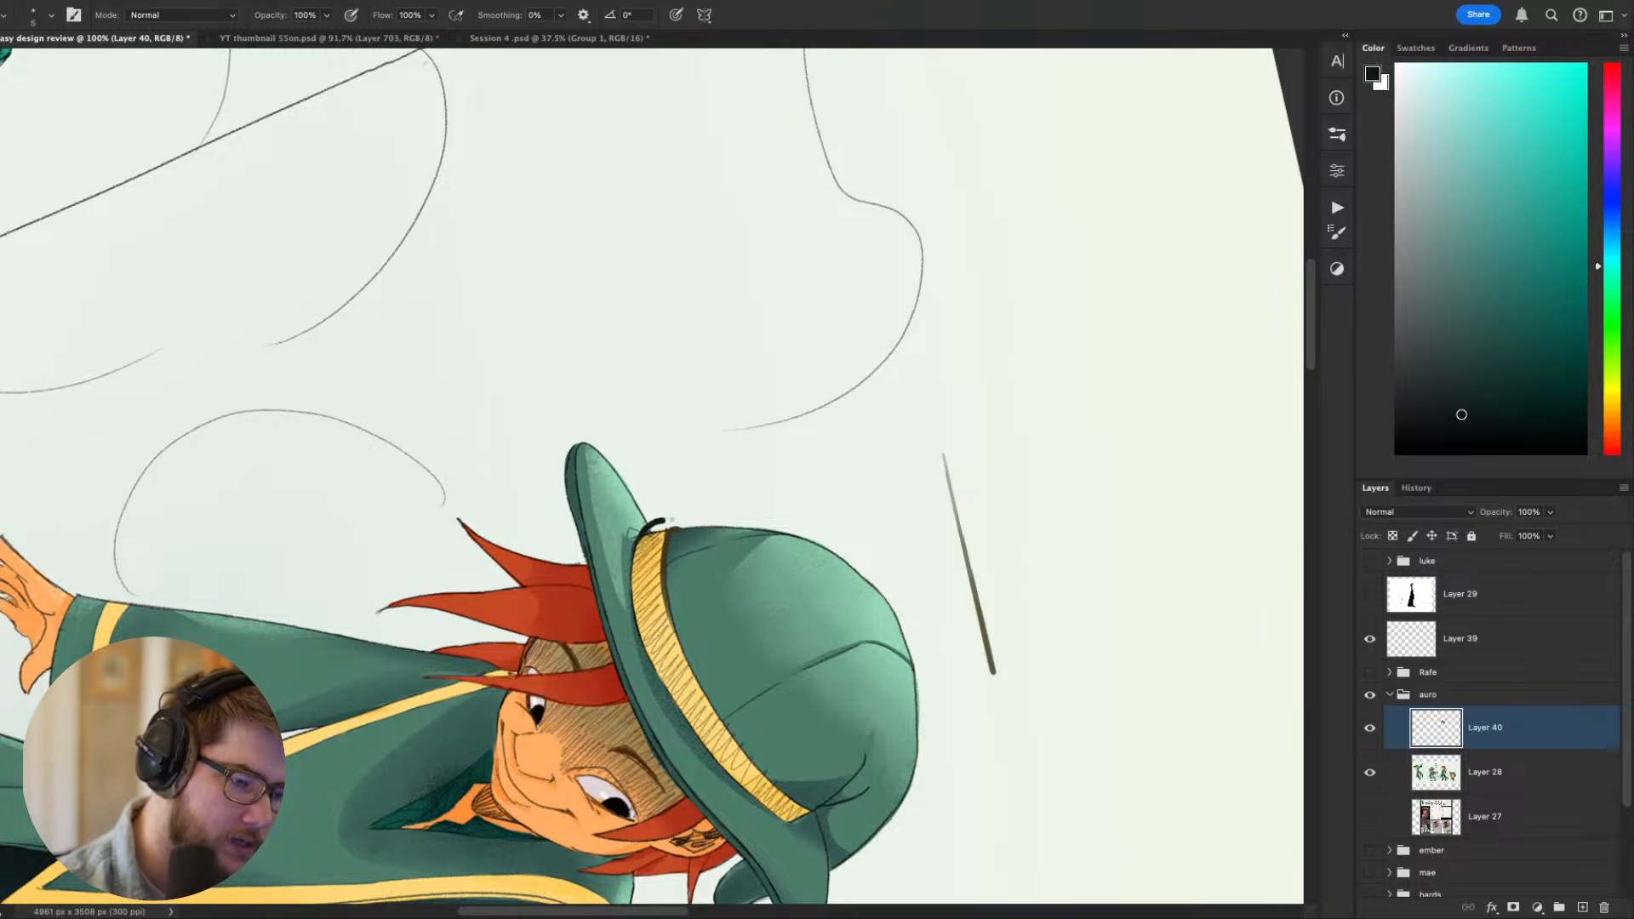
{"action": "left_click", "coordinate": [657, 538], "text": "alt"}
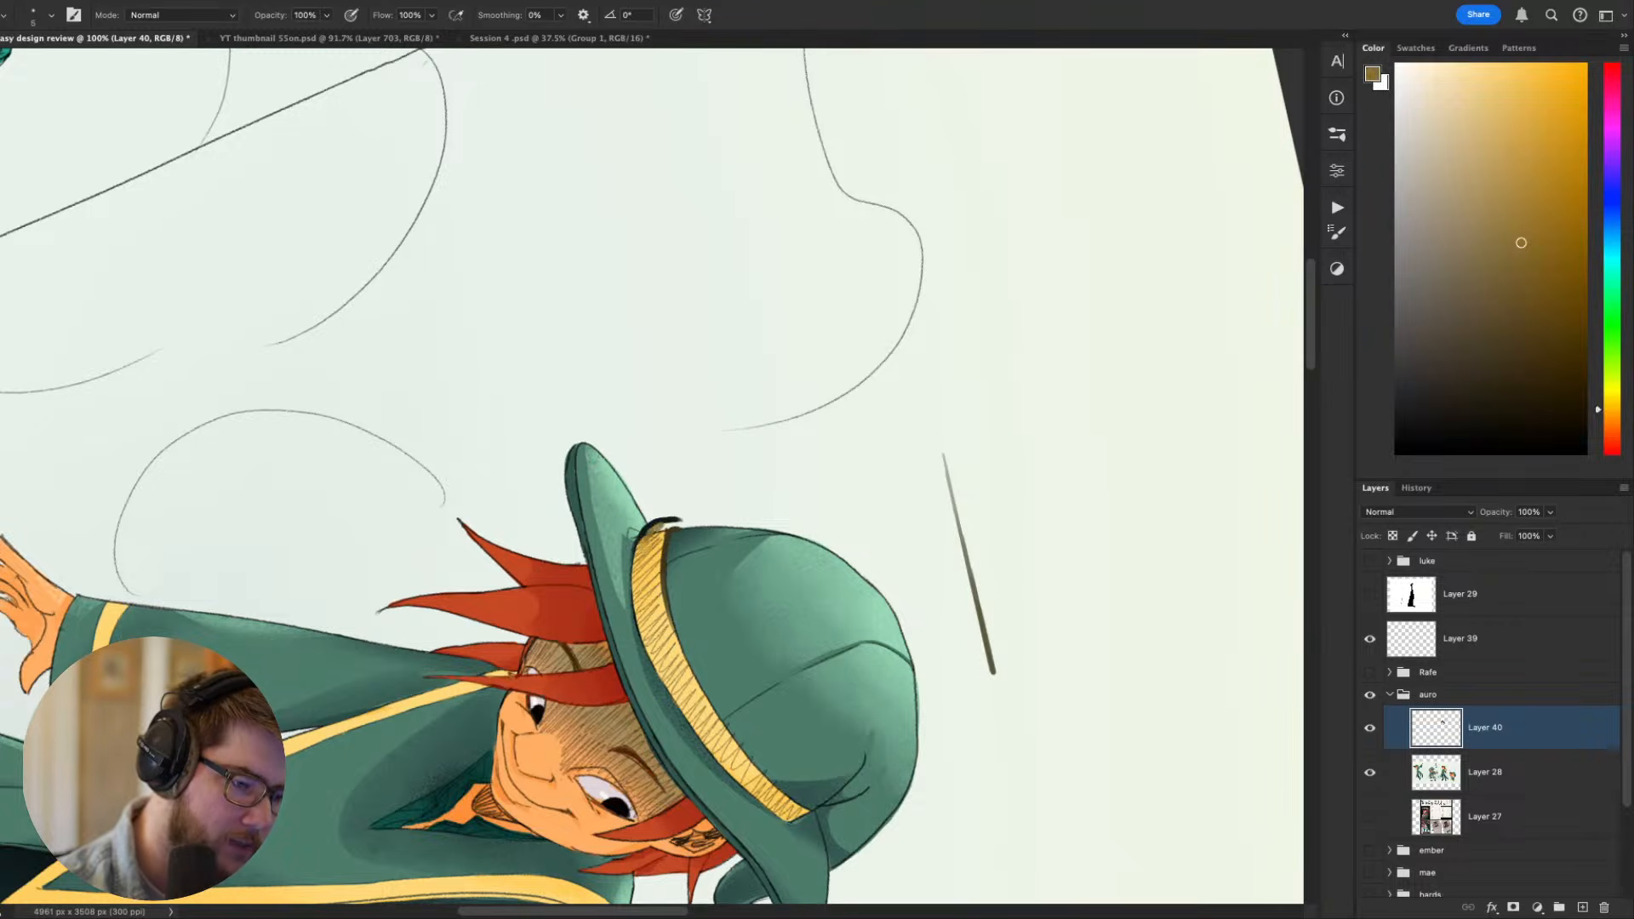
{"action": "left_click", "coordinate": [688, 677], "text": "alt"}
{"action": "left_click_drag", "start_coordinate": [662, 532], "coordinate": [682, 524]}
{"action": "key", "text": "Escape"}
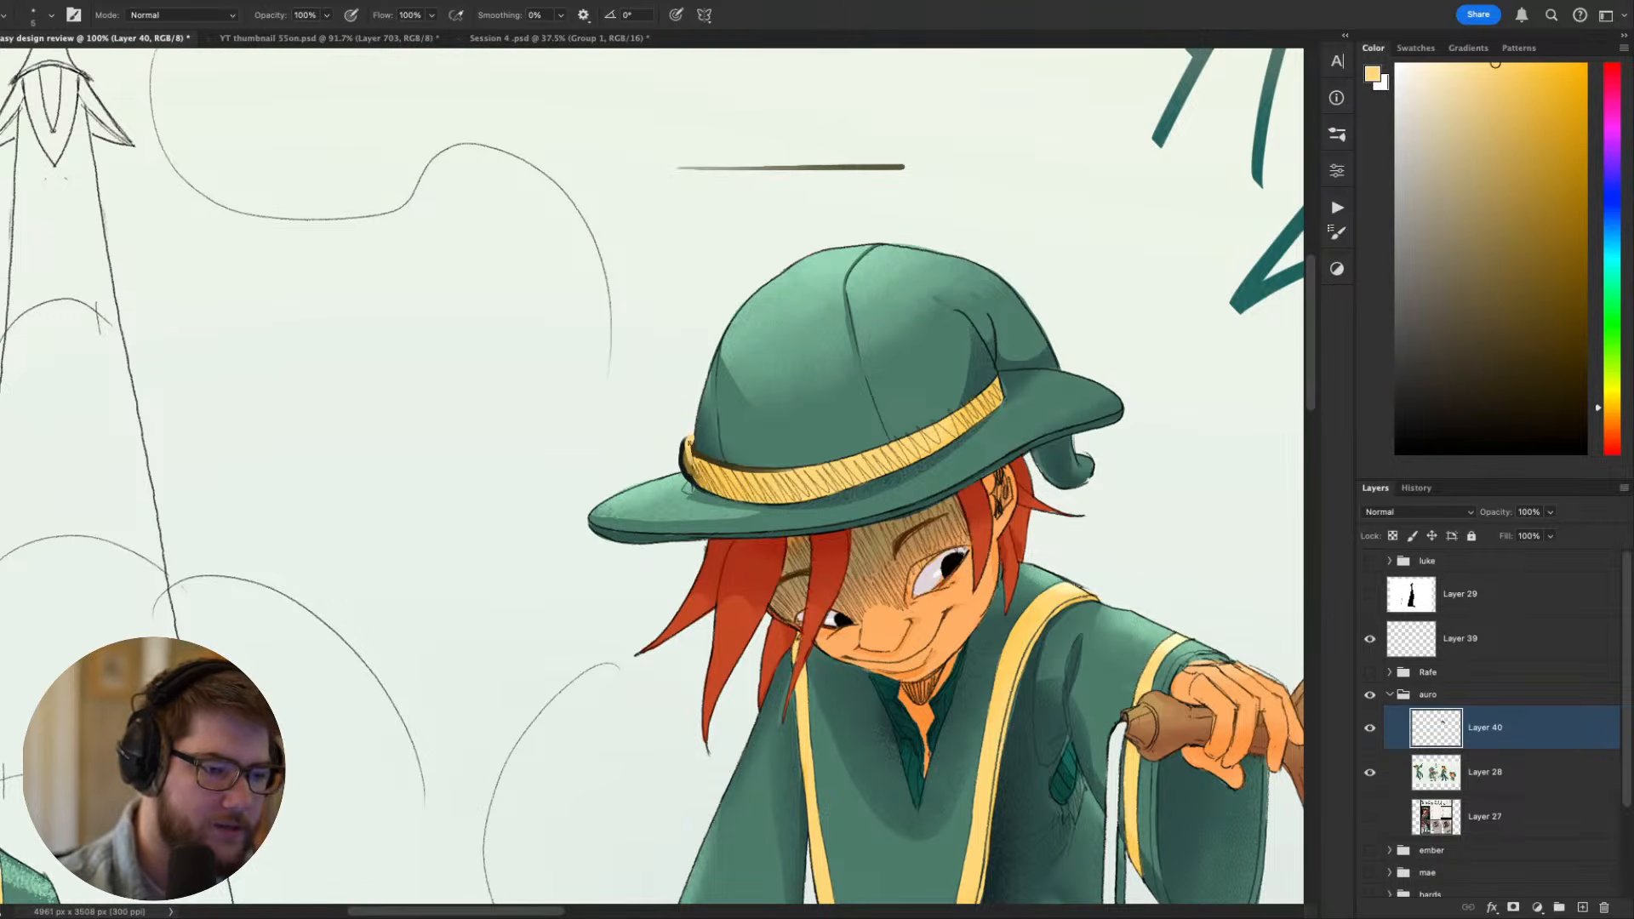
{"action": "left_click", "coordinate": [695, 453], "text": "alt"}
- Examine the reworked hat band up close and from afar, along with the outstretched arm and bottle
{"action": "left_click_drag", "start_coordinate": [1065, 385], "coordinate": [872, 327]}
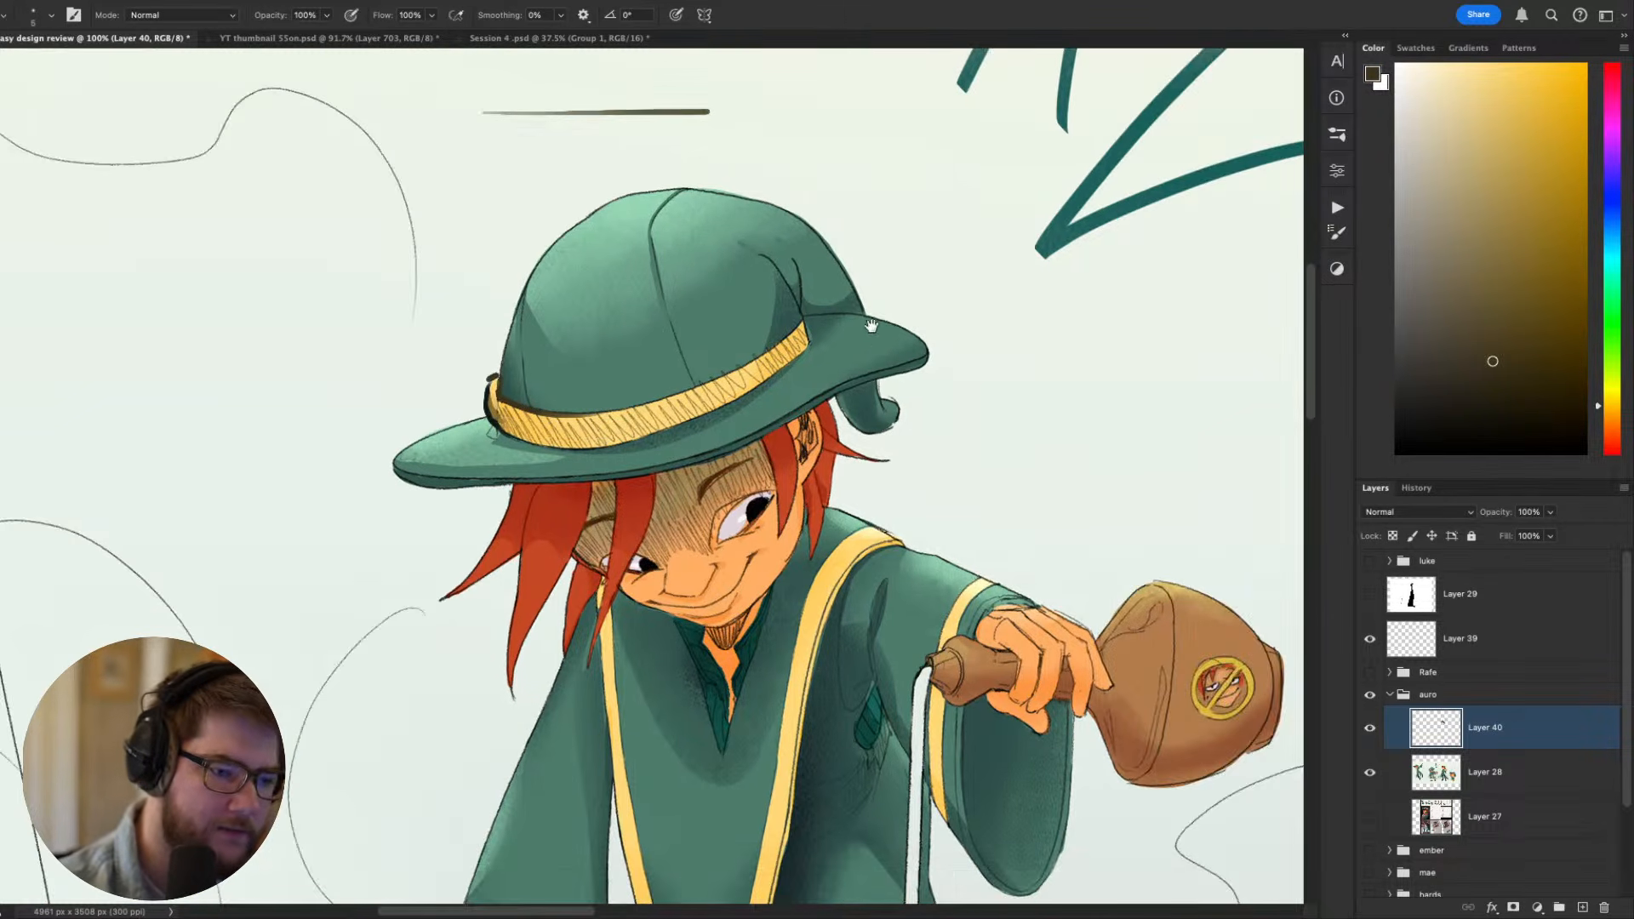
{"action": "left_click_drag", "start_coordinate": [985, 416], "coordinate": [1002, 570]}
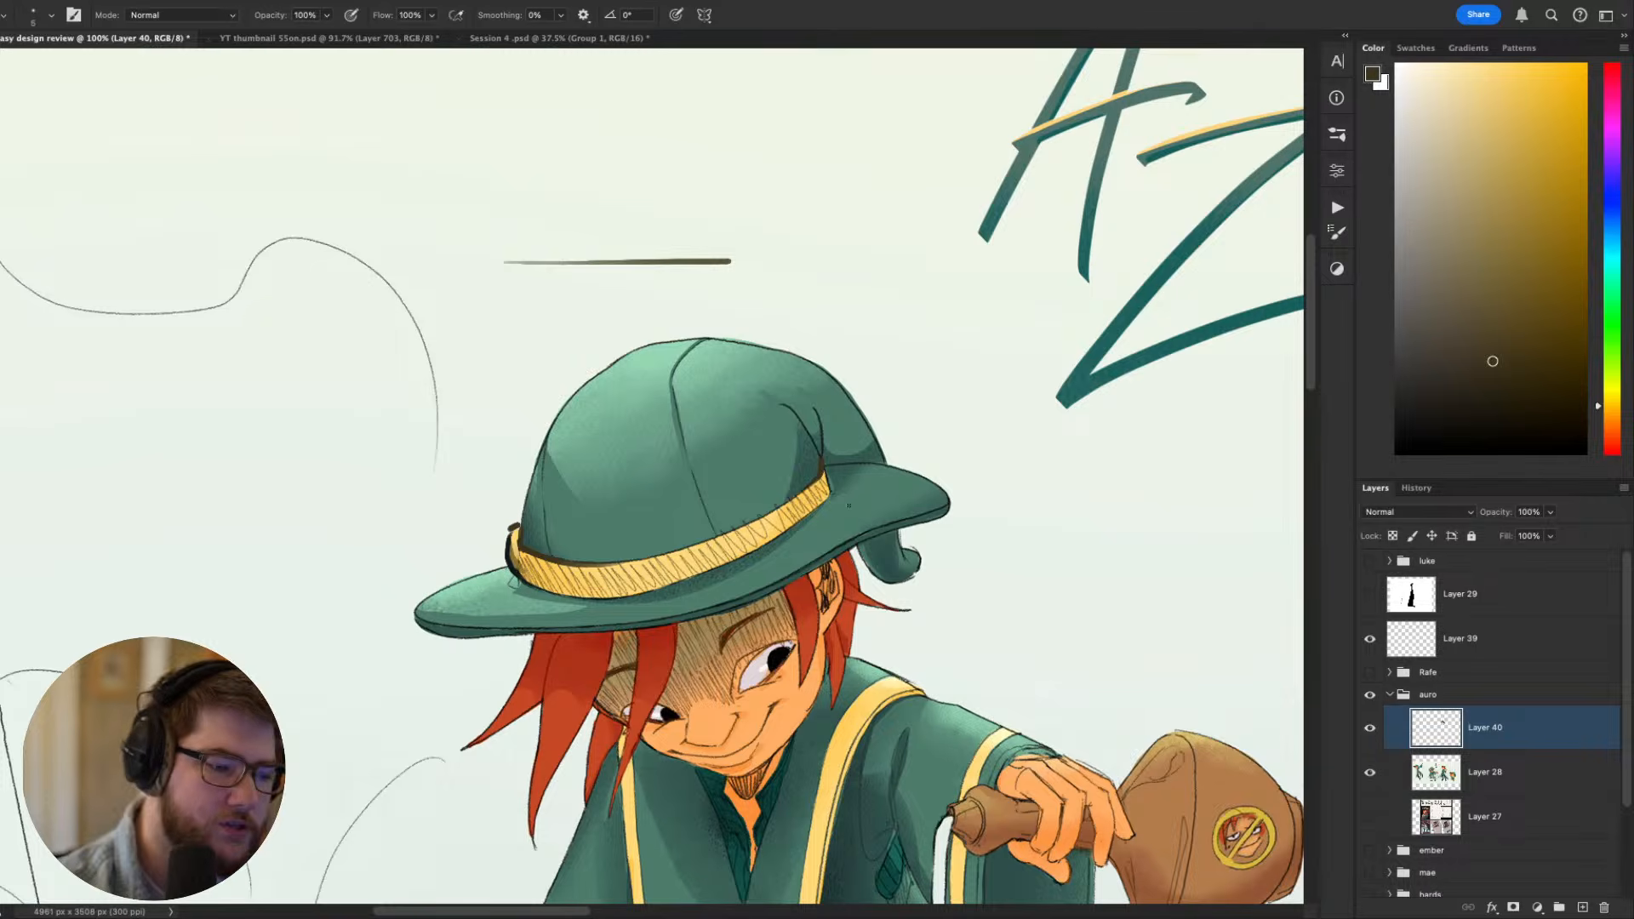
{"action": "scroll", "coordinate": [849, 506], "scroll_direction": "down", "scroll_amount": 5}
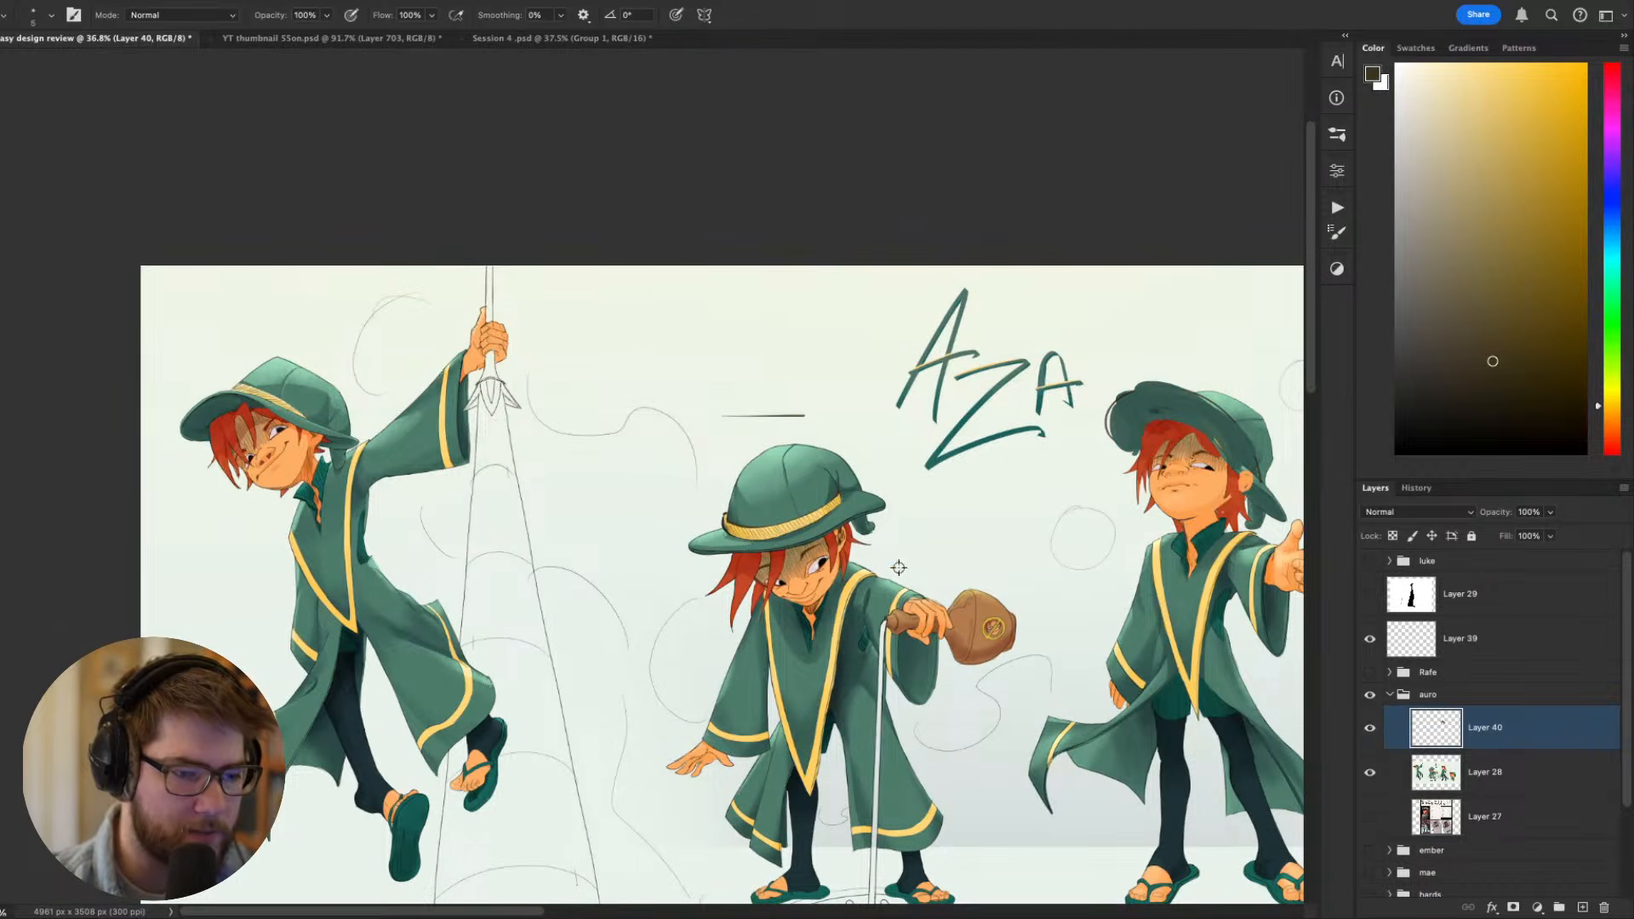
{"action": "scroll", "coordinate": [899, 568], "scroll_direction": "down", "scroll_amount": 3}
{"action": "scroll", "coordinate": [864, 568], "scroll_direction": "up", "scroll_amount": 3}
{"action": "scroll", "coordinate": [752, 440], "scroll_direction": "up", "scroll_amount": 3}
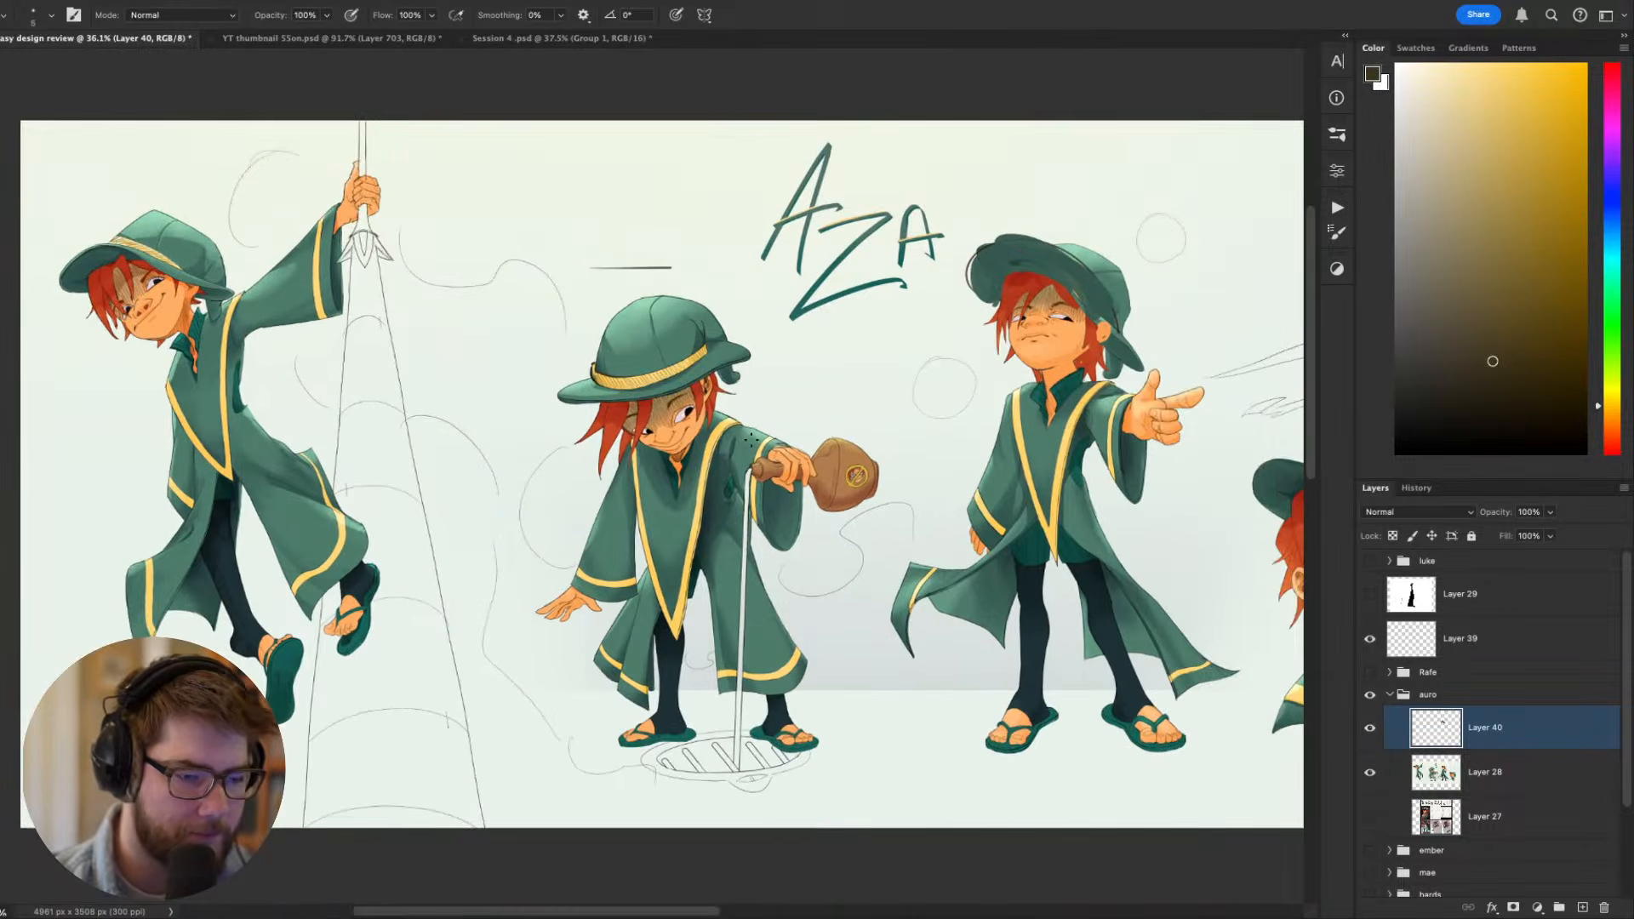
{"action": "scroll", "coordinate": [752, 441], "scroll_direction": "up", "scroll_amount": 1}
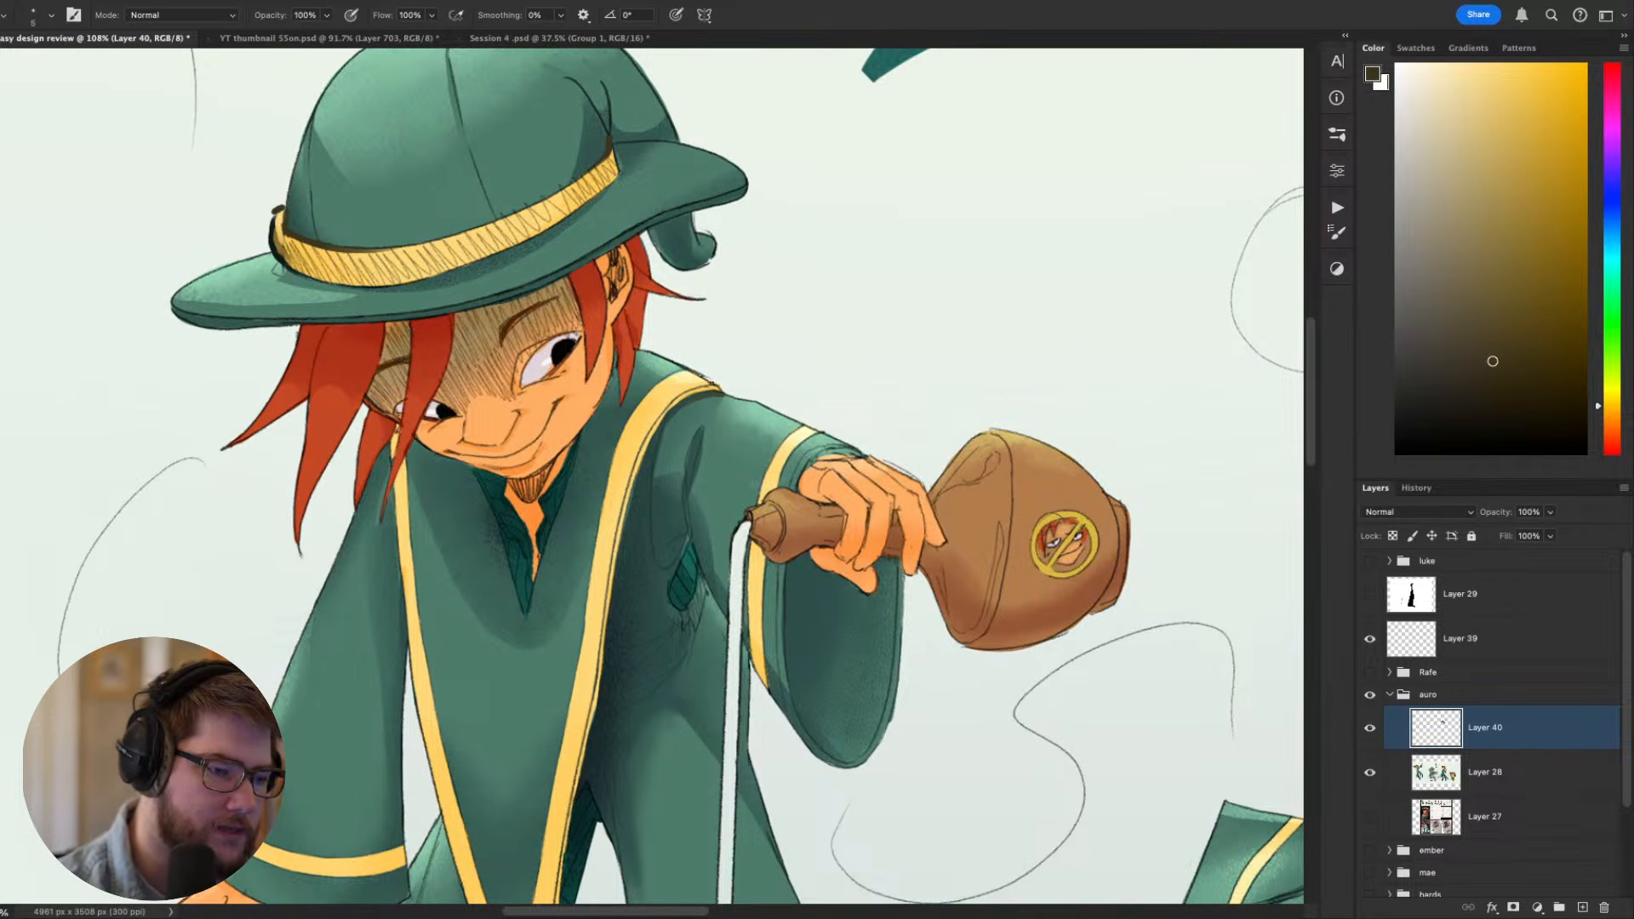
{"action": "left_click_drag", "start_coordinate": [1109, 582], "coordinate": [1139, 361]}
{"action": "left_click_drag", "start_coordinate": [1098, 621], "coordinate": [1065, 685]}
{"action": "left_click_drag", "start_coordinate": [1040, 562], "coordinate": [1059, 752]}
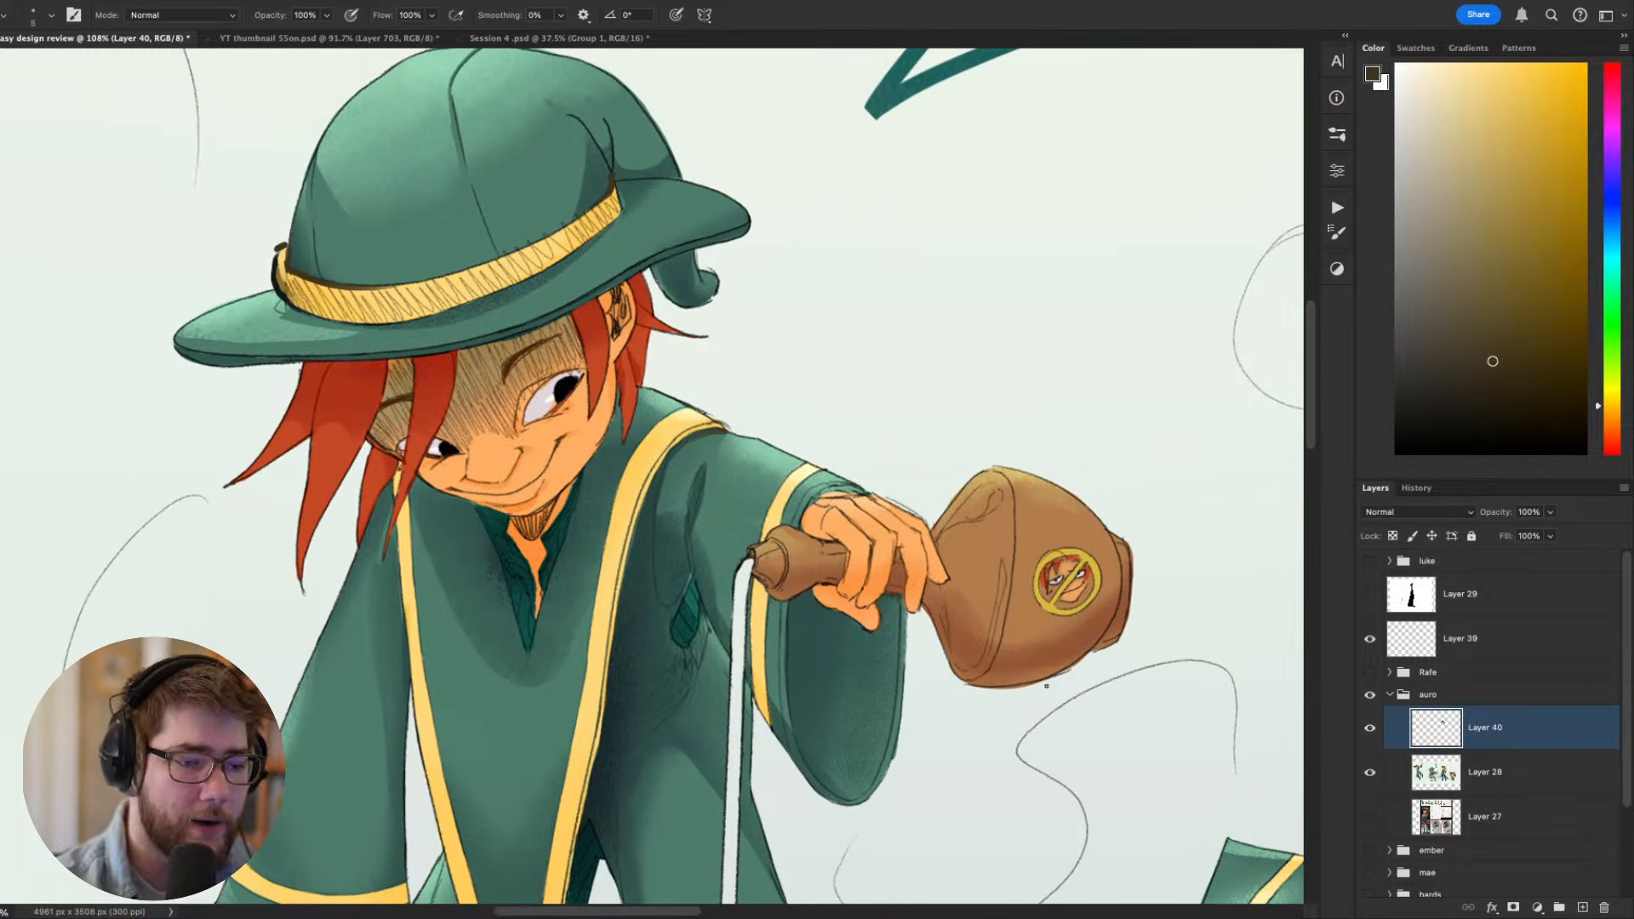
- Touch up the upper edge of the cuff above the bottle-holding hand with sampled greens and pale yellow on the trim
{"action": "left_click", "coordinate": [823, 473], "text": "alt"}
{"action": "left_click", "coordinate": [805, 479], "text": "alt"}
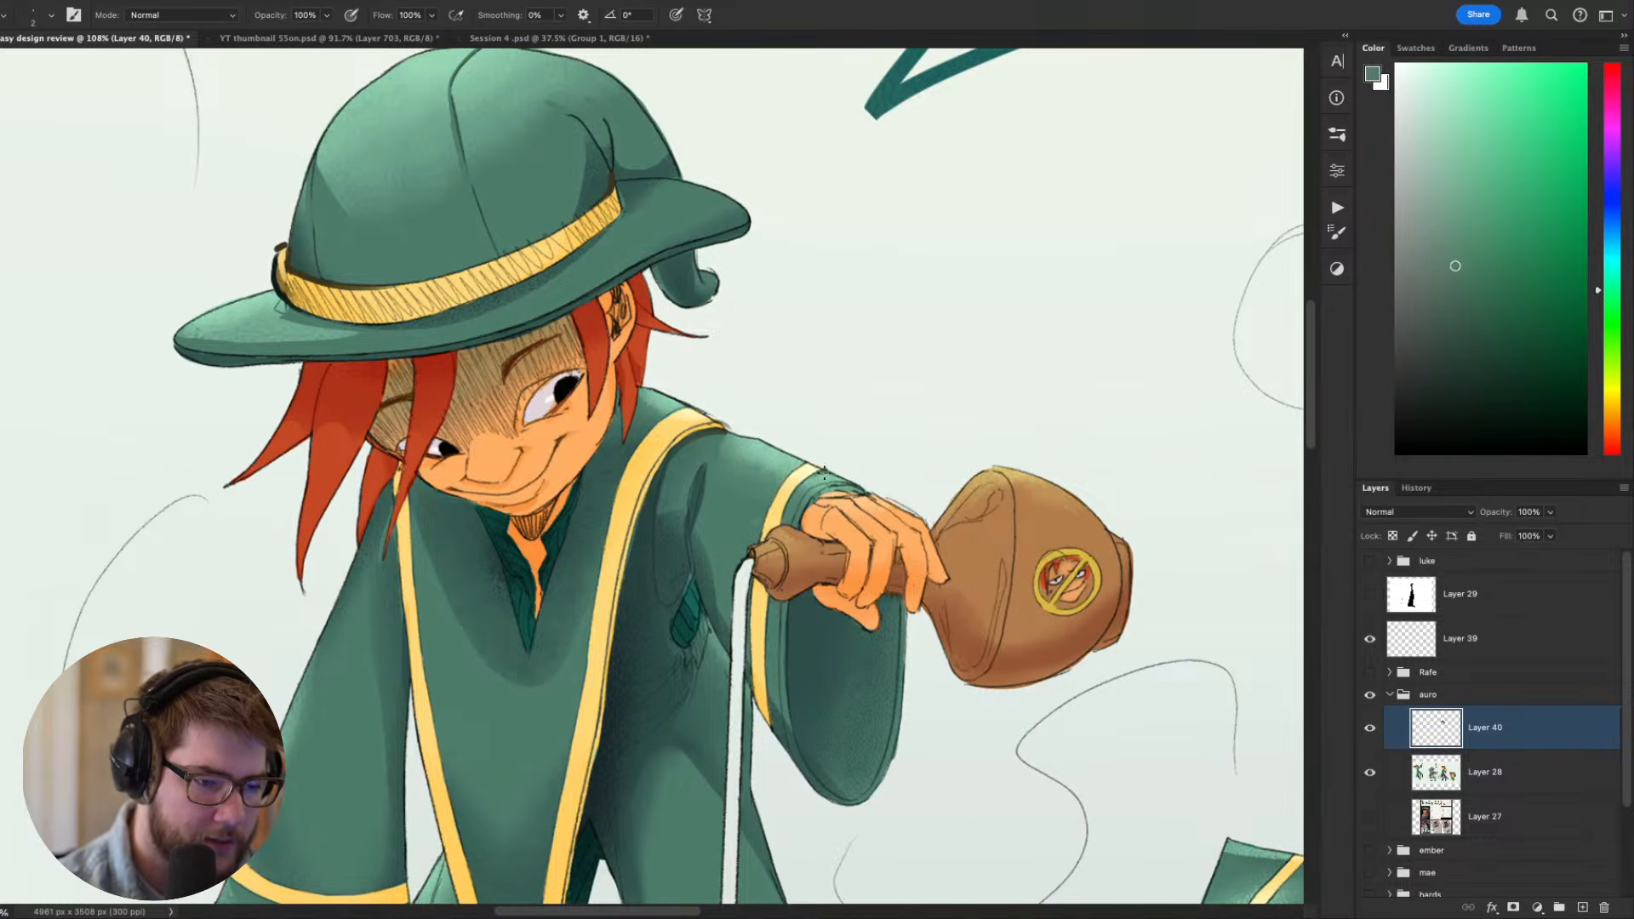
{"action": "left_click", "coordinate": [824, 472], "text": "alt"}
{"action": "left_click", "coordinate": [824, 472], "text": "alt"}
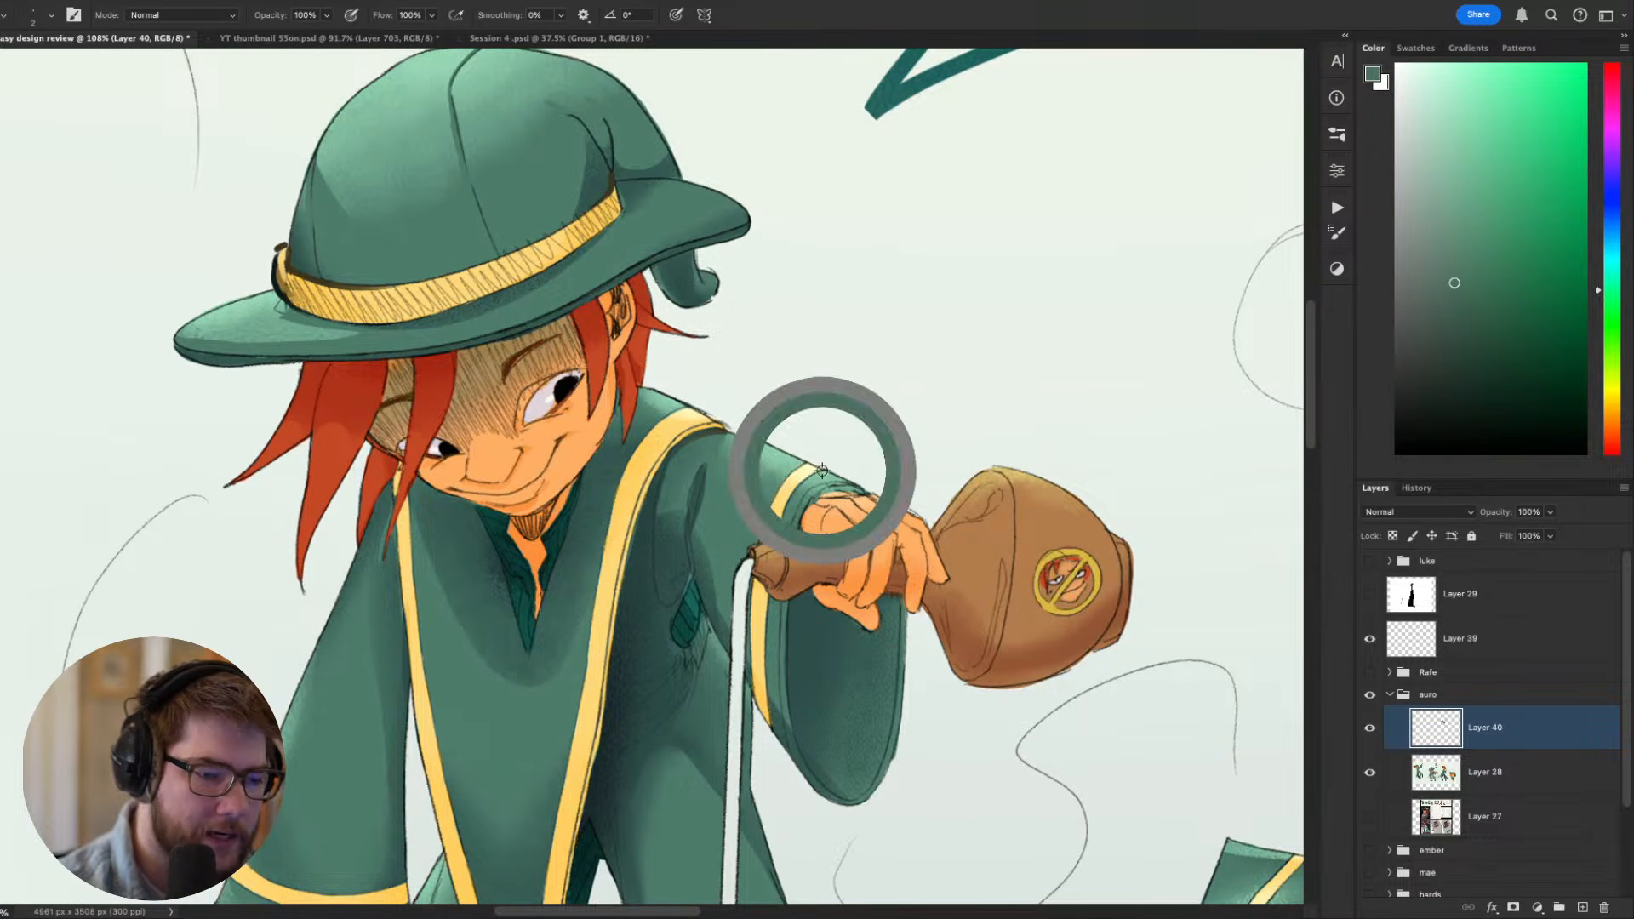
{"action": "left_click", "coordinate": [810, 466], "text": "alt"}
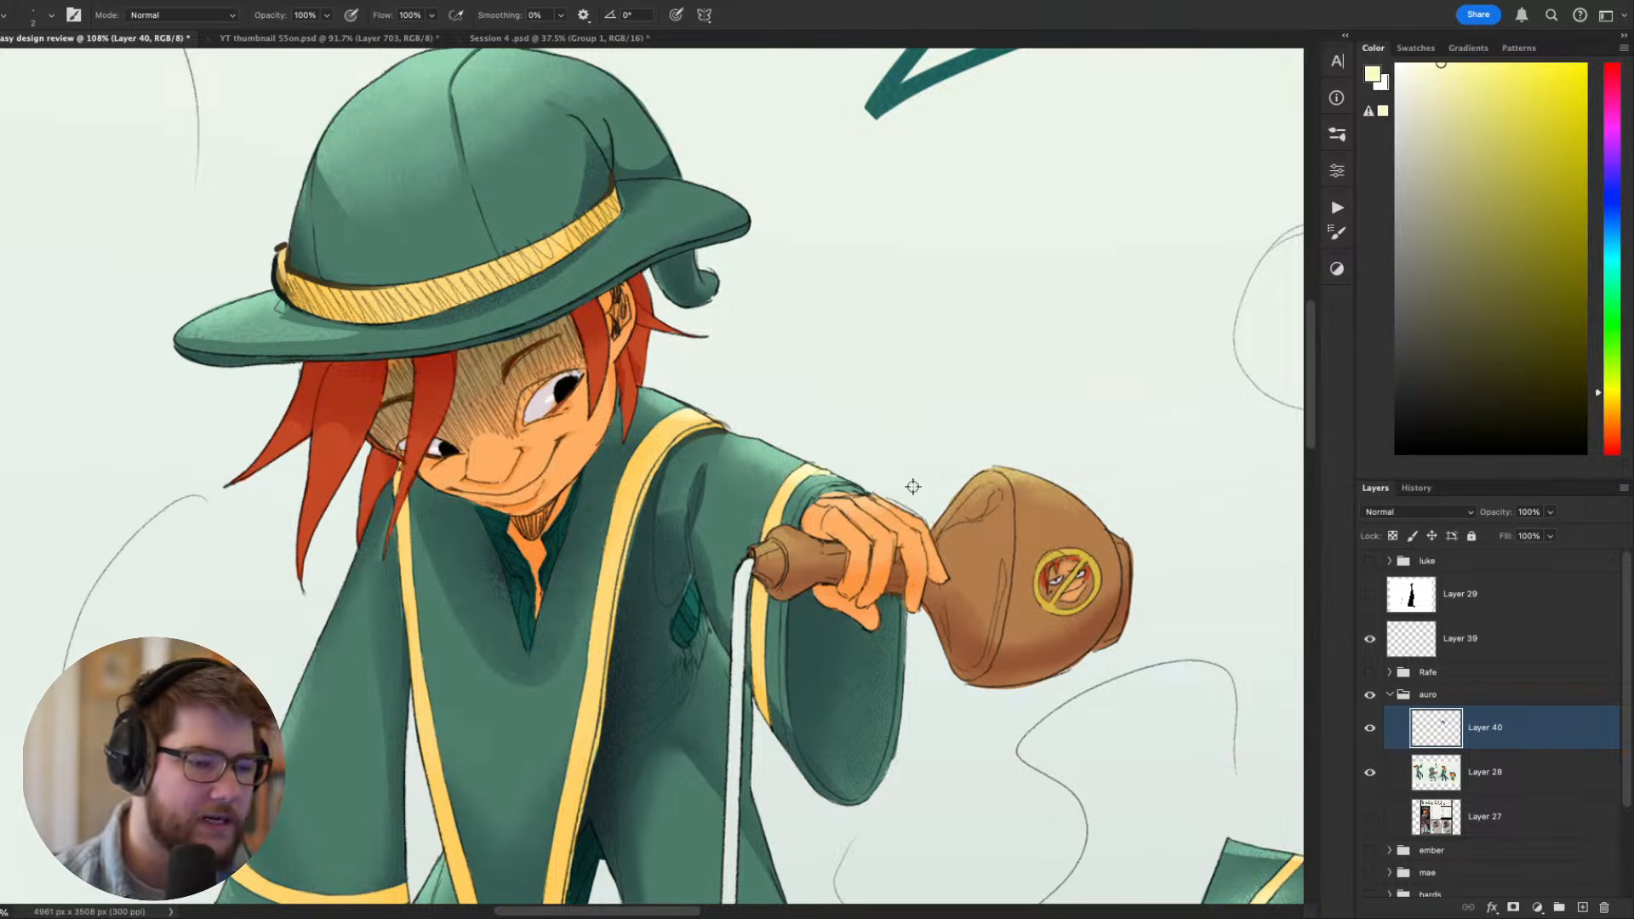
- Compare the touched-up bottle-holding figure with the hanging and pointing figures across the sheet
{"action": "scroll", "coordinate": [913, 486], "scroll_direction": "down", "scroll_amount": 10}
{"action": "scroll", "coordinate": [907, 483], "scroll_direction": "up", "scroll_amount": 3}
{"action": "scroll", "coordinate": [849, 563], "scroll_direction": "down", "scroll_amount": 3}
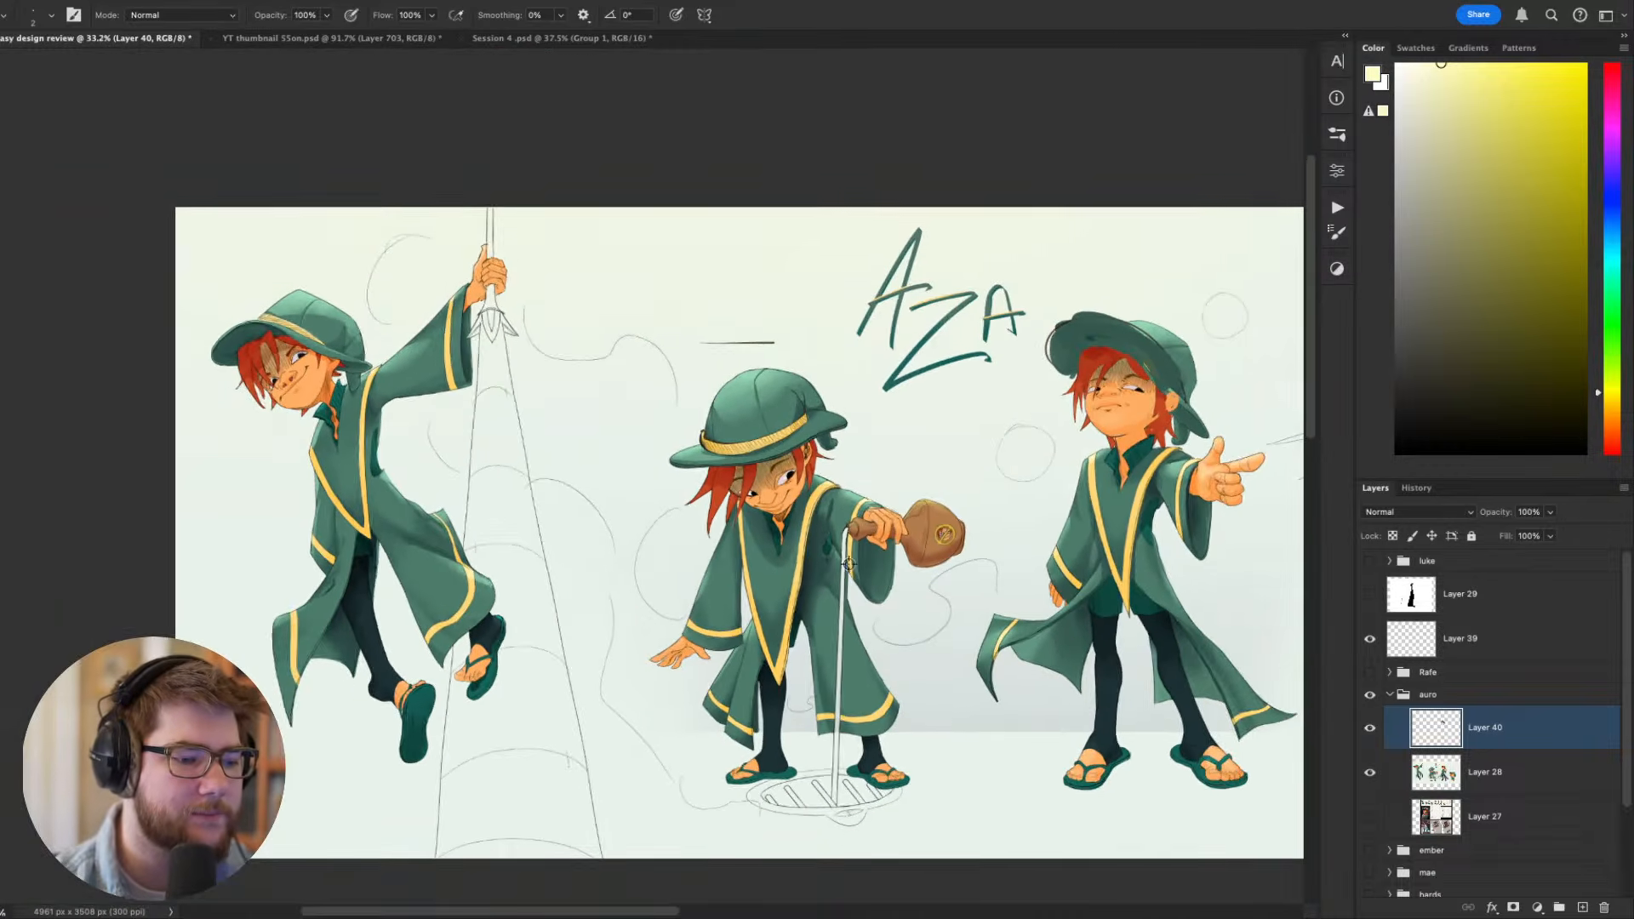
{"action": "scroll", "coordinate": [849, 564], "scroll_direction": "up", "scroll_amount": 2}
{"action": "left_click_drag", "start_coordinate": [844, 619], "coordinate": [783, 559]}
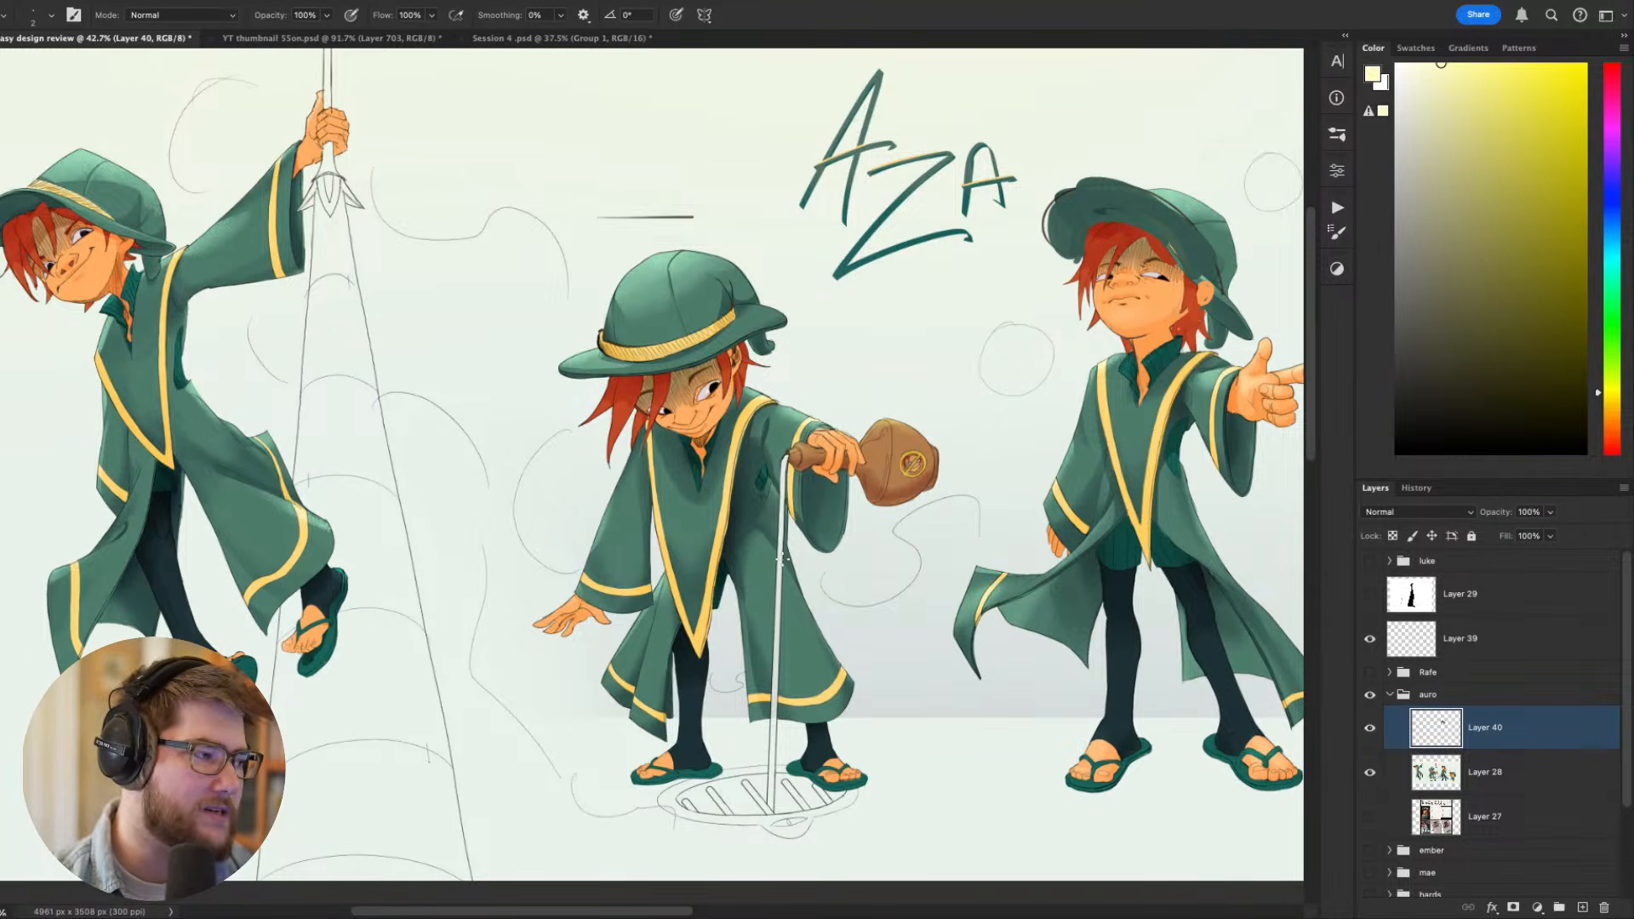
{"action": "left_click_drag", "start_coordinate": [1149, 494], "coordinate": [976, 503]}
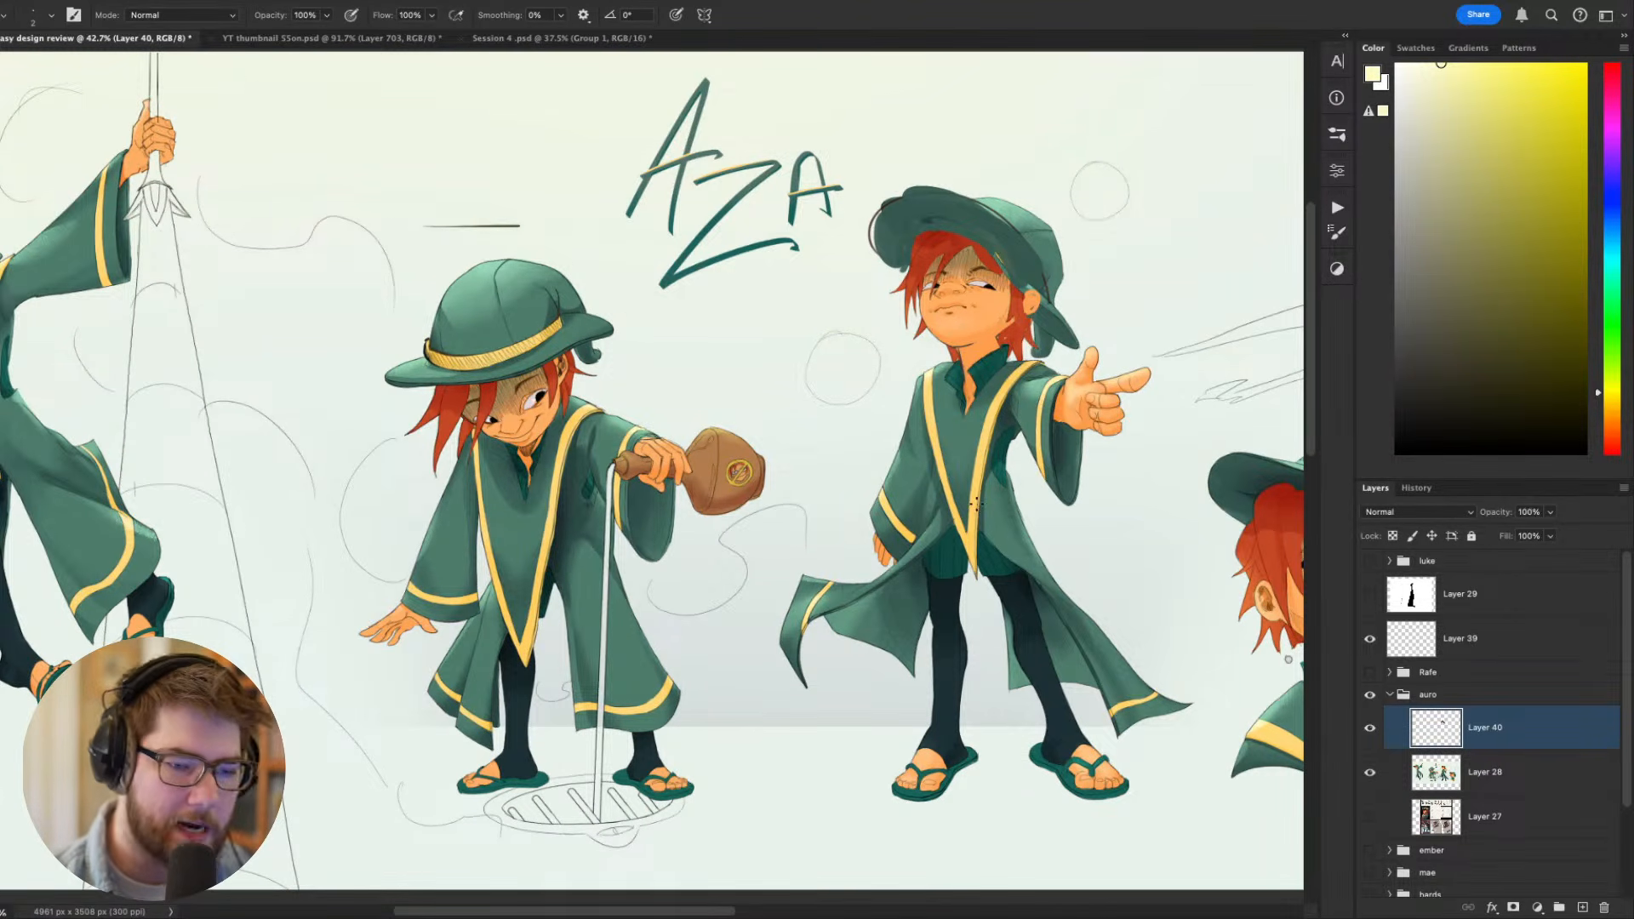
- Examine the bottle-holding, pointing and hanging figures across the sheet, comparing their robes, sleeves and coat tails
{"action": "left_click_drag", "start_coordinate": [994, 565], "coordinate": [1005, 331]}
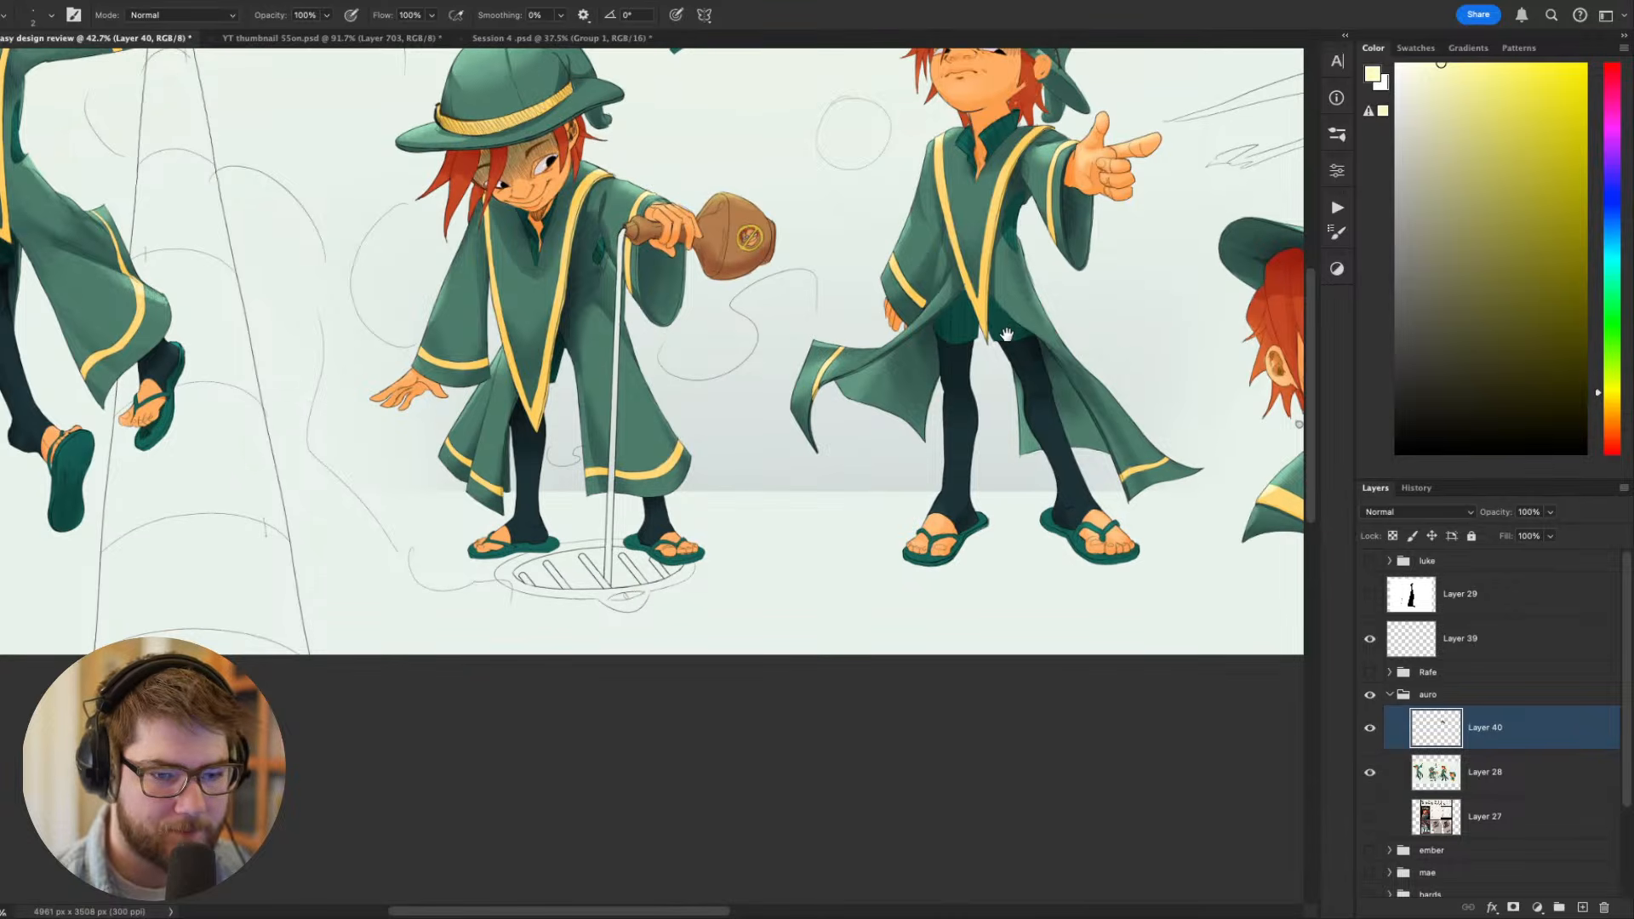
{"action": "left_click_drag", "start_coordinate": [943, 405], "coordinate": [726, 619]}
{"action": "scroll", "coordinate": [723, 570], "scroll_direction": "down", "scroll_amount": 1}
{"action": "scroll", "coordinate": [720, 567], "scroll_direction": "up", "scroll_amount": 5}
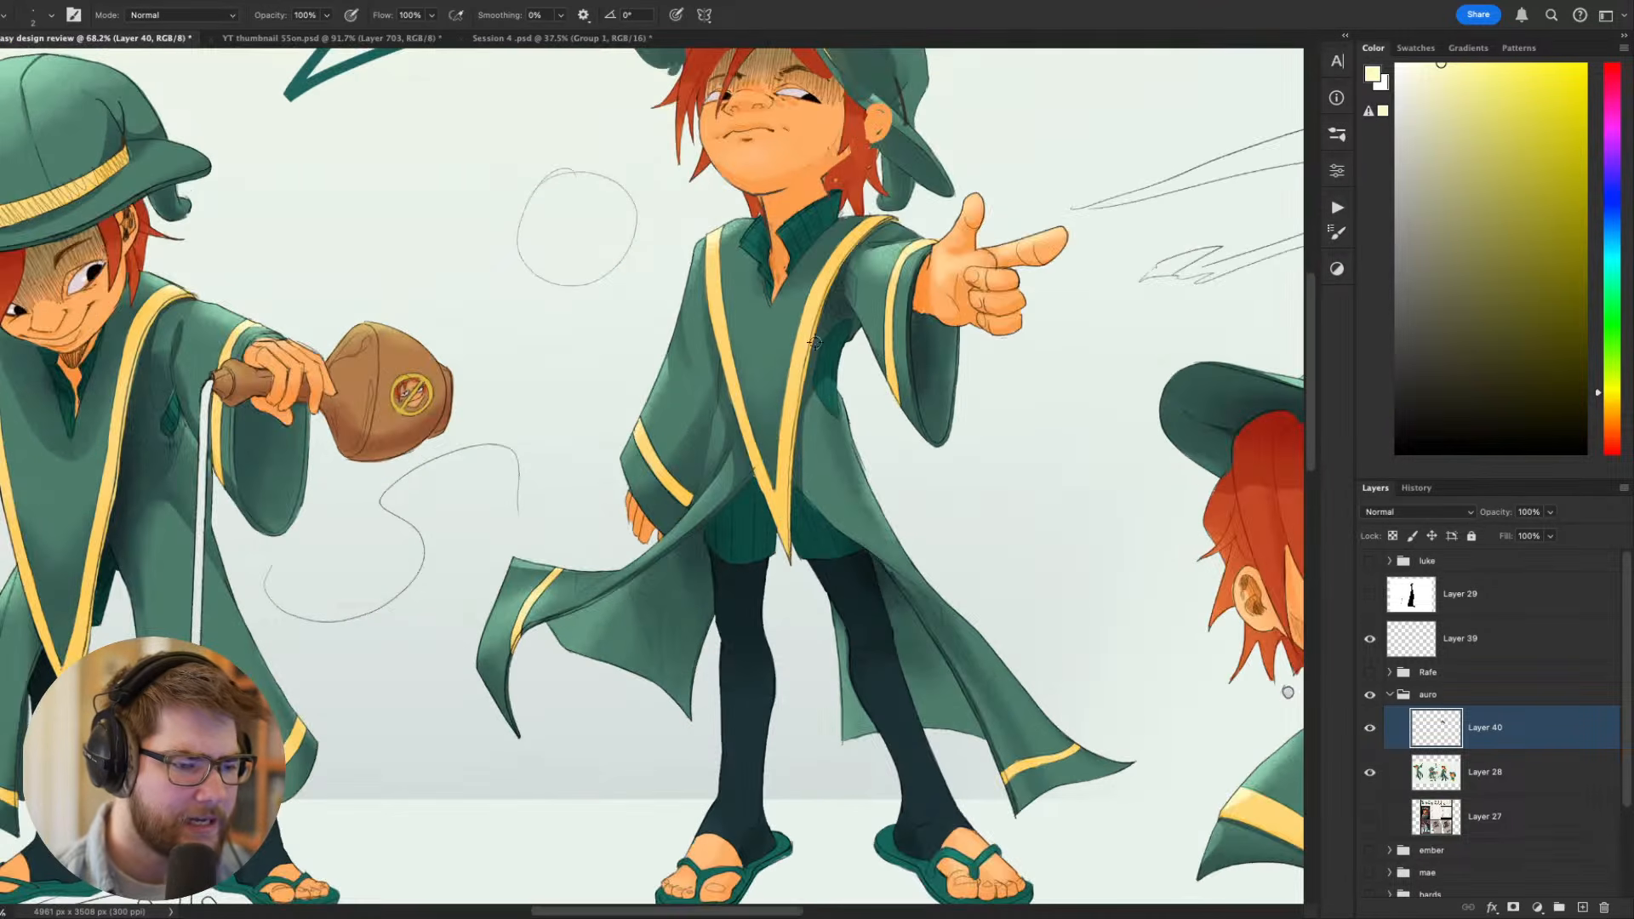
{"action": "left_click_drag", "start_coordinate": [774, 376], "coordinate": [1212, 396]}
{"action": "scroll", "coordinate": [894, 461], "scroll_direction": "down", "scroll_amount": 3}
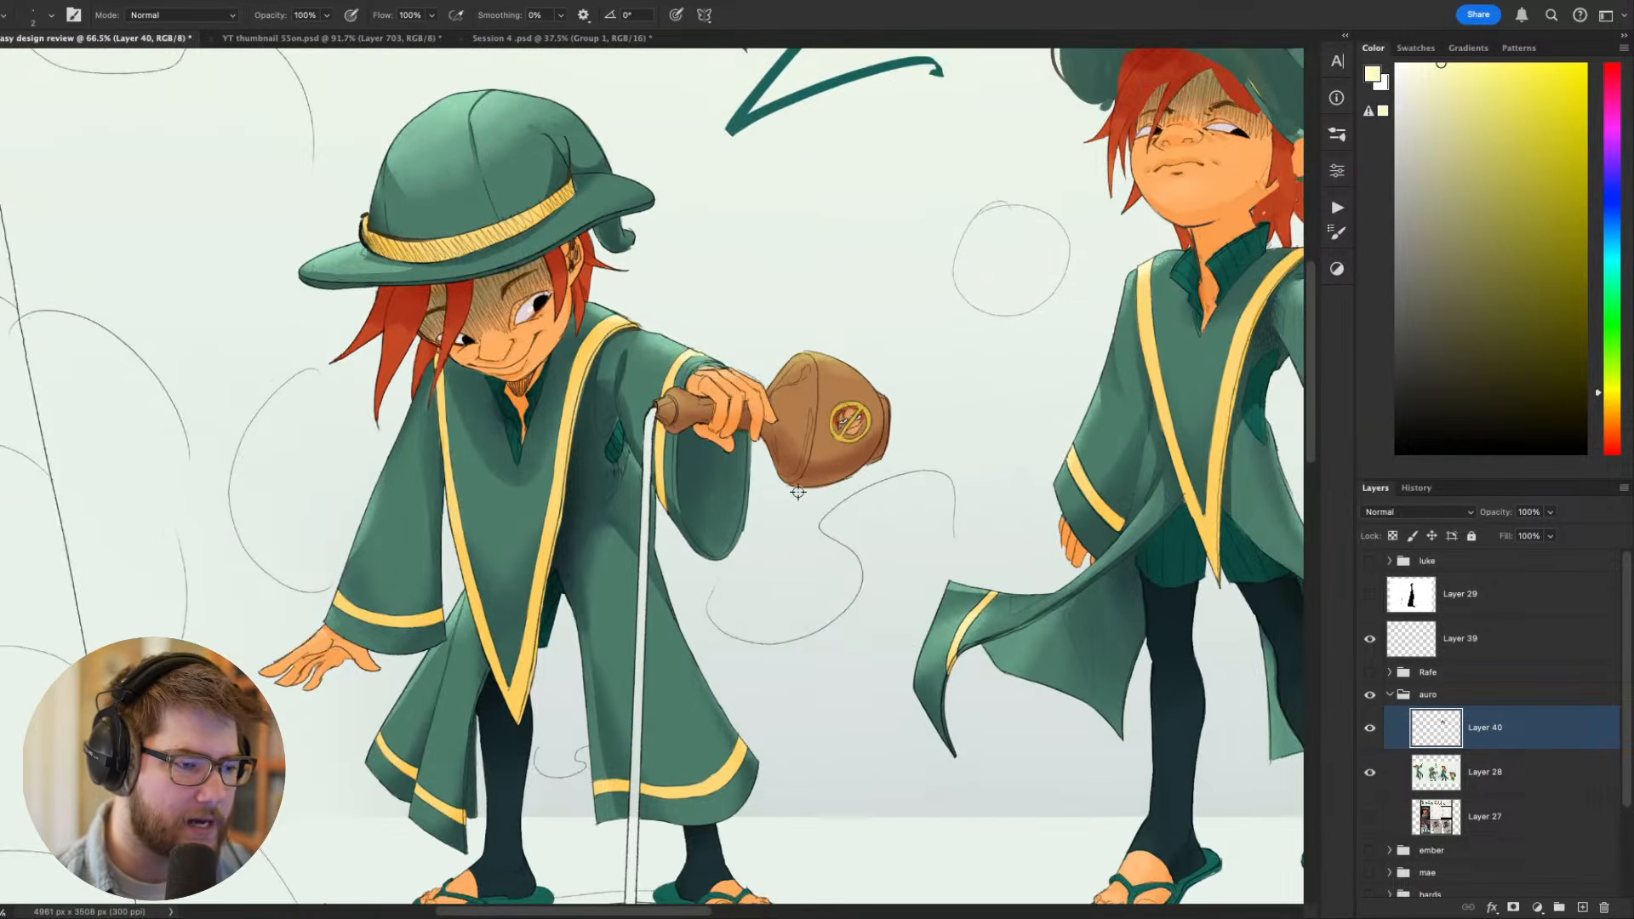
{"action": "left_click_drag", "start_coordinate": [306, 452], "coordinate": [574, 514]}
{"action": "left_click_drag", "start_coordinate": [973, 423], "coordinate": [1049, 502]}
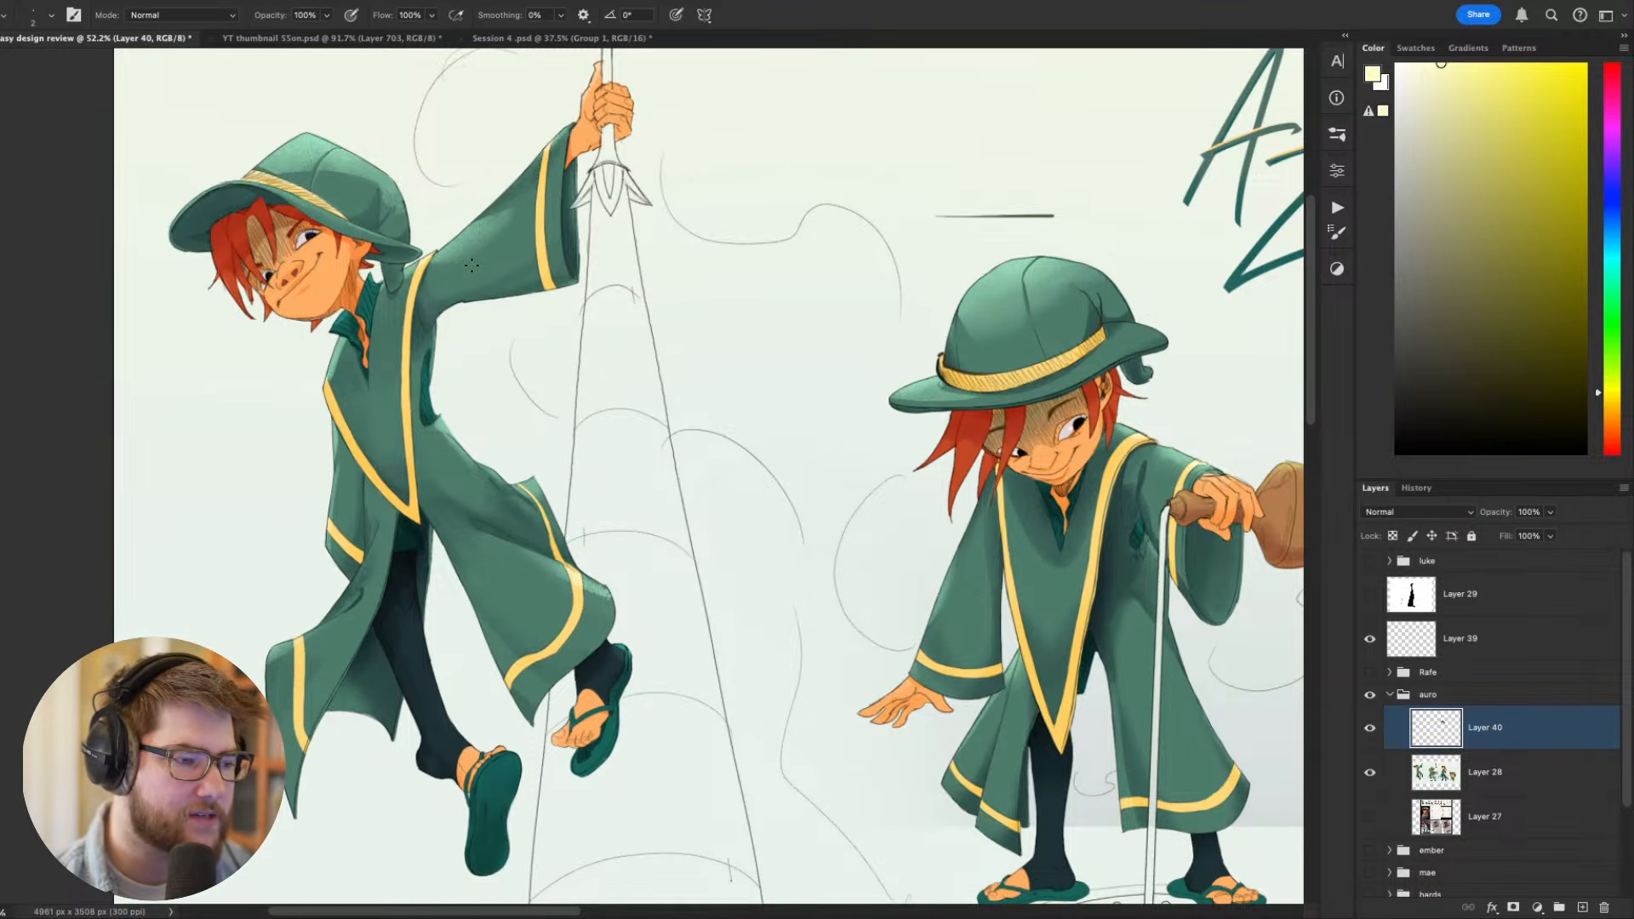
{"action": "left_click_drag", "start_coordinate": [547, 269], "coordinate": [360, 269]}
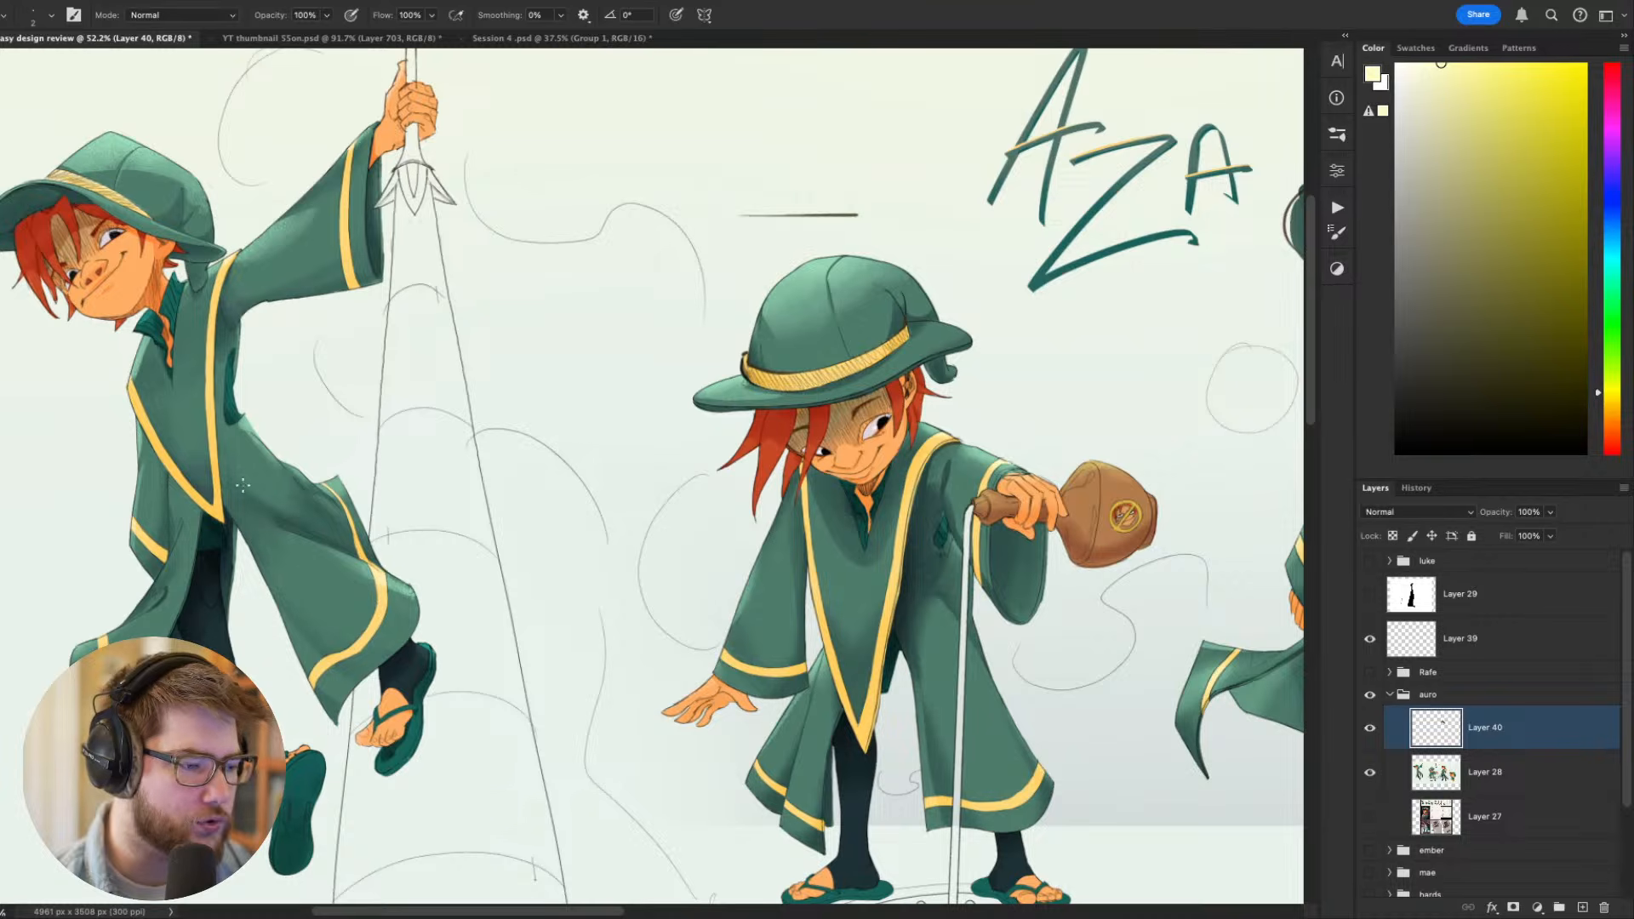
{"action": "left_click_drag", "start_coordinate": [668, 660], "coordinate": [624, 647]}
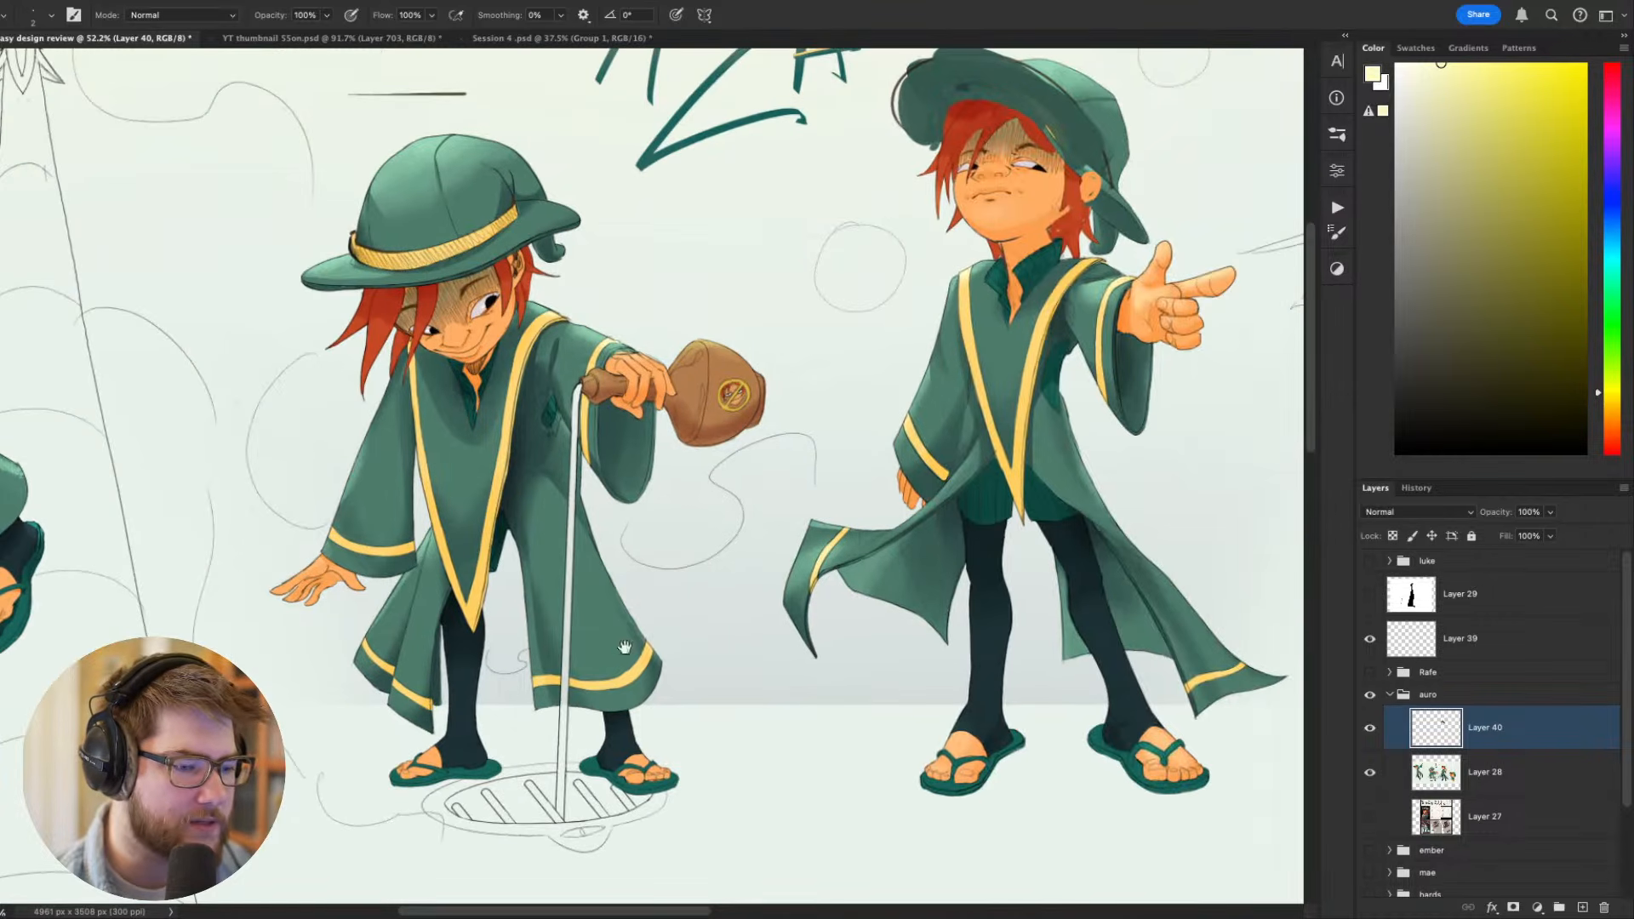
{"action": "left_click_drag", "start_coordinate": [1037, 543], "coordinate": [932, 608]}
- Darken the inner lining of the pointing figure's flared coat tails on both sides with a sampled dark green
{"action": "left_click", "coordinate": [807, 619], "text": "alt"}
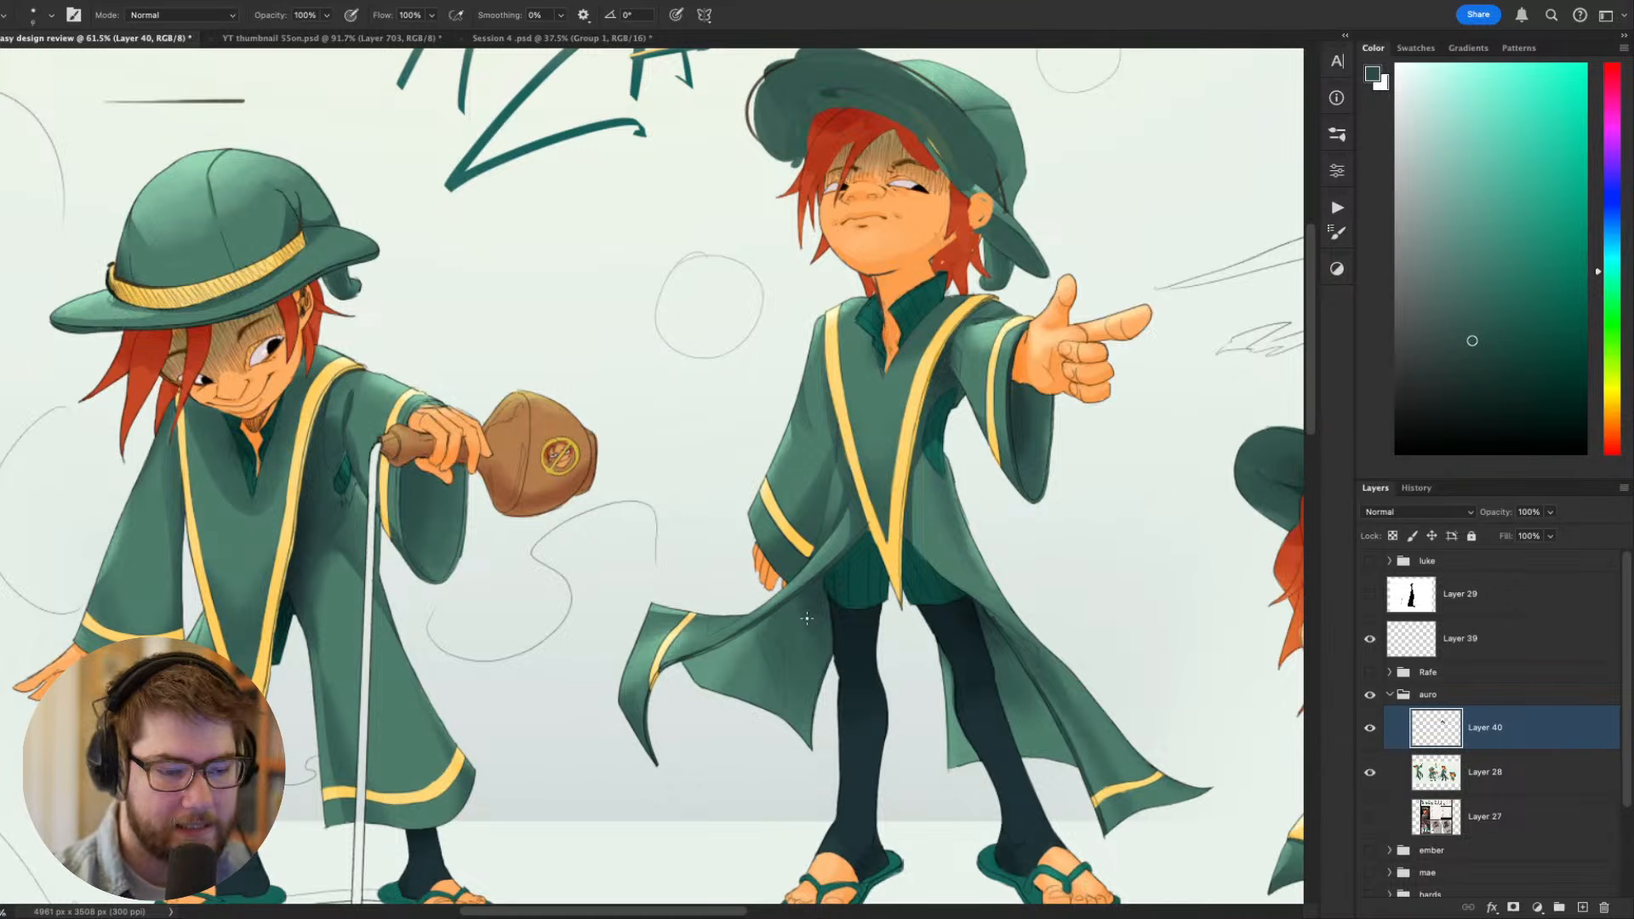
{"action": "key", "text": "bracketright"}
{"action": "key", "text": "bracketright"}
{"action": "key", "text": "bracketright"}
{"action": "key", "text": "bracketright"}
{"action": "key", "text": "bracketright"}
{"action": "key", "text": "bracketright"}
{"action": "key", "text": "ctrl+z"}
{"action": "mouse_move", "coordinate": [797, 610]}
{"action": "left_mouse_down"}
{"action": "mouse_move", "coordinate": [690, 667]}
{"action": "mouse_move", "coordinate": [751, 658]}
{"action": "mouse_move", "coordinate": [740, 675]}
{"action": "mouse_move", "coordinate": [804, 725]}
{"action": "mouse_move", "coordinate": [827, 691]}
{"action": "mouse_move", "coordinate": [622, 765]}
{"action": "left_mouse_up"}
{"action": "key", "text": "r"}
{"action": "left_click_drag", "start_coordinate": [748, 778], "coordinate": [876, 491]}
{"action": "key", "text": "b"}
{"action": "mouse_move", "coordinate": [883, 559]}
{"action": "left_mouse_down"}
{"action": "mouse_move", "coordinate": [845, 705]}
{"action": "mouse_move", "coordinate": [821, 664]}
{"action": "mouse_move", "coordinate": [852, 603]}
{"action": "mouse_move", "coordinate": [864, 609]}
{"action": "mouse_move", "coordinate": [848, 666]}
{"action": "mouse_move", "coordinate": [849, 613]}
{"action": "mouse_move", "coordinate": [759, 619]}
{"action": "mouse_move", "coordinate": [794, 586]}
{"action": "mouse_move", "coordinate": [783, 624]}
{"action": "mouse_move", "coordinate": [792, 584]}
{"action": "mouse_move", "coordinate": [831, 546]}
{"action": "left_mouse_up"}
{"action": "key", "text": "bracketleft"}
{"action": "key", "text": "bracketleft"}
{"action": "key", "text": "bracketleft"}
{"action": "key", "text": "bracketleft"}
{"action": "key", "text": "bracketleft"}
{"action": "key", "text": "Escape"}
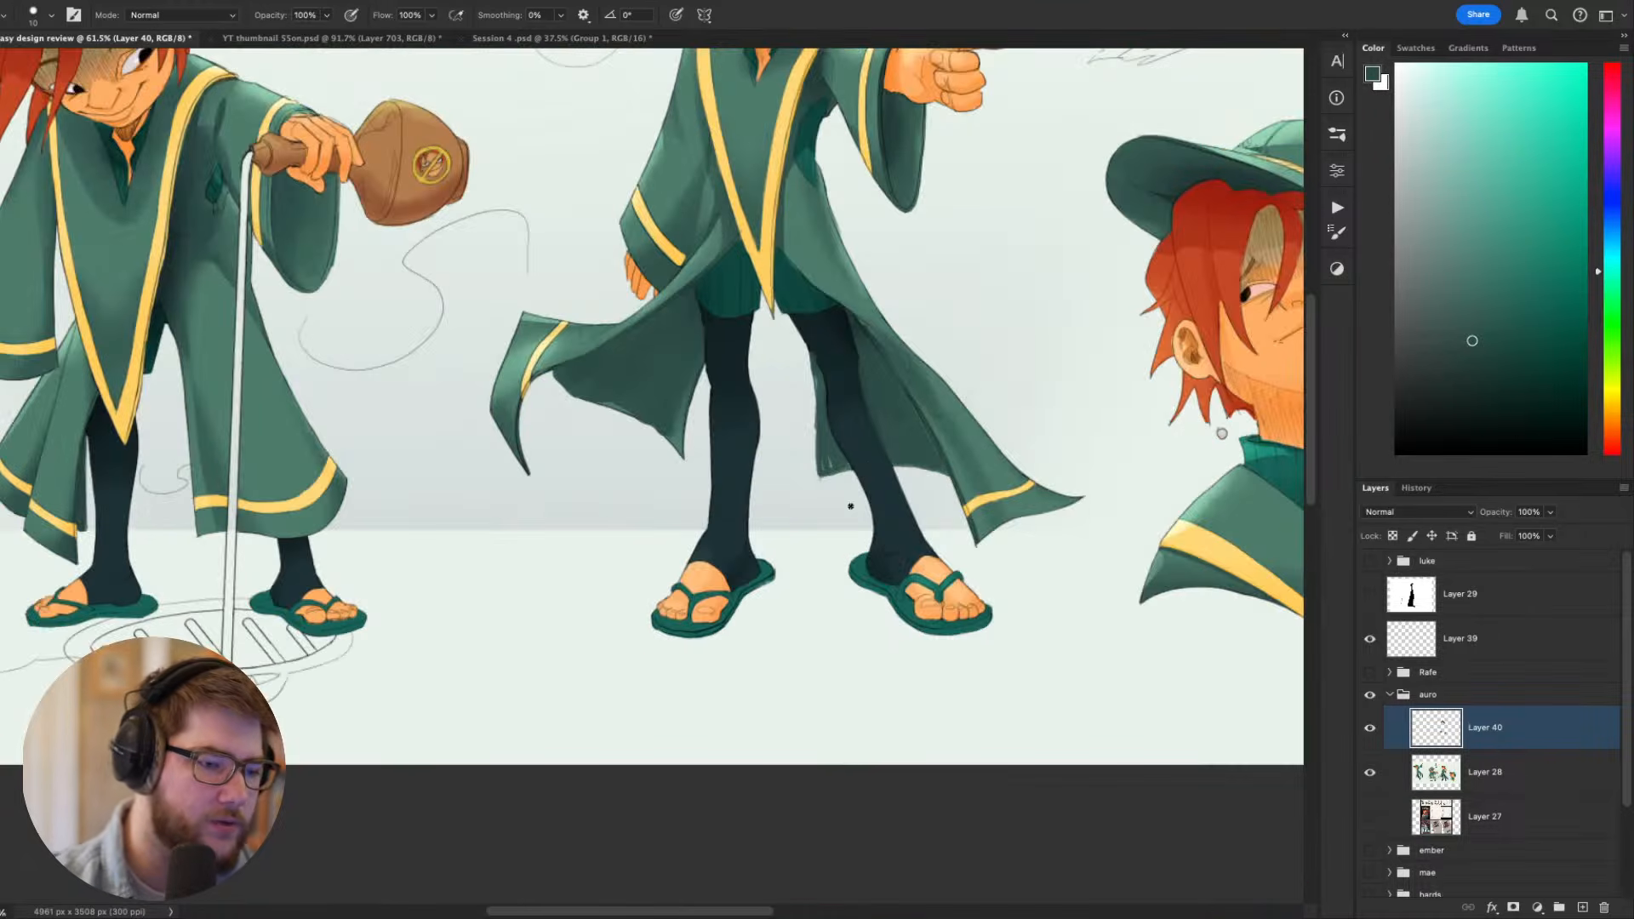
- Examine the darkened coat lining at sheet scale and up close, along with the pointing figure's torso and outstretched arm
{"action": "mouse_move", "coordinate": [863, 473]}
{"action": "left_mouse_down"}
{"action": "mouse_move", "coordinate": [907, 613]}
{"action": "mouse_move", "coordinate": [885, 630]}
{"action": "left_mouse_up"}
{"action": "scroll", "coordinate": [904, 611], "scroll_direction": "down", "scroll_amount": 5}
{"action": "scroll", "coordinate": [882, 588], "scroll_direction": "up", "scroll_amount": 5}
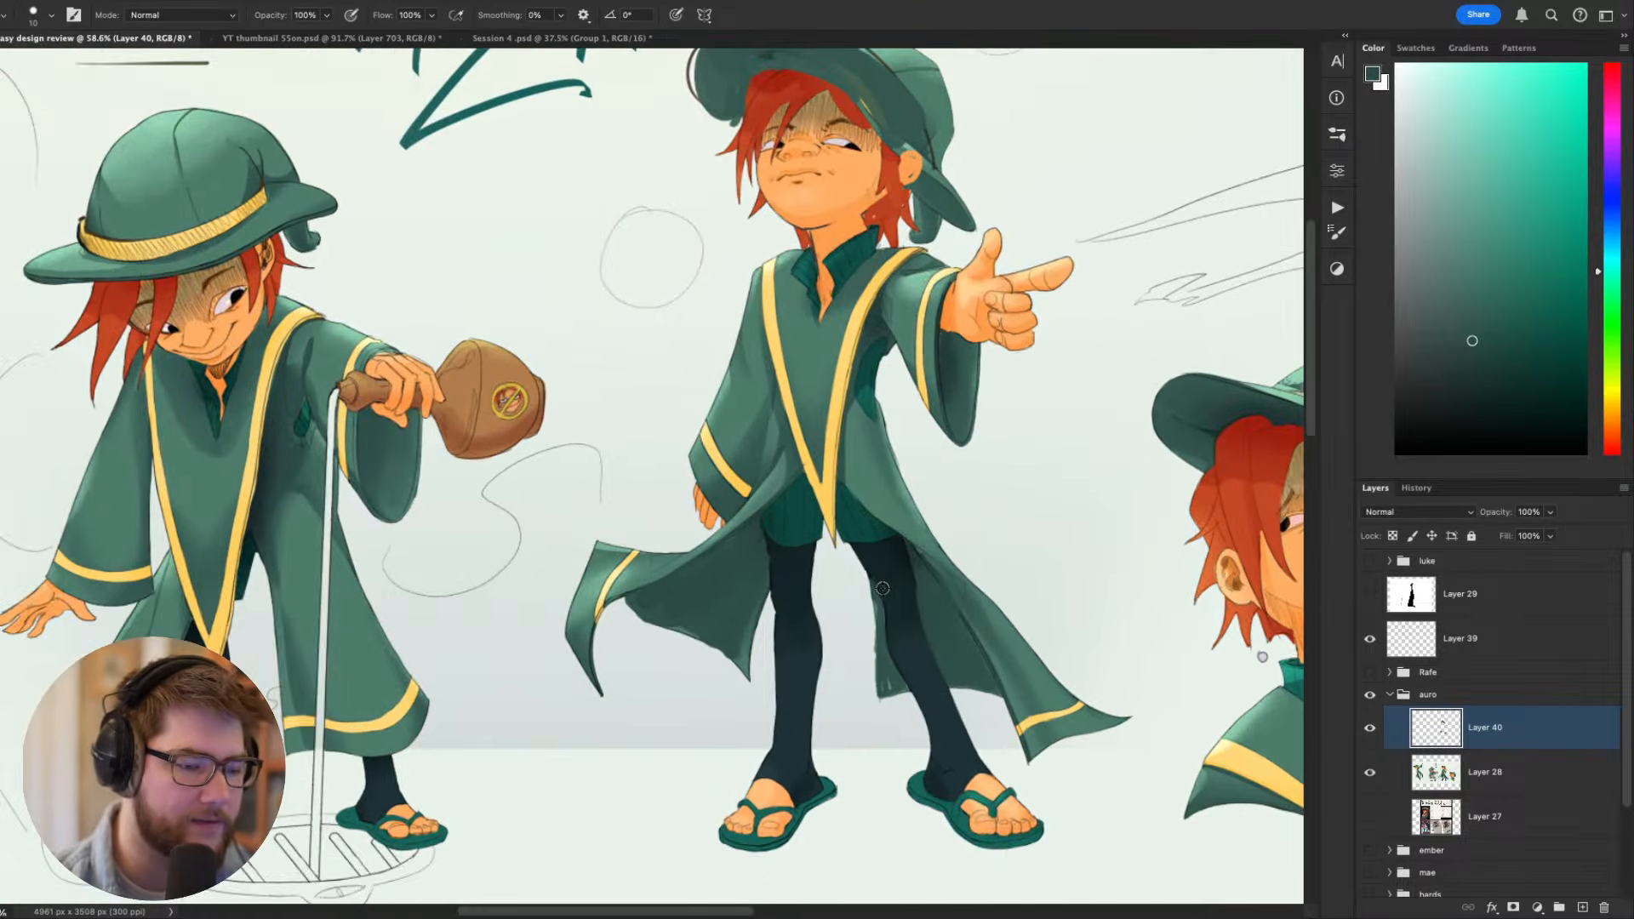
{"action": "scroll", "coordinate": [886, 572], "scroll_direction": "down", "scroll_amount": 3}
{"action": "scroll", "coordinate": [860, 604], "scroll_direction": "down", "scroll_amount": 2}
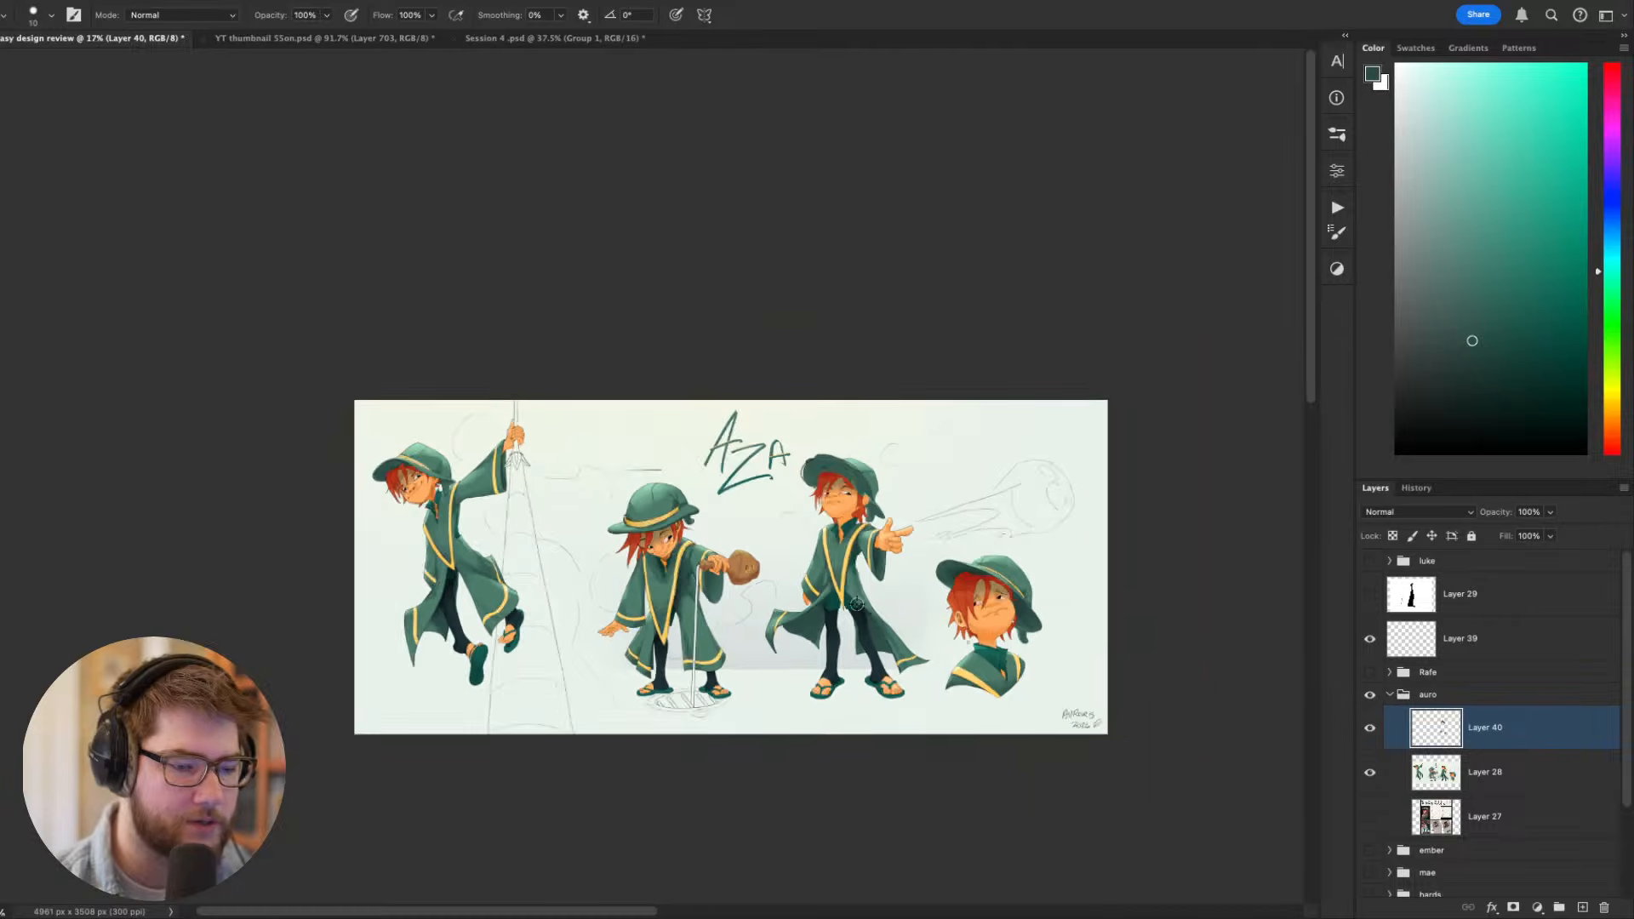
{"action": "scroll", "coordinate": [864, 602], "scroll_direction": "up", "scroll_amount": 6}
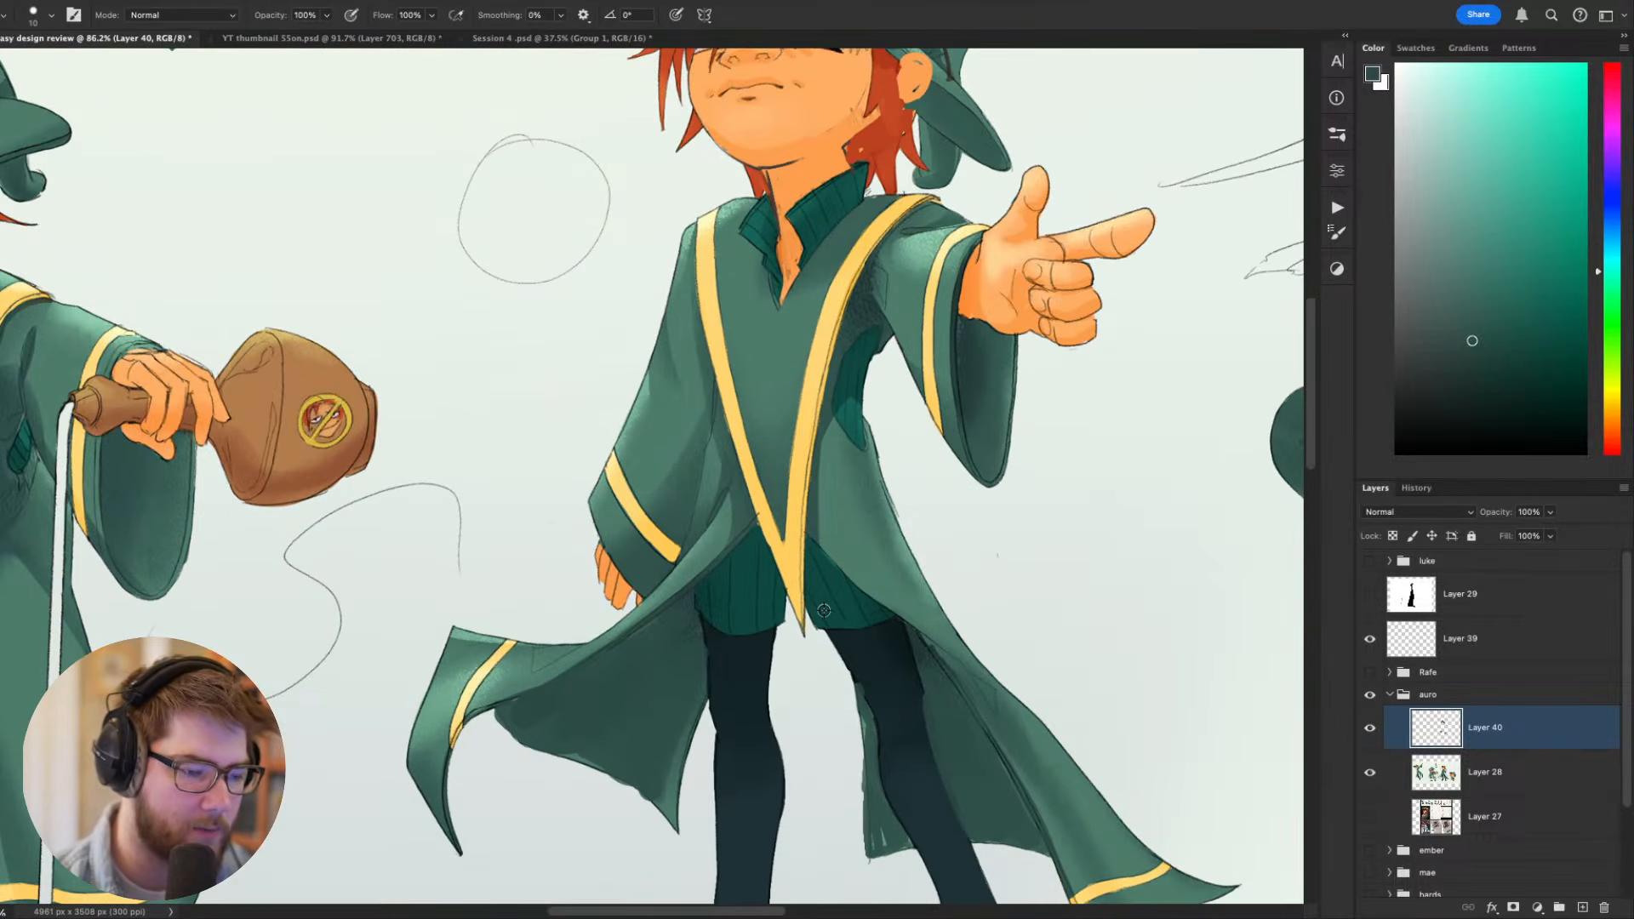
{"action": "scroll", "coordinate": [839, 630], "scroll_direction": "down", "scroll_amount": 3}
{"action": "scroll", "coordinate": [835, 601], "scroll_direction": "up", "scroll_amount": 3}
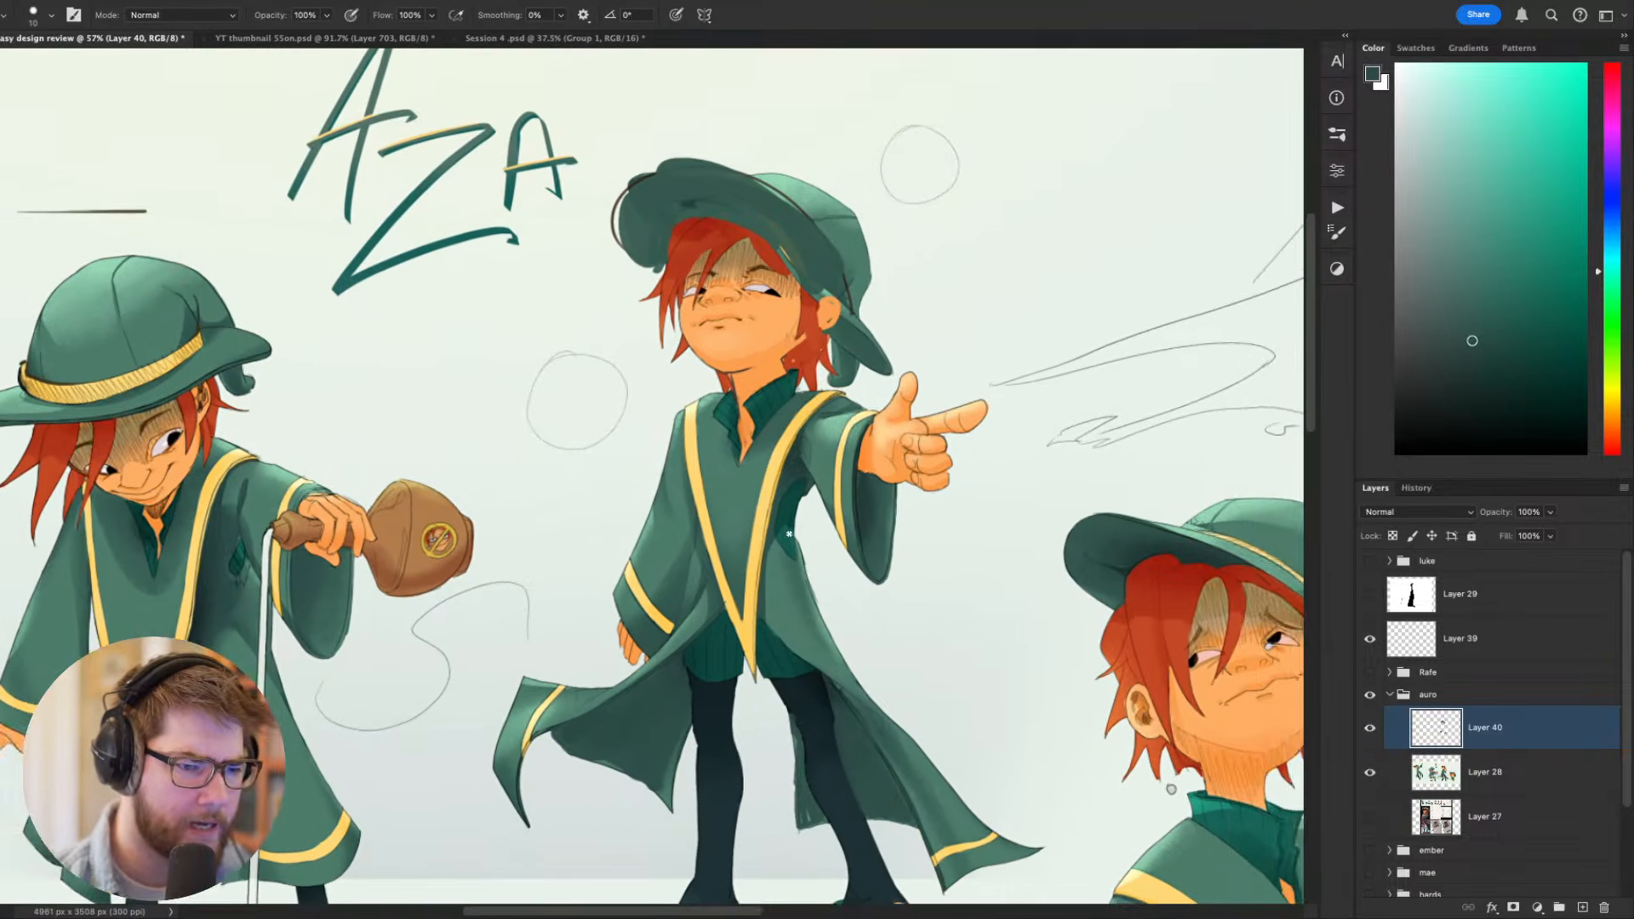
{"action": "scroll", "coordinate": [887, 724], "scroll_direction": "up", "scroll_amount": 1}
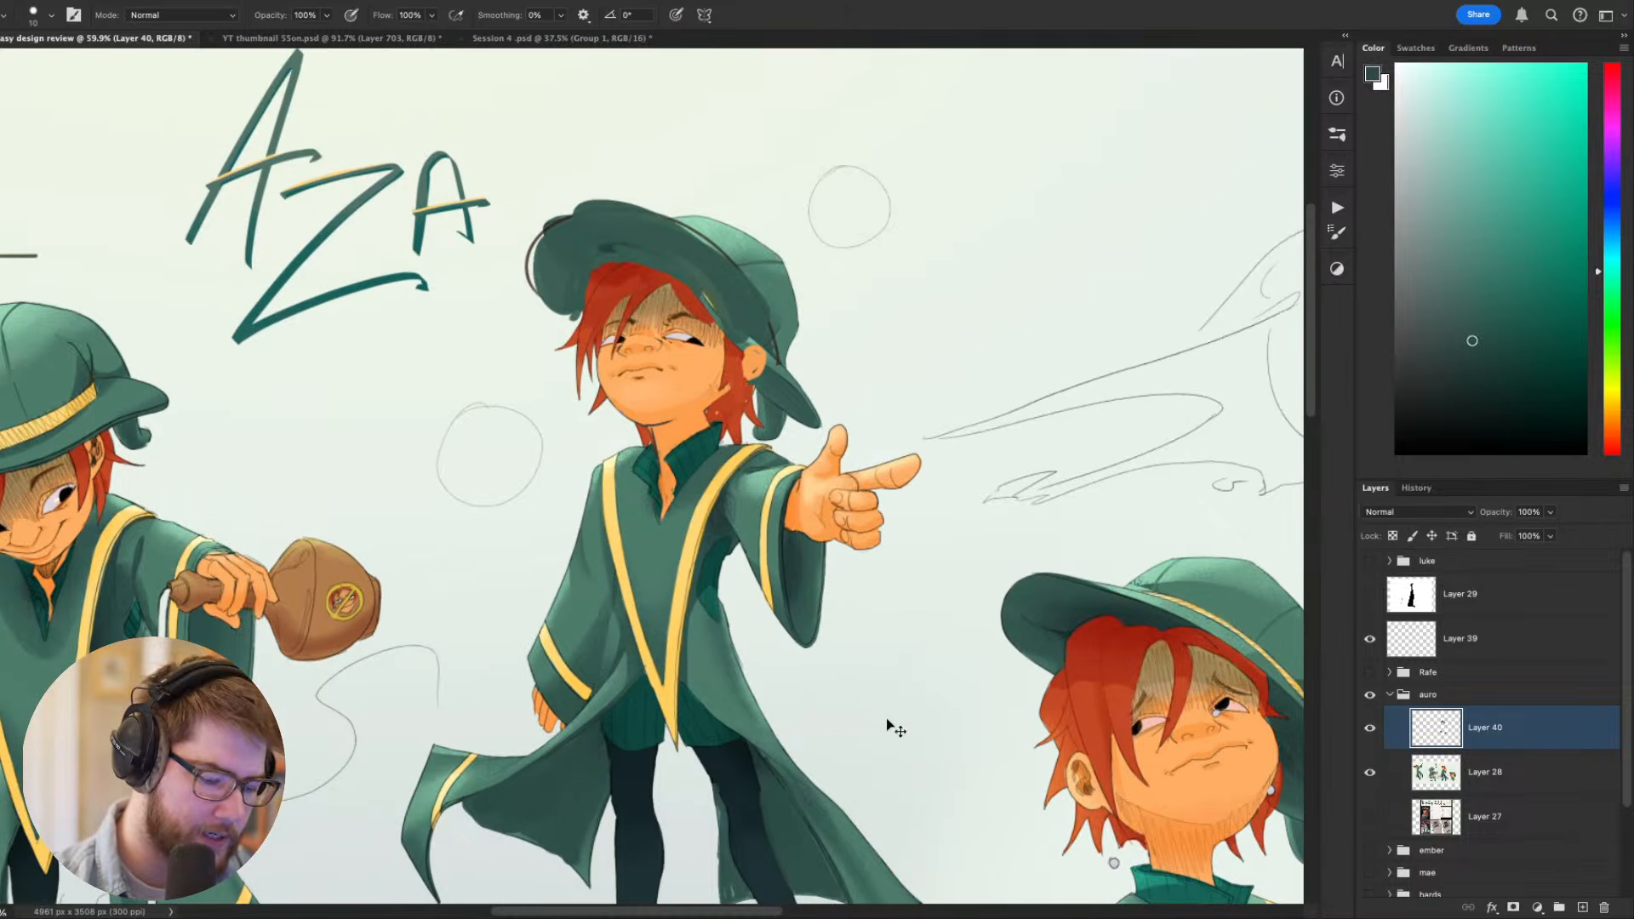
{"action": "scroll", "coordinate": [934, 615], "scroll_direction": "up", "scroll_amount": 2}
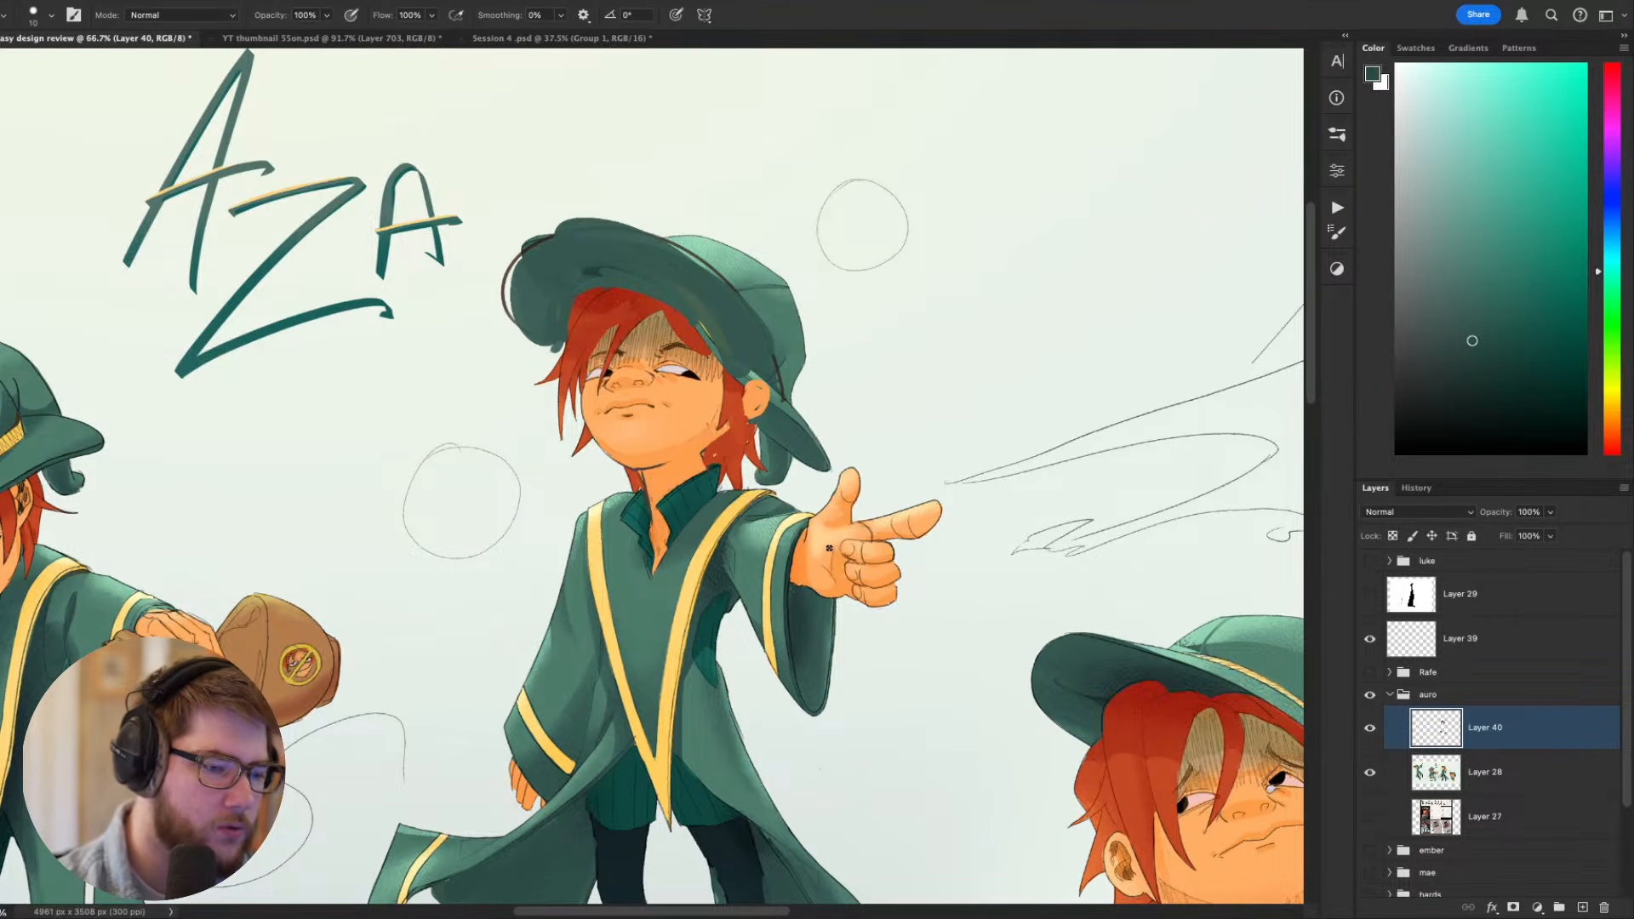
{"action": "scroll", "coordinate": [770, 737], "scroll_direction": "up", "scroll_amount": 2}
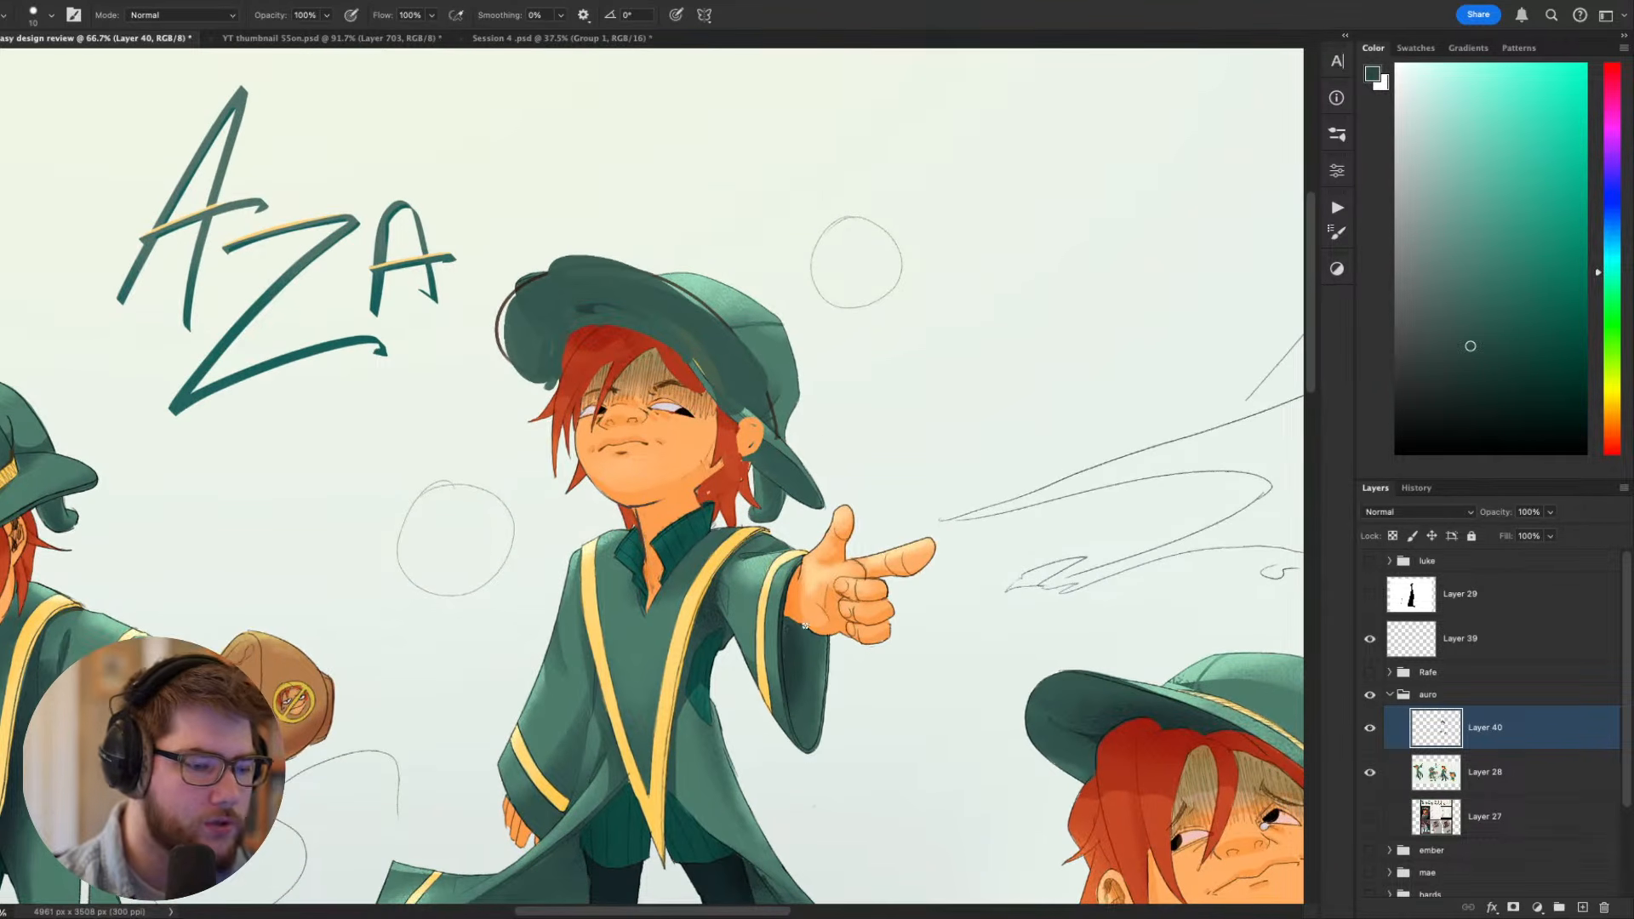
{"action": "scroll", "coordinate": [782, 728], "scroll_direction": "up", "scroll_amount": 2}
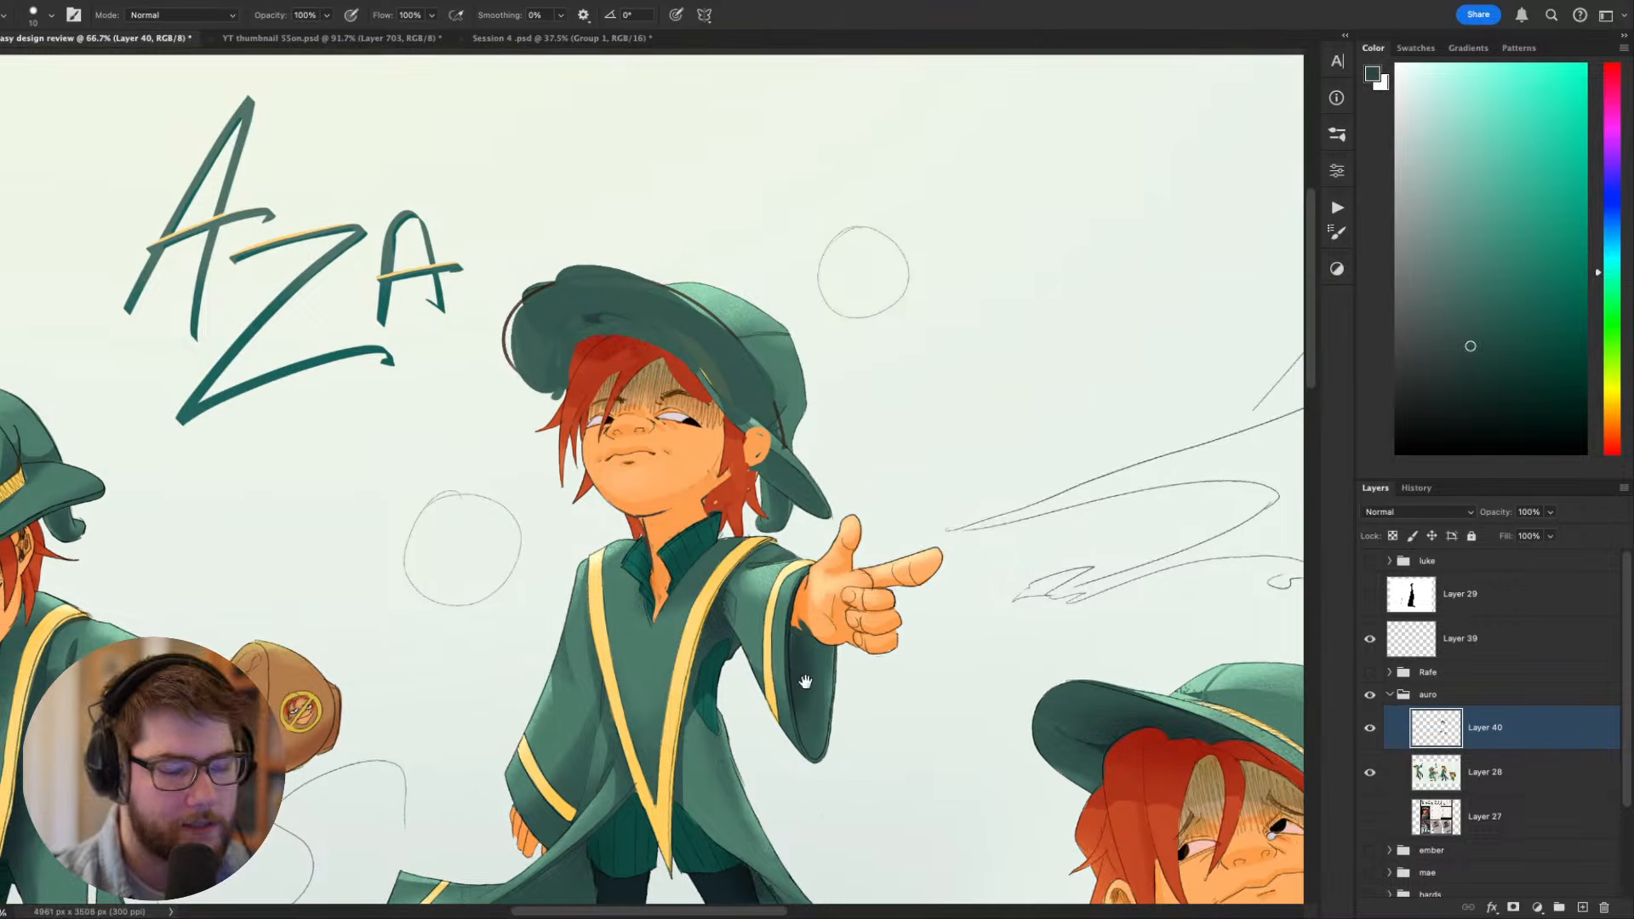
- Paint light green highlights on the shoulder and upper sleeve of the pointing arm, blending them with sampled mid greens
{"action": "left_click", "coordinate": [794, 587], "text": "alt"}
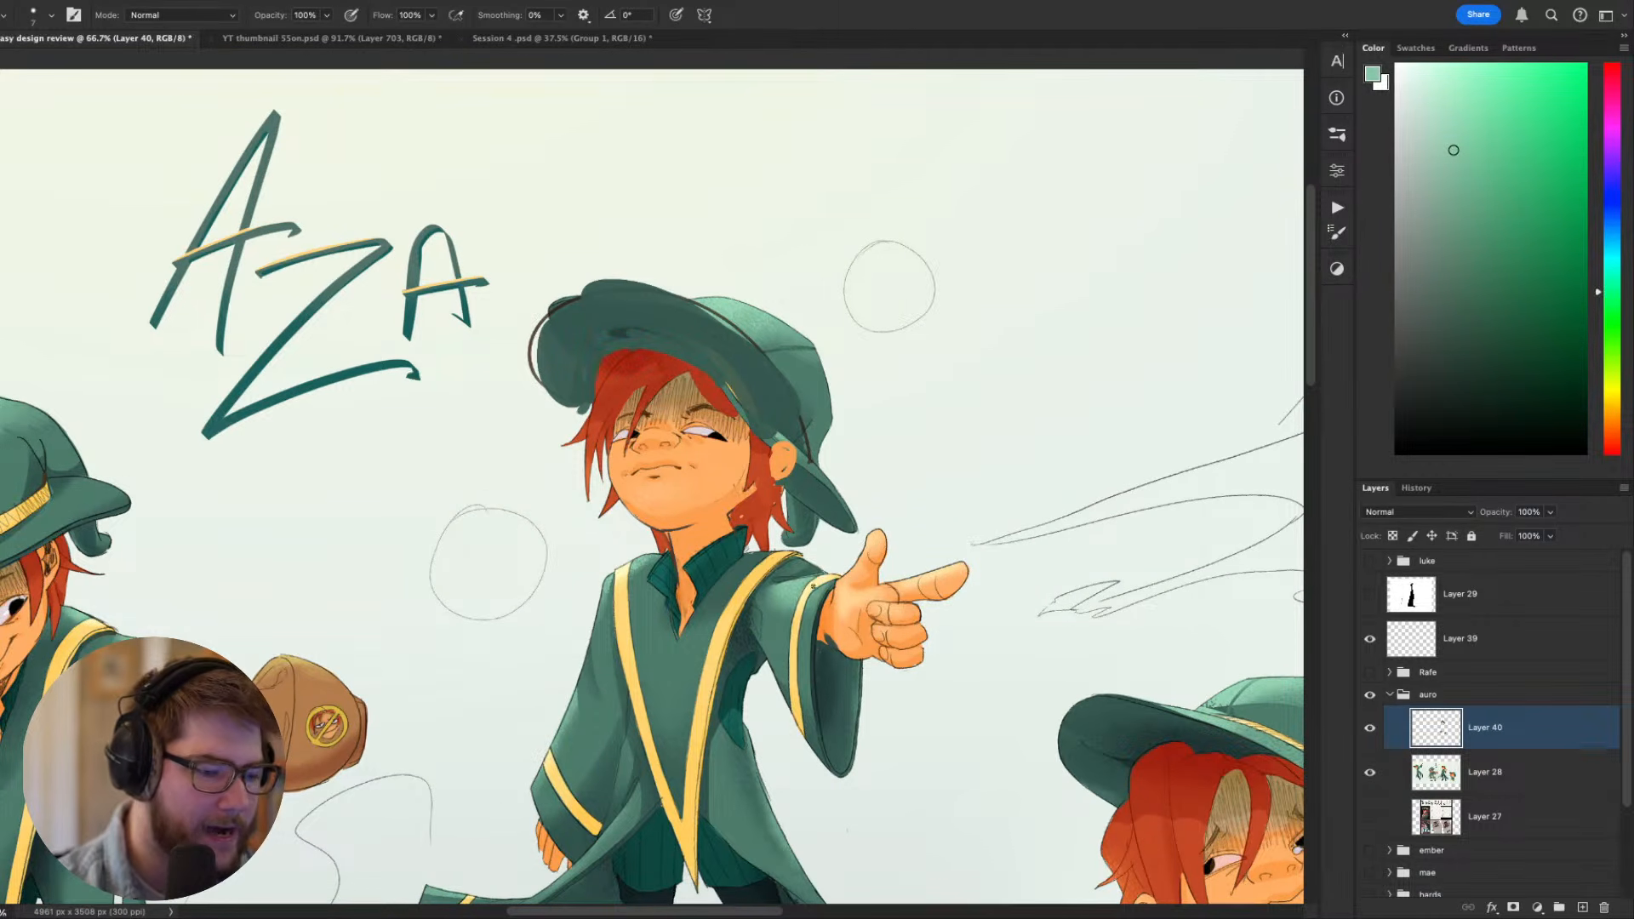
{"action": "left_click", "coordinate": [809, 578], "text": "alt"}
{"action": "left_click_drag", "start_coordinate": [810, 577], "coordinate": [773, 589]}
{"action": "left_click", "coordinate": [781, 575], "text": "alt"}
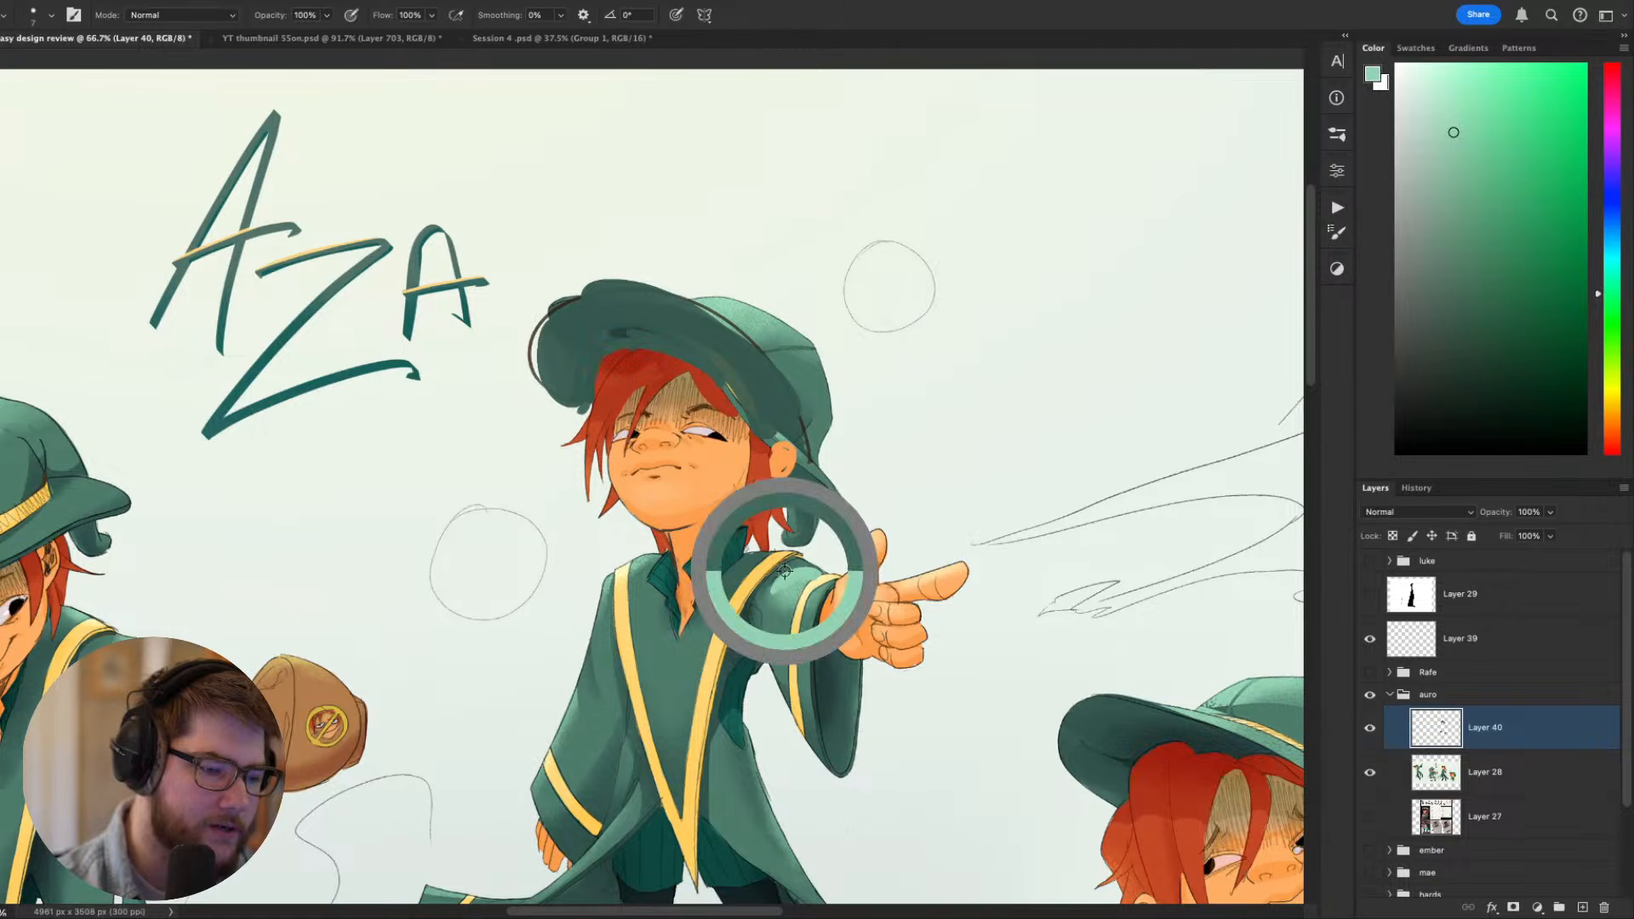
{"action": "left_click_drag", "start_coordinate": [784, 582], "coordinate": [778, 612]}
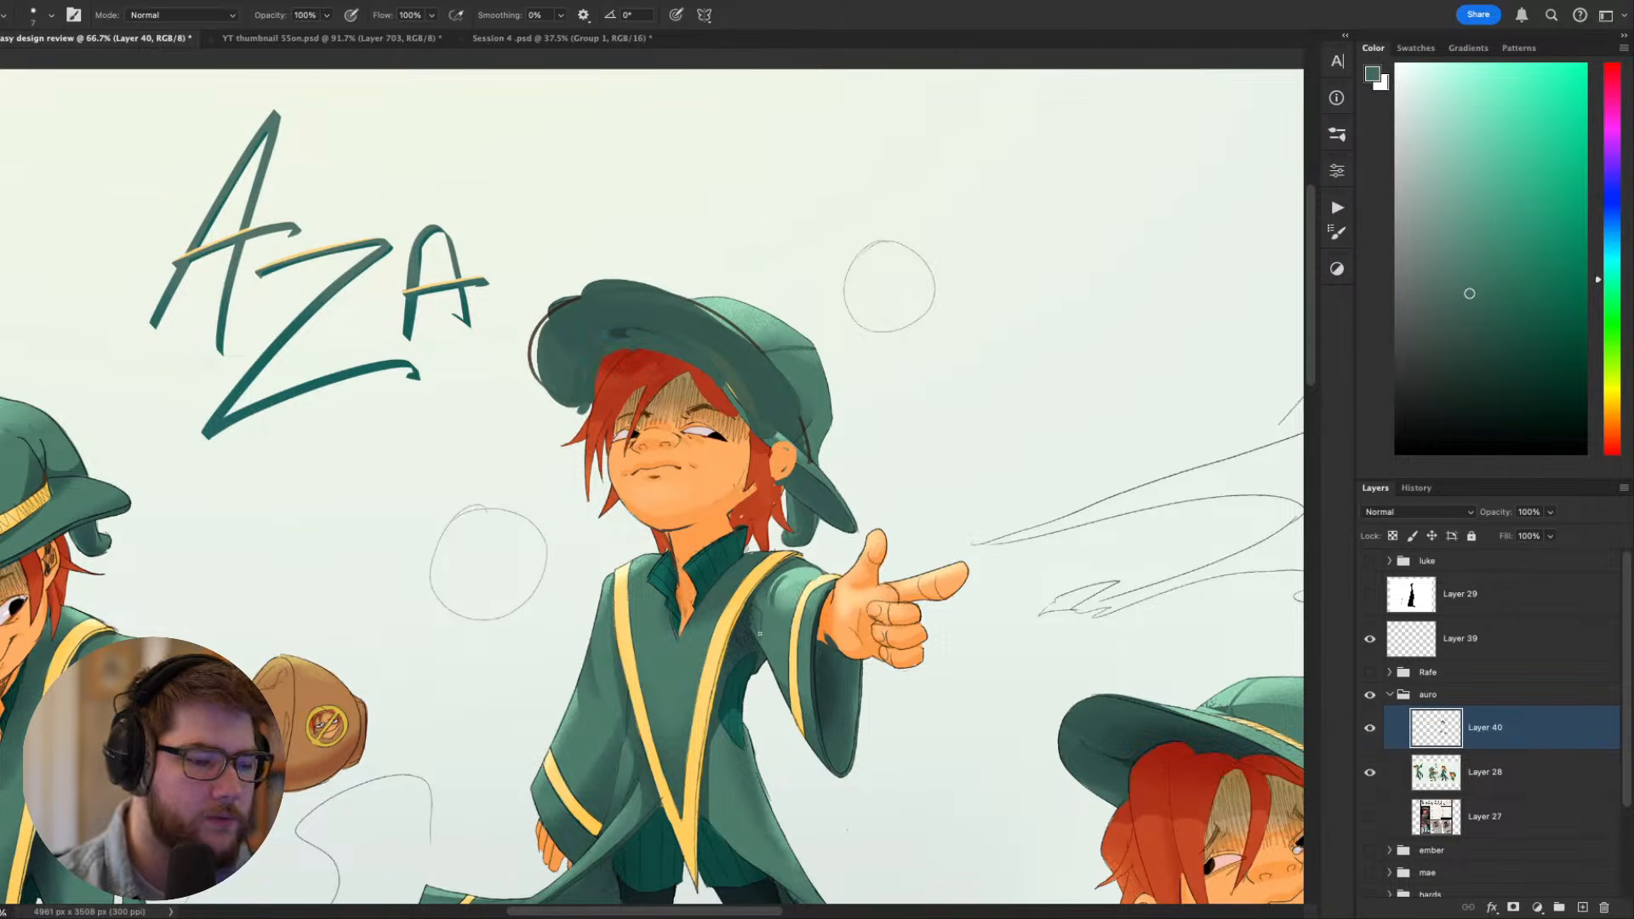
{"action": "left_click_drag", "start_coordinate": [886, 653], "coordinate": [962, 424]}
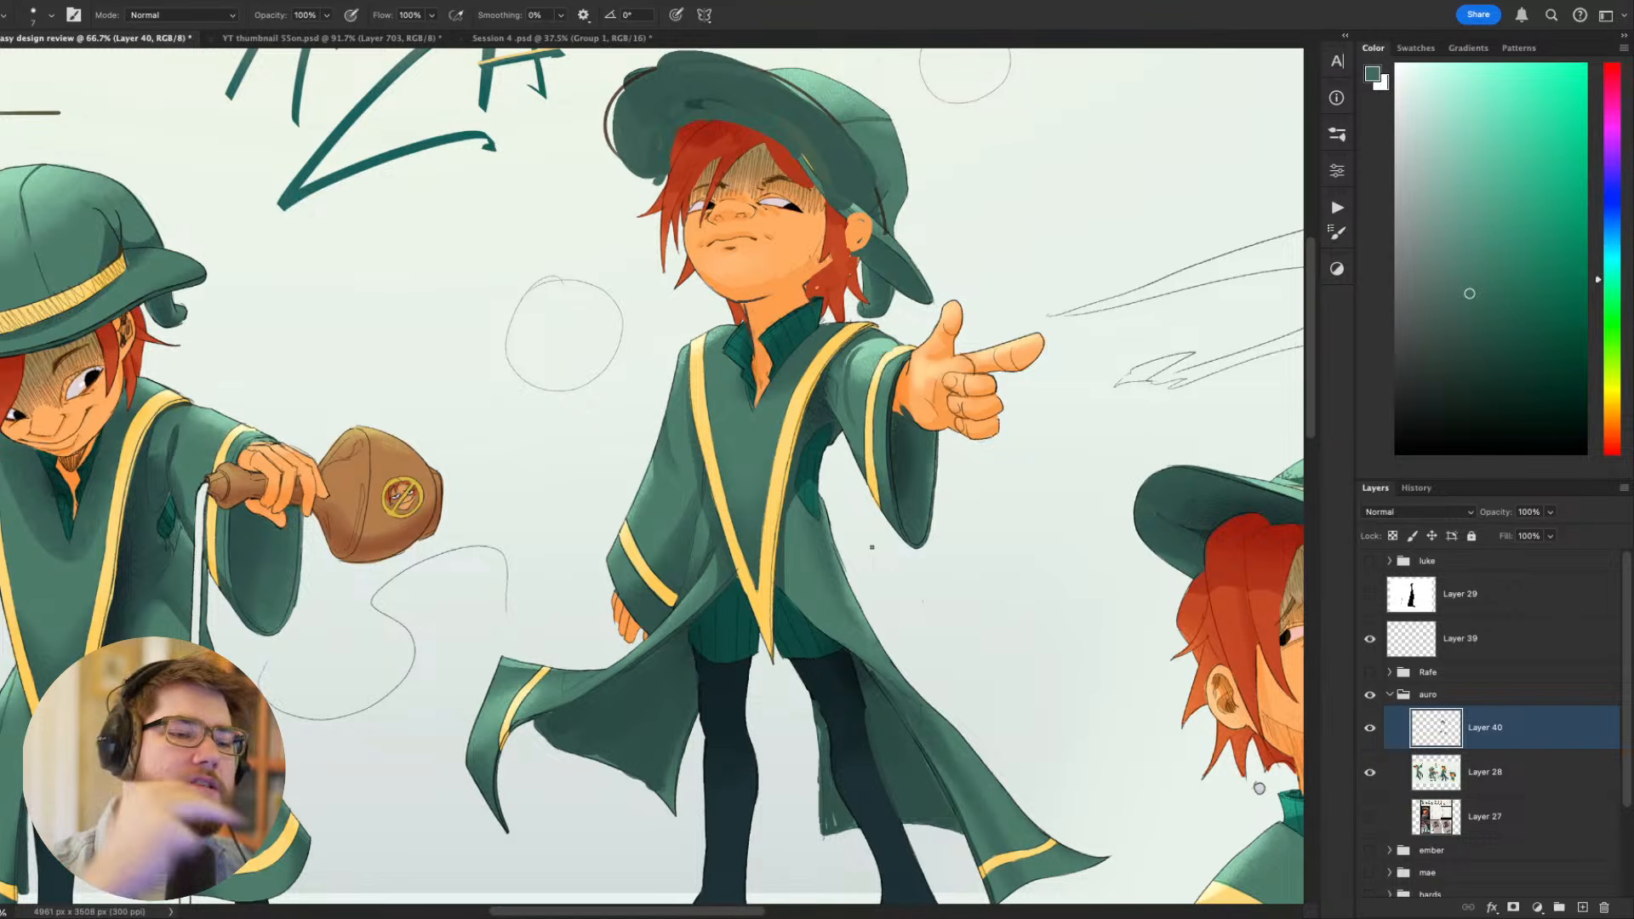
{"action": "left_click_drag", "start_coordinate": [1029, 487], "coordinate": [922, 631]}
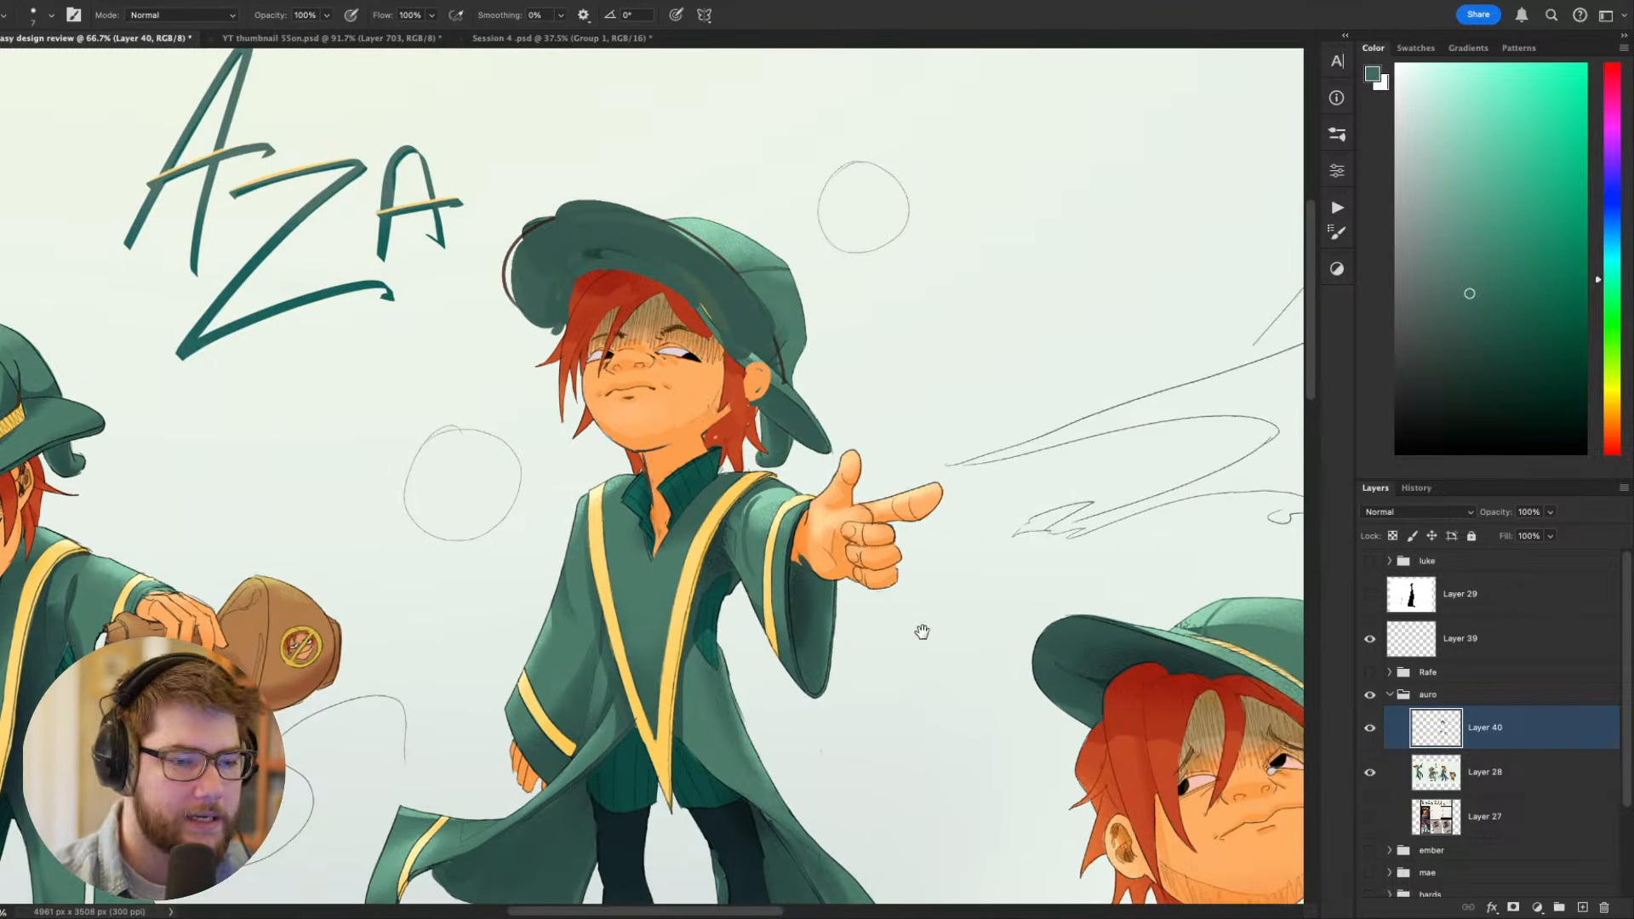
{"action": "left_click", "coordinate": [758, 499], "text": "alt"}
{"action": "left_click", "coordinate": [753, 536], "text": "alt"}
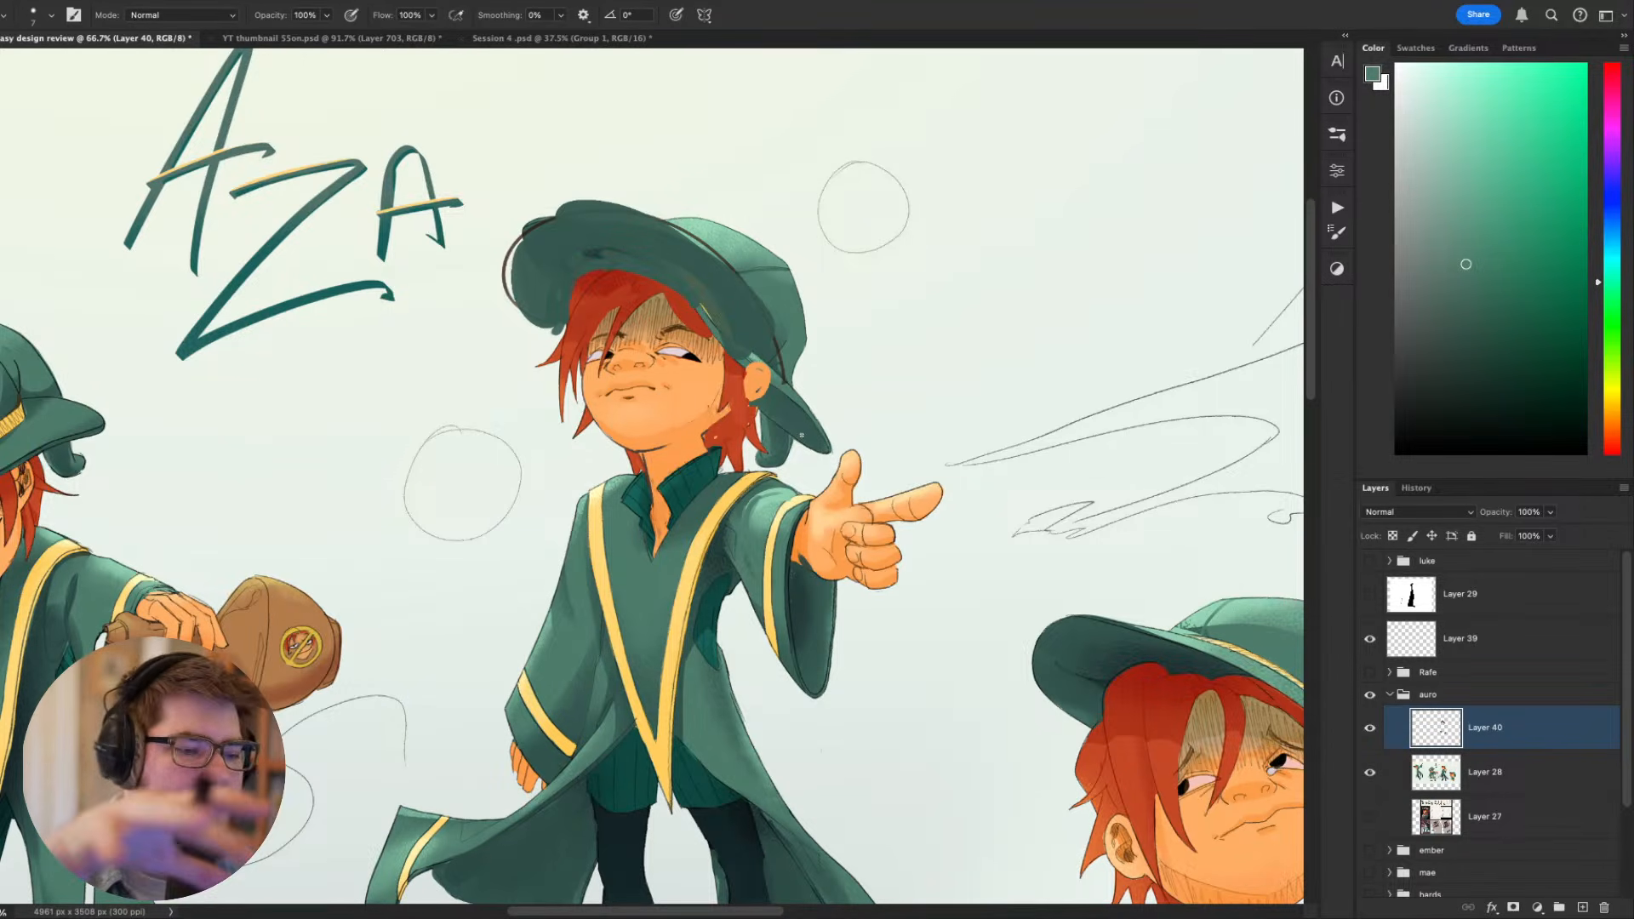
- Refine the shading around the pointing arm's sleeve with sampled greens, and compare the figure with Layer 40 hidden and shown
{"action": "mouse_move", "coordinate": [1002, 637]}
{"action": "left_mouse_down"}
{"action": "mouse_move", "coordinate": [900, 628]}
{"action": "mouse_move", "coordinate": [1047, 392]}
{"action": "mouse_move", "coordinate": [1080, 277]}
{"action": "mouse_move", "coordinate": [1015, 299]}
{"action": "mouse_move", "coordinate": [1030, 430]}
{"action": "mouse_move", "coordinate": [952, 662]}
{"action": "left_mouse_up"}
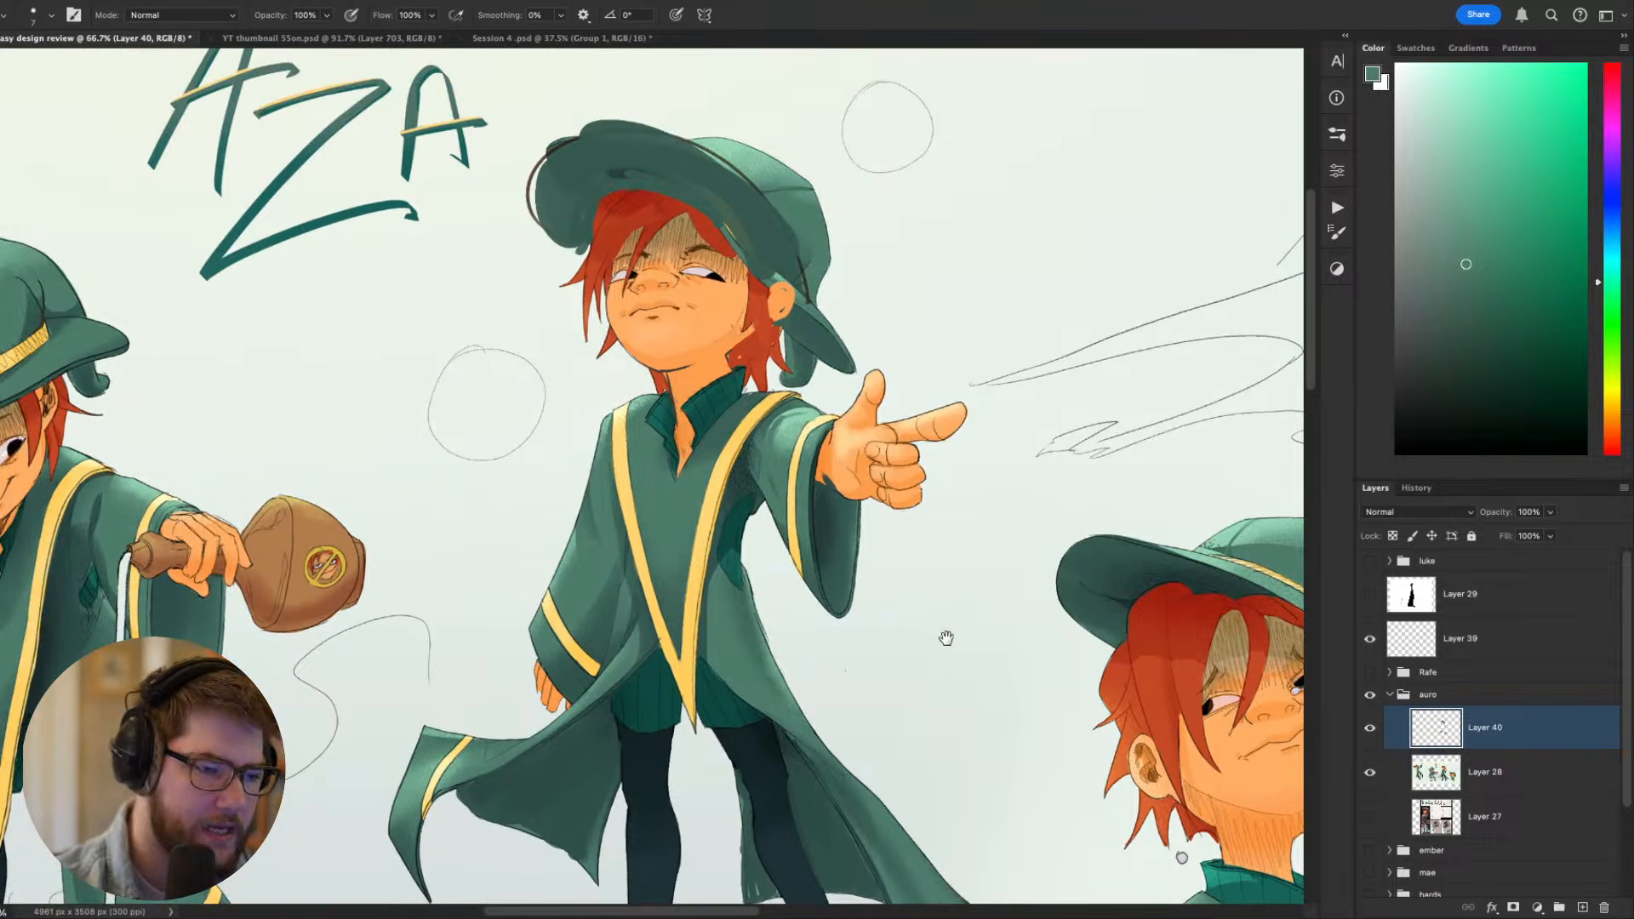
{"action": "left_click", "coordinate": [748, 485], "text": "alt"}
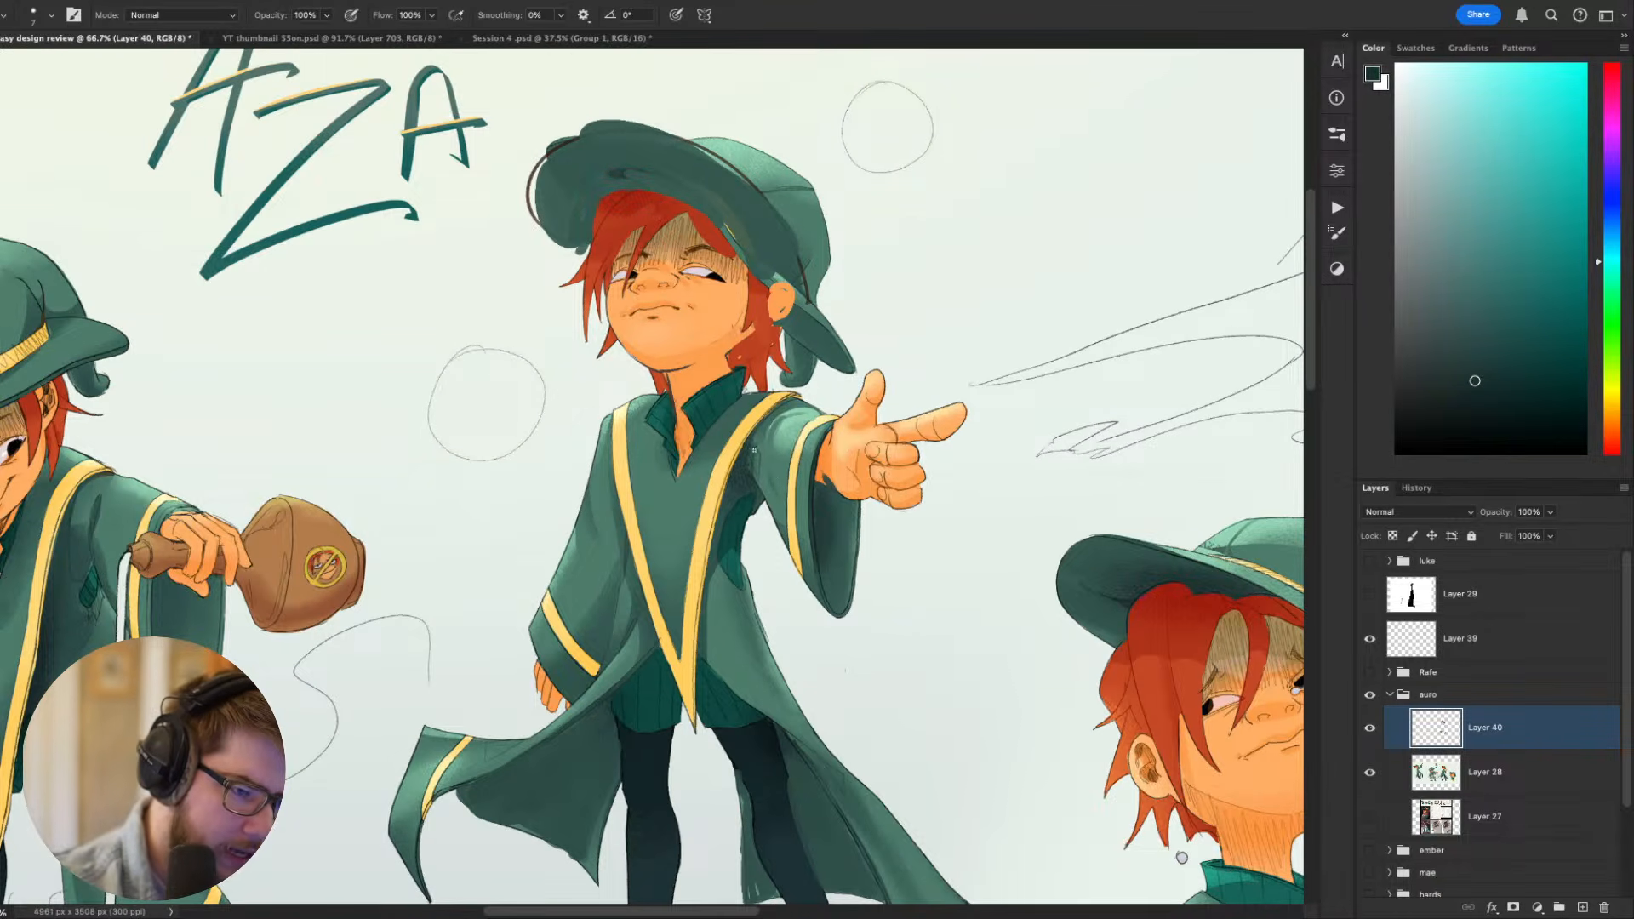
{"action": "left_click", "coordinate": [753, 449], "text": "alt"}
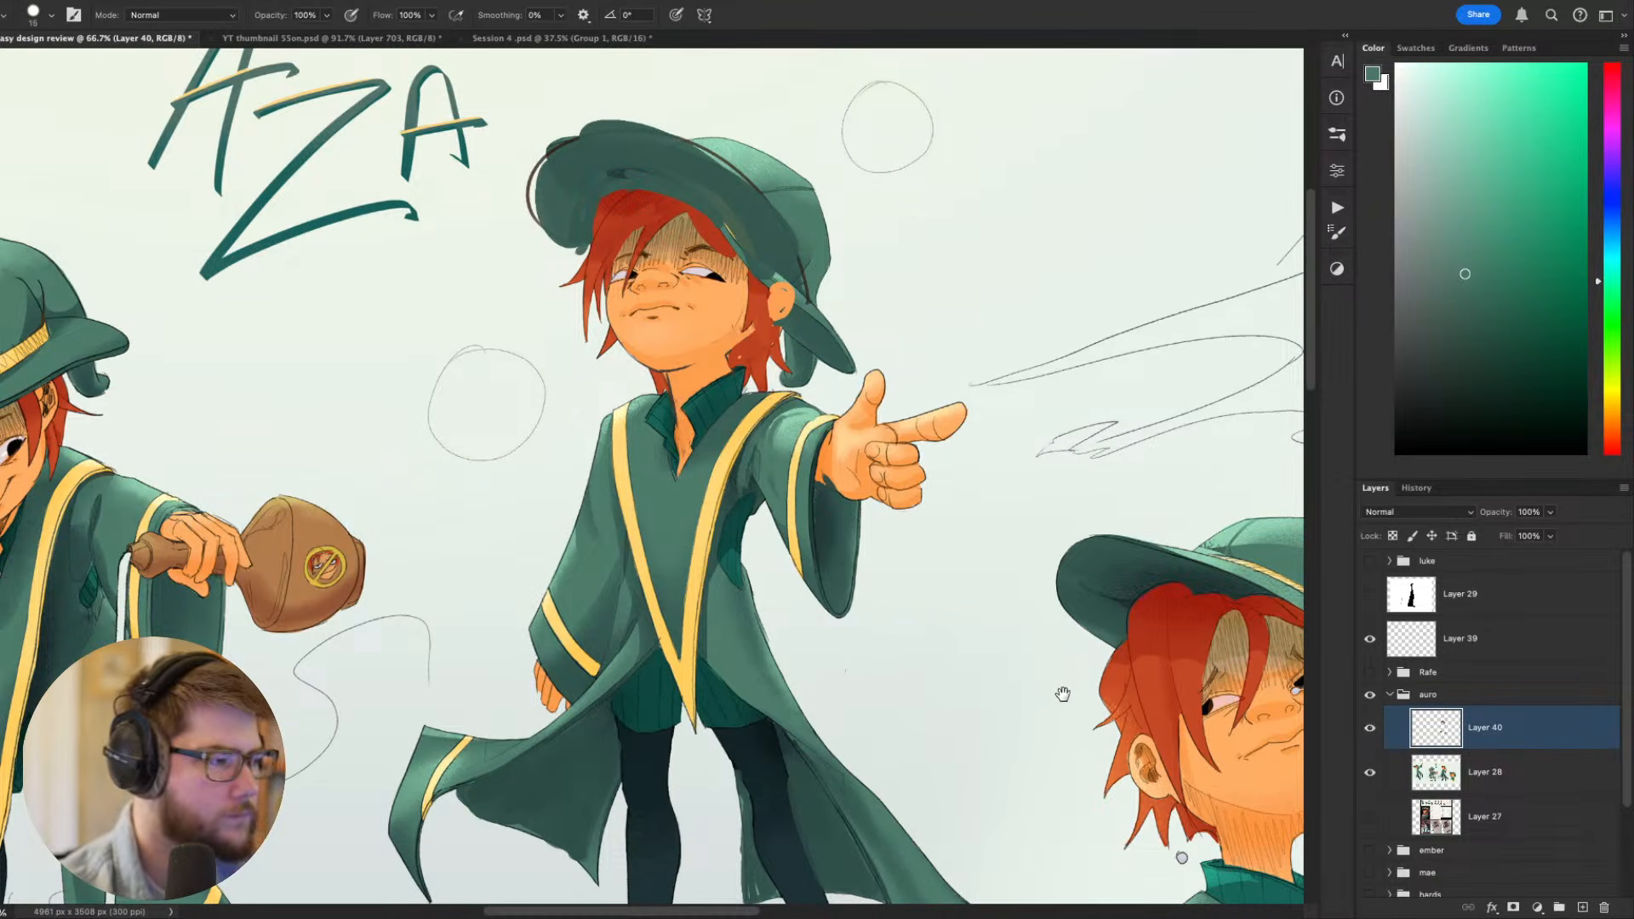
{"action": "left_click_drag", "start_coordinate": [1063, 694], "coordinate": [892, 598]}
{"action": "left_click_drag", "start_coordinate": [836, 455], "coordinate": [825, 504]}
{"action": "left_click", "coordinate": [845, 432], "text": "alt"}
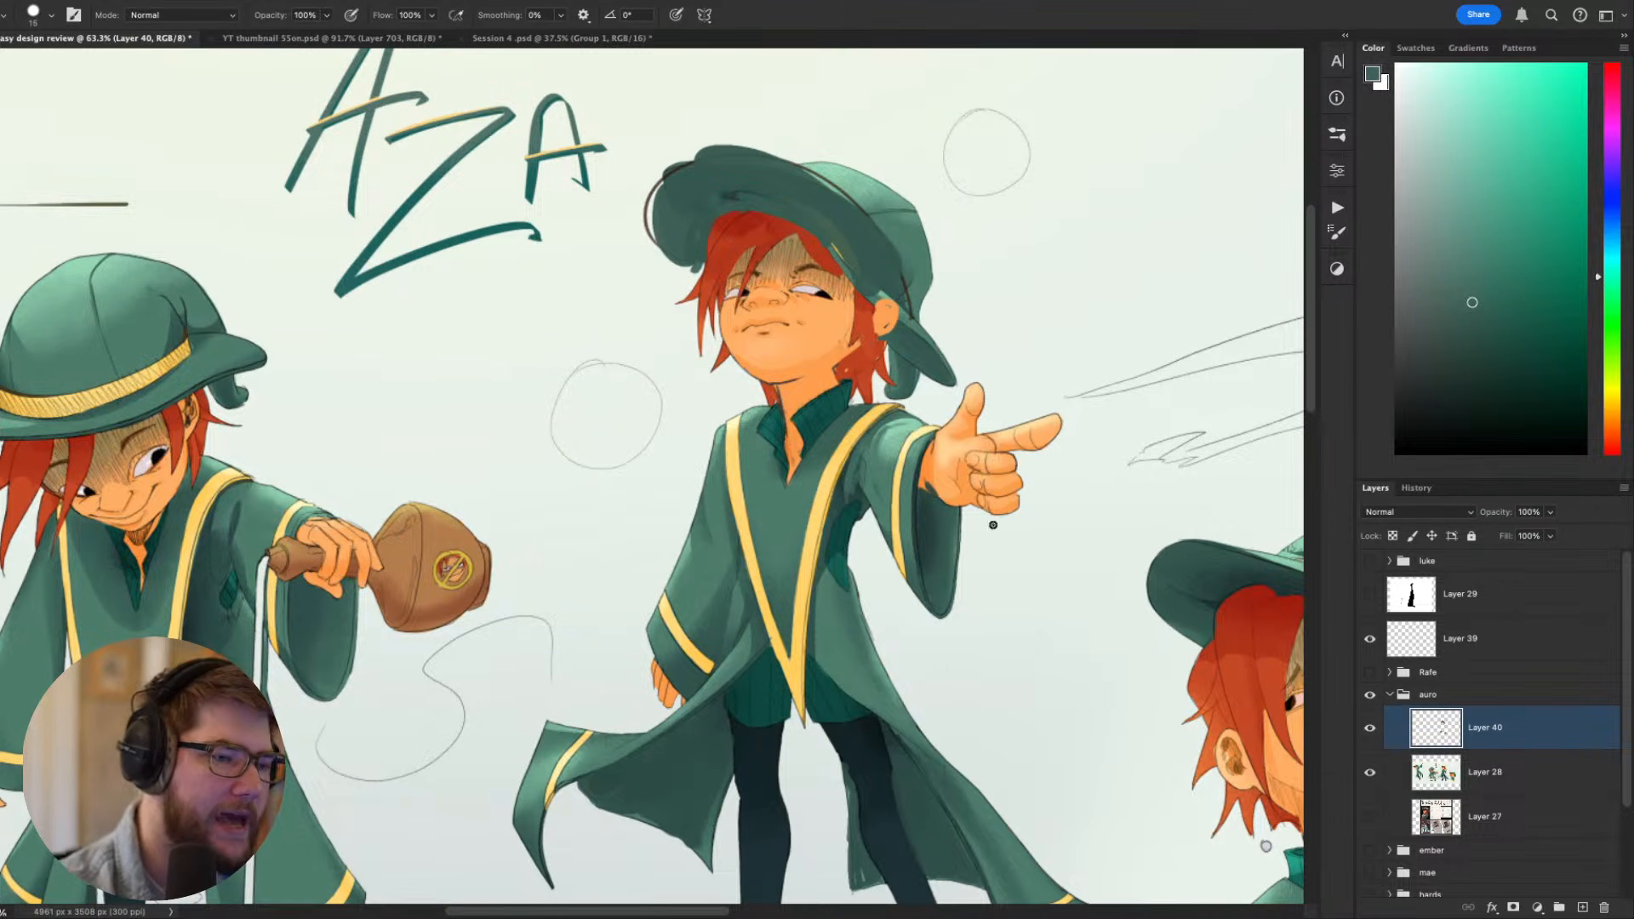
{"action": "left_click", "coordinate": [1370, 732]}
{"action": "left_click", "coordinate": [1369, 730]}
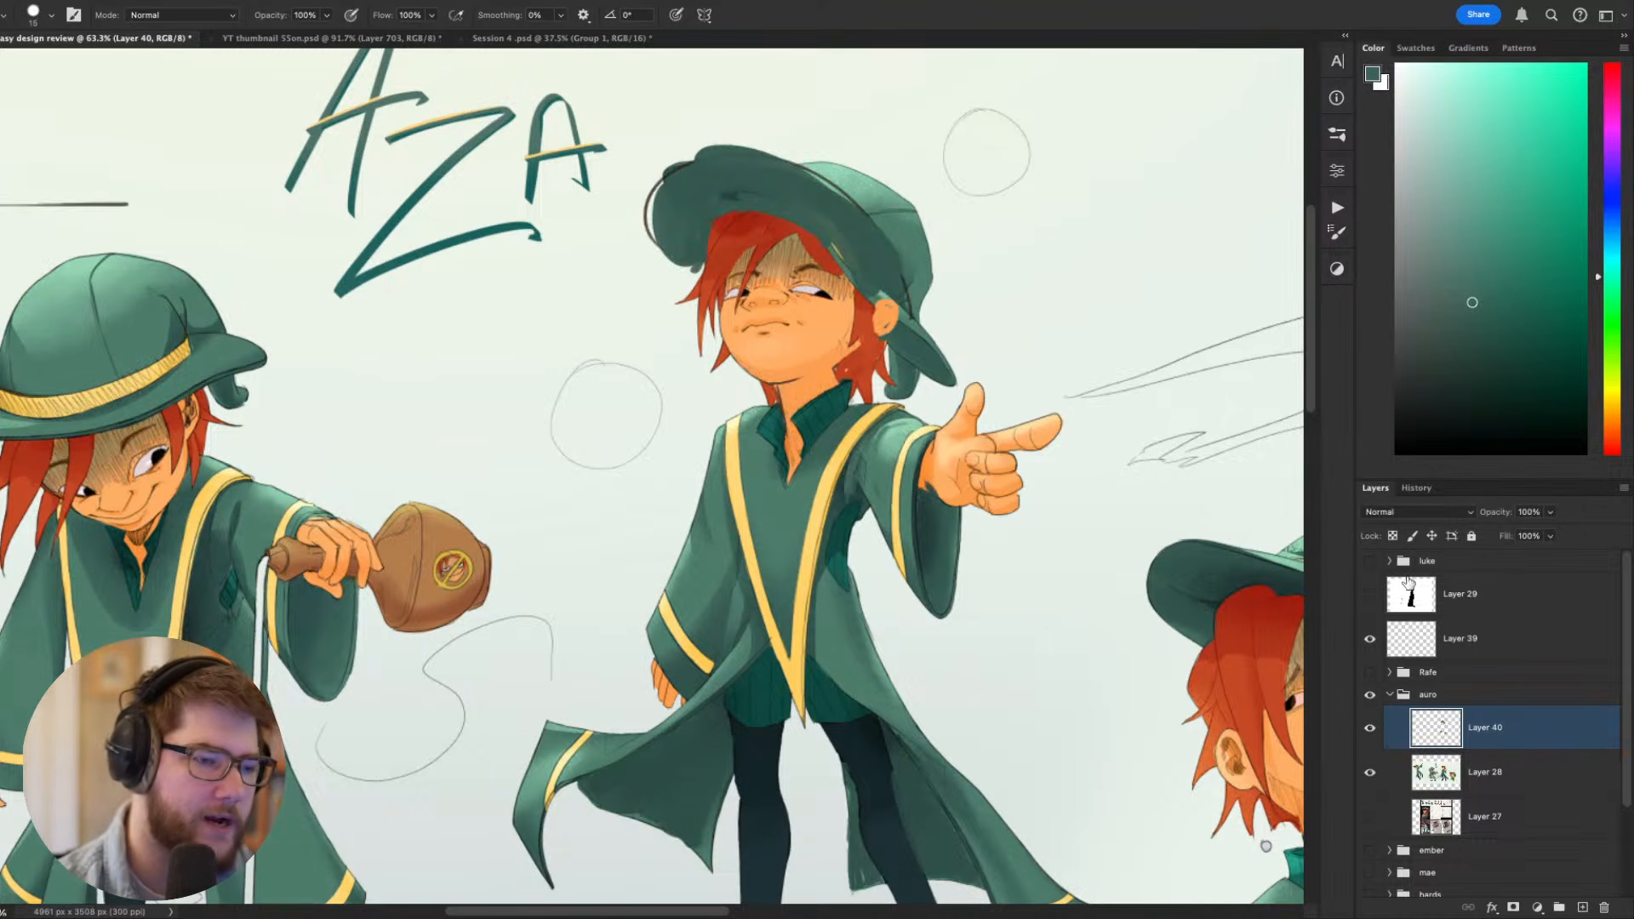
- Shade the pointing figure's upper chest with dark green and the robe trim near the shoulders with a sampled darker gold
{"action": "left_click_drag", "start_coordinate": [746, 484], "coordinate": [809, 477]}
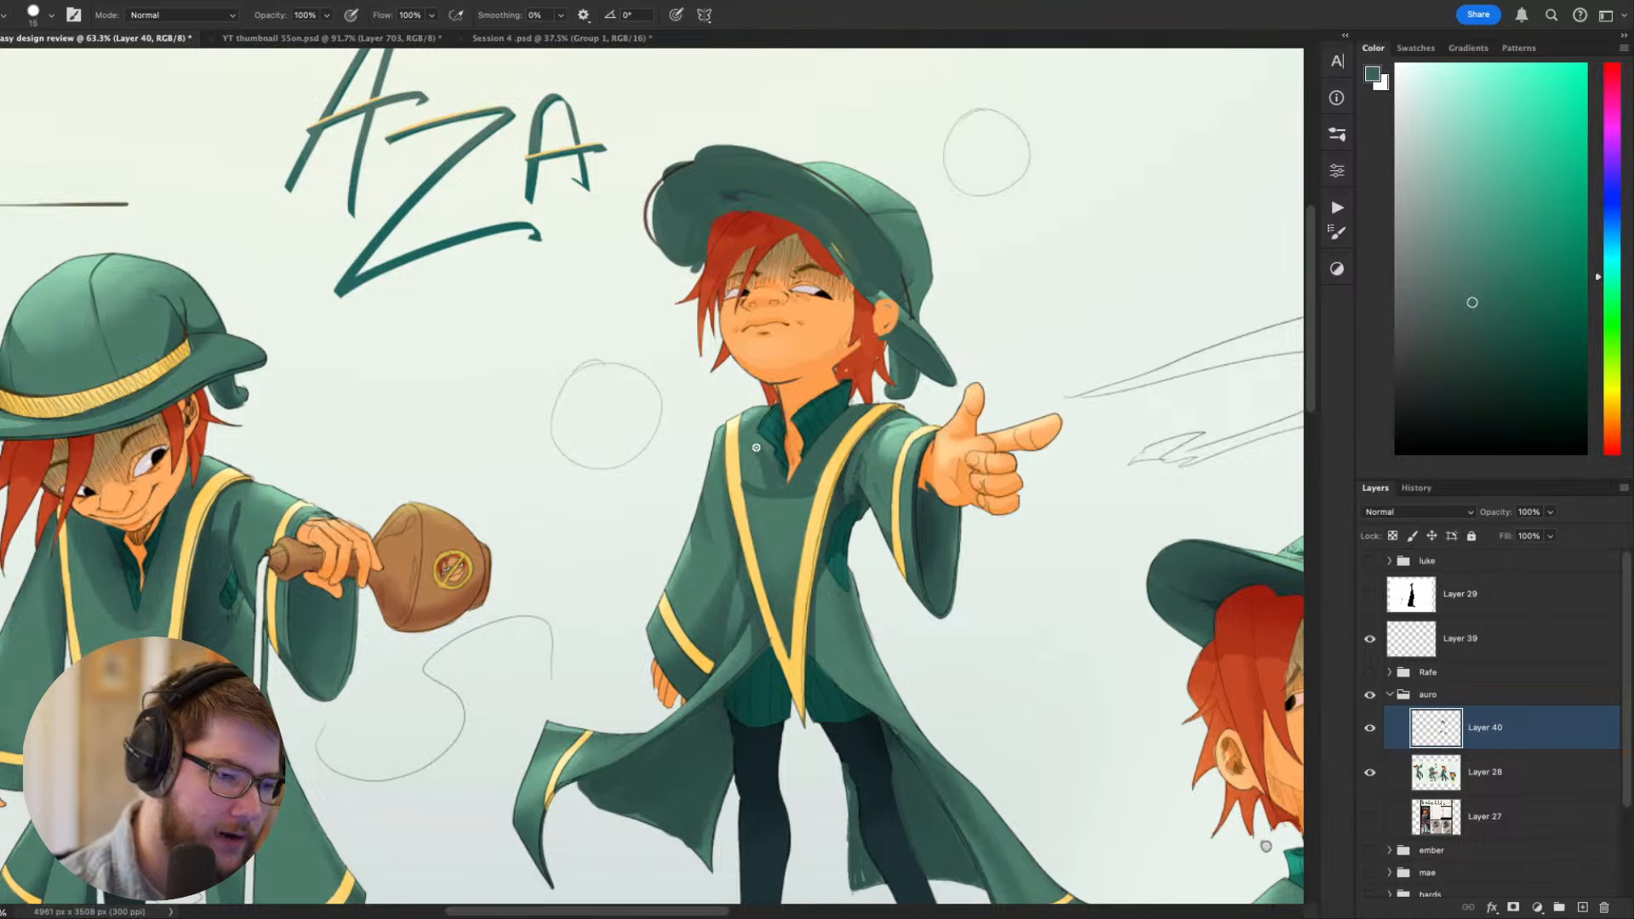
{"action": "key", "text": "super+z"}
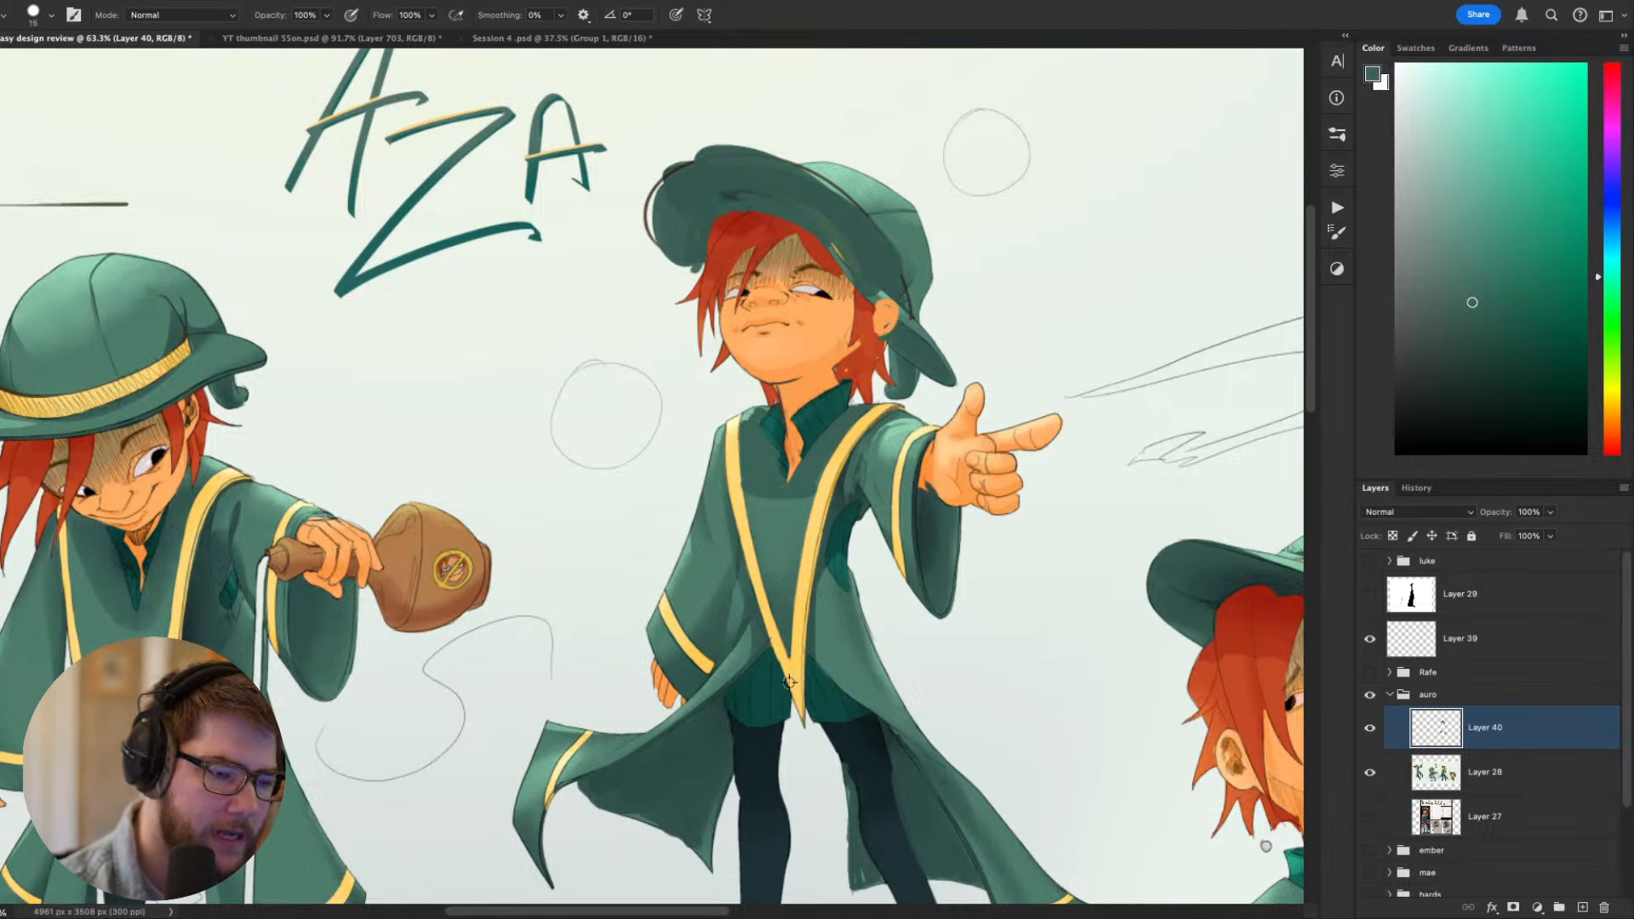
{"action": "left_click", "coordinate": [790, 682], "text": "alt"}
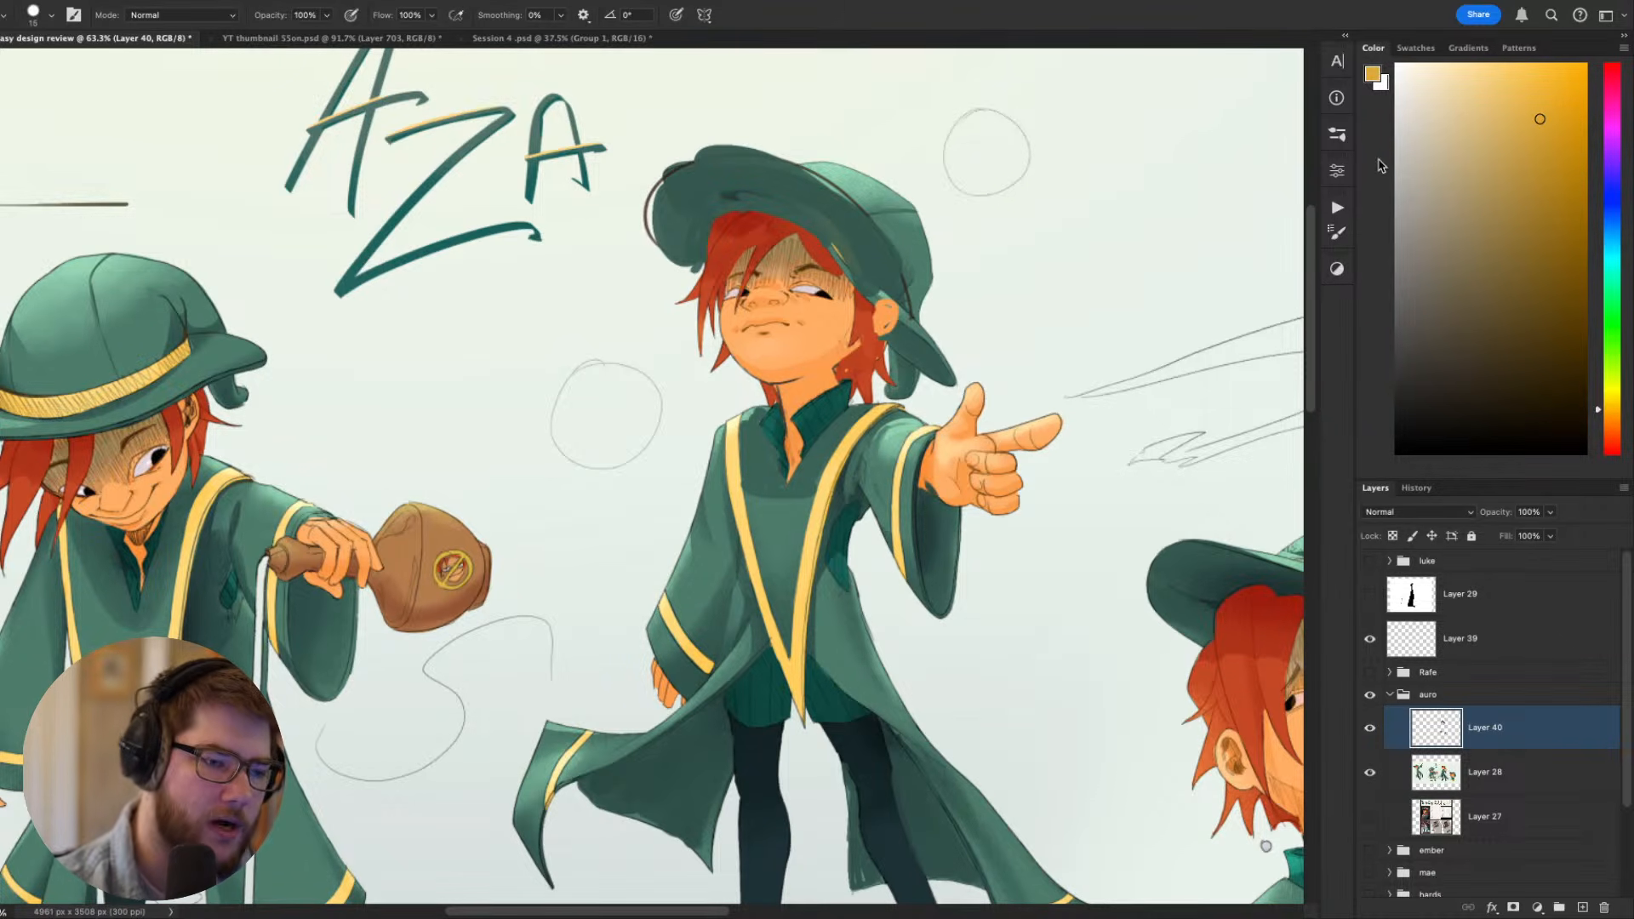
{"action": "left_click_drag", "start_coordinate": [735, 478], "coordinate": [732, 443]}
{"action": "left_click", "coordinate": [754, 464], "text": "alt"}
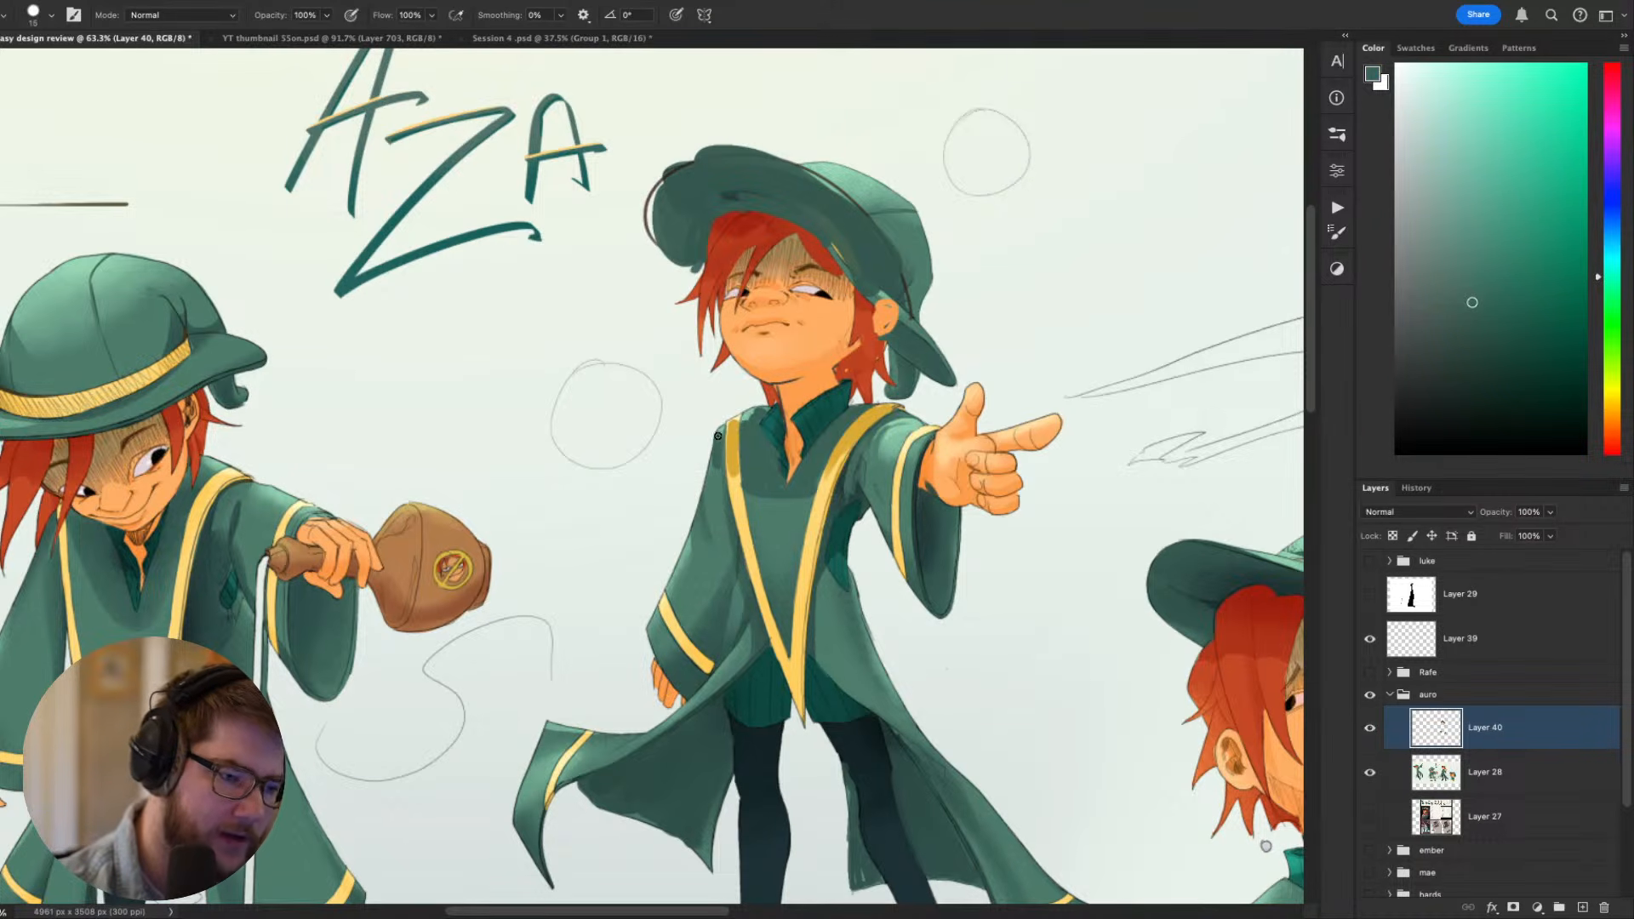
- Paint sampled darker gold along the lower V of the pointing figure's robe trim, undoing and repainting the rough strokes
{"action": "mouse_move", "coordinate": [1107, 477]}
{"action": "left_mouse_down"}
{"action": "mouse_move", "coordinate": [1179, 274]}
{"action": "mouse_move", "coordinate": [1142, 281]}
{"action": "mouse_move", "coordinate": [948, 496]}
{"action": "mouse_move", "coordinate": [1024, 578]}
{"action": "mouse_move", "coordinate": [1164, 263]}
{"action": "left_mouse_up"}
{"action": "left_click_drag", "start_coordinate": [1200, 336], "coordinate": [1109, 486]}
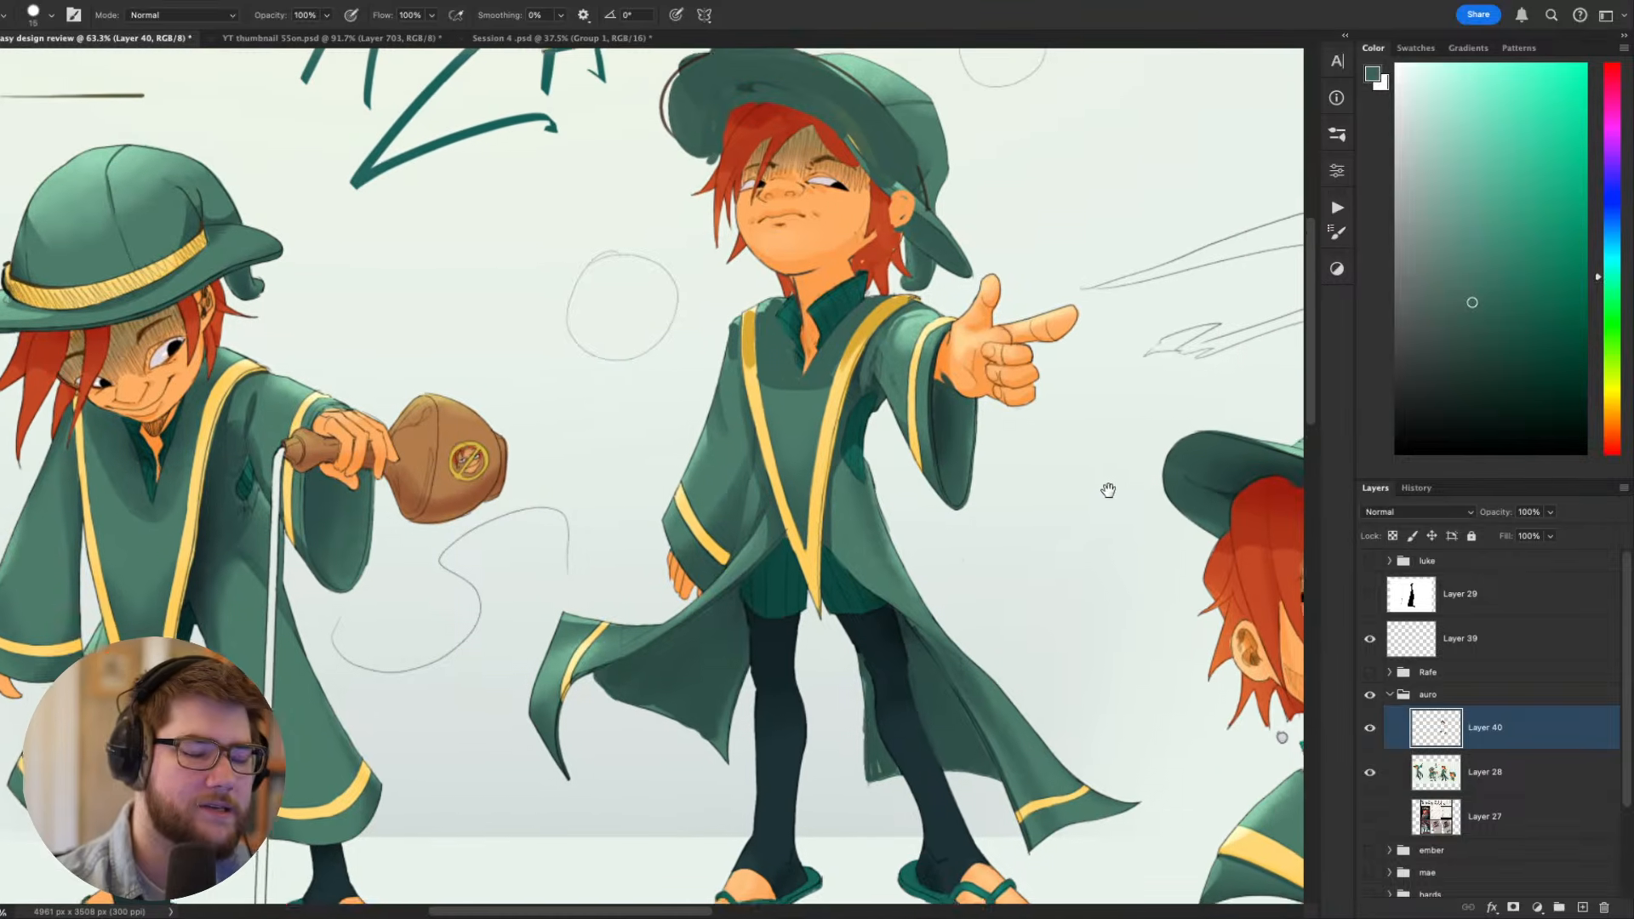
{"action": "key", "text": "w"}
{"action": "key", "text": "b"}
{"action": "left_click", "coordinate": [819, 582], "text": "alt"}
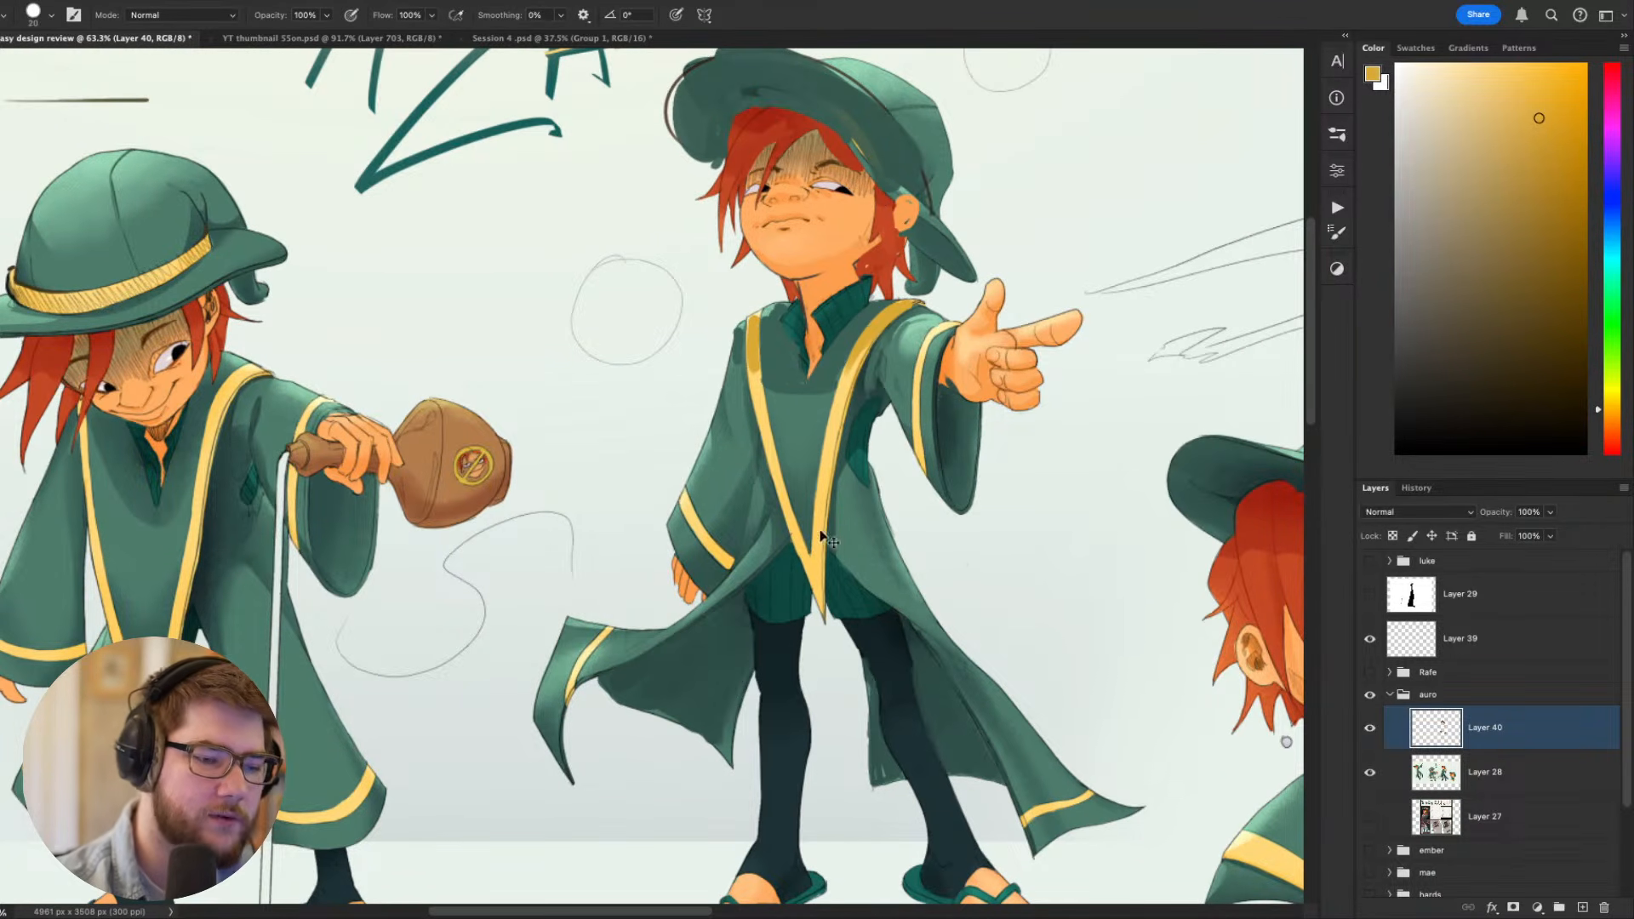
{"action": "key", "text": "super+z"}
{"action": "left_click_drag", "start_coordinate": [824, 488], "coordinate": [817, 588]}
{"action": "left_click_drag", "start_coordinate": [789, 525], "coordinate": [814, 590]}
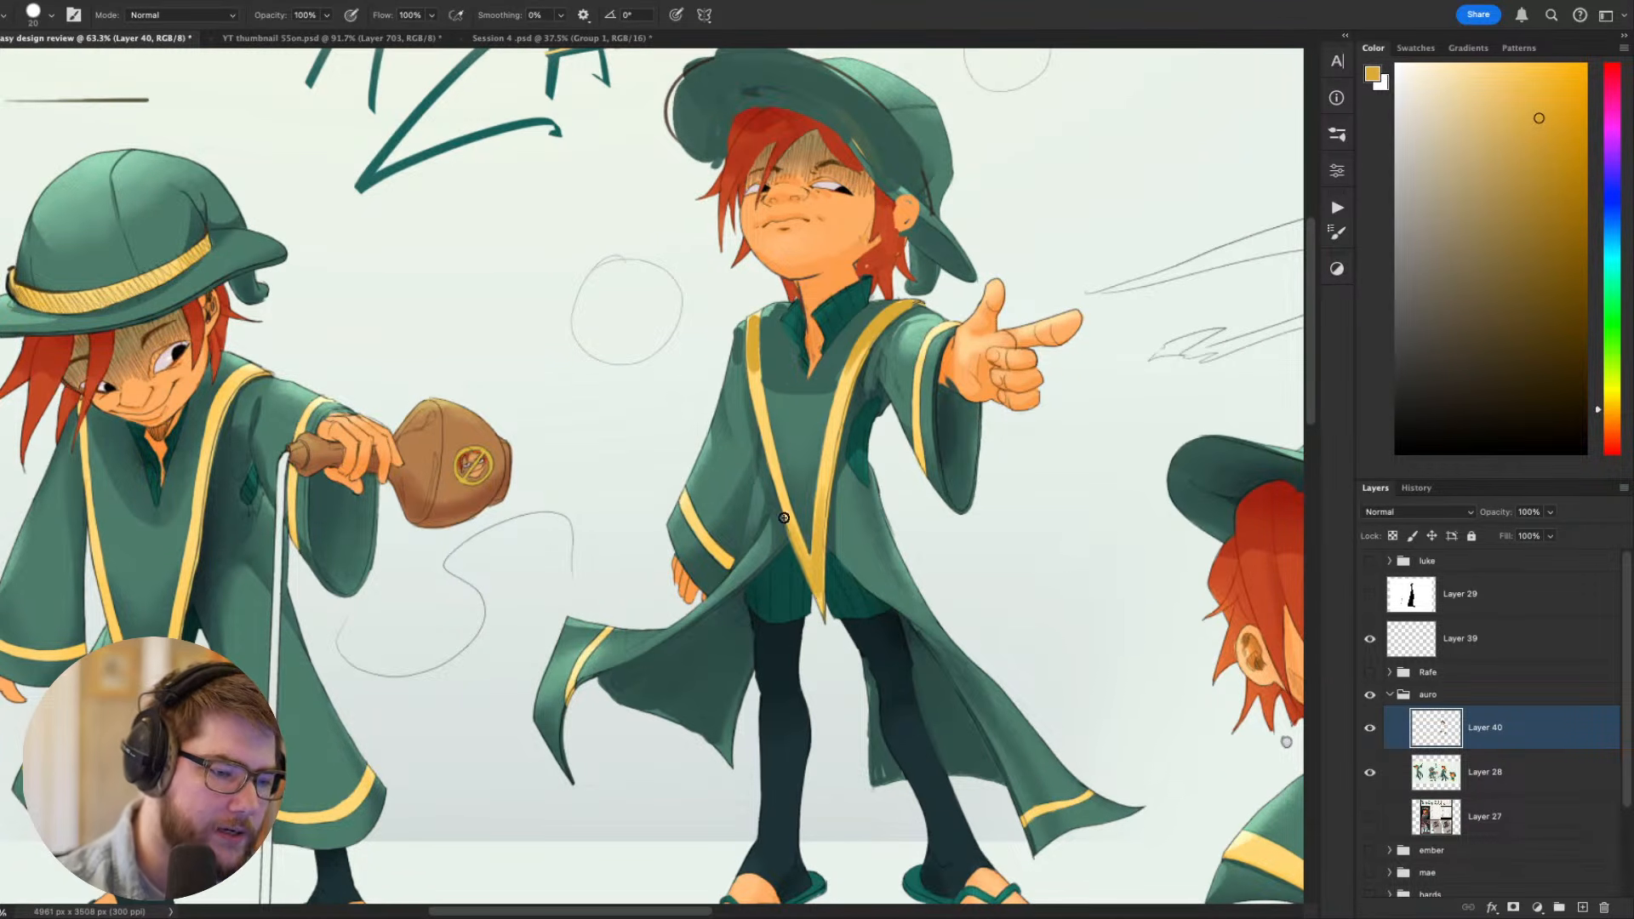
{"action": "key", "text": "super+z"}
{"action": "key", "text": "super+z"}
{"action": "left_click_drag", "start_coordinate": [781, 495], "coordinate": [817, 587]}
{"action": "key", "text": "super+z"}
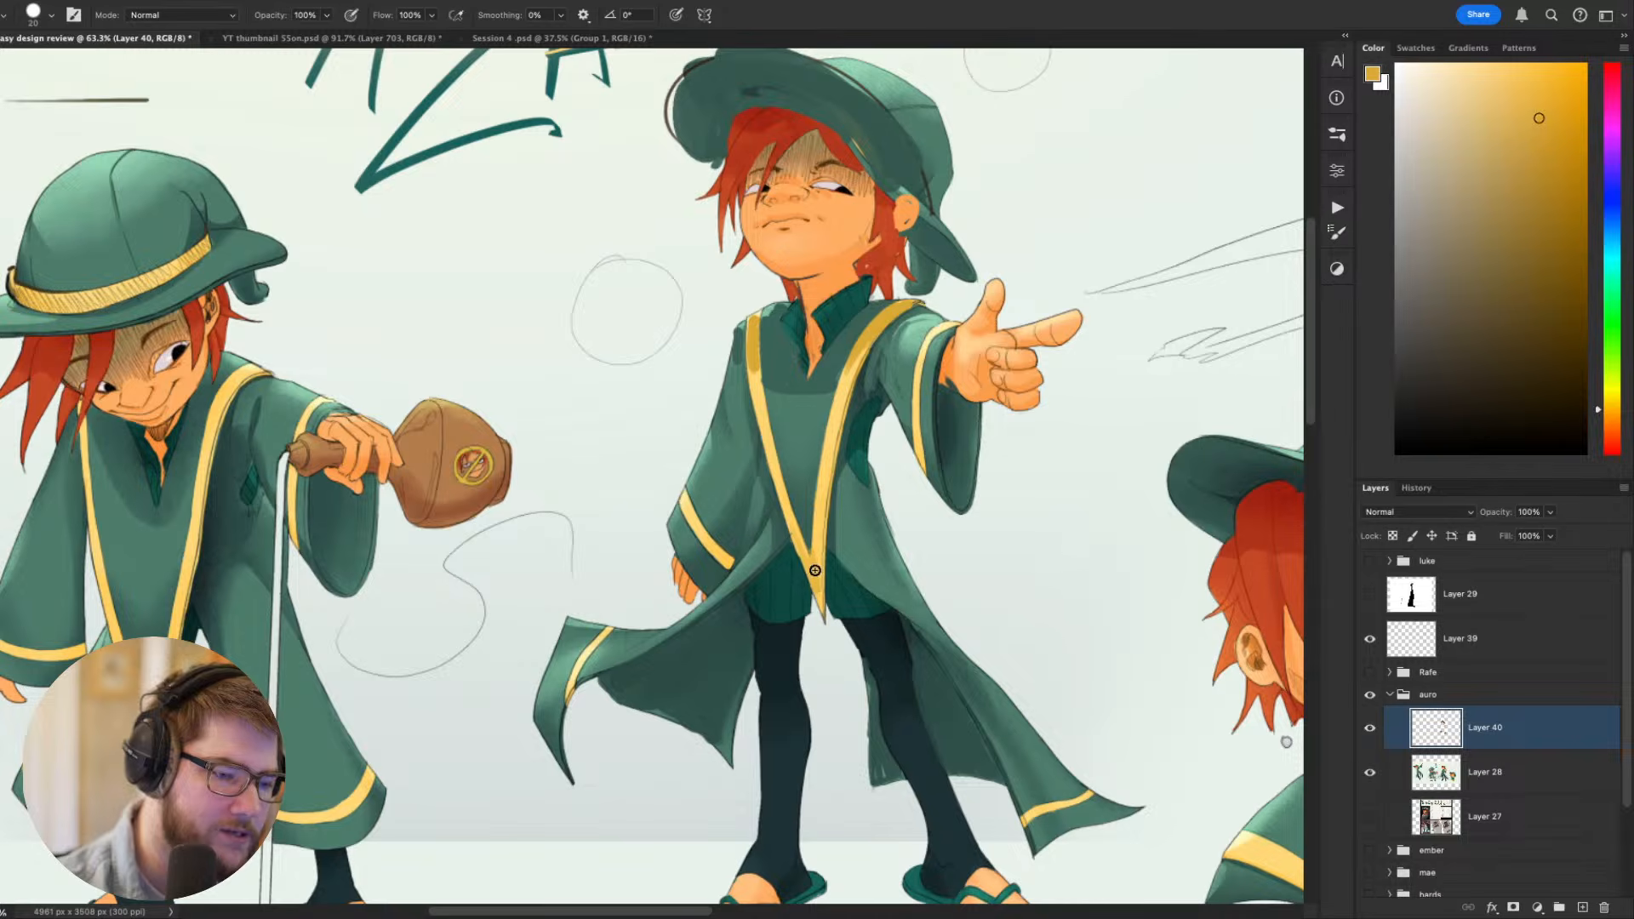
{"action": "left_click_drag", "start_coordinate": [822, 510], "coordinate": [819, 572]}
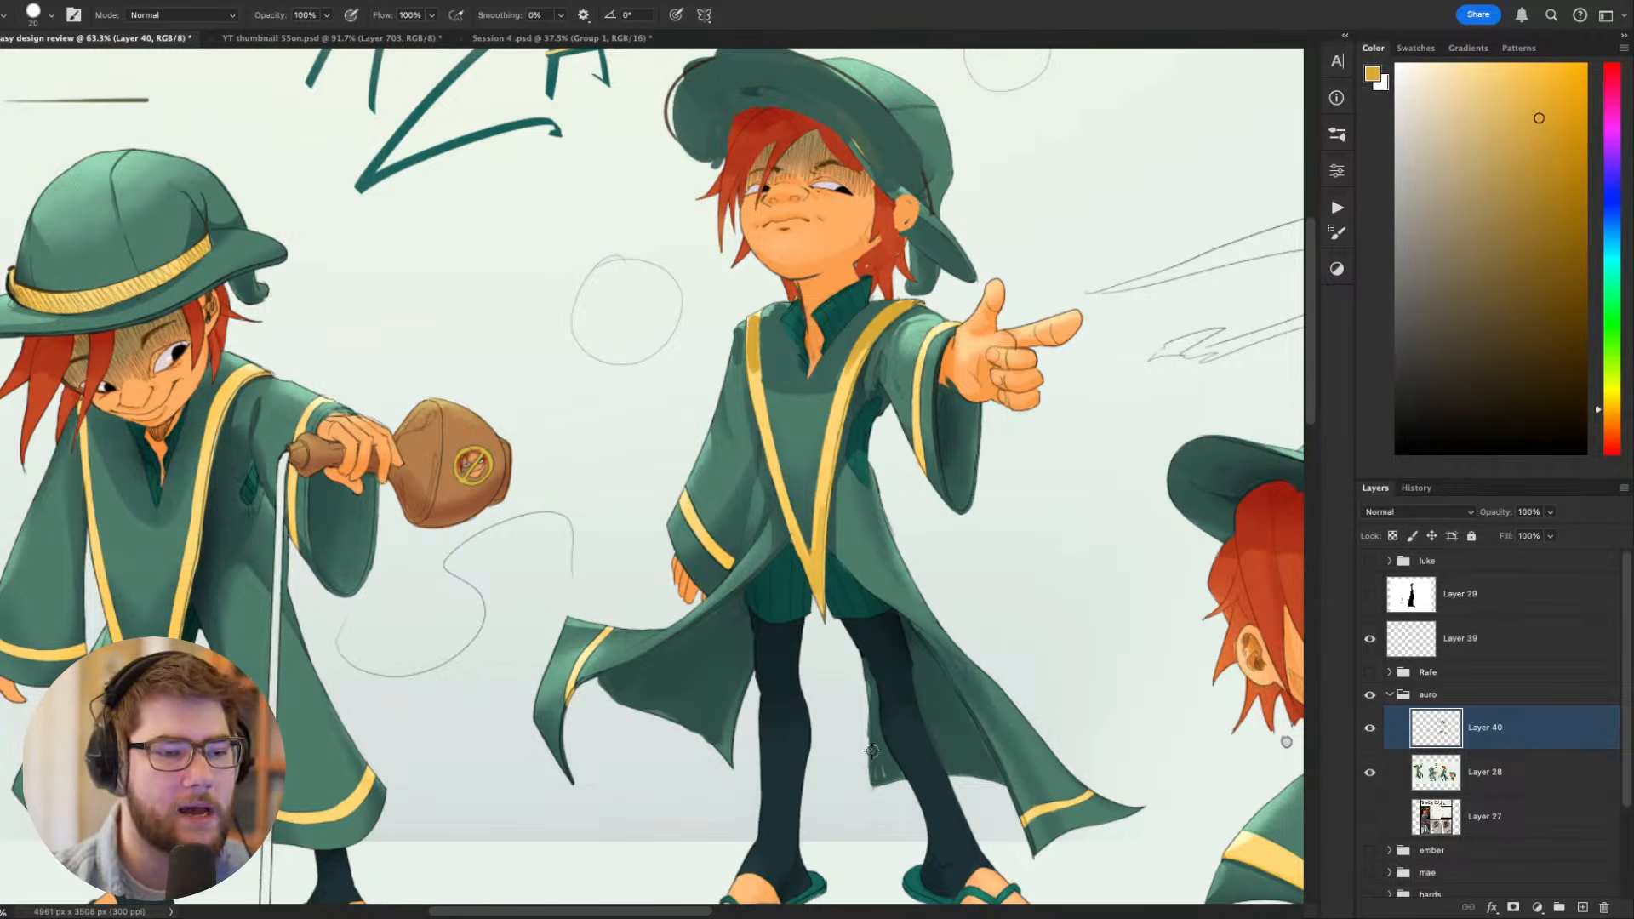
- Examine the pointing figure's torso with the canvas rotated, at full-sheet scale and up close
{"action": "scroll", "coordinate": [872, 751], "scroll_direction": "down", "scroll_amount": 2}
{"action": "key", "text": "r"}
{"action": "left_click_drag", "start_coordinate": [911, 621], "coordinate": [463, 777]}
{"action": "left_click", "coordinate": [660, 664], "text": "alt"}
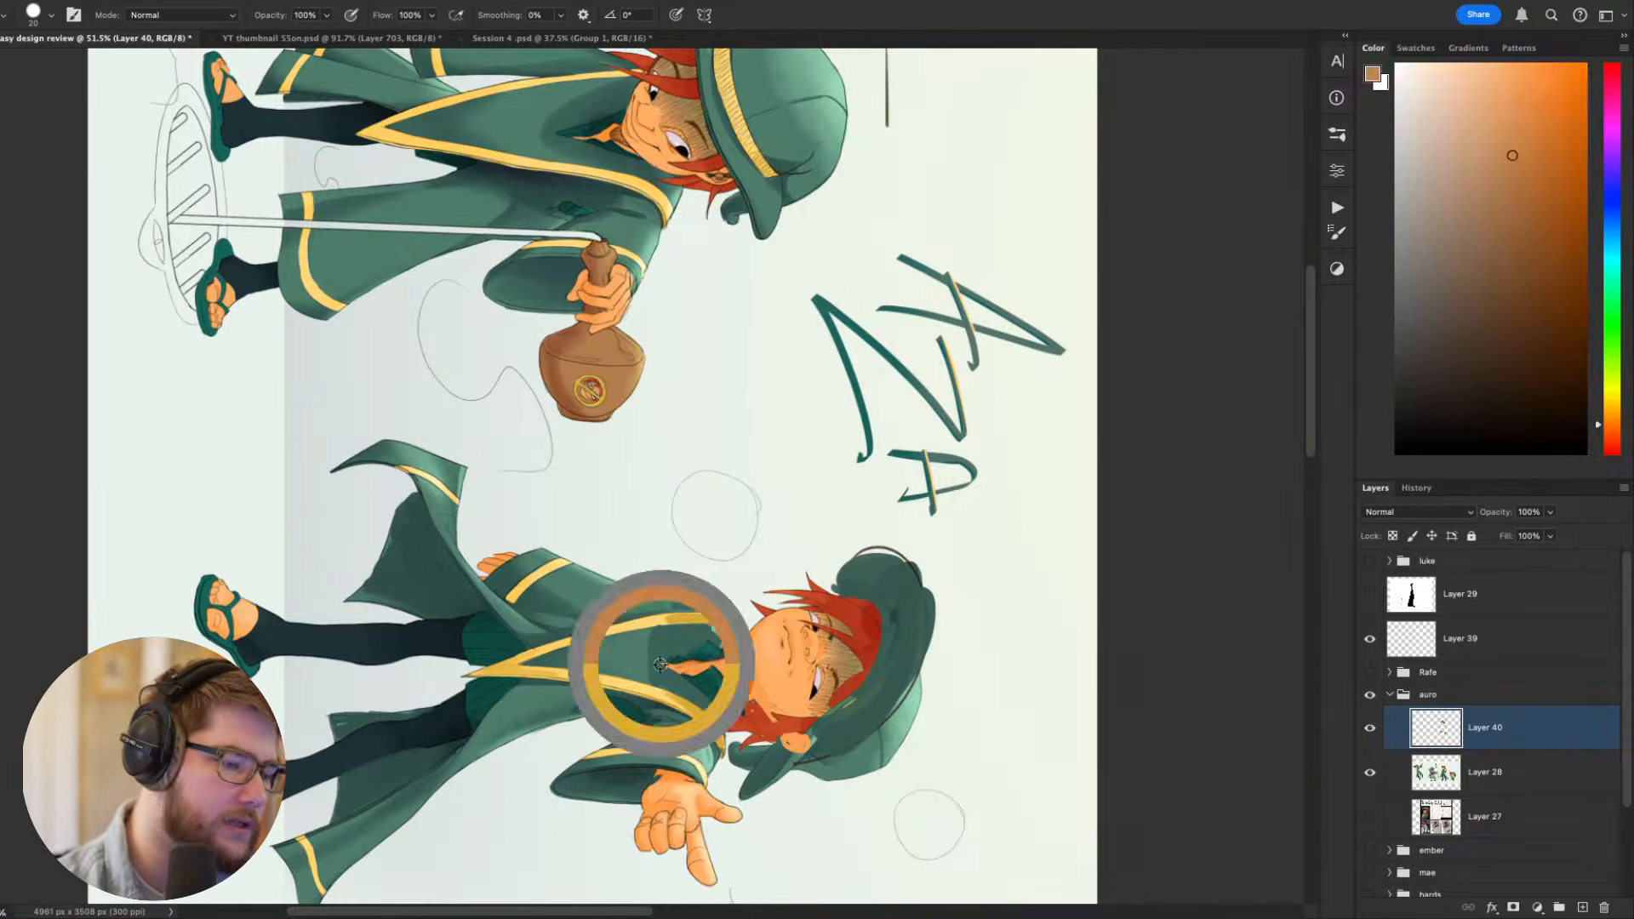
{"action": "left_click", "coordinate": [644, 663], "text": "alt"}
{"action": "key", "text": "Escape"}
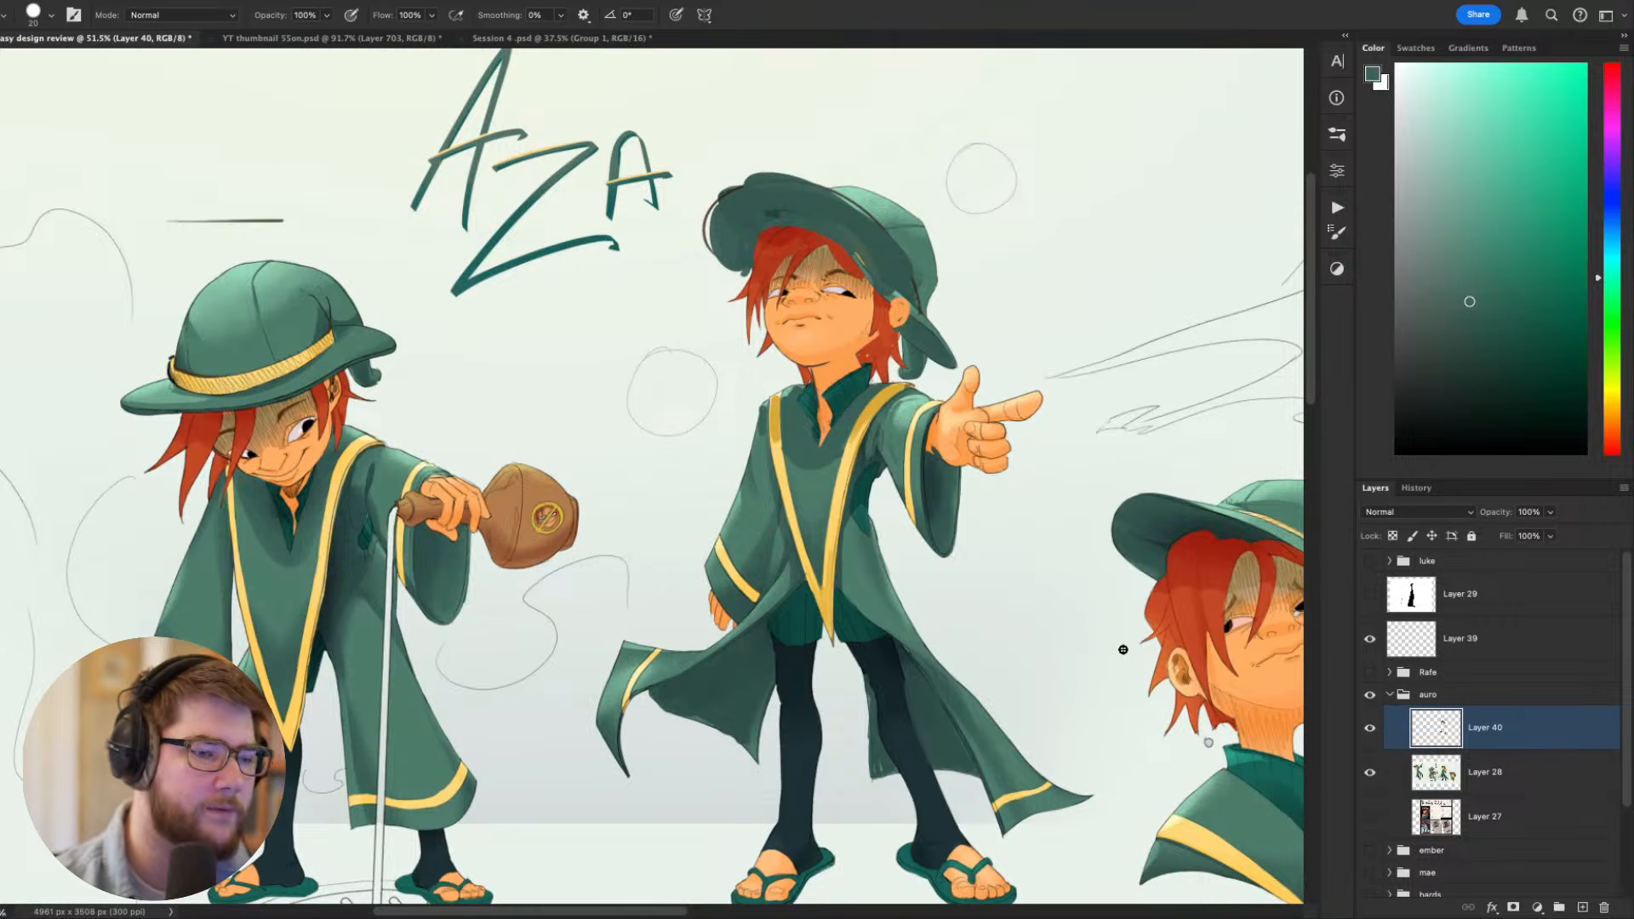
{"action": "scroll", "coordinate": [932, 542], "scroll_direction": "down", "scroll_amount": 4}
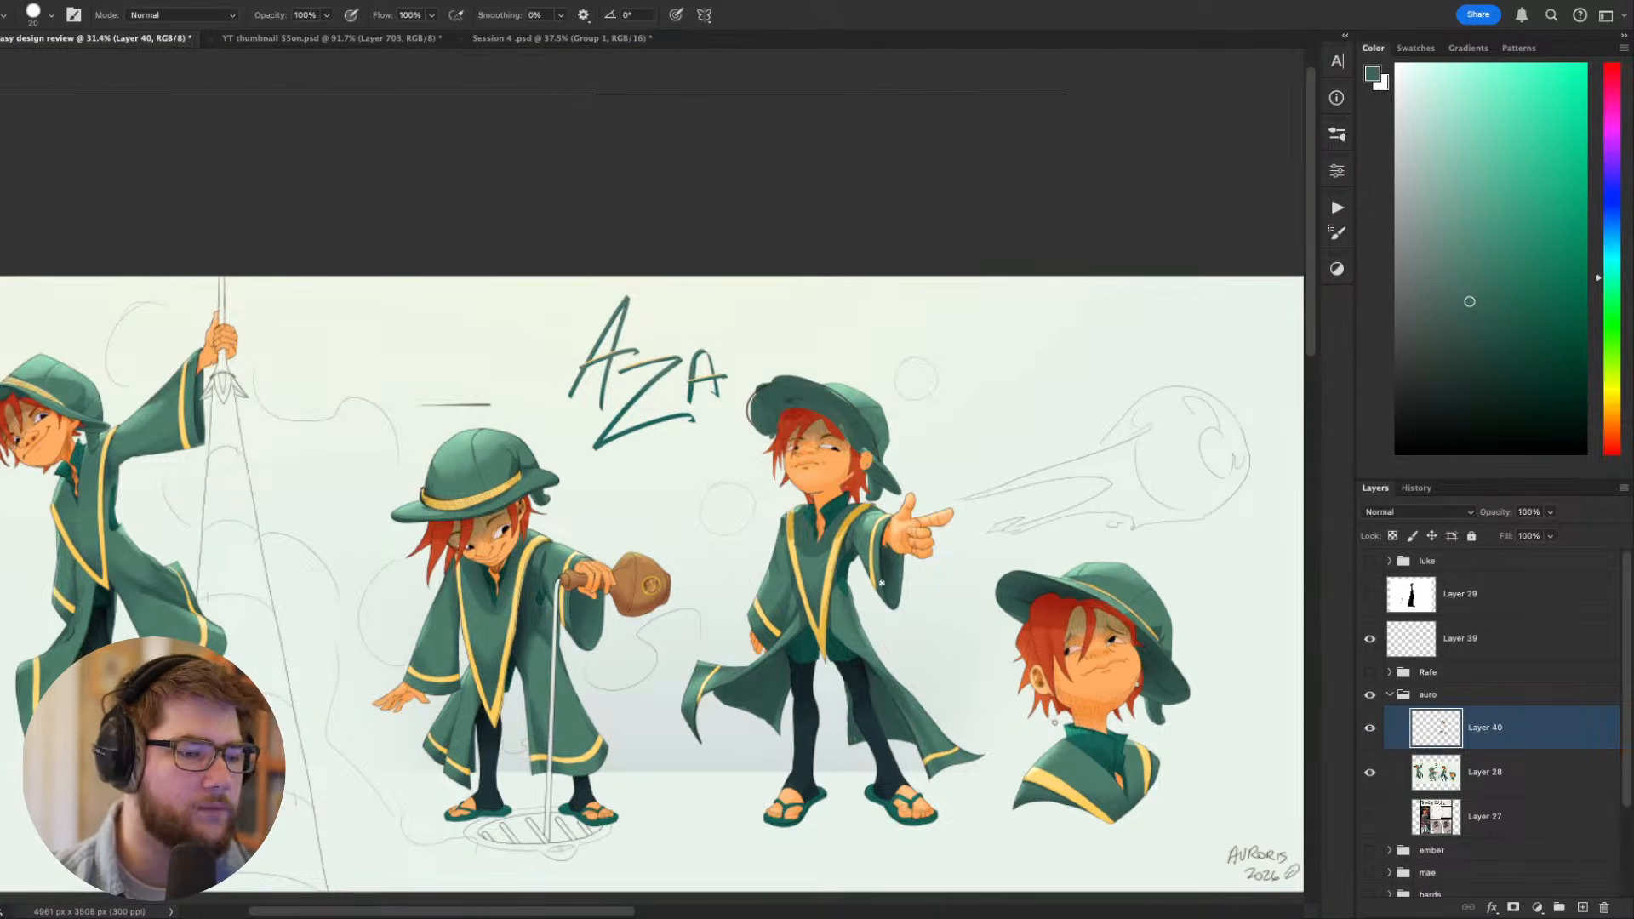
{"action": "scroll", "coordinate": [858, 543], "scroll_direction": "up", "scroll_amount": 8}
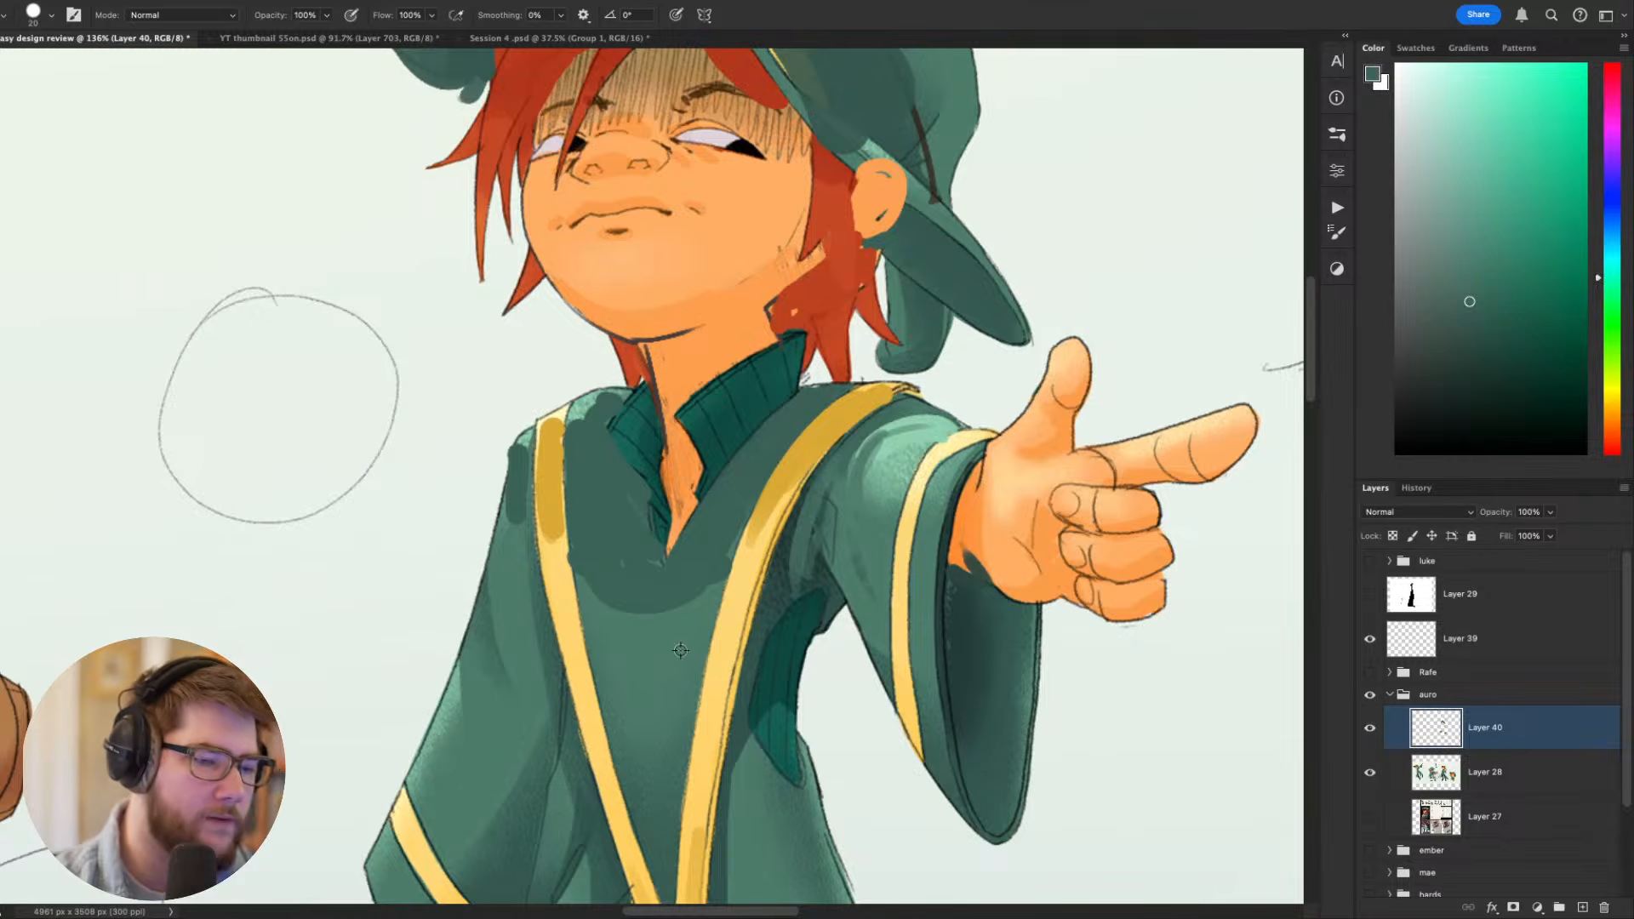
- Sample the light green near the pointing sleeve's cuff and paint a thin highlight on the robe with a smaller brush
{"action": "left_click", "coordinate": [932, 435], "text": "alt"}
{"action": "key", "text": "r"}
{"action": "left_click_drag", "start_coordinate": [994, 460], "coordinate": [468, 758]}
{"action": "key", "text": "b"}
{"action": "key", "text": "bracketleft"}
{"action": "key", "text": "bracketleft"}
{"action": "key", "text": "bracketleft"}
{"action": "key", "text": "bracketleft"}
{"action": "key", "text": "bracketleft"}
{"action": "key", "text": "bracketleft"}
{"action": "mouse_move", "coordinate": [495, 498]}
{"action": "left_mouse_down"}
{"action": "mouse_move", "coordinate": [566, 379]}
{"action": "mouse_move", "coordinate": [495, 478]}
{"action": "mouse_move", "coordinate": [555, 383]}
{"action": "mouse_move", "coordinate": [491, 438]}
{"action": "mouse_move", "coordinate": [510, 388]}
{"action": "mouse_move", "coordinate": [447, 414]}
{"action": "mouse_move", "coordinate": [435, 365]}
{"action": "left_mouse_up"}
{"action": "key", "text": "Escape"}
- Compare the pointing figure's robe shading with the other Aza poses across the sheet and up close
{"action": "scroll", "coordinate": [510, 375], "scroll_direction": "down", "scroll_amount": 8}
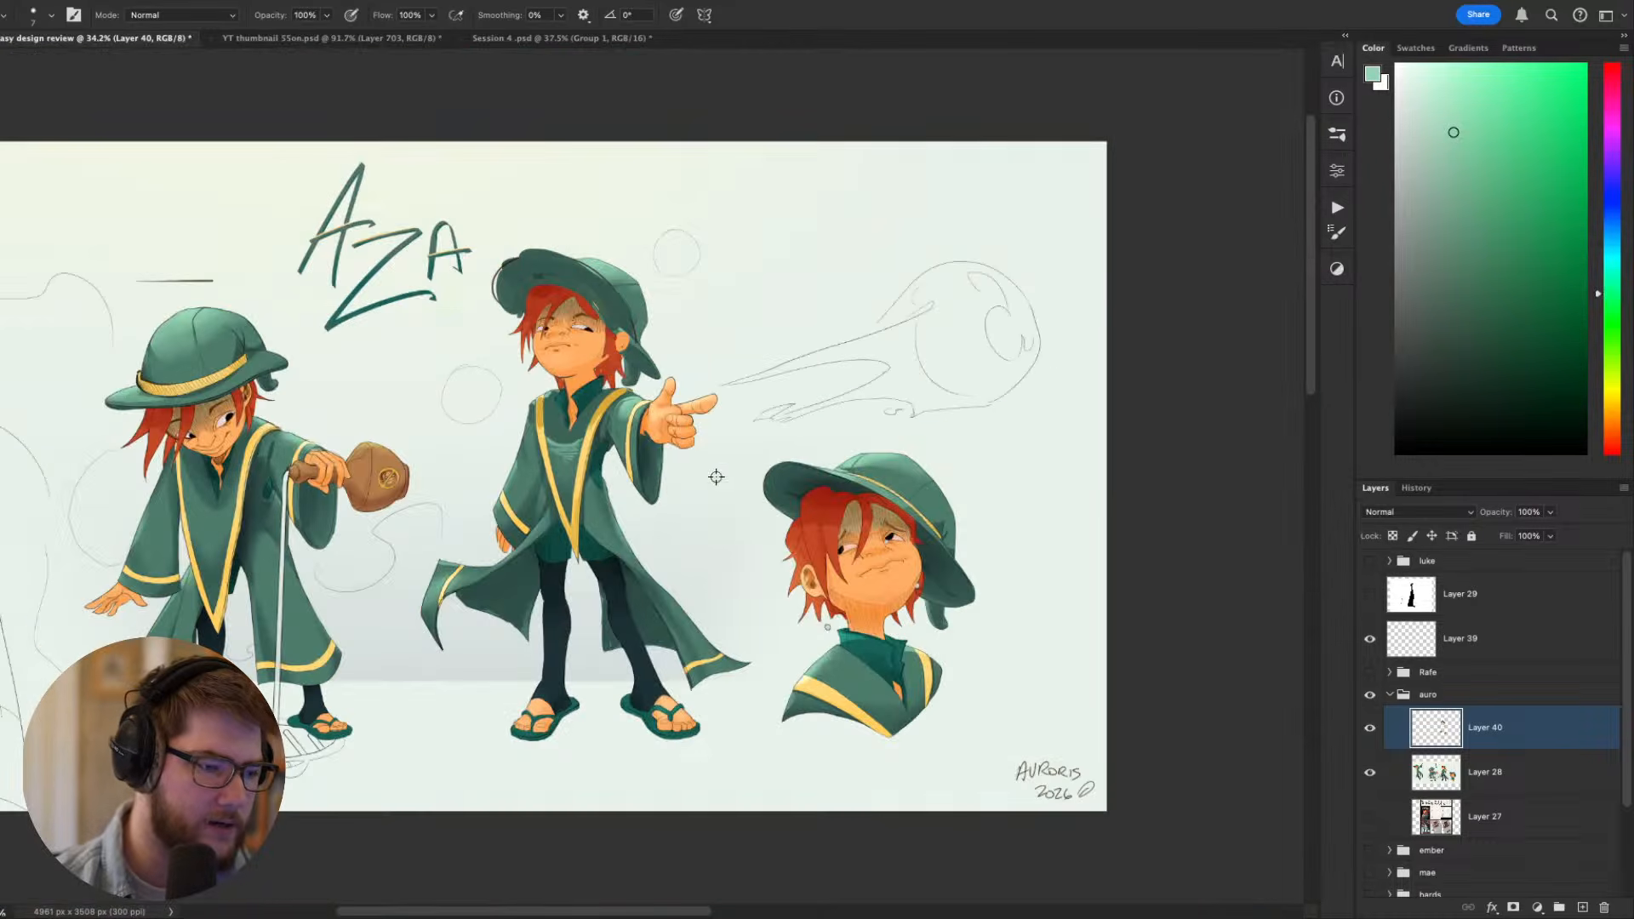
{"action": "left_click_drag", "start_coordinate": [718, 476], "coordinate": [860, 570]}
{"action": "scroll", "coordinate": [771, 555], "scroll_direction": "up", "scroll_amount": 7}
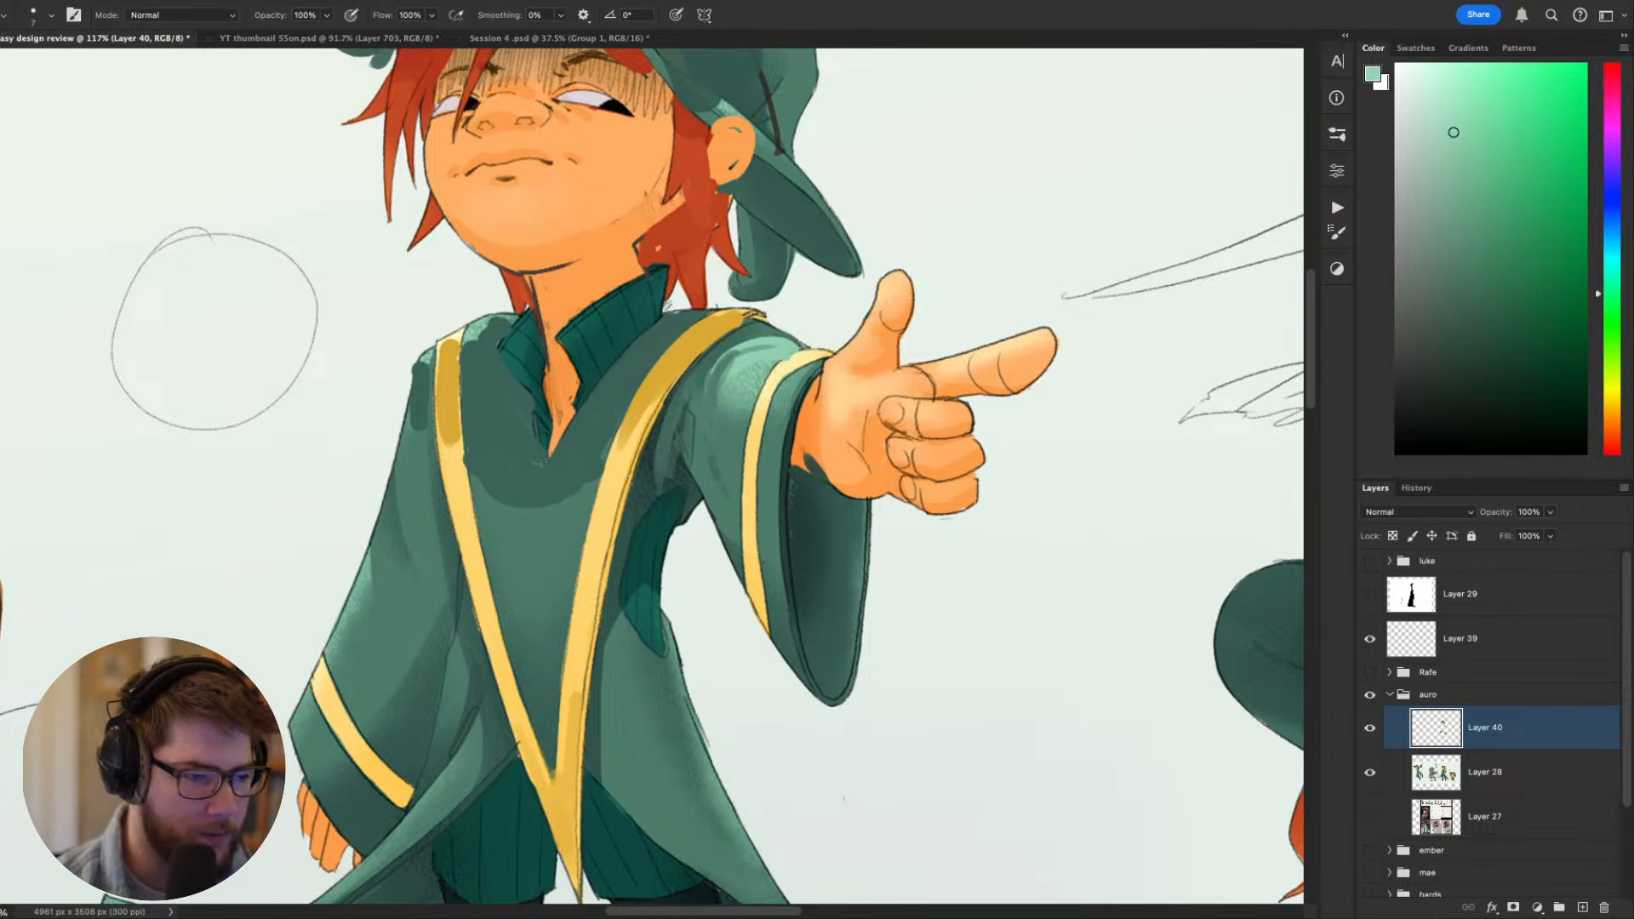
{"action": "scroll", "coordinate": [576, 507], "scroll_direction": "down", "scroll_amount": 4}
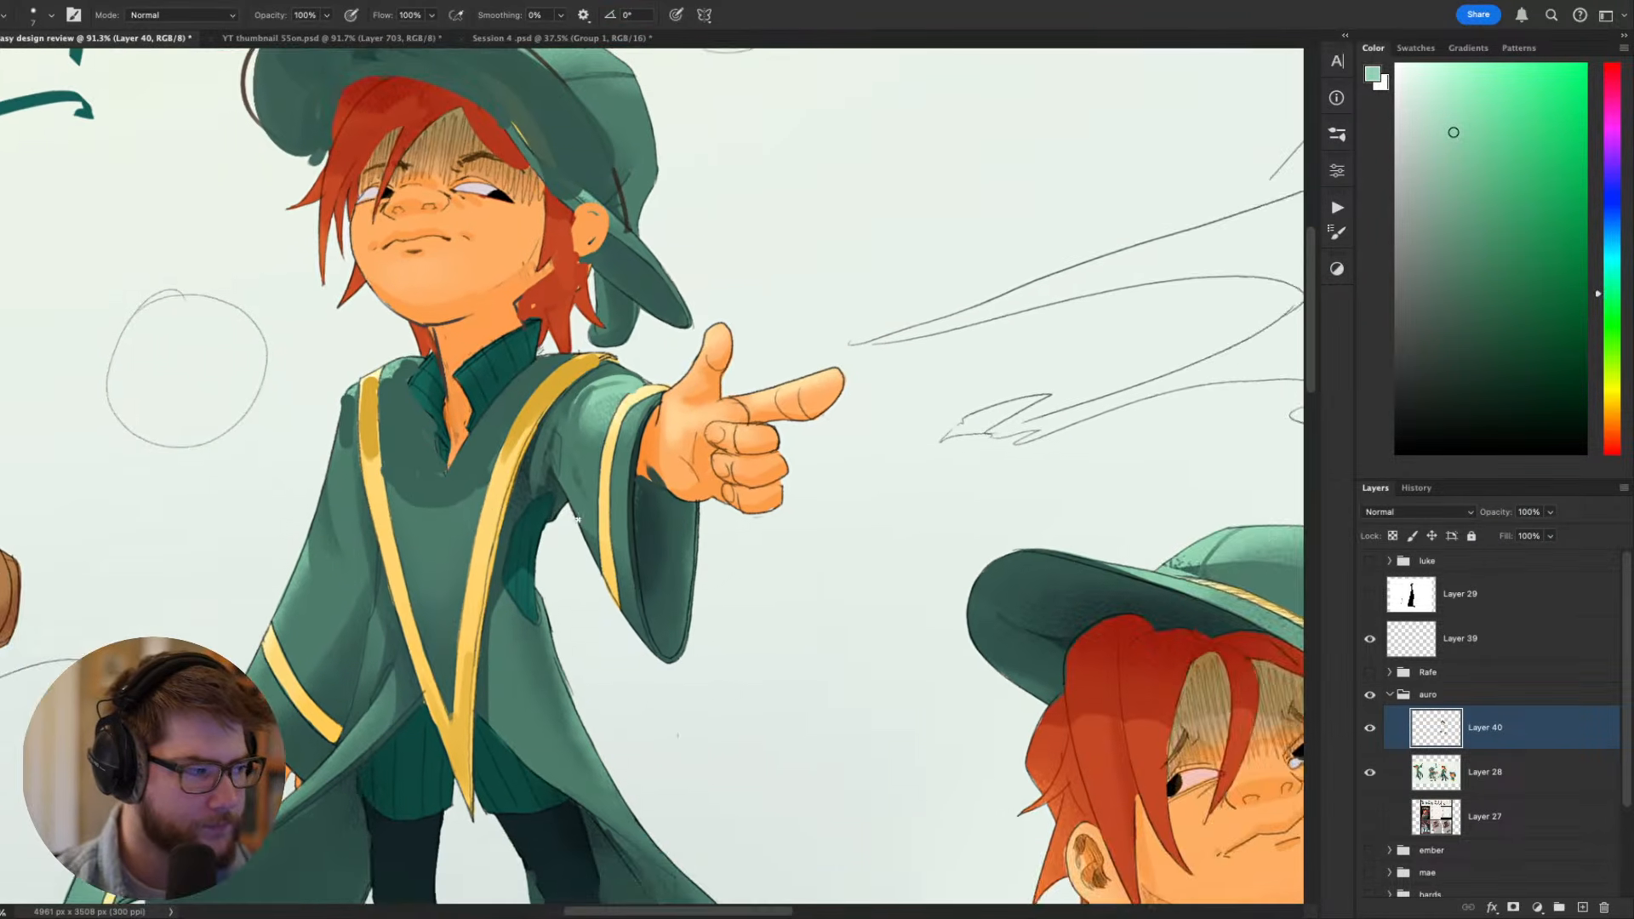
{"action": "scroll", "coordinate": [726, 570], "scroll_direction": "down", "scroll_amount": 4}
{"action": "scroll", "coordinate": [841, 526], "scroll_direction": "up", "scroll_amount": 4}
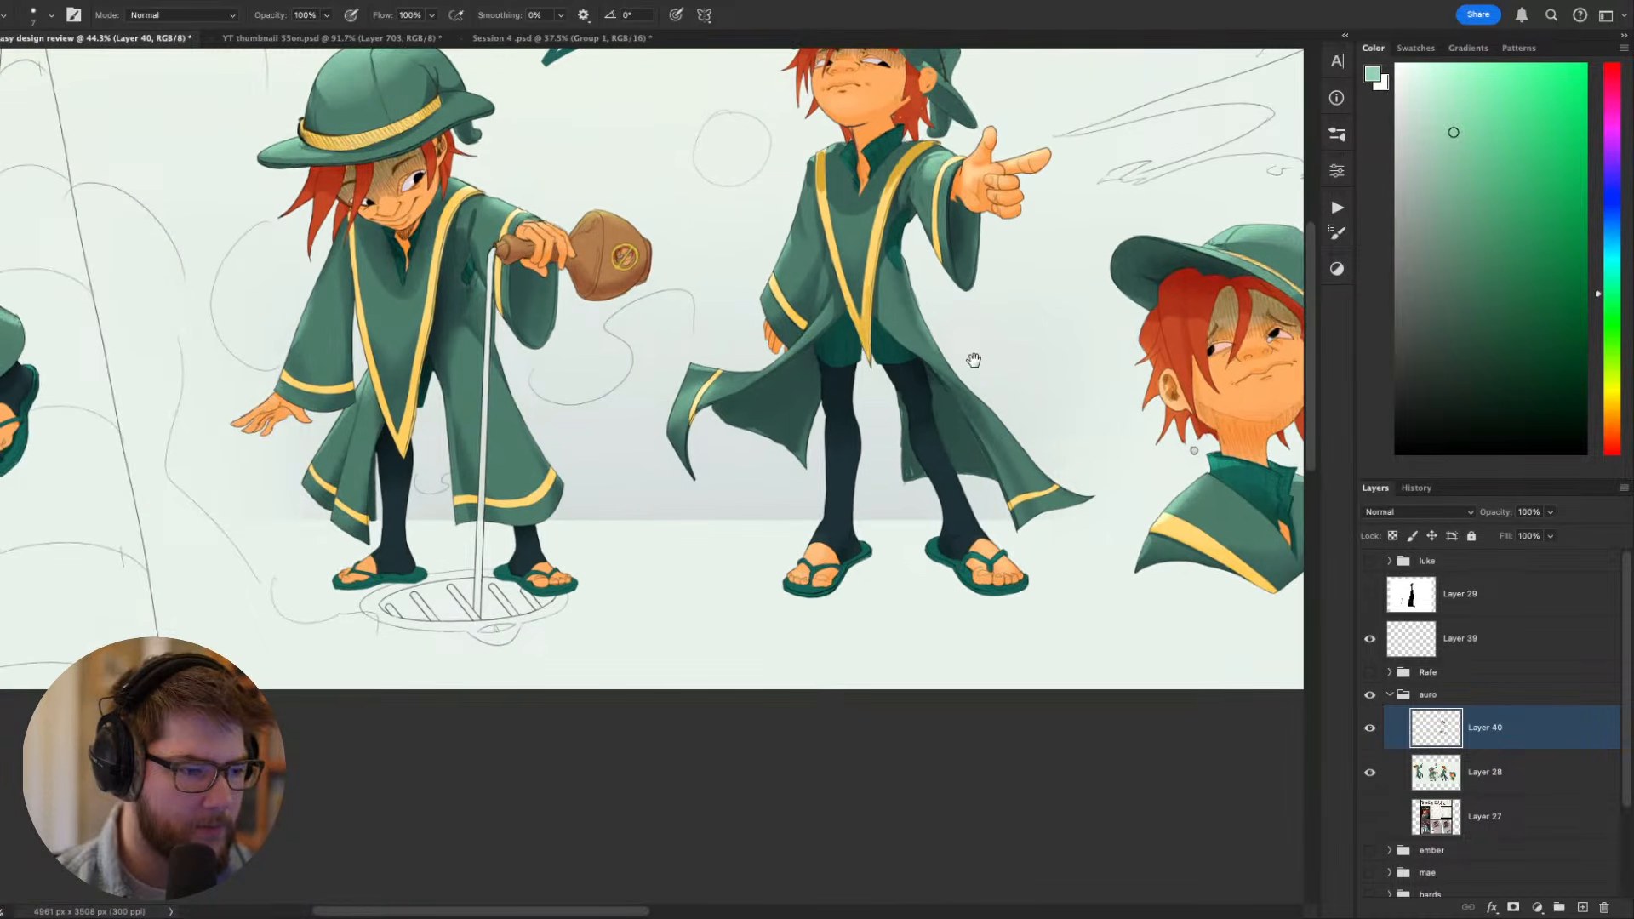
{"action": "mouse_move", "coordinate": [973, 360]}
{"action": "left_mouse_down"}
{"action": "mouse_move", "coordinate": [591, 348]}
{"action": "mouse_move", "coordinate": [1020, 522]}
{"action": "left_mouse_up"}
{"action": "left_click_drag", "start_coordinate": [623, 481], "coordinate": [976, 557]}
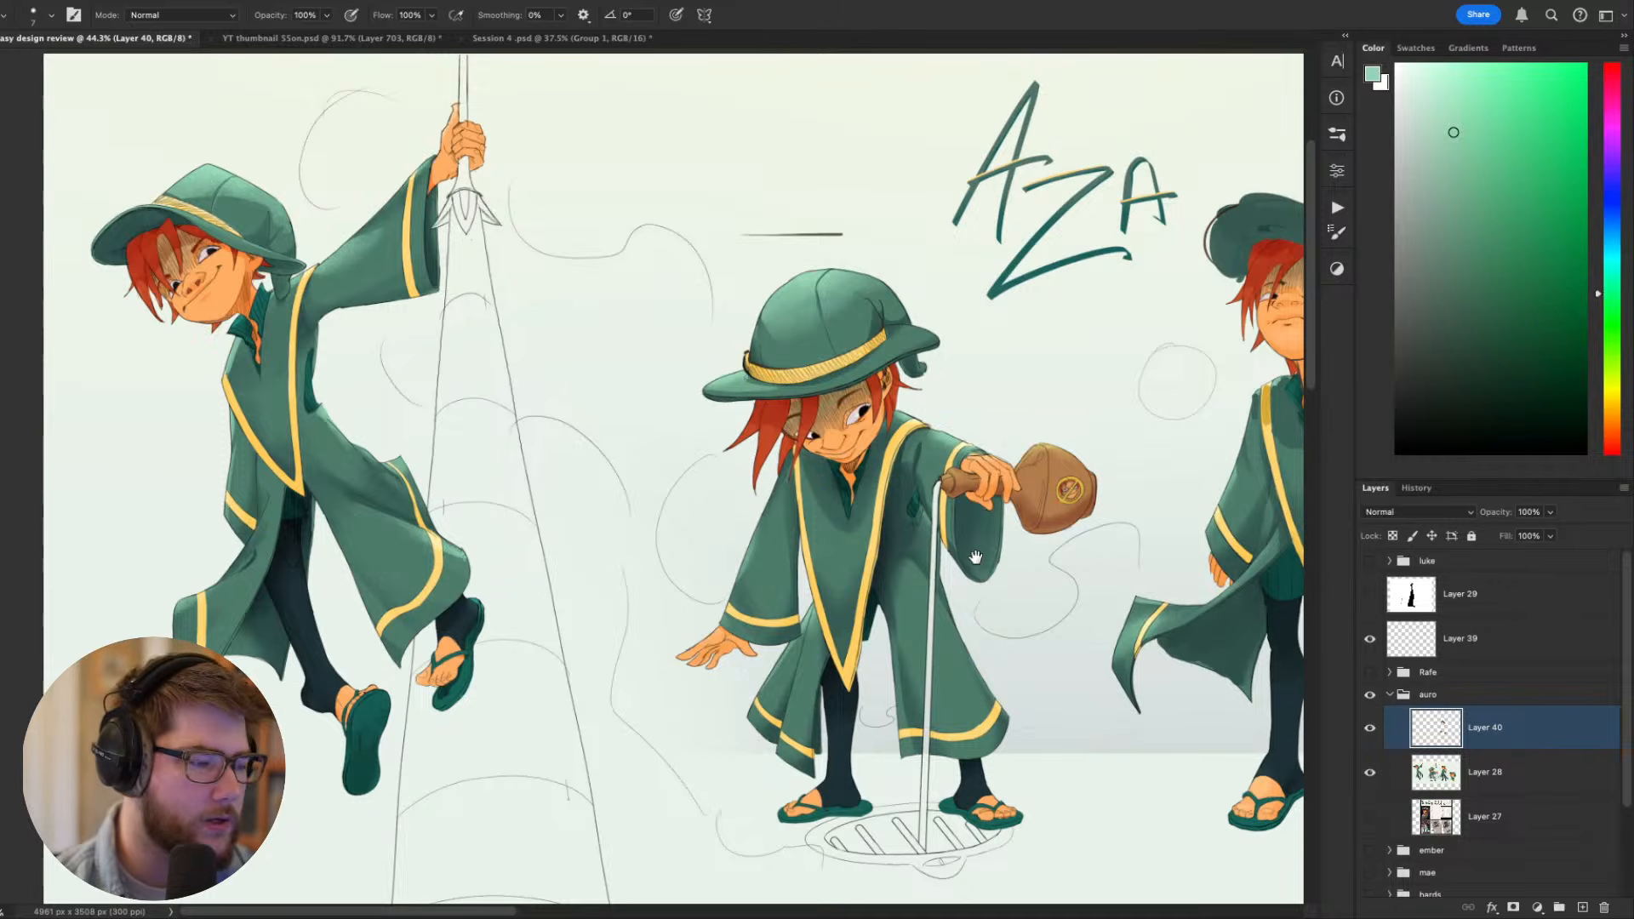
{"action": "left_click_drag", "start_coordinate": [874, 590], "coordinate": [785, 550]}
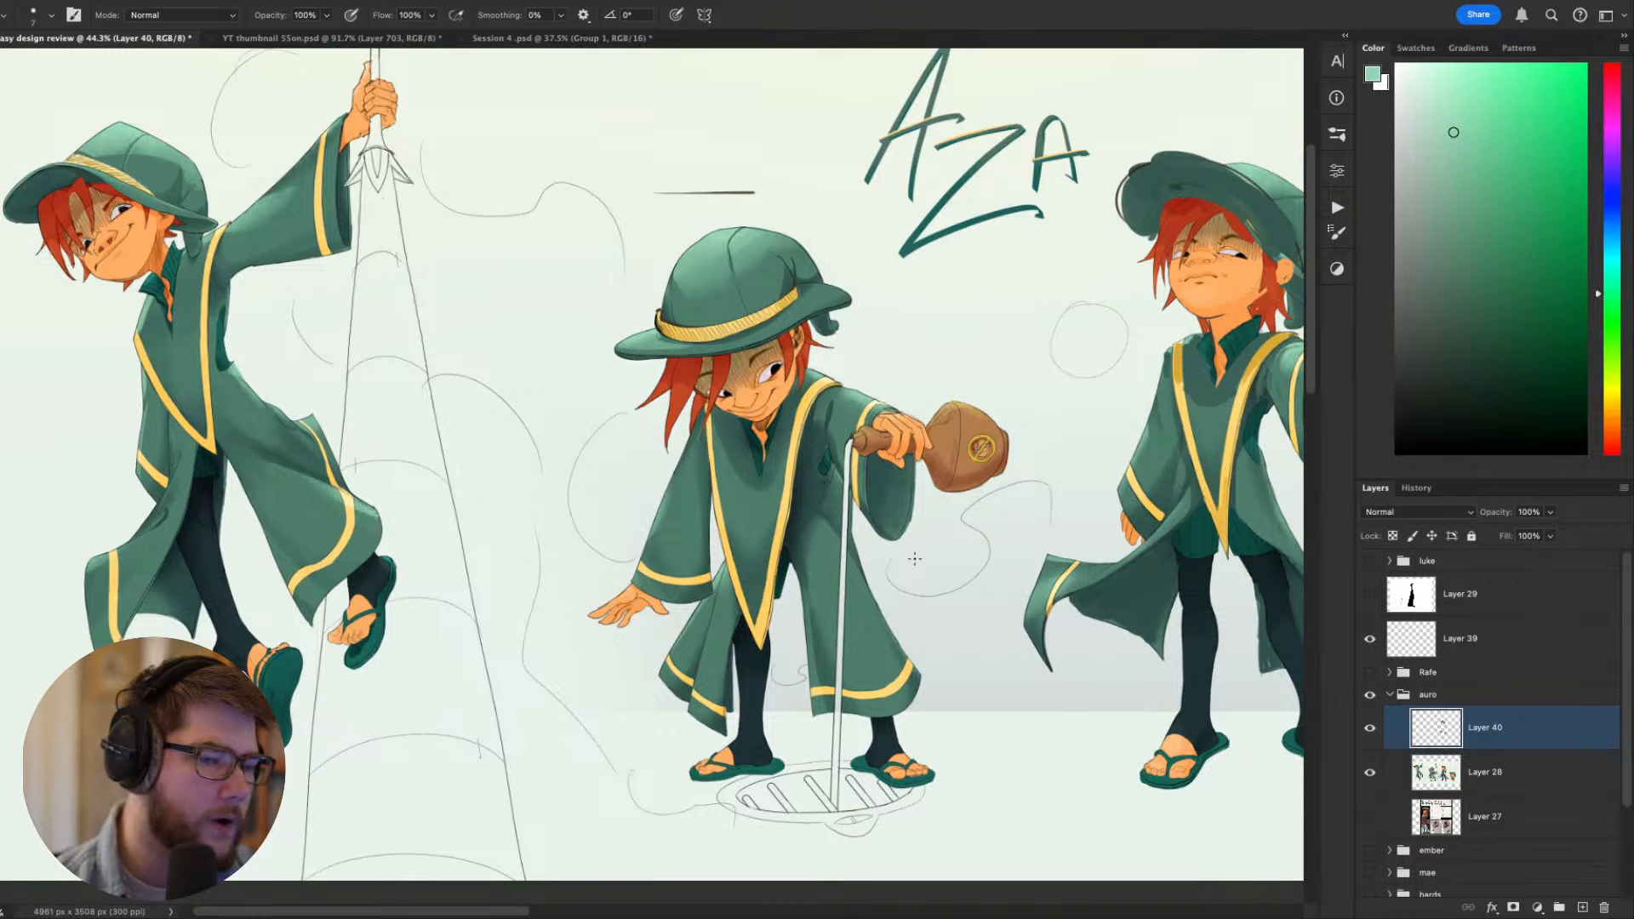
{"action": "left_click_drag", "start_coordinate": [946, 559], "coordinate": [798, 572]}
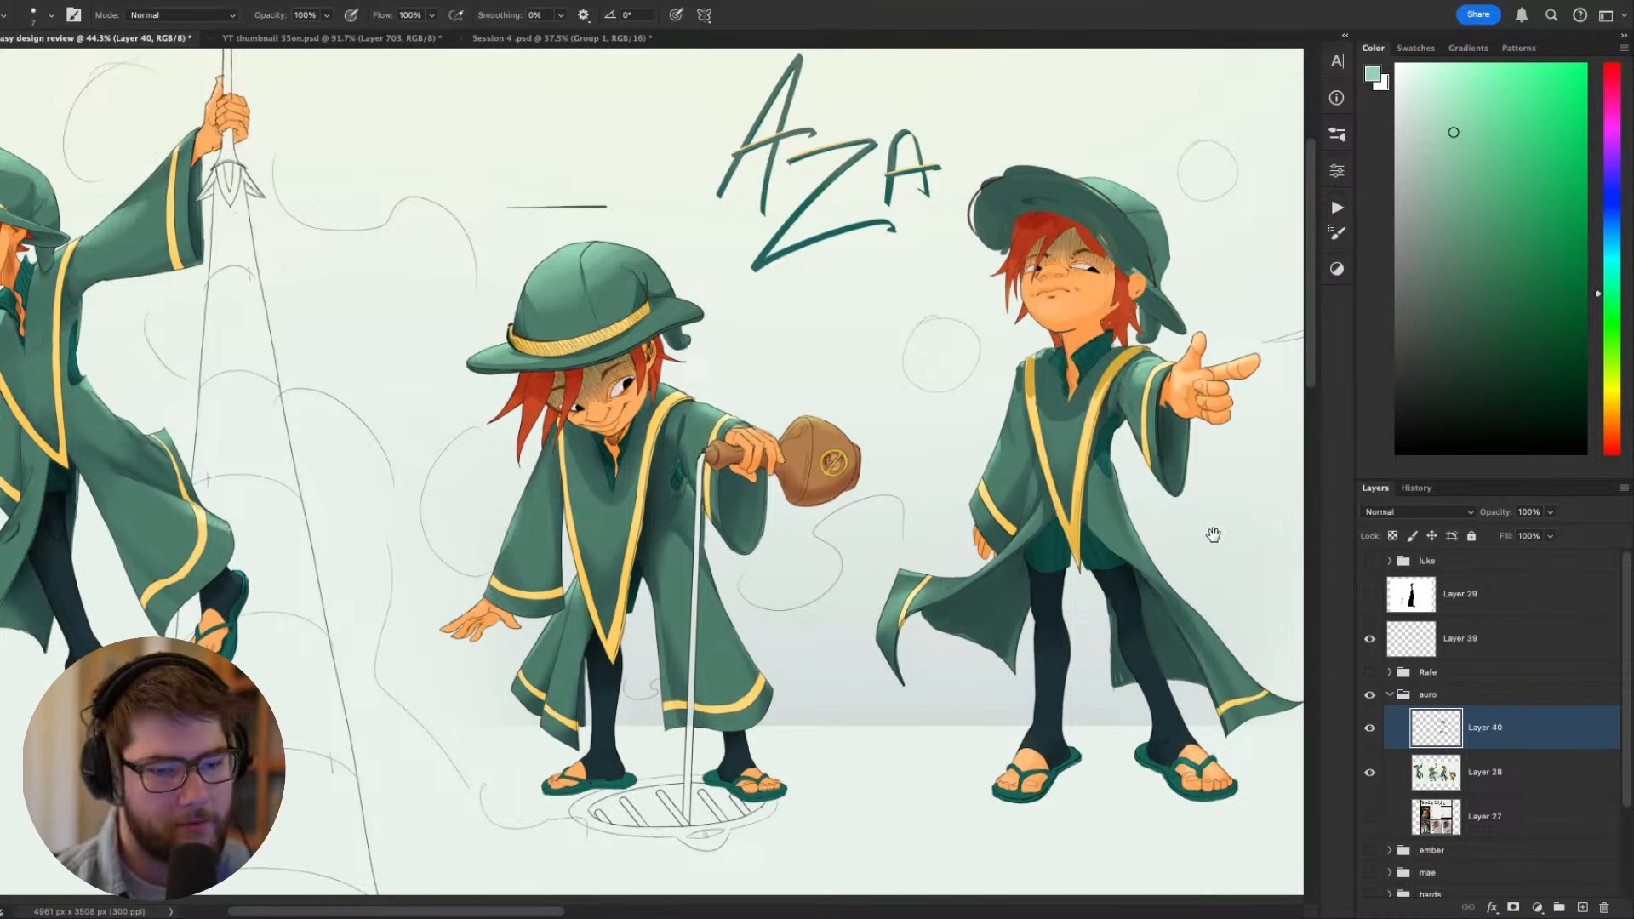
{"action": "left_click_drag", "start_coordinate": [1214, 535], "coordinate": [796, 617]}
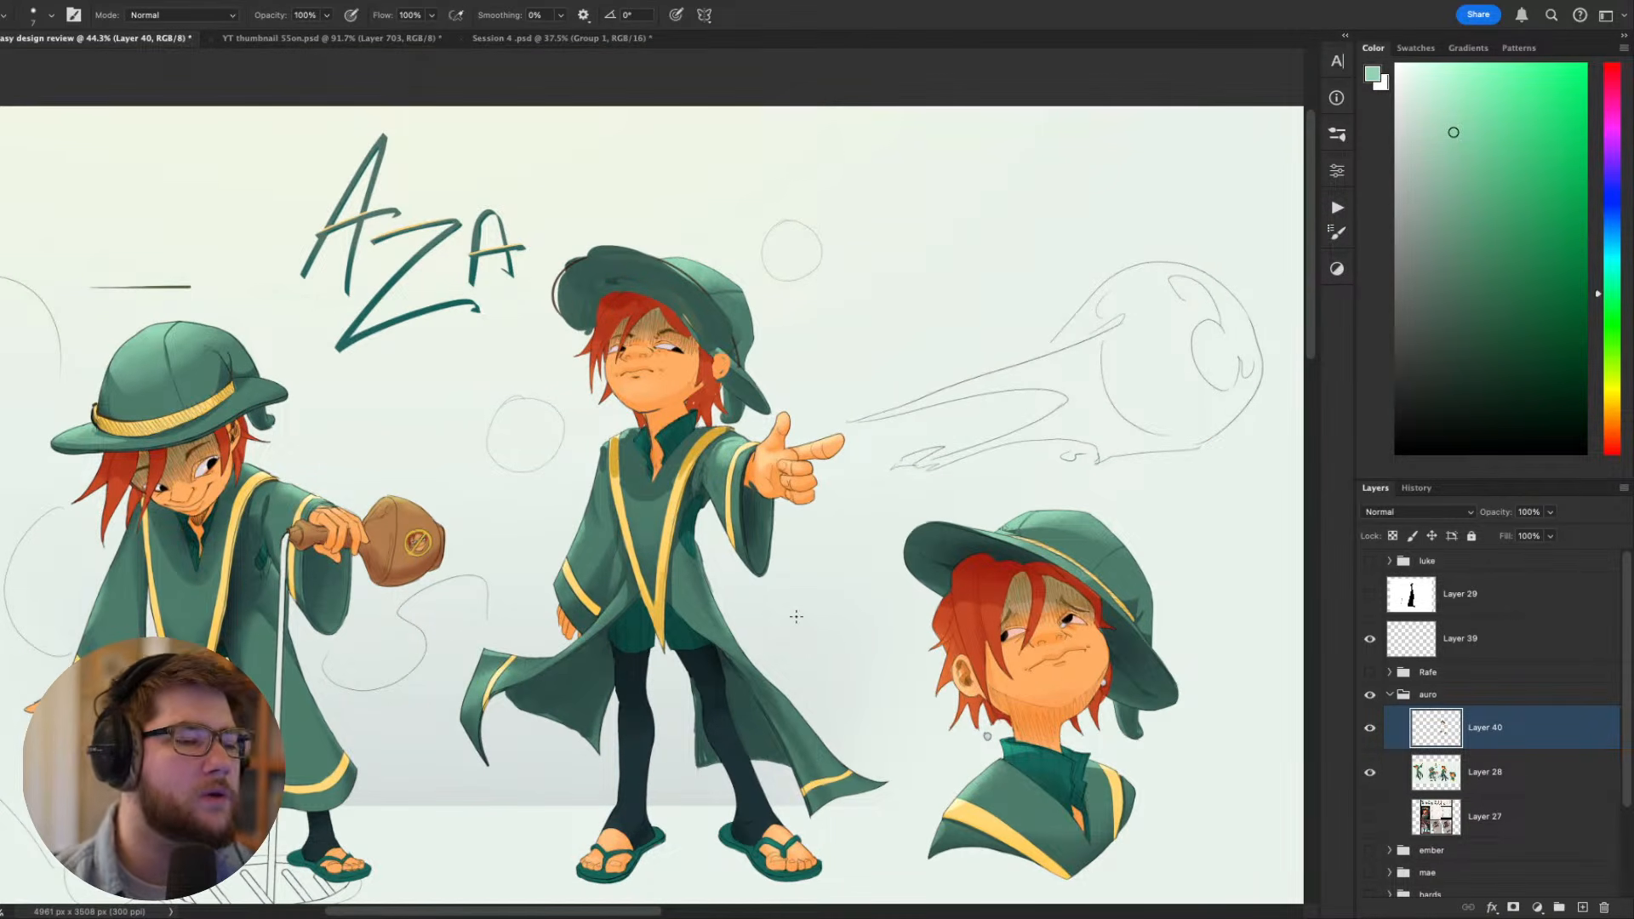
{"action": "key", "text": "super+plus"}
{"action": "key", "text": "super+plus"}
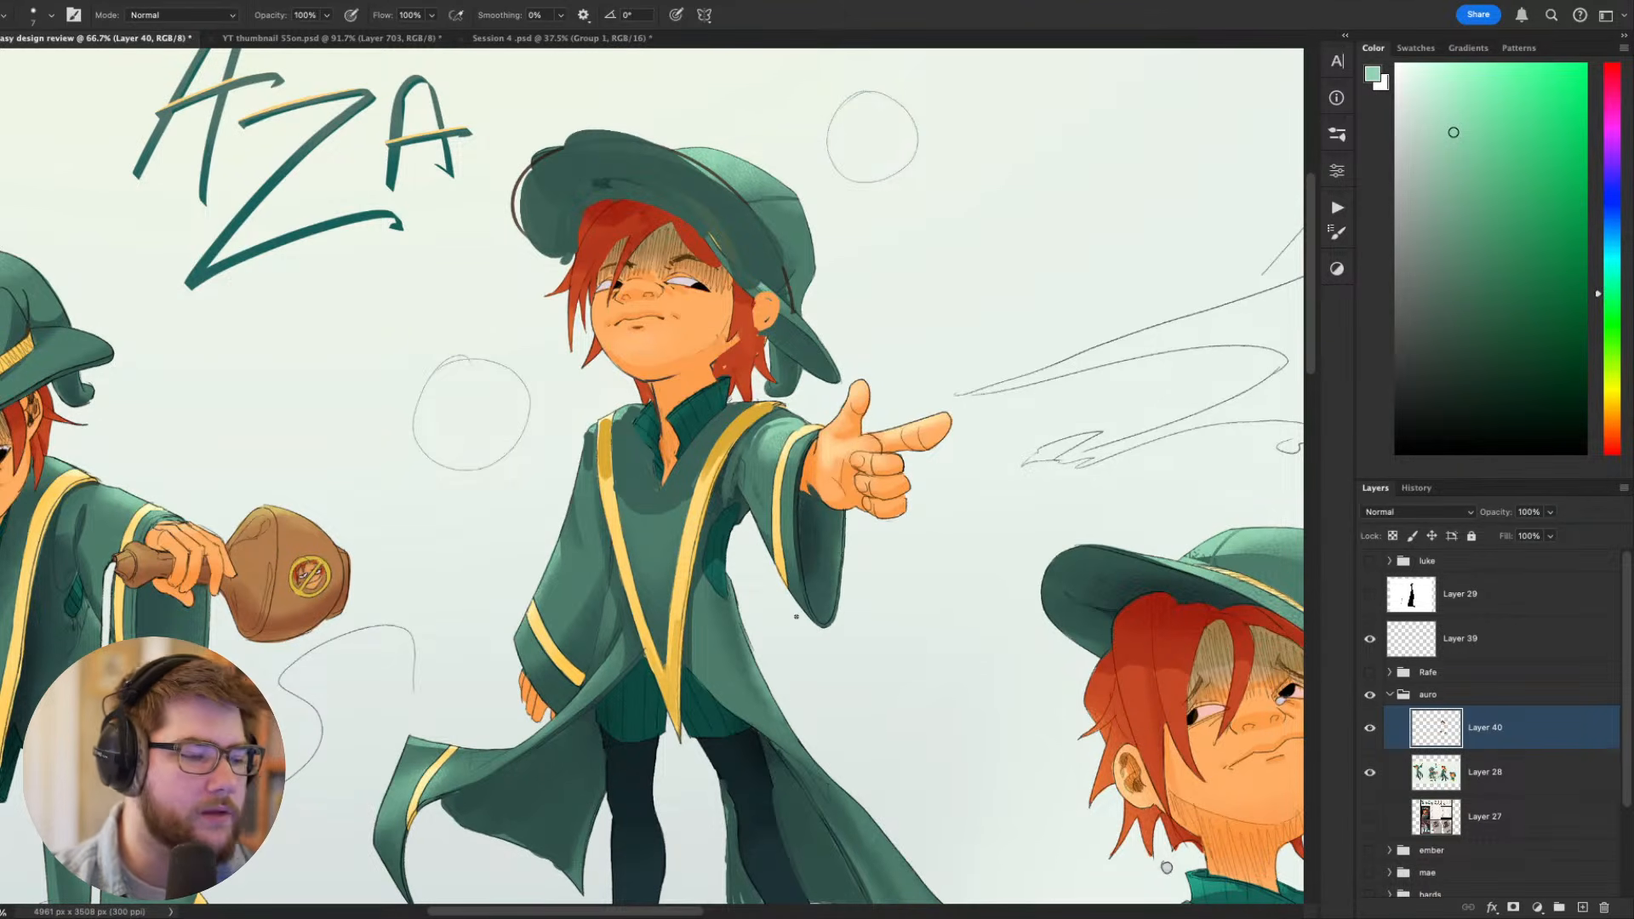
{"action": "mouse_move", "coordinate": [1015, 636]}
{"action": "left_mouse_down"}
{"action": "mouse_move", "coordinate": [1128, 620]}
{"action": "mouse_move", "coordinate": [1115, 722]}
{"action": "left_mouse_up"}
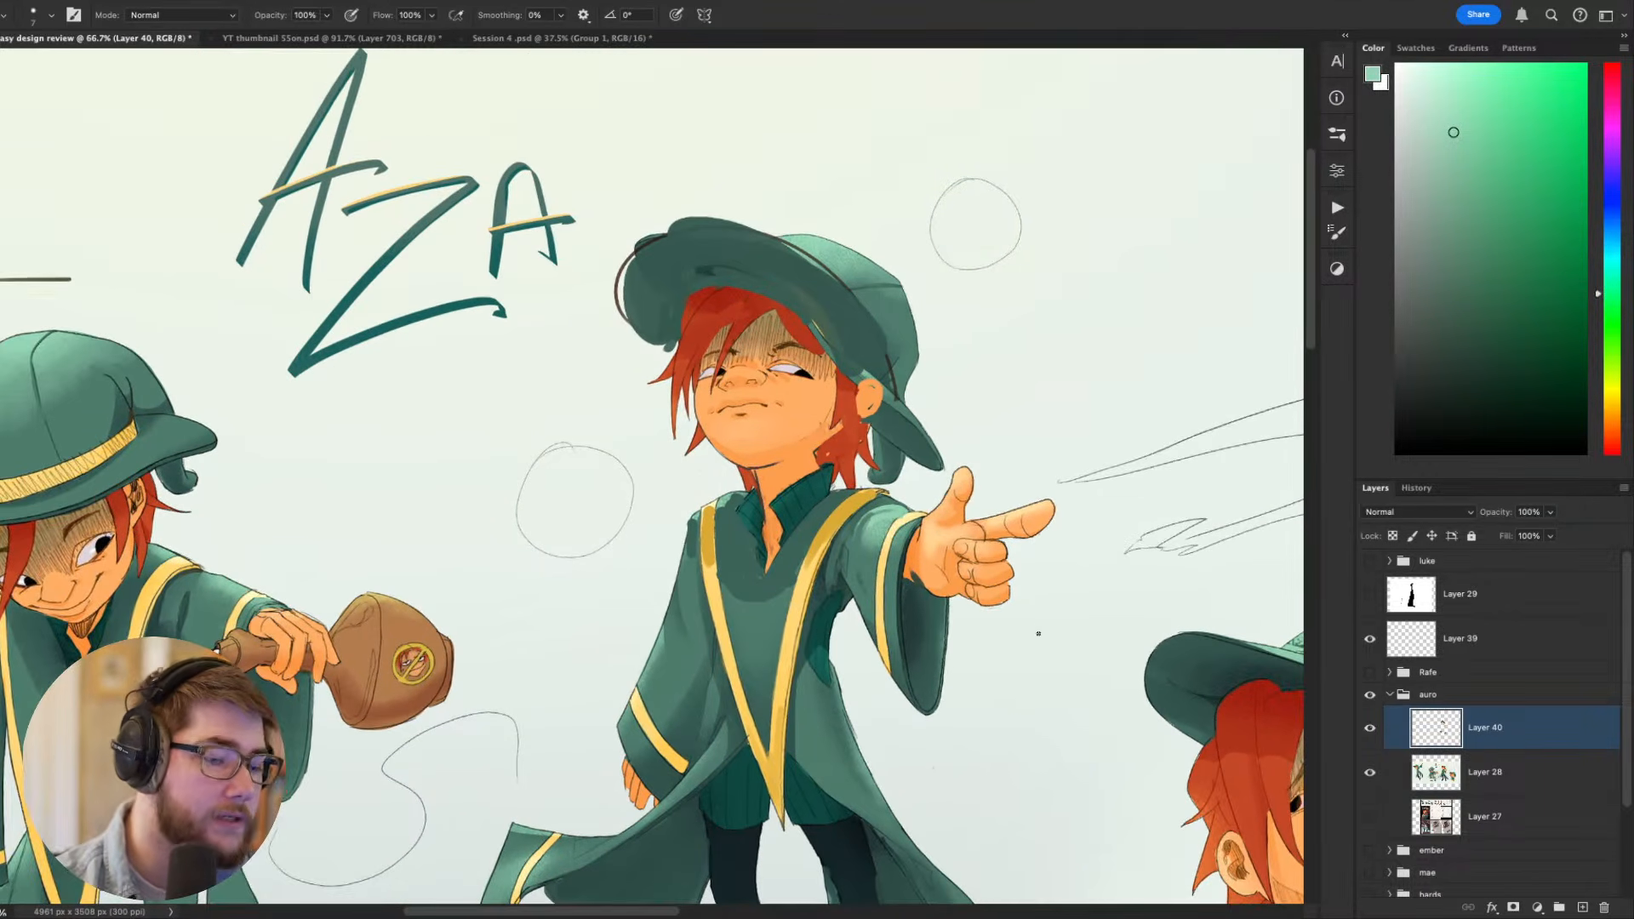
- Trim the outer edge of the pointing figure's lowered sleeve with the sampled pale background colour to reshape the arm's silhouette
{"action": "left_click", "coordinate": [686, 521], "text": "alt"}
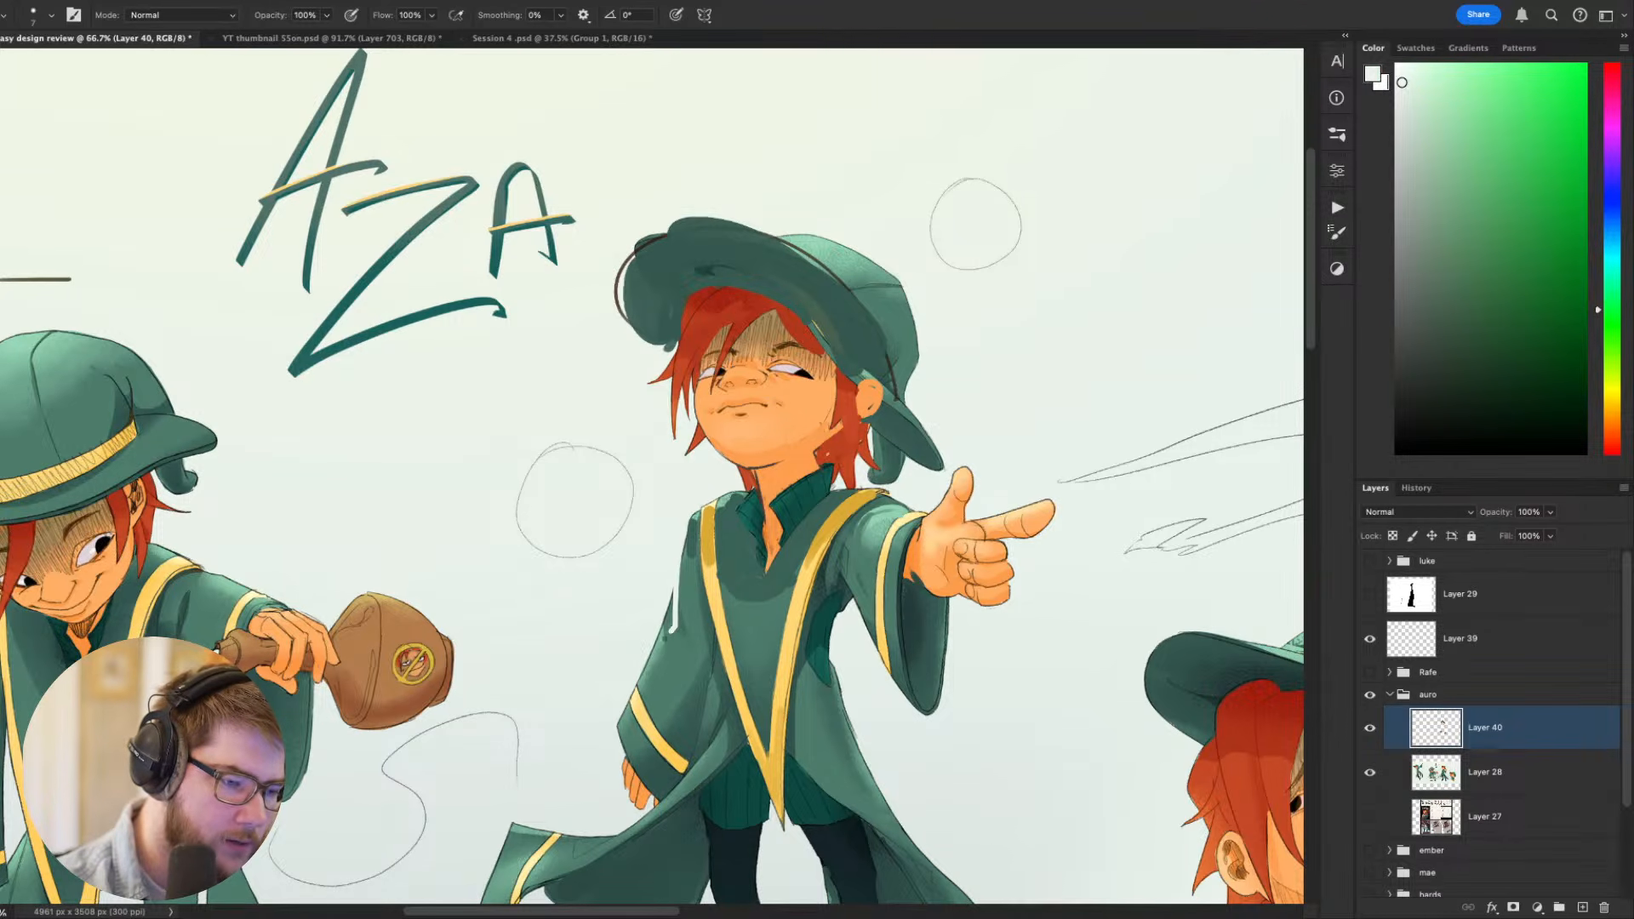
{"action": "left_click_drag", "start_coordinate": [667, 638], "coordinate": [637, 678]}
{"action": "left_click_drag", "start_coordinate": [672, 595], "coordinate": [664, 632]}
{"action": "scroll", "coordinate": [1076, 559], "scroll_direction": "down", "scroll_amount": 5}
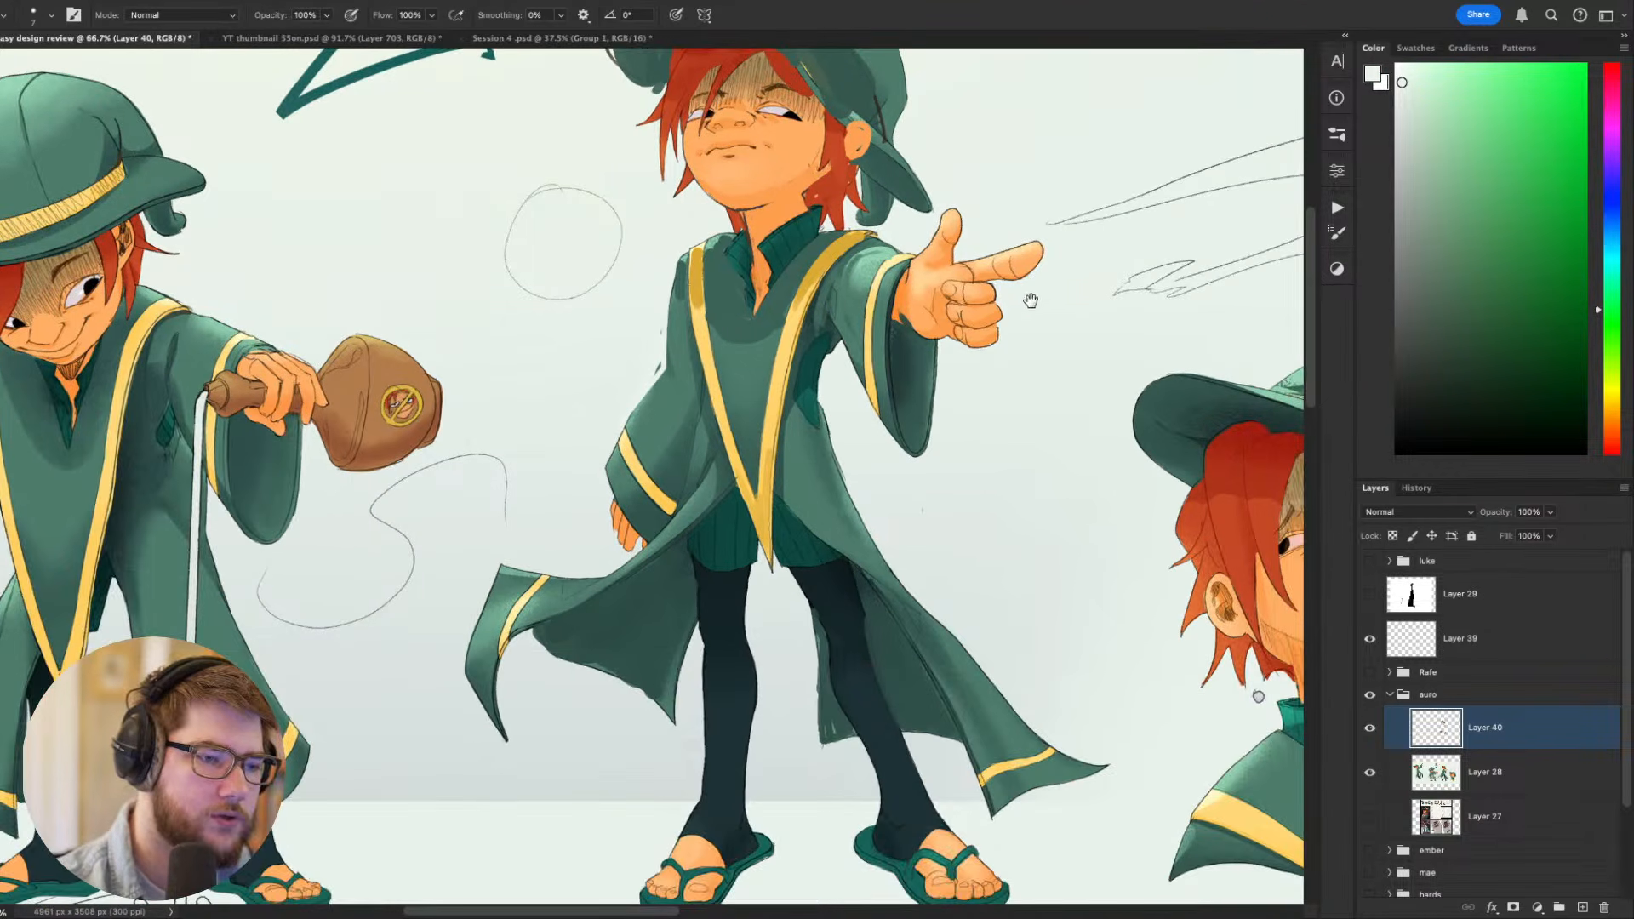
{"action": "scroll", "coordinate": [1054, 500], "scroll_direction": "up", "scroll_amount": 4}
{"action": "left_click_drag", "start_coordinate": [695, 469], "coordinate": [675, 537]}
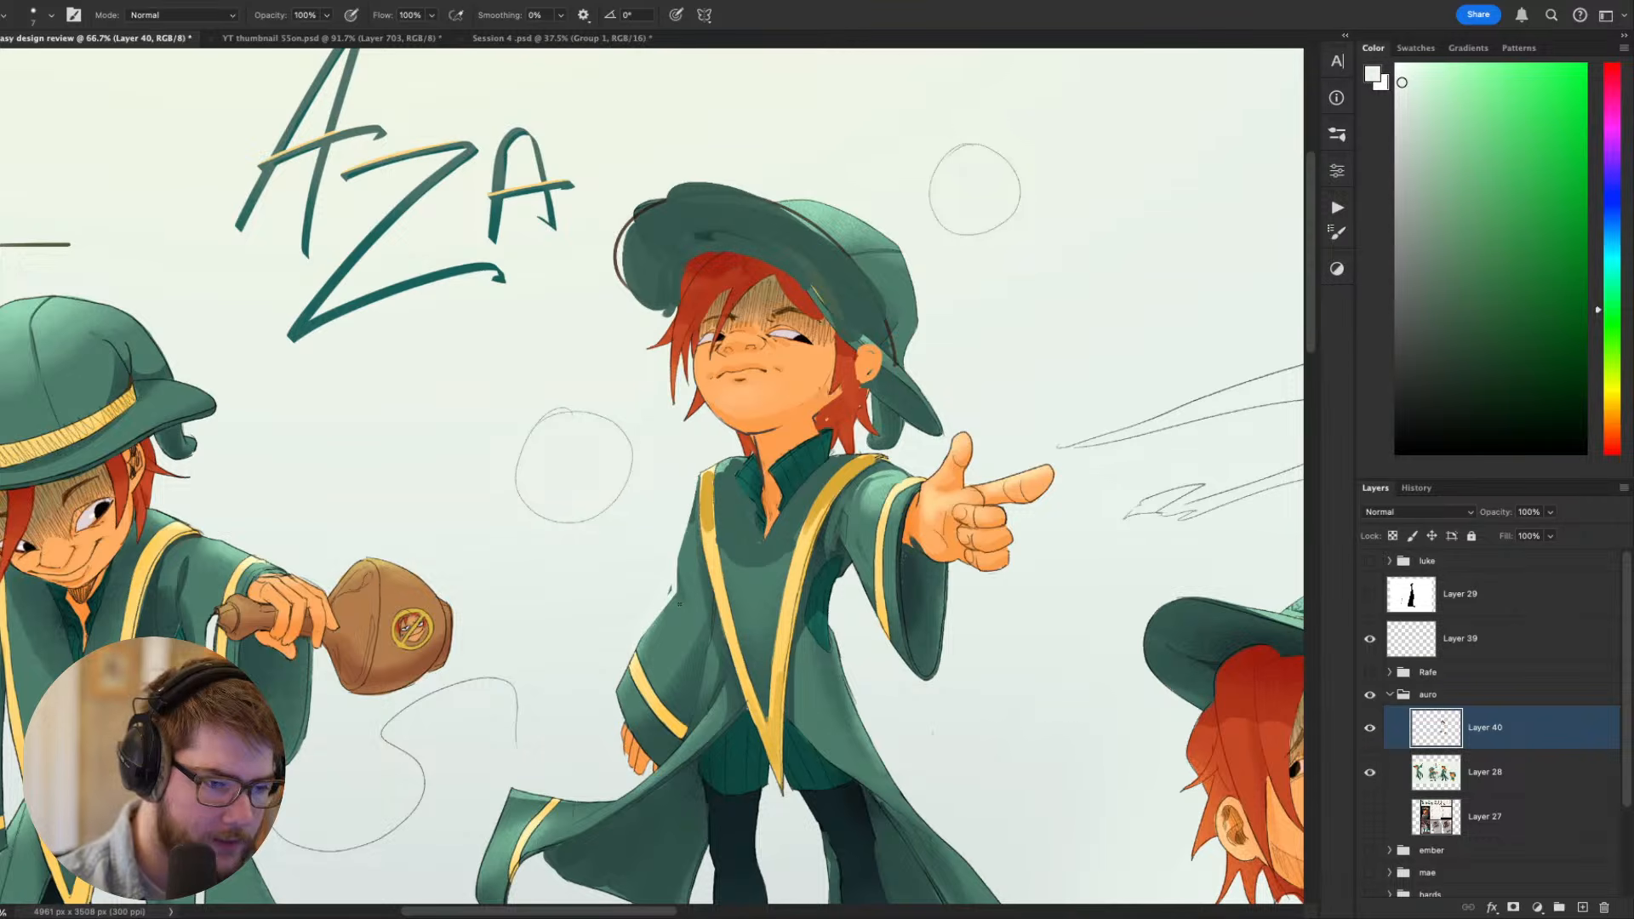
{"action": "scroll", "coordinate": [1027, 490], "scroll_direction": "down", "scroll_amount": 3}
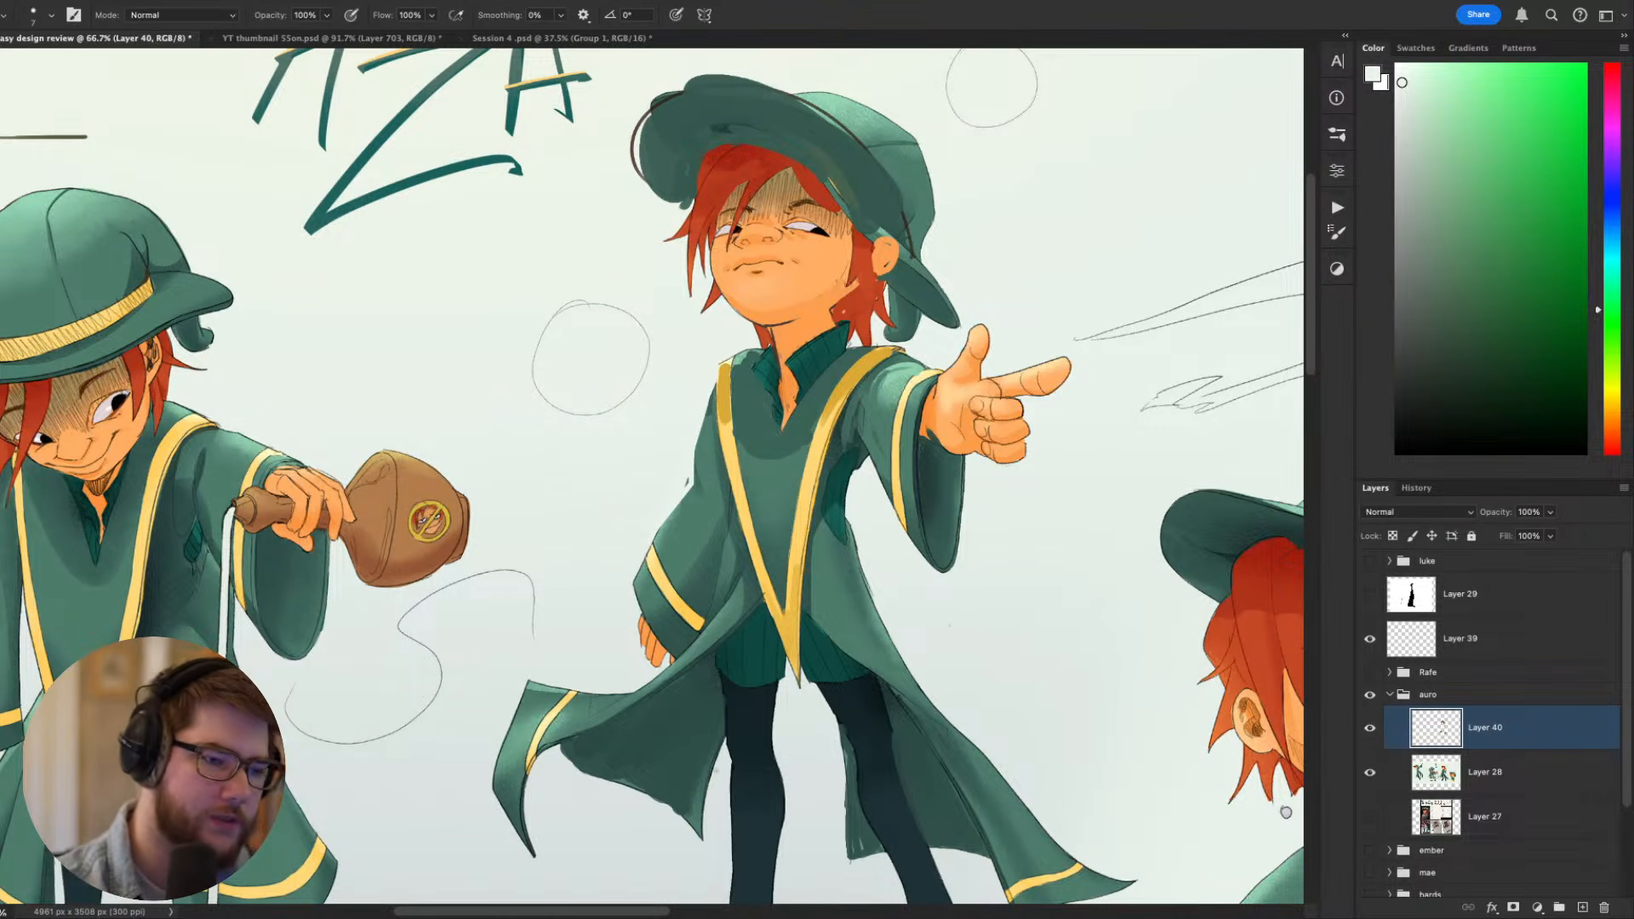
- Paint a thin white edge along the pointing figure's raised collar and undo the unwanted part of it
{"action": "scroll", "coordinate": [1007, 627], "scroll_direction": "down", "scroll_amount": 5}
{"action": "scroll", "coordinate": [1076, 427], "scroll_direction": "up", "scroll_amount": 4}
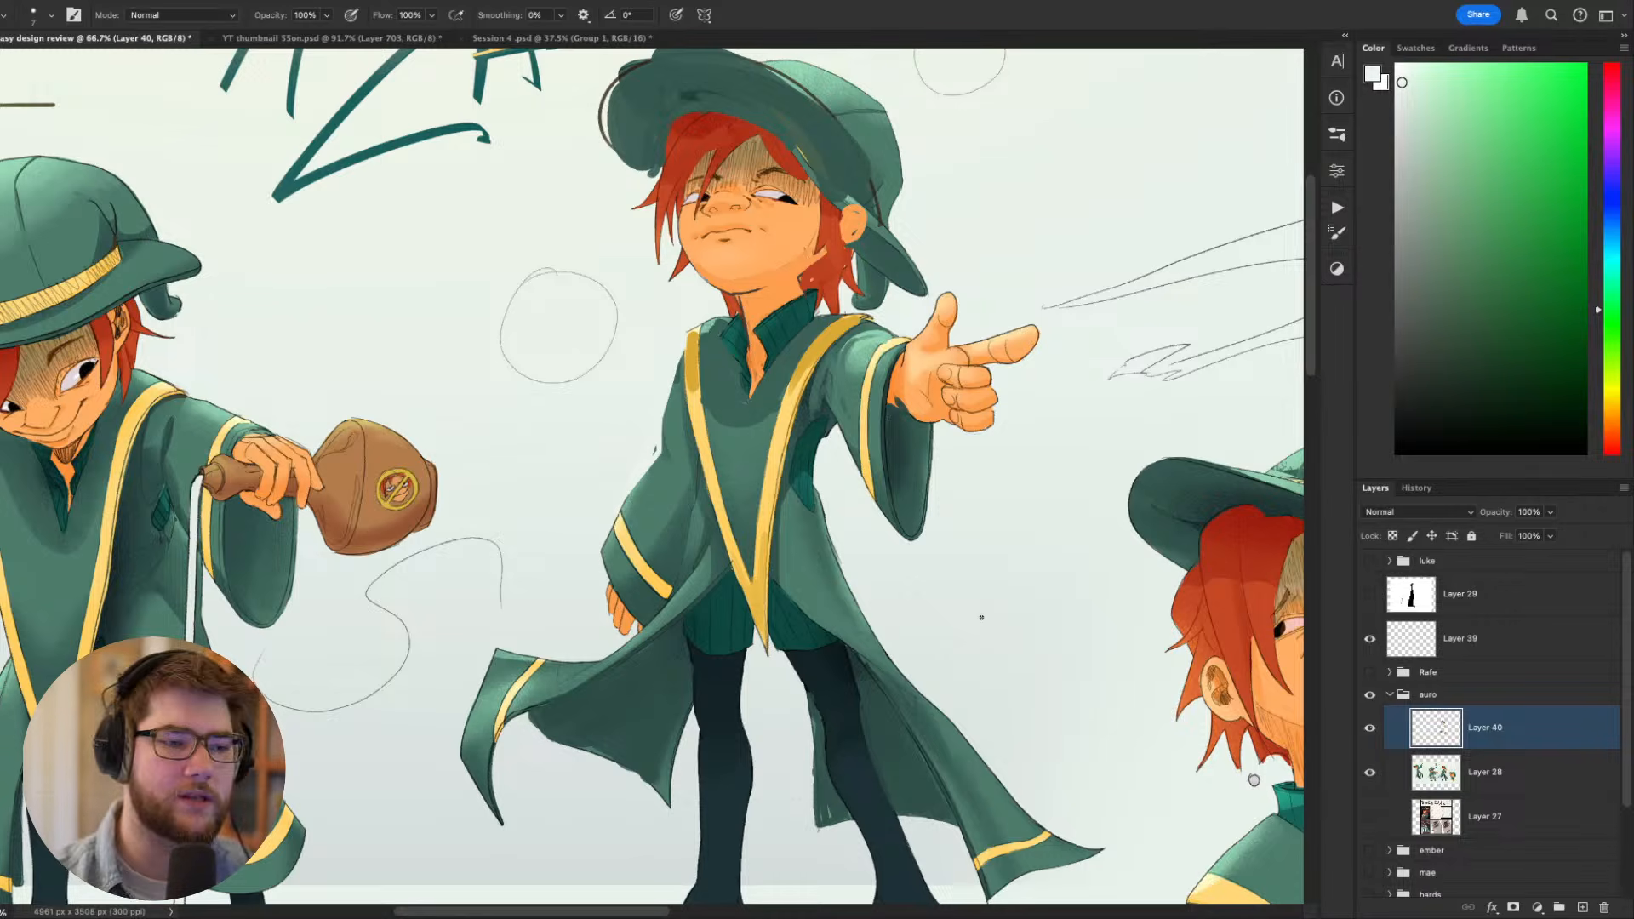
{"action": "left_click_drag", "start_coordinate": [817, 294], "coordinate": [729, 322]}
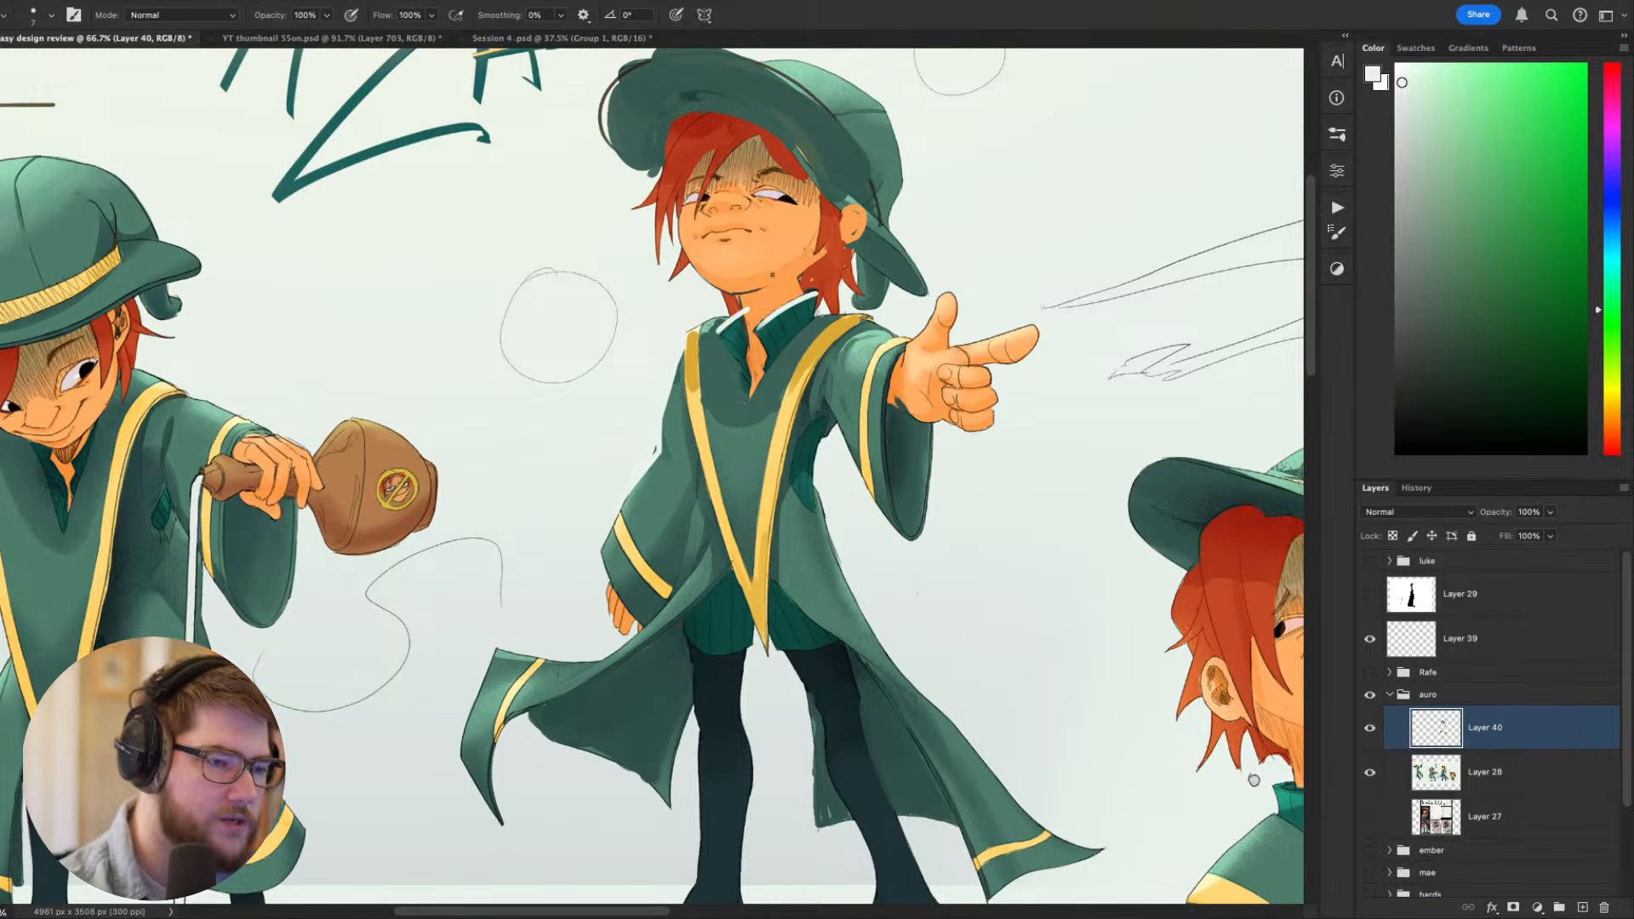
{"action": "scroll", "coordinate": [789, 536], "scroll_direction": "up", "scroll_amount": 2}
{"action": "key", "text": "ctrl+z"}
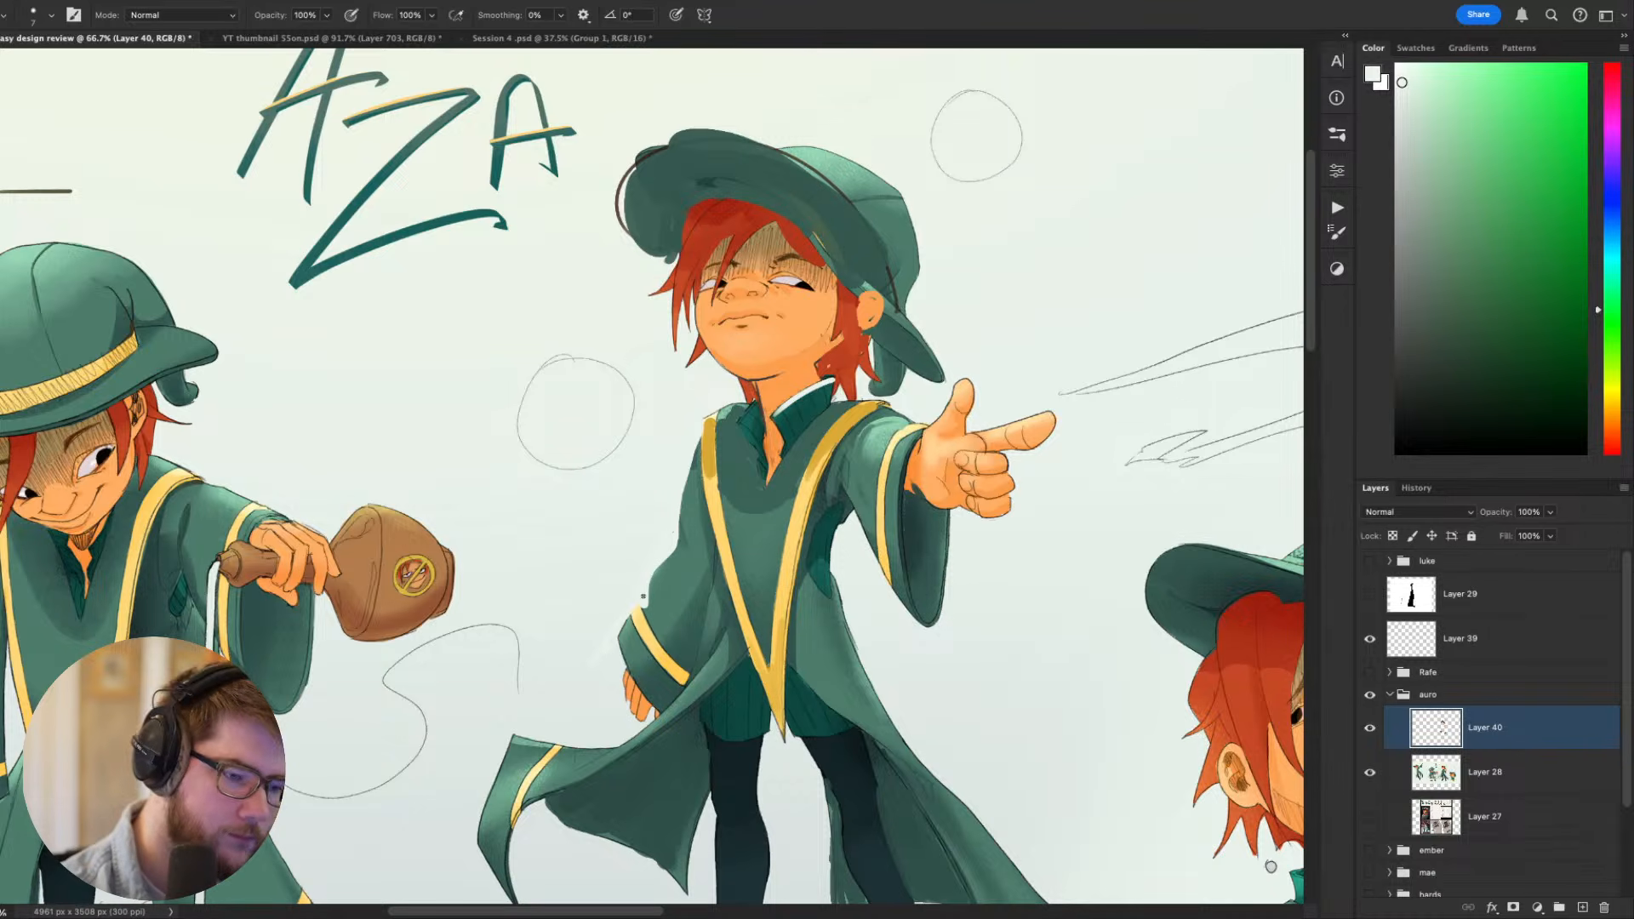
- Shade the pointing figure's lowered sleeve with sampled greens and darken the fold between the sleeve and the robe
{"action": "left_click_drag", "start_coordinate": [998, 662], "coordinate": [950, 699]}
{"action": "left_click", "coordinate": [707, 559], "text": "alt"}
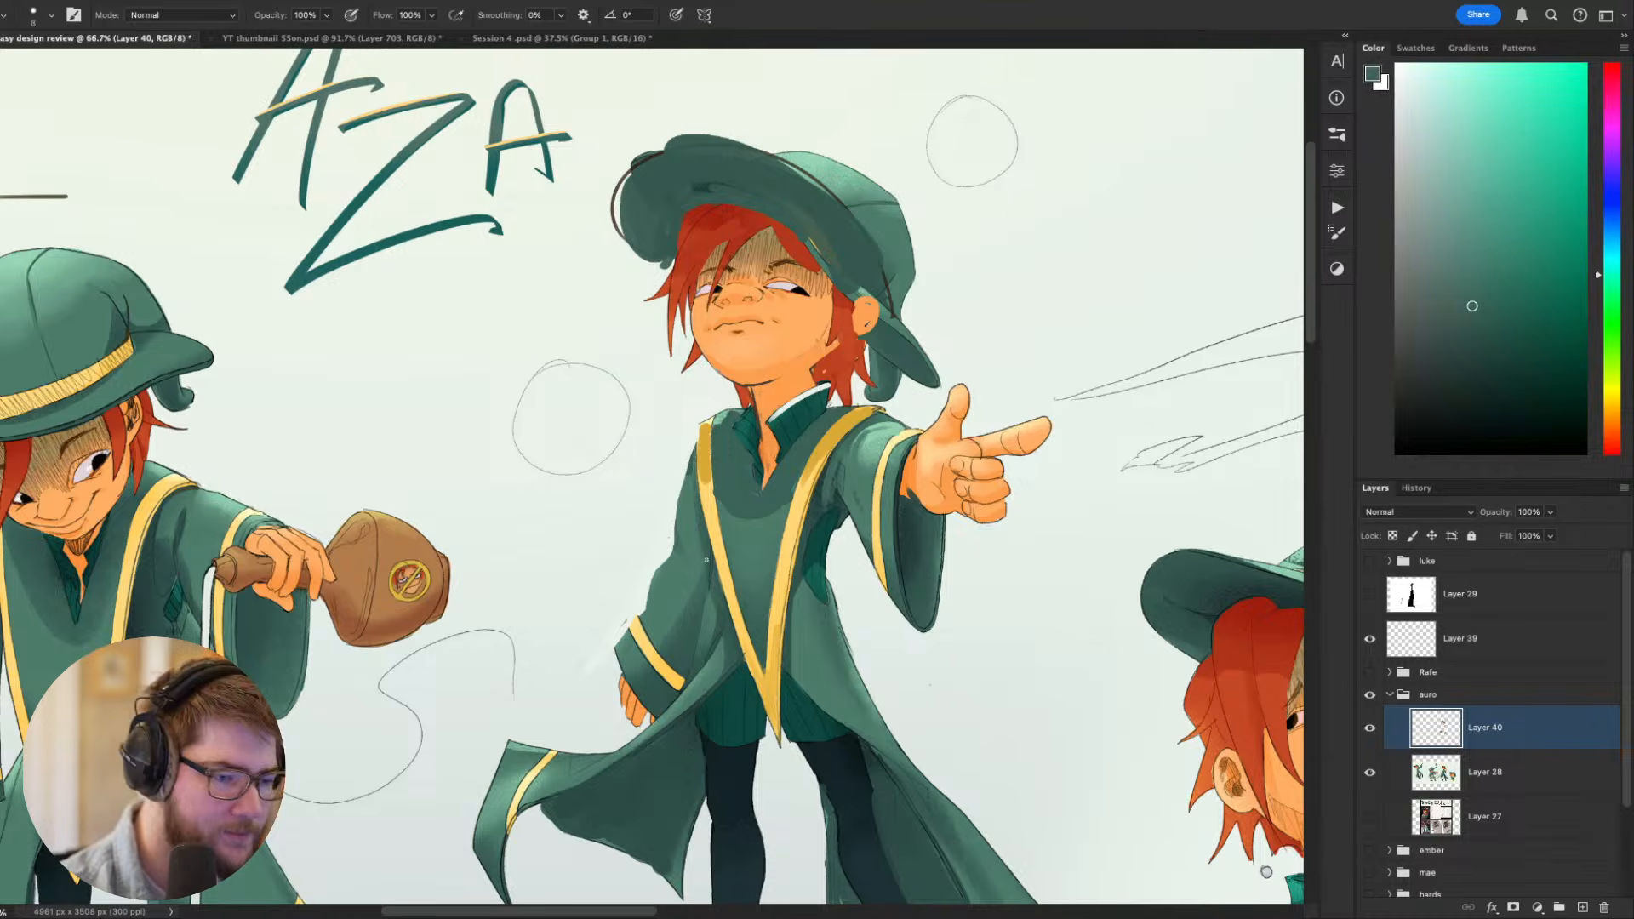
{"action": "key", "text": "bracketright"}
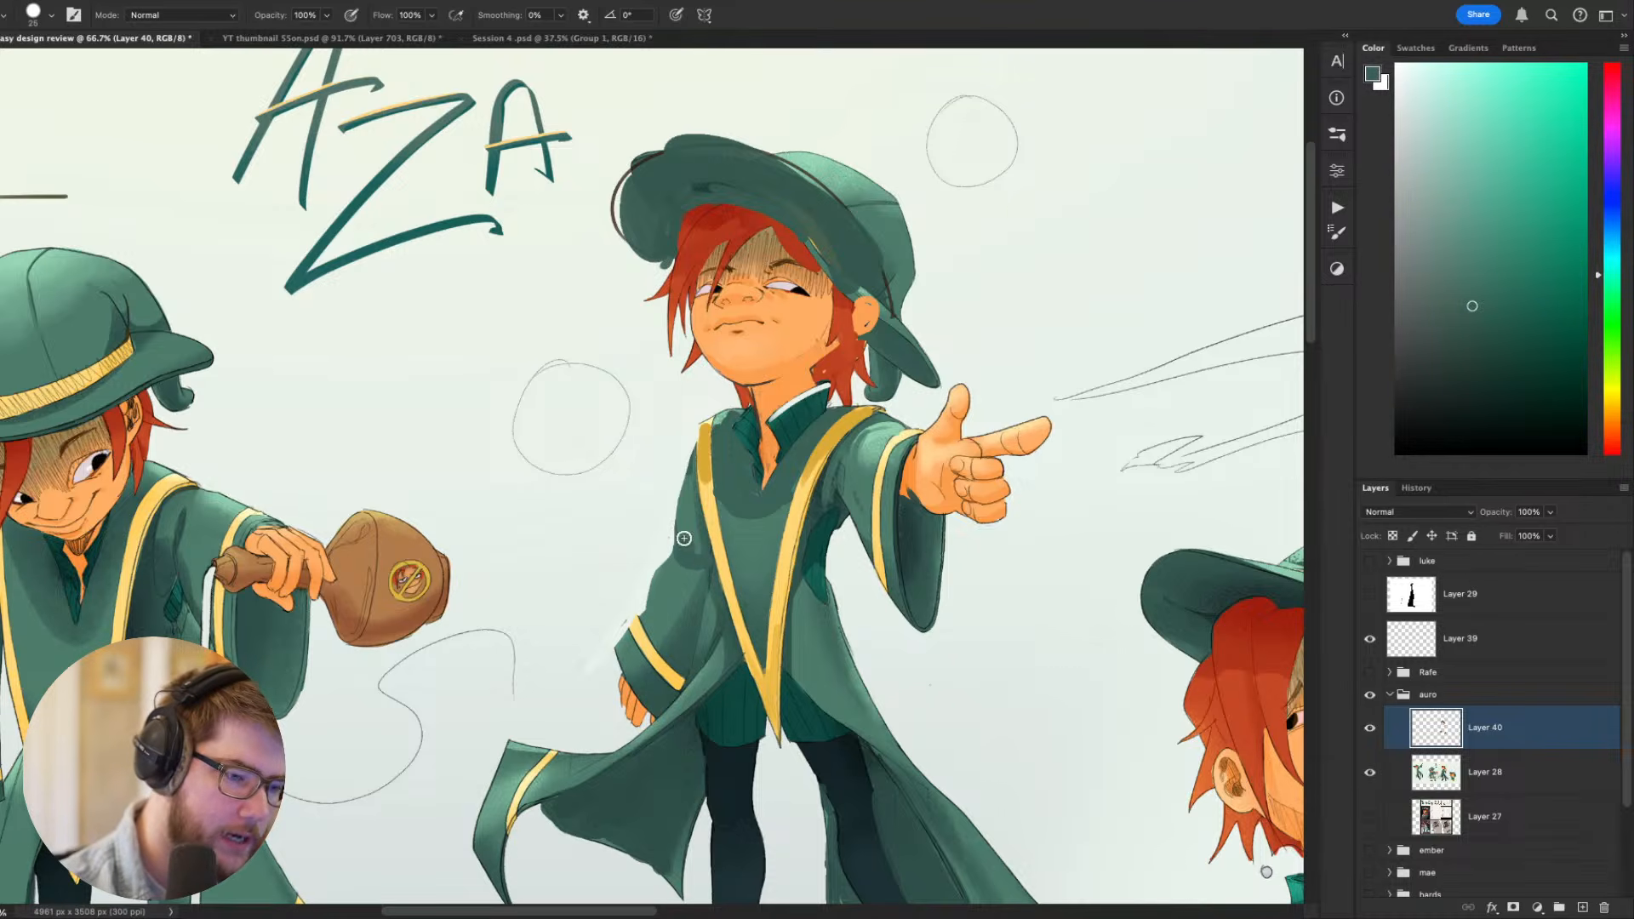
{"action": "left_click_drag", "start_coordinate": [1033, 677], "coordinate": [824, 595]}
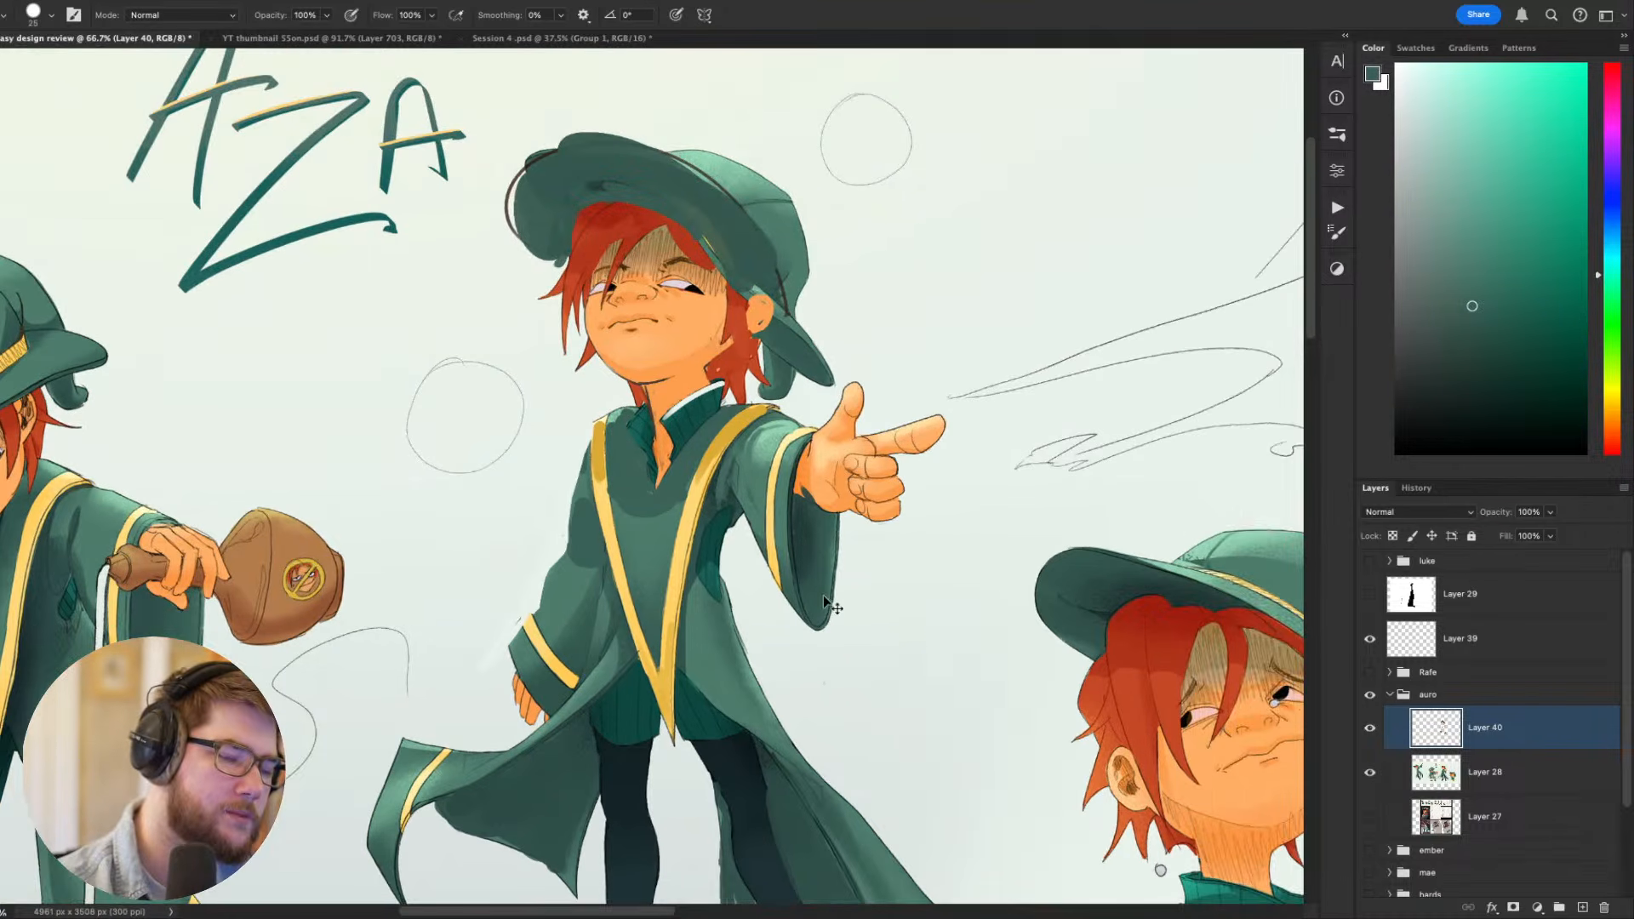
{"action": "left_click", "coordinate": [596, 508], "text": "alt"}
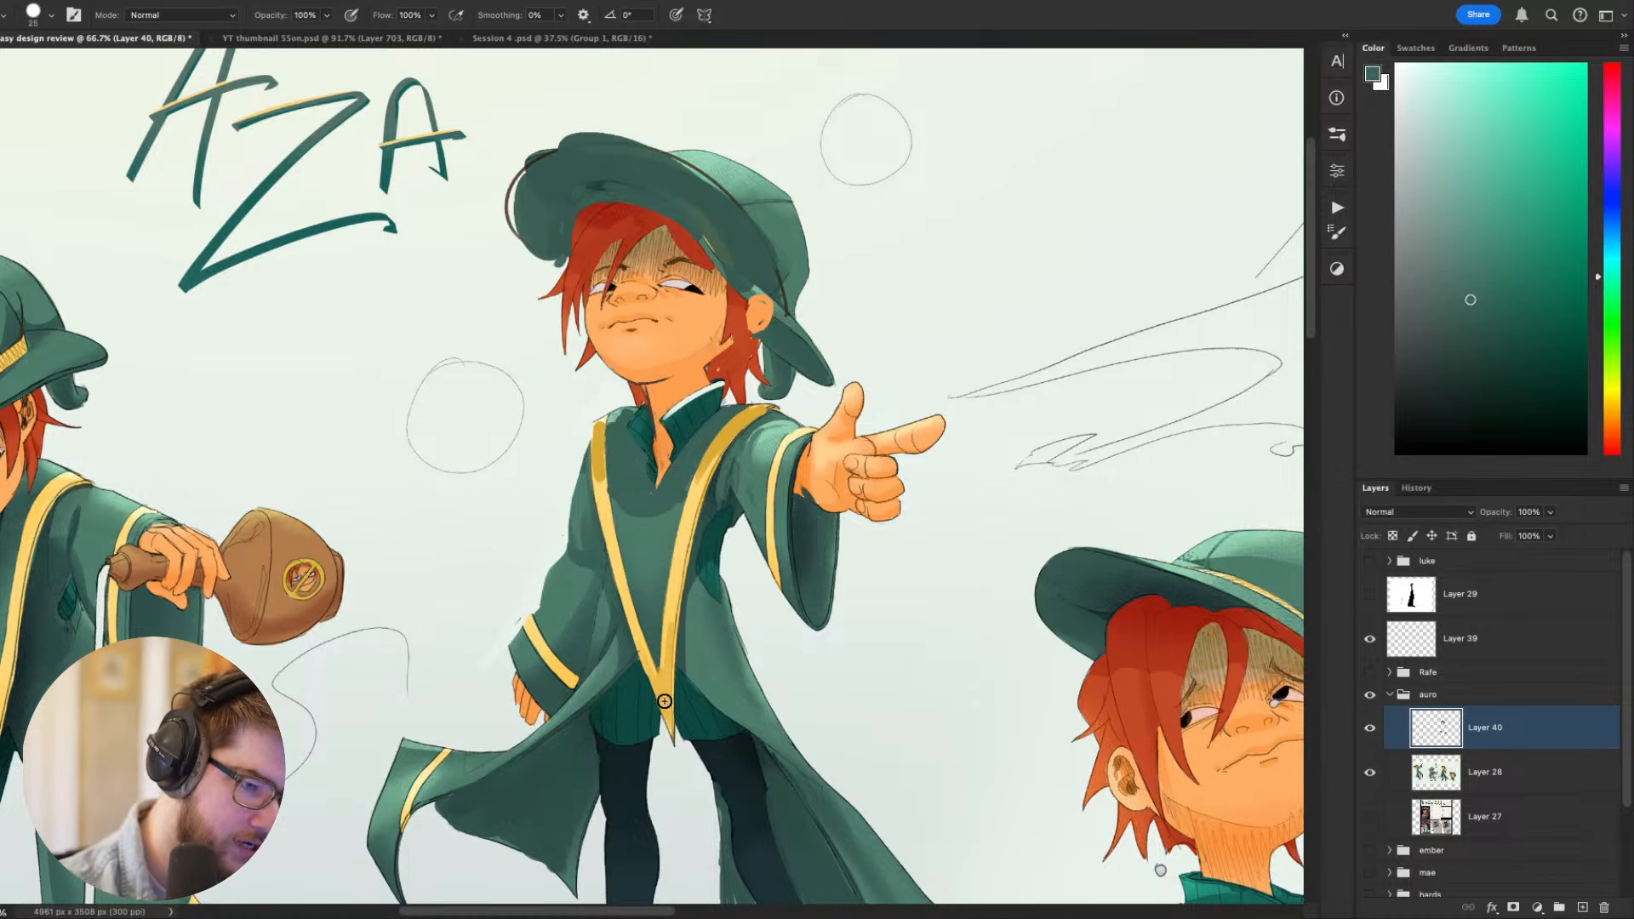
{"action": "left_click", "coordinate": [598, 623], "text": "alt"}
{"action": "mouse_move", "coordinate": [953, 620]}
{"action": "left_mouse_down"}
{"action": "mouse_move", "coordinate": [978, 609]}
{"action": "mouse_move", "coordinate": [1023, 373]}
{"action": "mouse_move", "coordinate": [978, 587]}
{"action": "mouse_move", "coordinate": [900, 632]}
{"action": "left_mouse_up"}
{"action": "left_click", "coordinate": [688, 719], "text": "alt"}
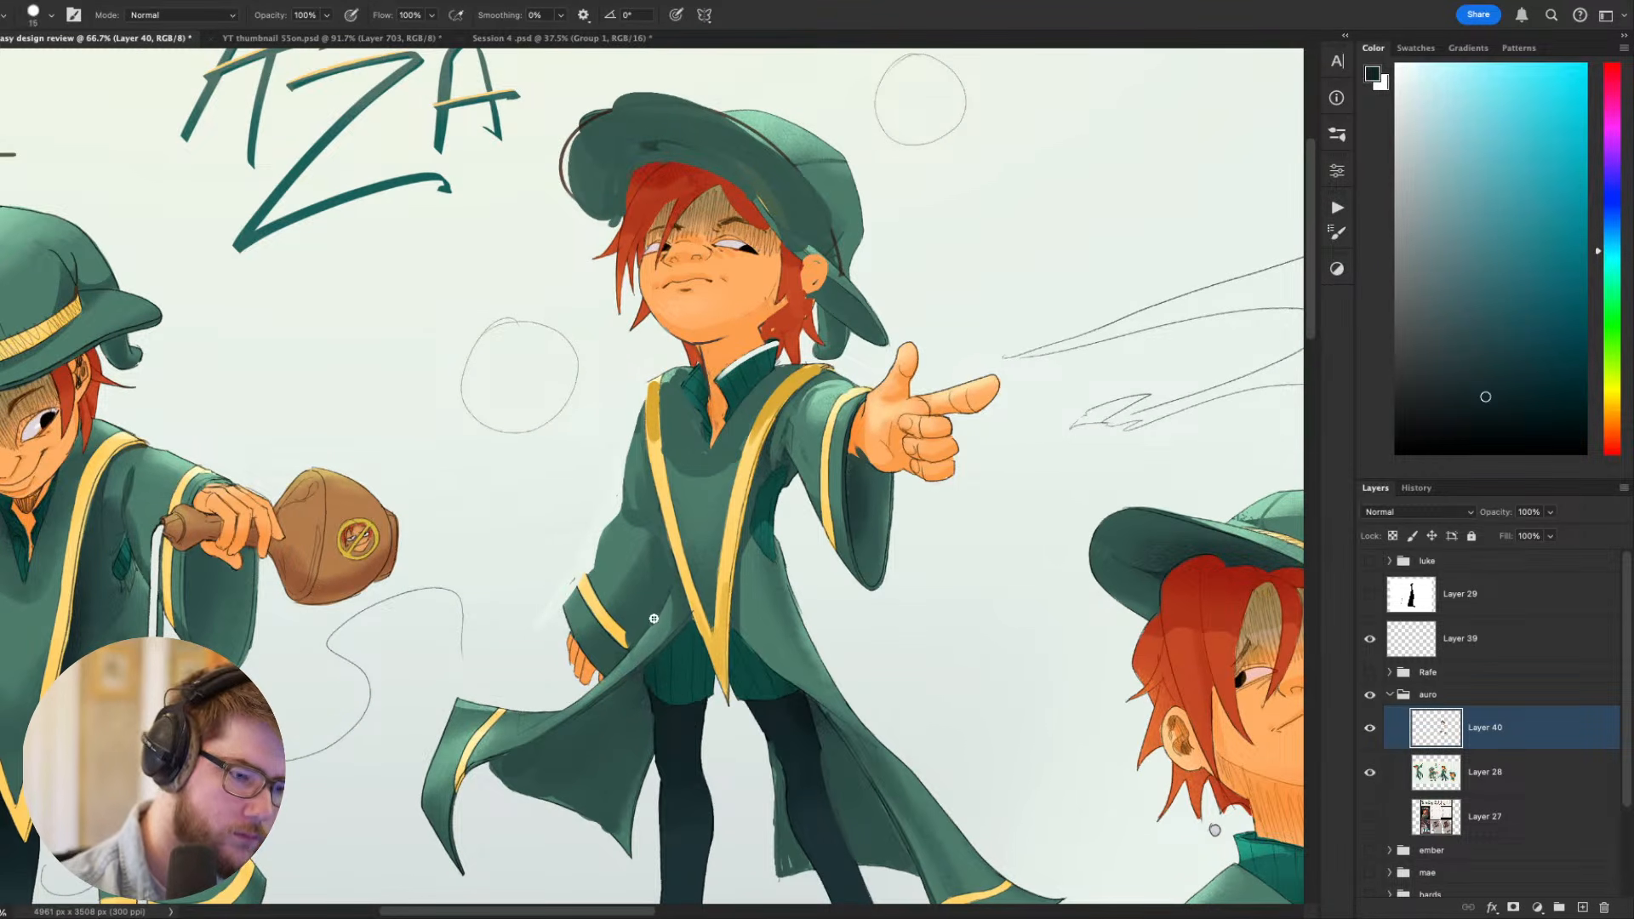
{"action": "left_click_drag", "start_coordinate": [649, 624], "coordinate": [669, 557]}
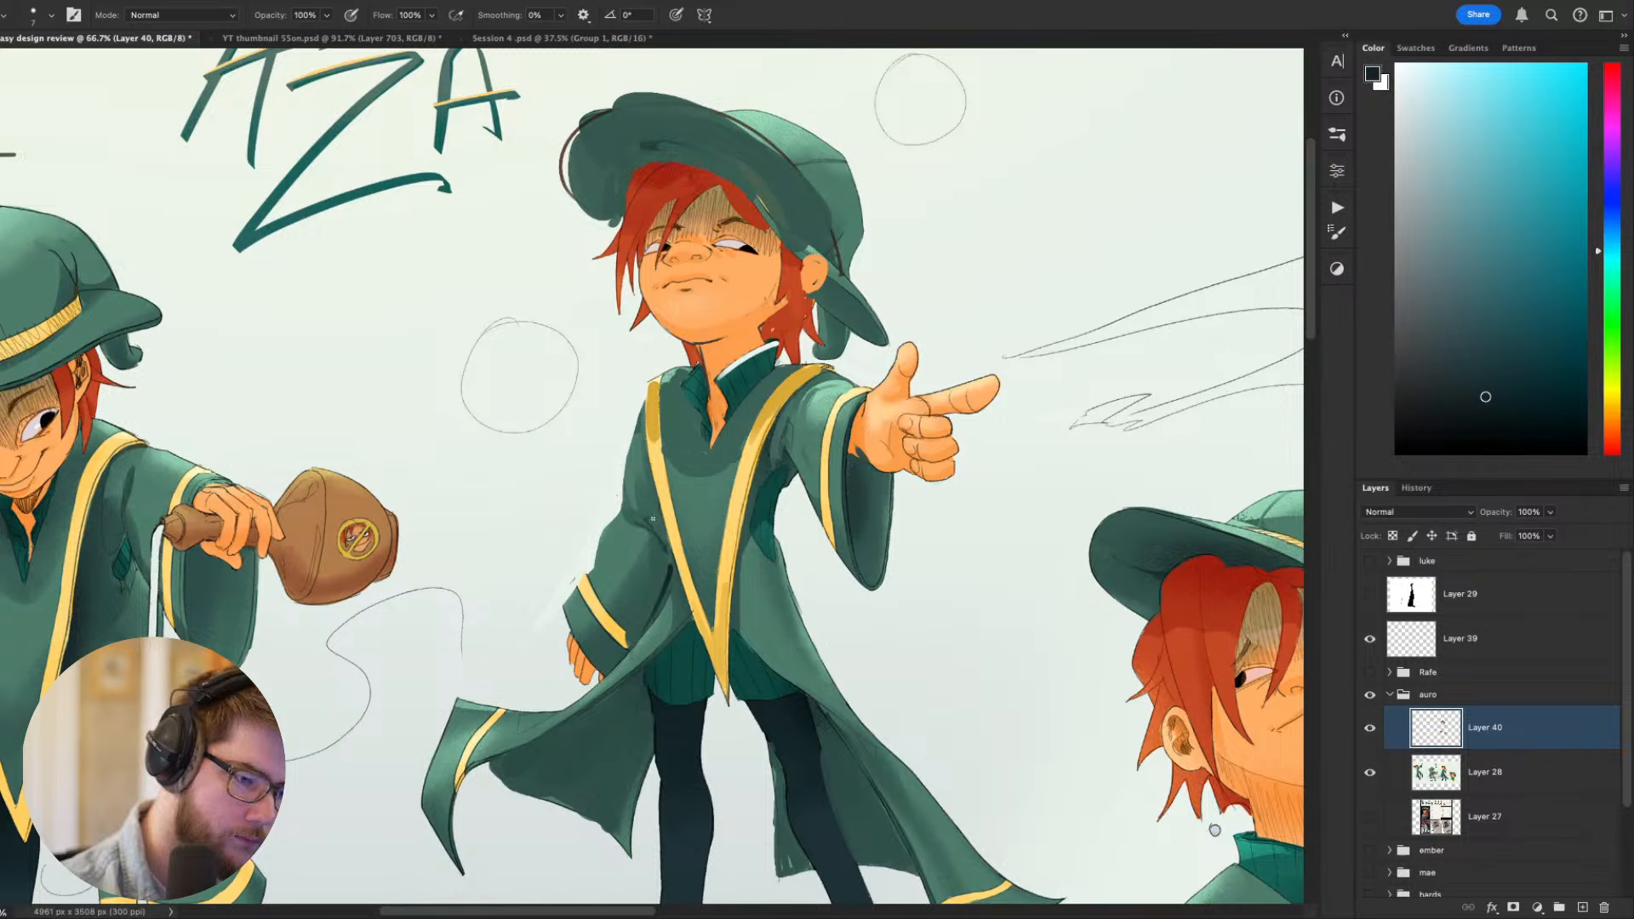
- Examine the pointing figure's revised silhouette and shading against the other Aza poses, both across the sheet and up close
{"action": "left_click_drag", "start_coordinate": [1081, 638], "coordinate": [928, 610]}
{"action": "scroll", "coordinate": [927, 610], "scroll_direction": "down", "scroll_amount": 5}
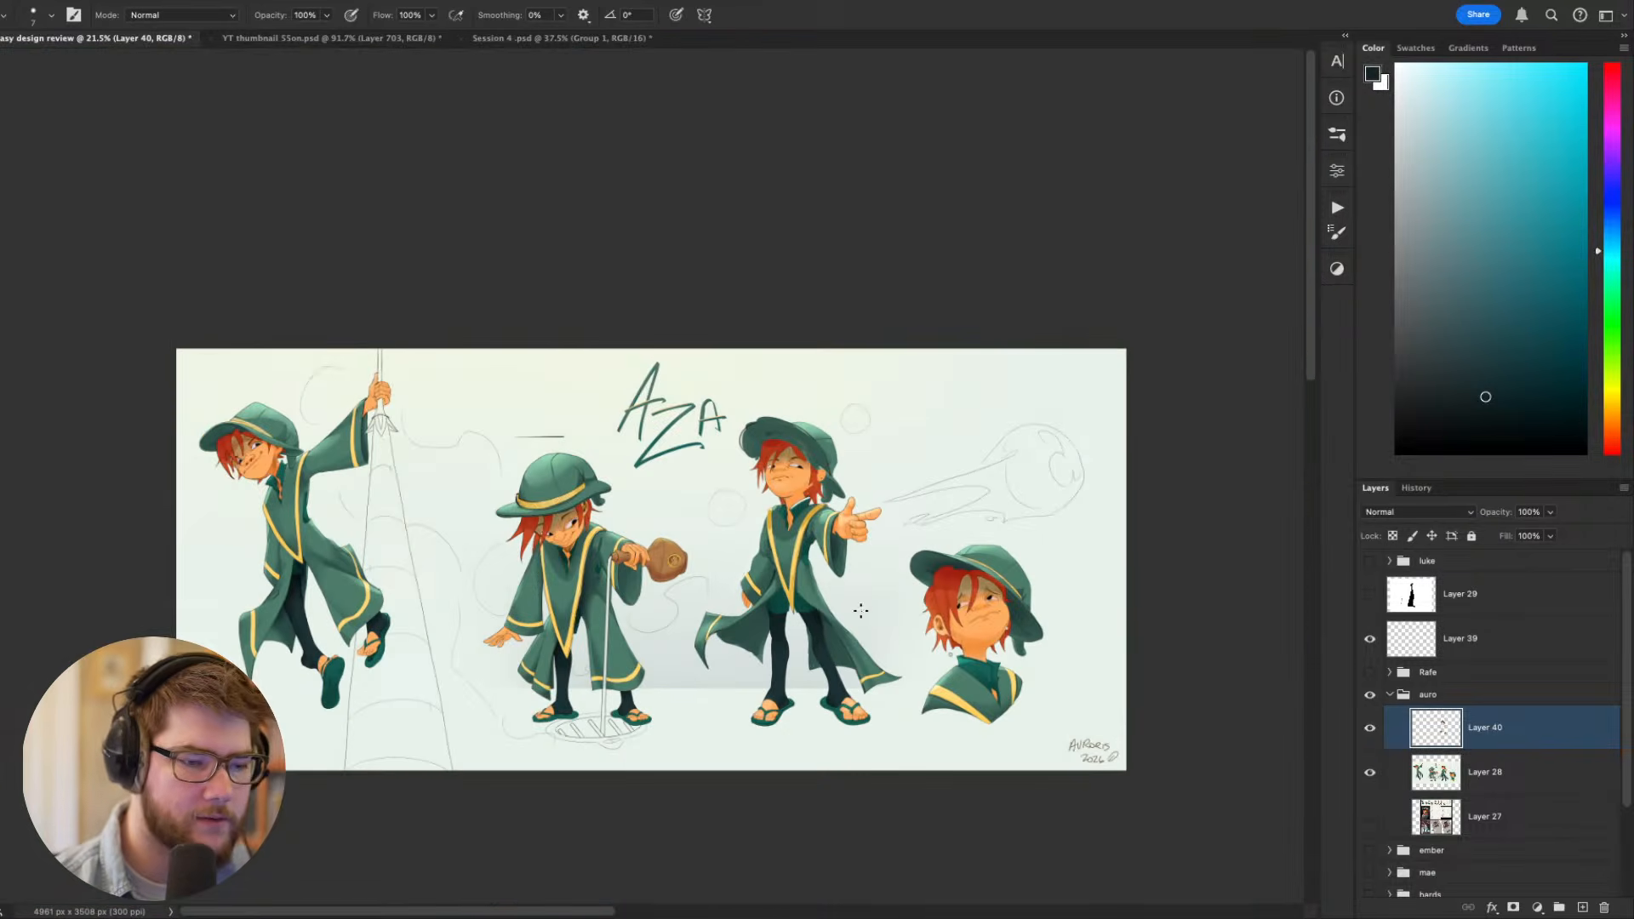
{"action": "scroll", "coordinate": [861, 610], "scroll_direction": "up", "scroll_amount": 2}
{"action": "left_click", "coordinate": [707, 530], "text": "alt"}
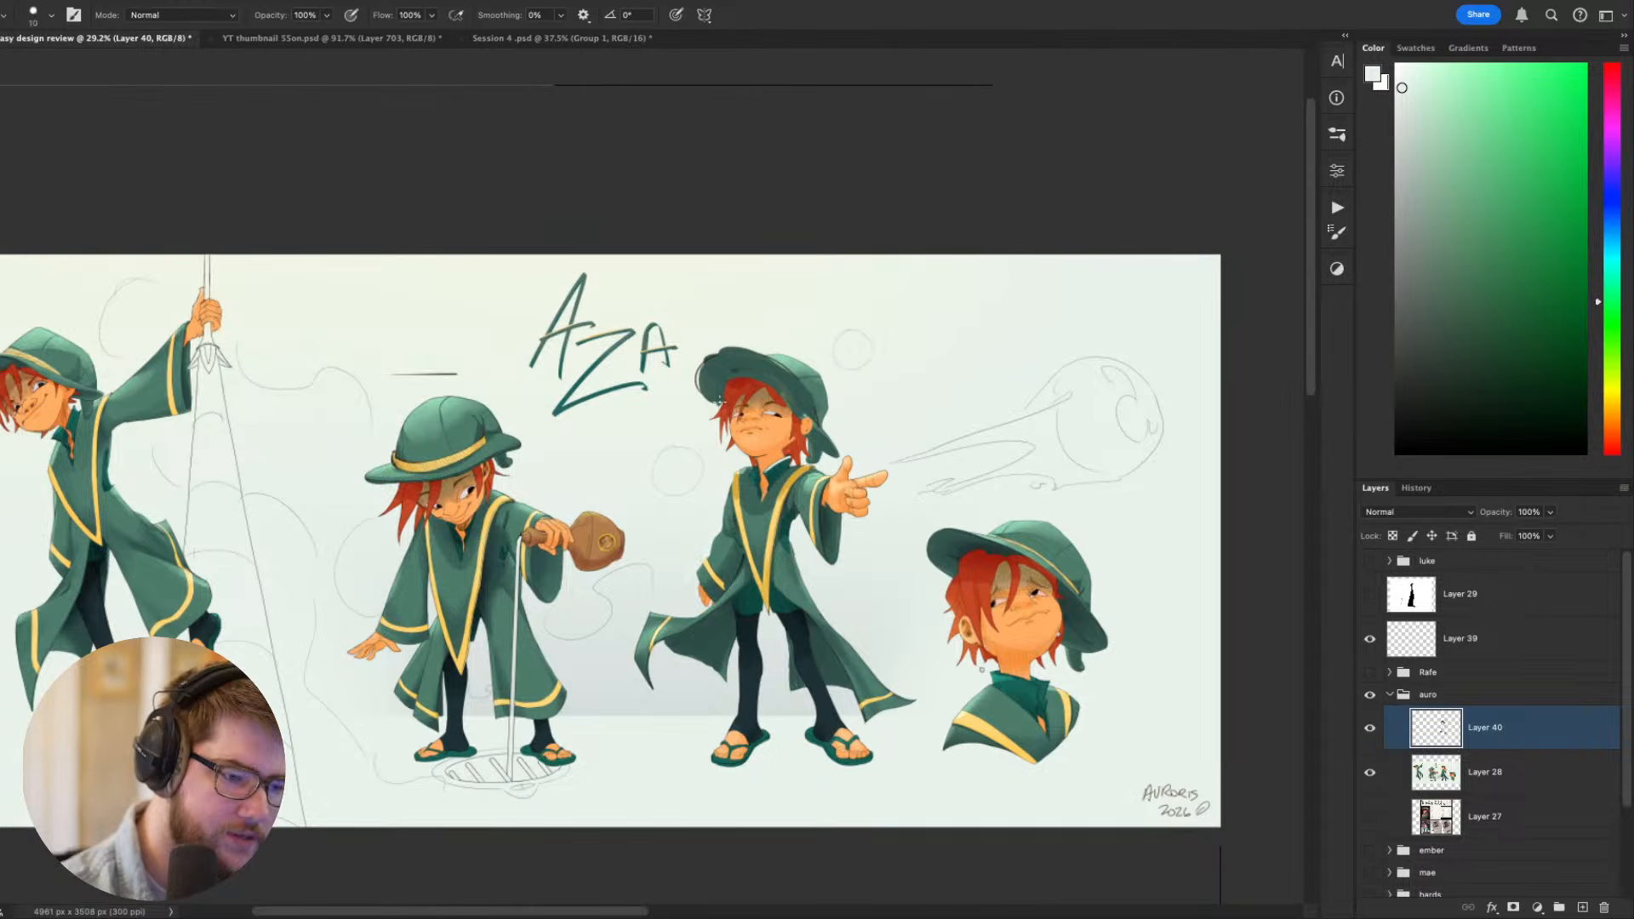
{"action": "key", "text": "bracketright"}
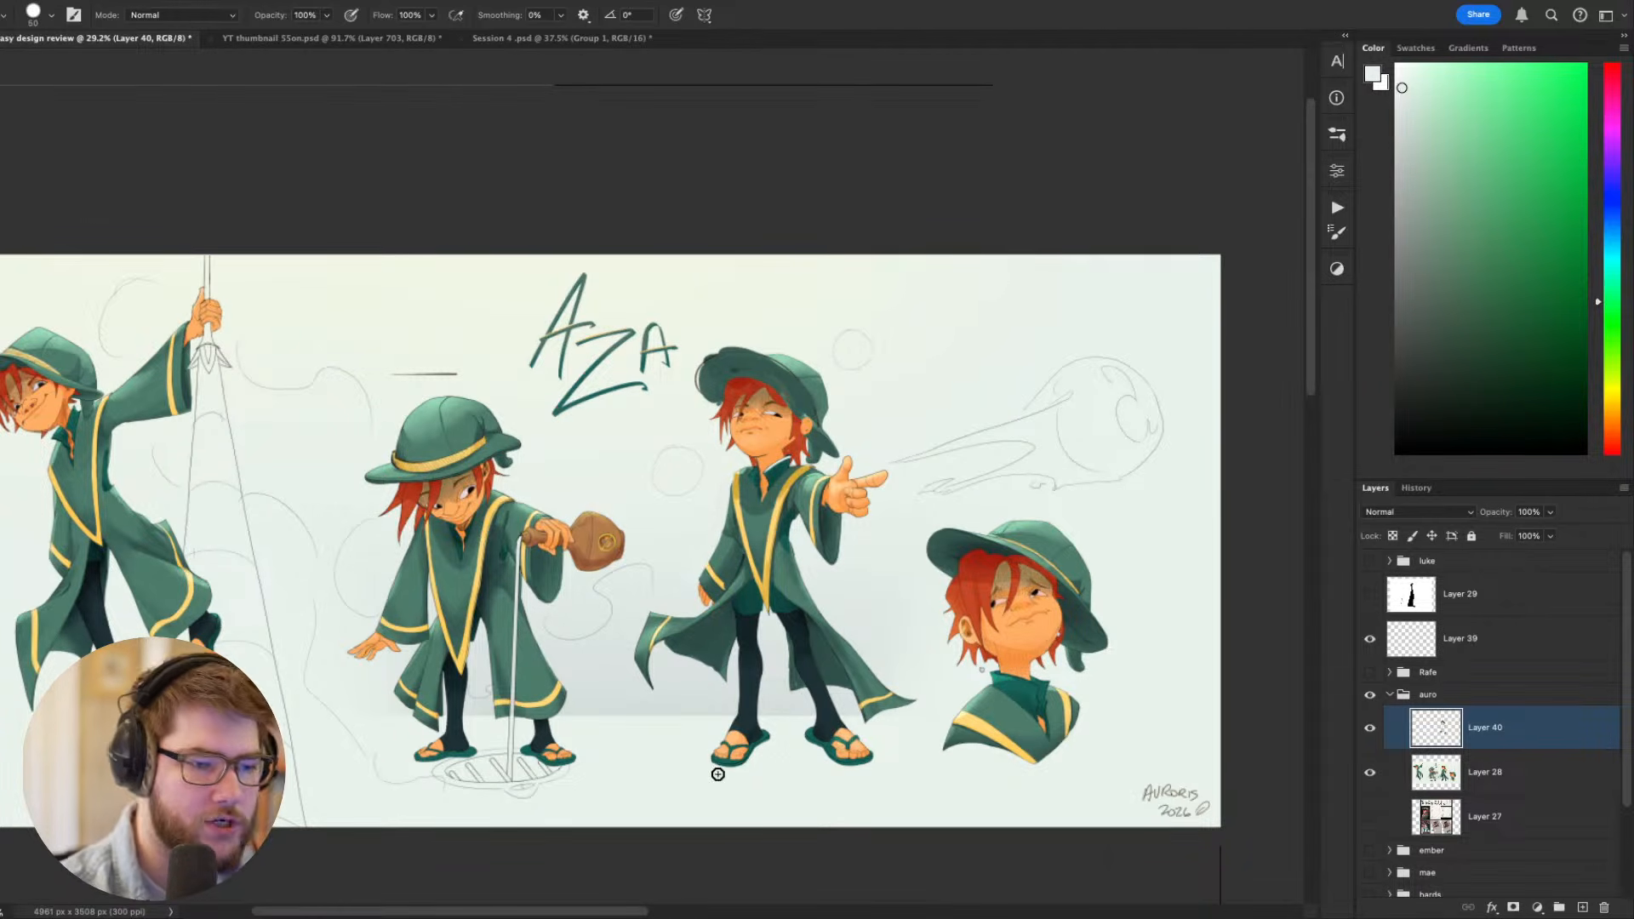
{"action": "scroll", "coordinate": [795, 506], "scroll_direction": "up", "scroll_amount": 2}
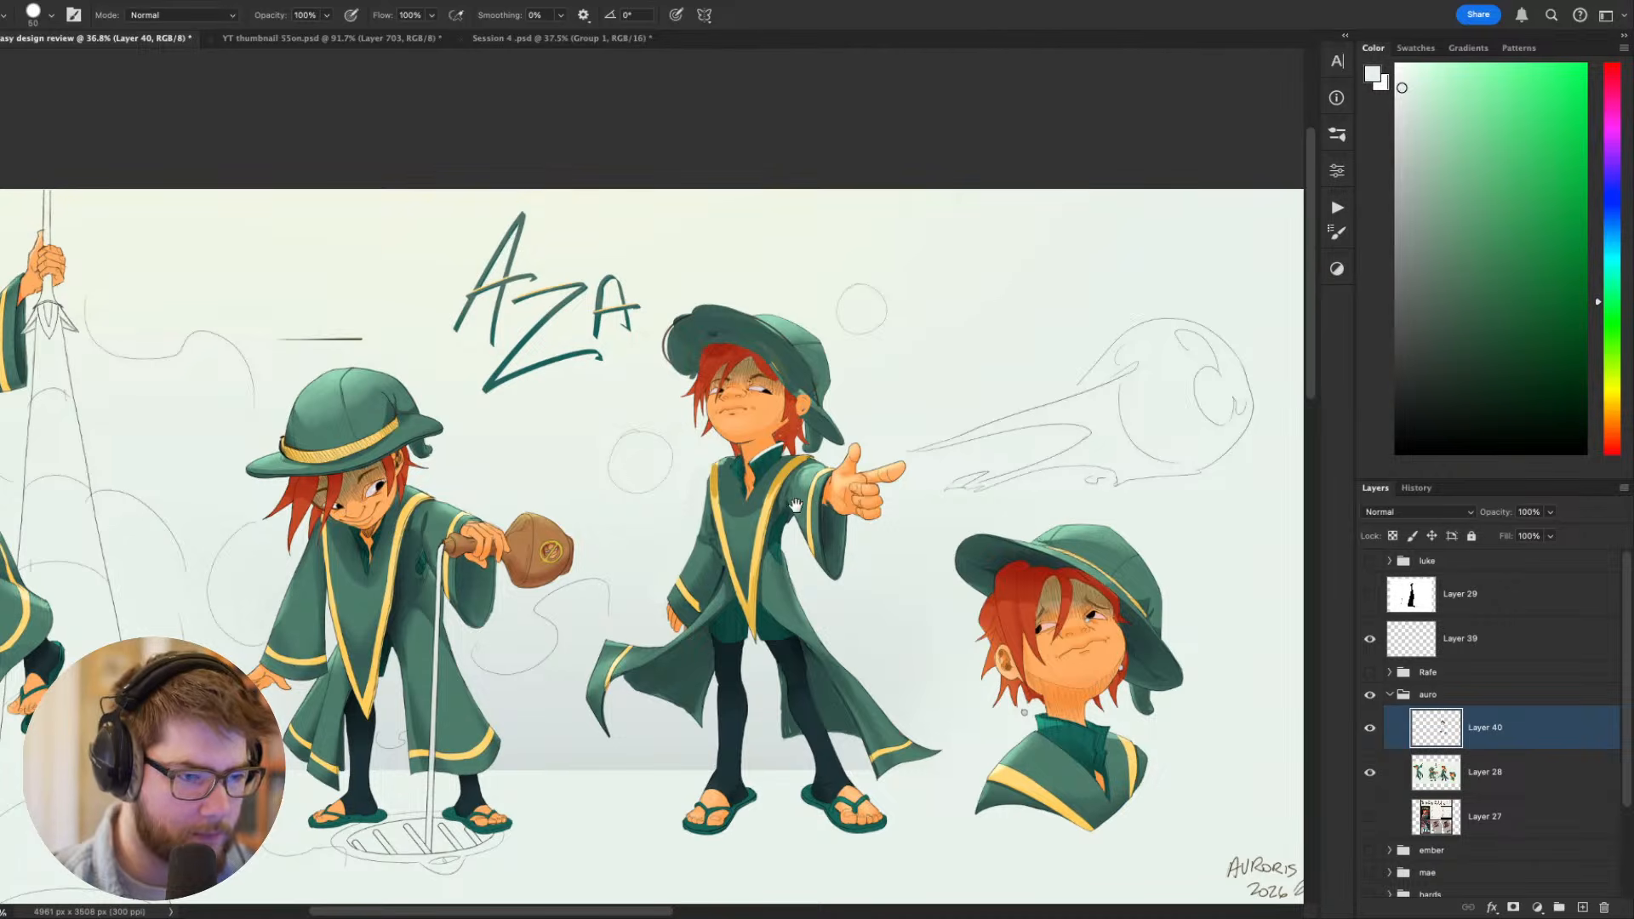
{"action": "scroll", "coordinate": [850, 382], "scroll_direction": "down", "scroll_amount": 3}
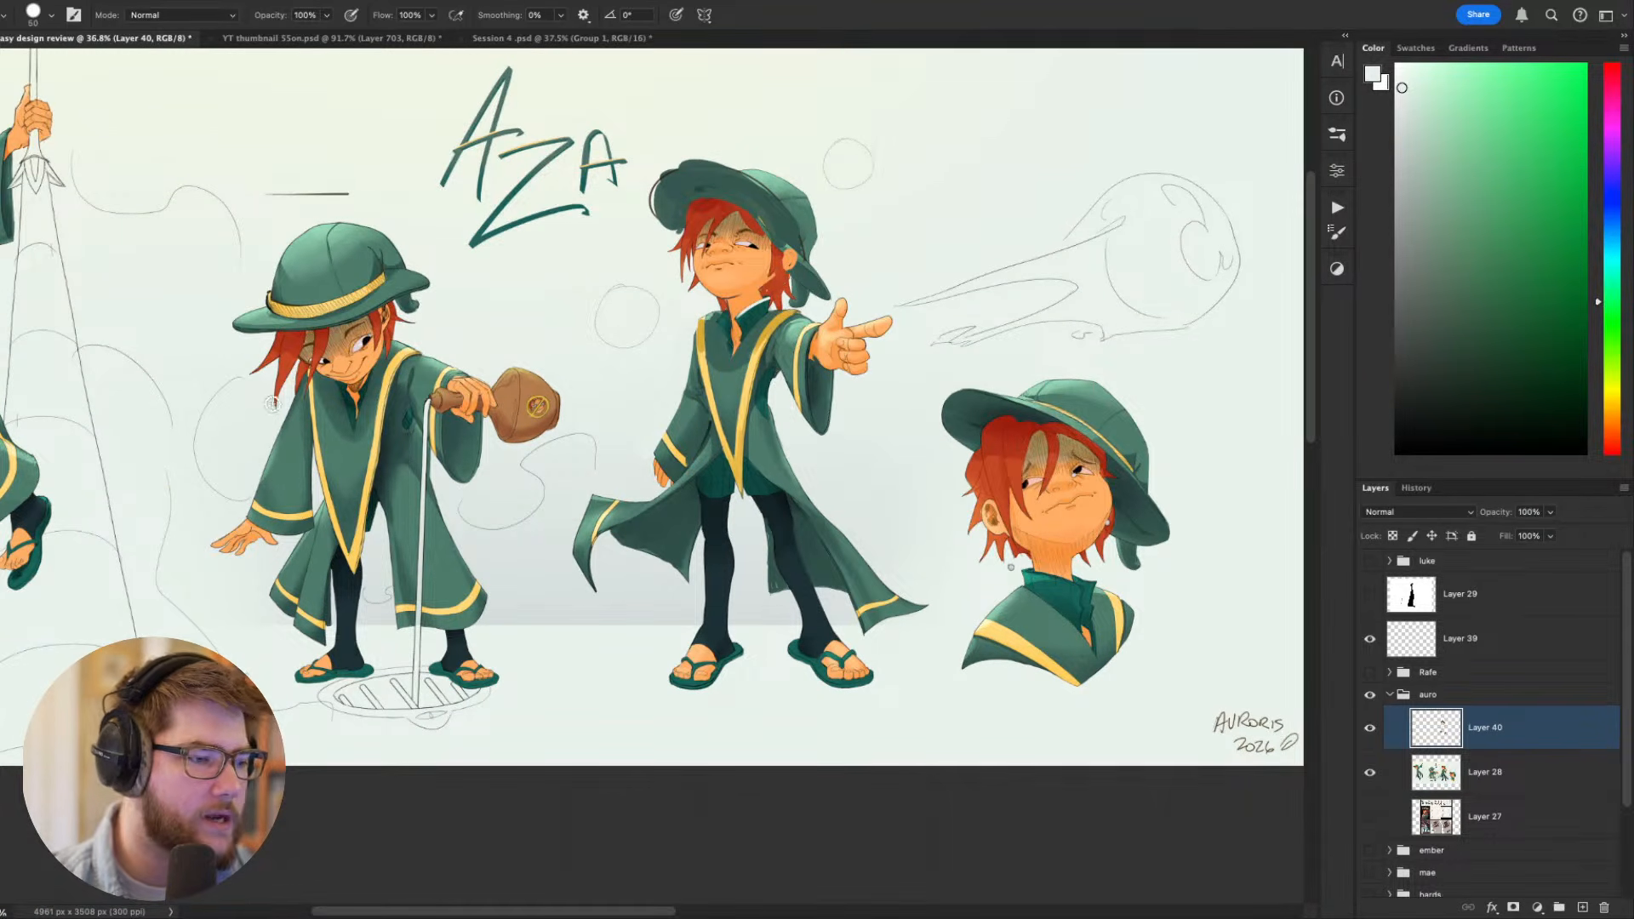
{"action": "scroll", "coordinate": [297, 285], "scroll_direction": "up", "scroll_amount": 1}
{"action": "scroll", "coordinate": [297, 285], "scroll_direction": "up", "scroll_amount": 5}
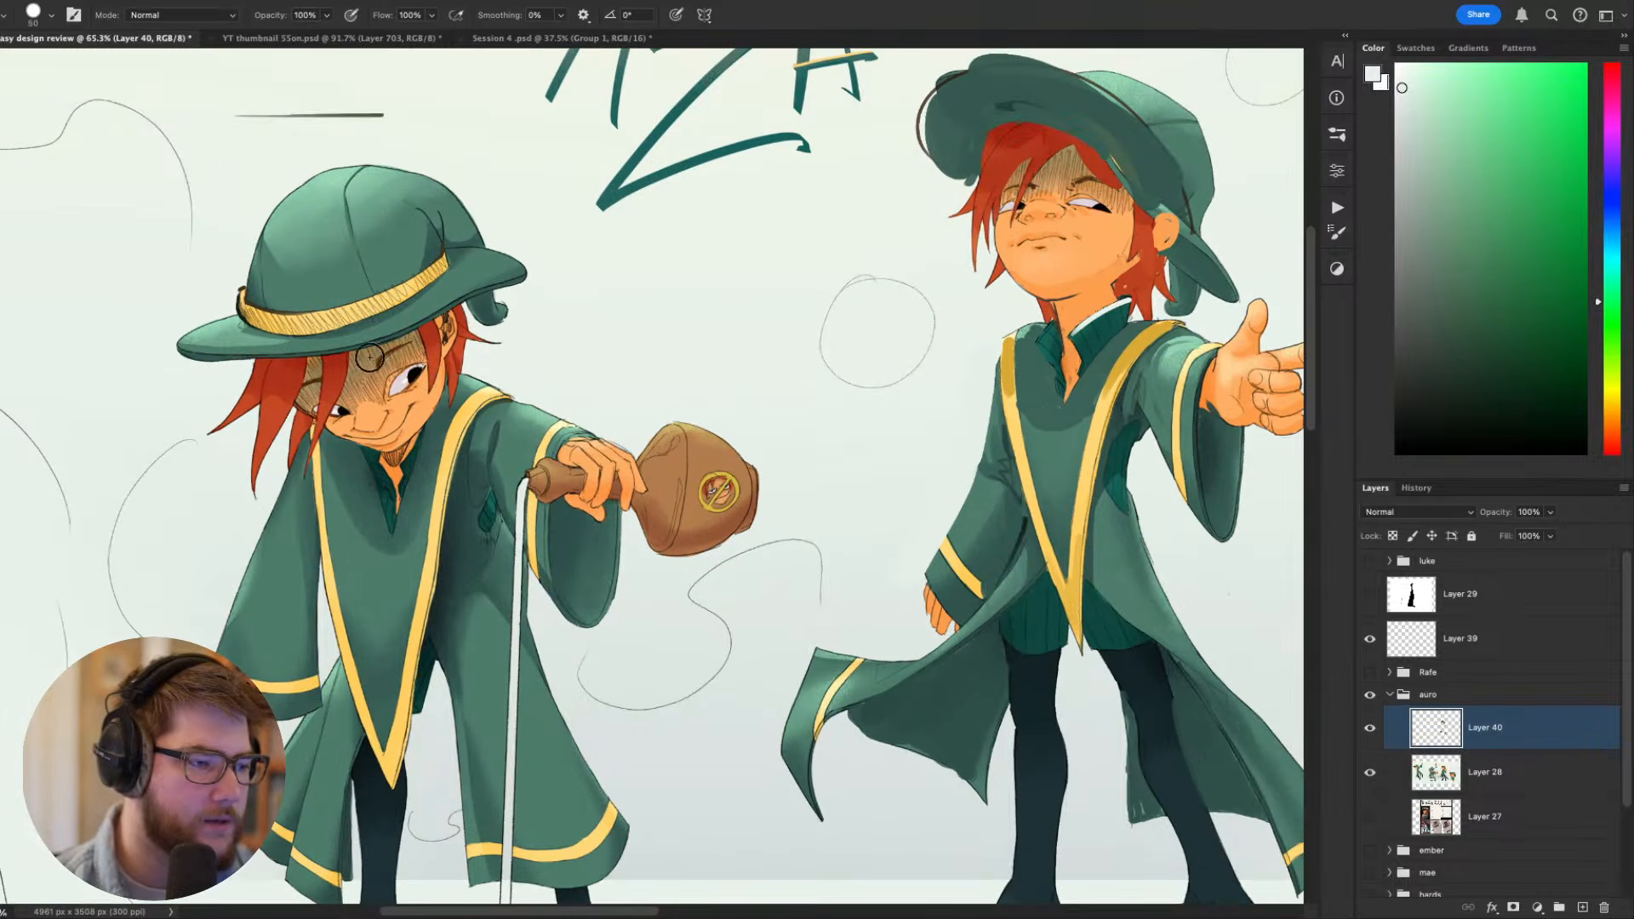
{"action": "scroll", "coordinate": [821, 374], "scroll_direction": "down", "scroll_amount": 3}
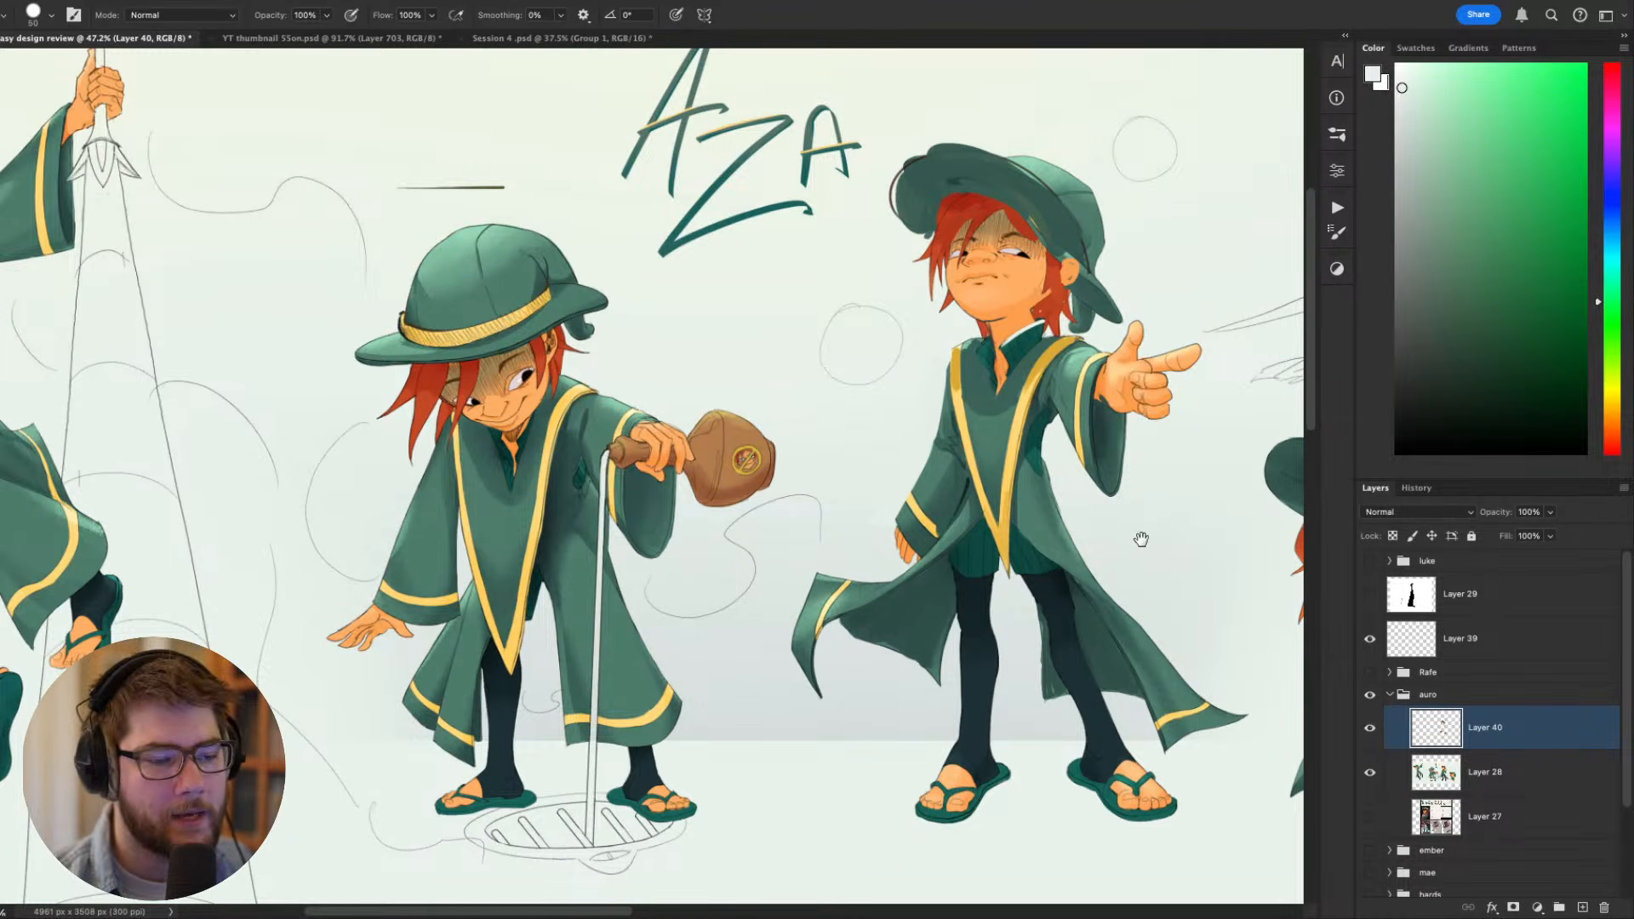
{"action": "left_click_drag", "start_coordinate": [1141, 540], "coordinate": [729, 495]}
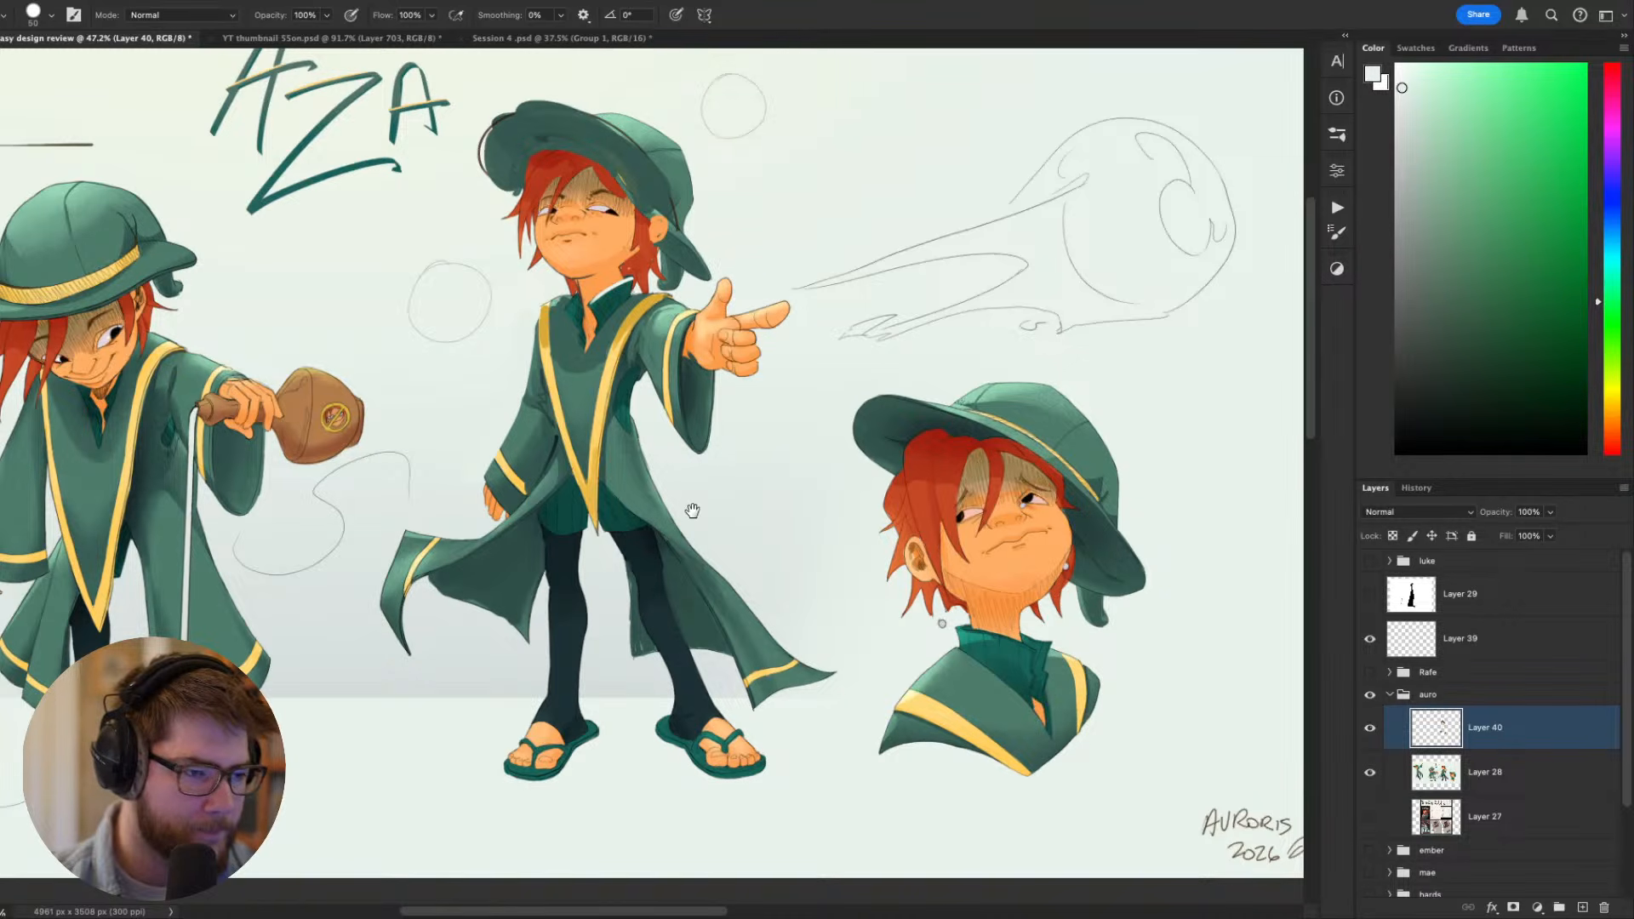
{"action": "left_click_drag", "start_coordinate": [693, 510], "coordinate": [875, 584]}
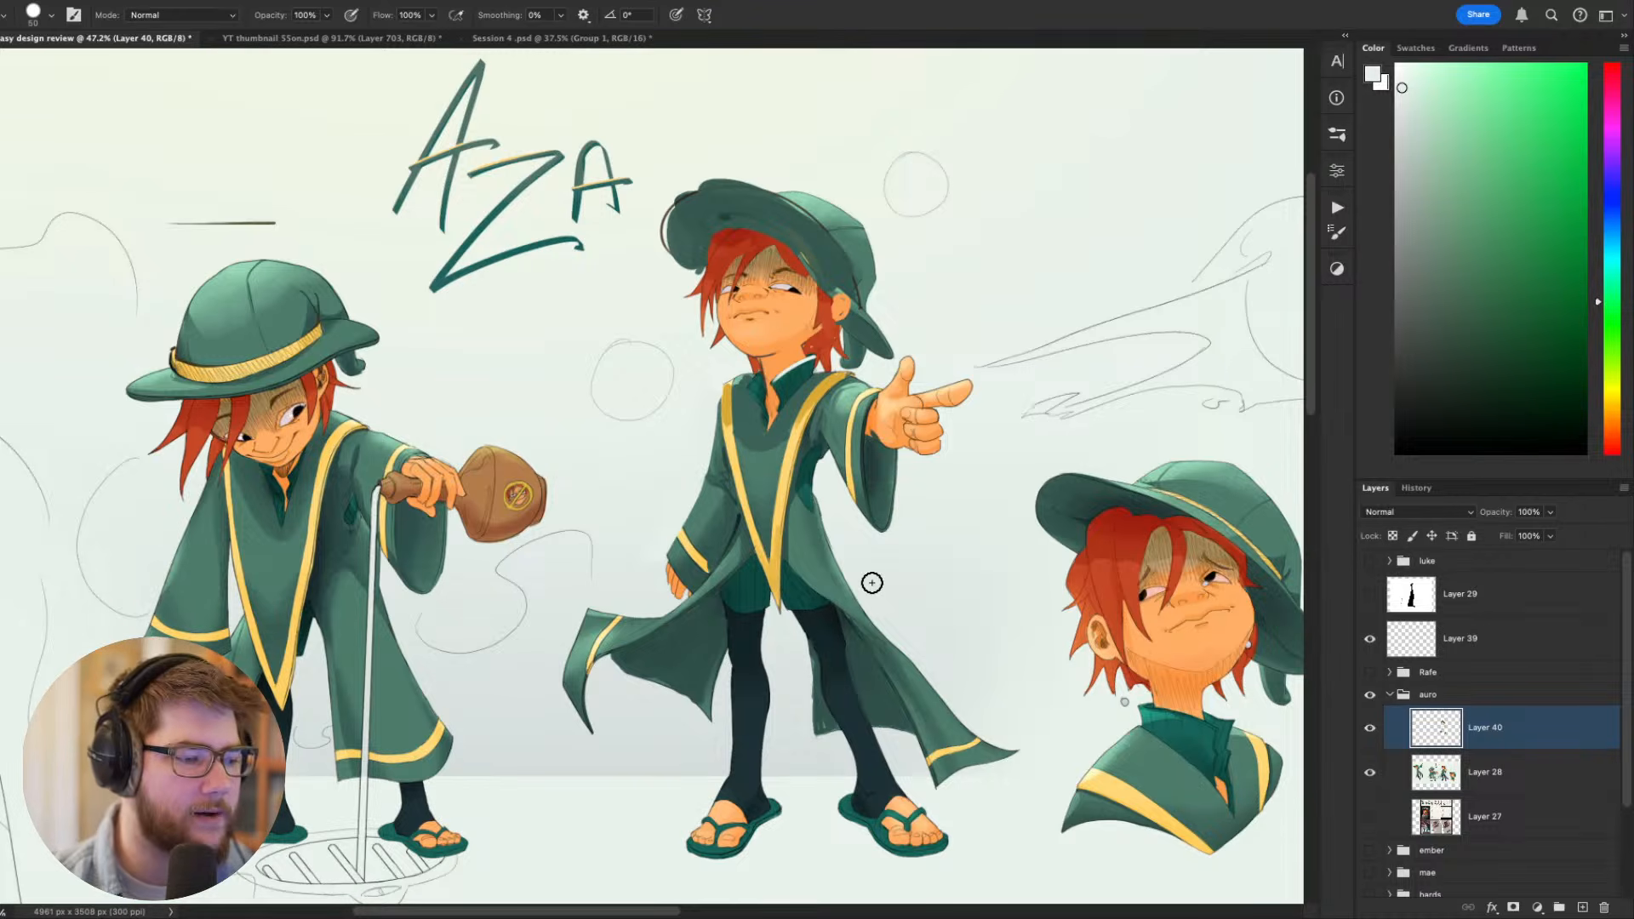
{"action": "mouse_move", "coordinate": [1027, 453]}
{"action": "left_mouse_down"}
{"action": "mouse_move", "coordinate": [835, 423]}
{"action": "mouse_move", "coordinate": [935, 459]}
{"action": "left_mouse_up"}
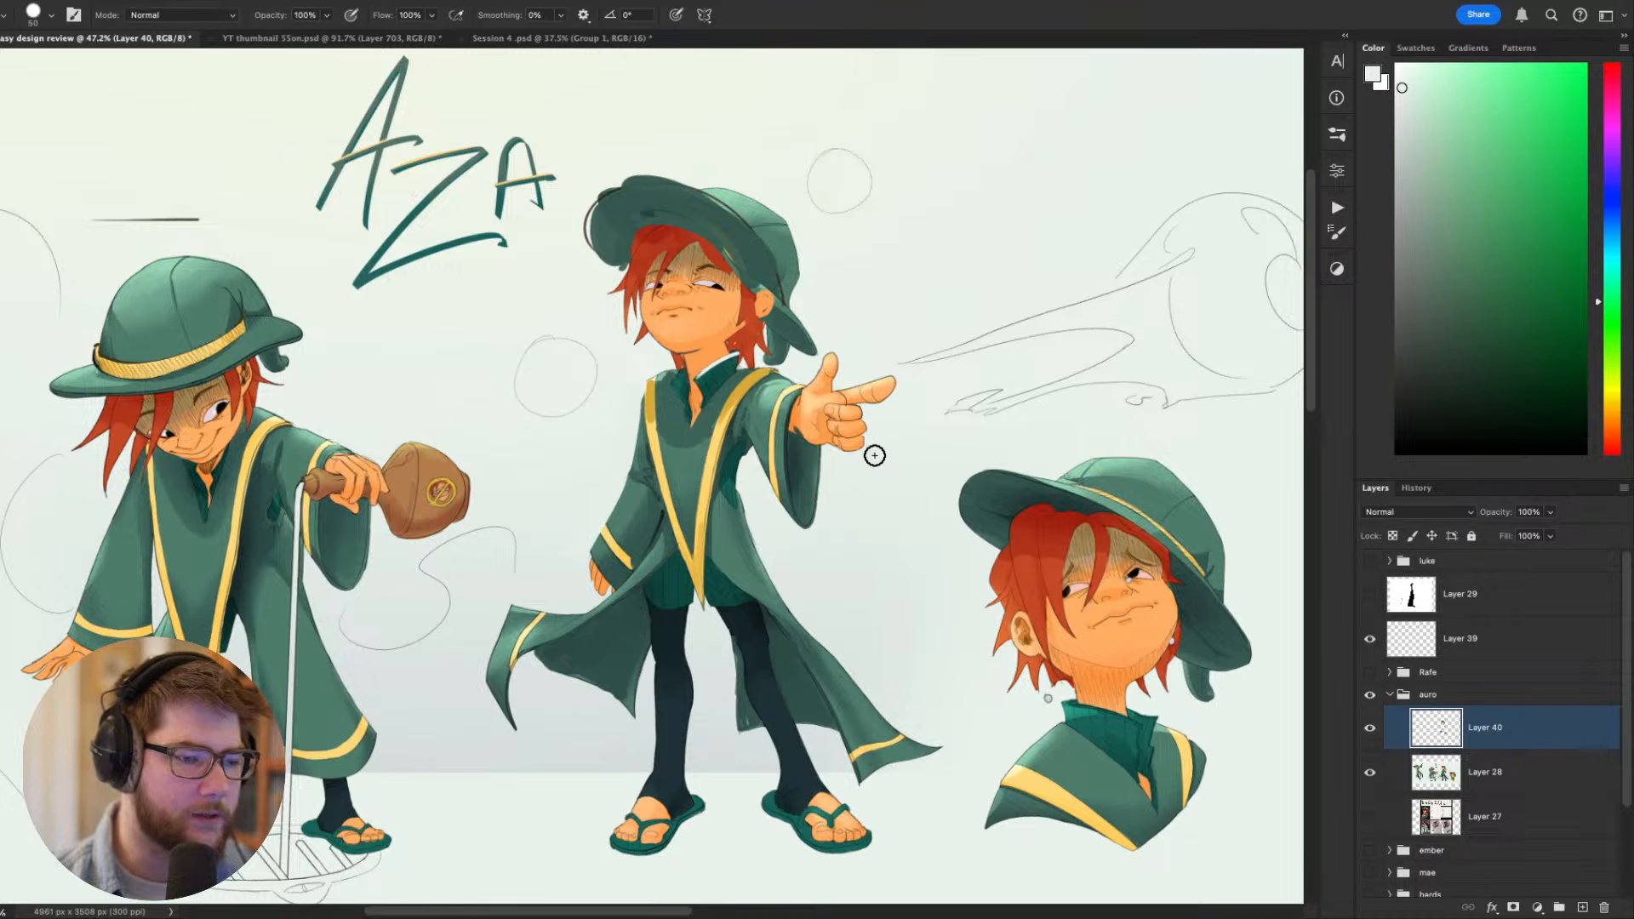
- Shade the curled fingers of the pointing hand with a darker orange based on the sampled skin tone
{"action": "scroll", "coordinate": [869, 455], "scroll_direction": "up", "scroll_amount": 8}
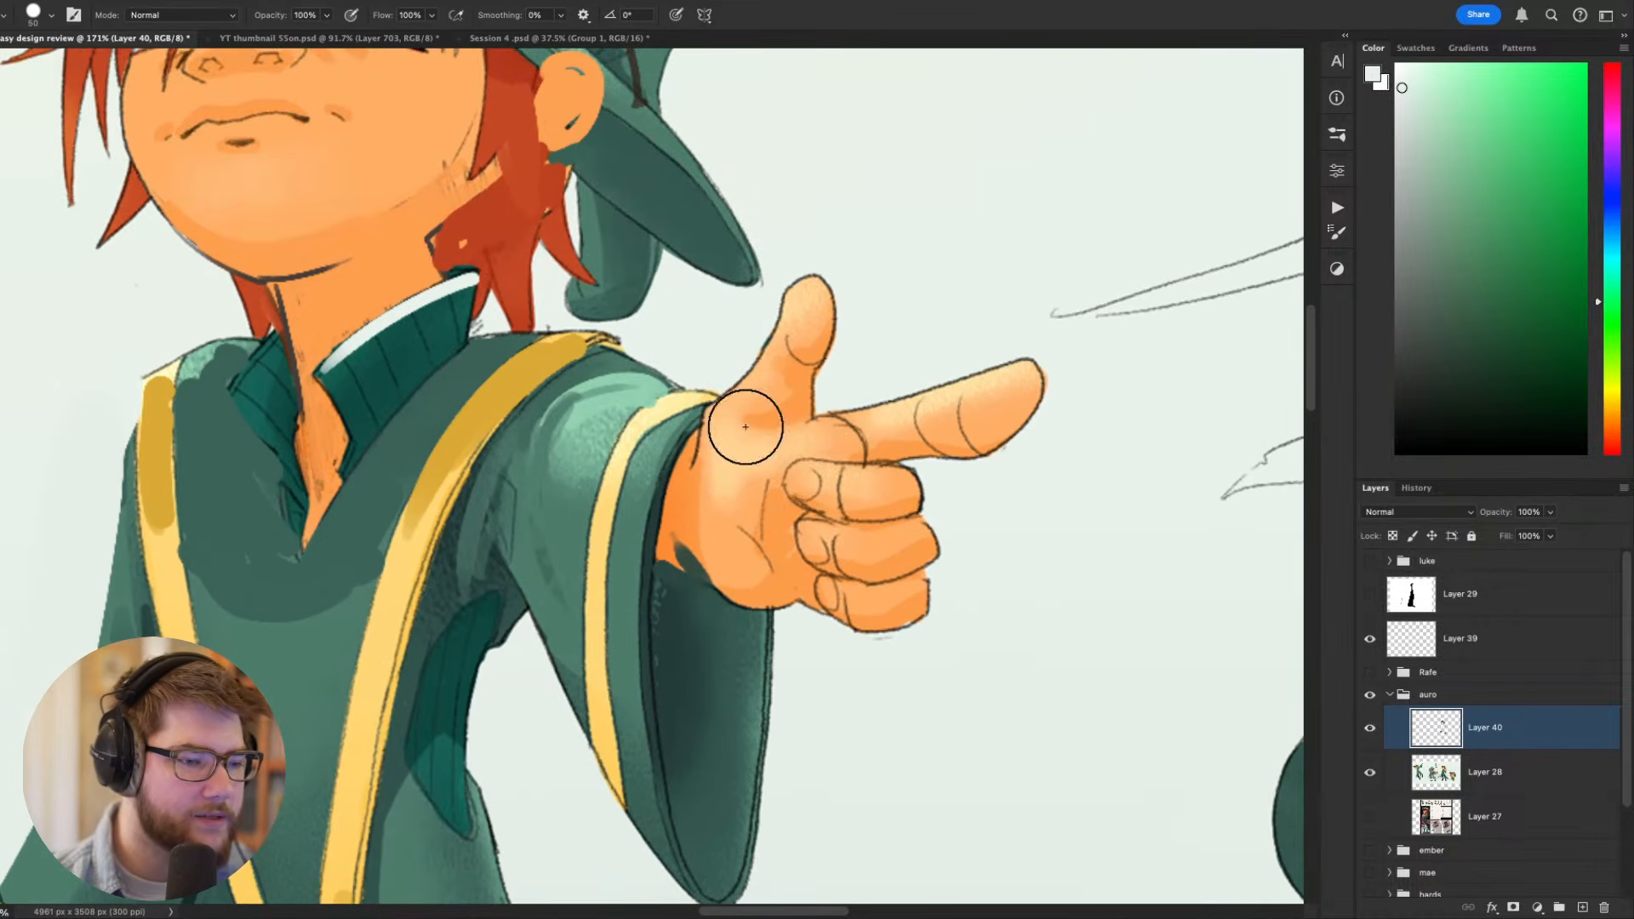
{"action": "left_click", "coordinate": [746, 426], "text": "alt"}
{"action": "key", "text": "bracketleft"}
{"action": "key", "text": "bracketleft"}
{"action": "key", "text": "bracketleft"}
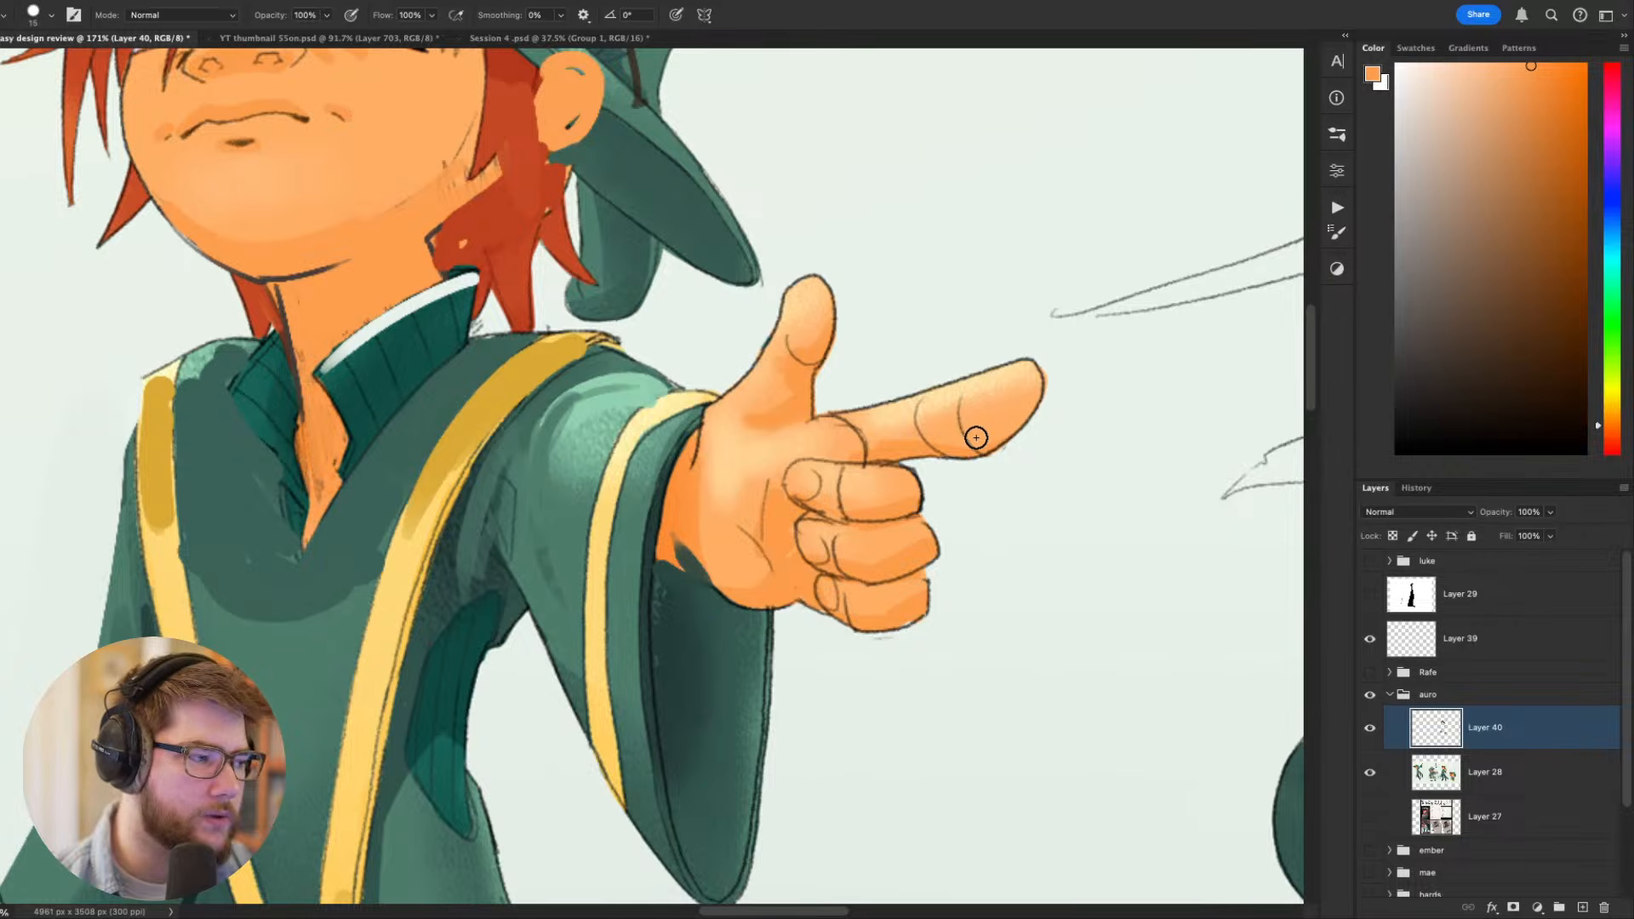
{"action": "left_click_drag", "start_coordinate": [948, 611], "coordinate": [945, 693]}
{"action": "key", "text": "r"}
{"action": "left_click_drag", "start_coordinate": [975, 779], "coordinate": [1175, 591]}
{"action": "key", "text": "Escape"}
{"action": "key", "text": "b"}
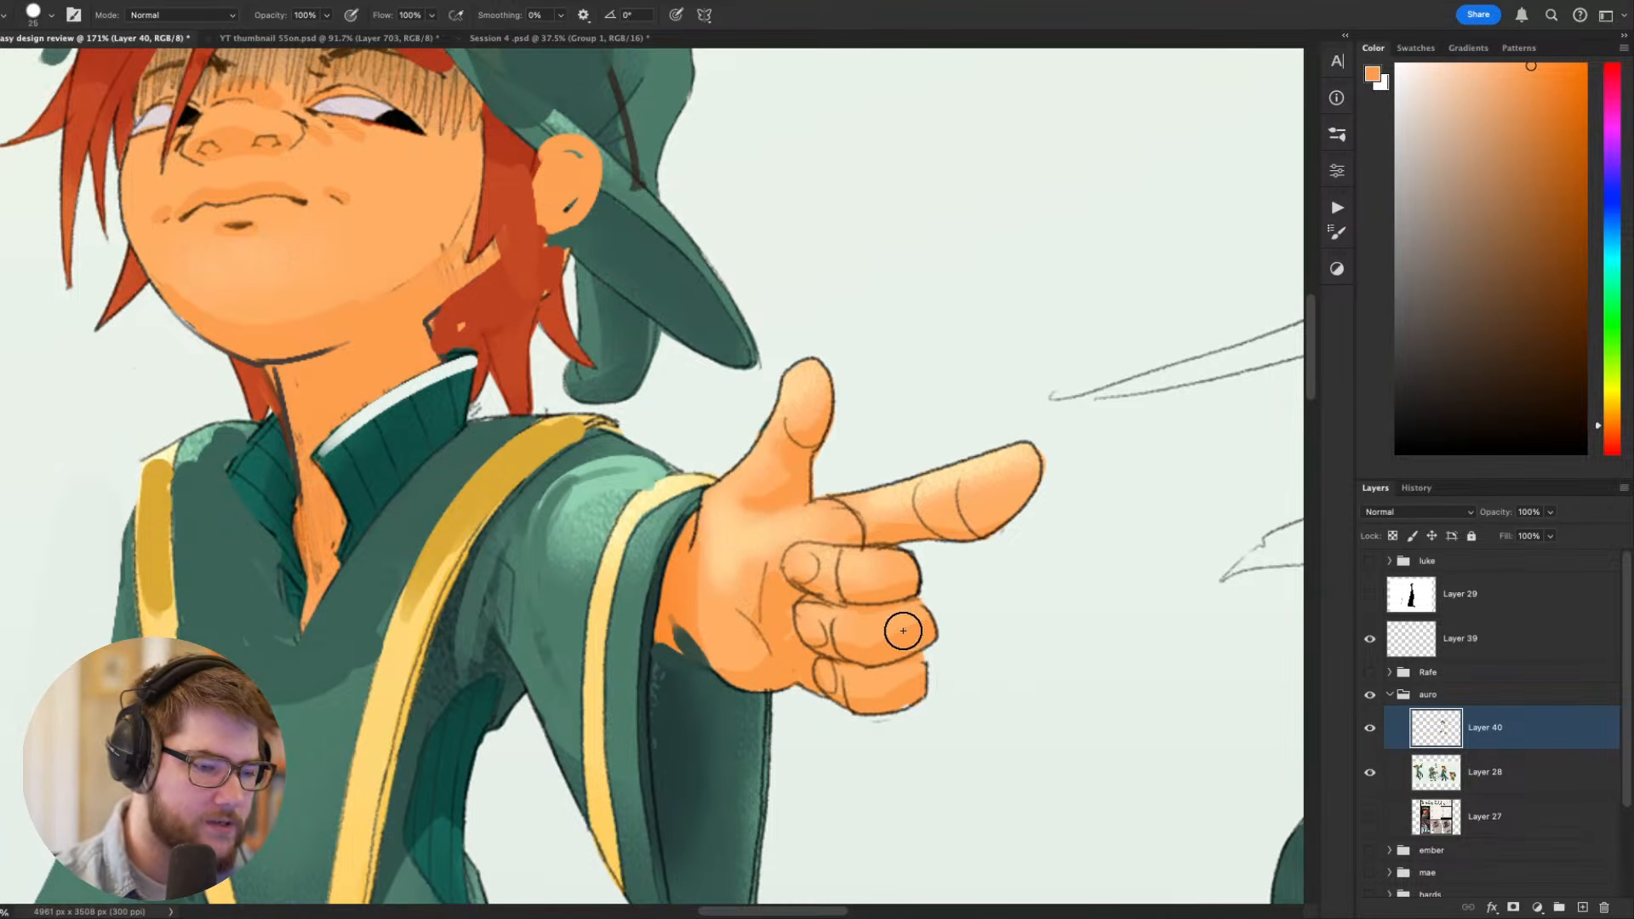
{"action": "left_click", "coordinate": [891, 643], "text": "alt"}
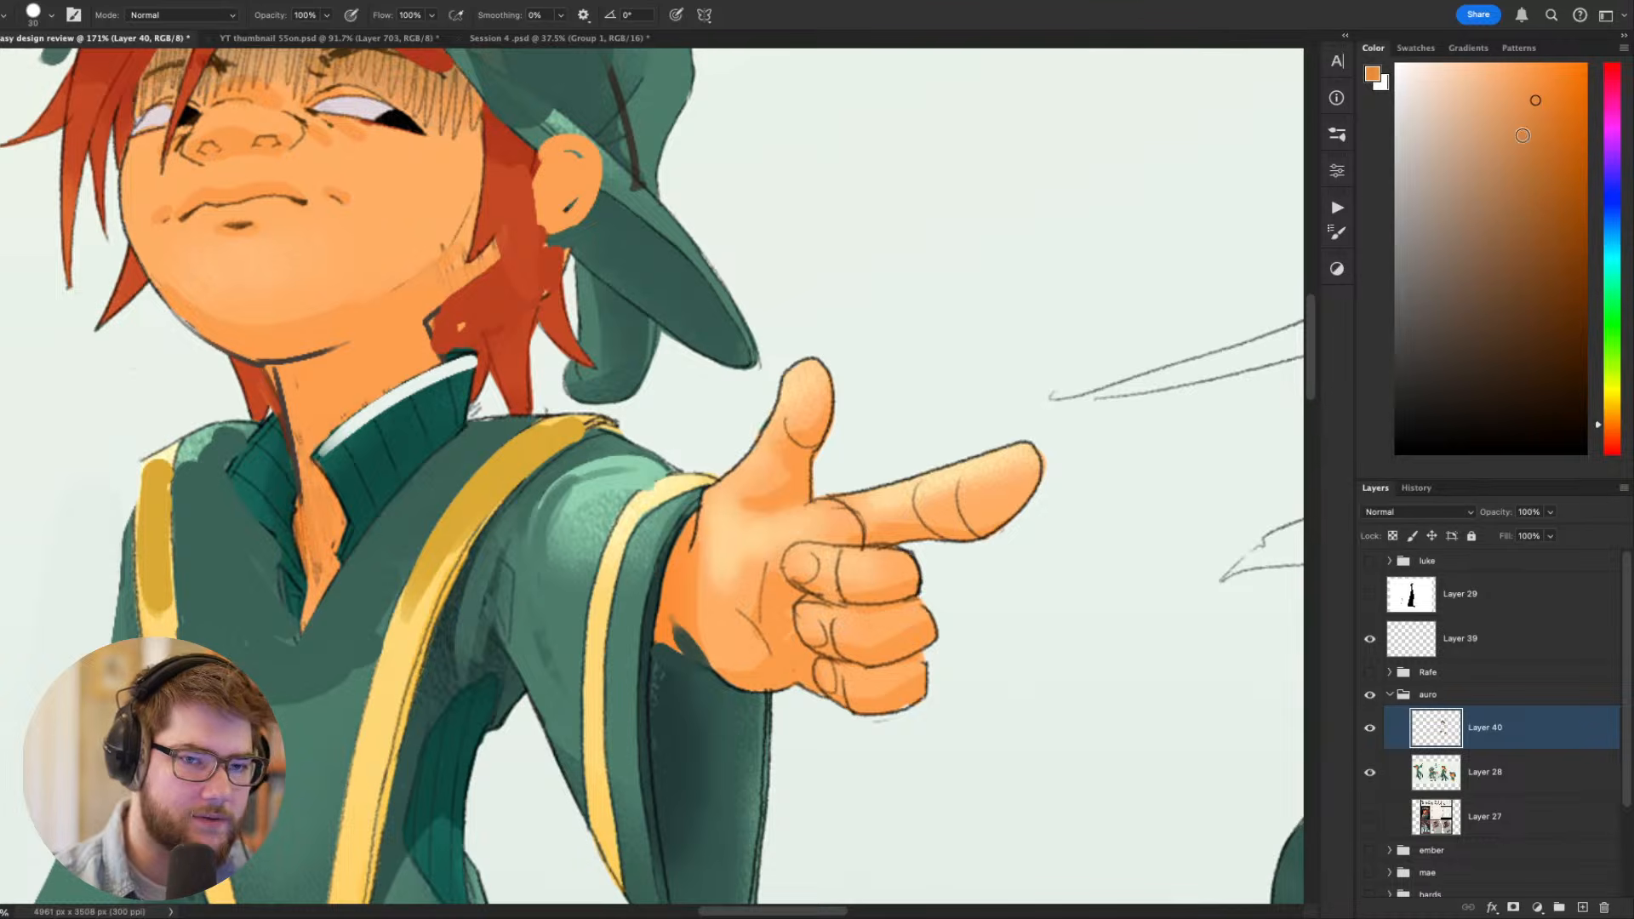
{"action": "mouse_move", "coordinate": [851, 643]}
{"action": "left_mouse_down"}
{"action": "mouse_move", "coordinate": [944, 610]}
{"action": "mouse_move", "coordinate": [894, 576]}
{"action": "left_mouse_up"}
{"action": "key", "text": "bracketleft"}
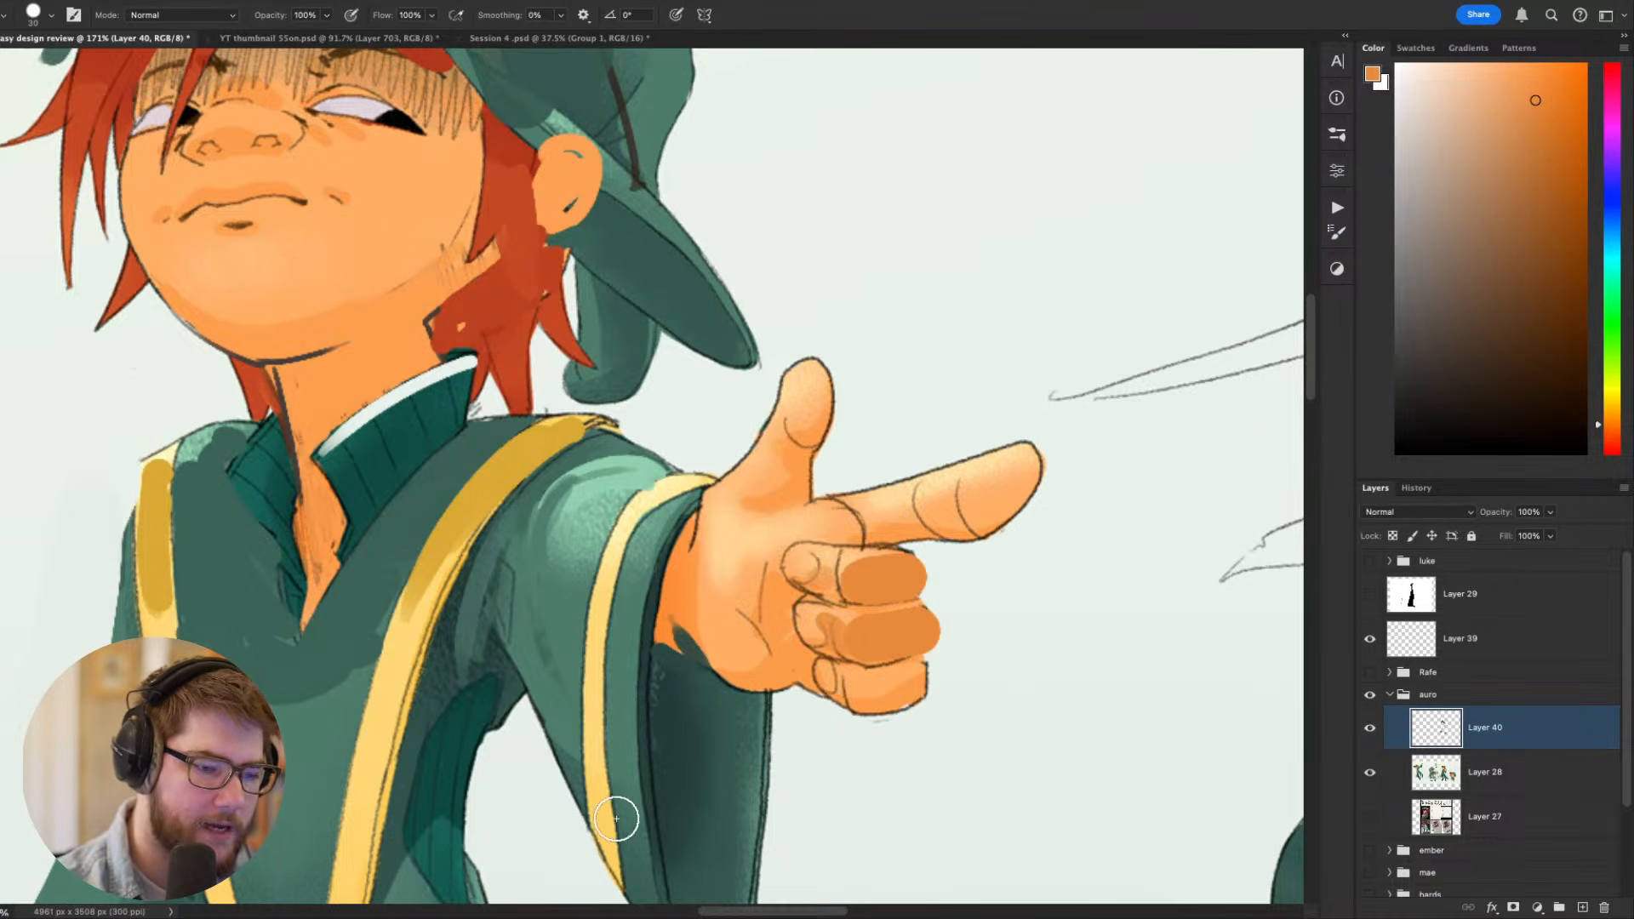
{"action": "key", "text": "bracketleft"}
{"action": "key", "text": "bracketleft"}
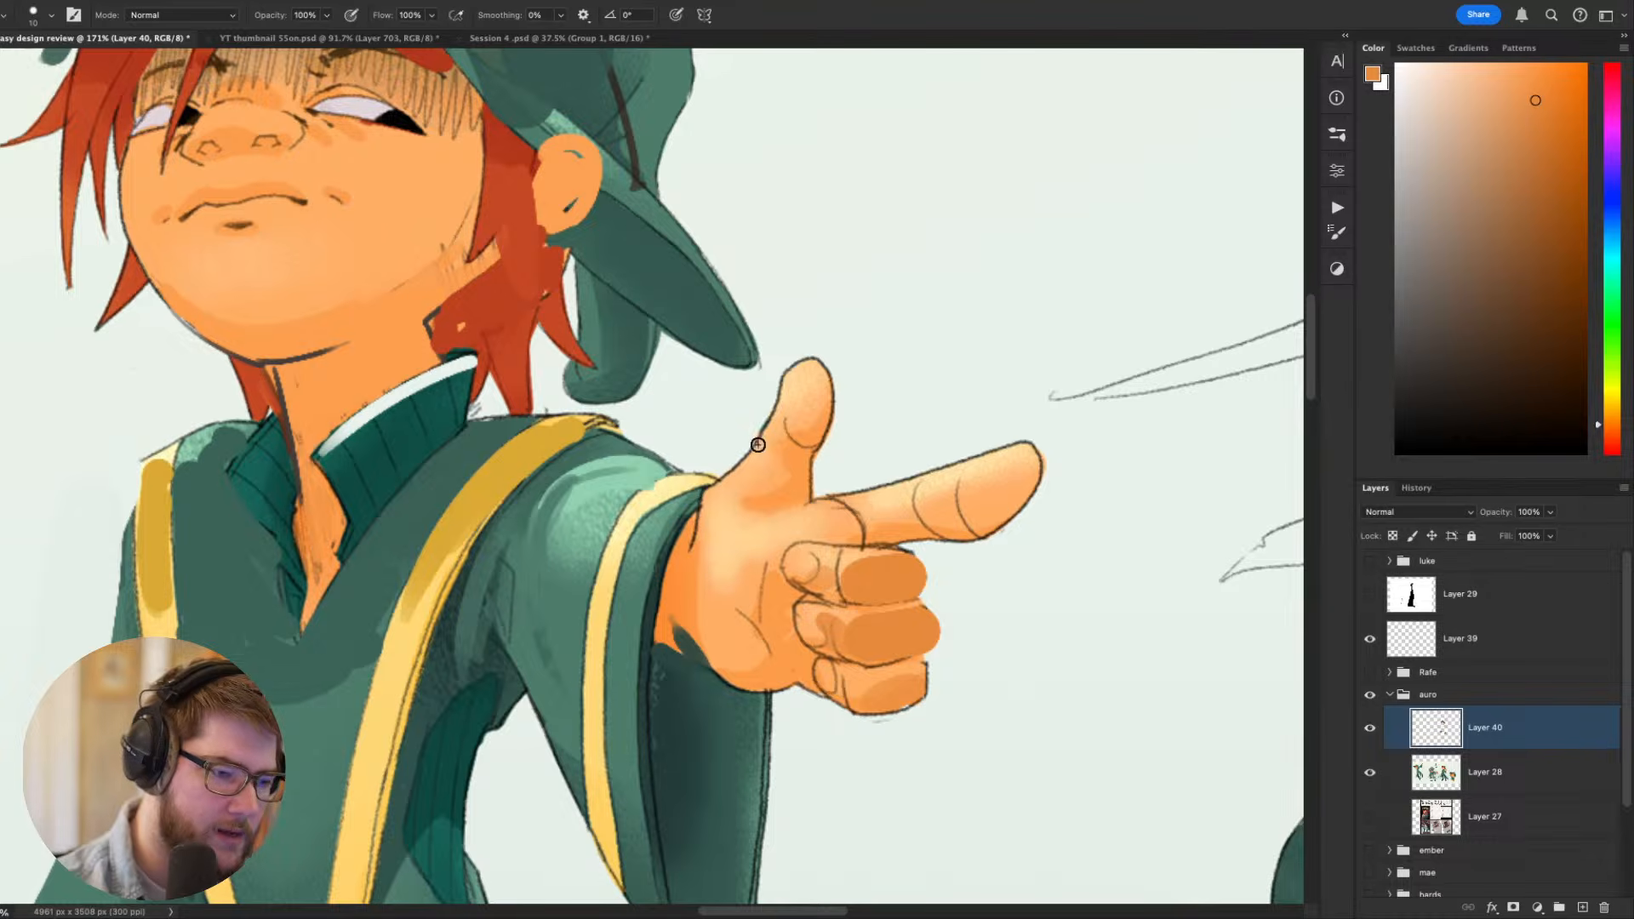
- Paint darker orange patches on the tip and base of the pointing hand's thumb
{"action": "key", "text": "bracketright"}
{"action": "key", "text": "bracketright"}
{"action": "key", "text": "bracketright"}
{"action": "left_click_drag", "start_coordinate": [794, 463], "coordinate": [777, 484]}
{"action": "key", "text": "ctrl+z"}
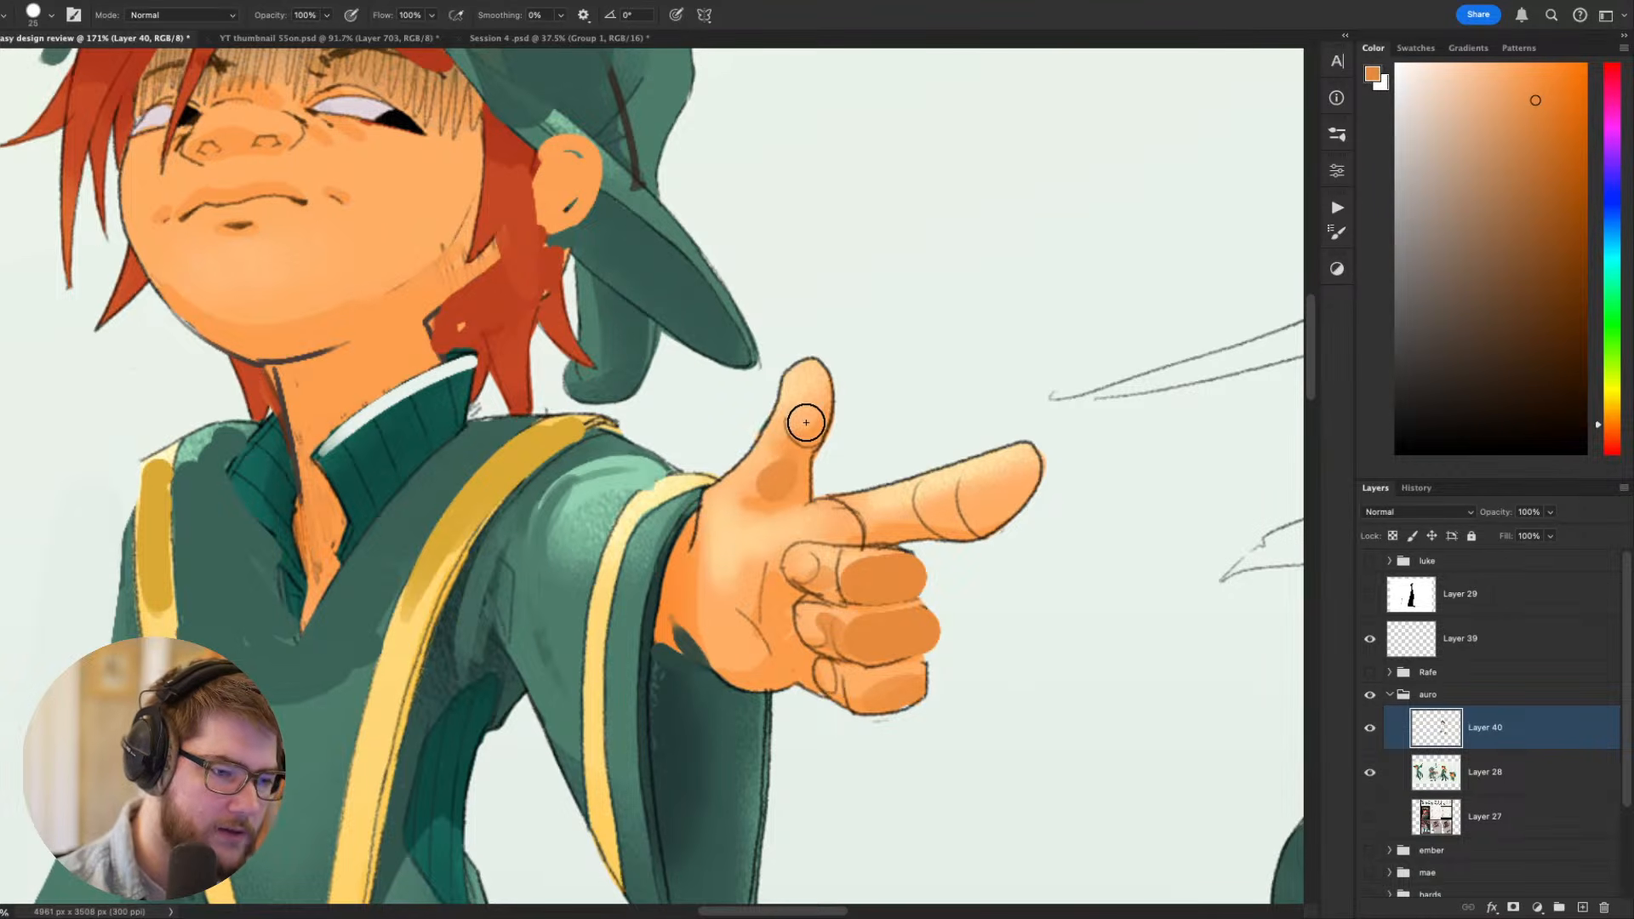
{"action": "left_click_drag", "start_coordinate": [810, 388], "coordinate": [806, 427]}
{"action": "key", "text": "ctrl+z"}
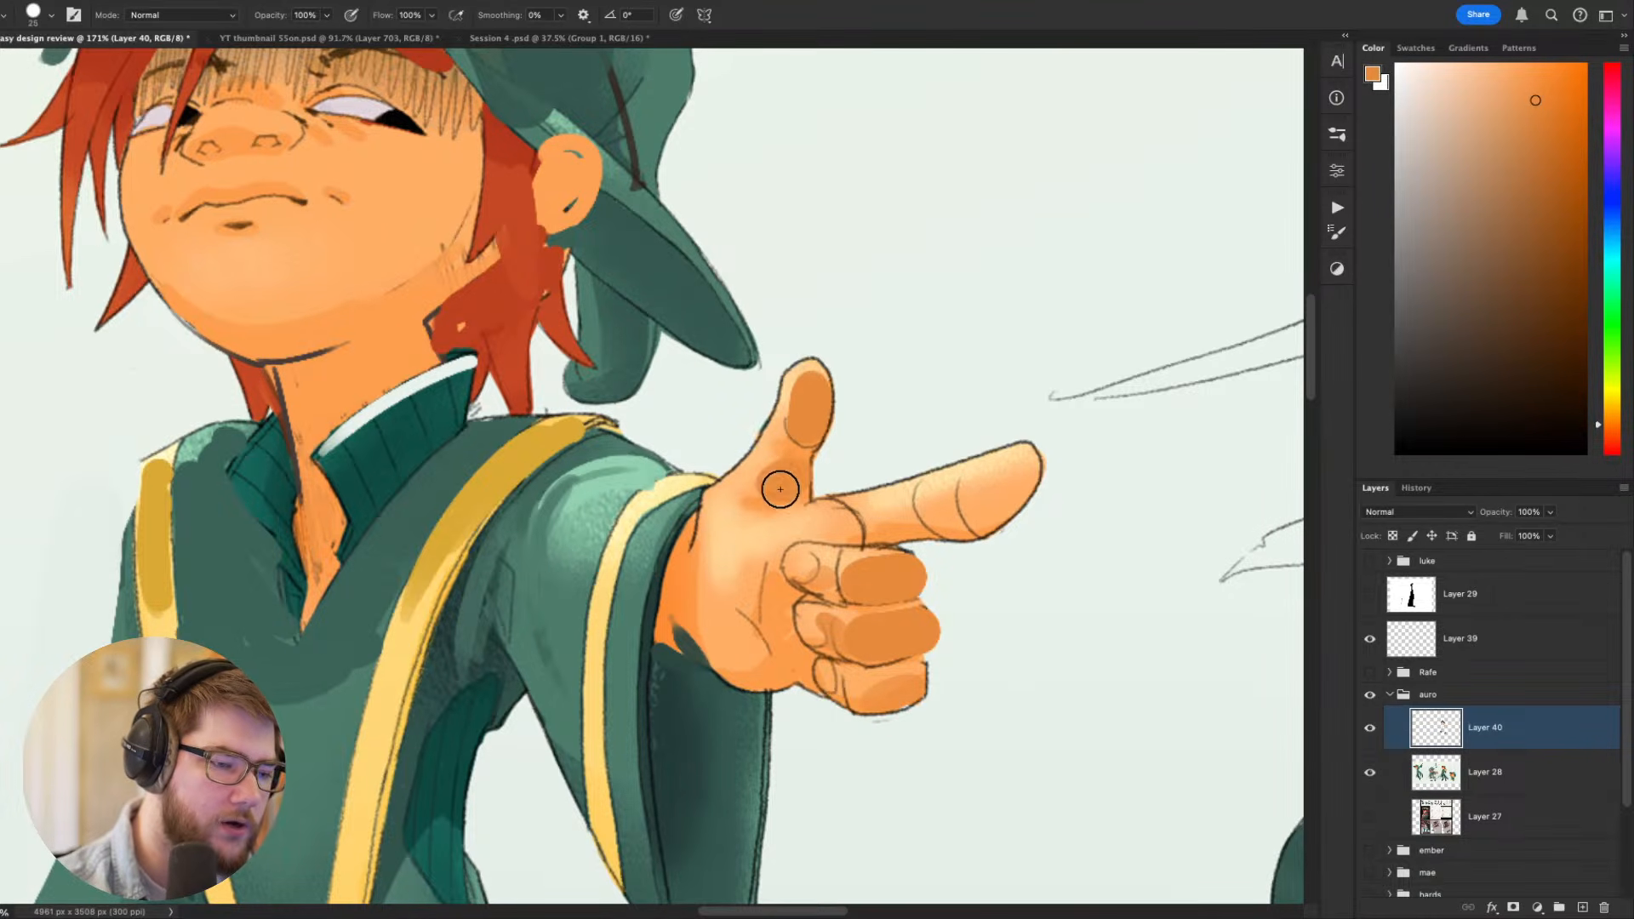
- Deepen the gap between thumb and index finger with the sampled pale background colour and clean up its edges
{"action": "left_click", "coordinate": [824, 471], "text": "alt"}
{"action": "key", "text": "bracketleft"}
{"action": "key", "text": "bracketleft"}
{"action": "key", "text": "bracketleft"}
{"action": "key", "text": "bracketleft"}
{"action": "key", "text": "bracketleft"}
{"action": "key", "text": "bracketleft"}
{"action": "key", "text": "bracketleft"}
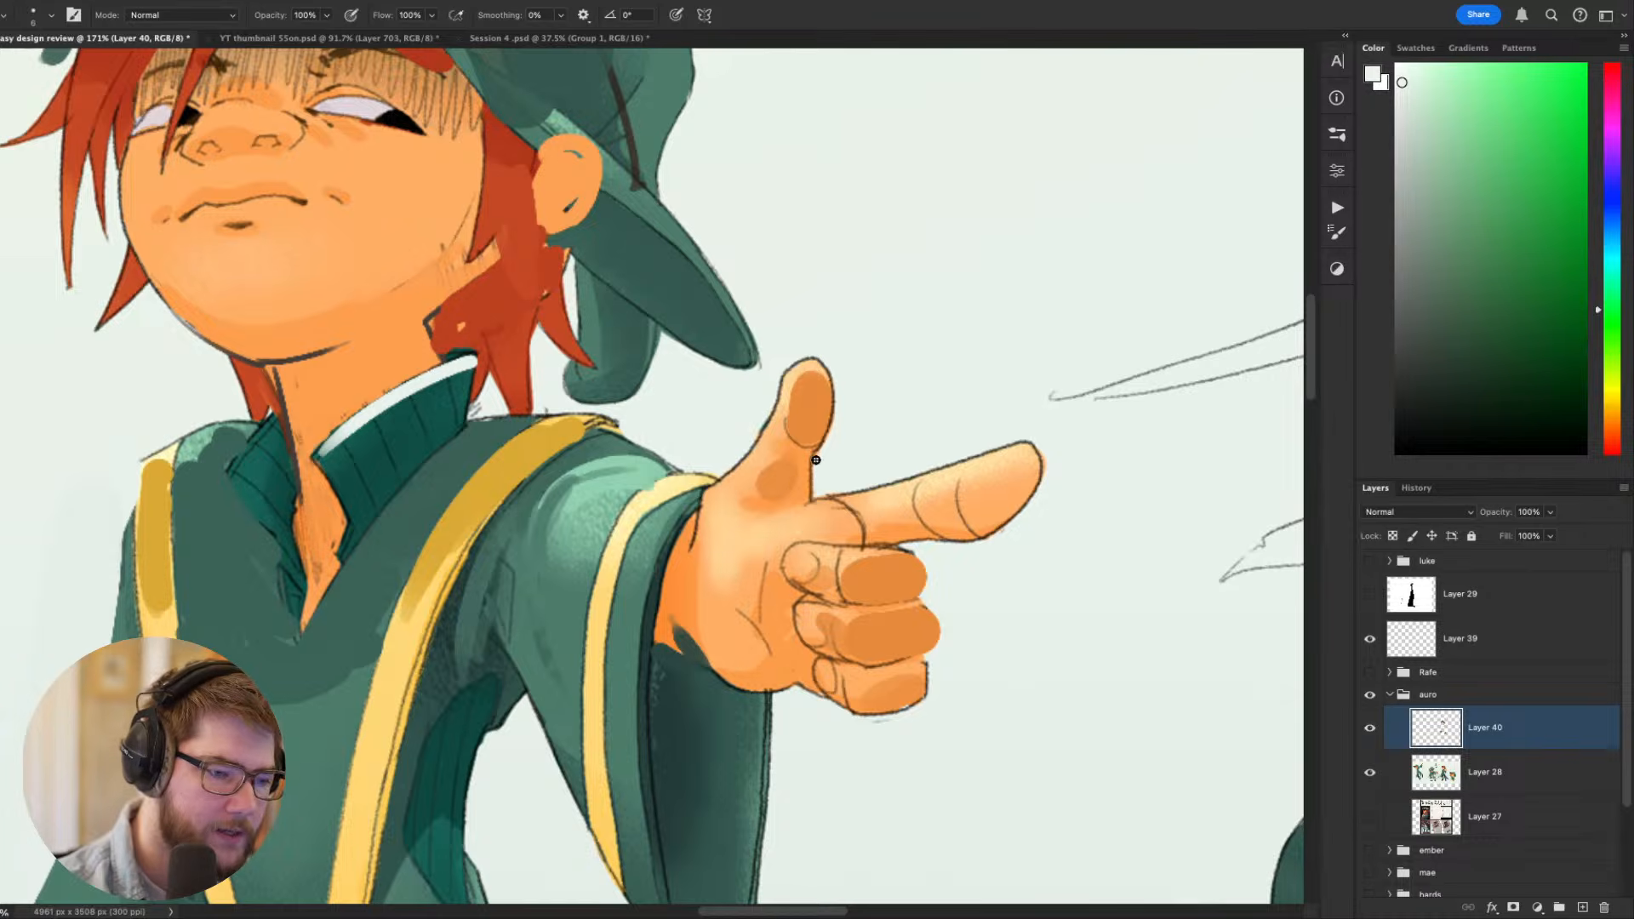
{"action": "left_click", "coordinate": [813, 427], "text": "alt"}
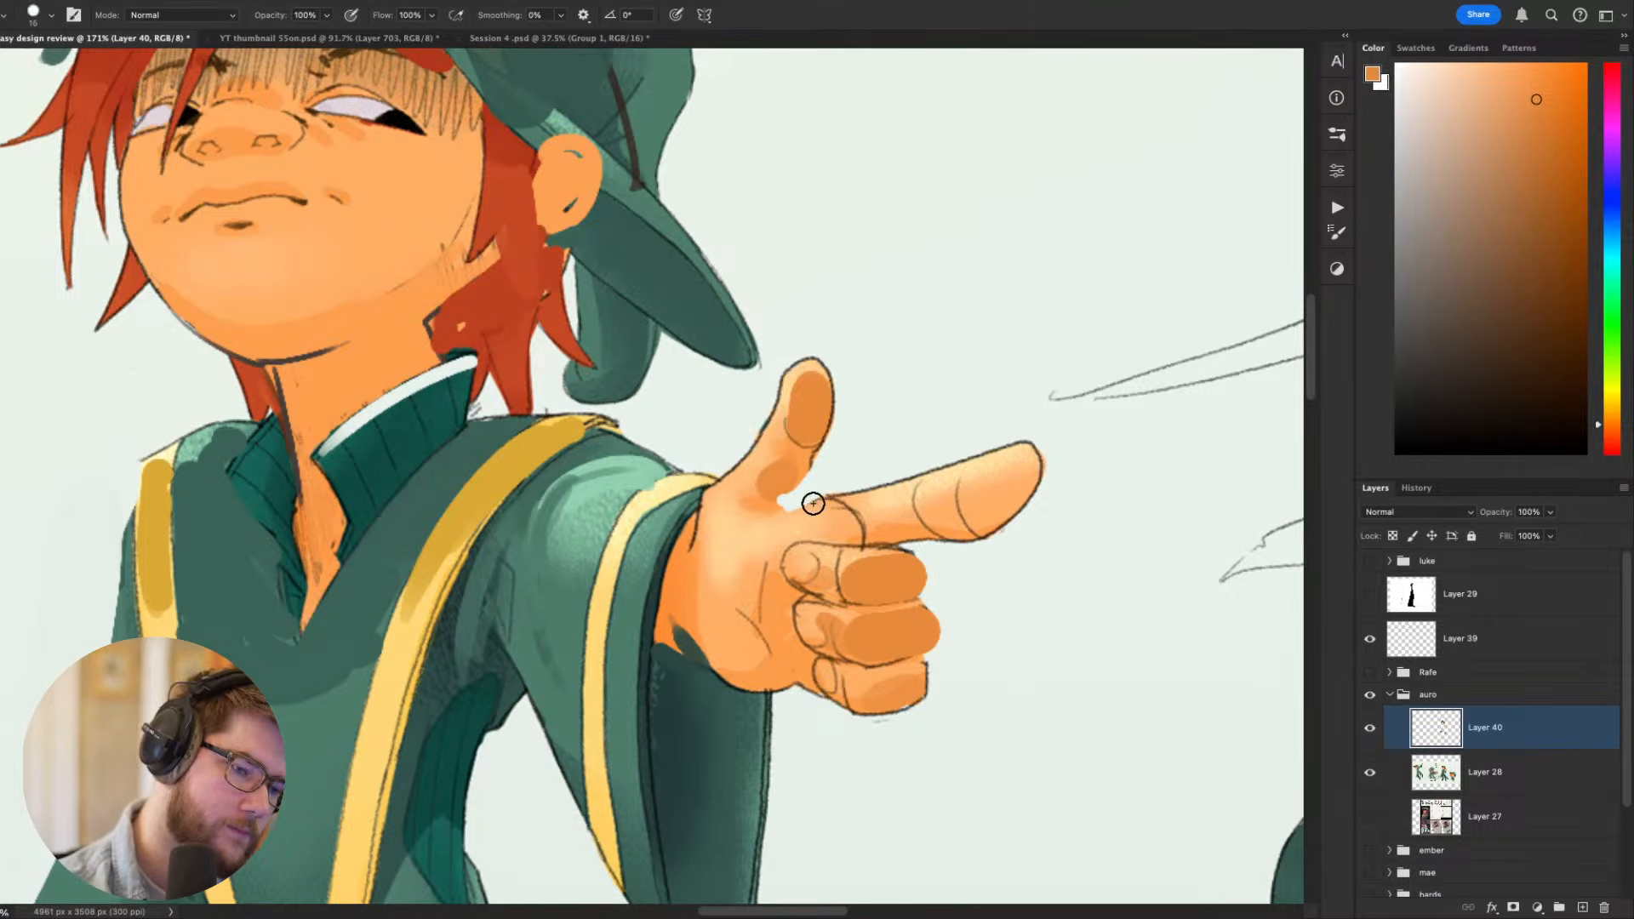
{"action": "key", "text": "bracketright"}
{"action": "left_click", "coordinate": [818, 444], "text": "alt"}
{"action": "left_click_drag", "start_coordinate": [824, 497], "coordinate": [764, 519]}
{"action": "left_click", "coordinate": [789, 469], "text": "alt"}
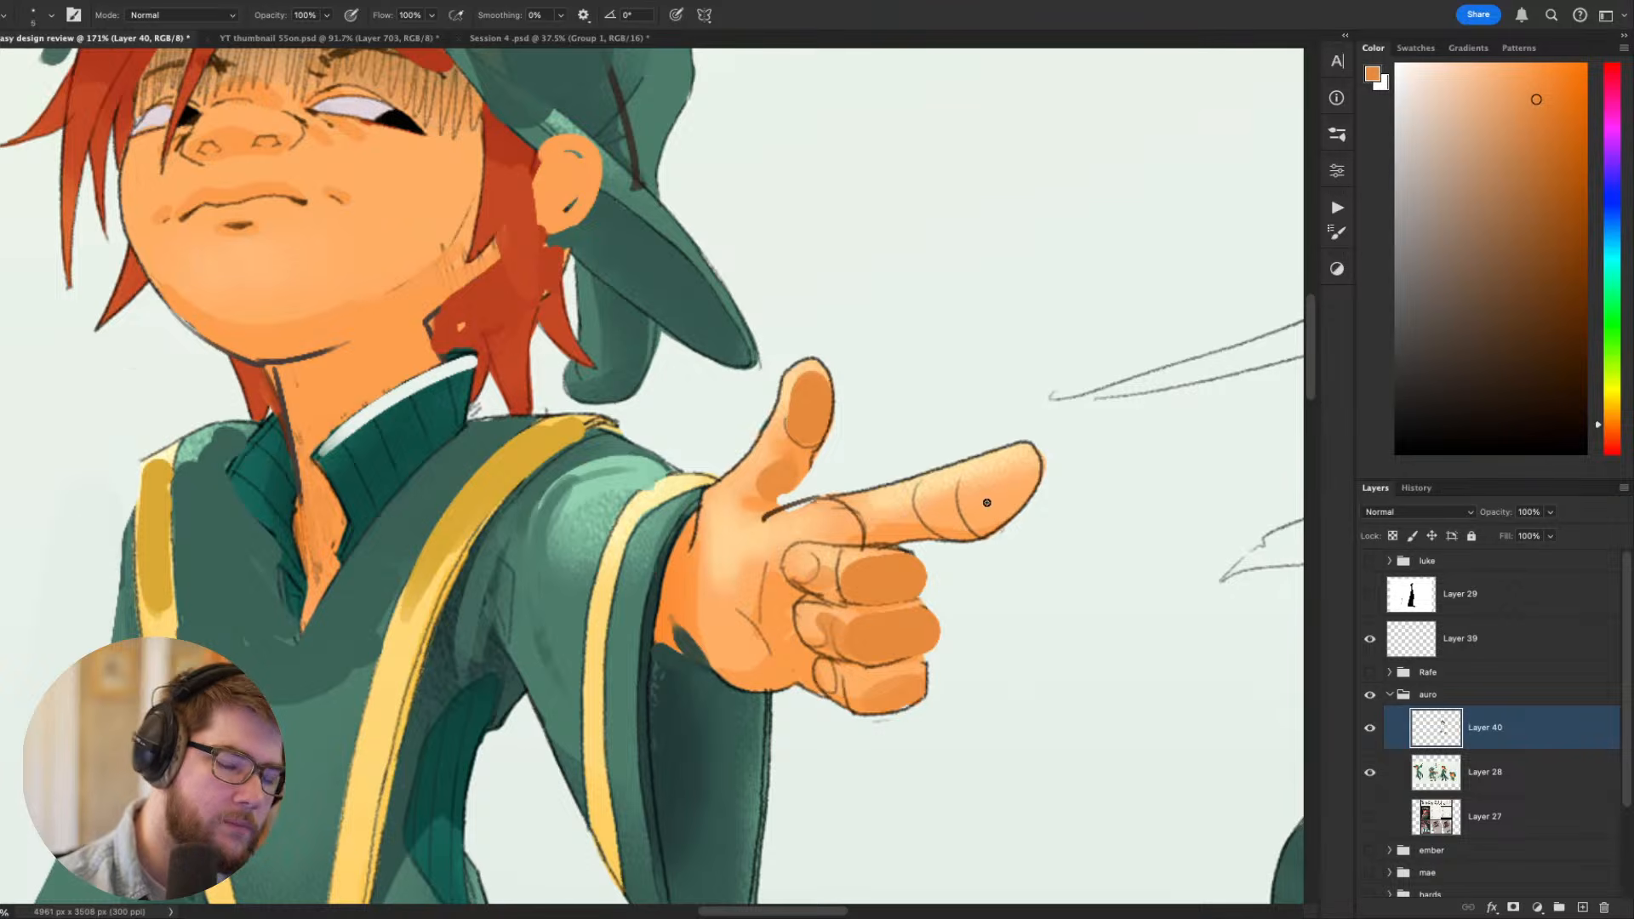
- Shade the tip of the pointing index finger and the area by its knuckle with the darker orange
{"action": "key", "text": "bracketright"}
{"action": "key", "text": "bracketright"}
{"action": "key", "text": "bracketright"}
{"action": "key", "text": "bracketright"}
{"action": "key", "text": "bracketright"}
{"action": "key", "text": "bracketright"}
{"action": "key", "text": "bracketright"}
{"action": "key", "text": "bracketright"}
{"action": "key", "text": "bracketright"}
{"action": "key", "text": "bracketright"}
{"action": "key", "text": "bracketright"}
{"action": "key", "text": "ctrl+z"}
{"action": "left_click_drag", "start_coordinate": [1012, 486], "coordinate": [964, 517]}
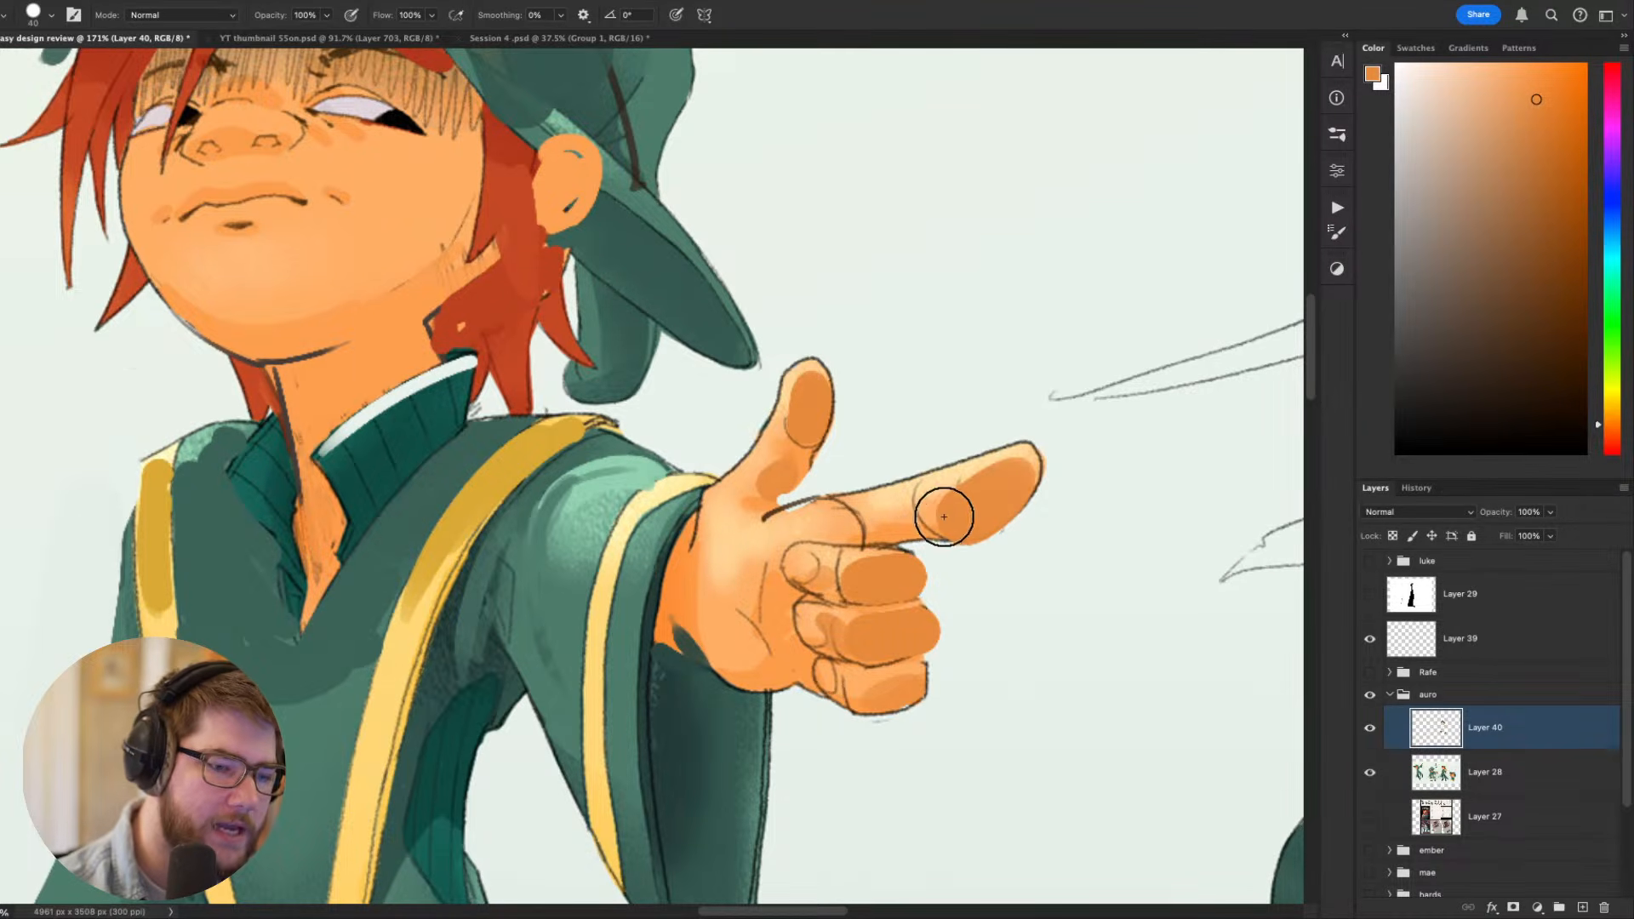
{"action": "key", "text": "bracketleft"}
{"action": "key", "text": "bracketleft"}
{"action": "key", "text": "bracketleft"}
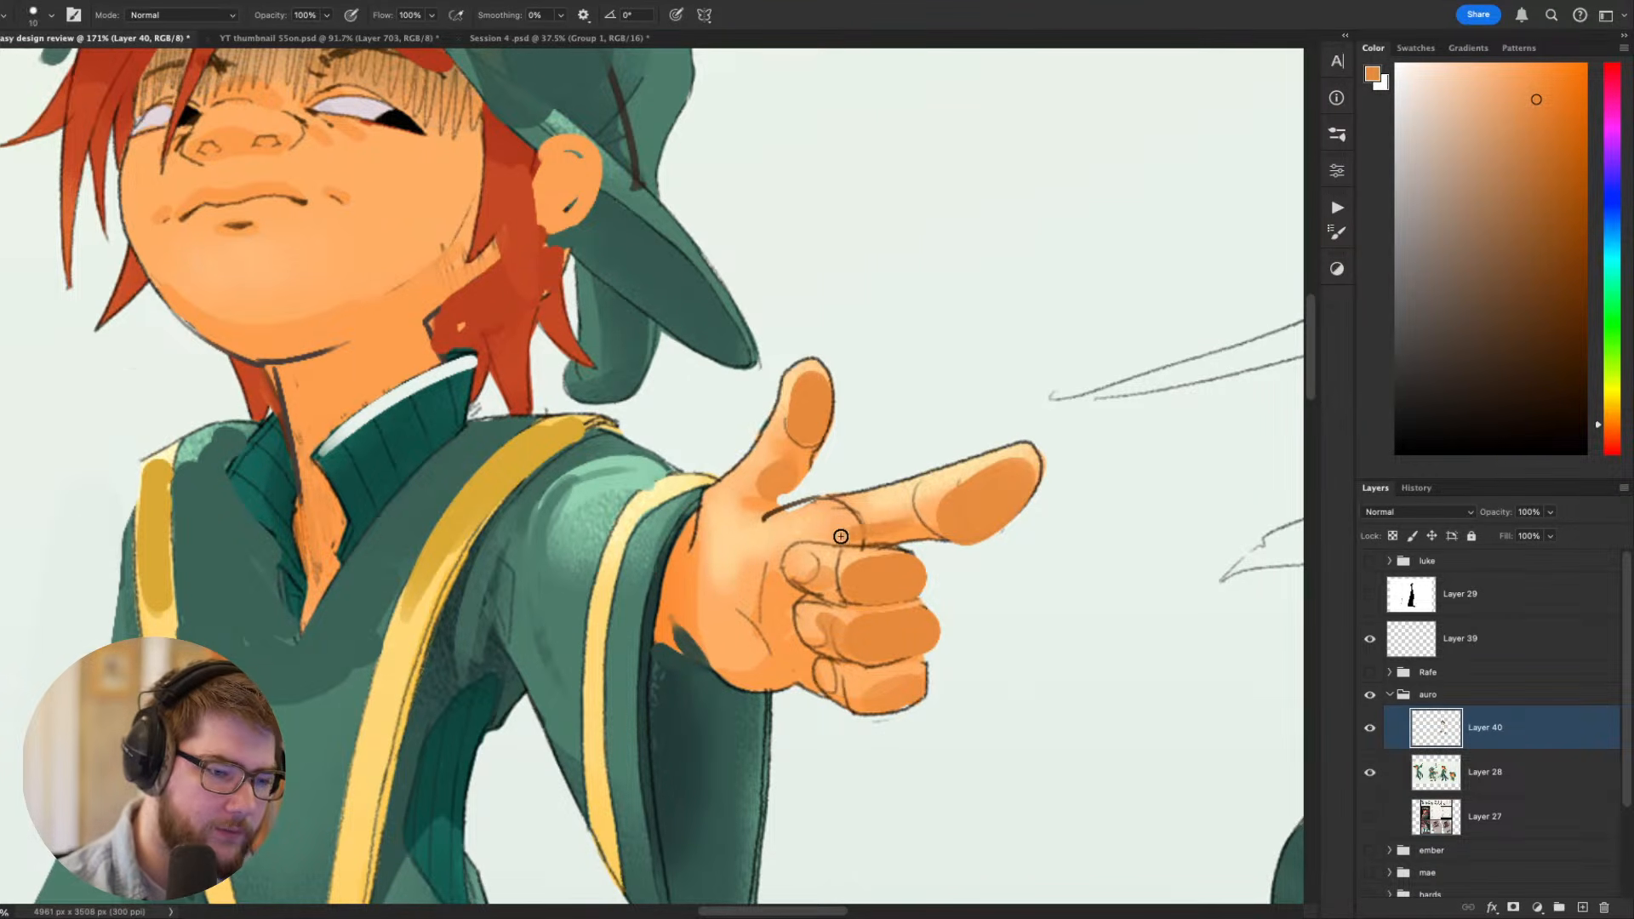
{"action": "key", "text": "ctrl+z"}
{"action": "mouse_move", "coordinate": [857, 538]}
{"action": "left_mouse_down"}
{"action": "mouse_move", "coordinate": [807, 517]}
{"action": "mouse_move", "coordinate": [832, 540]}
{"action": "left_mouse_up"}
- Paint the palm and heel of the pointing hand with broad strokes of the darker orange
{"action": "mouse_move", "coordinate": [942, 721]}
{"action": "left_mouse_down"}
{"action": "mouse_move", "coordinate": [1010, 695]}
{"action": "mouse_move", "coordinate": [985, 765]}
{"action": "left_mouse_up"}
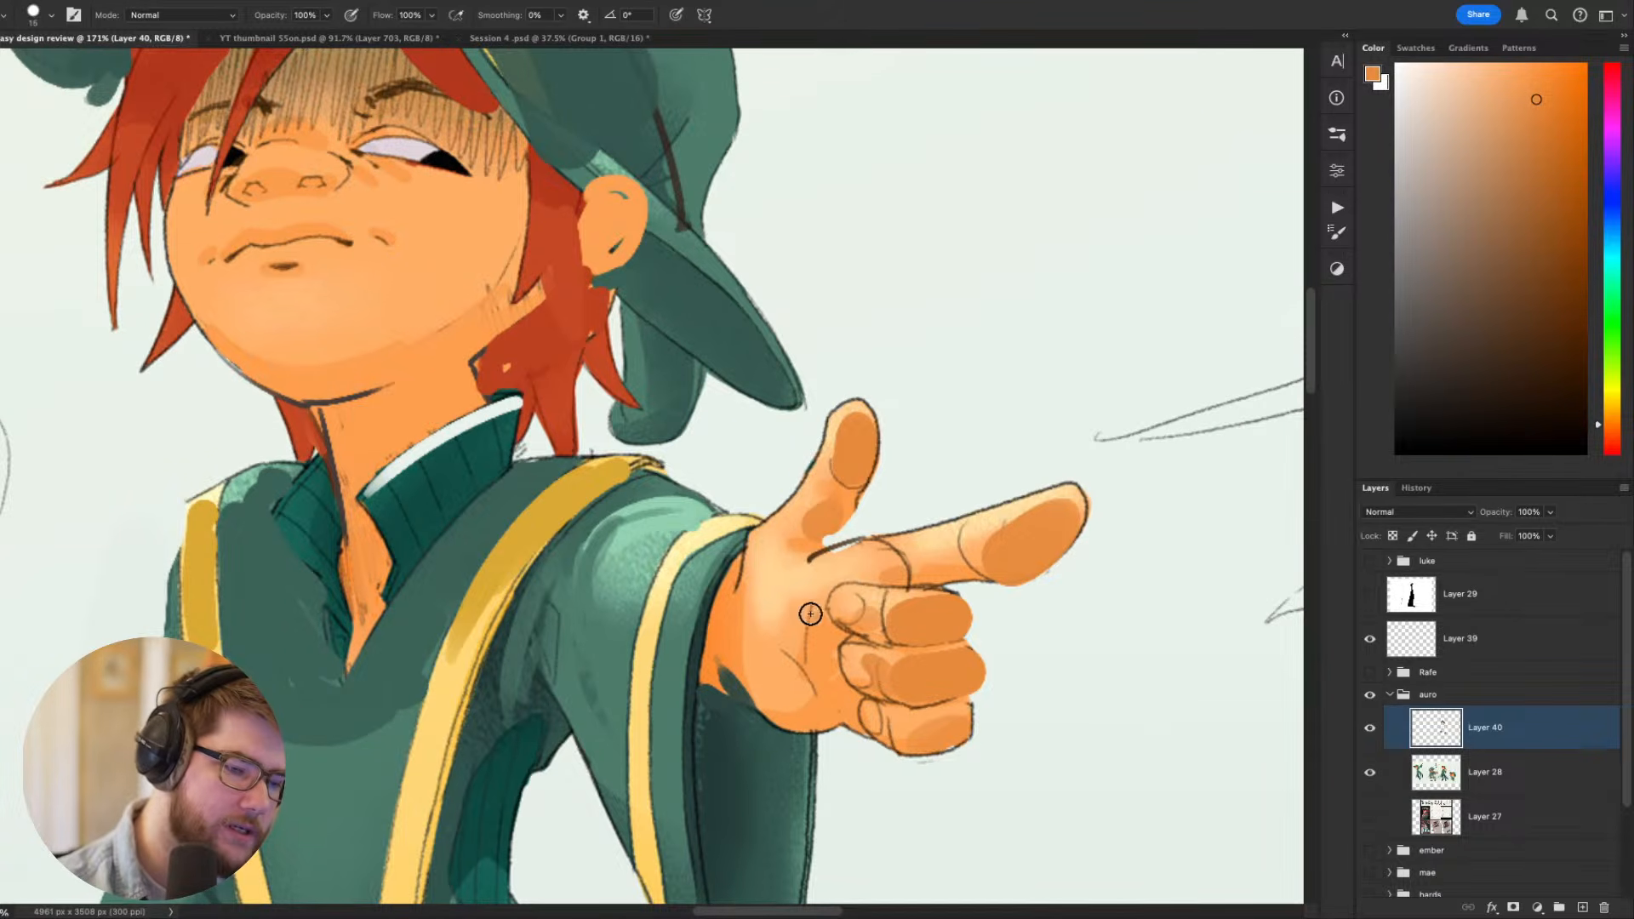
{"action": "key", "text": "bracketright"}
{"action": "key", "text": "bracketright"}
{"action": "key", "text": "bracketright"}
{"action": "left_click_drag", "start_coordinate": [755, 668], "coordinate": [797, 711]}
{"action": "left_click_drag", "start_coordinate": [797, 644], "coordinate": [744, 595]}
{"action": "mouse_move", "coordinate": [1013, 593]}
{"action": "left_mouse_down"}
{"action": "mouse_move", "coordinate": [1087, 518]}
{"action": "mouse_move", "coordinate": [1025, 457]}
{"action": "mouse_move", "coordinate": [1054, 641]}
{"action": "mouse_move", "coordinate": [1092, 677]}
{"action": "left_mouse_up"}
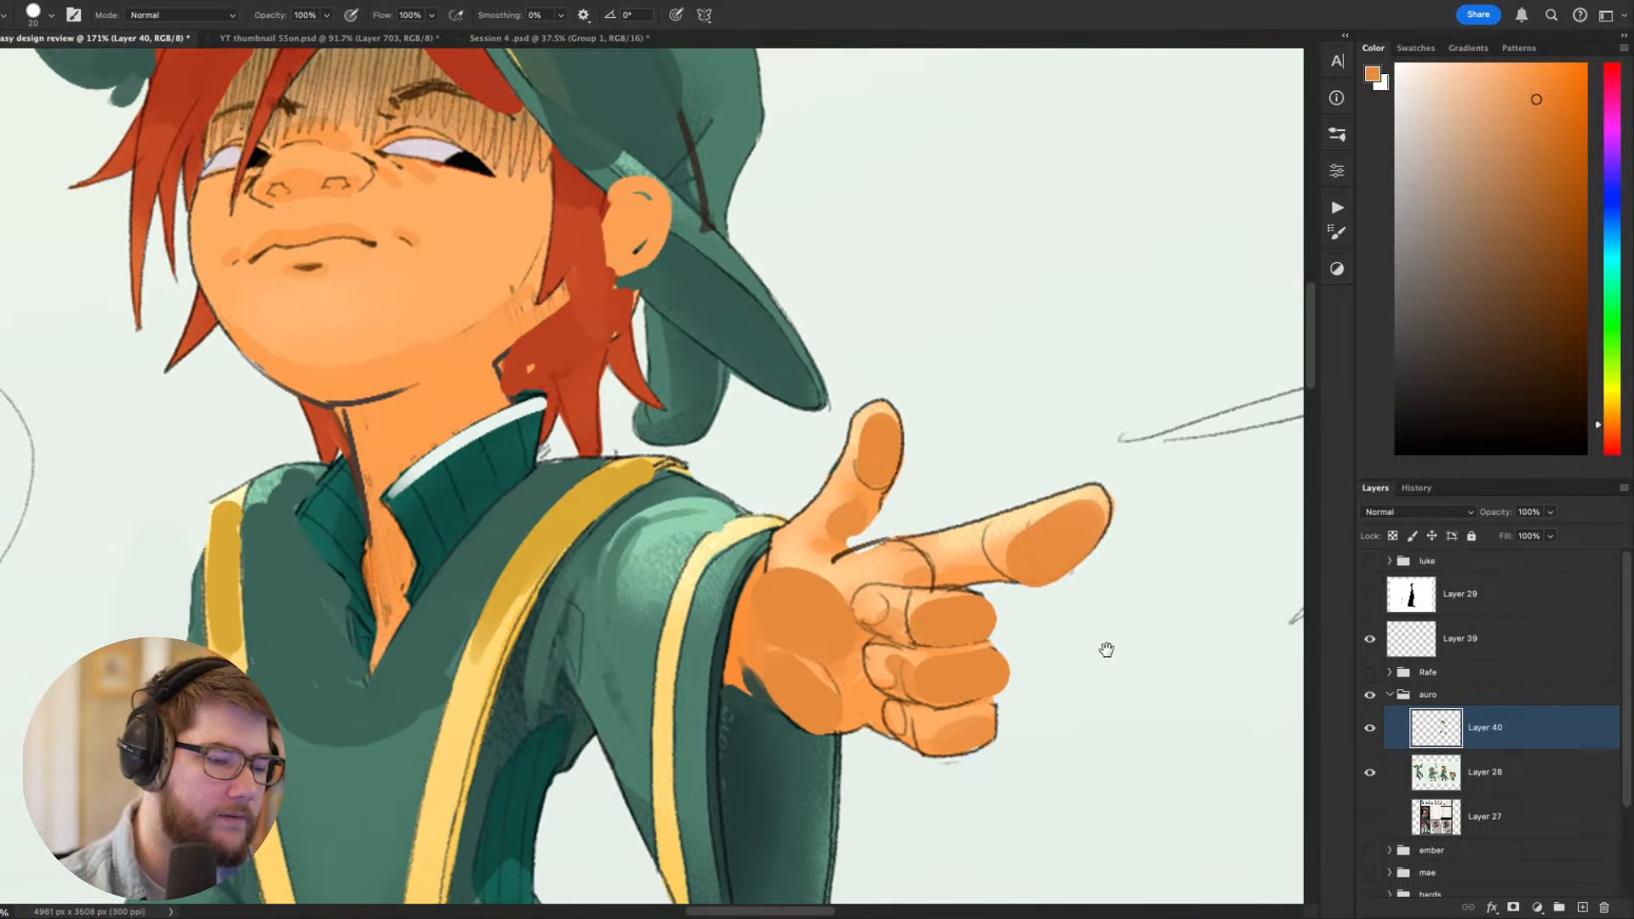
- Check the hand at sheet scale and strengthen the lines around its curled fingers with a thin sampled brown
{"action": "key", "text": "super+minus"}
{"action": "key", "text": "super+minus"}
{"action": "key", "text": "super+minus"}
{"action": "key", "text": "super+minus"}
{"action": "key", "text": "super+minus"}
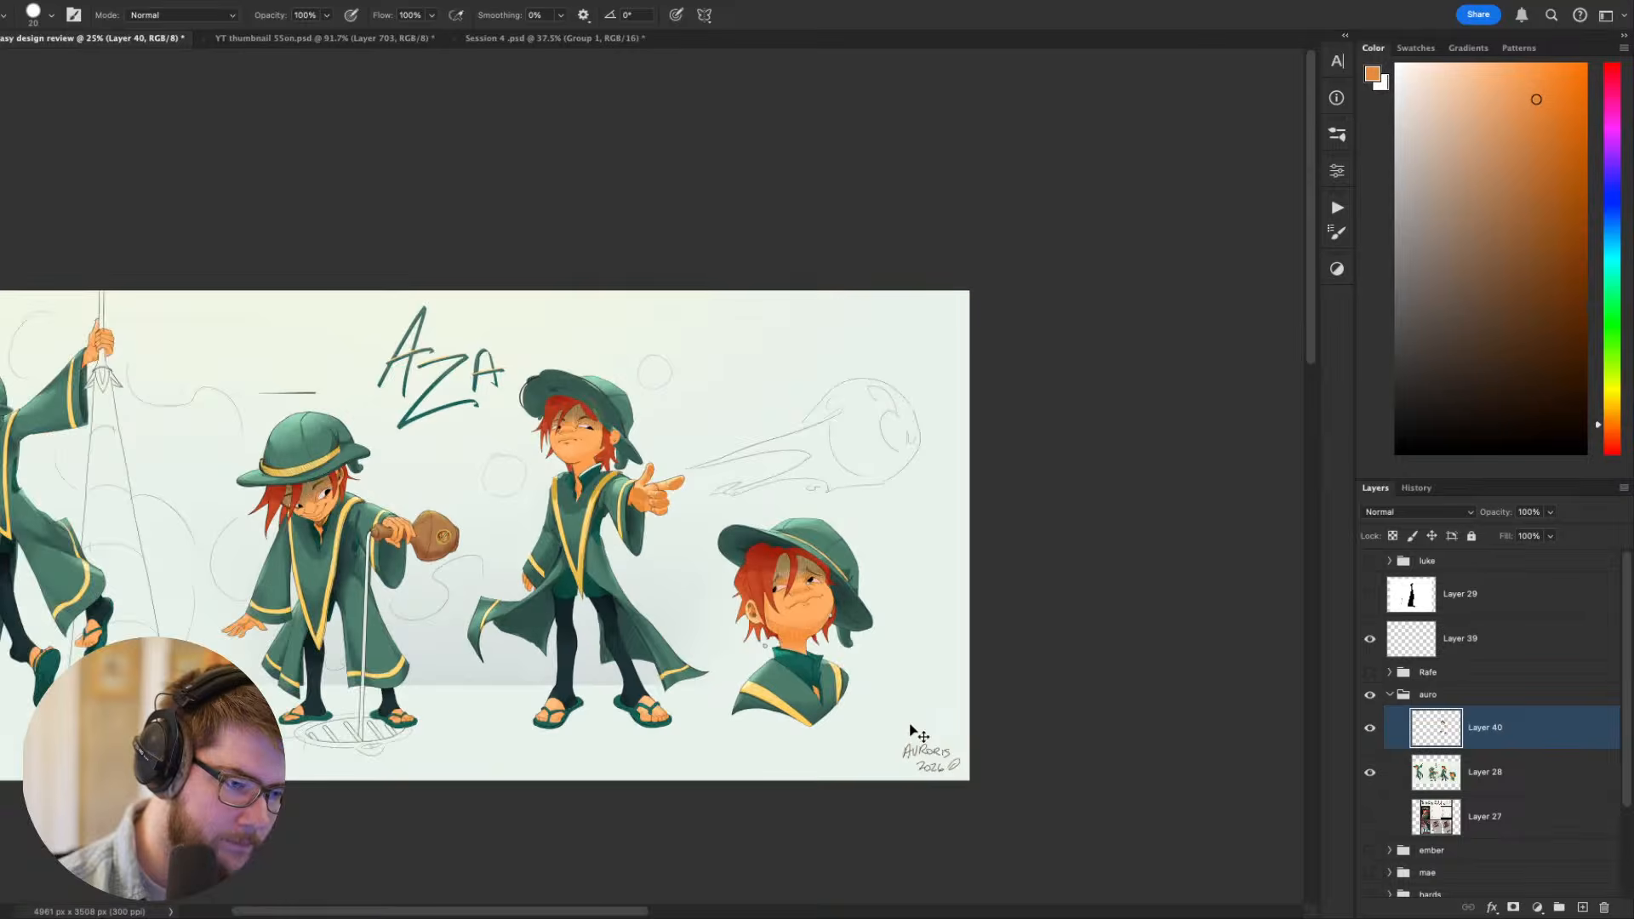
{"action": "key", "text": "super+plus"}
{"action": "key", "text": "super+plus"}
{"action": "key", "text": "super+plus"}
{"action": "key", "text": "super+plus"}
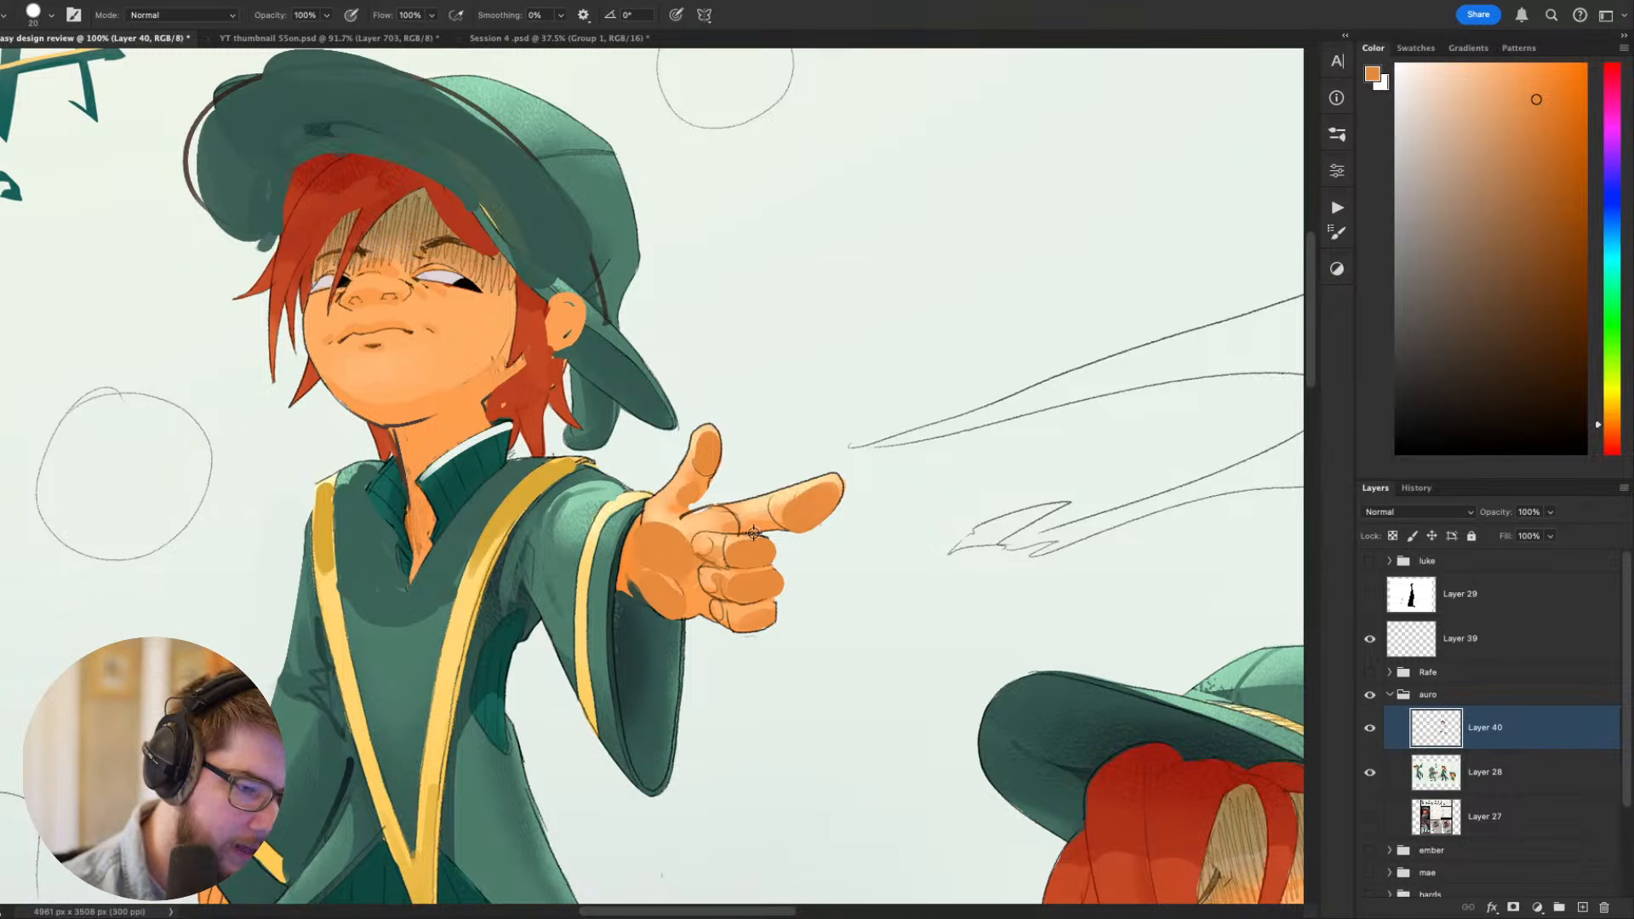
{"action": "left_click", "coordinate": [753, 533], "text": "alt"}
{"action": "key", "text": "bracketleft"}
{"action": "key", "text": "bracketleft"}
{"action": "key", "text": "bracketleft"}
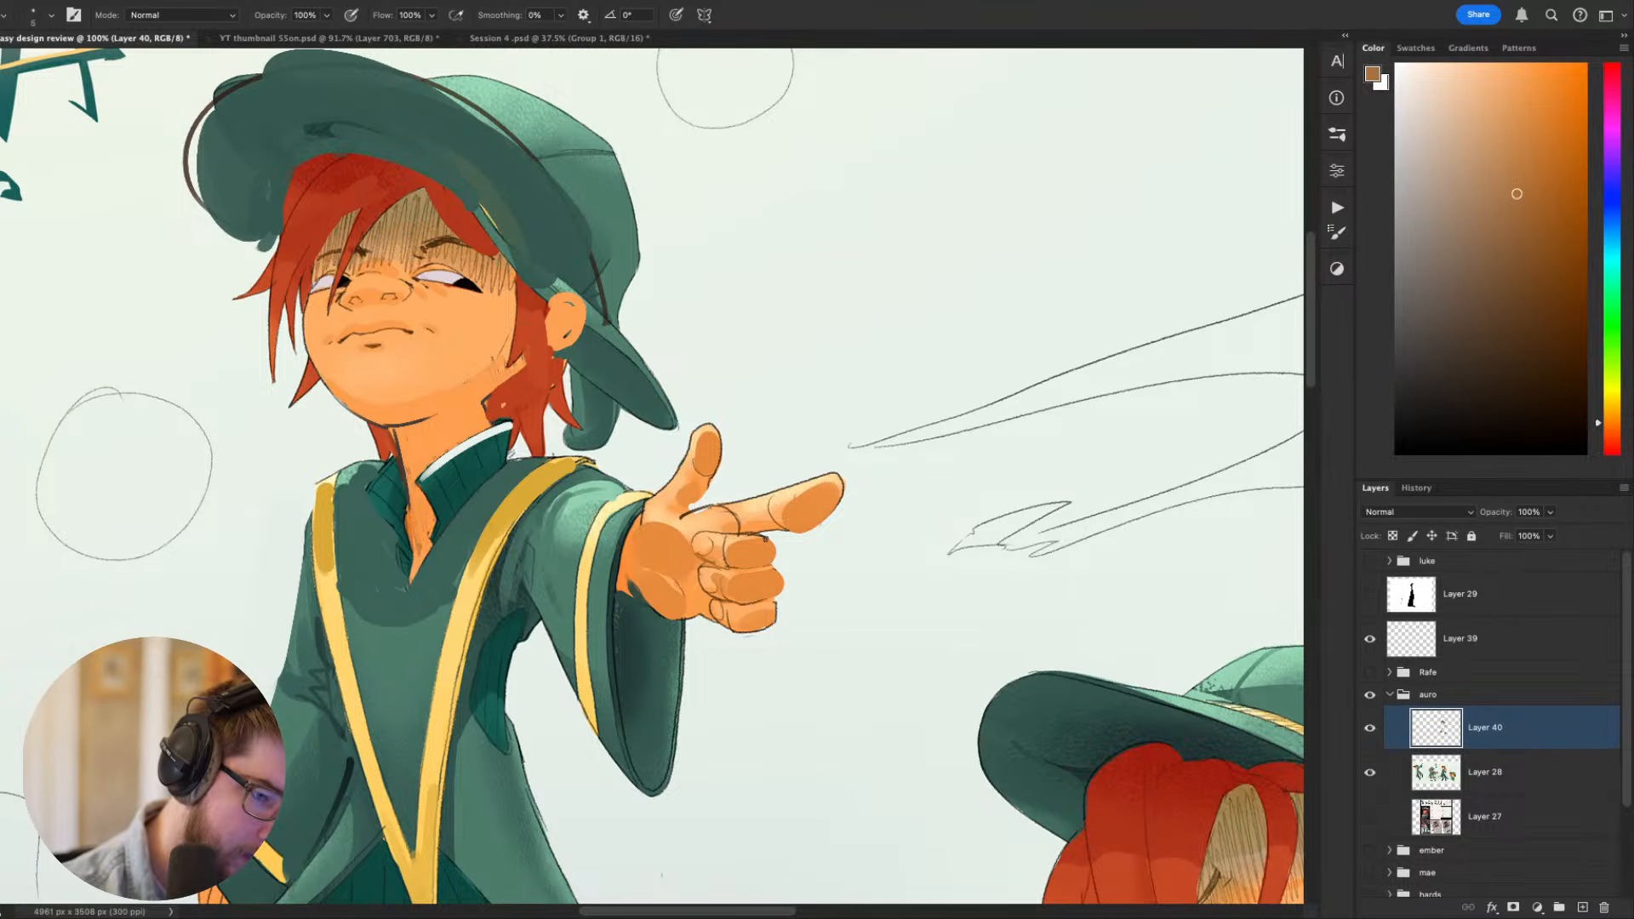
{"action": "left_click", "coordinate": [760, 536], "text": "alt"}
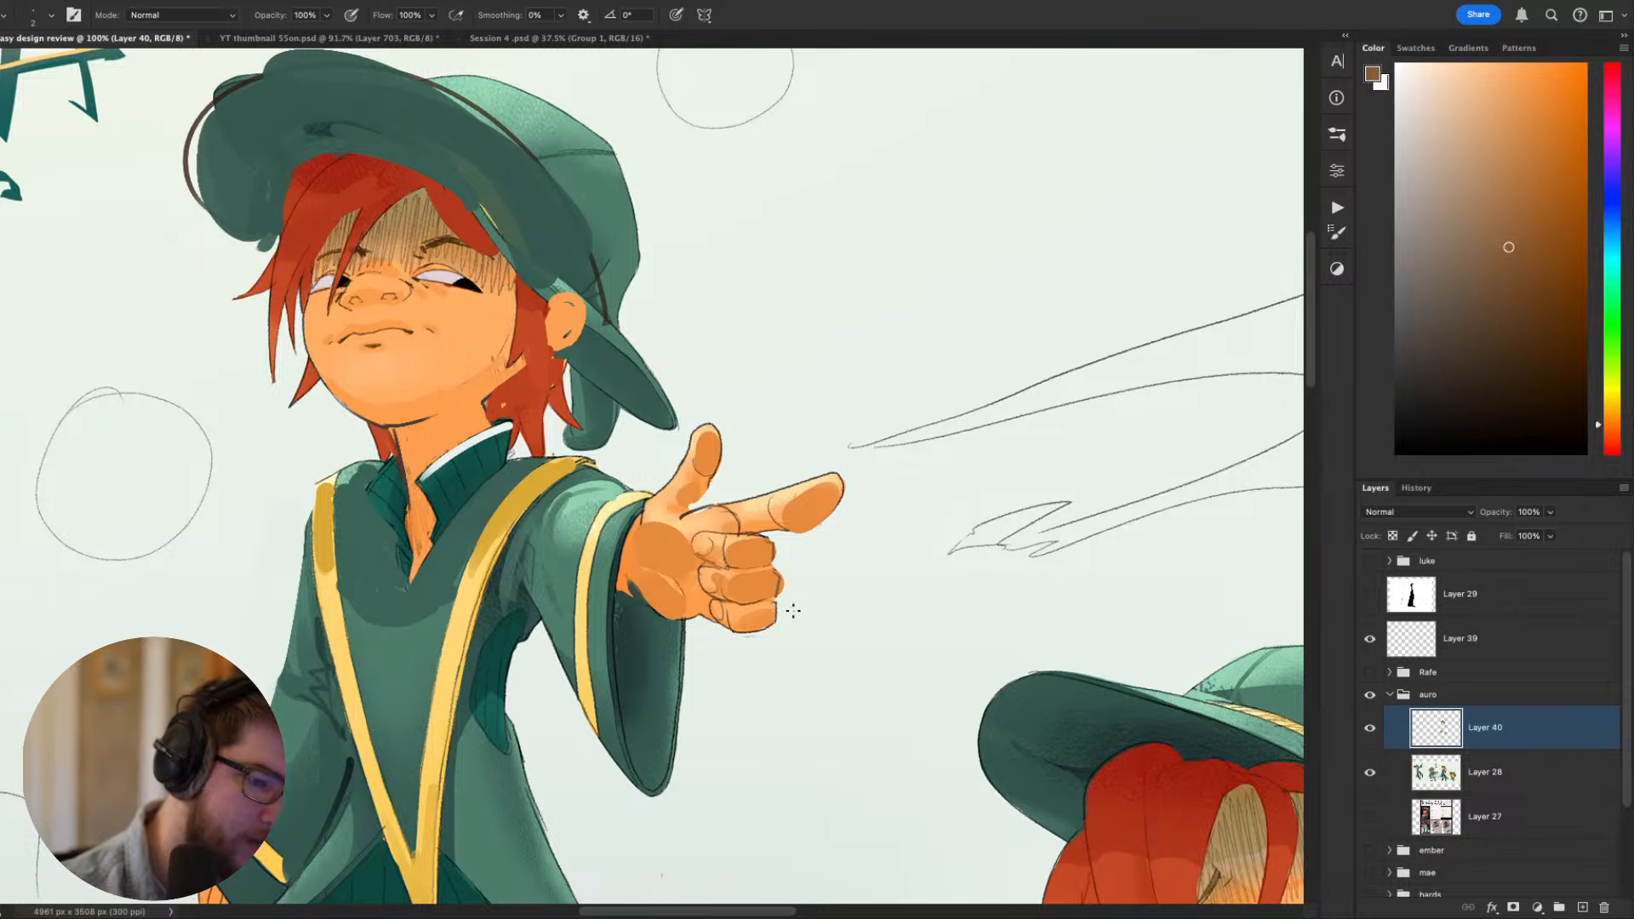
{"action": "left_click_drag", "start_coordinate": [930, 695], "coordinate": [1015, 544]}
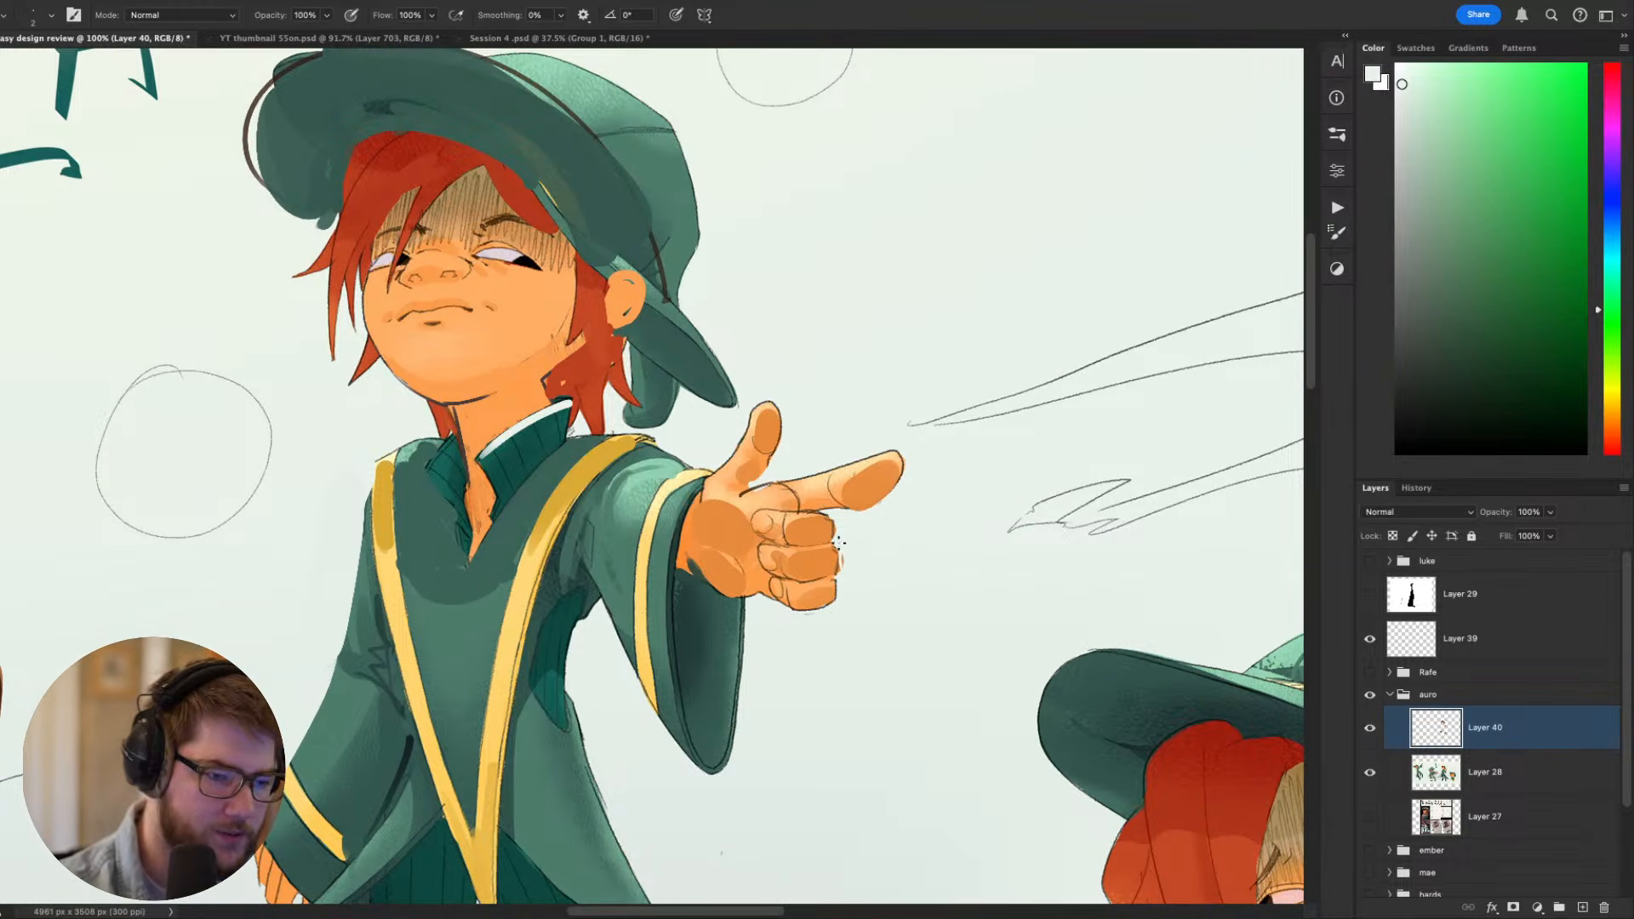
- Lighten the upper palm and the base of the thumb with a sampled pale skin orange
{"action": "left_click_drag", "start_coordinate": [943, 599], "coordinate": [995, 581]}
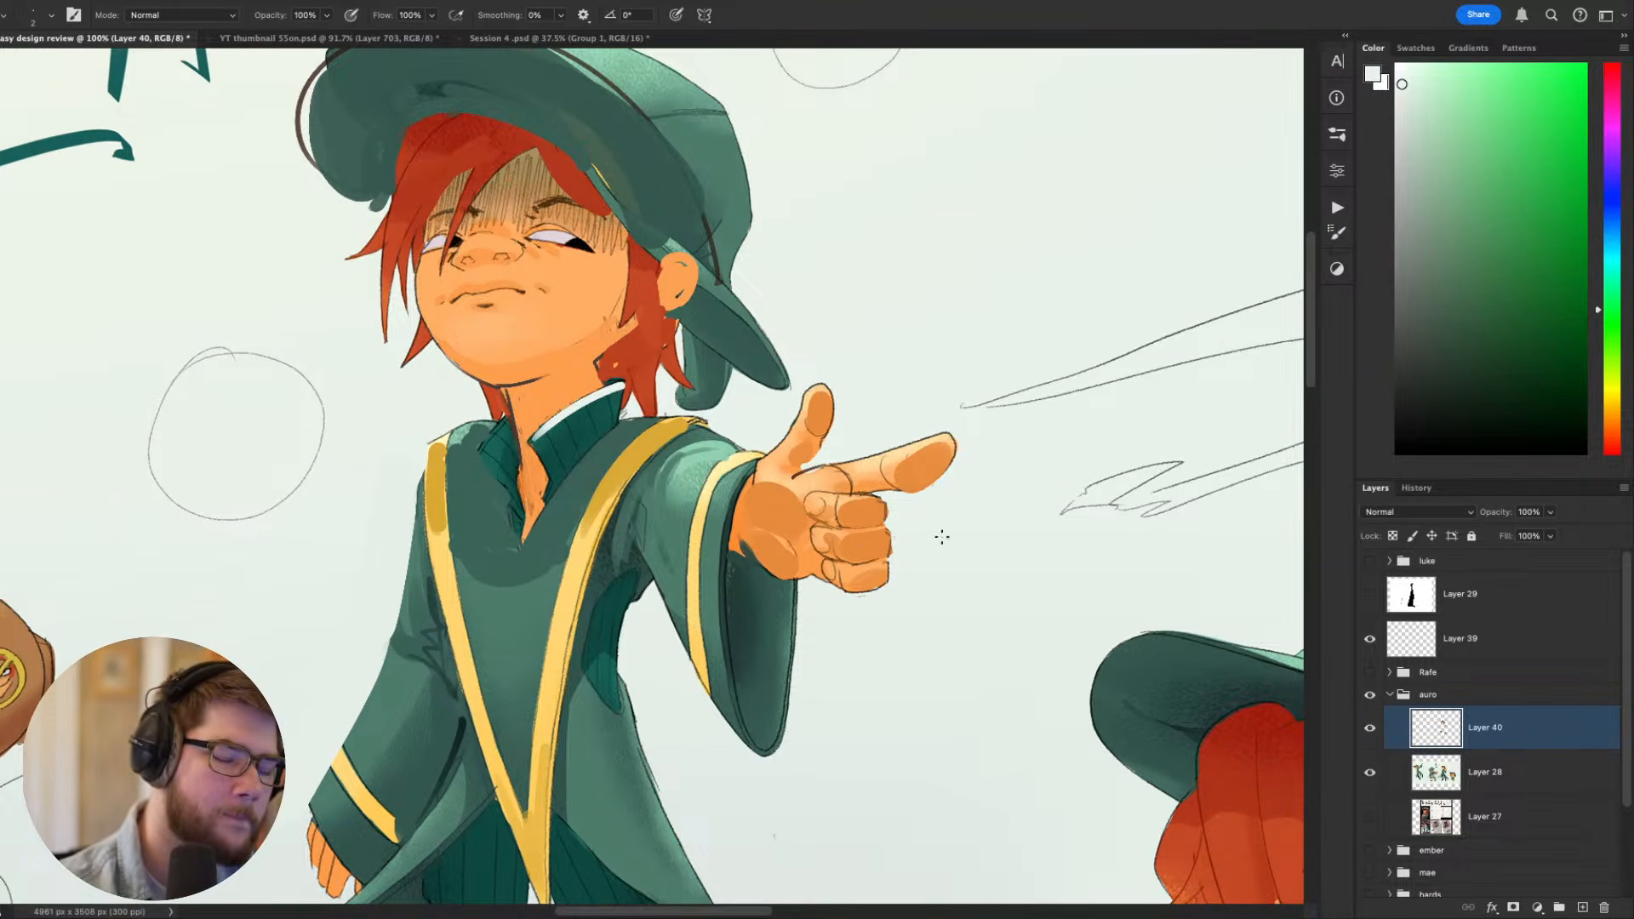
{"action": "left_click", "coordinate": [782, 491], "text": "alt"}
{"action": "key", "text": "]"}
{"action": "key", "text": "]"}
{"action": "key", "text": "]"}
{"action": "key", "text": "]"}
{"action": "key", "text": "]"}
{"action": "key", "text": "]"}
{"action": "key", "text": "]"}
{"action": "key", "text": "]"}
{"action": "left_click", "coordinate": [769, 476], "text": "alt"}
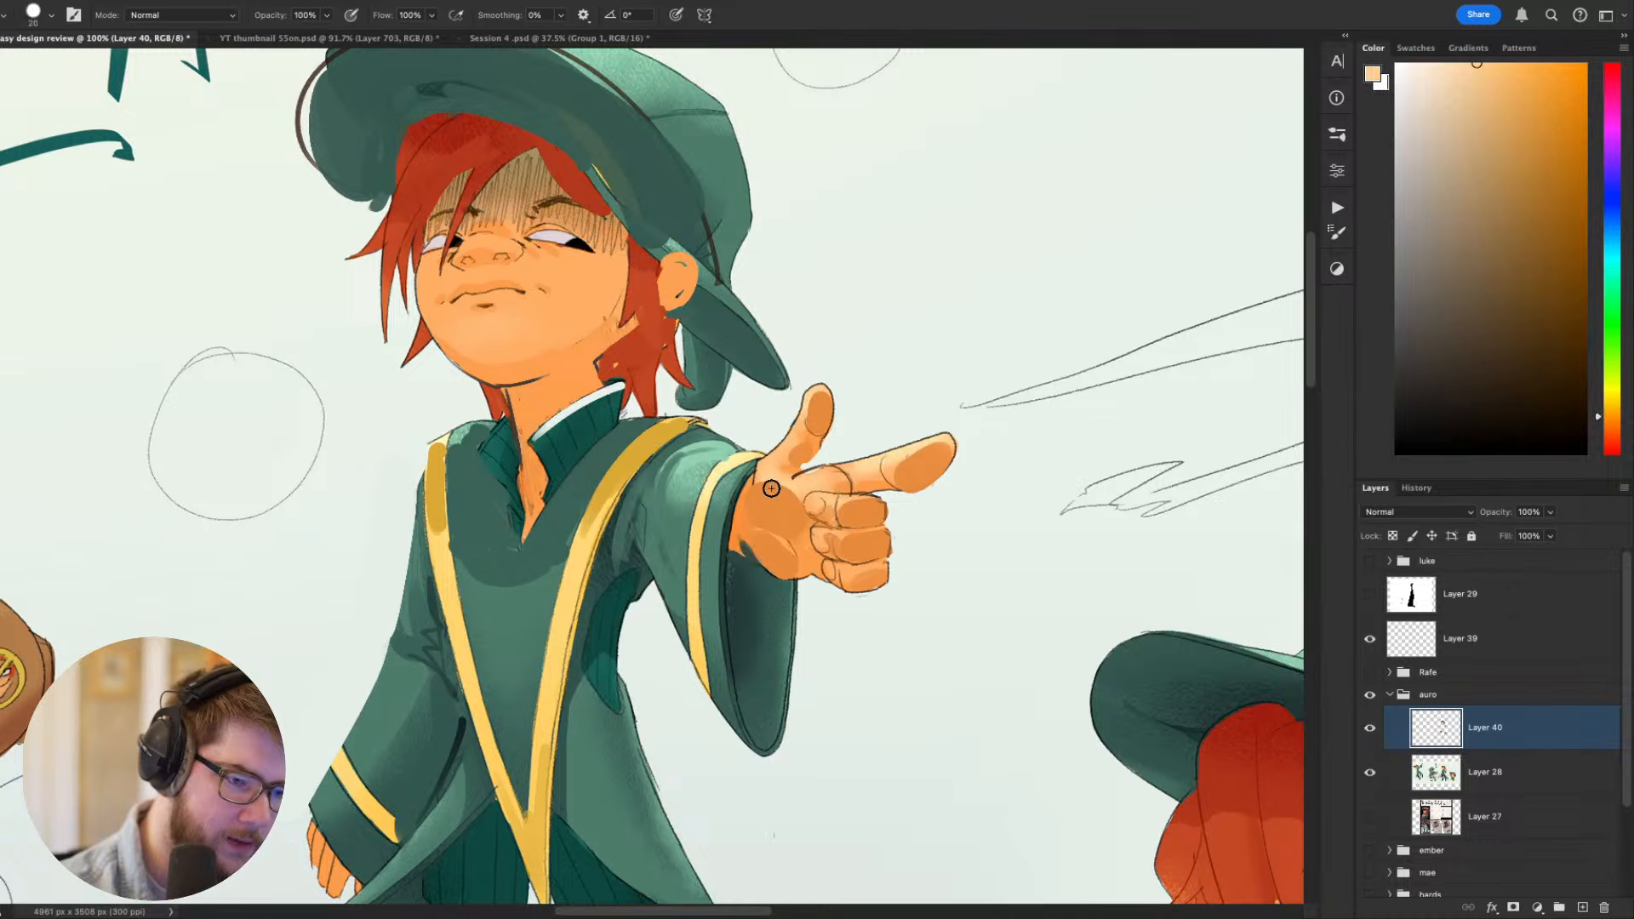
{"action": "left_click_drag", "start_coordinate": [771, 499], "coordinate": [803, 496]}
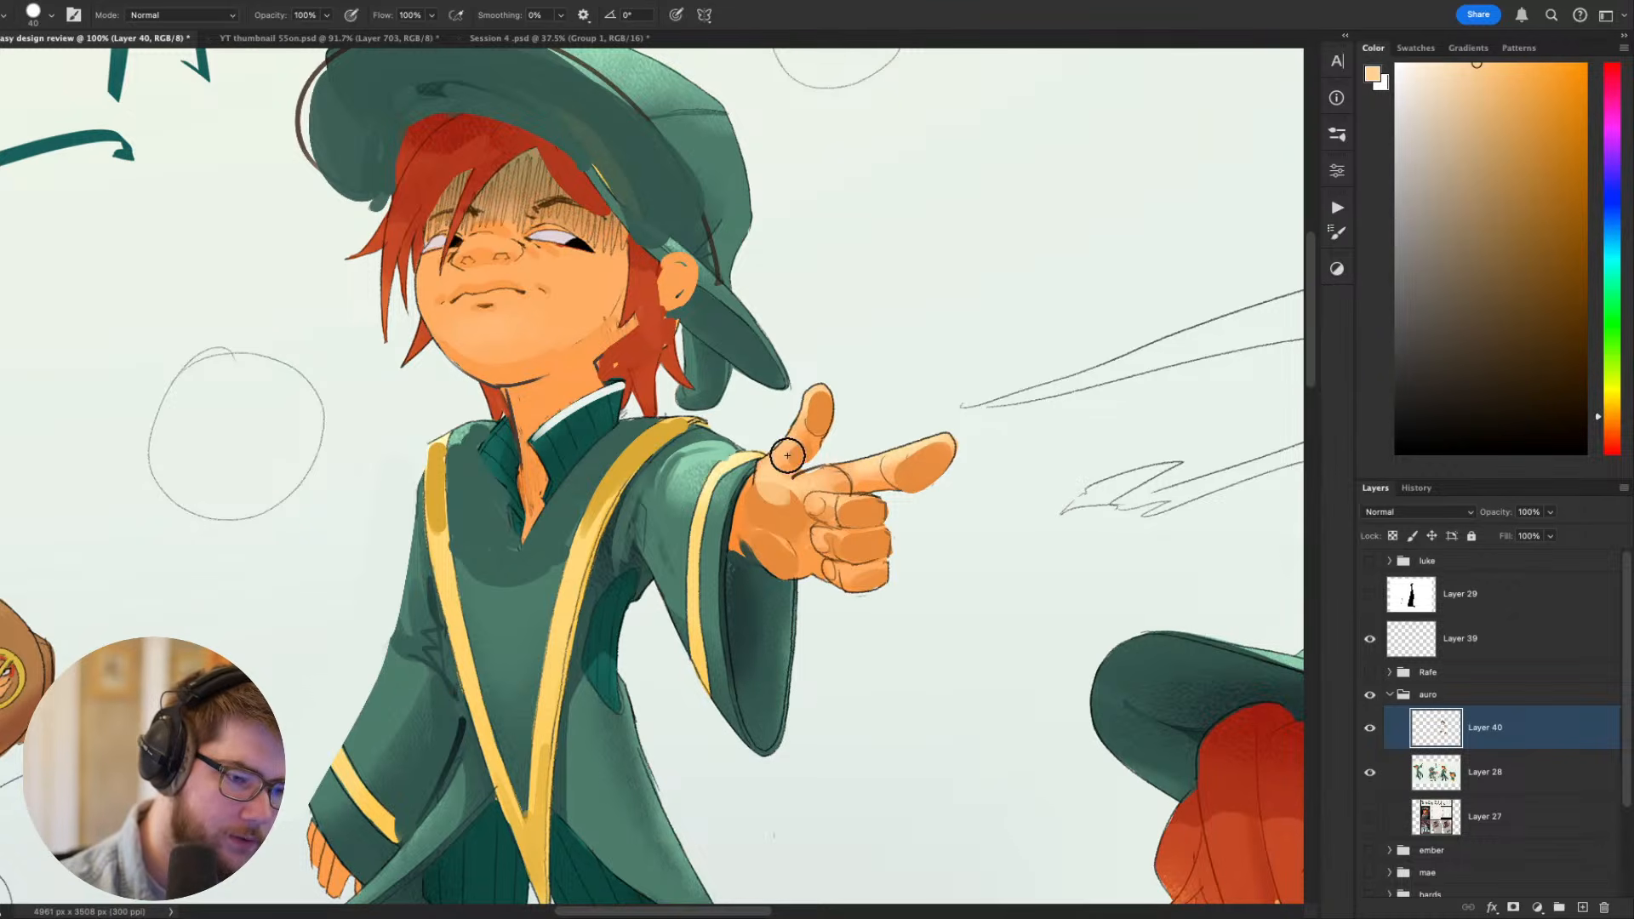
{"action": "left_click", "coordinate": [790, 504], "text": "alt"}
- Define the crease between the thumb and palm of the pointing hand with a size 6 brush in sampled dark brown
{"action": "mouse_move", "coordinate": [937, 431]}
{"action": "left_mouse_down"}
{"action": "mouse_move", "coordinate": [1014, 284]}
{"action": "mouse_move", "coordinate": [974, 255]}
{"action": "mouse_move", "coordinate": [942, 253]}
{"action": "mouse_move", "coordinate": [924, 276]}
{"action": "left_mouse_up"}
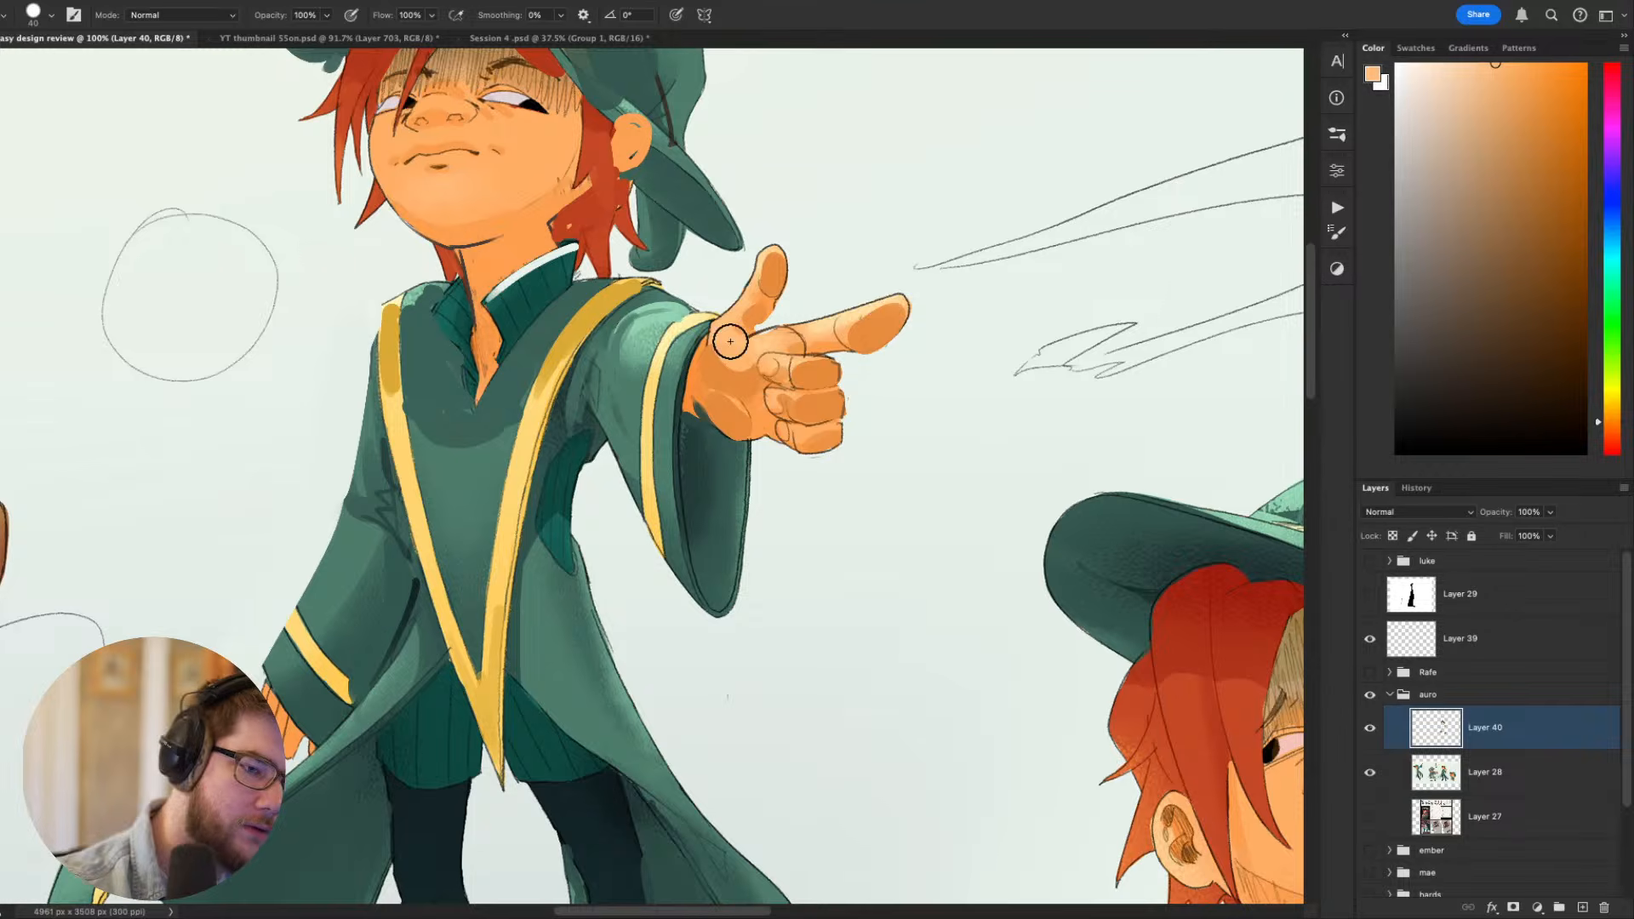
{"action": "left_click", "coordinate": [803, 353], "text": "alt"}
{"action": "key", "text": "bracketleft"}
{"action": "key", "text": "bracketleft"}
{"action": "key", "text": "bracketleft"}
{"action": "key", "text": "bracketleft"}
{"action": "key", "text": "bracketleft"}
{"action": "key", "text": "bracketleft"}
{"action": "key", "text": "bracketleft"}
{"action": "key", "text": "bracketleft"}
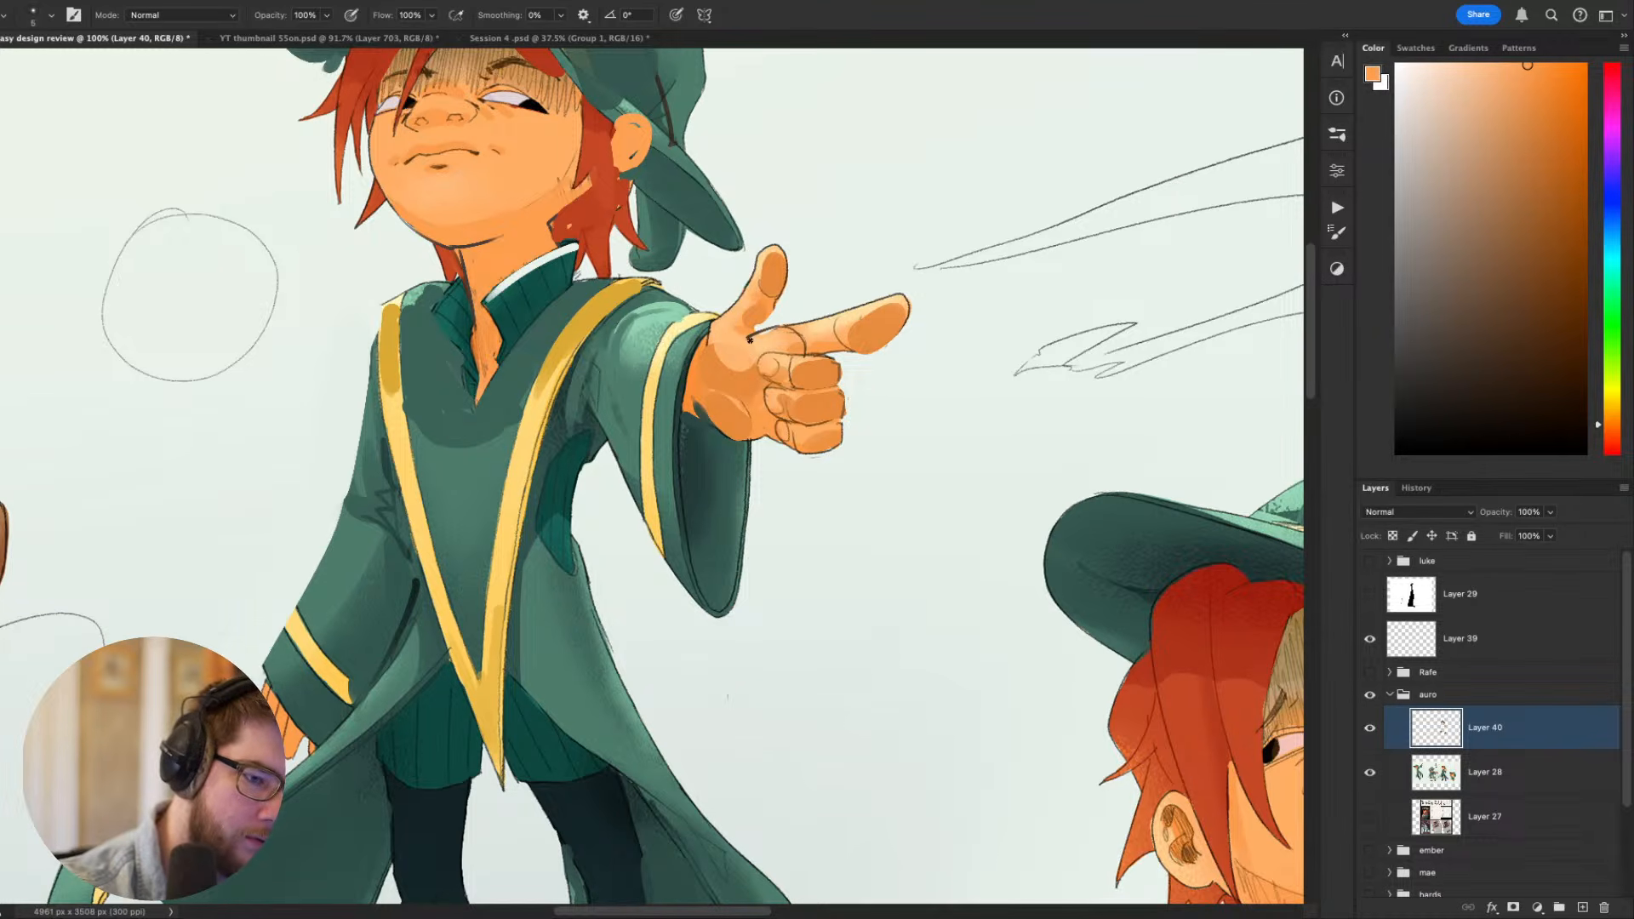
{"action": "left_click", "coordinate": [750, 337], "text": "alt"}
{"action": "left_click_drag", "start_coordinate": [748, 343], "coordinate": [764, 387]}
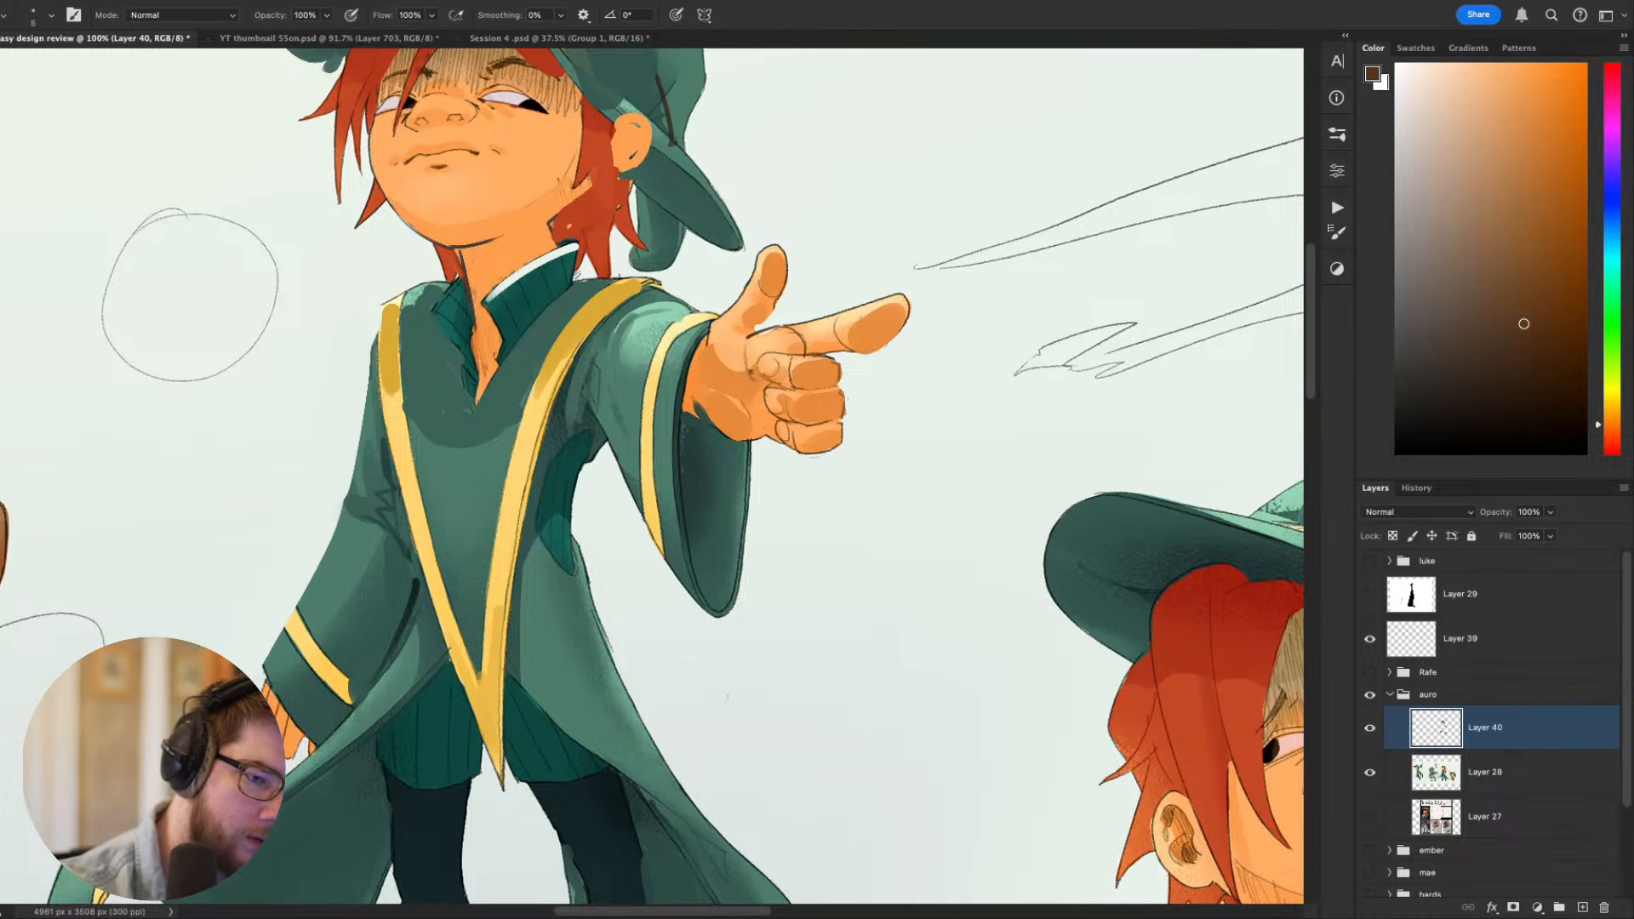
- Touch up the palm and thumb base with sampled orange skin tones, enlarging the brush to 25
{"action": "scroll", "coordinate": [865, 382], "scroll_direction": "up", "scroll_amount": 5}
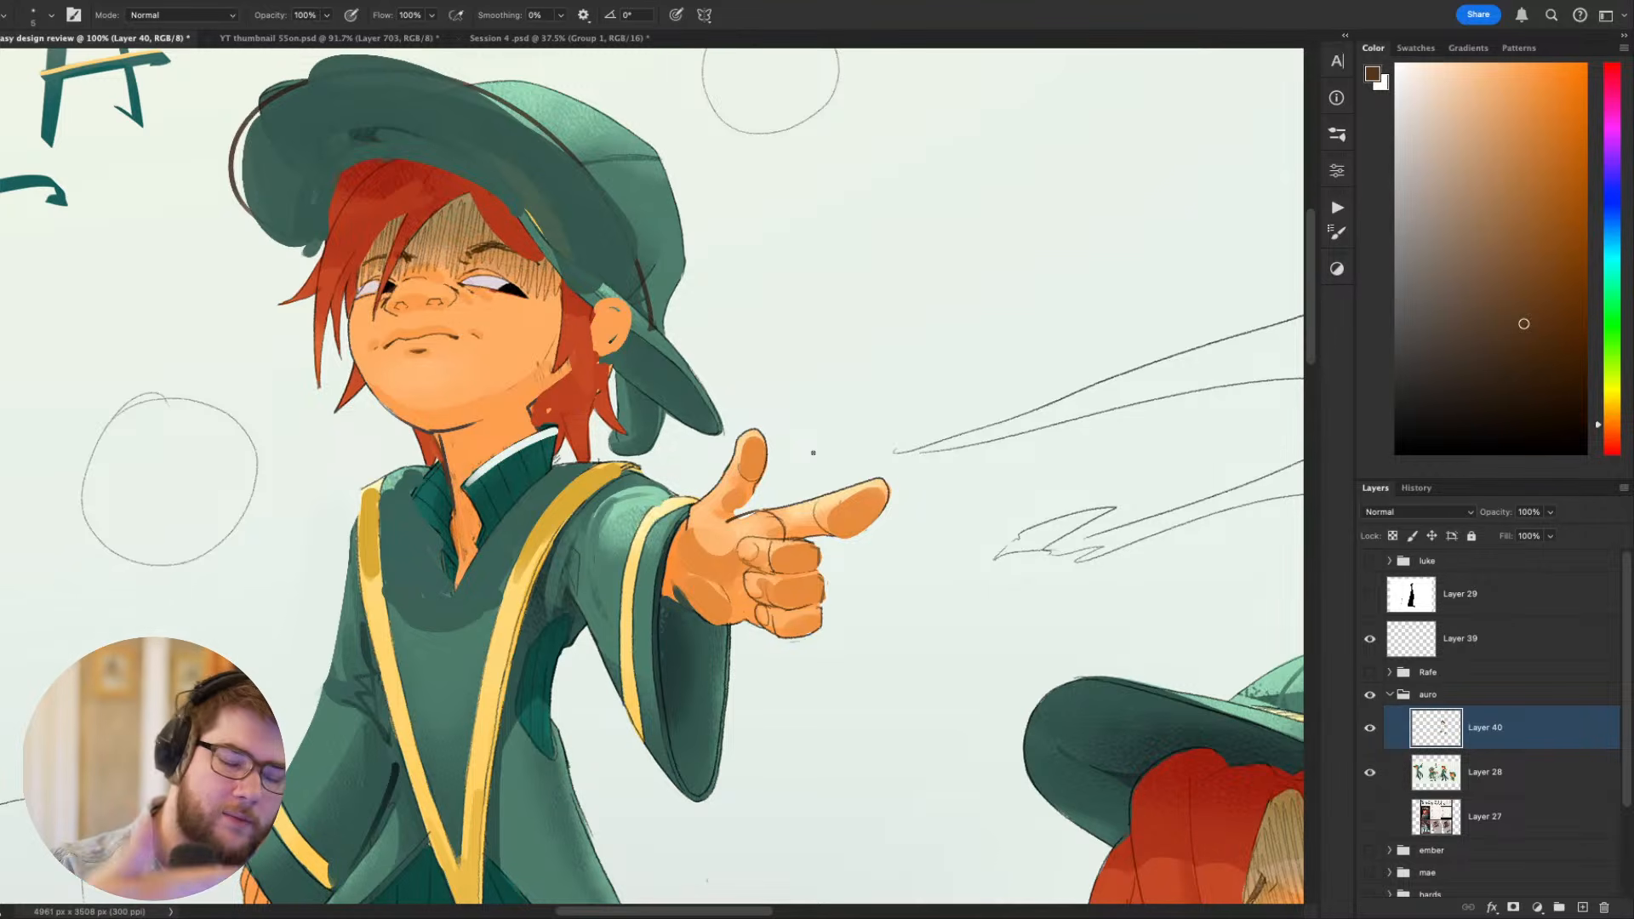
{"action": "left_click", "coordinate": [711, 540], "text": "alt"}
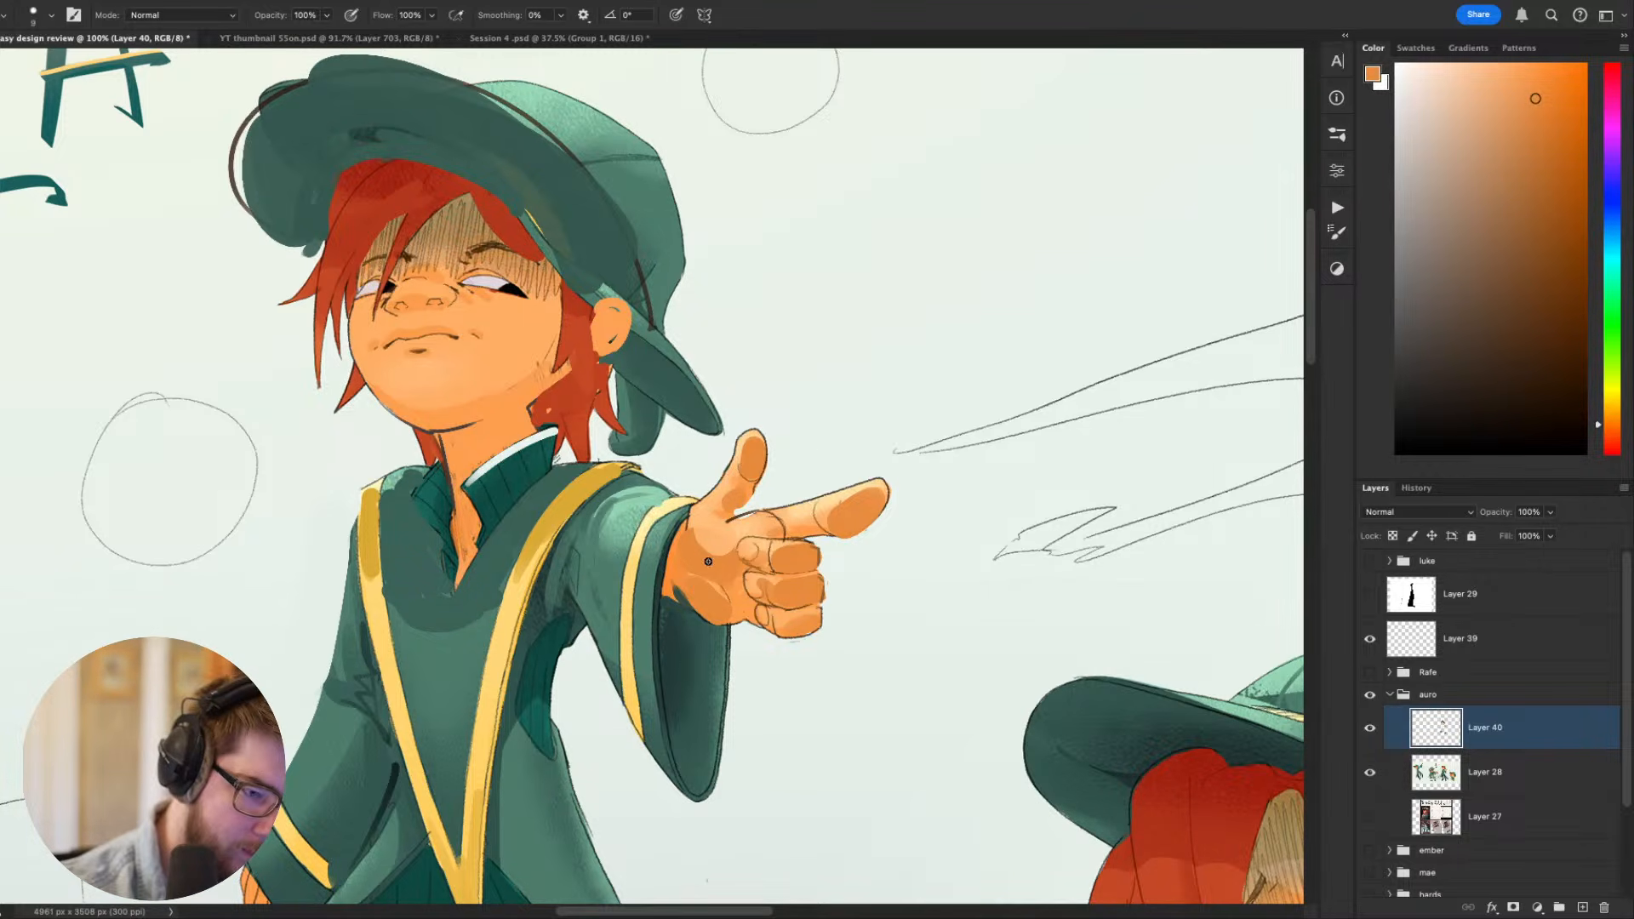
{"action": "key", "text": "bracketright"}
{"action": "key", "text": "bracketright"}
{"action": "key", "text": "bracketright"}
{"action": "key", "text": "bracketright"}
{"action": "left_click", "coordinate": [695, 521], "text": "alt"}
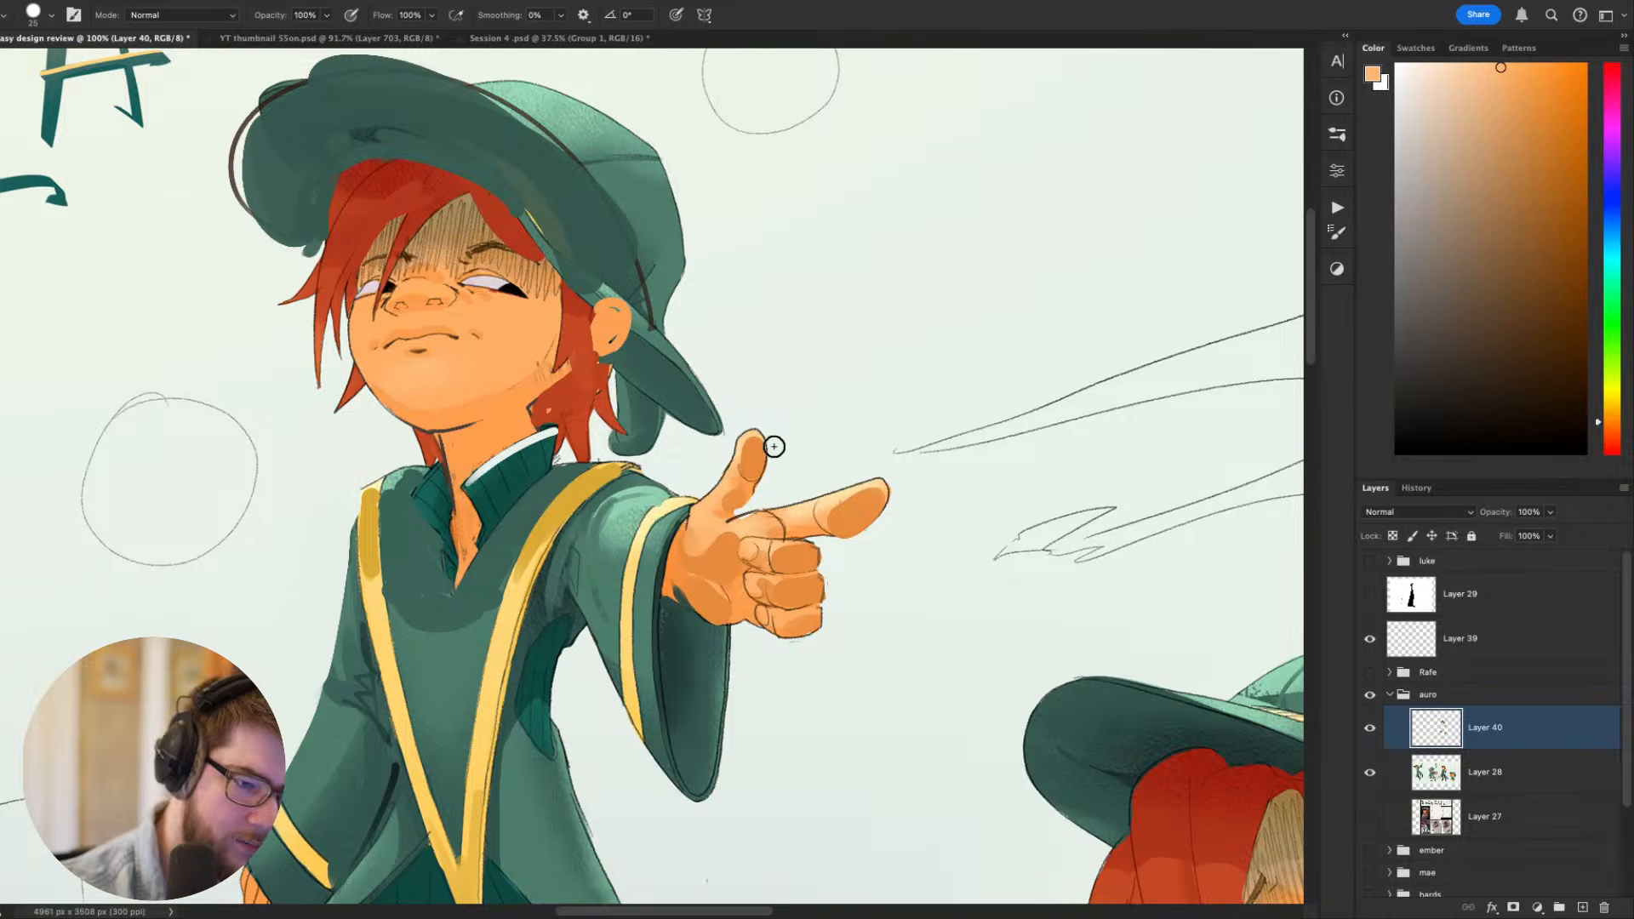
- Trim the lower edge of the palm beside the sleeve with a size 7 brush in the sampled background colour
{"action": "mouse_move", "coordinate": [1059, 477]}
{"action": "left_mouse_down"}
{"action": "mouse_move", "coordinate": [1025, 250]}
{"action": "mouse_move", "coordinate": [1007, 248]}
{"action": "mouse_move", "coordinate": [861, 573]}
{"action": "mouse_move", "coordinate": [1102, 507]}
{"action": "mouse_move", "coordinate": [1110, 468]}
{"action": "mouse_move", "coordinate": [1078, 465]}
{"action": "left_mouse_up"}
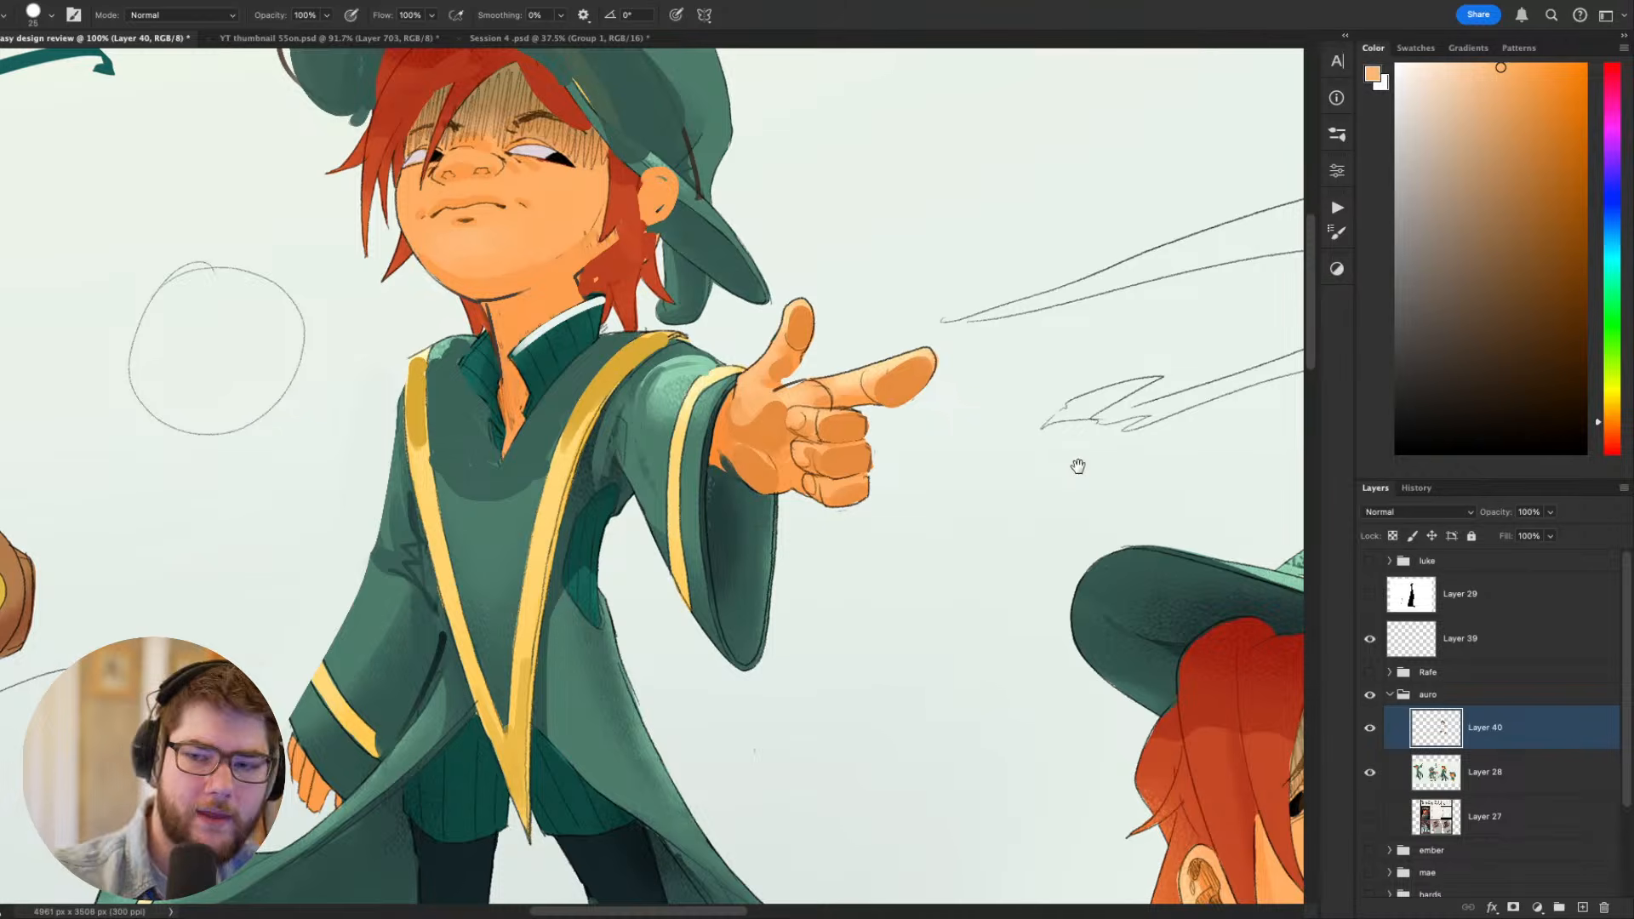
{"action": "key", "text": "bracketleft"}
{"action": "key", "text": "bracketleft"}
{"action": "key", "text": "bracketleft"}
{"action": "key", "text": "bracketleft"}
{"action": "key", "text": "bracketleft"}
{"action": "key", "text": "bracketleft"}
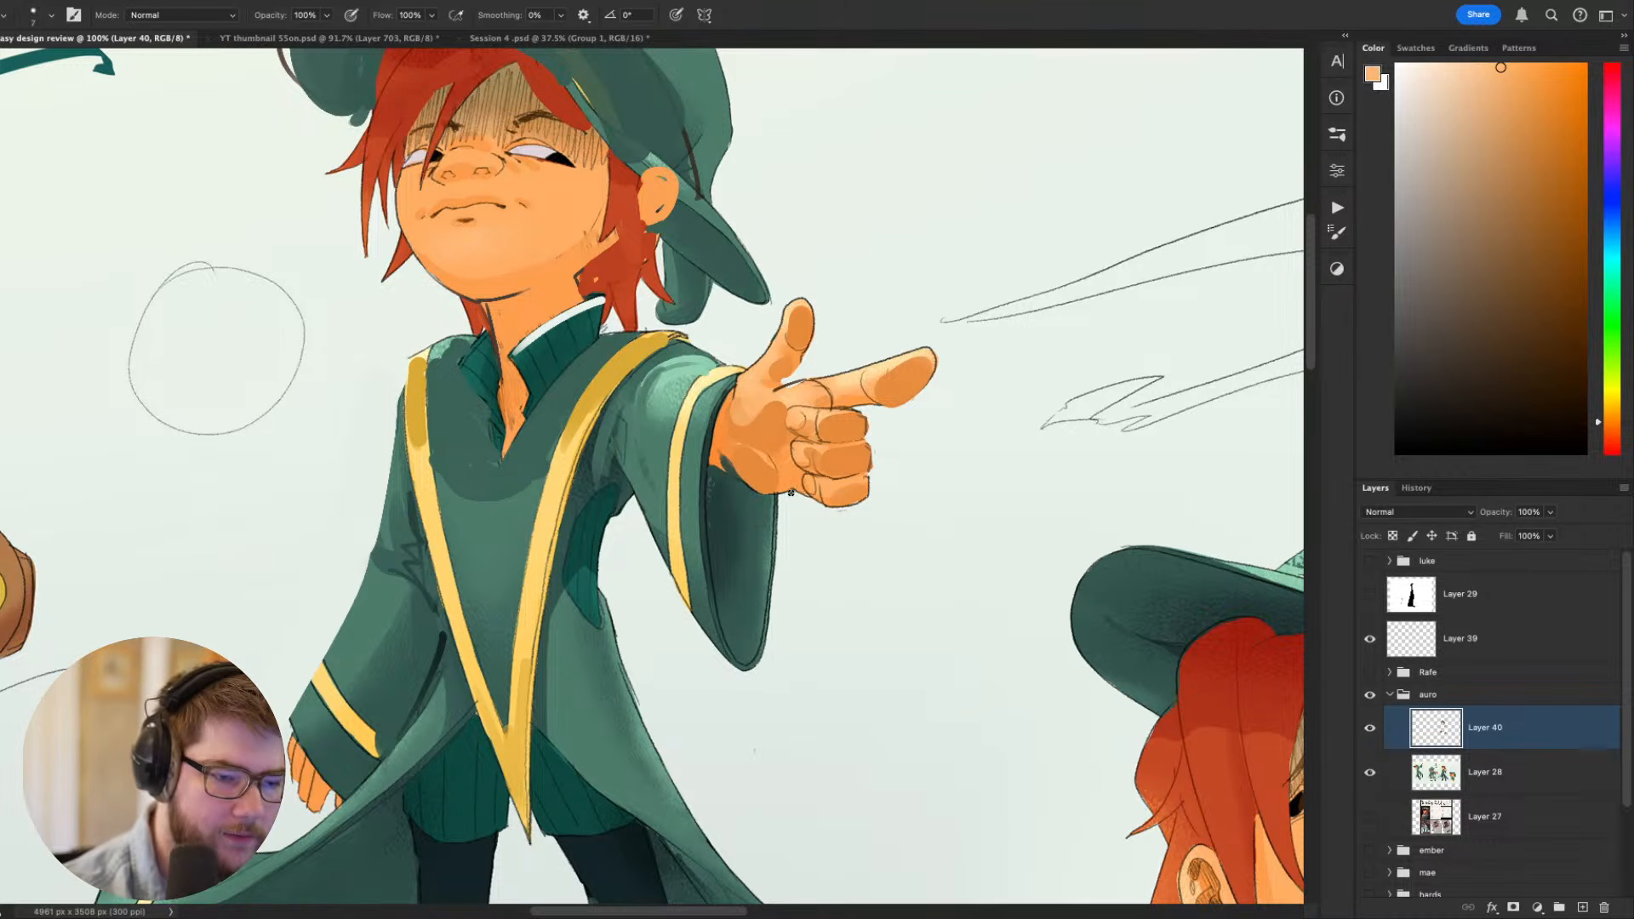
{"action": "left_click", "coordinate": [779, 490], "text": "alt"}
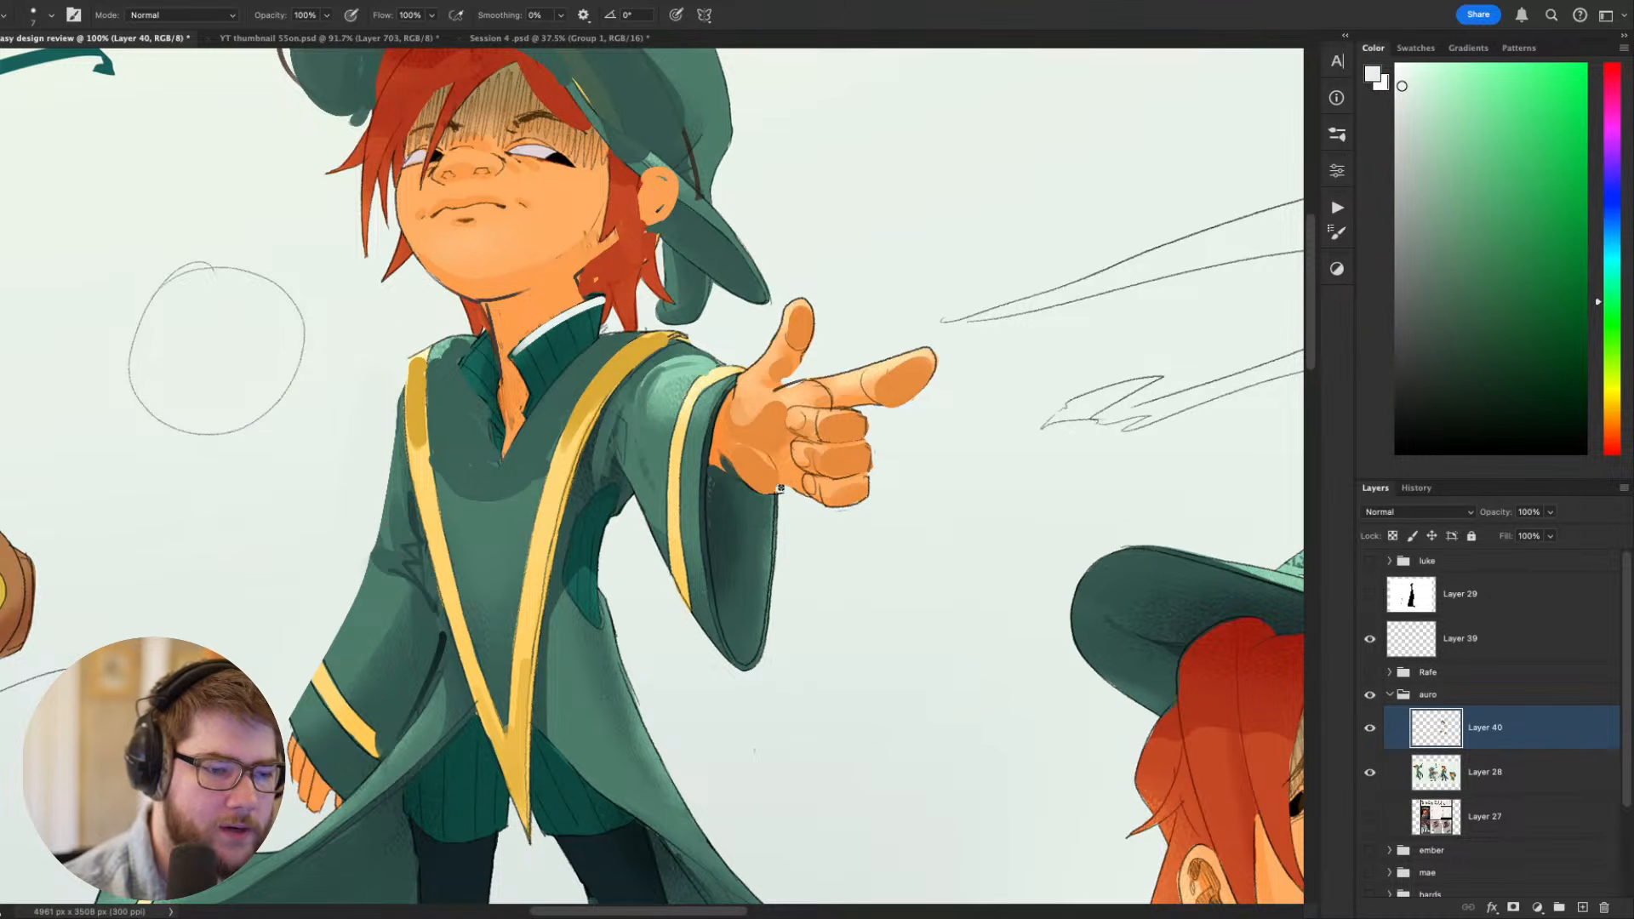
{"action": "left_click", "coordinate": [766, 509], "text": "alt"}
{"action": "left_click_drag", "start_coordinate": [773, 498], "coordinate": [753, 484]}
{"action": "left_click_drag", "start_coordinate": [1009, 548], "coordinate": [993, 599]}
- Refine the line at the crook of the thumb with sampled brown and touch up the wrist in darker orange
{"action": "left_click", "coordinate": [863, 452], "text": "alt"}
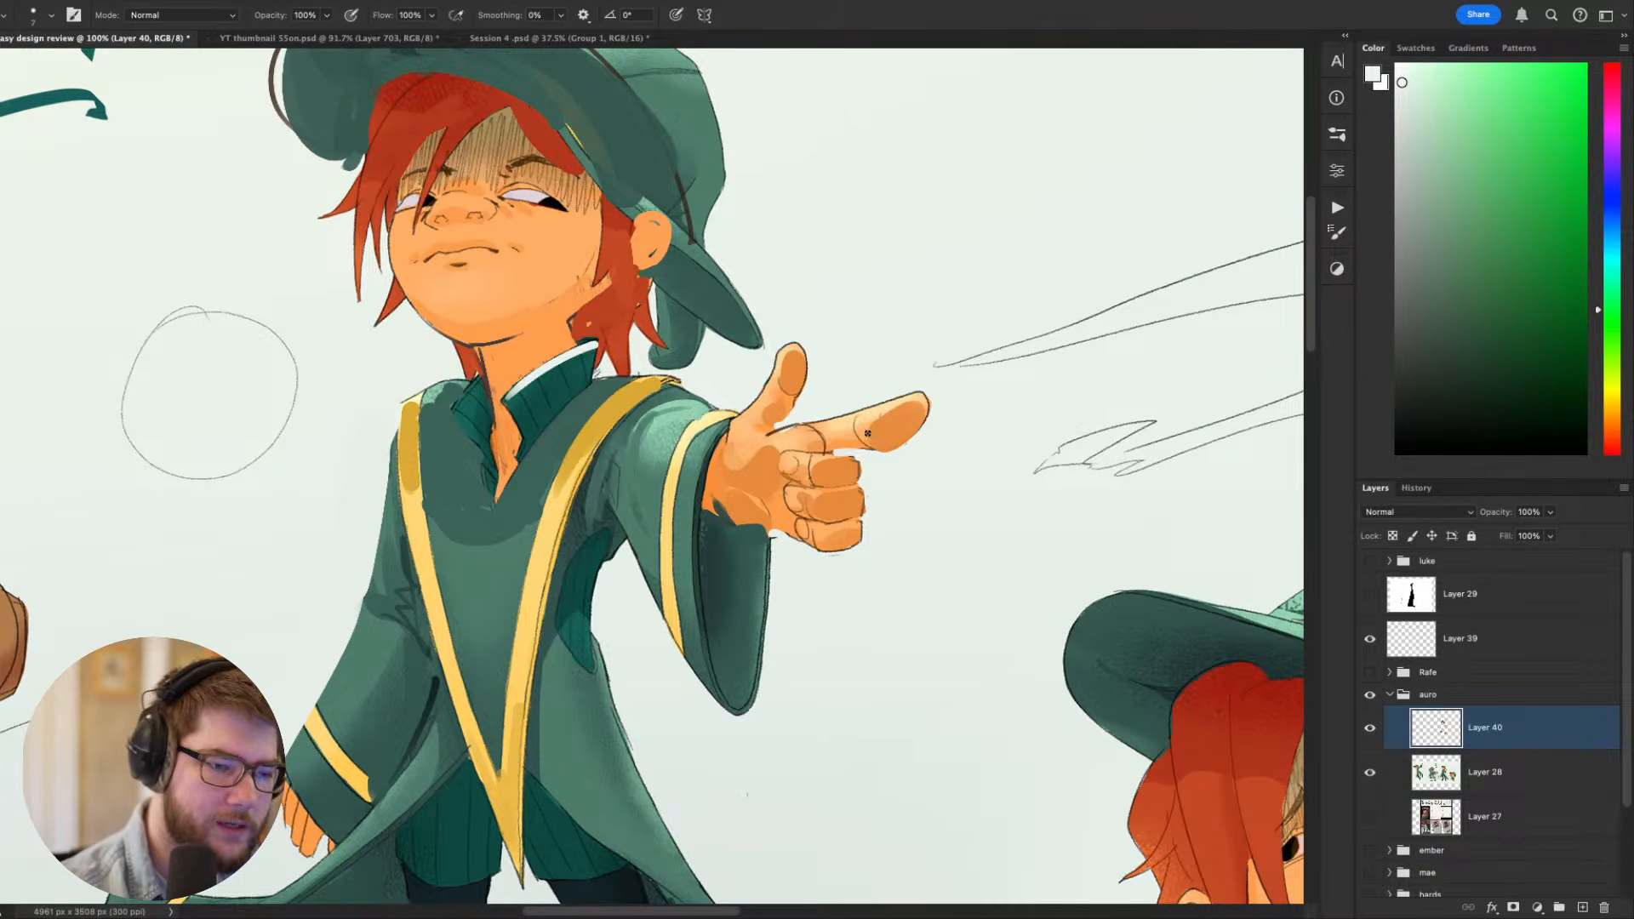
{"action": "left_click", "coordinate": [774, 435], "text": "alt"}
{"action": "left_click_drag", "start_coordinate": [746, 510], "coordinate": [736, 548]}
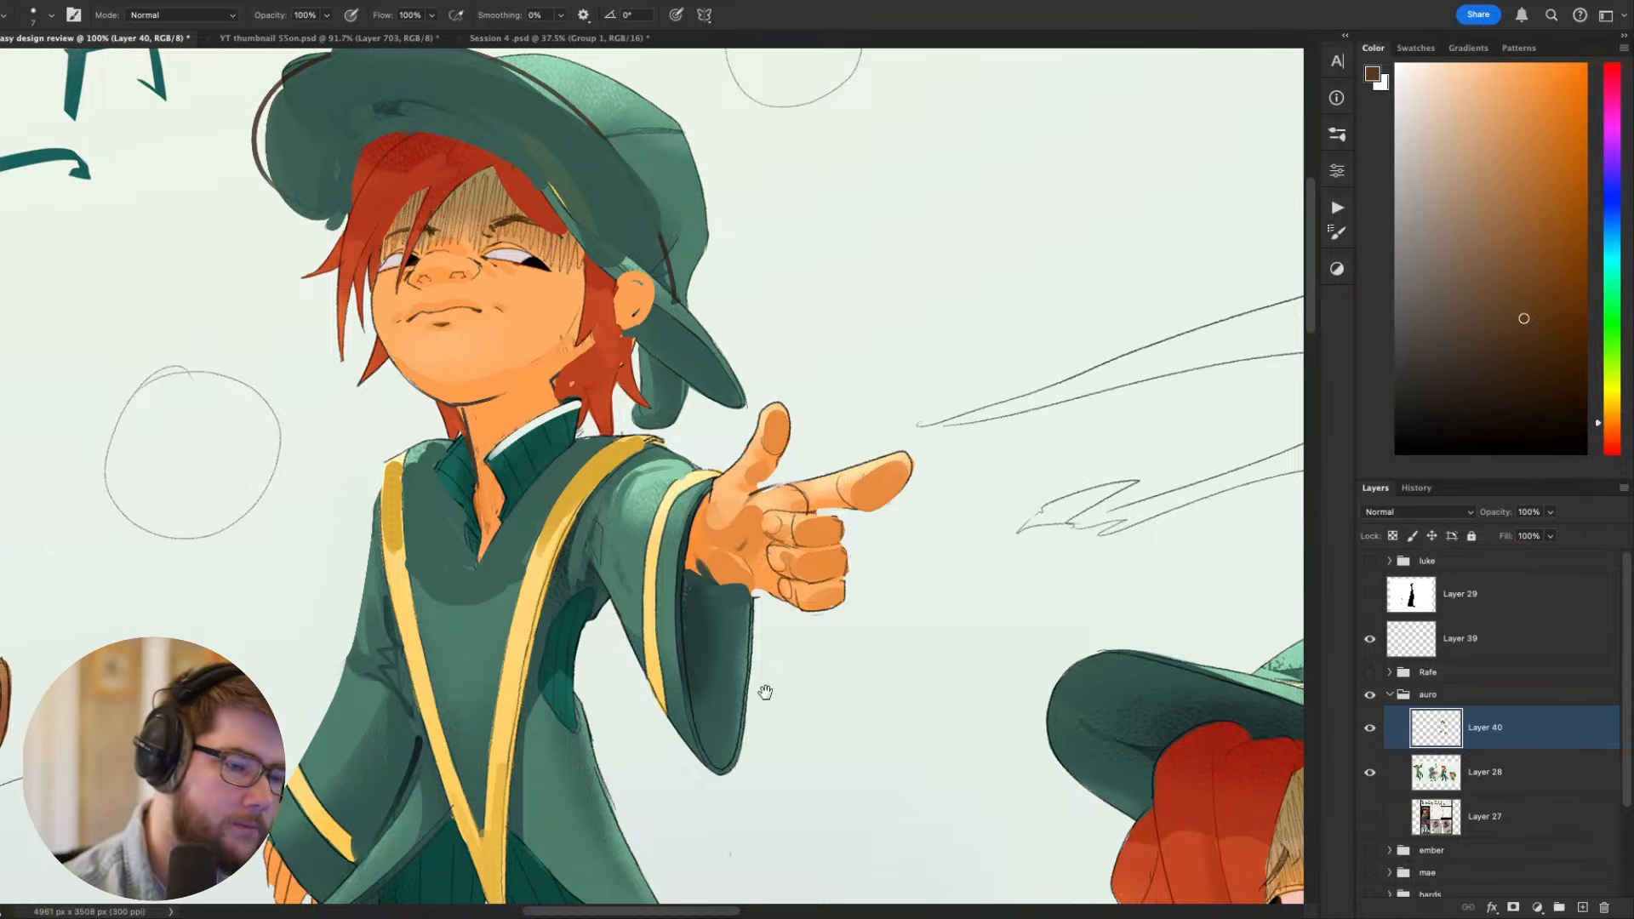
{"action": "mouse_move", "coordinate": [928, 745]}
{"action": "left_mouse_down"}
{"action": "mouse_move", "coordinate": [1109, 562]}
{"action": "mouse_move", "coordinate": [974, 686]}
{"action": "mouse_move", "coordinate": [737, 752]}
{"action": "left_mouse_up"}
{"action": "key", "text": "r"}
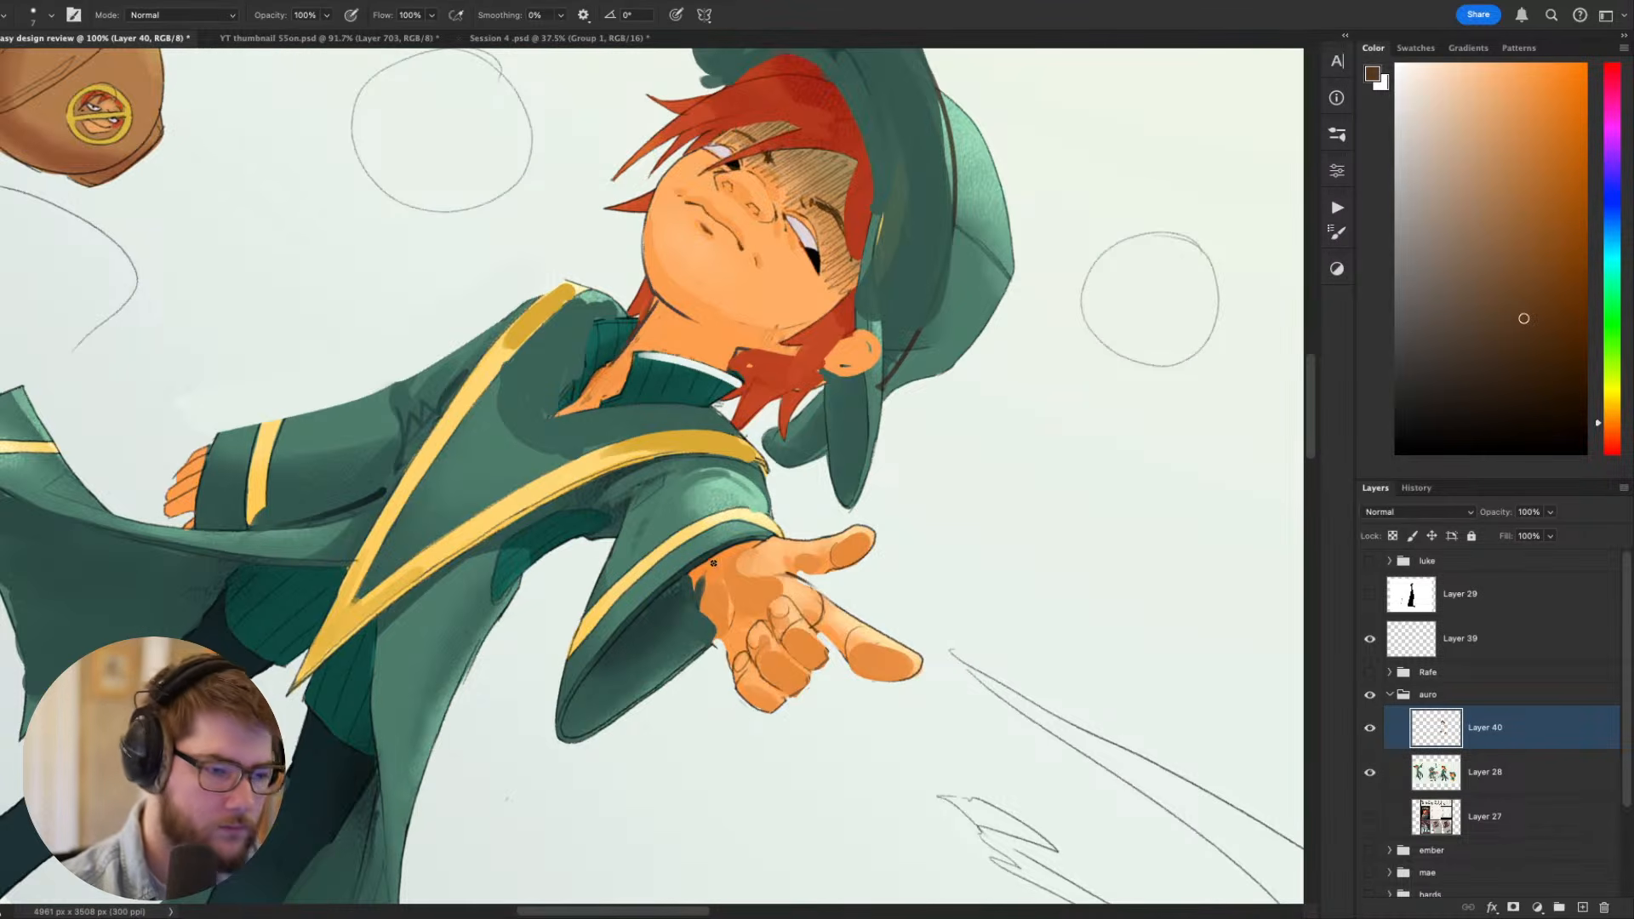
{"action": "left_click", "coordinate": [726, 613], "text": "alt"}
{"action": "key", "text": "Escape"}
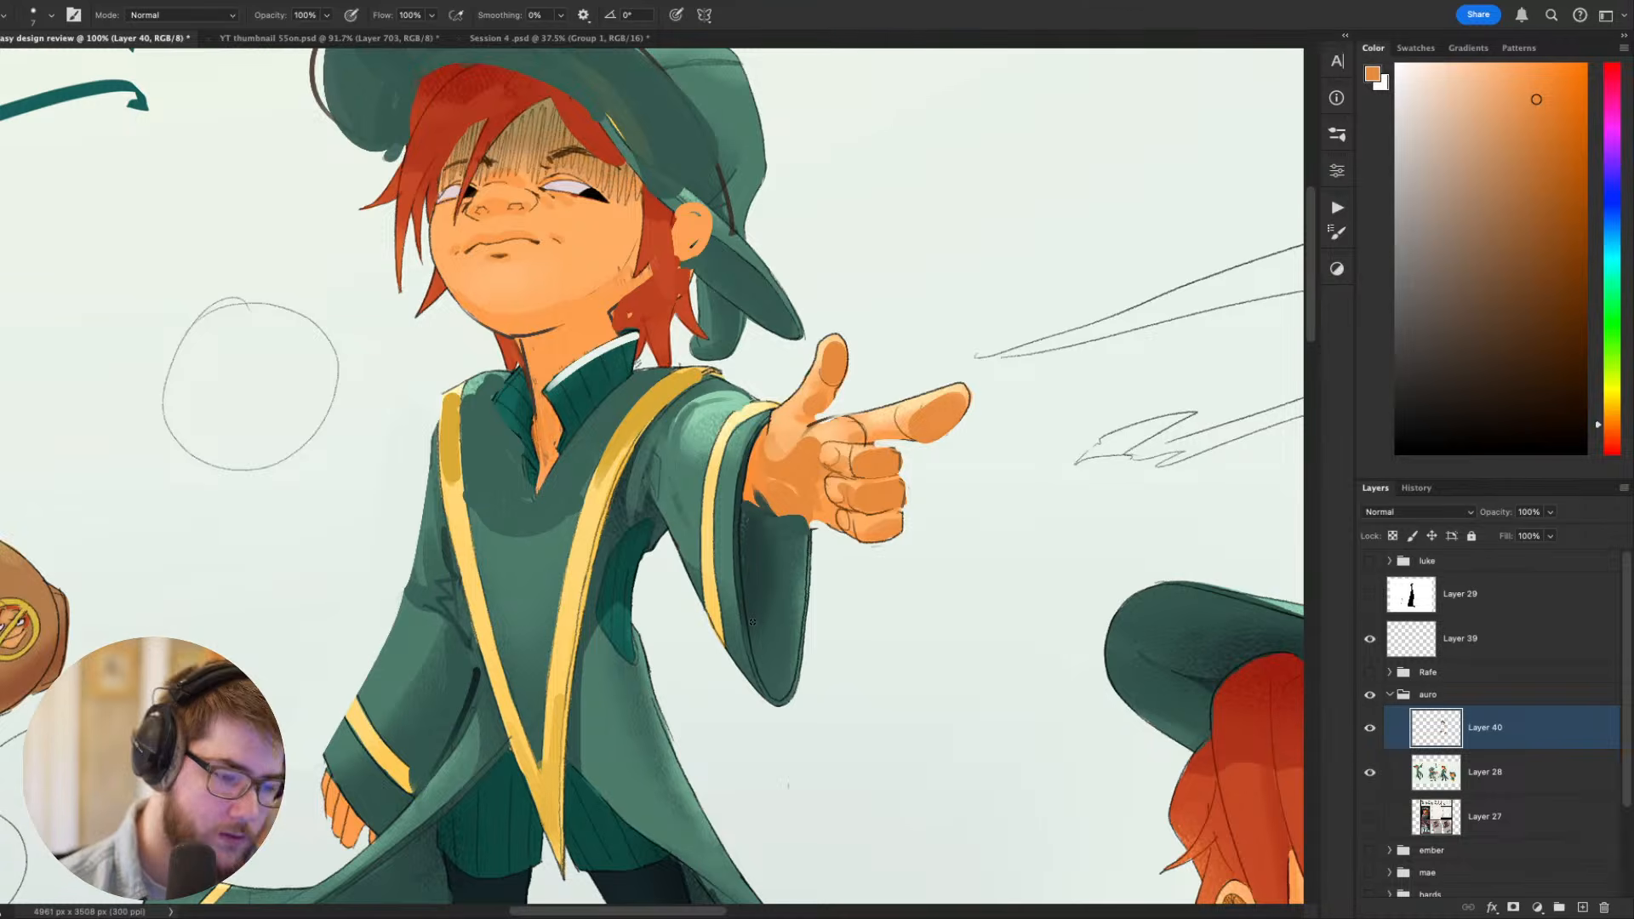
- Clean up the sleeve opening where it meets the wrist, using a dark green sampled from the sleeve's inside
{"action": "key", "text": "r"}
{"action": "left_click_drag", "start_coordinate": [887, 530], "coordinate": [763, 457]}
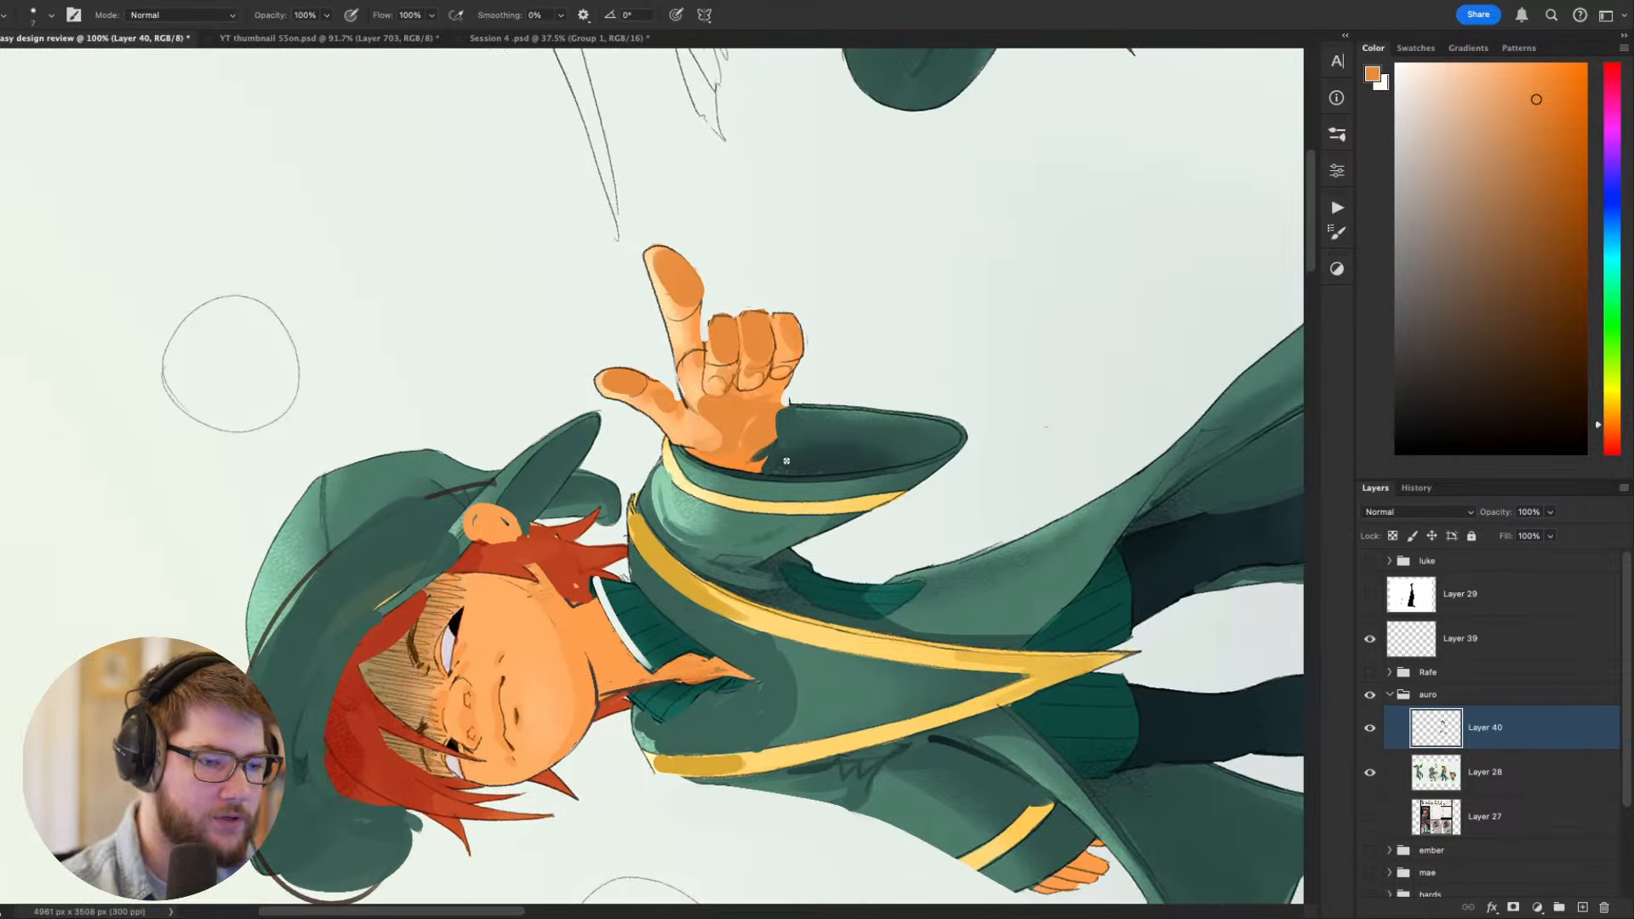
{"action": "left_click", "coordinate": [763, 457], "text": "alt"}
{"action": "key", "text": "Escape"}
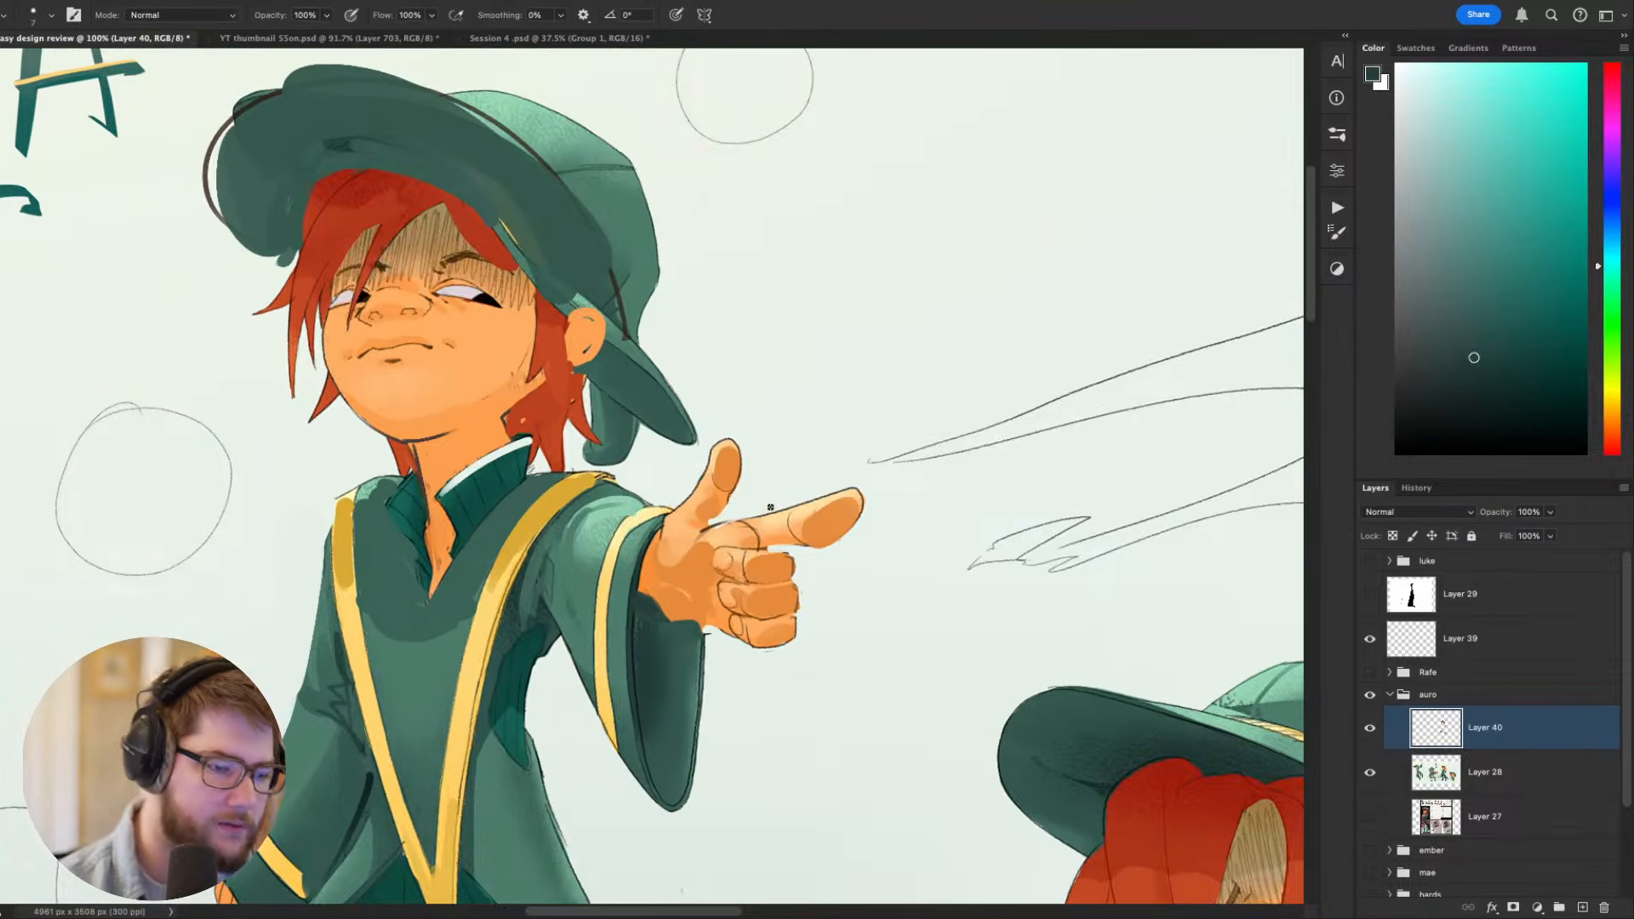
- Sample the dark brown of the index fingertip's outline and touch up the hand's linework
{"action": "scroll", "coordinate": [770, 532], "scroll_direction": "down", "scroll_amount": 9}
{"action": "scroll", "coordinate": [762, 599], "scroll_direction": "up", "scroll_amount": 10}
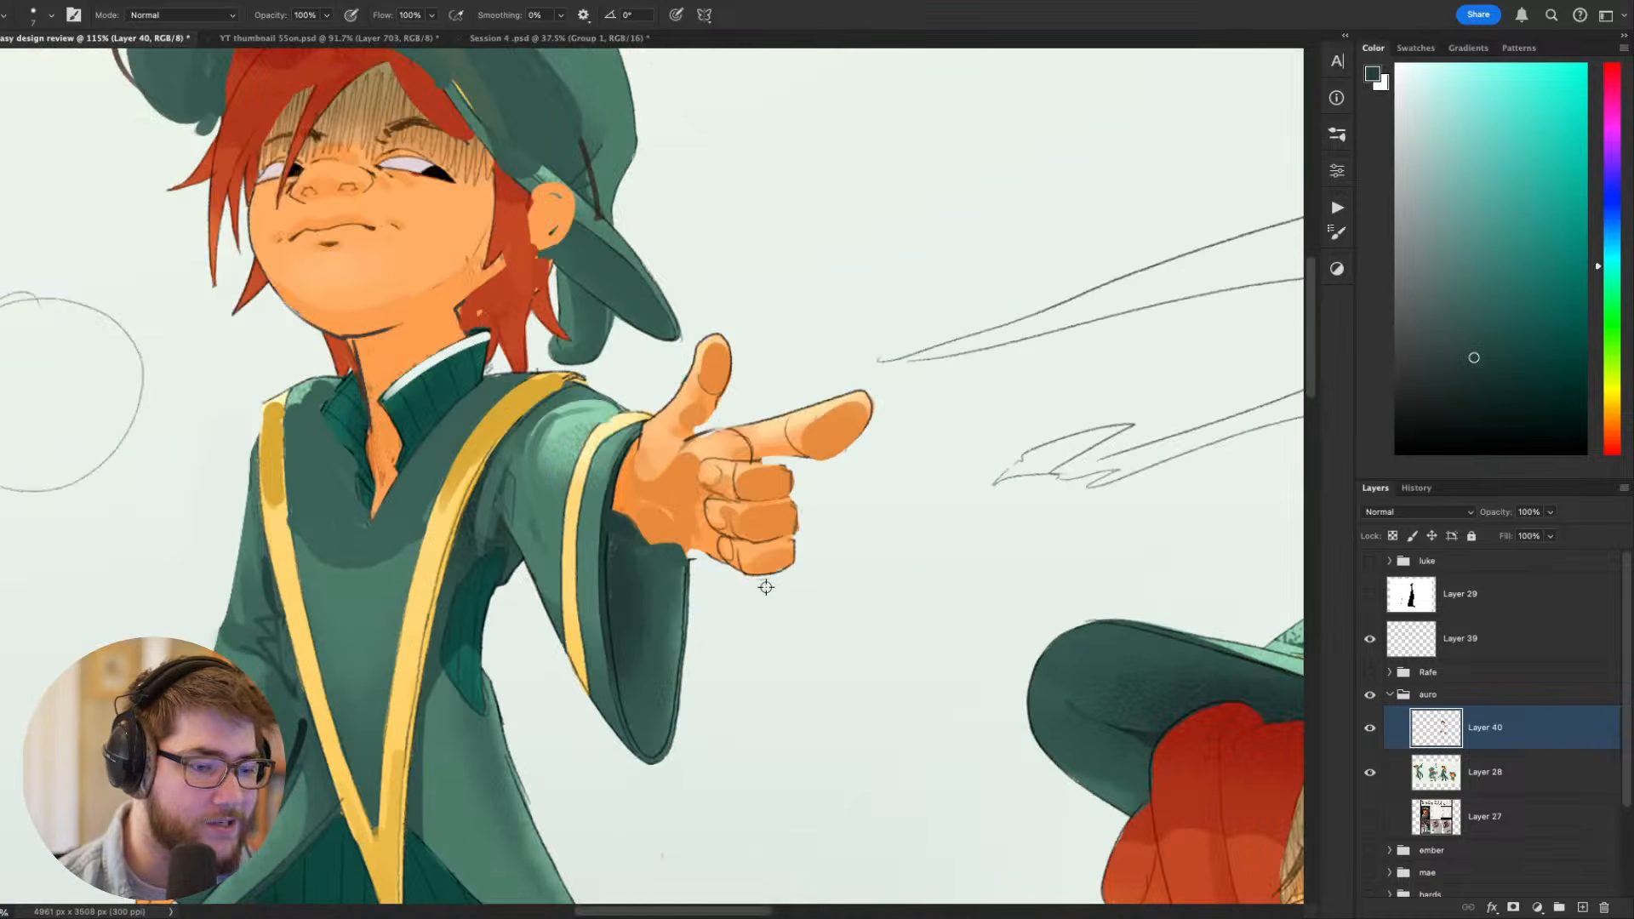
{"action": "left_click_drag", "start_coordinate": [873, 531], "coordinate": [885, 606]}
{"action": "left_click", "coordinate": [879, 479], "text": "alt"}
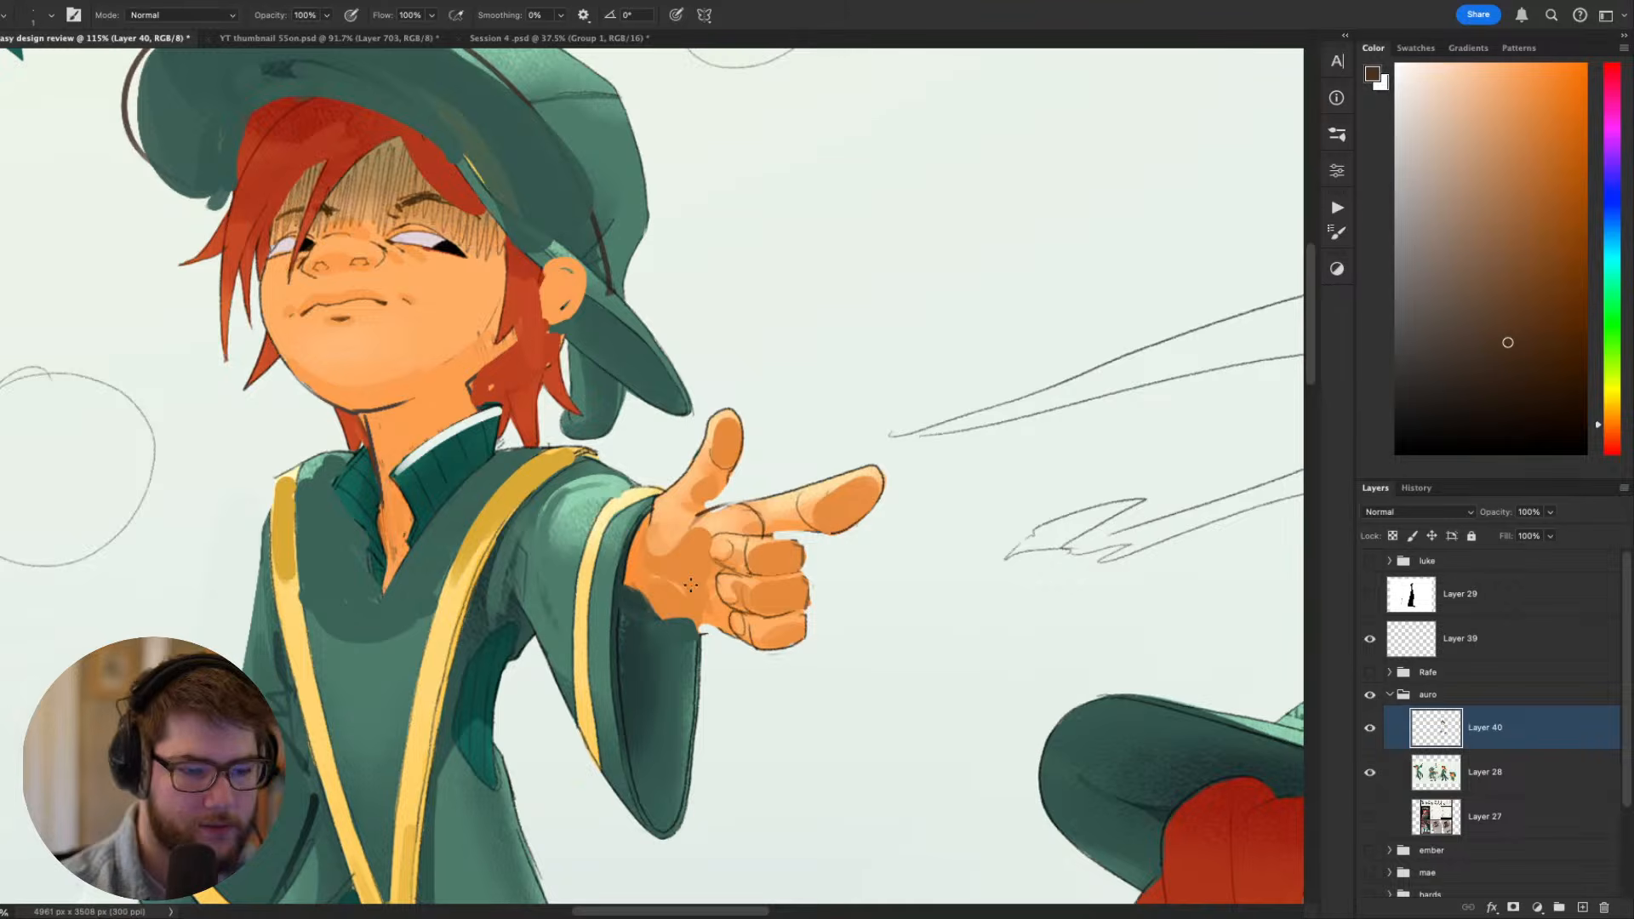
{"action": "scroll", "coordinate": [860, 527], "scroll_direction": "down", "scroll_amount": 3}
{"action": "left_click_drag", "start_coordinate": [854, 555], "coordinate": [946, 478]}
- Tidy the gap between the thumb and index finger with the sampled pale background colour
{"action": "key", "text": "e"}
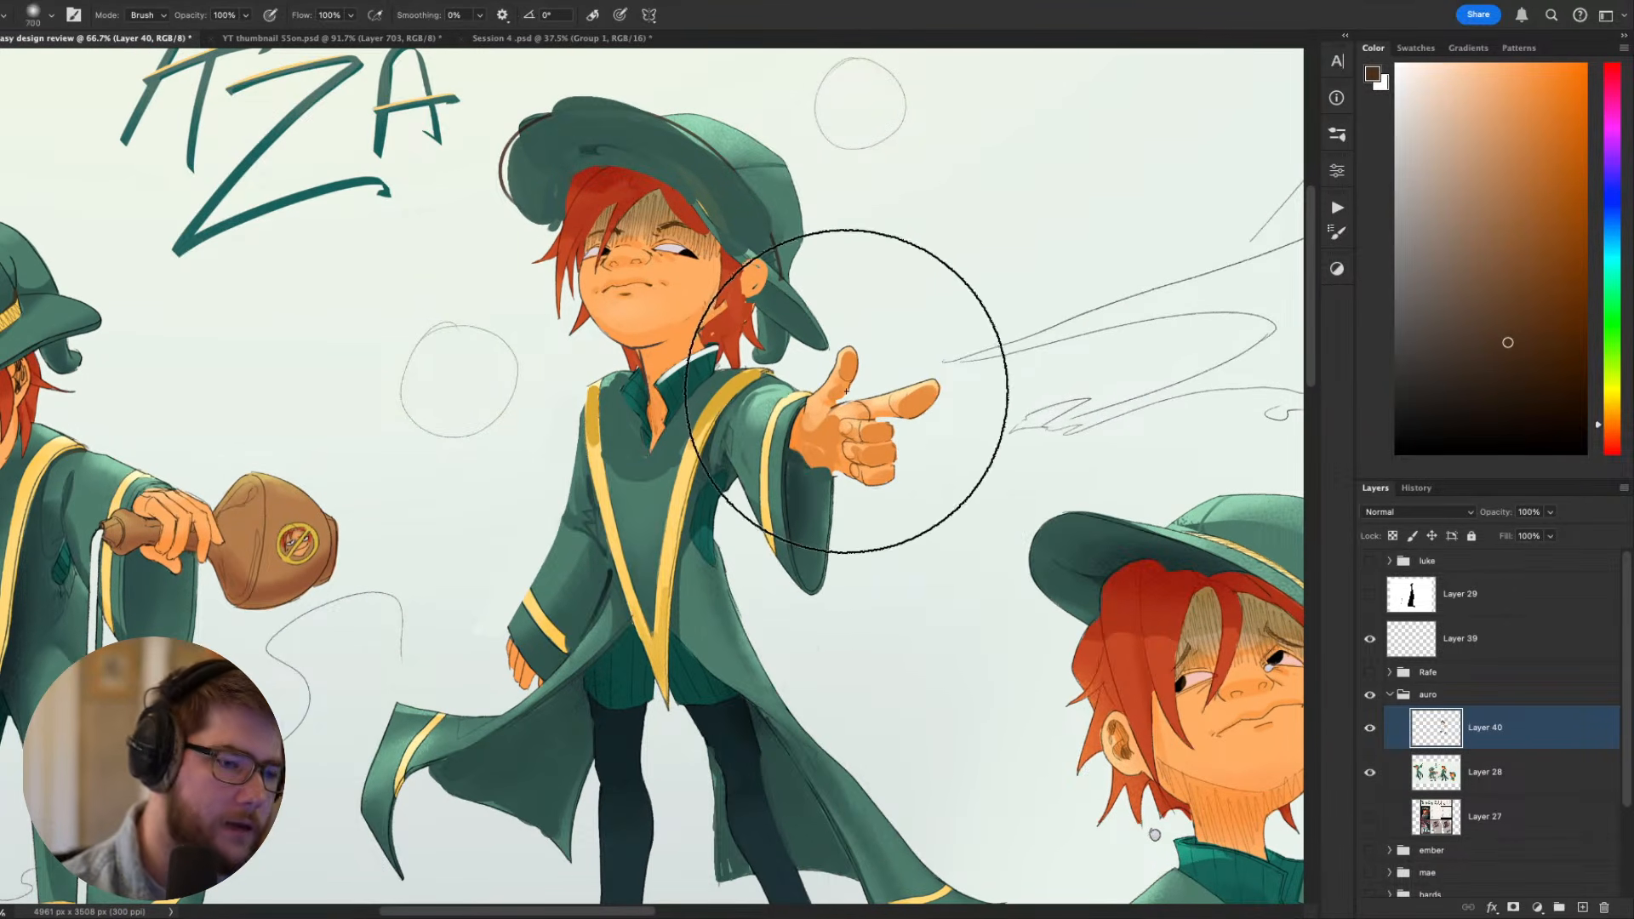
{"action": "key", "text": "bracketleft"}
{"action": "key", "text": "bracketleft"}
{"action": "key", "text": "bracketleft"}
{"action": "key", "text": "bracketleft"}
{"action": "key", "text": "bracketleft"}
{"action": "key", "text": "bracketleft"}
{"action": "key", "text": "bracketleft"}
{"action": "key", "text": "bracketleft"}
{"action": "key", "text": "bracketleft"}
{"action": "key", "text": "bracketleft"}
{"action": "key", "text": "bracketleft"}
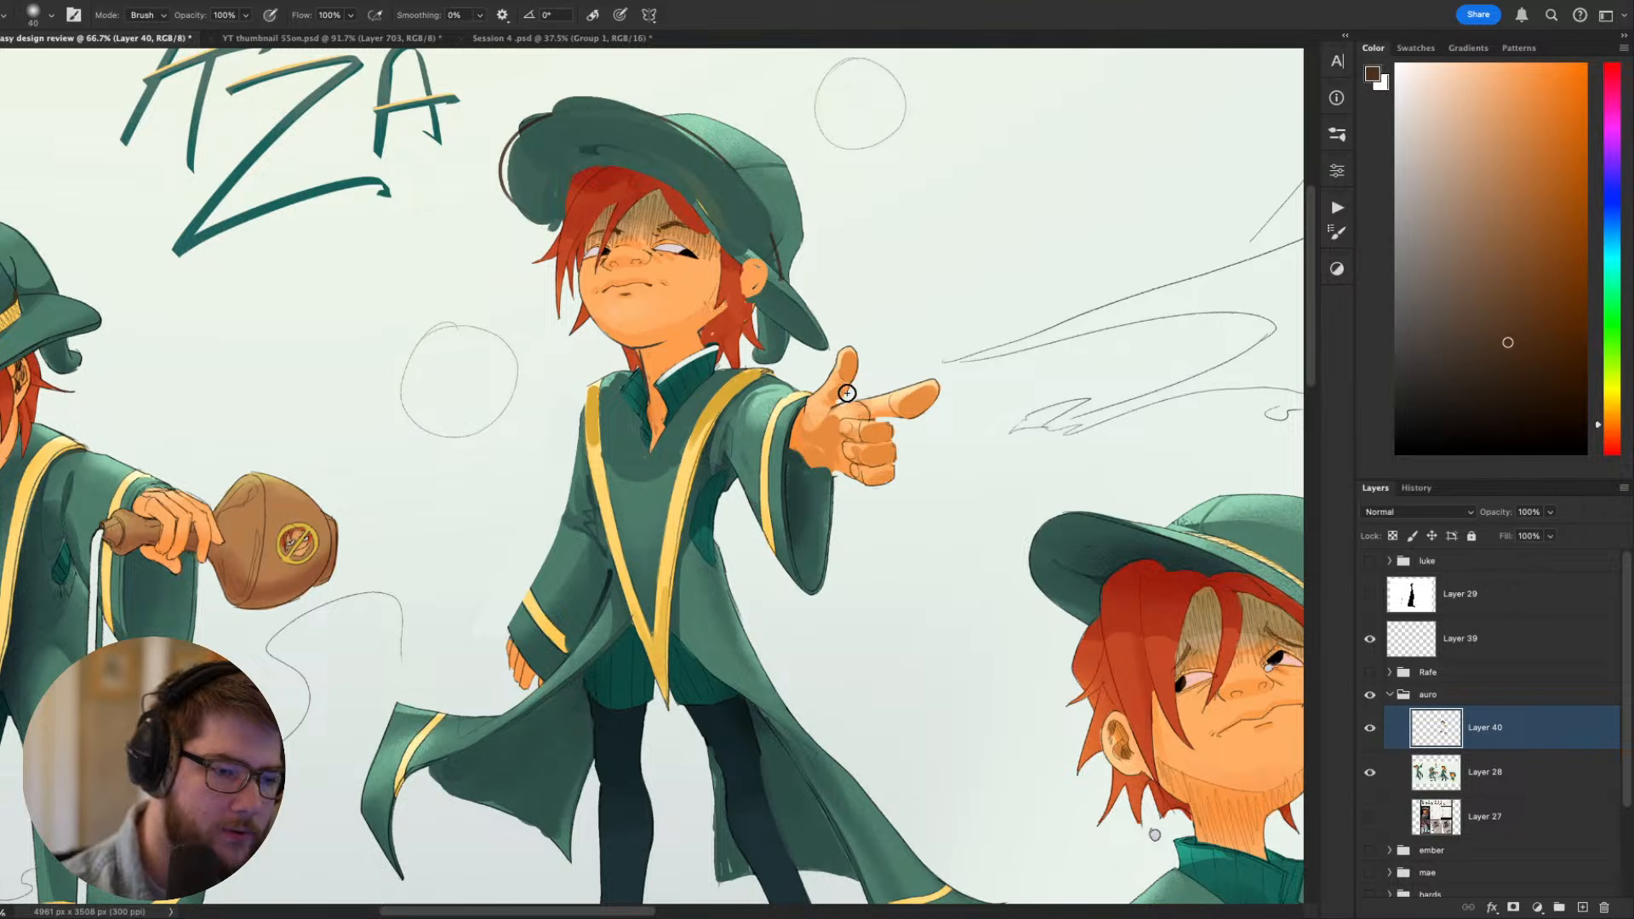
{"action": "key", "text": "b"}
{"action": "left_click", "coordinate": [854, 390], "text": "alt"}
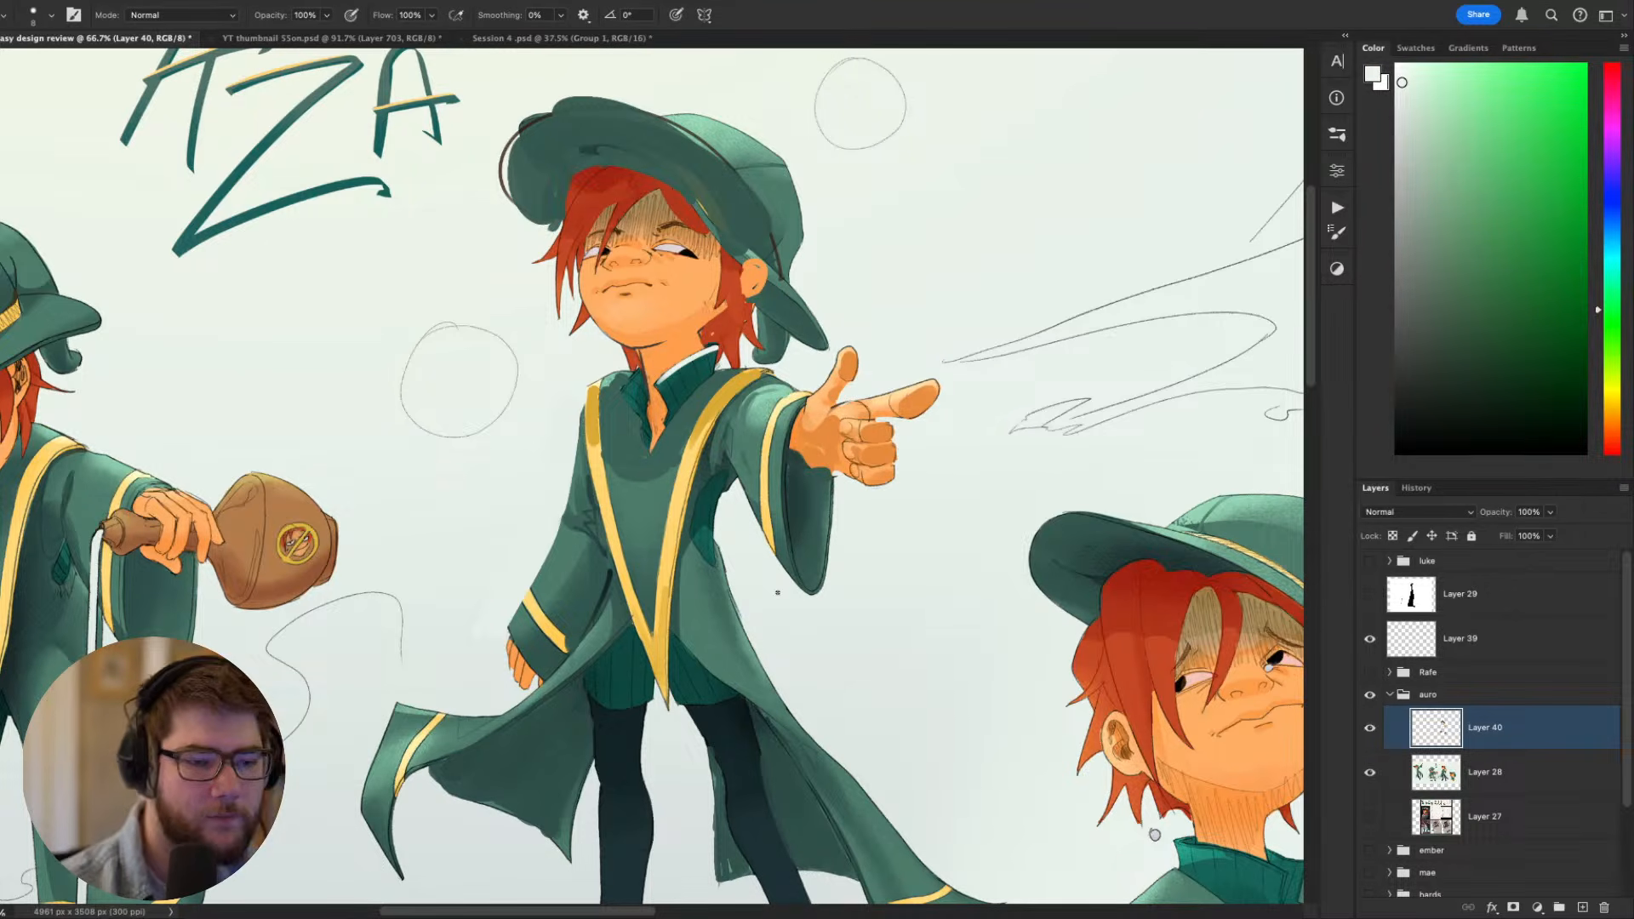
- Compare the painted corrections with the original pointing figure by hiding and reshowing Layer 40
{"action": "scroll", "coordinate": [777, 592], "scroll_direction": "down", "scroll_amount": 4}
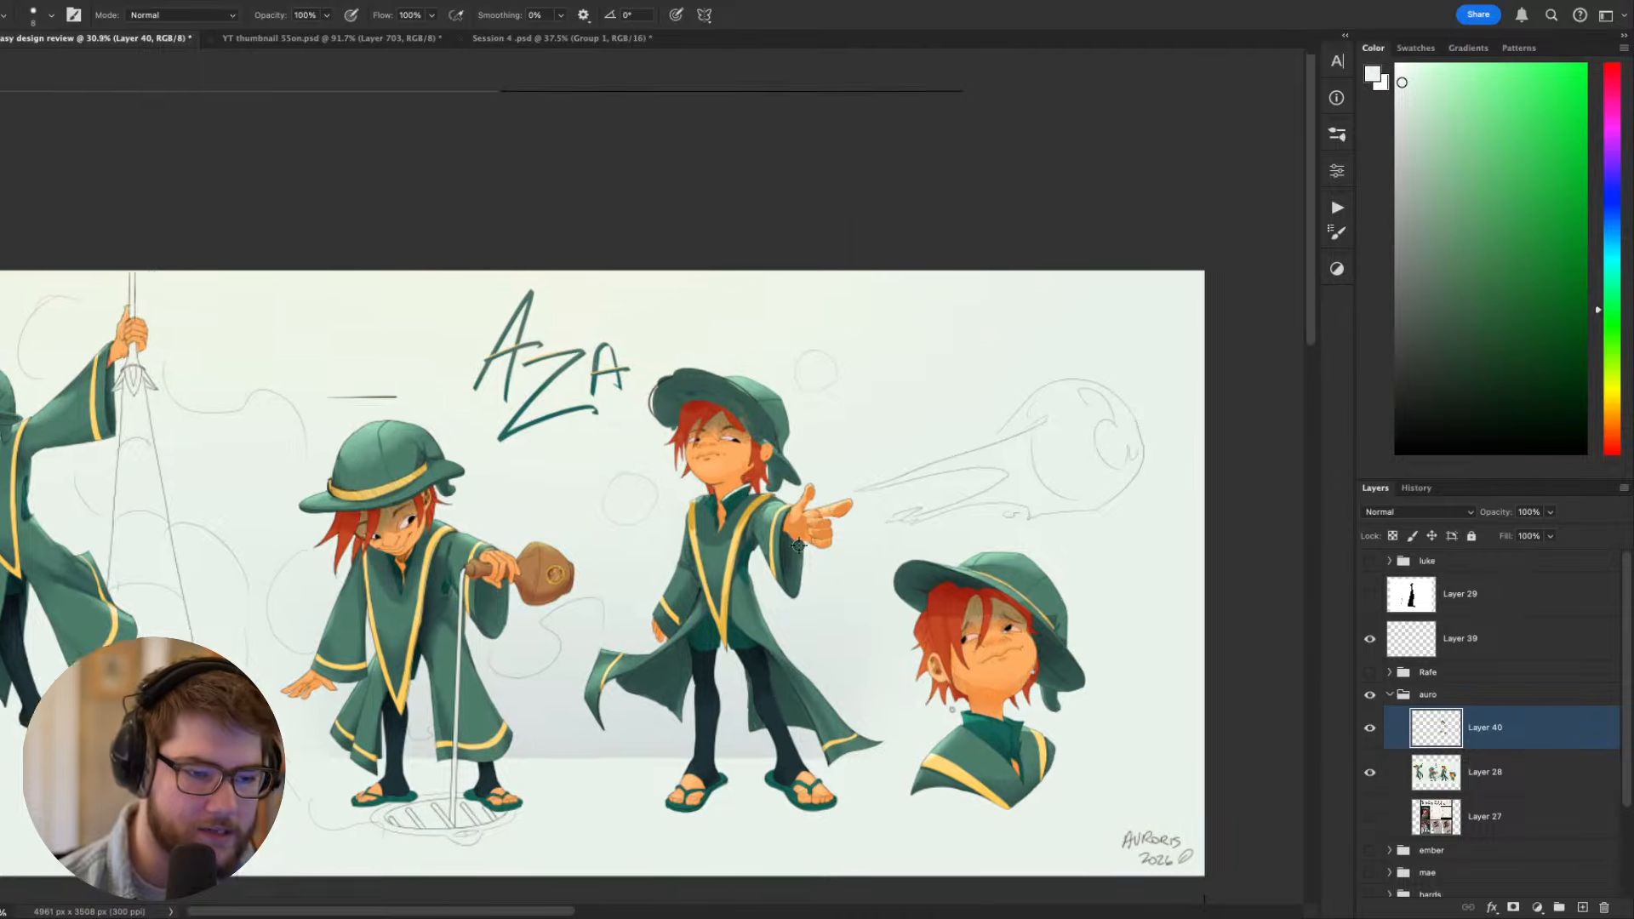
{"action": "scroll", "coordinate": [796, 545], "scroll_direction": "up", "scroll_amount": 1}
{"action": "scroll", "coordinate": [855, 524], "scroll_direction": "up", "scroll_amount": 1}
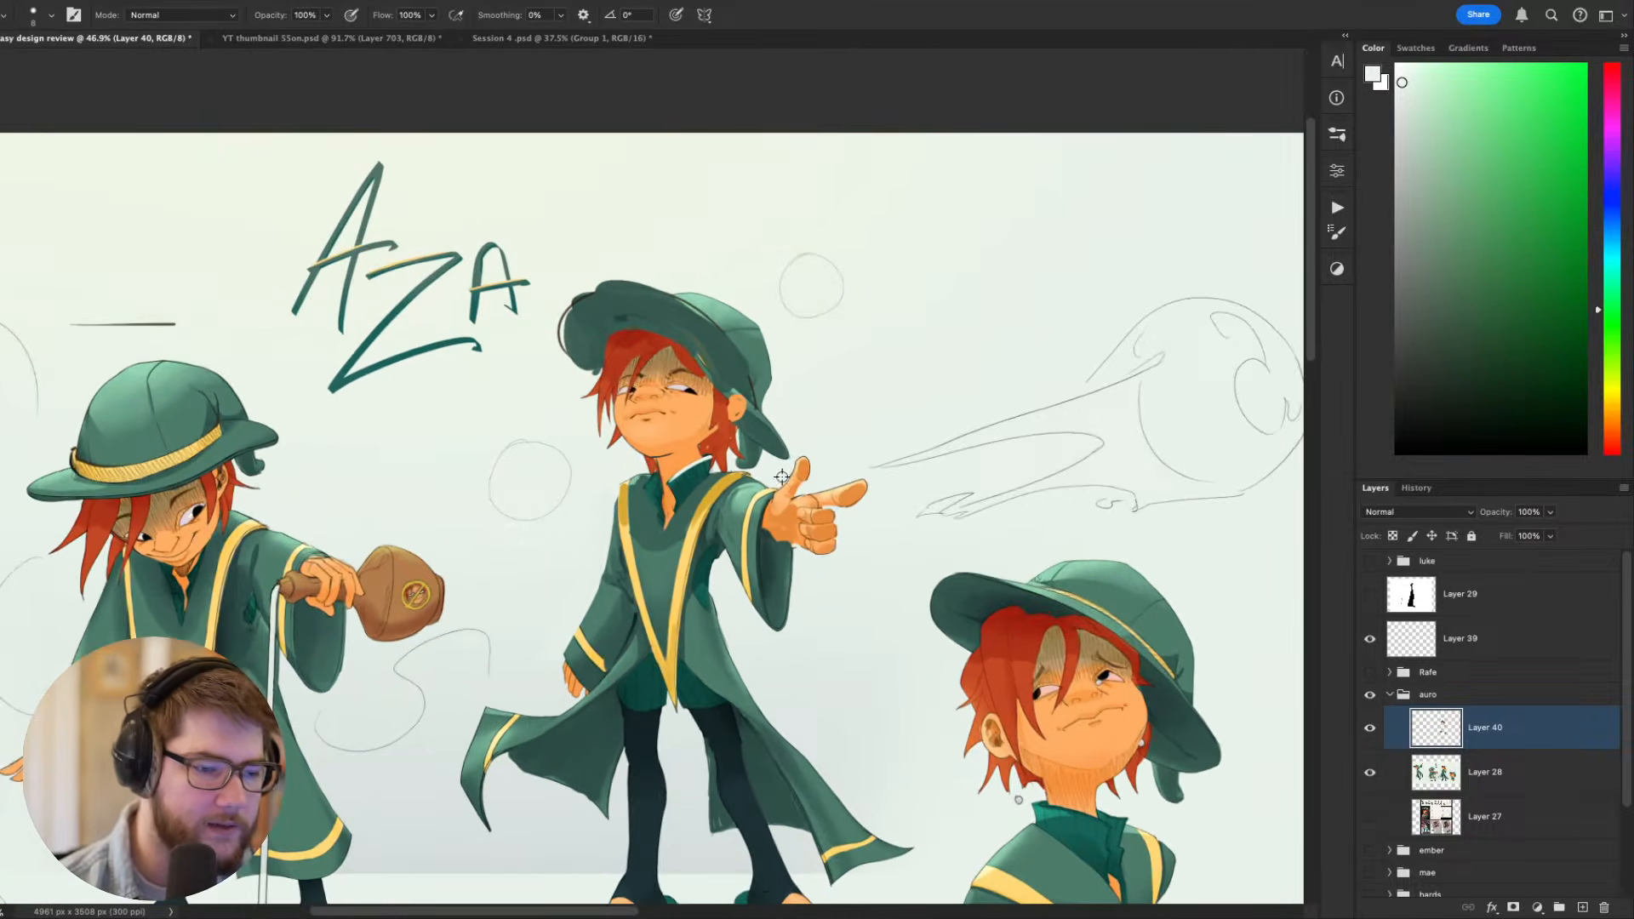
{"action": "scroll", "coordinate": [782, 477], "scroll_direction": "up", "scroll_amount": 1}
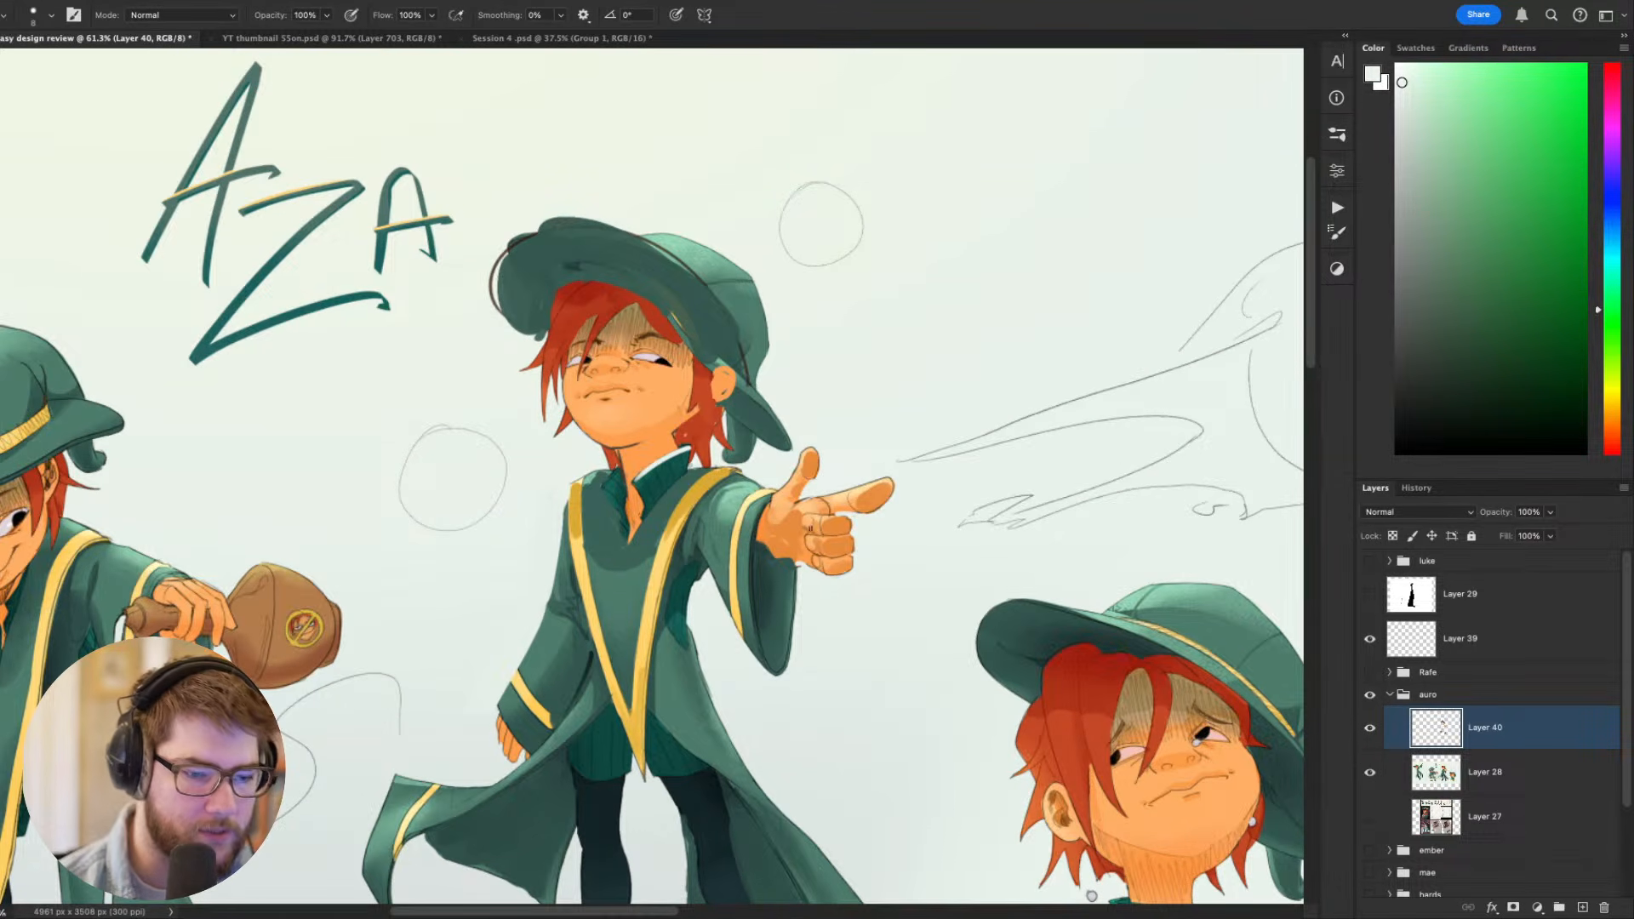
{"action": "left_click", "coordinate": [1372, 729]}
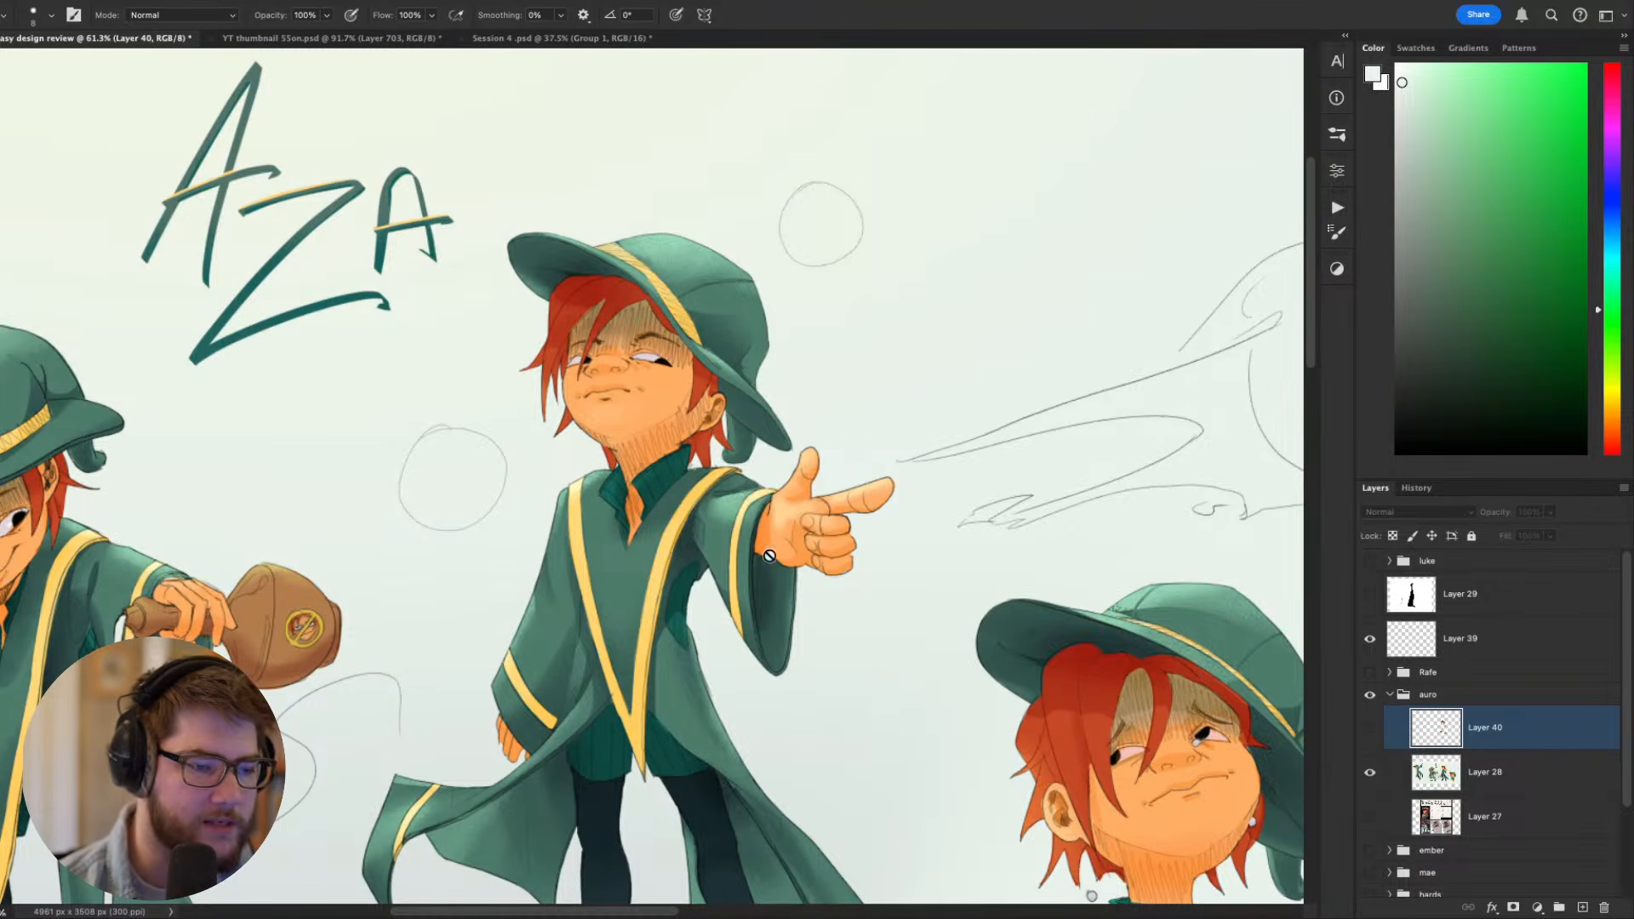
{"action": "scroll", "coordinate": [815, 387], "scroll_direction": "down", "scroll_amount": 3}
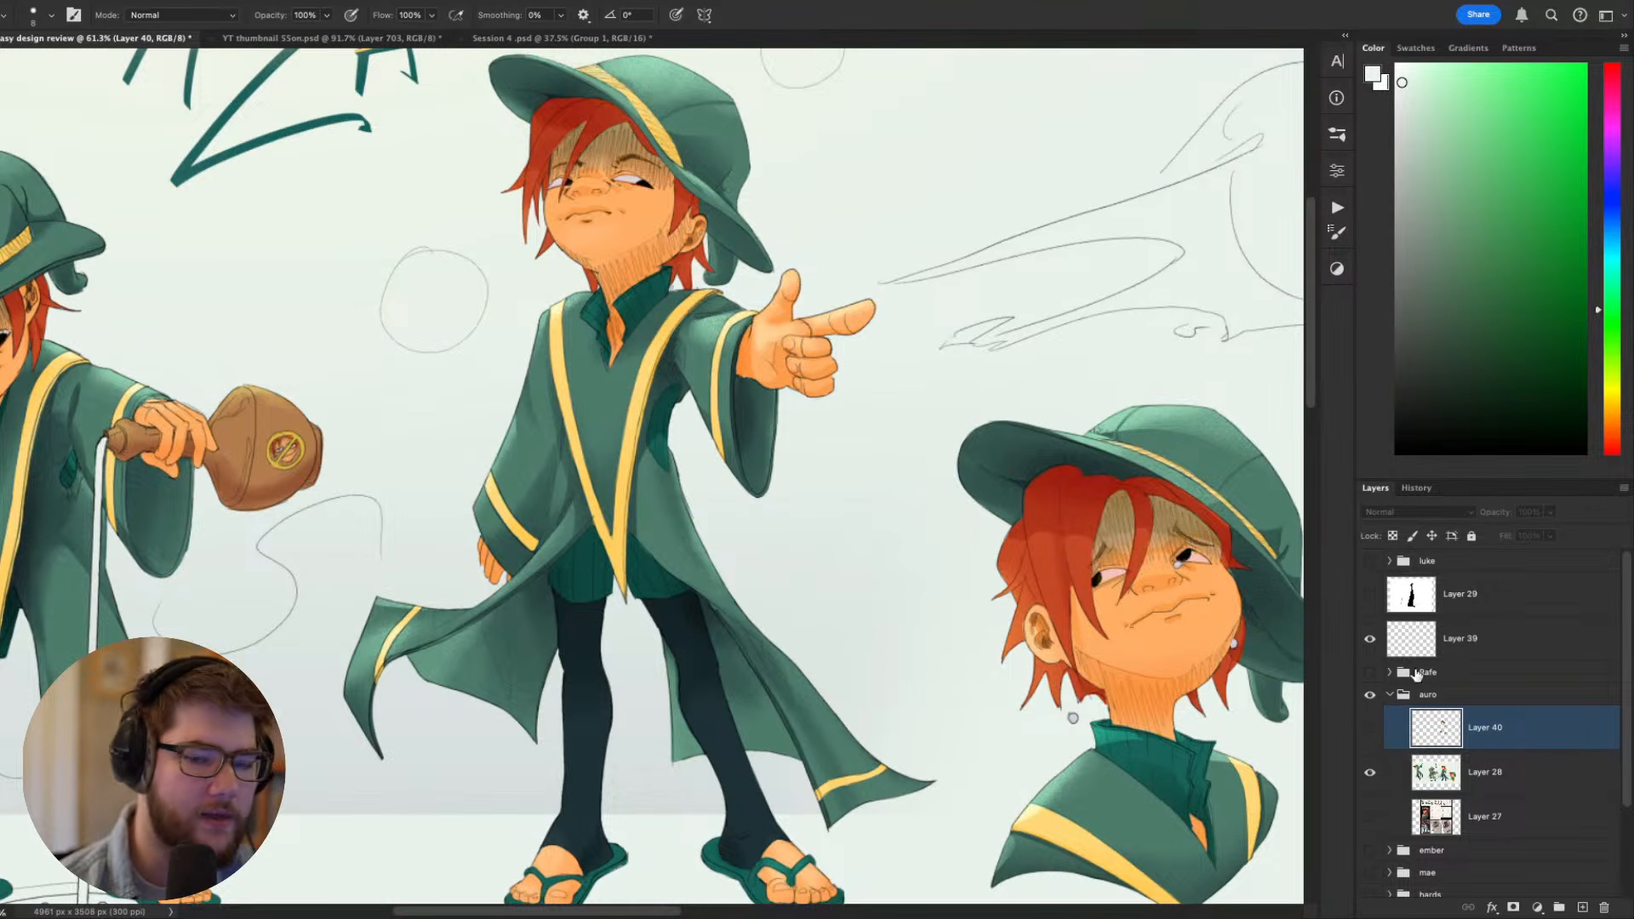
{"action": "left_click", "coordinate": [1370, 726]}
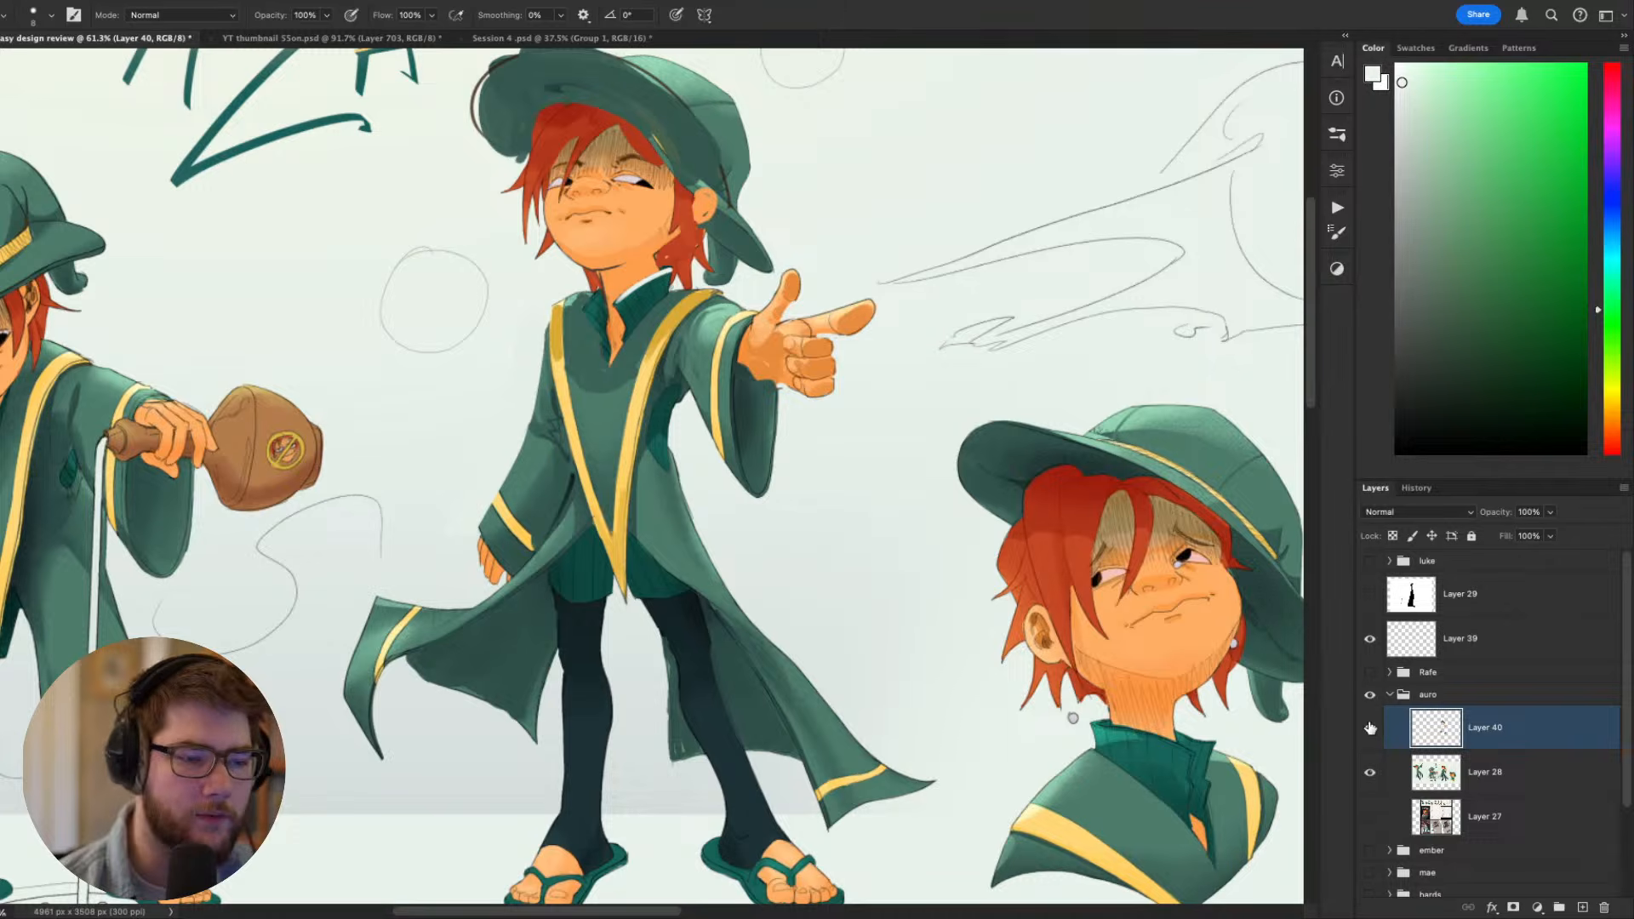
- Sample the lighter skin orange from the little finger and add small touch-up strokes to the hand in a rotated view
{"action": "scroll", "coordinate": [835, 524], "scroll_direction": "up", "scroll_amount": 5}
{"action": "left_click_drag", "start_coordinate": [798, 310], "coordinate": [875, 690]}
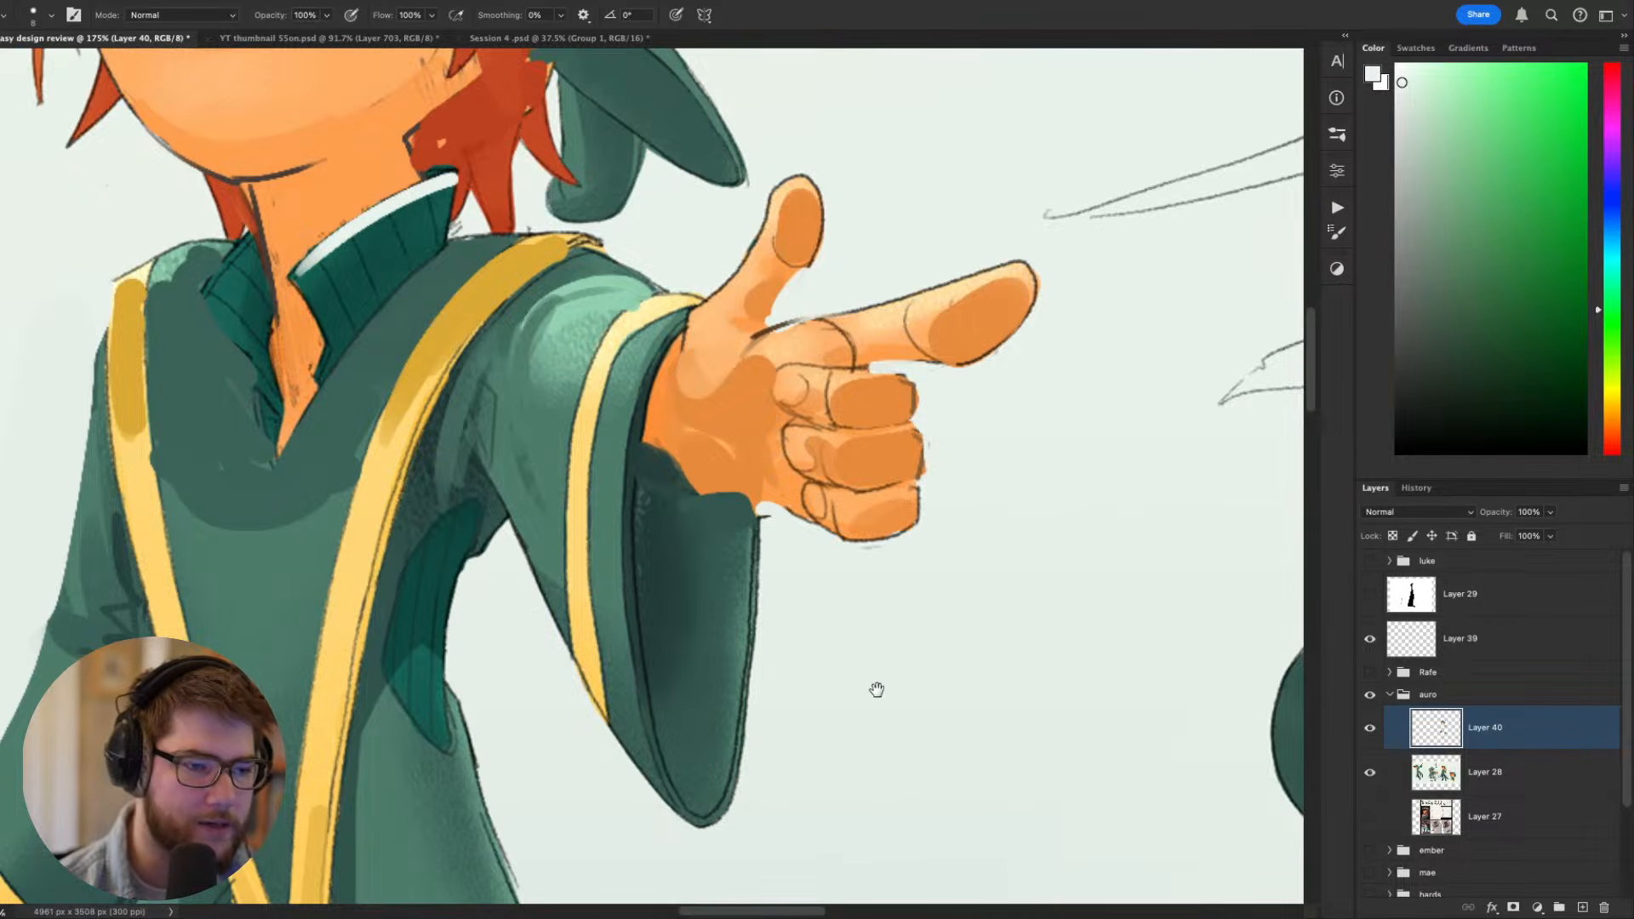
{"action": "left_click", "coordinate": [850, 508], "text": "alt"}
{"action": "key", "text": "r"}
{"action": "mouse_move", "coordinate": [1026, 569]}
{"action": "left_mouse_down"}
{"action": "mouse_move", "coordinate": [1061, 482]}
{"action": "mouse_move", "coordinate": [1034, 364]}
{"action": "left_mouse_up"}
{"action": "key", "text": "b"}
{"action": "mouse_move", "coordinate": [769, 285]}
{"action": "left_mouse_down"}
{"action": "mouse_move", "coordinate": [809, 255]}
{"action": "mouse_move", "coordinate": [796, 258]}
{"action": "left_mouse_up"}
{"action": "left_click_drag", "start_coordinate": [803, 324], "coordinate": [841, 298]}
{"action": "key", "text": "Escape"}
{"action": "scroll", "coordinate": [872, 415], "scroll_direction": "down", "scroll_amount": 5}
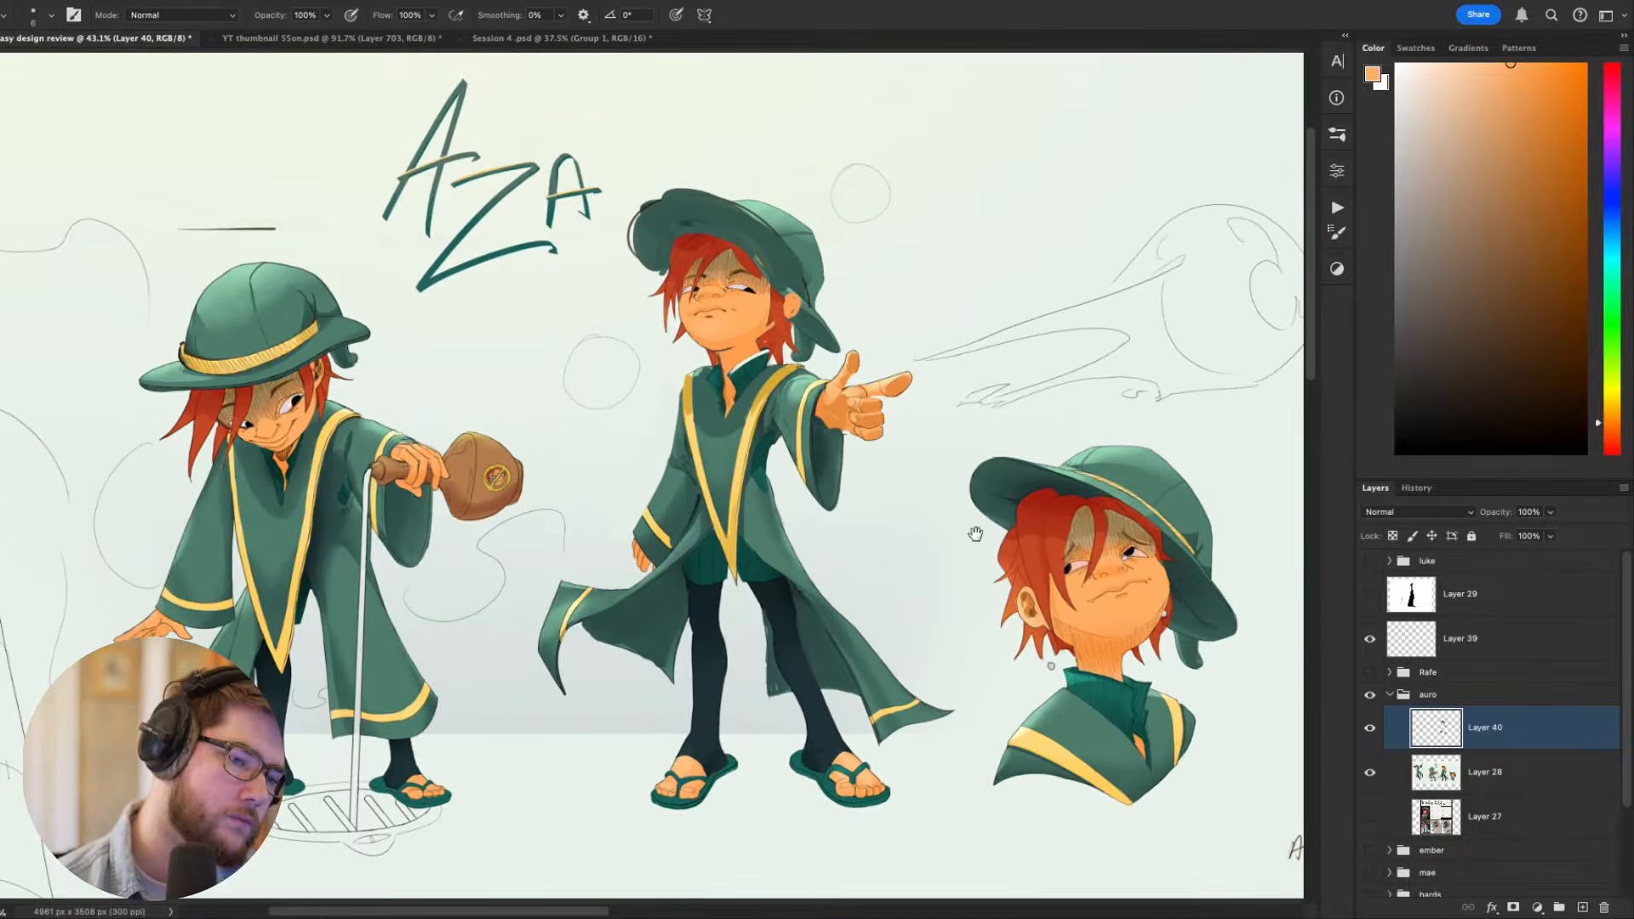
- Examine all the Aza poses across the sheet and compare them with the corrected pointing figure
{"action": "left_click_drag", "start_coordinate": [975, 535], "coordinate": [986, 486]}
{"action": "mouse_move", "coordinate": [911, 579]}
{"action": "left_mouse_down"}
{"action": "mouse_move", "coordinate": [993, 426]}
{"action": "mouse_move", "coordinate": [773, 429]}
{"action": "left_mouse_up"}
{"action": "left_click_drag", "start_coordinate": [694, 392], "coordinate": [1079, 511]}
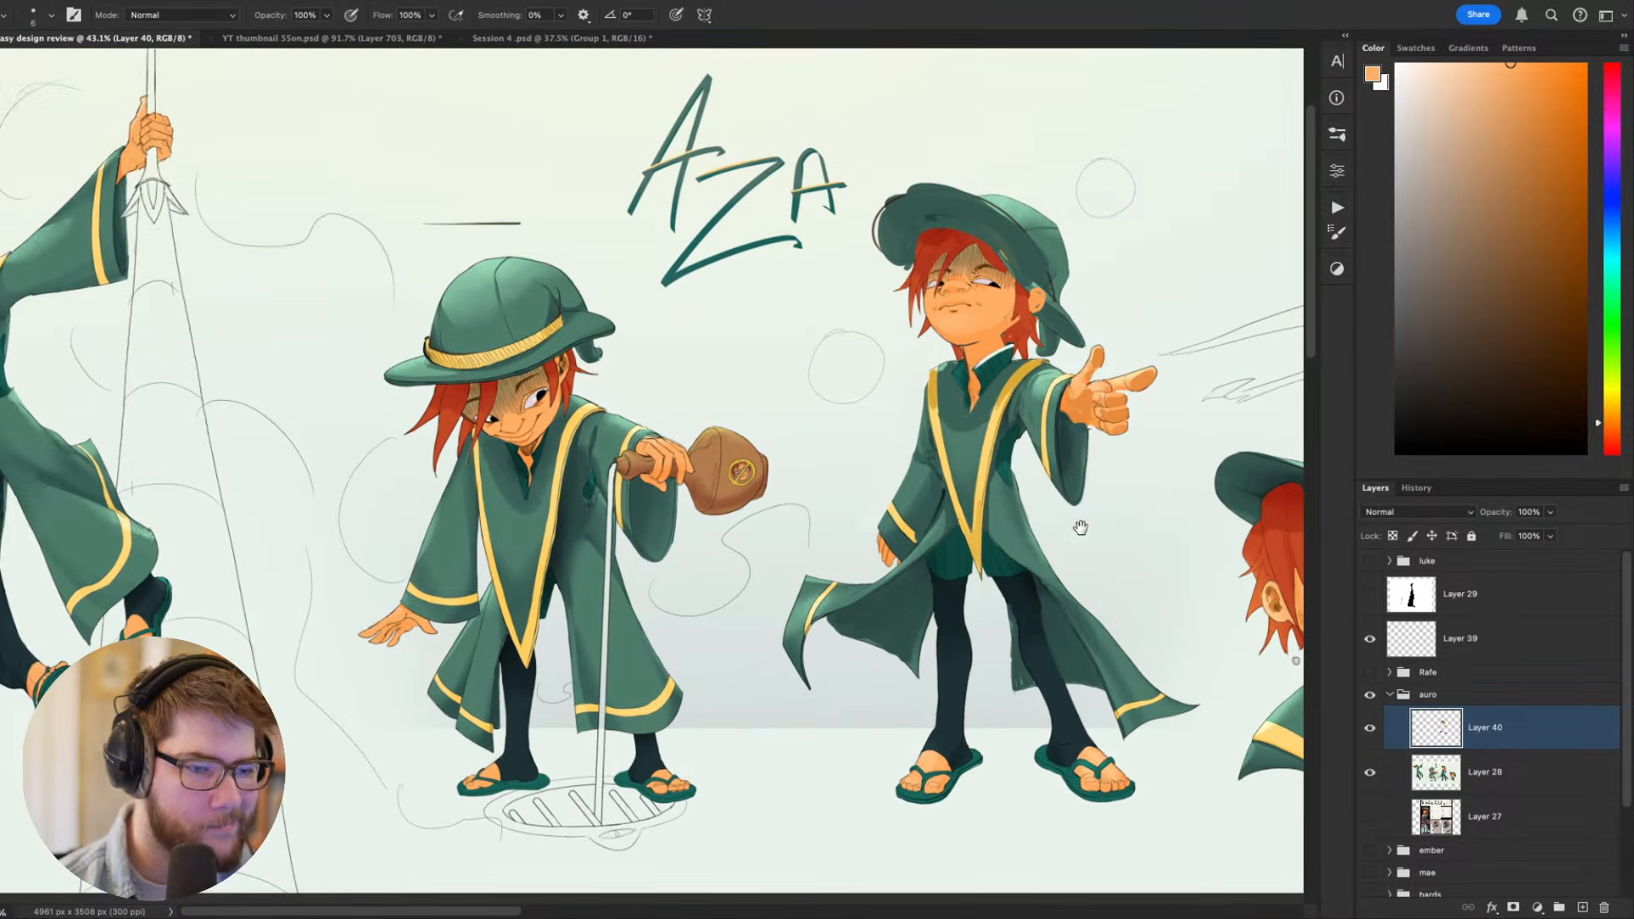
{"action": "mouse_move", "coordinate": [701, 517]}
{"action": "left_mouse_down"}
{"action": "mouse_move", "coordinate": [834, 538]}
{"action": "mouse_move", "coordinate": [1055, 518]}
{"action": "mouse_move", "coordinate": [1001, 525]}
{"action": "left_mouse_up"}
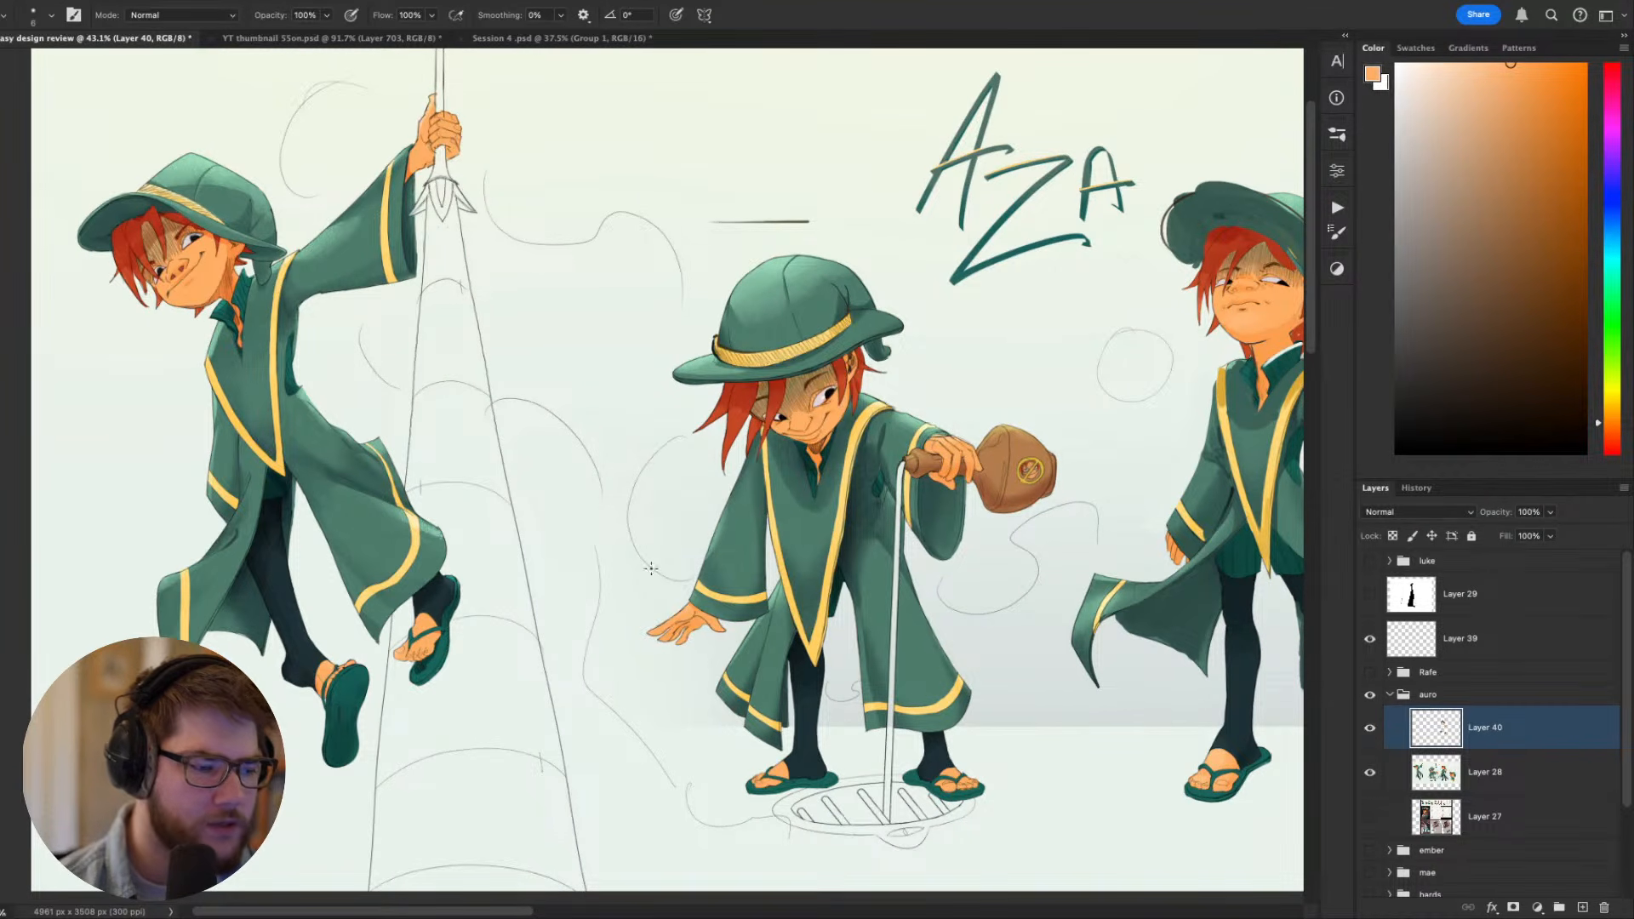
{"action": "left_click_drag", "start_coordinate": [558, 772], "coordinate": [754, 651]}
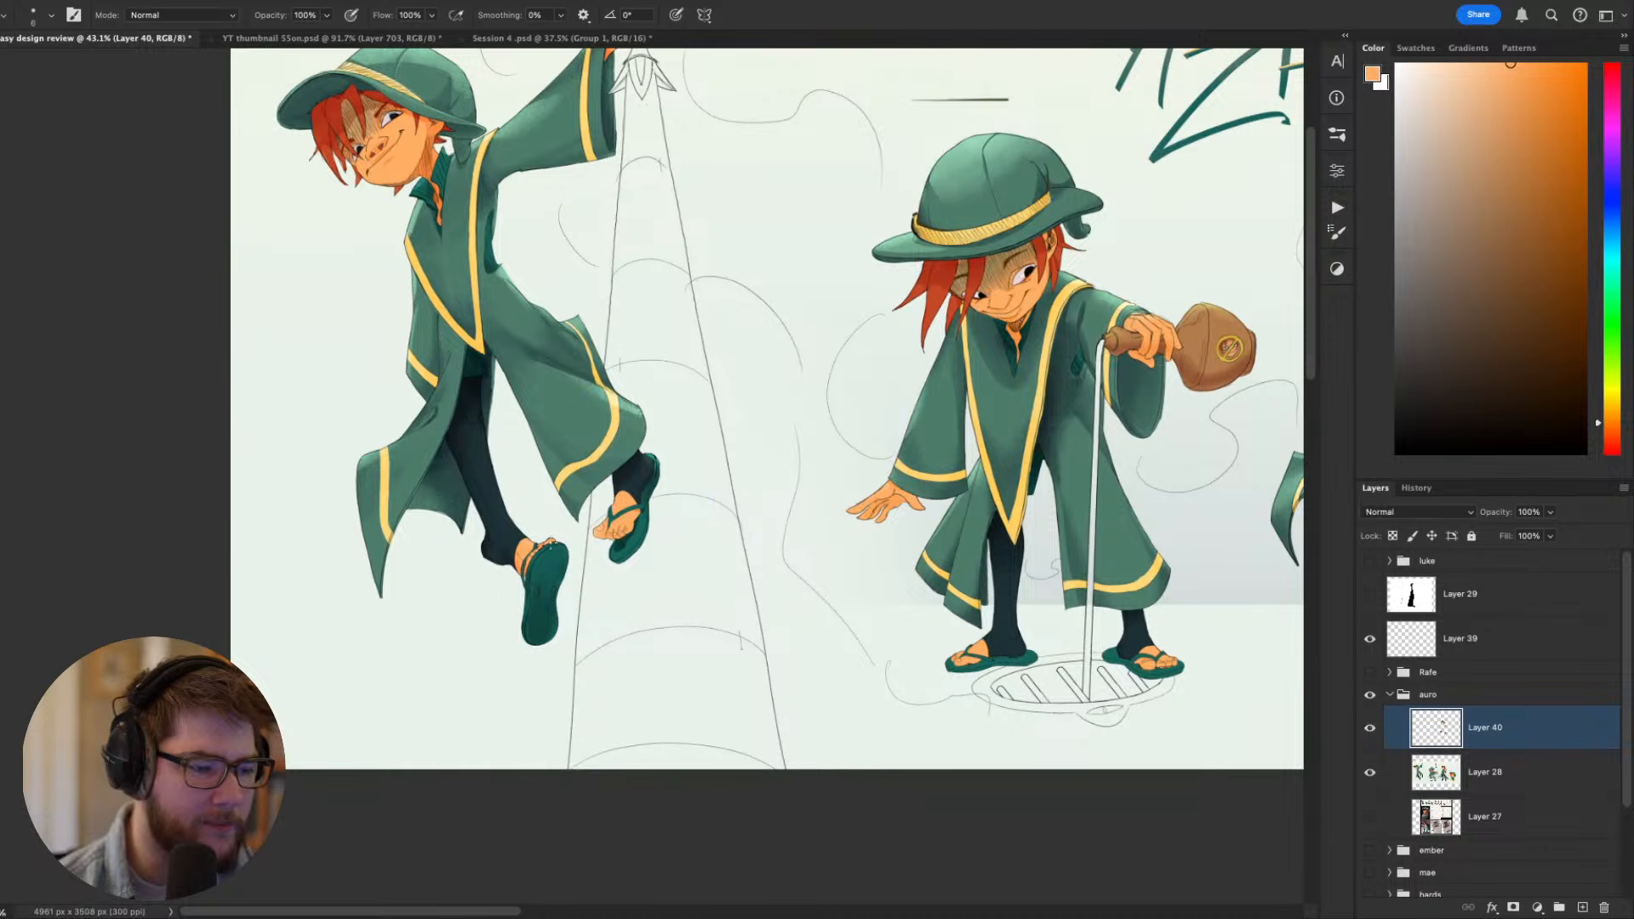
{"action": "left_click_drag", "start_coordinate": [827, 479], "coordinate": [167, 555]}
{"action": "scroll", "coordinate": [756, 511], "scroll_direction": "down", "scroll_amount": 6}
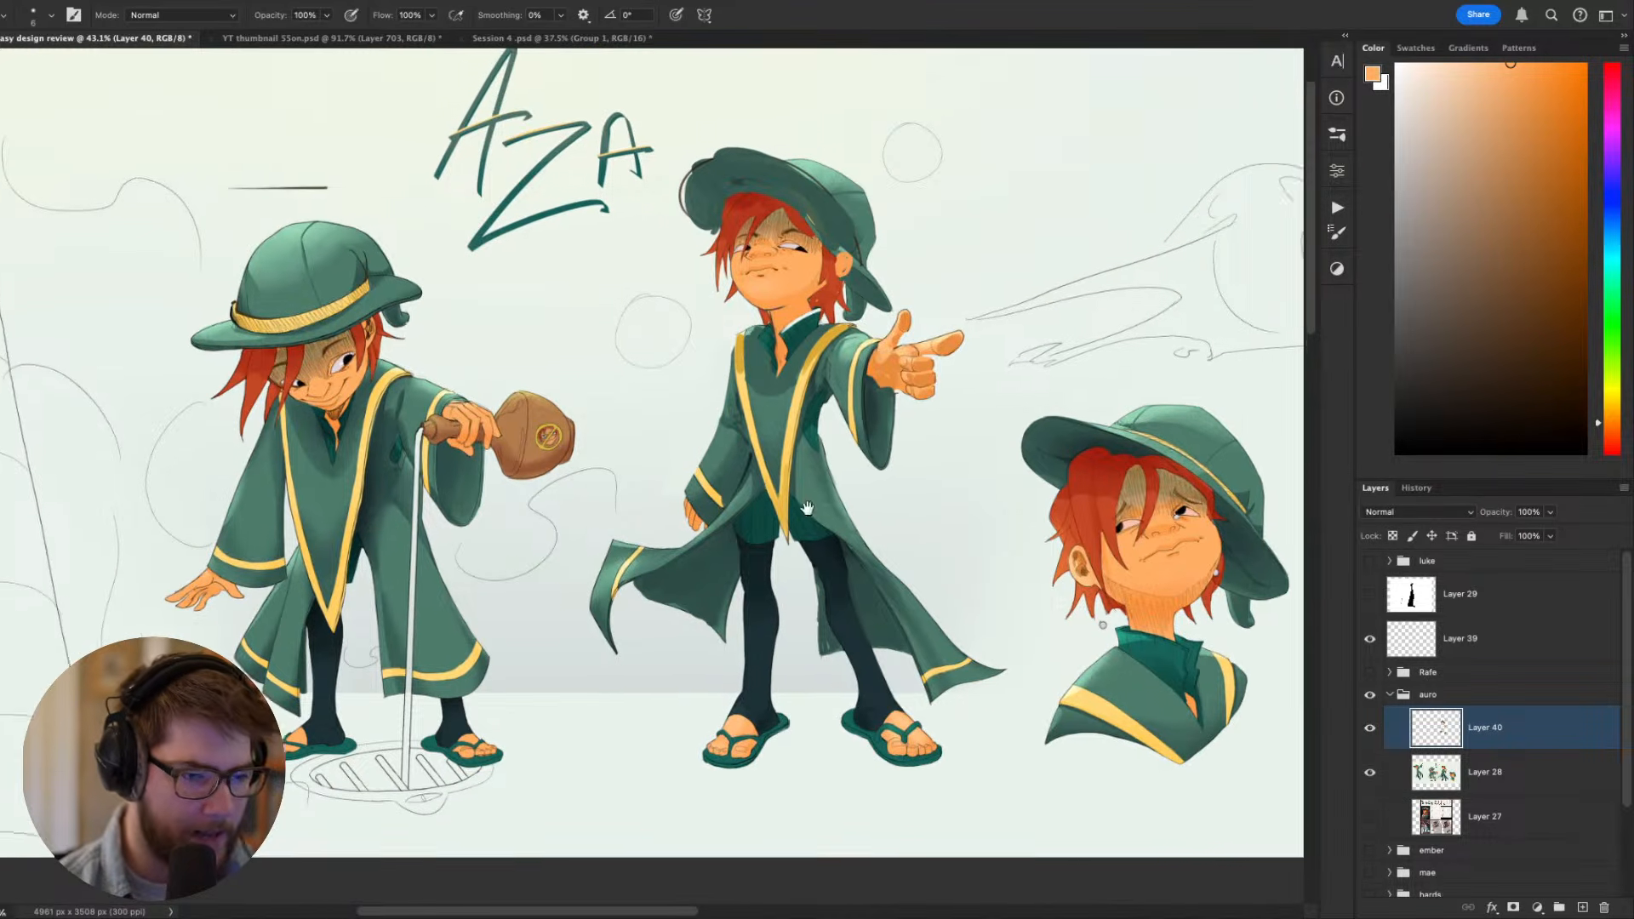
{"action": "scroll", "coordinate": [741, 521], "scroll_direction": "up", "scroll_amount": 6}
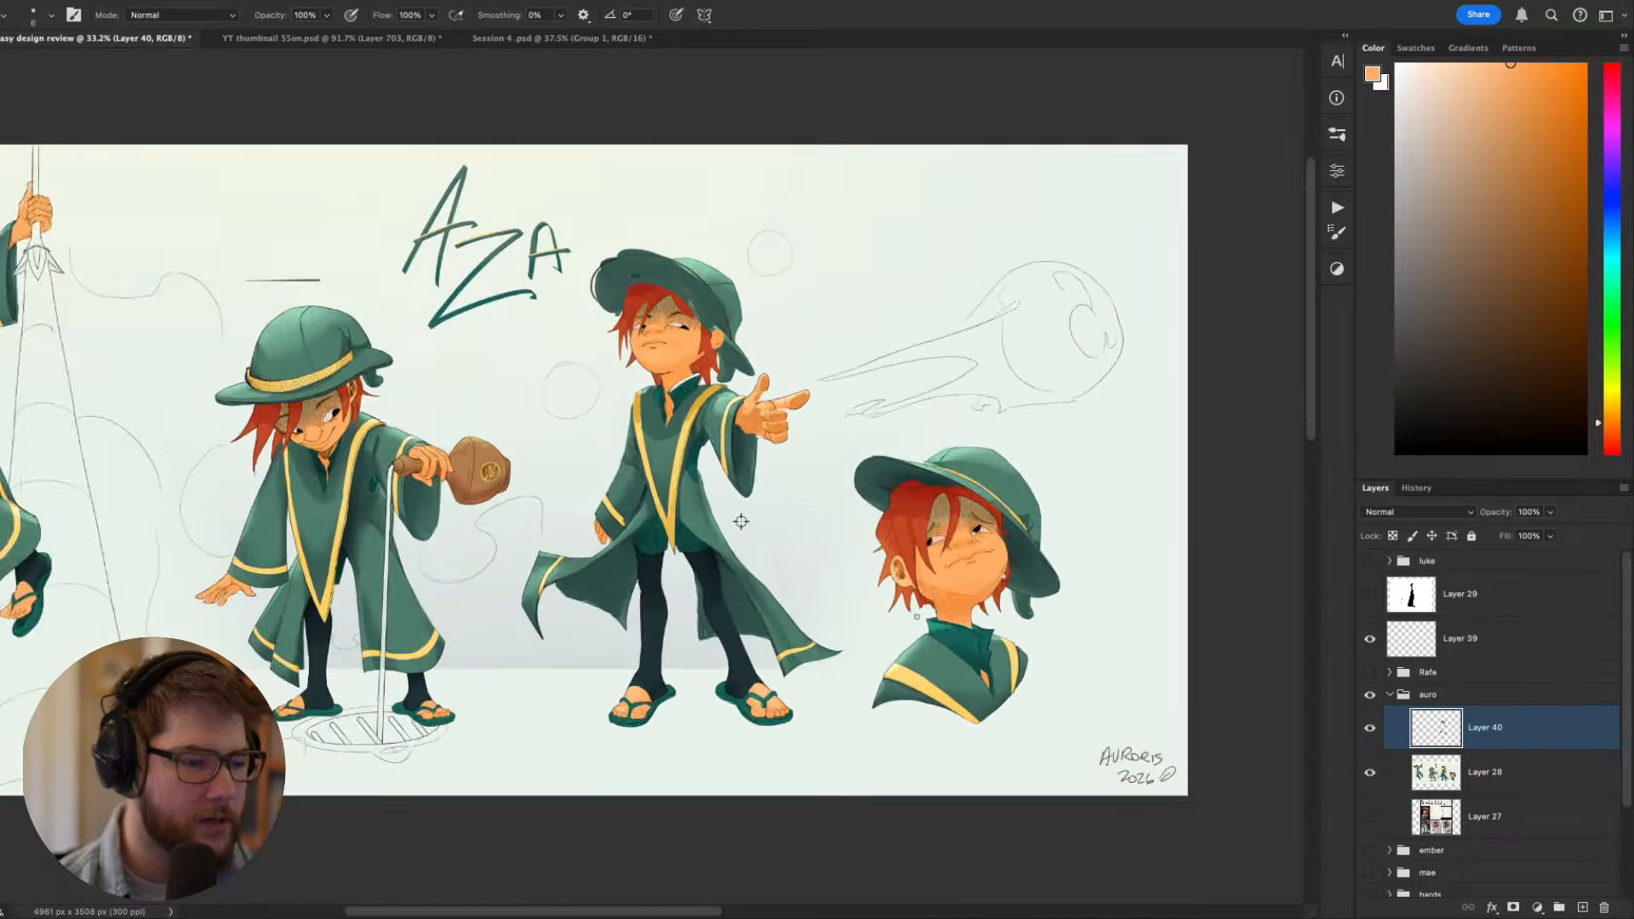
- Check the values of the pointing figure's coat and legs in greyscale, returning to full colour
{"action": "key", "text": "ctrl+y"}
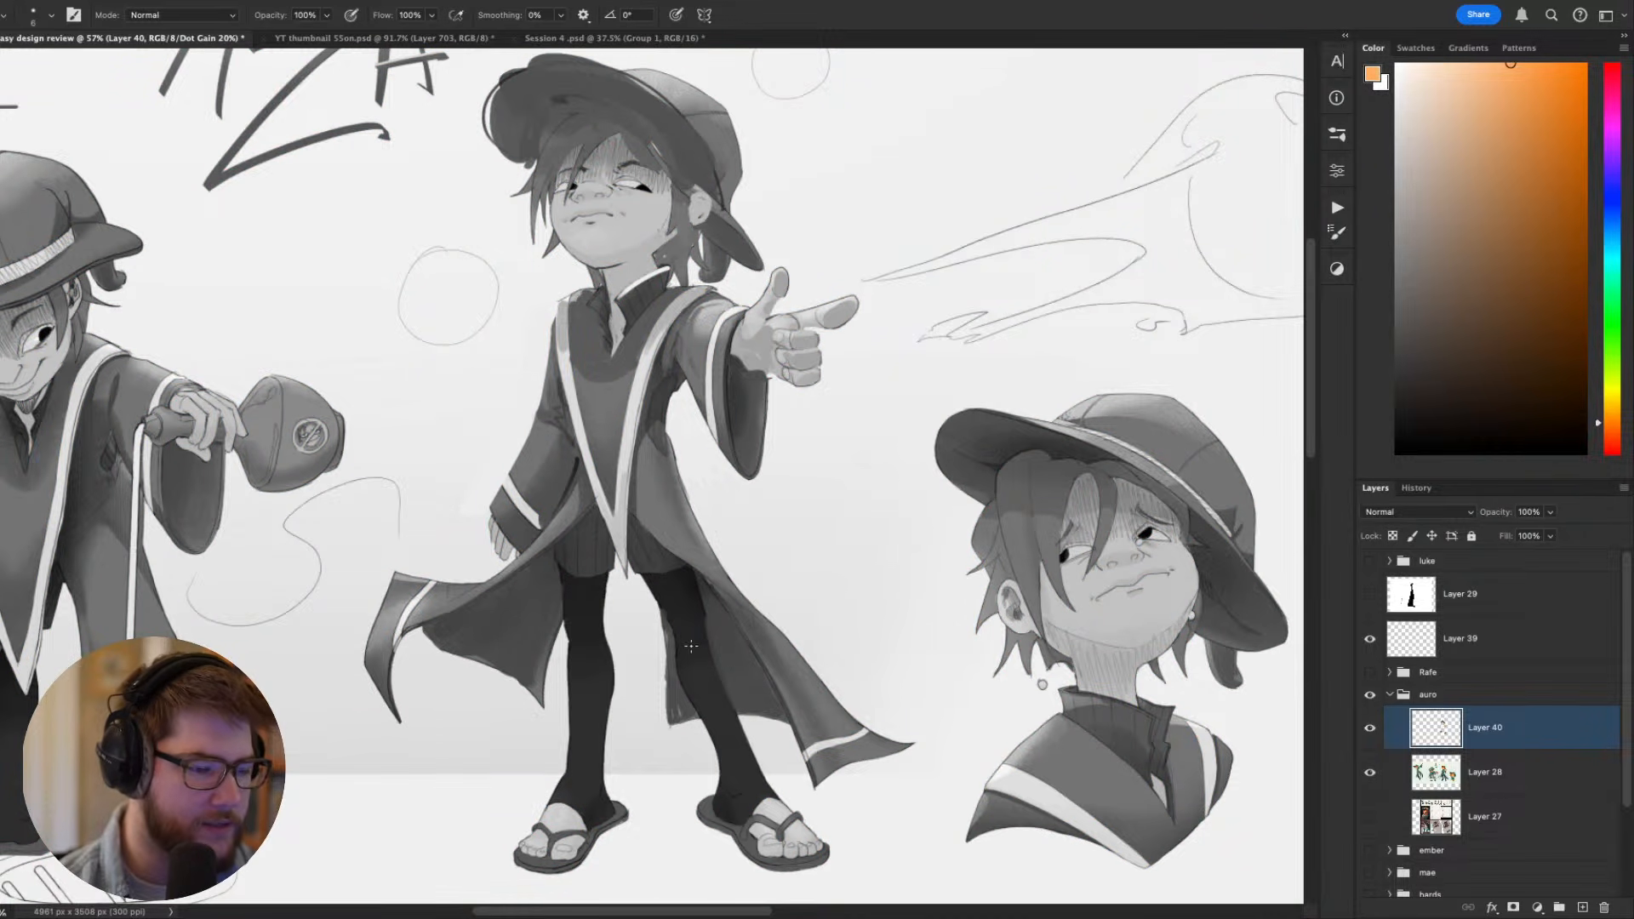
{"action": "key", "text": "w"}
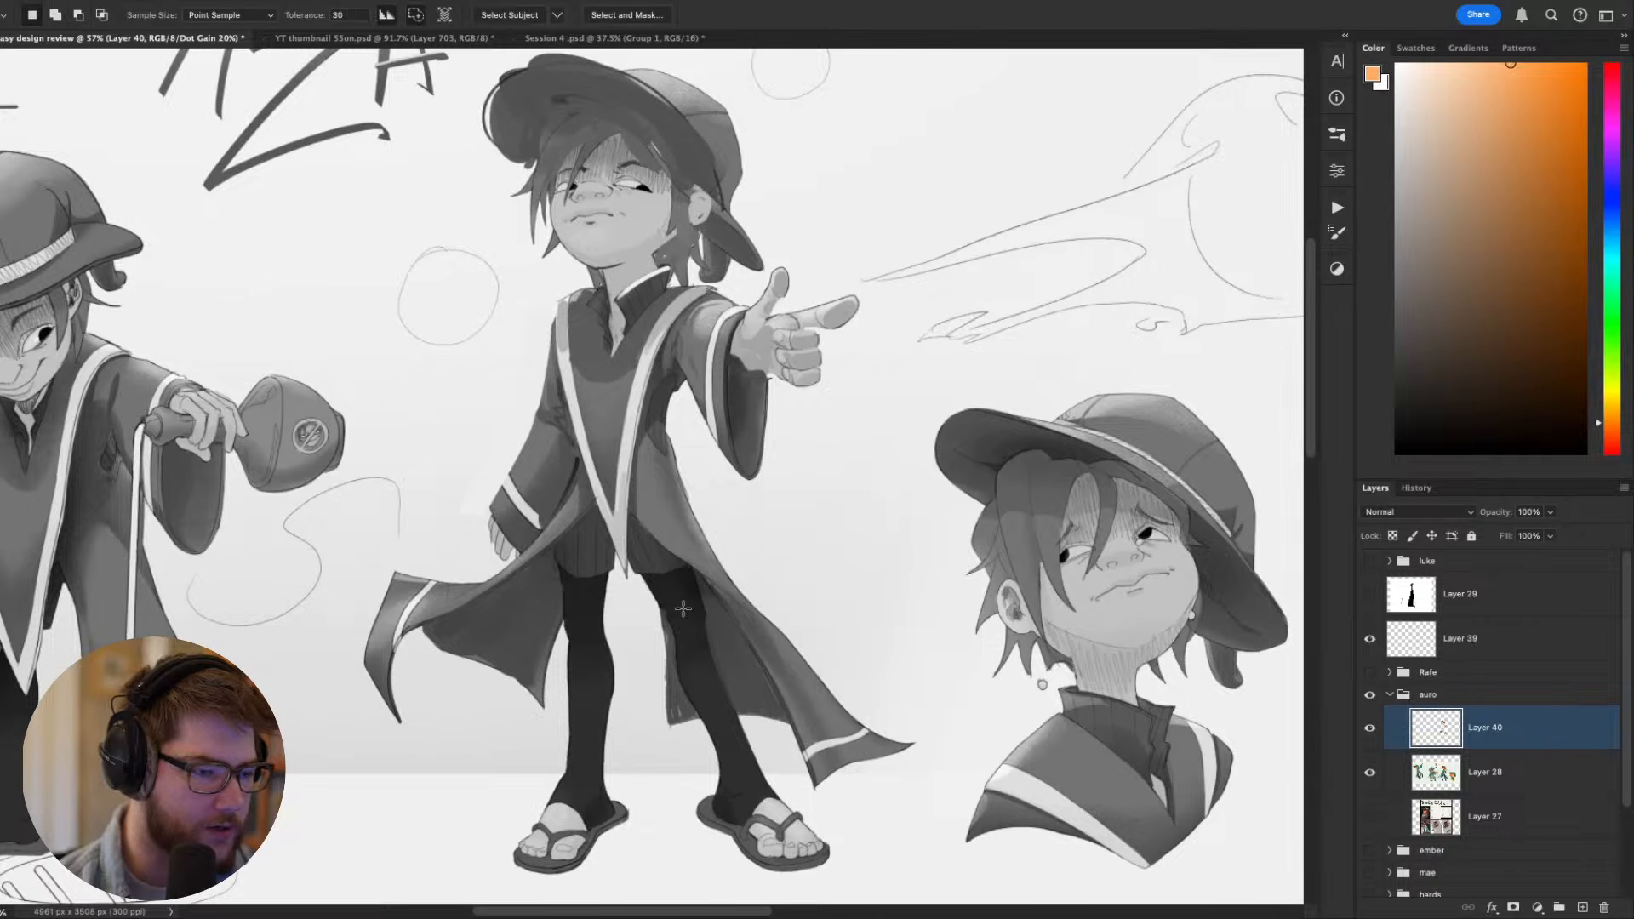
{"action": "left_click", "coordinate": [683, 606], "text": "alt"}
{"action": "key", "text": "ctrl+d"}
{"action": "scroll", "coordinate": [683, 603], "scroll_direction": "up", "scroll_amount": 3}
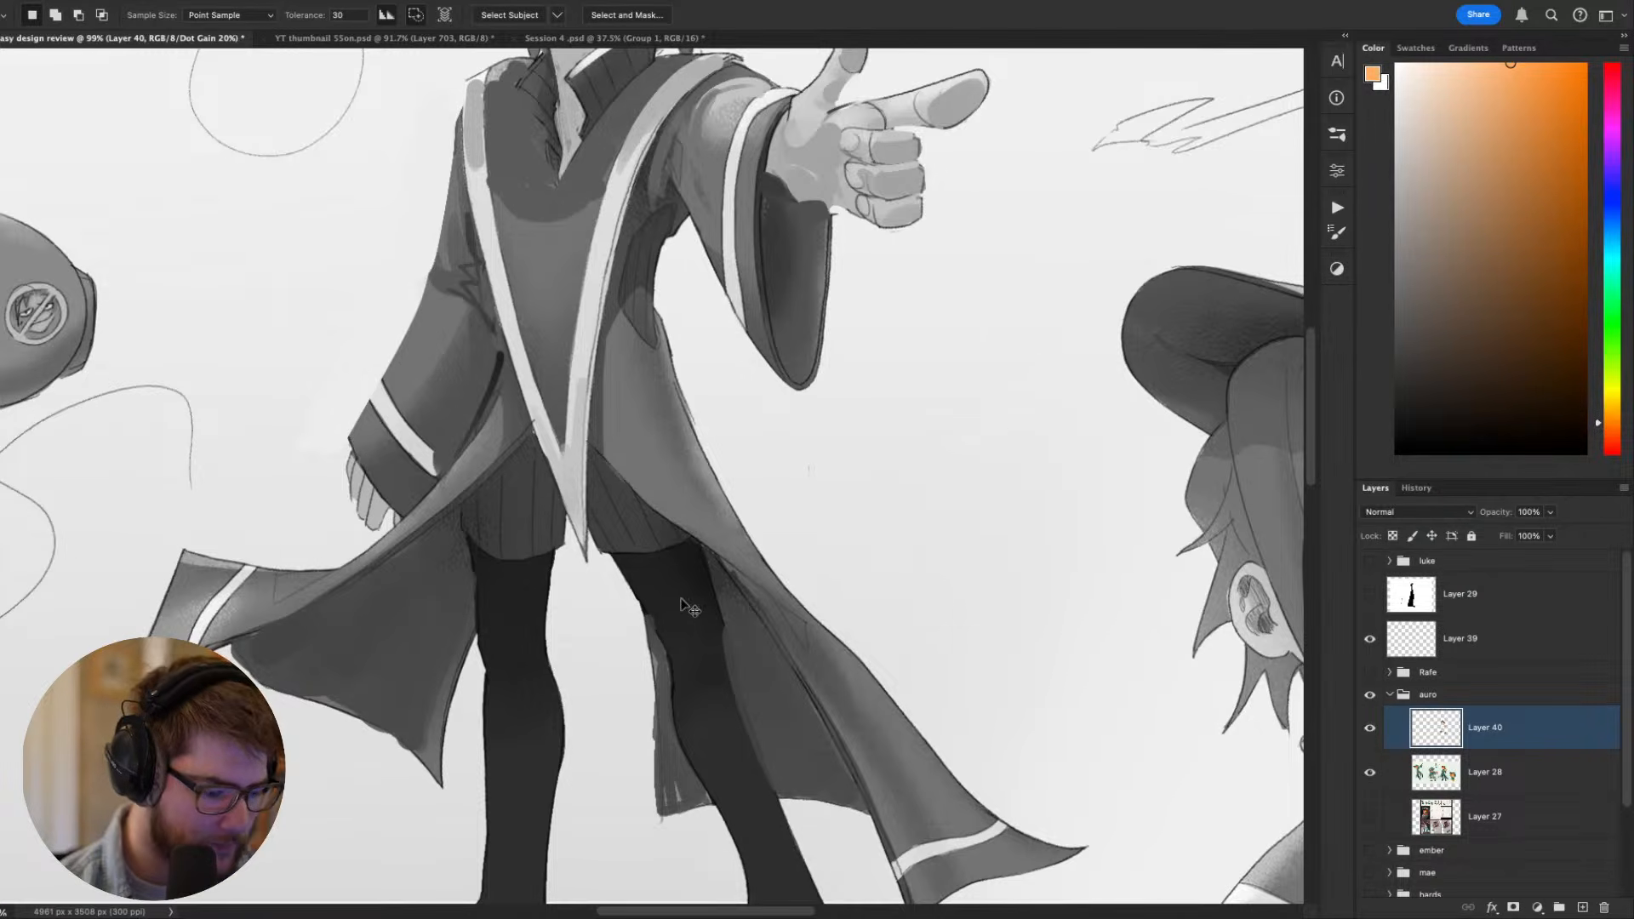
{"action": "key", "text": "ctrl+y"}
{"action": "scroll", "coordinate": [693, 440], "scroll_direction": "down", "scroll_amount": 5}
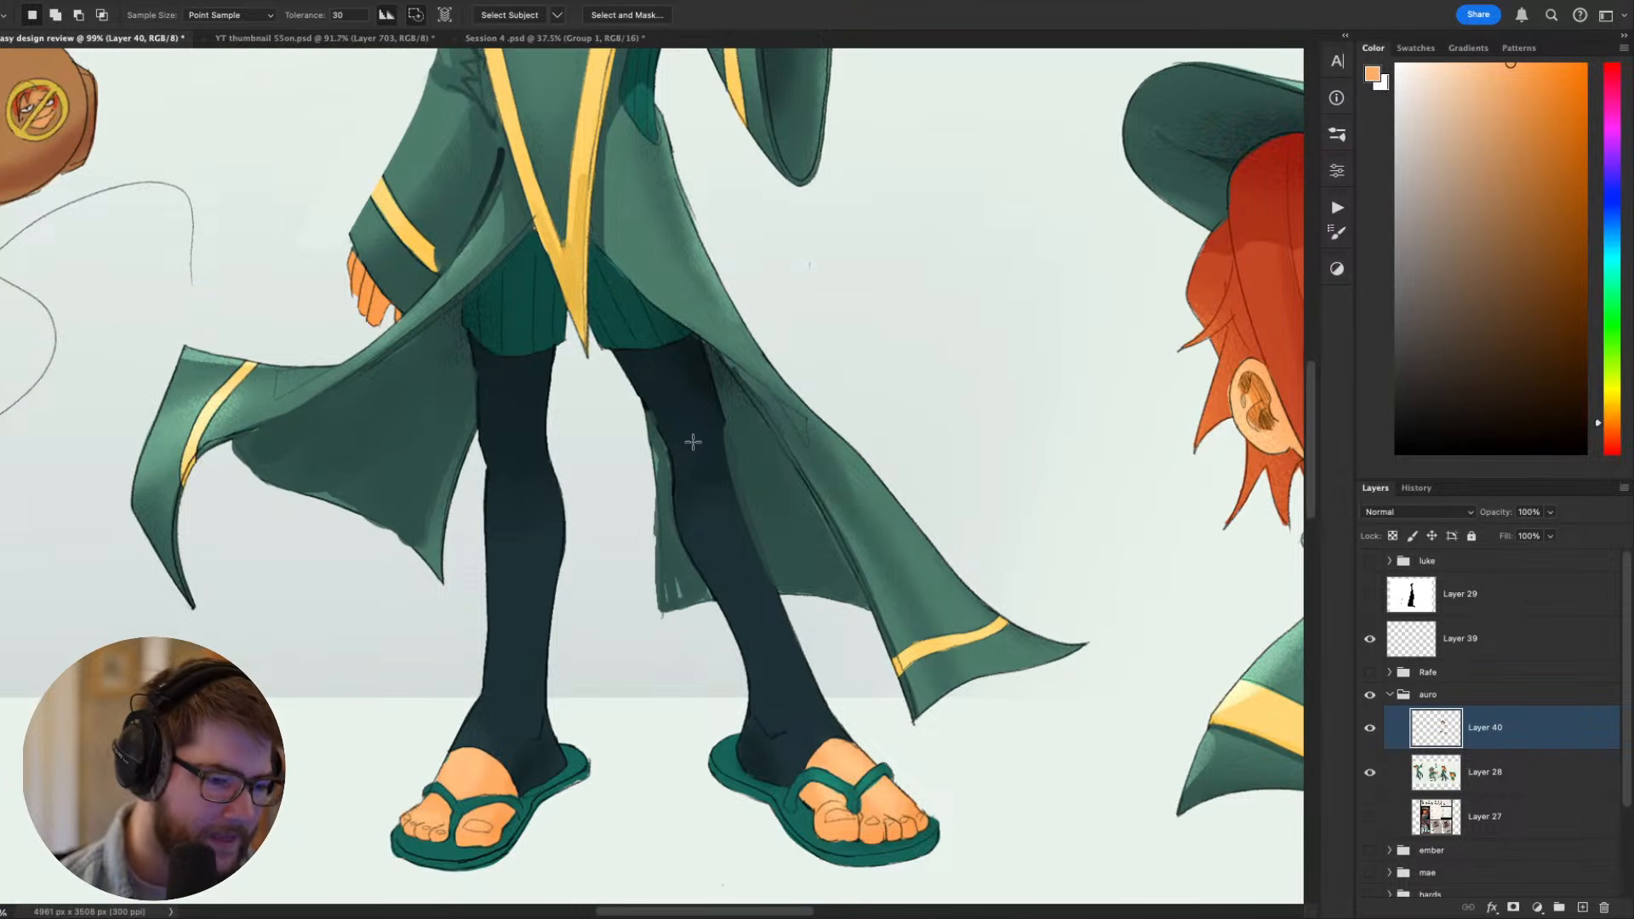
- Select both of the pointing figure's dark leggings on Layer 28 with the Magic Wand, trimming stray coat areas with the Lasso
{"action": "left_click", "coordinate": [1481, 783]}
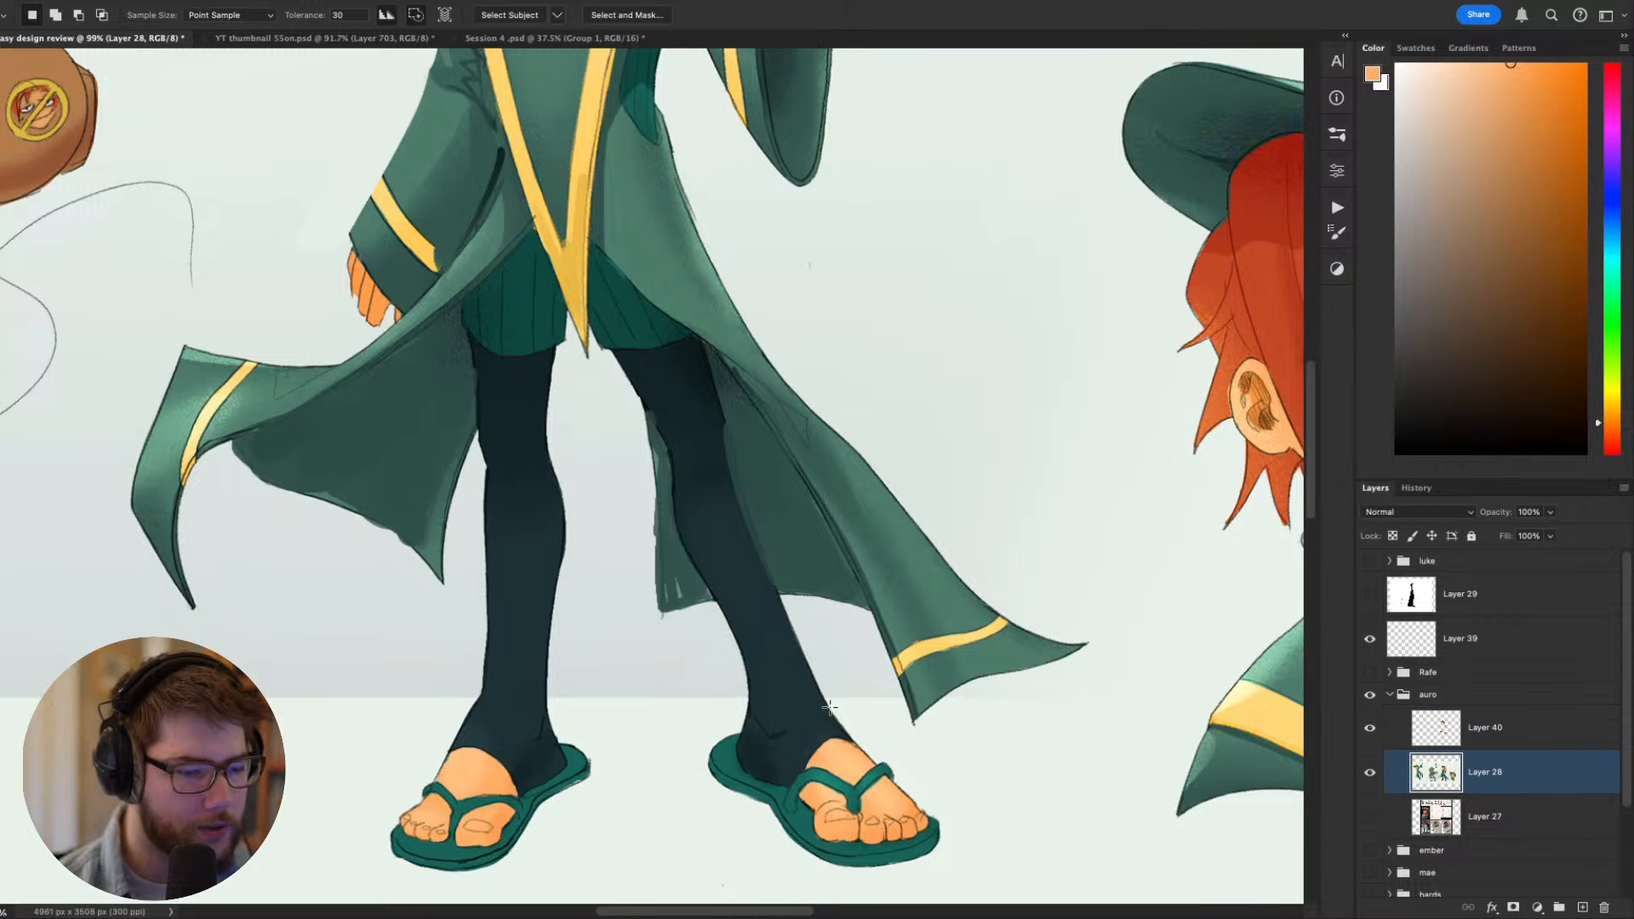
{"action": "left_click", "coordinate": [771, 760]}
{"action": "left_click", "coordinate": [502, 689], "text": "shift"}
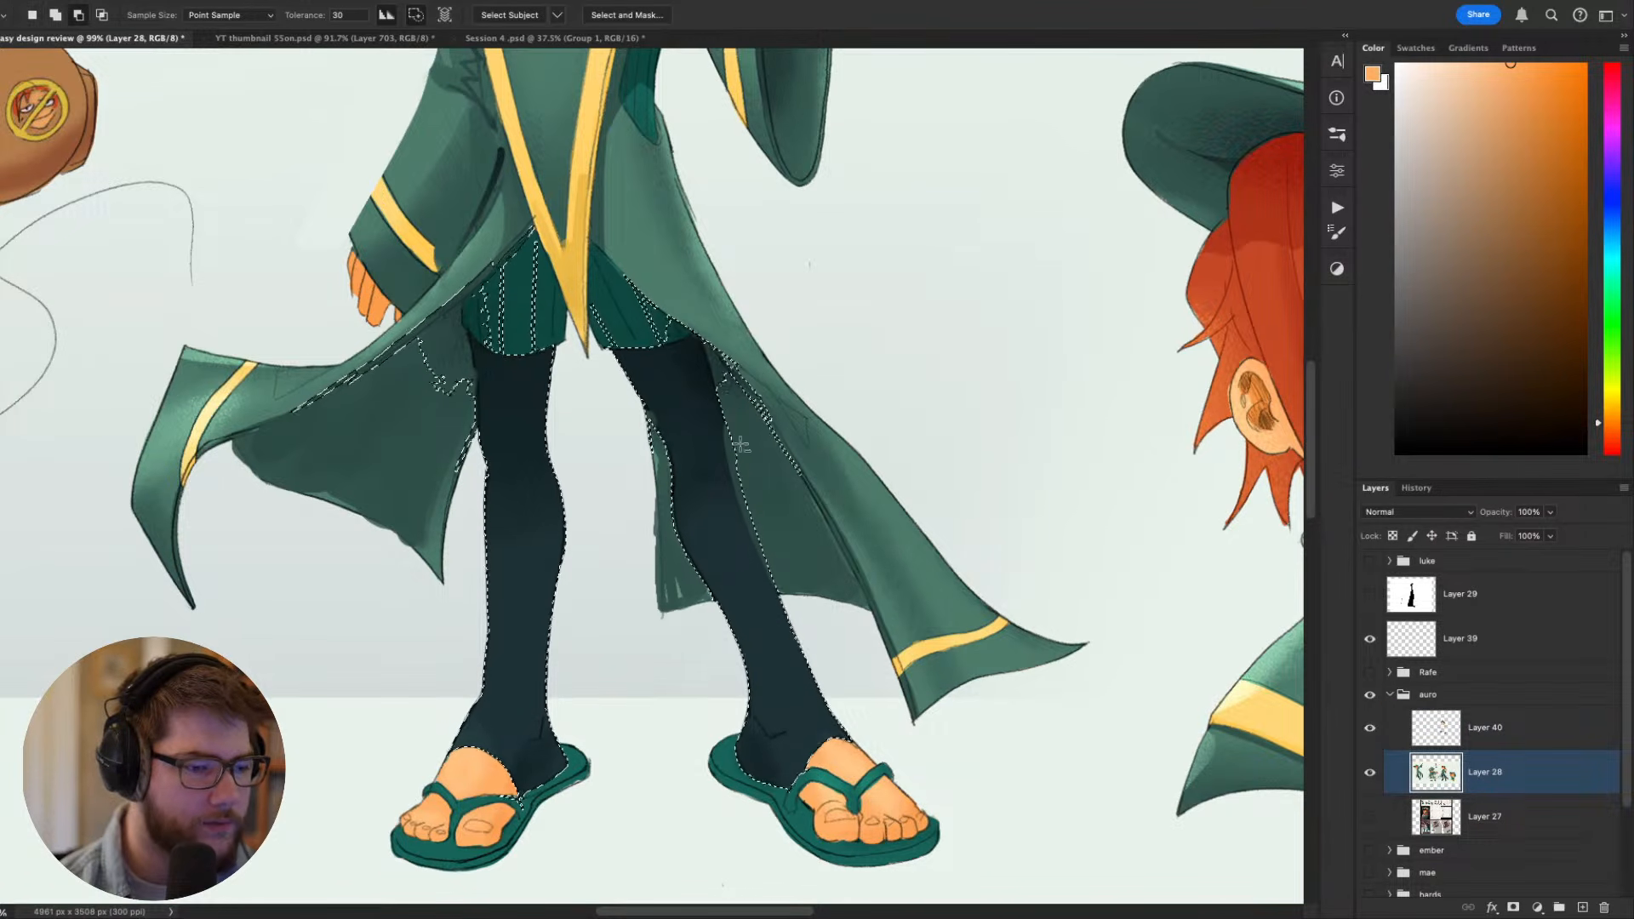
{"action": "left_click", "coordinate": [738, 395], "text": "alt"}
{"action": "left_click", "coordinate": [765, 457], "text": "alt"}
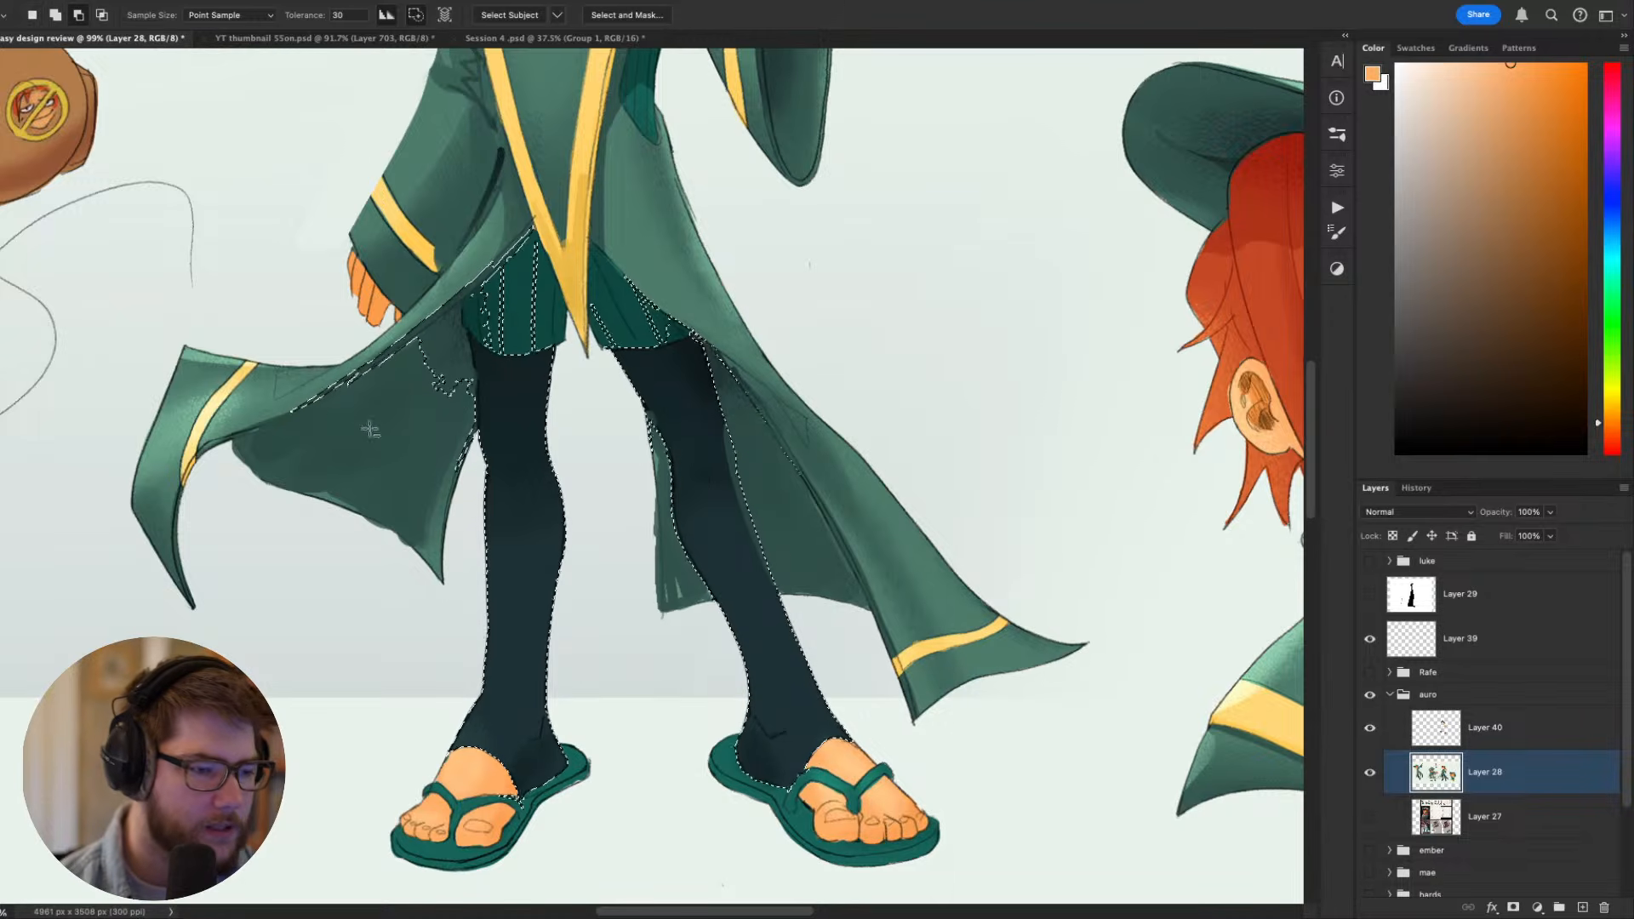
{"action": "left_click", "coordinate": [437, 360], "text": "alt"}
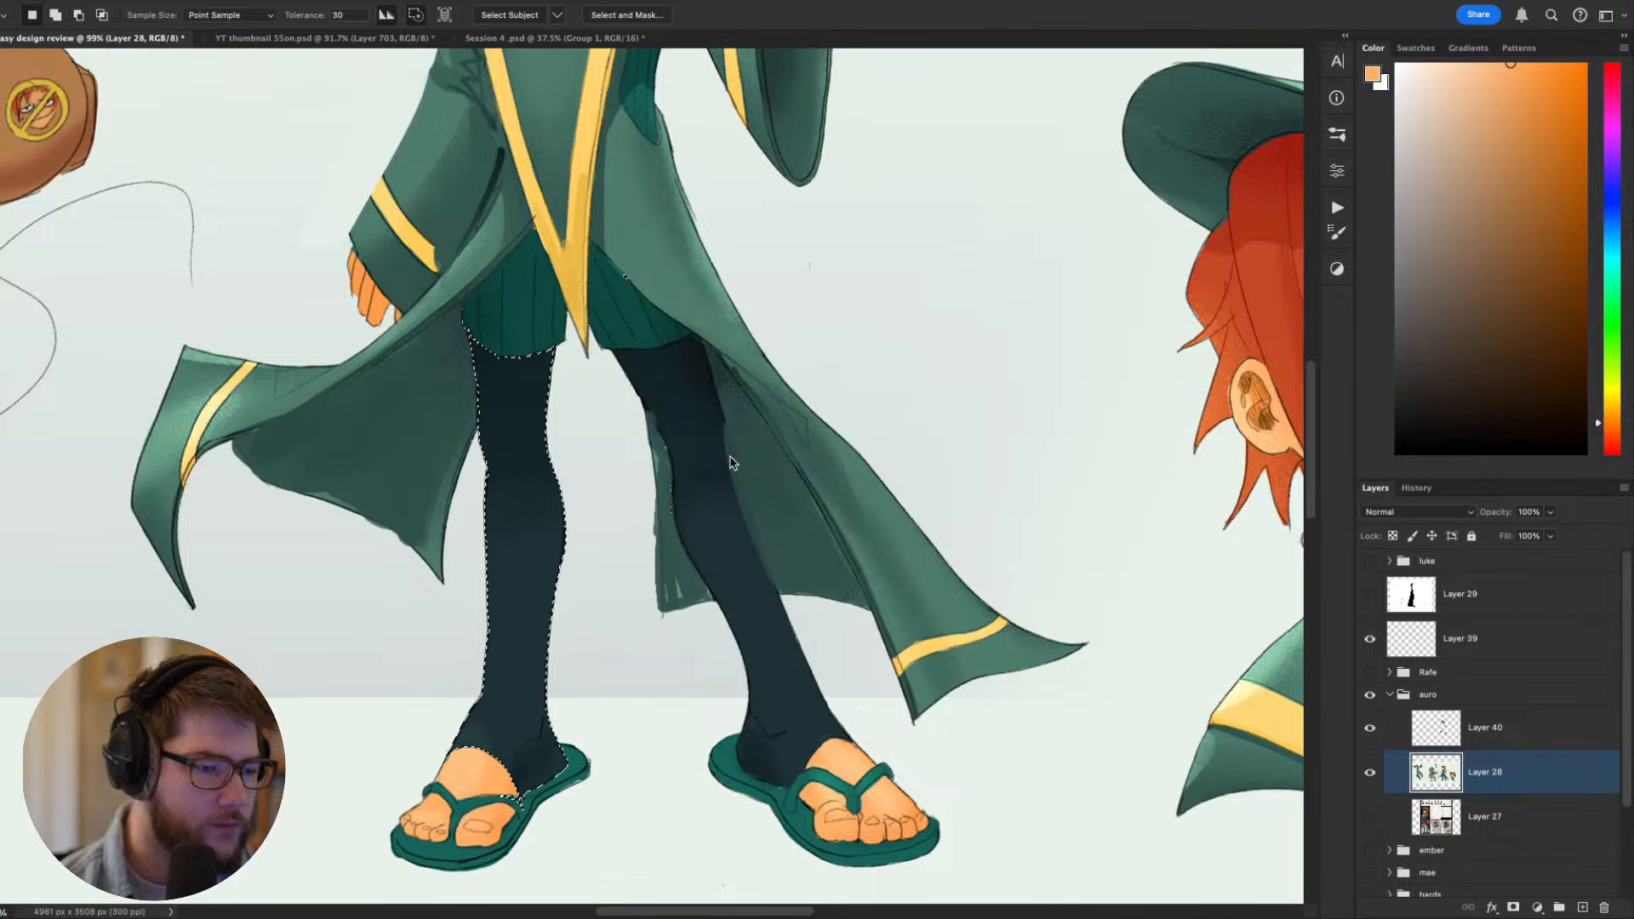
{"action": "key", "text": "l"}
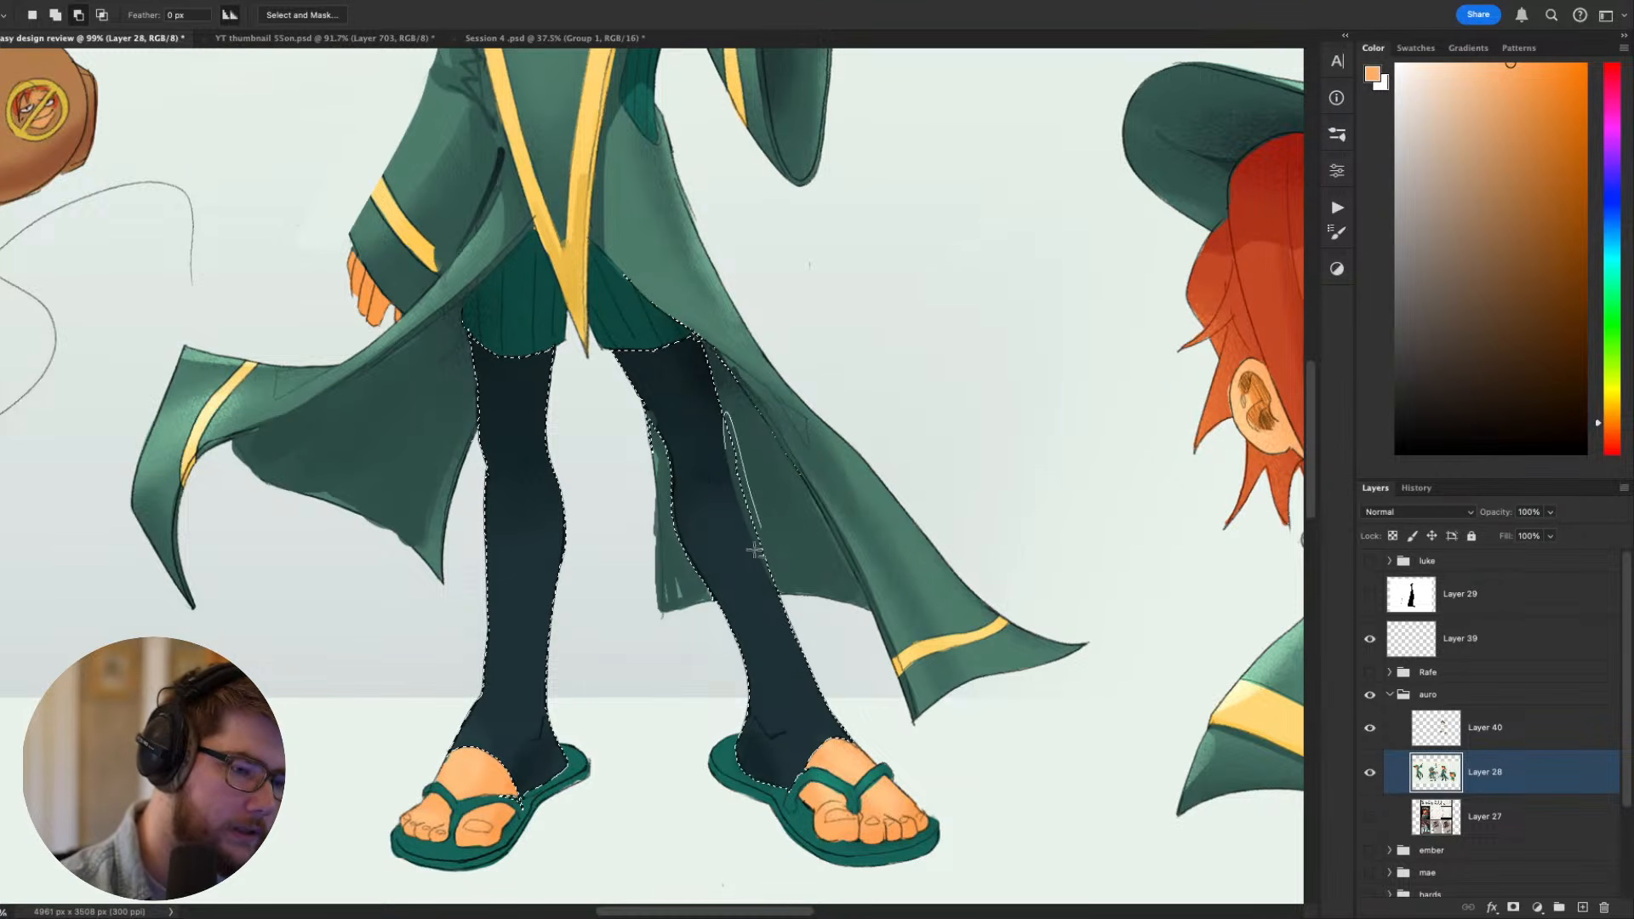
{"action": "mouse_move", "coordinate": [825, 503]}
{"action": "left_mouse_down"}
{"action": "mouse_move", "coordinate": [806, 442]}
{"action": "mouse_move", "coordinate": [819, 544]}
{"action": "left_mouse_up"}
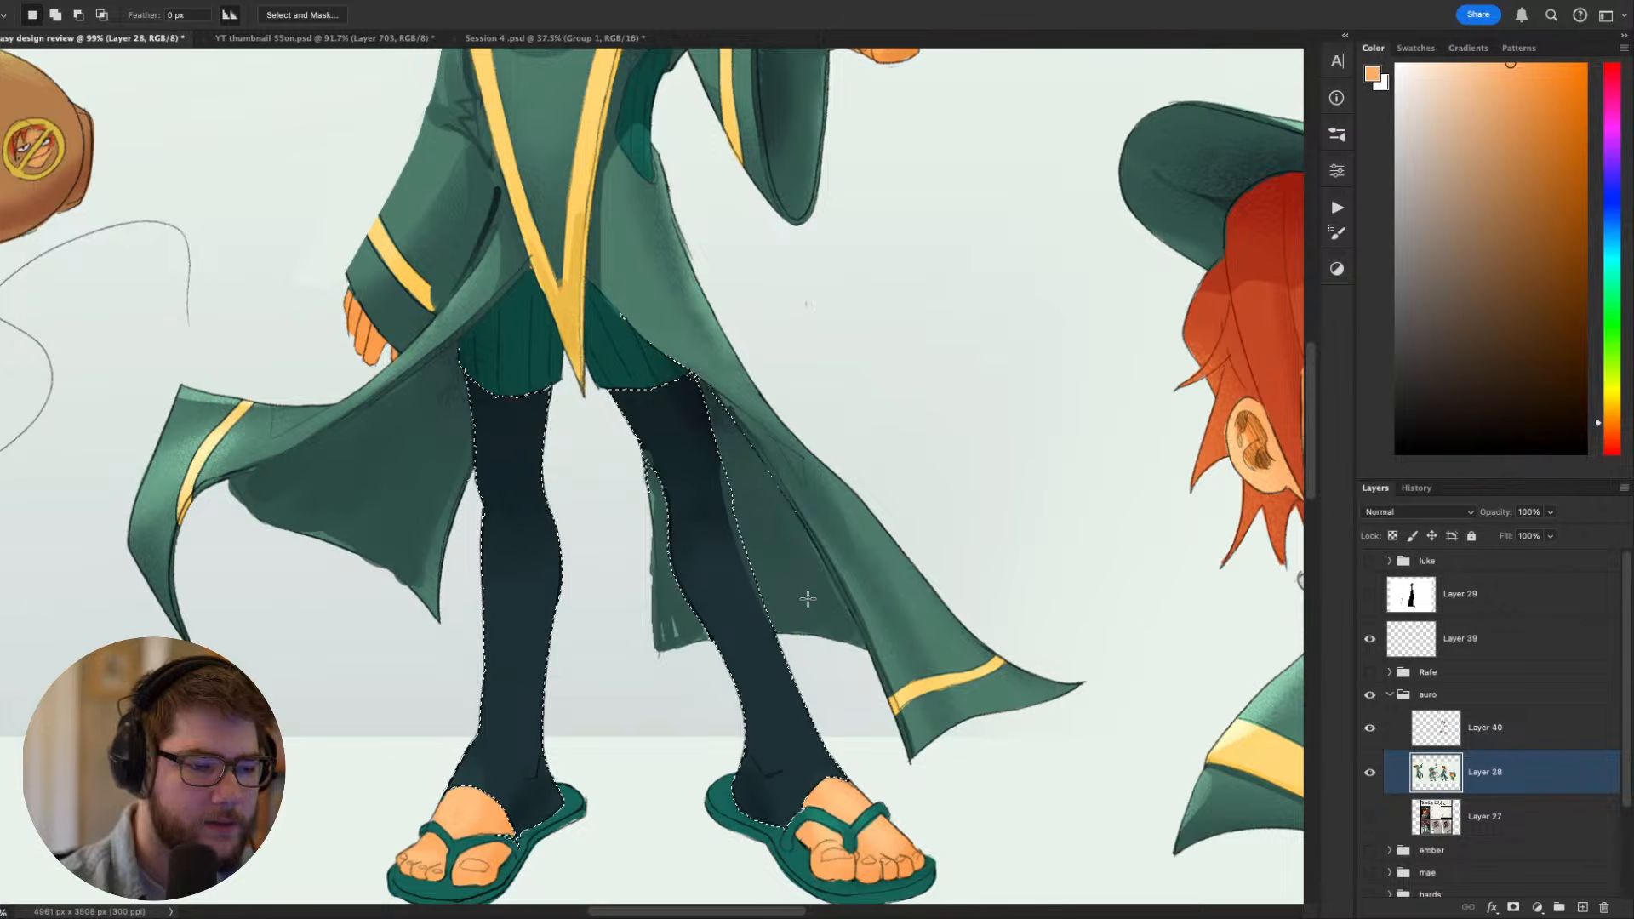
- Fill the selected leggings with a flat dark blue-green on Layer 40, reselecting them to apply a slightly darker tone, and deselect
{"action": "left_click", "coordinate": [1455, 746]}
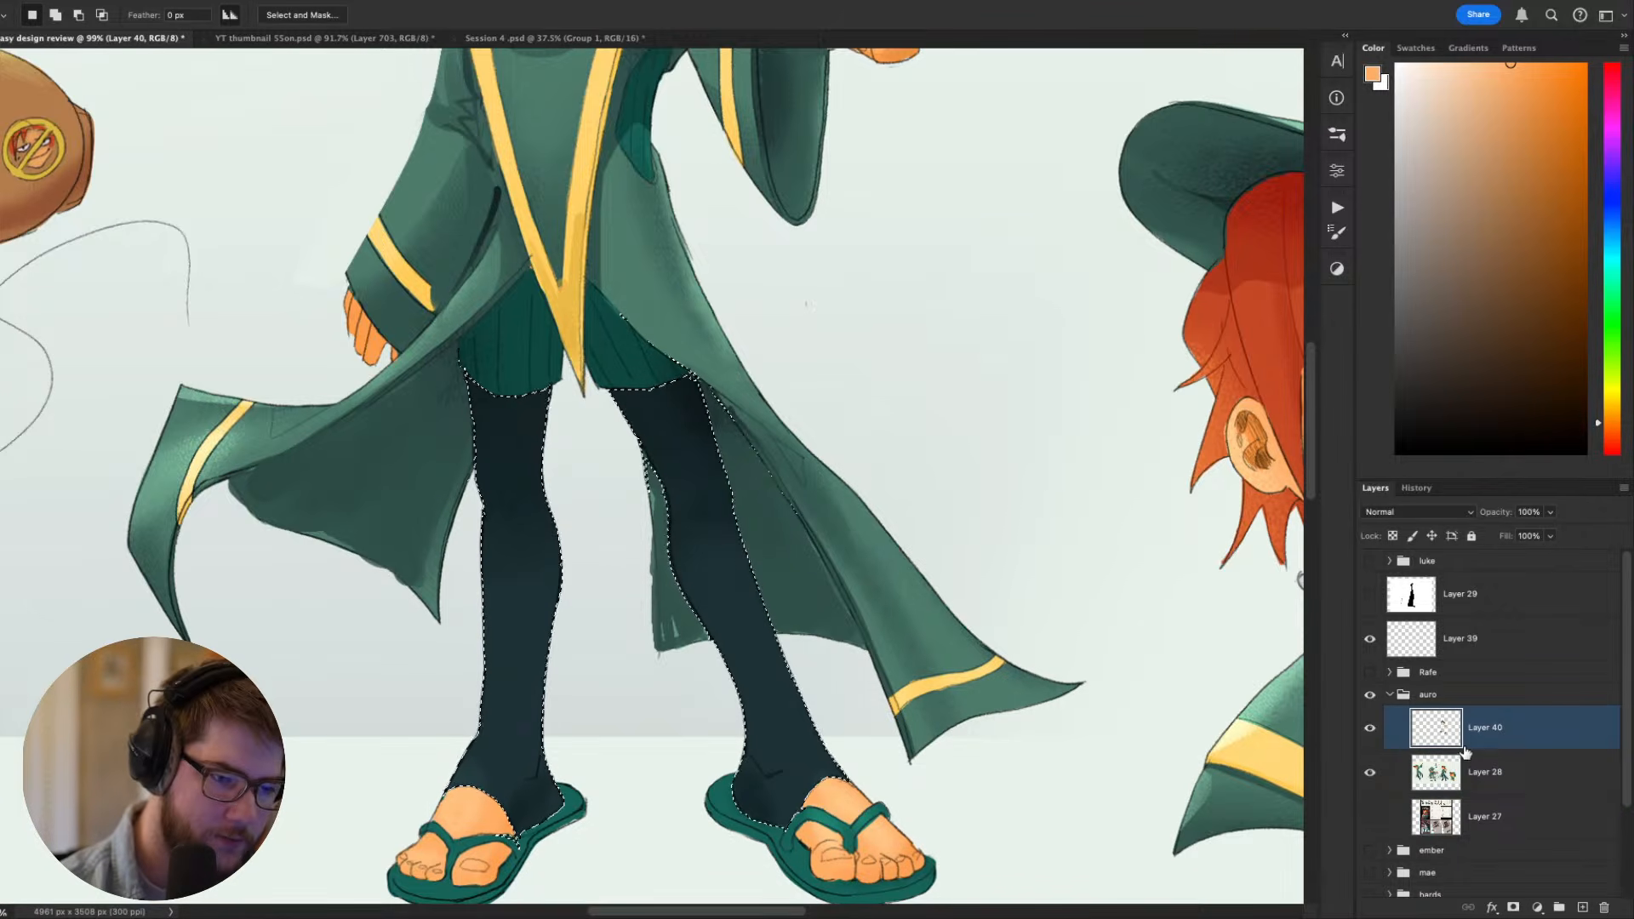
{"action": "key", "text": "g"}
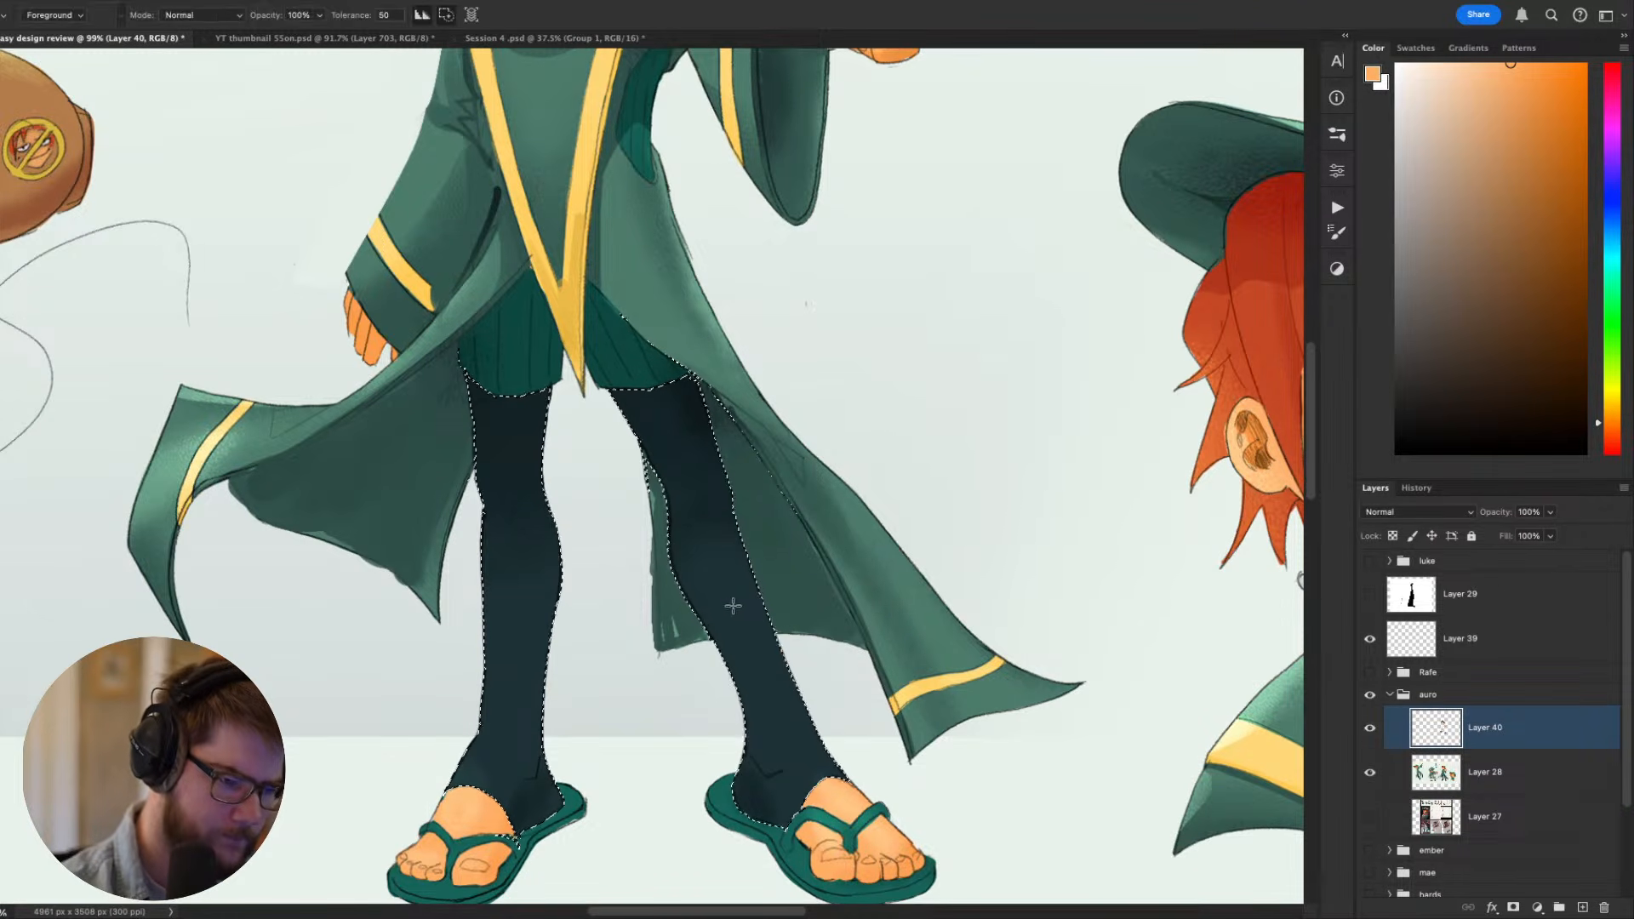
{"action": "left_click", "coordinate": [734, 604], "text": "alt"}
{"action": "left_click", "coordinate": [739, 611]}
{"action": "key", "text": "ctrl+d"}
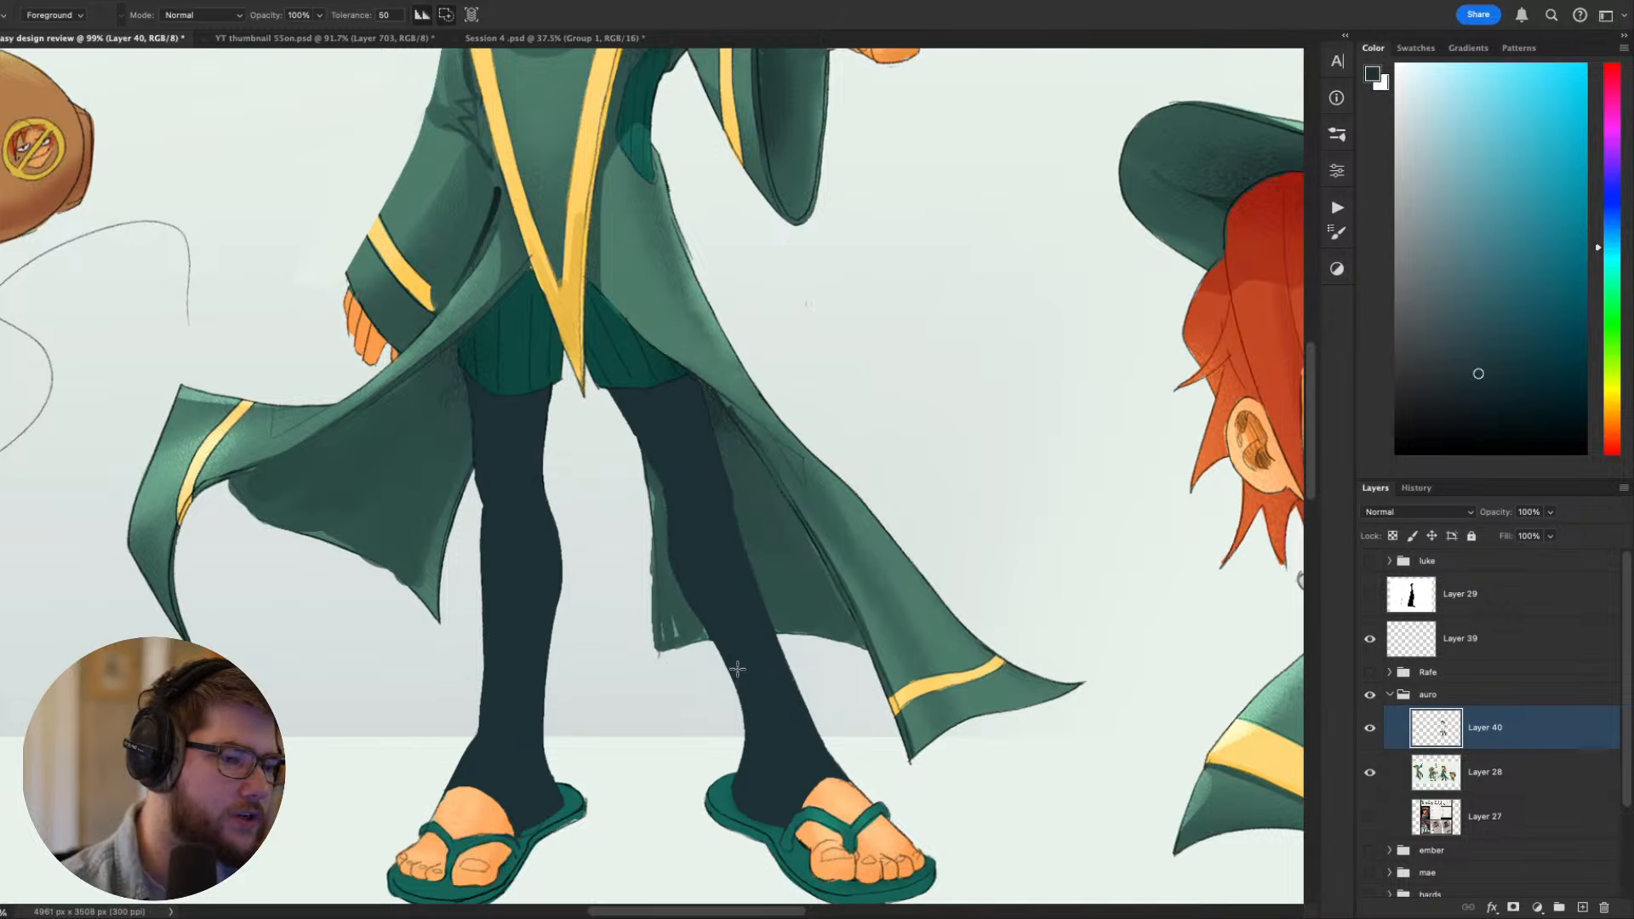
{"action": "key", "text": "ctrl+shift+d"}
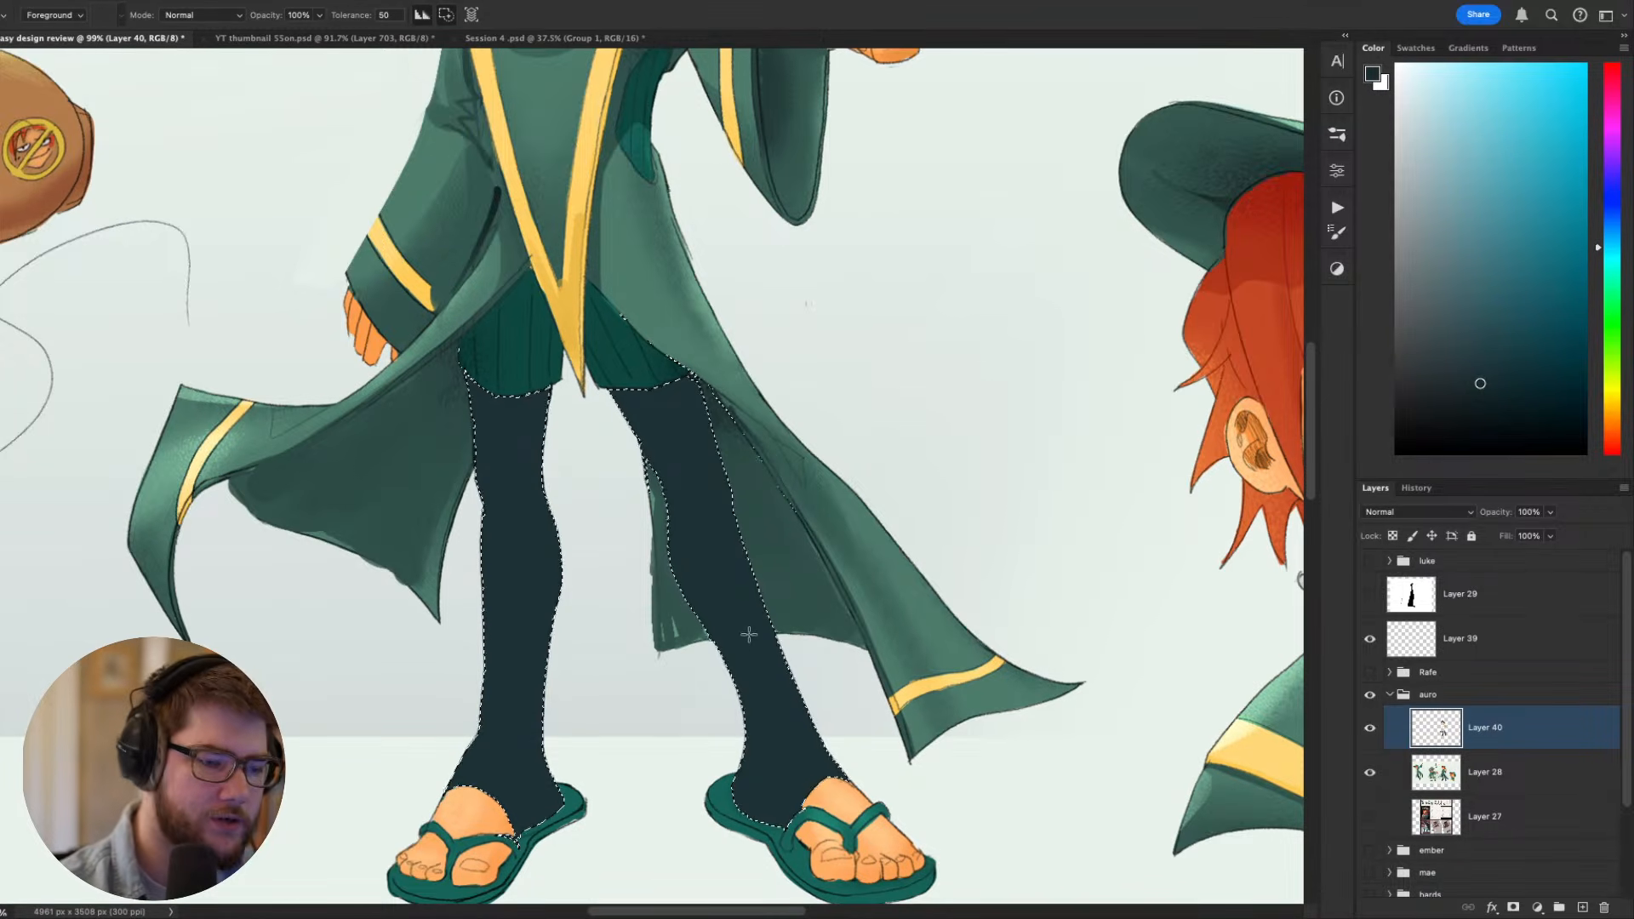
{"action": "key", "text": "ctrl+d"}
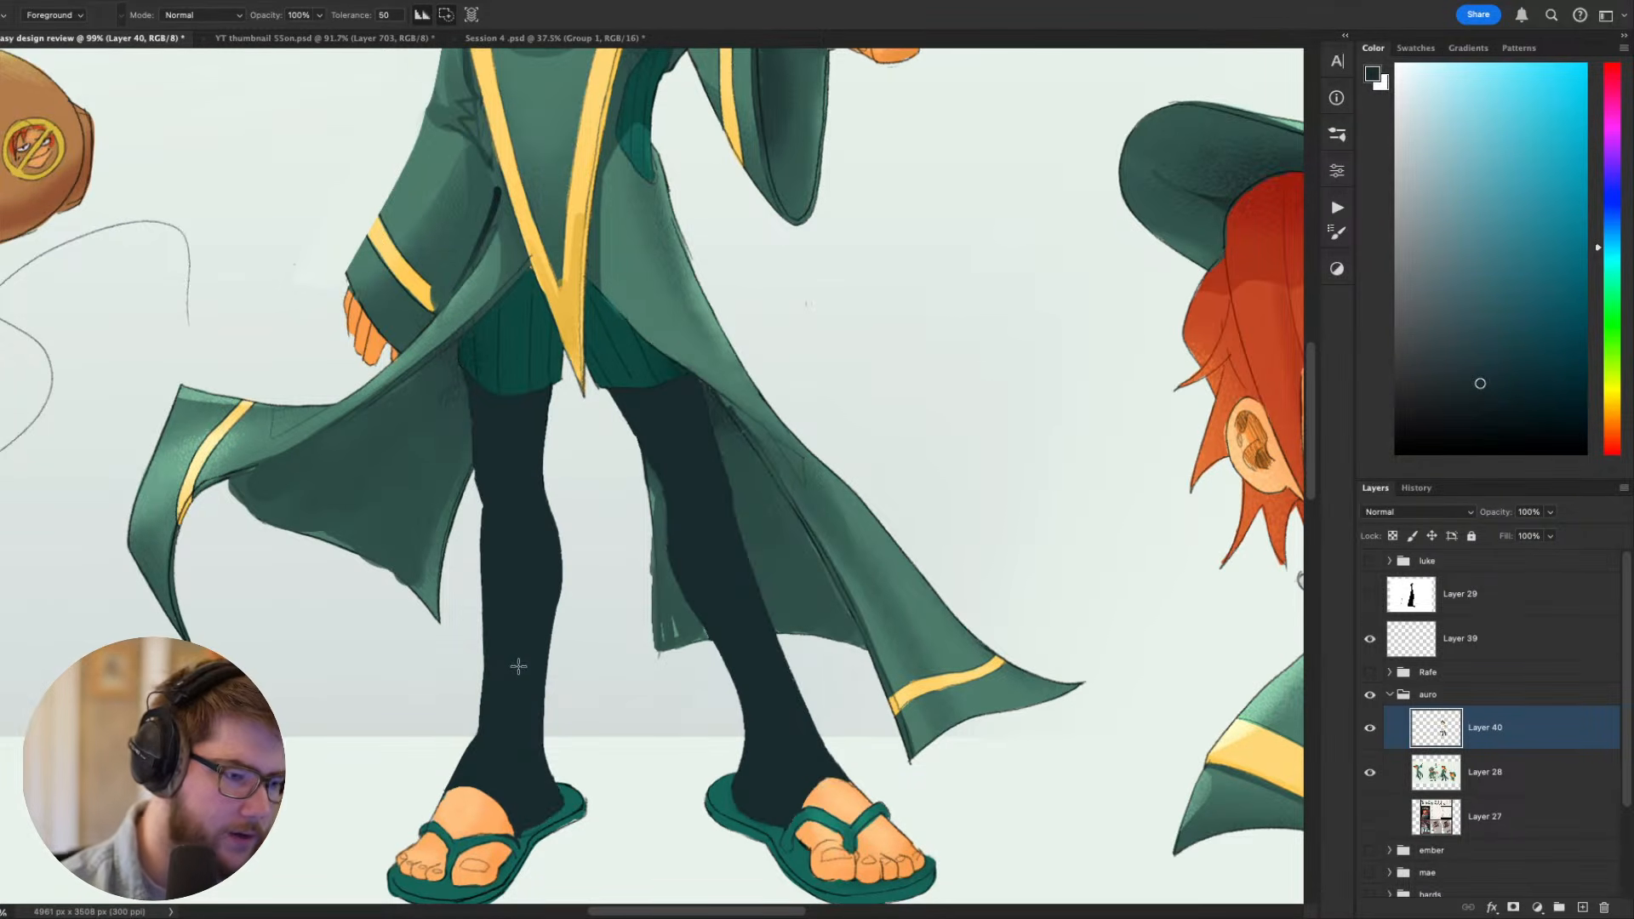
- Select only the pointing figure's leg beneath the pointing arm with the Magic Wand on Layer 40
{"action": "key", "text": "ctrl+minus"}
{"action": "key", "text": "ctrl+minus"}
{"action": "key", "text": "ctrl+minus"}
{"action": "key", "text": "ctrl+minus"}
{"action": "key", "text": "ctrl+plus"}
{"action": "key", "text": "ctrl+plus"}
{"action": "key", "text": "ctrl+plus"}
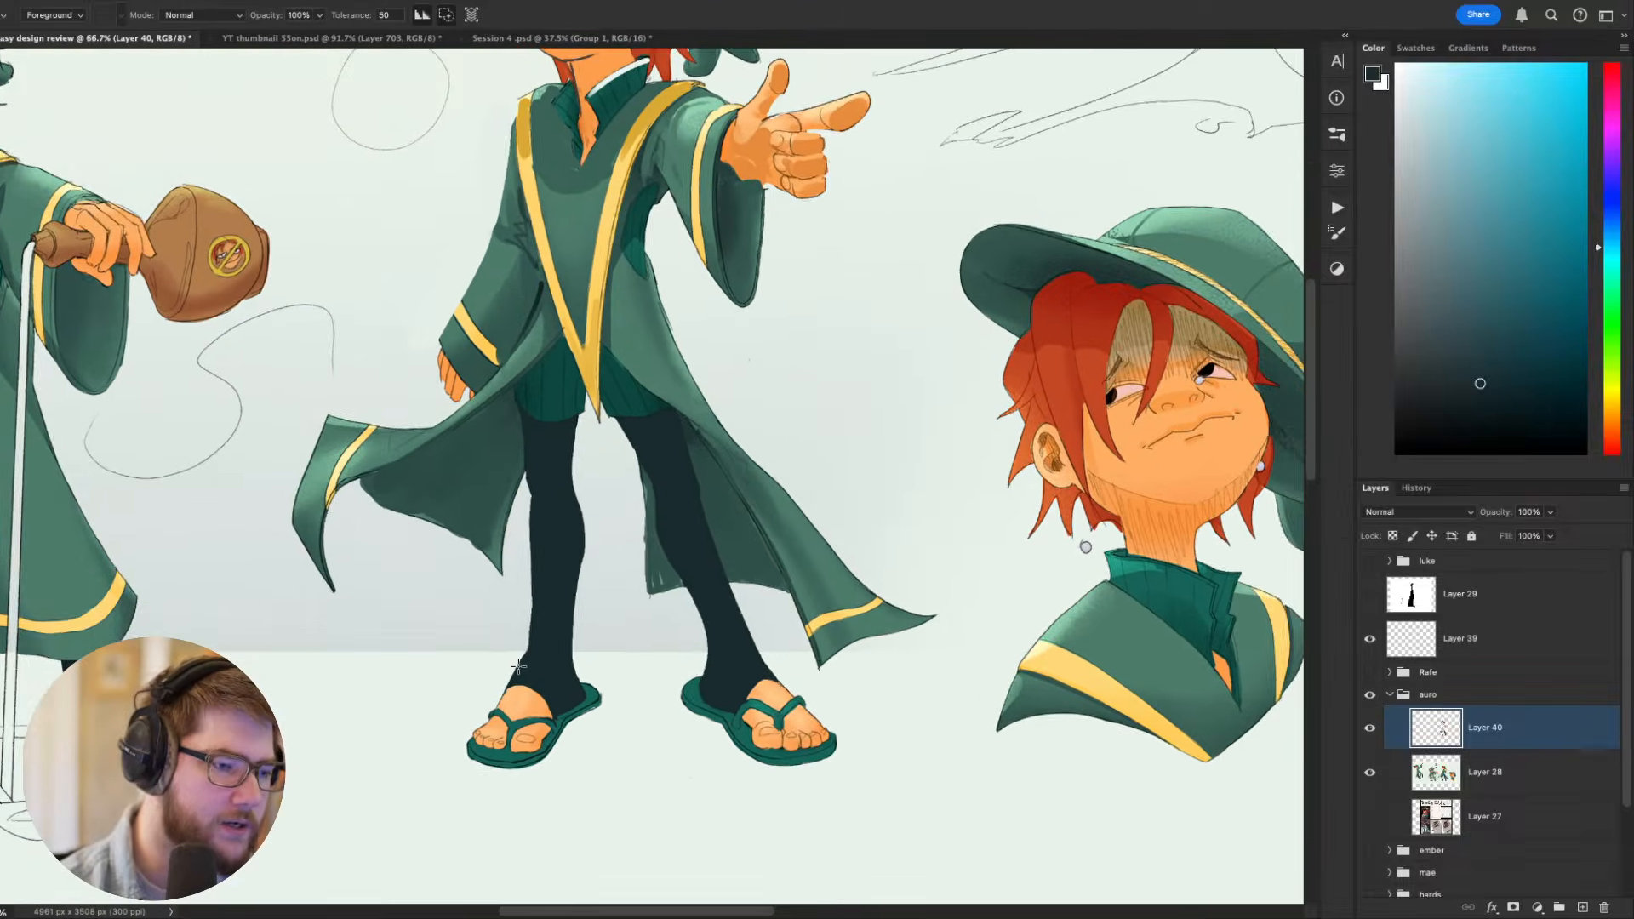
{"action": "left_click_drag", "start_coordinate": [908, 710], "coordinate": [944, 787]}
{"action": "key", "text": "w"}
{"action": "left_click", "coordinate": [768, 696]}
- Using the AllRounder brush, sample the legging colour, choose a lighter greyish teal and paint soft shading inside the selected leg
{"action": "key", "text": "b"}
{"action": "right_click", "coordinate": [778, 705]}
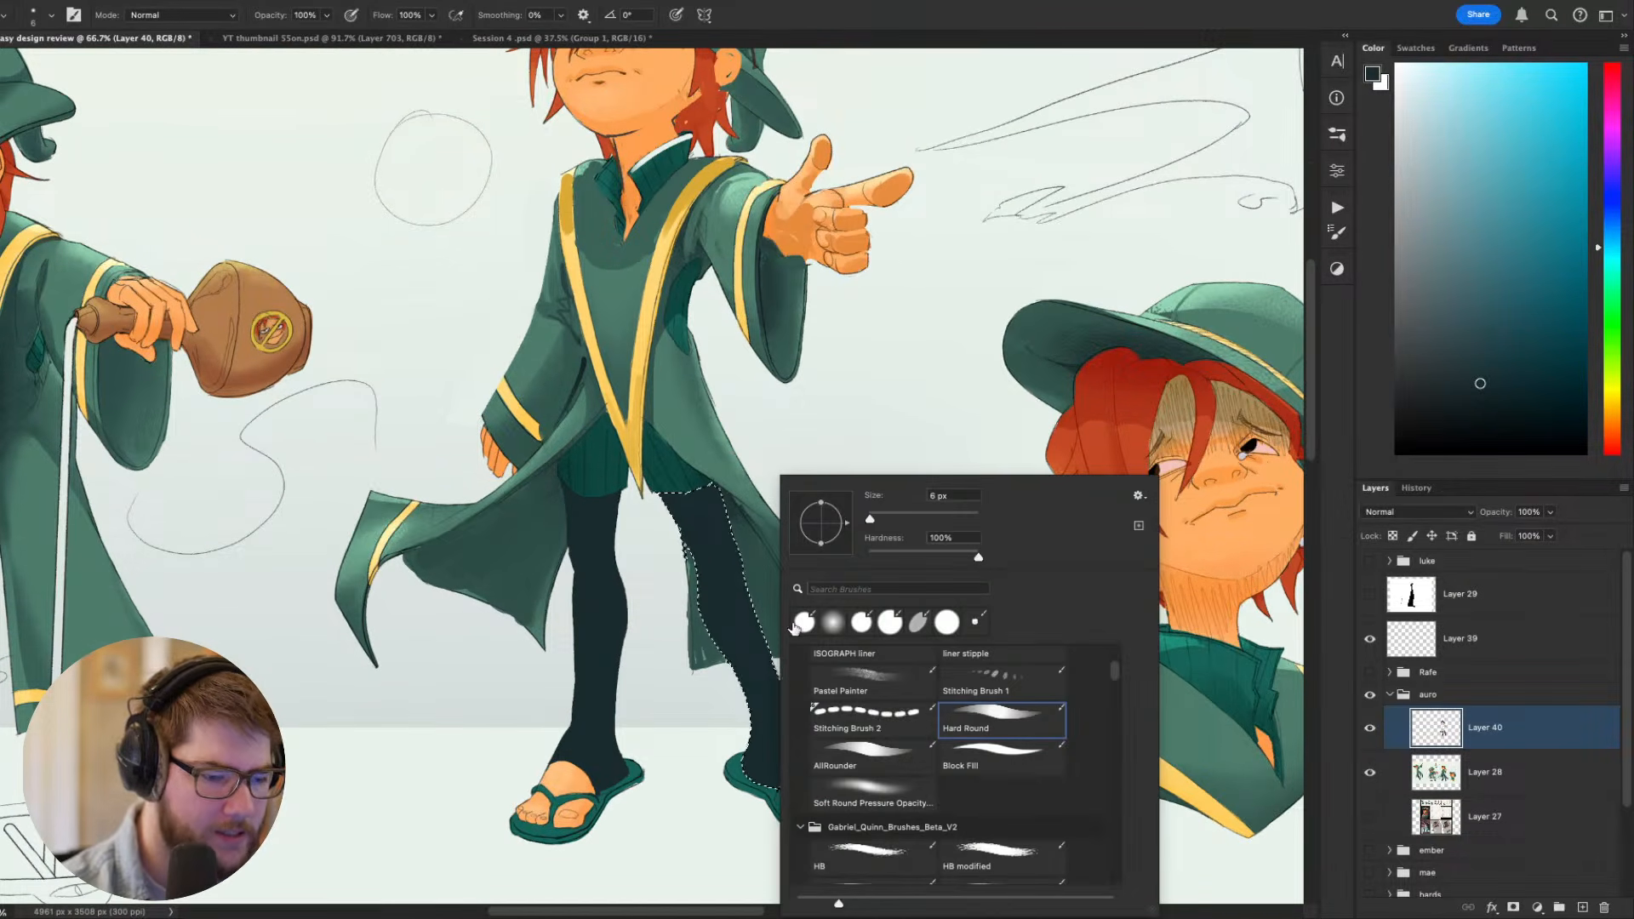
{"action": "left_click", "coordinate": [872, 794]}
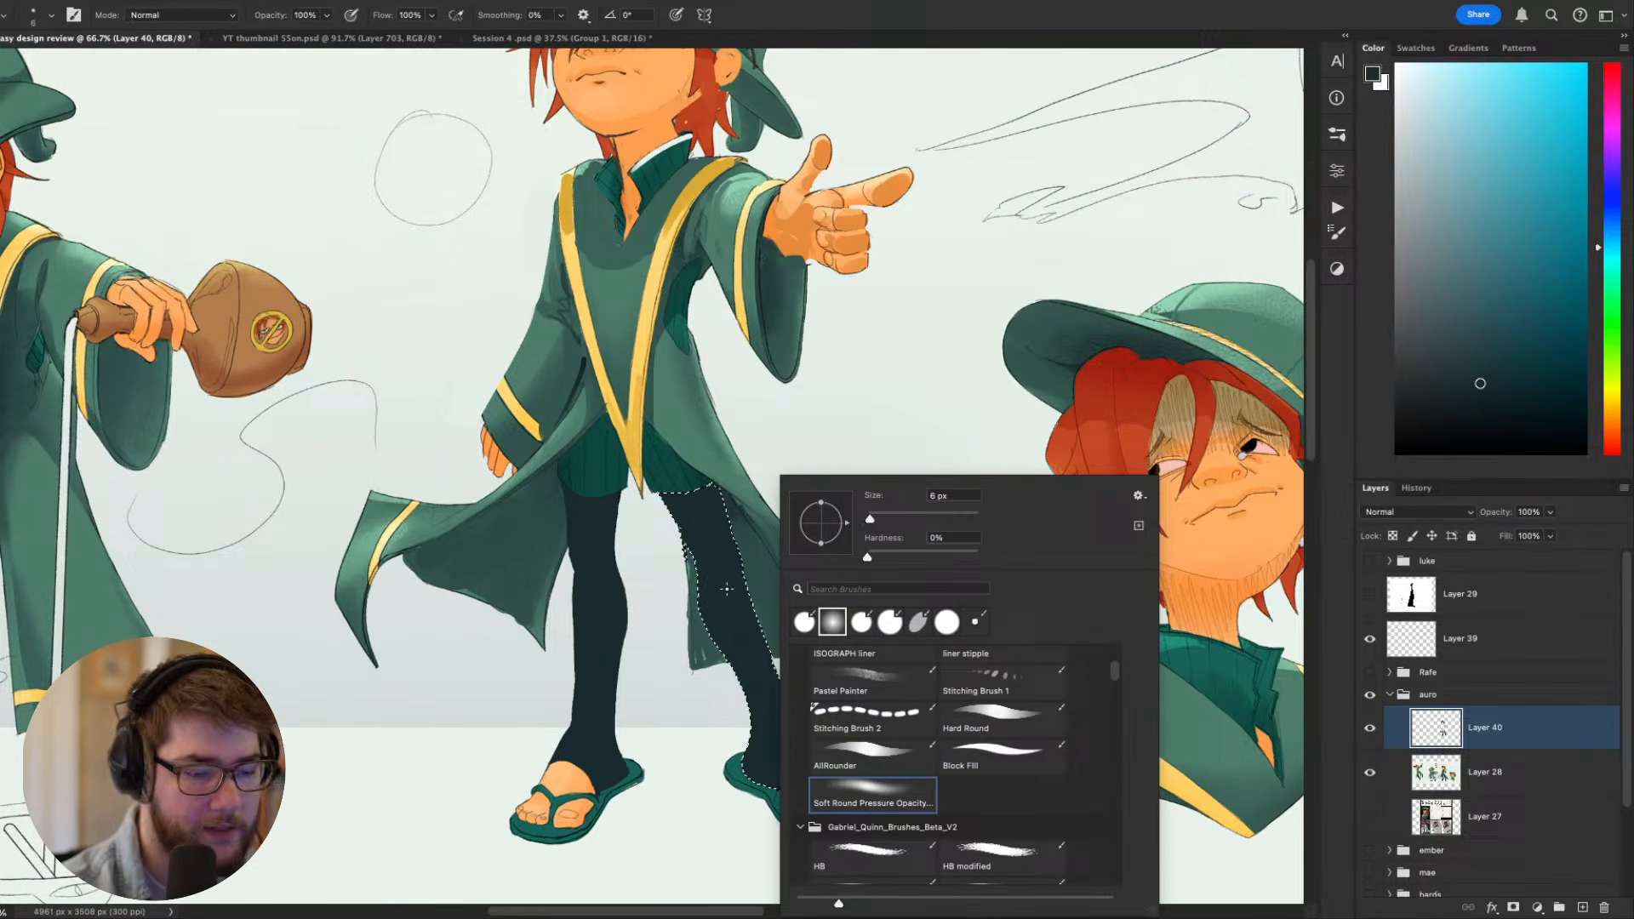
{"action": "left_click", "coordinate": [872, 755]}
{"action": "left_click", "coordinate": [770, 723]}
{"action": "left_click", "coordinate": [781, 726], "text": "alt"}
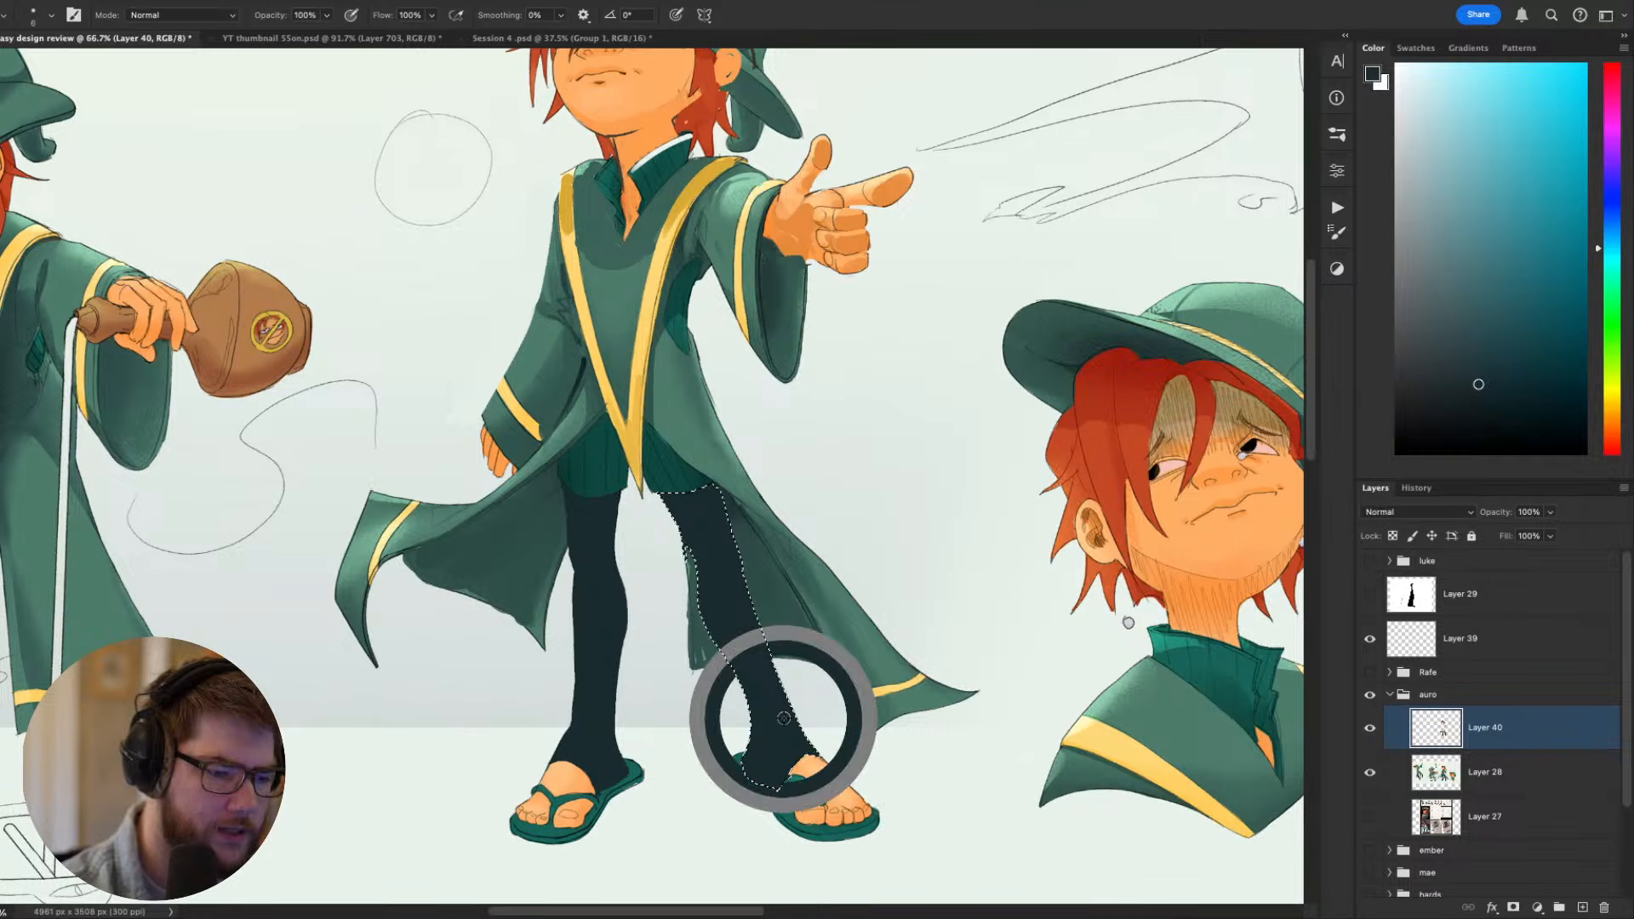
{"action": "left_click_drag", "start_coordinate": [1466, 329], "coordinate": [1458, 349]}
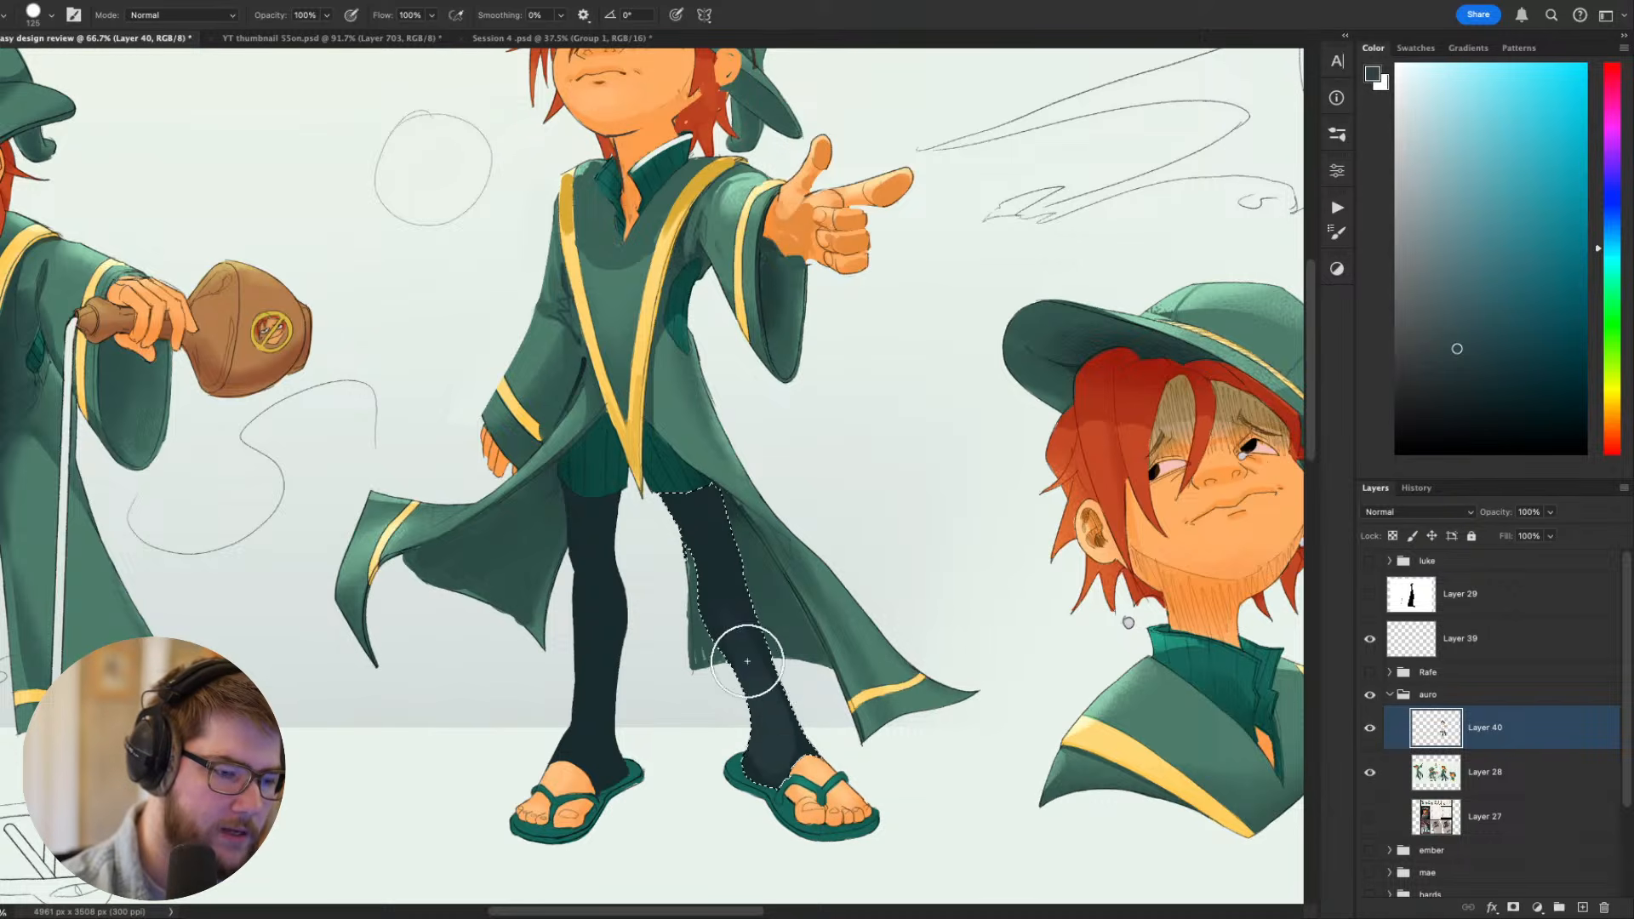
{"action": "left_click", "coordinate": [783, 650], "text": "alt"}
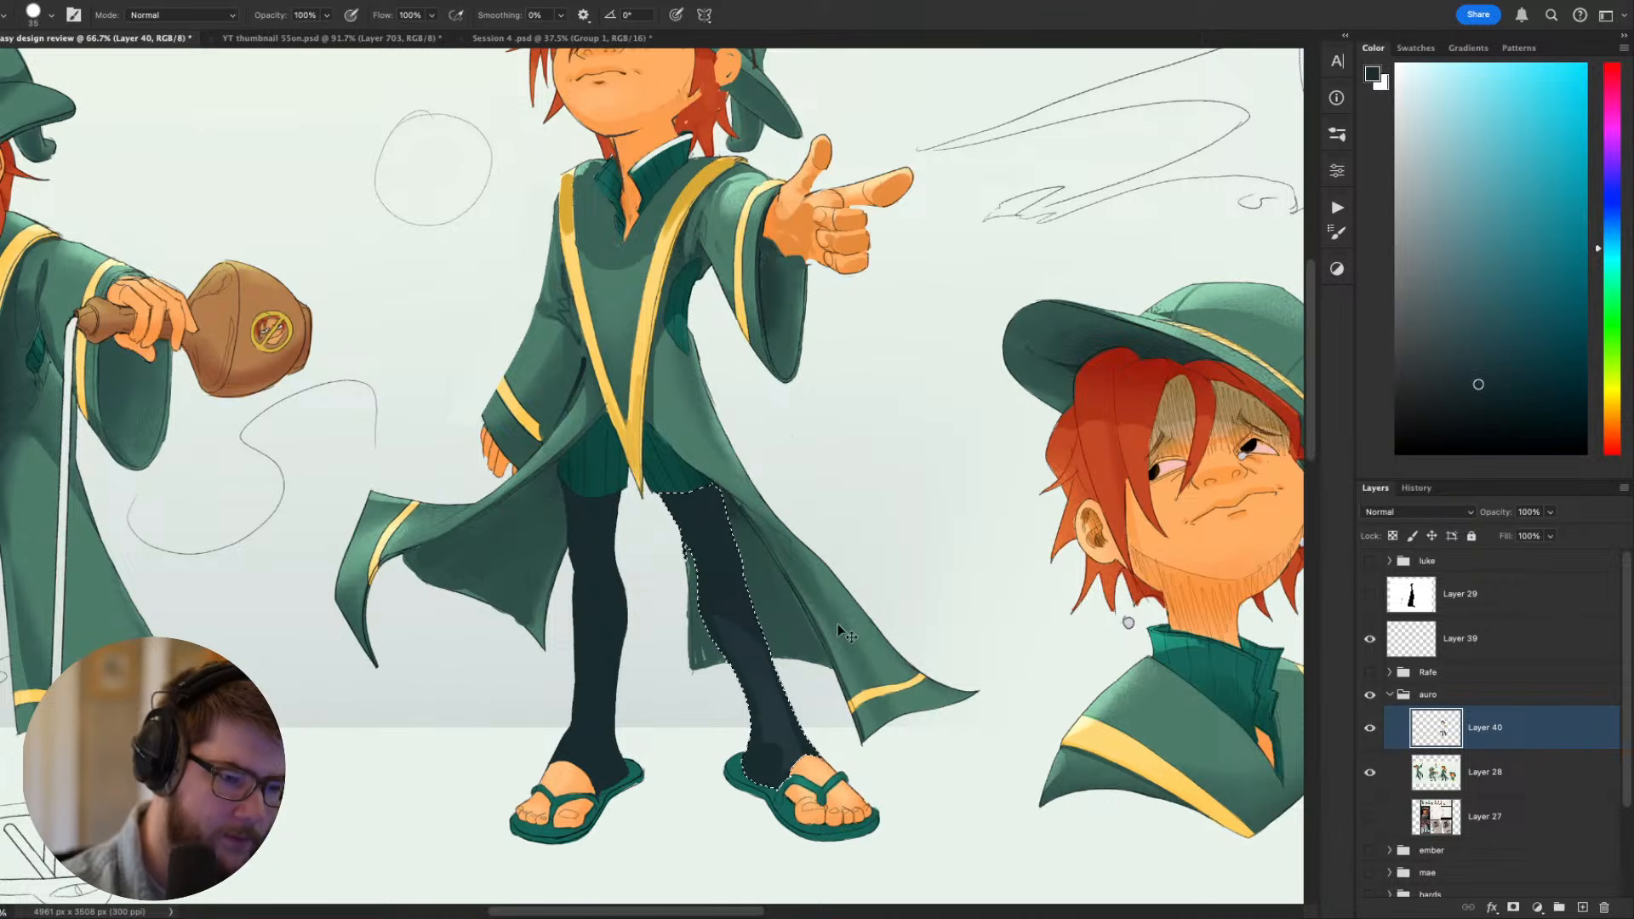
- Refine the selected leg's shading with a smaller brush in the dark legging colour and clear the selection
{"action": "key", "text": "super+d"}
{"action": "left_click_drag", "start_coordinate": [927, 525], "coordinate": [954, 356]}
{"action": "left_click_drag", "start_coordinate": [920, 584], "coordinate": [977, 716]}
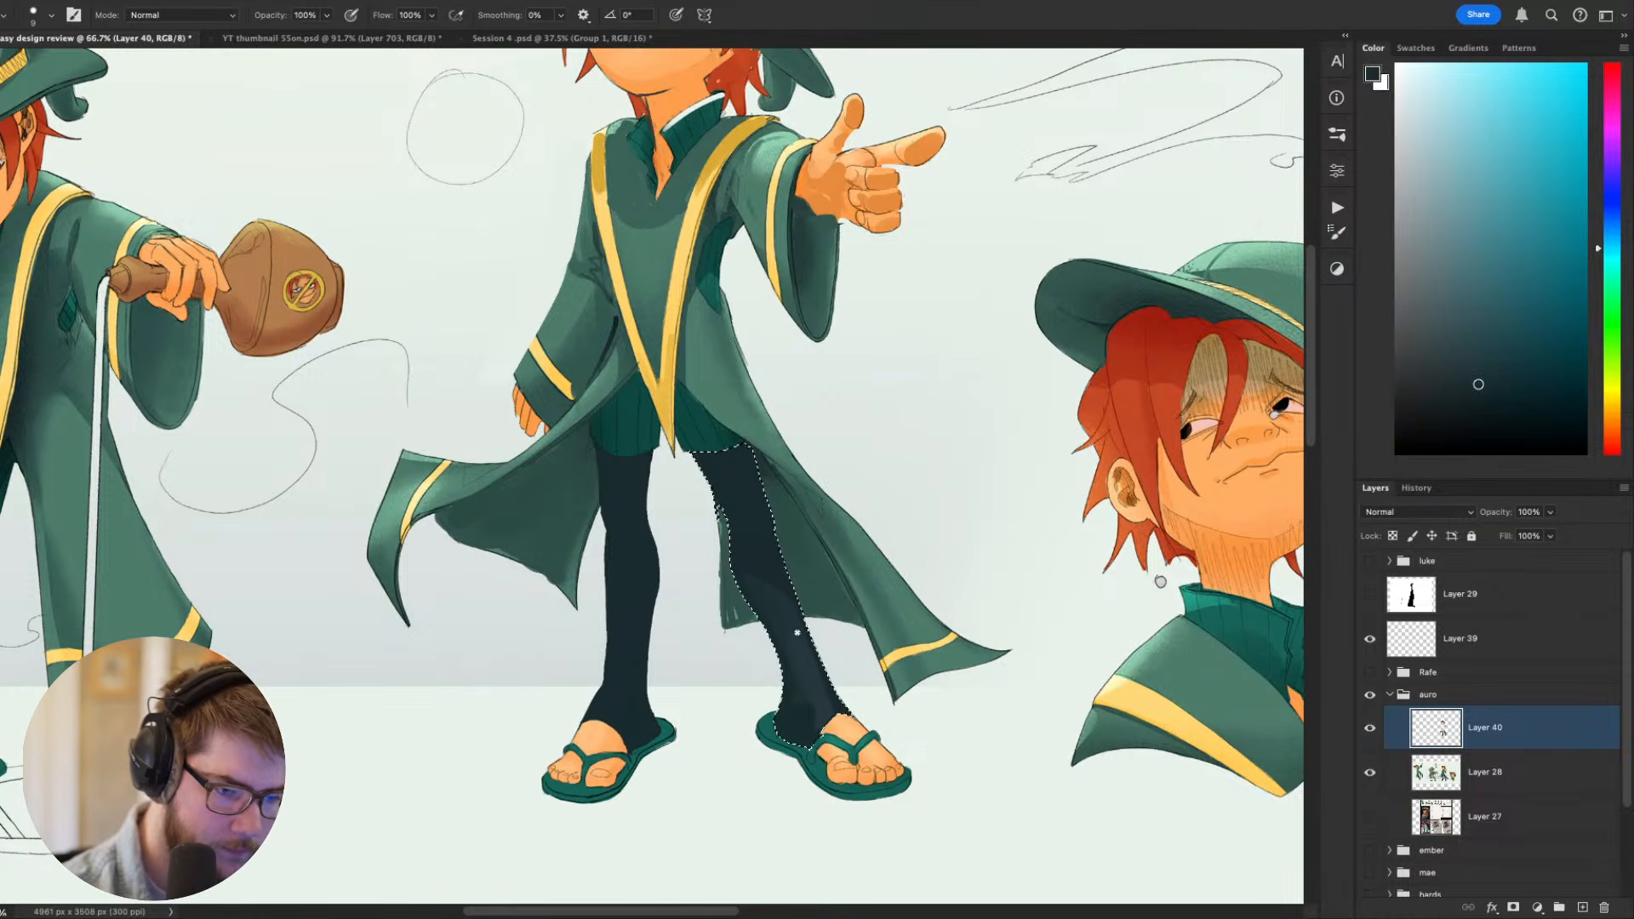
{"action": "mouse_move", "coordinate": [911, 545]}
{"action": "left_mouse_down"}
{"action": "mouse_move", "coordinate": [923, 321]}
{"action": "mouse_move", "coordinate": [890, 590]}
{"action": "mouse_move", "coordinate": [937, 530]}
{"action": "mouse_move", "coordinate": [932, 566]}
{"action": "left_mouse_up"}
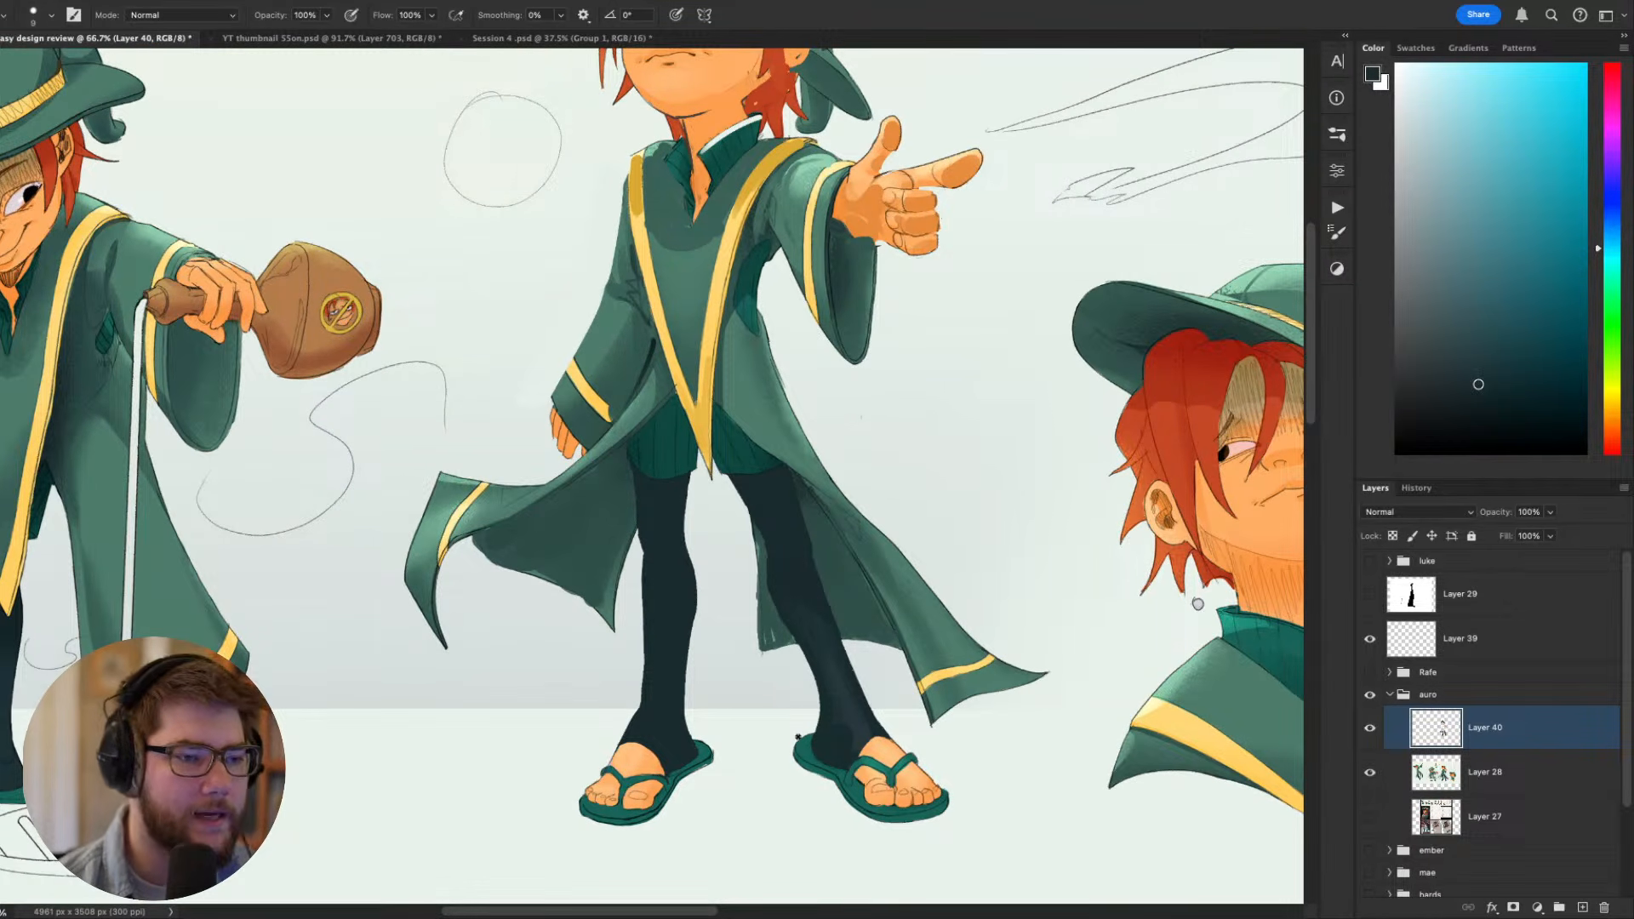
{"action": "left_click_drag", "start_coordinate": [838, 656], "coordinate": [824, 675]}
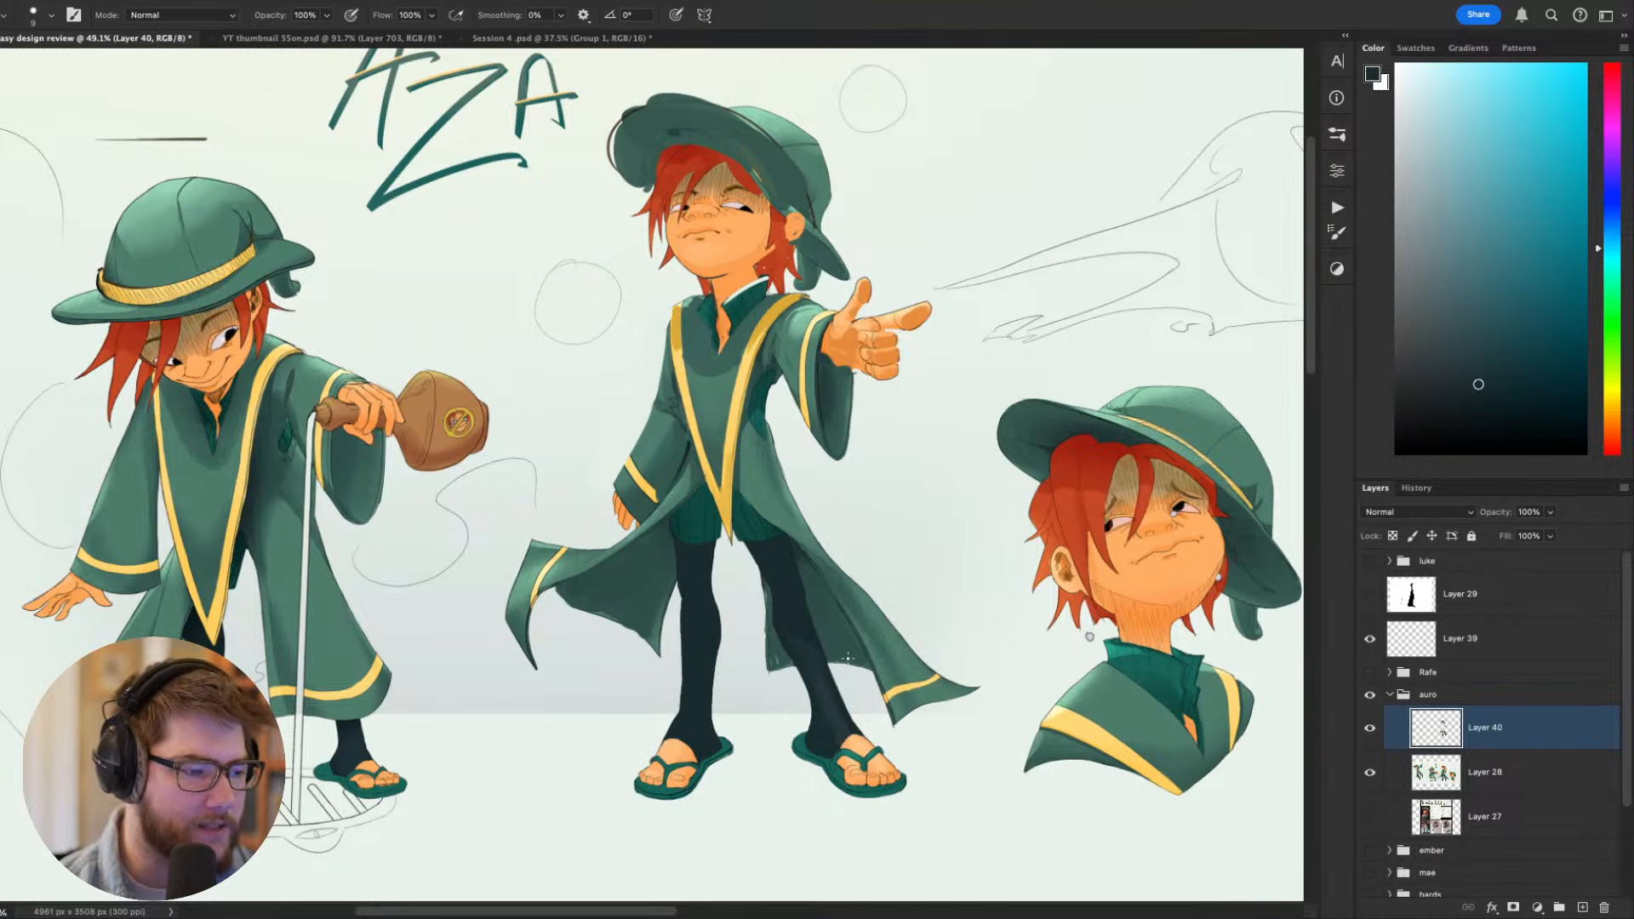
- Paint sampled dark greens into the robe's shadow beside the gold trim on the figure pouring from the bottle
{"action": "left_click_drag", "start_coordinate": [477, 574], "coordinate": [832, 635]}
{"action": "scroll", "coordinate": [584, 545], "scroll_direction": "up", "scroll_amount": 10}
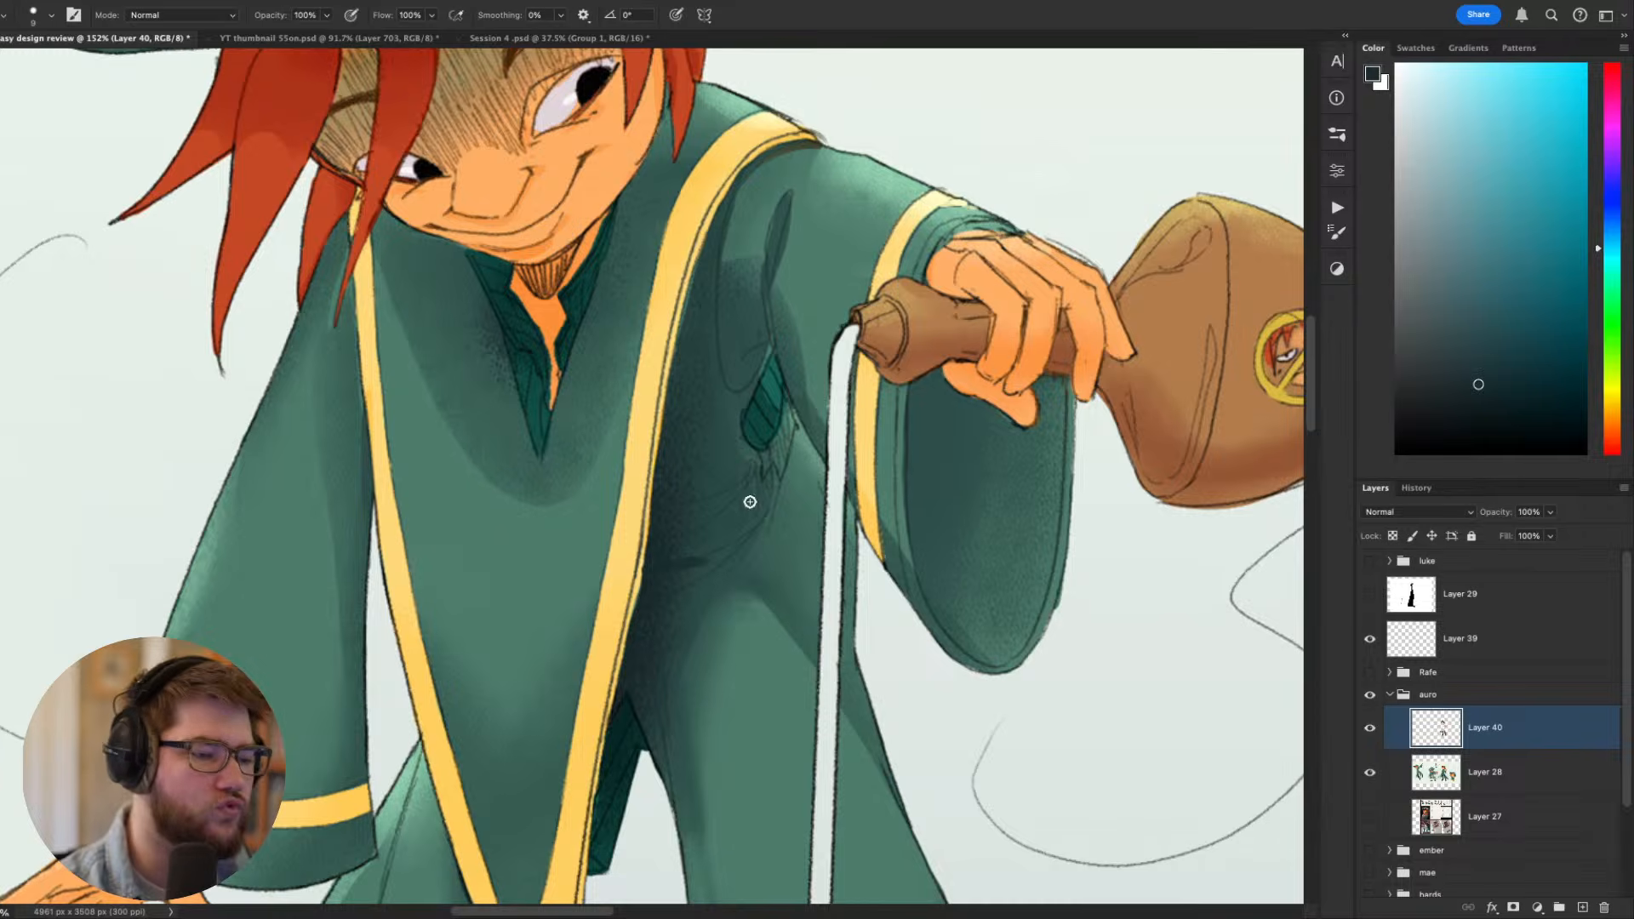
{"action": "left_click", "coordinate": [696, 299], "text": "alt"}
{"action": "key", "text": "]"}
{"action": "key", "text": "]"}
{"action": "key", "text": "]"}
{"action": "key", "text": "]"}
{"action": "key", "text": "]"}
{"action": "key", "text": "]"}
{"action": "key", "text": "]"}
{"action": "key", "text": "]"}
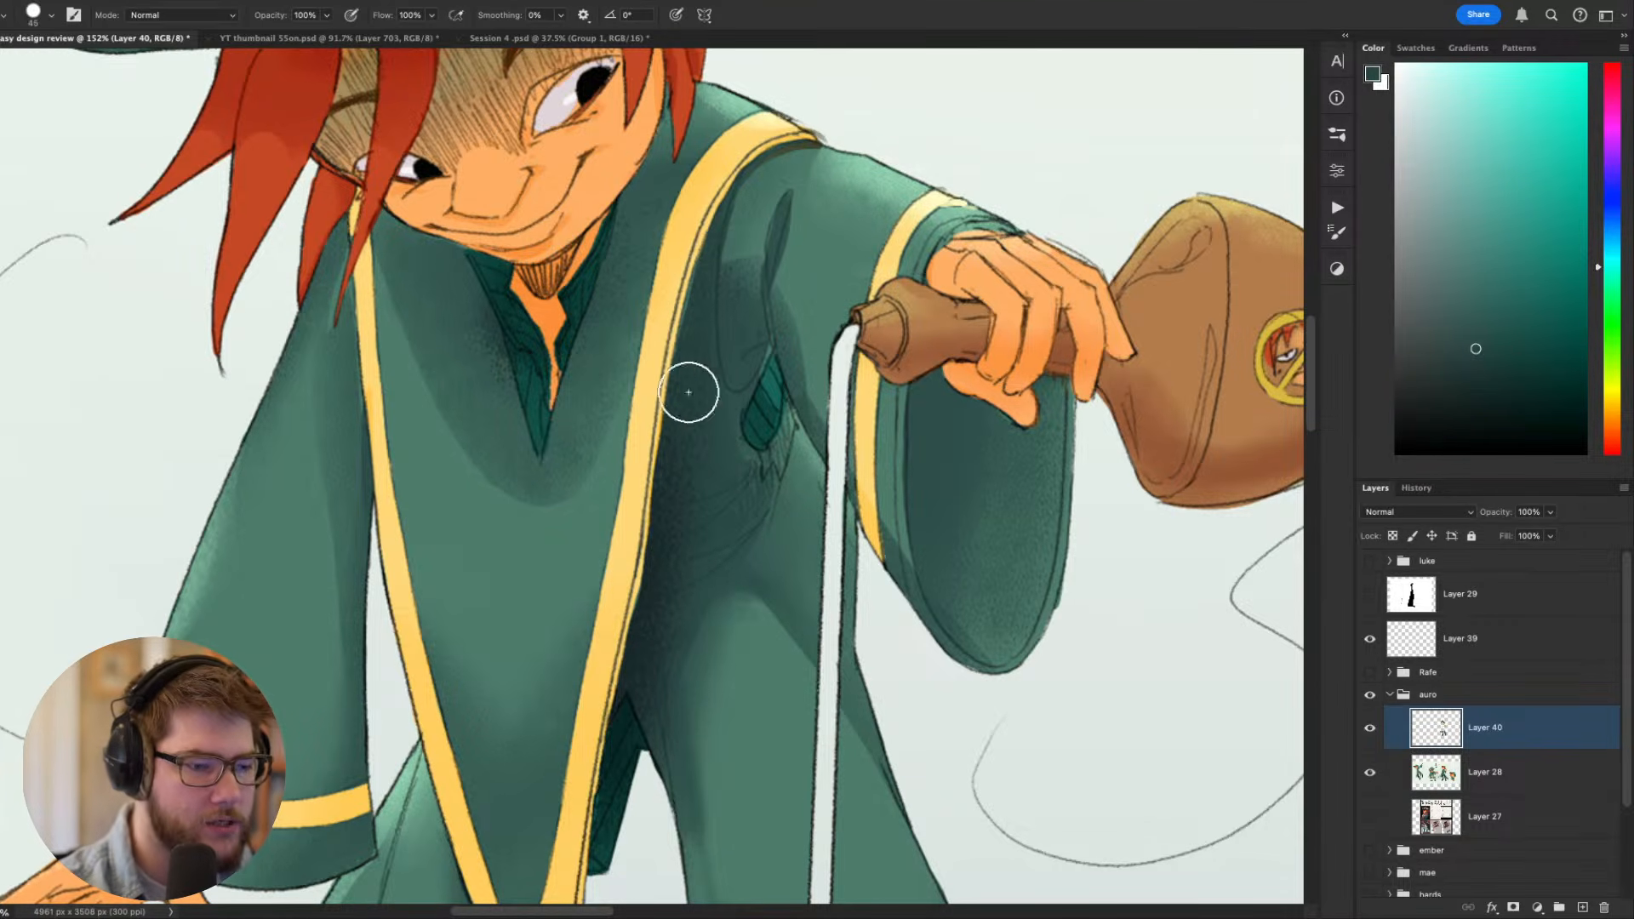
{"action": "left_click_drag", "start_coordinate": [689, 395], "coordinate": [657, 637]}
{"action": "left_click", "coordinate": [681, 451], "text": "alt"}
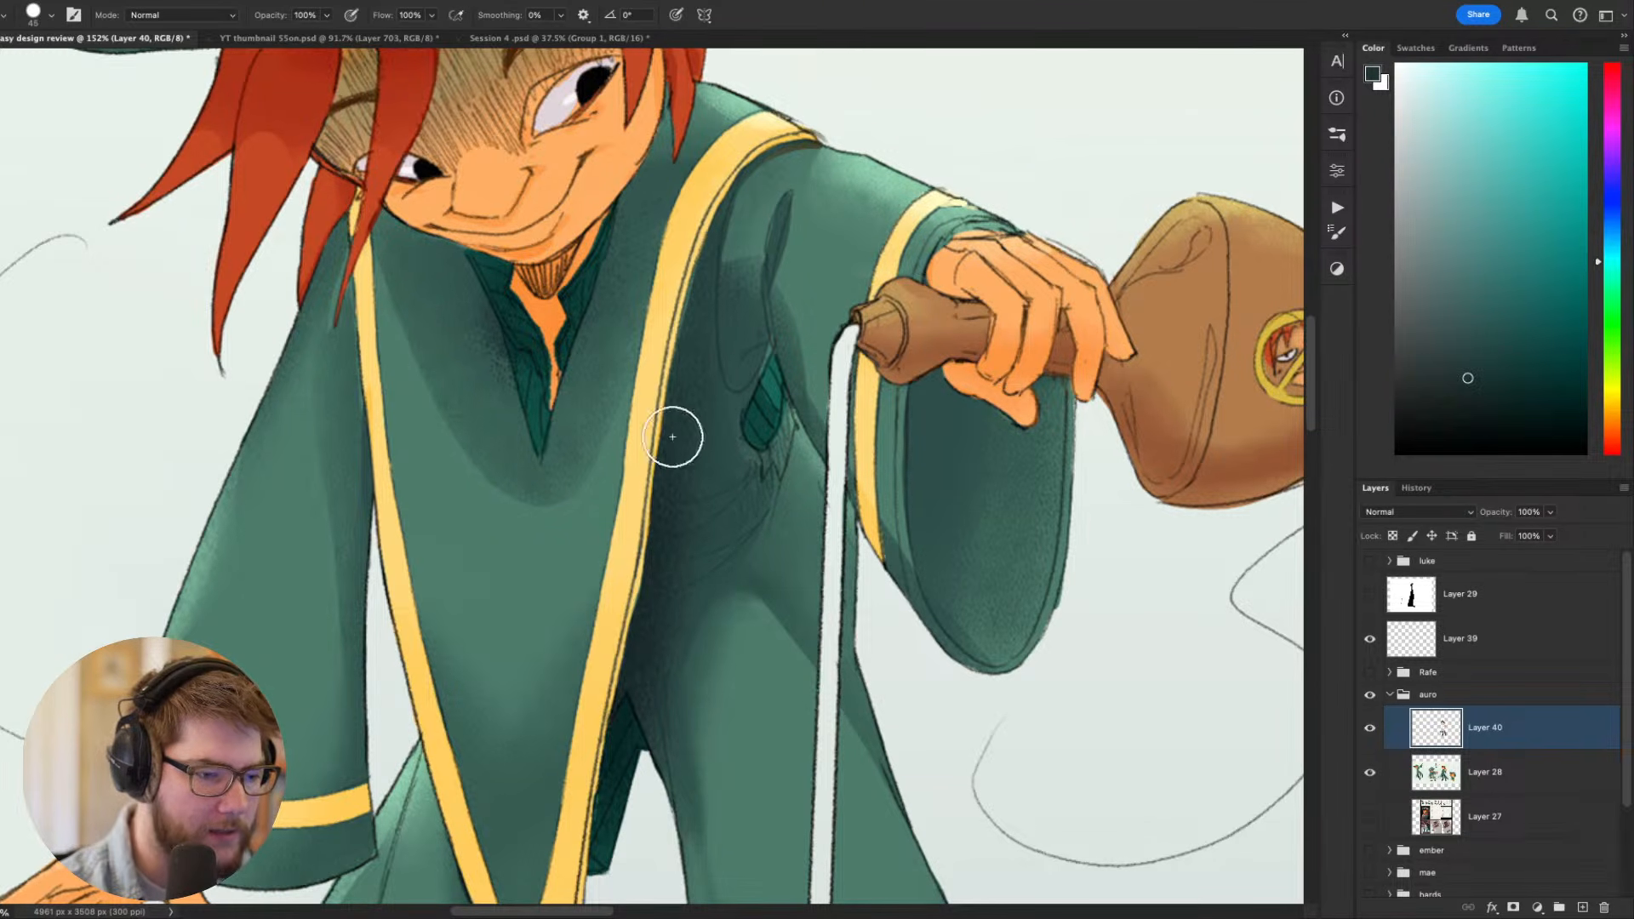
{"action": "left_click", "coordinate": [701, 549], "text": "alt"}
- Blend the lower edge of that robe shadow above the leg opening with small strokes of sampled greens
{"action": "key", "text": "["}
{"action": "key", "text": "["}
{"action": "key", "text": "["}
{"action": "key", "text": "["}
{"action": "key", "text": "["}
{"action": "key", "text": "["}
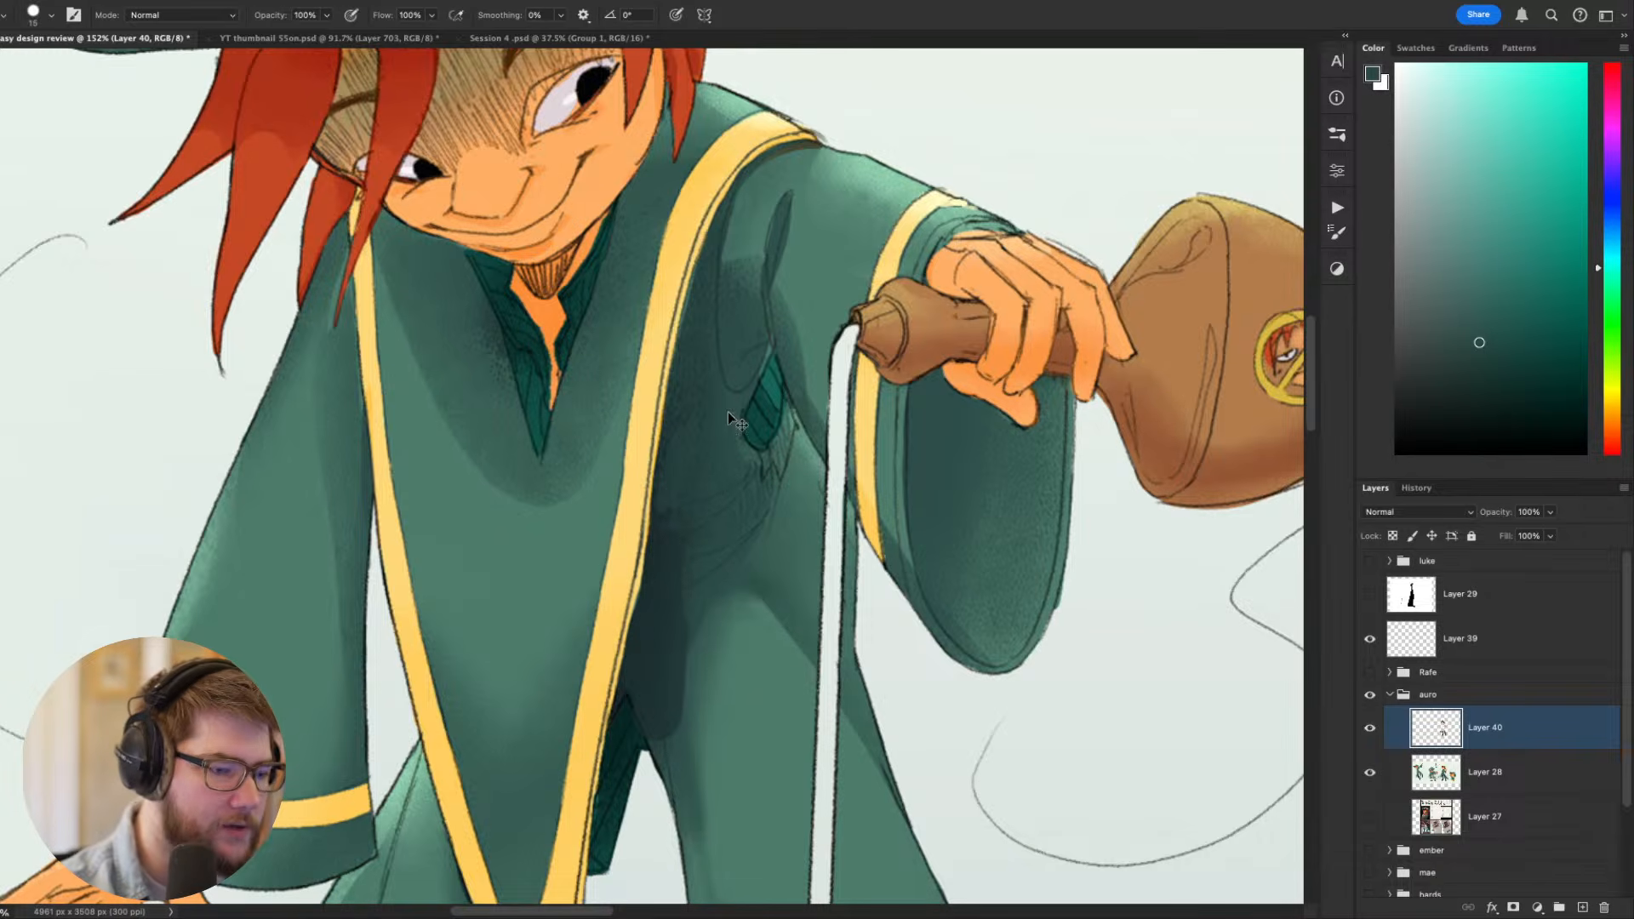
{"action": "key", "text": "bracketleft"}
{"action": "key", "text": "bracketleft"}
{"action": "key", "text": "bracketleft"}
{"action": "key", "text": "bracketleft"}
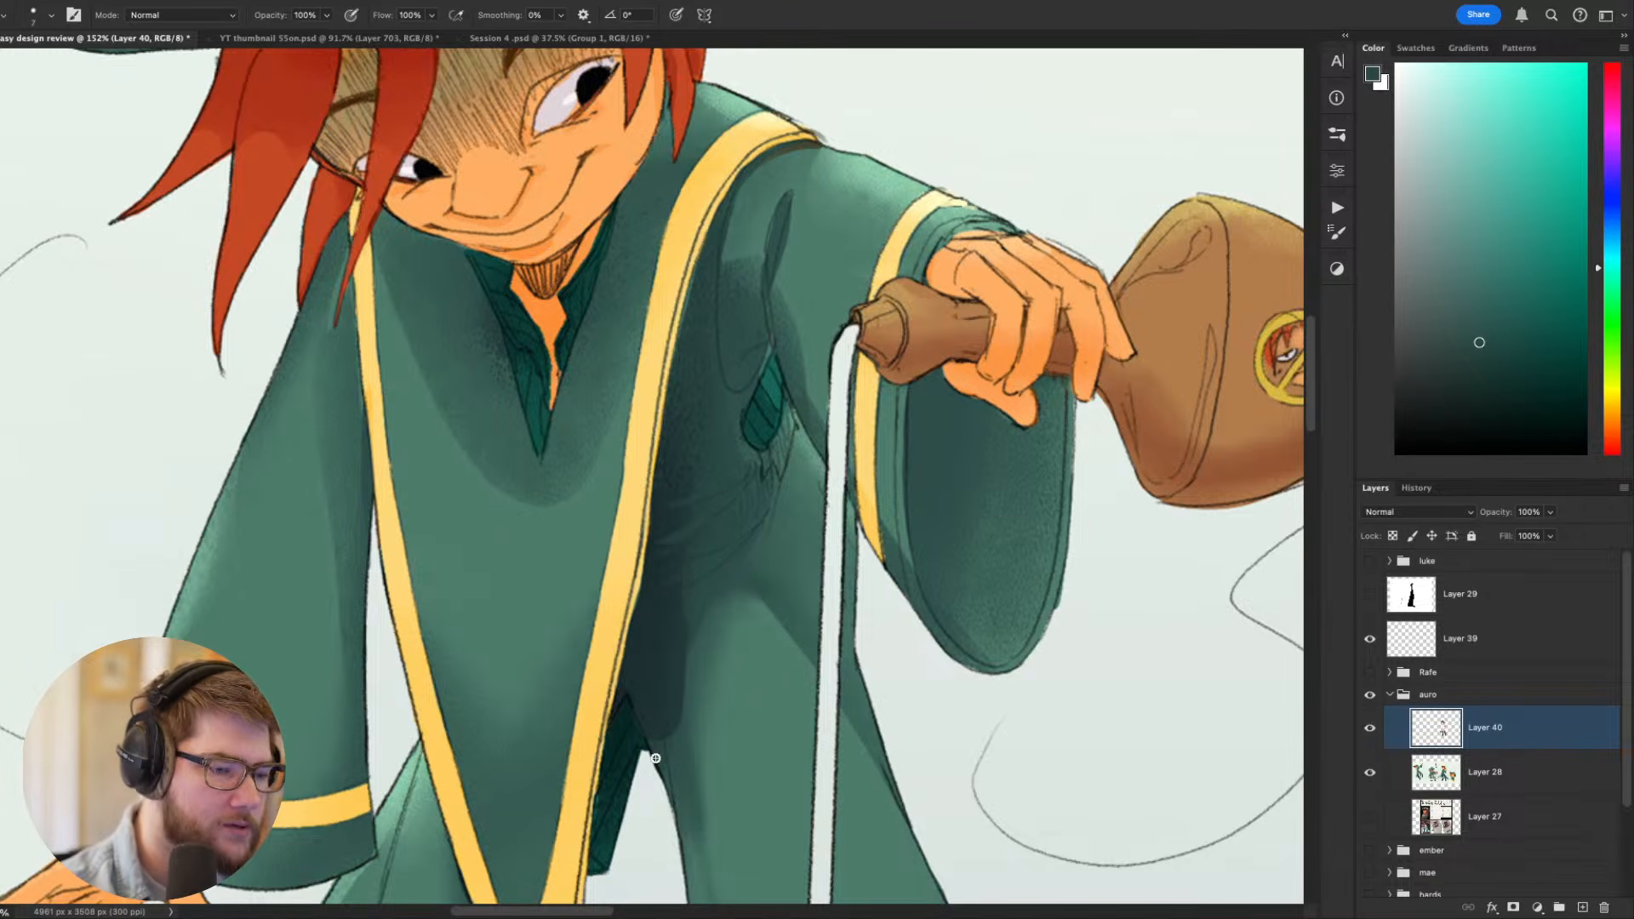
{"action": "left_click", "coordinate": [691, 619], "text": "alt"}
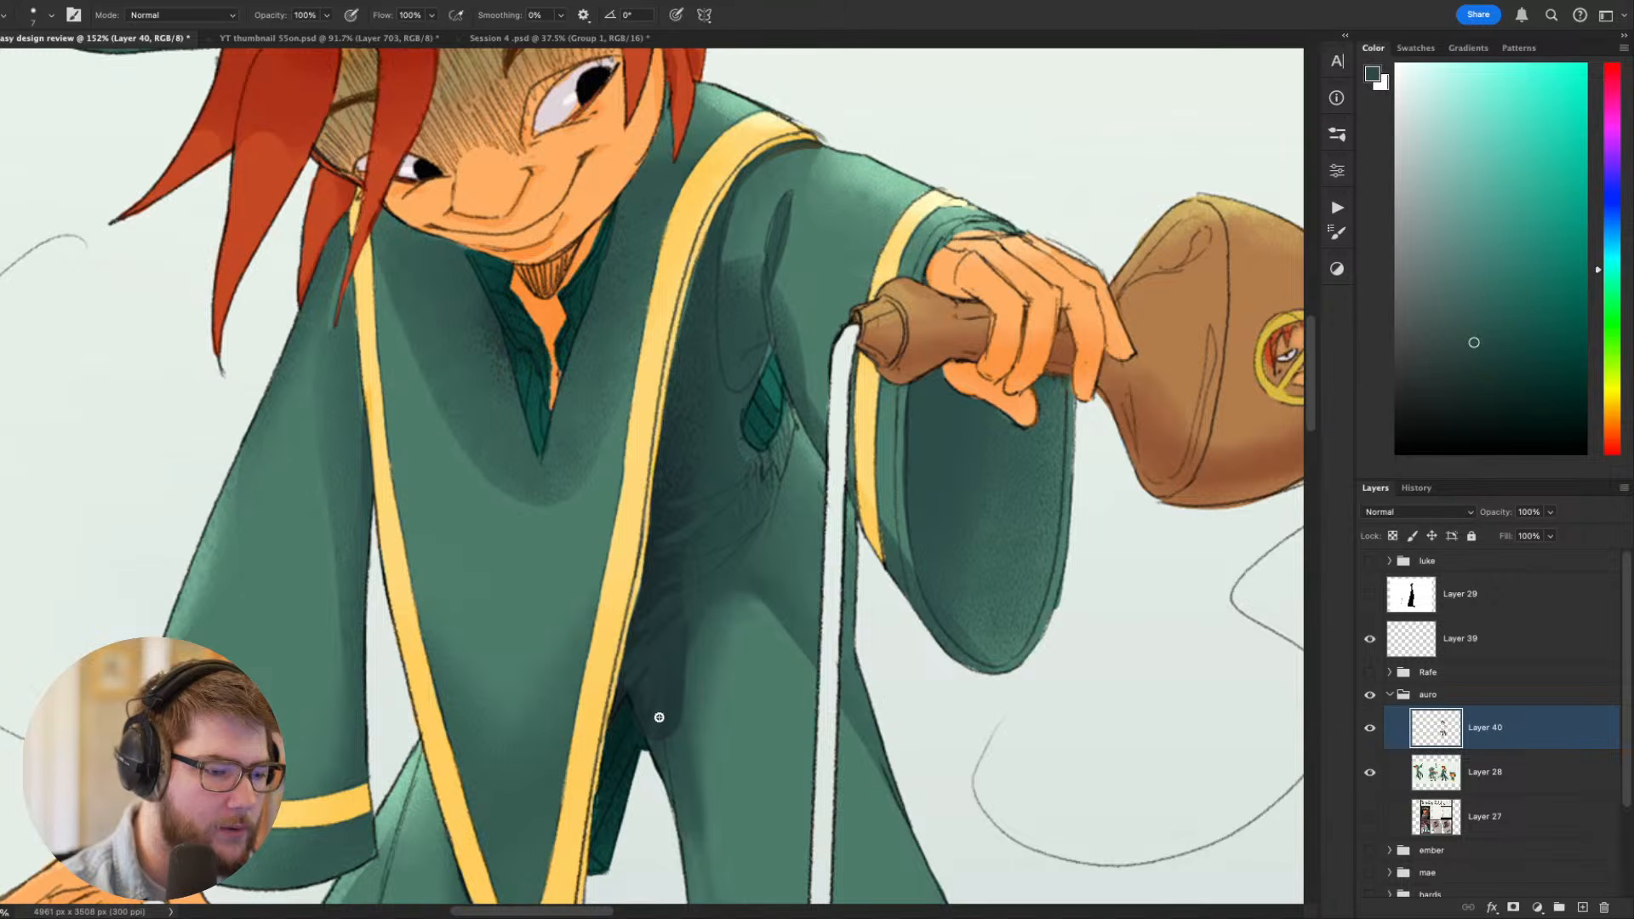
{"action": "left_click", "coordinate": [682, 698], "text": "alt"}
{"action": "left_click_drag", "start_coordinate": [672, 723], "coordinate": [645, 717]}
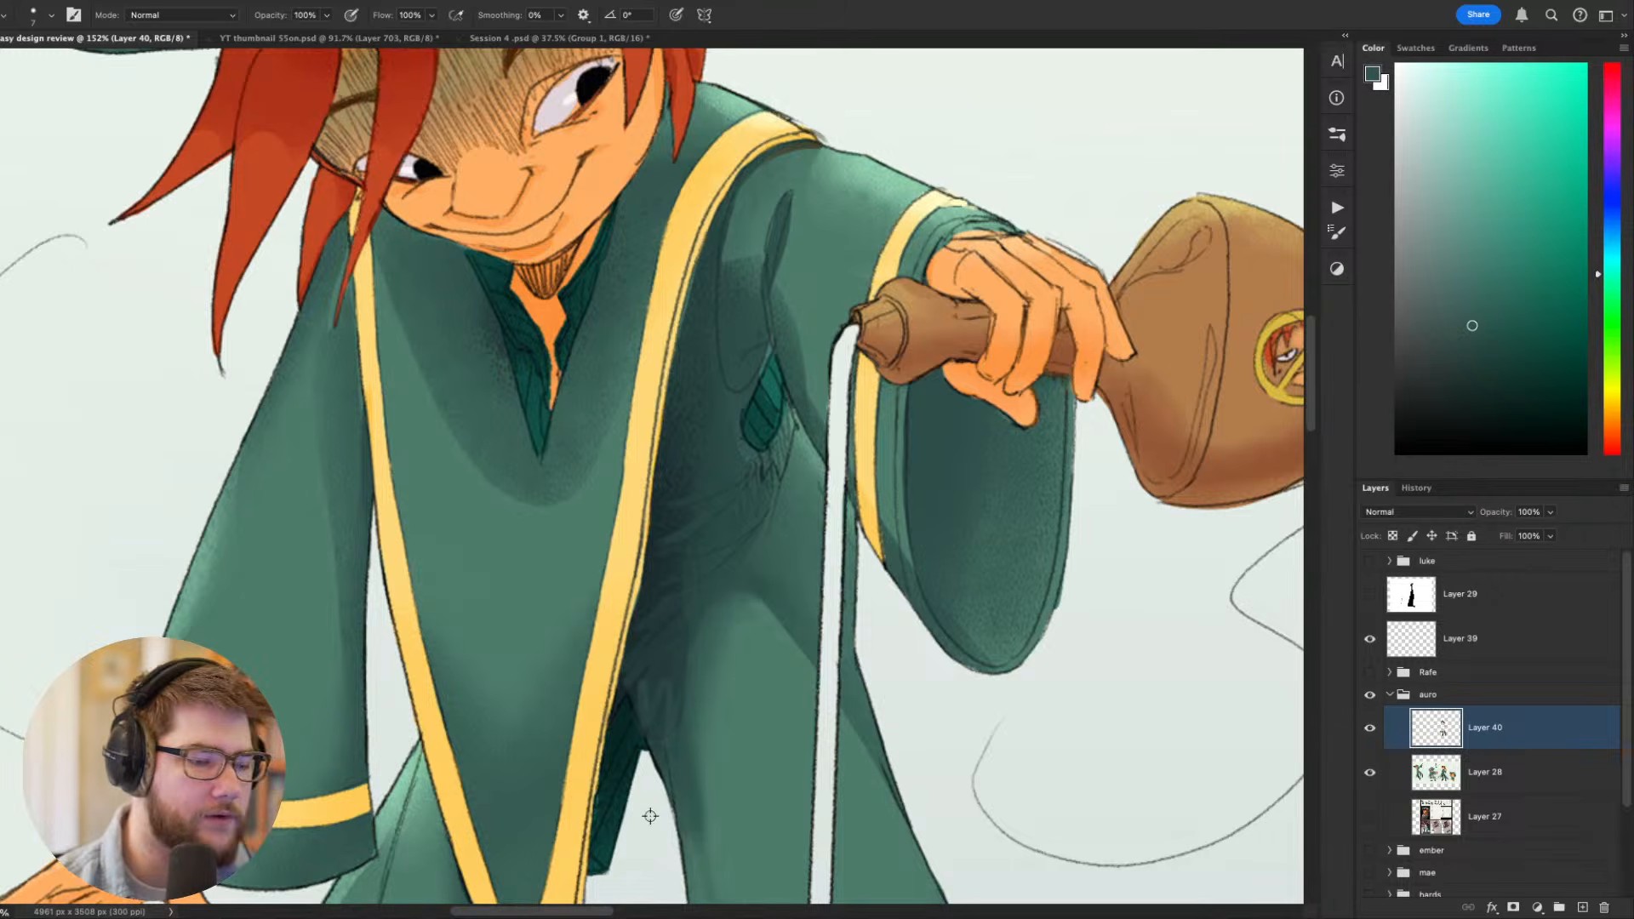
{"action": "scroll", "coordinate": [650, 816], "scroll_direction": "down", "scroll_amount": 5}
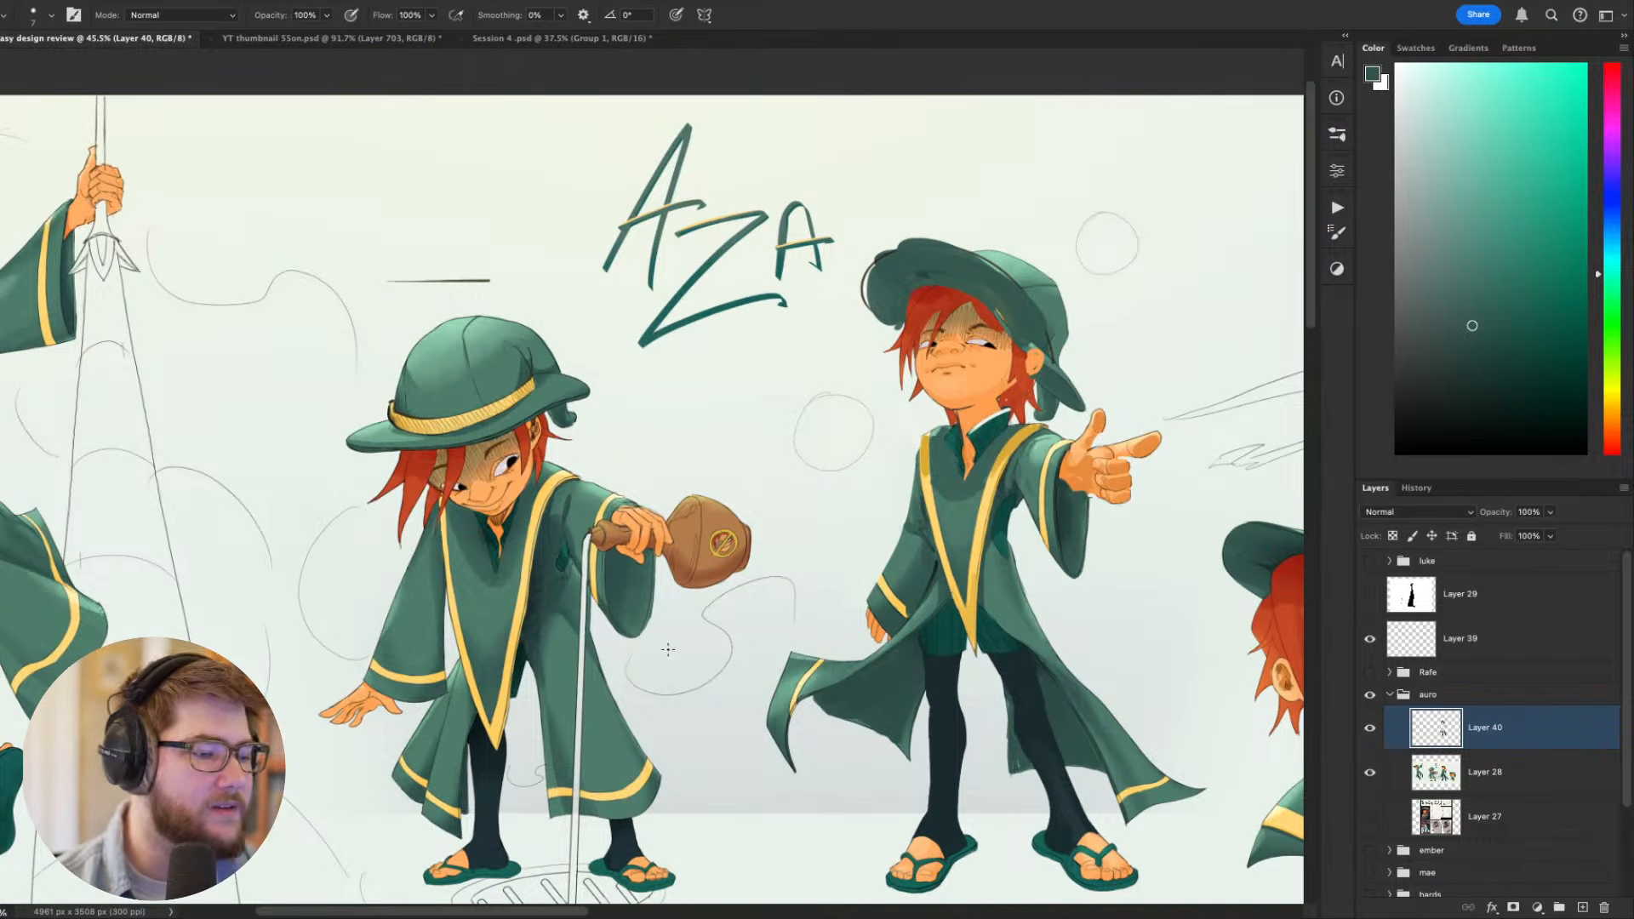
{"action": "scroll", "coordinate": [867, 612], "scroll_direction": "down", "scroll_amount": 3}
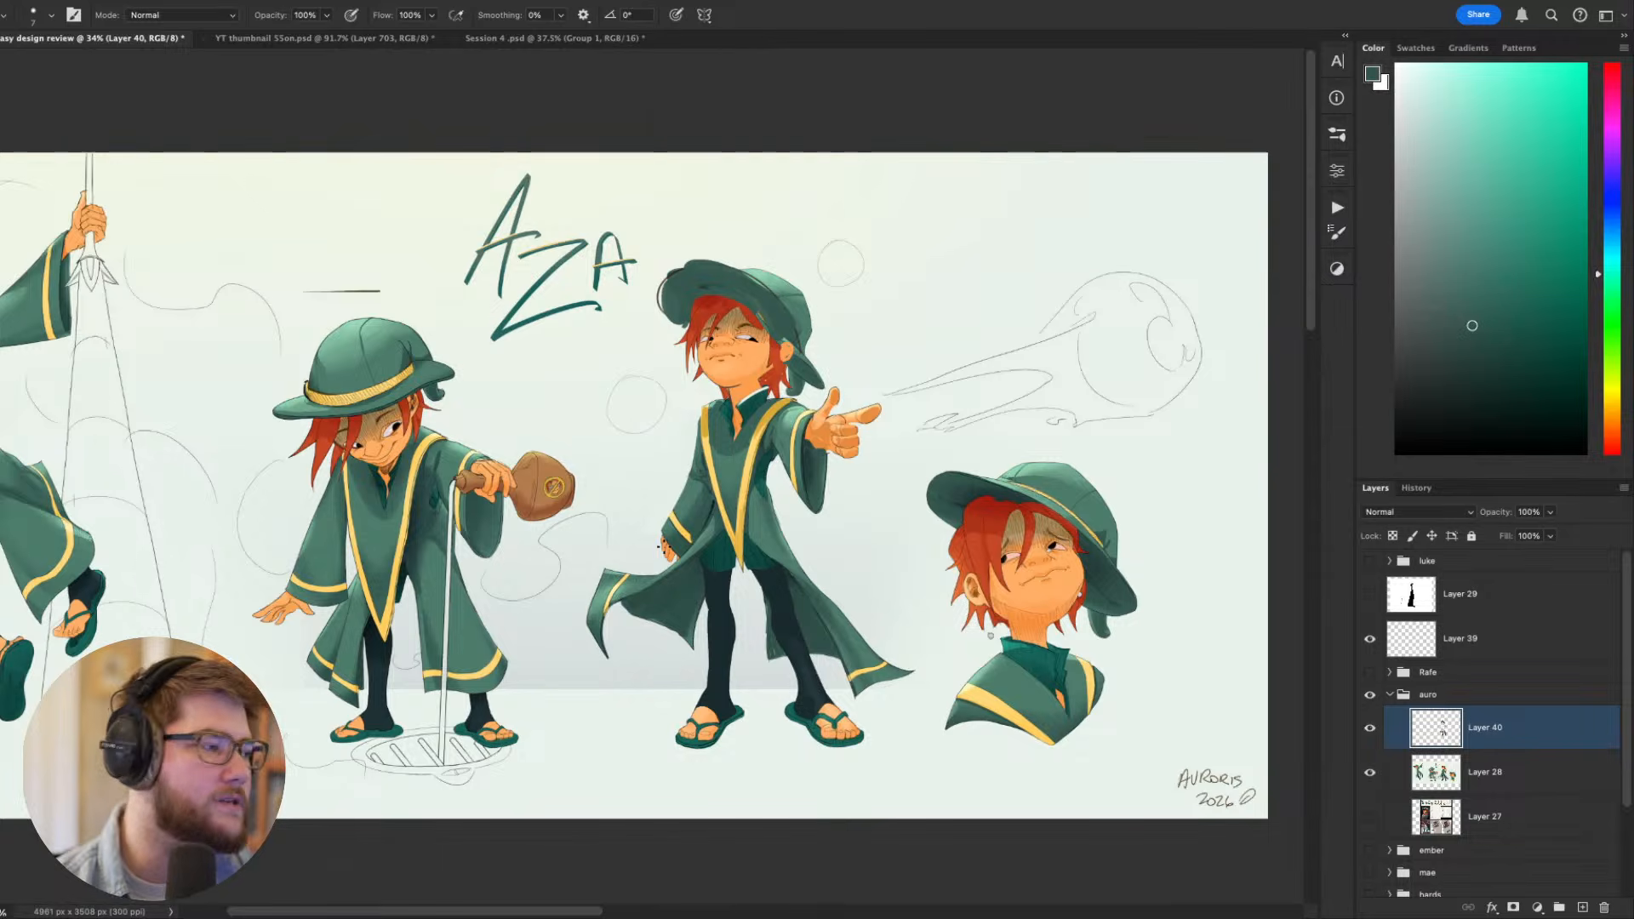
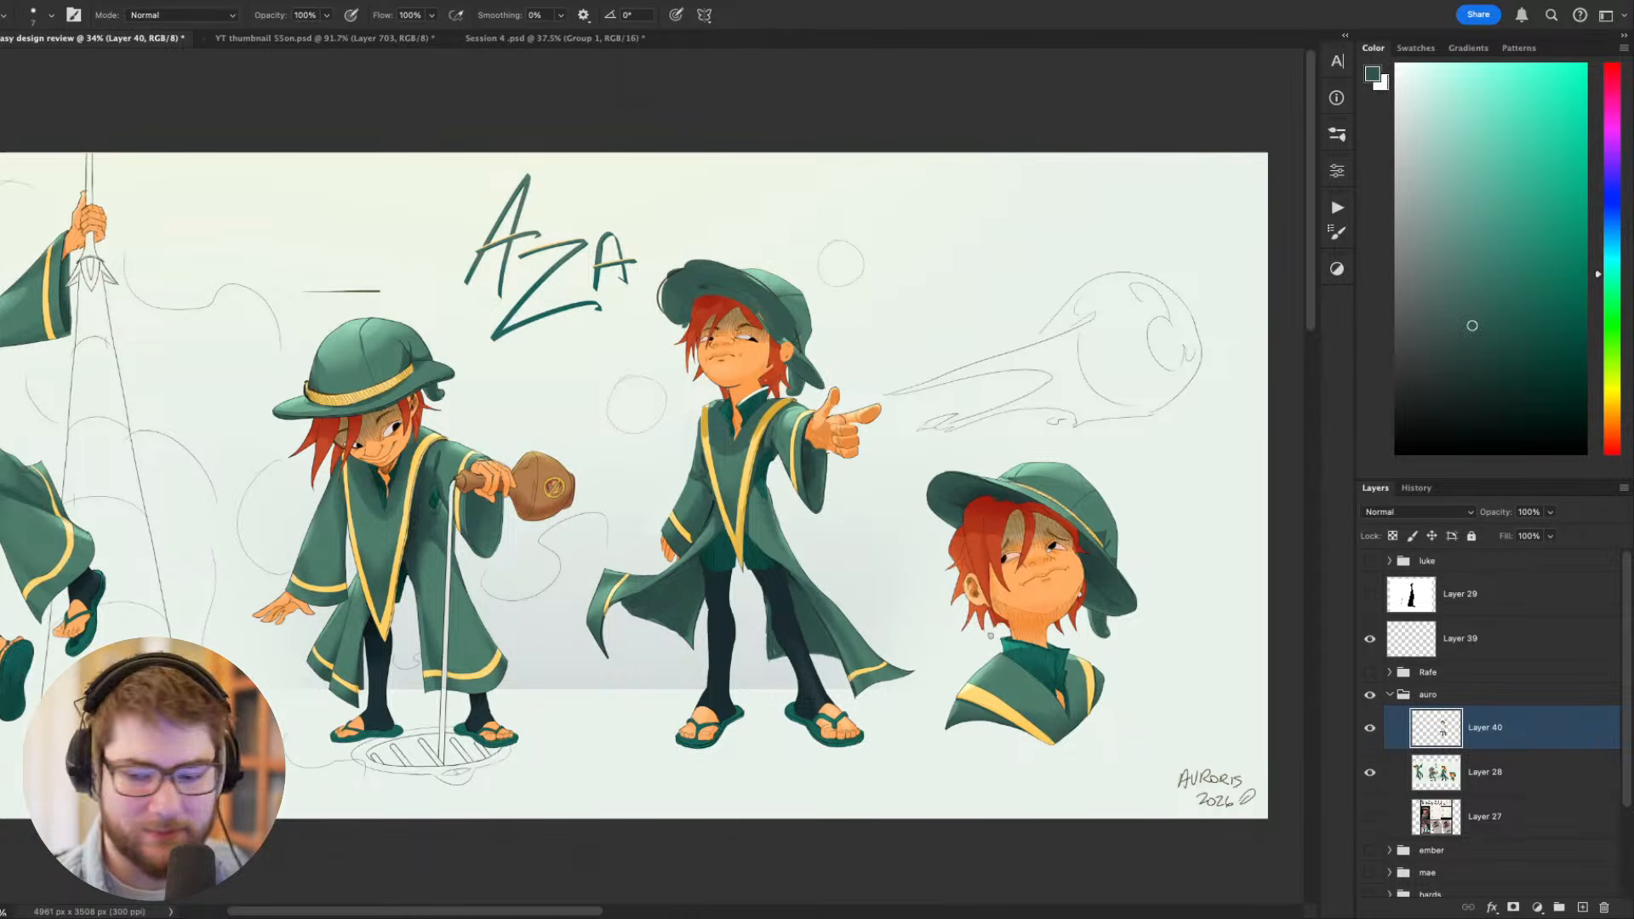
{"action": "scroll", "coordinate": [912, 506], "scroll_direction": "left", "scroll_amount": 3}
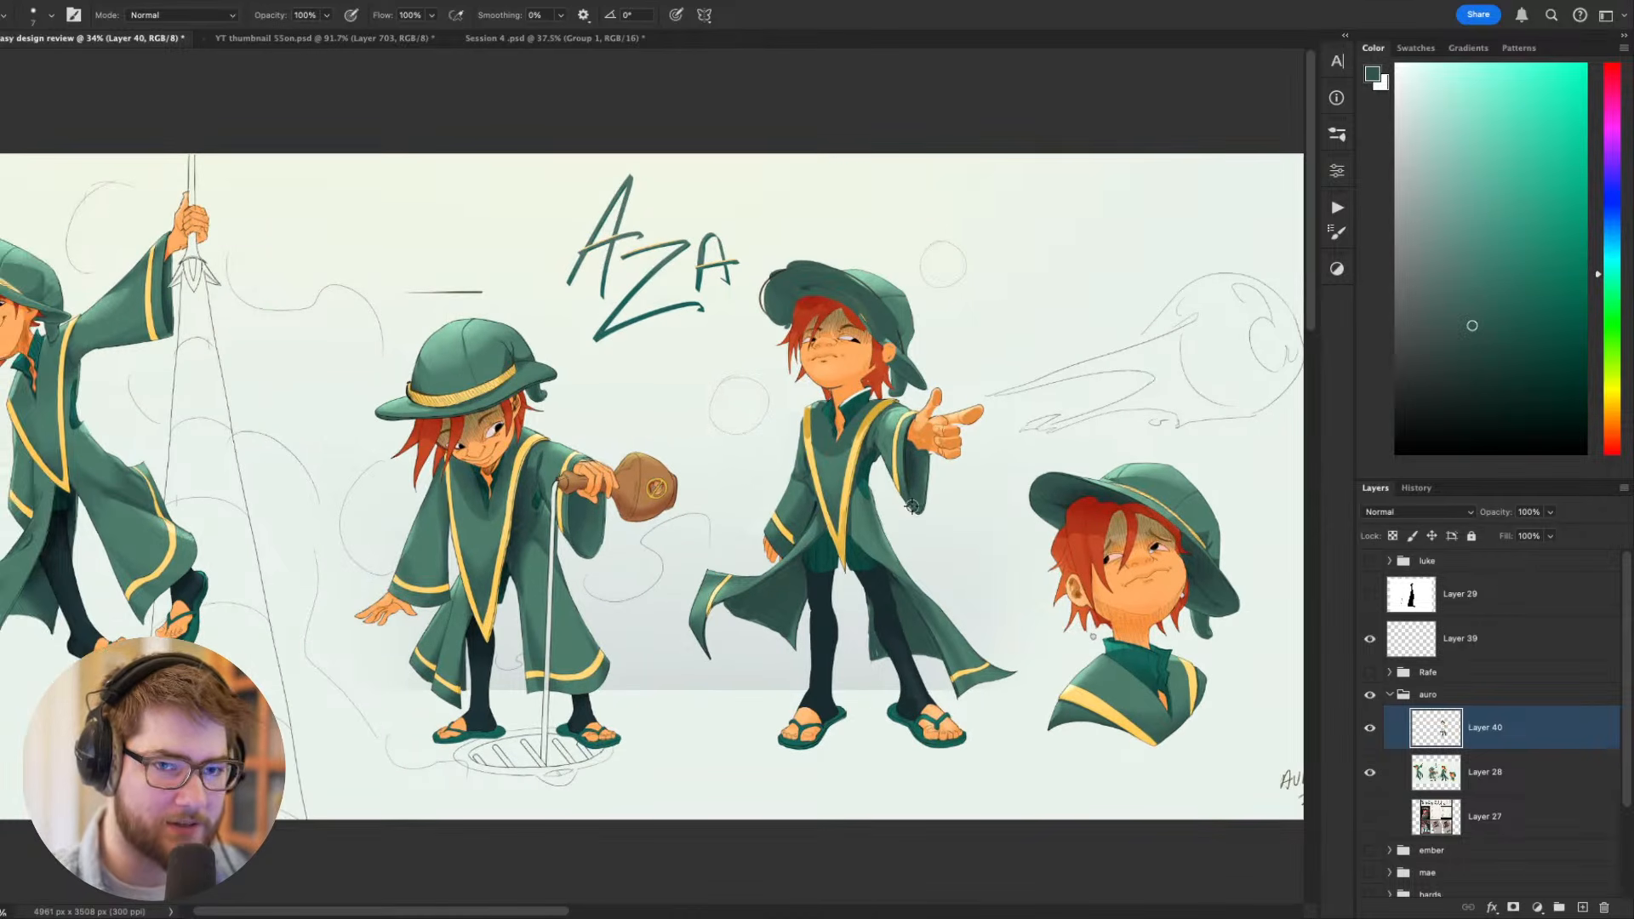
{"action": "left_click", "coordinate": [1391, 696]}
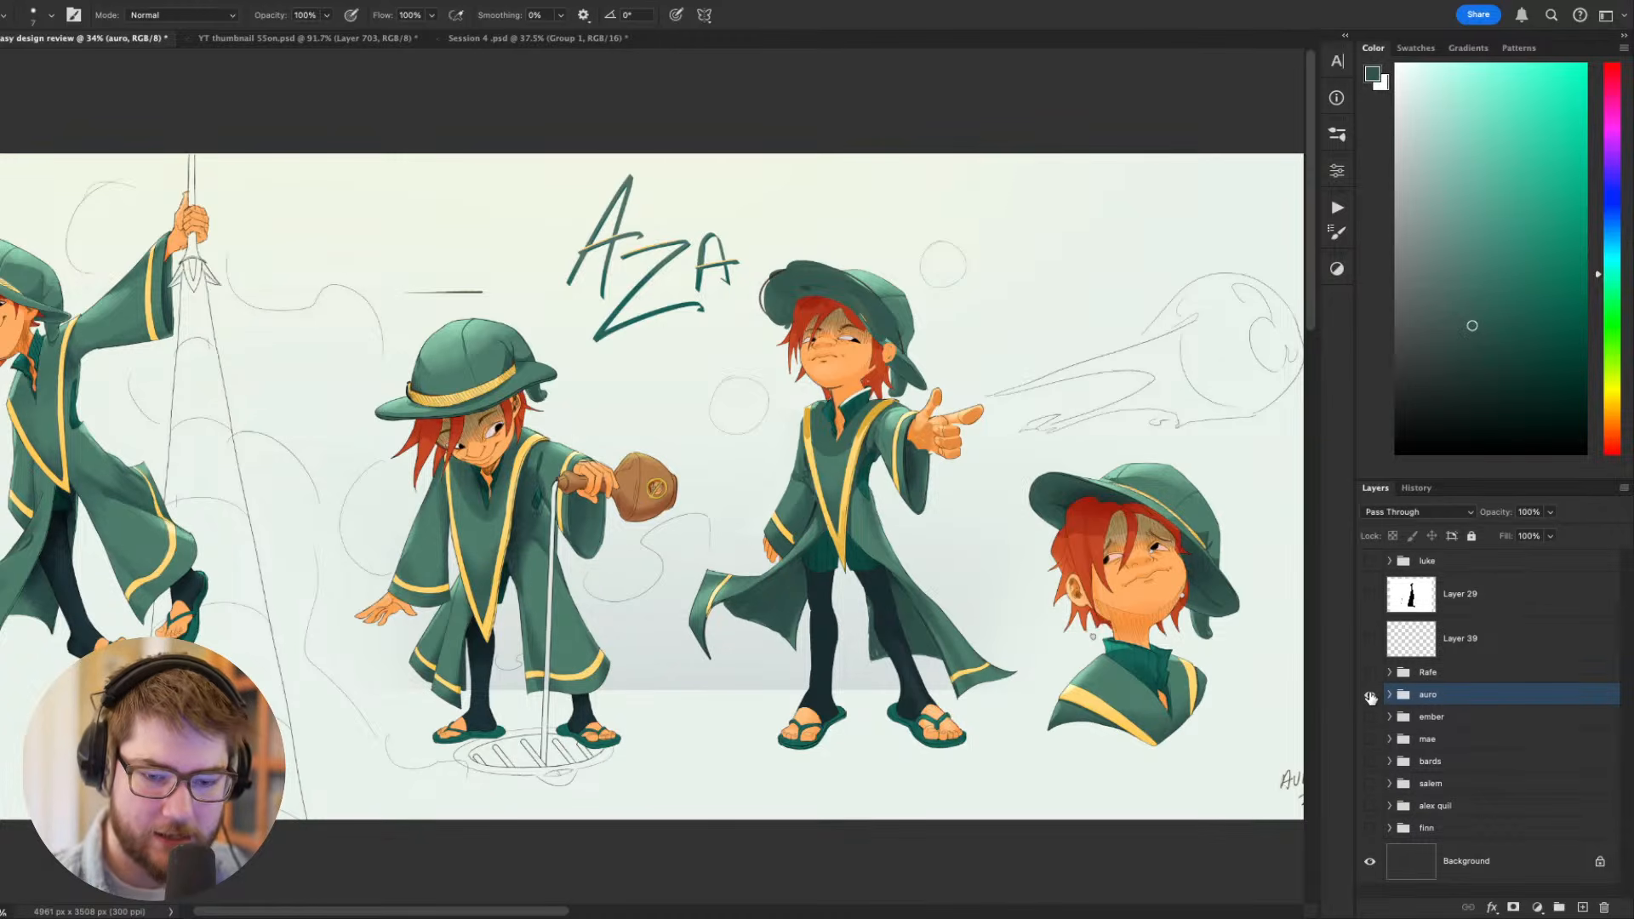
{"action": "left_click", "coordinate": [1371, 696]}
{"action": "left_click", "coordinate": [1369, 718]}
{"action": "left_click_drag", "start_coordinate": [1092, 626], "coordinate": [1103, 643]}
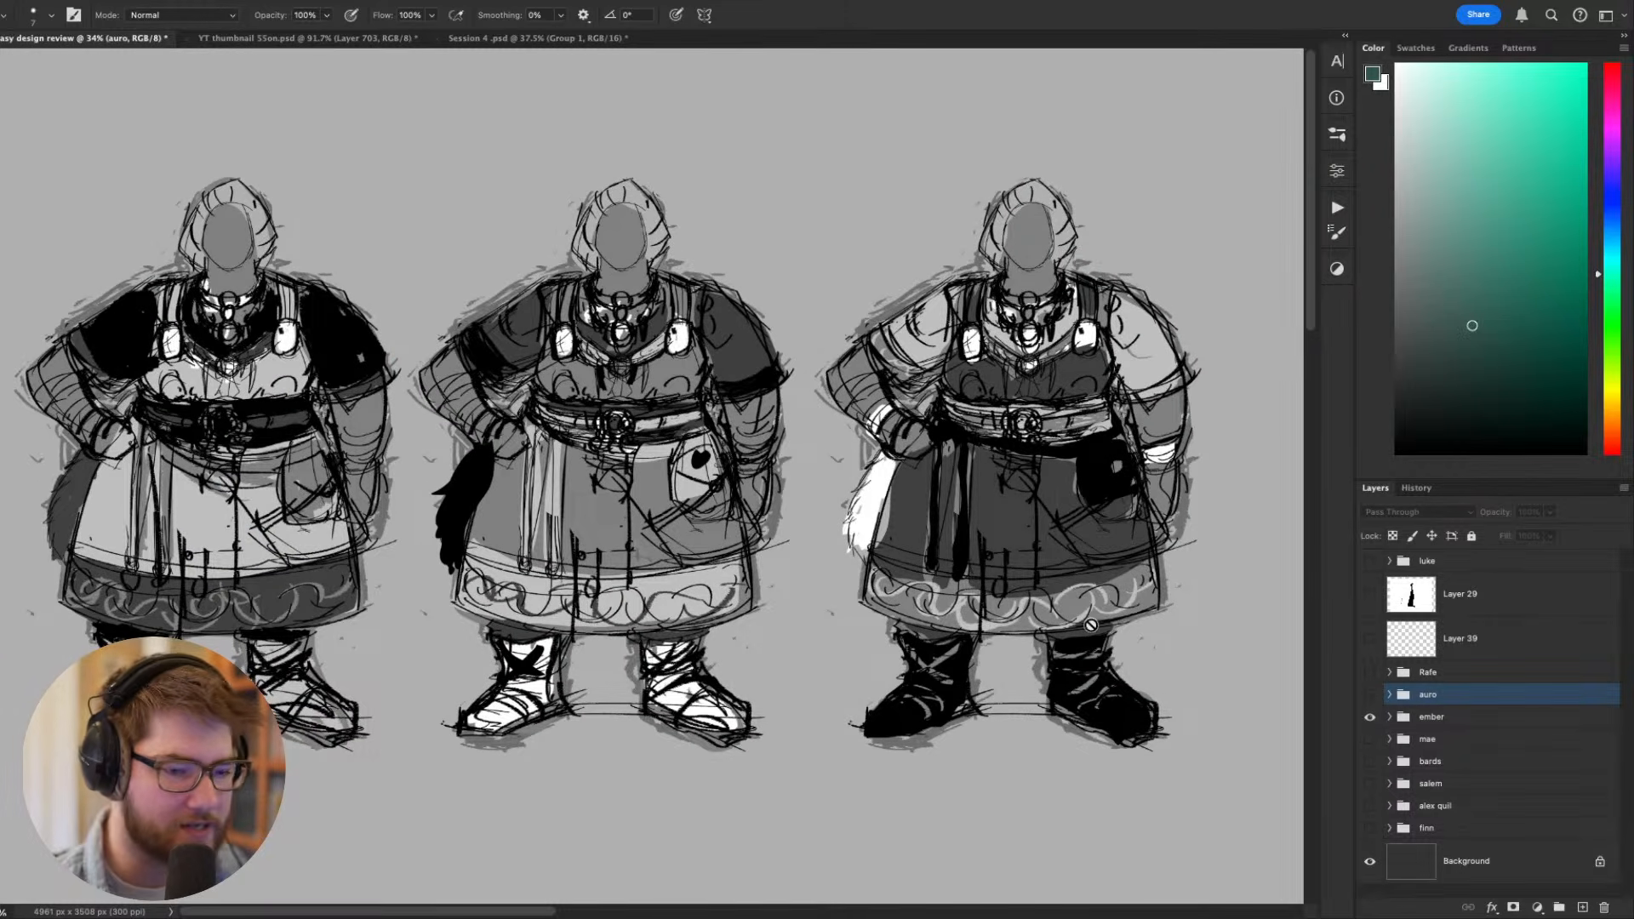
{"action": "left_click", "coordinate": [1371, 718]}
{"action": "left_click", "coordinate": [1371, 694]}
- In the auro group, hide Layer 40 and Layer 28, show the Layer 27 reference sheet and hide the interface panels
{"action": "left_click", "coordinate": [1391, 695]}
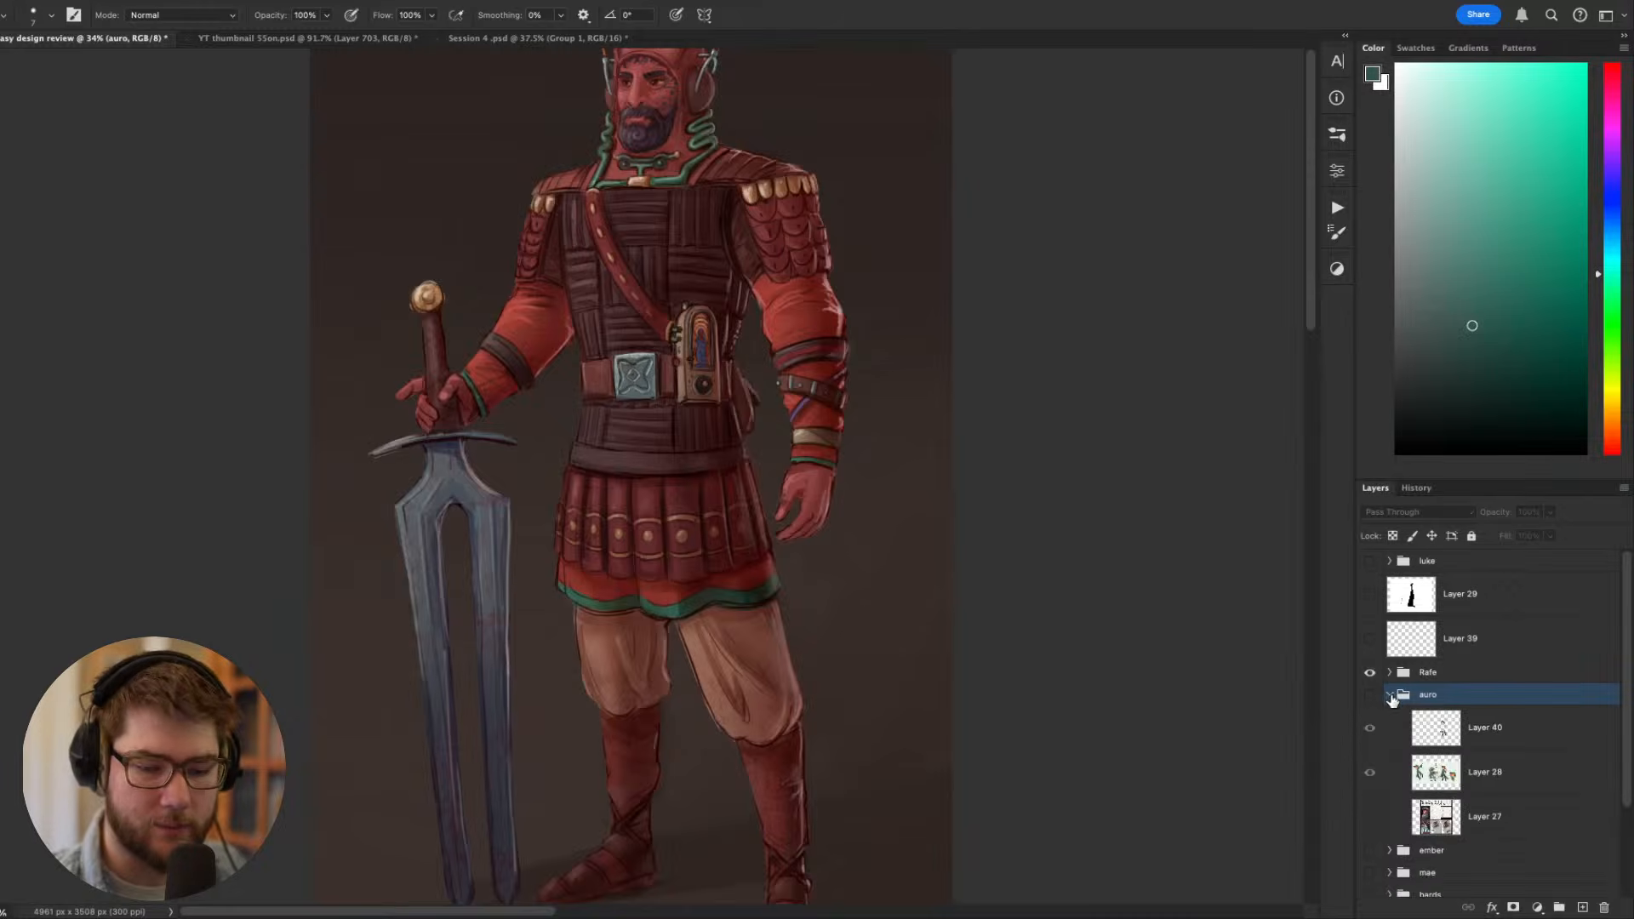
{"action": "left_click", "coordinate": [1371, 695]}
{"action": "left_click", "coordinate": [1371, 695]}
{"action": "left_click", "coordinate": [1370, 772]}
{"action": "left_click", "coordinate": [1370, 728]}
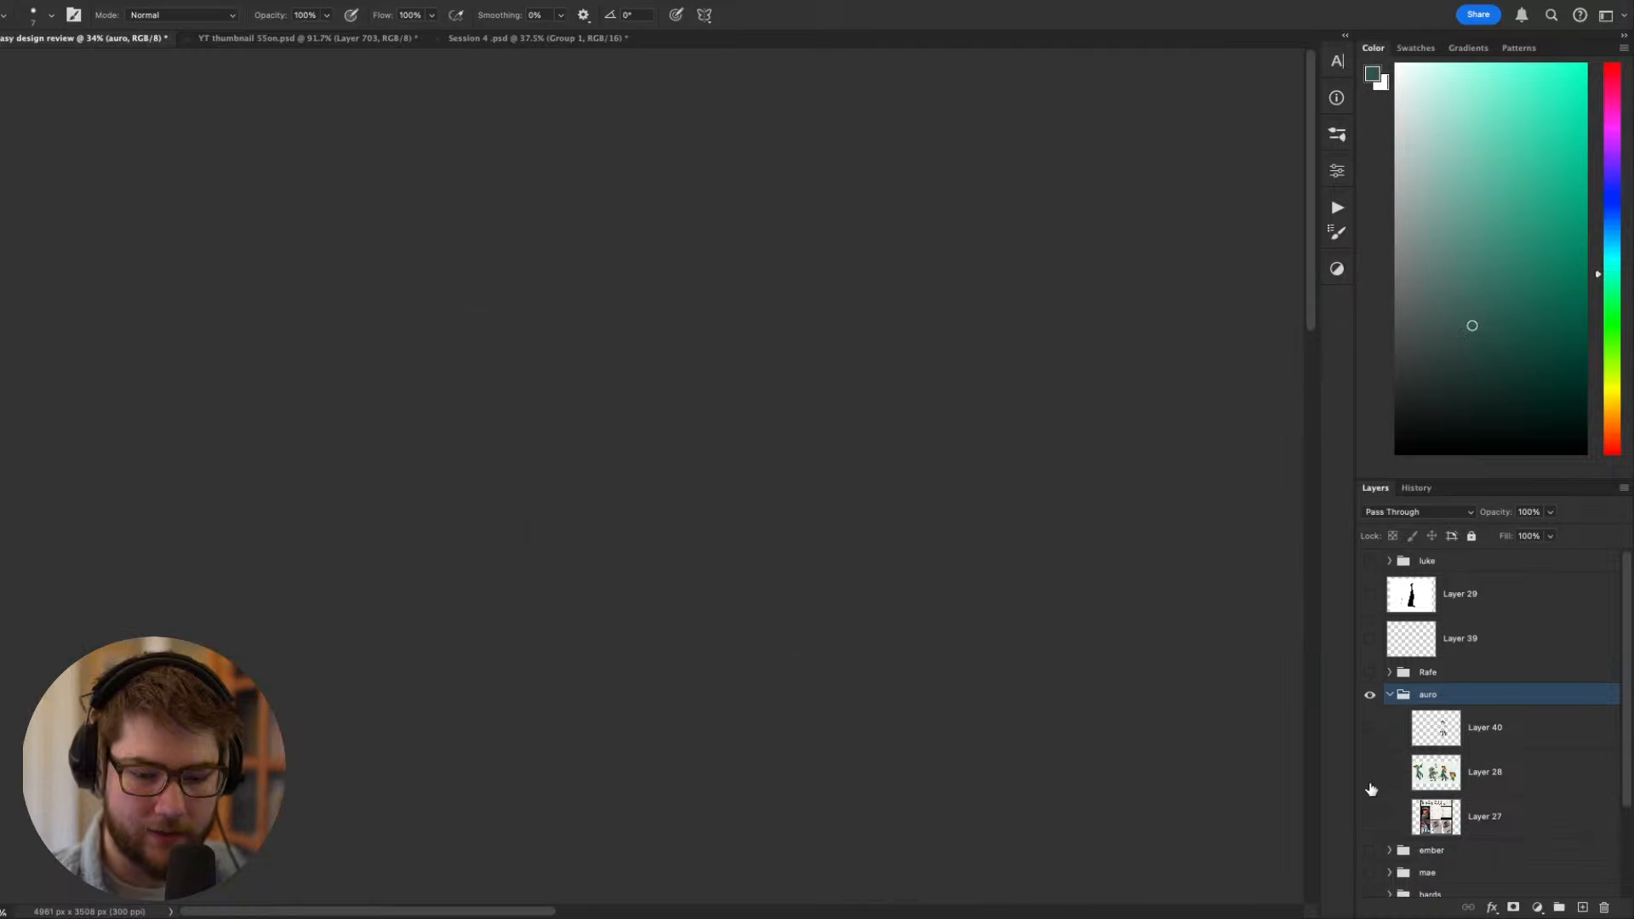
{"action": "left_click", "coordinate": [1371, 817]}
{"action": "key", "text": "Tab"}
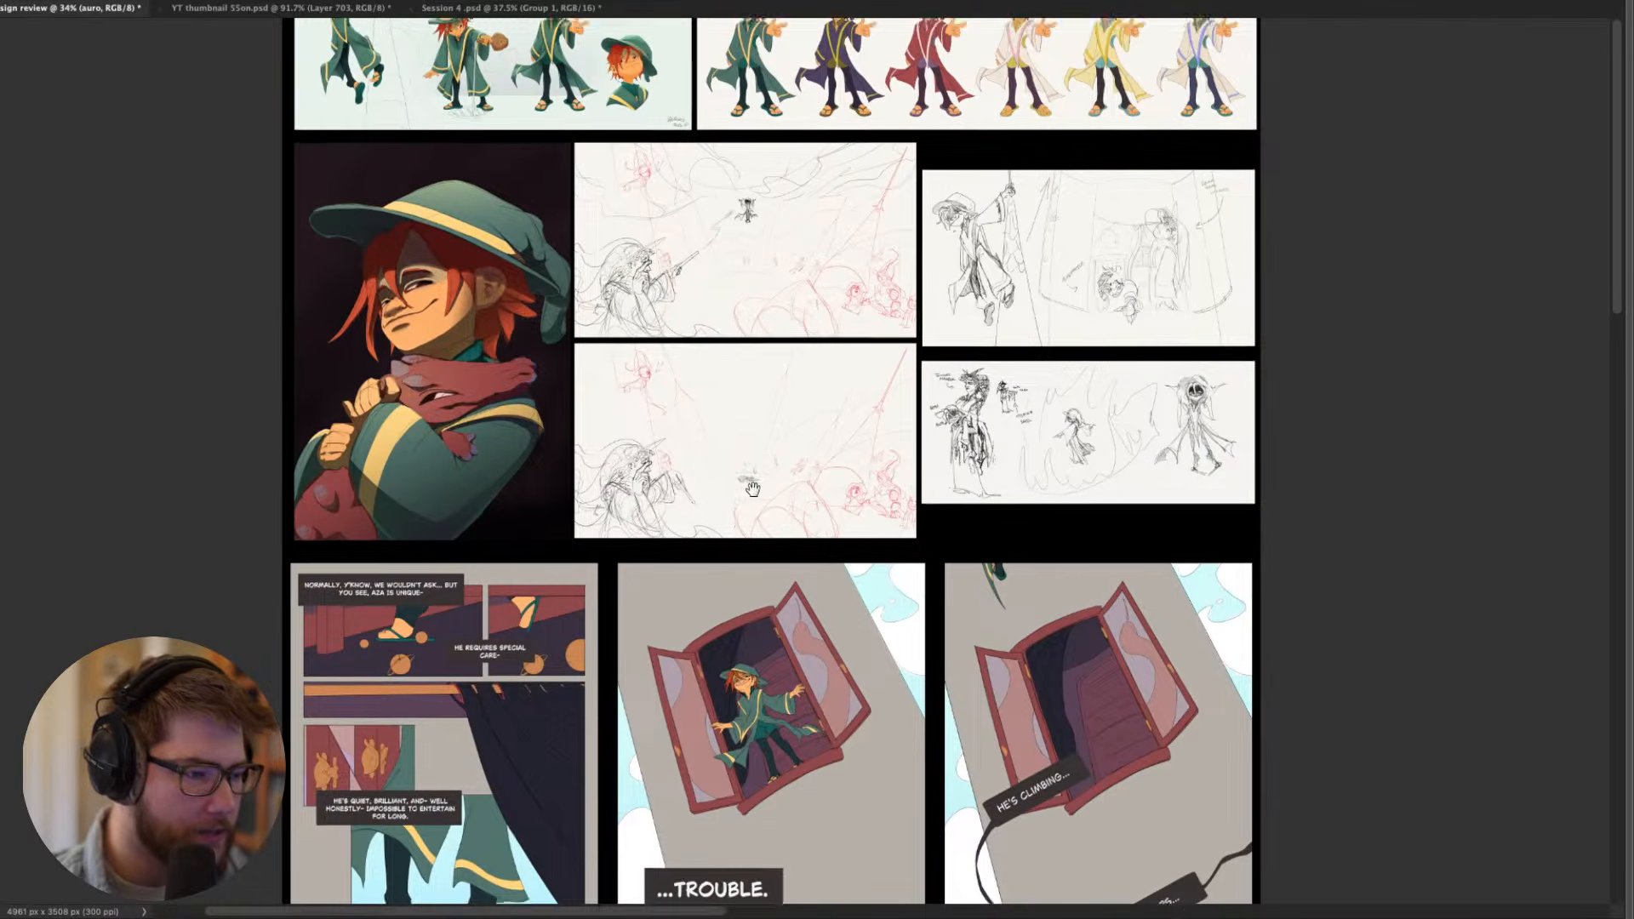
- Examine the six numbered colour variations of the character's robe, hat and leggings up close, comparing their palettes
{"action": "scroll", "coordinate": [741, 434], "scroll_direction": "up", "scroll_amount": 5}
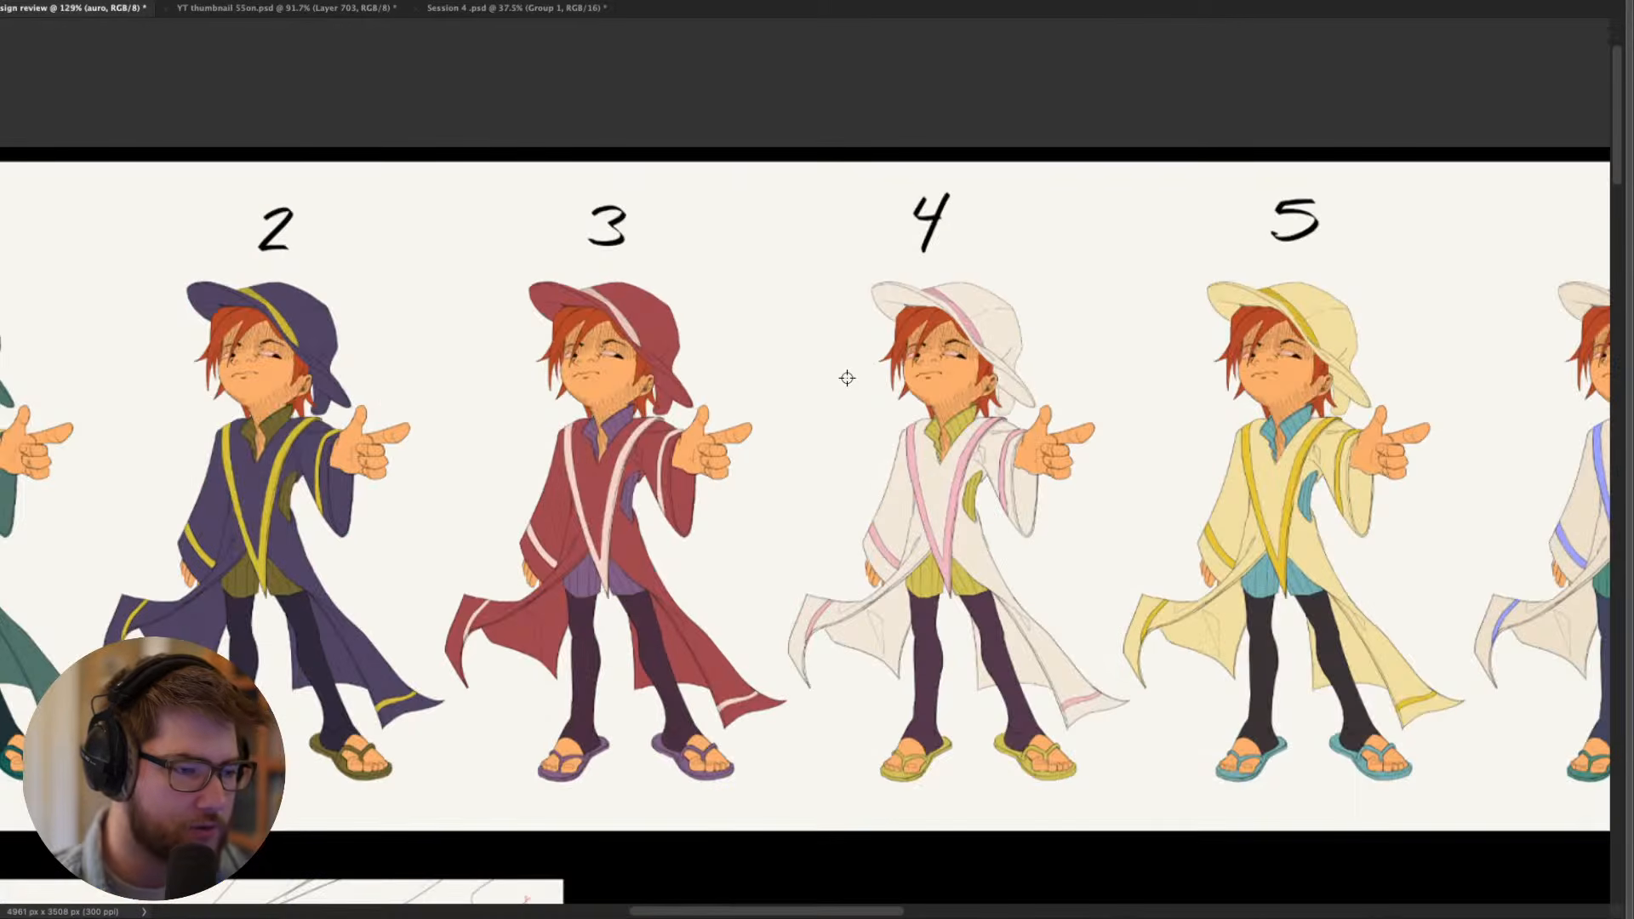
{"action": "scroll", "coordinate": [846, 375], "scroll_direction": "up", "scroll_amount": 5}
{"action": "left_click_drag", "start_coordinate": [1128, 390], "coordinate": [796, 367]}
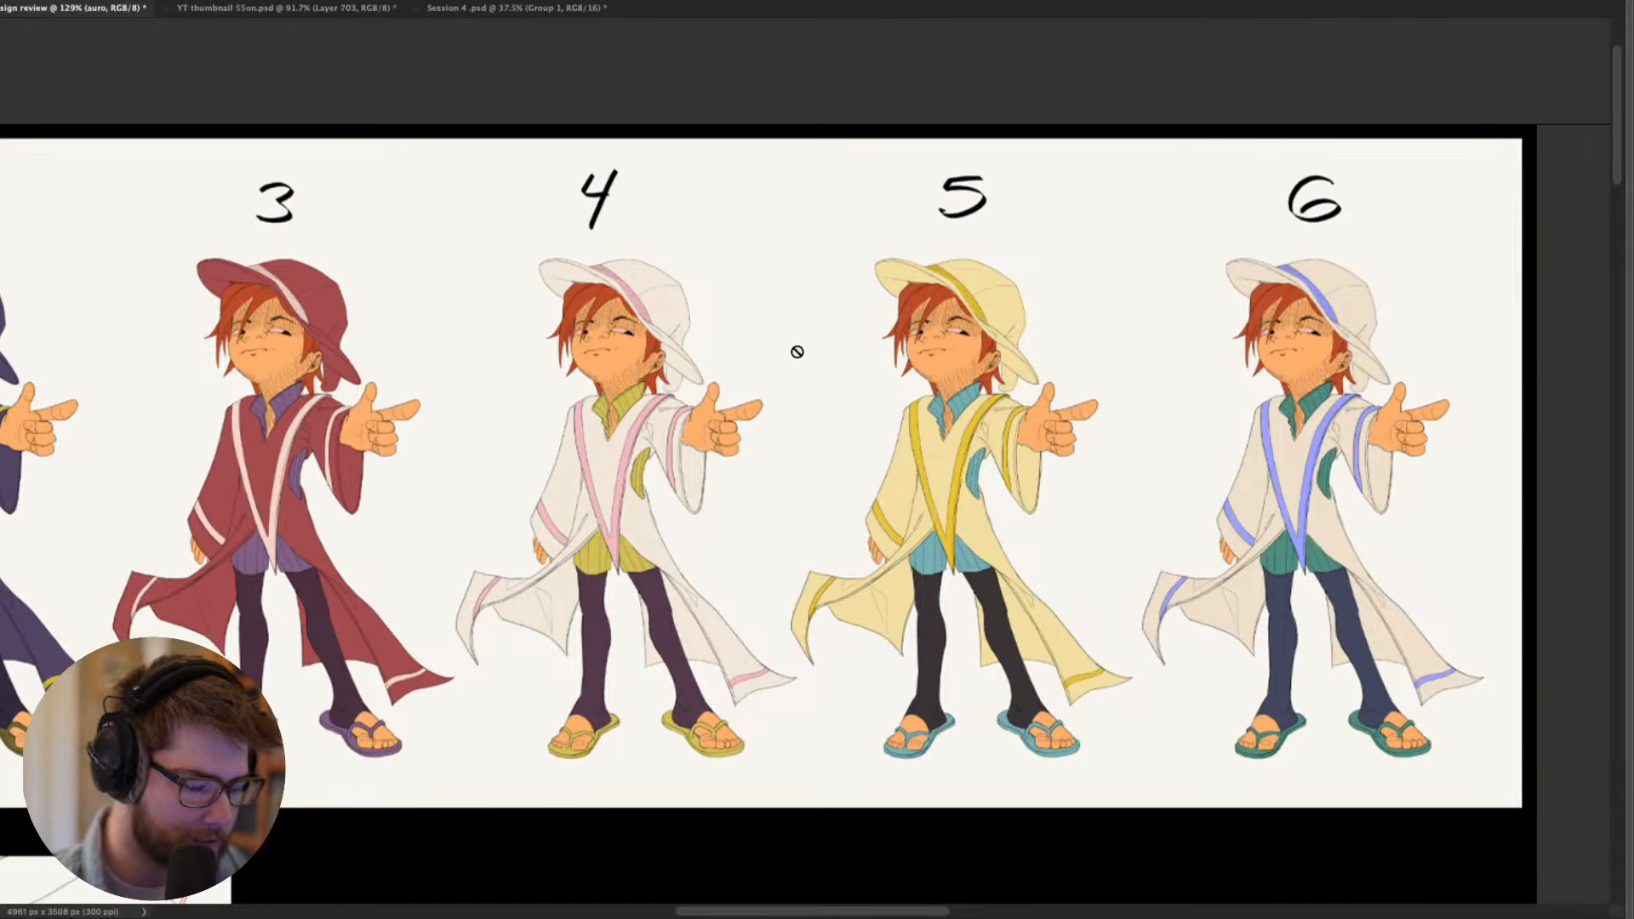
{"action": "scroll", "coordinate": [1248, 397], "scroll_direction": "down", "scroll_amount": 2}
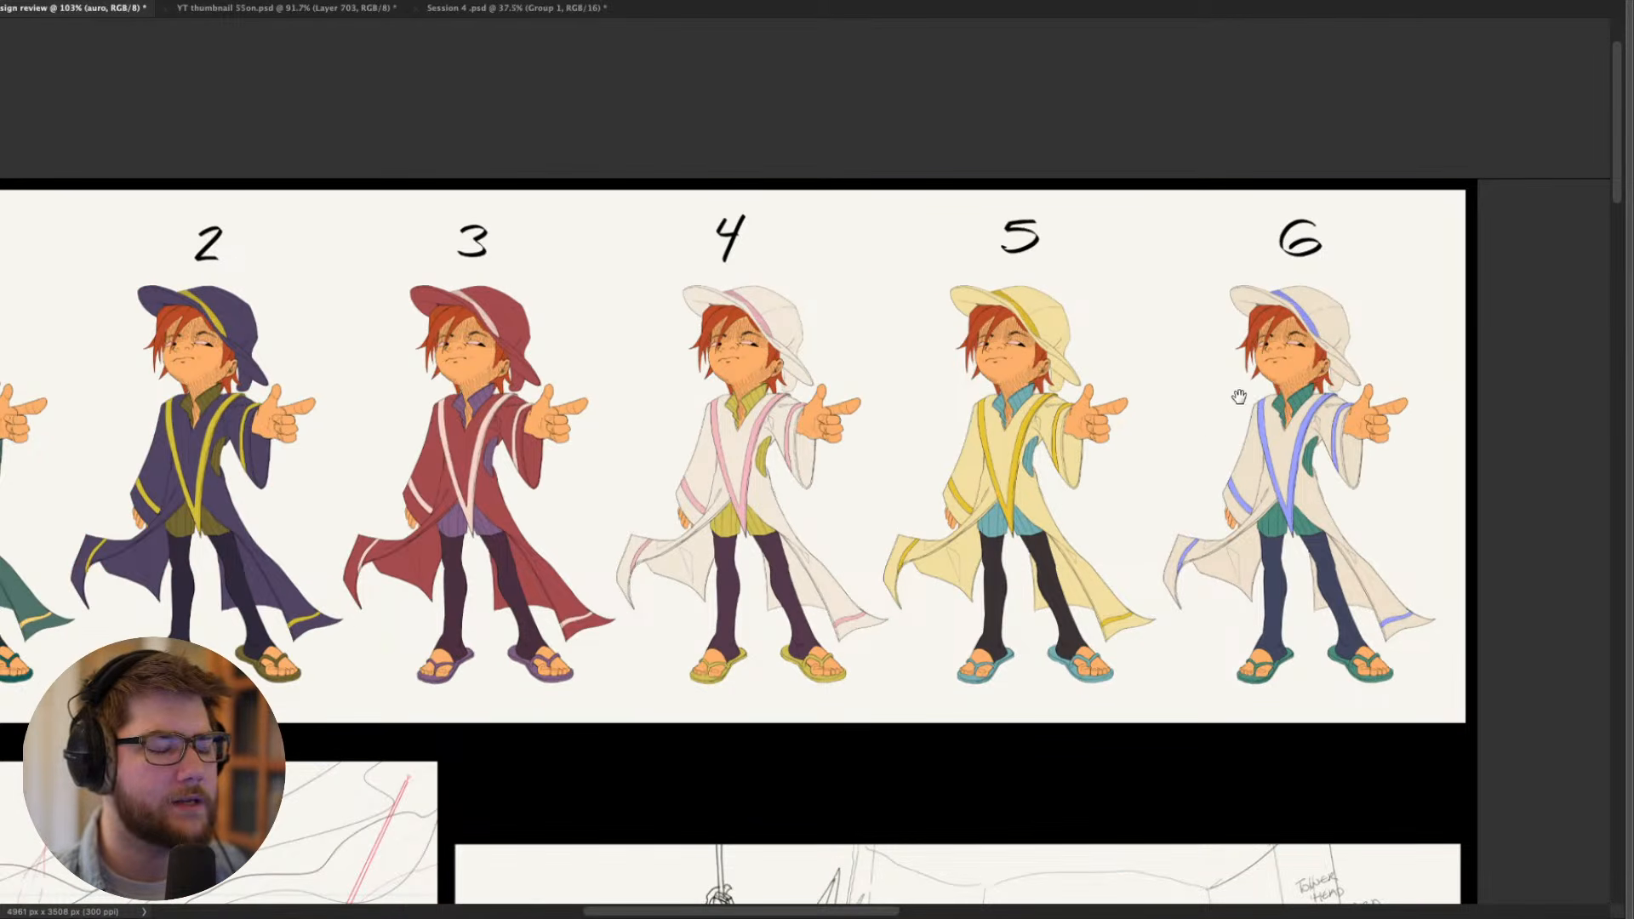
{"action": "left_click_drag", "start_coordinate": [1179, 467], "coordinate": [1285, 458]}
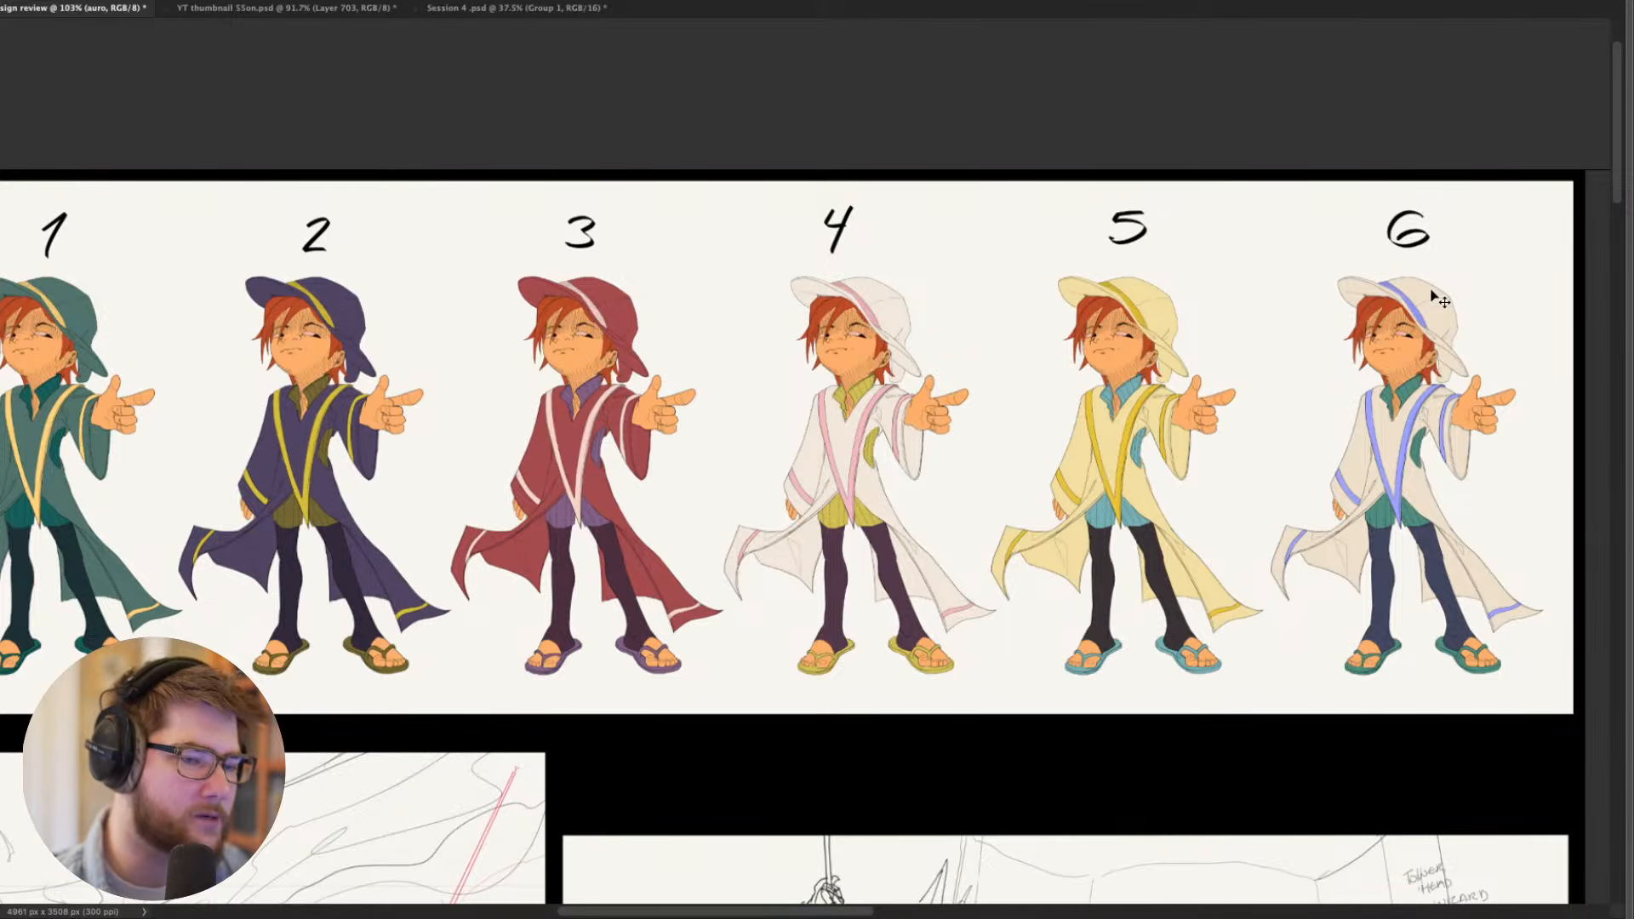
{"action": "scroll", "coordinate": [1439, 298], "scroll_direction": "left", "scroll_amount": 3}
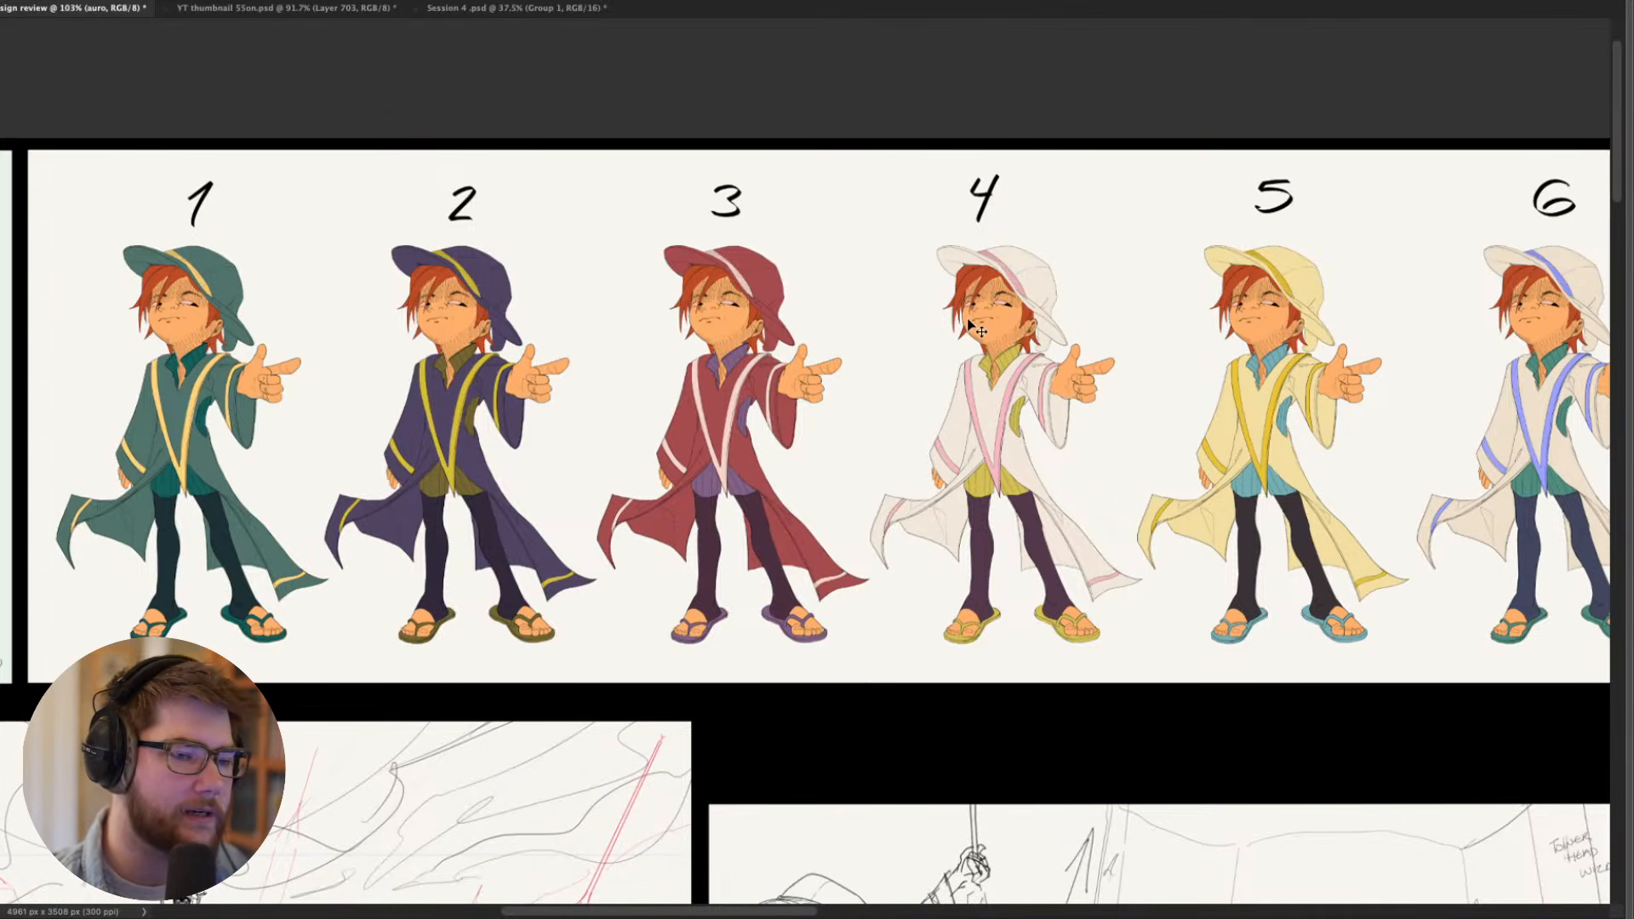
{"action": "left_click_drag", "start_coordinate": [891, 347], "coordinate": [1047, 289]}
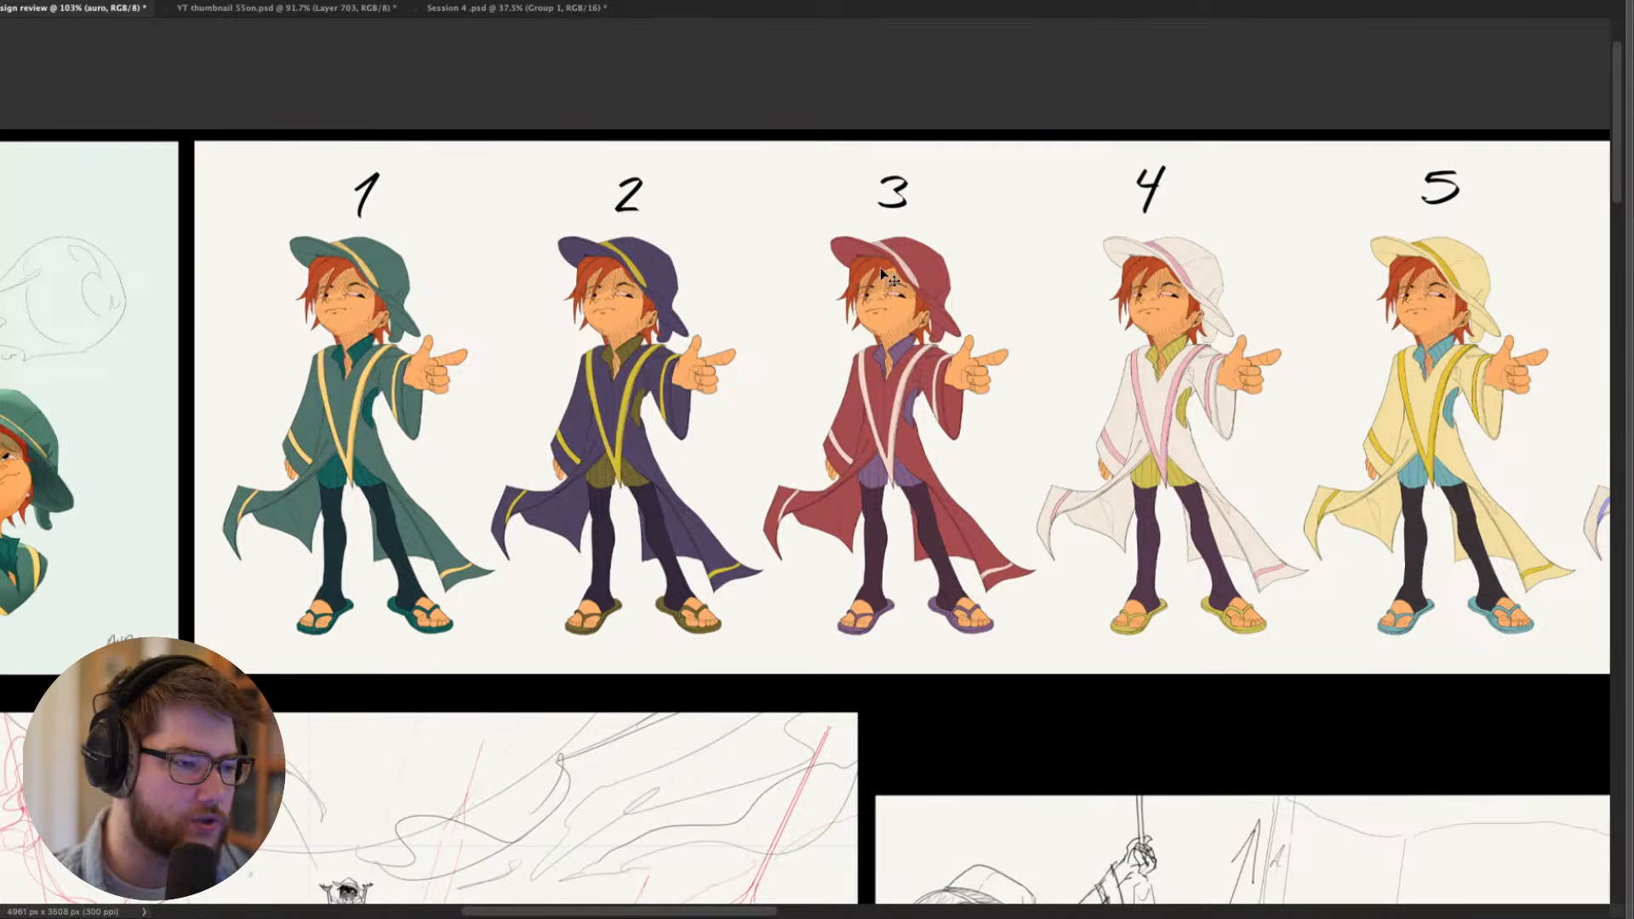
{"action": "left_click_drag", "start_coordinate": [591, 438], "coordinate": [745, 496]}
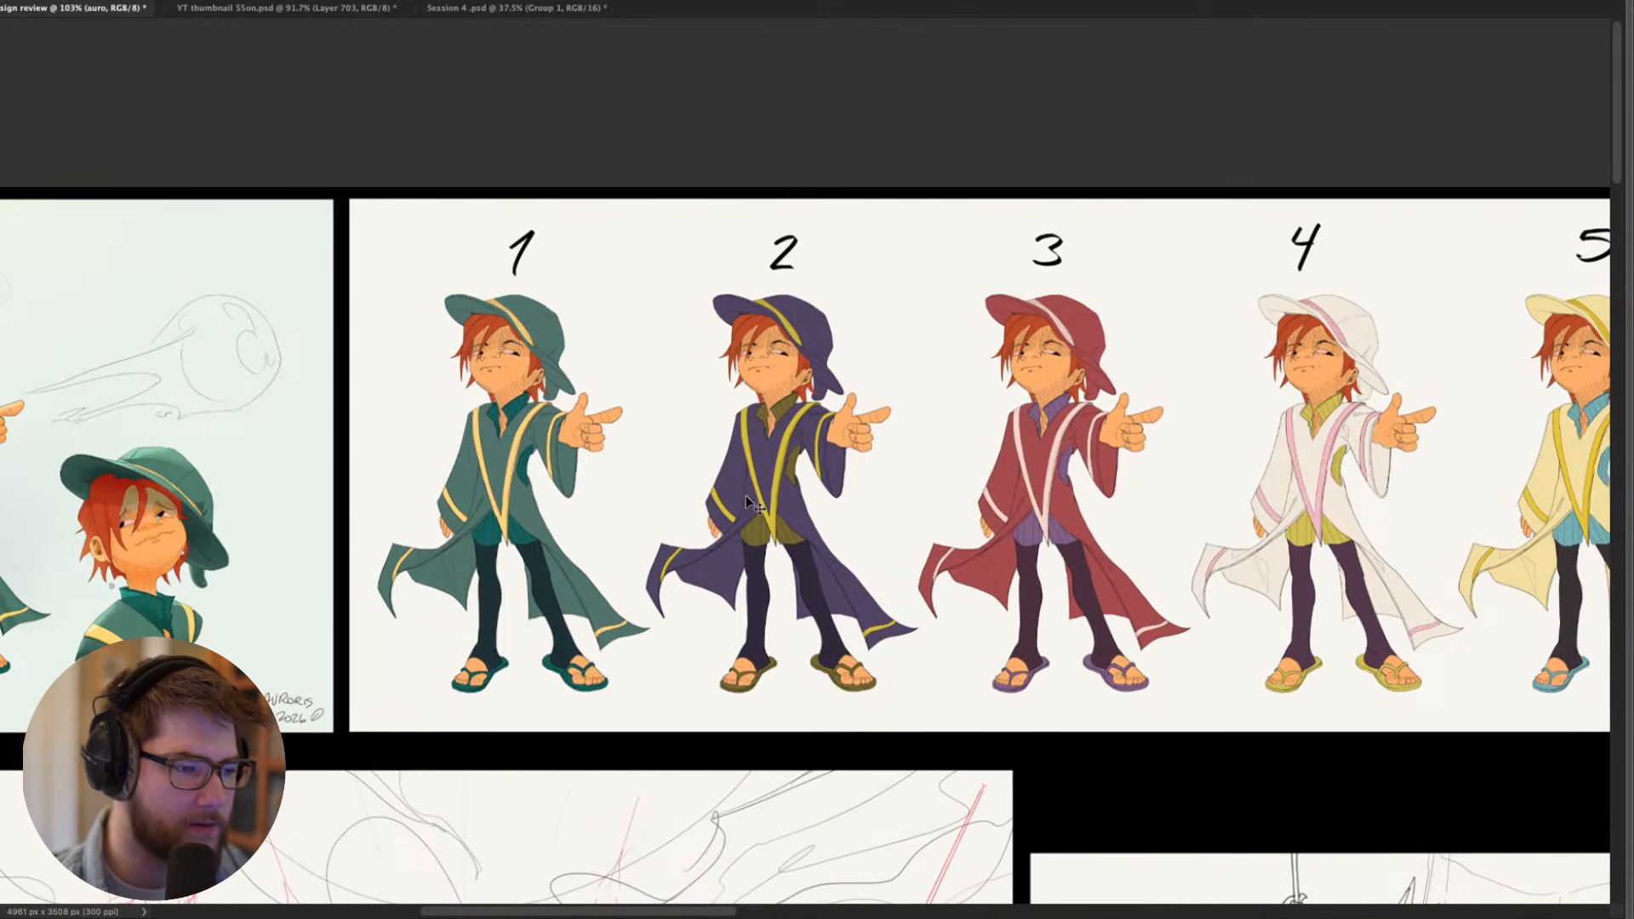
{"action": "left_click_drag", "start_coordinate": [586, 483], "coordinate": [678, 489]}
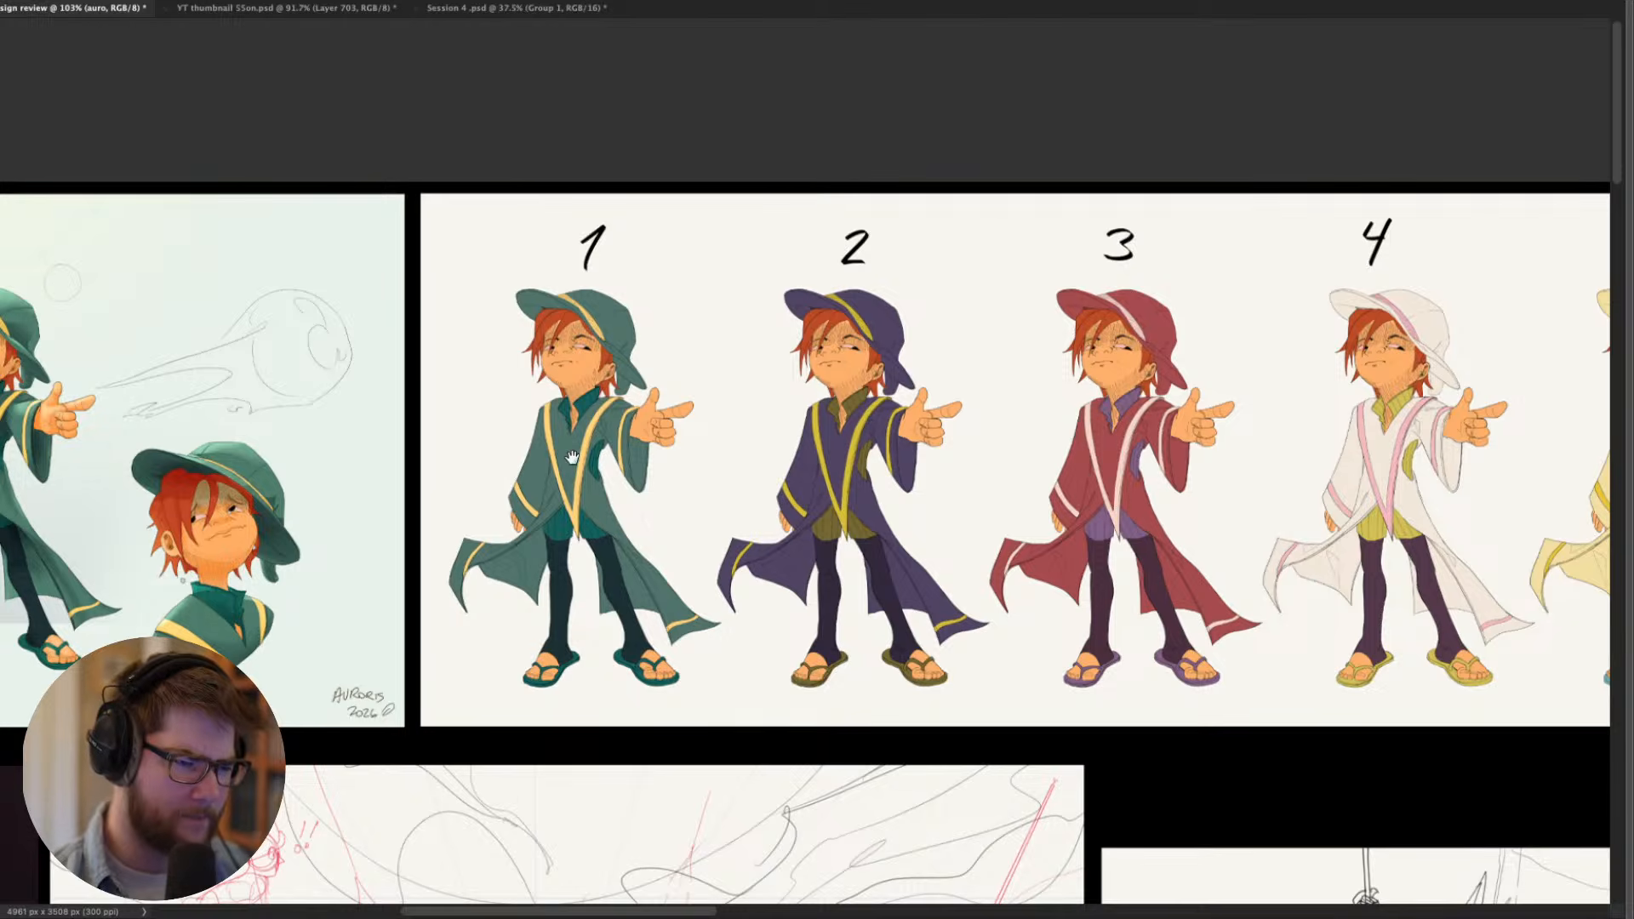
{"action": "left_click_drag", "start_coordinate": [589, 451], "coordinate": [422, 488]}
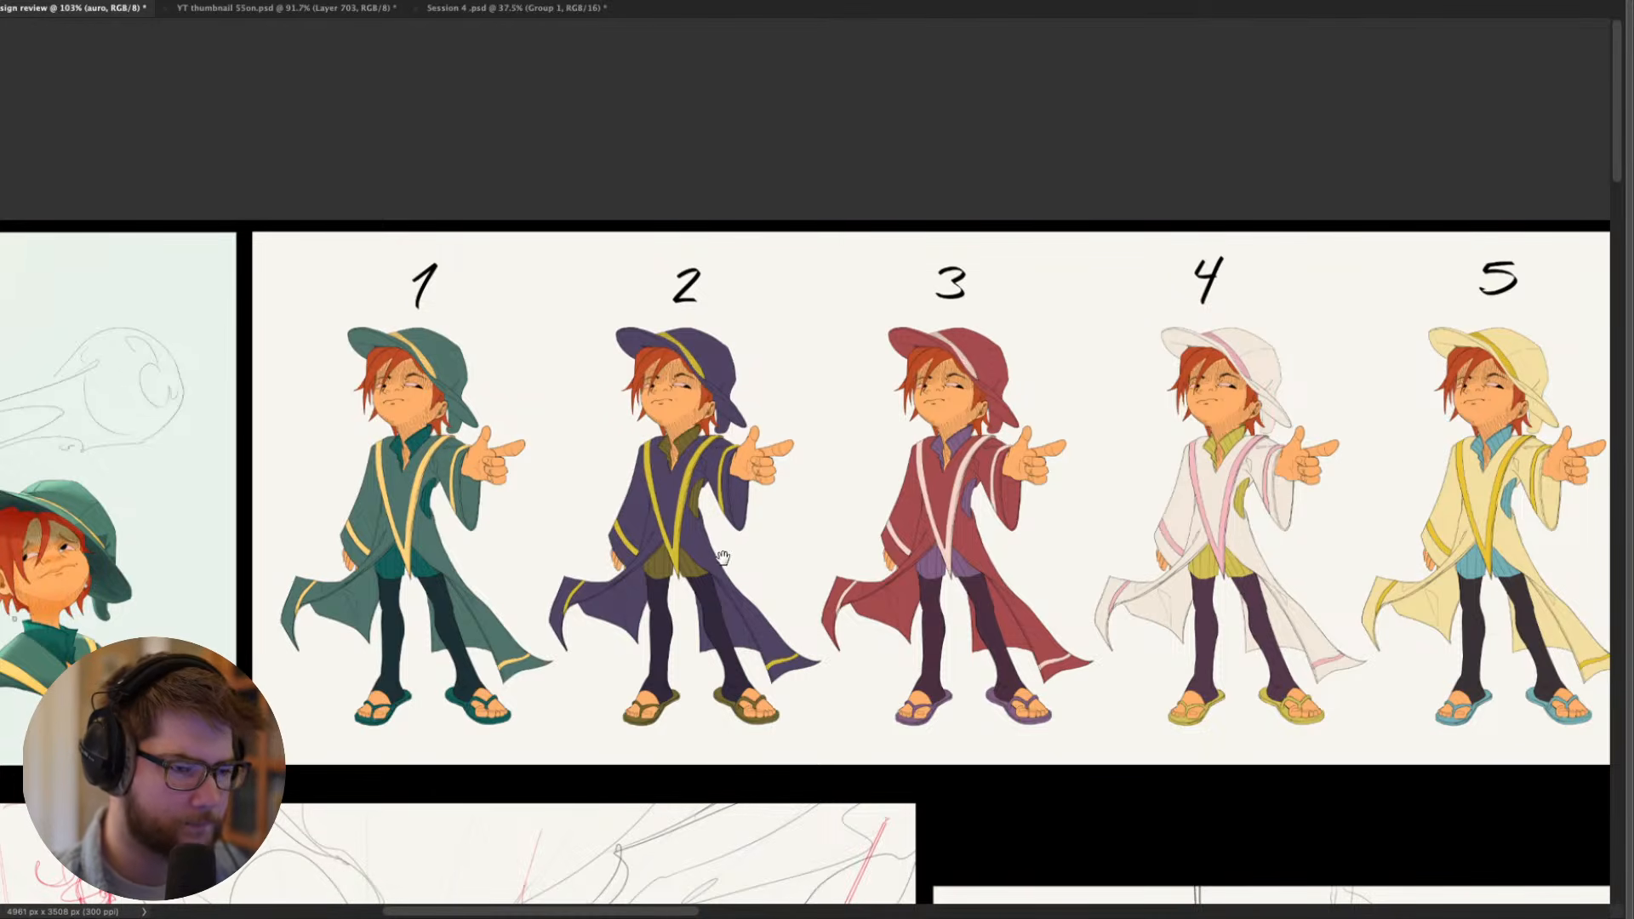
{"action": "left_click_drag", "start_coordinate": [720, 549], "coordinate": [1192, 490]}
{"action": "left_click_drag", "start_coordinate": [864, 500], "coordinate": [839, 366]}
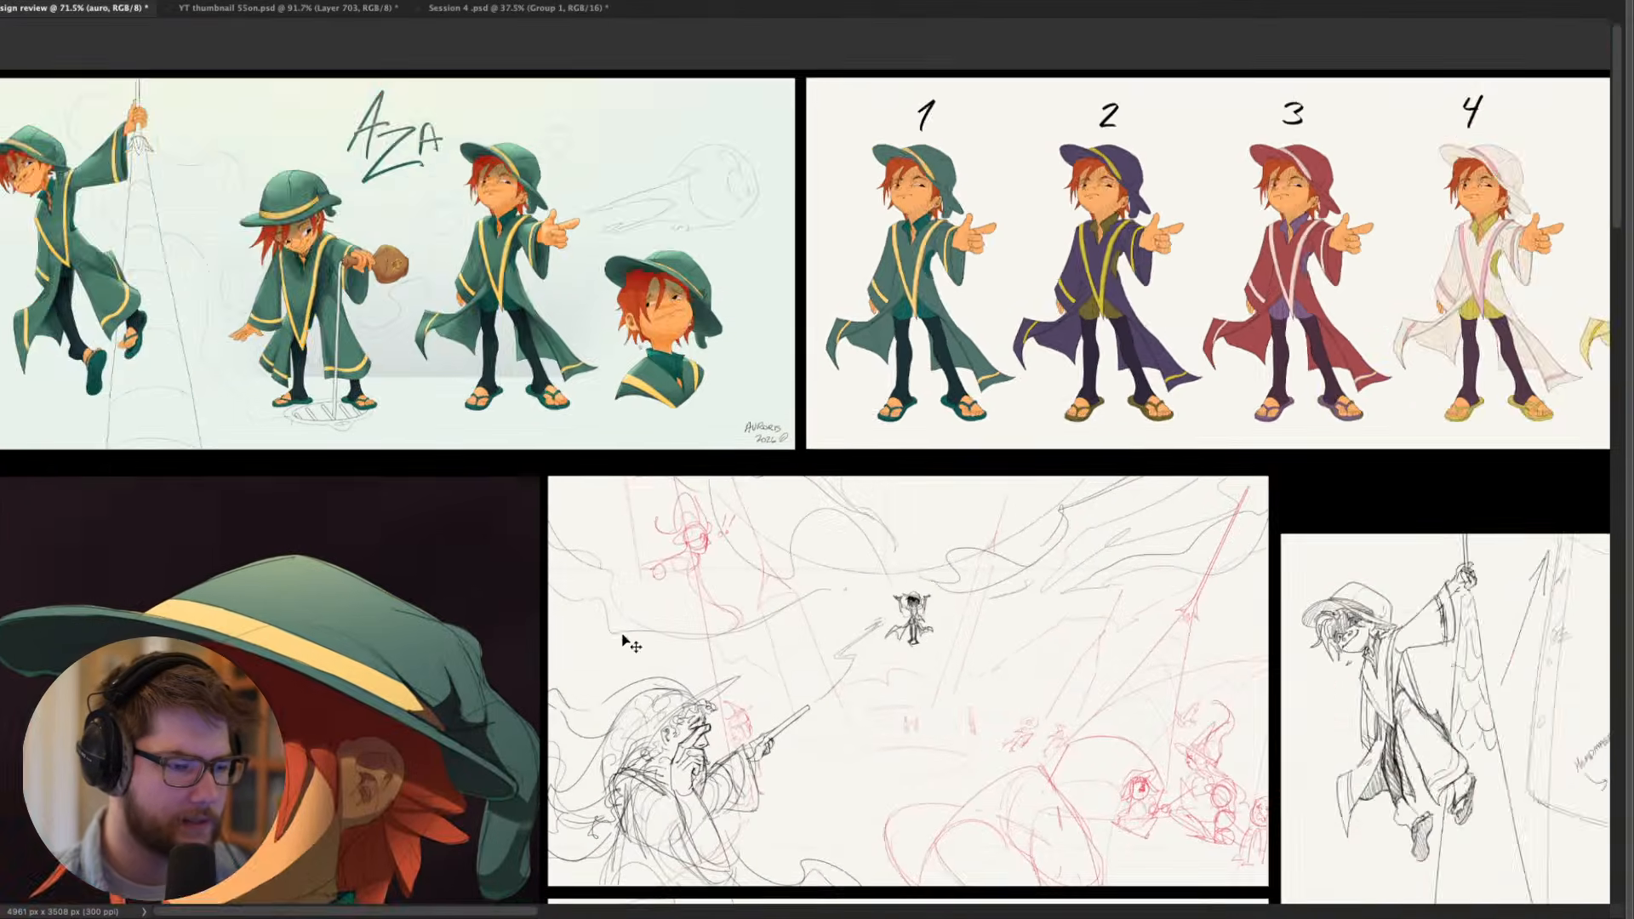
- Examine the painted portrait of the character in the green hat holding the red creature, including its face and lighting
{"action": "left_click_drag", "start_coordinate": [628, 642], "coordinate": [973, 261]}
{"action": "left_click_drag", "start_coordinate": [579, 442], "coordinate": [563, 451]}
{"action": "left_click_drag", "start_coordinate": [550, 583], "coordinate": [581, 482]}
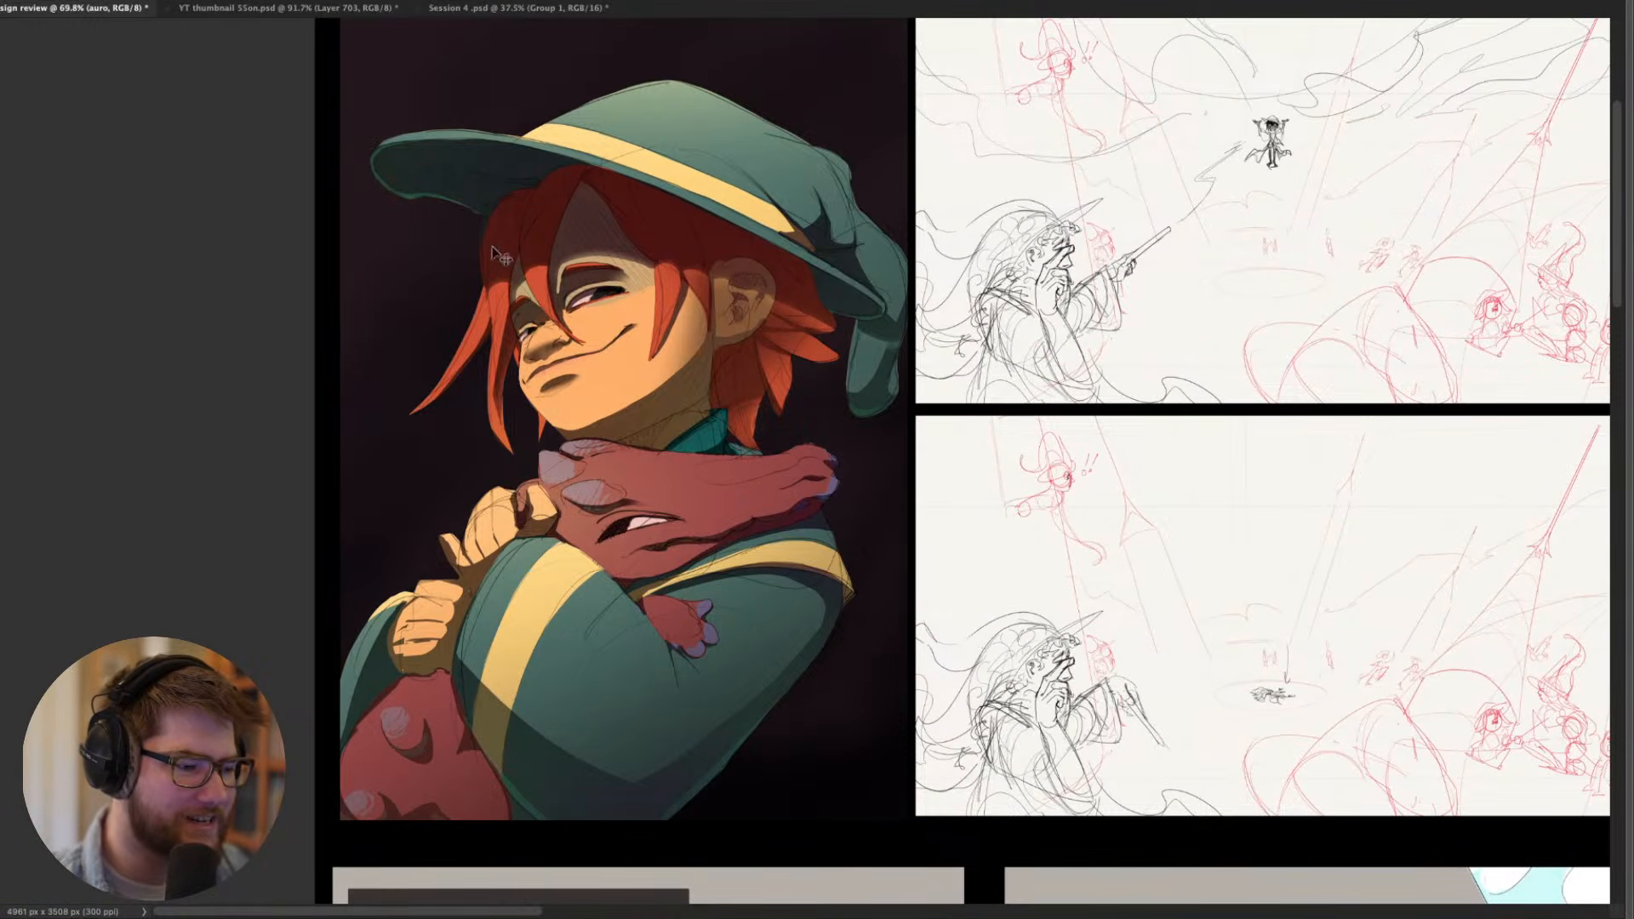
{"action": "left_click_drag", "start_coordinate": [686, 264], "coordinate": [575, 330]}
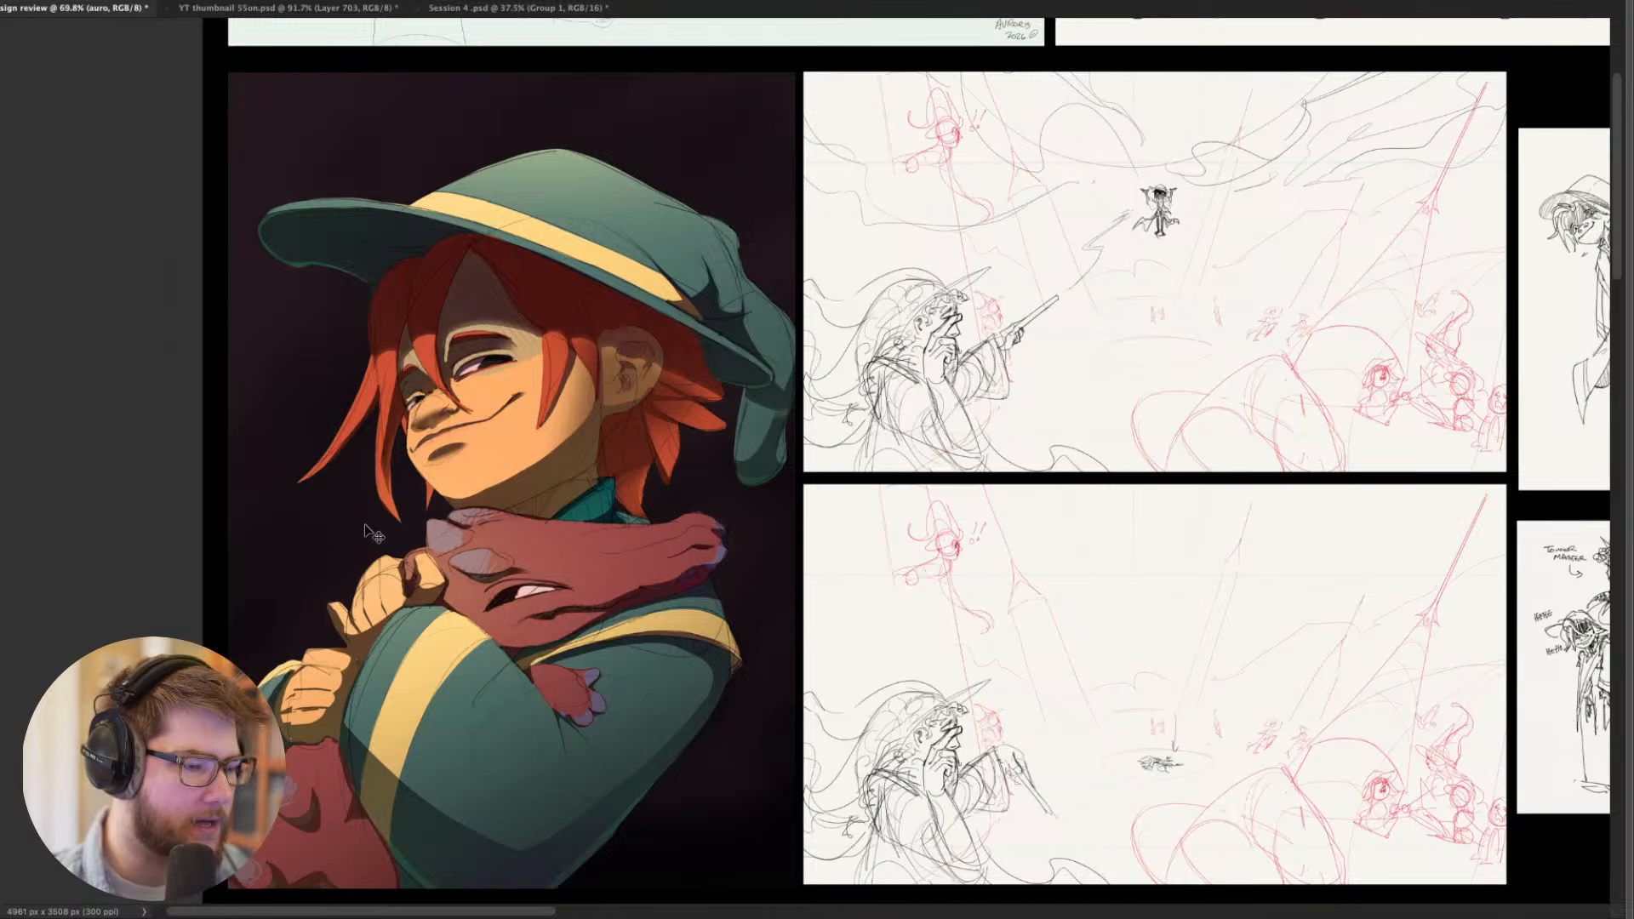
{"action": "left_click_drag", "start_coordinate": [593, 470], "coordinate": [534, 412]}
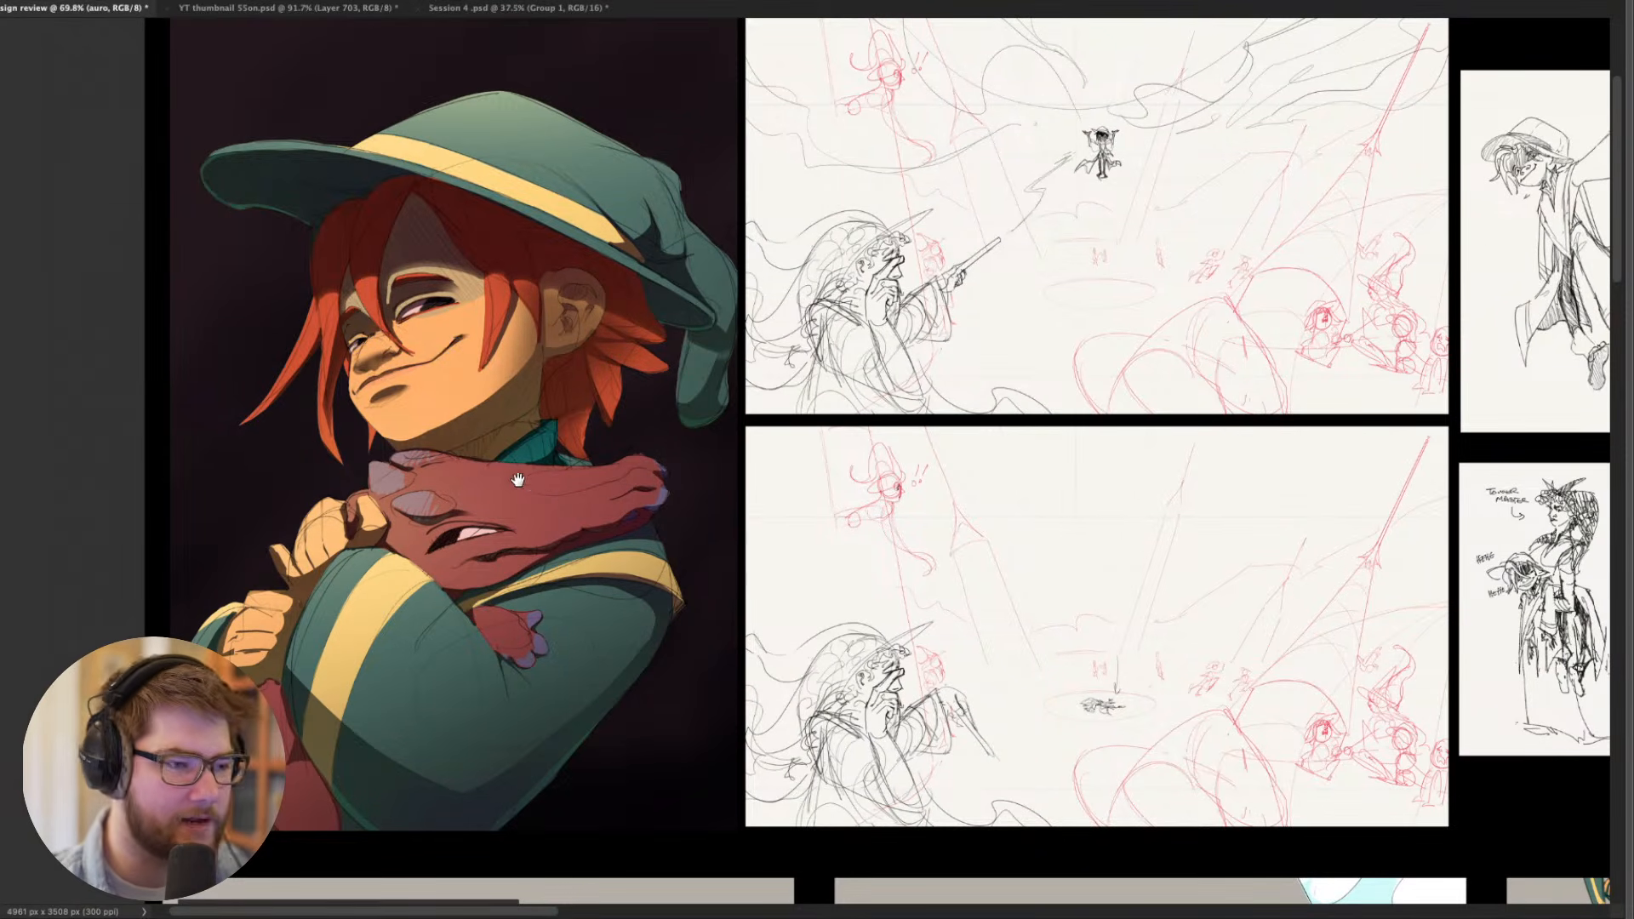
{"action": "left_click_drag", "start_coordinate": [529, 474], "coordinate": [572, 505]}
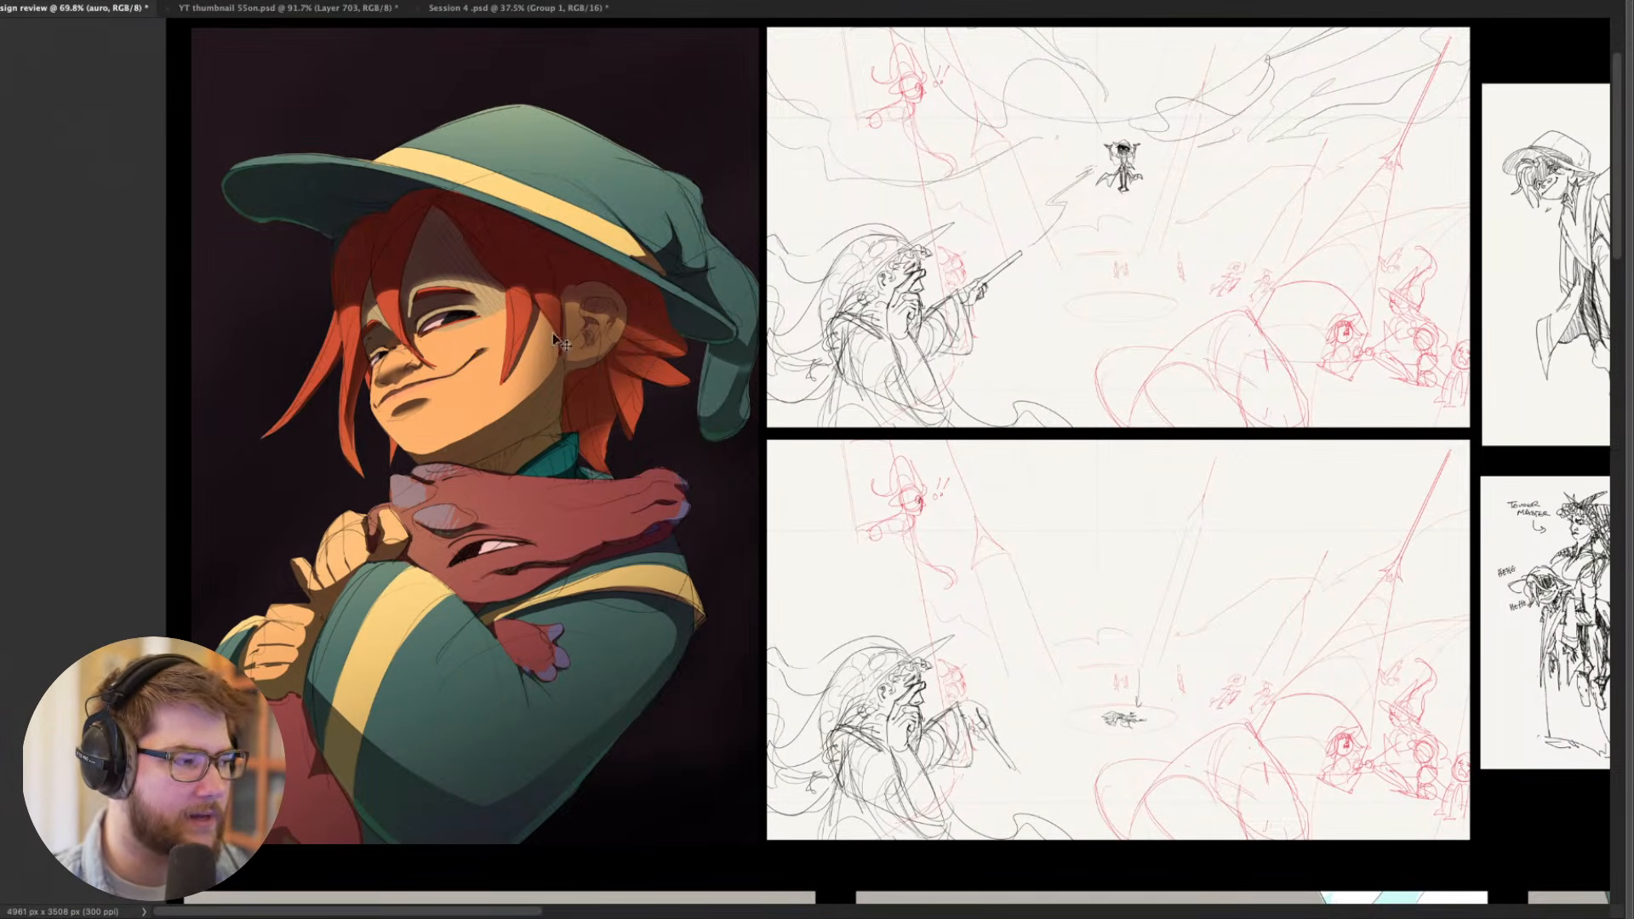
{"action": "left_click_drag", "start_coordinate": [634, 343], "coordinate": [580, 433]}
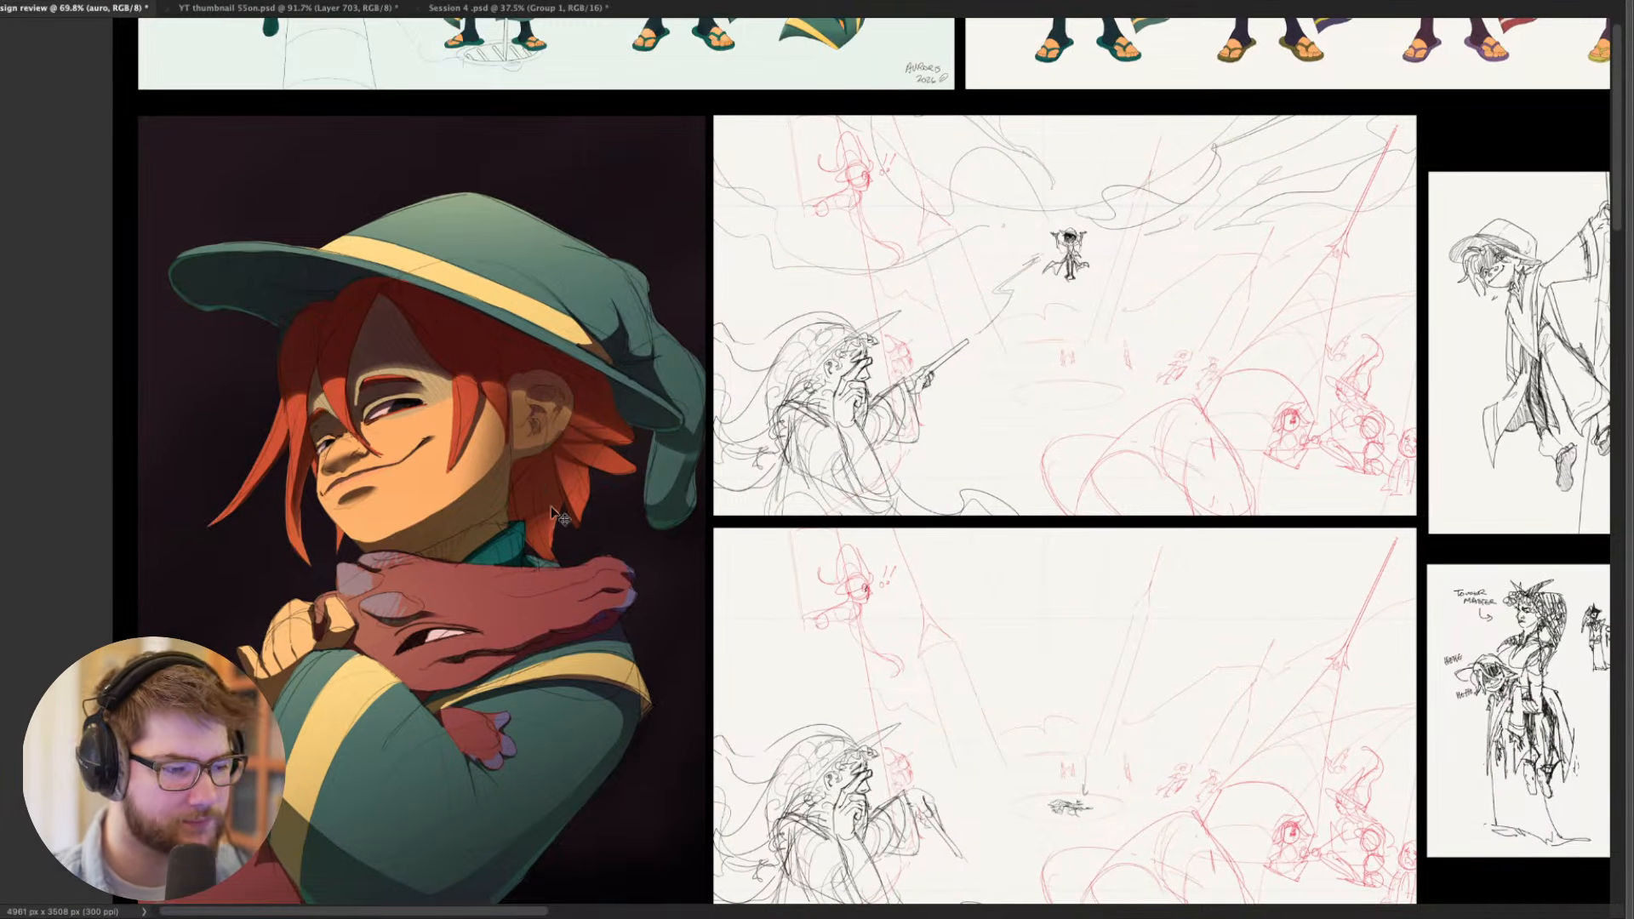
{"action": "left_click_drag", "start_coordinate": [557, 514], "coordinate": [468, 461]}
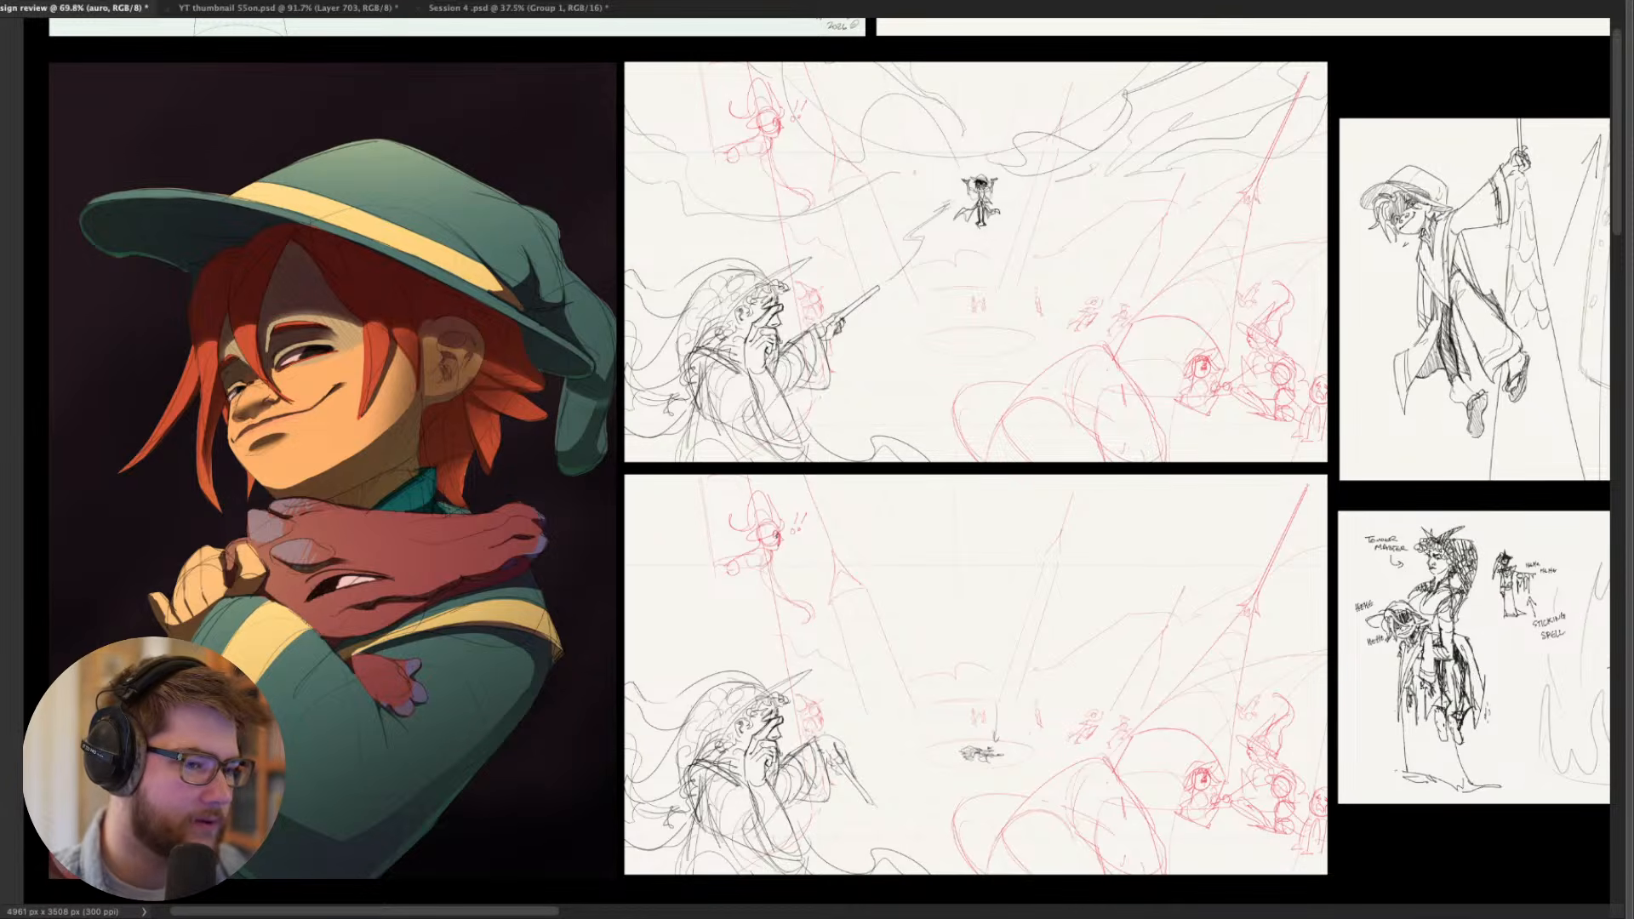
- Examine the upper storyboard sketch of the bearded wizard aiming a wand at the small figure floating in the air
{"action": "left_click_drag", "start_coordinate": [917, 543], "coordinate": [552, 586]}
{"action": "scroll", "coordinate": [744, 569], "scroll_direction": "down", "scroll_amount": 2}
{"action": "scroll", "coordinate": [570, 609], "scroll_direction": "up", "scroll_amount": 4}
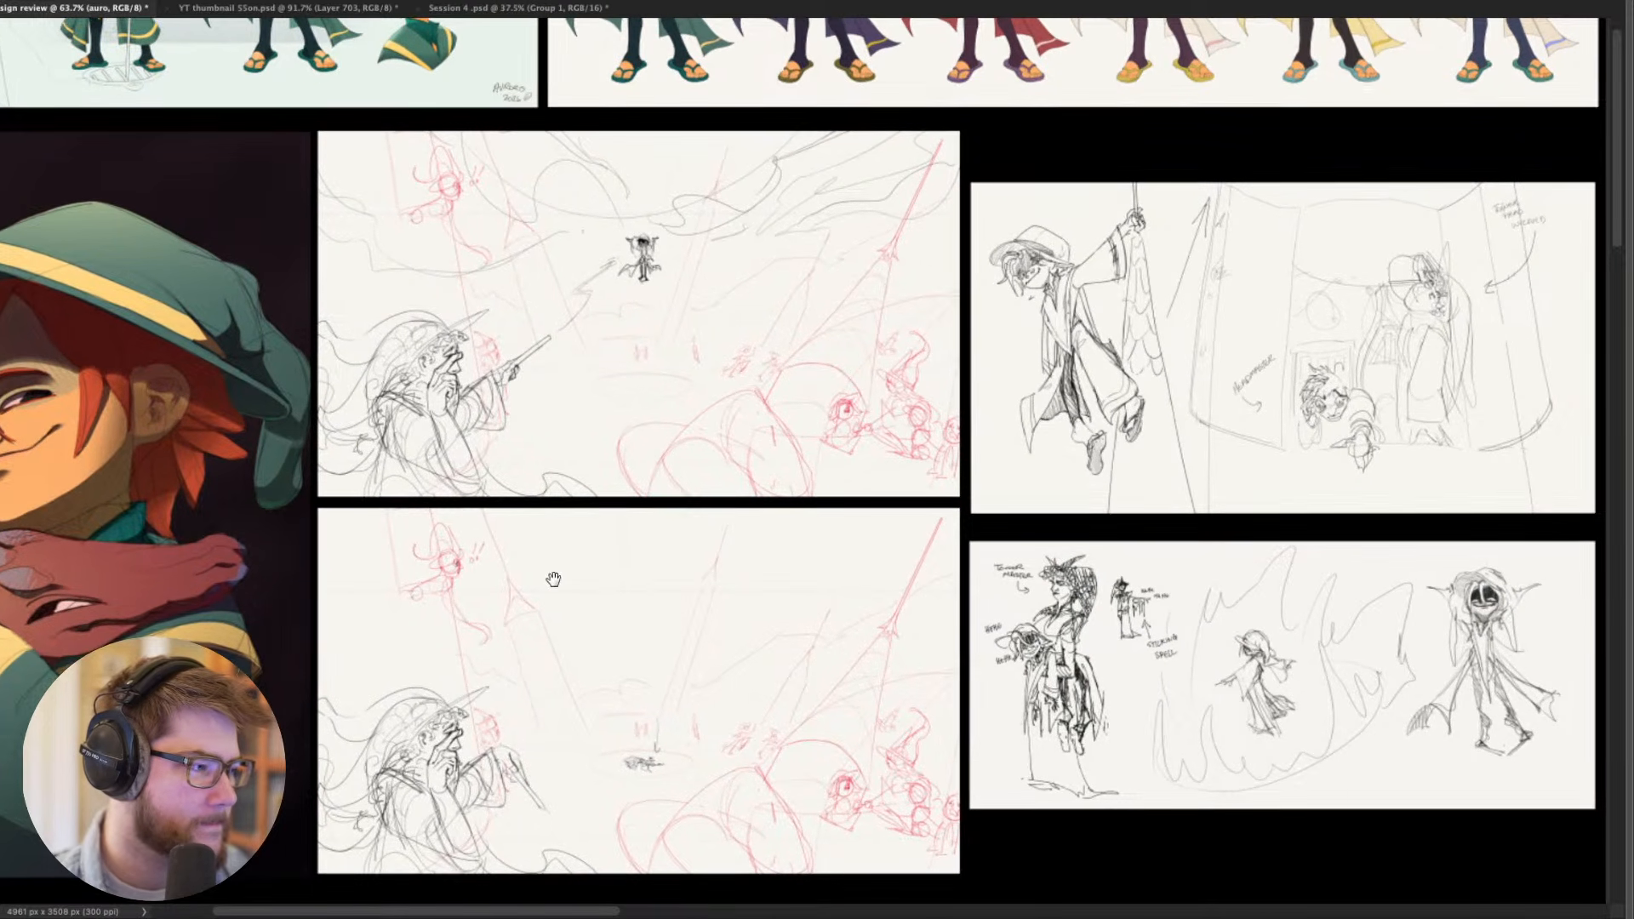
{"action": "left_click_drag", "start_coordinate": [577, 336], "coordinate": [690, 577]}
{"action": "scroll", "coordinate": [584, 384], "scroll_direction": "up", "scroll_amount": 1}
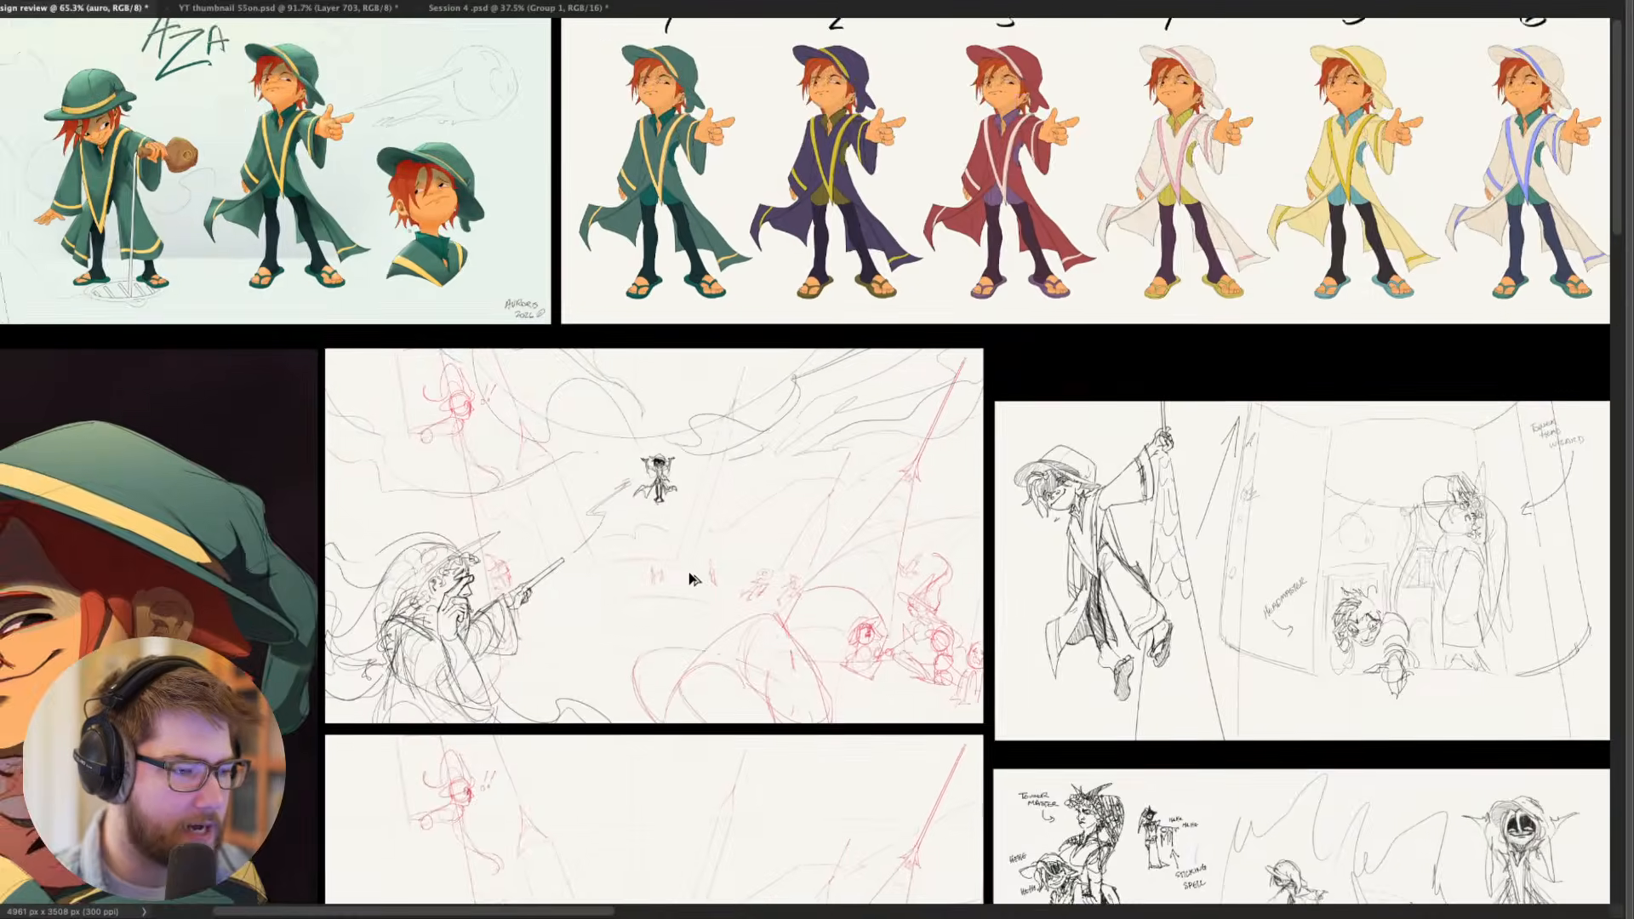
{"action": "scroll", "coordinate": [687, 577], "scroll_direction": "up", "scroll_amount": 5}
{"action": "scroll", "coordinate": [635, 366], "scroll_direction": "up", "scroll_amount": 5}
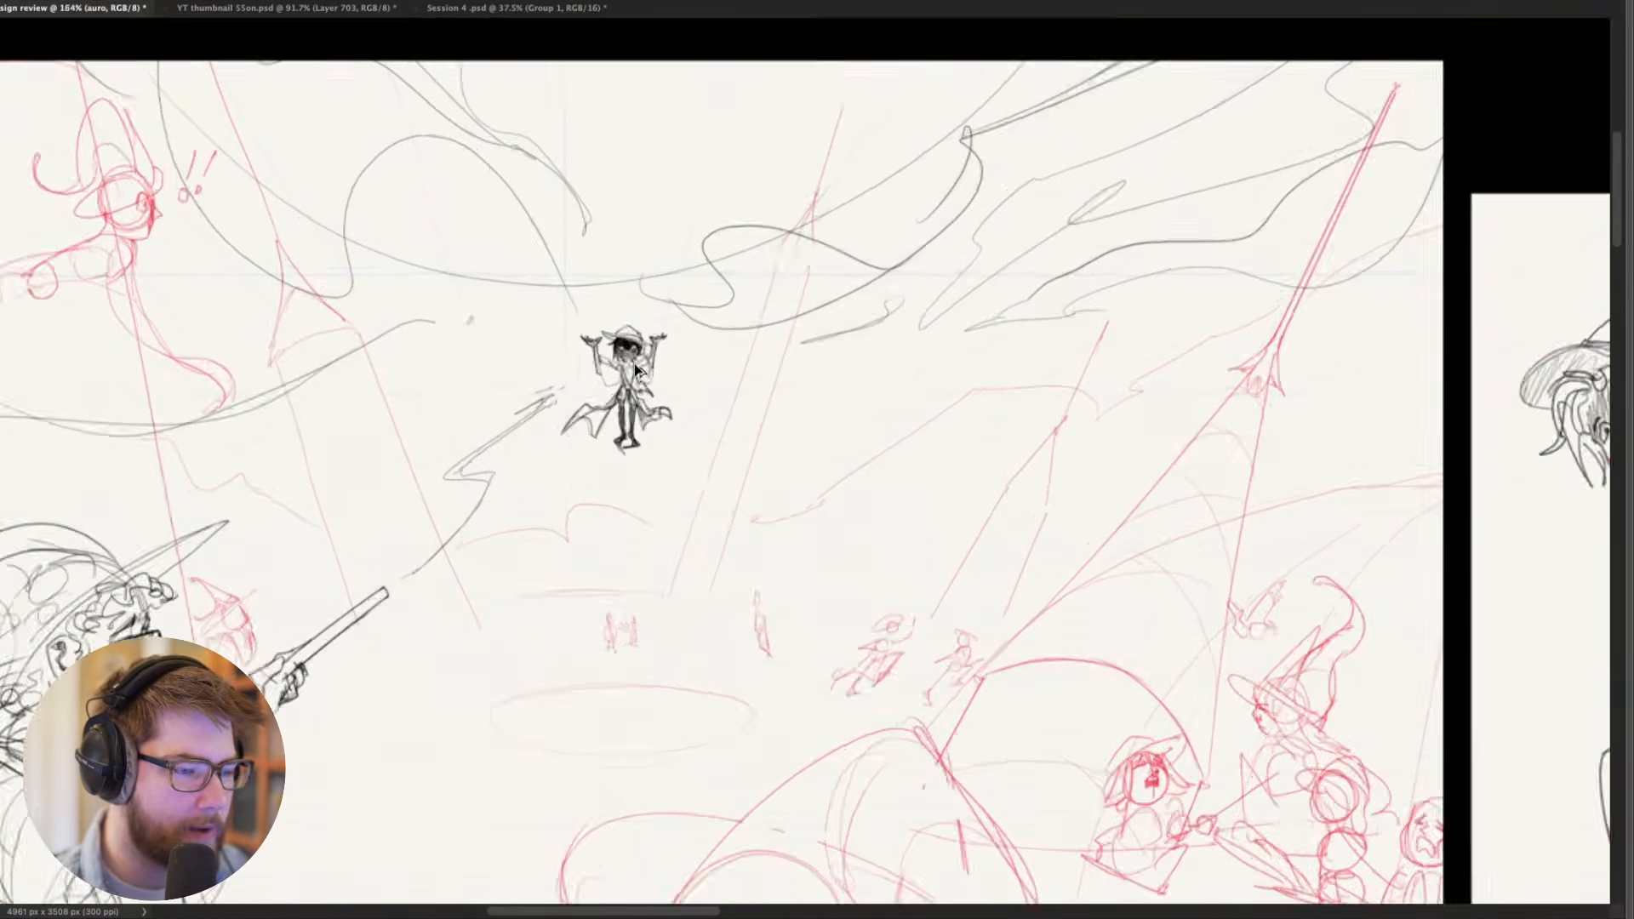
{"action": "scroll", "coordinate": [611, 350], "scroll_direction": "down", "scroll_amount": 5}
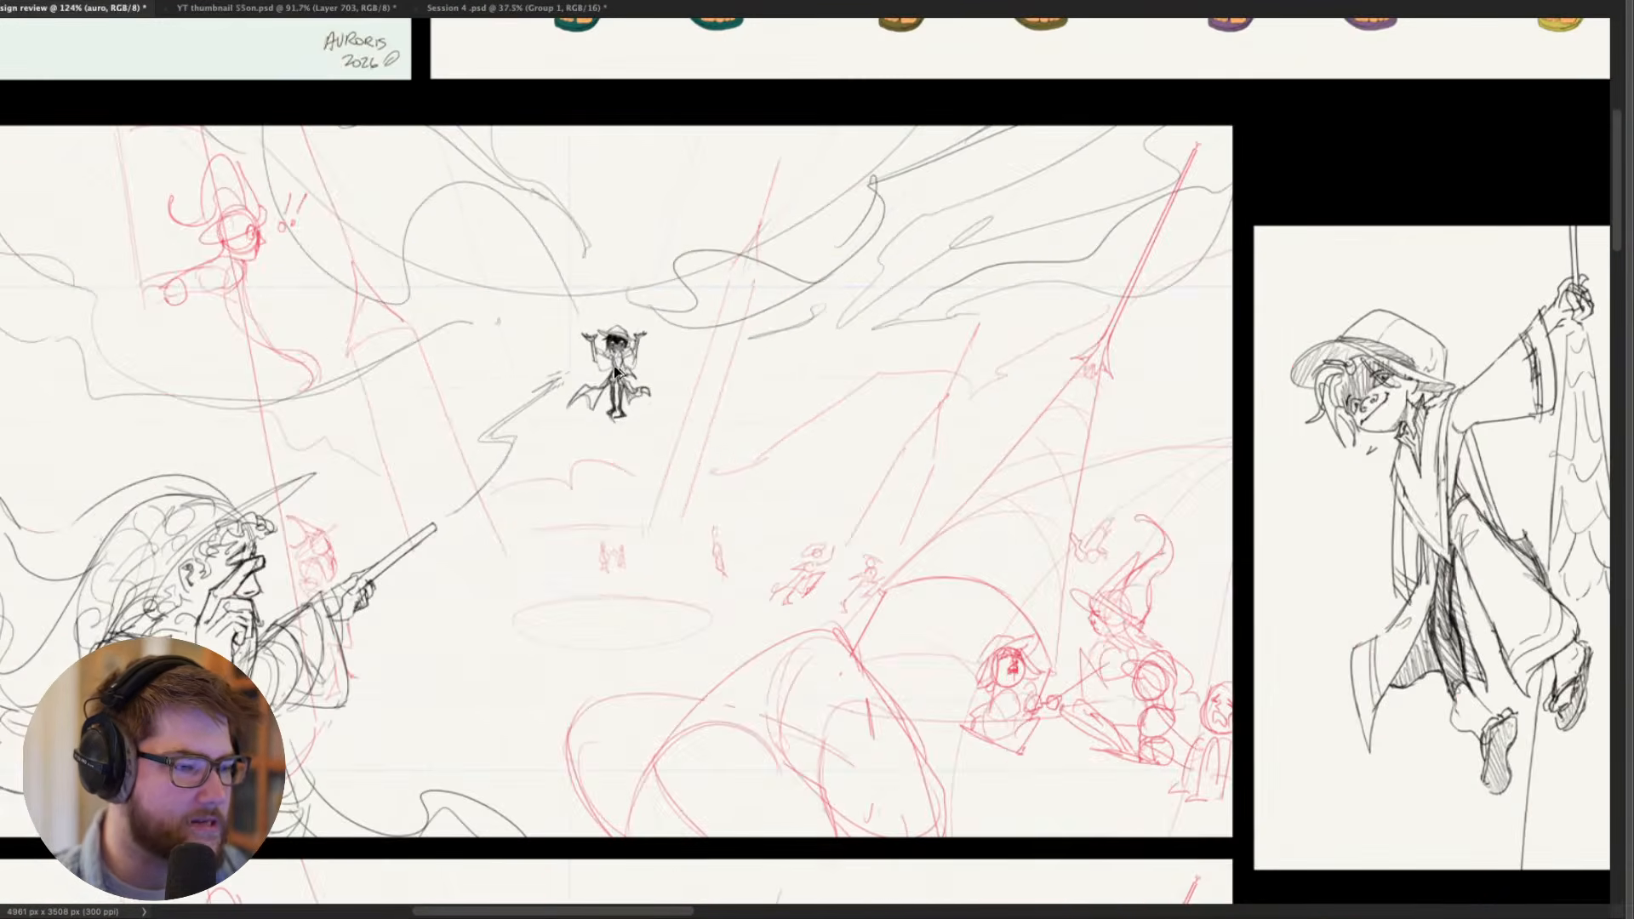
{"action": "scroll", "coordinate": [614, 366], "scroll_direction": "down", "scroll_amount": 1}
{"action": "left_click_drag", "start_coordinate": [653, 468], "coordinate": [660, 452]}
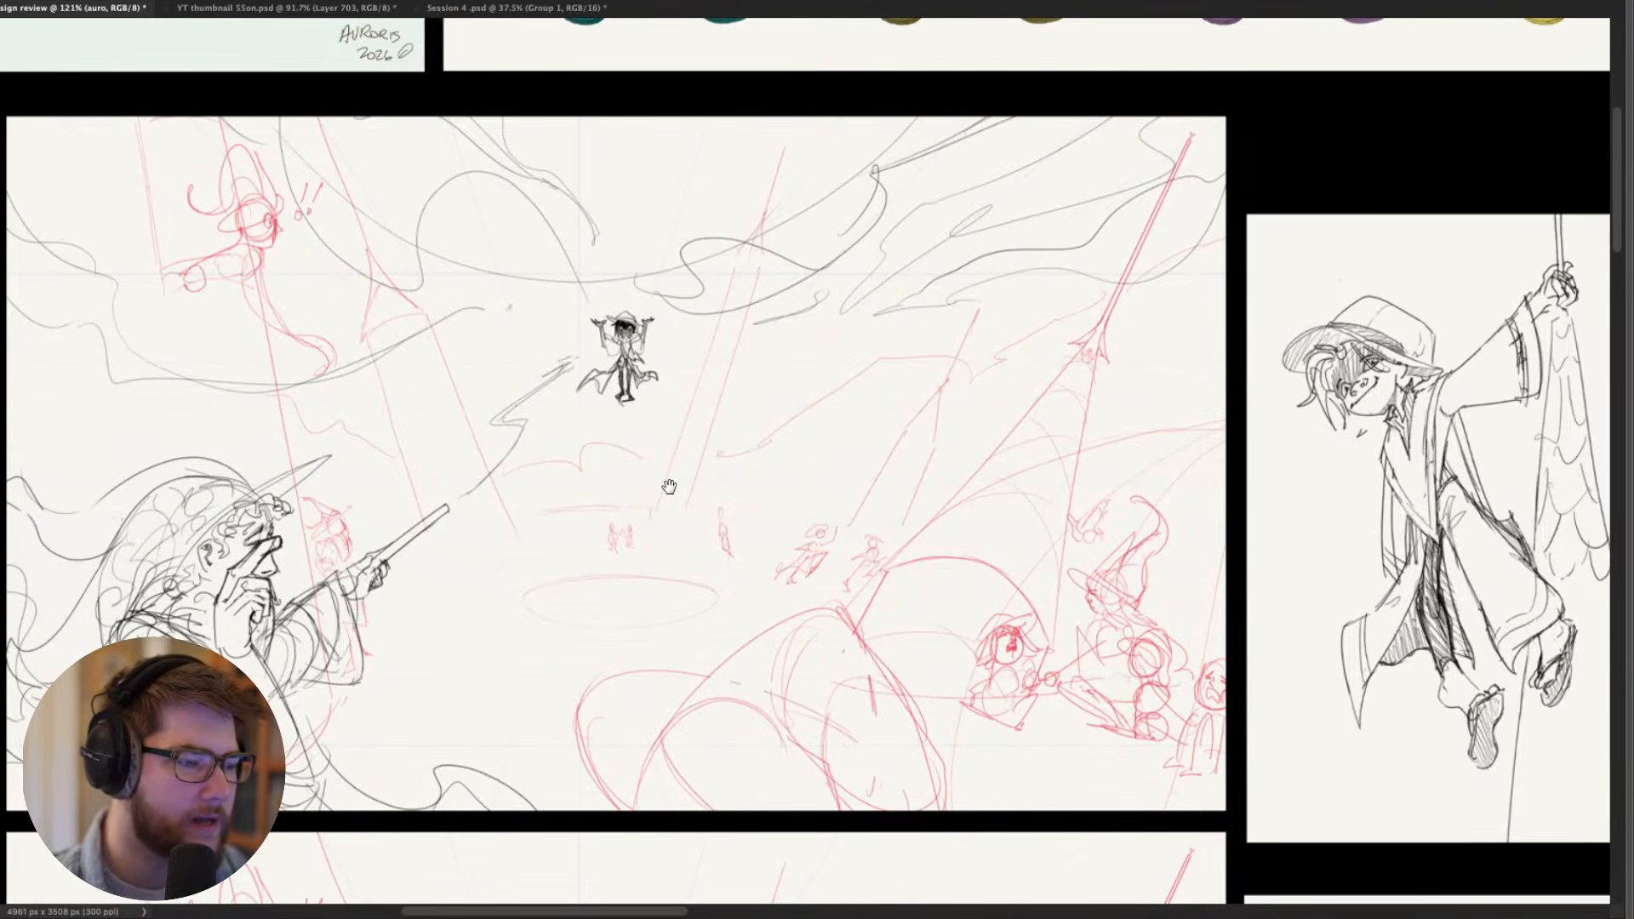
{"action": "scroll", "coordinate": [668, 485], "scroll_direction": "down", "scroll_amount": 2}
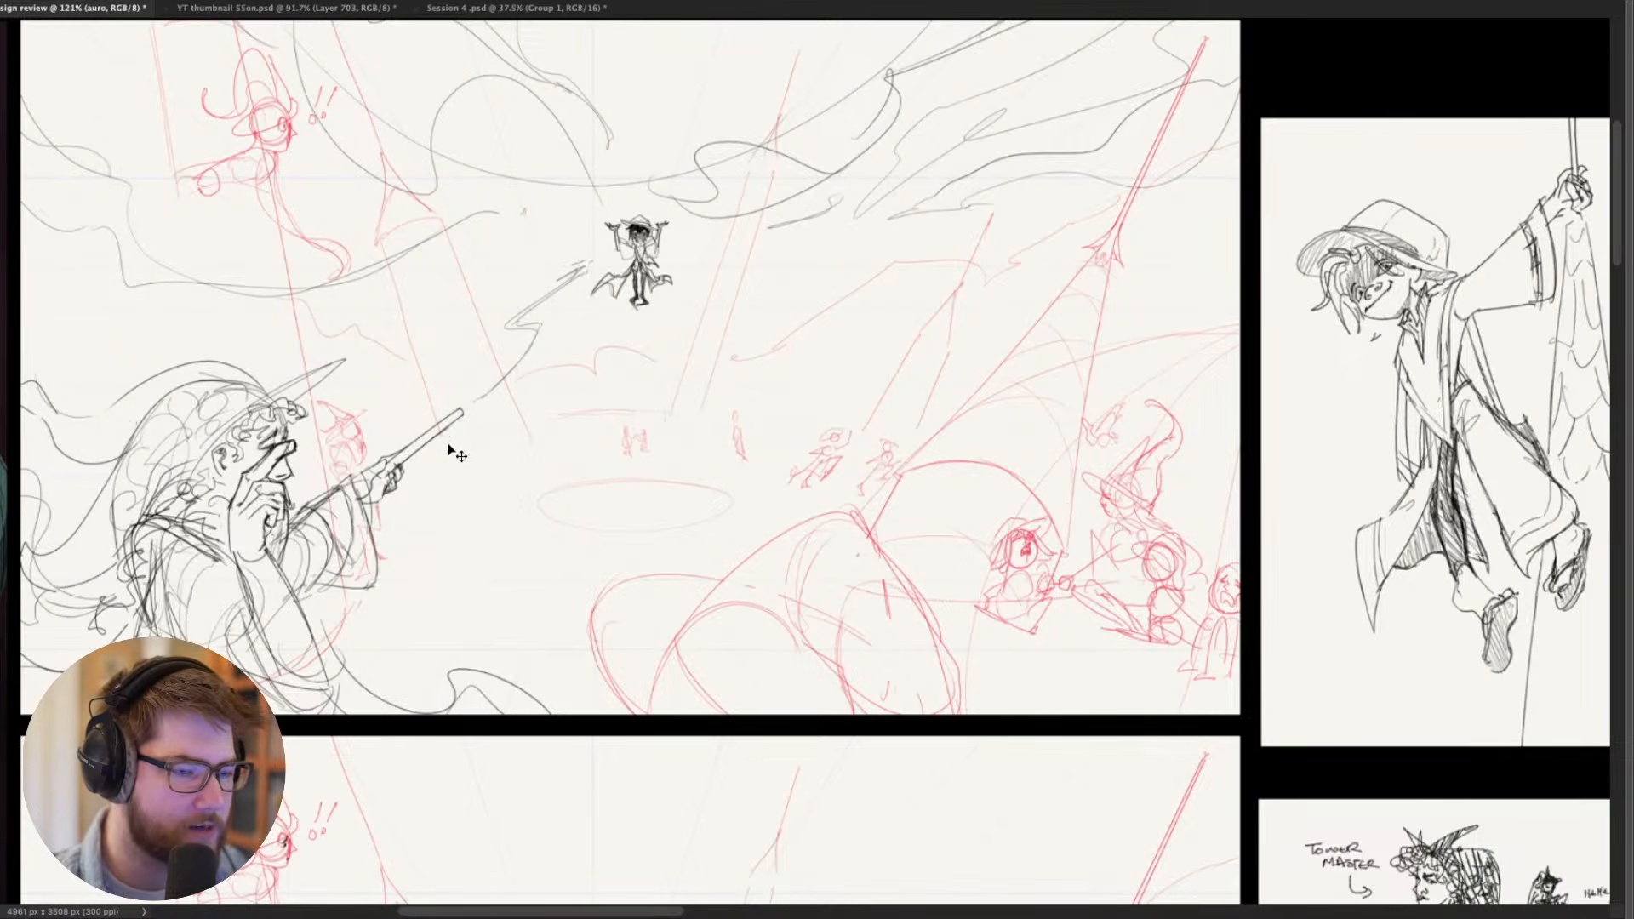
- Examine the lower storyboard sketch with the small figure lying on the ground and compare it with the frame above
{"action": "left_click_drag", "start_coordinate": [643, 615], "coordinate": [581, 291]}
{"action": "left_click_drag", "start_coordinate": [570, 380], "coordinate": [631, 383]}
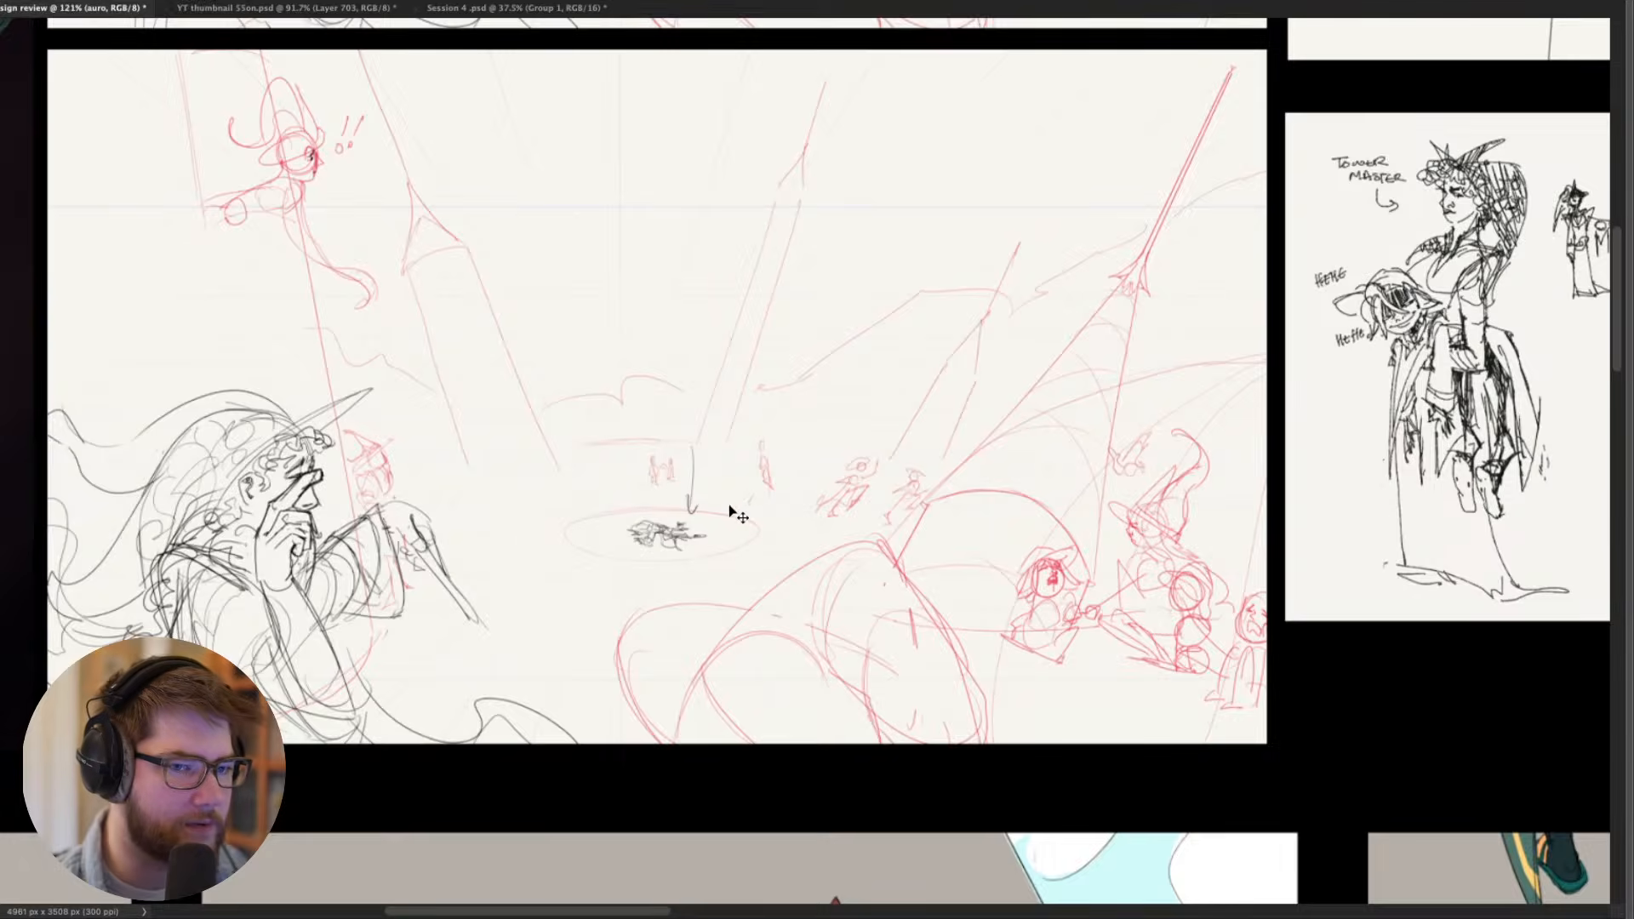
{"action": "scroll", "coordinate": [730, 514], "scroll_direction": "down", "scroll_amount": 1}
{"action": "scroll", "coordinate": [681, 579], "scroll_direction": "down", "scroll_amount": 4}
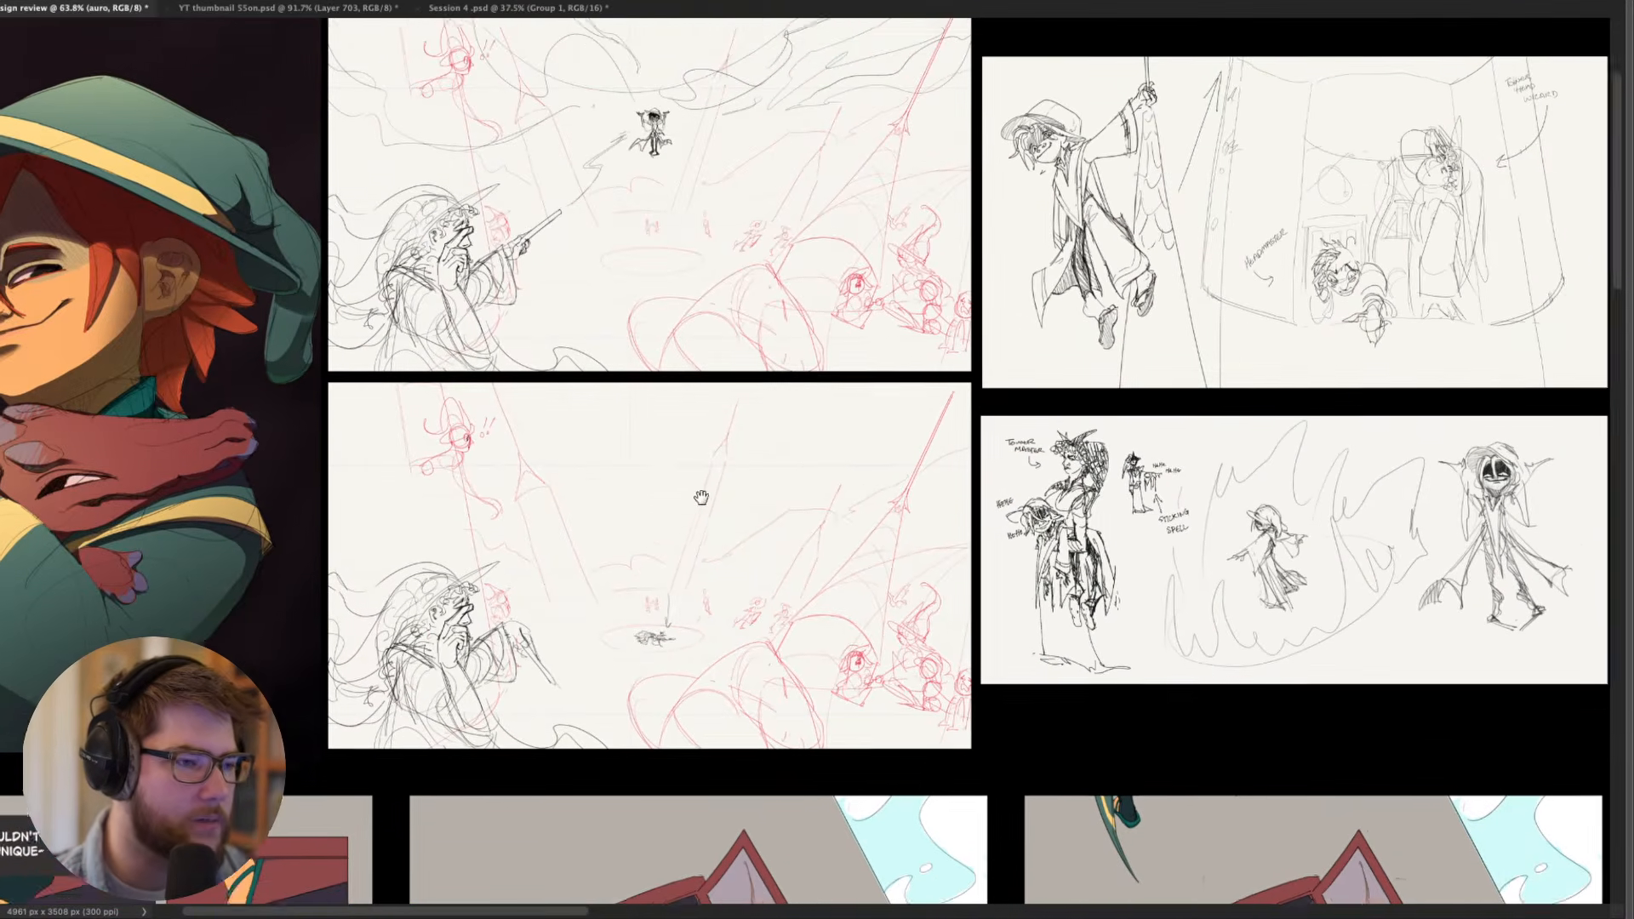
{"action": "left_click_drag", "start_coordinate": [701, 498], "coordinate": [663, 570]}
{"action": "scroll", "coordinate": [722, 259], "scroll_direction": "down", "scroll_amount": 1}
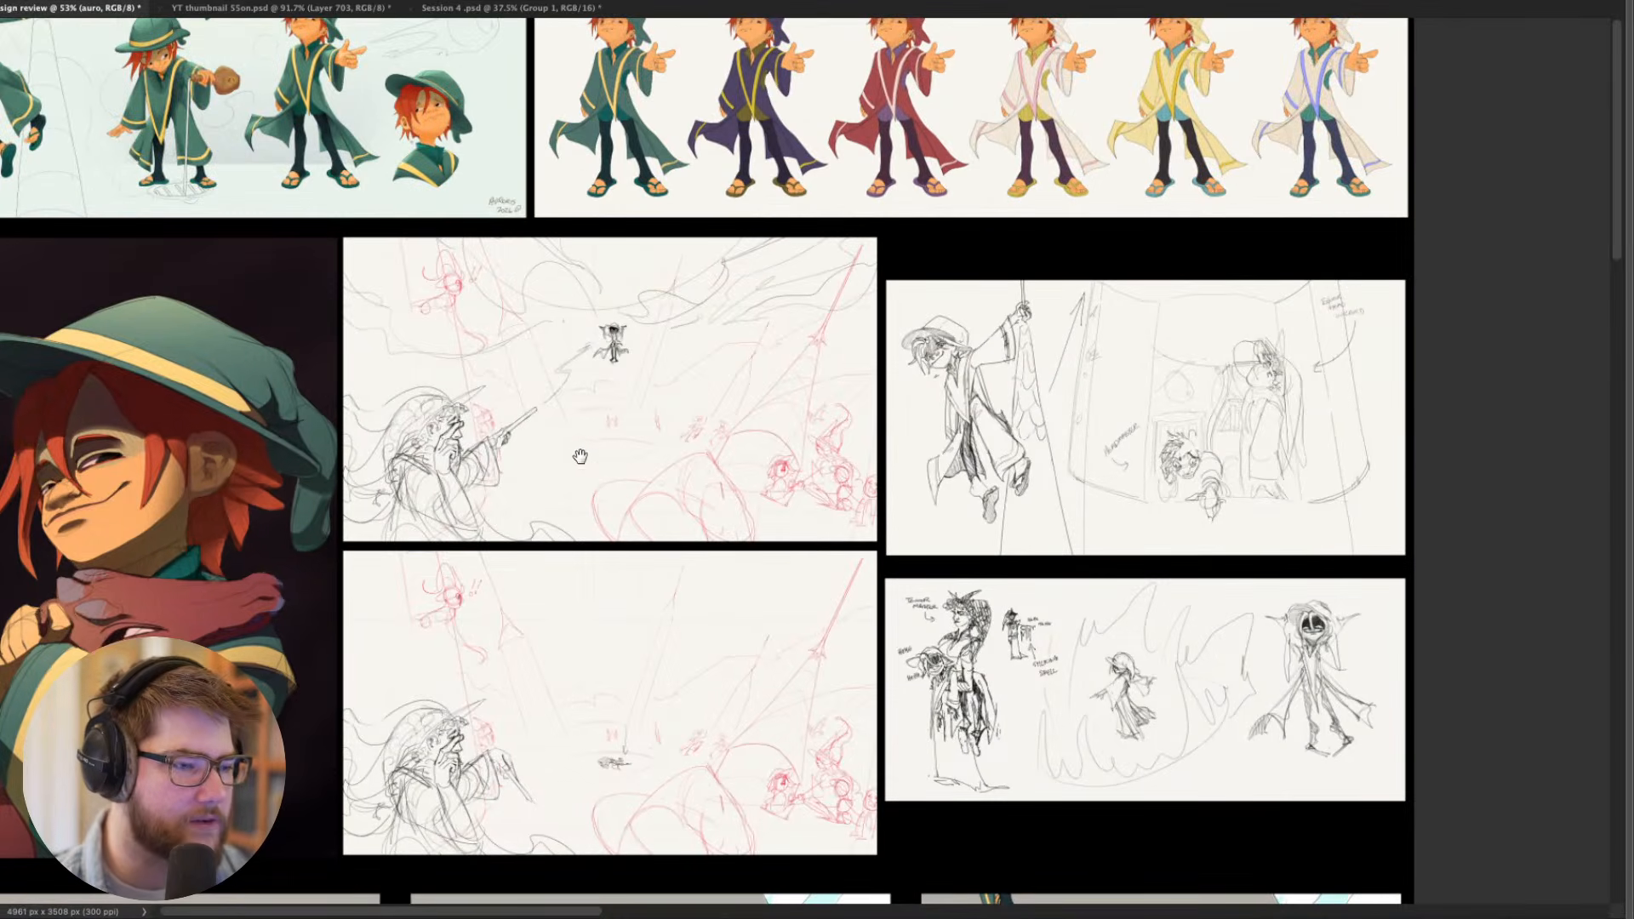
- Examine the sketch of the character hanging from the tower spire beside the Headmaster and Tower Head Wizard scene
{"action": "left_click_drag", "start_coordinate": [681, 410], "coordinate": [312, 513]}
{"action": "scroll", "coordinate": [716, 538], "scroll_direction": "up", "scroll_amount": 2}
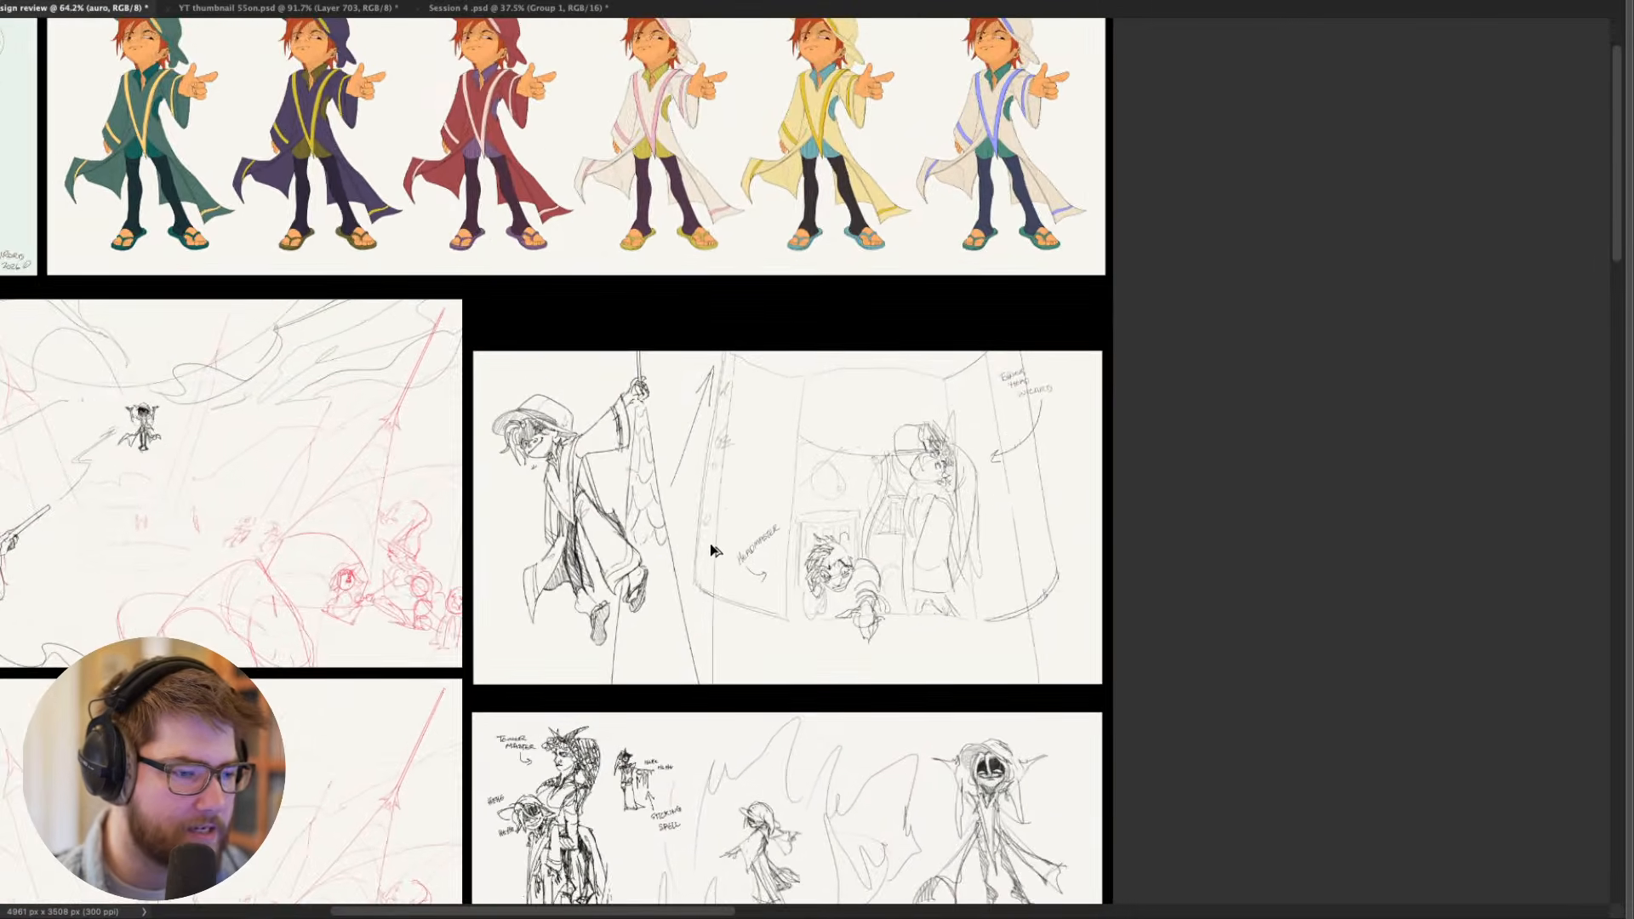
{"action": "scroll", "coordinate": [710, 549], "scroll_direction": "up", "scroll_amount": 3}
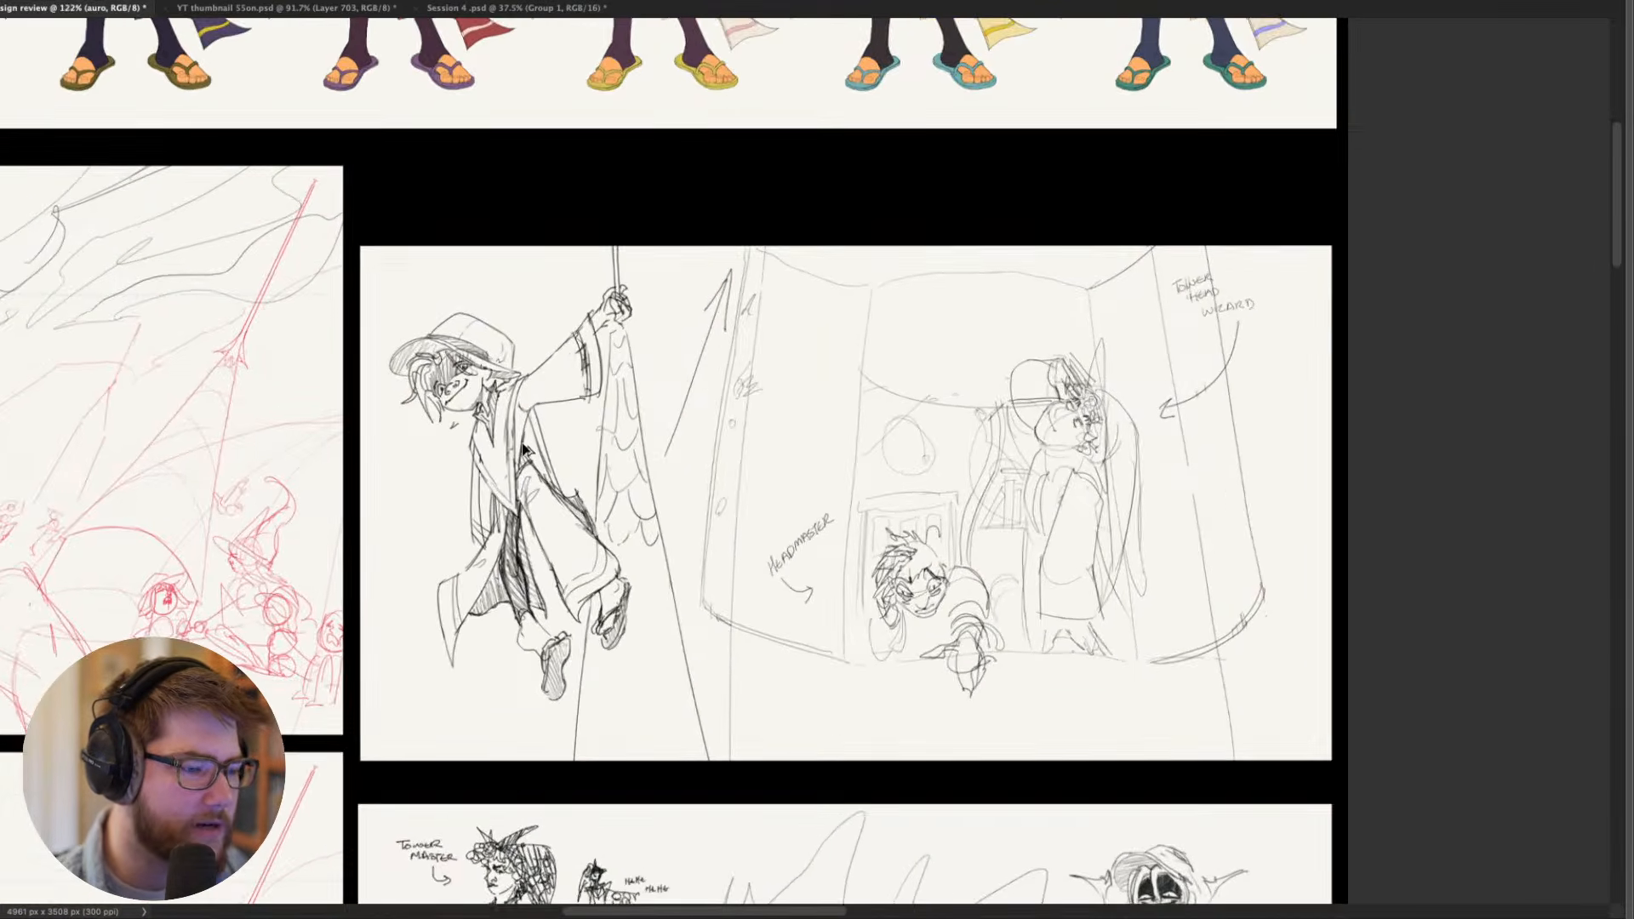
{"action": "scroll", "coordinate": [522, 450], "scroll_direction": "up", "scroll_amount": 2}
{"action": "scroll", "coordinate": [503, 534], "scroll_direction": "down", "scroll_amount": 1}
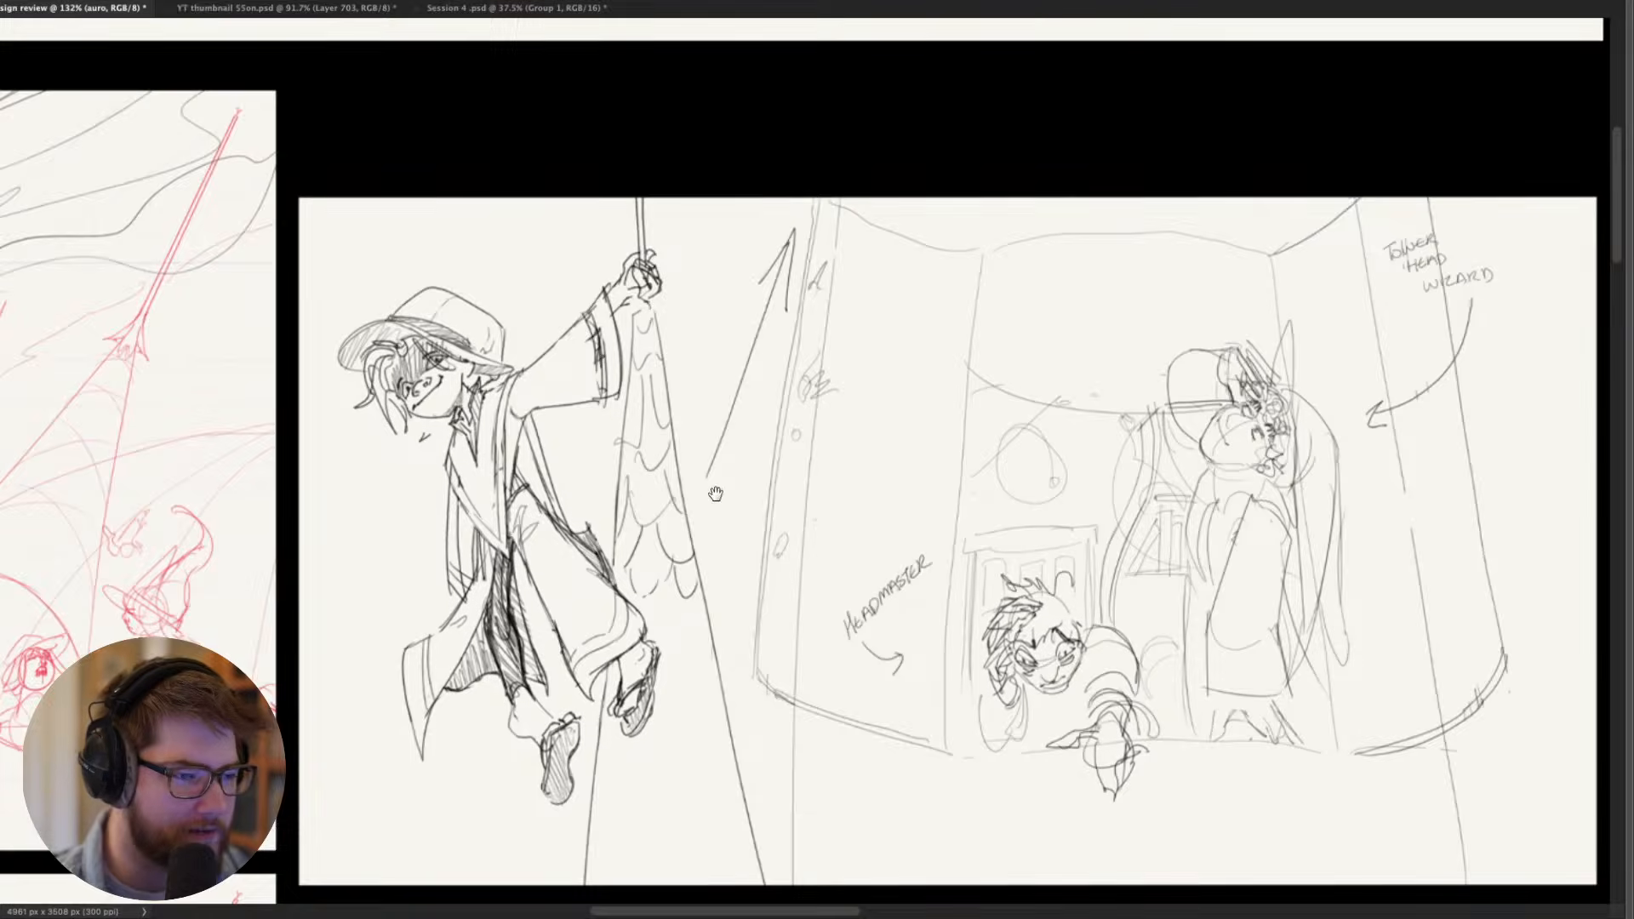
{"action": "left_click_drag", "start_coordinate": [715, 494], "coordinate": [378, 262]}
{"action": "left_click_drag", "start_coordinate": [516, 234], "coordinate": [436, 492]}
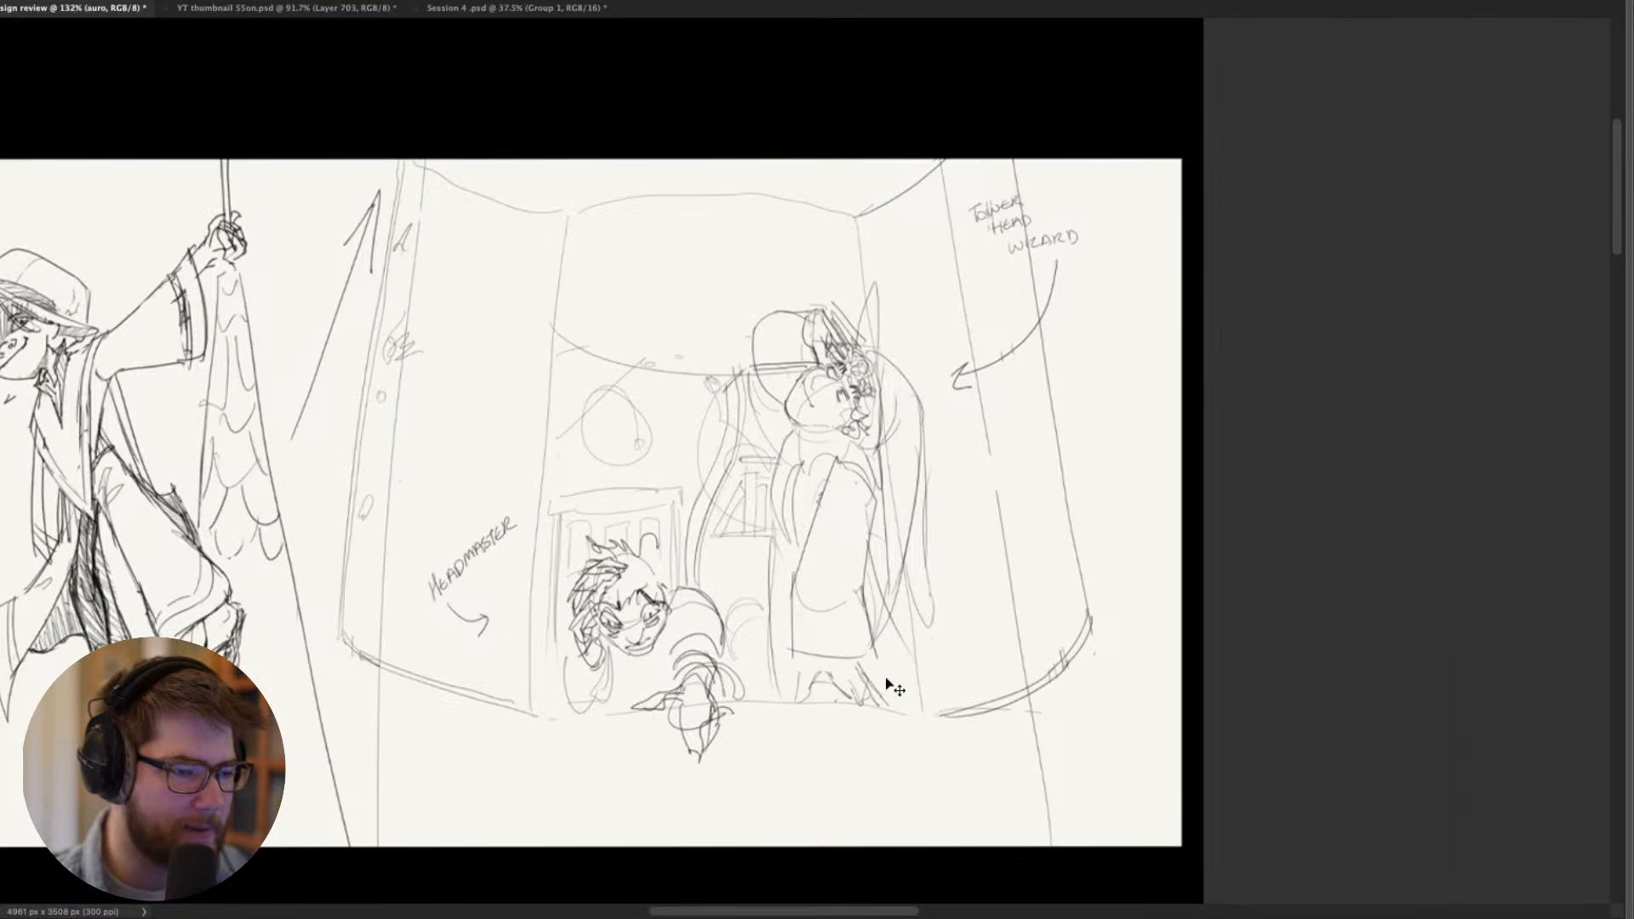
- Examine the Headmaster interior sketch, followed by the row below with the figure in the jagged spell burst and the dark-faced standing figure
{"action": "left_click_drag", "start_coordinate": [1009, 494], "coordinate": [977, 461]}
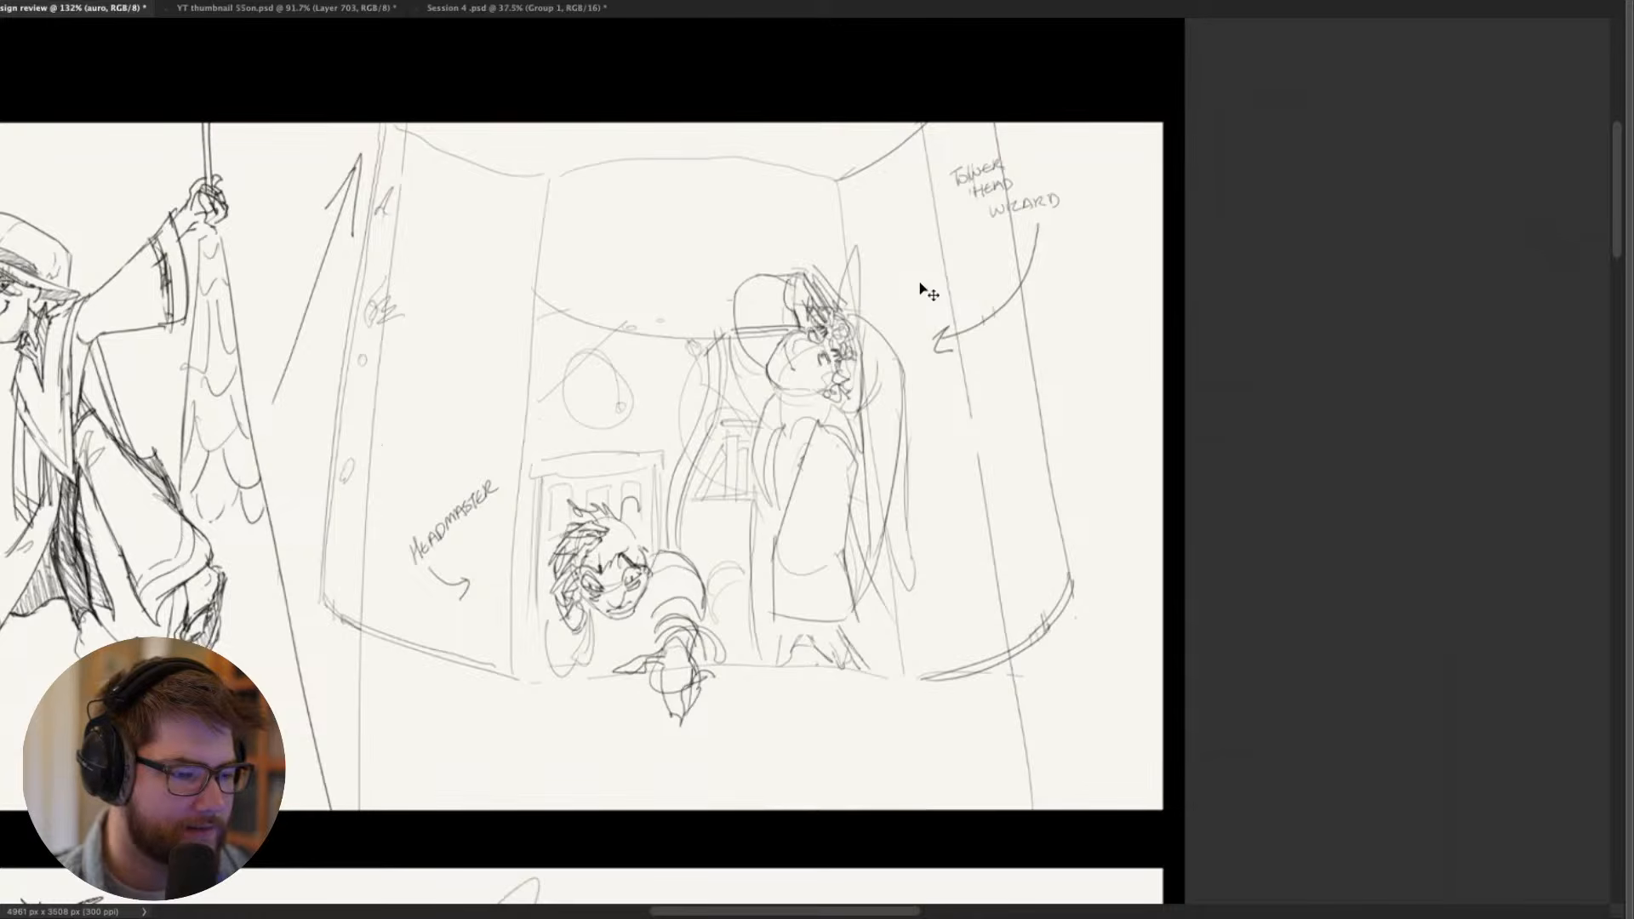
{"action": "scroll", "coordinate": [802, 500], "scroll_direction": "down", "scroll_amount": 2}
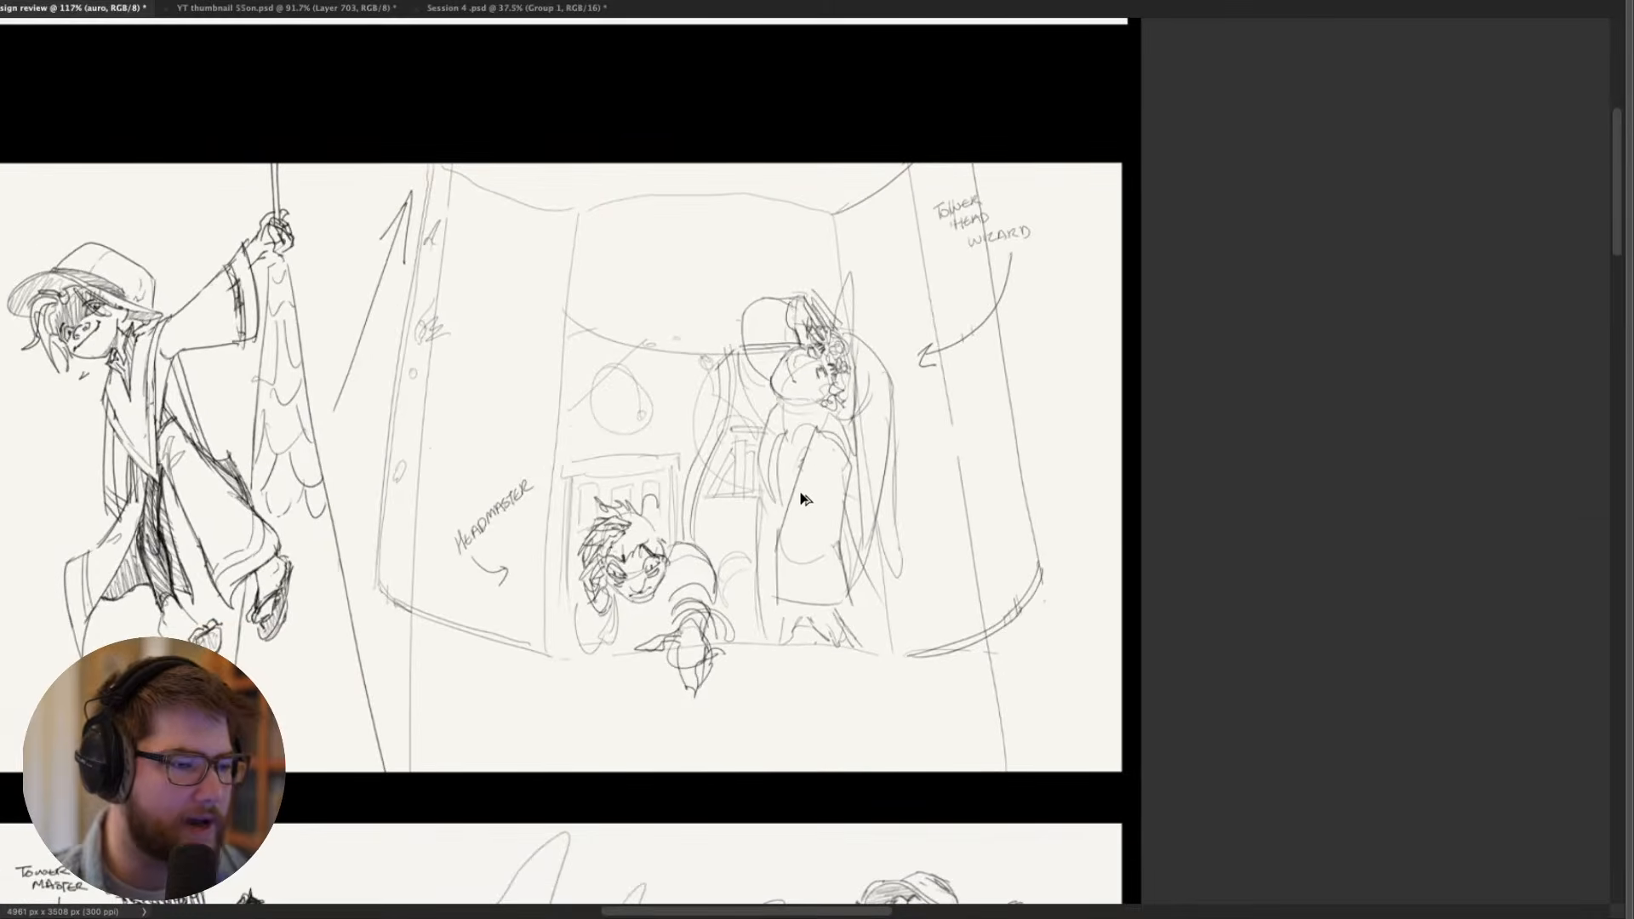
{"action": "left_click_drag", "start_coordinate": [825, 661], "coordinate": [935, 240]}
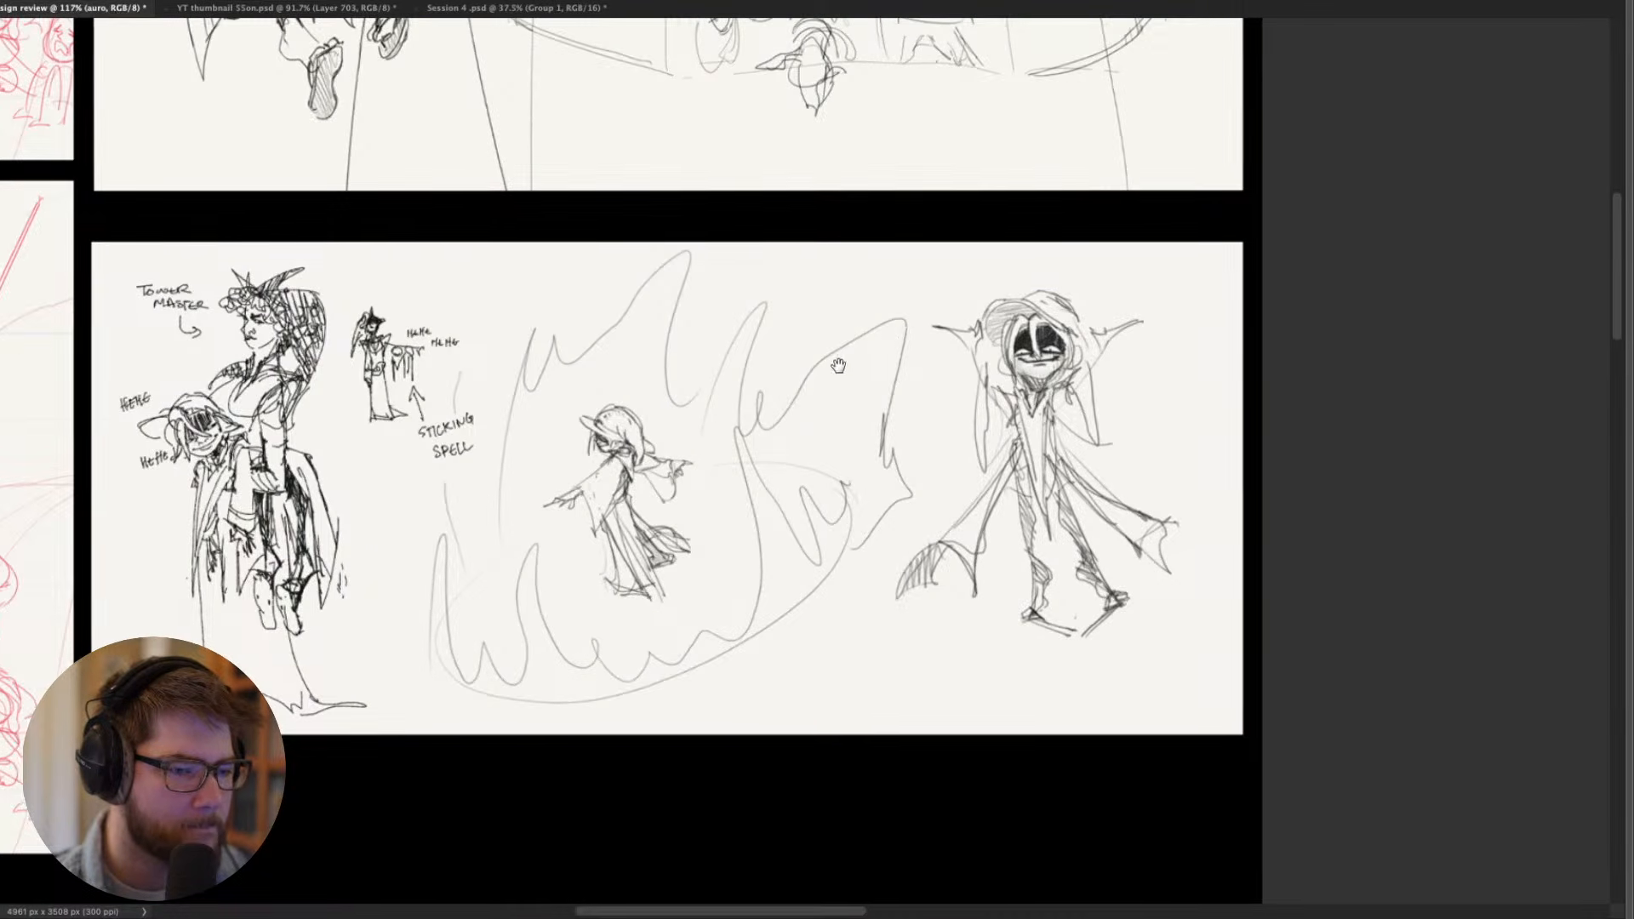
{"action": "left_click_drag", "start_coordinate": [1000, 377], "coordinate": [631, 432]}
{"action": "scroll", "coordinate": [633, 431], "scroll_direction": "up", "scroll_amount": 5}
{"action": "scroll", "coordinate": [790, 539], "scroll_direction": "down", "scroll_amount": 5}
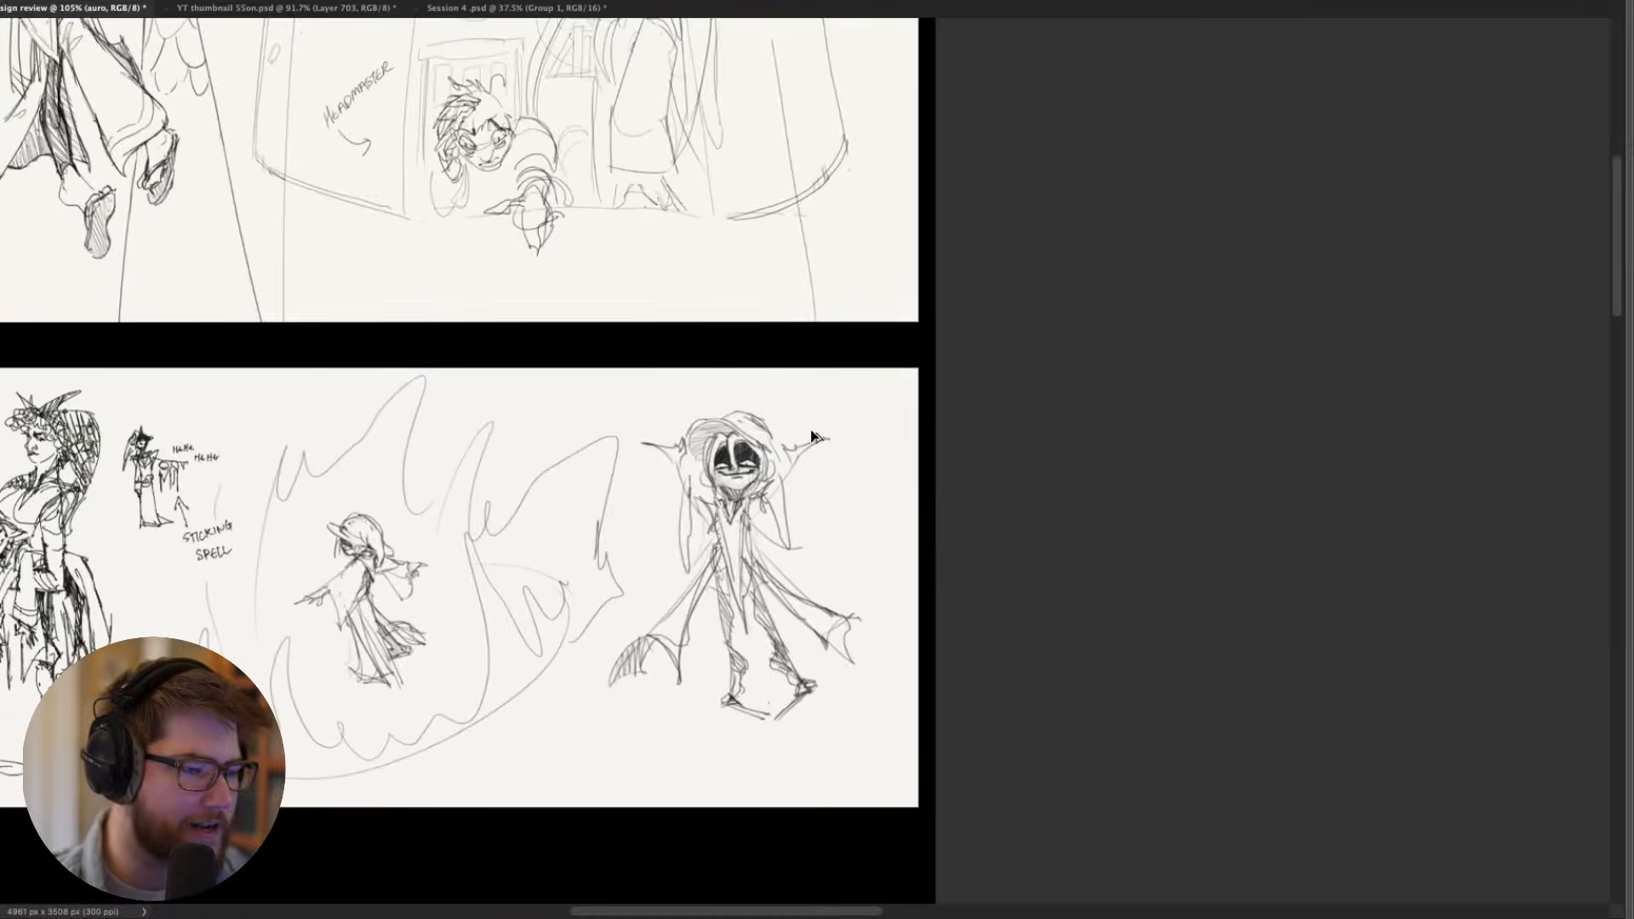
{"action": "scroll", "coordinate": [726, 607], "scroll_direction": "up", "scroll_amount": 1}
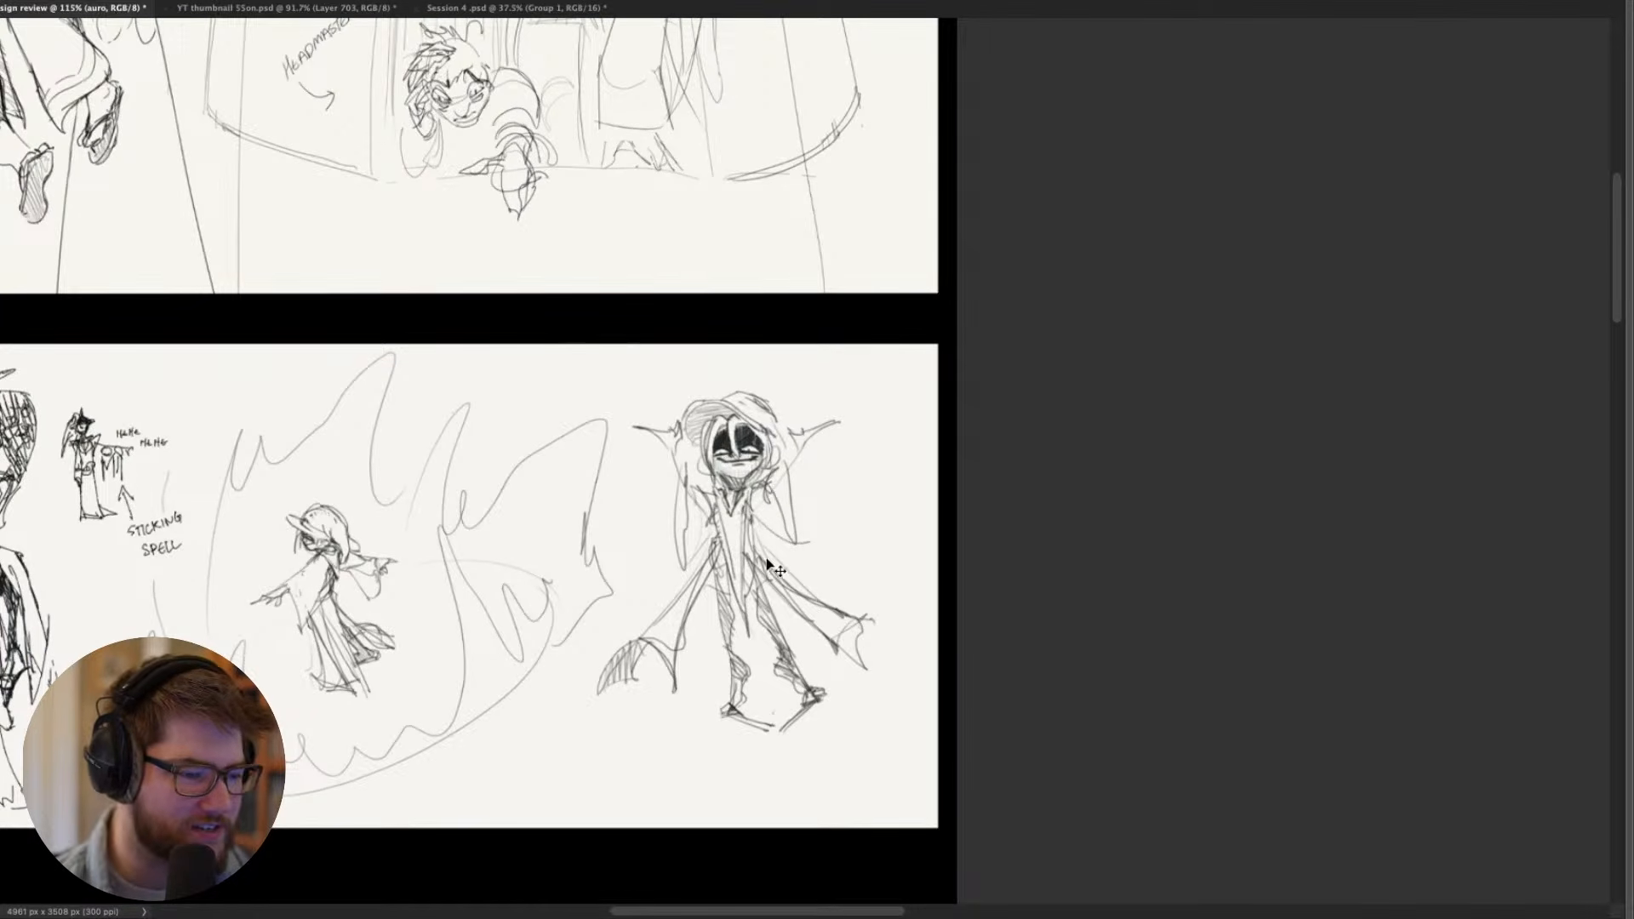
{"action": "scroll", "coordinate": [666, 550], "scroll_direction": "left", "scroll_amount": 10}
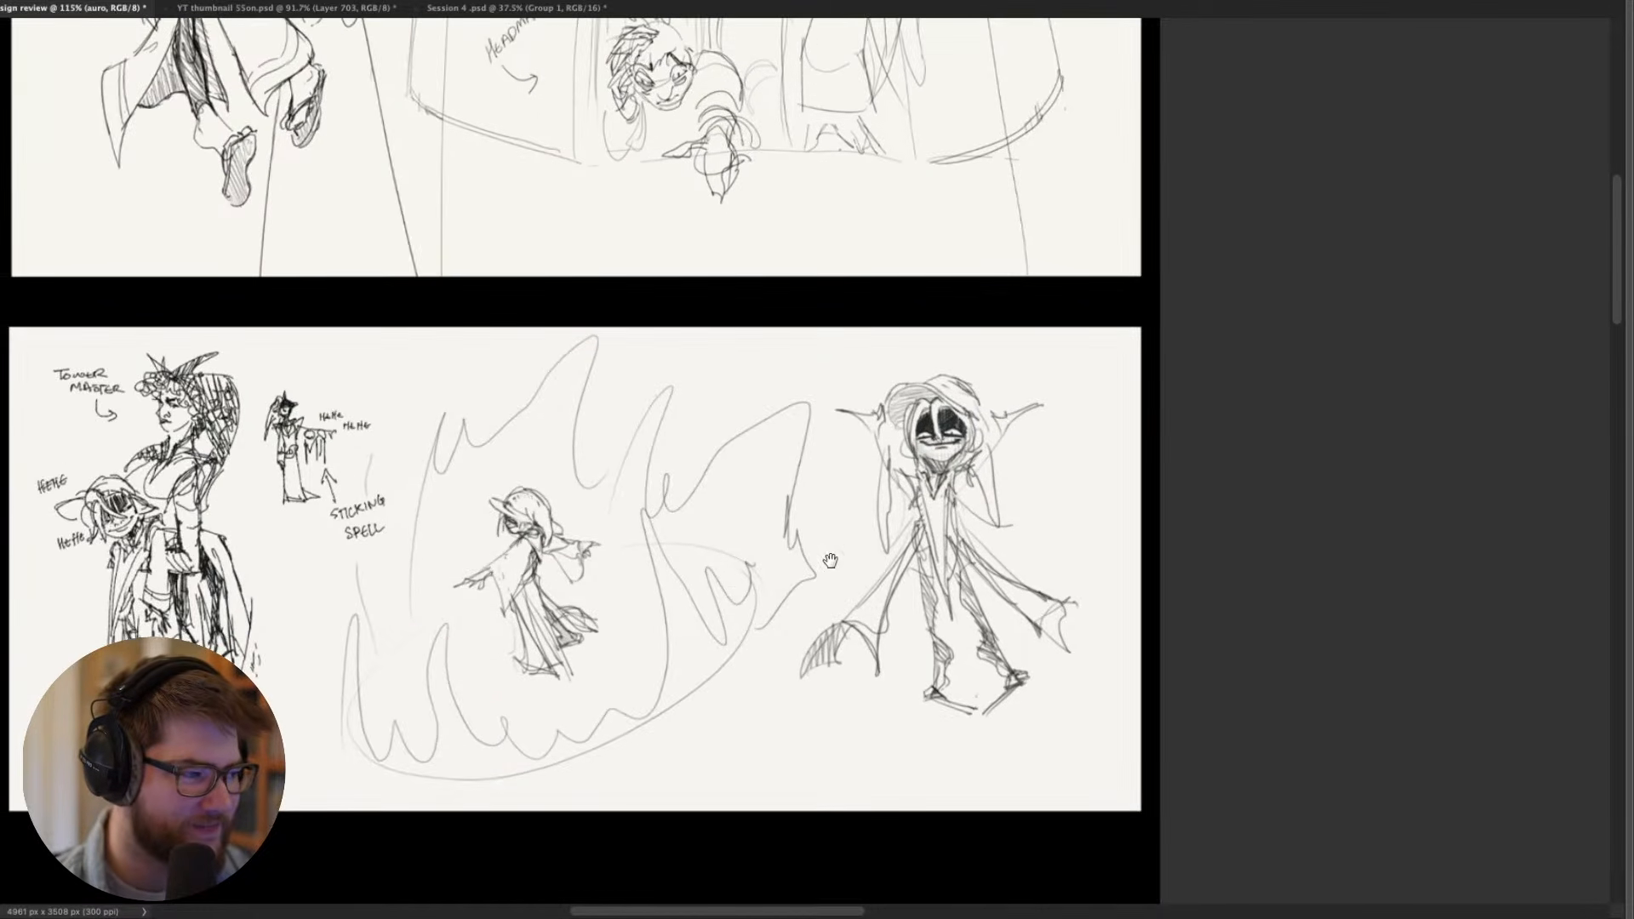
{"action": "scroll", "coordinate": [722, 560], "scroll_direction": "up", "scroll_amount": 3}
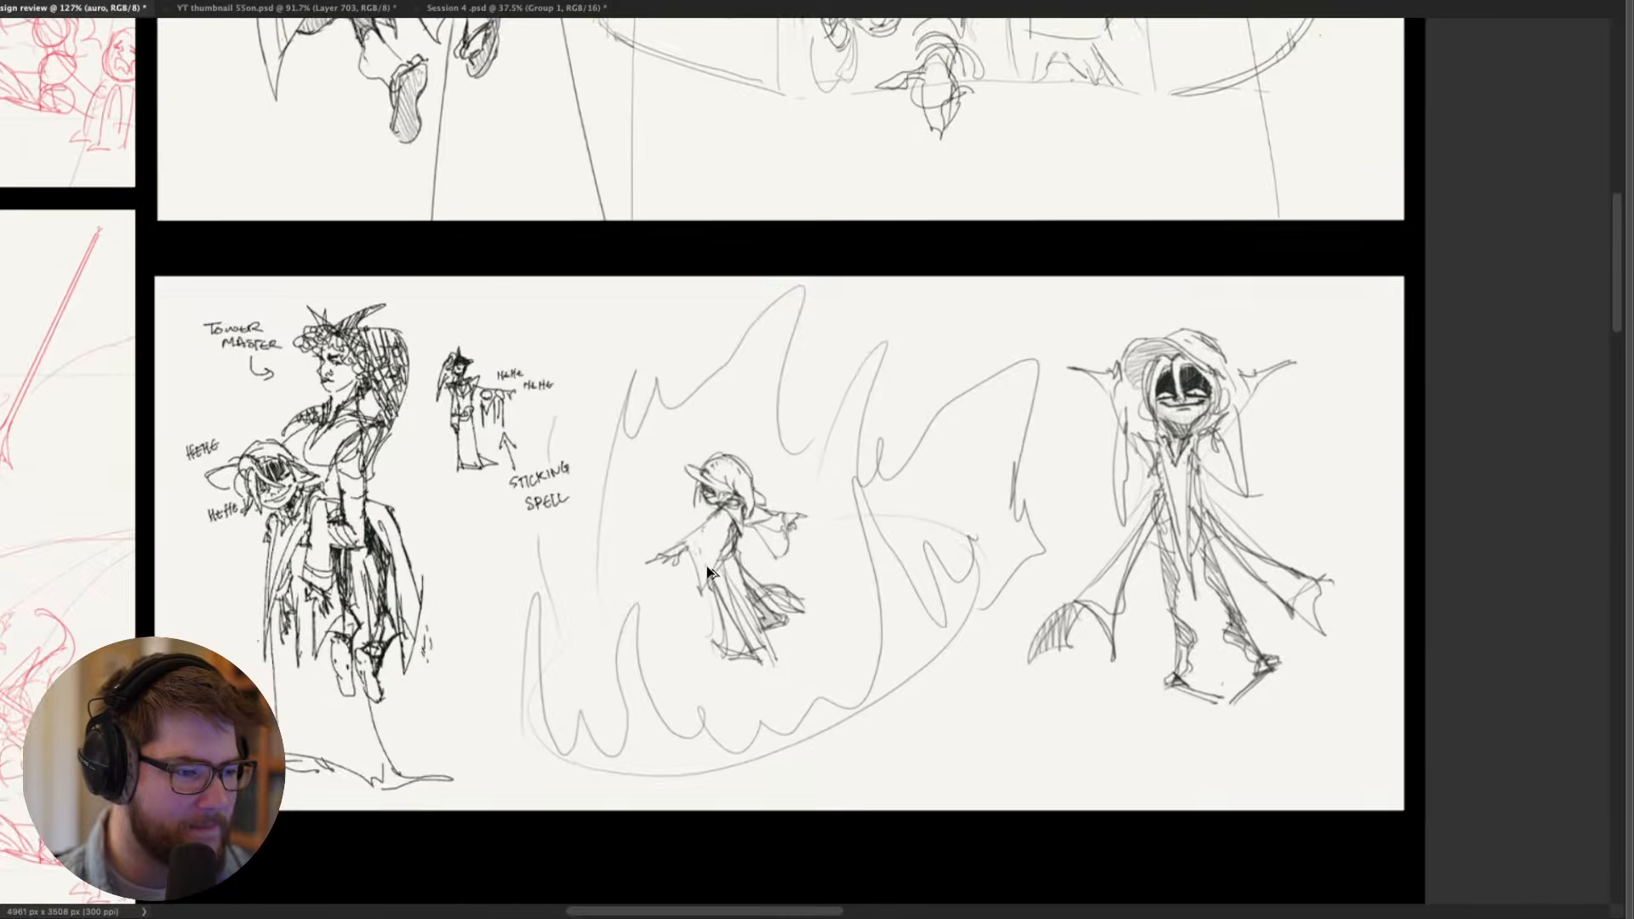
- Examine the Tower Master sketch with the giggling character under her arm and the small sticking spell drawing beside it
{"action": "scroll", "coordinate": [615, 515], "scroll_direction": "up", "scroll_amount": 2}
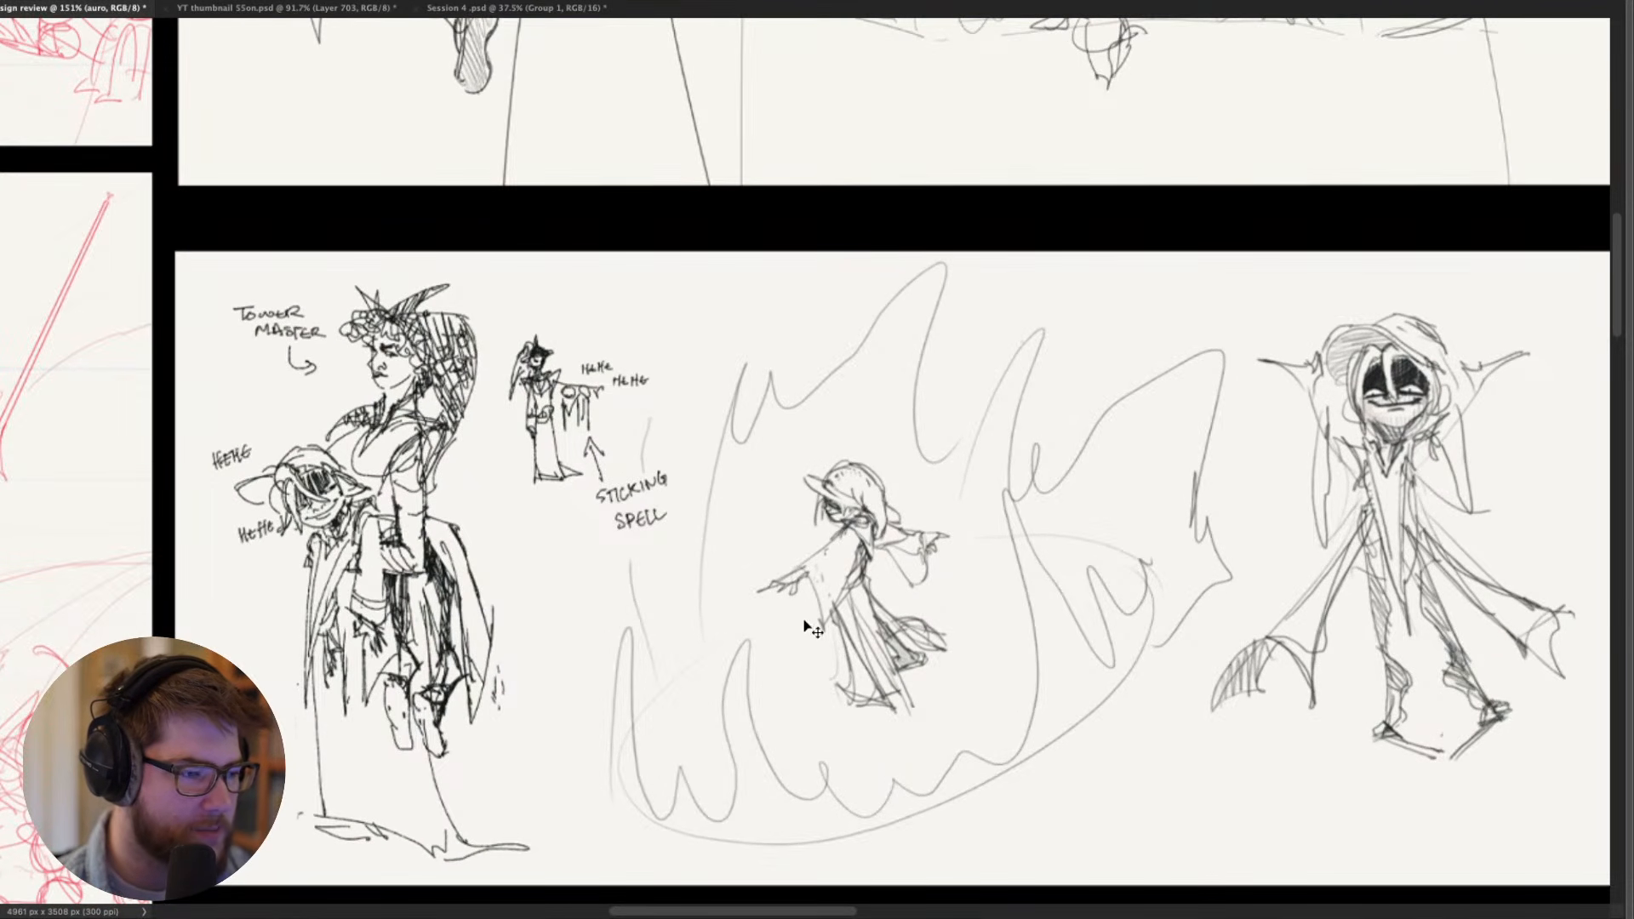
{"action": "left_click_drag", "start_coordinate": [581, 569], "coordinate": [807, 543]}
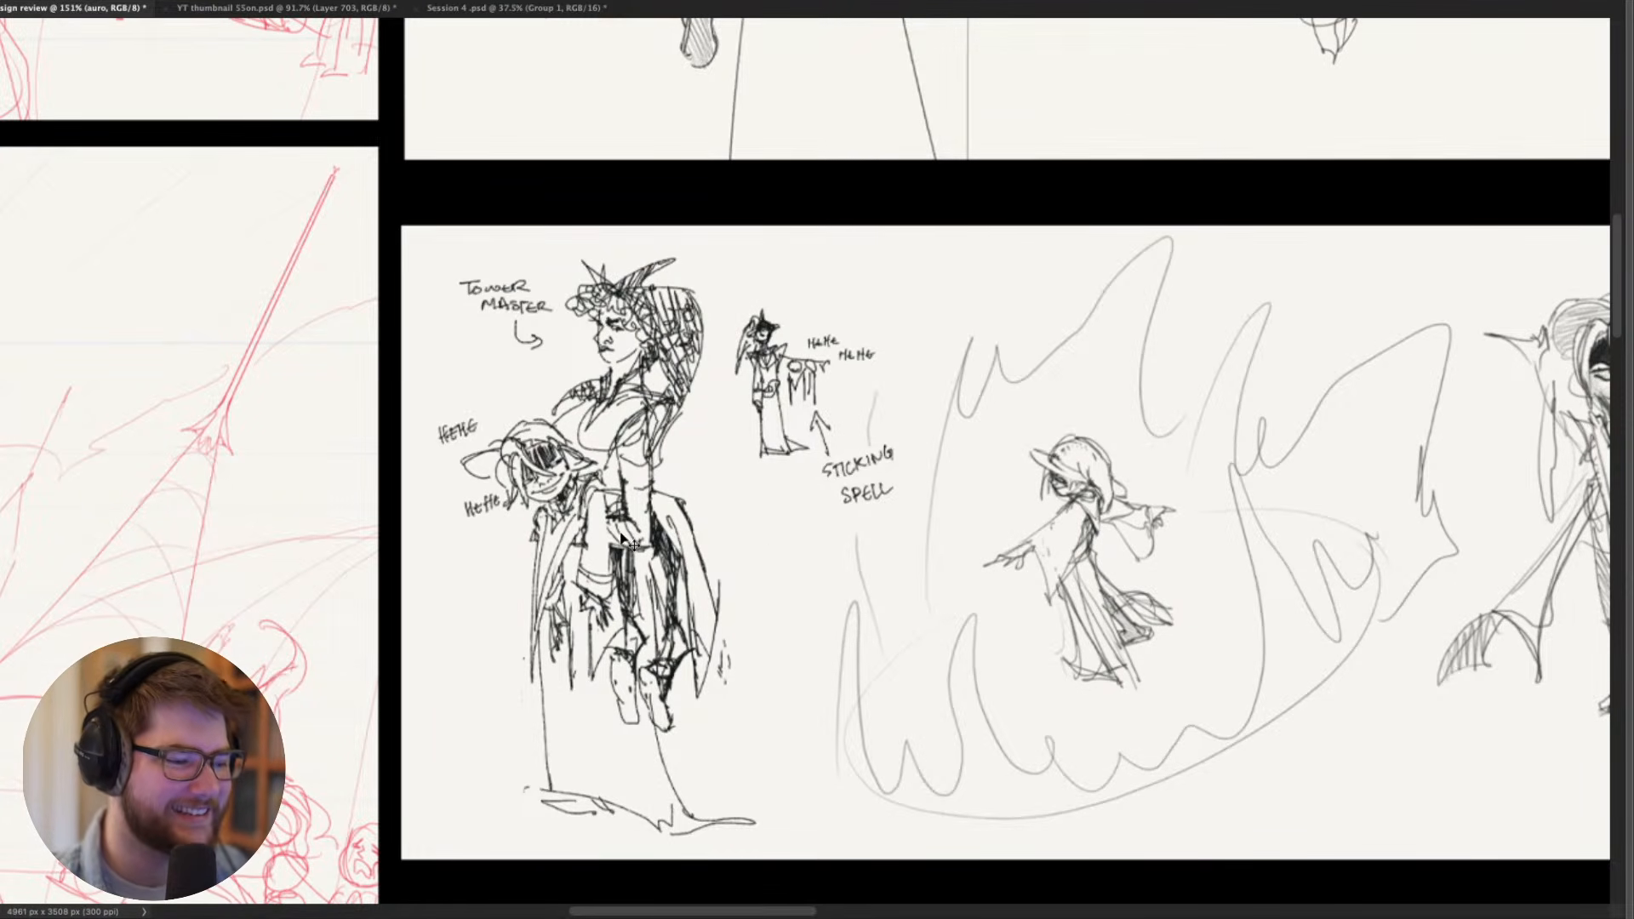
{"action": "left_click_drag", "start_coordinate": [627, 534], "coordinate": [733, 516]}
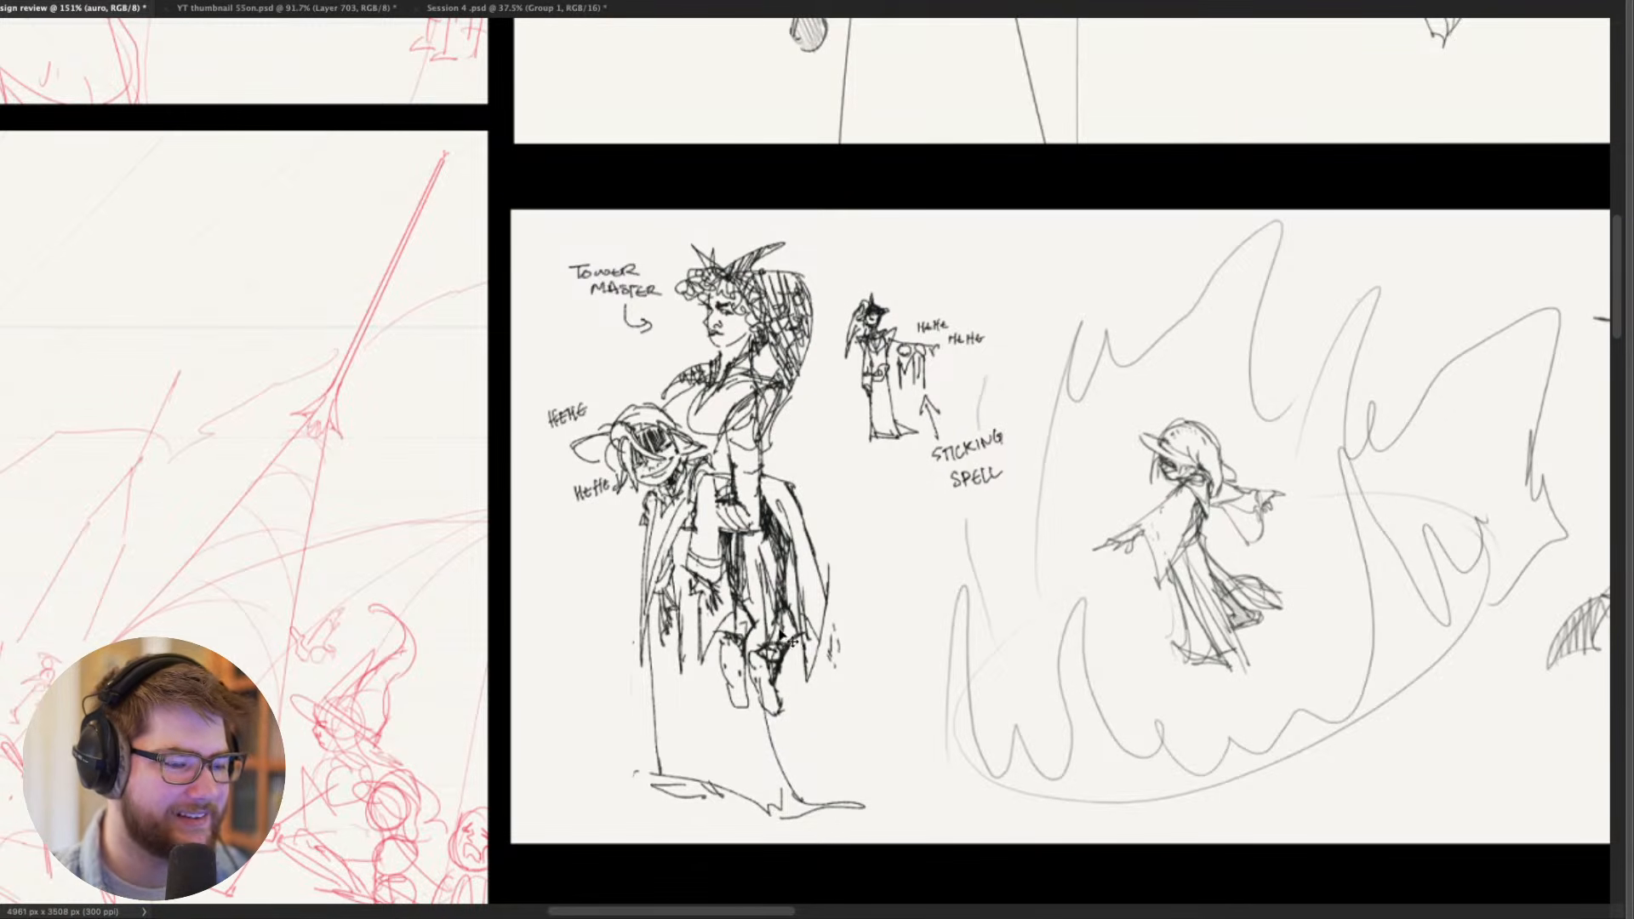
{"action": "scroll", "coordinate": [730, 601], "scroll_direction": "down", "scroll_amount": 2}
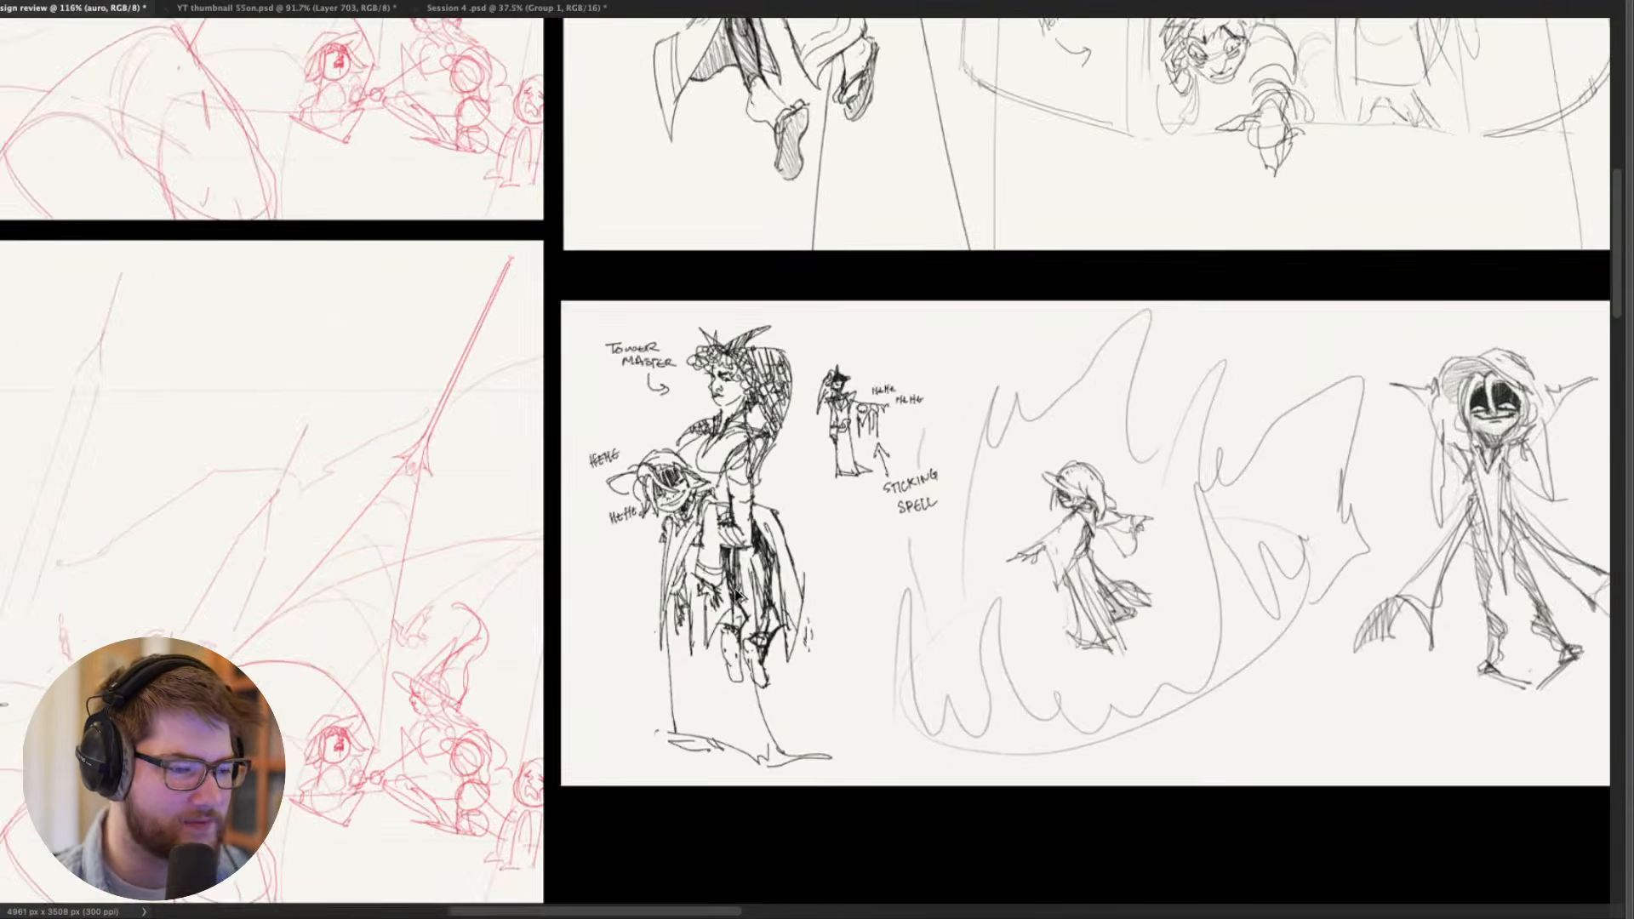
{"action": "scroll", "coordinate": [737, 594], "scroll_direction": "up", "scroll_amount": 1}
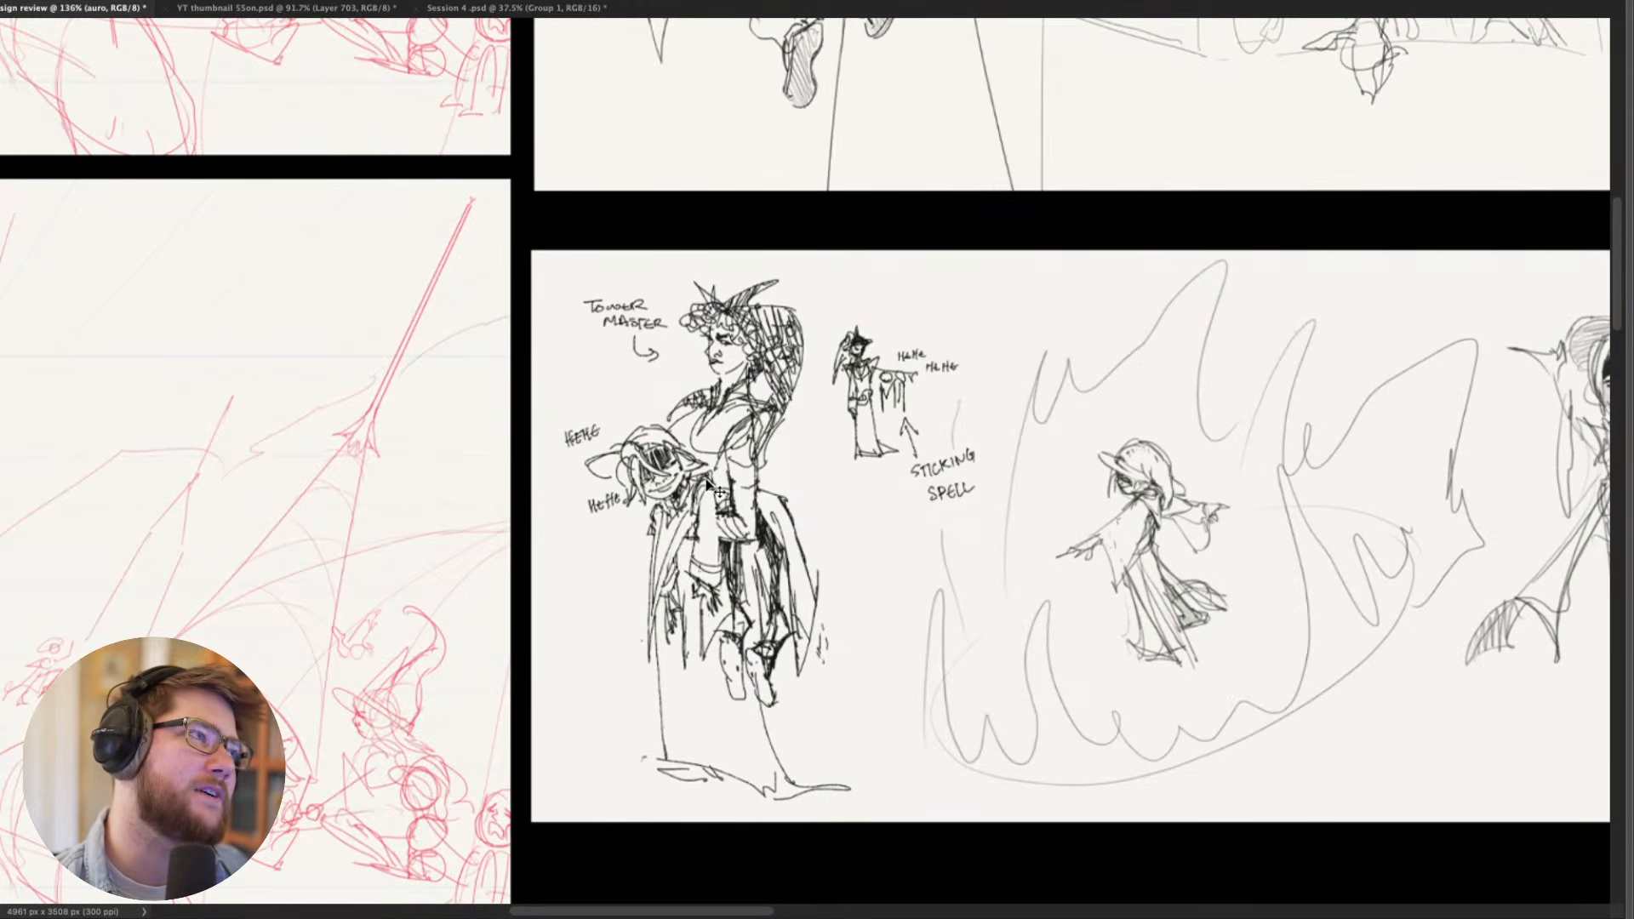
{"action": "scroll", "coordinate": [668, 583], "scroll_direction": "down", "scroll_amount": 3}
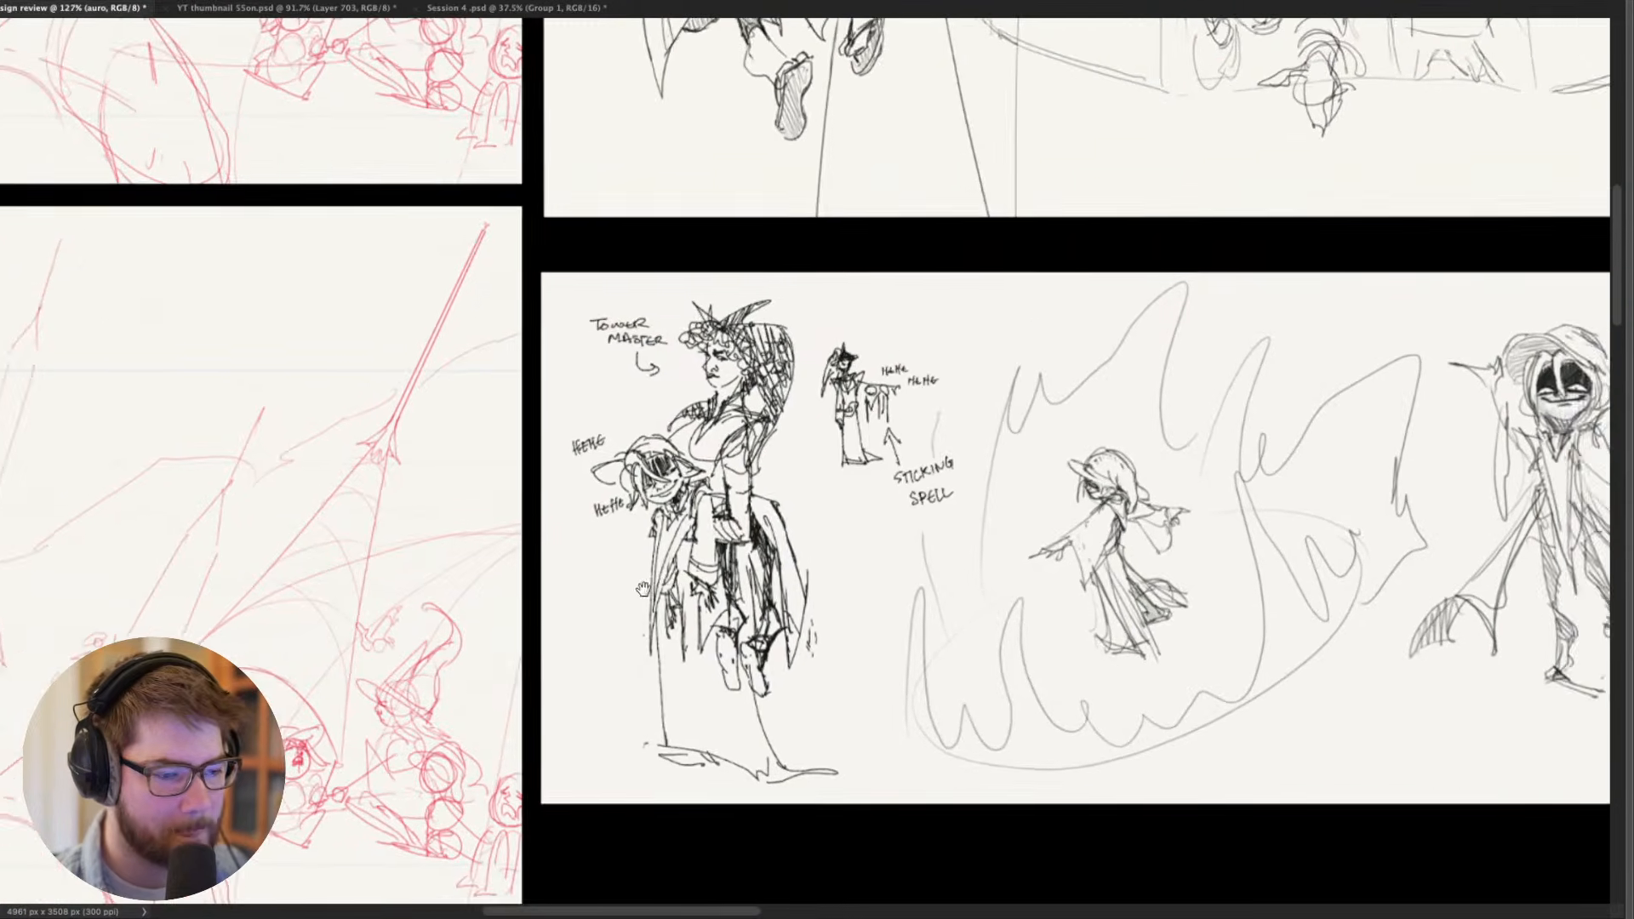
{"action": "scroll", "coordinate": [694, 596], "scroll_direction": "up", "scroll_amount": 1}
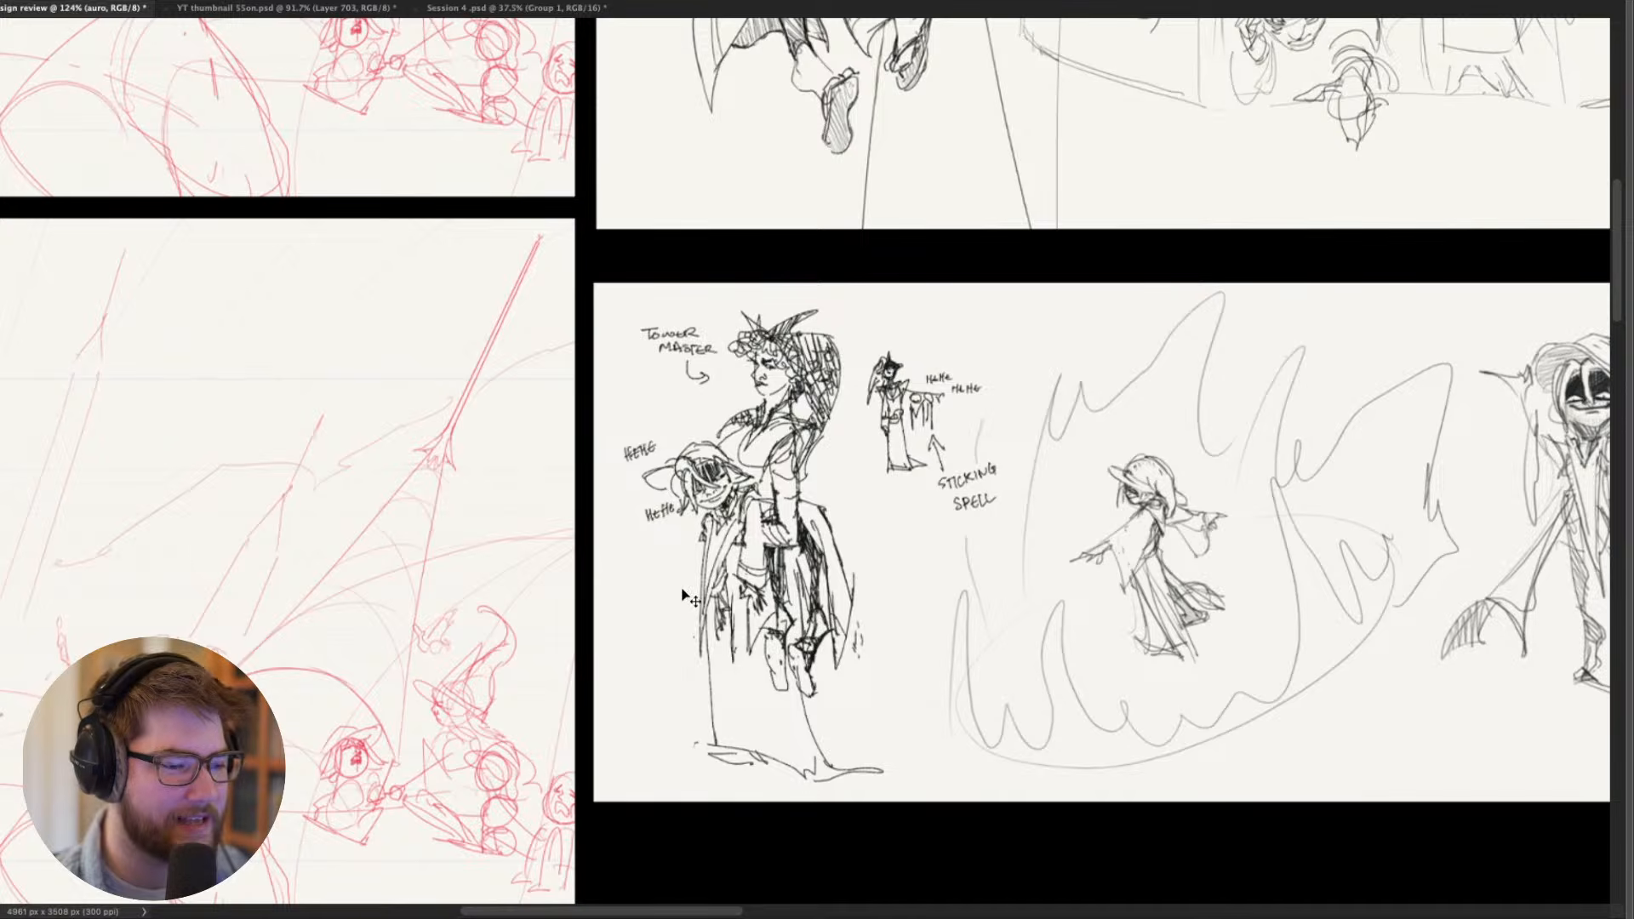
{"action": "scroll", "coordinate": [685, 596], "scroll_direction": "down", "scroll_amount": 5}
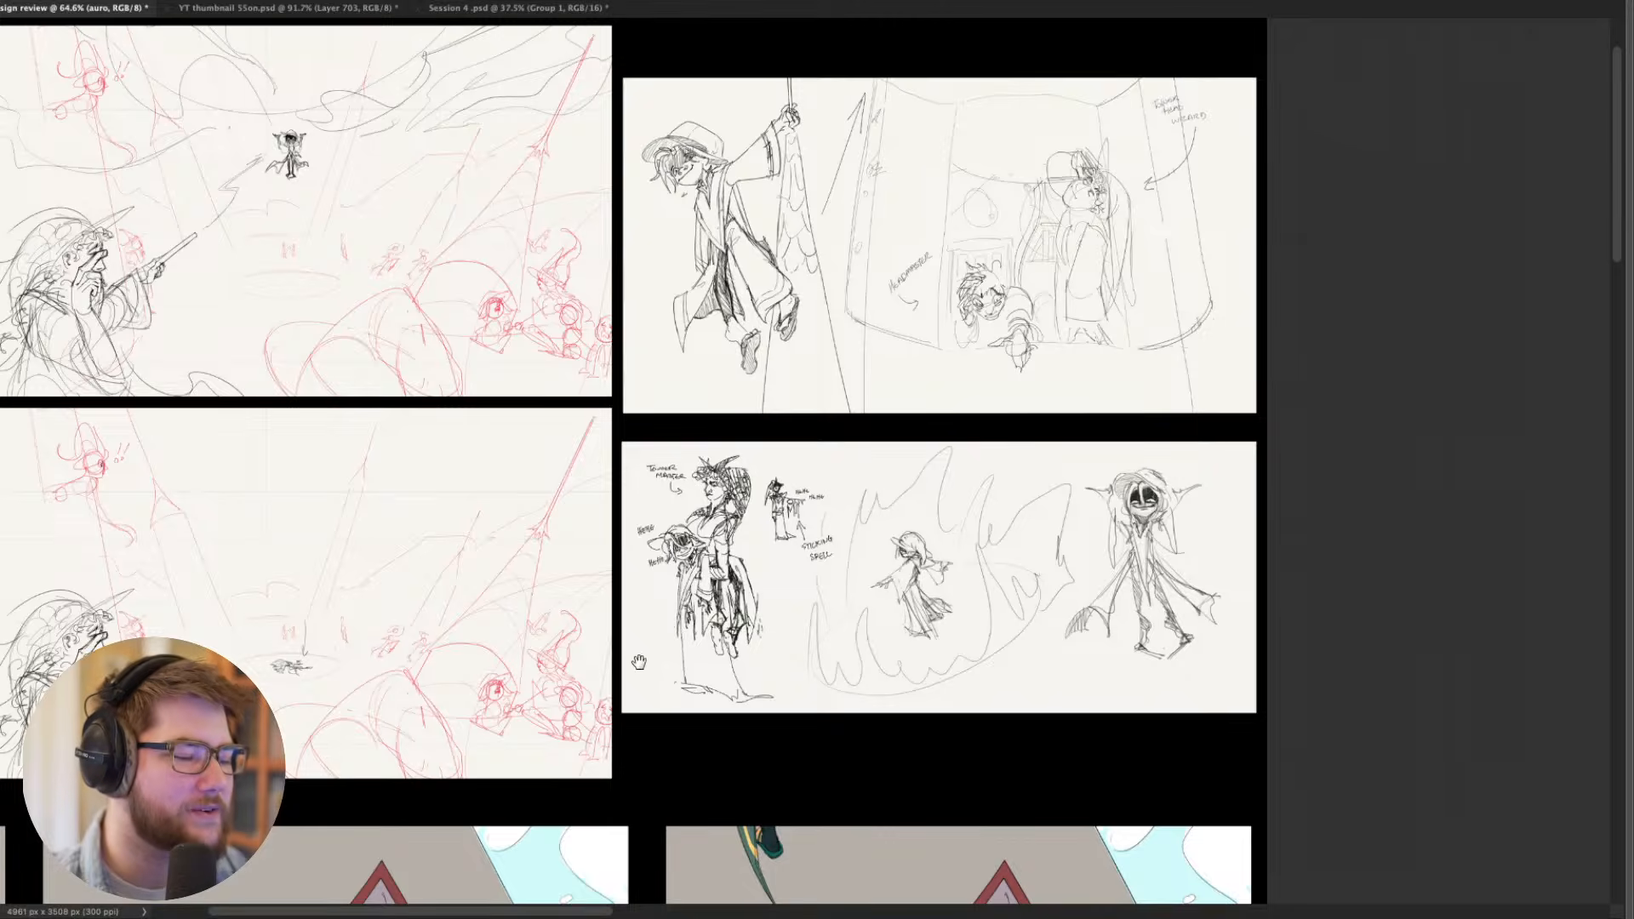
- Examine the first coloured comic page with the flip-flop close-ups, dark curtain, window latches and caption boxes
{"action": "left_click_drag", "start_coordinate": [638, 661], "coordinate": [1041, 434]}
{"action": "left_click_drag", "start_coordinate": [541, 719], "coordinate": [1003, 426]}
{"action": "left_click_drag", "start_coordinate": [873, 638], "coordinate": [997, 509]}
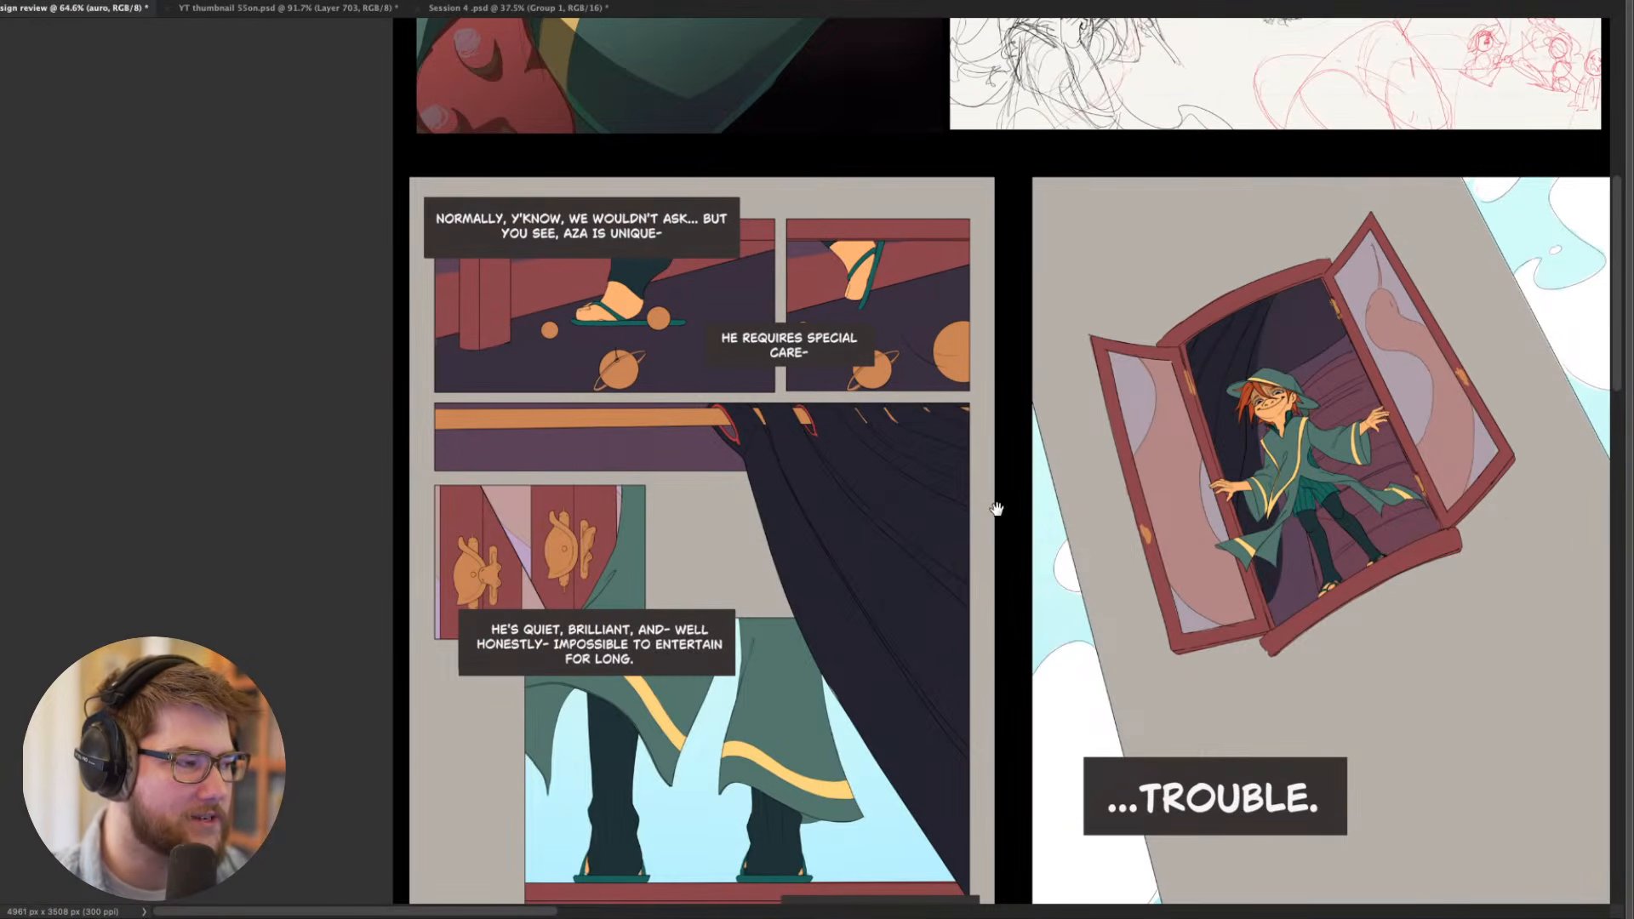
{"action": "mouse_move", "coordinate": [888, 500]}
{"action": "left_mouse_down"}
{"action": "mouse_move", "coordinate": [927, 398]}
{"action": "mouse_move", "coordinate": [902, 484]}
{"action": "left_mouse_up"}
{"action": "scroll", "coordinate": [724, 409], "scroll_direction": "up", "scroll_amount": 1}
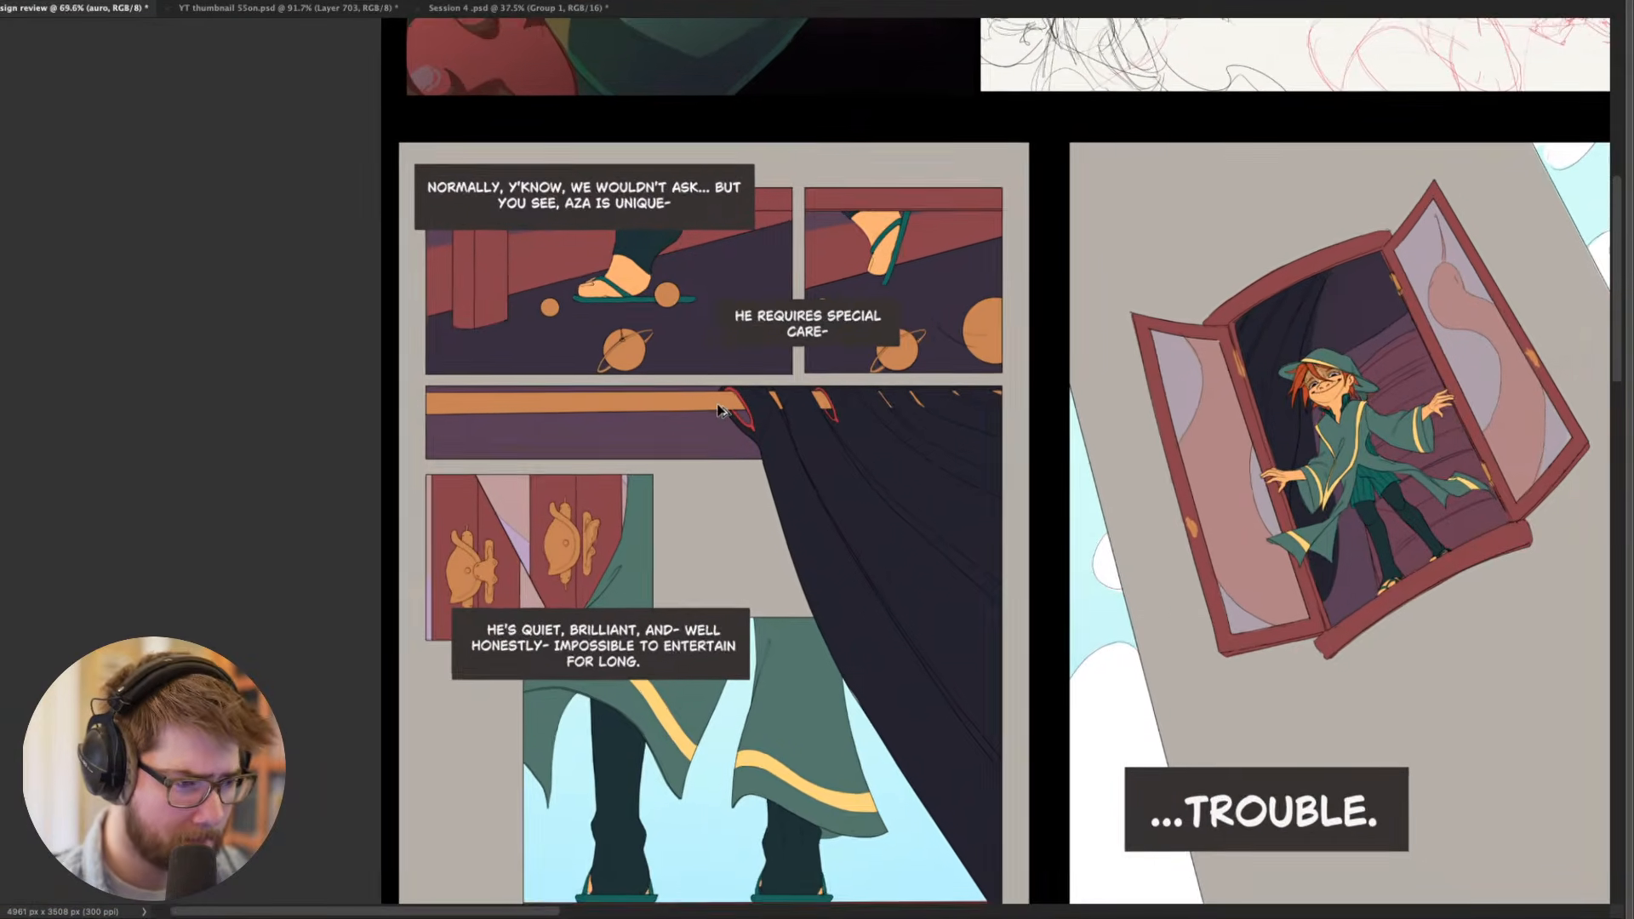
{"action": "scroll", "coordinate": [719, 412], "scroll_direction": "up", "scroll_amount": 1}
{"action": "scroll", "coordinate": [720, 411], "scroll_direction": "up", "scroll_amount": 1}
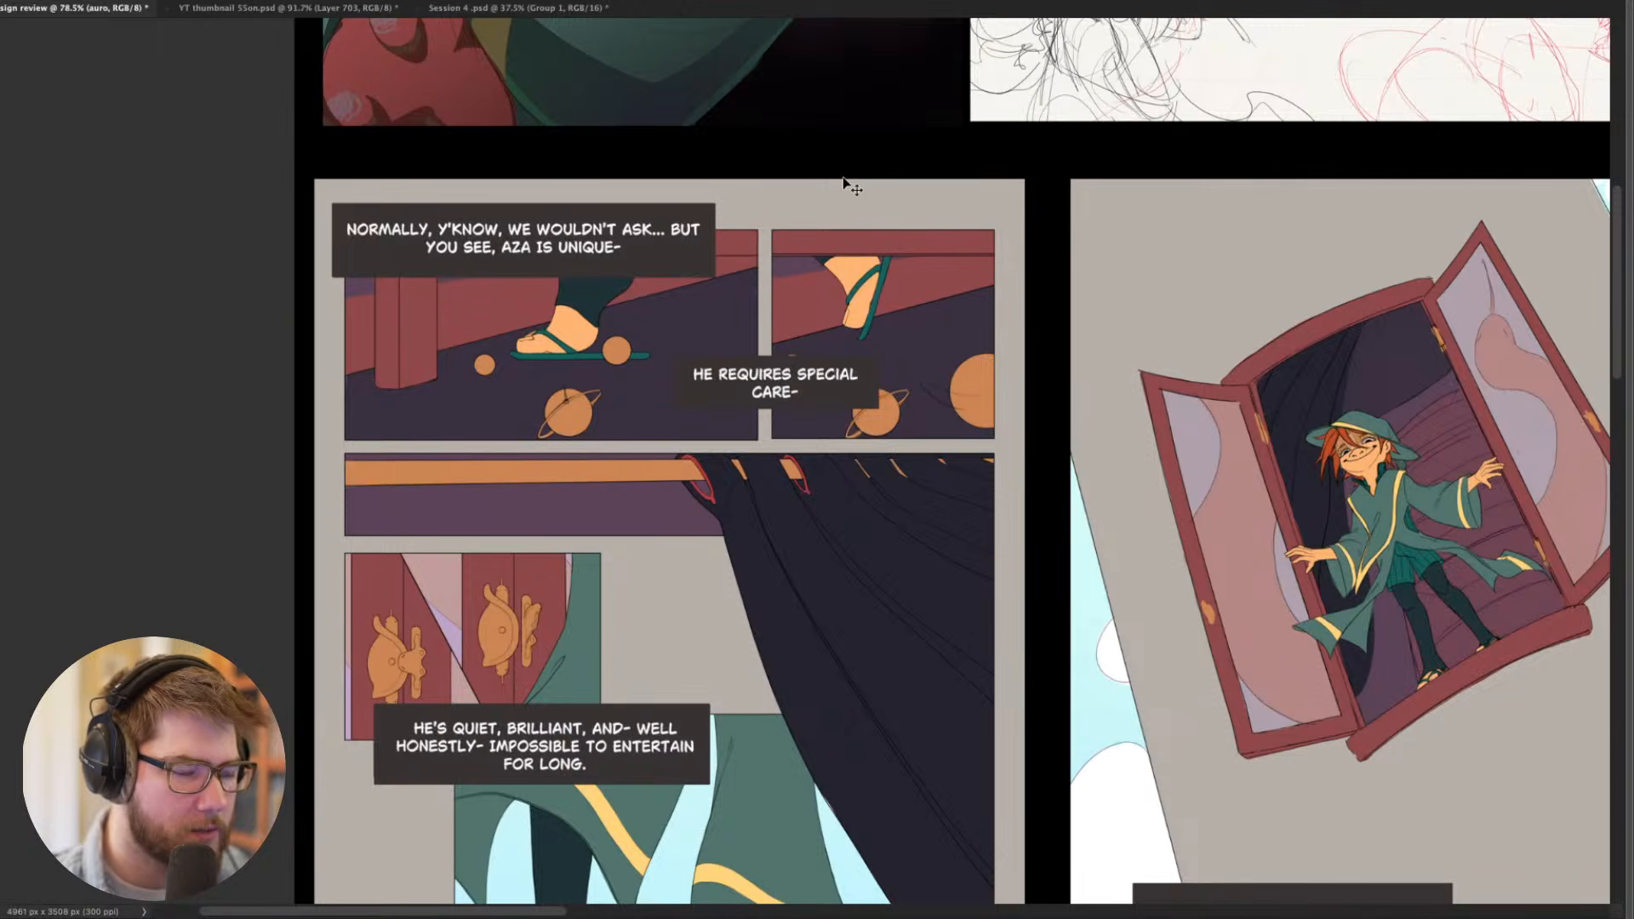
{"action": "scroll", "coordinate": [979, 361], "scroll_direction": "down", "scroll_amount": 3}
{"action": "left_click_drag", "start_coordinate": [901, 503], "coordinate": [770, 268]}
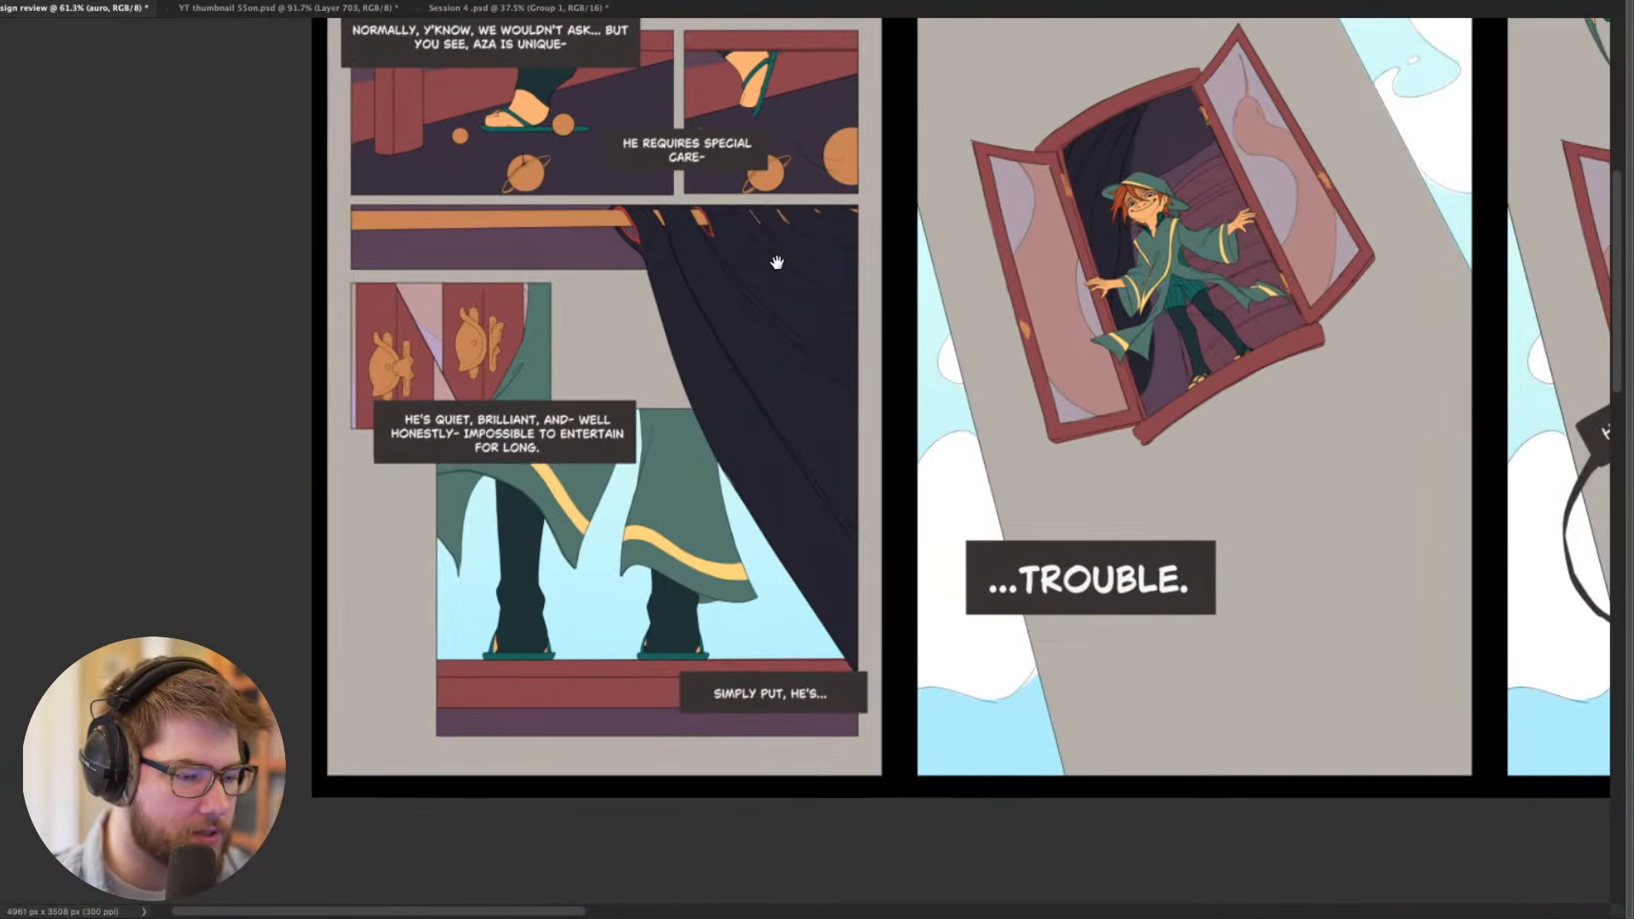
{"action": "left_click_drag", "start_coordinate": [1016, 415], "coordinate": [839, 513]}
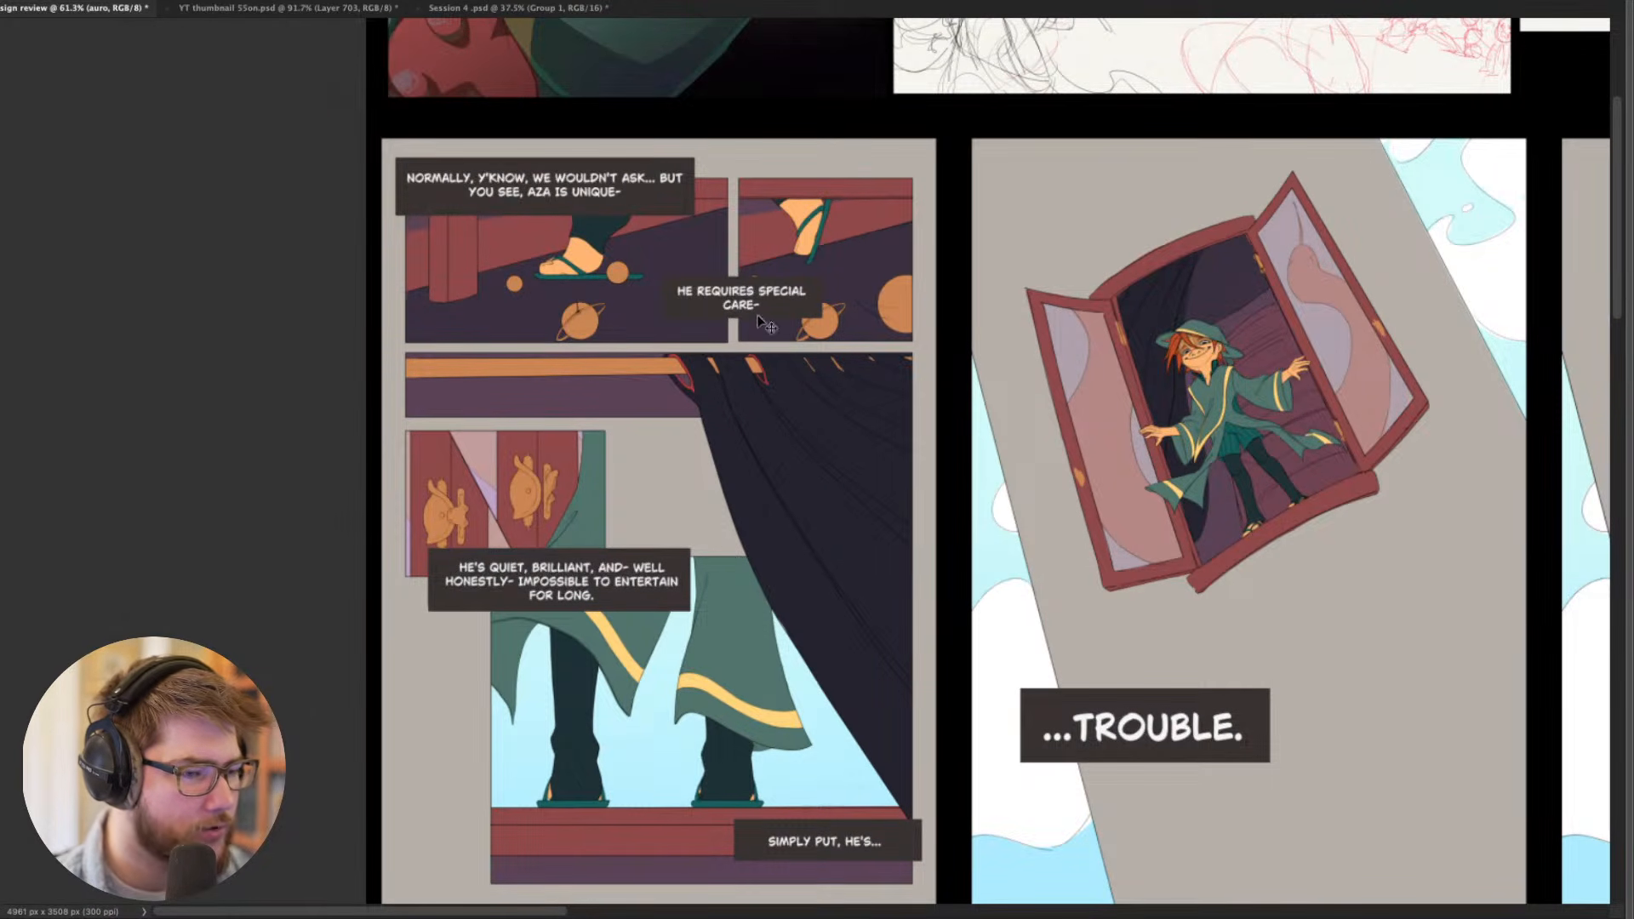
{"action": "scroll", "coordinate": [757, 324], "scroll_direction": "down", "scroll_amount": 2}
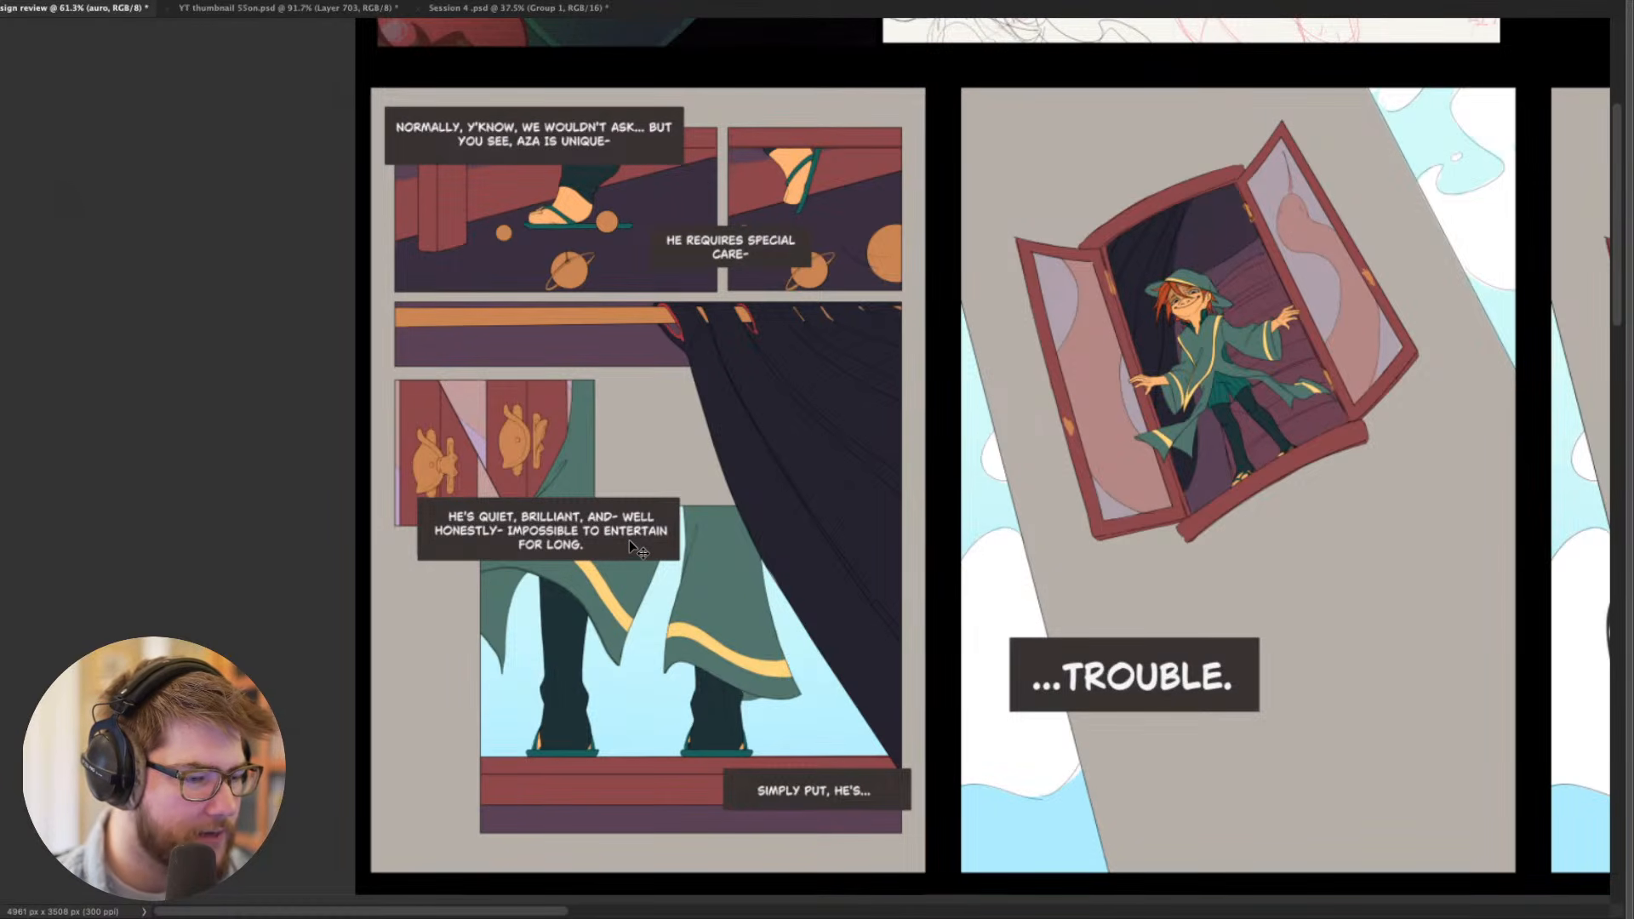
- Examine the "...TROUBLE." page with the character in the open window and the following page with the climbing captions
{"action": "left_click_drag", "start_coordinate": [630, 539], "coordinate": [308, 566]}
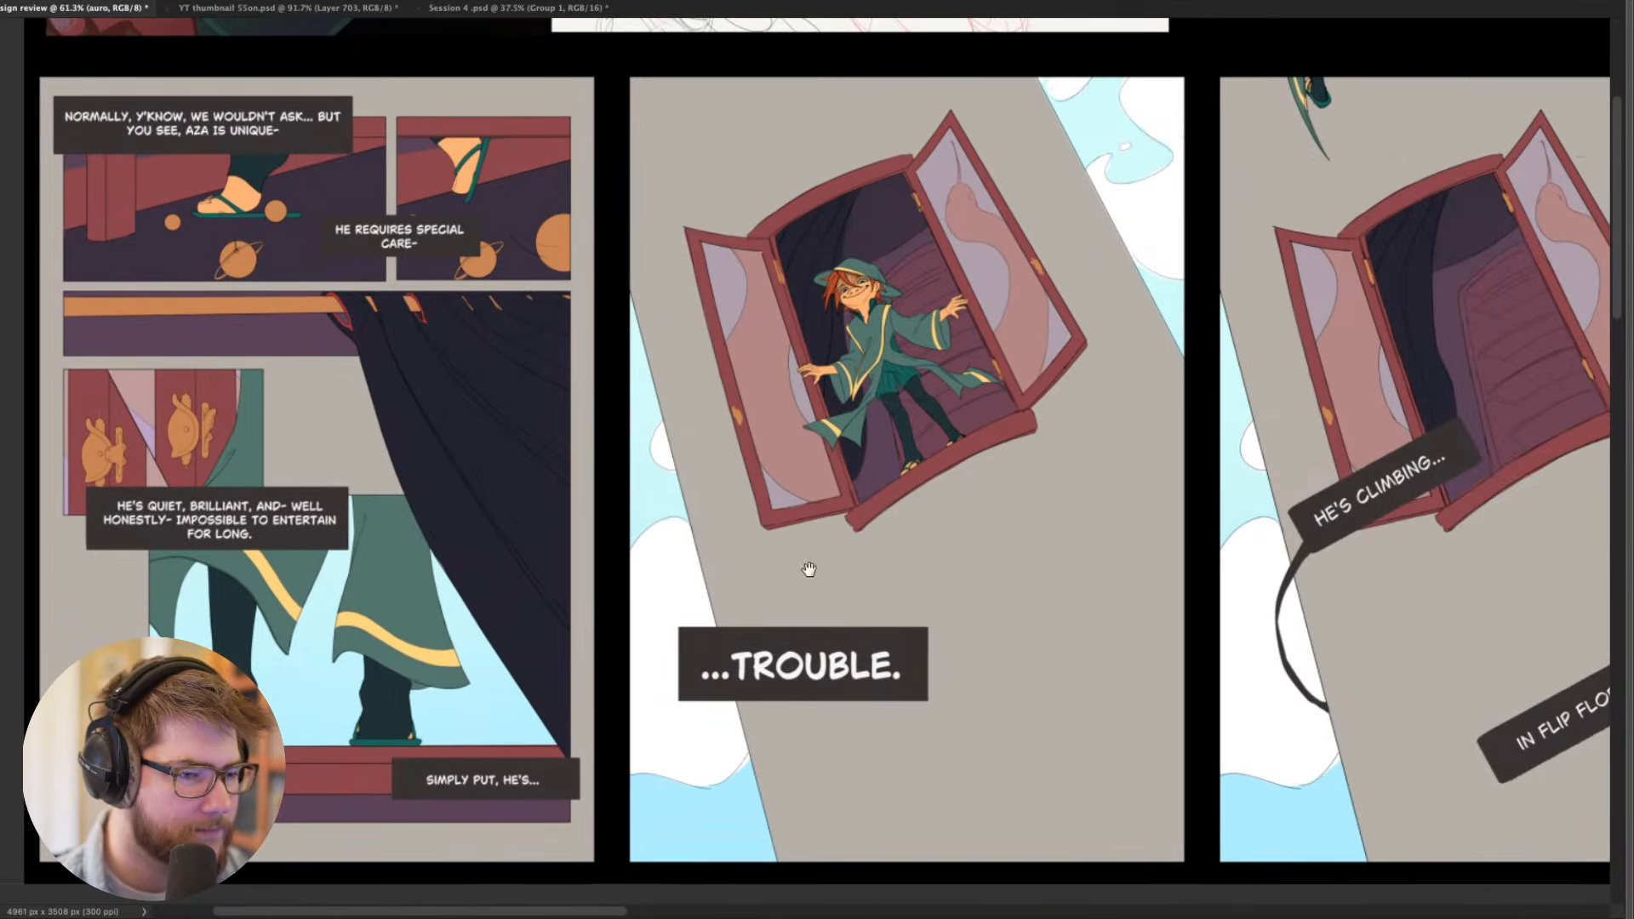
{"action": "left_click_drag", "start_coordinate": [860, 549], "coordinate": [379, 540]}
{"action": "left_click_drag", "start_coordinate": [923, 656], "coordinate": [815, 664]}
{"action": "left_click_drag", "start_coordinate": [722, 629], "coordinate": [843, 668]}
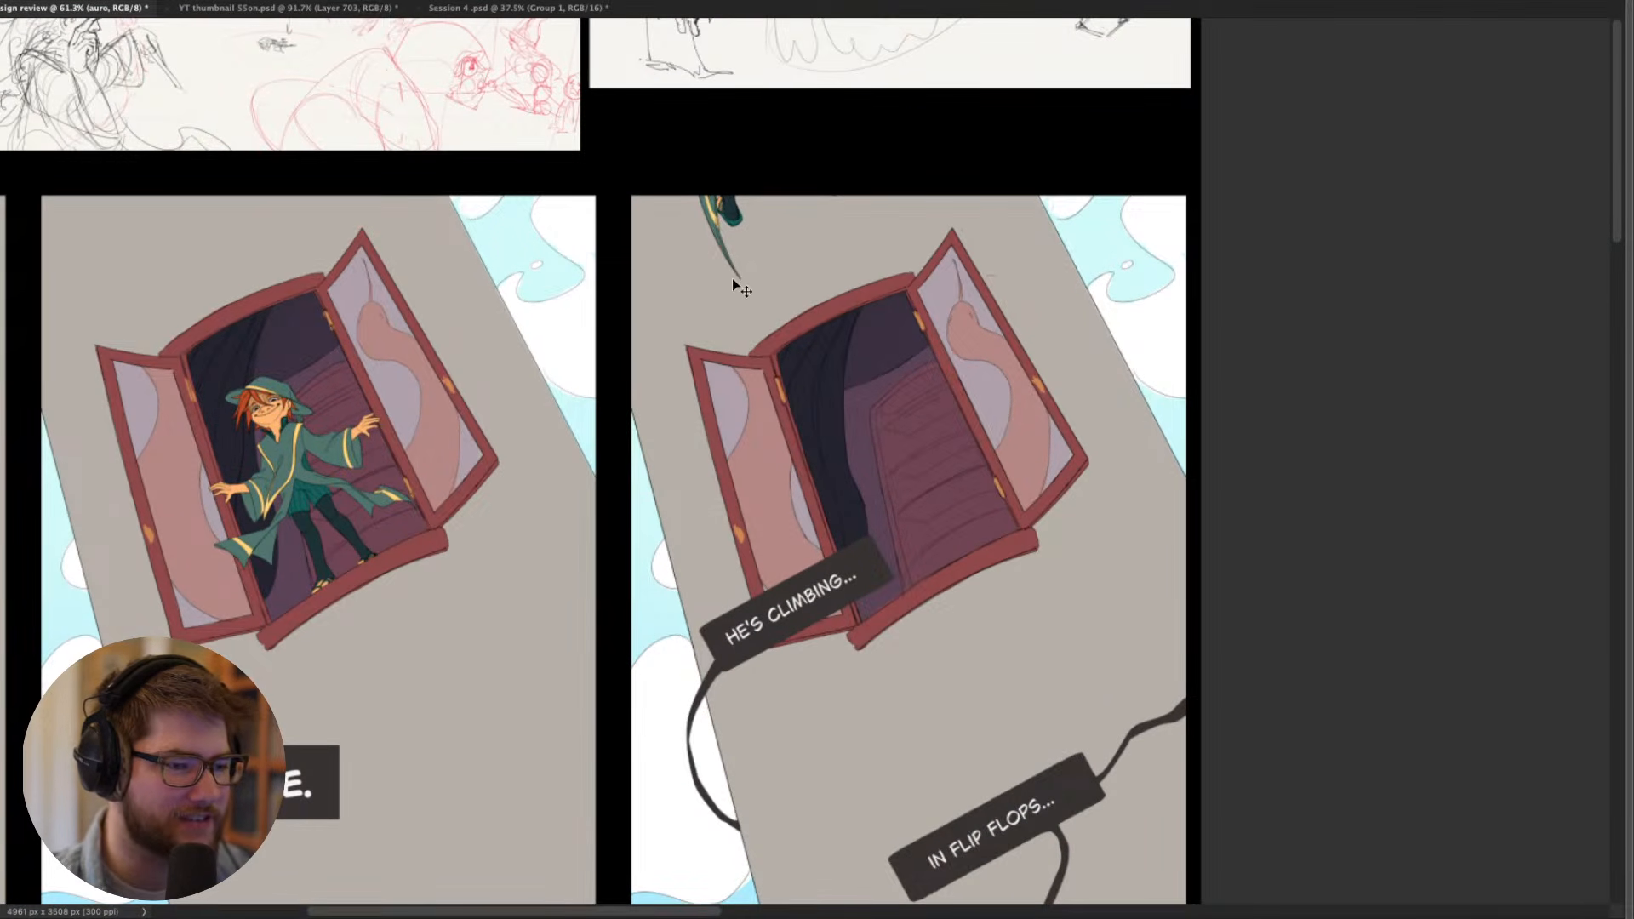
{"action": "left_click_drag", "start_coordinate": [575, 327], "coordinate": [997, 448]}
{"action": "left_click_drag", "start_coordinate": [654, 504], "coordinate": [805, 436]}
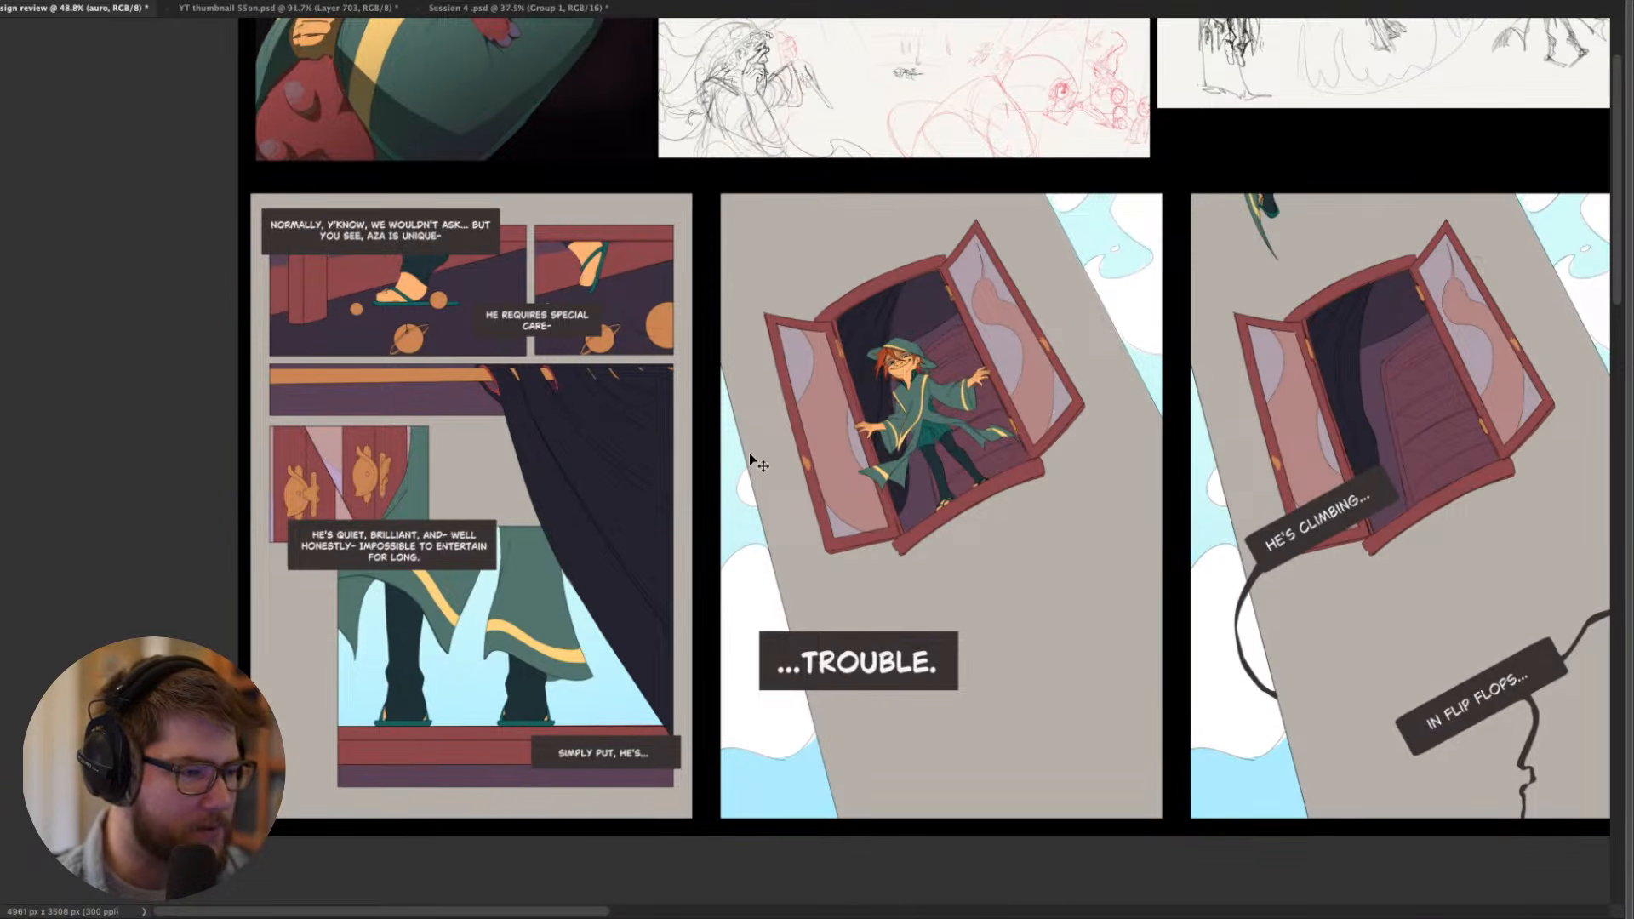
- Compare the first comic page's panel layout and captions with the two tilted window pages beside it
{"action": "scroll", "coordinate": [690, 482], "scroll_direction": "up", "scroll_amount": 2}
{"action": "left_click_drag", "start_coordinate": [816, 465], "coordinate": [691, 393]}
{"action": "left_click_drag", "start_coordinate": [850, 494], "coordinate": [835, 595]}
{"action": "left_click_drag", "start_coordinate": [400, 522], "coordinate": [509, 520]}
{"action": "scroll", "coordinate": [485, 558], "scroll_direction": "up", "scroll_amount": 2}
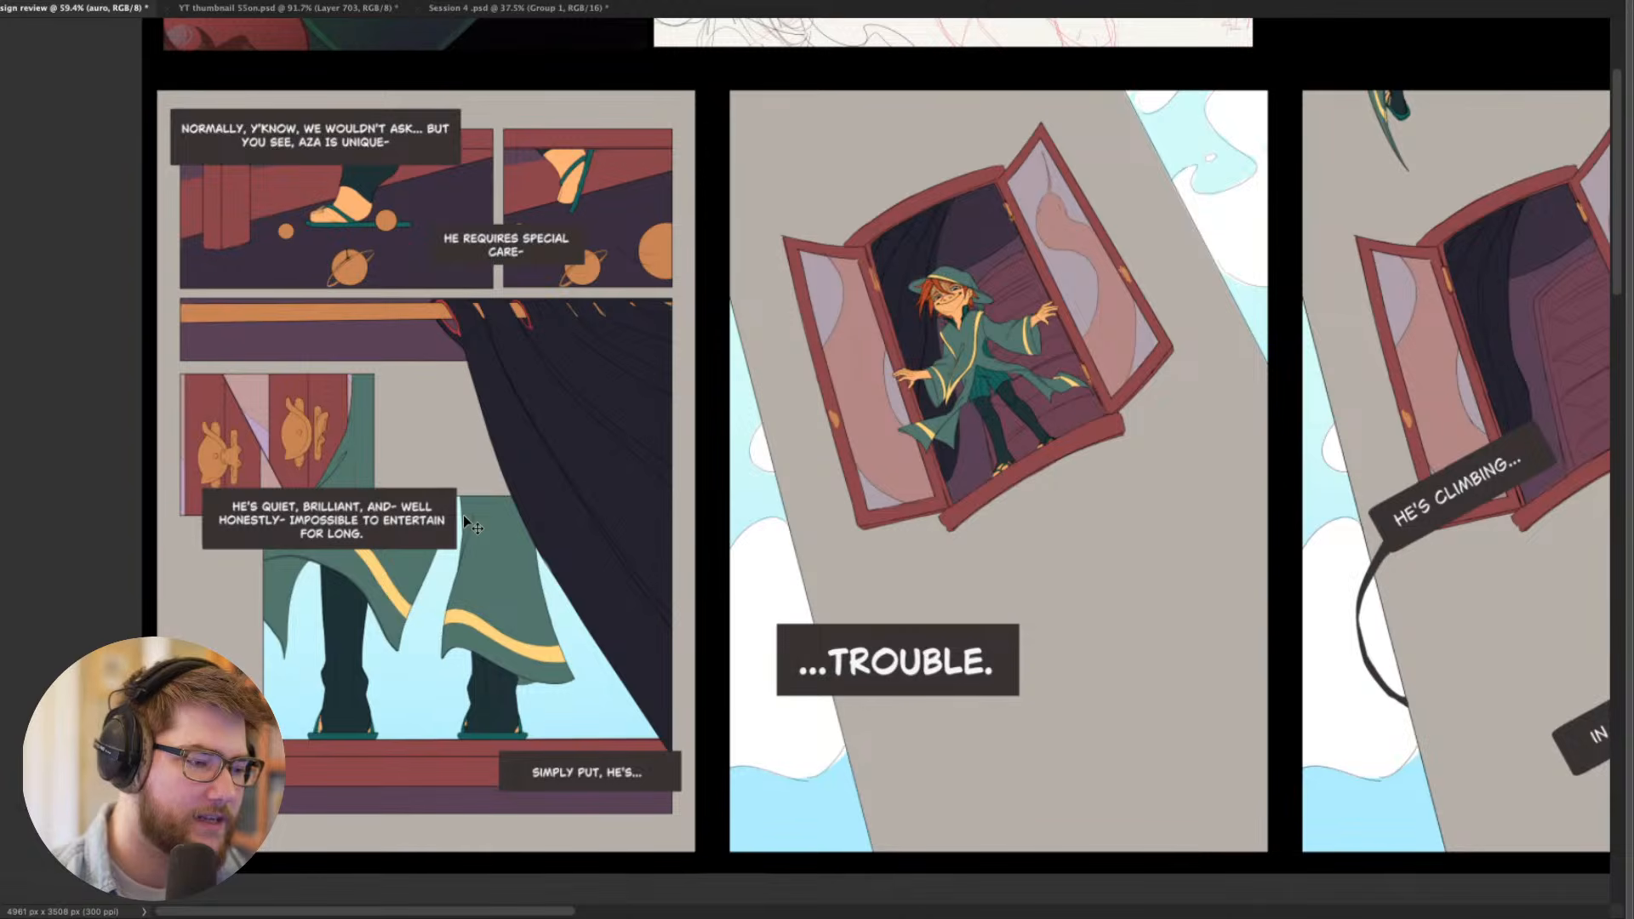
{"action": "scroll", "coordinate": [790, 464], "scroll_direction": "down", "scroll_amount": 3}
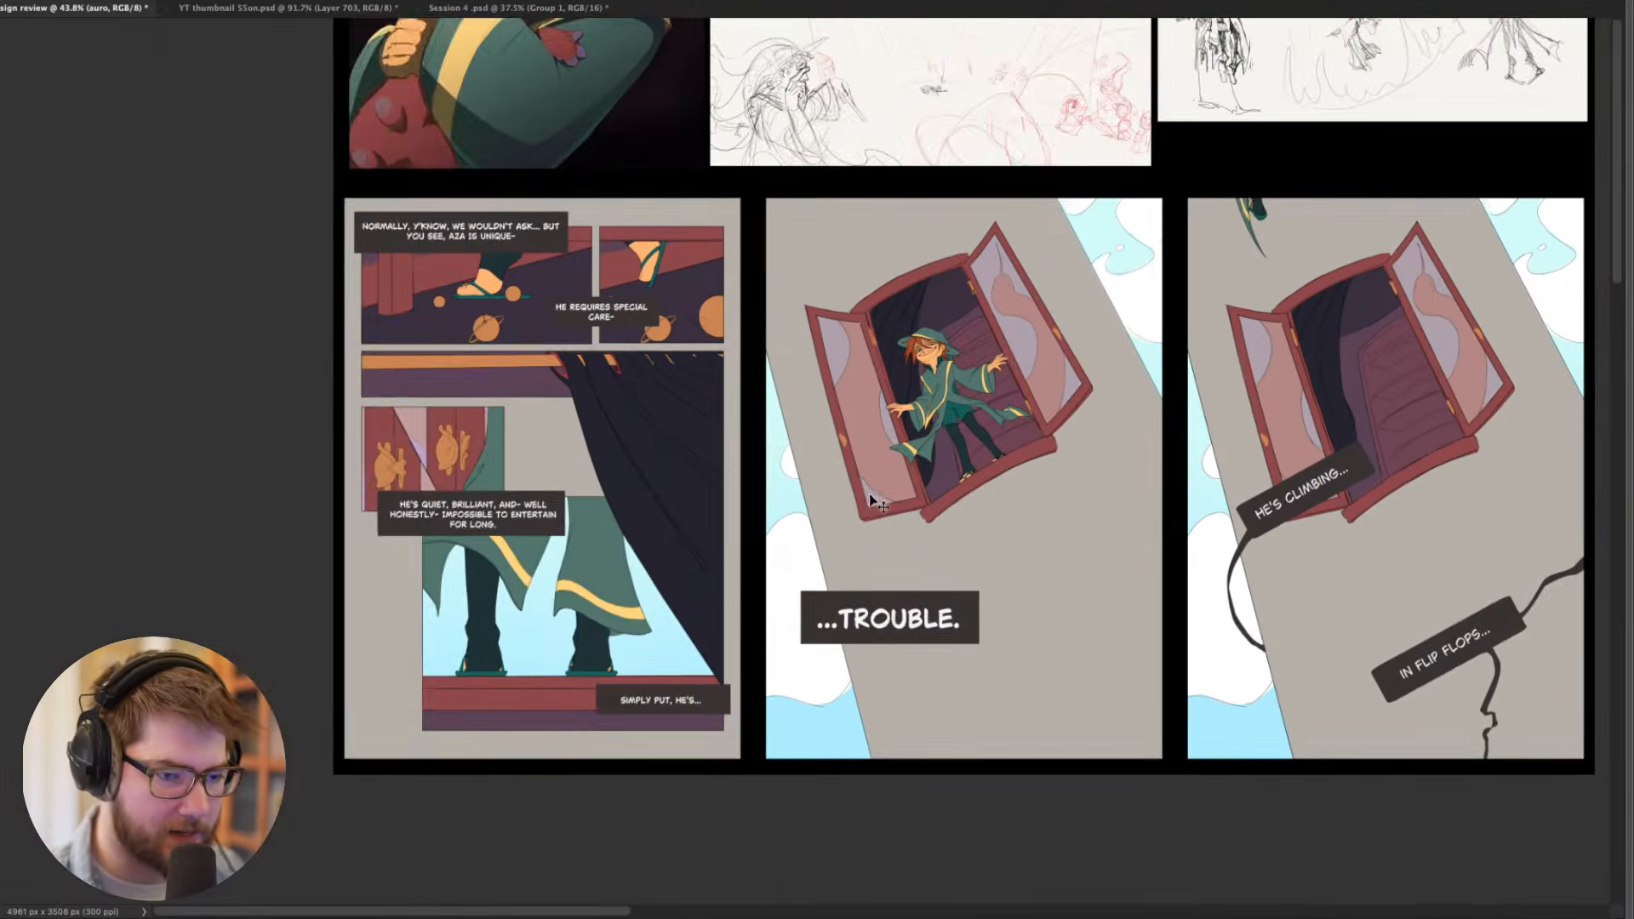
- View the full submission sheet with the colour variations, portrait, storyboard sketches and comic pages together
{"action": "left_click_drag", "start_coordinate": [880, 503], "coordinate": [410, 663]}
{"action": "scroll", "coordinate": [541, 621], "scroll_direction": "down", "scroll_amount": 1}
{"action": "scroll", "coordinate": [541, 621], "scroll_direction": "down", "scroll_amount": 10}
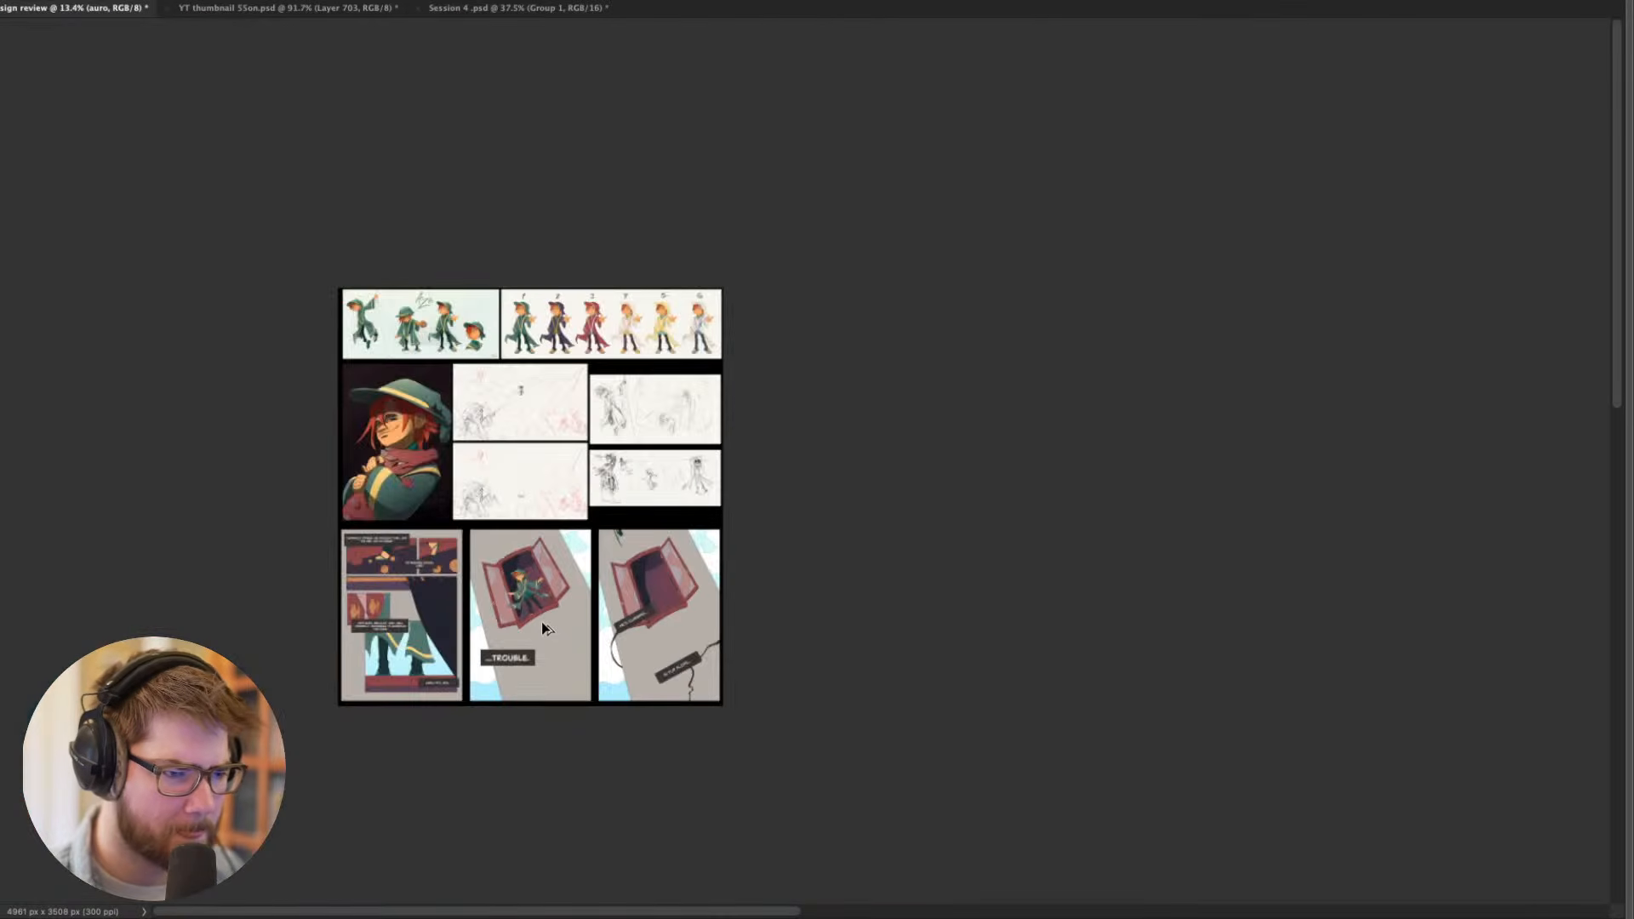
{"action": "left_click_drag", "start_coordinate": [542, 515], "coordinate": [558, 595]}
{"action": "scroll", "coordinate": [556, 608], "scroll_direction": "up", "scroll_amount": 10}
{"action": "scroll", "coordinate": [556, 608], "scroll_direction": "down", "scroll_amount": 7}
- Restore the hidden workspace panels, collapse and hide the auro group, and show the ember group with its layers expanded
{"action": "key", "text": "Tab"}
{"action": "scroll", "coordinate": [560, 596], "scroll_direction": "up", "scroll_amount": 1}
{"action": "scroll", "coordinate": [560, 595], "scroll_direction": "up", "scroll_amount": 1}
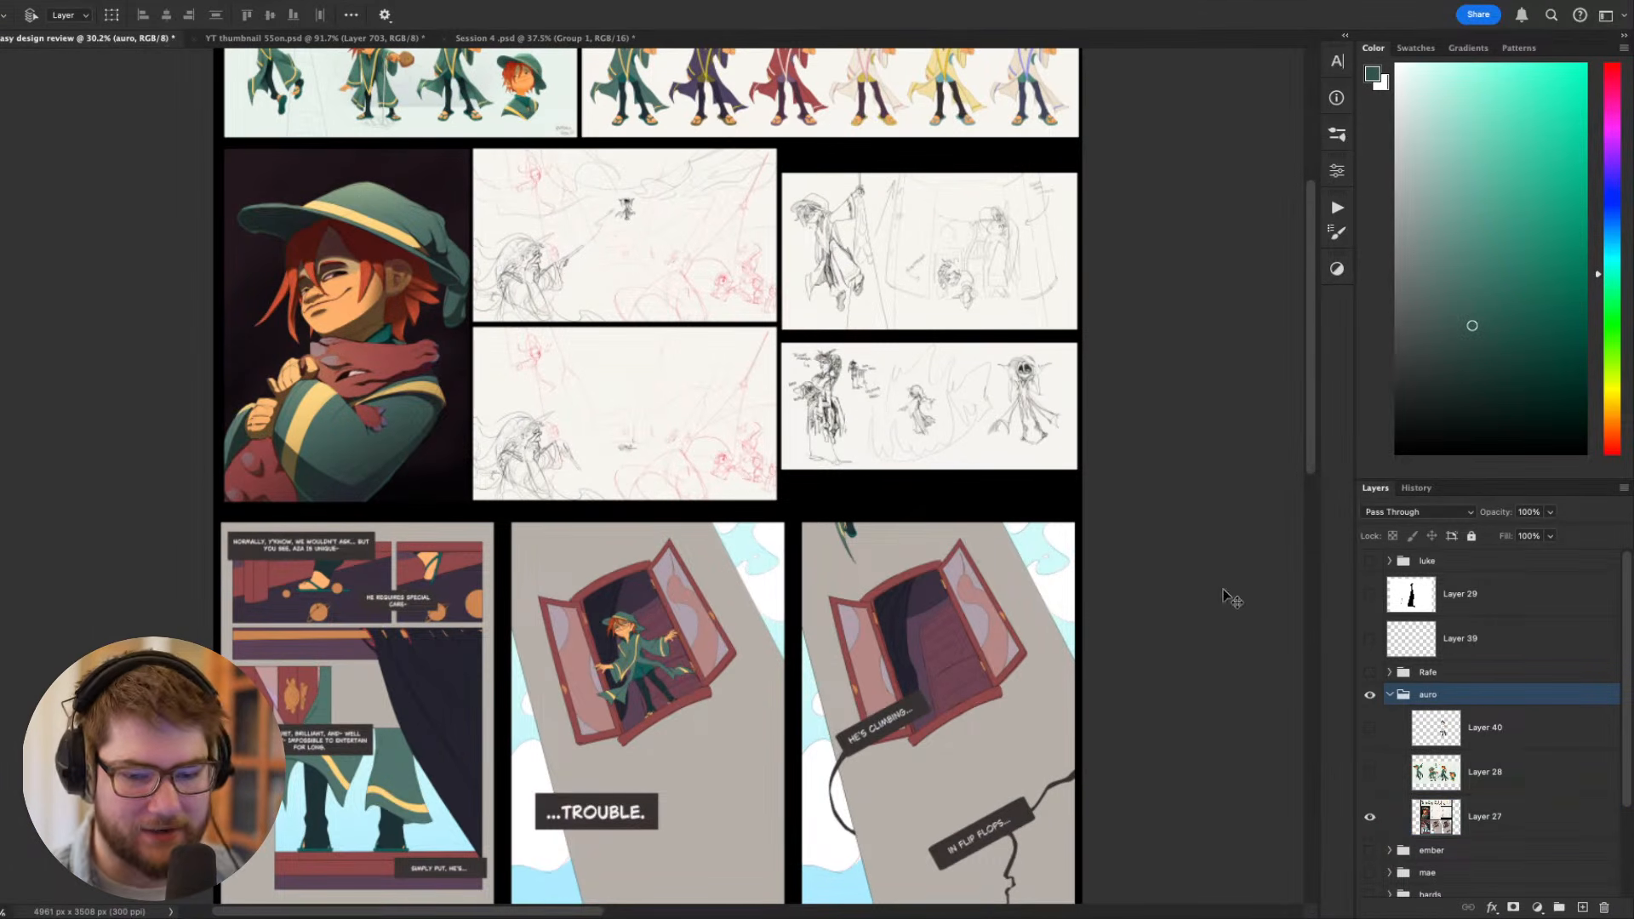
{"action": "left_click", "coordinate": [1390, 694]}
{"action": "left_click", "coordinate": [1370, 695]}
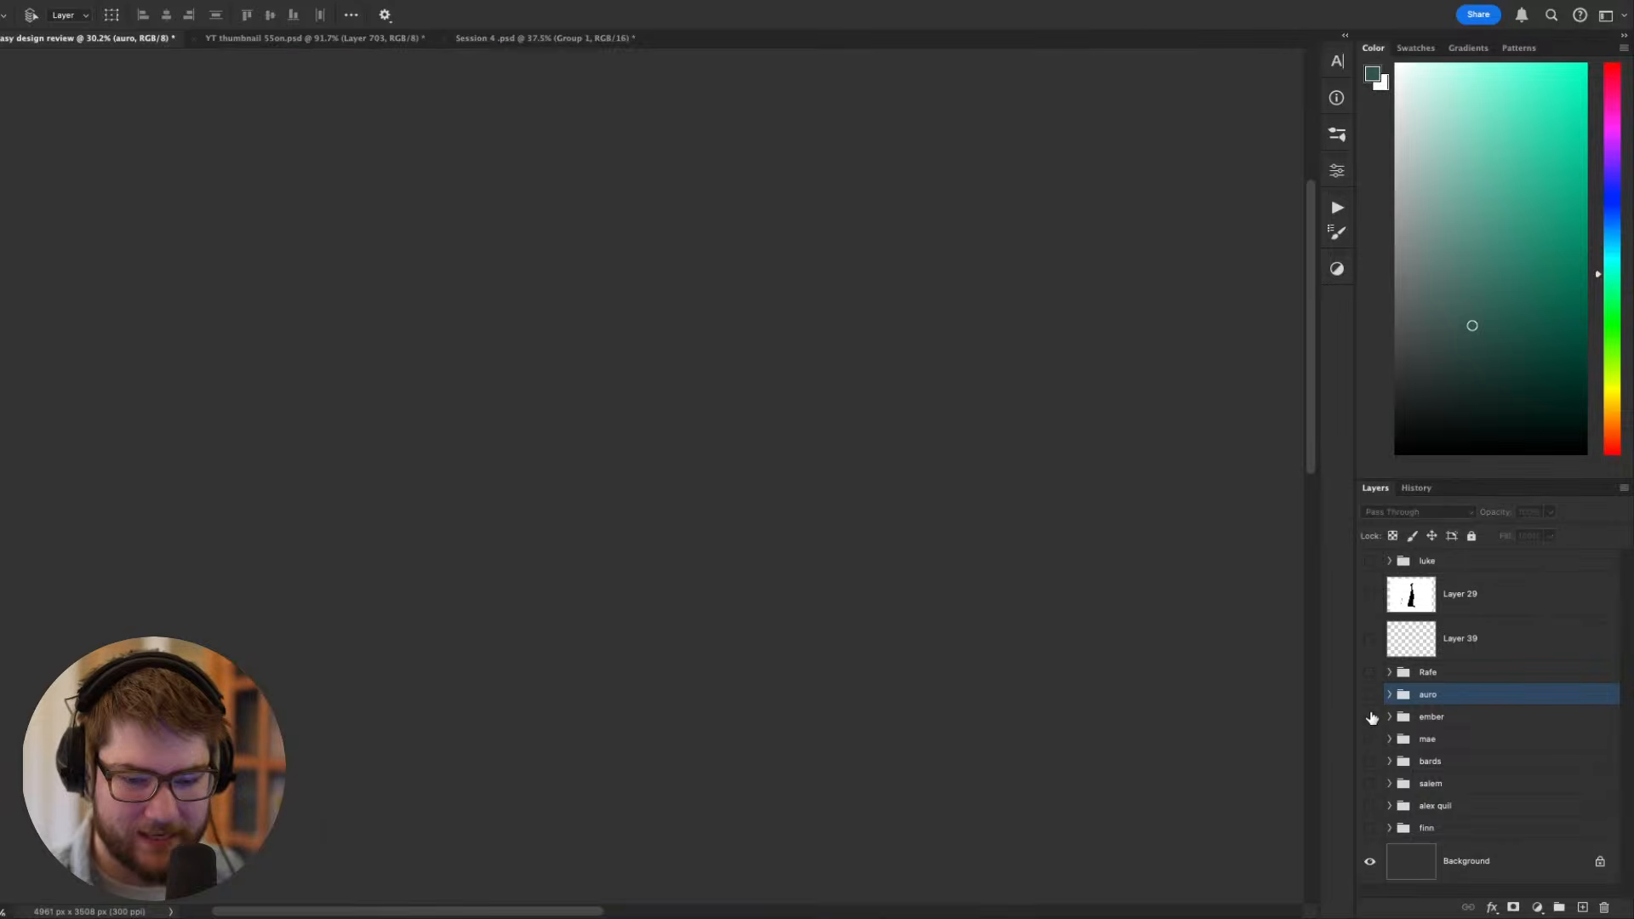
{"action": "left_click", "coordinate": [1370, 717]}
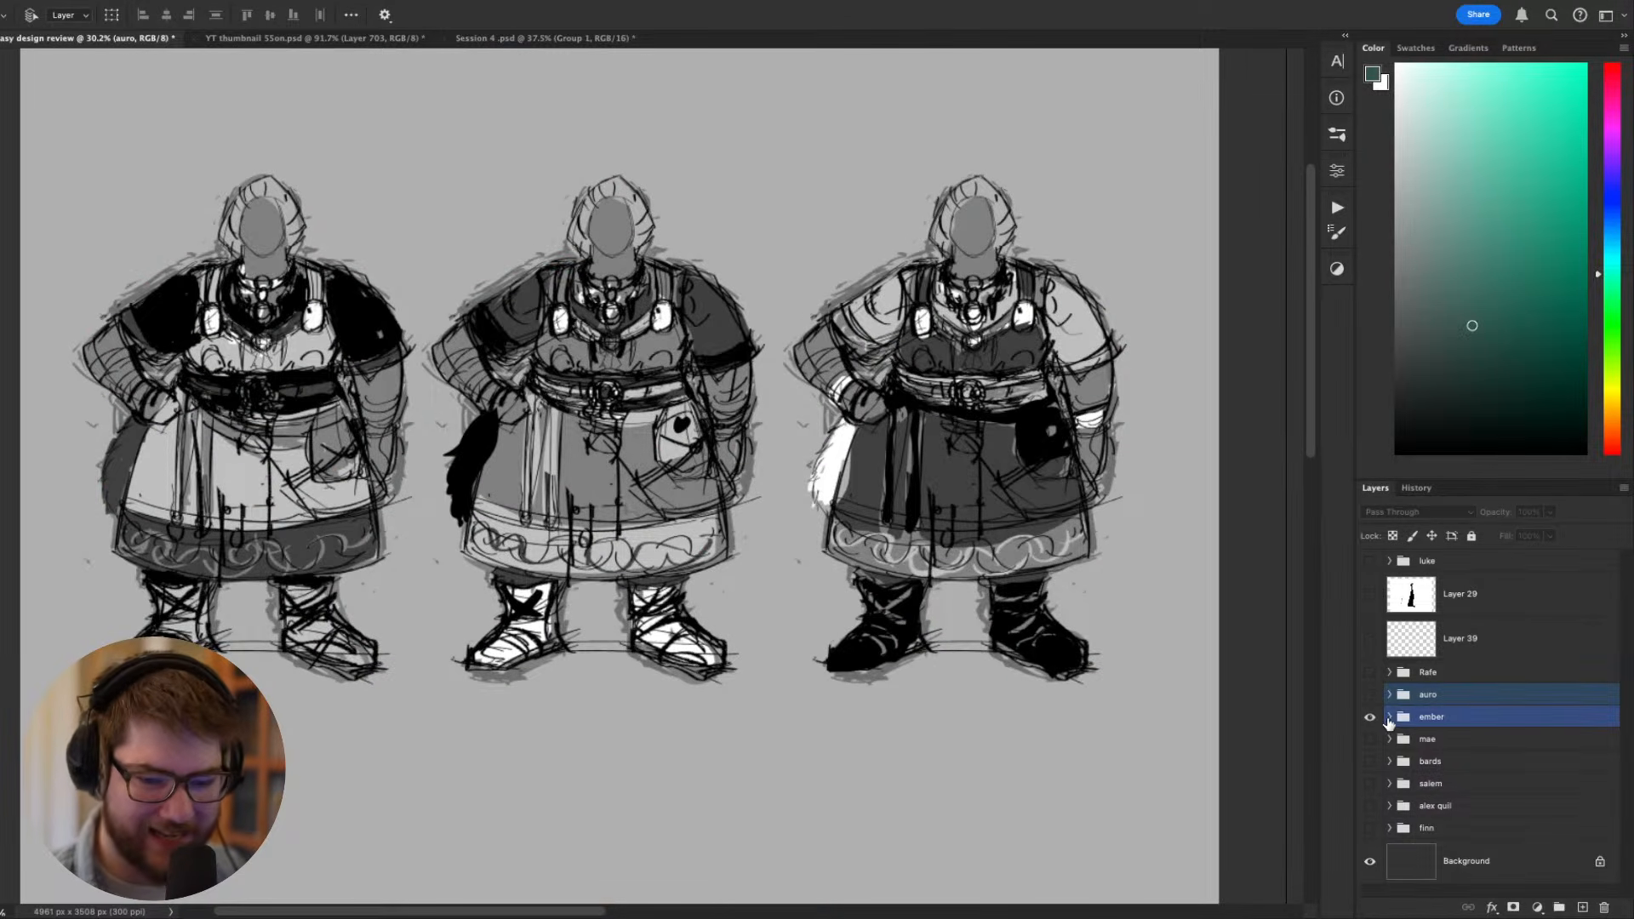
{"action": "left_click", "coordinate": [1390, 717]}
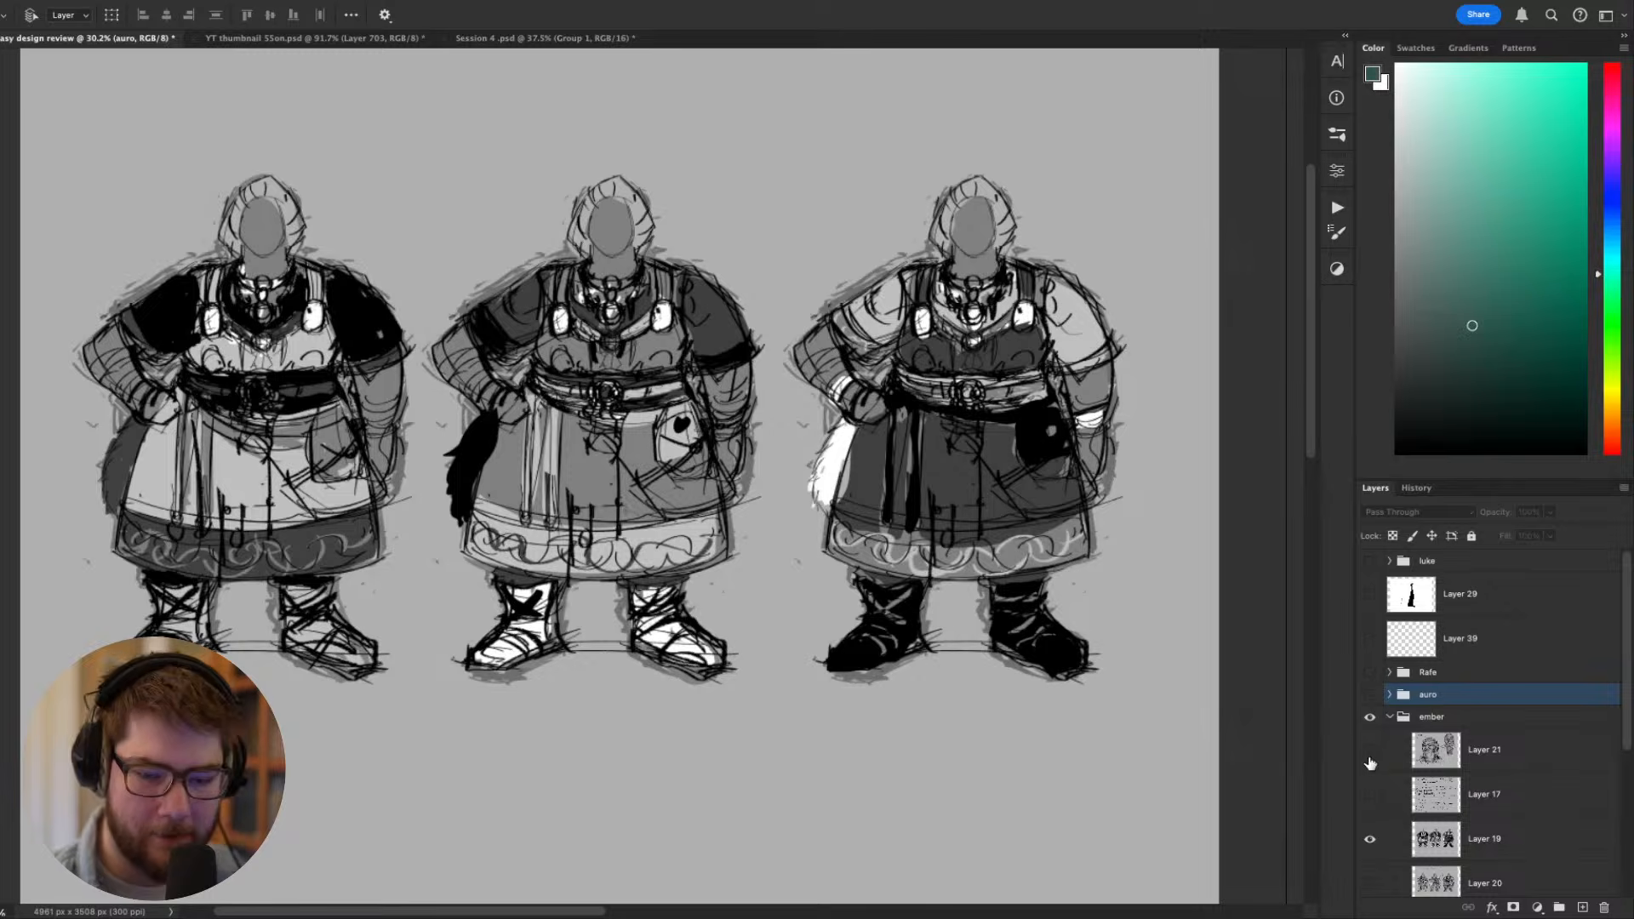
- Show Layer 21 in the ember group and inspect the braided woman's head sketches and the handwritten name and age notes
{"action": "left_click_drag", "start_coordinate": [1028, 693], "coordinate": [1073, 710]}
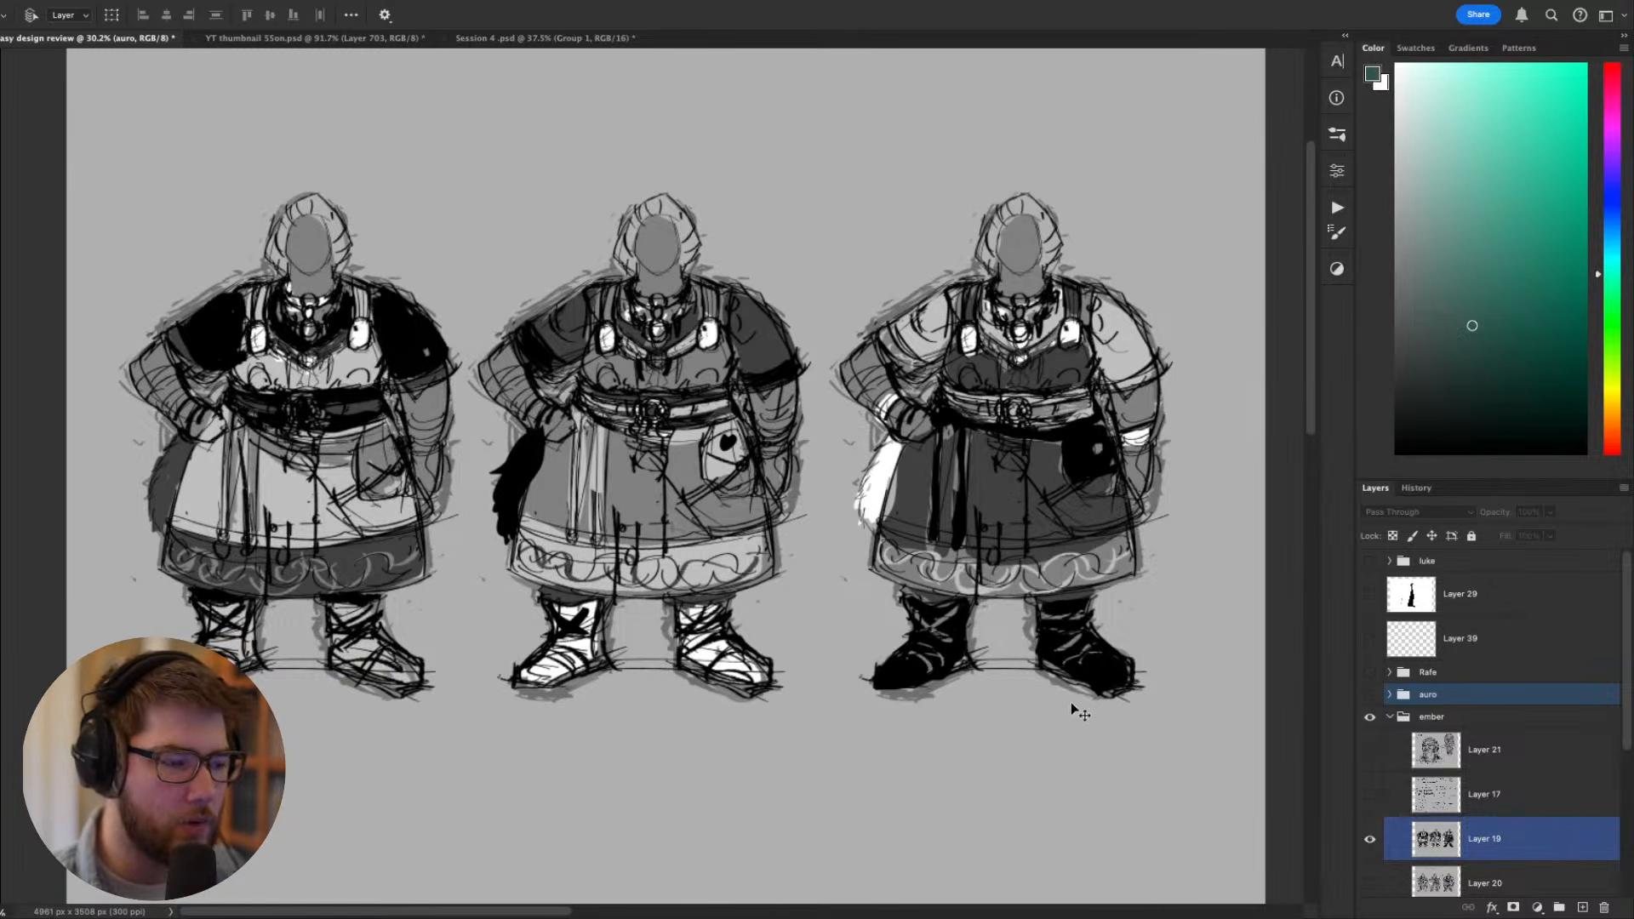
{"action": "left_click", "coordinate": [1370, 750]}
{"action": "scroll", "coordinate": [1021, 730], "scroll_direction": "down", "scroll_amount": 2}
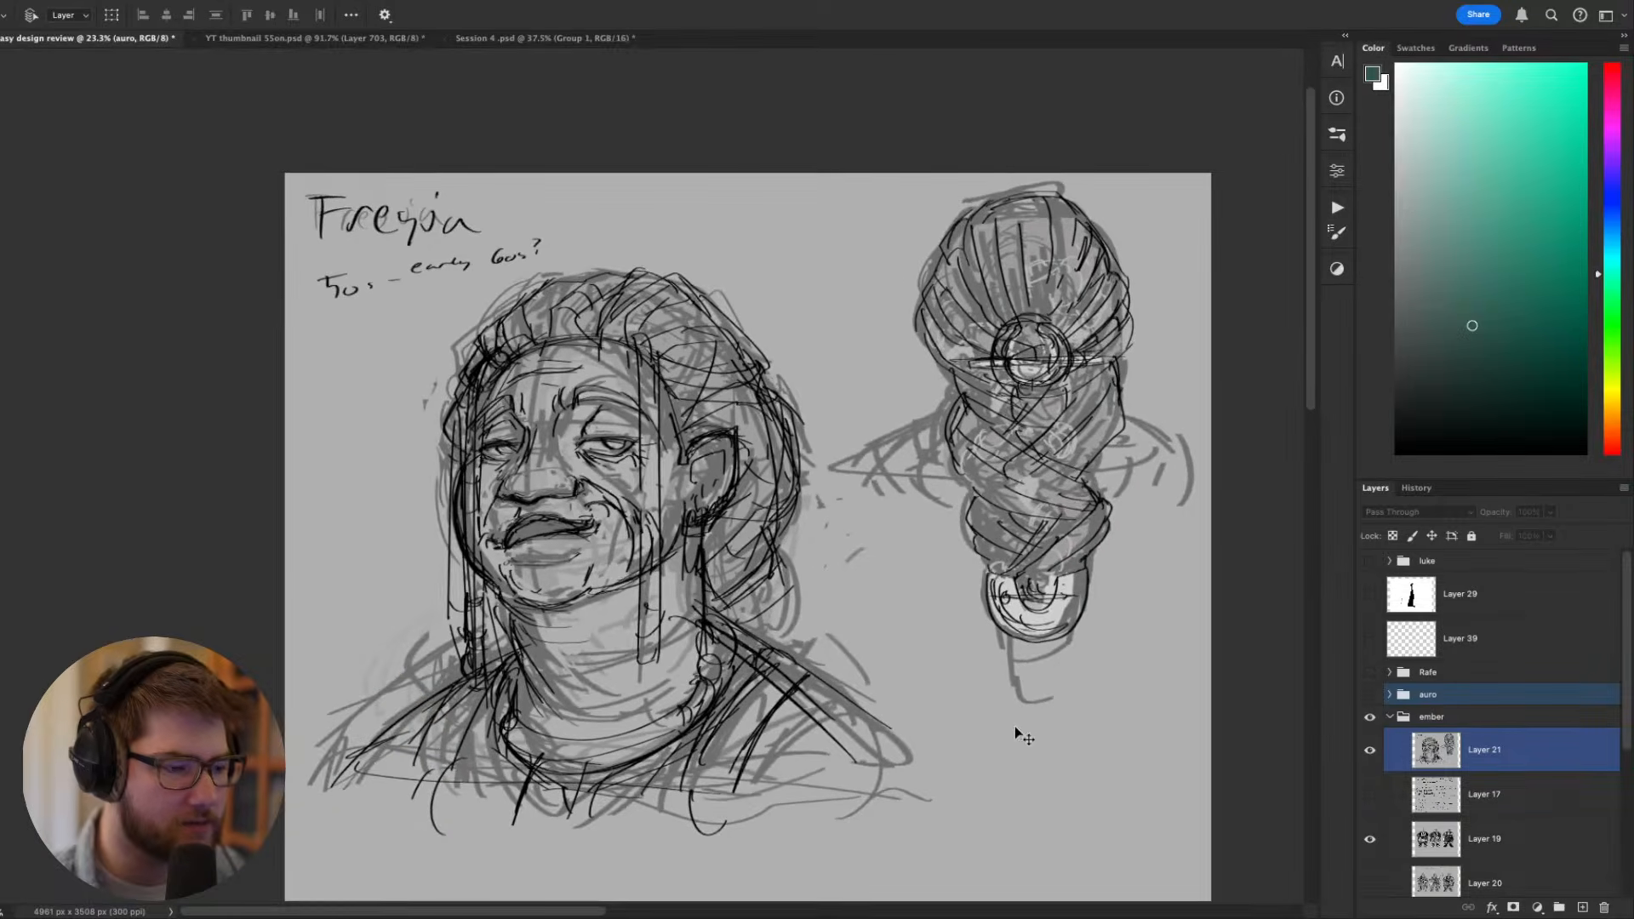
{"action": "left_click_drag", "start_coordinate": [1005, 704], "coordinate": [953, 710]}
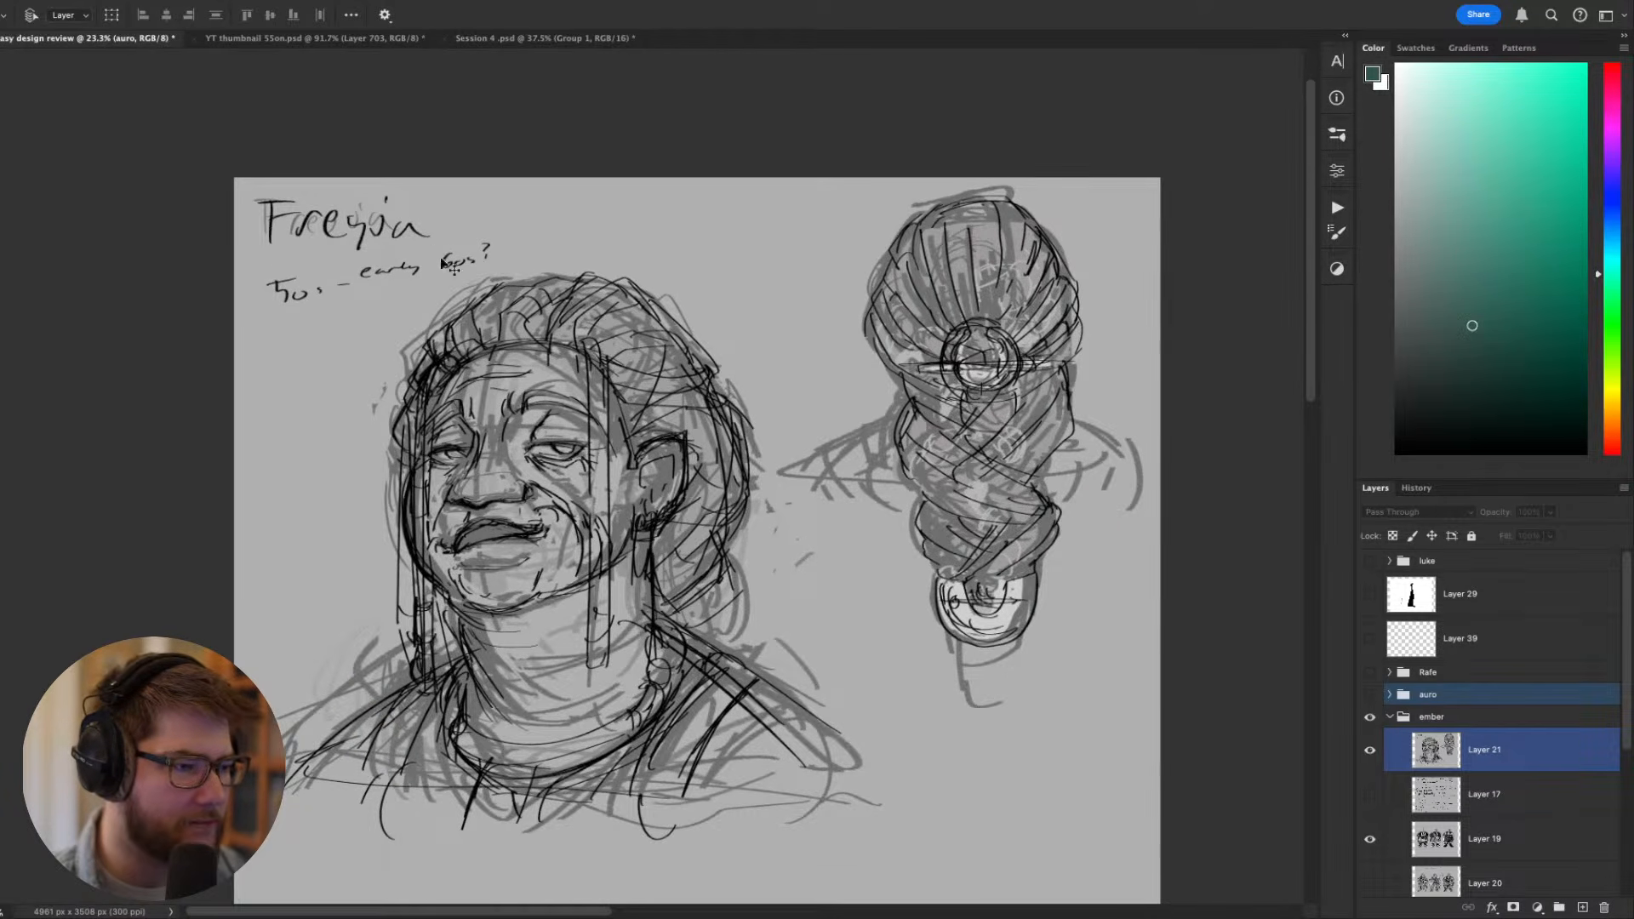
{"action": "scroll", "coordinate": [510, 383], "scroll_direction": "up", "scroll_amount": 4}
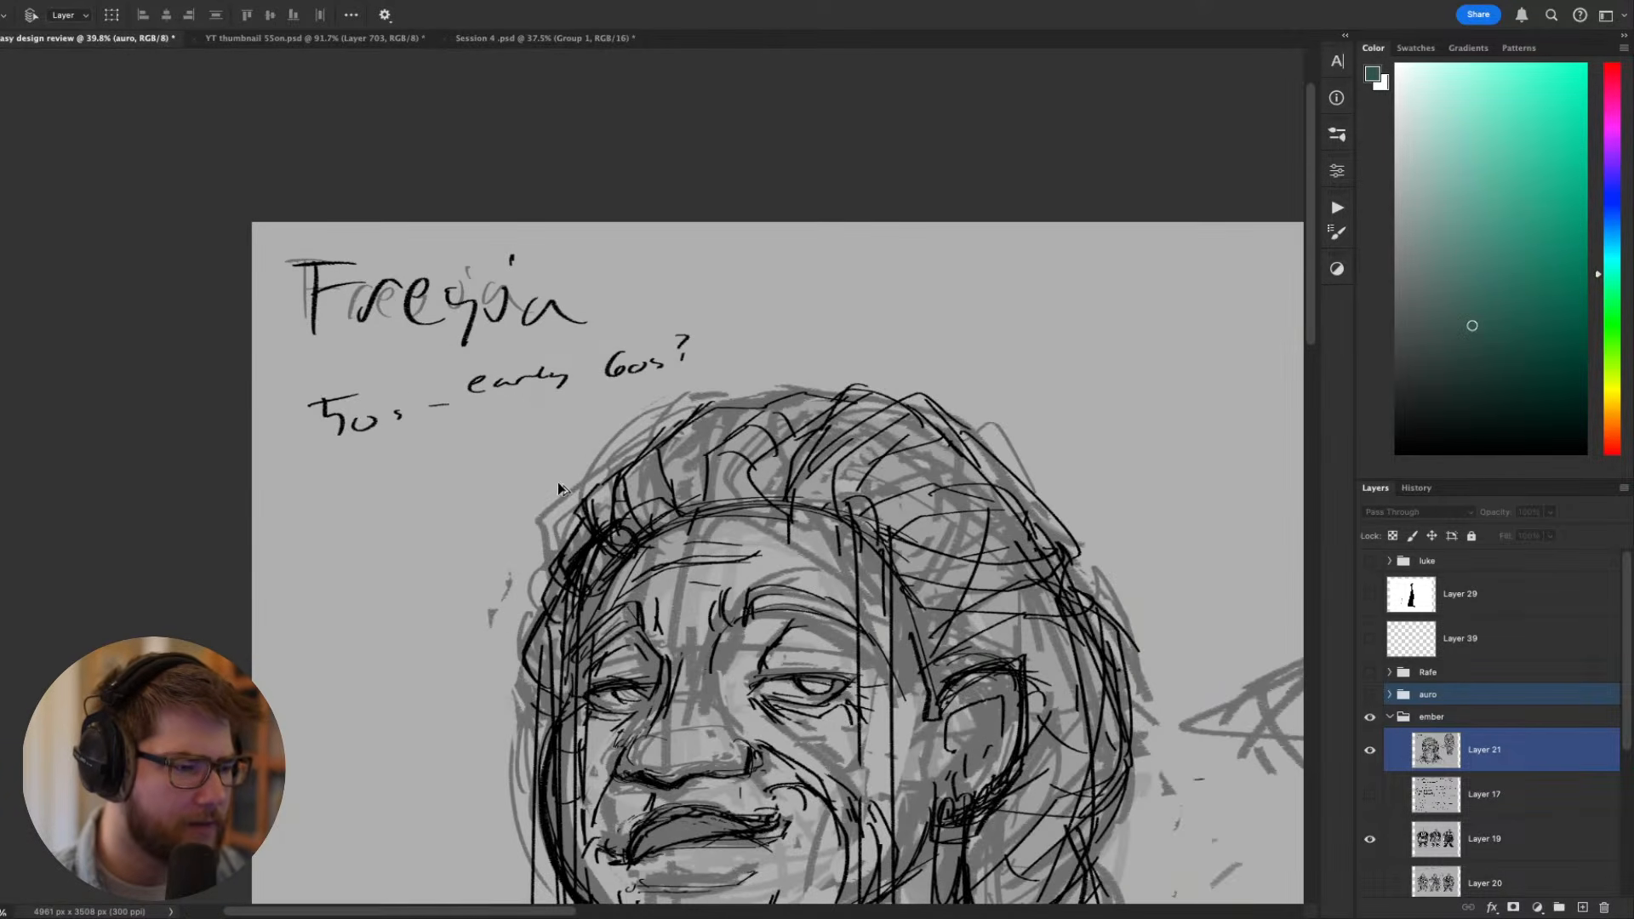
- Examine the woman's portrait sketch on Layer 21, comparing its face and hairline with the full head sheet
{"action": "scroll", "coordinate": [767, 536], "scroll_direction": "down", "scroll_amount": 2}
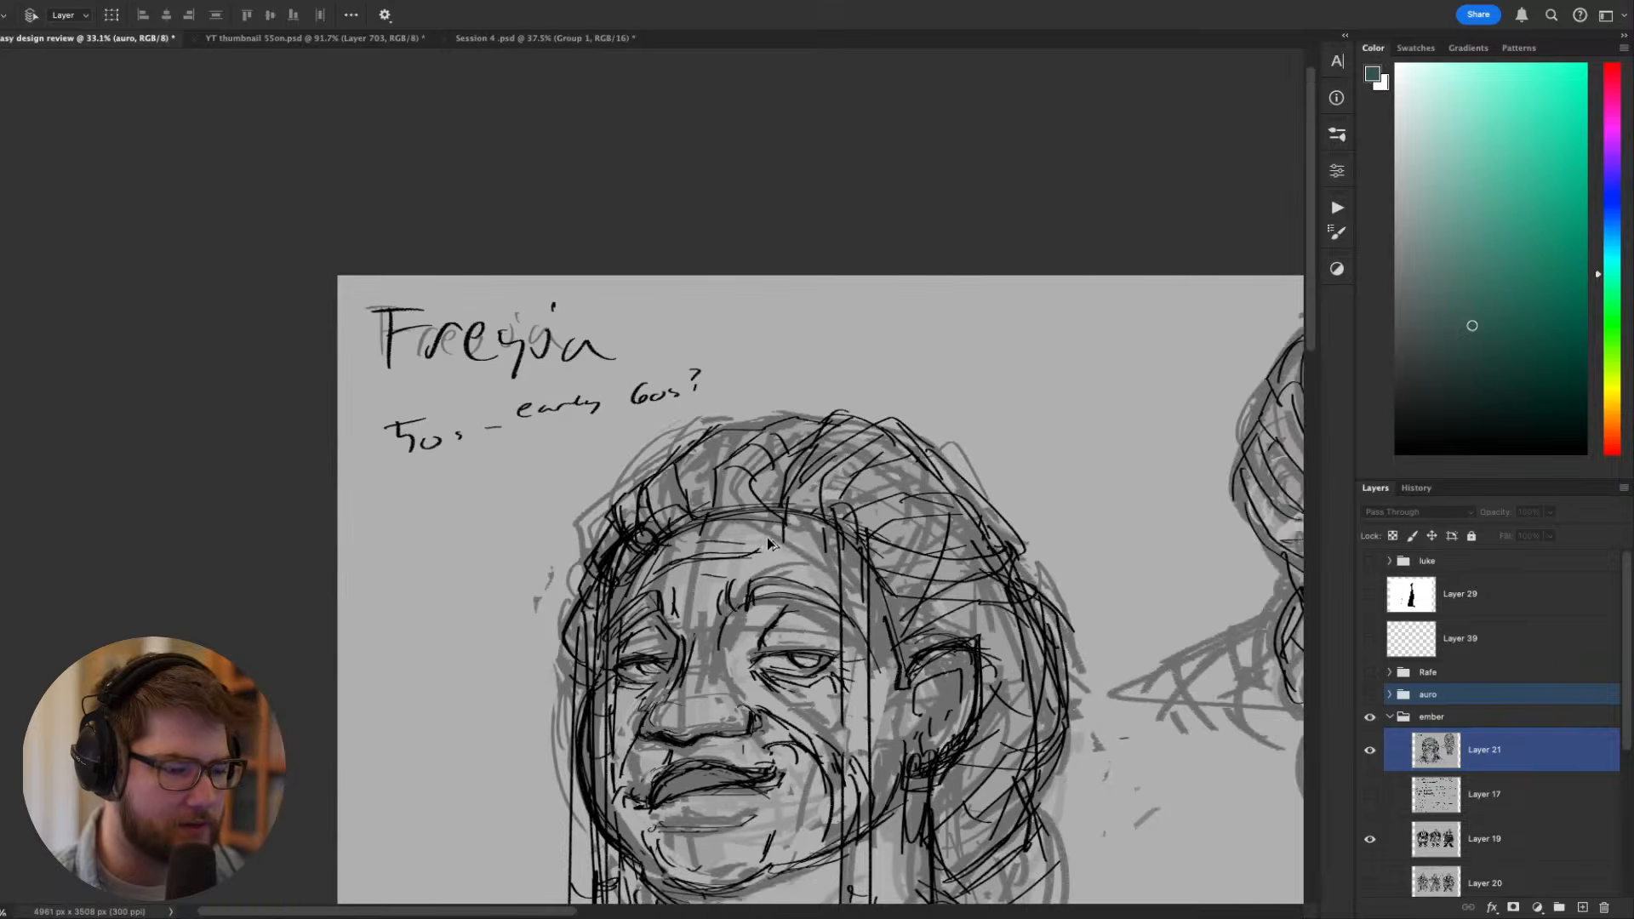
{"action": "scroll", "coordinate": [962, 628], "scroll_direction": "down", "scroll_amount": 3}
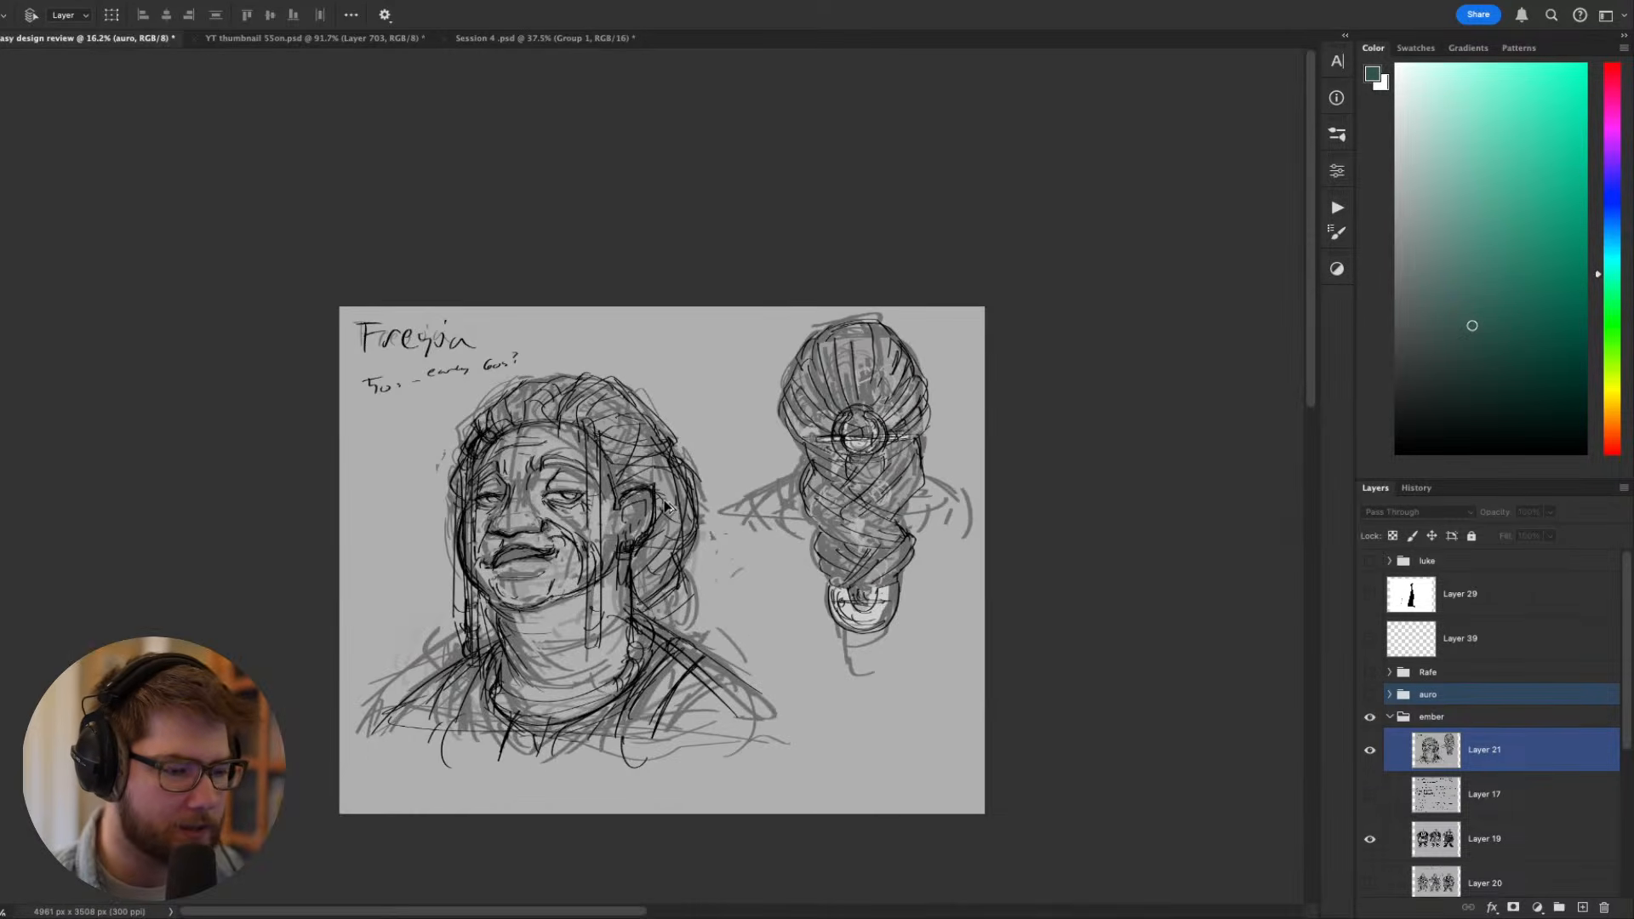
{"action": "scroll", "coordinate": [665, 507], "scroll_direction": "up", "scroll_amount": 2}
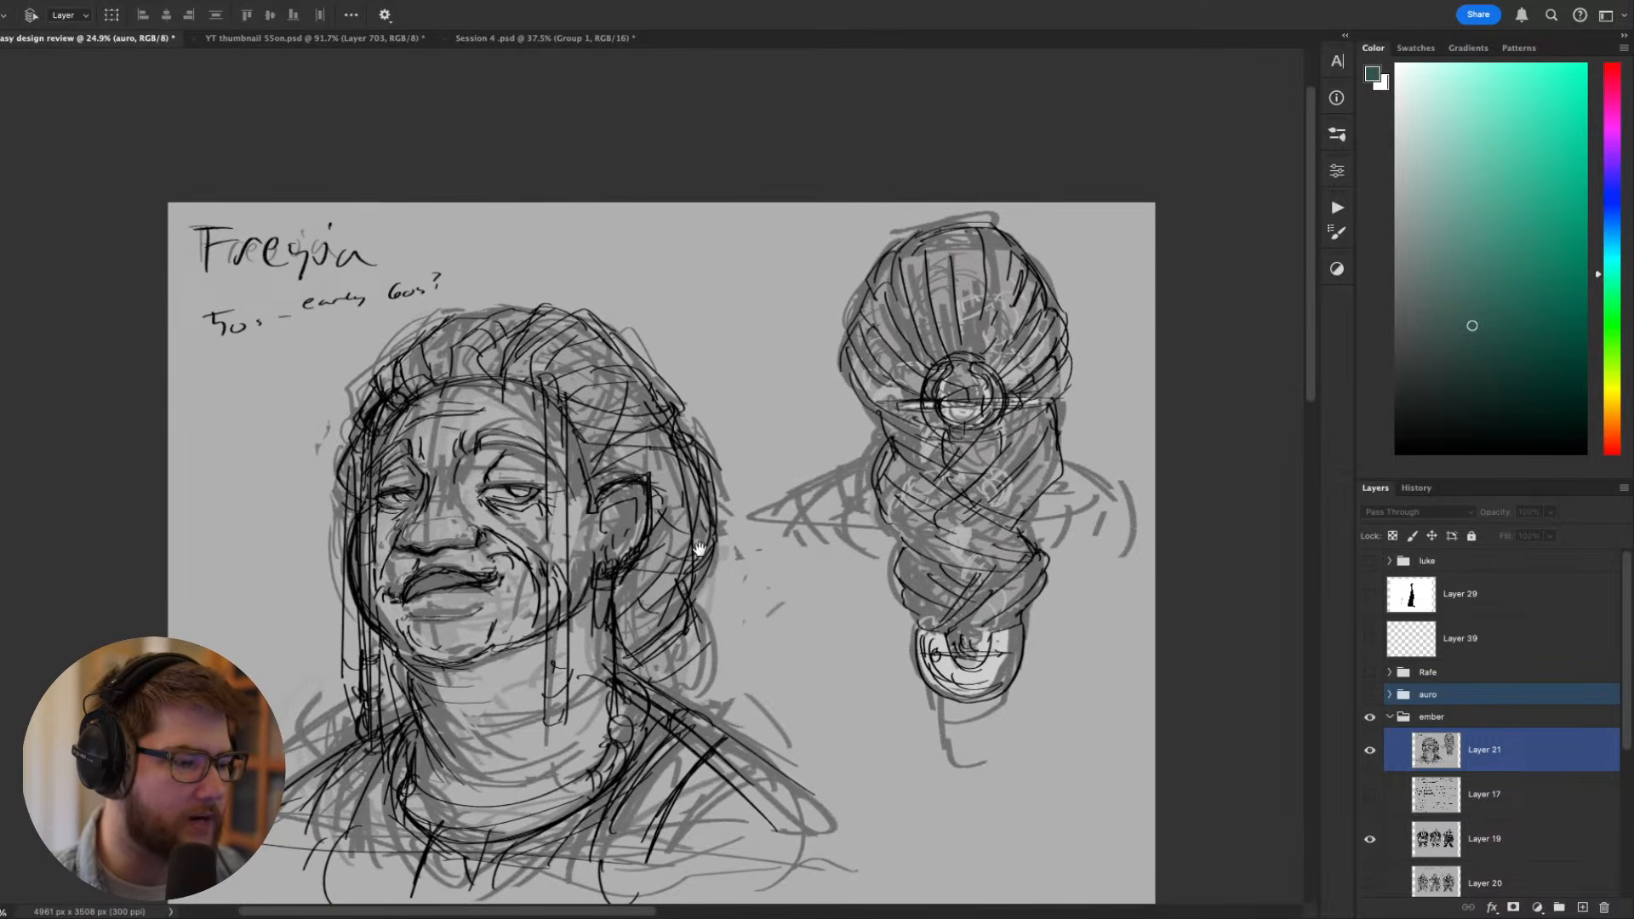
{"action": "left_click_drag", "start_coordinate": [698, 516], "coordinate": [677, 482]}
{"action": "scroll", "coordinate": [676, 482], "scroll_direction": "up", "scroll_amount": 1}
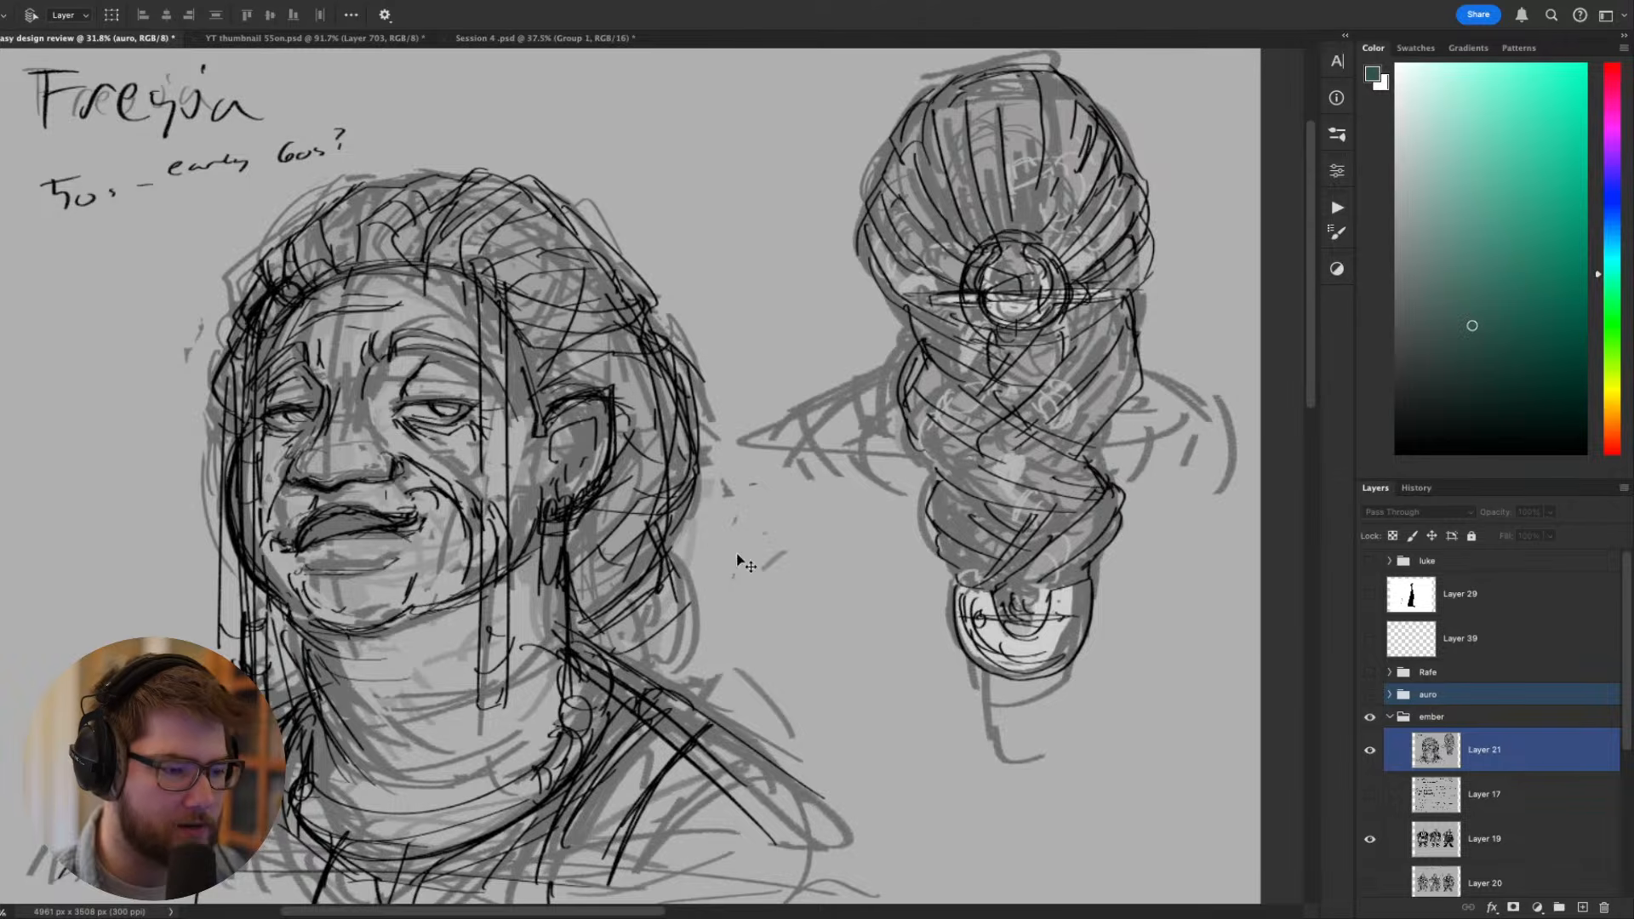
{"action": "left_click_drag", "start_coordinate": [743, 555], "coordinate": [729, 503]}
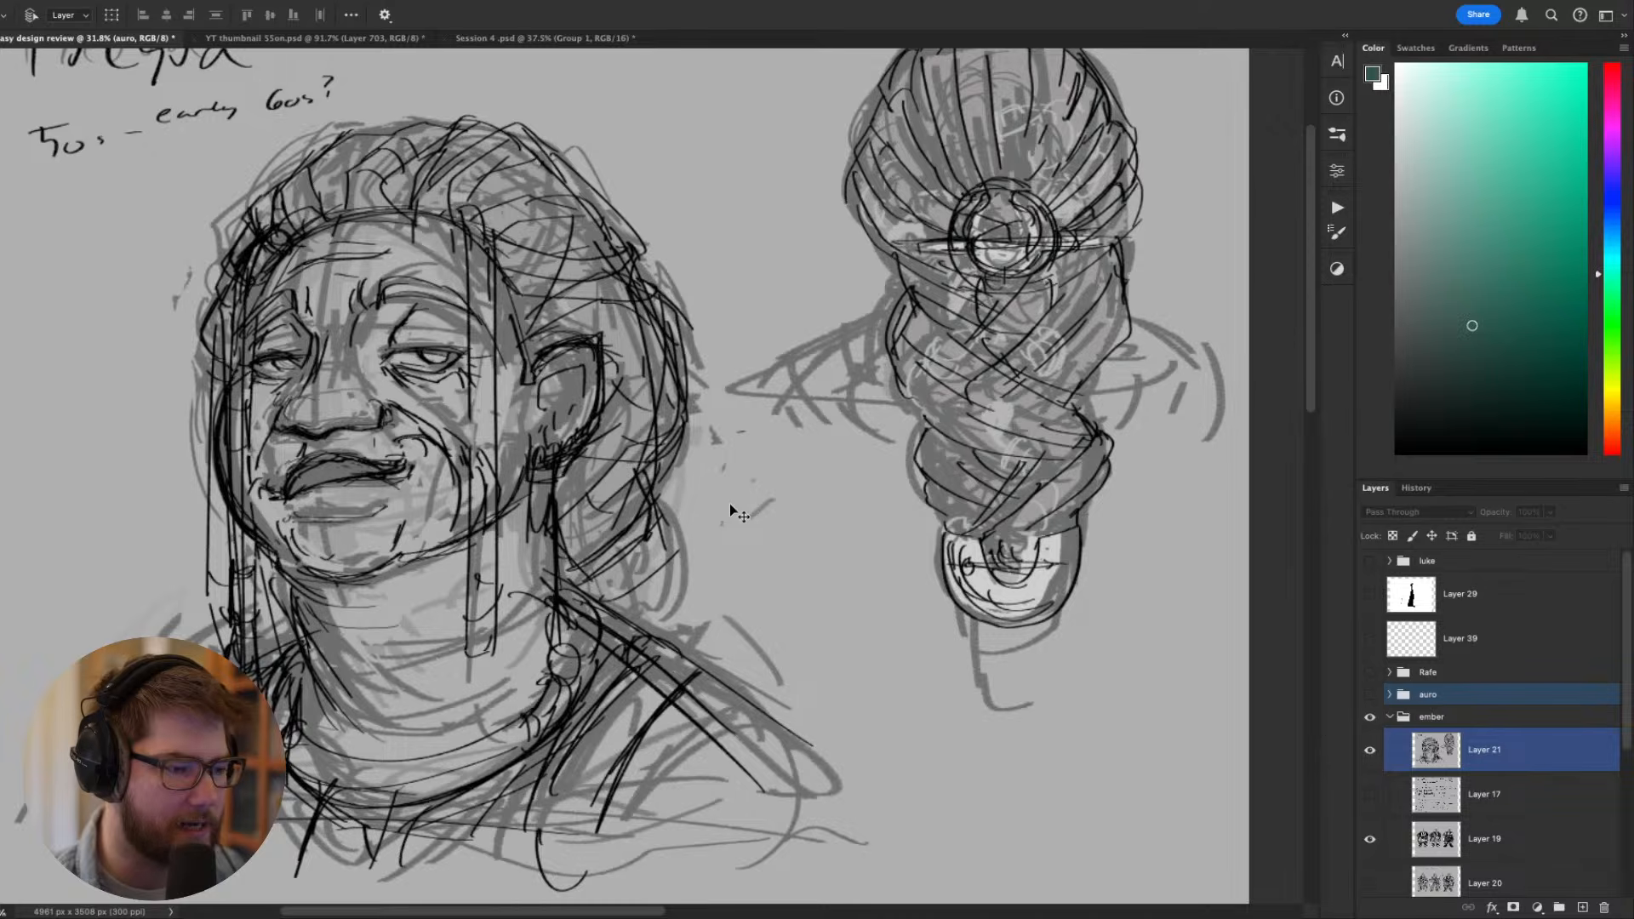
{"action": "scroll", "coordinate": [846, 482], "scroll_direction": "left", "scroll_amount": 3}
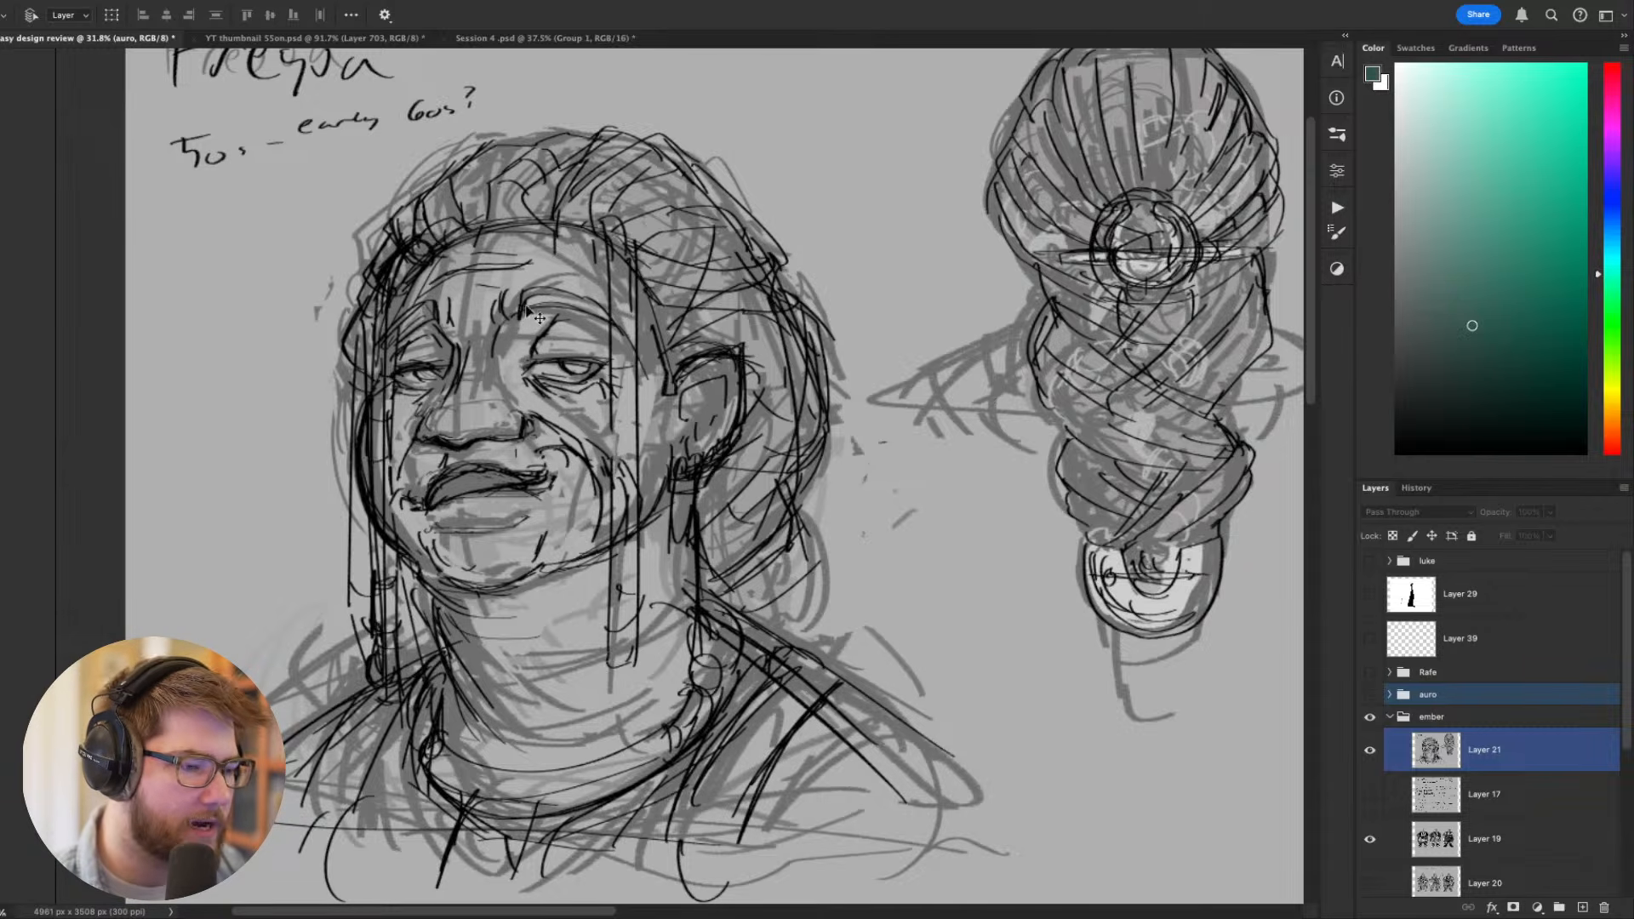
{"action": "scroll", "coordinate": [506, 575], "scroll_direction": "down", "scroll_amount": 3}
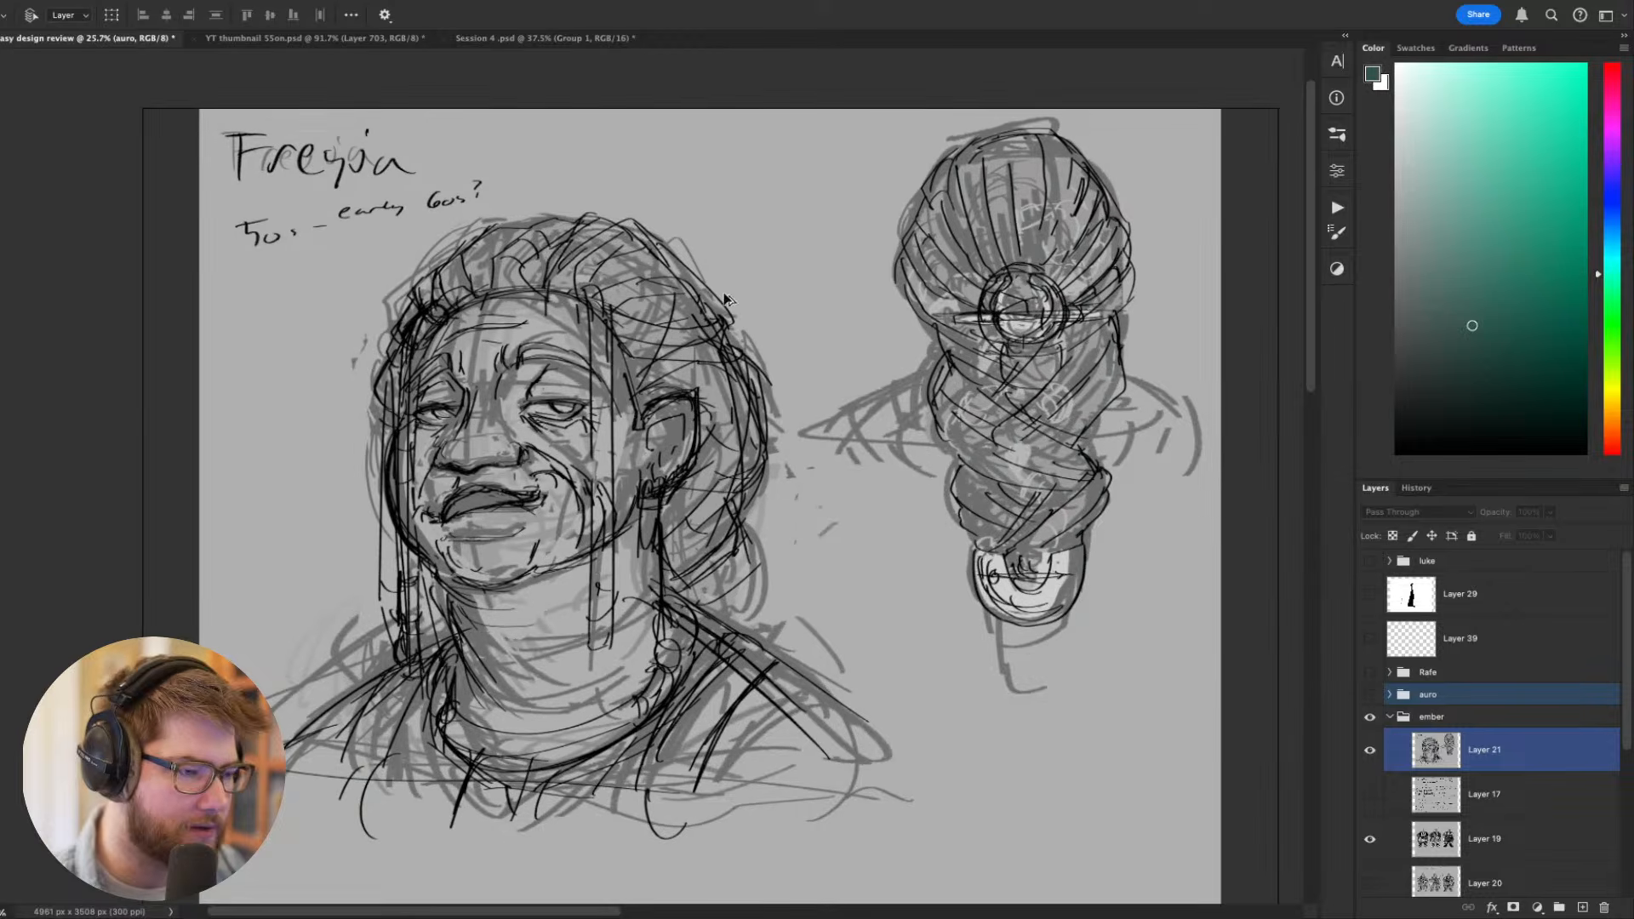
{"action": "scroll", "coordinate": [582, 492], "scroll_direction": "up", "scroll_amount": 3}
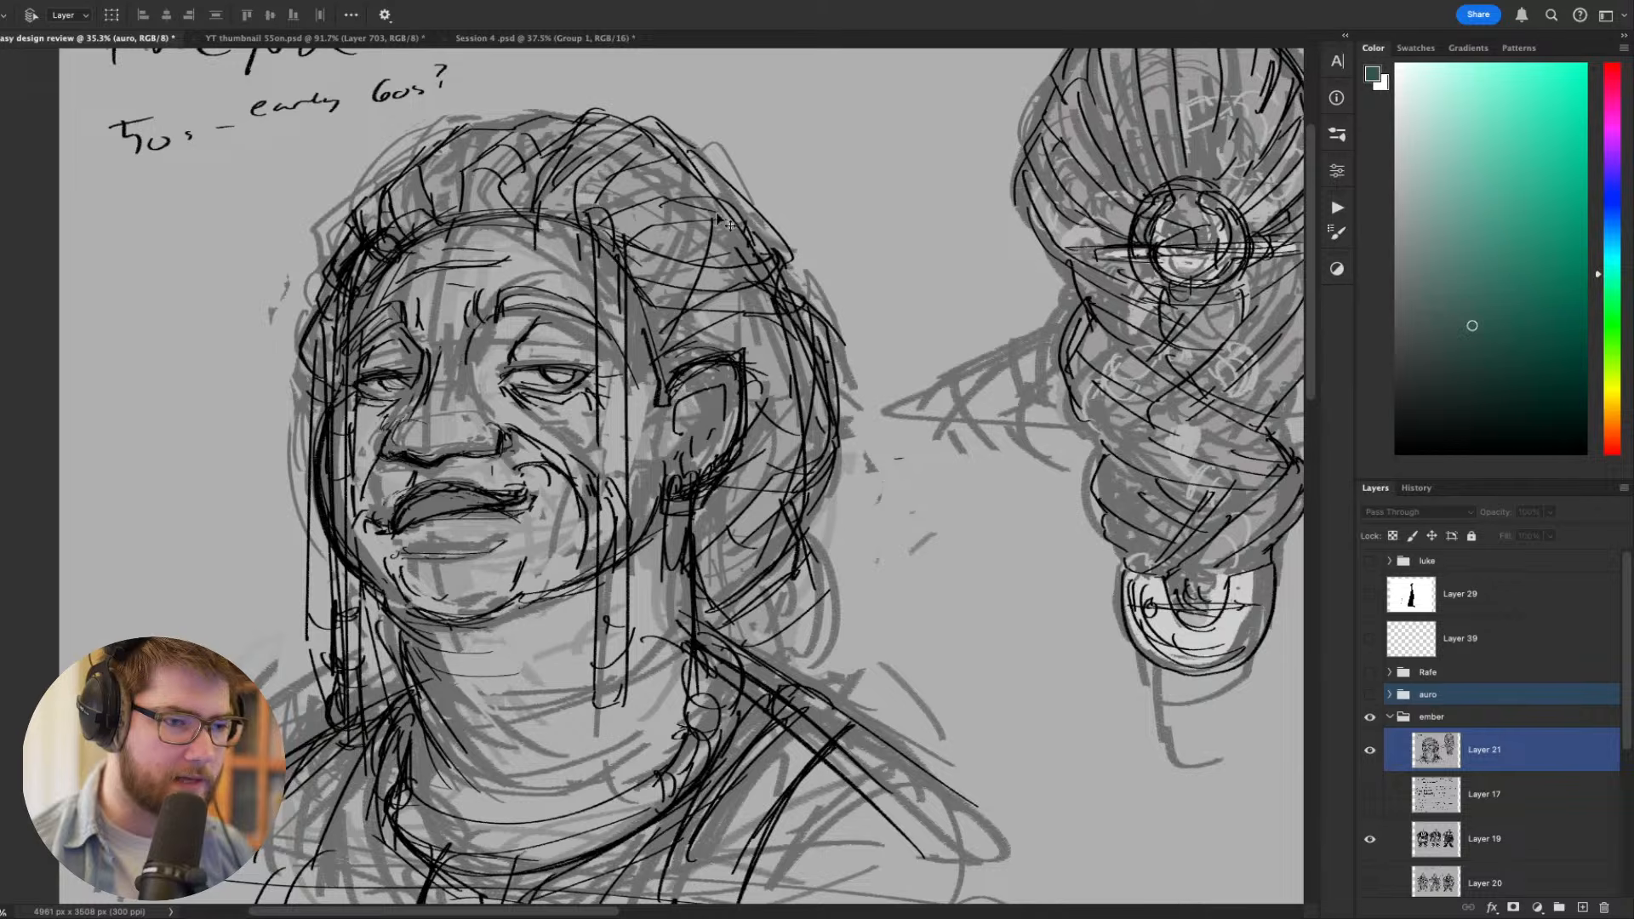
- Inspect the back-view head sketch, following the crossed braid from the round clasp to the end ornament
{"action": "scroll", "coordinate": [874, 430], "scroll_direction": "right", "scroll_amount": 10}
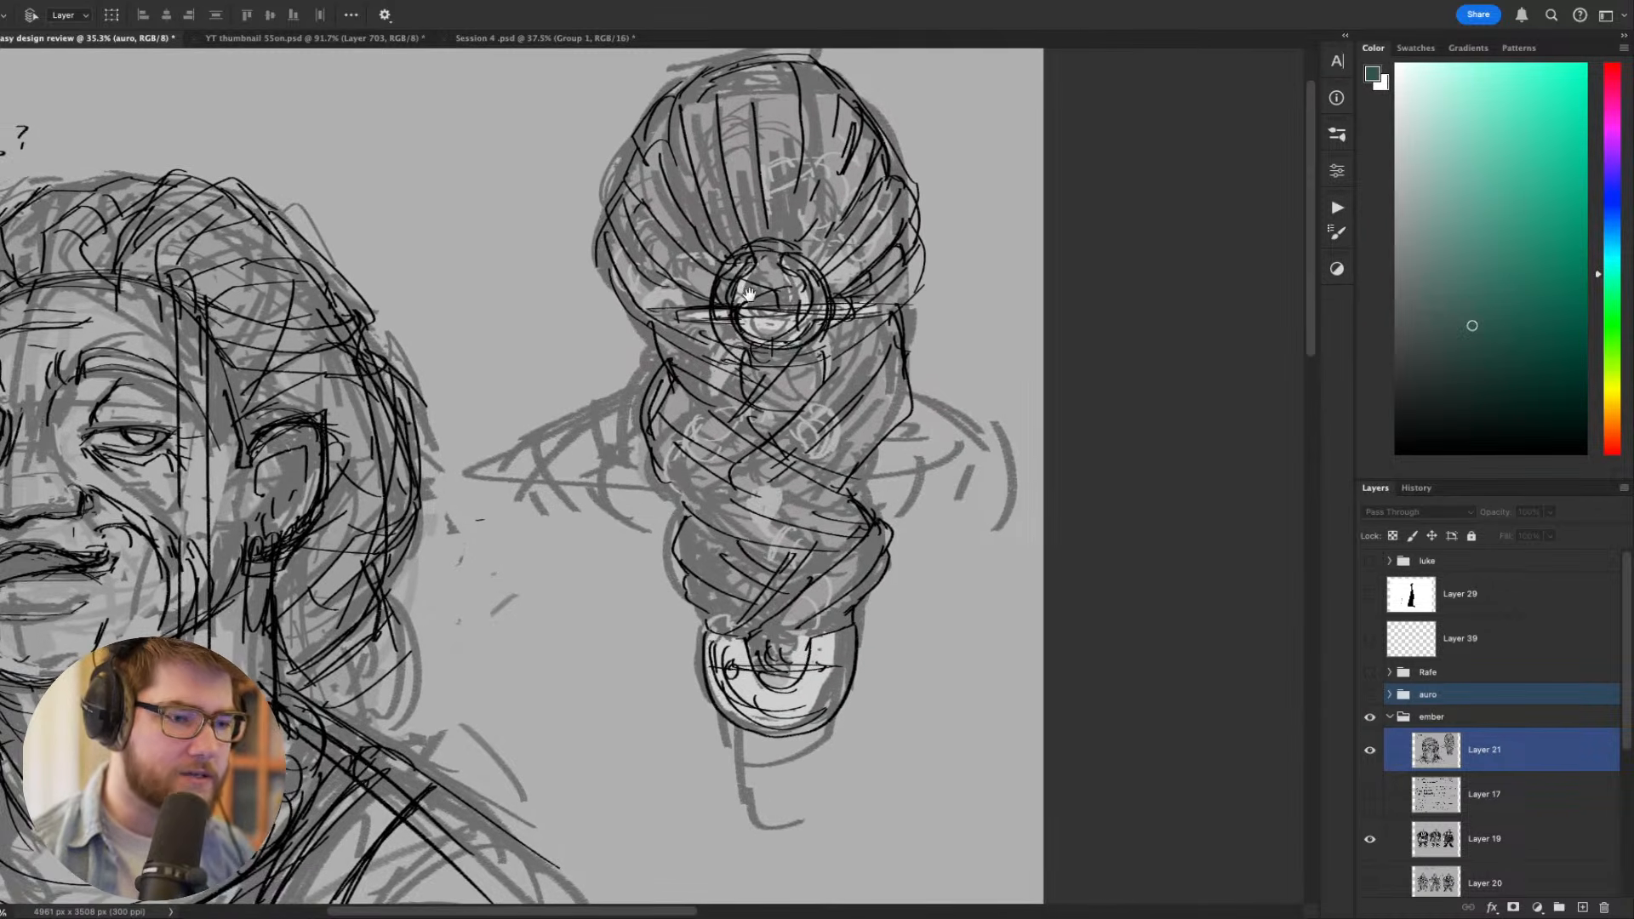
{"action": "scroll", "coordinate": [750, 295], "scroll_direction": "up", "scroll_amount": 2}
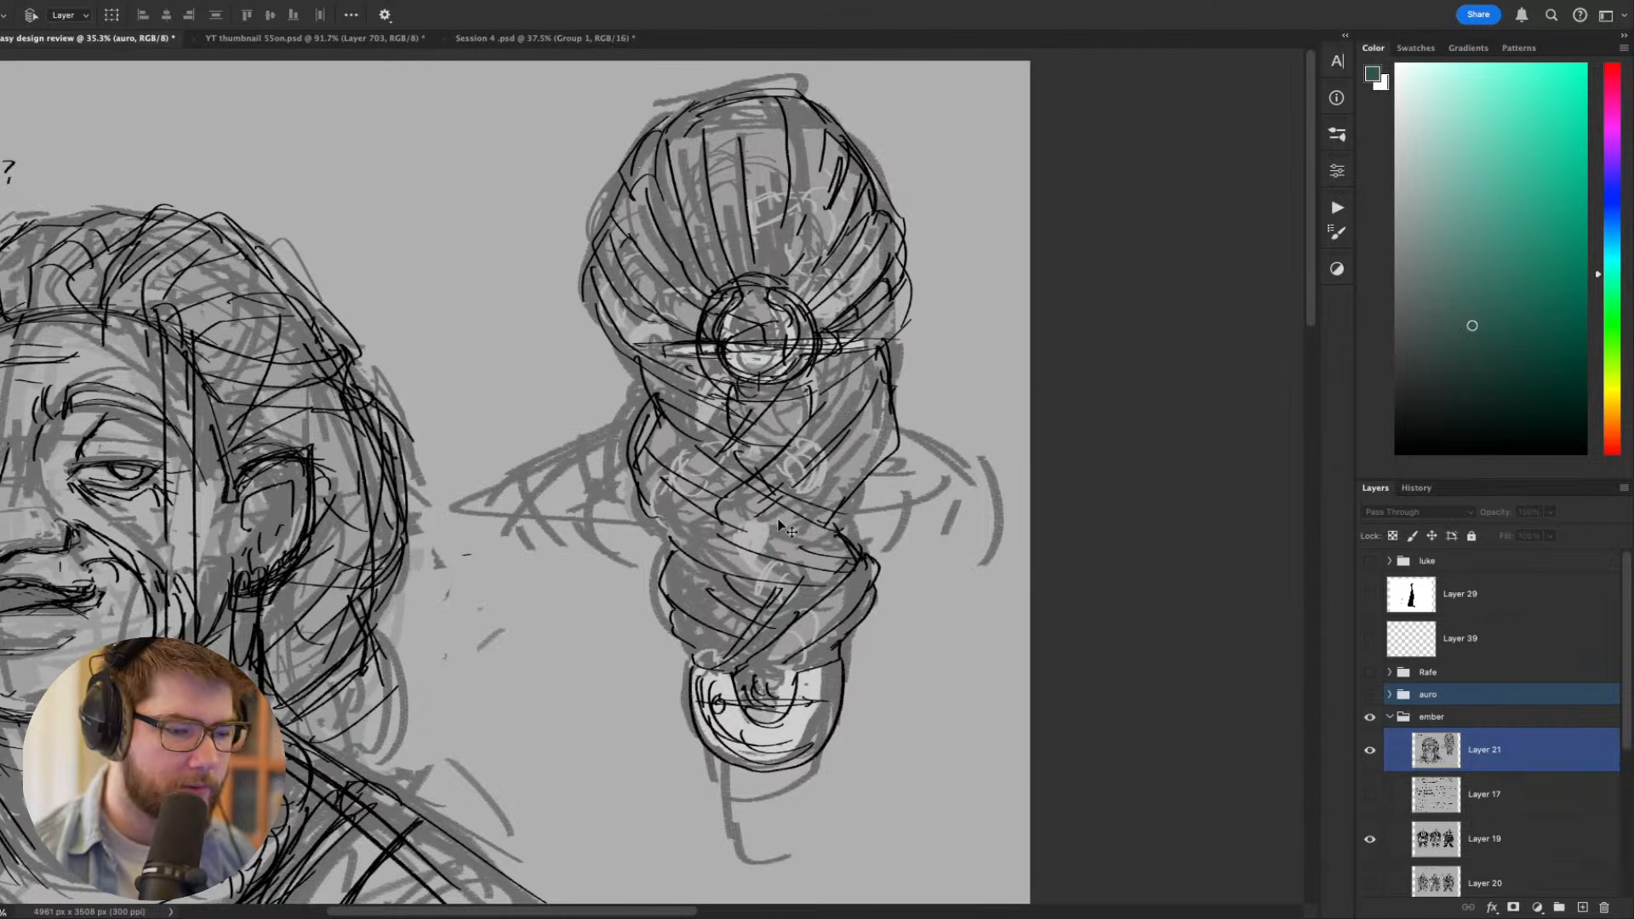
{"action": "scroll", "coordinate": [770, 740], "scroll_direction": "down", "scroll_amount": 5}
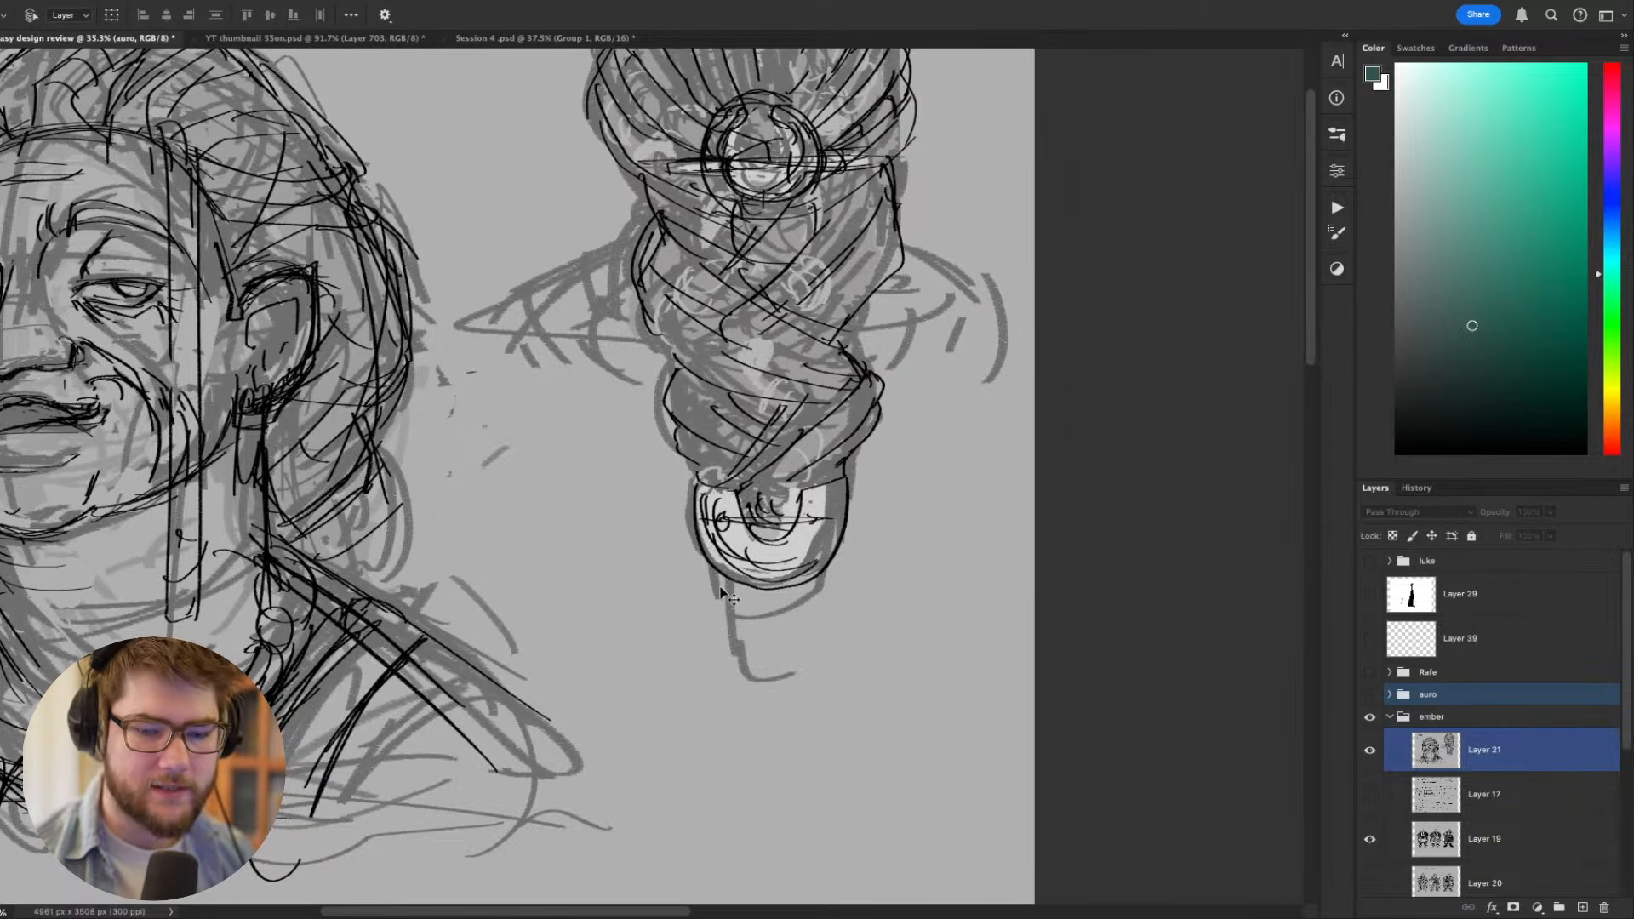
- Show Layer 17 in place of Layer 21 and read the handwritten concept notes about Freyja and the Norse setting
{"action": "left_click", "coordinate": [1371, 797]}
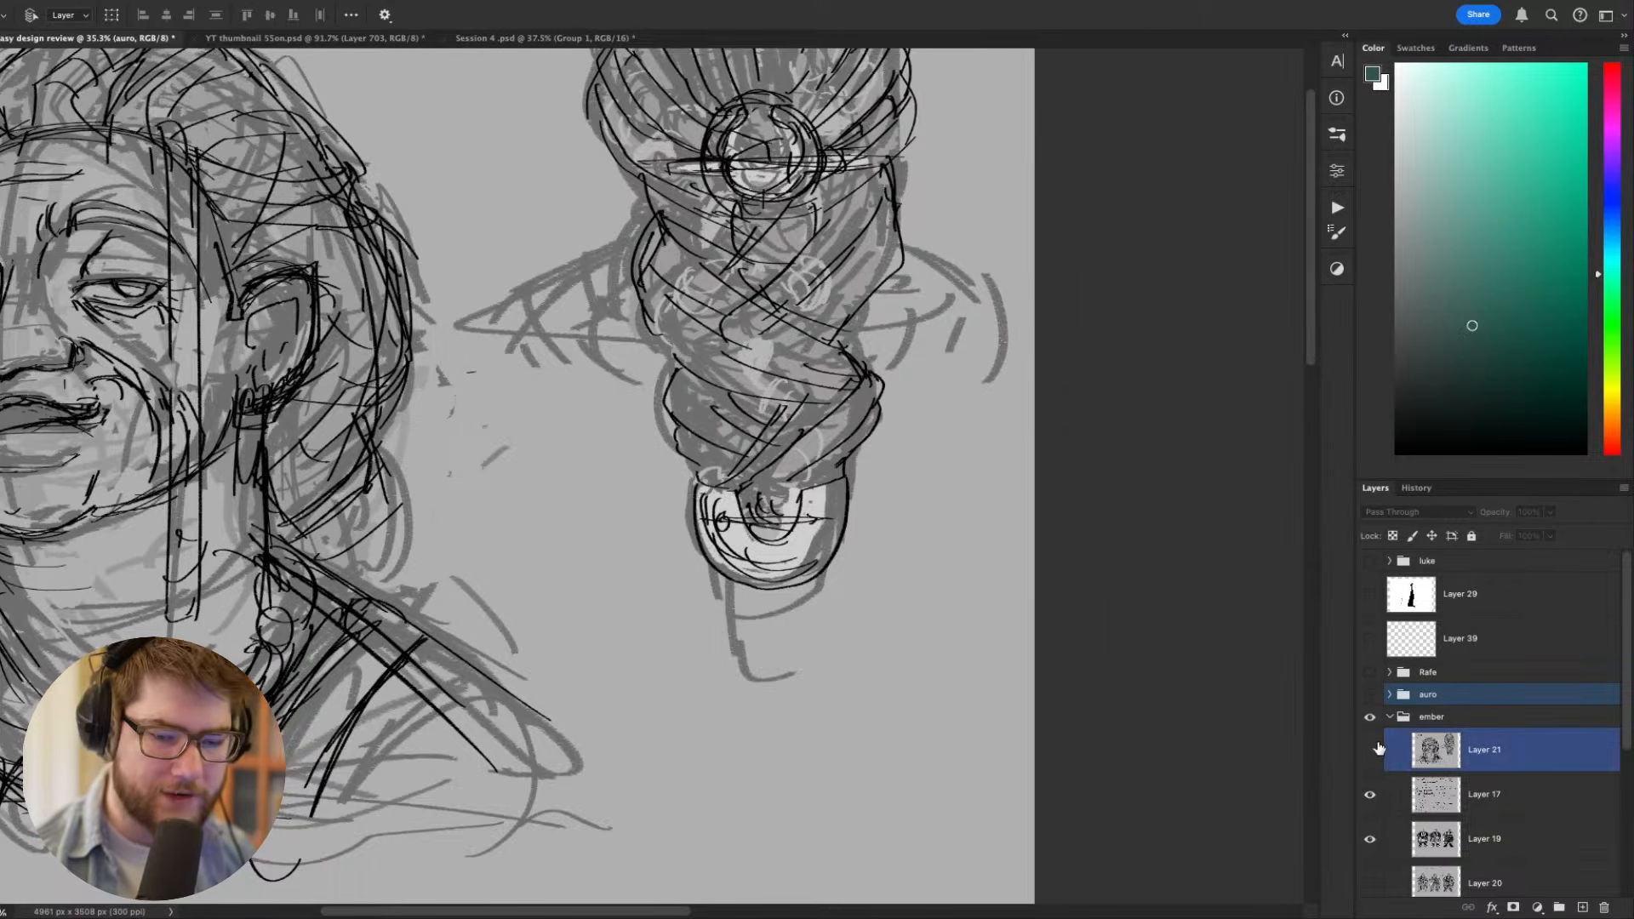
{"action": "left_click", "coordinate": [1370, 750]}
{"action": "left_click_drag", "start_coordinate": [1044, 667], "coordinate": [1199, 700]}
{"action": "left_click_drag", "start_coordinate": [928, 724], "coordinate": [854, 604]}
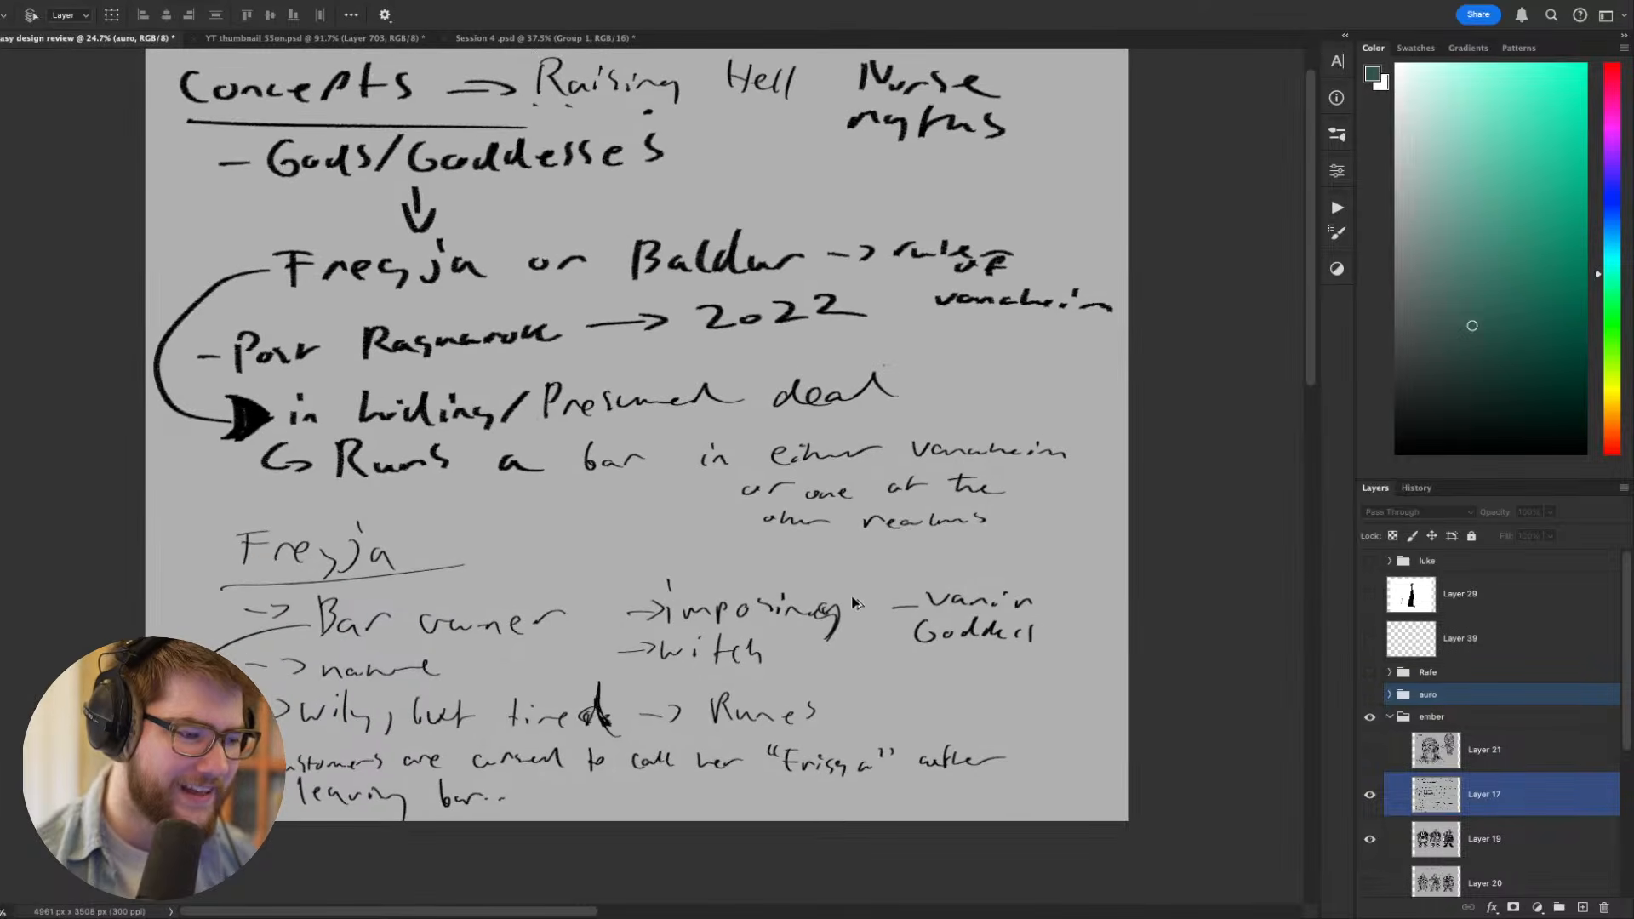
{"action": "left_click_drag", "start_coordinate": [215, 465], "coordinate": [228, 496]}
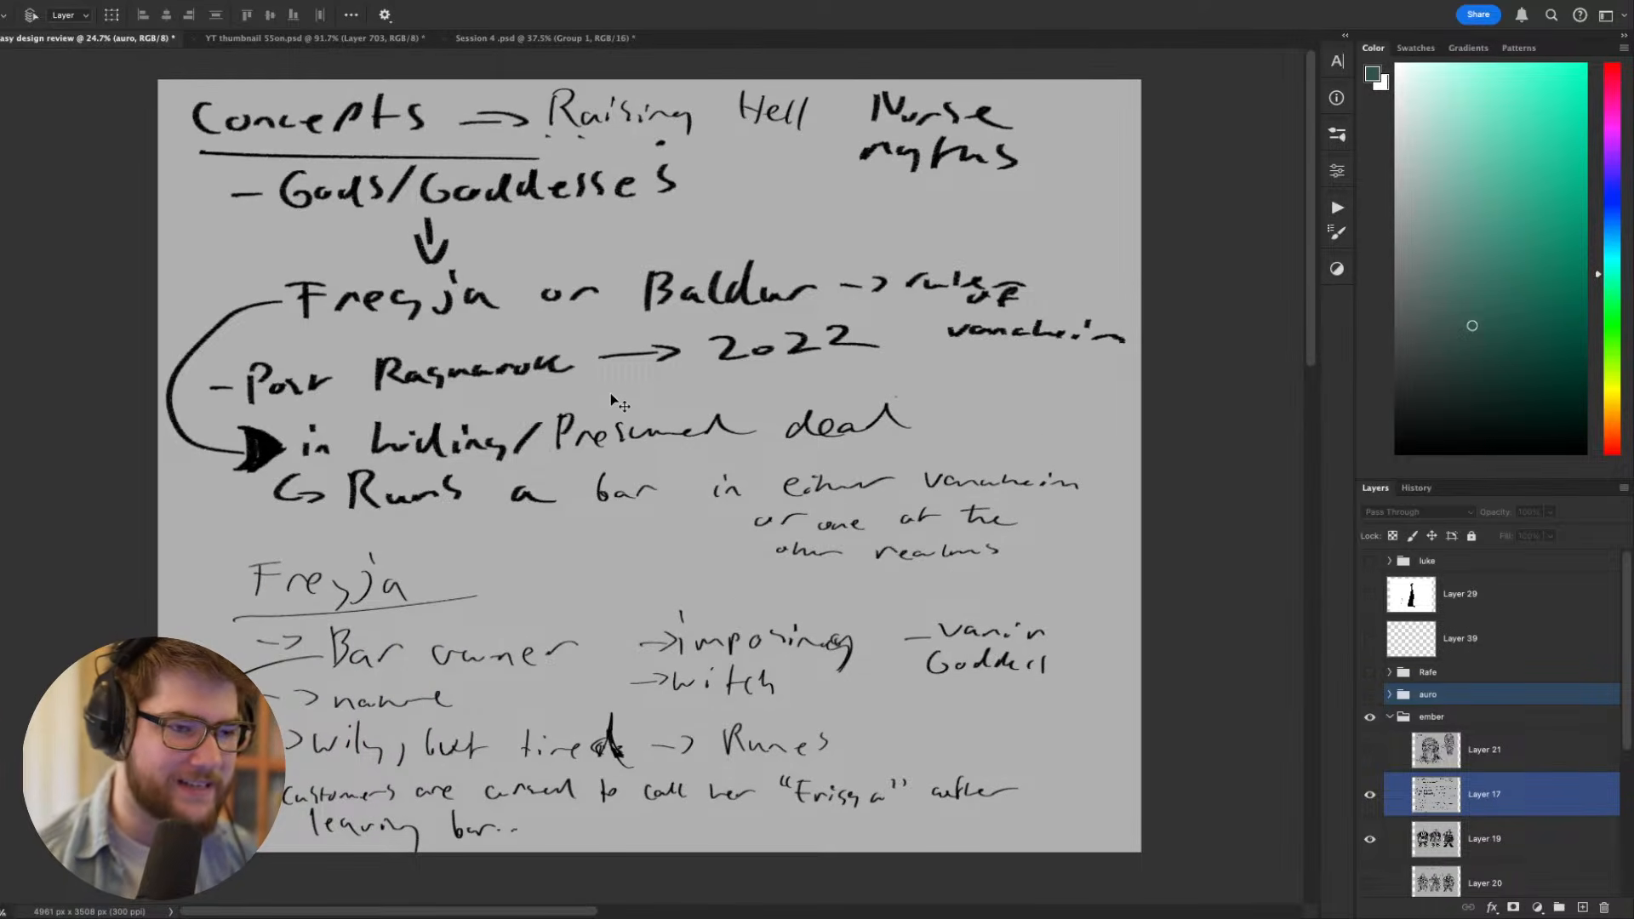
{"action": "left_click_drag", "start_coordinate": [591, 397], "coordinate": [612, 374]}
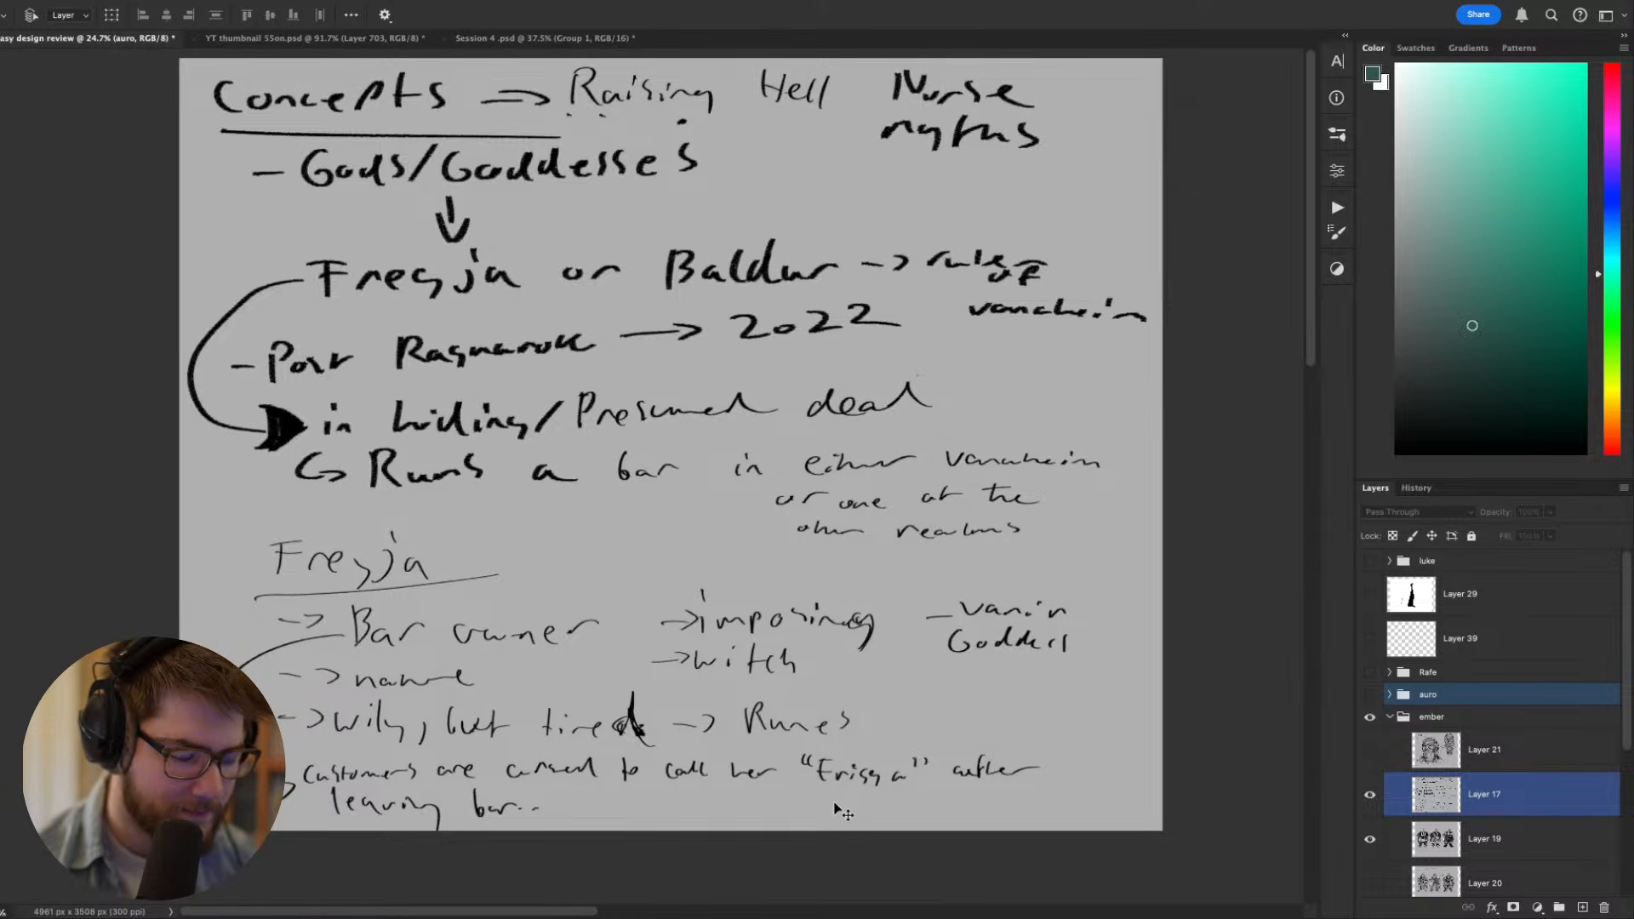
{"action": "scroll", "coordinate": [809, 770], "scroll_direction": "up", "scroll_amount": 2}
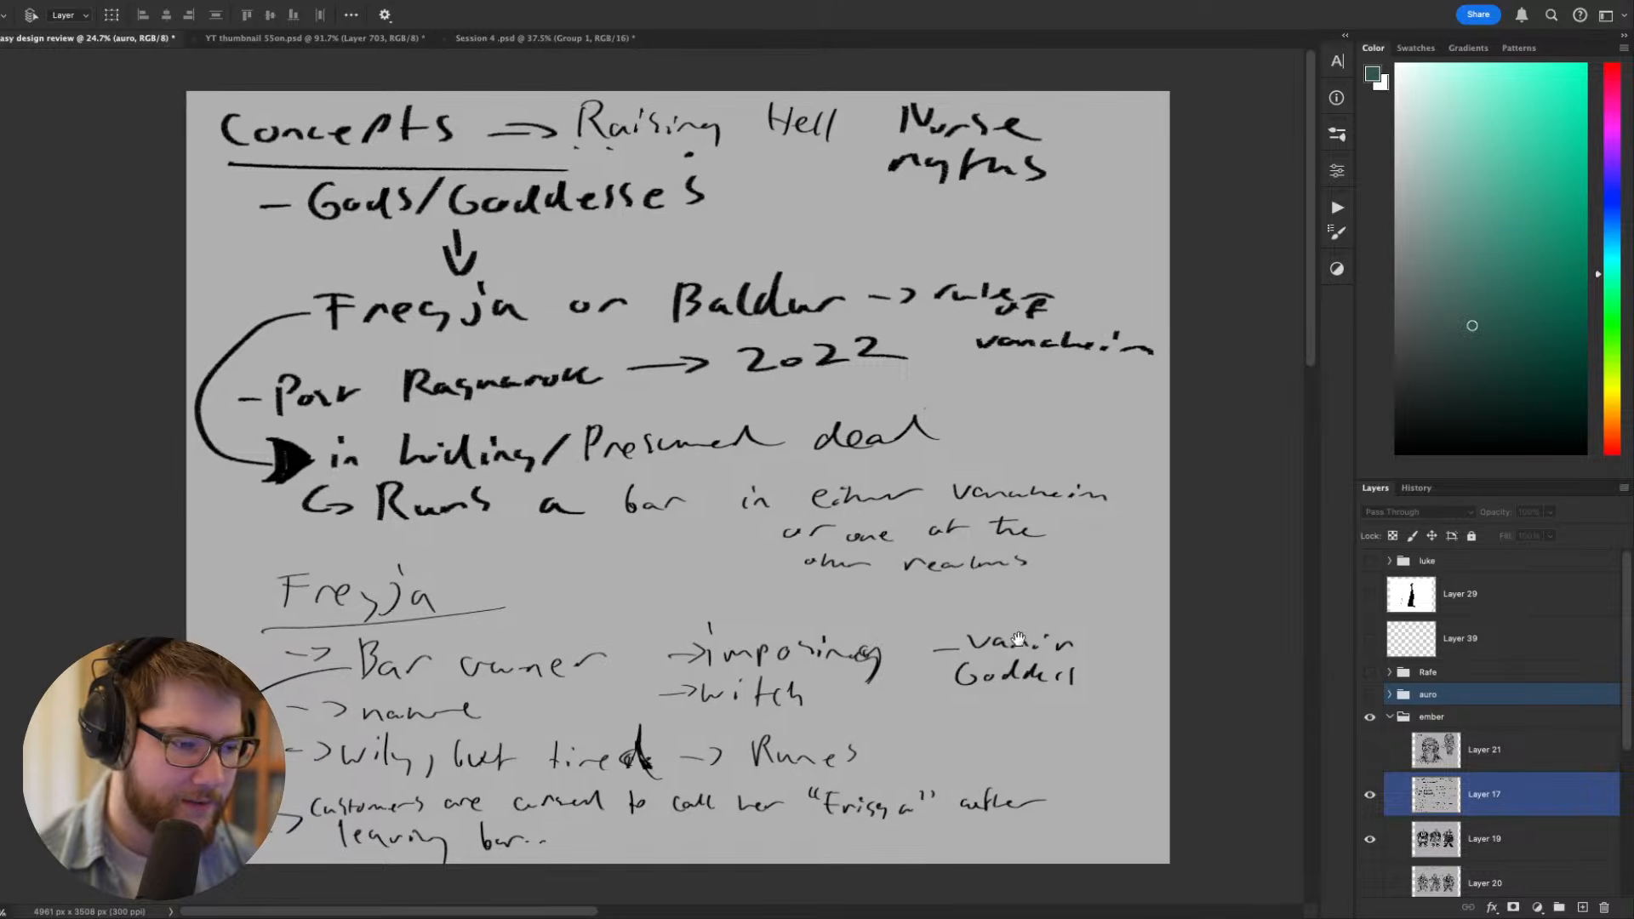
{"action": "scroll", "coordinate": [984, 626], "scroll_direction": "up", "scroll_amount": 2}
{"action": "left_click_drag", "start_coordinate": [983, 626], "coordinate": [970, 591]}
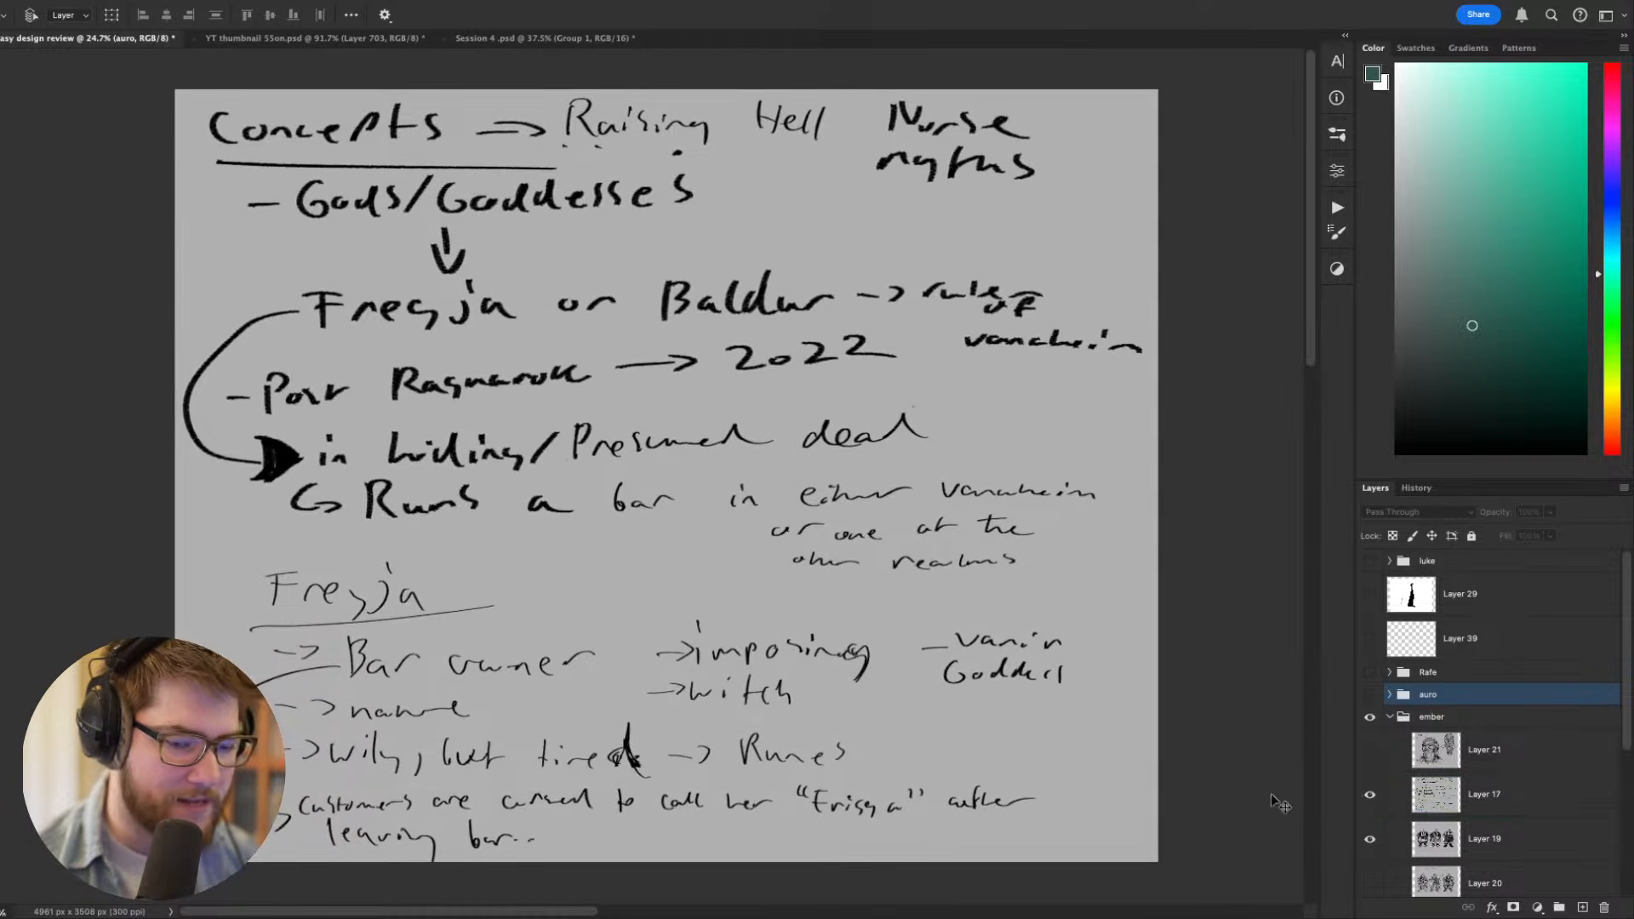
- Hide Layer 17 and examine the three full-figure value sketches on Layer 19
{"action": "left_click", "coordinate": [1370, 797]}
{"action": "scroll", "coordinate": [1094, 777], "scroll_direction": "up", "scroll_amount": 3}
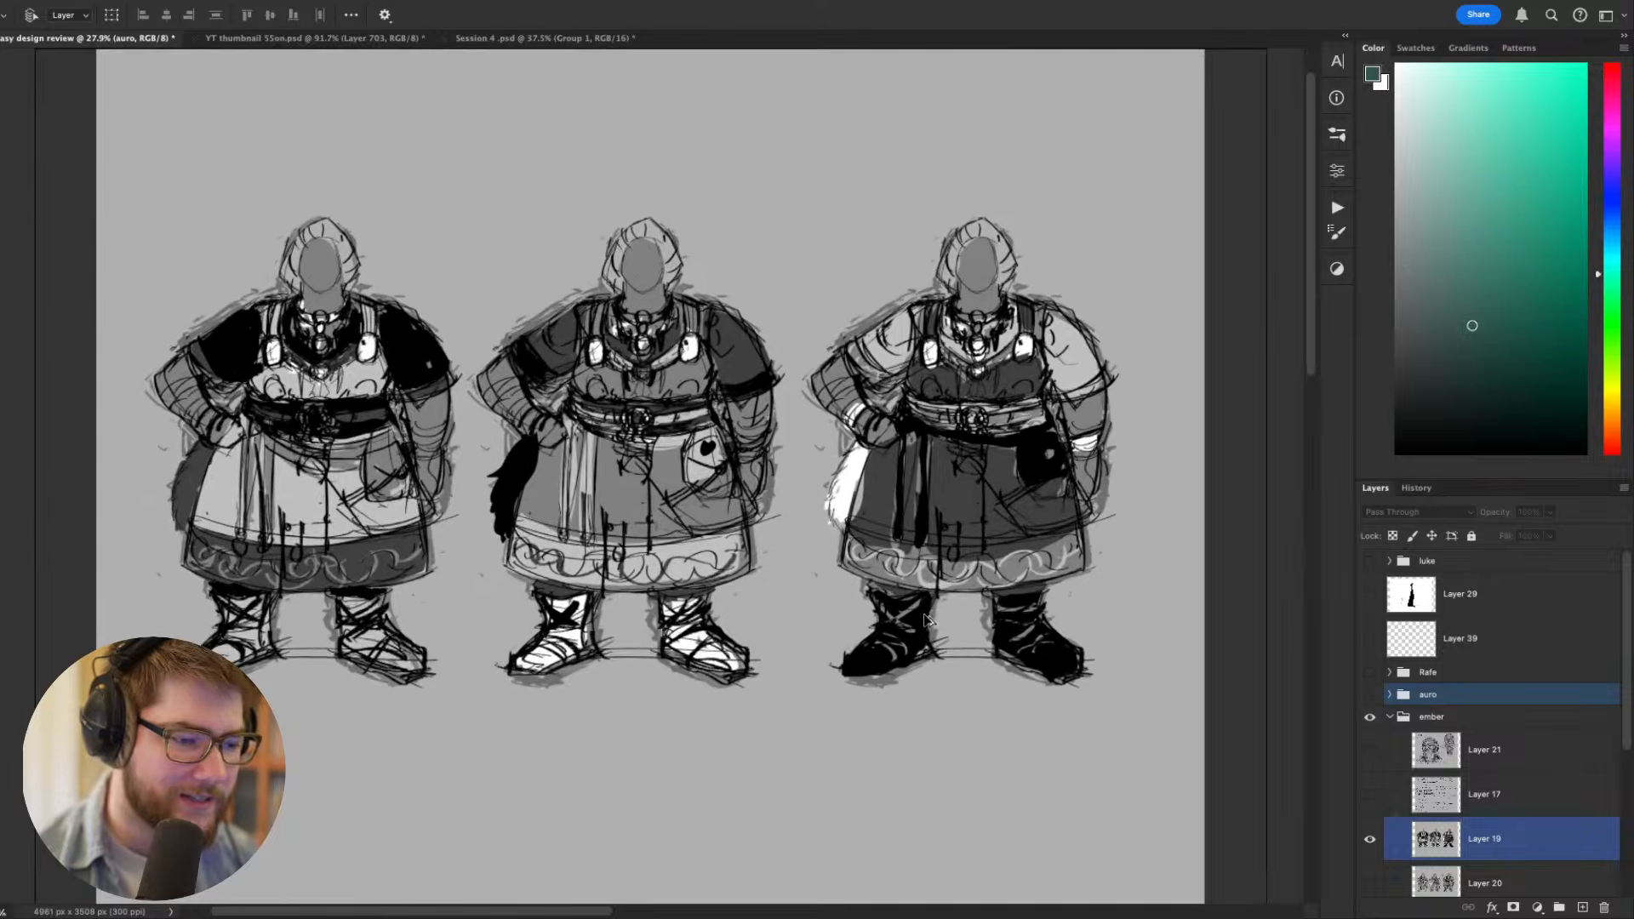
{"action": "left_click_drag", "start_coordinate": [894, 562], "coordinate": [947, 621]}
{"action": "scroll", "coordinate": [733, 587], "scroll_direction": "up", "scroll_amount": 2}
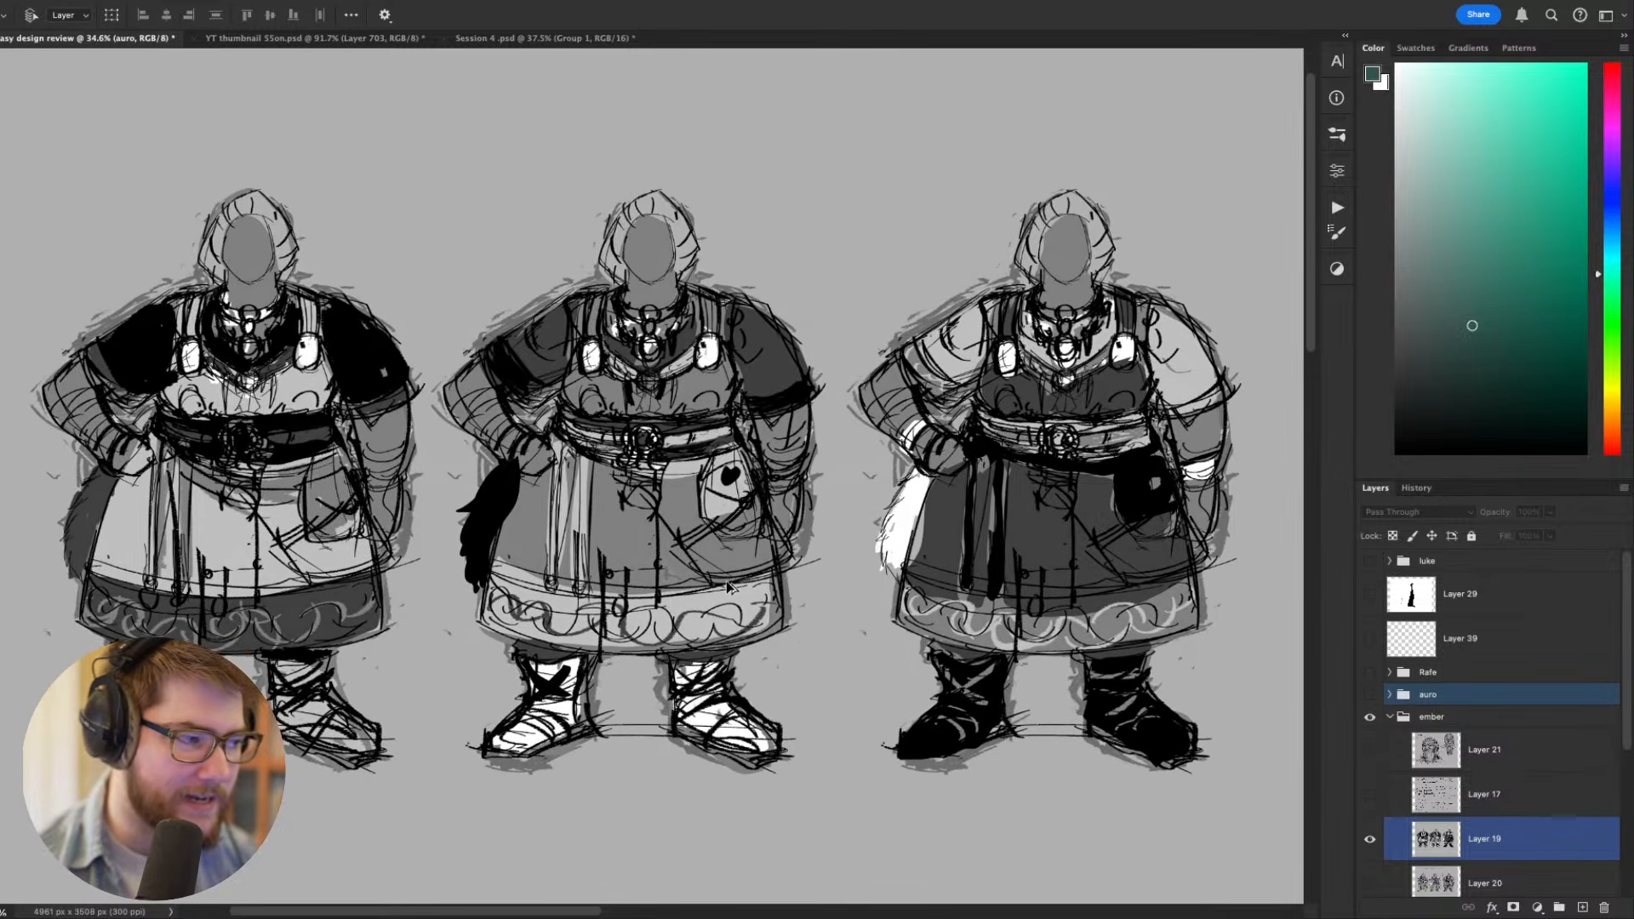
{"action": "left_click_drag", "start_coordinate": [824, 593], "coordinate": [825, 637]}
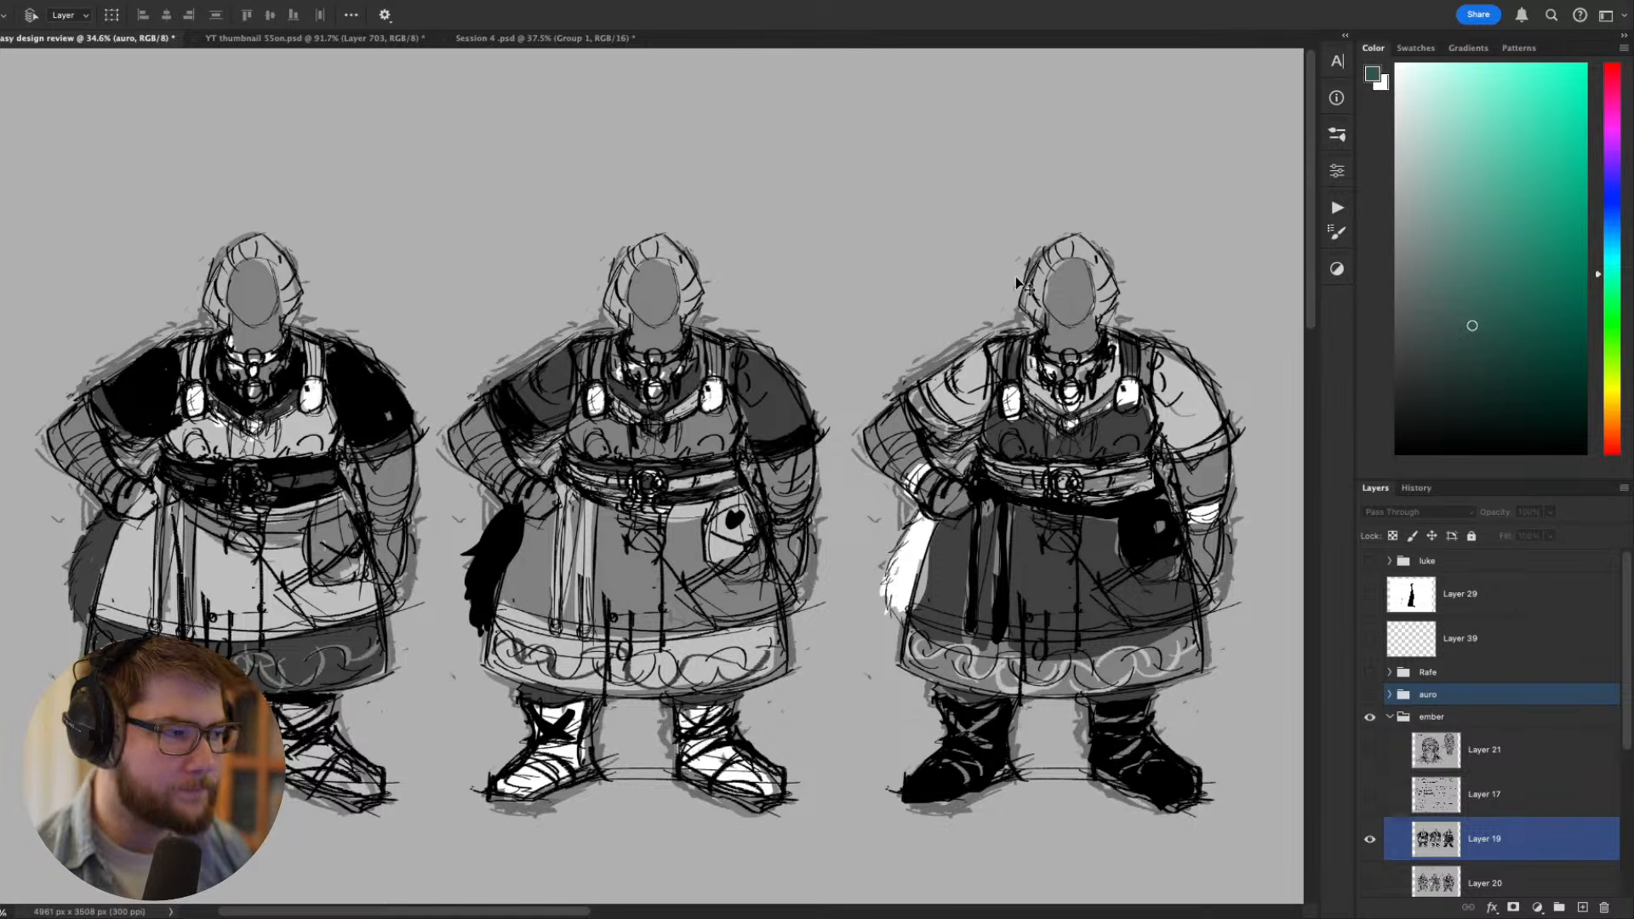
- Compare how the light and dark values are distributed over the sleeves, apron and boots of the three costume variations
{"action": "scroll", "coordinate": [979, 272], "scroll_direction": "left", "scroll_amount": 3}
{"action": "scroll", "coordinate": [979, 273], "scroll_direction": "down", "scroll_amount": 2}
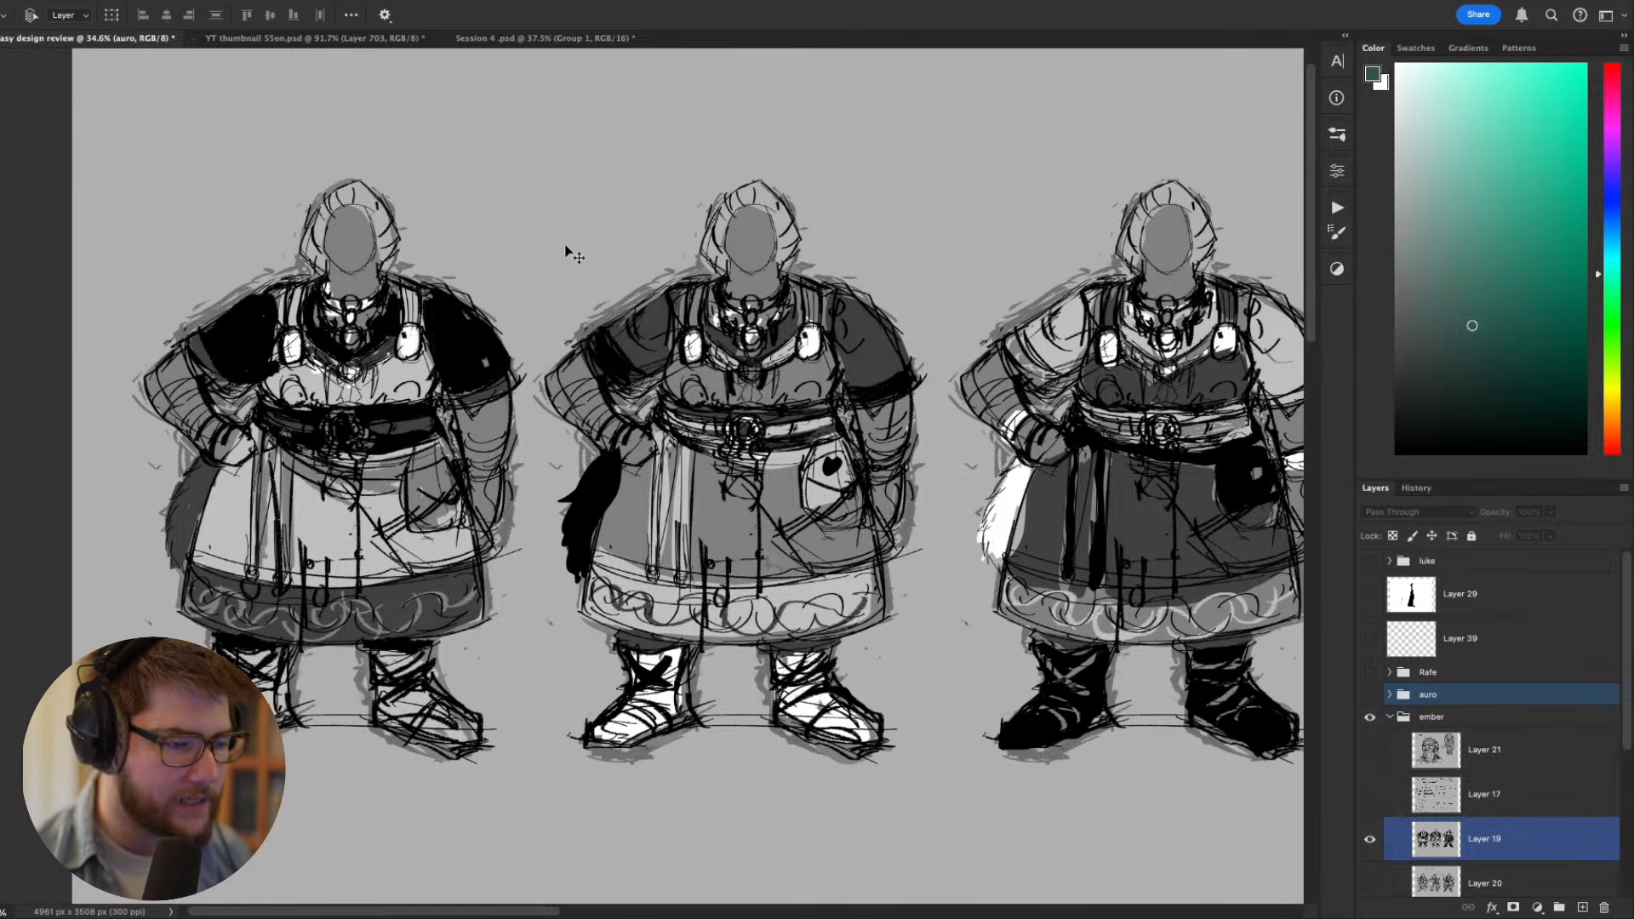
{"action": "scroll", "coordinate": [447, 460], "scroll_direction": "right", "scroll_amount": 1}
{"action": "scroll", "coordinate": [447, 459], "scroll_direction": "down", "scroll_amount": 1}
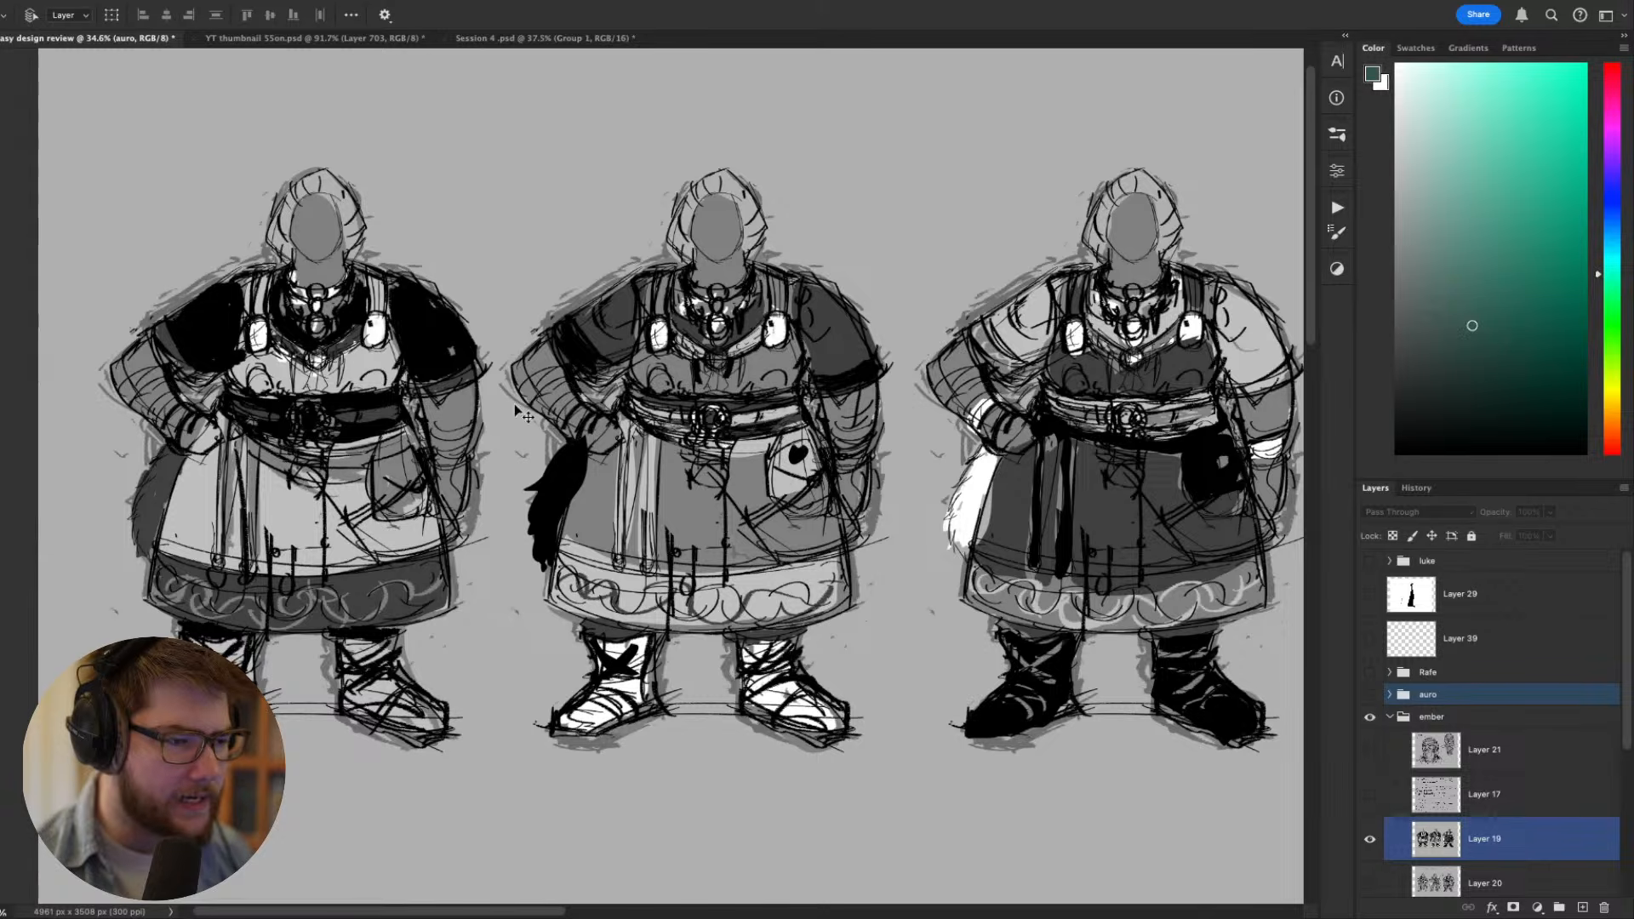
{"action": "scroll", "coordinate": [332, 400], "scroll_direction": "right", "scroll_amount": 2}
{"action": "scroll", "coordinate": [332, 400], "scroll_direction": "up", "scroll_amount": 2}
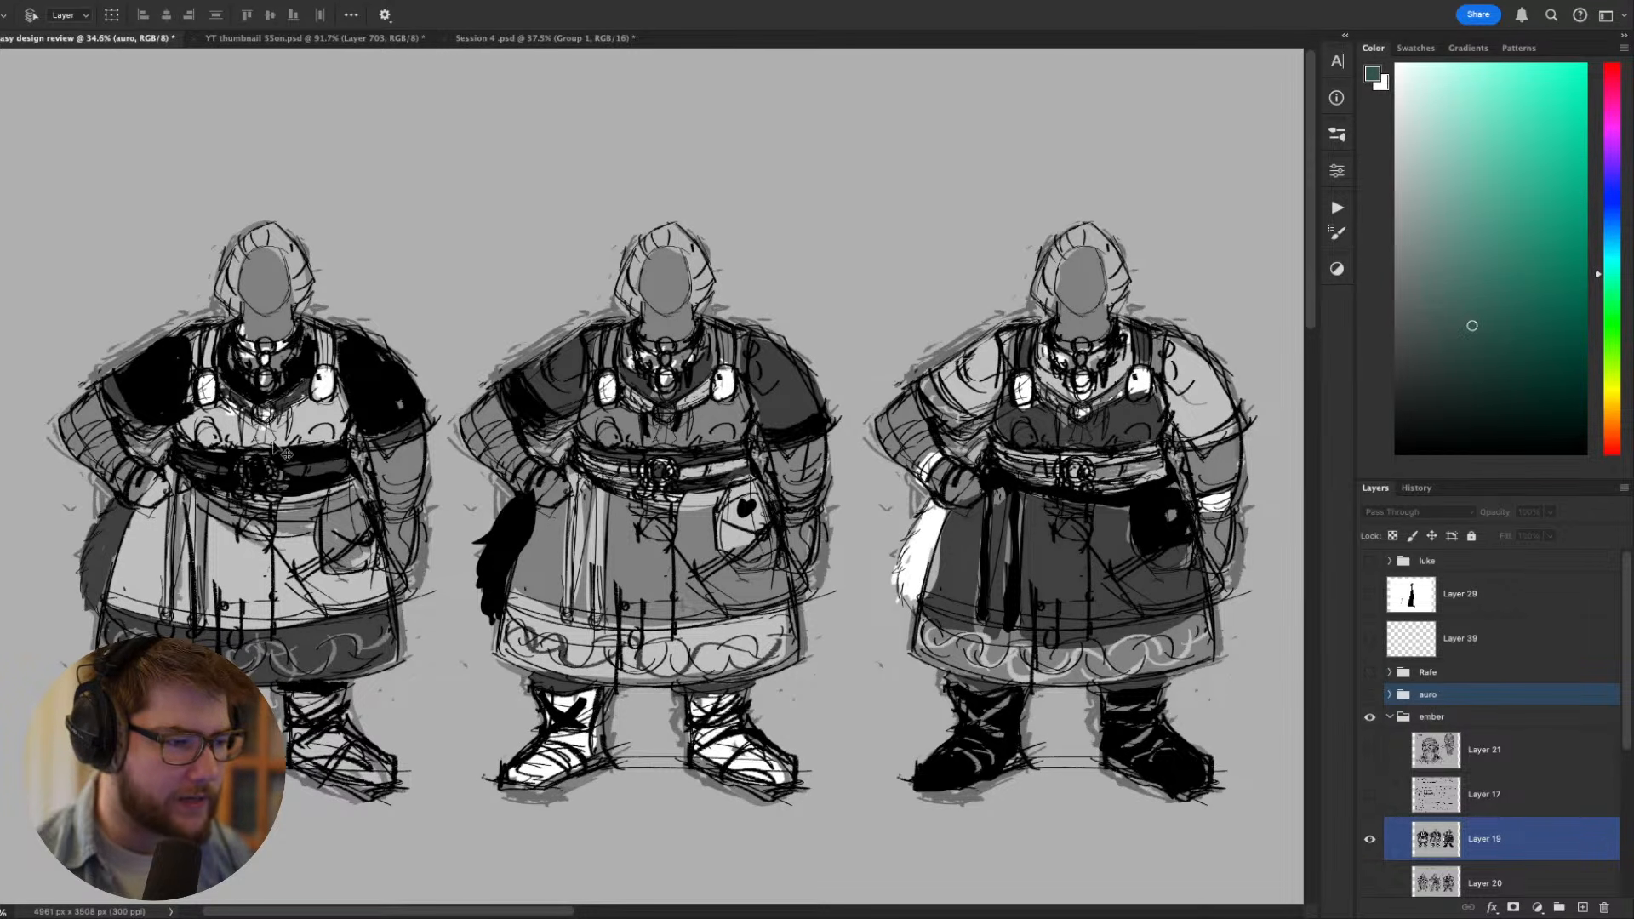
{"action": "scroll", "coordinate": [714, 613], "scroll_direction": "right", "scroll_amount": 5}
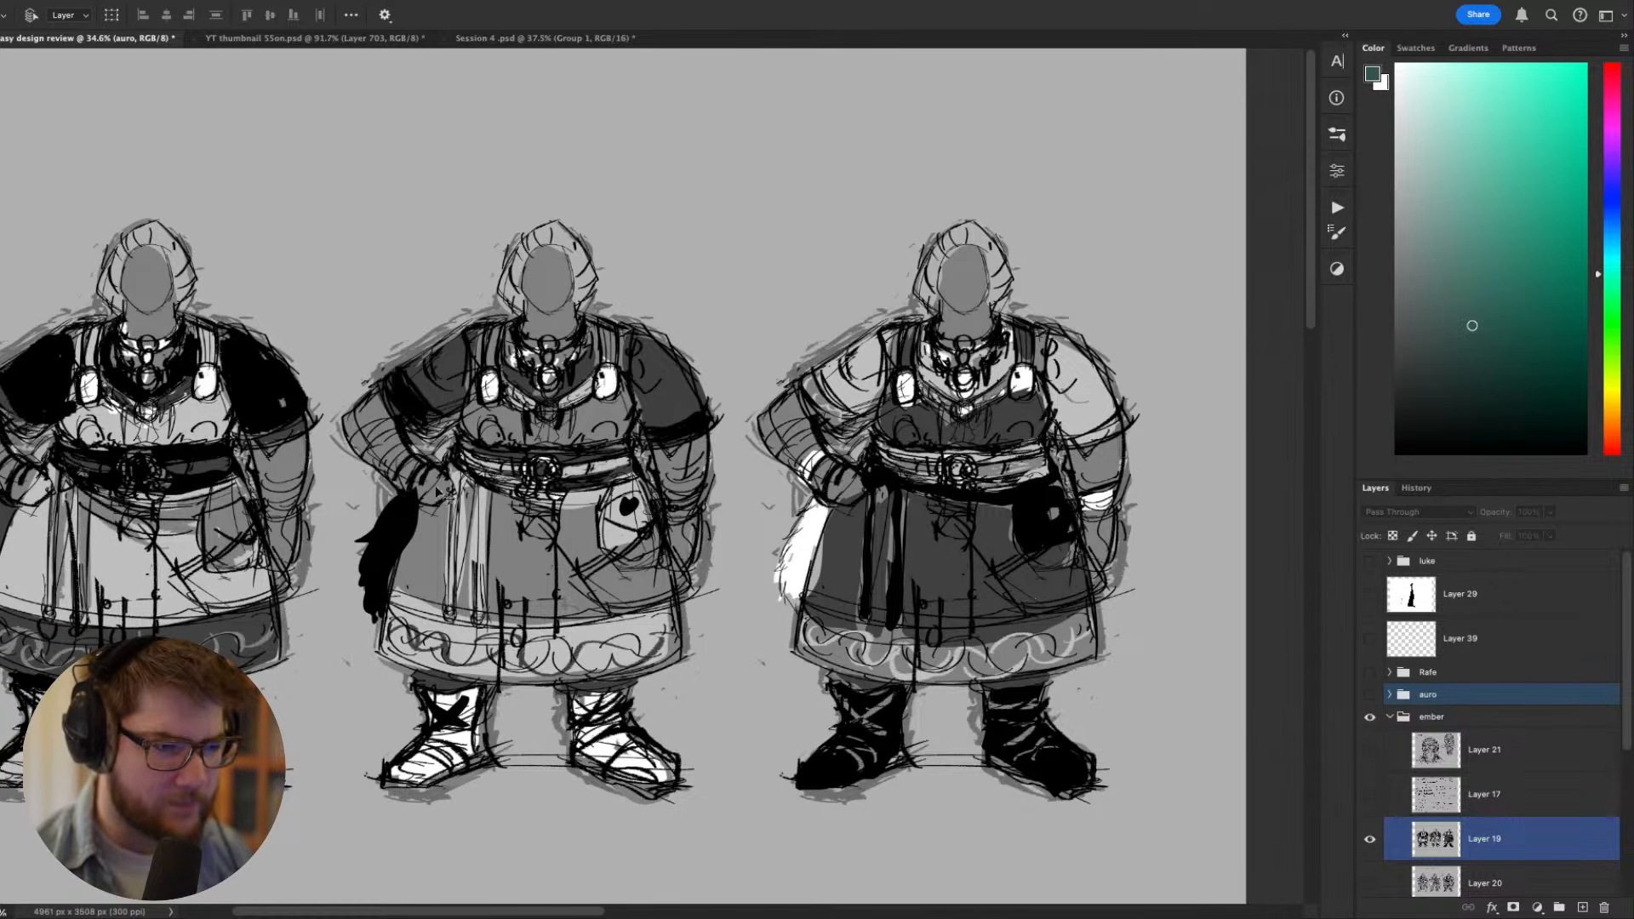
{"action": "left_click_drag", "start_coordinate": [840, 458], "coordinate": [972, 514]}
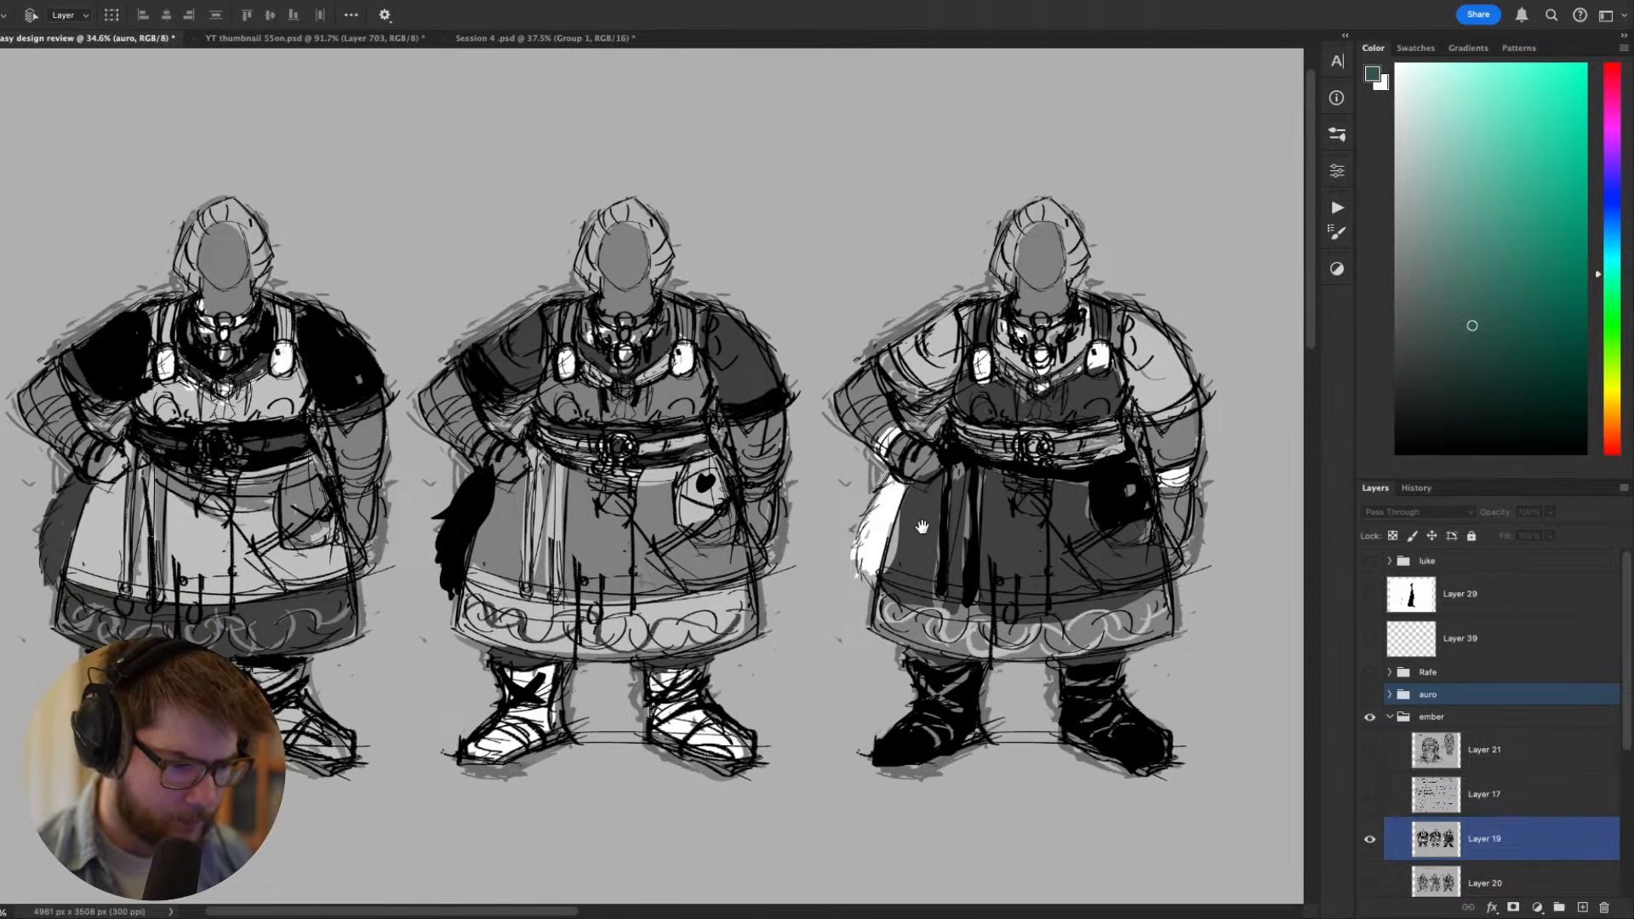
- Study the three value variations as a full lineup and up close, checking the silhouette and costume contrast
{"action": "scroll", "coordinate": [791, 611], "scroll_direction": "down", "scroll_amount": 3}
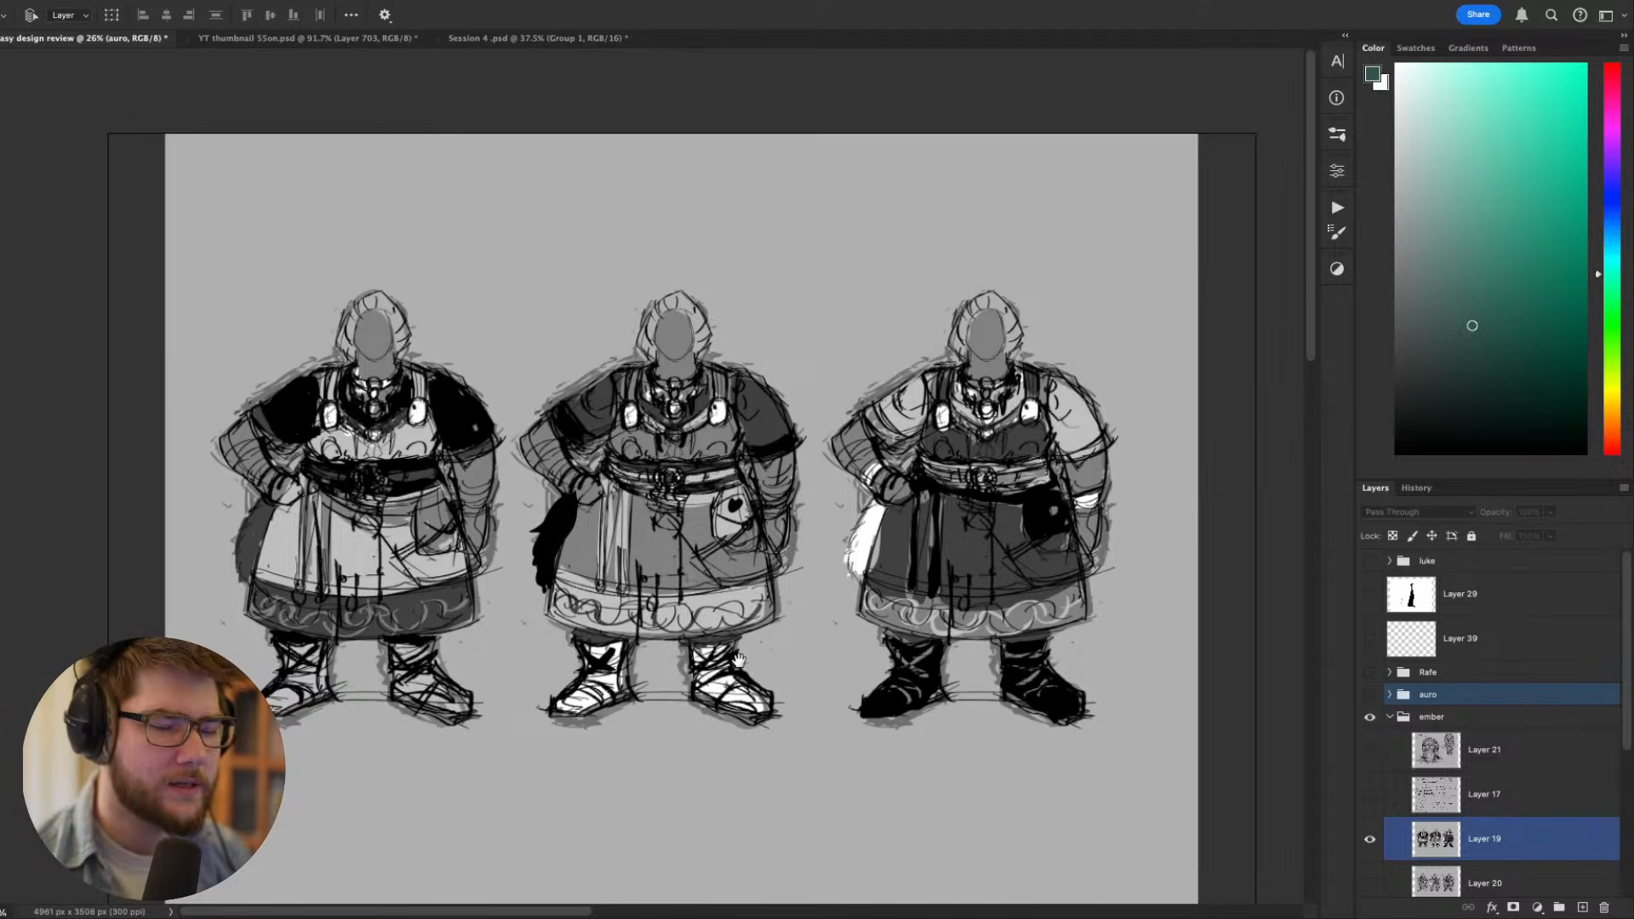
{"action": "left_click_drag", "start_coordinate": [751, 668], "coordinate": [686, 680]}
{"action": "scroll", "coordinate": [916, 676], "scroll_direction": "up", "scroll_amount": 3}
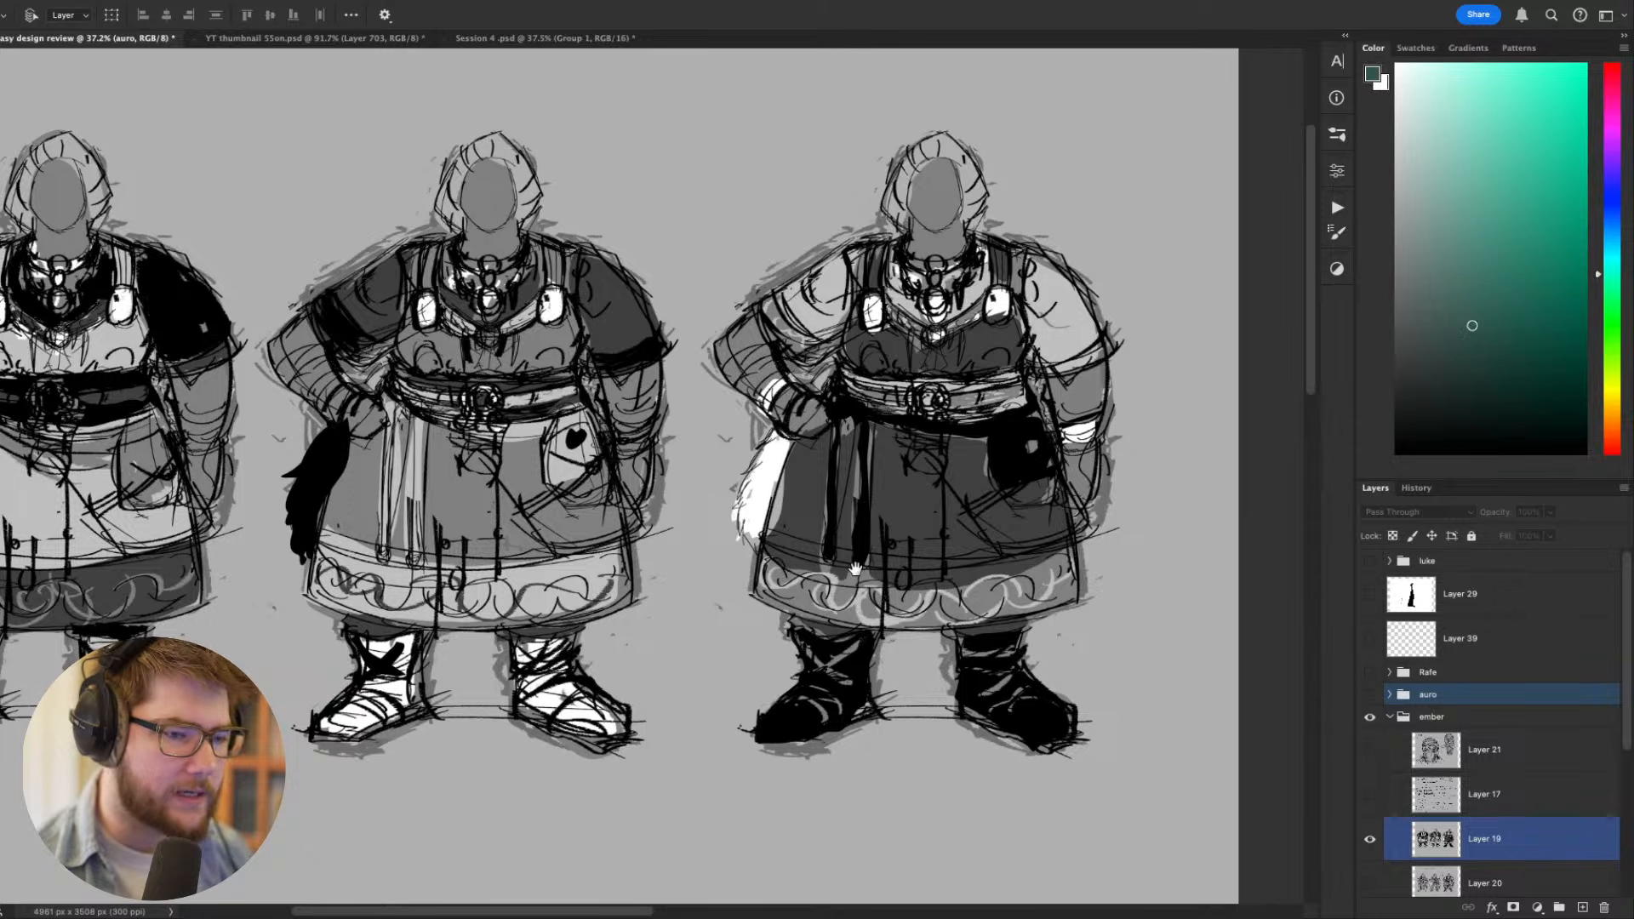
{"action": "left_click_drag", "start_coordinate": [852, 553], "coordinate": [1017, 618]}
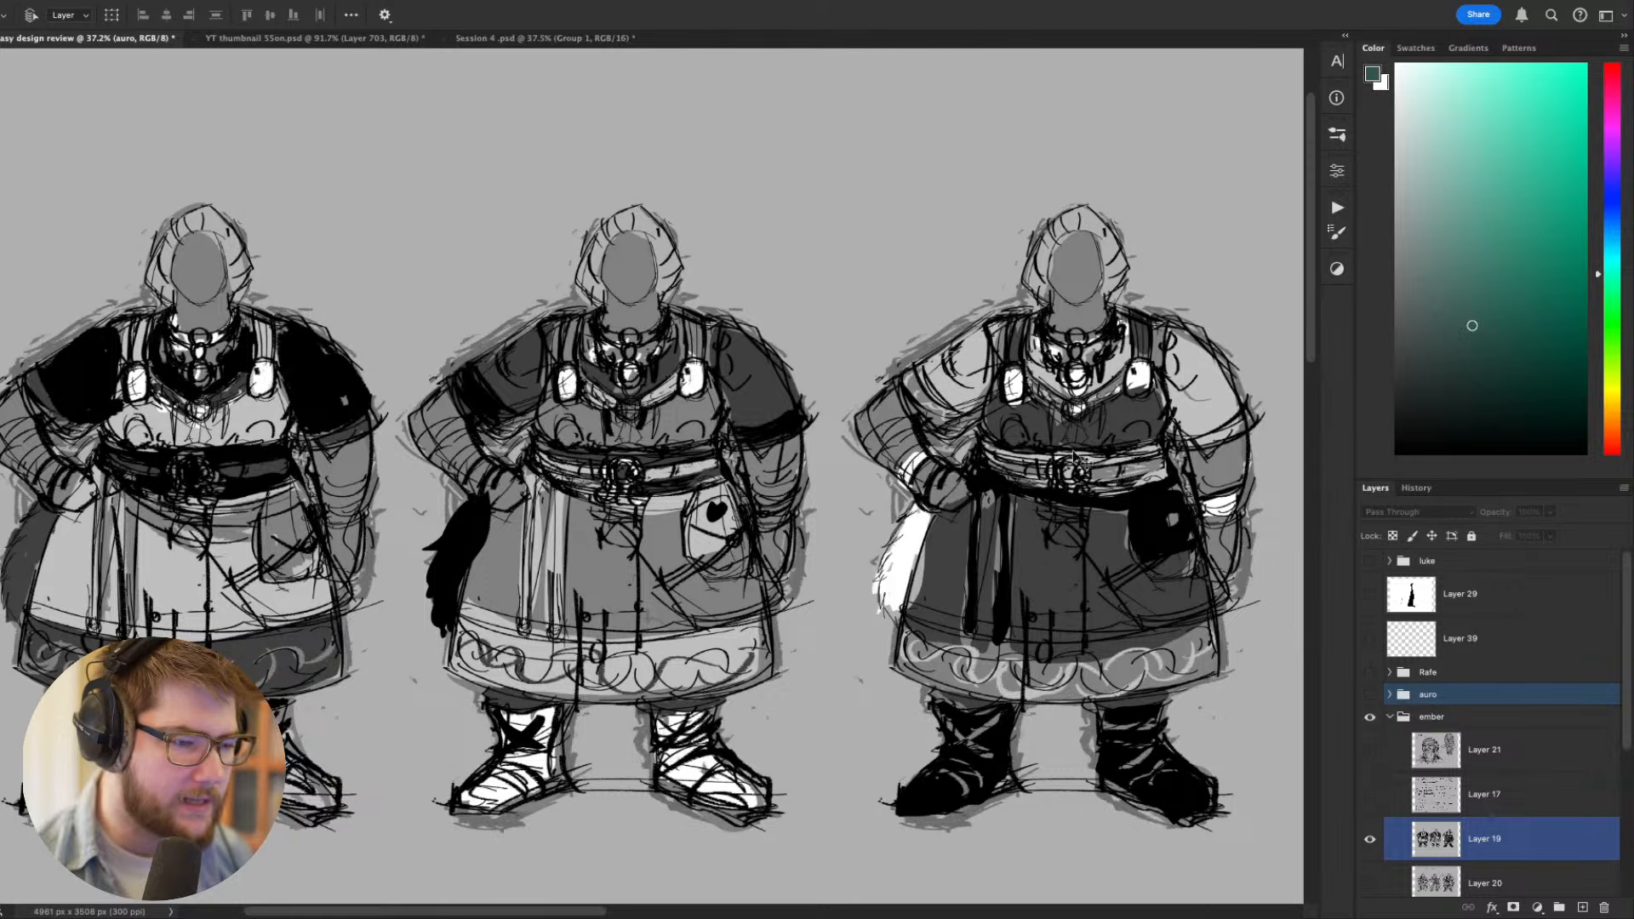
{"action": "left_click_drag", "start_coordinate": [927, 511], "coordinate": [947, 480]}
{"action": "scroll", "coordinate": [666, 537], "scroll_direction": "up", "scroll_amount": 2}
{"action": "scroll", "coordinate": [667, 536], "scroll_direction": "down", "scroll_amount": 1}
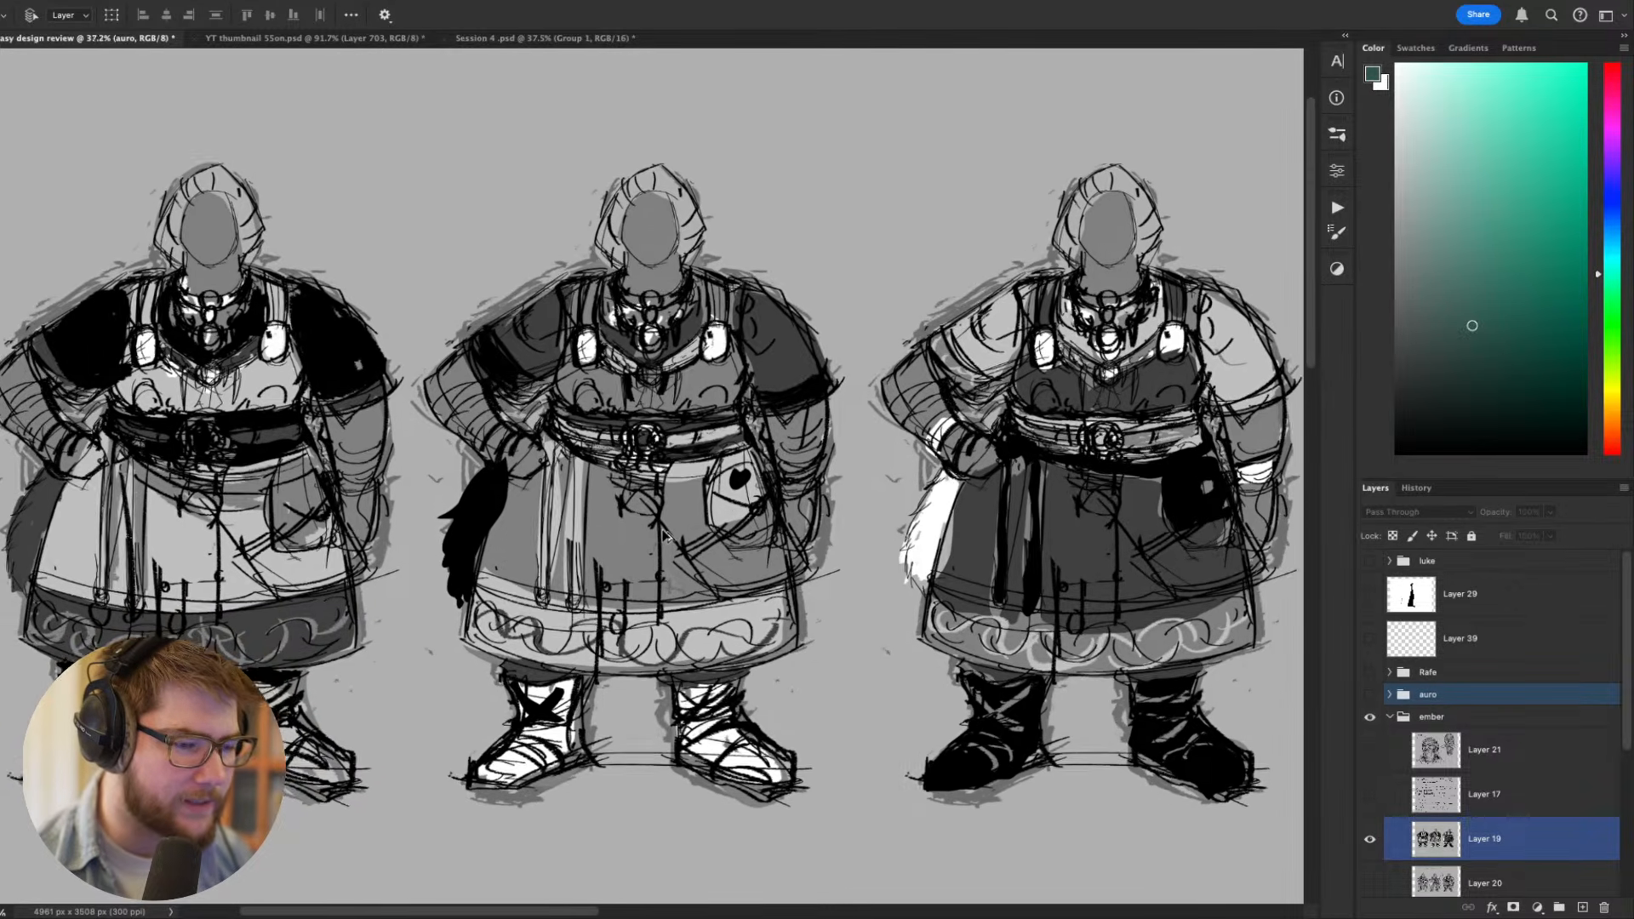
{"action": "scroll", "coordinate": [667, 536], "scroll_direction": "down", "scroll_amount": 2}
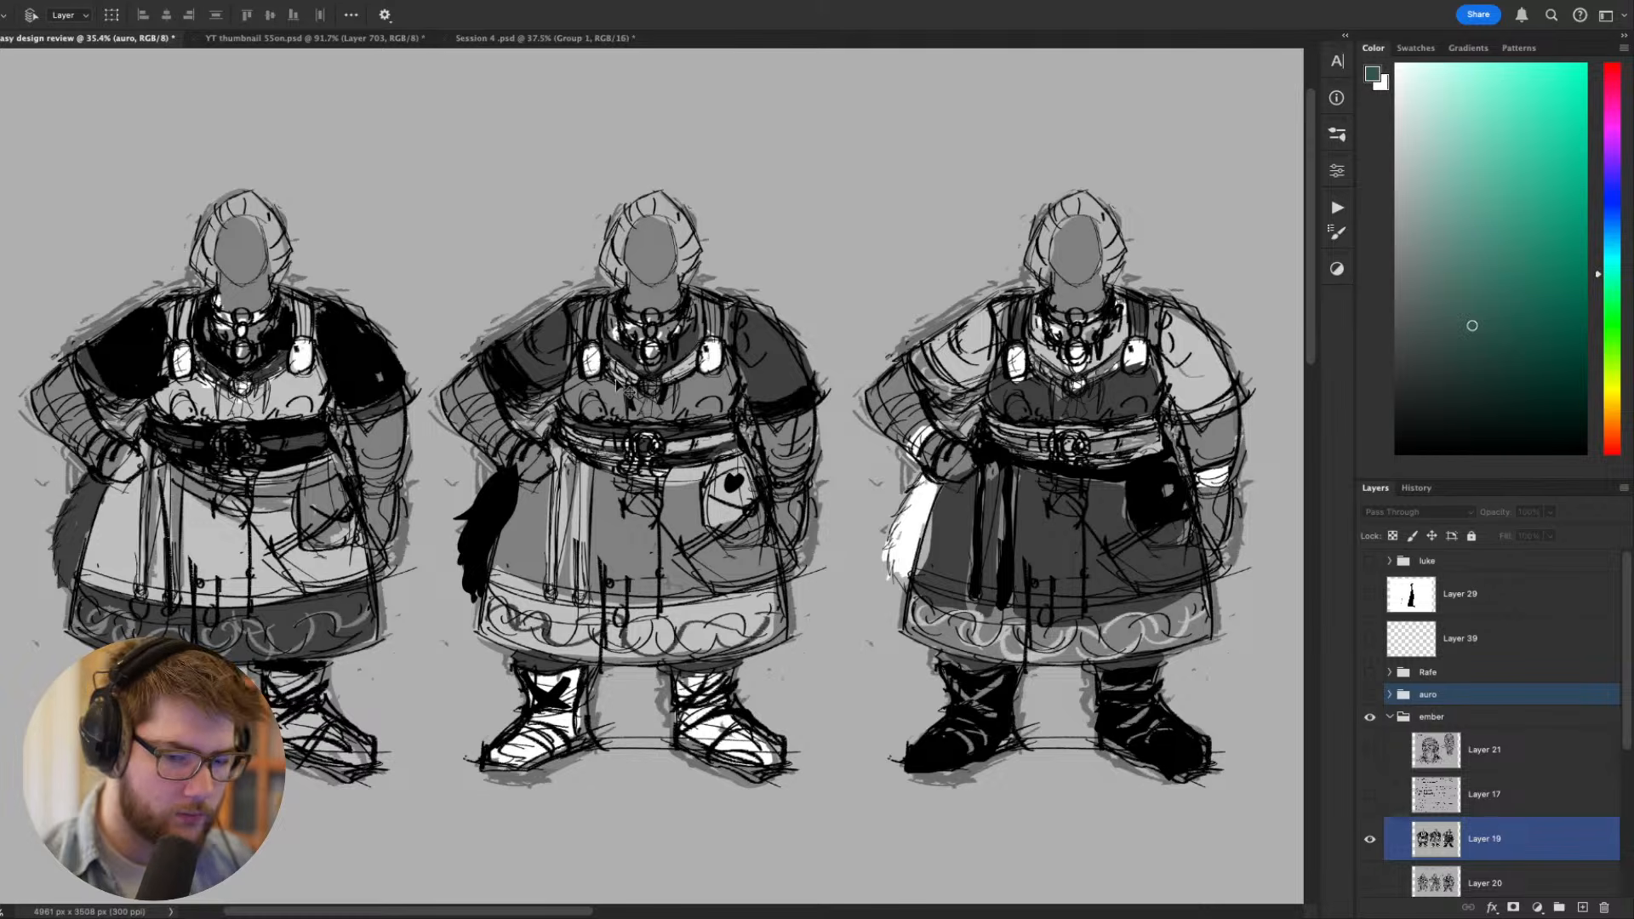
- Add a new empty layer directly above Layer 19 in the ember group
{"action": "left_click", "coordinate": [1520, 843]}
{"action": "key", "text": "ctrl+shift+n"}
{"action": "key", "text": "Return"}
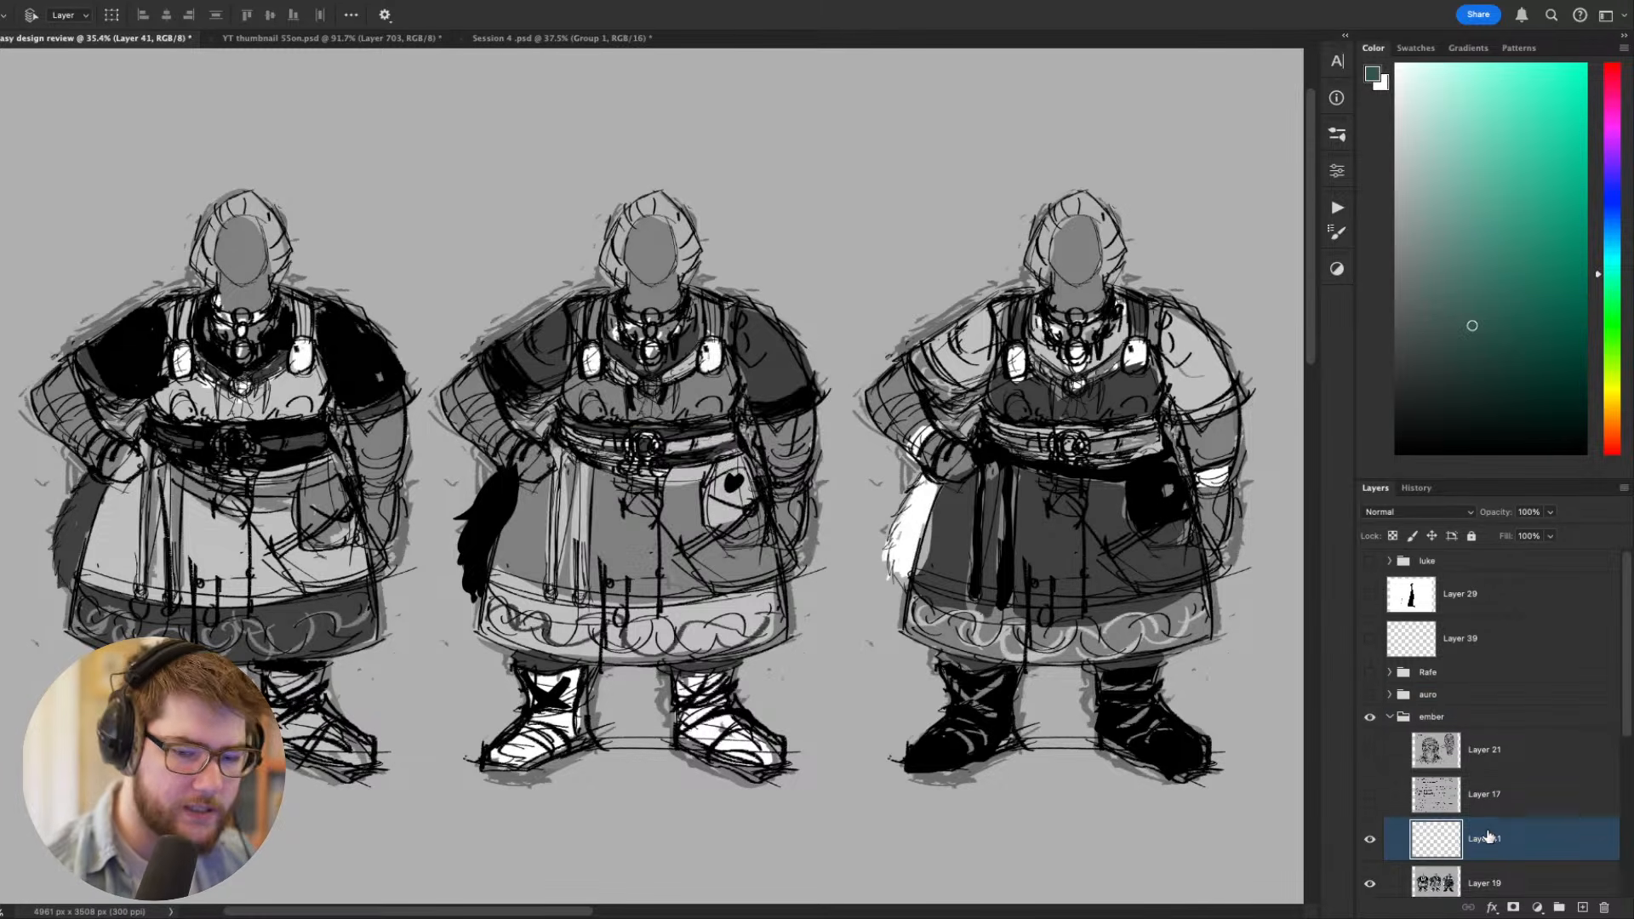
- Fill a new layer between Layer 19 and Layer 20 with the sketch background's light grey, and reselect Layer 19
{"action": "left_click", "coordinate": [1502, 875]}
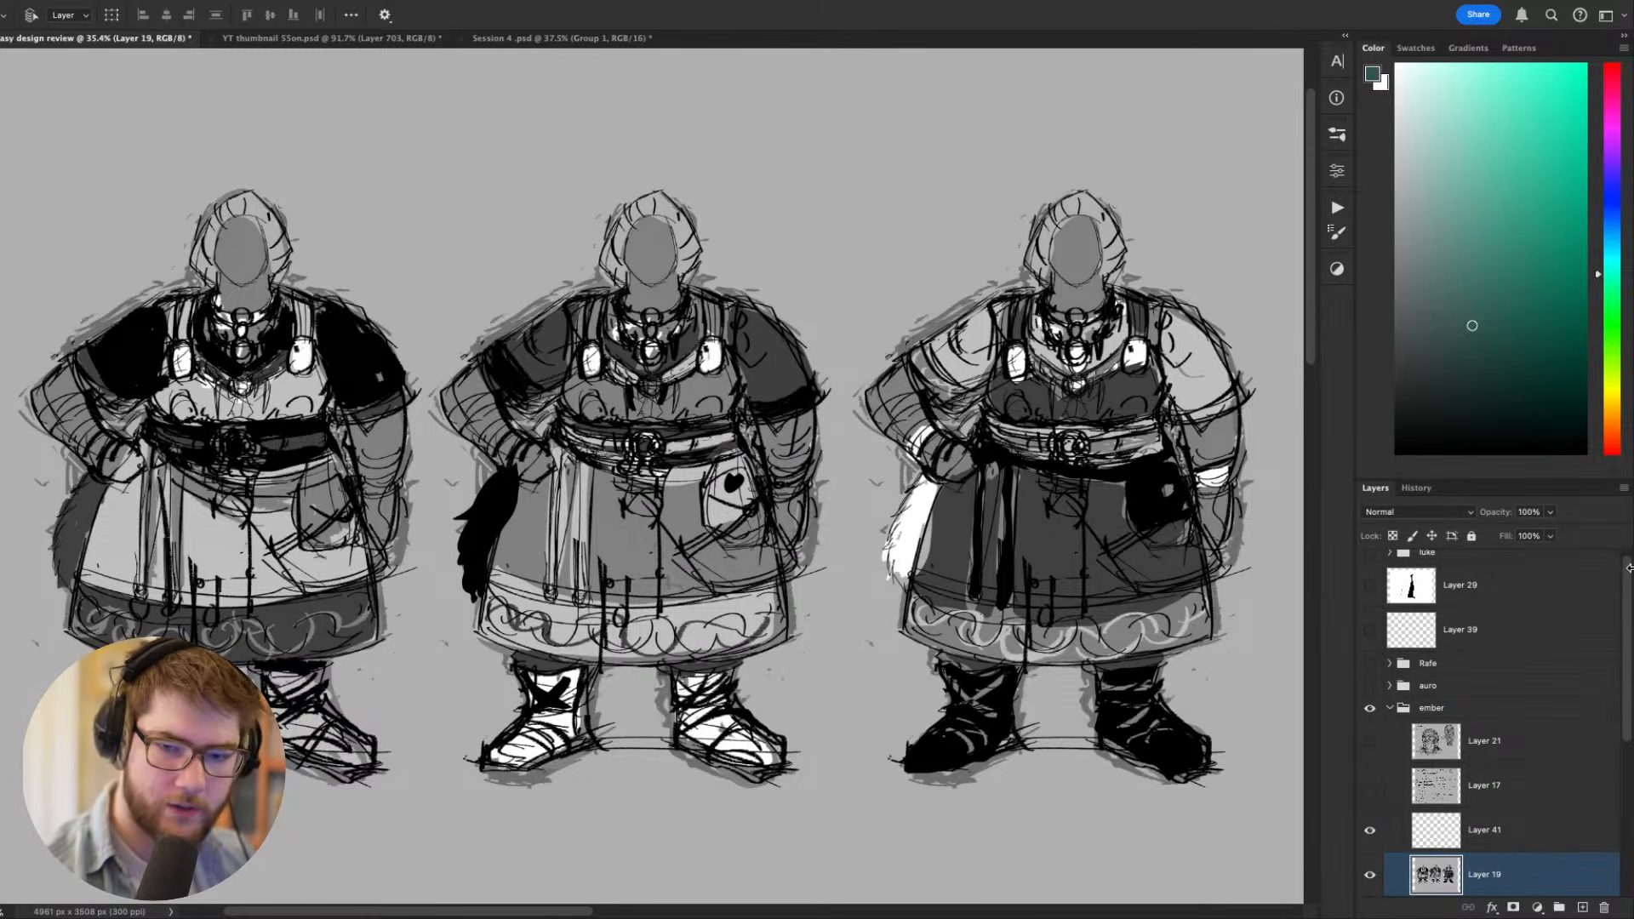
{"action": "scroll", "coordinate": [1554, 799], "scroll_direction": "down", "scroll_amount": 2}
{"action": "left_click", "coordinate": [1498, 816], "text": "shift"}
{"action": "left_click", "coordinate": [1457, 770], "text": "super"}
{"action": "key", "text": "g"}
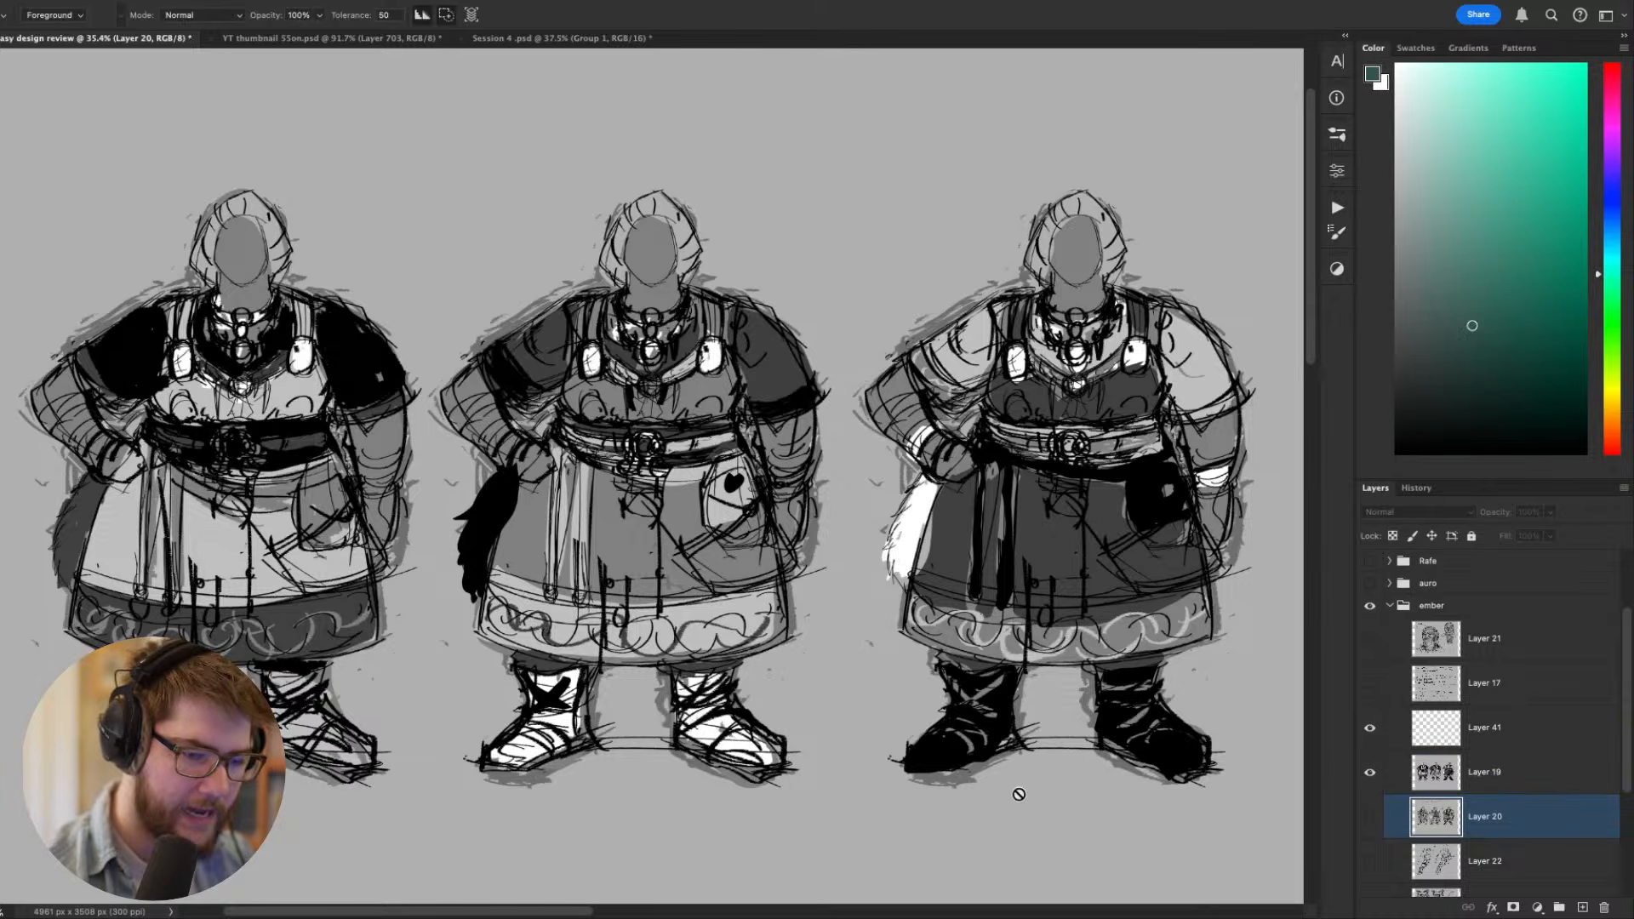
{"action": "key", "text": "x"}
{"action": "key", "text": "super+shift+n"}
{"action": "key", "text": "Return"}
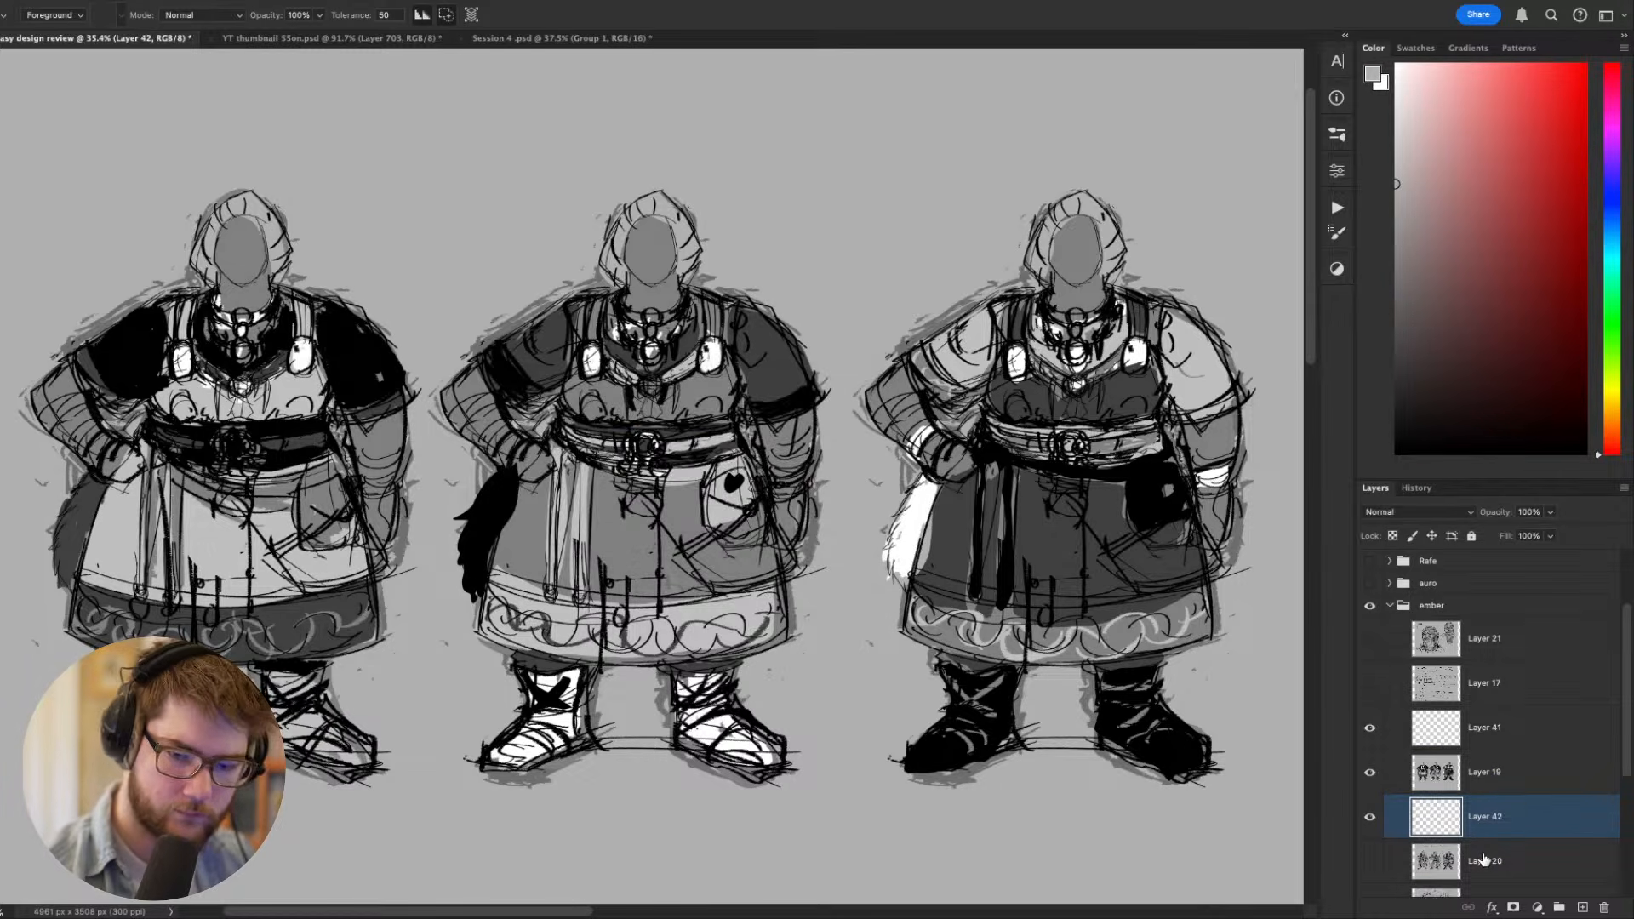
{"action": "left_click", "coordinate": [1495, 775]}
{"action": "key", "text": "v"}
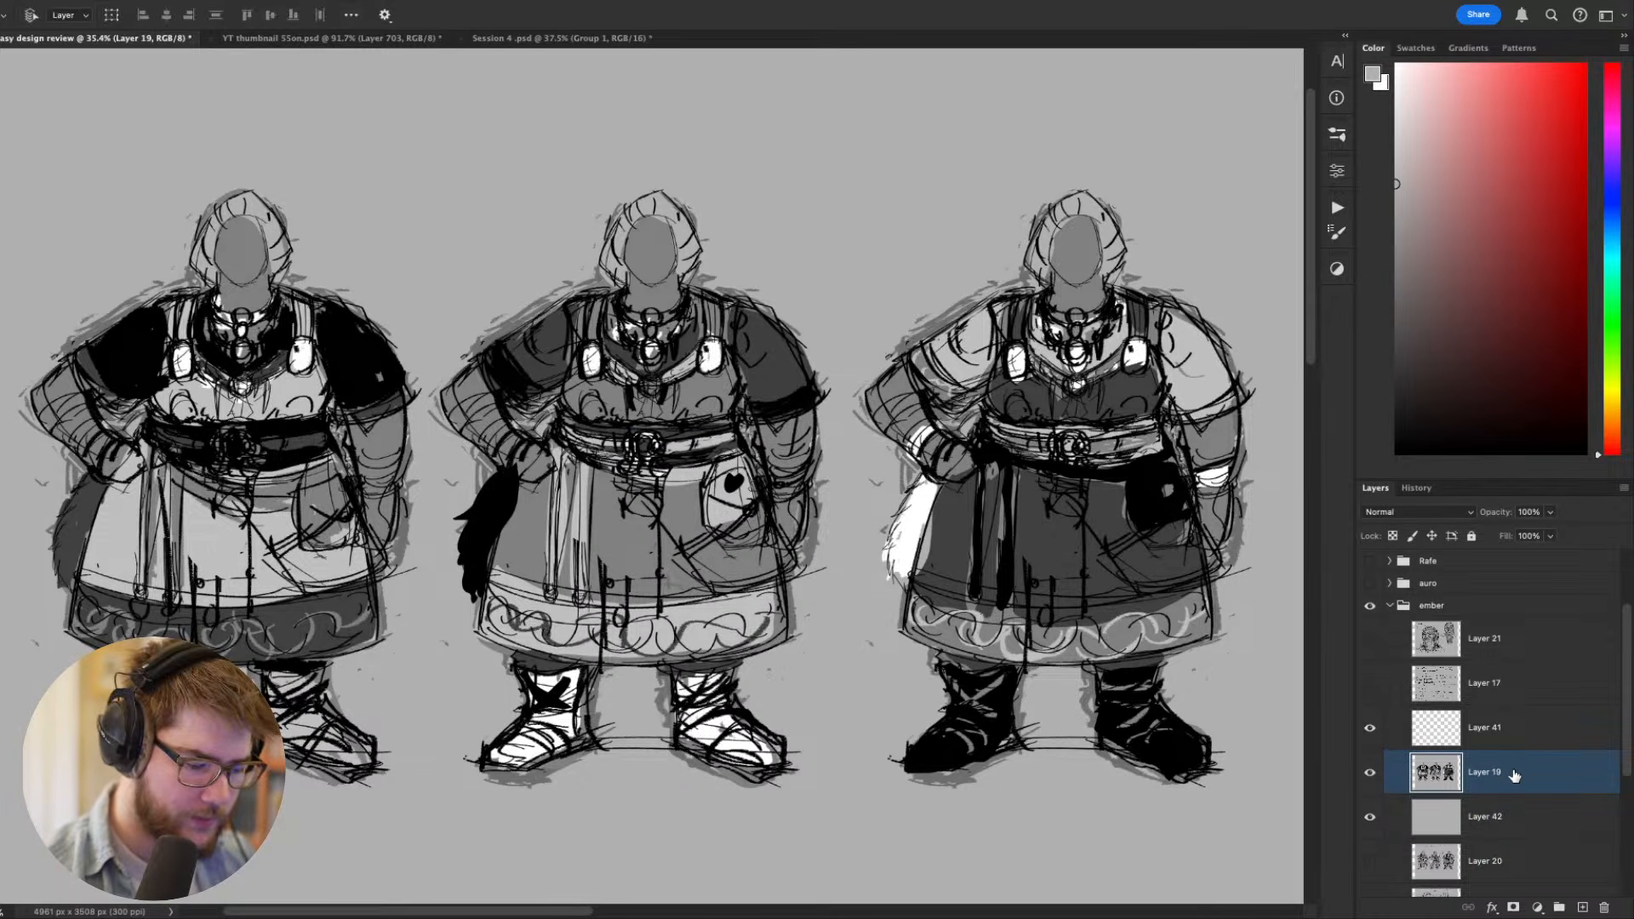
- Fade the Layer 19 value sketches to 20% opacity and set up a black brush on empty Layer 41
{"action": "key", "text": "2"}
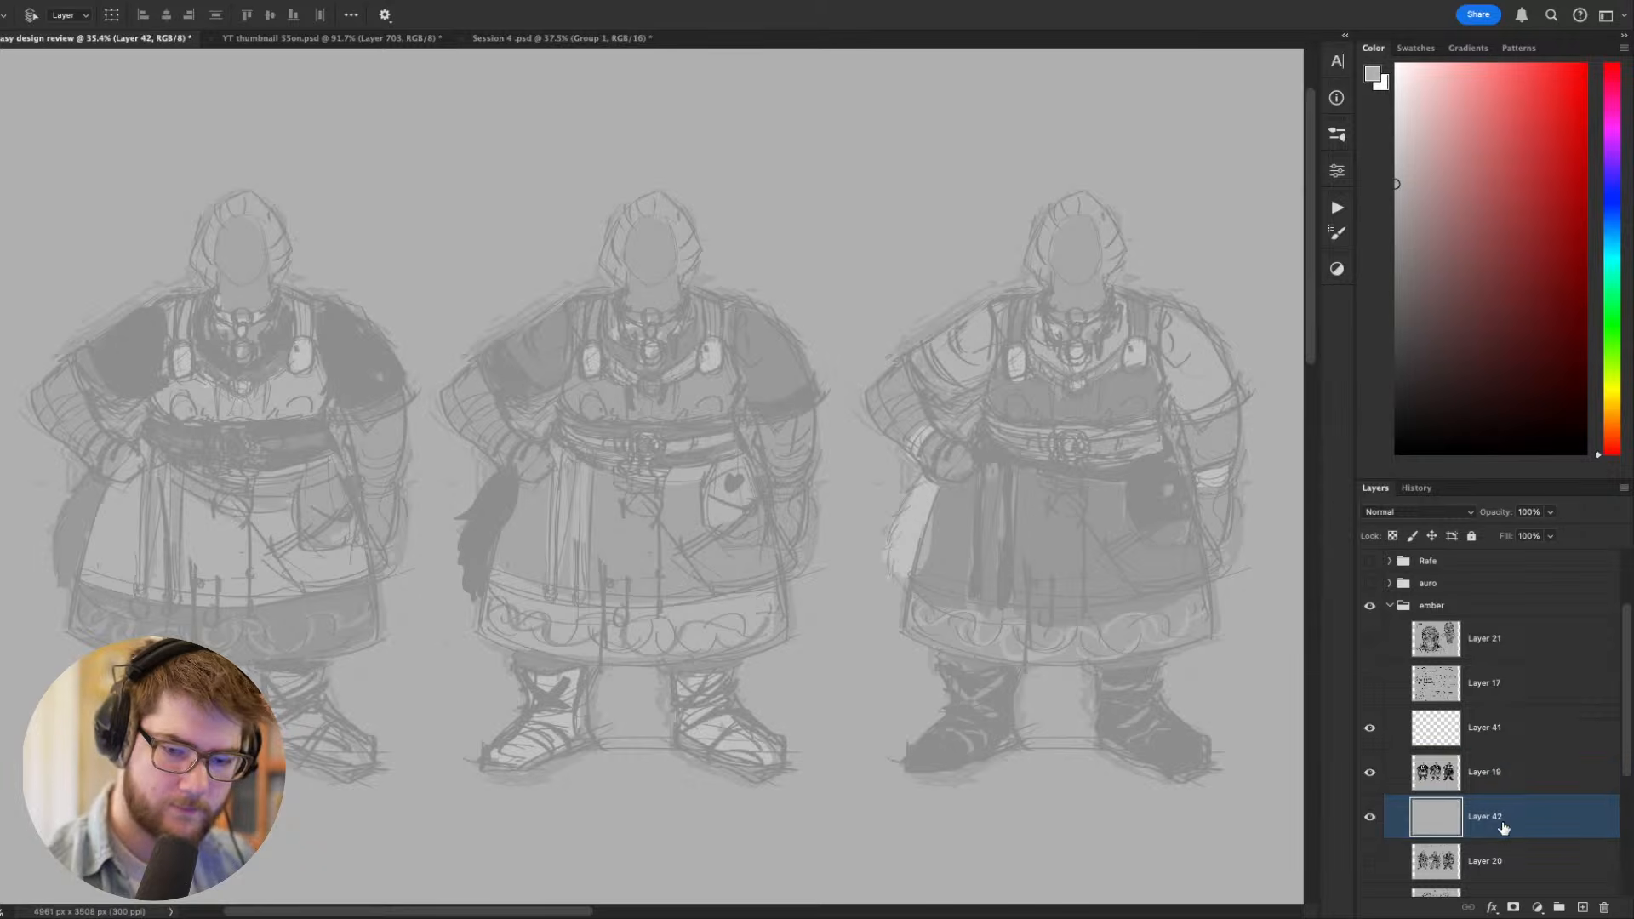
{"action": "left_click", "coordinate": [1498, 731]}
{"action": "key", "text": "b"}
{"action": "left_click_drag", "start_coordinate": [996, 652], "coordinate": [1013, 693]}
{"action": "key", "text": "d"}
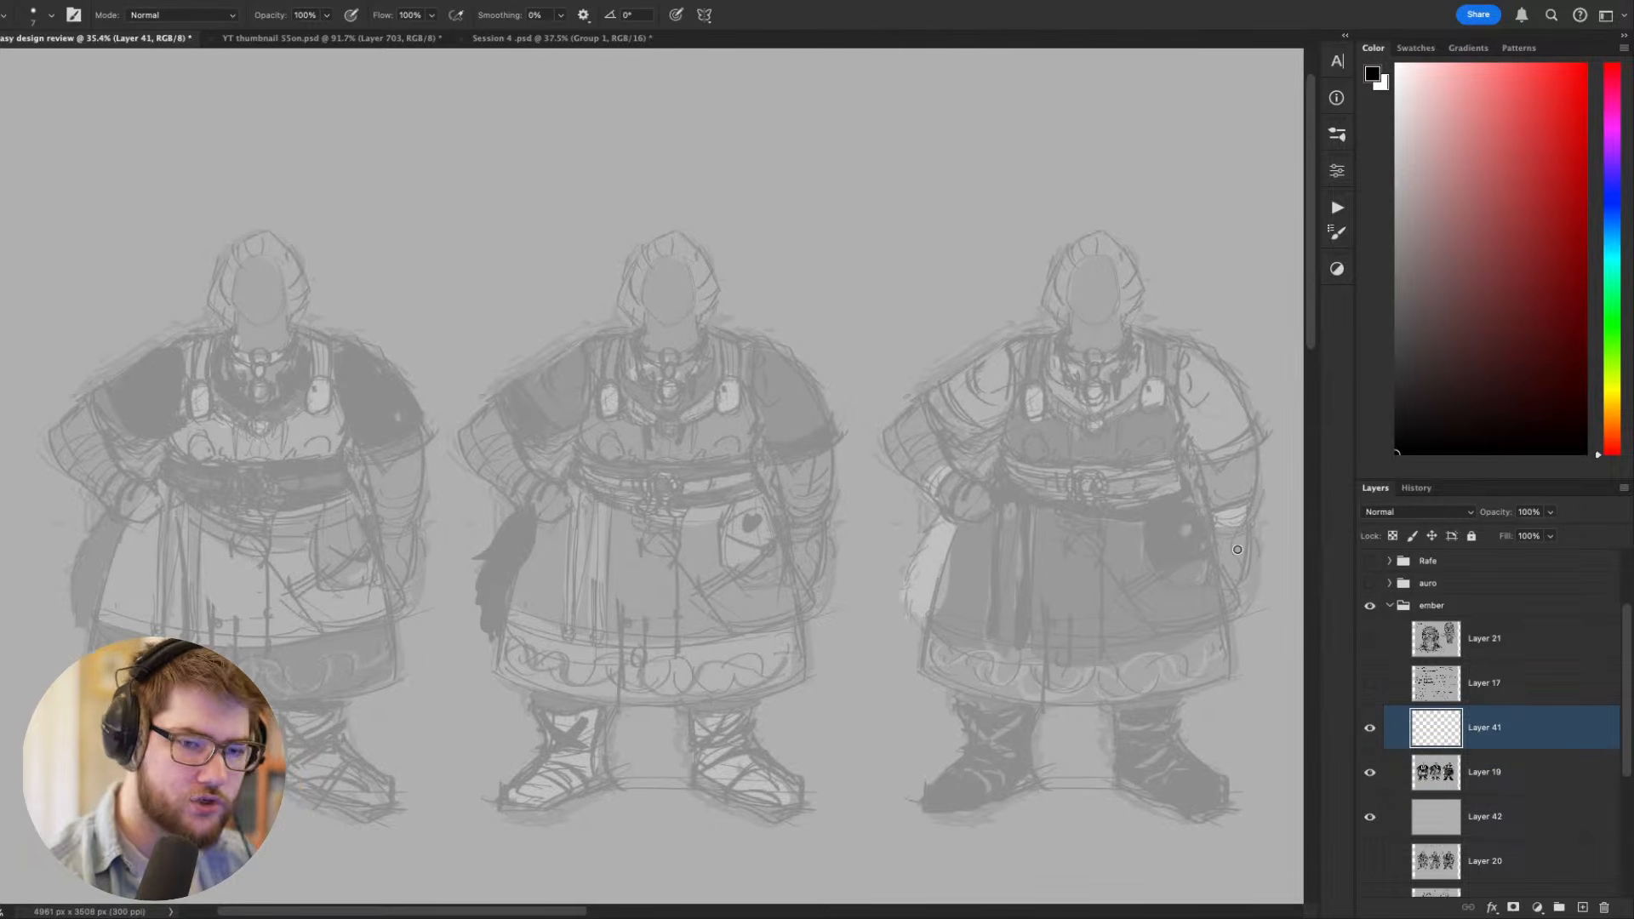
{"action": "left_click_drag", "start_coordinate": [760, 339], "coordinate": [836, 441]}
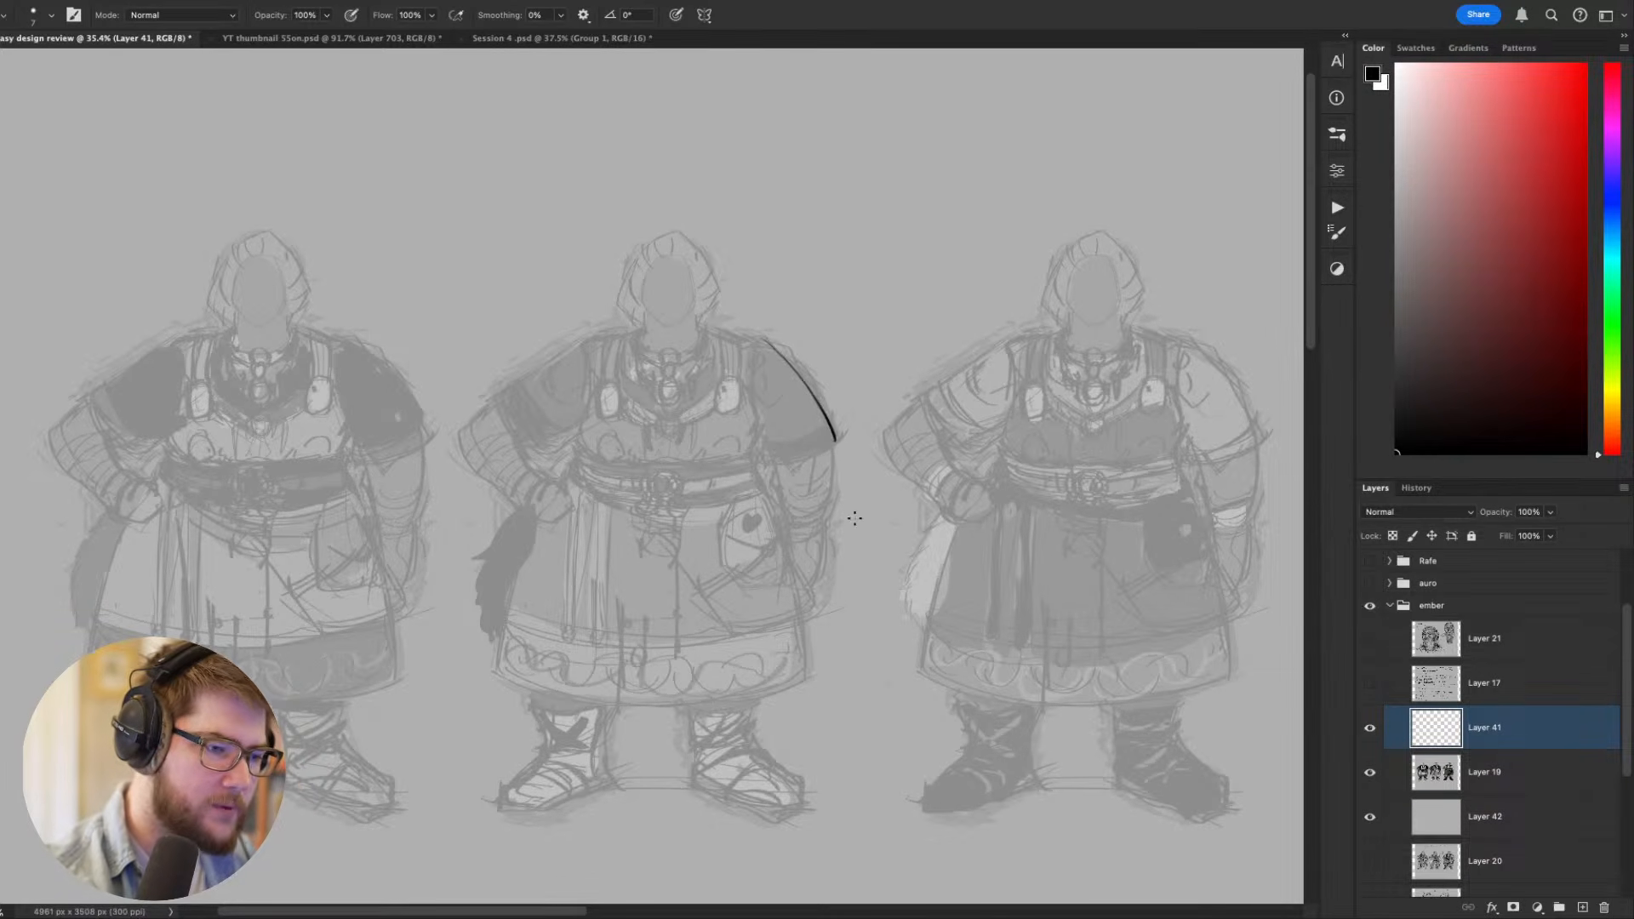
{"action": "key", "text": "ctrl+z"}
{"action": "mouse_move", "coordinate": [504, 392]}
{"action": "left_mouse_down"}
{"action": "mouse_move", "coordinate": [487, 393]}
{"action": "mouse_move", "coordinate": [582, 330]}
{"action": "left_mouse_up"}
{"action": "key", "text": "ctrl+z"}
- Outline the hanging arm of the middle figure, tracing the shoulder, short sleeve with its cuff, forearm and hand
{"action": "left_click_drag", "start_coordinate": [873, 632], "coordinate": [942, 642]}
{"action": "key", "text": "r"}
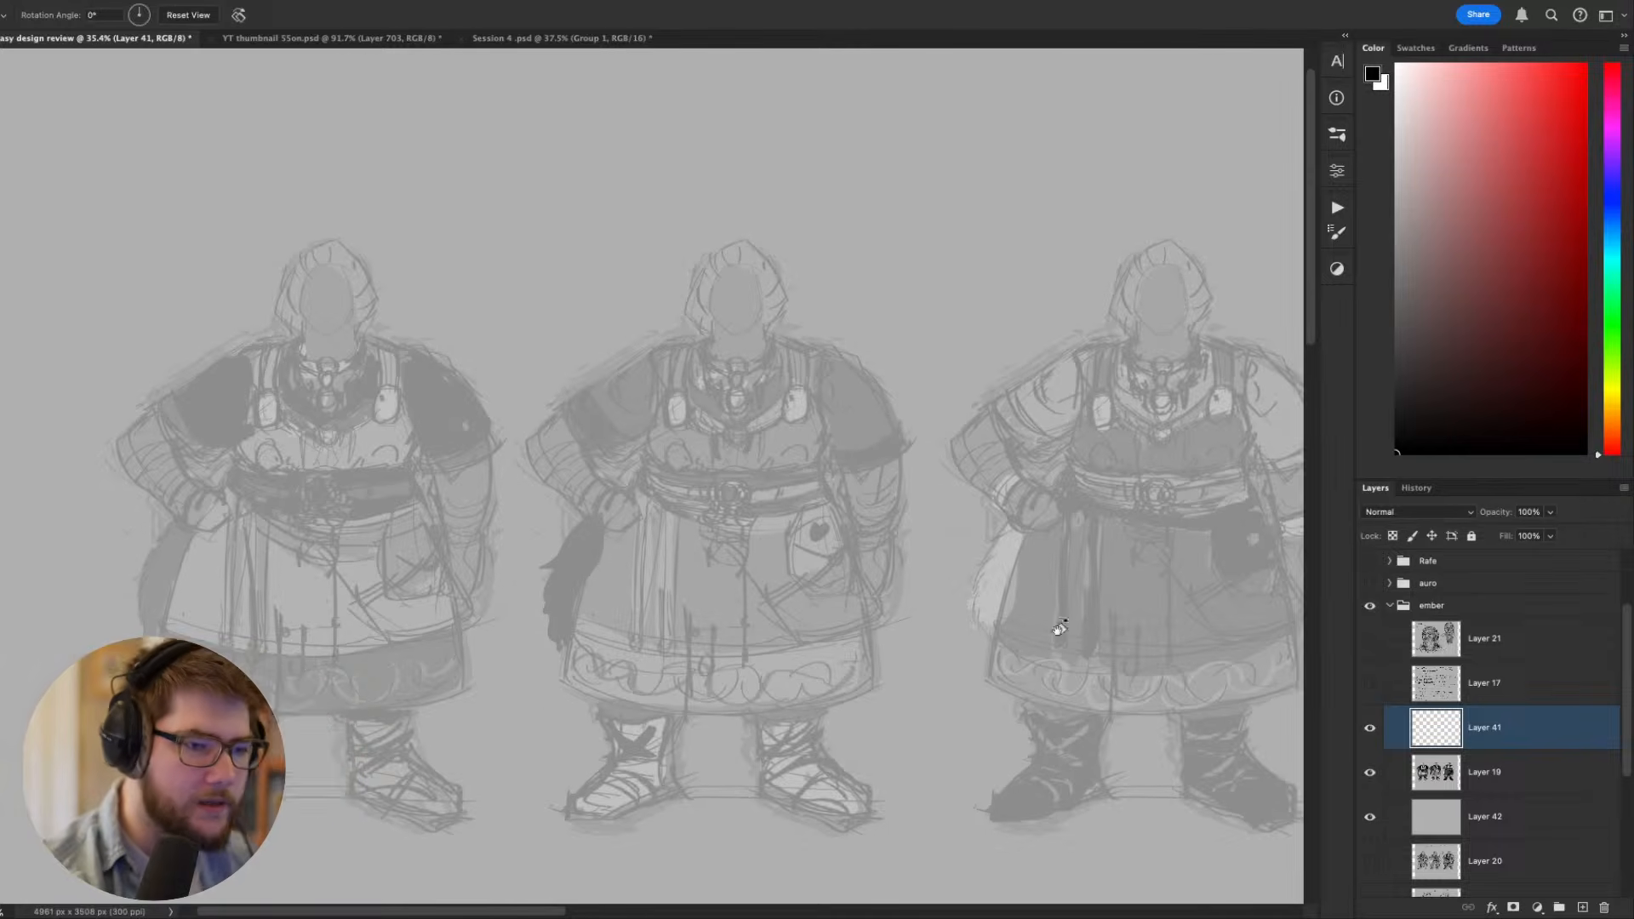
{"action": "left_click_drag", "start_coordinate": [1062, 627], "coordinate": [749, 749]}
{"action": "key", "text": "ctrl+z"}
{"action": "left_click_drag", "start_coordinate": [838, 571], "coordinate": [804, 696]}
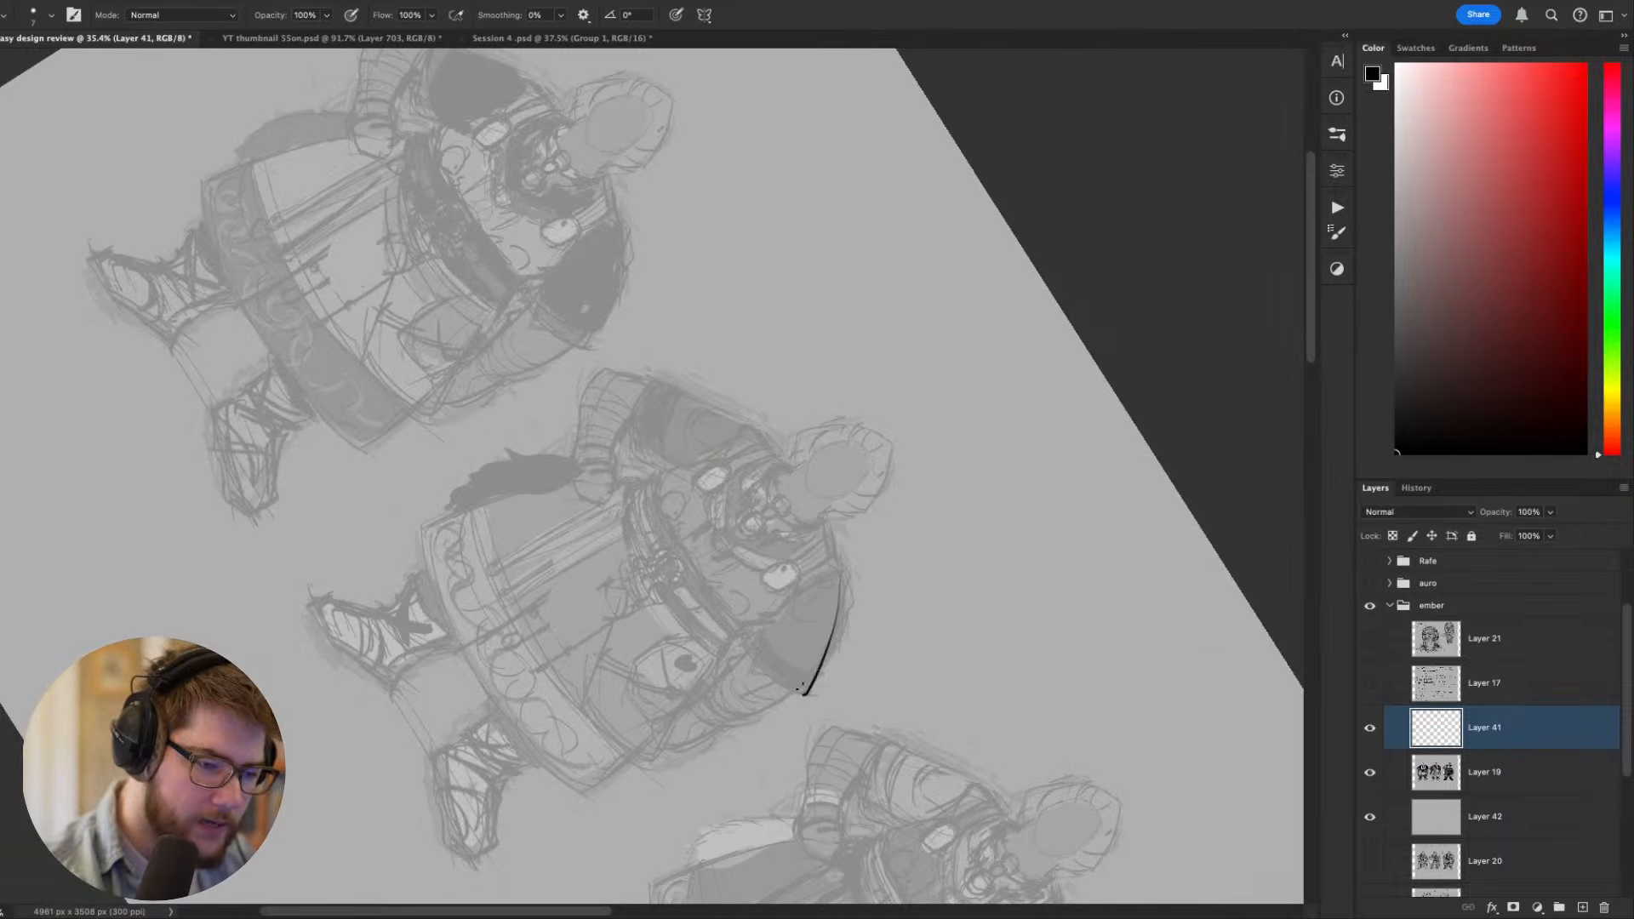
{"action": "key", "text": "Escape"}
{"action": "left_click_drag", "start_coordinate": [938, 683], "coordinate": [1005, 776]}
{"action": "mouse_move", "coordinate": [973, 540]}
{"action": "left_mouse_down"}
{"action": "mouse_move", "coordinate": [898, 563]}
{"action": "mouse_move", "coordinate": [962, 515]}
{"action": "mouse_move", "coordinate": [964, 595]}
{"action": "mouse_move", "coordinate": [931, 691]}
{"action": "left_mouse_up"}
{"action": "scroll", "coordinate": [1007, 740], "scroll_direction": "up", "scroll_amount": 1}
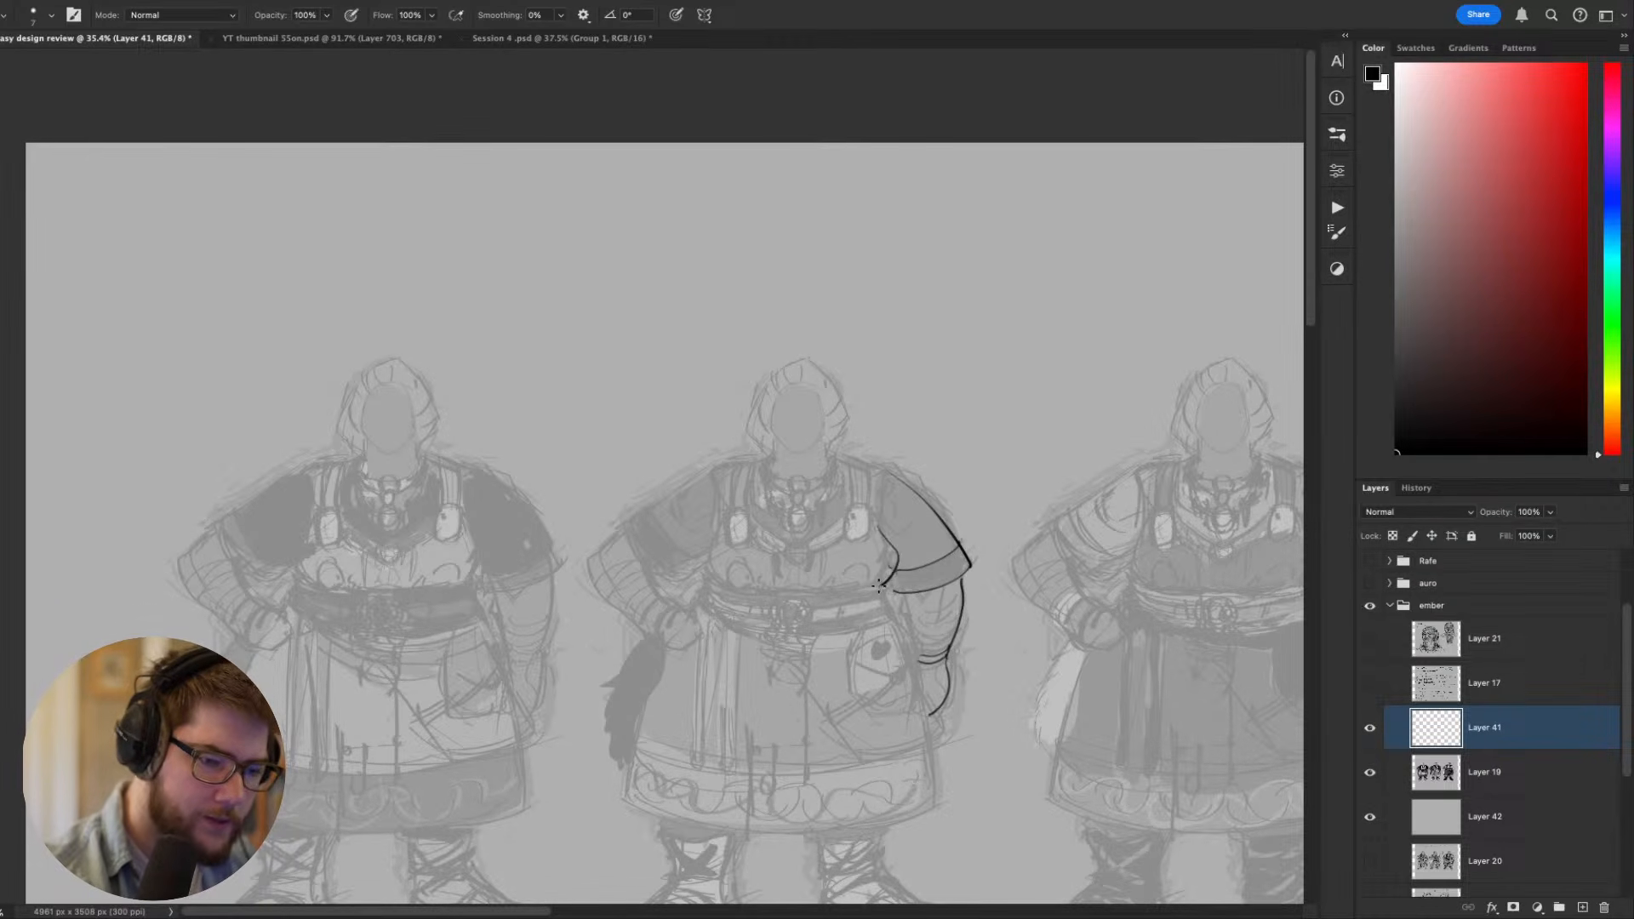
- Outline both sides of the middle figure's bodice, the shoulder straps and the oval brooch beside the hanging arm
{"action": "mouse_move", "coordinate": [879, 526]}
{"action": "left_mouse_down"}
{"action": "mouse_move", "coordinate": [878, 572]}
{"action": "mouse_move", "coordinate": [811, 521]}
{"action": "mouse_move", "coordinate": [732, 538]}
{"action": "mouse_move", "coordinate": [903, 548]}
{"action": "mouse_move", "coordinate": [880, 521]}
{"action": "mouse_move", "coordinate": [877, 582]}
{"action": "left_mouse_up"}
{"action": "left_click_drag", "start_coordinate": [720, 526], "coordinate": [710, 574]}
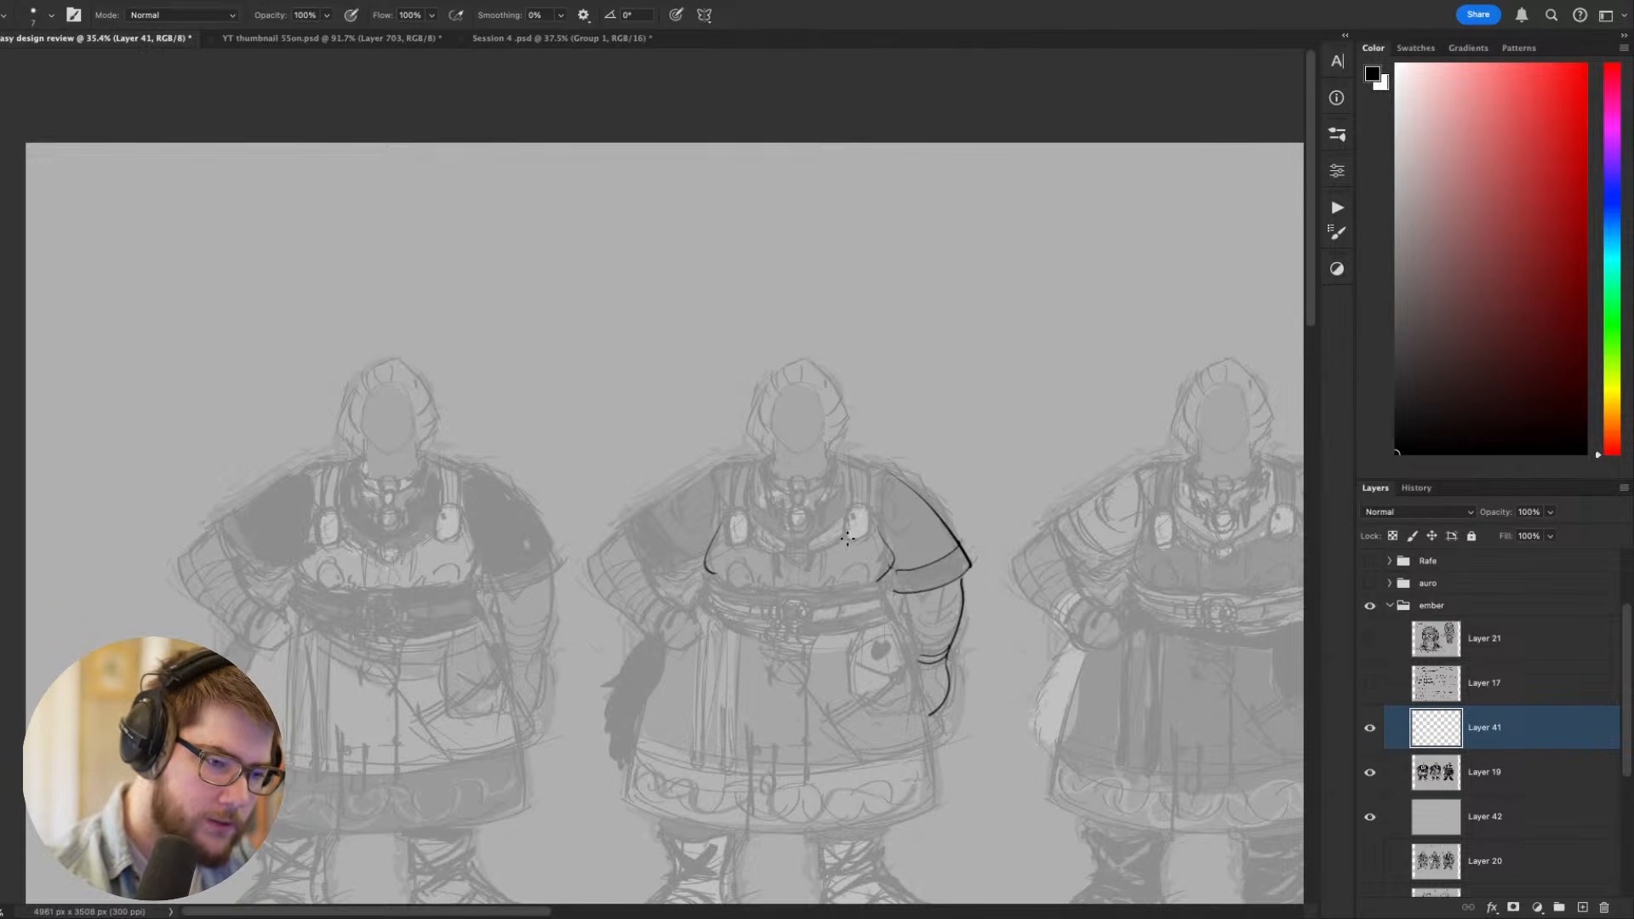
{"action": "mouse_move", "coordinate": [851, 535]}
{"action": "left_mouse_down"}
{"action": "mouse_move", "coordinate": [868, 498]}
{"action": "mouse_move", "coordinate": [865, 458]}
{"action": "mouse_move", "coordinate": [846, 455]}
{"action": "mouse_move", "coordinate": [867, 462]}
{"action": "left_mouse_up"}
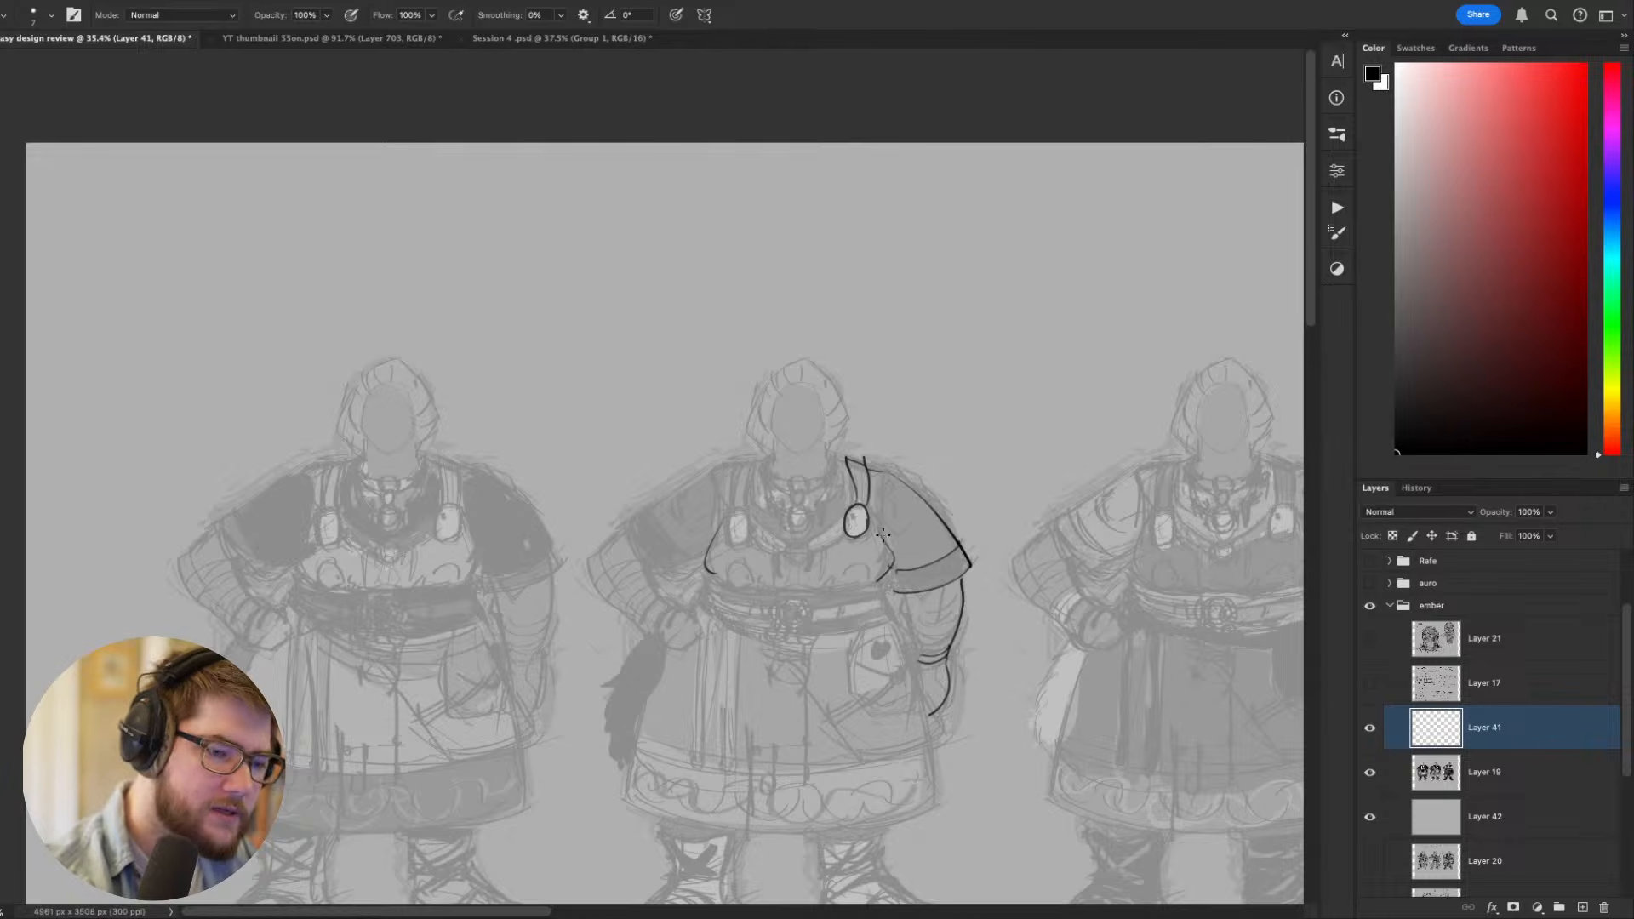
{"action": "mouse_move", "coordinate": [879, 526]}
{"action": "left_mouse_down"}
{"action": "mouse_move", "coordinate": [897, 485]}
{"action": "mouse_move", "coordinate": [881, 525]}
{"action": "left_mouse_up"}
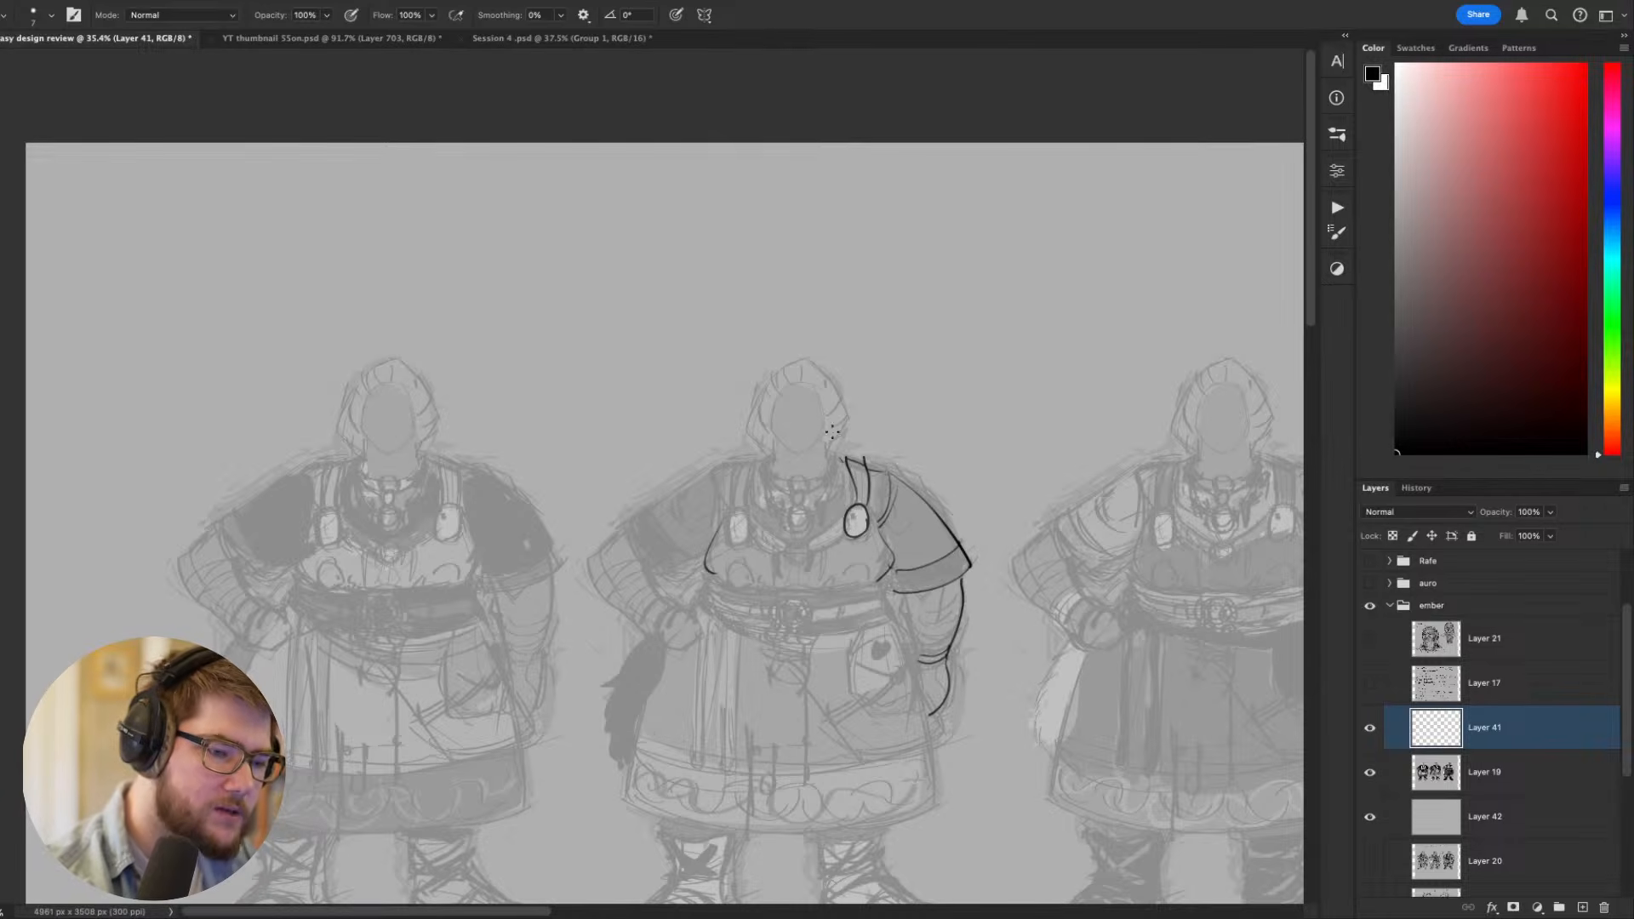
{"action": "left_click_drag", "start_coordinate": [730, 513], "coordinate": [732, 467]}
{"action": "mouse_move", "coordinate": [735, 464]}
{"action": "left_mouse_down"}
{"action": "mouse_move", "coordinate": [758, 464]}
{"action": "mouse_move", "coordinate": [735, 514]}
{"action": "left_mouse_up"}
- Outline the matching oval brooch on the strap beside the middle figure's bent arm
{"action": "mouse_move", "coordinate": [918, 739]}
{"action": "left_mouse_down"}
{"action": "mouse_move", "coordinate": [865, 741]}
{"action": "mouse_move", "coordinate": [799, 714]}
{"action": "left_mouse_up"}
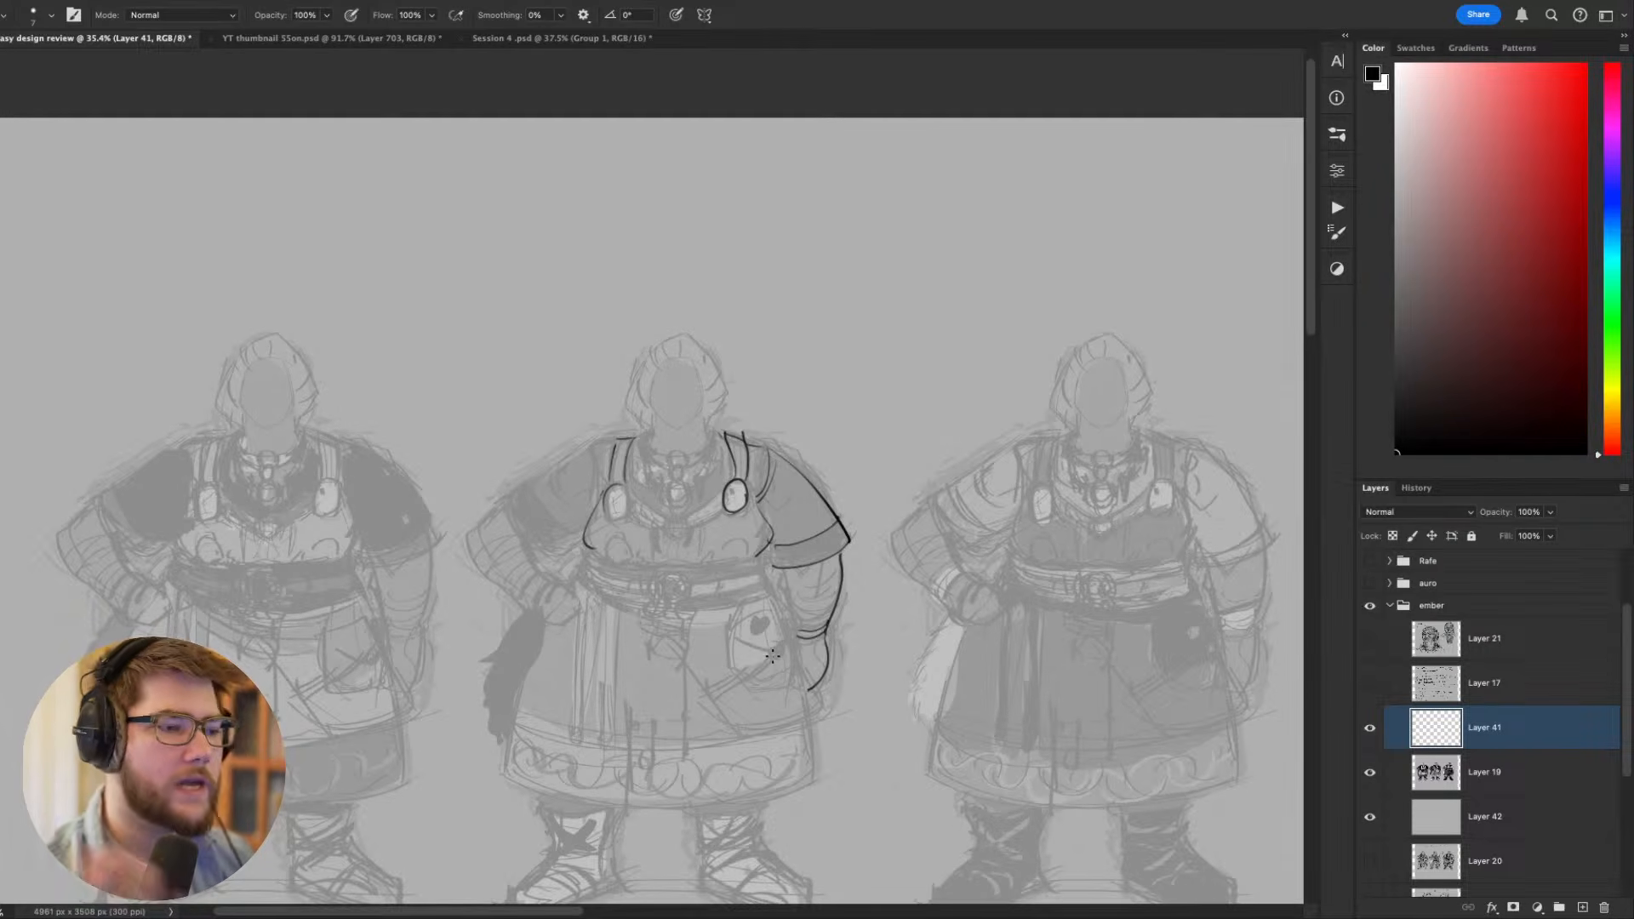
{"action": "key", "text": "r"}
{"action": "mouse_move", "coordinate": [971, 659]}
{"action": "left_mouse_down"}
{"action": "mouse_move", "coordinate": [1028, 521]}
{"action": "mouse_move", "coordinate": [574, 256]}
{"action": "left_mouse_up"}
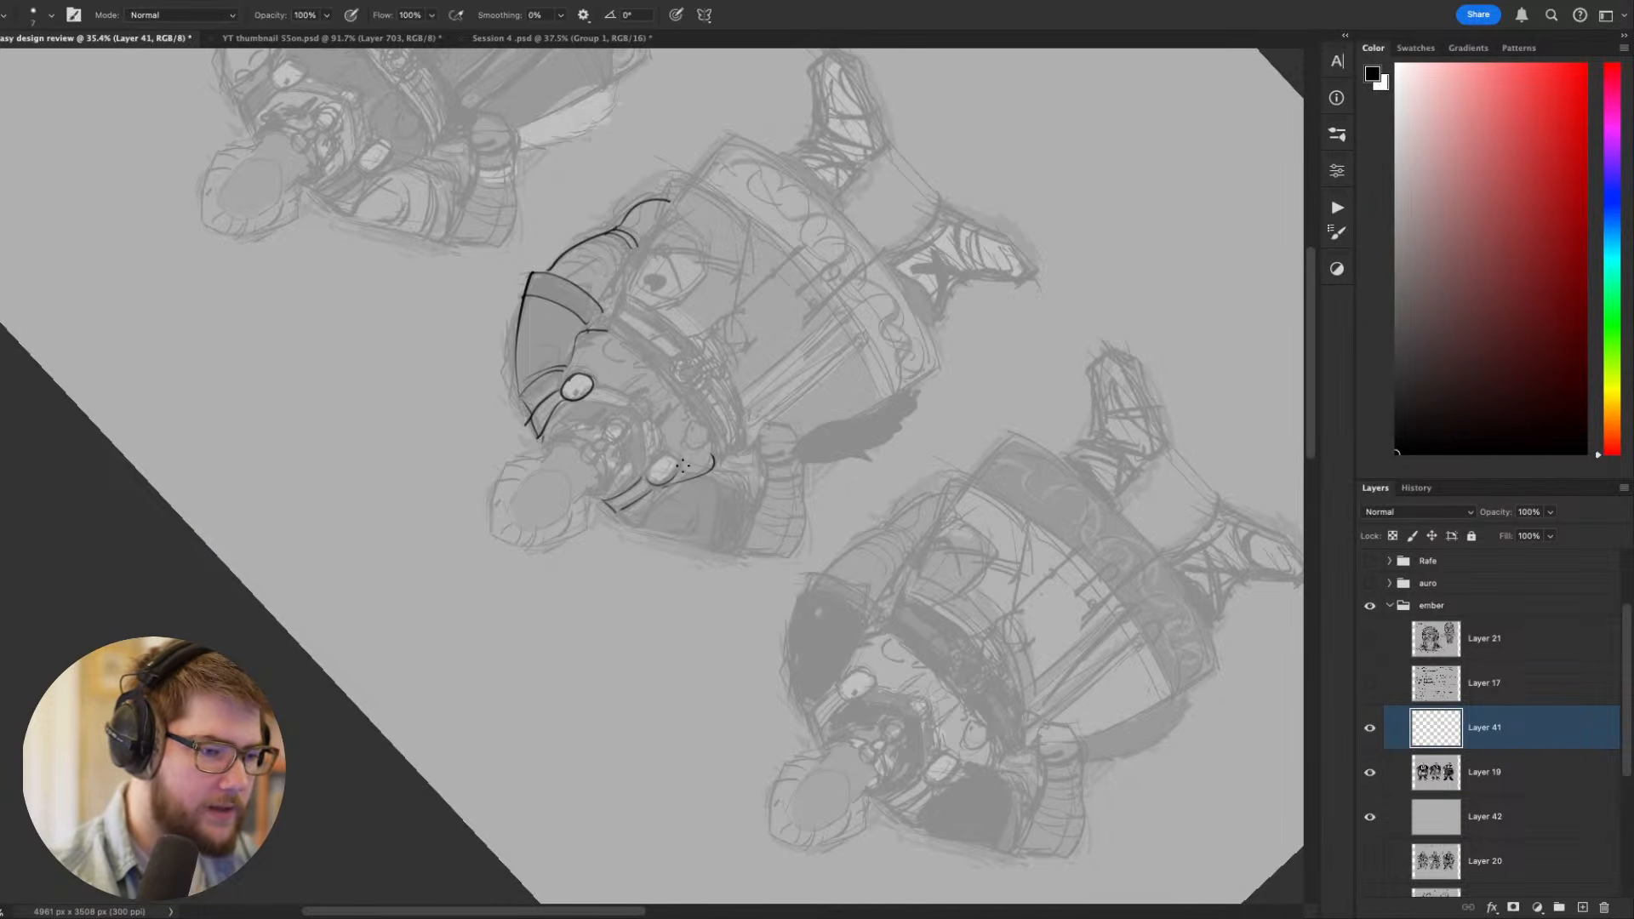
{"action": "key", "text": "super+z"}
{"action": "left_click_drag", "start_coordinate": [671, 456], "coordinate": [650, 476]}
{"action": "key", "text": "Escape"}
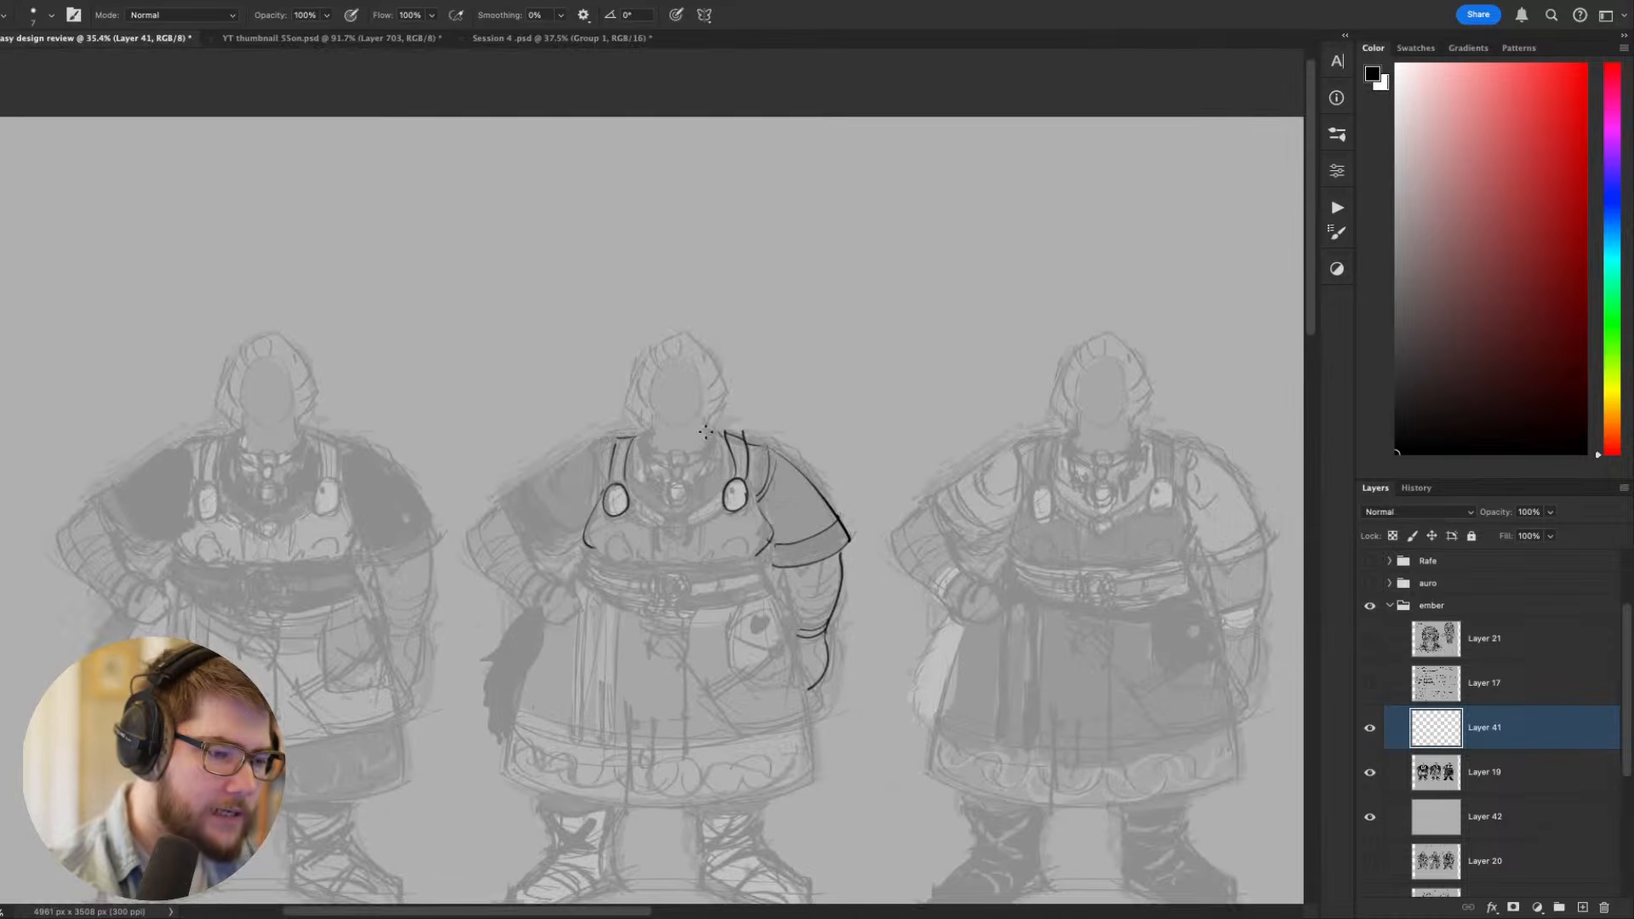
- Draw a curved double-lined band between the two oval brooches, with a round ornament at its centre
{"action": "left_click_drag", "start_coordinate": [927, 490], "coordinate": [996, 498]}
{"action": "key", "text": "r"}
{"action": "left_click_drag", "start_coordinate": [974, 631], "coordinate": [998, 411]}
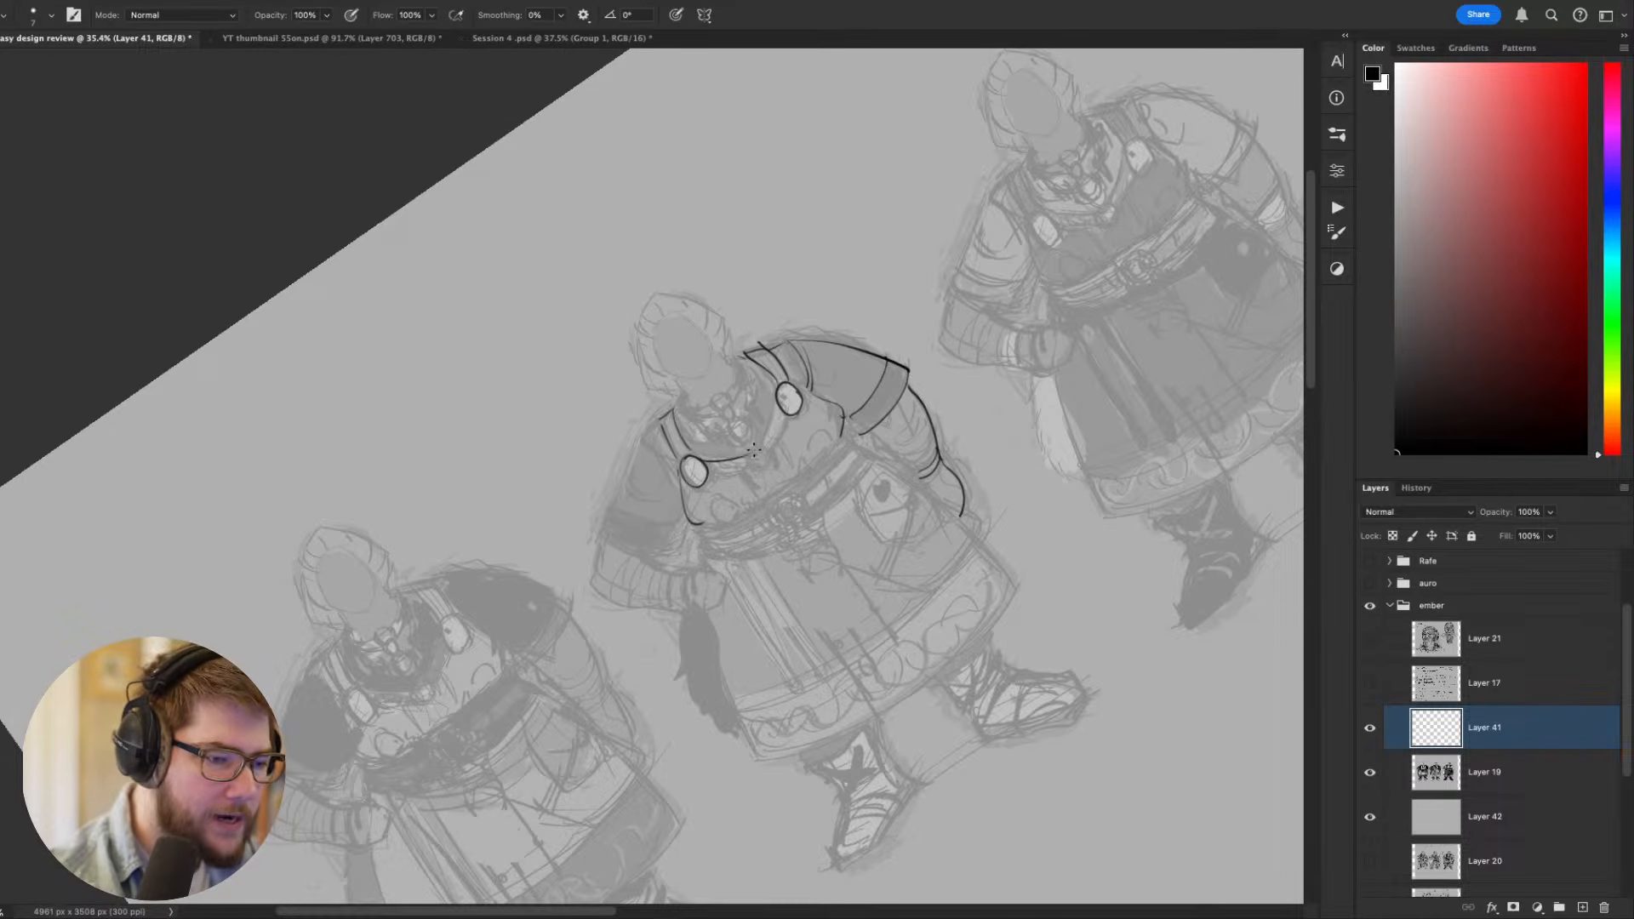
{"action": "mouse_move", "coordinate": [706, 464]}
{"action": "left_mouse_down"}
{"action": "mouse_move", "coordinate": [789, 410]}
{"action": "mouse_move", "coordinate": [749, 453]}
{"action": "mouse_move", "coordinate": [776, 398]}
{"action": "mouse_move", "coordinate": [783, 439]}
{"action": "mouse_move", "coordinate": [709, 477]}
{"action": "mouse_move", "coordinate": [749, 470]}
{"action": "left_mouse_up"}
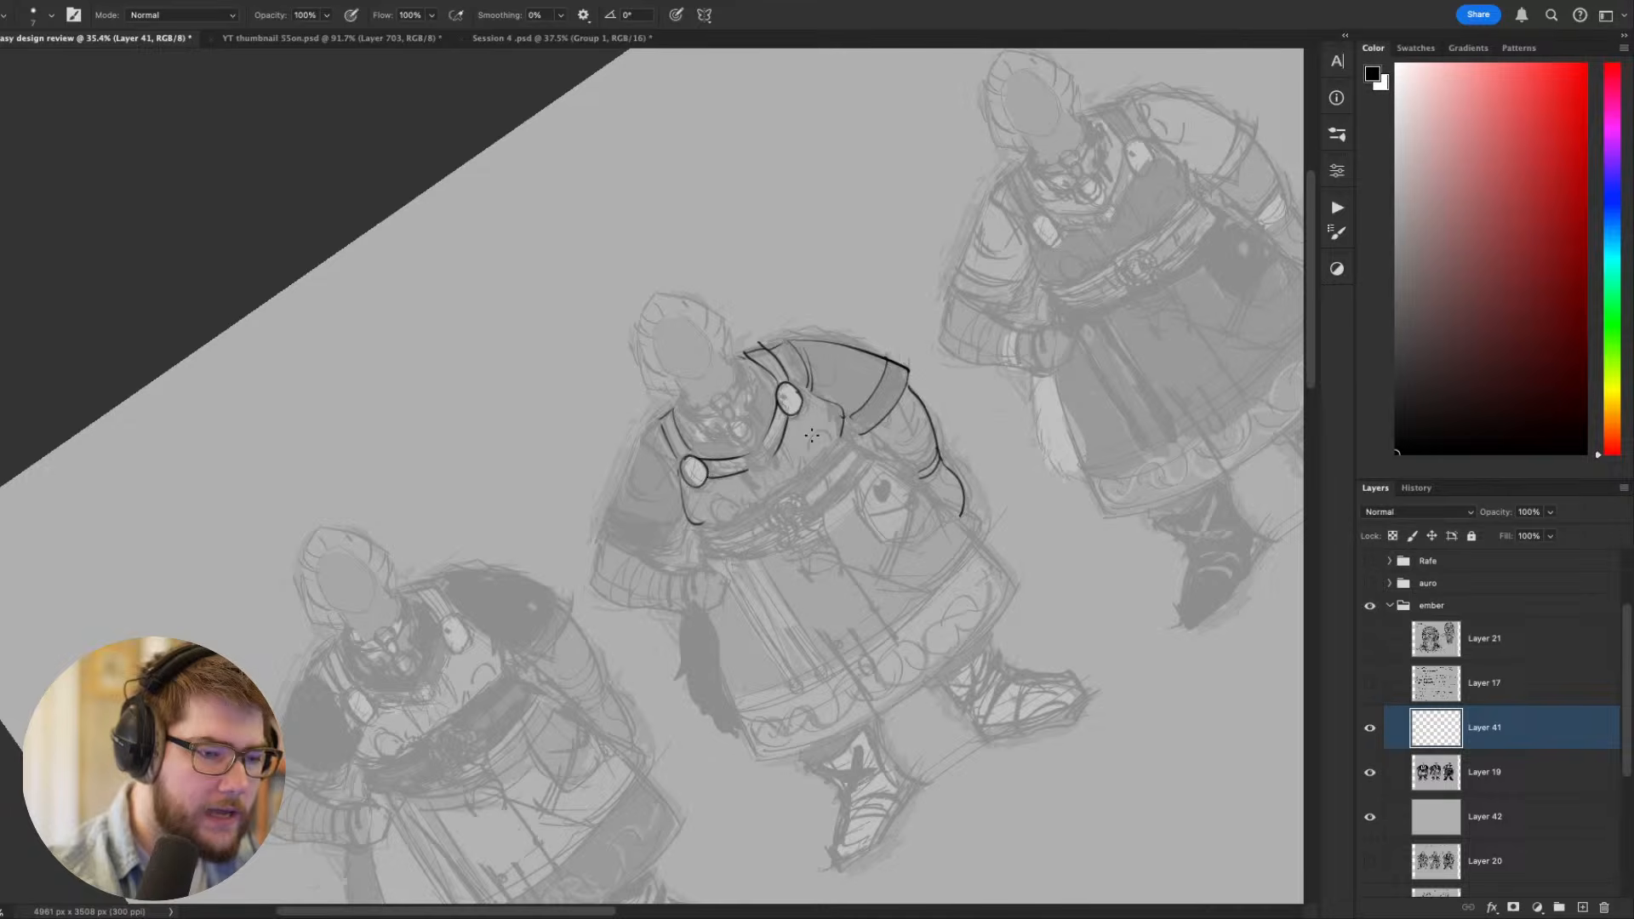
{"action": "key", "text": "Escape"}
{"action": "left_click_drag", "start_coordinate": [757, 529], "coordinate": [753, 517]}
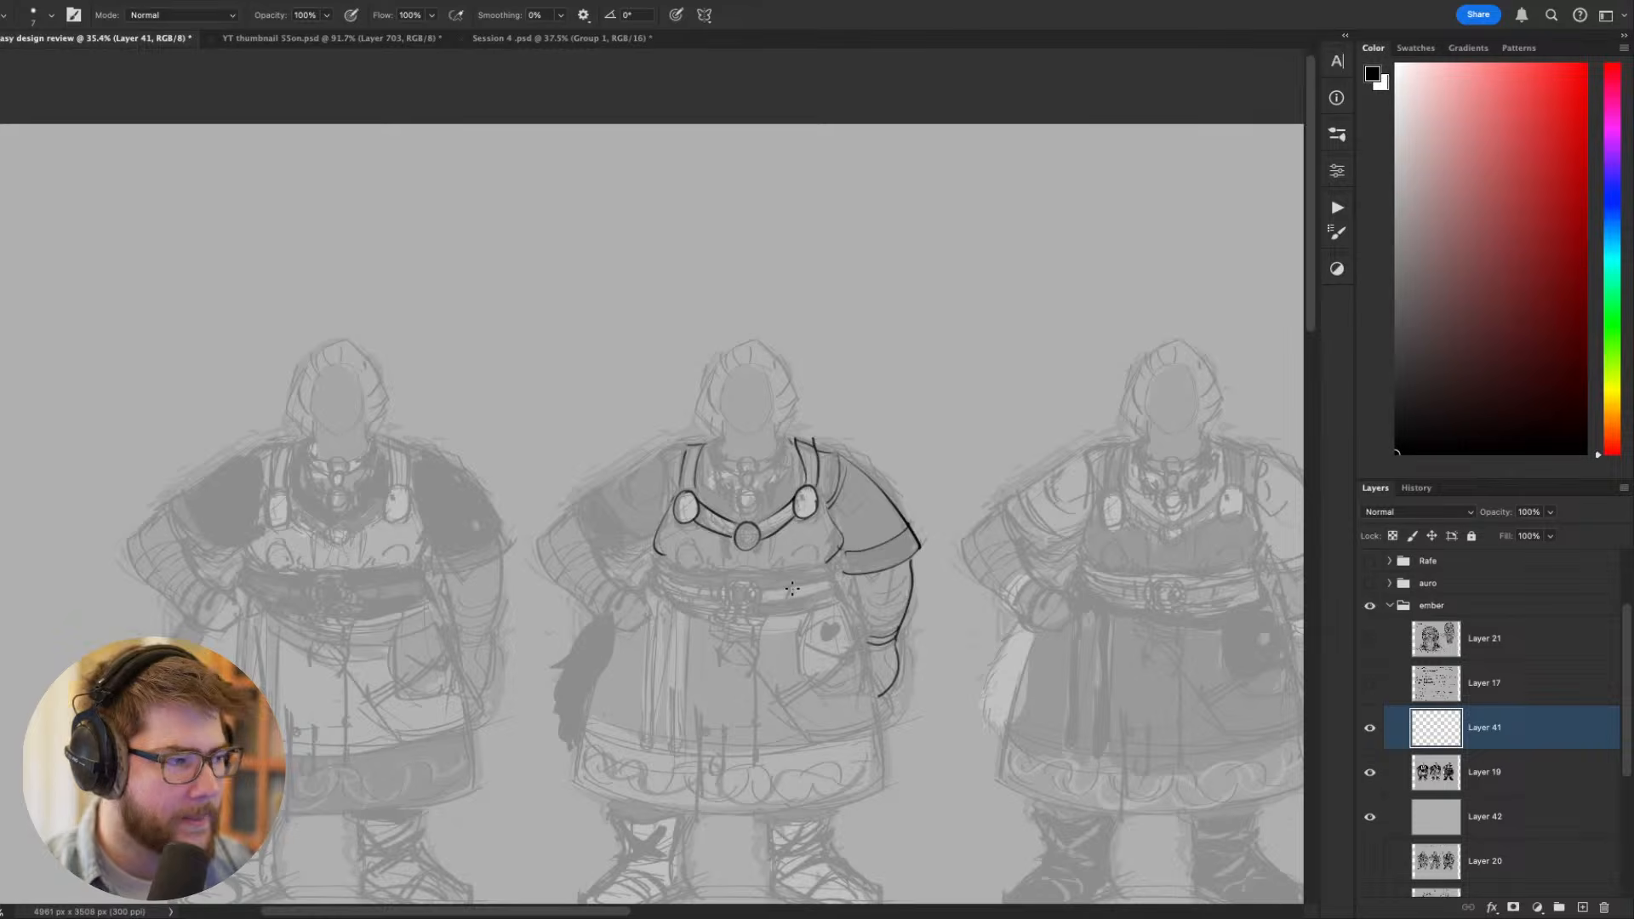
- Draw the curved lower edge of the bodice across the middle figure, just above the belt
{"action": "key", "text": "r"}
{"action": "mouse_move", "coordinate": [1082, 663]}
{"action": "left_mouse_down"}
{"action": "mouse_move", "coordinate": [596, 672]}
{"action": "mouse_move", "coordinate": [512, 479]}
{"action": "left_mouse_up"}
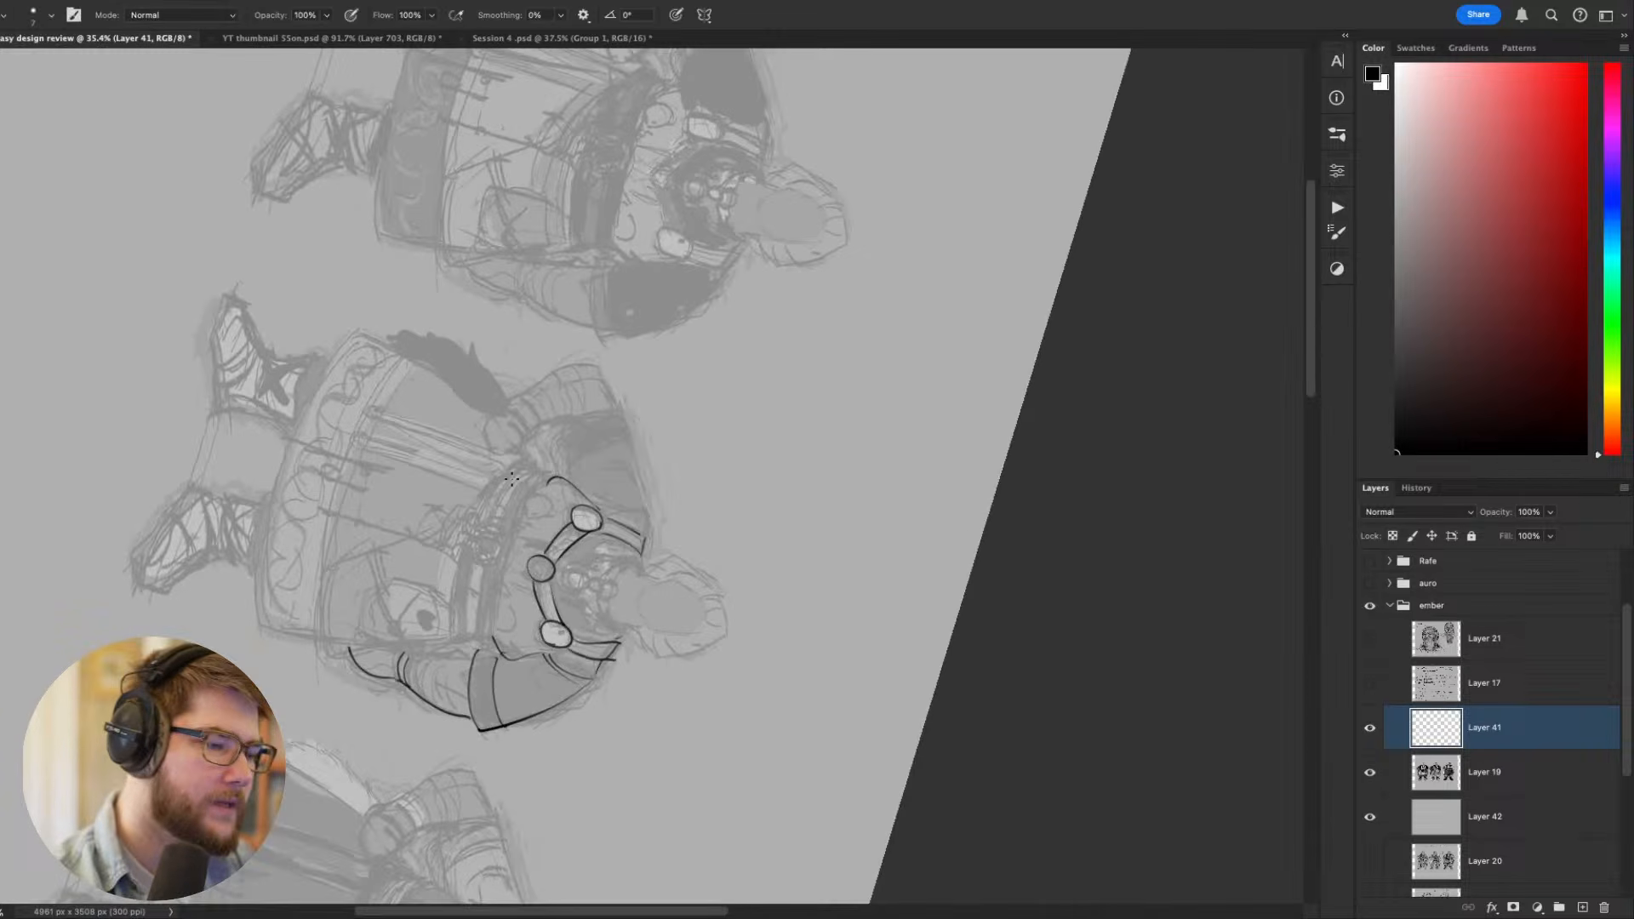
{"action": "left_click_drag", "start_coordinate": [492, 620], "coordinate": [504, 553]}
{"action": "key", "text": "super+z"}
{"action": "mouse_move", "coordinate": [494, 638]}
{"action": "left_mouse_down"}
{"action": "mouse_move", "coordinate": [536, 501]}
{"action": "mouse_move", "coordinate": [500, 555]}
{"action": "mouse_move", "coordinate": [550, 483]}
{"action": "left_mouse_up"}
{"action": "key", "text": "super+z"}
{"action": "left_click_drag", "start_coordinate": [504, 562], "coordinate": [511, 536]}
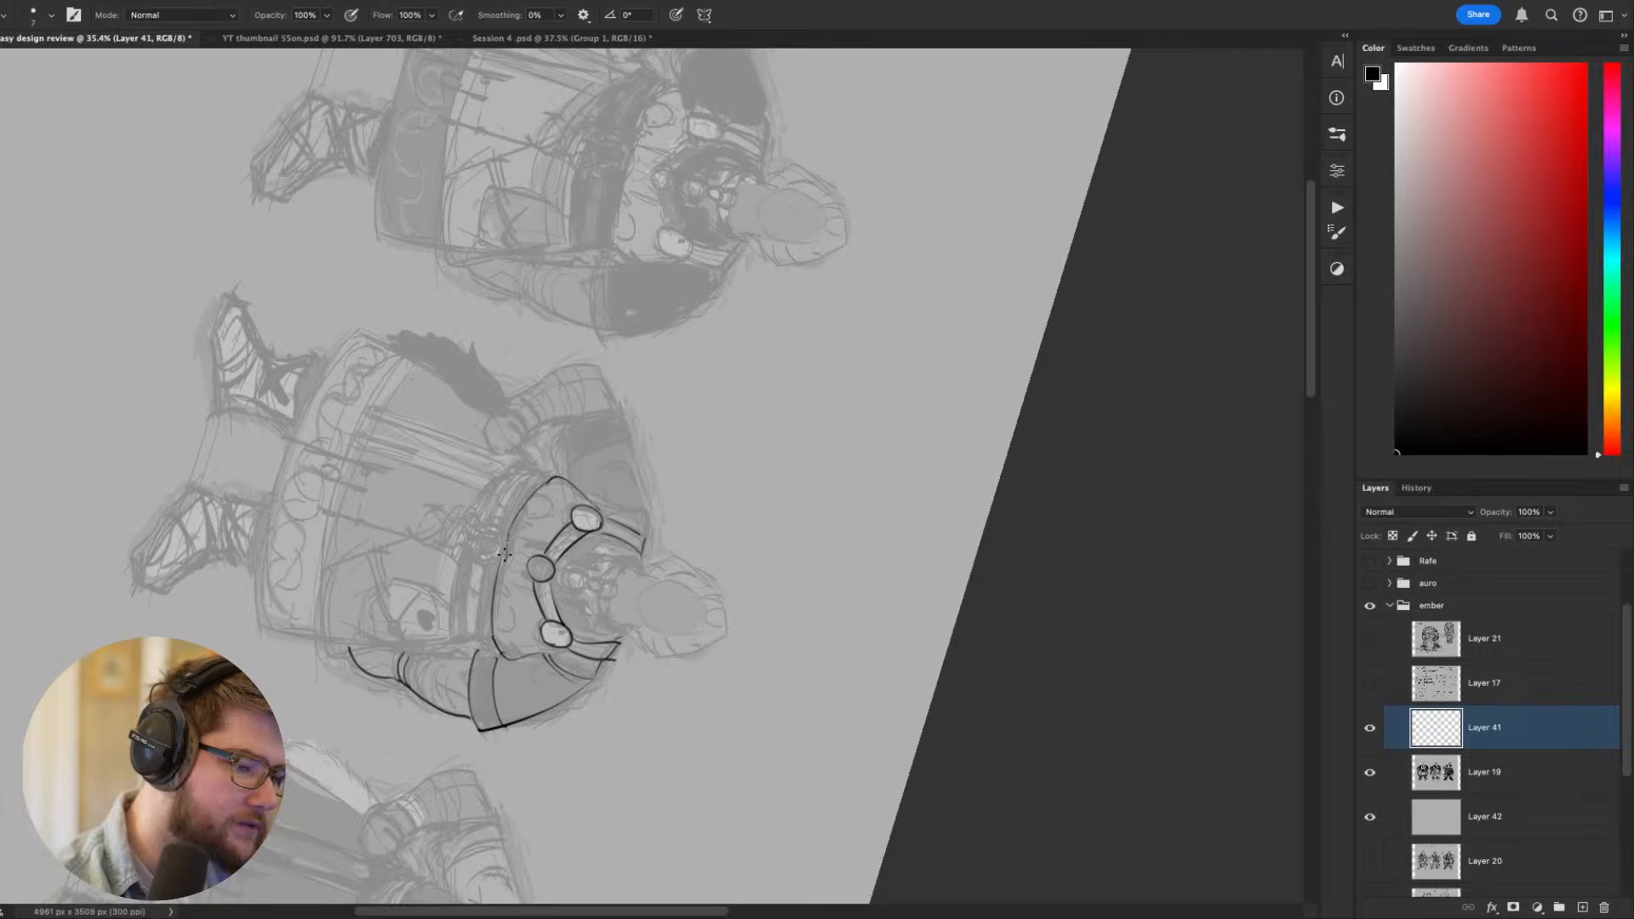
- Outline the upper part and both side ends of the belt around the middle figure's waist
{"action": "key", "text": "Escape"}
{"action": "key", "text": "r"}
{"action": "mouse_move", "coordinate": [1025, 670]}
{"action": "left_mouse_down"}
{"action": "mouse_move", "coordinate": [620, 474]}
{"action": "mouse_move", "coordinate": [852, 492]}
{"action": "left_mouse_up"}
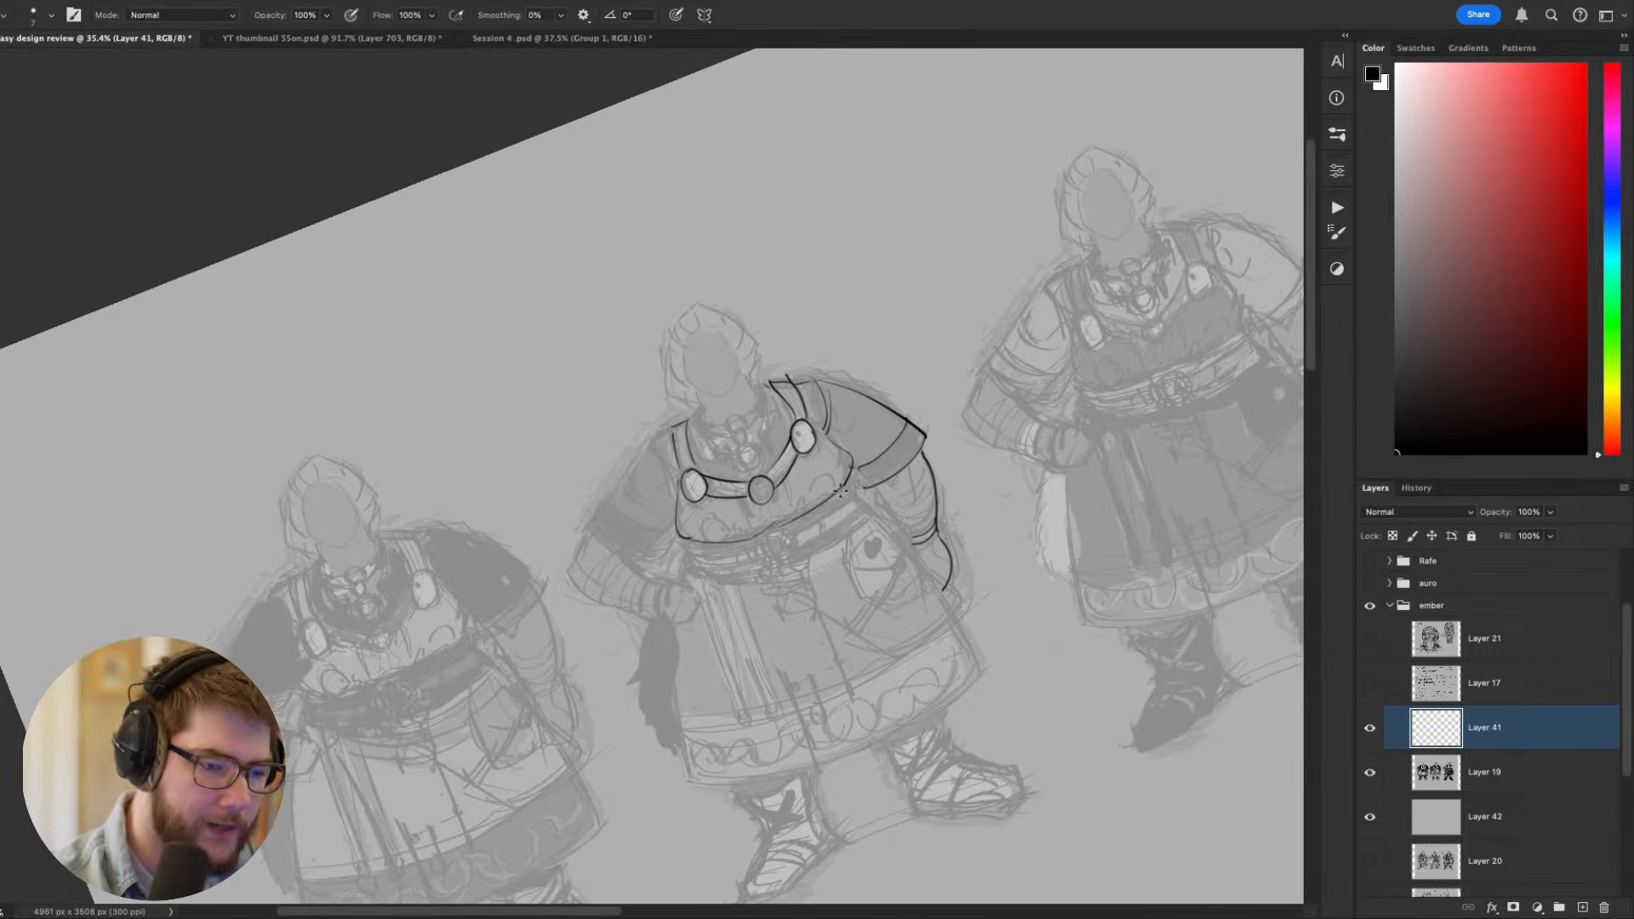
{"action": "key", "text": "Escape"}
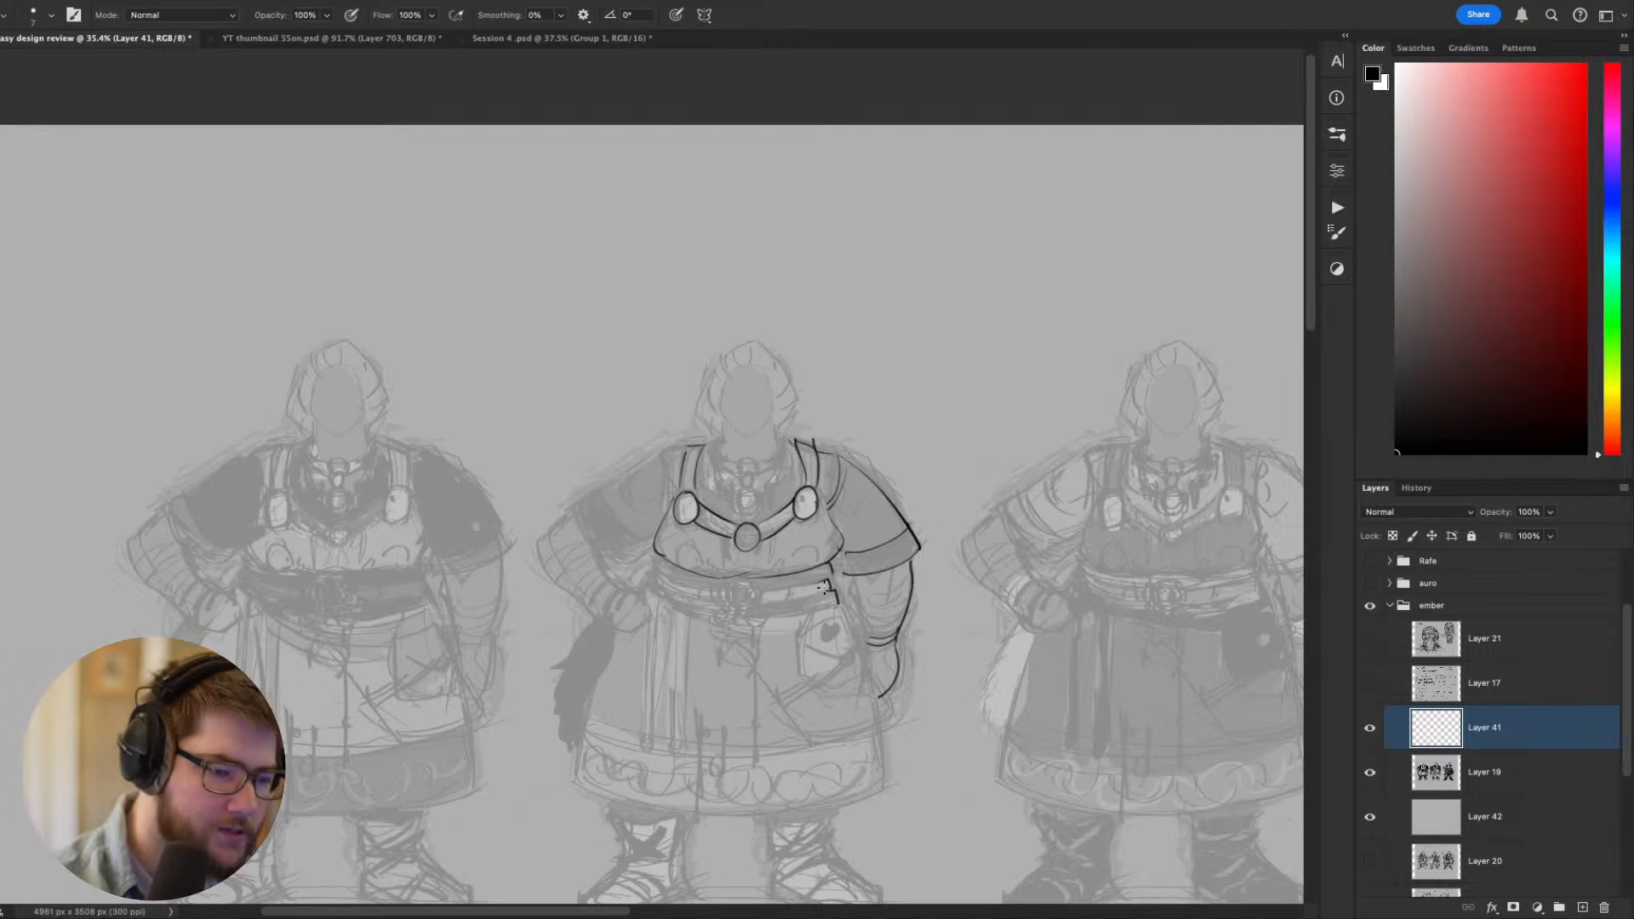
{"action": "key", "text": "r"}
{"action": "mouse_move", "coordinate": [839, 603]}
{"action": "left_mouse_down"}
{"action": "mouse_move", "coordinate": [987, 579]}
{"action": "mouse_move", "coordinate": [752, 487]}
{"action": "mouse_move", "coordinate": [729, 520]}
{"action": "mouse_move", "coordinate": [706, 517]}
{"action": "left_mouse_up"}
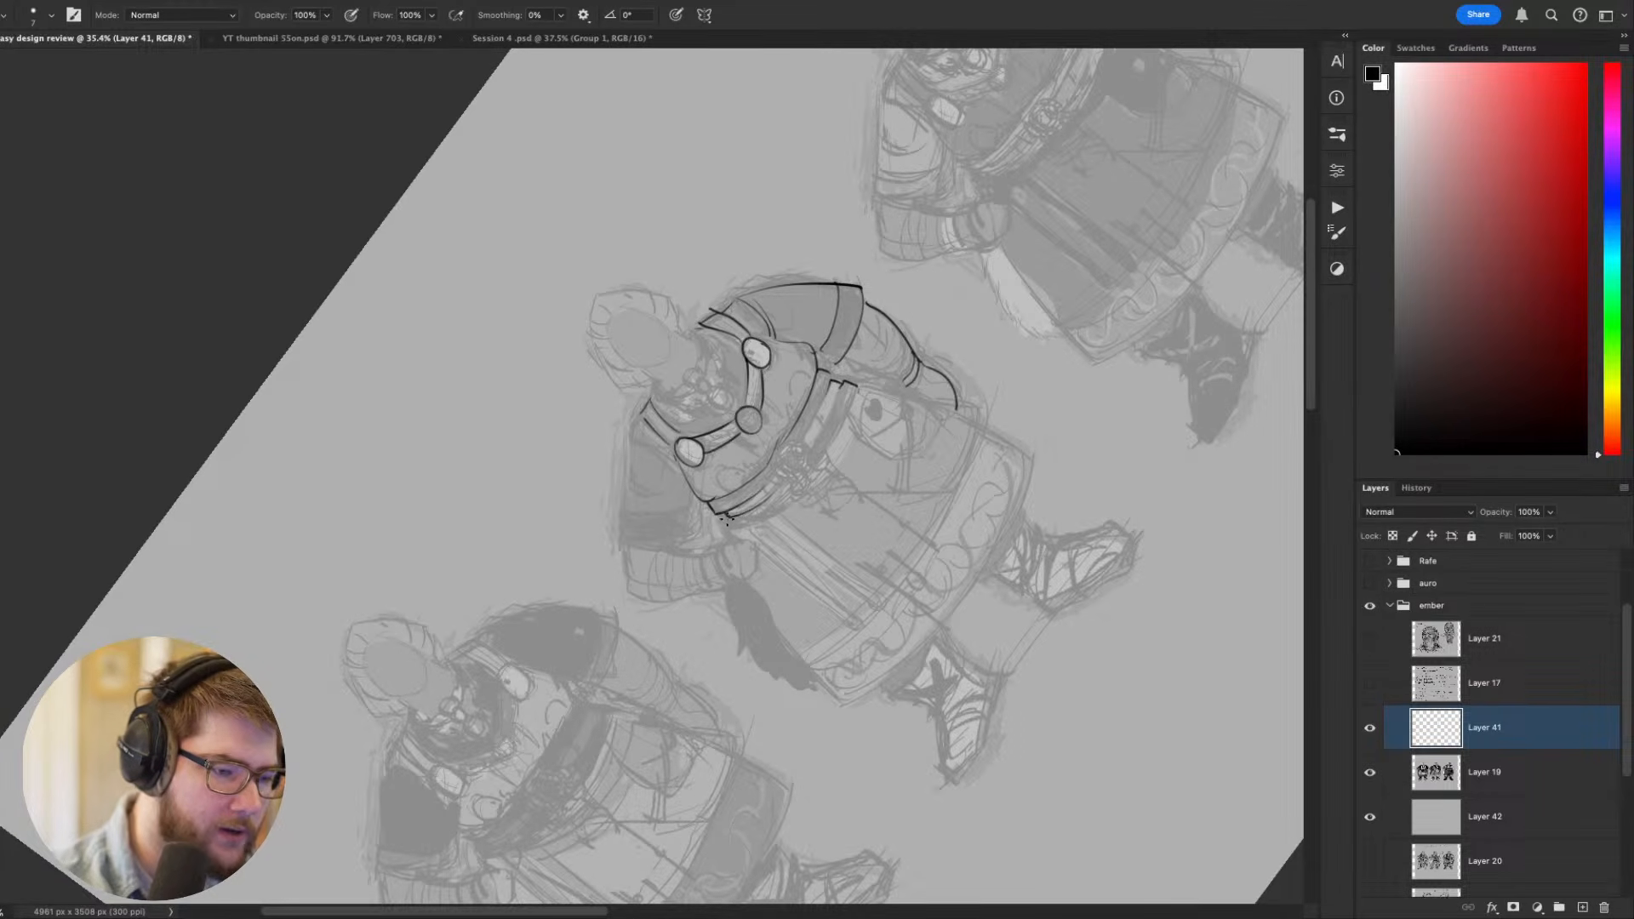
{"action": "key", "text": "Escape"}
{"action": "left_click_drag", "start_coordinate": [1000, 648], "coordinate": [1032, 655]}
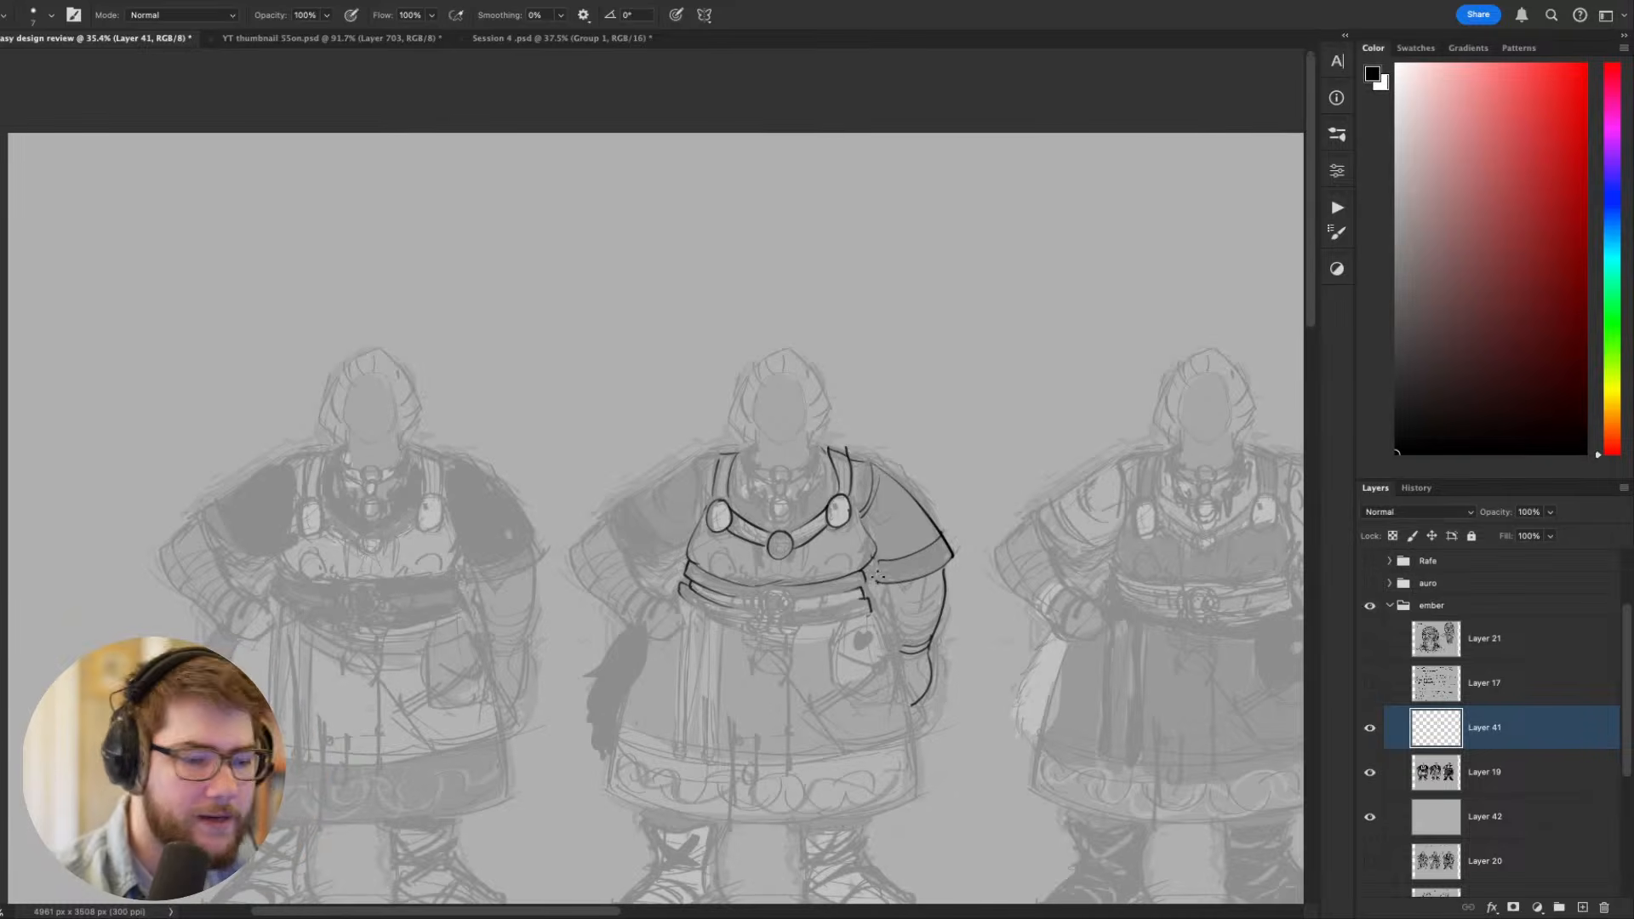
- Draw a round belt buckle with an inner ring at the waist and refine the belt's contours around it
{"action": "key", "text": "e"}
{"action": "key", "text": "b"}
{"action": "mouse_move", "coordinate": [870, 612]}
{"action": "left_mouse_down"}
{"action": "mouse_move", "coordinate": [720, 654]}
{"action": "mouse_move", "coordinate": [428, 522]}
{"action": "left_mouse_up"}
{"action": "key", "text": "r"}
{"action": "mouse_move", "coordinate": [617, 583]}
{"action": "left_mouse_down"}
{"action": "mouse_move", "coordinate": [777, 622]}
{"action": "mouse_move", "coordinate": [724, 579]}
{"action": "left_mouse_up"}
{"action": "scroll", "coordinate": [631, 596], "scroll_direction": "left", "scroll_amount": 5}
{"action": "key", "text": "super+z"}
{"action": "mouse_move", "coordinate": [709, 642]}
{"action": "left_mouse_down"}
{"action": "mouse_move", "coordinate": [725, 586]}
{"action": "mouse_move", "coordinate": [712, 579]}
{"action": "left_mouse_up"}
{"action": "key", "text": "Escape"}
{"action": "left_click_drag", "start_coordinate": [822, 475], "coordinate": [967, 682]}
{"action": "mouse_move", "coordinate": [839, 552]}
{"action": "left_mouse_down"}
{"action": "mouse_move", "coordinate": [808, 574]}
{"action": "mouse_move", "coordinate": [843, 551]}
{"action": "left_mouse_up"}
{"action": "key", "text": "super+z"}
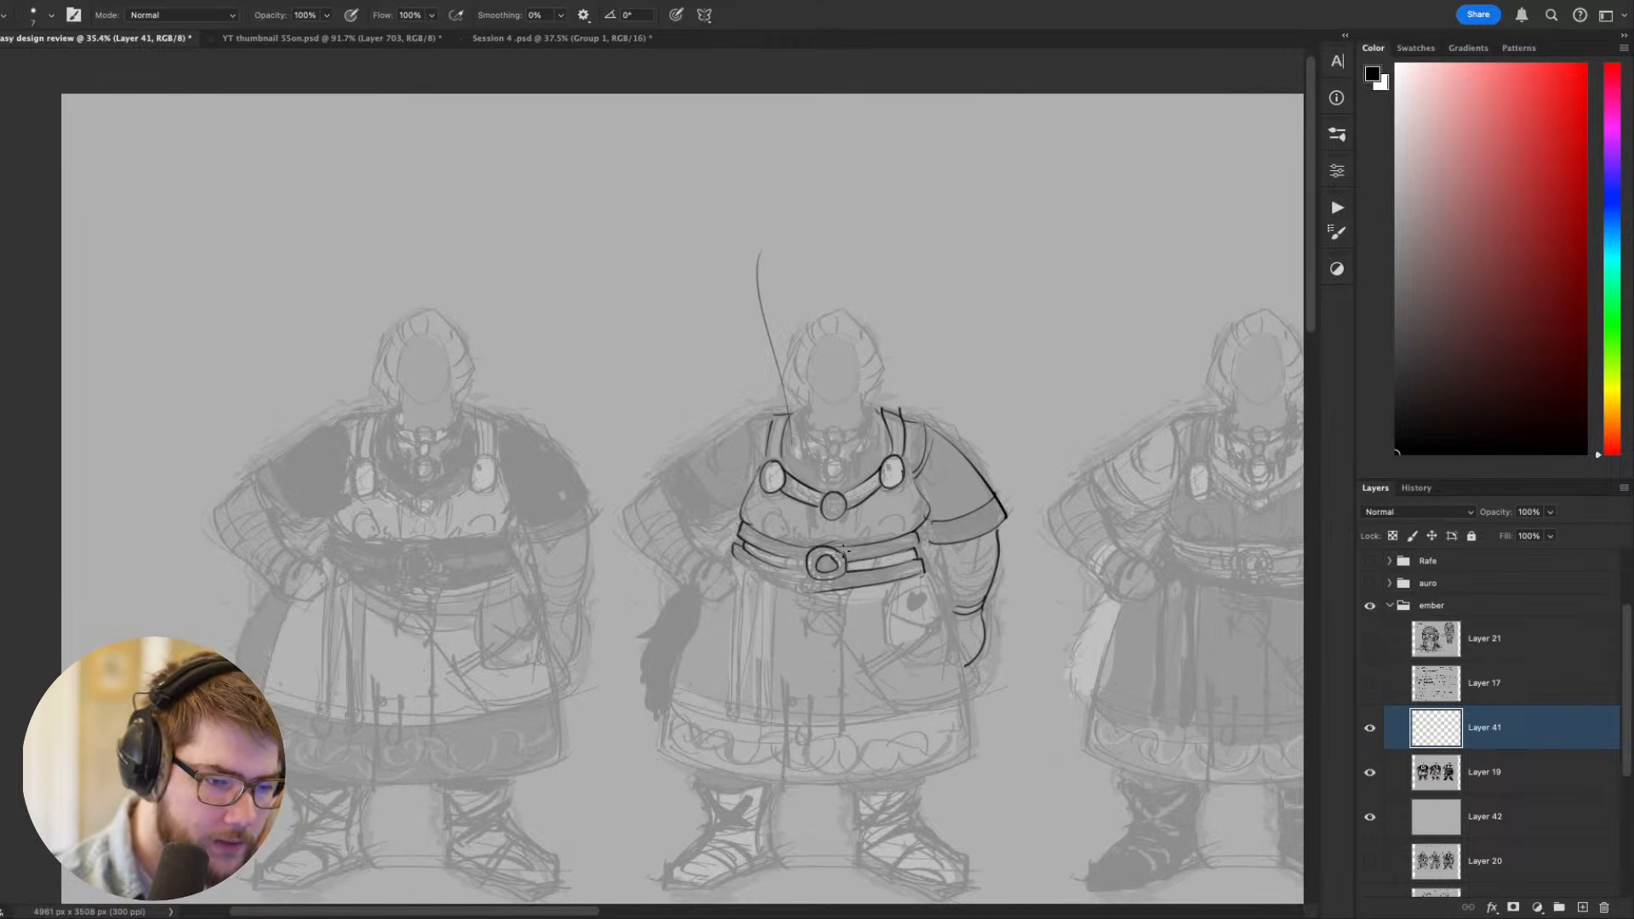
- Complete the belt's curved lower edge beneath the buckle on the middle figure
{"action": "left_click_drag", "start_coordinate": [928, 613], "coordinate": [1014, 652]}
{"action": "key", "text": "r"}
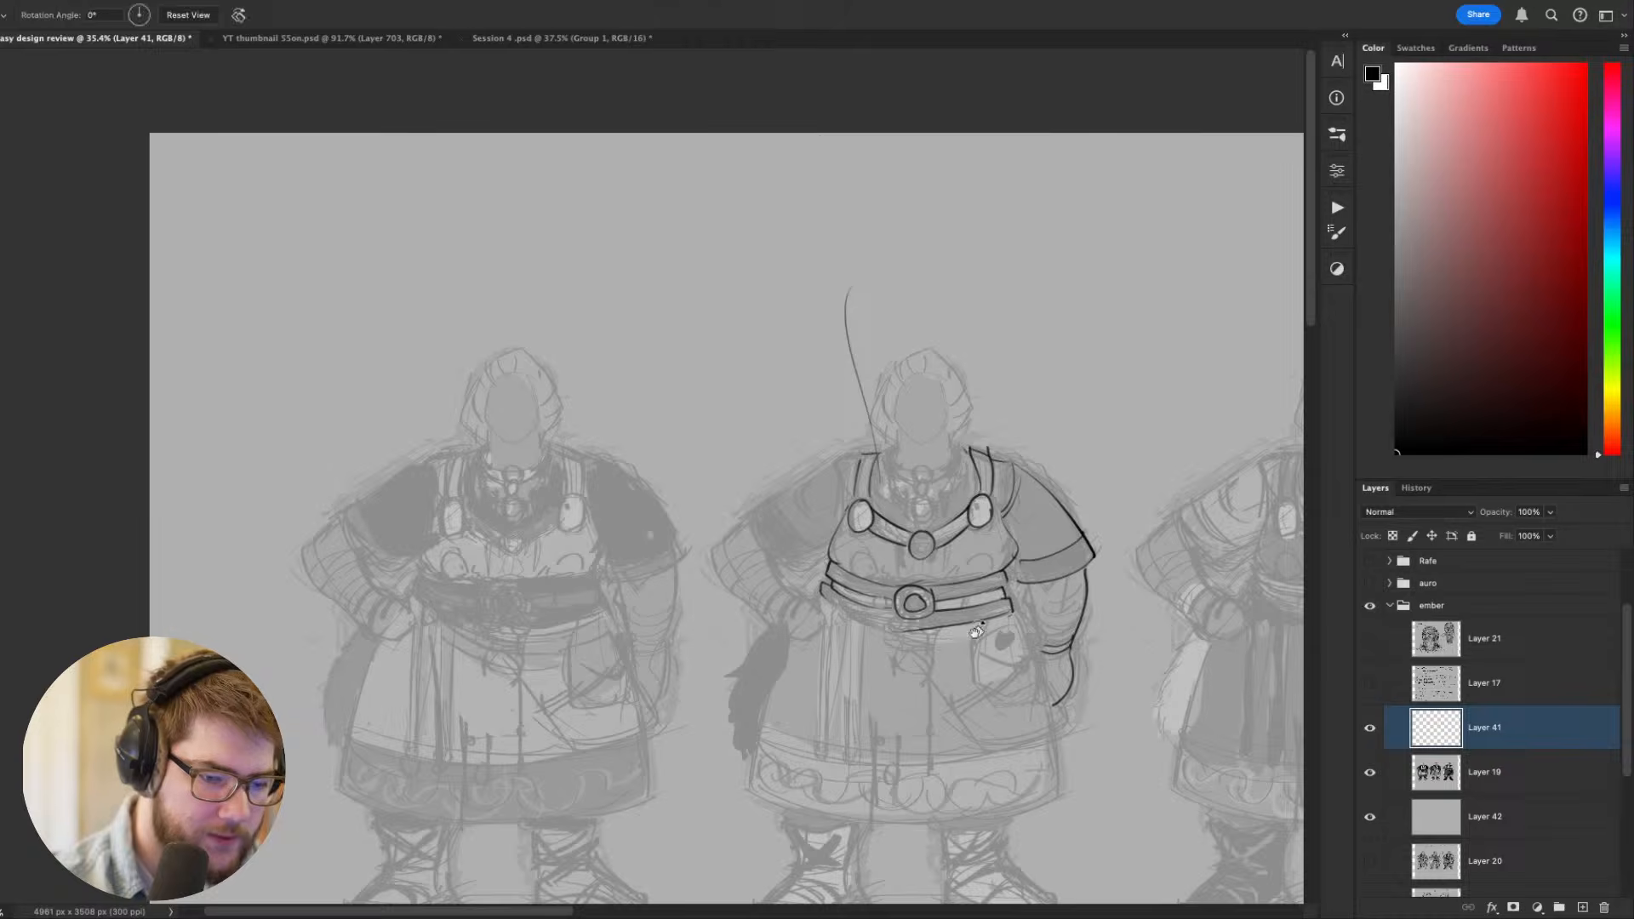
{"action": "left_click_drag", "start_coordinate": [903, 630], "coordinate": [943, 514]}
{"action": "key", "text": "Escape"}
- Draw a rounded pouch with a heart emblem, flap and clasp hanging from the belt beside the lowered hand
{"action": "left_click_drag", "start_coordinate": [1099, 687], "coordinate": [957, 642]}
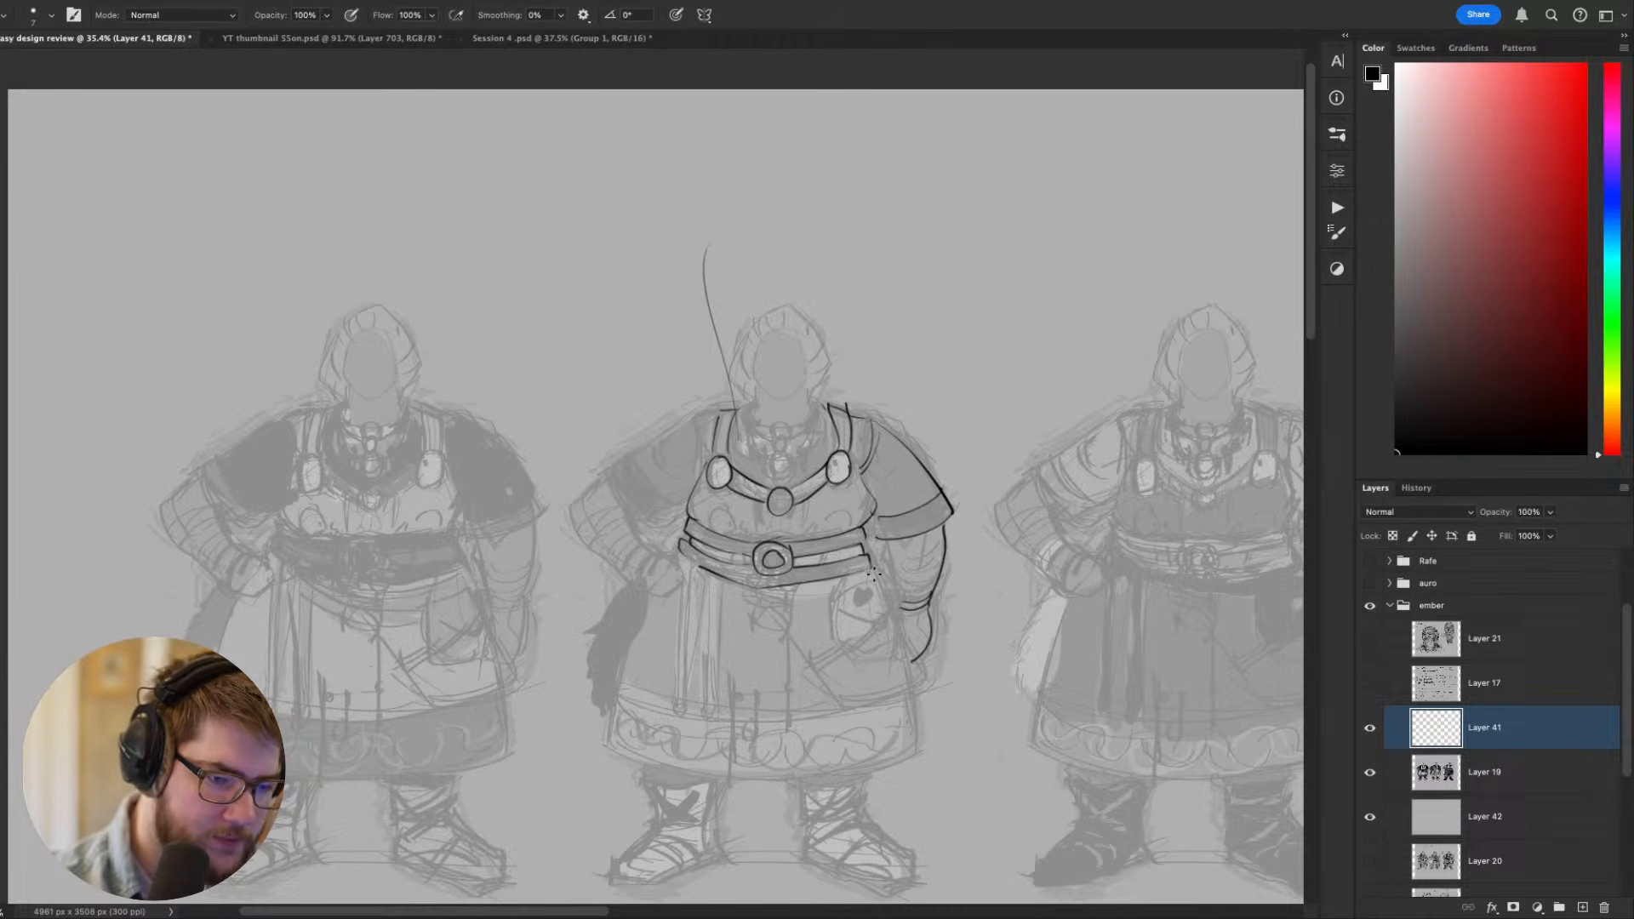
{"action": "mouse_move", "coordinate": [868, 578]}
{"action": "left_mouse_down"}
{"action": "mouse_move", "coordinate": [830, 616]}
{"action": "mouse_move", "coordinate": [839, 584]}
{"action": "mouse_move", "coordinate": [873, 653]}
{"action": "mouse_move", "coordinate": [838, 650]}
{"action": "mouse_move", "coordinate": [874, 656]}
{"action": "mouse_move", "coordinate": [899, 597]}
{"action": "mouse_move", "coordinate": [882, 572]}
{"action": "mouse_move", "coordinate": [895, 596]}
{"action": "mouse_move", "coordinate": [858, 607]}
{"action": "left_mouse_up"}
{"action": "key", "text": "ctrl+z"}
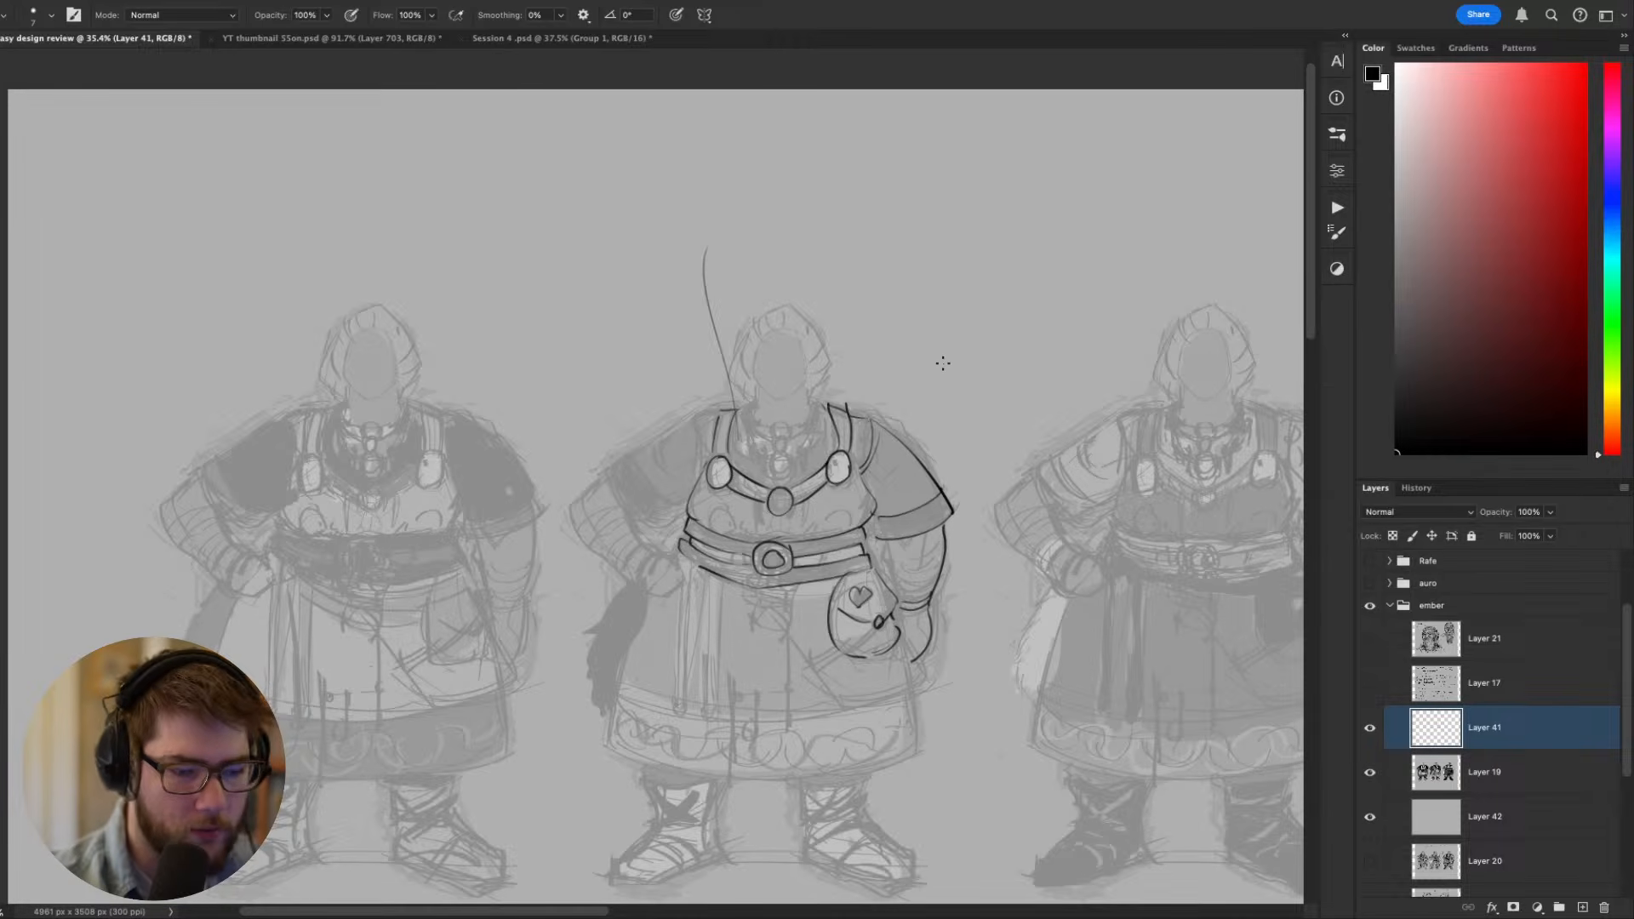
{"action": "scroll", "coordinate": [928, 374], "scroll_direction": "down", "scroll_amount": 2}
{"action": "scroll", "coordinate": [928, 375], "scroll_direction": "left", "scroll_amount": 1}
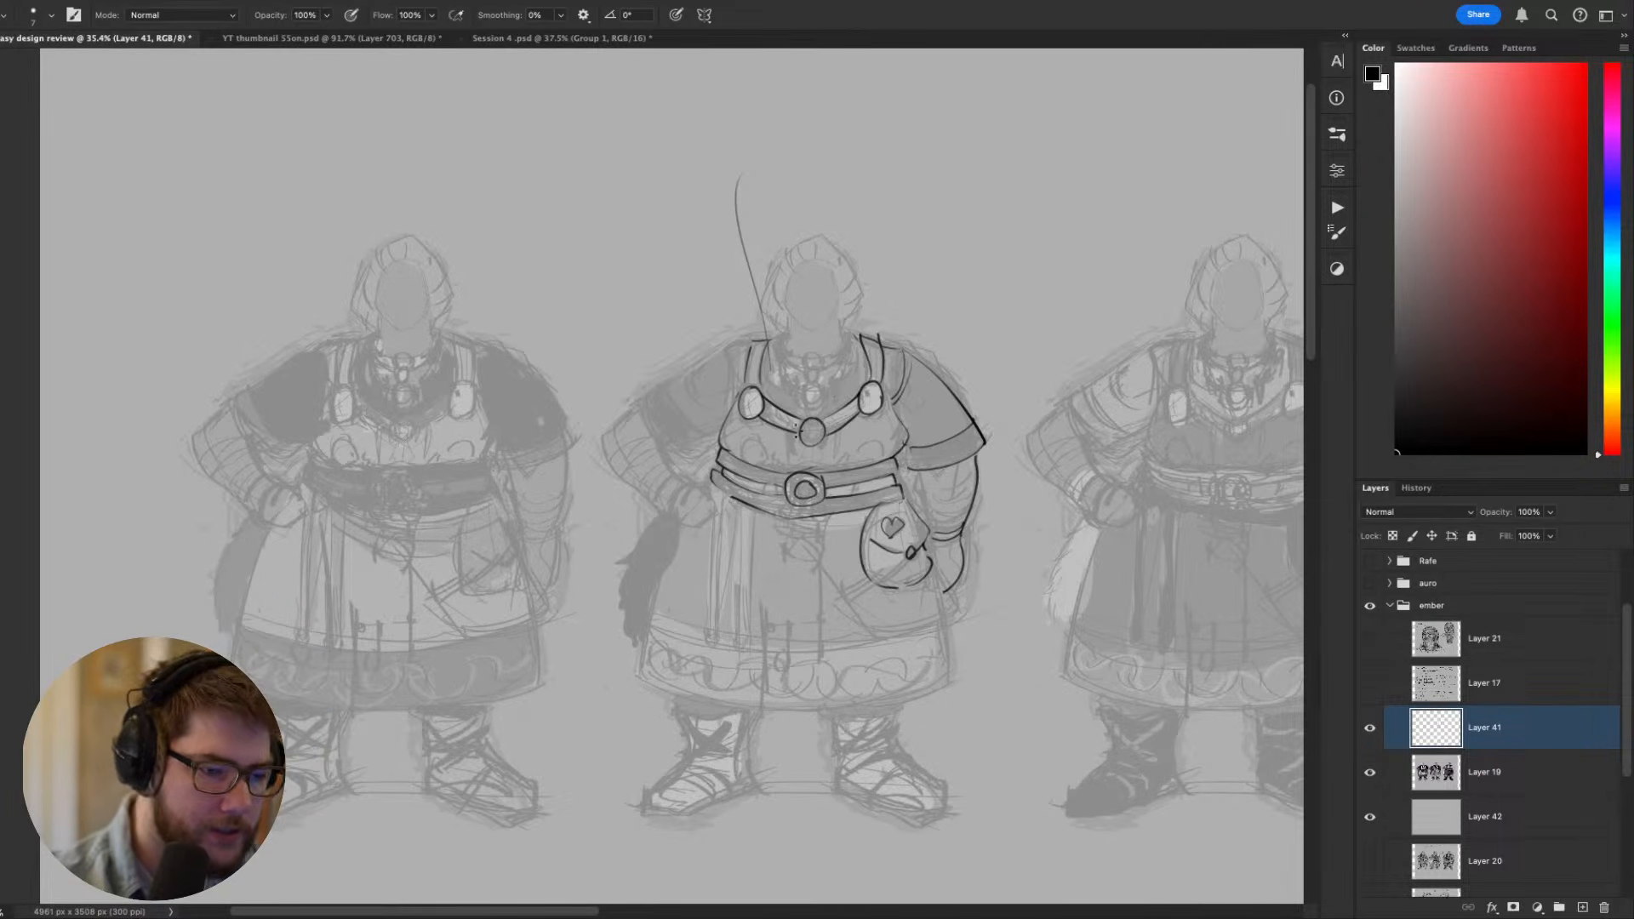
- Draw a long narrow strap looped over the belt and hanging down the skirt, ending in a rounded tip
{"action": "scroll", "coordinate": [911, 419], "scroll_direction": "up", "scroll_amount": 2}
{"action": "scroll", "coordinate": [911, 419], "scroll_direction": "left", "scroll_amount": 1}
{"action": "key", "text": "e"}
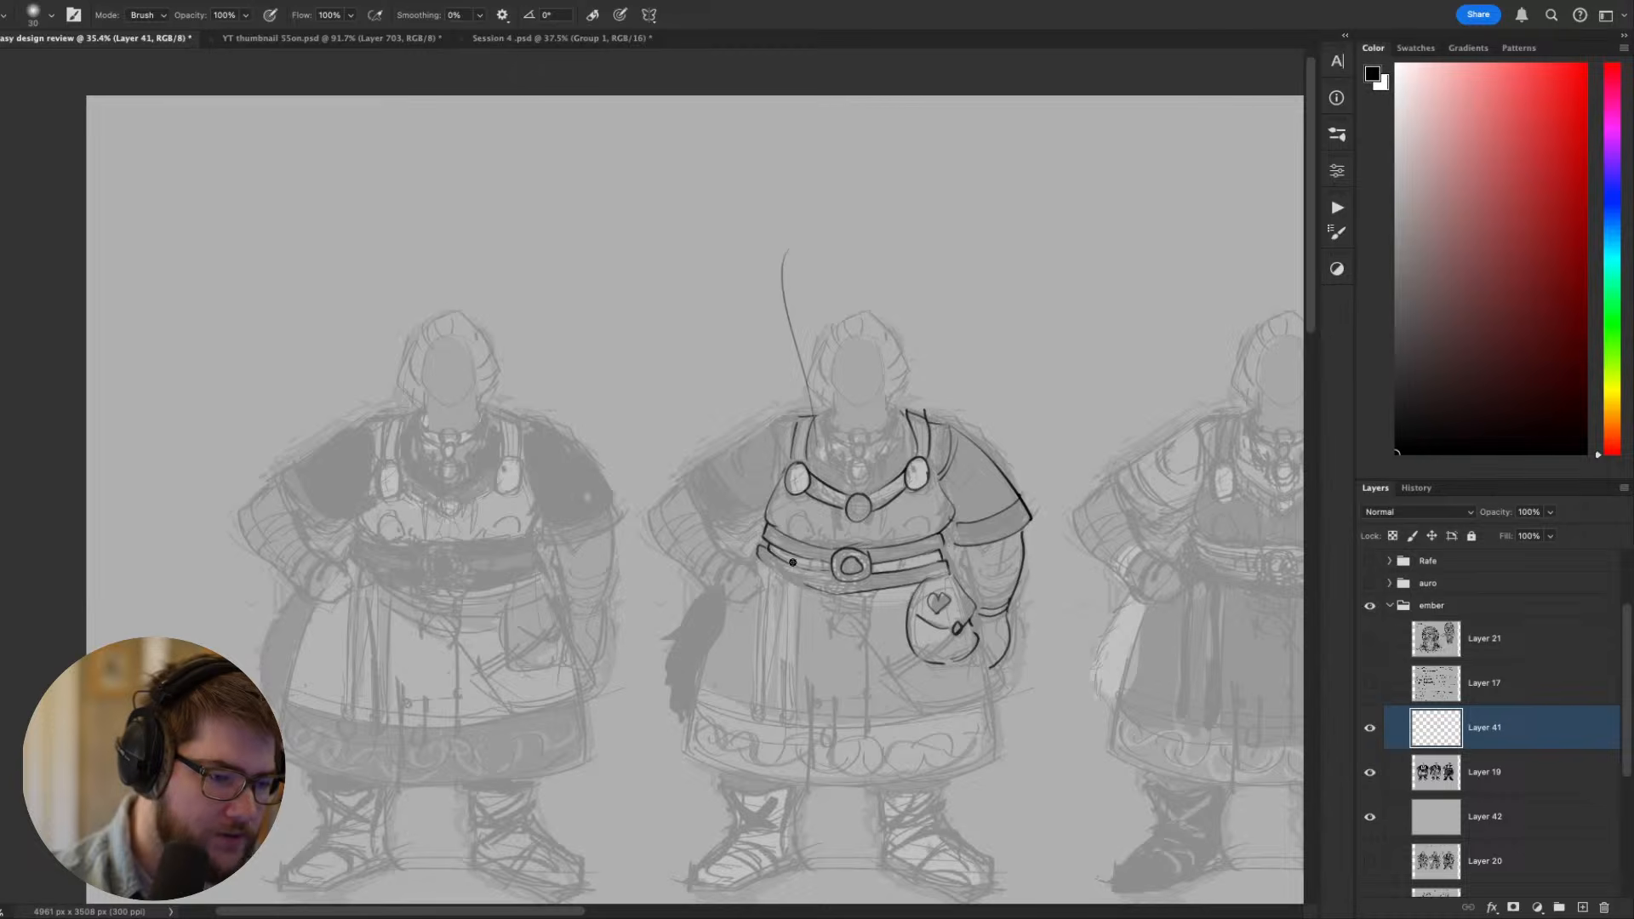
{"action": "key", "text": "b"}
{"action": "mouse_move", "coordinate": [806, 571]}
{"action": "left_mouse_down"}
{"action": "mouse_move", "coordinate": [786, 571]}
{"action": "mouse_move", "coordinate": [803, 593]}
{"action": "mouse_move", "coordinate": [787, 717]}
{"action": "left_mouse_up"}
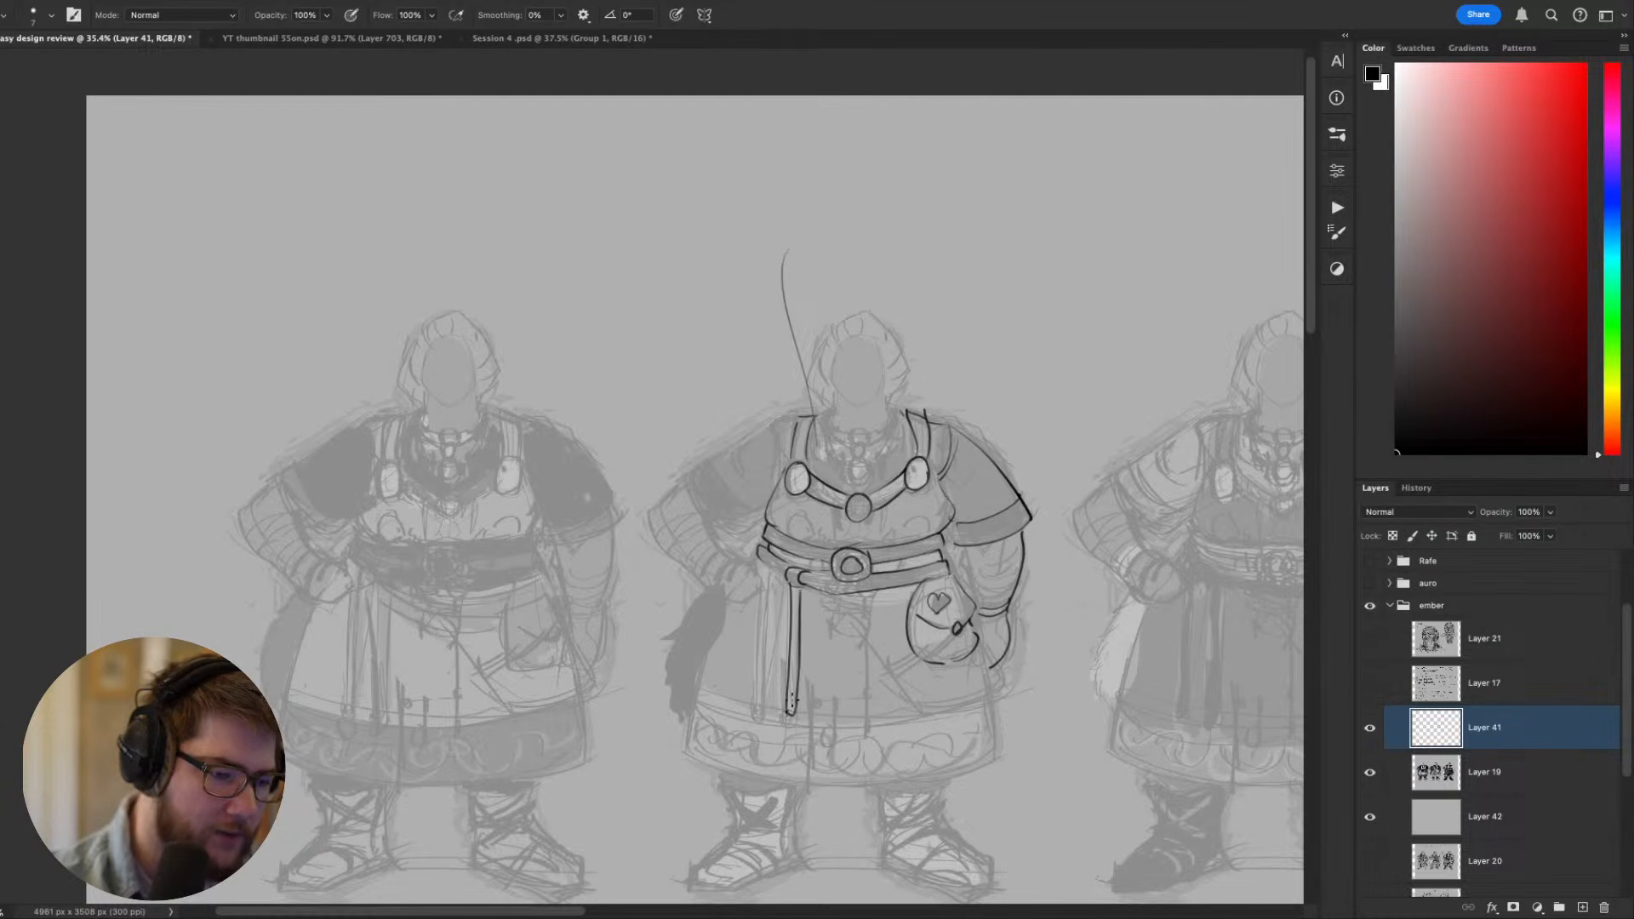
{"action": "key", "text": "super+z"}
{"action": "key", "text": "super+z"}
{"action": "left_click_drag", "start_coordinate": [801, 590], "coordinate": [792, 725]}
{"action": "left_click_drag", "start_coordinate": [787, 713], "coordinate": [791, 725]}
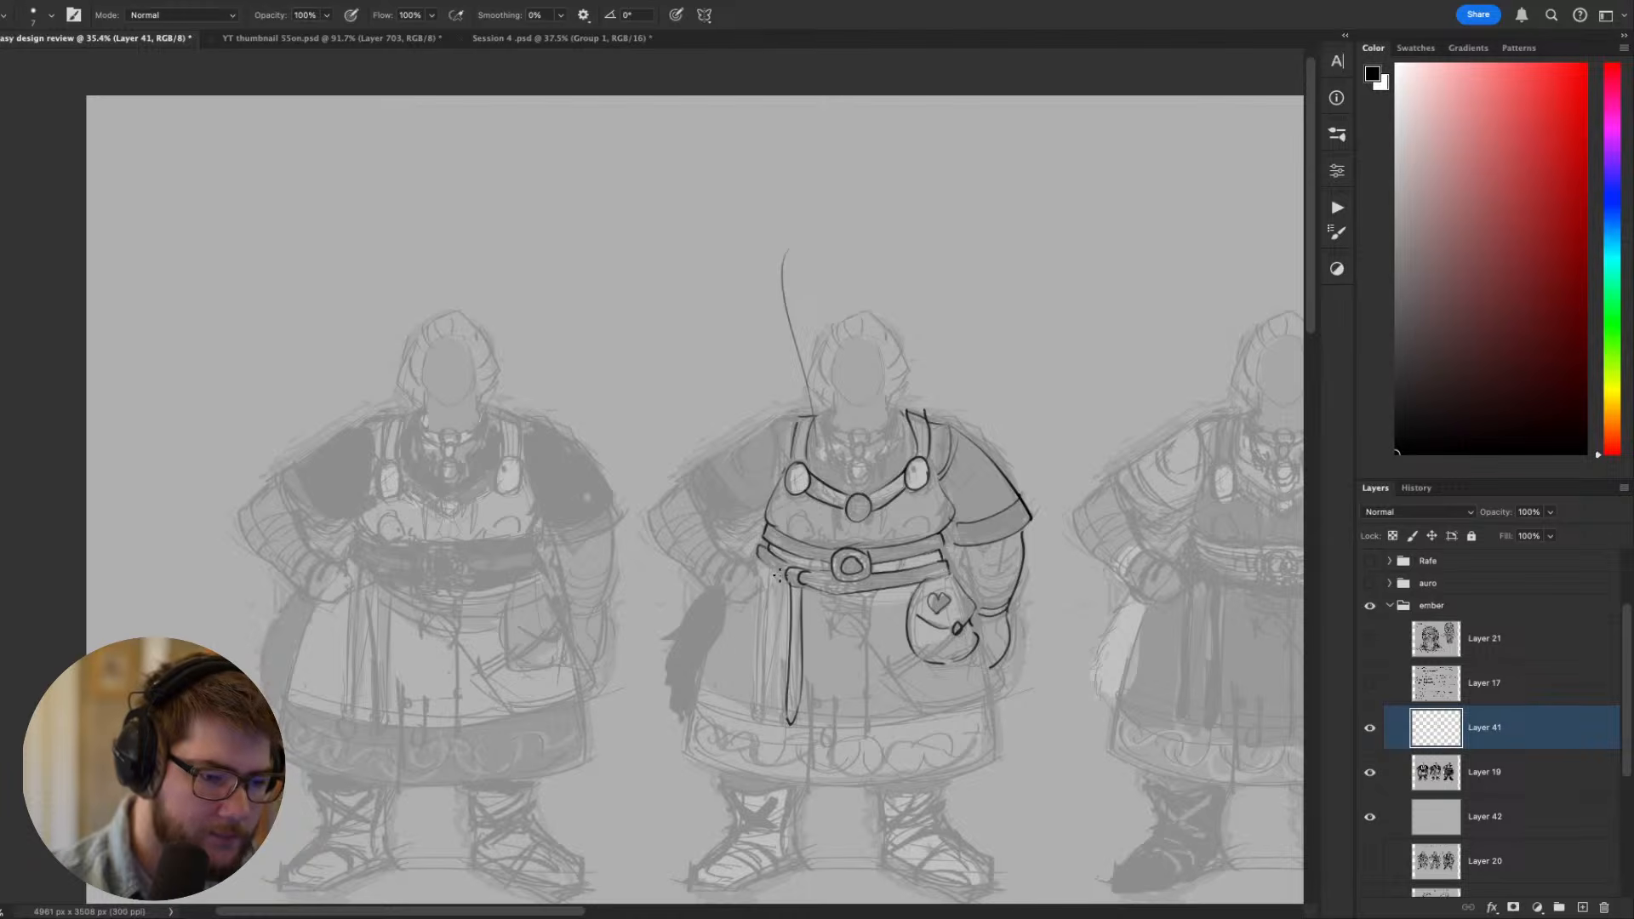
- Add a second long hanging strap with a belt loop beside the first one, nearer the bent arm
{"action": "key", "text": "super+z"}
{"action": "mouse_move", "coordinate": [776, 579]}
{"action": "left_mouse_down"}
{"action": "mouse_move", "coordinate": [776, 703]}
{"action": "mouse_move", "coordinate": [770, 580]}
{"action": "mouse_move", "coordinate": [757, 718]}
{"action": "mouse_move", "coordinate": [765, 598]}
{"action": "left_mouse_up"}
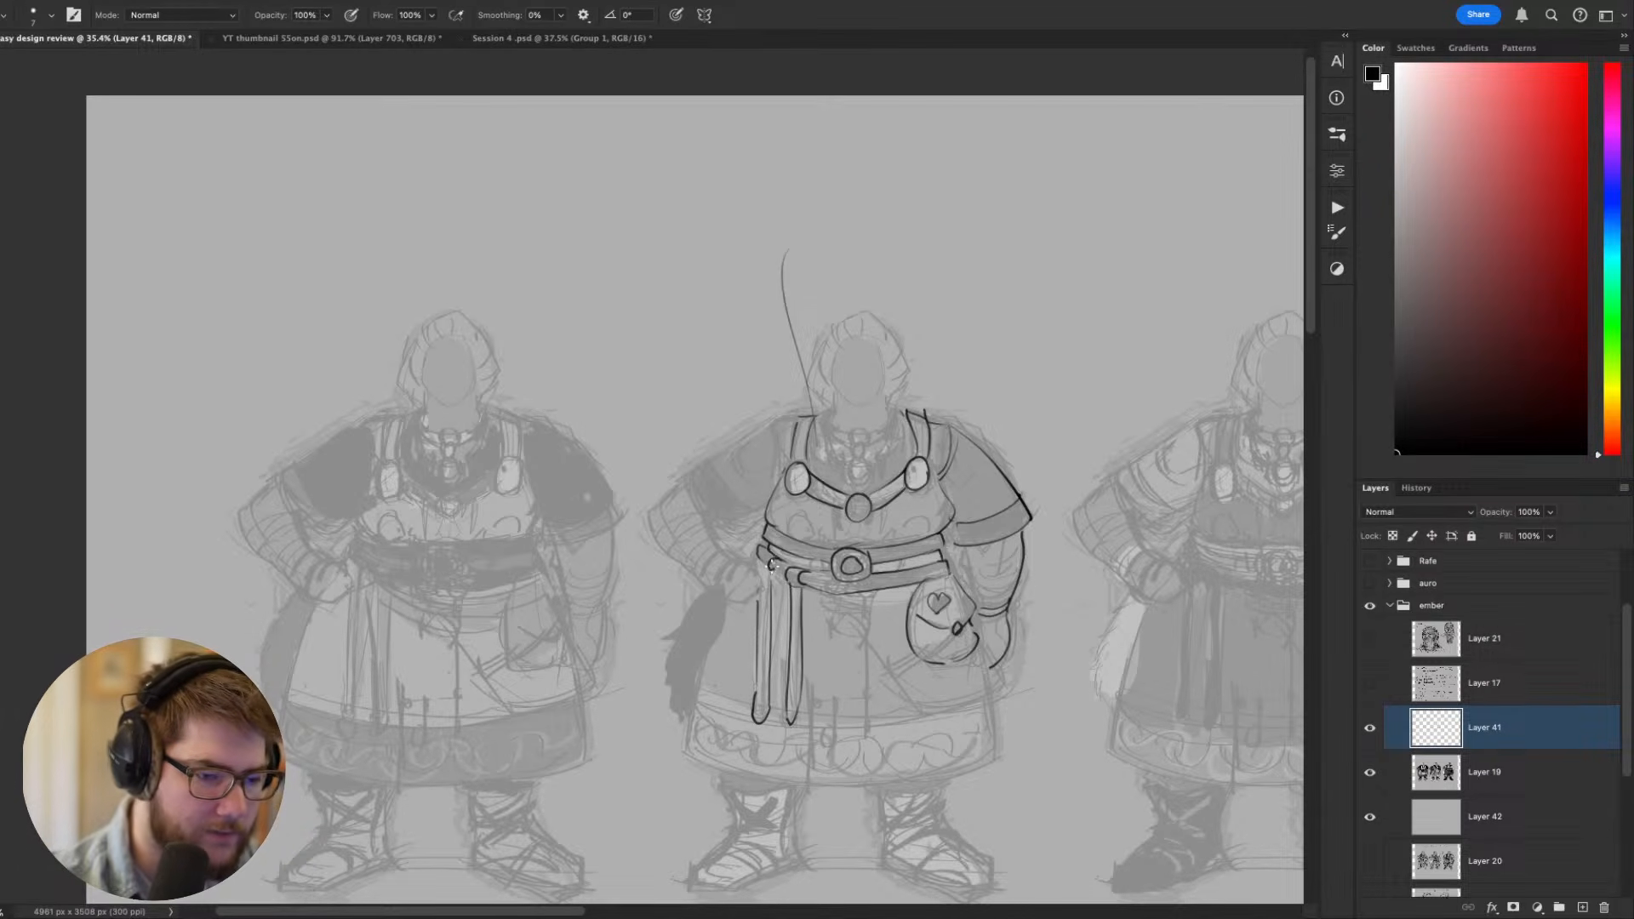
{"action": "left_click_drag", "start_coordinate": [758, 547], "coordinate": [761, 591]}
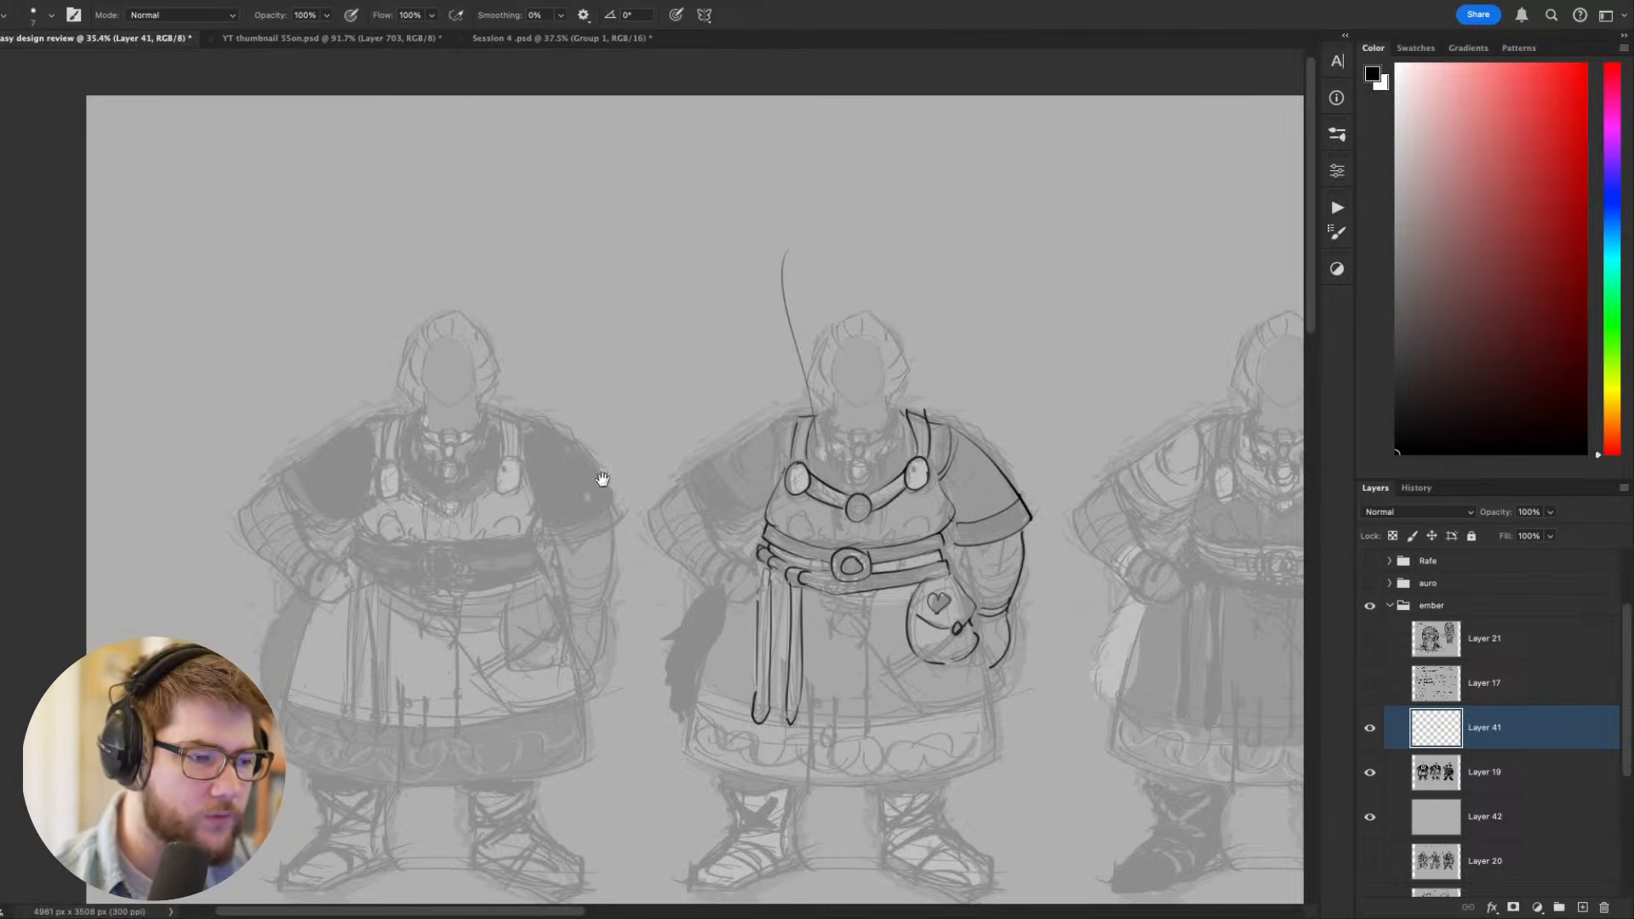
{"action": "left_click_drag", "start_coordinate": [602, 474], "coordinate": [329, 253]}
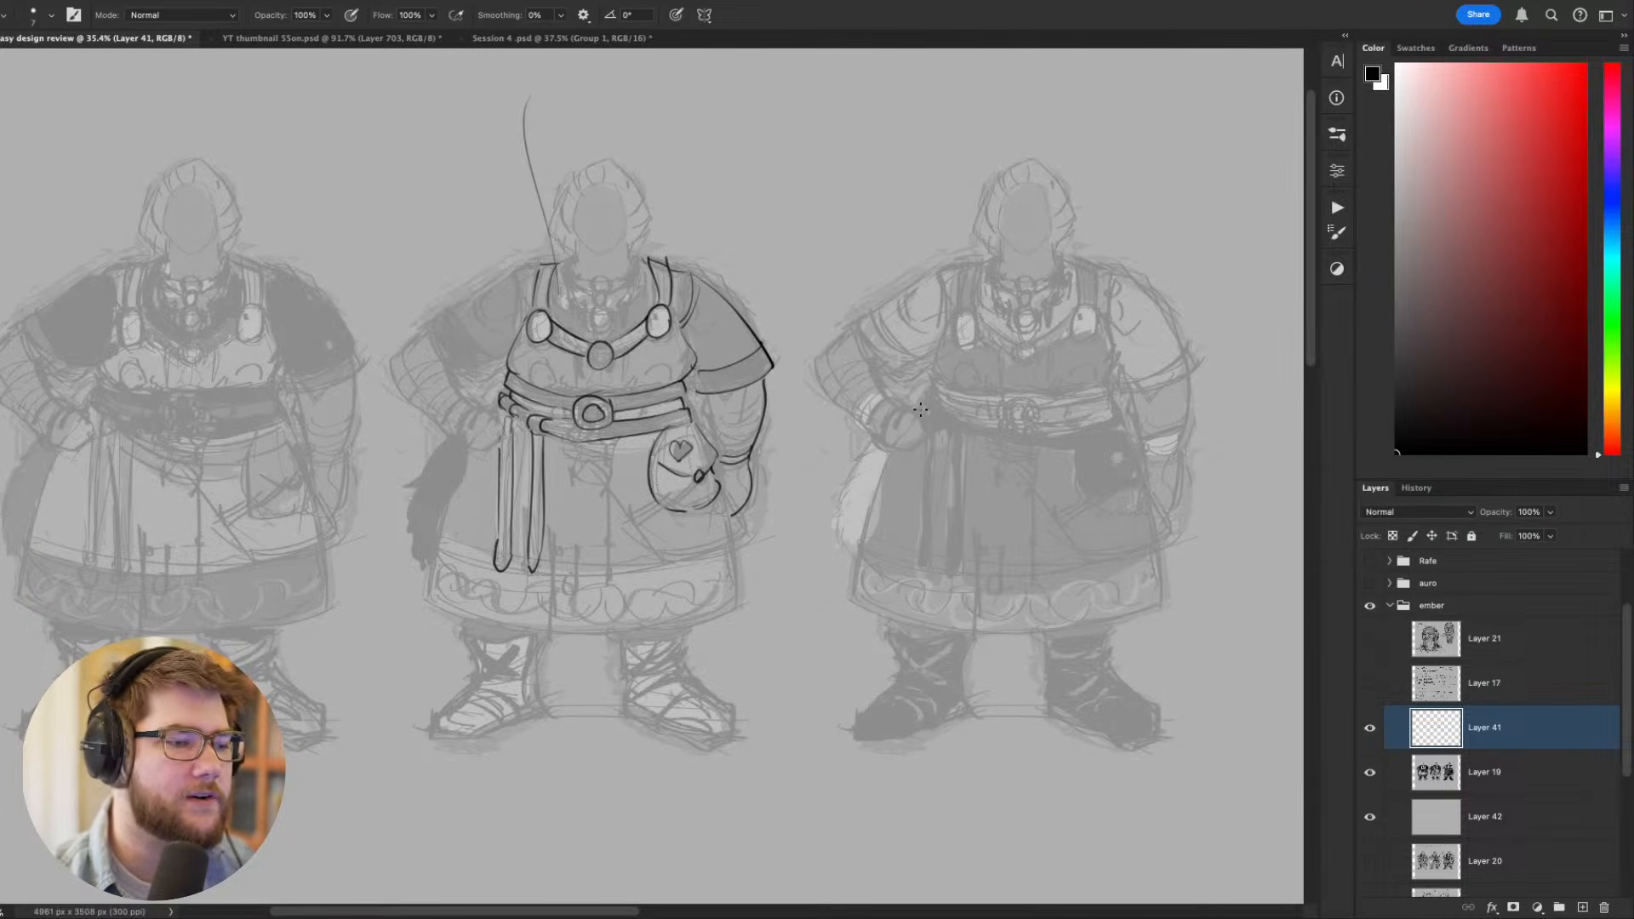
{"action": "left_click_drag", "start_coordinate": [920, 410], "coordinate": [990, 490]}
{"action": "left_click_drag", "start_coordinate": [813, 558], "coordinate": [875, 563]}
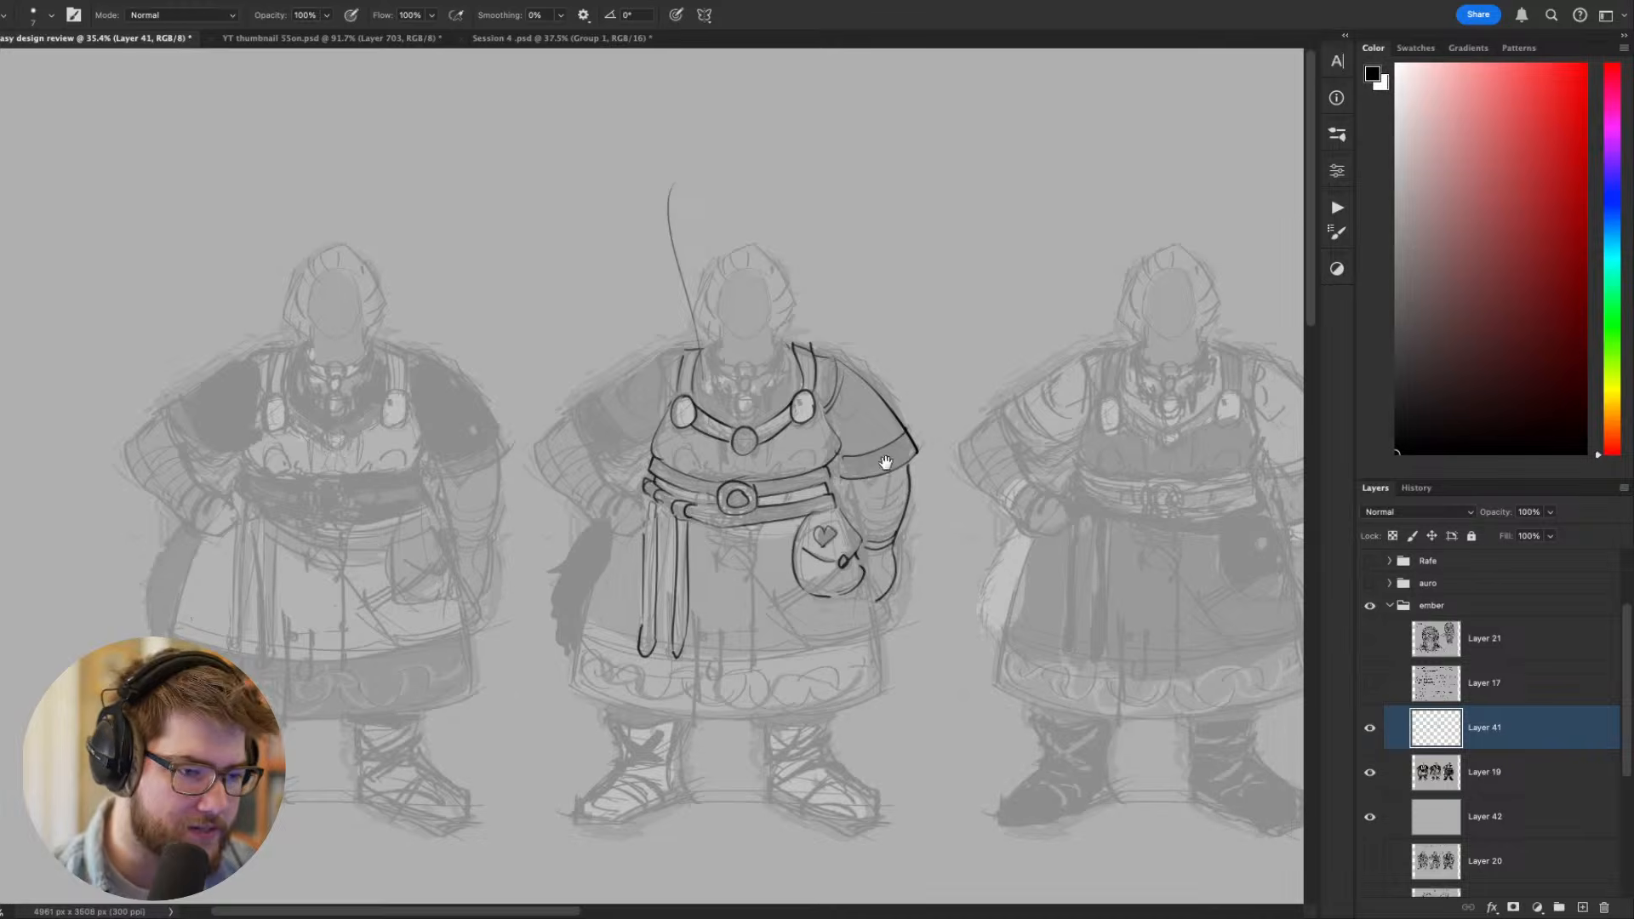
{"action": "left_click_drag", "start_coordinate": [1030, 415], "coordinate": [892, 405]}
{"action": "scroll", "coordinate": [846, 472], "scroll_direction": "down", "scroll_amount": 1}
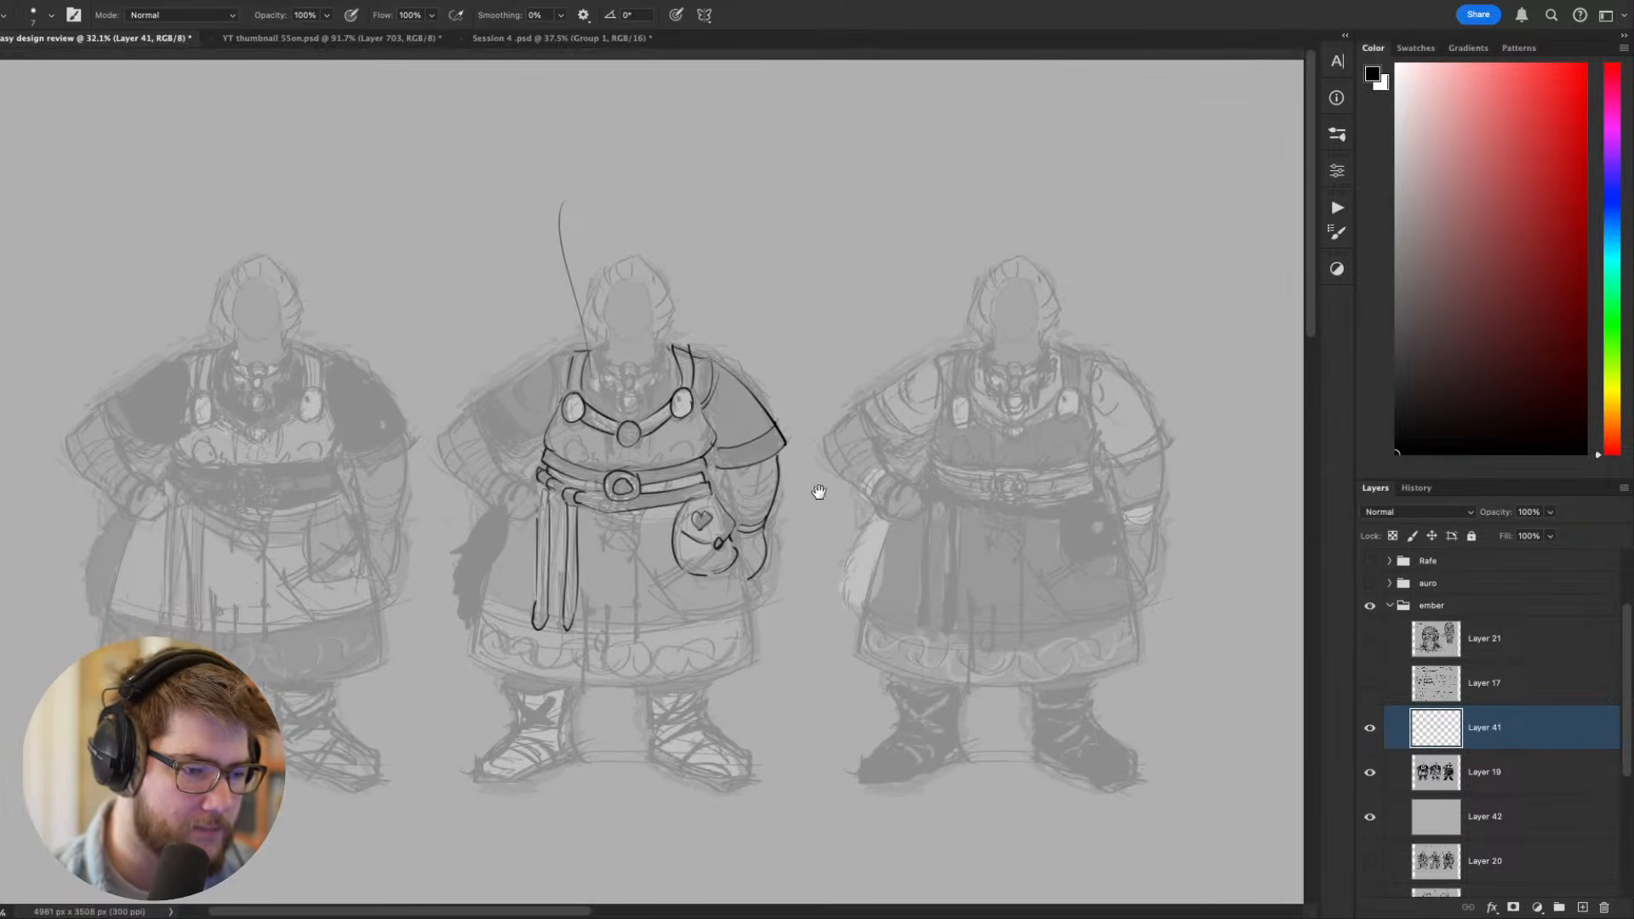
{"action": "scroll", "coordinate": [937, 488], "scroll_direction": "down", "scroll_amount": 1}
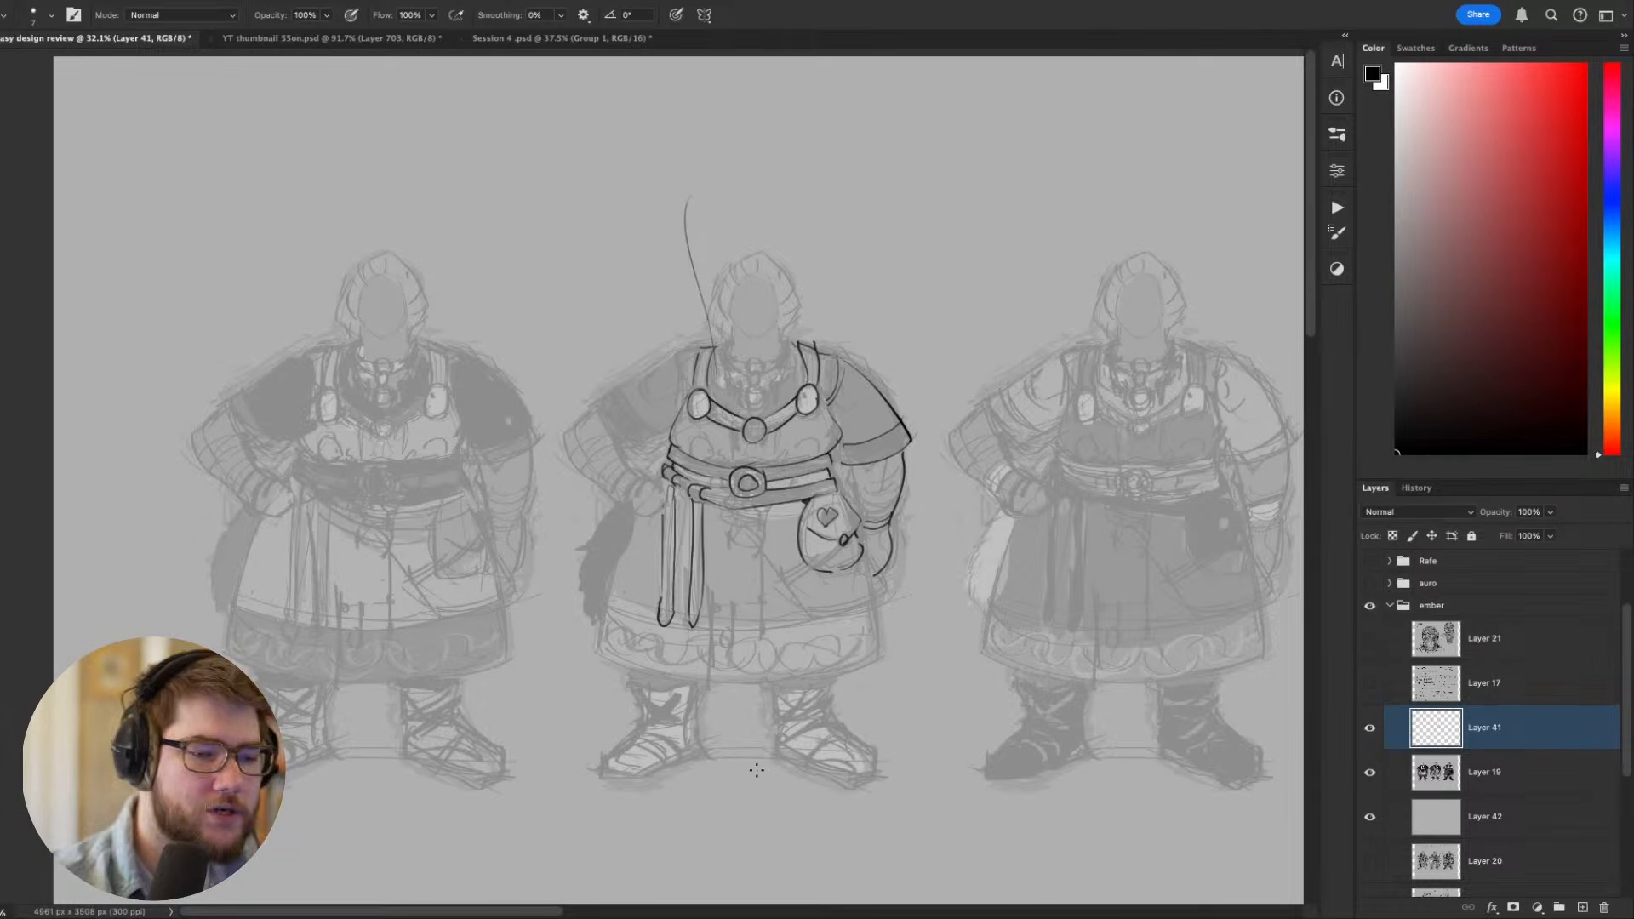
- Hide the line-over, the value sketches and their grey backdrop, show Layer 20 and examine its three Witch + Goddess costume sketches
{"action": "scroll", "coordinate": [757, 771], "scroll_direction": "down", "scroll_amount": 1}
{"action": "scroll", "coordinate": [789, 693], "scroll_direction": "up", "scroll_amount": 1}
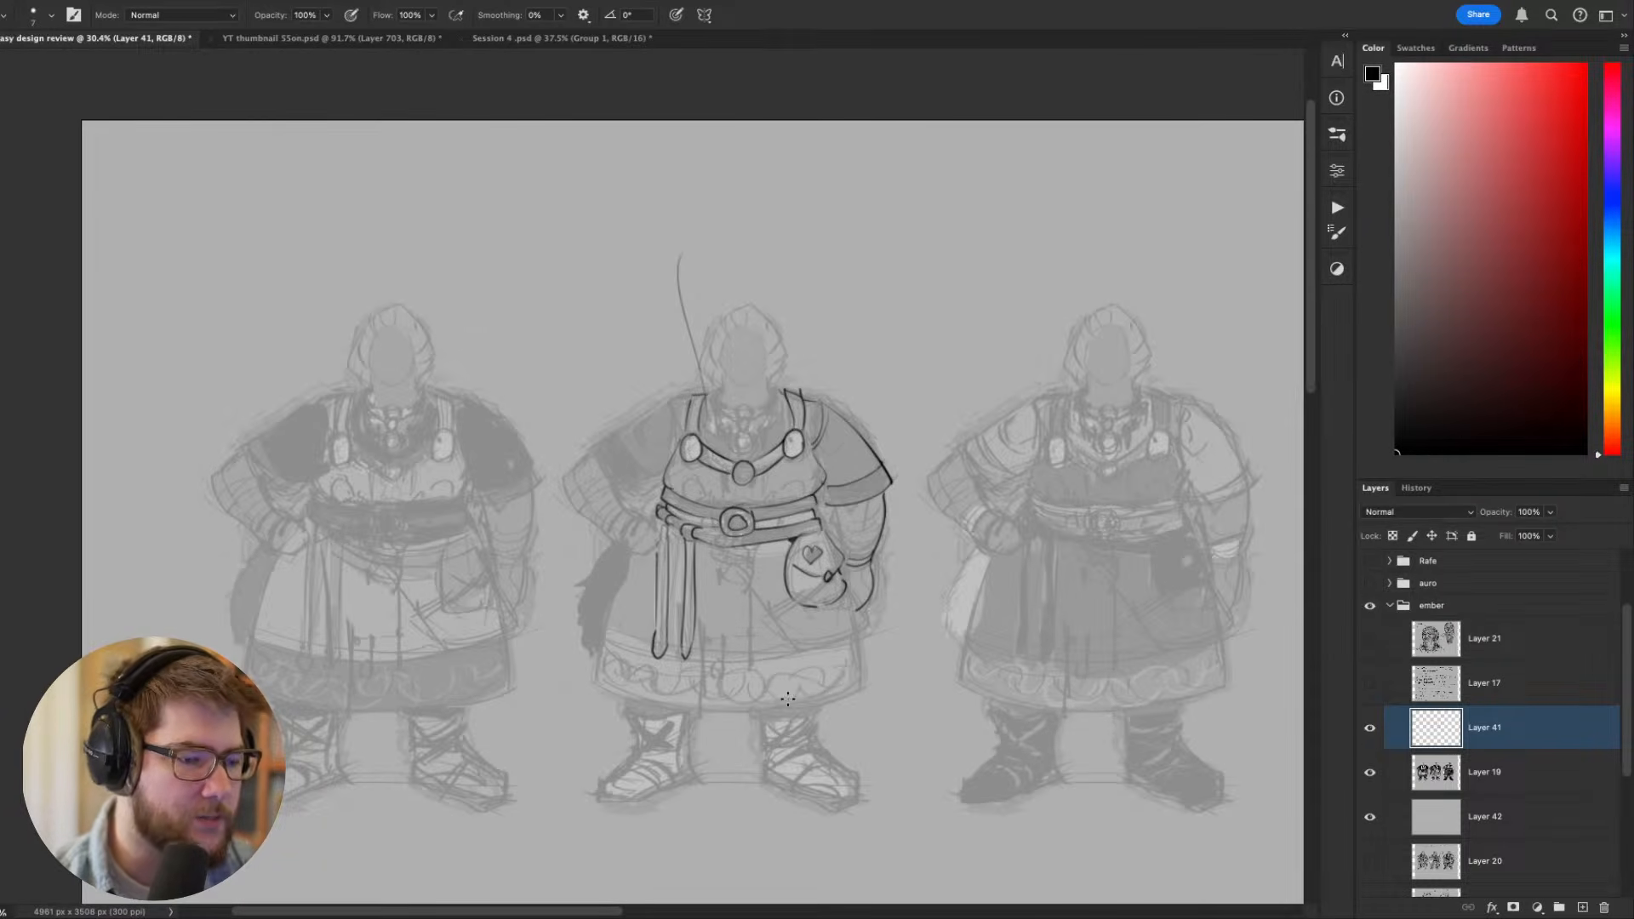
{"action": "left_click", "coordinate": [1371, 729]}
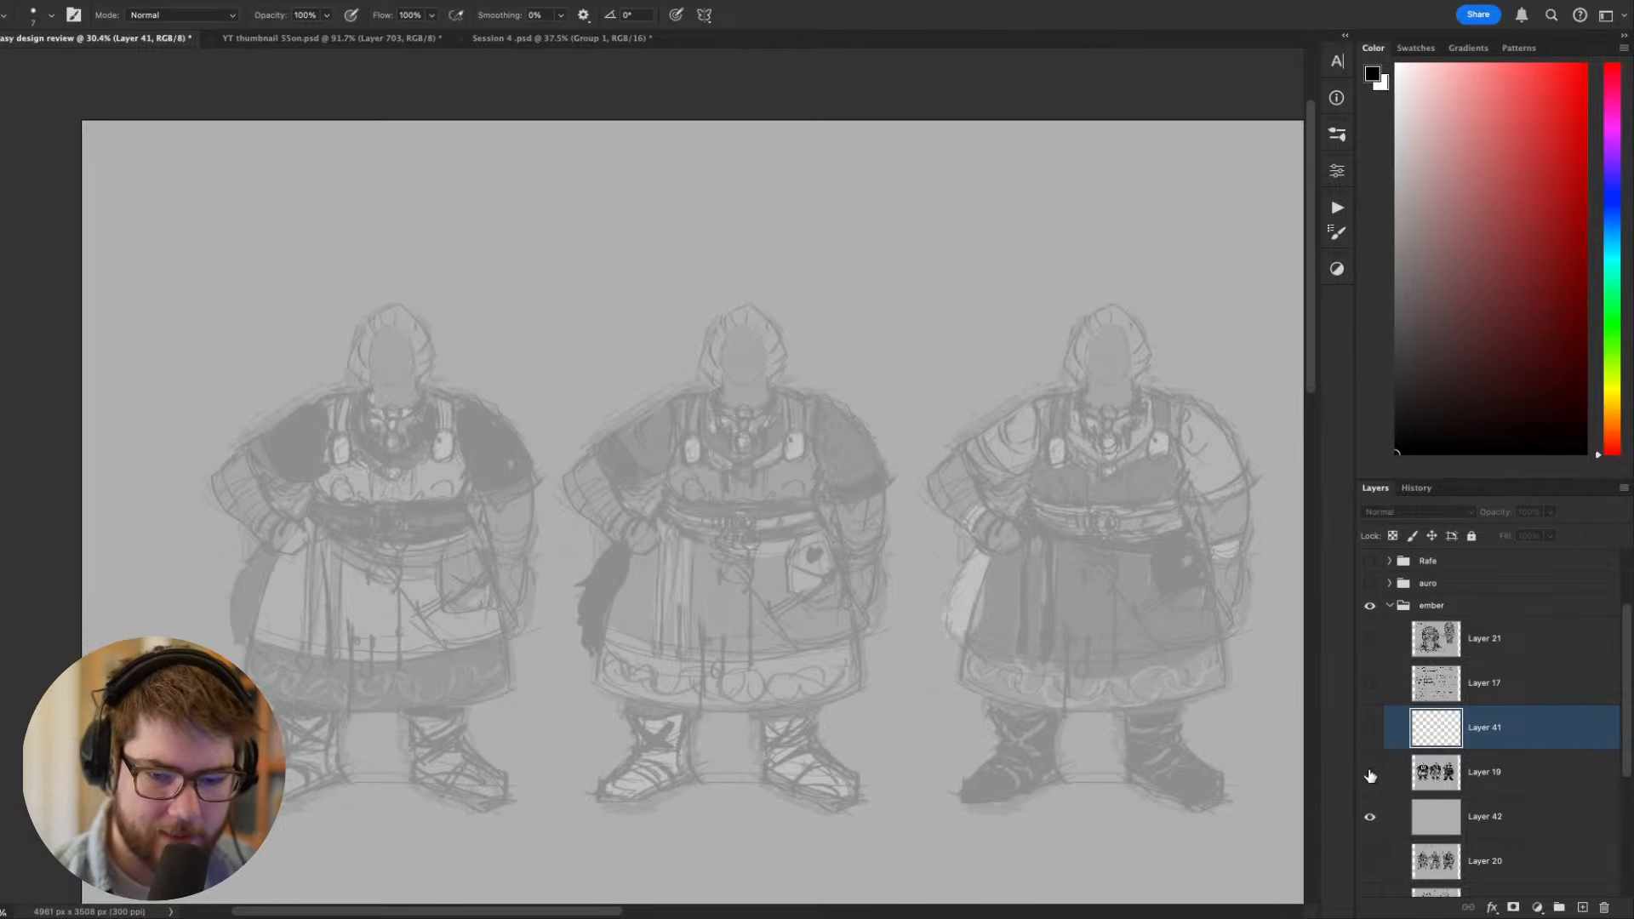
{"action": "left_click", "coordinate": [1370, 817]}
{"action": "left_click", "coordinate": [1370, 861]}
{"action": "scroll", "coordinate": [985, 652], "scroll_direction": "up", "scroll_amount": 3}
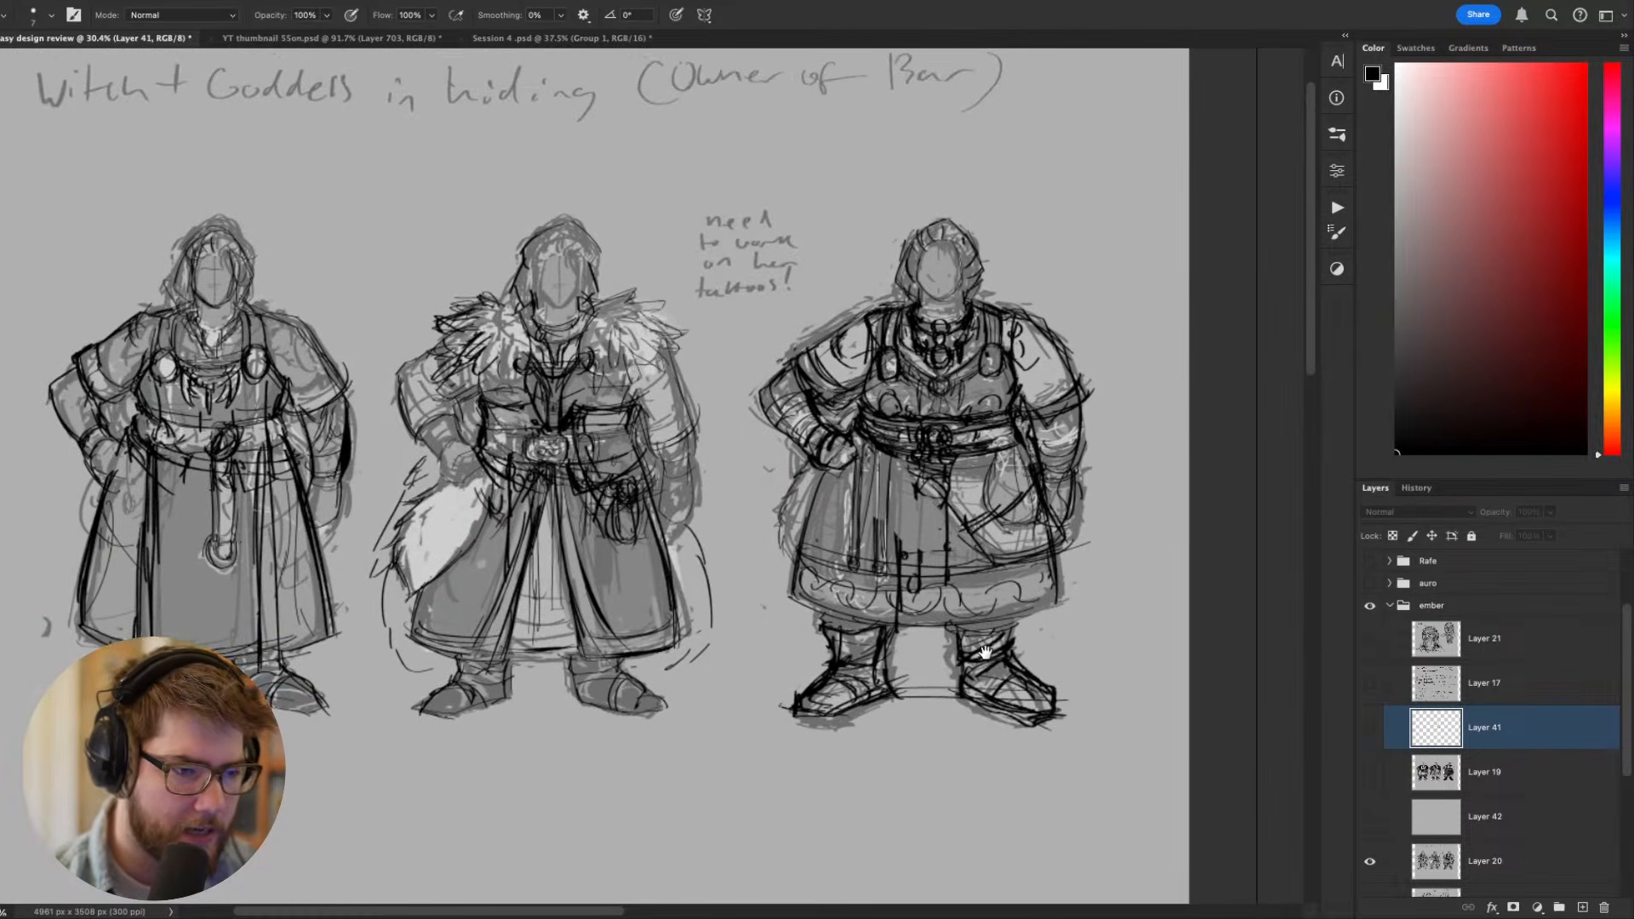
{"action": "key", "text": "v"}
{"action": "left_click_drag", "start_coordinate": [623, 341], "coordinate": [678, 391]}
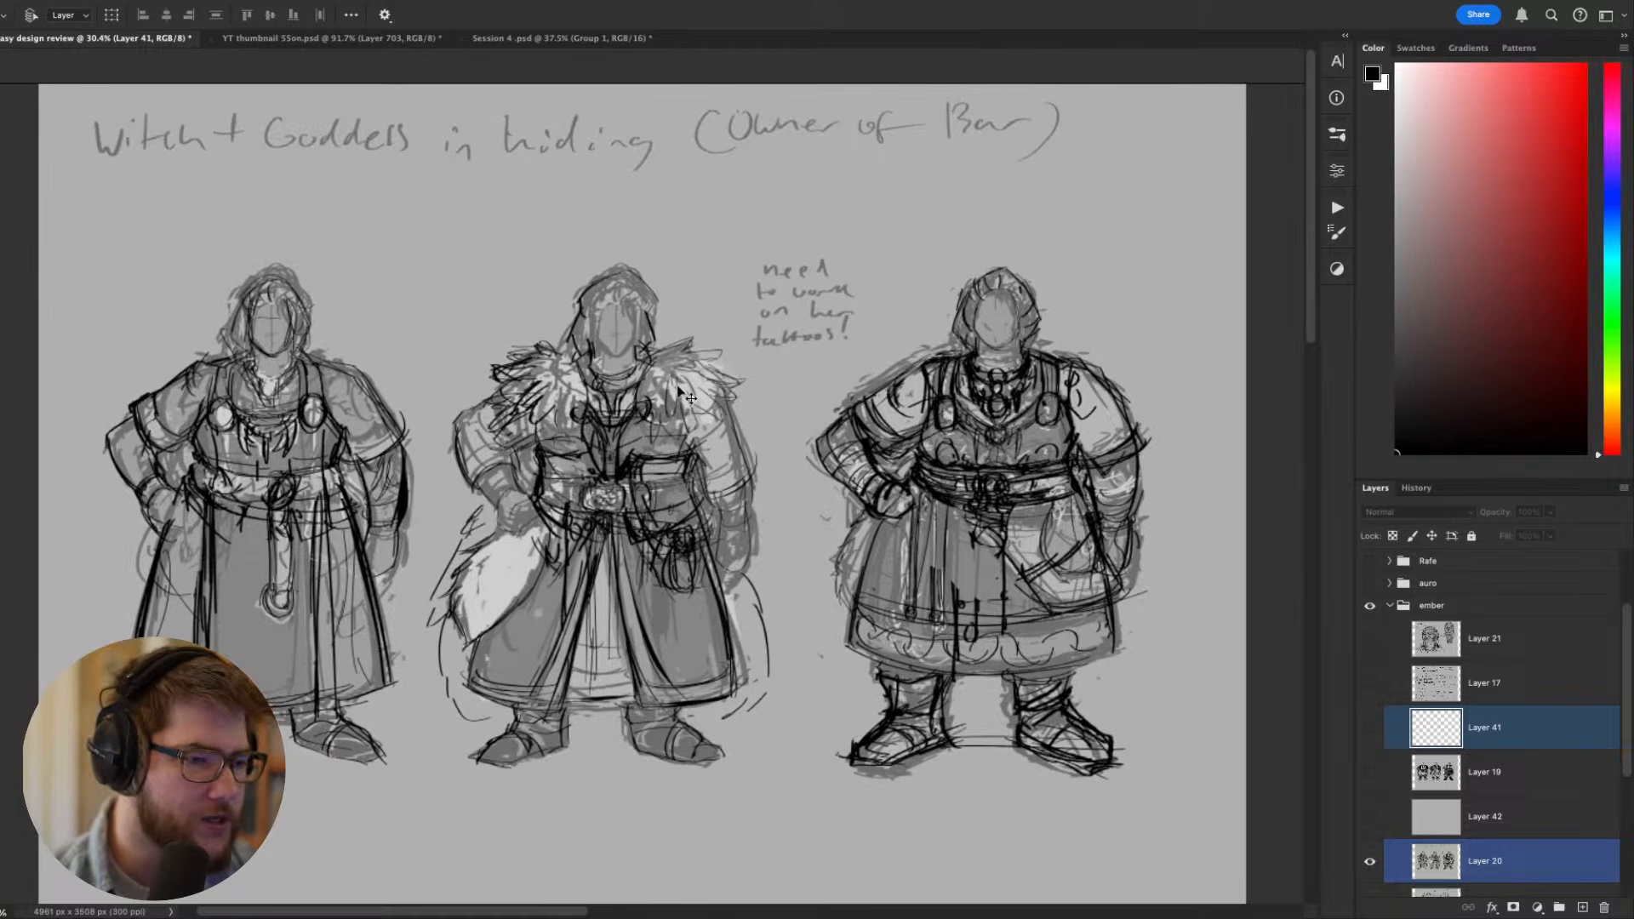
{"action": "left_click_drag", "start_coordinate": [733, 467], "coordinate": [780, 431]}
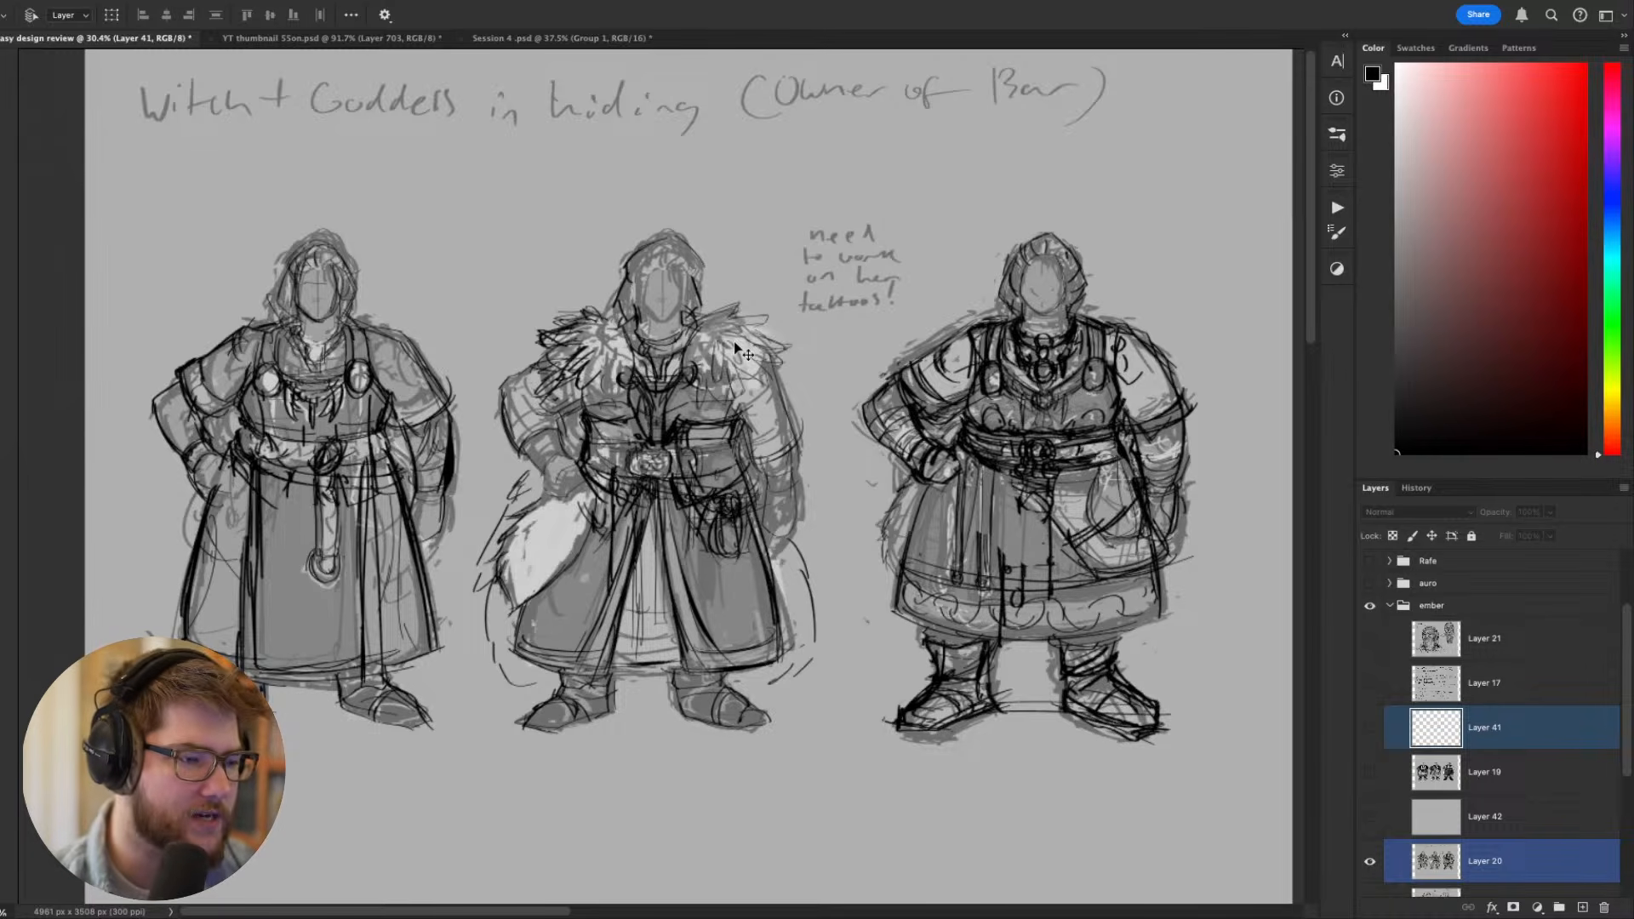
{"action": "left_click_drag", "start_coordinate": [743, 339], "coordinate": [737, 355]}
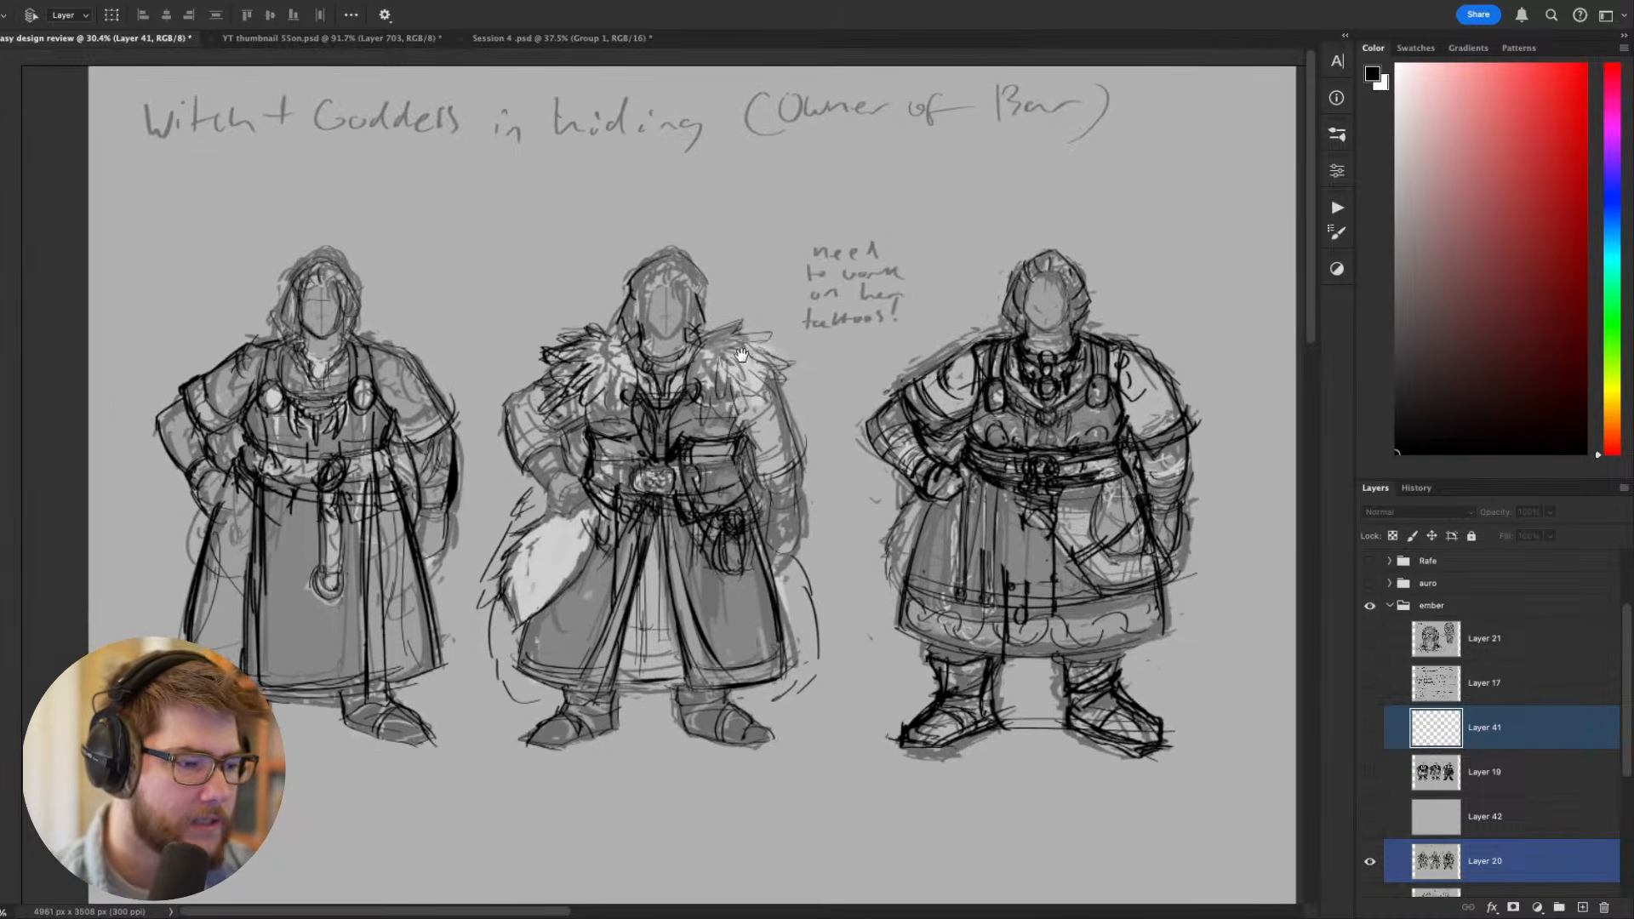
{"action": "left_click_drag", "start_coordinate": [310, 465], "coordinate": [415, 496]}
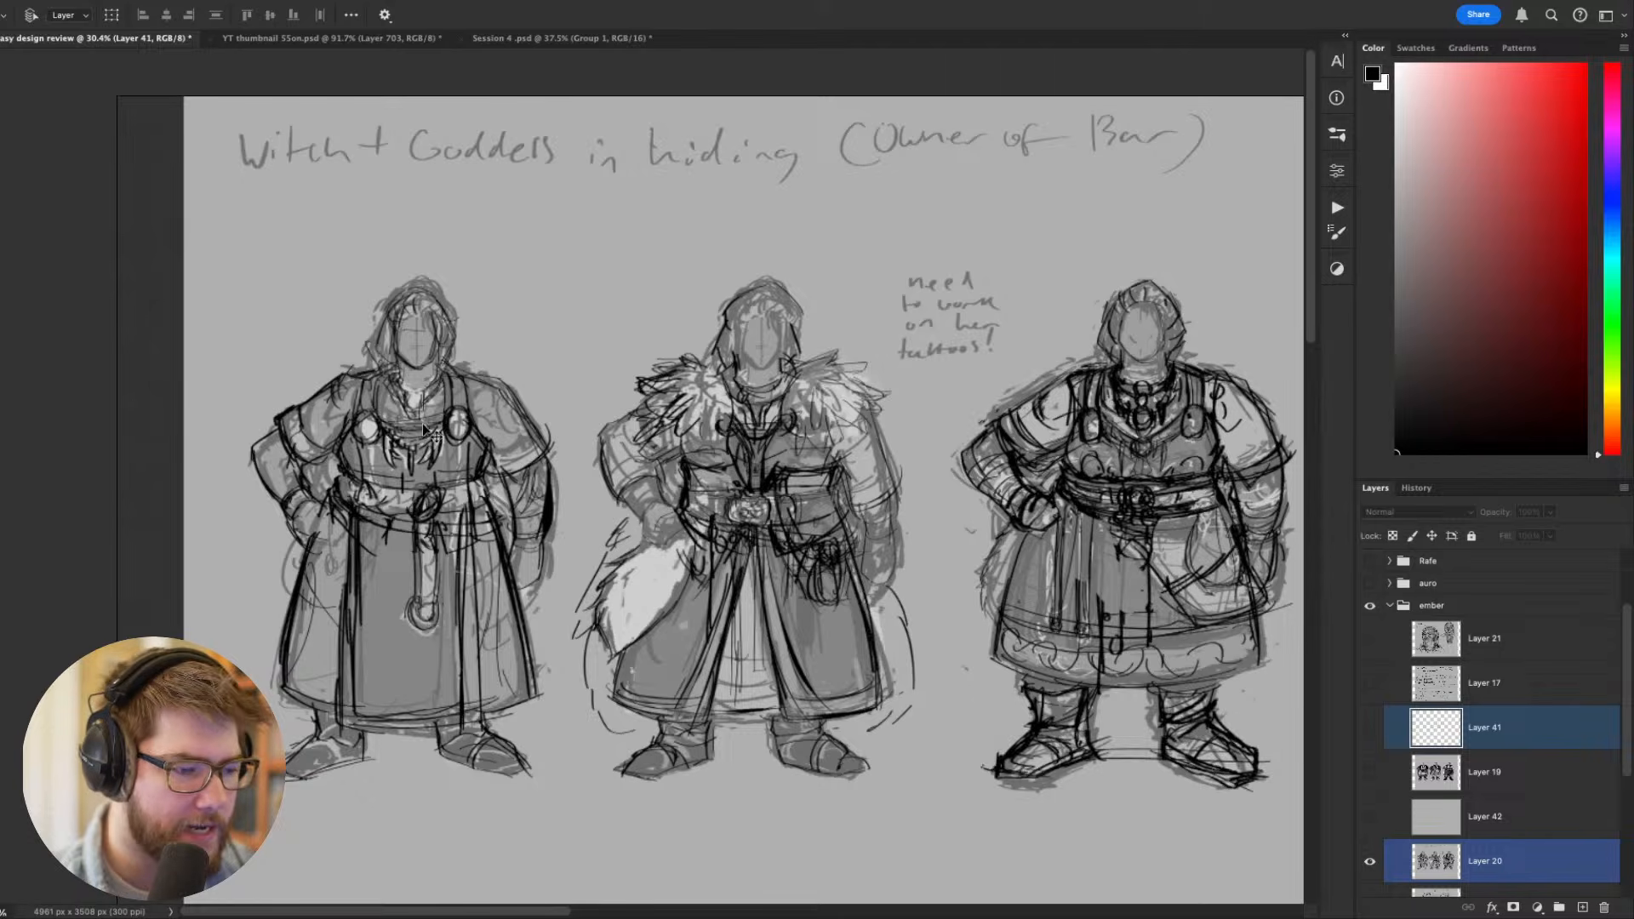
{"action": "left_click_drag", "start_coordinate": [447, 437], "coordinate": [233, 442]}
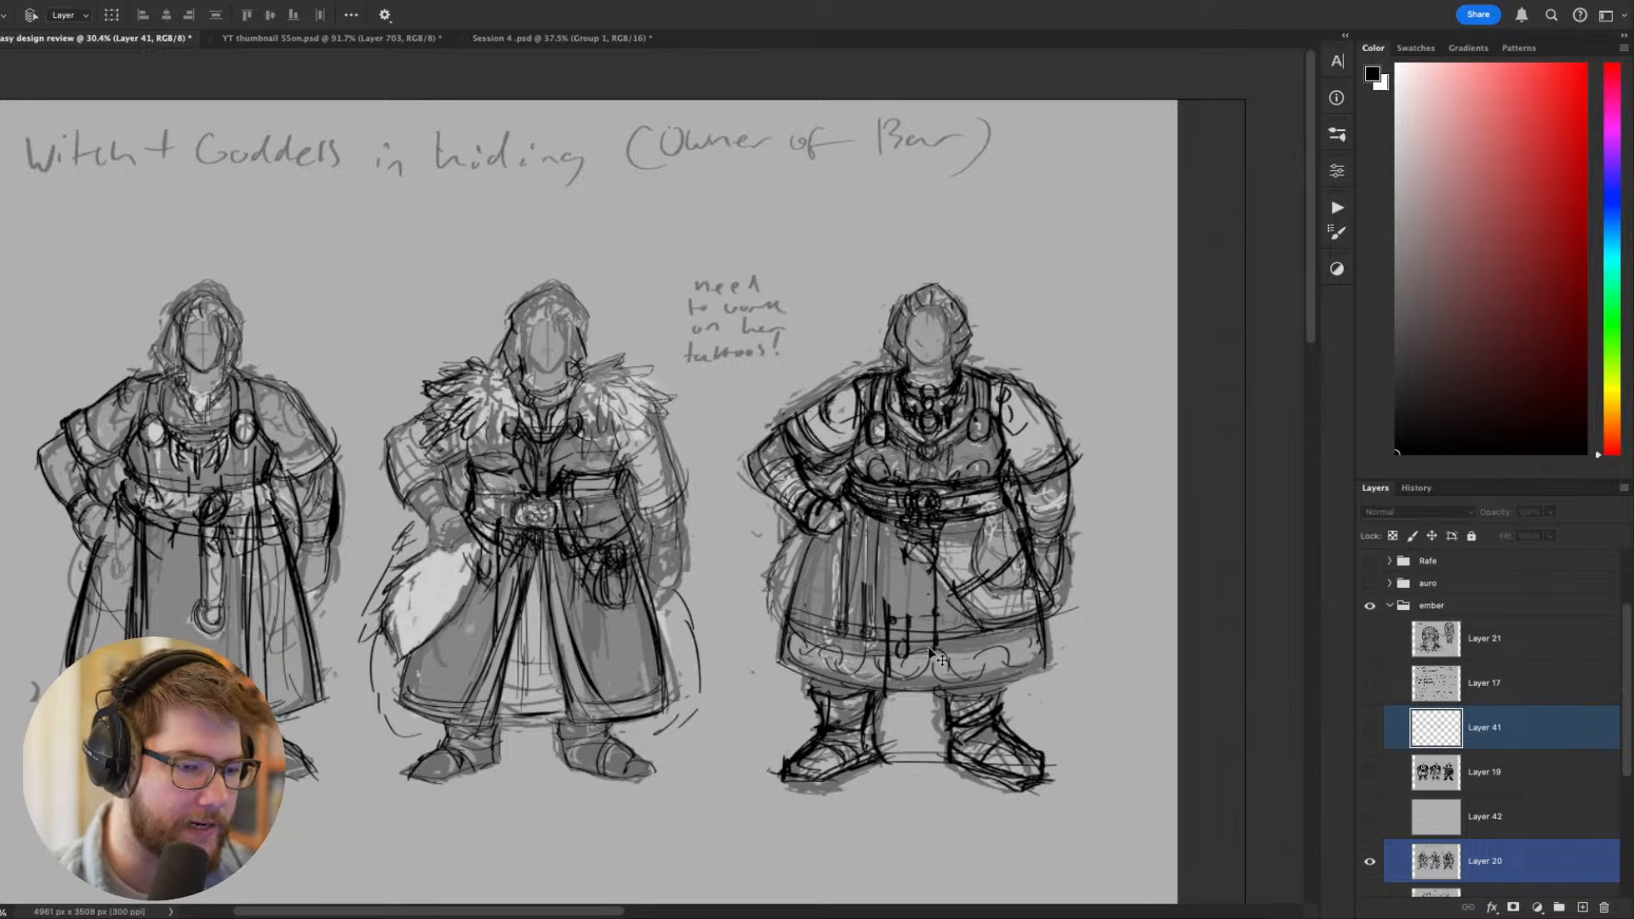
- Show Layer 22 instead of Layer 20 and examine the two tattooed arm sketches and their handwritten notes
{"action": "scroll", "coordinate": [1368, 717], "scroll_direction": "down", "scroll_amount": 4}
{"action": "left_click", "coordinate": [1369, 698]}
{"action": "left_click", "coordinate": [1370, 741]}
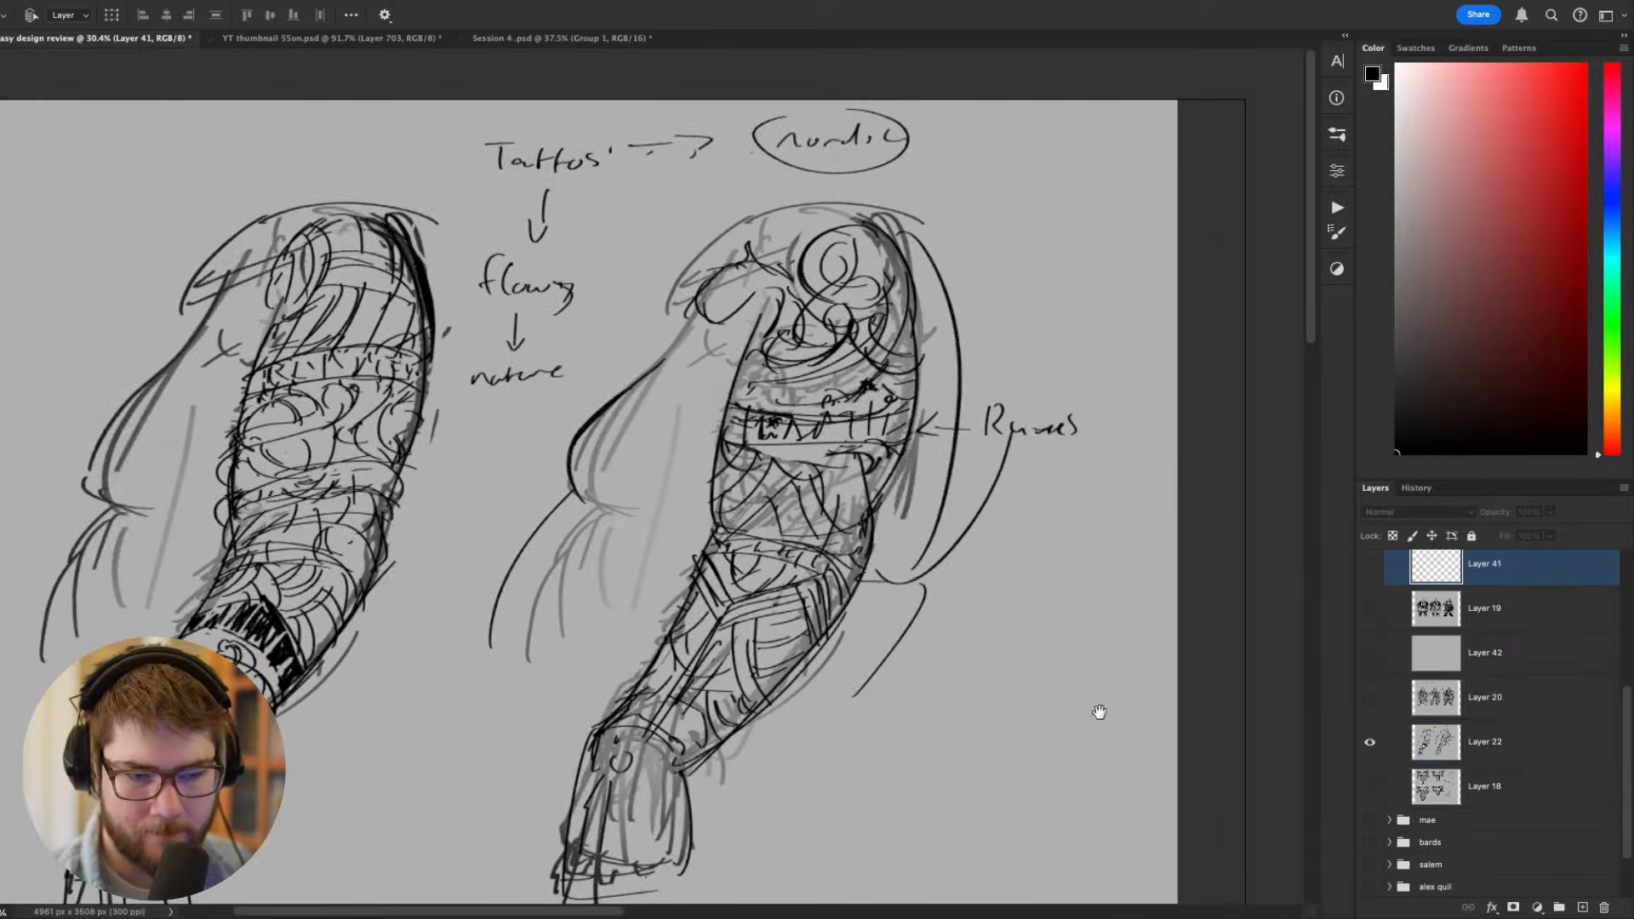
{"action": "left_click_drag", "start_coordinate": [907, 673], "coordinate": [915, 643]}
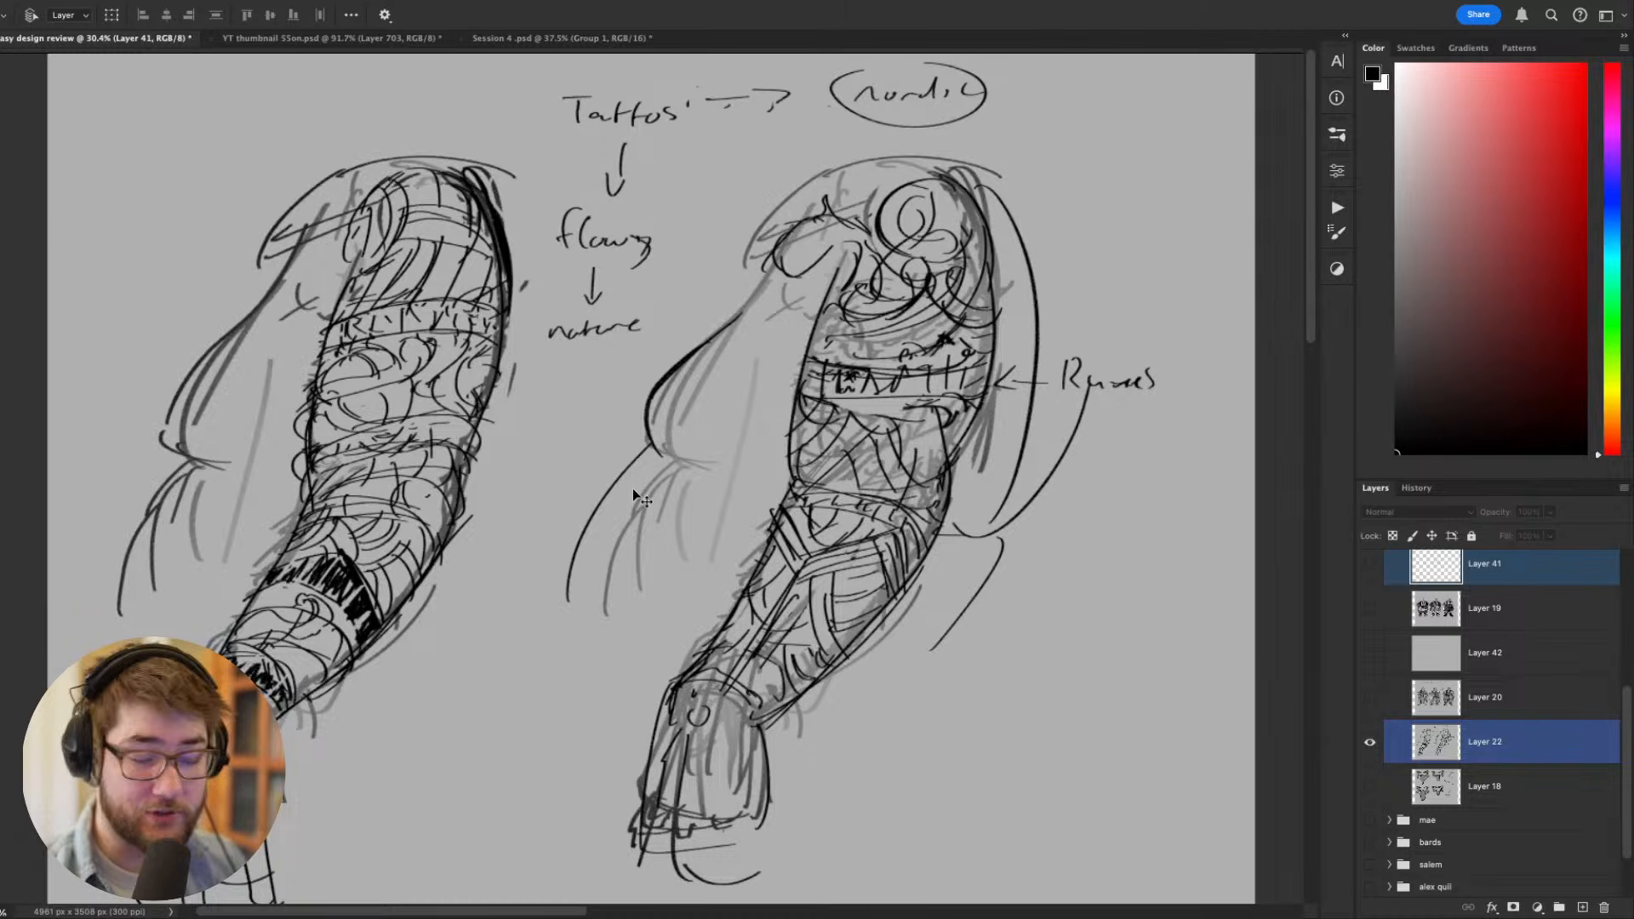
{"action": "scroll", "coordinate": [779, 511], "scroll_direction": "down", "scroll_amount": 2}
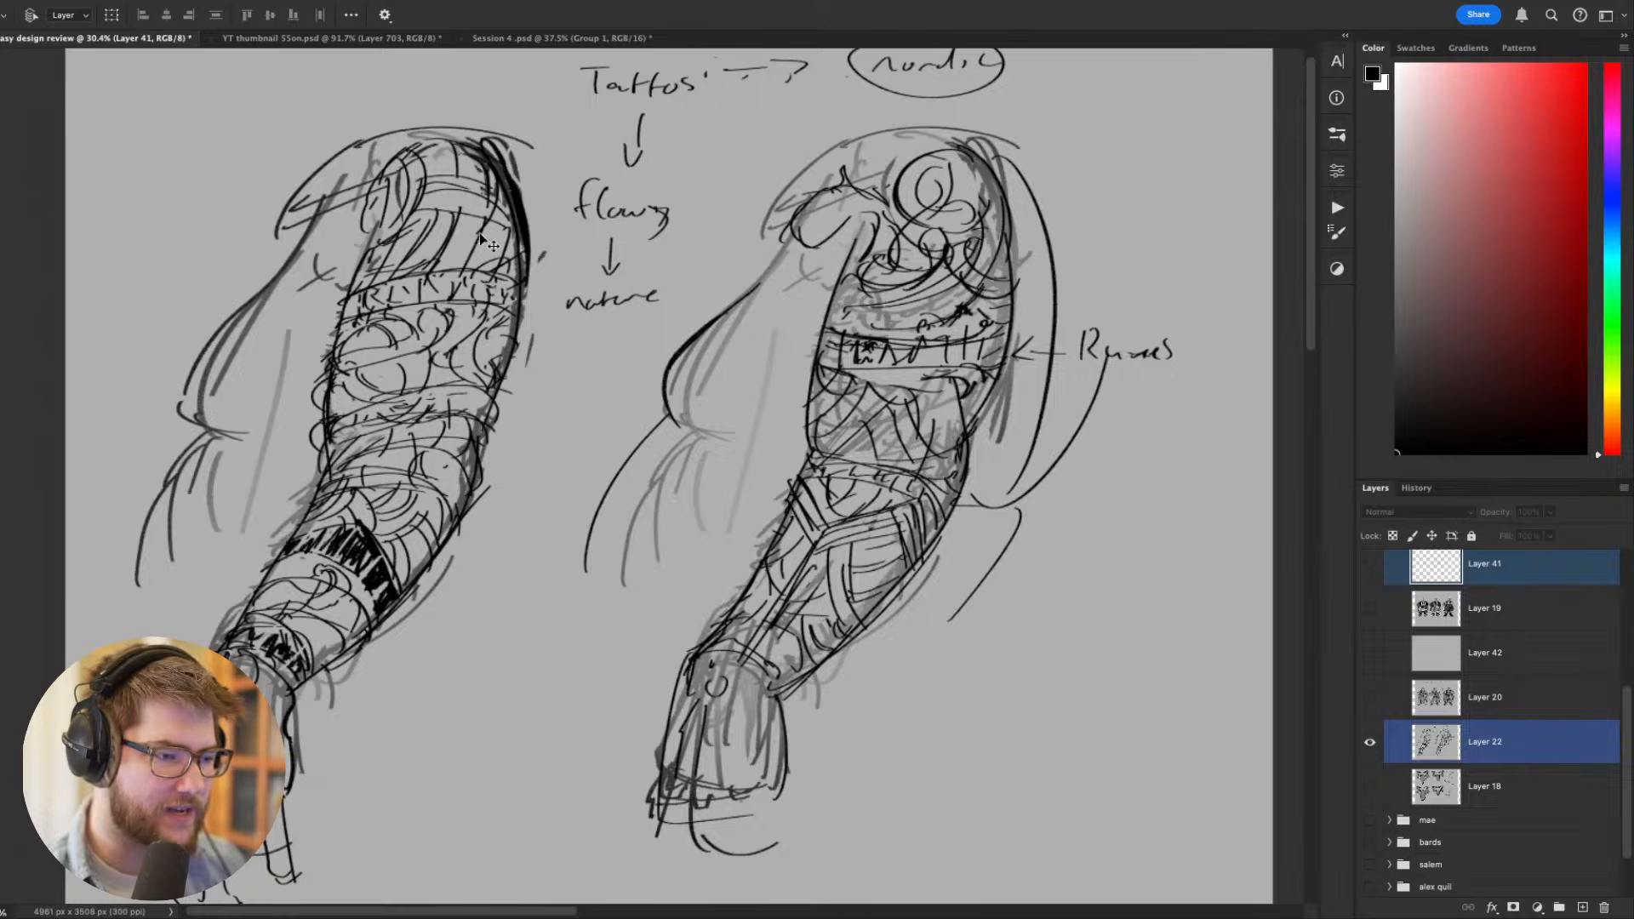
{"action": "scroll", "coordinate": [443, 526], "scroll_direction": "up", "scroll_amount": 3}
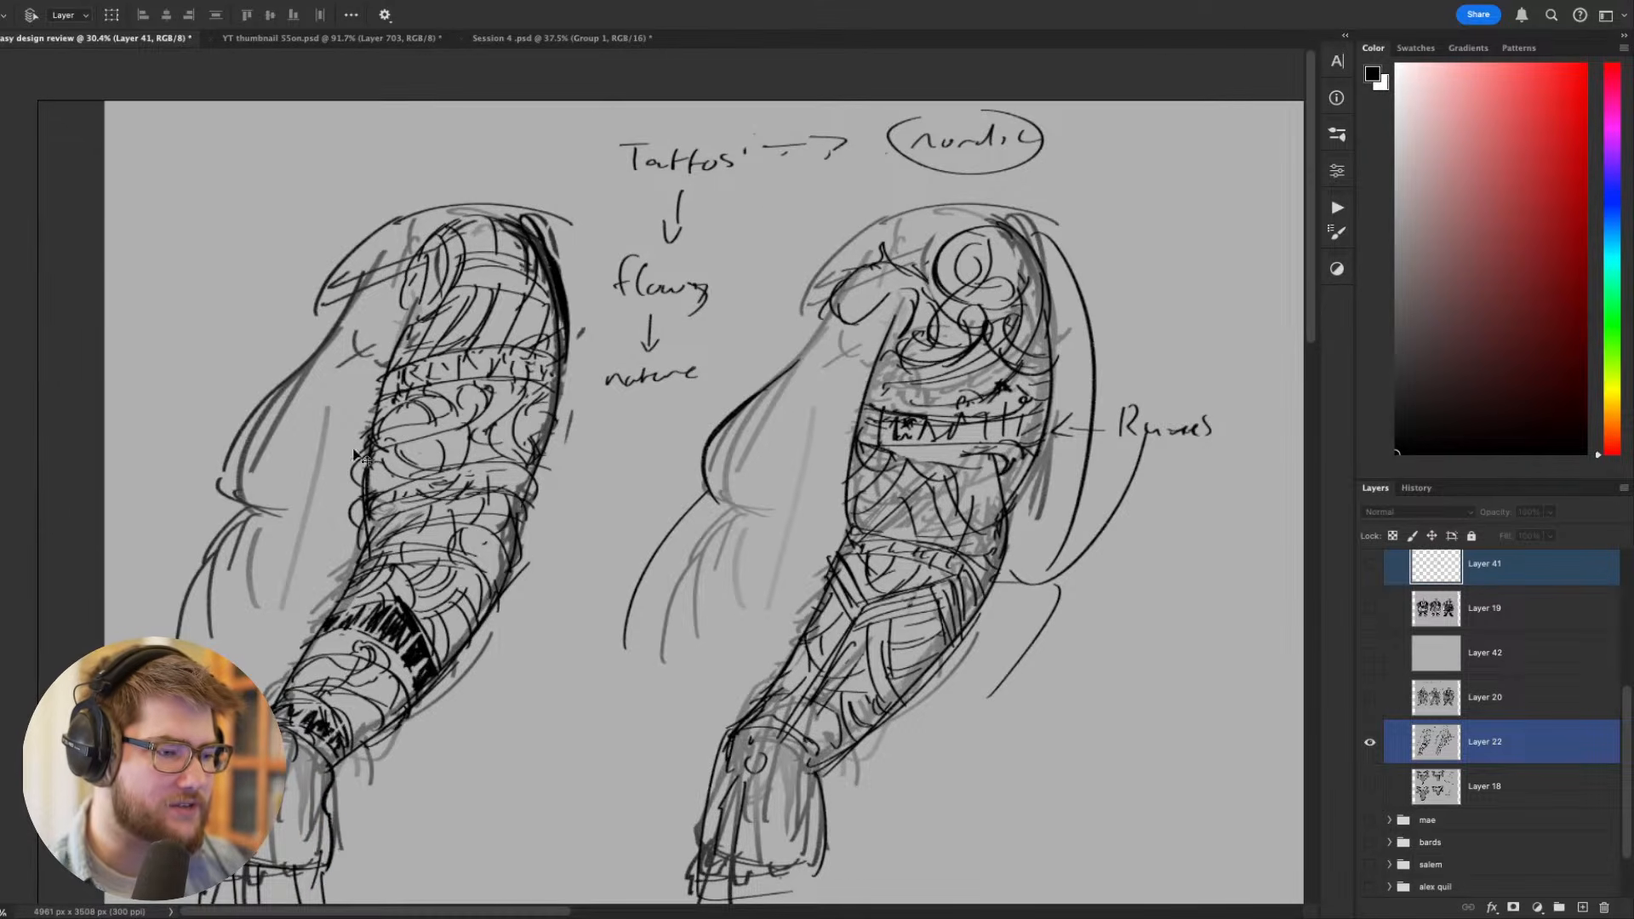
{"action": "left_click_drag", "start_coordinate": [536, 524], "coordinate": [552, 477]}
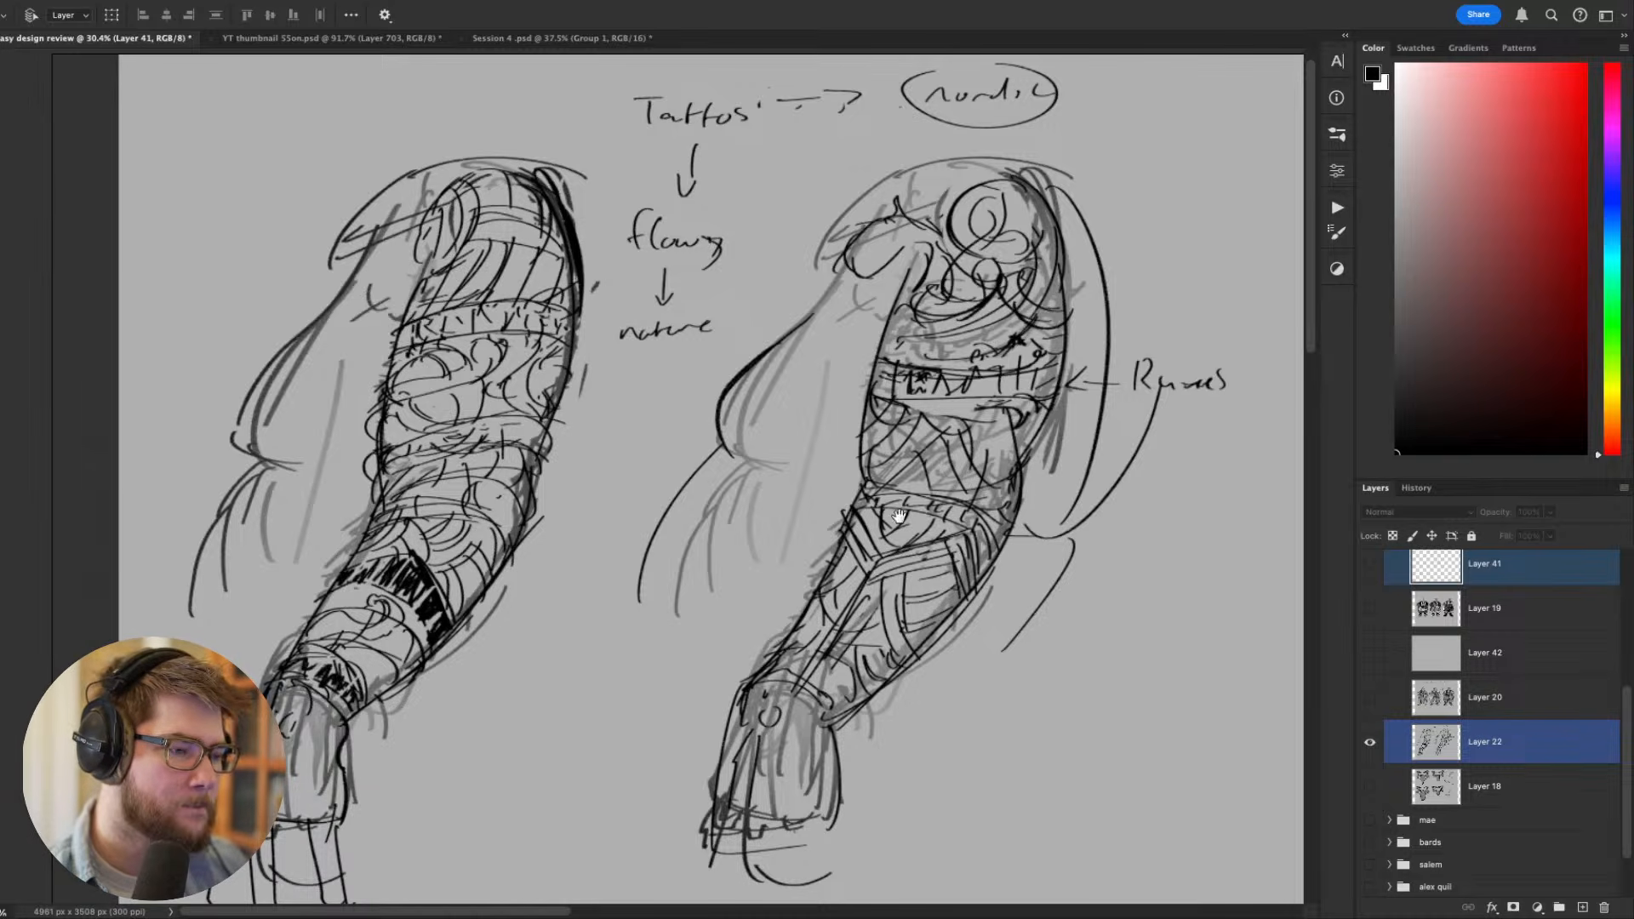
{"action": "left_click_drag", "start_coordinate": [441, 600], "coordinate": [398, 619]}
{"action": "left_click_drag", "start_coordinate": [644, 415], "coordinate": [605, 419]}
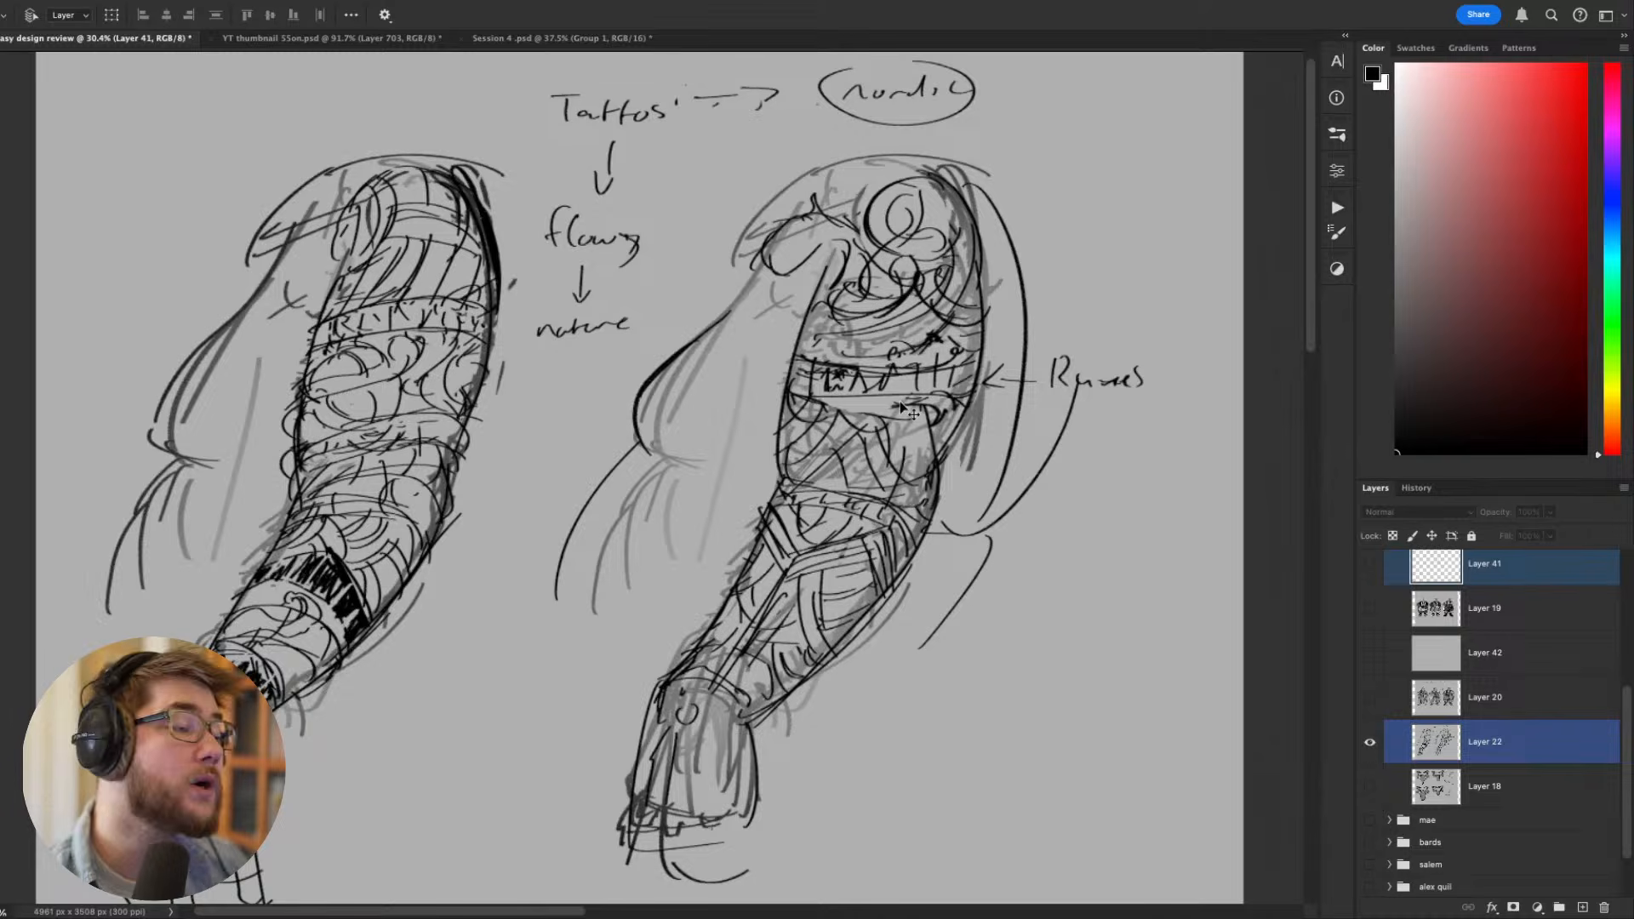
- Show Layer 18 instead of Layer 22 and examine the four Brisingamen necklace sketches with their notes
{"action": "left_click", "coordinate": [1370, 787]}
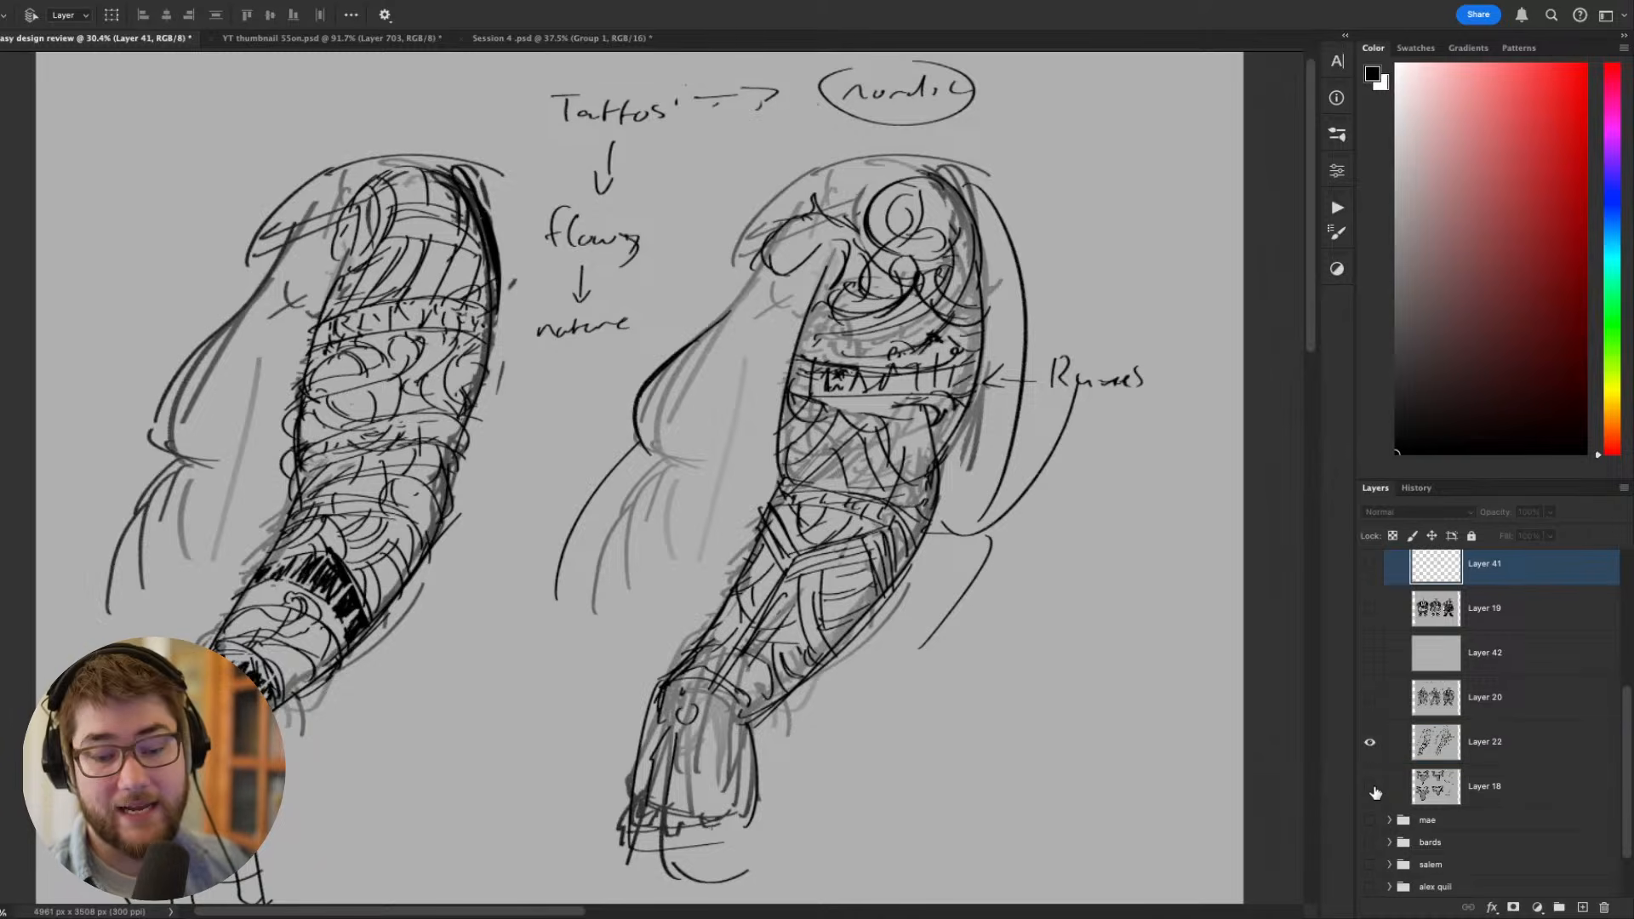
{"action": "left_click", "coordinate": [1373, 744]}
{"action": "left_click", "coordinate": [1486, 786]}
{"action": "scroll", "coordinate": [943, 627], "scroll_direction": "down", "scroll_amount": 2}
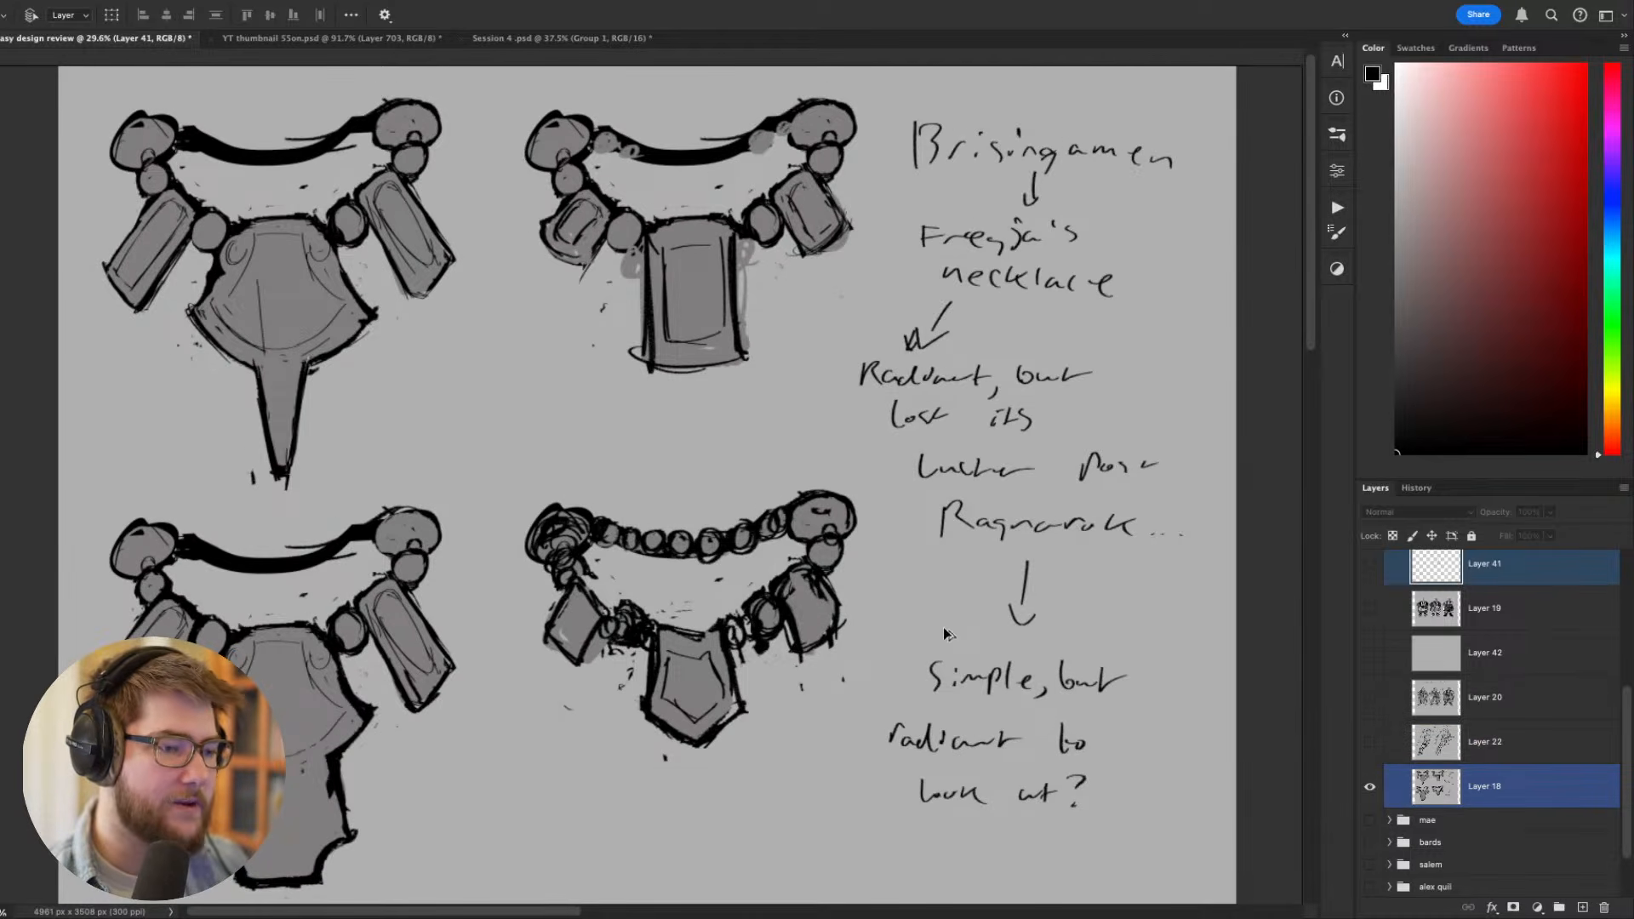
{"action": "left_click_drag", "start_coordinate": [774, 414], "coordinate": [811, 378]}
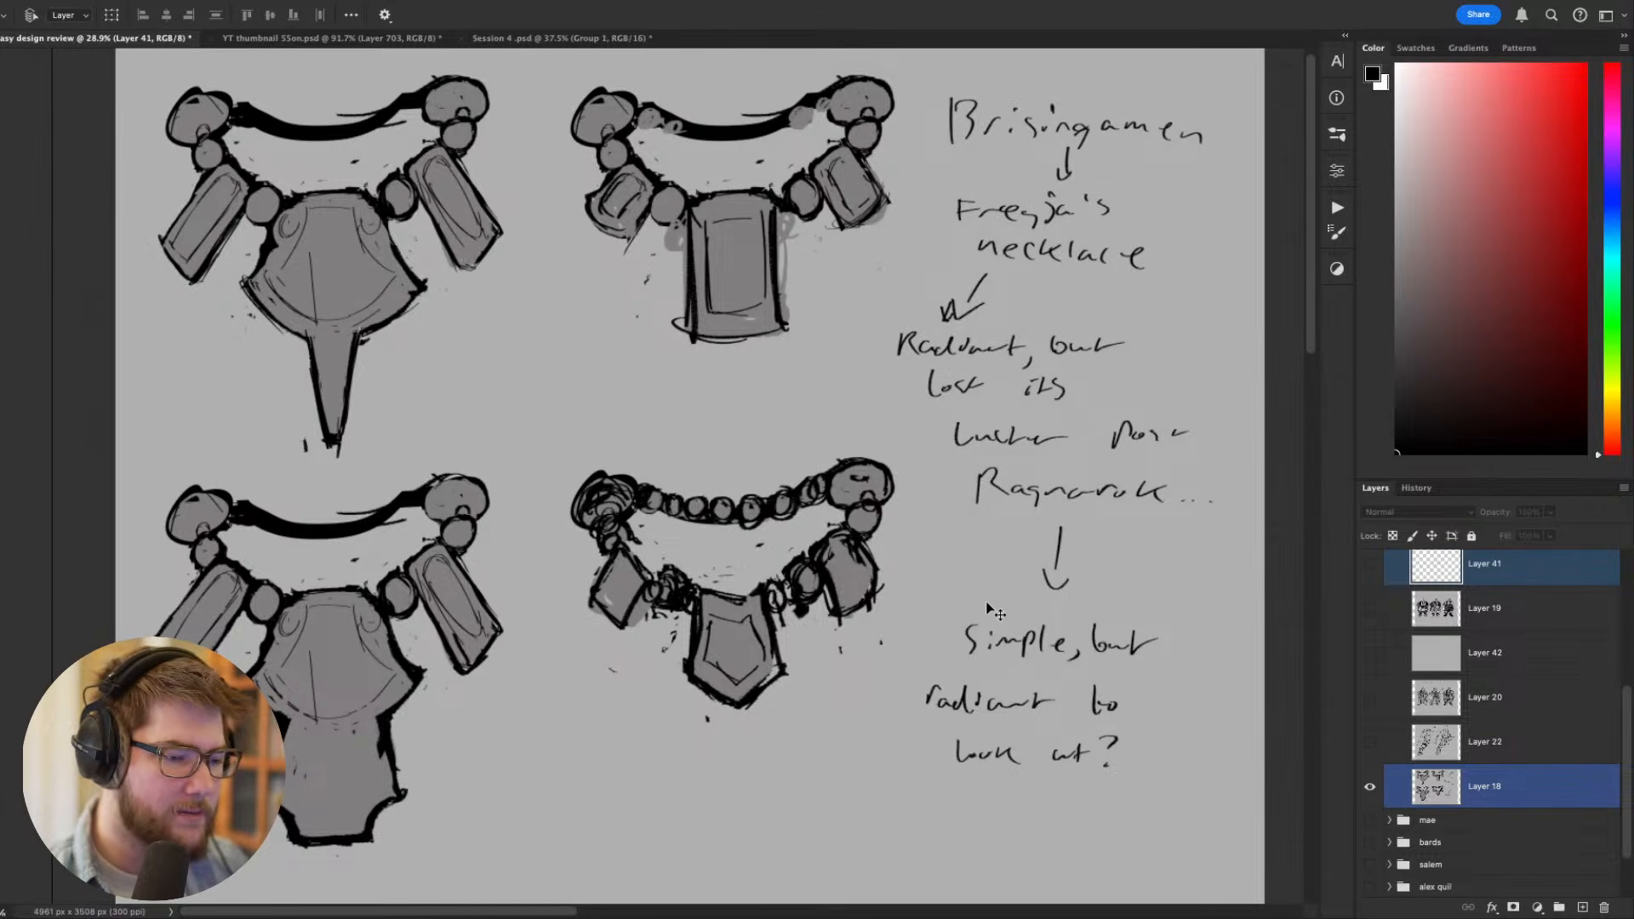
{"action": "left_click_drag", "start_coordinate": [582, 662], "coordinate": [621, 568]}
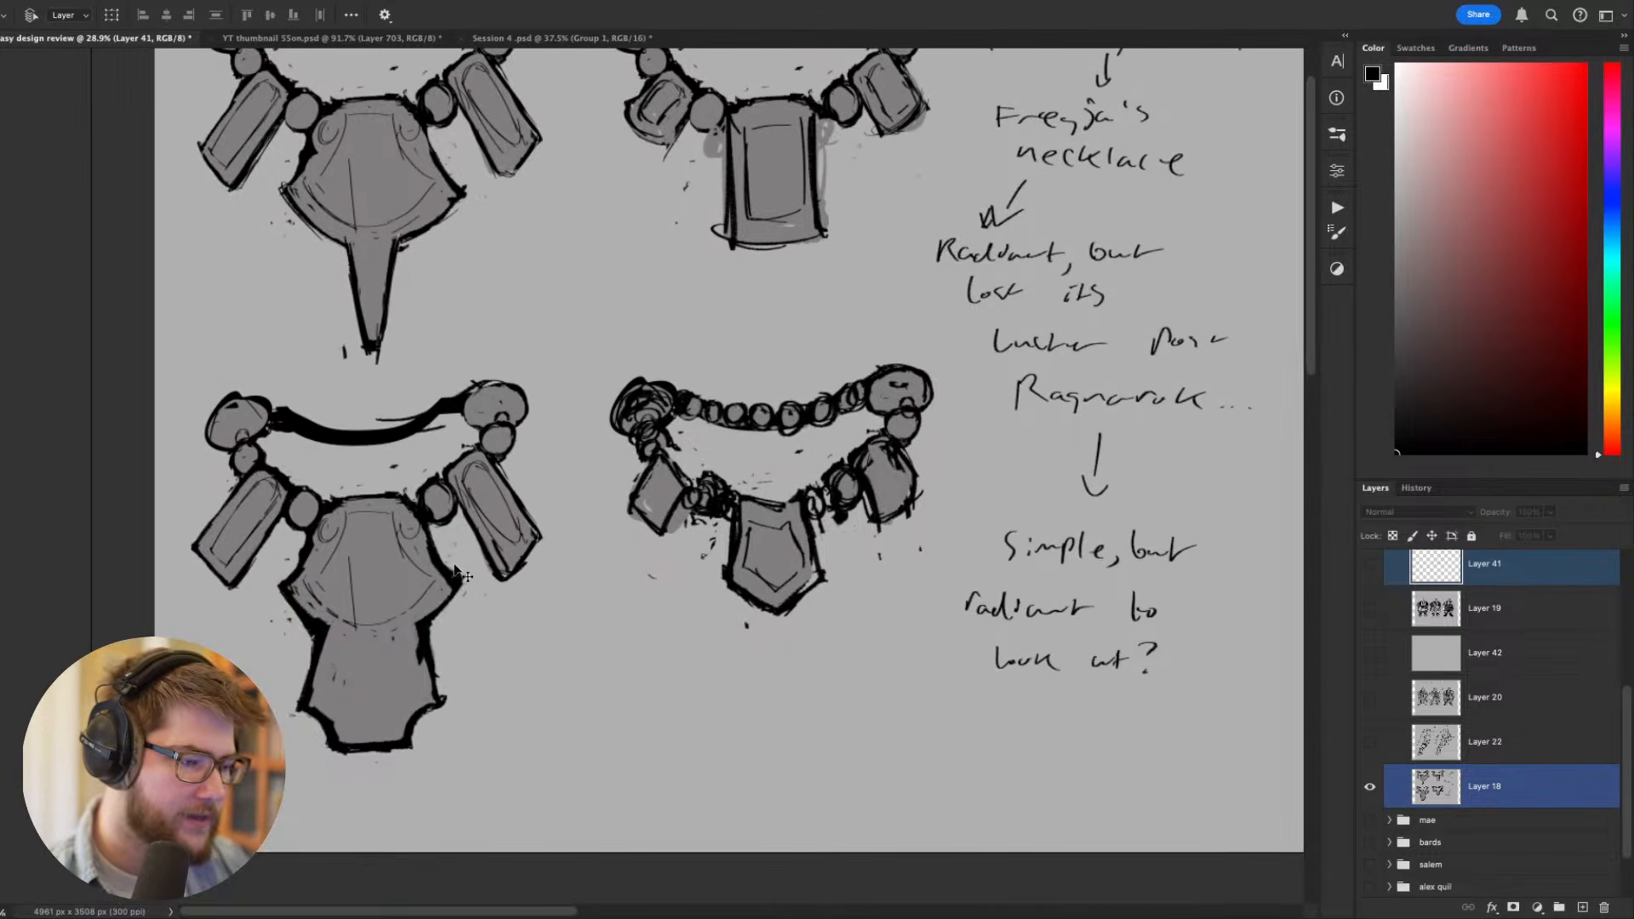
{"action": "scroll", "coordinate": [621, 569], "scroll_direction": "up", "scroll_amount": 2}
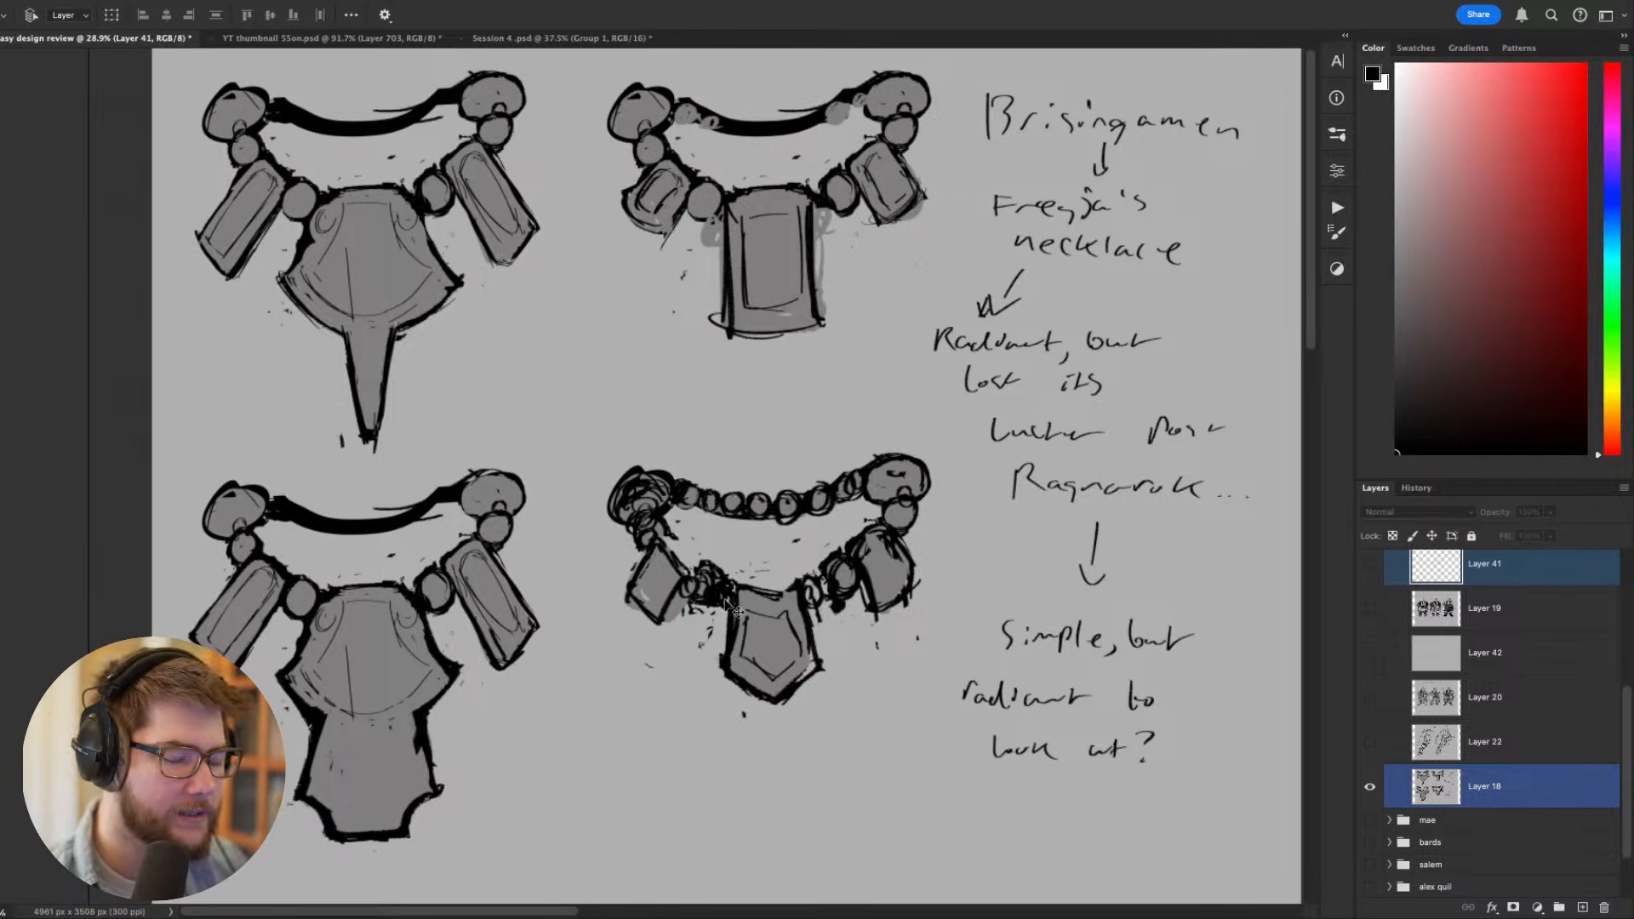
{"action": "scroll", "coordinate": [728, 606], "scroll_direction": "up", "scroll_amount": 1}
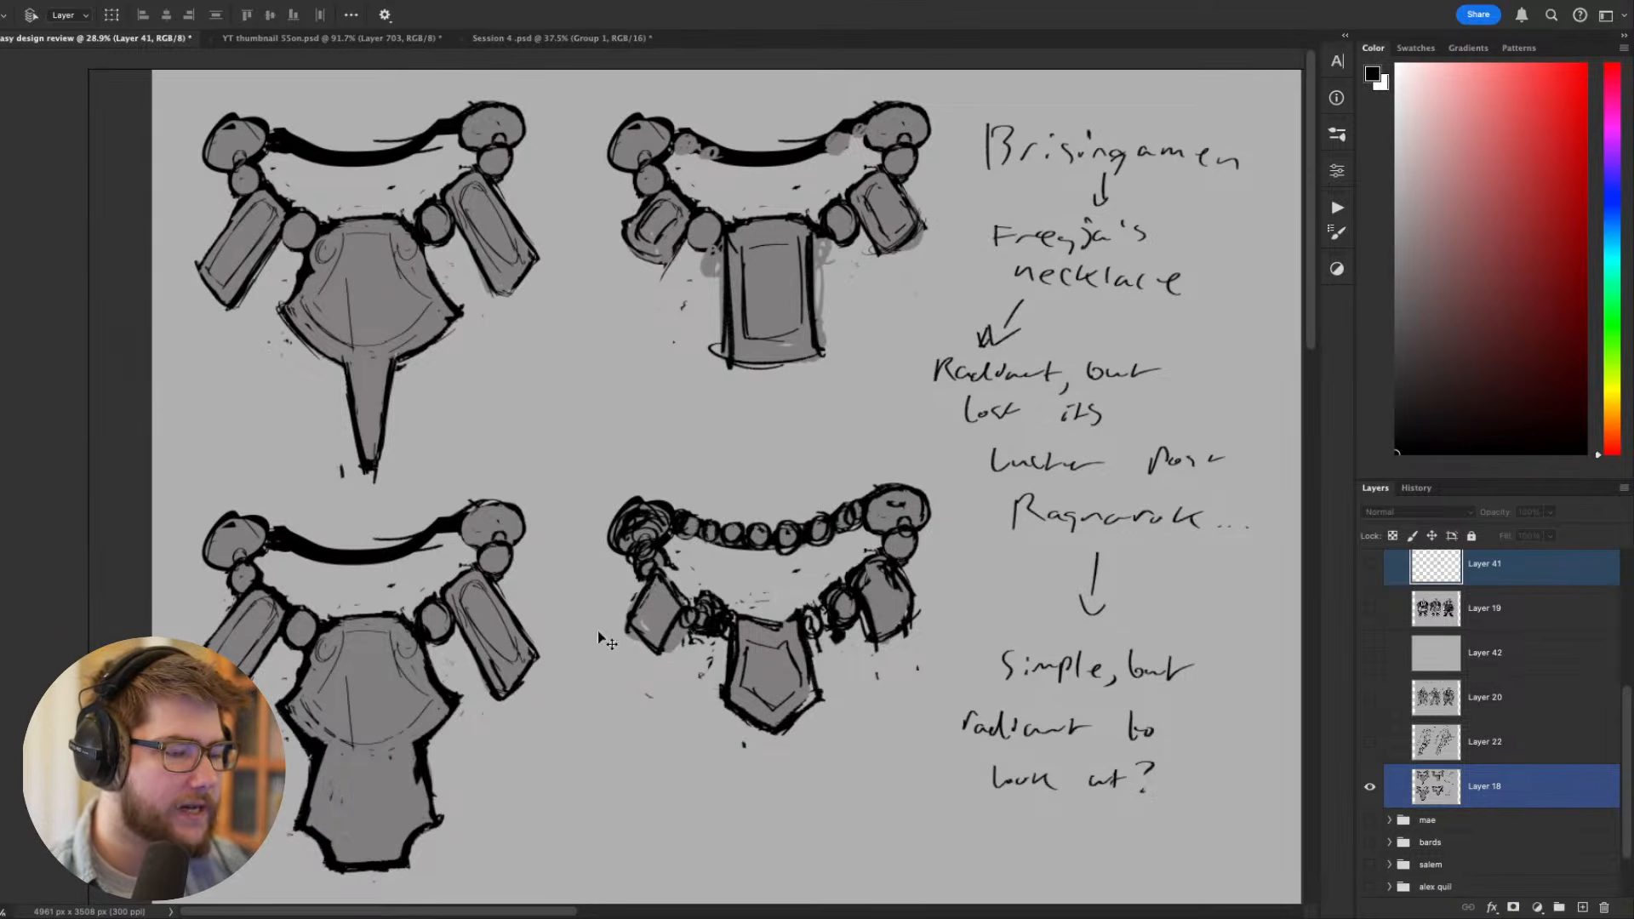
{"action": "scroll", "coordinate": [598, 632], "scroll_direction": "right", "scroll_amount": 2}
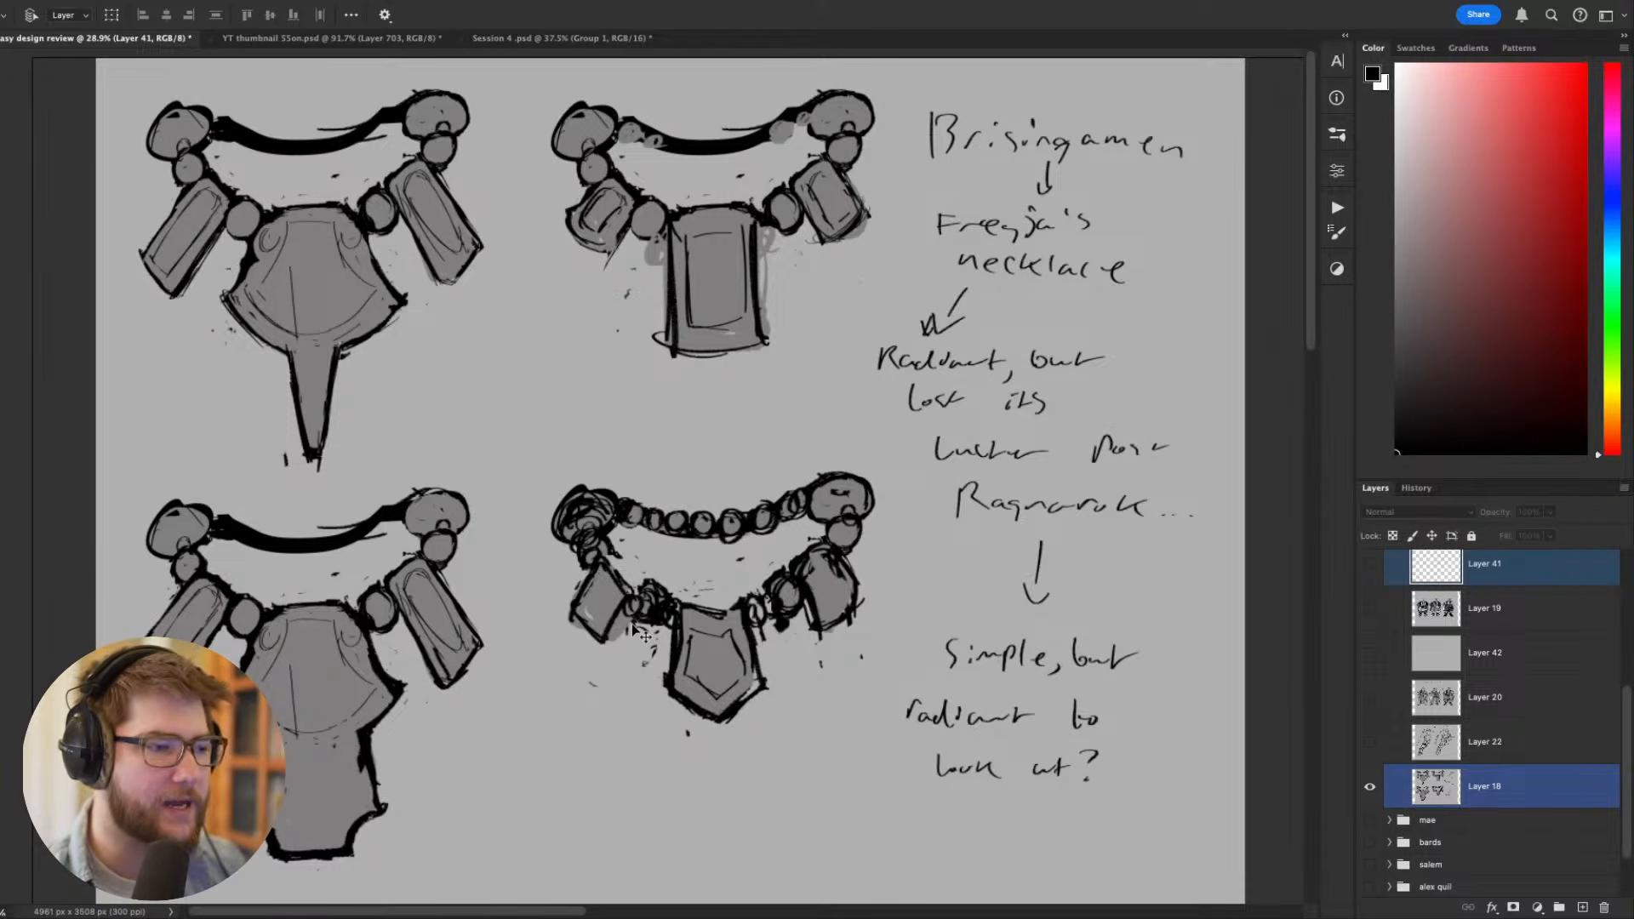
{"action": "left_click_drag", "start_coordinate": [449, 507], "coordinate": [429, 416]}
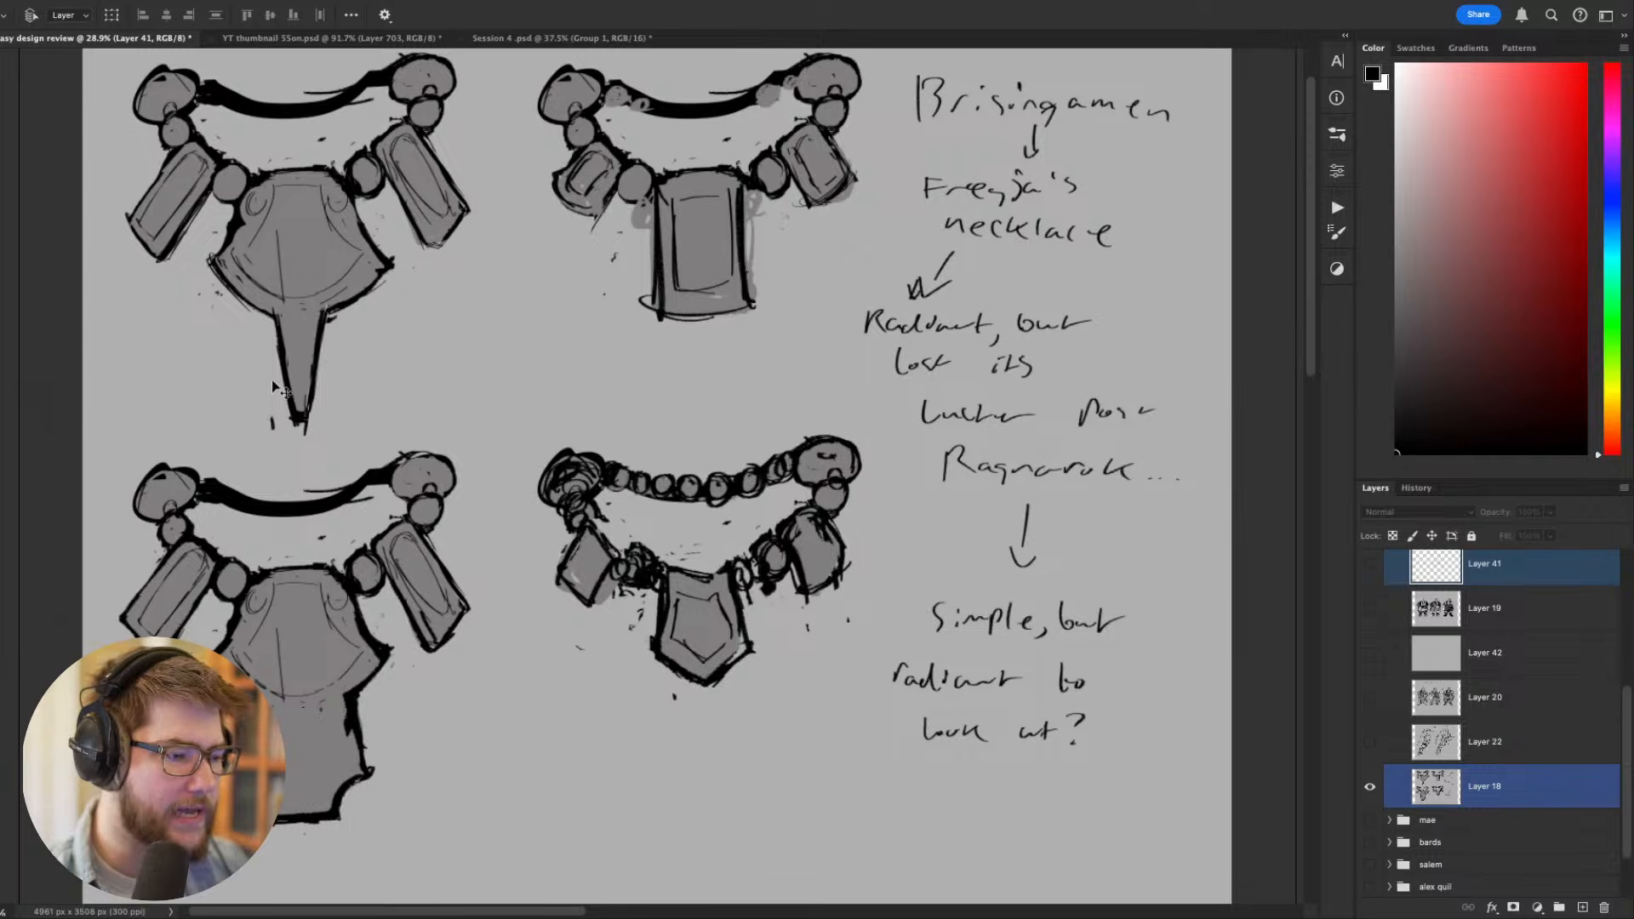
{"action": "left_click_drag", "start_coordinate": [419, 494], "coordinate": [542, 526]}
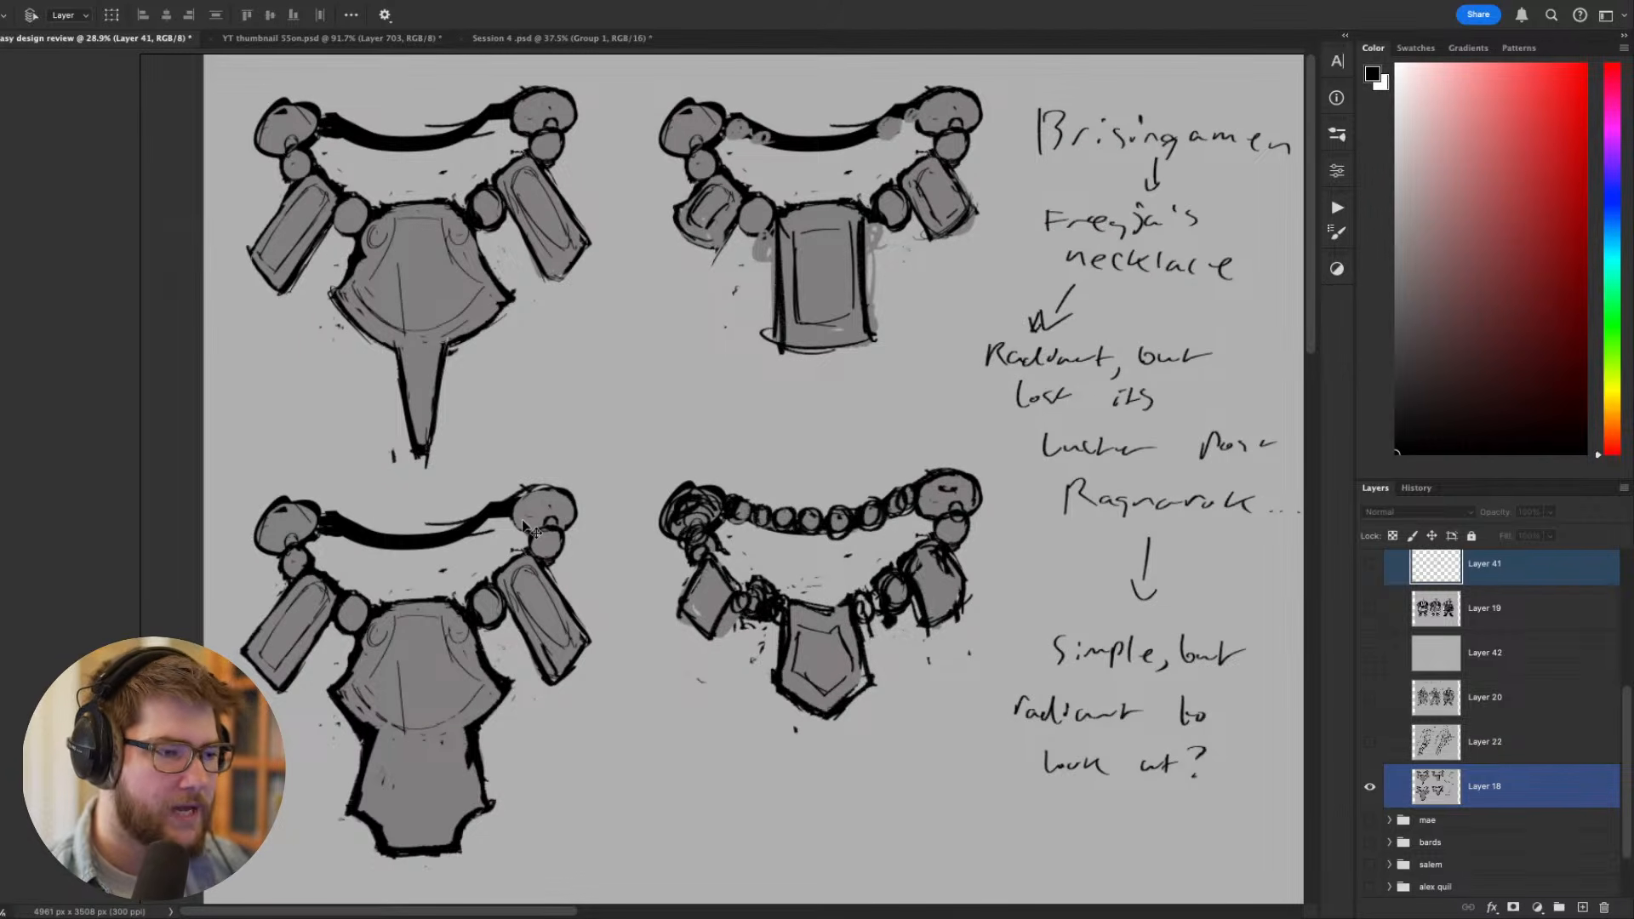
- On Layer 18, fill the rectangular pendant of the upper necklace beside the notes with mid green using a 70 px brush
{"action": "left_click", "coordinate": [1509, 792]}
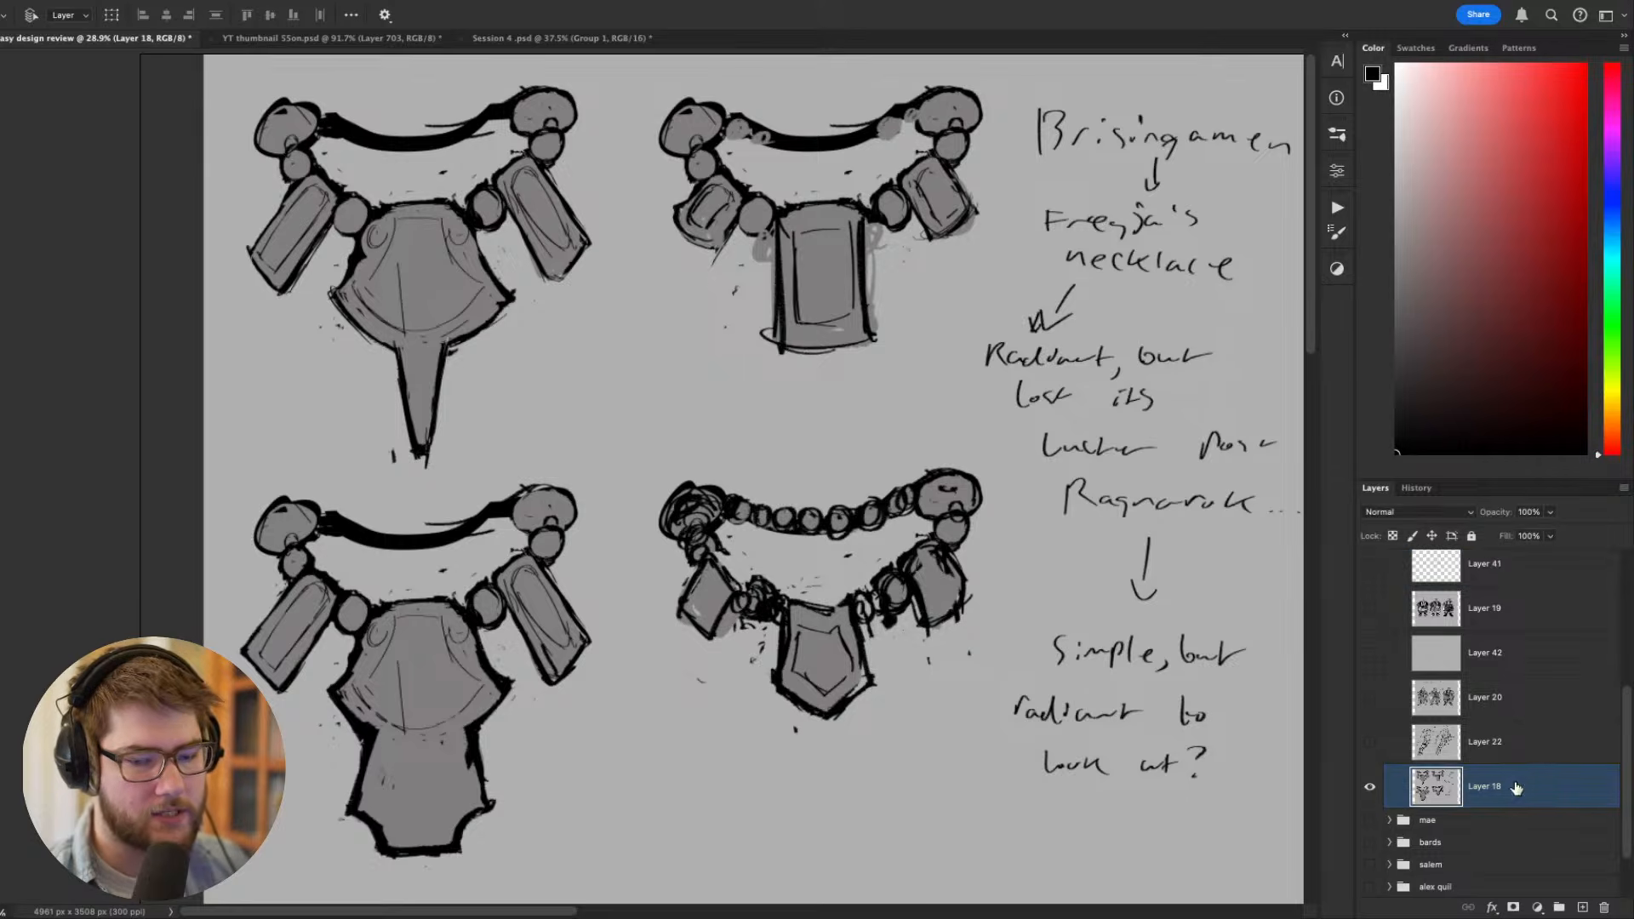
{"action": "left_click_drag", "start_coordinate": [1060, 476], "coordinate": [1058, 540]}
{"action": "left_click", "coordinate": [1613, 339]}
{"action": "left_click", "coordinate": [1530, 180]}
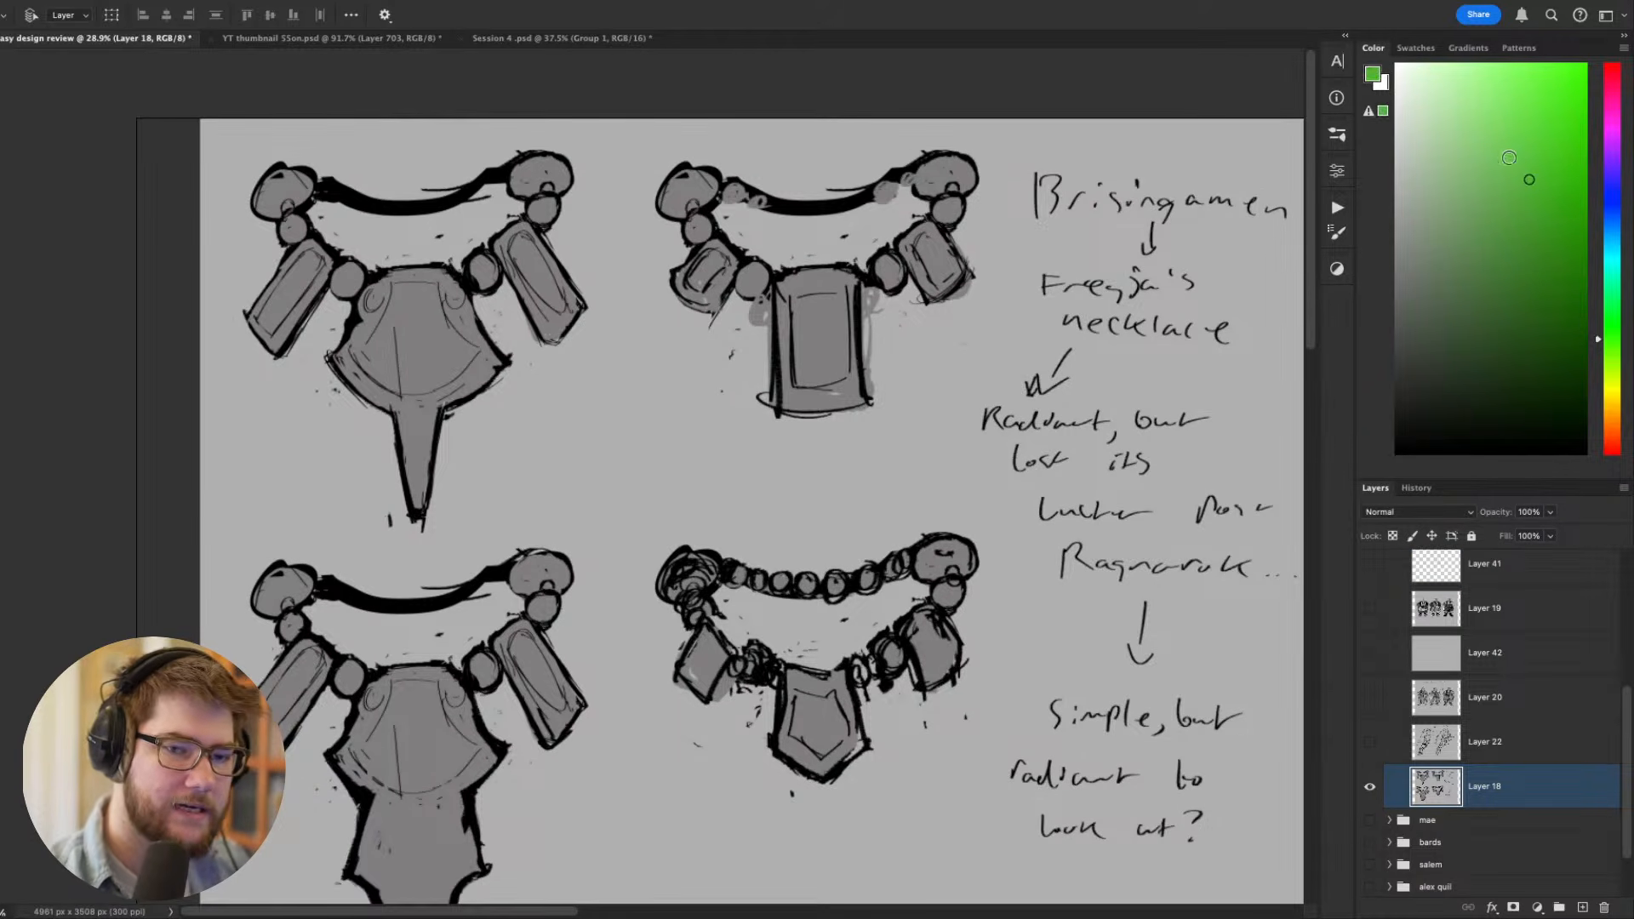
{"action": "key", "text": "g"}
{"action": "key", "text": "b"}
{"action": "key", "text": "bracketright"}
{"action": "key", "text": "bracketright"}
{"action": "key", "text": "bracketright"}
{"action": "key", "text": "bracketright"}
{"action": "key", "text": "bracketright"}
{"action": "key", "text": "bracketright"}
{"action": "key", "text": "bracketright"}
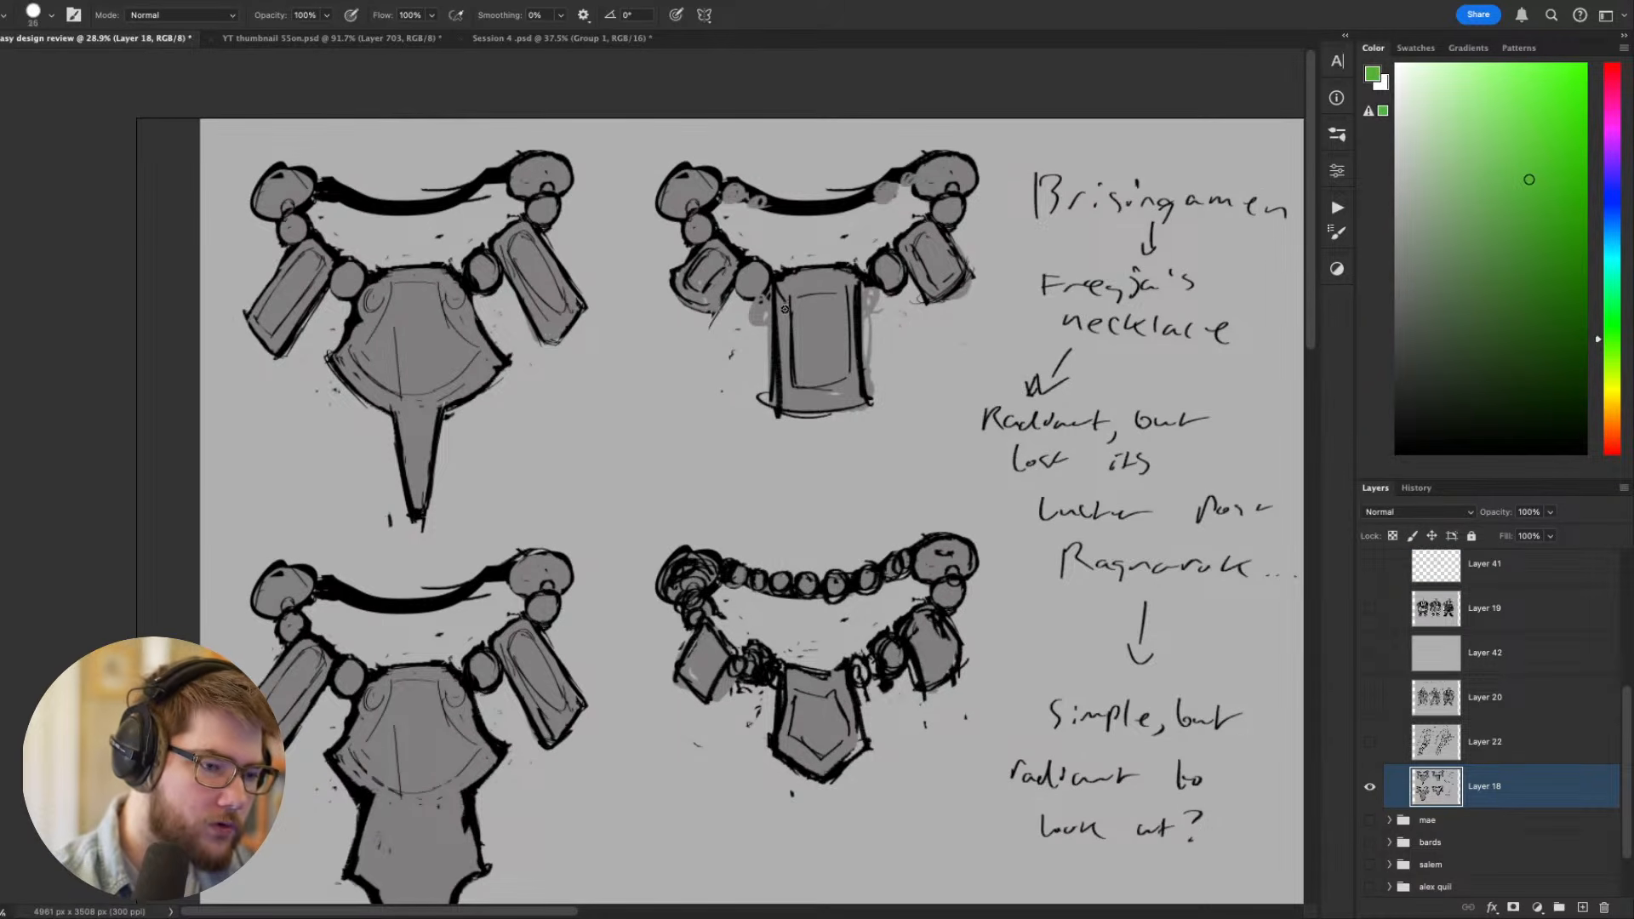
{"action": "mouse_move", "coordinate": [784, 299]}
{"action": "left_mouse_down"}
{"action": "mouse_move", "coordinate": [790, 377]}
{"action": "mouse_move", "coordinate": [828, 284]}
{"action": "mouse_move", "coordinate": [847, 279]}
{"action": "mouse_move", "coordinate": [853, 405]}
{"action": "mouse_move", "coordinate": [820, 394]}
{"action": "left_mouse_up"}
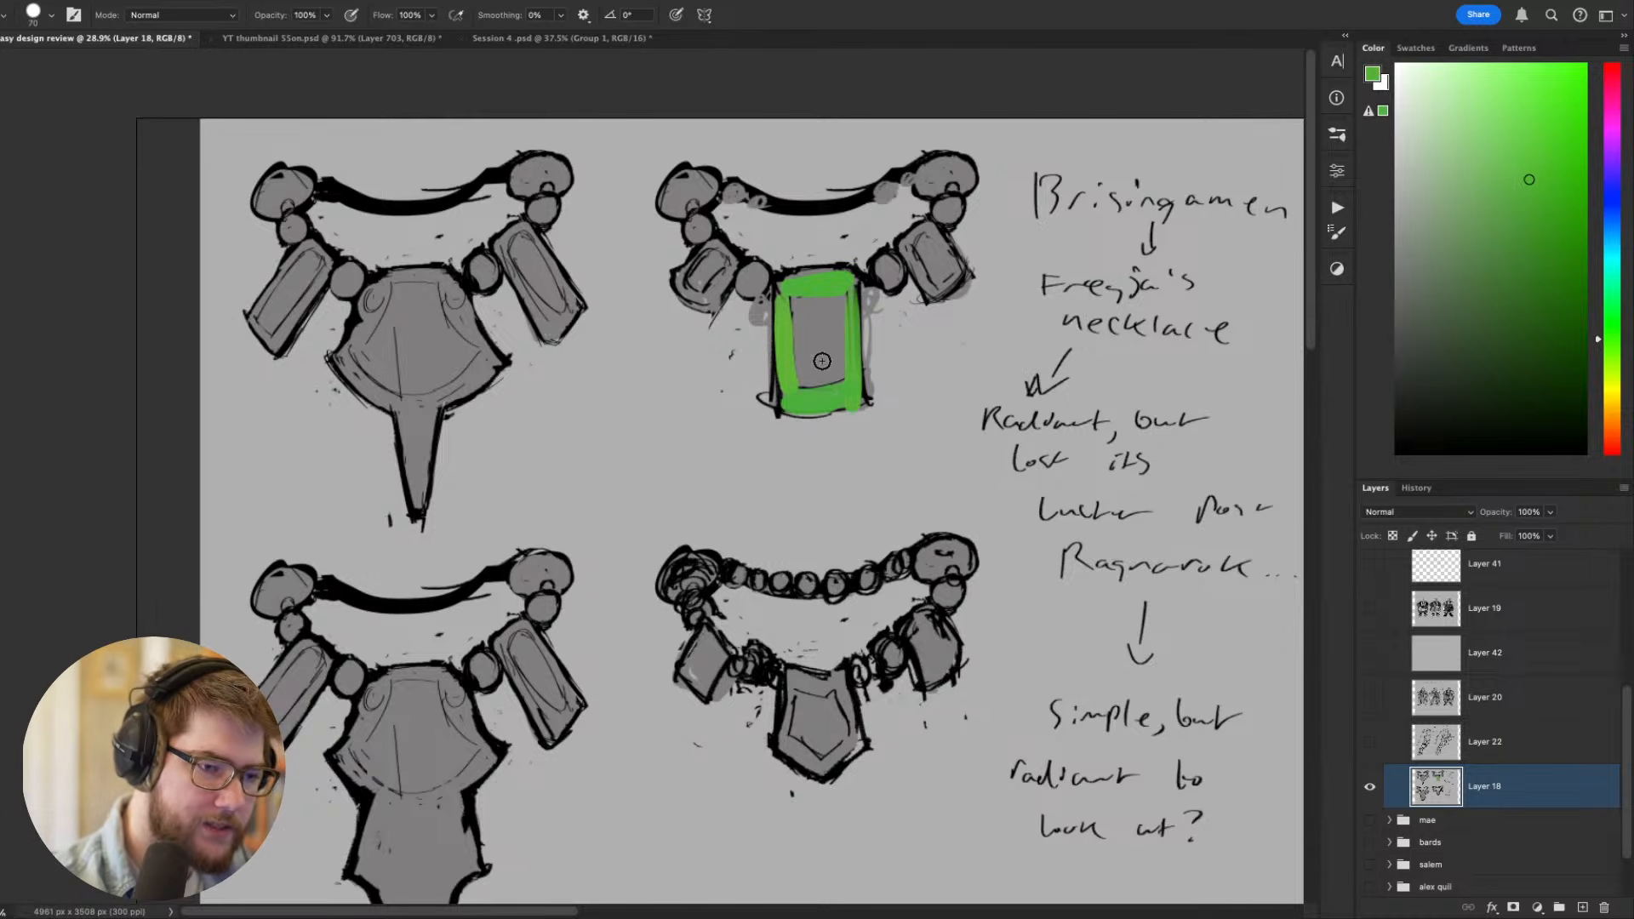
{"action": "mouse_move", "coordinate": [796, 305]}
{"action": "left_mouse_down"}
{"action": "mouse_move", "coordinate": [813, 374]}
{"action": "mouse_move", "coordinate": [831, 303]}
{"action": "mouse_move", "coordinate": [852, 414]}
{"action": "left_mouse_up"}
- Set the brush to Color Dodge and paint bright green highlights along the rectangular pendant's bevelled edges
{"action": "right_click", "coordinate": [819, 370]}
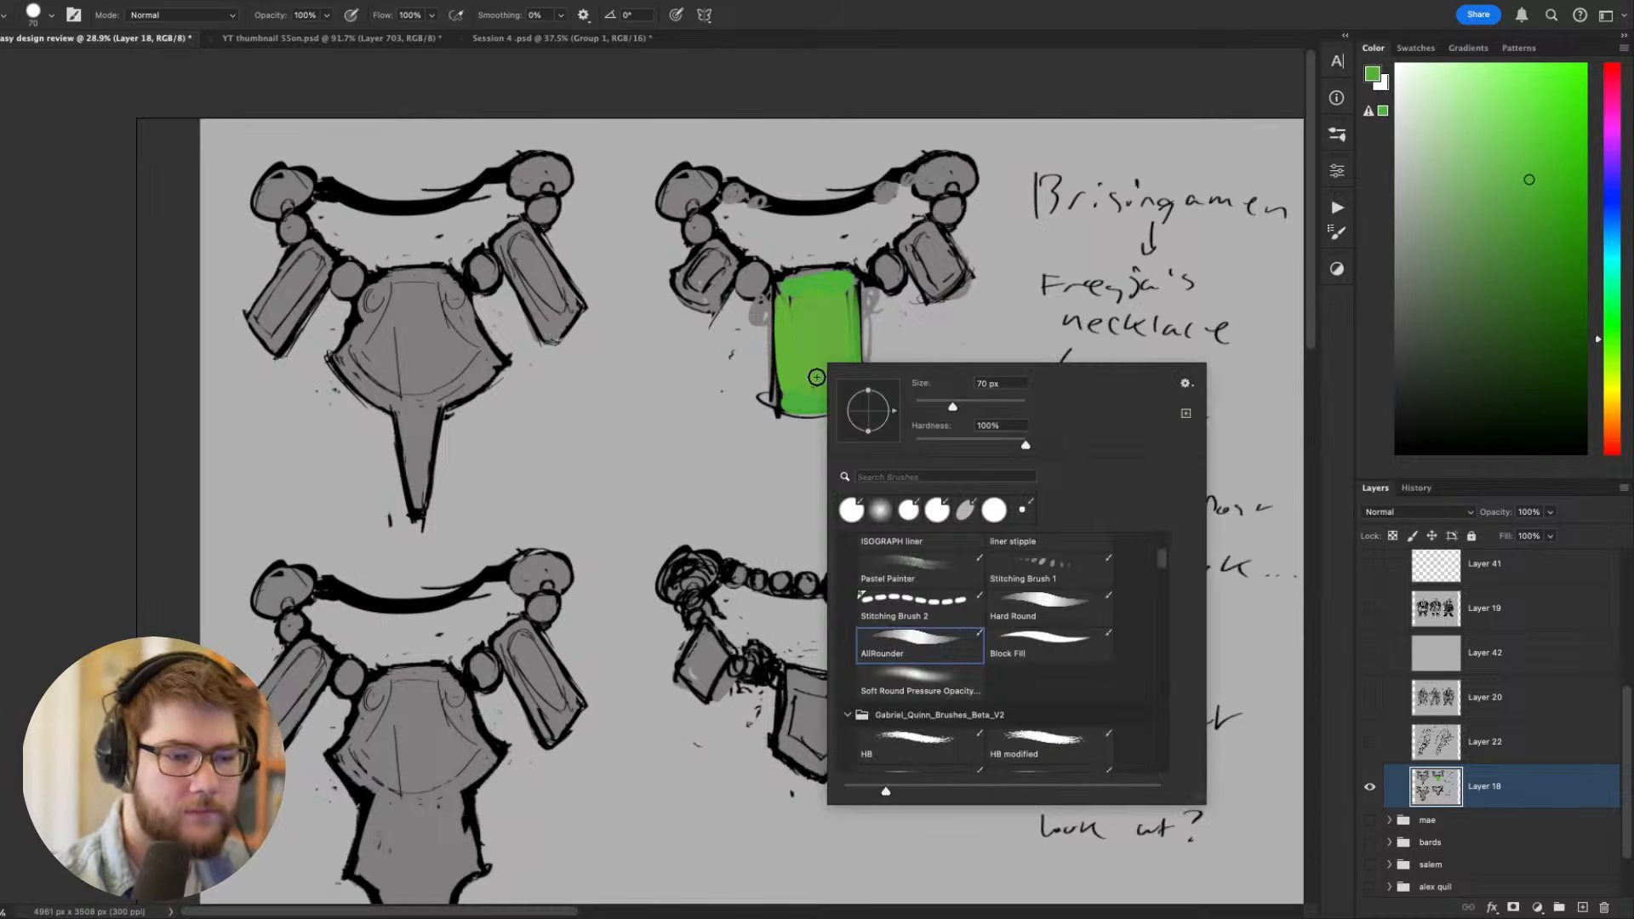
{"action": "left_click", "coordinate": [231, 16]}
{"action": "left_click", "coordinate": [156, 252]}
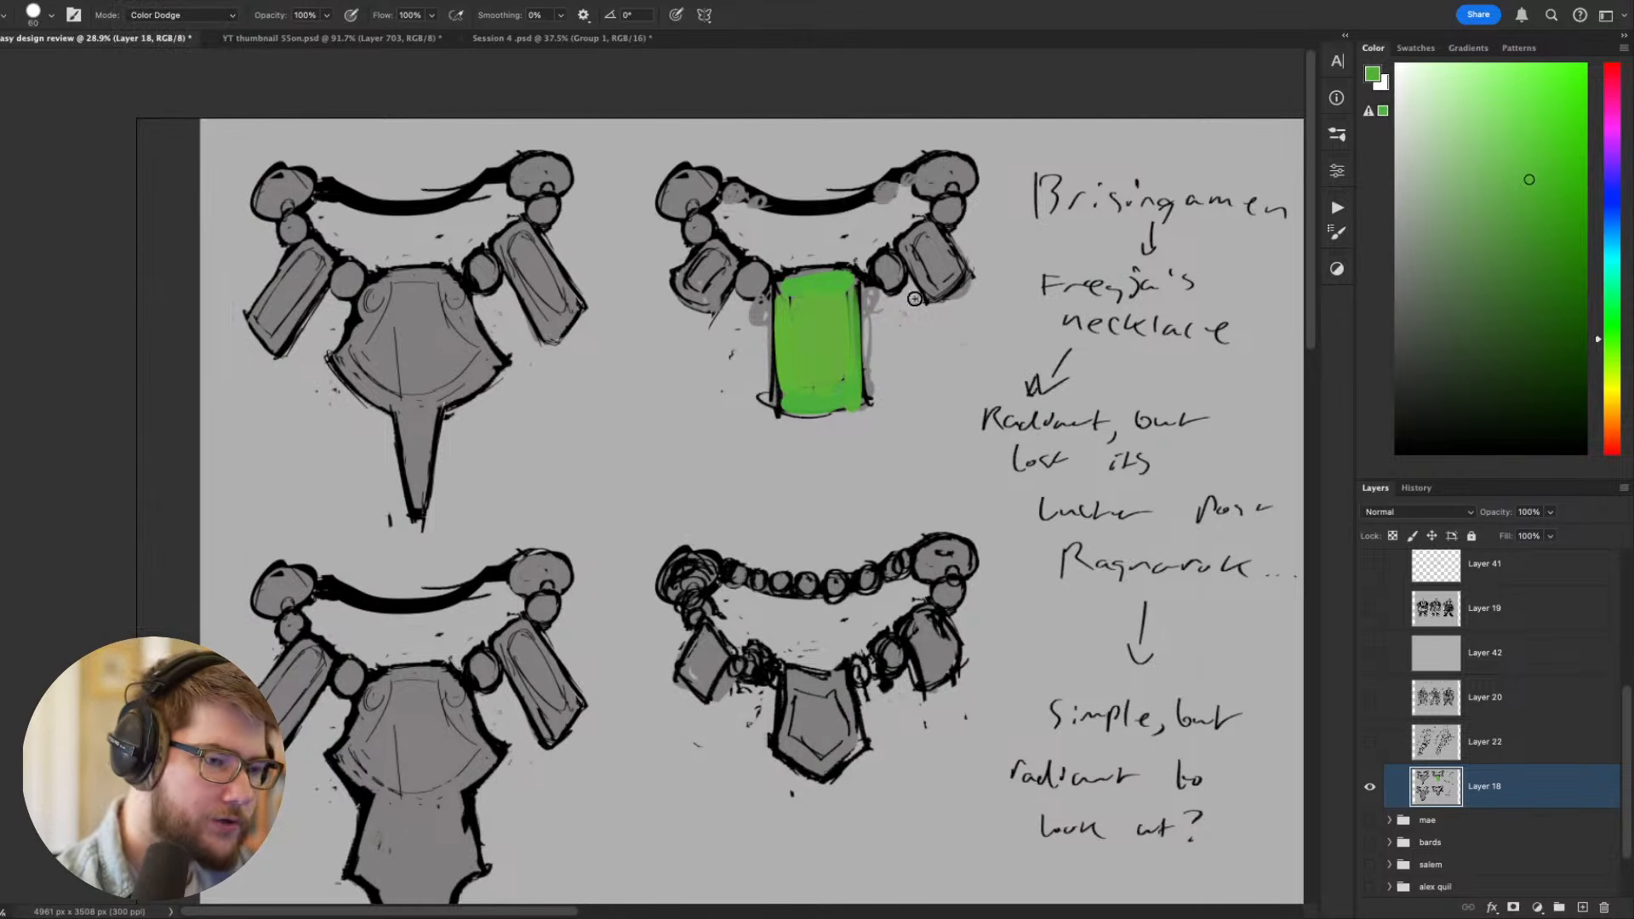
{"action": "key", "text": "bracketleft"}
{"action": "key", "text": "bracketleft"}
{"action": "key", "text": "bracketleft"}
{"action": "mouse_move", "coordinate": [821, 289]}
{"action": "left_mouse_down"}
{"action": "mouse_move", "coordinate": [793, 372]}
{"action": "mouse_move", "coordinate": [788, 304]}
{"action": "mouse_move", "coordinate": [789, 387]}
{"action": "left_mouse_up"}
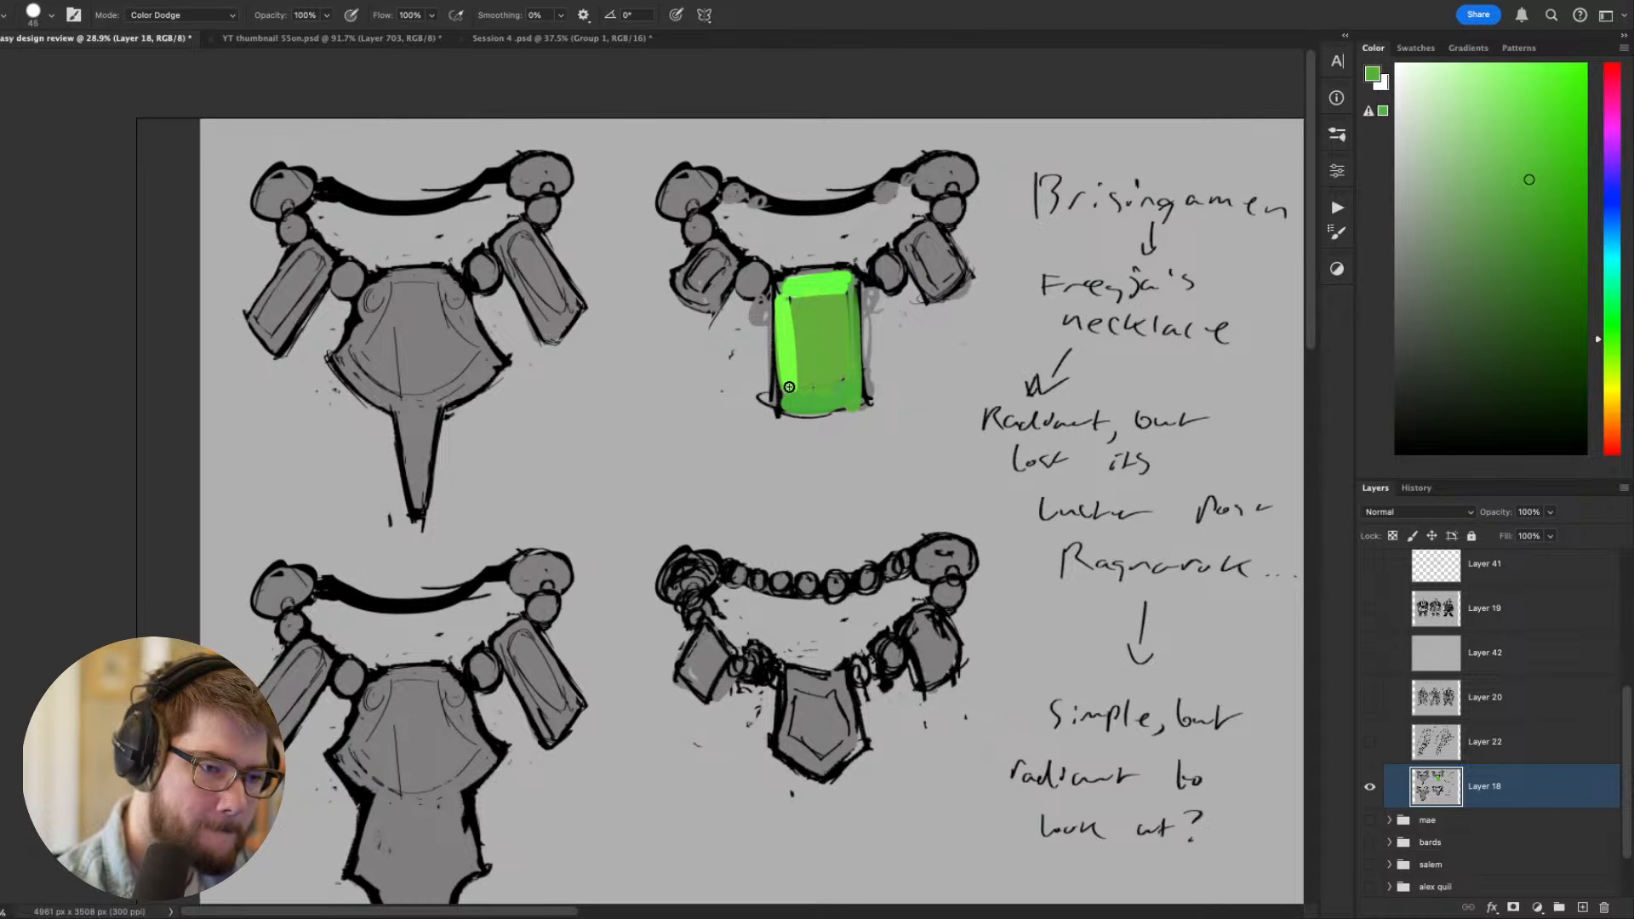
{"action": "key", "text": "bracketleft"}
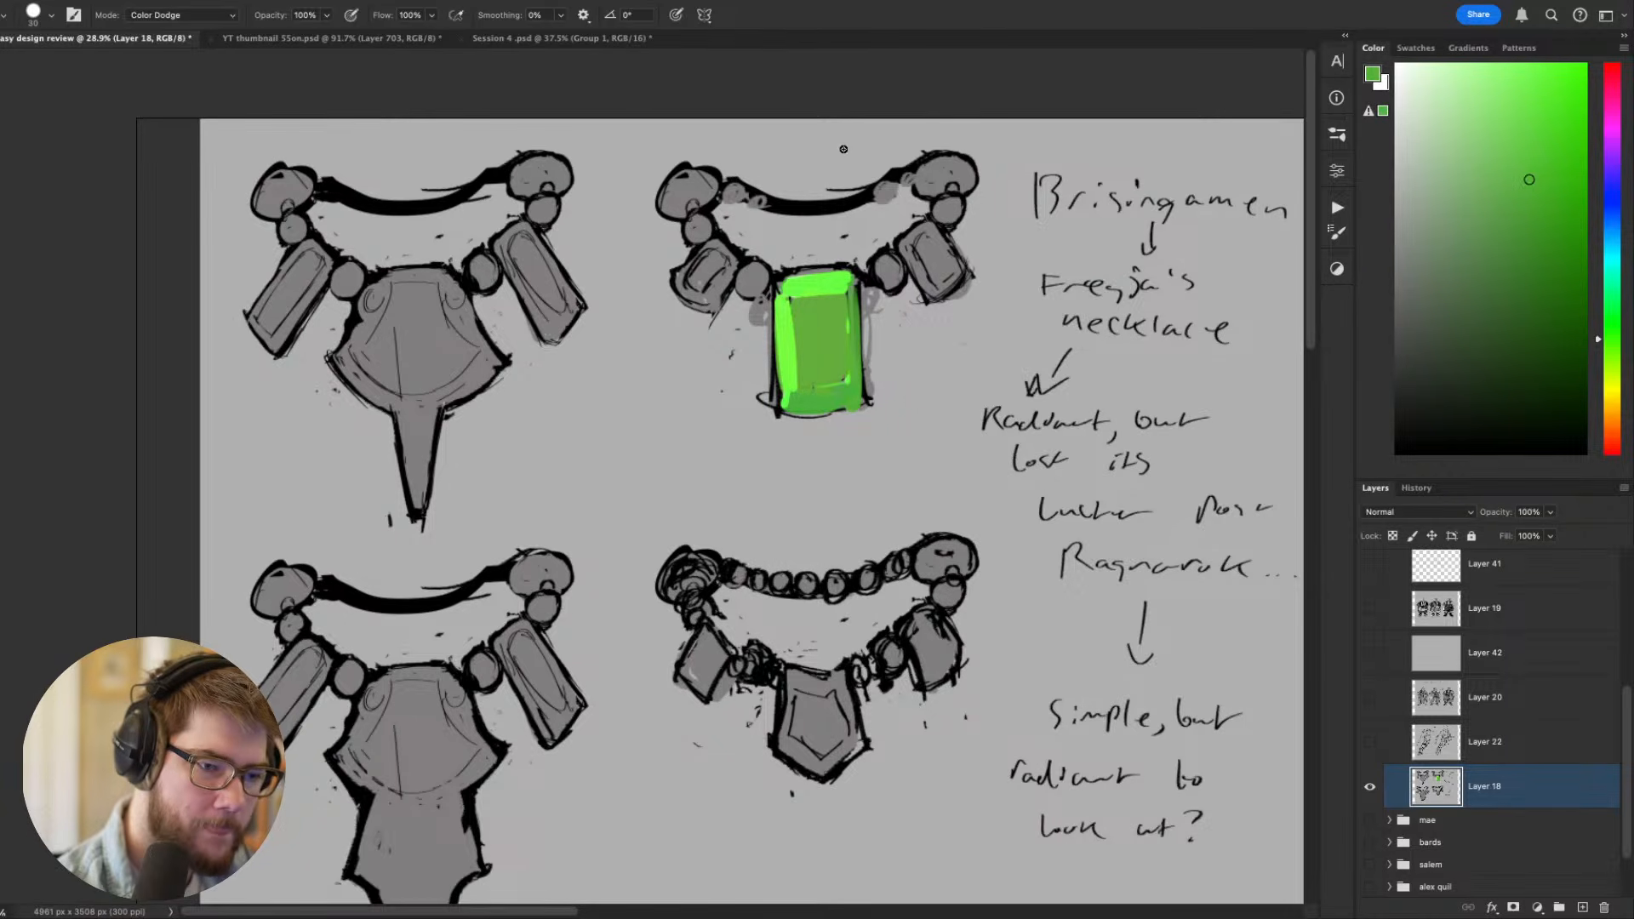
- Lasso the green pendant's inner face, brush a soft Color Dodge glow into its lower part with a larger soft brush, and deselect
{"action": "key", "text": "l"}
{"action": "left_click_drag", "start_coordinate": [790, 308], "coordinate": [791, 300]}
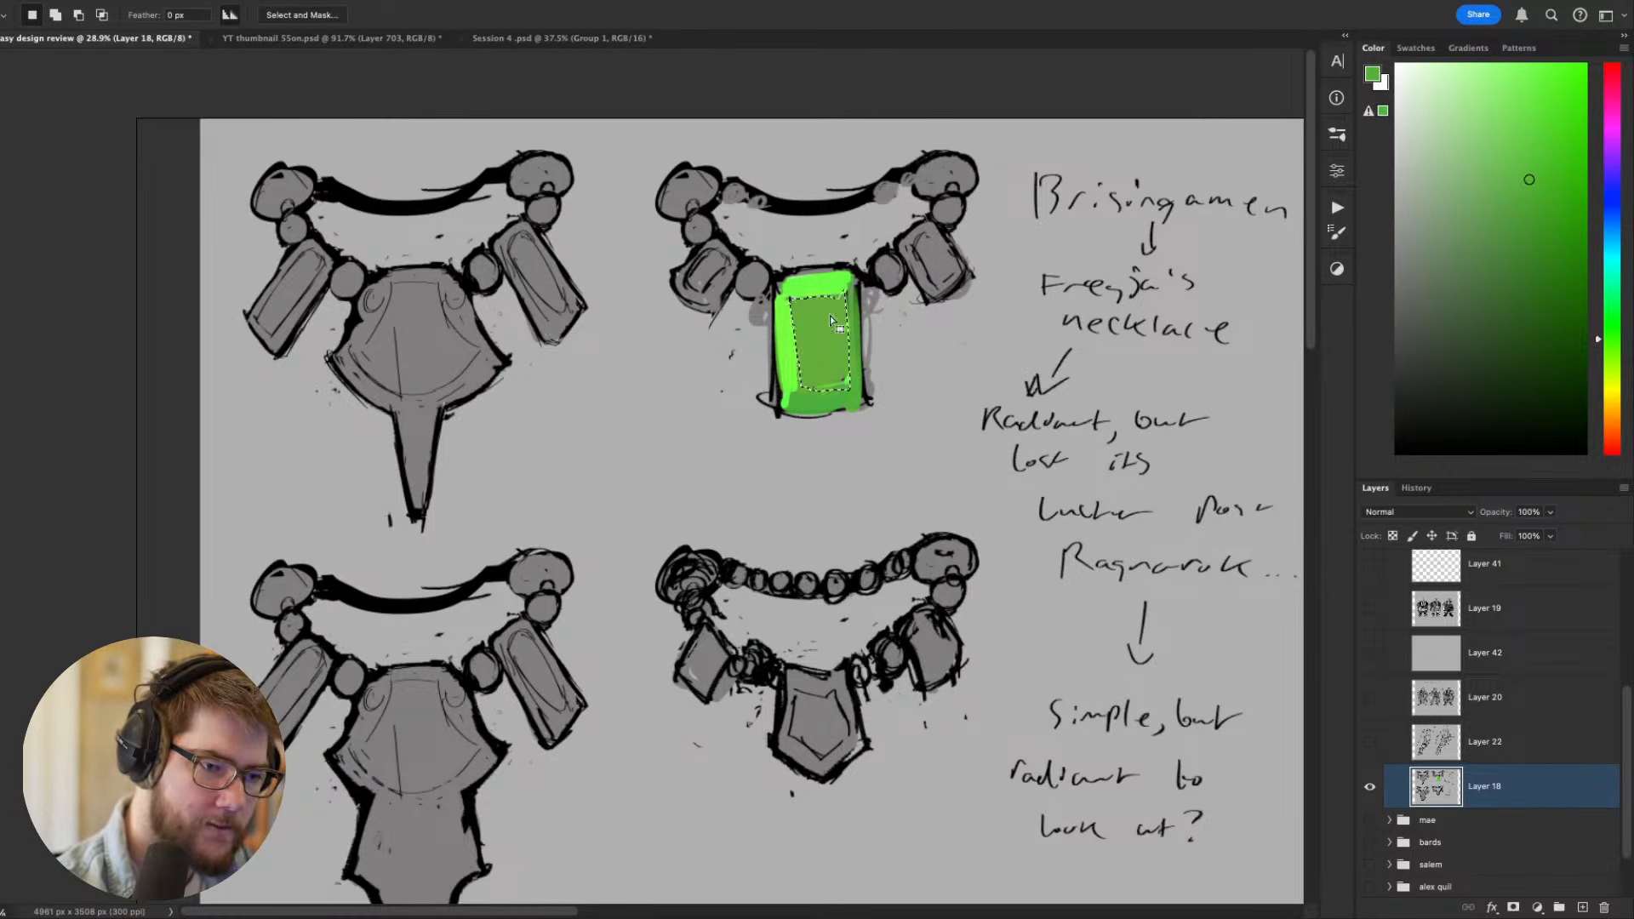
{"action": "key", "text": "b"}
{"action": "right_click", "coordinate": [819, 344]}
{"action": "key", "text": "Escape"}
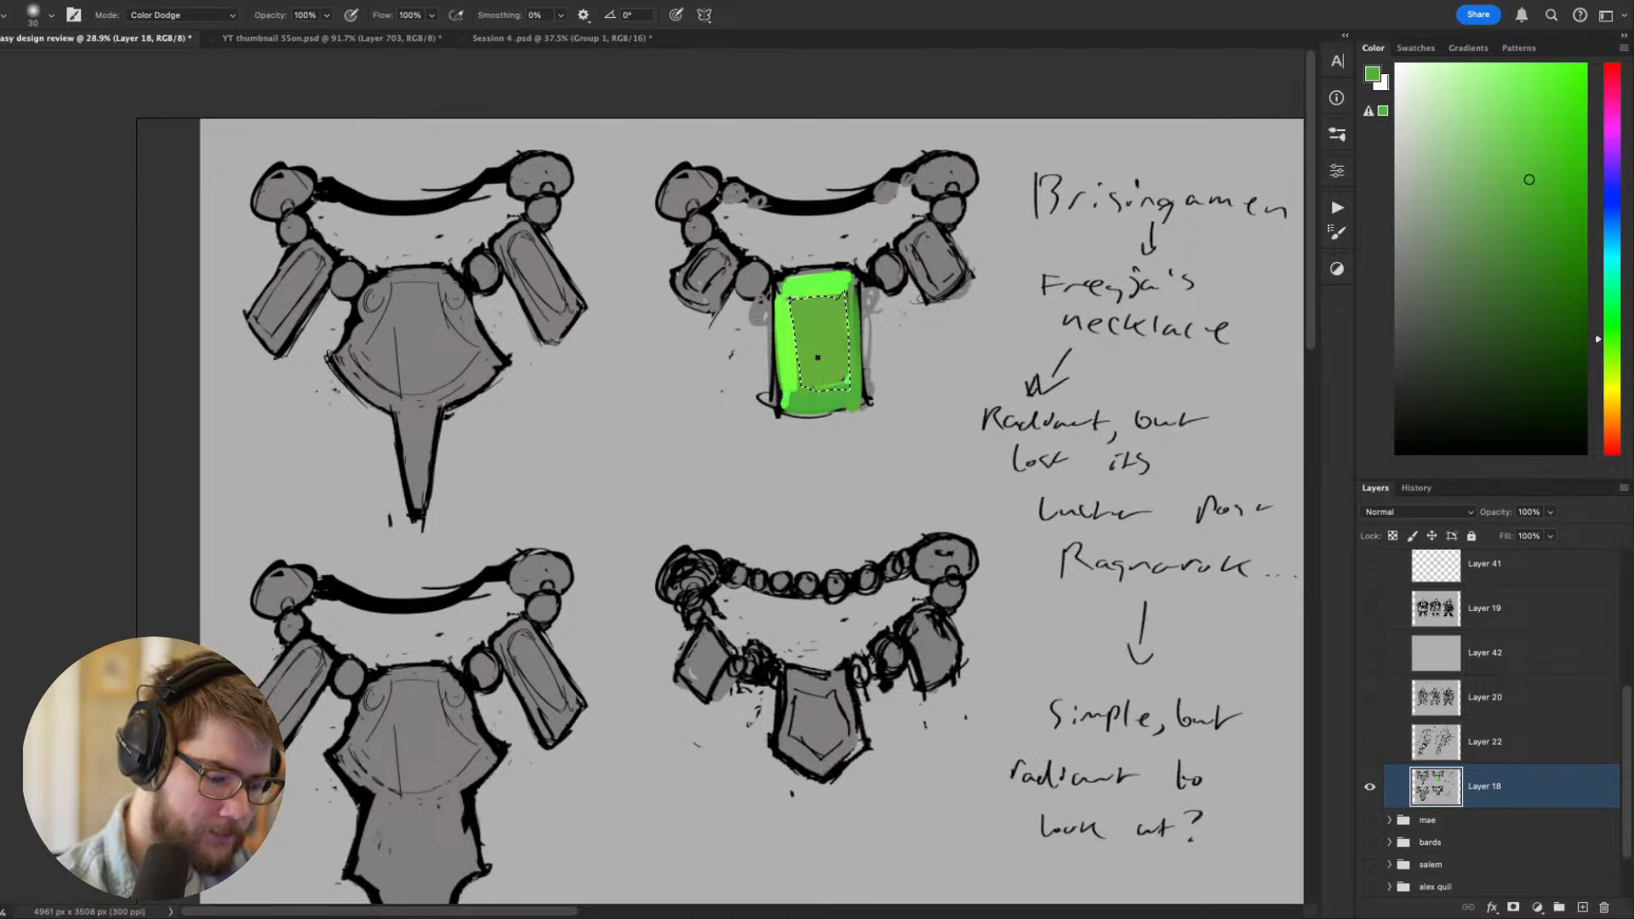
{"action": "key", "text": "bracketright"}
{"action": "key", "text": "bracketright"}
{"action": "key", "text": "bracketright"}
{"action": "key", "text": "bracketright"}
{"action": "key", "text": "bracketright"}
{"action": "key", "text": "bracketright"}
{"action": "key", "text": "bracketright"}
{"action": "key", "text": "bracketright"}
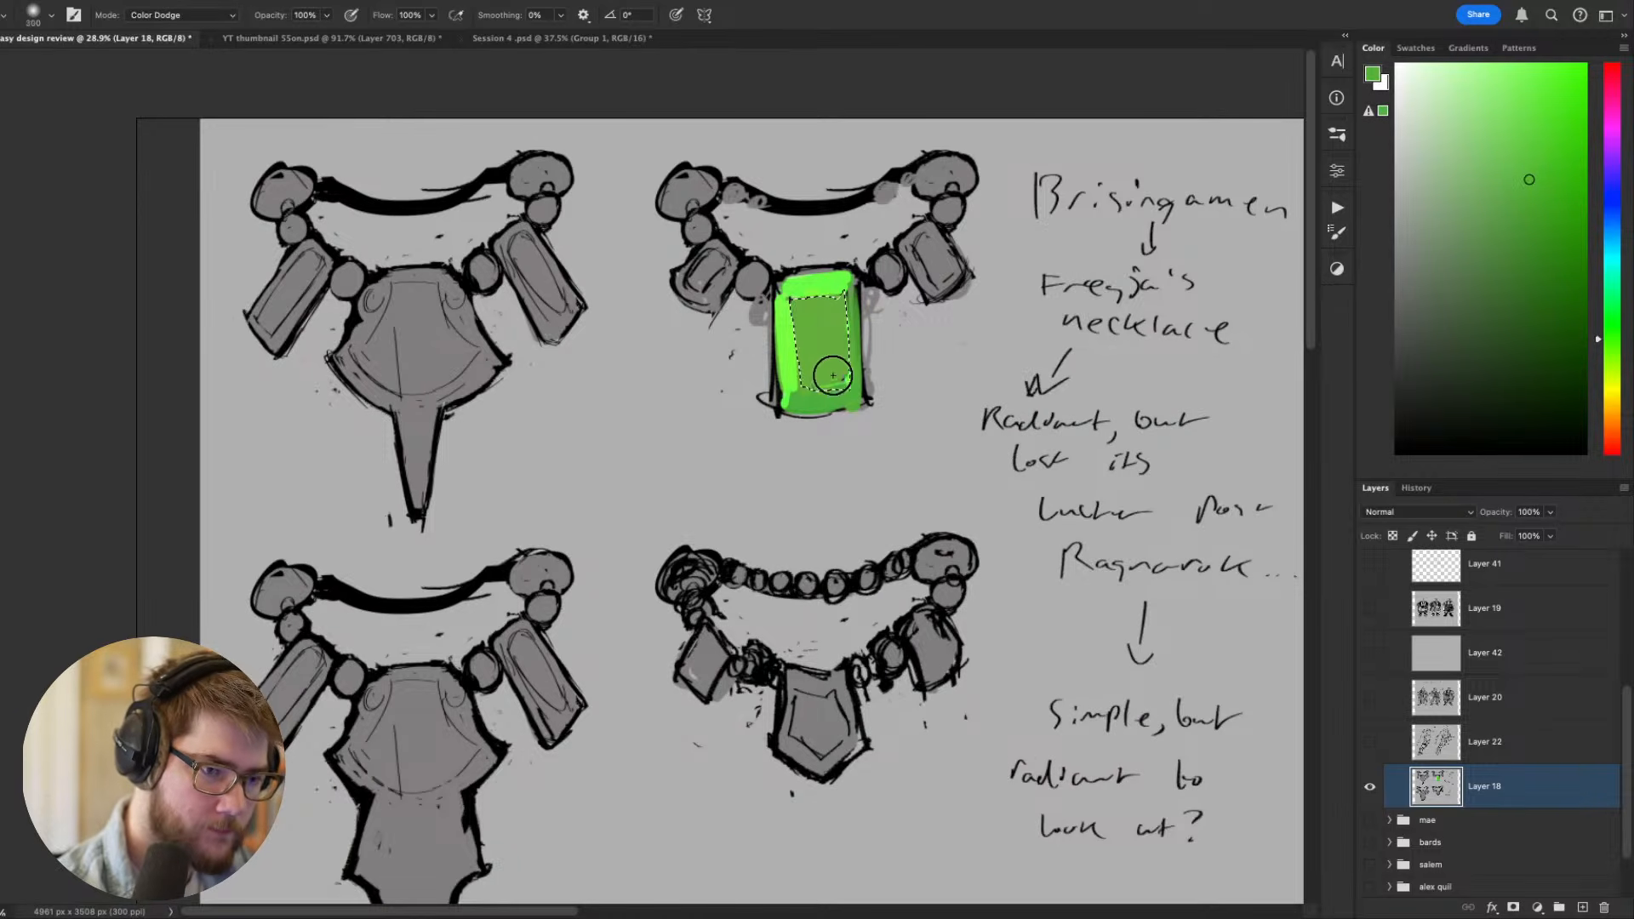
{"action": "left_click_drag", "start_coordinate": [834, 366], "coordinate": [853, 427]}
{"action": "key", "text": "super+z"}
{"action": "key", "text": "super+d"}
{"action": "mouse_move", "coordinate": [821, 328]}
{"action": "left_mouse_down"}
{"action": "mouse_move", "coordinate": [868, 443]}
{"action": "mouse_move", "coordinate": [910, 486]}
{"action": "left_mouse_up"}
{"action": "key", "text": "l"}
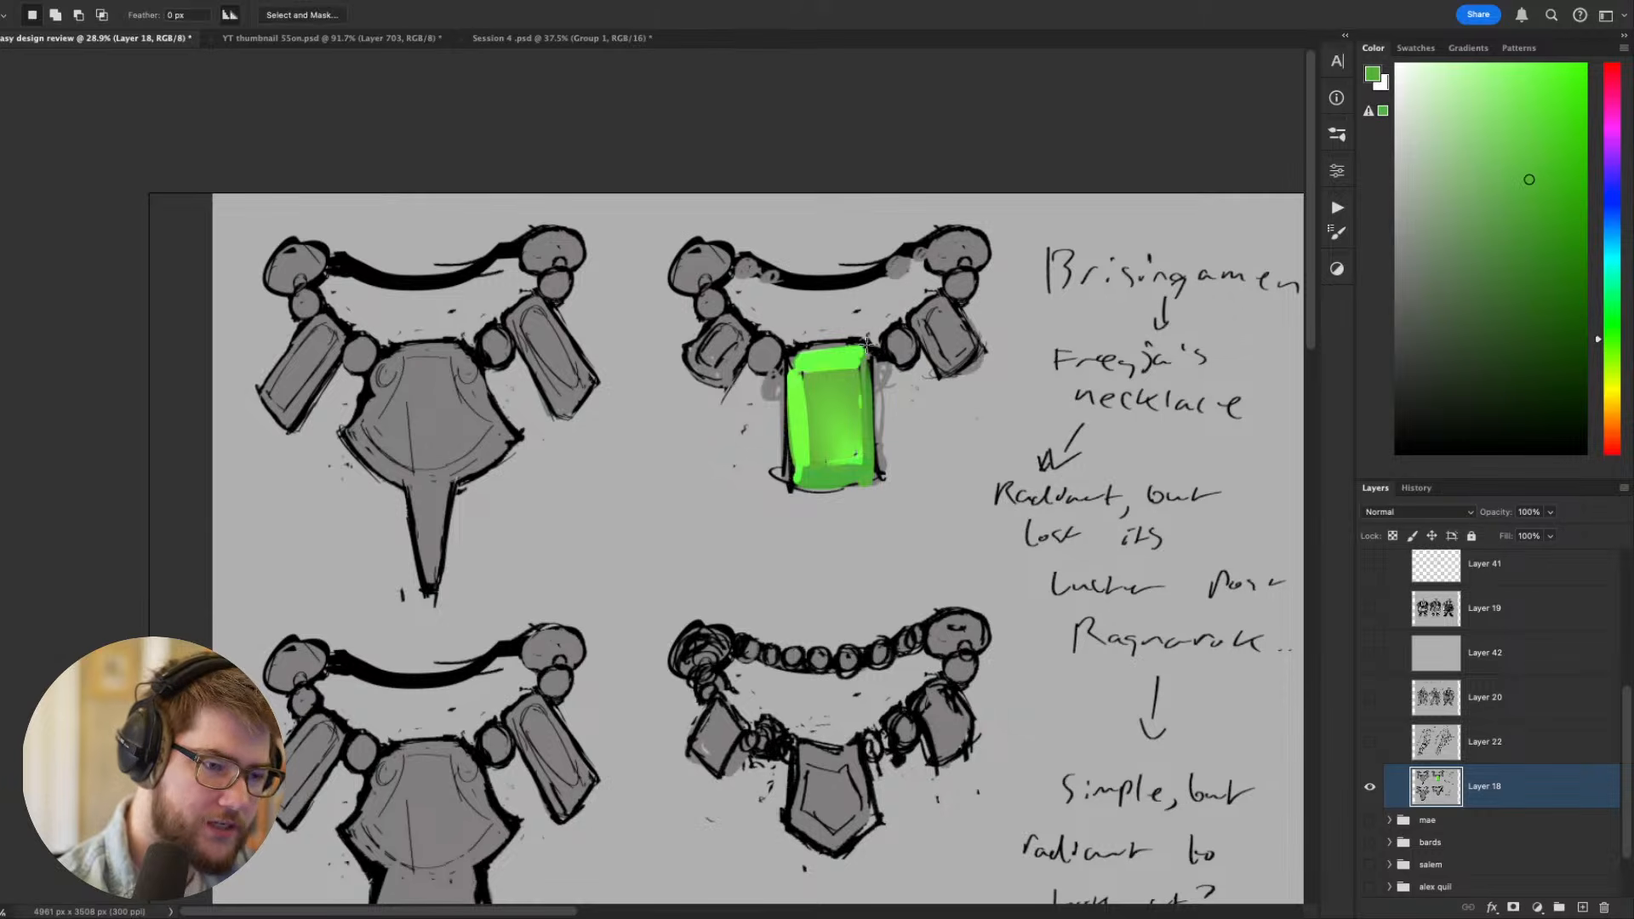
- Lasso the green pendant's upper and right-hand facets one after the other and brush a Color Dodge glow into each
{"action": "mouse_move", "coordinate": [864, 346]}
{"action": "left_mouse_down"}
{"action": "mouse_move", "coordinate": [796, 378]}
{"action": "mouse_move", "coordinate": [790, 357]}
{"action": "mouse_move", "coordinate": [852, 347]}
{"action": "left_mouse_up"}
{"action": "key", "text": "b"}
{"action": "mouse_move", "coordinate": [830, 345]}
{"action": "left_mouse_down"}
{"action": "mouse_move", "coordinate": [786, 361]}
{"action": "mouse_move", "coordinate": [832, 359]}
{"action": "mouse_move", "coordinate": [815, 363]}
{"action": "left_mouse_up"}
{"action": "key", "text": "super+d"}
{"action": "mouse_move", "coordinate": [1075, 572]}
{"action": "left_mouse_down"}
{"action": "mouse_move", "coordinate": [1054, 492]}
{"action": "mouse_move", "coordinate": [1047, 573]}
{"action": "left_mouse_up"}
{"action": "key", "text": "l"}
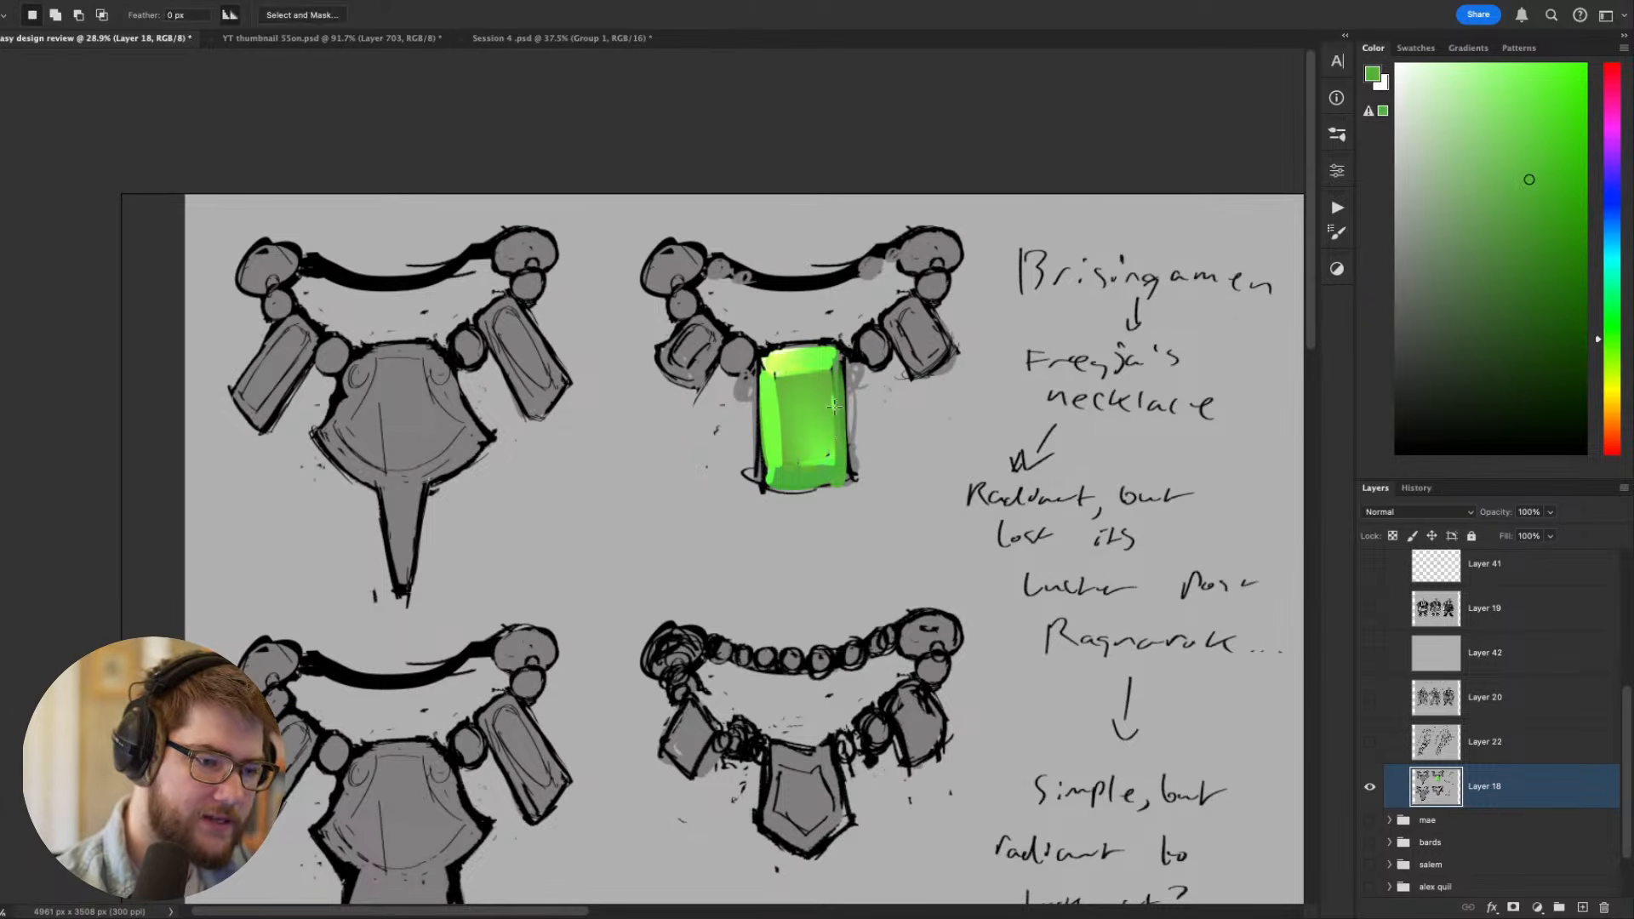
{"action": "key", "text": "b"}
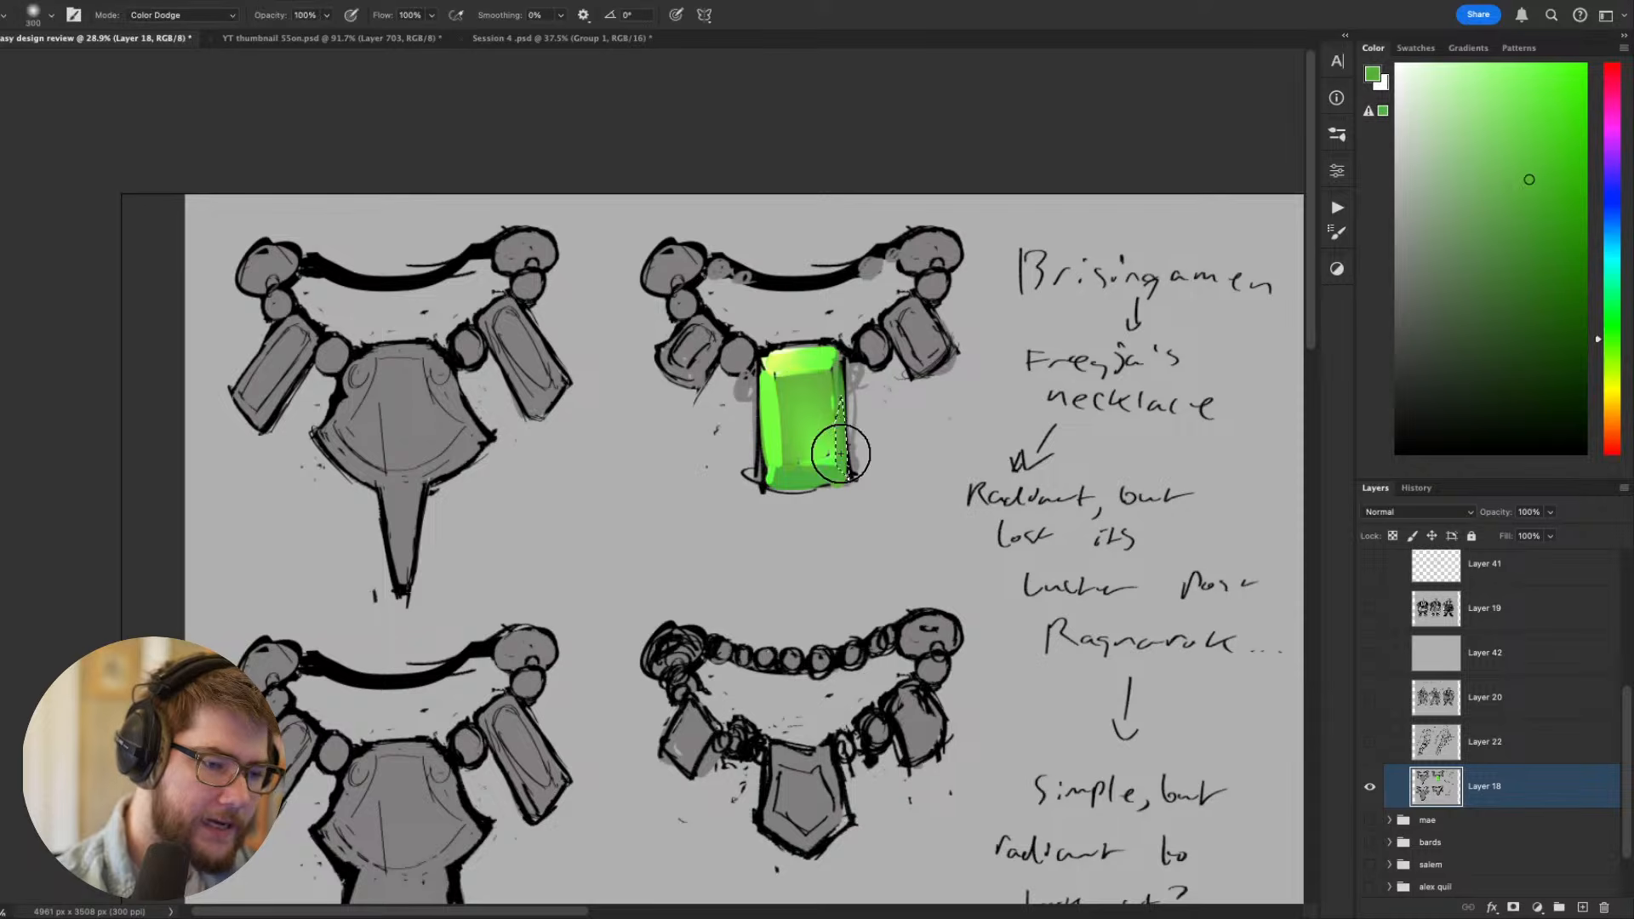
{"action": "mouse_move", "coordinate": [1030, 424]}
{"action": "left_mouse_down"}
{"action": "mouse_move", "coordinate": [1039, 241]}
{"action": "mouse_move", "coordinate": [956, 468]}
{"action": "left_mouse_up"}
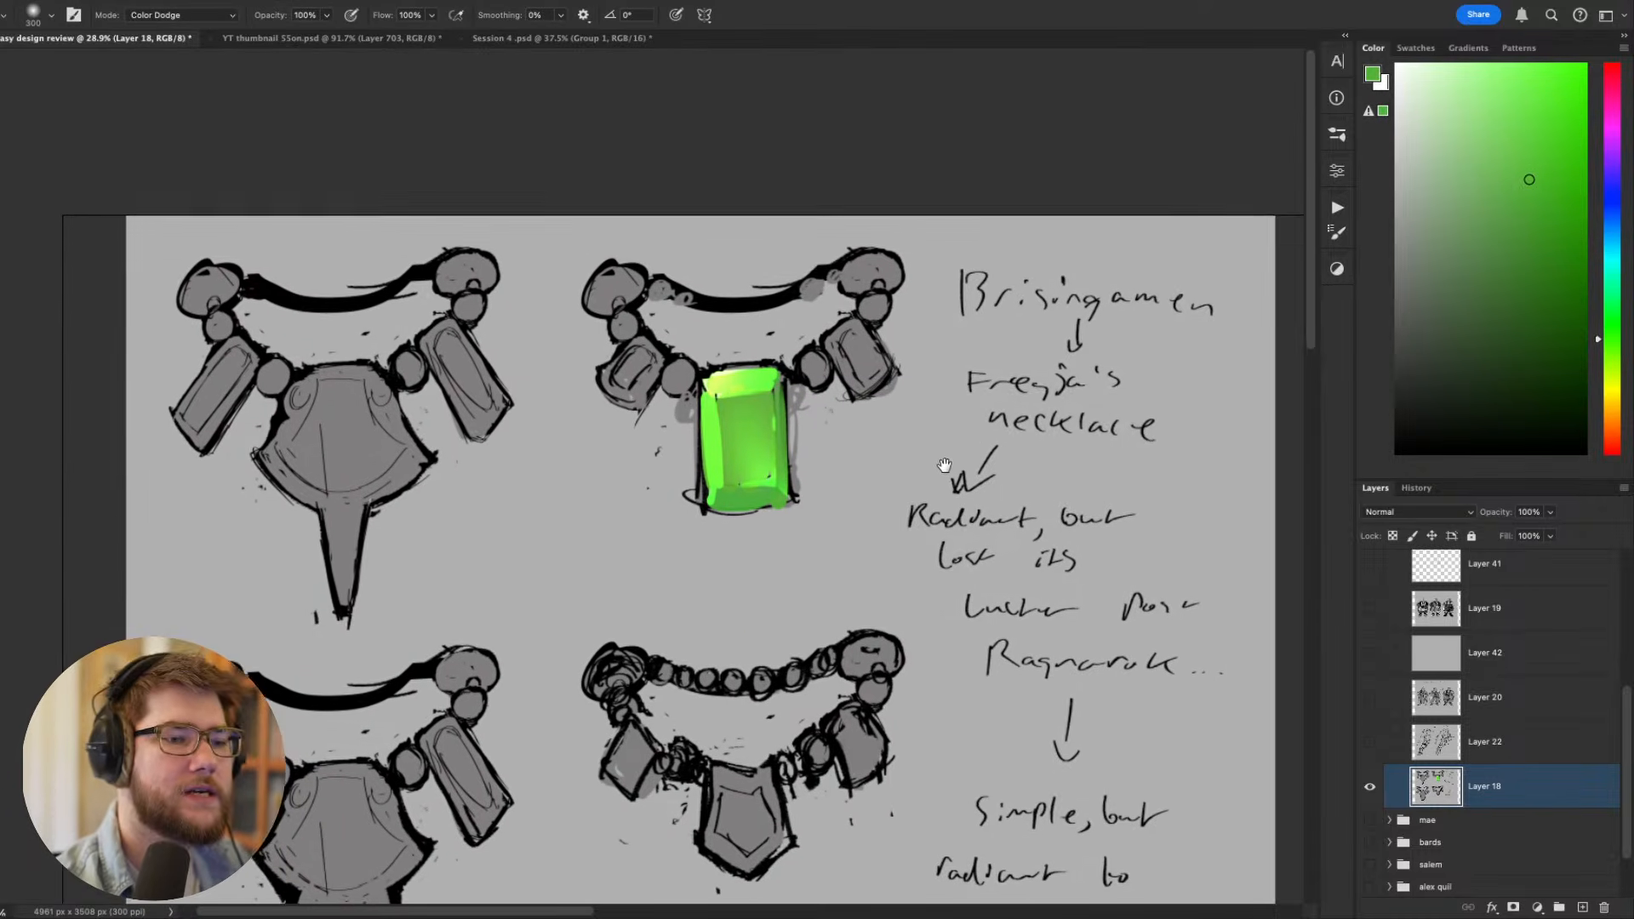
- Pick a bright golden yellow as the paint colour and choose a hard-edged brush preset
{"action": "left_click", "coordinate": [1604, 400]}
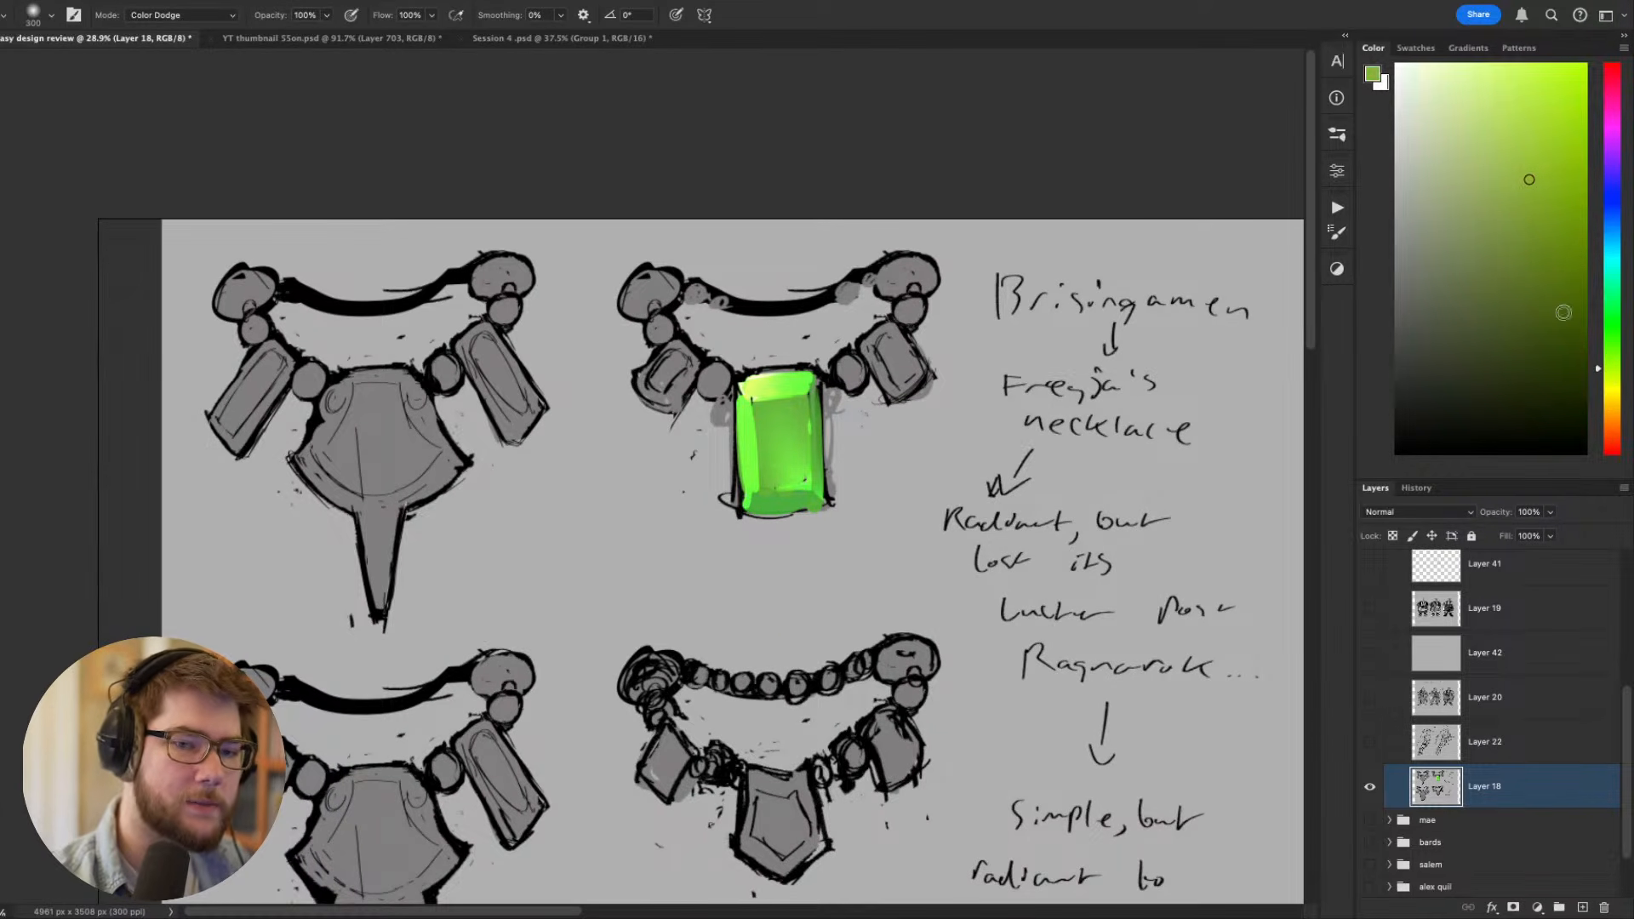
{"action": "left_click", "coordinate": [1550, 137]}
{"action": "left_click", "coordinate": [1606, 396]}
{"action": "left_click", "coordinate": [1583, 85]}
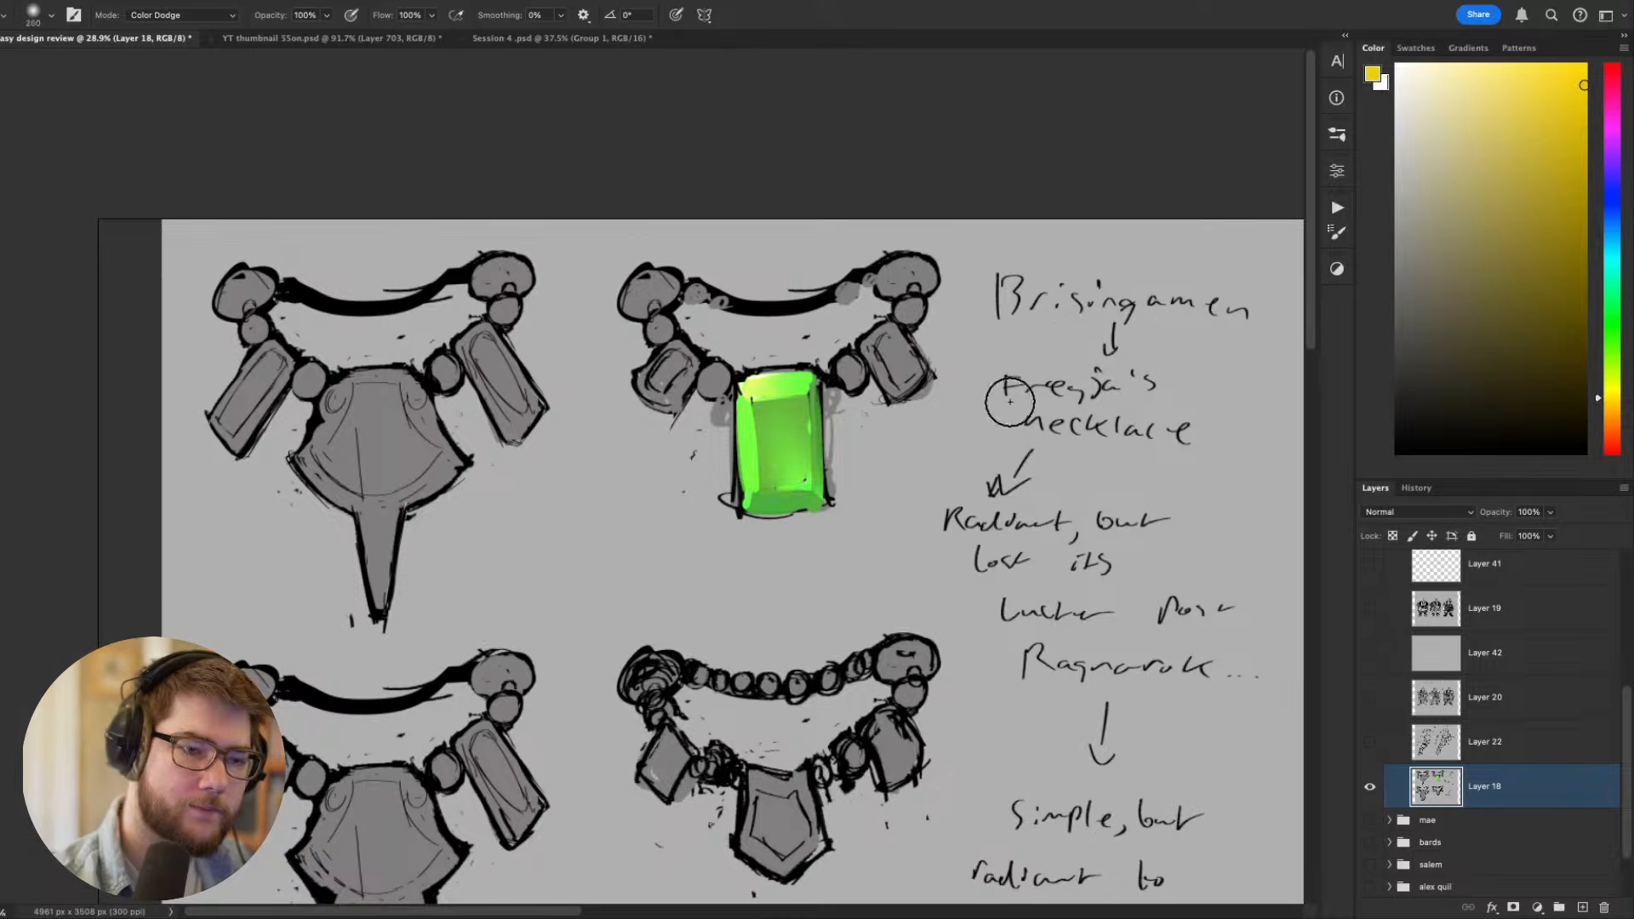
{"action": "right_click", "coordinate": [1010, 402]}
{"action": "left_click", "coordinate": [936, 616]}
{"action": "left_click", "coordinate": [787, 361]}
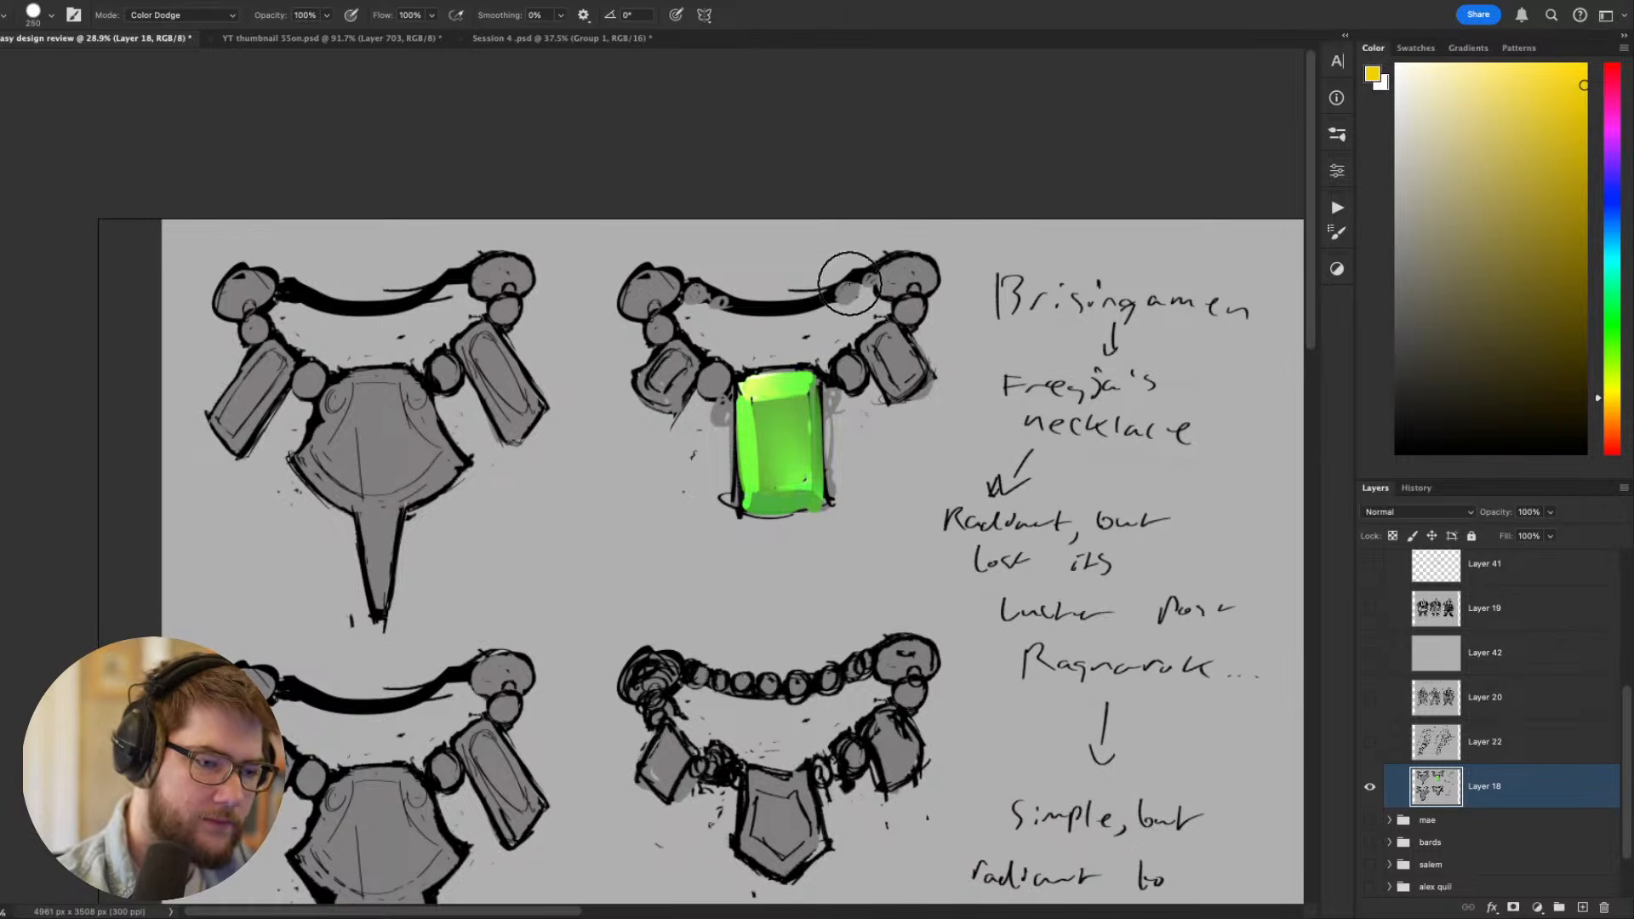
- Reduce the brush size to 45 px and set its blending mode to Normal
{"action": "key", "text": "bracketleft"}
{"action": "key", "text": "bracketleft"}
{"action": "key", "text": "bracketleft"}
{"action": "key", "text": "bracketleft"}
{"action": "key", "text": "bracketleft"}
{"action": "key", "text": "bracketleft"}
{"action": "key", "text": "bracketleft"}
{"action": "key", "text": "bracketleft"}
{"action": "key", "text": "bracketleft"}
{"action": "key", "text": "bracketleft"}
{"action": "key", "text": "bracketleft"}
{"action": "left_click", "coordinate": [219, 25]}
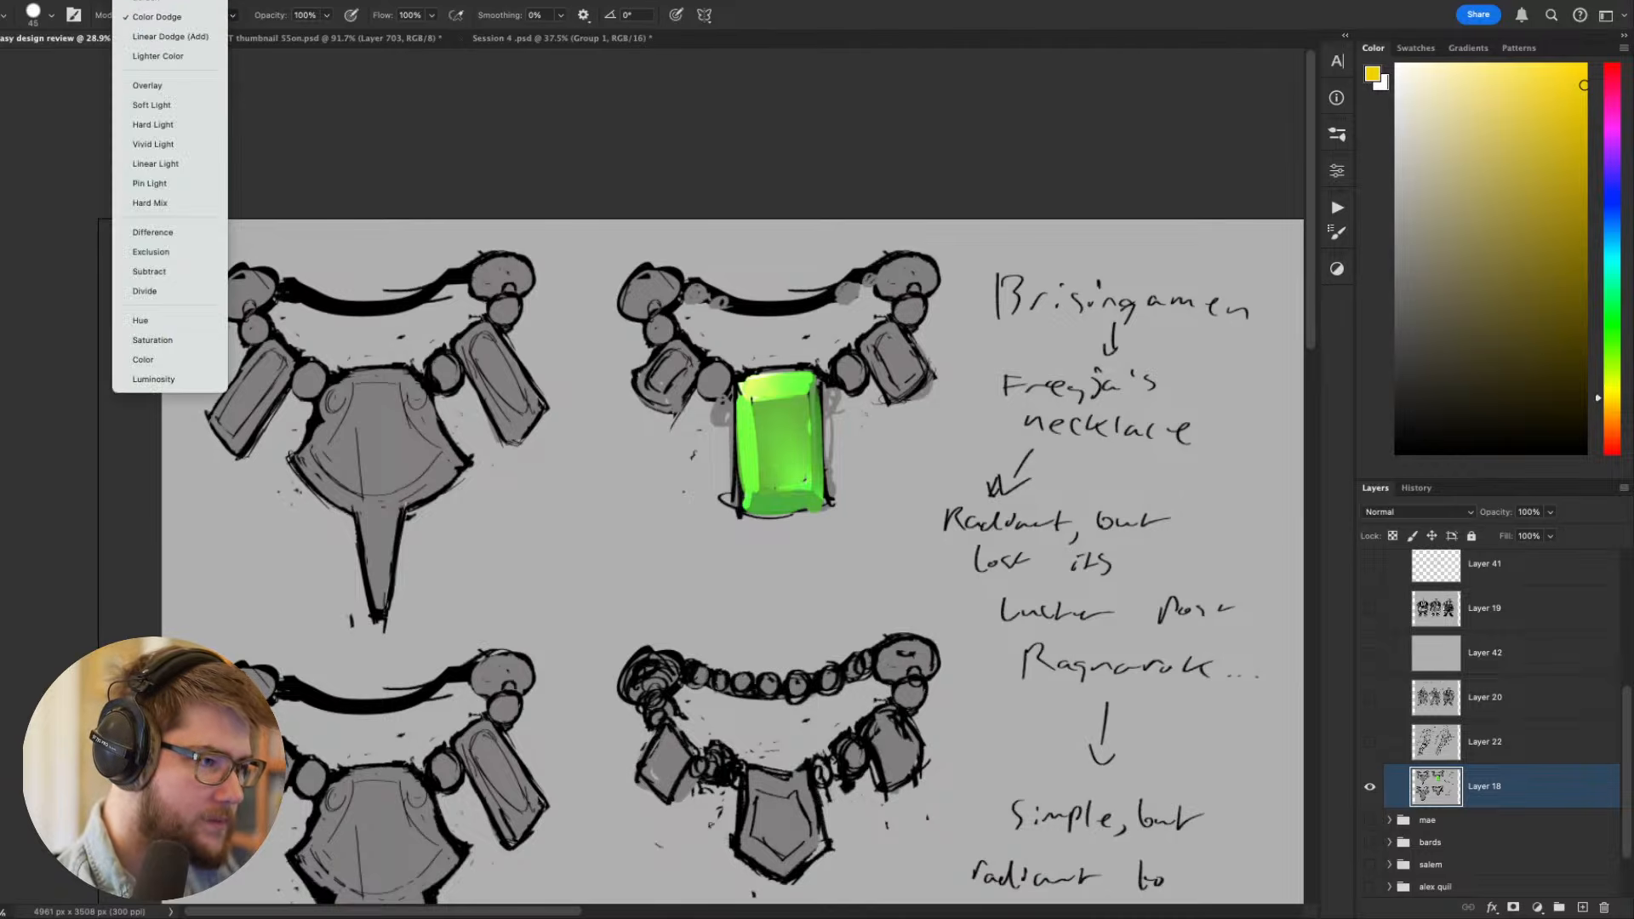
{"action": "scroll", "coordinate": [170, 127], "scroll_direction": "up", "scroll_amount": 2}
{"action": "left_click", "coordinate": [153, 5]}
{"action": "left_click", "coordinate": [151, 2]}
{"action": "left_click", "coordinate": [148, 13]}
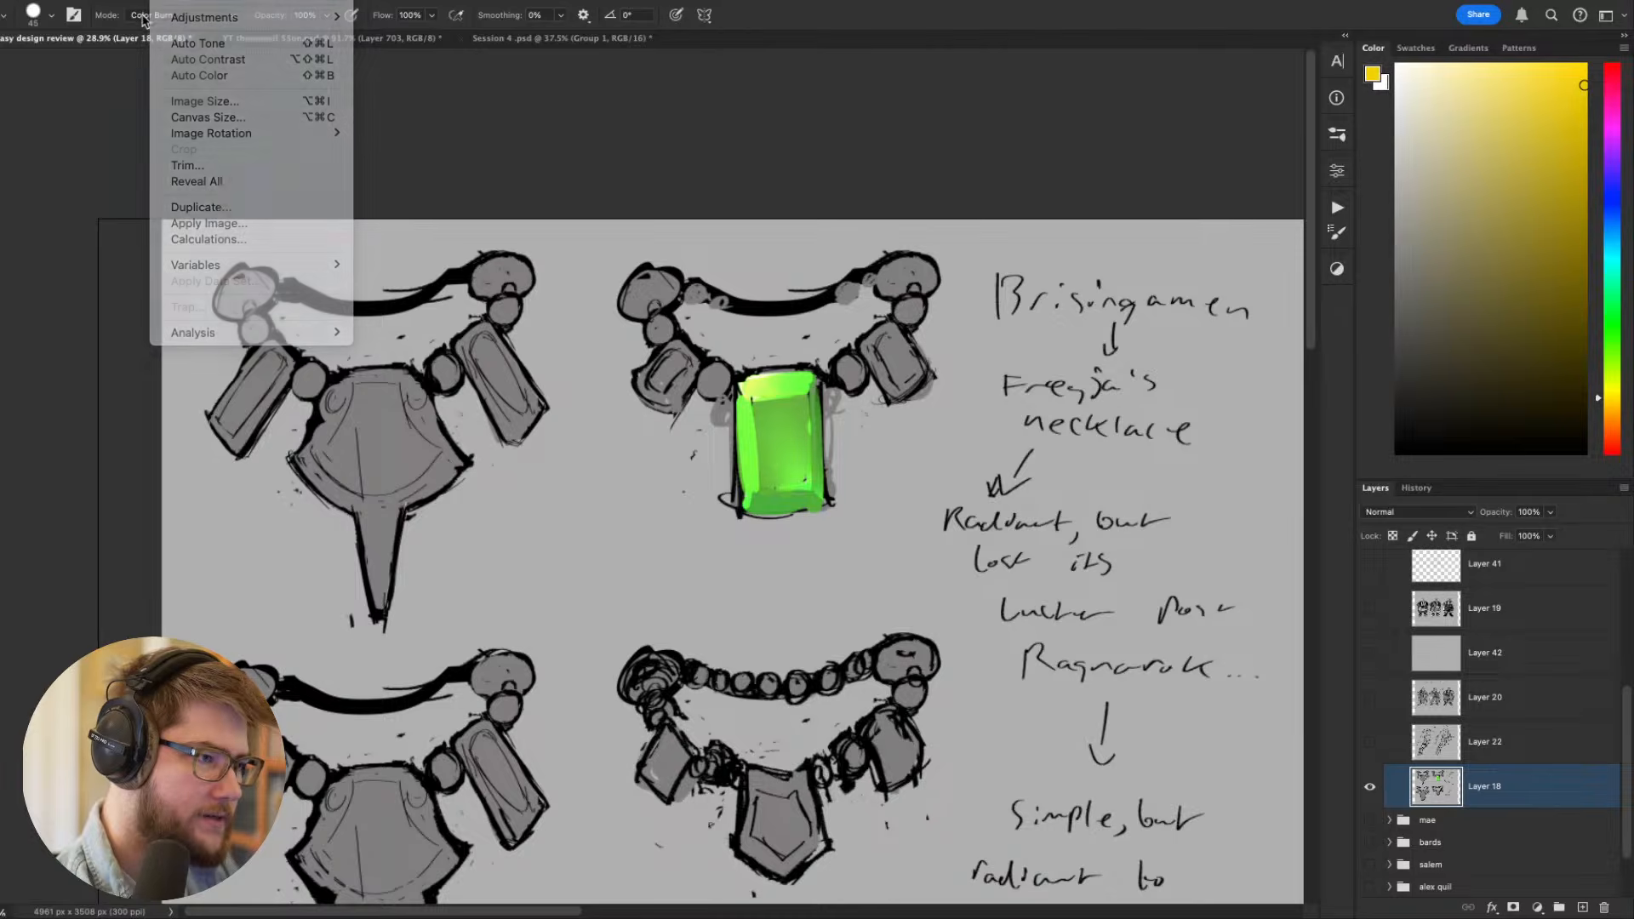
{"action": "left_click", "coordinate": [158, 16]}
{"action": "scroll", "coordinate": [160, 15], "scroll_direction": "up", "scroll_amount": 3}
{"action": "left_click", "coordinate": [148, 1]}
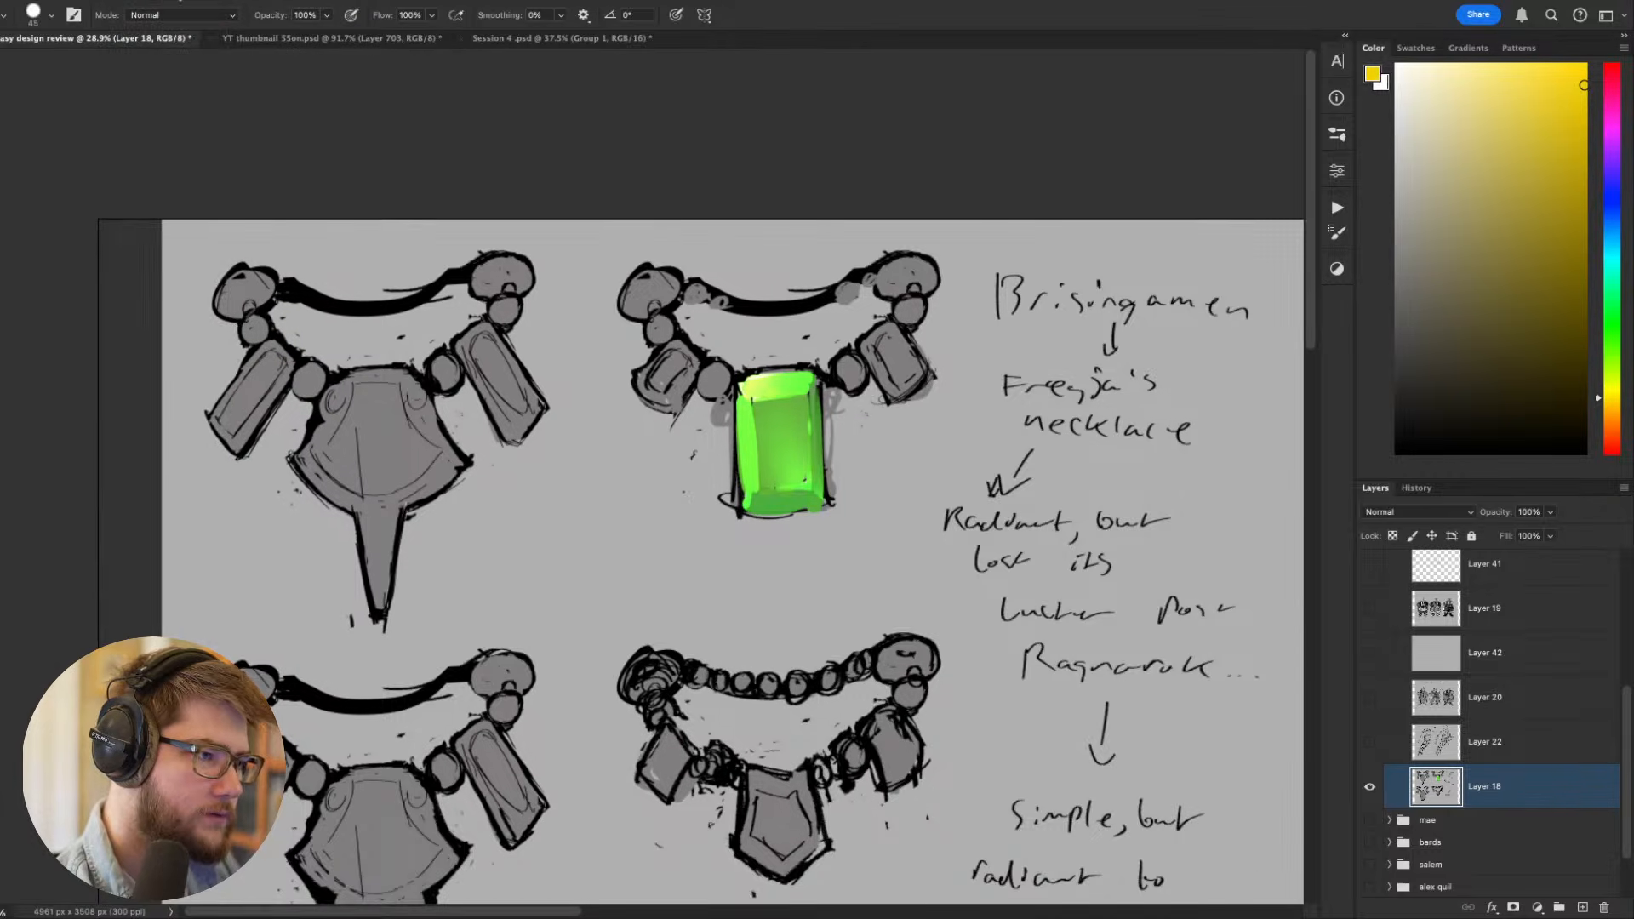
- Paint a golden yellow frame with corner dots around the green pendant using a 15 px brush
{"action": "left_click_drag", "start_coordinate": [872, 389], "coordinate": [943, 432]}
{"action": "key", "text": "bracketleft"}
{"action": "key", "text": "bracketleft"}
{"action": "key", "text": "bracketleft"}
{"action": "key", "text": "bracketleft"}
{"action": "key", "text": "bracketleft"}
{"action": "key", "text": "bracketleft"}
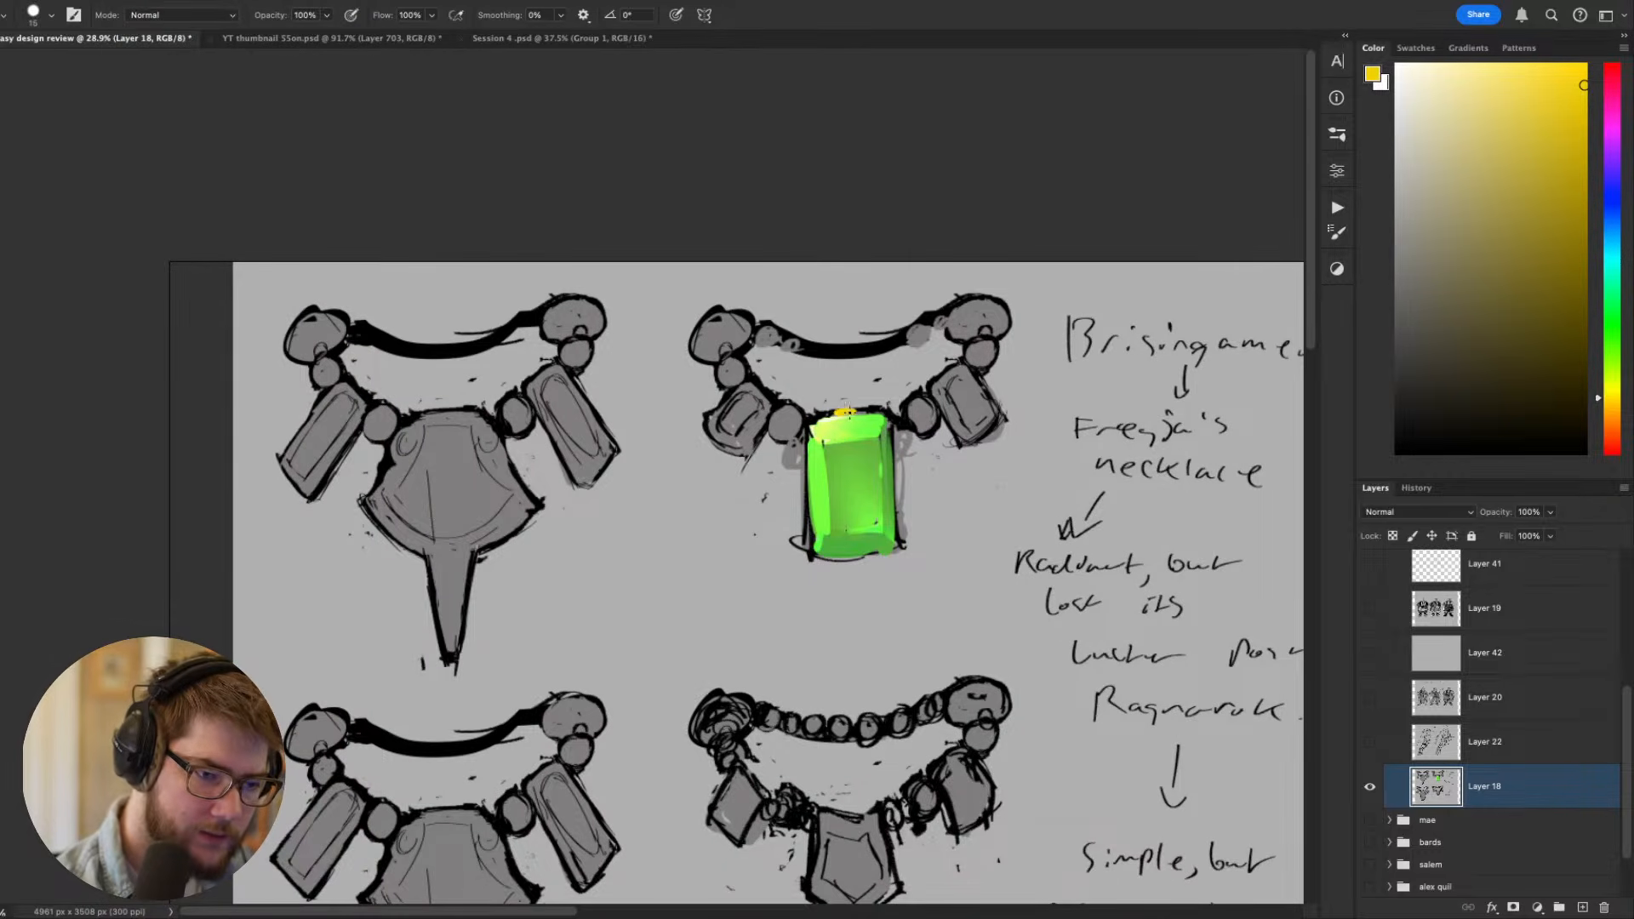
{"action": "left_click", "coordinate": [888, 417]}
{"action": "left_click", "coordinate": [815, 421]}
{"action": "mouse_move", "coordinate": [813, 421]}
{"action": "left_mouse_down"}
{"action": "mouse_move", "coordinate": [898, 495]}
{"action": "mouse_move", "coordinate": [899, 541]}
{"action": "left_mouse_up"}
{"action": "key", "text": "super+z"}
{"action": "mouse_move", "coordinate": [891, 423]}
{"action": "left_mouse_down"}
{"action": "mouse_move", "coordinate": [900, 543]}
{"action": "mouse_move", "coordinate": [813, 558]}
{"action": "left_mouse_up"}
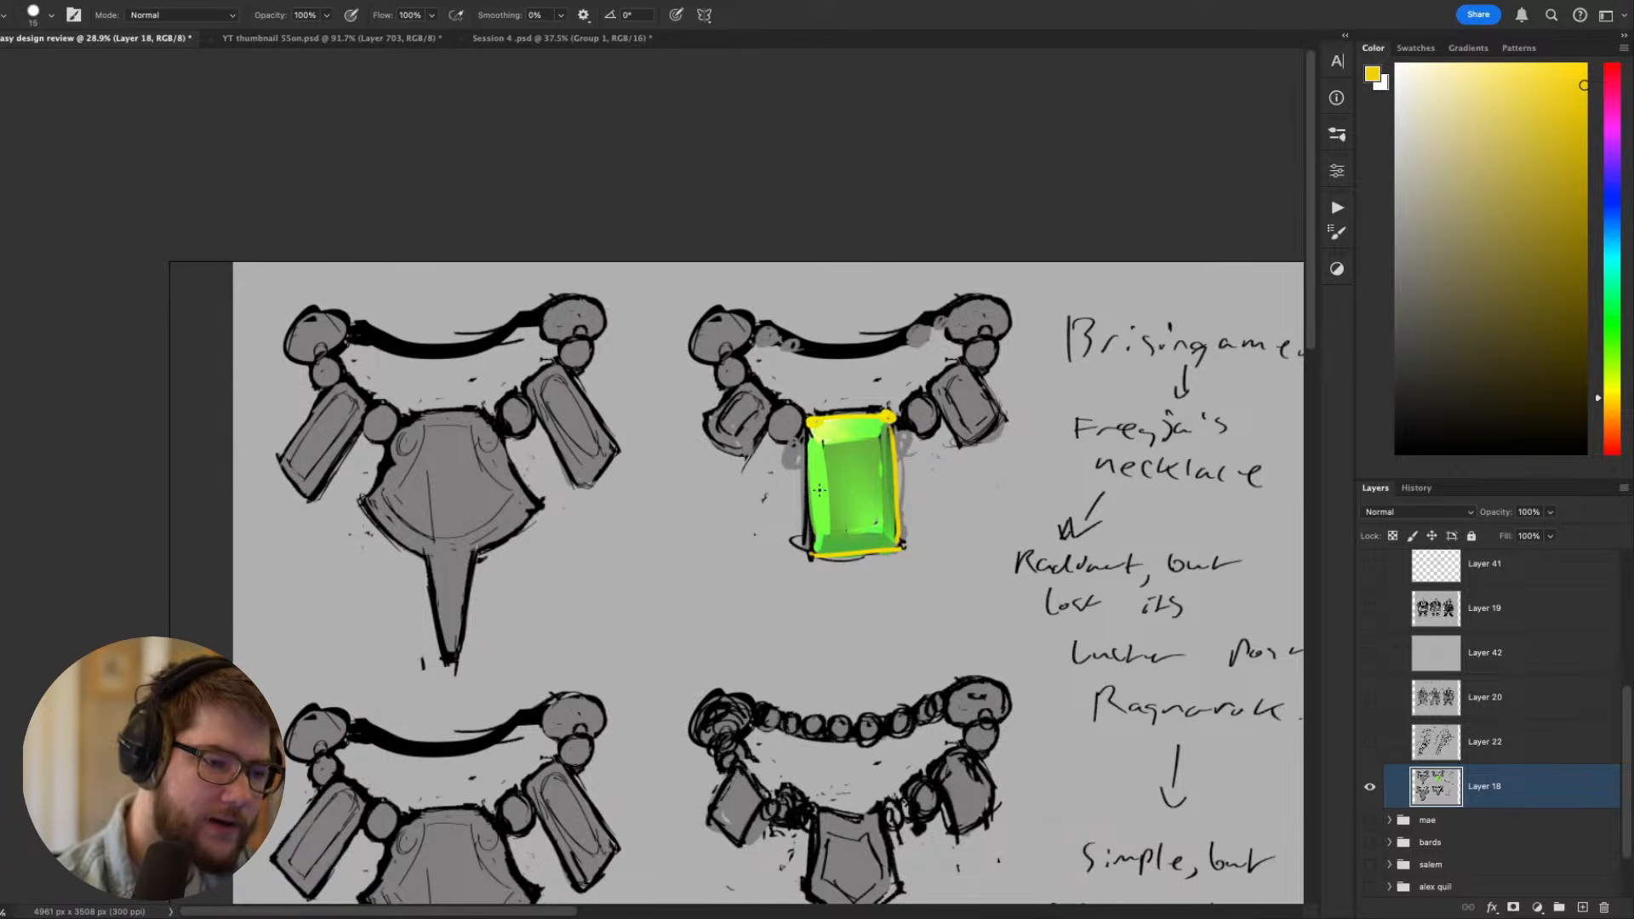
{"action": "left_click_drag", "start_coordinate": [811, 423], "coordinate": [815, 550]}
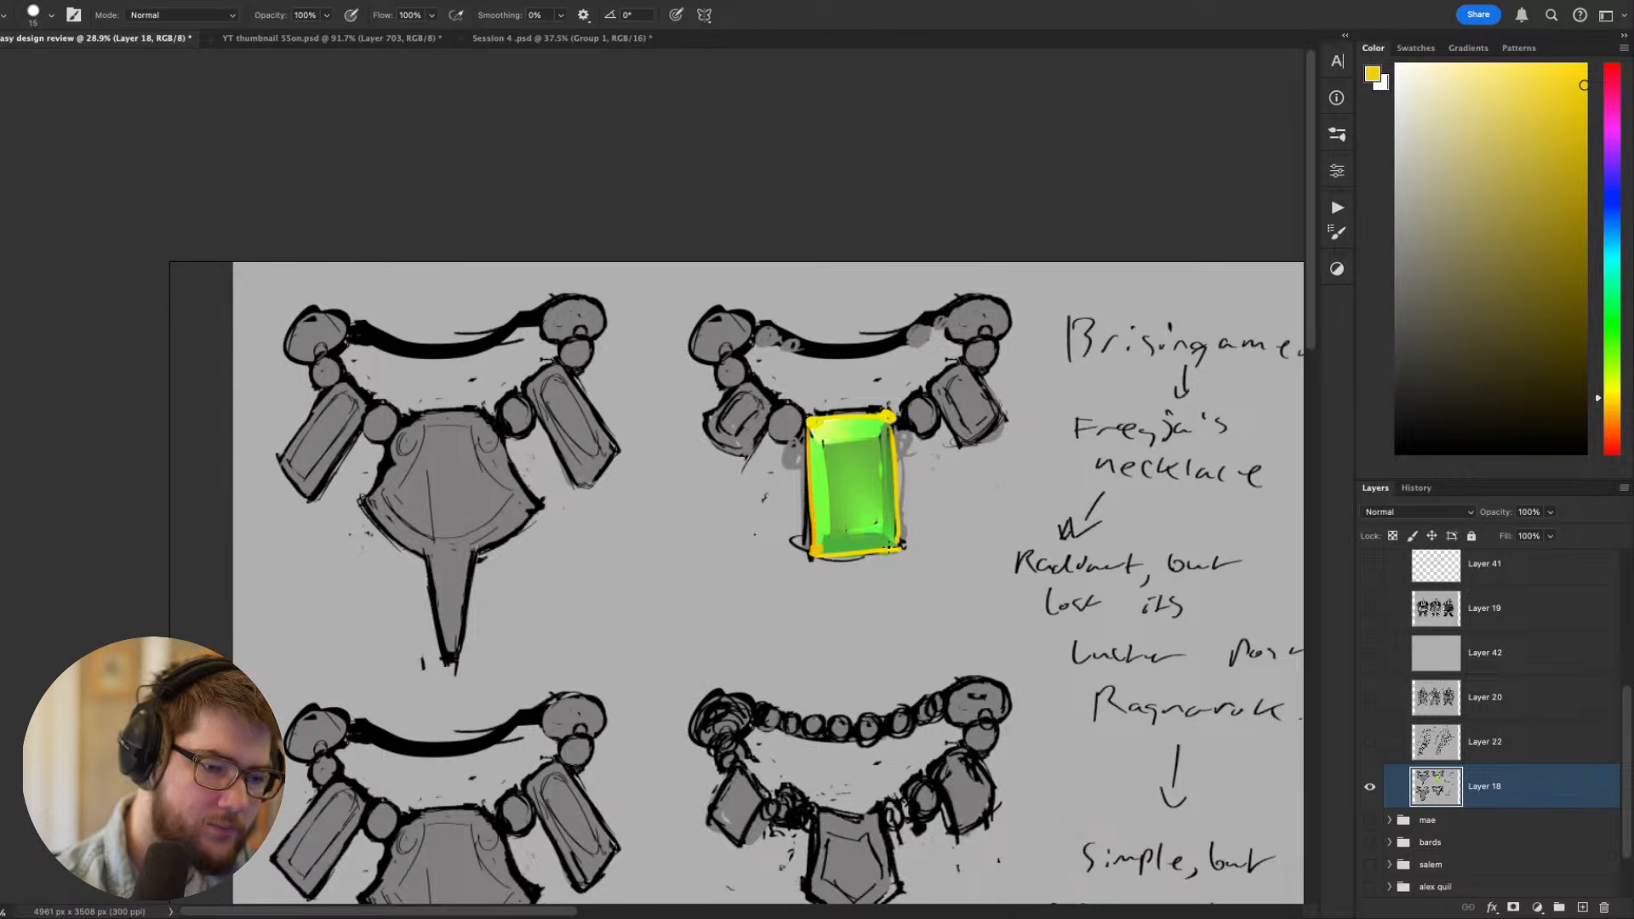
- Pick a darker gold and shade along the lower edge of the pendant's frame with a 9 px brush
{"action": "left_click", "coordinate": [1585, 164]}
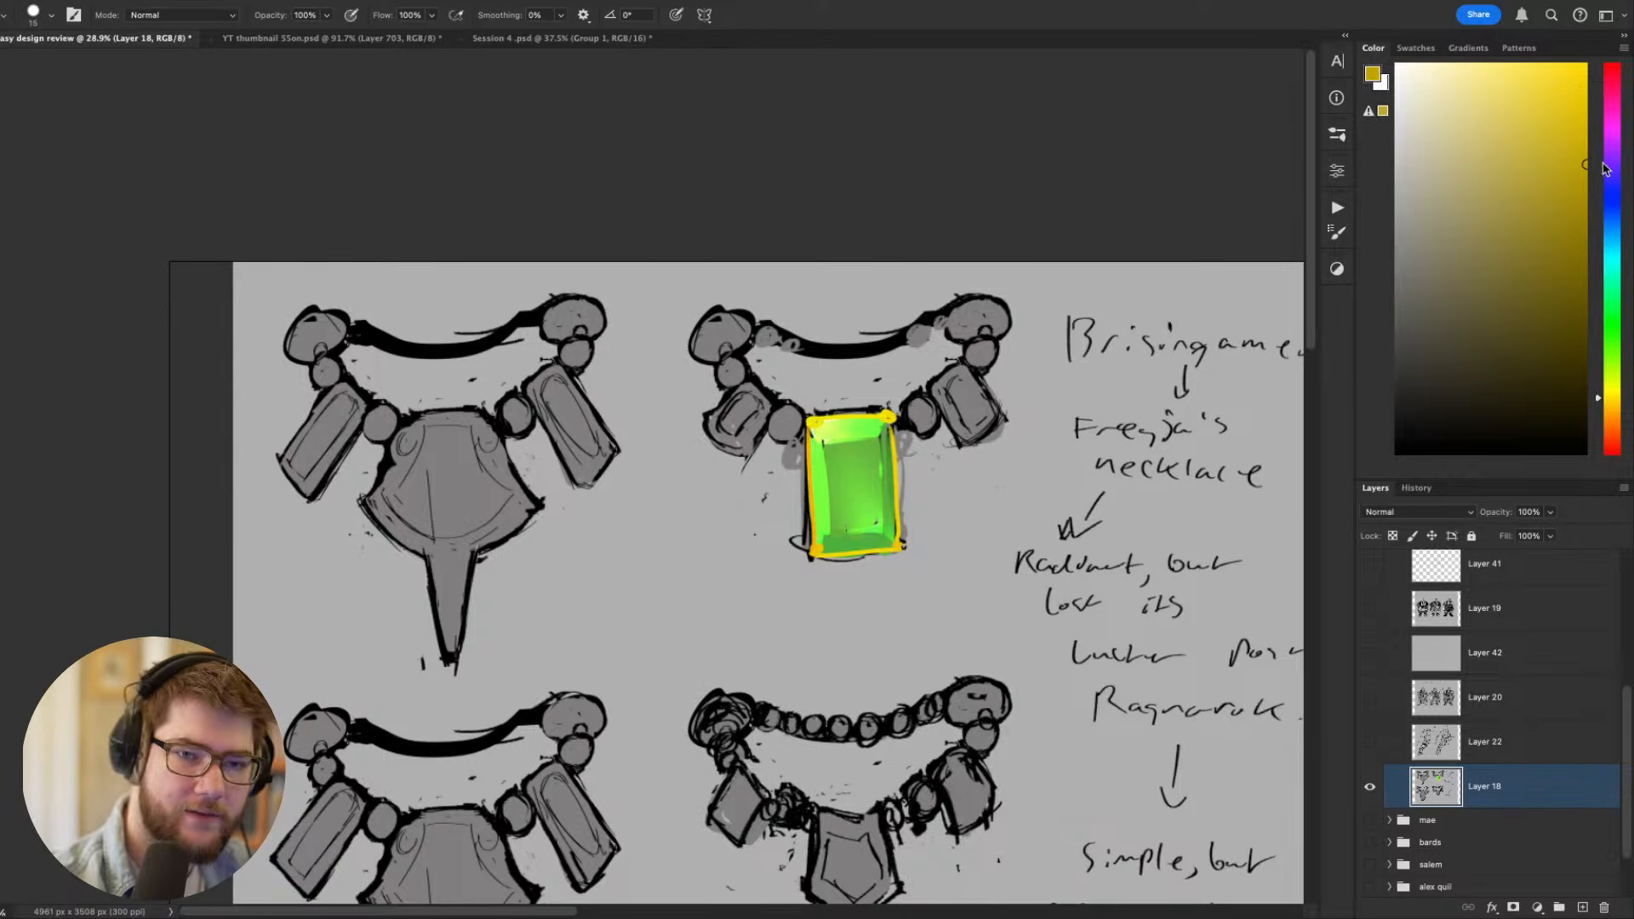
{"action": "key", "text": "bracketright"}
{"action": "key", "text": "bracketleft"}
{"action": "key", "text": "bracketleft"}
{"action": "key", "text": "bracketleft"}
{"action": "key", "text": "bracketleft"}
{"action": "left_click_drag", "start_coordinate": [815, 561], "coordinate": [907, 553]}
{"action": "key", "text": "super+z"}
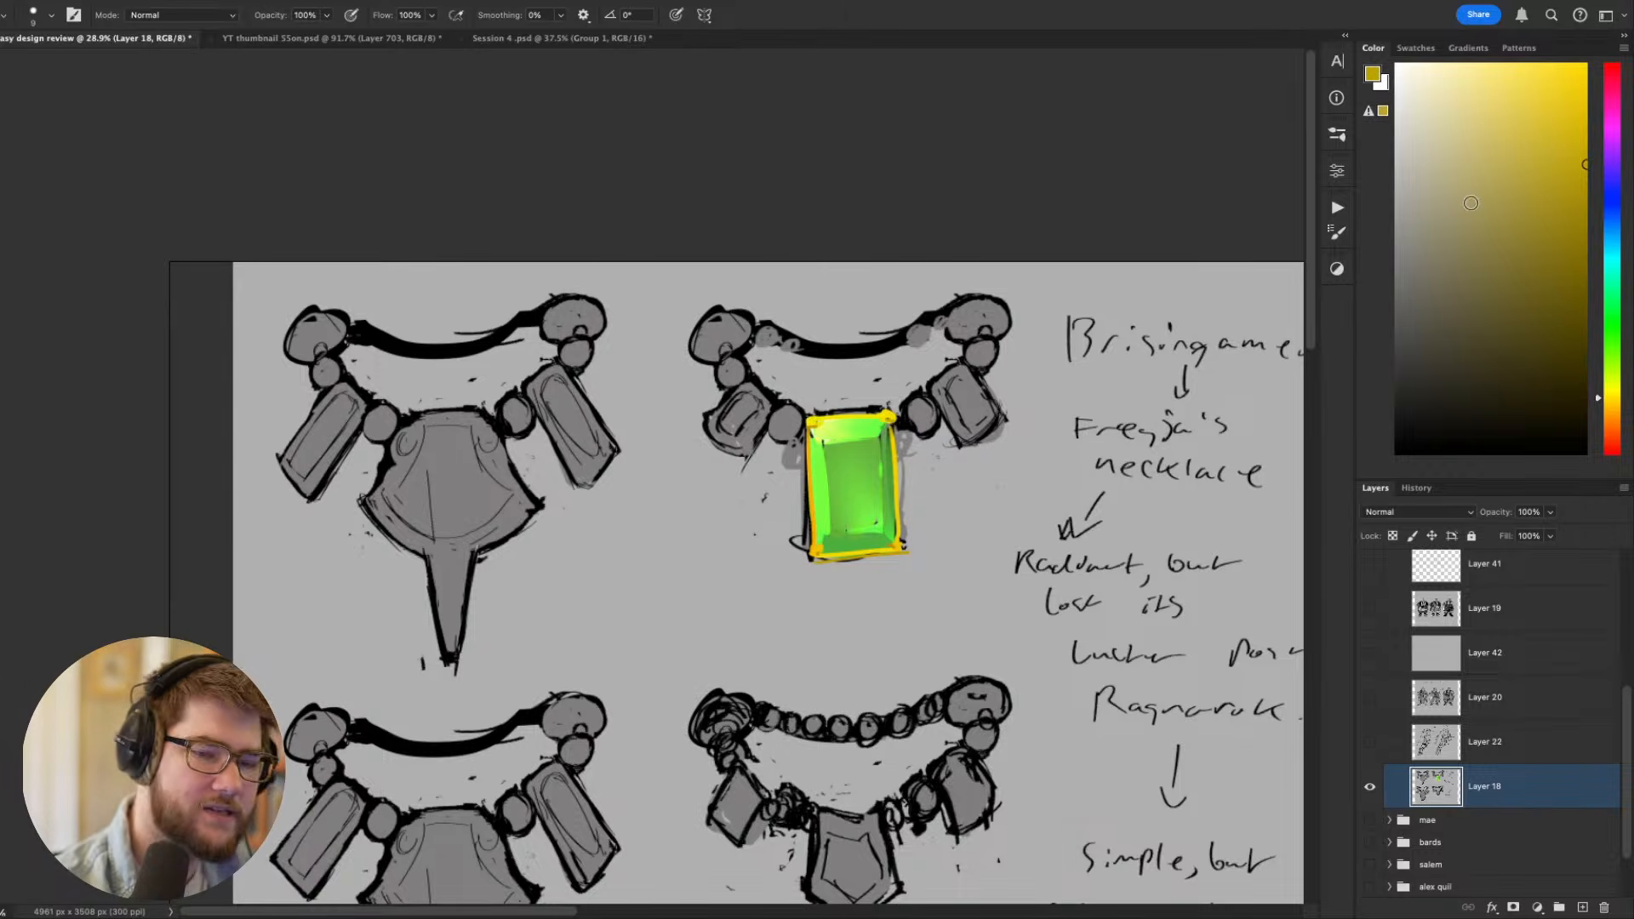
- Try the Hard Round brush with a dark gold scribble beside the pendant and undo the test strokes
{"action": "right_click", "coordinate": [1265, 550]}
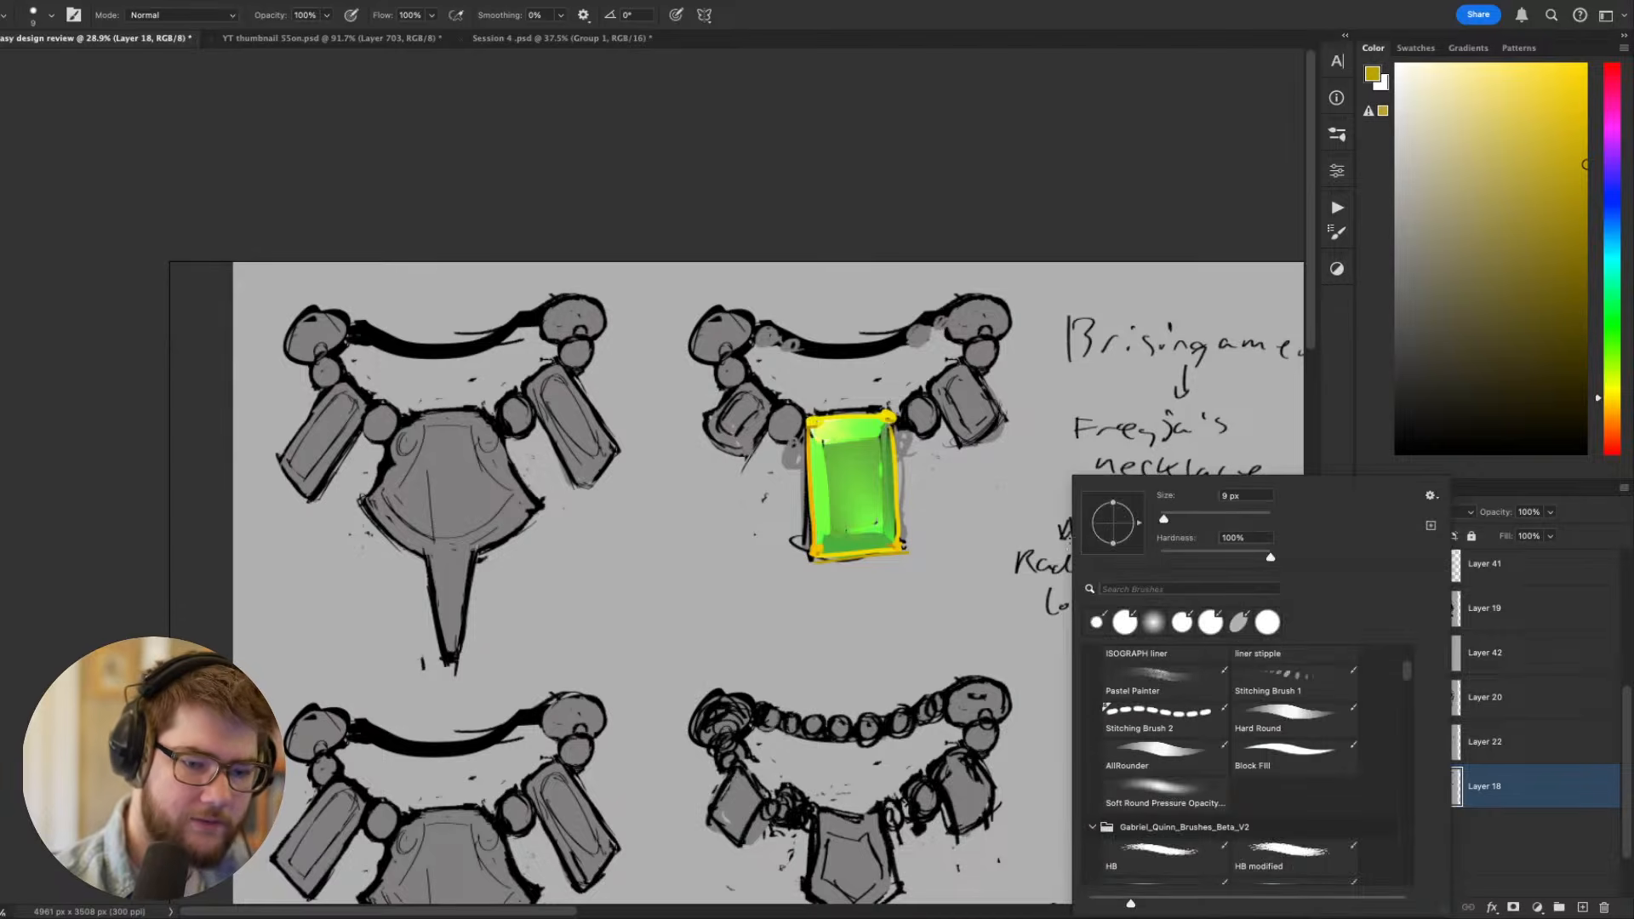
{"action": "left_click", "coordinate": [1285, 721]}
{"action": "mouse_move", "coordinate": [906, 479]}
{"action": "left_mouse_down"}
{"action": "mouse_move", "coordinate": [982, 538]}
{"action": "mouse_move", "coordinate": [964, 504]}
{"action": "mouse_move", "coordinate": [910, 639]}
{"action": "left_mouse_up"}
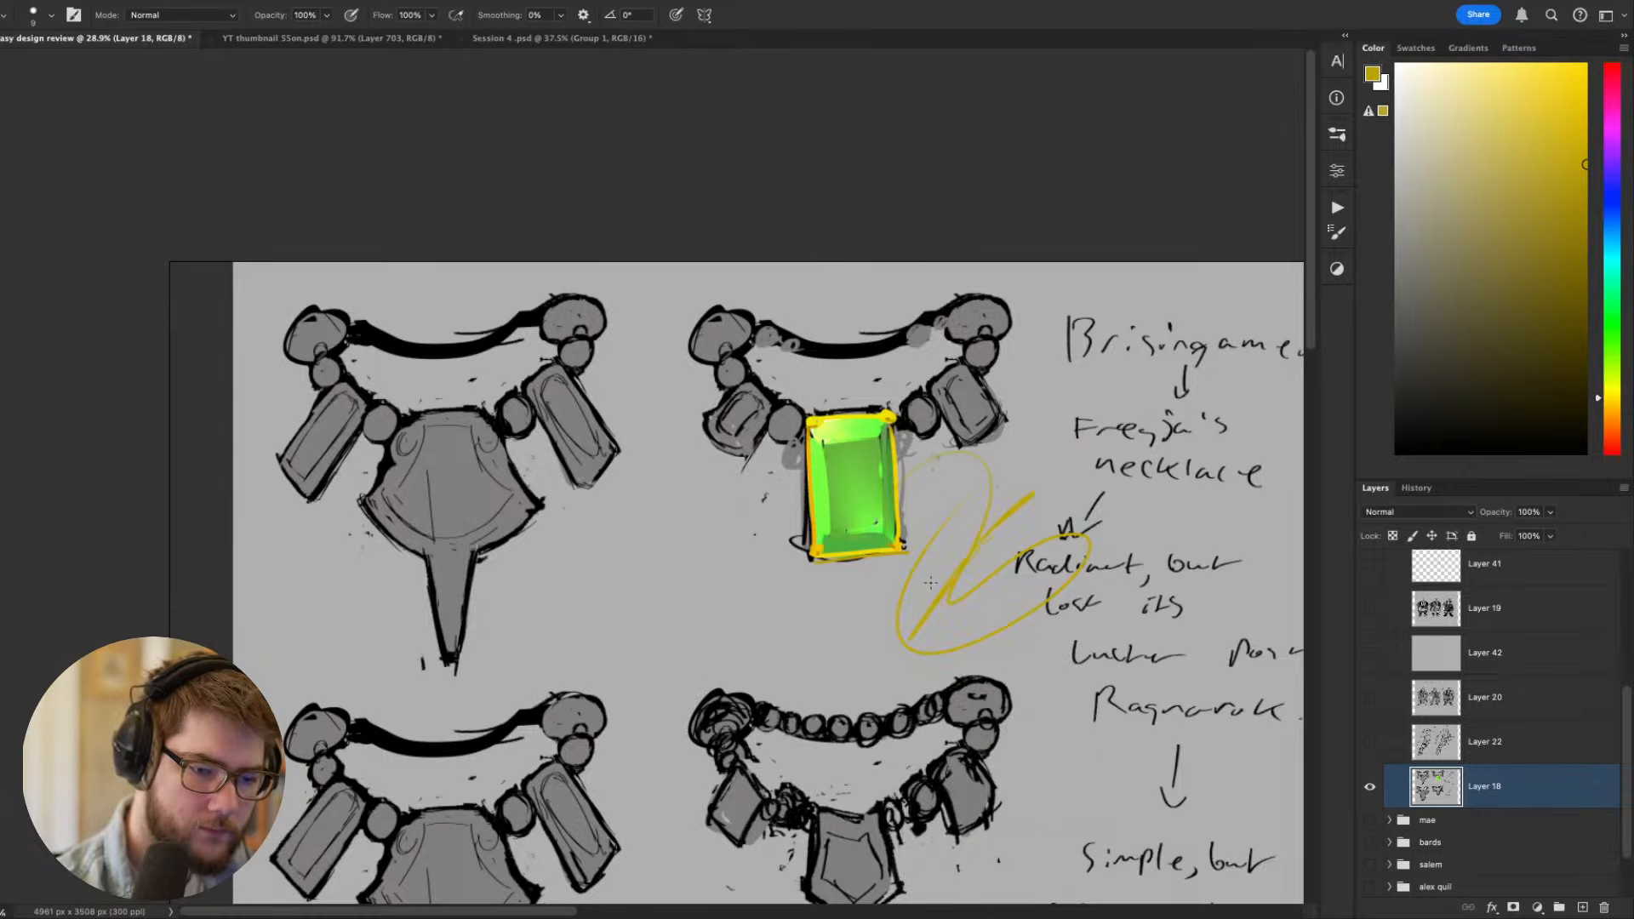
{"action": "key", "text": "super+z"}
{"action": "key", "text": "super+z"}
{"action": "key", "text": "super+z"}
{"action": "left_click_drag", "start_coordinate": [1036, 490], "coordinate": [1004, 528]}
{"action": "mouse_move", "coordinate": [785, 462]}
{"action": "left_mouse_down"}
{"action": "mouse_move", "coordinate": [857, 455]}
{"action": "mouse_move", "coordinate": [824, 465]}
{"action": "left_mouse_up"}
{"action": "key", "text": "super+z"}
- Sample greens from the gem and repaint its left bevel with a 15 px brush
{"action": "left_click", "coordinate": [822, 508], "text": "alt"}
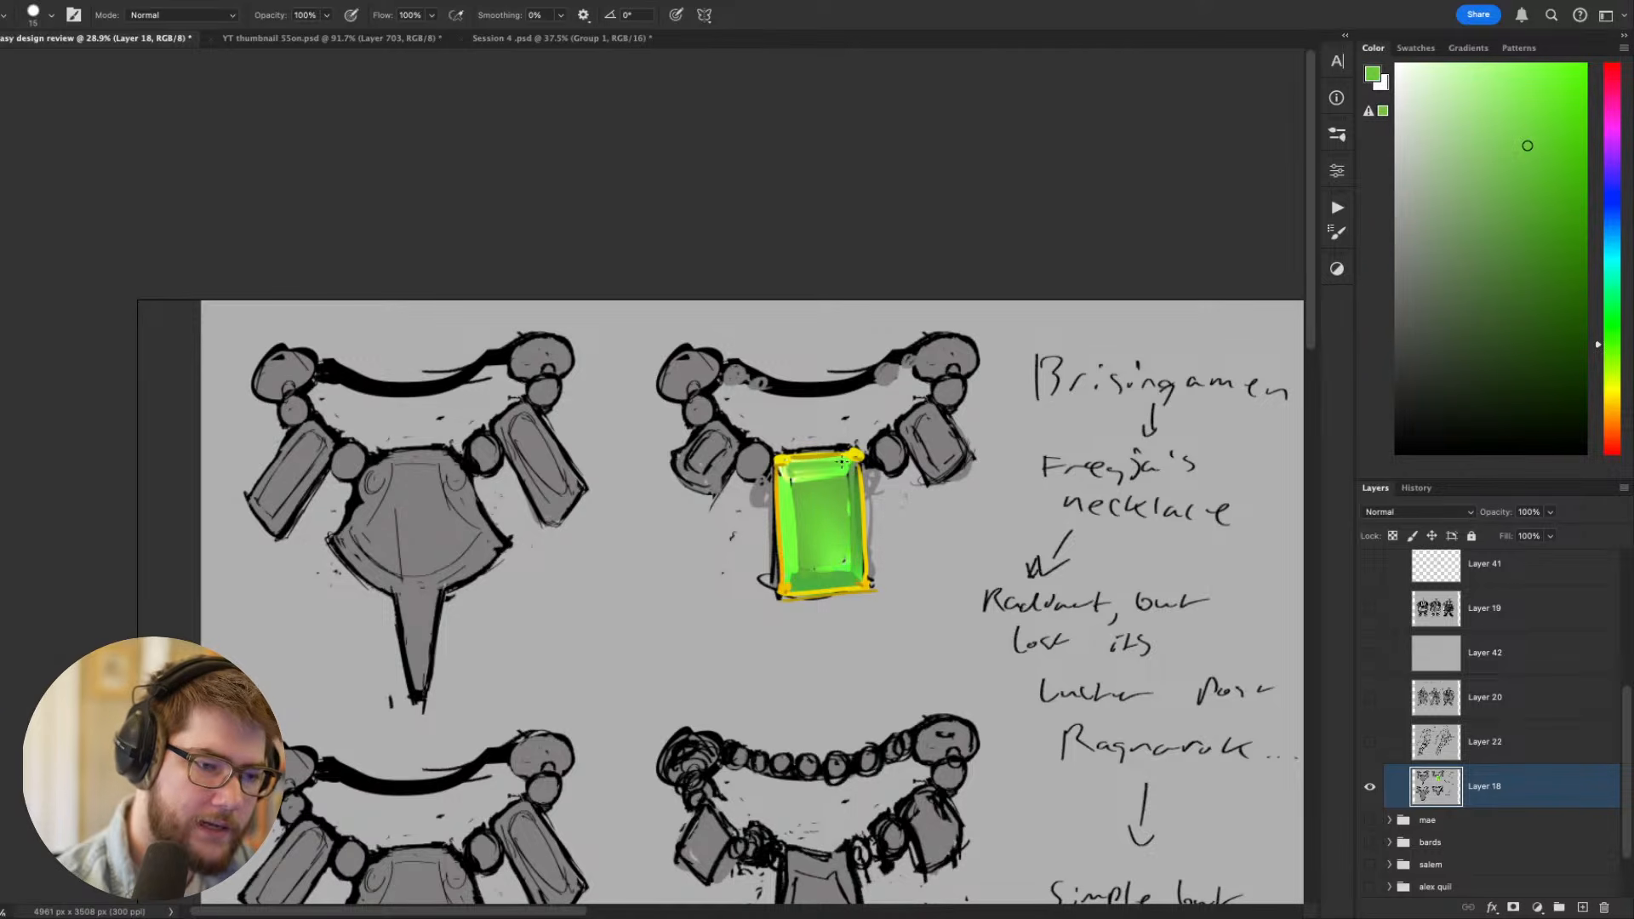
{"action": "left_click_drag", "start_coordinate": [787, 499], "coordinate": [790, 573]}
{"action": "left_click_drag", "start_coordinate": [1092, 543], "coordinate": [1068, 582]}
{"action": "left_click", "coordinate": [780, 548], "text": "alt"}
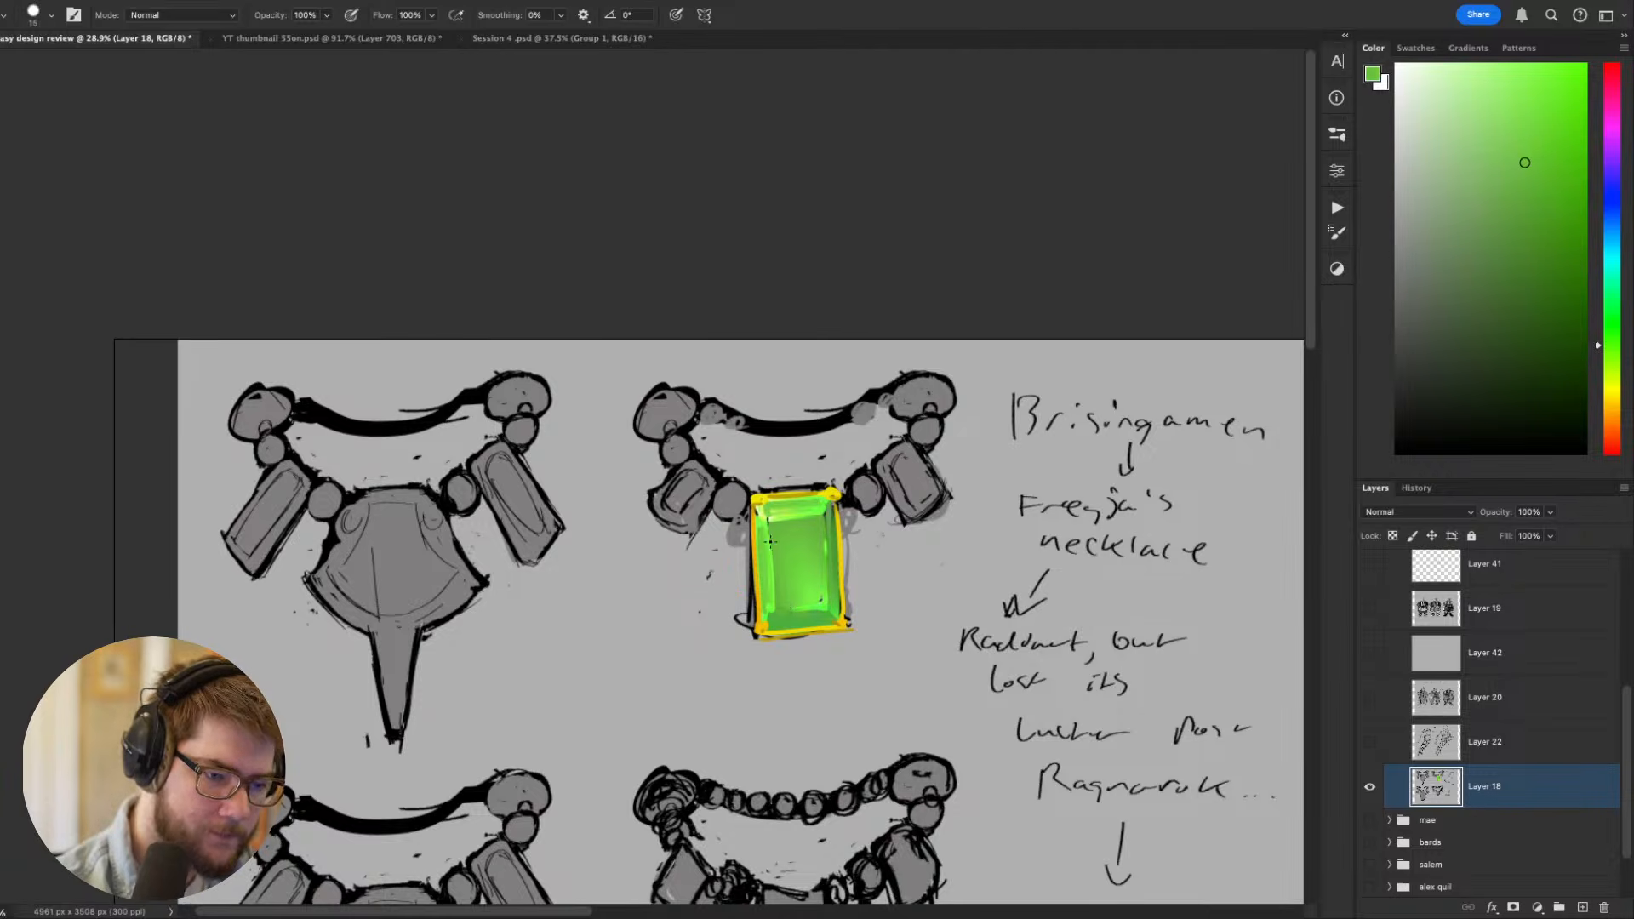
{"action": "left_click_drag", "start_coordinate": [770, 541], "coordinate": [769, 600]}
{"action": "left_click_drag", "start_coordinate": [1098, 652], "coordinate": [1067, 412]}
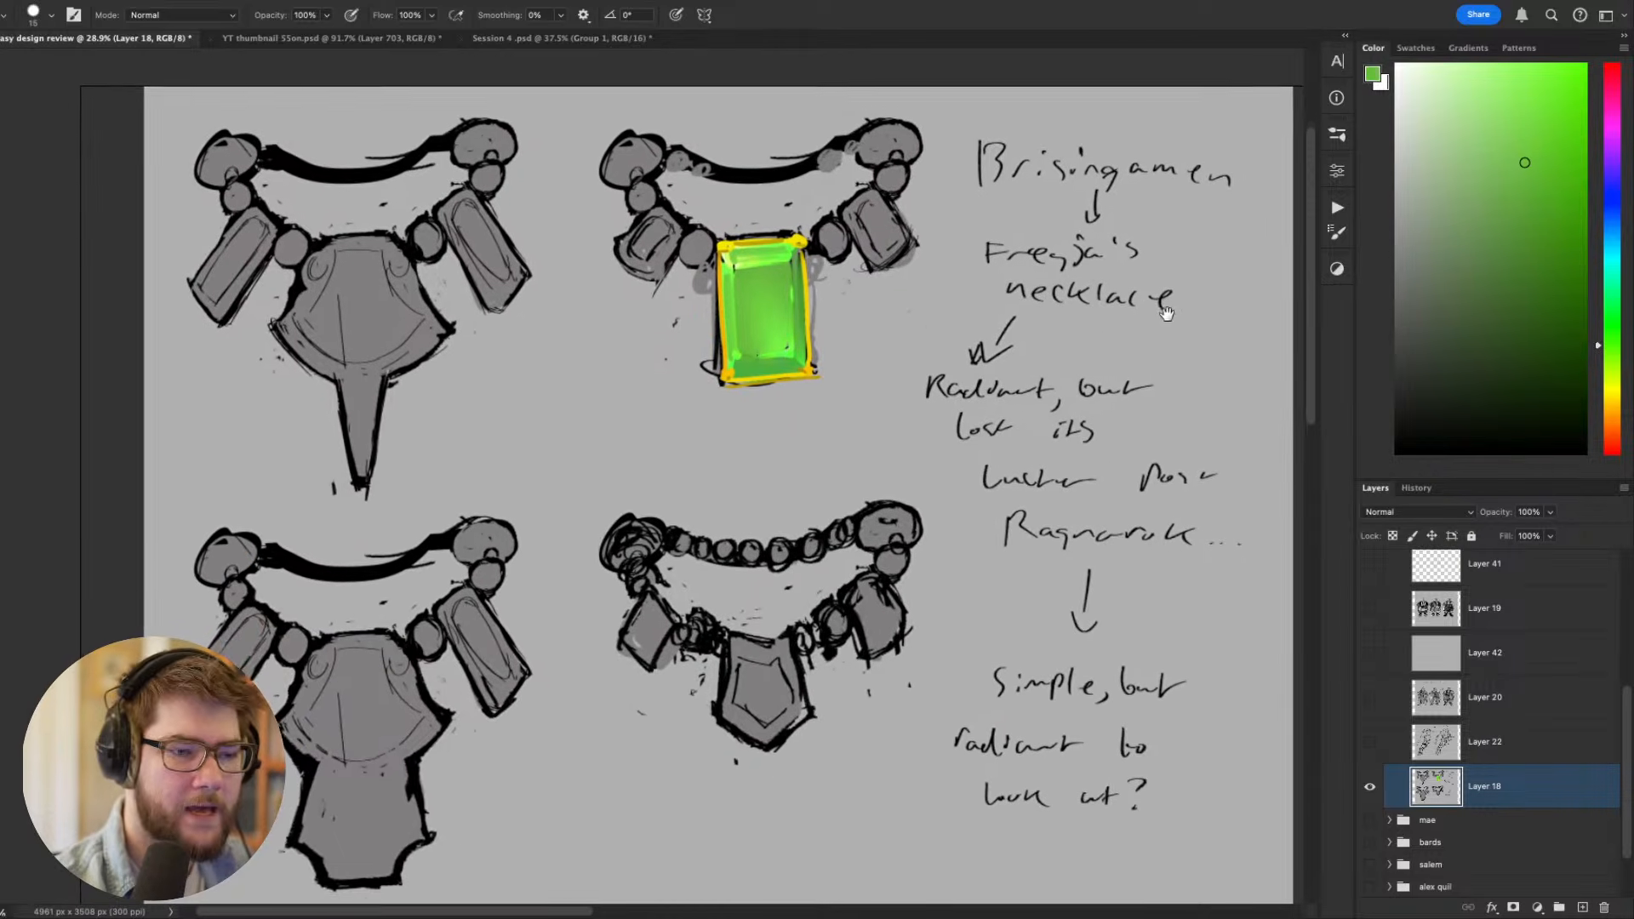
- Sample the grey background and paint out the black sketch lines outside the gold frame with a 30 px brush
{"action": "left_click", "coordinate": [841, 366], "text": "alt"}
{"action": "left_click_drag", "start_coordinate": [814, 279], "coordinate": [822, 408]}
{"action": "key", "text": "bracketright"}
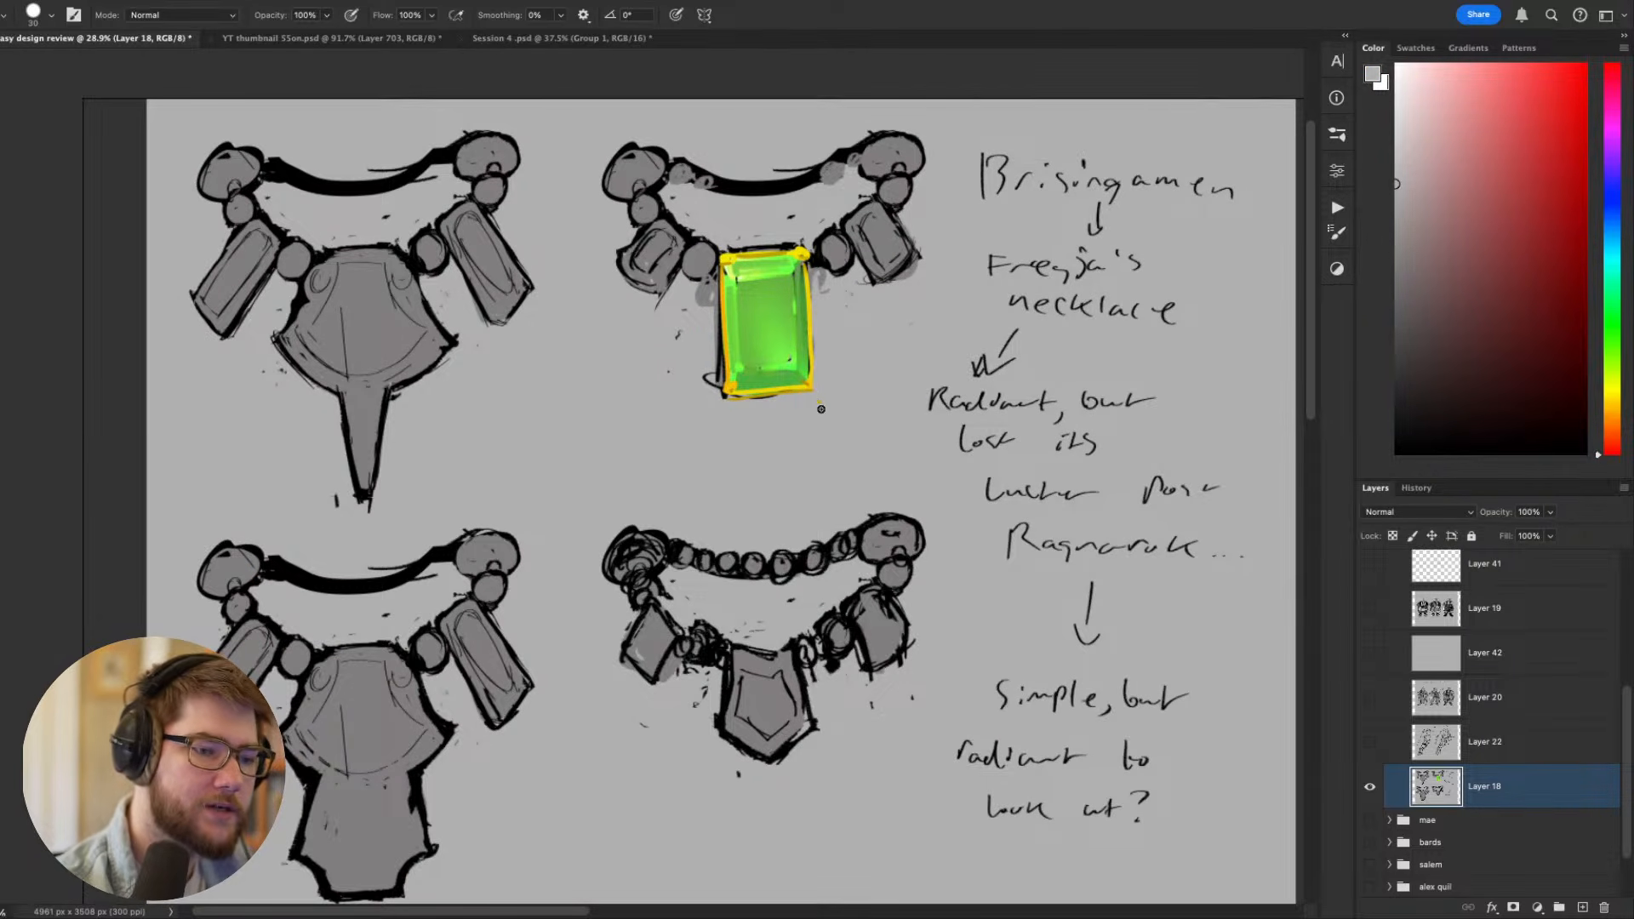
{"action": "left_click_drag", "start_coordinate": [719, 297], "coordinate": [721, 411]}
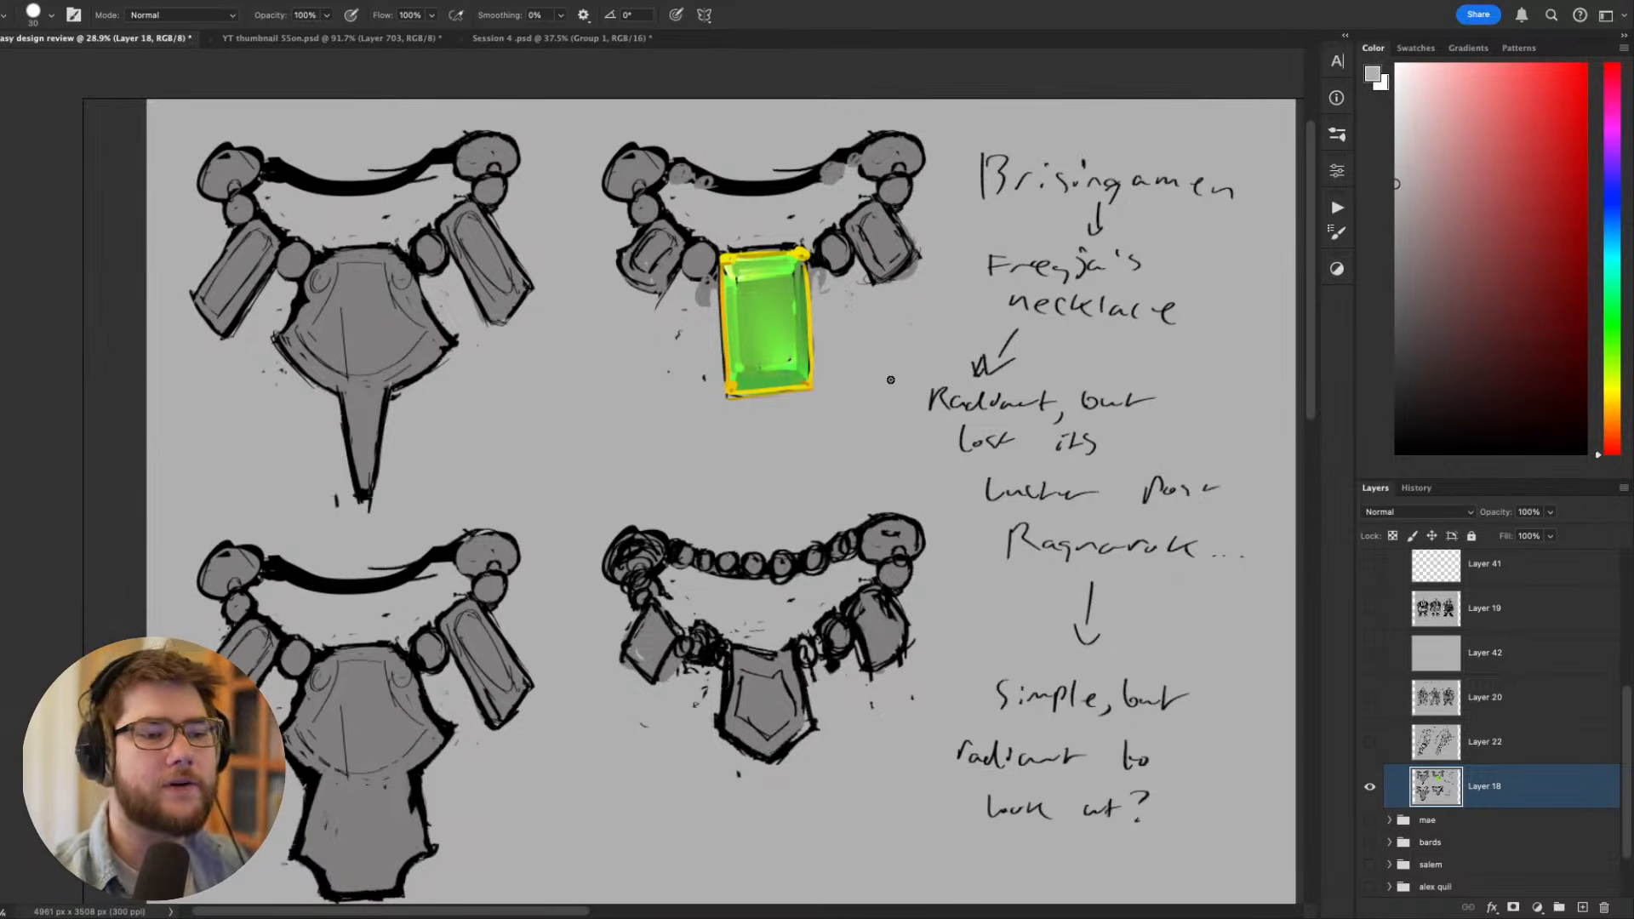
- Sample green from the gem and hatch fine diagonal strokes across its inner face with a 10 px brush
{"action": "left_click_drag", "start_coordinate": [890, 380], "coordinate": [983, 567]}
{"action": "left_click_drag", "start_coordinate": [852, 449], "coordinate": [937, 442]}
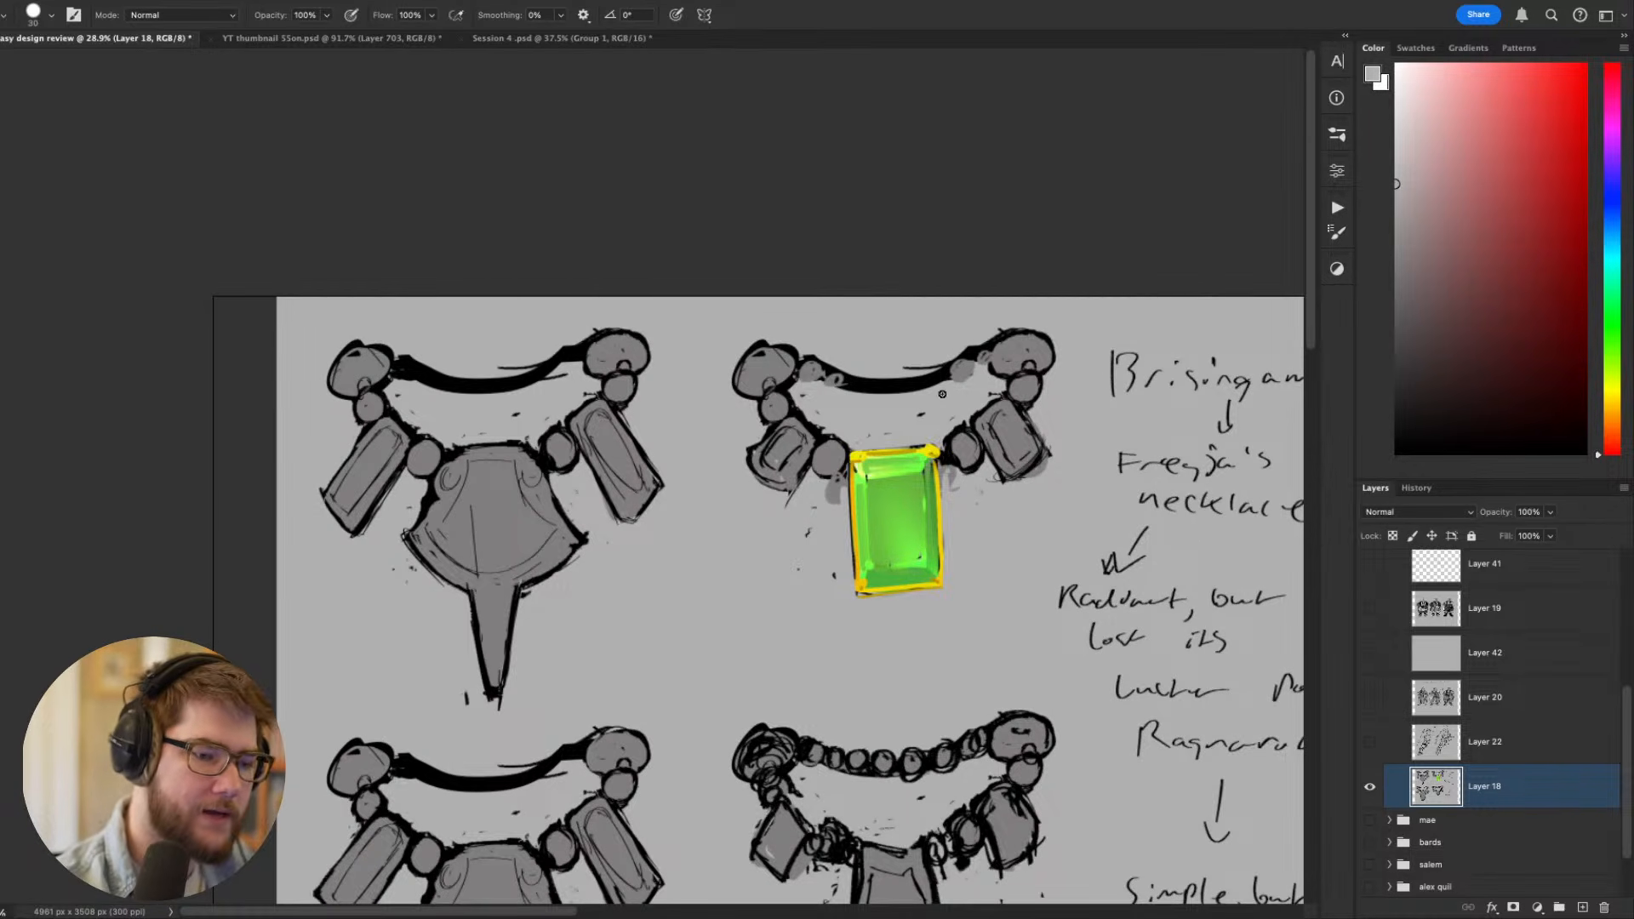
{"action": "left_click", "coordinate": [885, 494], "text": "alt"}
{"action": "key", "text": "bracketleft"}
{"action": "key", "text": "bracketleft"}
{"action": "key", "text": "bracketleft"}
{"action": "key", "text": "bracketleft"}
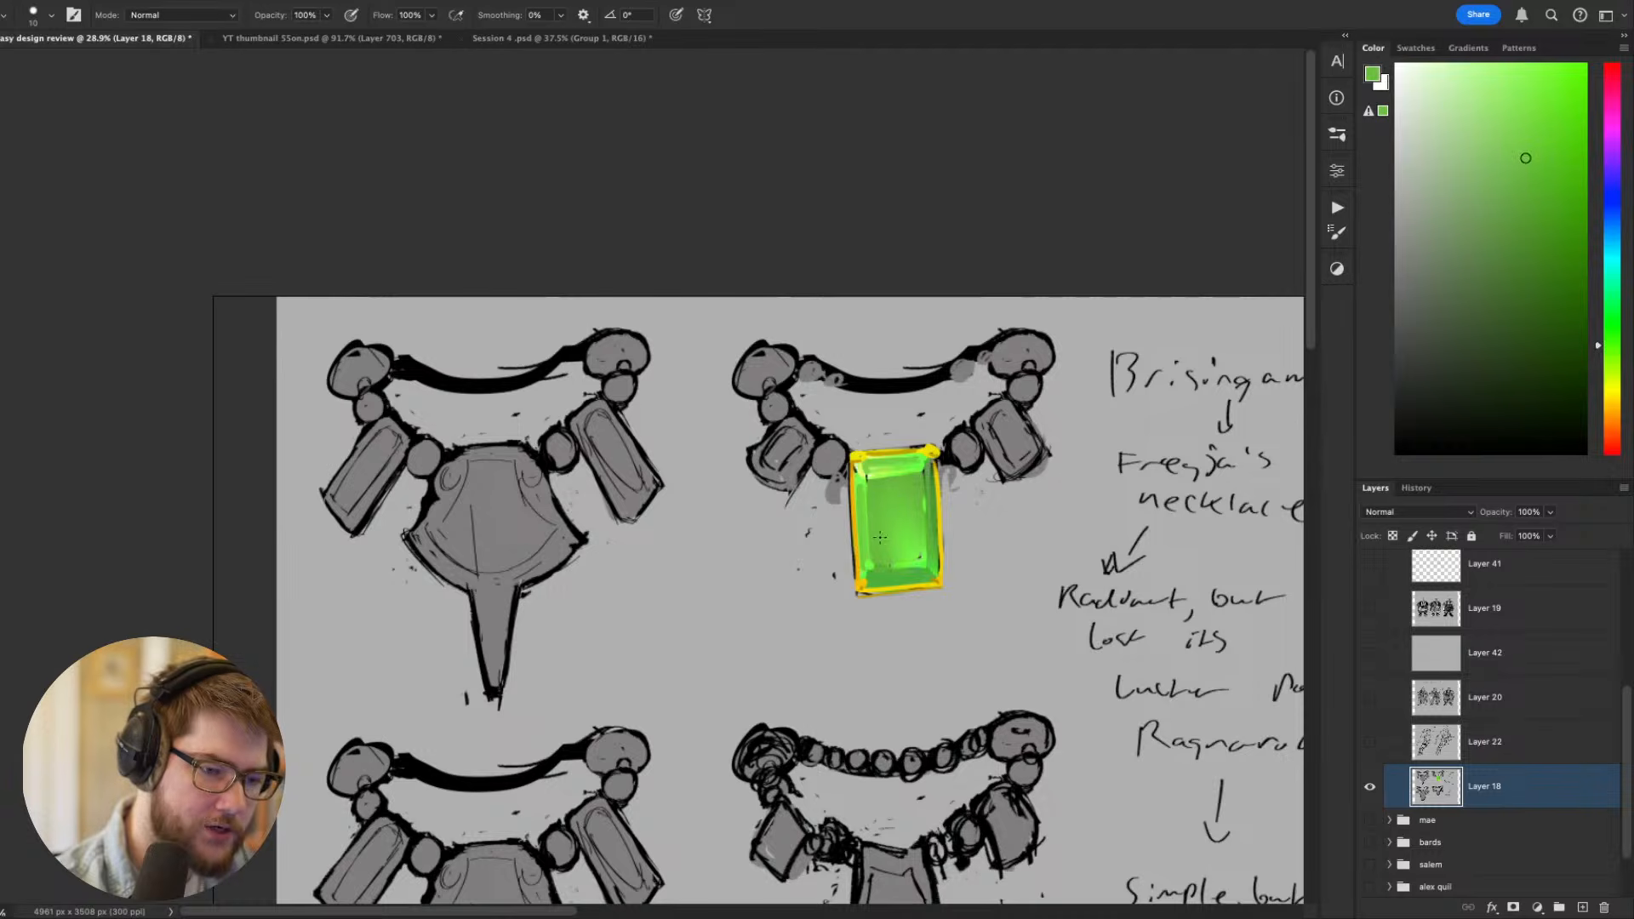
{"action": "left_click_drag", "start_coordinate": [915, 511], "coordinate": [899, 555]}
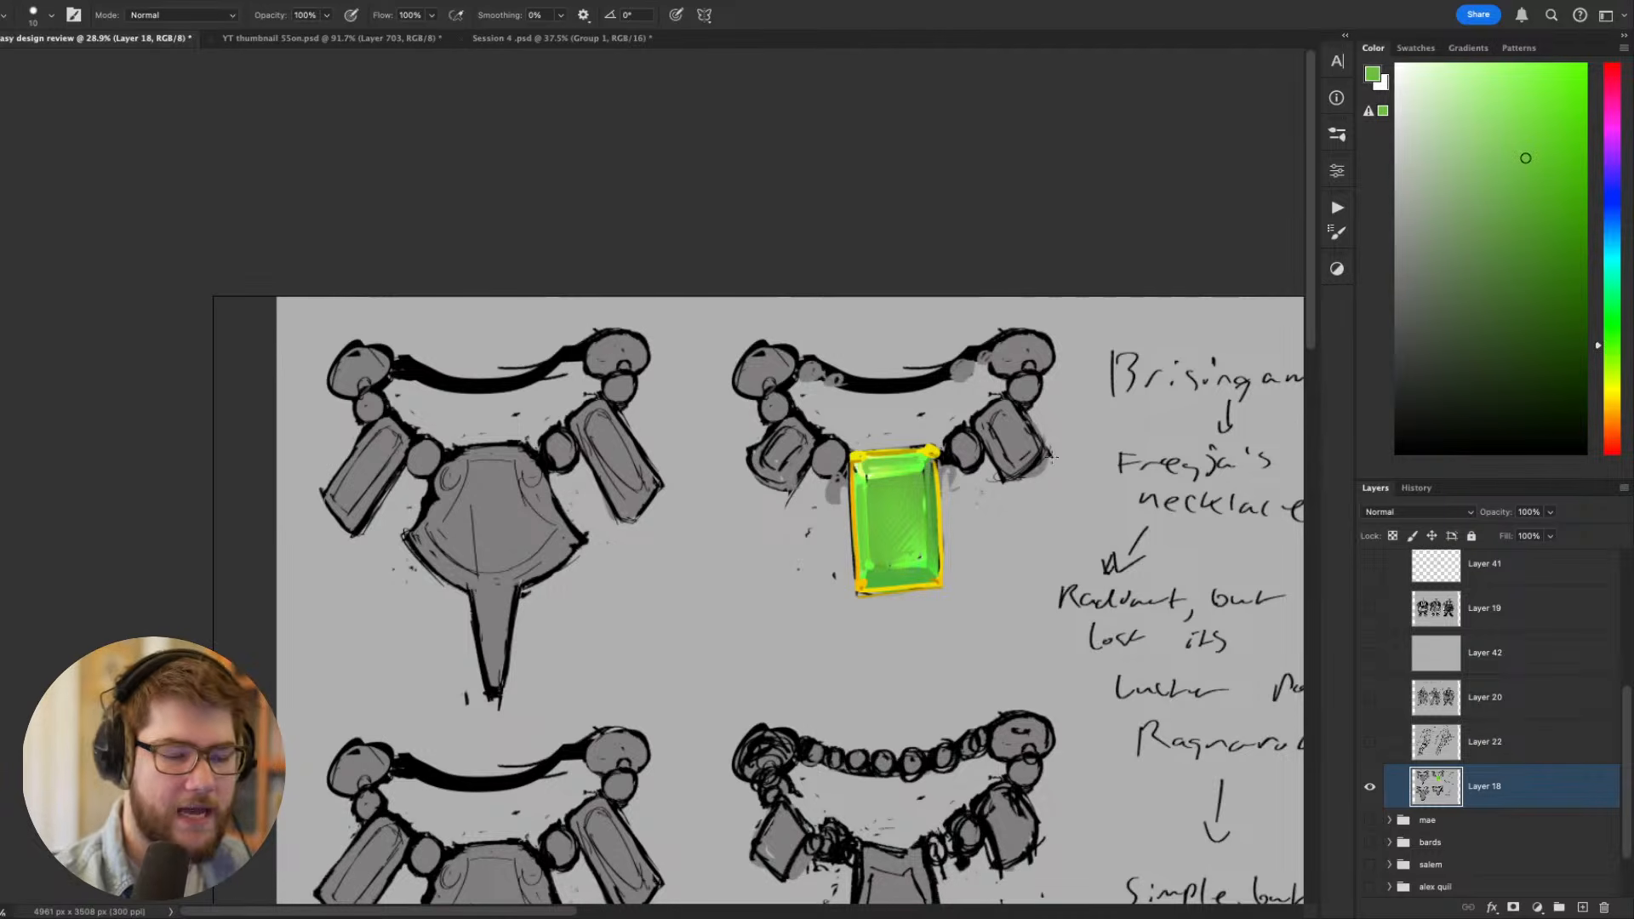
{"action": "left_click_drag", "start_coordinate": [1150, 667], "coordinate": [1065, 613]}
{"action": "left_click_drag", "start_coordinate": [959, 594], "coordinate": [1038, 596]}
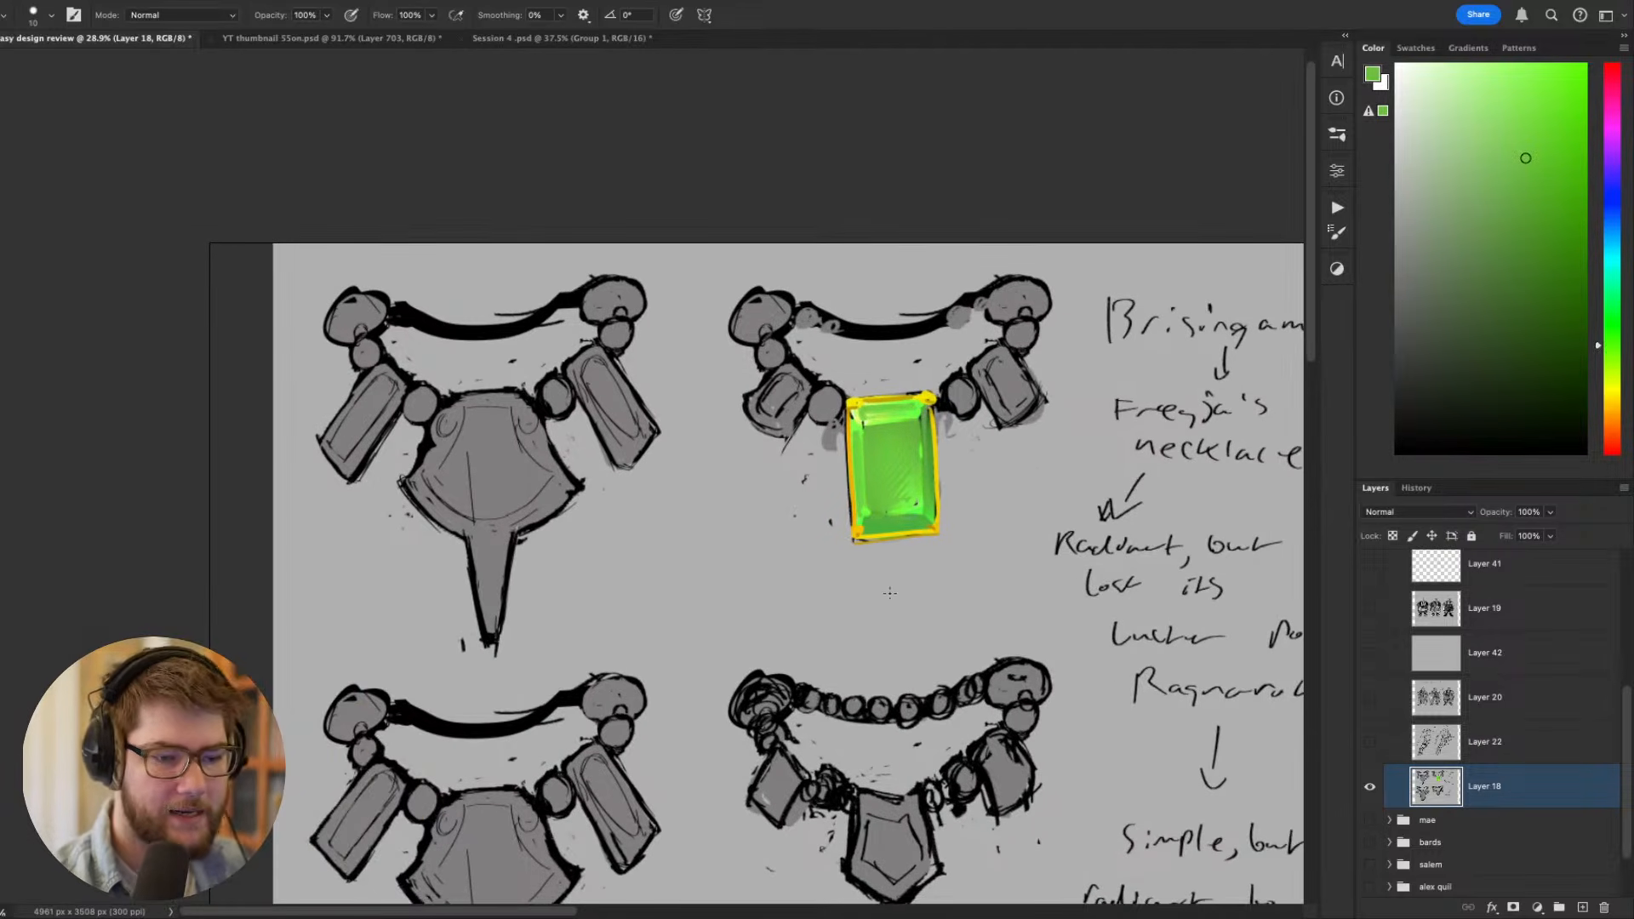
- Sample the background grey and tidy the outer side of the gold frame with the 10 px brush, then sample black
{"action": "left_click", "coordinate": [890, 593], "text": "alt"}
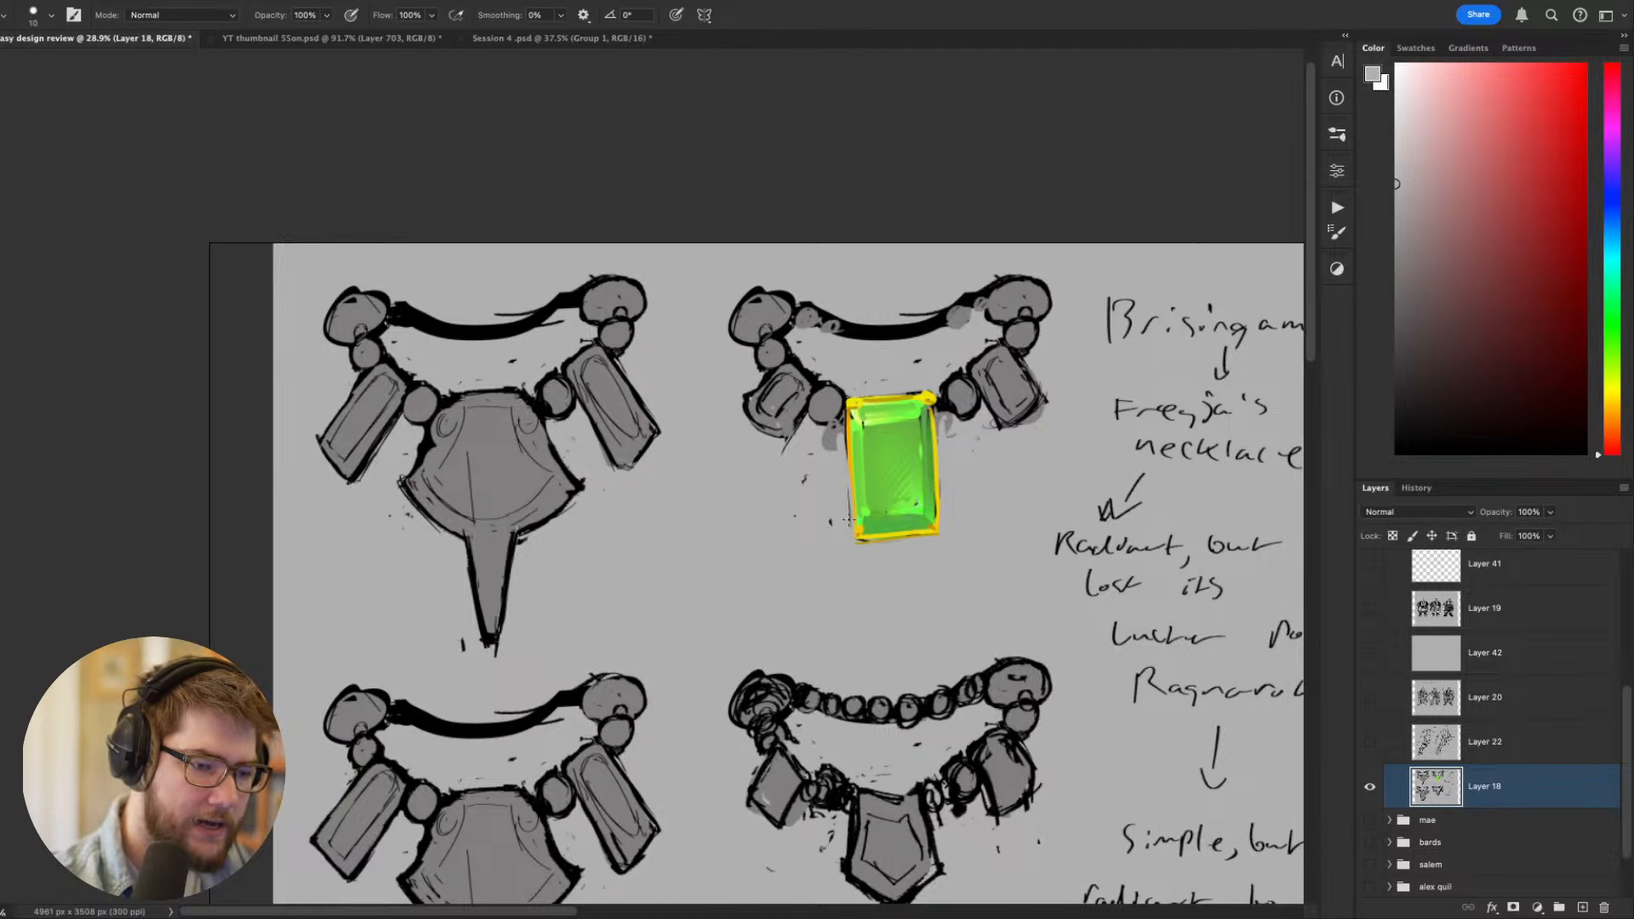
{"action": "left_click", "coordinate": [940, 433], "text": "alt"}
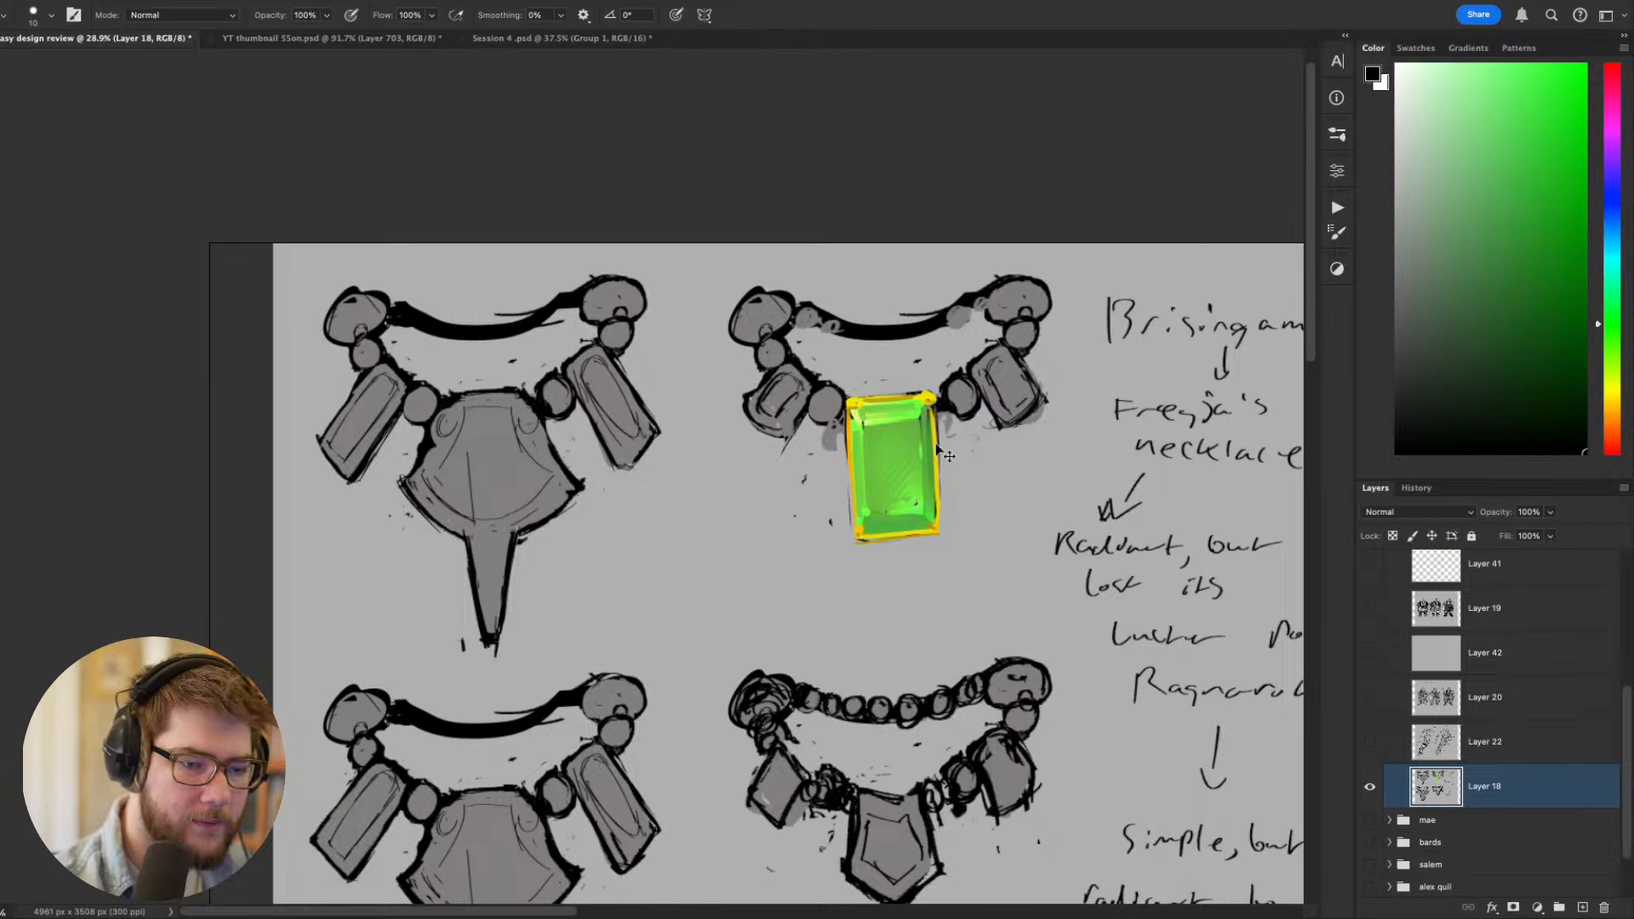
{"action": "left_click_drag", "start_coordinate": [1055, 449], "coordinate": [975, 412]}
- Paint white highlights on the gem's upper bevel, lower corner and left bevel with the 10 px brush
{"action": "left_click", "coordinate": [1398, 67]}
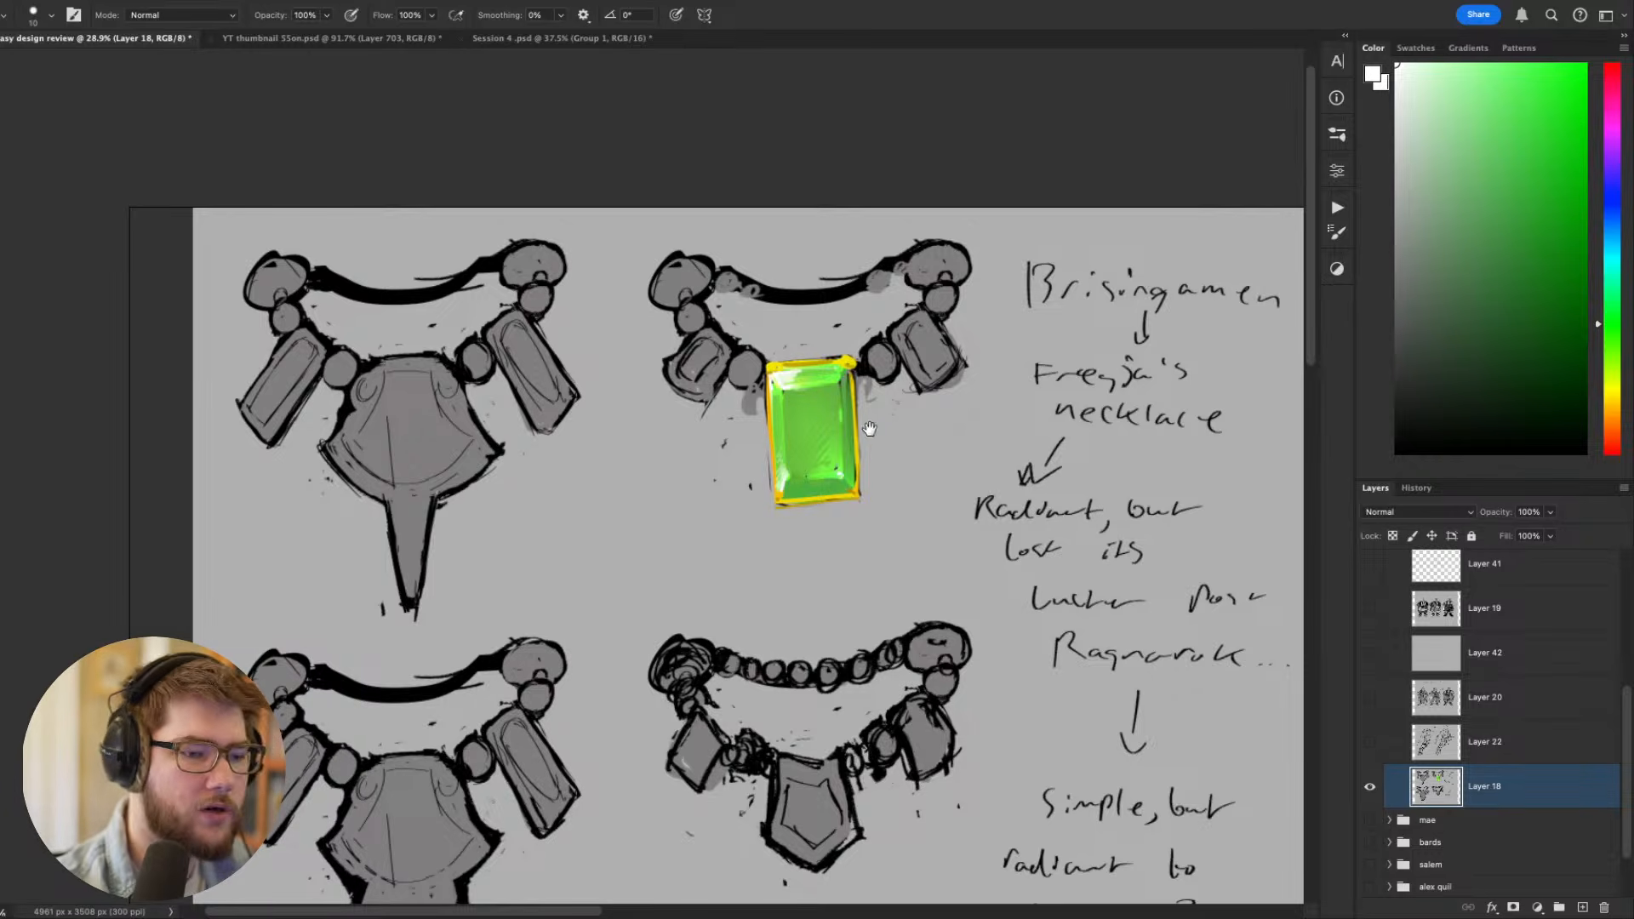
{"action": "left_click", "coordinate": [788, 481], "text": "alt"}
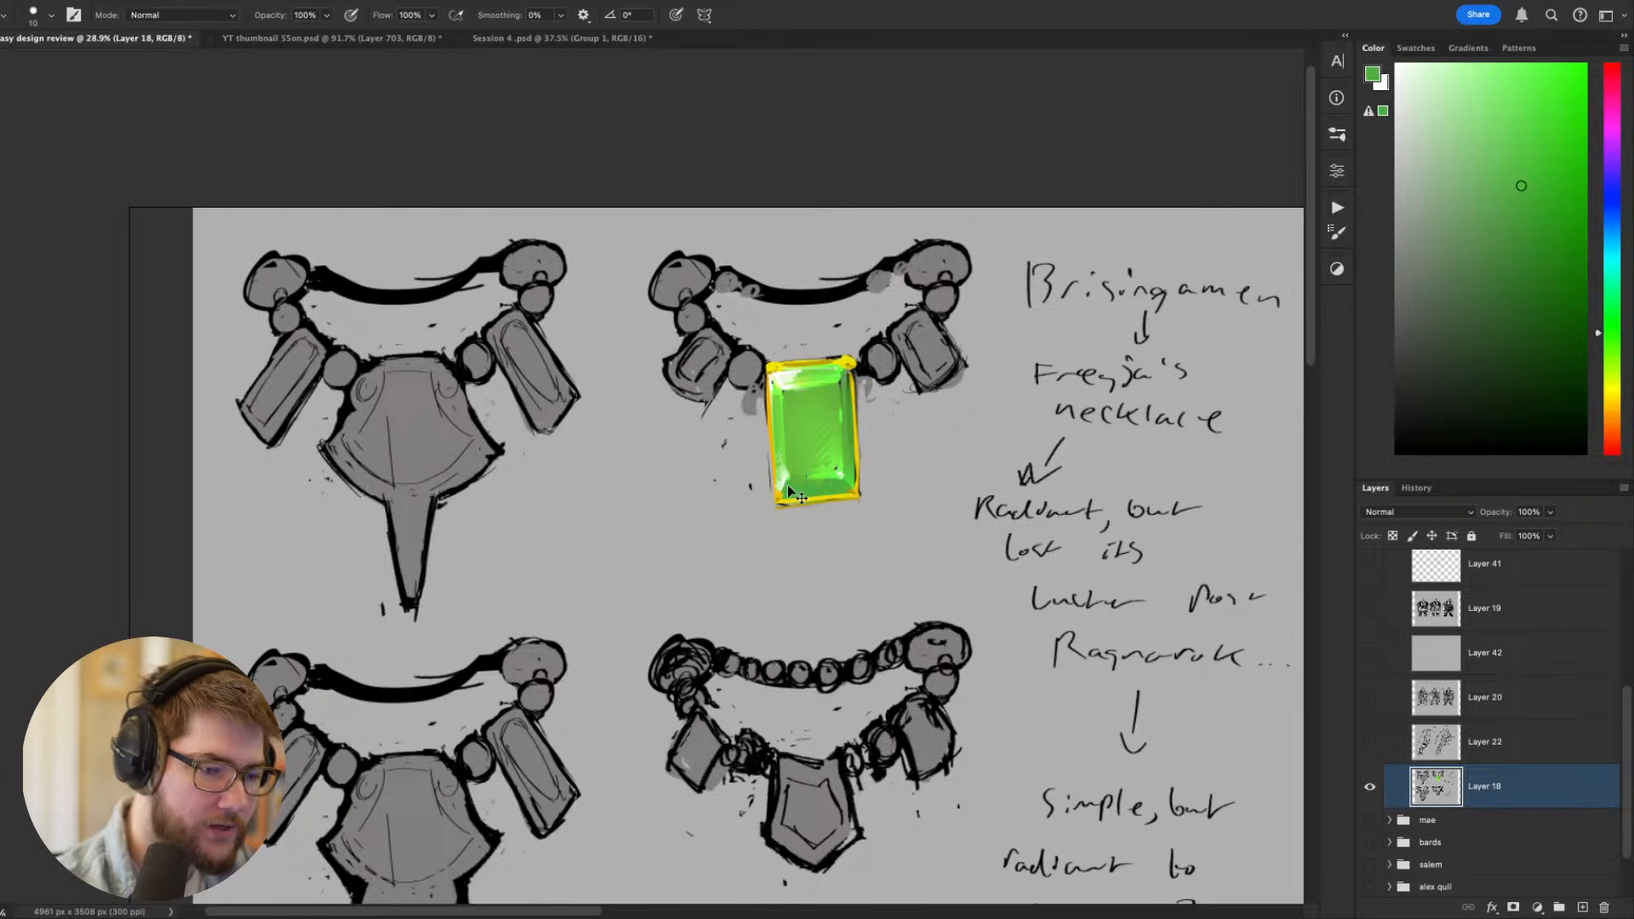
{"action": "left_click", "coordinate": [784, 481], "text": "alt"}
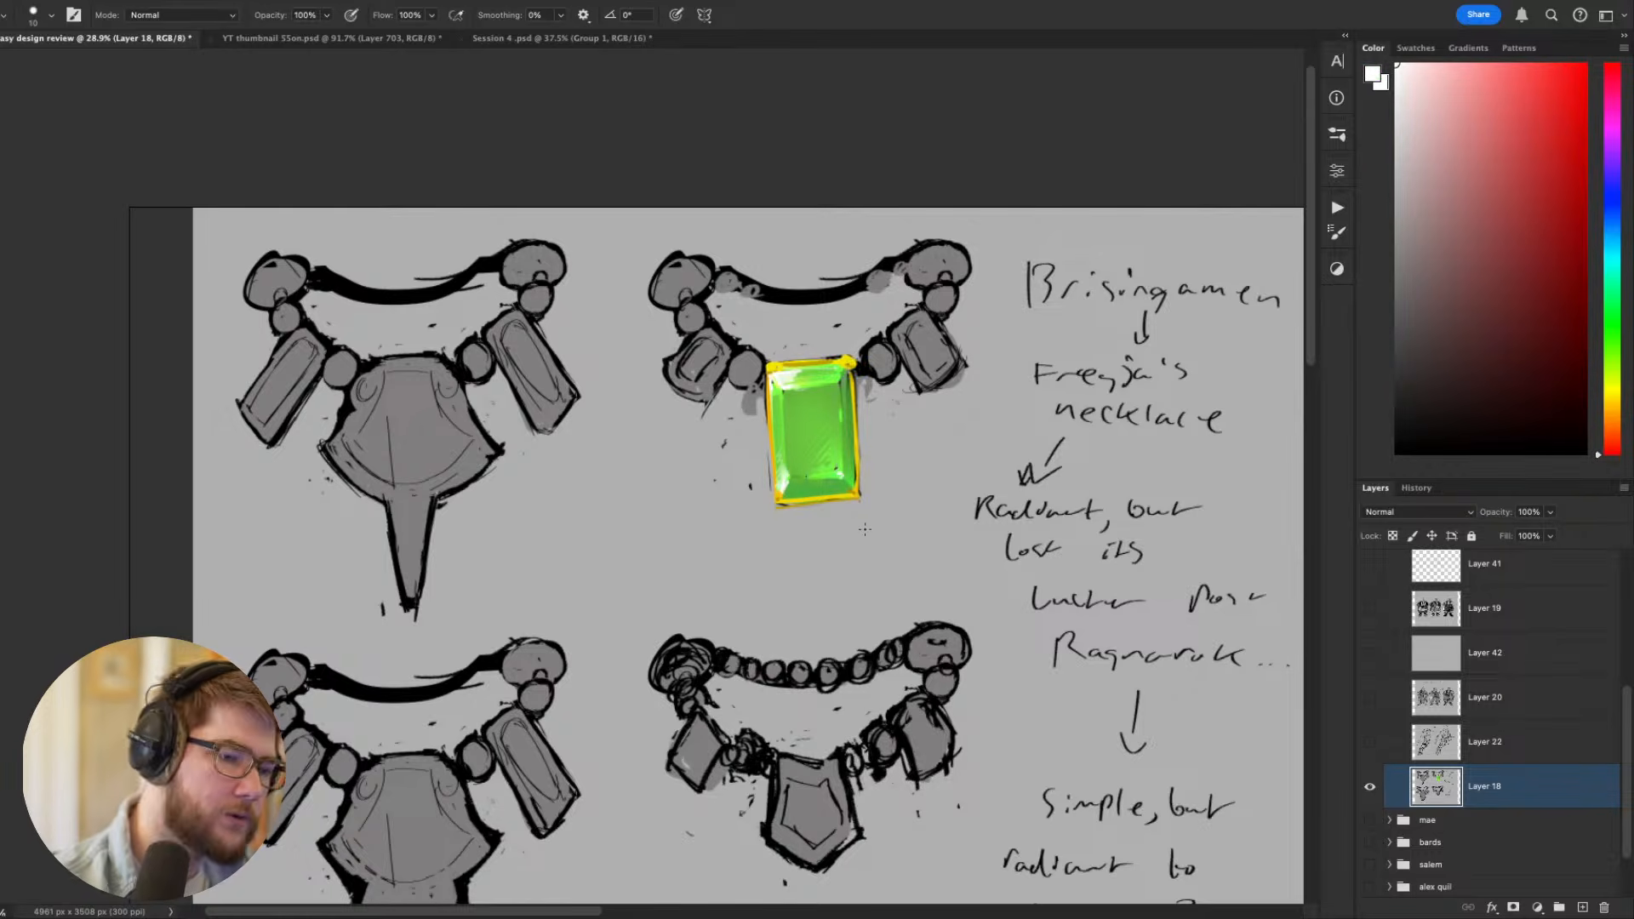
{"action": "scroll", "coordinate": [865, 529], "scroll_direction": "down", "scroll_amount": 5}
{"action": "scroll", "coordinate": [864, 511], "scroll_direction": "up", "scroll_amount": 5}
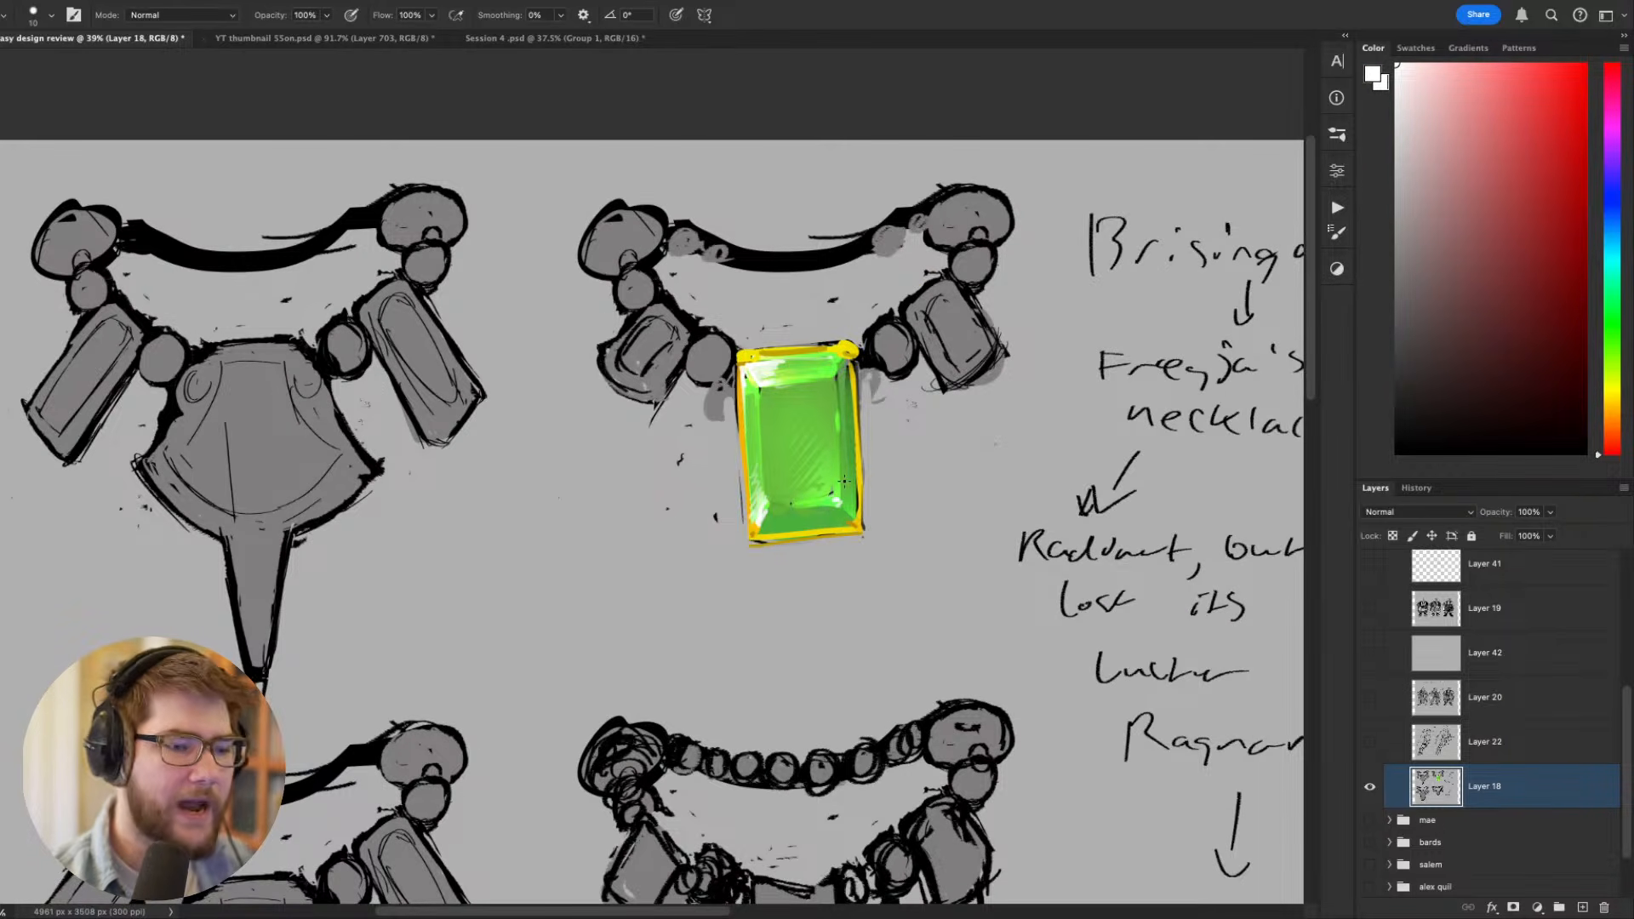
{"action": "left_click_drag", "start_coordinate": [760, 435], "coordinate": [760, 390]}
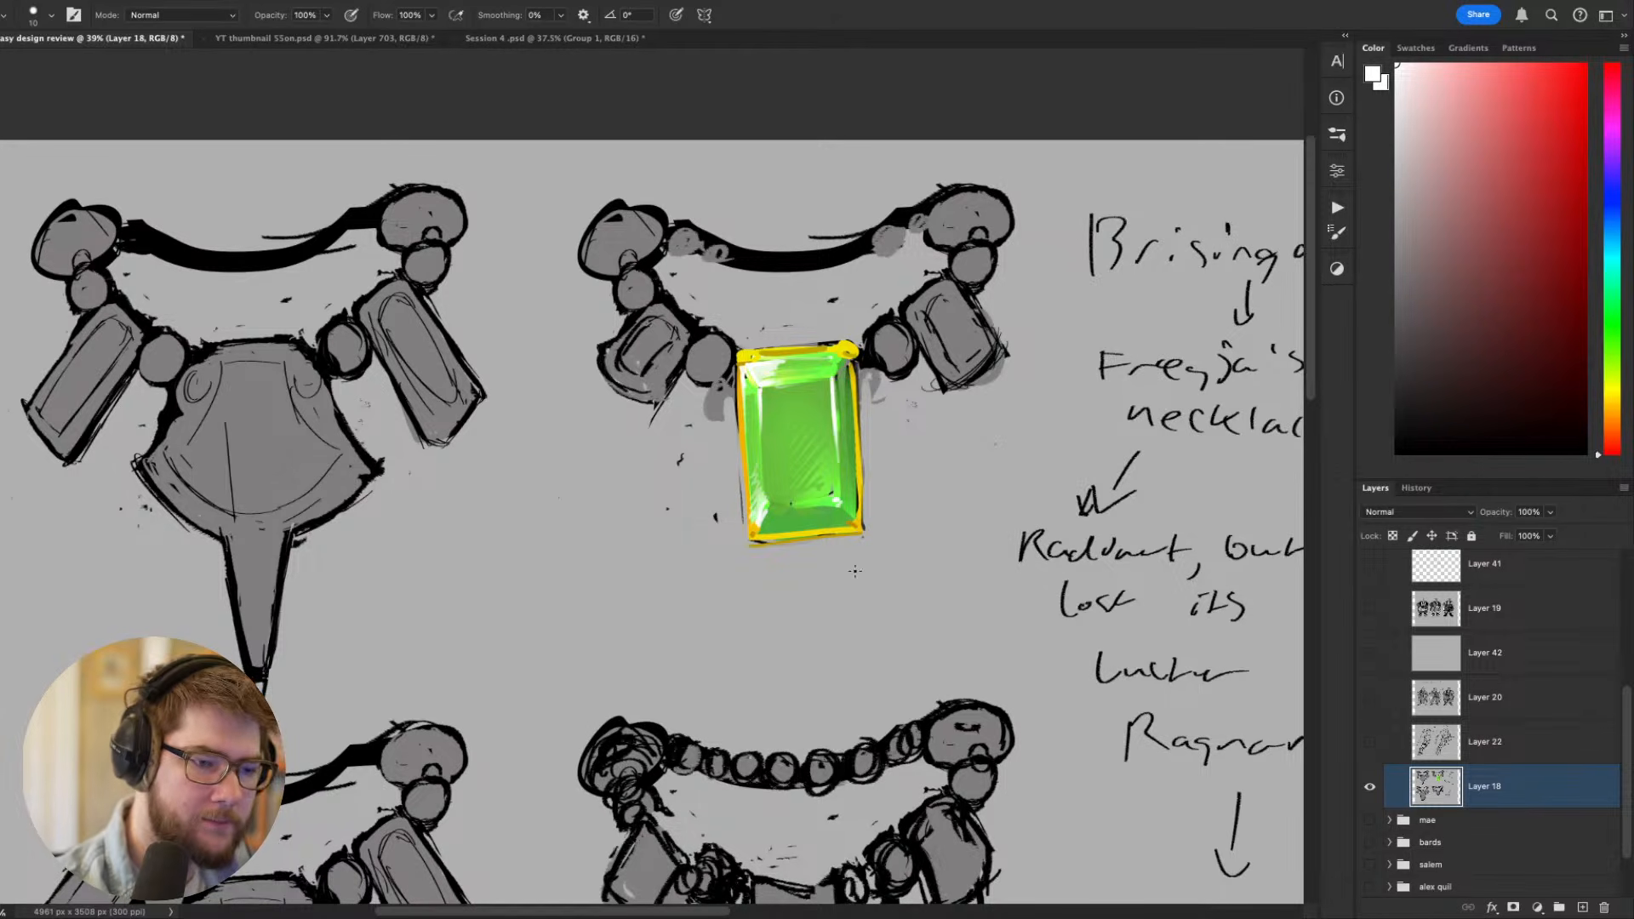
{"action": "left_click_drag", "start_coordinate": [937, 491], "coordinate": [923, 508]}
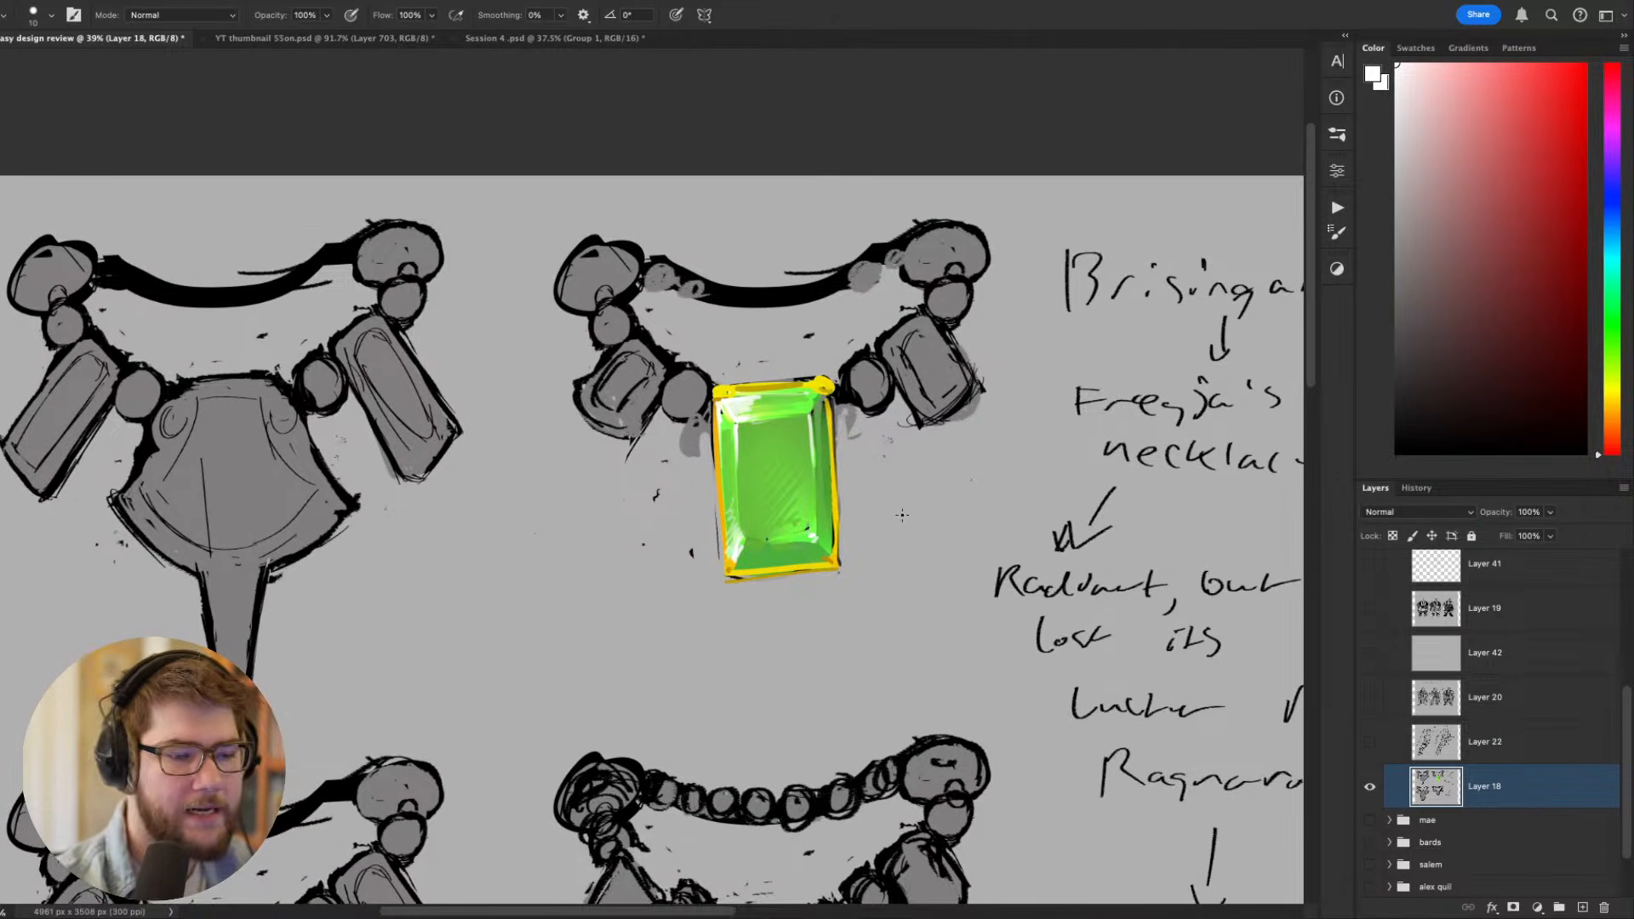
{"action": "scroll", "coordinate": [894, 509], "scroll_direction": "down", "scroll_amount": 3}
{"action": "scroll", "coordinate": [893, 509], "scroll_direction": "up", "scroll_amount": 3}
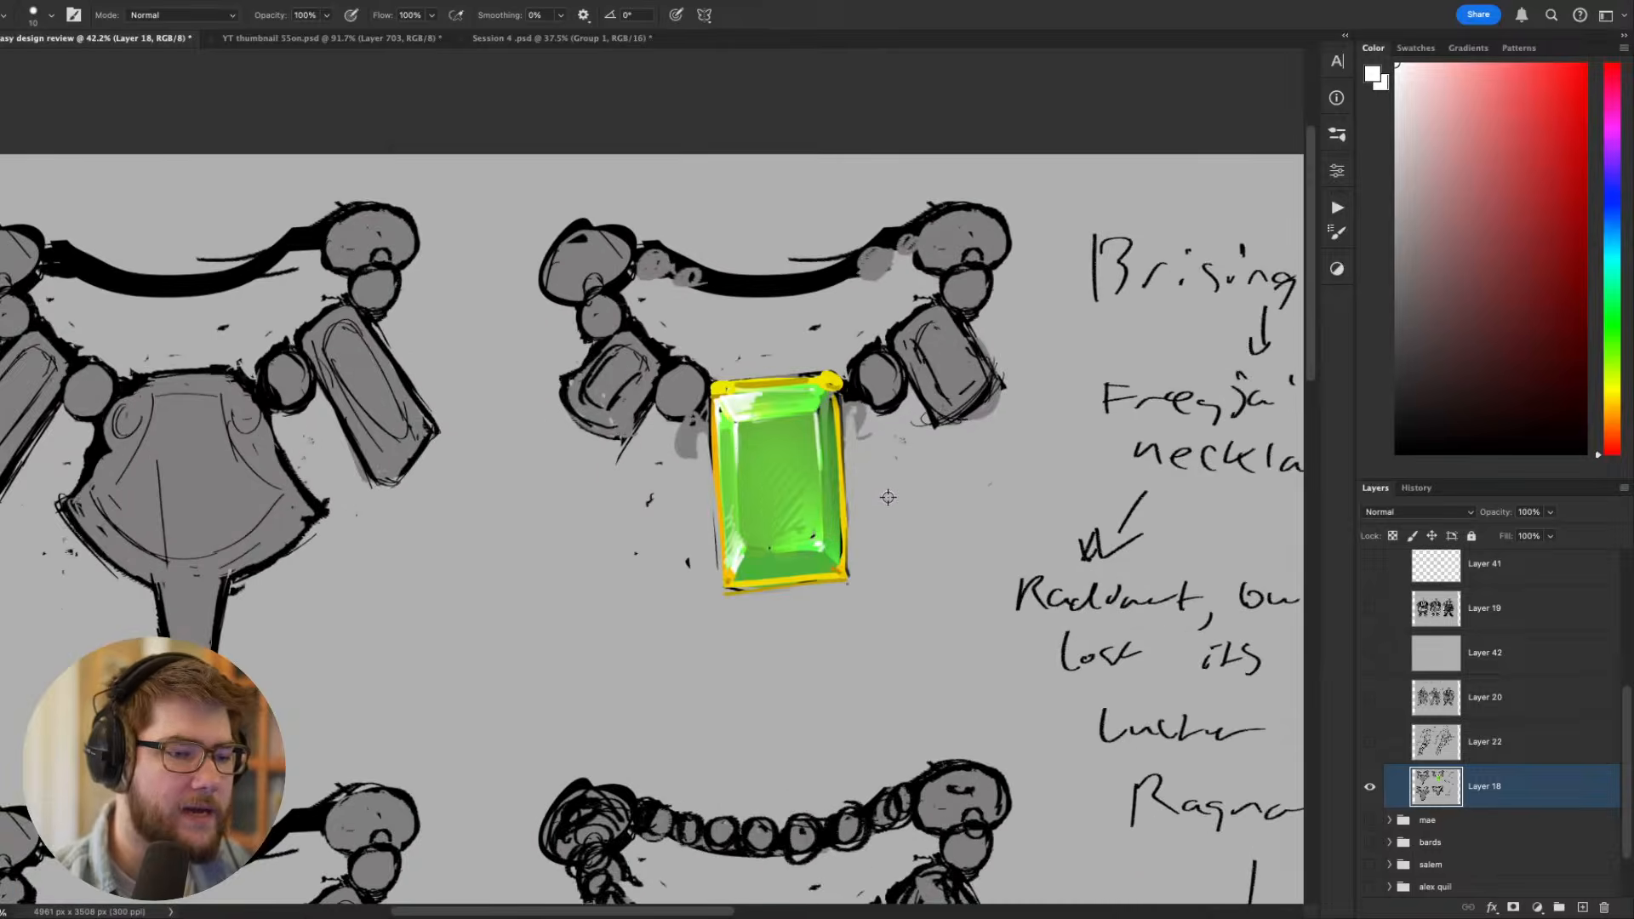
{"action": "scroll", "coordinate": [880, 486], "scroll_direction": "down", "scroll_amount": 5}
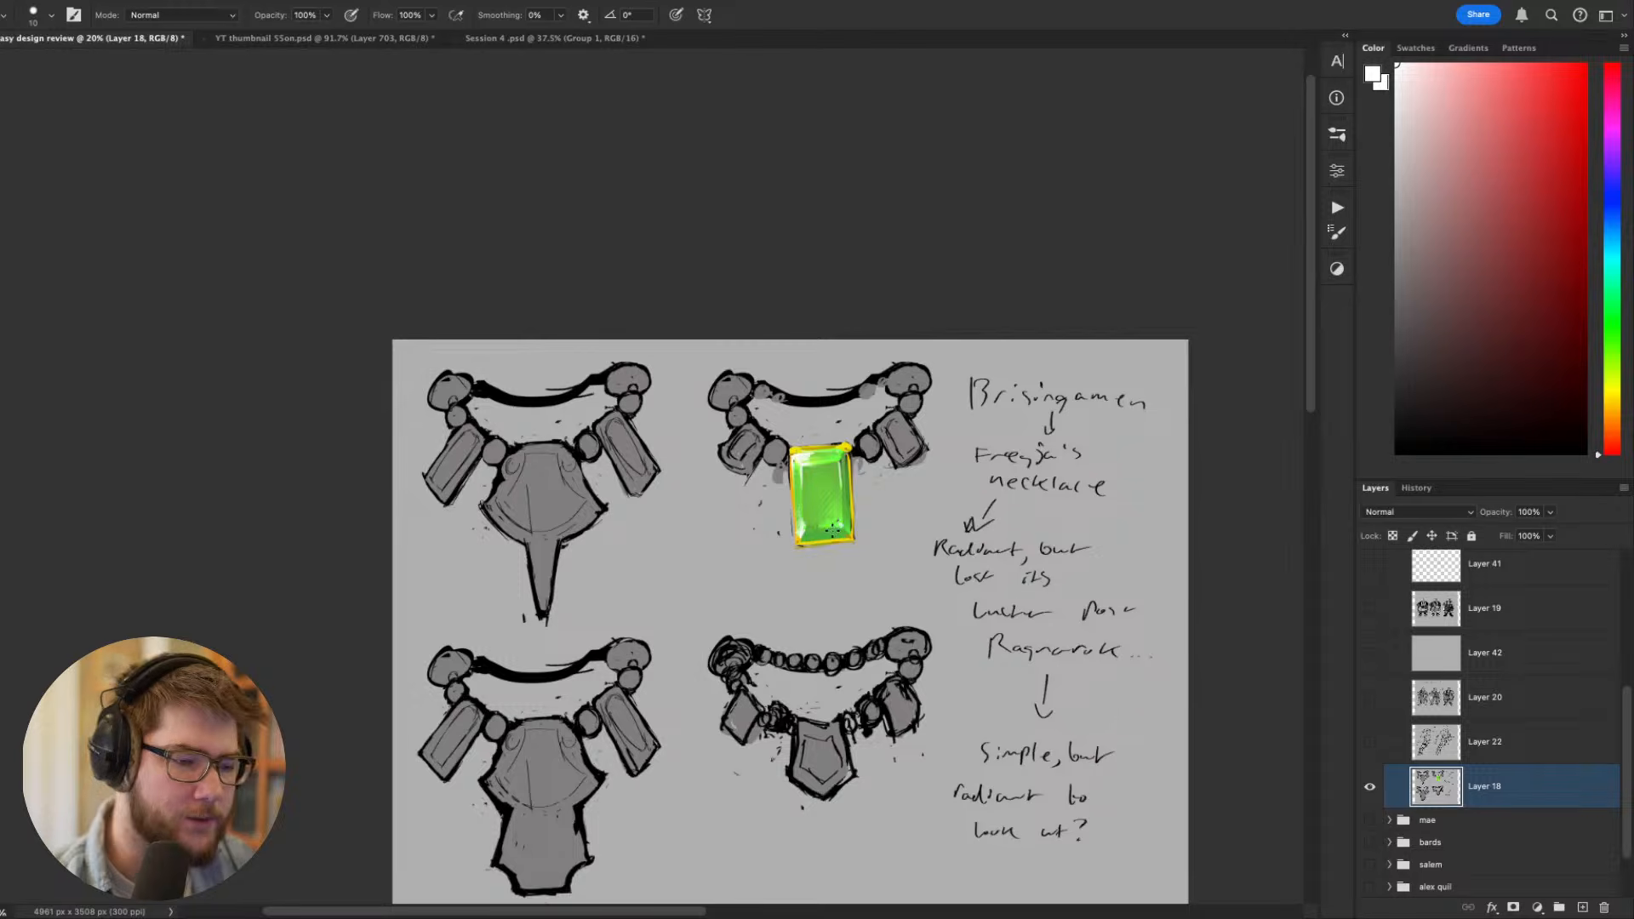
- Sample green from the gem's lower bevel and shade its left bevel with a 30 px brush
{"action": "left_click_drag", "start_coordinate": [826, 556], "coordinate": [805, 557]}
{"action": "scroll", "coordinate": [824, 671], "scroll_direction": "down", "scroll_amount": 4}
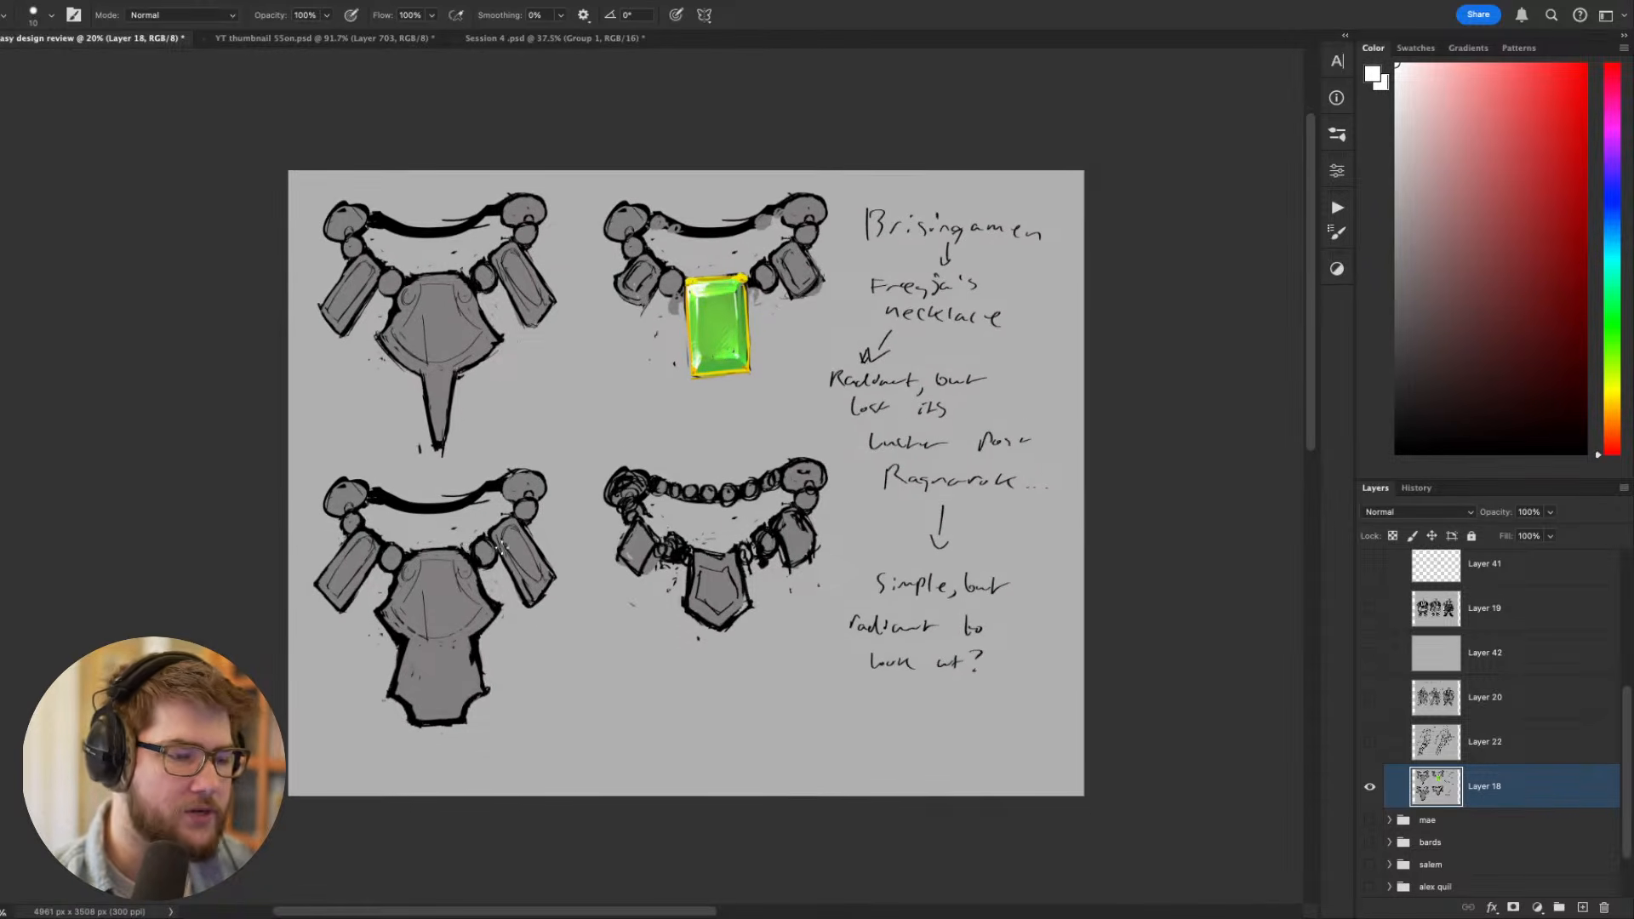
{"action": "scroll", "coordinate": [539, 459], "scroll_direction": "up", "scroll_amount": 2}
{"action": "scroll", "coordinate": [665, 475], "scroll_direction": "up", "scroll_amount": 3}
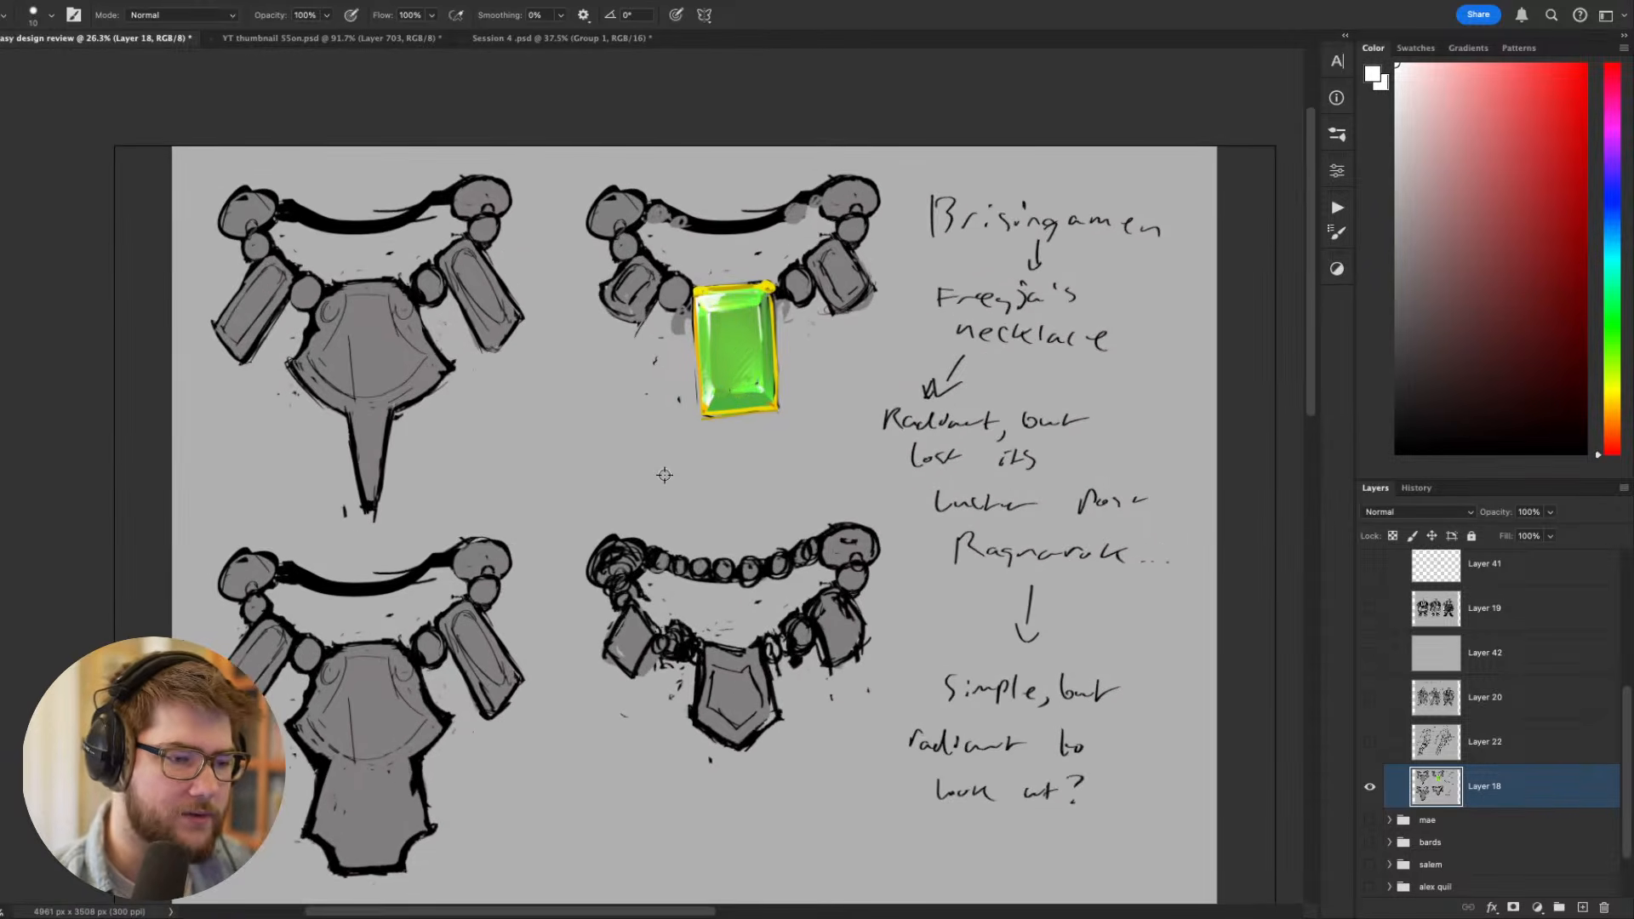
{"action": "left_click", "coordinate": [737, 403], "text": "alt"}
{"action": "scroll", "coordinate": [738, 402], "scroll_direction": "up", "scroll_amount": 3}
{"action": "key", "text": "bracketright"}
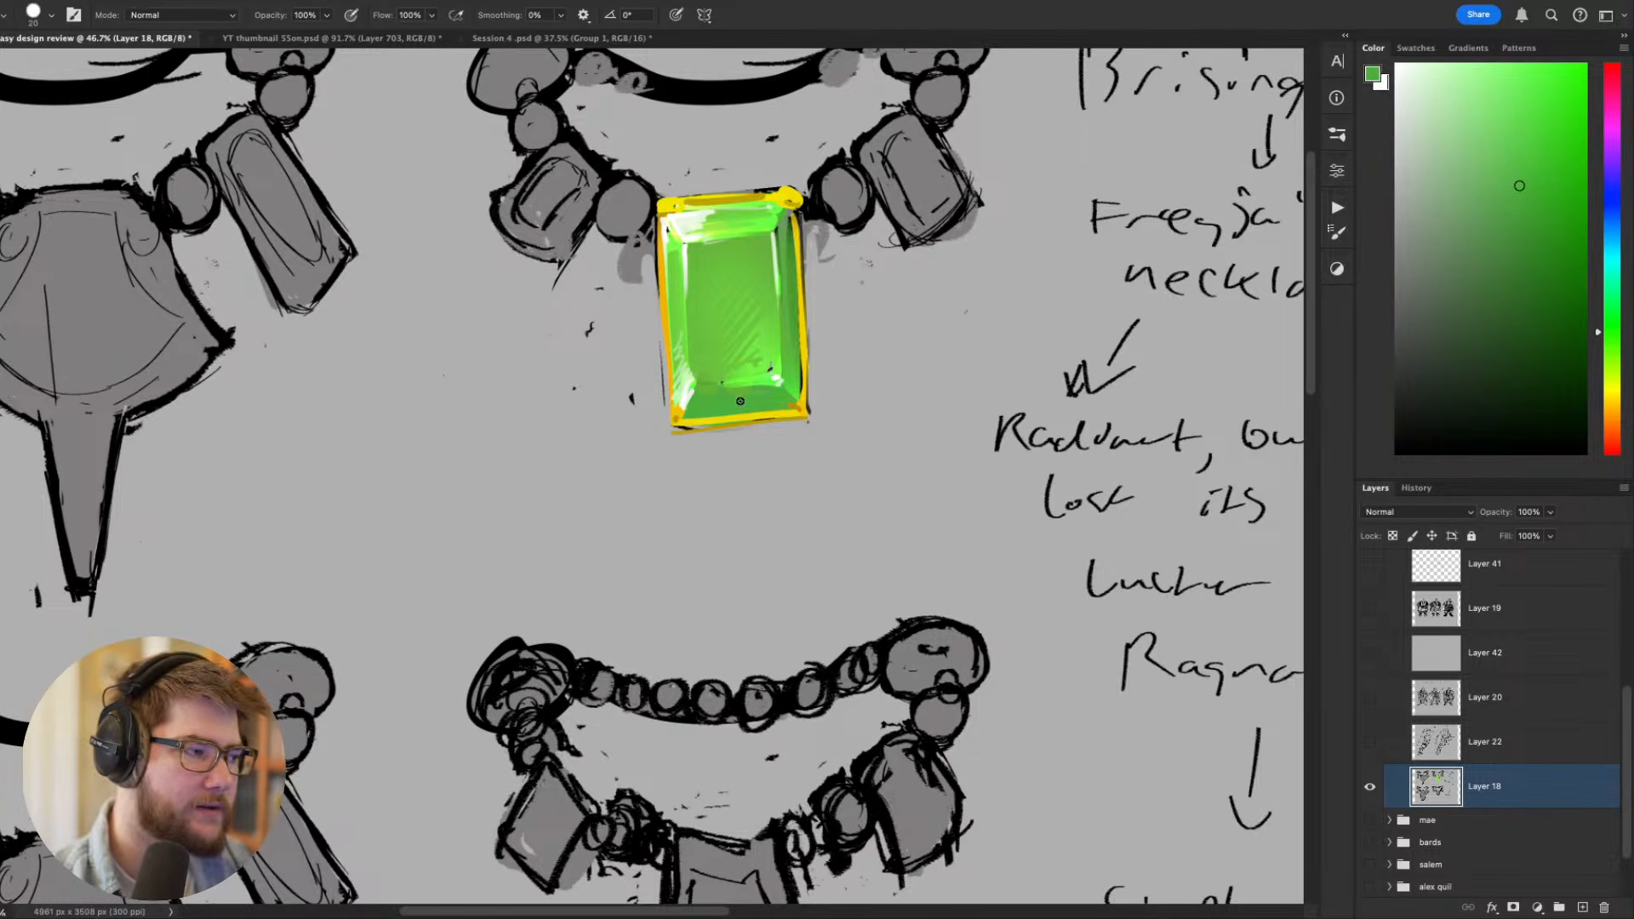
{"action": "key", "text": "bracketright"}
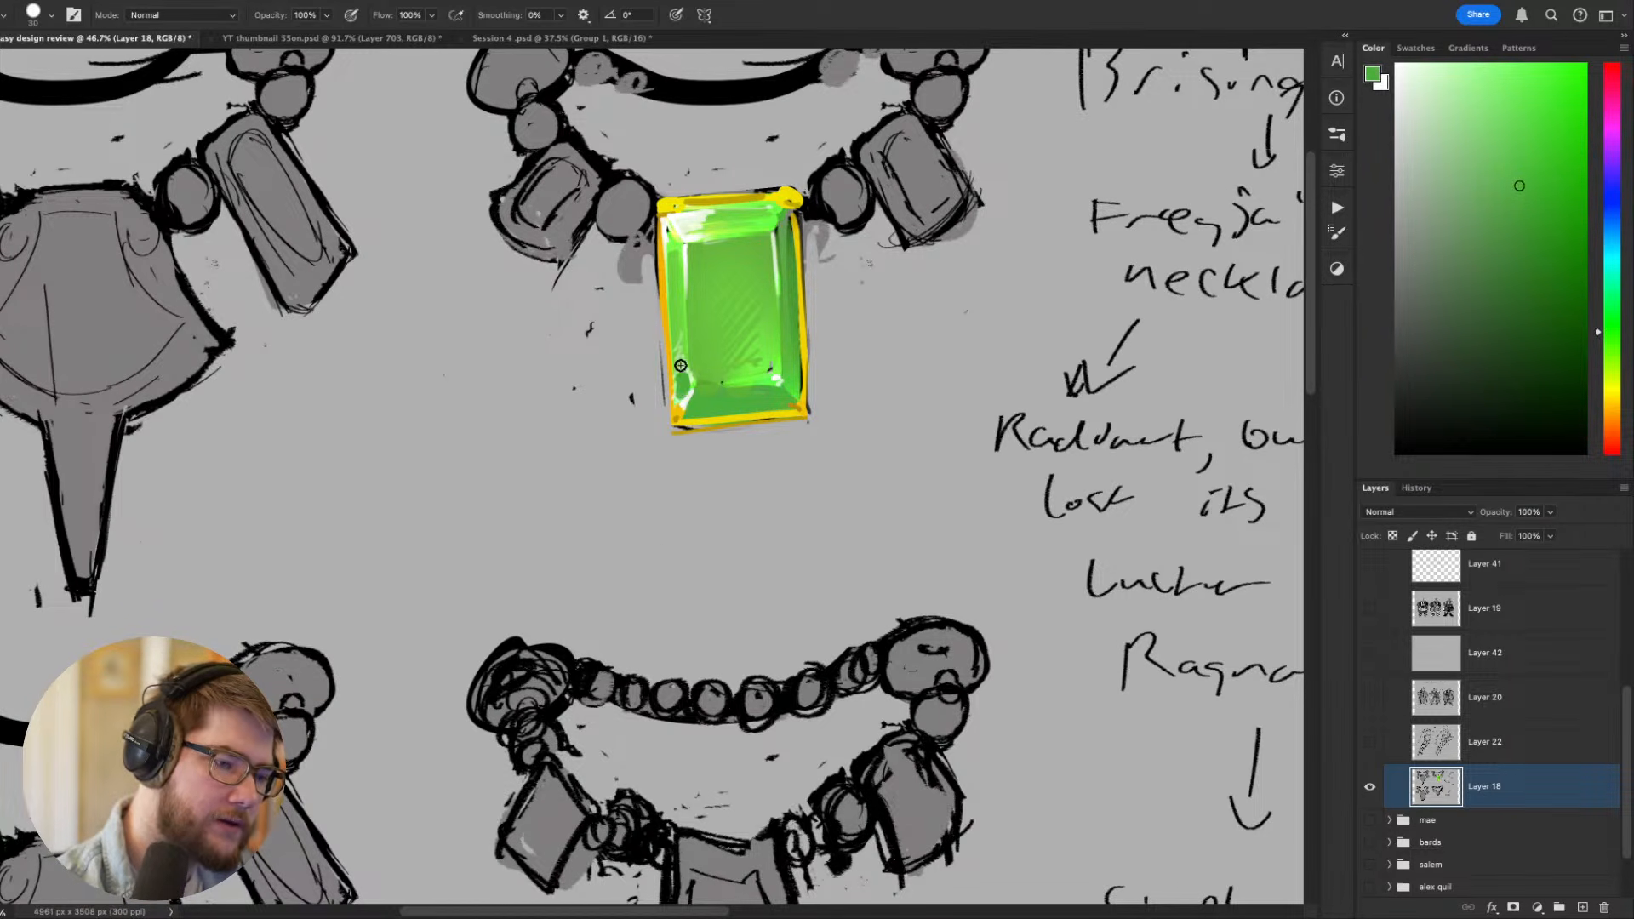
{"action": "left_click_drag", "start_coordinate": [680, 366], "coordinate": [679, 313]}
- Paint the sampled green over the white highlight on the gem's upper bevel with the 30 px brush
{"action": "key", "text": "r"}
{"action": "mouse_move", "coordinate": [838, 361]}
{"action": "left_mouse_down"}
{"action": "mouse_move", "coordinate": [796, 310]}
{"action": "mouse_move", "coordinate": [715, 264]}
{"action": "left_mouse_up"}
{"action": "key", "text": "space"}
{"action": "left_click_drag", "start_coordinate": [821, 451], "coordinate": [1019, 687]}
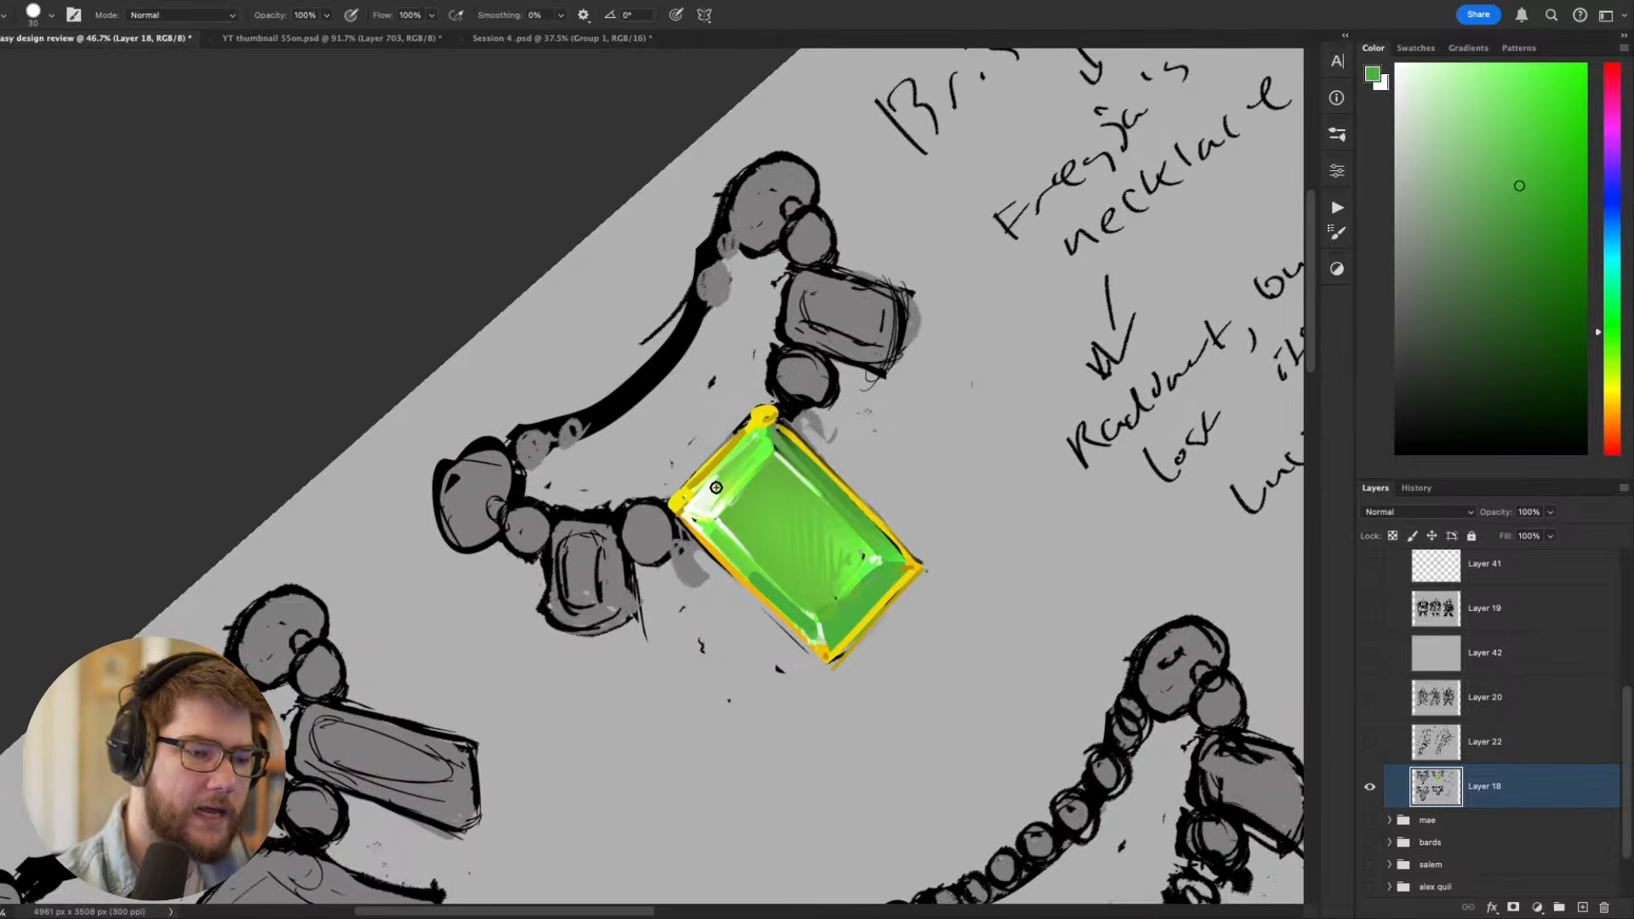
{"action": "mouse_move", "coordinate": [731, 484]}
{"action": "left_mouse_down"}
{"action": "mouse_move", "coordinate": [704, 504]}
{"action": "mouse_move", "coordinate": [754, 456]}
{"action": "left_mouse_up"}
{"action": "key", "text": "Escape"}
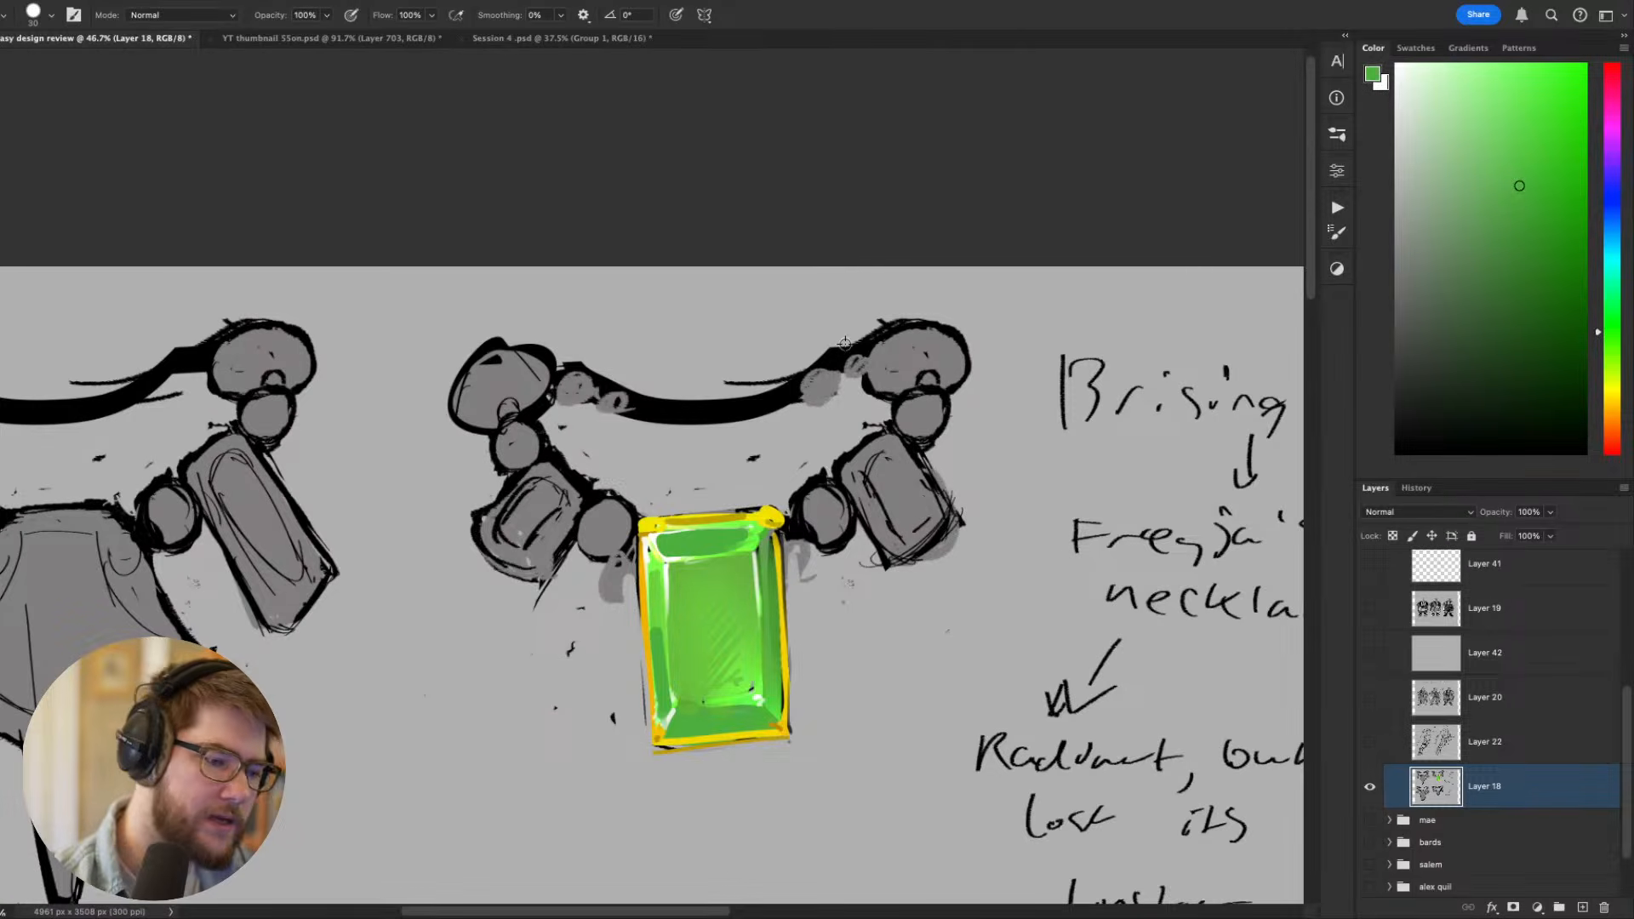
- Examine the painted gem pendant against the other necklace variants and the handwritten notes
{"action": "scroll", "coordinate": [844, 343], "scroll_direction": "down", "scroll_amount": 5}
{"action": "scroll", "coordinate": [809, 469], "scroll_direction": "up", "scroll_amount": 3}
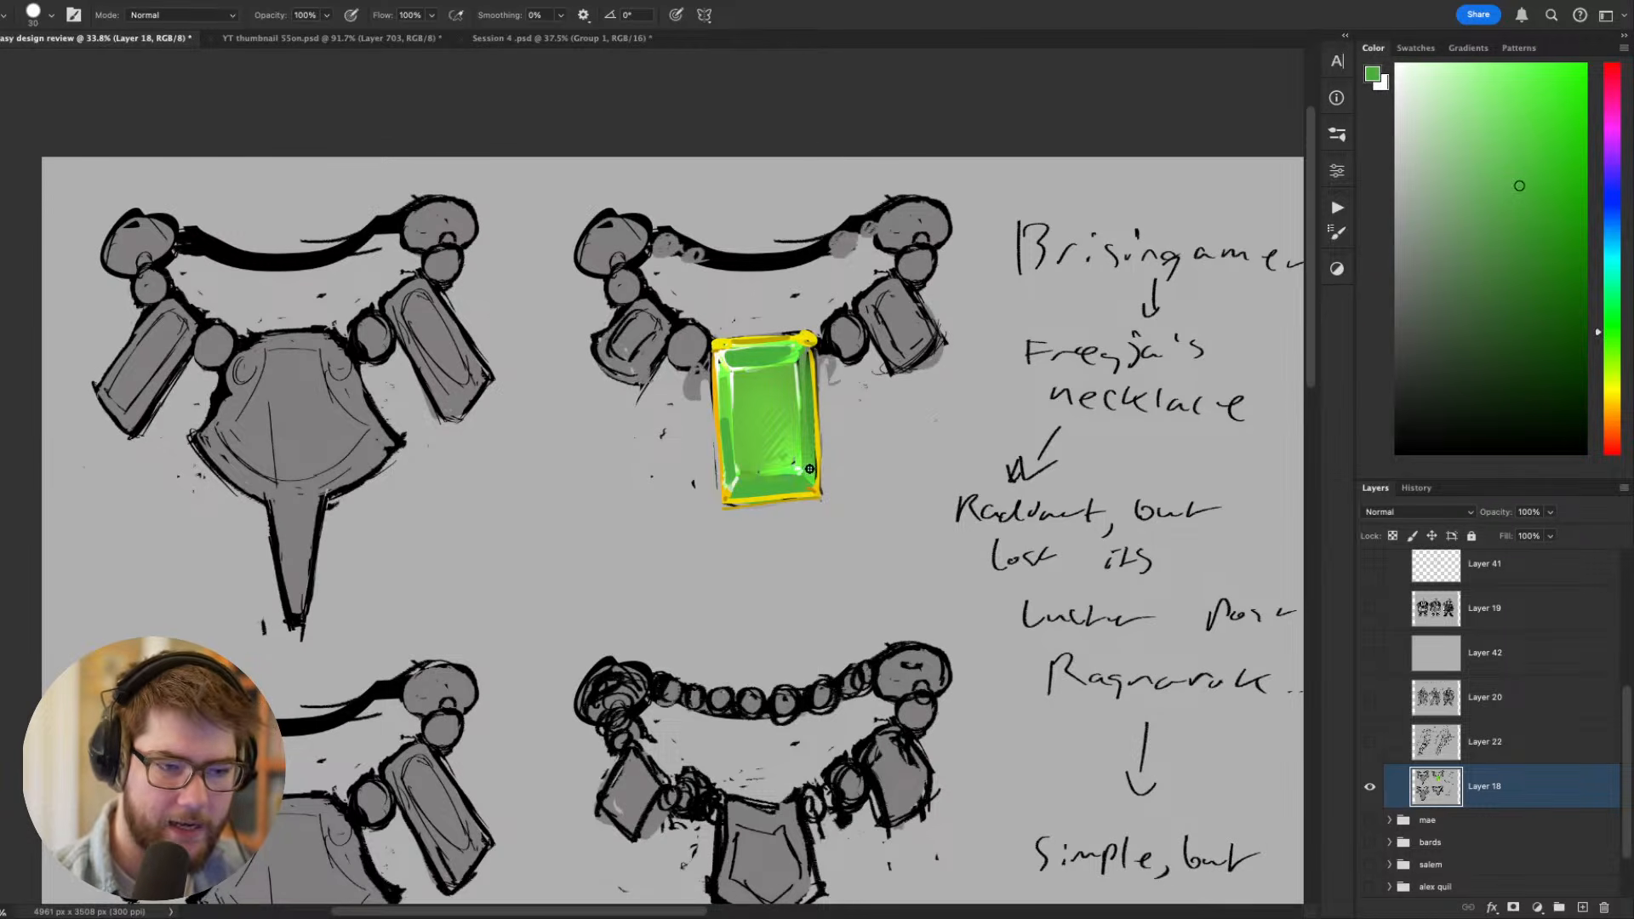
{"action": "scroll", "coordinate": [1006, 579], "scroll_direction": "down", "scroll_amount": 2}
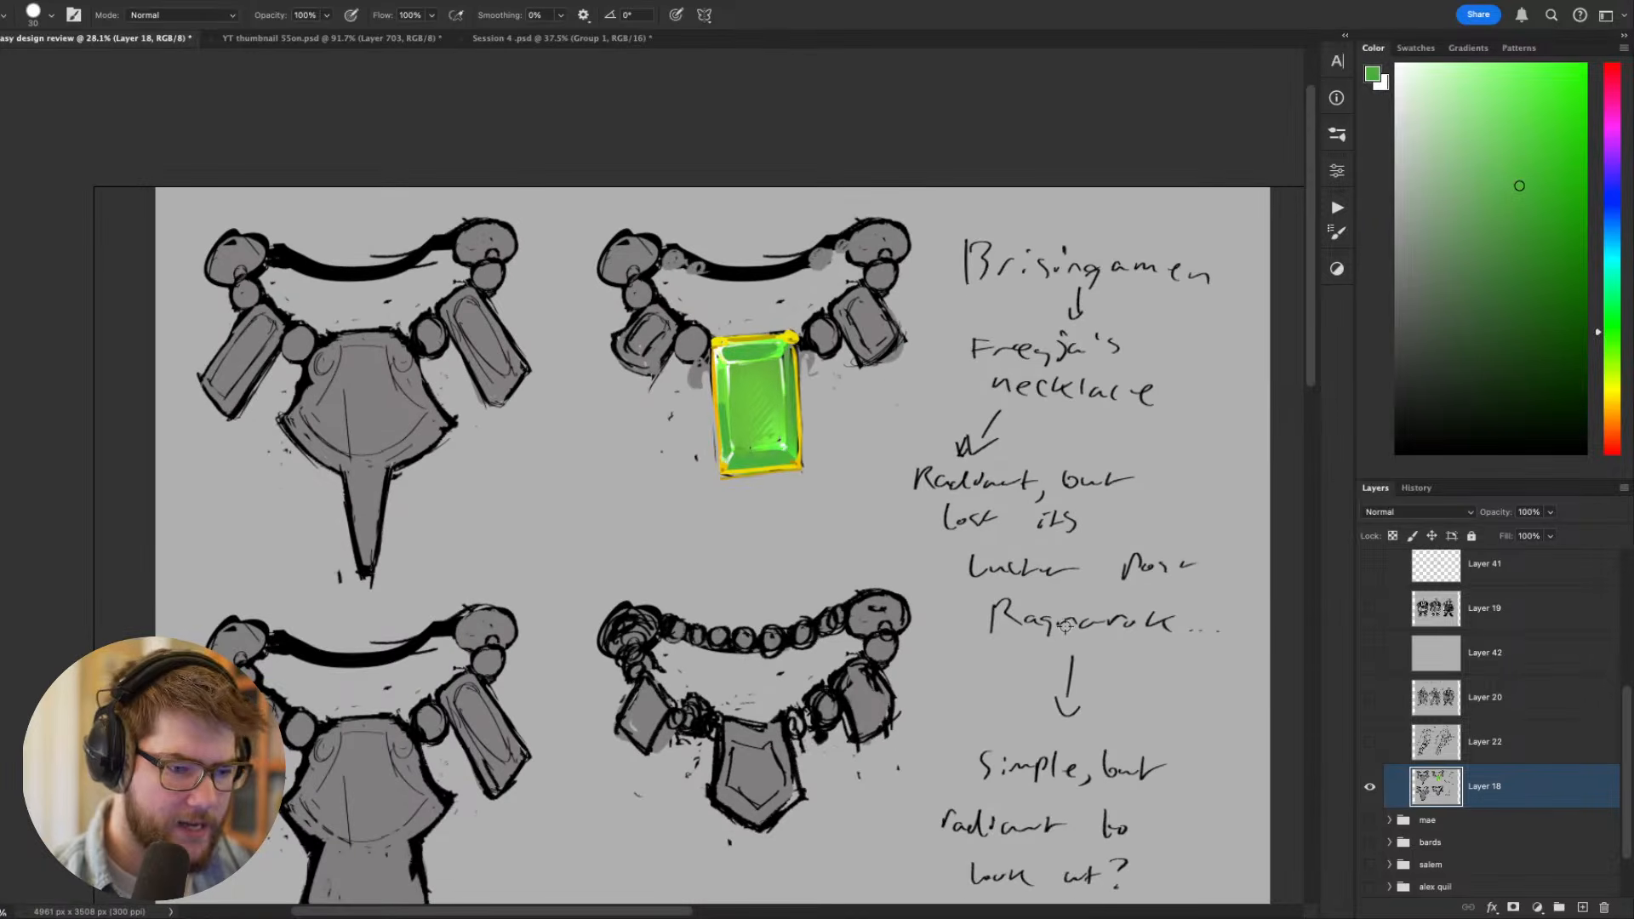
{"action": "scroll", "coordinate": [1039, 655], "scroll_direction": "down", "scroll_amount": 2}
{"action": "scroll", "coordinate": [1039, 655], "scroll_direction": "right", "scroll_amount": 2}
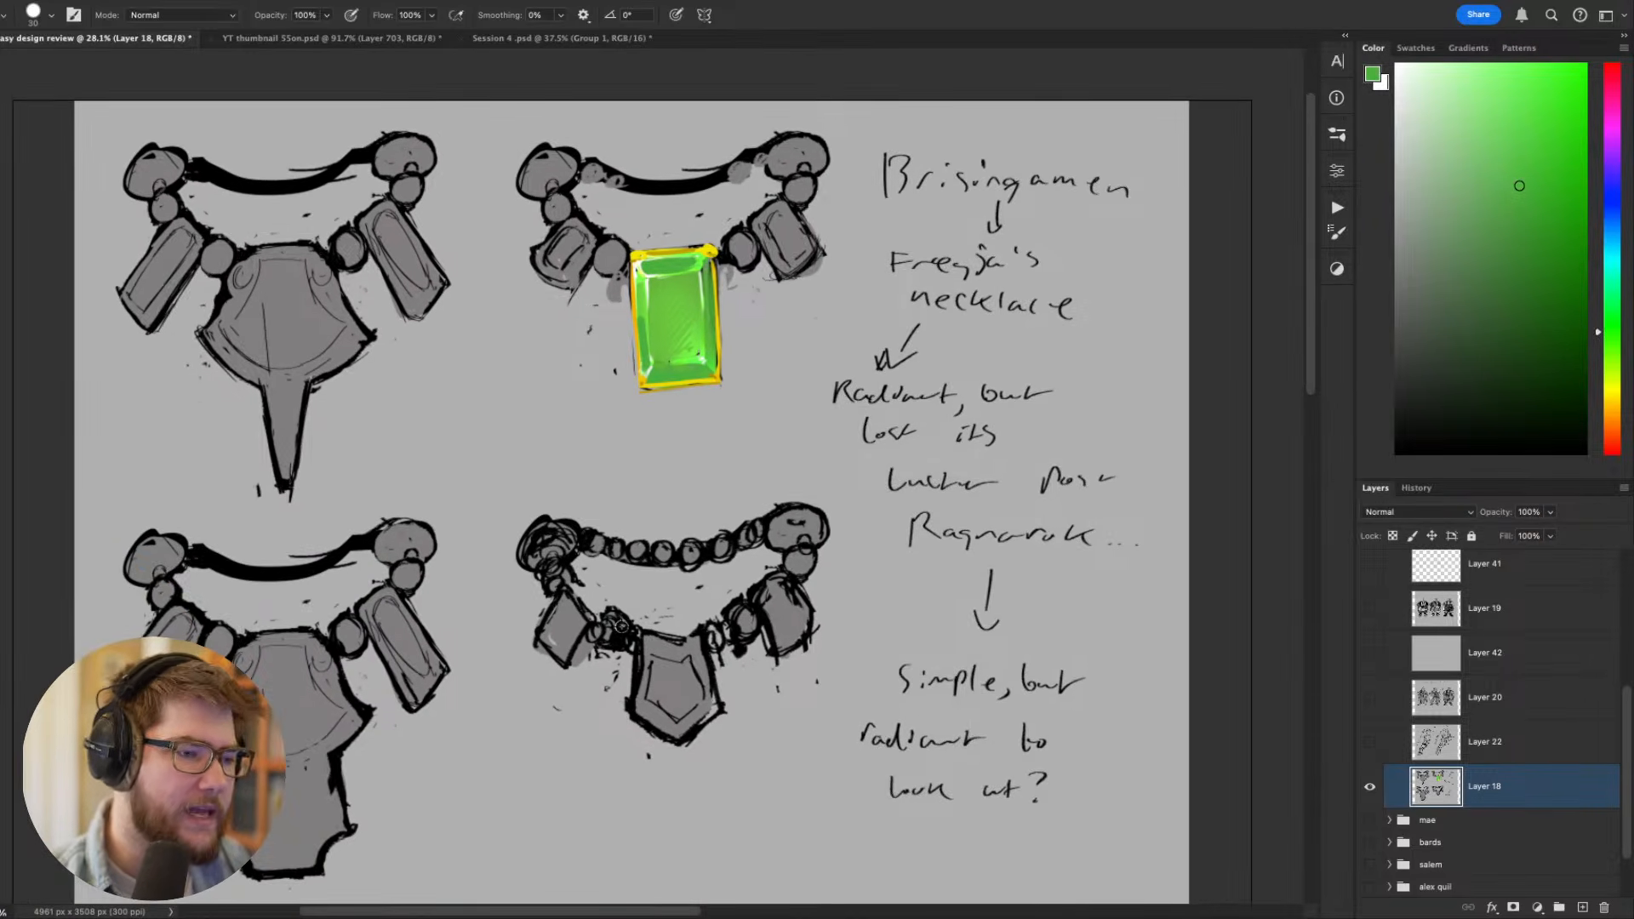
{"action": "scroll", "coordinate": [623, 626], "scroll_direction": "down", "scroll_amount": 1}
{"action": "key", "text": "v"}
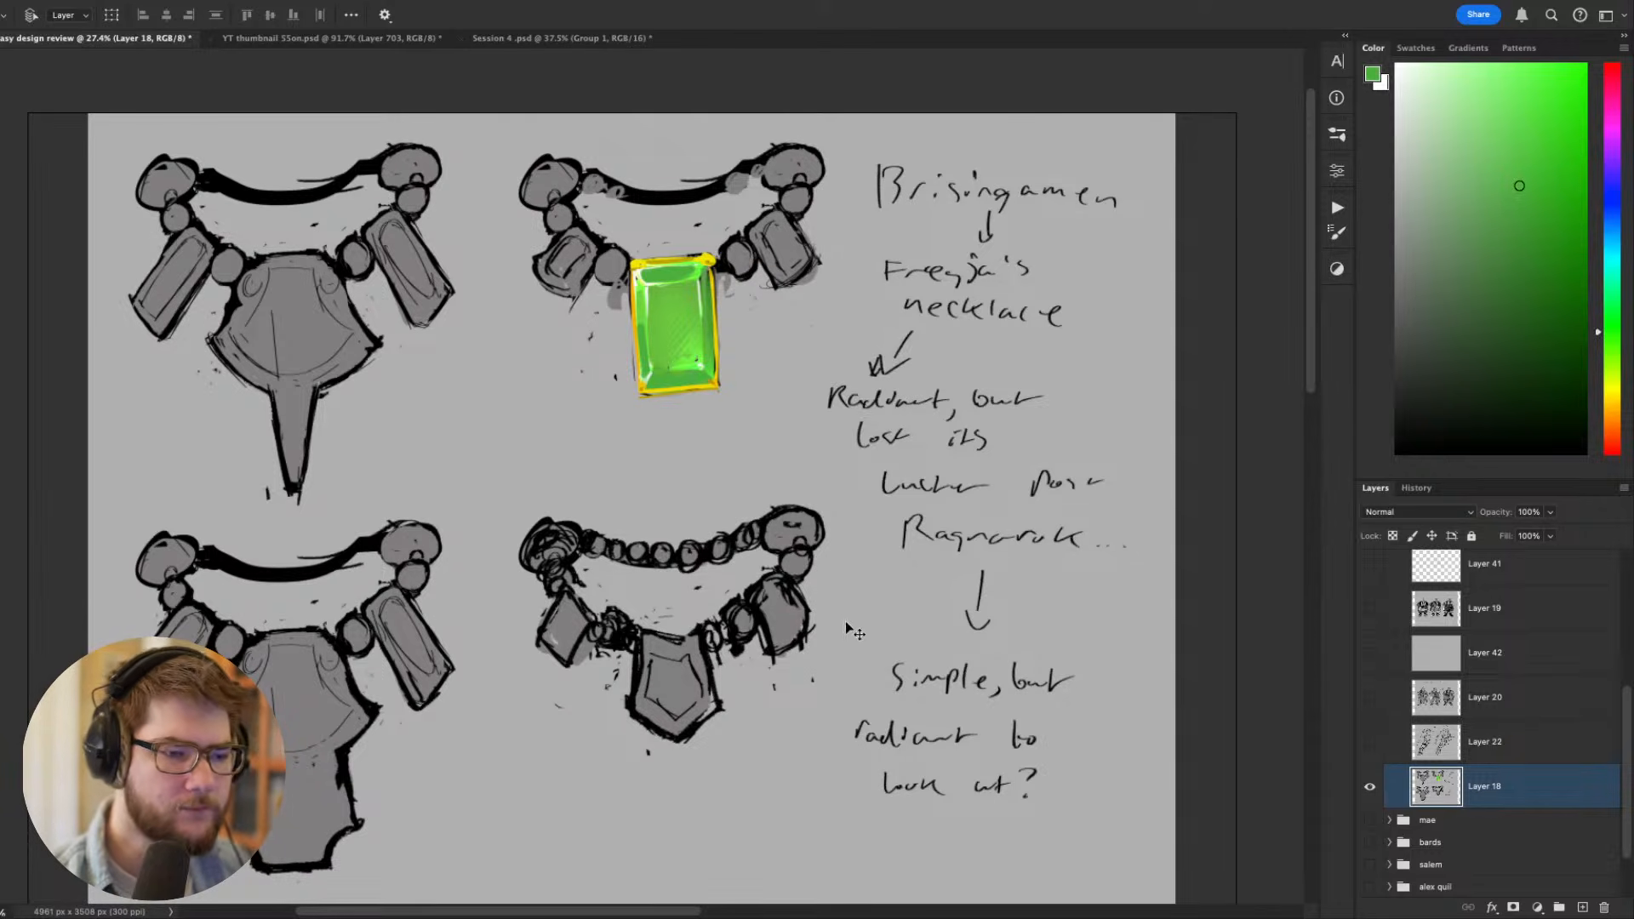
{"action": "mouse_move", "coordinate": [848, 622]}
{"action": "left_mouse_down"}
{"action": "mouse_move", "coordinate": [835, 546]}
{"action": "mouse_move", "coordinate": [805, 565]}
{"action": "left_mouse_up"}
- Show Layer 22 with the arm tattoo sketches and Layer 20 with the three witch costume sketches
{"action": "left_click", "coordinate": [1371, 742]}
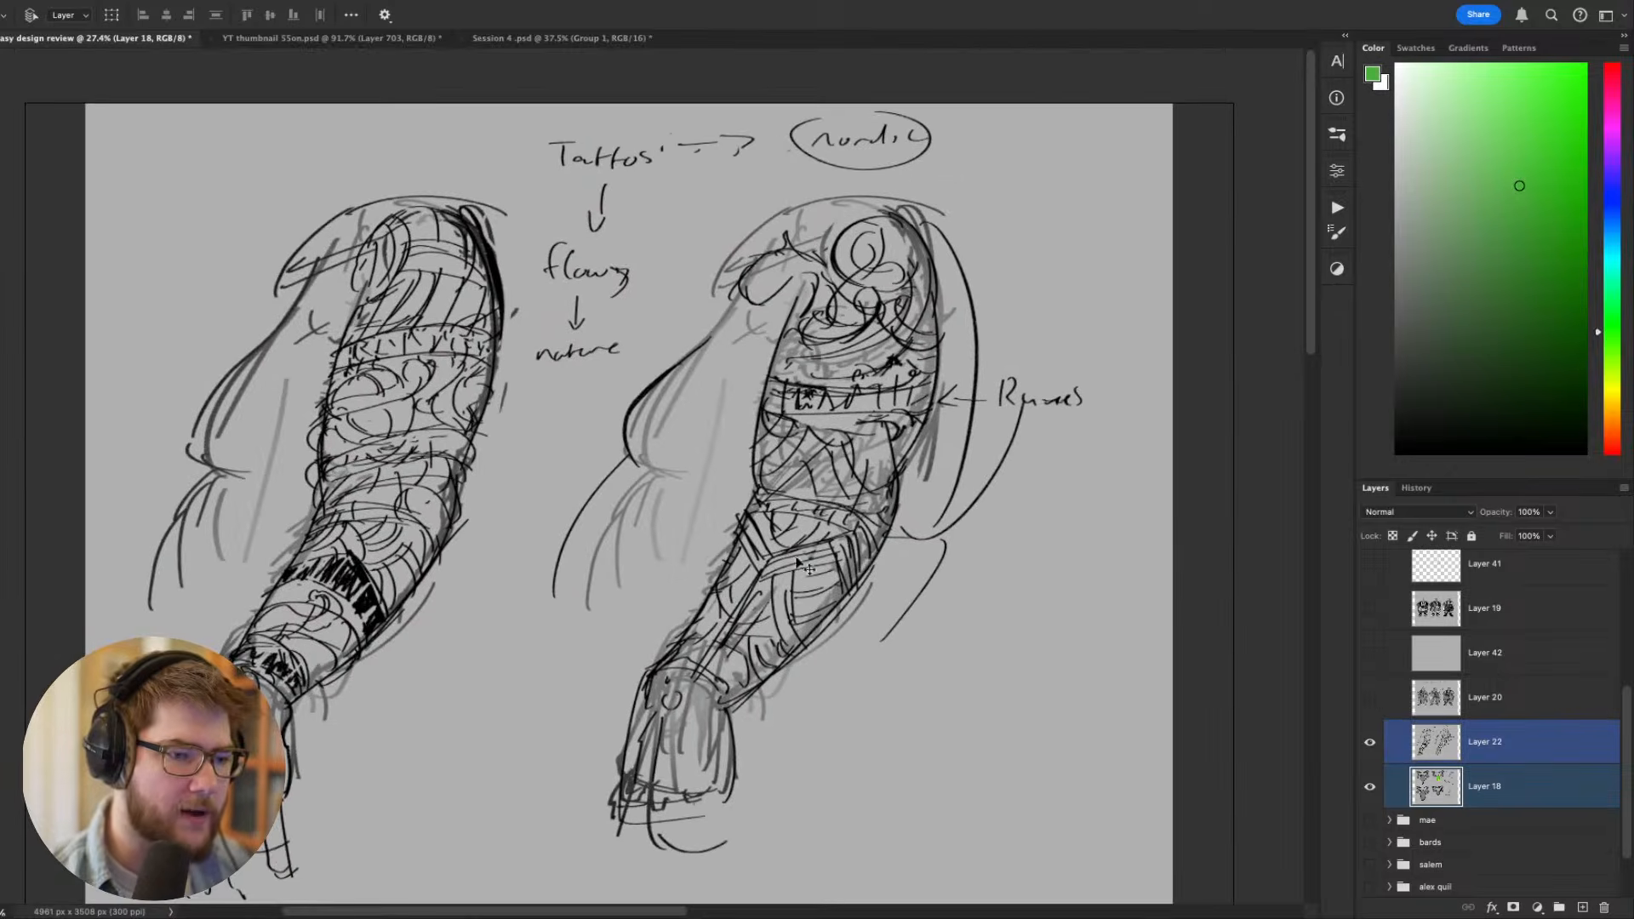
{"action": "left_click", "coordinate": [1371, 698]}
{"action": "left_click", "coordinate": [1486, 698]}
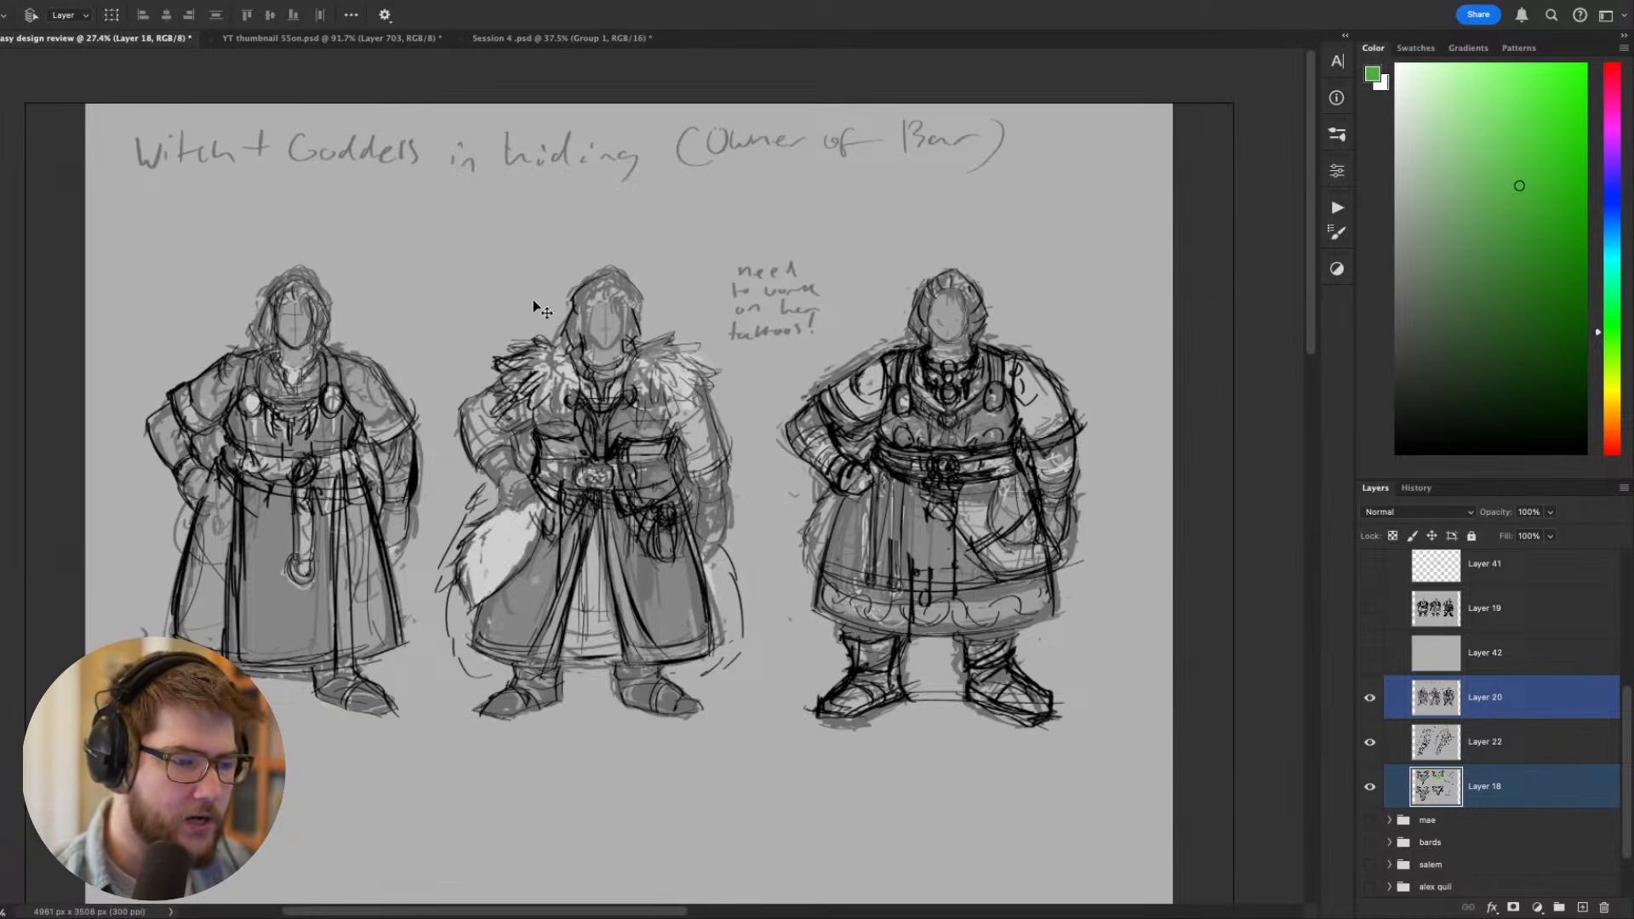
- Show Layer 42 and Layer 19, then set Layer 19 with the shaded costume variants to 100% opacity
{"action": "left_click", "coordinate": [1370, 653]}
{"action": "left_click", "coordinate": [1371, 608]}
{"action": "left_click", "coordinate": [1510, 615]}
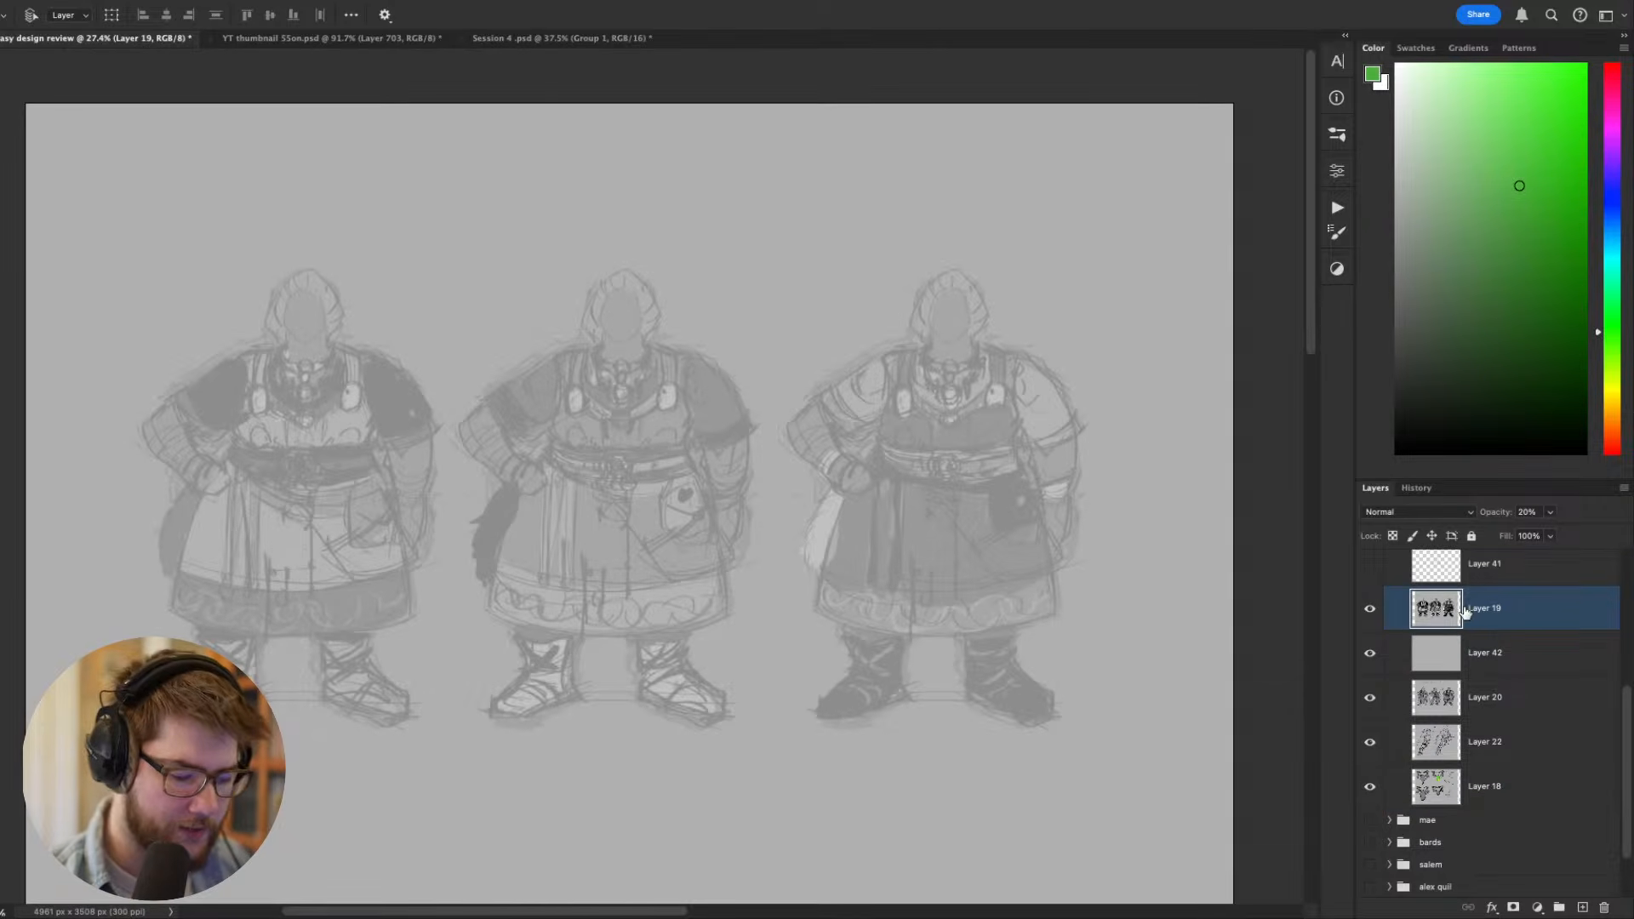
{"action": "key", "text": "0"}
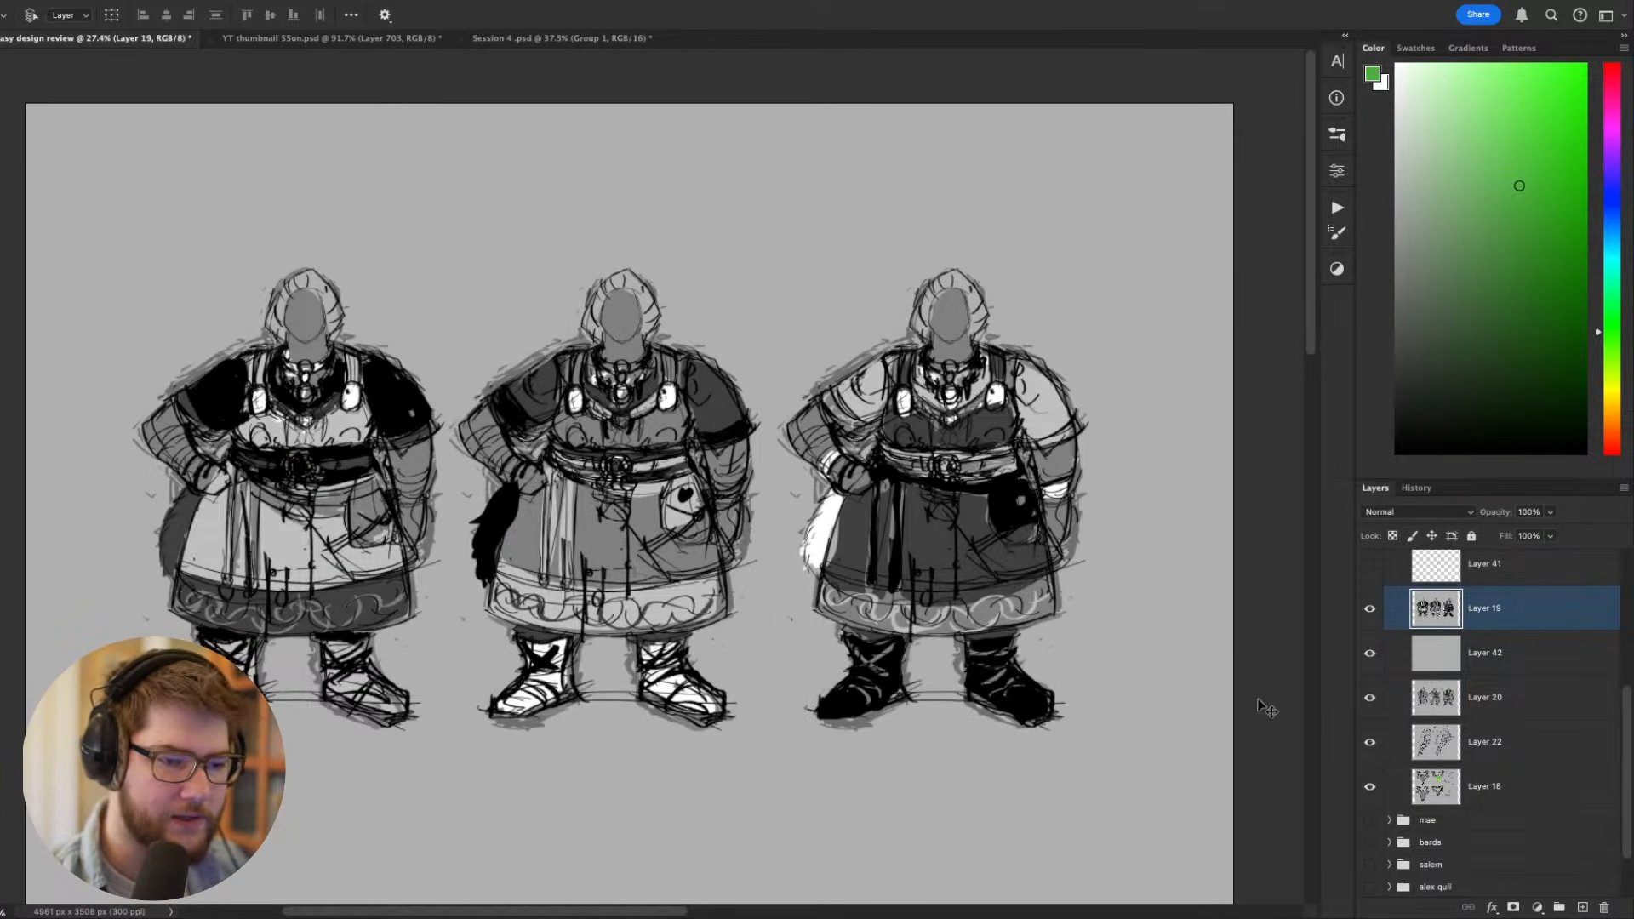
- Show Layer 21 with the Freyja portrait and braid sketches, toggling Layer 17 on and off to check it
{"action": "scroll", "coordinate": [1372, 720], "scroll_direction": "up", "scroll_amount": 3}
{"action": "left_click", "coordinate": [1380, 605]}
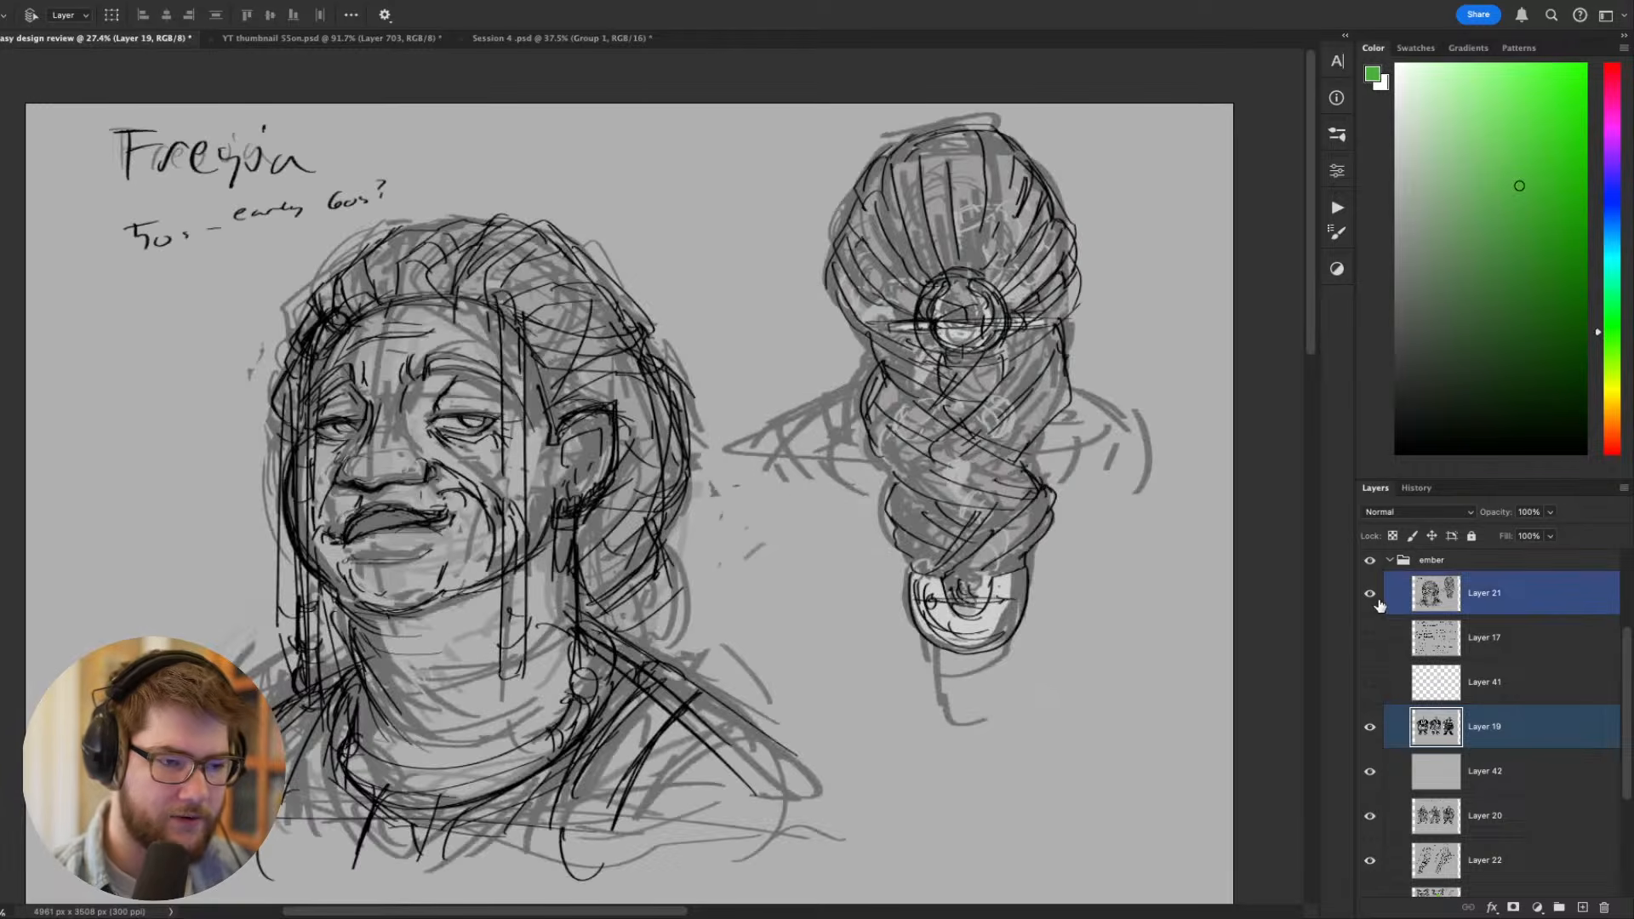
{"action": "left_click", "coordinate": [1381, 635]}
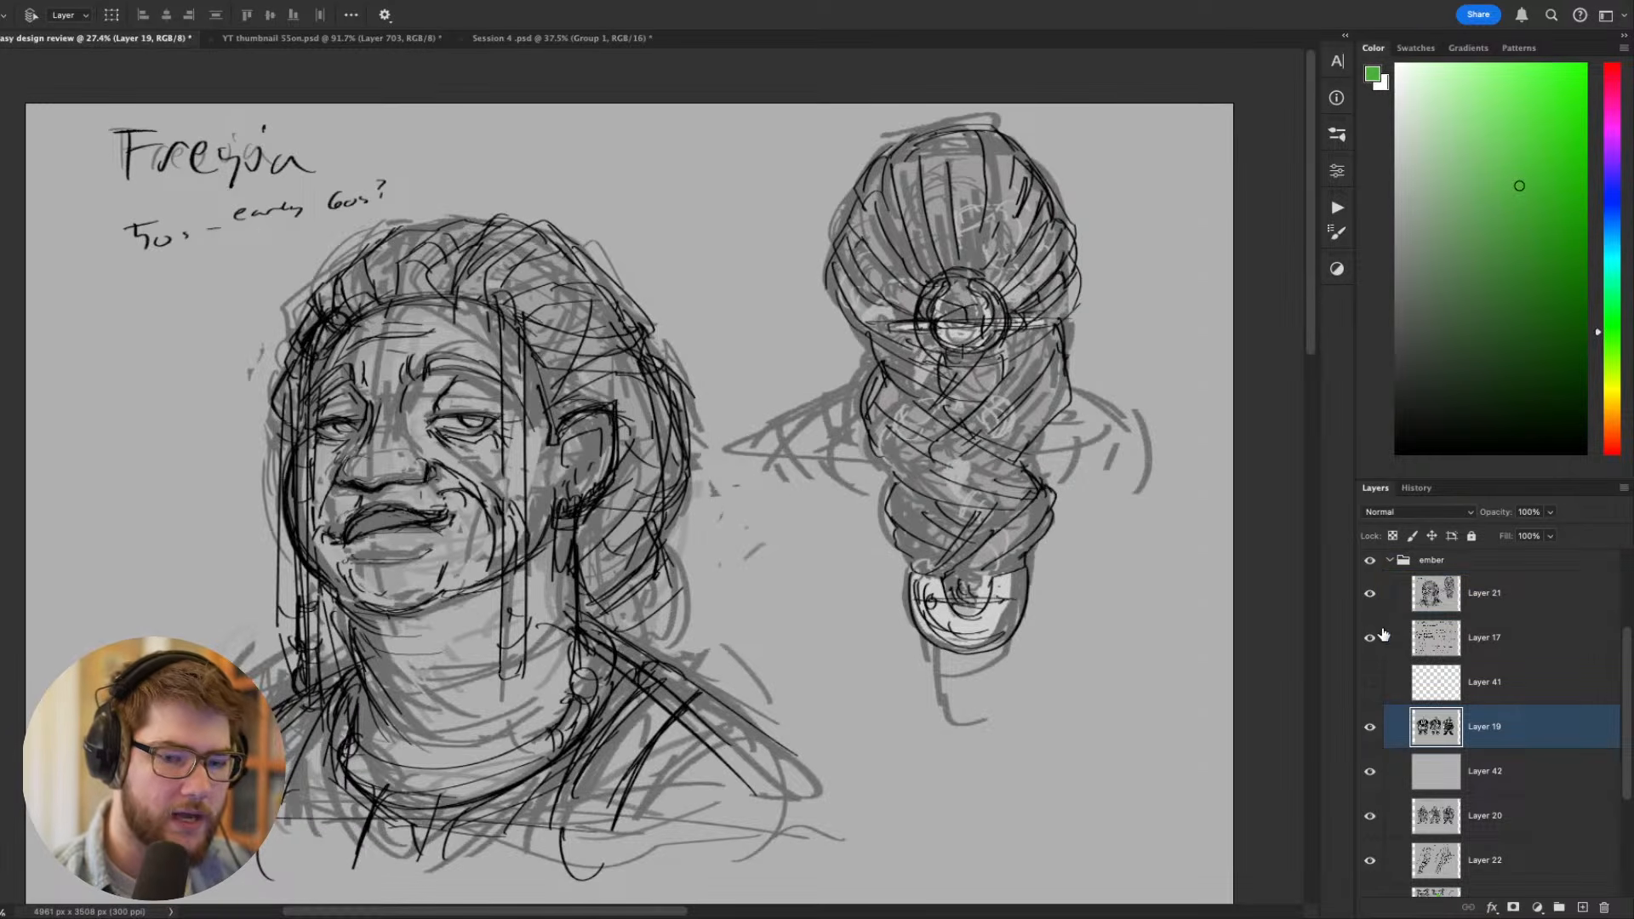
{"action": "left_click", "coordinate": [1379, 604]}
{"action": "left_click", "coordinate": [1375, 603]}
{"action": "left_click", "coordinate": [1375, 639]}
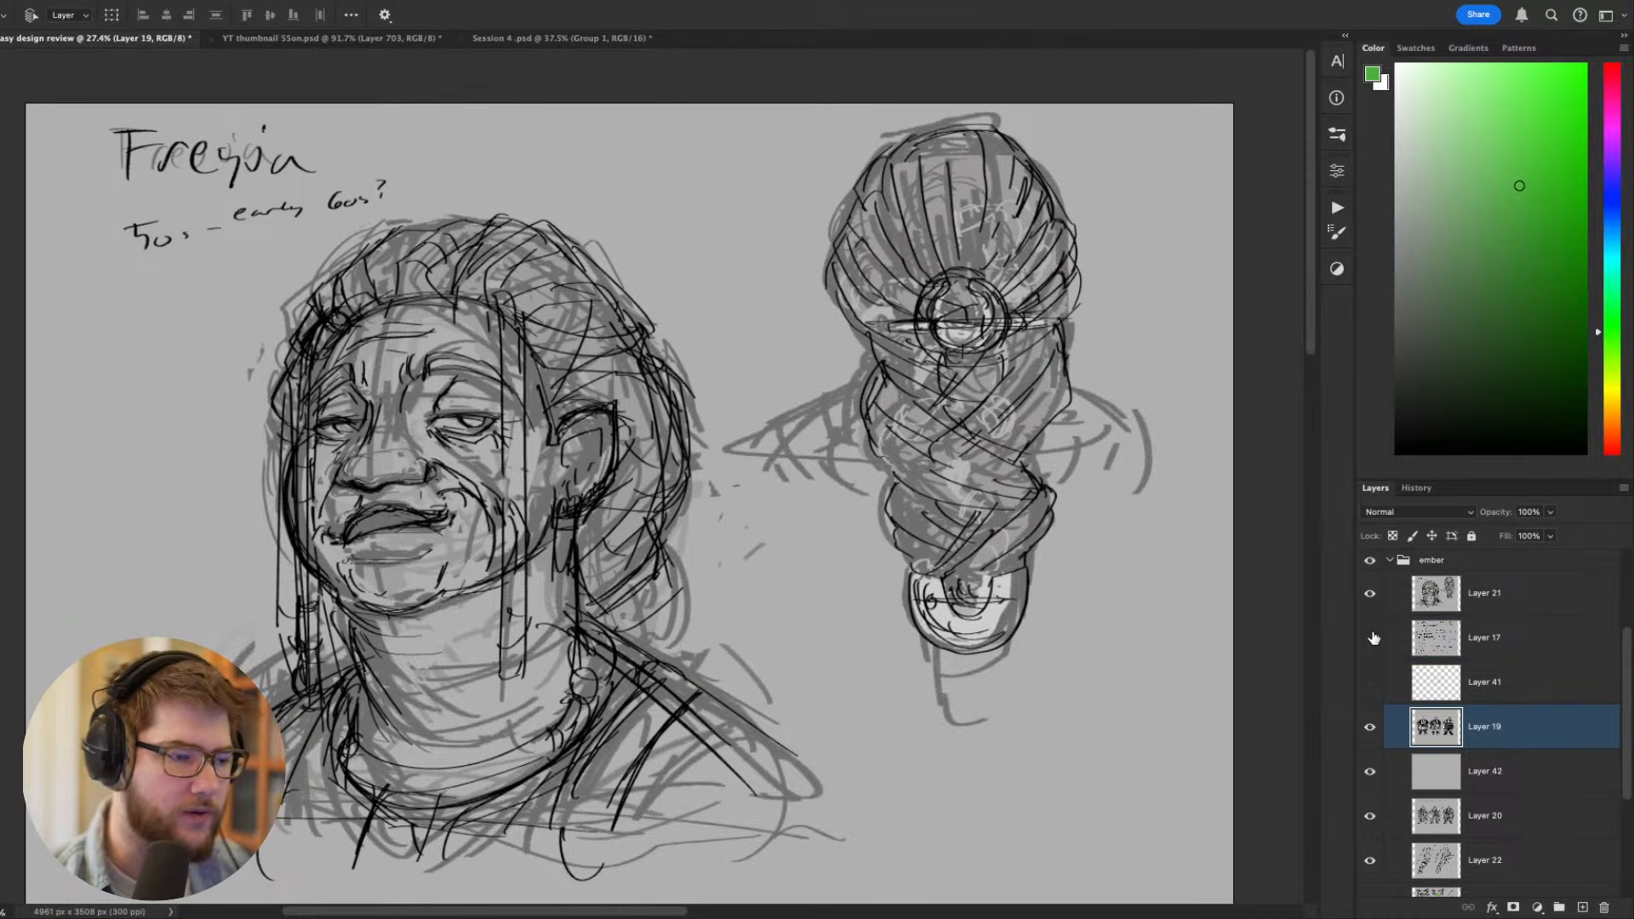
{"action": "scroll", "coordinate": [934, 632], "scroll_direction": "down", "scroll_amount": 2}
{"action": "scroll", "coordinate": [821, 596], "scroll_direction": "up", "scroll_amount": 2}
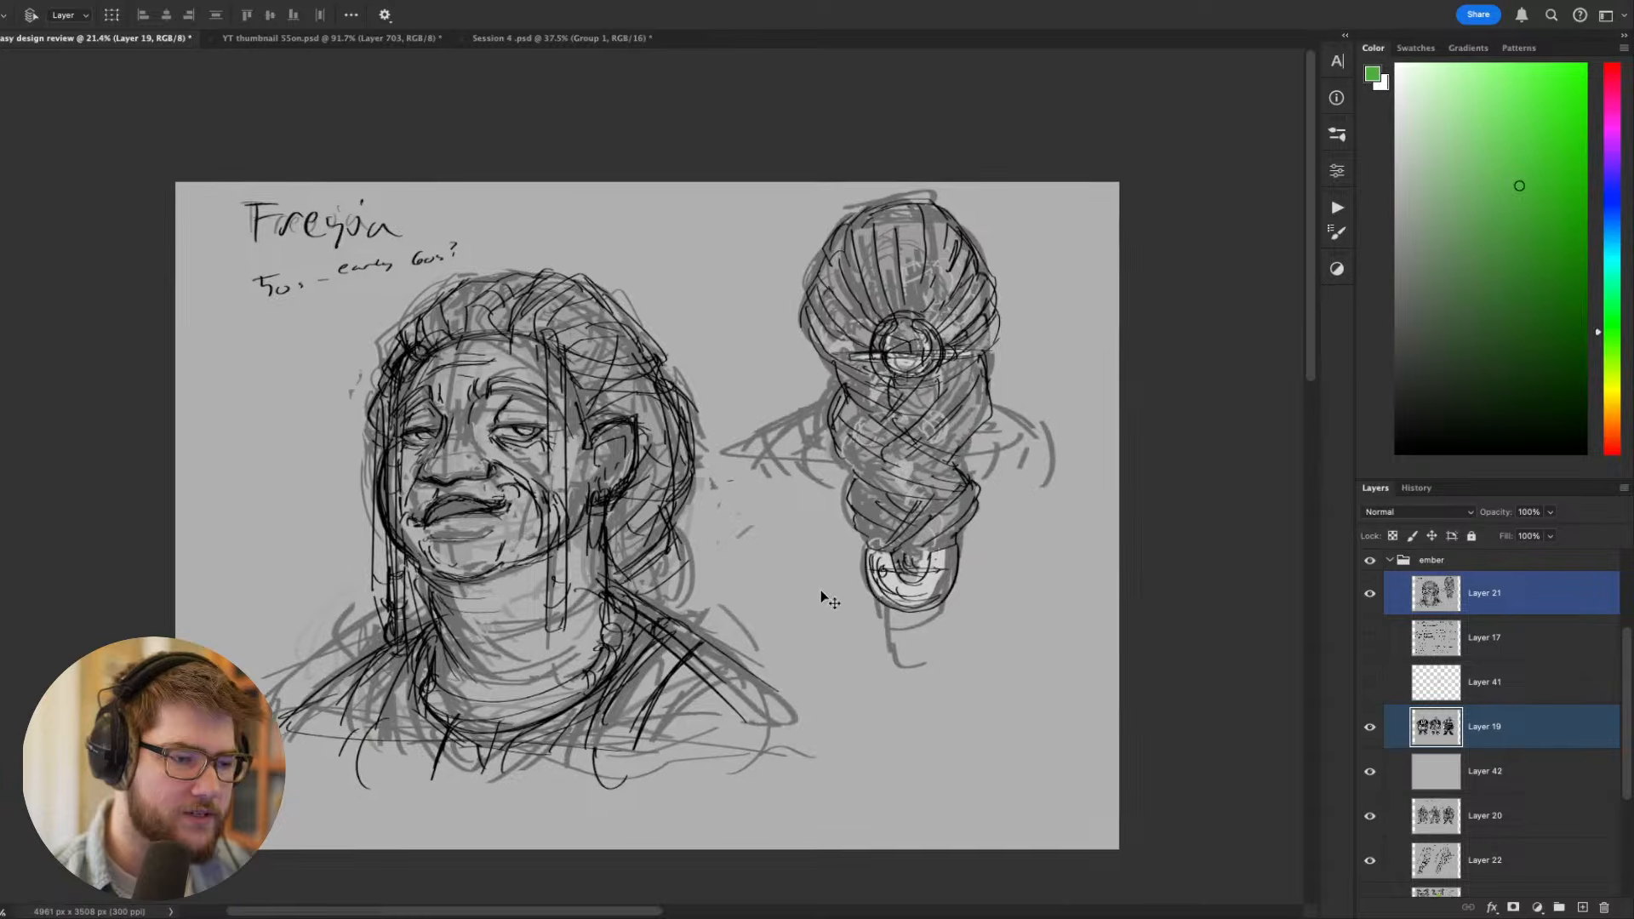
{"action": "scroll", "coordinate": [820, 600], "scroll_direction": "down", "scroll_amount": 2}
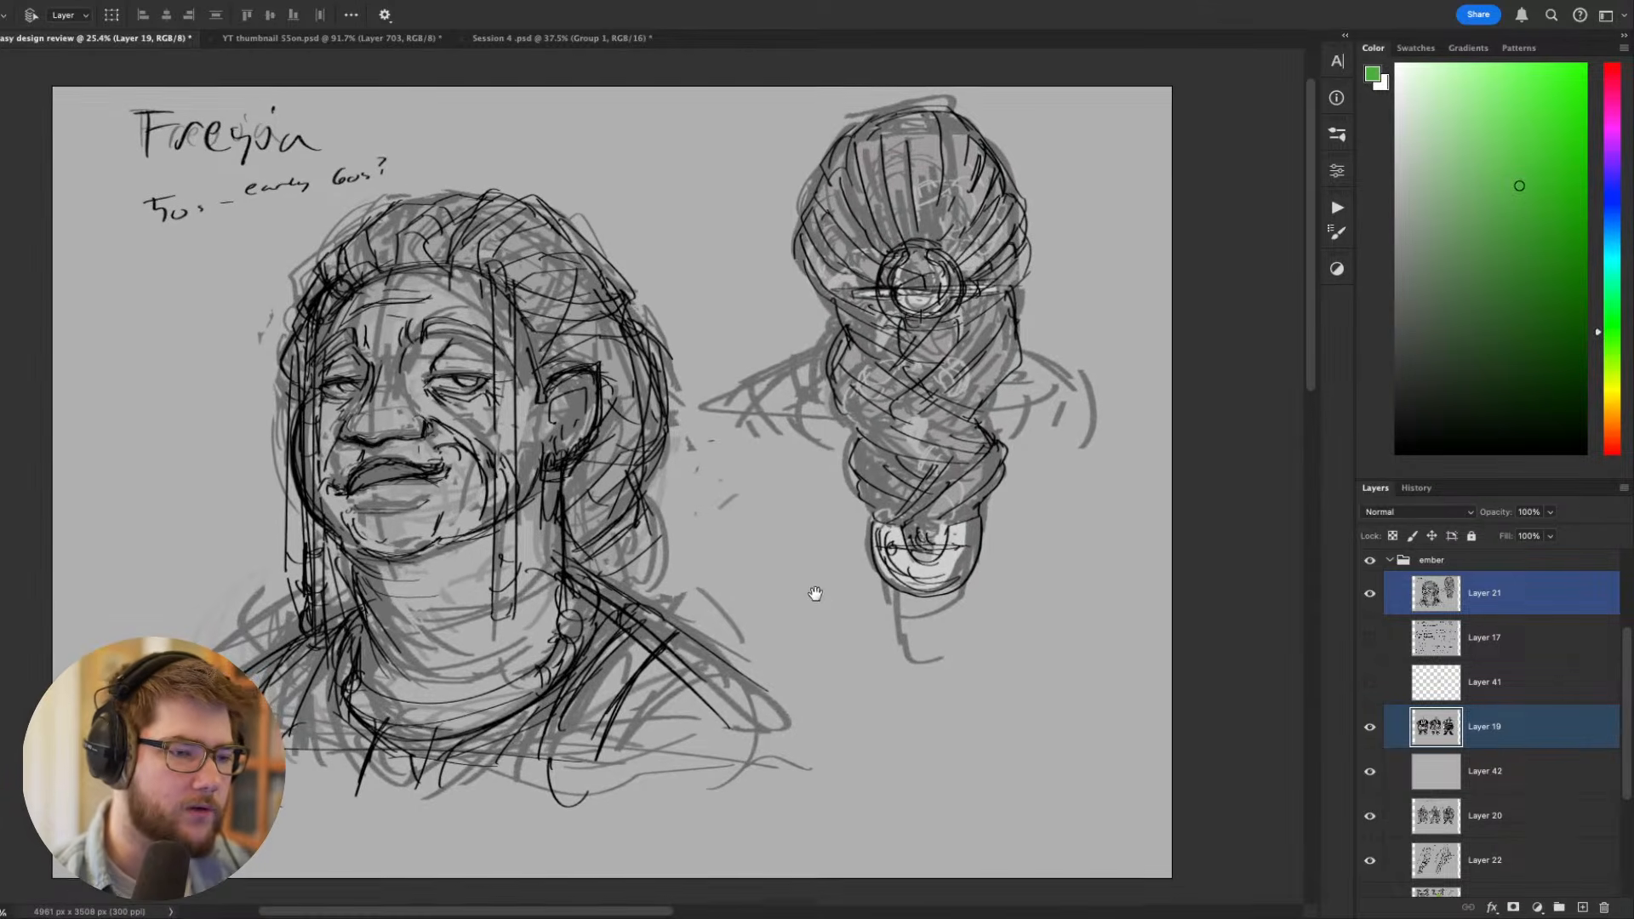
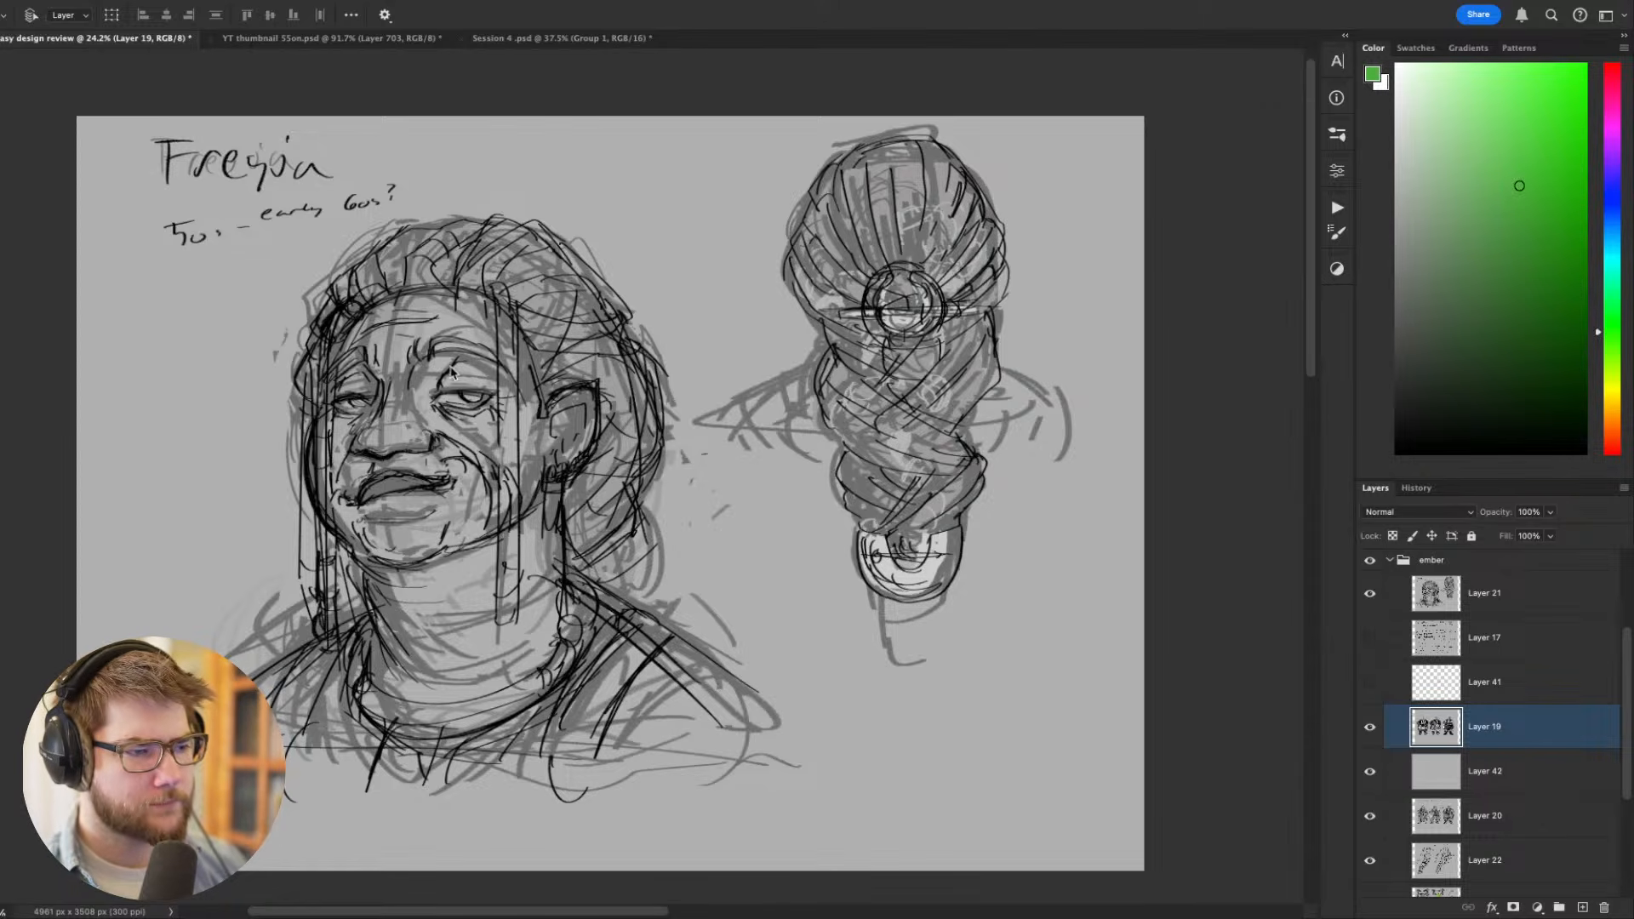
- Examine the Freyja portrait and braided hair sketches on Layer 21 up close
{"action": "left_click_drag", "start_coordinate": [572, 426], "coordinate": [600, 405]}
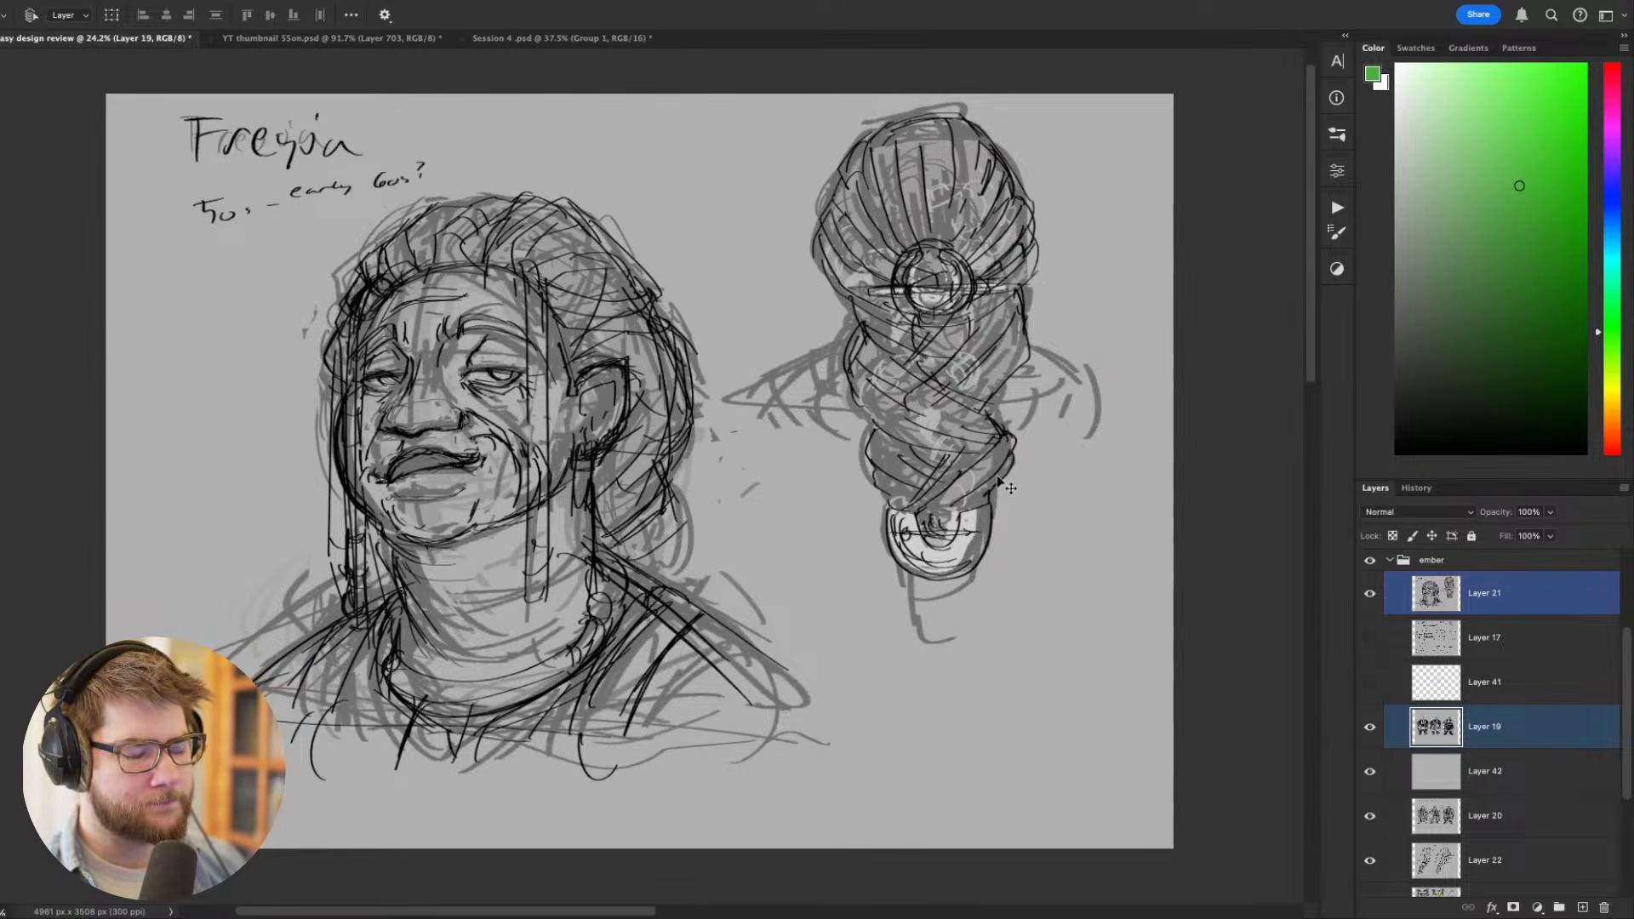
{"action": "left_click_drag", "start_coordinate": [907, 451], "coordinate": [871, 461]}
{"action": "scroll", "coordinate": [766, 456], "scroll_direction": "up", "scroll_amount": 3}
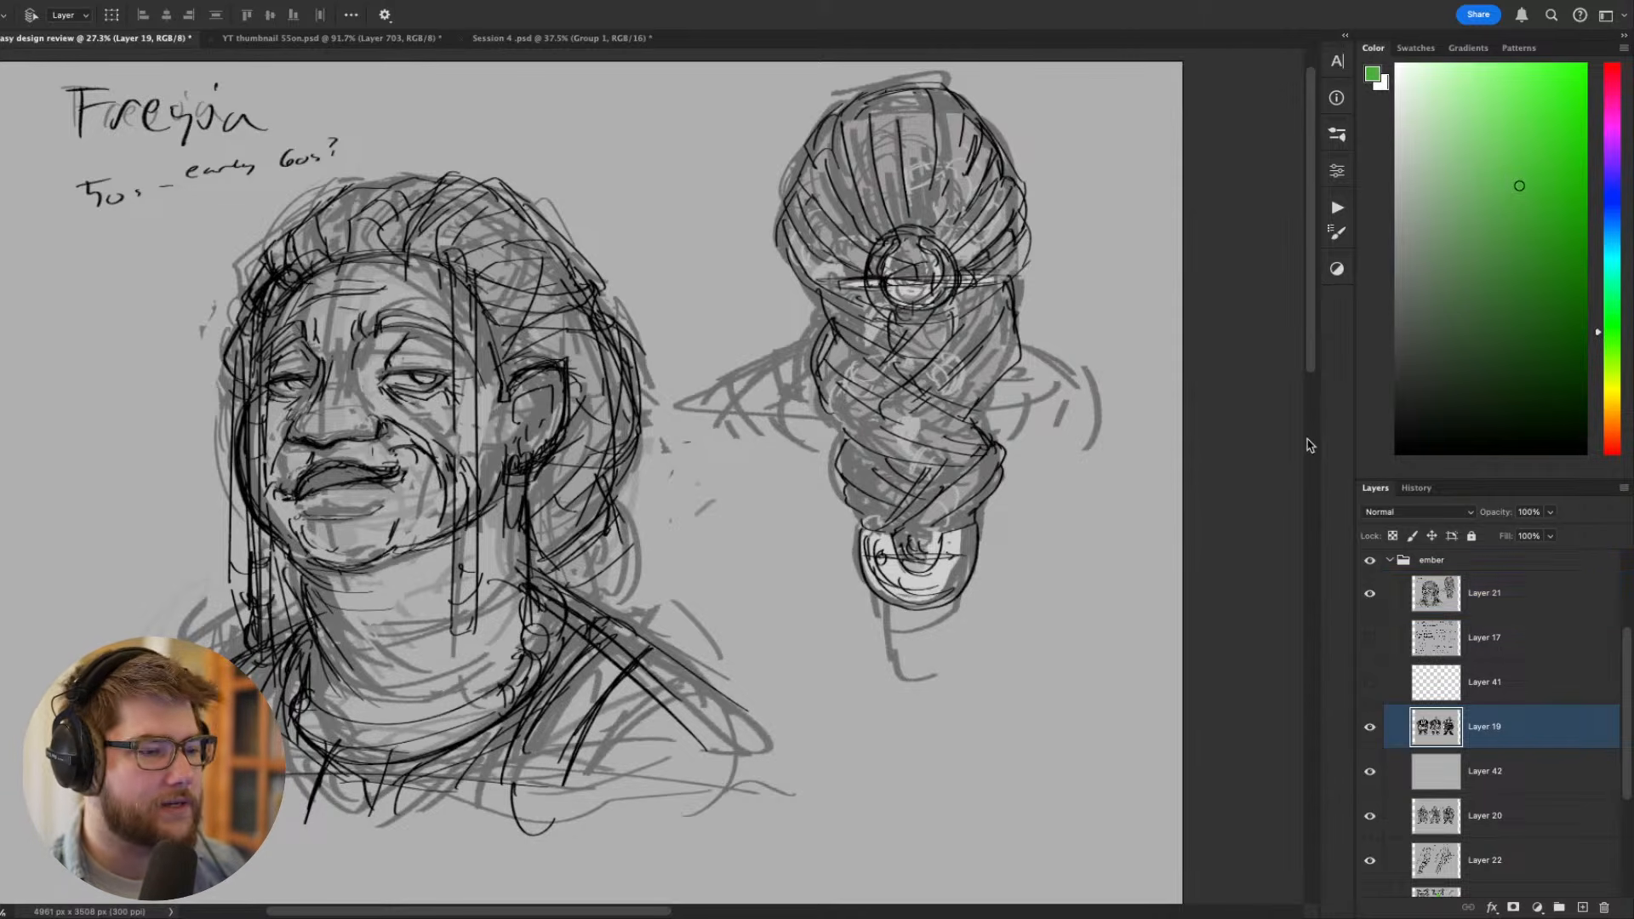
{"action": "left_click_drag", "start_coordinate": [1092, 433], "coordinate": [1084, 440]}
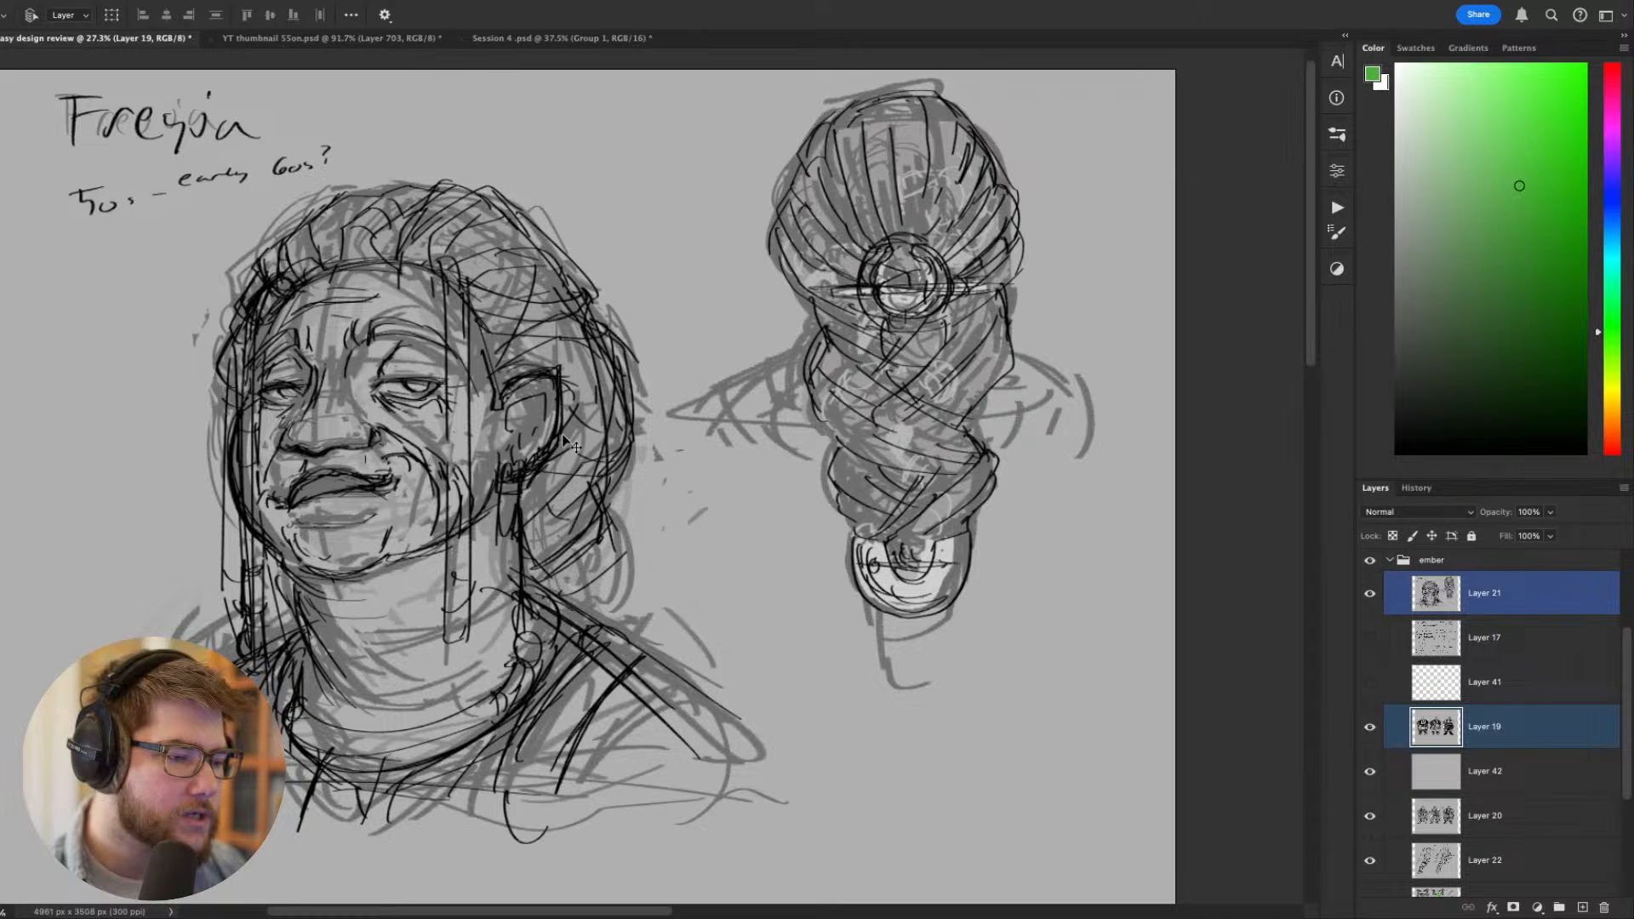
{"action": "left_click", "coordinate": [536, 470]}
{"action": "left_click_drag", "start_coordinate": [598, 518], "coordinate": [619, 506]}
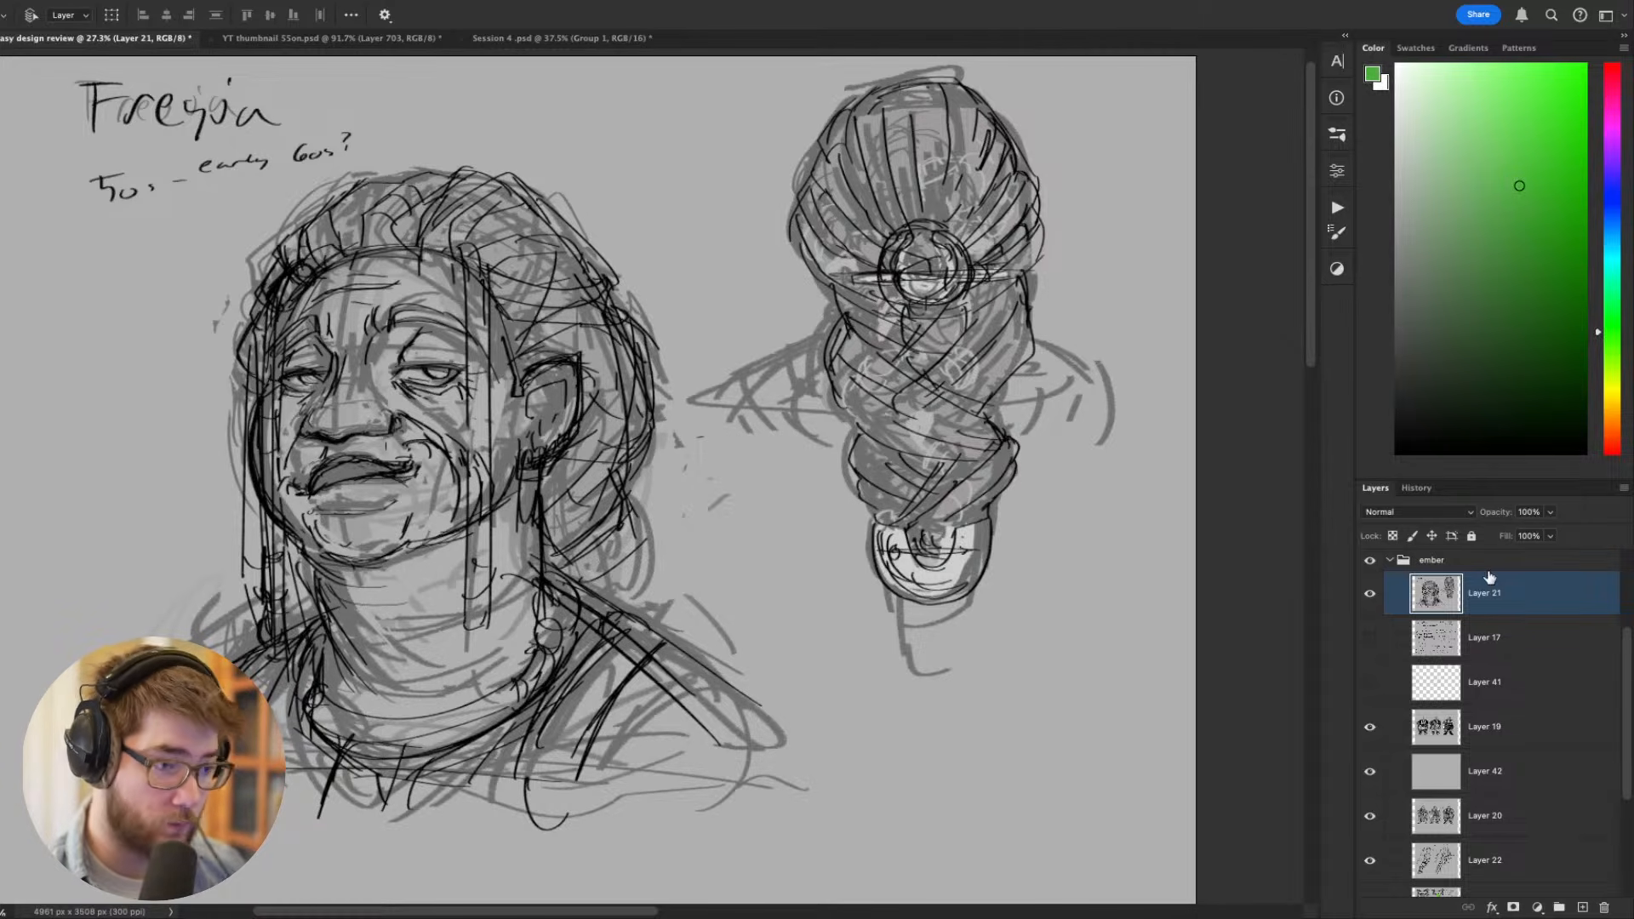
- Collapse and hide the ember group, and show the mae group with the Casimir character sheet
{"action": "left_click", "coordinate": [1390, 569], "text": "shift"}
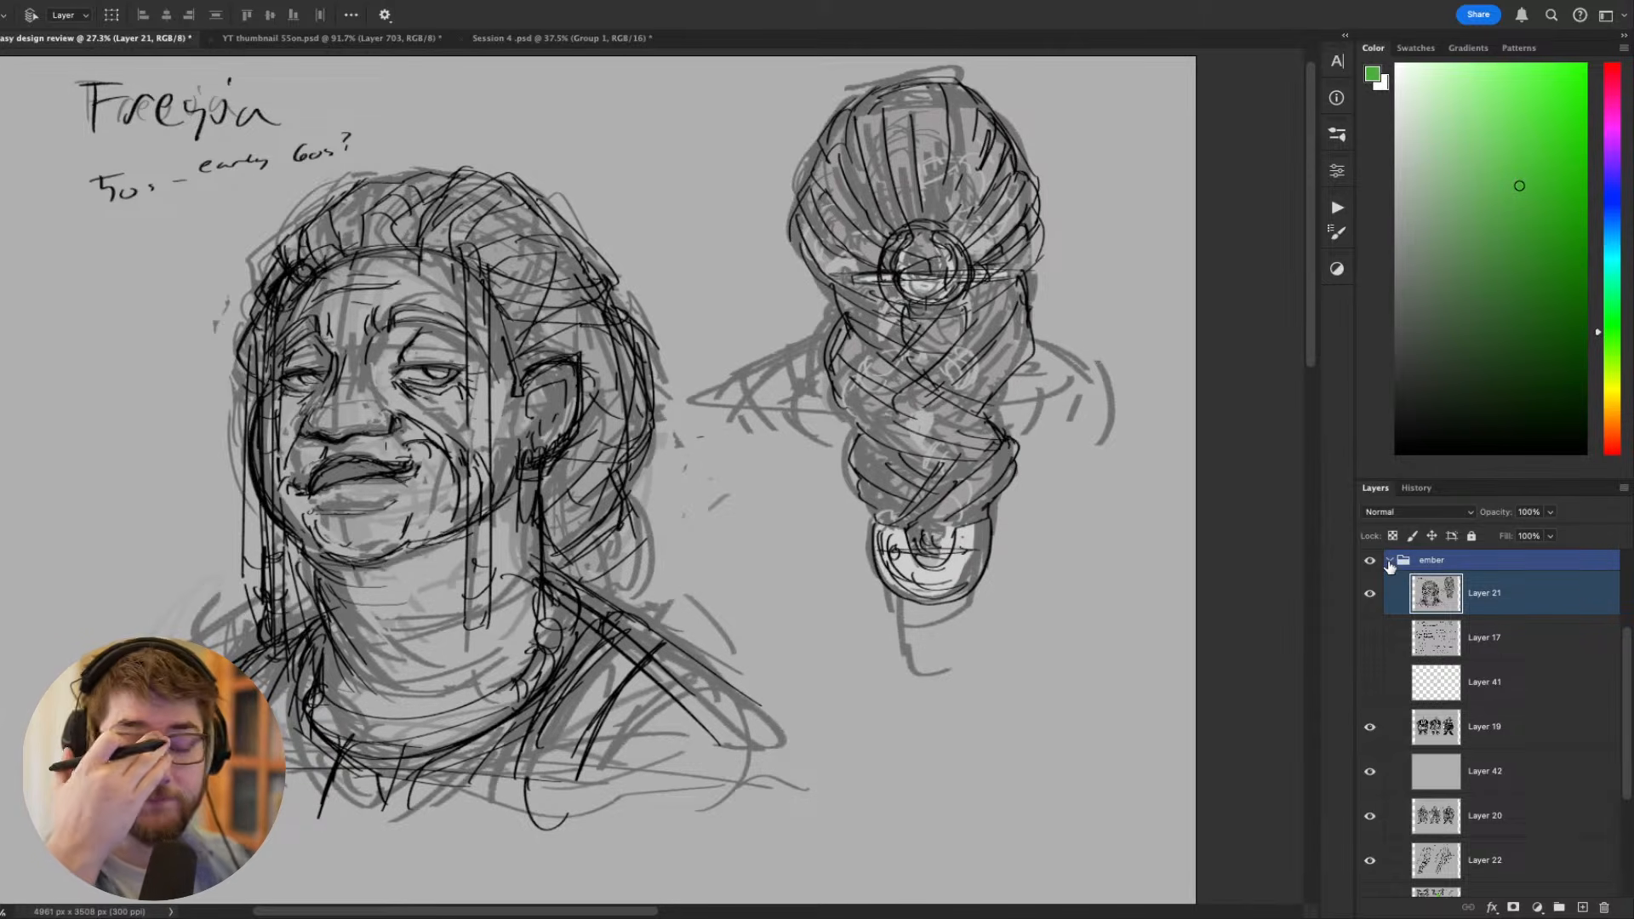
{"action": "left_click", "coordinate": [1390, 562]}
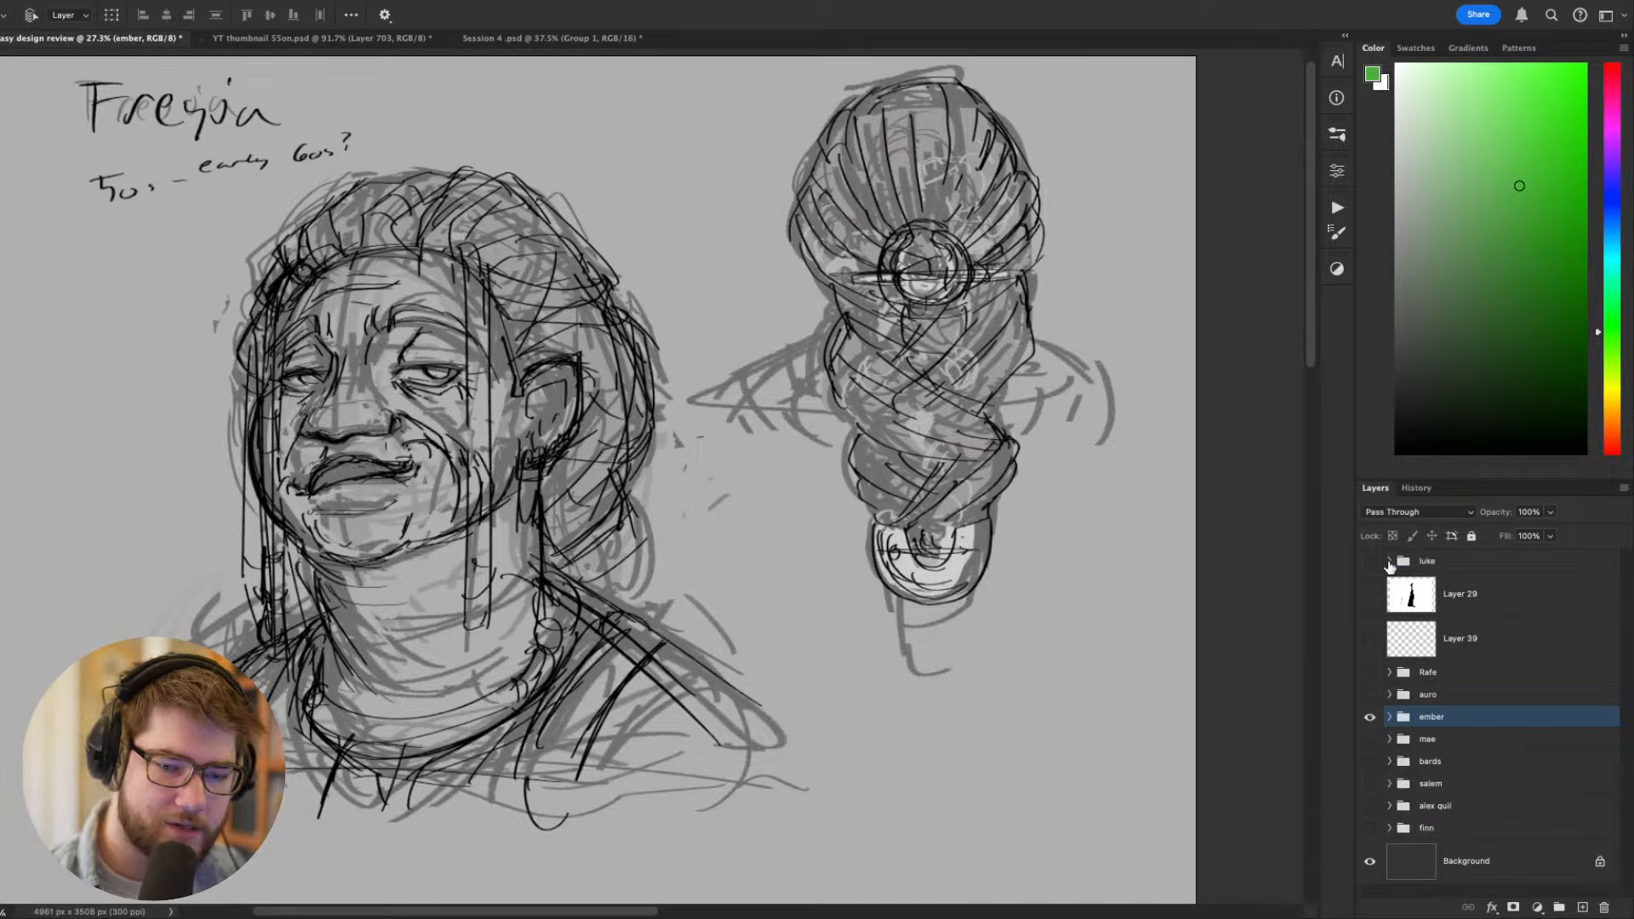
{"action": "left_click", "coordinate": [1369, 722]}
{"action": "left_click", "coordinate": [1370, 739]}
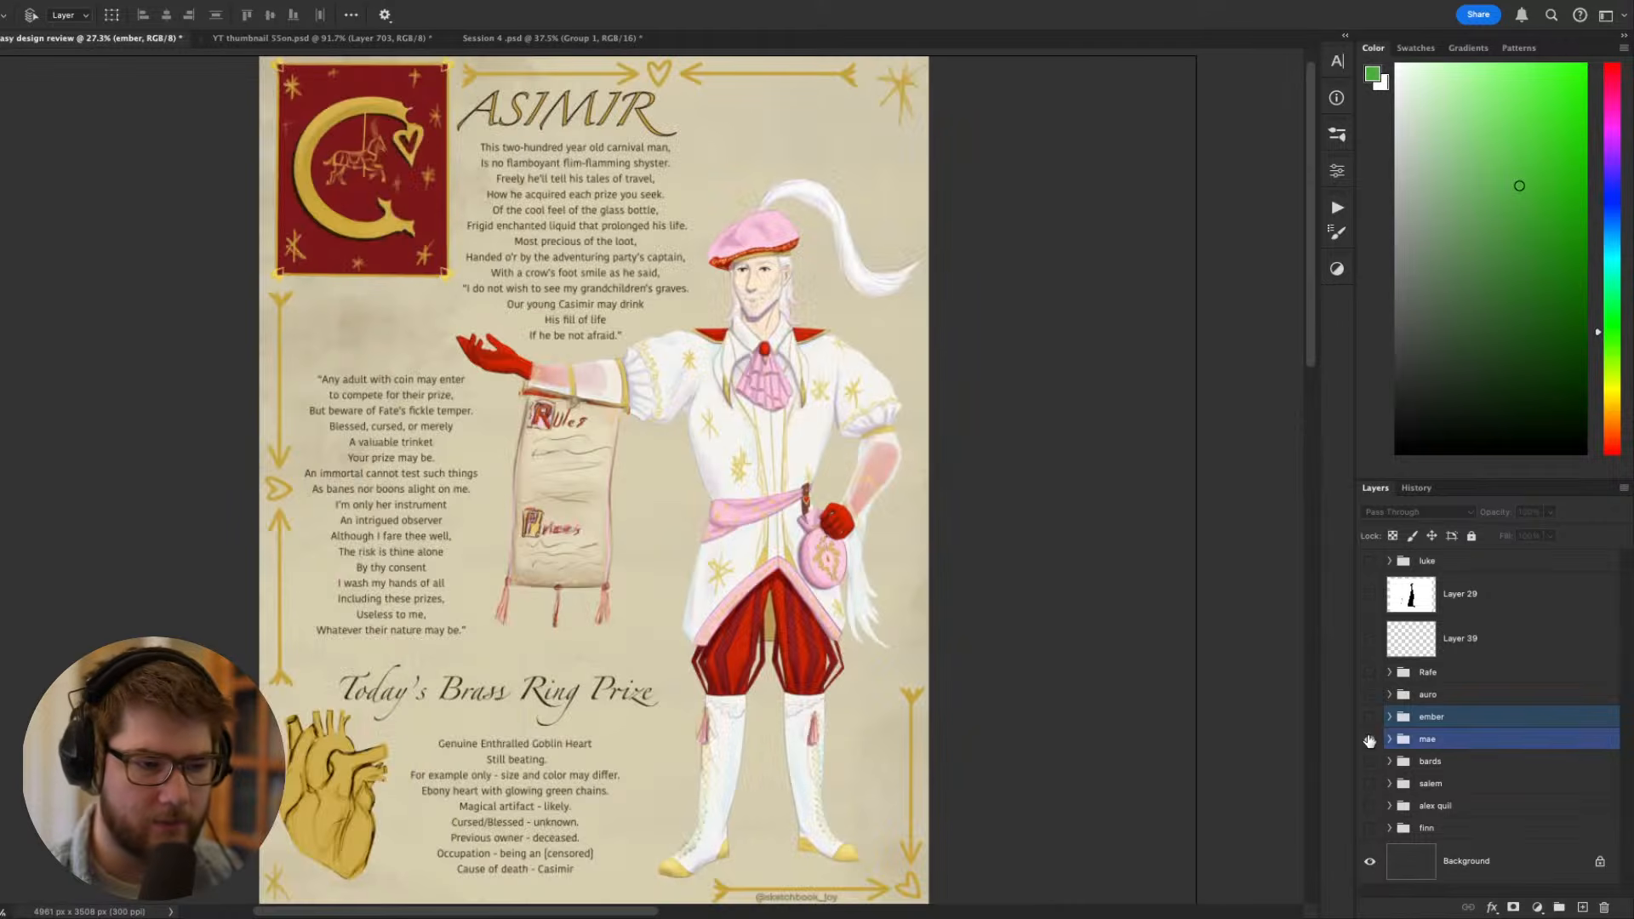
- Read the introductory verse beneath the Casimir title and look over the upper figure
{"action": "scroll", "coordinate": [894, 547], "scroll_direction": "up", "scroll_amount": 2}
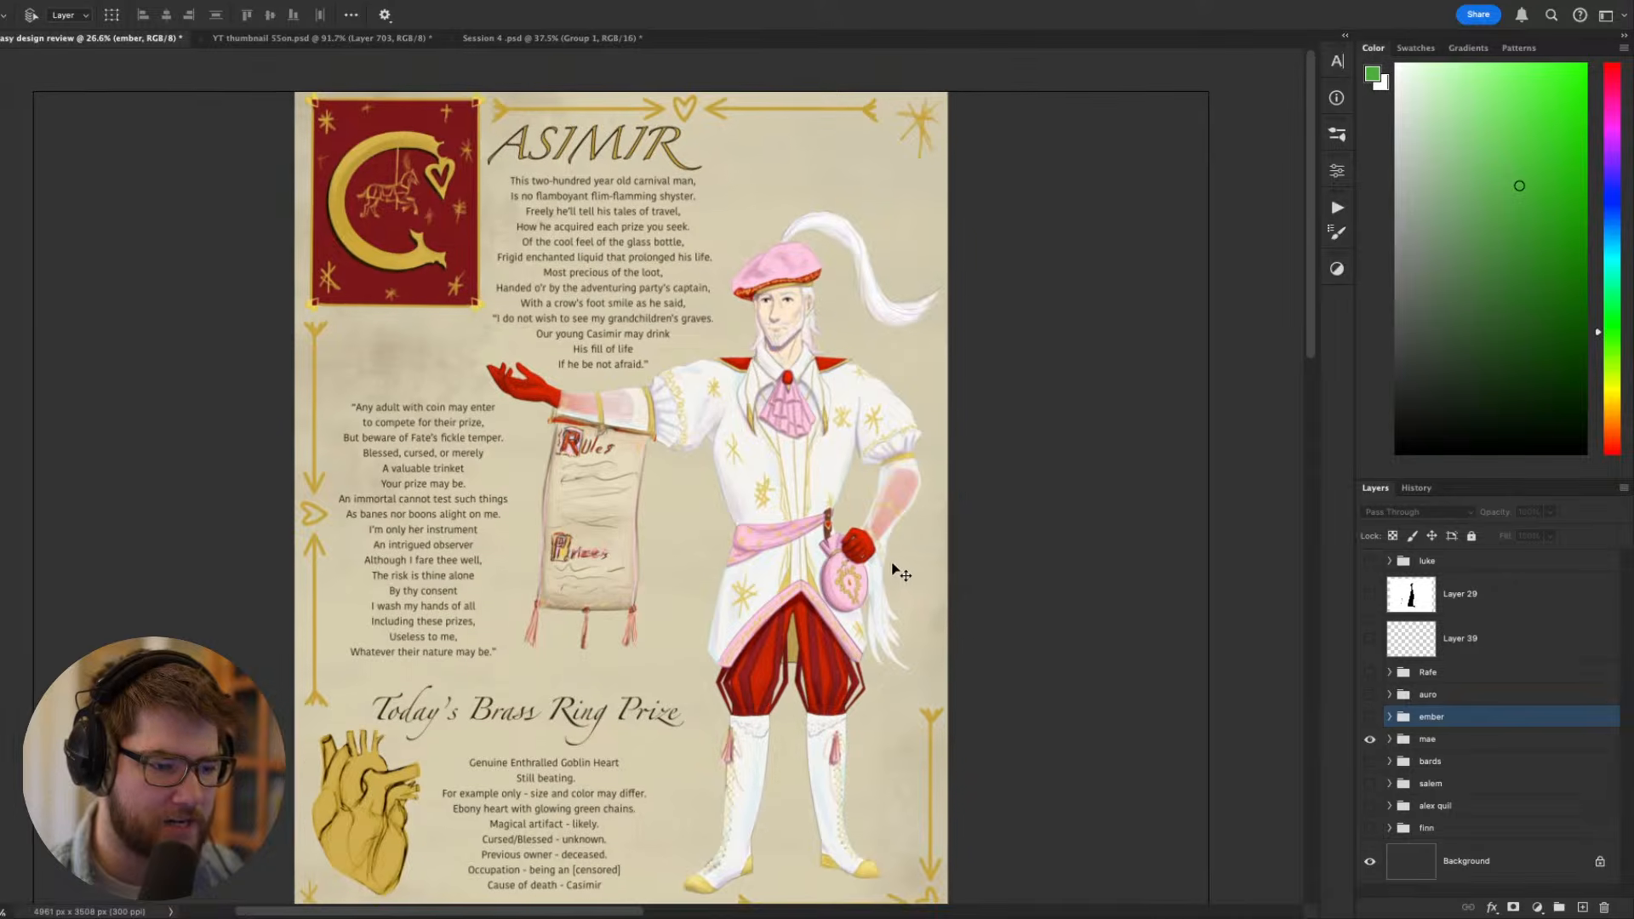
{"action": "scroll", "coordinate": [859, 536], "scroll_direction": "up", "scroll_amount": 2}
{"action": "scroll", "coordinate": [860, 534], "scroll_direction": "up", "scroll_amount": 3}
{"action": "scroll", "coordinate": [859, 534], "scroll_direction": "left", "scroll_amount": 3}
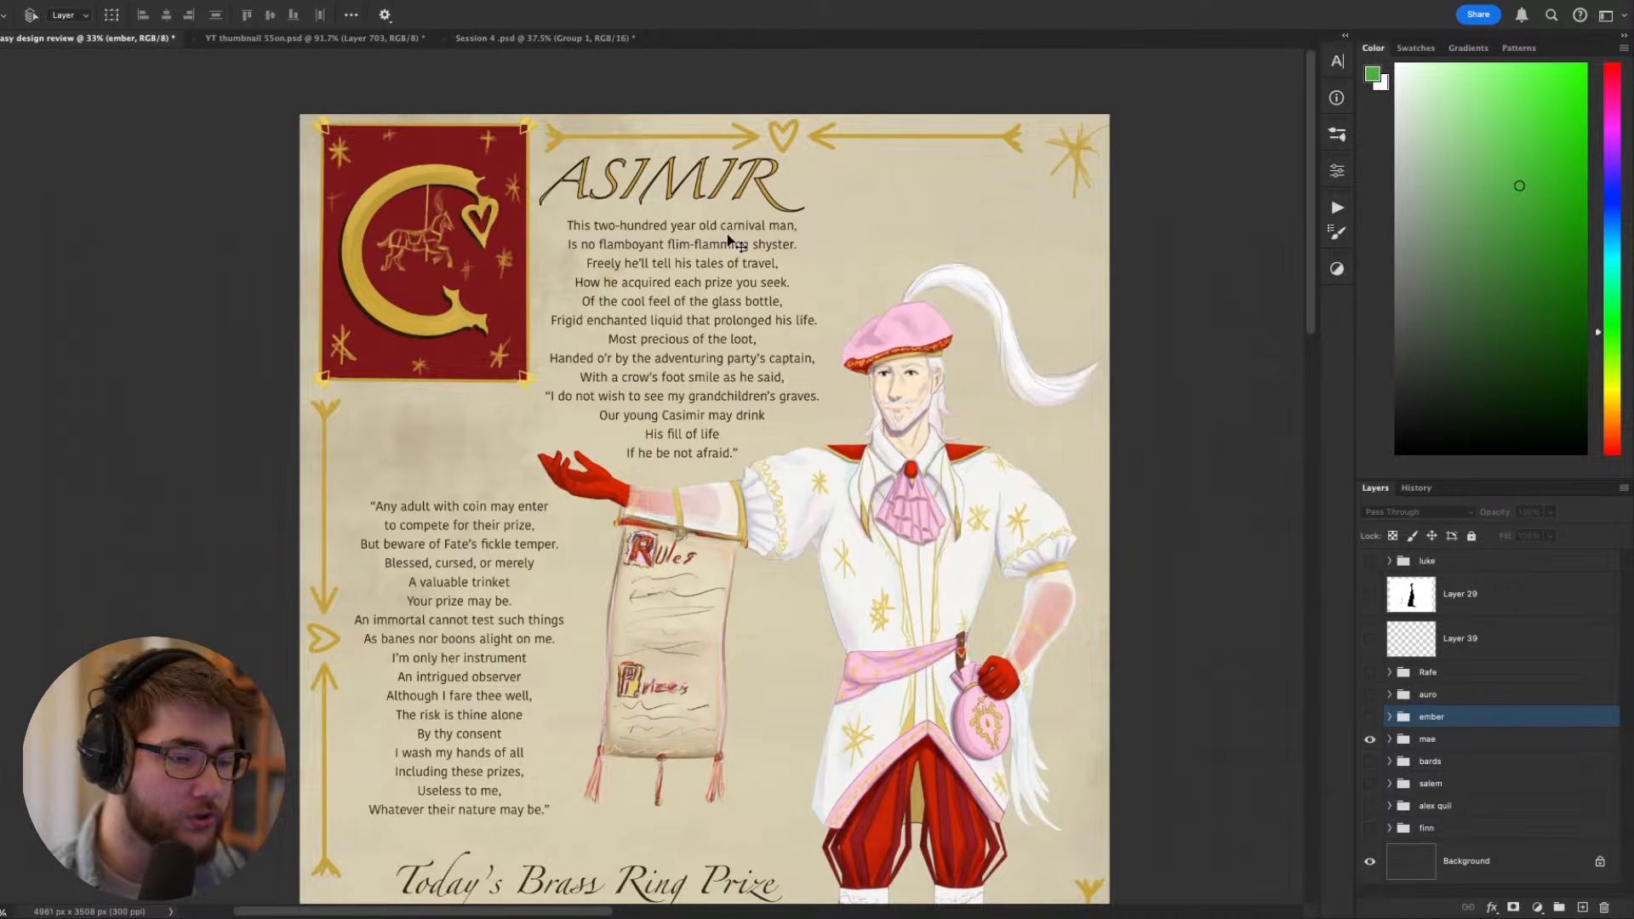
{"action": "left_click_drag", "start_coordinate": [769, 247], "coordinate": [743, 247]}
{"action": "left_click_drag", "start_coordinate": [822, 335], "coordinate": [757, 272]}
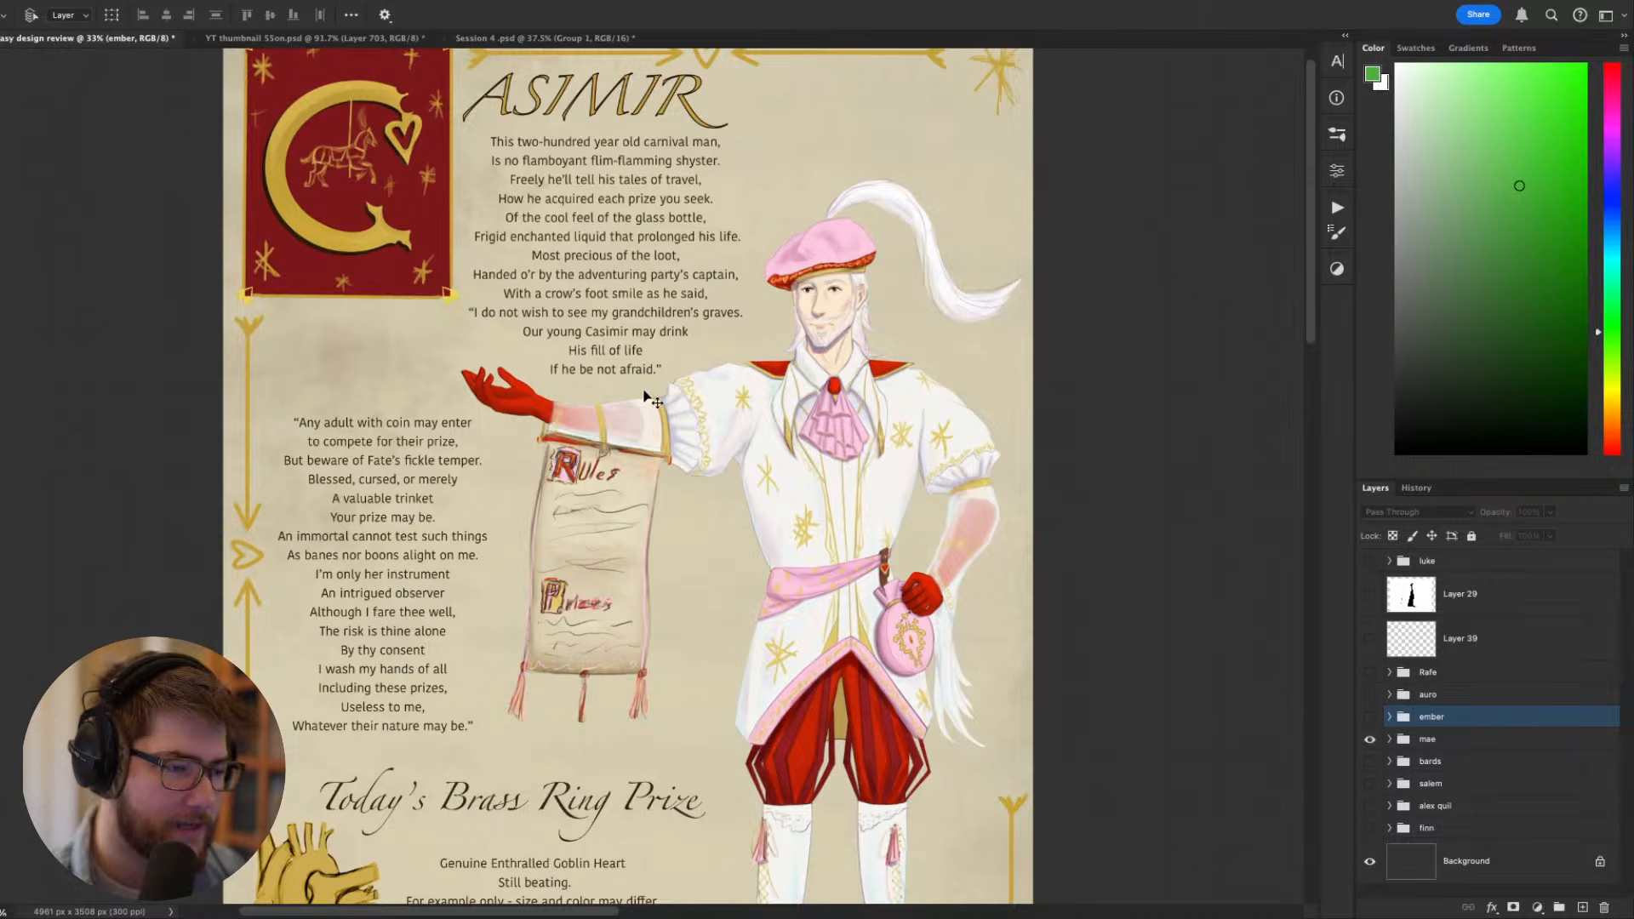
{"action": "scroll", "coordinate": [635, 393], "scroll_direction": "down", "scroll_amount": 2}
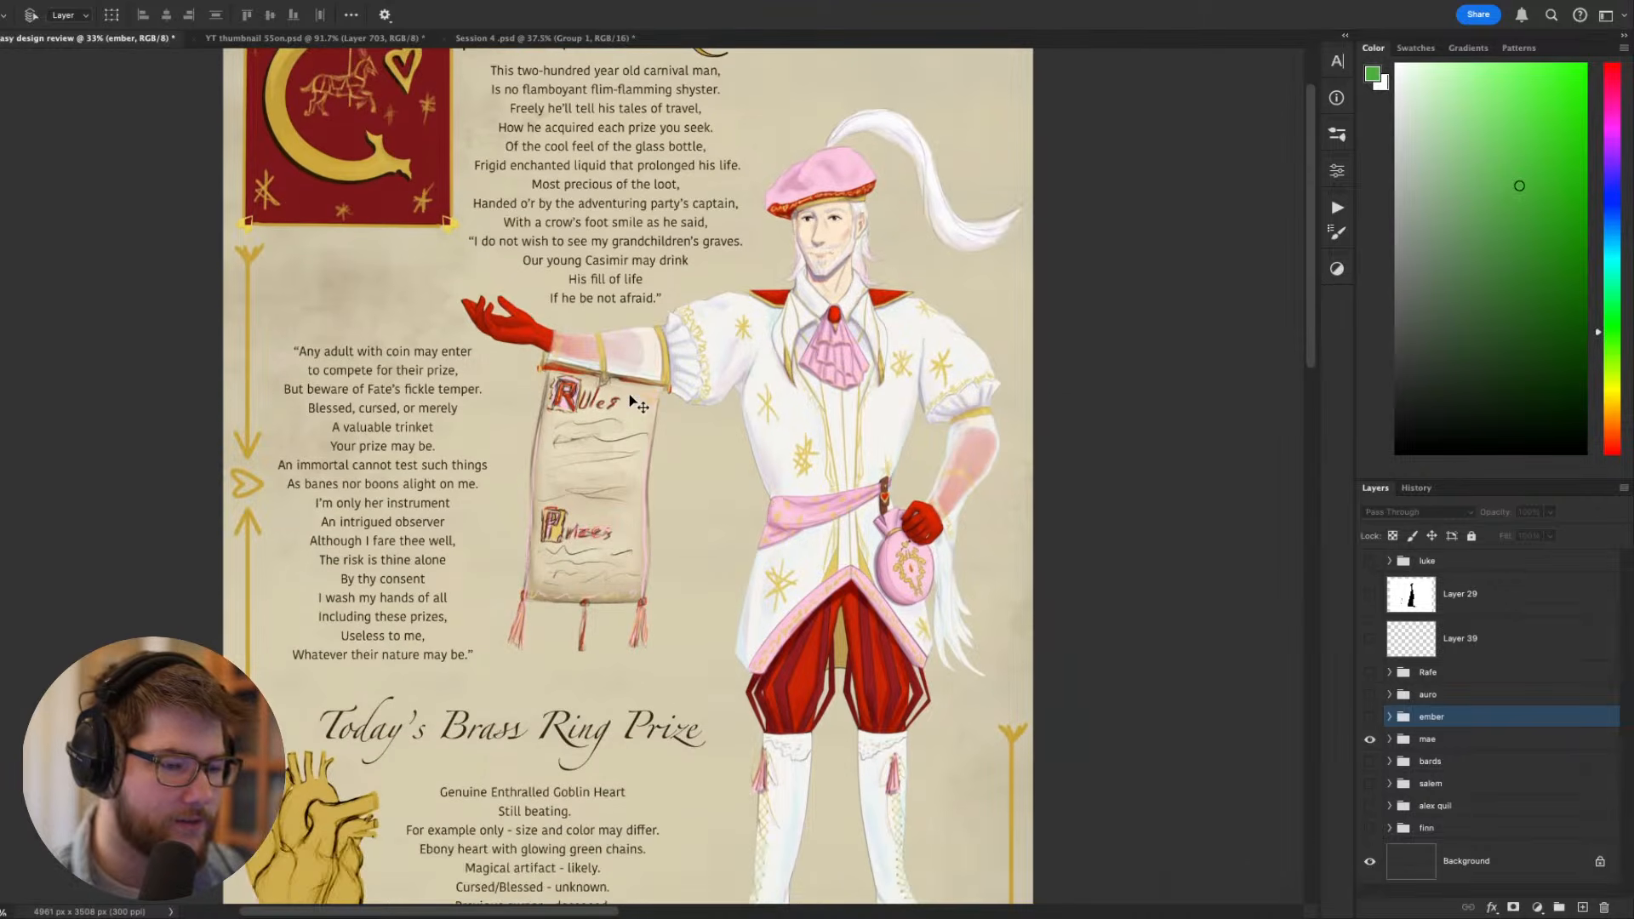
{"action": "scroll", "coordinate": [622, 398], "scroll_direction": "down", "scroll_amount": 1}
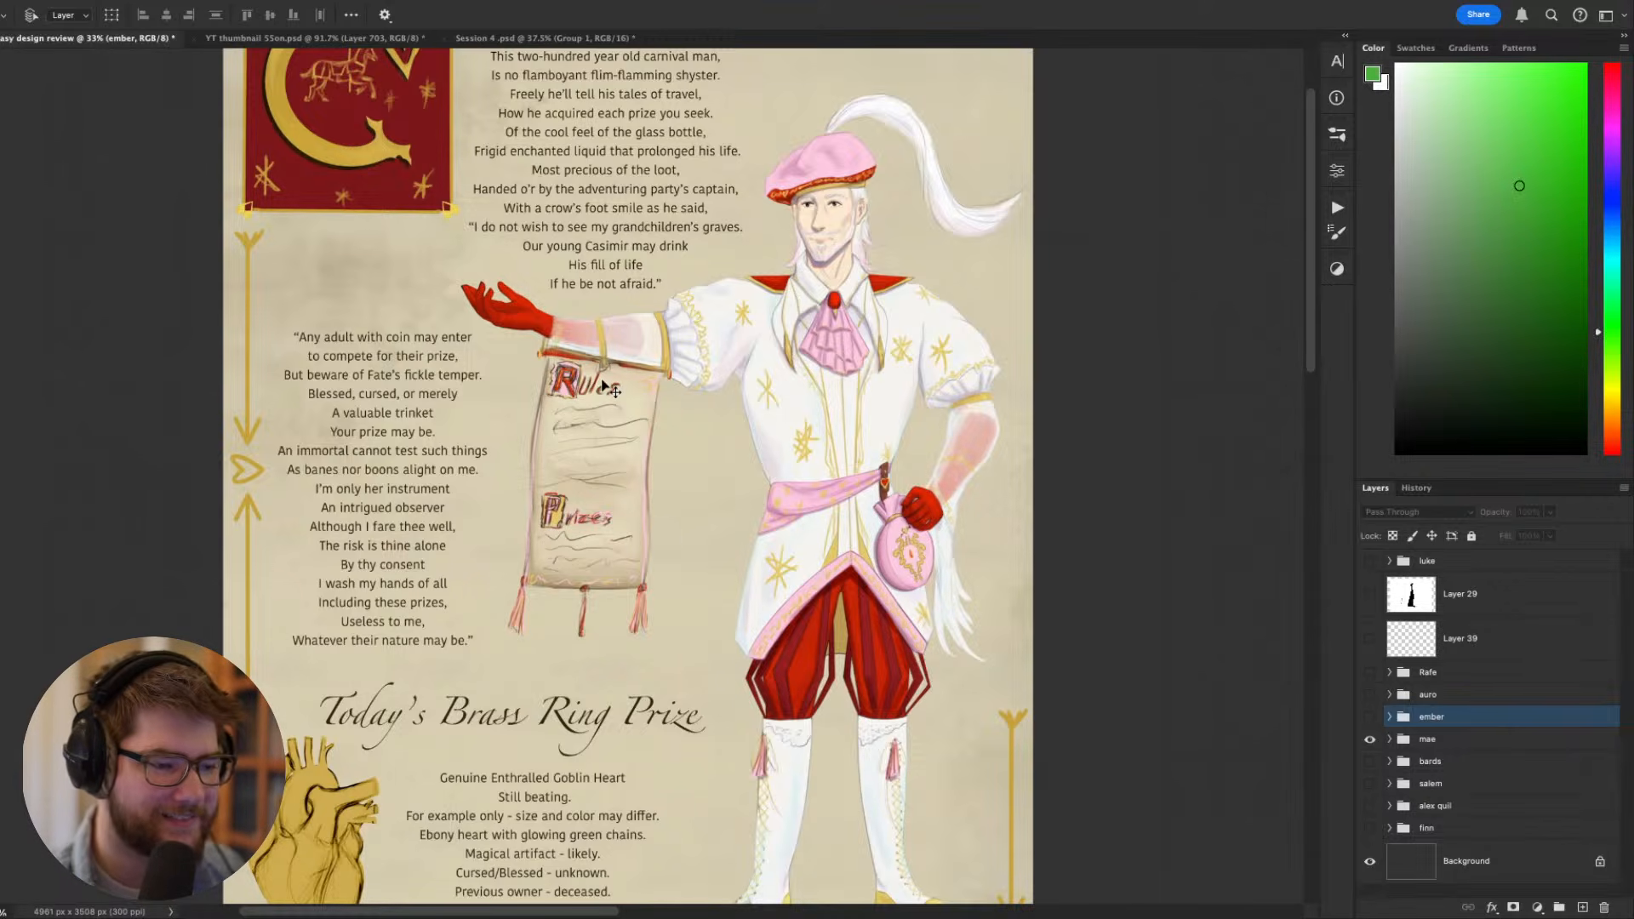
- Read the quoted verse and the Today's Brass Ring Prize text, and review the layout of the whole sheet
{"action": "scroll", "coordinate": [596, 406], "scroll_direction": "left", "scroll_amount": 3}
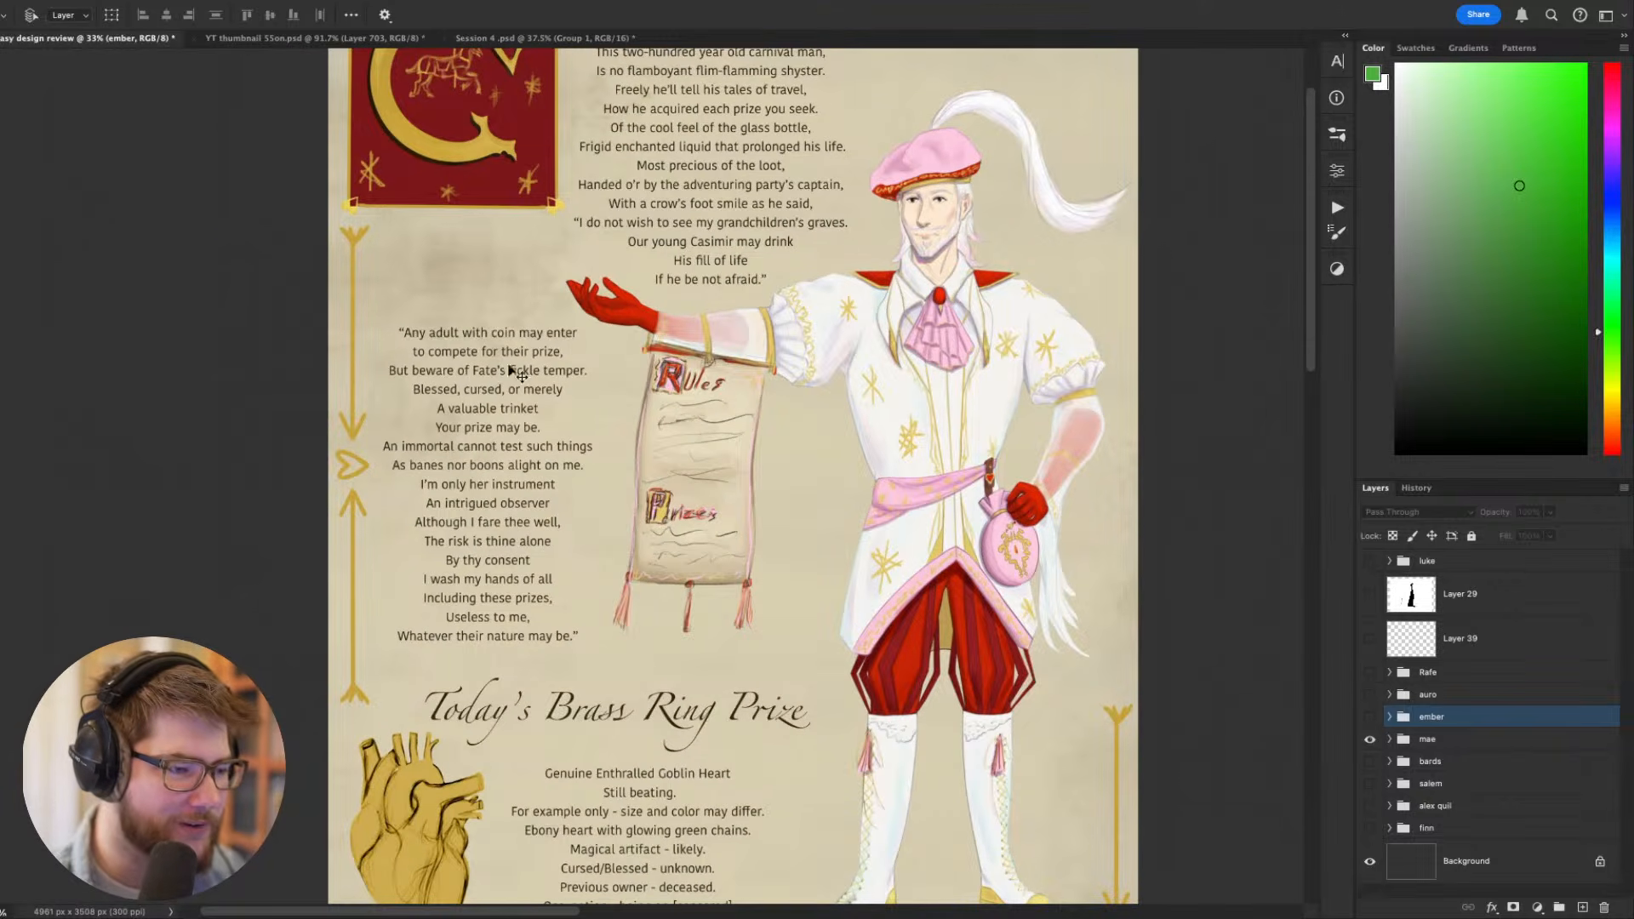
{"action": "scroll", "coordinate": [511, 375], "scroll_direction": "down", "scroll_amount": 2}
{"action": "scroll", "coordinate": [511, 374], "scroll_direction": "right", "scroll_amount": 2}
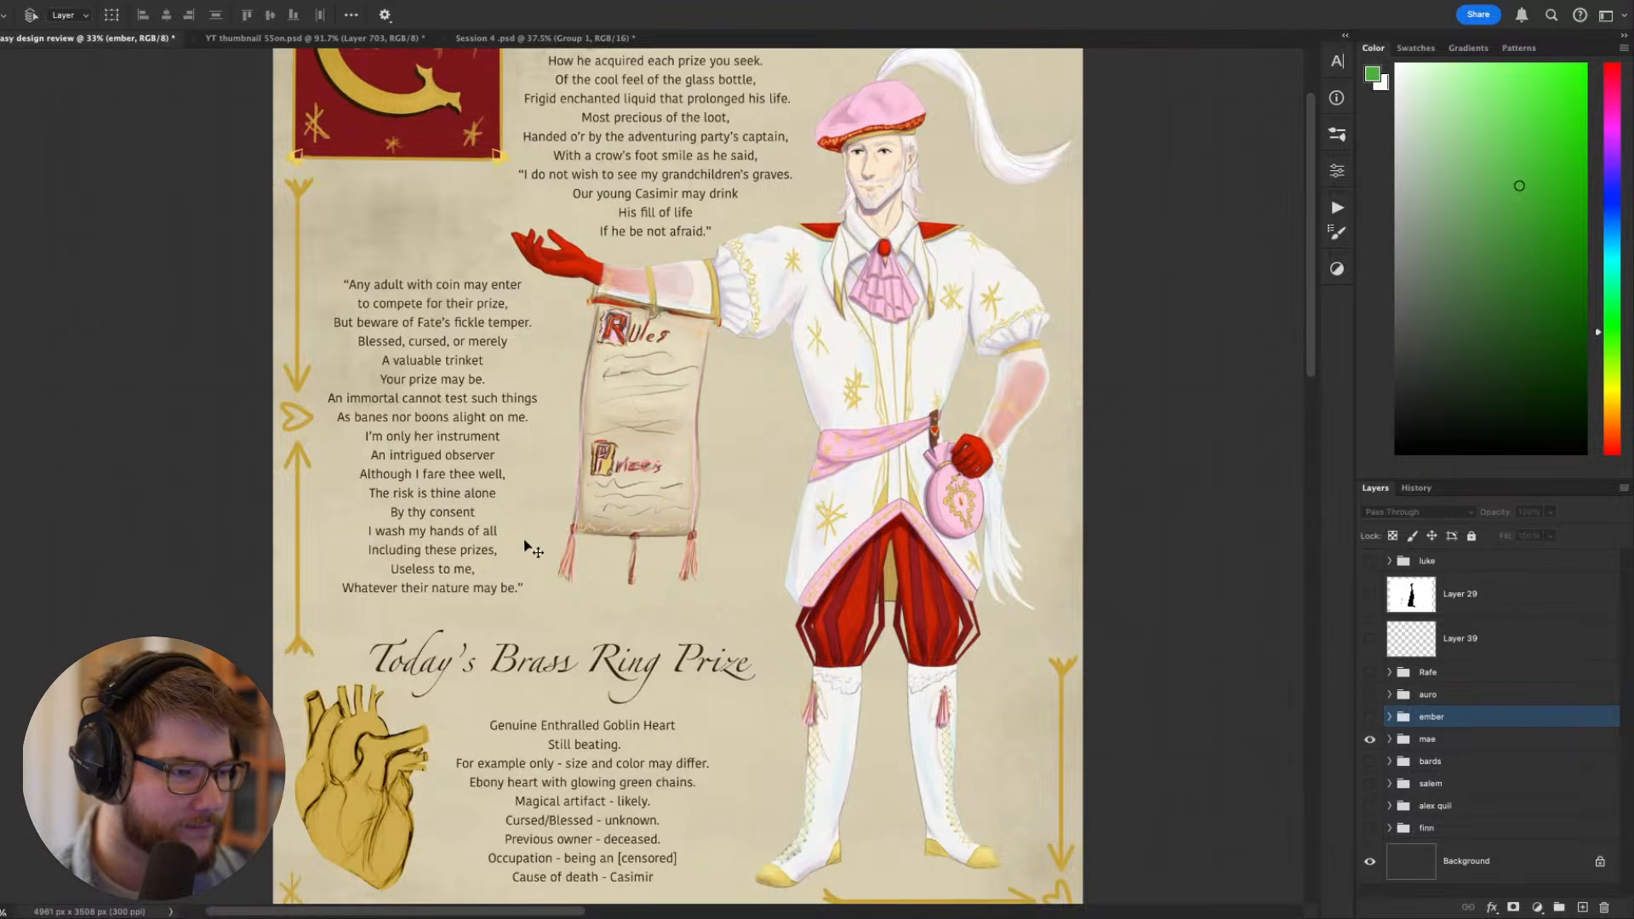
{"action": "left_click_drag", "start_coordinate": [523, 544], "coordinate": [596, 397]}
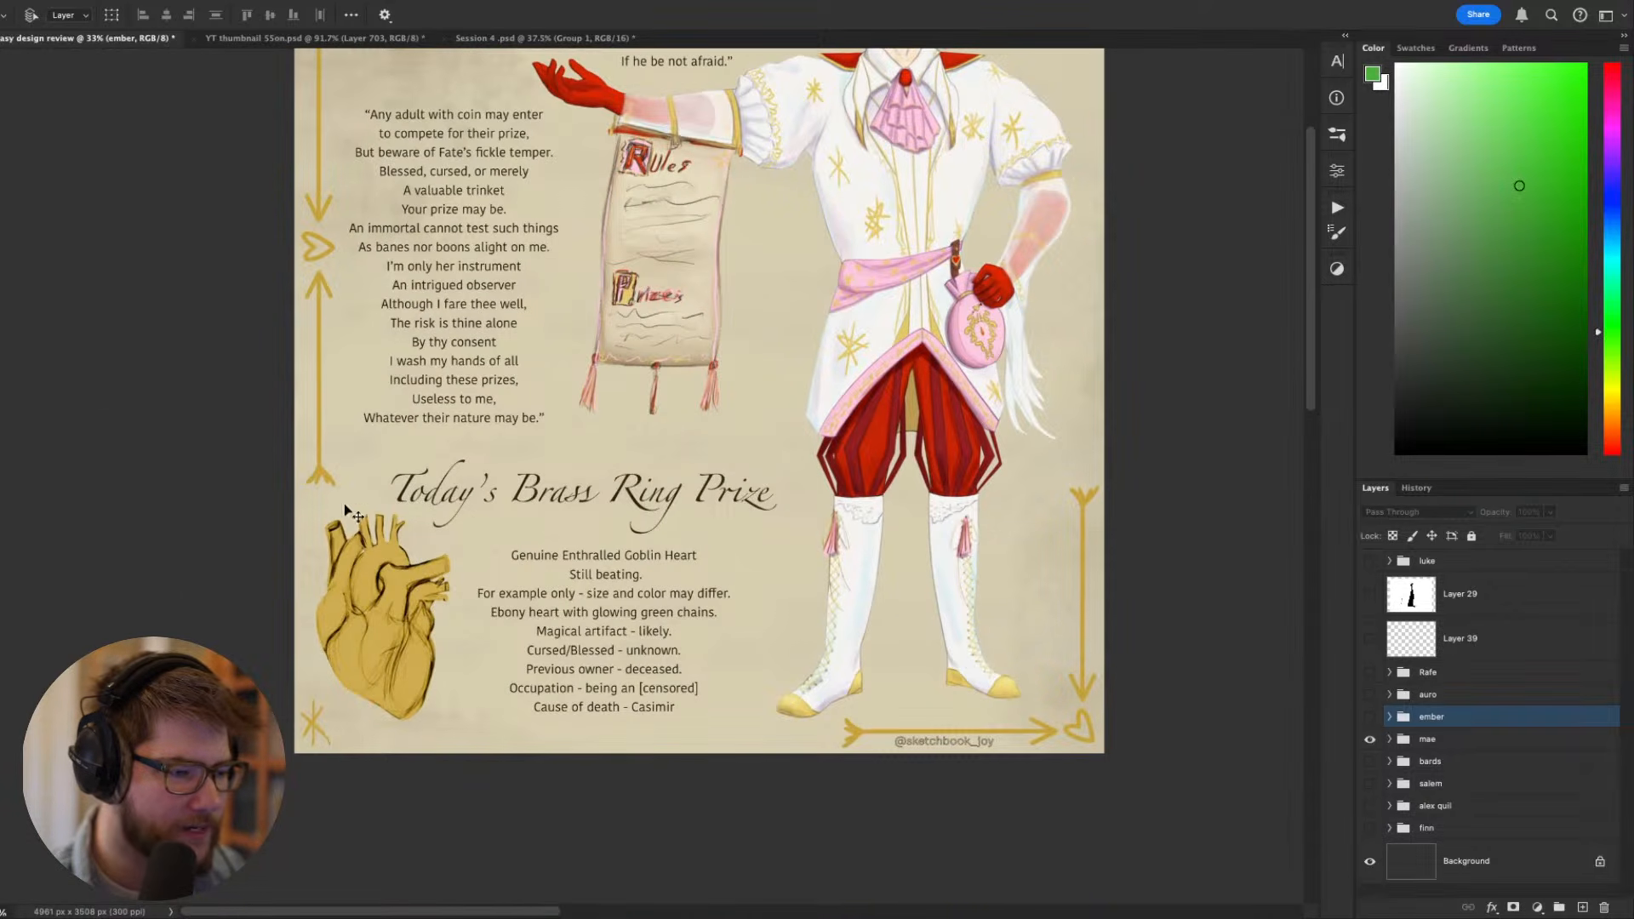
{"action": "left_click_drag", "start_coordinate": [652, 510], "coordinate": [631, 528]}
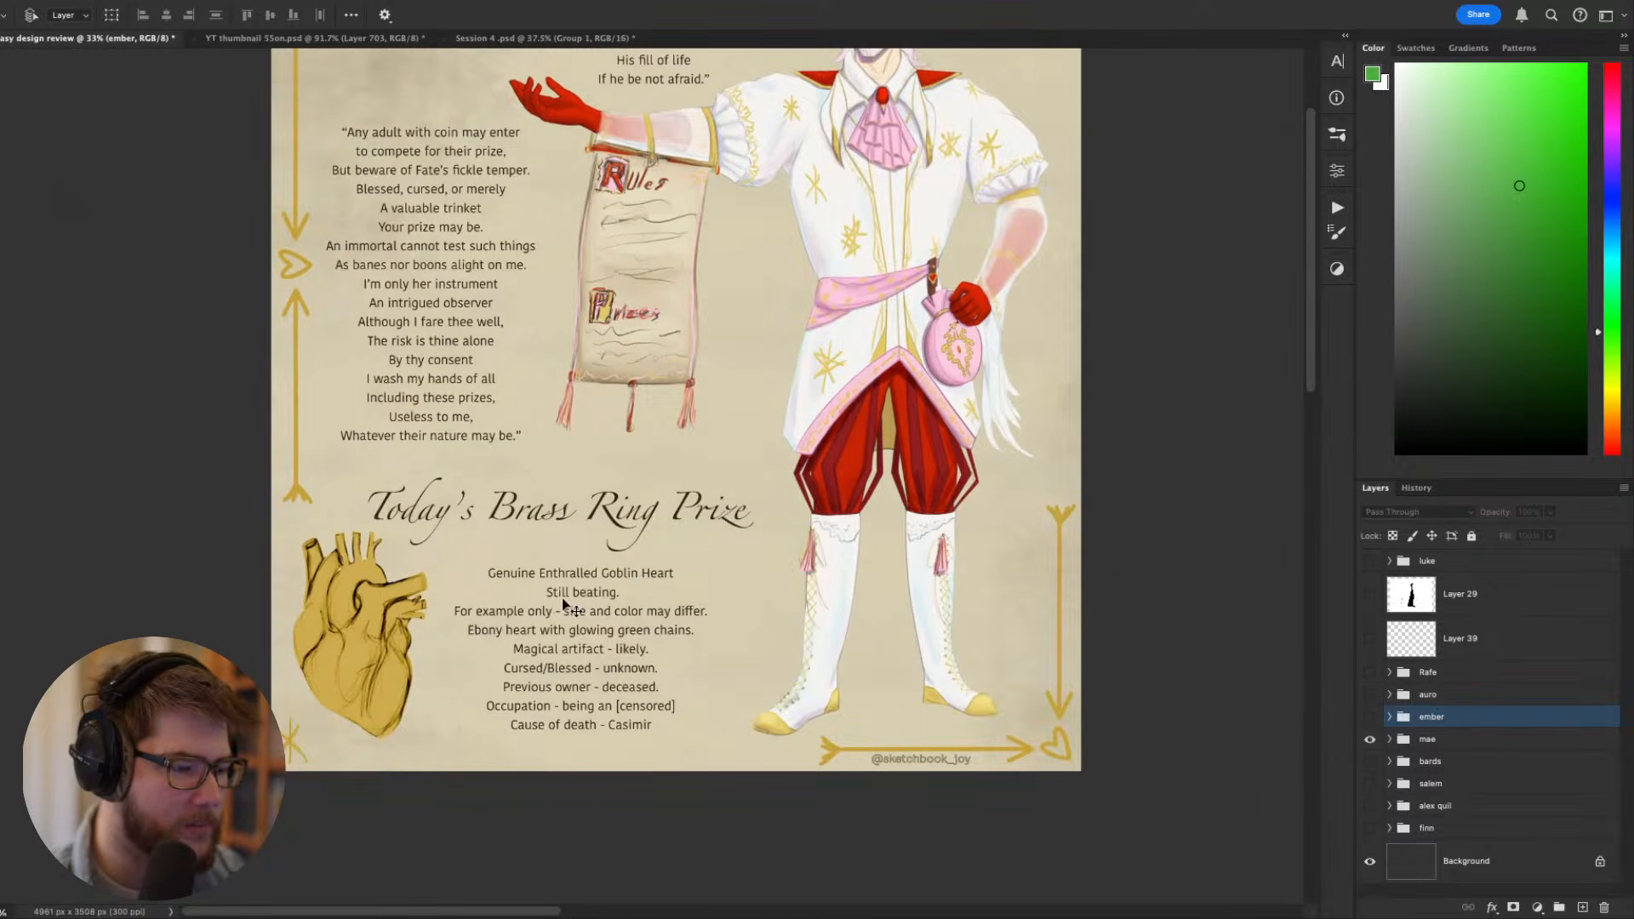
{"action": "scroll", "coordinate": [493, 630], "scroll_direction": "up", "scroll_amount": 1}
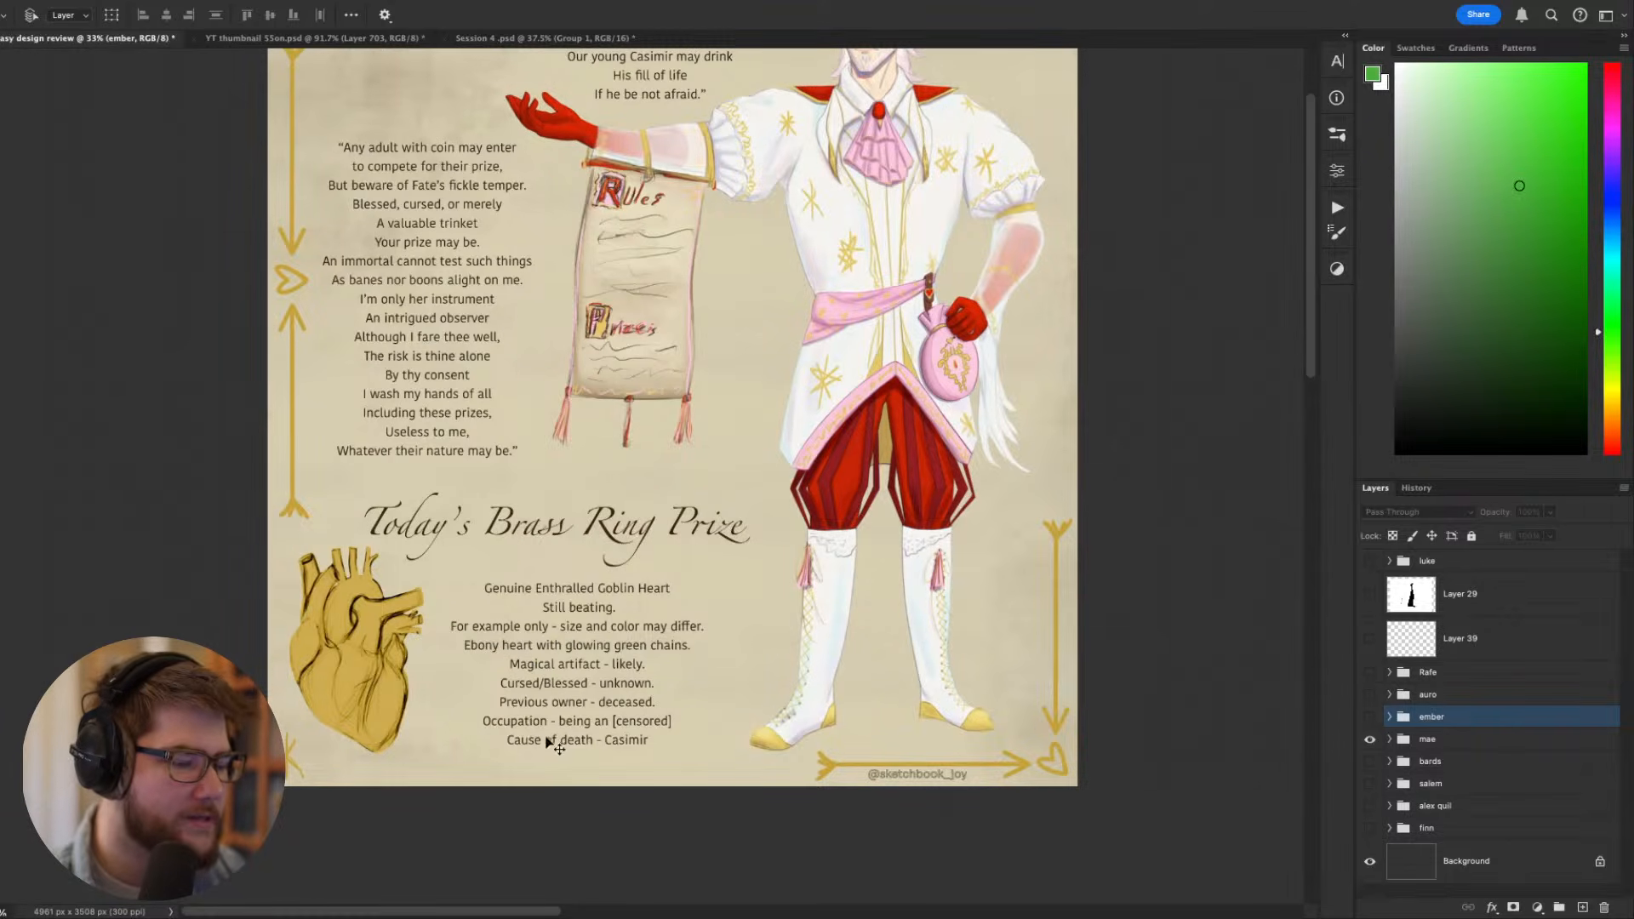
{"action": "scroll", "coordinate": [664, 630], "scroll_direction": "up", "scroll_amount": 5}
{"action": "scroll", "coordinate": [423, 561], "scroll_direction": "down", "scroll_amount": 5}
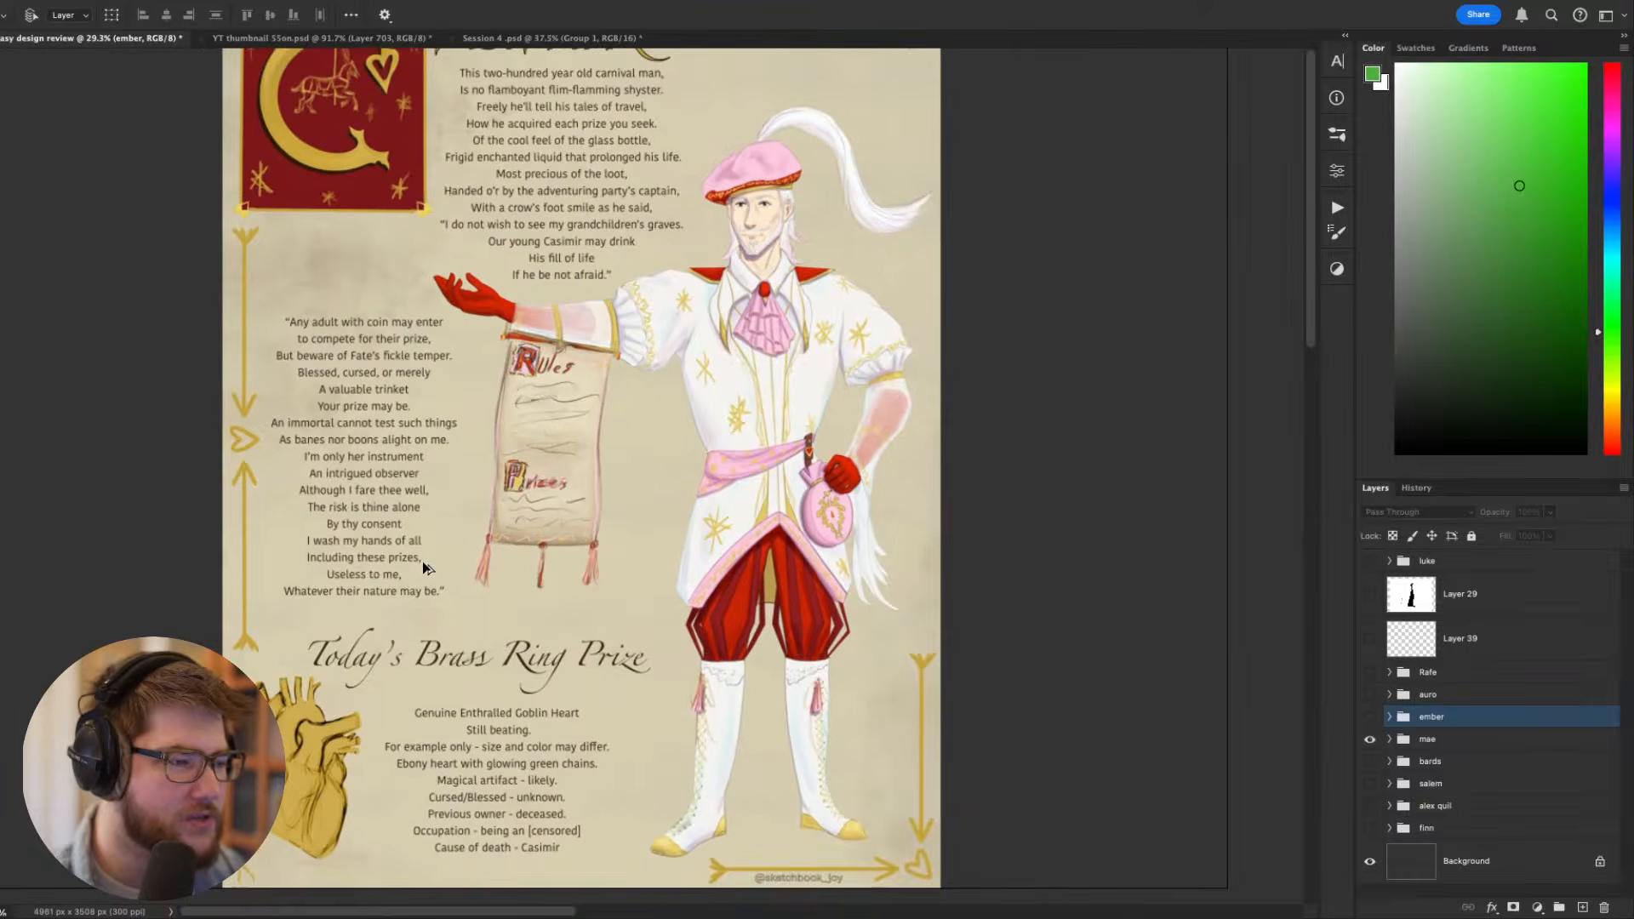
{"action": "scroll", "coordinate": [422, 560], "scroll_direction": "up", "scroll_amount": 4}
{"action": "left_click_drag", "start_coordinate": [446, 508], "coordinate": [516, 558]}
{"action": "scroll", "coordinate": [523, 564], "scroll_direction": "down", "scroll_amount": 1}
{"action": "scroll", "coordinate": [523, 564], "scroll_direction": "up", "scroll_amount": 1}
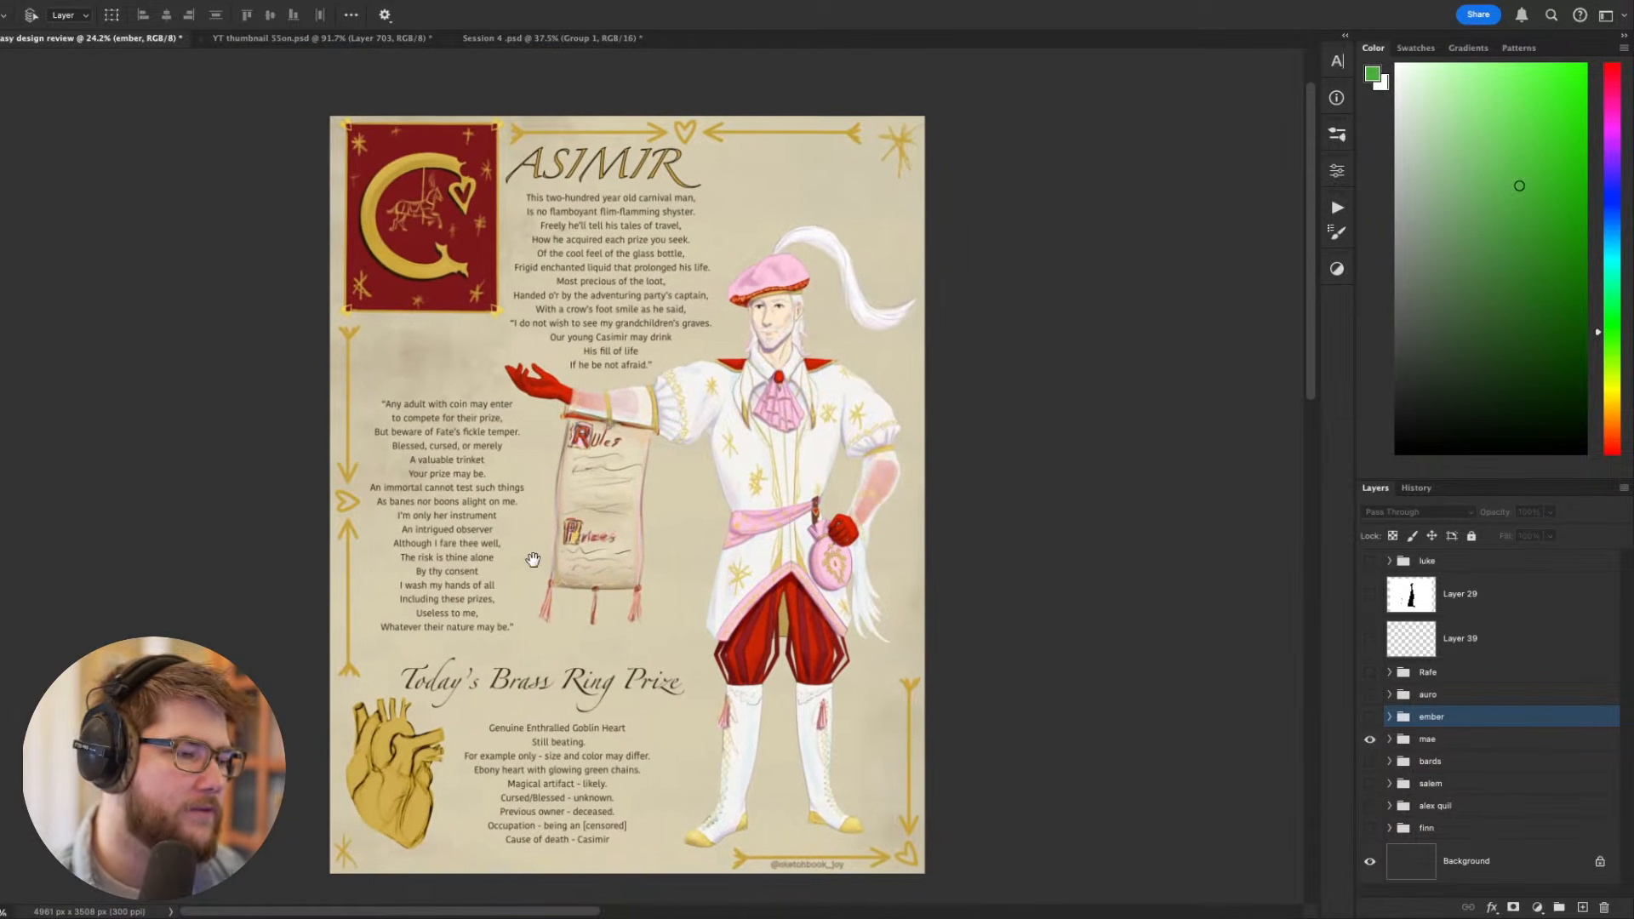
{"action": "left_click_drag", "start_coordinate": [545, 572], "coordinate": [562, 555]}
{"action": "scroll", "coordinate": [551, 574], "scroll_direction": "up", "scroll_amount": 1}
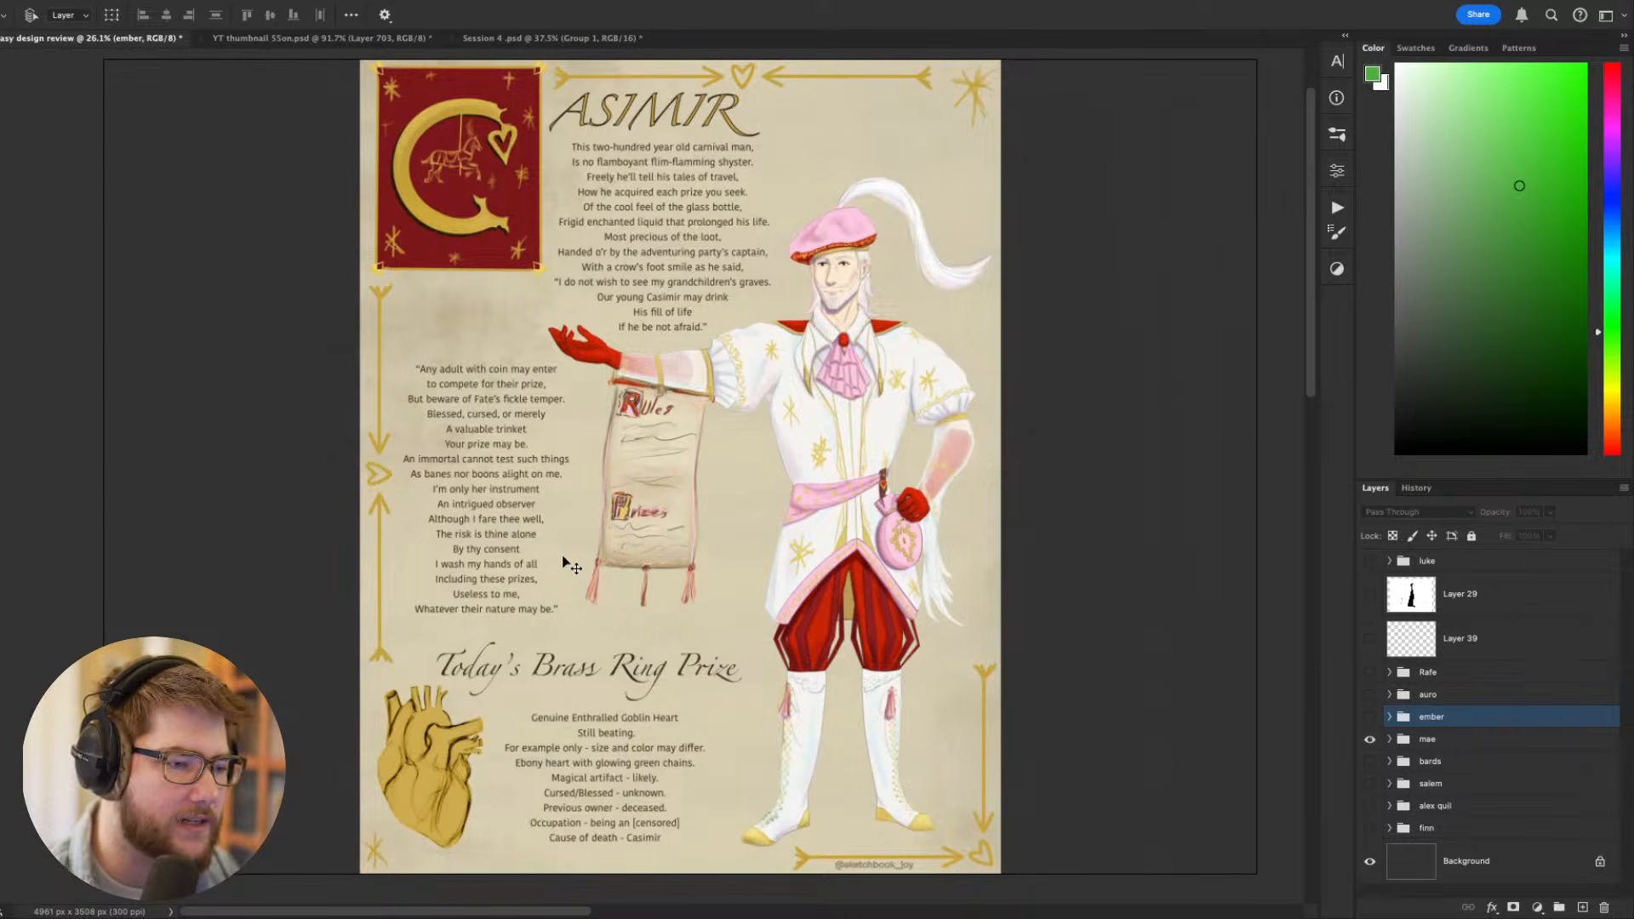
- Examine Casimir's costume from the beret and cravat down to the sash, striped breeches and laced boots
{"action": "scroll", "coordinate": [752, 539], "scroll_direction": "up", "scroll_amount": 3}
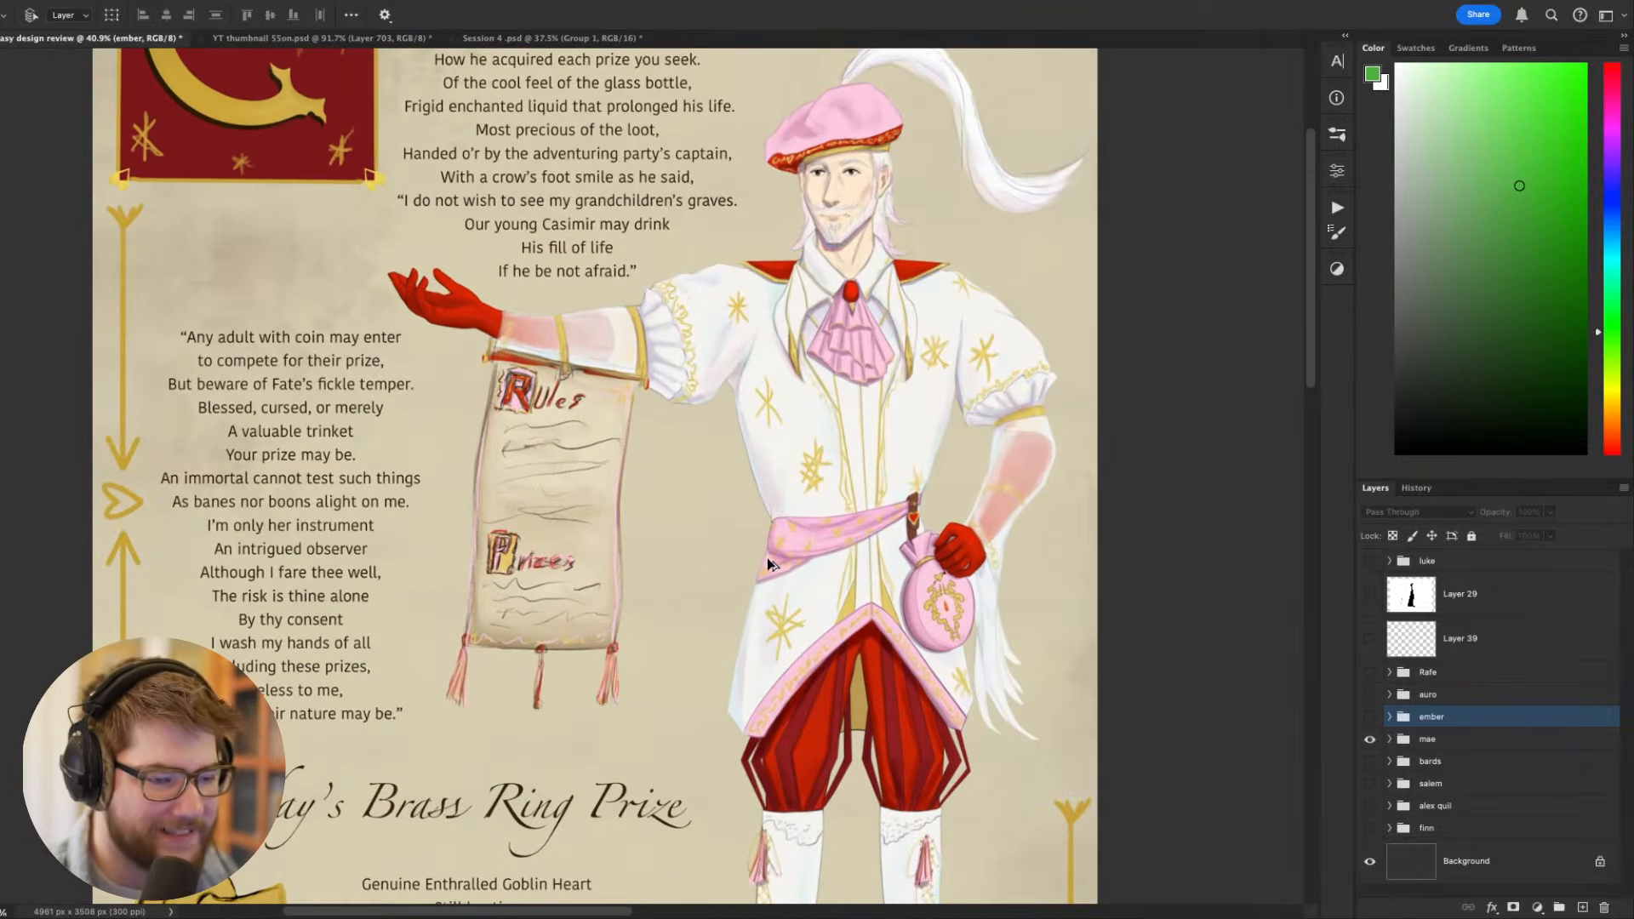
{"action": "scroll", "coordinate": [676, 487], "scroll_direction": "up", "scroll_amount": 2}
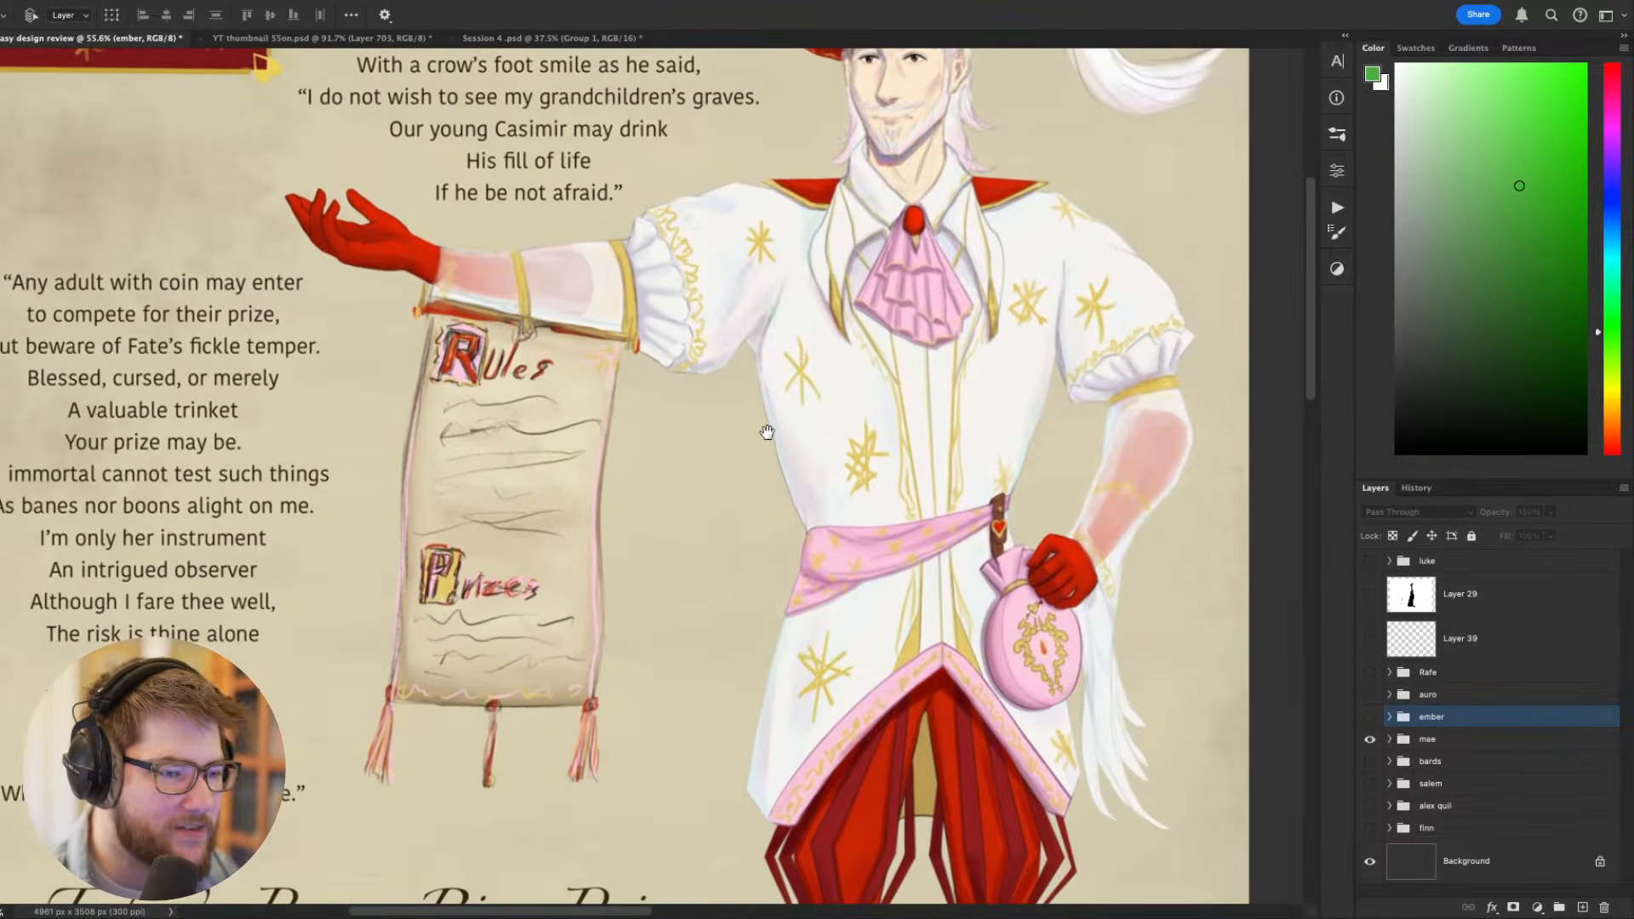
{"action": "scroll", "coordinate": [766, 432], "scroll_direction": "up", "scroll_amount": 3}
{"action": "left_click_drag", "start_coordinate": [724, 508], "coordinate": [629, 522]}
{"action": "scroll", "coordinate": [568, 525], "scroll_direction": "down", "scroll_amount": 2}
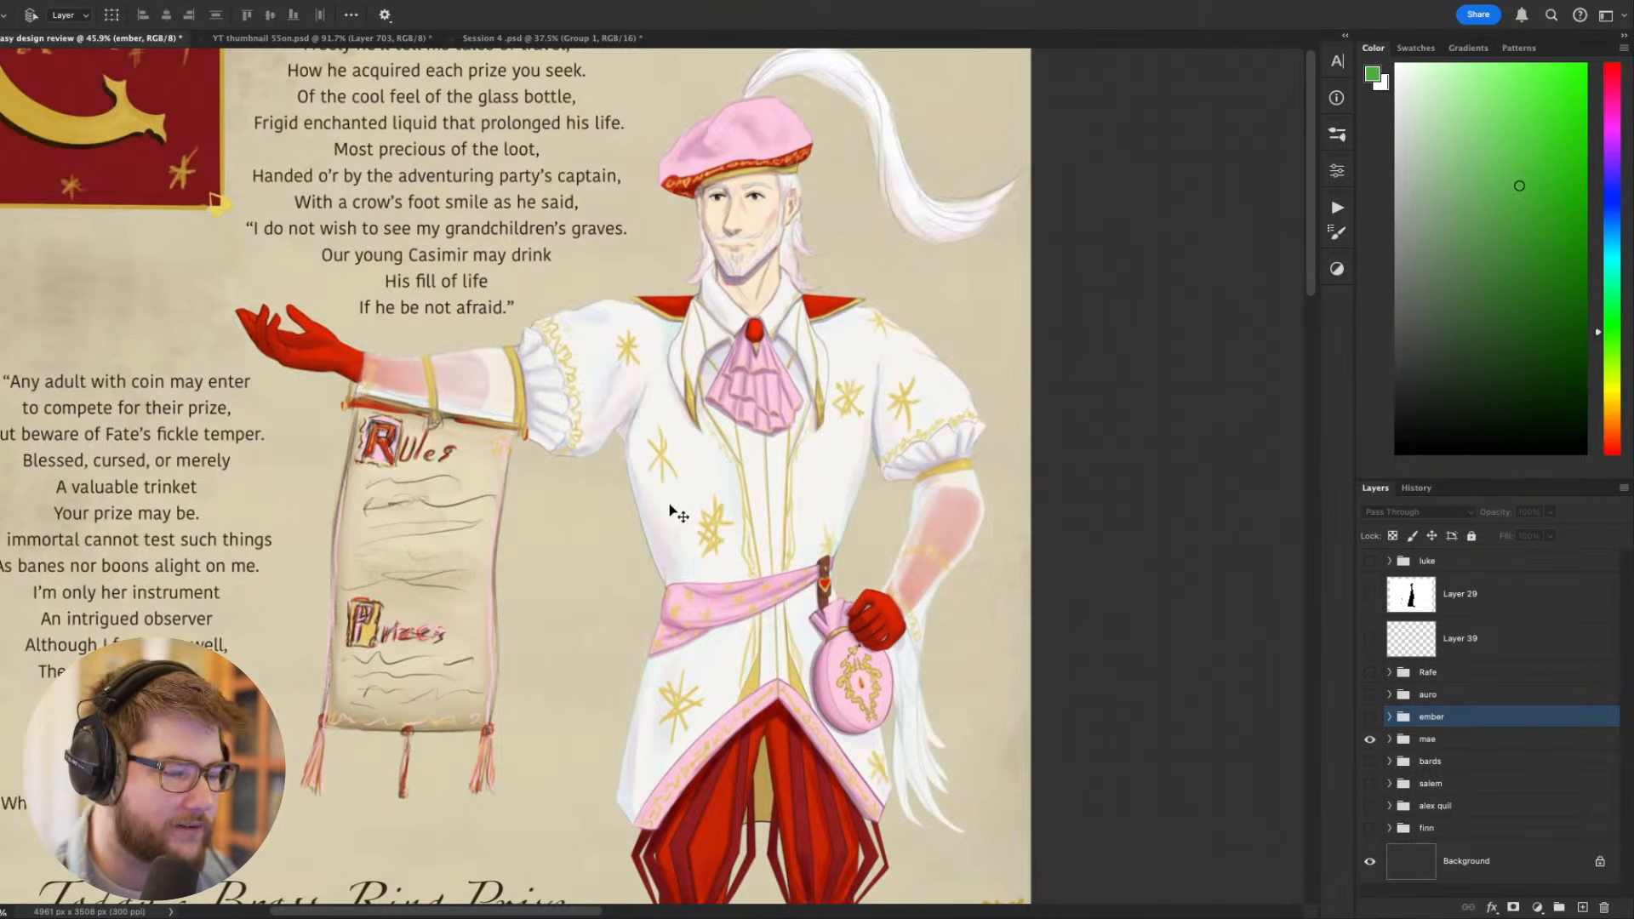
{"action": "scroll", "coordinate": [698, 477], "scroll_direction": "down", "scroll_amount": 3}
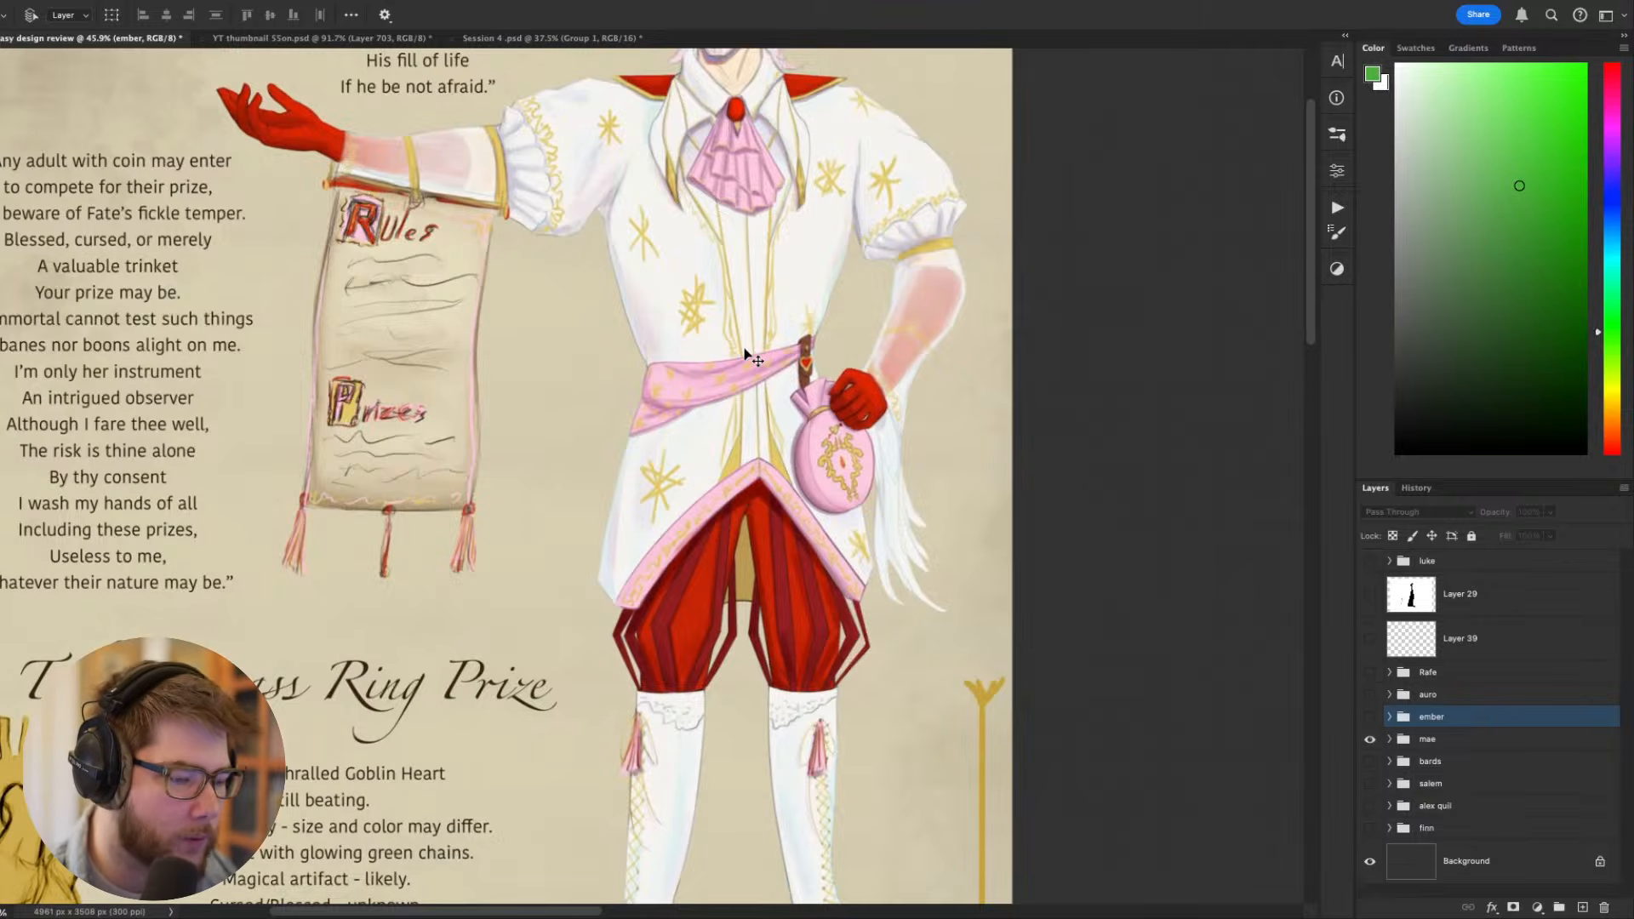
{"action": "scroll", "coordinate": [751, 358], "scroll_direction": "down", "scroll_amount": 1}
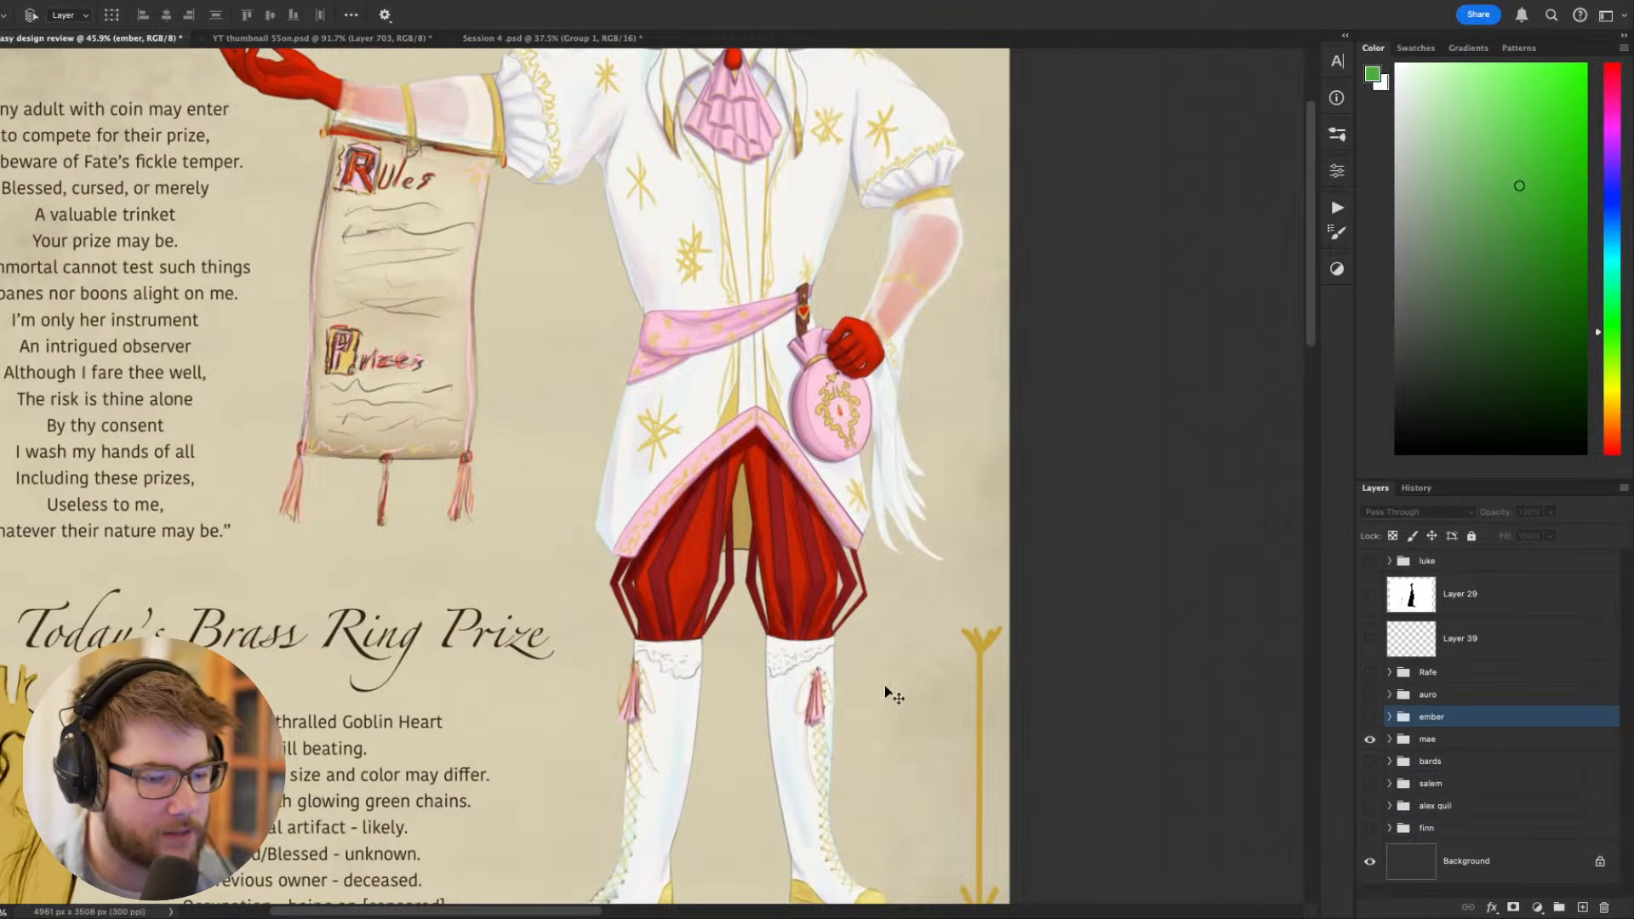
{"action": "left_click_drag", "start_coordinate": [787, 609], "coordinate": [829, 548]}
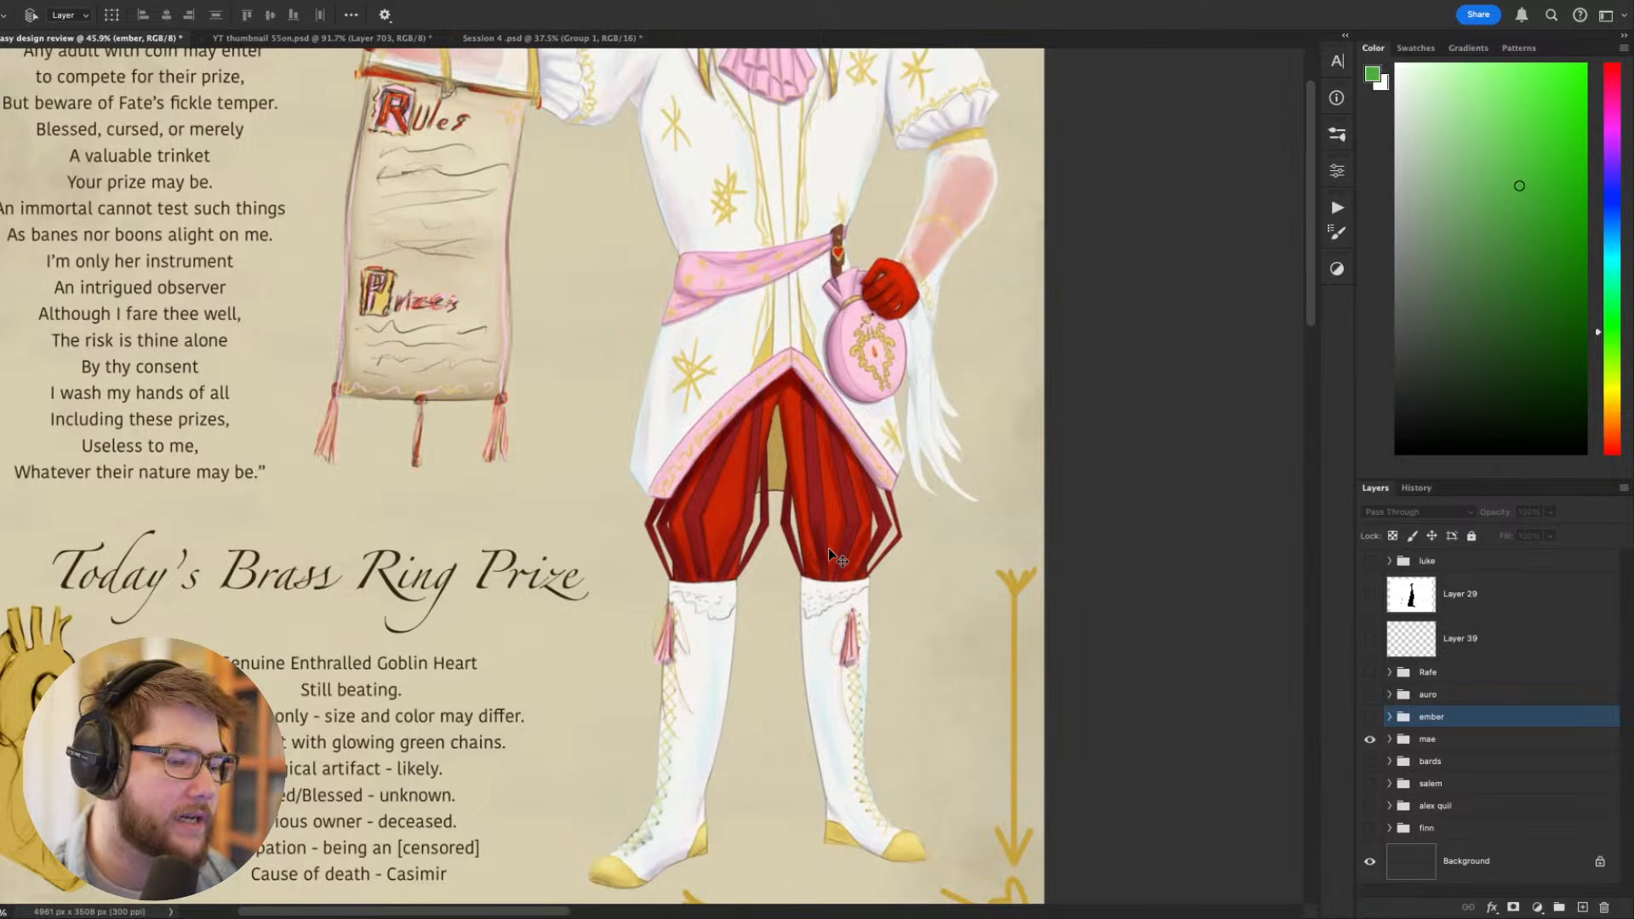
{"action": "left_click_drag", "start_coordinate": [712, 555], "coordinate": [688, 702]}
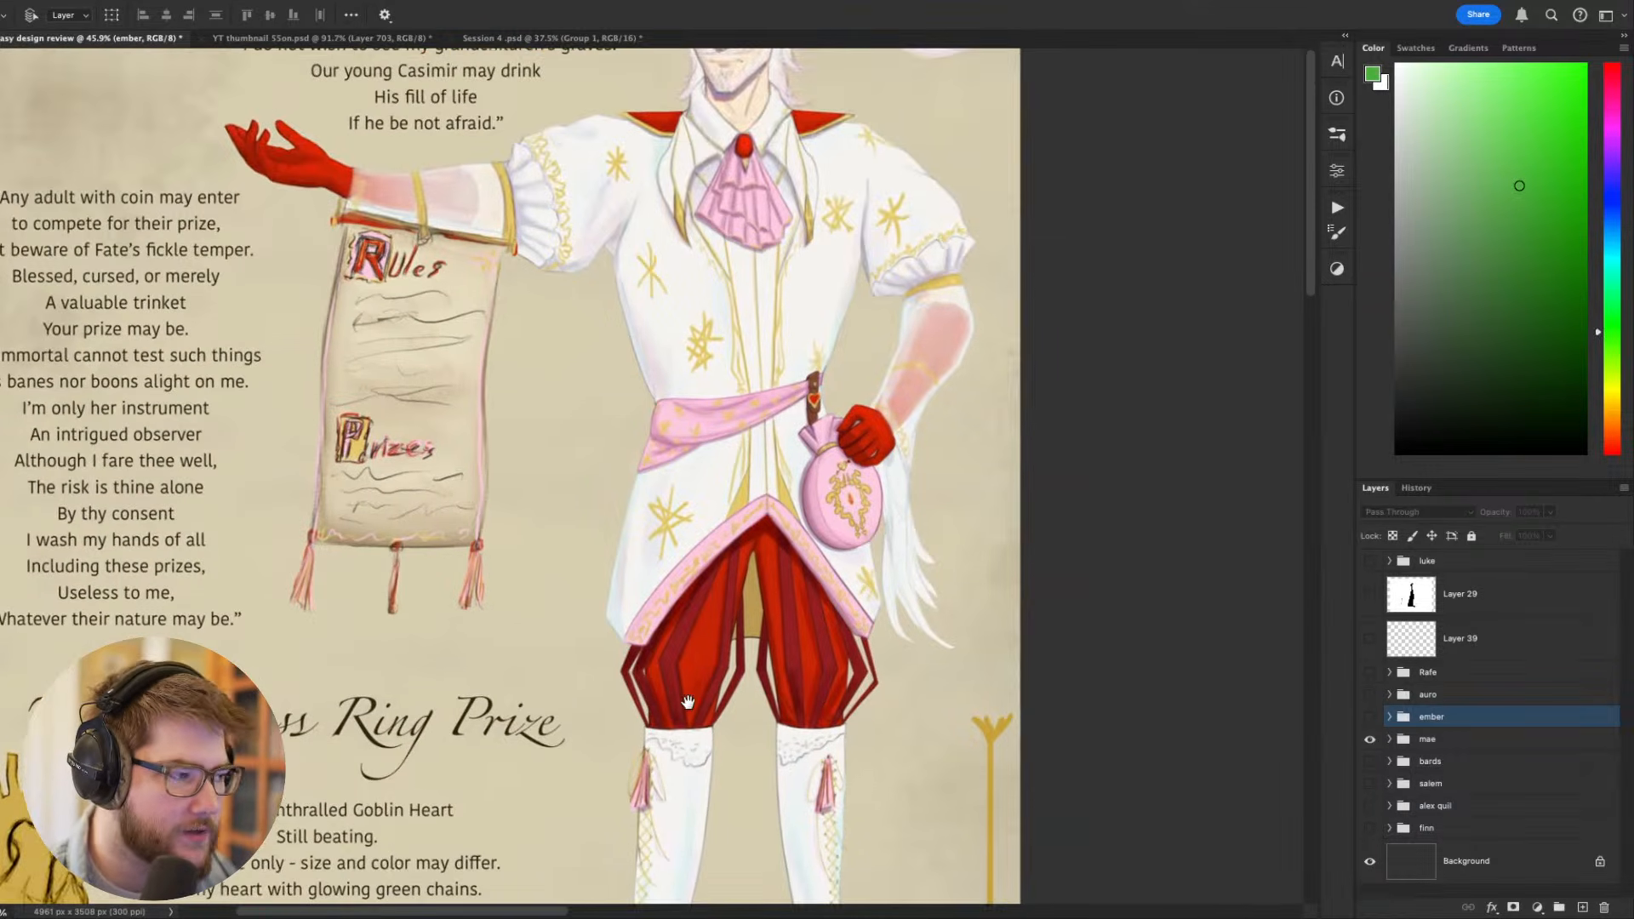
{"action": "scroll", "coordinate": [687, 690], "scroll_direction": "up", "scroll_amount": 5}
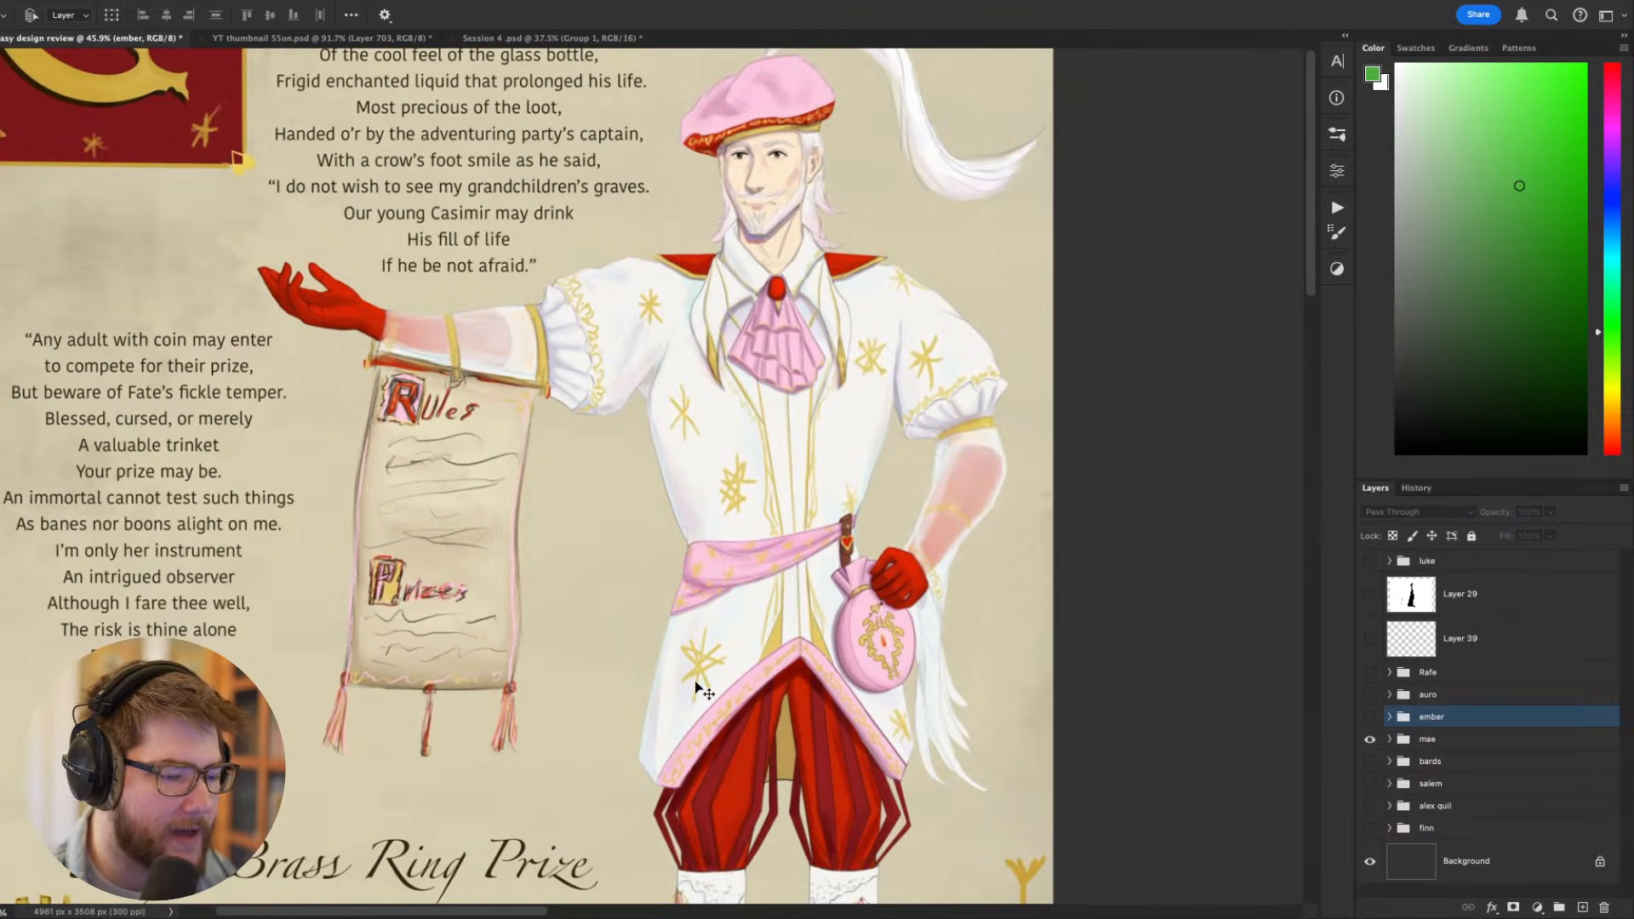
- Set up the Brush with default black and white colors and add a new layer above Layer 2 in the mae group
{"action": "scroll", "coordinate": [747, 638], "scroll_direction": "up", "scroll_amount": 3}
{"action": "scroll", "coordinate": [753, 651], "scroll_direction": "up", "scroll_amount": 5}
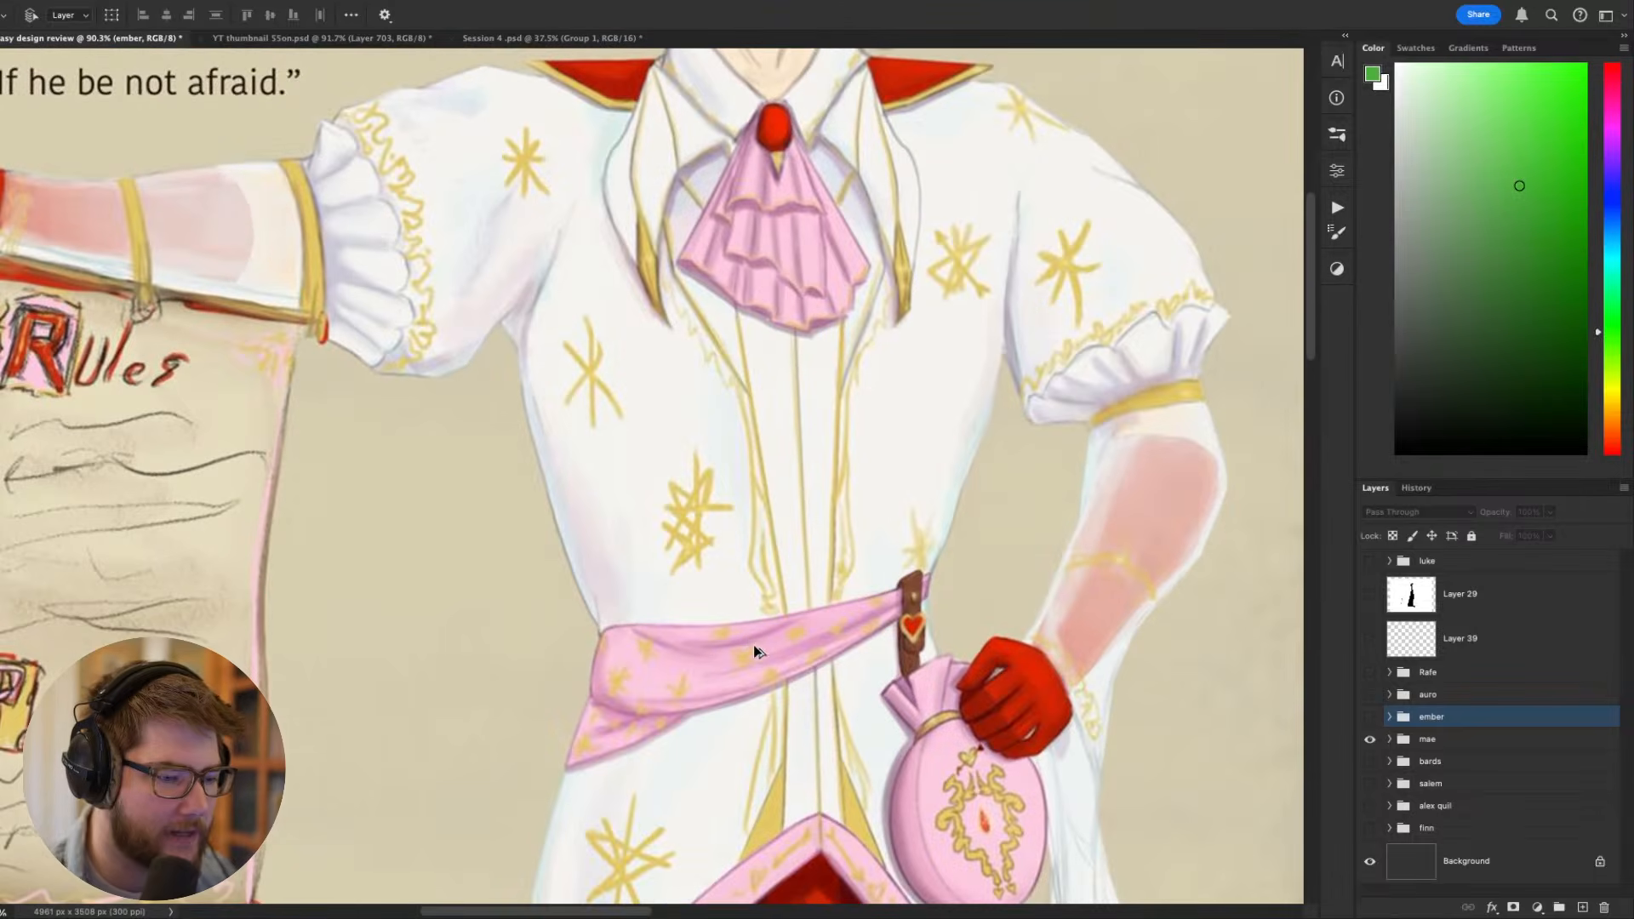
{"action": "key", "text": "b"}
{"action": "key", "text": "d"}
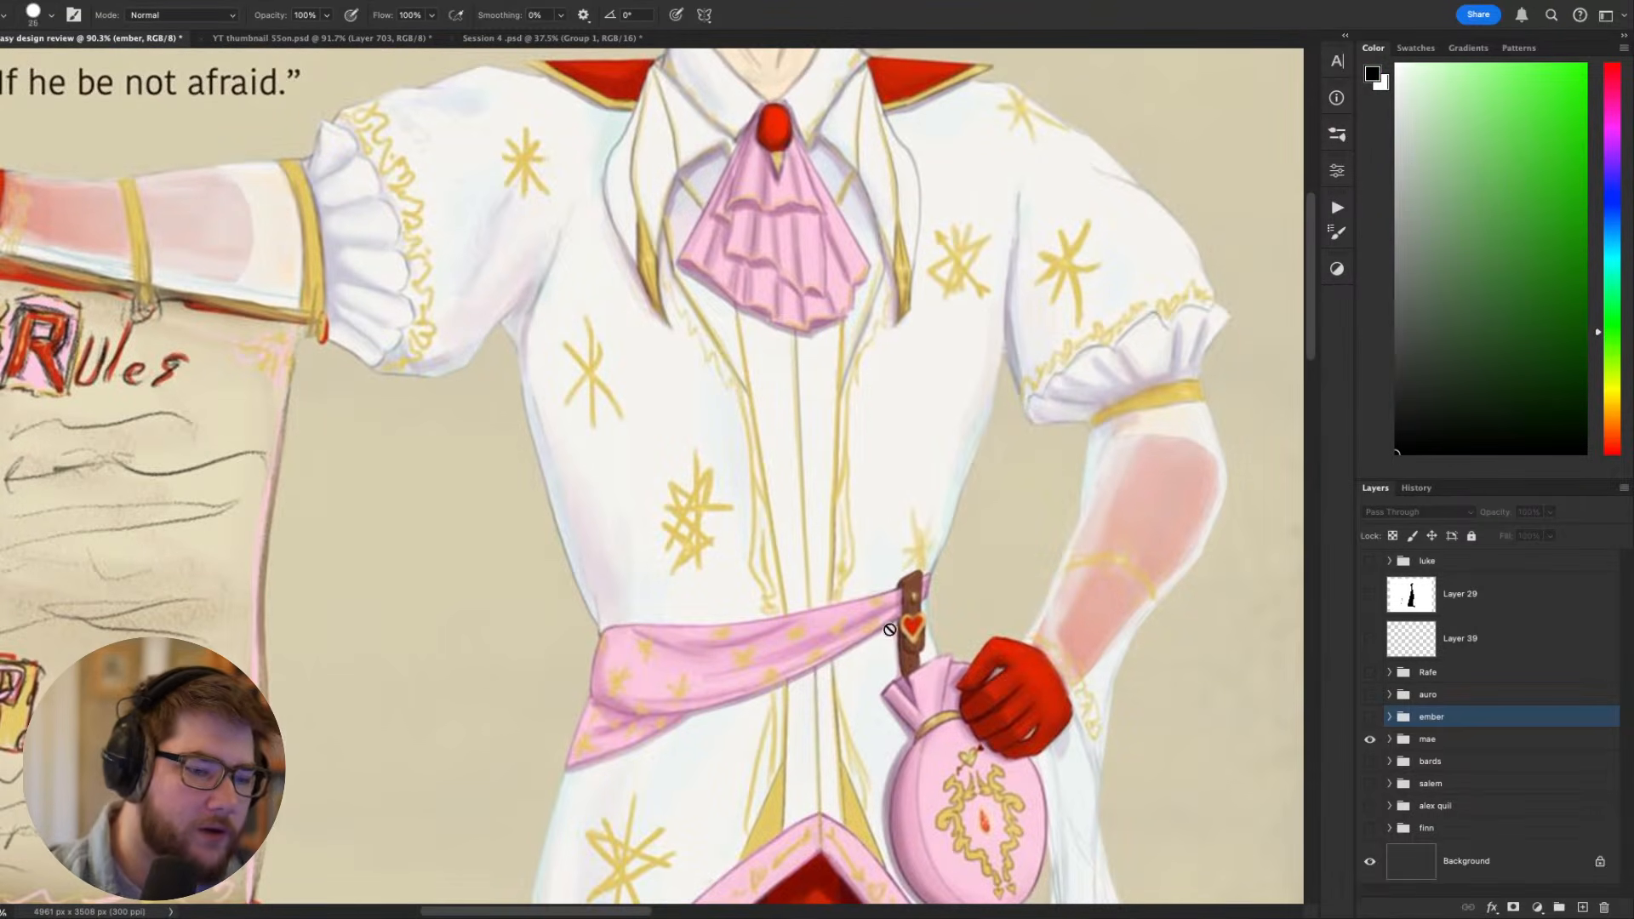
{"action": "left_click", "coordinate": [596, 622]}
{"action": "key", "text": "Return"}
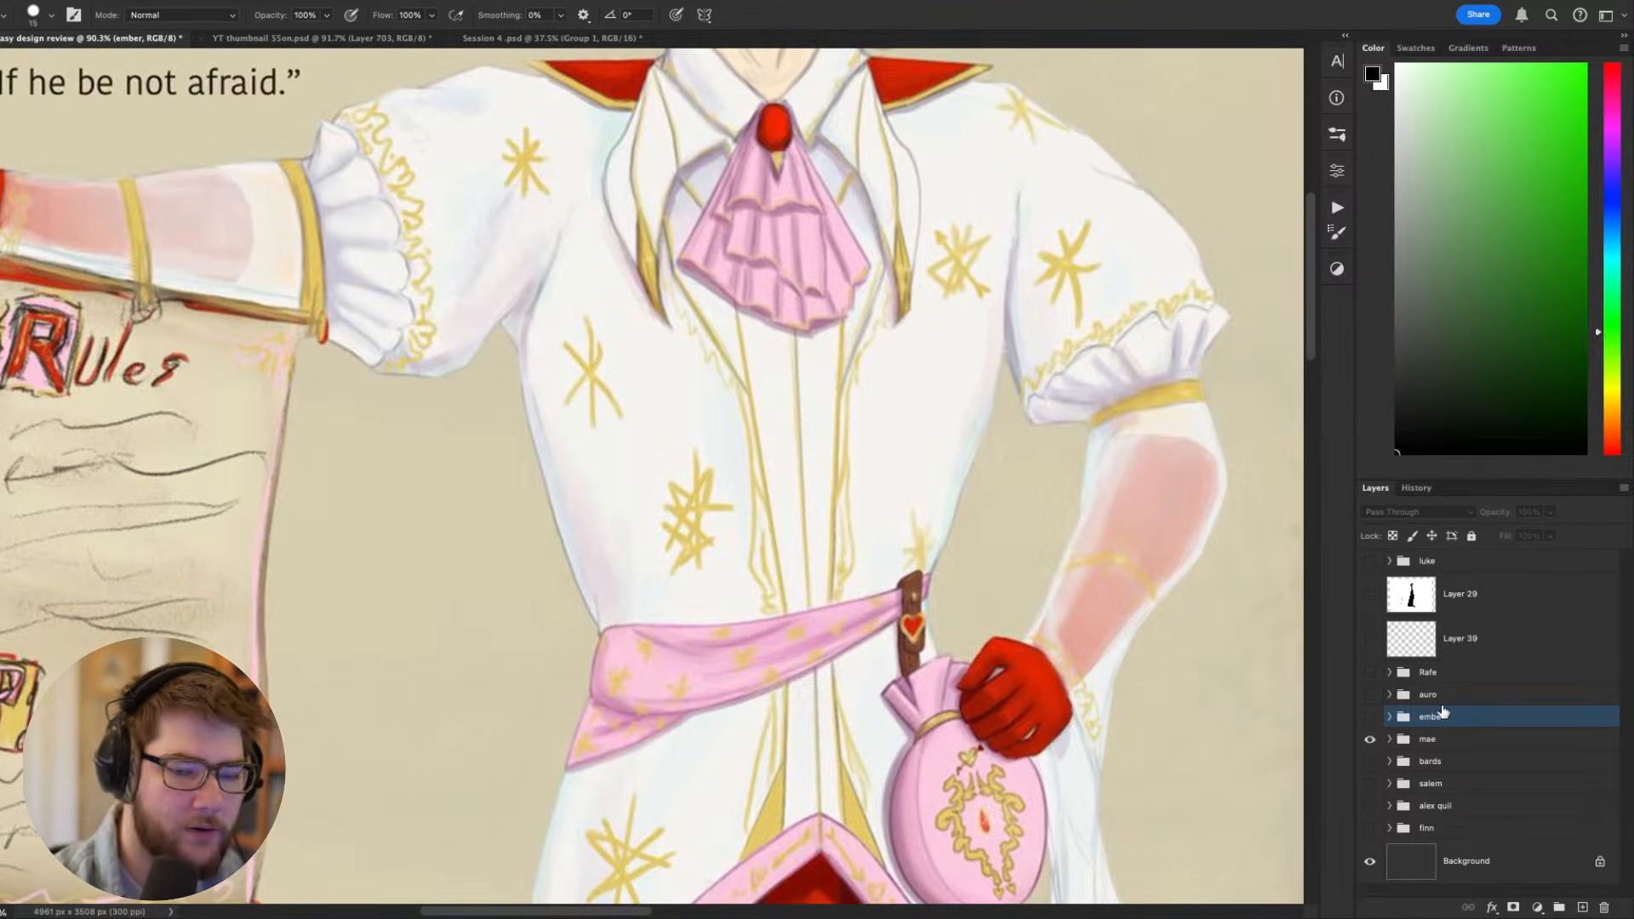
{"action": "left_click", "coordinate": [1390, 739]}
{"action": "left_click", "coordinate": [1468, 781]}
{"action": "key", "text": "ctrl+shift+n"}
{"action": "key", "text": "Return"}
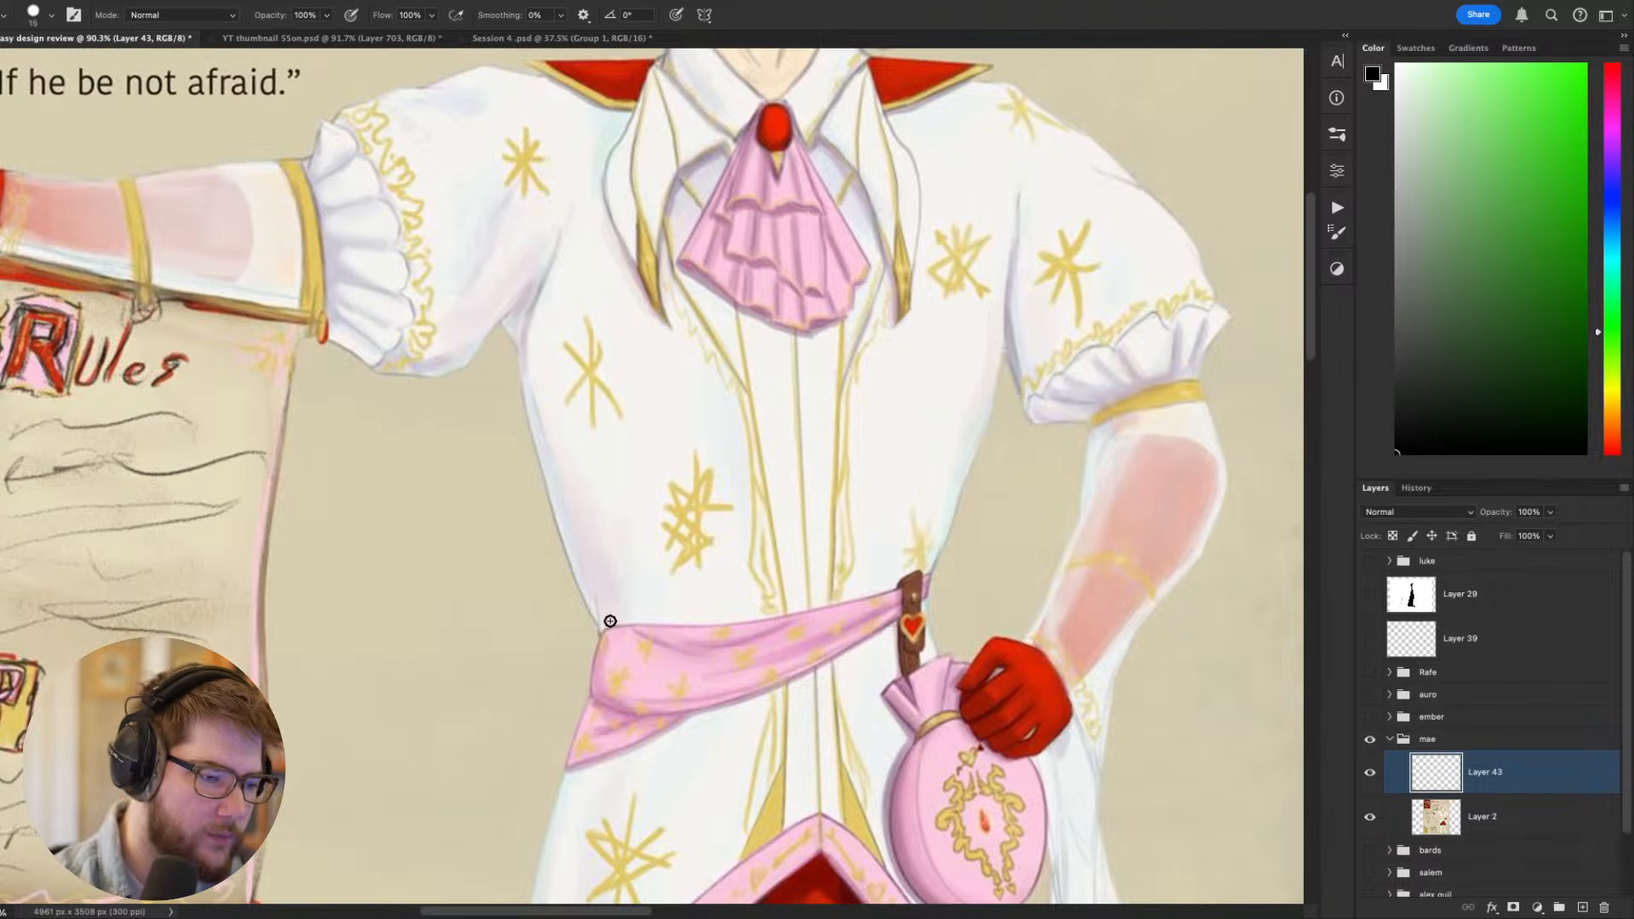
{"action": "mouse_move", "coordinate": [587, 617]}
{"action": "left_mouse_down"}
{"action": "mouse_move", "coordinate": [733, 644]}
{"action": "mouse_move", "coordinate": [953, 557]}
{"action": "mouse_move", "coordinate": [907, 586]}
{"action": "mouse_move", "coordinate": [835, 596]}
{"action": "mouse_move", "coordinate": [925, 591]}
{"action": "left_mouse_up"}
{"action": "key", "text": "ctrl+z"}
{"action": "key", "text": "ctrl+z"}
- Extend the pink sash past the pouch strap with a smaller brush, using mauve and pink sampled from it, and trim the end with the background color
{"action": "left_click", "coordinate": [923, 595], "text": "alt"}
{"action": "key", "text": "bracketleft"}
{"action": "key", "text": "bracketleft"}
{"action": "key", "text": "bracketleft"}
{"action": "key", "text": "bracketleft"}
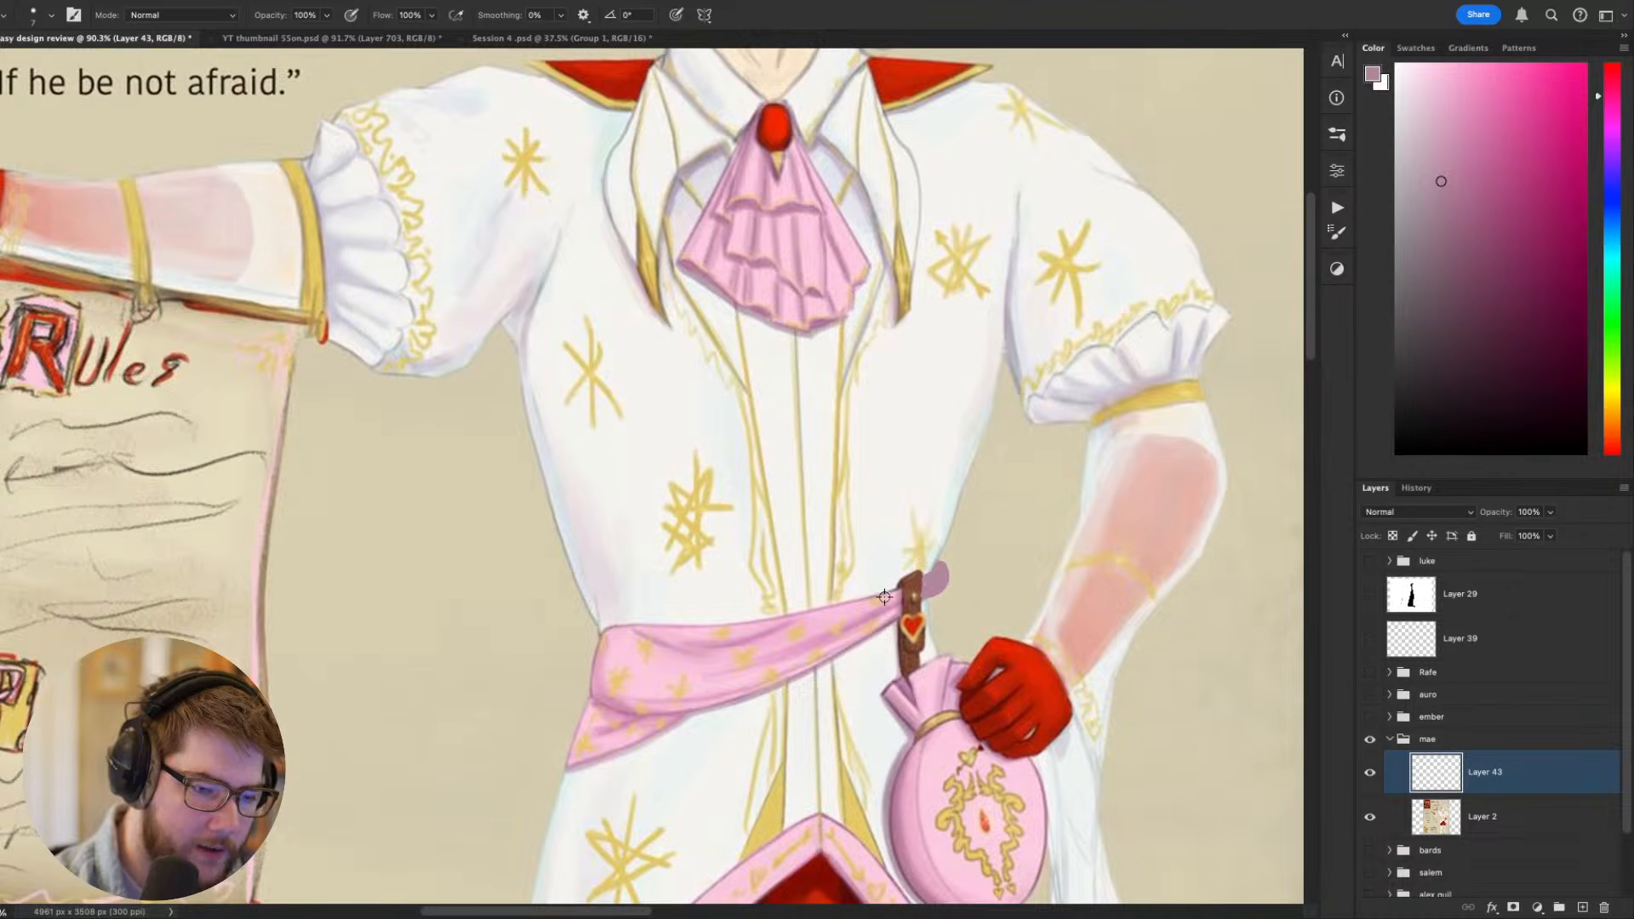
{"action": "left_click", "coordinate": [884, 598], "text": "alt"}
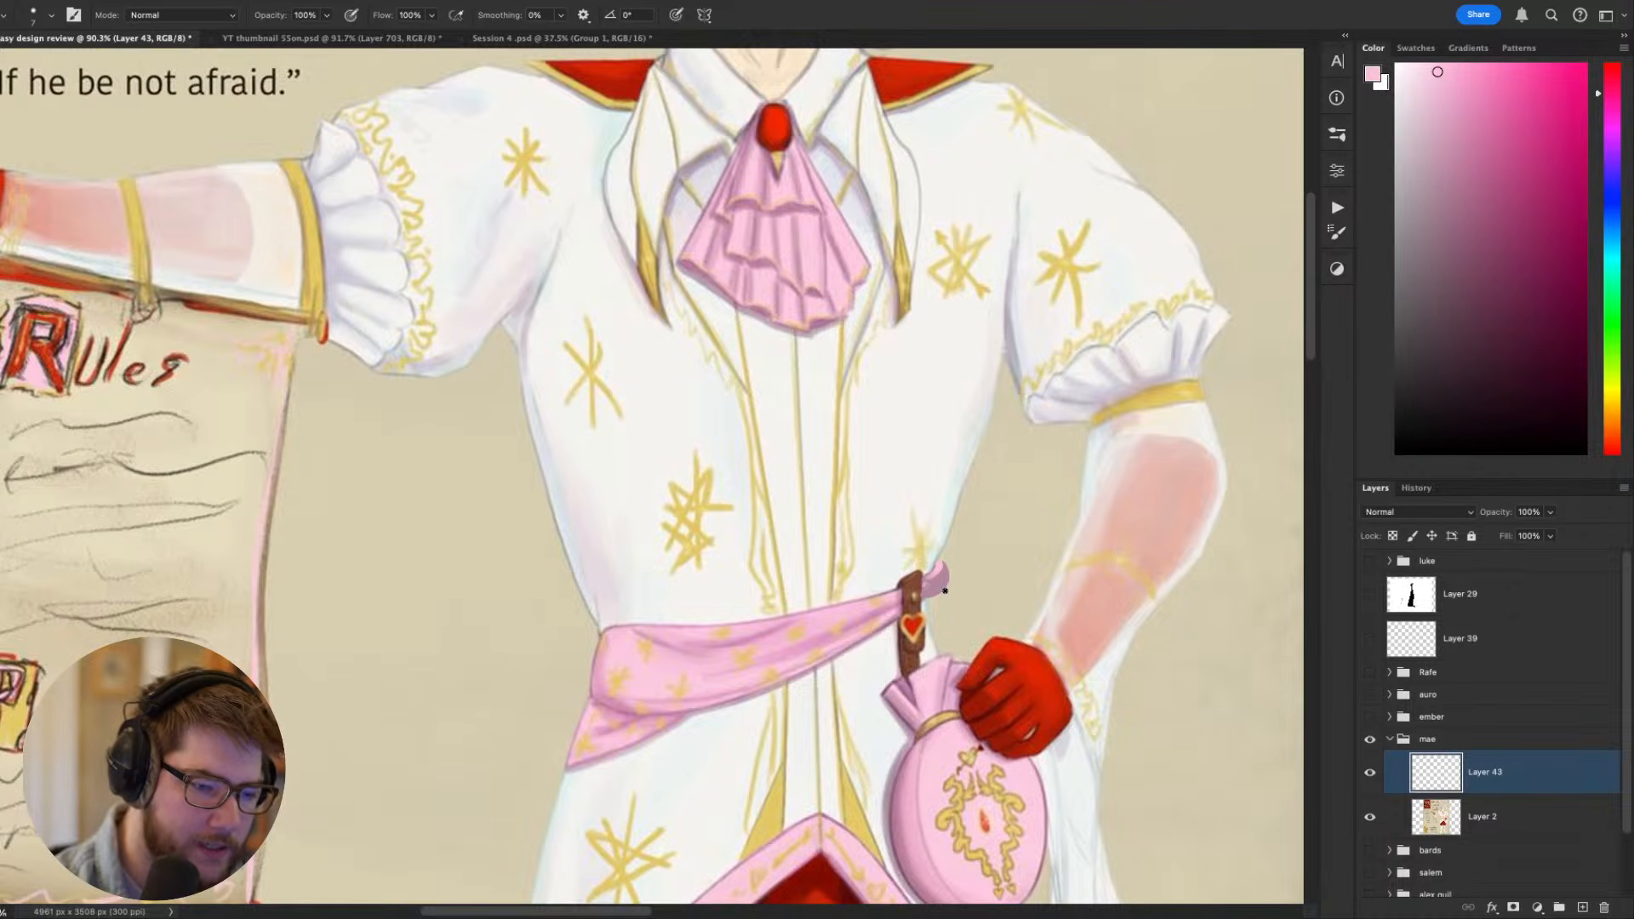
{"action": "left_click", "coordinate": [955, 574], "text": "alt"}
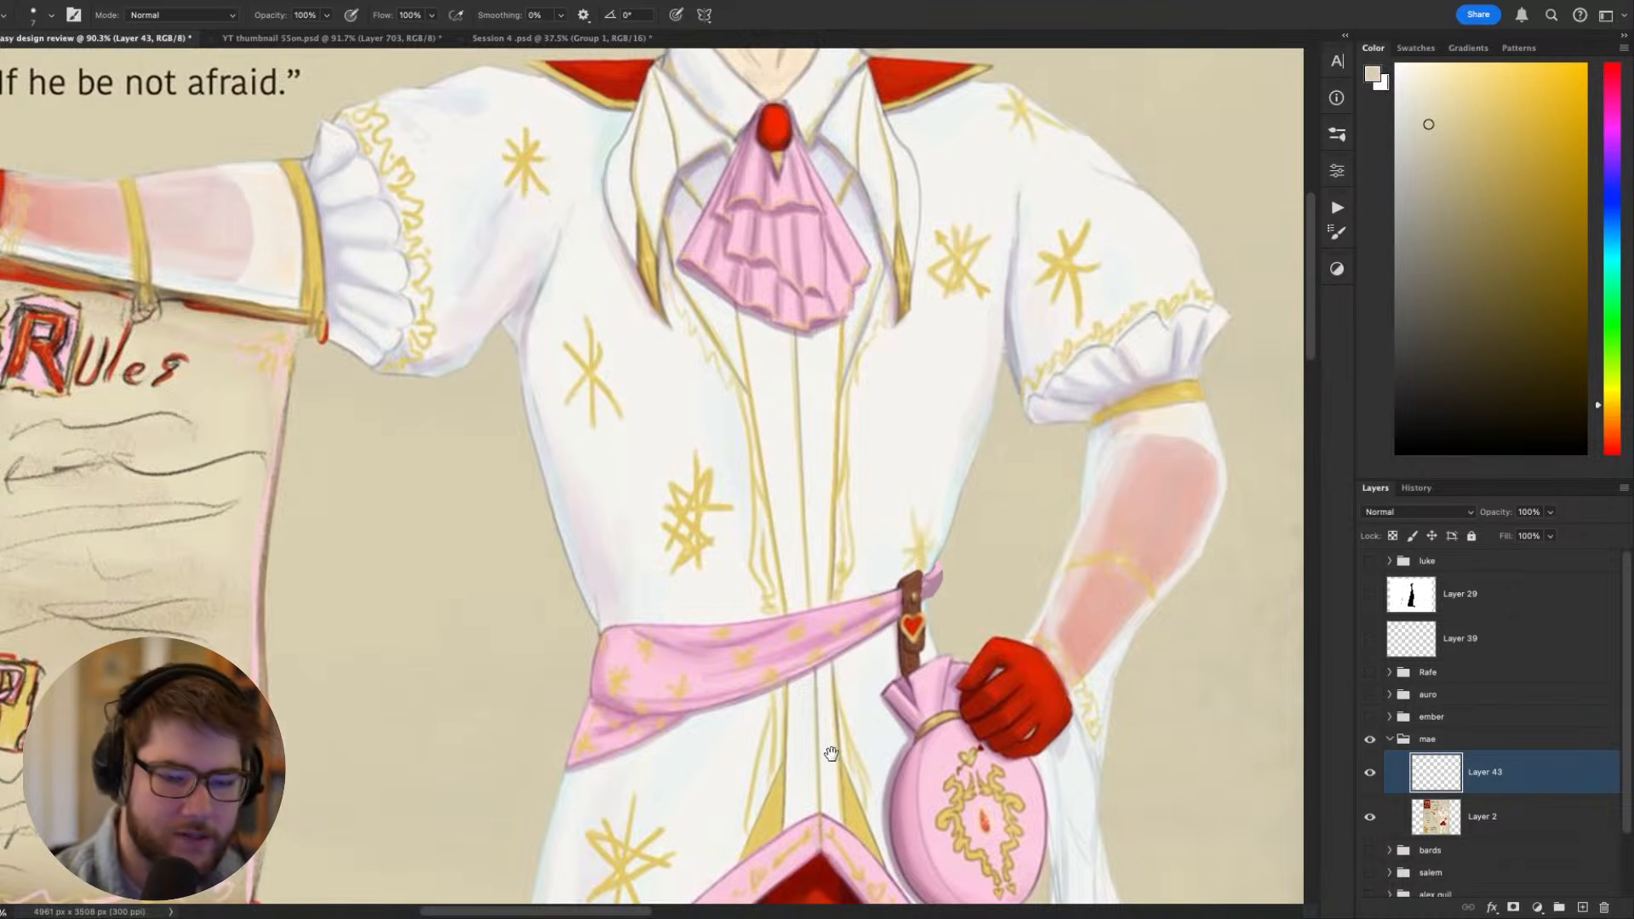
- Round out the end of the pink sash where it wraps the waist, using pinks sampled from the sash
{"action": "left_click_drag", "start_coordinate": [831, 755], "coordinate": [990, 763]}
{"action": "left_click", "coordinate": [740, 611], "text": "alt"}
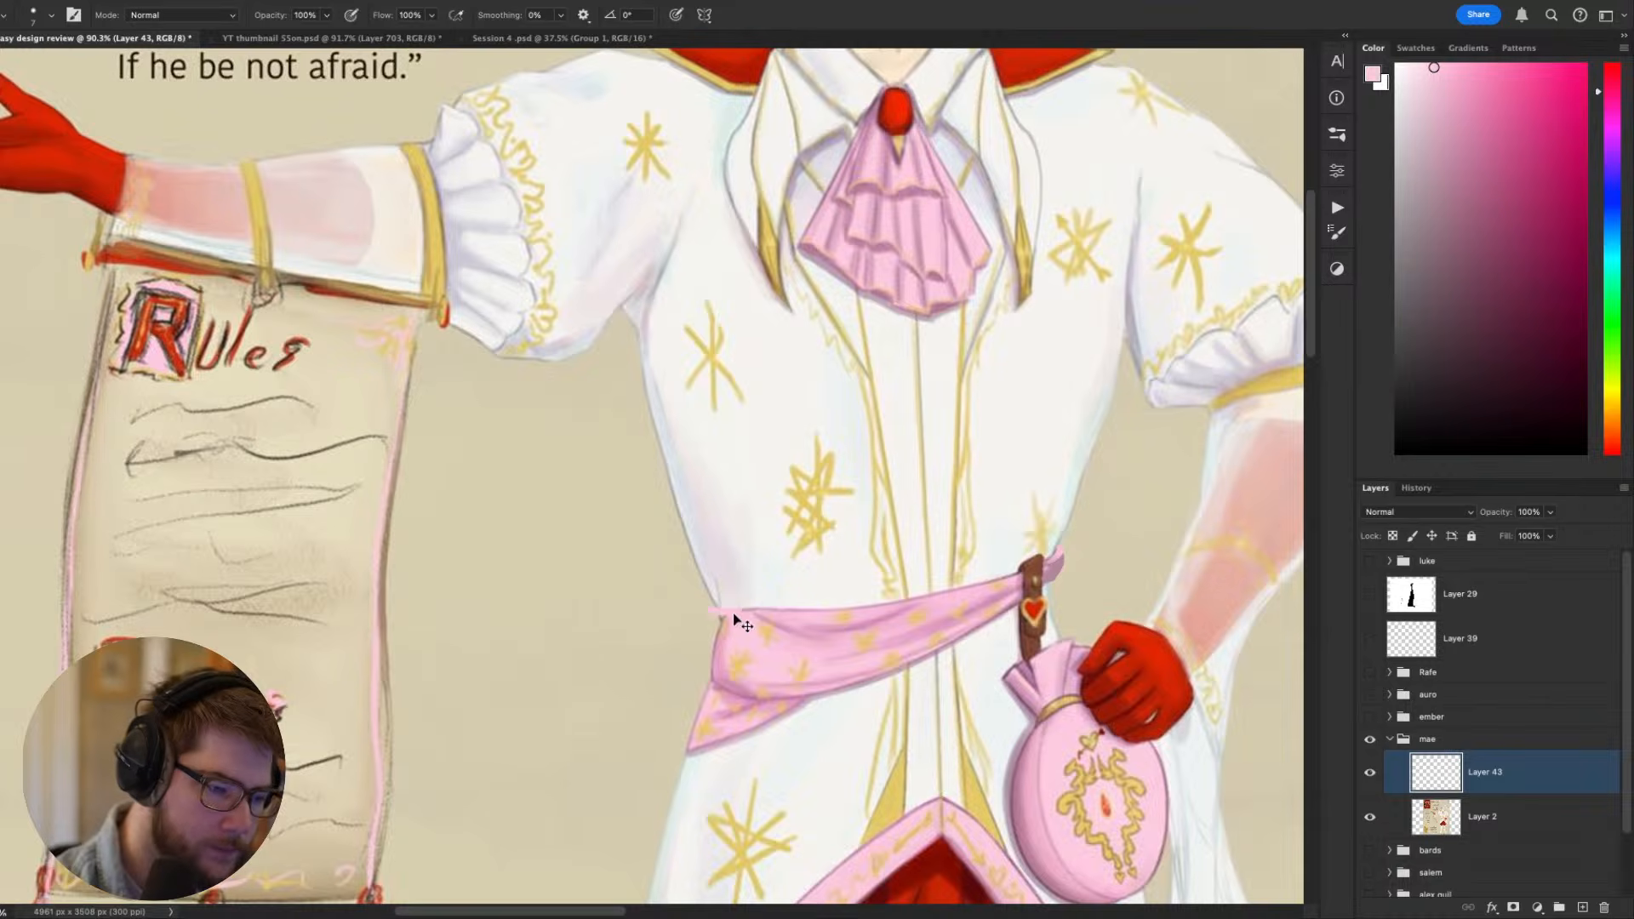
{"action": "left_click", "coordinate": [738, 623], "text": "alt"}
{"action": "mouse_move", "coordinate": [720, 615]}
{"action": "left_mouse_down"}
{"action": "mouse_move", "coordinate": [713, 649]}
{"action": "mouse_move", "coordinate": [738, 636]}
{"action": "mouse_move", "coordinate": [715, 624]}
{"action": "mouse_move", "coordinate": [715, 674]}
{"action": "mouse_move", "coordinate": [760, 584]}
{"action": "left_mouse_up"}
{"action": "left_click", "coordinate": [737, 638], "text": "alt"}
{"action": "left_click", "coordinate": [715, 675], "text": "alt"}
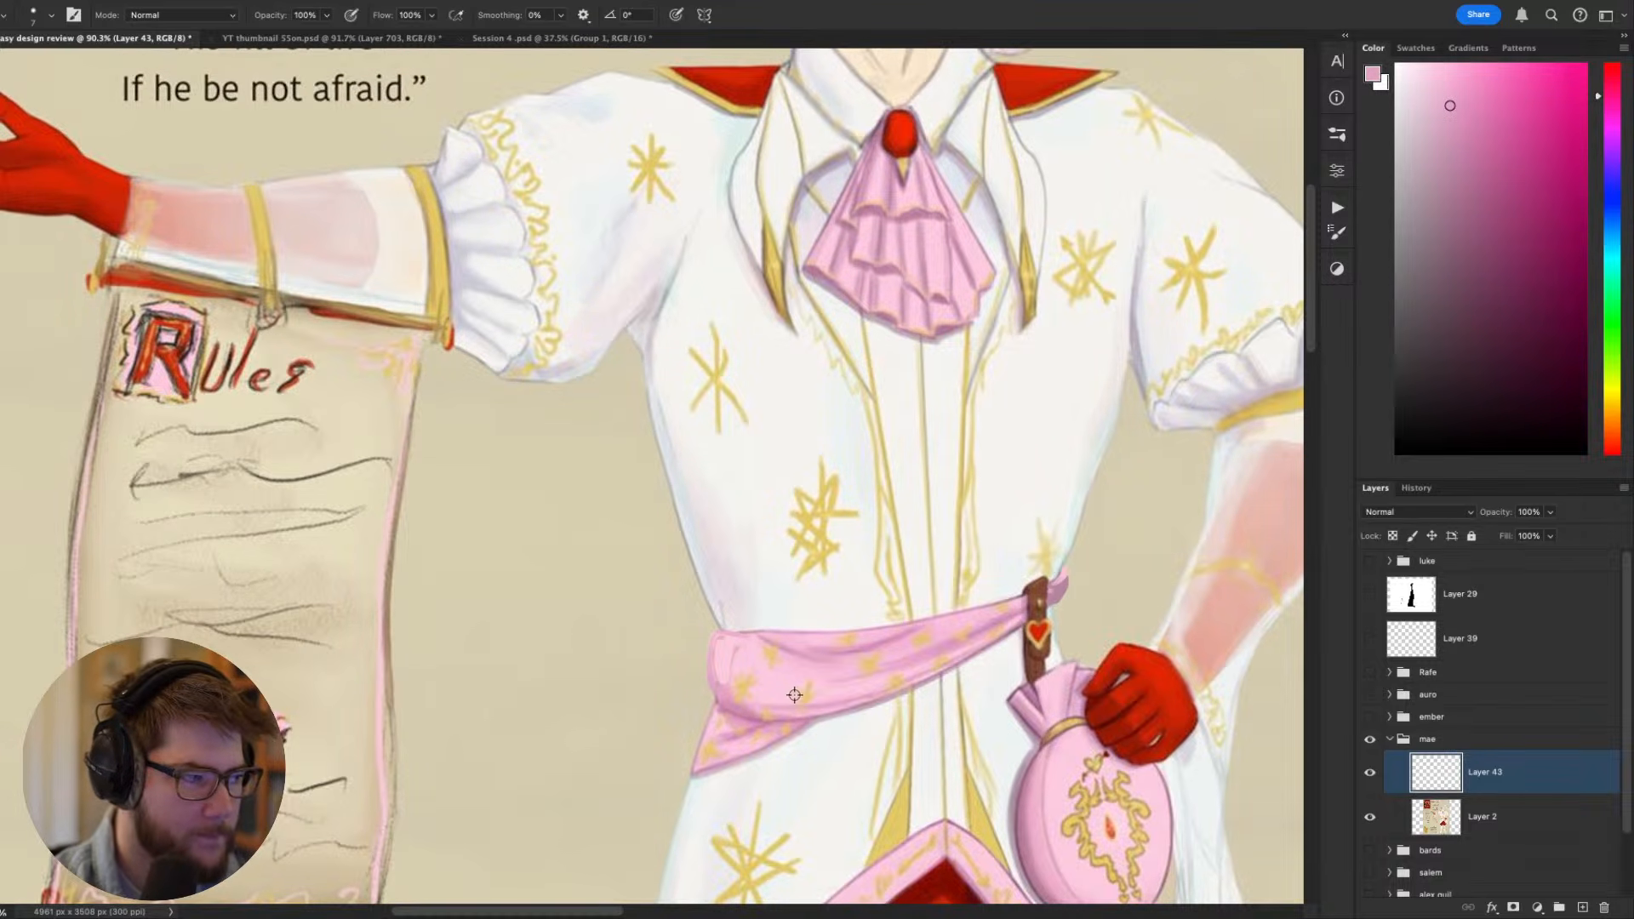
{"action": "left_click", "coordinate": [729, 678], "text": "alt"}
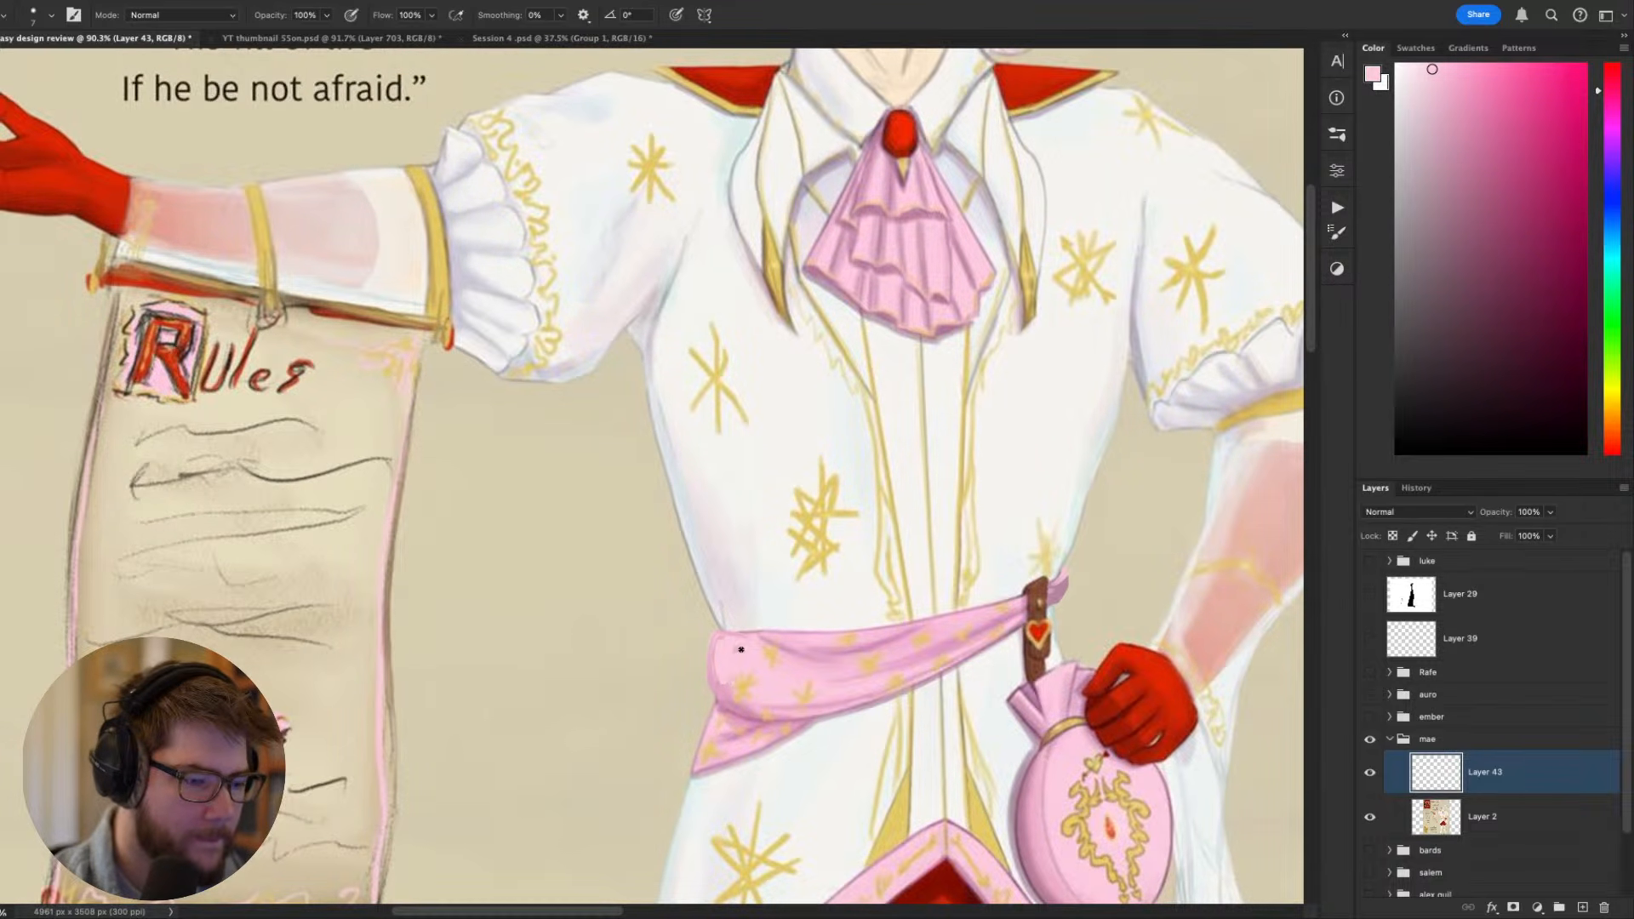
- Refine the outline of the sash's rounded waist edge with a smaller brush, using darker pink and mauve sampled from it
{"action": "scroll", "coordinate": [702, 643], "scroll_direction": "down", "scroll_amount": 2}
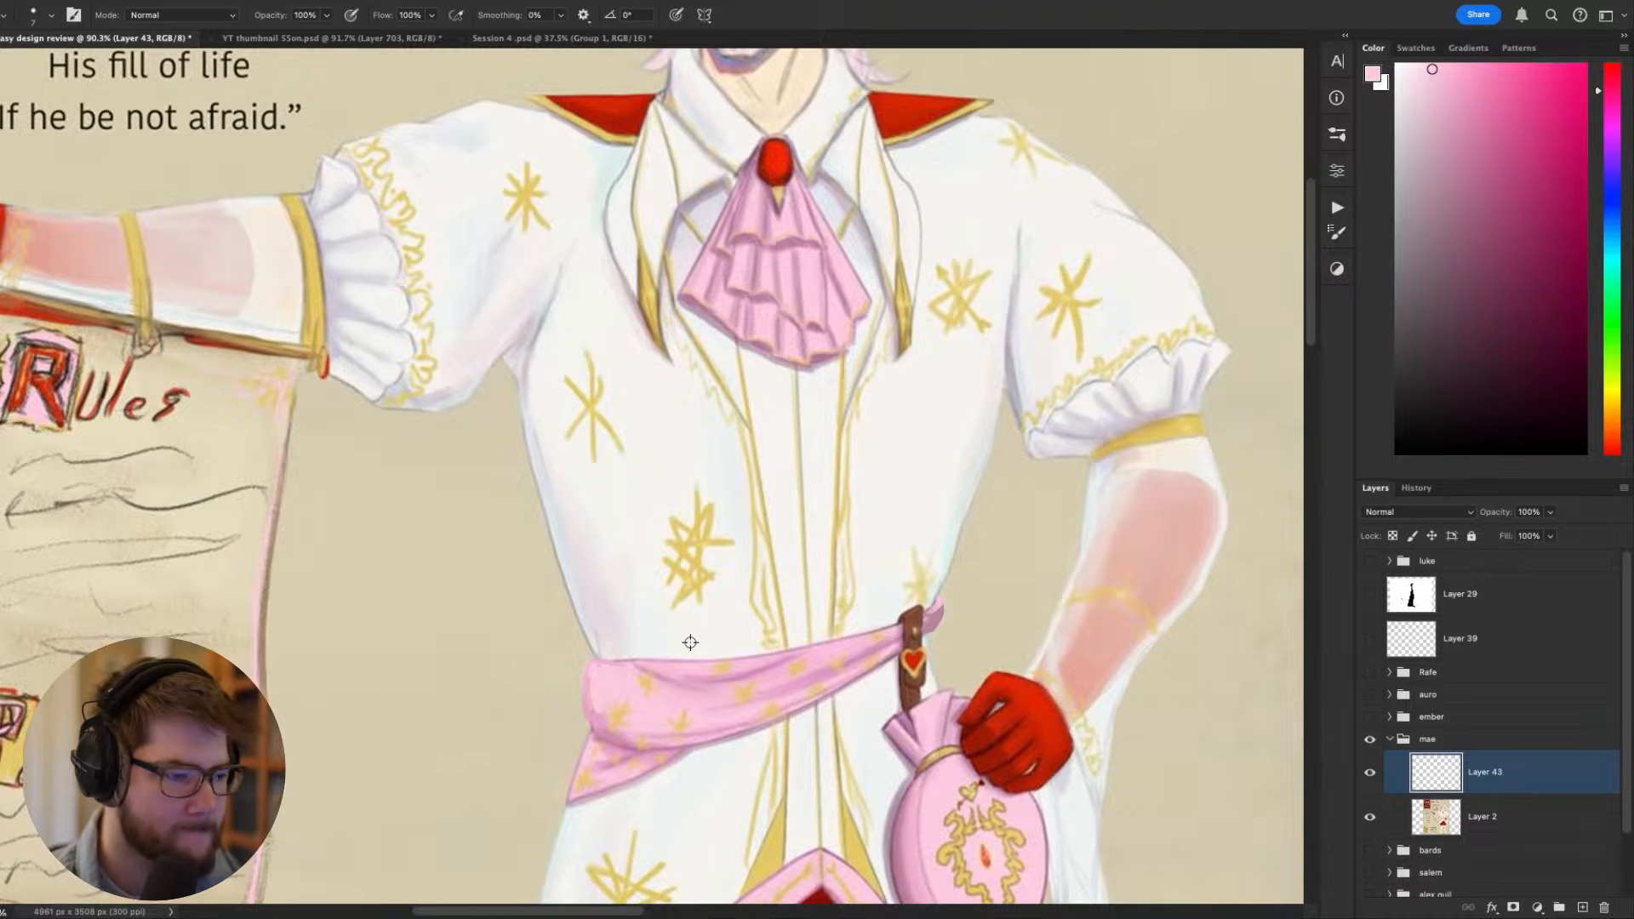
{"action": "scroll", "coordinate": [690, 643], "scroll_direction": "down", "scroll_amount": 2}
{"action": "scroll", "coordinate": [690, 643], "scroll_direction": "down", "scroll_amount": 2}
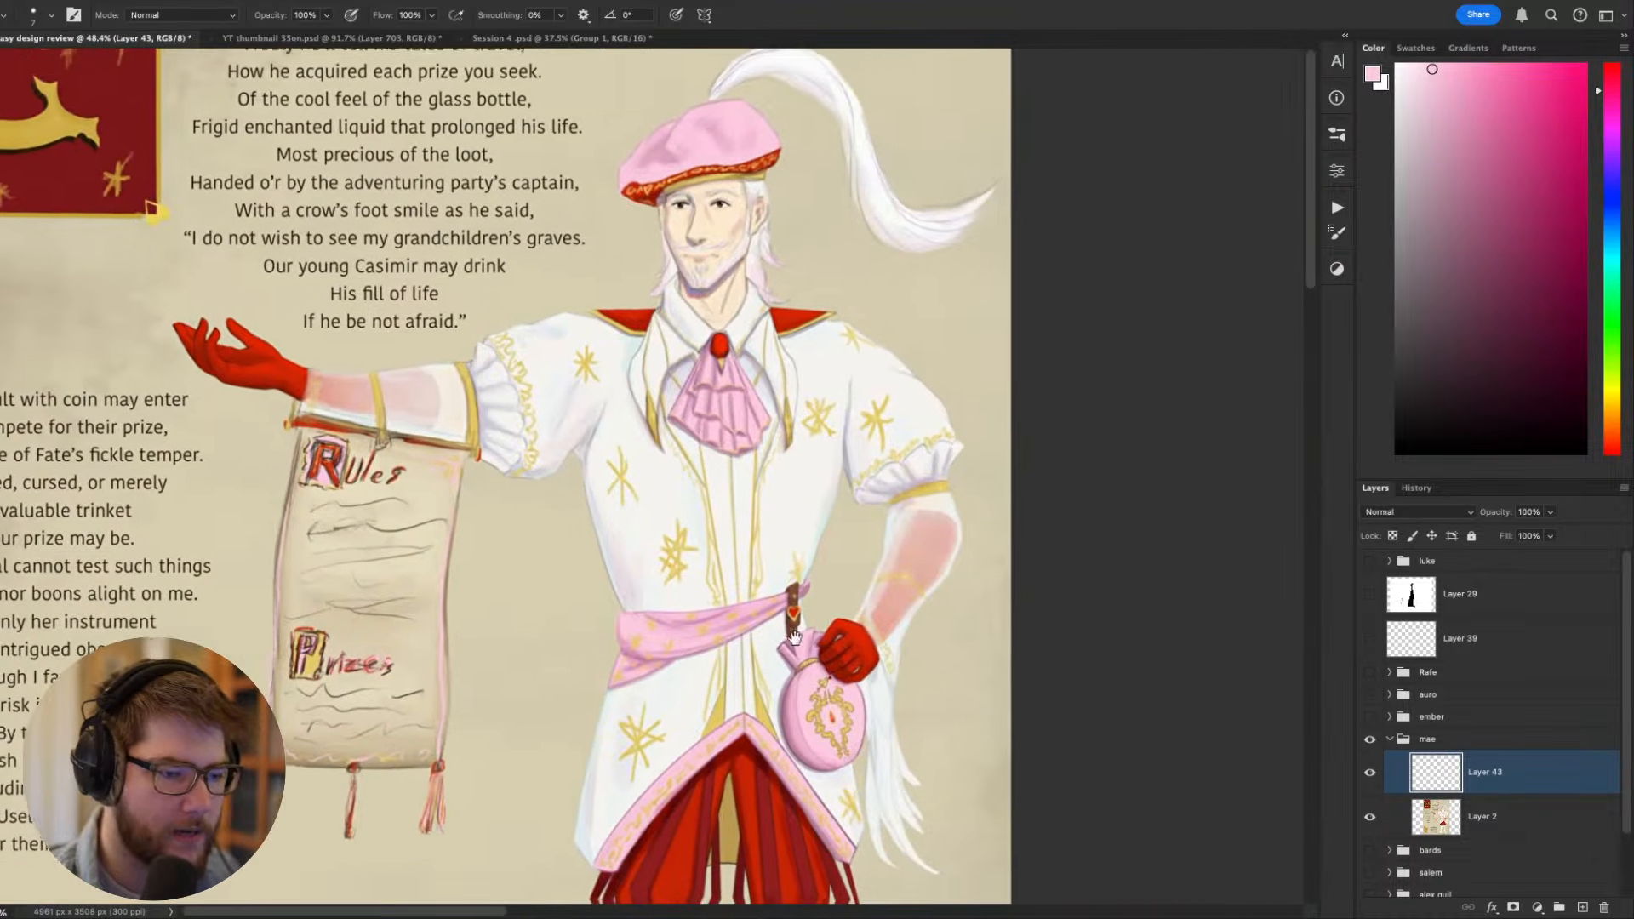
{"action": "scroll", "coordinate": [700, 606], "scroll_direction": "up", "scroll_amount": 7}
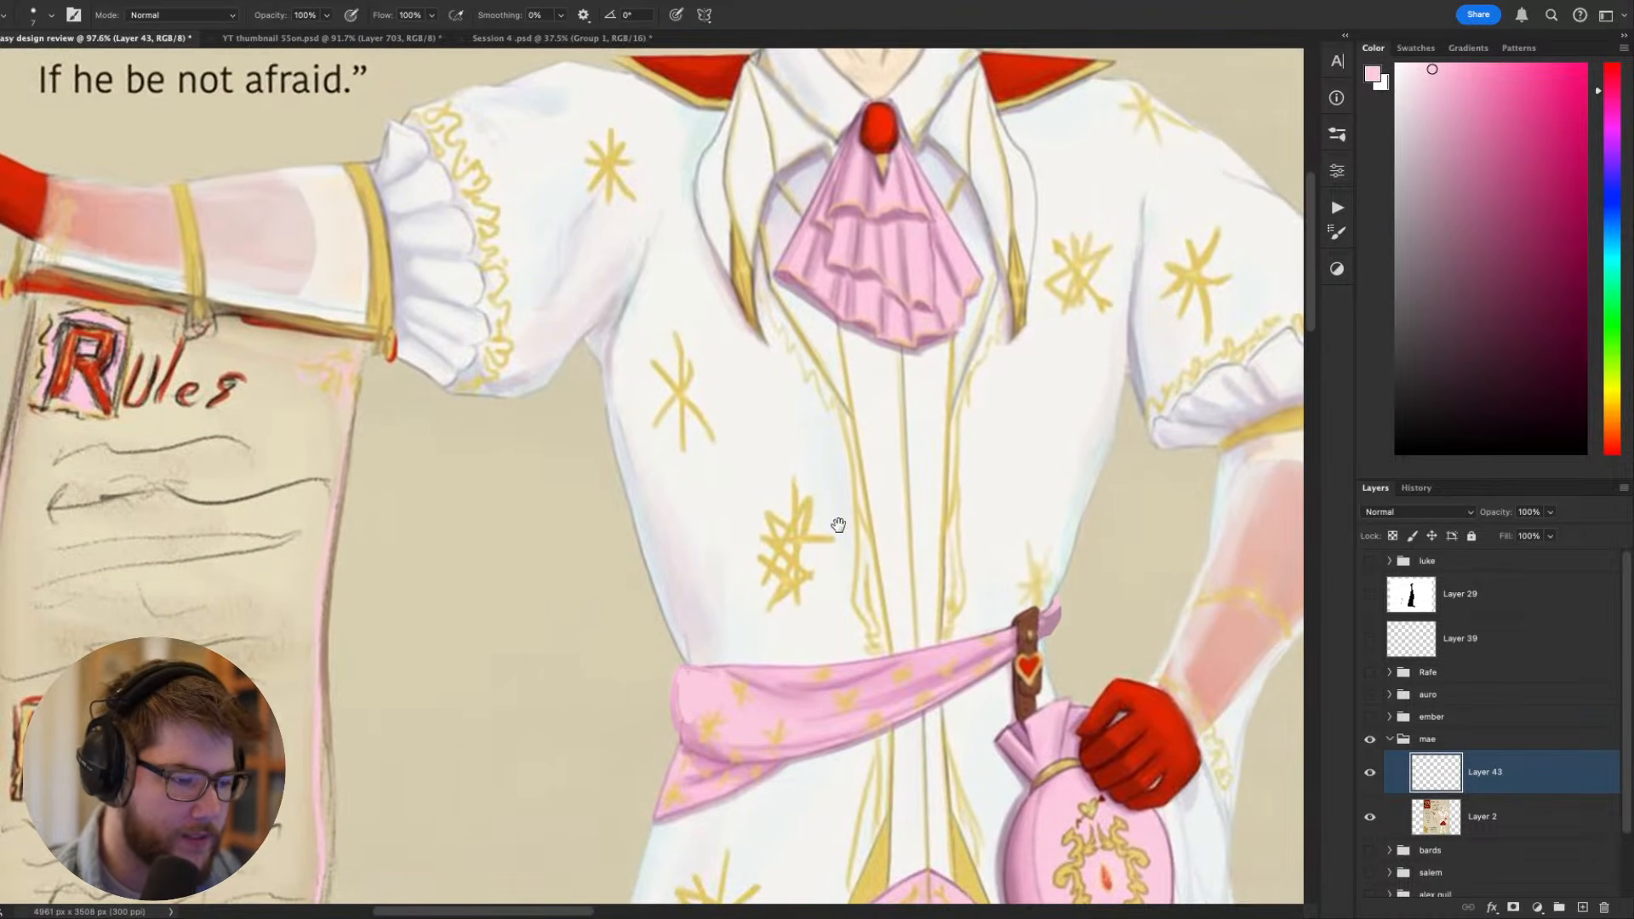
{"action": "left_click", "coordinate": [681, 743], "text": "alt"}
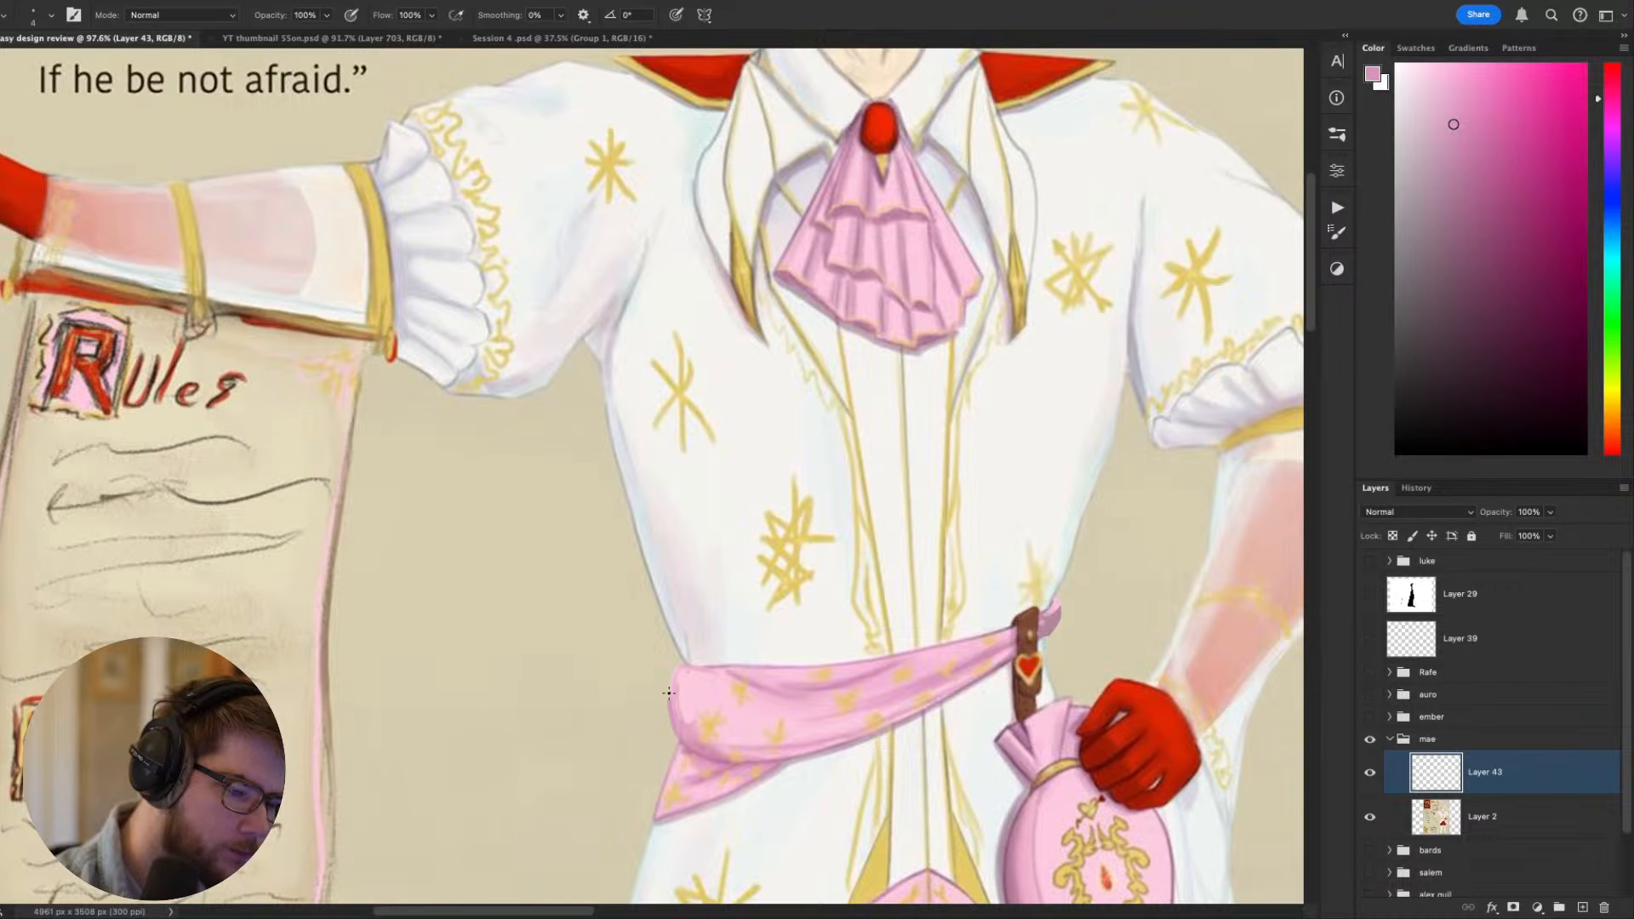
{"action": "left_click_drag", "start_coordinate": [1173, 545], "coordinate": [1007, 689]}
{"action": "left_click", "coordinate": [882, 754], "text": "alt"}
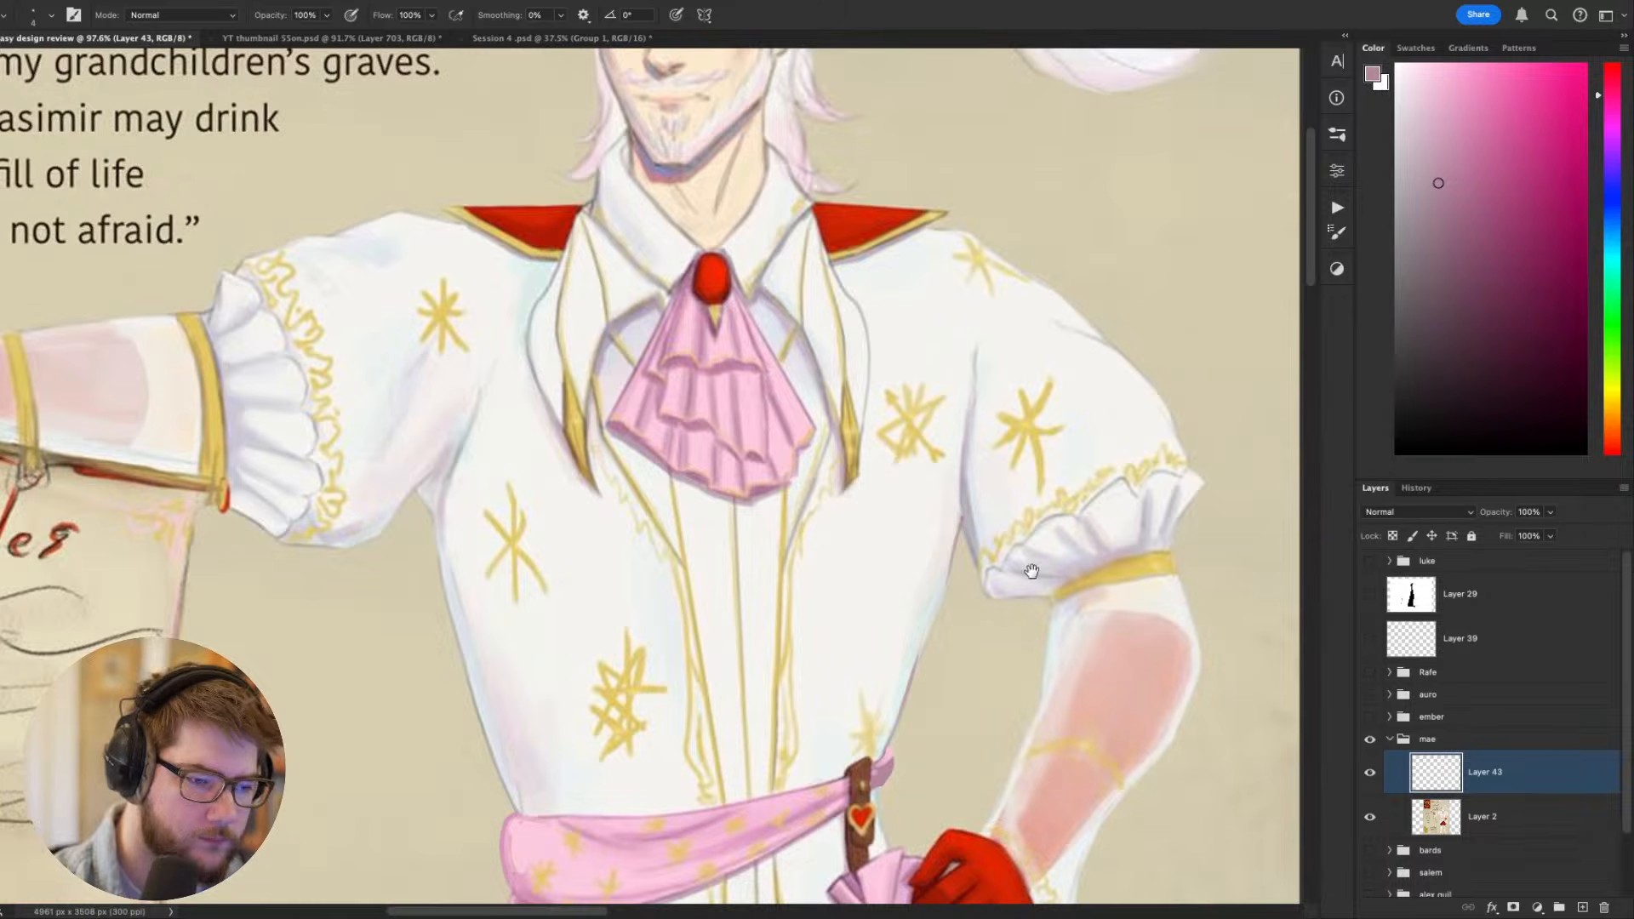
- Sample the pink of Casimir's beret and enlarge the brush for painting along its brim
{"action": "left_click_drag", "start_coordinate": [1032, 571], "coordinate": [1124, 613]}
{"action": "scroll", "coordinate": [962, 568], "scroll_direction": "down", "scroll_amount": 3}
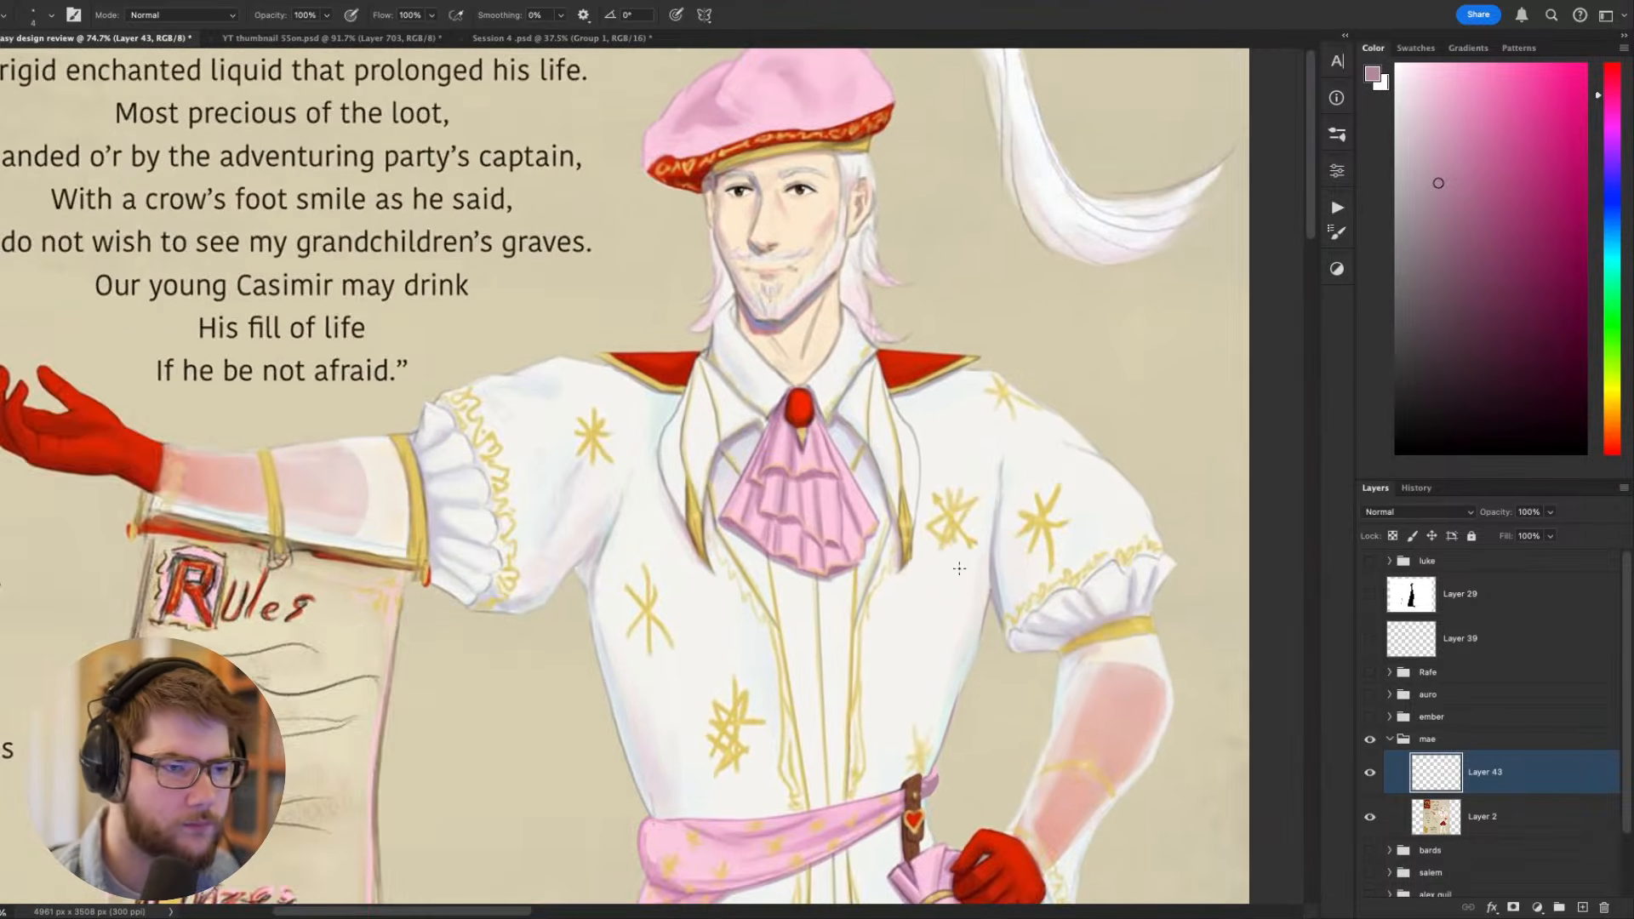
{"action": "left_click_drag", "start_coordinate": [960, 569], "coordinate": [879, 835]}
{"action": "scroll", "coordinate": [733, 594], "scroll_direction": "down", "scroll_amount": 3}
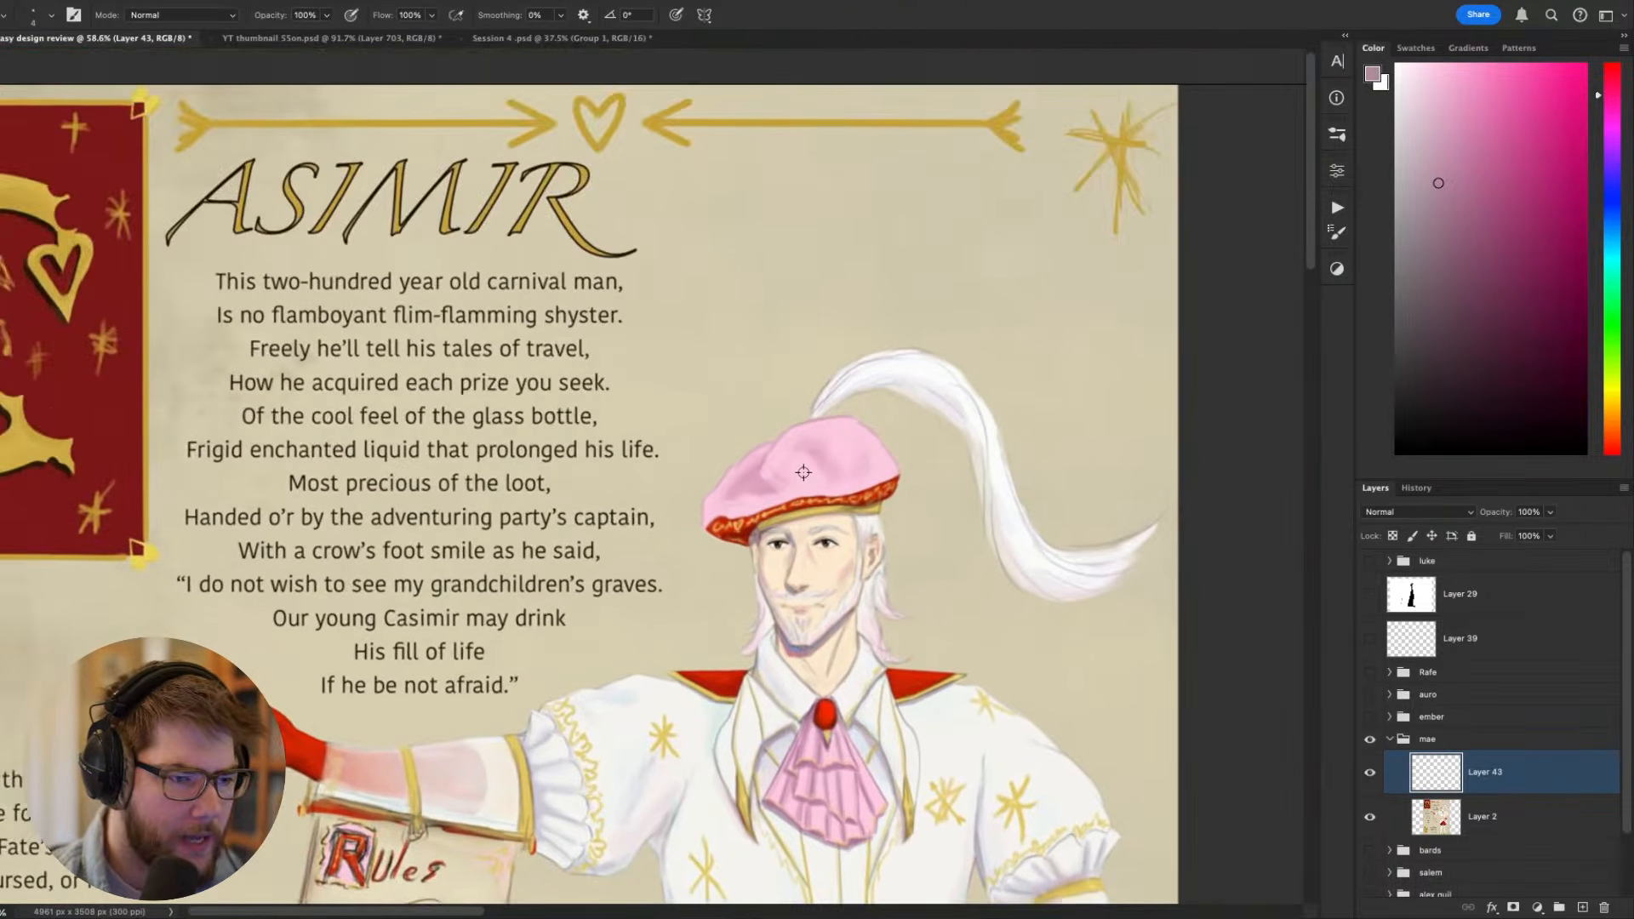
{"action": "scroll", "coordinate": [804, 473], "scroll_direction": "up", "scroll_amount": 3}
{"action": "left_click", "coordinate": [706, 487], "text": "alt"}
{"action": "key", "text": "r"}
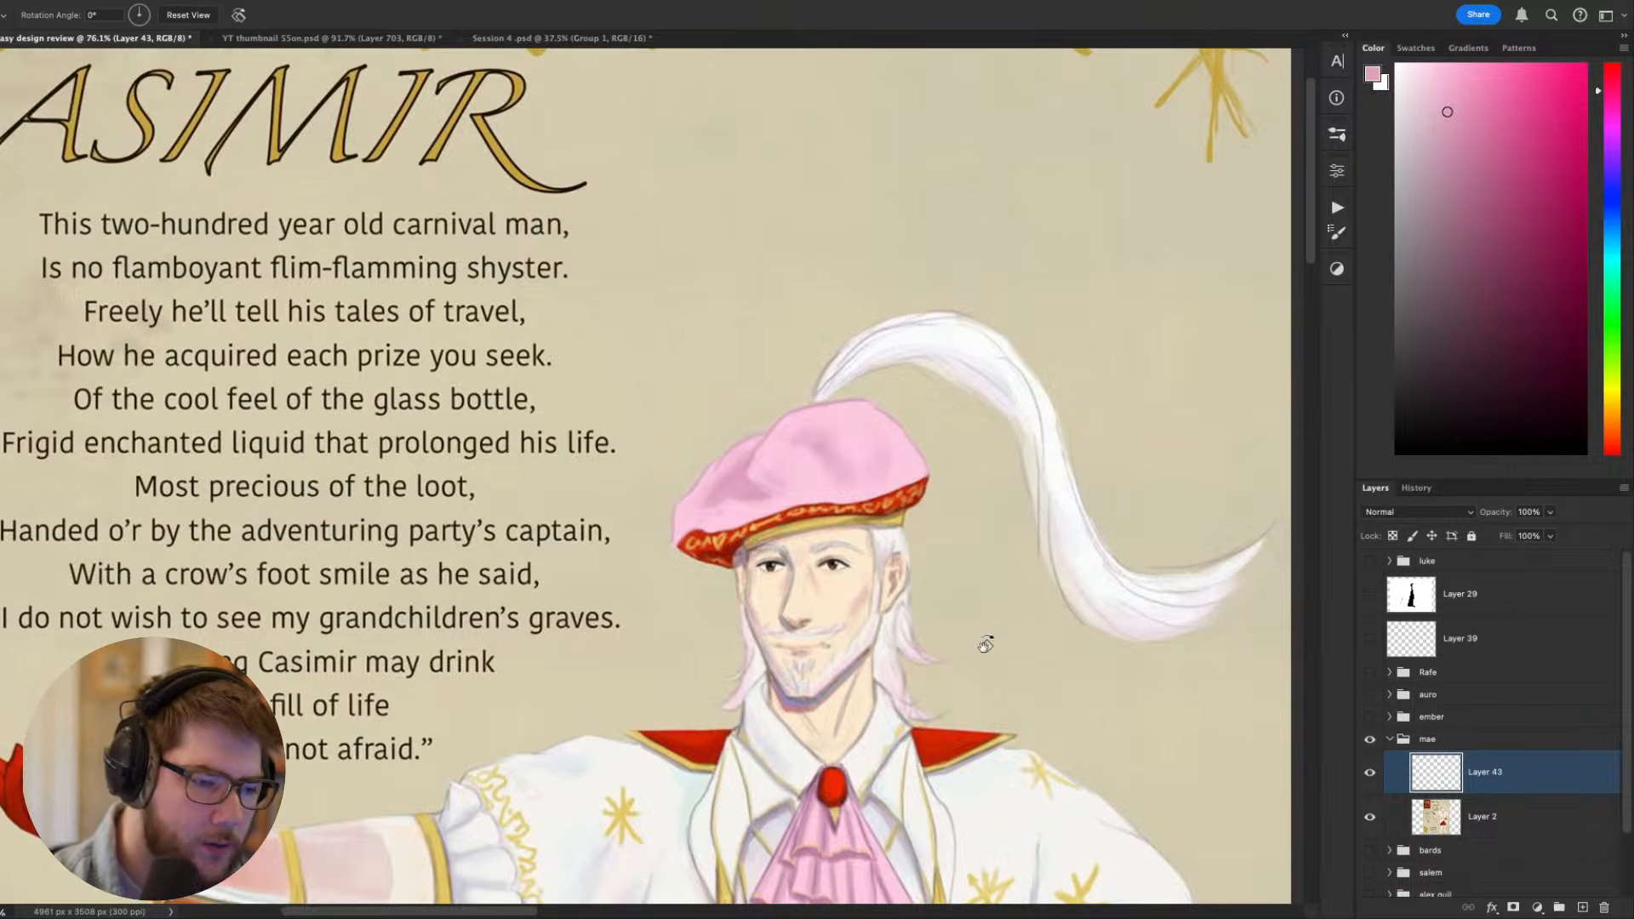
{"action": "scroll", "coordinate": [985, 644], "scroll_direction": "down", "scroll_amount": 2}
{"action": "scroll", "coordinate": [727, 337], "scroll_direction": "up", "scroll_amount": 5}
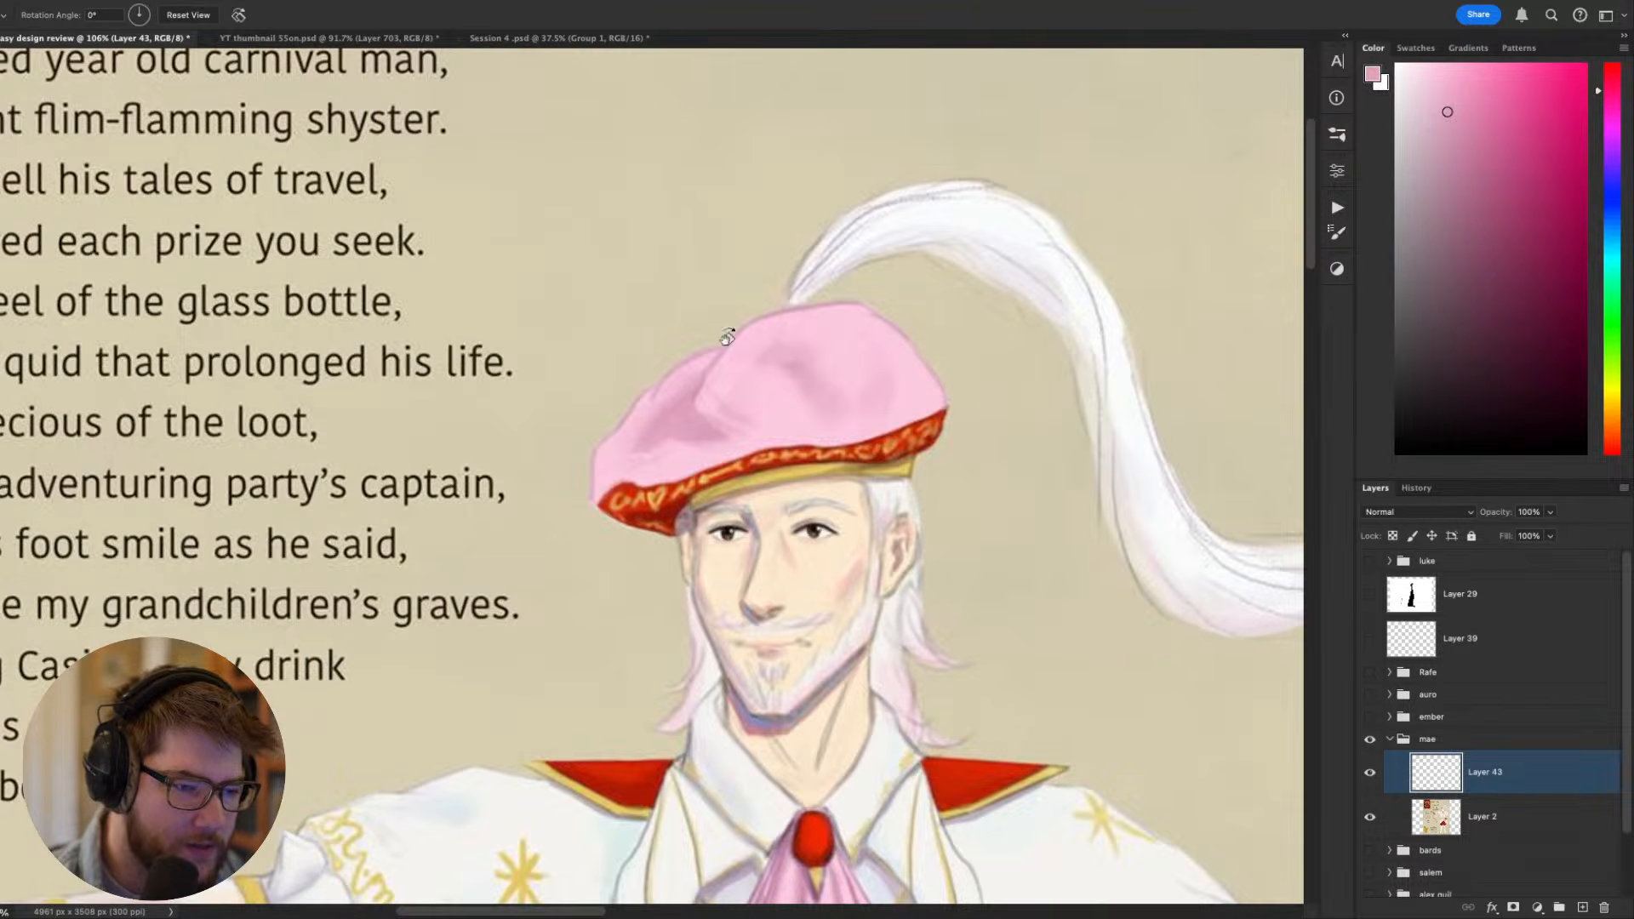
{"action": "mouse_move", "coordinate": [887, 426]}
{"action": "left_mouse_down"}
{"action": "mouse_move", "coordinate": [890, 412]}
{"action": "mouse_move", "coordinate": [967, 458]}
{"action": "left_mouse_up"}
{"action": "key", "text": "b"}
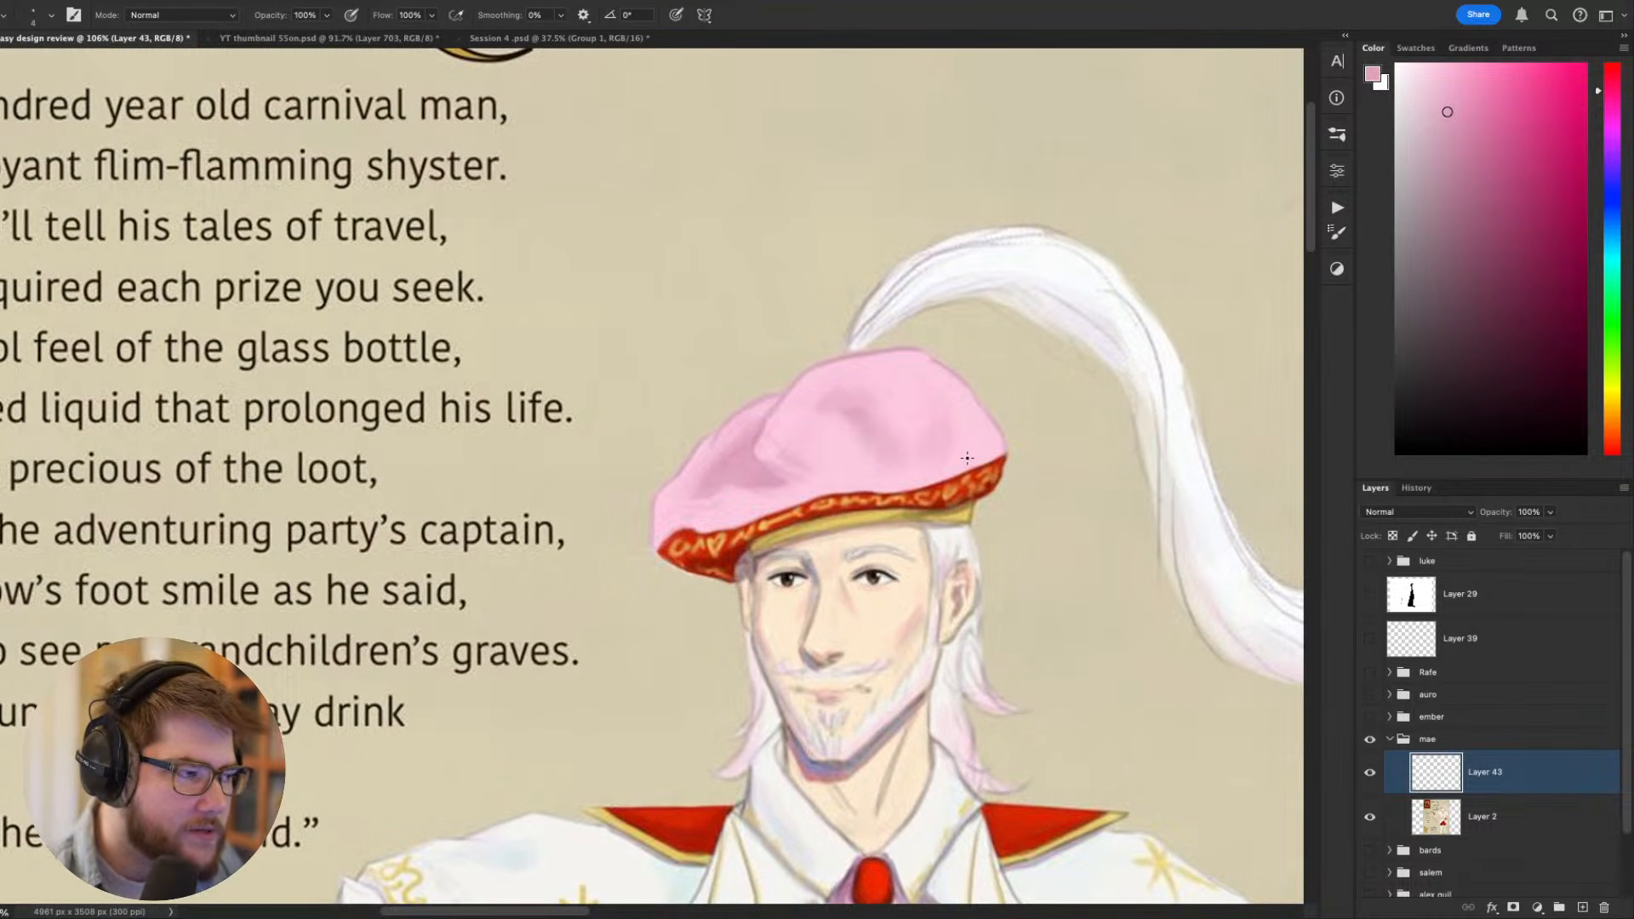
{"action": "key", "text": "bracketright"}
- Try to paint the beret's lower edge over the red band in the sampled pink, and undo the strokes
{"action": "mouse_move", "coordinate": [967, 458]}
{"action": "left_mouse_down"}
{"action": "mouse_move", "coordinate": [987, 491]}
{"action": "mouse_move", "coordinate": [1013, 482]}
{"action": "mouse_move", "coordinate": [938, 511]}
{"action": "left_mouse_up"}
{"action": "key", "text": "bracketright"}
{"action": "key", "text": "super+z"}
{"action": "key", "text": "super+z"}
{"action": "key", "text": "r"}
{"action": "left_click_drag", "start_coordinate": [1177, 496], "coordinate": [1081, 191]}
{"action": "mouse_move", "coordinate": [916, 351]}
{"action": "left_mouse_down"}
{"action": "mouse_move", "coordinate": [839, 394]}
{"action": "mouse_move", "coordinate": [792, 439]}
{"action": "mouse_move", "coordinate": [860, 381]}
{"action": "mouse_move", "coordinate": [722, 519]}
{"action": "left_mouse_up"}
{"action": "key", "text": "super+z"}
{"action": "key", "text": "Escape"}
- Rotate the canvas to 115° and paint along the edge between the beret and its red band with pinks sampled from the beret
{"action": "key", "text": "r"}
{"action": "mouse_move", "coordinate": [1065, 545]}
{"action": "left_mouse_down"}
{"action": "mouse_move", "coordinate": [1036, 707]}
{"action": "mouse_move", "coordinate": [460, 721]}
{"action": "left_mouse_up"}
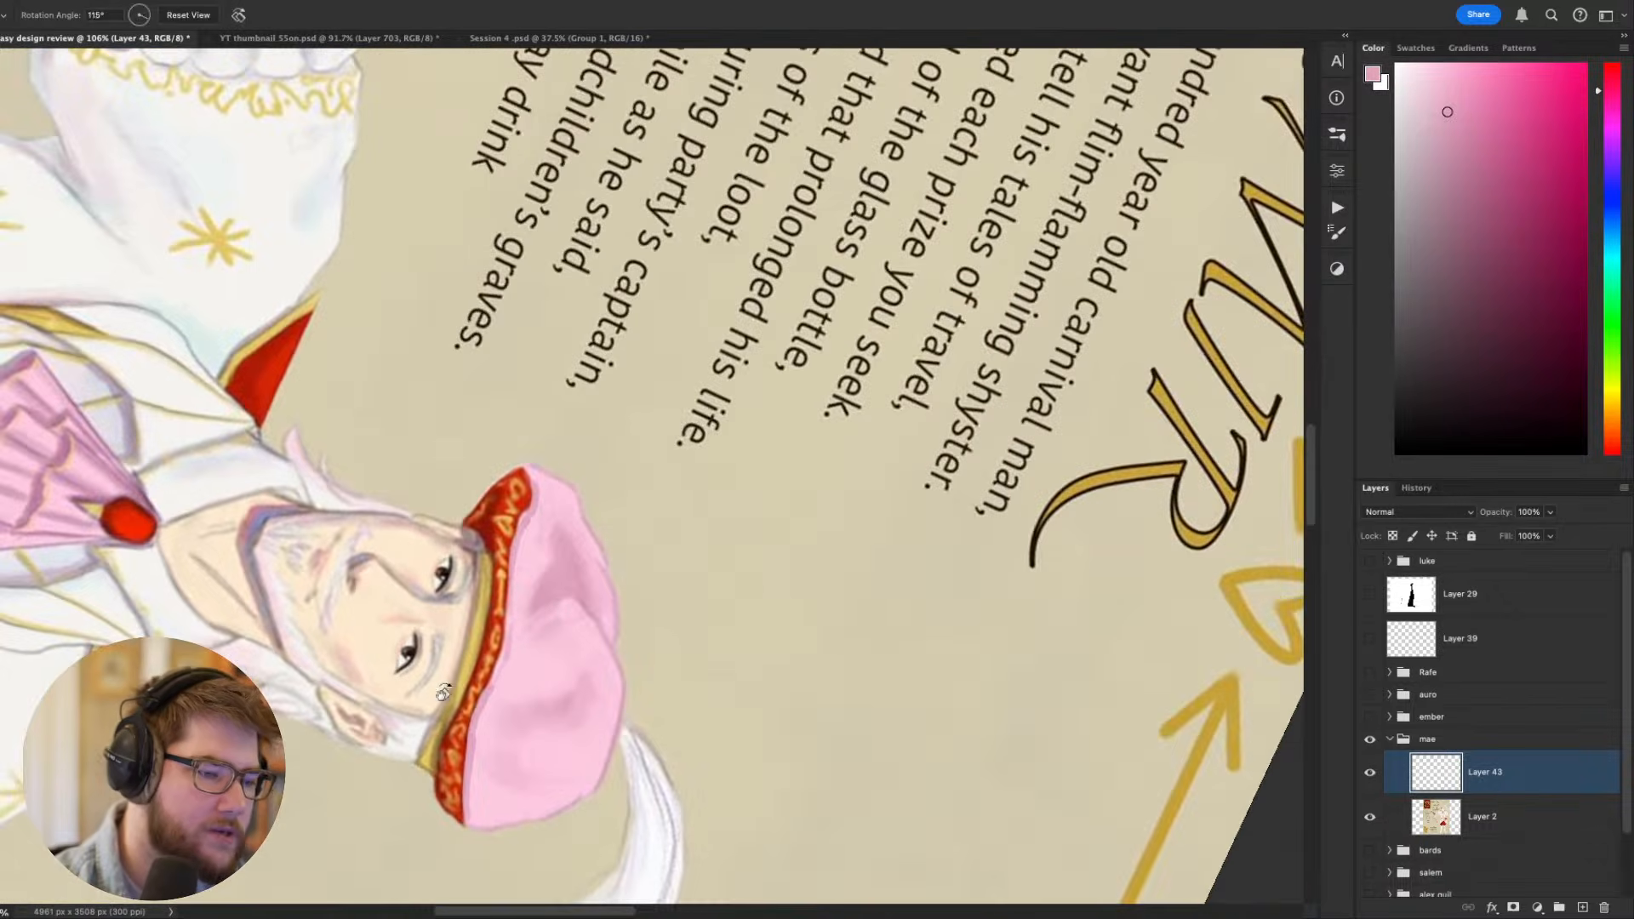
{"action": "left_click", "coordinate": [529, 542], "text": "alt"}
{"action": "left_click_drag", "start_coordinate": [536, 511], "coordinate": [516, 562]}
{"action": "key", "text": "super+z"}
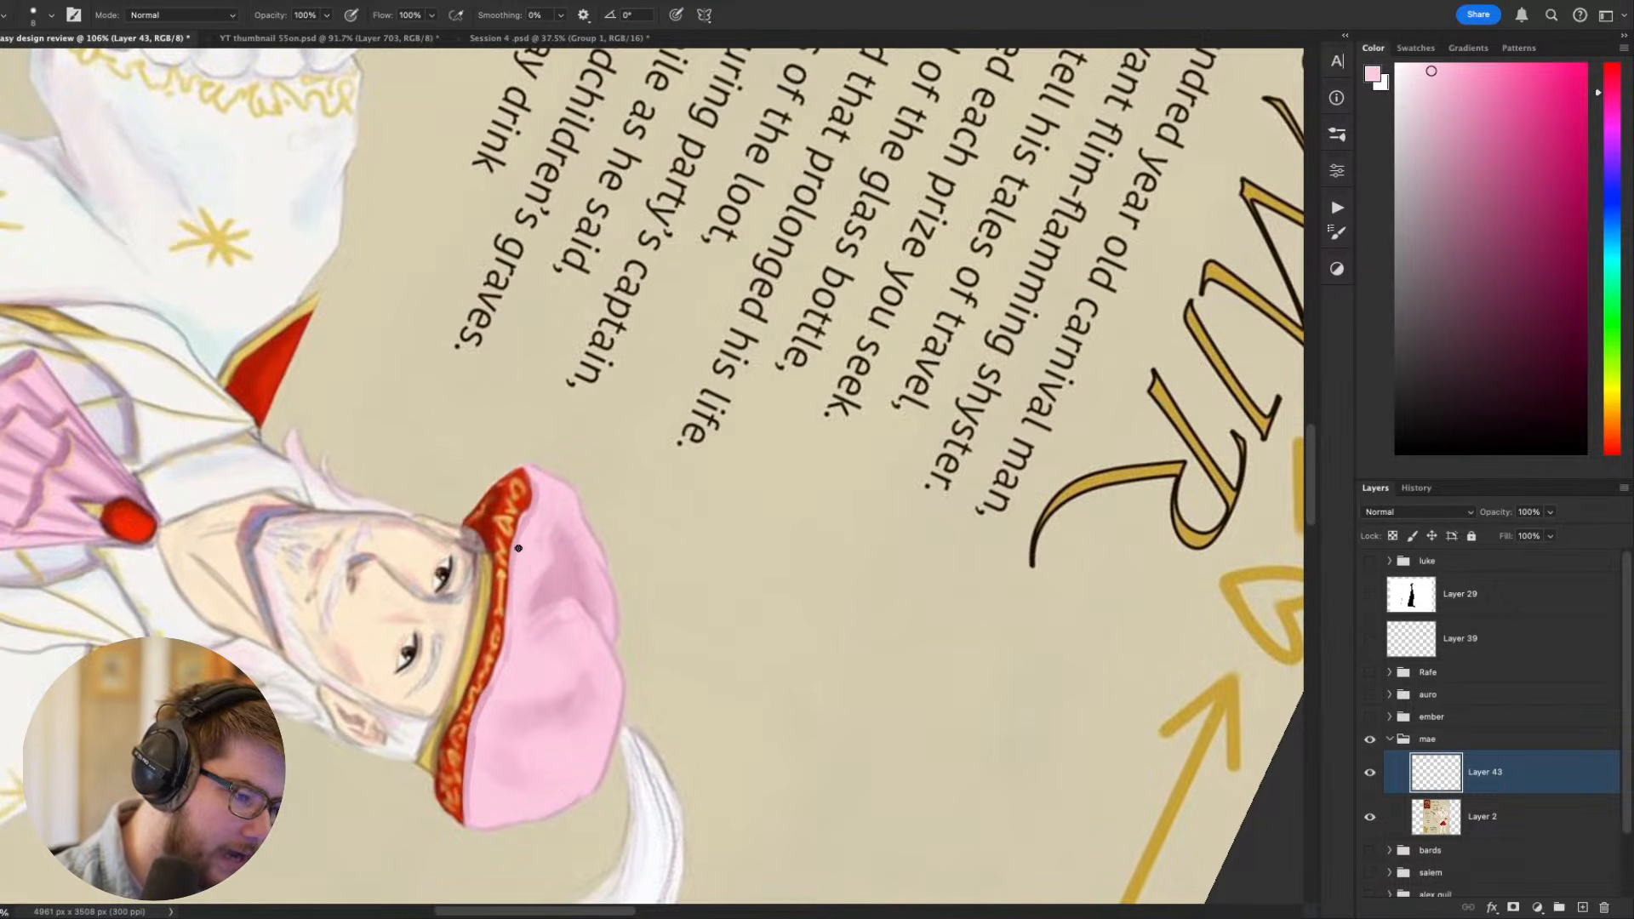
{"action": "left_click", "coordinate": [496, 690], "text": "alt"}
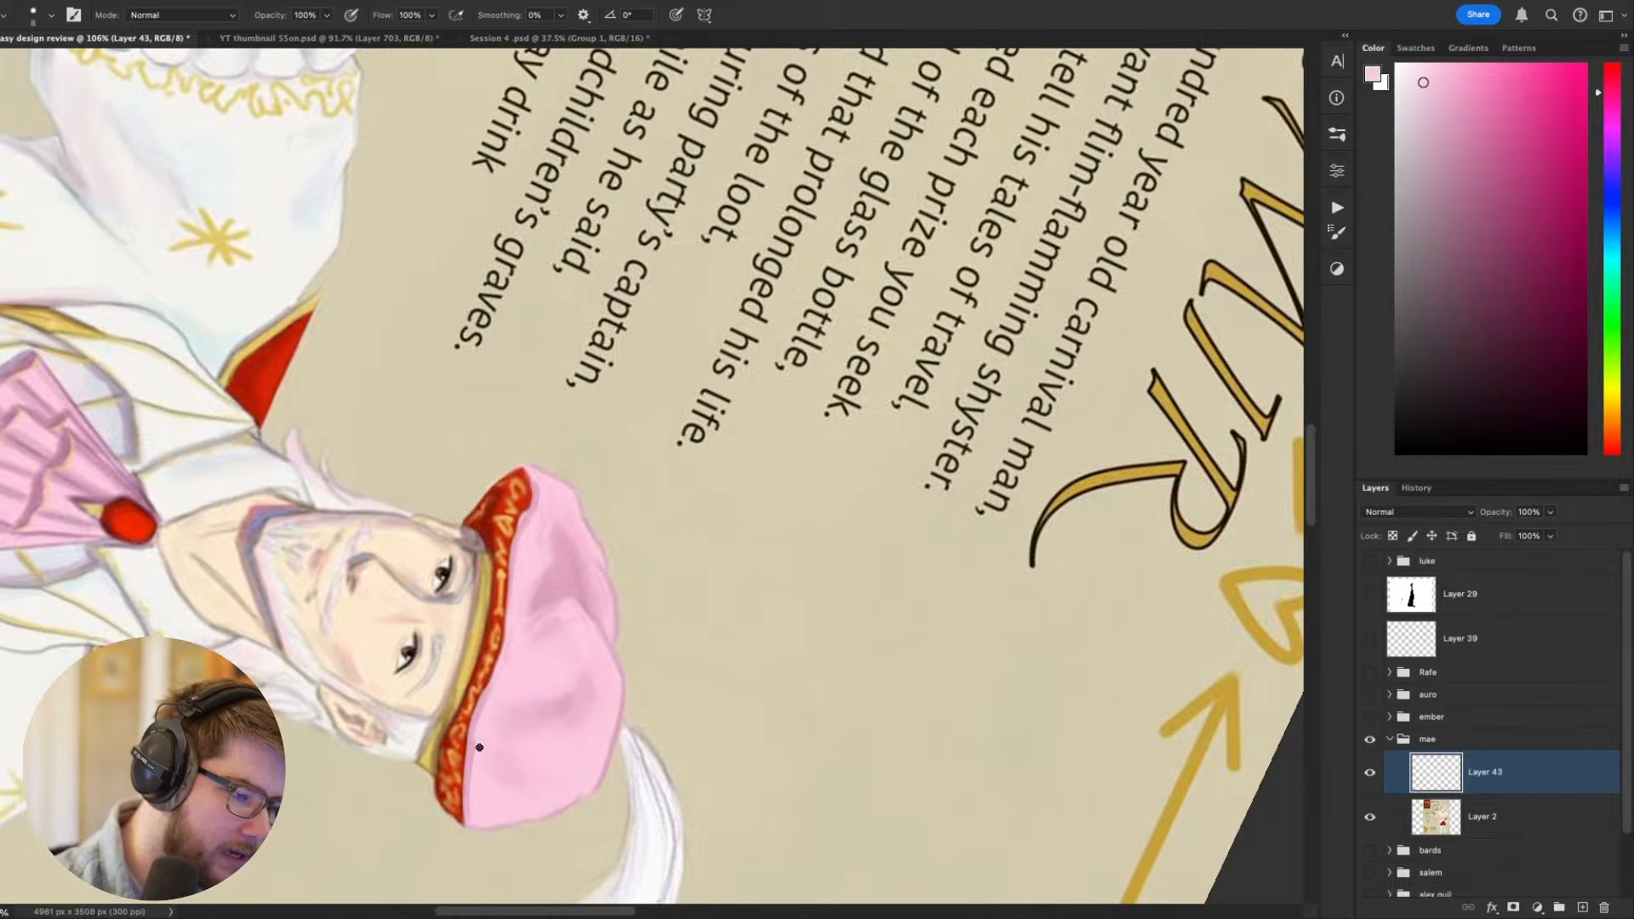
- Continue the pink edge along the beret's band in a slightly tilted view, and trim the beret's outline with the sampled background beige
{"action": "key", "text": "Escape"}
{"action": "key", "text": "r"}
{"action": "mouse_move", "coordinate": [953, 537]}
{"action": "left_mouse_down"}
{"action": "mouse_move", "coordinate": [983, 451]}
{"action": "mouse_move", "coordinate": [950, 561]}
{"action": "left_mouse_up"}
{"action": "key", "text": "space"}
{"action": "left_click", "coordinate": [925, 520], "text": "alt"}
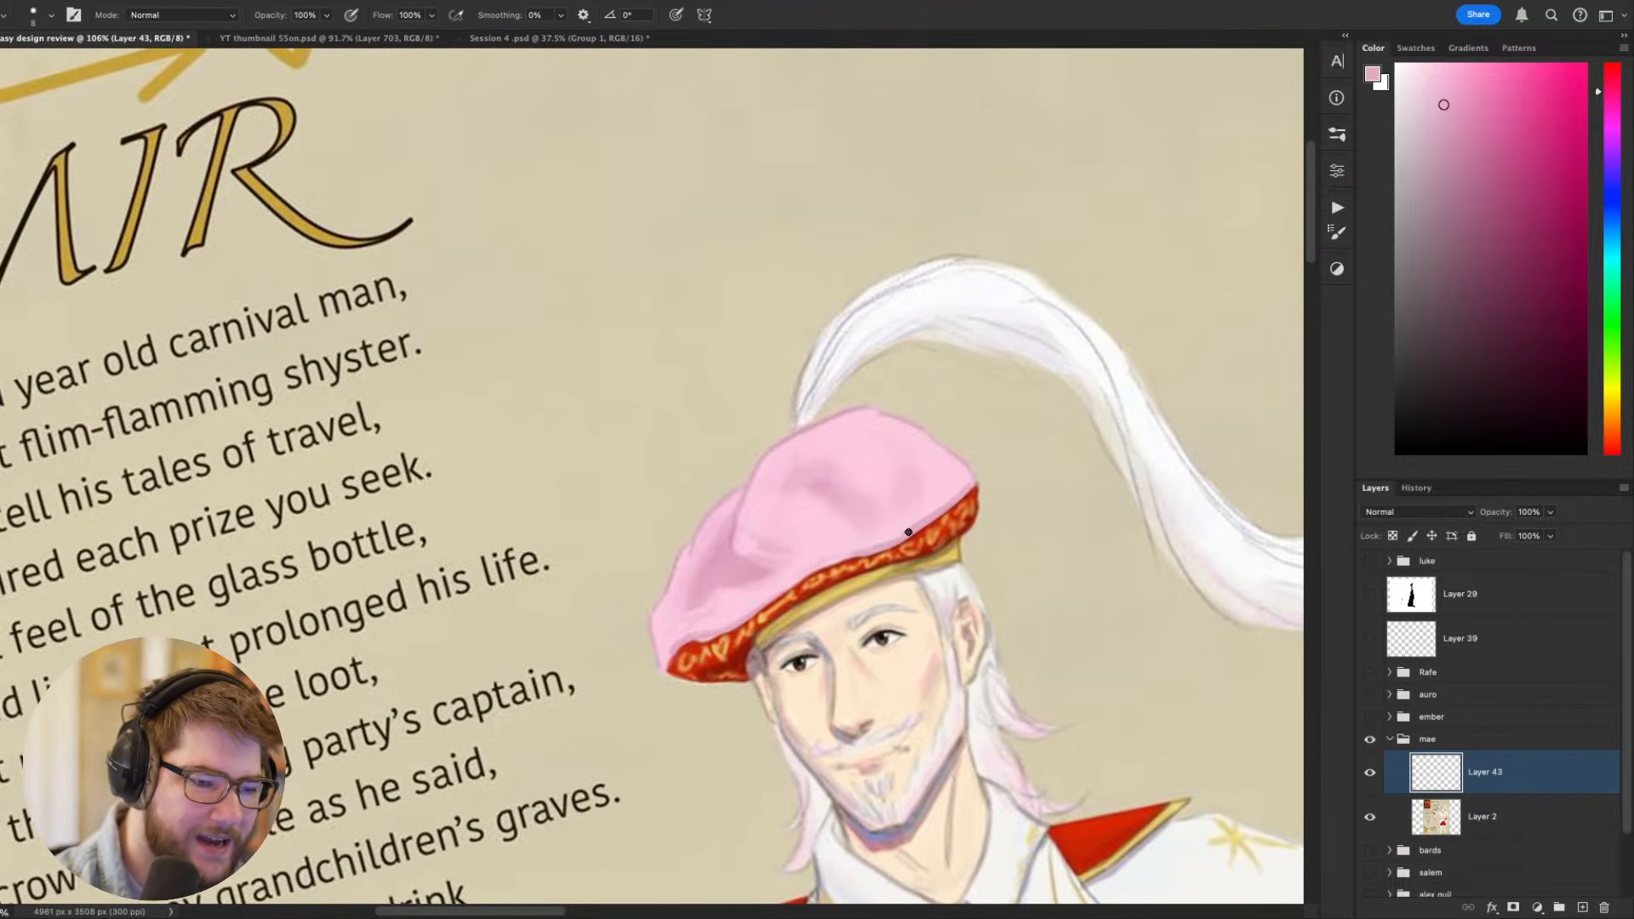
{"action": "key", "text": "Escape"}
{"action": "left_click", "coordinate": [970, 559], "text": "alt"}
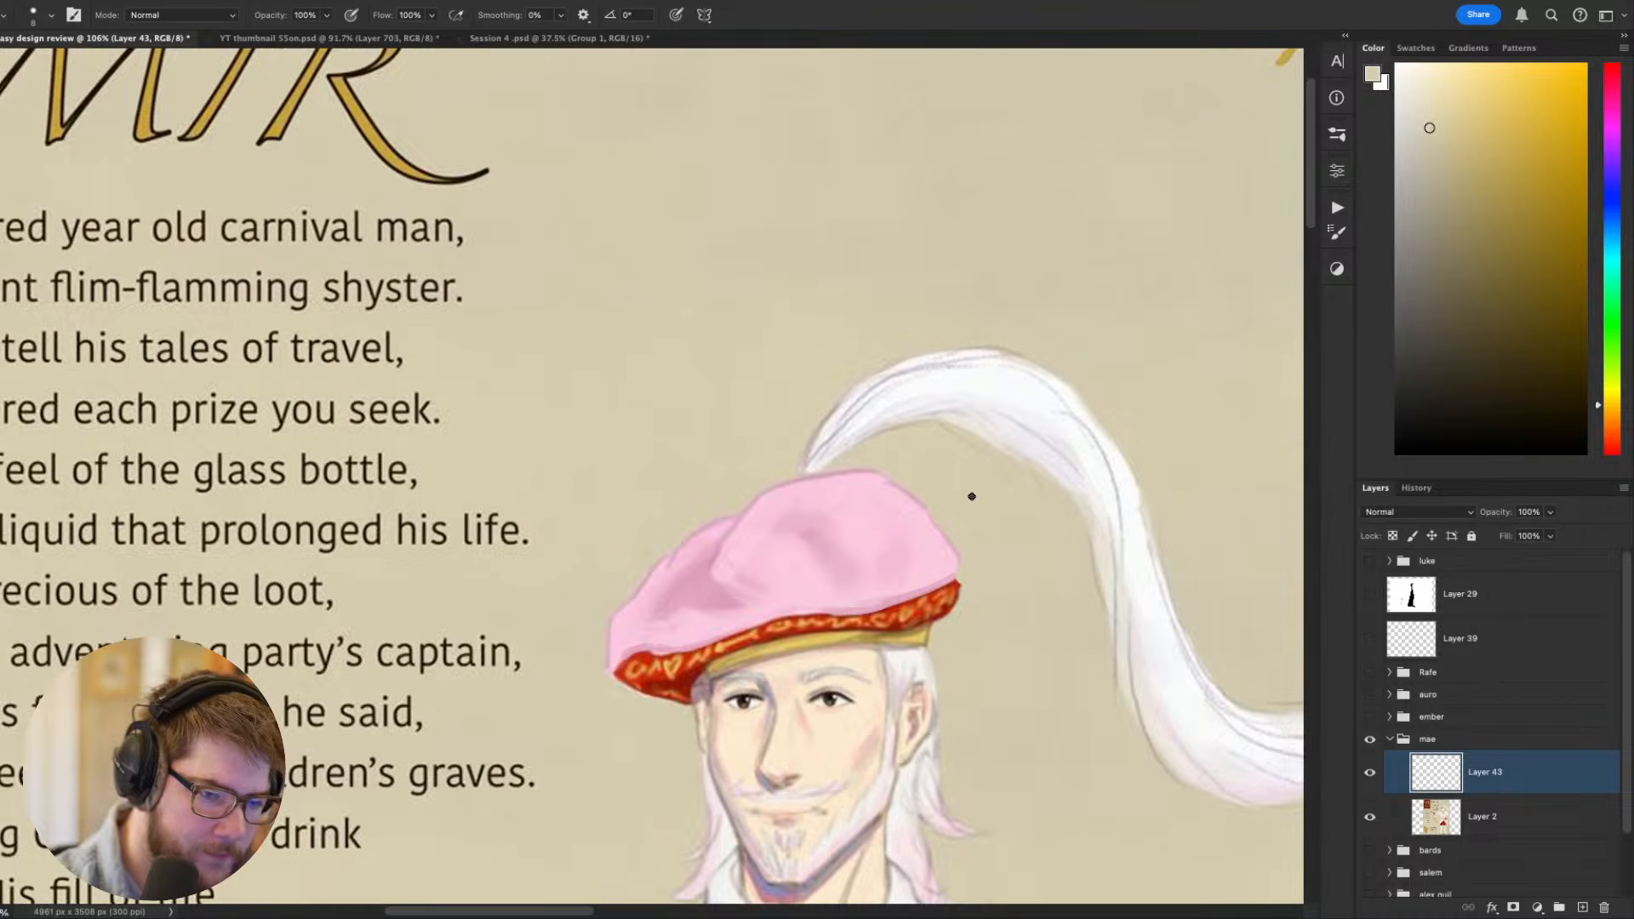
- Review Casimir's whole figure on the sheet, from the reshaped beret down to the sash, breeches and laced boots
{"action": "scroll", "coordinate": [596, 758], "scroll_direction": "down", "scroll_amount": 6}
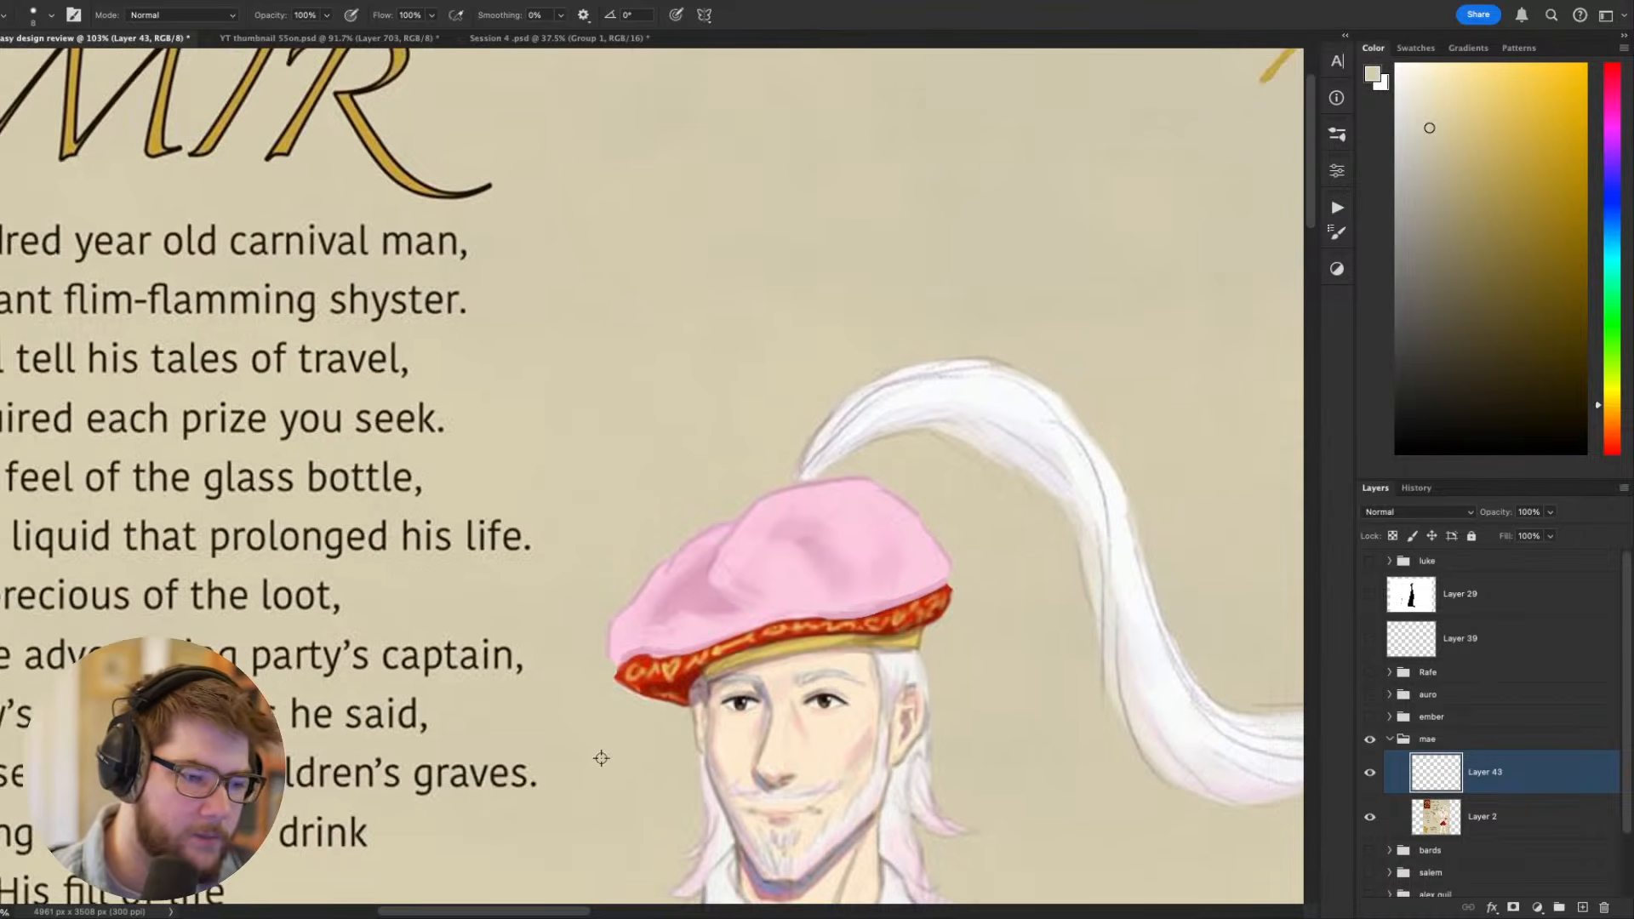
{"action": "scroll", "coordinate": [667, 746], "scroll_direction": "down", "scroll_amount": 2}
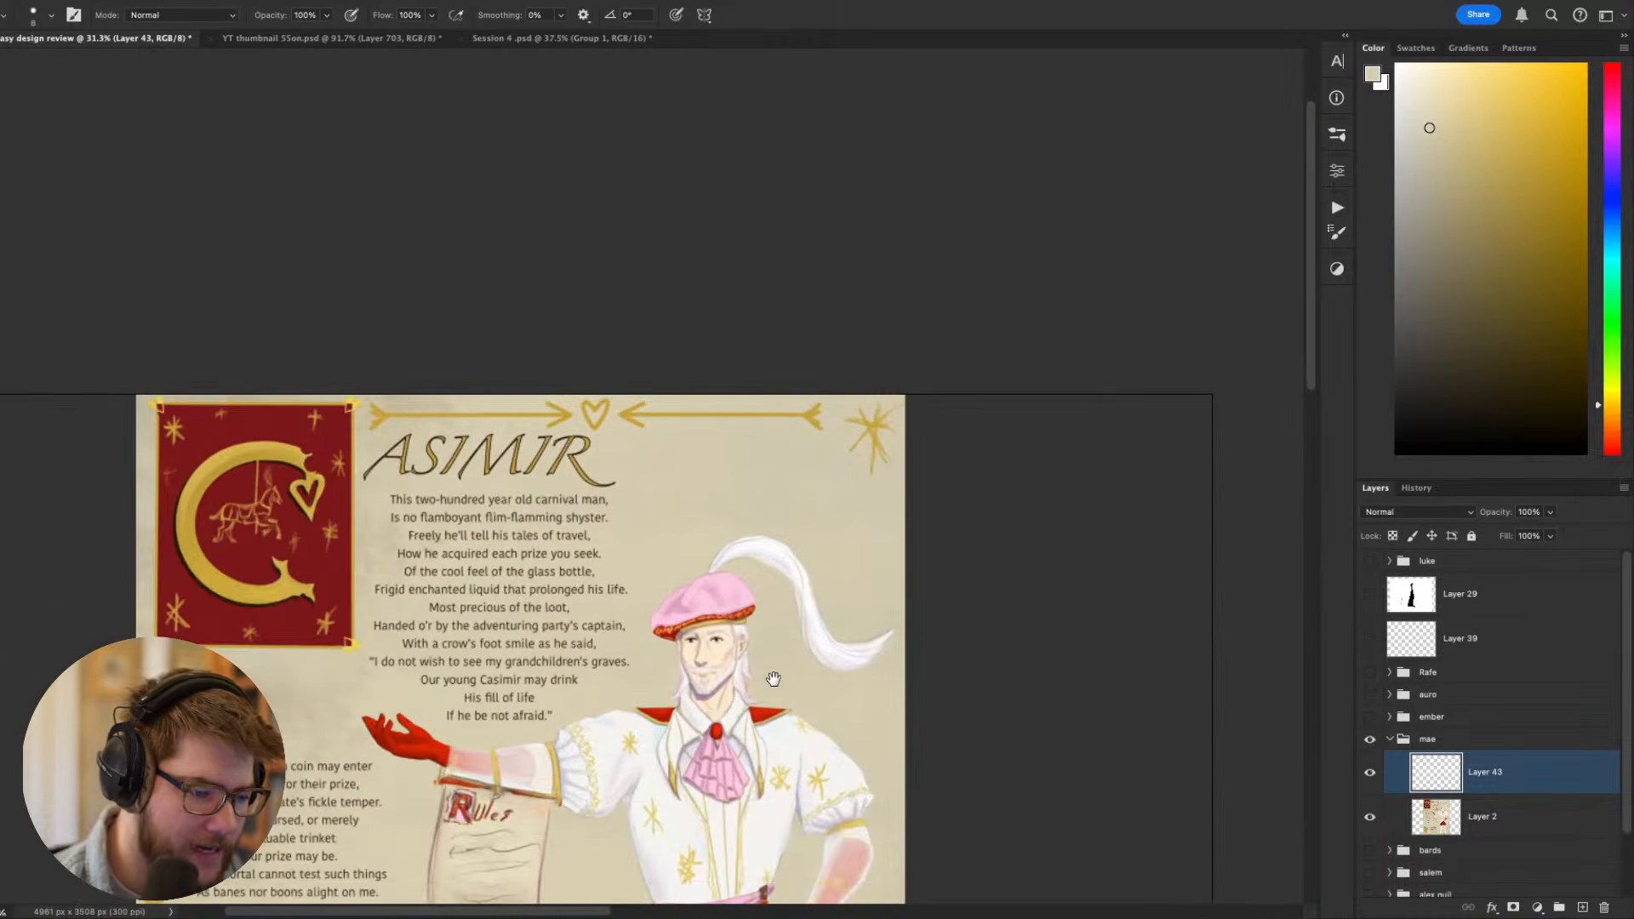
{"action": "scroll", "coordinate": [770, 683], "scroll_direction": "up", "scroll_amount": 4}
{"action": "scroll", "coordinate": [983, 464], "scroll_direction": "down", "scroll_amount": 3}
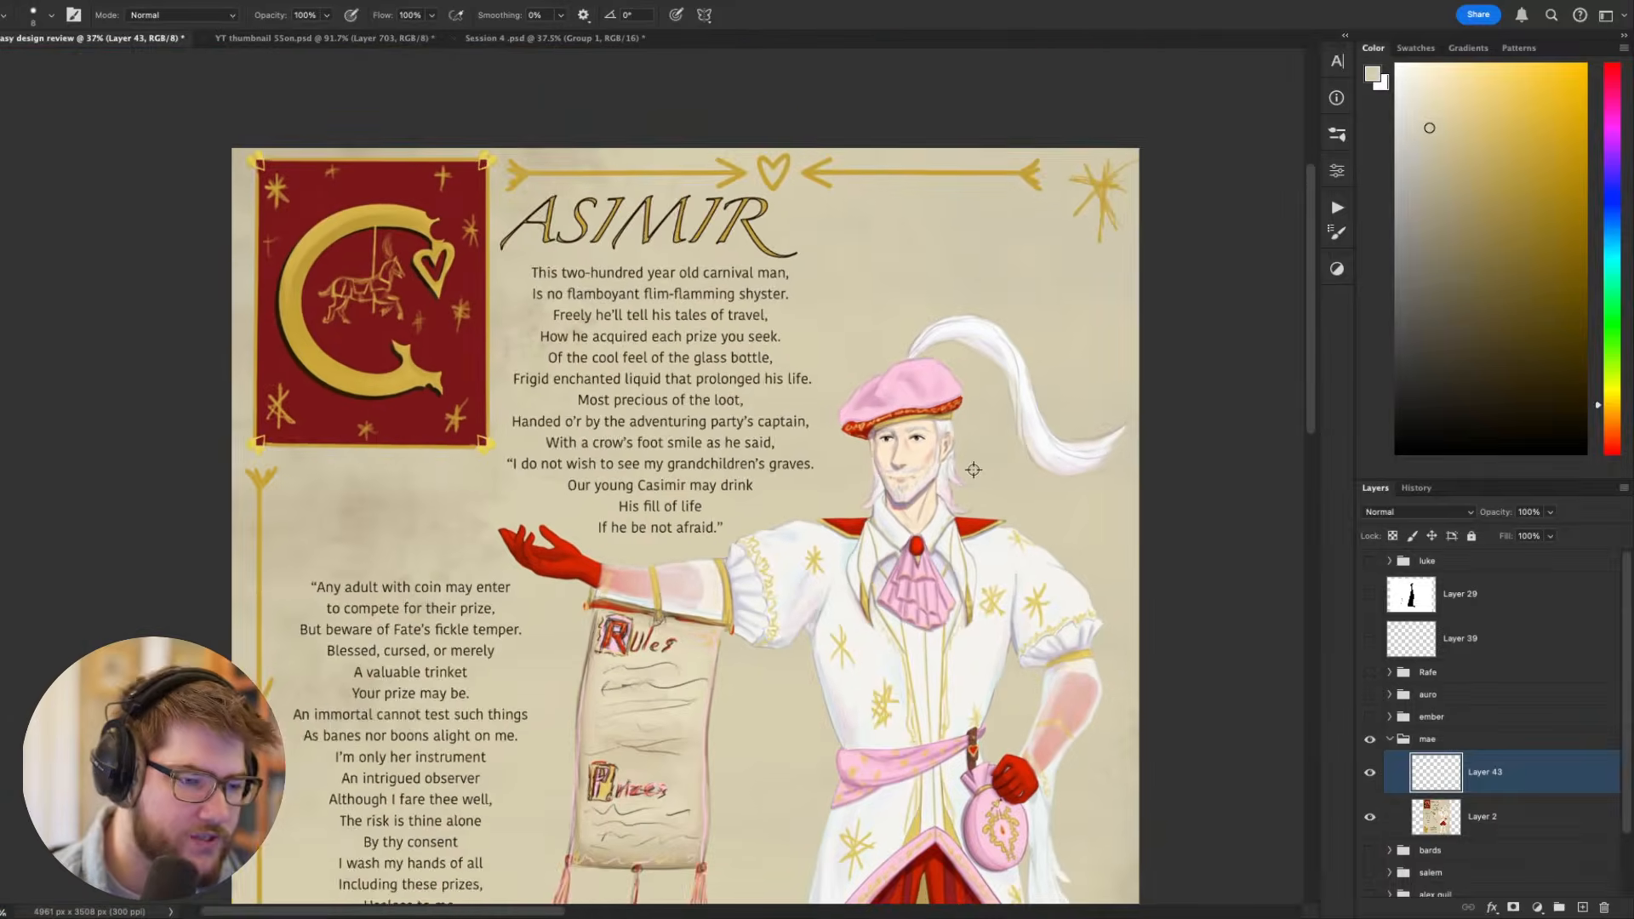
{"action": "scroll", "coordinate": [967, 464], "scroll_direction": "up", "scroll_amount": 3}
{"action": "scroll", "coordinate": [971, 474], "scroll_direction": "up", "scroll_amount": 1}
{"action": "left_click_drag", "start_coordinate": [981, 536], "coordinate": [858, 490]}
{"action": "scroll", "coordinate": [851, 487], "scroll_direction": "up", "scroll_amount": 3}
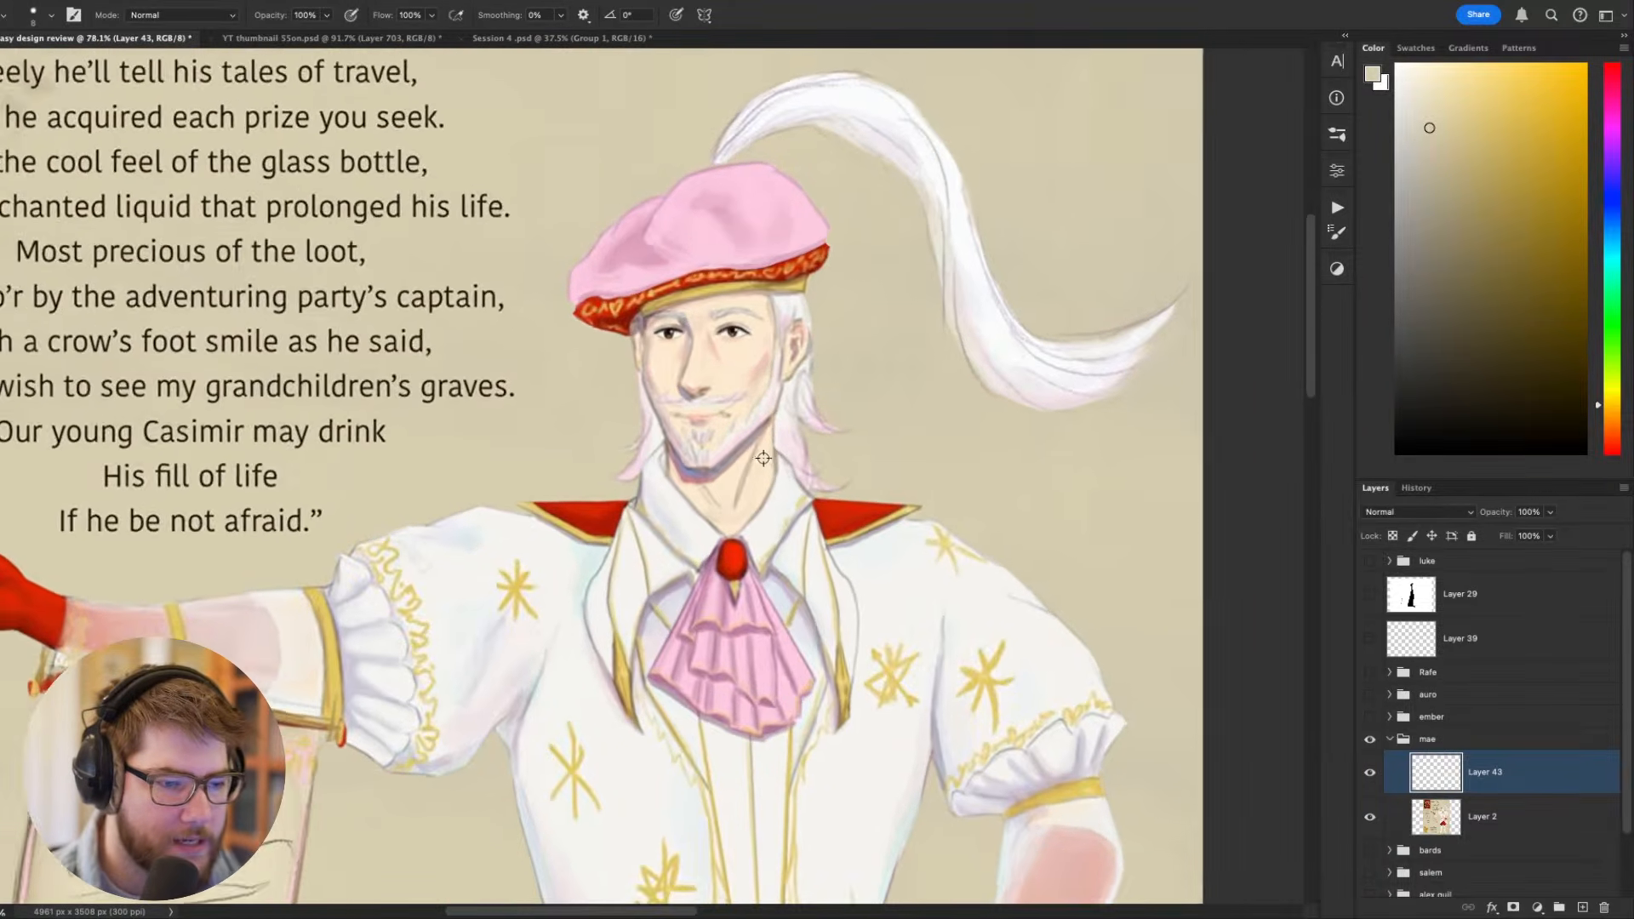
{"action": "left_click_drag", "start_coordinate": [851, 758], "coordinate": [809, 429]}
{"action": "scroll", "coordinate": [808, 429], "scroll_direction": "down", "scroll_amount": 3}
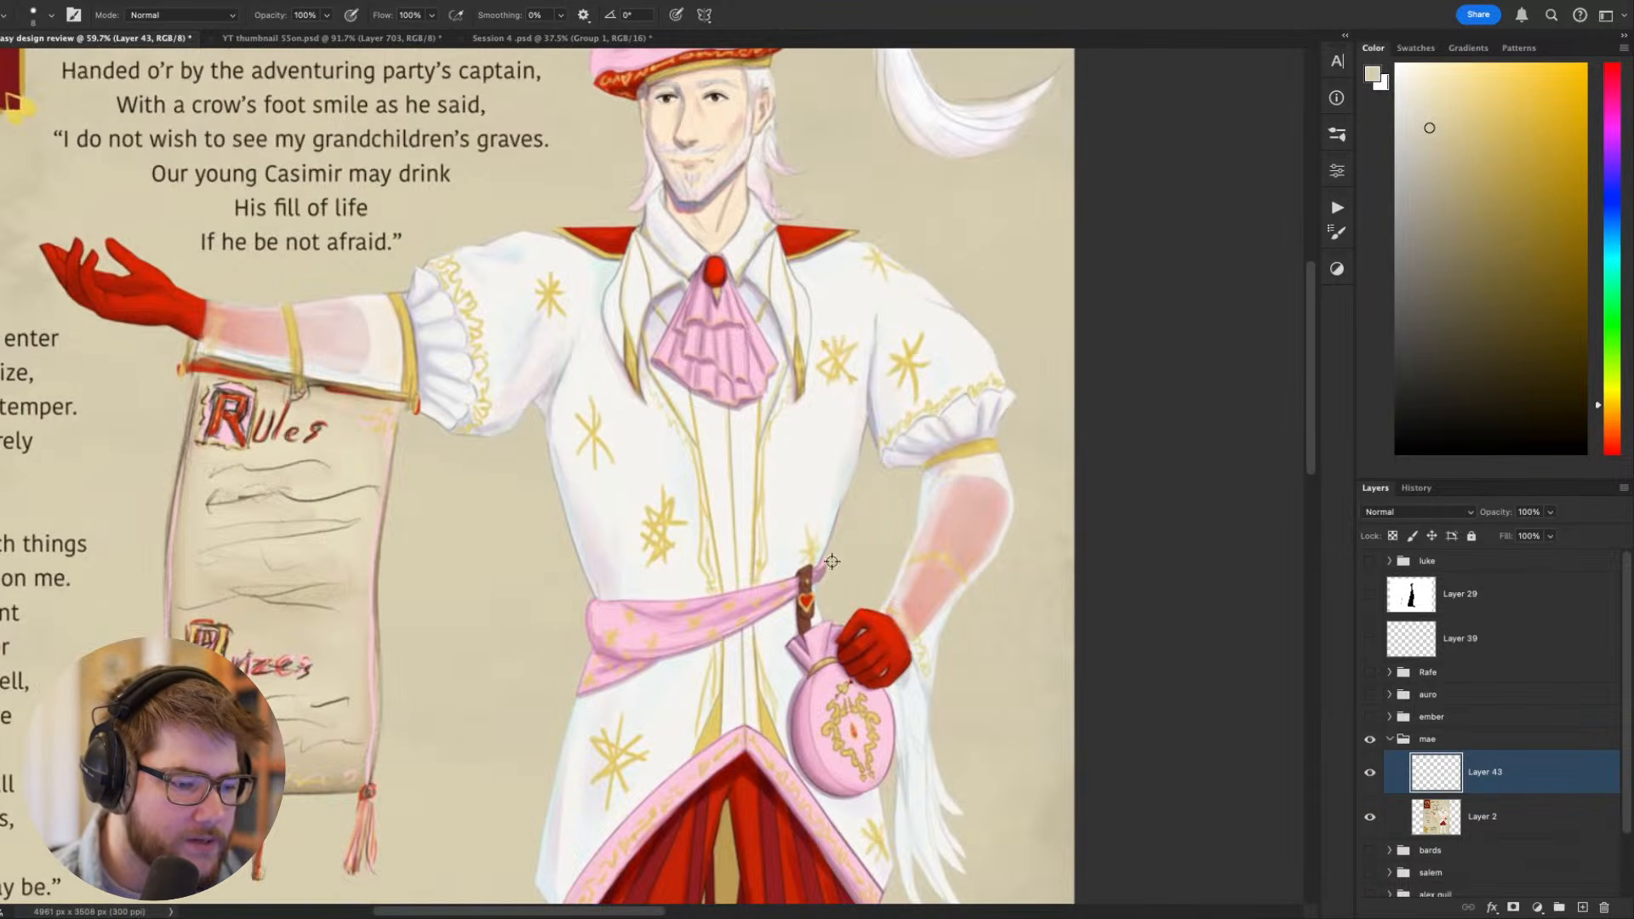
{"action": "left_click_drag", "start_coordinate": [839, 586], "coordinate": [827, 209]}
{"action": "left_click_drag", "start_coordinate": [964, 471], "coordinate": [841, 195]}
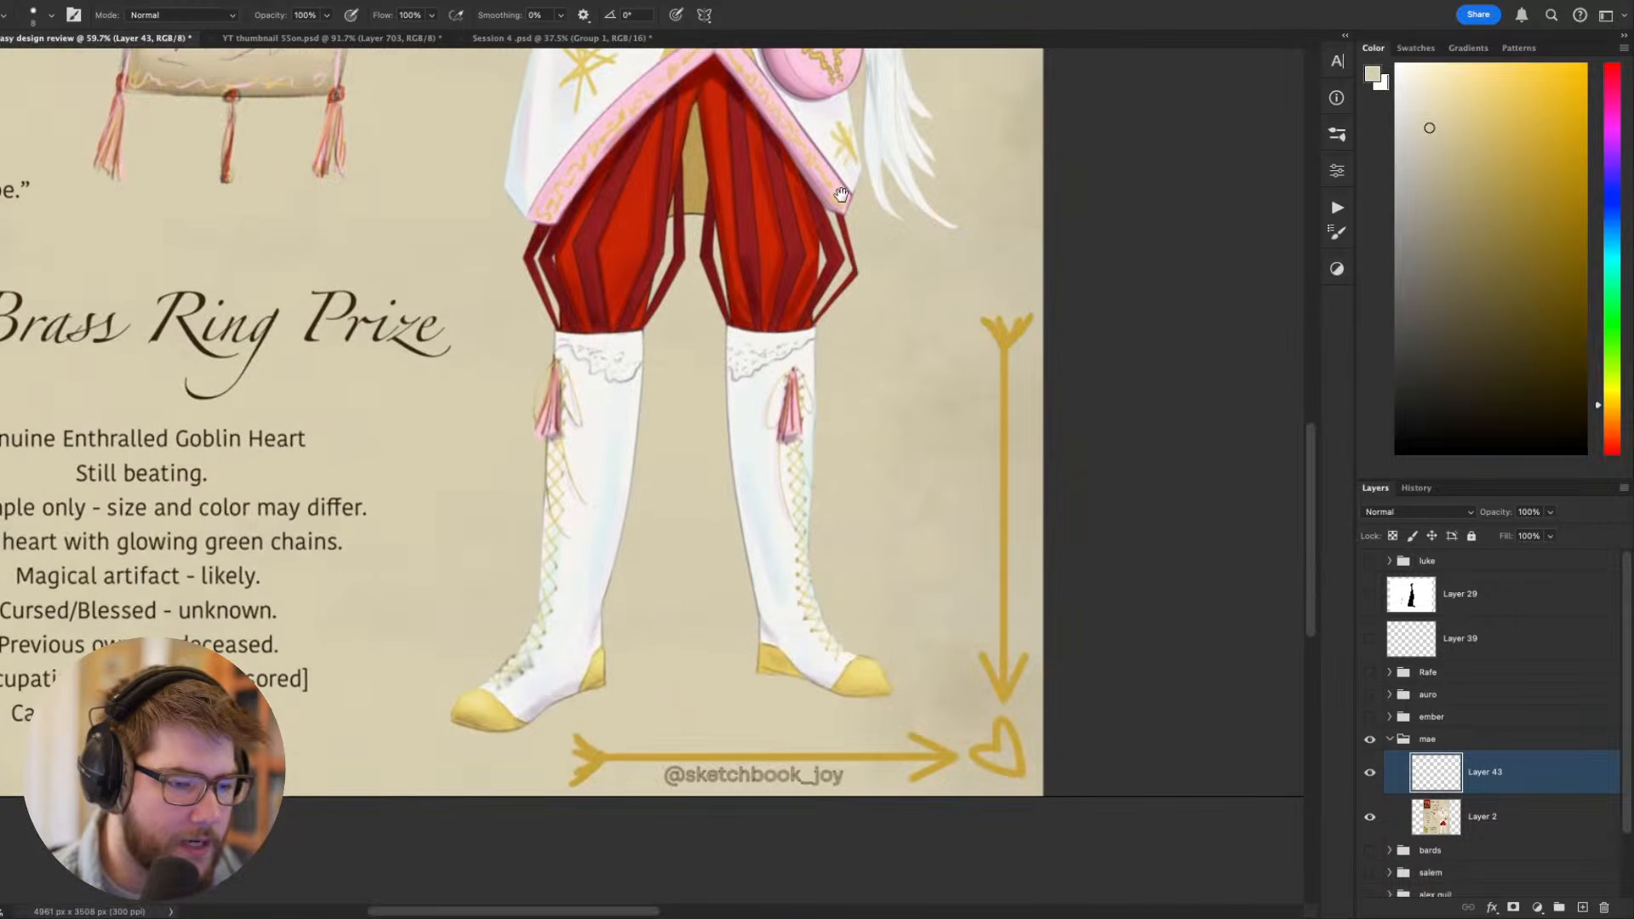
- Touch up the breeches just below the coat's front point using red sampled from them
{"action": "left_click_drag", "start_coordinate": [774, 307], "coordinate": [786, 562]}
{"action": "left_click_drag", "start_coordinate": [707, 85], "coordinate": [689, 423]}
{"action": "left_click_drag", "start_coordinate": [751, 618], "coordinate": [768, 606]}
{"action": "left_click", "coordinate": [729, 689], "text": "alt"}
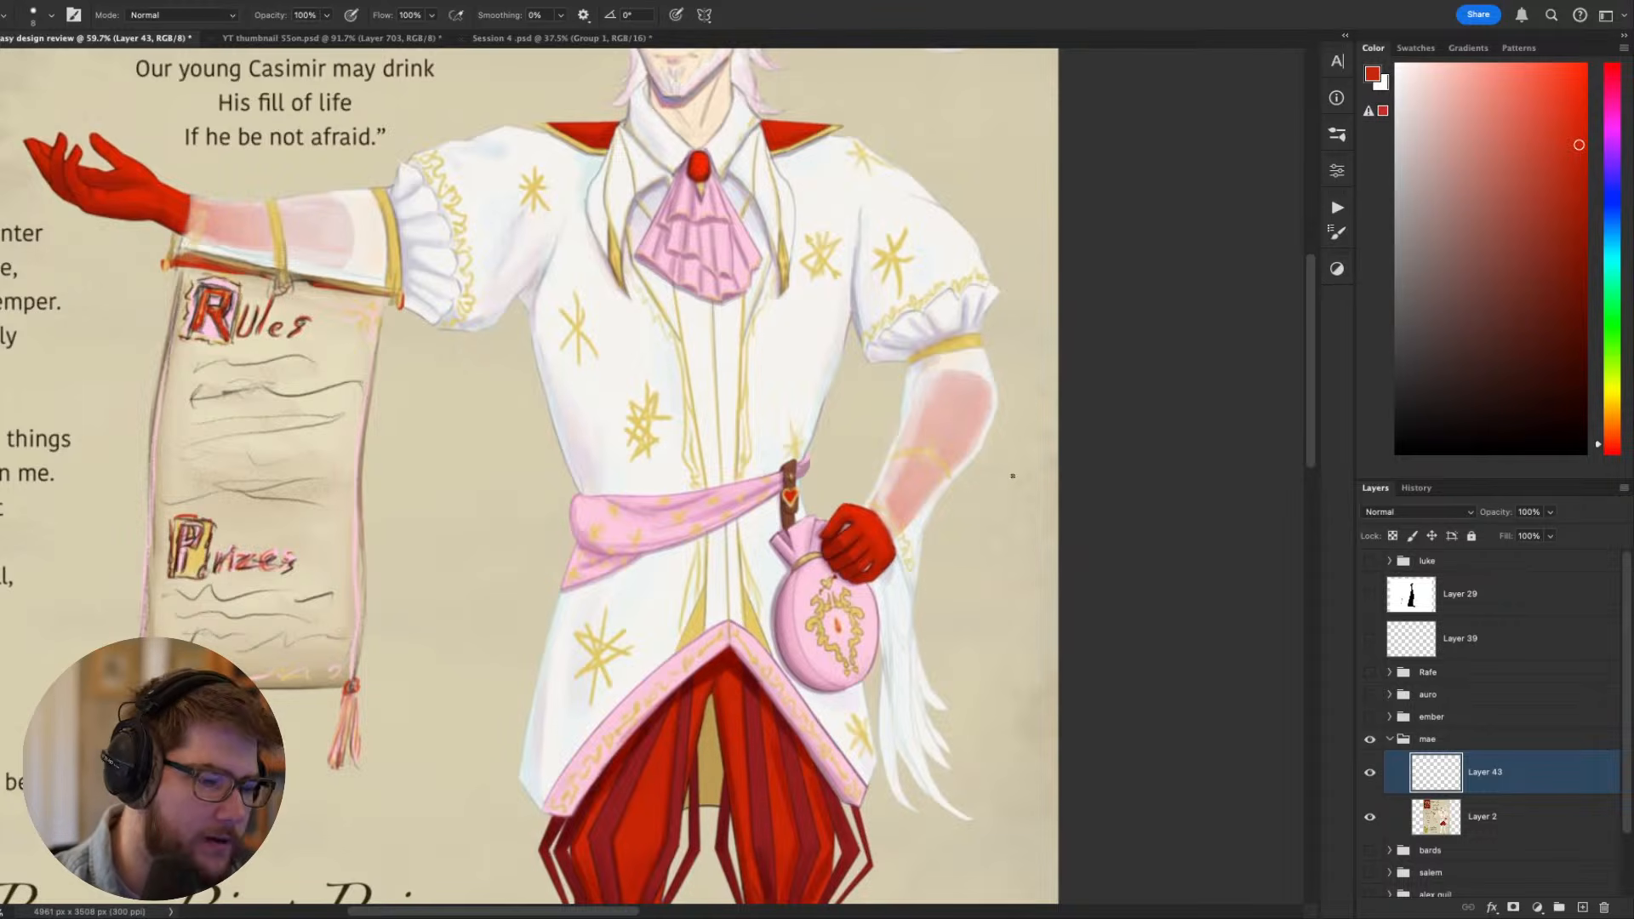
- Paint over the purple shadow under Casimir's chin with a size 20 brush in the skin tone sampled from his neck
{"action": "left_click_drag", "start_coordinate": [922, 464], "coordinate": [941, 779]}
{"action": "key", "text": "super+plus"}
{"action": "key", "text": "super+plus"}
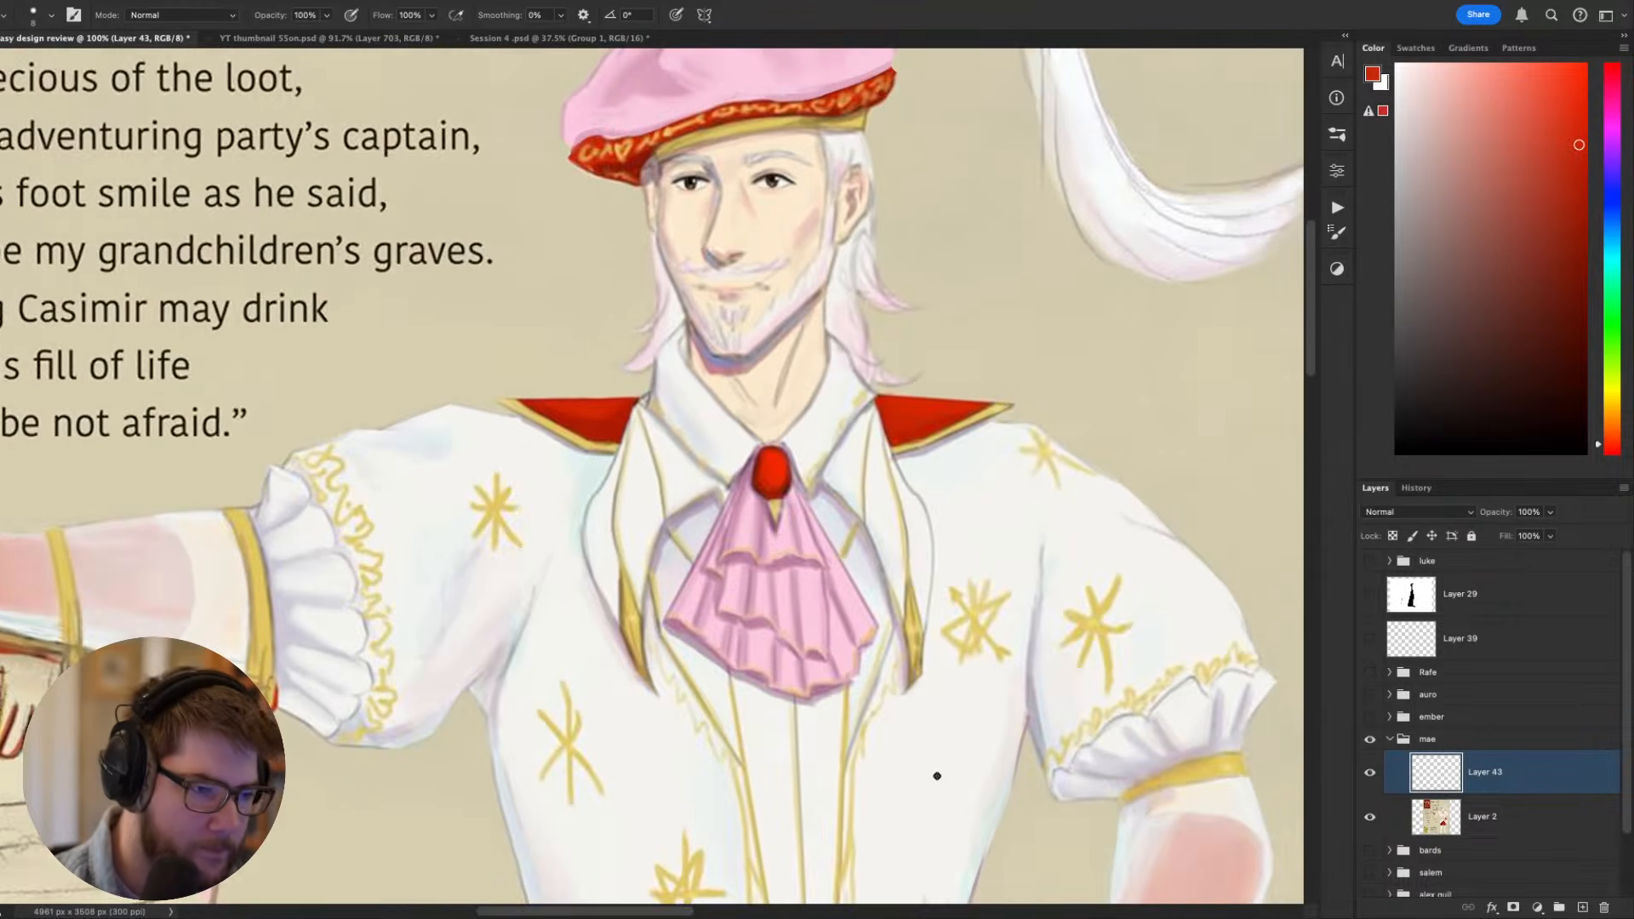
{"action": "left_click_drag", "start_coordinate": [920, 511], "coordinate": [968, 671]}
{"action": "left_click", "coordinate": [817, 534], "text": "alt"}
{"action": "key", "text": "bracketright"}
{"action": "key", "text": "bracketright"}
{"action": "key", "text": "bracketright"}
{"action": "key", "text": "bracketright"}
{"action": "key", "text": "bracketright"}
{"action": "key", "text": "bracketright"}
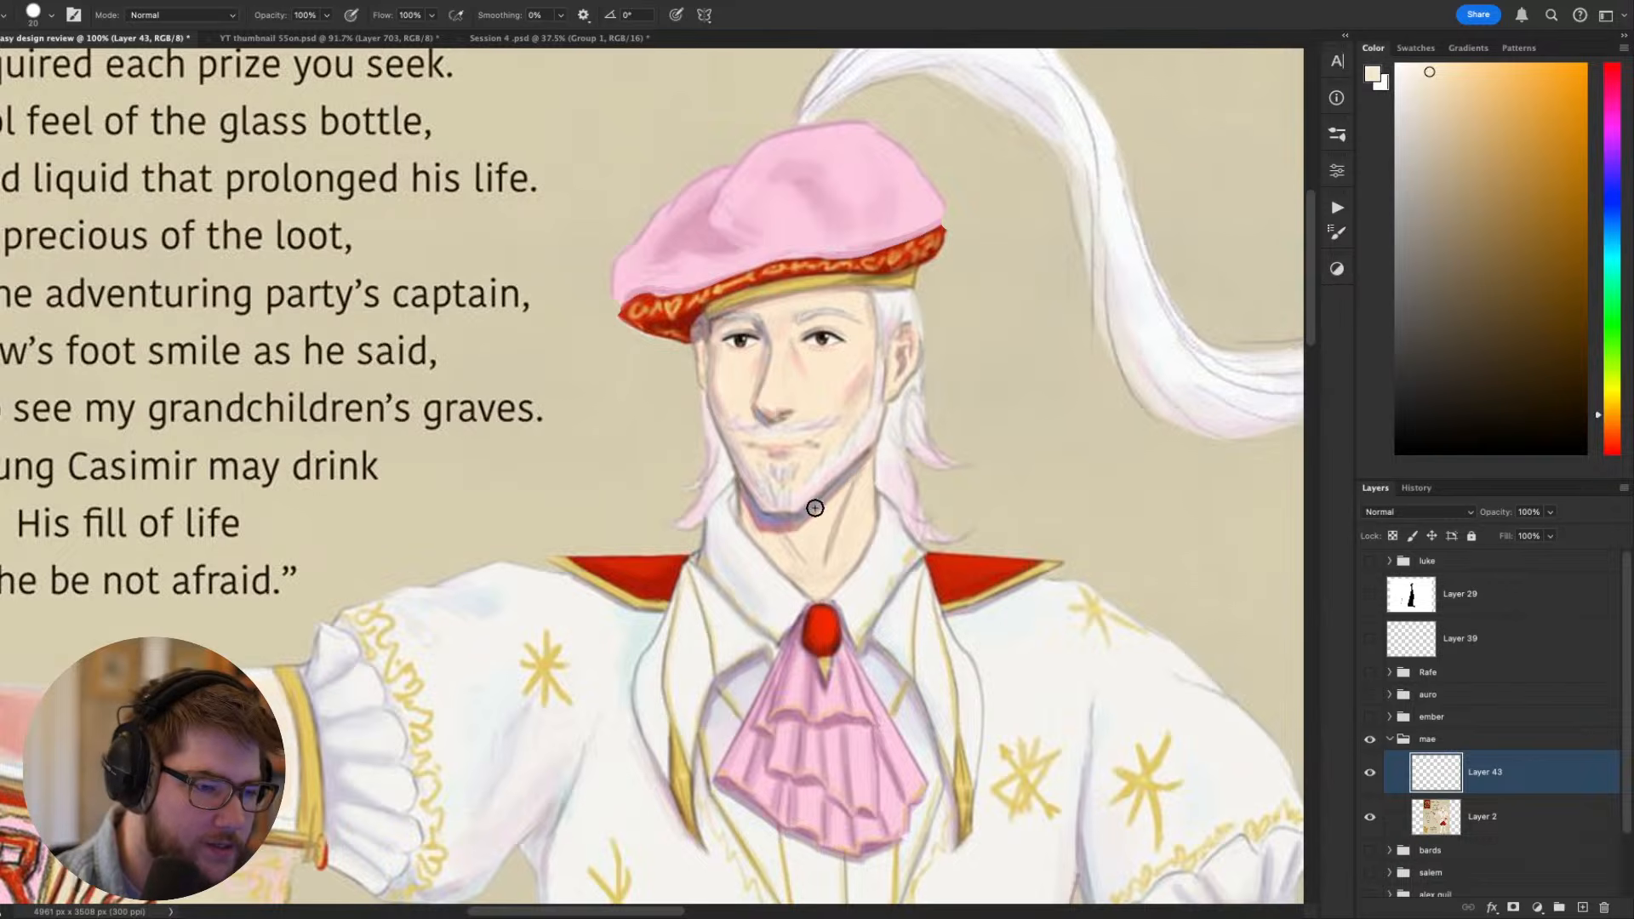
{"action": "mouse_move", "coordinate": [805, 520]}
{"action": "left_mouse_down"}
{"action": "mouse_move", "coordinate": [826, 505]}
{"action": "mouse_move", "coordinate": [773, 544]}
{"action": "mouse_move", "coordinate": [1027, 267]}
{"action": "mouse_move", "coordinate": [755, 364]}
{"action": "mouse_move", "coordinate": [738, 391]}
{"action": "left_mouse_up"}
{"action": "key", "text": "r"}
{"action": "key", "text": "Escape"}
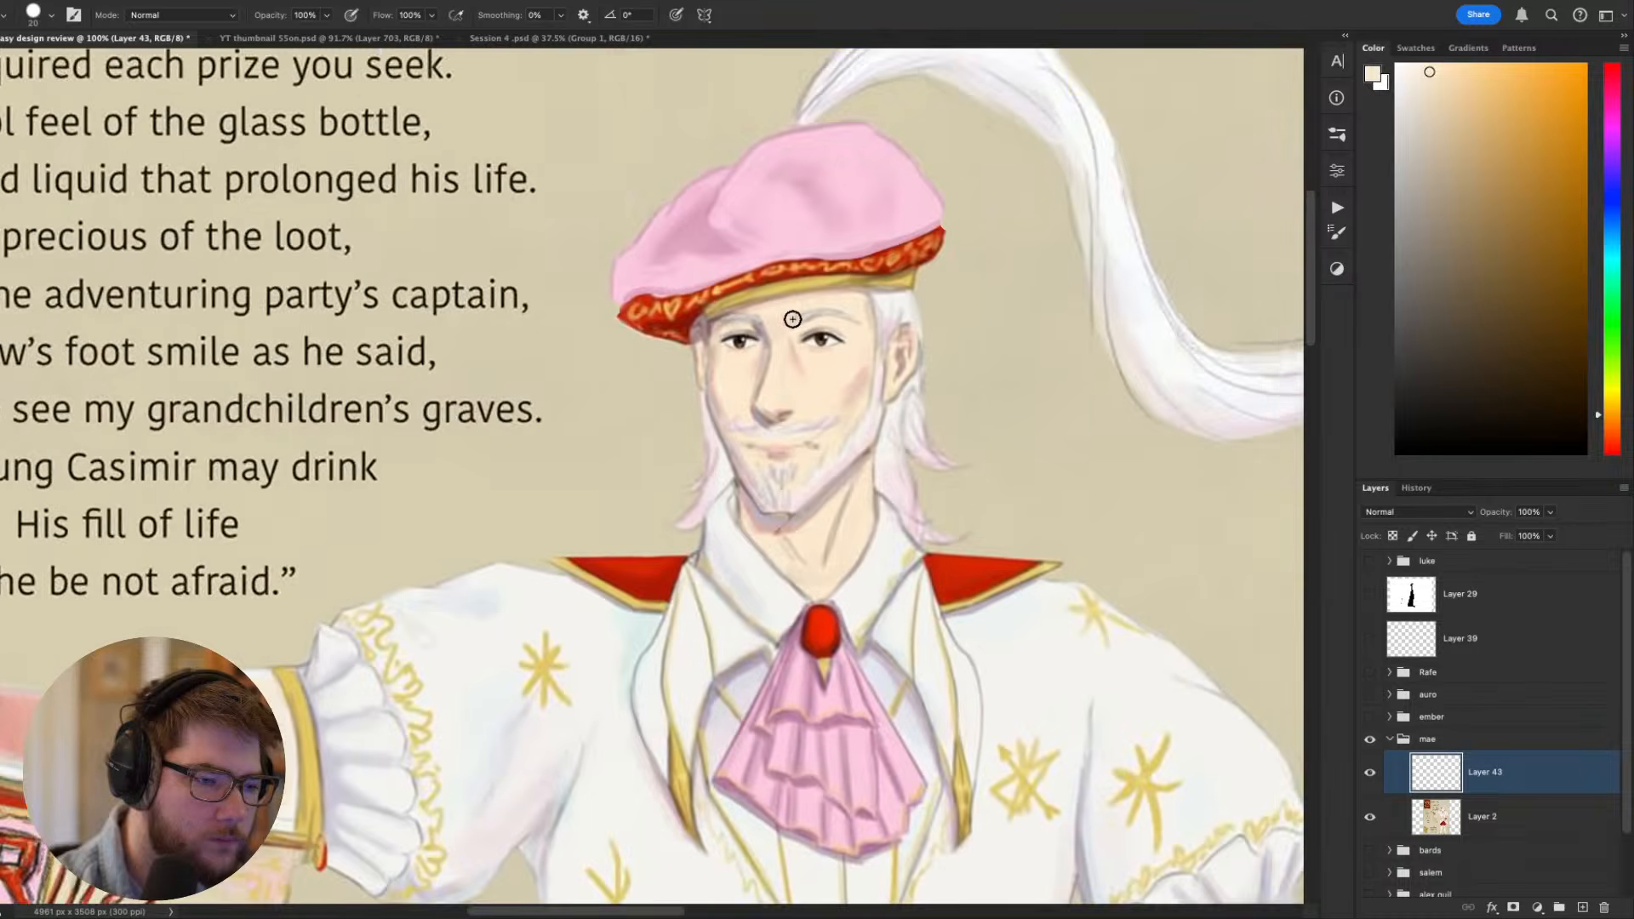
- Rotate the canvas to work on the jawline beside the beard in the sampled skin tone, and reset the rotation
{"action": "mouse_move", "coordinate": [1037, 448]}
{"action": "left_mouse_down"}
{"action": "mouse_move", "coordinate": [1061, 413]}
{"action": "mouse_move", "coordinate": [956, 529]}
{"action": "mouse_move", "coordinate": [924, 628]}
{"action": "left_mouse_up"}
{"action": "key", "text": "r"}
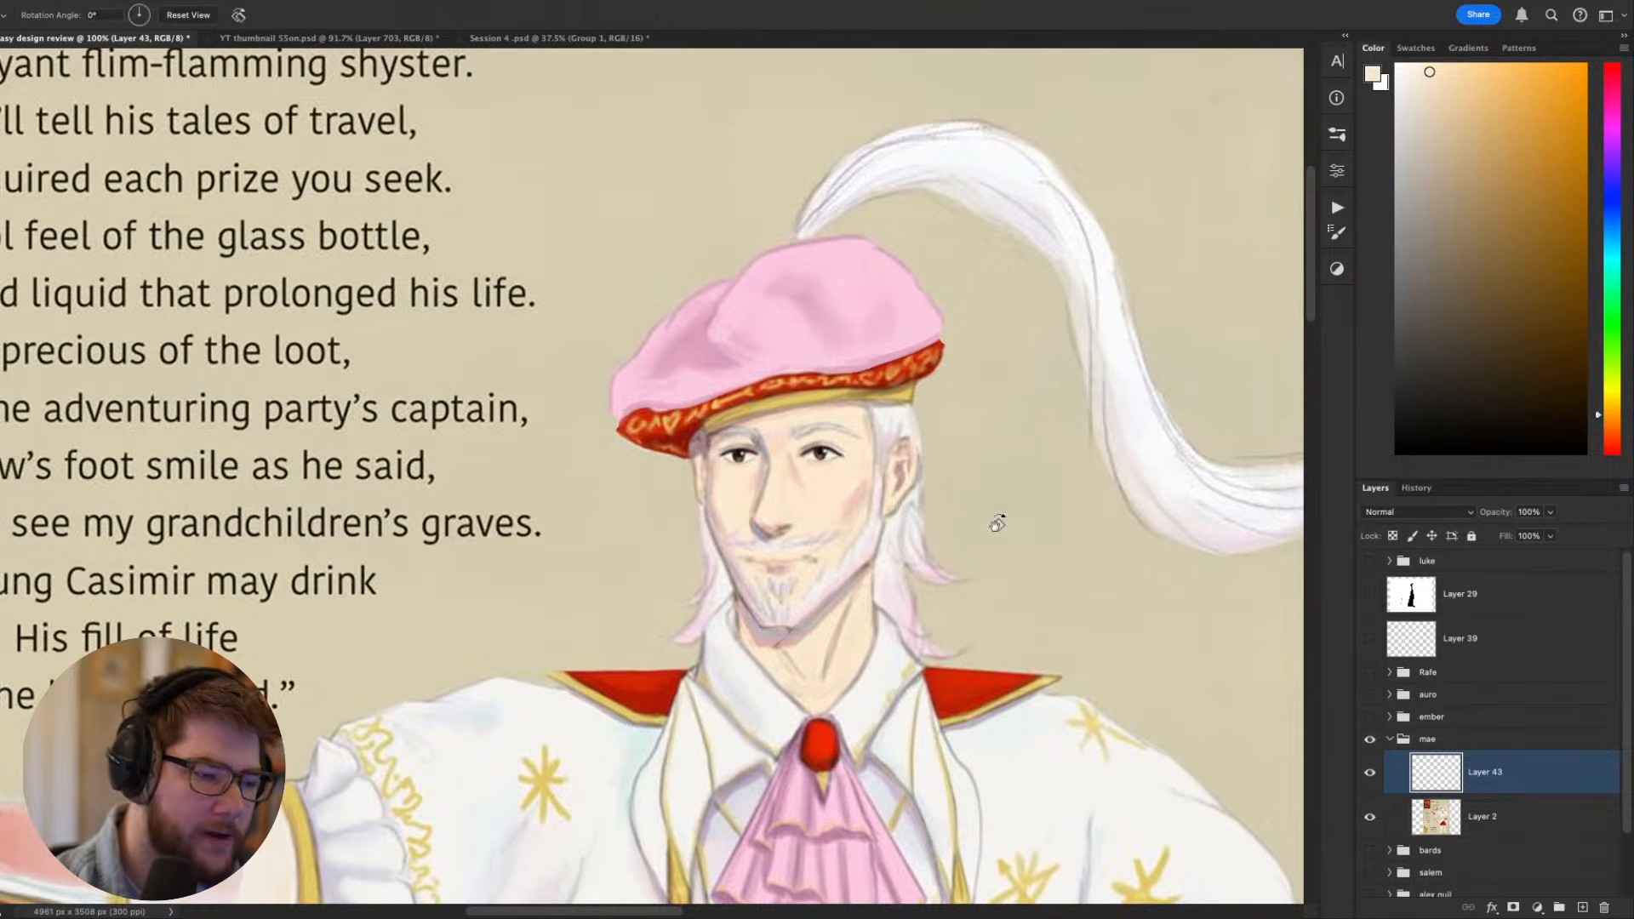
{"action": "mouse_move", "coordinate": [992, 522]}
{"action": "left_mouse_down"}
{"action": "mouse_move", "coordinate": [651, 710]}
{"action": "mouse_move", "coordinate": [884, 619]}
{"action": "left_mouse_up"}
{"action": "left_click_drag", "start_coordinate": [979, 420], "coordinate": [856, 569]}
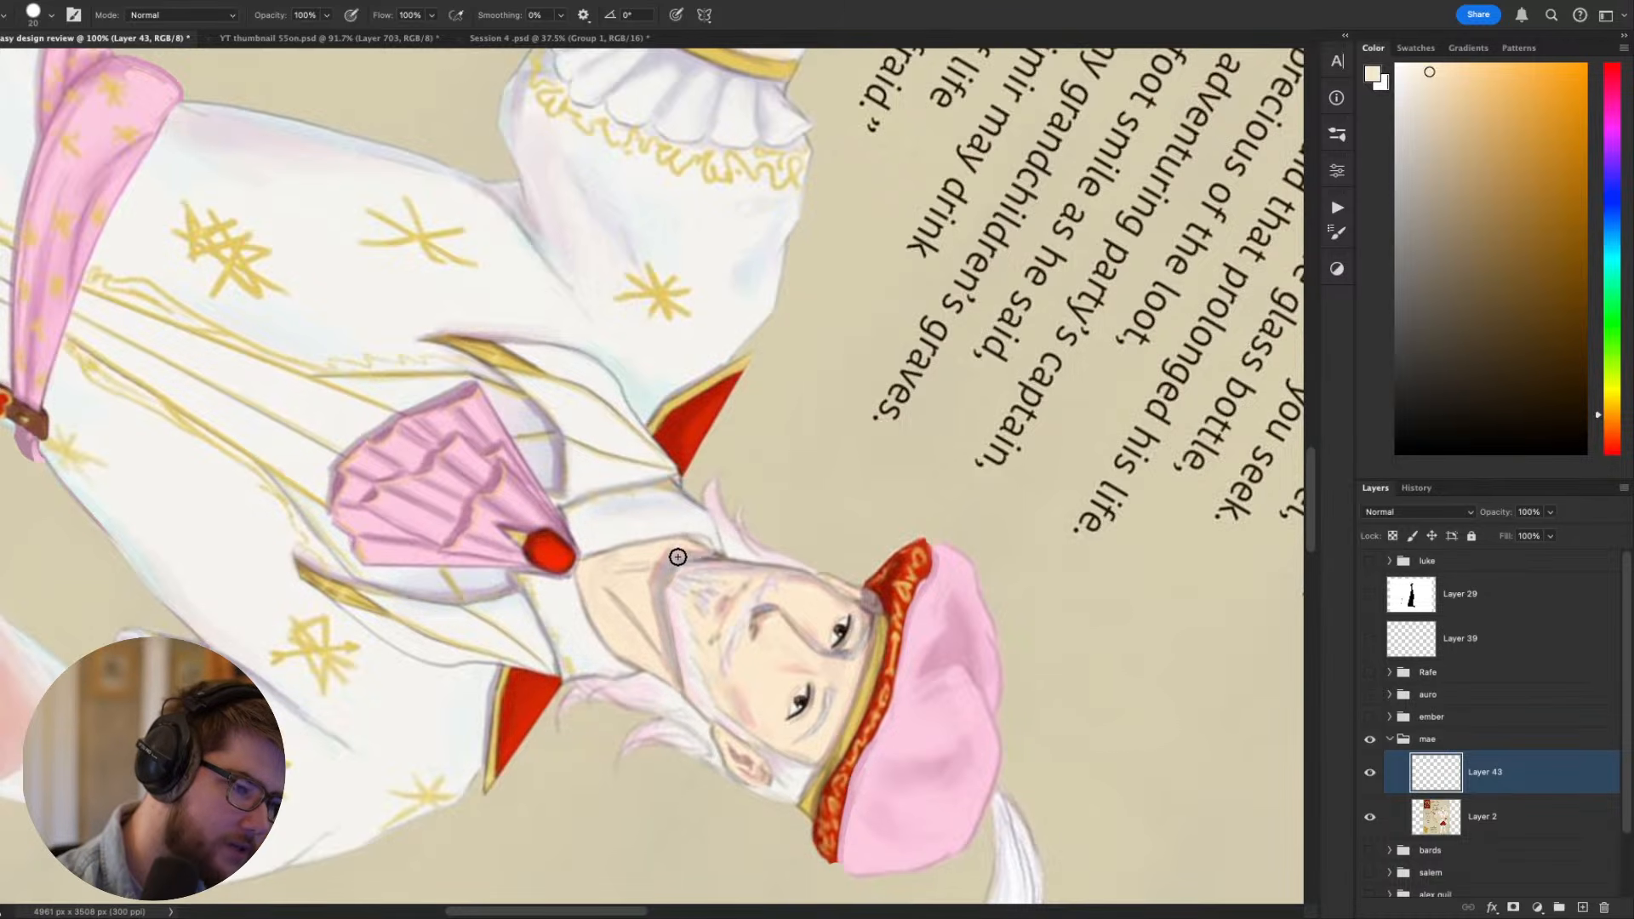
{"action": "key", "text": "Escape"}
- Extend the gold trim at the outer tip of the red collar over Casimir's outstretched arm, using a sampled tan
{"action": "left_click_drag", "start_coordinate": [1106, 670], "coordinate": [1176, 601]}
{"action": "left_click_drag", "start_coordinate": [992, 566], "coordinate": [1050, 471]}
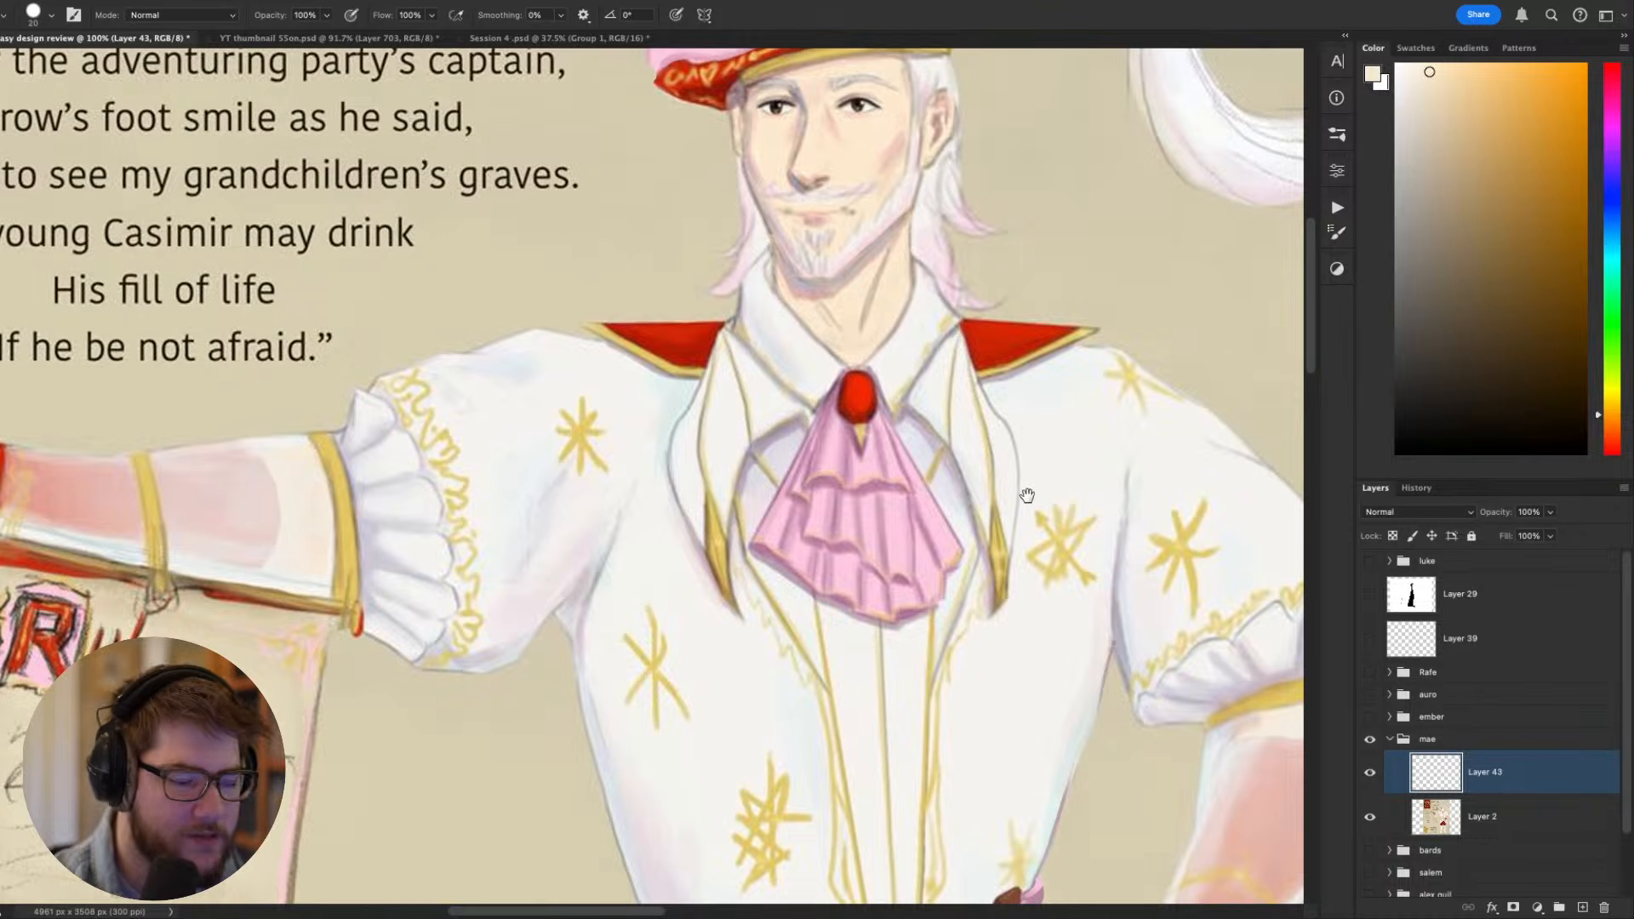
{"action": "mouse_move", "coordinate": [1030, 594]}
{"action": "left_mouse_down"}
{"action": "mouse_move", "coordinate": [1013, 645]}
{"action": "mouse_move", "coordinate": [1014, 610]}
{"action": "left_mouse_up"}
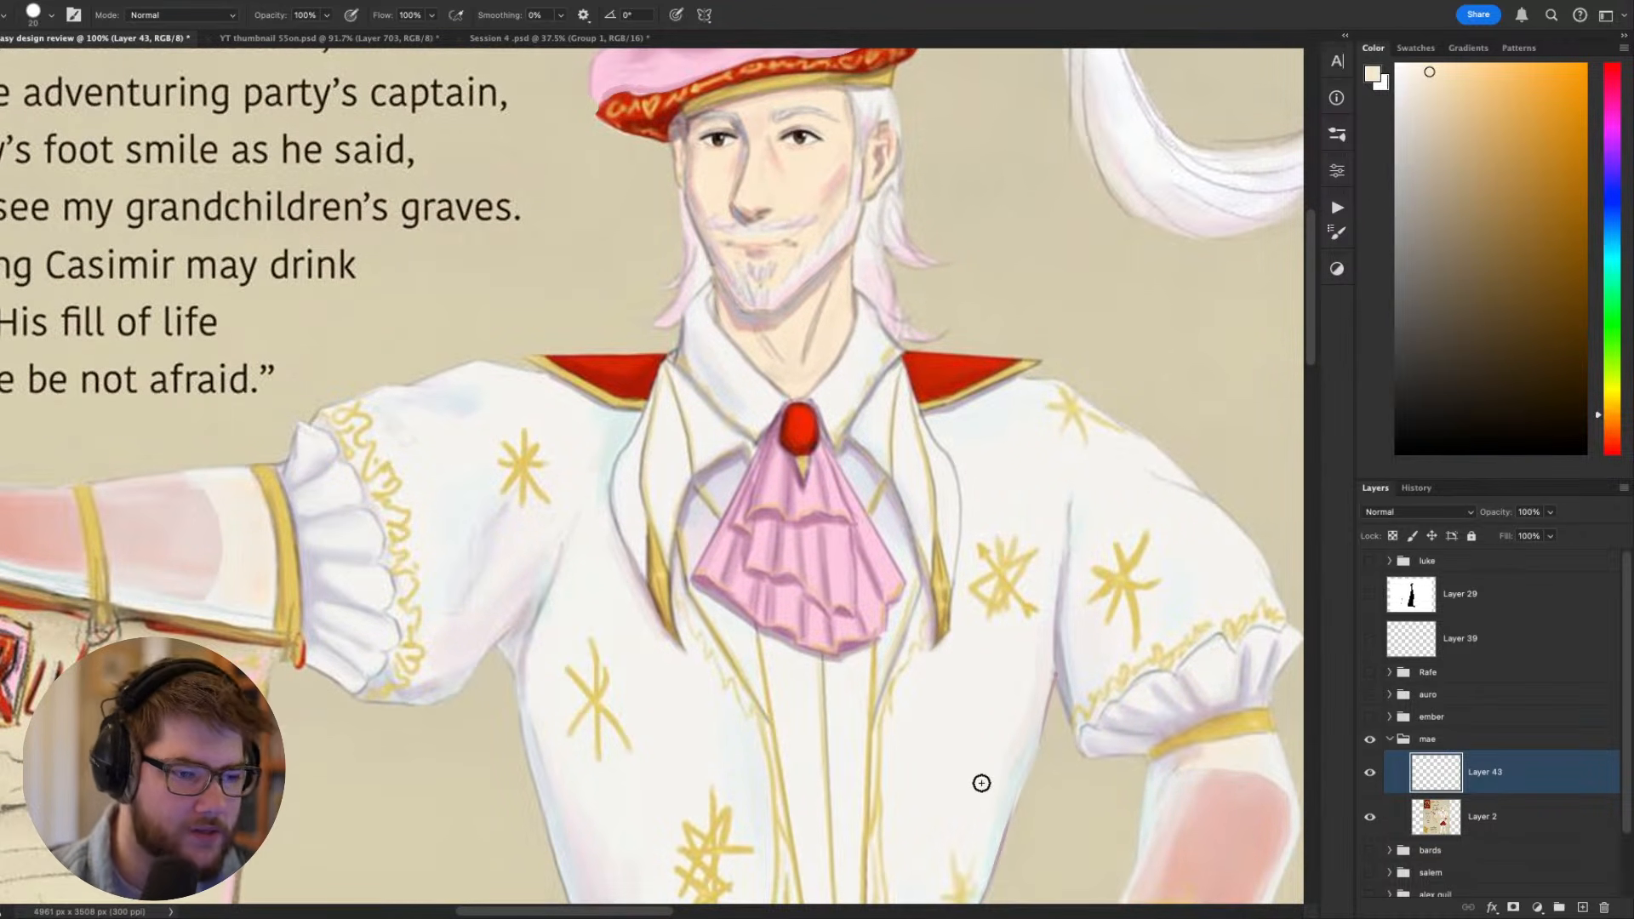
{"action": "left_click_drag", "start_coordinate": [918, 415], "coordinate": [919, 558]}
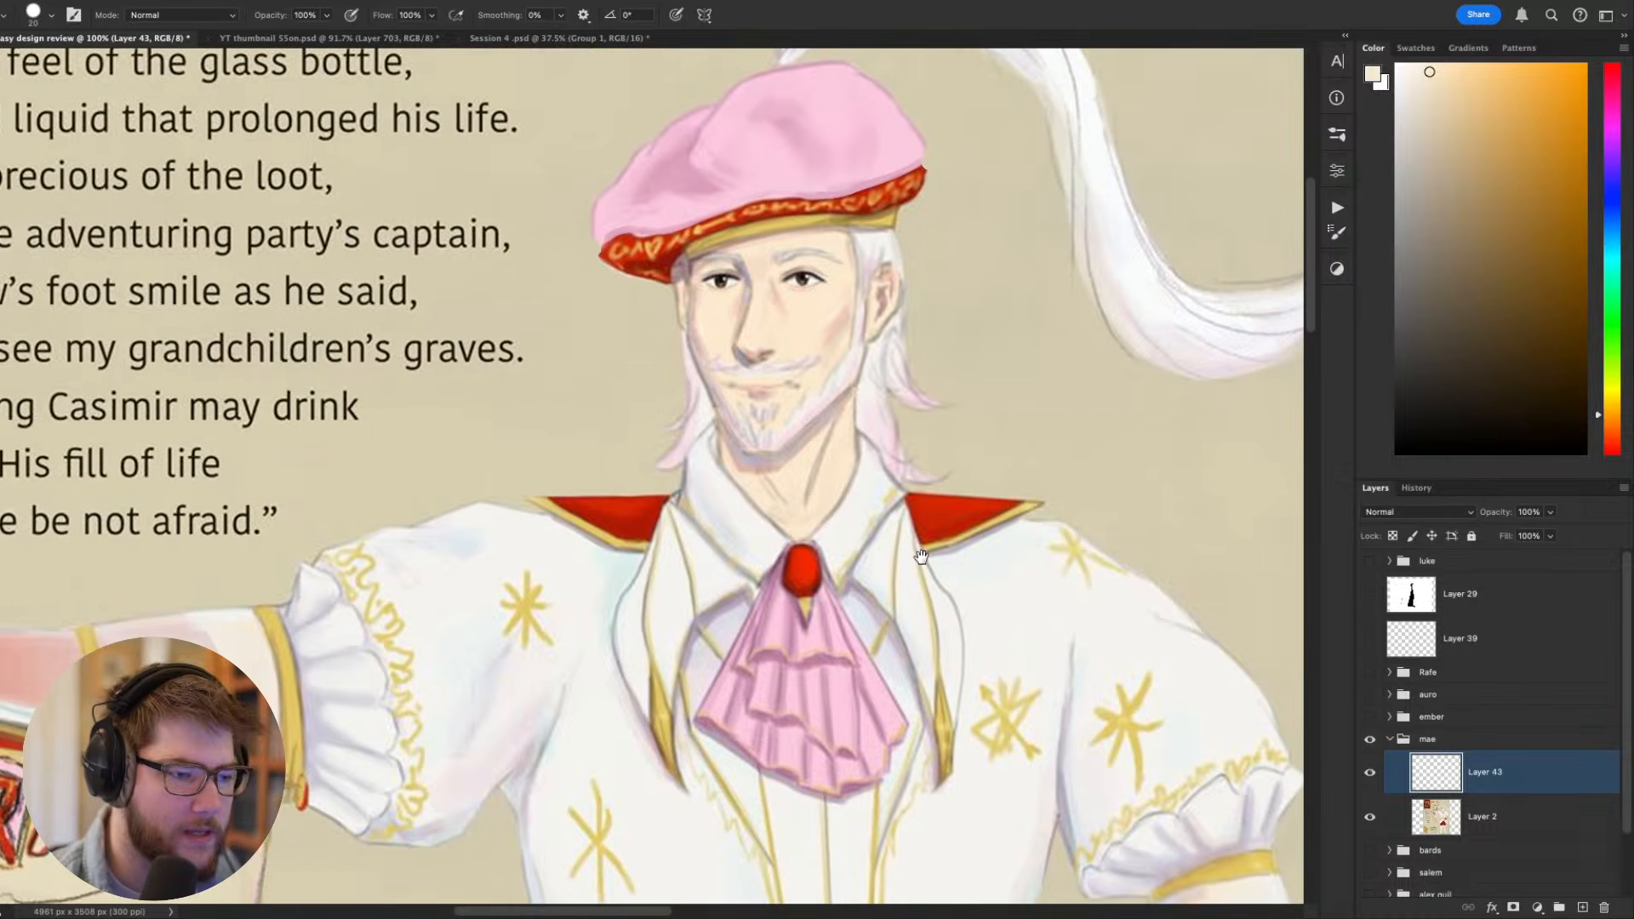
{"action": "key", "text": "r"}
{"action": "mouse_move", "coordinate": [723, 572]}
{"action": "left_mouse_down"}
{"action": "mouse_move", "coordinate": [637, 514]}
{"action": "mouse_move", "coordinate": [677, 517]}
{"action": "mouse_move", "coordinate": [675, 544]}
{"action": "mouse_move", "coordinate": [708, 486]}
{"action": "left_mouse_up"}
{"action": "key", "text": "b"}
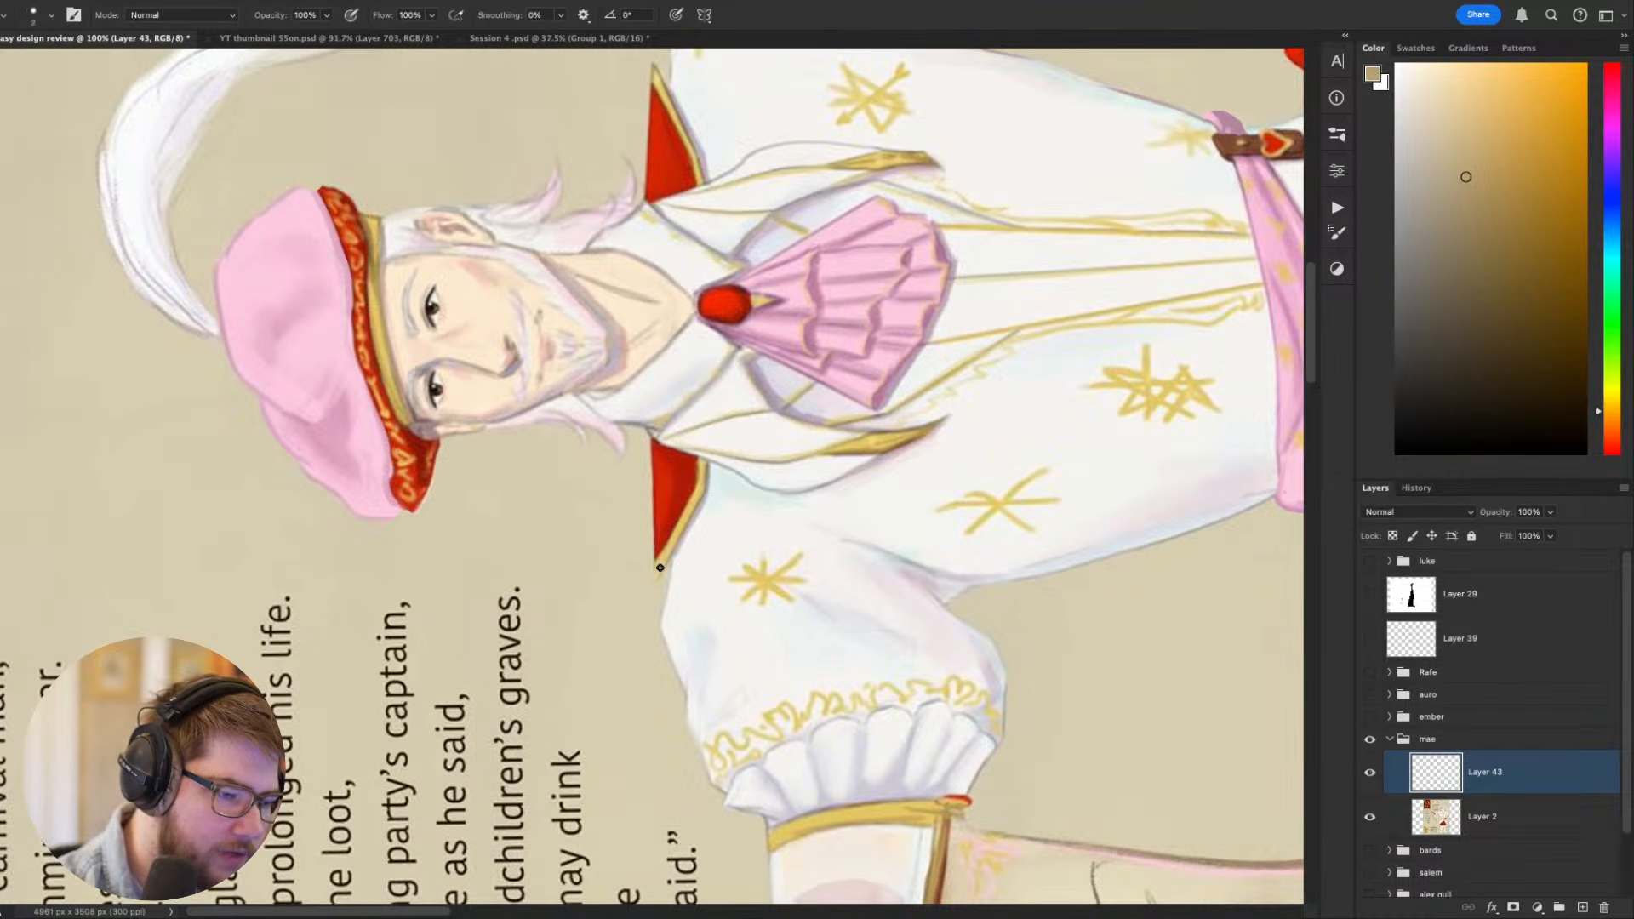
{"action": "key", "text": "Escape"}
- Clean up the shoulder edge around the red collar's tip with a fine brush in off-white sampled from the coat
{"action": "key", "text": "r"}
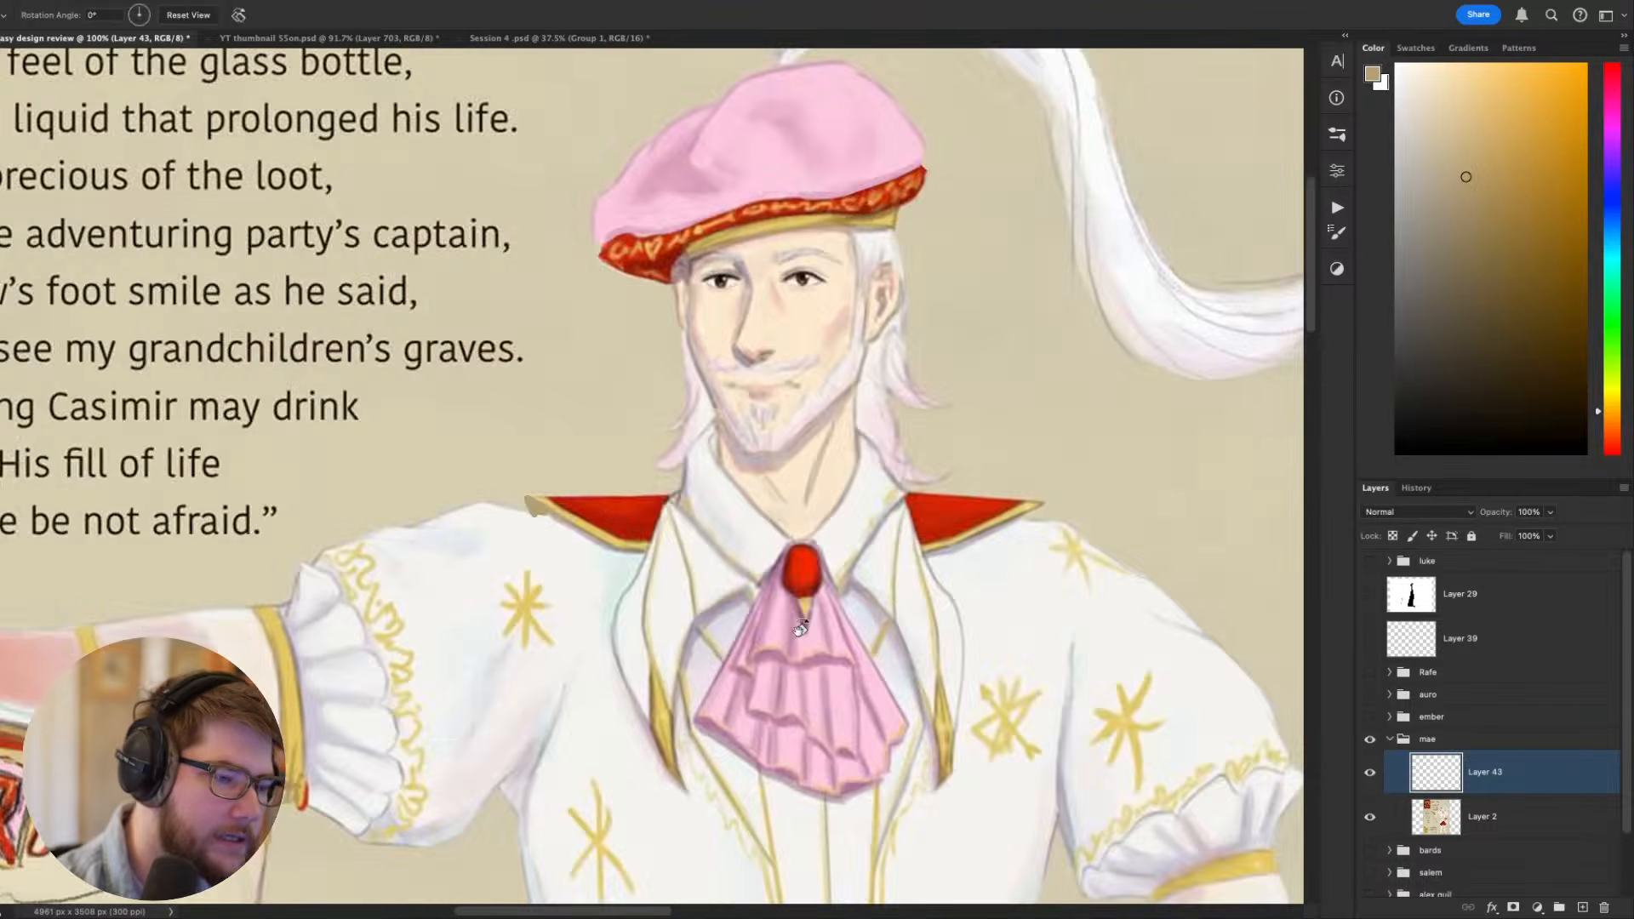
{"action": "left_click_drag", "start_coordinate": [803, 621], "coordinate": [912, 330]}
{"action": "key", "text": "b"}
{"action": "left_click", "coordinate": [613, 581], "text": "alt"}
{"action": "left_click_drag", "start_coordinate": [601, 588], "coordinate": [620, 569]}
{"action": "key", "text": "Escape"}
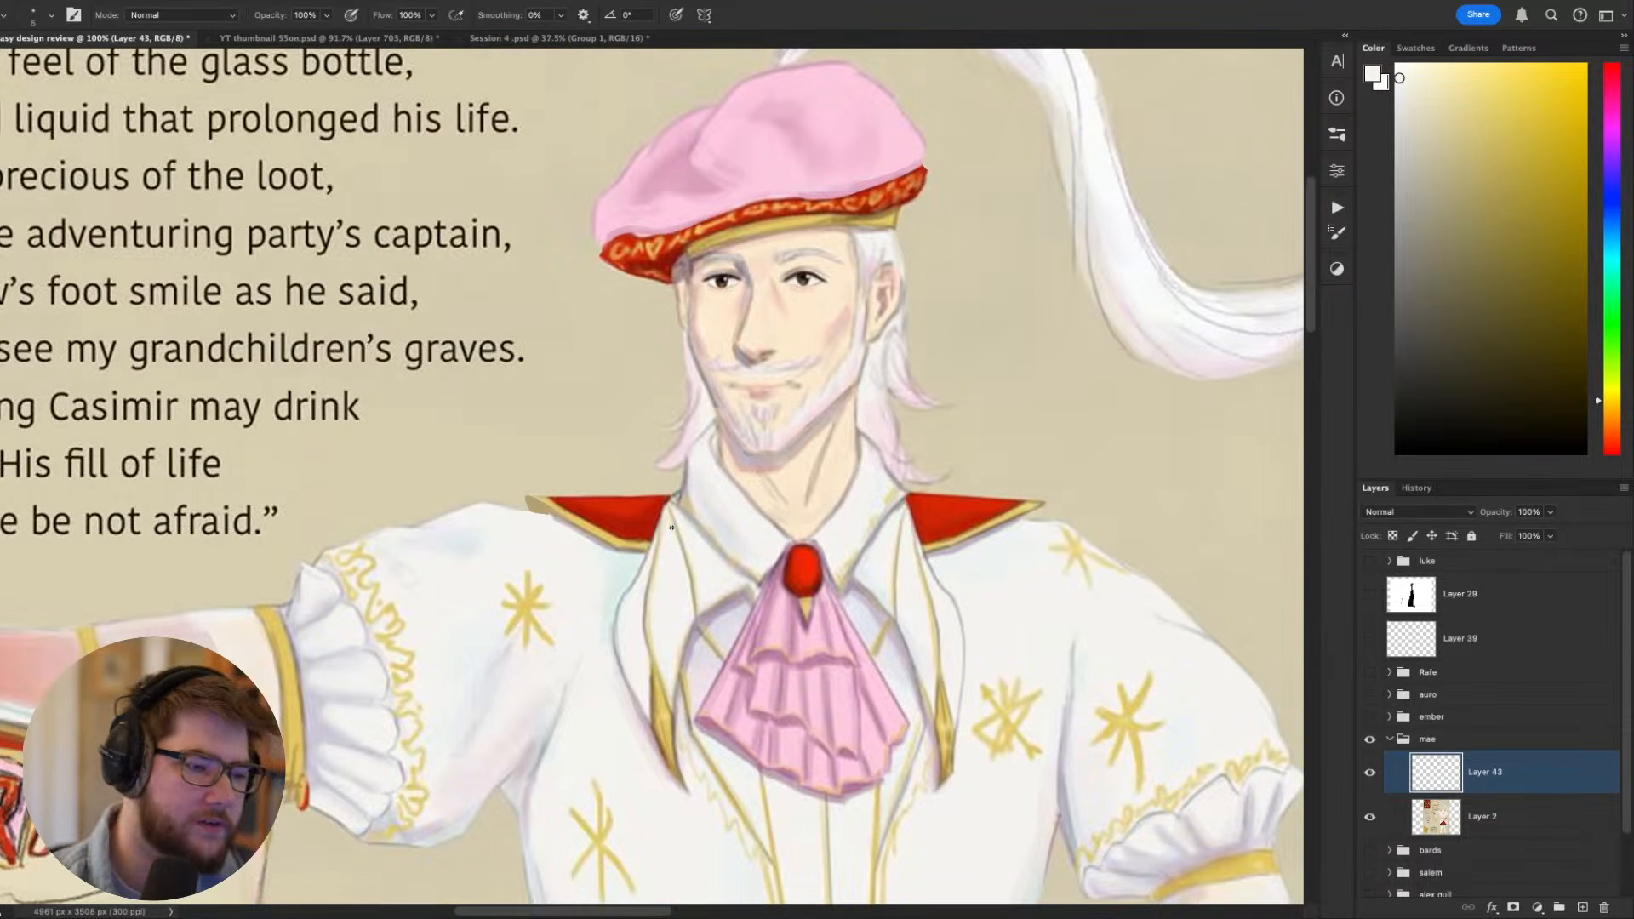
- Examine Casimir's upper body close up and from a distance, from the beret and collar down to the coat front and sash
{"action": "scroll", "coordinate": [672, 528], "scroll_direction": "down", "scroll_amount": 3}
{"action": "scroll", "coordinate": [589, 528], "scroll_direction": "up", "scroll_amount": 5}
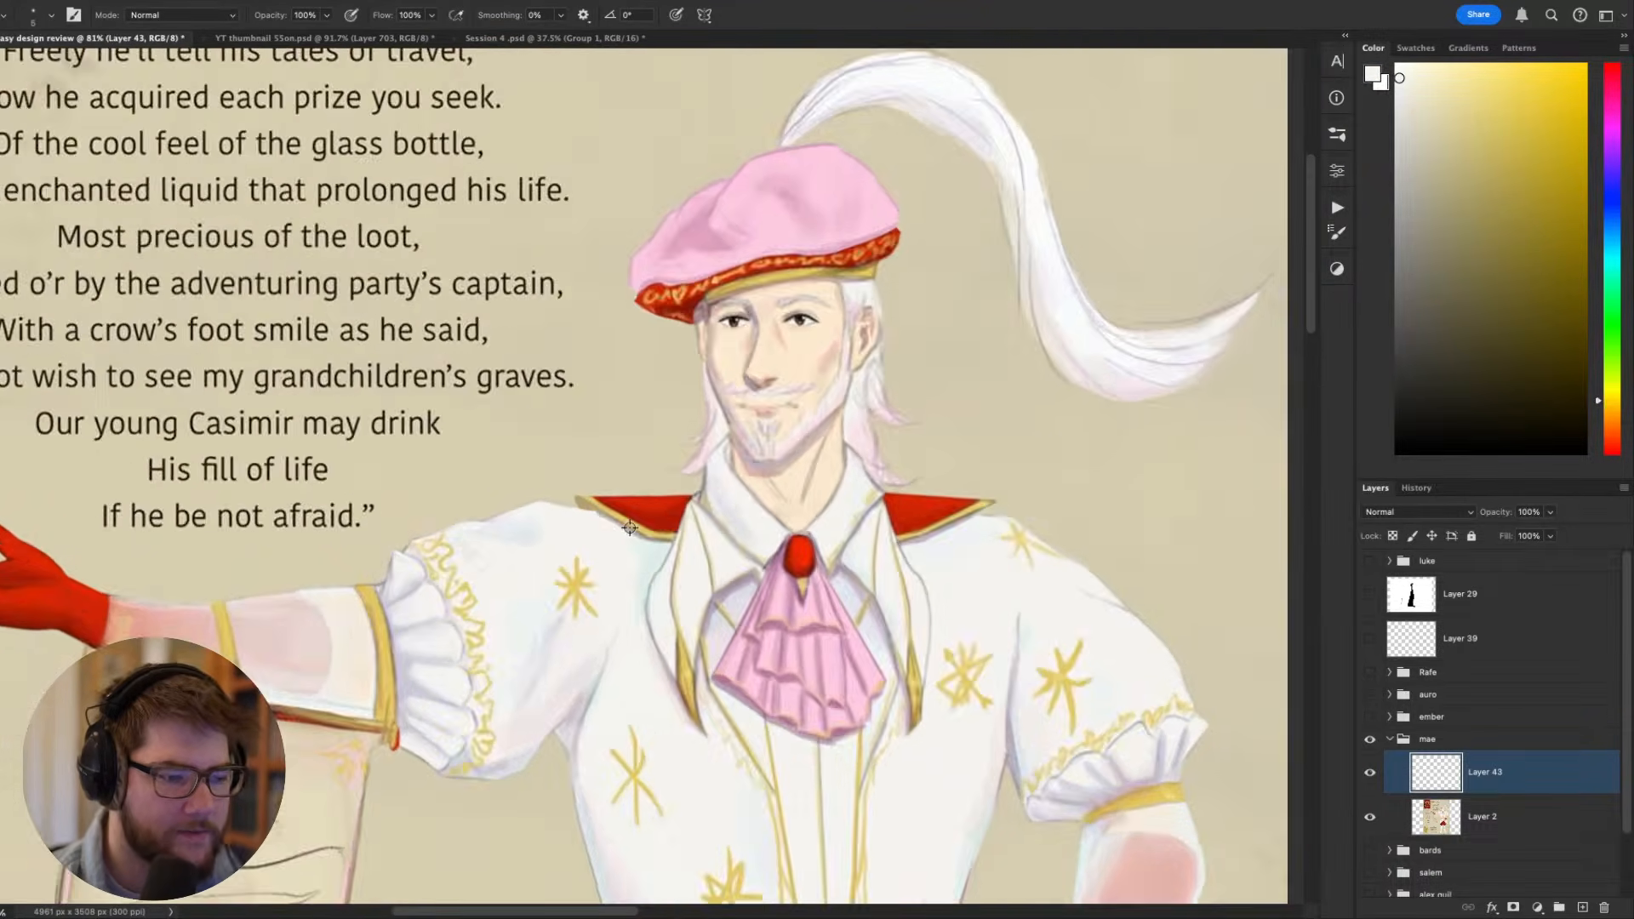
{"action": "scroll", "coordinate": [621, 538], "scroll_direction": "down", "scroll_amount": 3}
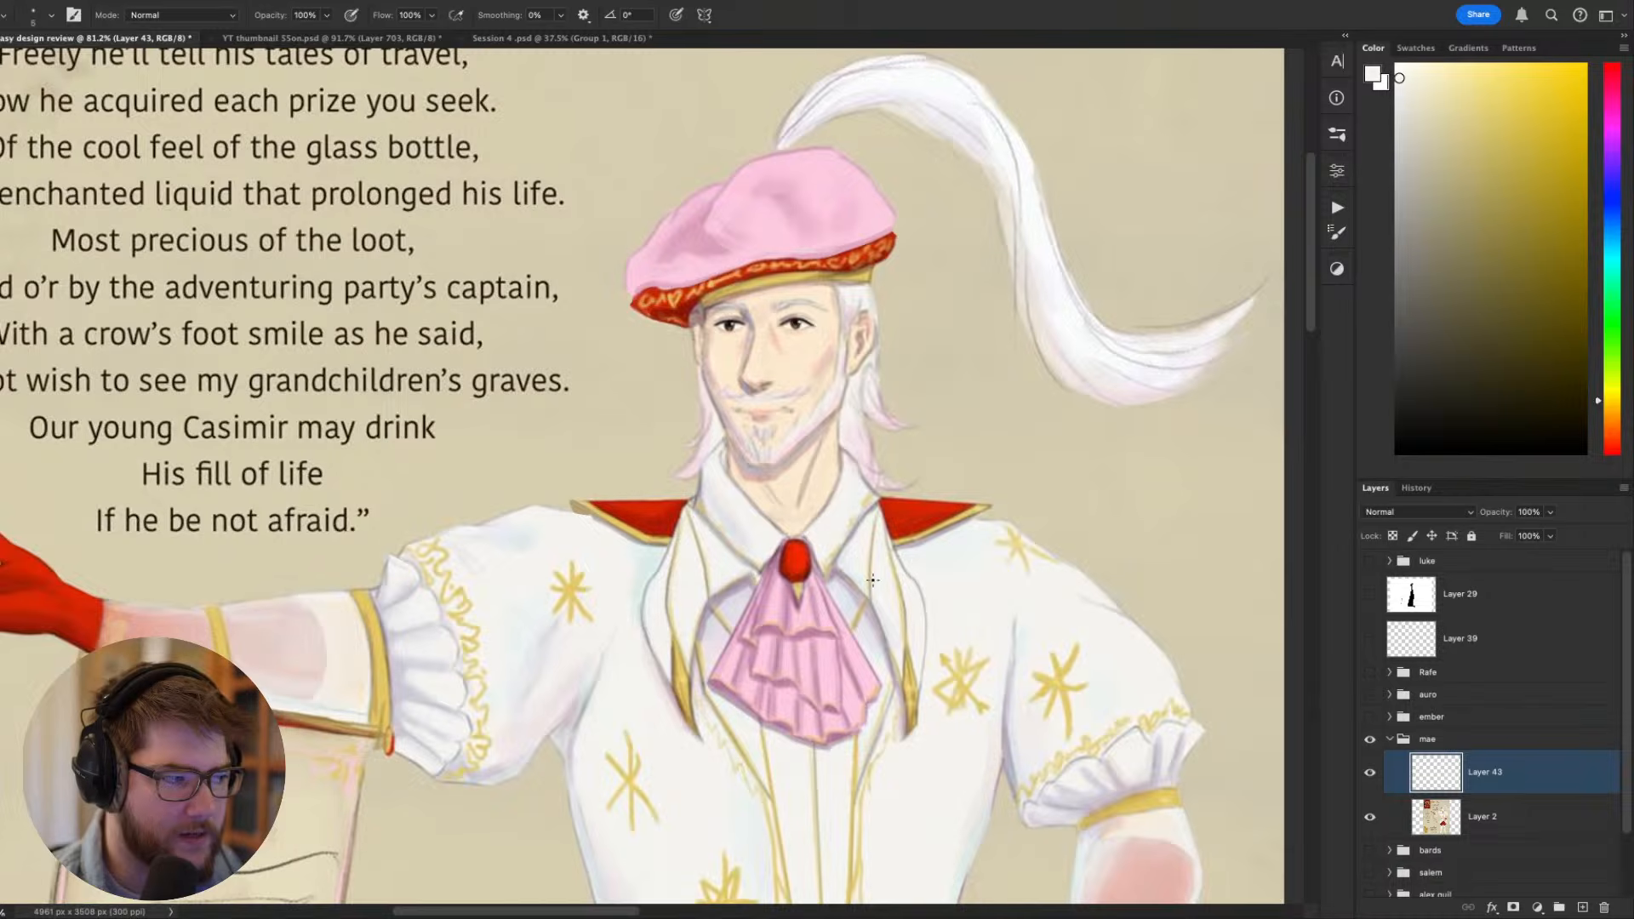
{"action": "left_click_drag", "start_coordinate": [872, 579], "coordinate": [863, 501]}
{"action": "scroll", "coordinate": [863, 500], "scroll_direction": "down", "scroll_amount": 2}
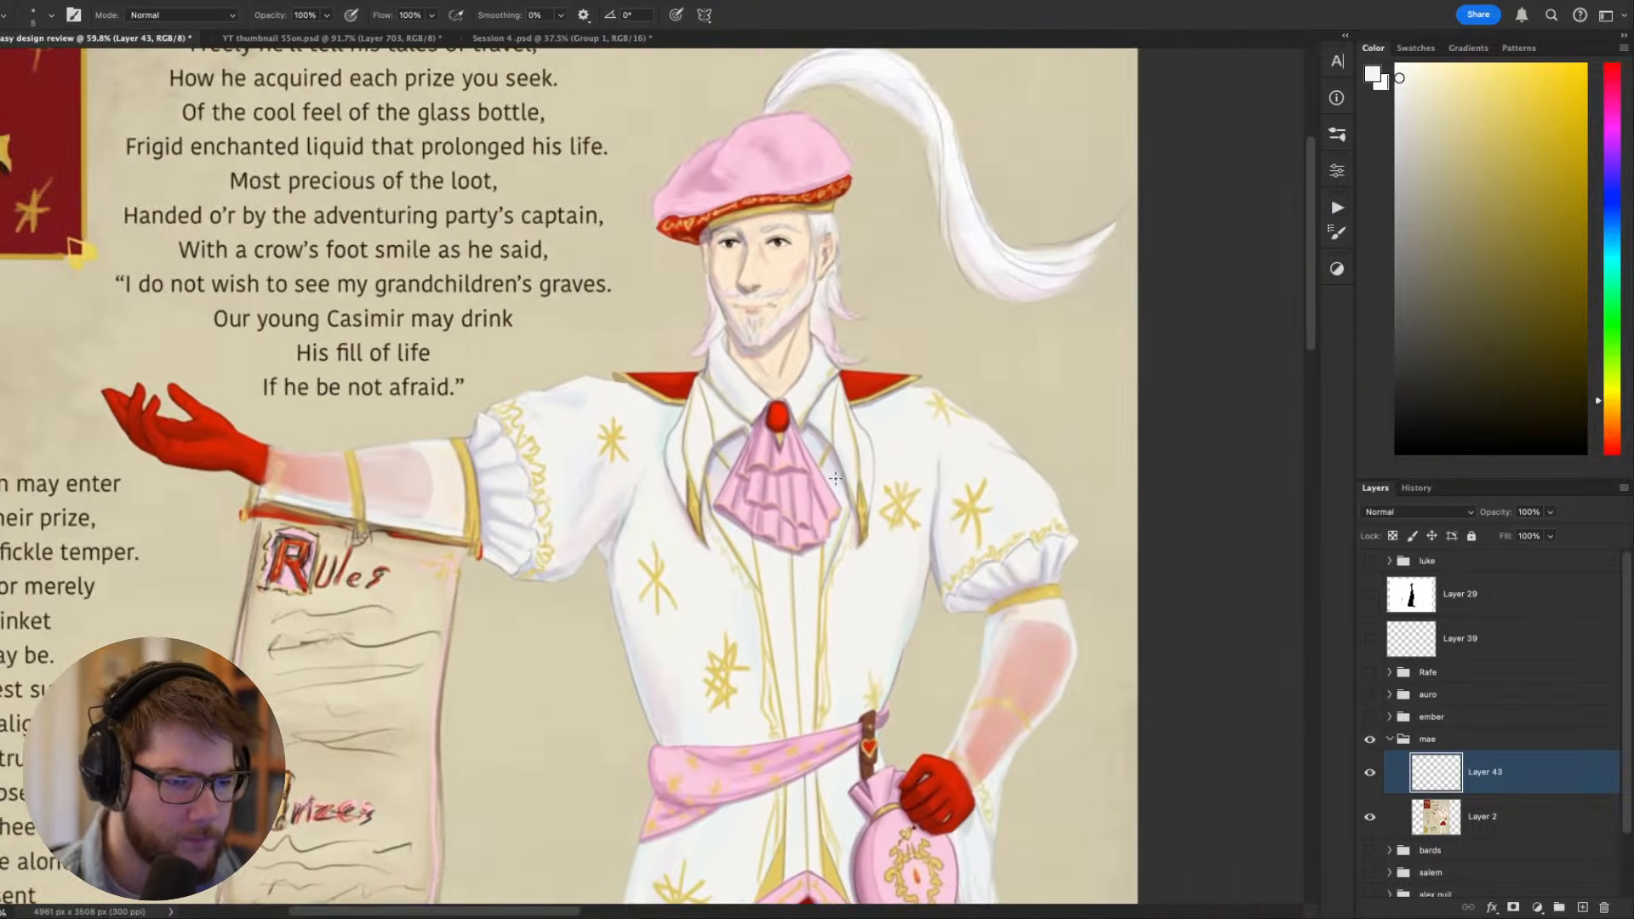
{"action": "left_click_drag", "start_coordinate": [722, 532], "coordinate": [793, 432]}
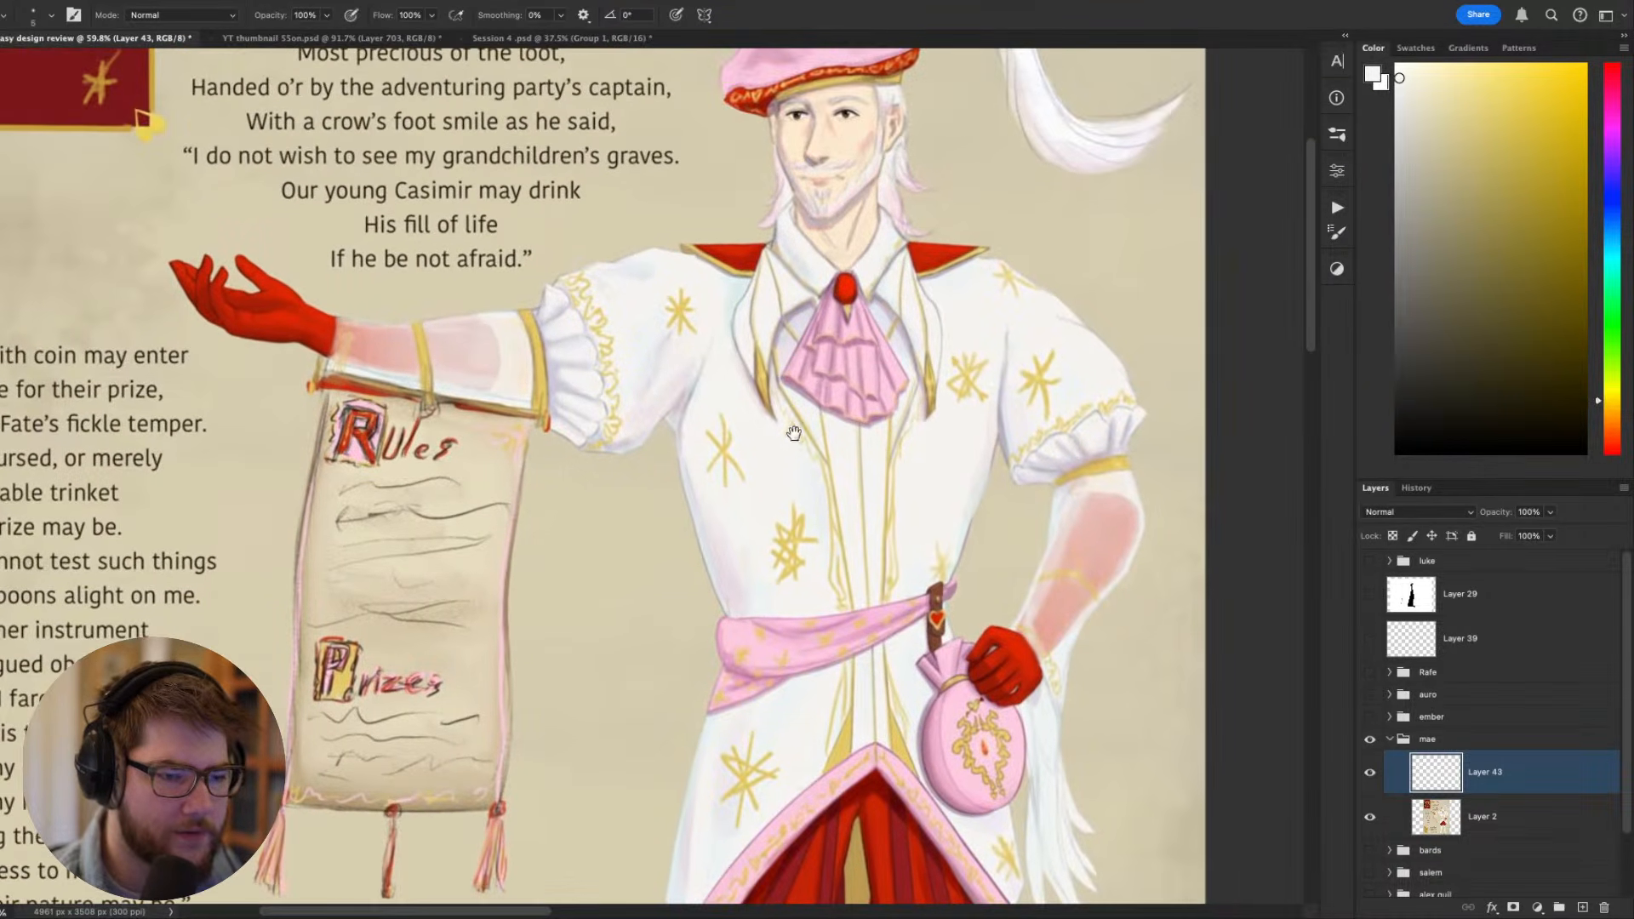
{"action": "scroll", "coordinate": [762, 469], "scroll_direction": "down", "scroll_amount": 3}
{"action": "scroll", "coordinate": [762, 469], "scroll_direction": "up", "scroll_amount": 2}
{"action": "scroll", "coordinate": [762, 469], "scroll_direction": "up", "scroll_amount": 3}
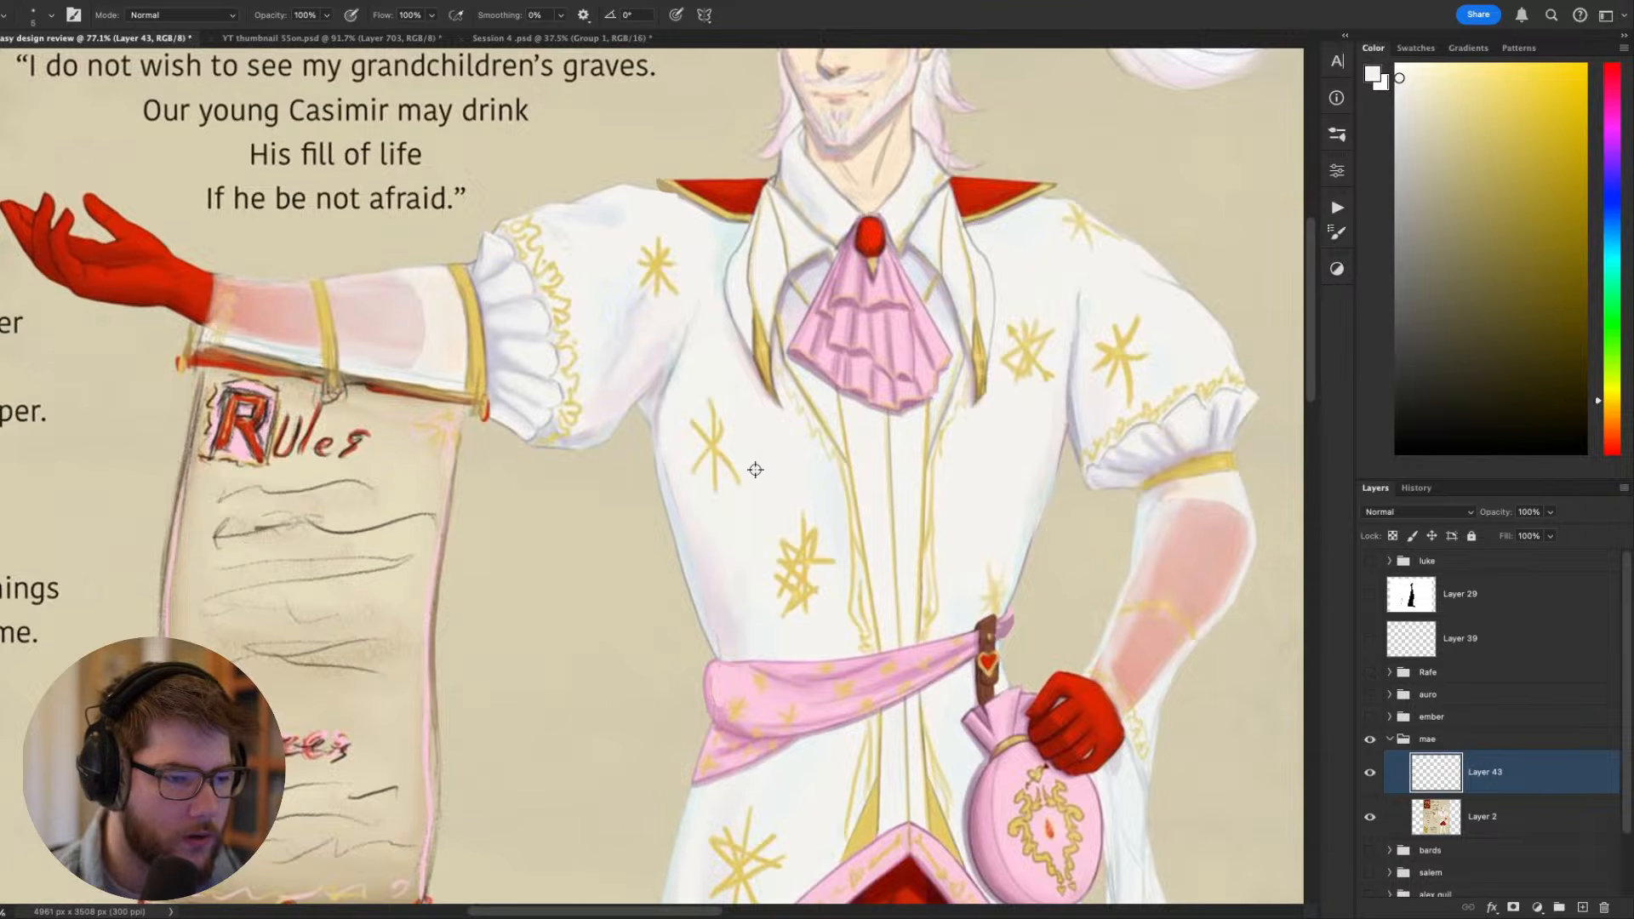
{"action": "scroll", "coordinate": [705, 461], "scroll_direction": "down", "scroll_amount": 2}
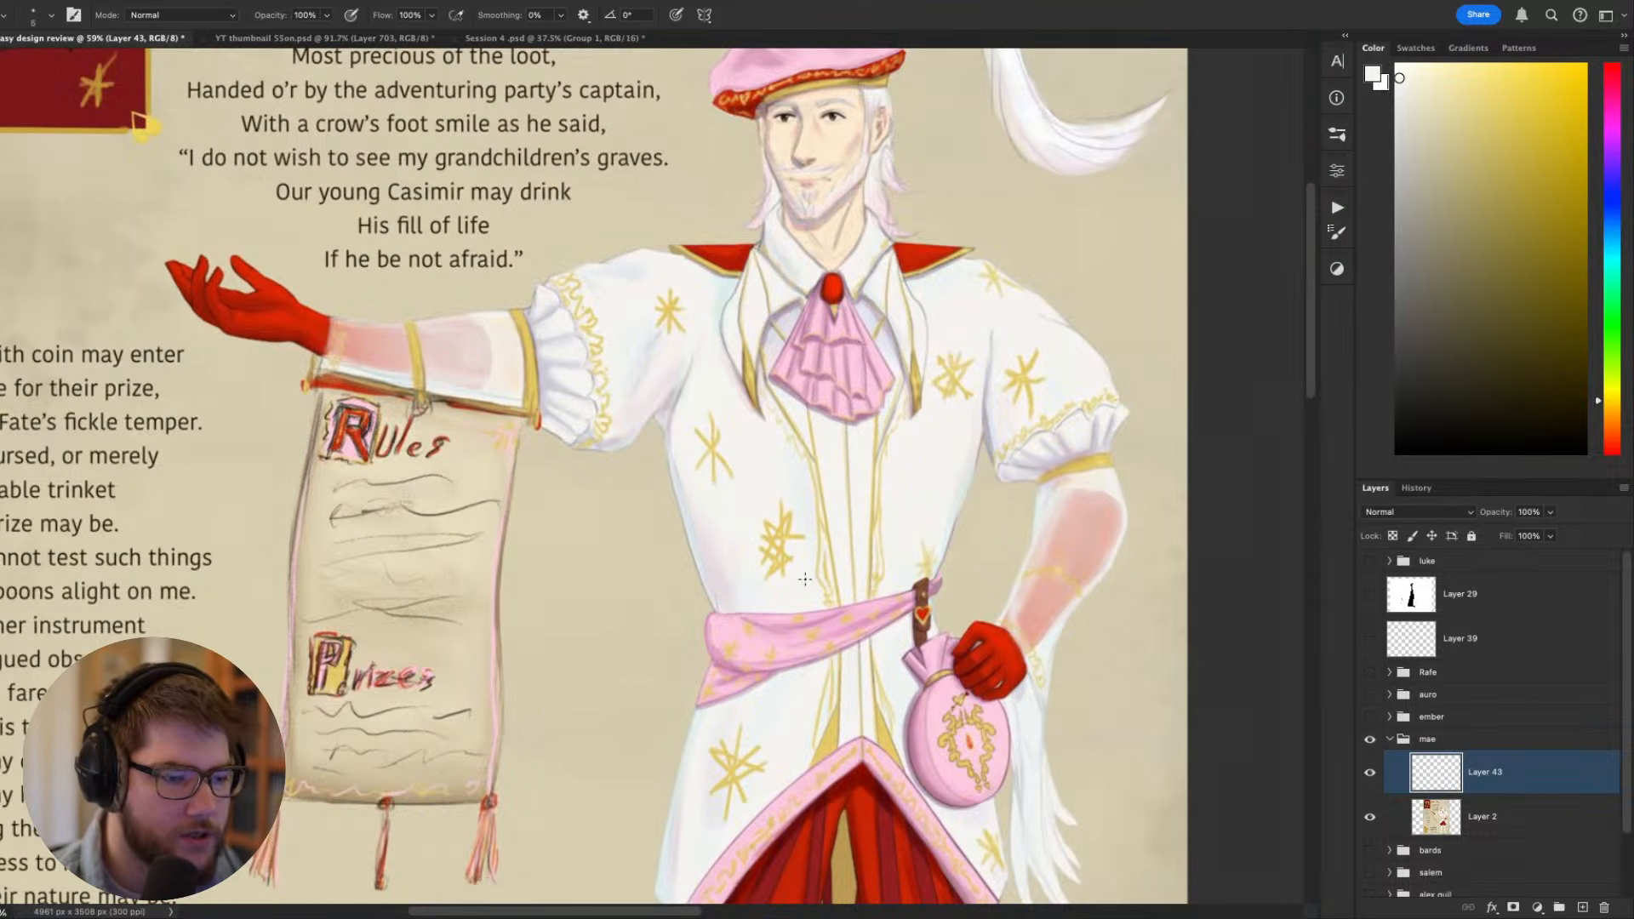
- Paint over the side of the coat above the sash with a size 45 brush in pale off-white sampled there
{"action": "key", "text": "r"}
{"action": "left_click_drag", "start_coordinate": [805, 580], "coordinate": [551, 707]}
{"action": "key", "text": "b"}
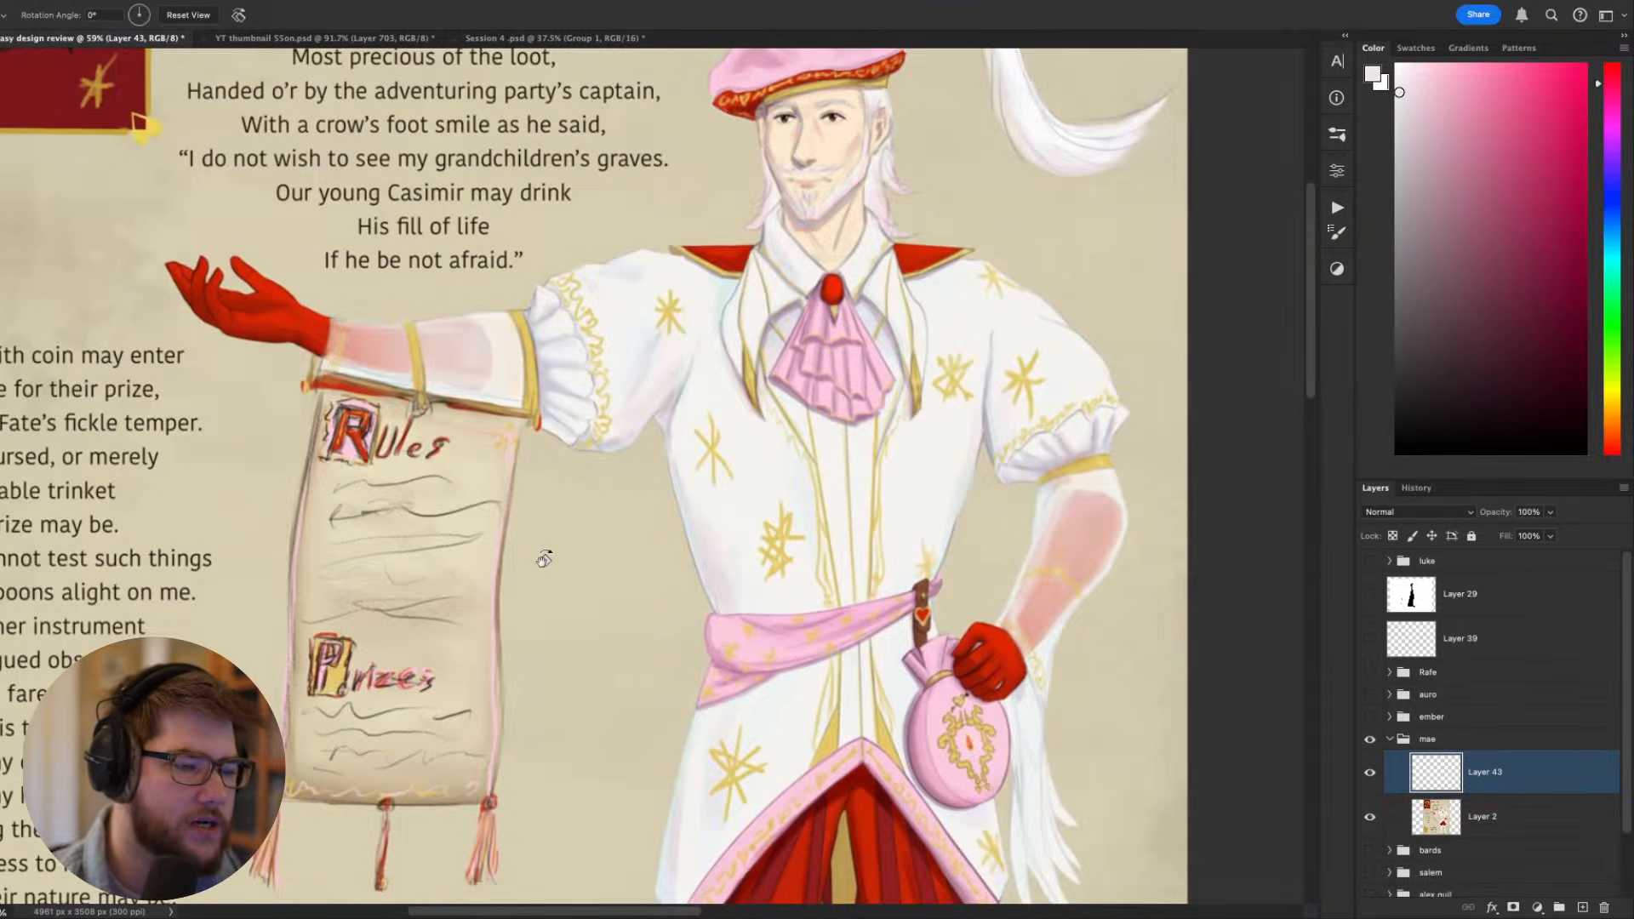
{"action": "left_click_drag", "start_coordinate": [596, 596], "coordinate": [645, 681]}
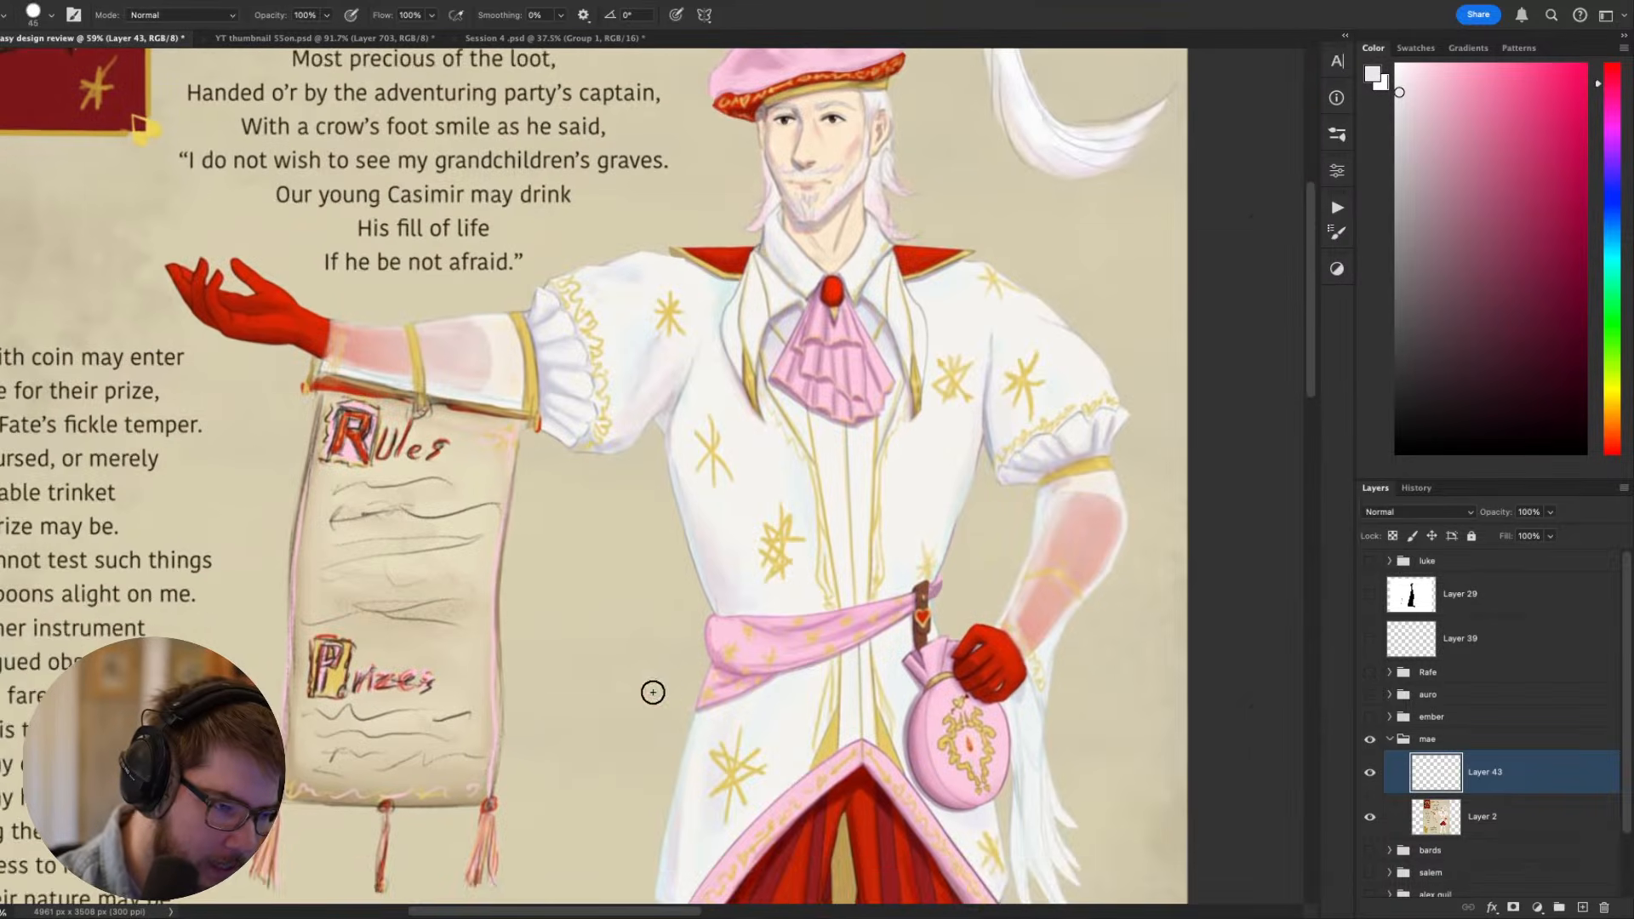
{"action": "scroll", "coordinate": [651, 690], "scroll_direction": "up", "scroll_amount": 3}
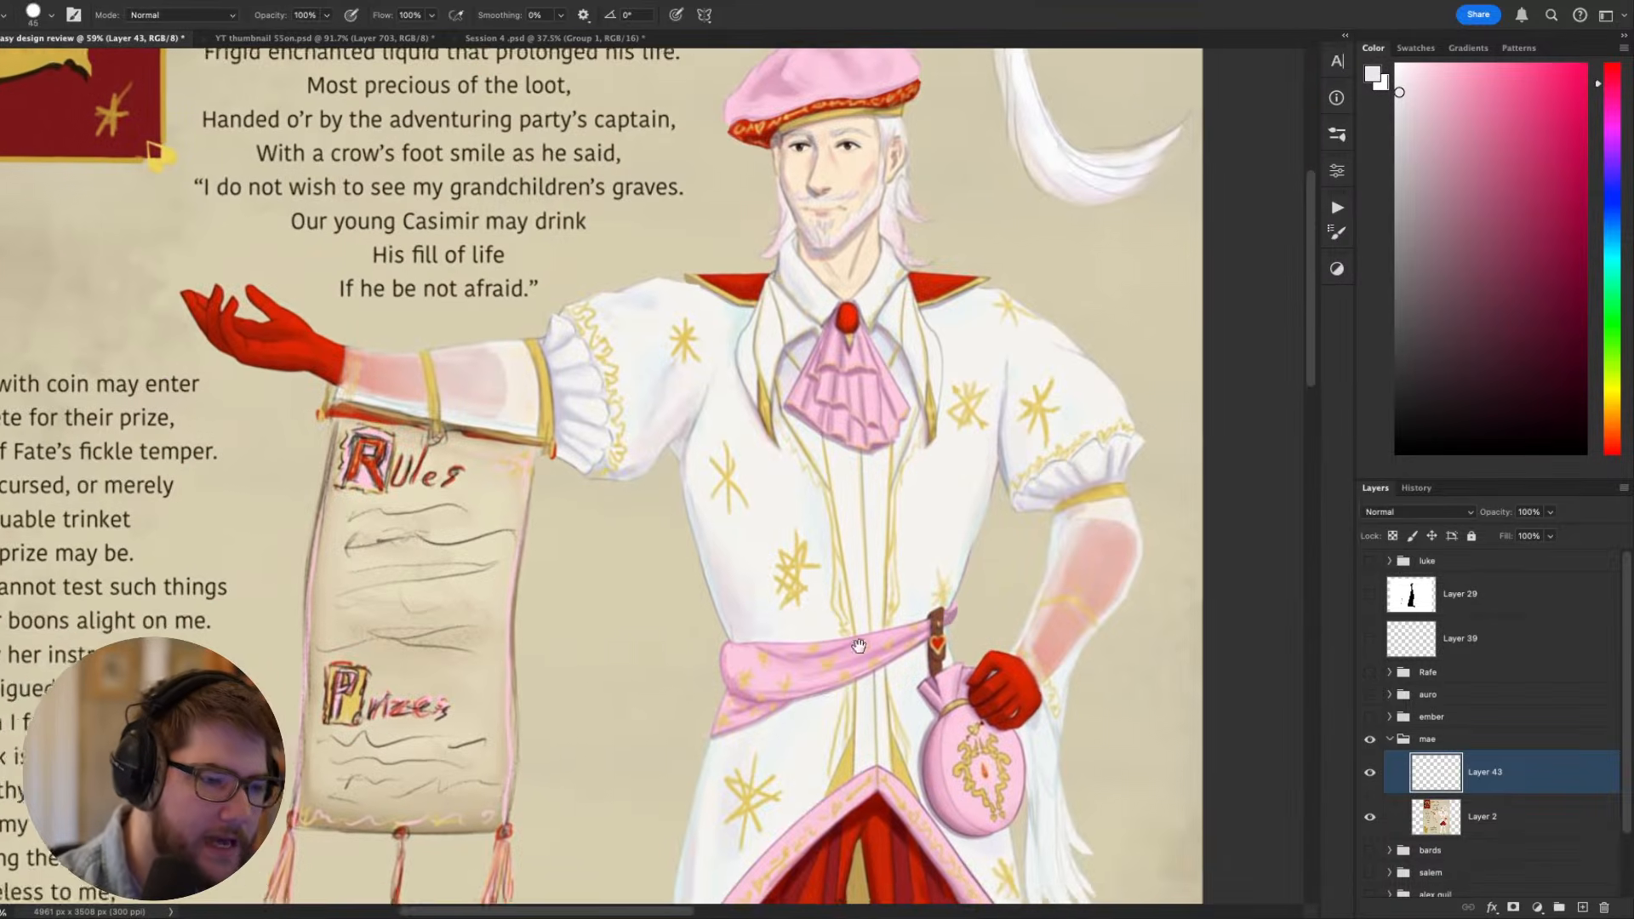
- Duplicate Layer 2 to get a working copy of the character painting
{"action": "key", "text": "w"}
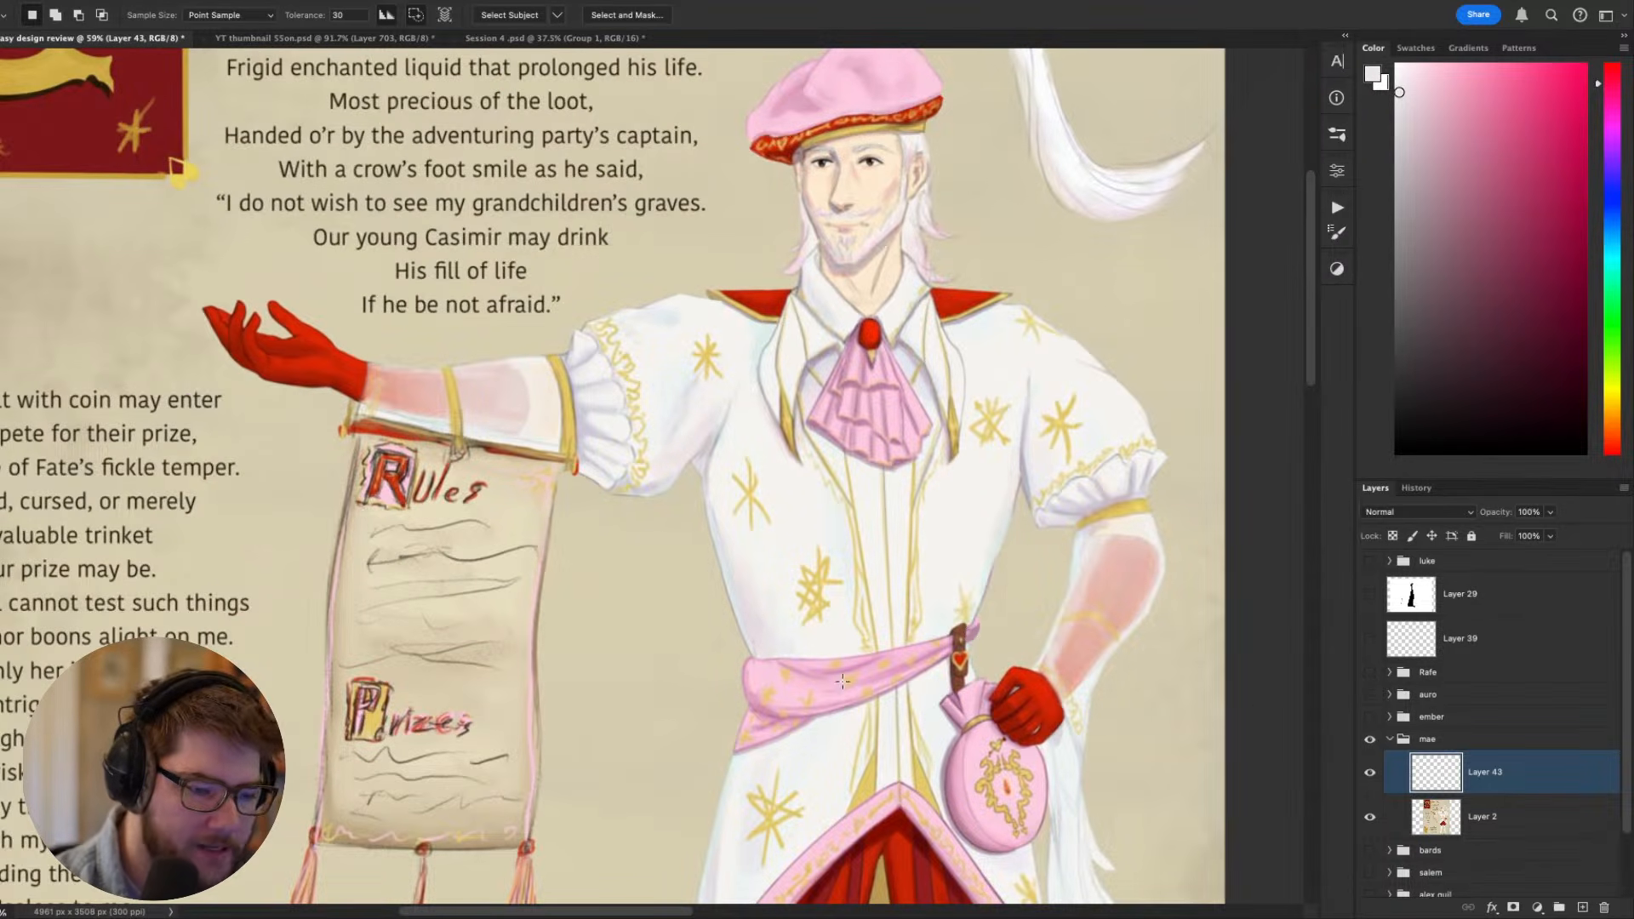
{"action": "left_click", "coordinate": [1460, 822]}
{"action": "key", "text": "ctrl+j"}
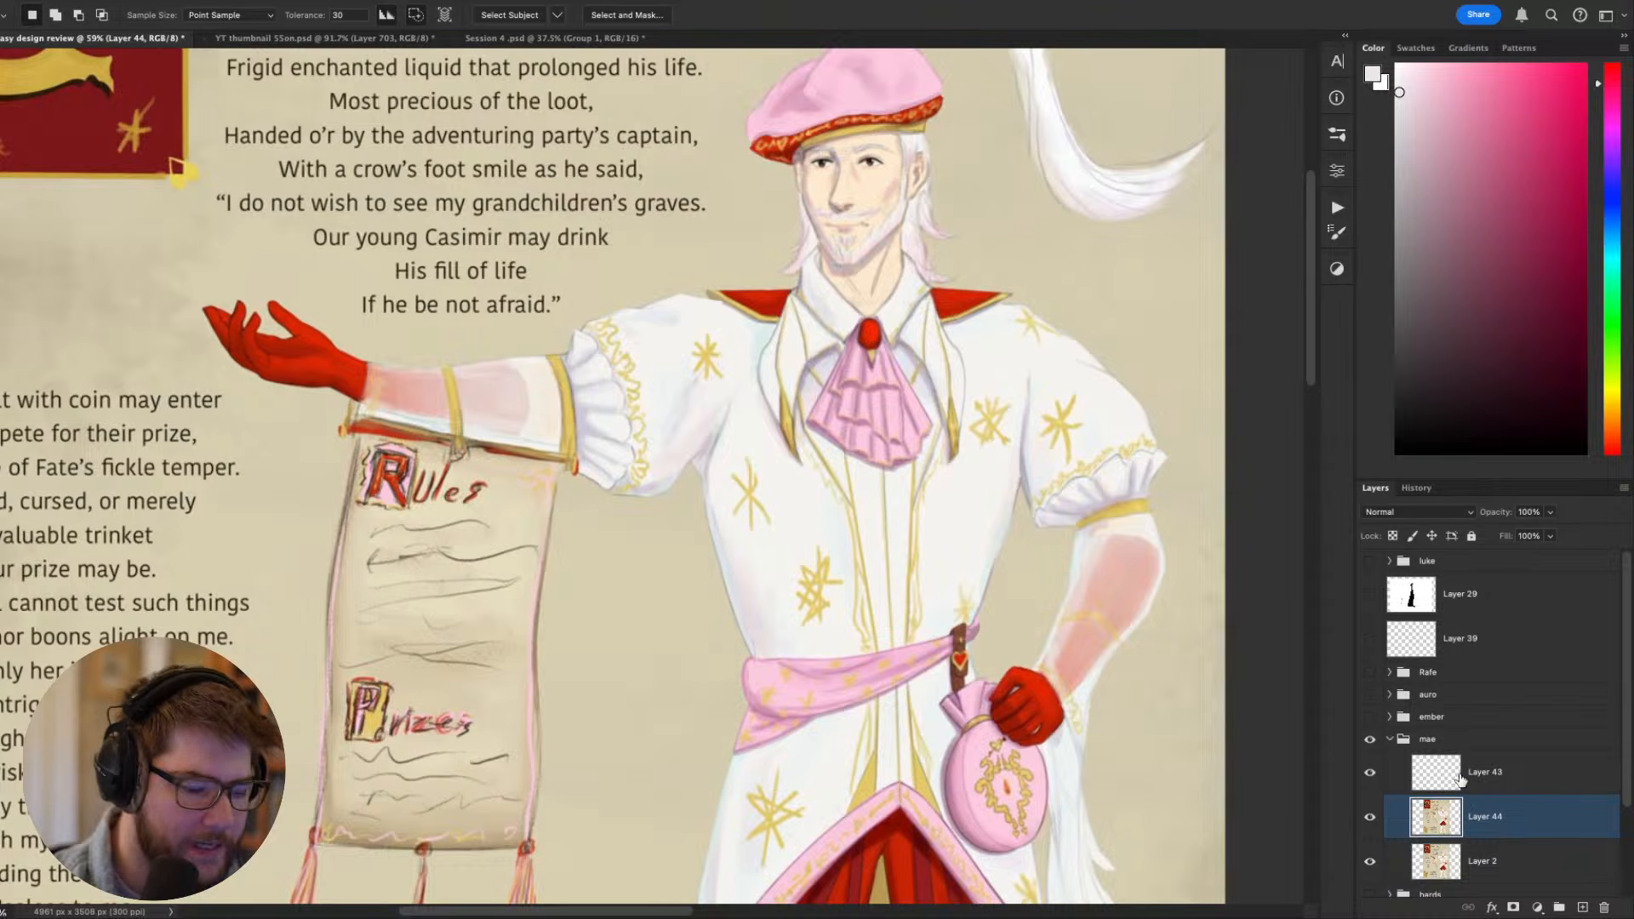
{"action": "key", "text": "t"}
{"action": "left_click_drag", "start_coordinate": [1138, 764], "coordinate": [1203, 540]}
{"action": "type", "text": "n"}
{"action": "left_click", "coordinate": [945, 562]}
{"action": "key", "text": "ctrl+z"}
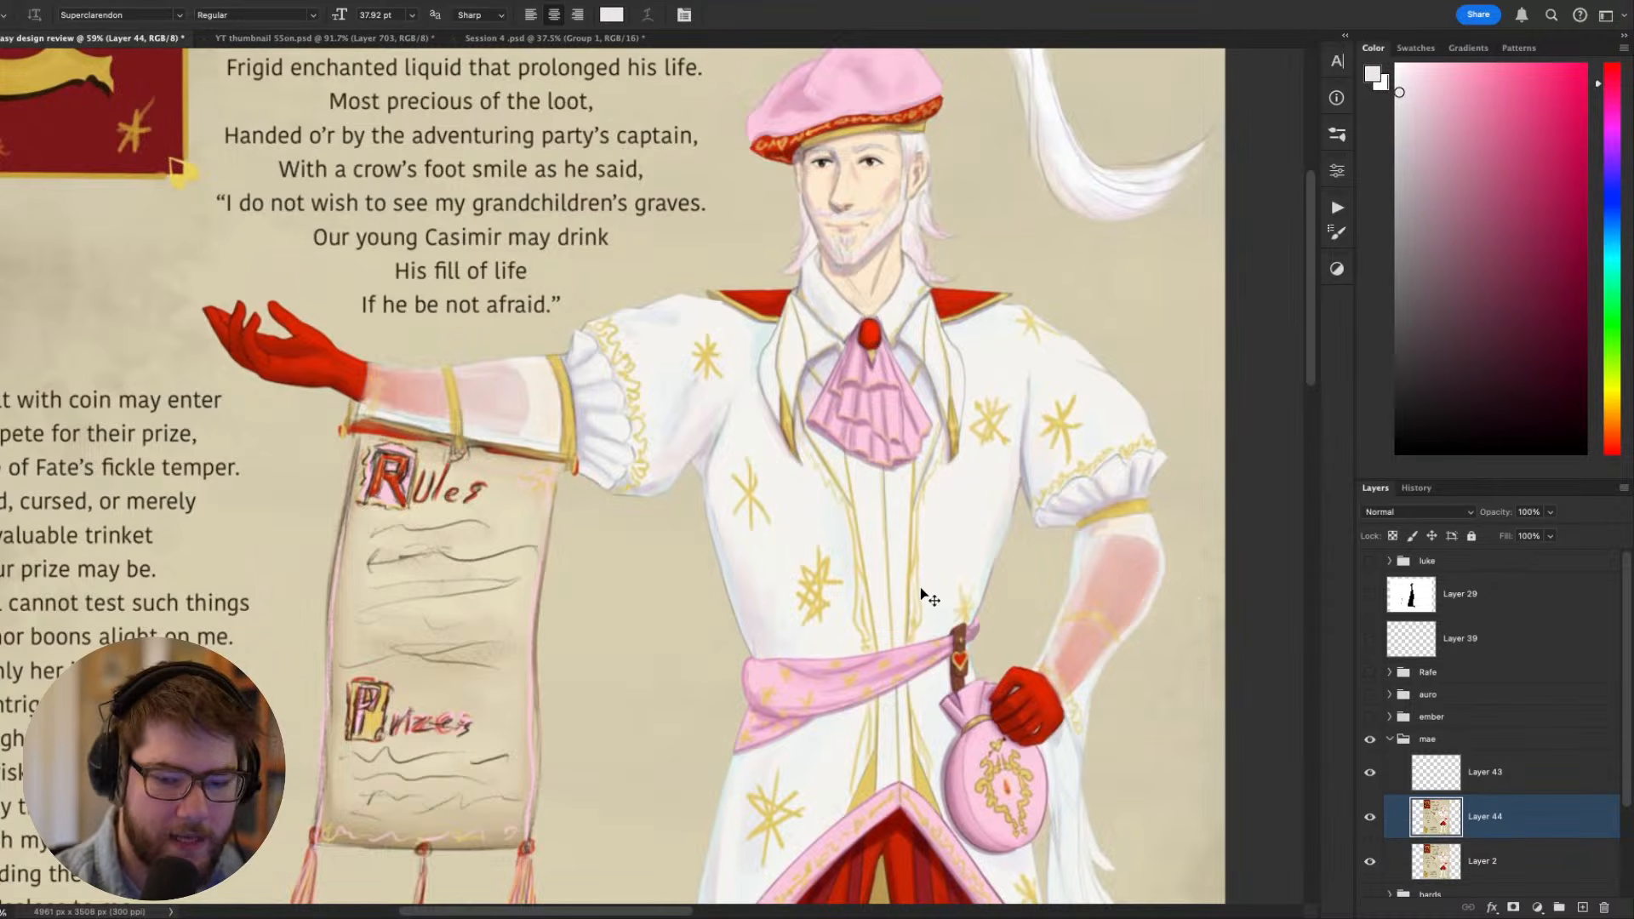
- Select the white coat body and puffed sleeves with the Magic Wand at tolerance 30 and paint the torso shading inside the selection
{"action": "key", "text": "w"}
{"action": "left_click", "coordinate": [952, 558]}
{"action": "left_click", "coordinate": [817, 519], "text": "shift"}
{"action": "key", "text": "r"}
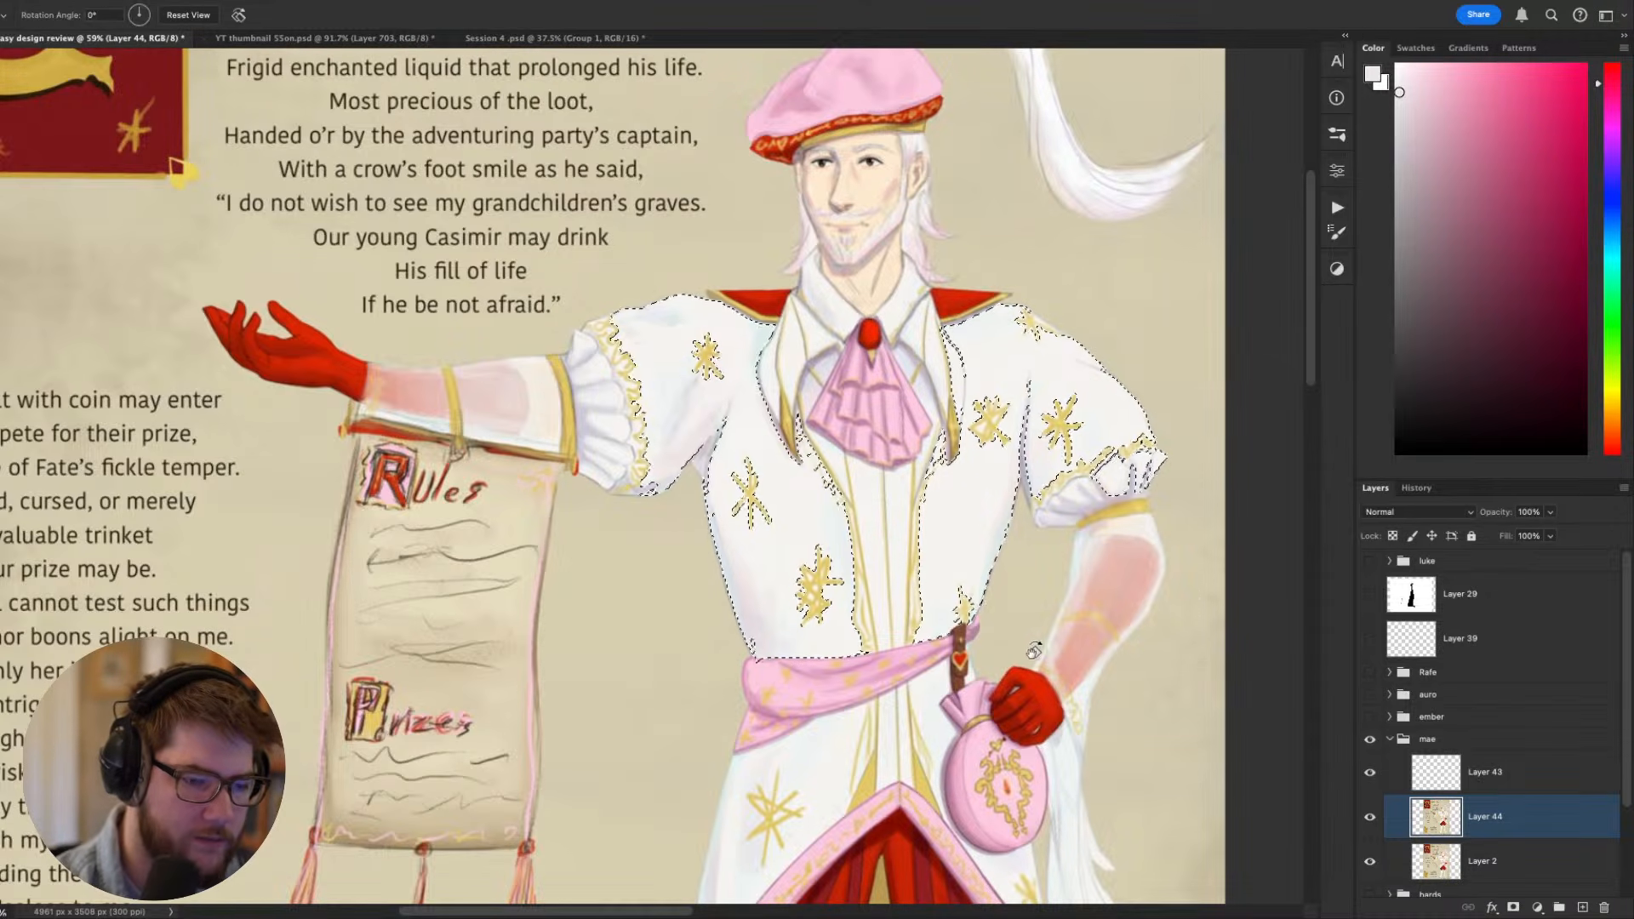
{"action": "left_click_drag", "start_coordinate": [1132, 442], "coordinate": [992, 358]}
{"action": "key", "text": "b"}
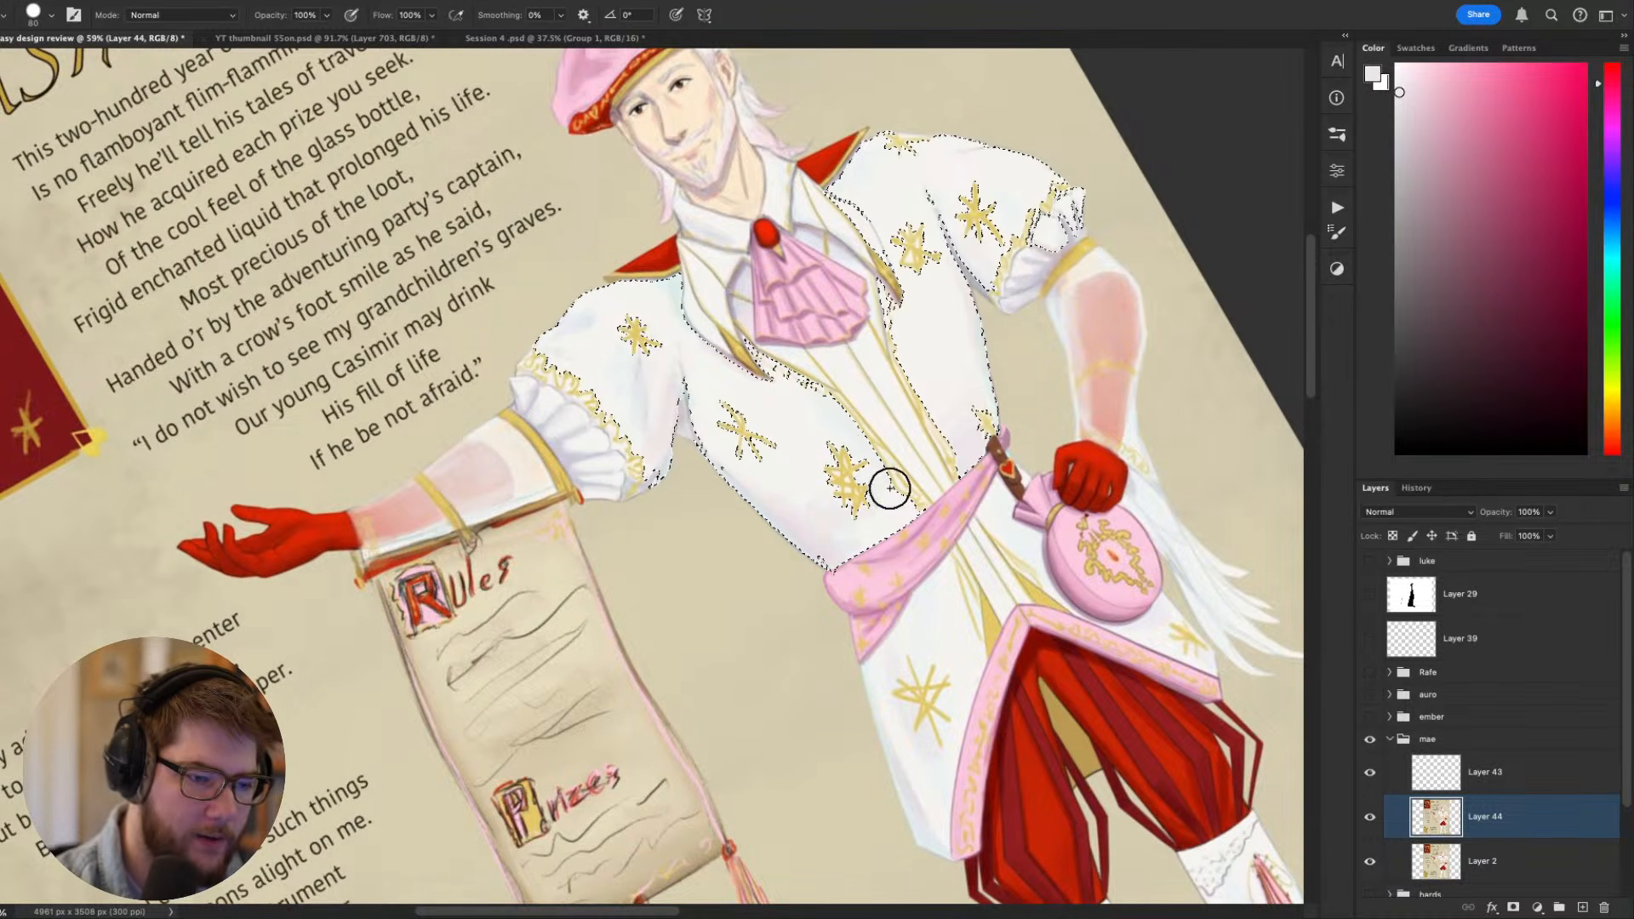
{"action": "key", "text": "super+d"}
{"action": "key", "text": "Escape"}
{"action": "left_click_drag", "start_coordinate": [1009, 622], "coordinate": [951, 655]}
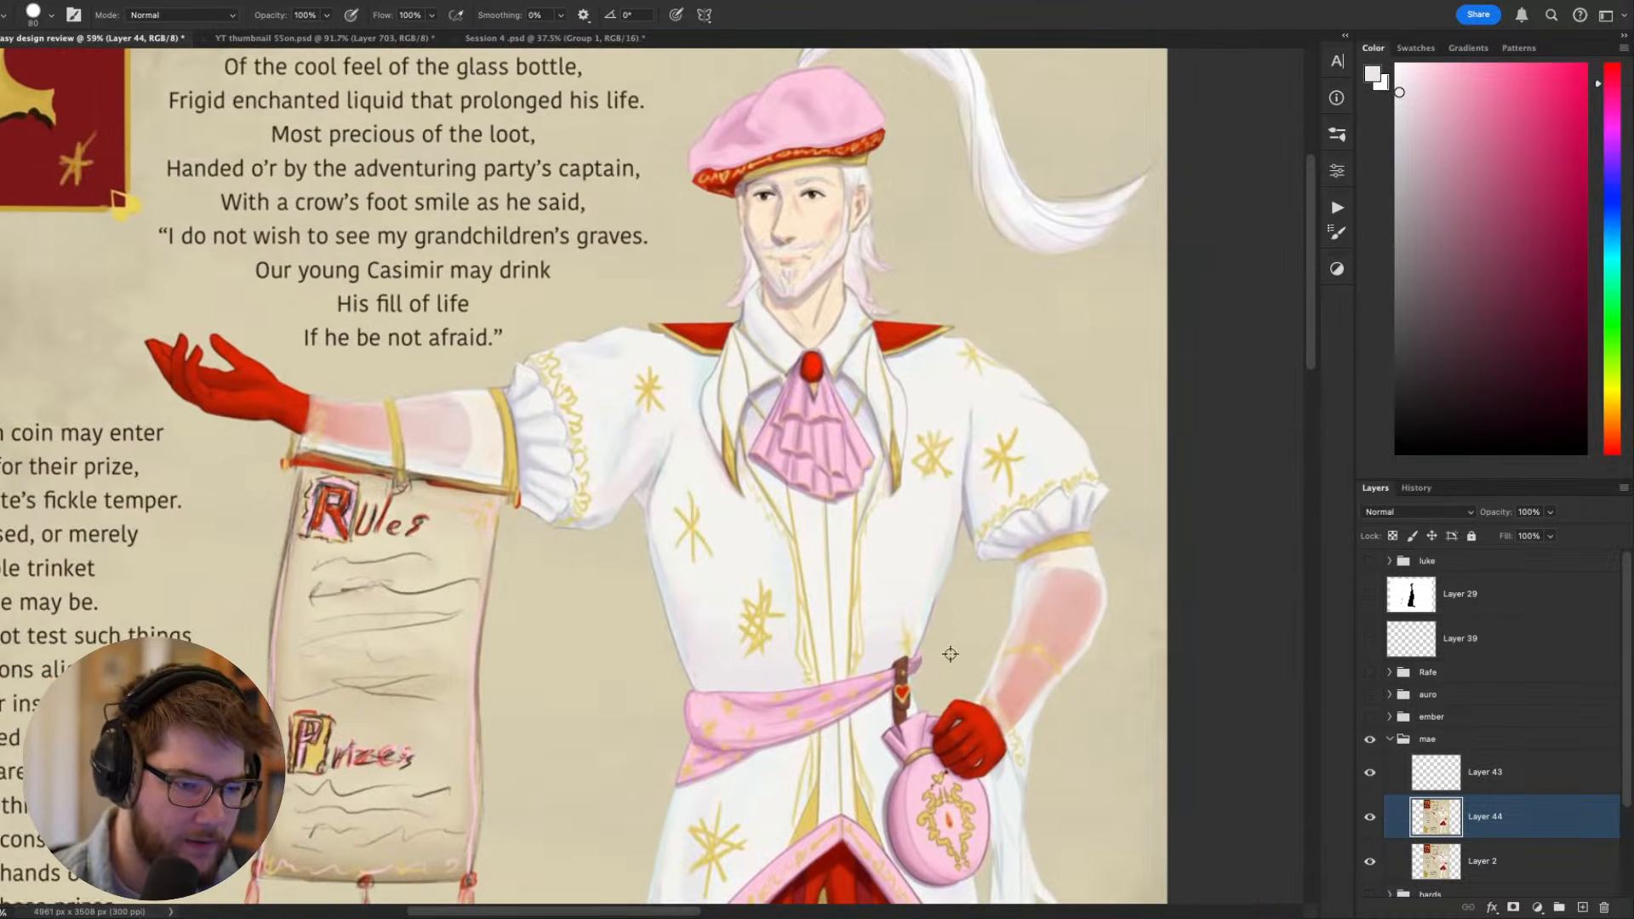
{"action": "scroll", "coordinate": [951, 654], "scroll_direction": "down", "scroll_amount": 5}
{"action": "scroll", "coordinate": [934, 647], "scroll_direction": "up", "scroll_amount": 4}
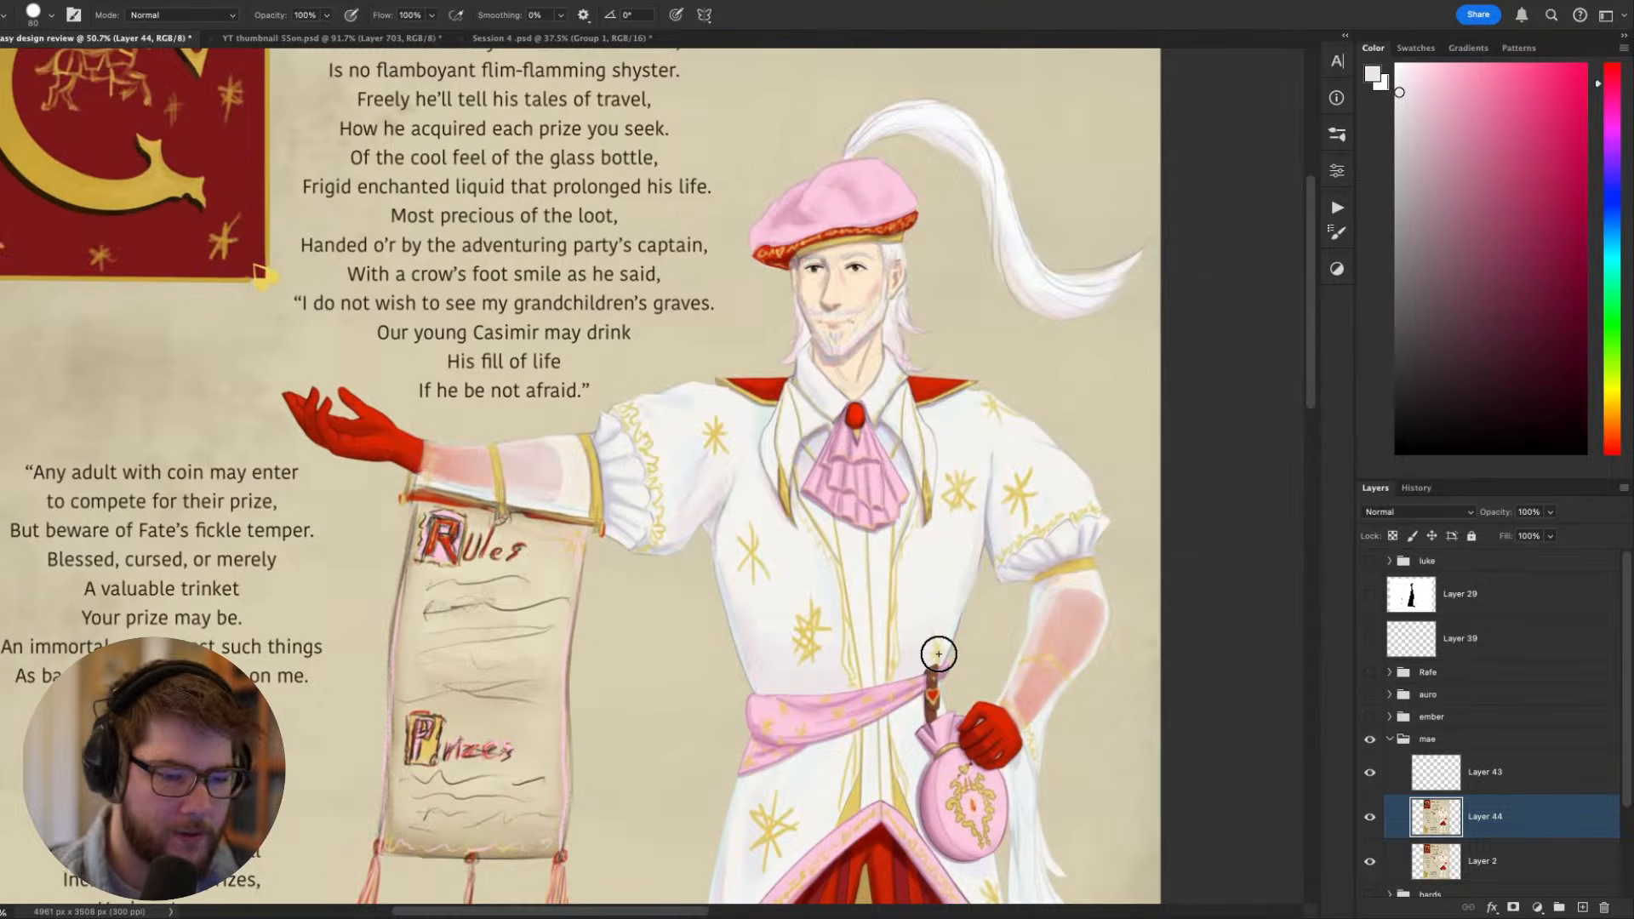
- Refine the coat's waist above the sash inside the selection with a size 35 brush in sampled off-white, and clear the selection
{"action": "key", "text": "r"}
{"action": "left_click_drag", "start_coordinate": [938, 654], "coordinate": [725, 532]}
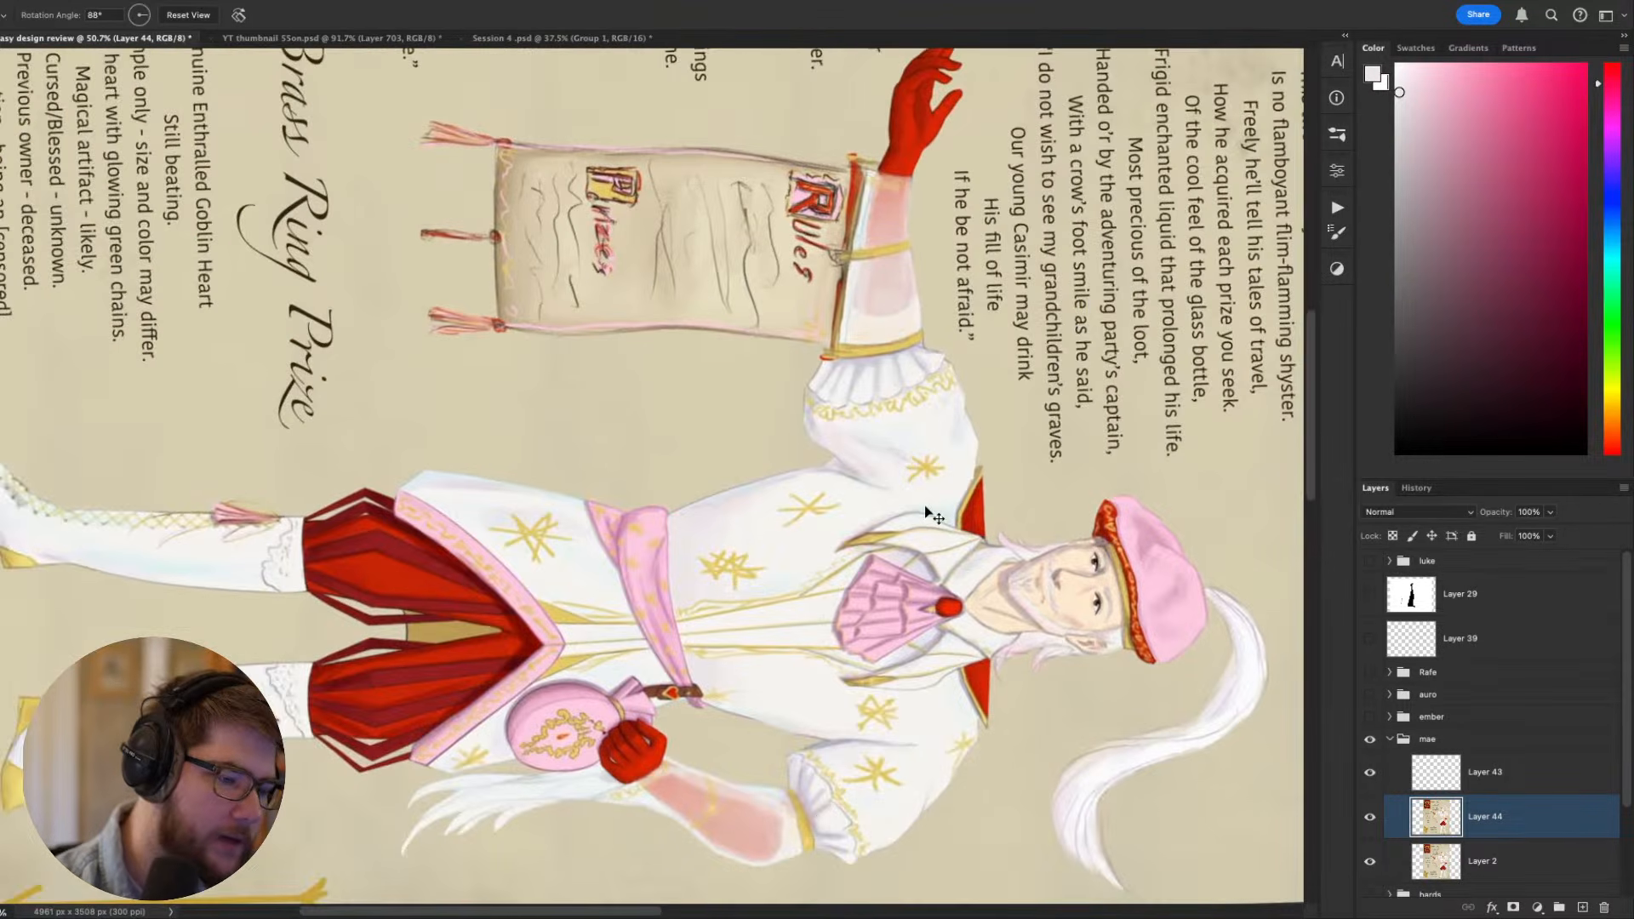
{"action": "key", "text": "b"}
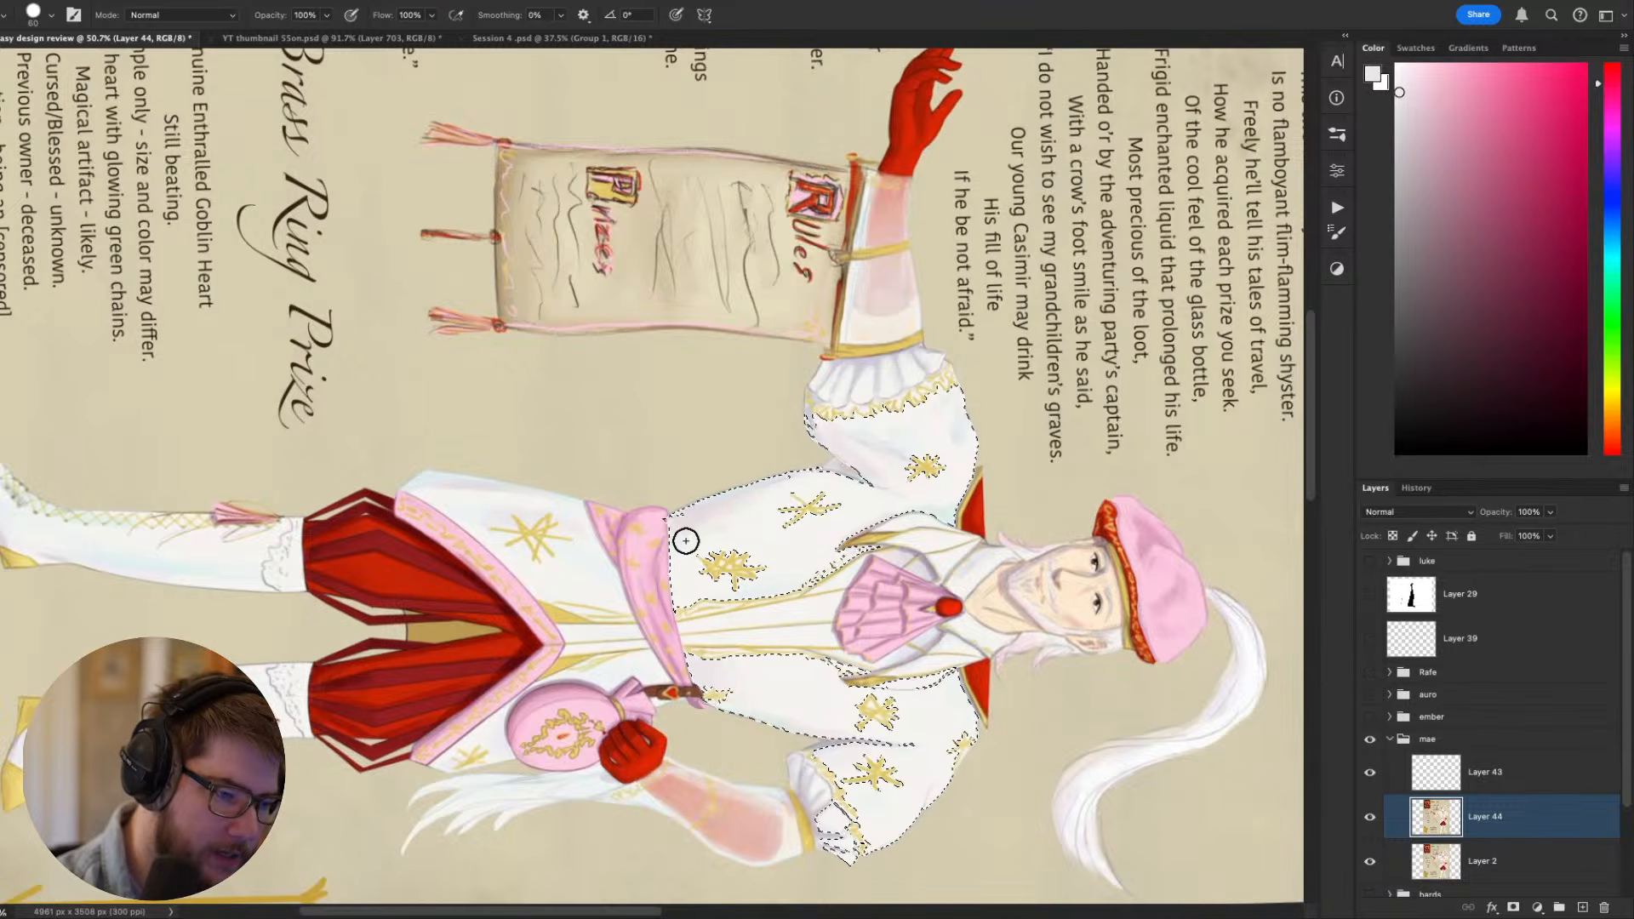
{"action": "left_click", "coordinate": [688, 549], "text": "alt"}
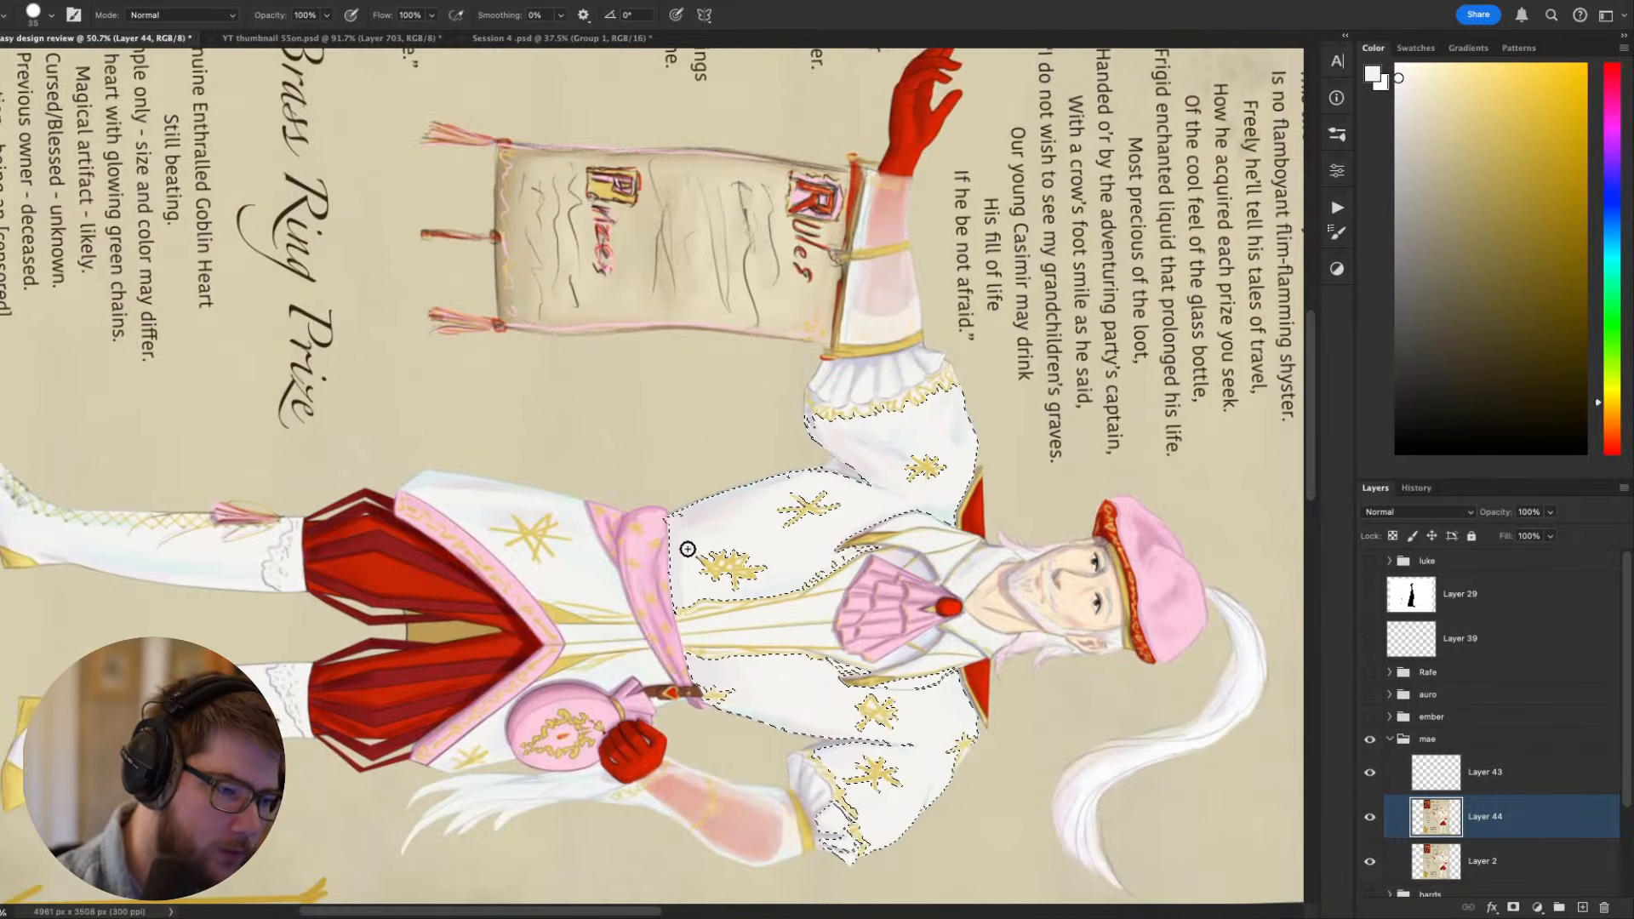
{"action": "key", "text": "Escape"}
{"action": "left_click_drag", "start_coordinate": [834, 544], "coordinate": [882, 730]}
{"action": "left_click", "coordinate": [900, 603], "text": "alt"}
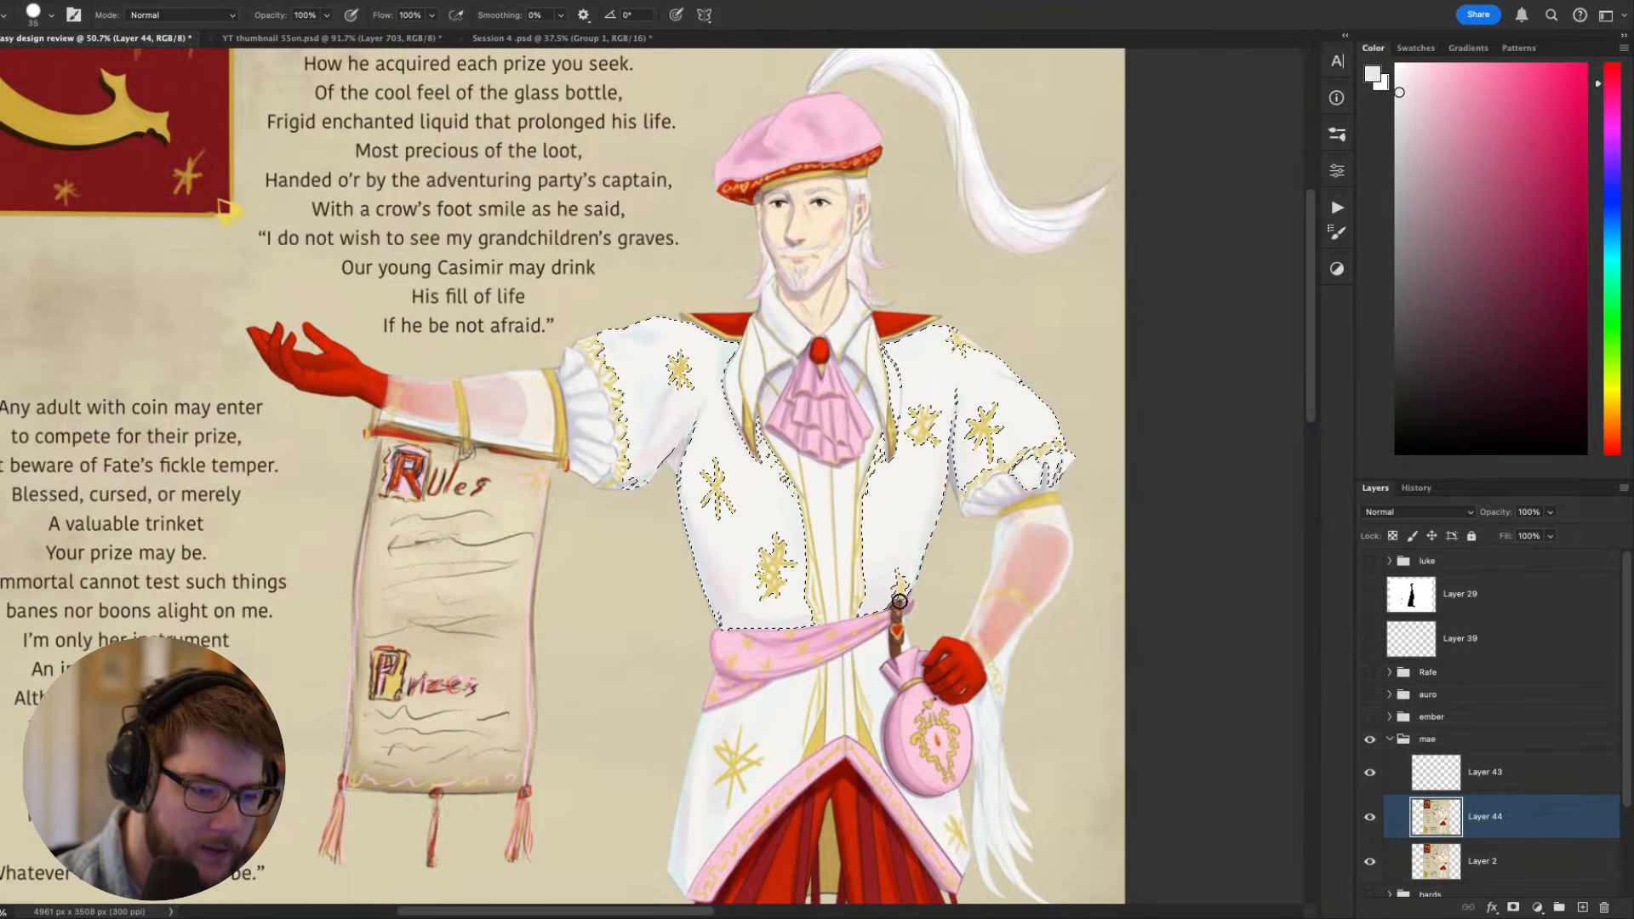
{"action": "left_click", "coordinate": [871, 550], "text": "alt"}
{"action": "key", "text": "ctrl+d"}
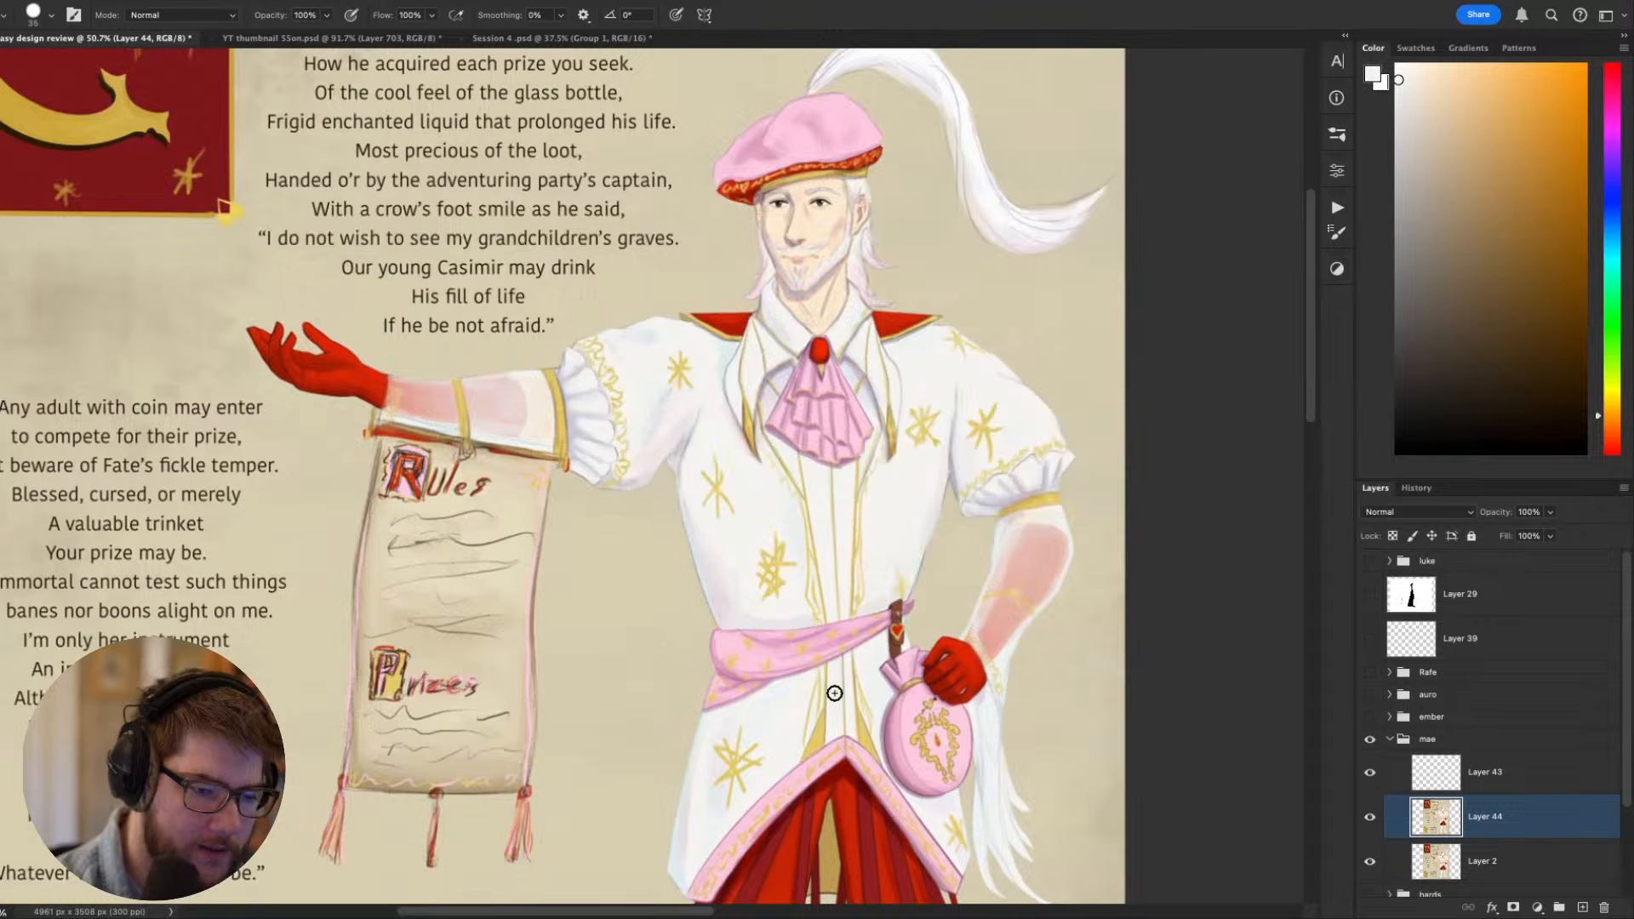
- Touch up the coat where the outstretched sleeve meets the torso, using a size 20 brush and a sampled pale tone
{"action": "scroll", "coordinate": [1004, 715], "scroll_direction": "down", "scroll_amount": 5}
{"action": "scroll", "coordinate": [982, 689], "scroll_direction": "up", "scroll_amount": 5}
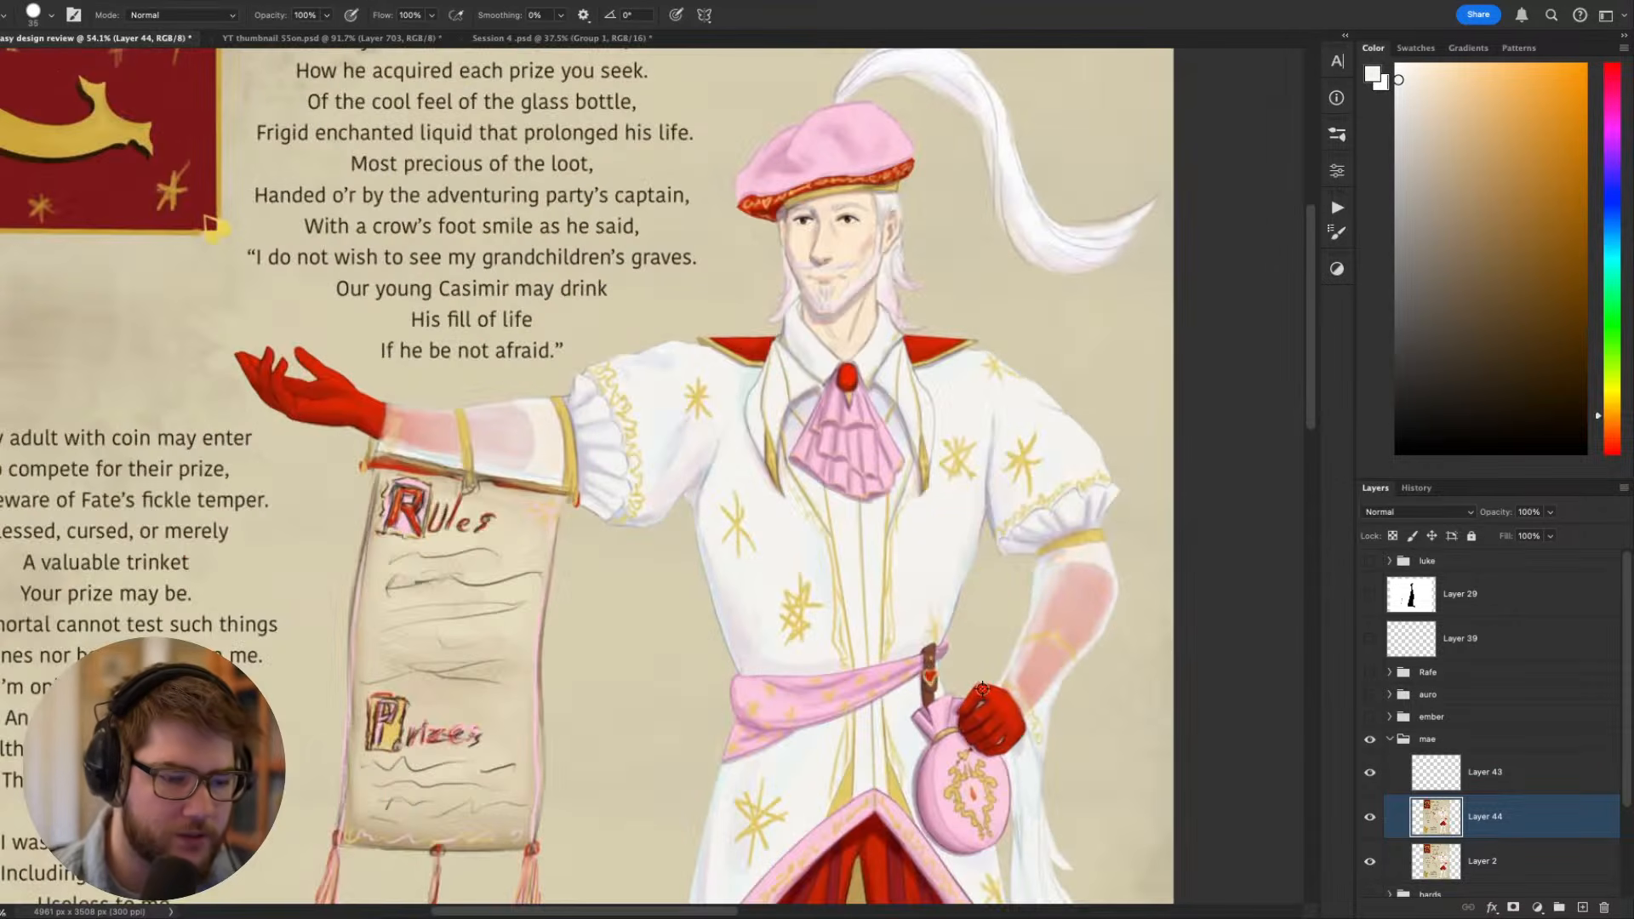
{"action": "key", "text": "r"}
{"action": "mouse_move", "coordinate": [1085, 740]}
{"action": "left_mouse_down"}
{"action": "mouse_move", "coordinate": [1083, 632]}
{"action": "mouse_move", "coordinate": [1162, 775]}
{"action": "mouse_move", "coordinate": [1166, 510]}
{"action": "left_mouse_up"}
{"action": "key", "text": "Escape"}
{"action": "key", "text": "b"}
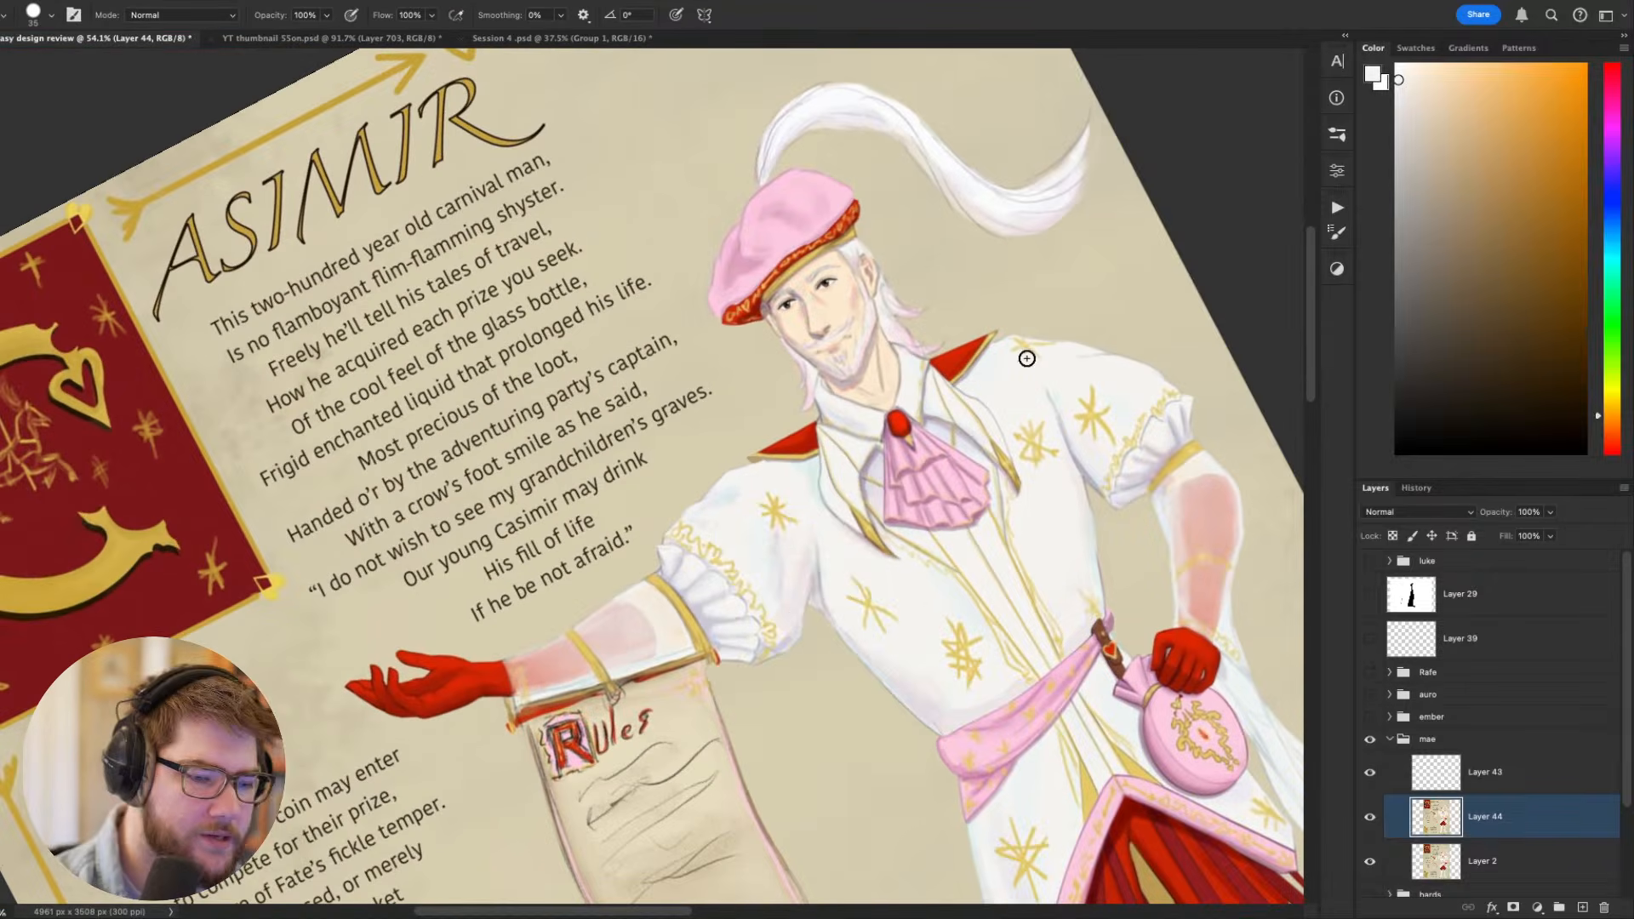
{"action": "left_click", "coordinate": [798, 614], "text": "alt"}
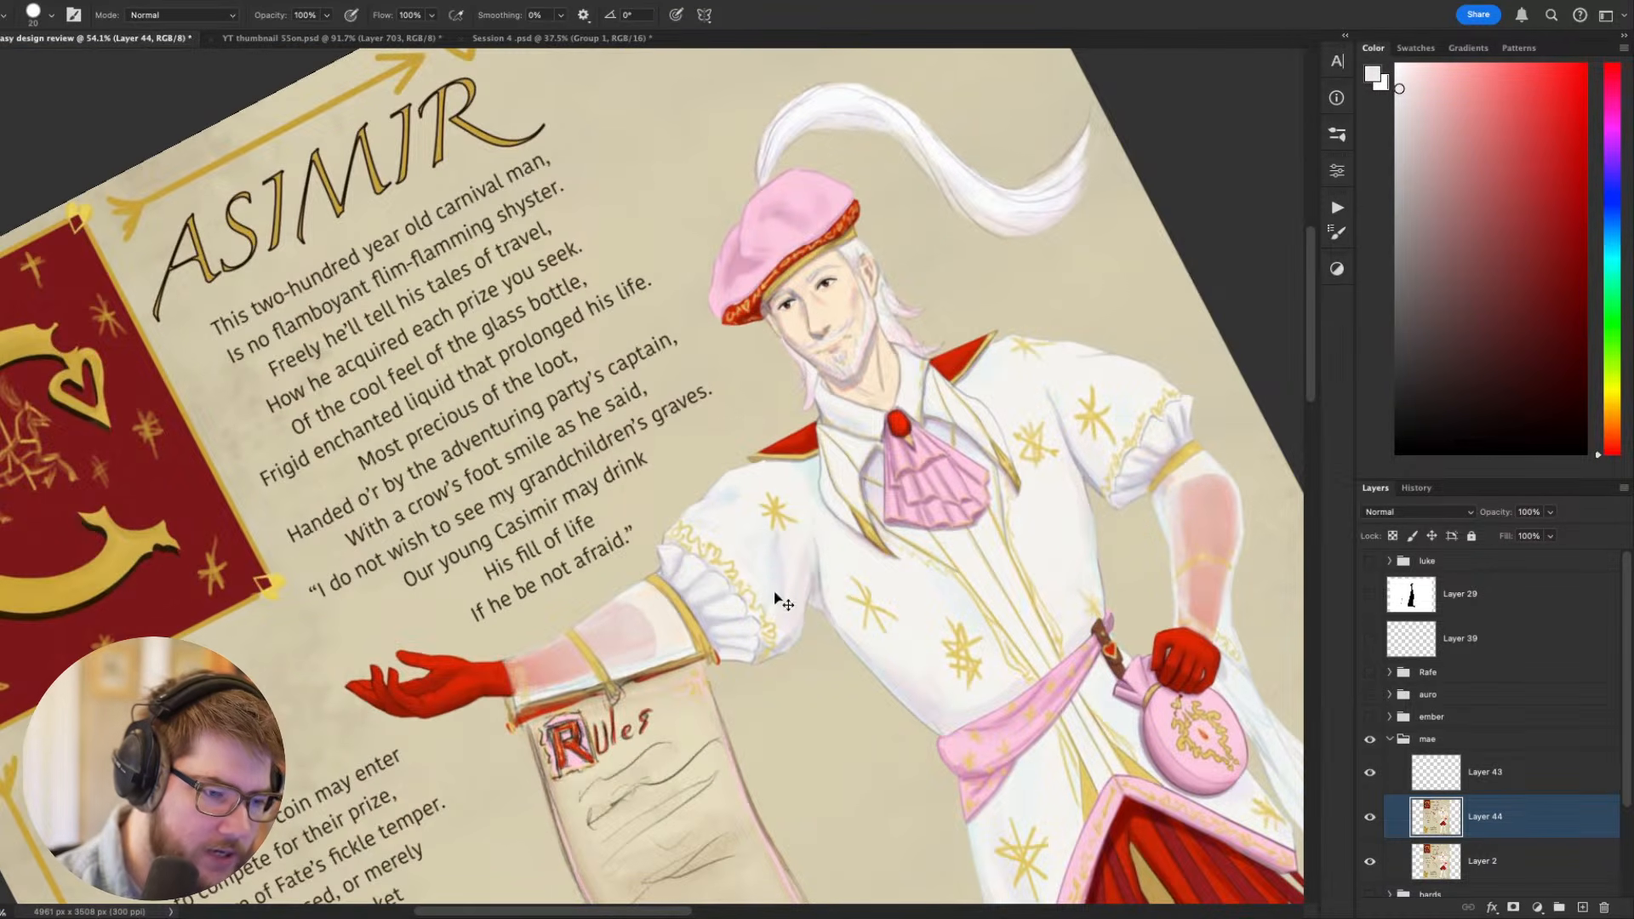
{"action": "key", "text": "r"}
{"action": "key", "text": "Escape"}
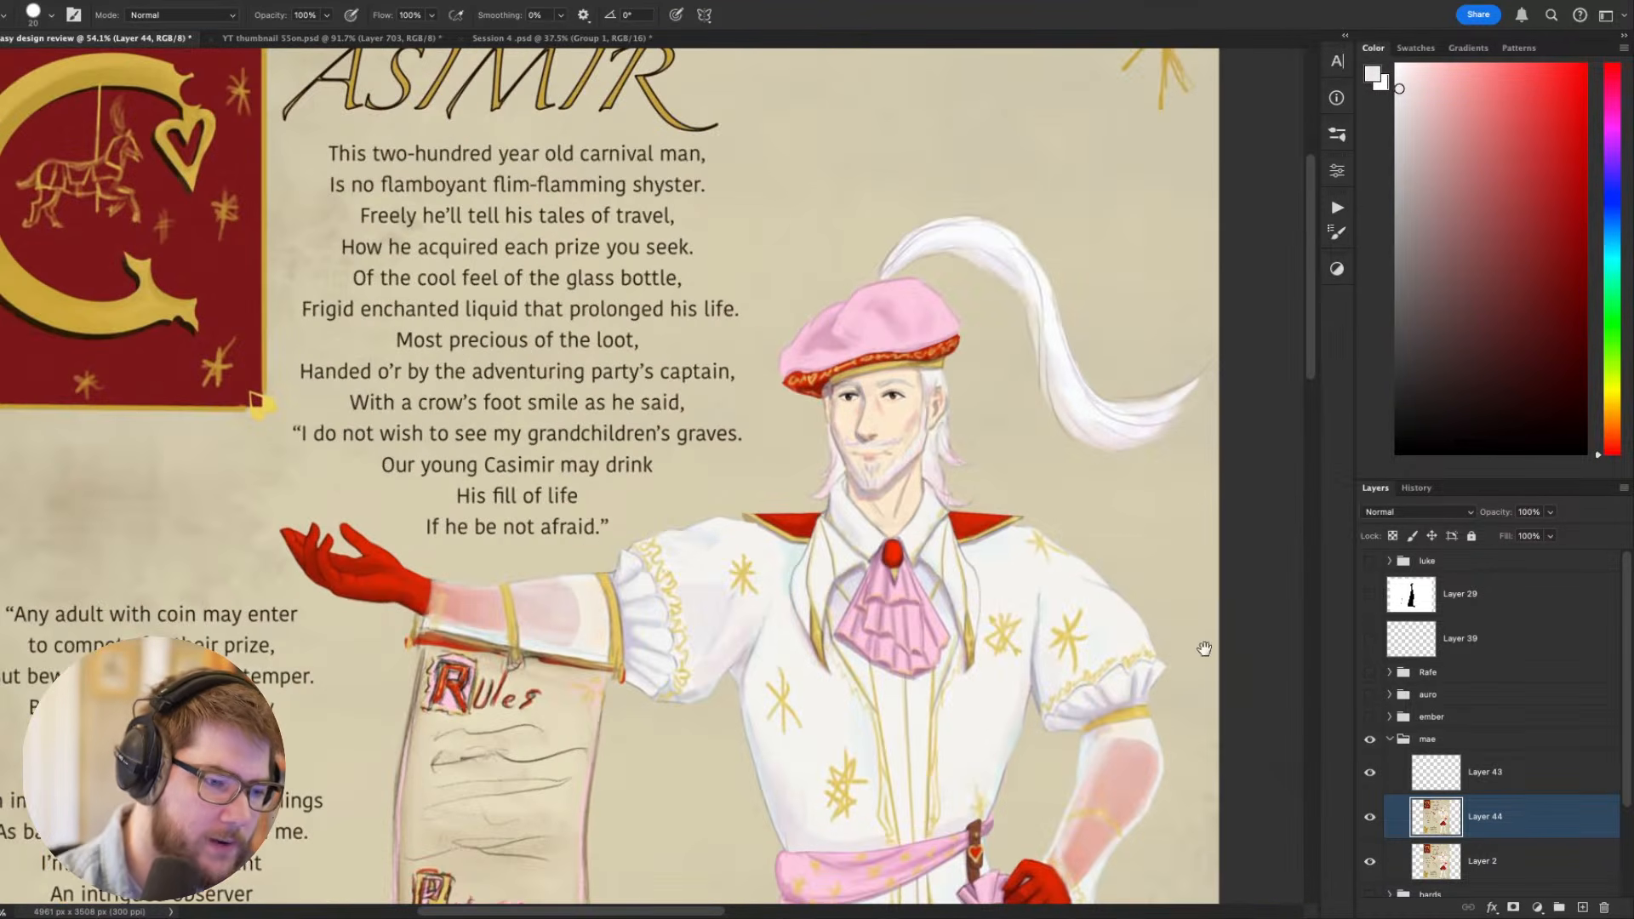
- Sample a warm off-white from the underside of the outstretched puffed sleeve and refine the coat's edges with it
{"action": "left_click", "coordinate": [695, 666], "text": "alt"}
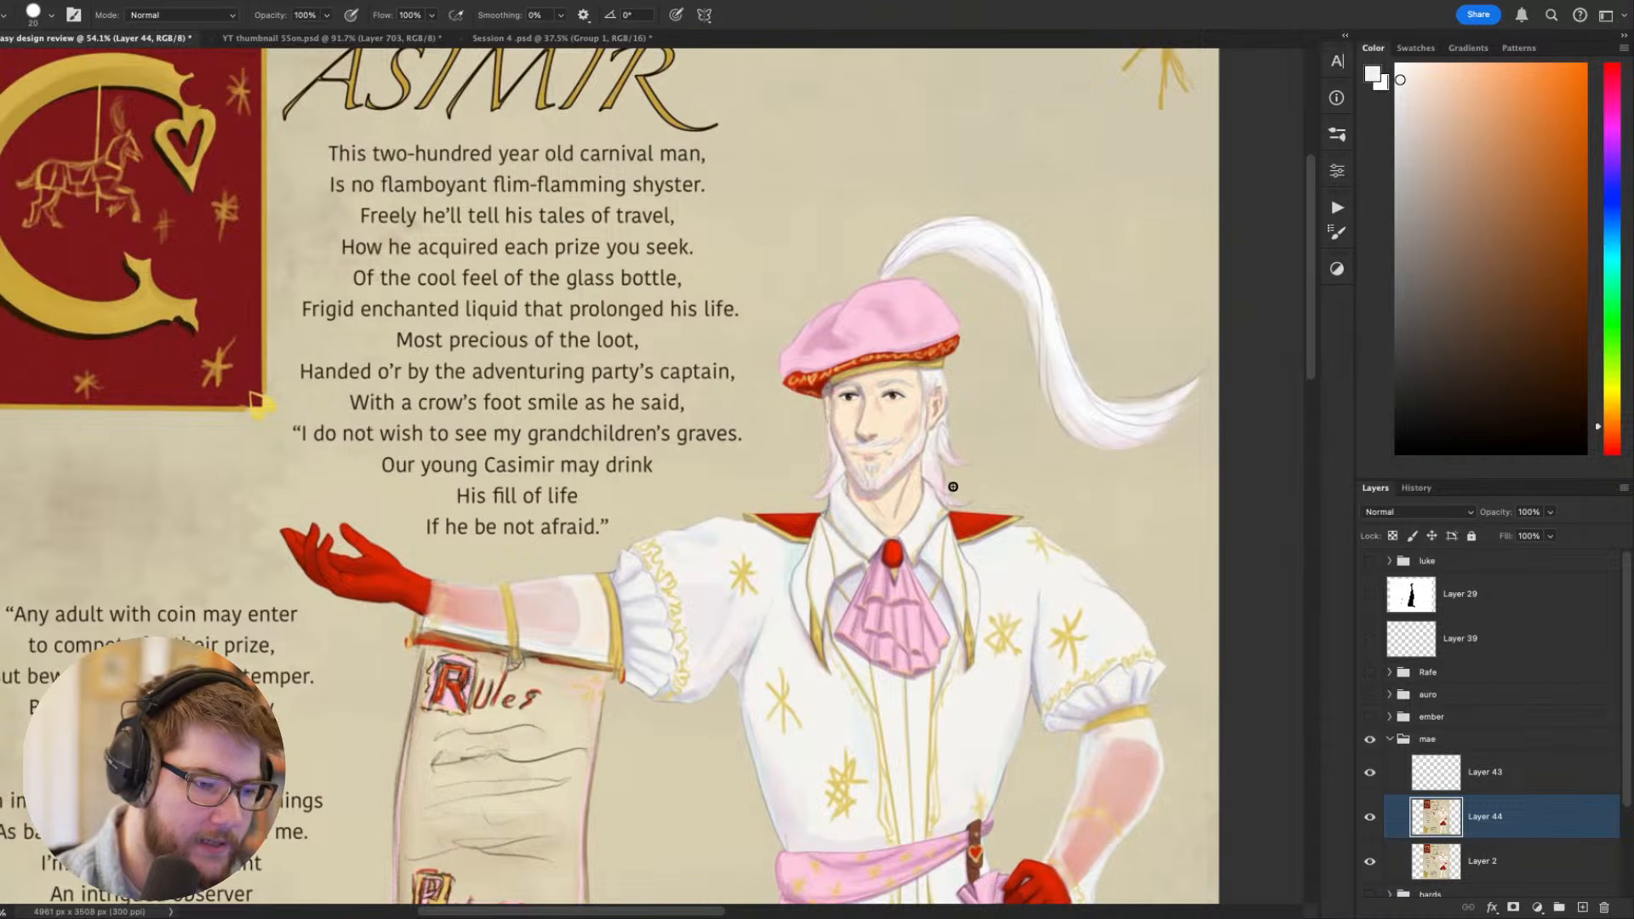
{"action": "left_click_drag", "start_coordinate": [891, 545], "coordinate": [681, 591]}
{"action": "key", "text": "r"}
{"action": "left_click_drag", "start_coordinate": [899, 753], "coordinate": [998, 637]}
{"action": "key", "text": "b"}
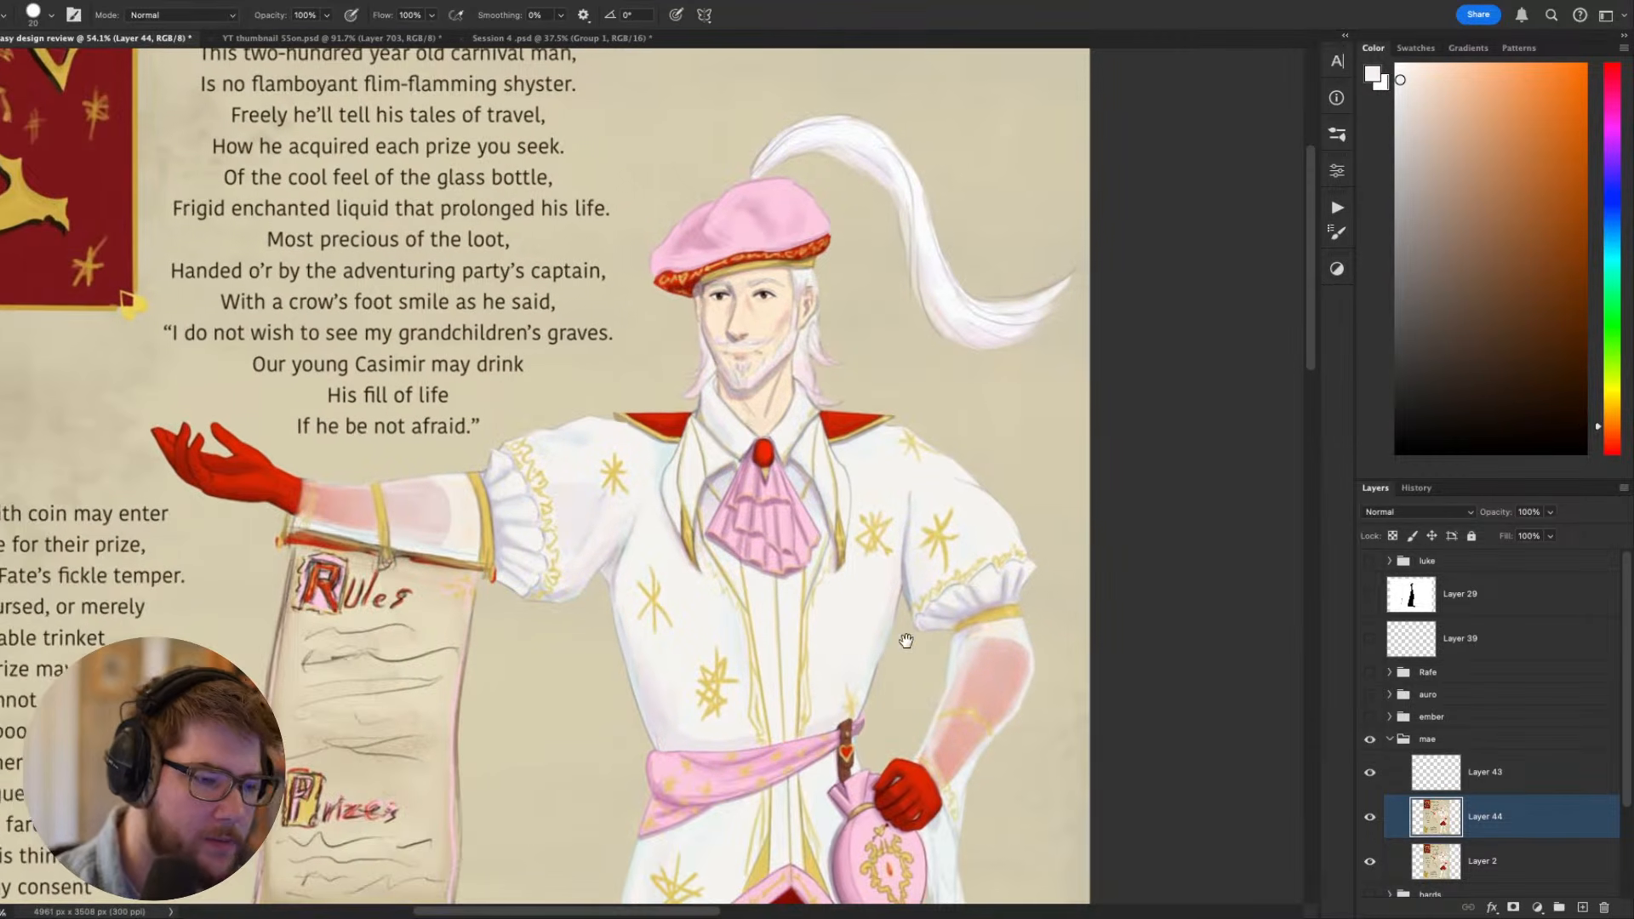
{"action": "left_click_drag", "start_coordinate": [890, 646], "coordinate": [903, 647]}
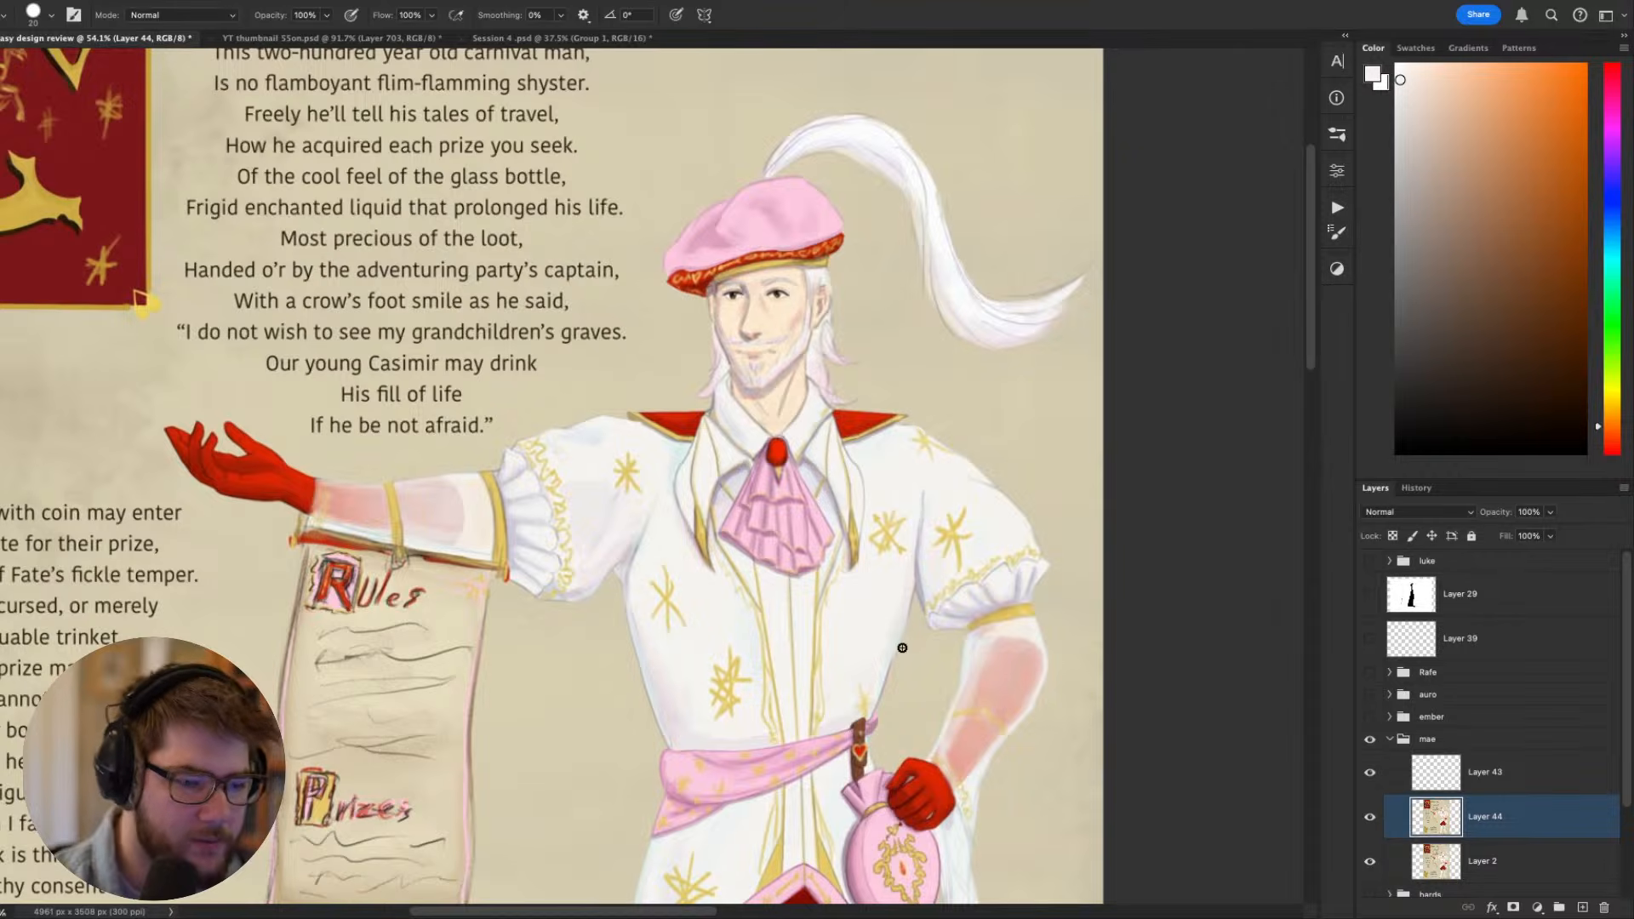
{"action": "mouse_move", "coordinate": [1062, 651]}
{"action": "left_mouse_down"}
{"action": "mouse_move", "coordinate": [1073, 478]}
{"action": "mouse_move", "coordinate": [1098, 474]}
{"action": "mouse_move", "coordinate": [1043, 502]}
{"action": "mouse_move", "coordinate": [1044, 565]}
{"action": "left_mouse_up"}
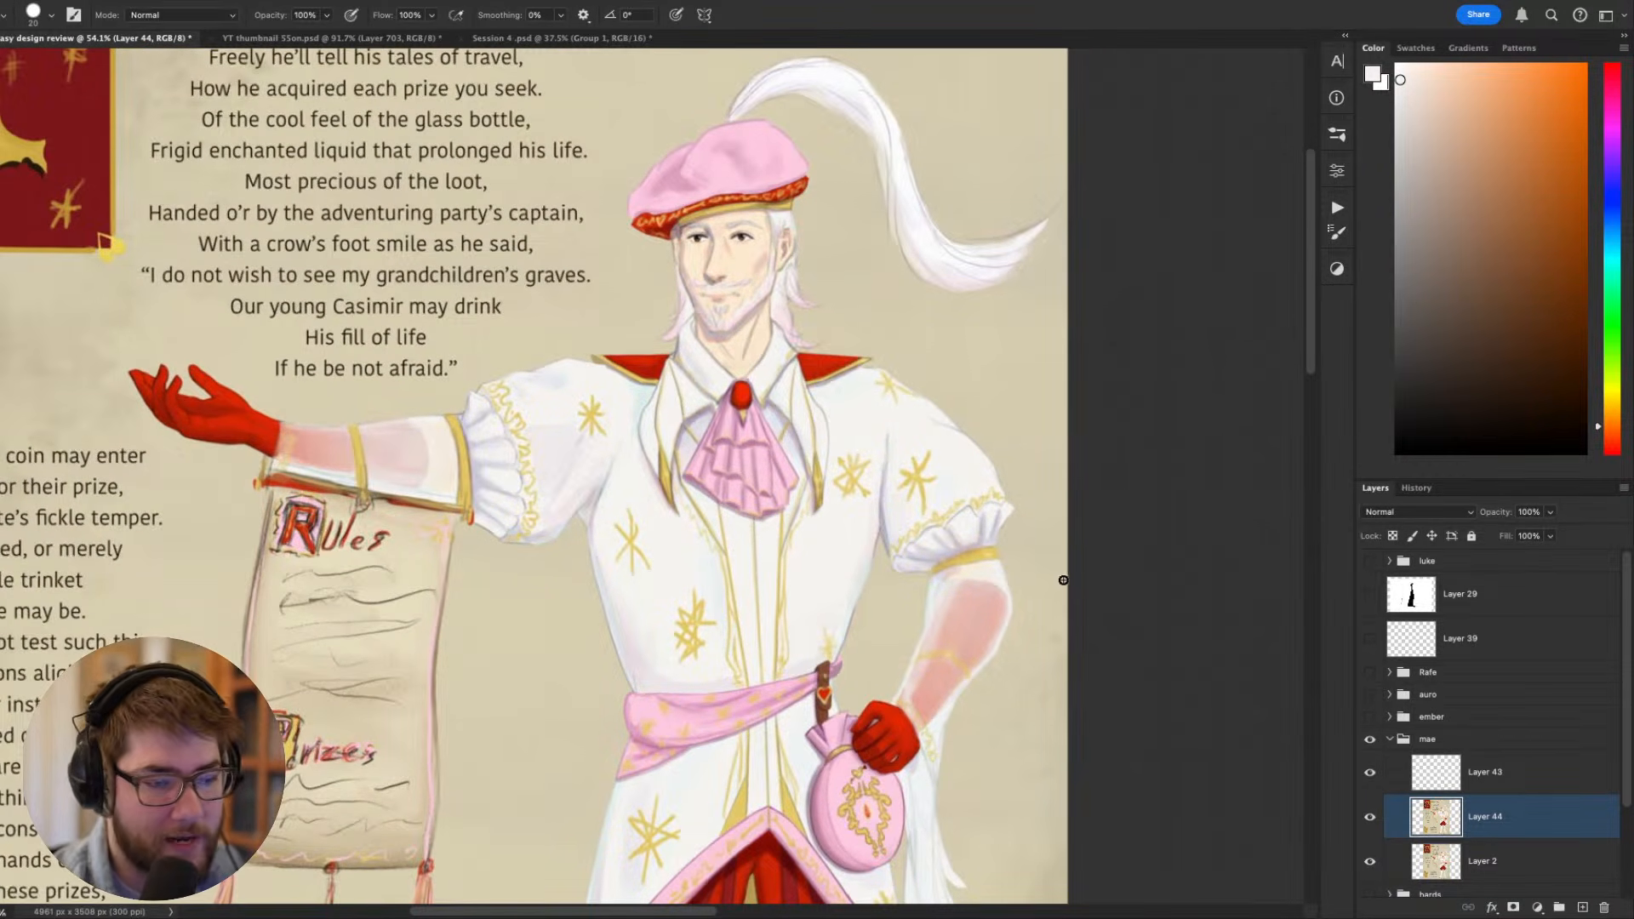
- Shade the frilled cuff of the bent arm's puffed sleeve with sampled muted lavender and off-white tones, enlarging the brush to size 40
{"action": "left_click", "coordinate": [969, 497], "text": "alt"}
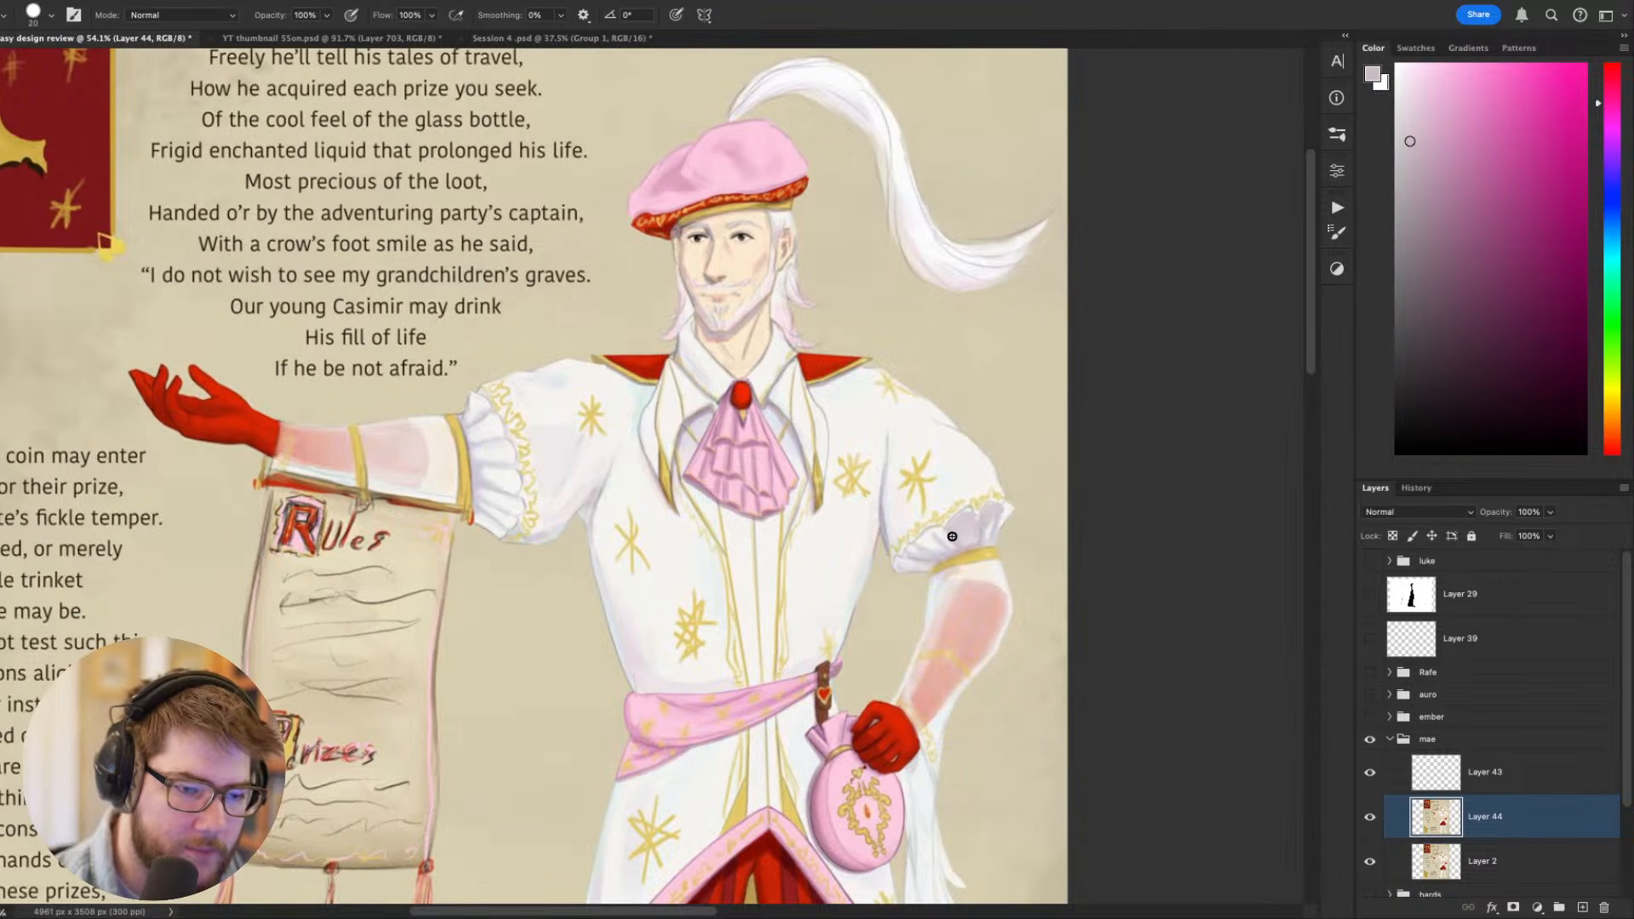
{"action": "left_click", "coordinate": [969, 478], "text": "alt"}
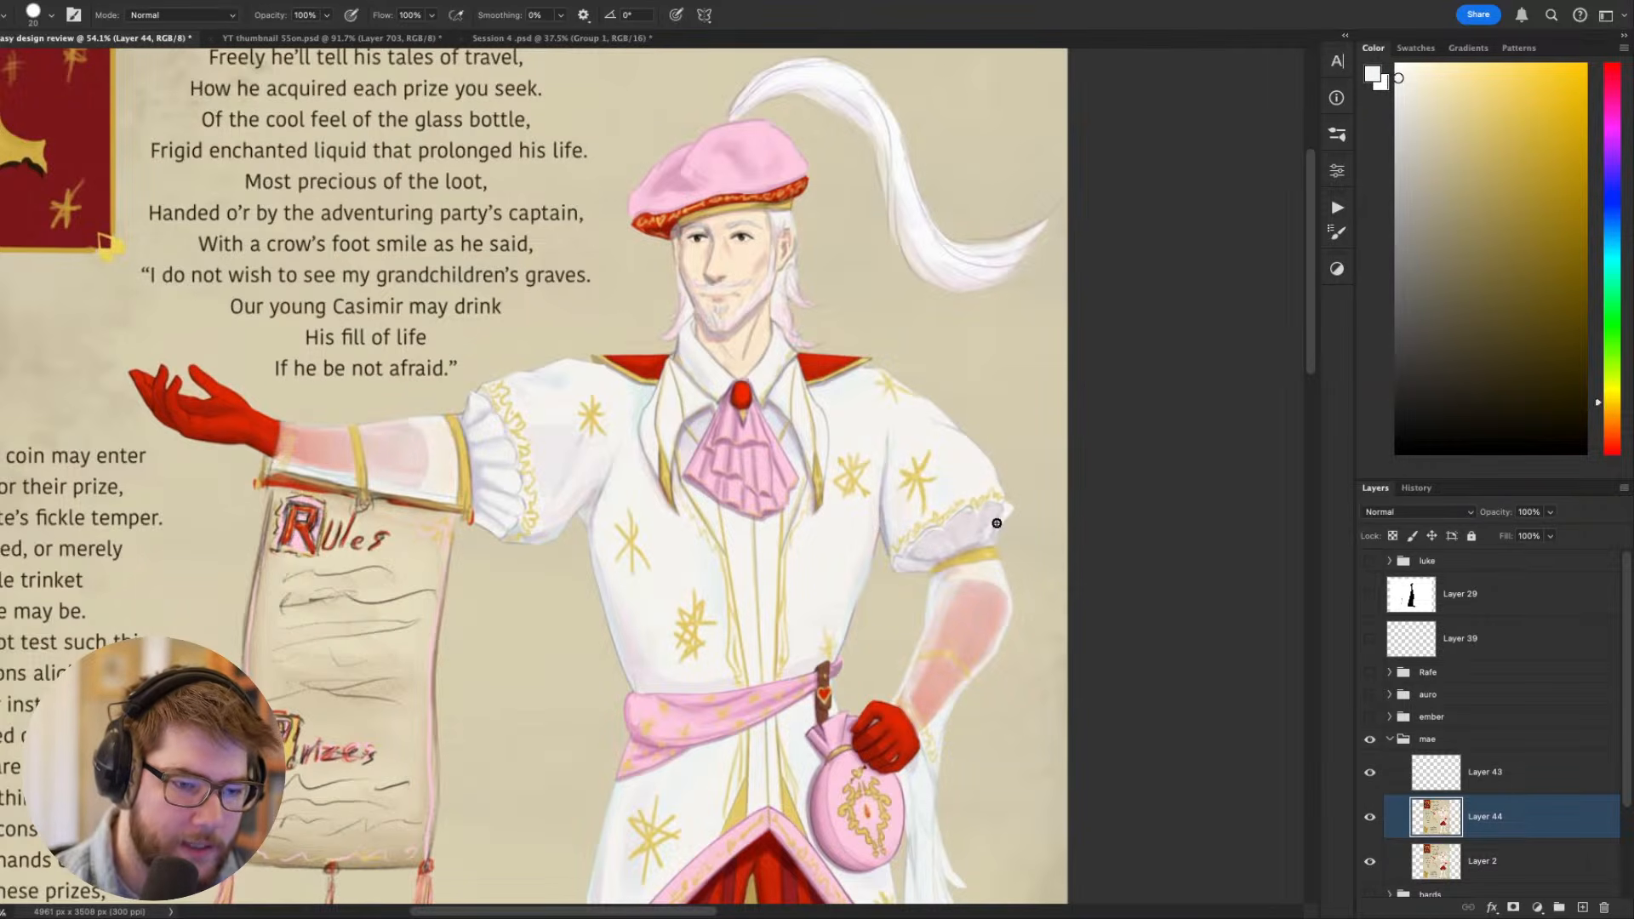
{"action": "left_click", "coordinate": [958, 518], "text": "alt"}
{"action": "key", "text": "r"}
{"action": "left_click_drag", "start_coordinate": [956, 506], "coordinate": [785, 719]}
{"action": "key", "text": "bracketright"}
{"action": "key", "text": "bracketright"}
{"action": "key", "text": "Escape"}
{"action": "mouse_move", "coordinate": [1134, 611]}
{"action": "left_mouse_down"}
{"action": "mouse_move", "coordinate": [1171, 561]}
{"action": "mouse_move", "coordinate": [1189, 322]}
{"action": "mouse_move", "coordinate": [1161, 291]}
{"action": "mouse_move", "coordinate": [1100, 486]}
{"action": "left_mouse_up"}
{"action": "key", "text": "ctrl+minus"}
{"action": "key", "text": "ctrl+minus"}
{"action": "key", "text": "ctrl+minus"}
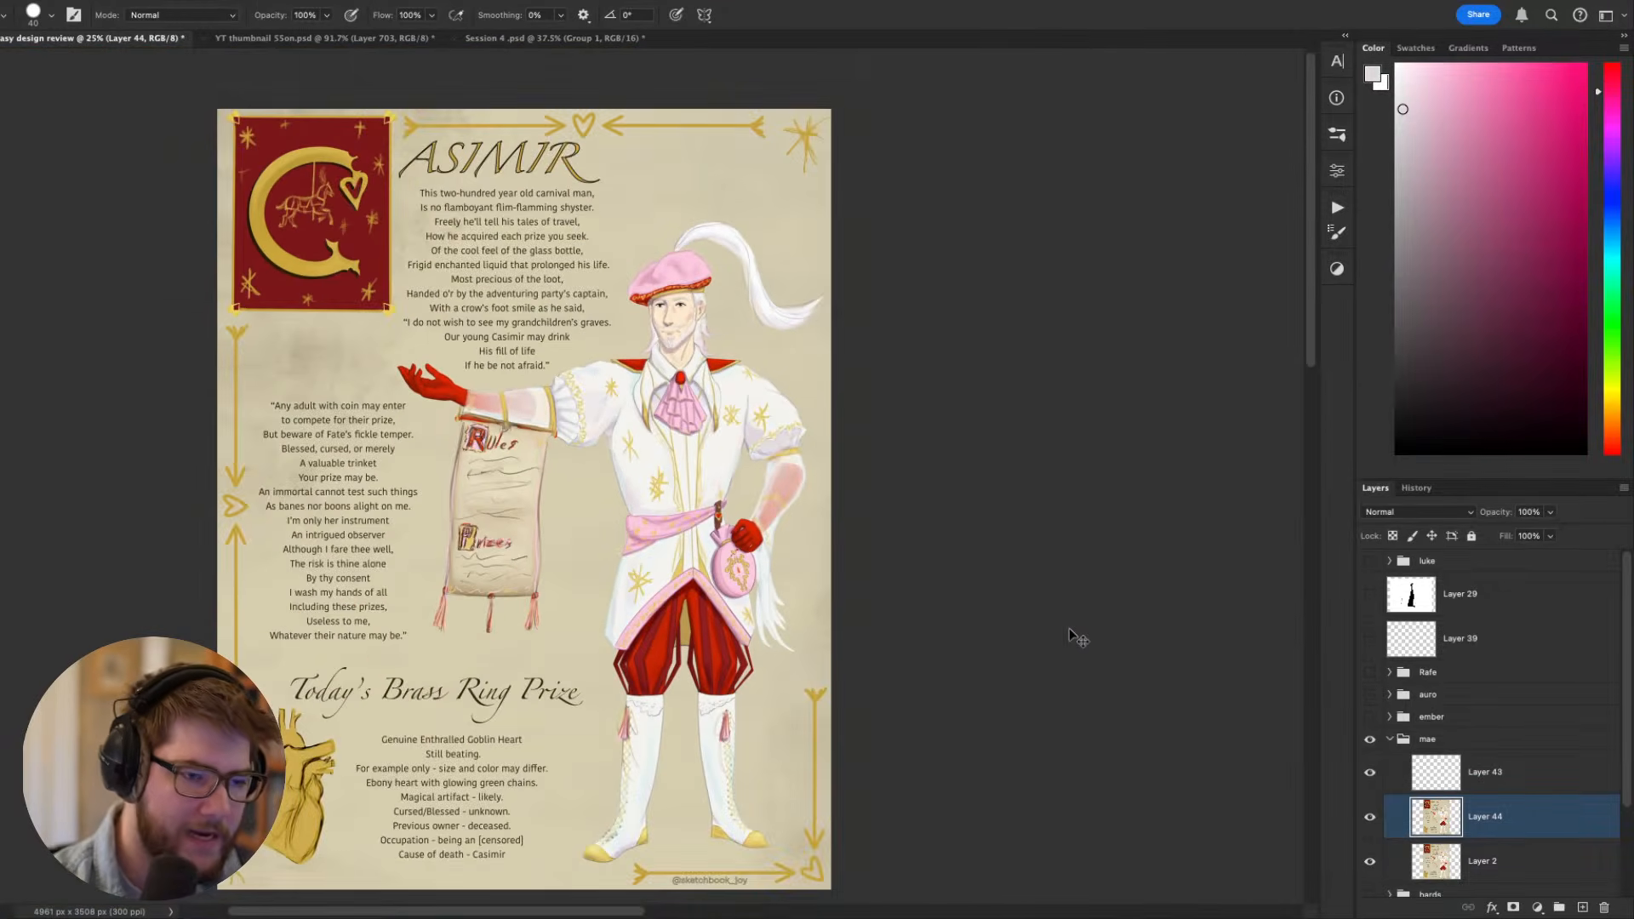
- Soften the bent arm's shoulder and upper puffed sleeve with the size 40 brush in pale pinkish grey
{"action": "key", "text": "ctrl+plus"}
{"action": "key", "text": "ctrl+plus"}
{"action": "left_click_drag", "start_coordinate": [926, 628], "coordinate": [985, 691]}
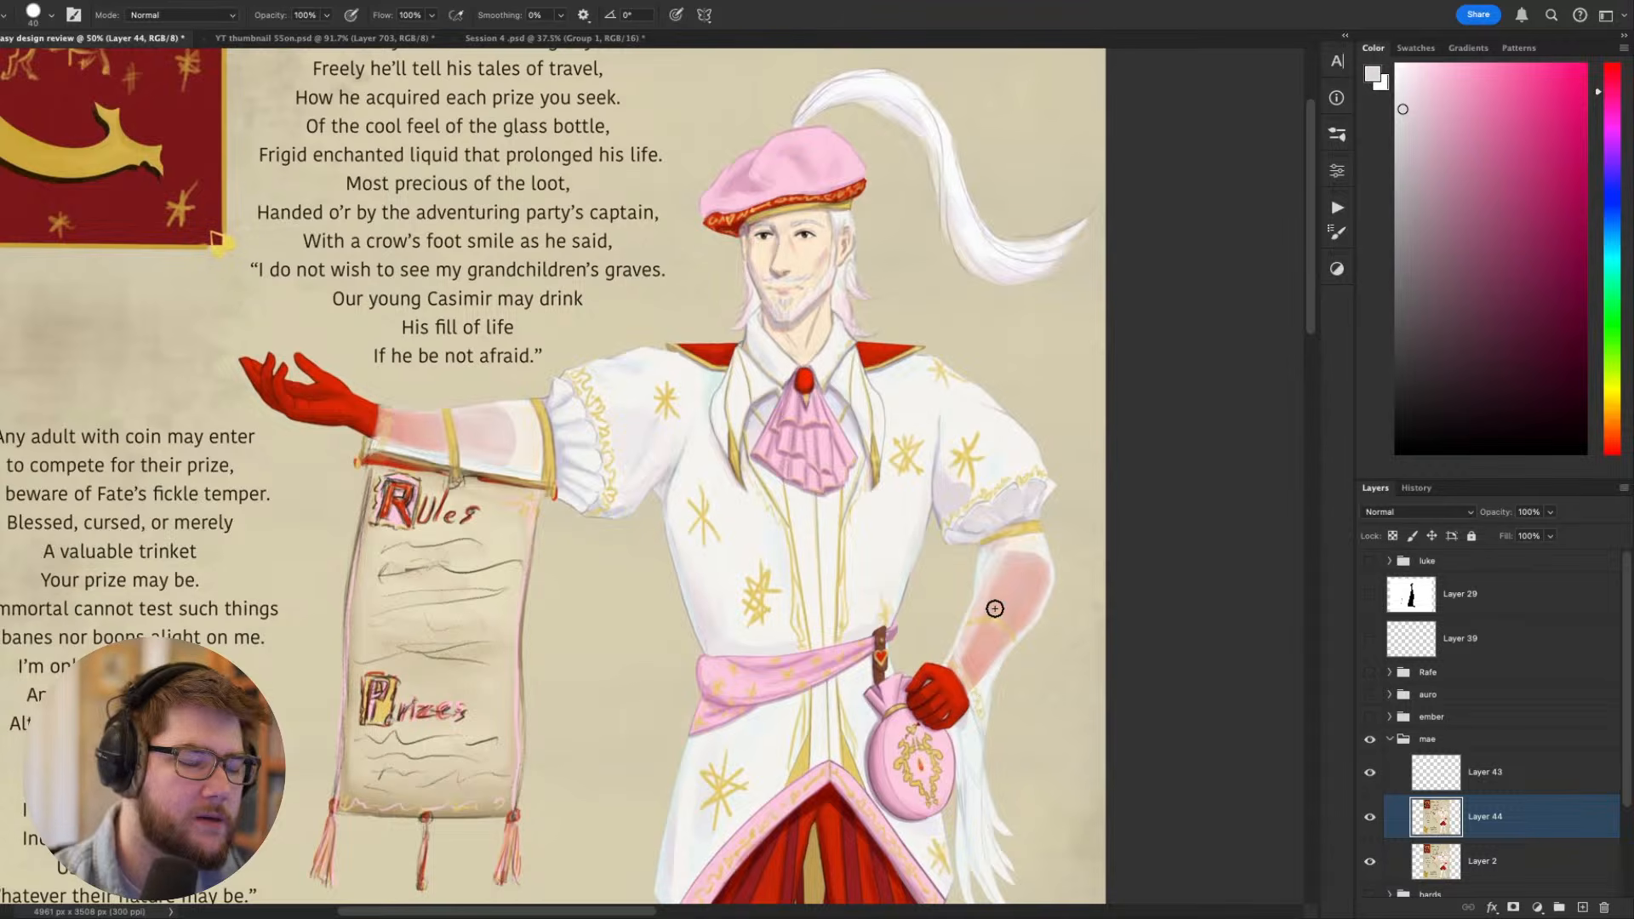
{"action": "key", "text": "r"}
{"action": "left_click_drag", "start_coordinate": [995, 608], "coordinate": [963, 503]}
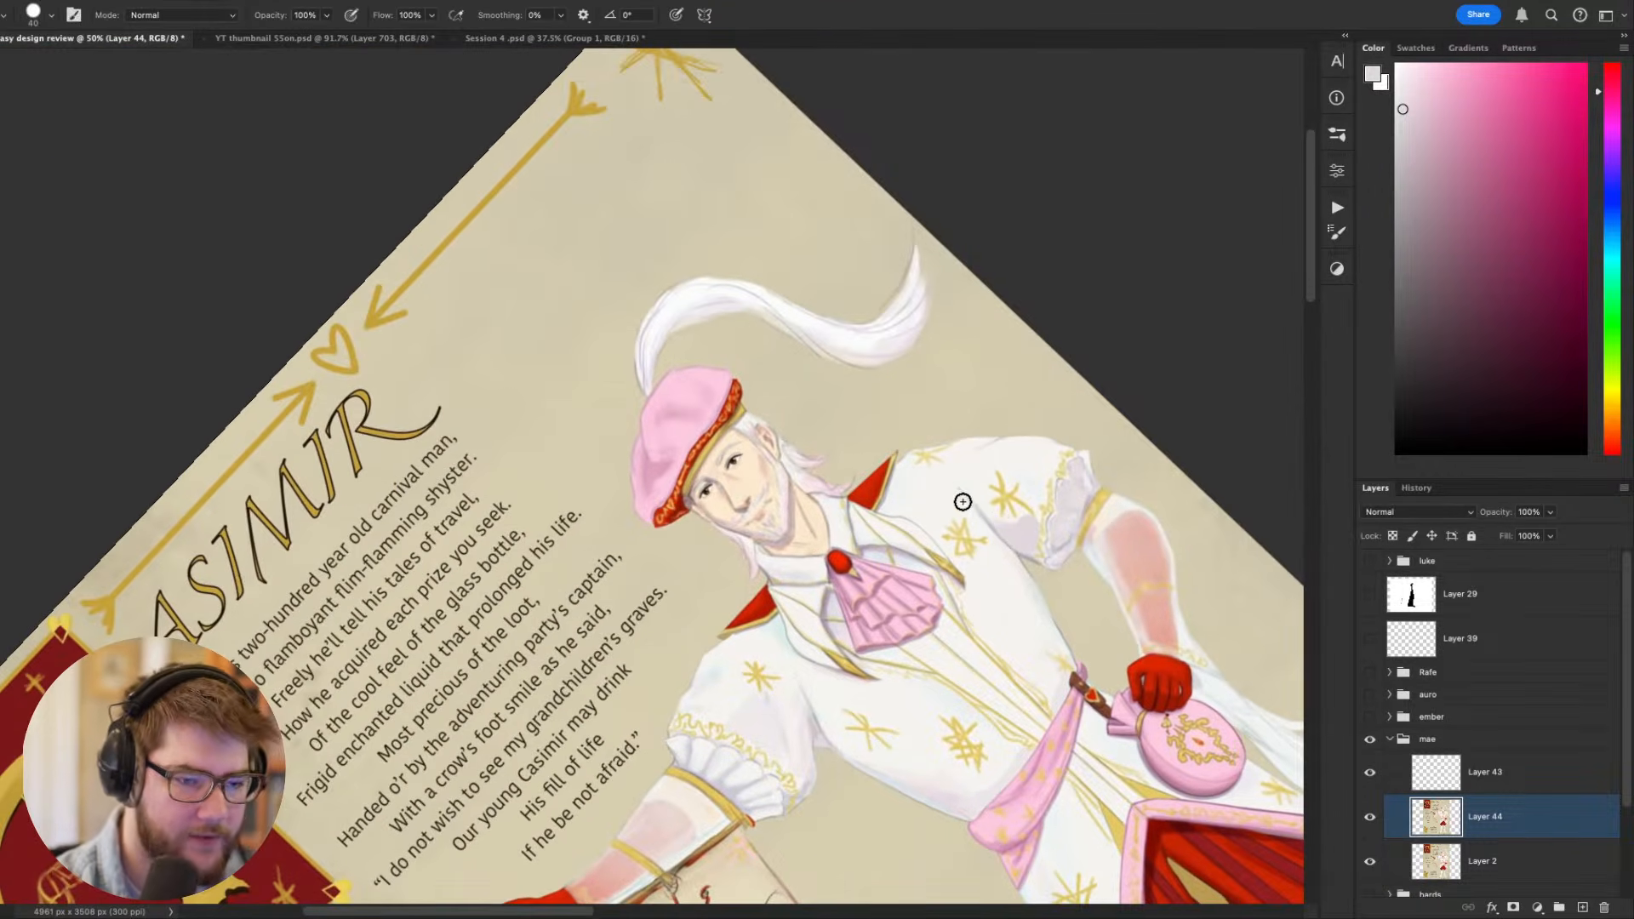
{"action": "key", "text": "Escape"}
{"action": "left_click_drag", "start_coordinate": [1131, 671], "coordinate": [1200, 421]}
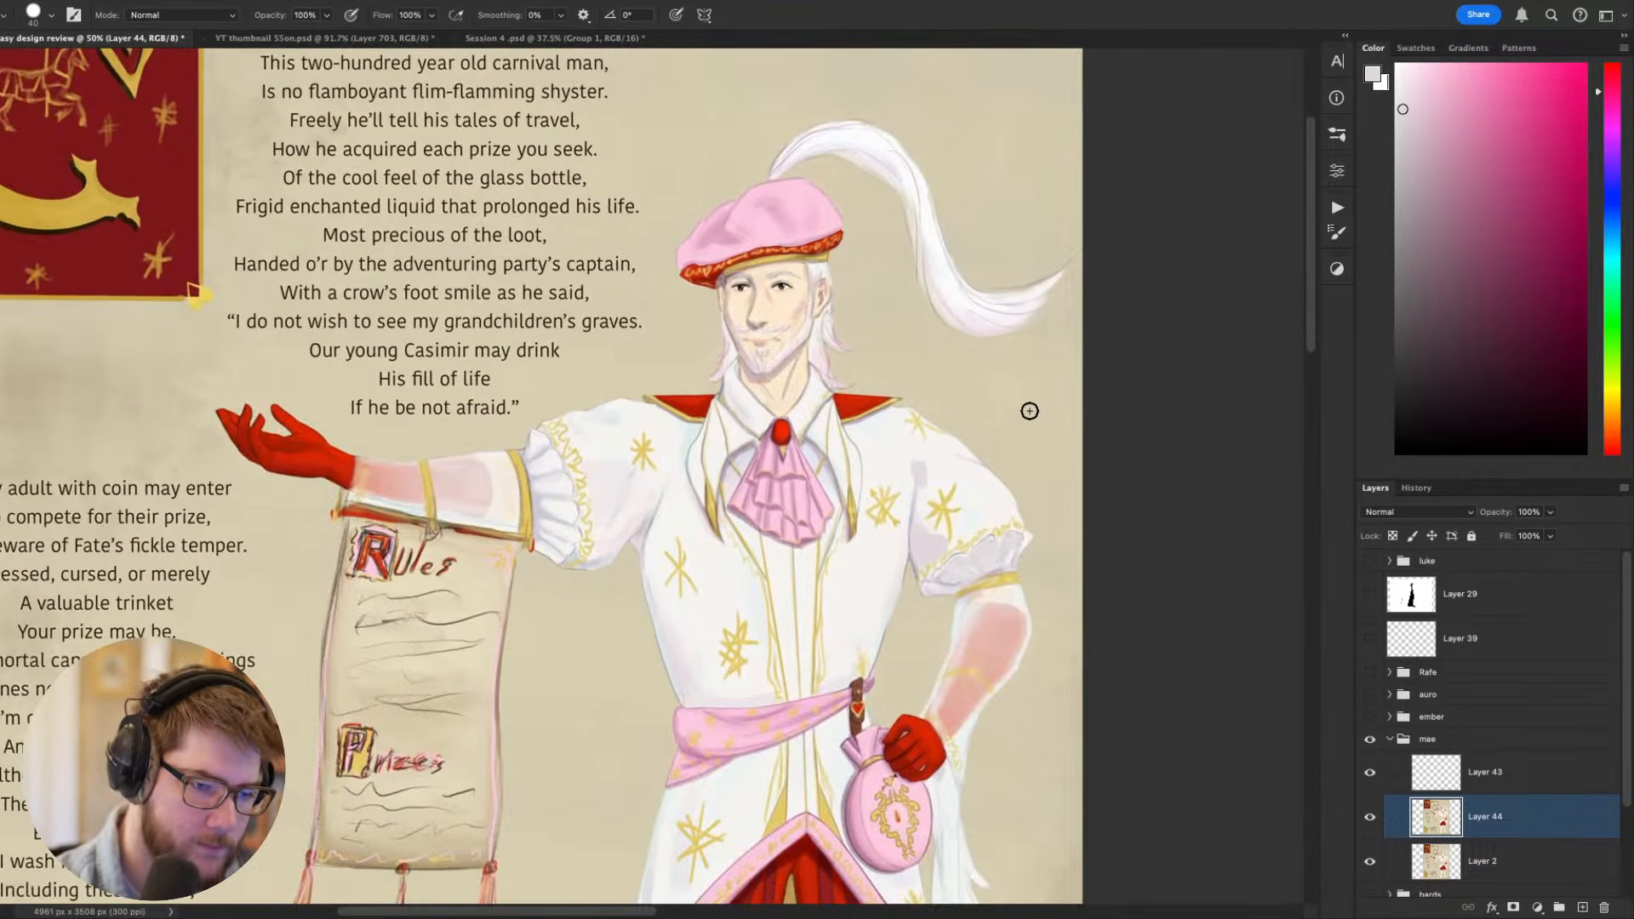
{"action": "left_click_drag", "start_coordinate": [918, 487], "coordinate": [916, 471]}
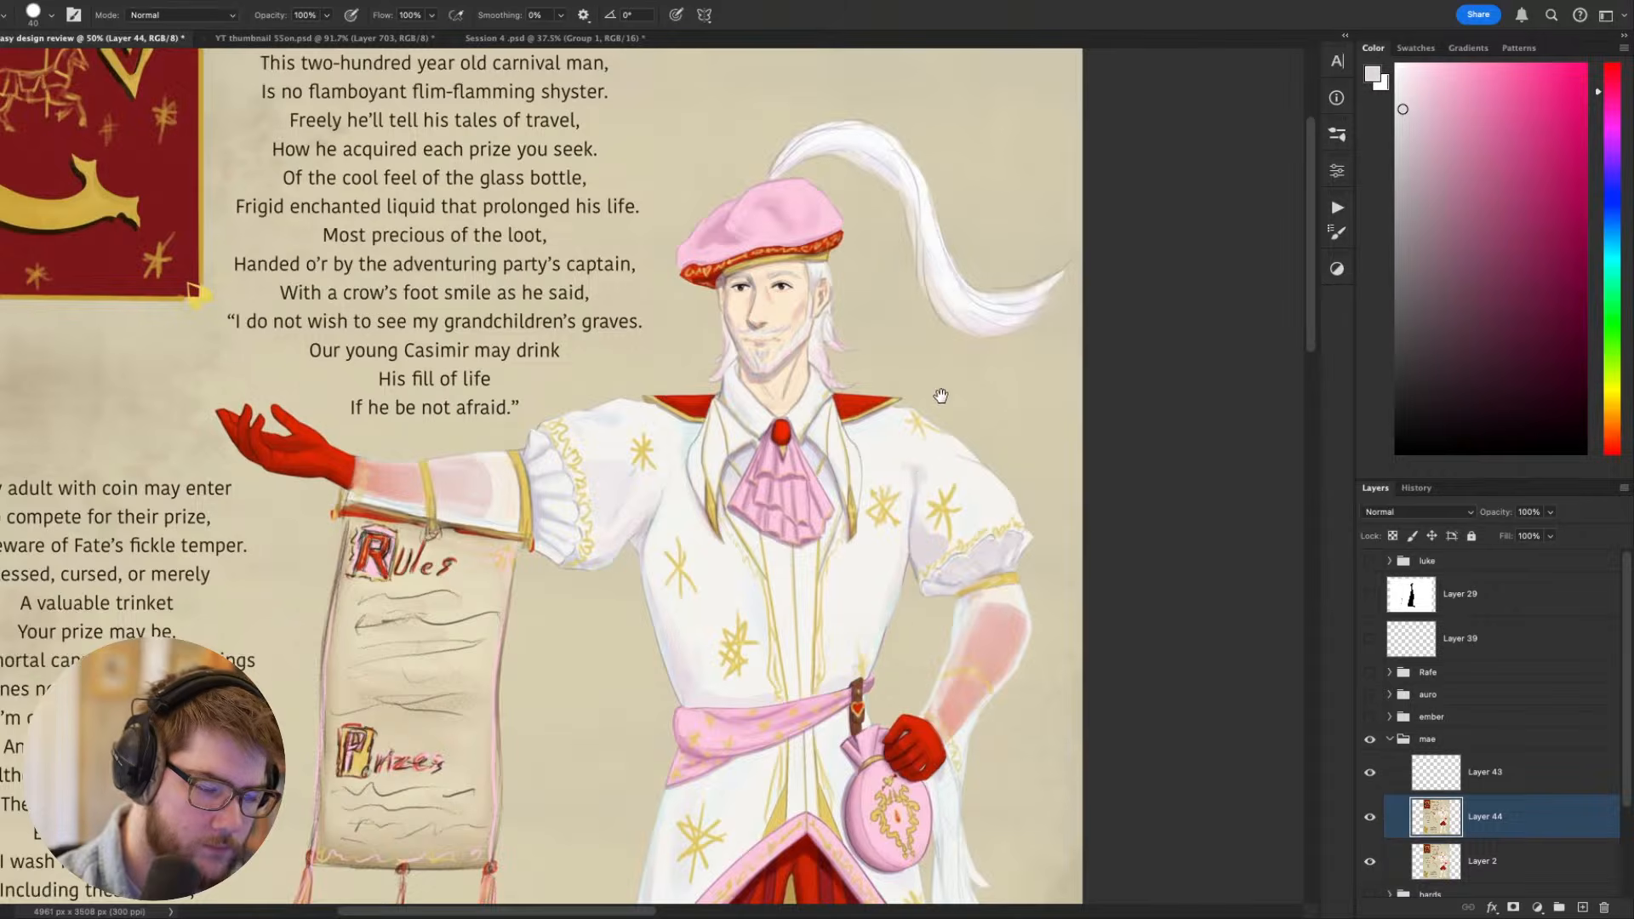
{"action": "mouse_move", "coordinate": [942, 394]}
{"action": "left_mouse_down"}
{"action": "mouse_move", "coordinate": [1066, 263]}
{"action": "mouse_move", "coordinate": [1073, 314]}
{"action": "left_mouse_up"}
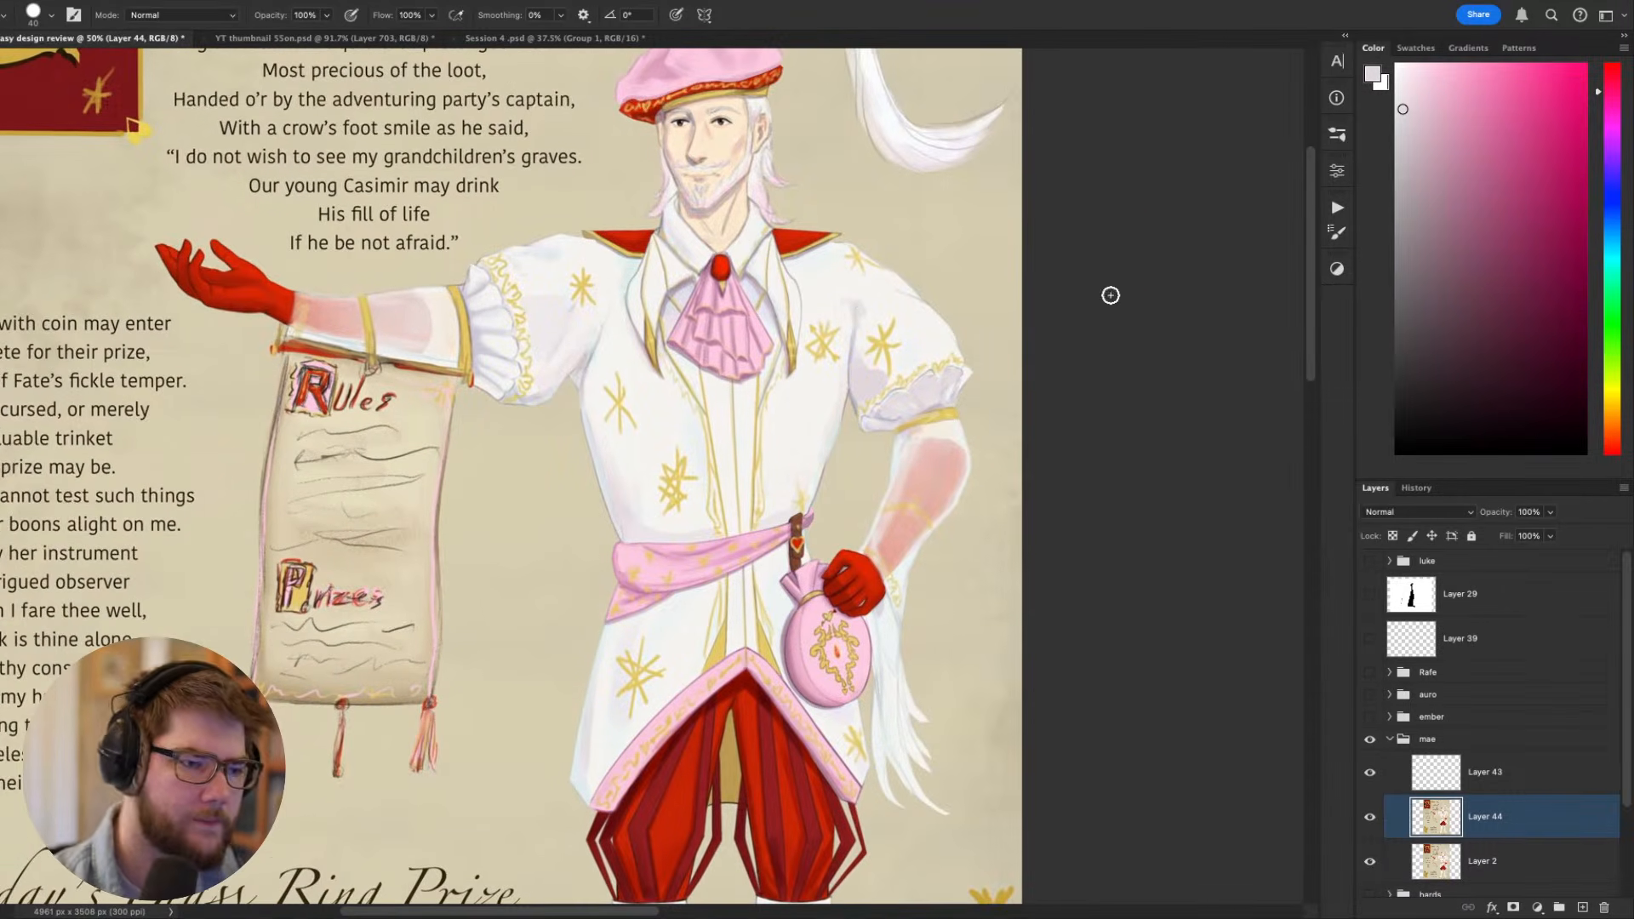
- Examine the whole figure, from the coat and sash down to the breeches and laced boots
{"action": "left_click_drag", "start_coordinate": [975, 487], "coordinate": [1067, 222]}
{"action": "left_click_drag", "start_coordinate": [1037, 303], "coordinate": [766, 520]}
{"action": "scroll", "coordinate": [765, 515], "scroll_direction": "up", "scroll_amount": 8}
{"action": "left_click_drag", "start_coordinate": [809, 603], "coordinate": [777, 355]}
{"action": "left_click_drag", "start_coordinate": [763, 592], "coordinate": [771, 430]}
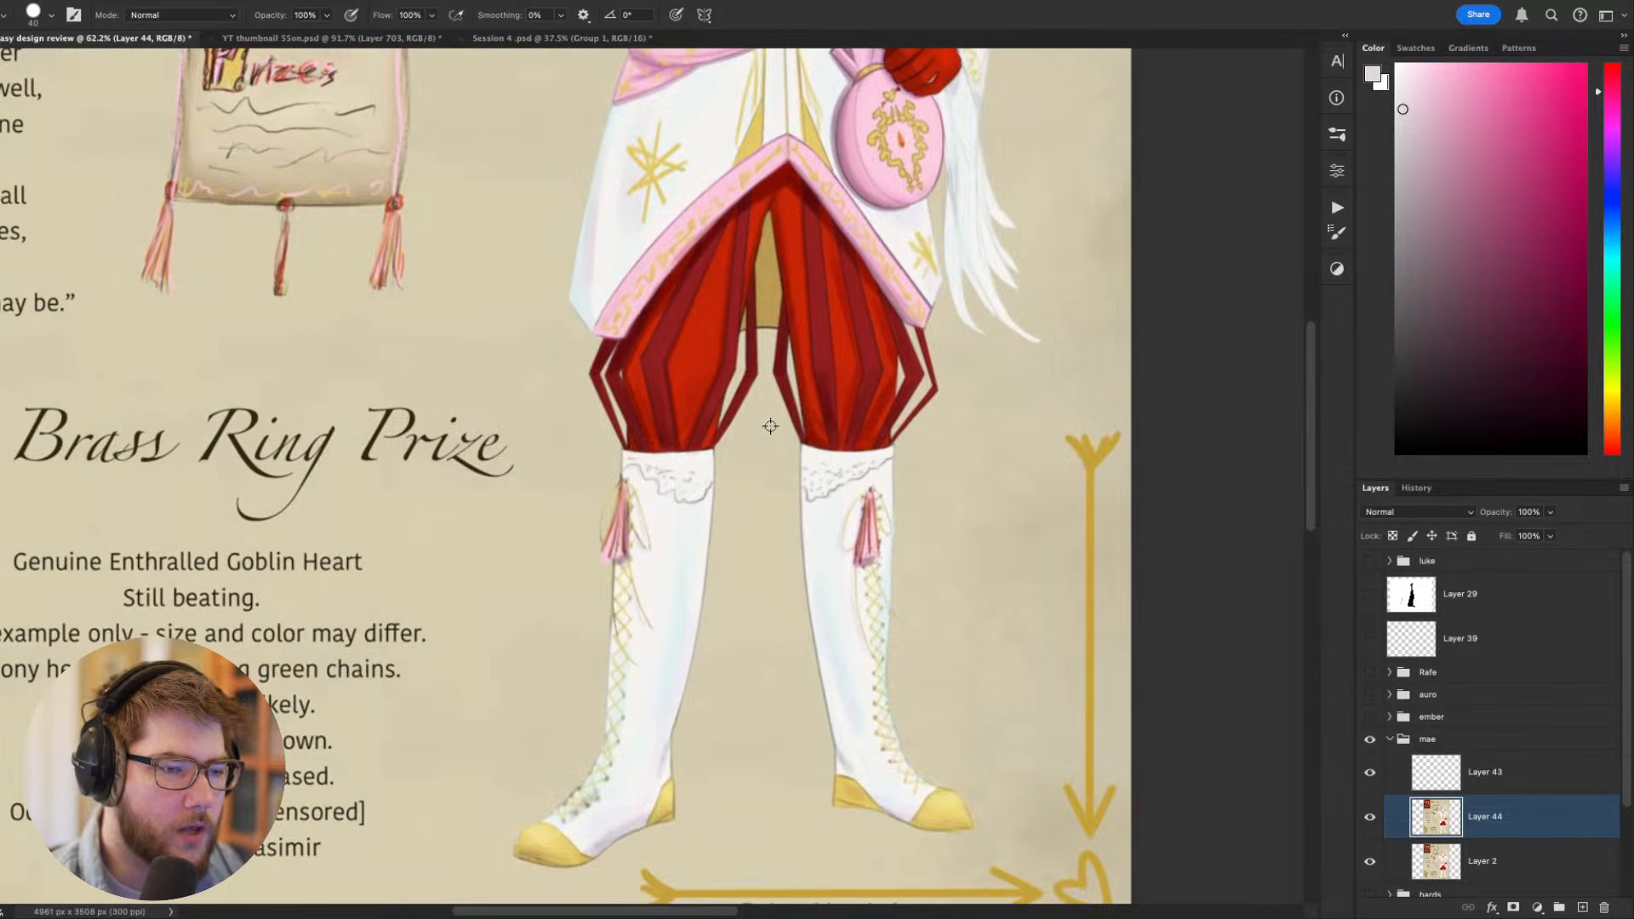
{"action": "scroll", "coordinate": [770, 425], "scroll_direction": "down", "scroll_amount": 7}
{"action": "scroll", "coordinate": [771, 423], "scroll_direction": "up", "scroll_amount": 8}
{"action": "left_click_drag", "start_coordinate": [745, 328], "coordinate": [731, 489]}
{"action": "scroll", "coordinate": [742, 340], "scroll_direction": "down", "scroll_amount": 4}
{"action": "scroll", "coordinate": [731, 486], "scroll_direction": "up", "scroll_amount": 2}
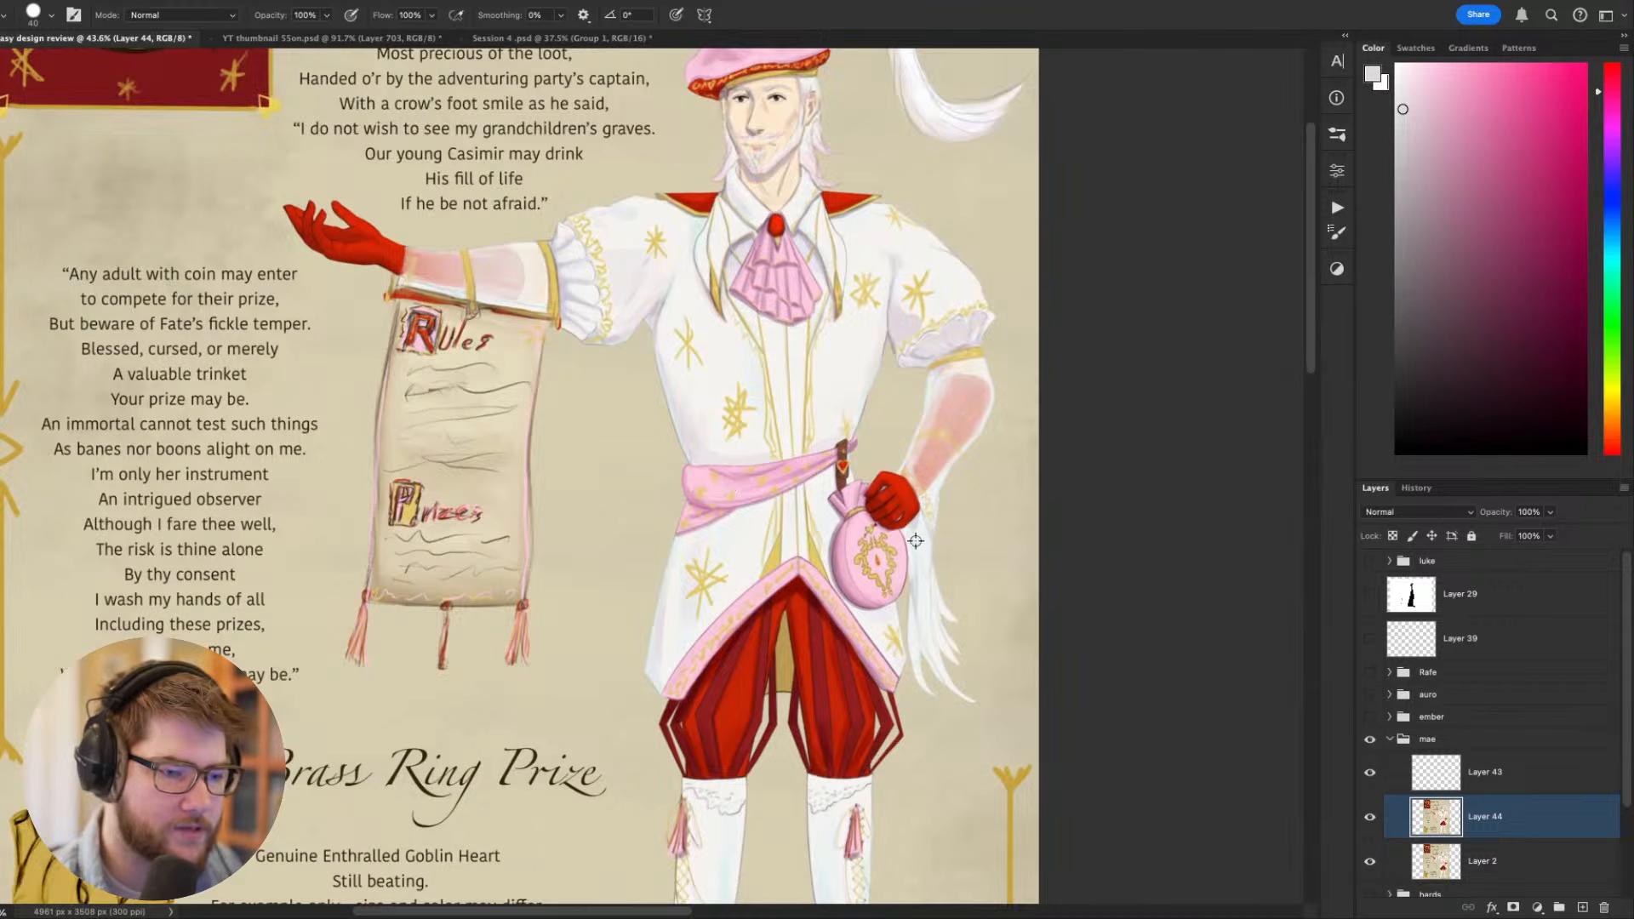
{"action": "scroll", "coordinate": [852, 562], "scroll_direction": "down", "scroll_amount": 5}
{"action": "scroll", "coordinate": [757, 619], "scroll_direction": "up", "scroll_amount": 4}
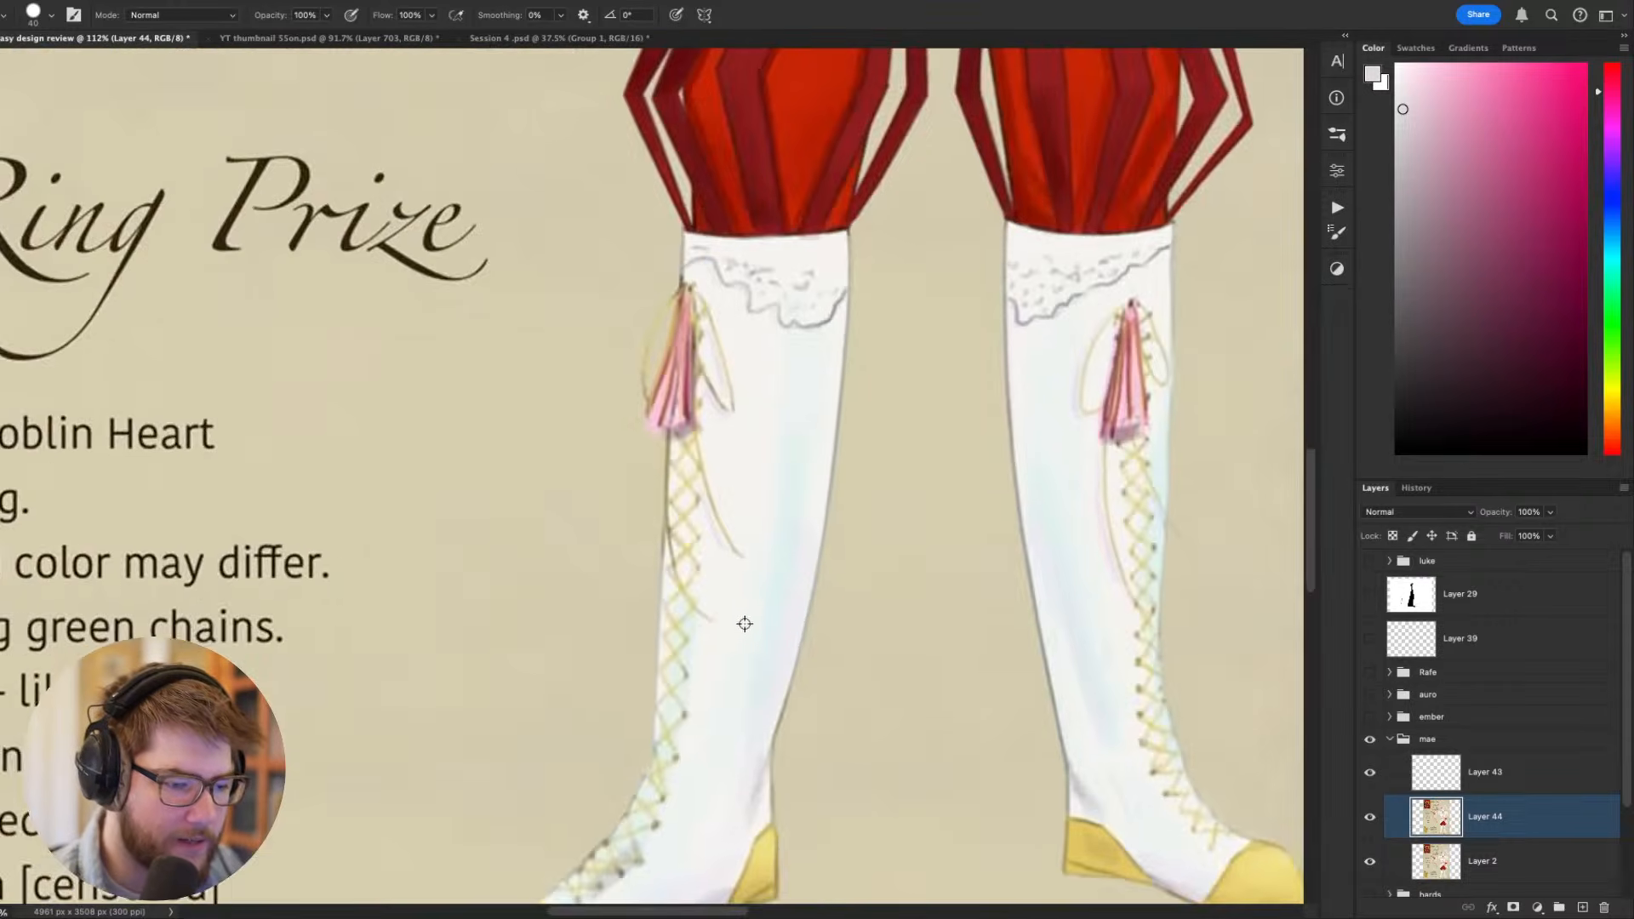
{"action": "scroll", "coordinate": [1030, 674], "scroll_direction": "down", "scroll_amount": 3}
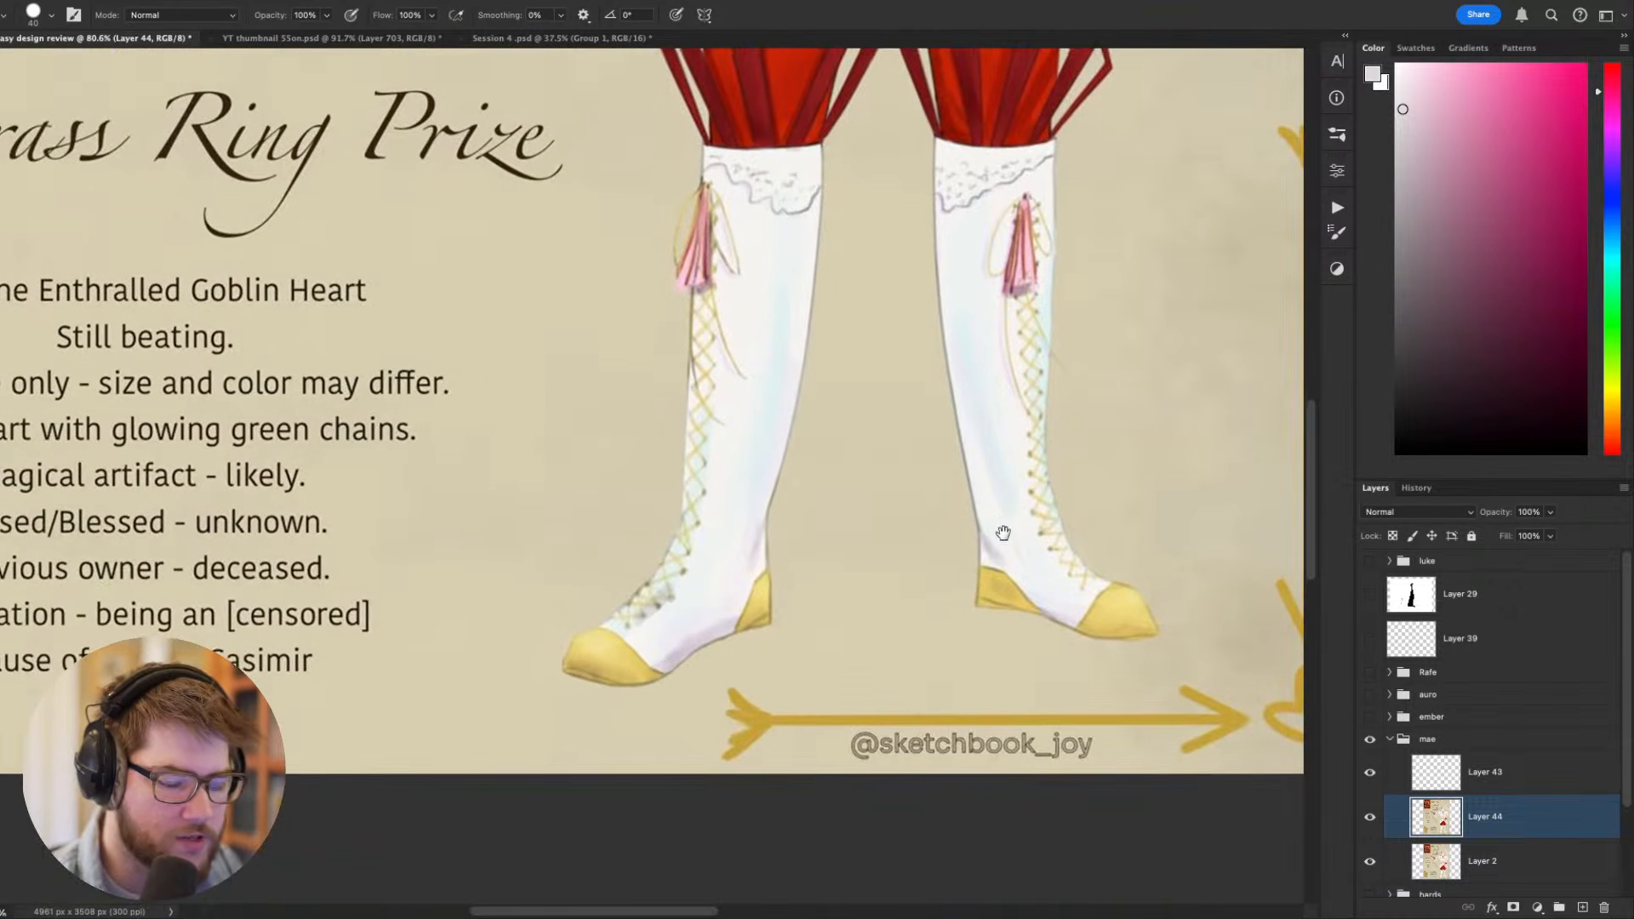
- Paint a muted reddish-brown sole under the gold toe of the boot nearer the text, using a size 7 brush
{"action": "key", "text": "bracketleft"}
{"action": "key", "text": "bracketleft"}
{"action": "key", "text": "bracketleft"}
{"action": "key", "text": "bracketleft"}
{"action": "key", "text": "bracketleft"}
{"action": "key", "text": "bracketleft"}
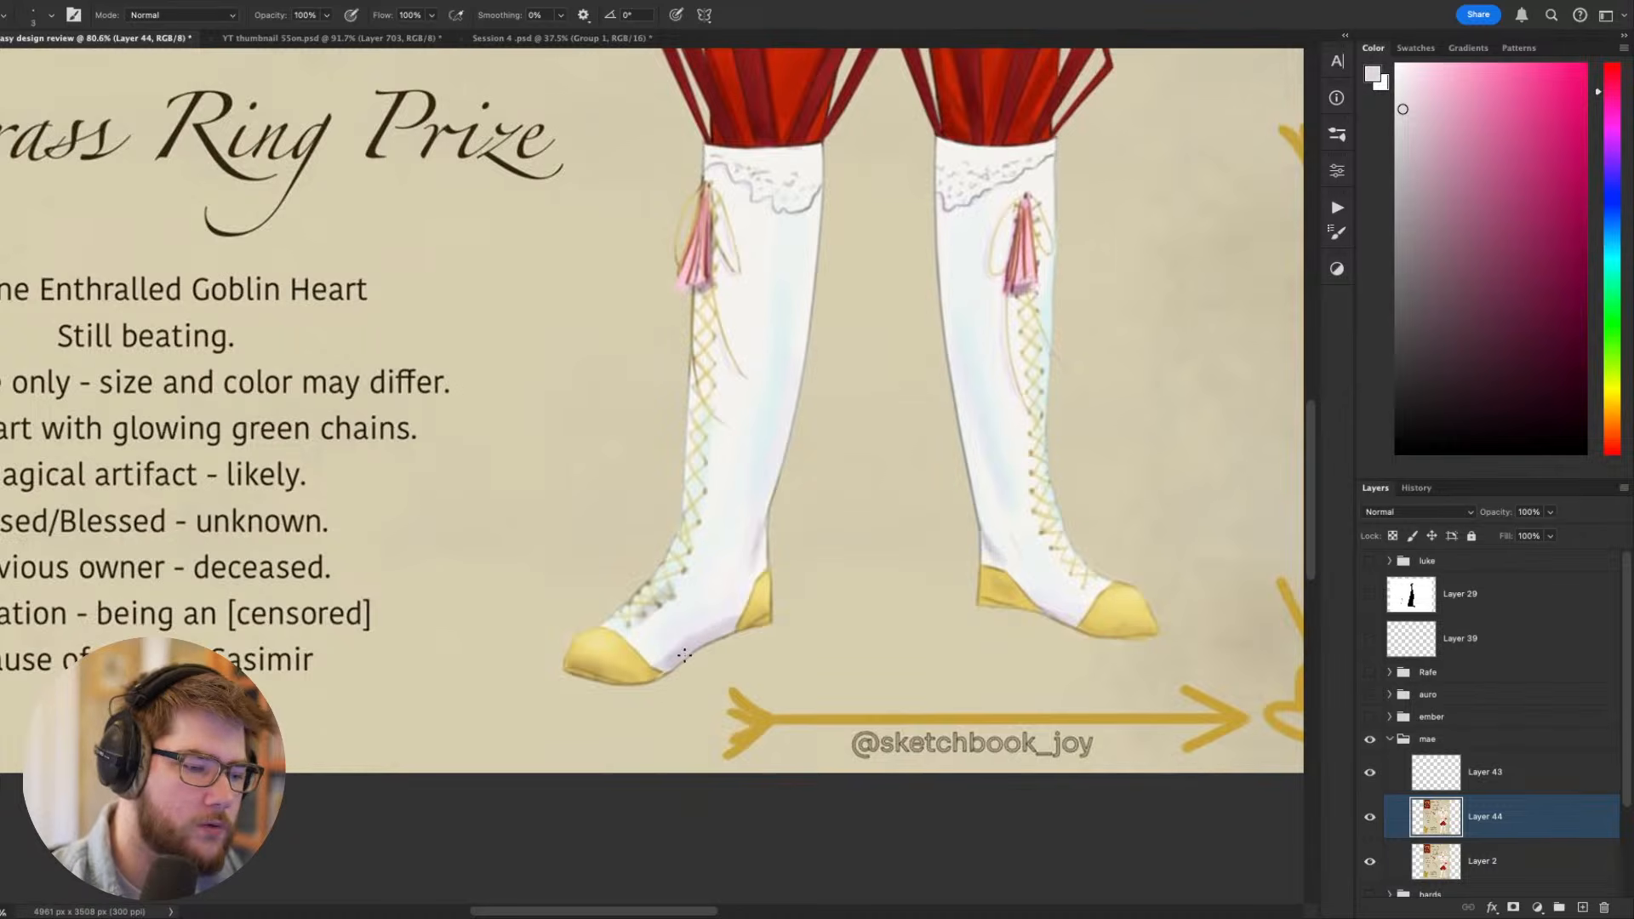
{"action": "left_click", "coordinate": [744, 624], "text": "alt"}
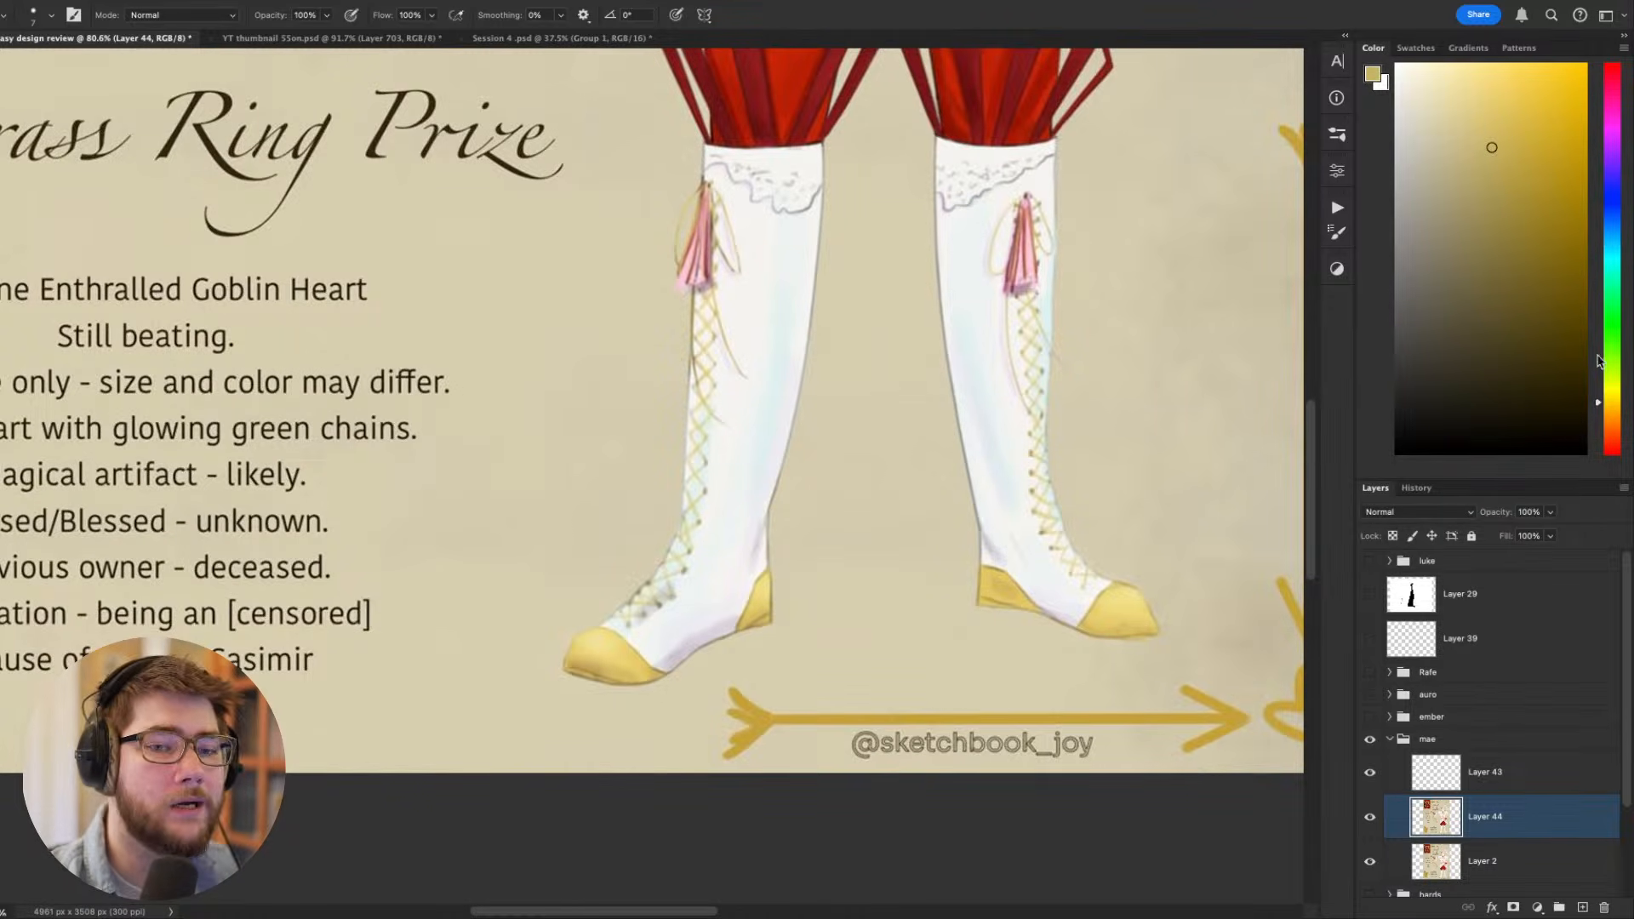
{"action": "left_click", "coordinate": [1607, 436]}
{"action": "left_click", "coordinate": [1479, 183]}
{"action": "key", "text": "r"}
{"action": "left_click_drag", "start_coordinate": [809, 688], "coordinate": [553, 719]}
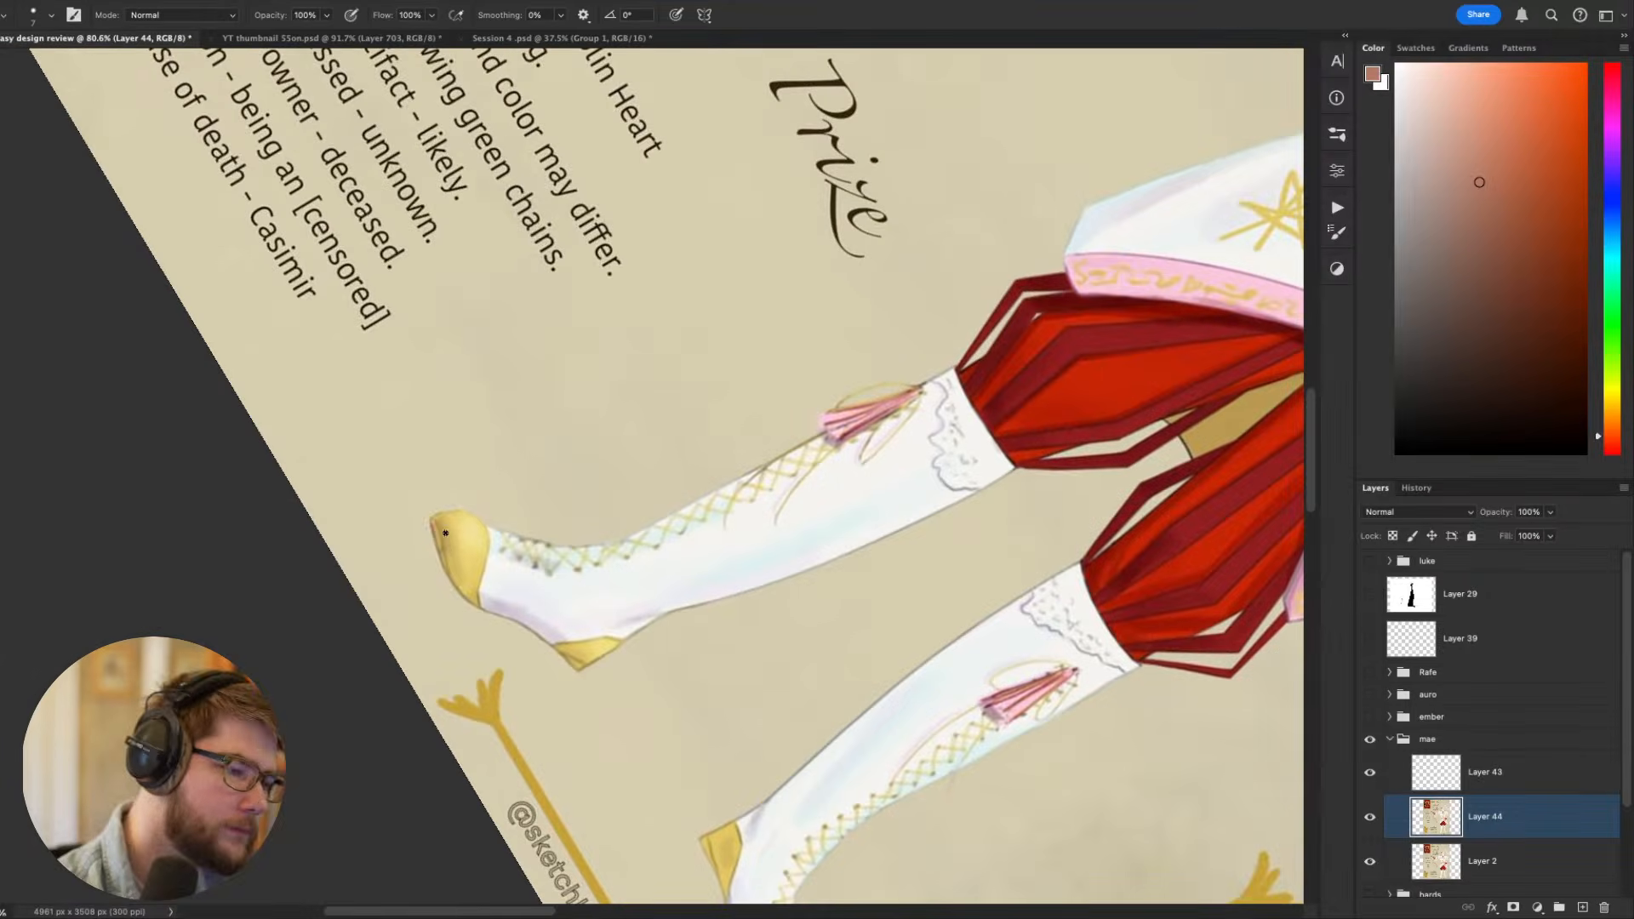
{"action": "key", "text": "Escape"}
- Darken that boot's sole with a deeper reddish brown and extend it along the arch to the heel
{"action": "key", "text": "r"}
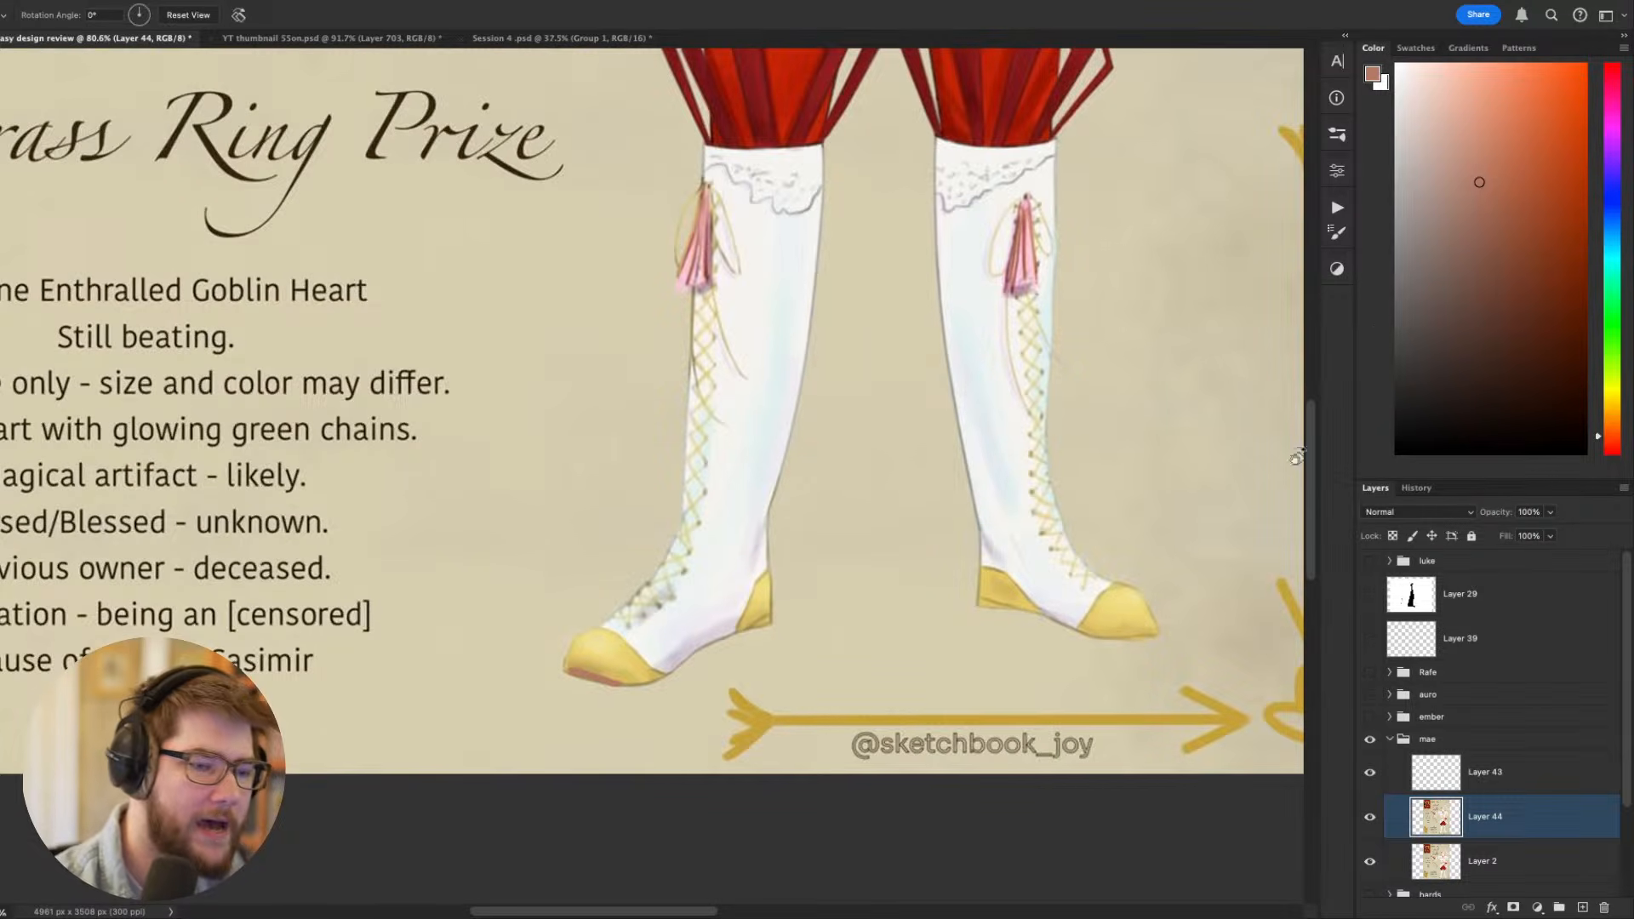
{"action": "left_click", "coordinate": [1496, 269]}
{"action": "left_click_drag", "start_coordinate": [1052, 562], "coordinate": [1018, 282]}
{"action": "key", "text": "b"}
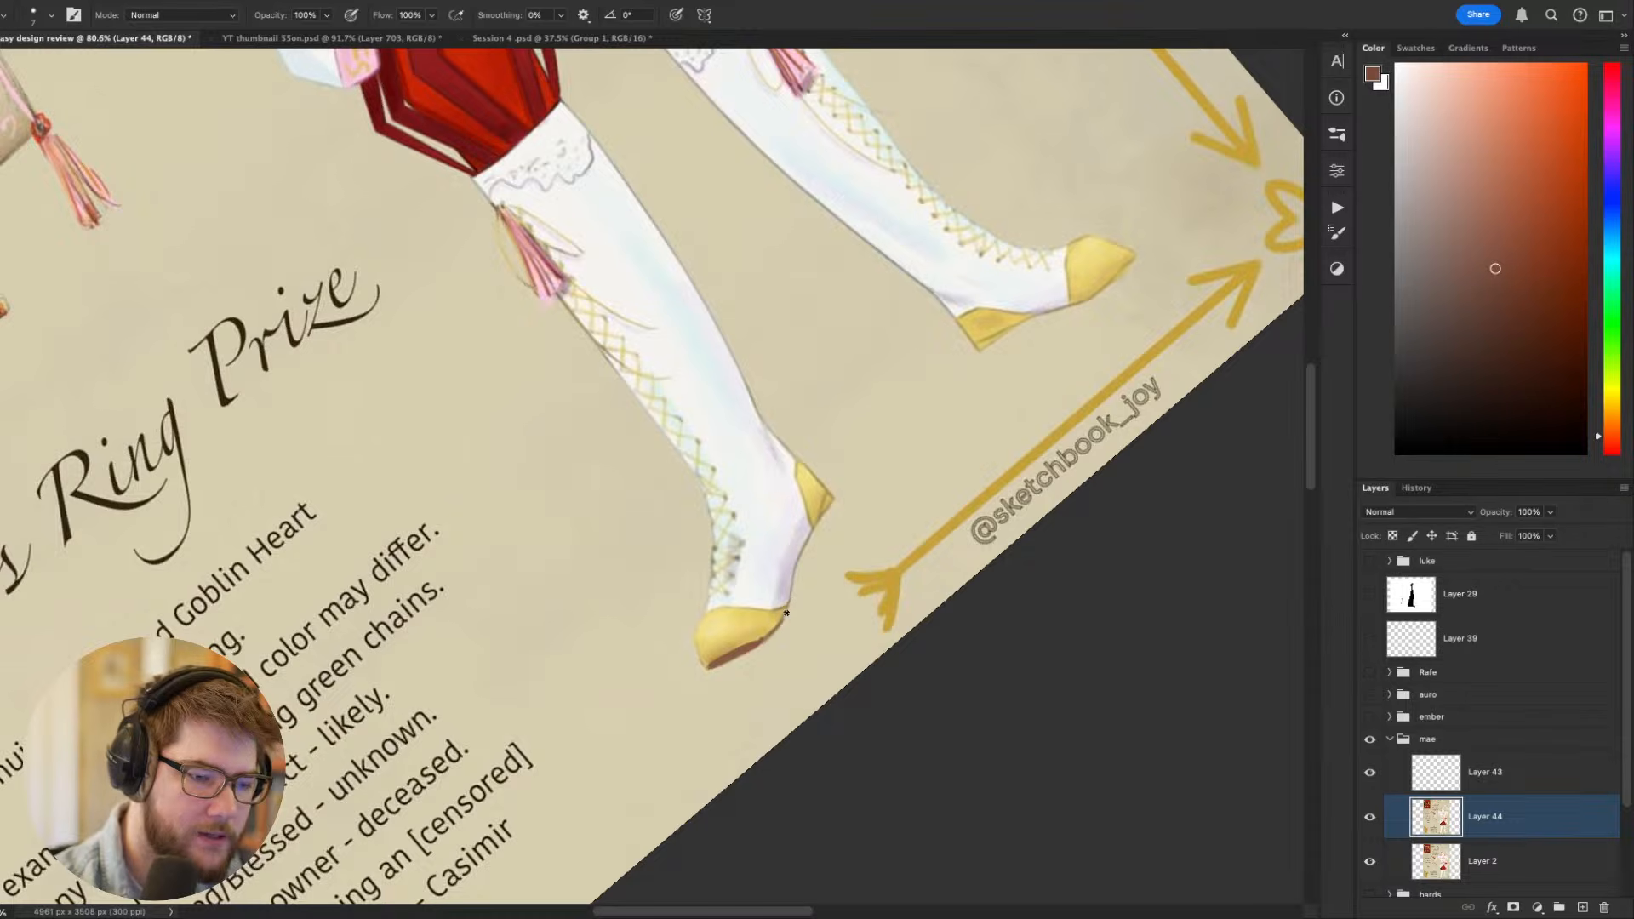
{"action": "left_click_drag", "start_coordinate": [816, 523], "coordinate": [835, 501]}
{"action": "key", "text": "Escape"}
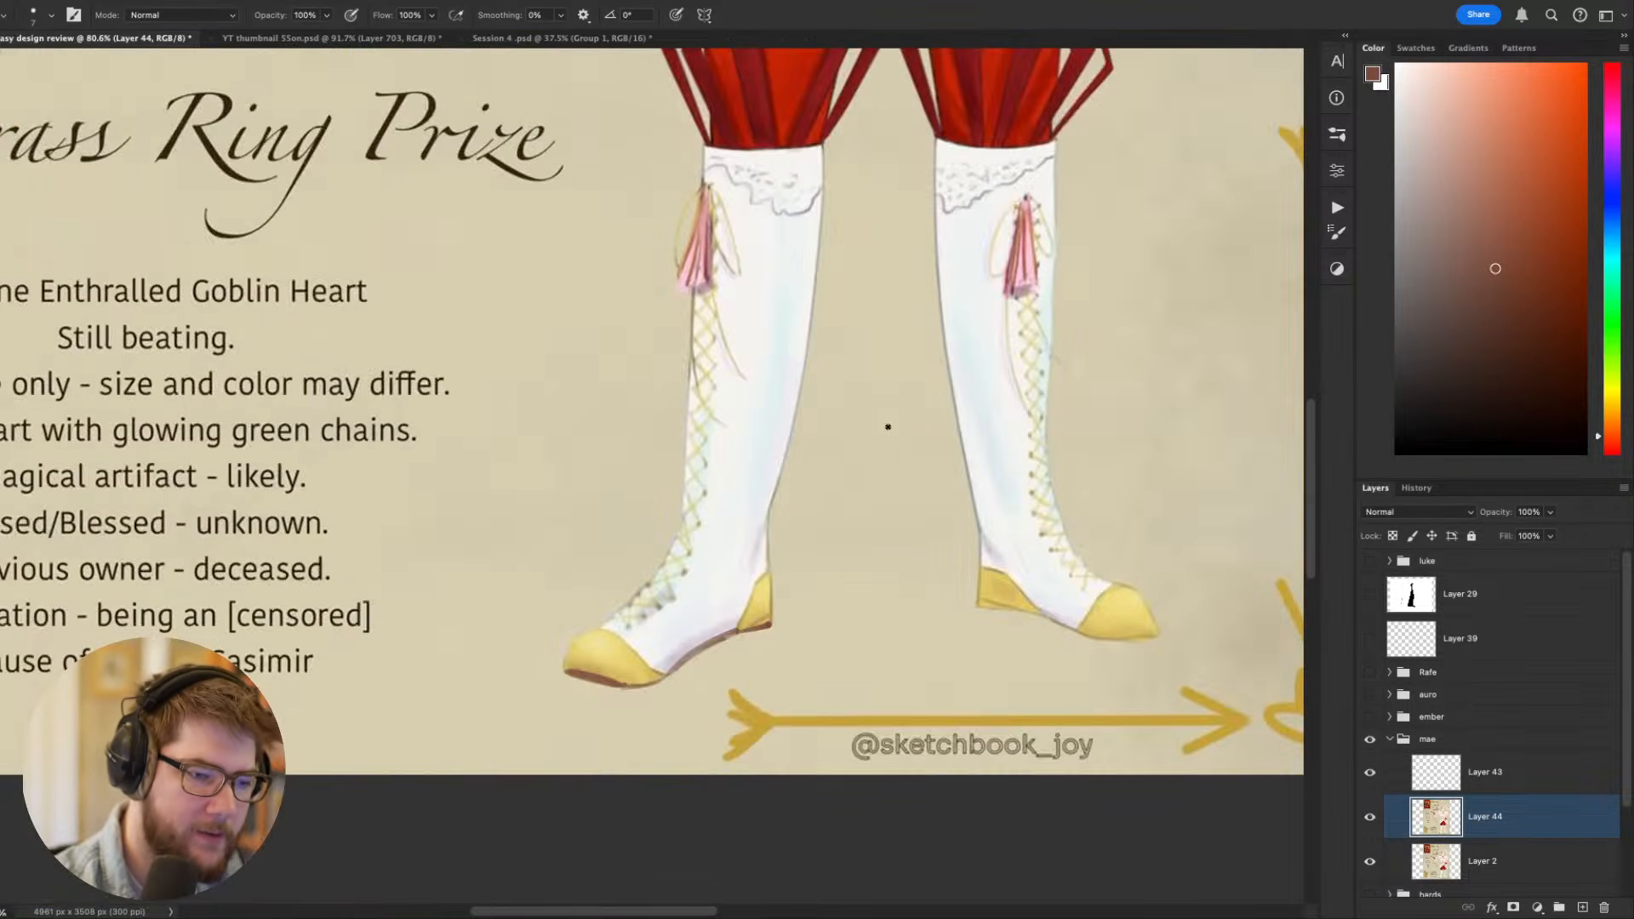
- Paint the sole of the other boot from heel to toe in the same dark reddish brown
{"action": "key", "text": "r"}
{"action": "mouse_move", "coordinate": [1218, 662]}
{"action": "left_mouse_down"}
{"action": "mouse_move", "coordinate": [1229, 621]}
{"action": "mouse_move", "coordinate": [1145, 388]}
{"action": "left_mouse_up"}
{"action": "key", "text": "b"}
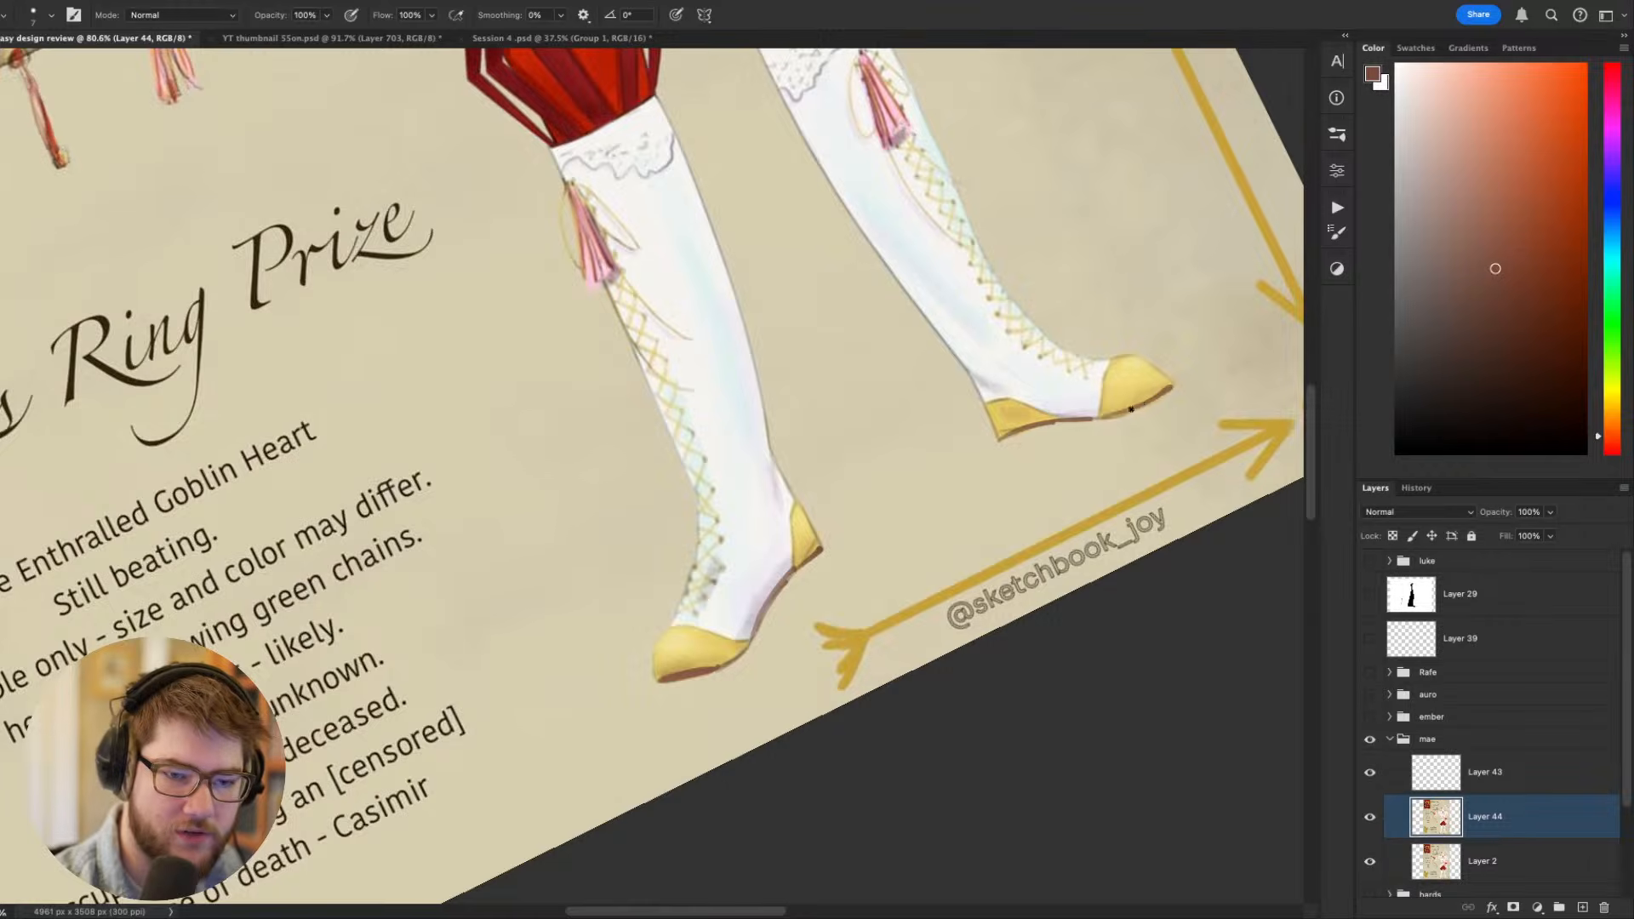
{"action": "key", "text": "Escape"}
- Paint a dark red band across the knee of both breeches legs with a size 30 brush, sampling the dark stripe colour
{"action": "left_click_drag", "start_coordinate": [900, 621], "coordinate": [793, 729]}
{"action": "left_click_drag", "start_coordinate": [793, 730], "coordinate": [699, 729]}
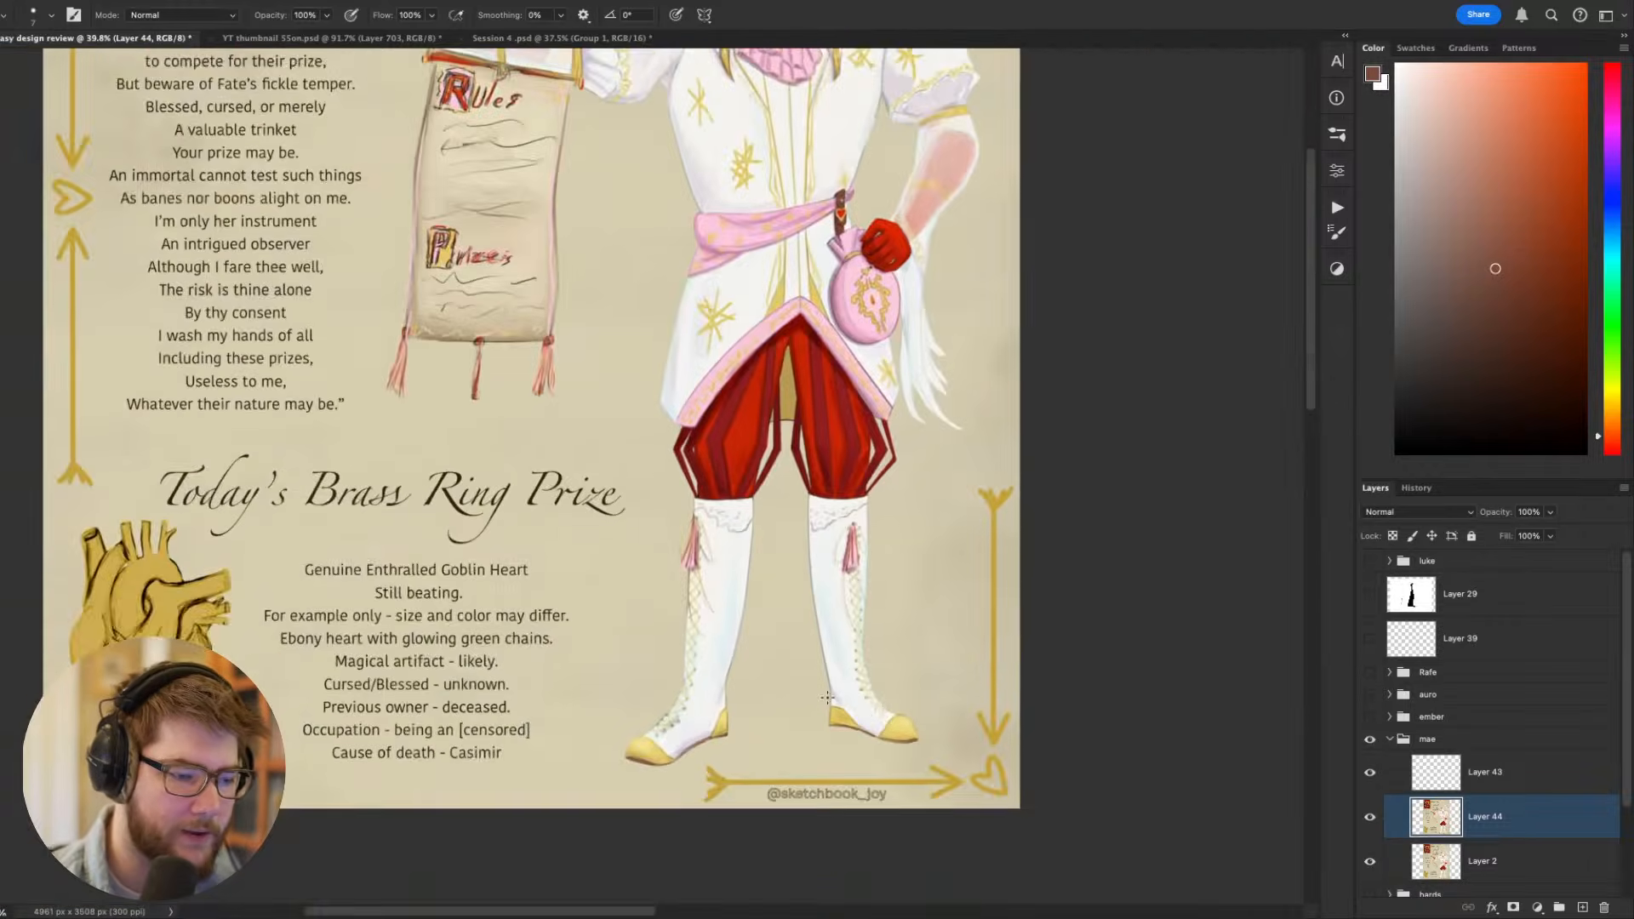
{"action": "left_click_drag", "start_coordinate": [888, 644], "coordinate": [868, 824]}
{"action": "left_click_drag", "start_coordinate": [850, 701], "coordinate": [755, 580]}
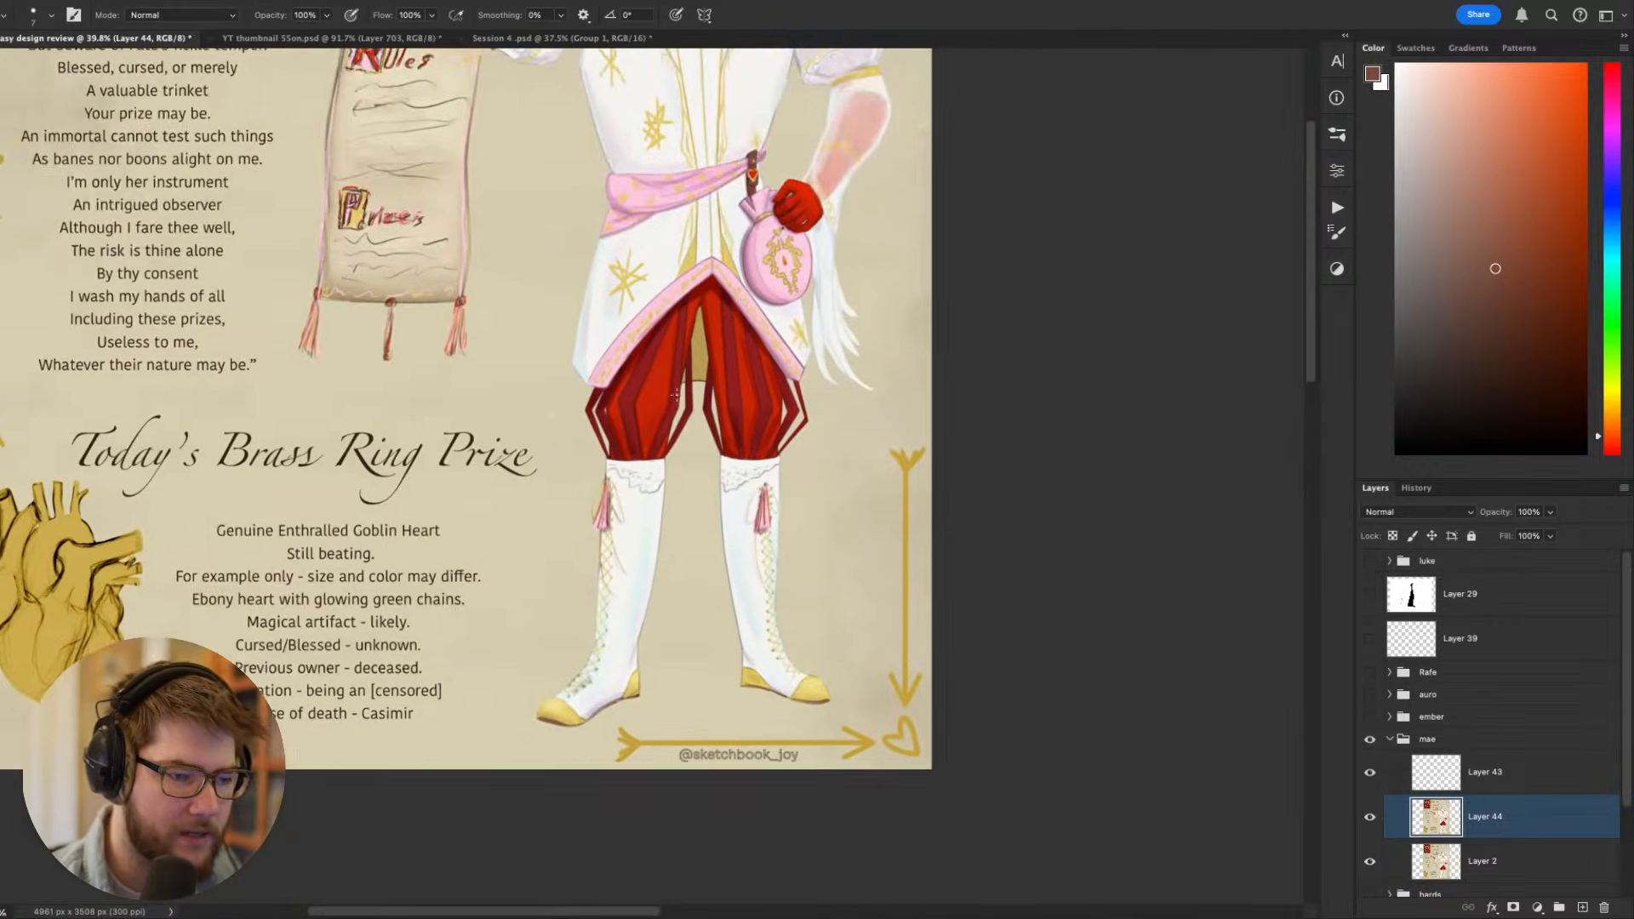
{"action": "left_click_drag", "start_coordinate": [635, 429], "coordinate": [742, 429]}
{"action": "mouse_move", "coordinate": [741, 429]}
{"action": "left_mouse_down"}
{"action": "mouse_move", "coordinate": [714, 563]}
{"action": "mouse_move", "coordinate": [853, 495]}
{"action": "left_mouse_up"}
{"action": "key", "text": "r"}
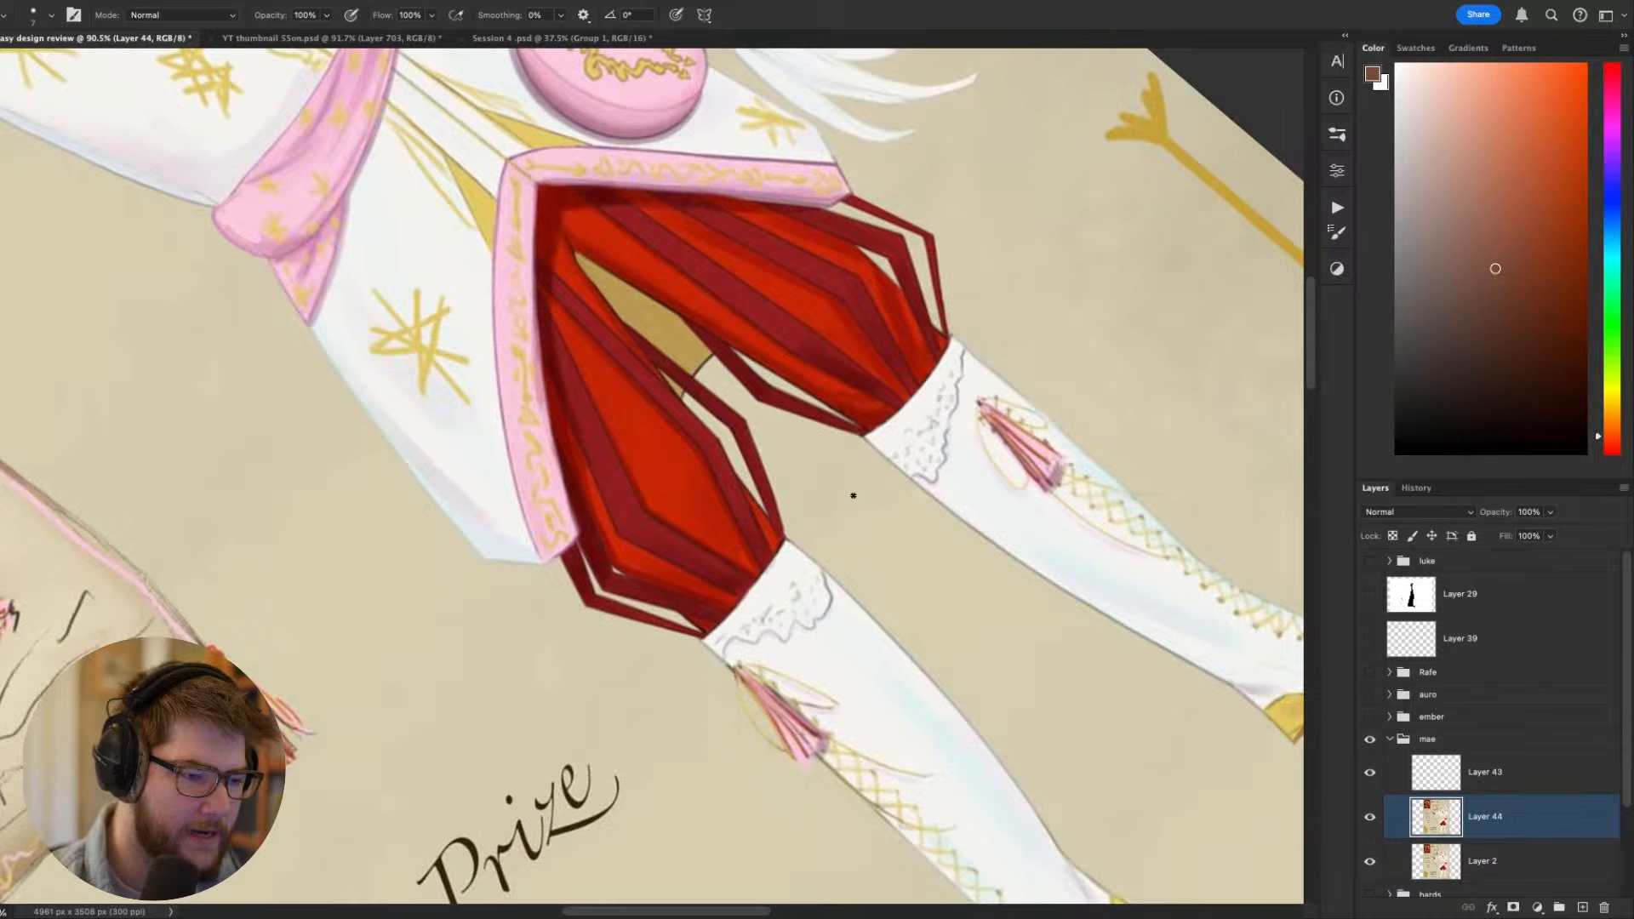
{"action": "left_click", "coordinate": [765, 546], "text": "alt"}
{"action": "key", "text": "bracketright"}
{"action": "key", "text": "bracketright"}
{"action": "key", "text": "bracketright"}
{"action": "key", "text": "bracketright"}
{"action": "key", "text": "bracketright"}
{"action": "key", "text": "bracketright"}
{"action": "key", "text": "bracketright"}
{"action": "mouse_move", "coordinate": [705, 609]}
{"action": "left_mouse_down"}
{"action": "mouse_move", "coordinate": [696, 624]}
{"action": "mouse_move", "coordinate": [747, 570]}
{"action": "left_mouse_up"}
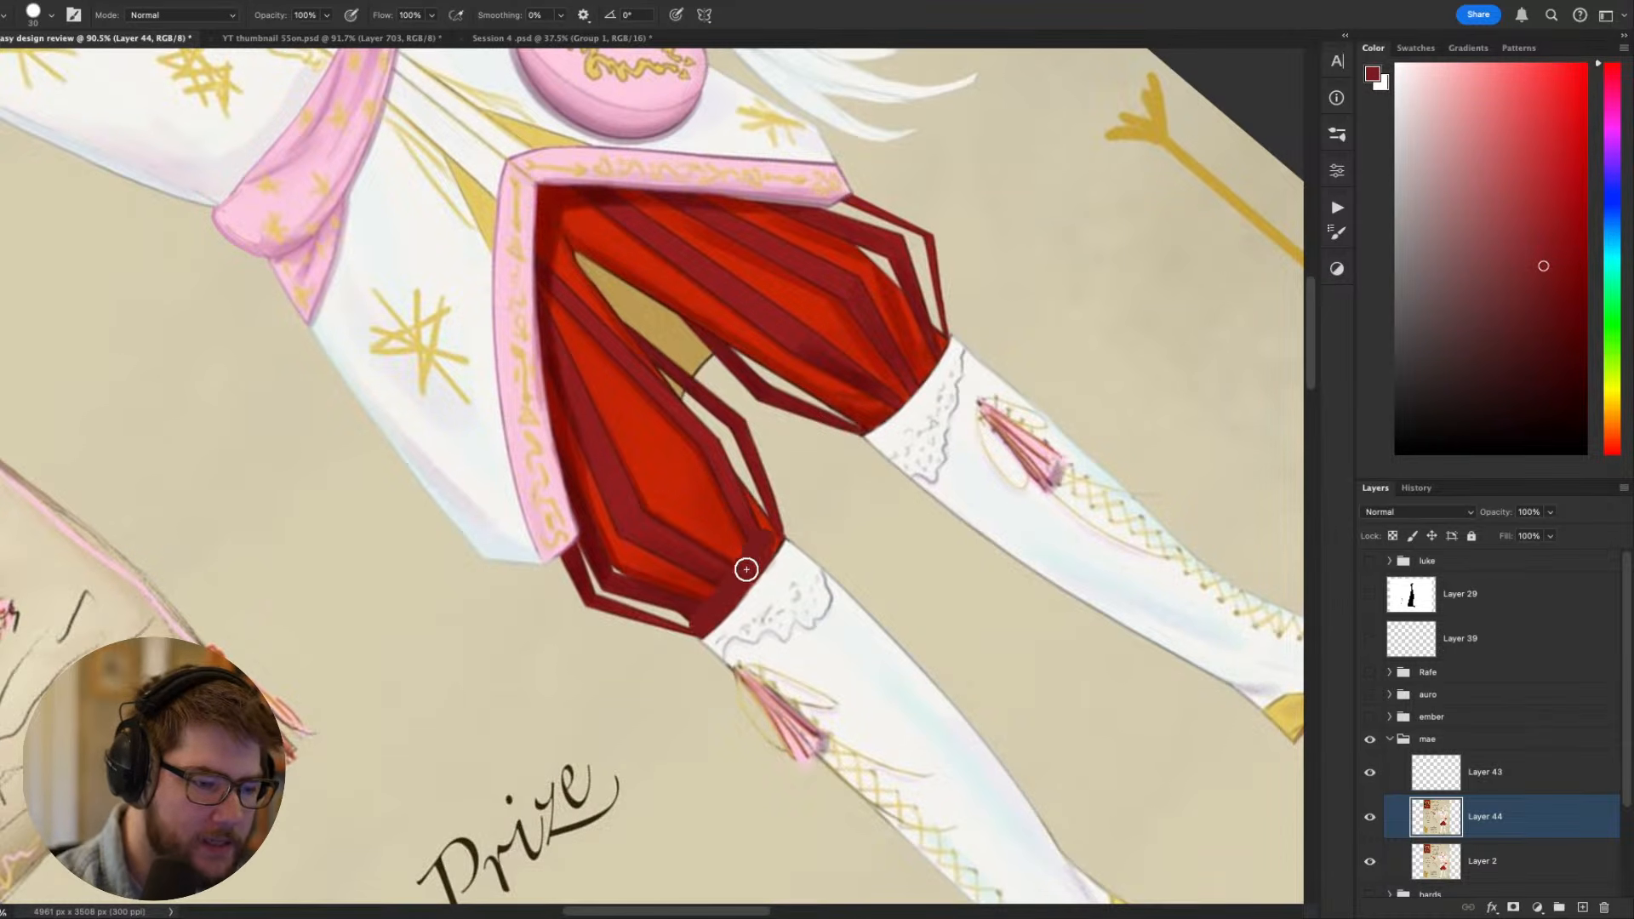
{"action": "left_click_drag", "start_coordinate": [864, 417], "coordinate": [934, 343]}
{"action": "key", "text": "Escape"}
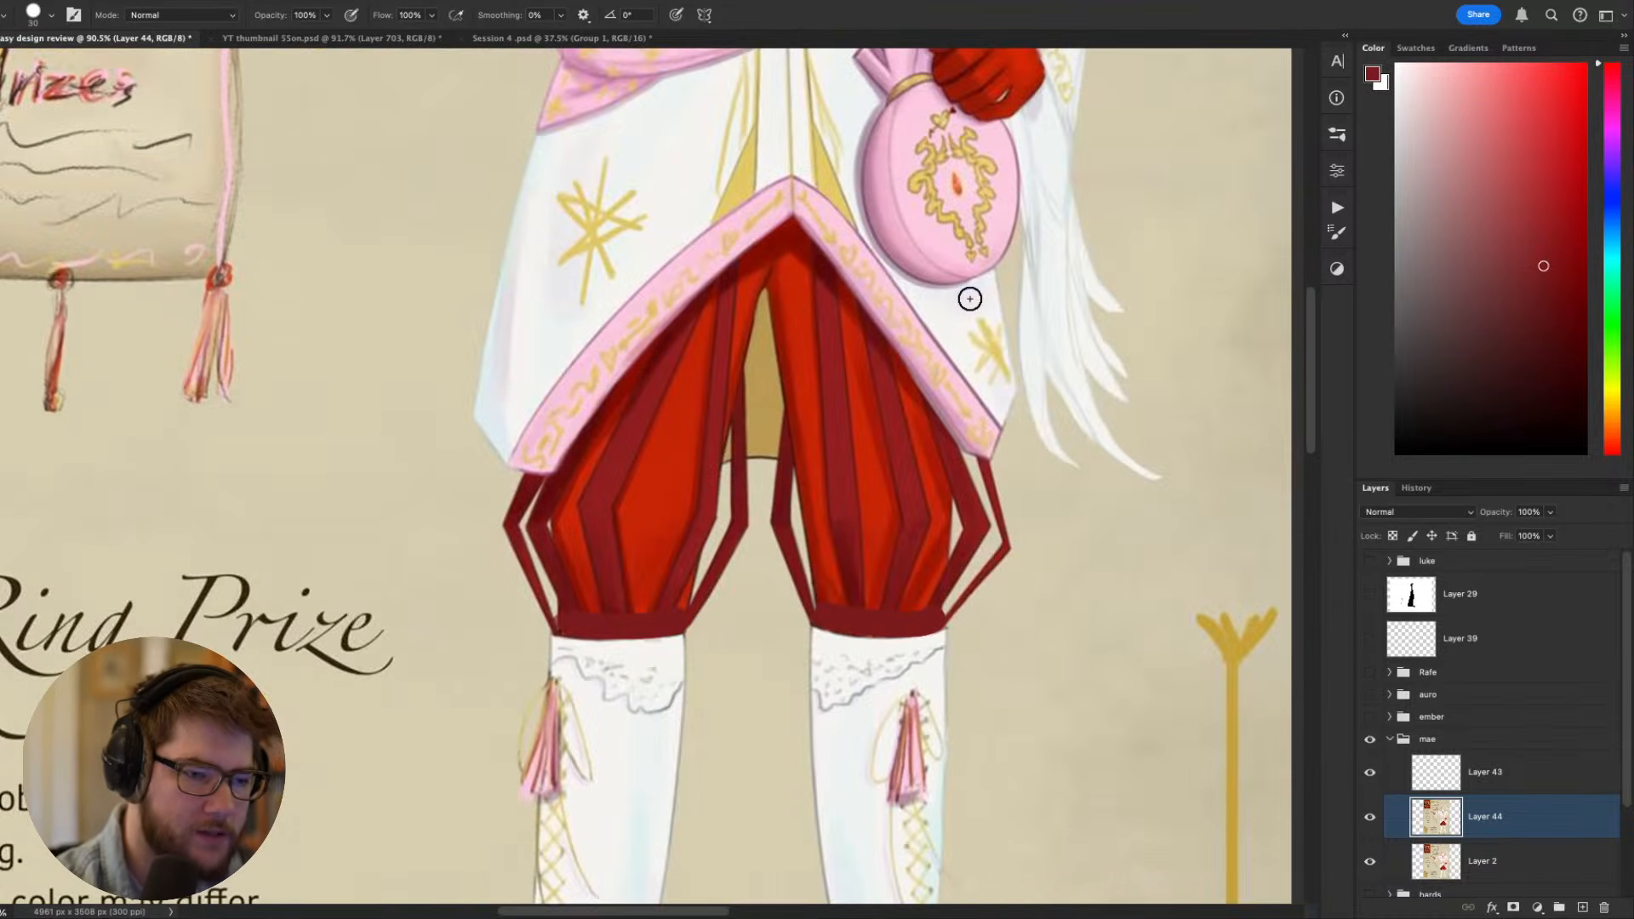
- Refine the upper edges of the breeches' knee bands with a size 6 brush in bright red and lighter crimson
{"action": "key", "text": "r"}
{"action": "mouse_move", "coordinate": [949, 630]}
{"action": "left_mouse_down"}
{"action": "mouse_move", "coordinate": [881, 702]}
{"action": "mouse_move", "coordinate": [364, 669]}
{"action": "left_mouse_up"}
{"action": "left_click_drag", "start_coordinate": [756, 464], "coordinate": [922, 530]}
{"action": "key", "text": "b"}
{"action": "left_click", "coordinate": [701, 514], "text": "alt"}
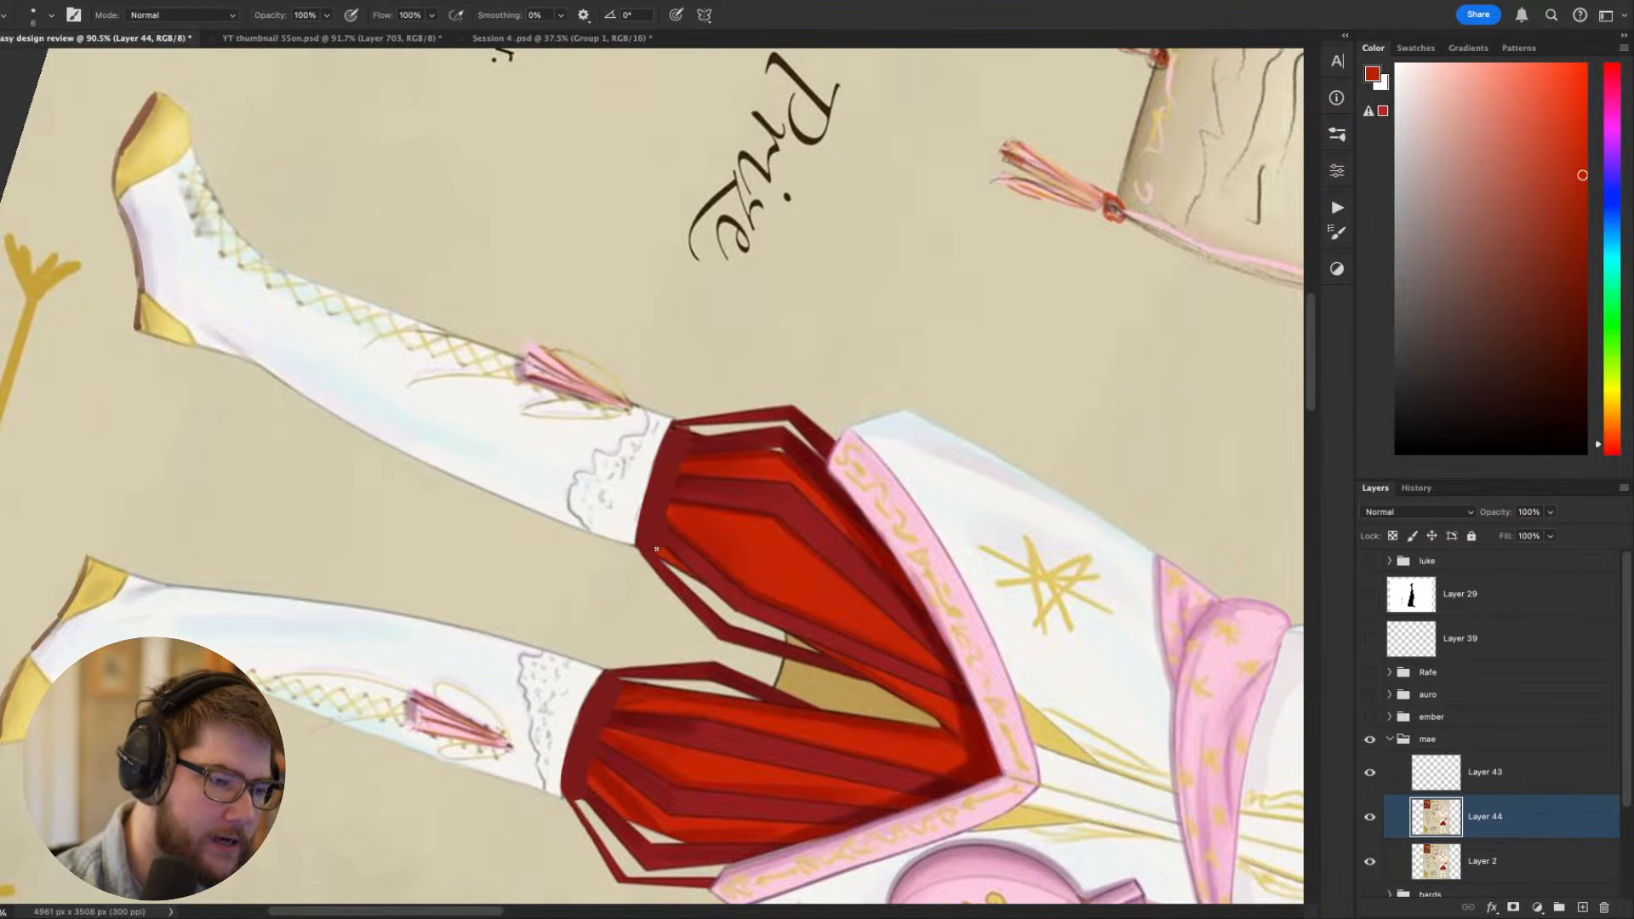
{"action": "left_click", "coordinate": [679, 470], "text": "alt"}
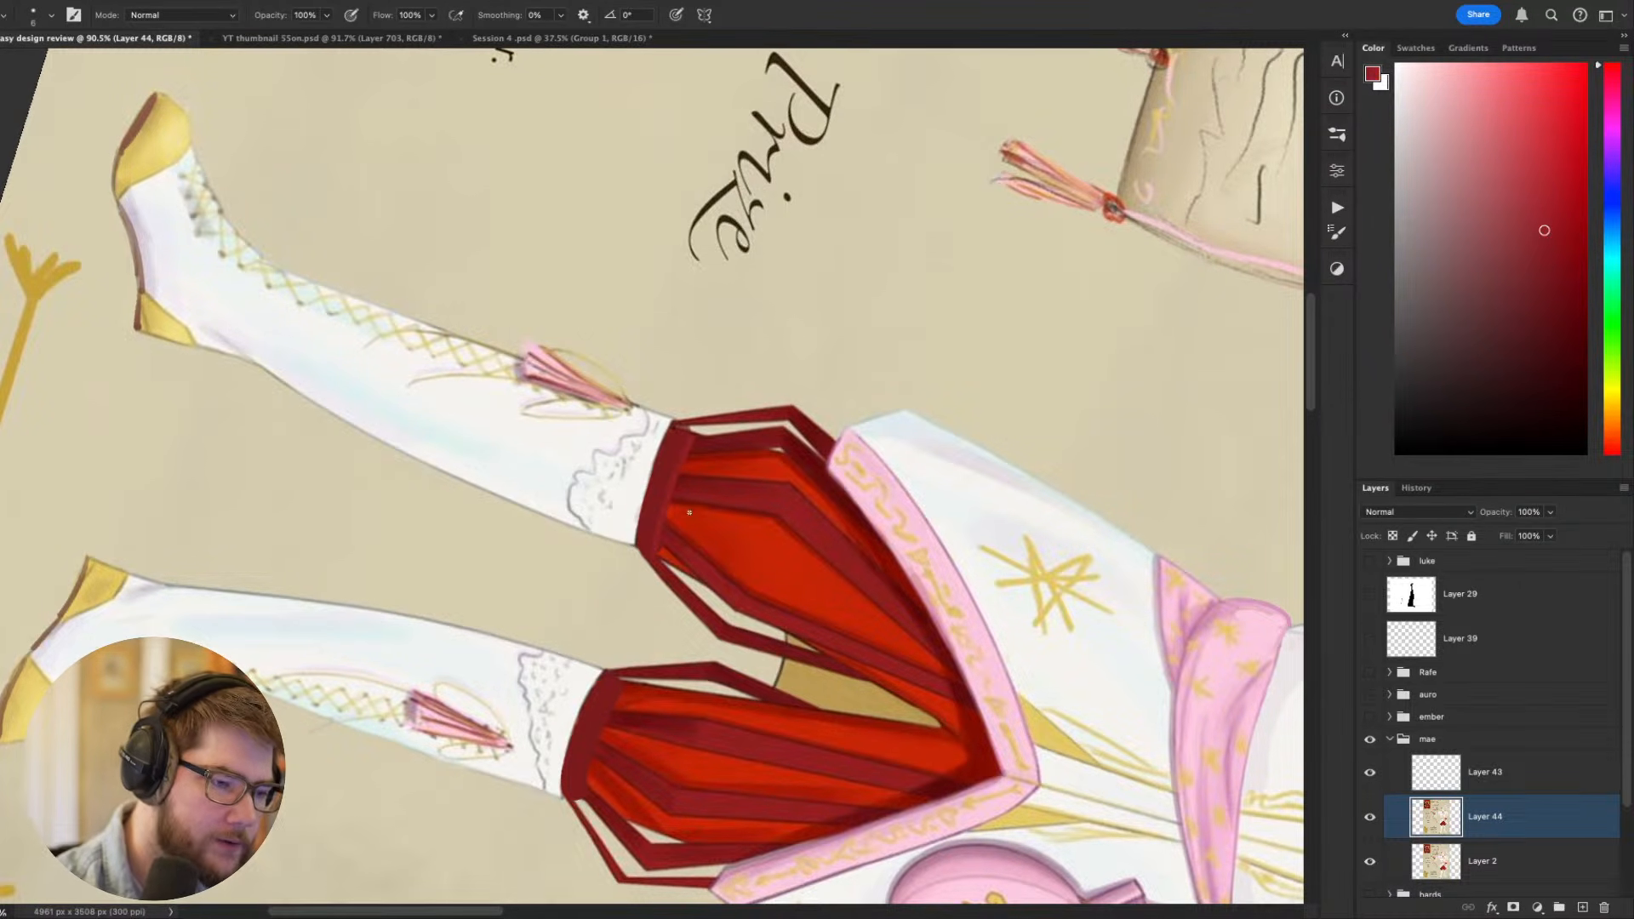
{"action": "key", "text": "Escape"}
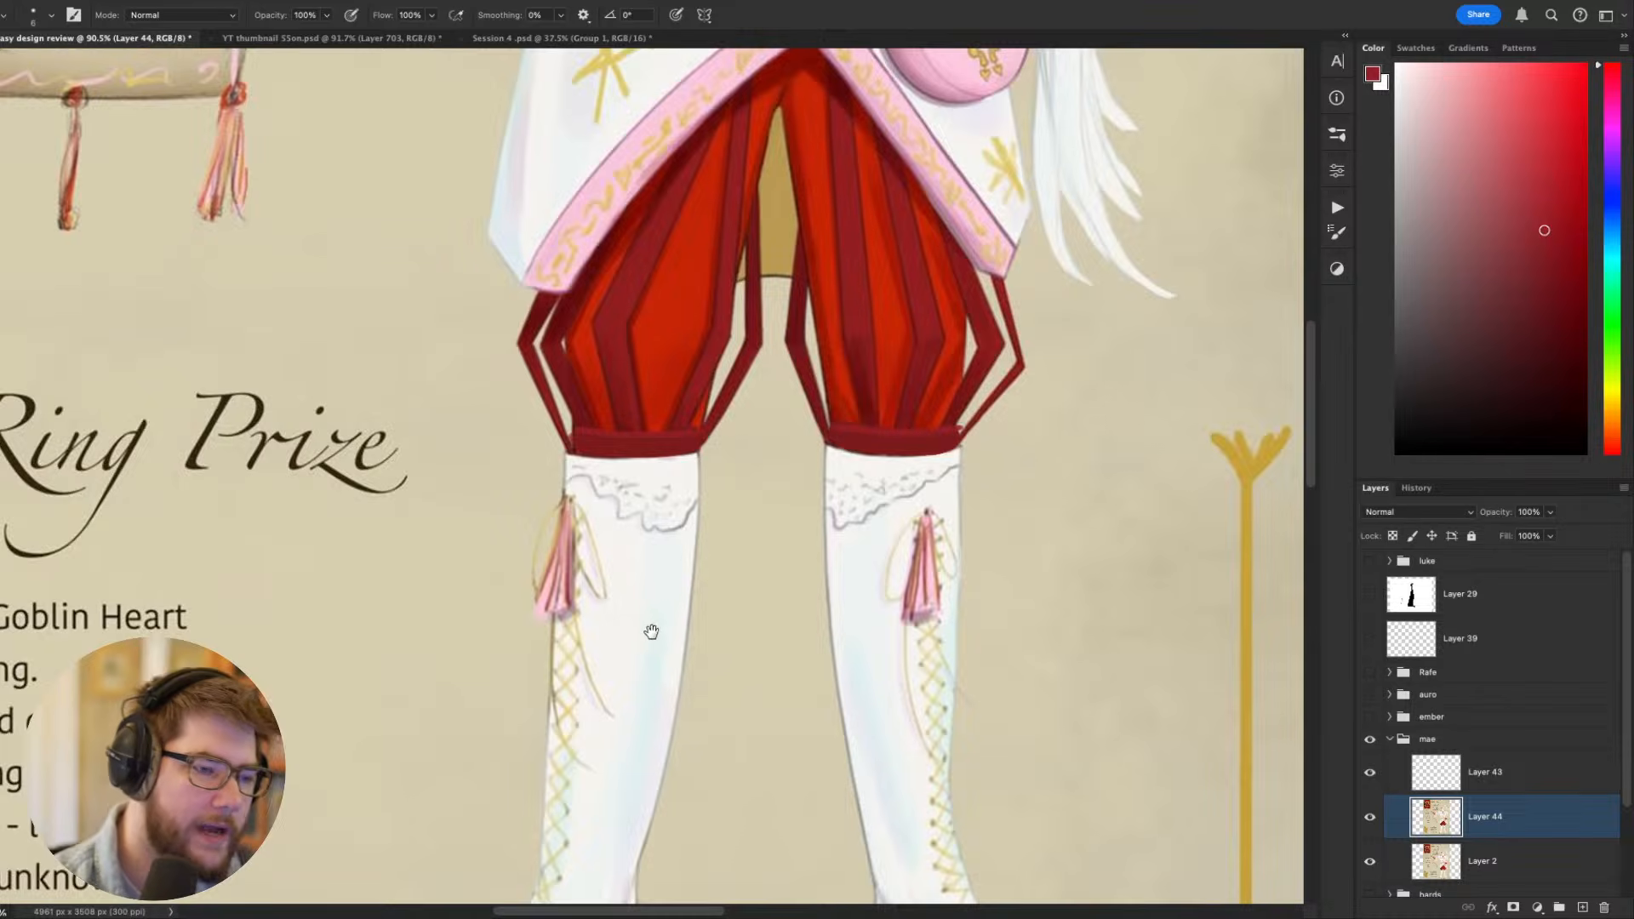
- Highlight the gold bands along the outstretched sleeve in pale yellow, reducing the brush from size 20 to 10
{"action": "scroll", "coordinate": [651, 632], "scroll_direction": "down", "scroll_amount": 6}
{"action": "scroll", "coordinate": [720, 685], "scroll_direction": "up", "scroll_amount": 6}
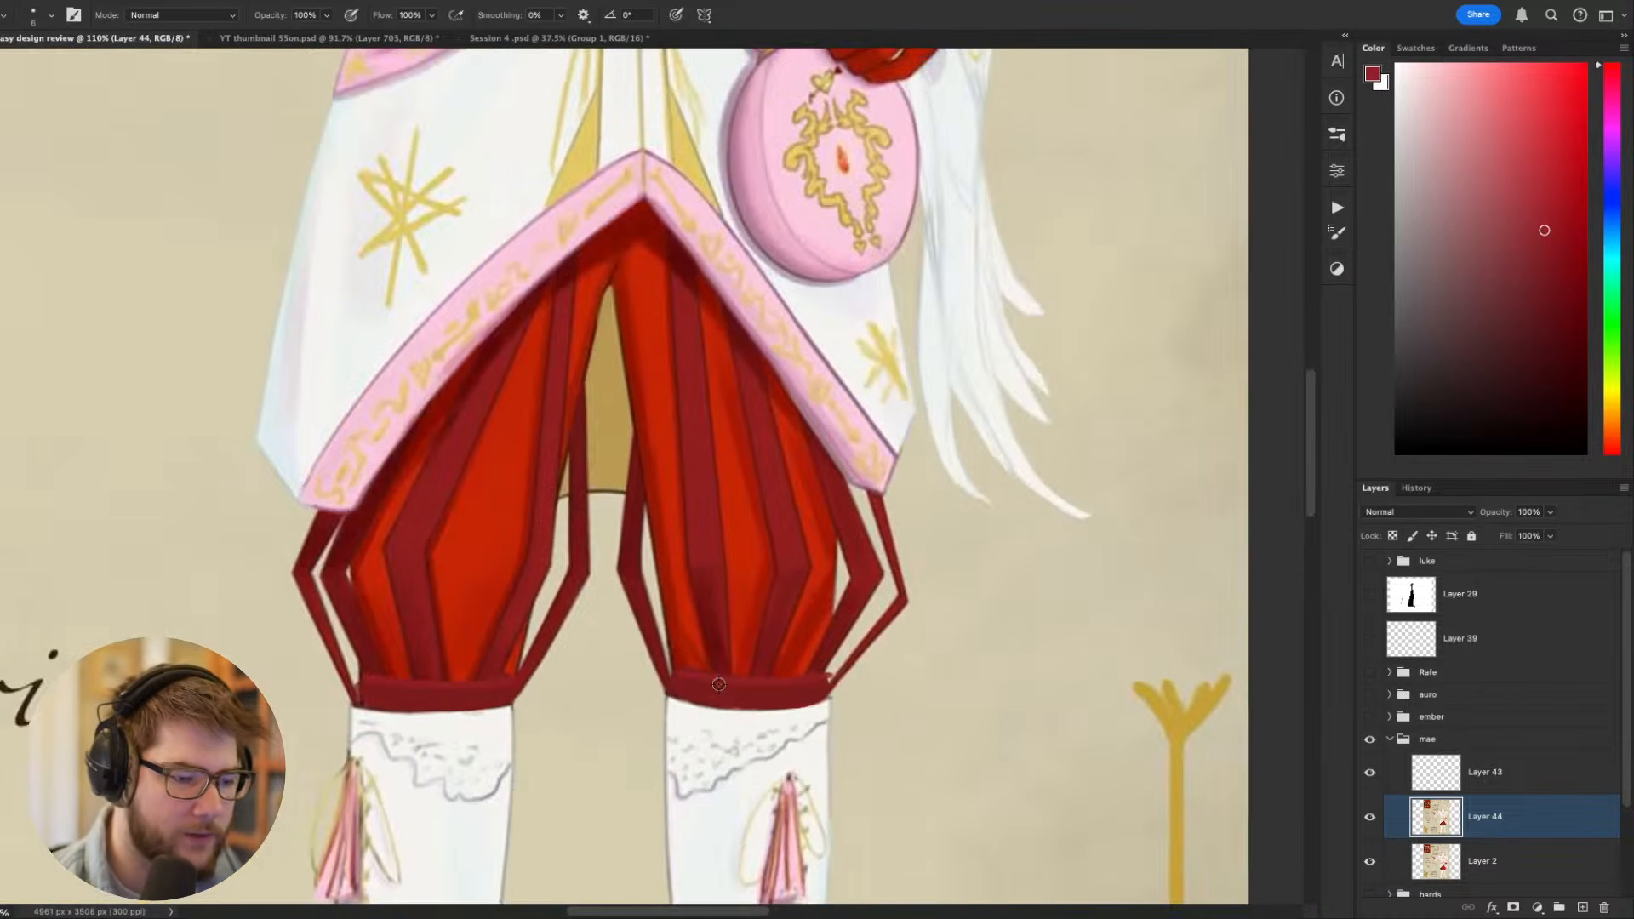
{"action": "scroll", "coordinate": [638, 717], "scroll_direction": "down", "scroll_amount": 5}
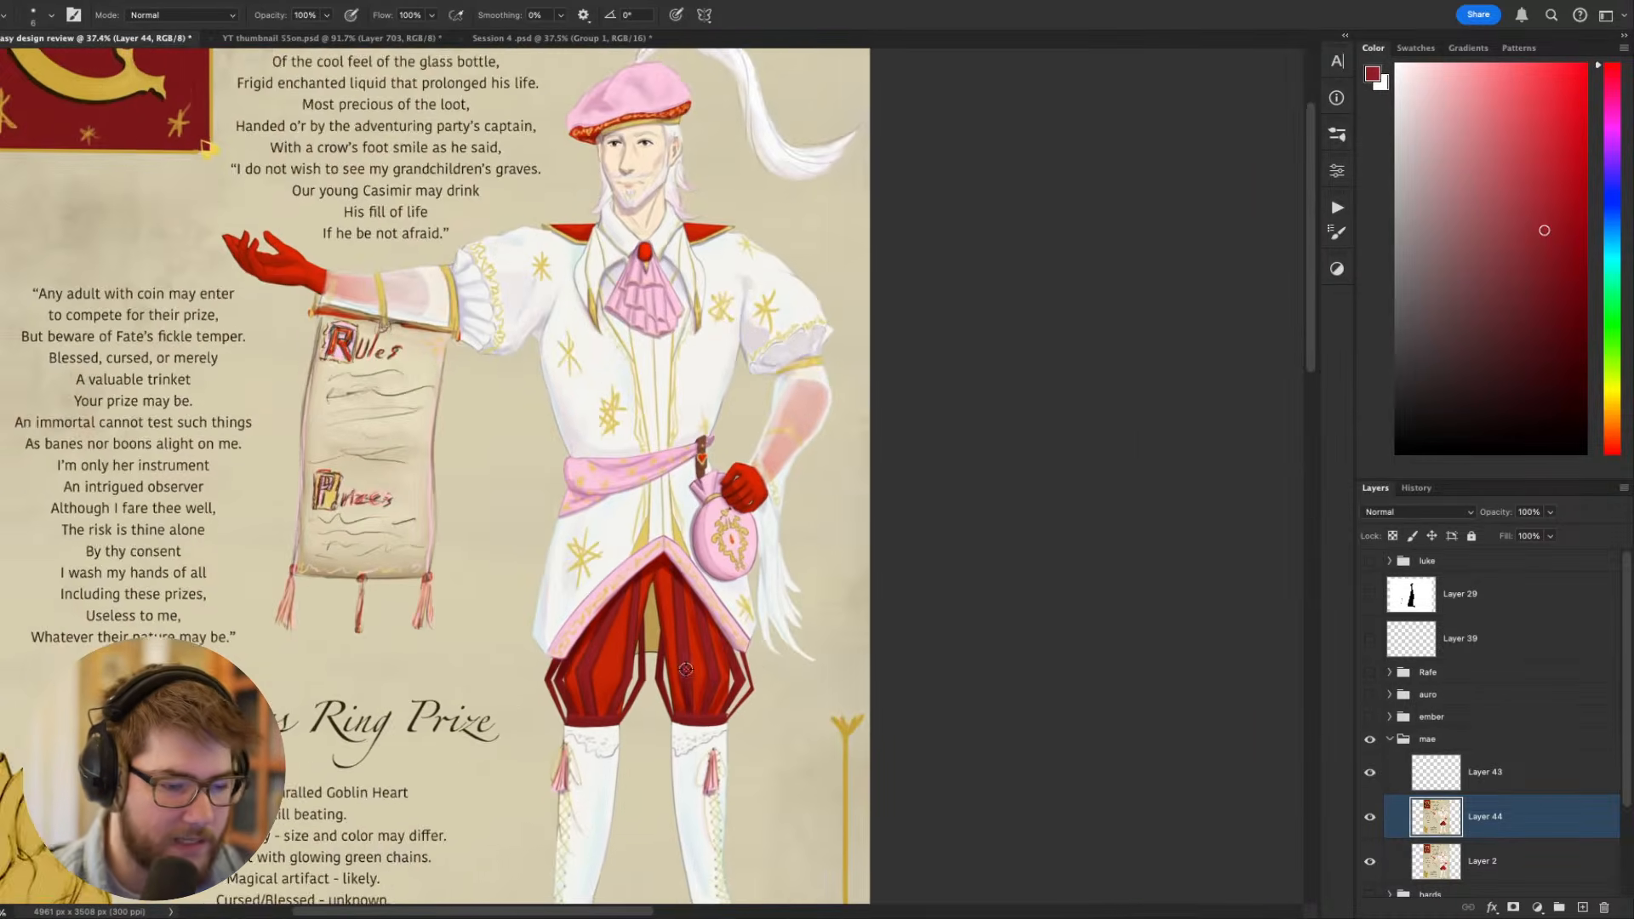
{"action": "scroll", "coordinate": [767, 650], "scroll_direction": "up", "scroll_amount": 3}
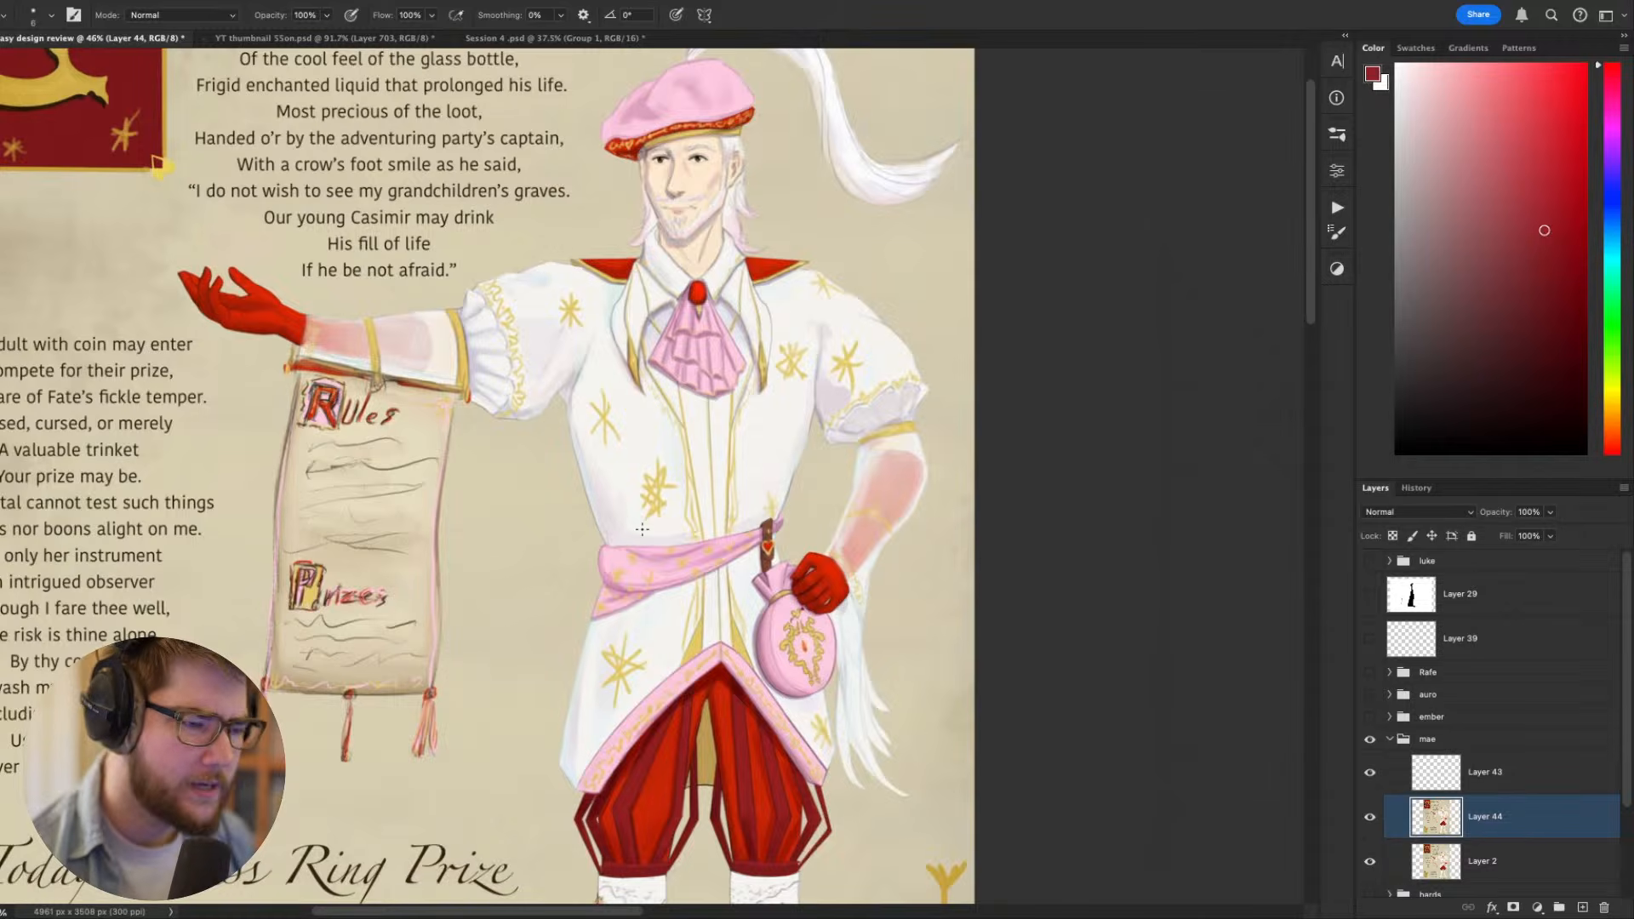
{"action": "left_click_drag", "start_coordinate": [663, 431], "coordinate": [832, 587]}
{"action": "key", "text": "w"}
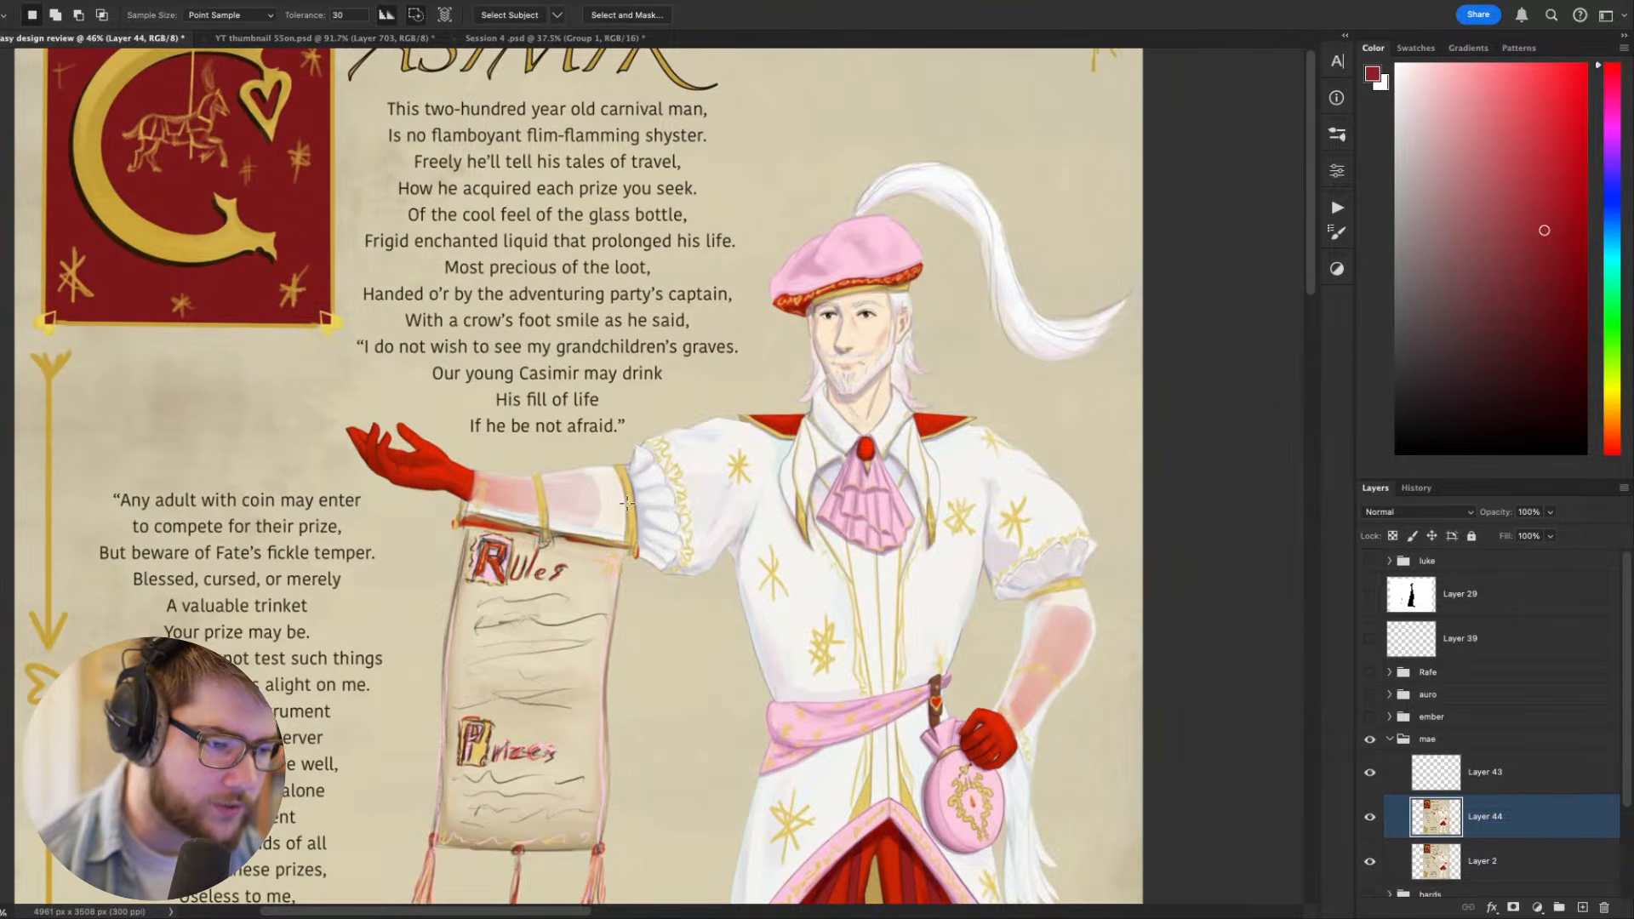
{"action": "key", "text": "b"}
{"action": "left_click", "coordinate": [630, 511], "text": "alt"}
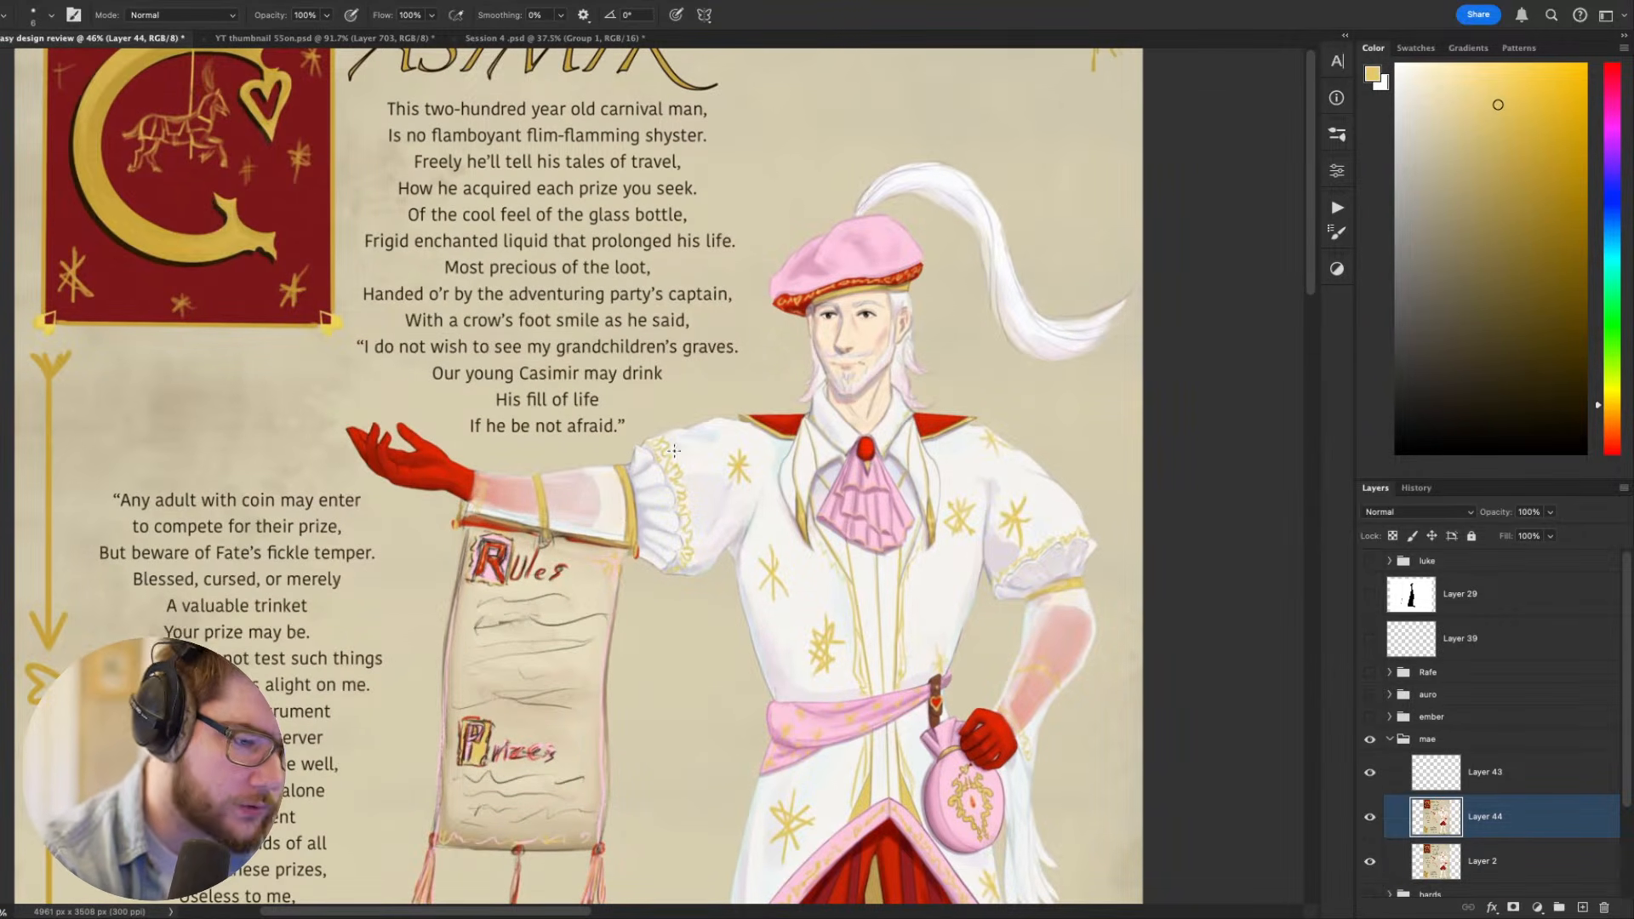
{"action": "key", "text": "bracketright"}
{"action": "key", "text": "bracketright"}
{"action": "key", "text": "bracketright"}
{"action": "key", "text": "bracketright"}
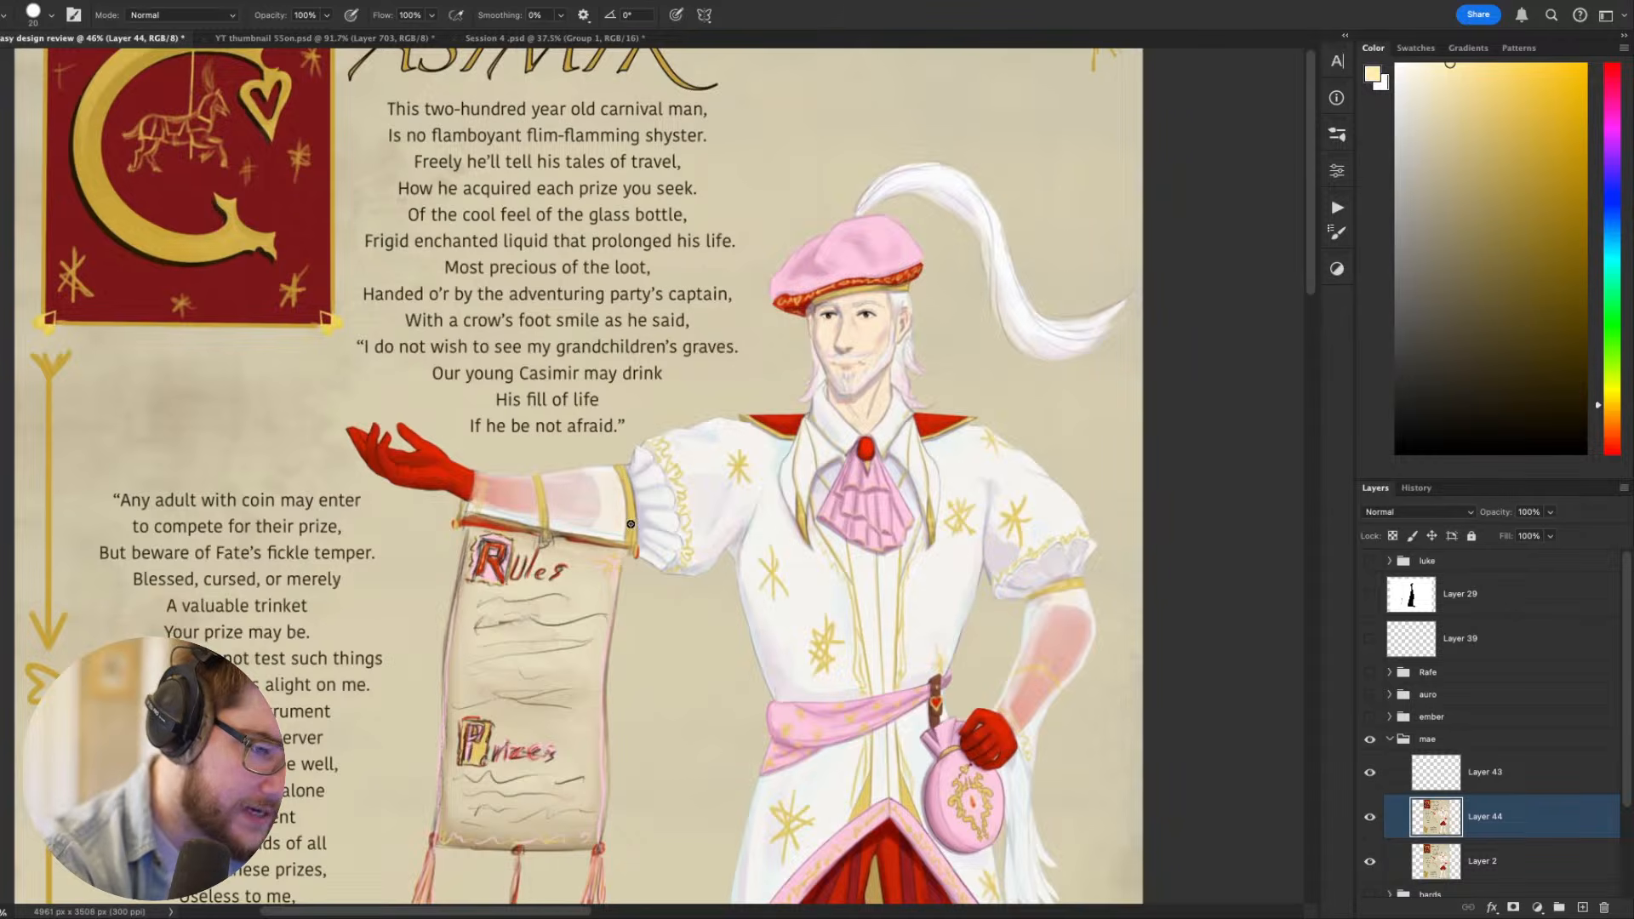
{"action": "left_click_drag", "start_coordinate": [630, 516], "coordinate": [626, 478]}
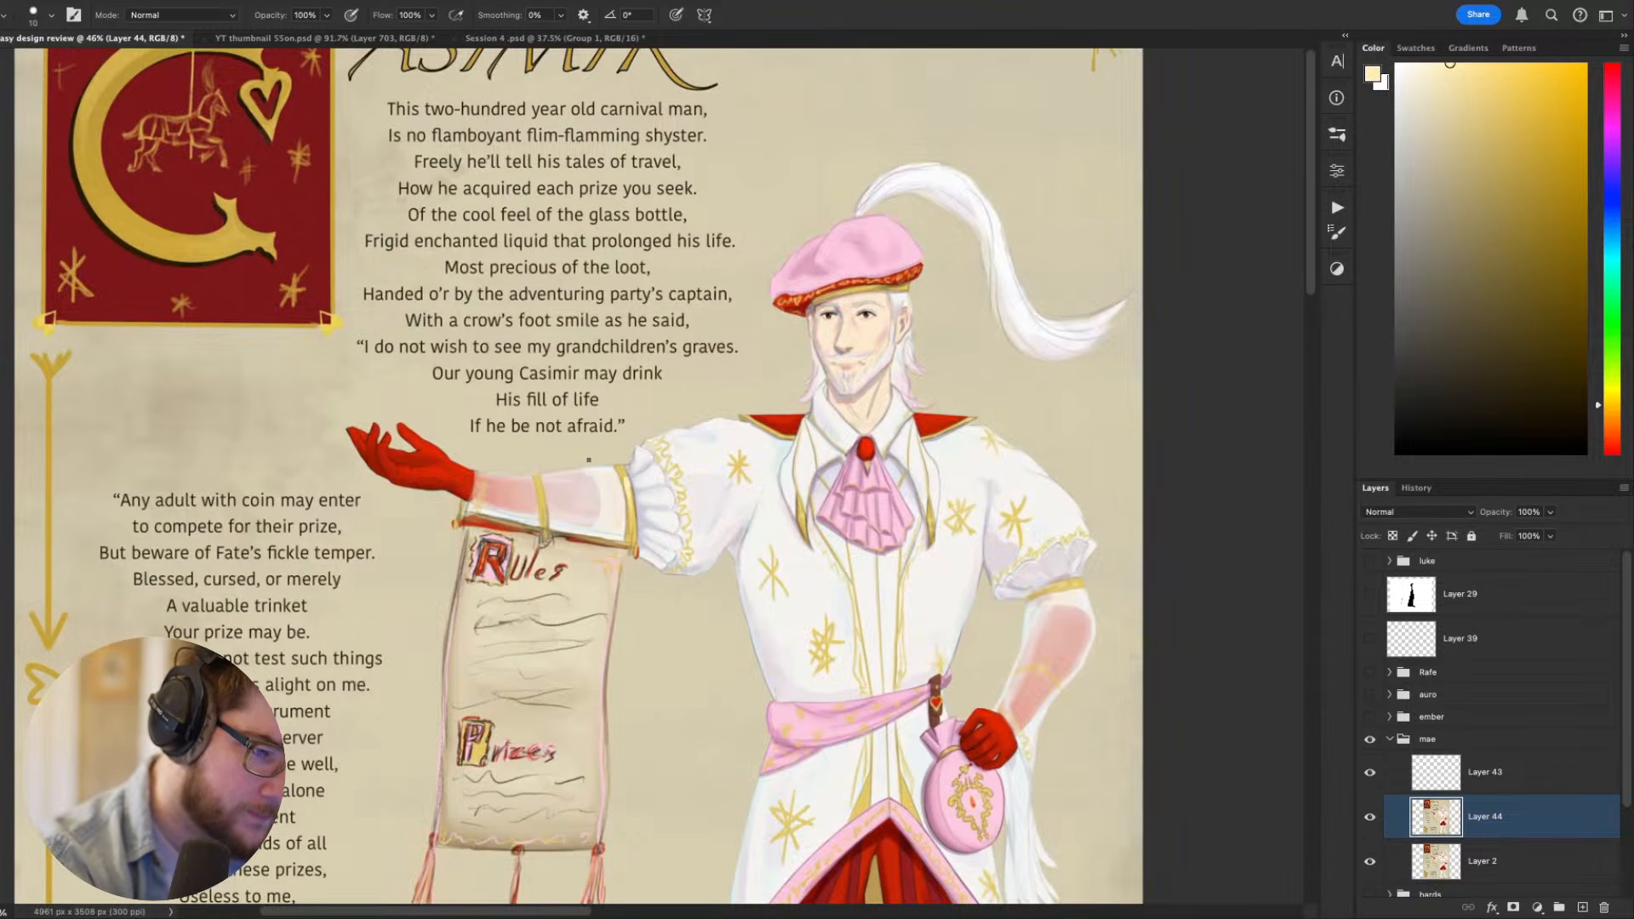
{"action": "mouse_move", "coordinate": [543, 510]}
{"action": "left_mouse_down"}
{"action": "mouse_move", "coordinate": [541, 488]}
{"action": "mouse_move", "coordinate": [481, 486]}
{"action": "left_mouse_up"}
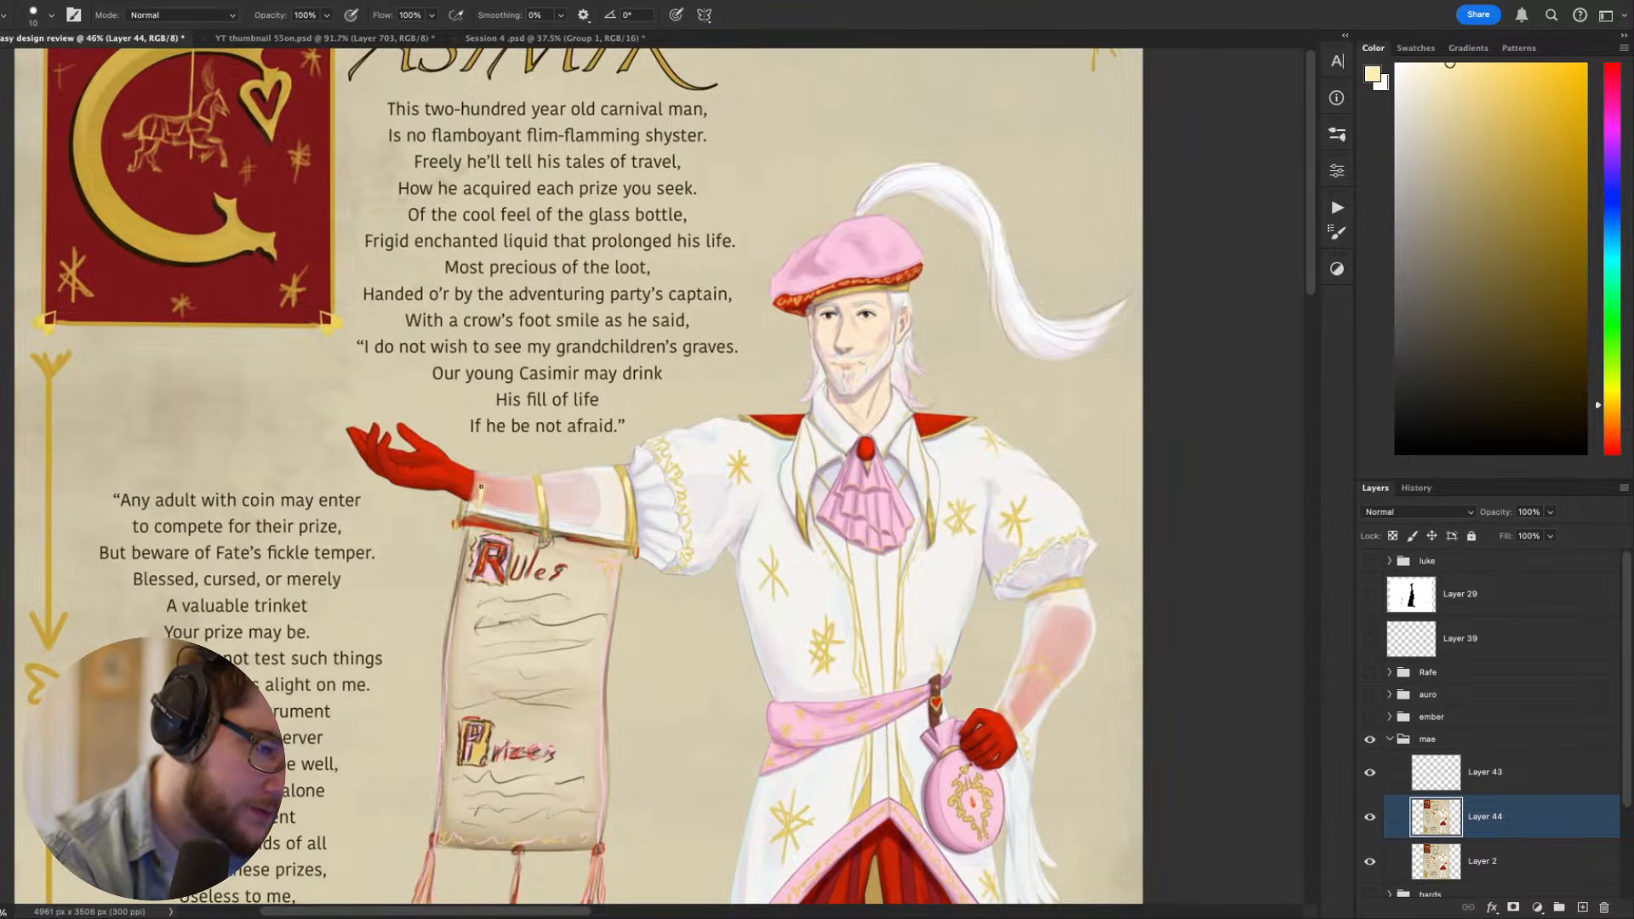
- Highlight the gold band around the bent arm's forearm with short pale yellow brush strokes
{"action": "key", "text": "w"}
{"action": "scroll", "coordinate": [937, 553], "scroll_direction": "right", "scroll_amount": 2}
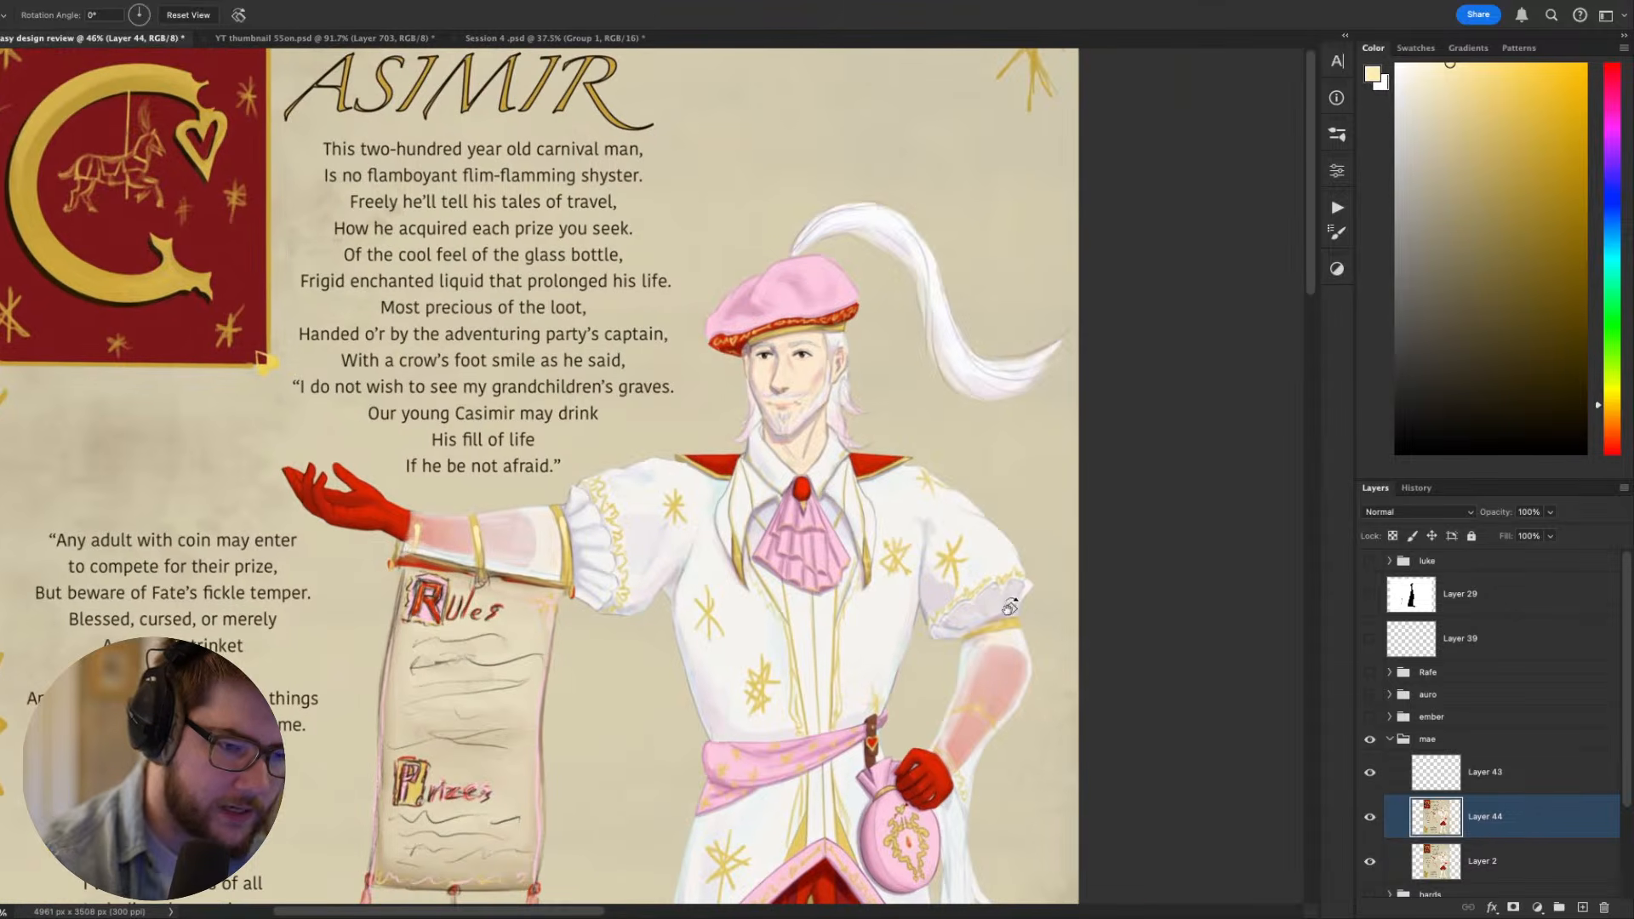
{"action": "key", "text": "b"}
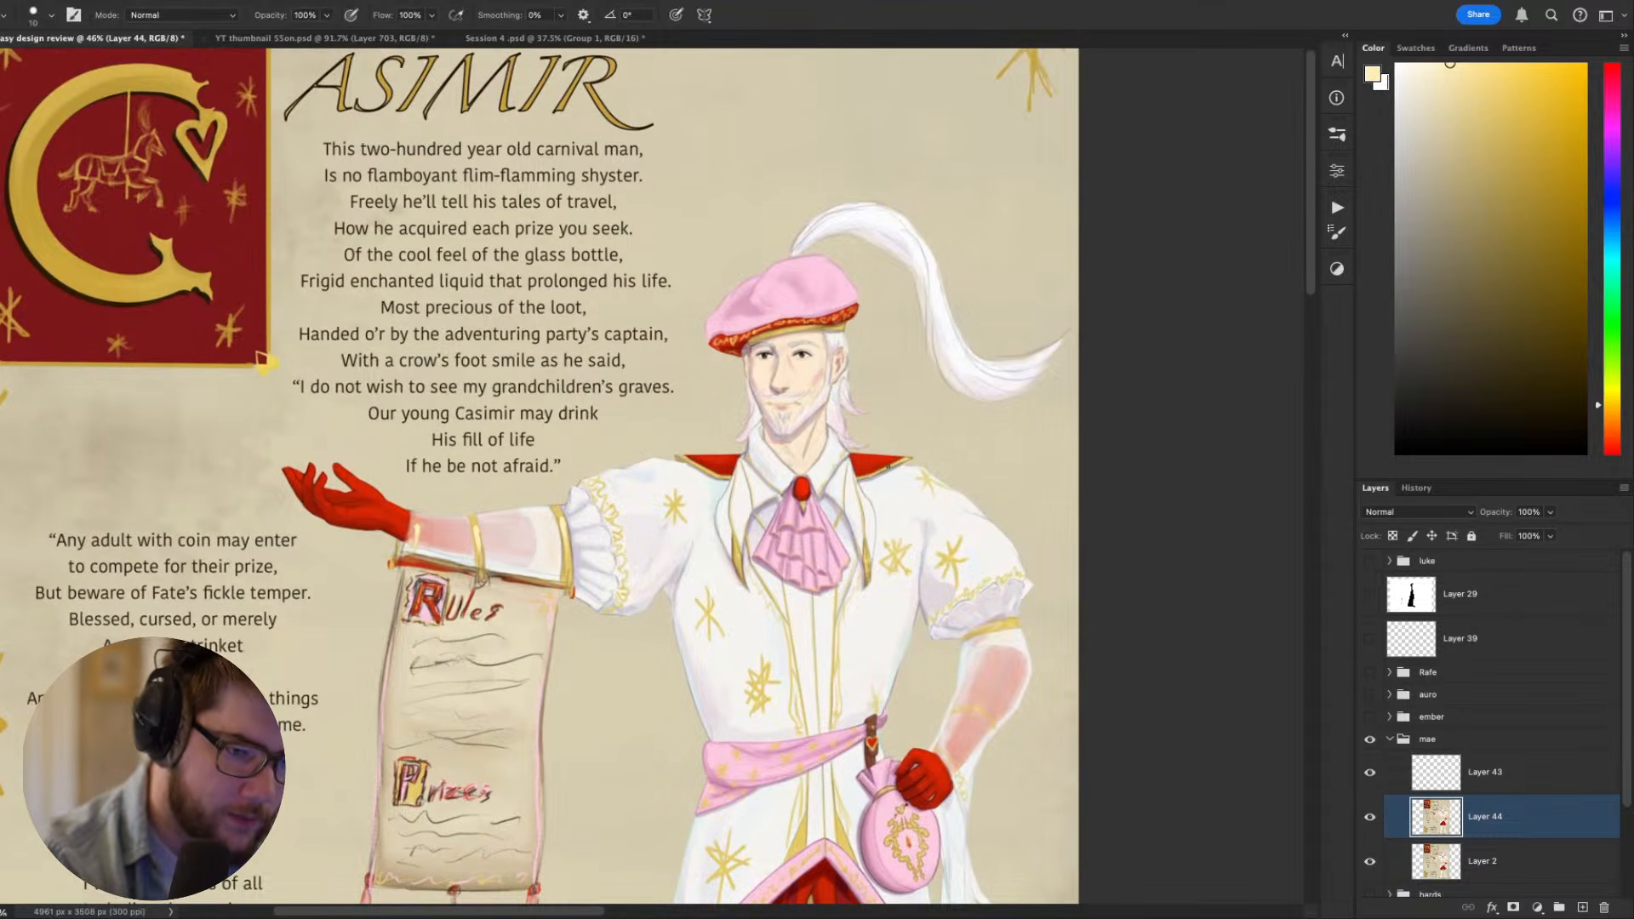
{"action": "left_click_drag", "start_coordinate": [902, 461], "coordinate": [664, 418]}
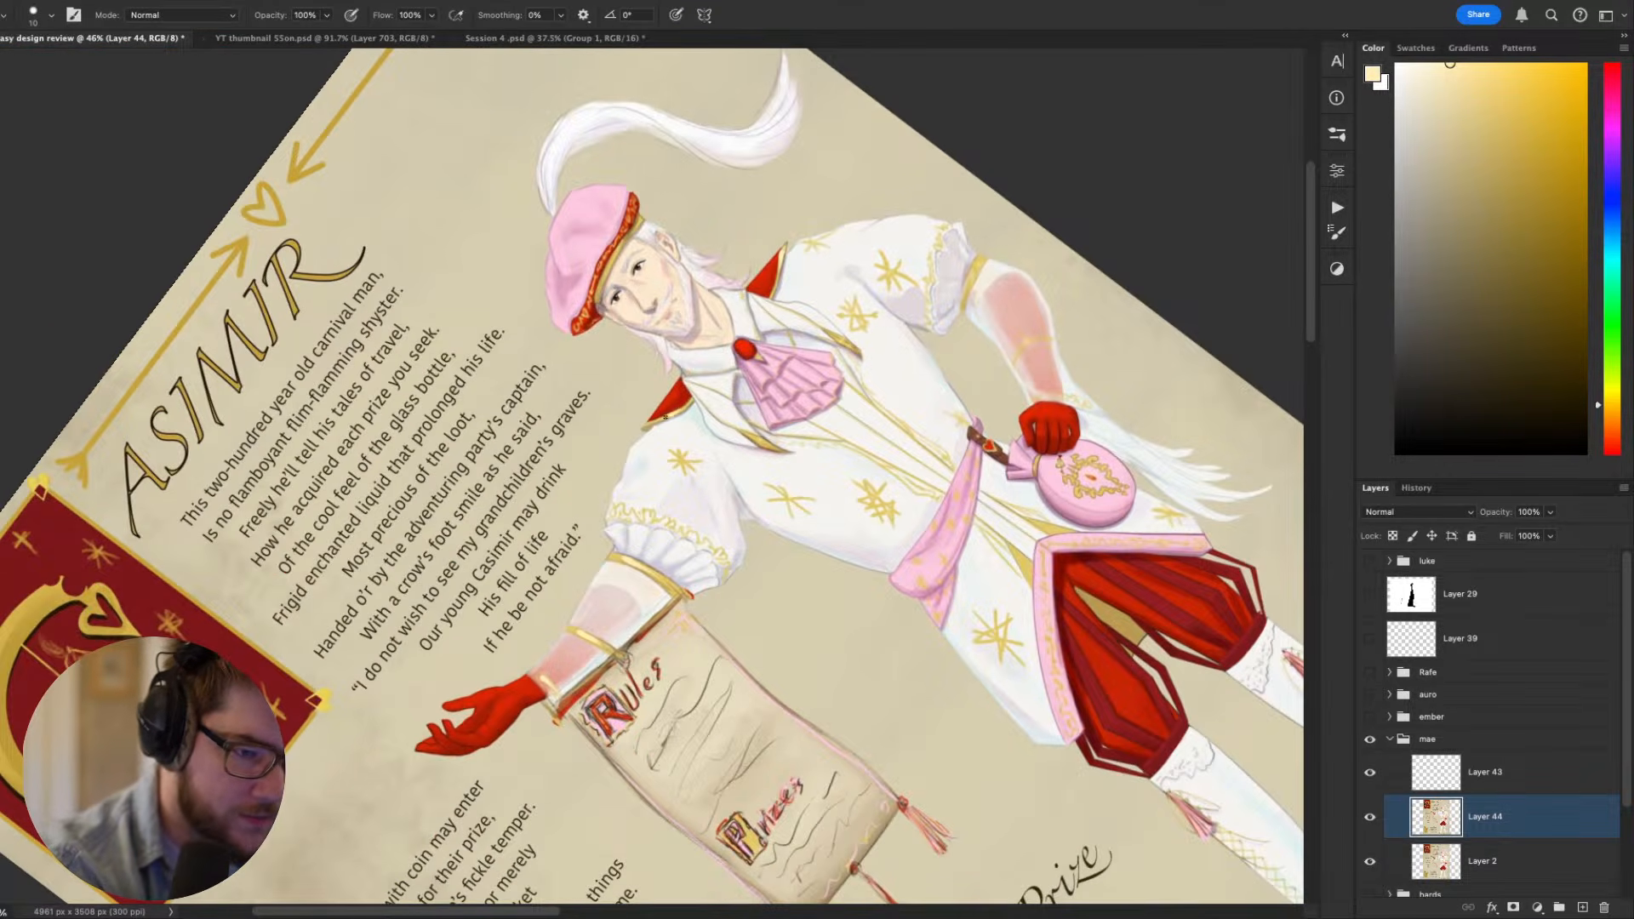
{"action": "key", "text": "Escape"}
{"action": "left_click_drag", "start_coordinate": [1059, 757], "coordinate": [1047, 720]}
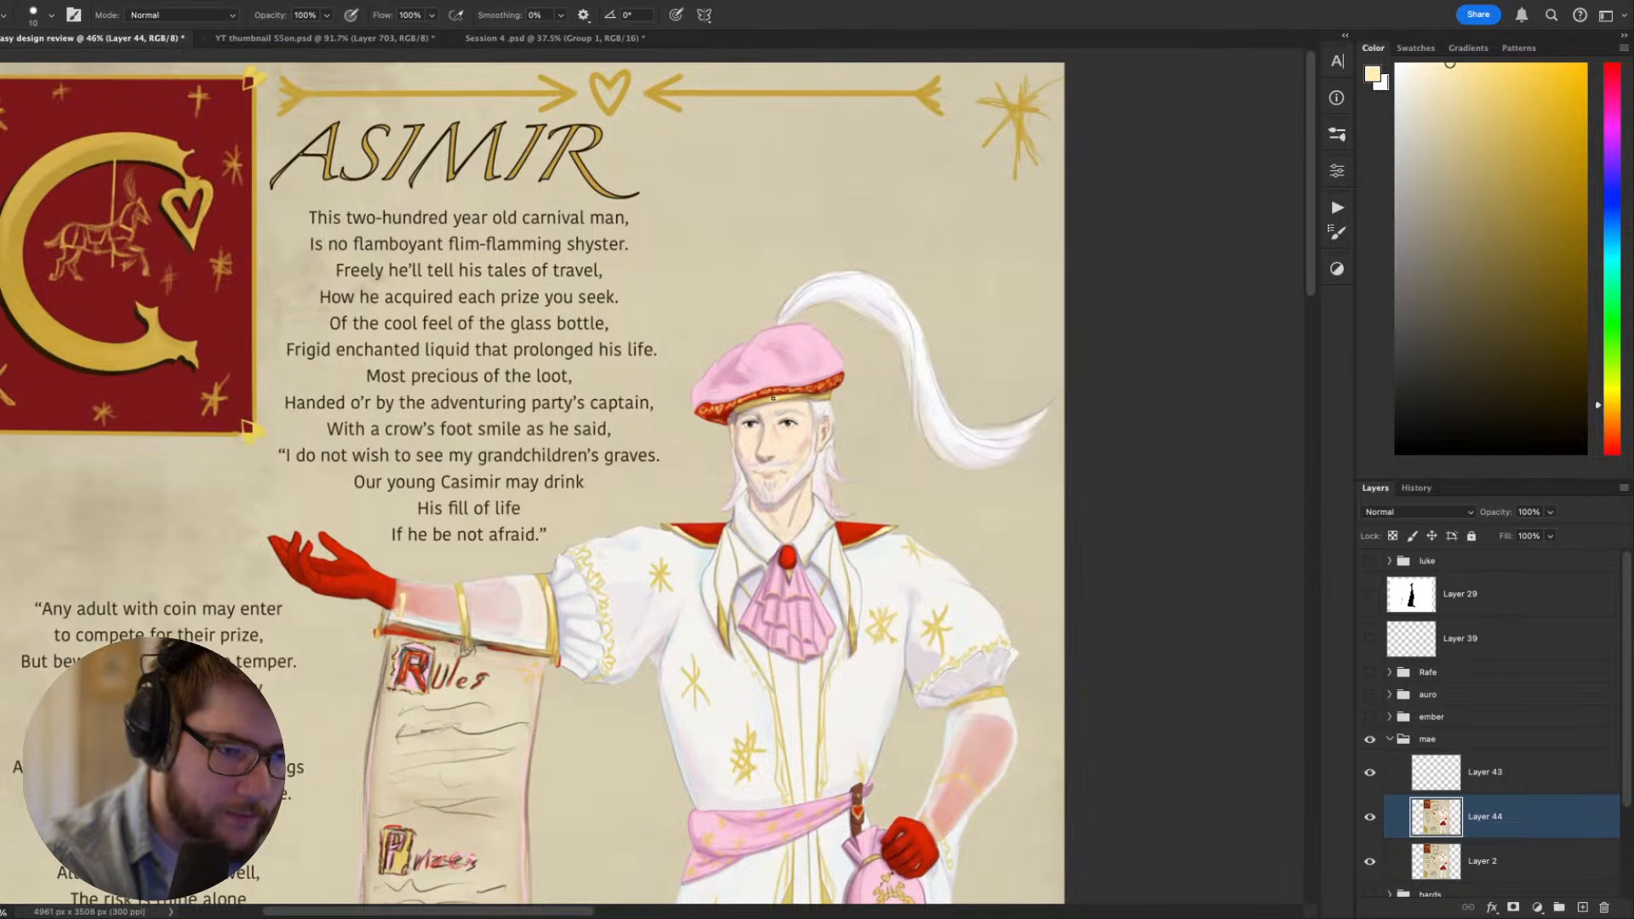
- Examine the repainted costume and the hanging scroll, comparing the whole figure with closer views
{"action": "scroll", "coordinate": [855, 389], "scroll_direction": "down", "scroll_amount": 10}
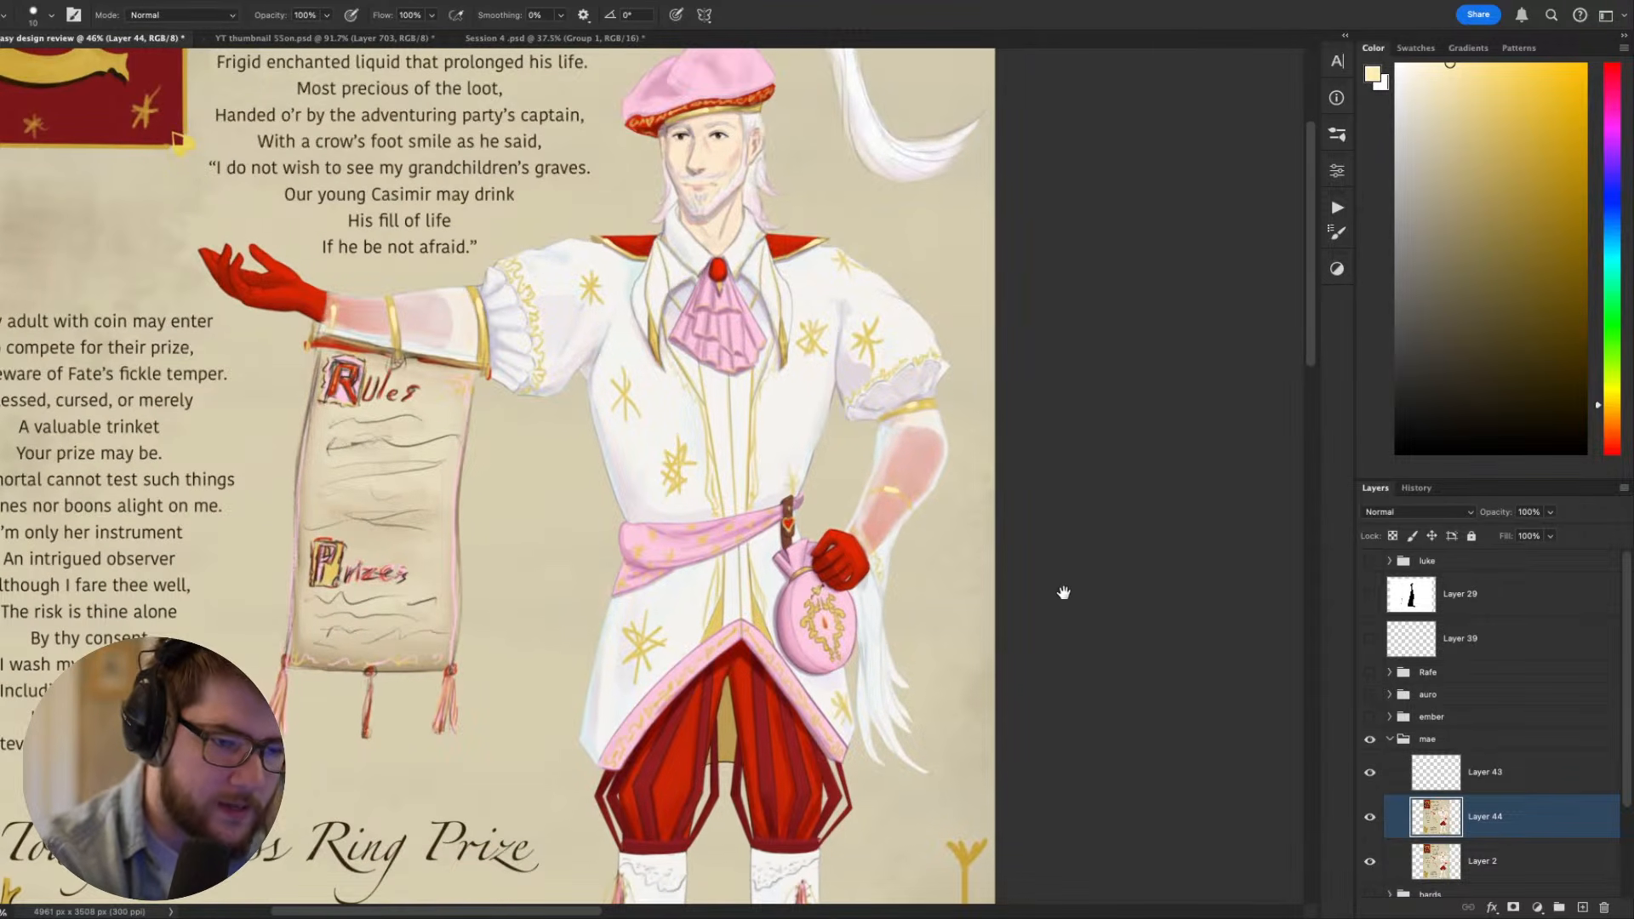
{"action": "mouse_move", "coordinate": [1088, 521]}
{"action": "left_mouse_down"}
{"action": "mouse_move", "coordinate": [1099, 449]}
{"action": "mouse_move", "coordinate": [1057, 517]}
{"action": "left_mouse_up"}
{"action": "left_click_drag", "start_coordinate": [849, 401], "coordinate": [865, 466]}
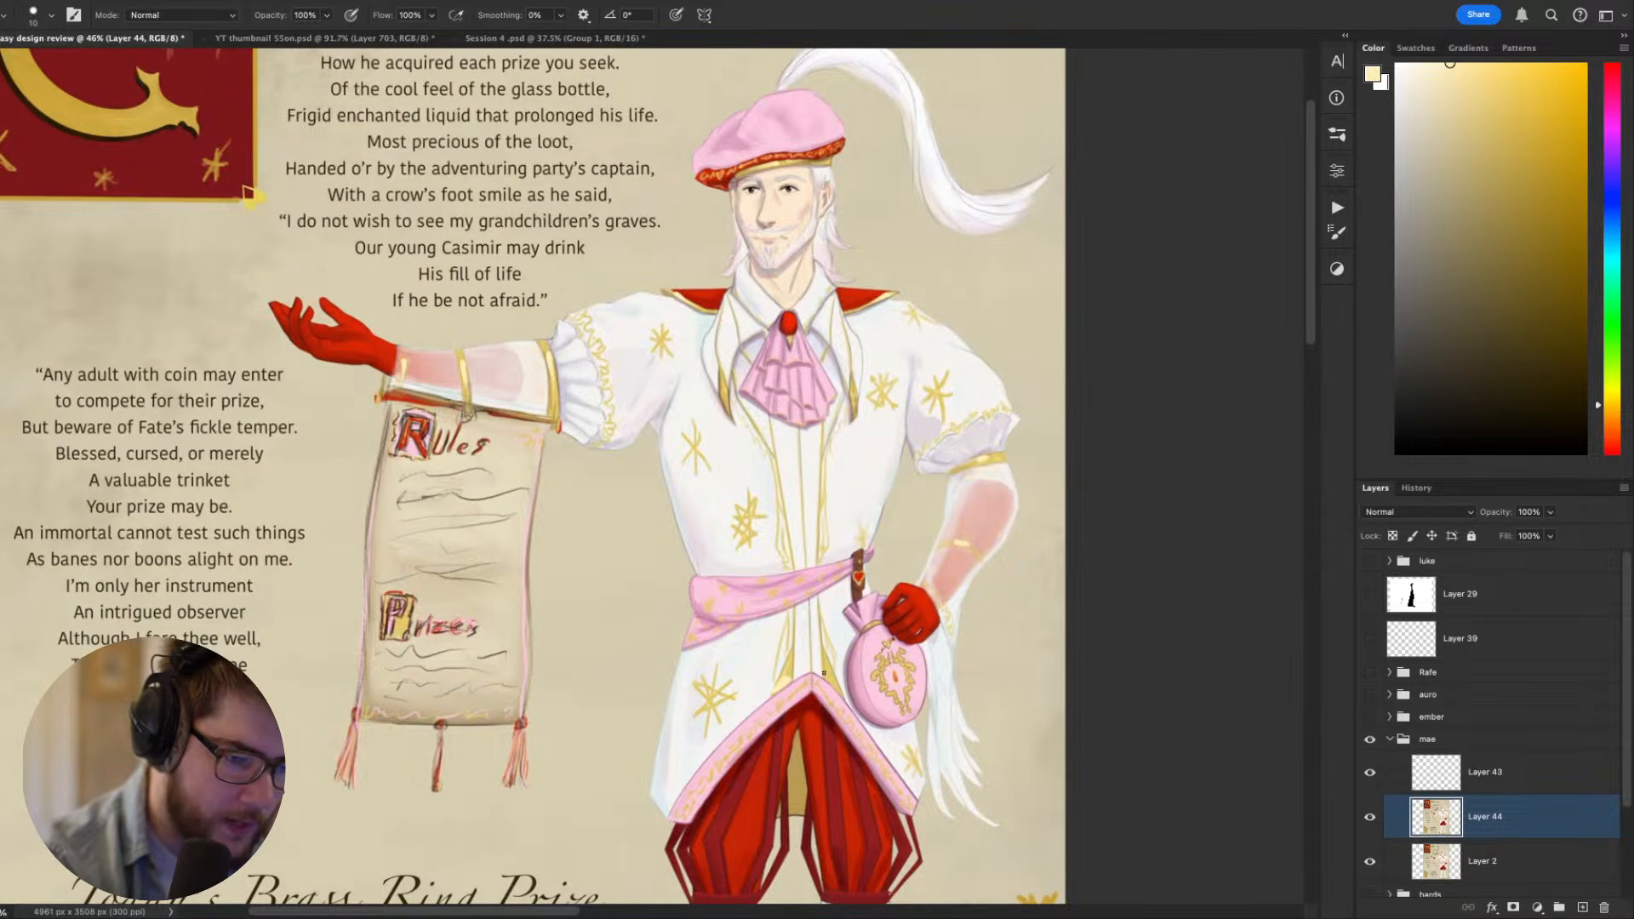
{"action": "left_click_drag", "start_coordinate": [1069, 731], "coordinate": [1014, 552]}
{"action": "left_click_drag", "start_coordinate": [800, 511], "coordinate": [783, 448]}
{"action": "scroll", "coordinate": [825, 657], "scroll_direction": "down", "scroll_amount": 6}
{"action": "scroll", "coordinate": [819, 632], "scroll_direction": "up", "scroll_amount": 7}
{"action": "scroll", "coordinate": [777, 619], "scroll_direction": "down", "scroll_amount": 4}
{"action": "scroll", "coordinate": [777, 620], "scroll_direction": "up", "scroll_amount": 2}
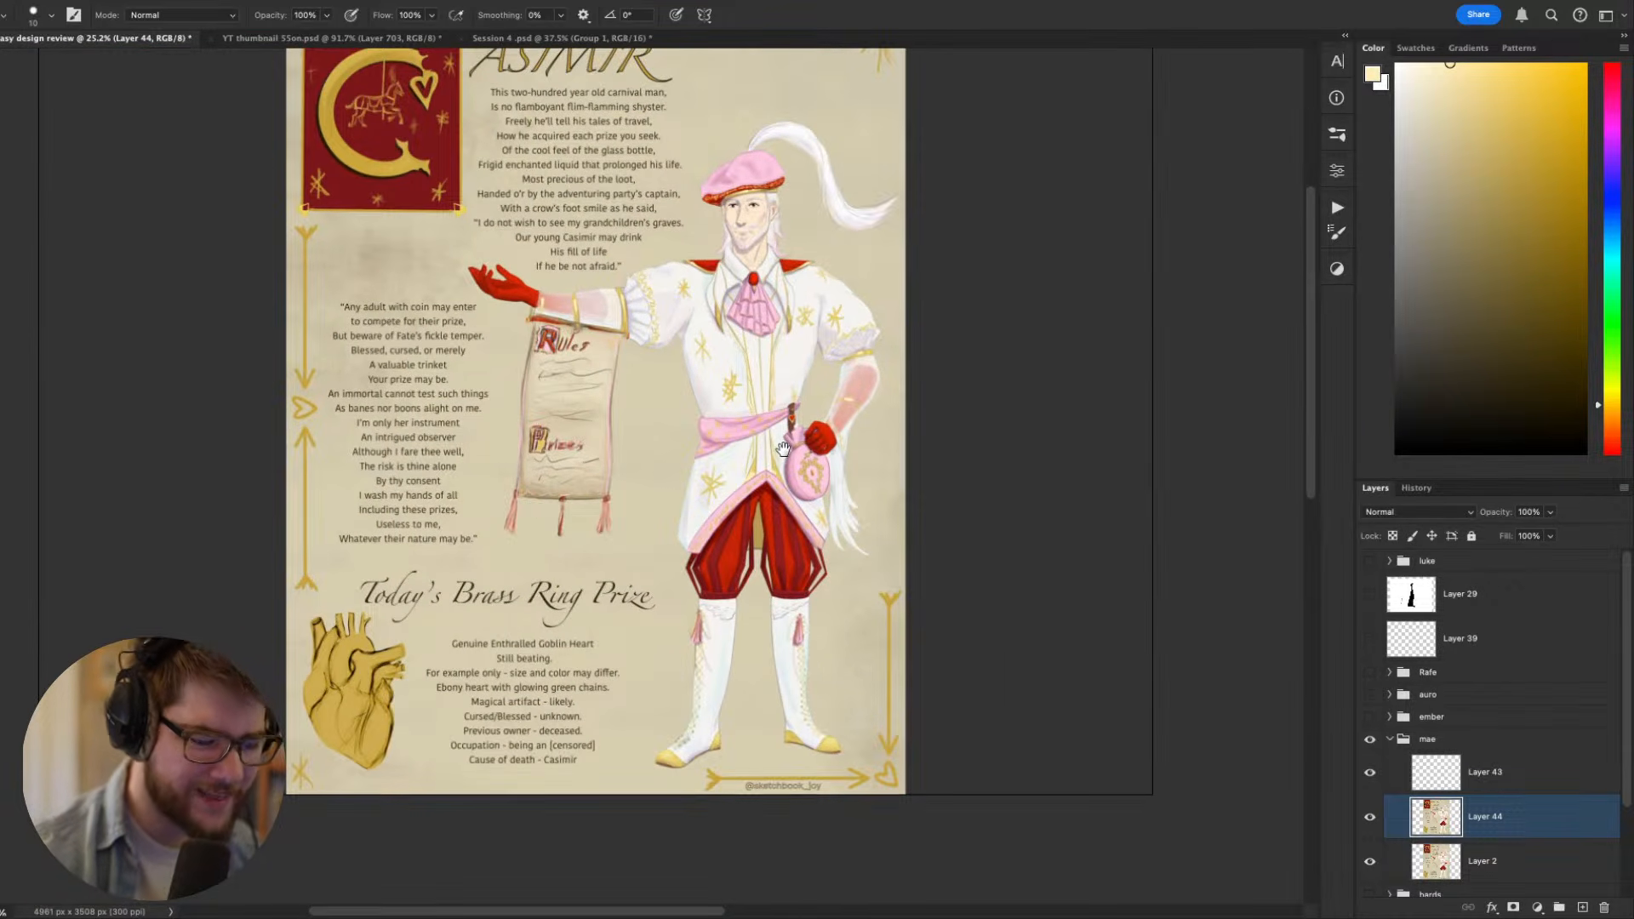
{"action": "left_click_drag", "start_coordinate": [584, 415], "coordinate": [586, 458]}
{"action": "scroll", "coordinate": [585, 458], "scroll_direction": "up", "scroll_amount": 1}
{"action": "scroll", "coordinate": [586, 458], "scroll_direction": "up", "scroll_amount": 1}
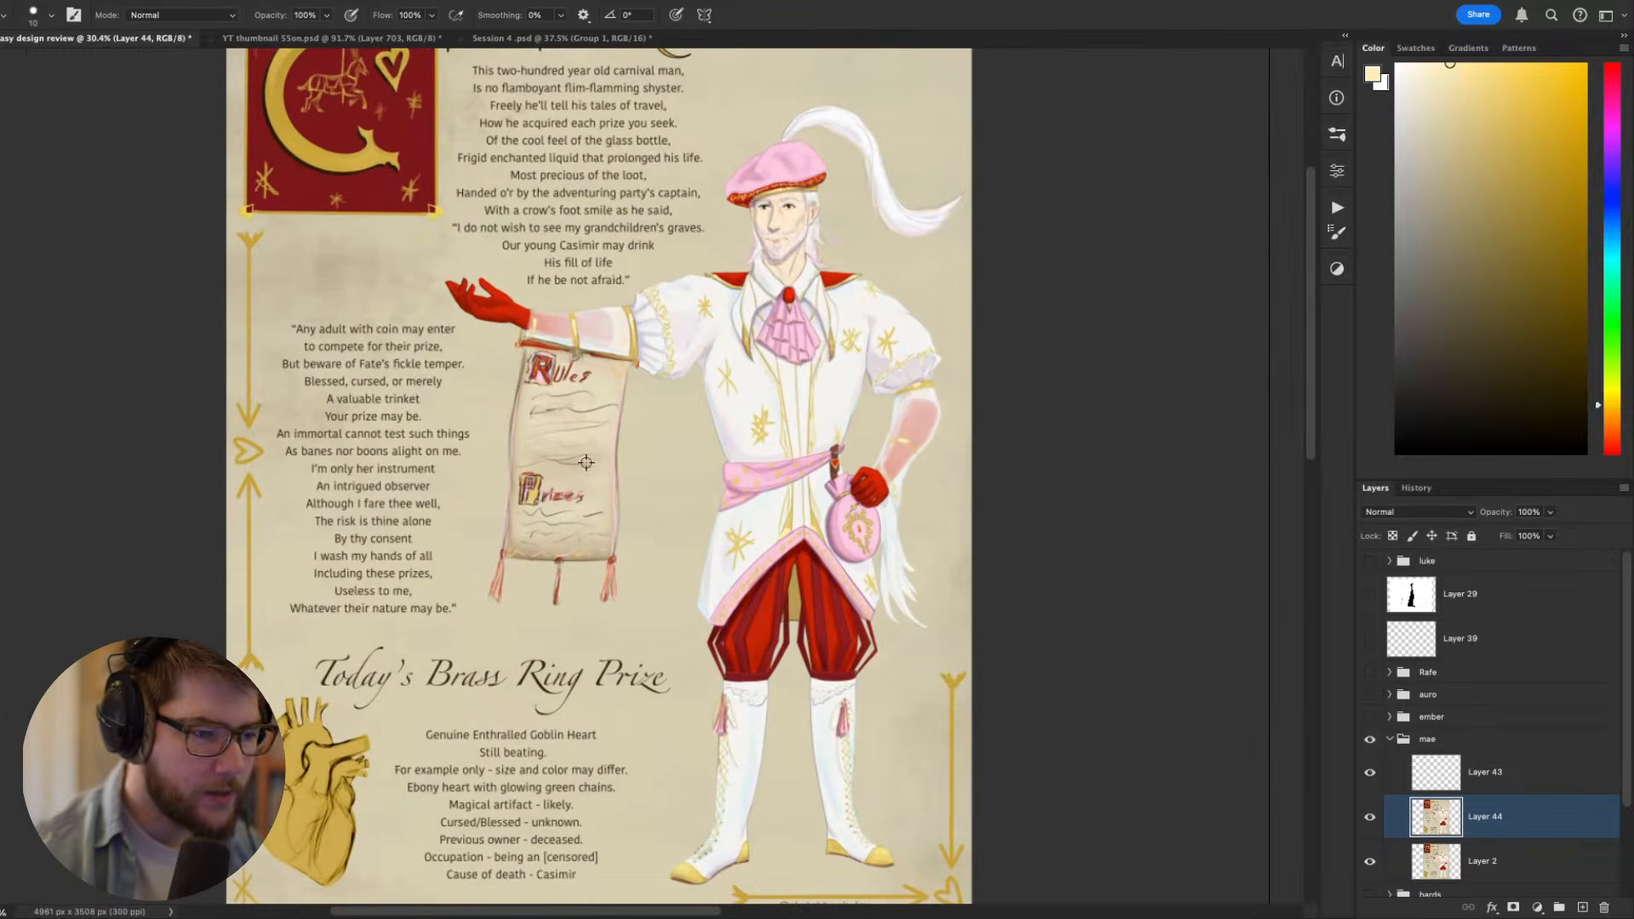
{"action": "scroll", "coordinate": [665, 339], "scroll_direction": "up", "scroll_amount": 2}
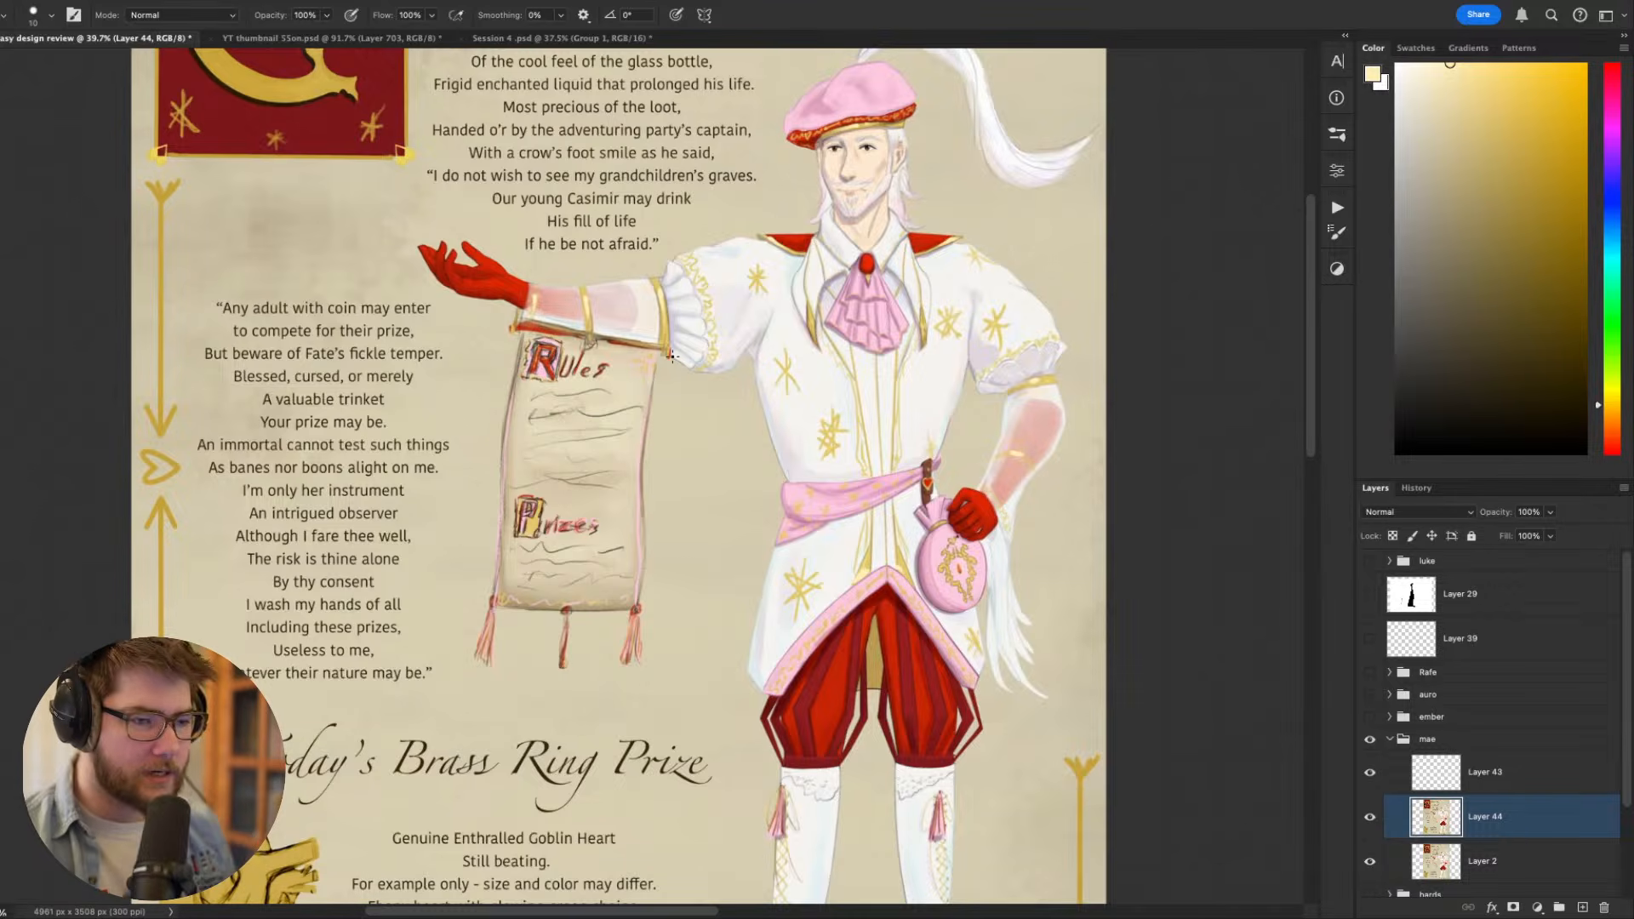
- Shade the gathered end of the outstretched puff sleeve in sampled pale lavender tones, reducing the brush to size 10
{"action": "left_click", "coordinate": [1027, 365], "text": "alt"}
{"action": "key", "text": "r"}
{"action": "left_click_drag", "start_coordinate": [979, 351], "coordinate": [547, 212]}
{"action": "left_click_drag", "start_coordinate": [619, 341], "coordinate": [875, 380]}
{"action": "key", "text": "b"}
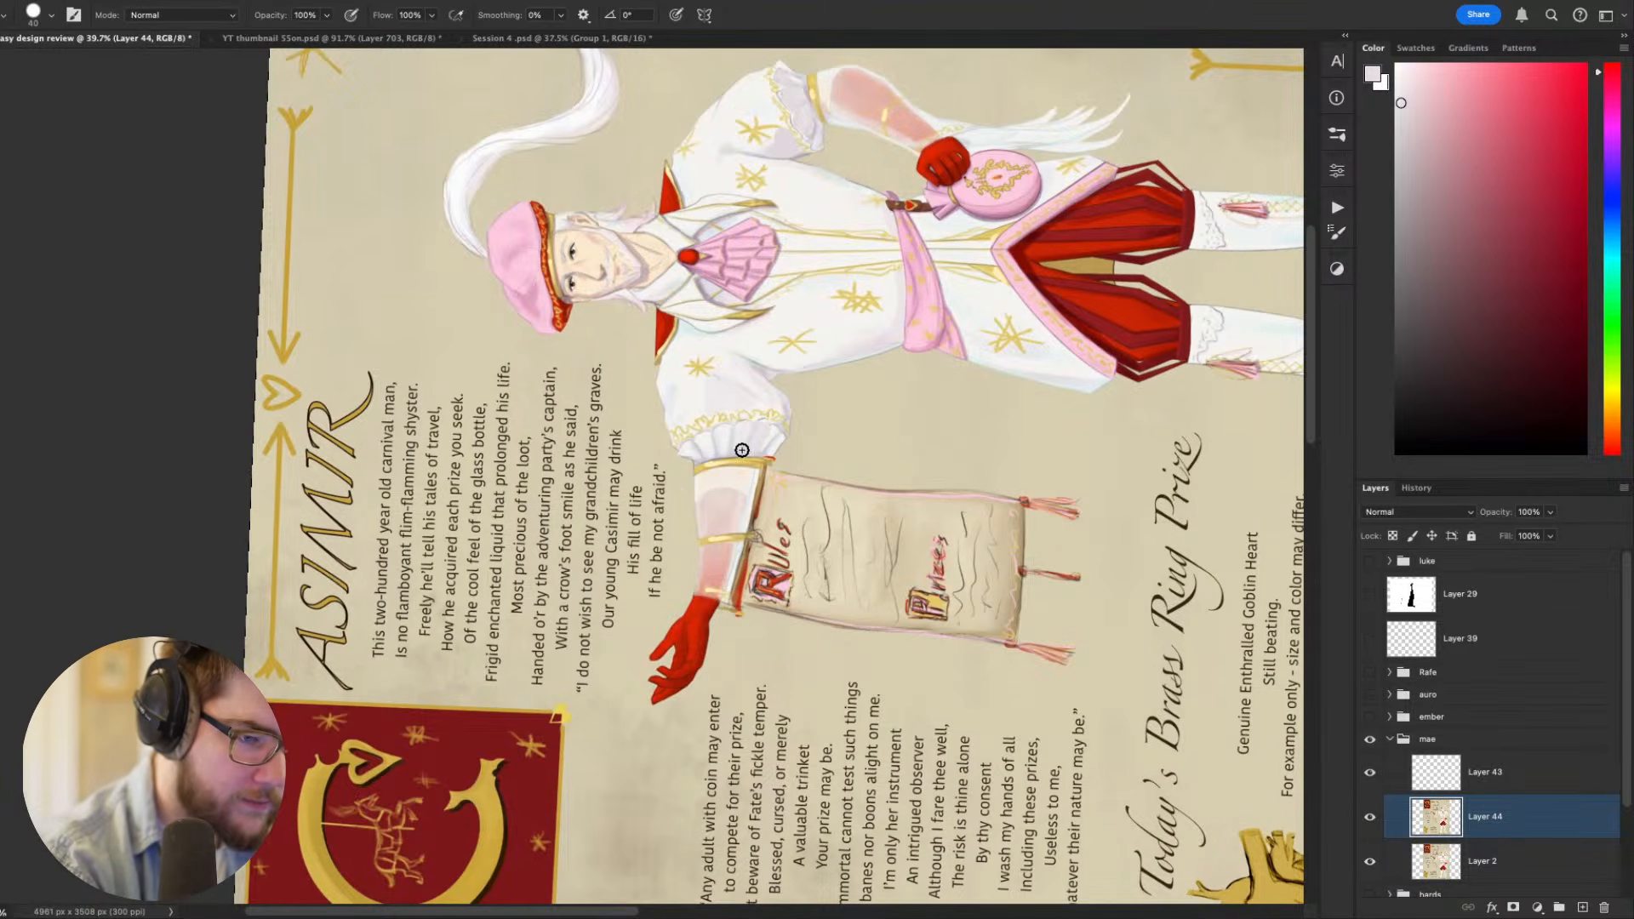
{"action": "left_click", "coordinate": [751, 444], "text": "alt"}
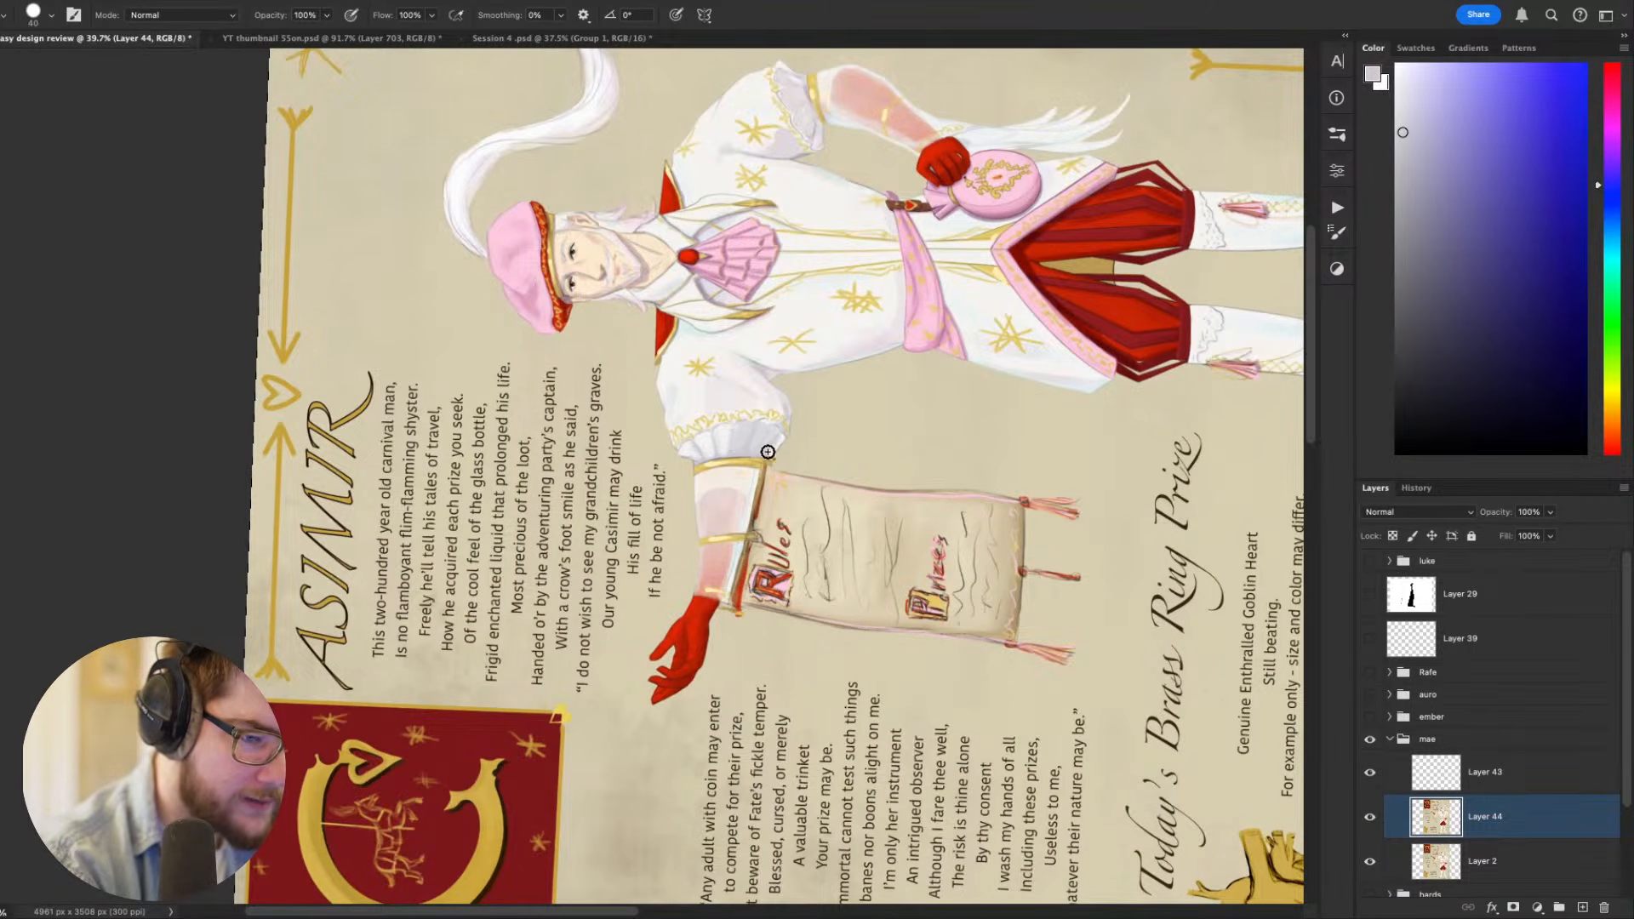
{"action": "left_click", "coordinate": [720, 435], "text": "alt"}
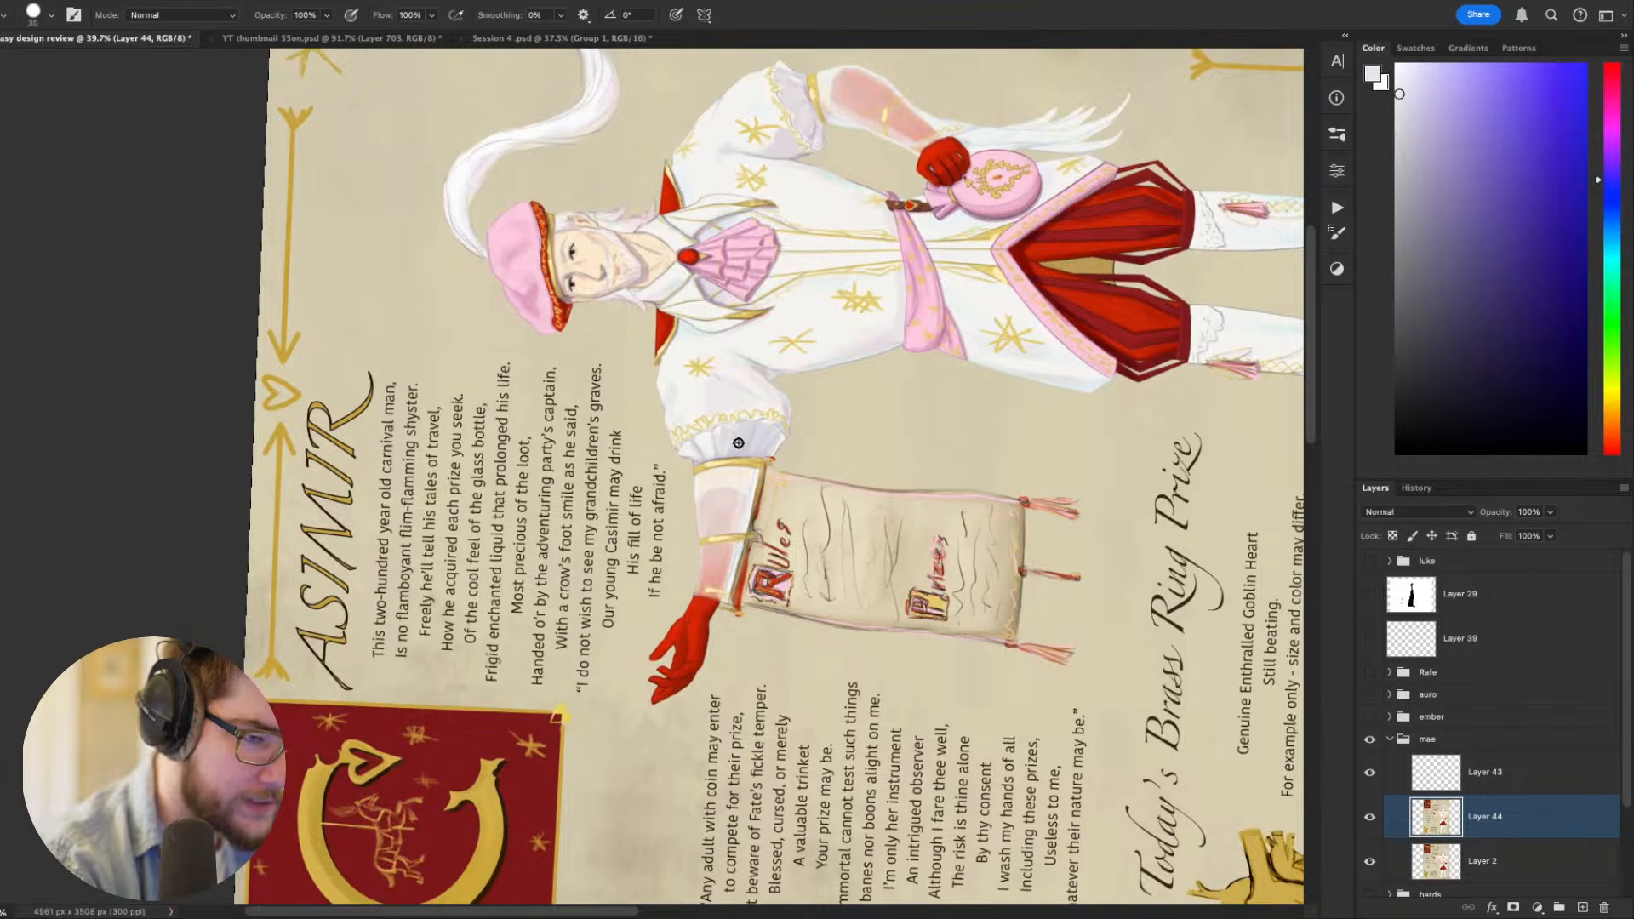
{"action": "key", "text": "bracketleft"}
{"action": "key", "text": "bracketleft"}
{"action": "key", "text": "bracketleft"}
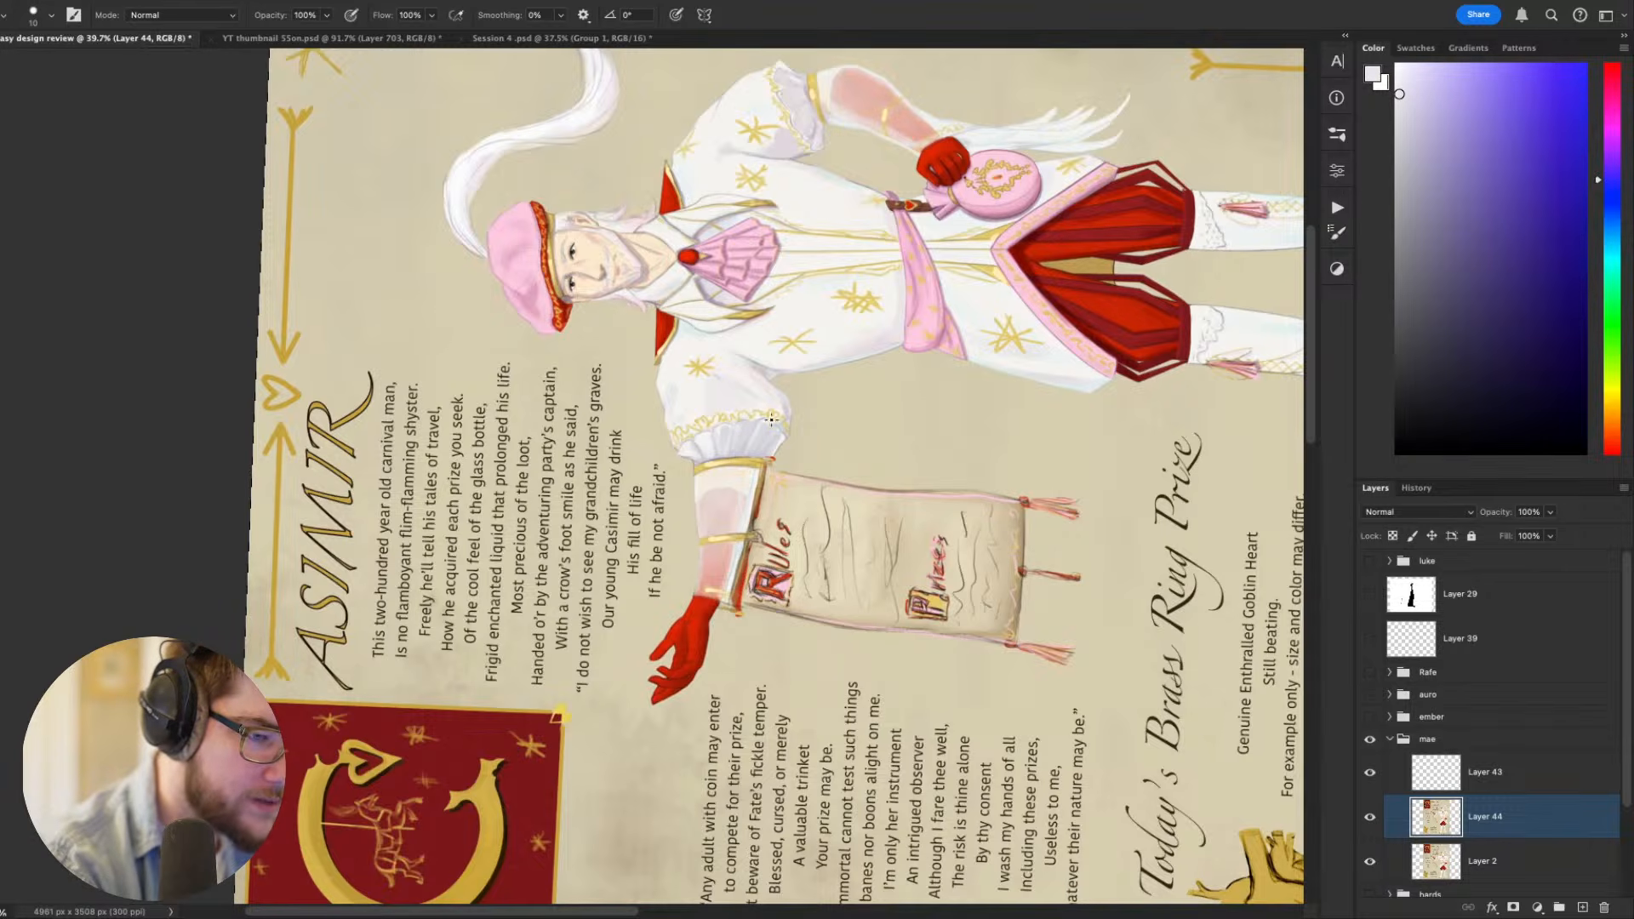
{"action": "key", "text": "Escape"}
- Paint out the hanging Rules and Prizes scroll with an enlarged brush in beige sampled from the parchment background
{"action": "scroll", "coordinate": [799, 379], "scroll_direction": "down", "scroll_amount": 5}
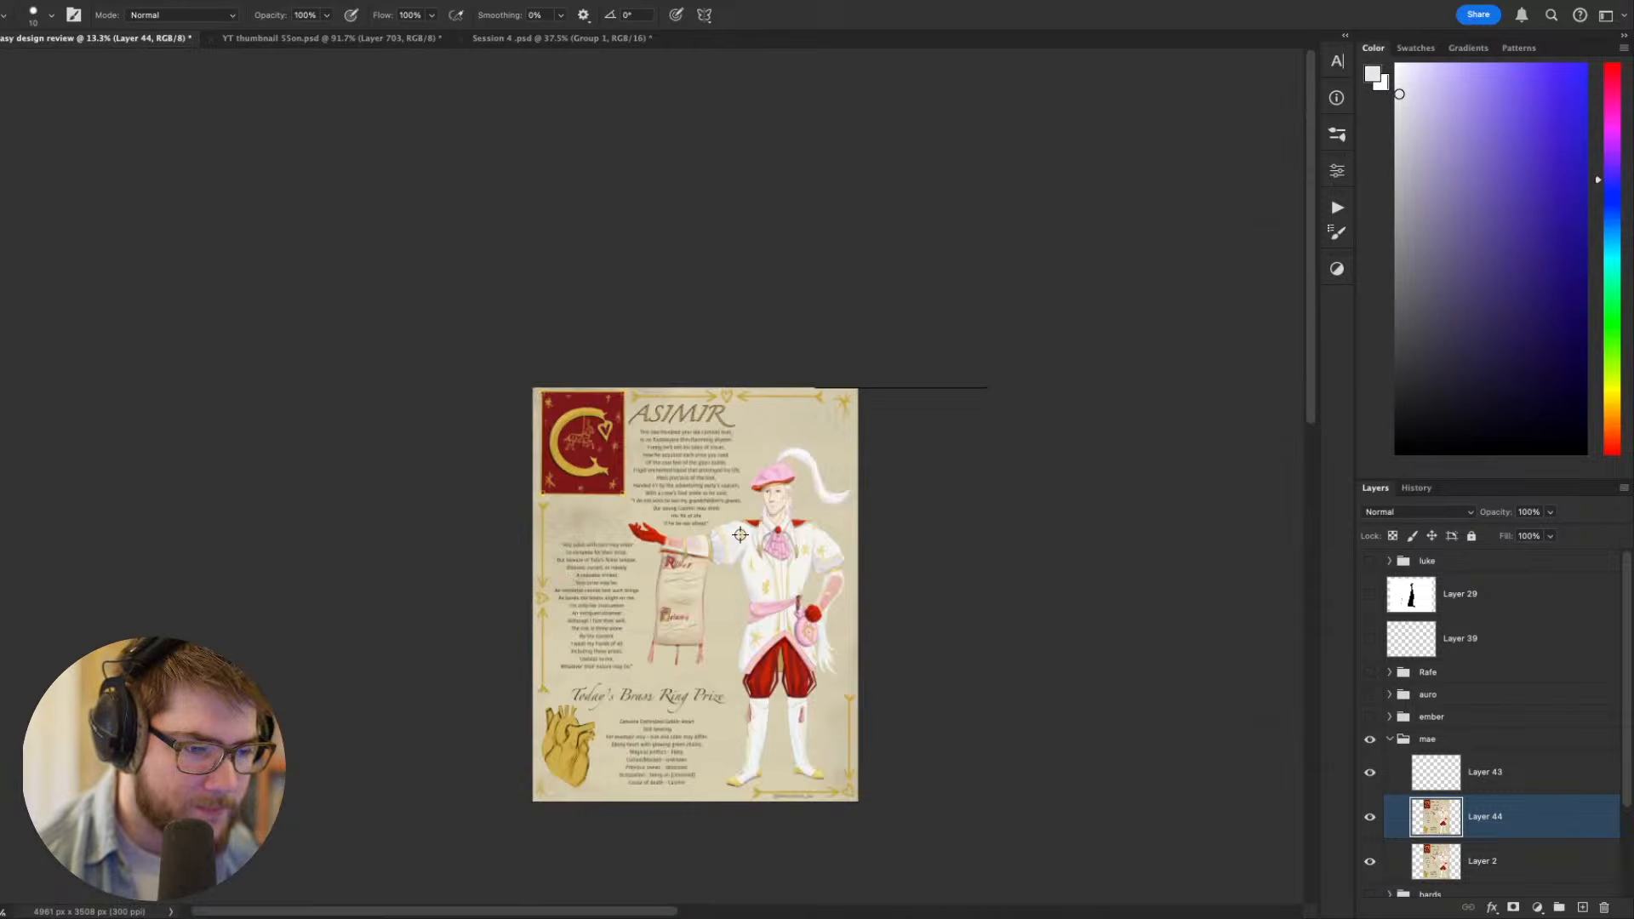
{"action": "scroll", "coordinate": [721, 630], "scroll_direction": "up", "scroll_amount": 2}
{"action": "scroll", "coordinate": [706, 597], "scroll_direction": "up", "scroll_amount": 3}
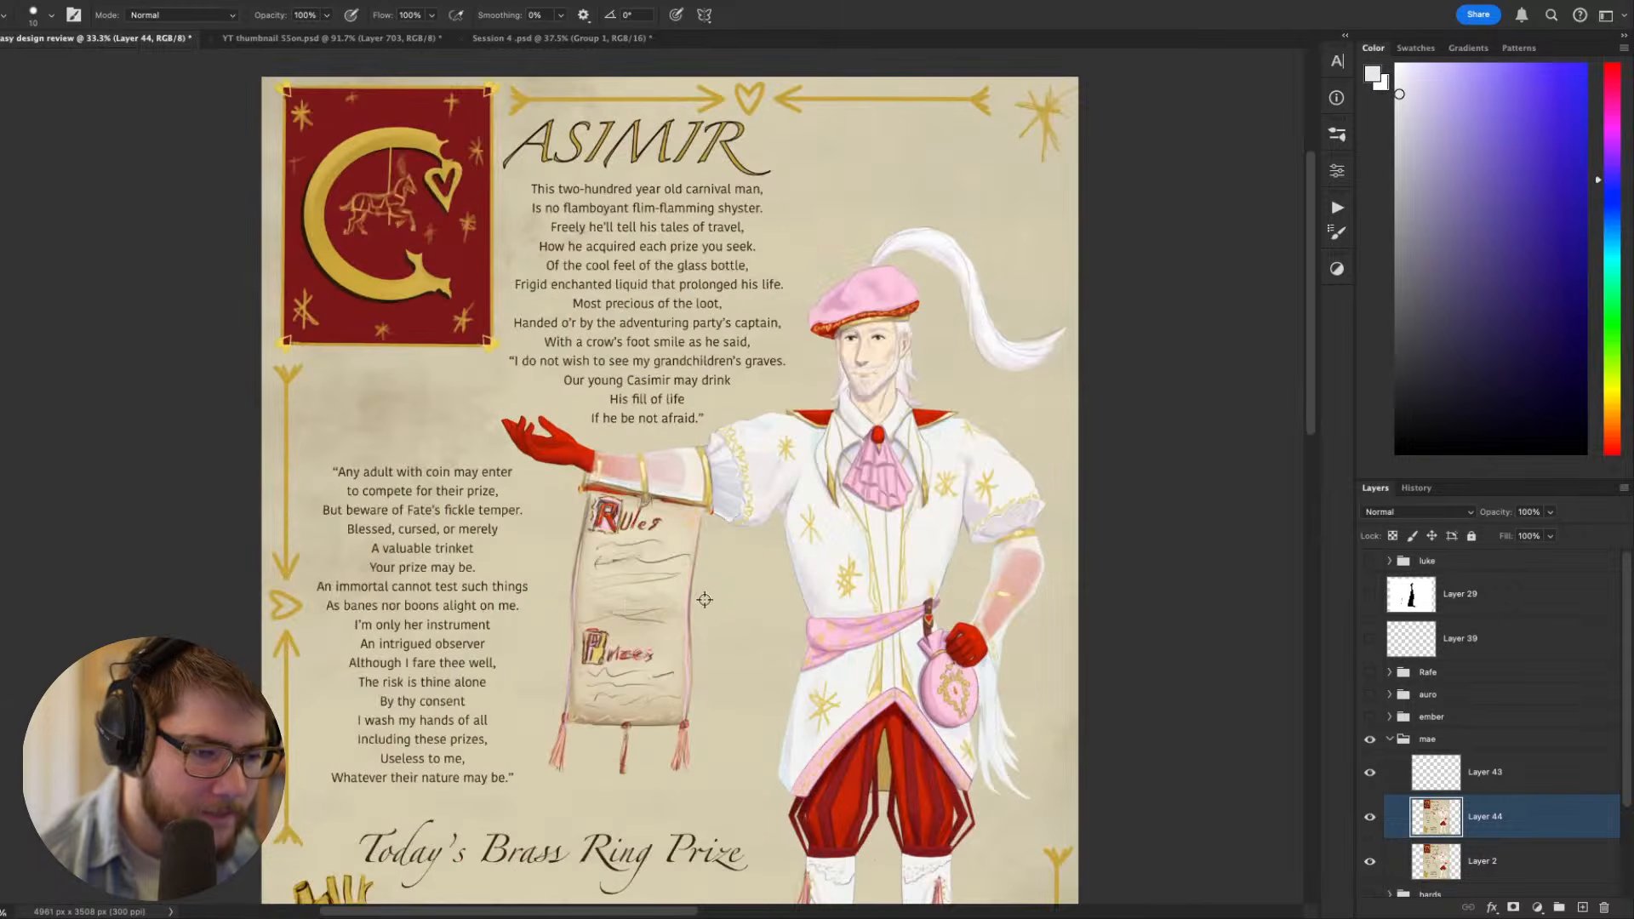
{"action": "left_click", "coordinate": [719, 609], "text": "alt"}
{"action": "key", "text": "r"}
{"action": "left_click_drag", "start_coordinate": [877, 538], "coordinate": [890, 233]}
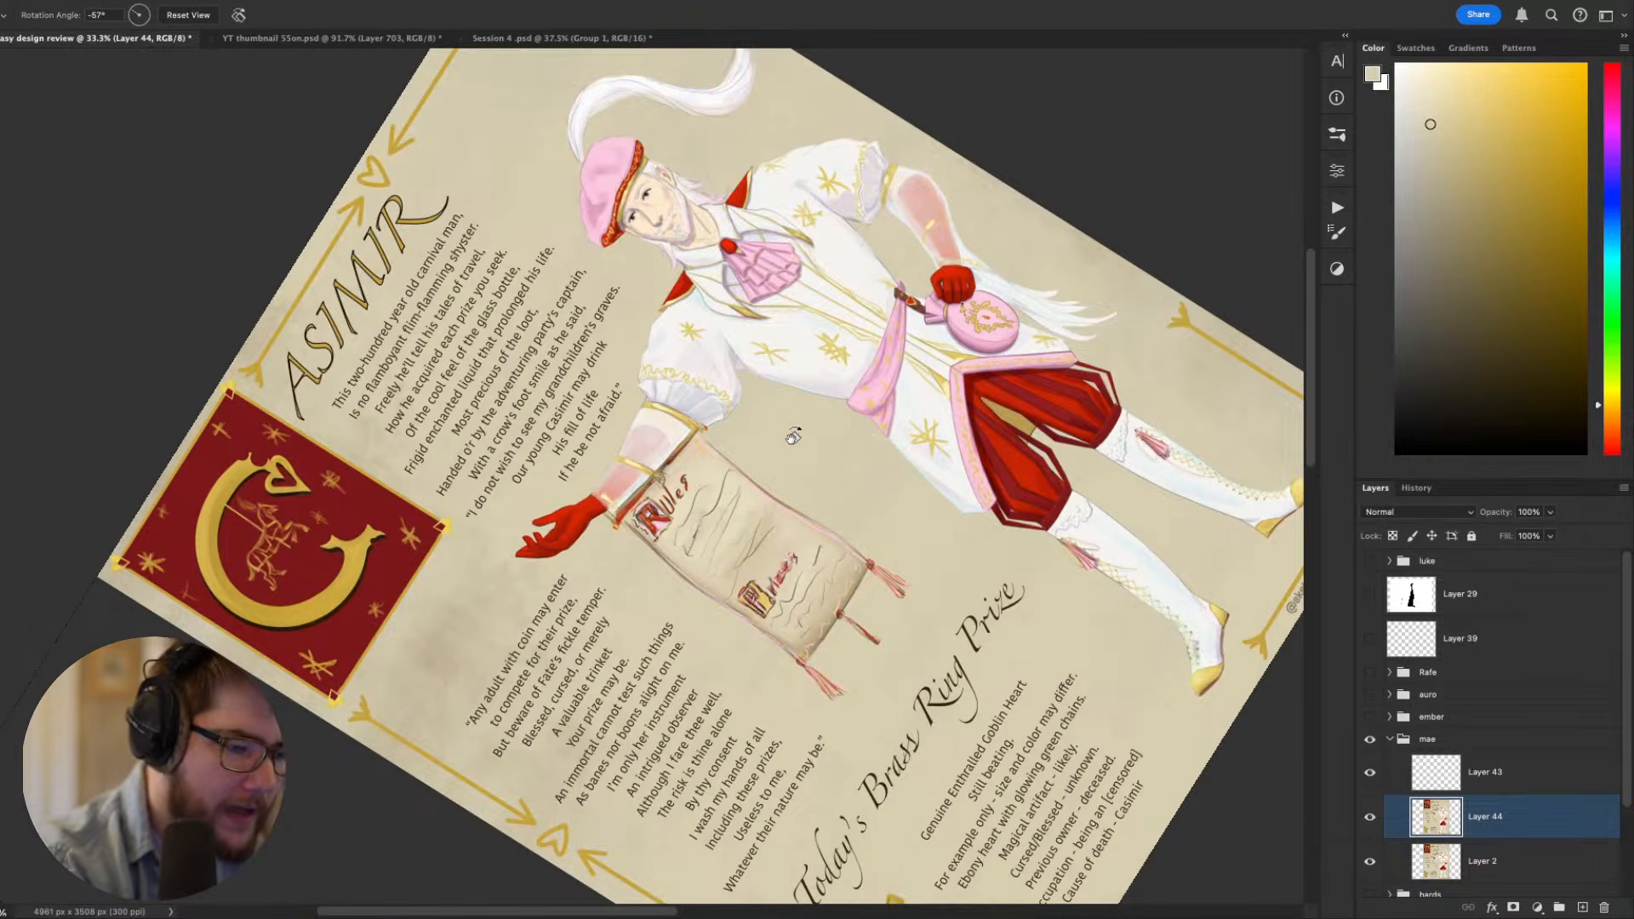
{"action": "key", "text": "b"}
{"action": "key", "text": "bracketright"}
{"action": "key", "text": "bracketright"}
{"action": "key", "text": "bracketright"}
{"action": "key", "text": "bracketright"}
{"action": "key", "text": "bracketright"}
{"action": "key", "text": "bracketright"}
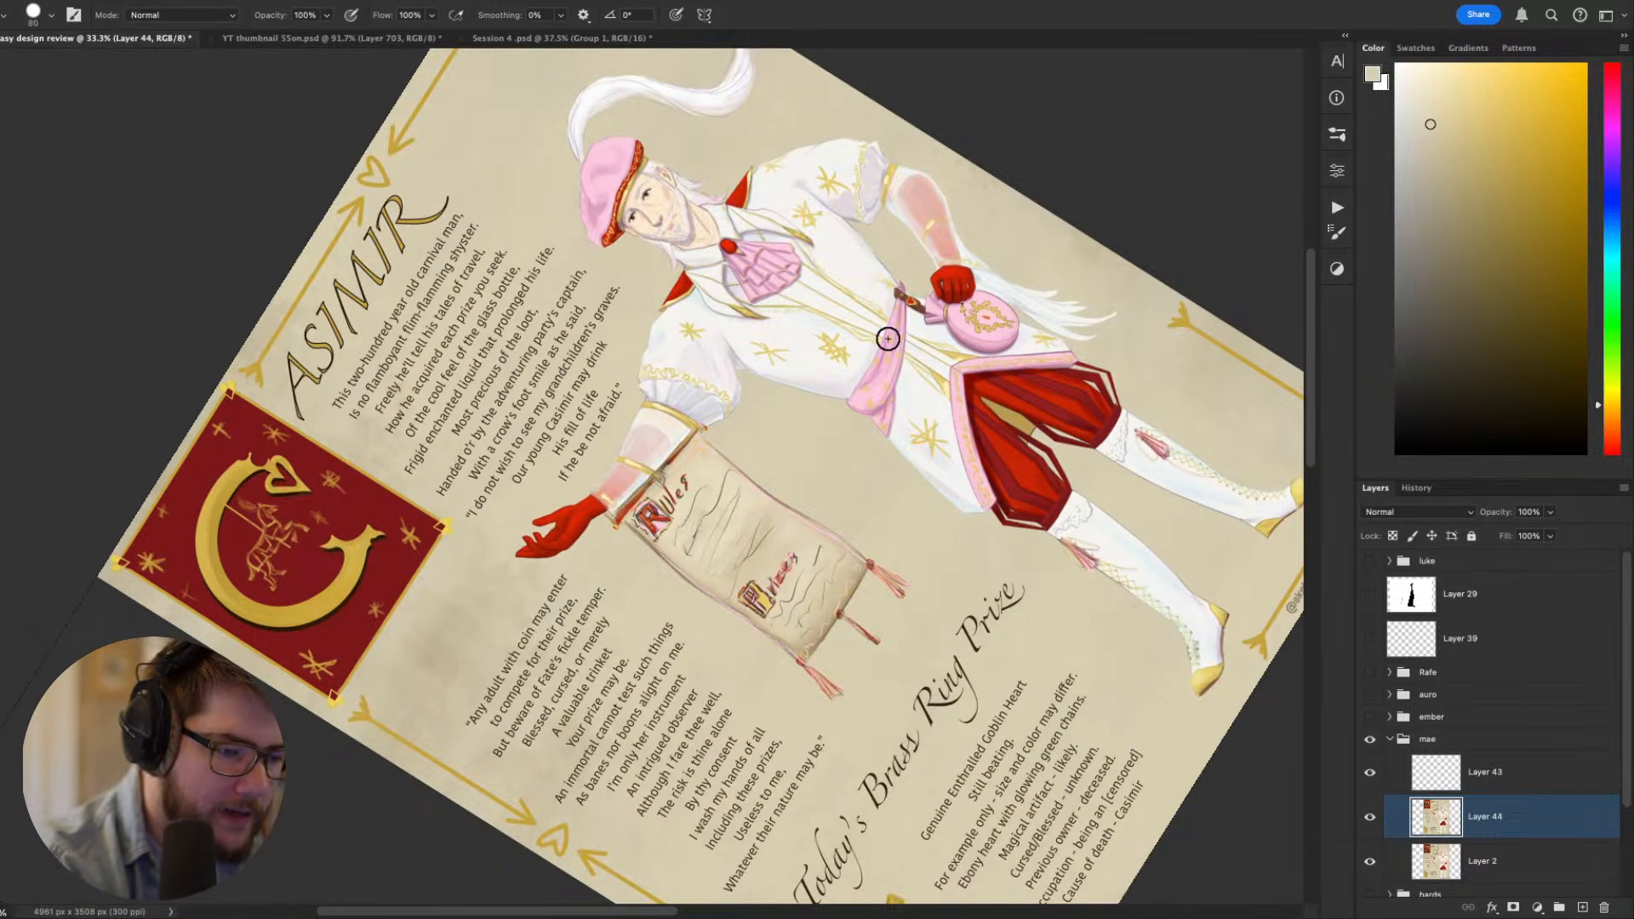
{"action": "mouse_move", "coordinate": [644, 522]}
{"action": "left_mouse_down"}
{"action": "mouse_move", "coordinate": [687, 460]}
{"action": "mouse_move", "coordinate": [619, 538]}
{"action": "mouse_move", "coordinate": [642, 556]}
{"action": "mouse_move", "coordinate": [626, 603]}
{"action": "mouse_move", "coordinate": [768, 478]}
{"action": "mouse_move", "coordinate": [794, 497]}
{"action": "mouse_move", "coordinate": [731, 656]}
{"action": "mouse_move", "coordinate": [889, 582]}
{"action": "left_mouse_up"}
{"action": "key", "text": "Escape"}
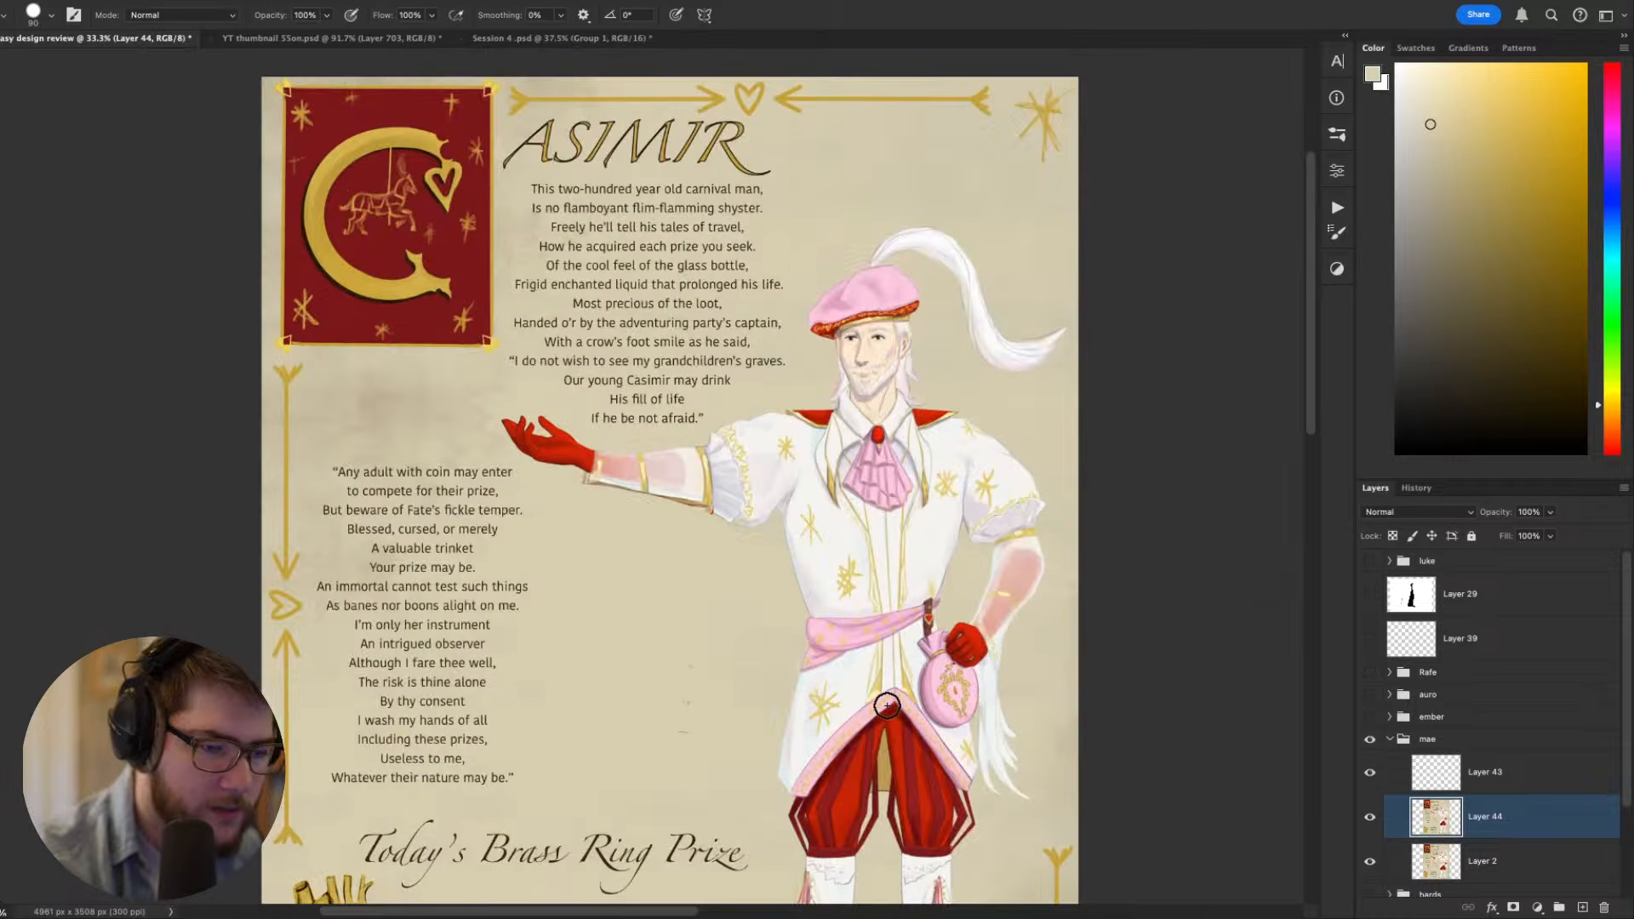
- Try a long, looping cream ribbon from the outstretched glove down across the text with a size 20 brush
{"action": "scroll", "coordinate": [887, 706], "scroll_direction": "down", "scroll_amount": 5}
{"action": "left_click_drag", "start_coordinate": [869, 703], "coordinate": [802, 513]}
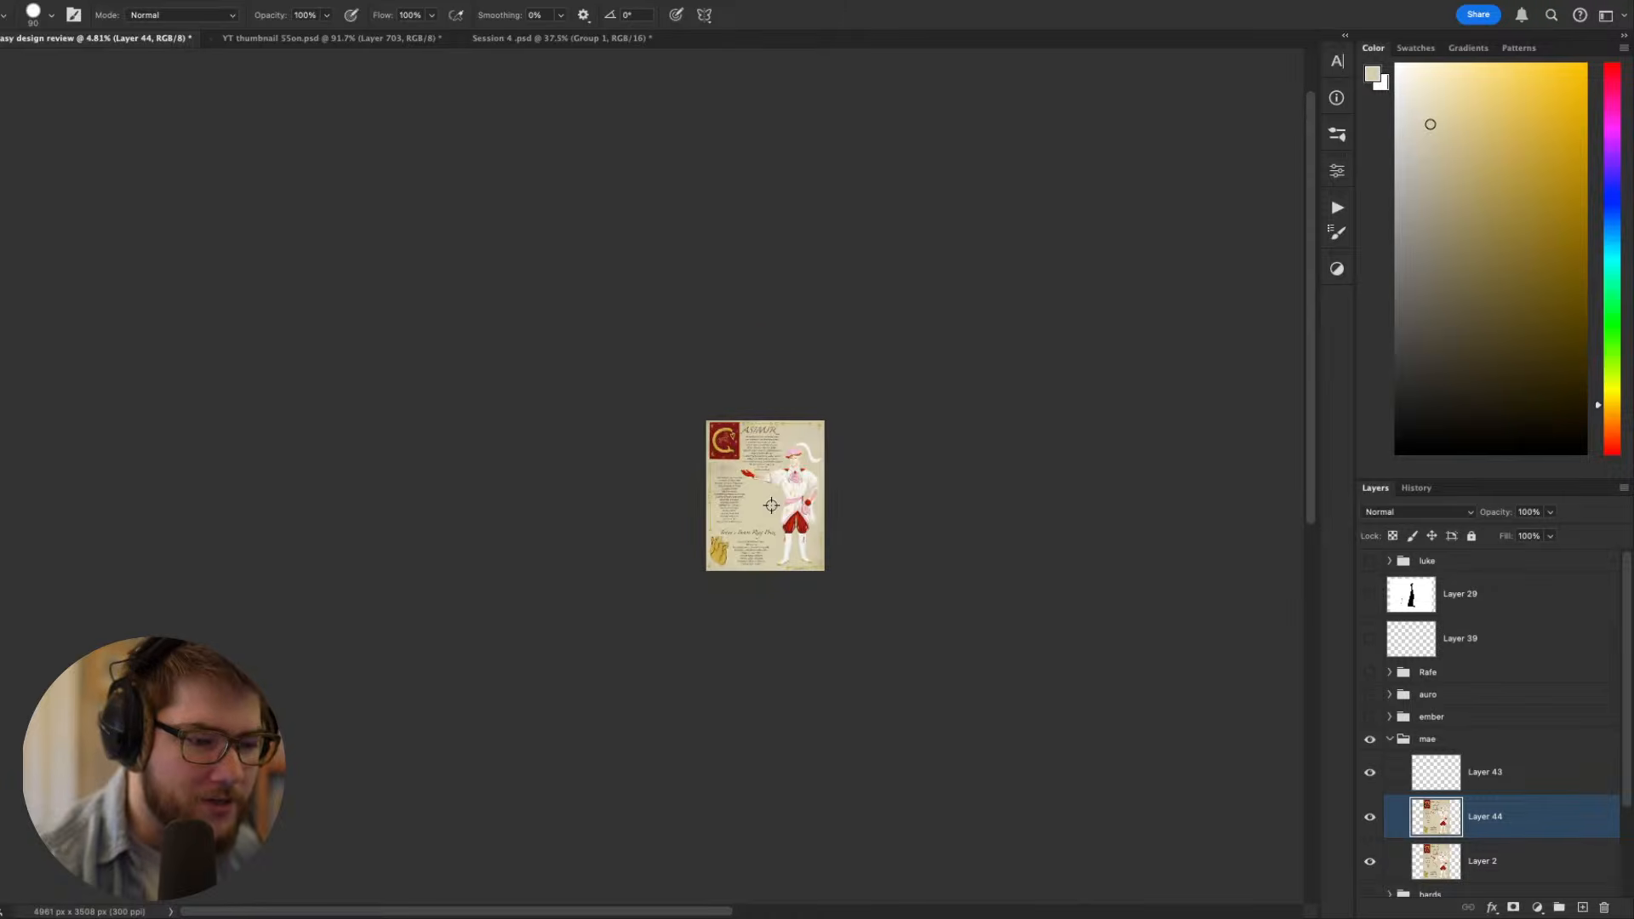
{"action": "scroll", "coordinate": [802, 513], "scroll_direction": "up", "scroll_amount": 6}
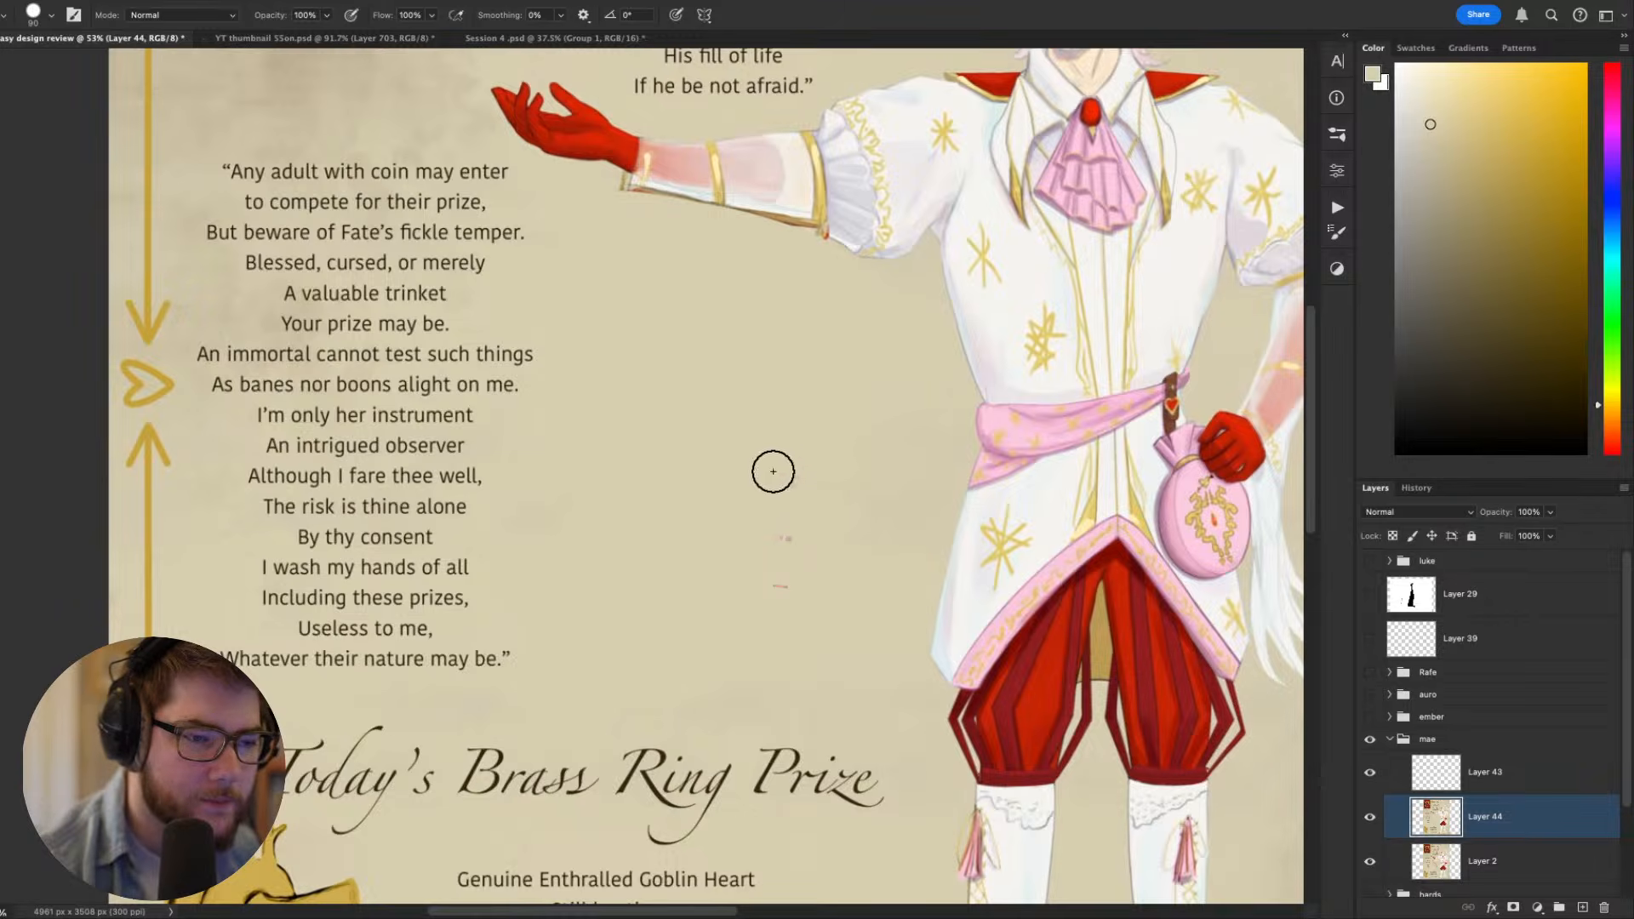
{"action": "left_click_drag", "start_coordinate": [773, 461], "coordinate": [712, 573]}
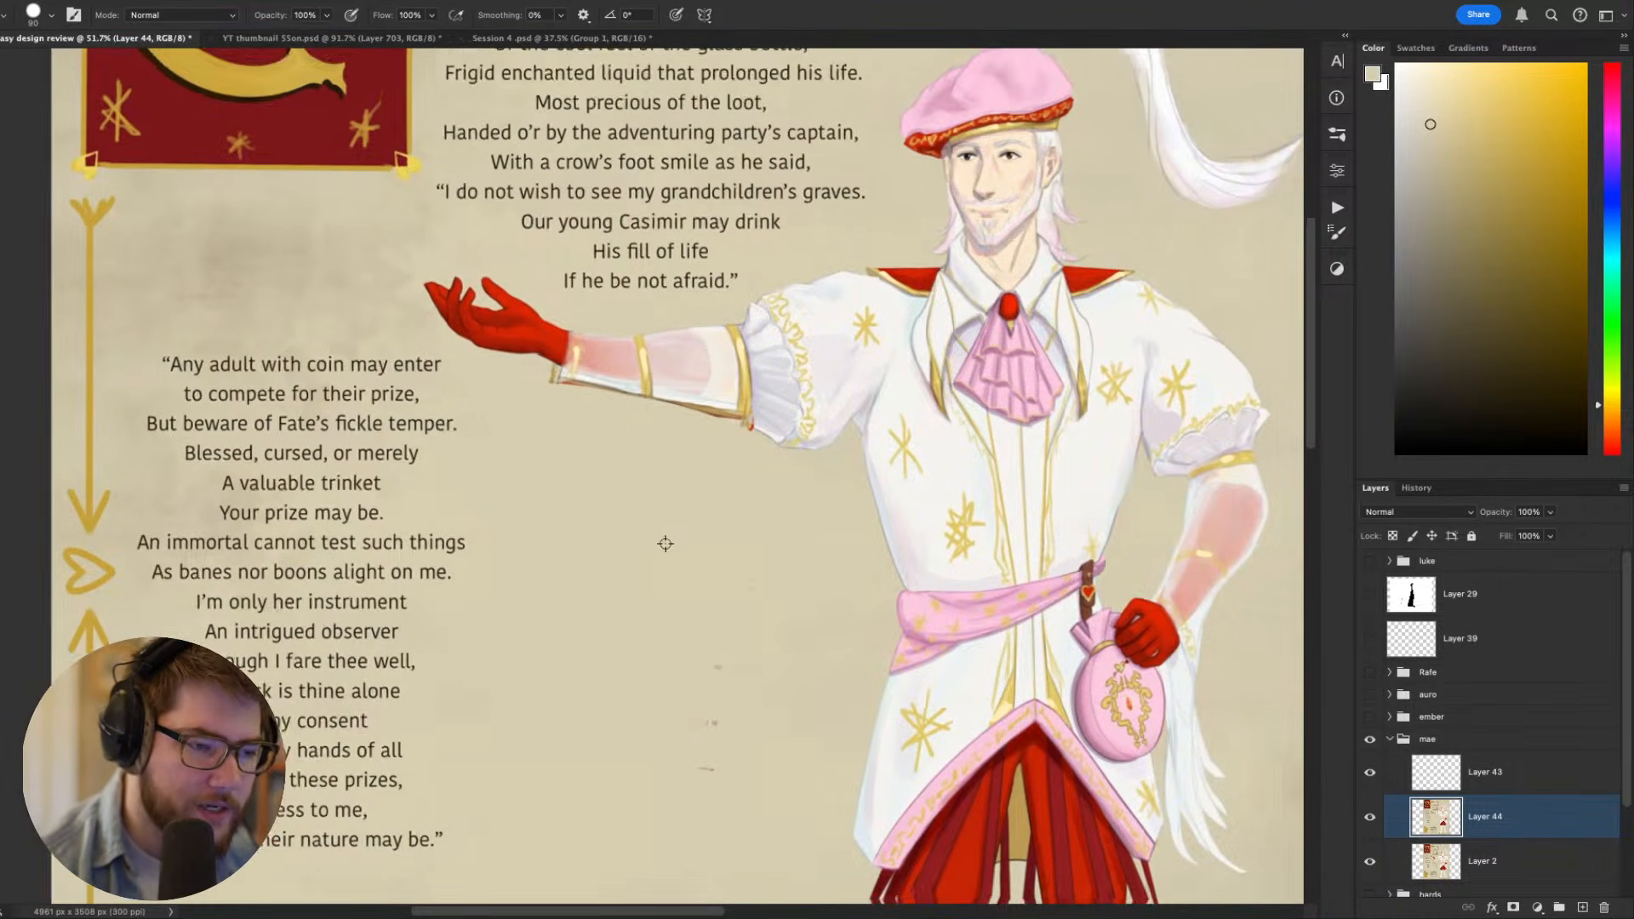
{"action": "scroll", "coordinate": [666, 543], "scroll_direction": "down", "scroll_amount": 5}
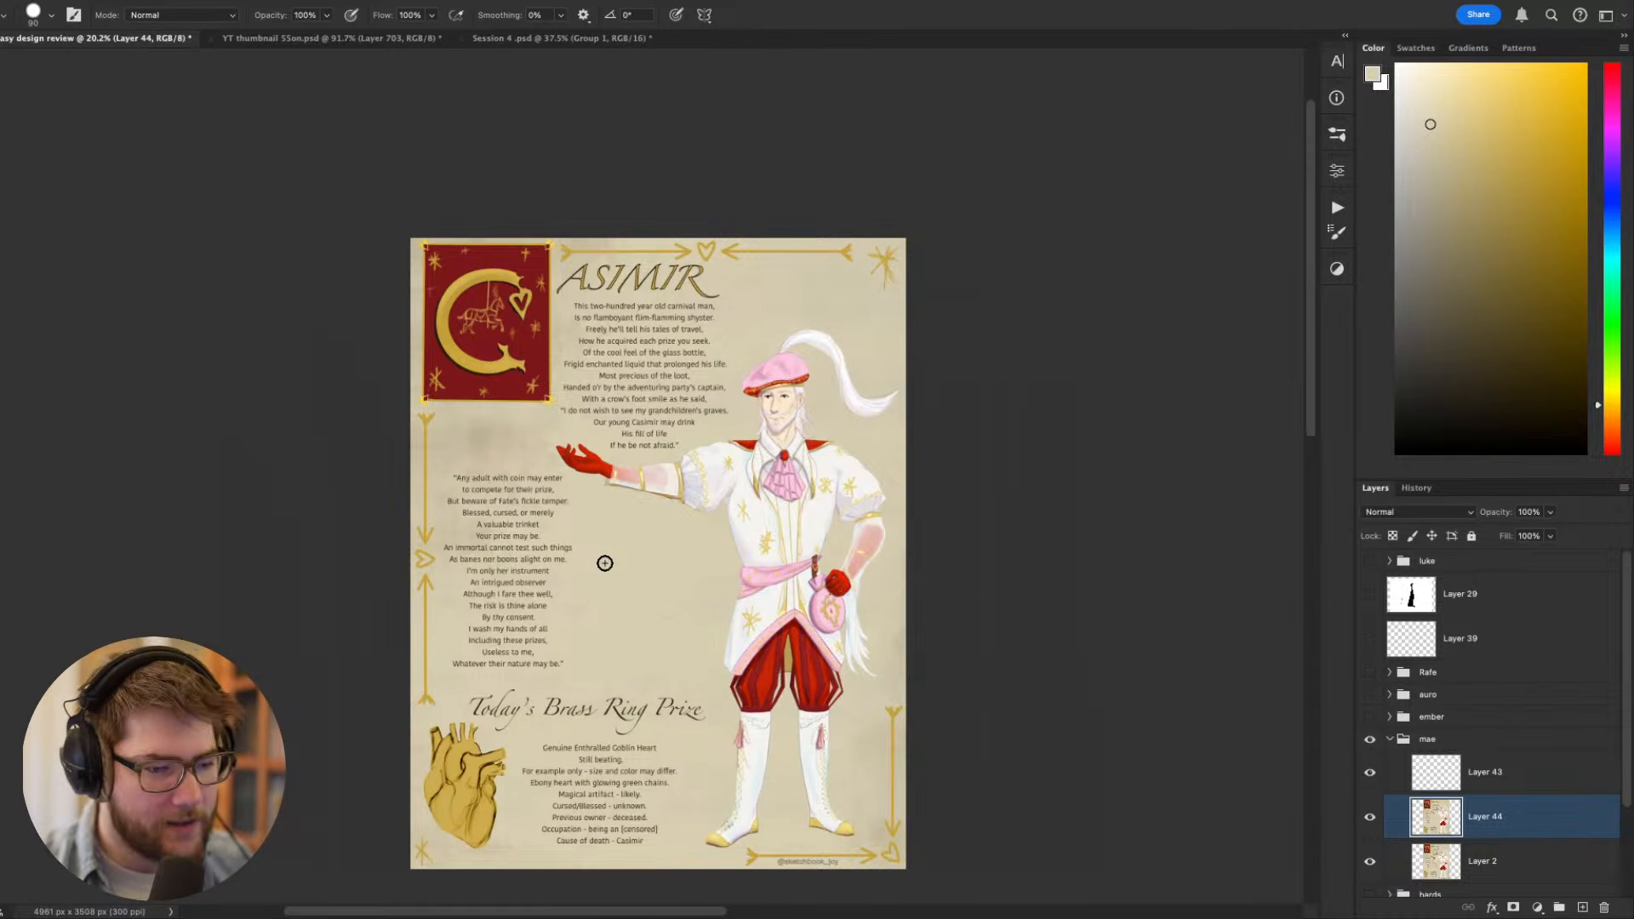
{"action": "scroll", "coordinate": [605, 563], "scroll_direction": "up", "scroll_amount": 4}
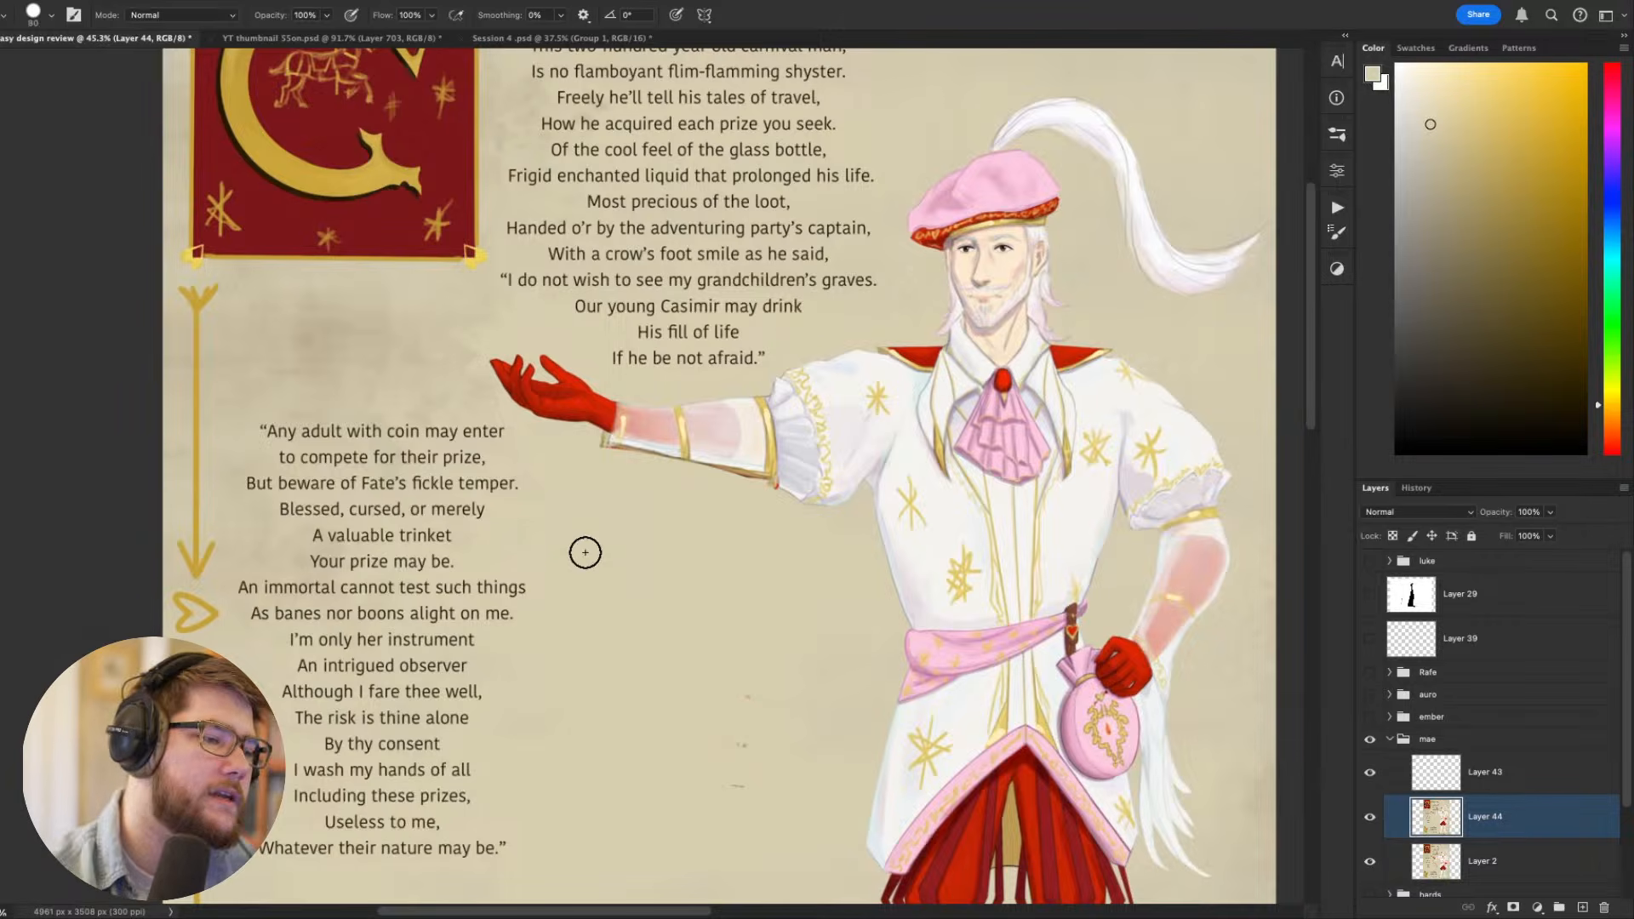
{"action": "key", "text": "["}
{"action": "key", "text": "["}
{"action": "key", "text": "["}
{"action": "key", "text": "["}
{"action": "key", "text": "["}
{"action": "key", "text": "["}
{"action": "key", "text": "["}
{"action": "key", "text": "["}
{"action": "key", "text": "["}
{"action": "key", "text": "["}
{"action": "key", "text": "["}
{"action": "key", "text": "["}
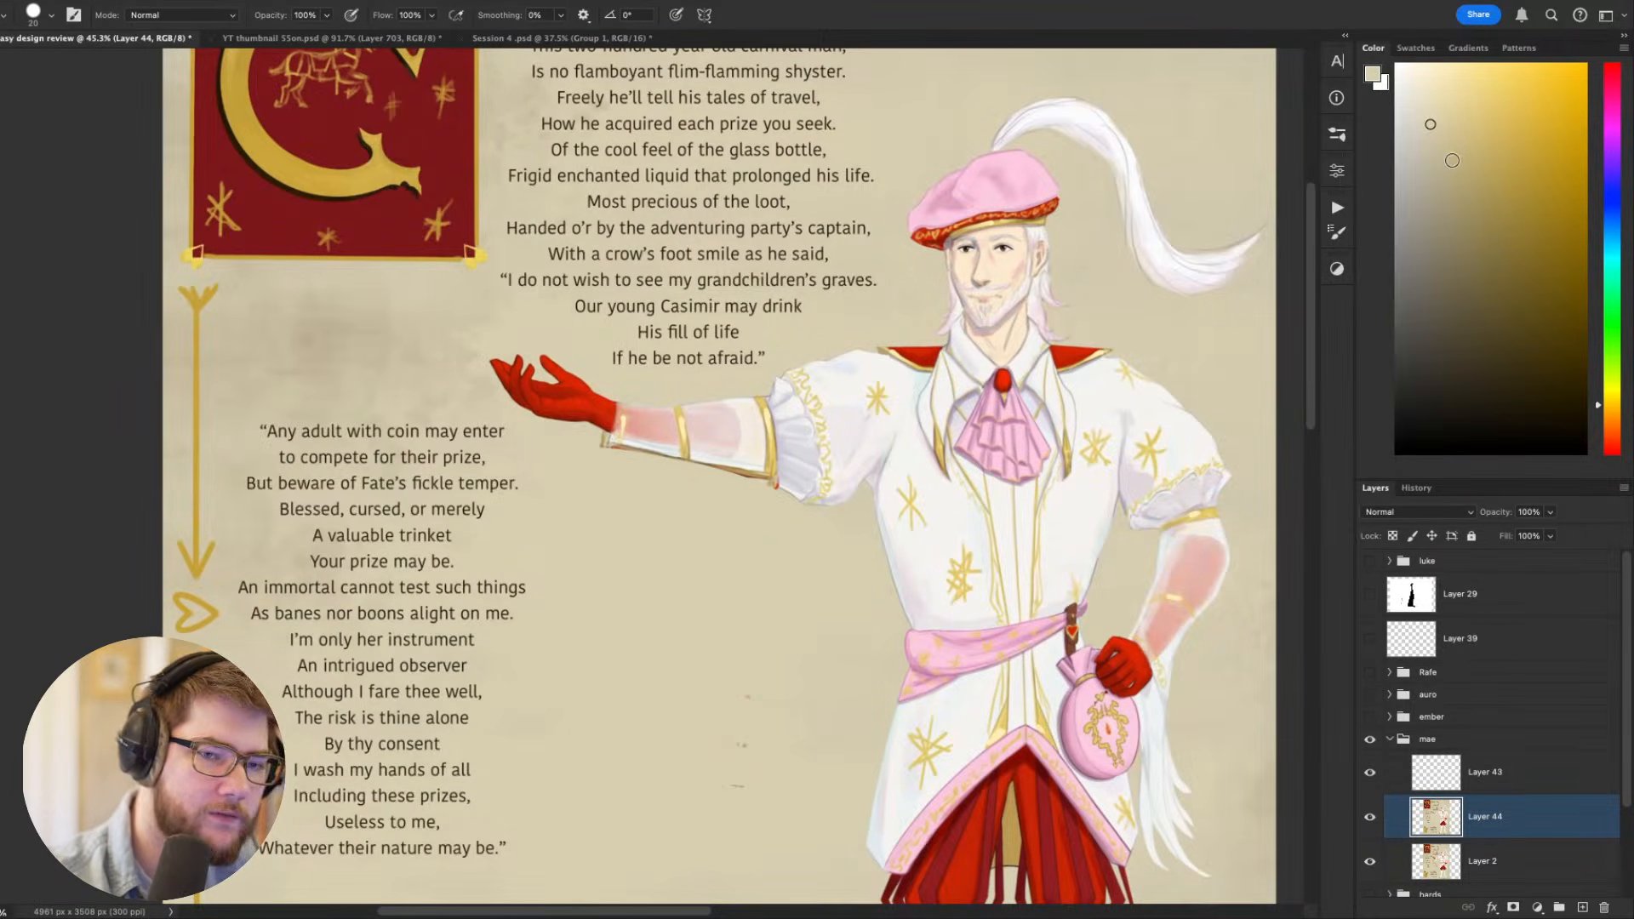
{"action": "left_click", "coordinate": [1426, 66]}
{"action": "mouse_move", "coordinate": [559, 398]}
{"action": "left_mouse_down"}
{"action": "mouse_move", "coordinate": [511, 421]}
{"action": "mouse_move", "coordinate": [520, 715]}
{"action": "mouse_move", "coordinate": [451, 777]}
{"action": "mouse_move", "coordinate": [342, 741]}
{"action": "mouse_move", "coordinate": [409, 460]}
{"action": "mouse_move", "coordinate": [528, 376]}
{"action": "left_mouse_up"}
{"action": "mouse_move", "coordinate": [1223, 747]}
{"action": "left_mouse_down"}
{"action": "mouse_move", "coordinate": [1130, 580]}
{"action": "mouse_move", "coordinate": [1047, 514]}
{"action": "mouse_move", "coordinate": [985, 562]}
{"action": "mouse_move", "coordinate": [993, 631]}
{"action": "mouse_move", "coordinate": [1046, 708]}
{"action": "mouse_move", "coordinate": [958, 706]}
{"action": "left_mouse_up"}
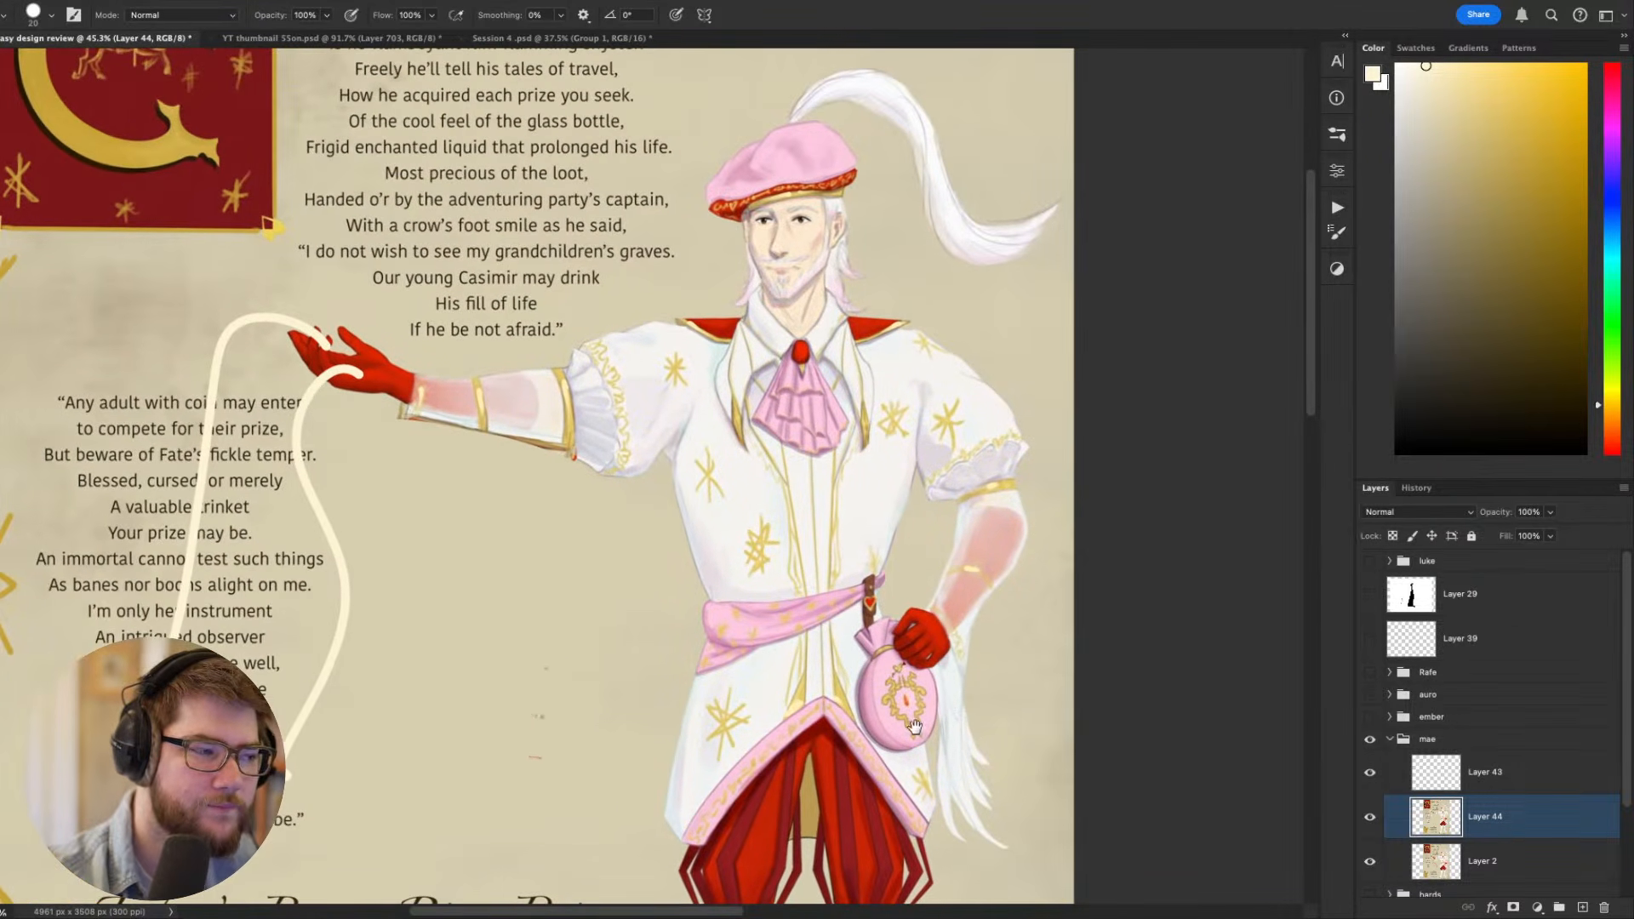
{"action": "key", "text": "ctrl+z"}
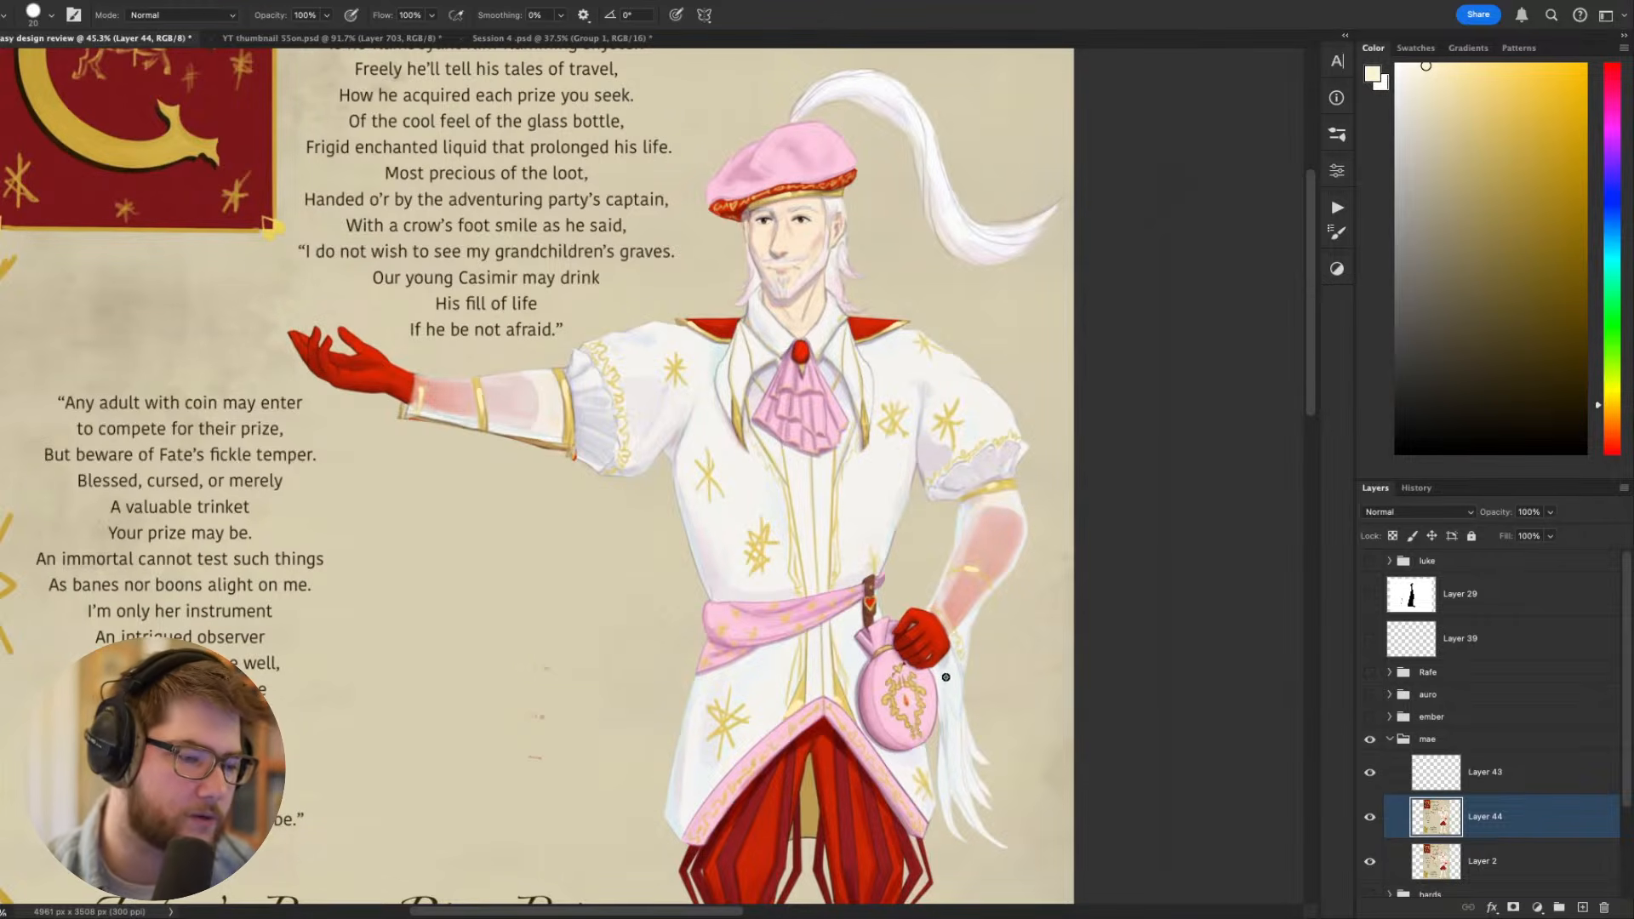
- Examine the waist sash and belt pouch up close, and the whole figure without the scroll
{"action": "scroll", "coordinate": [915, 728], "scroll_direction": "down", "scroll_amount": 3}
{"action": "scroll", "coordinate": [923, 616], "scroll_direction": "up", "scroll_amount": 10}
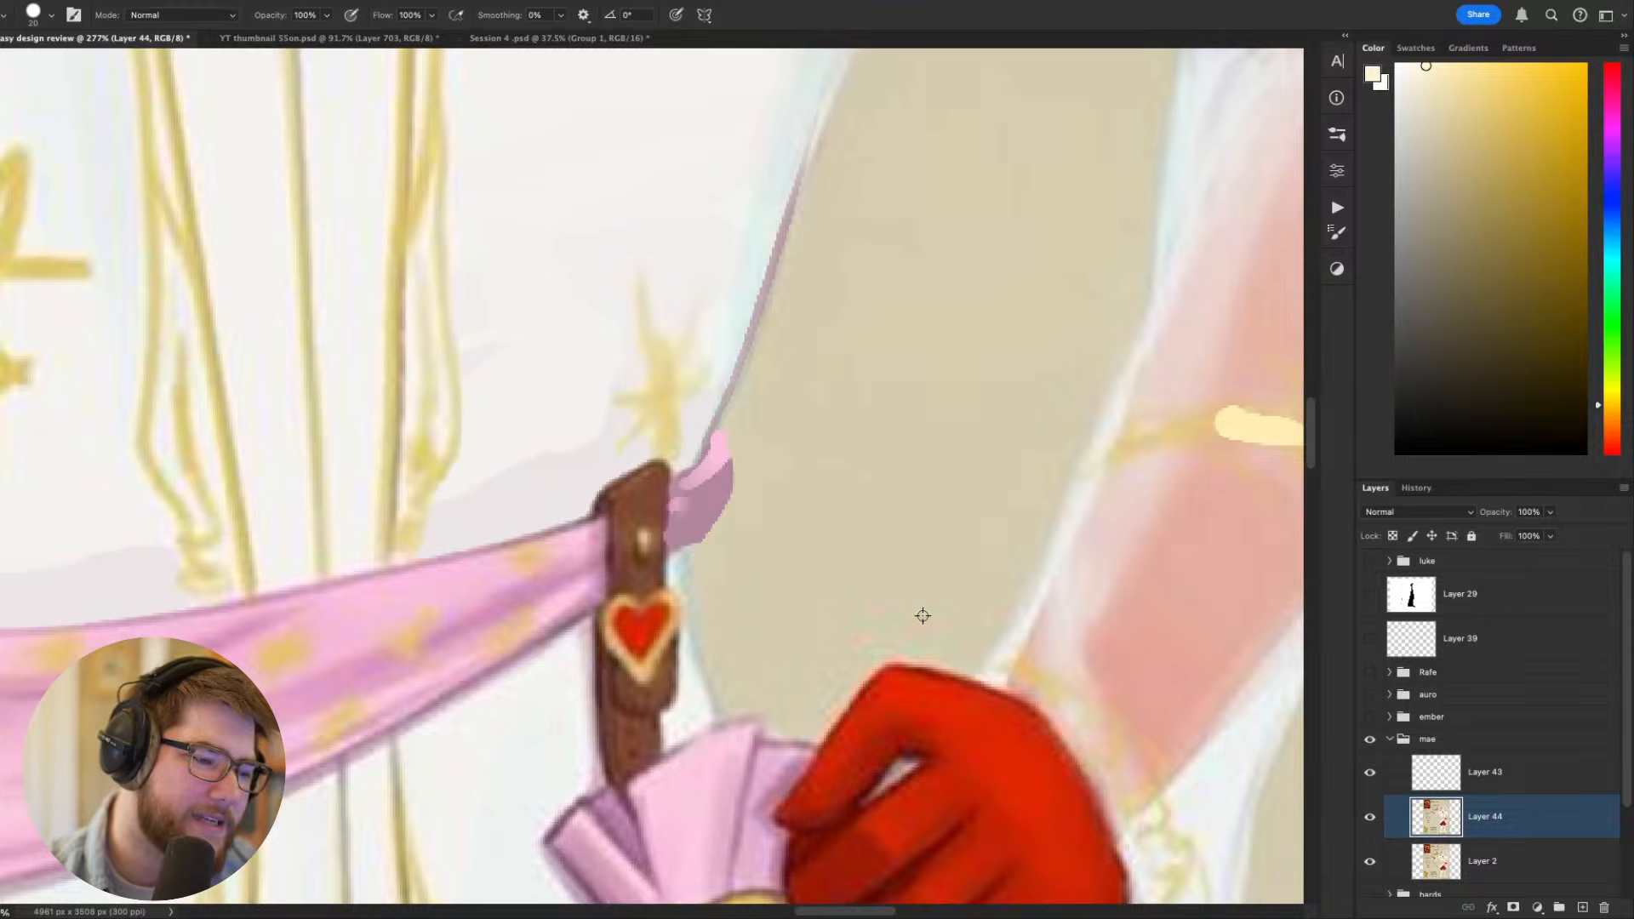
{"action": "scroll", "coordinate": [923, 615], "scroll_direction": "down", "scroll_amount": 15}
{"action": "scroll", "coordinate": [733, 579], "scroll_direction": "up", "scroll_amount": 5}
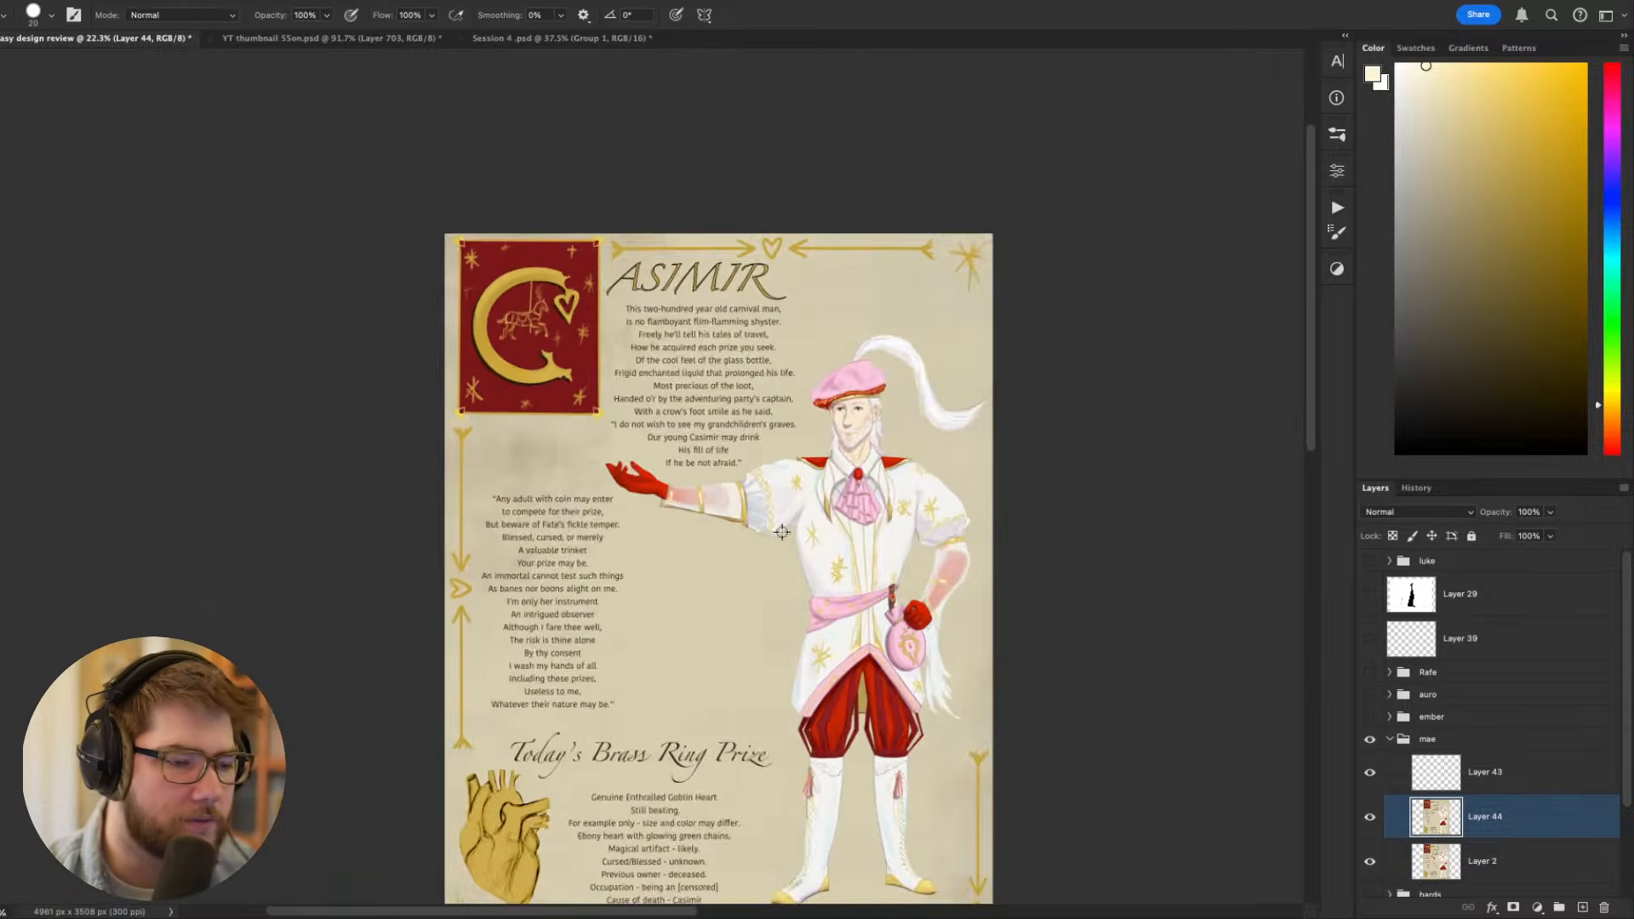
{"action": "scroll", "coordinate": [782, 532], "scroll_direction": "up", "scroll_amount": 3}
{"action": "scroll", "coordinate": [672, 511], "scroll_direction": "down", "scroll_amount": 3}
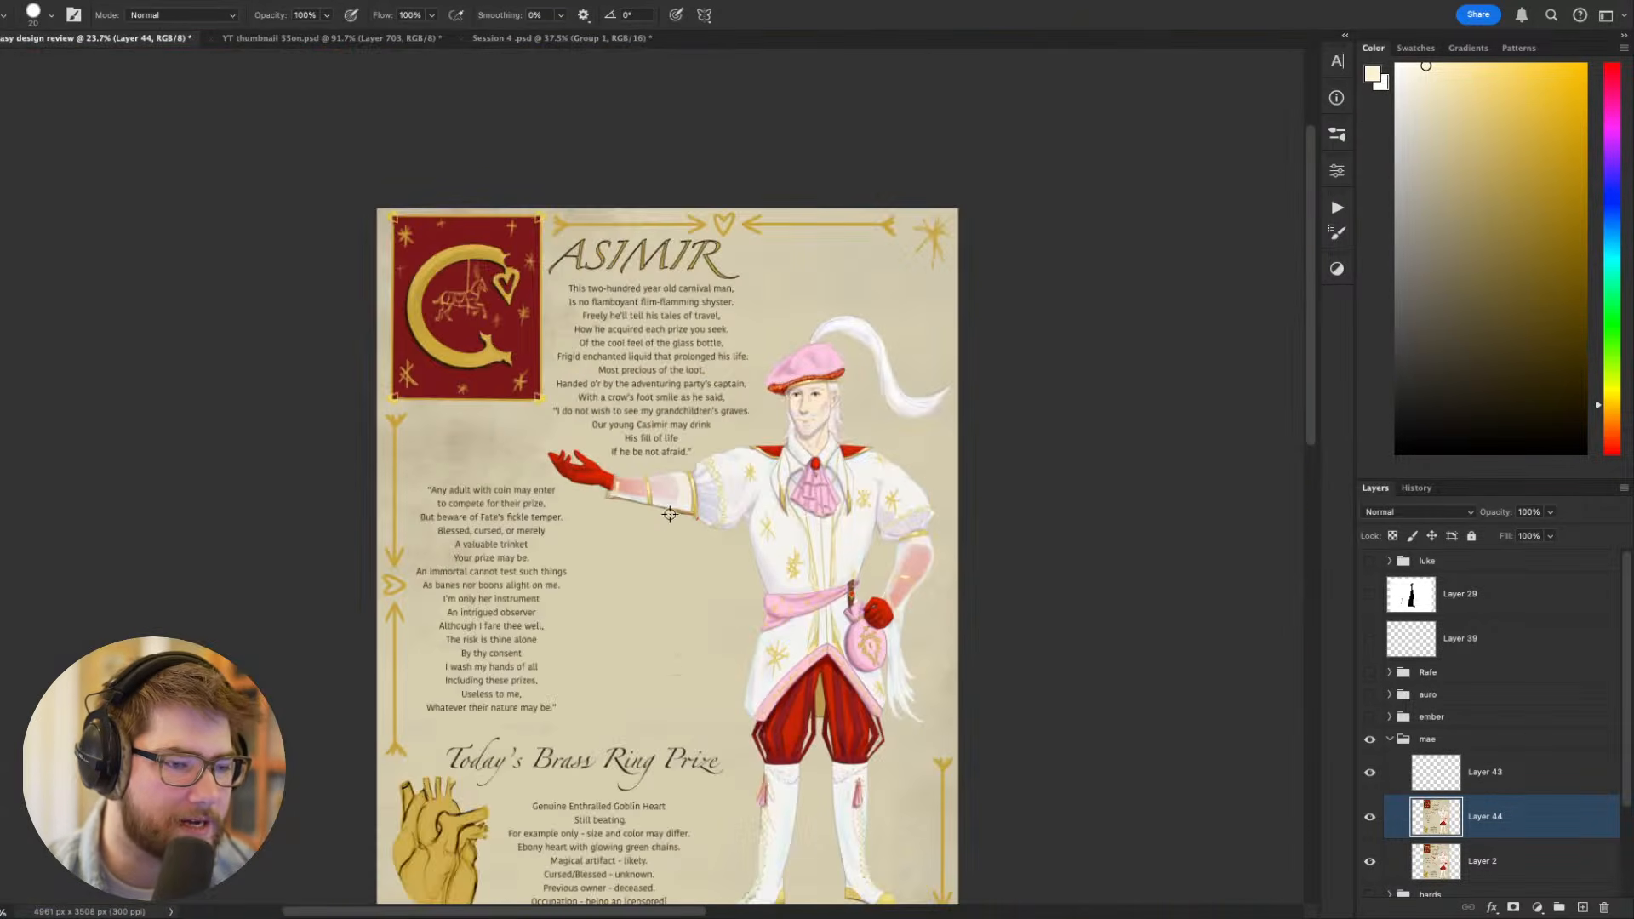
{"action": "scroll", "coordinate": [670, 514], "scroll_direction": "up", "scroll_amount": 4}
{"action": "left_click_drag", "start_coordinate": [617, 486], "coordinate": [651, 546]}
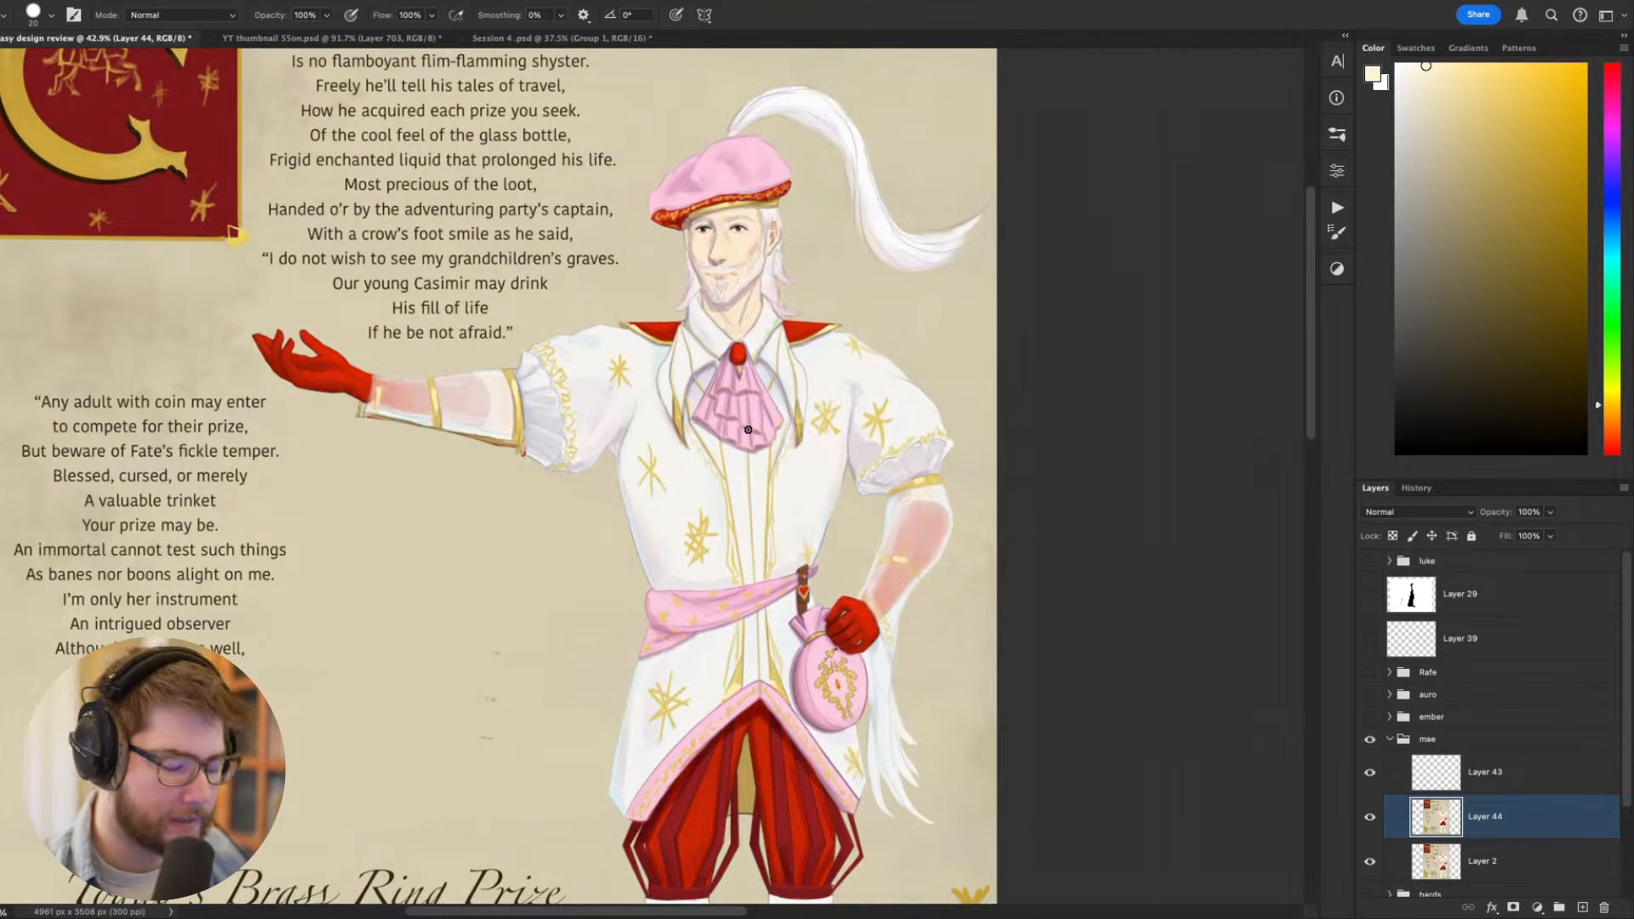
{"action": "scroll", "coordinate": [733, 398], "scroll_direction": "up", "scroll_amount": 1}
- Outline a large panel across the jacket's chest, from the brooch to above the sash, in sampled greyish mauve at brush size 20
{"action": "left_click", "coordinate": [715, 397], "text": "alt"}
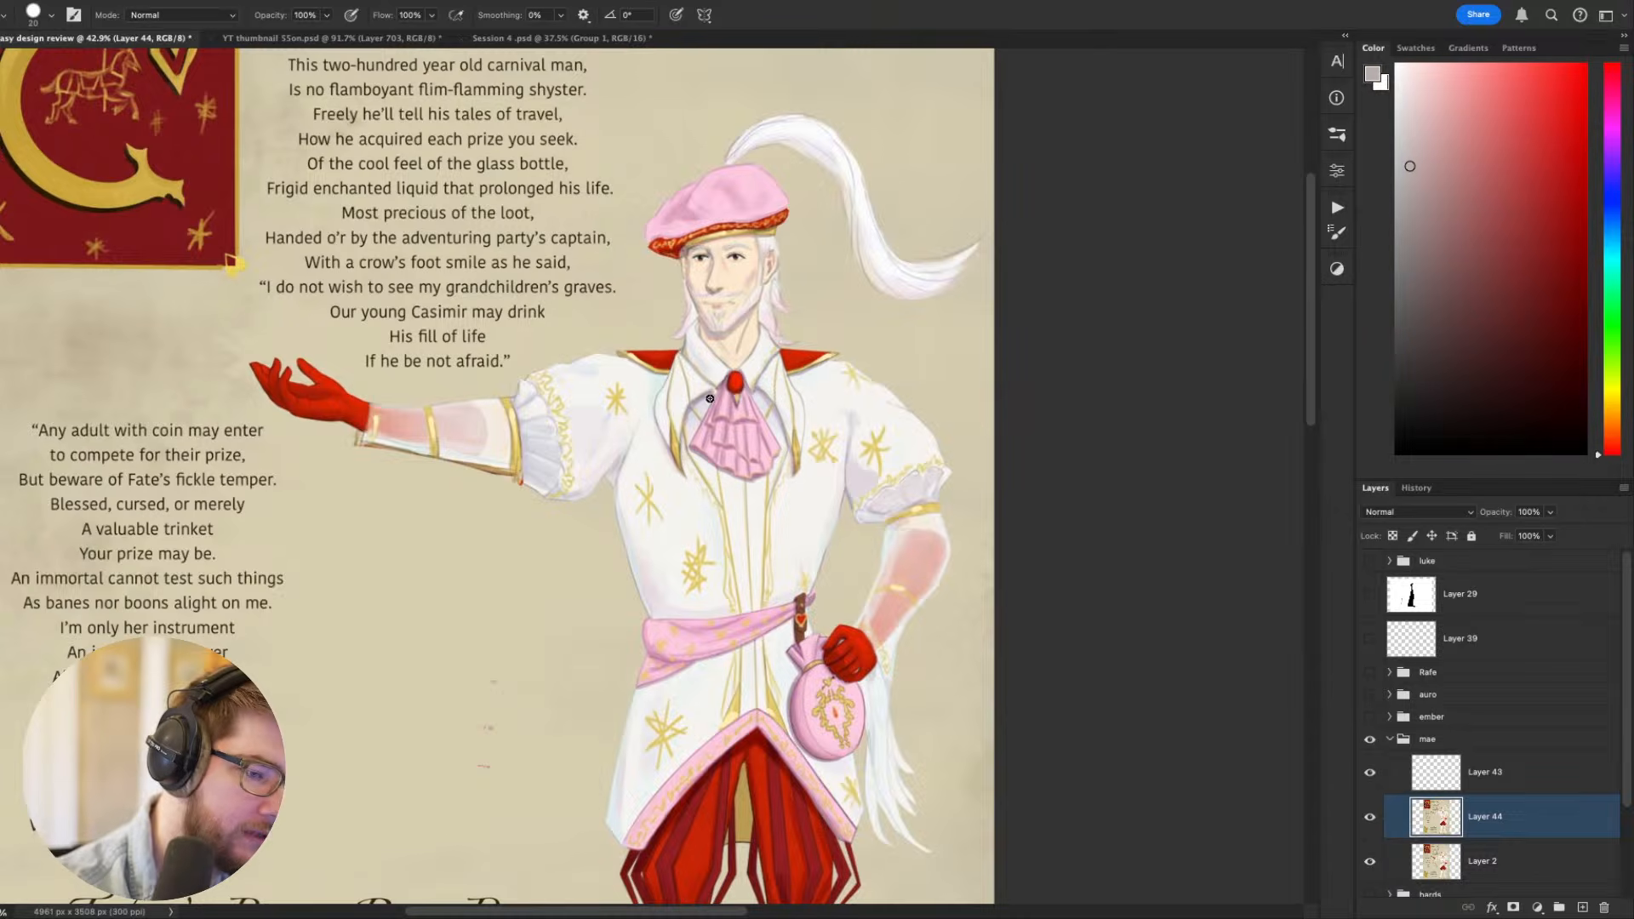
{"action": "mouse_move", "coordinate": [715, 394]}
{"action": "left_mouse_down"}
{"action": "mouse_move", "coordinate": [663, 406]}
{"action": "mouse_move", "coordinate": [651, 565]}
{"action": "mouse_move", "coordinate": [846, 564]}
{"action": "left_mouse_up"}
{"action": "key", "text": "ctrl+z"}
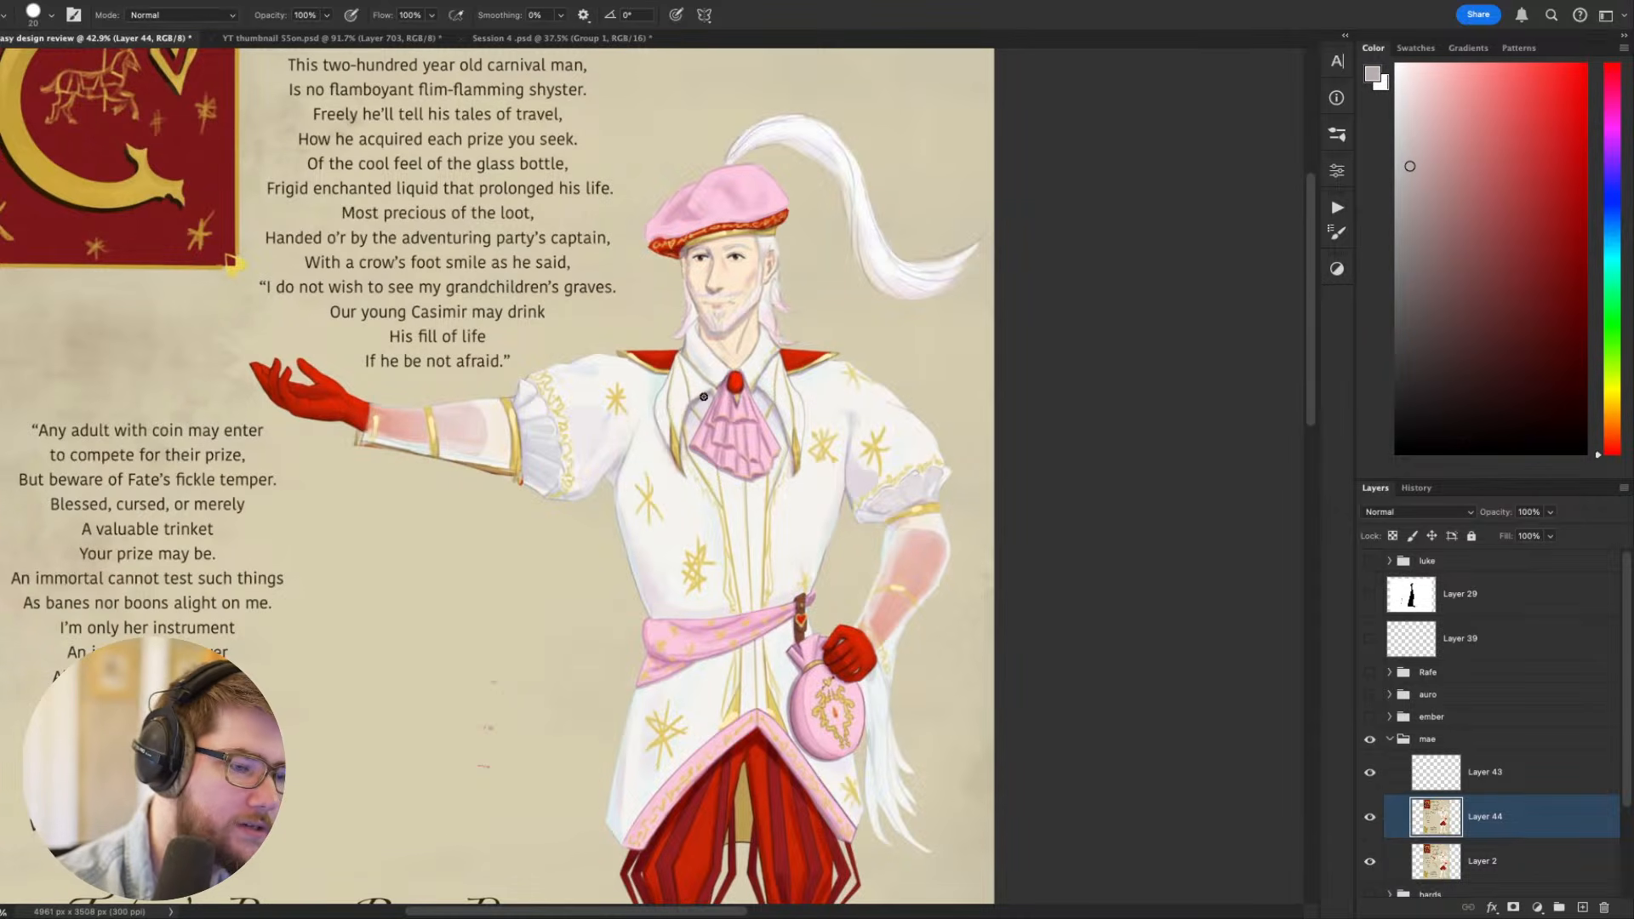
{"action": "mouse_move", "coordinate": [709, 393]}
{"action": "left_mouse_down"}
{"action": "mouse_move", "coordinate": [672, 589]}
{"action": "mouse_move", "coordinate": [838, 555]}
{"action": "mouse_move", "coordinate": [775, 432]}
{"action": "left_mouse_up"}
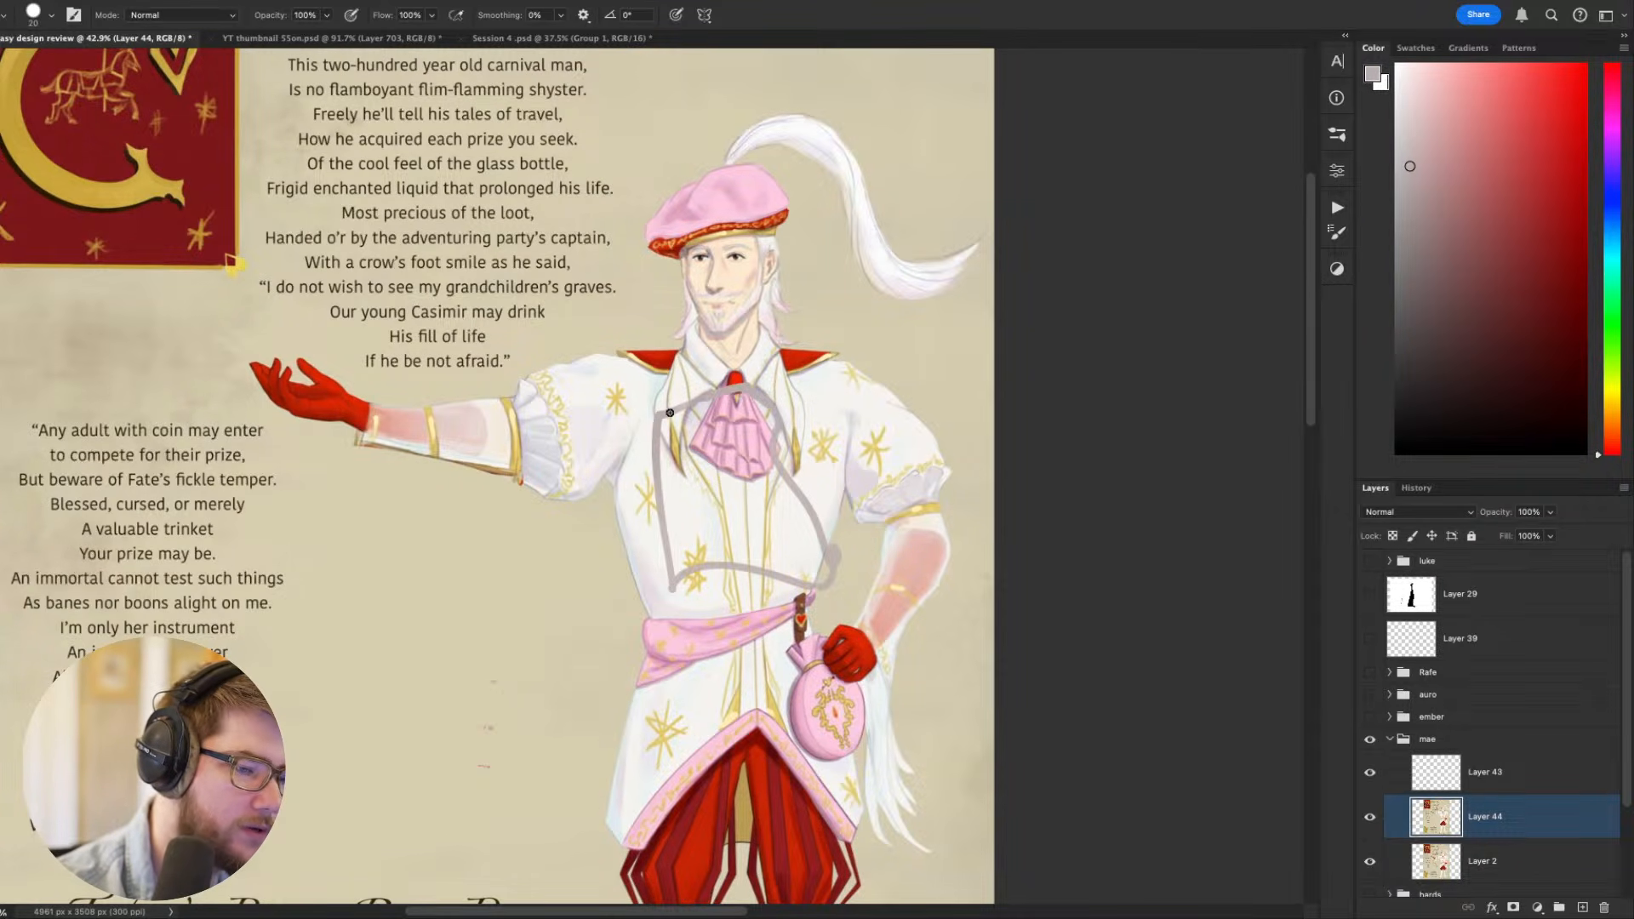
{"action": "mouse_move", "coordinate": [664, 417]}
{"action": "left_mouse_down"}
{"action": "mouse_move", "coordinate": [725, 392]}
{"action": "mouse_move", "coordinate": [781, 400]}
{"action": "mouse_move", "coordinate": [838, 458]}
{"action": "mouse_move", "coordinate": [813, 604]}
{"action": "left_mouse_up"}
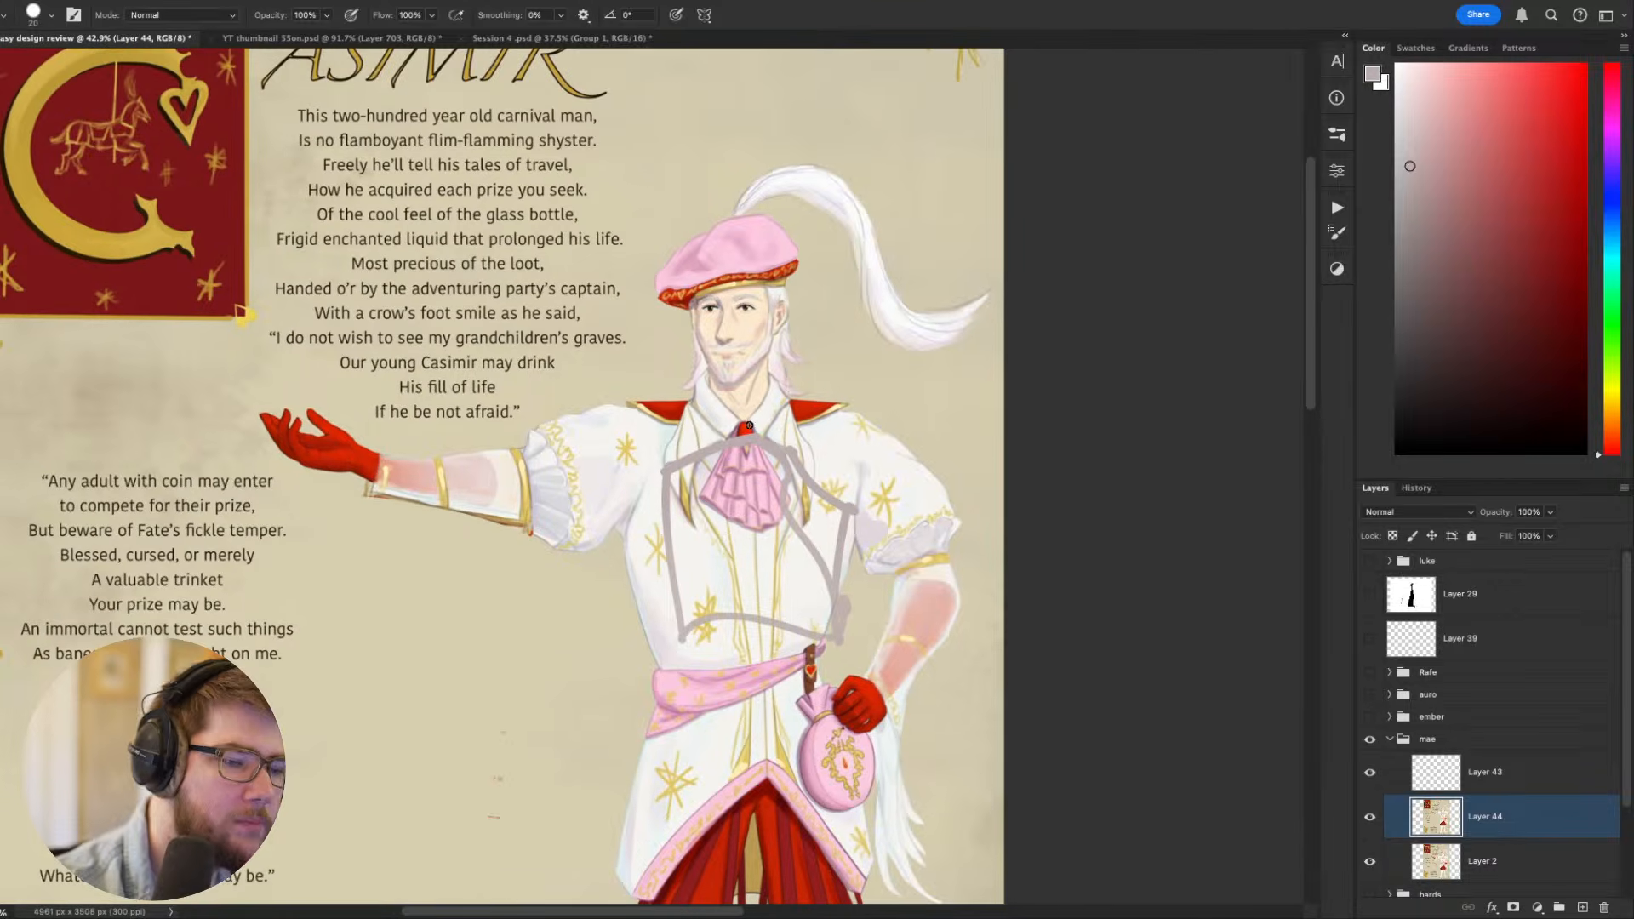
- Try an enlarged round red brooch with hanging tails over the pink cravat, in red sampled from the existing brooch
{"action": "left_click", "coordinate": [744, 429], "text": "alt"}
{"action": "mouse_move", "coordinate": [737, 434]}
{"action": "left_mouse_down"}
{"action": "mouse_move", "coordinate": [761, 441]}
{"action": "mouse_move", "coordinate": [728, 451]}
{"action": "mouse_move", "coordinate": [760, 445]}
{"action": "mouse_move", "coordinate": [720, 503]}
{"action": "mouse_move", "coordinate": [741, 475]}
{"action": "mouse_move", "coordinate": [752, 510]}
{"action": "left_mouse_up"}
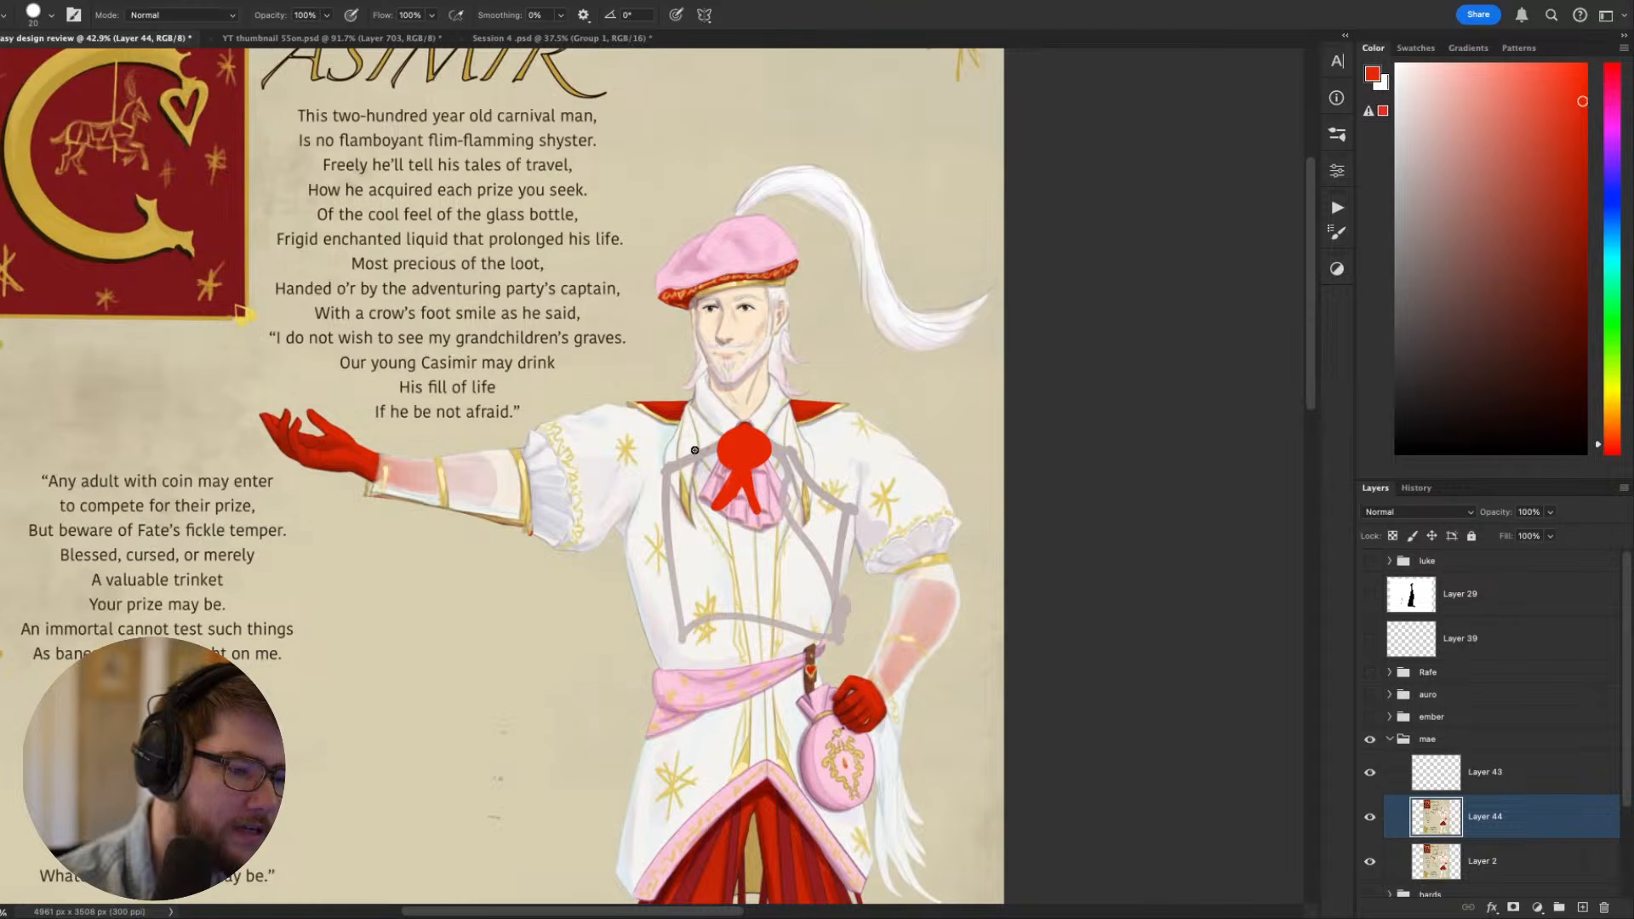
{"action": "left_click_drag", "start_coordinate": [707, 446], "coordinate": [649, 538]}
{"action": "key", "text": "super+z"}
{"action": "key", "text": "super+z"}
{"action": "key", "text": "super+z"}
{"action": "key", "text": "super+z"}
{"action": "key", "text": "super+z"}
{"action": "key", "text": "super+z"}
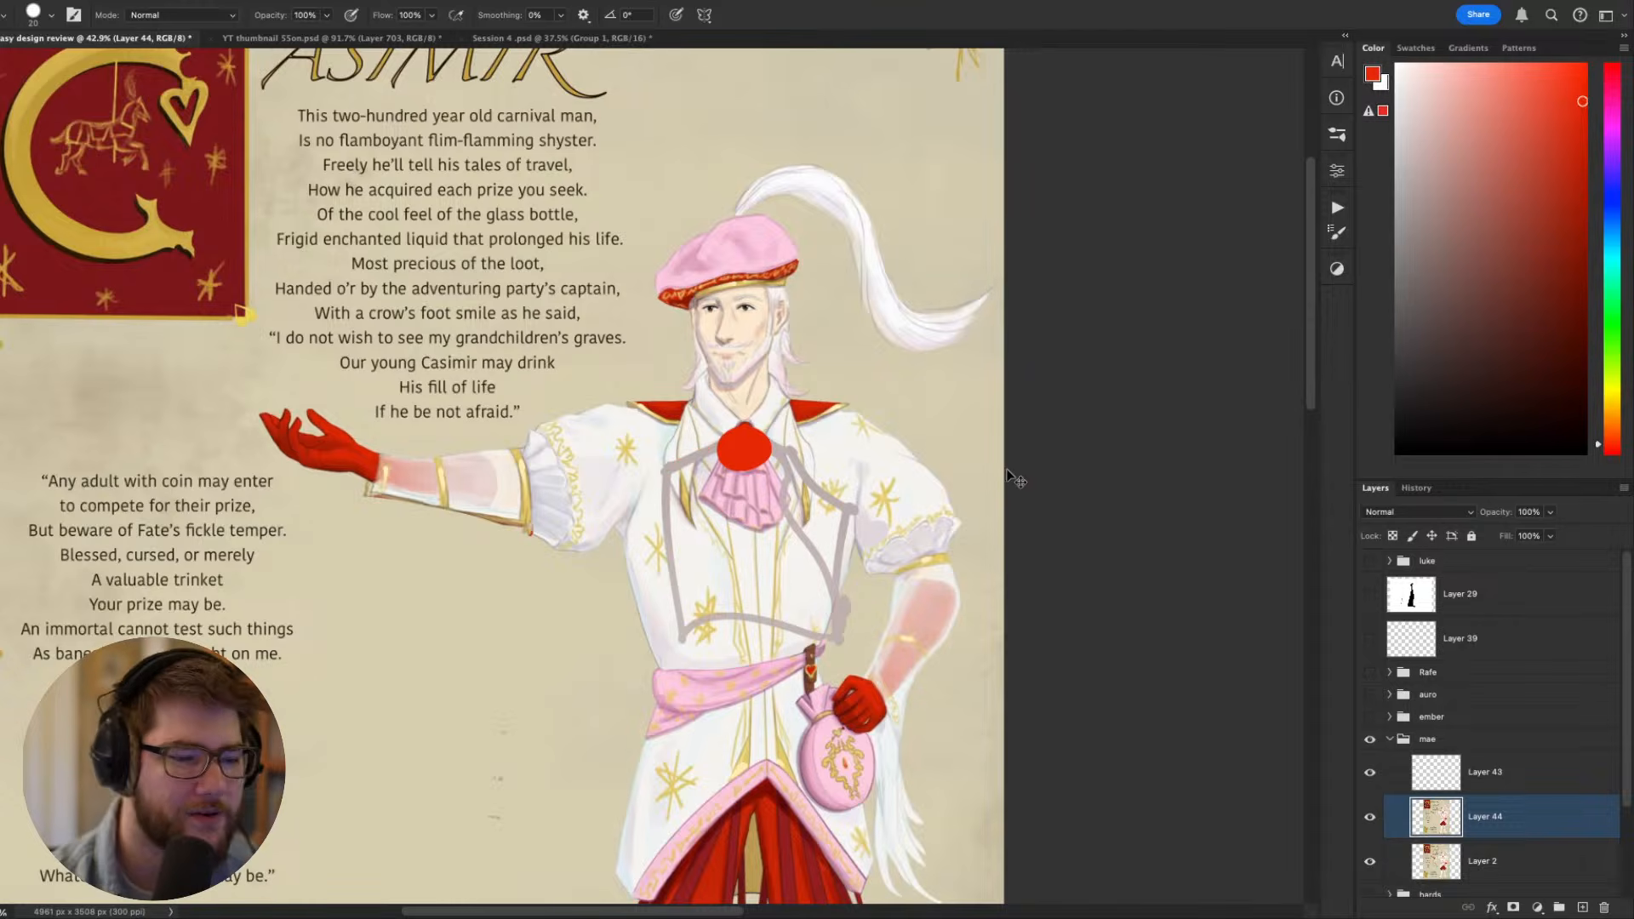
- Examine the full costume from the beret to the boots and the empty area beneath the outstretched arm
{"action": "mouse_move", "coordinate": [841, 425]}
{"action": "left_mouse_down"}
{"action": "mouse_move", "coordinate": [926, 209]}
{"action": "mouse_move", "coordinate": [916, 161]}
{"action": "left_mouse_up"}
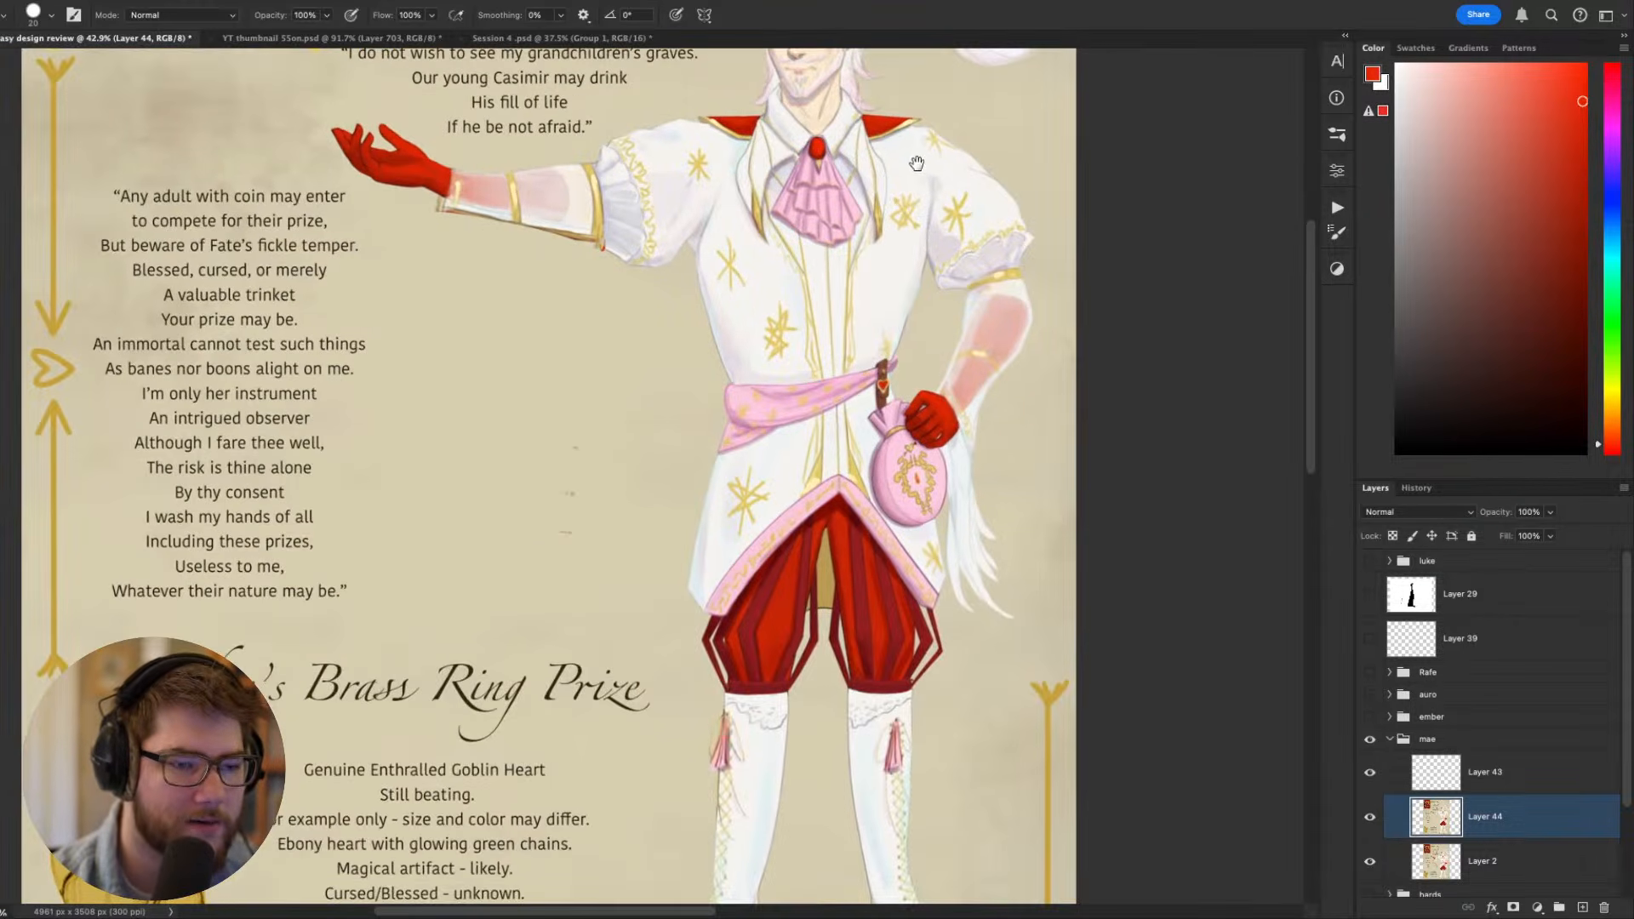
{"action": "left_click_drag", "start_coordinate": [903, 330], "coordinate": [846, 177]}
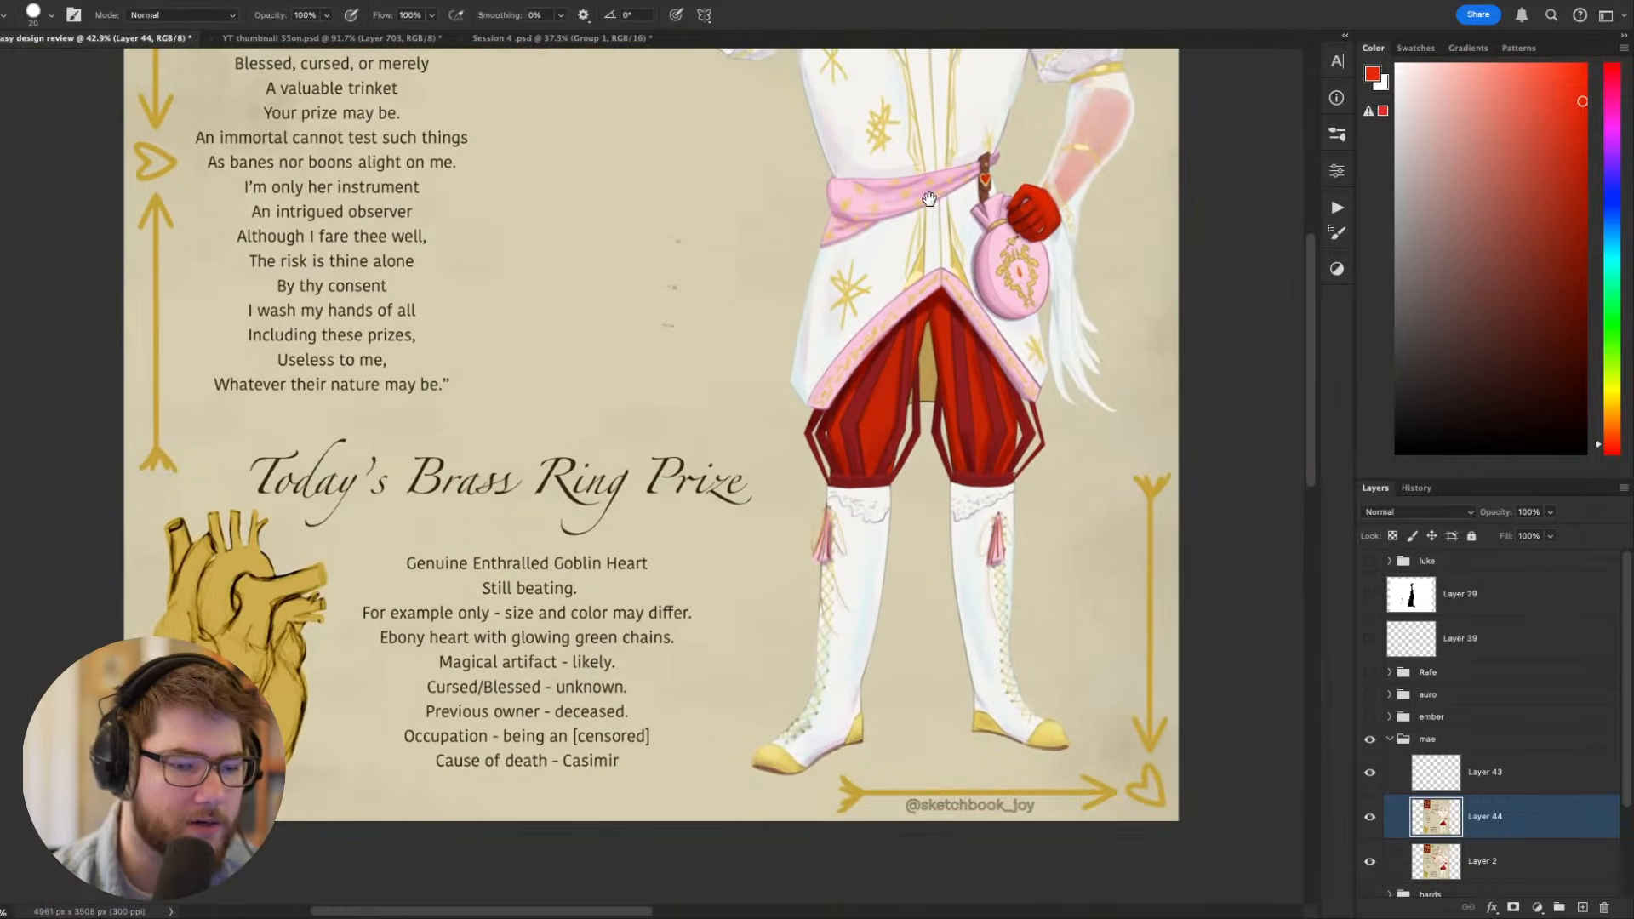
{"action": "left_click_drag", "start_coordinate": [731, 270], "coordinate": [570, 241]}
{"action": "left_click_drag", "start_coordinate": [571, 389], "coordinate": [632, 562]}
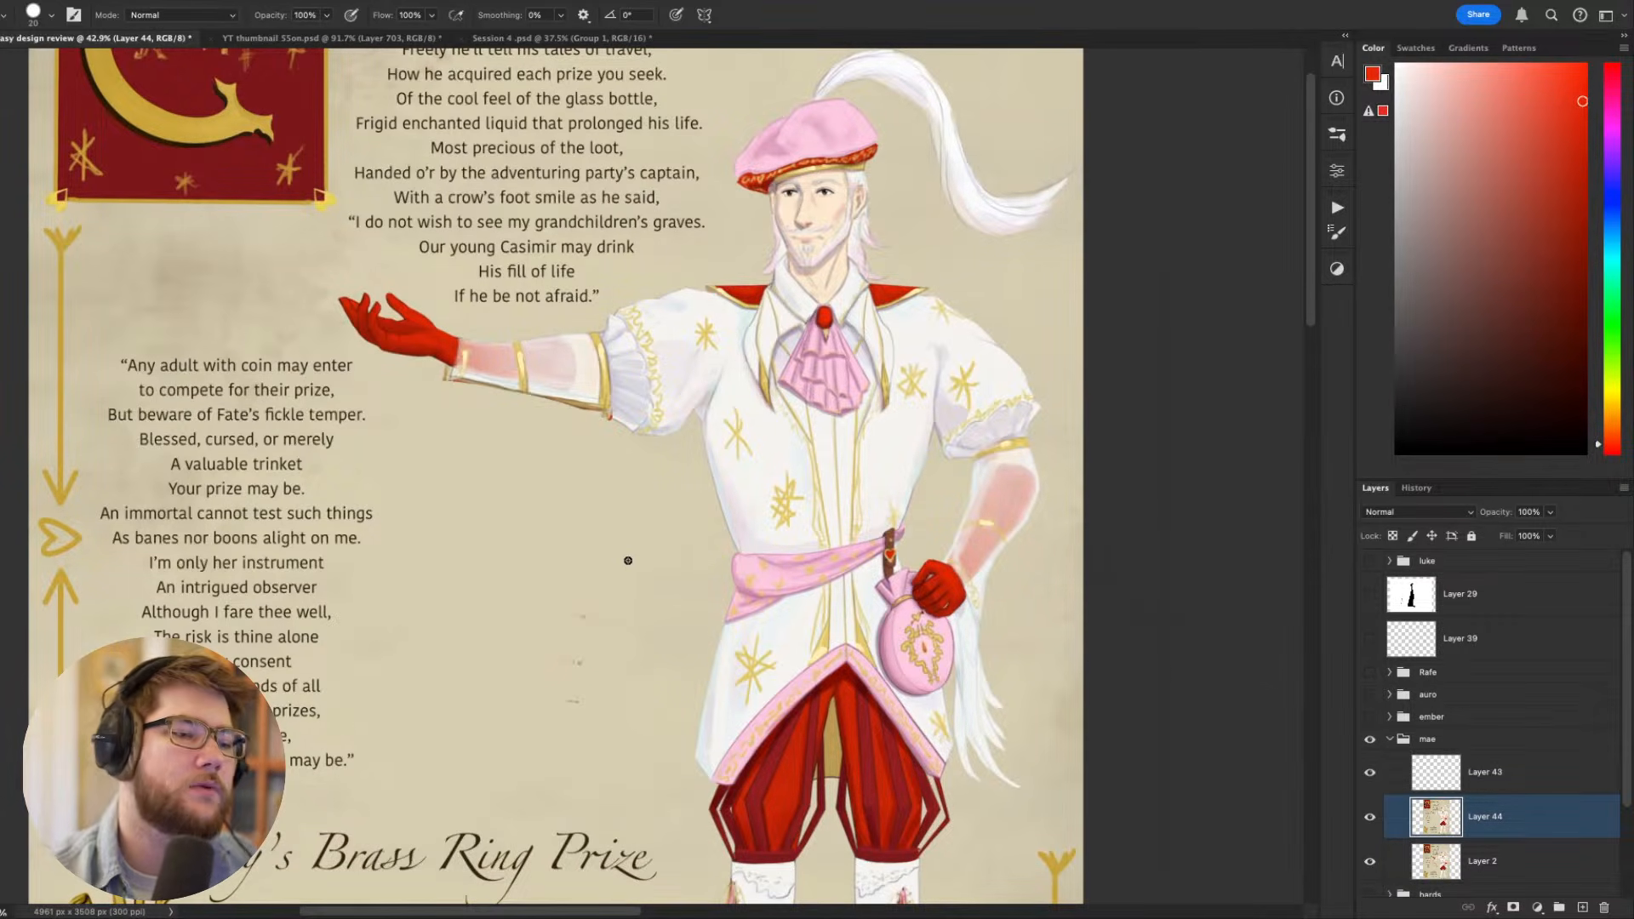
{"action": "left_click_drag", "start_coordinate": [636, 512], "coordinate": [644, 570]}
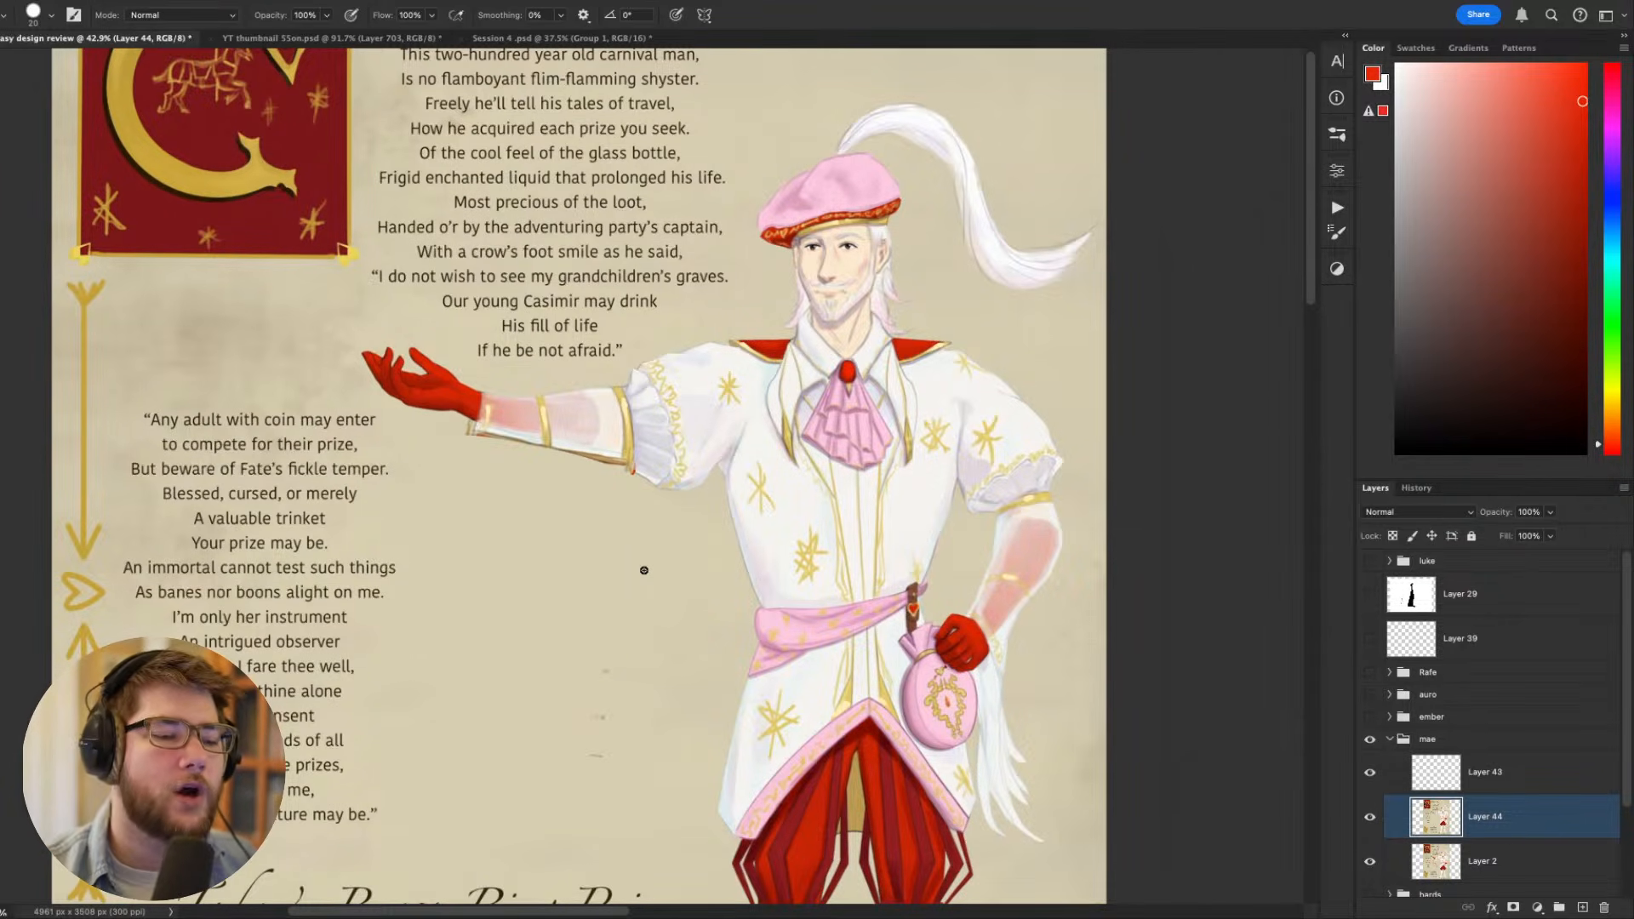
{"action": "left_click_drag", "start_coordinate": [643, 570], "coordinate": [880, 500]}
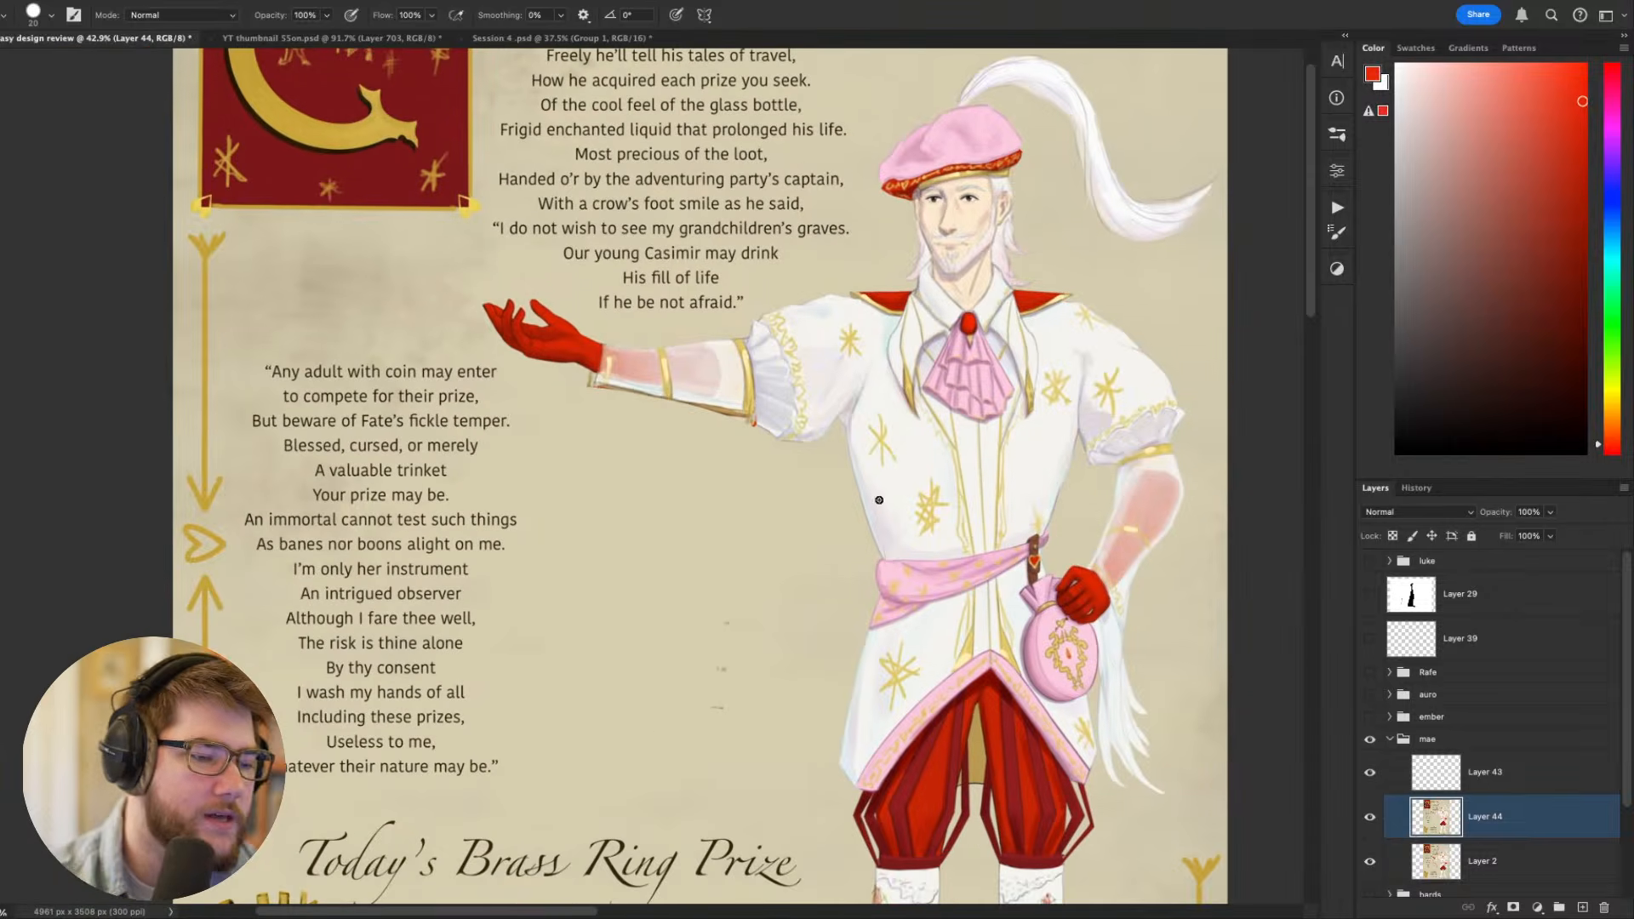
- Try a large draped cape outline from the outstretched wrist down to the breeches, in pale cream with a smaller brush
{"action": "left_click_drag", "start_coordinate": [594, 379], "coordinate": [757, 416]}
{"action": "key", "text": "super+z"}
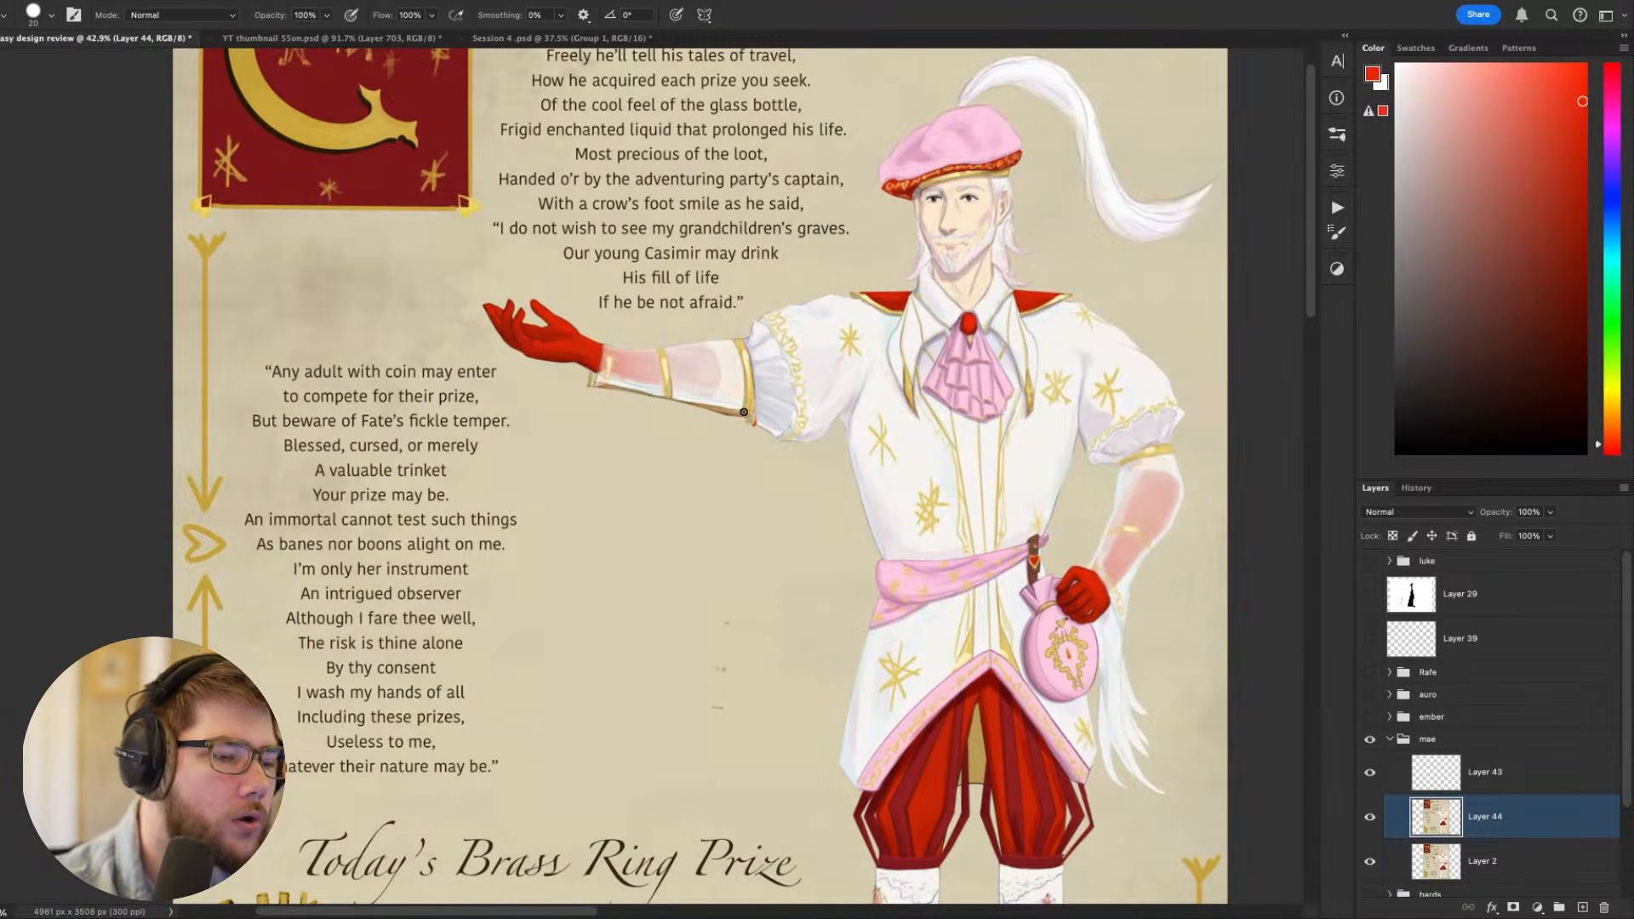
{"action": "left_click", "coordinate": [559, 384], "text": "alt"}
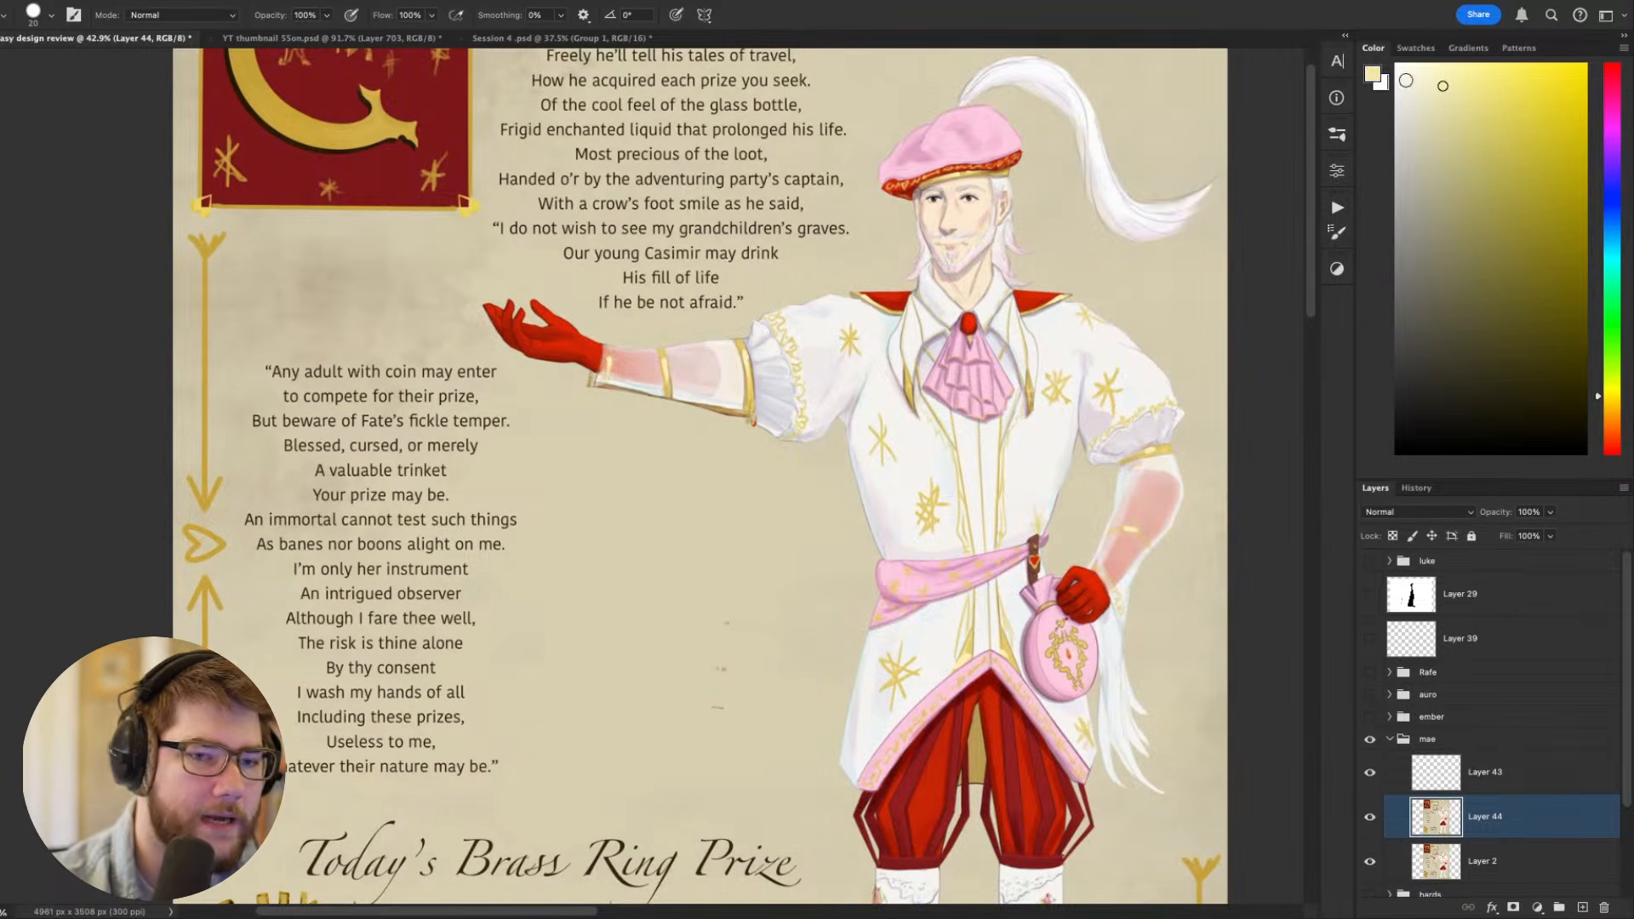
{"action": "key", "text": "bracketleft"}
{"action": "key", "text": "bracketleft"}
{"action": "mouse_move", "coordinate": [567, 379]}
{"action": "left_mouse_down"}
{"action": "mouse_move", "coordinate": [590, 761]}
{"action": "mouse_move", "coordinate": [845, 804]}
{"action": "mouse_move", "coordinate": [850, 449]}
{"action": "left_mouse_up"}
{"action": "scroll", "coordinate": [860, 470], "scroll_direction": "down", "scroll_amount": 5}
{"action": "scroll", "coordinate": [861, 470], "scroll_direction": "right", "scroll_amount": 5}
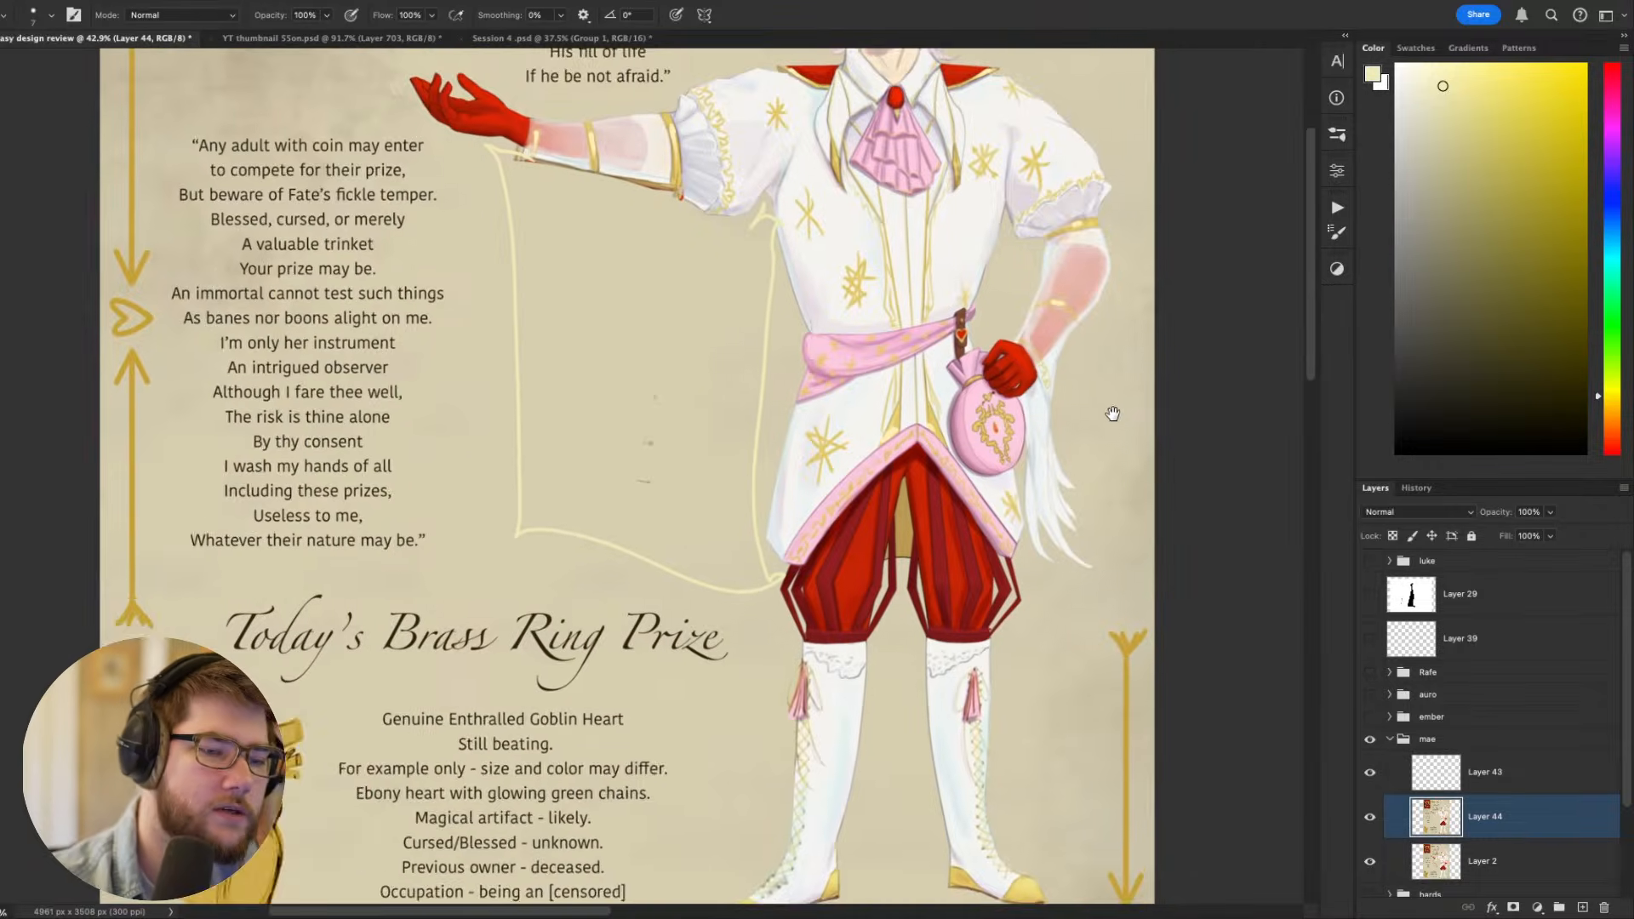
- Try a matching cream cape outline on the figure's other side, from the bent elbow down to the breeches
{"action": "scroll", "coordinate": [933, 523], "scroll_direction": "up", "scroll_amount": 5}
{"action": "mouse_move", "coordinate": [933, 523]}
{"action": "left_mouse_down"}
{"action": "mouse_move", "coordinate": [906, 847]}
{"action": "mouse_move", "coordinate": [801, 851]}
{"action": "left_mouse_up"}
{"action": "scroll", "coordinate": [1064, 361], "scroll_direction": "down", "scroll_amount": 5}
{"action": "scroll", "coordinate": [1034, 397], "scroll_direction": "up", "scroll_amount": 5}
{"action": "scroll", "coordinate": [1035, 398], "scroll_direction": "left", "scroll_amount": 5}
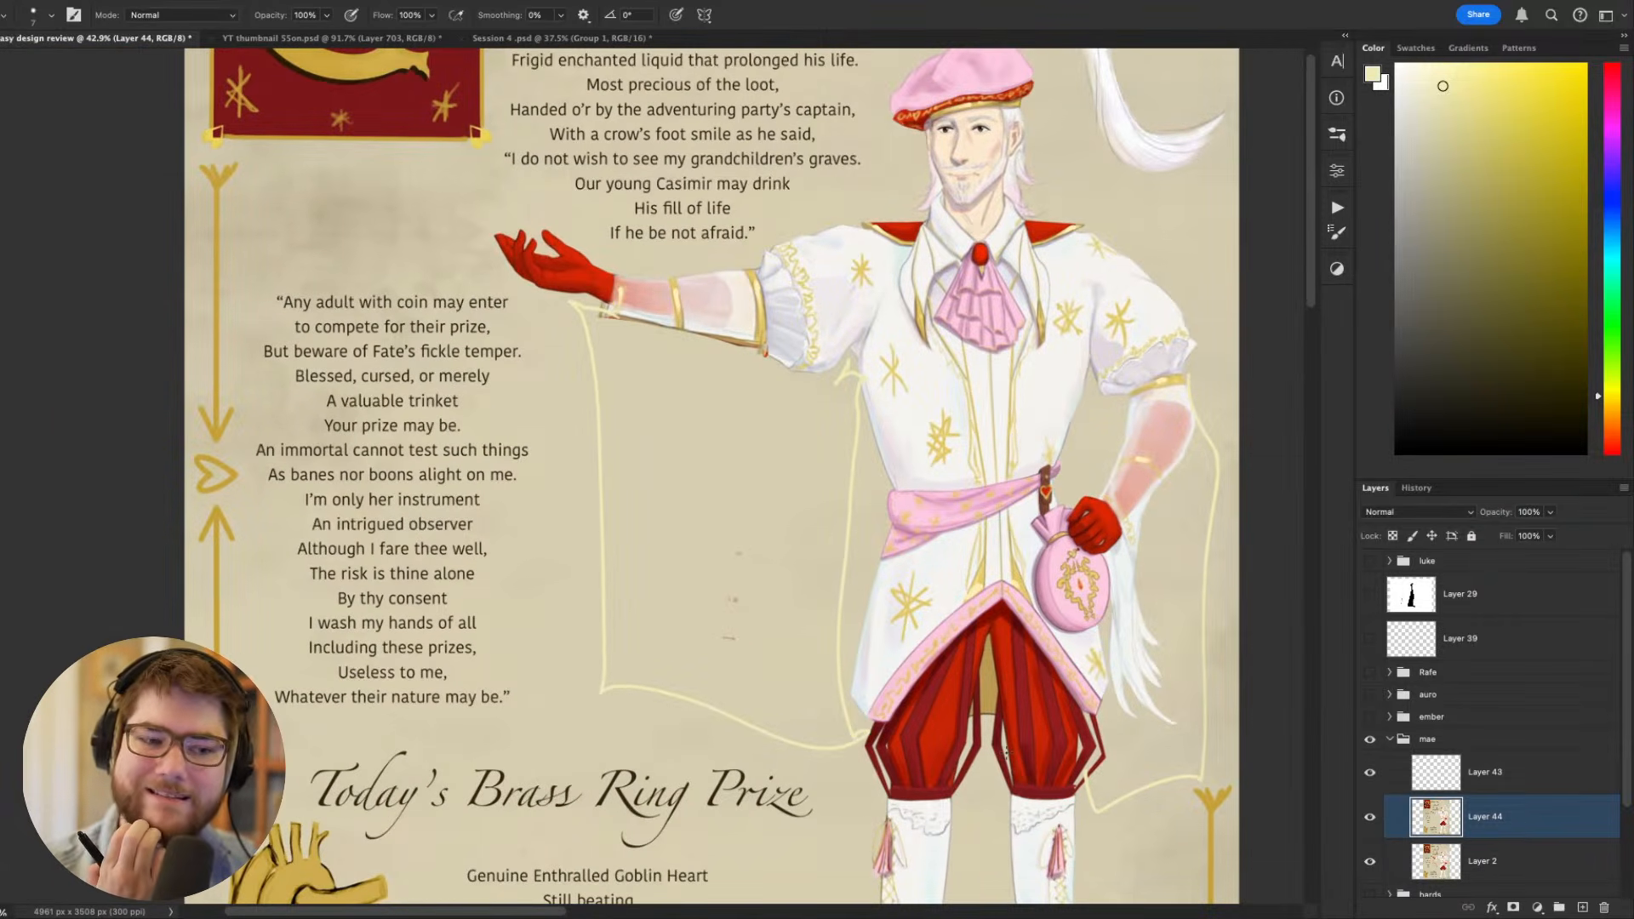
{"action": "key", "text": "ctrl+z"}
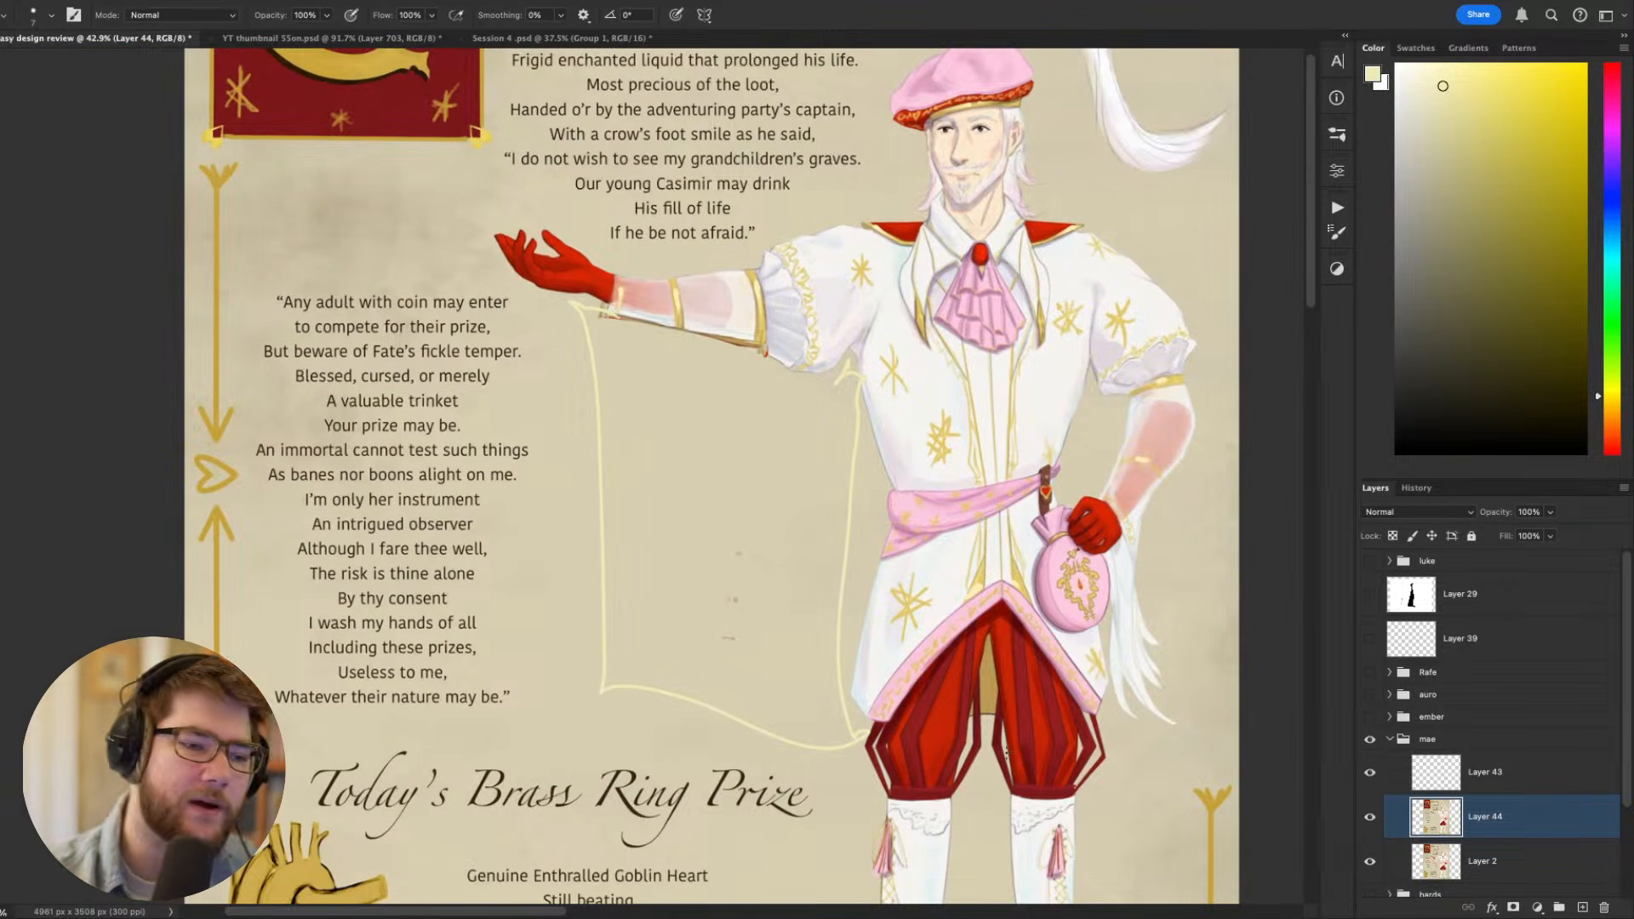
{"action": "key", "text": "ctrl+z"}
- Try thin hanging lines from the outstretched wrist to the underarm and the breeches, in red sampled from the shoulder trim
{"action": "left_click", "coordinate": [883, 235], "text": "alt"}
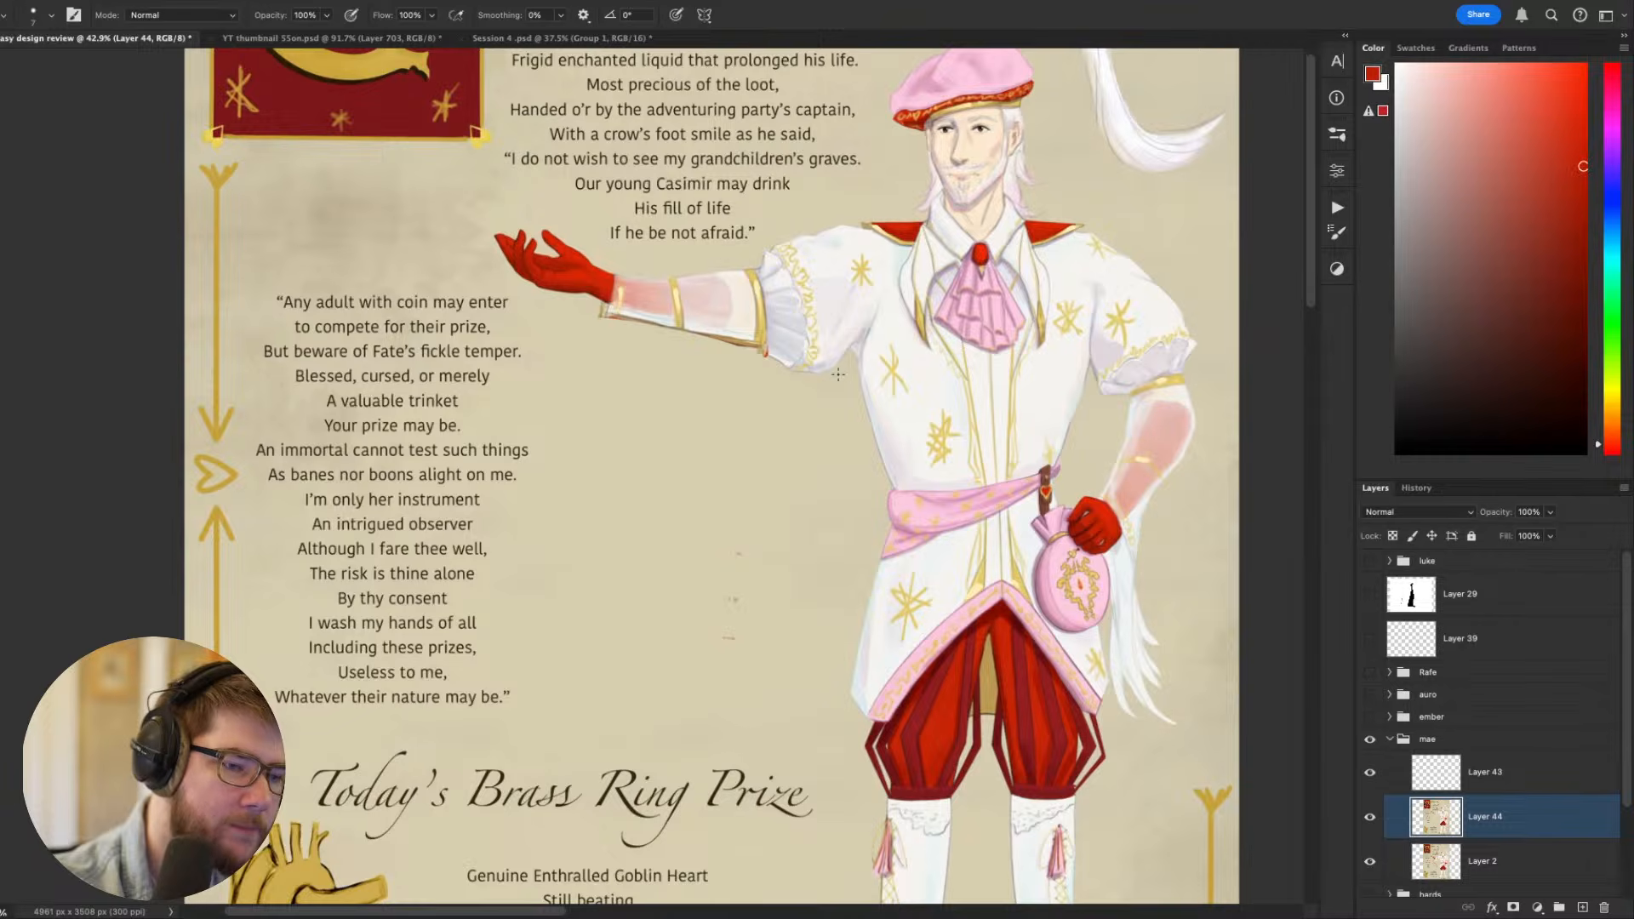
{"action": "mouse_move", "coordinate": [839, 375]}
{"action": "left_mouse_down"}
{"action": "mouse_move", "coordinate": [767, 399]}
{"action": "mouse_move", "coordinate": [608, 320]}
{"action": "left_mouse_up"}
{"action": "left_click_drag", "start_coordinate": [989, 510], "coordinate": [1002, 565]}
{"action": "left_click_drag", "start_coordinate": [605, 372], "coordinate": [874, 811]}
{"action": "mouse_move", "coordinate": [1170, 702]}
{"action": "left_mouse_down"}
{"action": "mouse_move", "coordinate": [1136, 453]}
{"action": "mouse_move", "coordinate": [1041, 627]}
{"action": "left_mouse_up"}
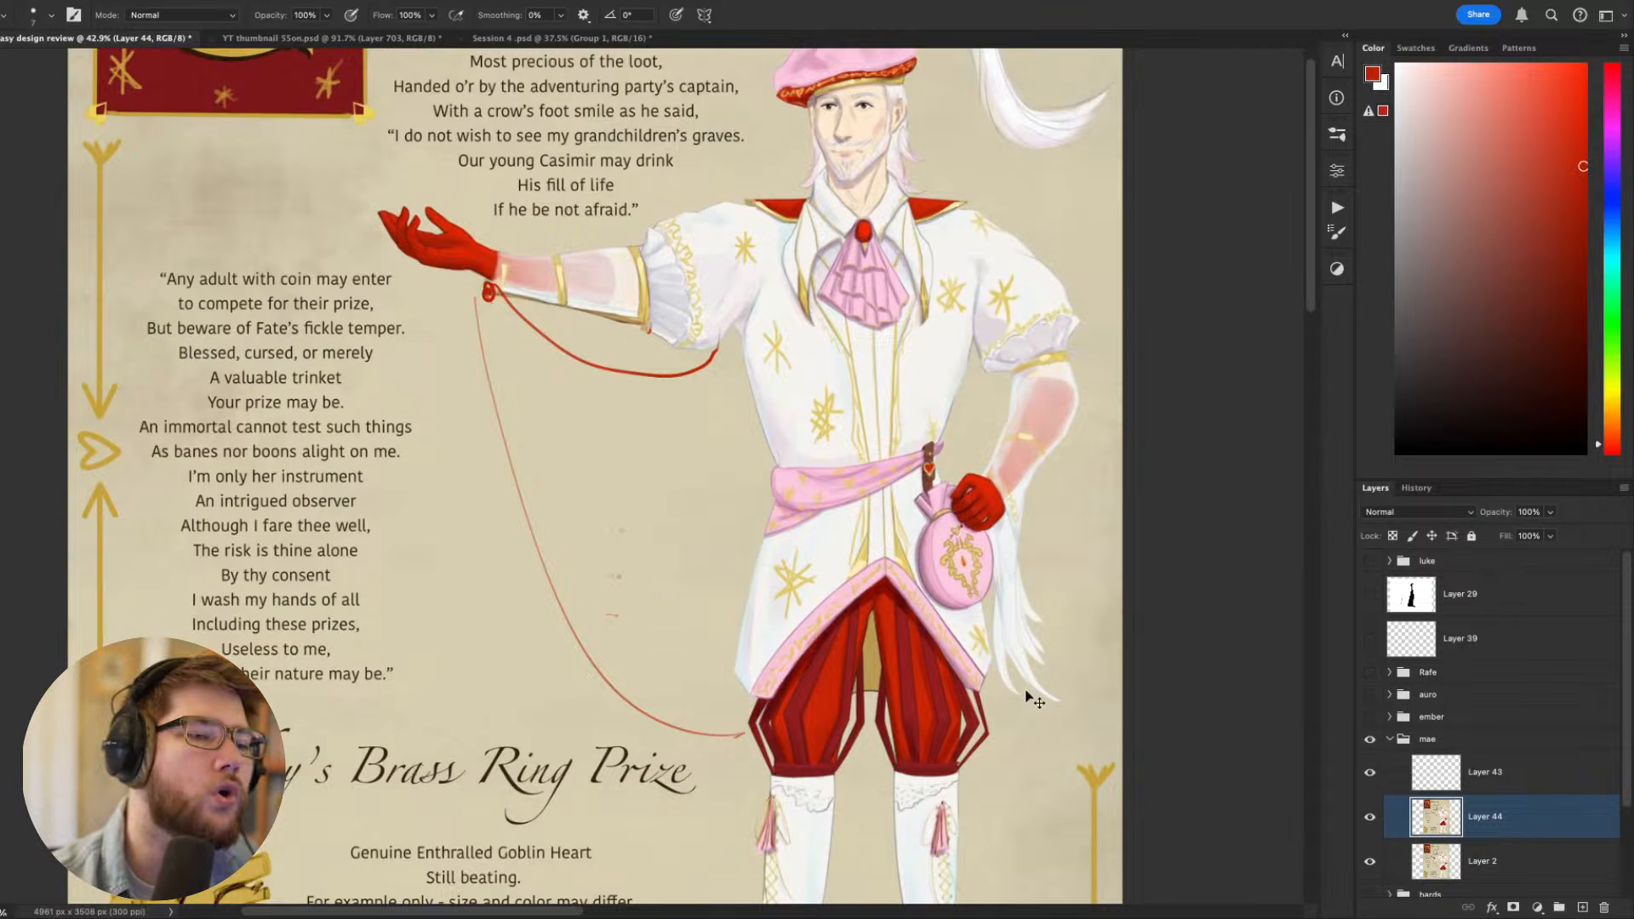
{"action": "key", "text": "ctrl+z"}
{"action": "key", "text": "ctrl+z"}
- Sketch a hanging cloth panel below the outstretched forearm in thin red lines, with a wrist ring, an inner border and a curved motif
{"action": "left_click_drag", "start_coordinate": [1027, 692], "coordinate": [1172, 811]}
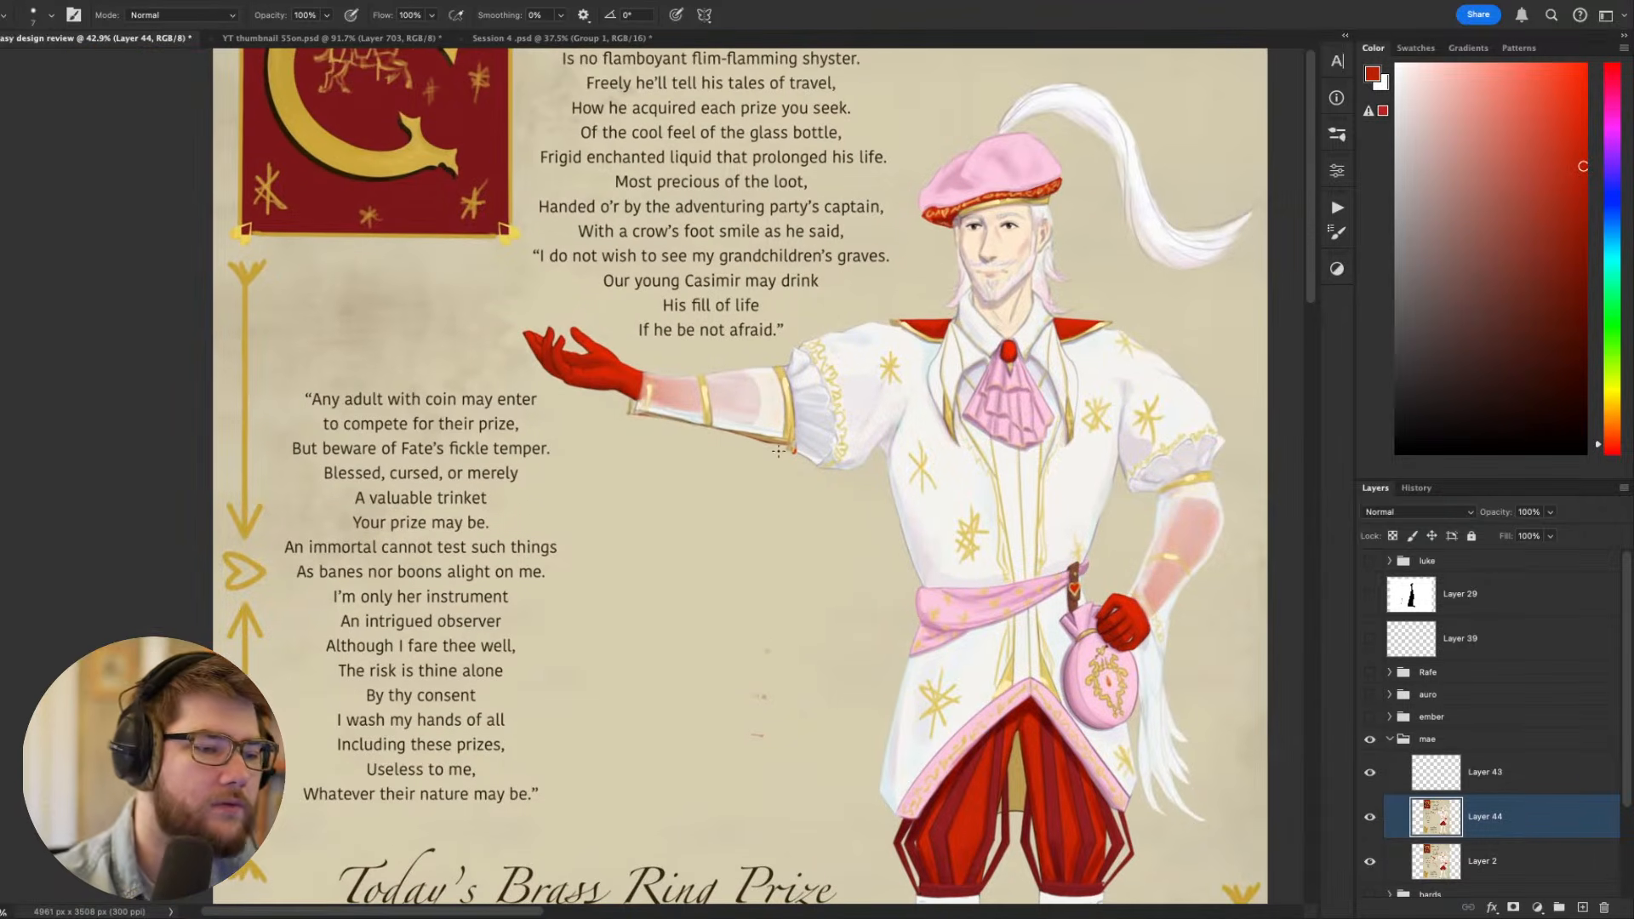
{"action": "mouse_move", "coordinate": [788, 449]}
{"action": "left_mouse_down"}
{"action": "mouse_move", "coordinate": [639, 415]}
{"action": "mouse_move", "coordinate": [601, 824]}
{"action": "mouse_move", "coordinate": [896, 847]}
{"action": "left_mouse_up"}
{"action": "mouse_move", "coordinate": [708, 466]}
{"action": "left_mouse_down"}
{"action": "mouse_move", "coordinate": [790, 480]}
{"action": "mouse_move", "coordinate": [800, 808]}
{"action": "mouse_move", "coordinate": [634, 747]}
{"action": "mouse_move", "coordinate": [627, 449]}
{"action": "mouse_move", "coordinate": [771, 480]}
{"action": "mouse_move", "coordinate": [672, 518]}
{"action": "mouse_move", "coordinate": [681, 676]}
{"action": "mouse_move", "coordinate": [777, 759]}
{"action": "left_mouse_up"}
{"action": "mouse_move", "coordinate": [1194, 806]}
{"action": "left_mouse_down"}
{"action": "mouse_move", "coordinate": [1119, 589]}
{"action": "mouse_move", "coordinate": [1065, 508]}
{"action": "mouse_move", "coordinate": [1032, 553]}
{"action": "mouse_move", "coordinate": [1031, 730]}
{"action": "mouse_move", "coordinate": [1052, 741]}
{"action": "mouse_move", "coordinate": [1055, 706]}
{"action": "left_mouse_up"}
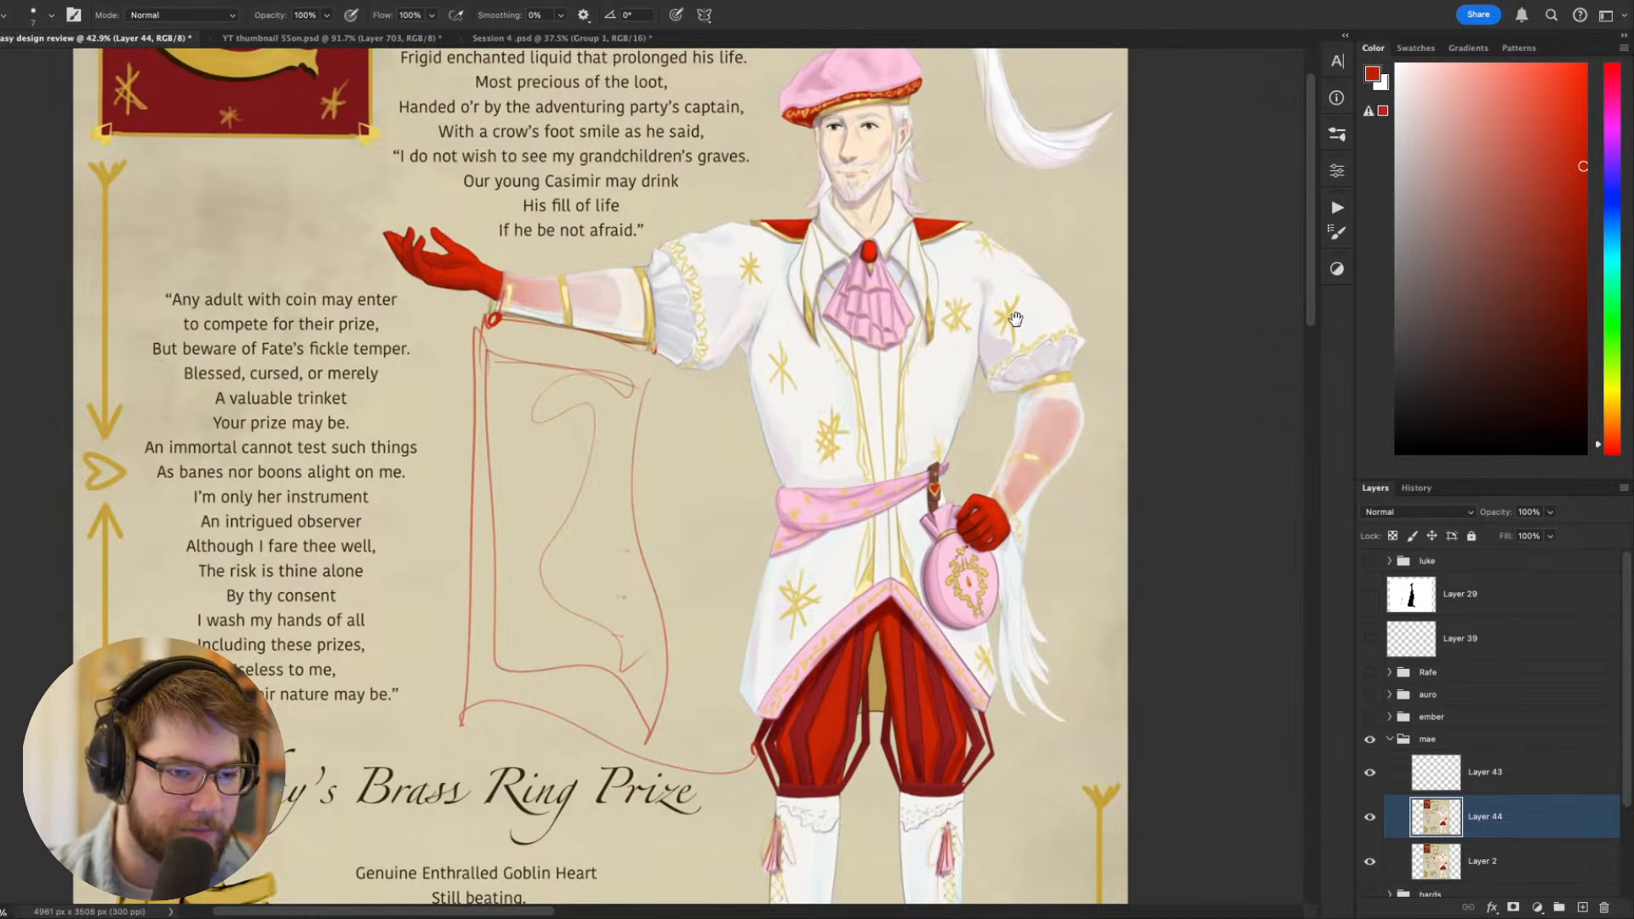
- Examine the jacket's chest and sleeve details up close and the whole sheet with the sketched panel
{"action": "left_click_drag", "start_coordinate": [1016, 319], "coordinate": [998, 411]}
{"action": "left_click_drag", "start_coordinate": [830, 415], "coordinate": [866, 463]}
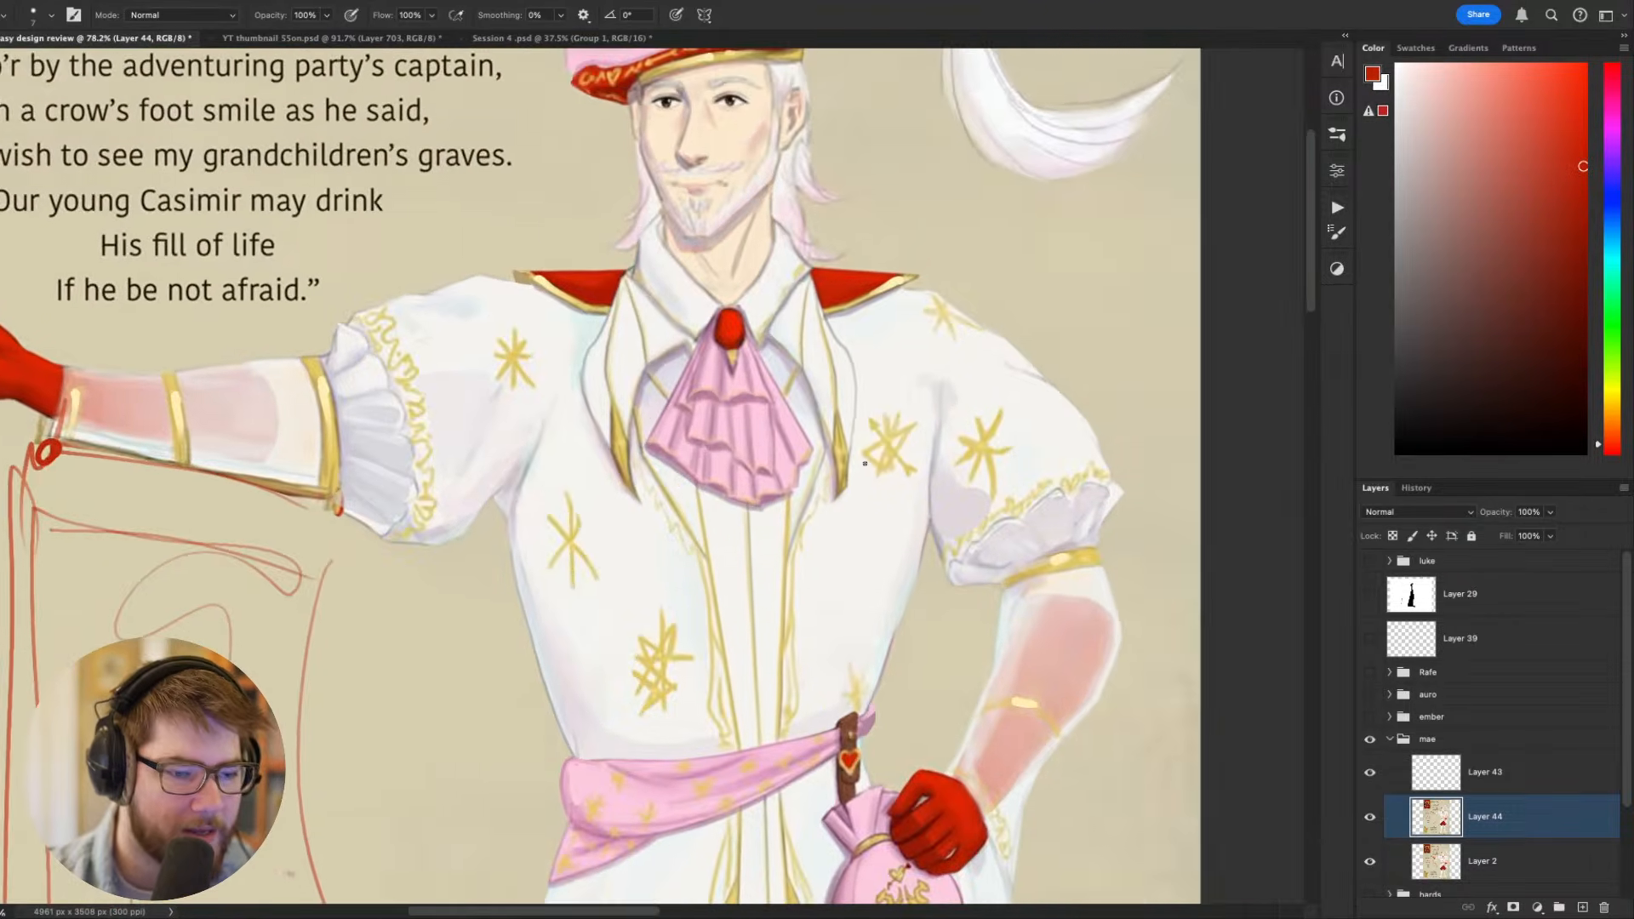
{"action": "scroll", "coordinate": [865, 463], "scroll_direction": "down", "scroll_amount": 5}
{"action": "scroll", "coordinate": [778, 429], "scroll_direction": "down", "scroll_amount": 8}
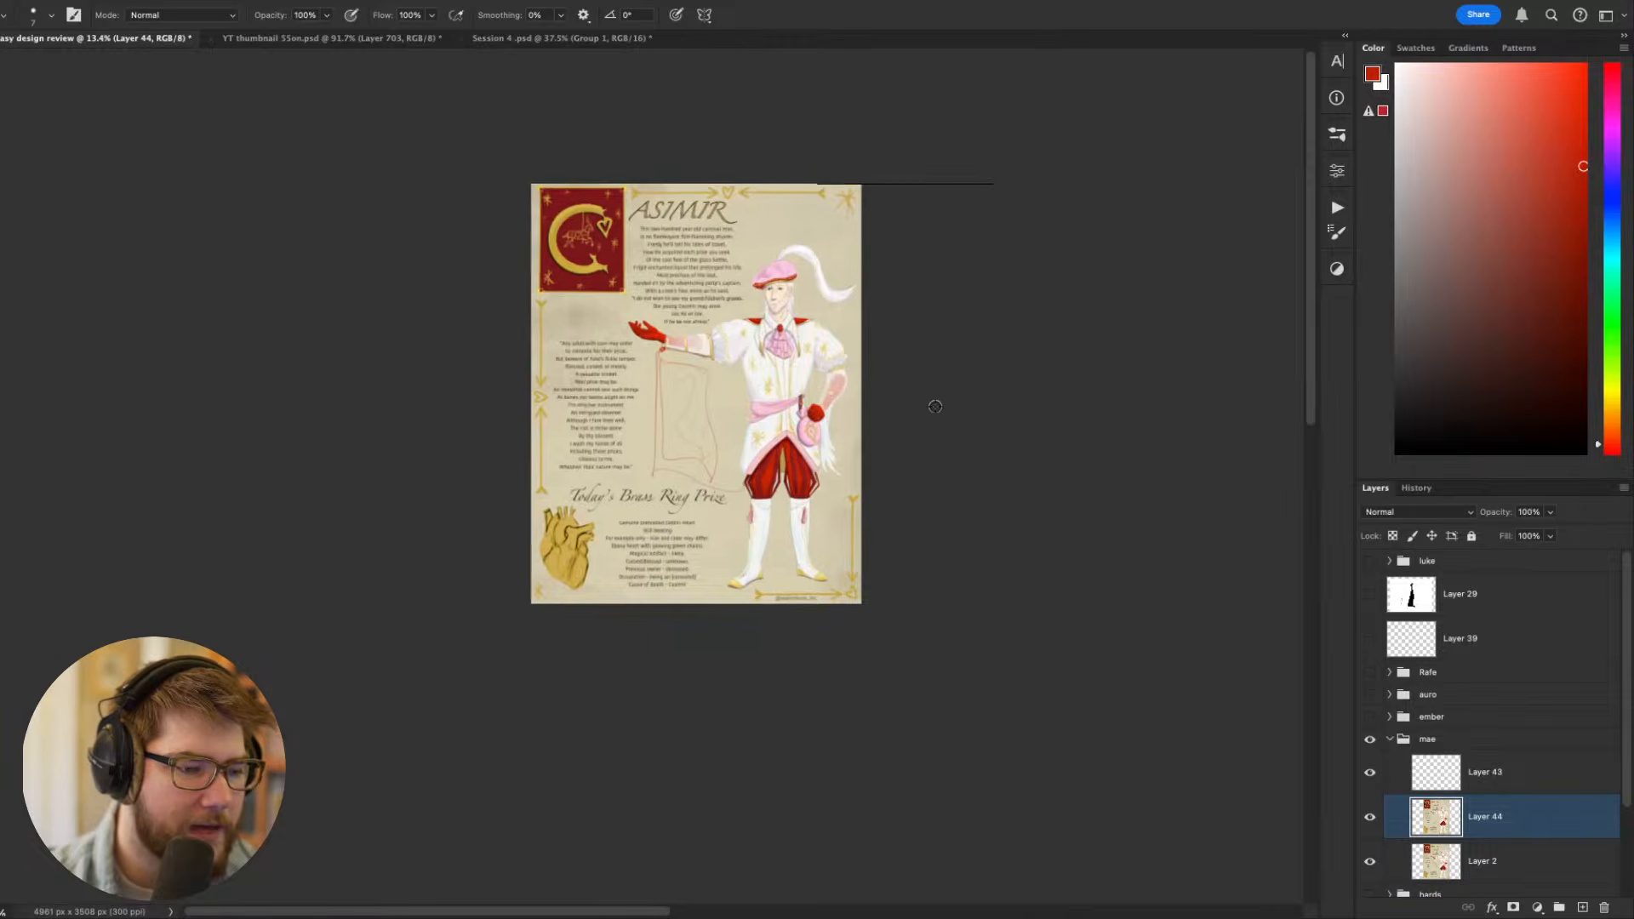
{"action": "scroll", "coordinate": [934, 406], "scroll_direction": "up", "scroll_amount": 6}
{"action": "scroll", "coordinate": [842, 433], "scroll_direction": "down", "scroll_amount": 3}
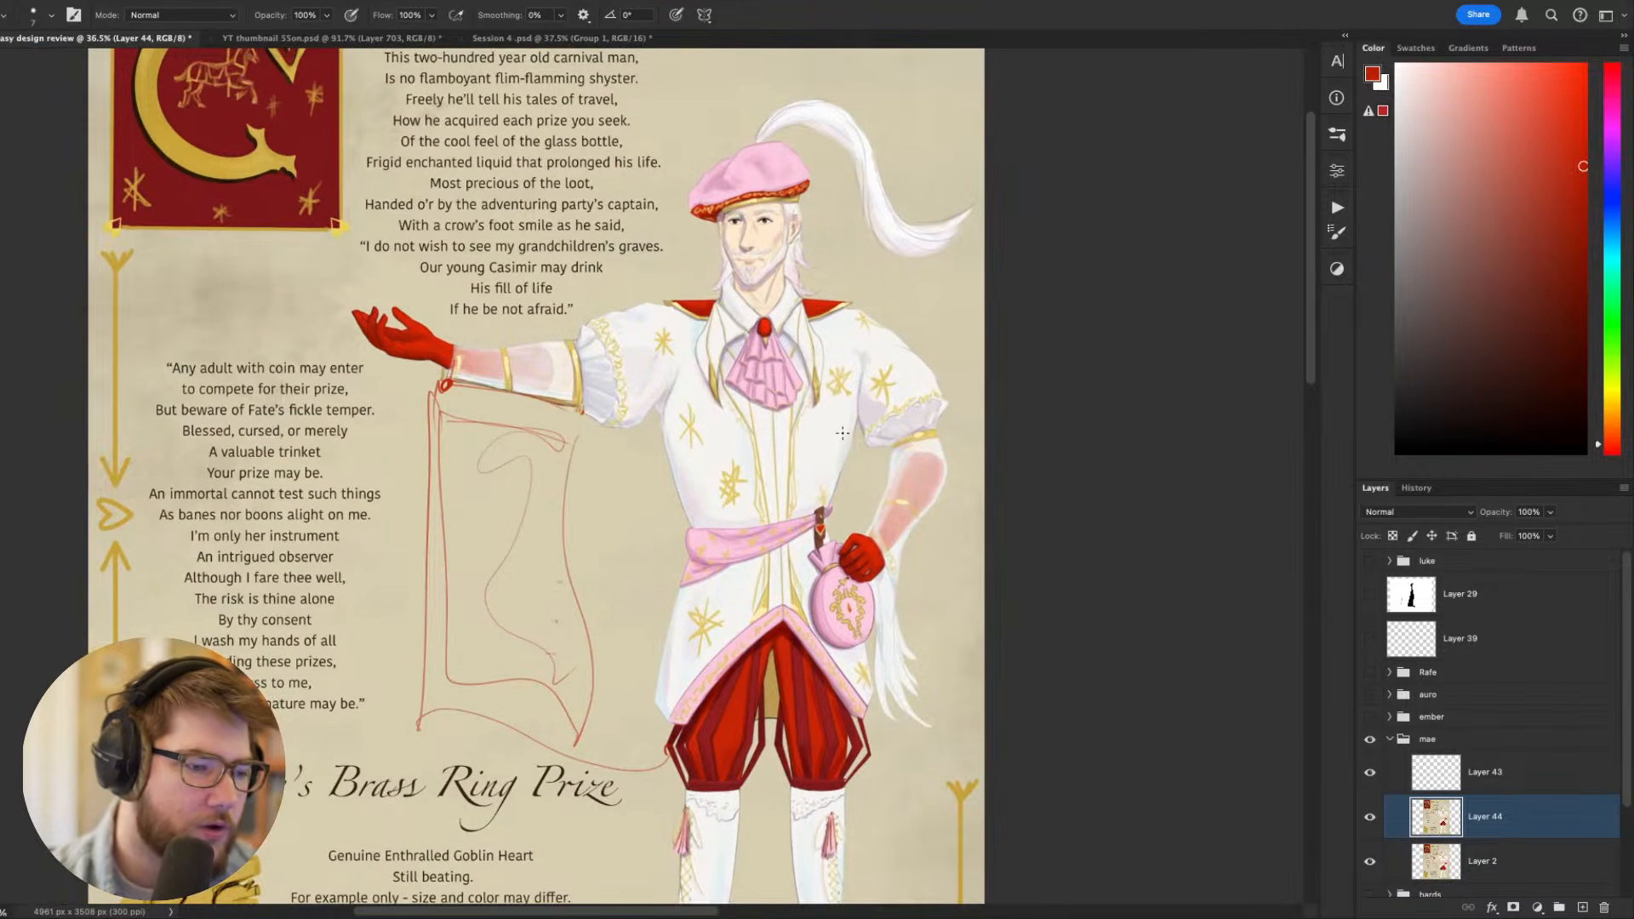
{"action": "scroll", "coordinate": [842, 433], "scroll_direction": "down", "scroll_amount": 4}
{"action": "scroll", "coordinate": [842, 432], "scroll_direction": "up", "scroll_amount": 5}
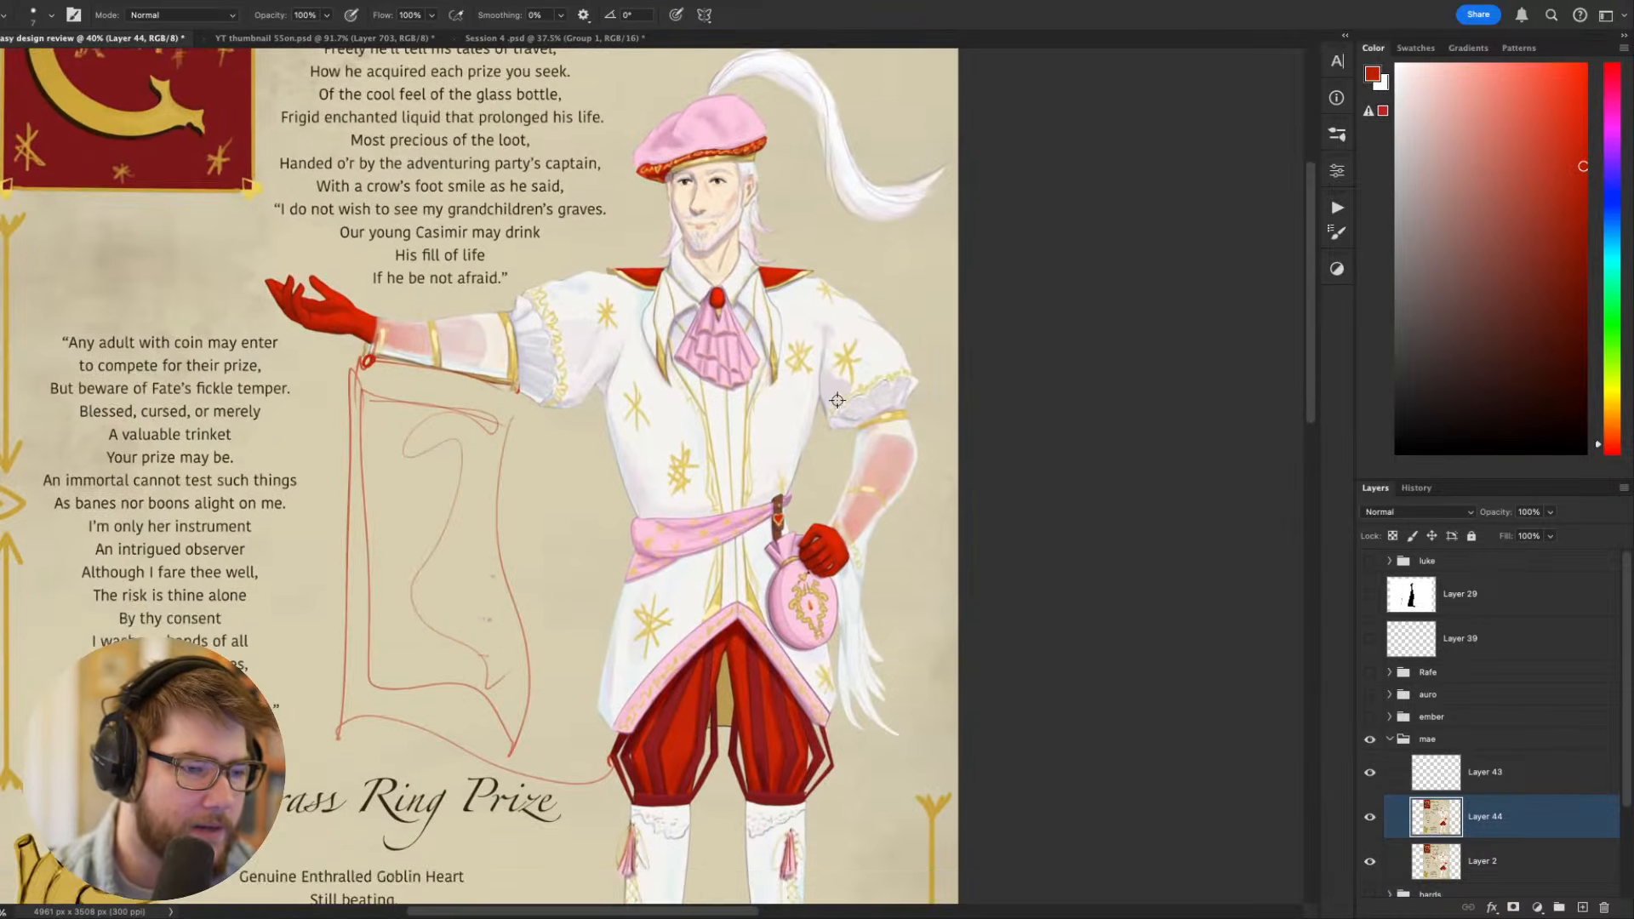
- Touch up the jacket's side between the bent arm and the belt pouch in sampled off-white, enlarging the brush to size 60
{"action": "left_click", "coordinate": [874, 406], "text": "alt"}
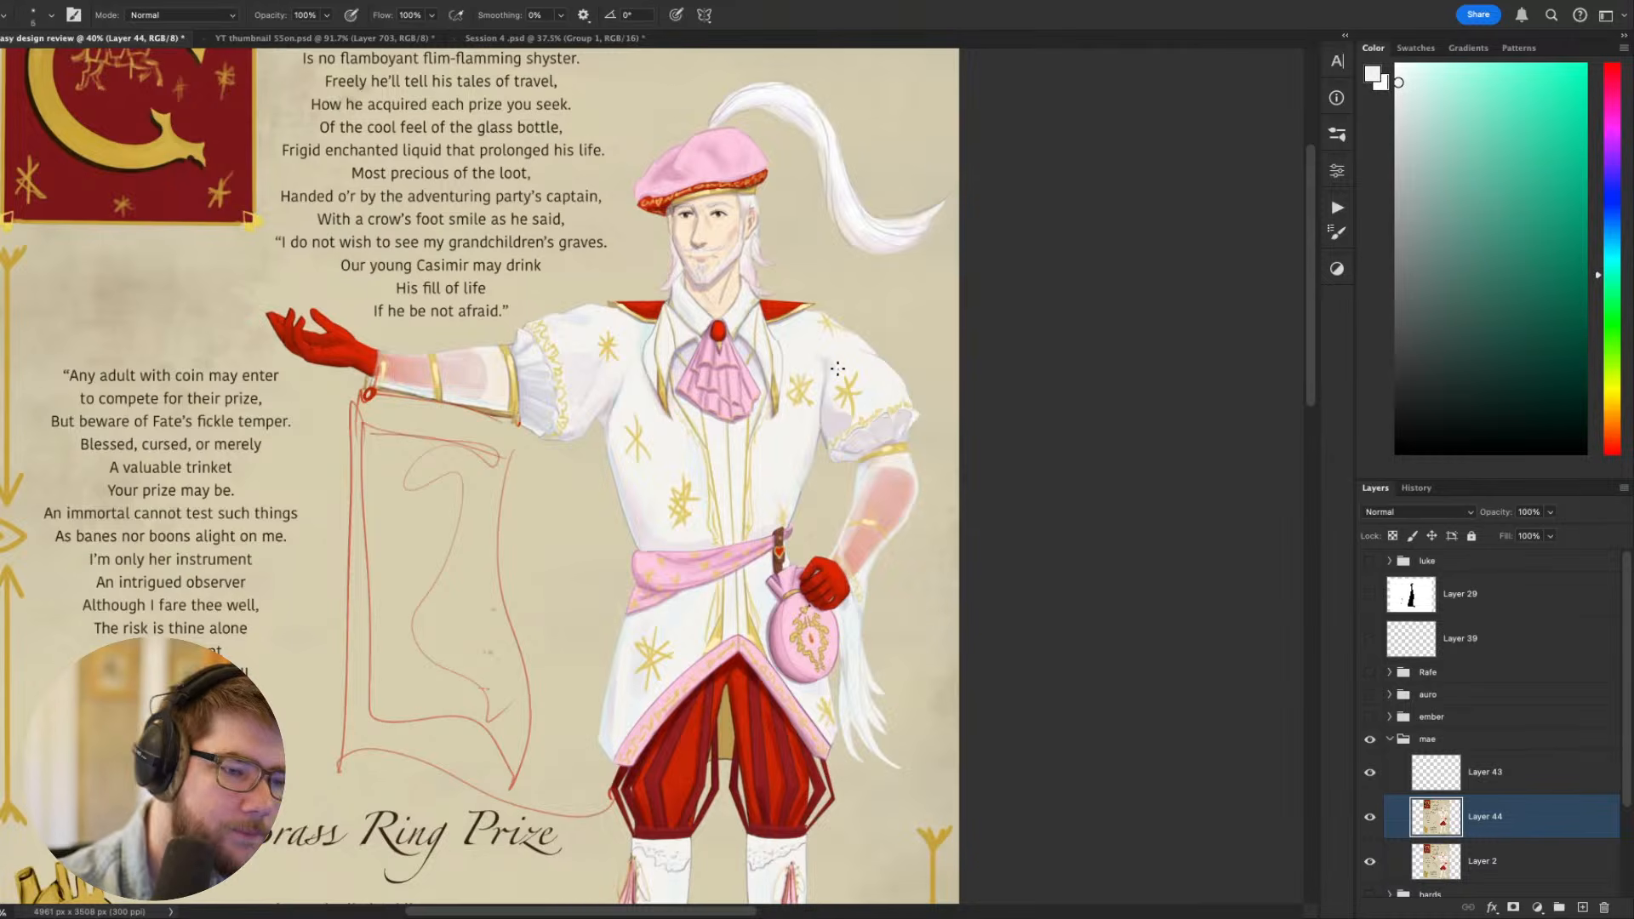
{"action": "key", "text": "bracketright"}
{"action": "key", "text": "bracketright"}
{"action": "key", "text": "bracketright"}
{"action": "key", "text": "bracketright"}
{"action": "key", "text": "bracketright"}
{"action": "key", "text": "bracketright"}
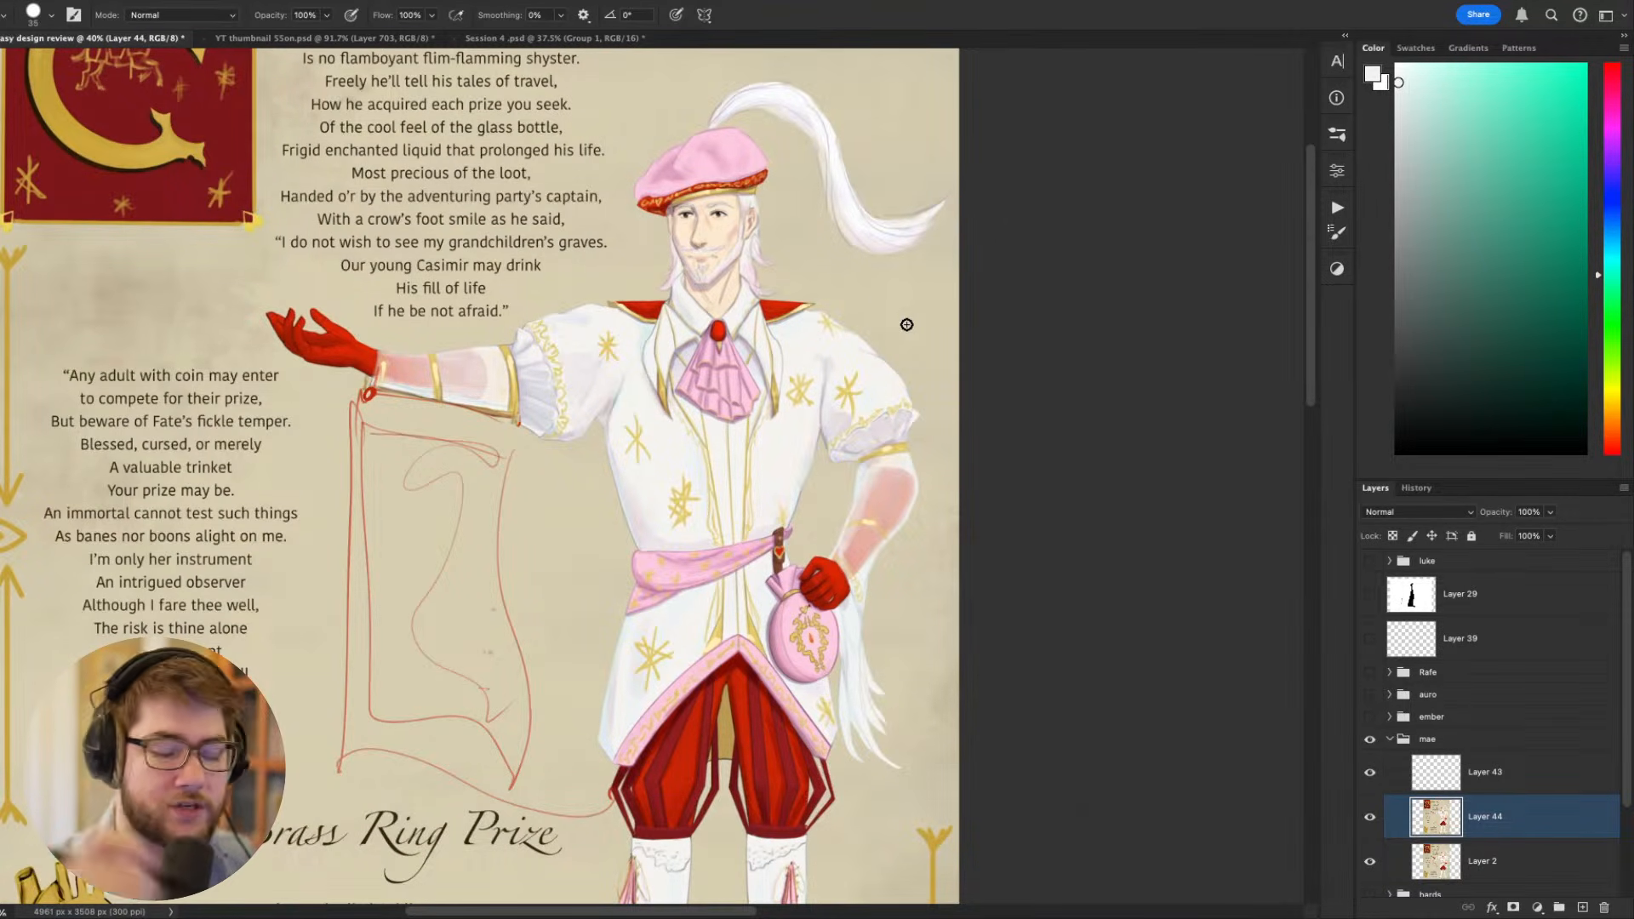
{"action": "left_click_drag", "start_coordinate": [833, 499], "coordinate": [882, 524]}
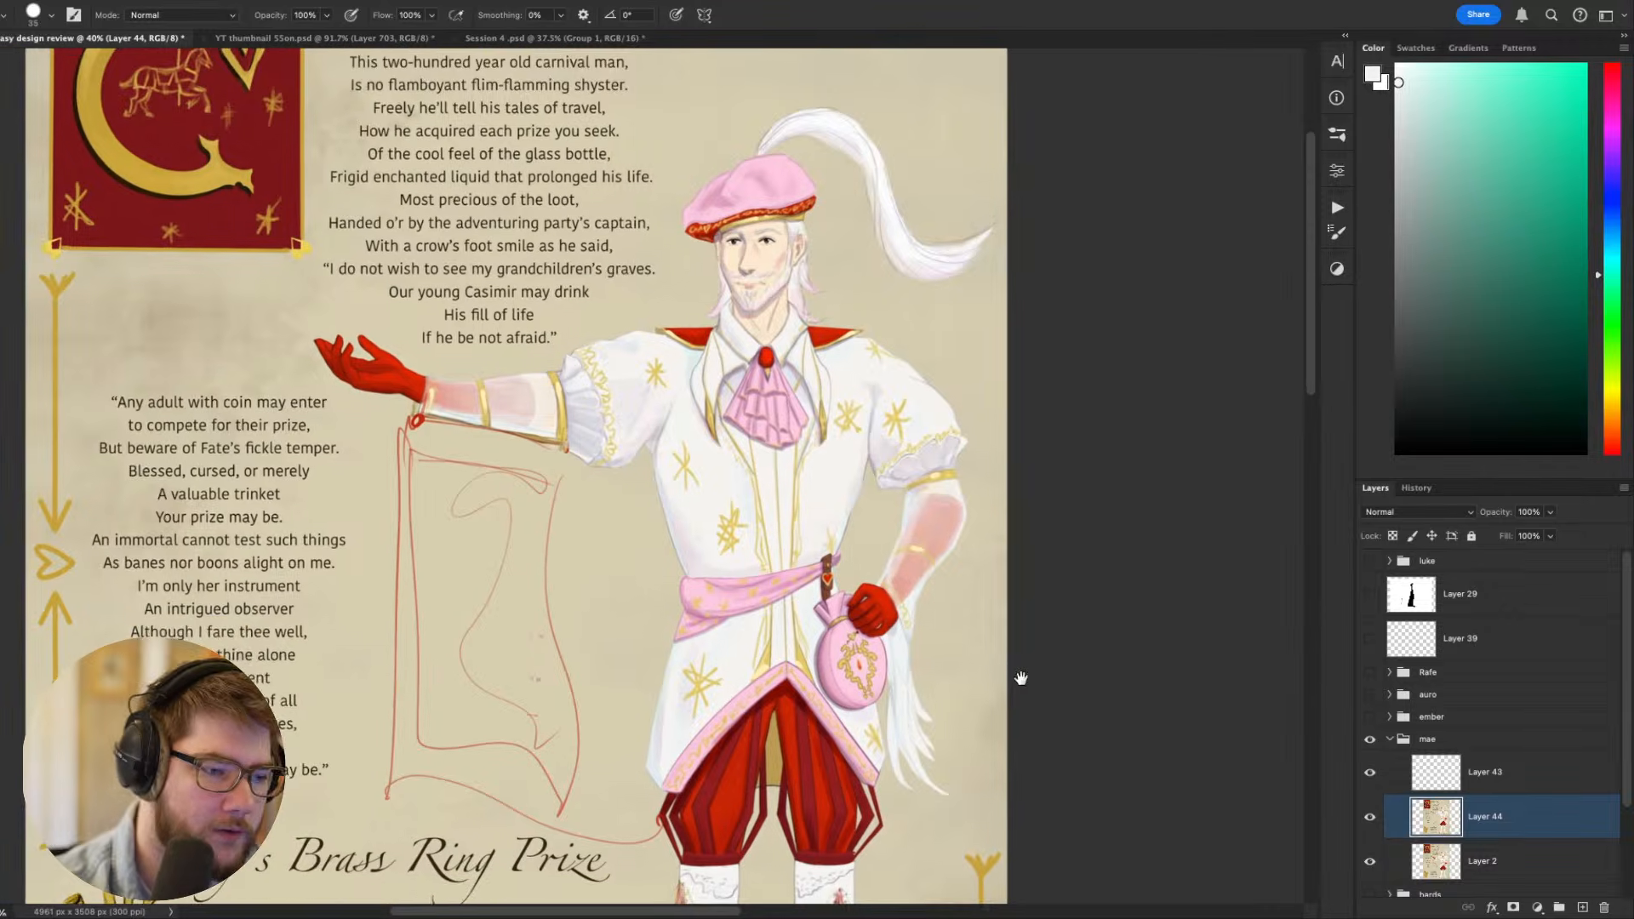
{"action": "left_click_drag", "start_coordinate": [1020, 679], "coordinate": [1025, 652]}
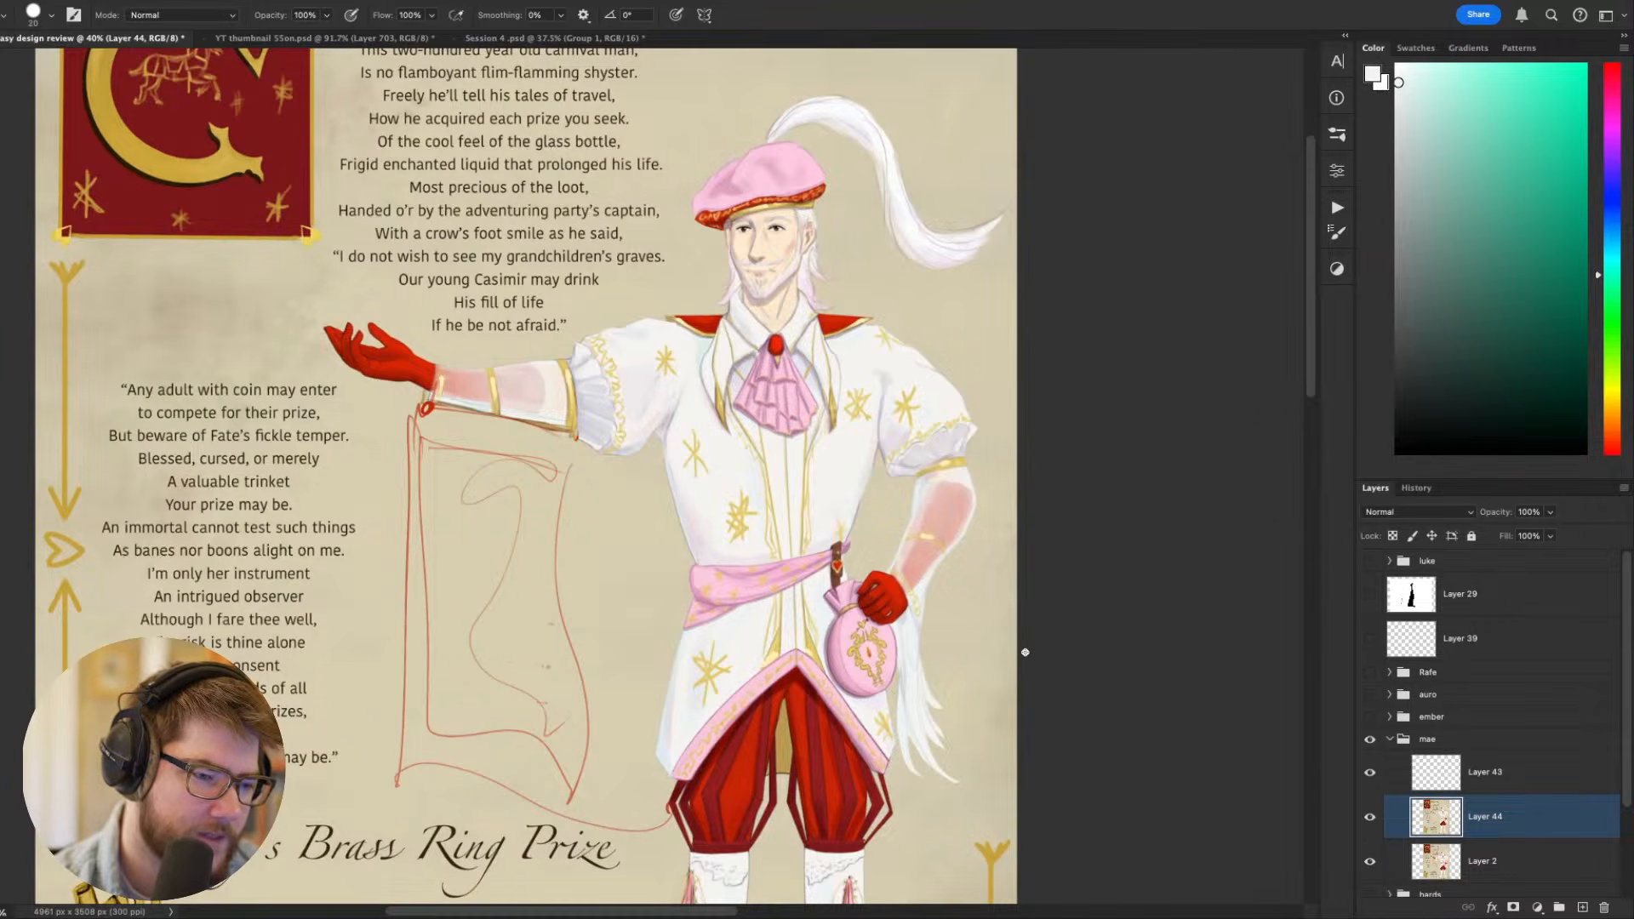
{"action": "left_click", "coordinate": [891, 448], "text": "alt"}
{"action": "key", "text": "]"}
{"action": "key", "text": "]"}
{"action": "key", "text": "]"}
{"action": "key", "text": "]"}
{"action": "left_click", "coordinate": [820, 488], "text": "alt"}
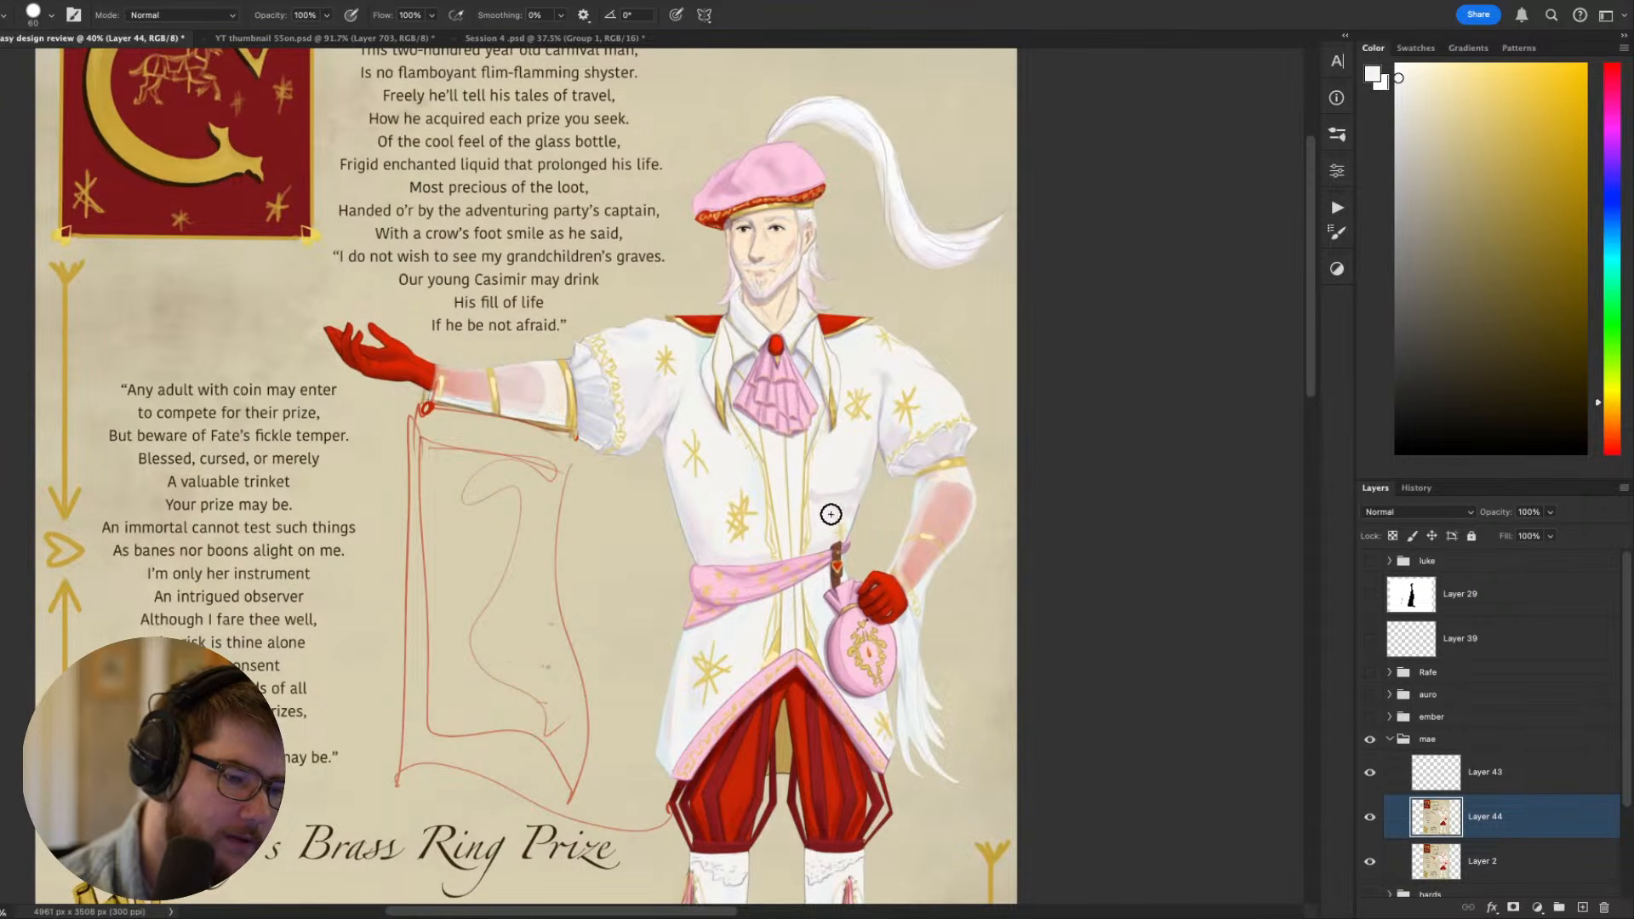
- Refine the jacket's waist contour beside the bent arm with sampled background beige at brush size 30 and jacket off-white at size 45
{"action": "left_click", "coordinate": [865, 498], "text": "alt"}
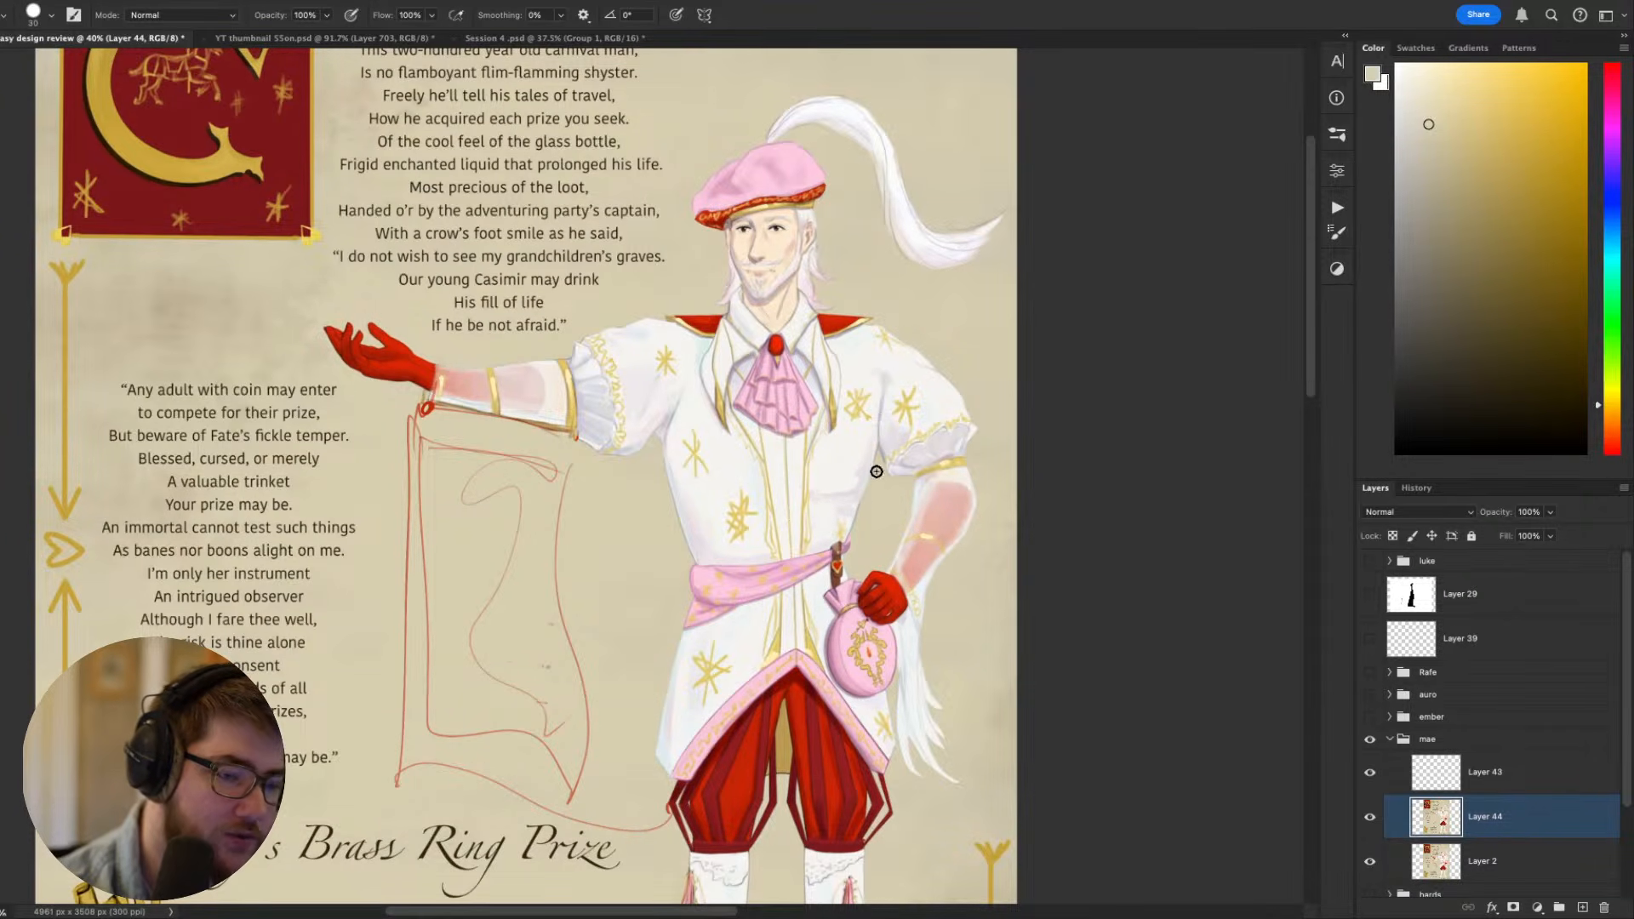
{"action": "key", "text": "["}
{"action": "key", "text": "["}
{"action": "key", "text": "["}
{"action": "scroll", "coordinate": [857, 622], "scroll_direction": "down", "scroll_amount": 5}
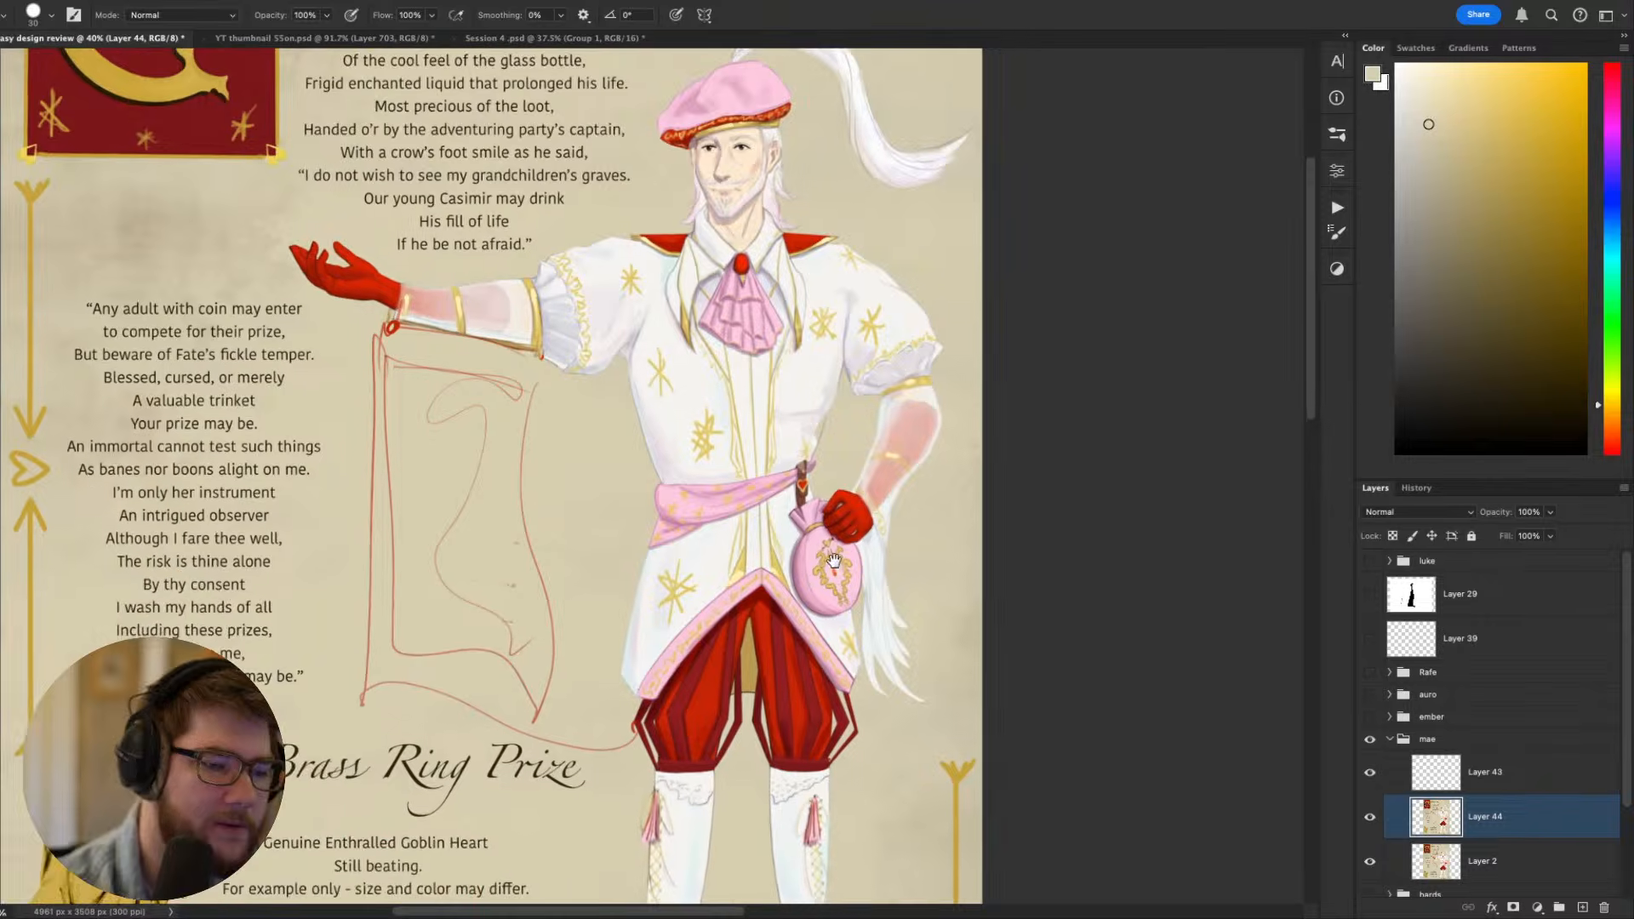
{"action": "scroll", "coordinate": [945, 449], "scroll_direction": "up", "scroll_amount": 6}
{"action": "left_click", "coordinate": [878, 545], "text": "alt"}
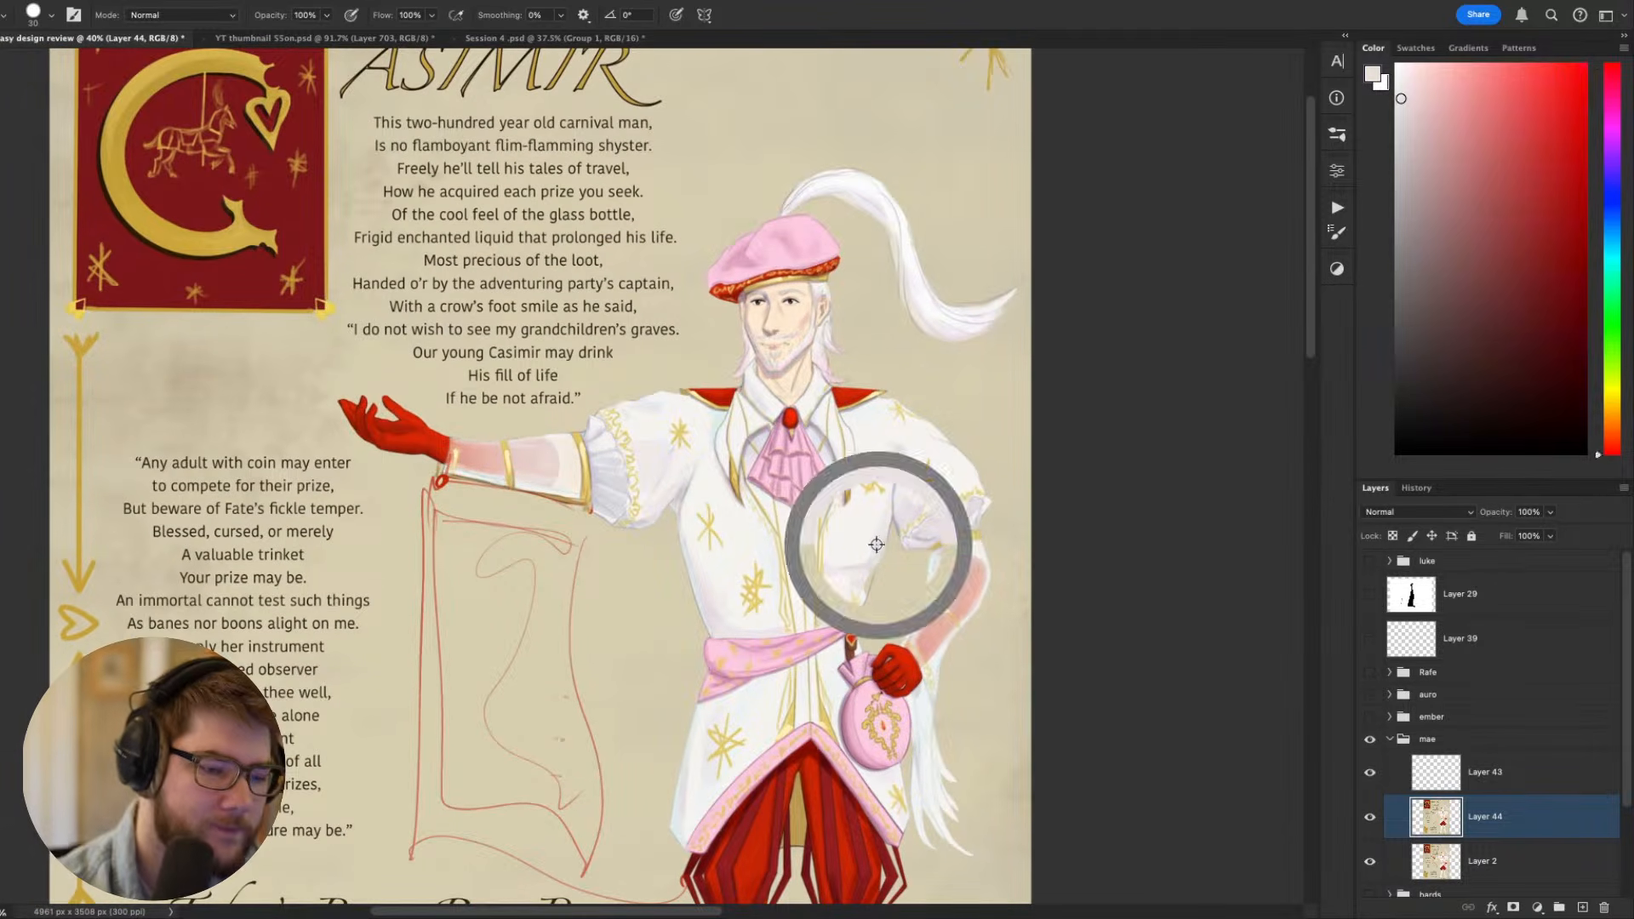
{"action": "left_click", "coordinate": [860, 537], "text": "alt"}
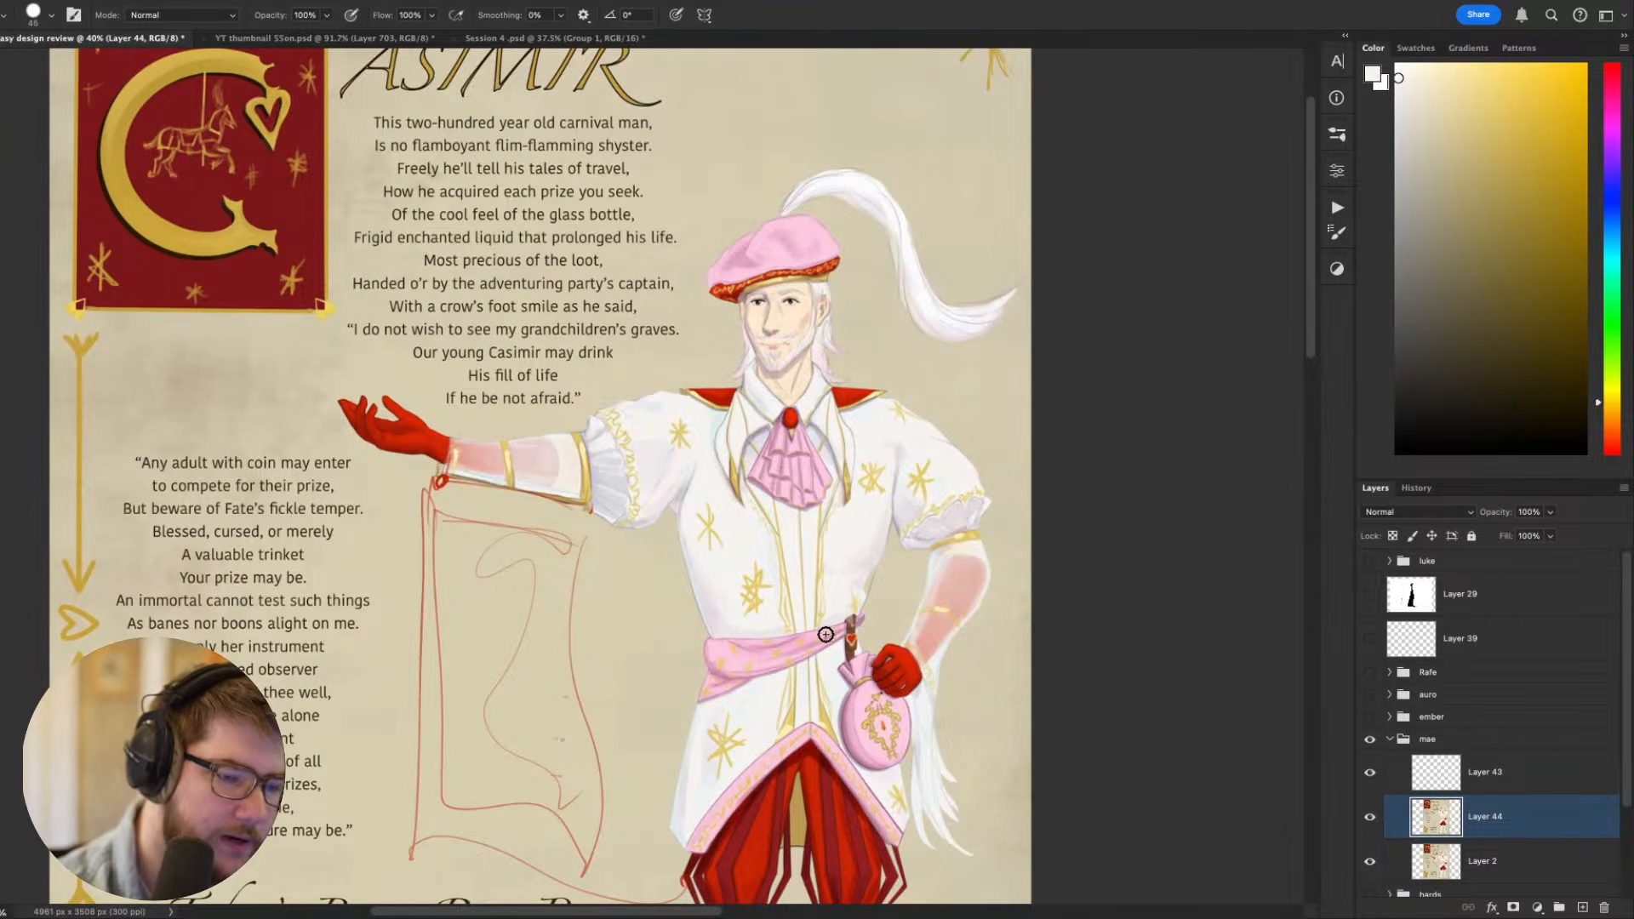
- Examine the ornamental initial C, the arrow and heart border, and the title lettering up close
{"action": "scroll", "coordinate": [833, 672], "scroll_direction": "down", "scroll_amount": 5}
{"action": "scroll", "coordinate": [557, 446], "scroll_direction": "up", "scroll_amount": 5}
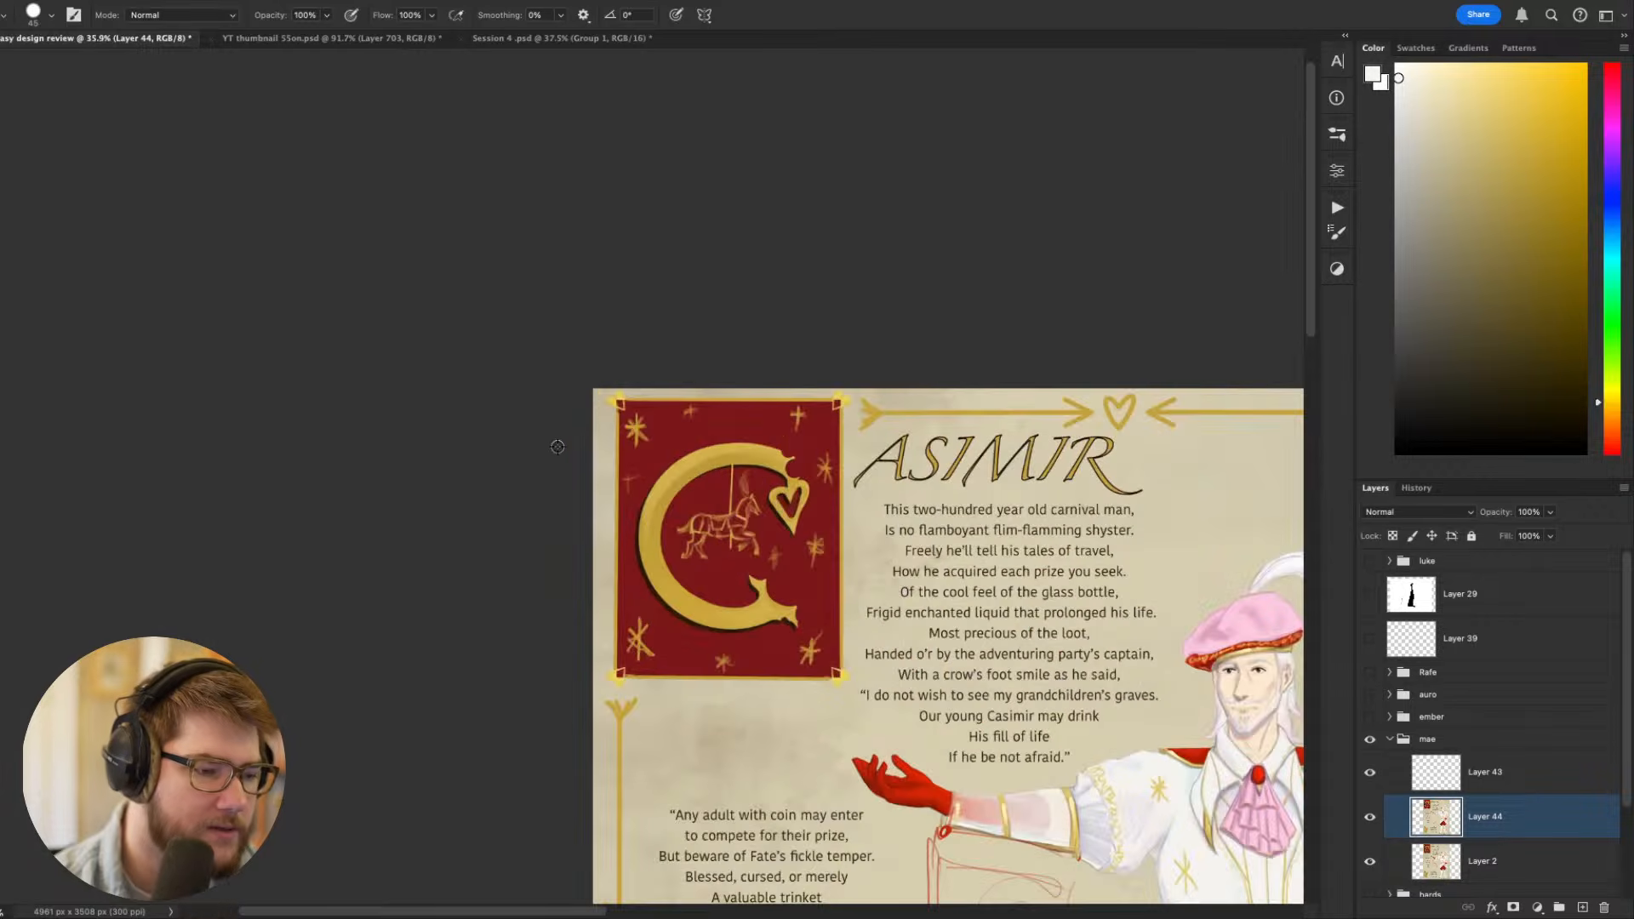
{"action": "scroll", "coordinate": [660, 554], "scroll_direction": "down", "scroll_amount": 3}
{"action": "scroll", "coordinate": [661, 554], "scroll_direction": "right", "scroll_amount": 4}
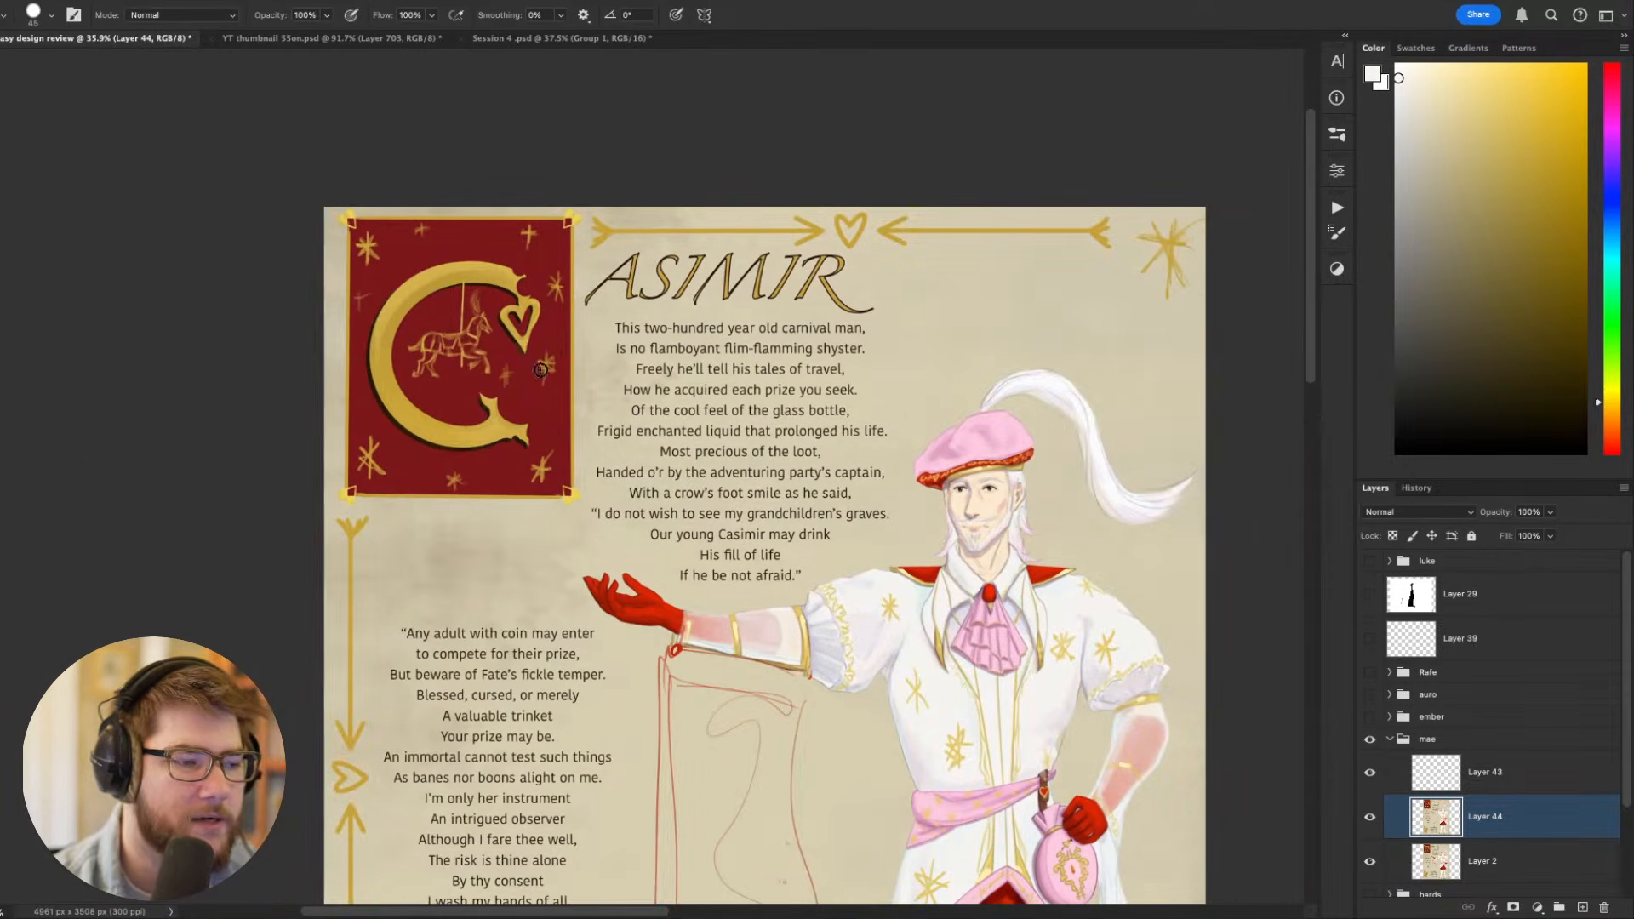
{"action": "left_click_drag", "start_coordinate": [529, 441], "coordinate": [343, 194]}
{"action": "mouse_move", "coordinate": [341, 268]}
{"action": "left_mouse_down"}
{"action": "mouse_move", "coordinate": [329, 361]}
{"action": "mouse_move", "coordinate": [408, 548]}
{"action": "left_mouse_up"}
{"action": "left_click_drag", "start_coordinate": [394, 406], "coordinate": [413, 456]}
{"action": "scroll", "coordinate": [511, 380], "scroll_direction": "up", "scroll_amount": 5}
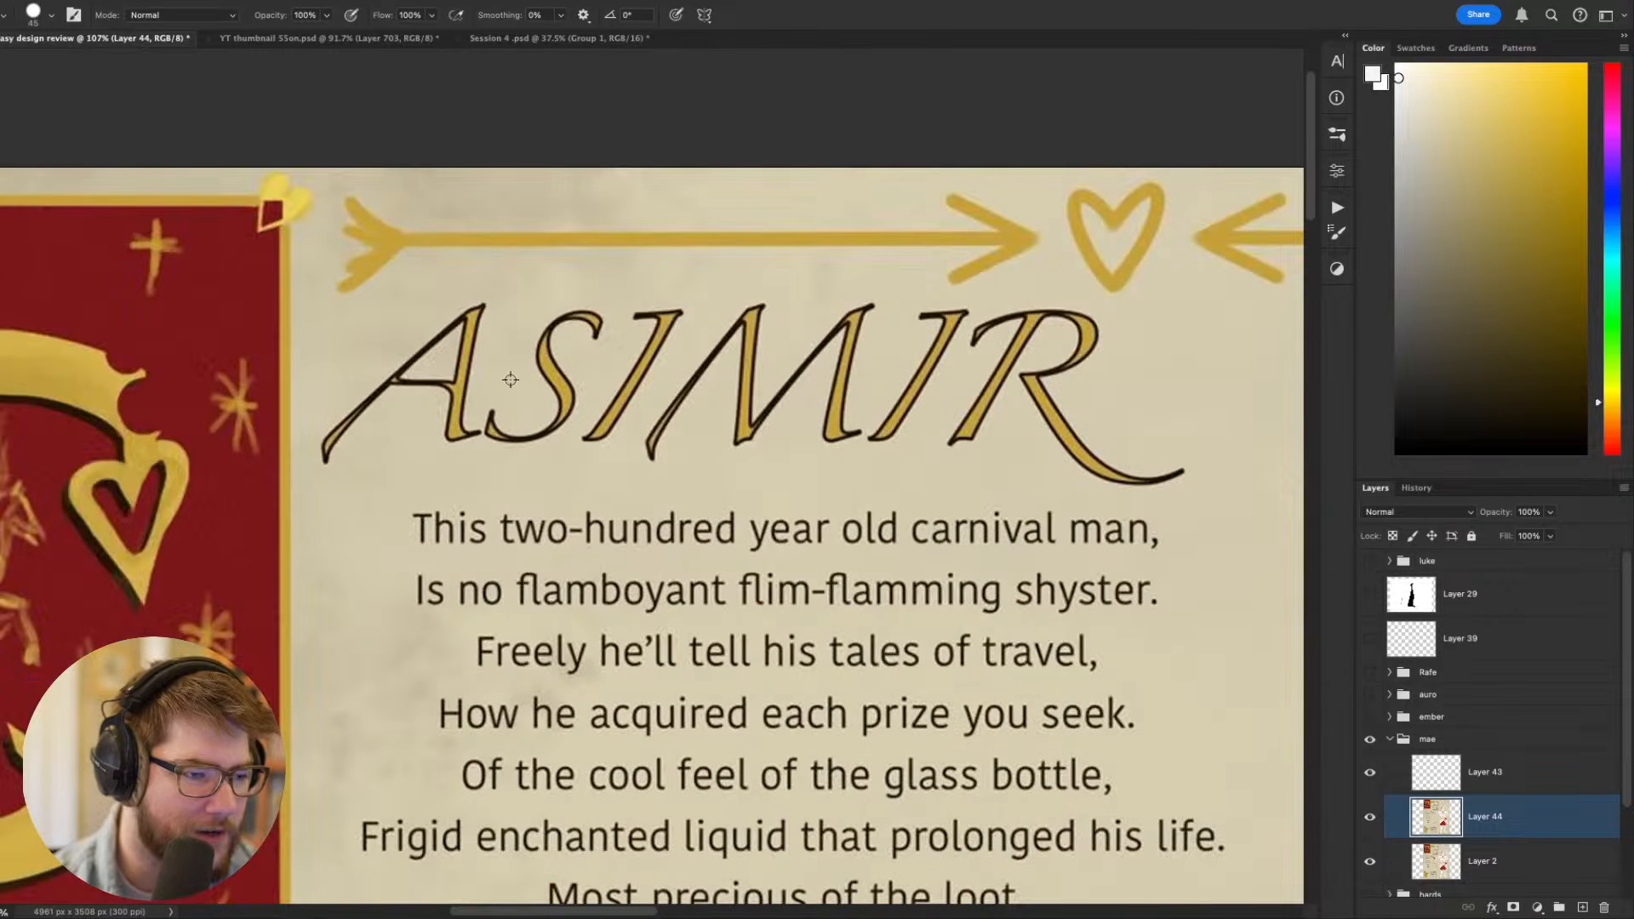
{"action": "scroll", "coordinate": [498, 431], "scroll_direction": "down", "scroll_amount": 8}
{"action": "scroll", "coordinate": [499, 439], "scroll_direction": "up", "scroll_amount": 5}
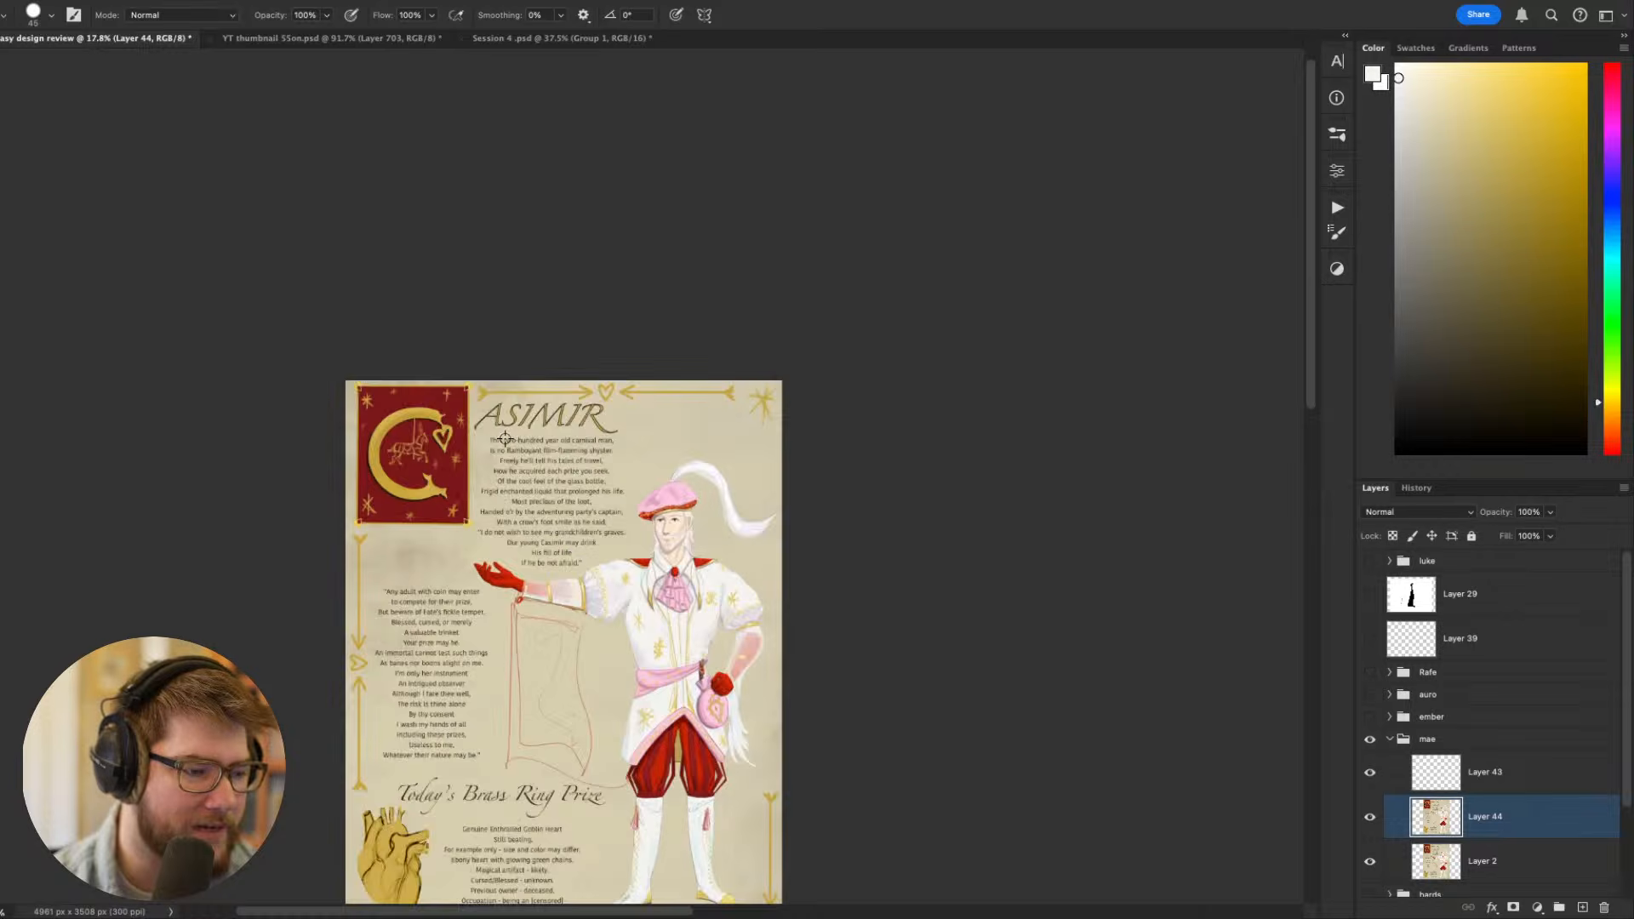
{"action": "scroll", "coordinate": [369, 370], "scroll_direction": "up", "scroll_amount": 2}
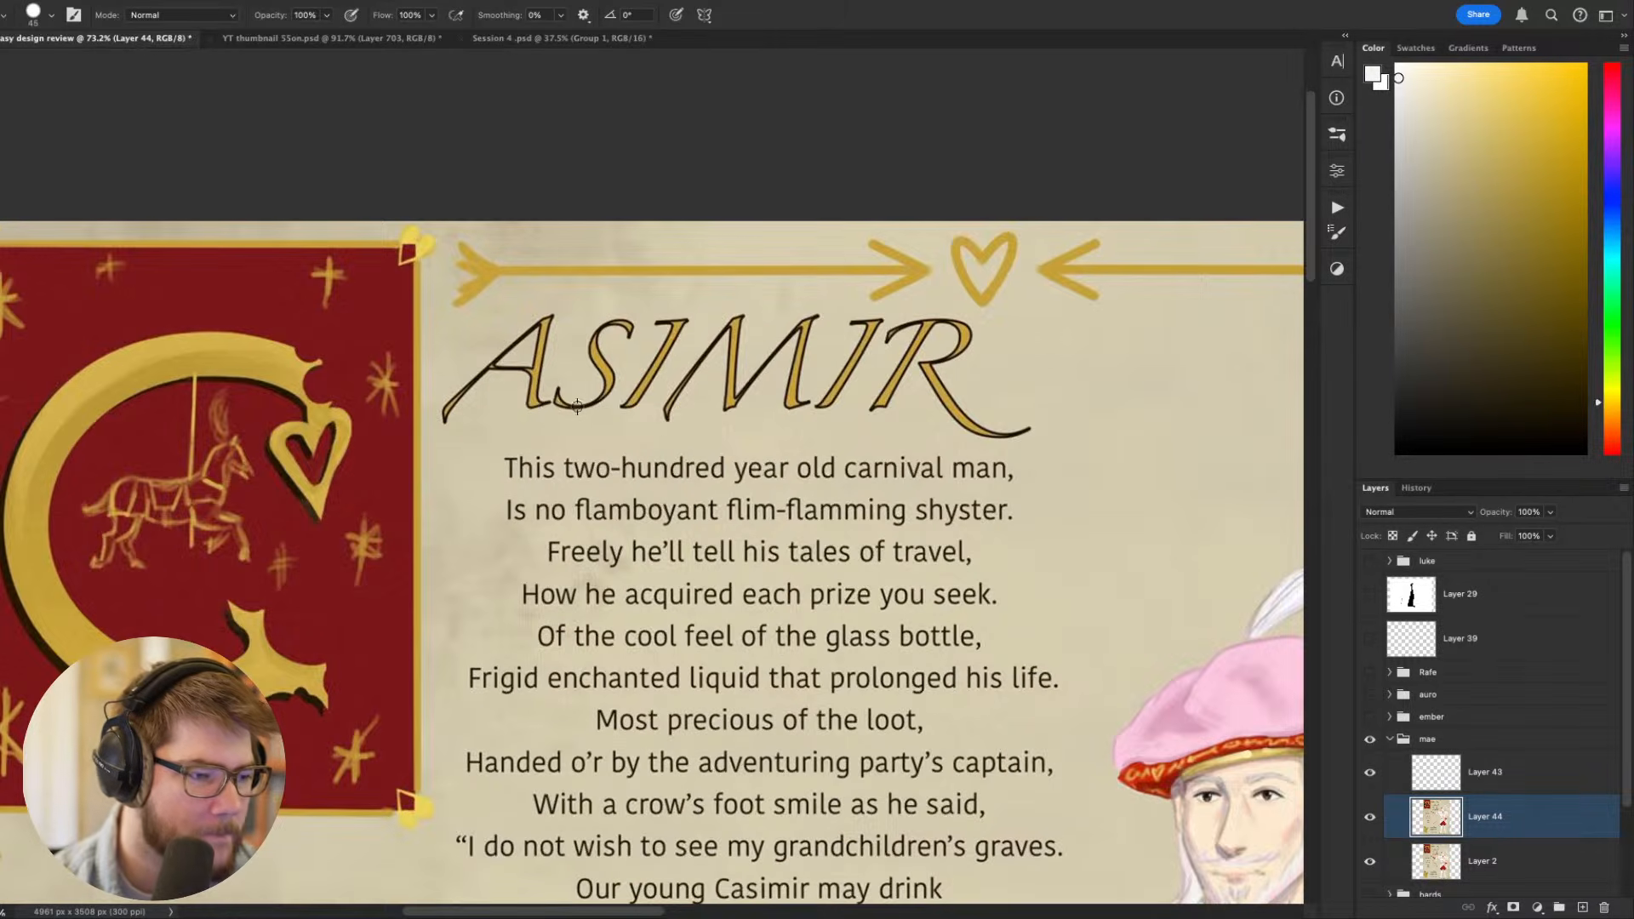
{"action": "key", "text": "w"}
{"action": "left_click", "coordinate": [535, 401]}
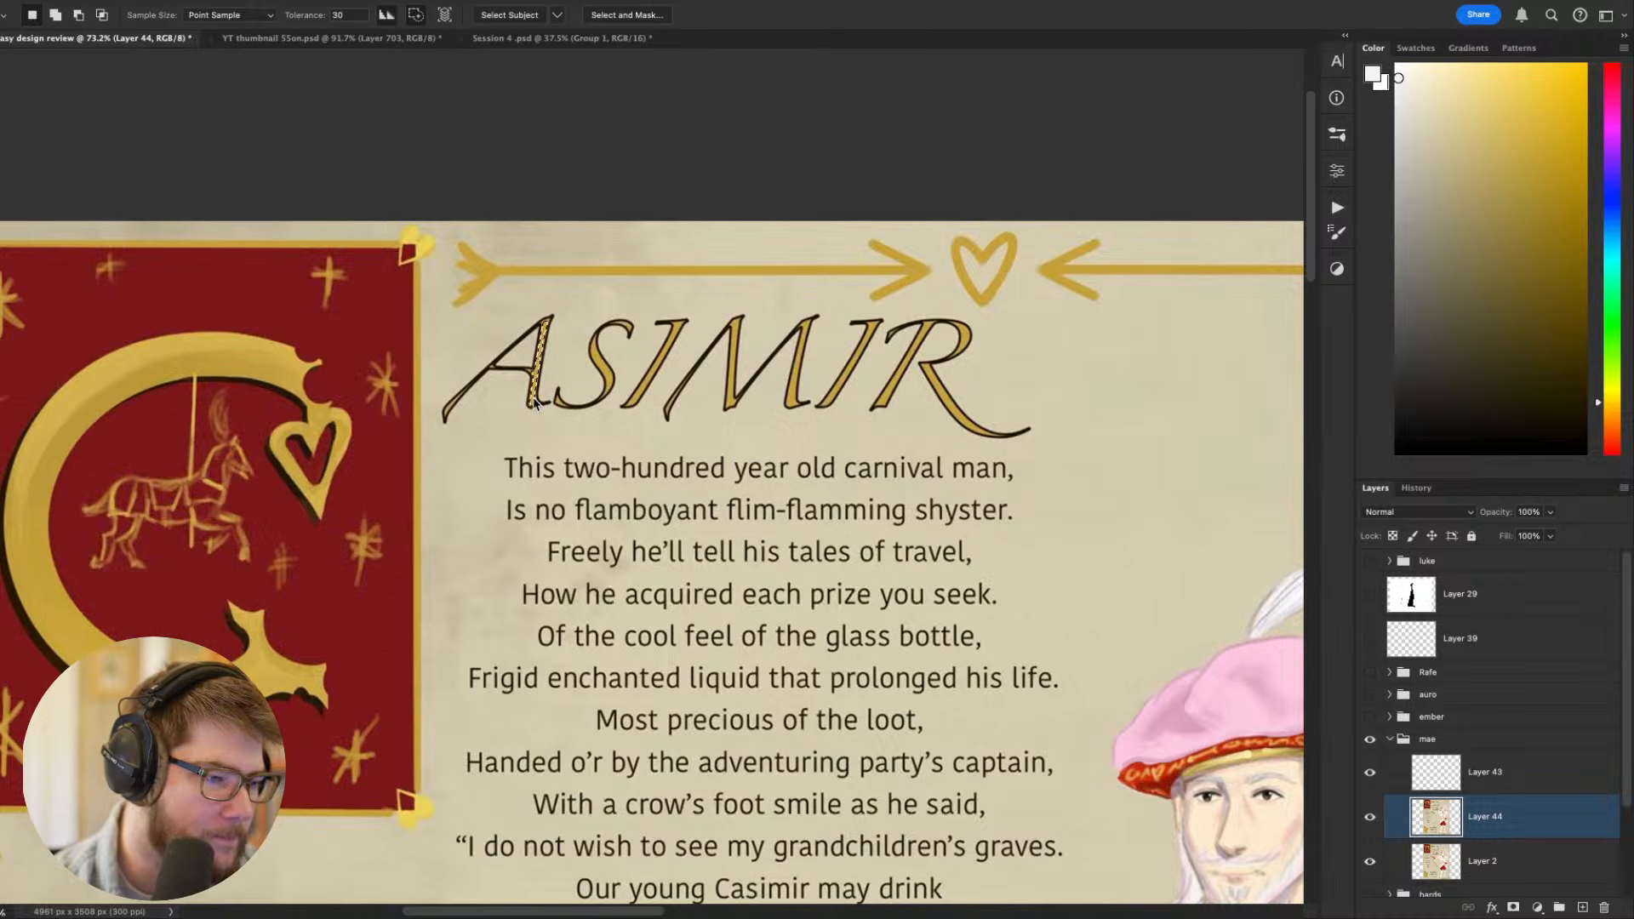
{"action": "key", "text": "super+d"}
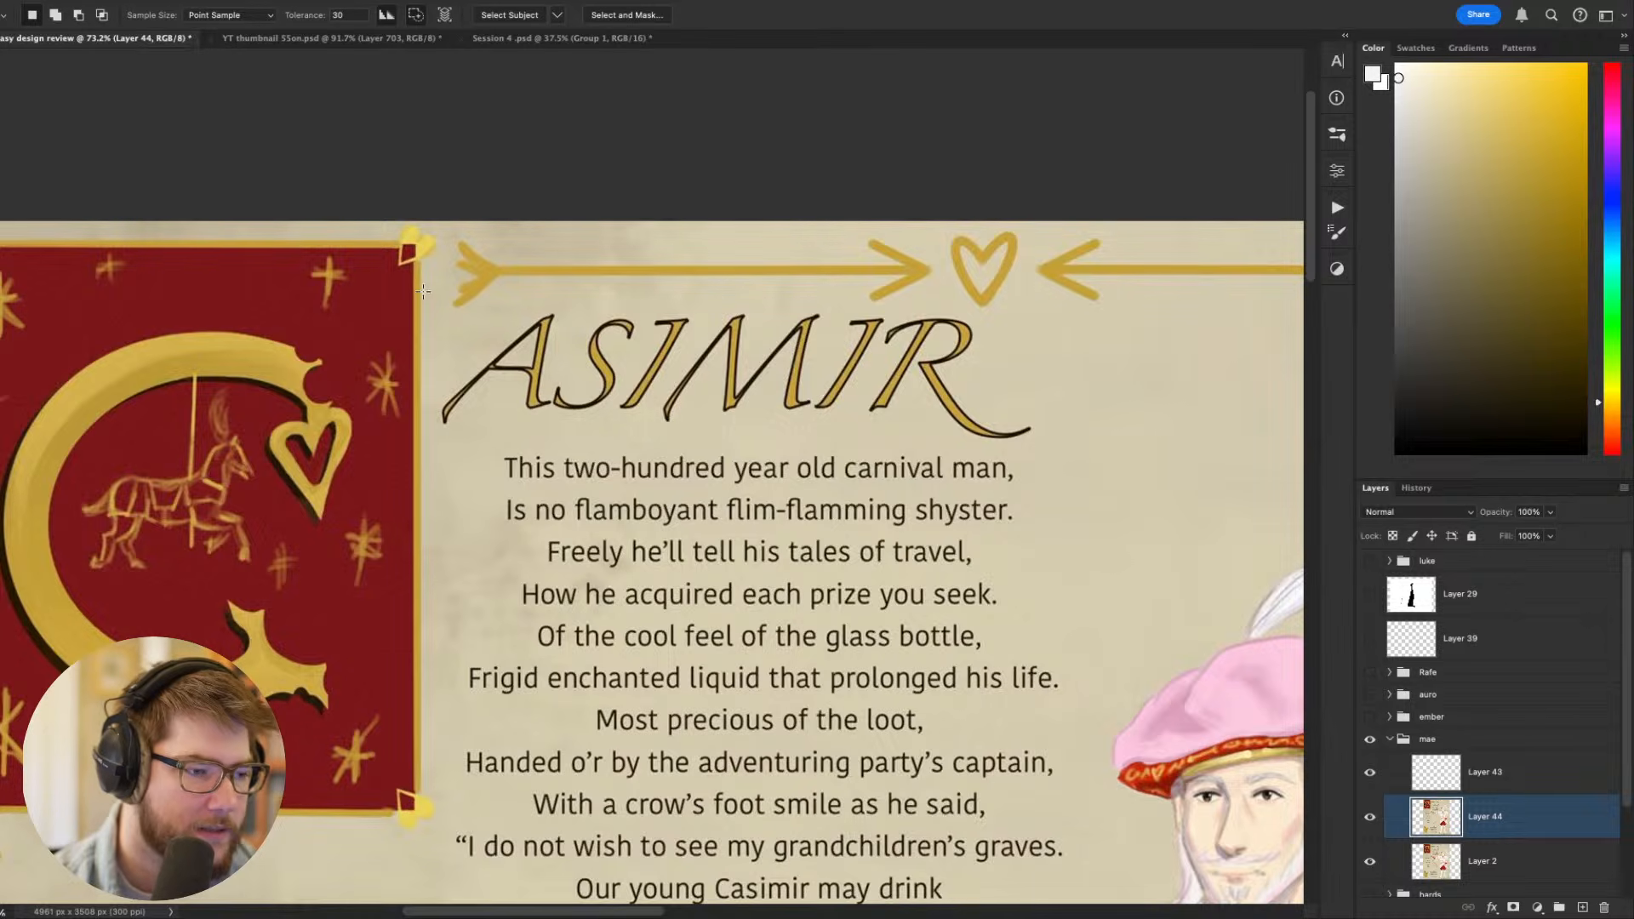
- Select only the ASIMIR title letters, excluding the parchment around them and the stray bits of the border arrow and heart
{"action": "key", "text": "m"}
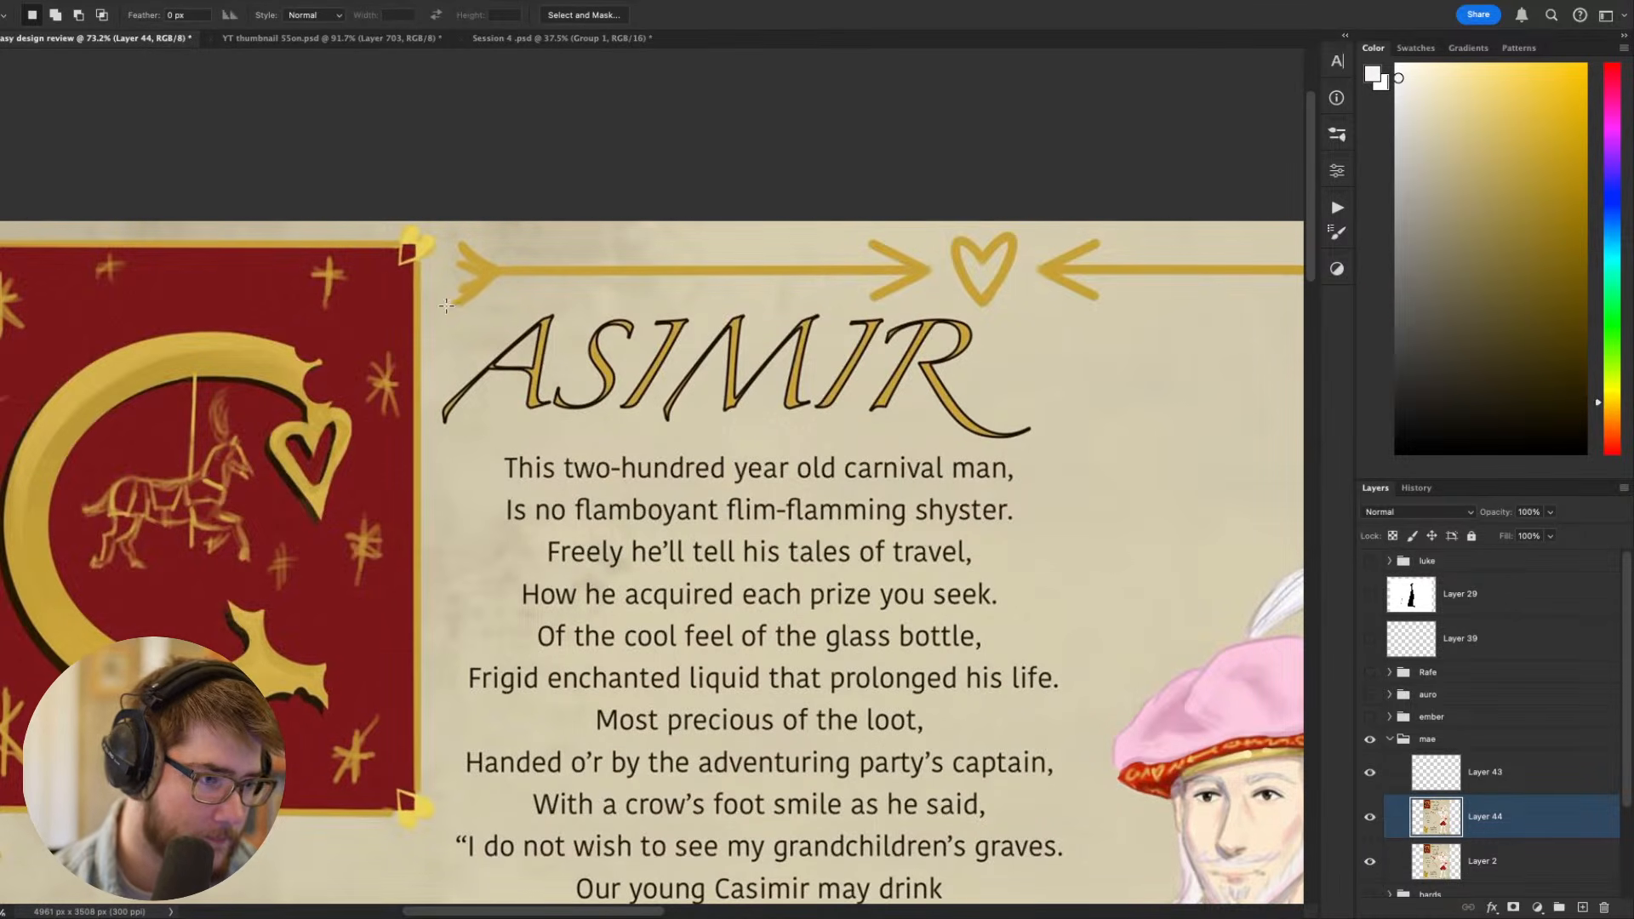
{"action": "left_click_drag", "start_coordinate": [446, 305], "coordinate": [1077, 447]}
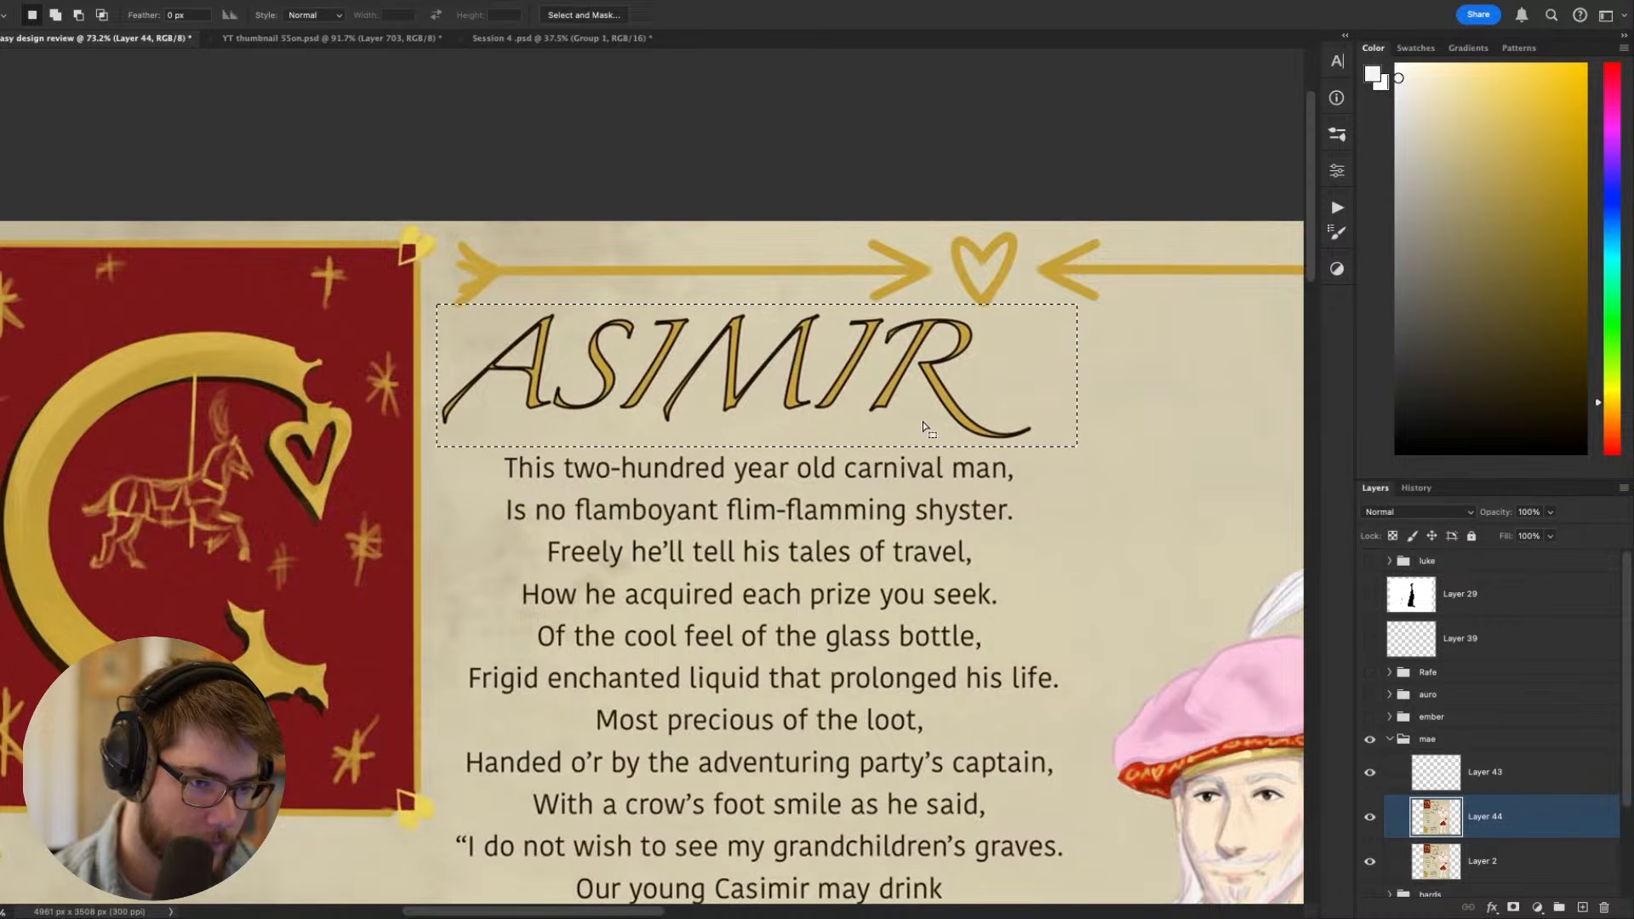
{"action": "key", "text": "w"}
{"action": "left_click", "coordinate": [976, 401], "text": "alt"}
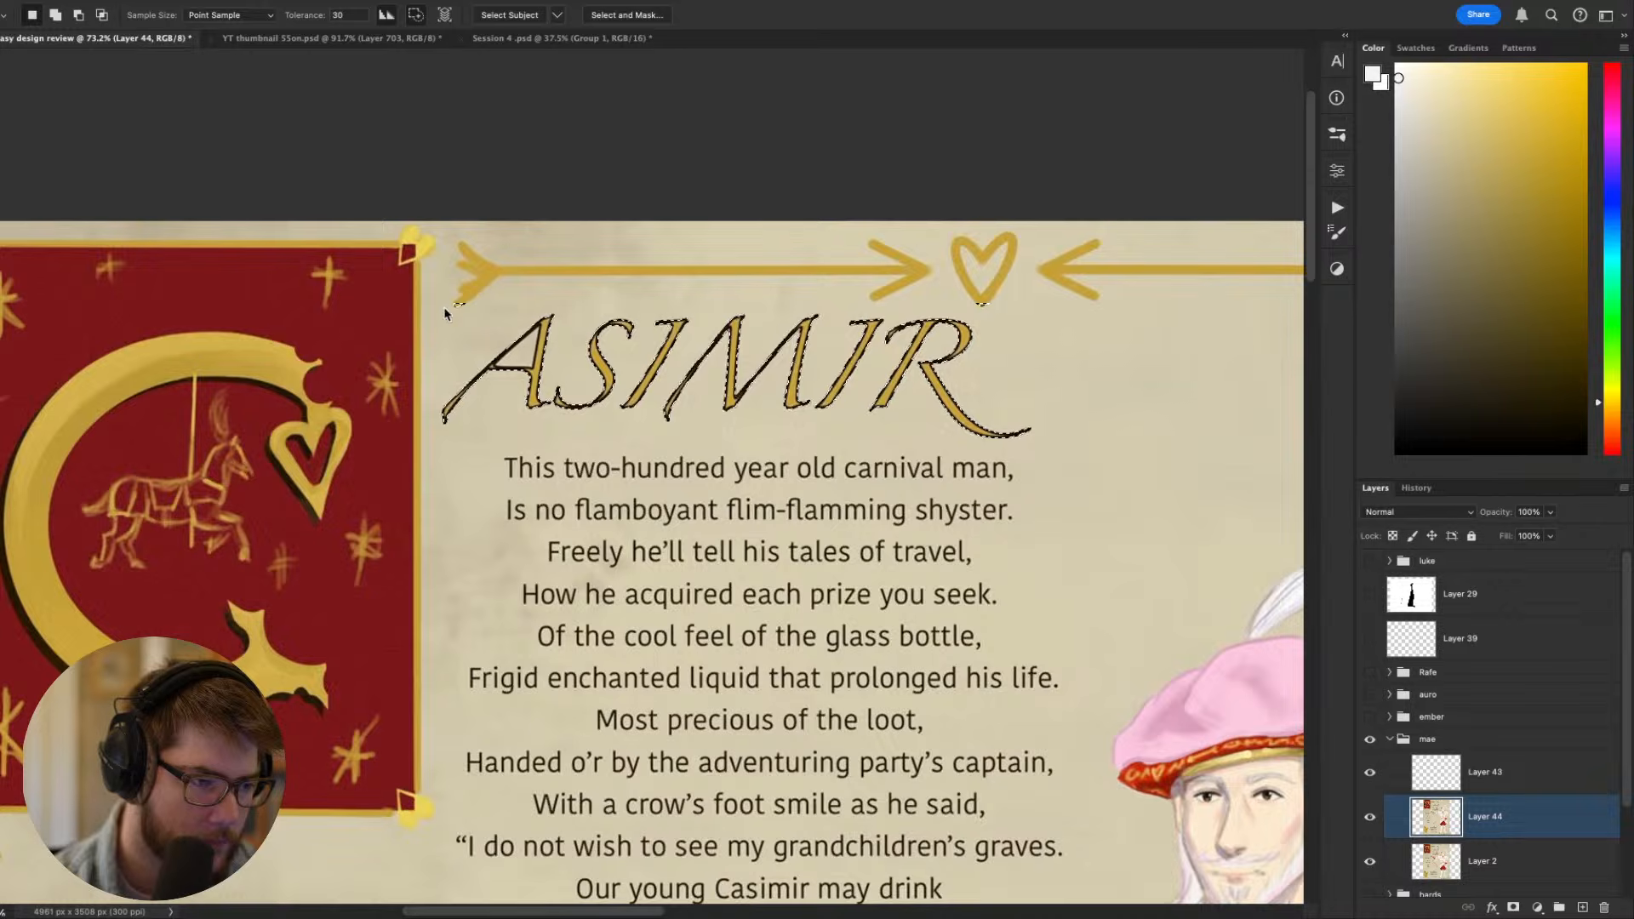
{"action": "key", "text": "l"}
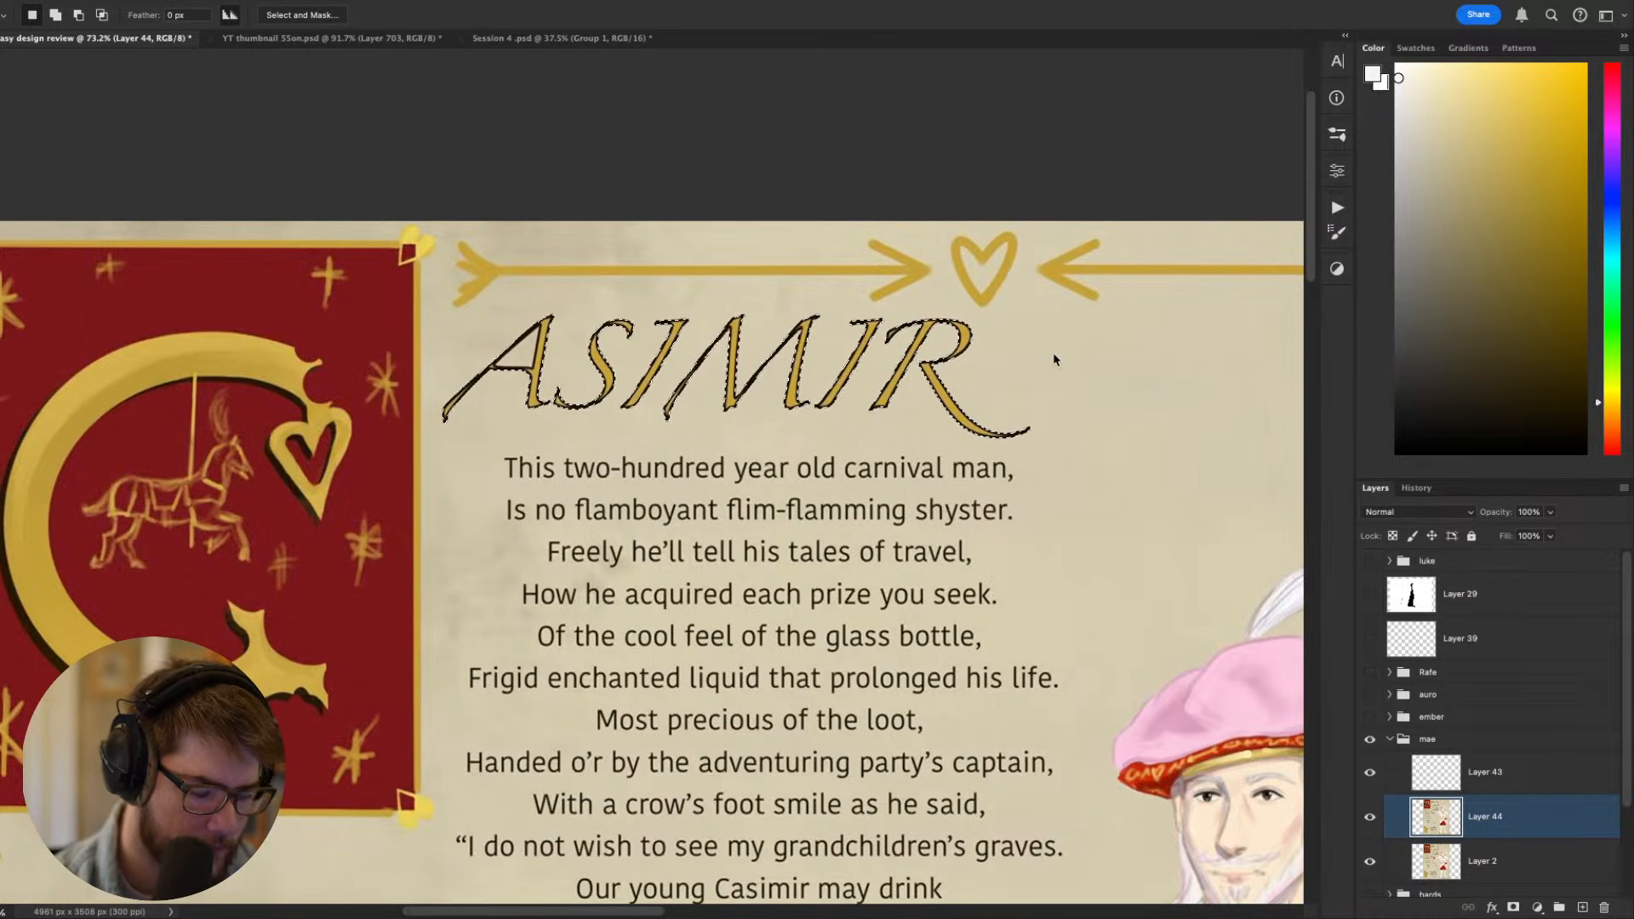
- Fill the selected title letters on a new layer with gold sampled from the ornamental C, and clear the selection
{"action": "key", "text": "ctrl+j"}
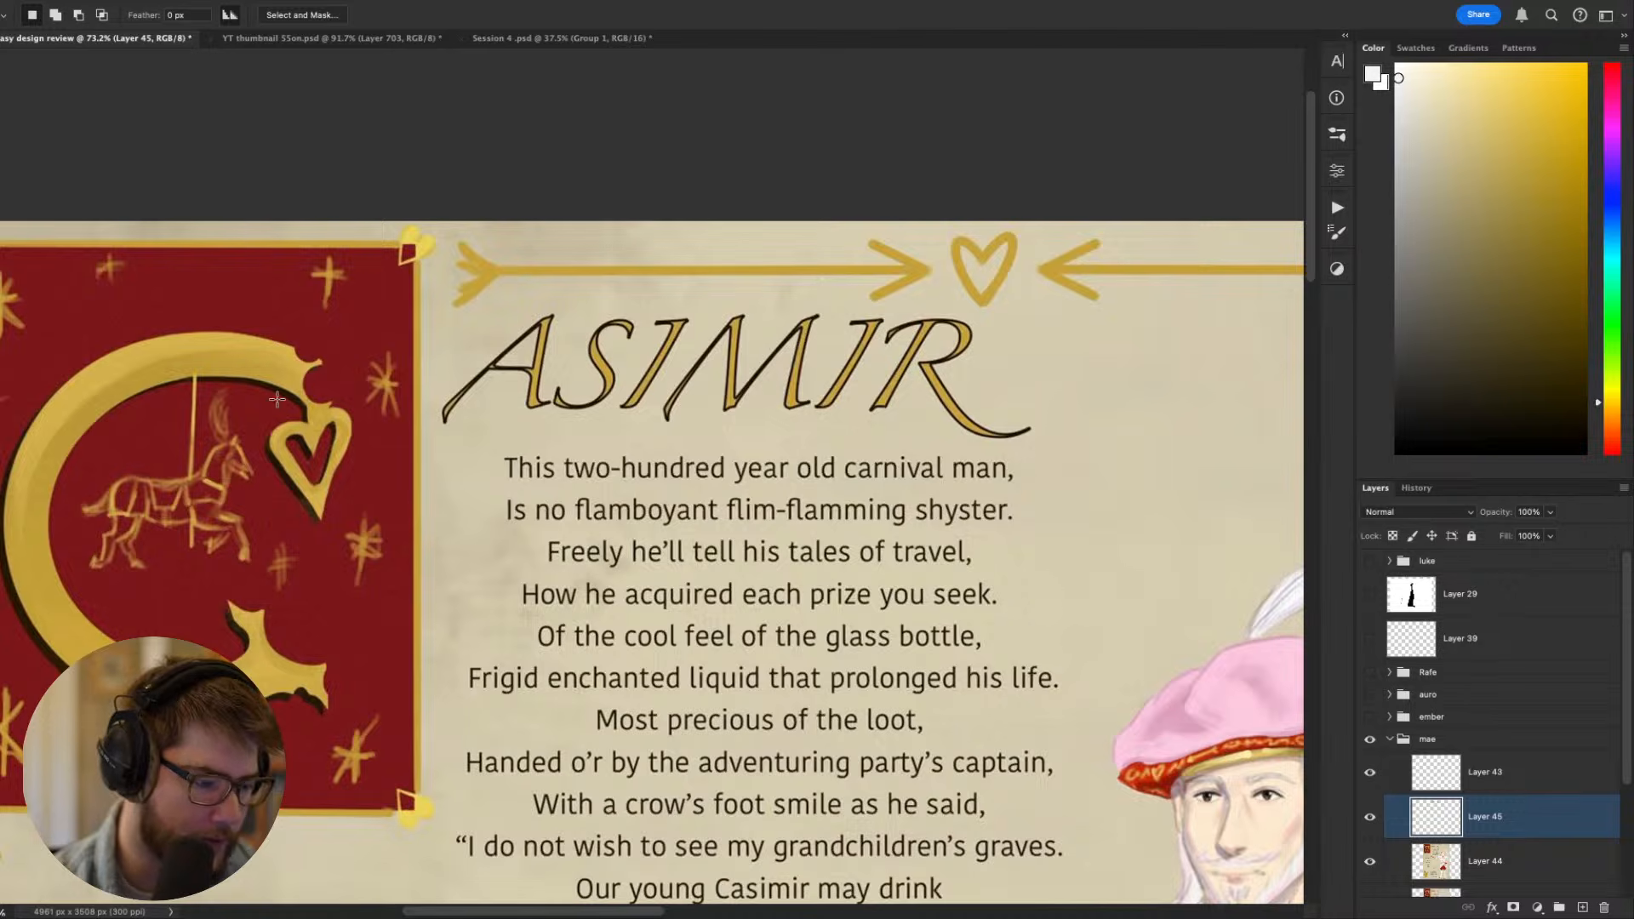
{"action": "key", "text": "g"}
{"action": "left_click", "coordinate": [189, 345], "text": "alt"}
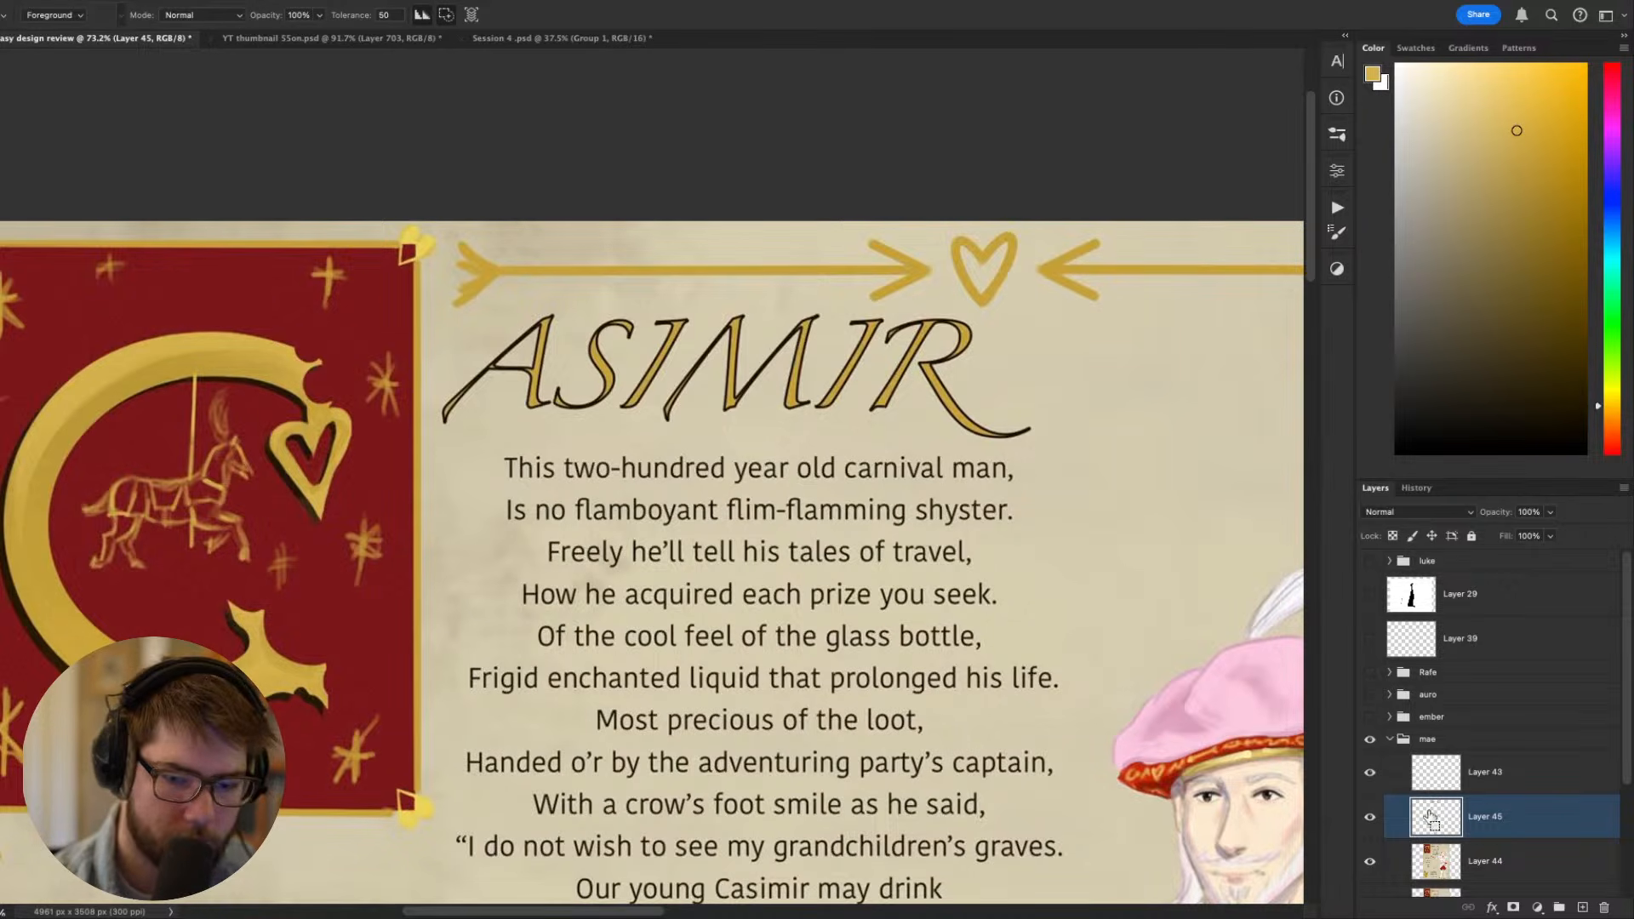
{"action": "key", "text": "ctrl+shift+d"}
{"action": "key", "text": "l"}
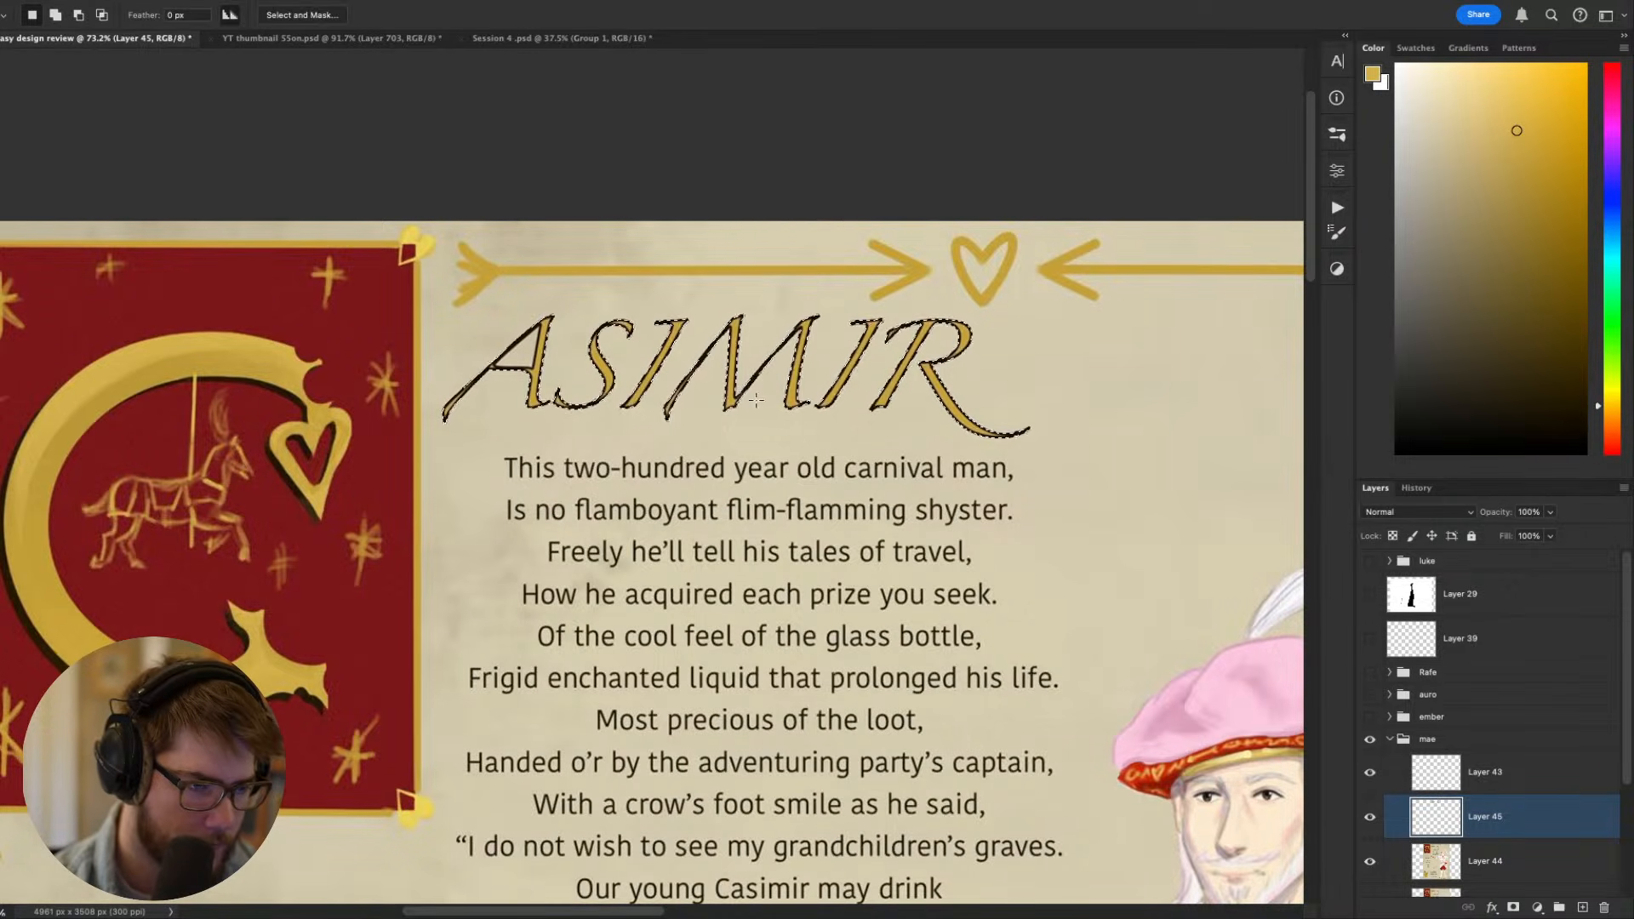
{"action": "right_click", "coordinate": [735, 395]}
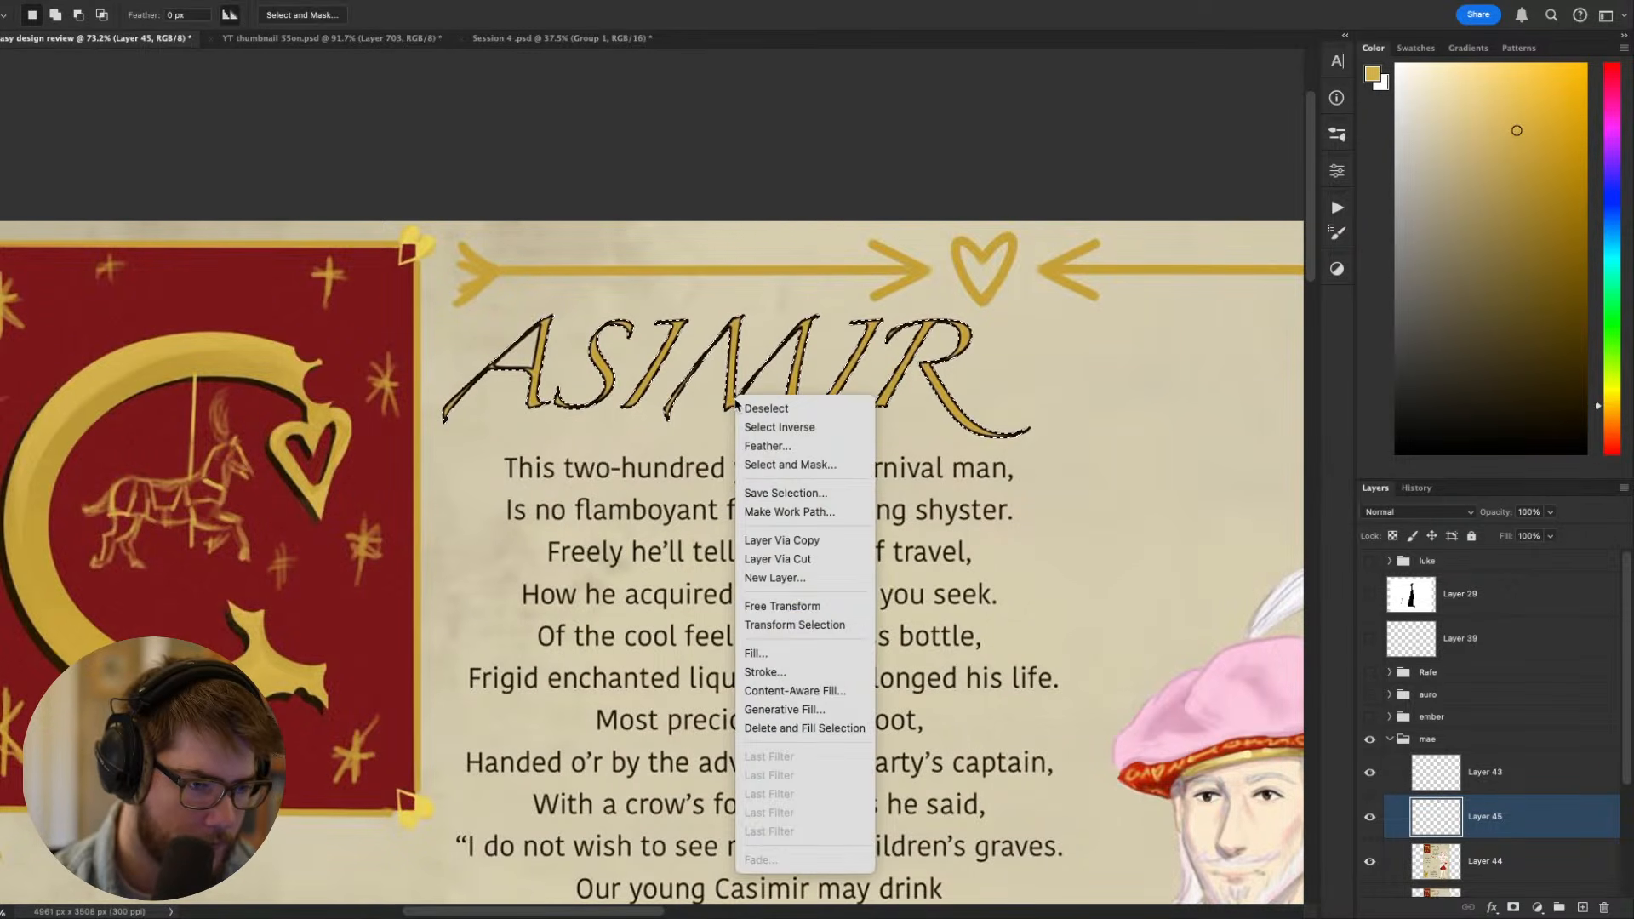
{"action": "left_click", "coordinate": [791, 652]}
{"action": "left_click", "coordinate": [813, 374]}
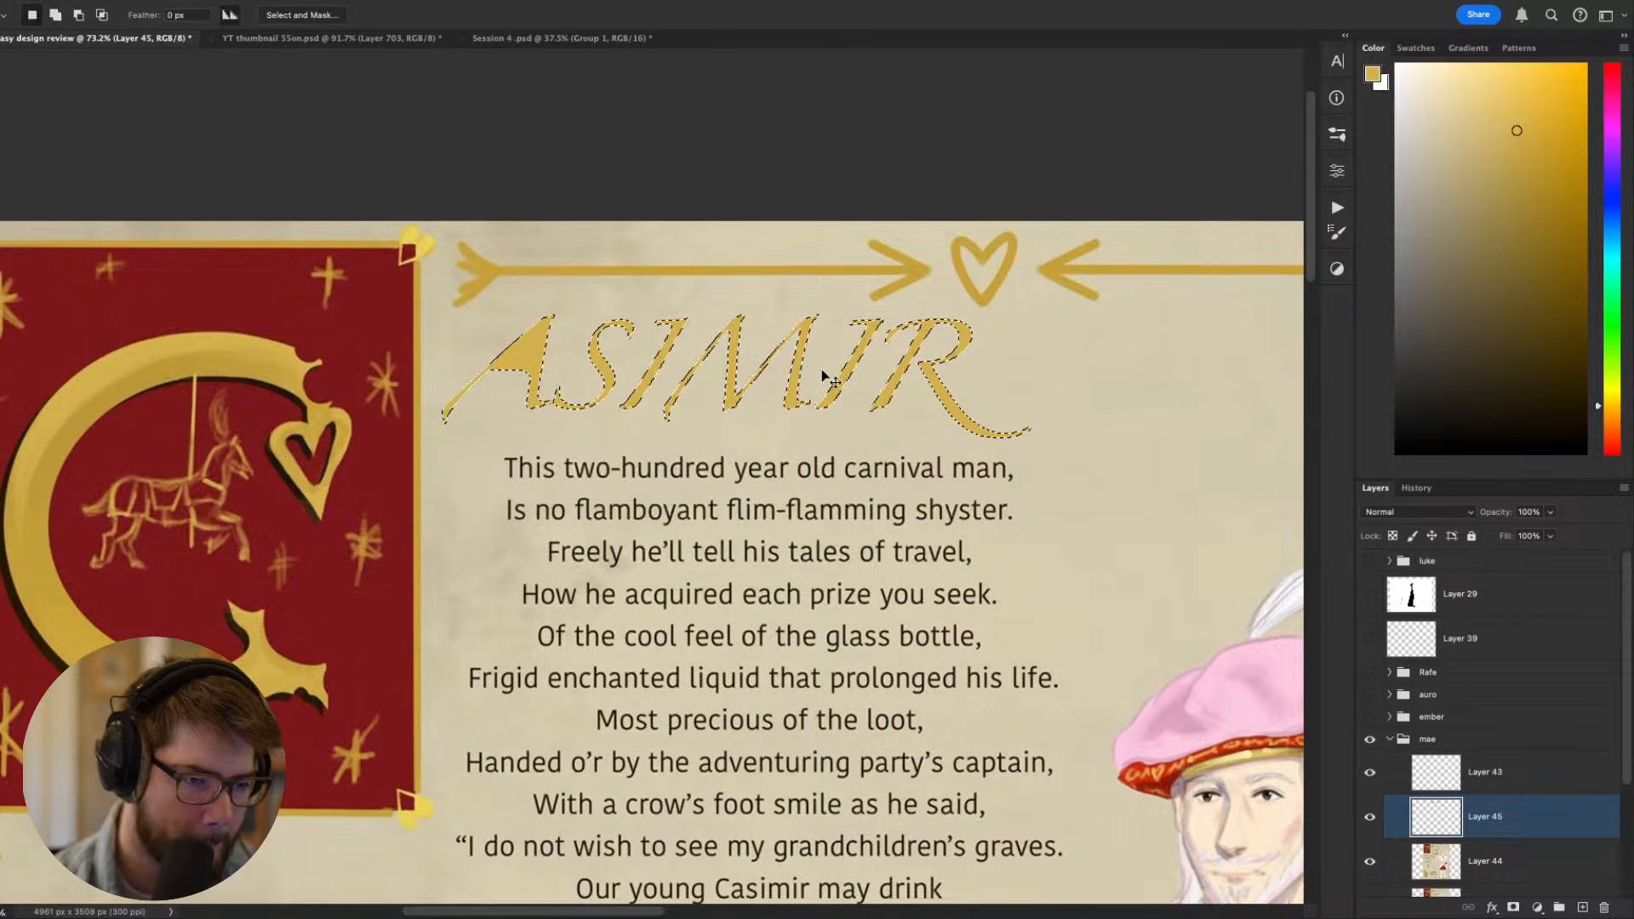
{"action": "key", "text": "ctrl+d"}
{"action": "scroll", "coordinate": [936, 511], "scroll_direction": "down", "scroll_amount": 1}
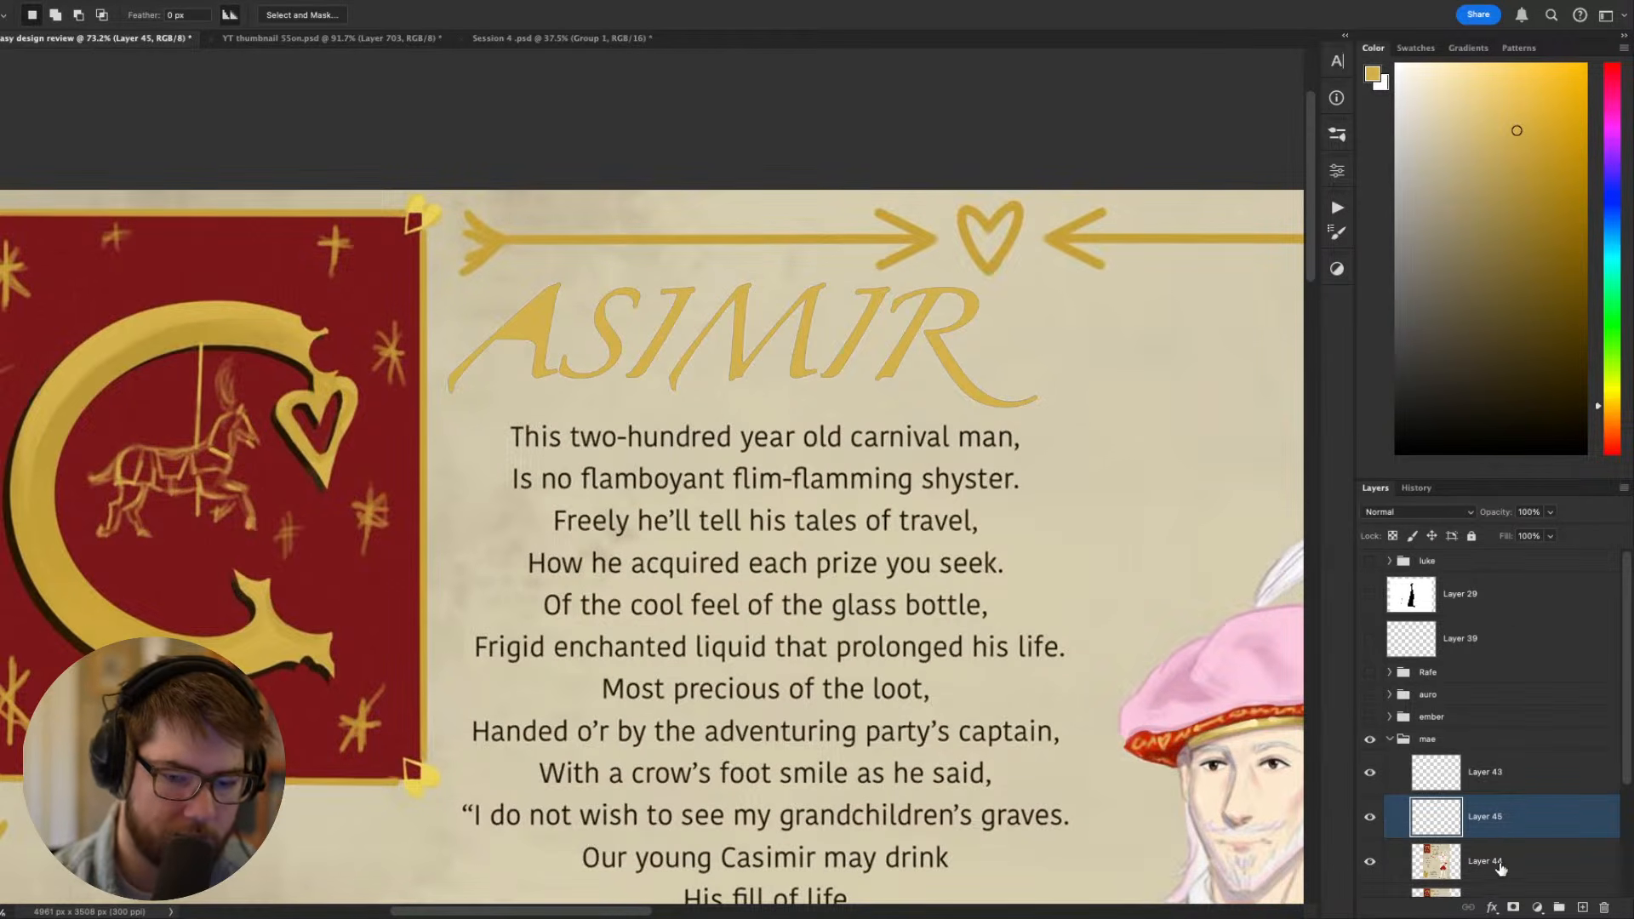
{"action": "left_click", "coordinate": [1494, 908]}
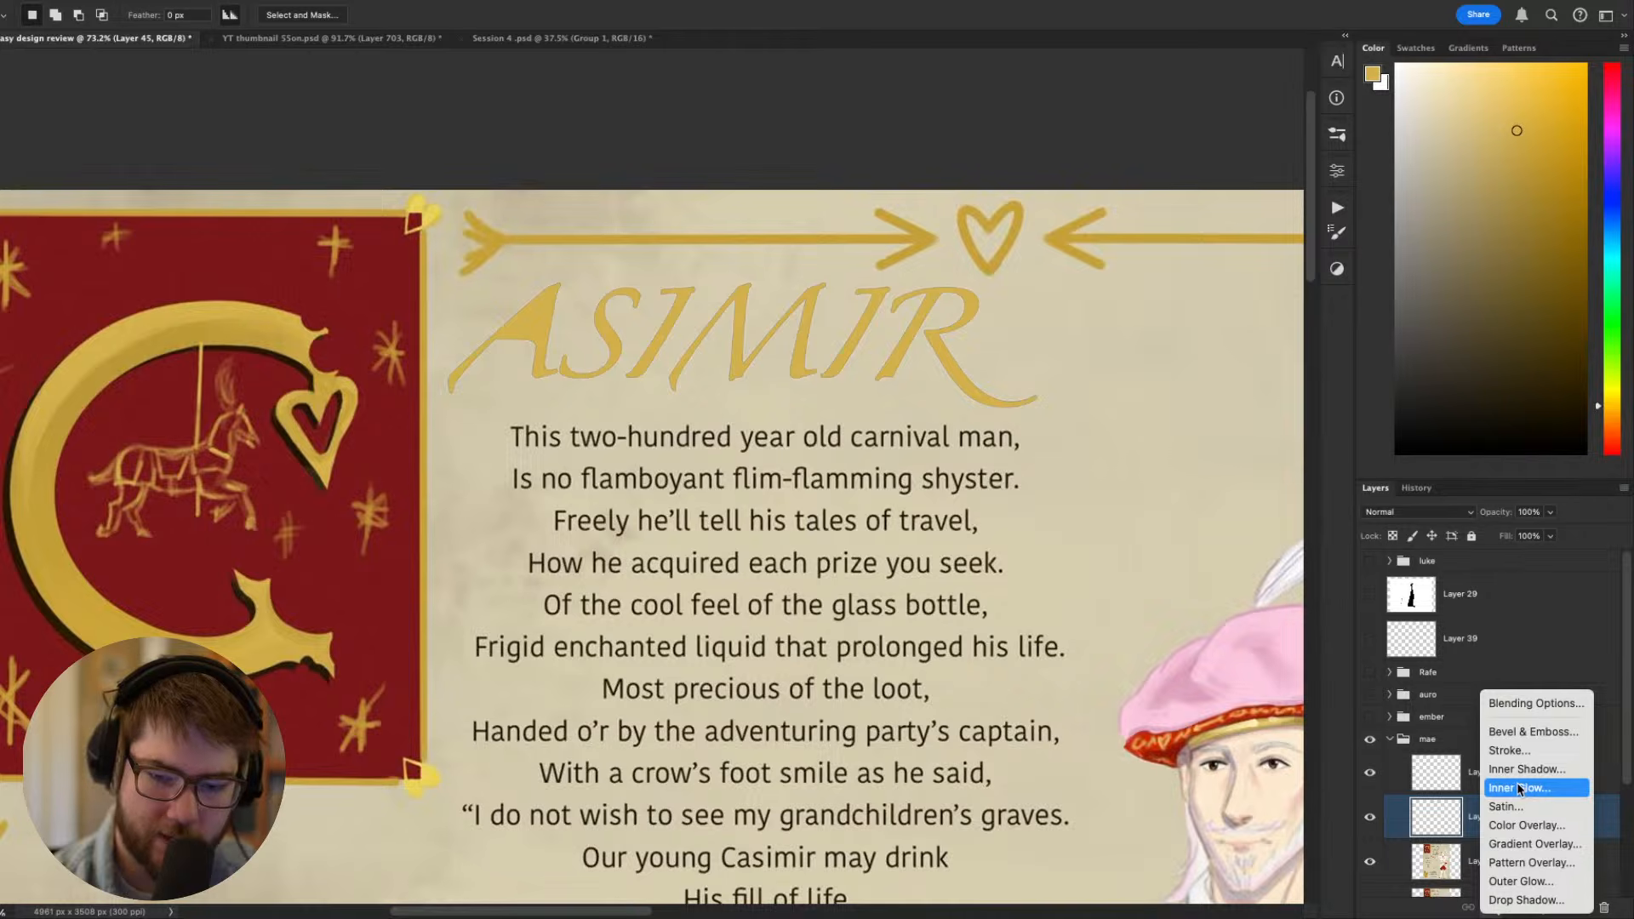
{"action": "left_click", "coordinate": [1520, 901]}
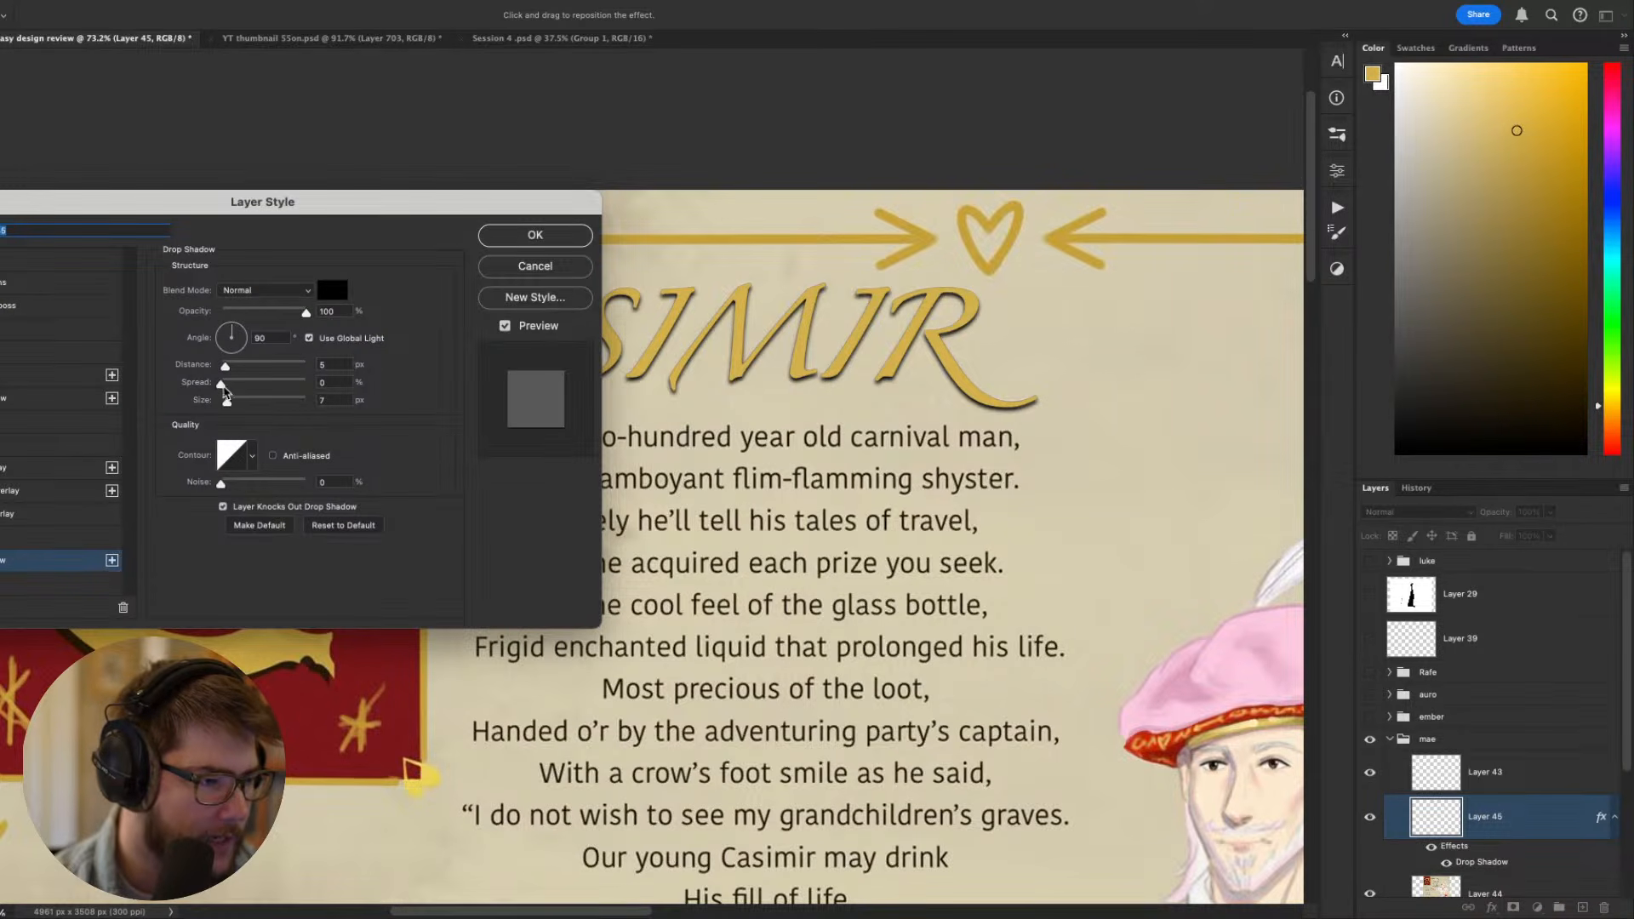
{"action": "left_click", "coordinate": [184, 379]}
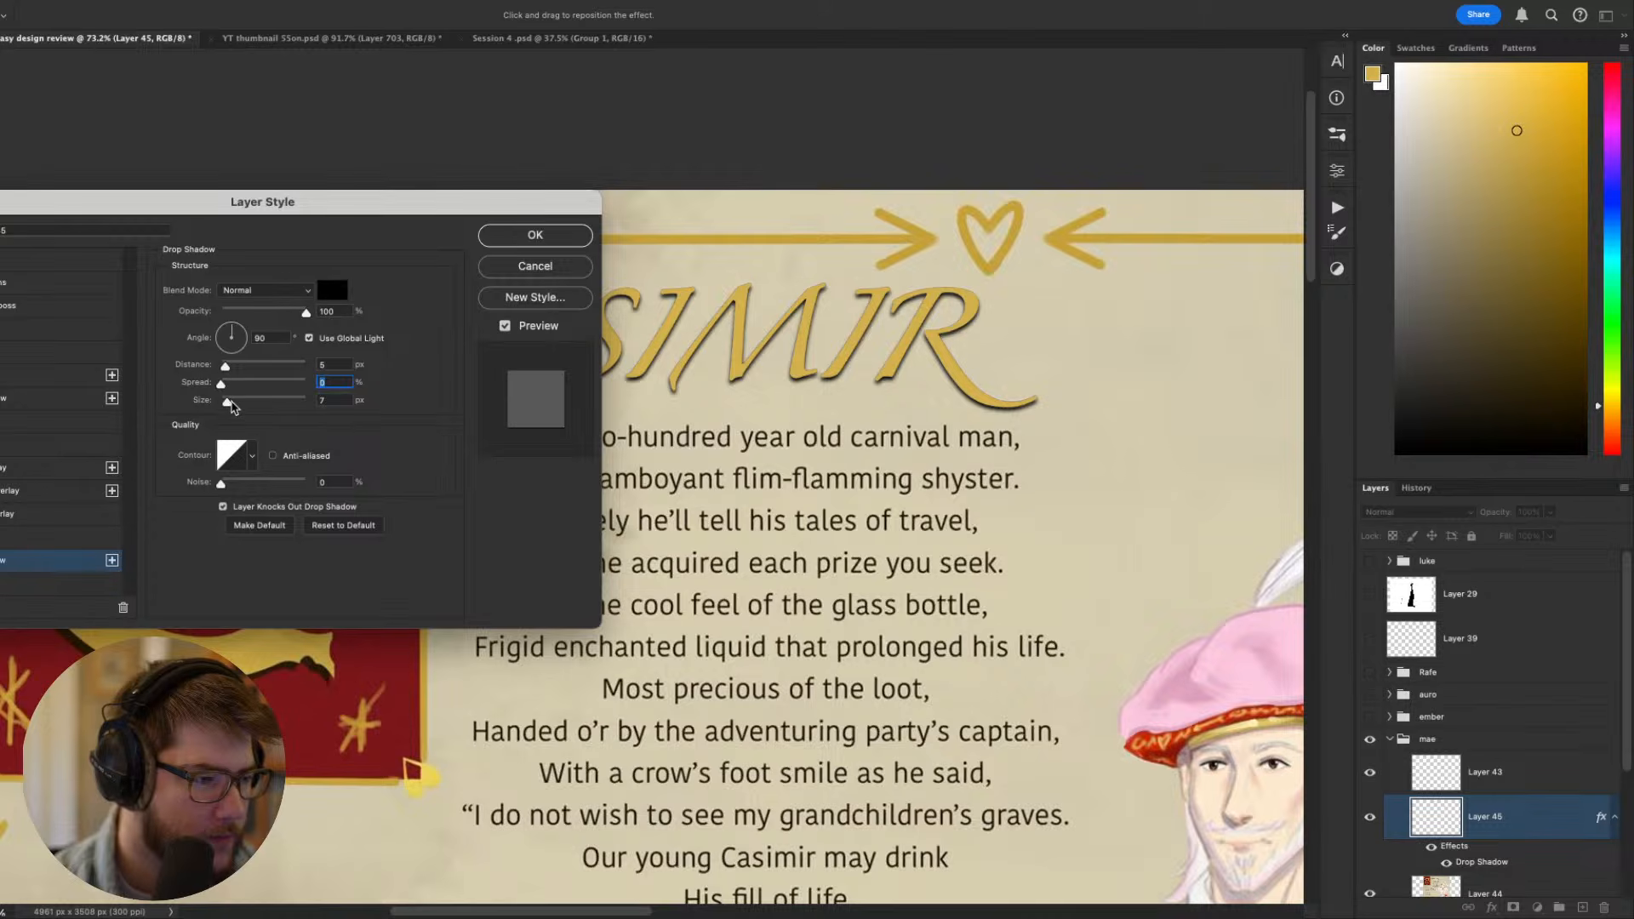
{"action": "mouse_move", "coordinate": [225, 367]}
{"action": "left_mouse_down"}
{"action": "mouse_move", "coordinate": [228, 405]}
{"action": "mouse_move", "coordinate": [230, 384]}
{"action": "mouse_move", "coordinate": [308, 385]}
{"action": "mouse_move", "coordinate": [225, 401]}
{"action": "mouse_move", "coordinate": [229, 371]}
{"action": "left_mouse_up"}
{"action": "left_click", "coordinate": [219, 385]}
{"action": "left_click", "coordinate": [226, 401]}
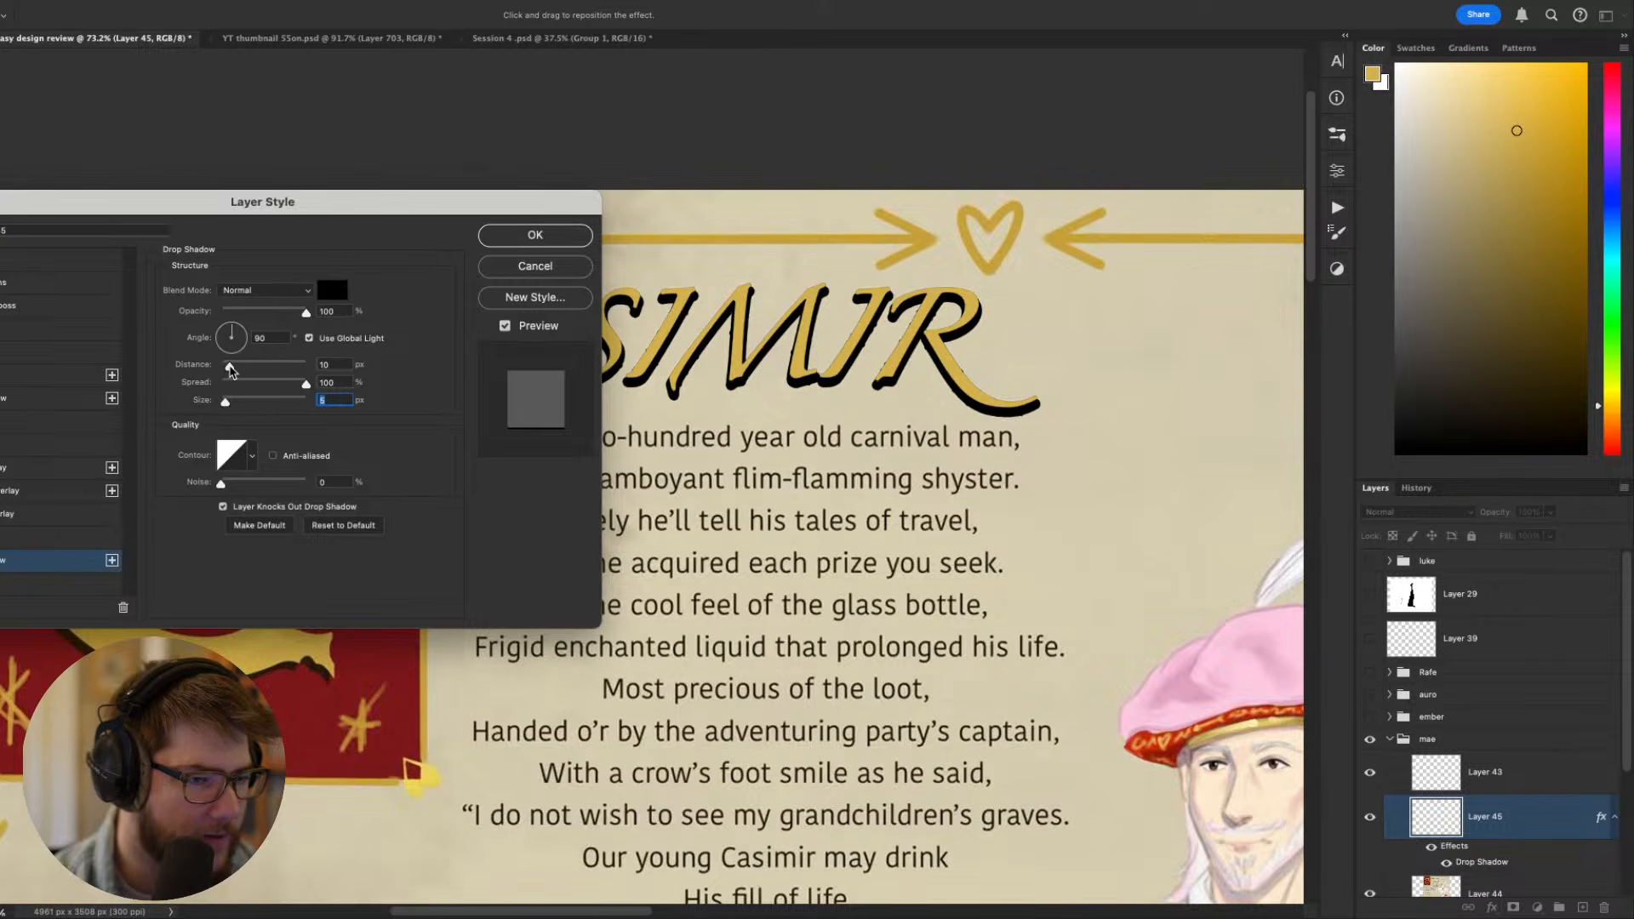
{"action": "key", "text": "Escape"}
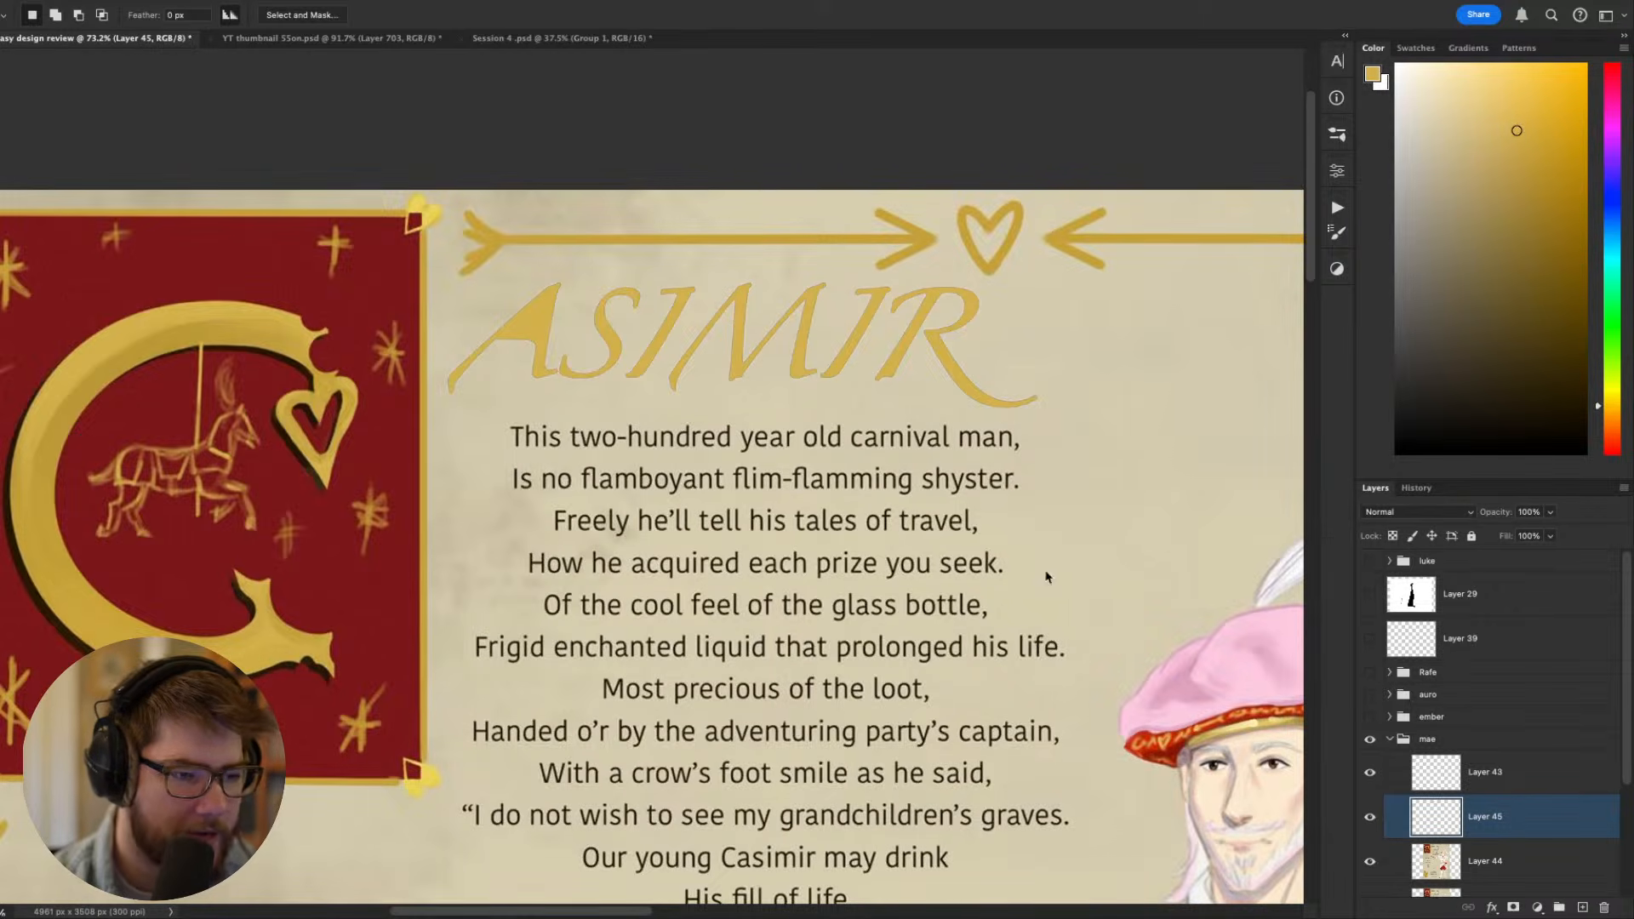
- Give the gold lettering layer a hard black drop shadow with distance 8 px, spread 100% and size 2 px
{"action": "left_click", "coordinate": [1495, 907]}
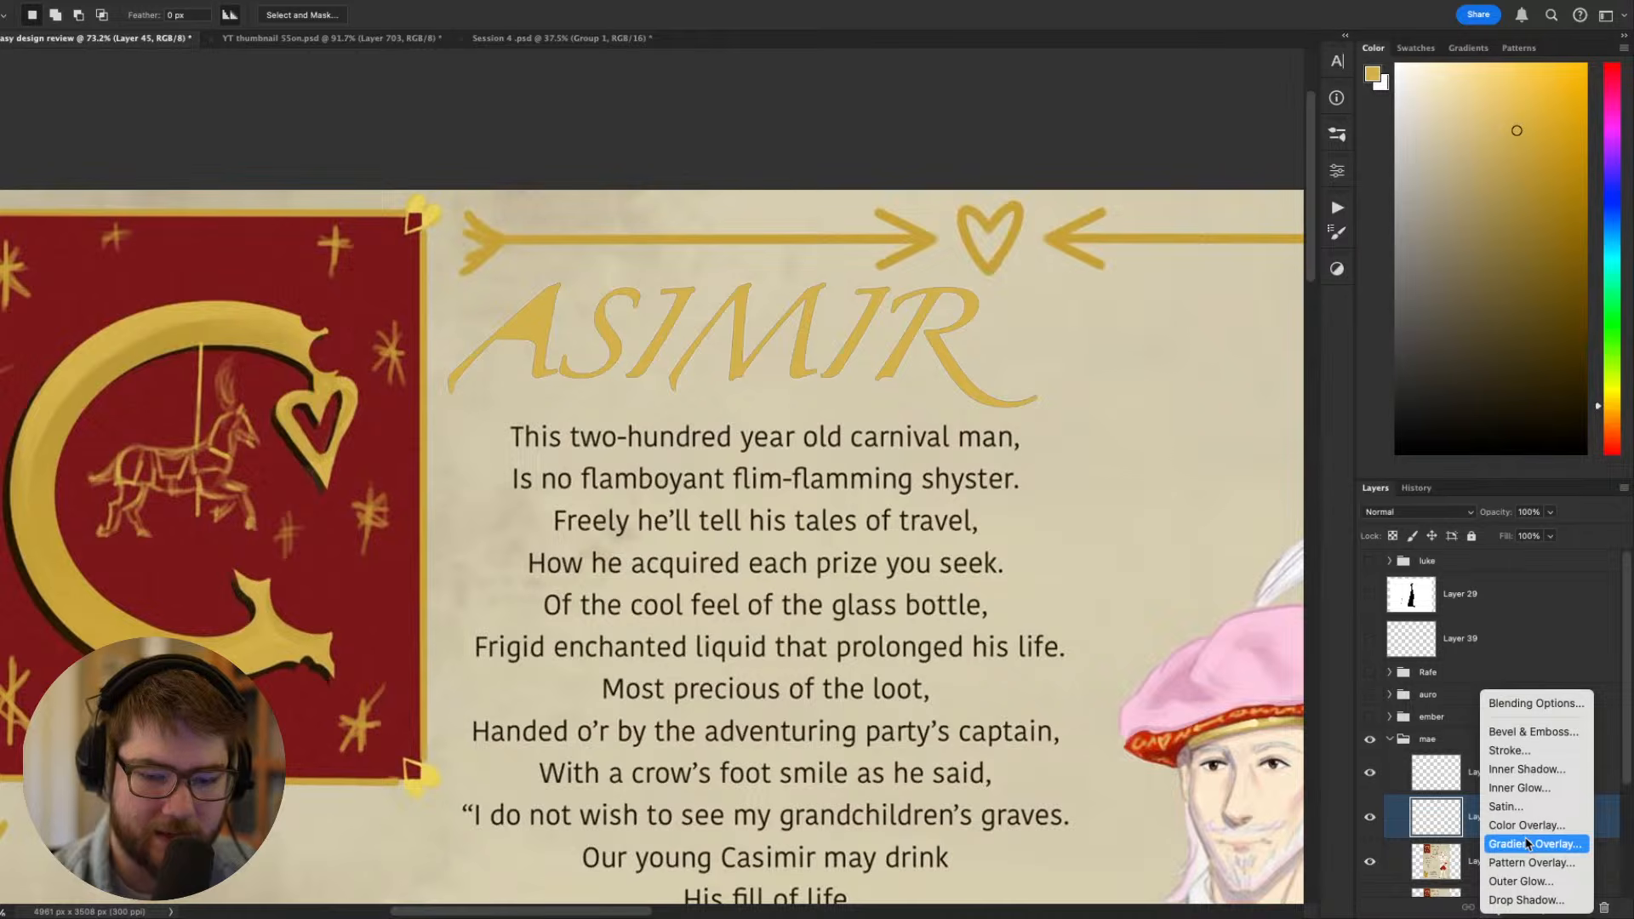
{"action": "left_click", "coordinate": [1526, 900]}
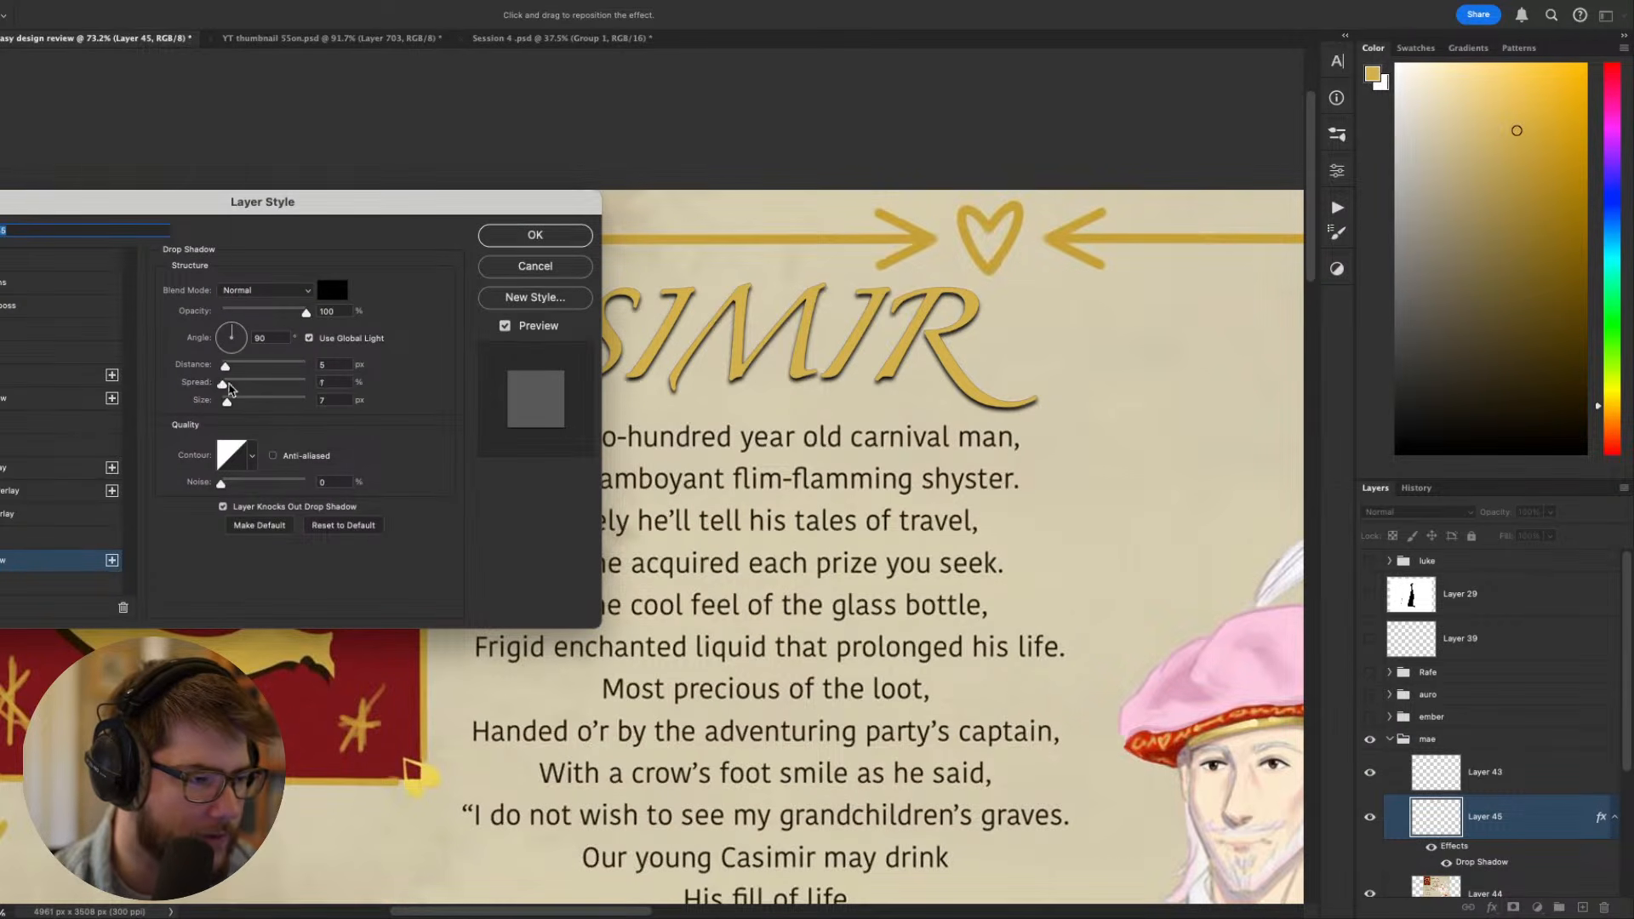
{"action": "left_click_drag", "start_coordinate": [228, 387], "coordinate": [443, 400]}
{"action": "mouse_move", "coordinate": [228, 372]}
{"action": "left_mouse_down"}
{"action": "mouse_move", "coordinate": [224, 406]}
{"action": "mouse_move", "coordinate": [228, 372]}
{"action": "left_mouse_up"}
{"action": "left_click", "coordinate": [534, 235]}
- Compare the shadowed title lettering with the ornamental initial C, both up close and across the whole sheet
{"action": "scroll", "coordinate": [524, 364], "scroll_direction": "down", "scroll_amount": 5}
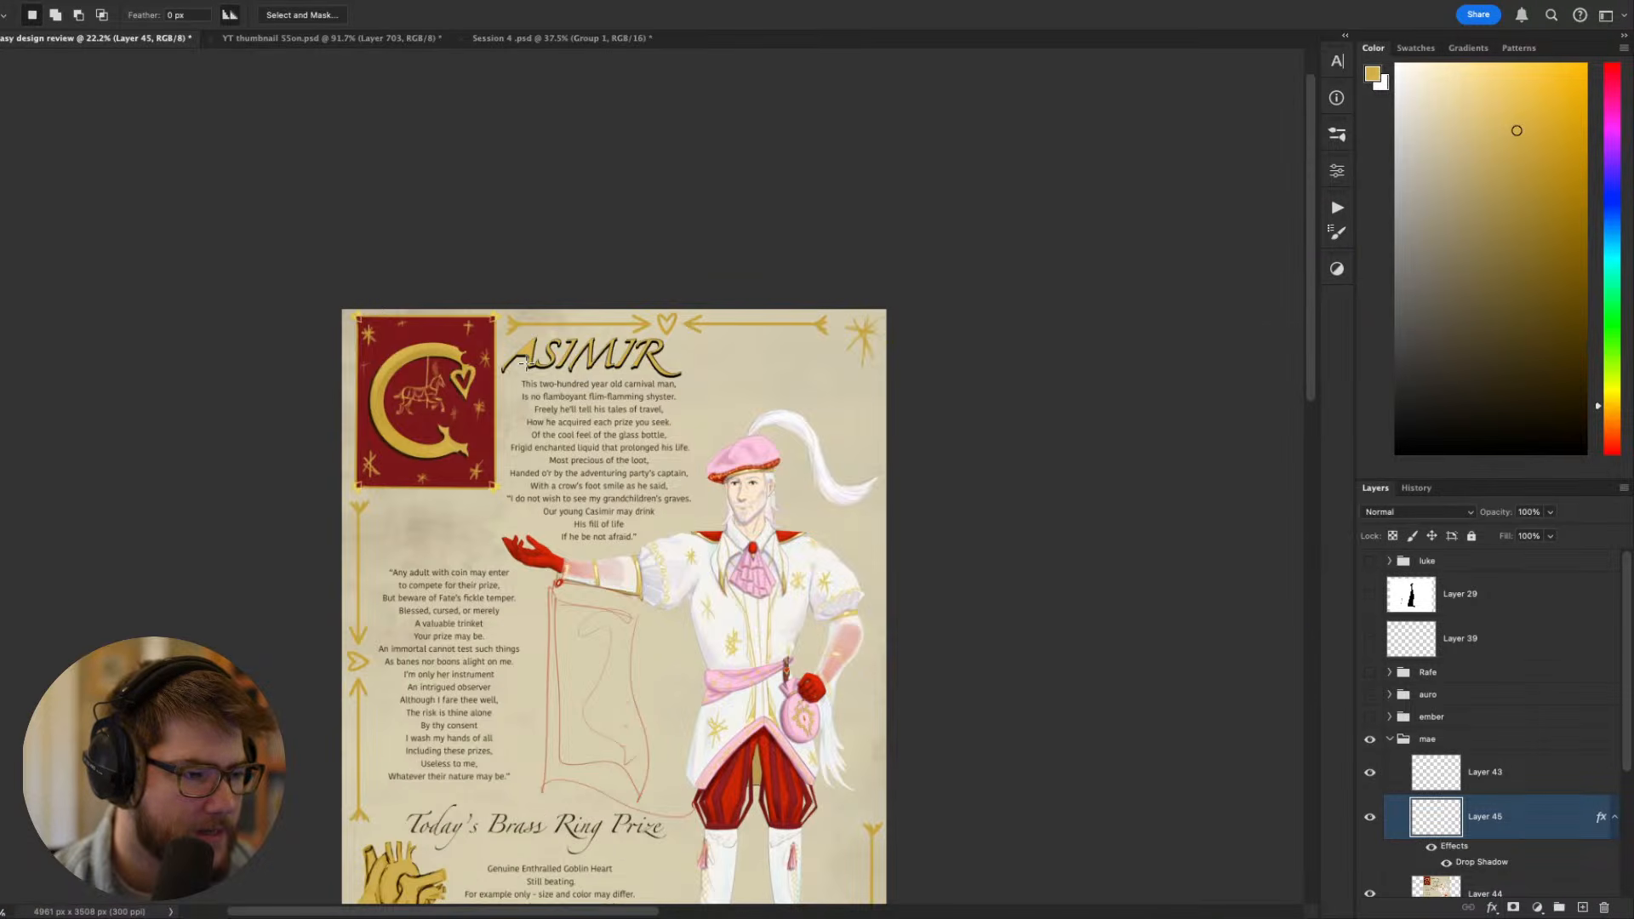
{"action": "scroll", "coordinate": [524, 363], "scroll_direction": "up", "scroll_amount": 3}
{"action": "scroll", "coordinate": [469, 571], "scroll_direction": "up", "scroll_amount": 3}
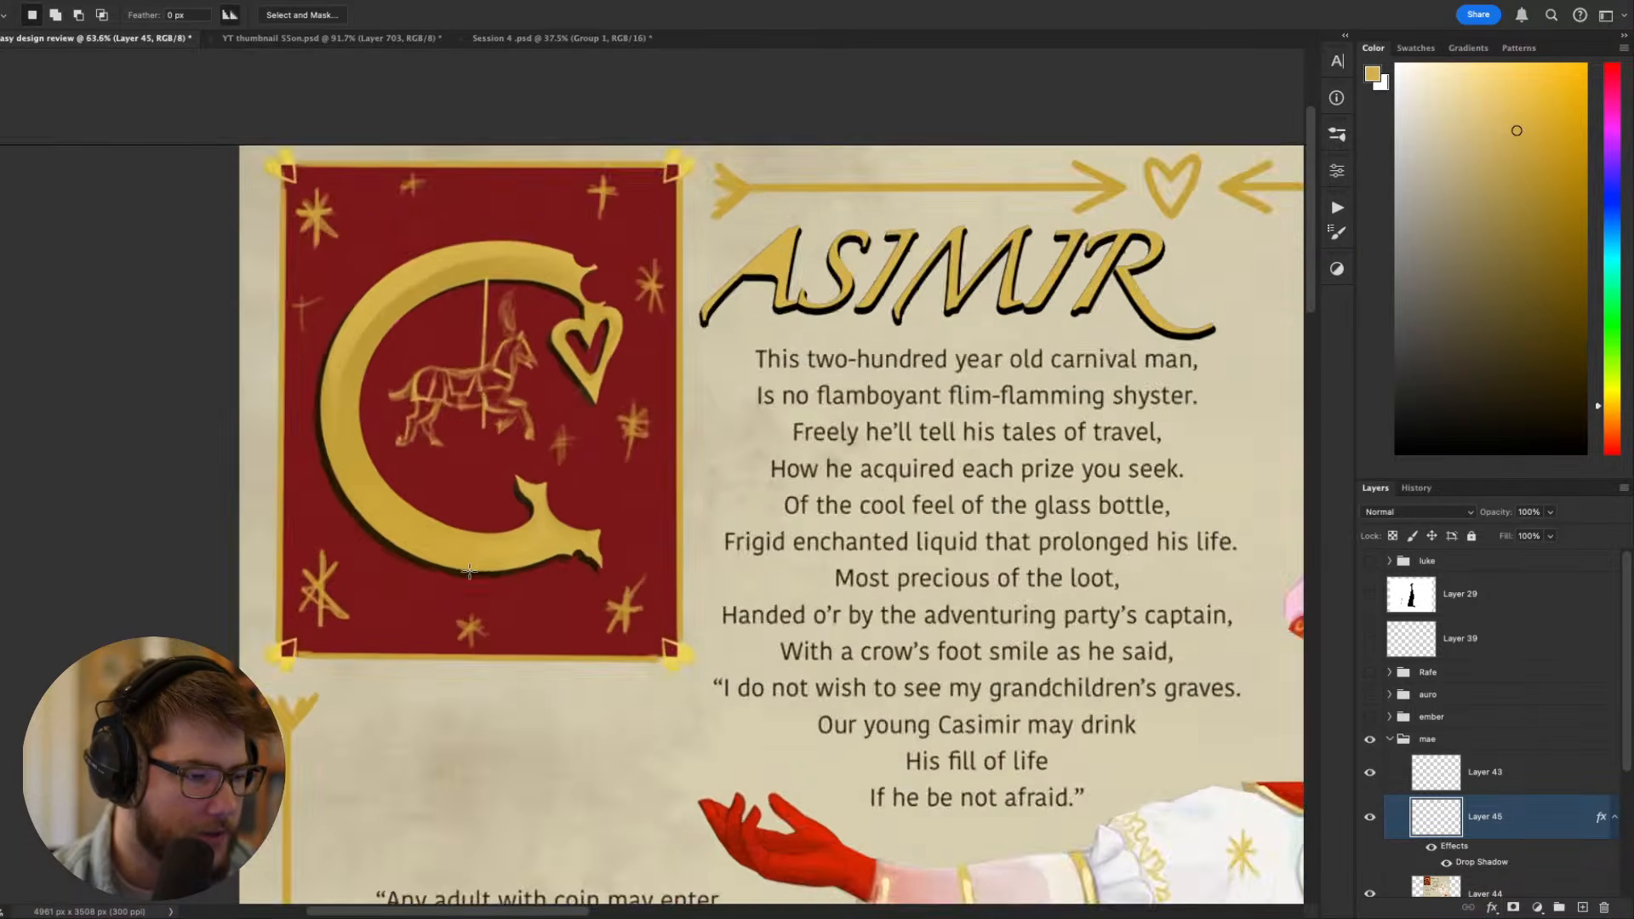
{"action": "scroll", "coordinate": [469, 570], "scroll_direction": "up", "scroll_amount": 3}
{"action": "scroll", "coordinate": [612, 566], "scroll_direction": "down", "scroll_amount": 3}
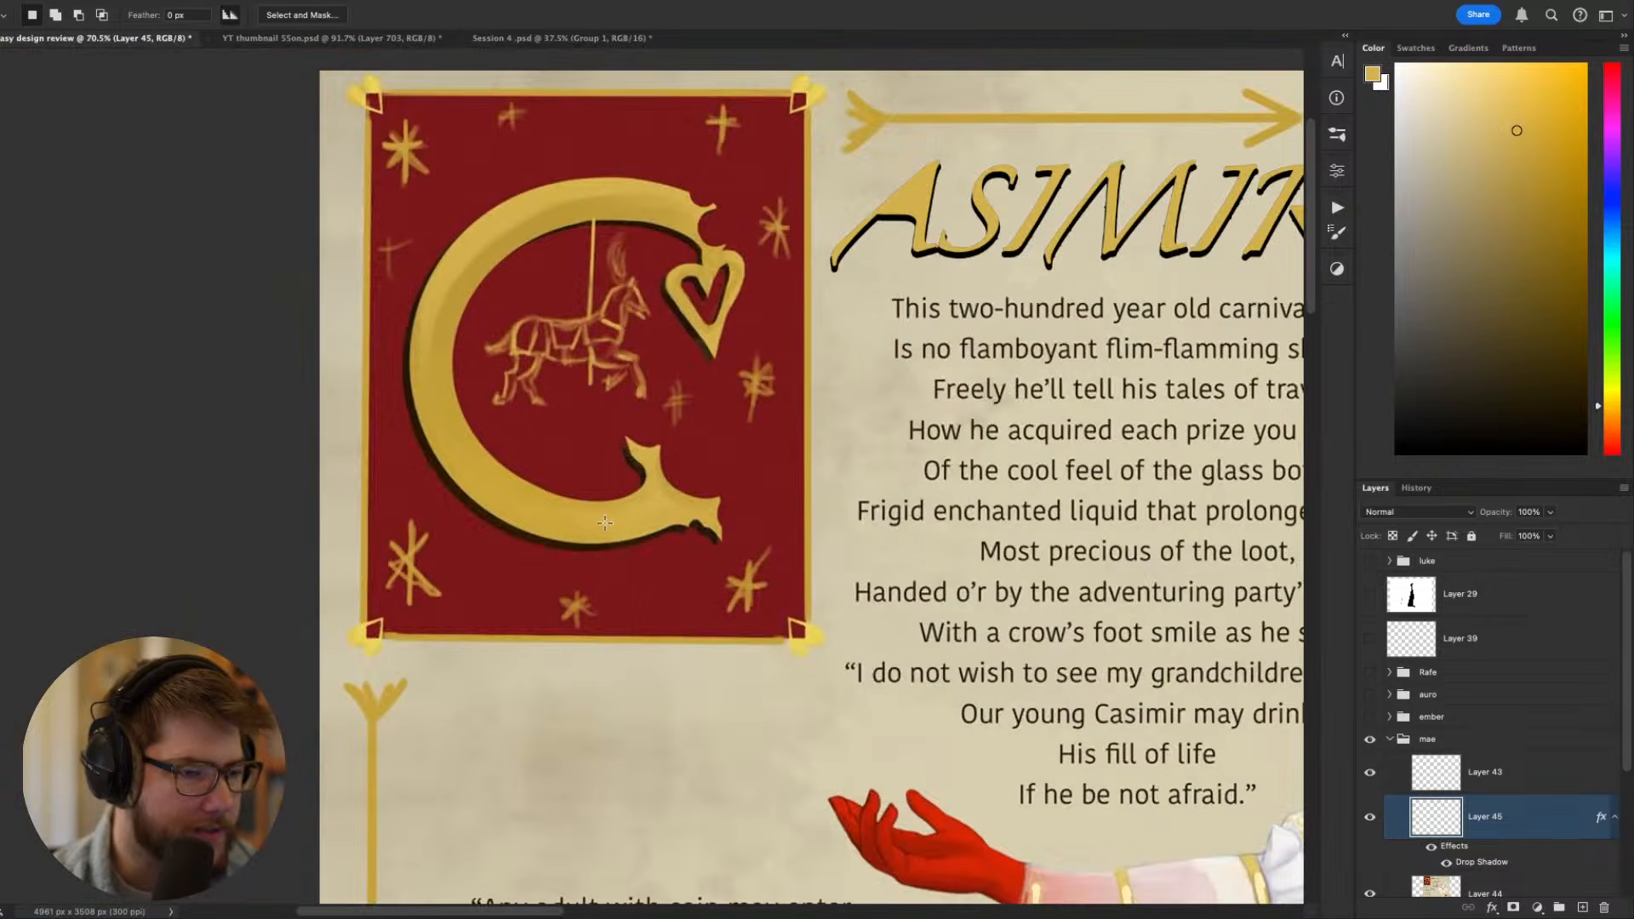
{"action": "left_click_drag", "start_coordinate": [901, 321], "coordinate": [548, 397]}
{"action": "scroll", "coordinate": [548, 397], "scroll_direction": "down", "scroll_amount": 3}
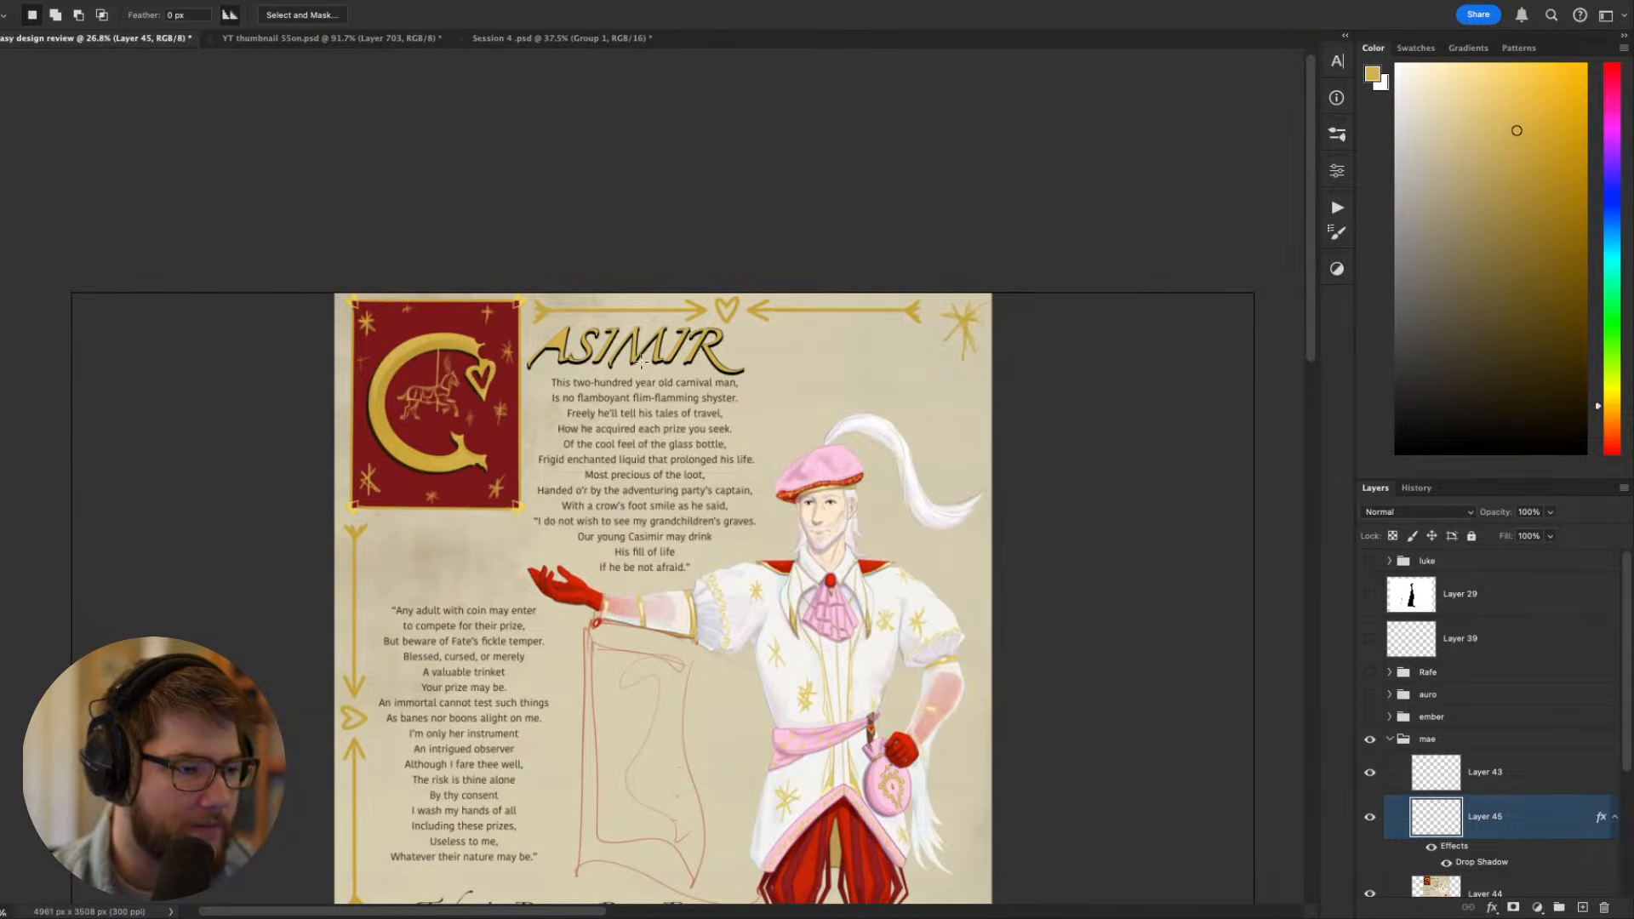
{"action": "scroll", "coordinate": [642, 362], "scroll_direction": "up", "scroll_amount": 1}
{"action": "scroll", "coordinate": [674, 344], "scroll_direction": "up", "scroll_amount": 1}
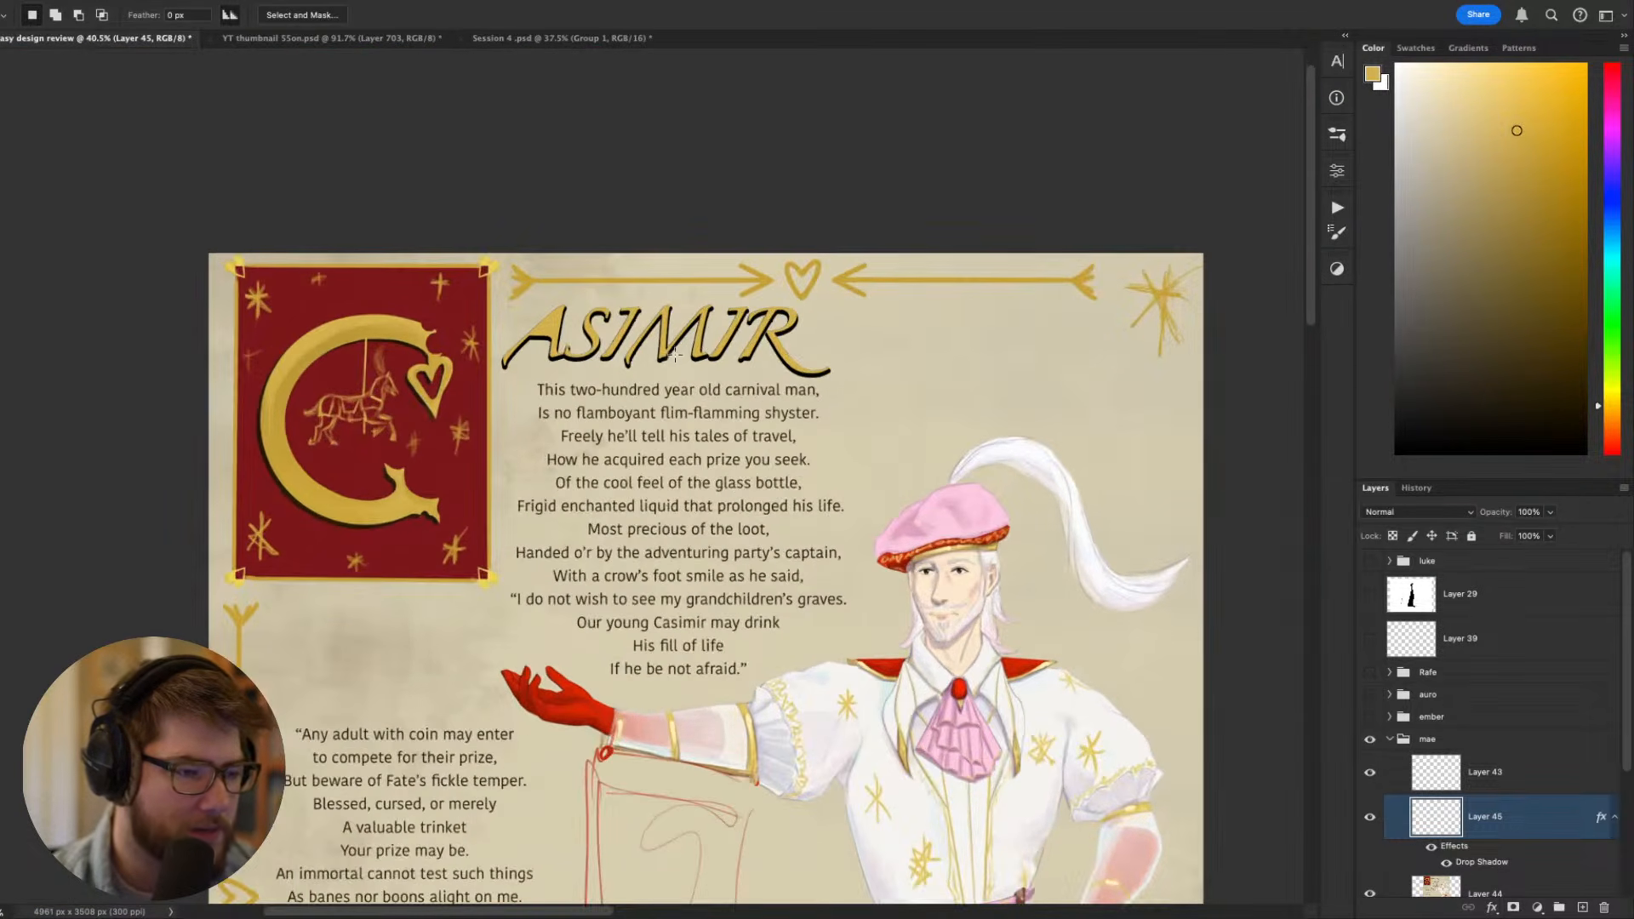
{"action": "left_click_drag", "start_coordinate": [650, 359], "coordinate": [801, 264]}
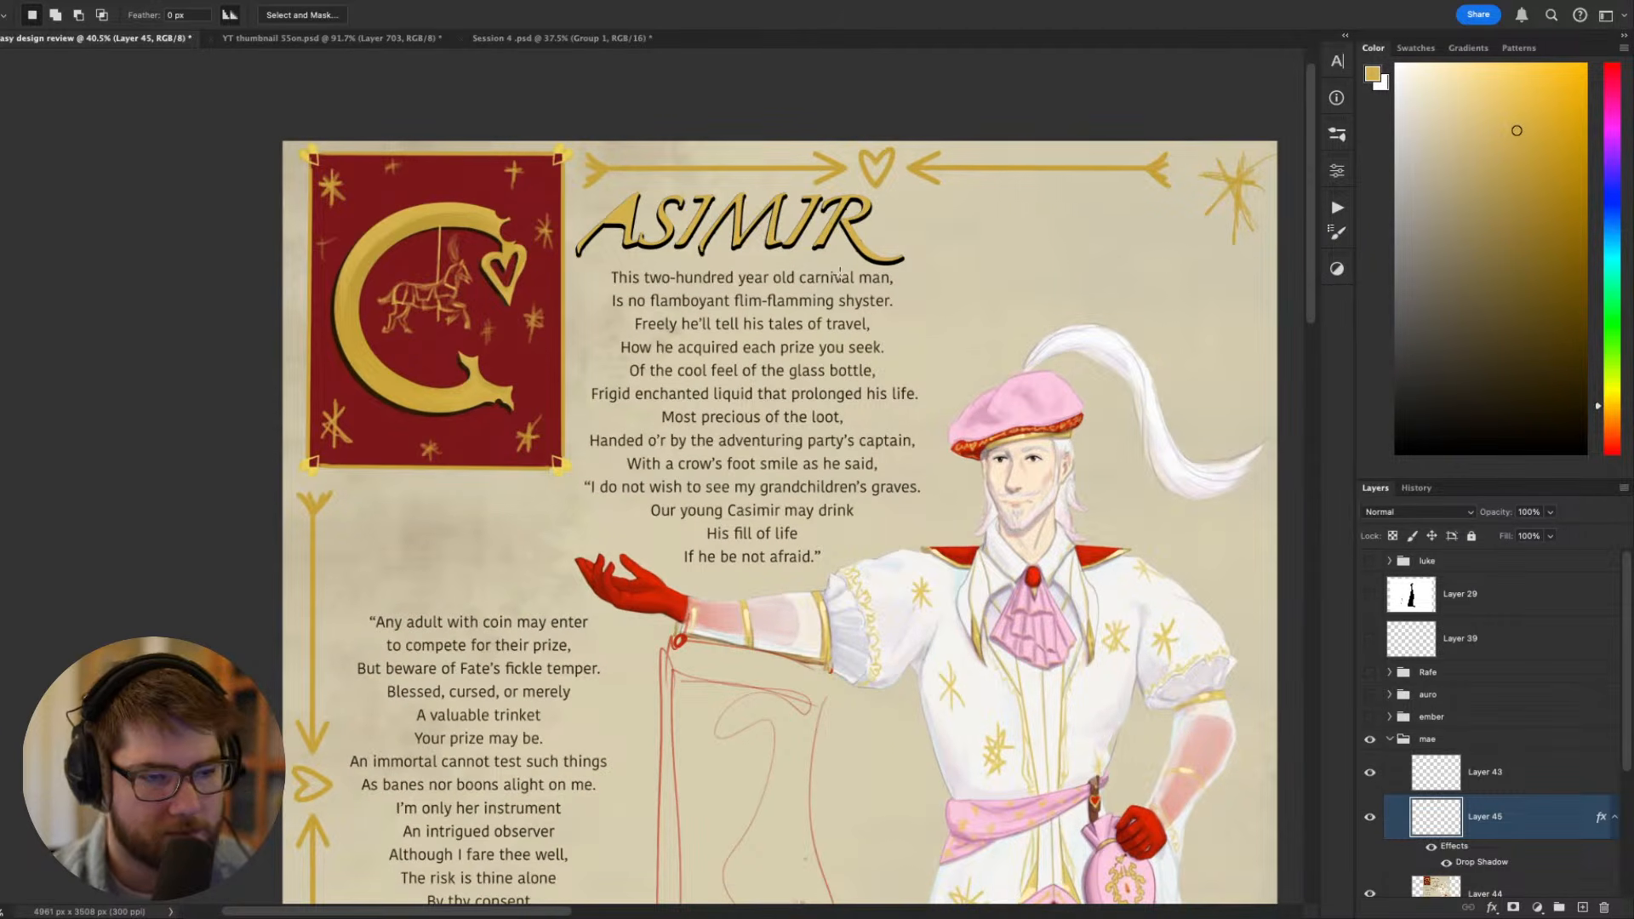
{"action": "key", "text": "v"}
{"action": "left_click_drag", "start_coordinate": [825, 224], "coordinate": [826, 226]}
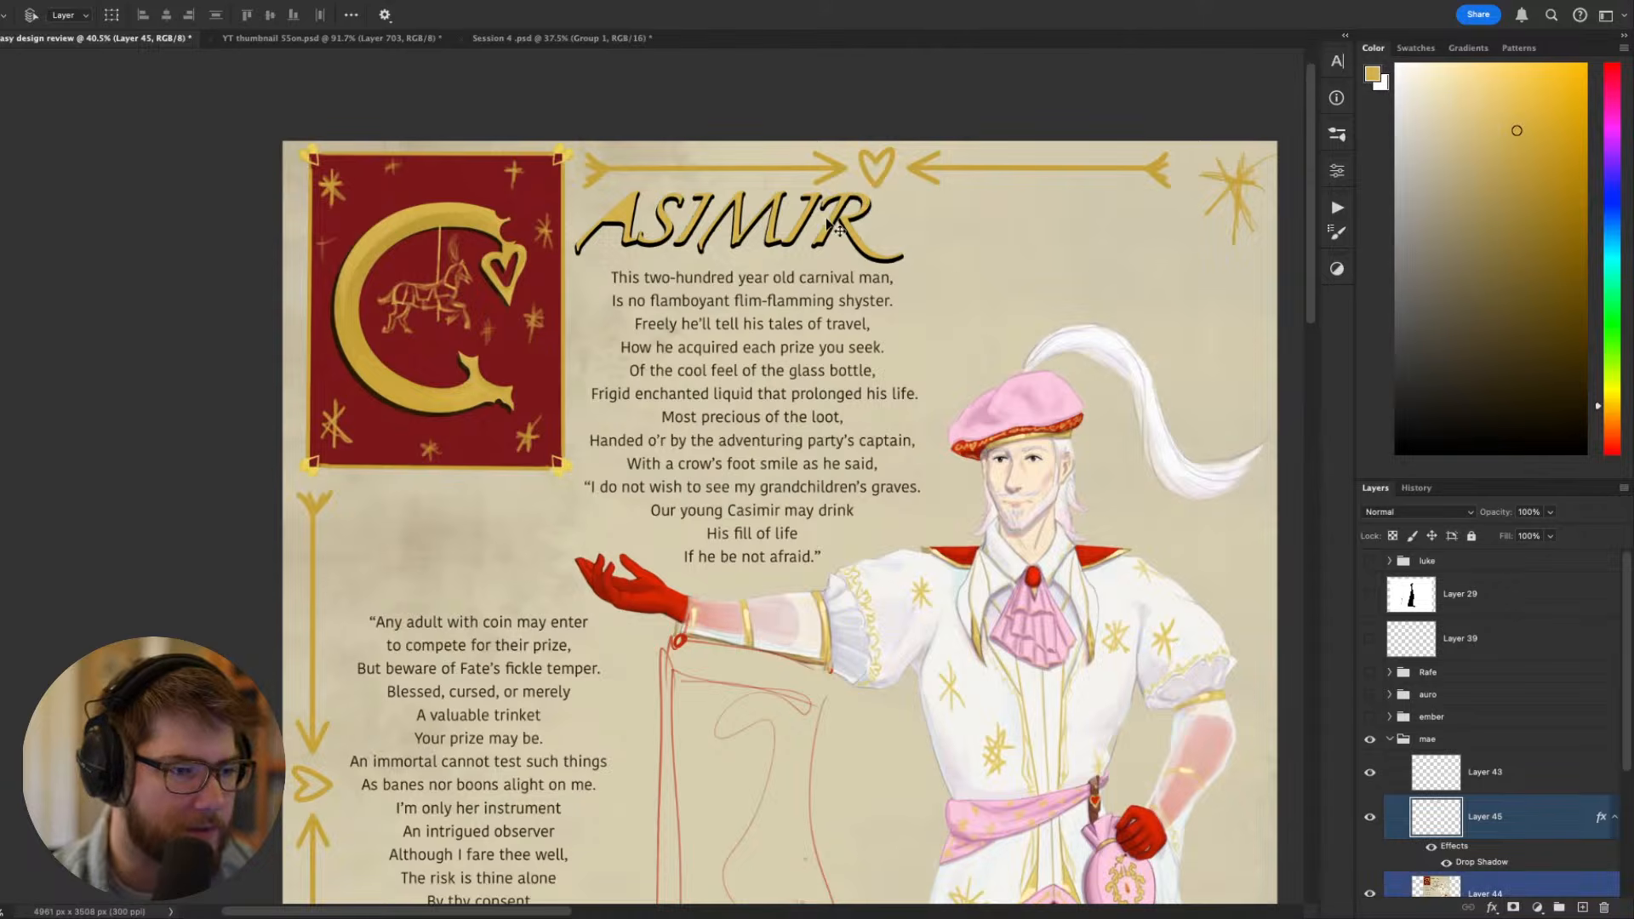
{"action": "scroll", "coordinate": [940, 269], "scroll_direction": "down", "scroll_amount": 5}
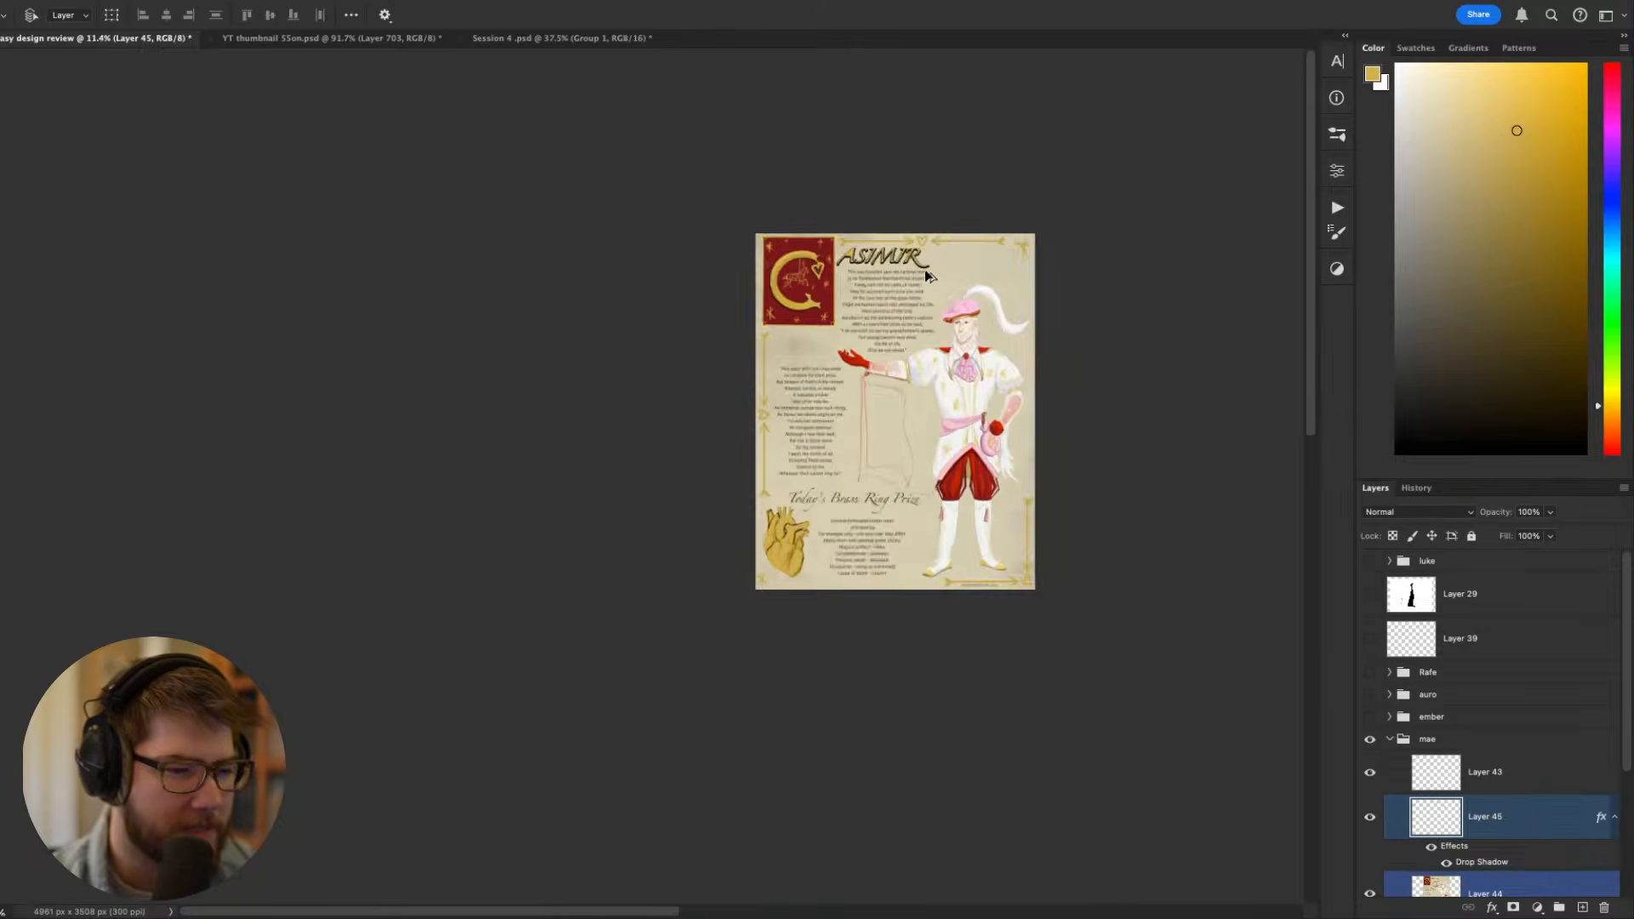
{"action": "scroll", "coordinate": [925, 269], "scroll_direction": "up", "scroll_amount": 4}
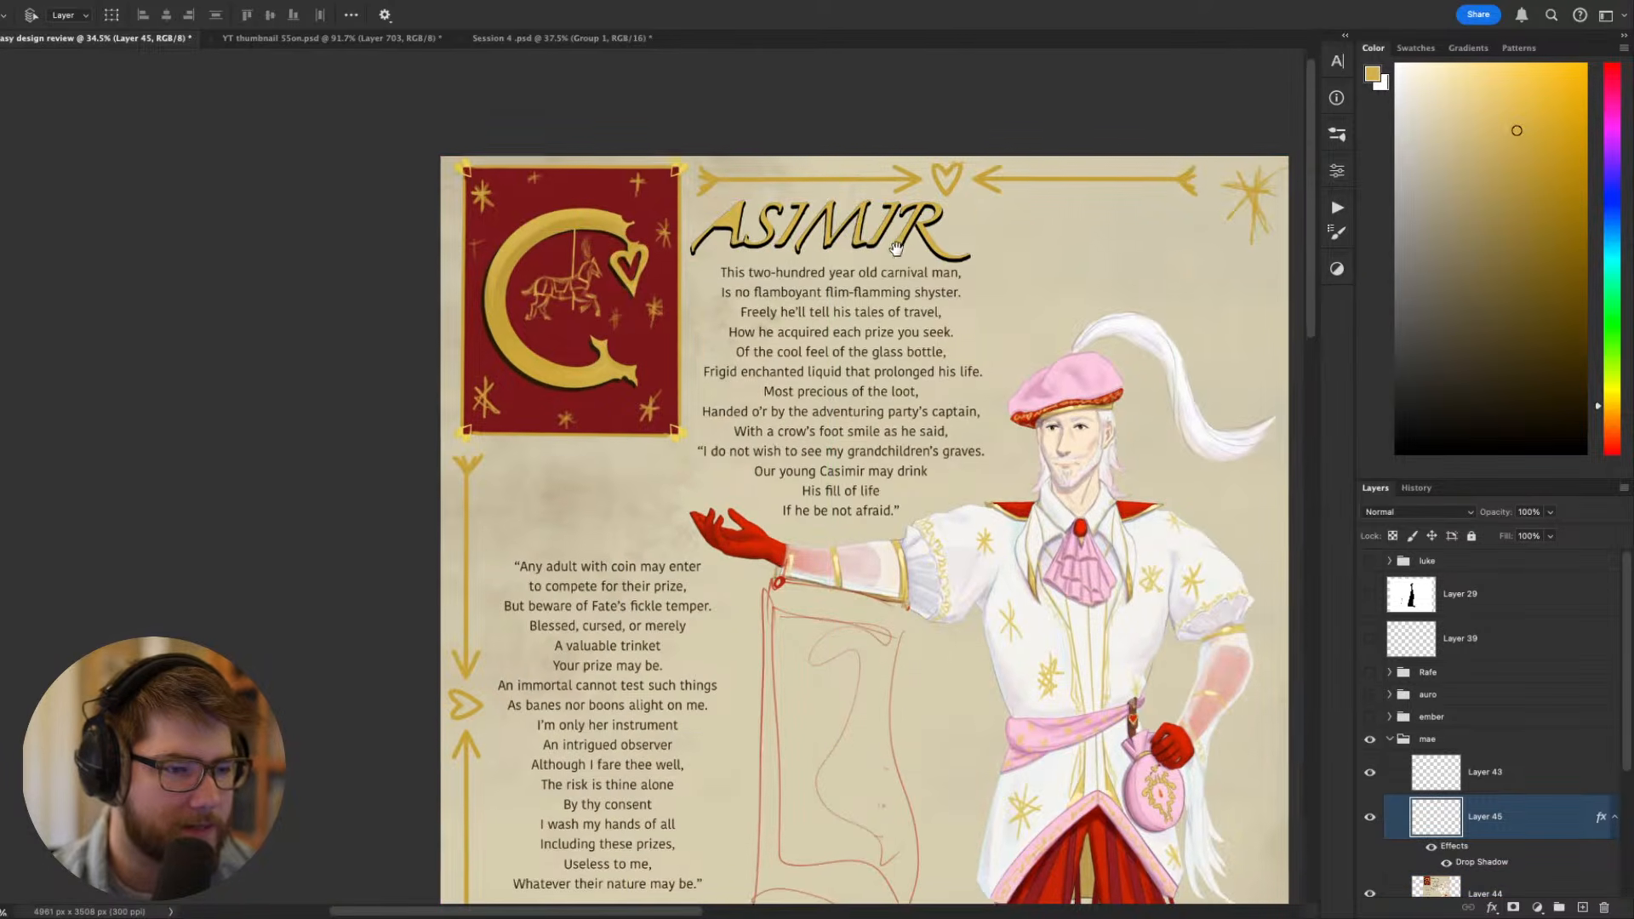
{"action": "scroll", "coordinate": [923, 243], "scroll_direction": "up", "scroll_amount": 4}
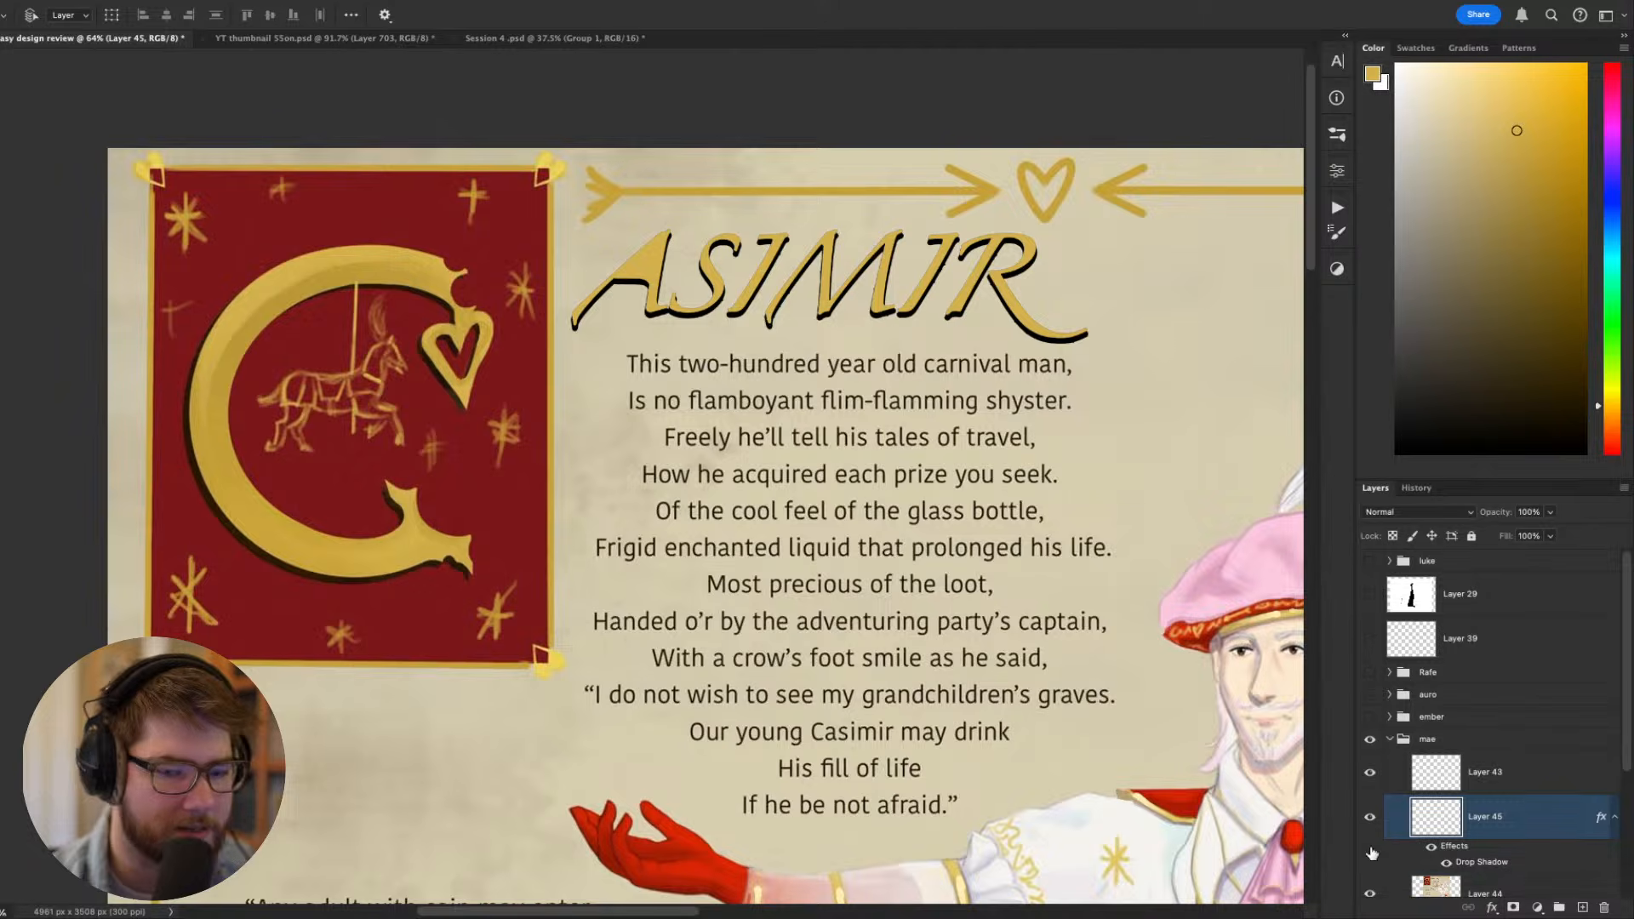
- Try the very dark red #360606 as the colour of the title lettering's drop shadow
{"action": "double_click", "coordinate": [1483, 862]}
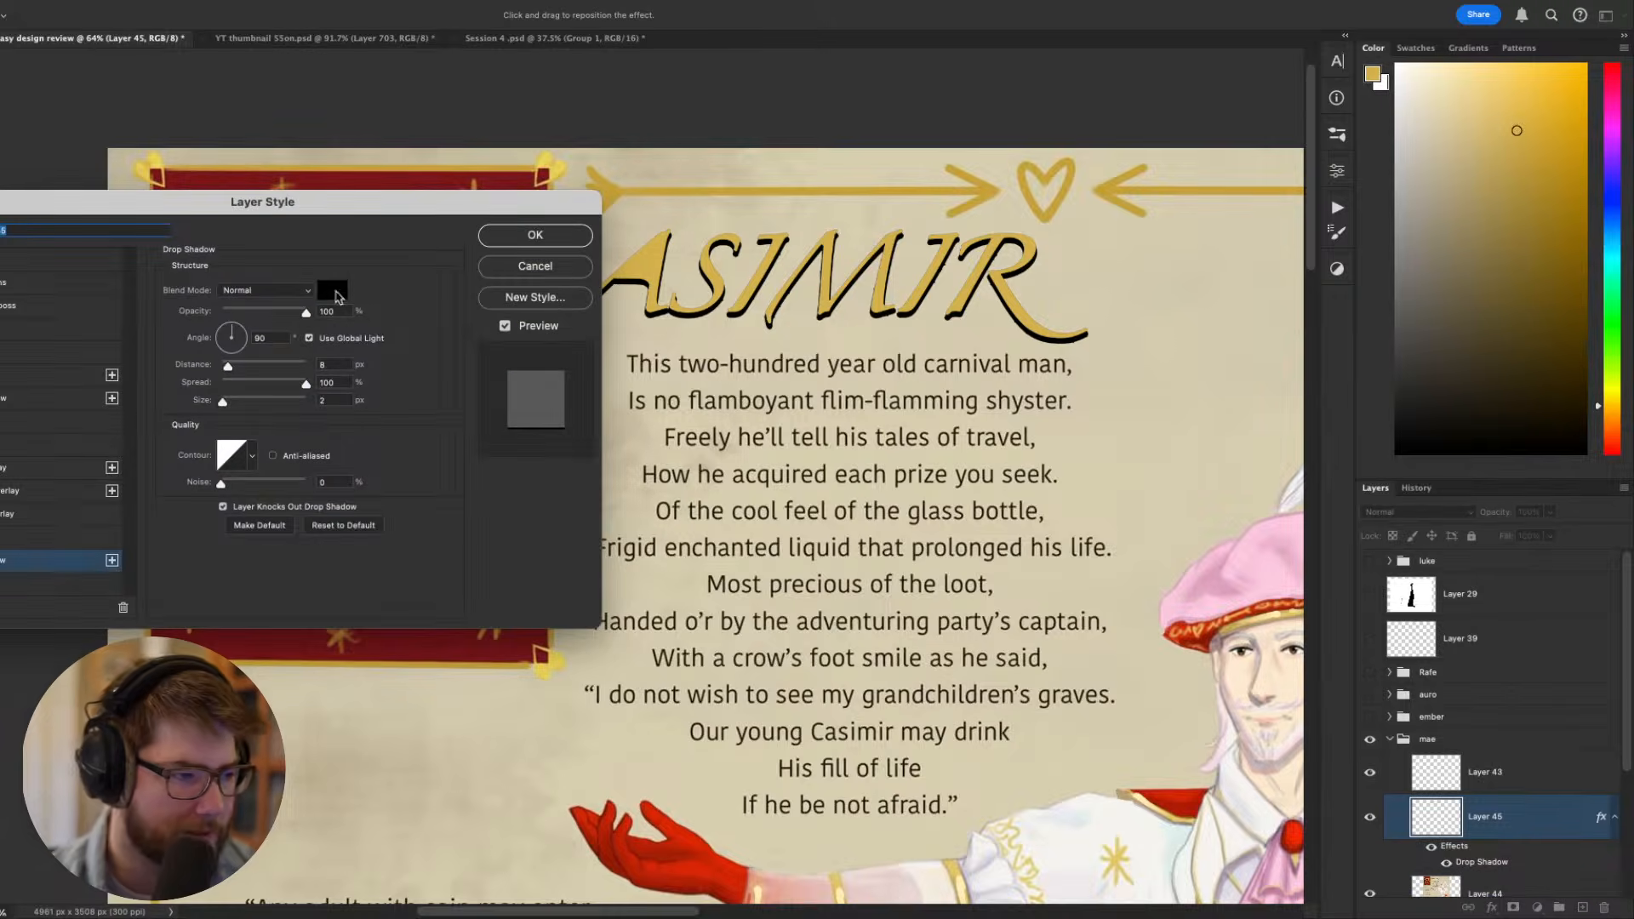
{"action": "left_click", "coordinate": [334, 292]}
{"action": "left_click", "coordinate": [1198, 735]}
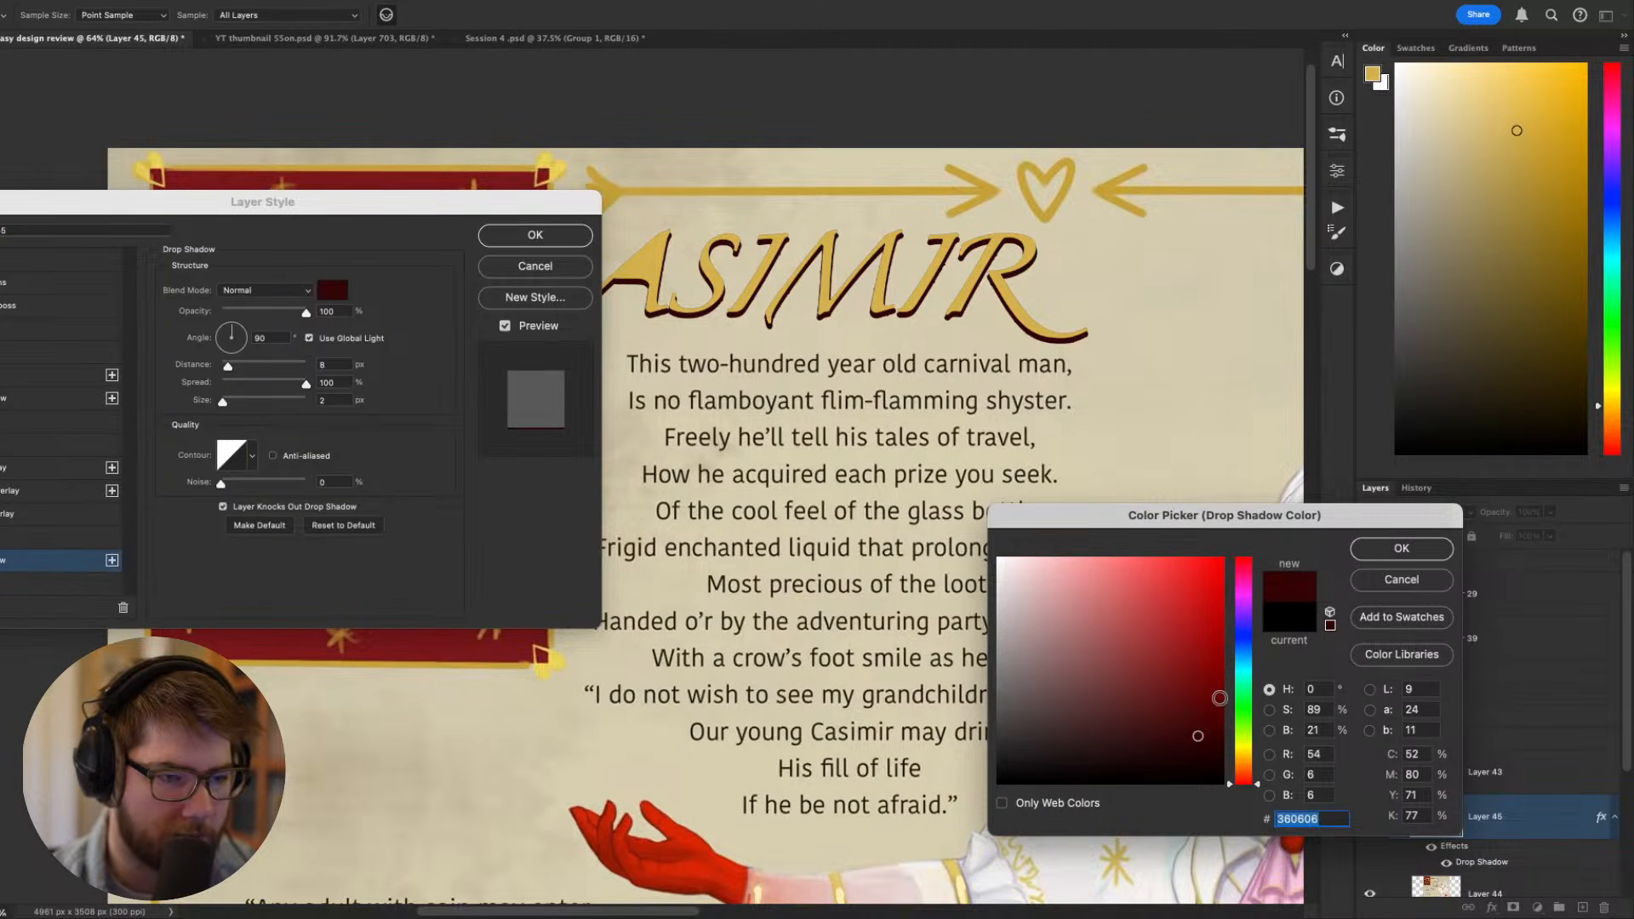
{"action": "left_click", "coordinate": [1402, 549]}
{"action": "key", "text": "Escape"}
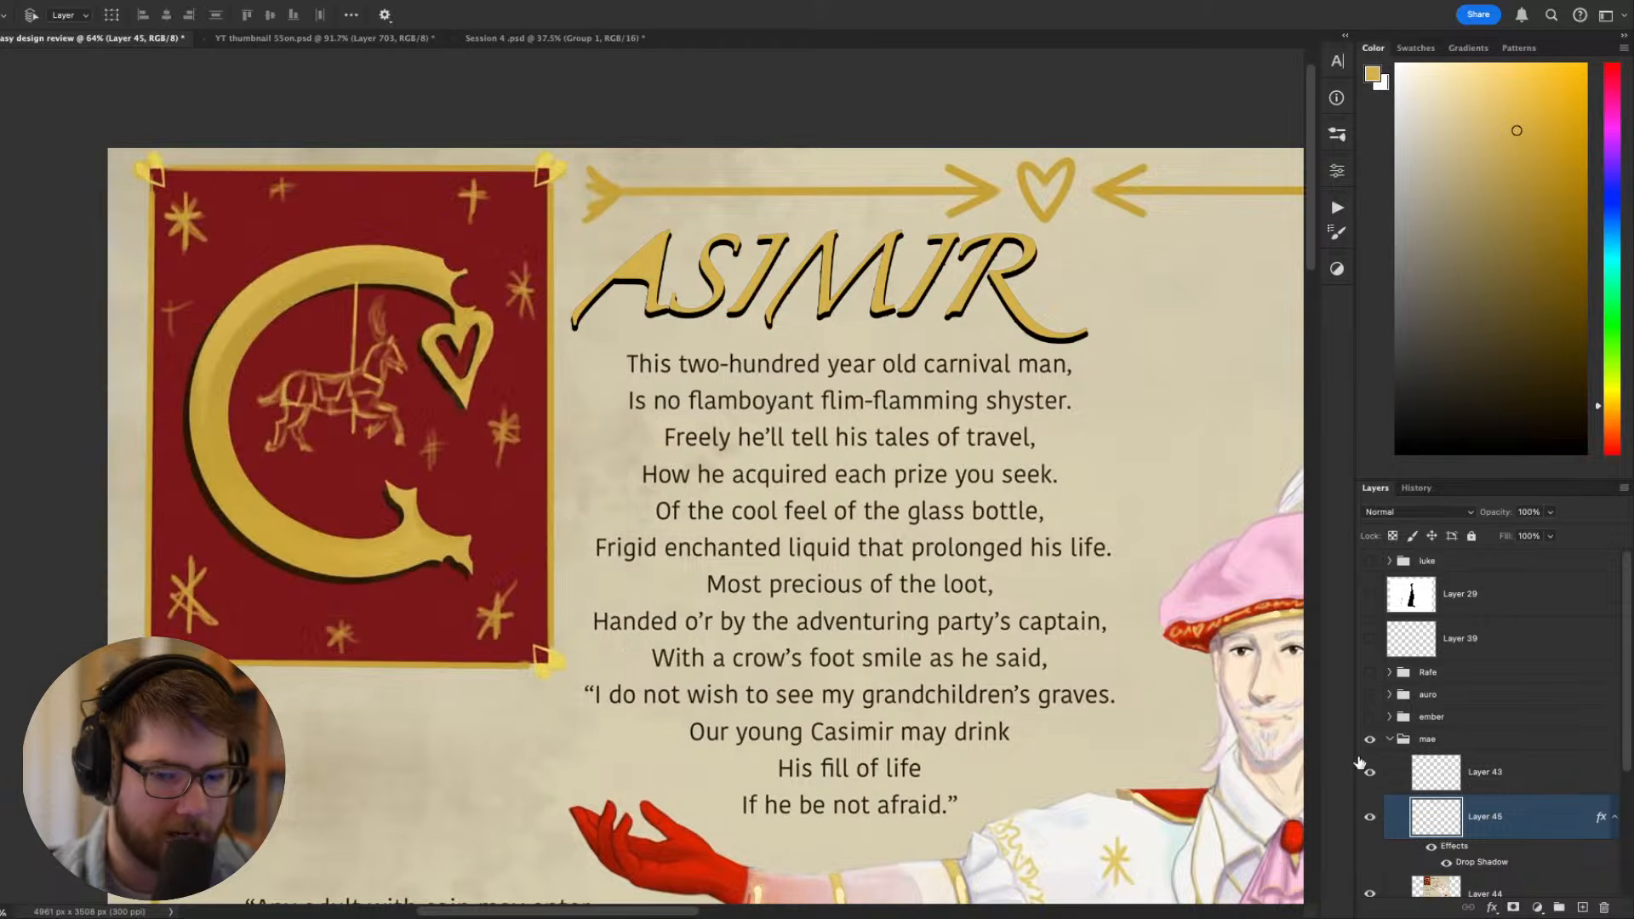
- Select the enclosed area inside the title's letter A from the sheet artwork on Layer 44 and make the gold lettering layer active
{"action": "left_click", "coordinate": [1445, 780]}
{"action": "left_click", "coordinate": [1445, 830]}
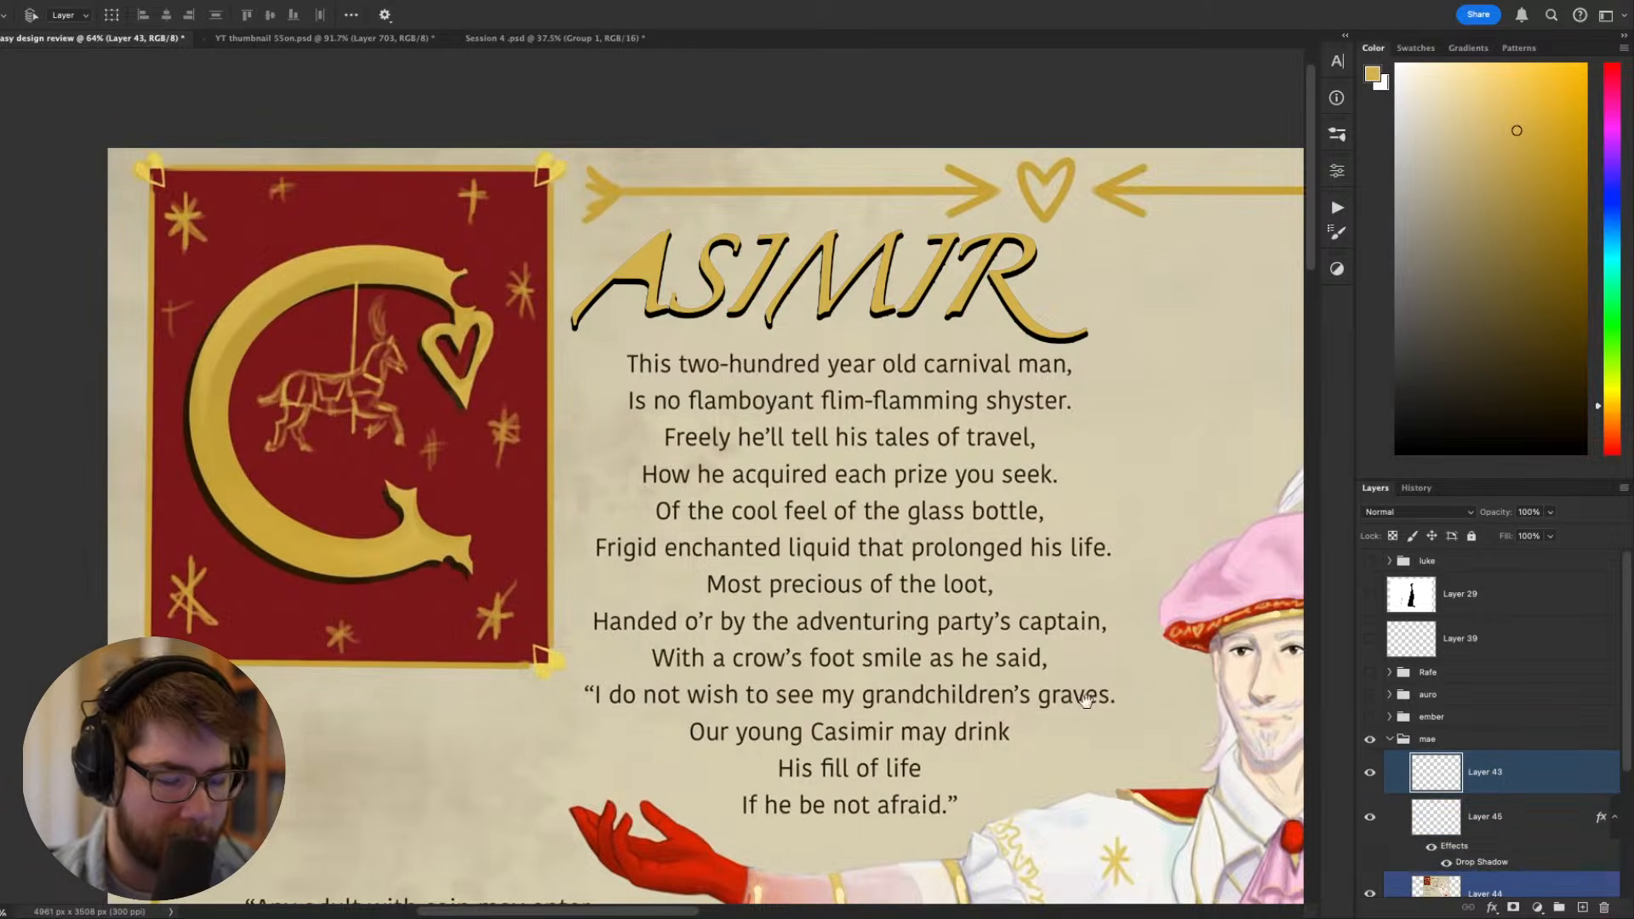
{"action": "scroll", "coordinate": [1087, 702], "scroll_direction": "down", "scroll_amount": 2}
{"action": "left_click", "coordinate": [1444, 892]}
{"action": "scroll", "coordinate": [1444, 852], "scroll_direction": "down", "scroll_amount": 4}
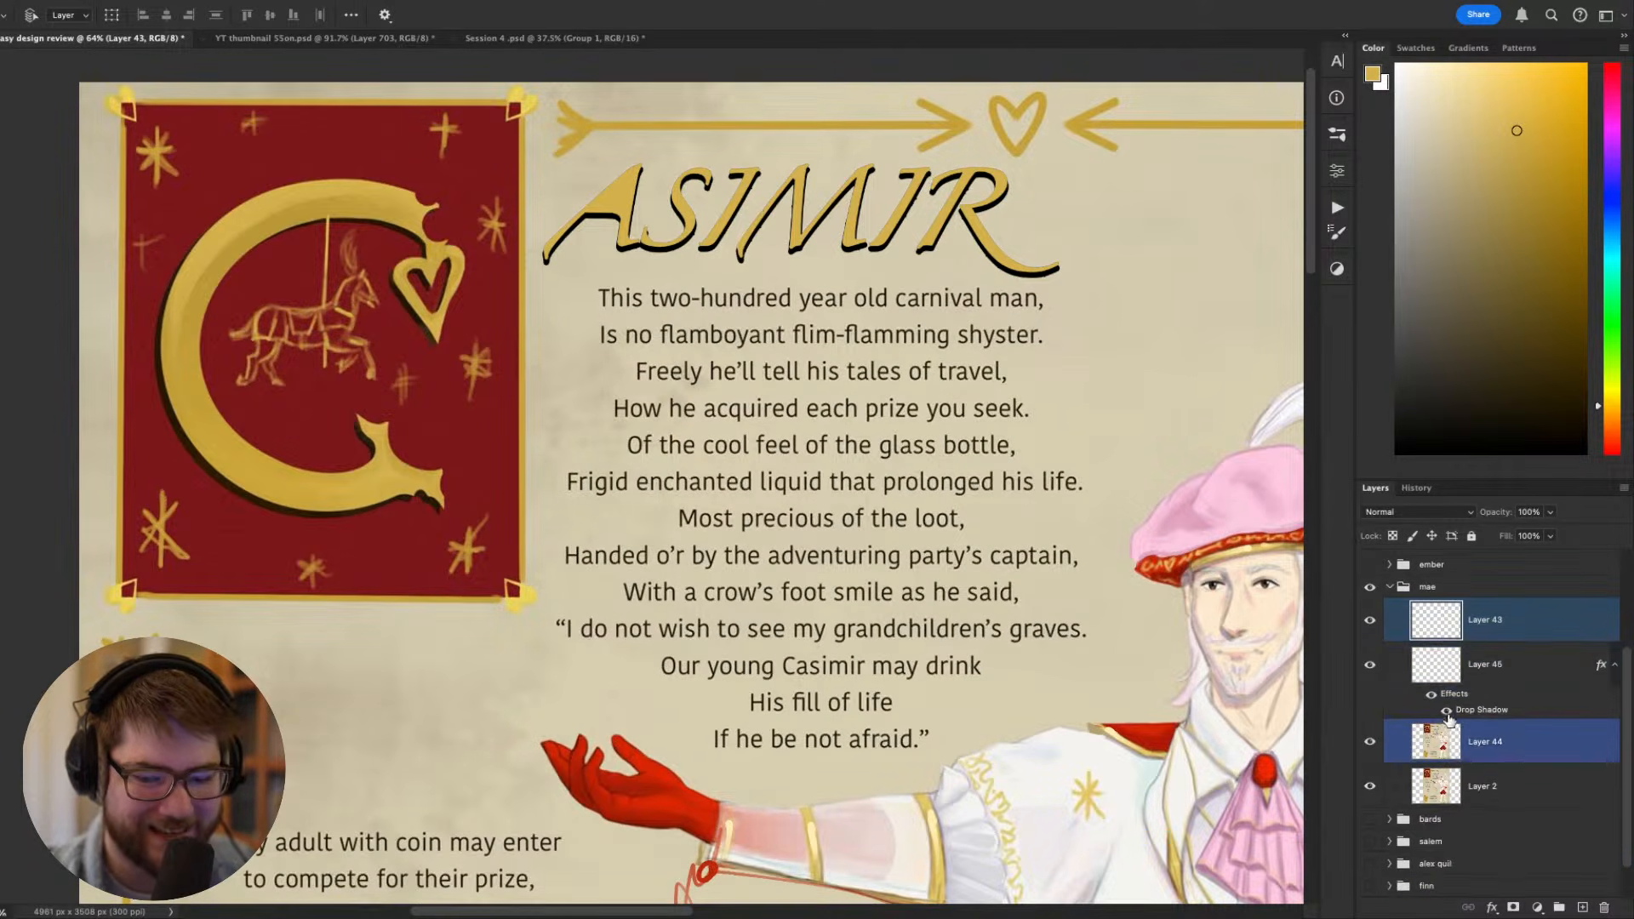
{"action": "key", "text": "w"}
{"action": "left_click", "coordinate": [611, 194]}
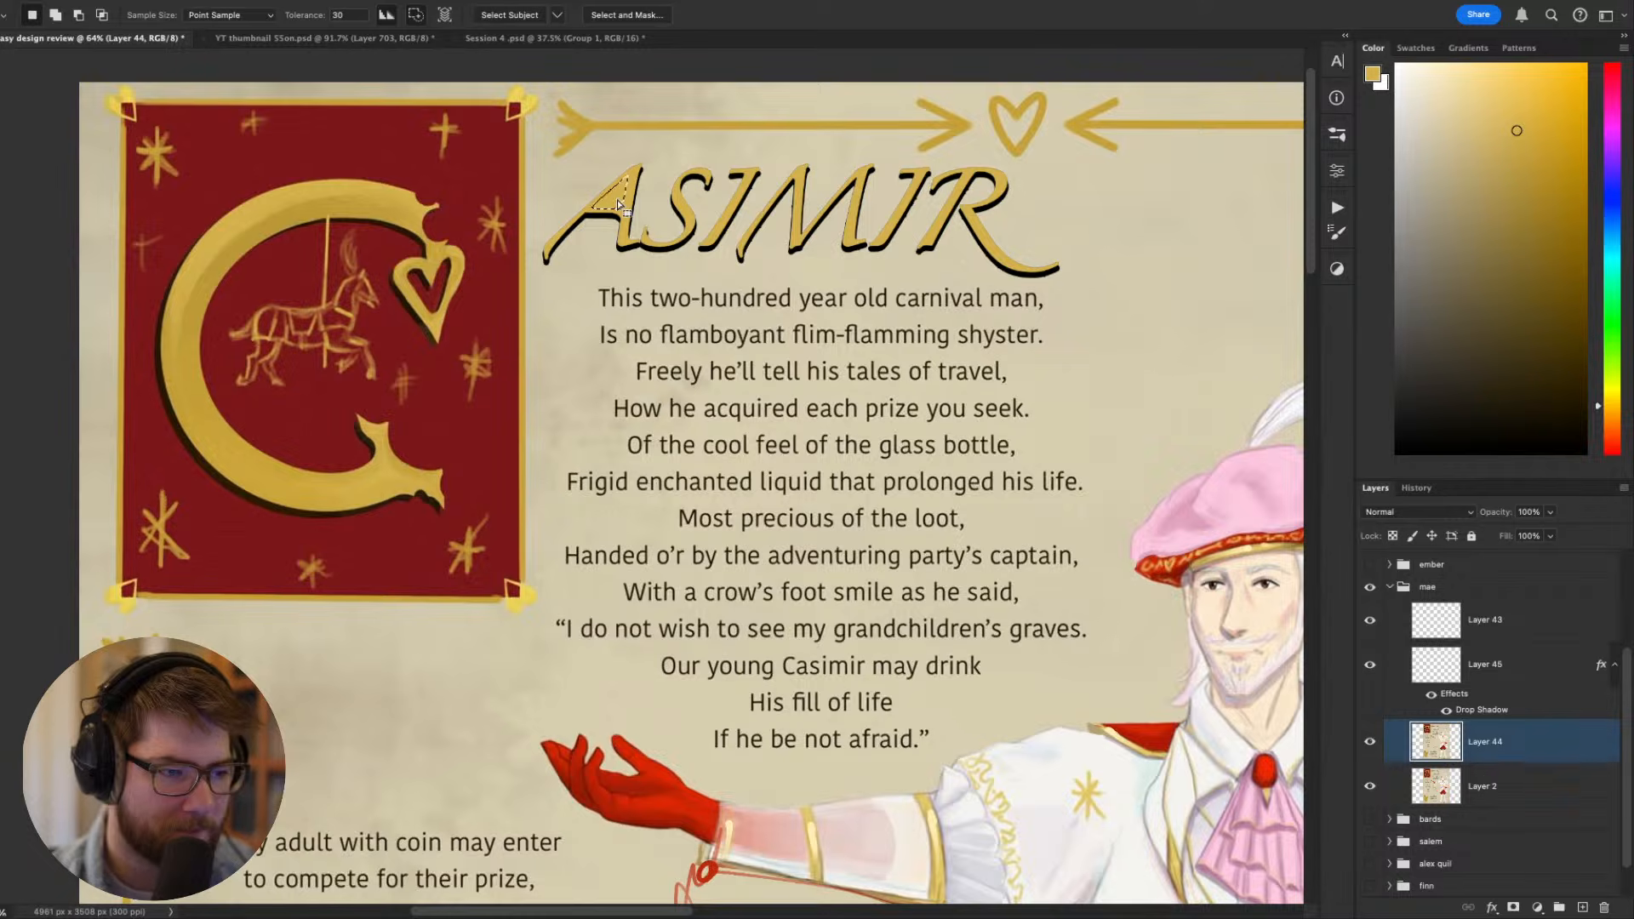
{"action": "scroll", "coordinate": [1470, 643], "scroll_direction": "up", "scroll_amount": 2}
{"action": "left_click", "coordinate": [1503, 739]}
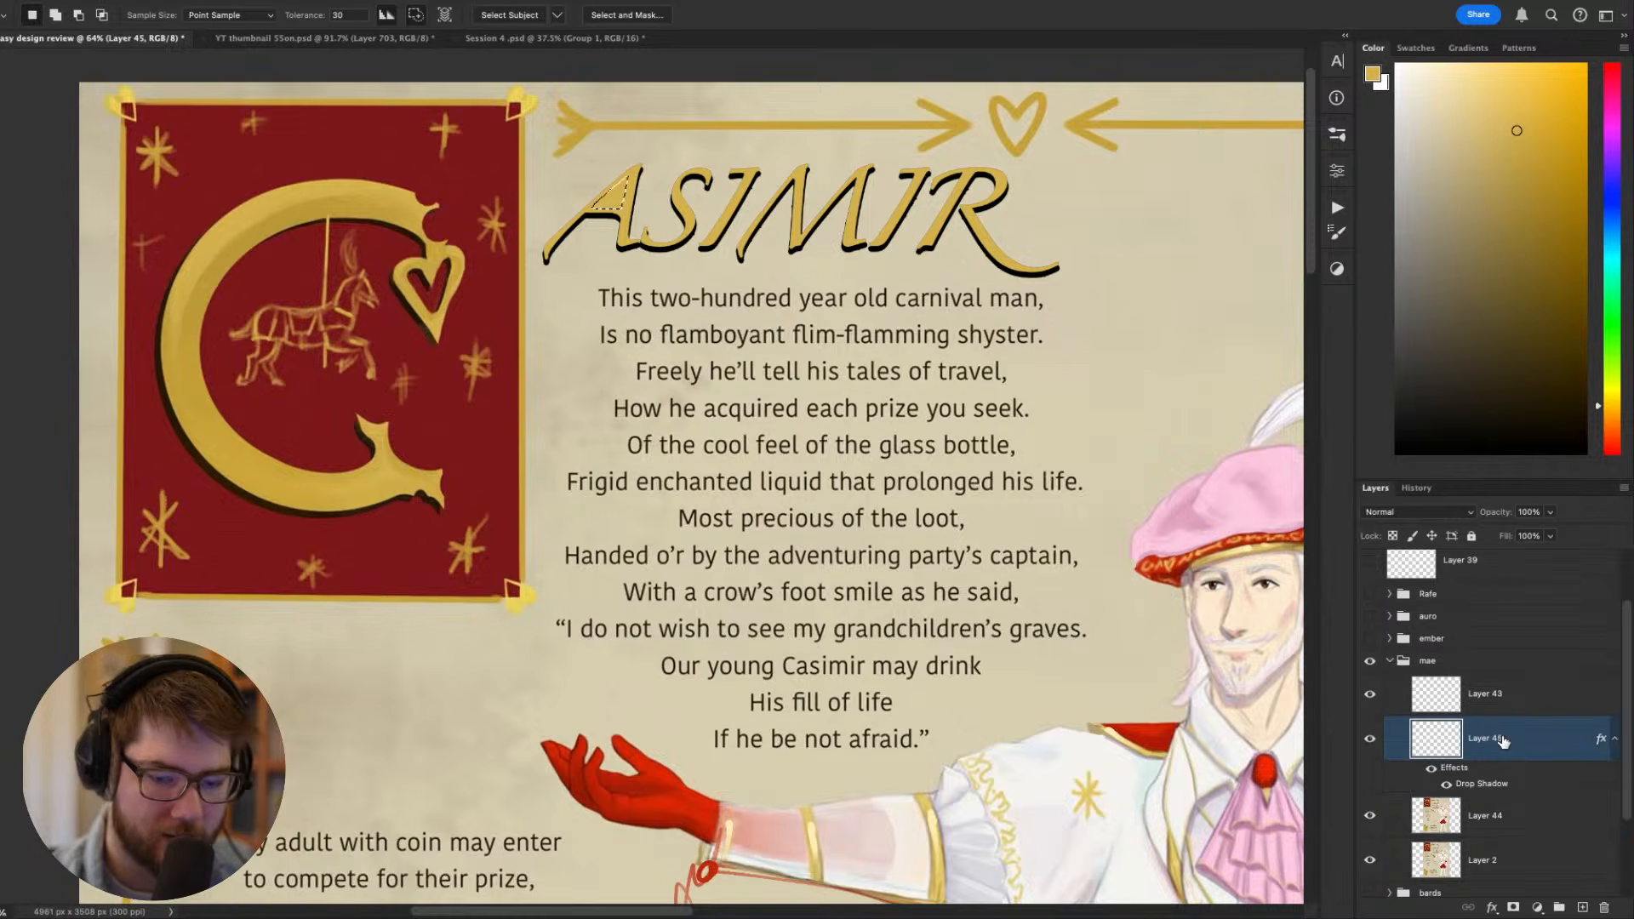
- Compare the shadowed title lettering with the ornamental initial C at several zoom levels, including the whole sheet
{"action": "scroll", "coordinate": [1036, 684], "scroll_direction": "down", "scroll_amount": 5}
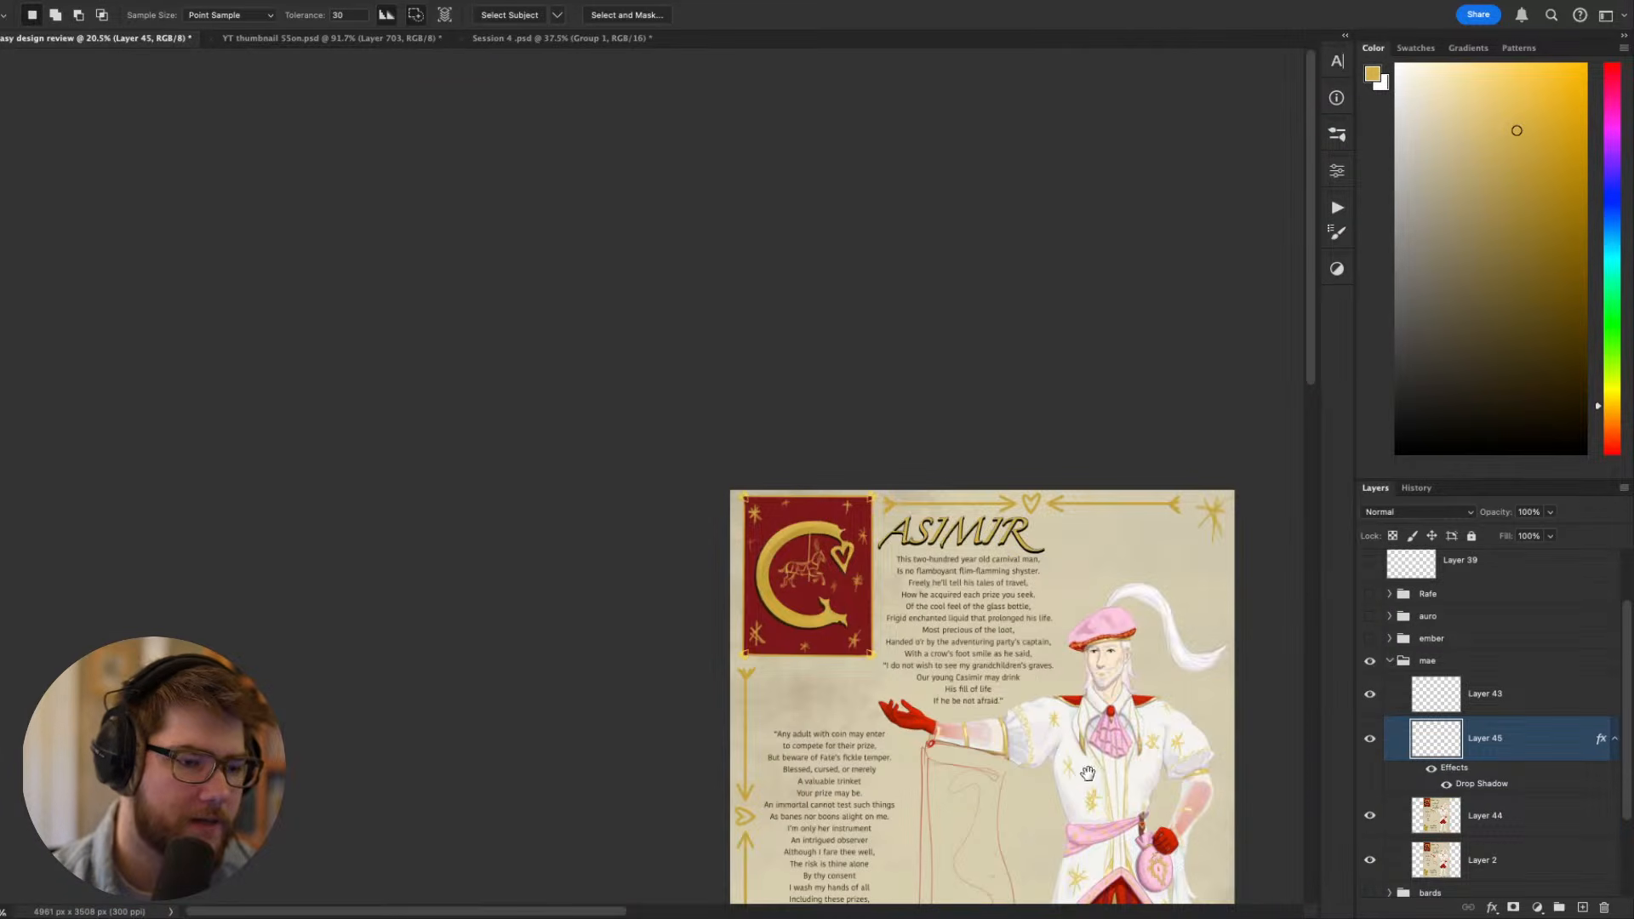
{"action": "left_click_drag", "start_coordinate": [1027, 696], "coordinate": [926, 659]}
{"action": "scroll", "coordinate": [758, 490], "scroll_direction": "down", "scroll_amount": 2}
{"action": "scroll", "coordinate": [758, 490], "scroll_direction": "up", "scroll_amount": 4}
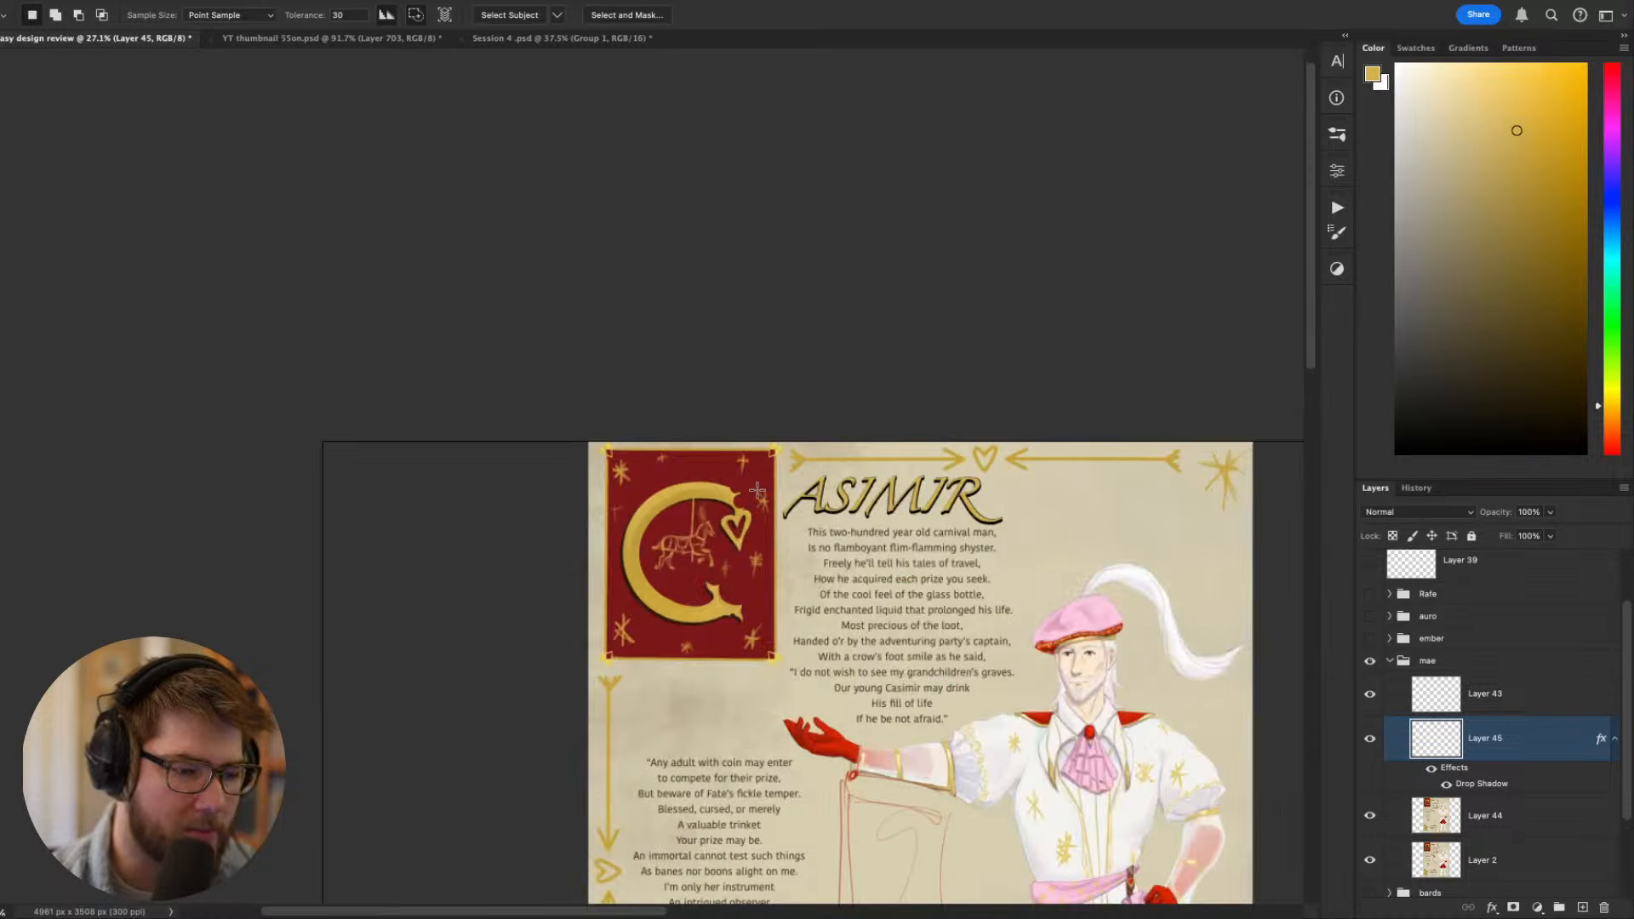
{"action": "scroll", "coordinate": [757, 491], "scroll_direction": "up", "scroll_amount": 2}
{"action": "left_click_drag", "start_coordinate": [775, 583], "coordinate": [724, 462]}
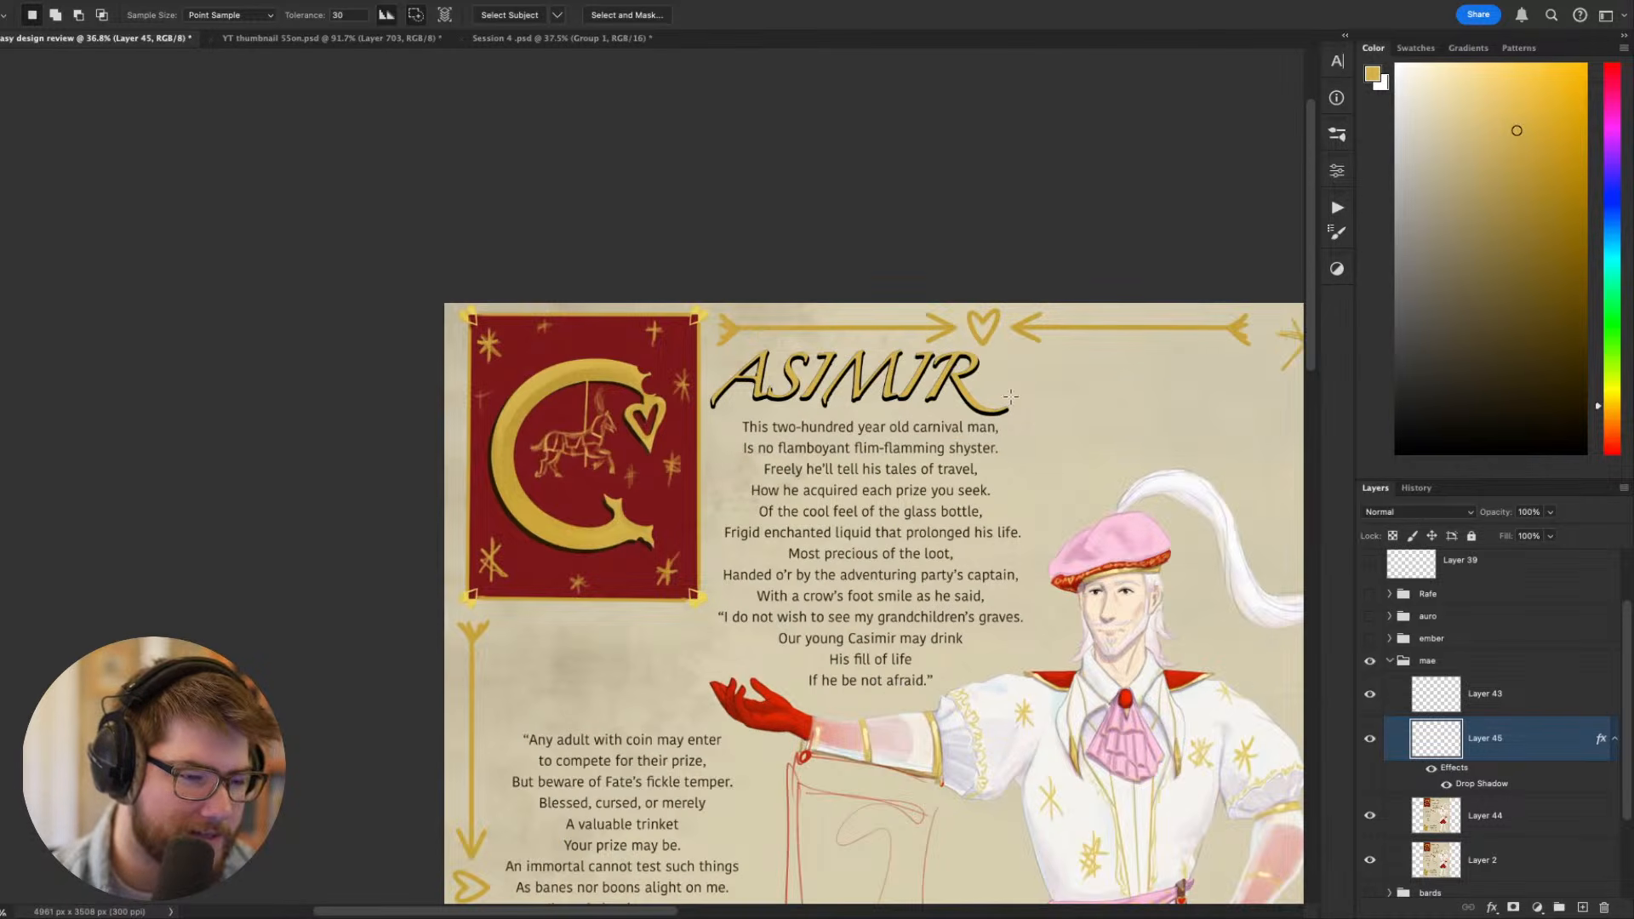
{"action": "left_click_drag", "start_coordinate": [994, 555], "coordinate": [671, 400]}
{"action": "scroll", "coordinate": [614, 460], "scroll_direction": "down", "scroll_amount": 7}
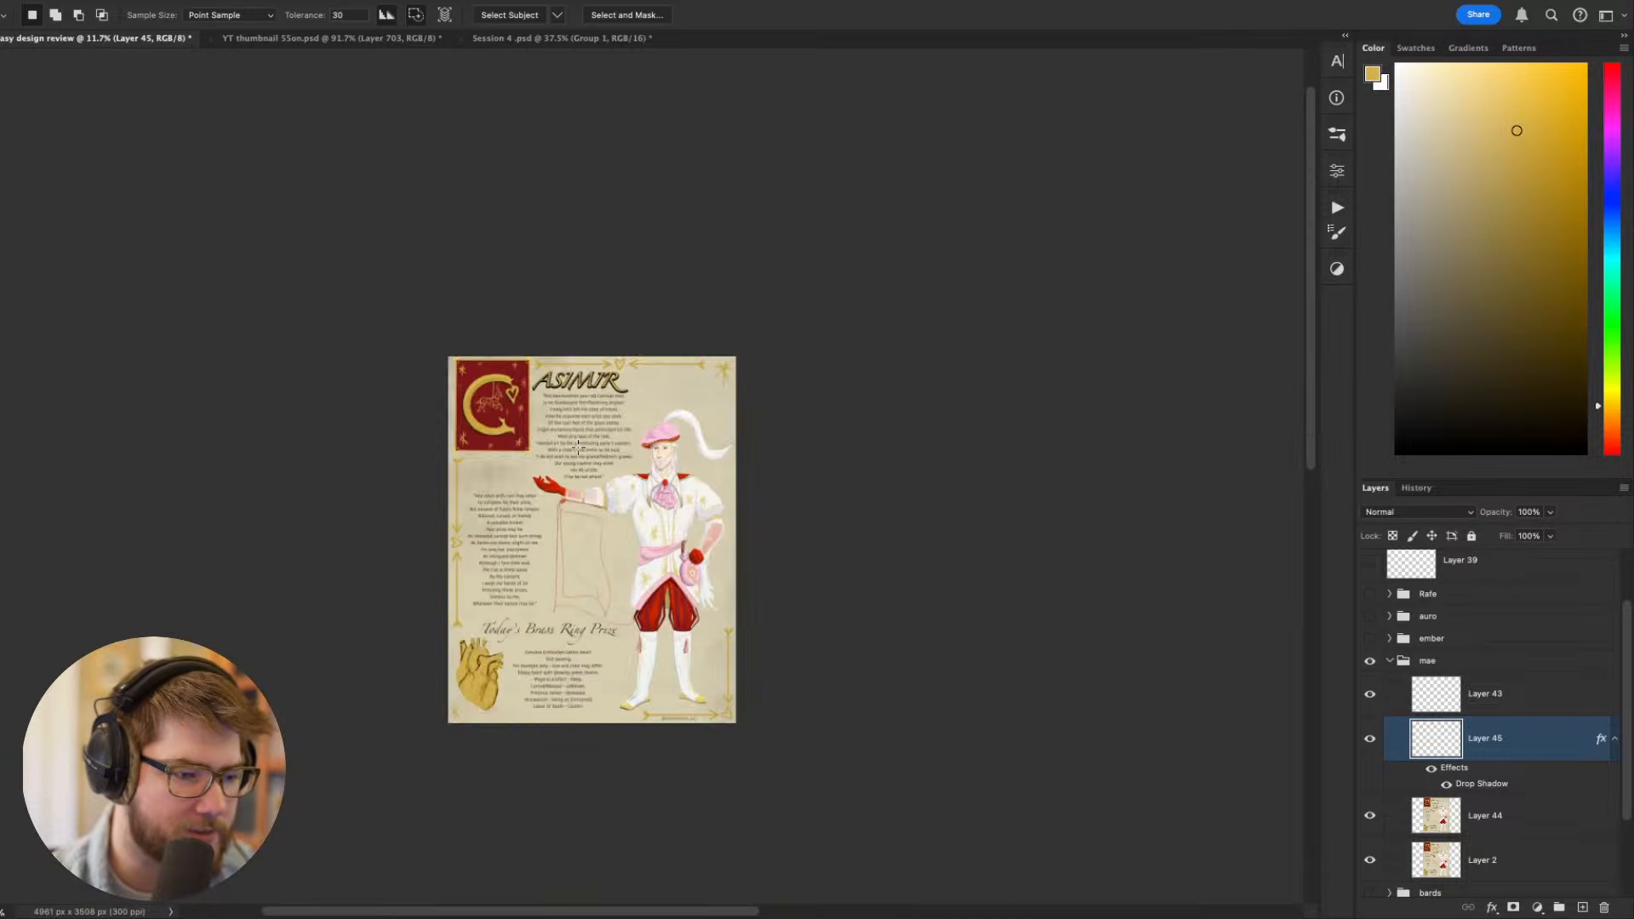
{"action": "scroll", "coordinate": [574, 452], "scroll_direction": "up", "scroll_amount": 4}
{"action": "left_click_drag", "start_coordinate": [614, 588], "coordinate": [784, 437]}
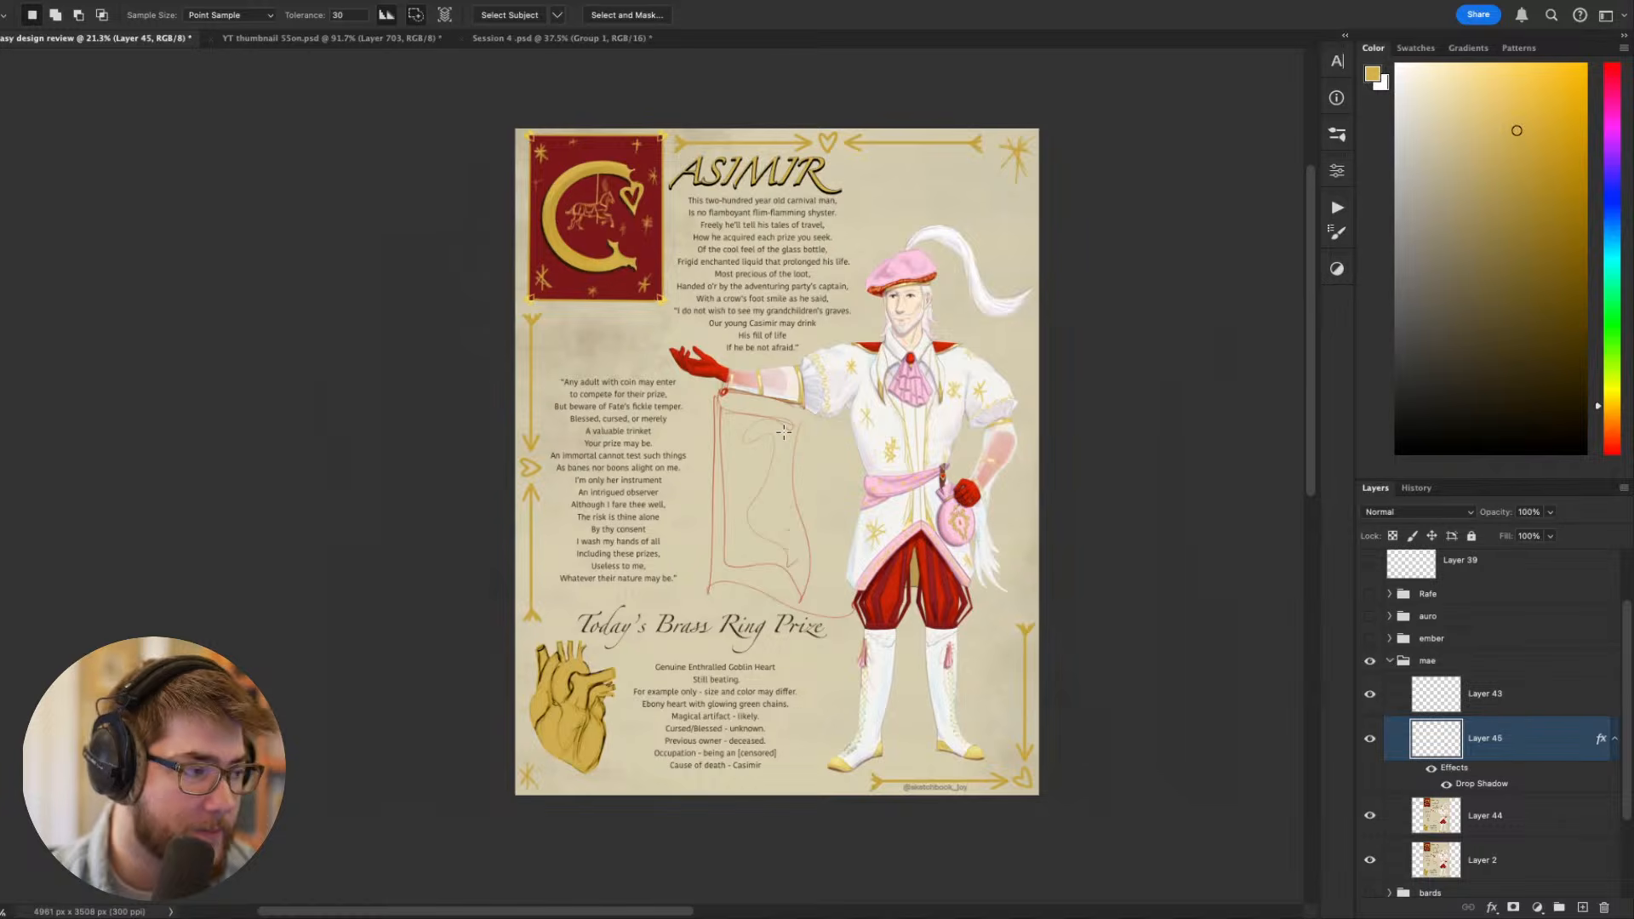
- Examine Casimir's costume, then his face and pink beret up close, sampling a near-white as the foreground colour
{"action": "key", "text": "v"}
{"action": "scroll", "coordinate": [786, 483], "scroll_direction": "up", "scroll_amount": 3}
{"action": "left_click_drag", "start_coordinate": [1001, 589], "coordinate": [876, 552]}
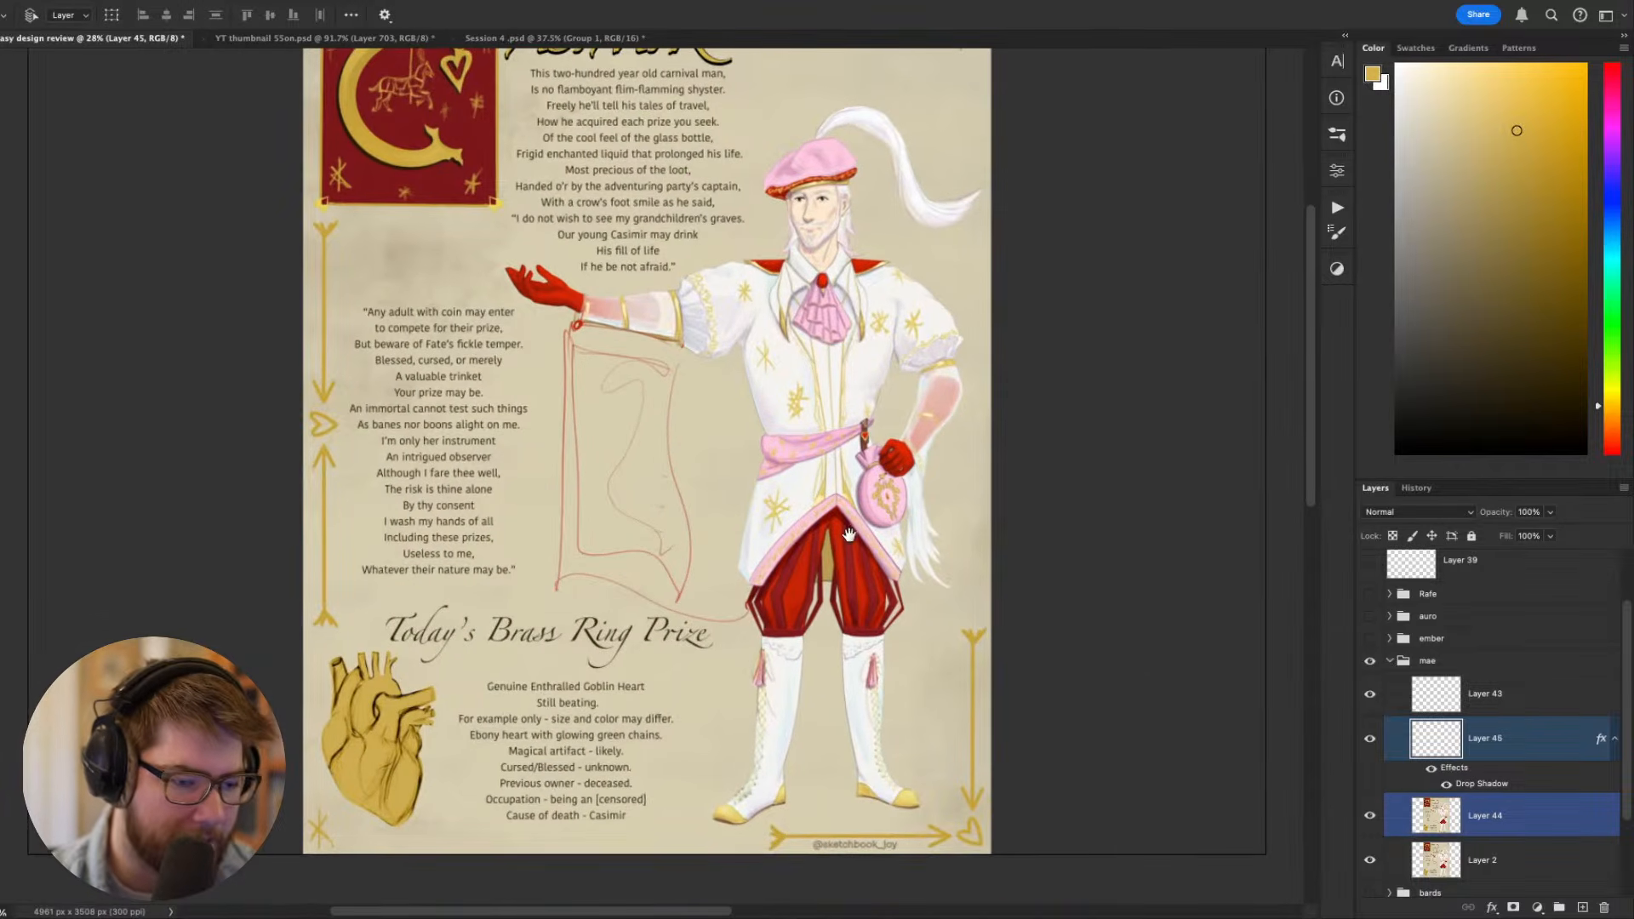
{"action": "scroll", "coordinate": [713, 483], "scroll_direction": "up", "scroll_amount": 6}
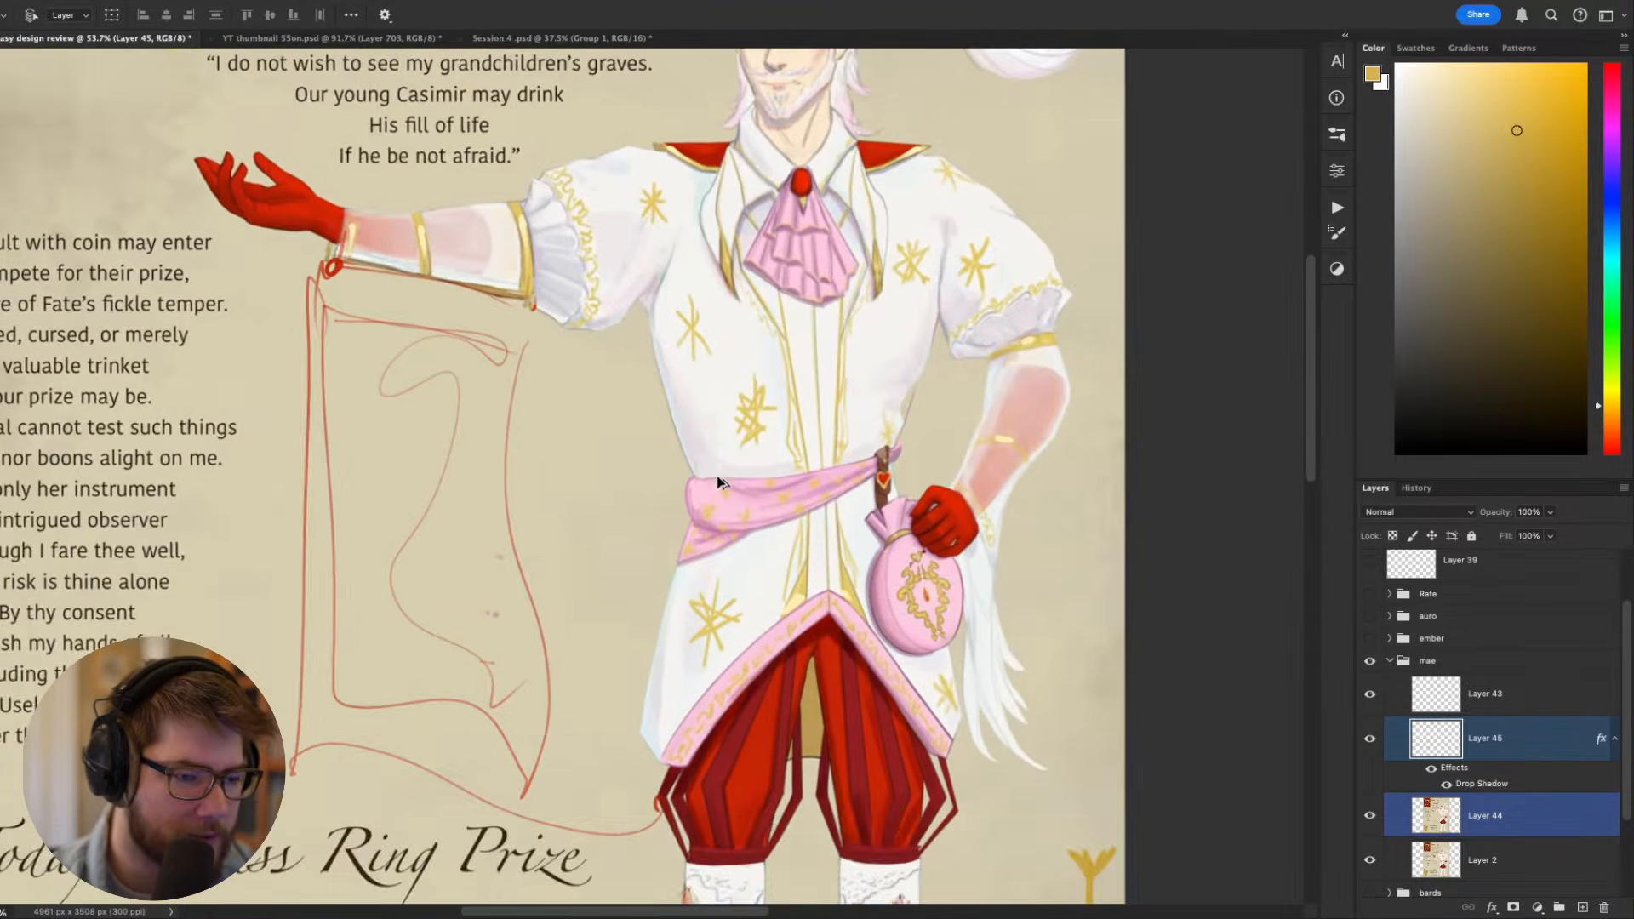
{"action": "left_click_drag", "start_coordinate": [840, 305], "coordinate": [865, 391]}
{"action": "key", "text": "b"}
{"action": "left_click", "coordinate": [920, 452], "text": "alt"}
{"action": "key", "text": "r"}
{"action": "mouse_move", "coordinate": [923, 439]}
{"action": "left_mouse_down"}
{"action": "mouse_move", "coordinate": [881, 298]}
{"action": "mouse_move", "coordinate": [901, 124]}
{"action": "mouse_move", "coordinate": [905, 490]}
{"action": "left_mouse_up"}
{"action": "key", "text": "Escape"}
{"action": "scroll", "coordinate": [868, 383], "scroll_direction": "up", "scroll_amount": 10}
{"action": "left_click_drag", "start_coordinate": [749, 298], "coordinate": [922, 491]}
{"action": "scroll", "coordinate": [922, 490], "scroll_direction": "down", "scroll_amount": 3}
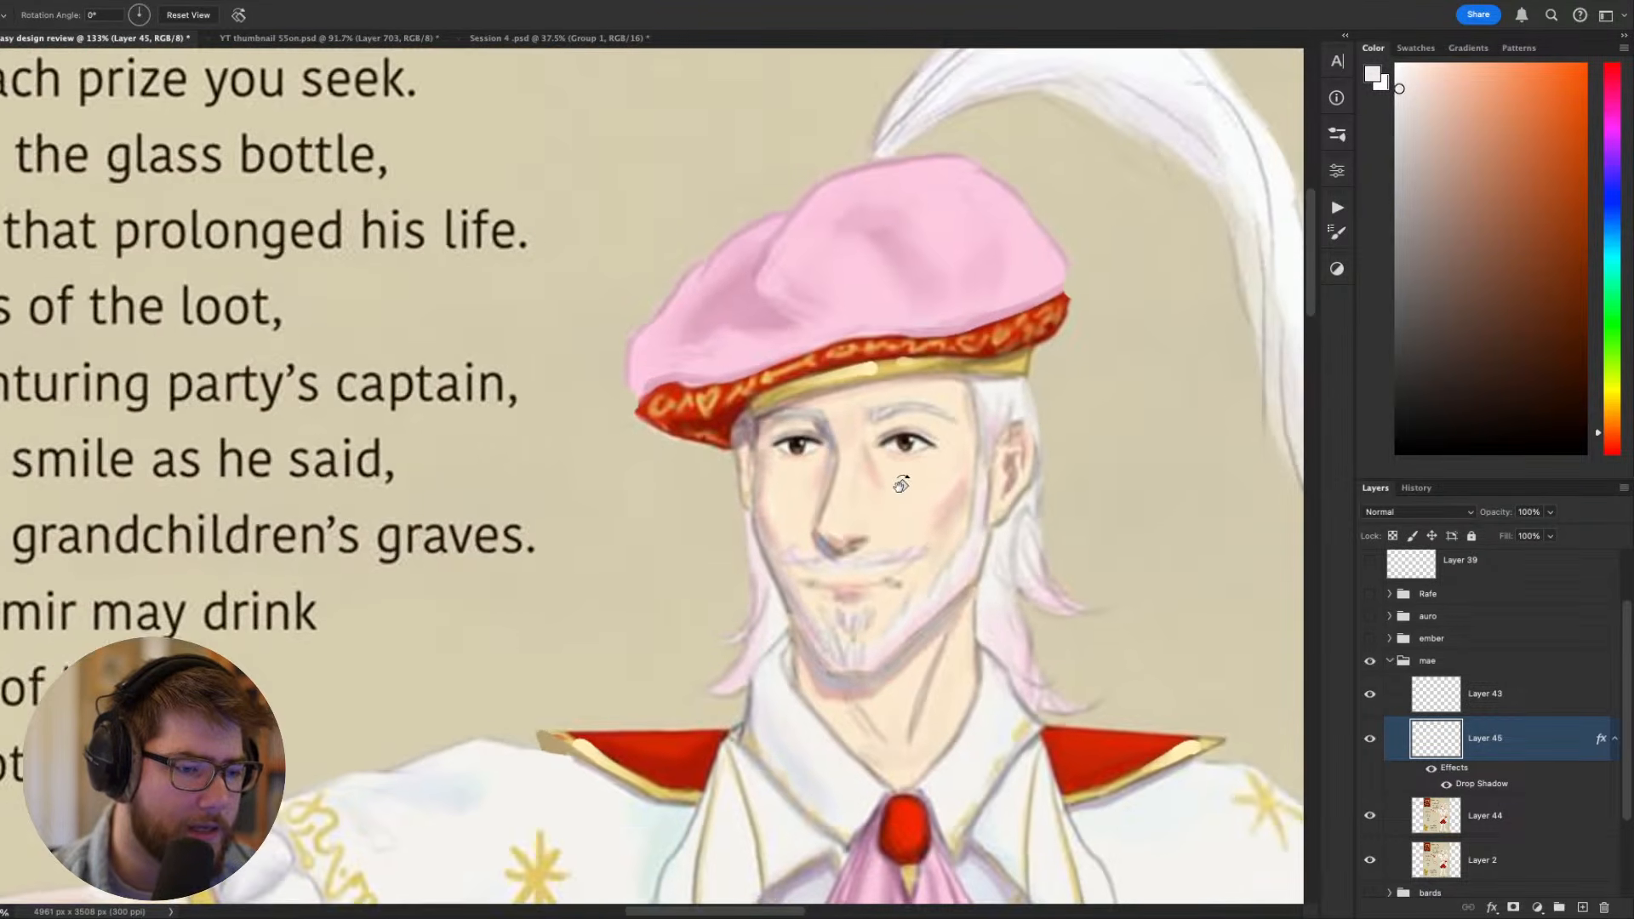
{"action": "scroll", "coordinate": [887, 482], "scroll_direction": "up", "scroll_amount": 3}
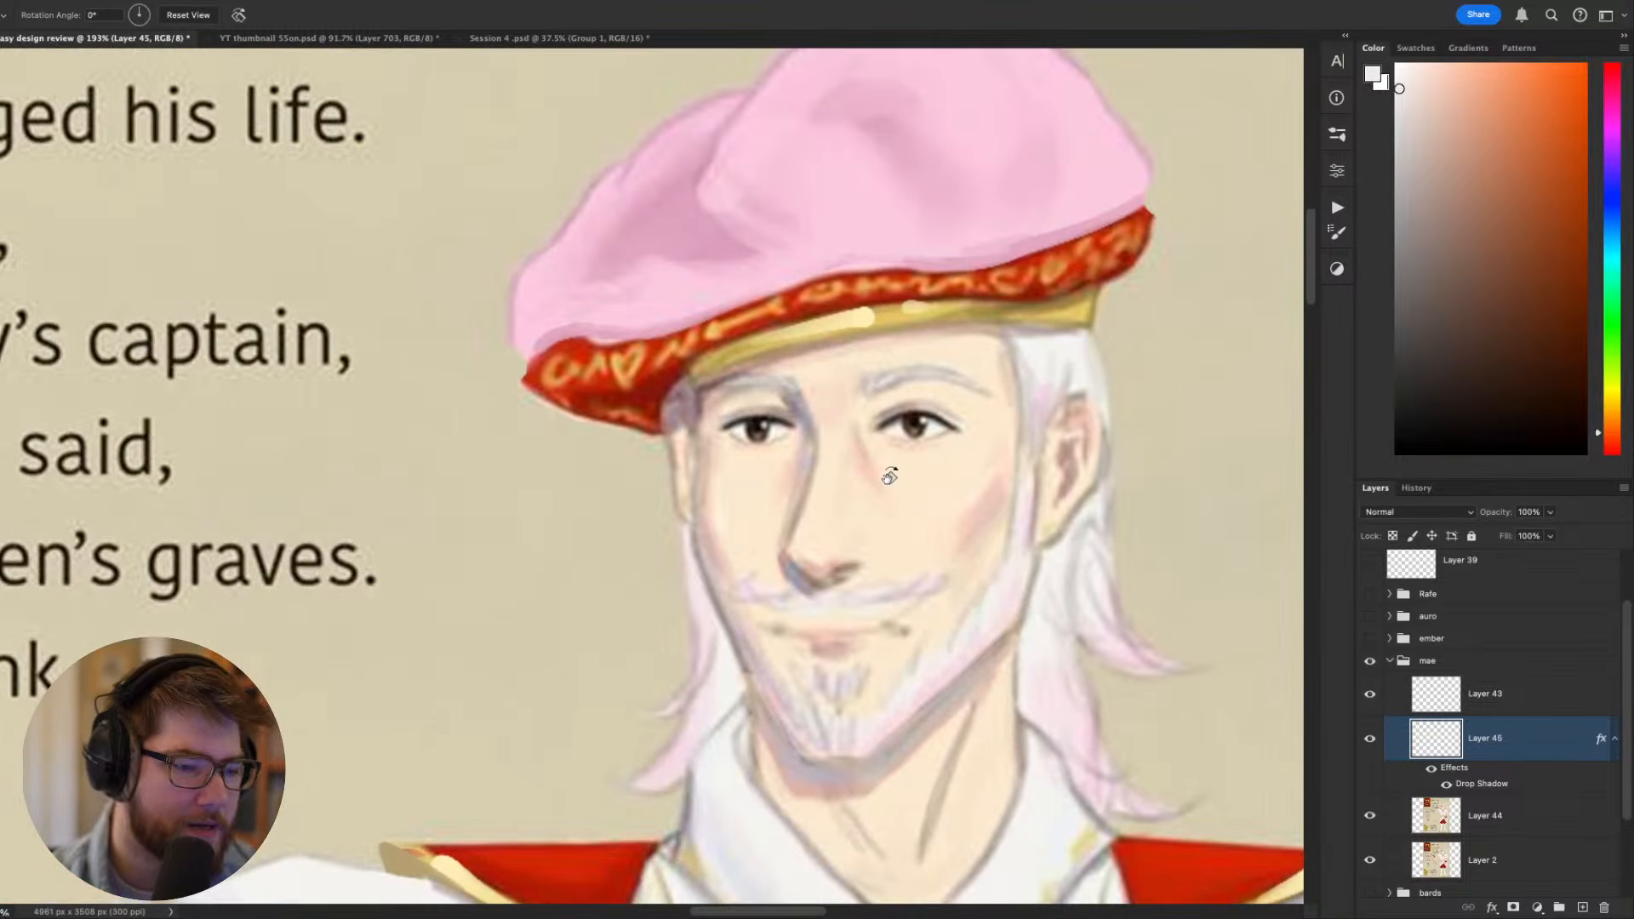
- Read the poem beside the figure up close and reduce the brush size to 15
{"action": "scroll", "coordinate": [894, 474], "scroll_direction": "left", "scroll_amount": 5}
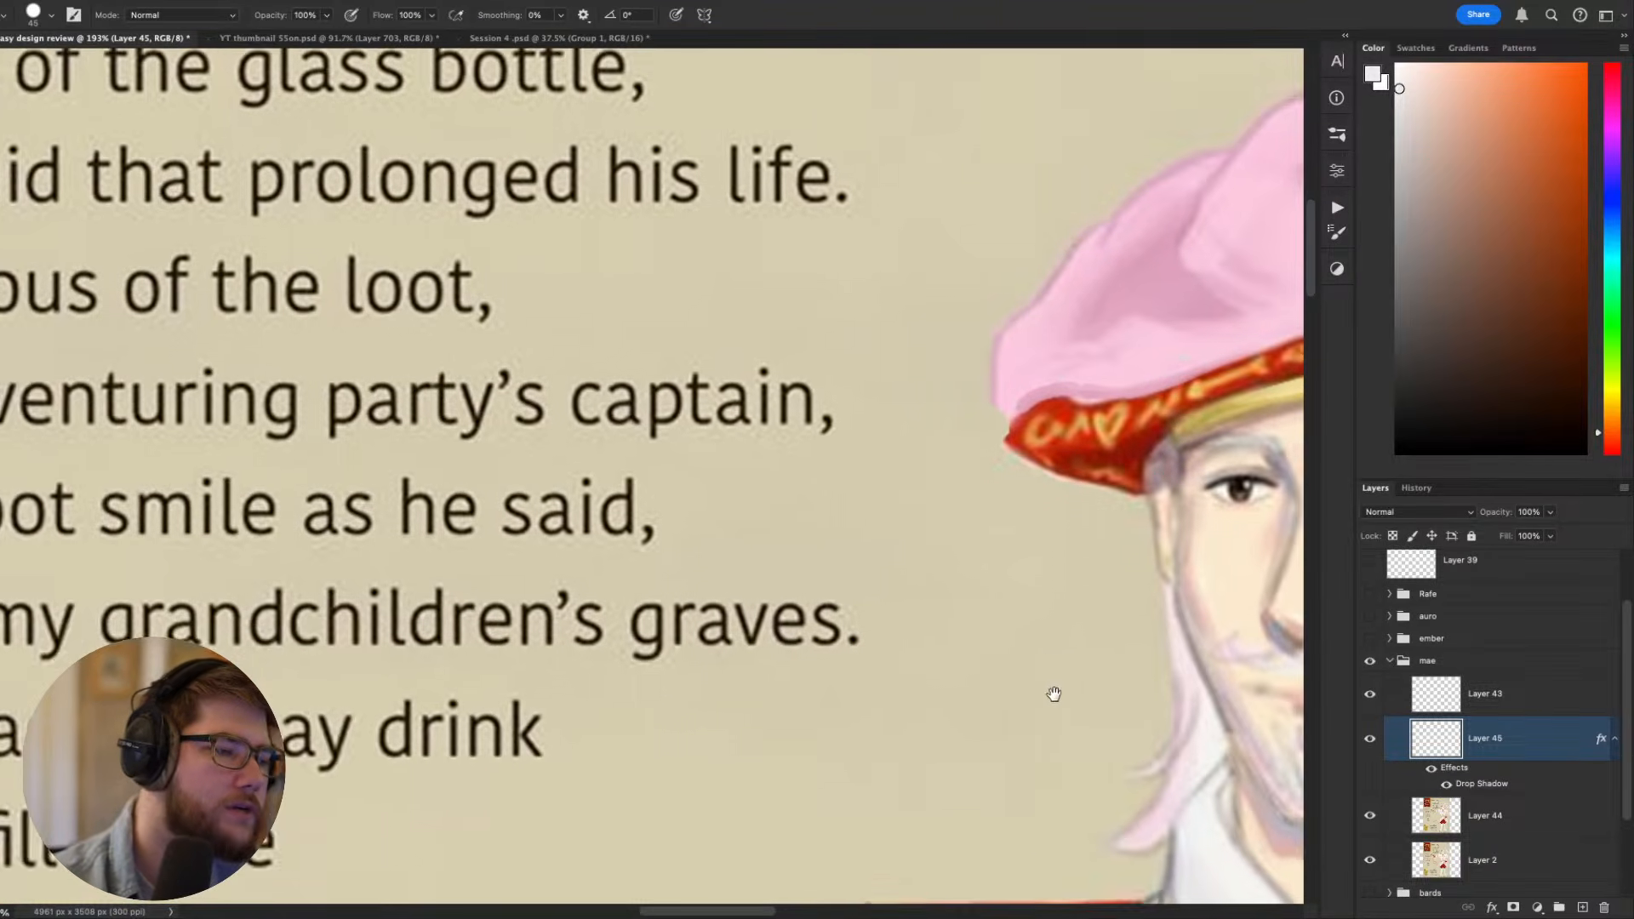
{"action": "scroll", "coordinate": [1055, 696], "scroll_direction": "down", "scroll_amount": 3}
{"action": "scroll", "coordinate": [636, 674], "scroll_direction": "up", "scroll_amount": 2}
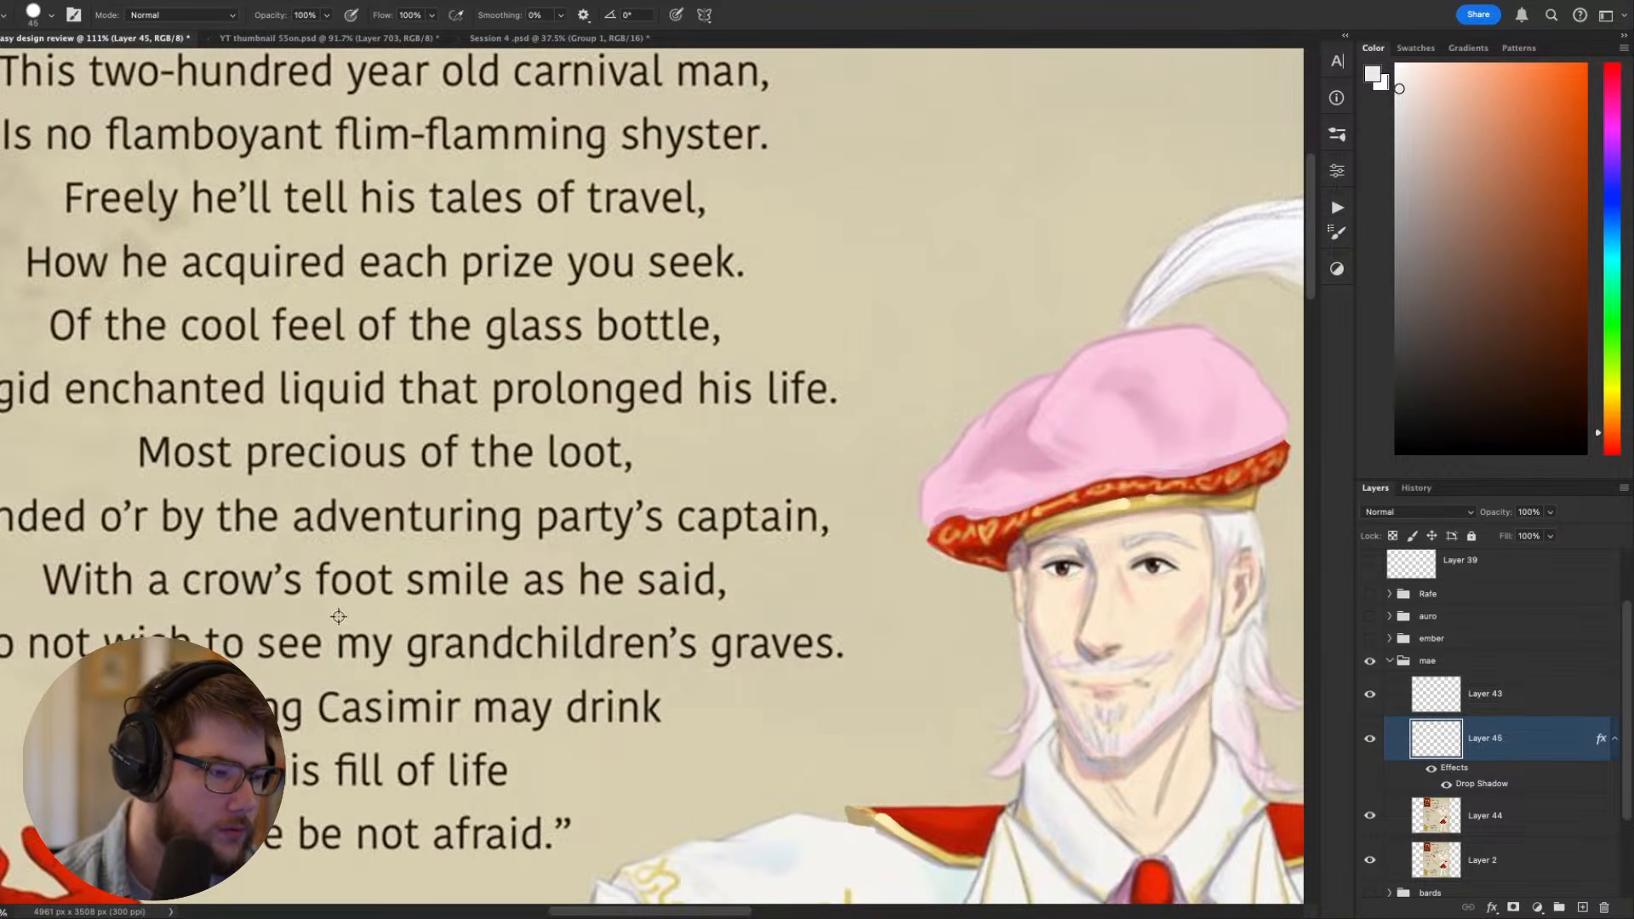
{"action": "scroll", "coordinate": [697, 555], "scroll_direction": "left", "scroll_amount": 3}
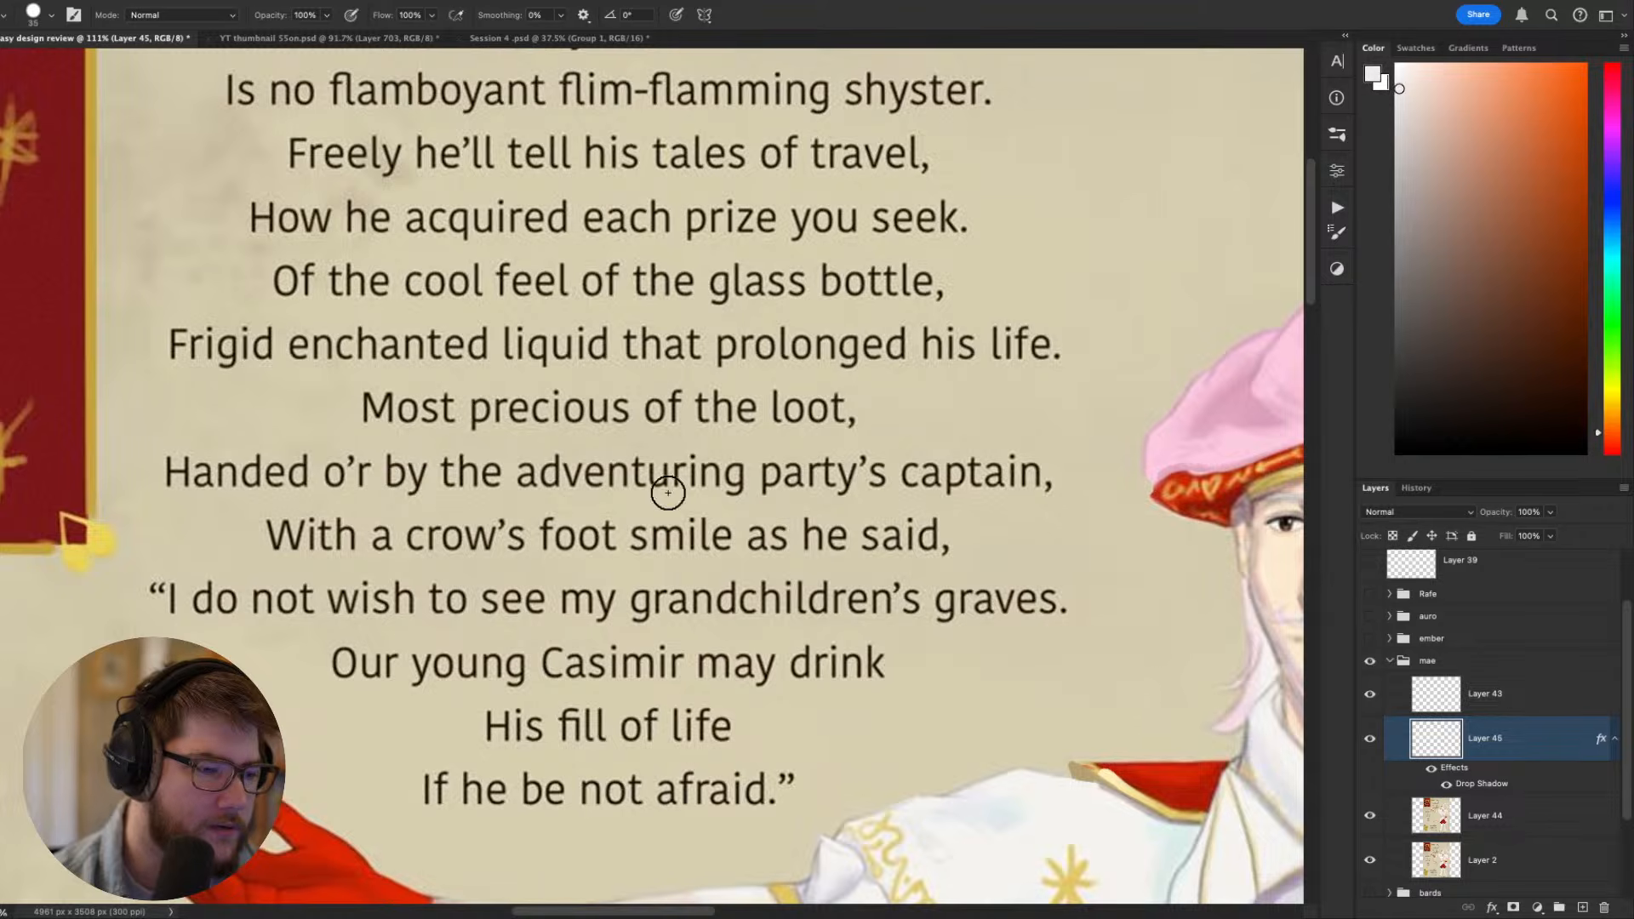
{"action": "scroll", "coordinate": [933, 494], "scroll_direction": "up", "scroll_amount": 1}
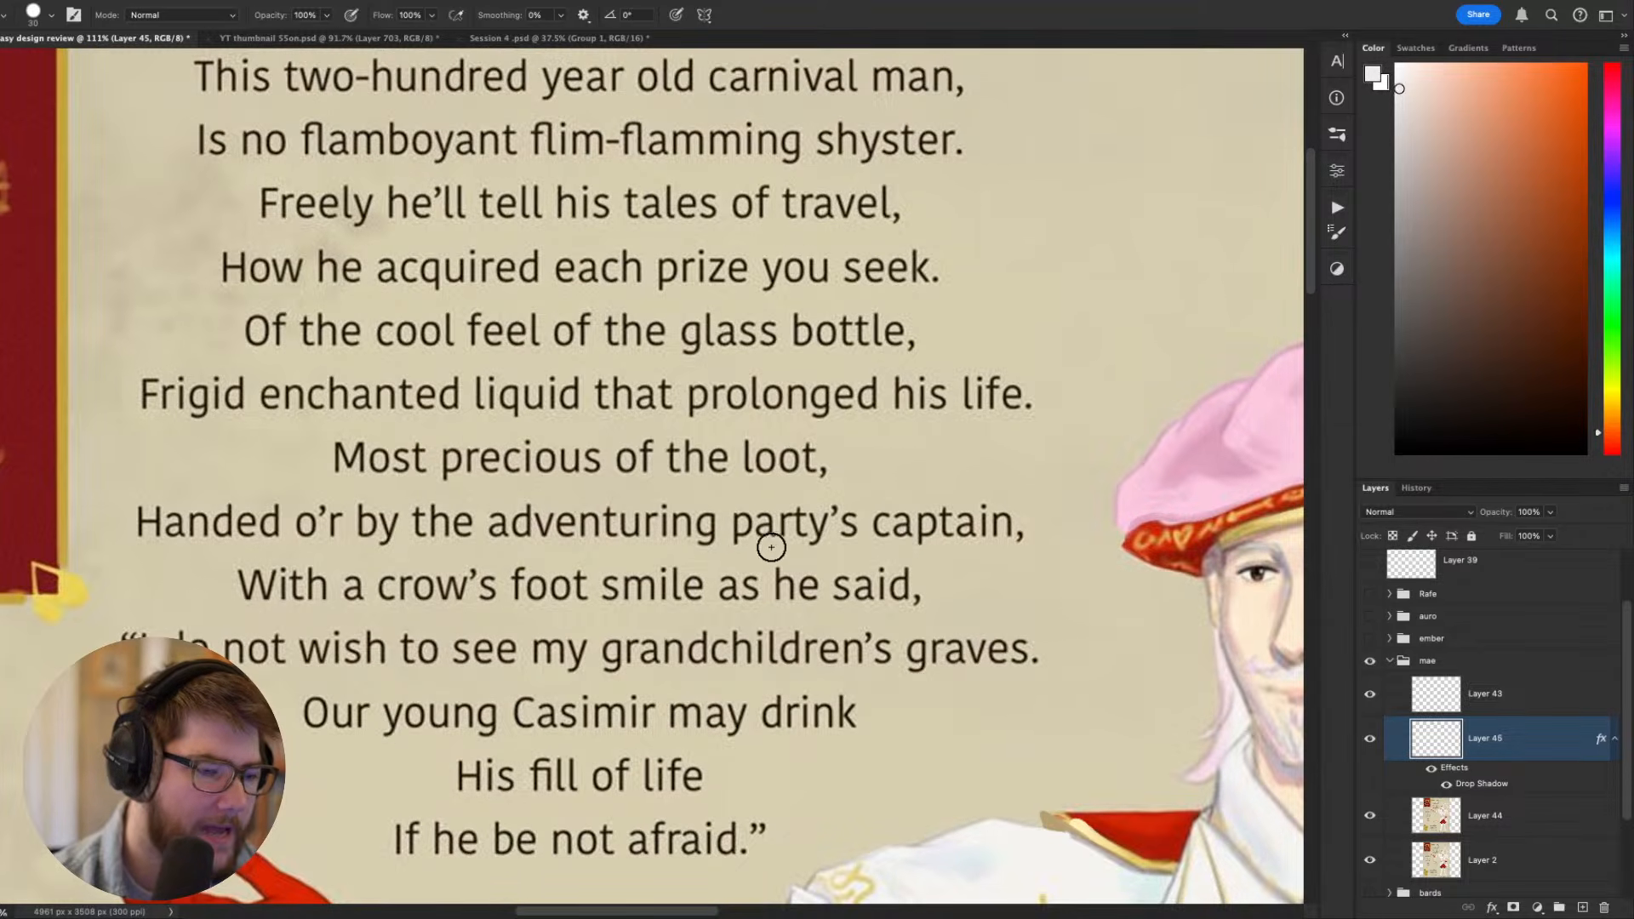
{"action": "key", "text": "bracketleft"}
{"action": "key", "text": "bracketleft"}
{"action": "key", "text": "bracketleft"}
{"action": "left_click_drag", "start_coordinate": [1026, 511], "coordinate": [451, 440]}
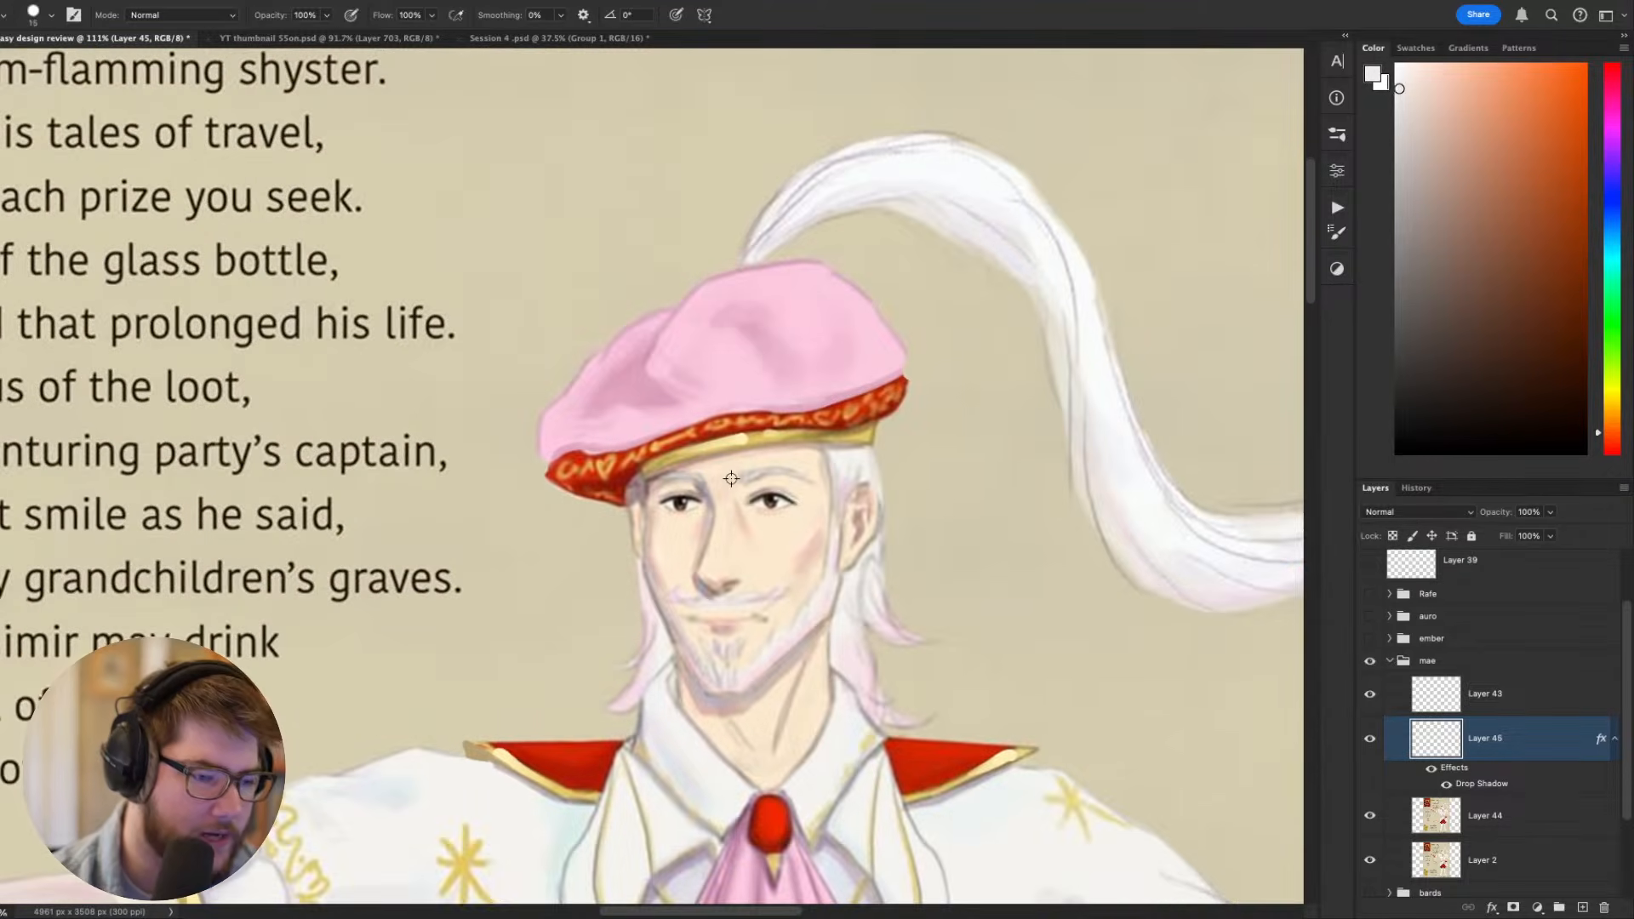
- Examine the figure from the face and cravat down over the coat and breeches to the boots
{"action": "scroll", "coordinate": [732, 480], "scroll_direction": "up", "scroll_amount": 3}
{"action": "left_click_drag", "start_coordinate": [797, 553], "coordinate": [788, 269]}
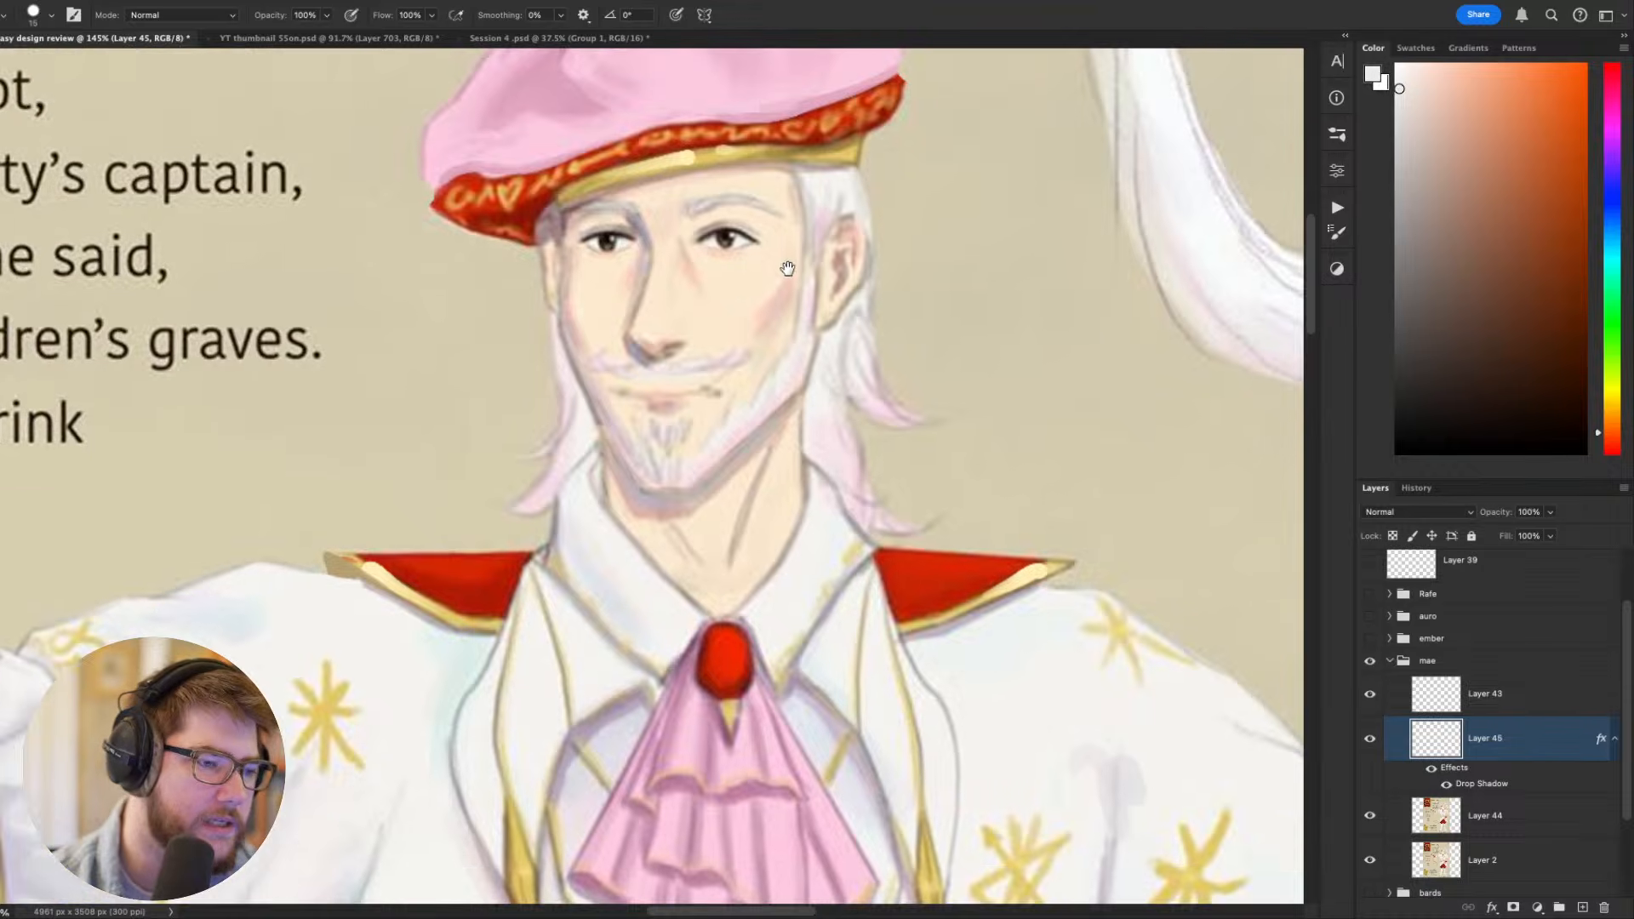
{"action": "scroll", "coordinate": [787, 269], "scroll_direction": "down", "scroll_amount": 5}
{"action": "scroll", "coordinate": [793, 258], "scroll_direction": "up", "scroll_amount": 1}
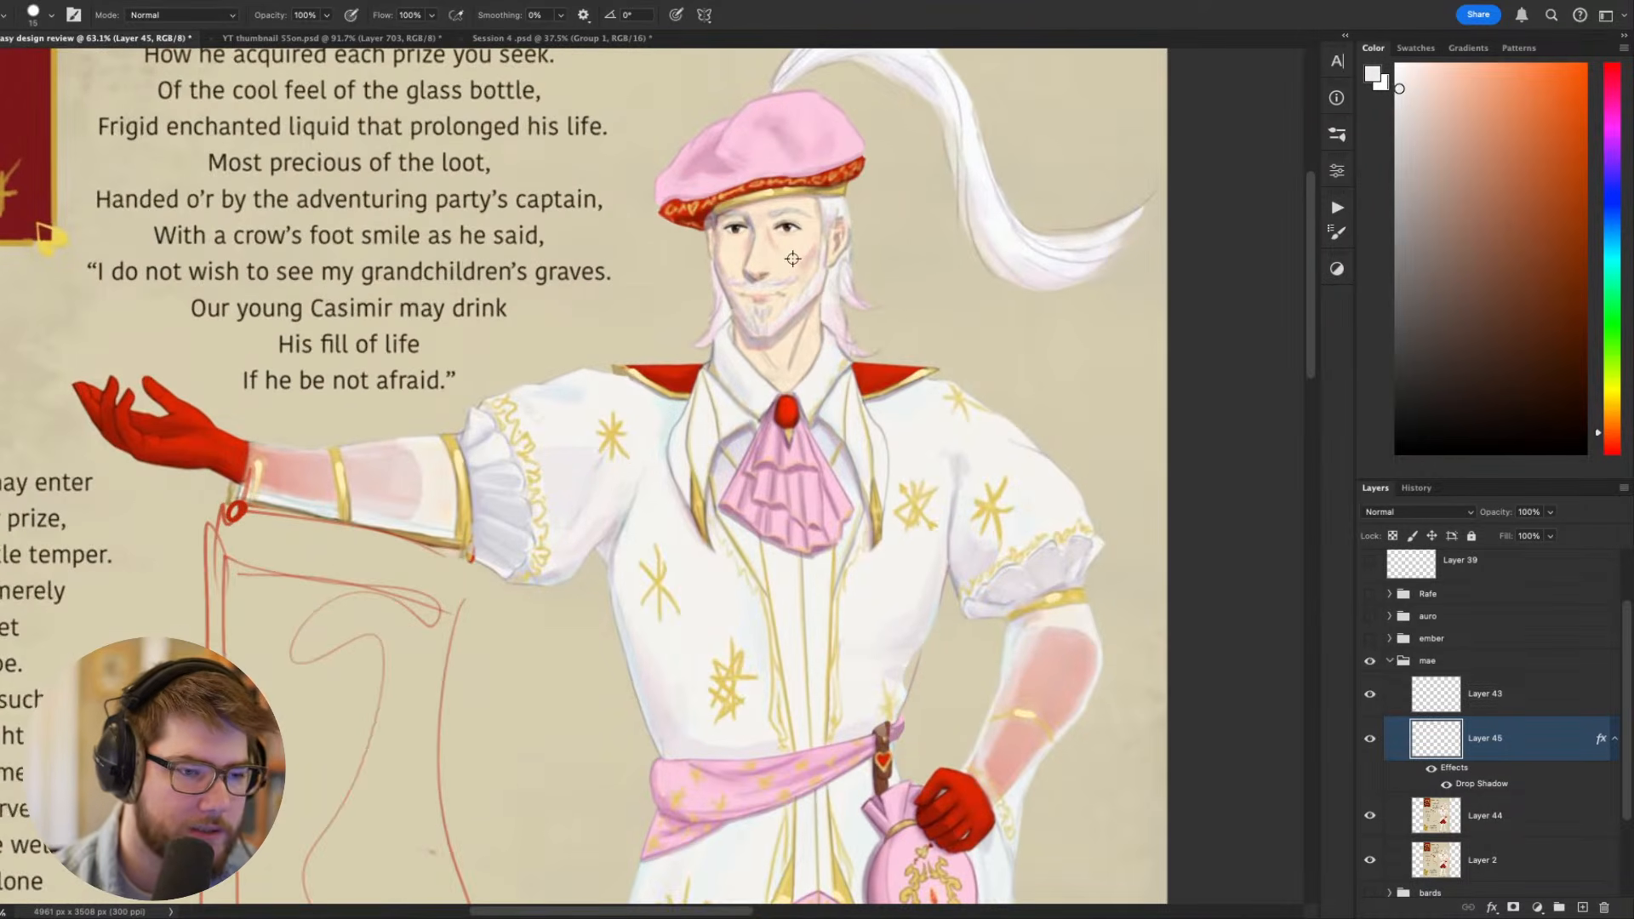
{"action": "left_click_drag", "start_coordinate": [863, 445], "coordinate": [755, 314]}
{"action": "scroll", "coordinate": [780, 366], "scroll_direction": "down", "scroll_amount": 2}
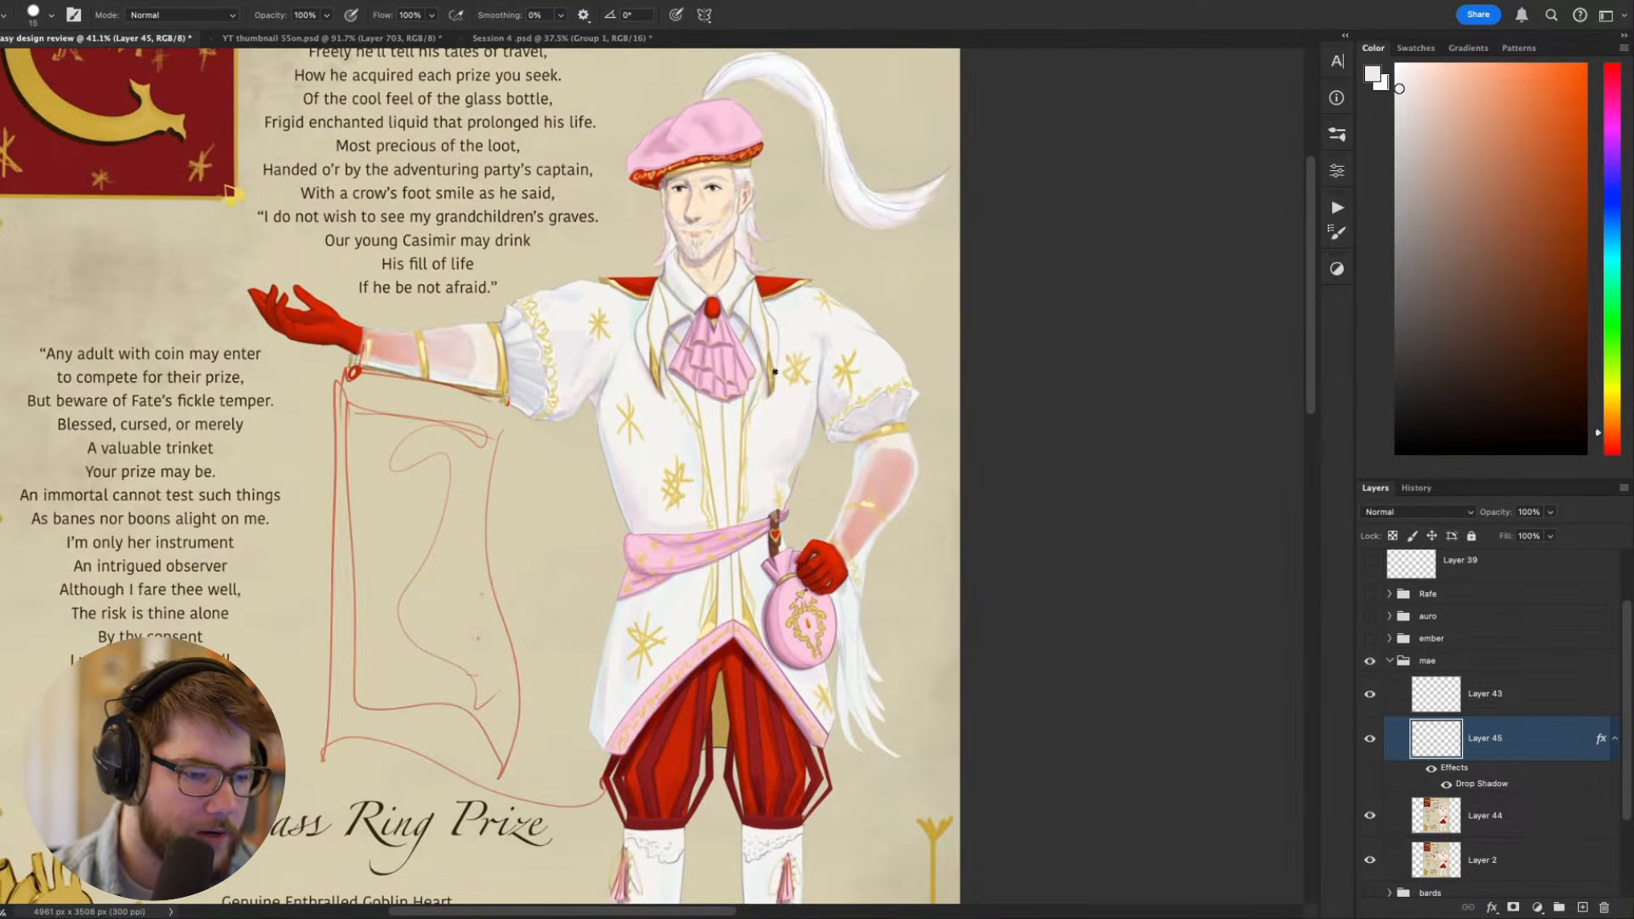
{"action": "left_click_drag", "start_coordinate": [860, 429], "coordinate": [751, 151]}
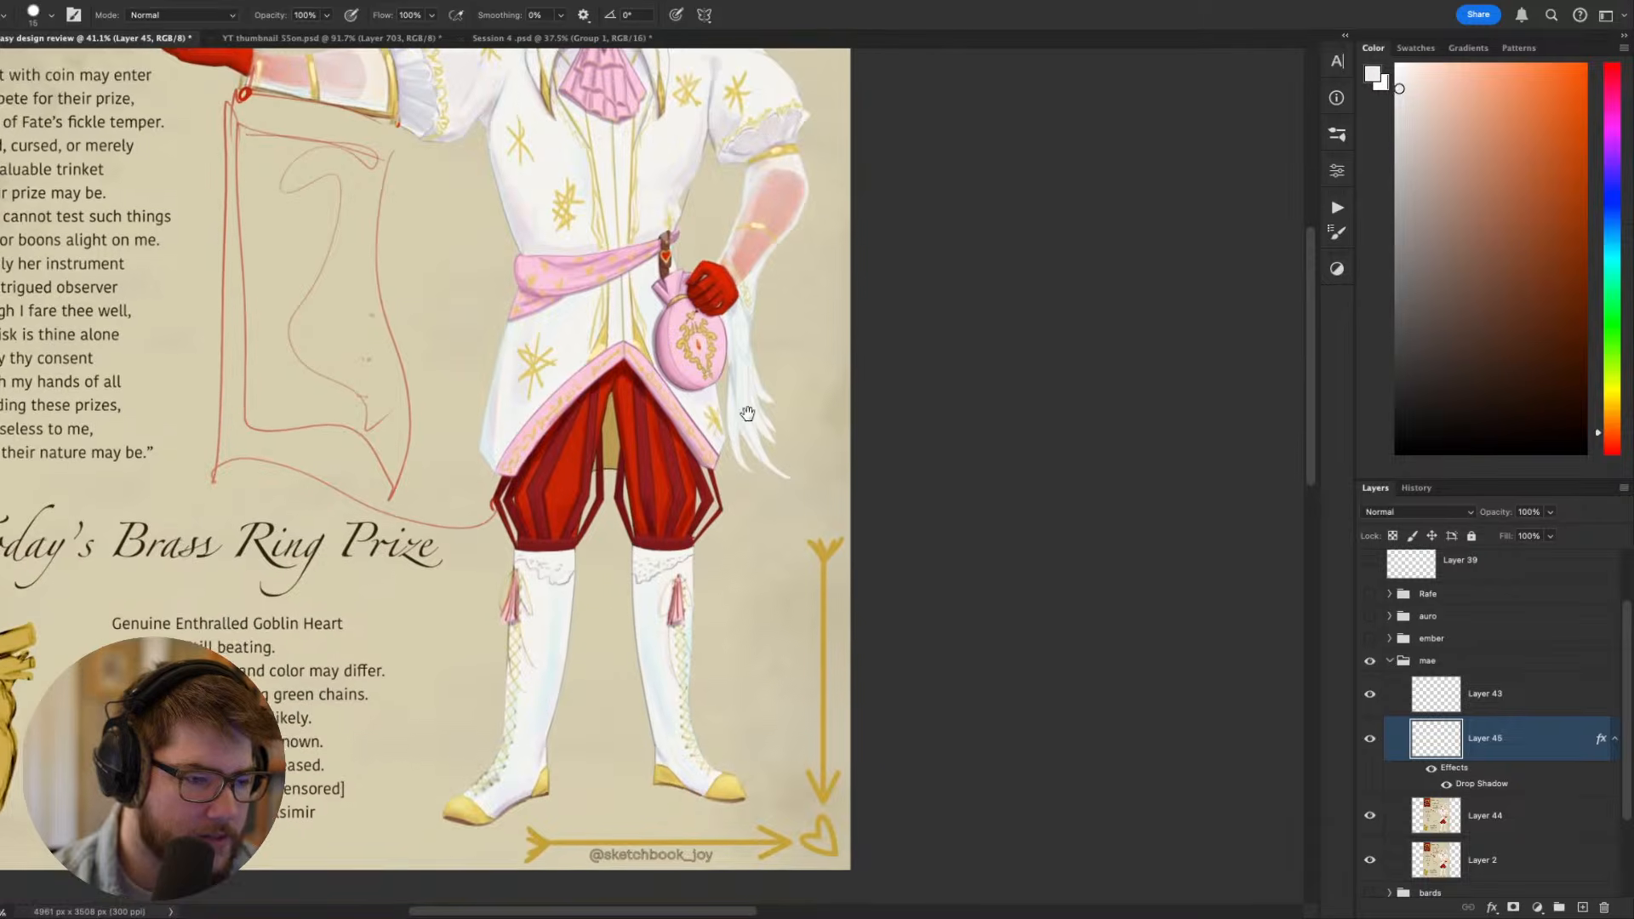
{"action": "left_click_drag", "start_coordinate": [747, 415], "coordinate": [832, 445]}
{"action": "left_click_drag", "start_coordinate": [926, 506], "coordinate": [901, 362]}
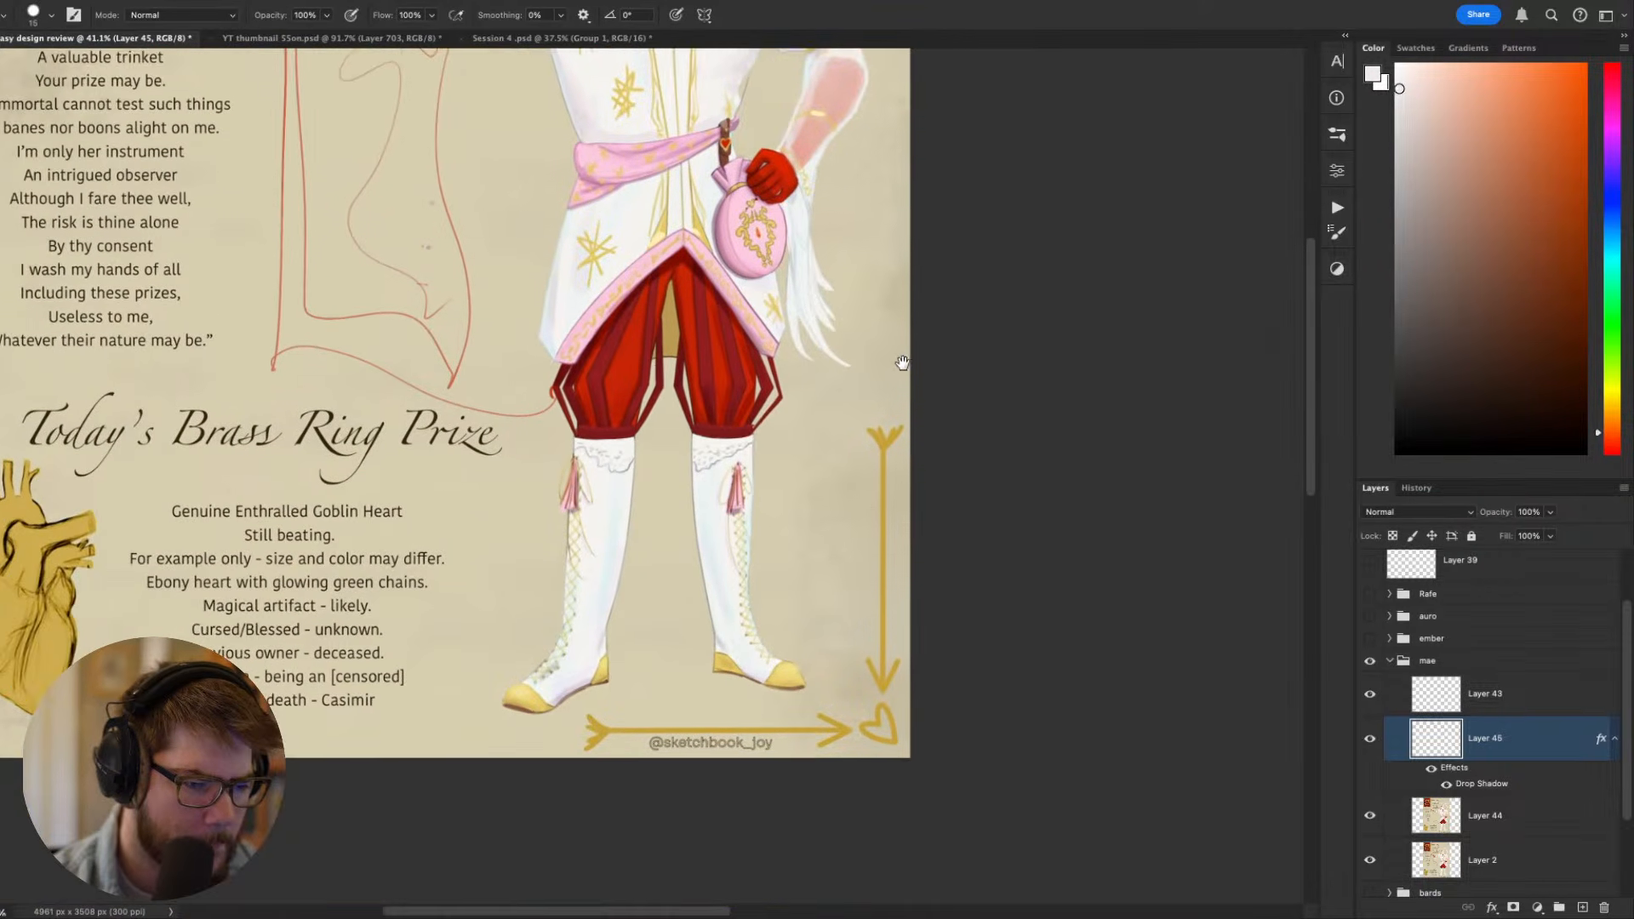
{"action": "left_click_drag", "start_coordinate": [880, 544], "coordinate": [884, 485]}
- Review the figure's overall silhouette within the full sheet, then inspect the red striped breeches and the boot tops up close
{"action": "scroll", "coordinate": [583, 372], "scroll_direction": "up", "scroll_amount": 5}
{"action": "scroll", "coordinate": [582, 372], "scroll_direction": "down", "scroll_amount": 8}
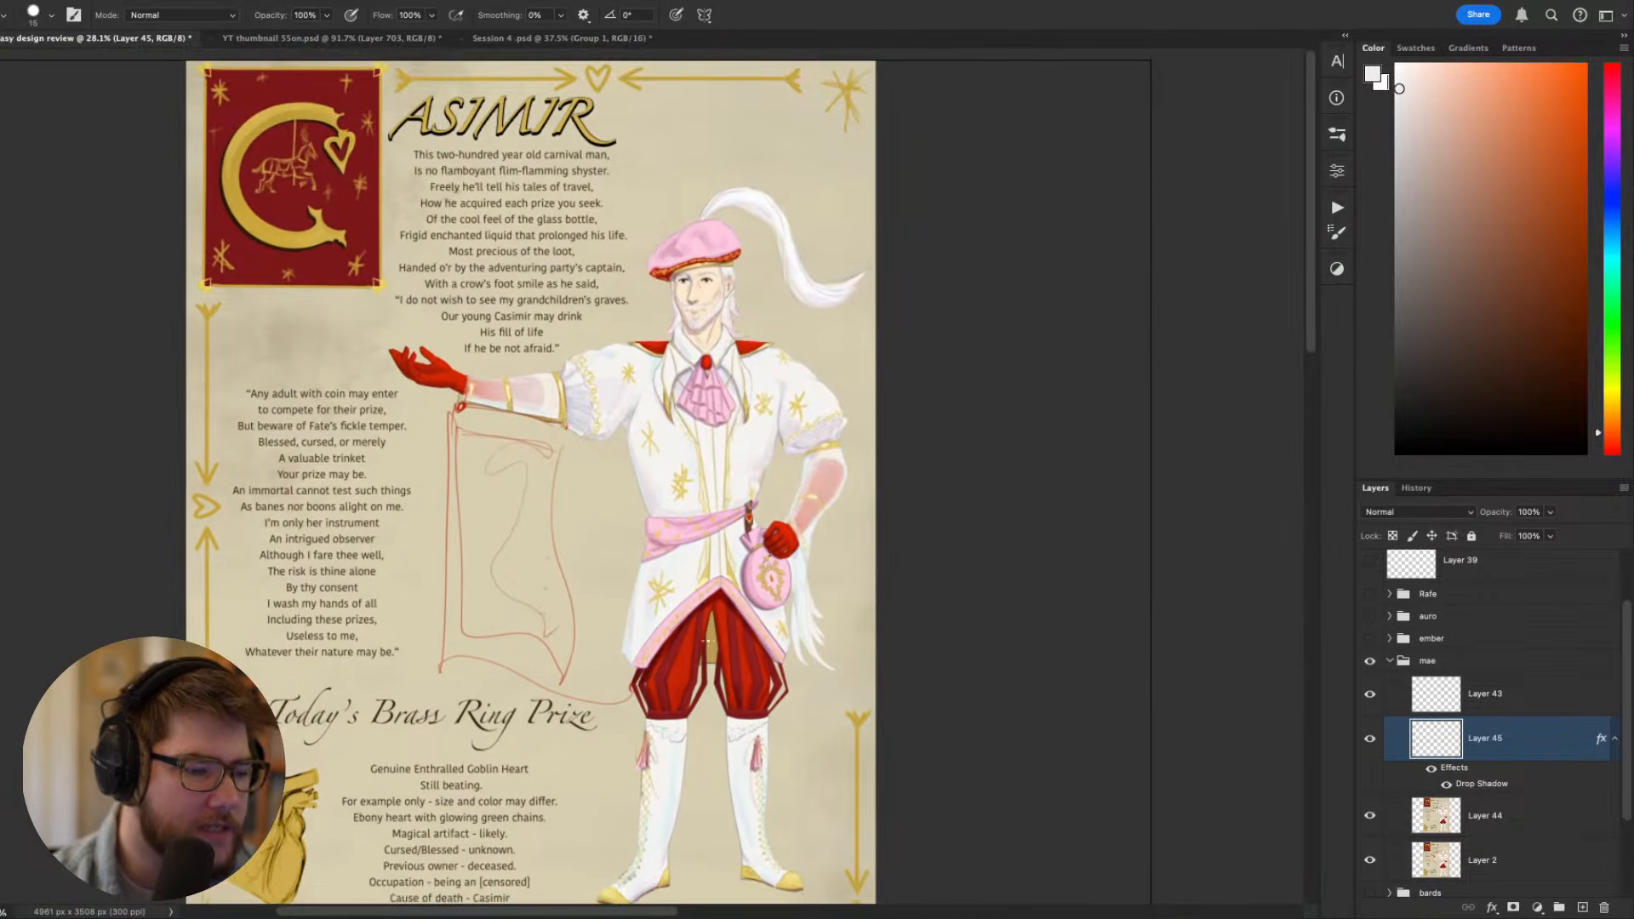
{"action": "left_click_drag", "start_coordinate": [703, 623], "coordinate": [847, 568]}
{"action": "scroll", "coordinate": [898, 610], "scroll_direction": "up", "scroll_amount": 1}
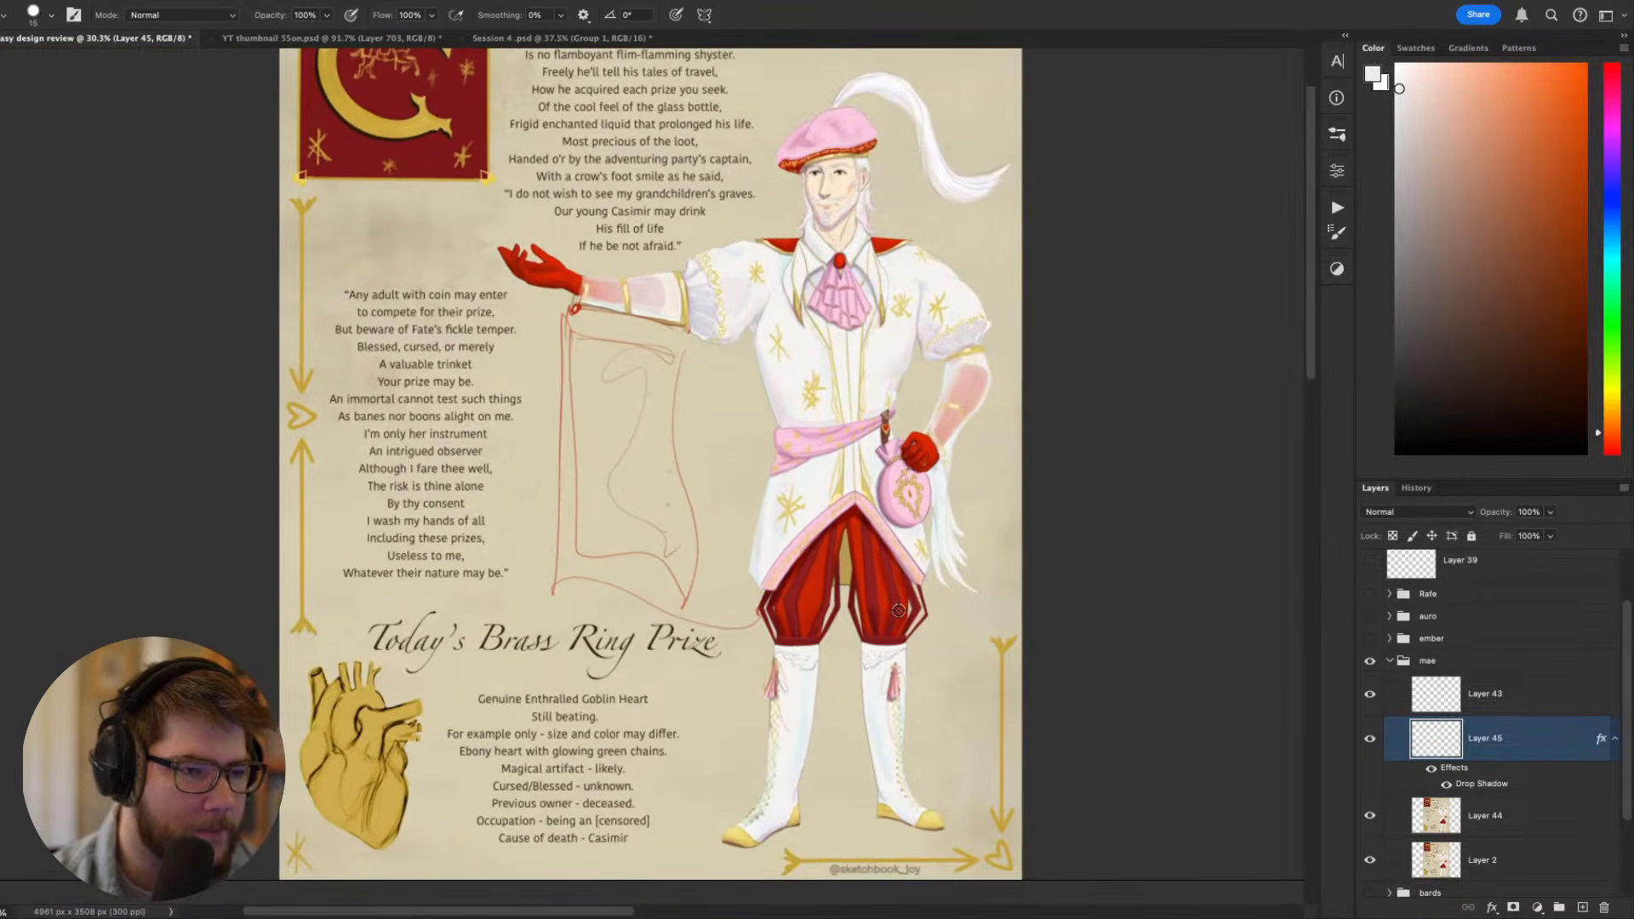
{"action": "left_click_drag", "start_coordinate": [880, 251], "coordinate": [887, 345]}
{"action": "left_click_drag", "start_coordinate": [909, 528], "coordinate": [835, 424]}
{"action": "scroll", "coordinate": [829, 423], "scroll_direction": "down", "scroll_amount": 1}
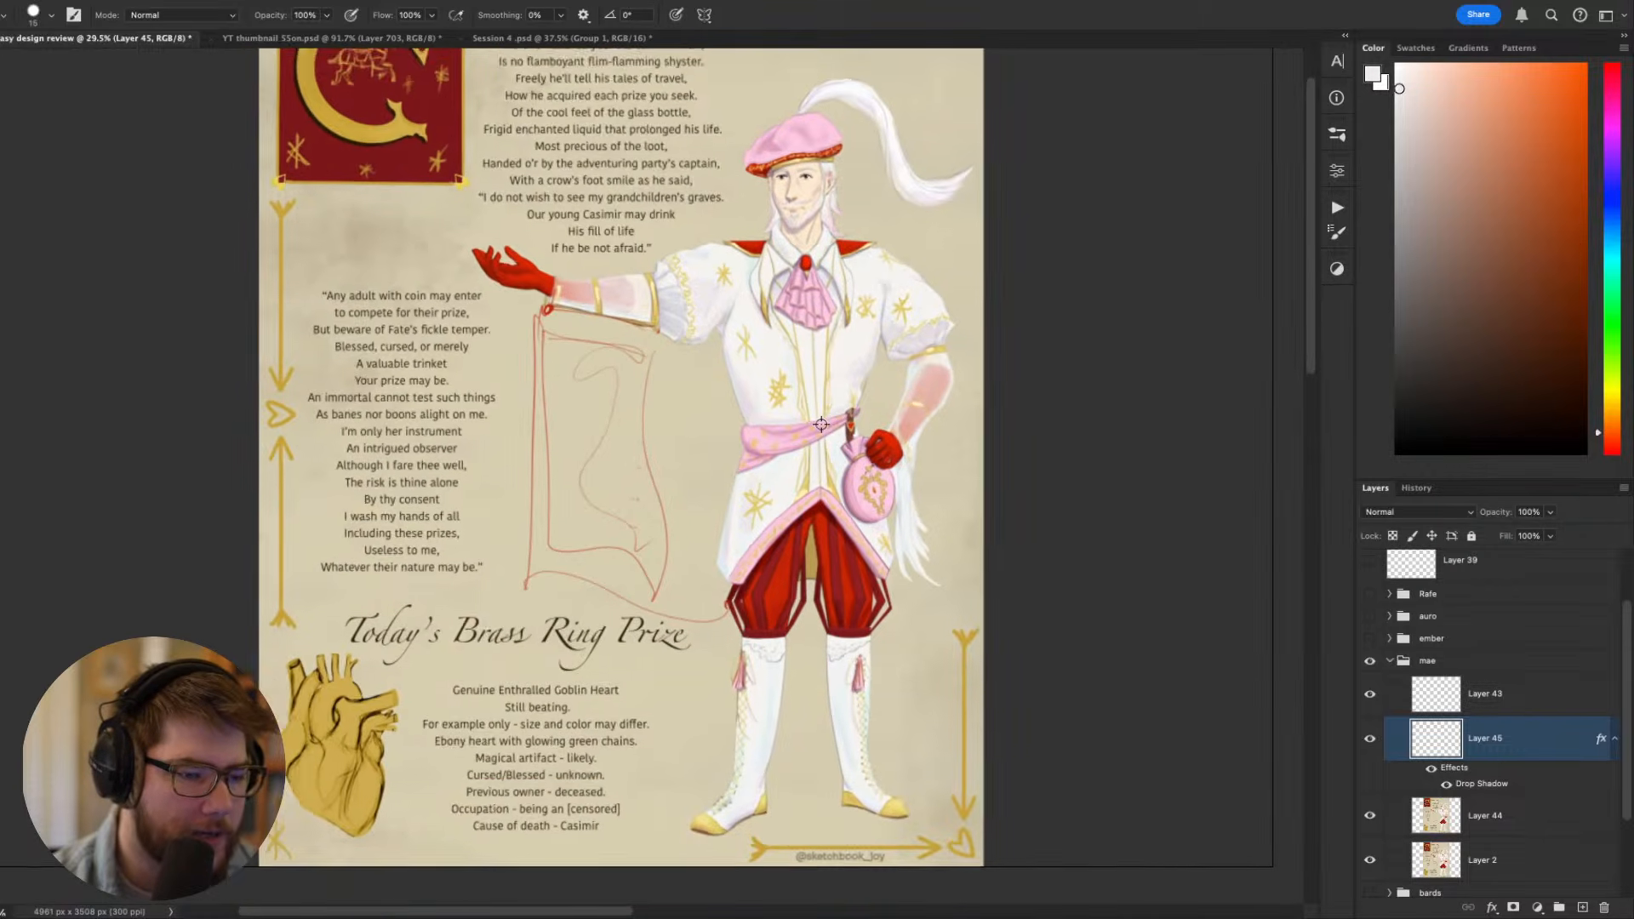
{"action": "scroll", "coordinate": [829, 423], "scroll_direction": "up", "scroll_amount": 3}
{"action": "left_click_drag", "start_coordinate": [833, 492], "coordinate": [848, 448]}
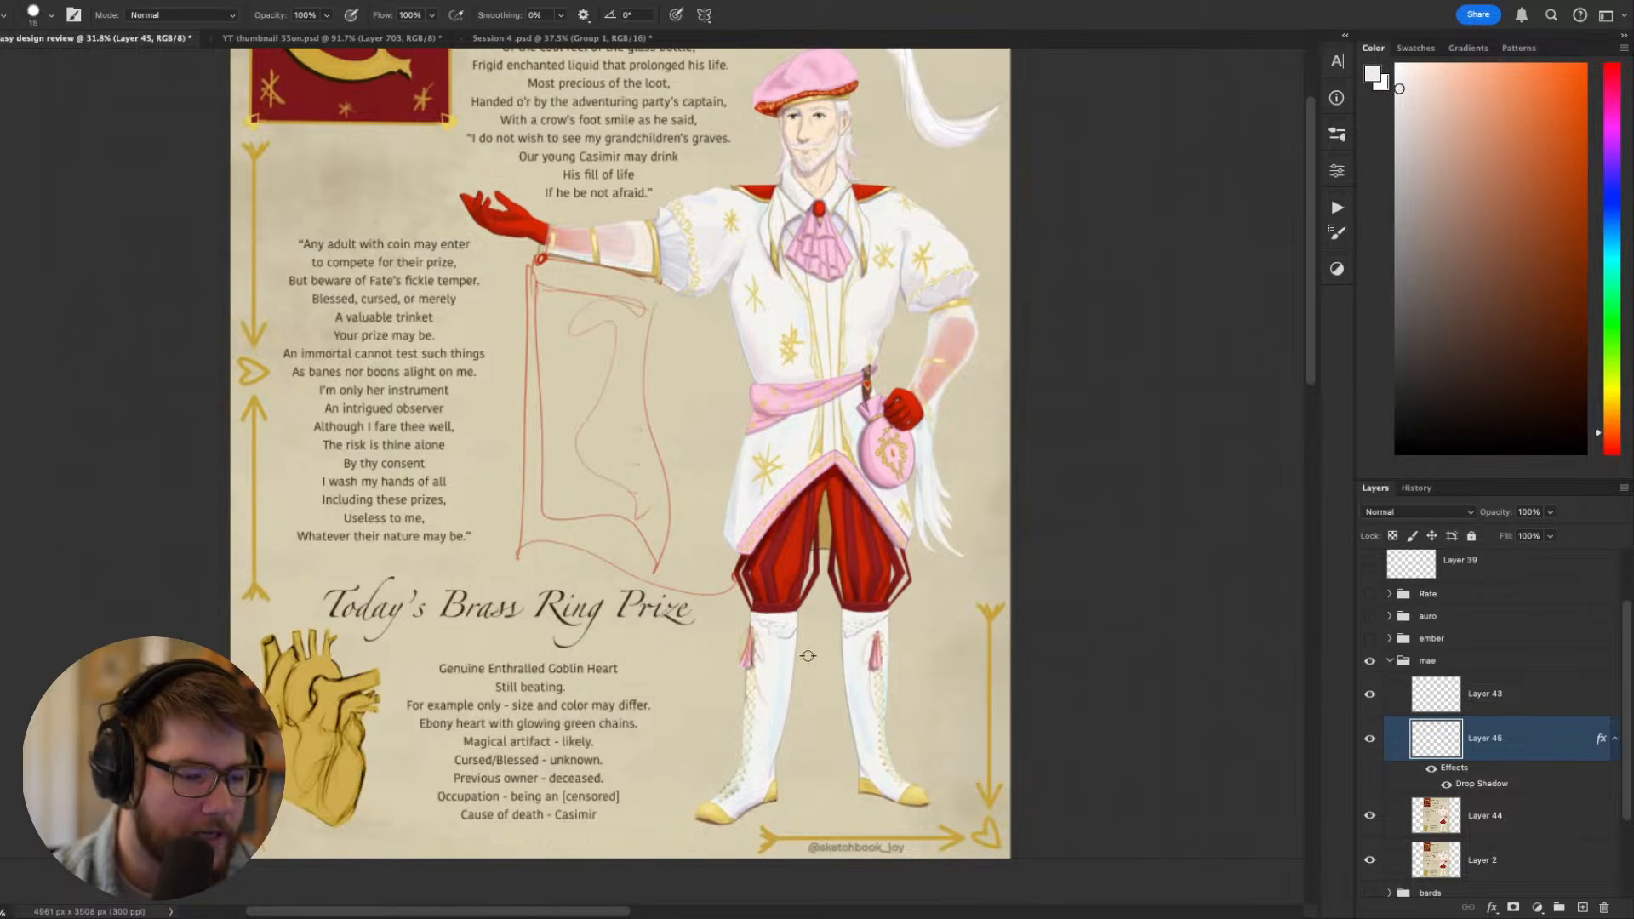
{"action": "scroll", "coordinate": [808, 656], "scroll_direction": "up", "scroll_amount": 8}
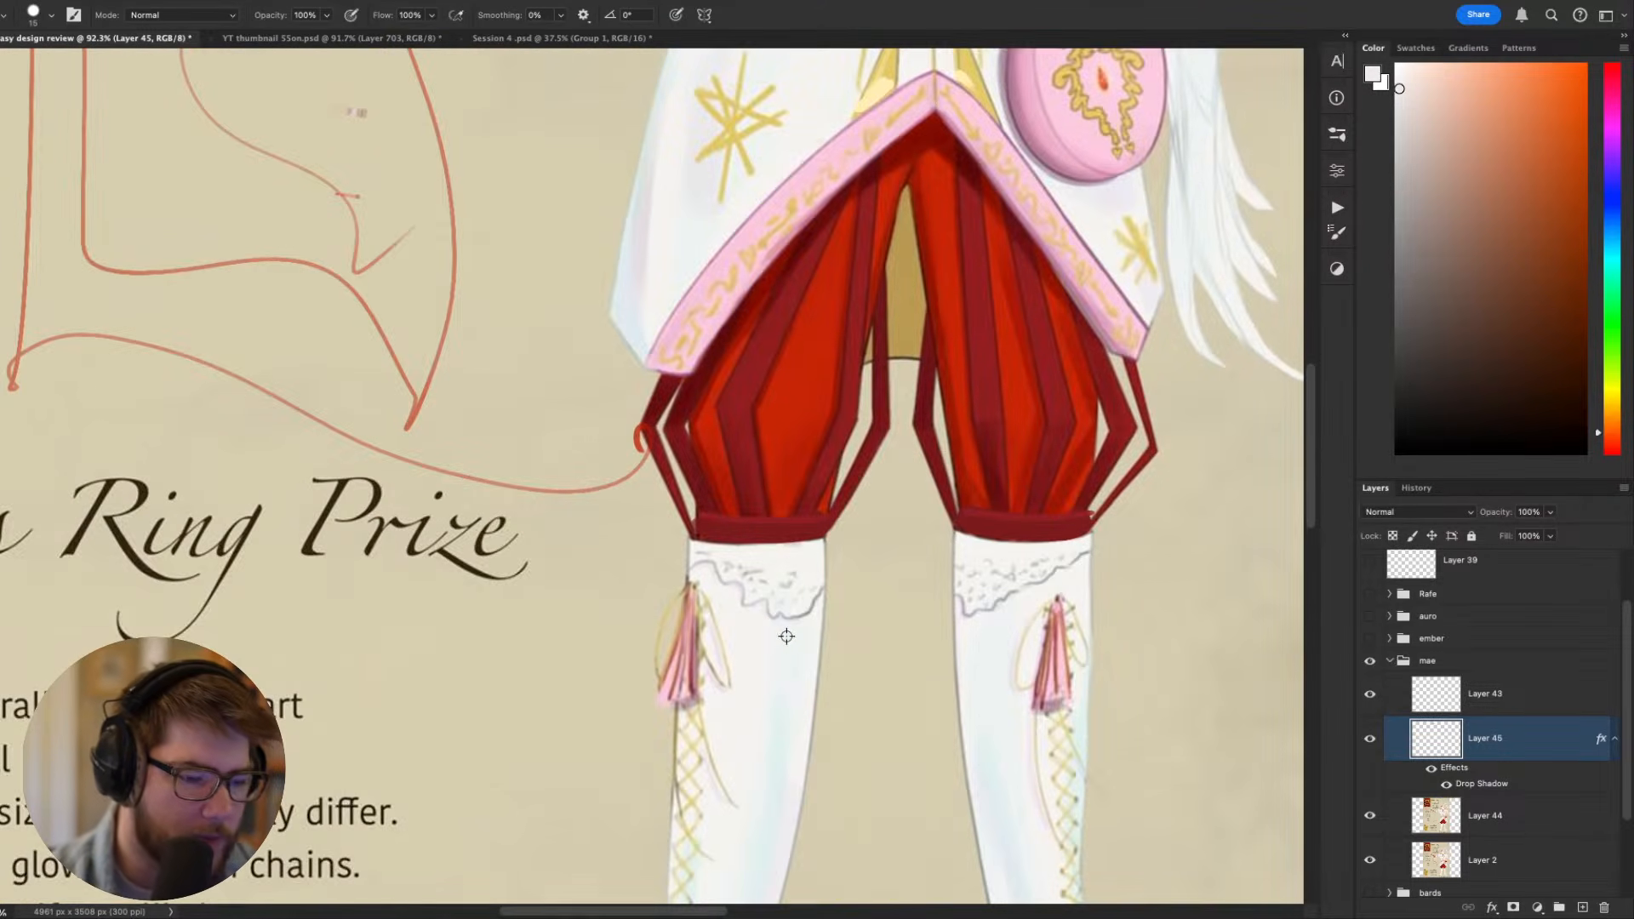
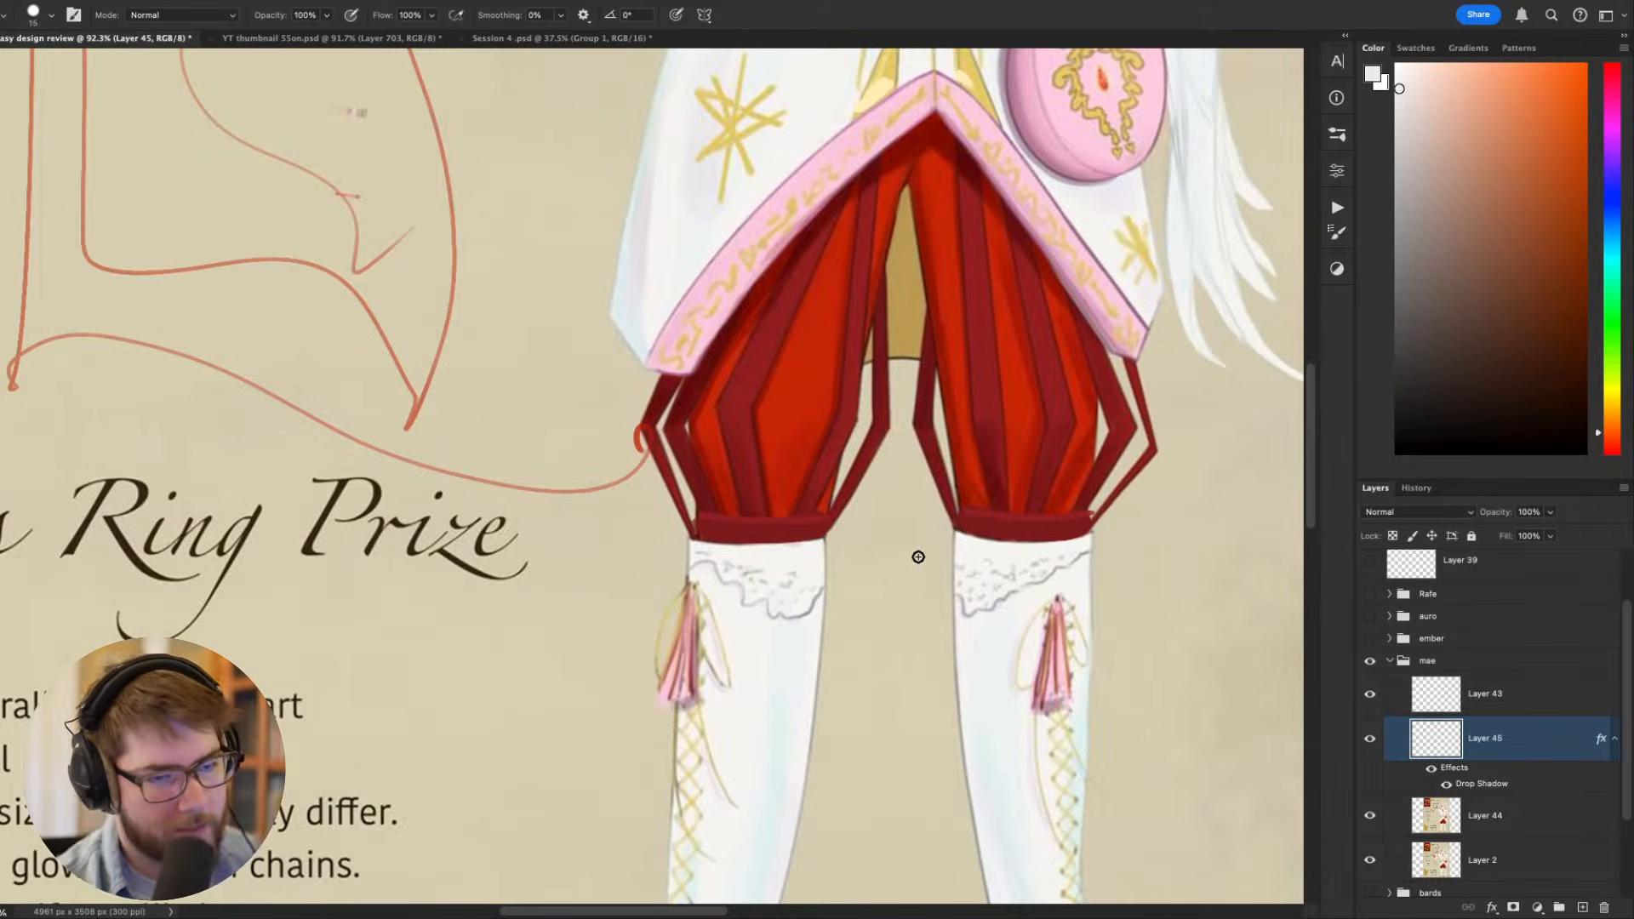
- Examine the figure's overall silhouette within the sheet, then the sash, coat hem and hanging pouch up close
{"action": "scroll", "coordinate": [919, 557], "scroll_direction": "down", "scroll_amount": 8}
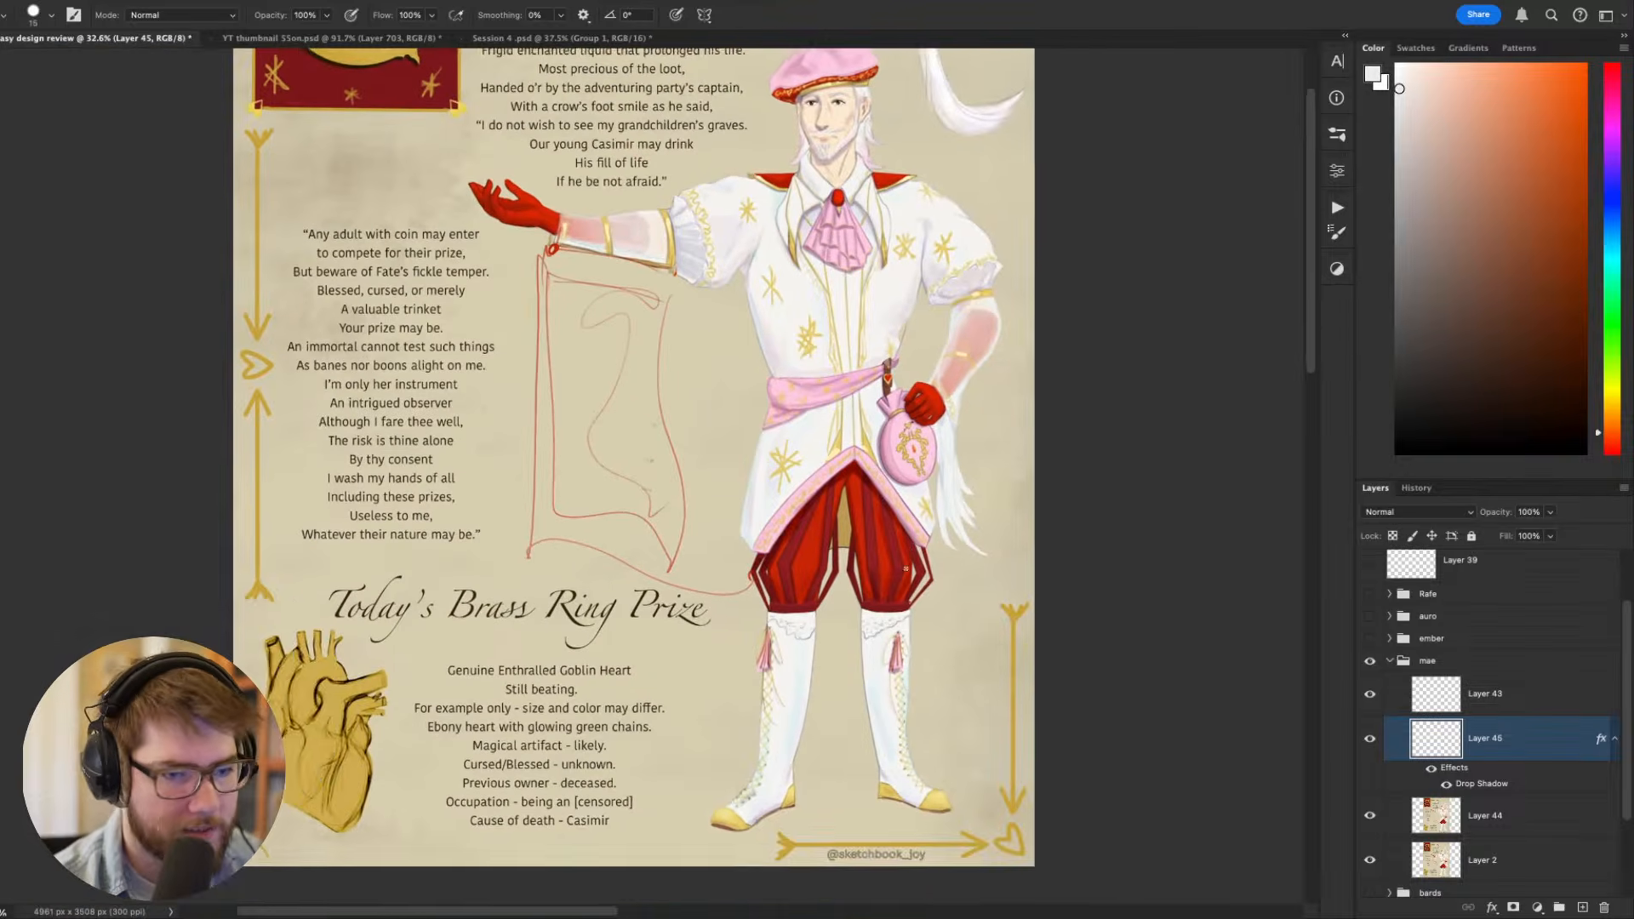
{"action": "left_click_drag", "start_coordinate": [905, 569], "coordinate": [858, 610]}
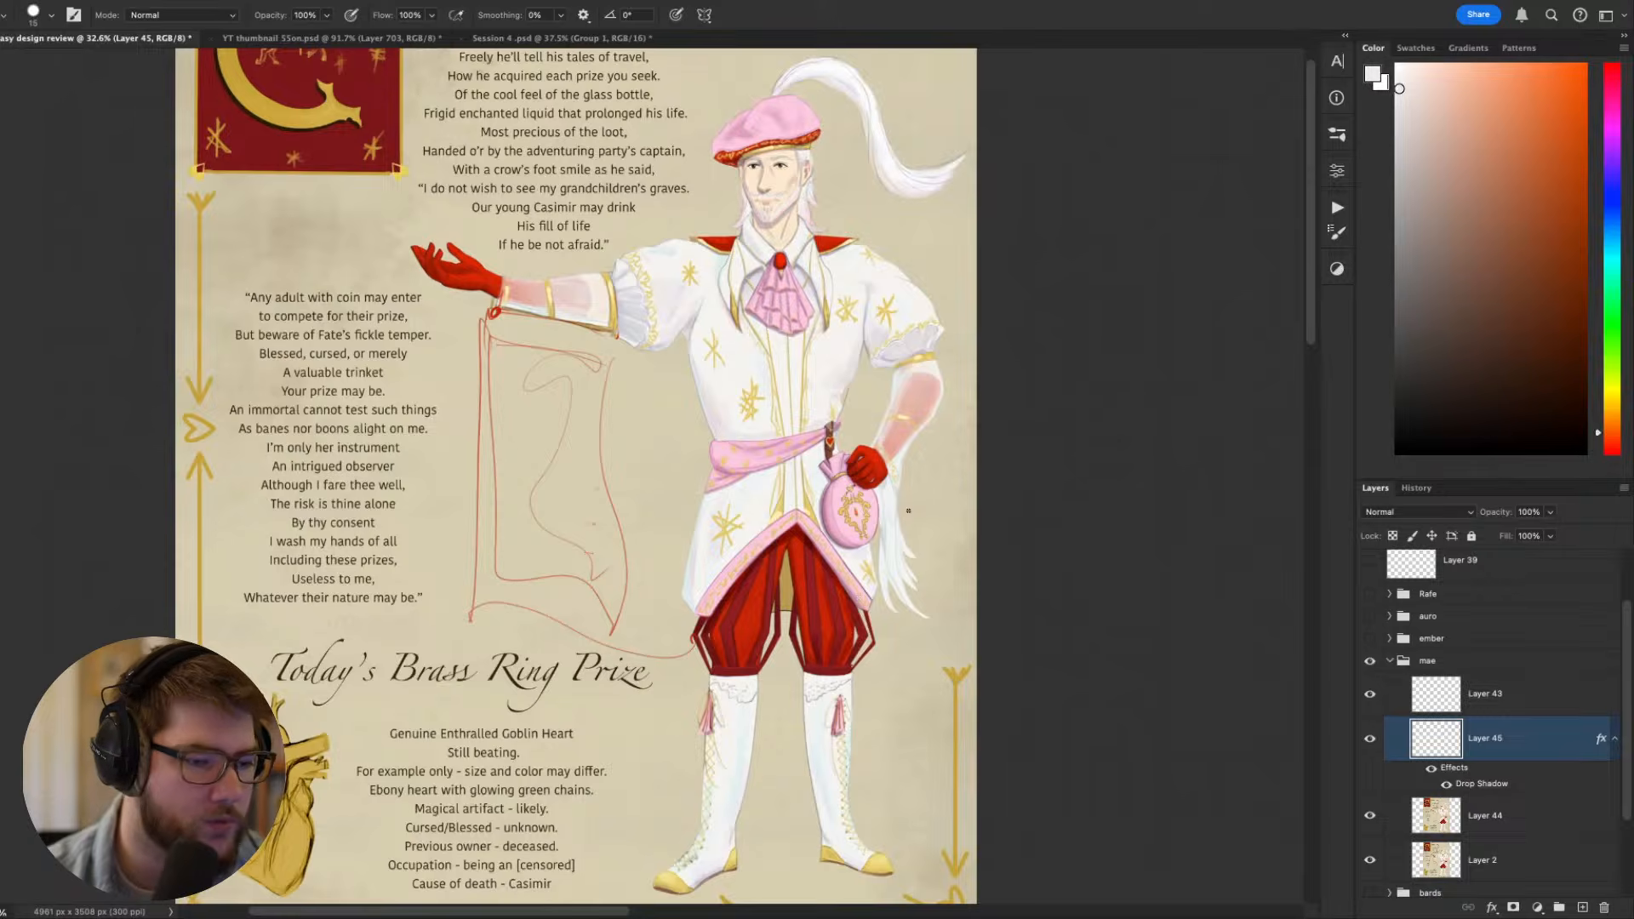
{"action": "scroll", "coordinate": [908, 511], "scroll_direction": "down", "scroll_amount": 3}
{"action": "scroll", "coordinate": [911, 507], "scroll_direction": "up", "scroll_amount": 6}
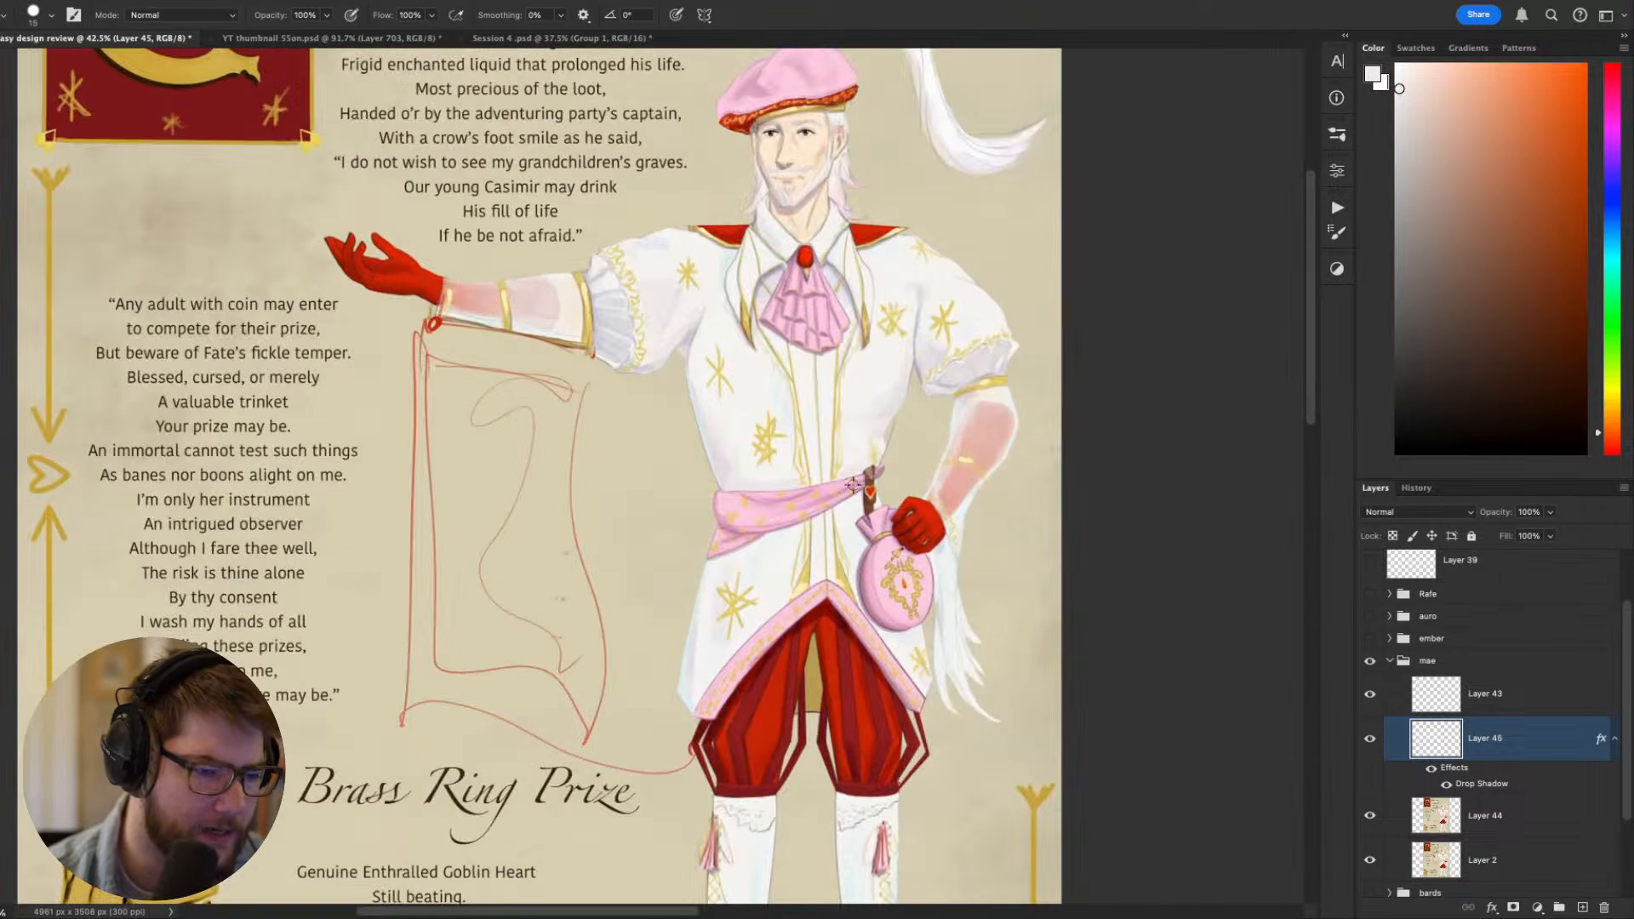
{"action": "scroll", "coordinate": [877, 460], "scroll_direction": "down", "scroll_amount": 2}
{"action": "left_click_drag", "start_coordinate": [881, 448], "coordinate": [860, 450]}
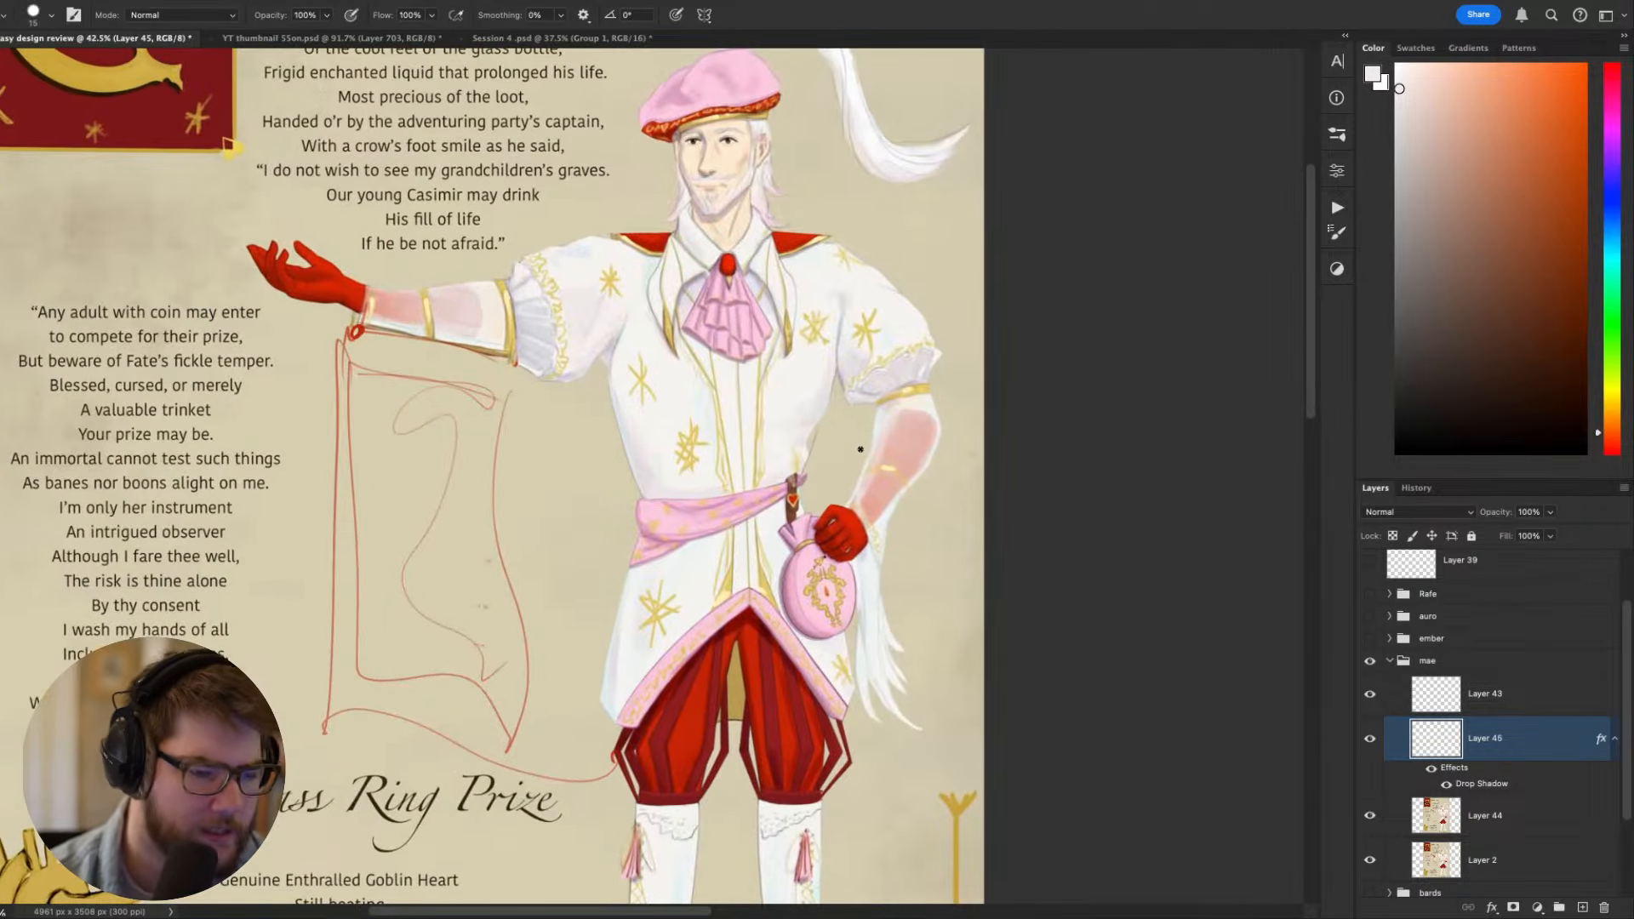
{"action": "scroll", "coordinate": [815, 510], "scroll_direction": "up", "scroll_amount": 4}
{"action": "left_click_drag", "start_coordinate": [776, 586], "coordinate": [784, 531]}
{"action": "left_click_drag", "start_coordinate": [959, 620], "coordinate": [1062, 603]}
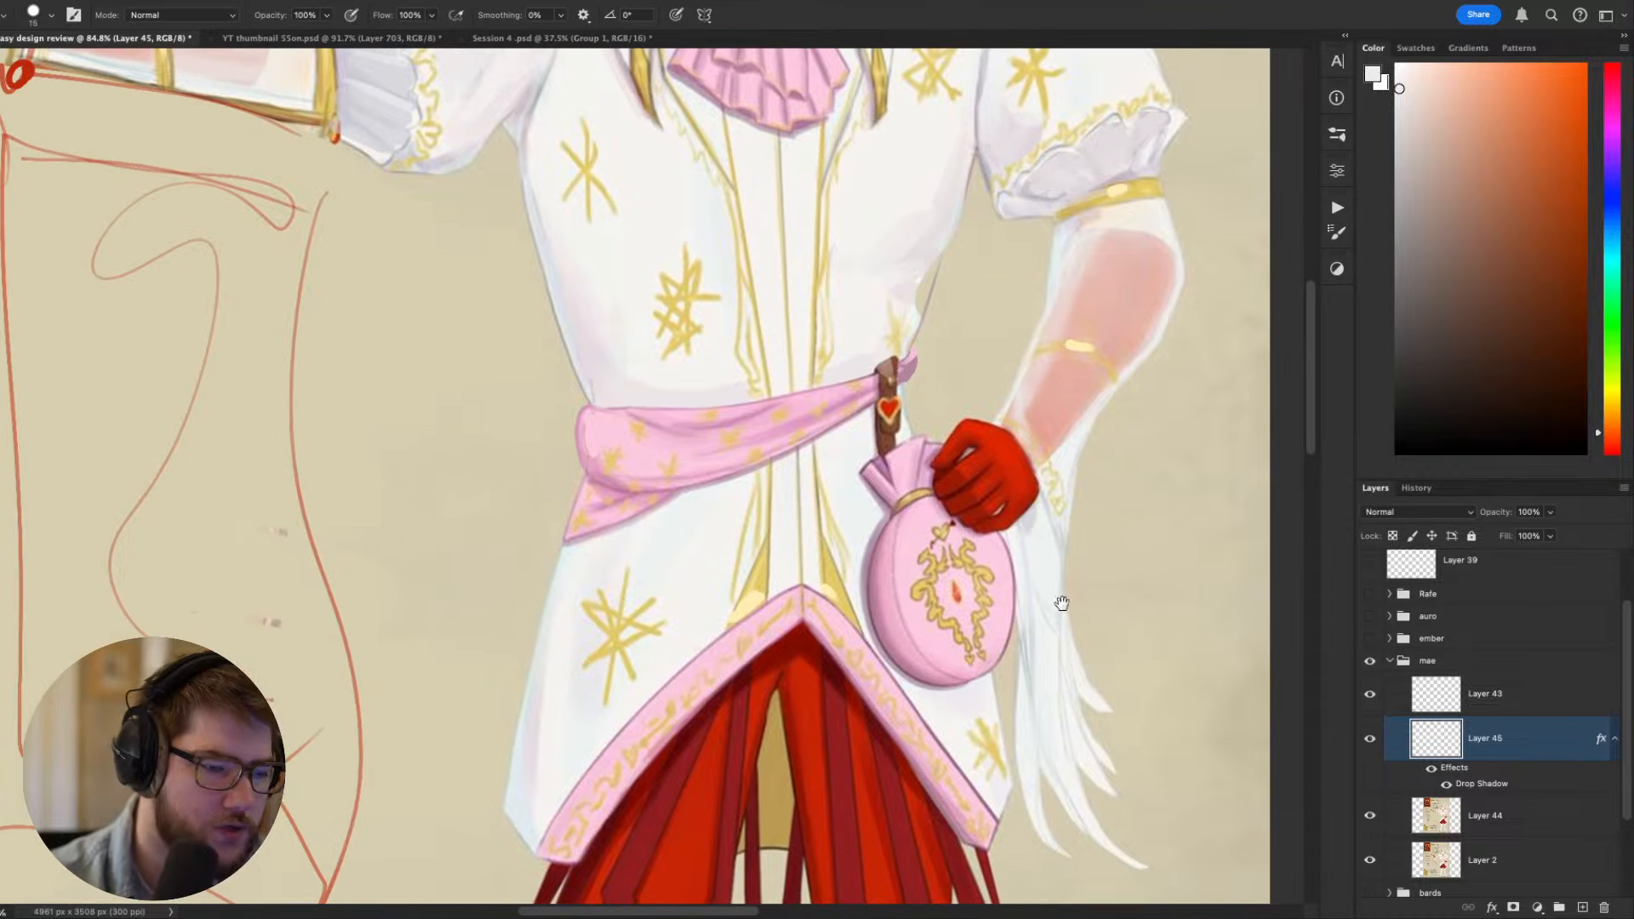
- On Layer 44, paint a soft grey cast shadow on the white coat beneath the pink pouch, then sample the coat's near-white
{"action": "left_click", "coordinate": [858, 507], "text": "alt"}
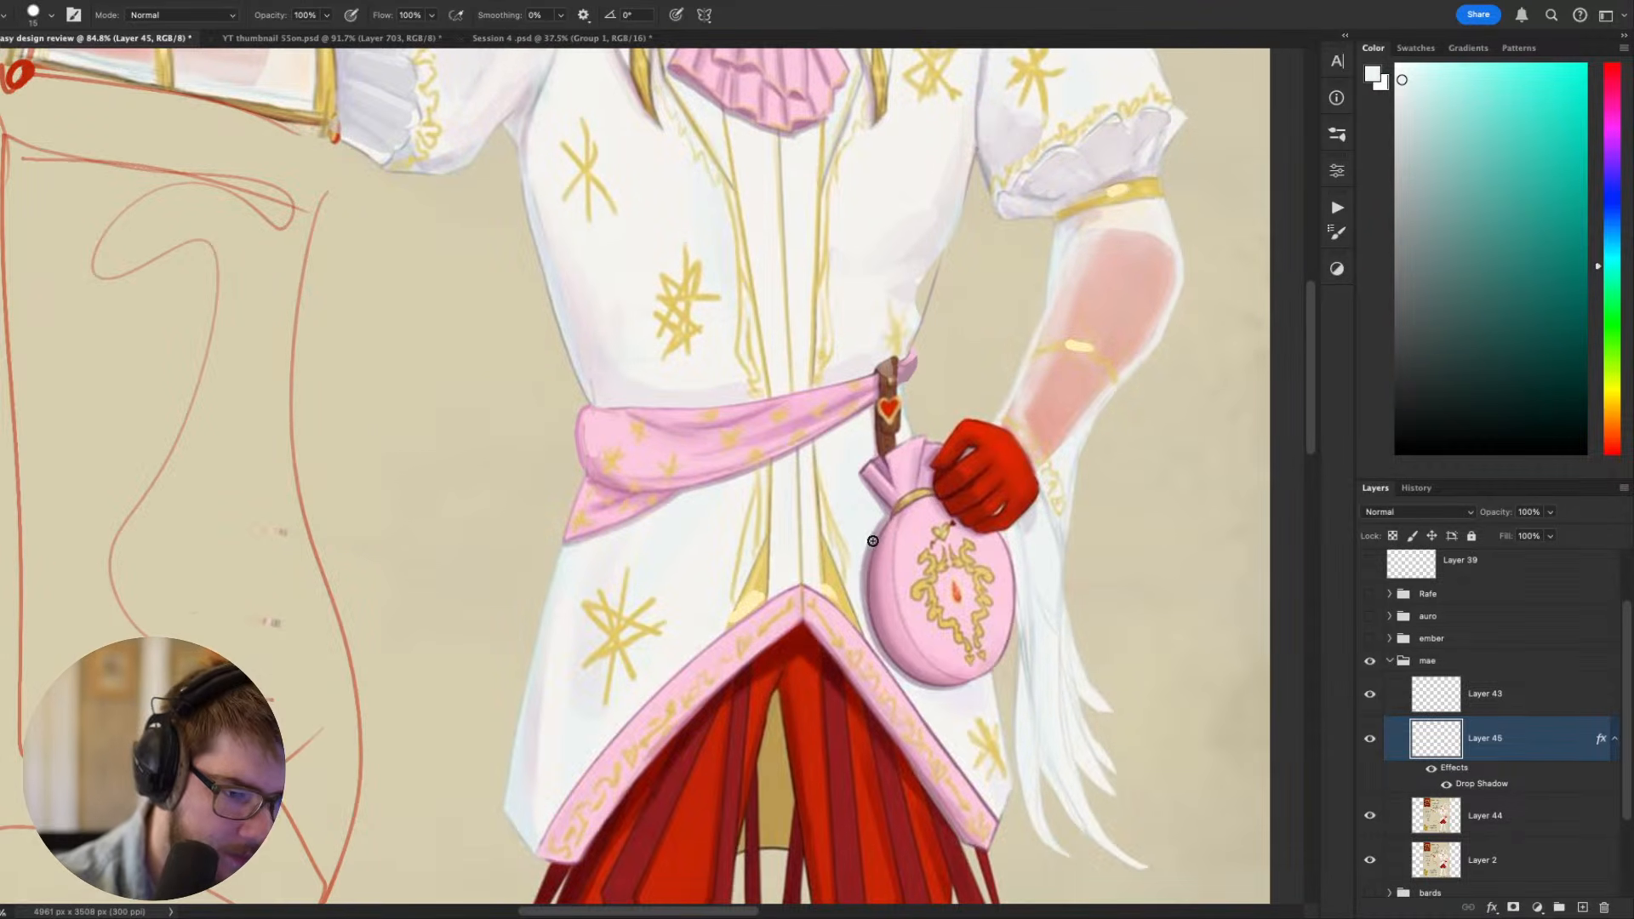
{"action": "left_click", "coordinate": [1481, 815]}
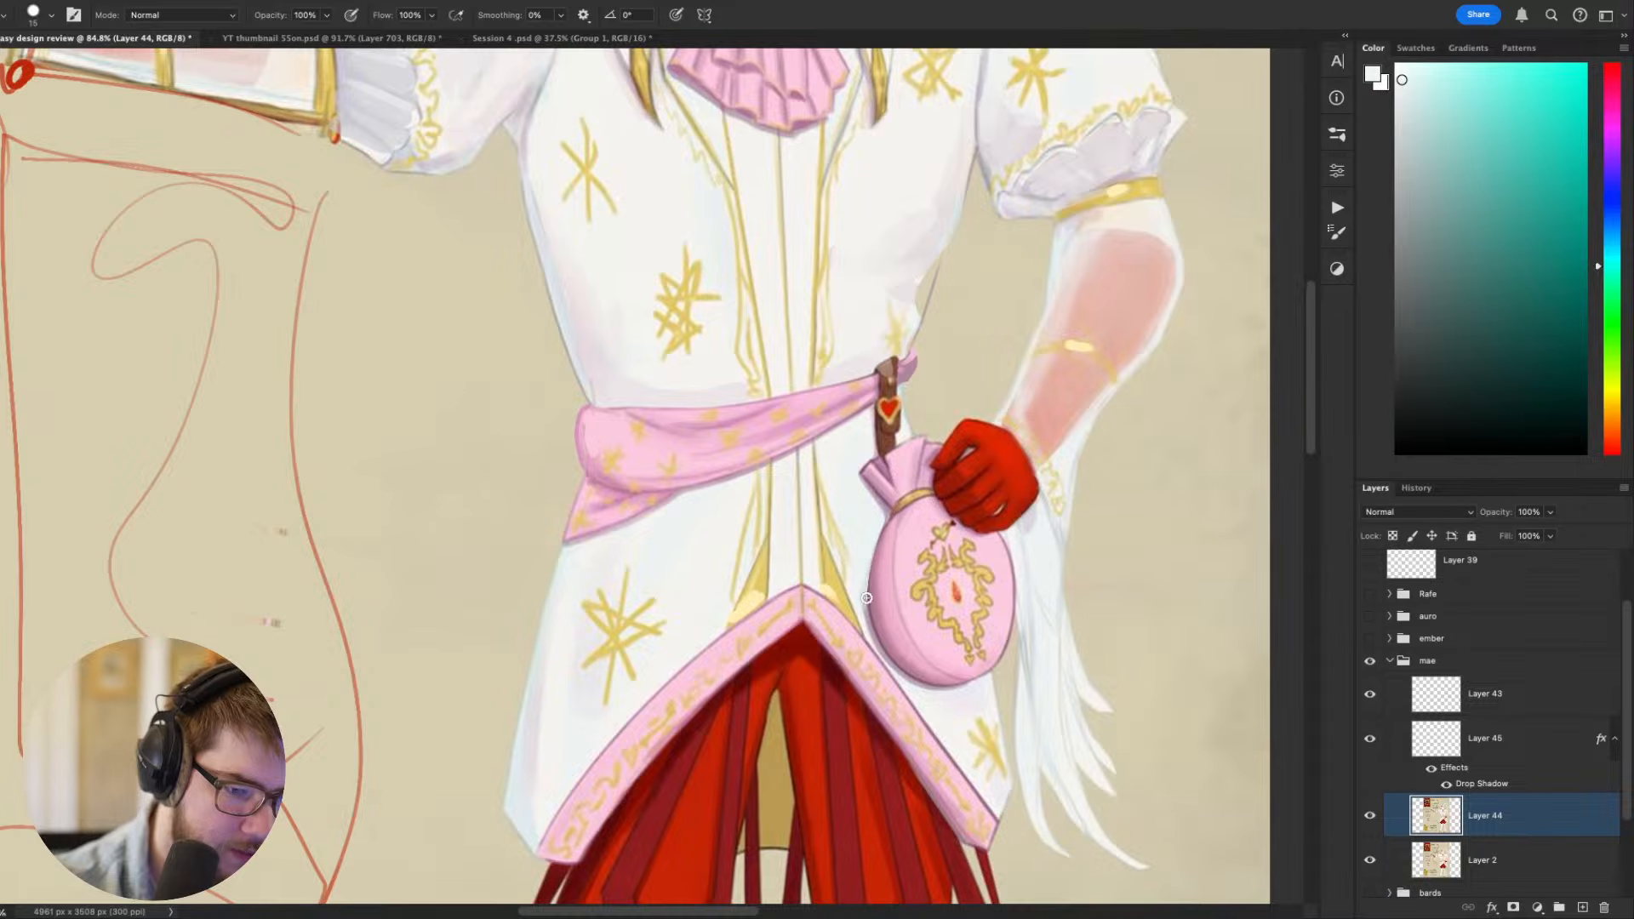
{"action": "left_click", "coordinate": [921, 688], "text": "alt"}
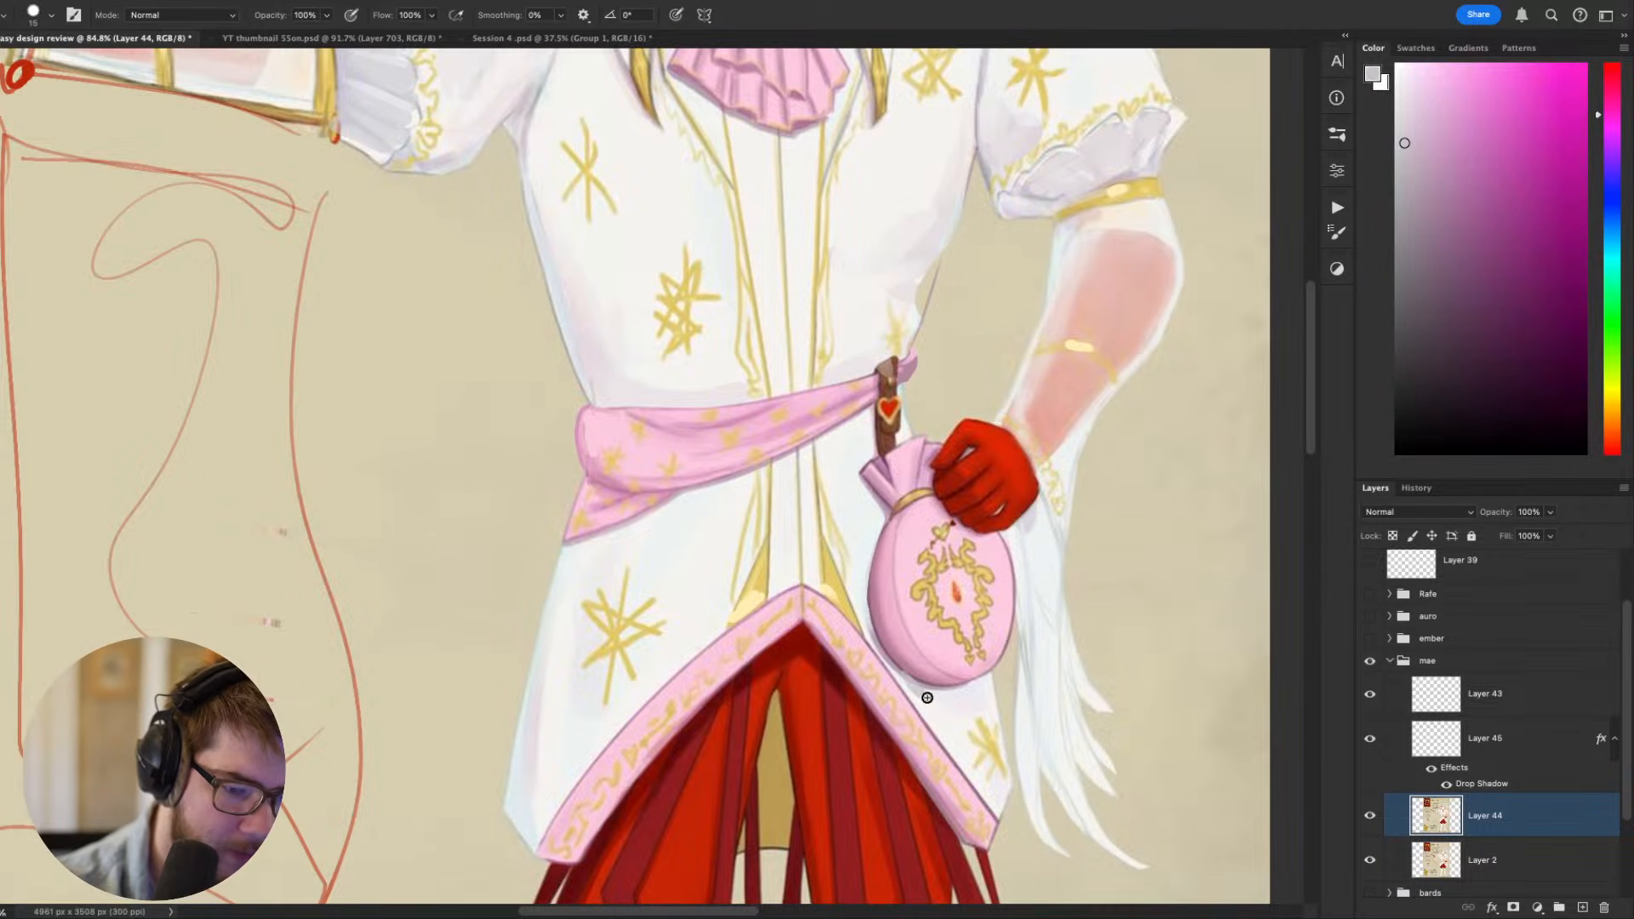
{"action": "mouse_move", "coordinate": [923, 693]}
{"action": "left_mouse_down"}
{"action": "mouse_move", "coordinate": [985, 679]}
{"action": "mouse_move", "coordinate": [945, 702]}
{"action": "left_mouse_up"}
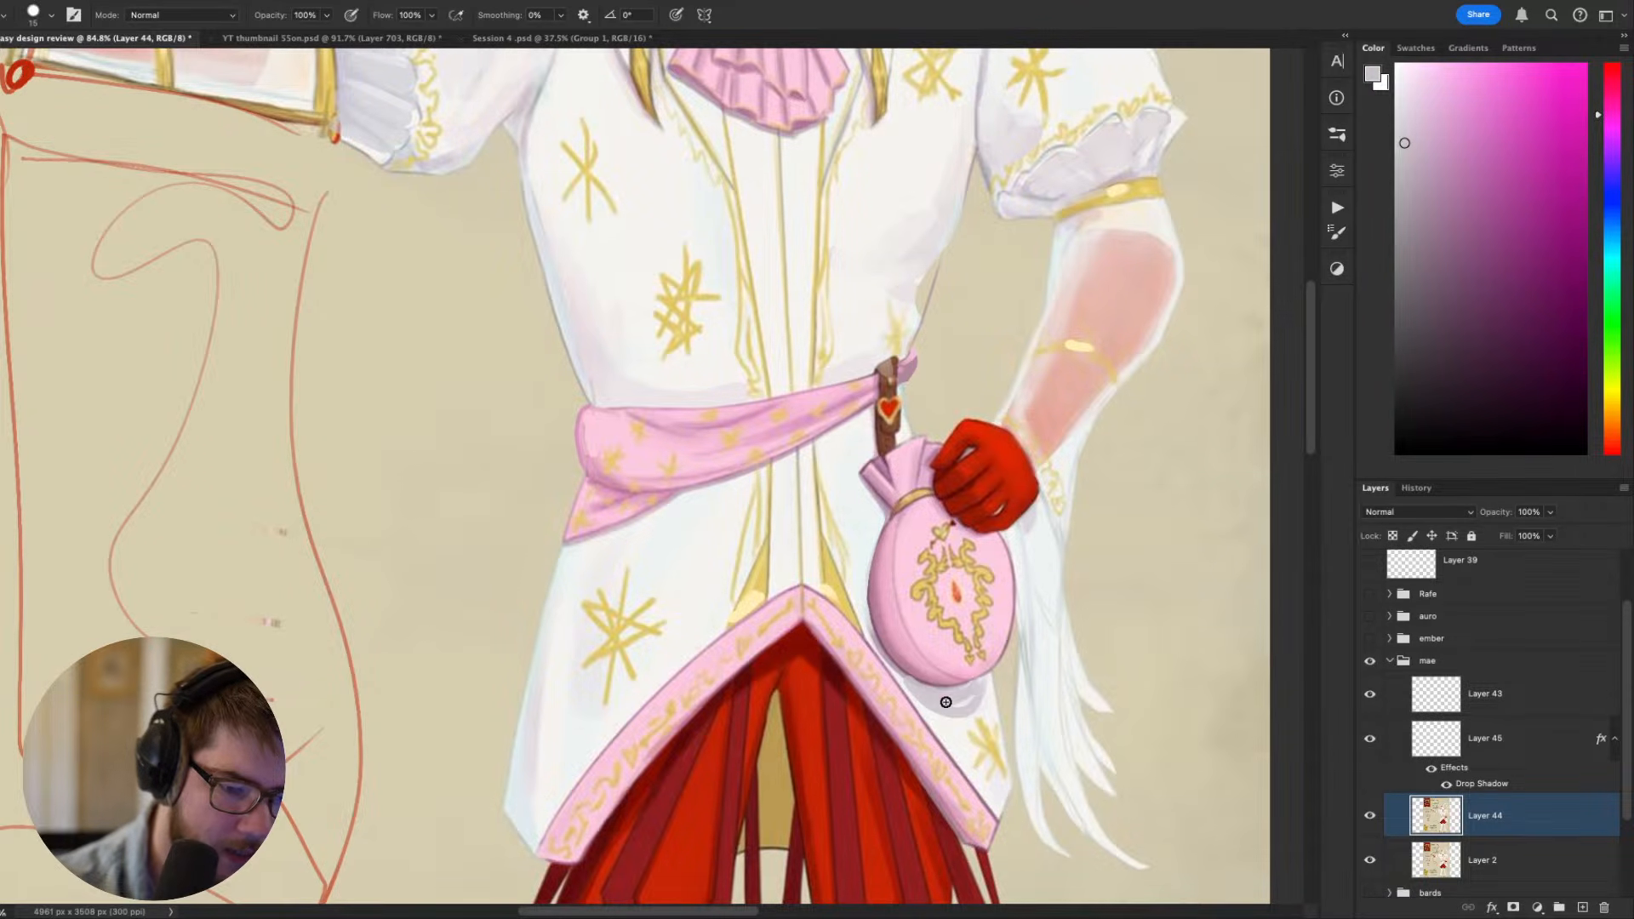
{"action": "scroll", "coordinate": [1011, 660], "scroll_direction": "down", "scroll_amount": 10}
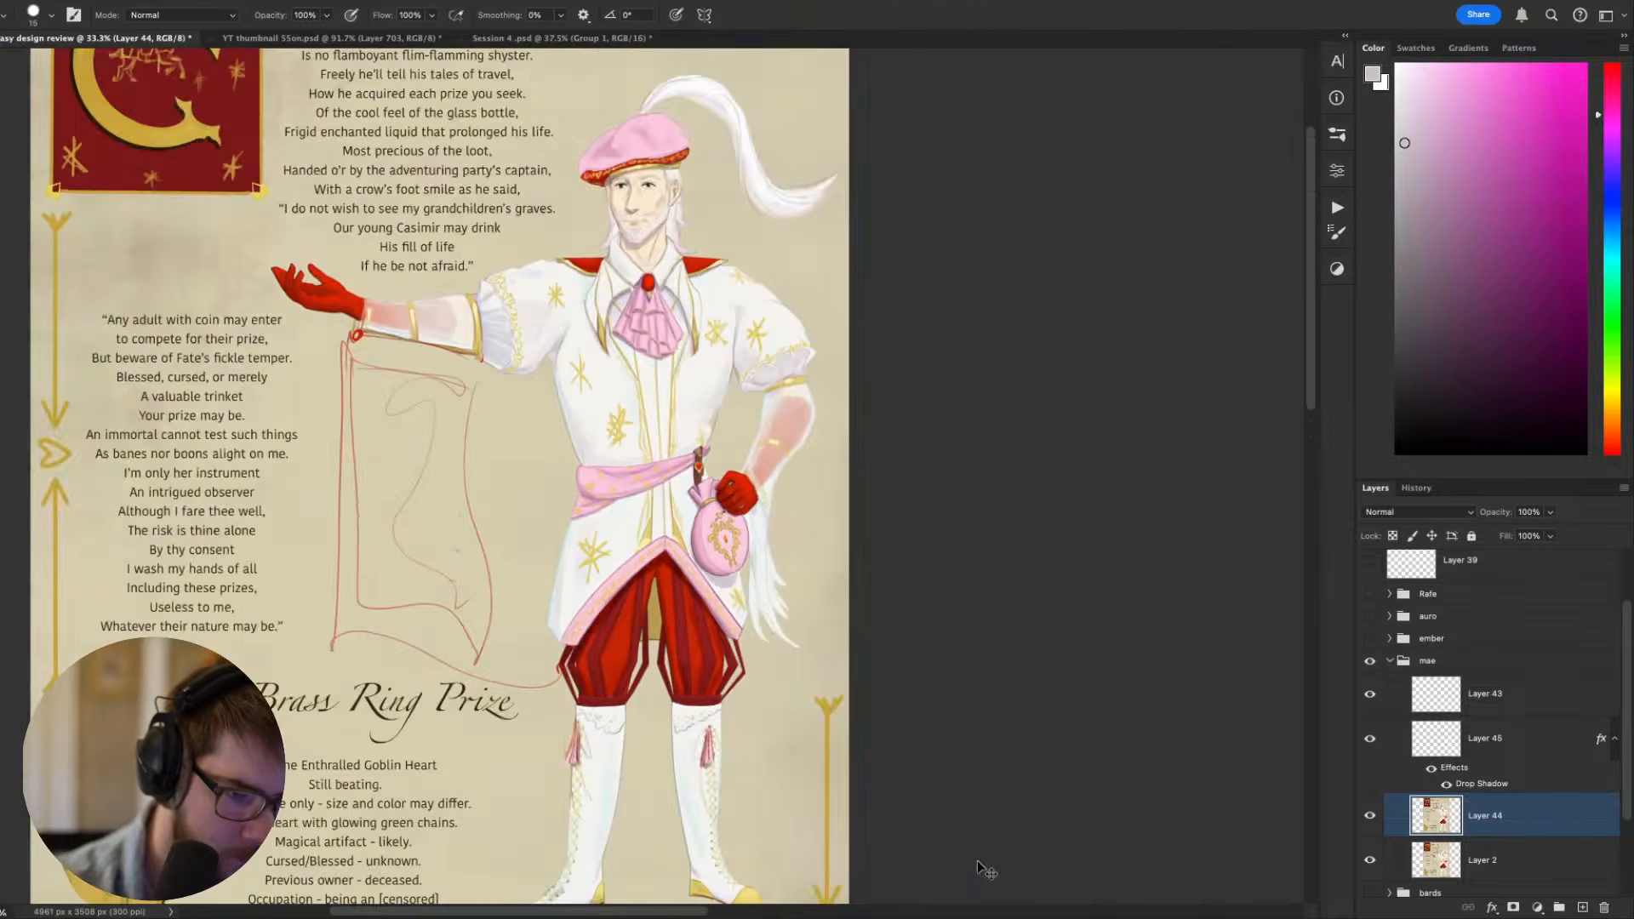
{"action": "key", "text": "ctrl+plus"}
{"action": "key", "text": "ctrl+plus"}
{"action": "key", "text": "ctrl+plus"}
{"action": "key", "text": "ctrl+plus"}
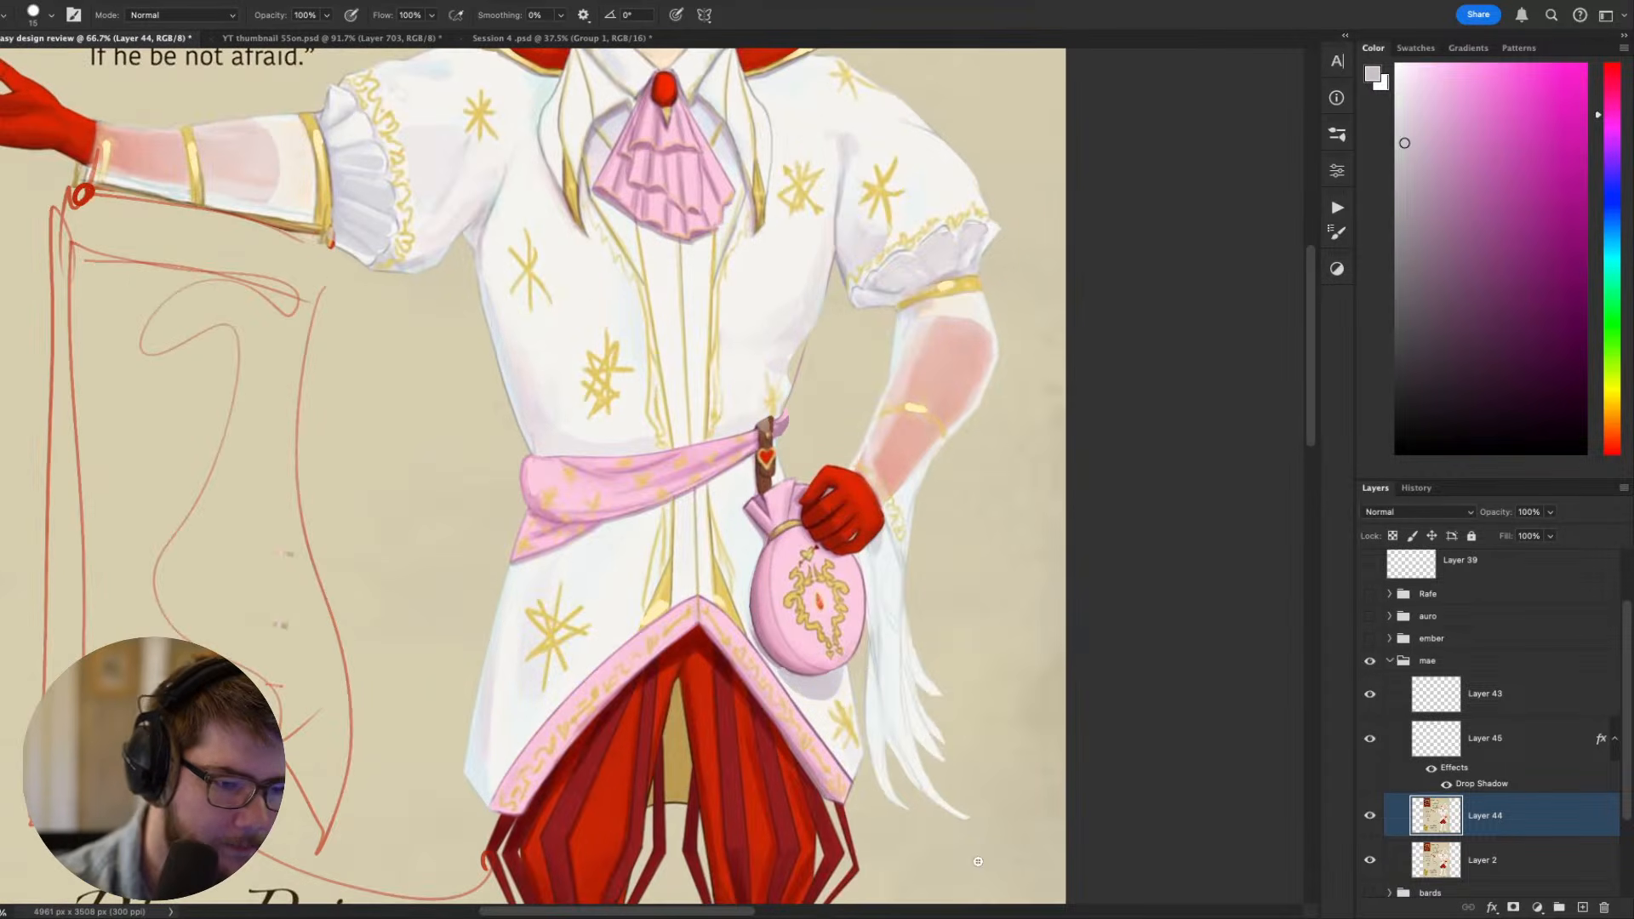
{"action": "left_click", "coordinate": [823, 713], "text": "alt"}
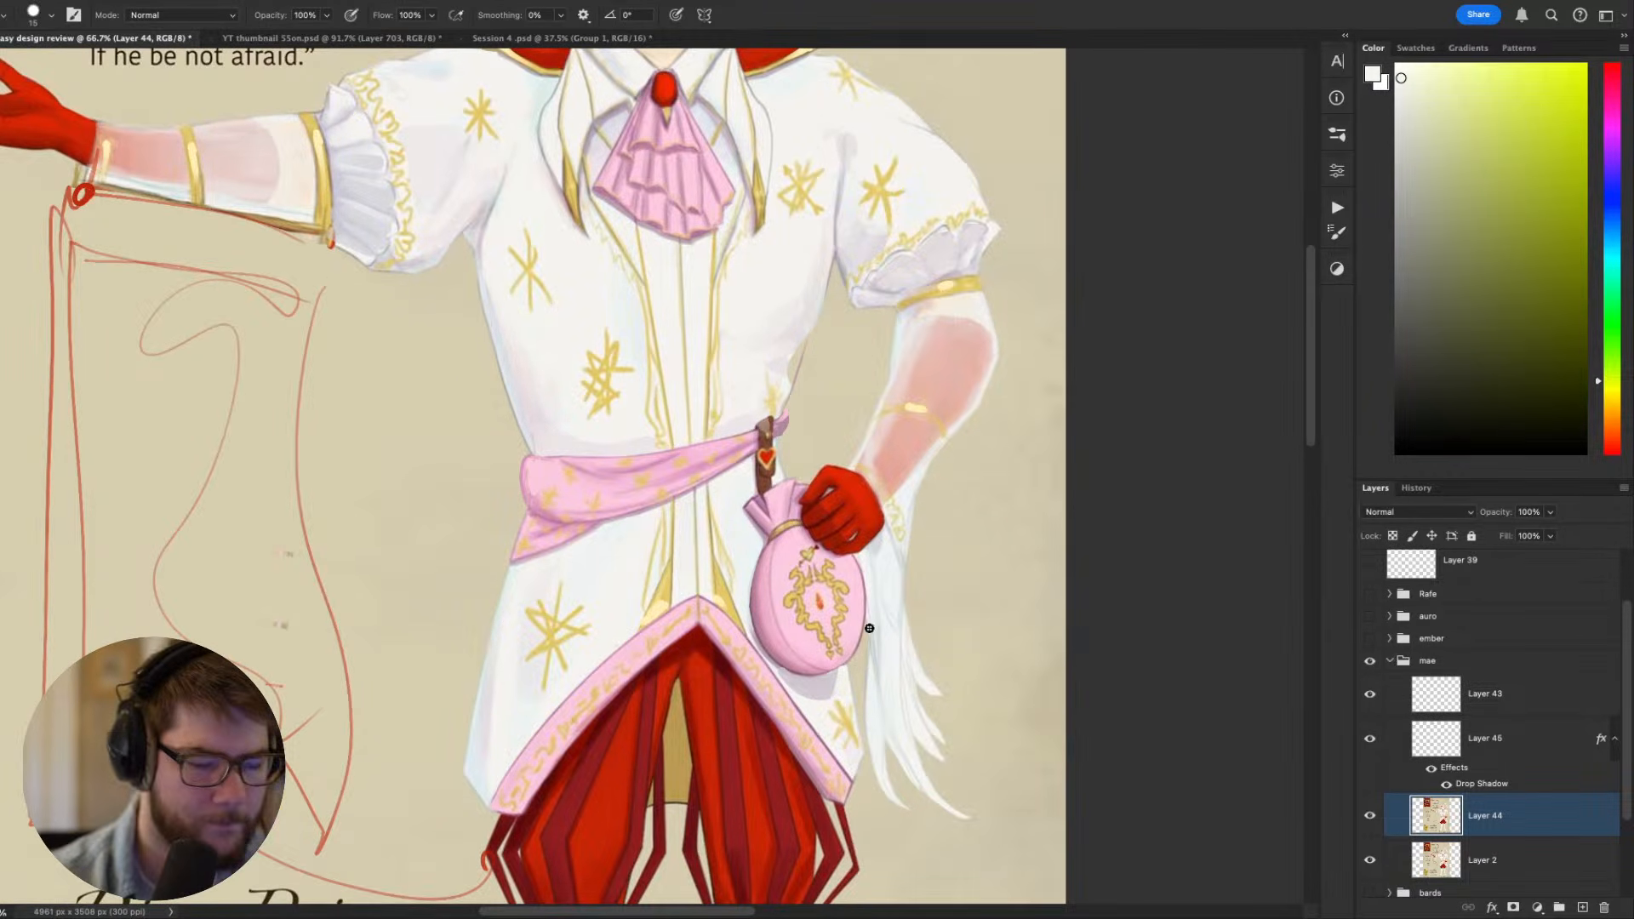
- Review Casimir's whole figure, inspect the face and pink beret up close while sampling the beret's pink, and check the full sheet
{"action": "scroll", "coordinate": [869, 628], "scroll_direction": "down", "scroll_amount": 5}
{"action": "scroll", "coordinate": [866, 614], "scroll_direction": "up", "scroll_amount": 3}
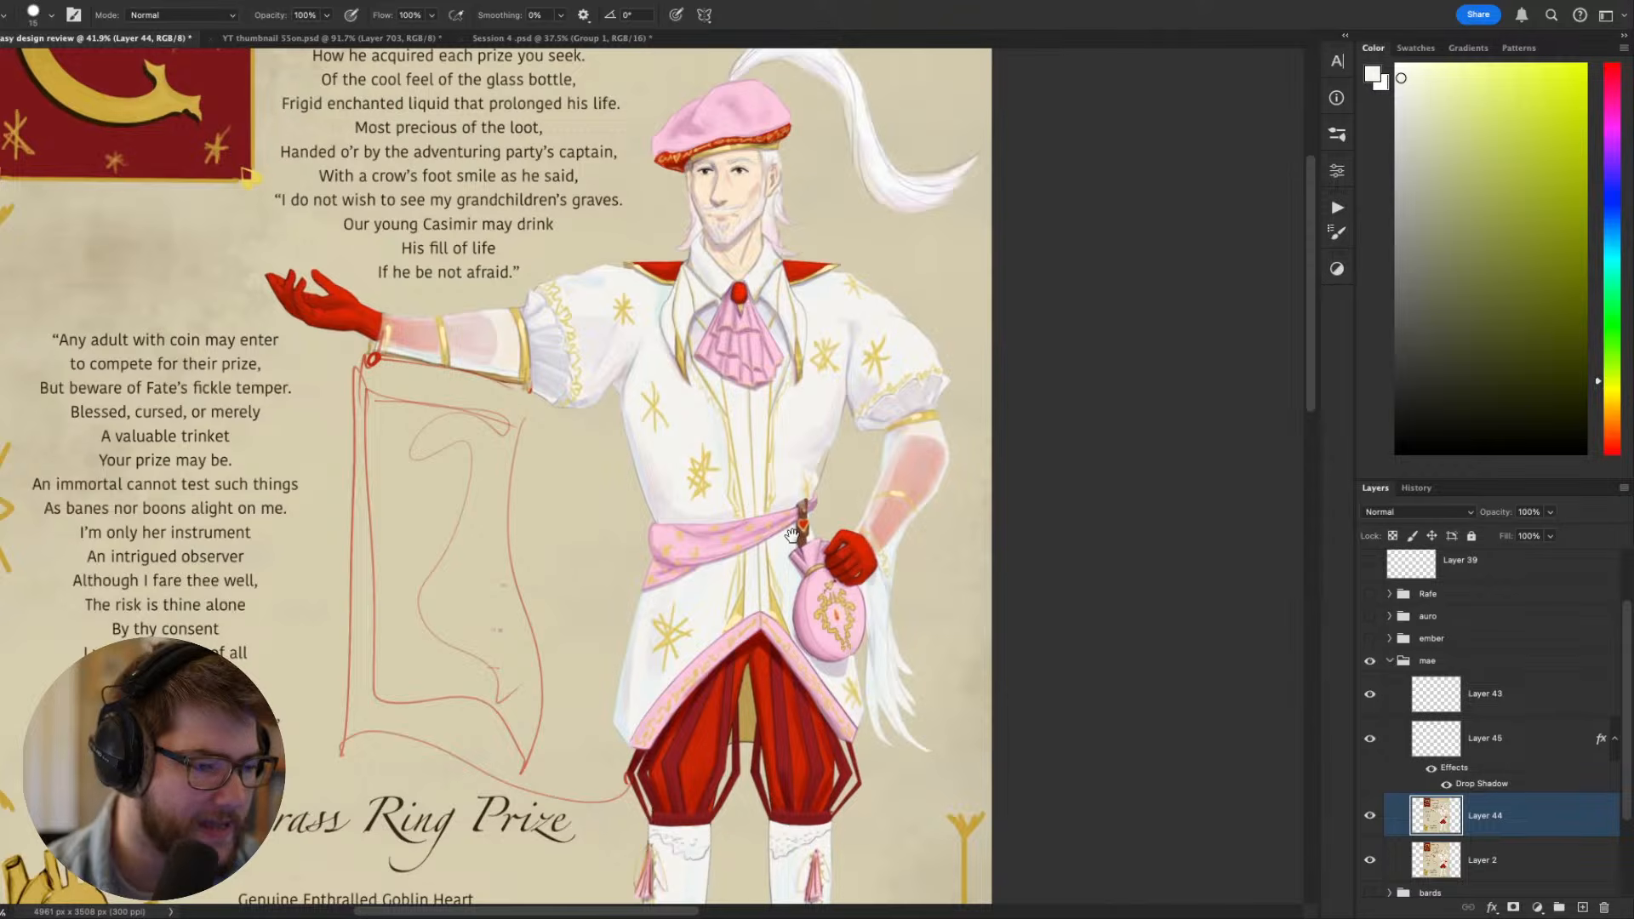
{"action": "left_click_drag", "start_coordinate": [792, 535], "coordinate": [799, 585]}
{"action": "scroll", "coordinate": [795, 582], "scroll_direction": "down", "scroll_amount": 2}
{"action": "scroll", "coordinate": [683, 427], "scroll_direction": "up", "scroll_amount": 3}
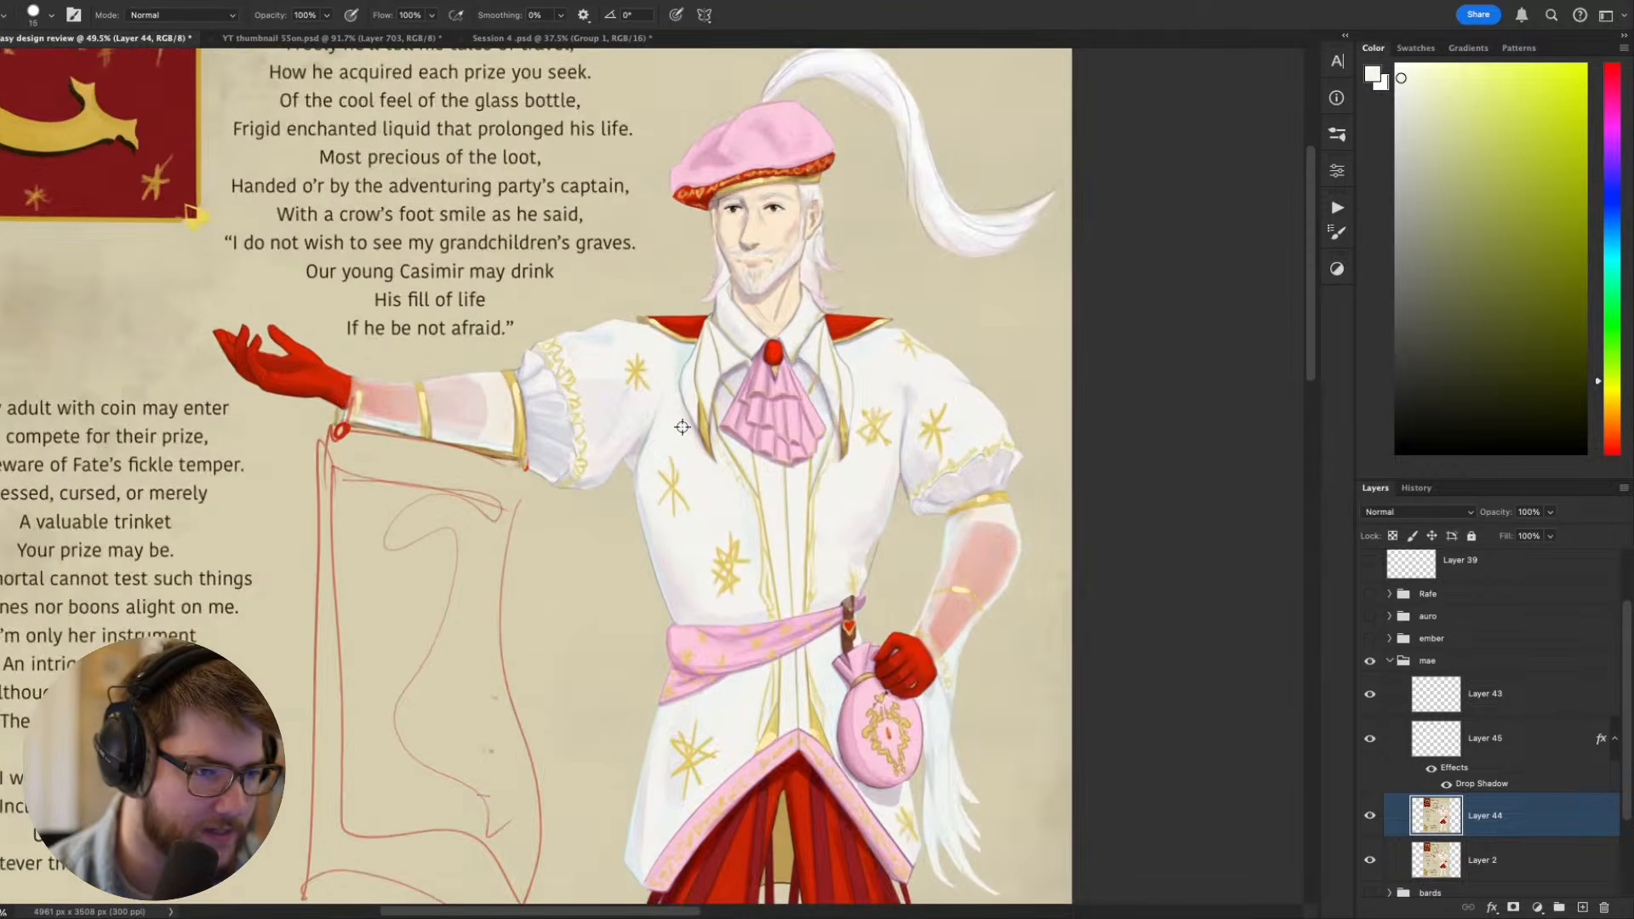
{"action": "scroll", "coordinate": [682, 427], "scroll_direction": "up", "scroll_amount": 3}
{"action": "left_click_drag", "start_coordinate": [704, 286], "coordinate": [758, 691]}
{"action": "left_click", "coordinate": [840, 351], "text": "alt"}
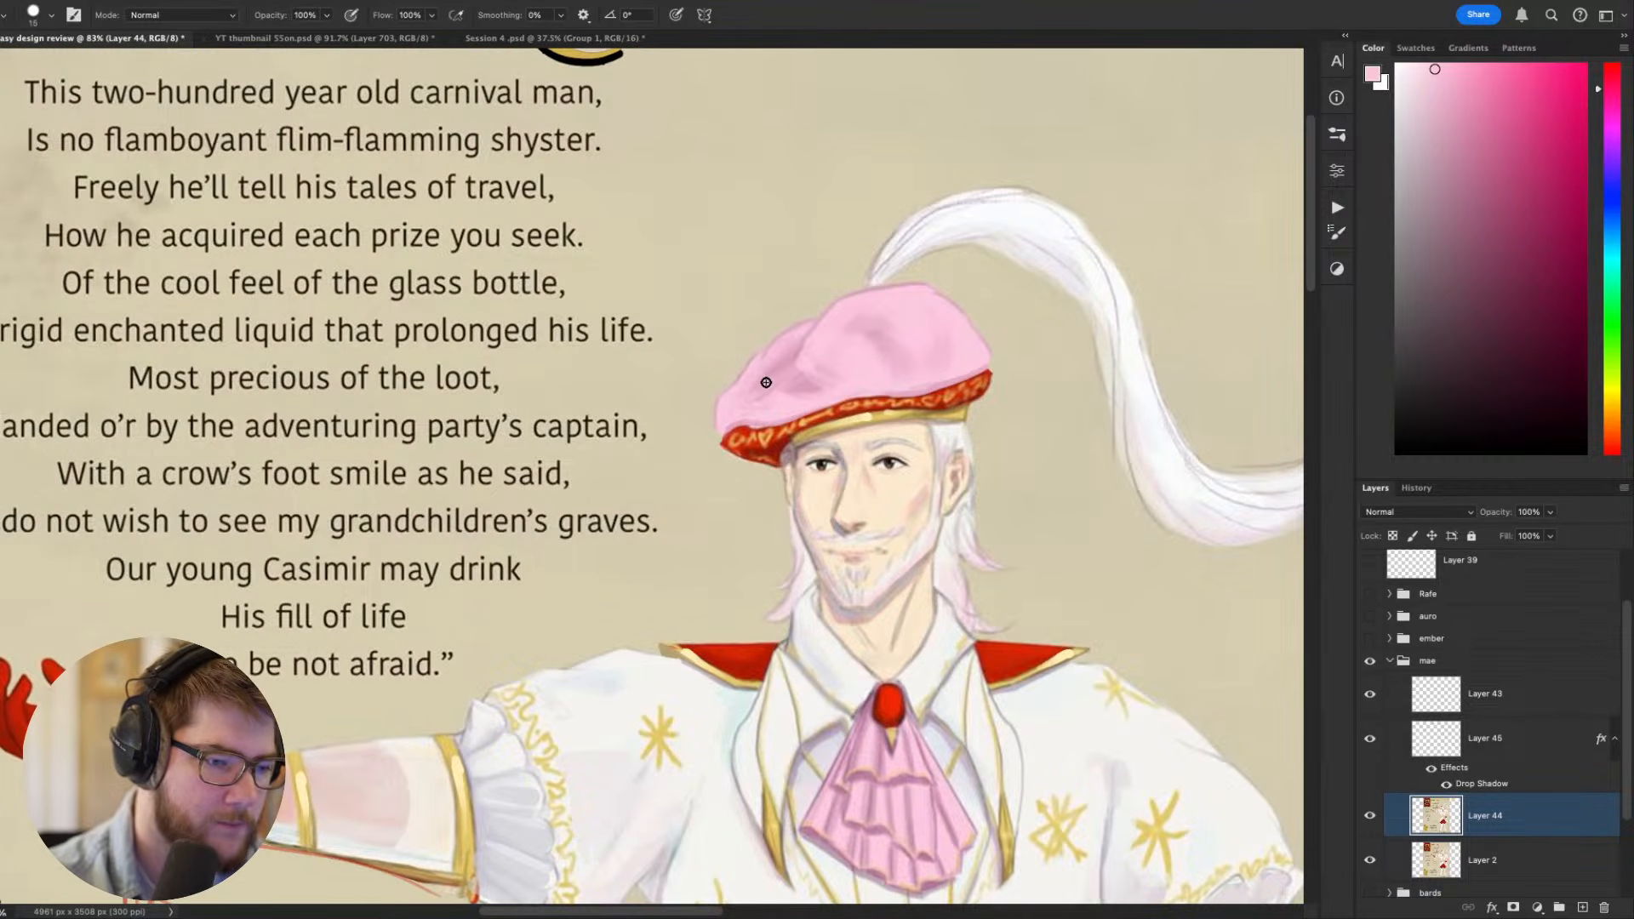
{"action": "scroll", "coordinate": [786, 312], "scroll_direction": "down", "scroll_amount": 5}
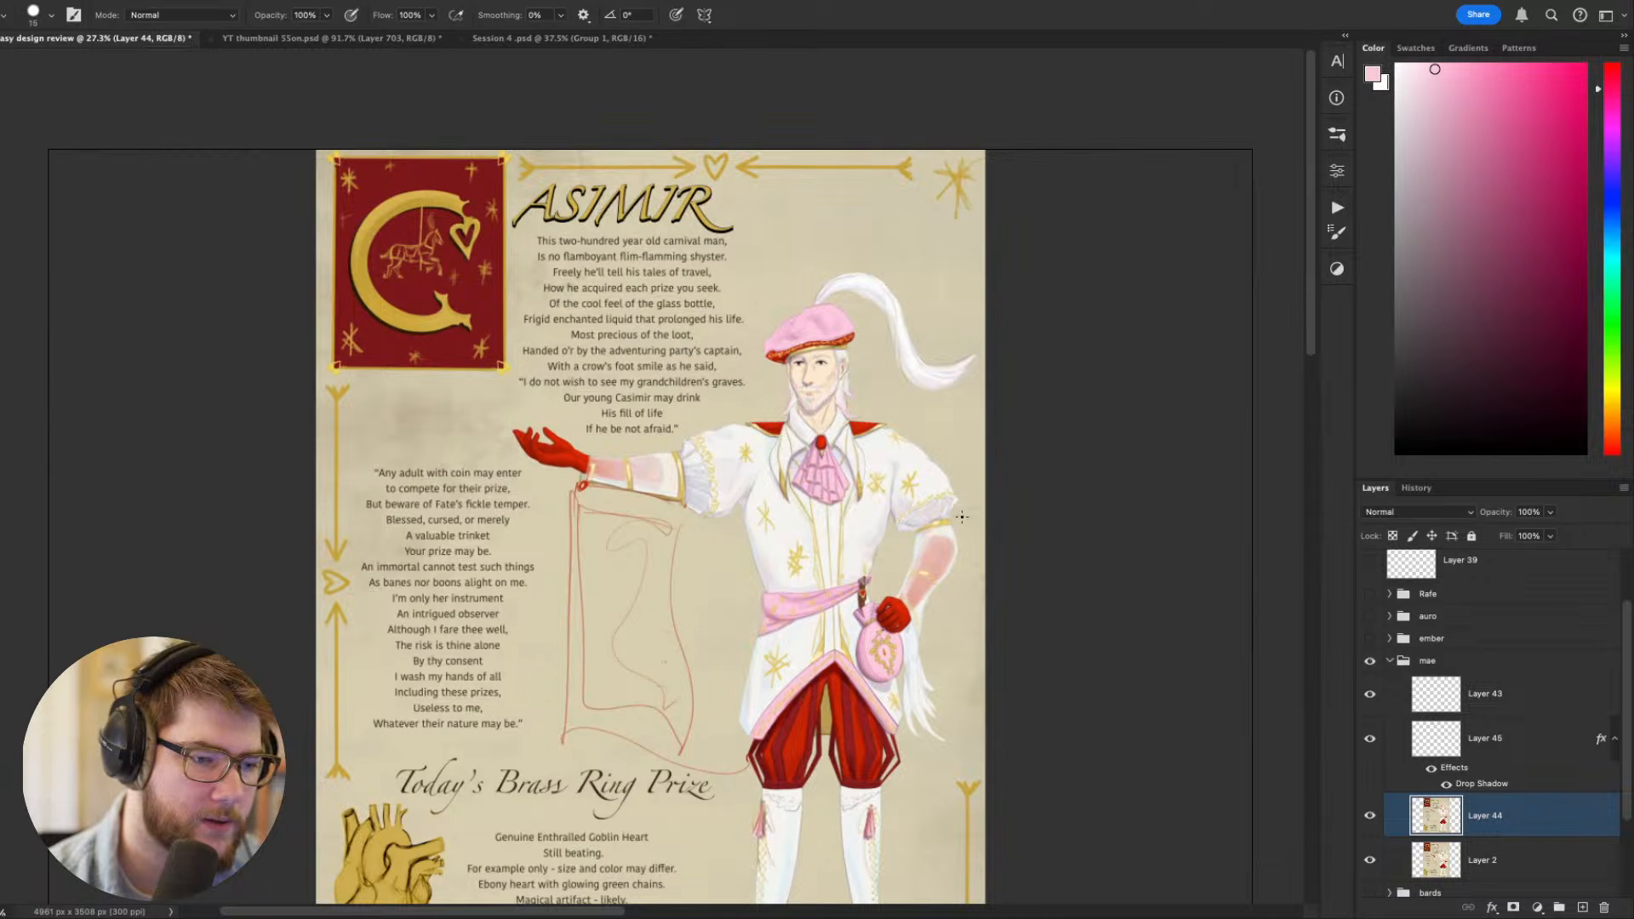
{"action": "left_click_drag", "start_coordinate": [961, 516], "coordinate": [909, 391]}
{"action": "scroll", "coordinate": [1050, 474], "scroll_direction": "down", "scroll_amount": 2}
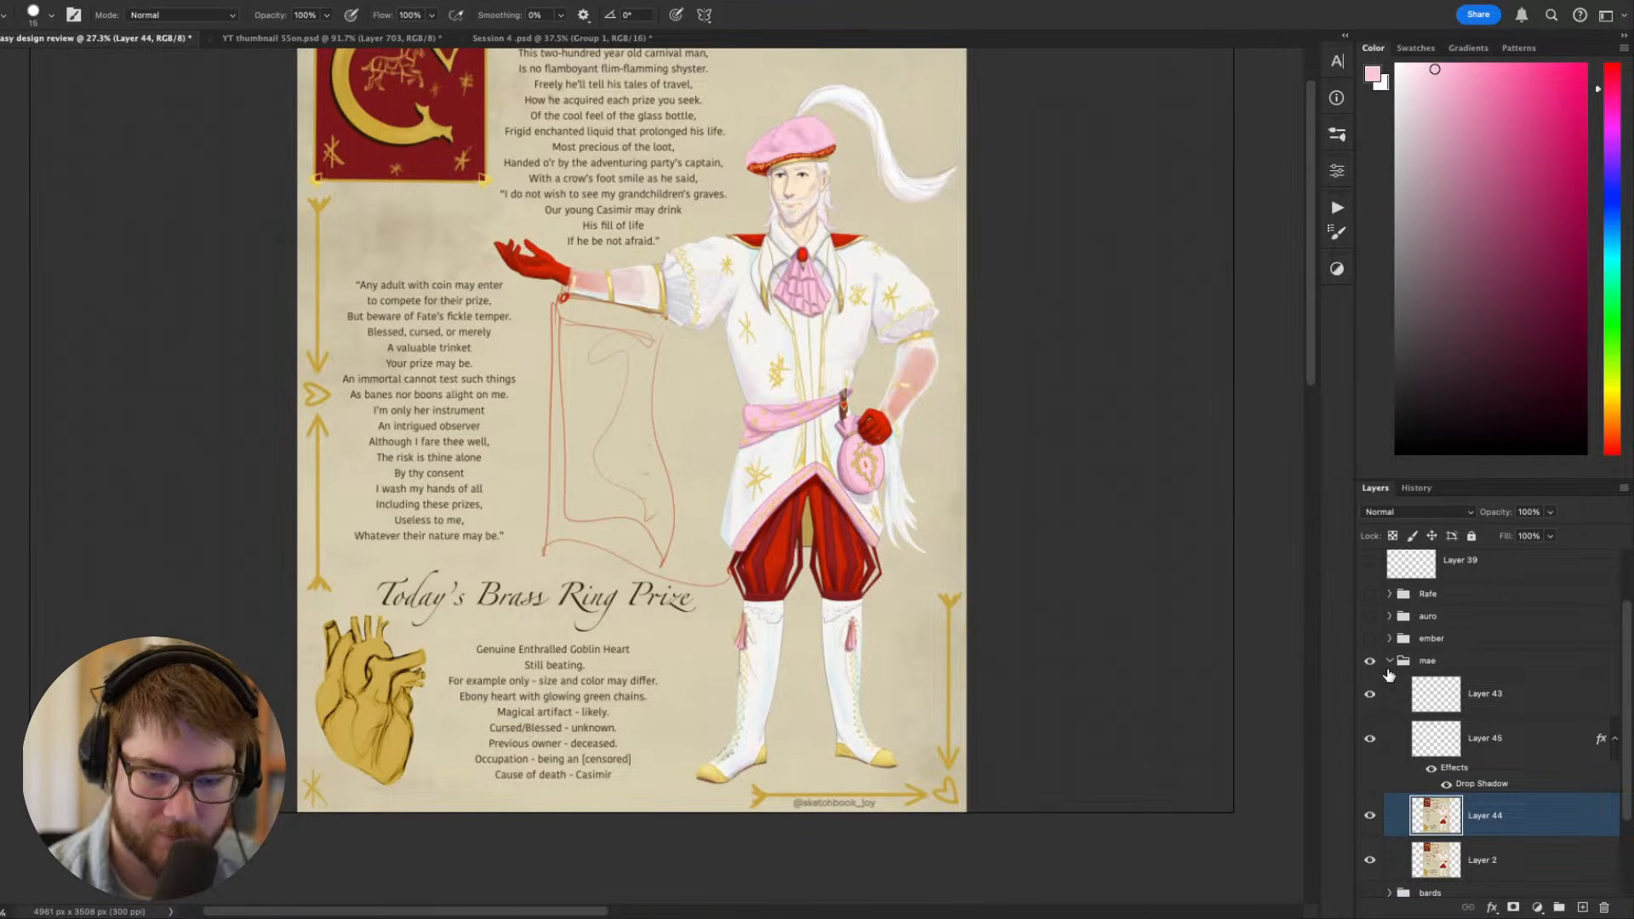
- Collapse and hide the layer group with Casimir's sheet, show the bards group with the dragon rider designs, and switch to the Move tool
{"action": "left_click", "coordinate": [1391, 662]}
{"action": "left_click", "coordinate": [1369, 737]}
{"action": "left_click", "coordinate": [1369, 762]}
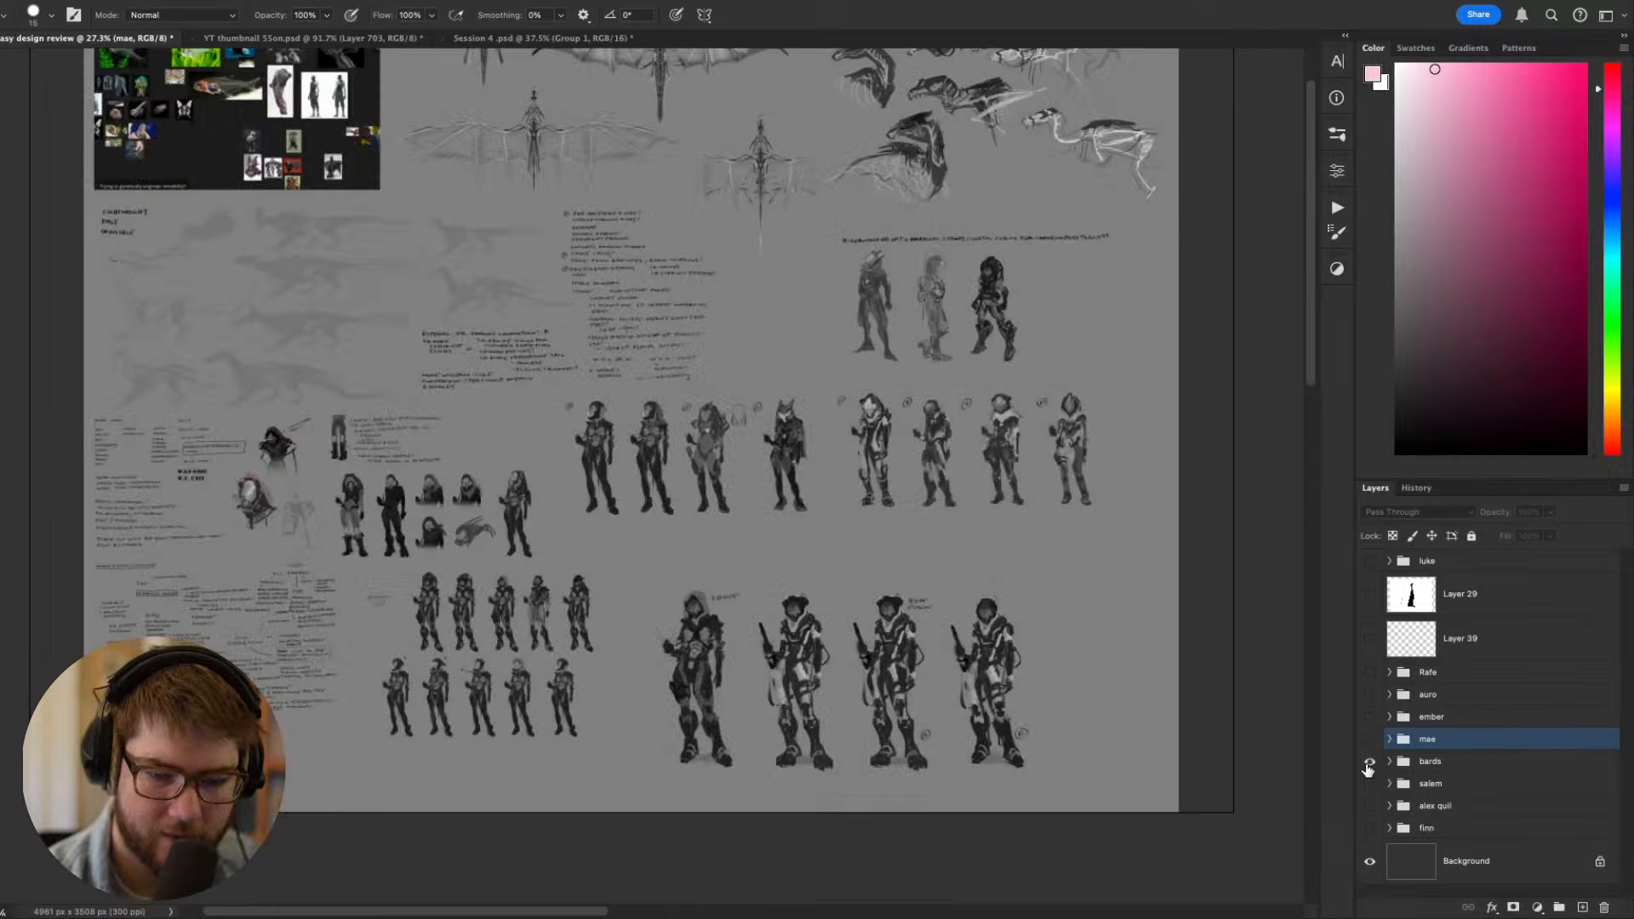
{"action": "left_click_drag", "start_coordinate": [1053, 563], "coordinate": [1060, 634]}
{"action": "scroll", "coordinate": [894, 533], "scroll_direction": "up", "scroll_amount": 3}
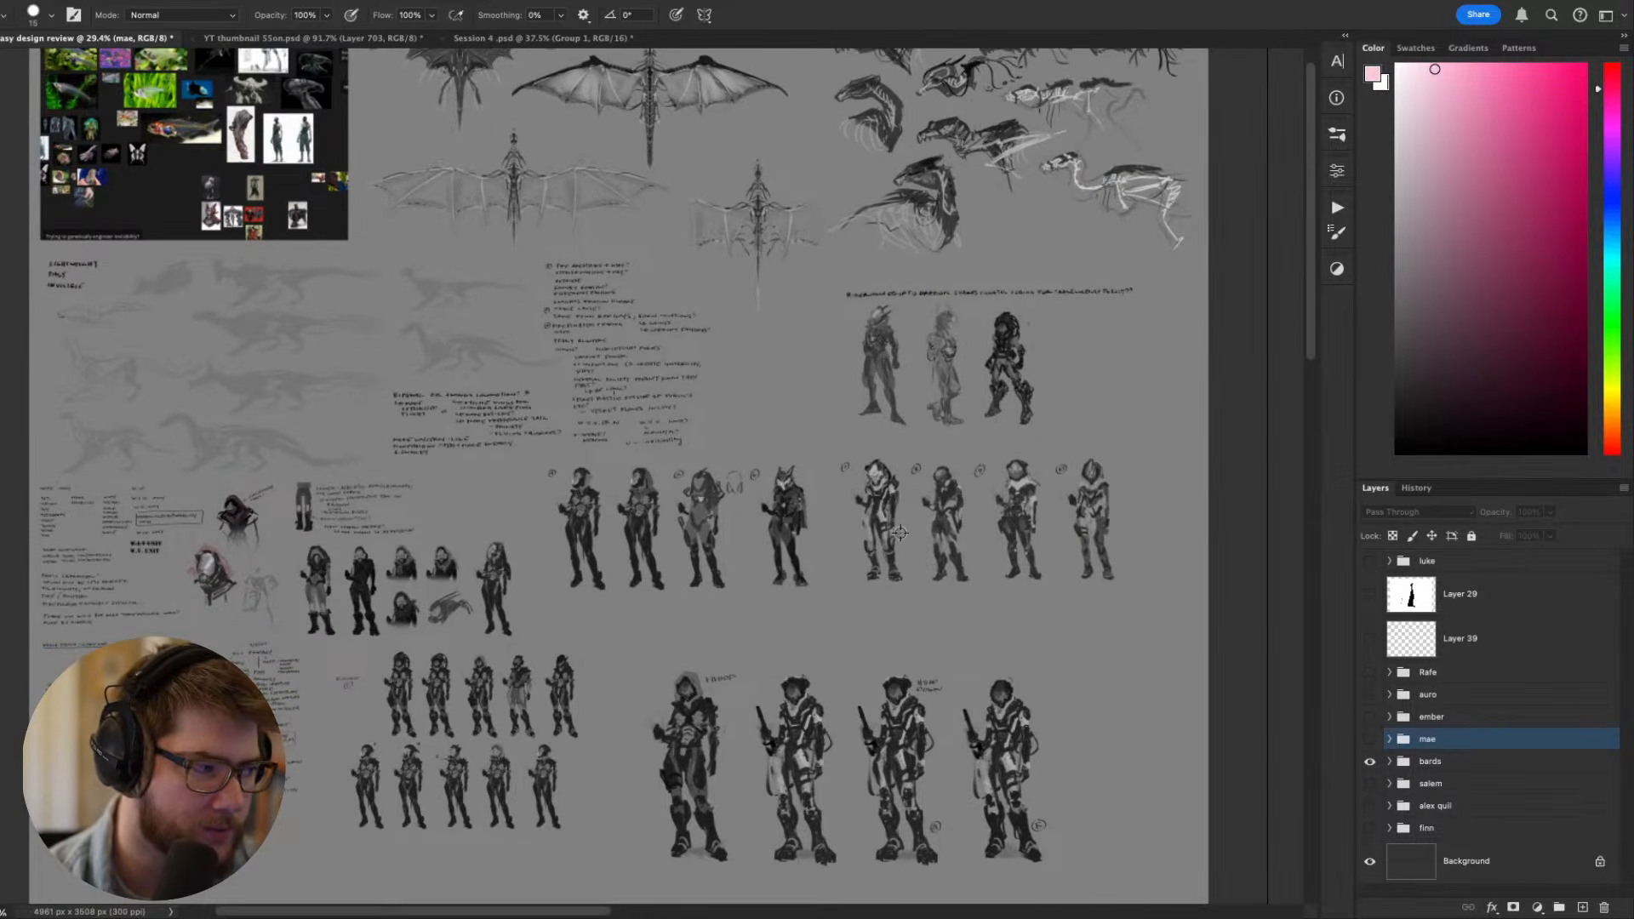
{"action": "left_click_drag", "start_coordinate": [915, 330], "coordinate": [893, 482]}
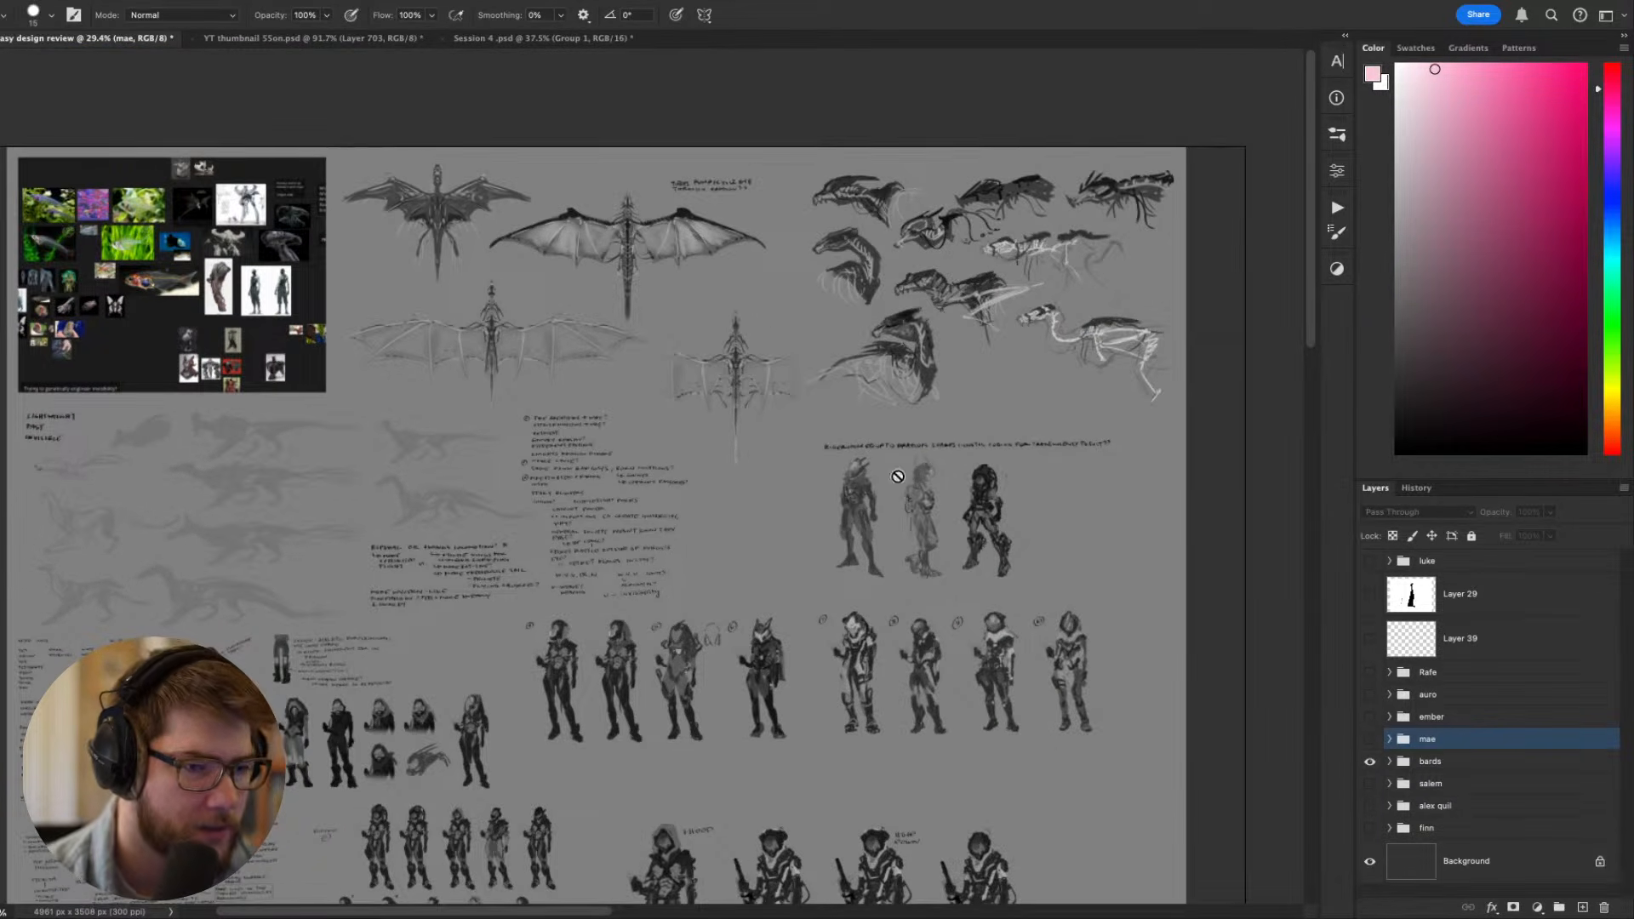
{"action": "key", "text": "v"}
{"action": "left_click_drag", "start_coordinate": [800, 412], "coordinate": [821, 453]}
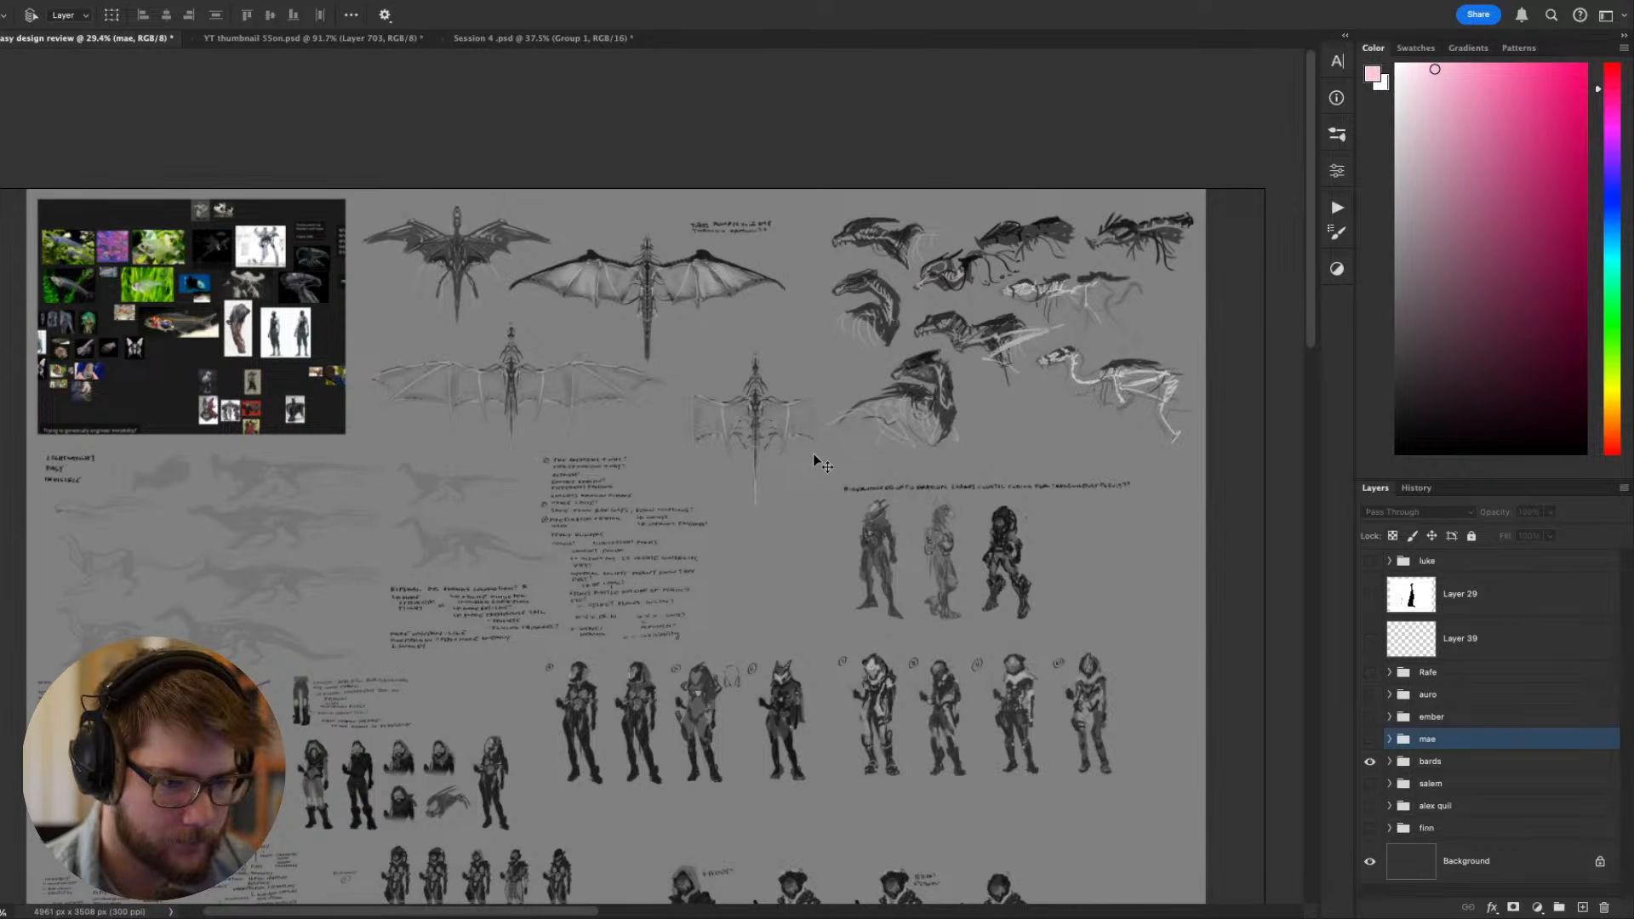
- Examine the reference board of transparent fish, creatures and cyborg figures up close
{"action": "left_click_drag", "start_coordinate": [610, 412], "coordinate": [962, 530]}
{"action": "scroll", "coordinate": [528, 438], "scroll_direction": "up", "scroll_amount": 10}
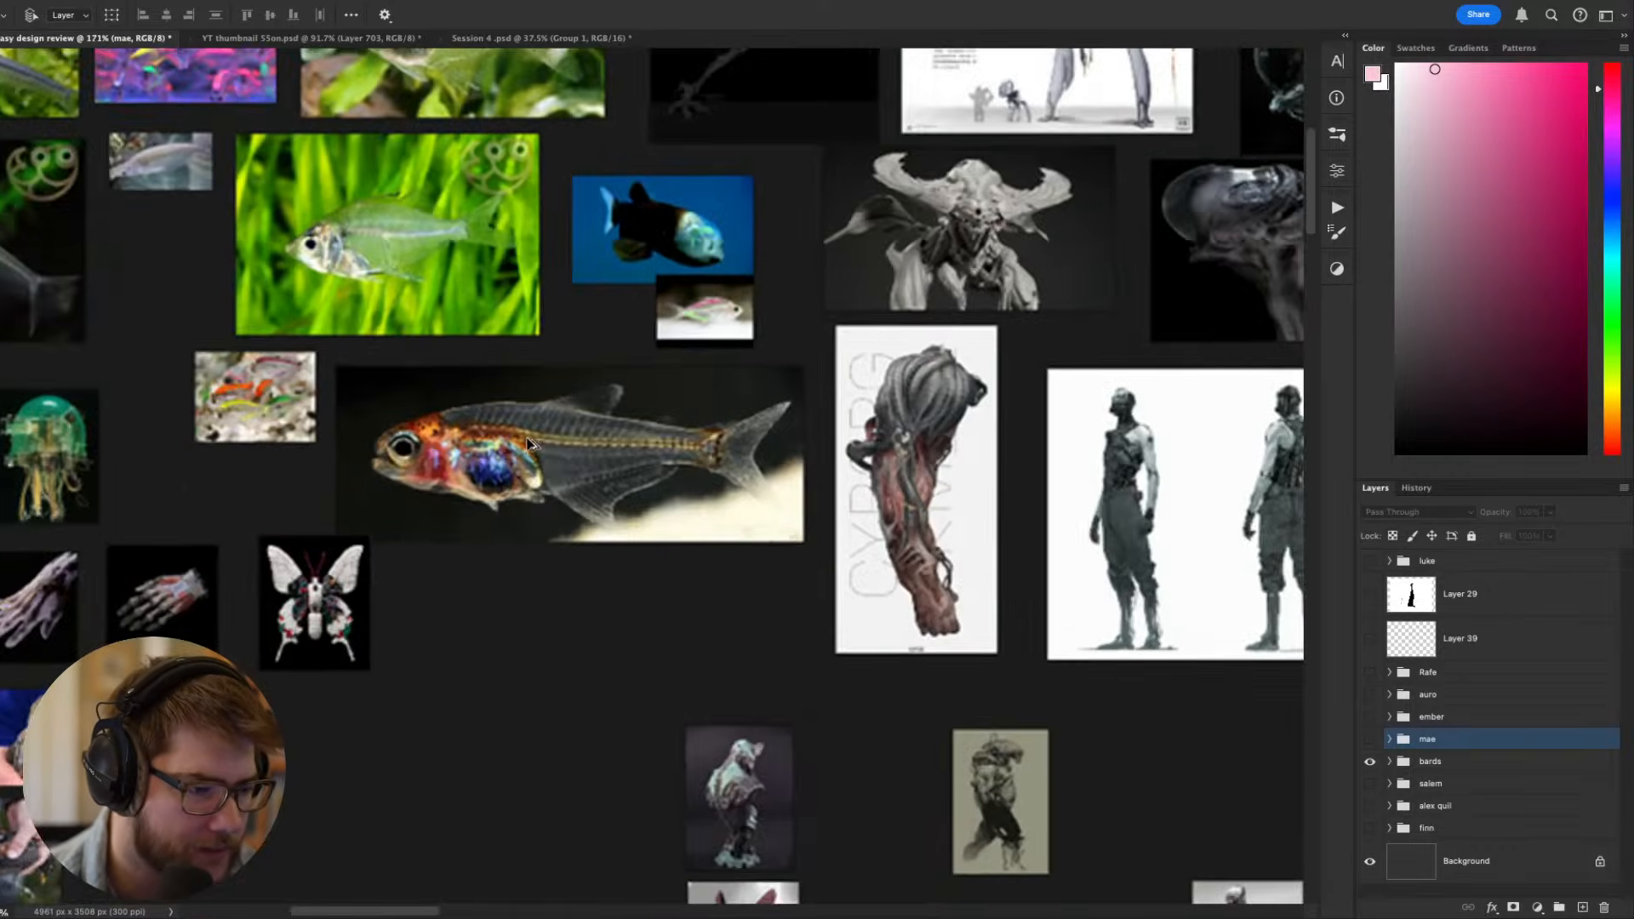
{"action": "scroll", "coordinate": [528, 439], "scroll_direction": "down", "scroll_amount": 5}
{"action": "scroll", "coordinate": [530, 442], "scroll_direction": "up", "scroll_amount": 2}
{"action": "left_click_drag", "start_coordinate": [713, 409], "coordinate": [769, 444]}
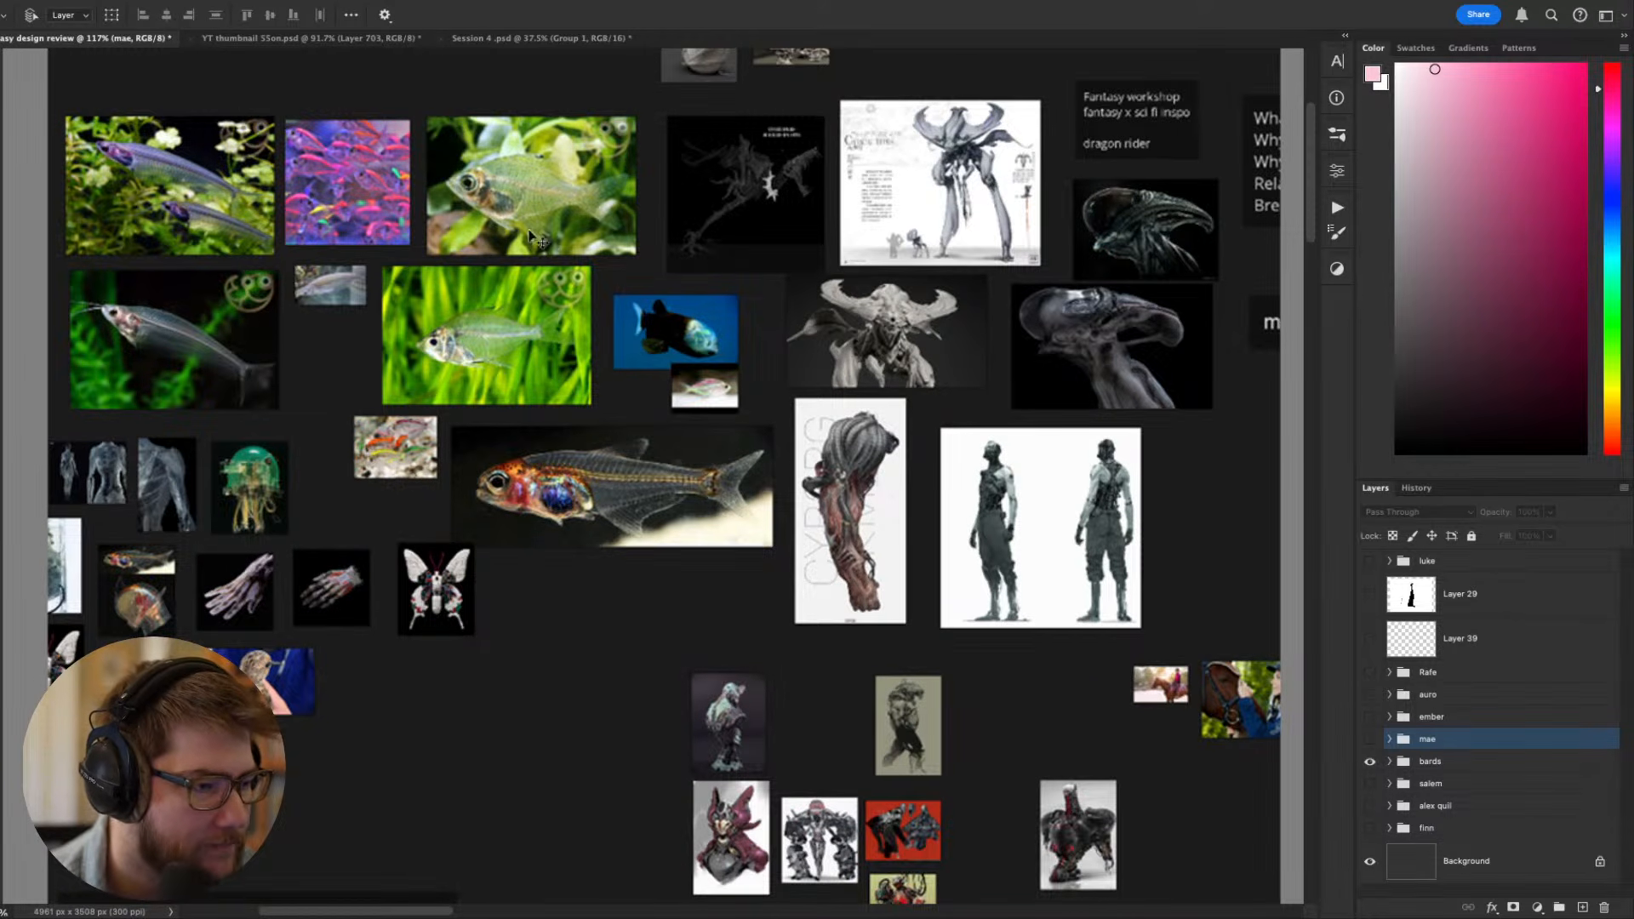
{"action": "left_click_drag", "start_coordinate": [739, 511], "coordinate": [724, 439]}
{"action": "left_click_drag", "start_coordinate": [834, 439], "coordinate": [439, 390]}
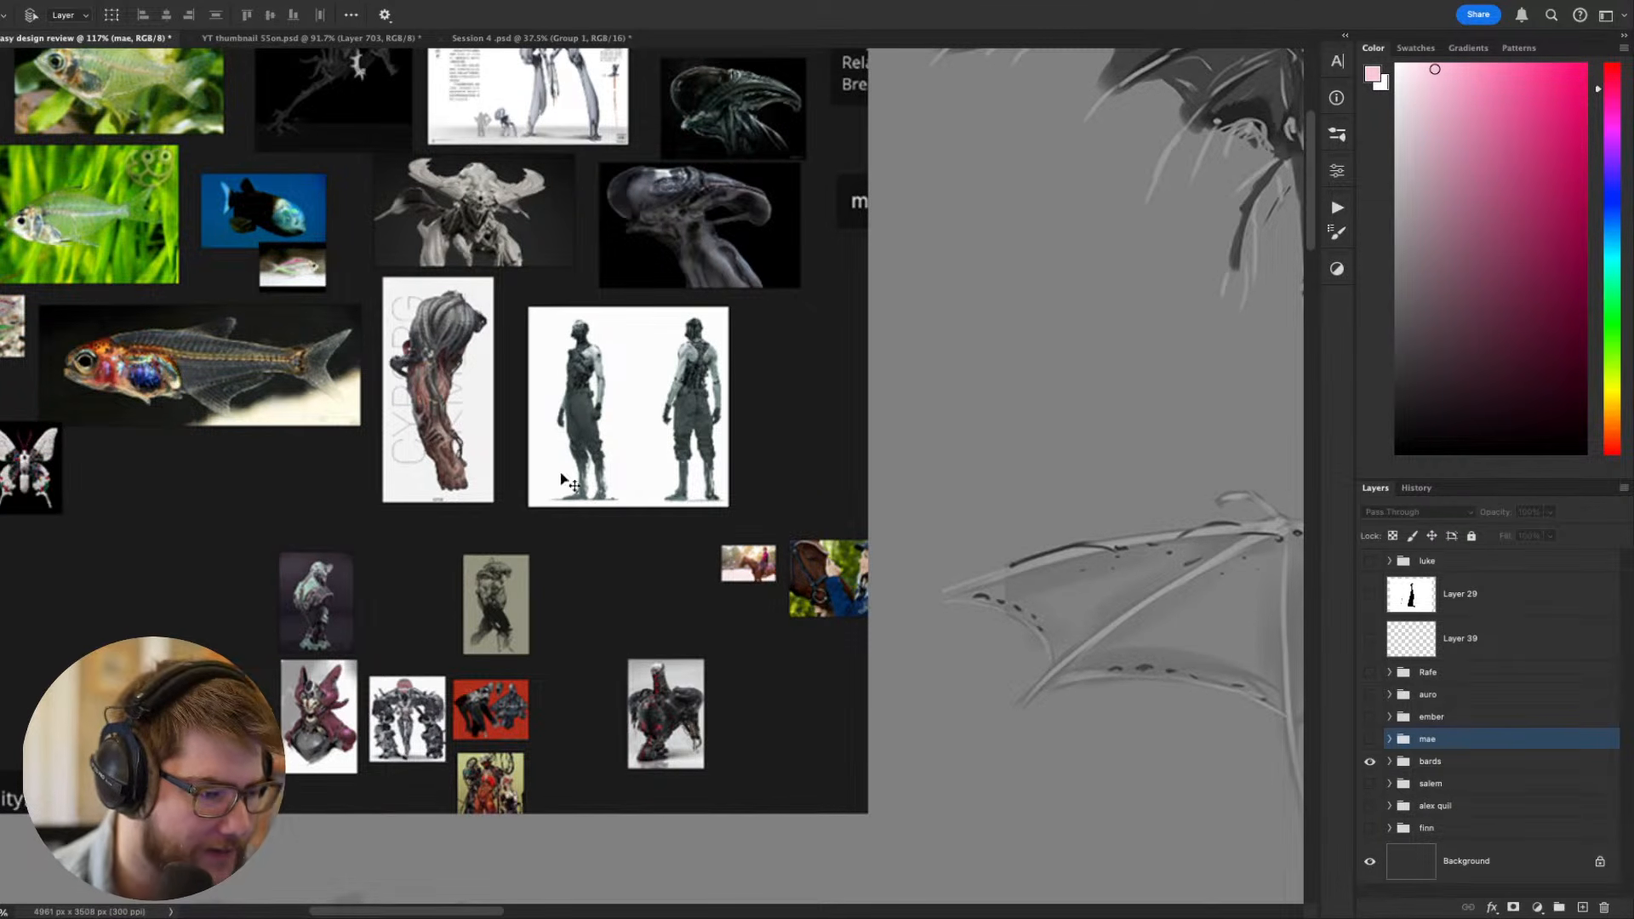
{"action": "left_click_drag", "start_coordinate": [504, 479], "coordinate": [615, 618]}
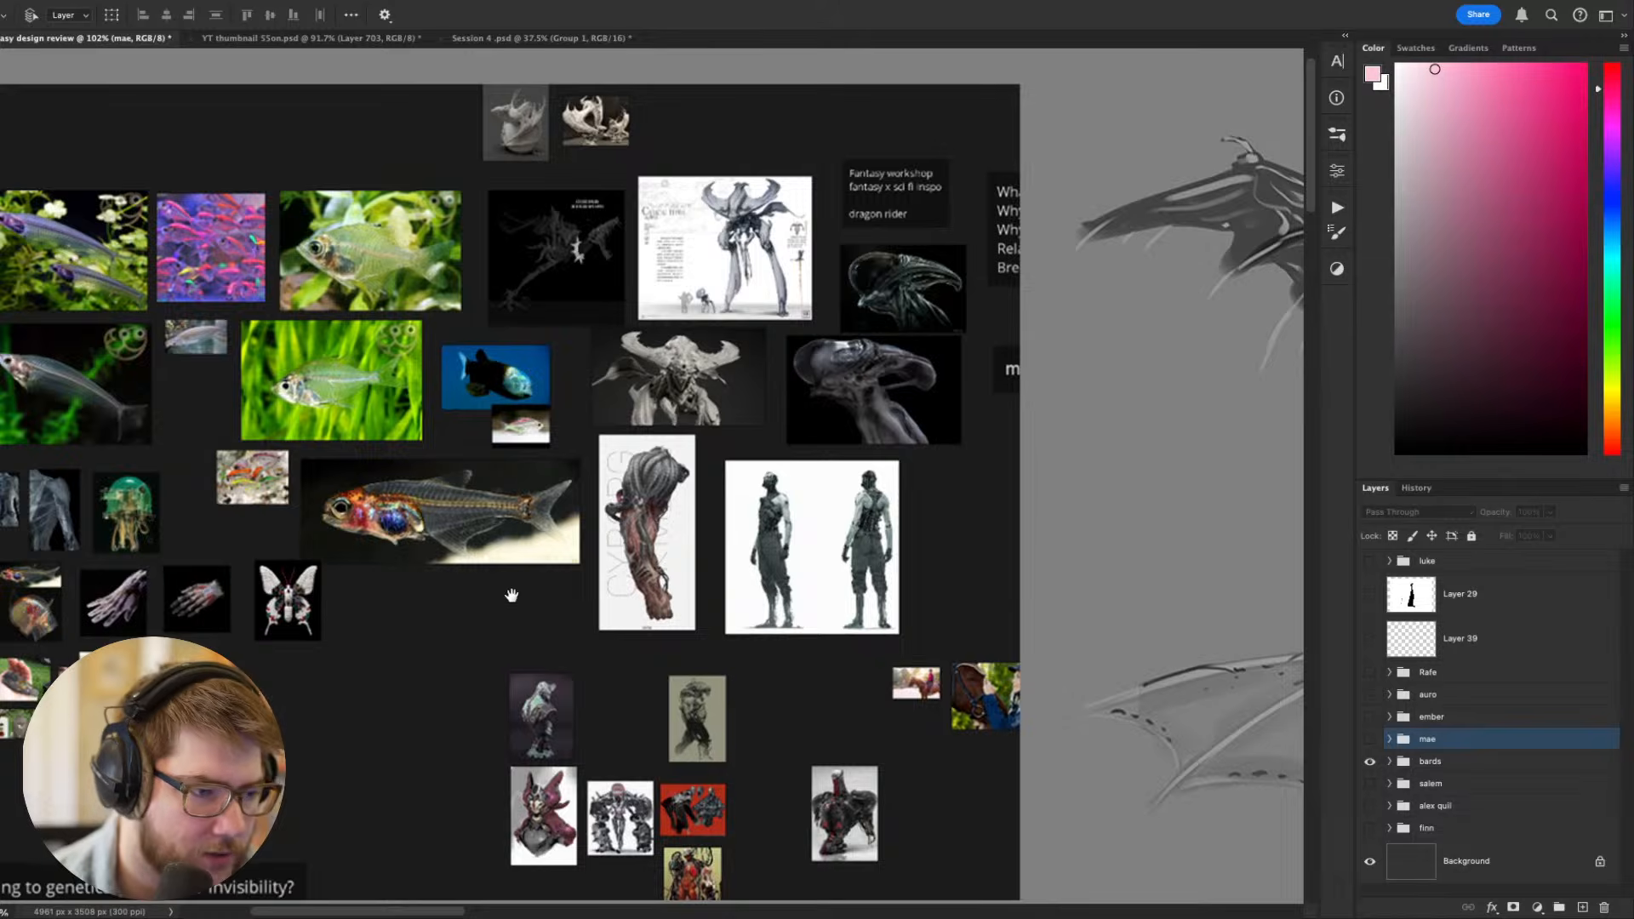
{"action": "left_click_drag", "start_coordinate": [511, 596], "coordinate": [670, 596]}
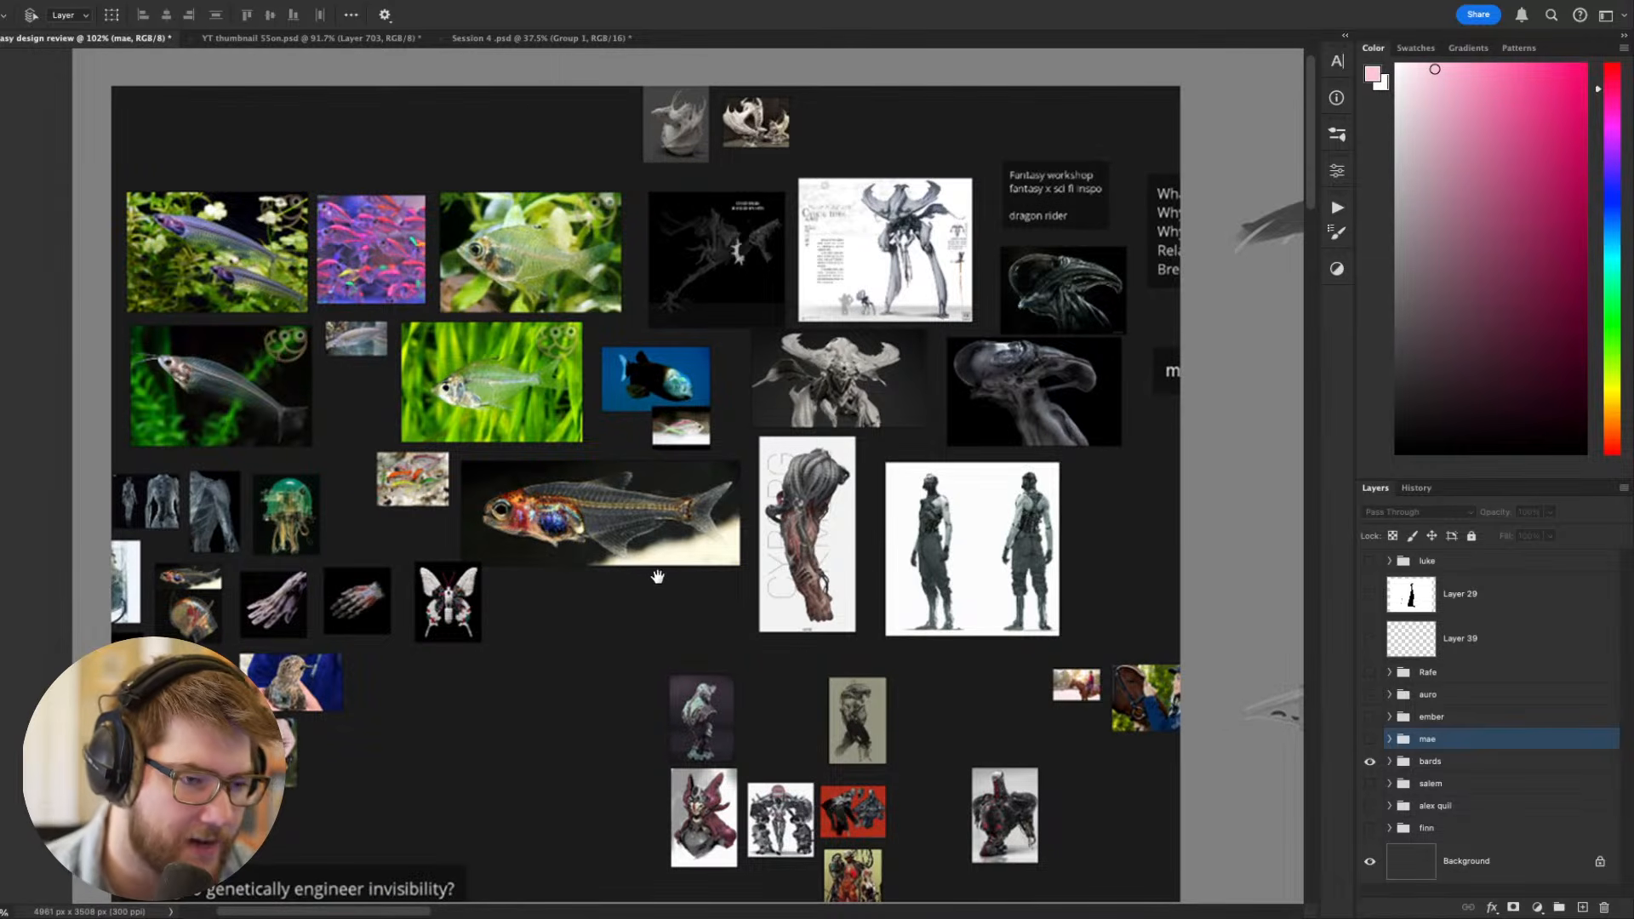
{"action": "left_click_drag", "start_coordinate": [861, 539], "coordinate": [717, 549]}
{"action": "left_click_drag", "start_coordinate": [811, 519], "coordinate": [476, 529]}
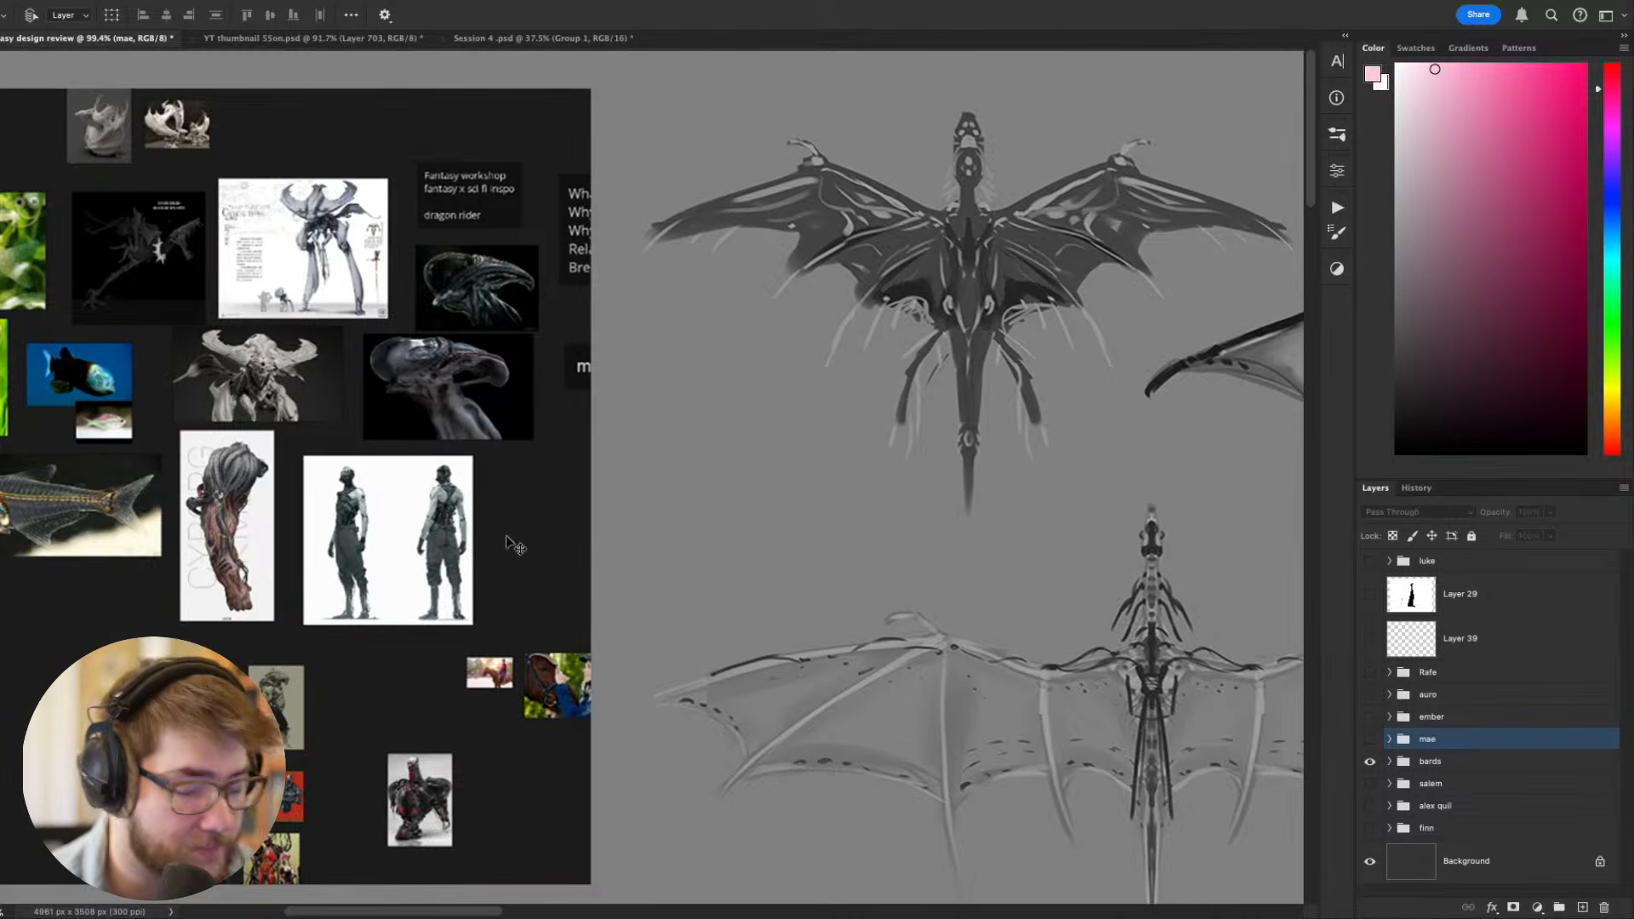
- Examine the four top-view winged dragon sketches and the handwritten notes around them
{"action": "left_click_drag", "start_coordinate": [596, 541], "coordinate": [233, 479]}
{"action": "scroll", "coordinate": [234, 478], "scroll_direction": "down", "scroll_amount": 1}
{"action": "scroll", "coordinate": [235, 485], "scroll_direction": "down", "scroll_amount": 2}
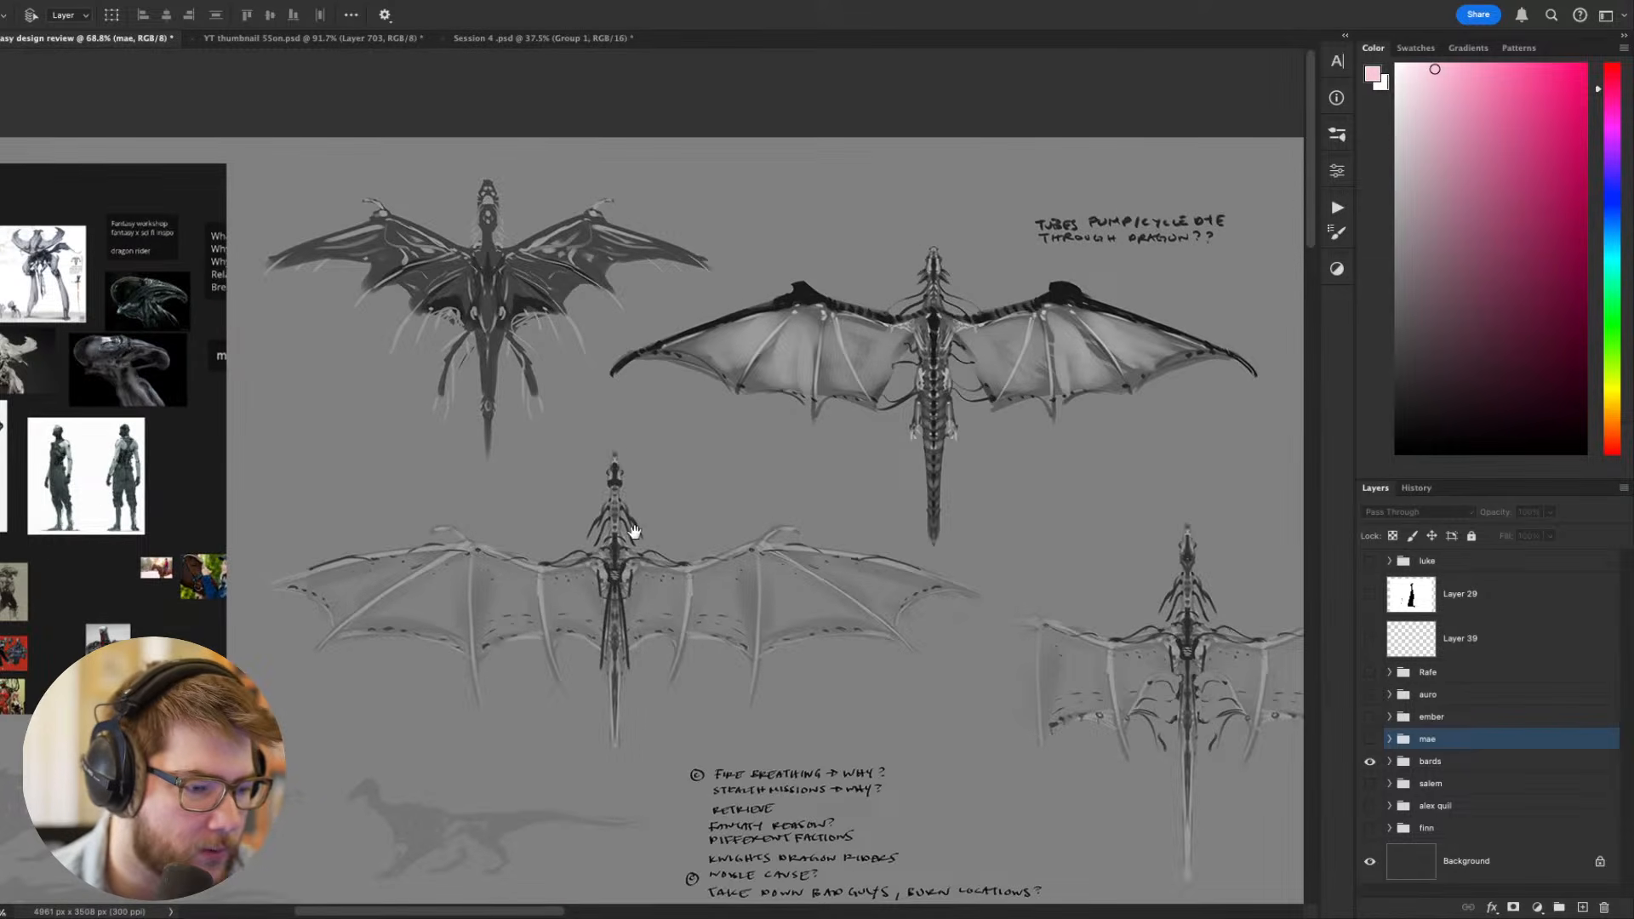
{"action": "mouse_move", "coordinate": [634, 532]}
{"action": "left_mouse_down"}
{"action": "mouse_move", "coordinate": [418, 477]}
{"action": "mouse_move", "coordinate": [397, 457]}
{"action": "left_mouse_up"}
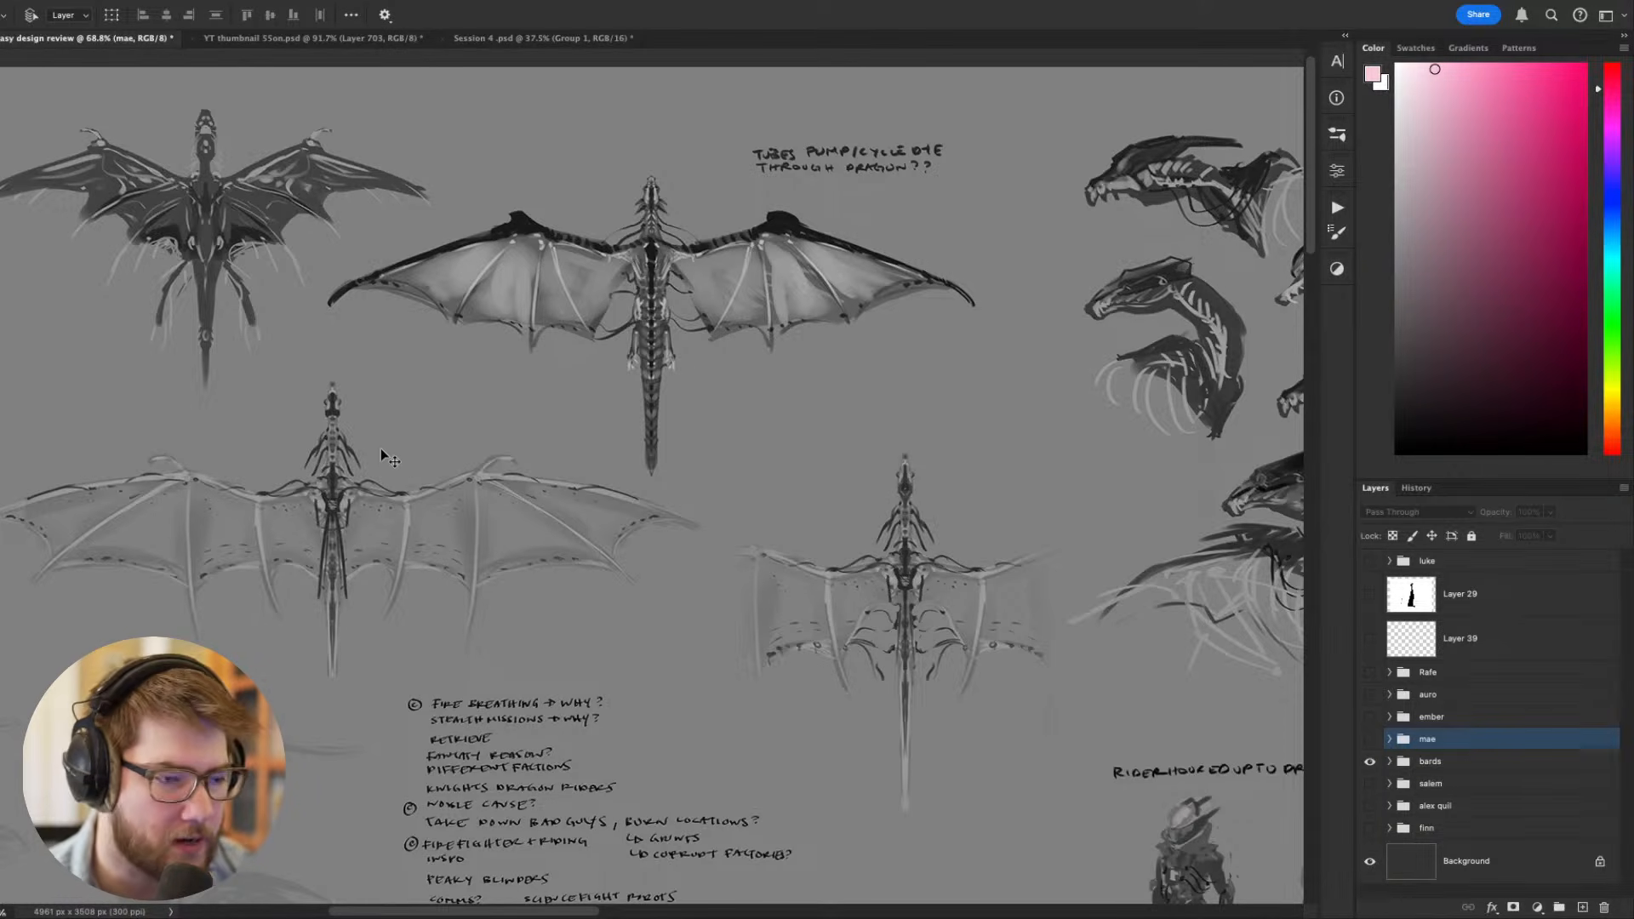
{"action": "left_click_drag", "start_coordinate": [572, 436], "coordinate": [637, 448]}
{"action": "scroll", "coordinate": [637, 446], "scroll_direction": "down", "scroll_amount": 1}
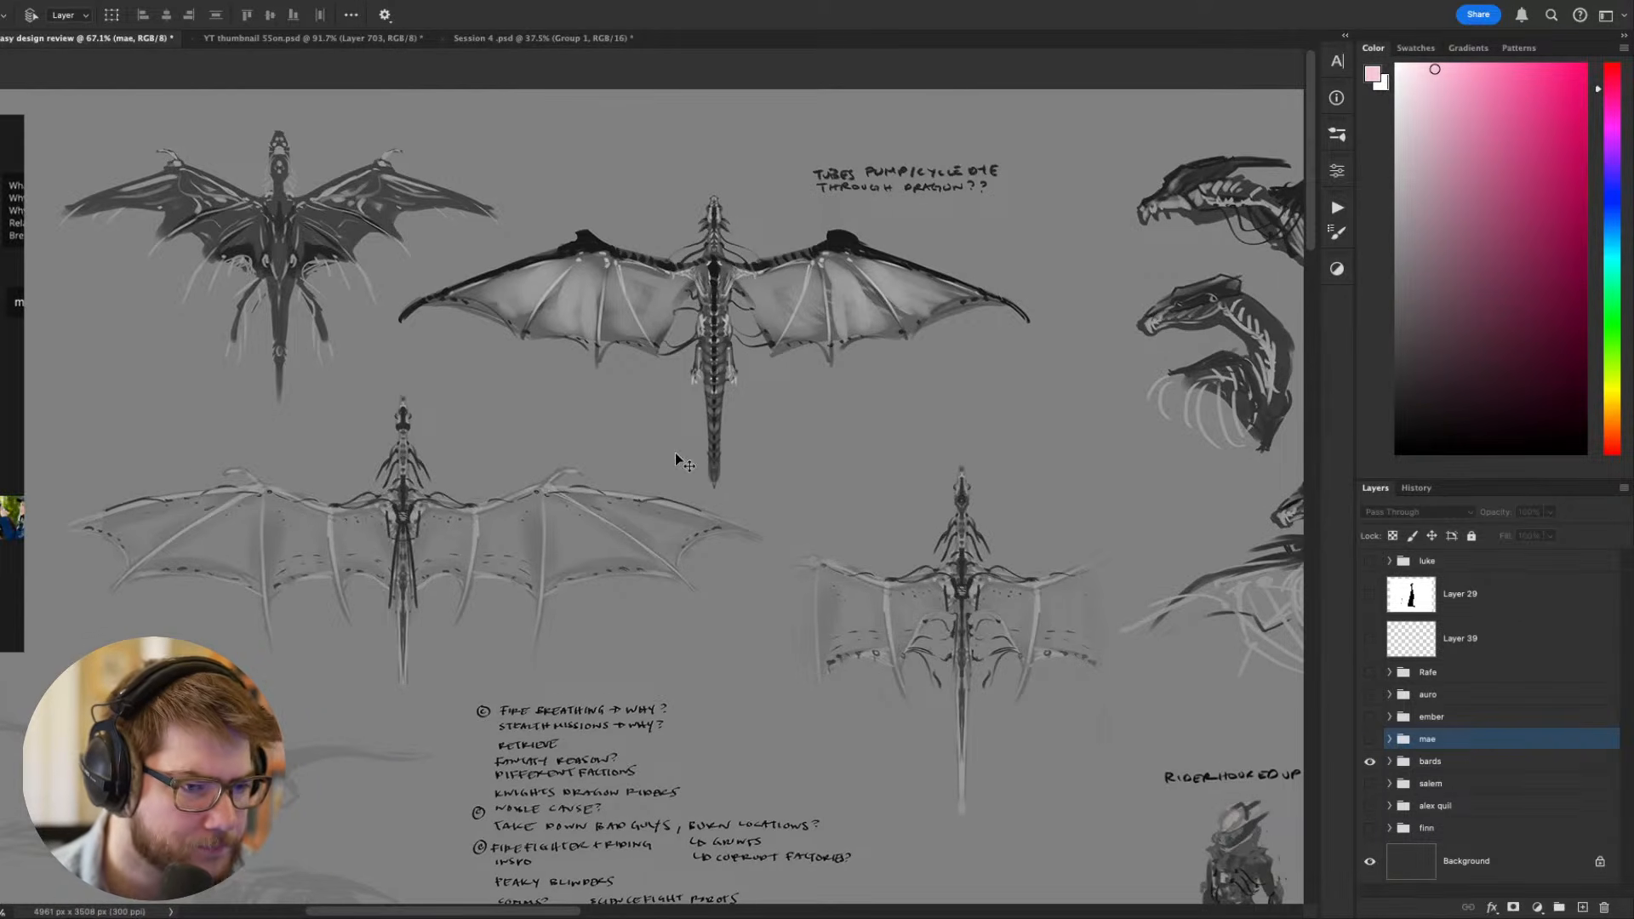
{"action": "scroll", "coordinate": [610, 321], "scroll_direction": "up", "scroll_amount": 7}
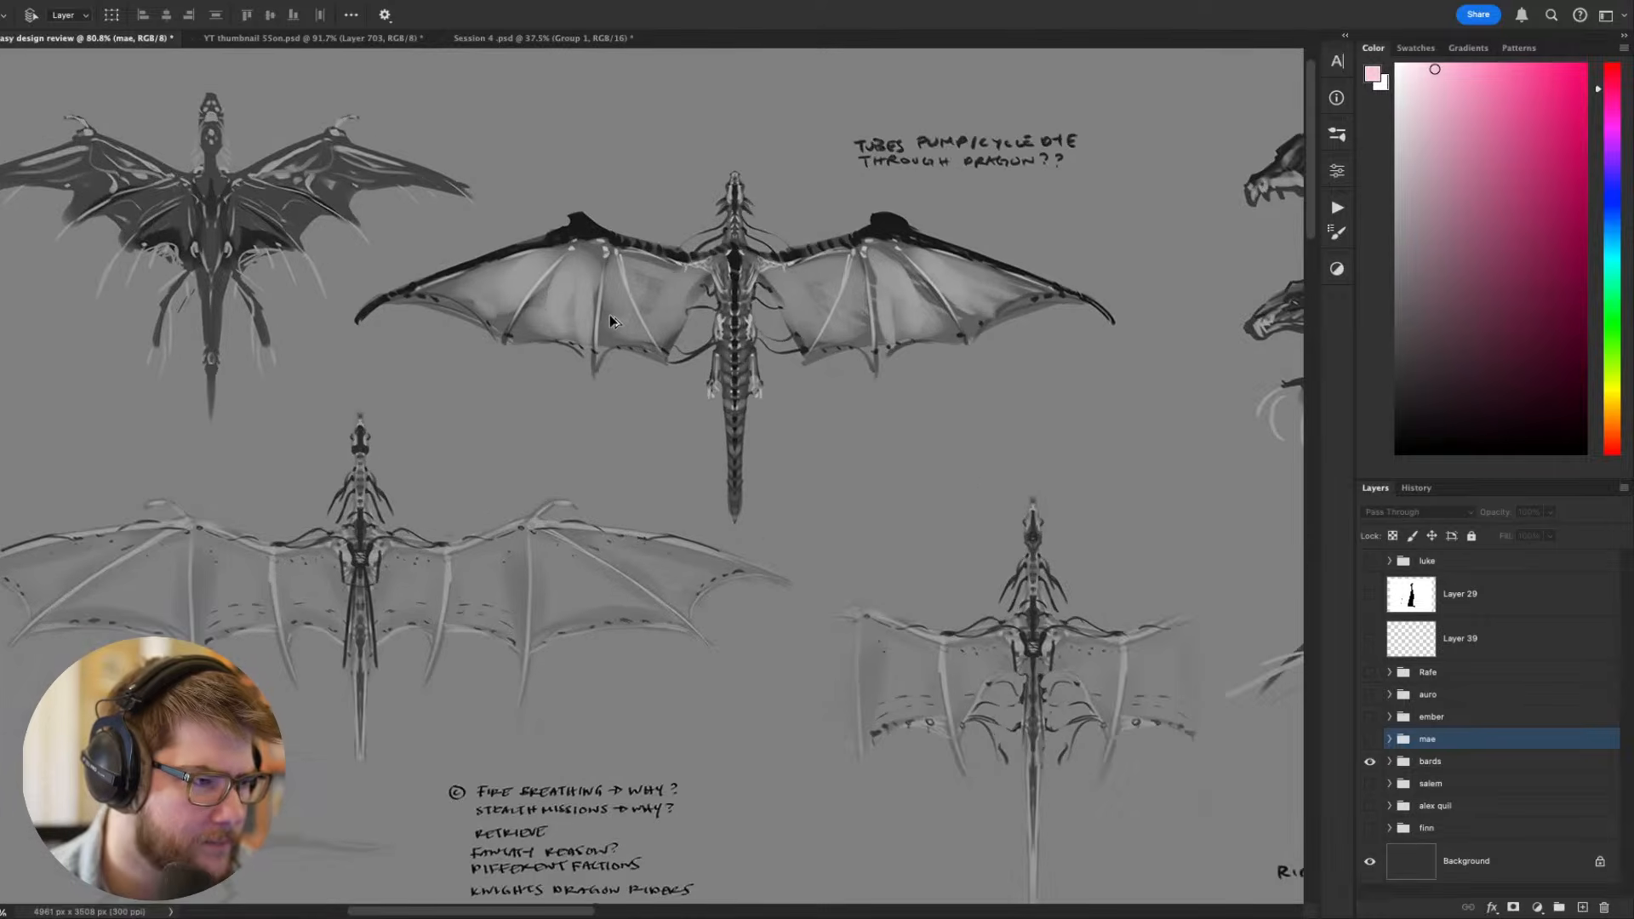
{"action": "scroll", "coordinate": [440, 436], "scroll_direction": "down", "scroll_amount": 10}
{"action": "scroll", "coordinate": [564, 417], "scroll_direction": "up", "scroll_amount": 5}
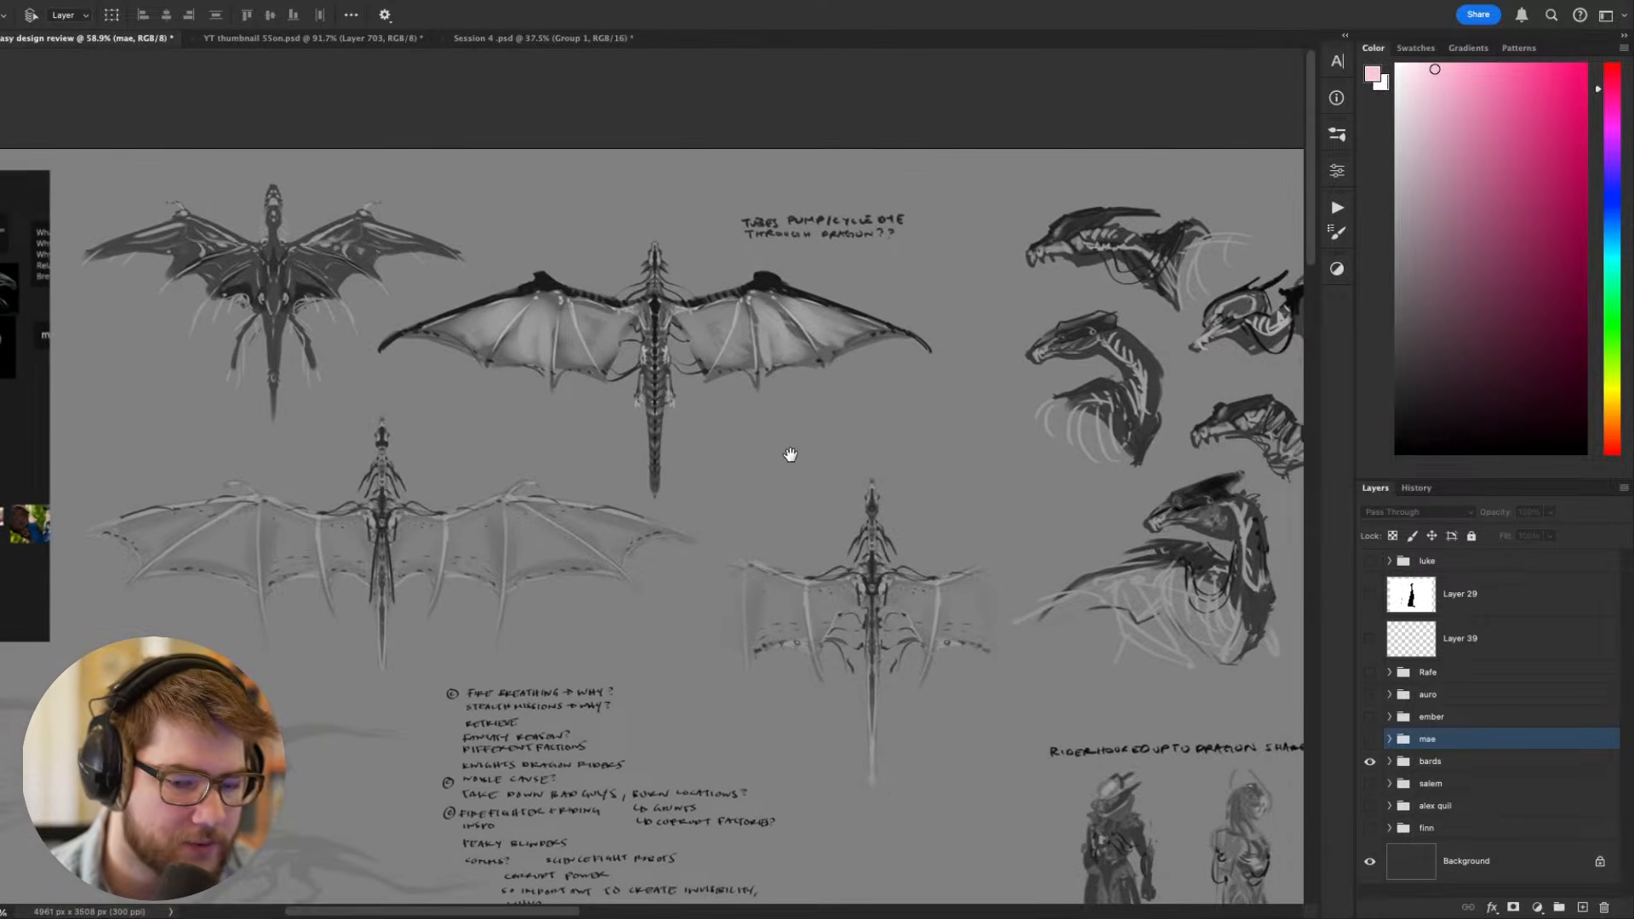
- Examine the dragon head studies and the side-view skeleton sketches up close
{"action": "left_click_drag", "start_coordinate": [790, 454], "coordinate": [388, 442]}
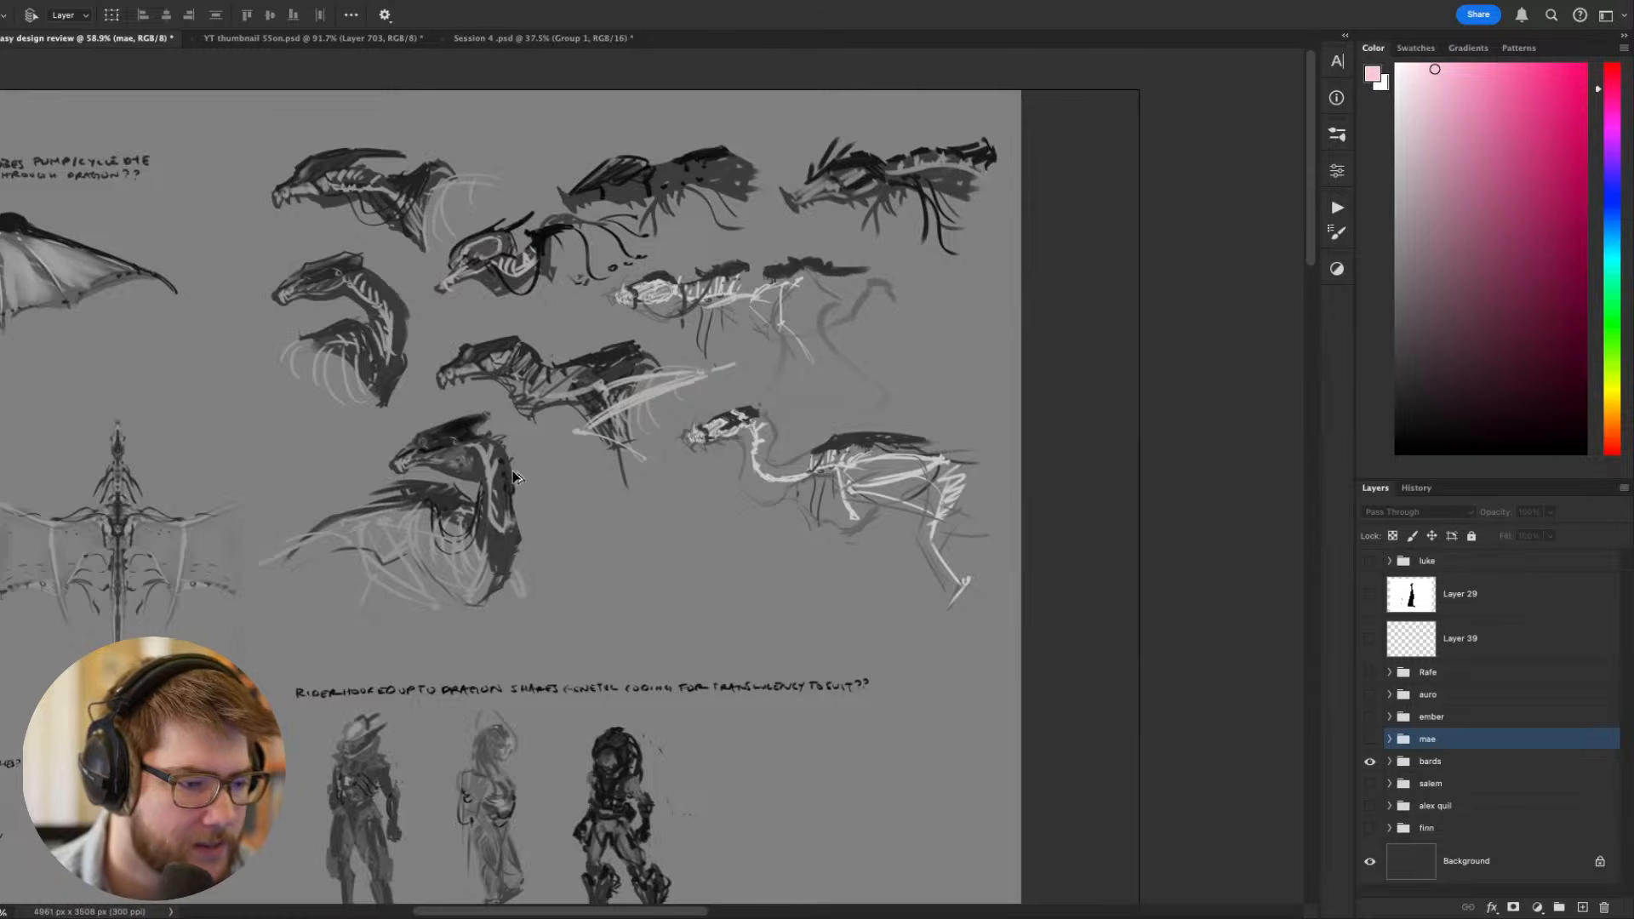
{"action": "scroll", "coordinate": [516, 477], "scroll_direction": "up", "scroll_amount": 3}
{"action": "scroll", "coordinate": [924, 511], "scroll_direction": "up", "scroll_amount": 3}
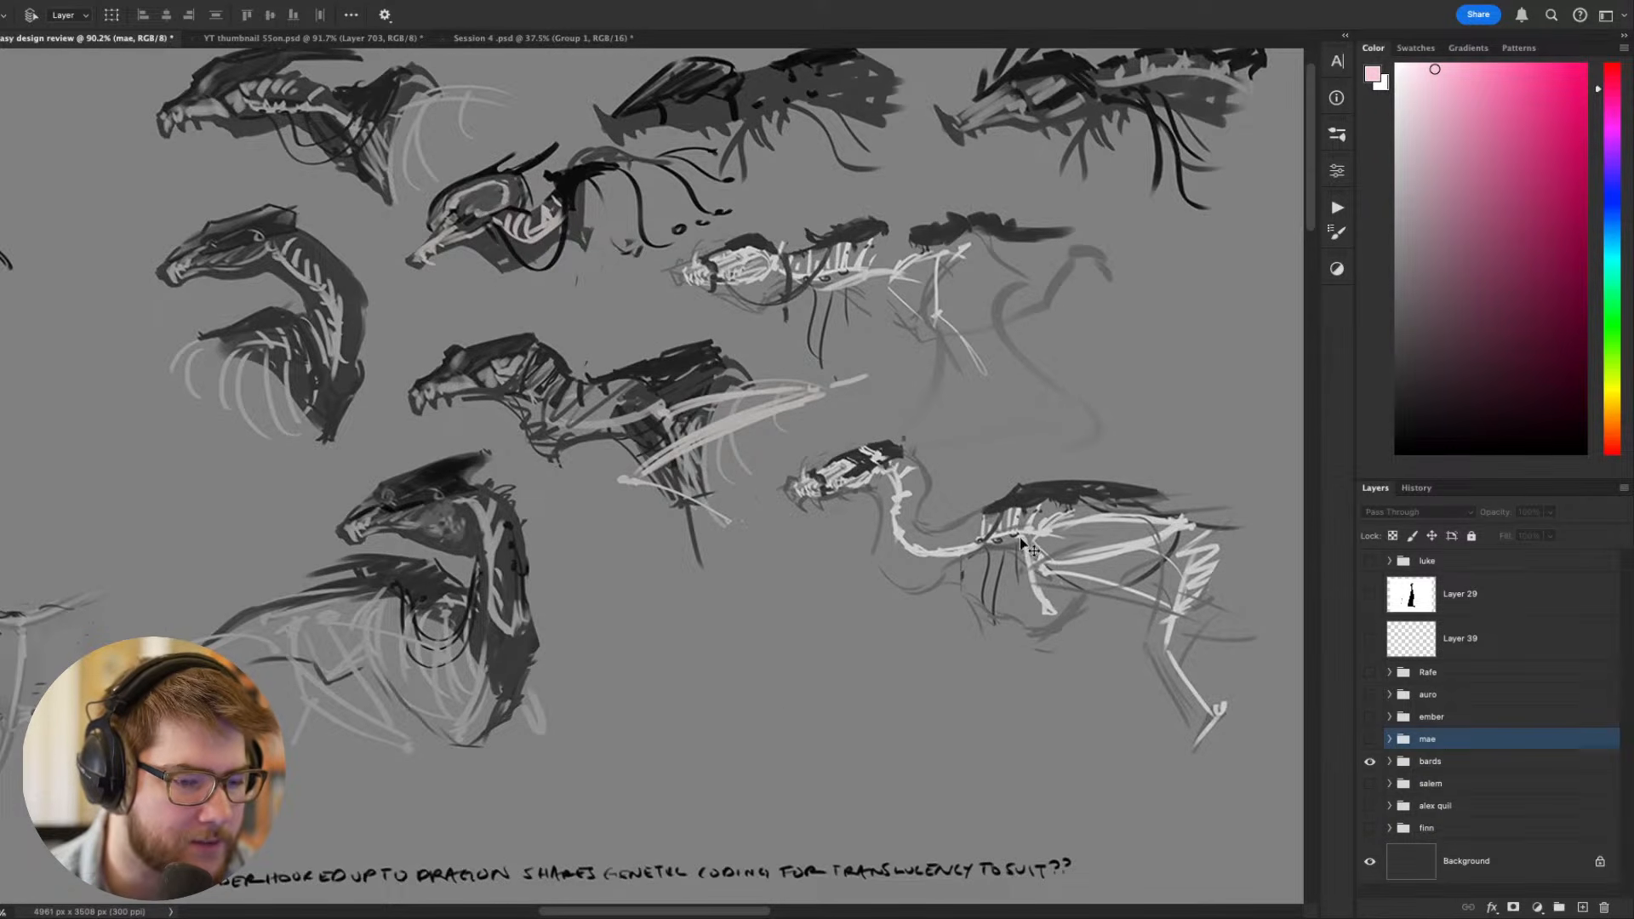
{"action": "left_click_drag", "start_coordinate": [990, 511], "coordinate": [1153, 577]}
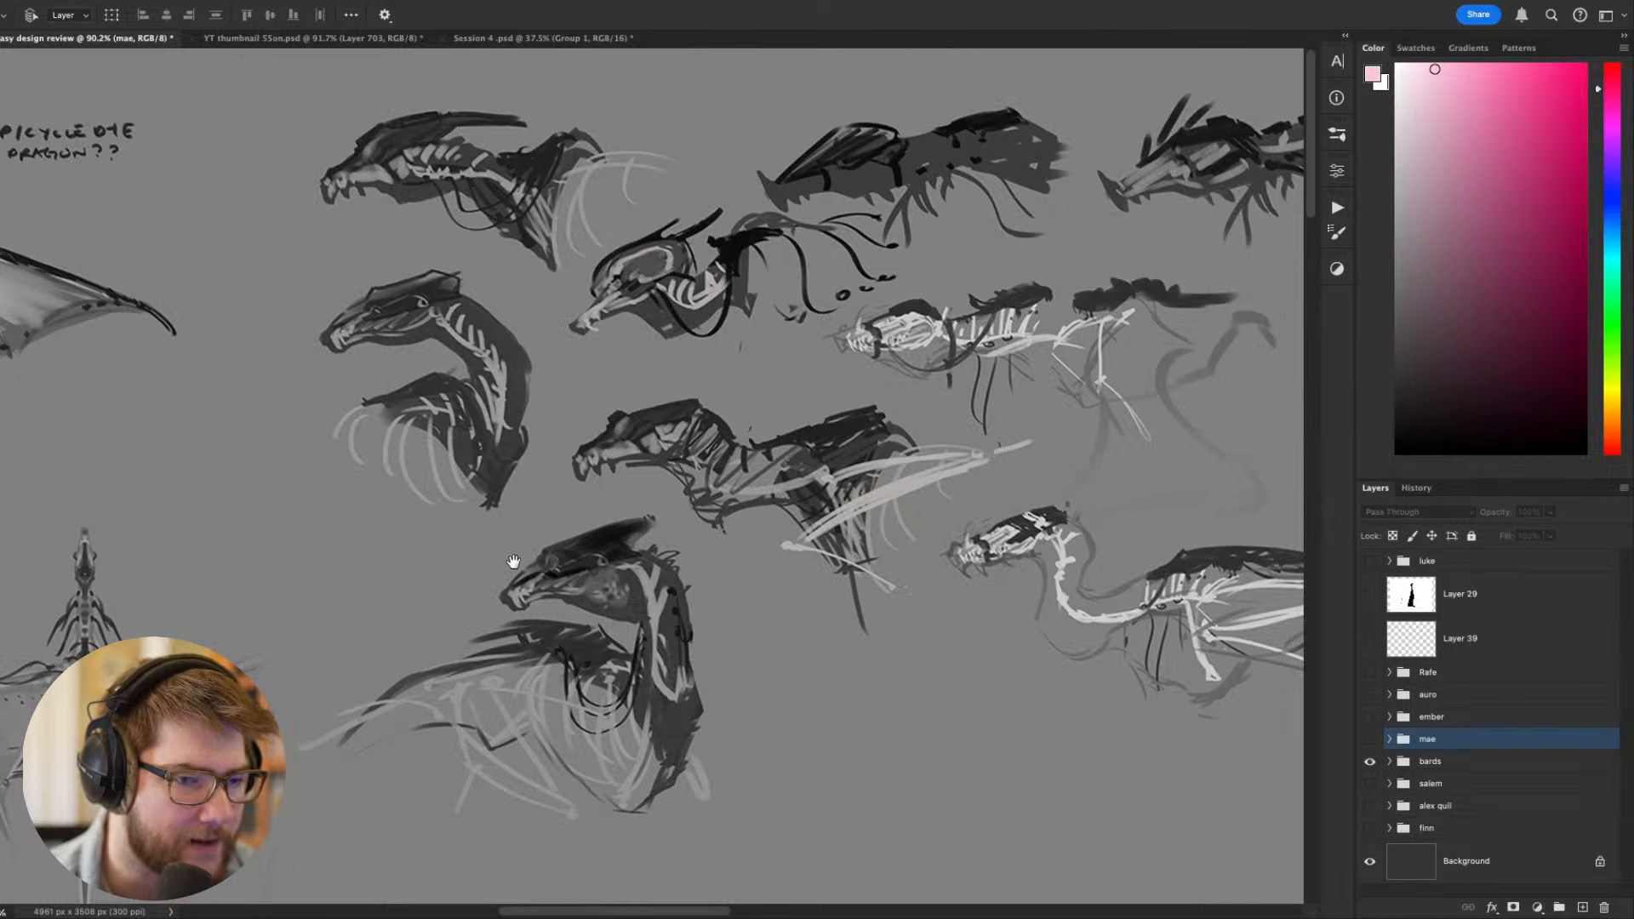
- Compare the top-view winged dragon sketches up close with the dragon head studies beside them
{"action": "mouse_move", "coordinate": [459, 554]}
{"action": "left_mouse_down"}
{"action": "mouse_move", "coordinate": [667, 558]}
{"action": "mouse_move", "coordinate": [1047, 628]}
{"action": "left_mouse_up"}
{"action": "mouse_move", "coordinate": [409, 545]}
{"action": "left_mouse_down"}
{"action": "mouse_move", "coordinate": [681, 596]}
{"action": "mouse_move", "coordinate": [810, 580]}
{"action": "mouse_move", "coordinate": [460, 521]}
{"action": "left_mouse_up"}
{"action": "scroll", "coordinate": [811, 581], "scroll_direction": "up", "scroll_amount": 1}
{"action": "scroll", "coordinate": [811, 581], "scroll_direction": "up", "scroll_amount": 5}
{"action": "scroll", "coordinate": [810, 582], "scroll_direction": "down", "scroll_amount": 4}
{"action": "left_click_drag", "start_coordinate": [1192, 569], "coordinate": [425, 455]}
{"action": "left_click_drag", "start_coordinate": [793, 541], "coordinate": [342, 464]}
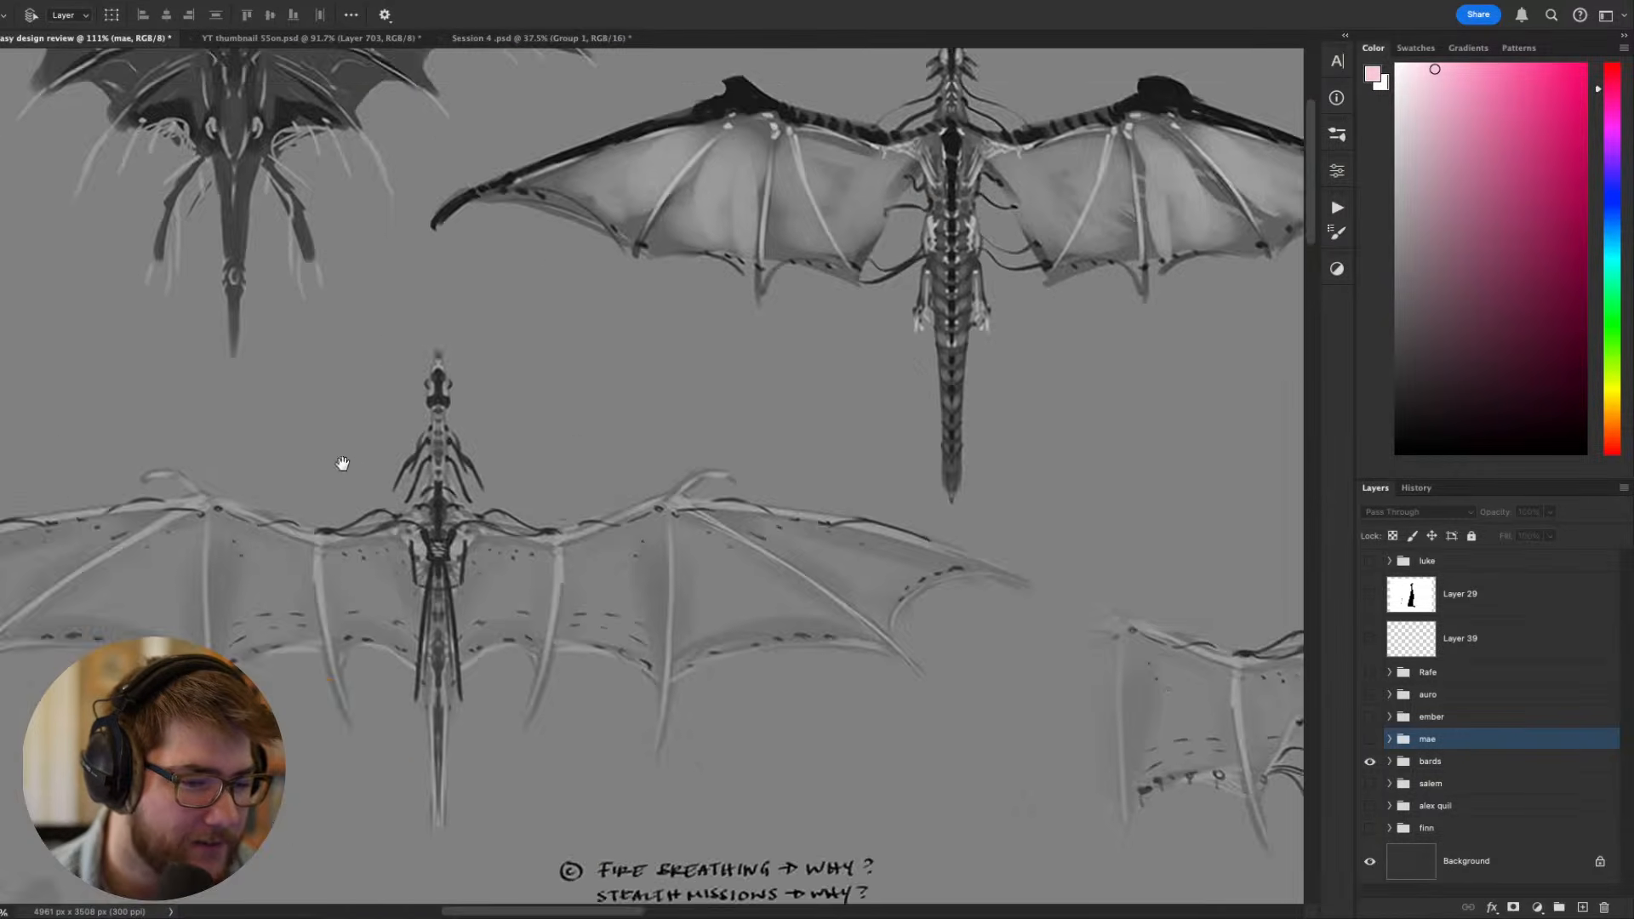
{"action": "left_click_drag", "start_coordinate": [1111, 570], "coordinate": [357, 468]}
{"action": "left_click_drag", "start_coordinate": [826, 526], "coordinate": [487, 524]}
{"action": "scroll", "coordinate": [611, 549], "scroll_direction": "down", "scroll_amount": 4}
- Examine the dragon rider figures, the hooded bust sketches and the handwritten locomotion and costume notes around them
{"action": "mouse_move", "coordinate": [850, 538]}
{"action": "left_mouse_down"}
{"action": "mouse_move", "coordinate": [593, 516]}
{"action": "mouse_move", "coordinate": [859, 332]}
{"action": "left_mouse_up"}
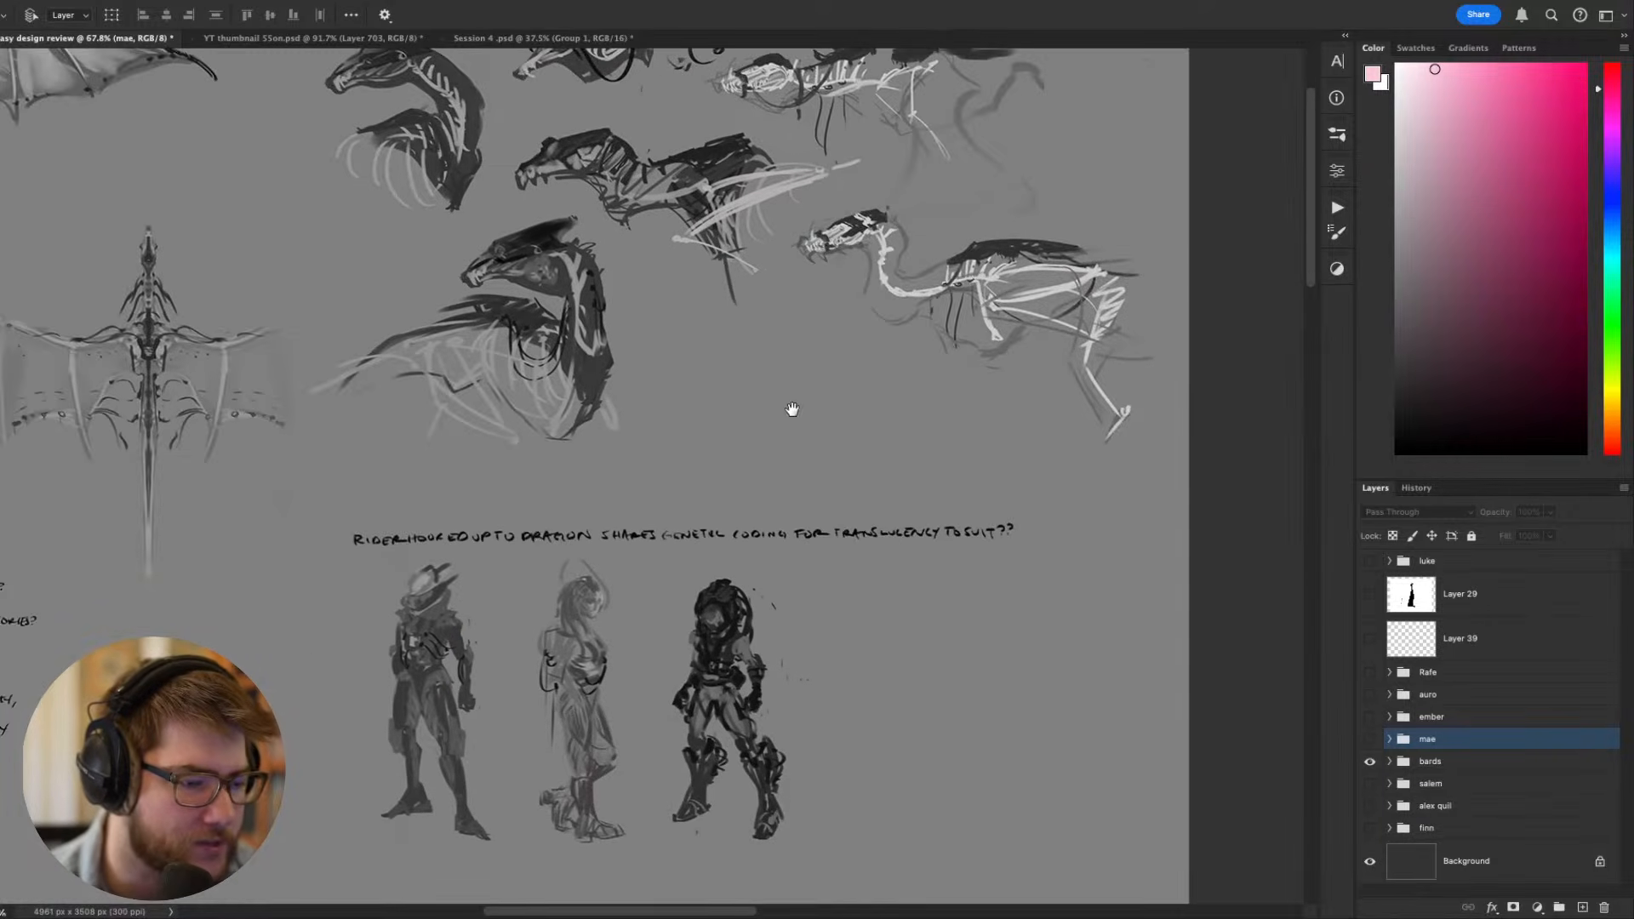
{"action": "mouse_move", "coordinate": [793, 409]}
{"action": "left_mouse_down"}
{"action": "mouse_move", "coordinate": [979, 248]}
{"action": "mouse_move", "coordinate": [631, 391]}
{"action": "mouse_move", "coordinate": [1200, 296]}
{"action": "left_mouse_up"}
{"action": "scroll", "coordinate": [800, 506], "scroll_direction": "down", "scroll_amount": 1}
{"action": "left_click_drag", "start_coordinate": [785, 513], "coordinate": [810, 260]}
{"action": "left_click_drag", "start_coordinate": [792, 363], "coordinate": [967, 348]}
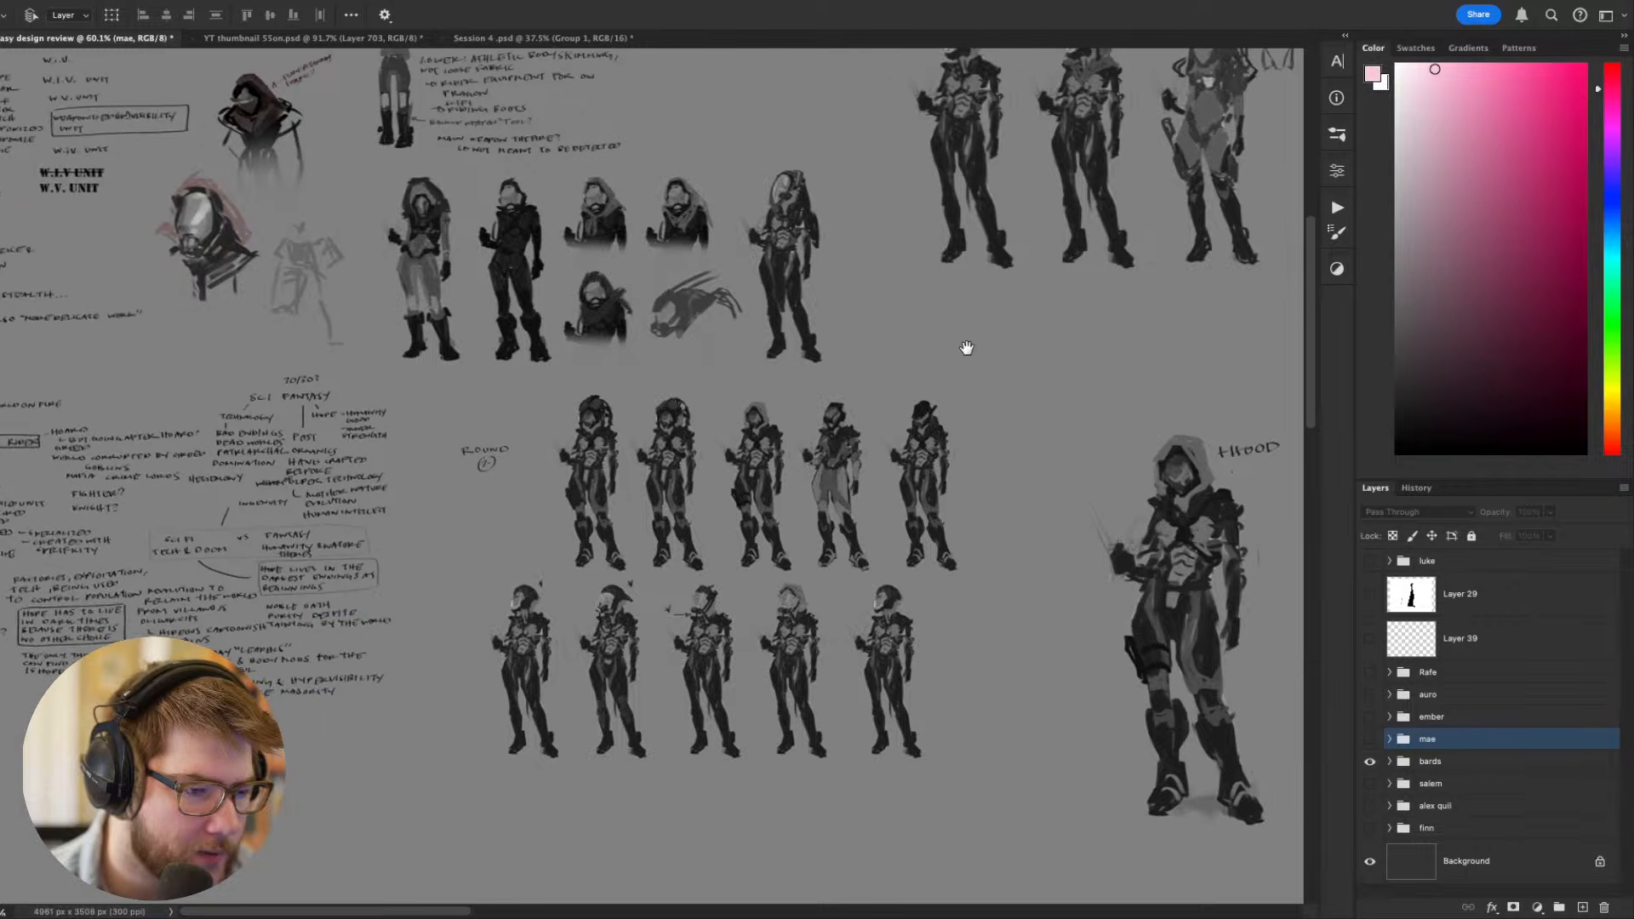
{"action": "left_click_drag", "start_coordinate": [942, 289], "coordinate": [951, 474]}
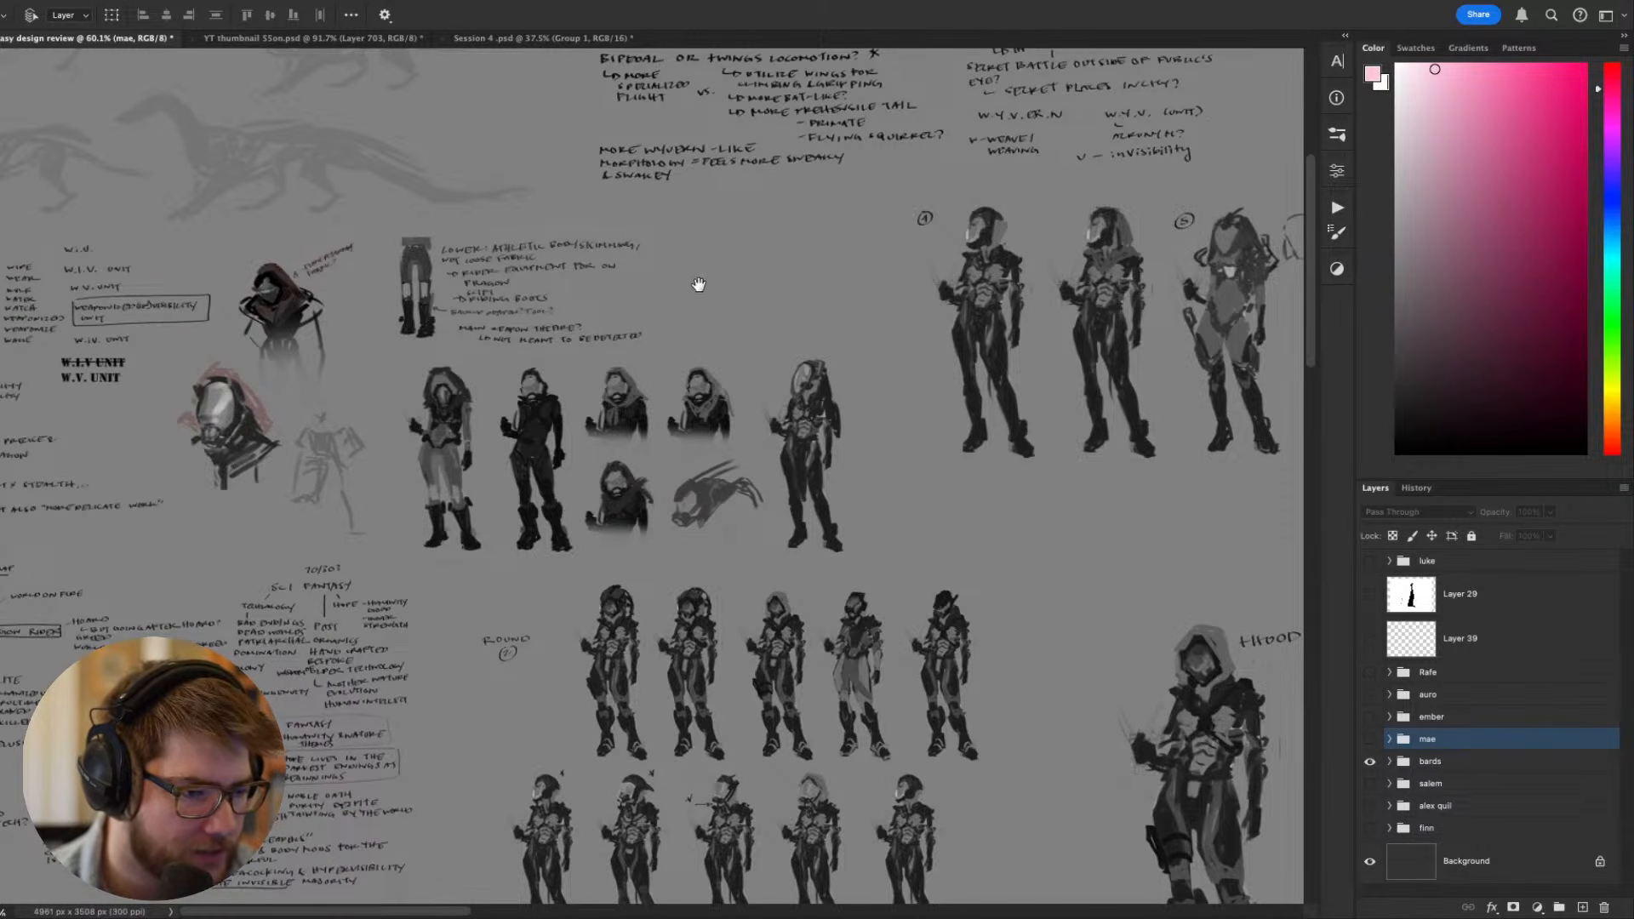
{"action": "mouse_move", "coordinate": [698, 285]}
{"action": "left_mouse_down"}
{"action": "mouse_move", "coordinate": [986, 364]}
{"action": "mouse_move", "coordinate": [877, 396]}
{"action": "left_mouse_up"}
{"action": "scroll", "coordinate": [880, 400], "scroll_direction": "up", "scroll_amount": 5}
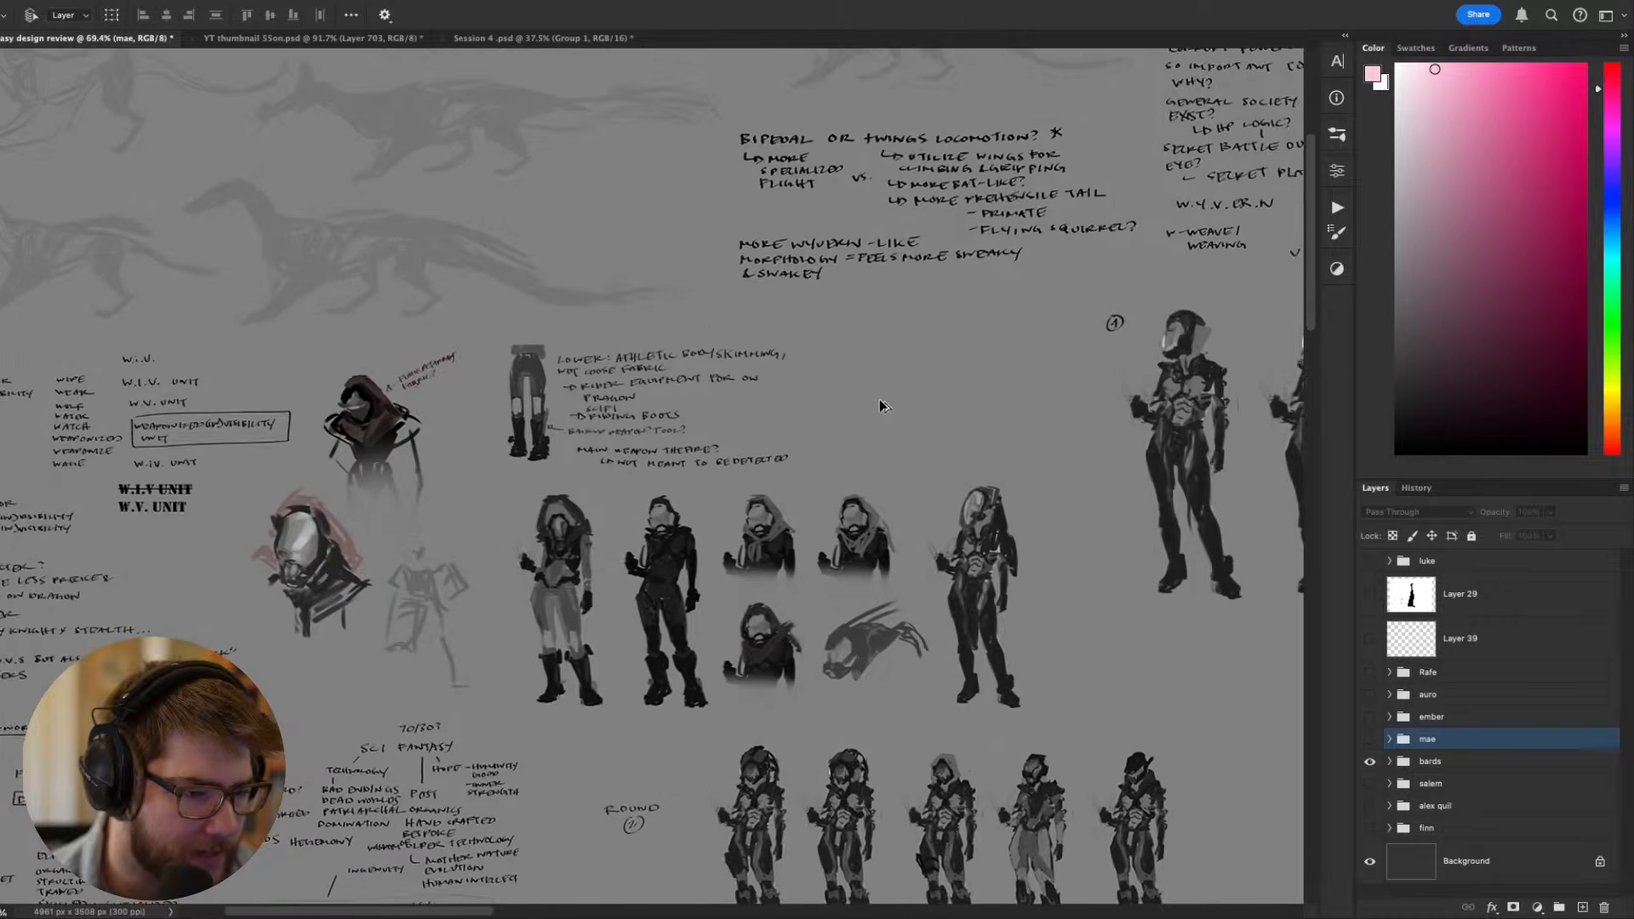
{"action": "left_click_drag", "start_coordinate": [734, 388], "coordinate": [703, 384]}
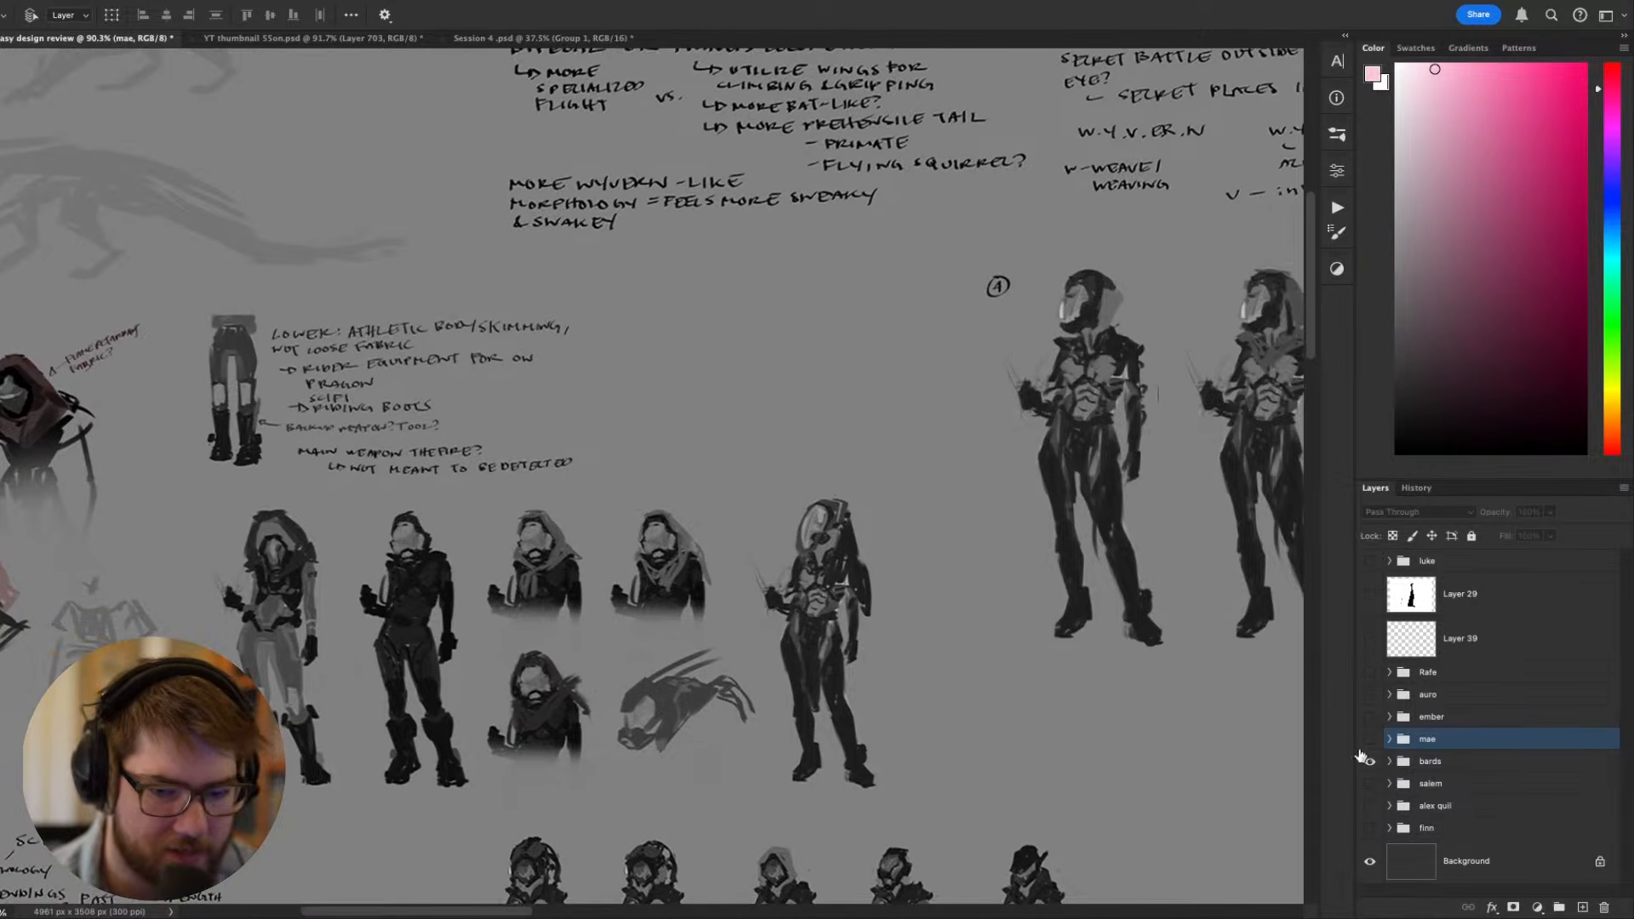
- Expand the bards group and show Layer 10 with the enlarged lineup of four rider figures
{"action": "left_click", "coordinate": [1390, 761]}
{"action": "left_click", "coordinate": [1372, 796]}
{"action": "scroll", "coordinate": [965, 560], "scroll_direction": "down", "scroll_amount": 6}
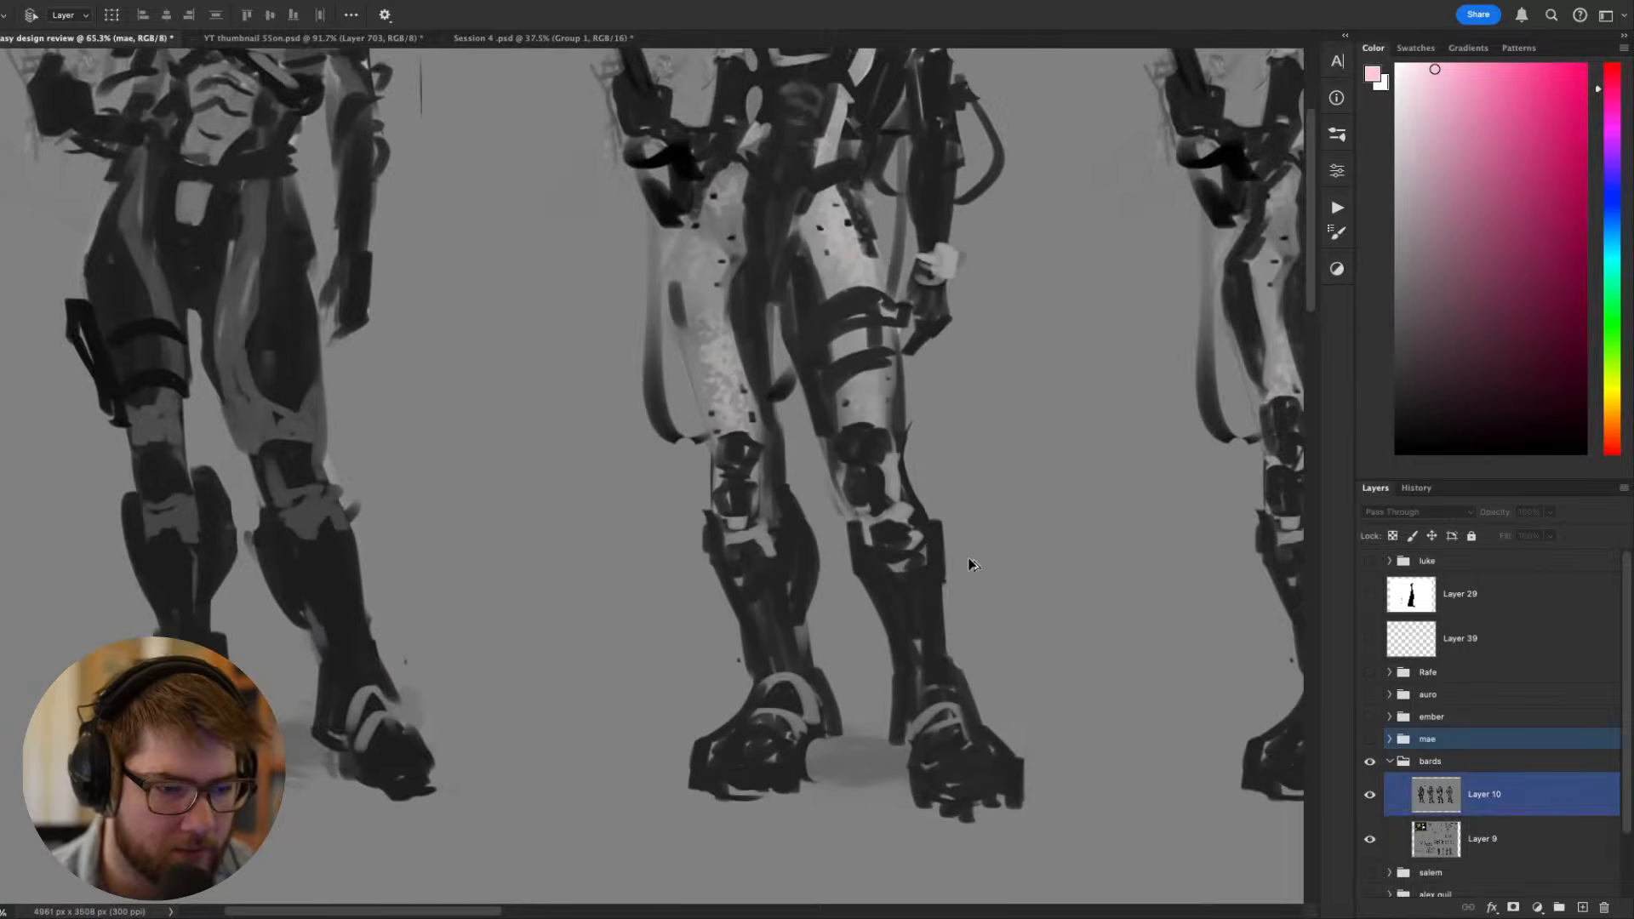
{"action": "left_click_drag", "start_coordinate": [888, 399], "coordinate": [684, 501]}
{"action": "scroll", "coordinate": [776, 484], "scroll_direction": "up", "scroll_amount": 4}
{"action": "left_click_drag", "start_coordinate": [733, 300], "coordinate": [867, 400]}
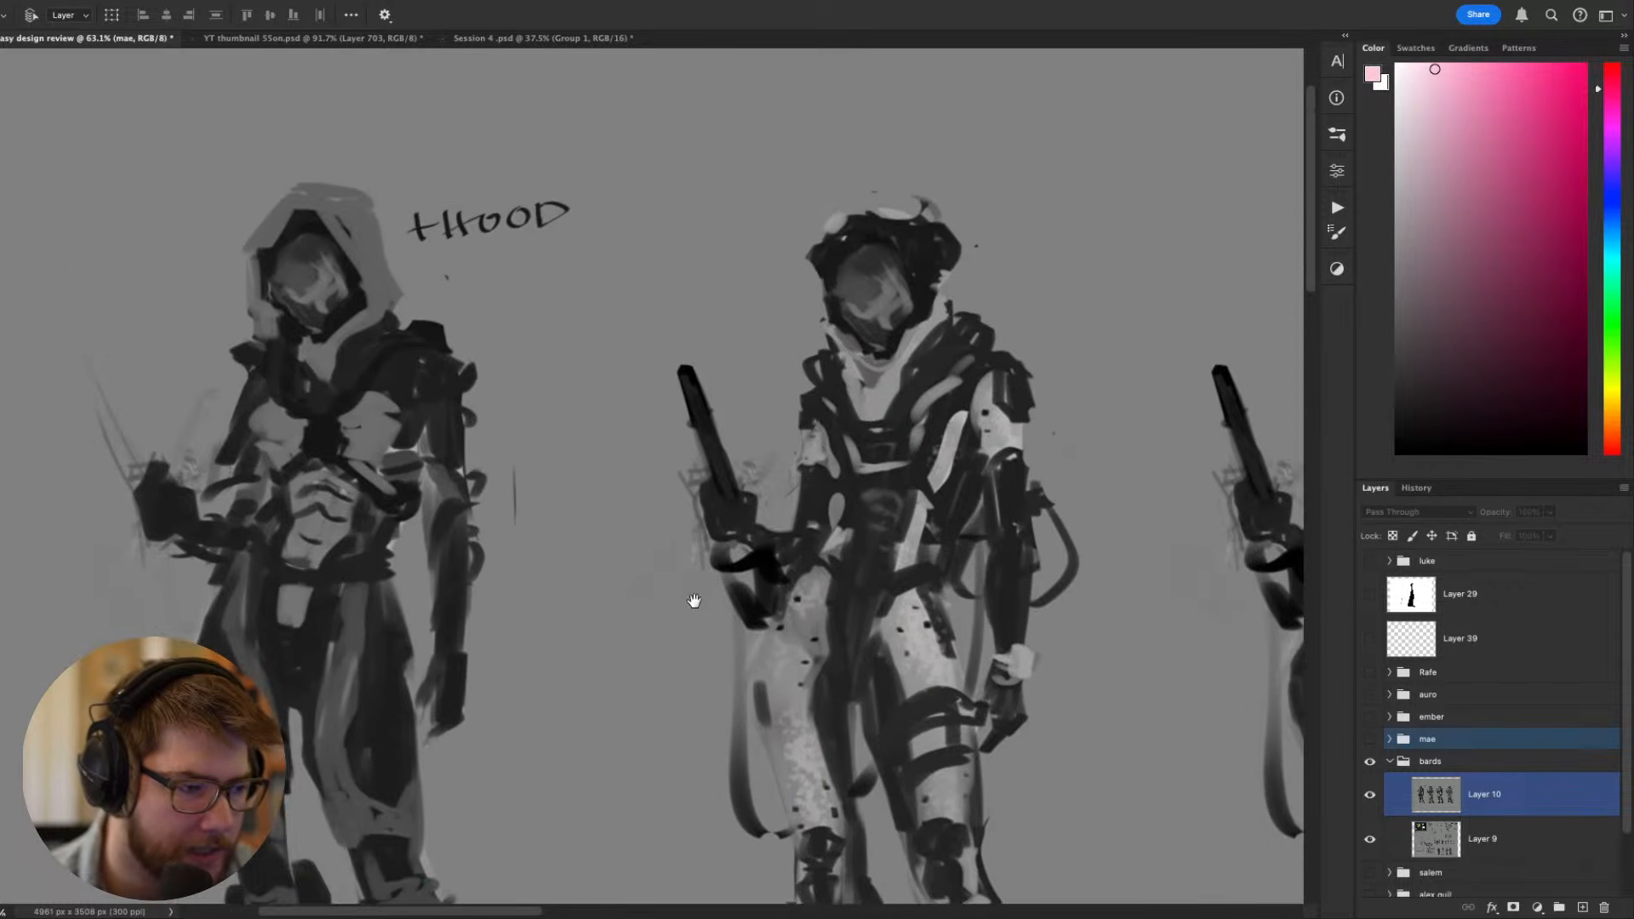
- Compare the hooded rider, the hood-down version A and version B across the enlarged lineup
{"action": "left_click_drag", "start_coordinate": [661, 614], "coordinate": [639, 504]}
{"action": "left_click_drag", "start_coordinate": [1008, 353], "coordinate": [451, 370]}
{"action": "scroll", "coordinate": [451, 370], "scroll_direction": "down", "scroll_amount": 2}
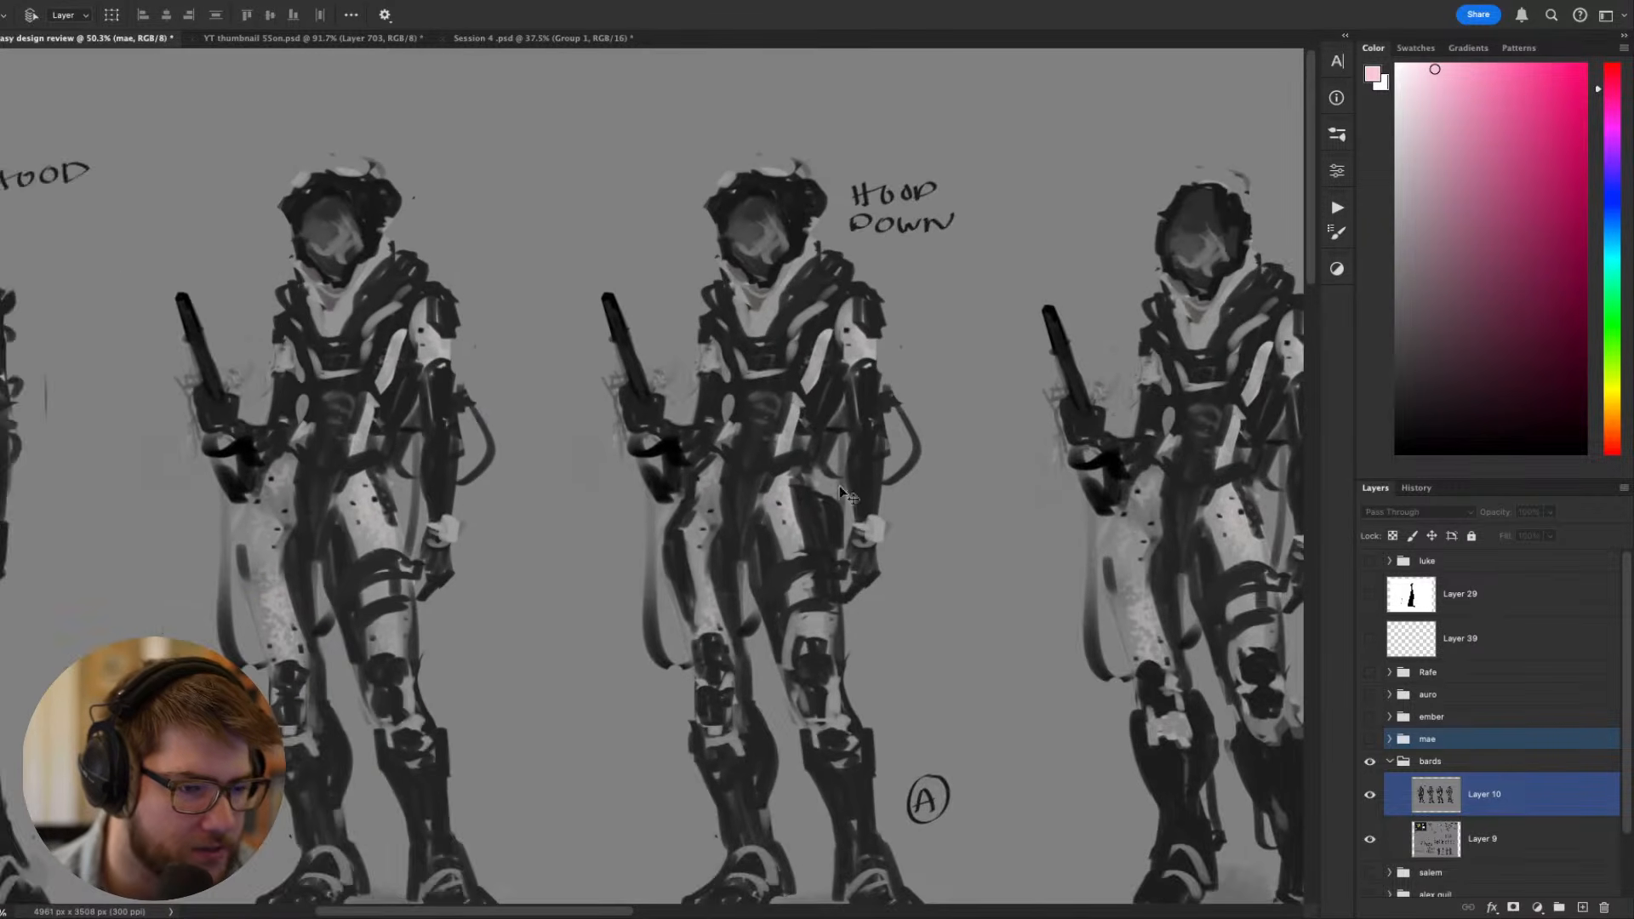
{"action": "left_click_drag", "start_coordinate": [872, 464], "coordinate": [671, 407]}
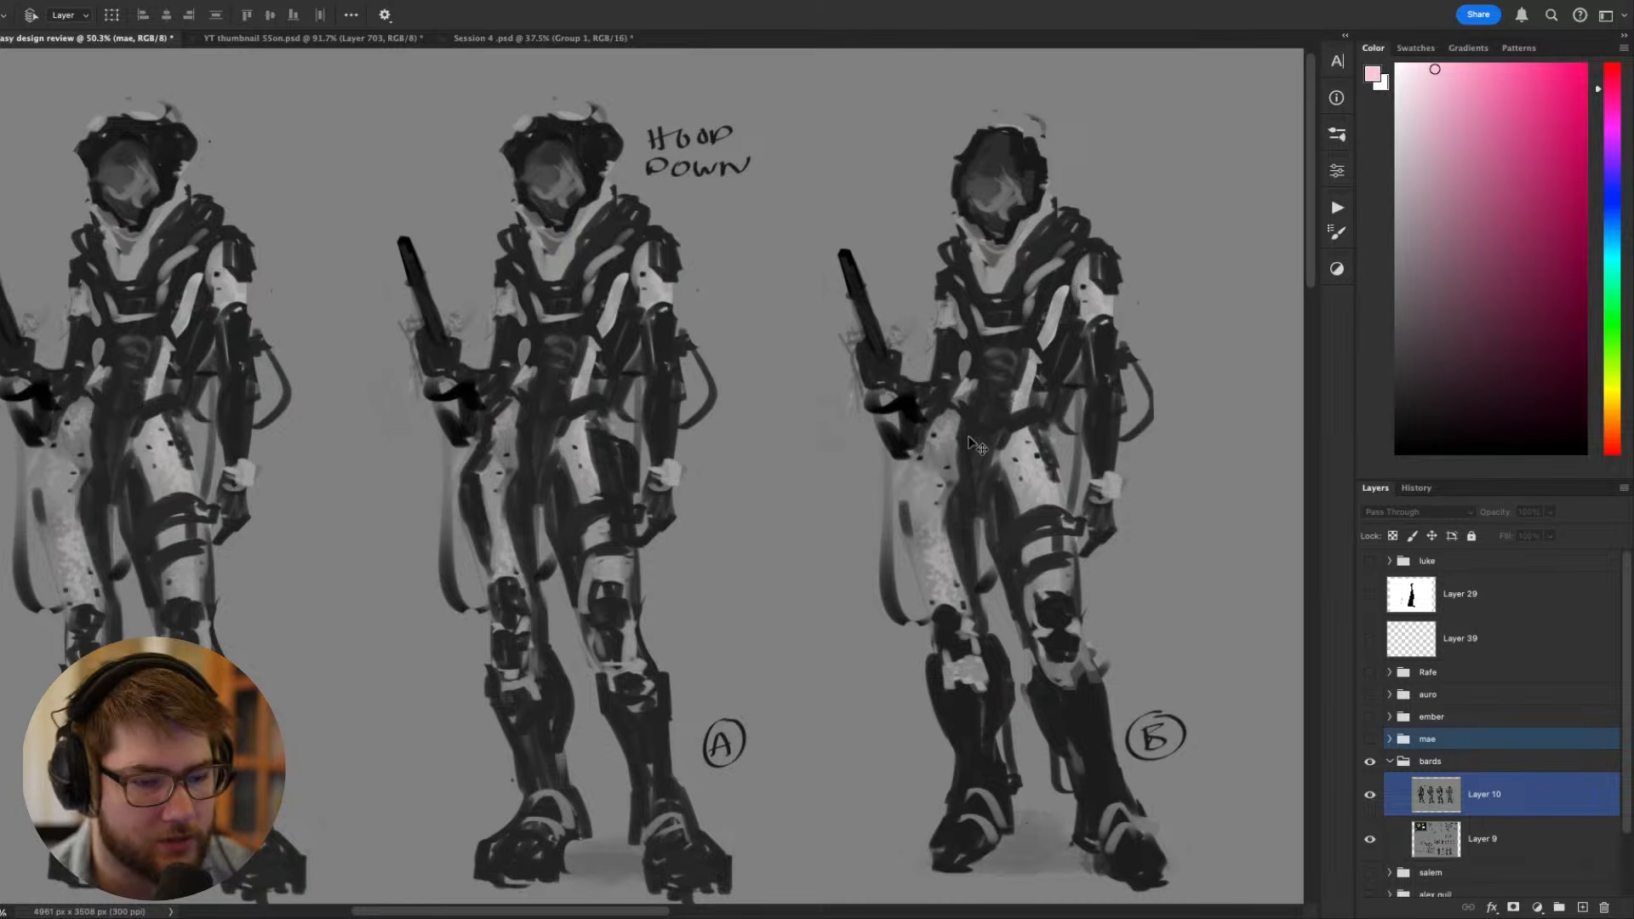
{"action": "scroll", "coordinate": [939, 438], "scroll_direction": "down", "scroll_amount": 2}
{"action": "left_click_drag", "start_coordinate": [878, 451], "coordinate": [919, 444]}
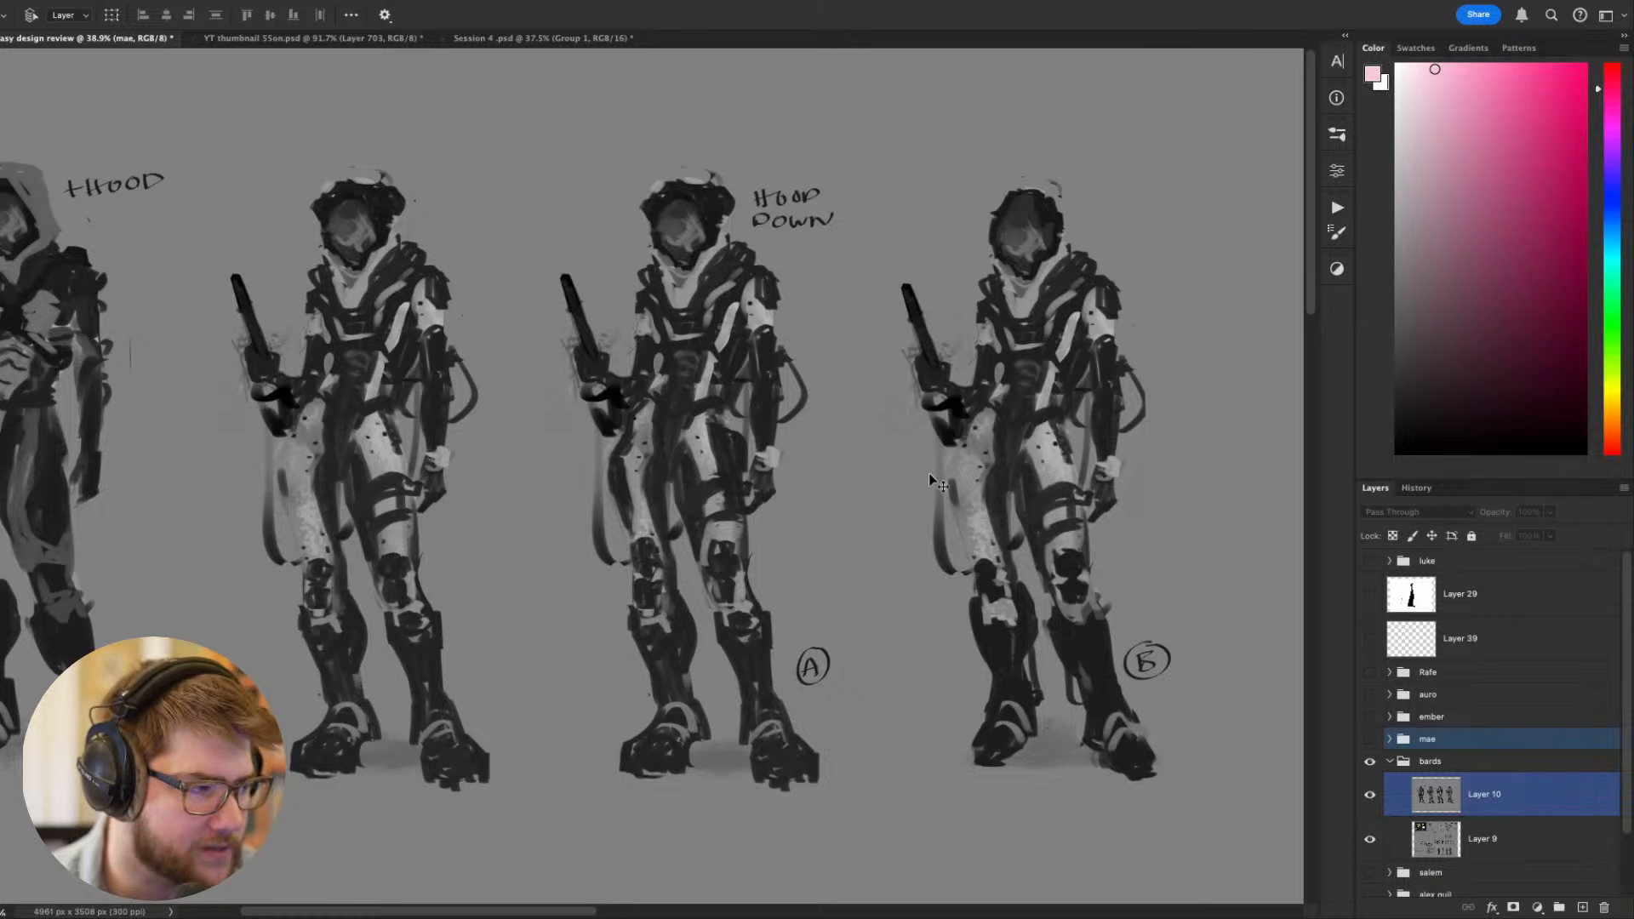
{"action": "left_click_drag", "start_coordinate": [952, 438], "coordinate": [1056, 441]}
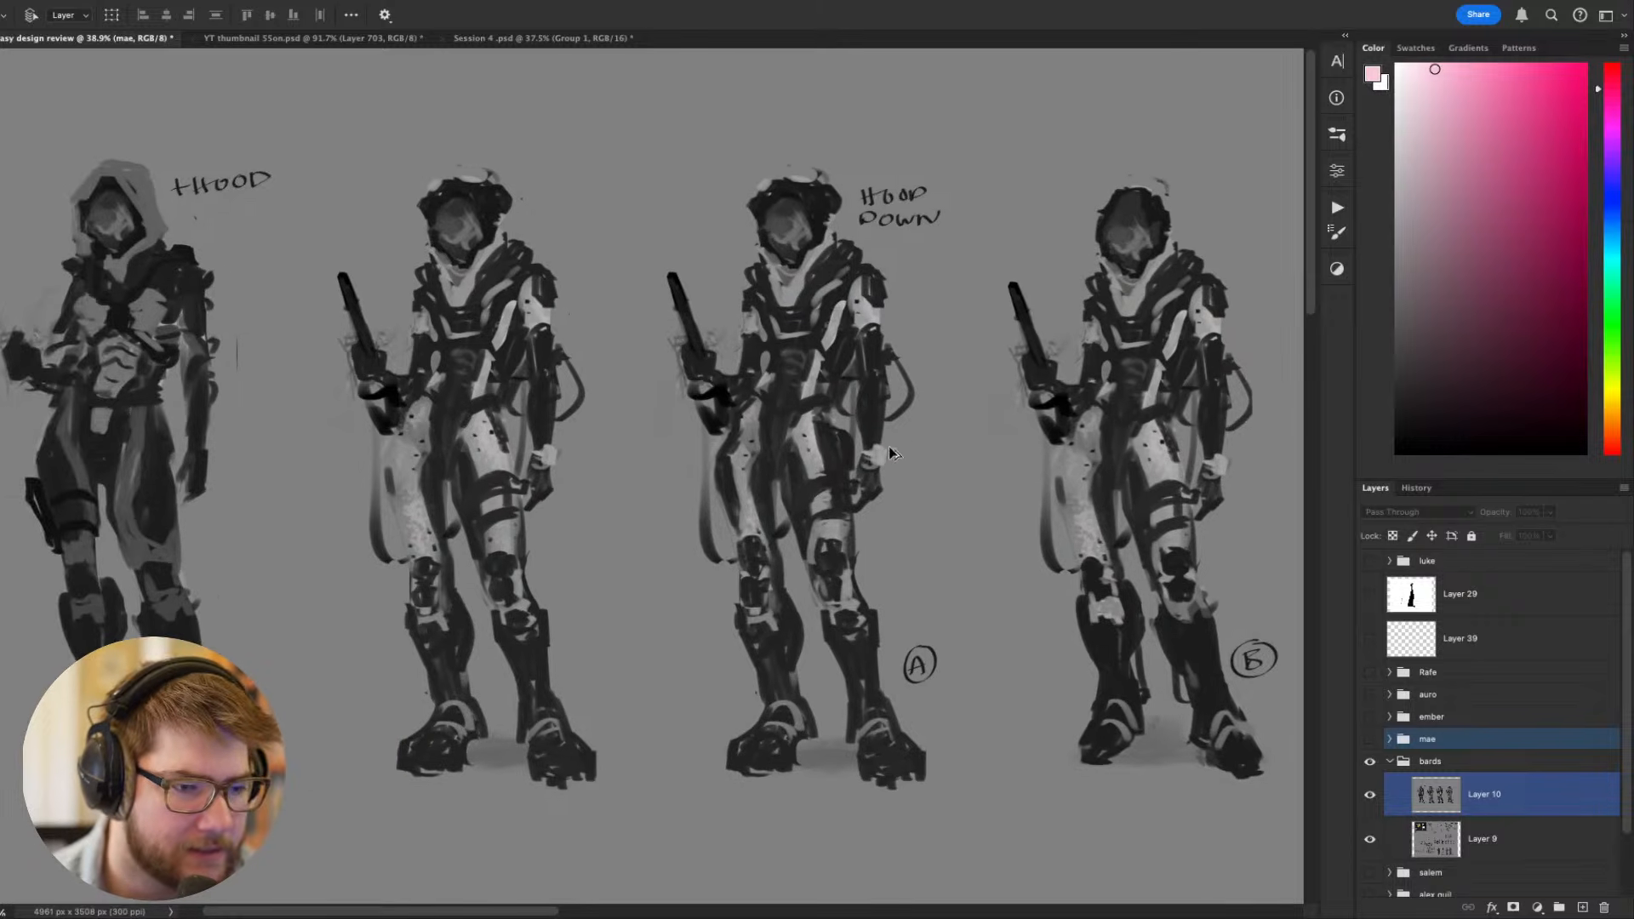
{"action": "scroll", "coordinate": [887, 449], "scroll_direction": "down", "scroll_amount": 2}
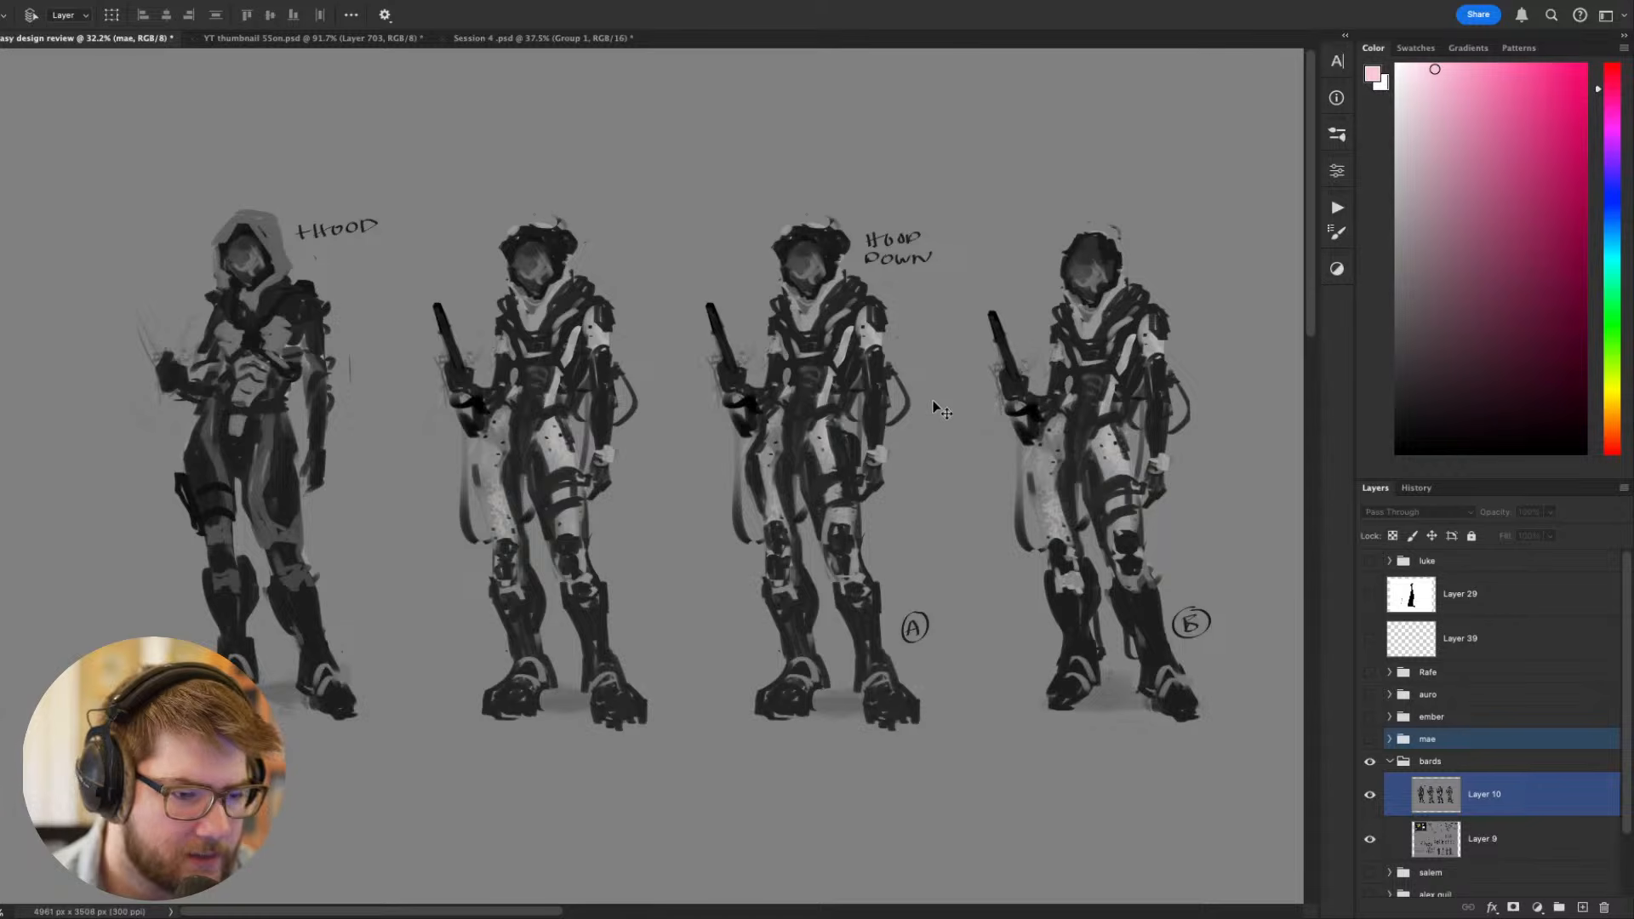
- Hide Layer 10 and check the numbered rider variants on the full concept sheet
{"action": "left_click", "coordinate": [1369, 796]}
{"action": "left_click_drag", "start_coordinate": [868, 382], "coordinate": [617, 492]}
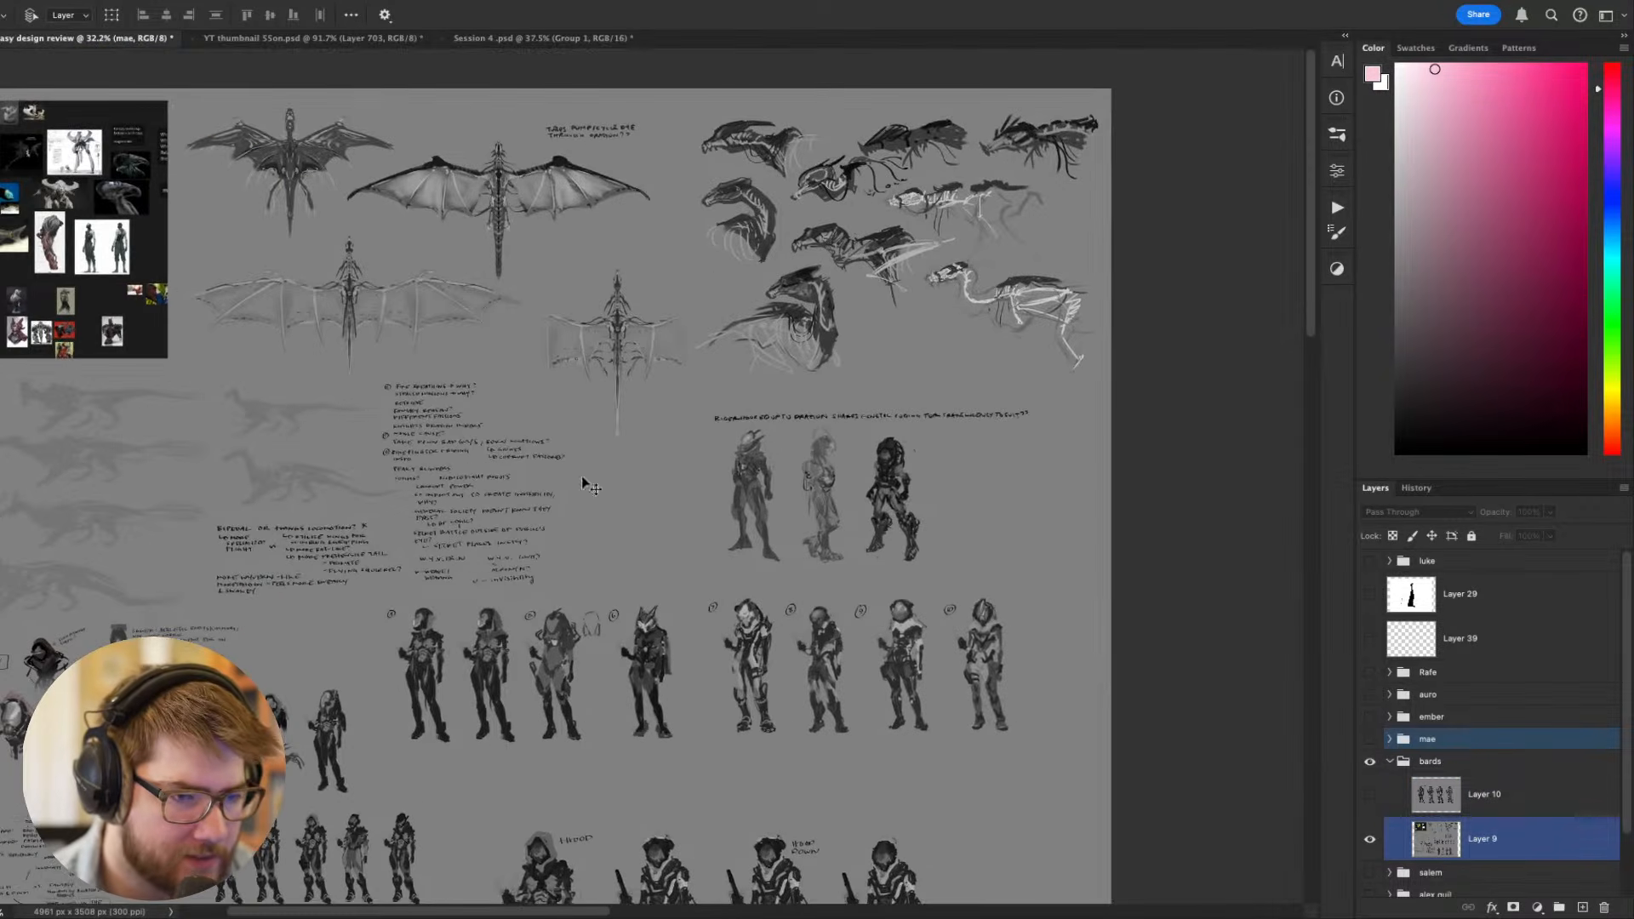
{"action": "scroll", "coordinate": [655, 562], "scroll_direction": "up", "scroll_amount": 3}
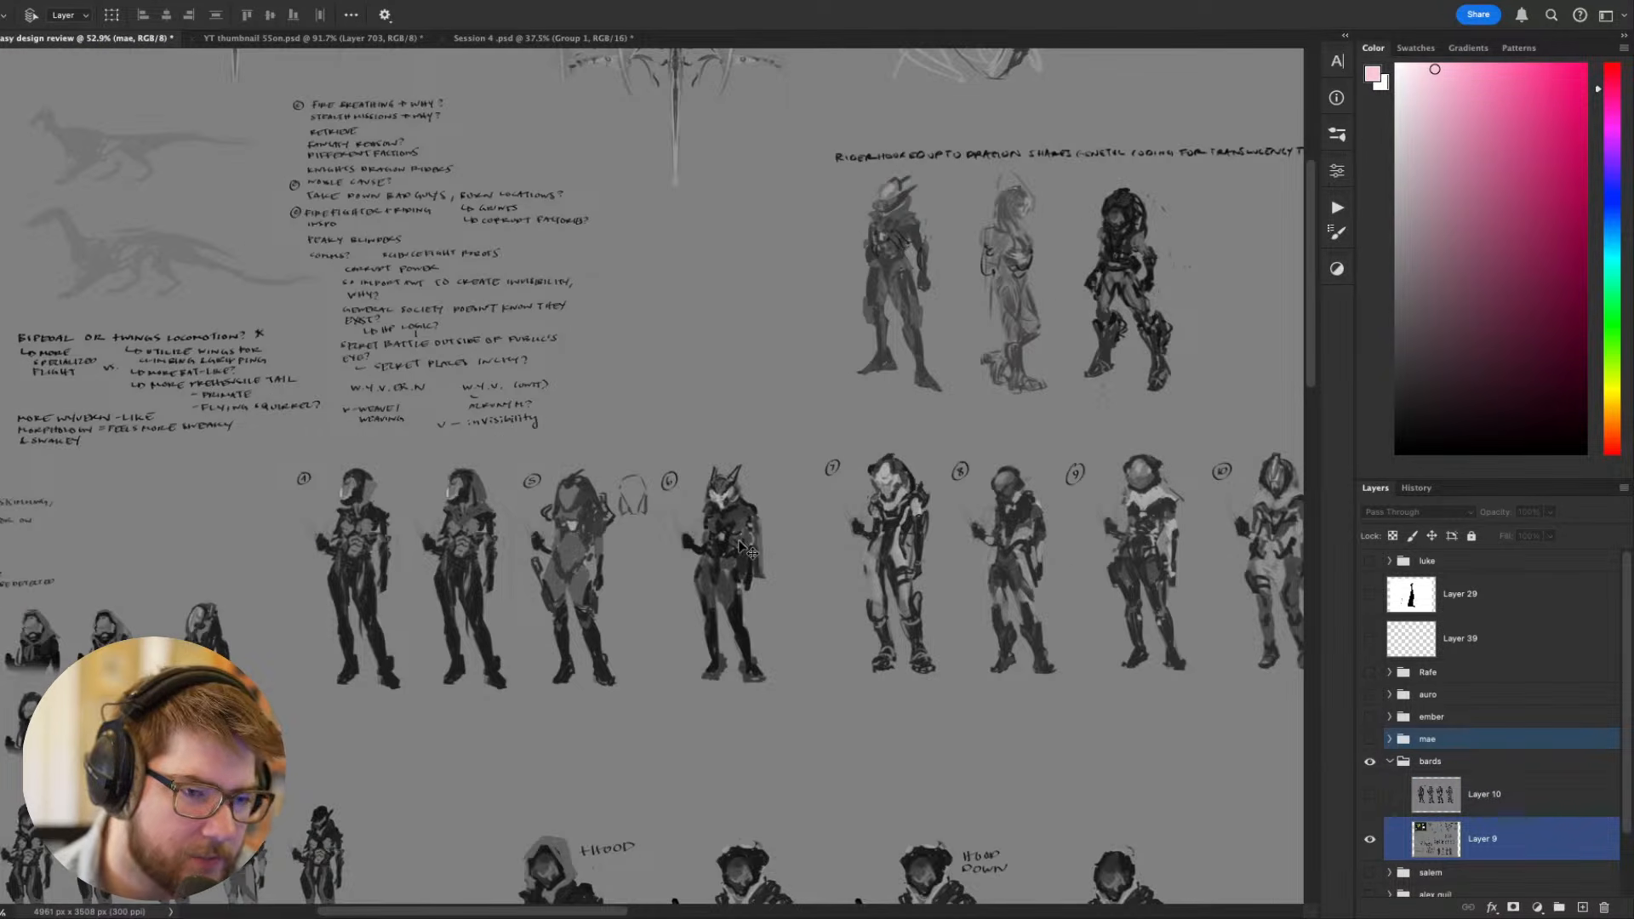
{"action": "left_click_drag", "start_coordinate": [784, 591], "coordinate": [789, 529]}
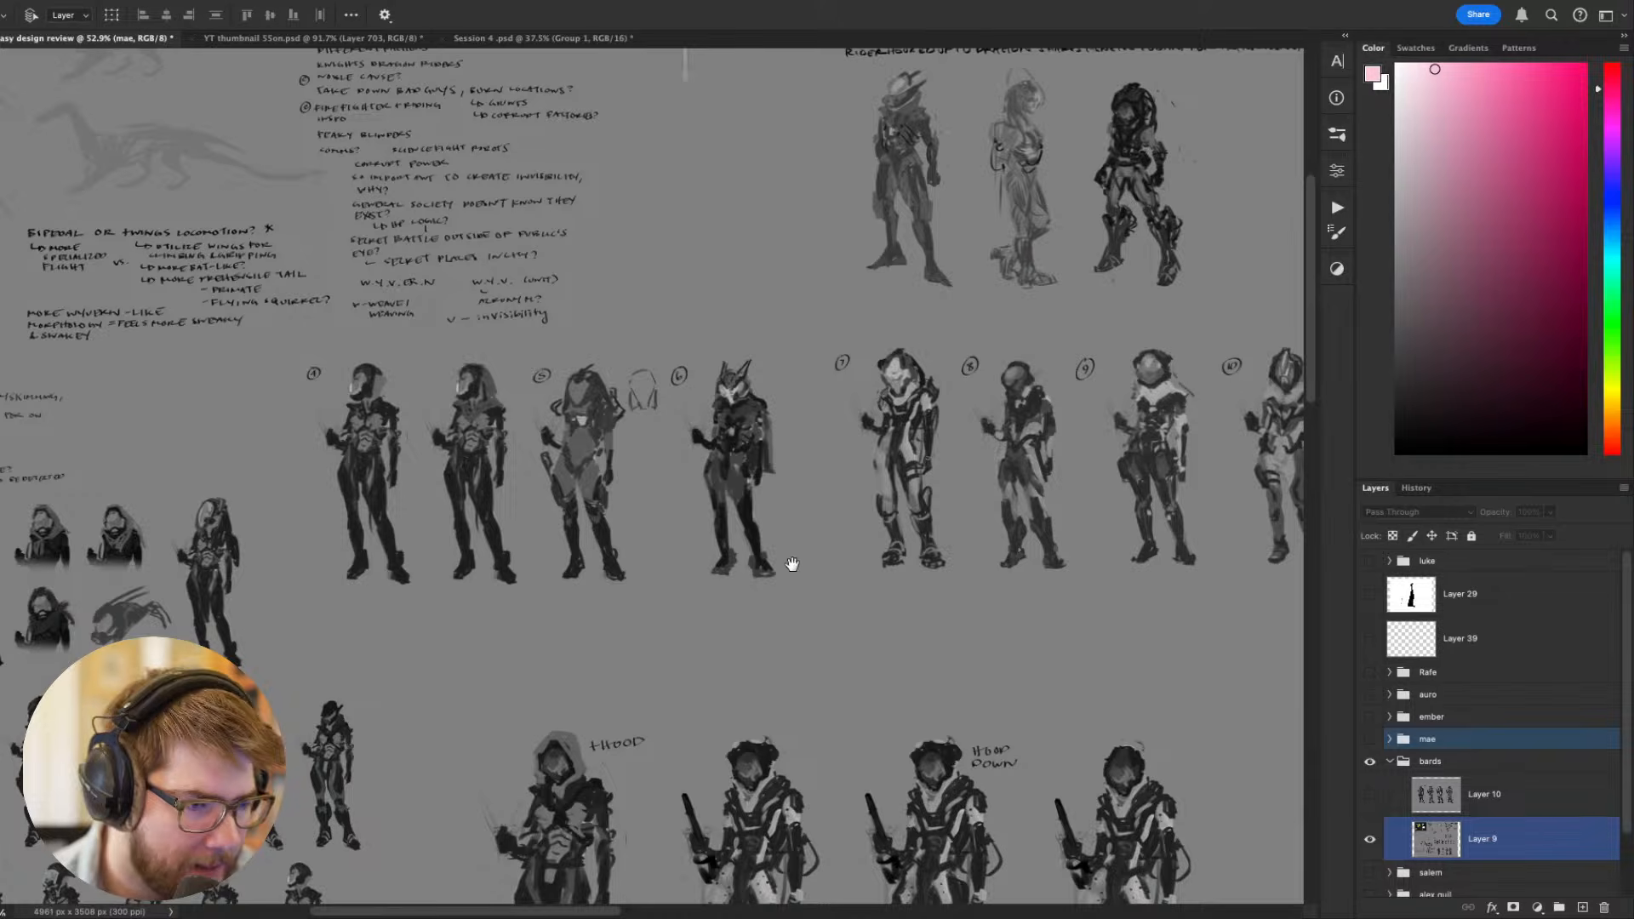
- Show Layer 10 again and frame all four enlarged rider figures
{"action": "left_click", "coordinate": [1386, 794]}
{"action": "left_click", "coordinate": [1370, 795]}
{"action": "left_click_drag", "start_coordinate": [931, 562], "coordinate": [917, 647]}
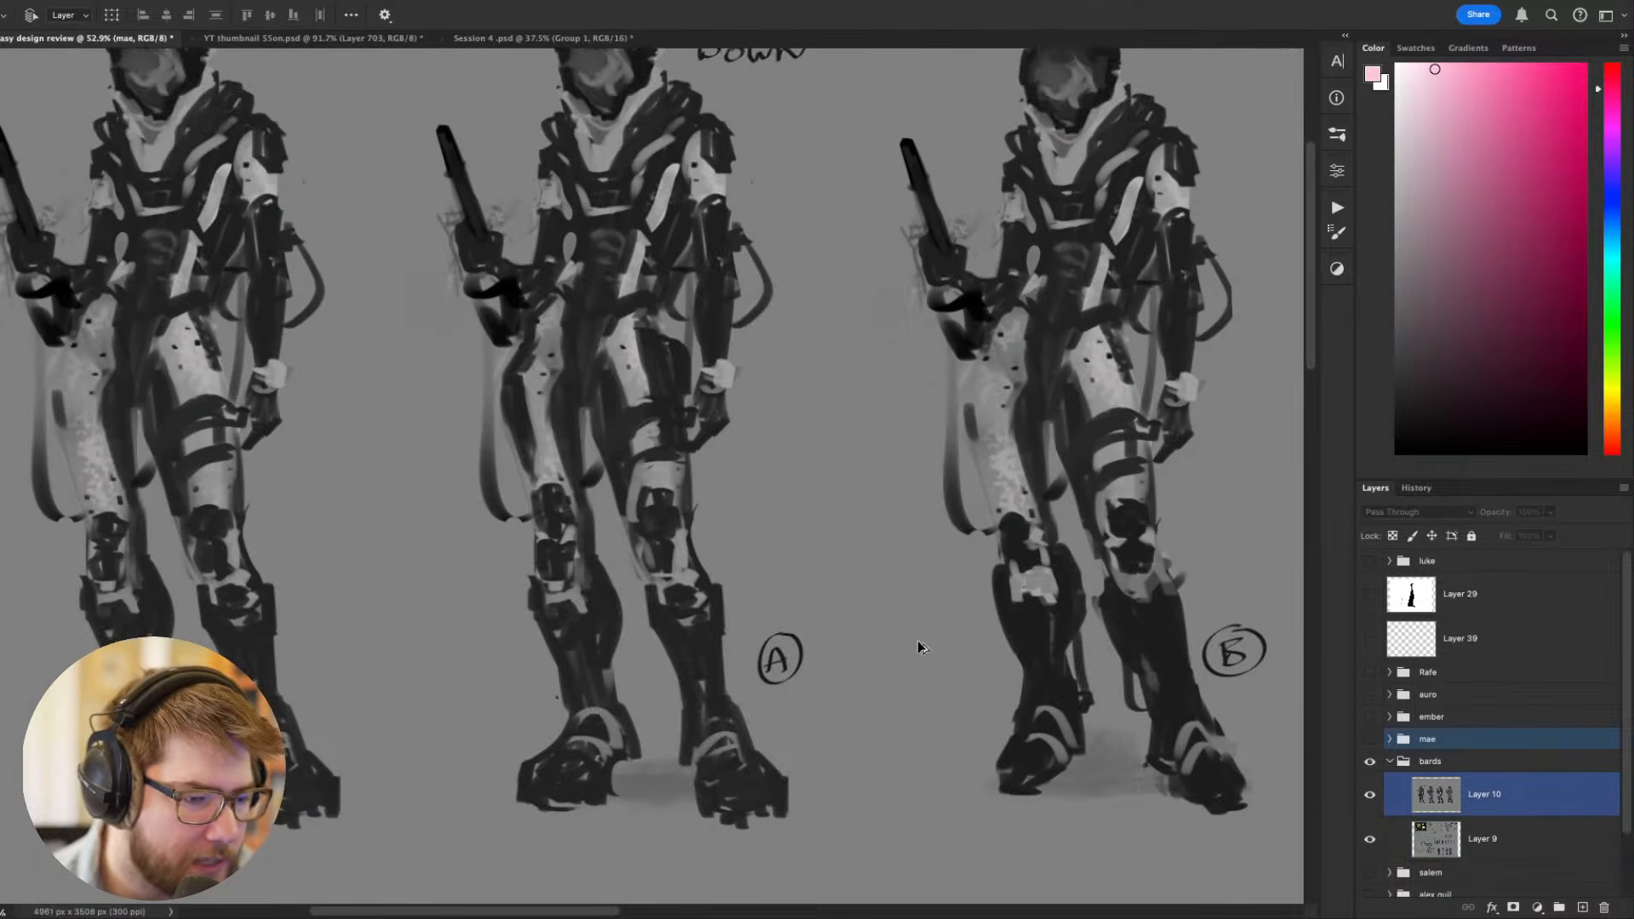
{"action": "scroll", "coordinate": [918, 640], "scroll_direction": "down", "scroll_amount": 3}
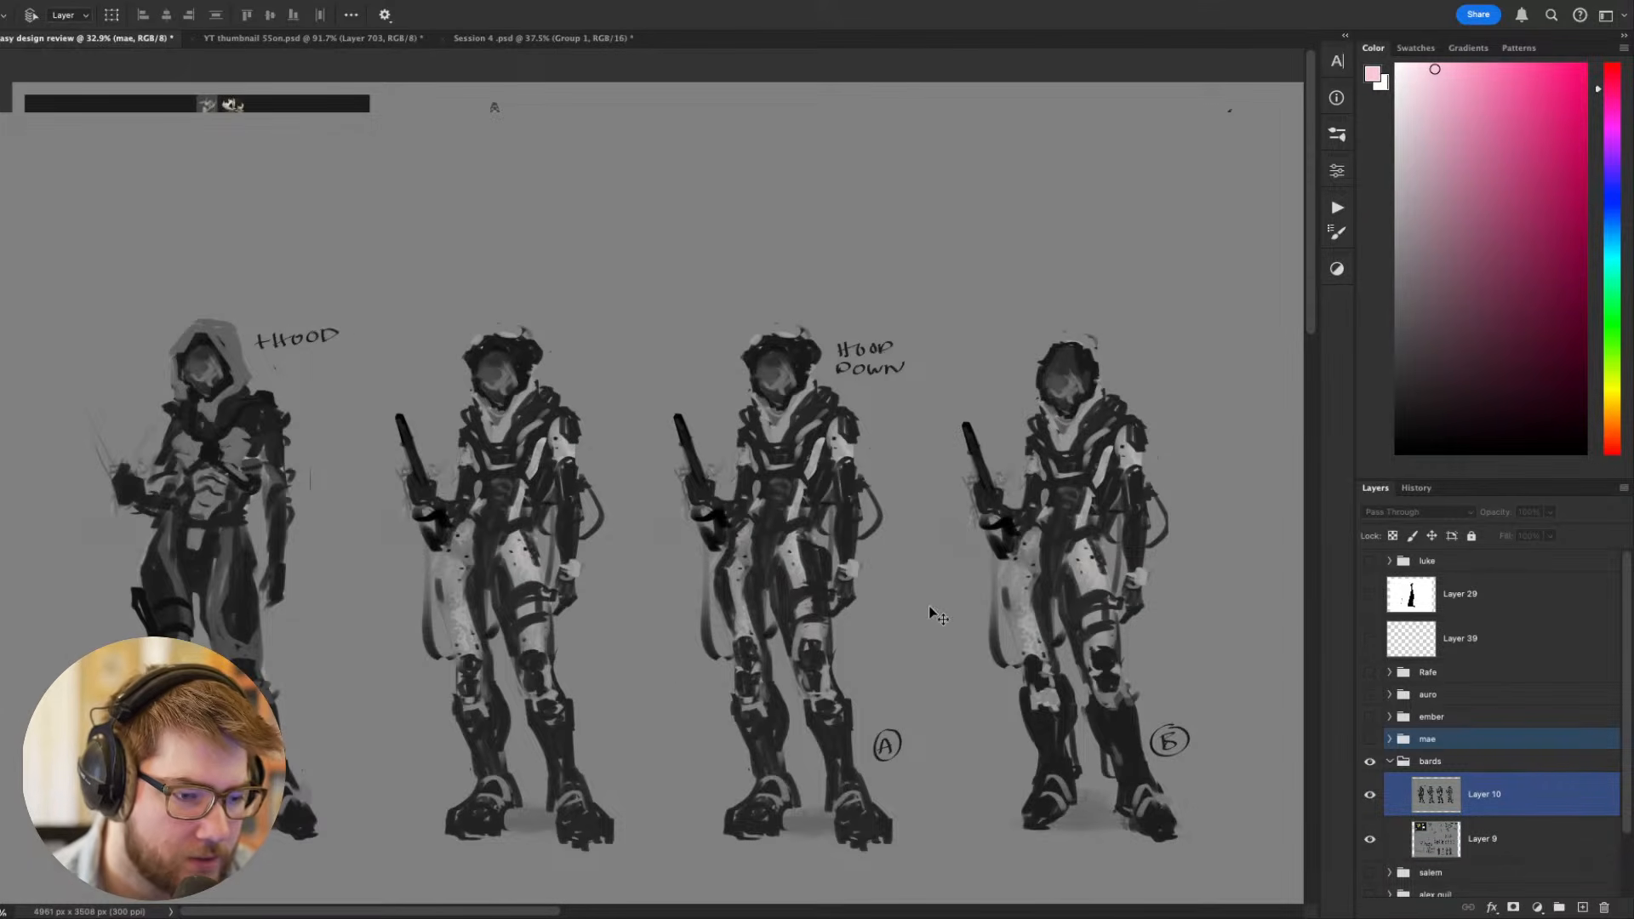
{"action": "left_click_drag", "start_coordinate": [929, 607], "coordinate": [912, 578]}
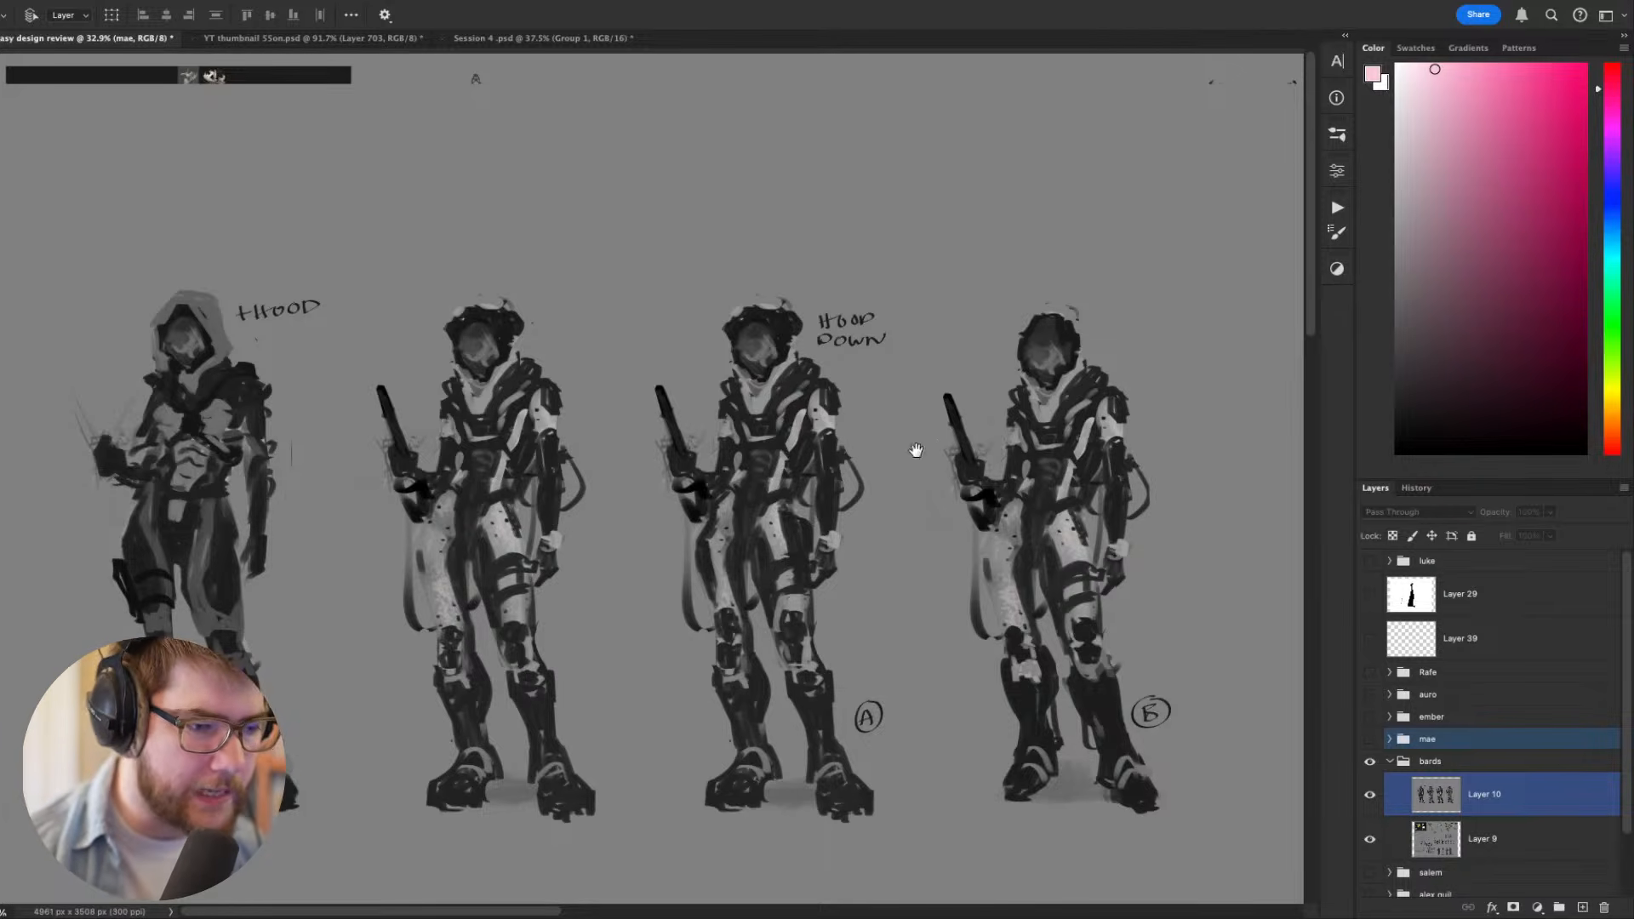
- Study the silhouettes and suit details of the four enlarged riders, from the hooded figure to version B
{"action": "left_click_drag", "start_coordinate": [837, 472], "coordinate": [743, 424]}
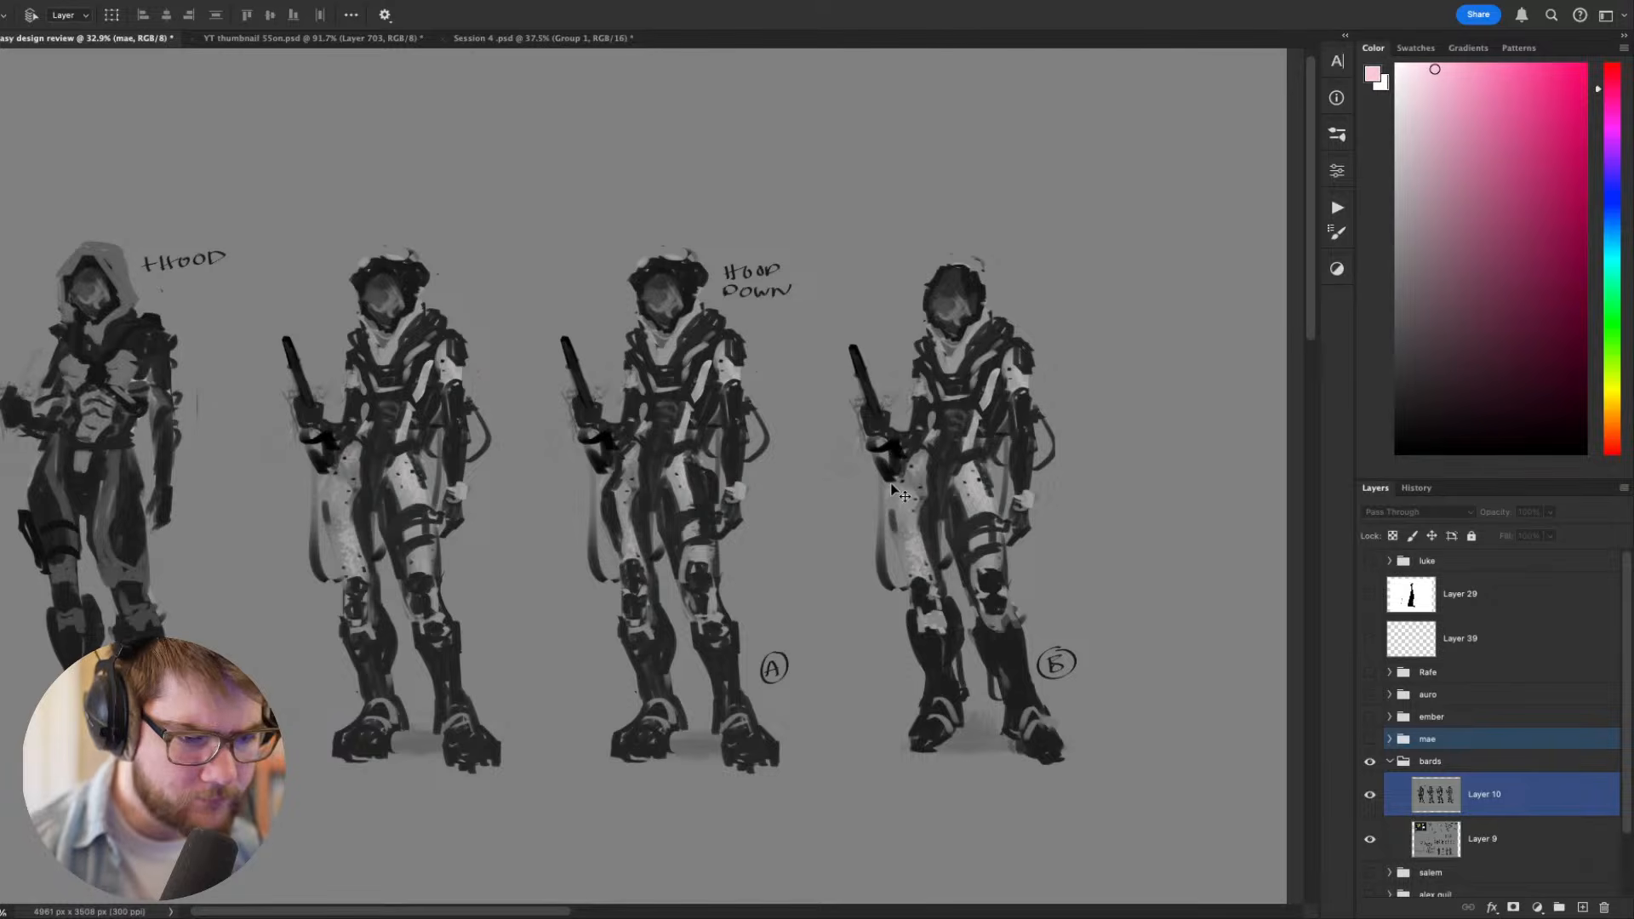
{"action": "left_click_drag", "start_coordinate": [900, 495], "coordinate": [1102, 485]}
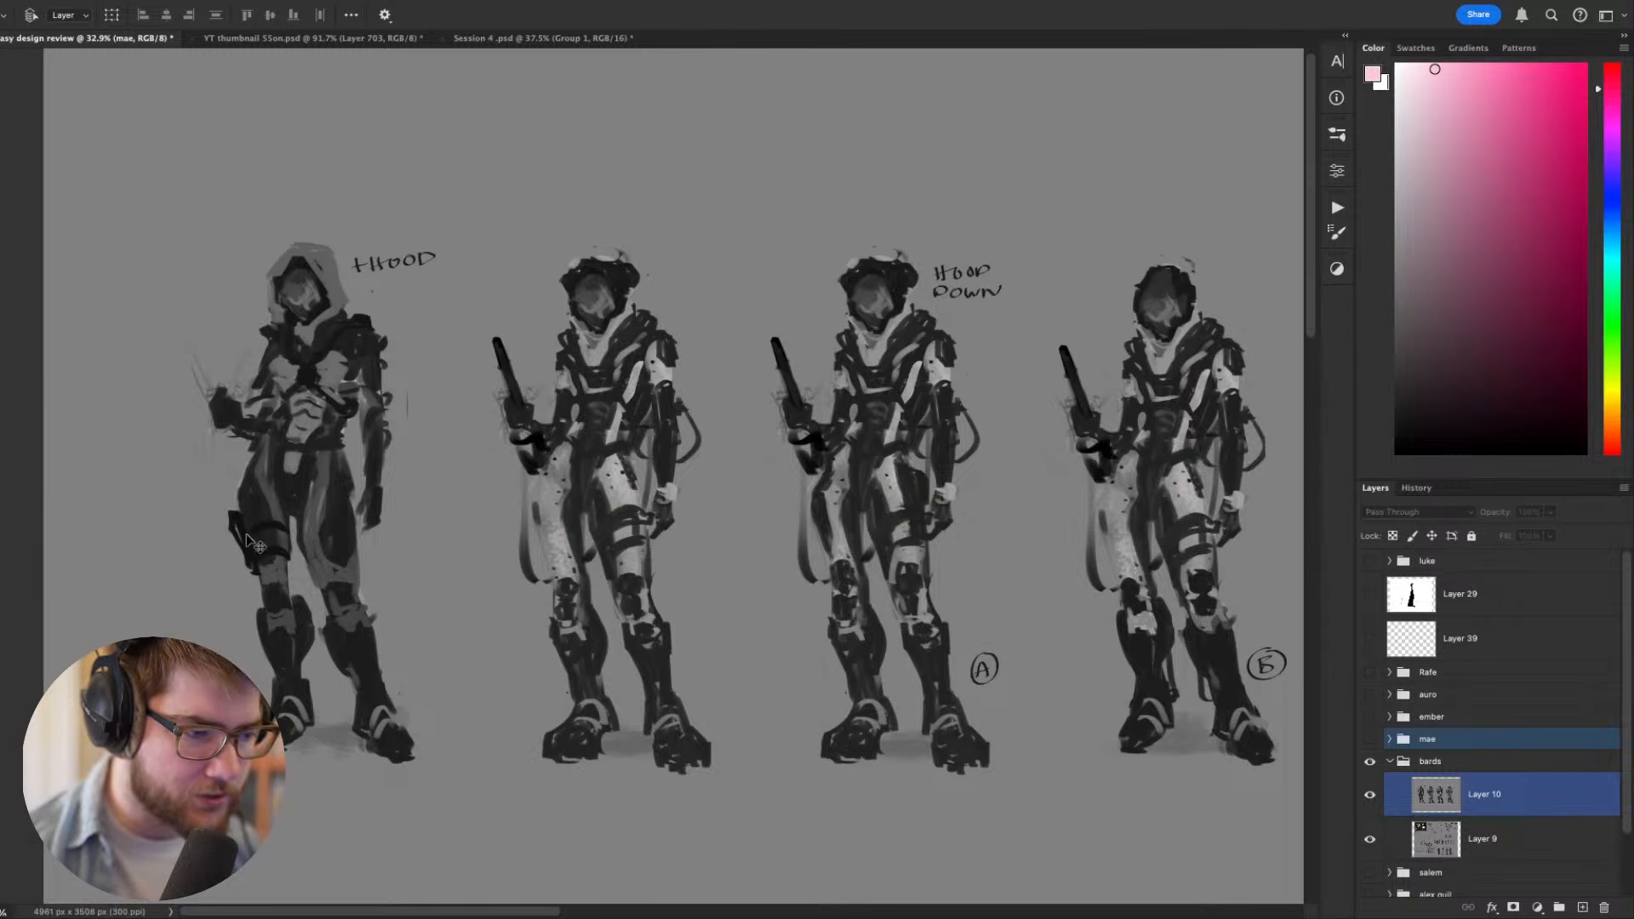
{"action": "scroll", "coordinate": [767, 434], "scroll_direction": "right", "scroll_amount": 5}
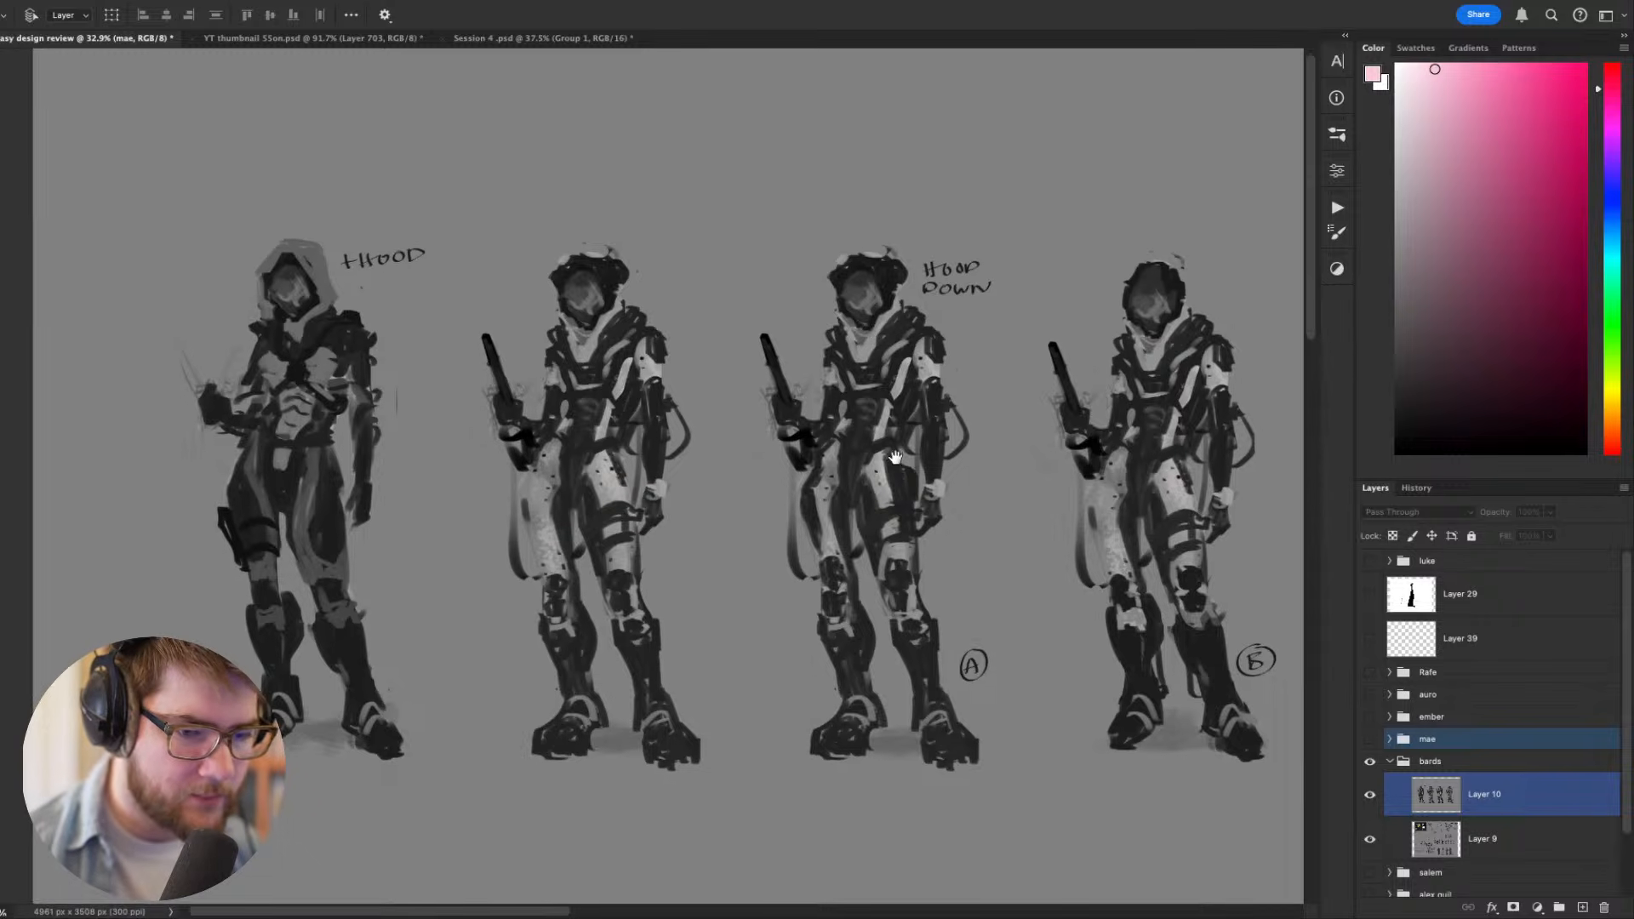
{"action": "scroll", "coordinate": [784, 533], "scroll_direction": "up", "scroll_amount": 2}
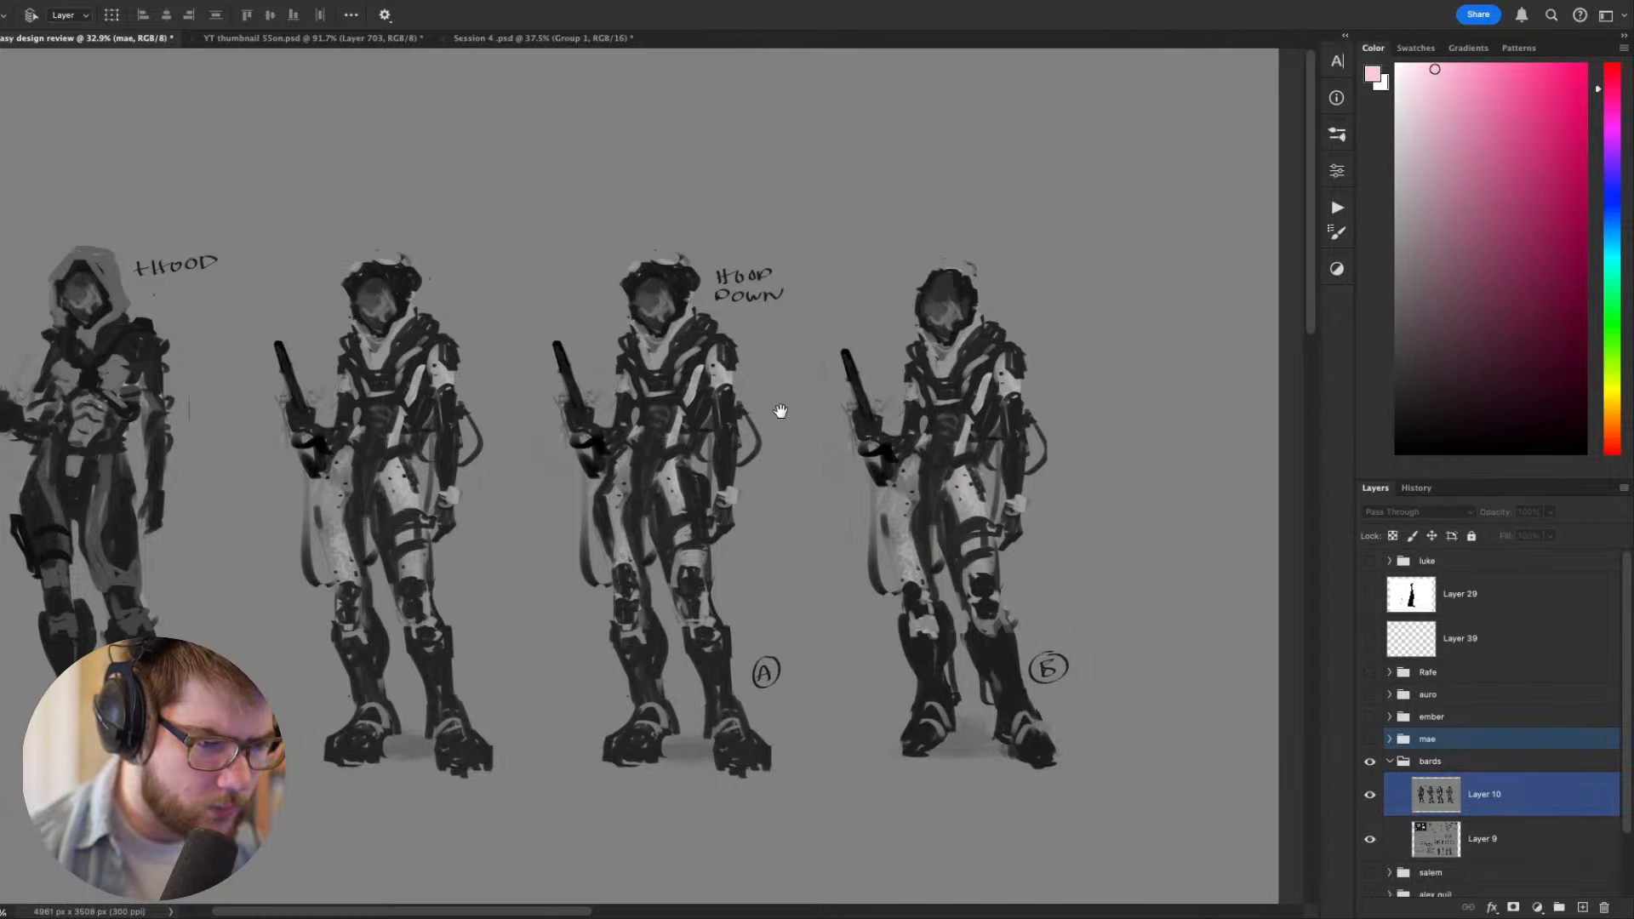
{"action": "left_click_drag", "start_coordinate": [778, 412], "coordinate": [801, 459]}
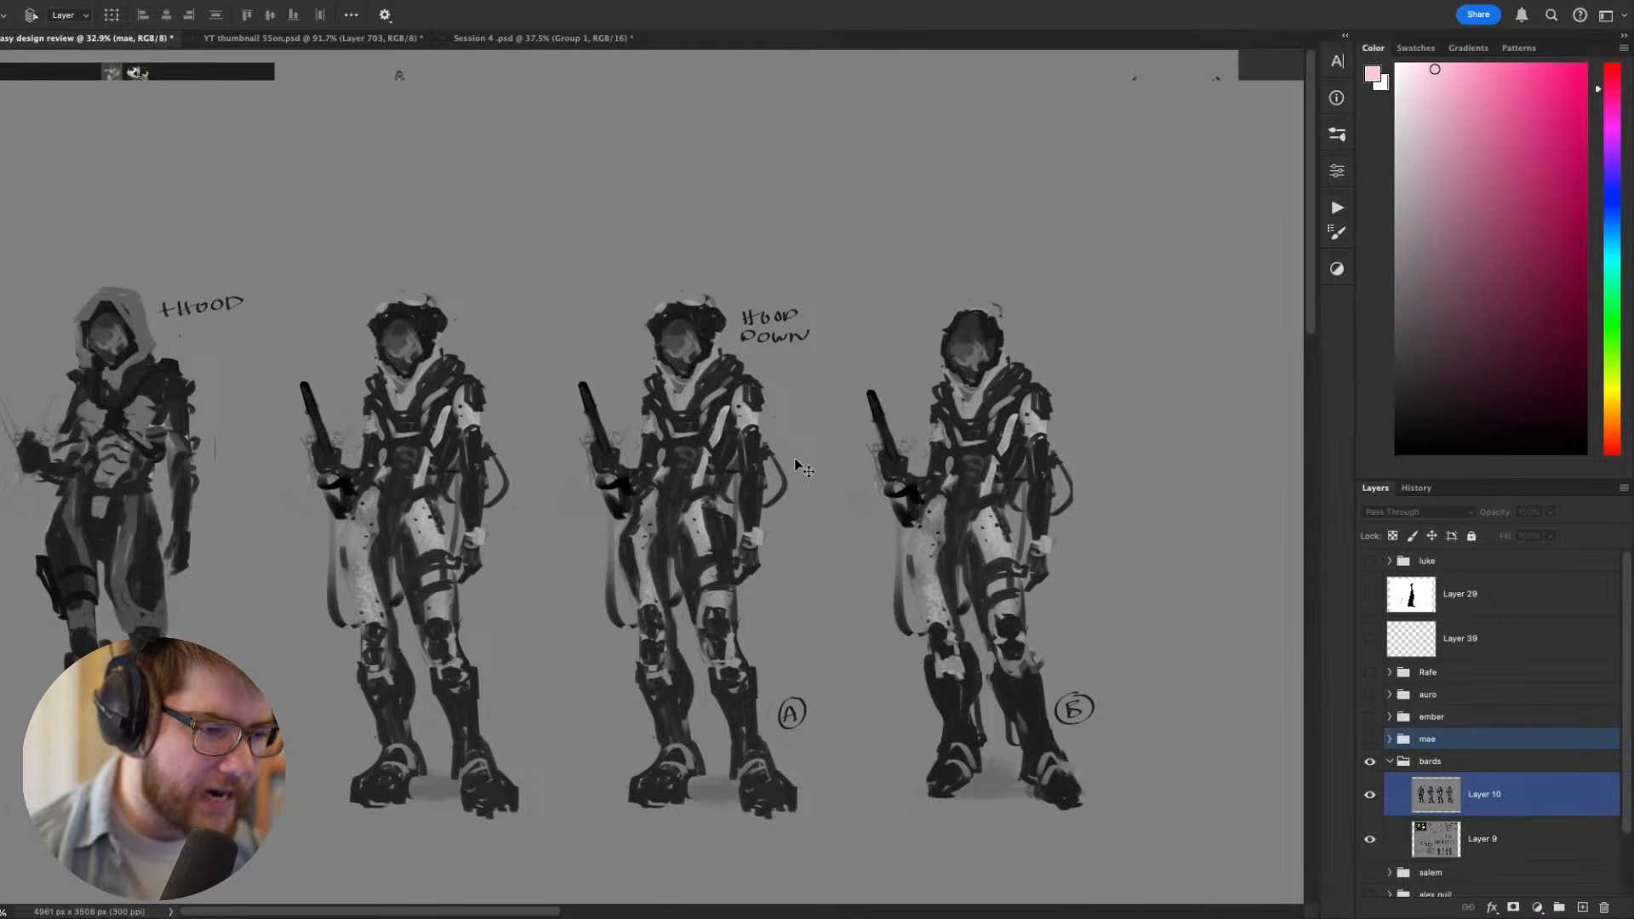
{"action": "scroll", "coordinate": [647, 492], "scroll_direction": "up", "scroll_amount": 1}
{"action": "scroll", "coordinate": [647, 492], "scroll_direction": "up", "scroll_amount": 3}
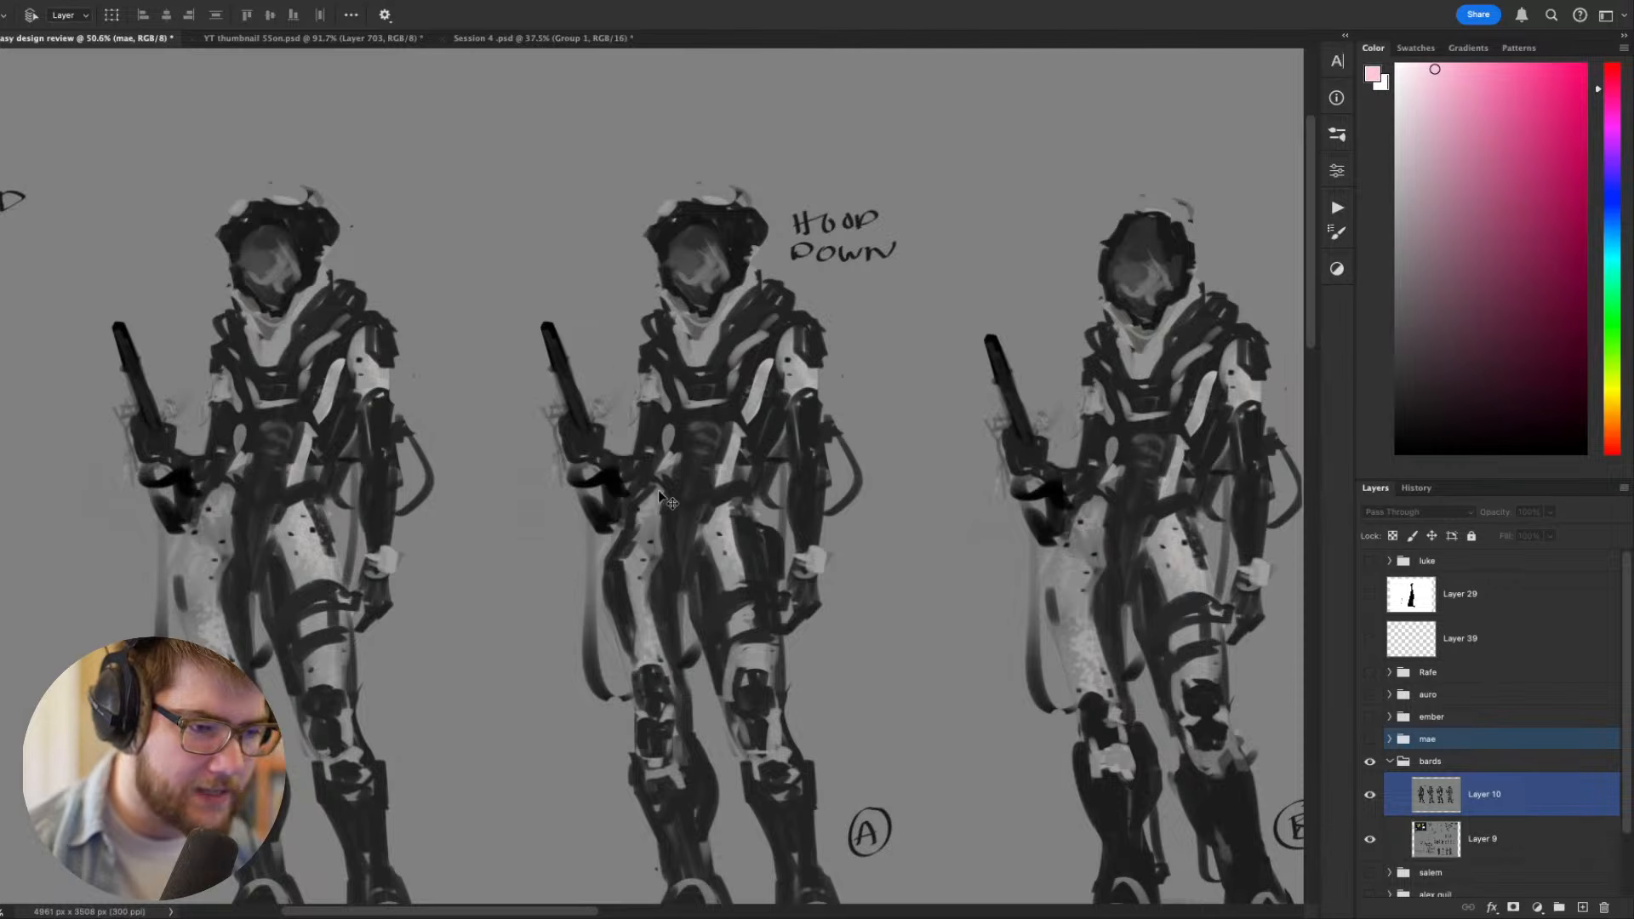
{"action": "scroll", "coordinate": [650, 487], "scroll_direction": "down", "scroll_amount": 3}
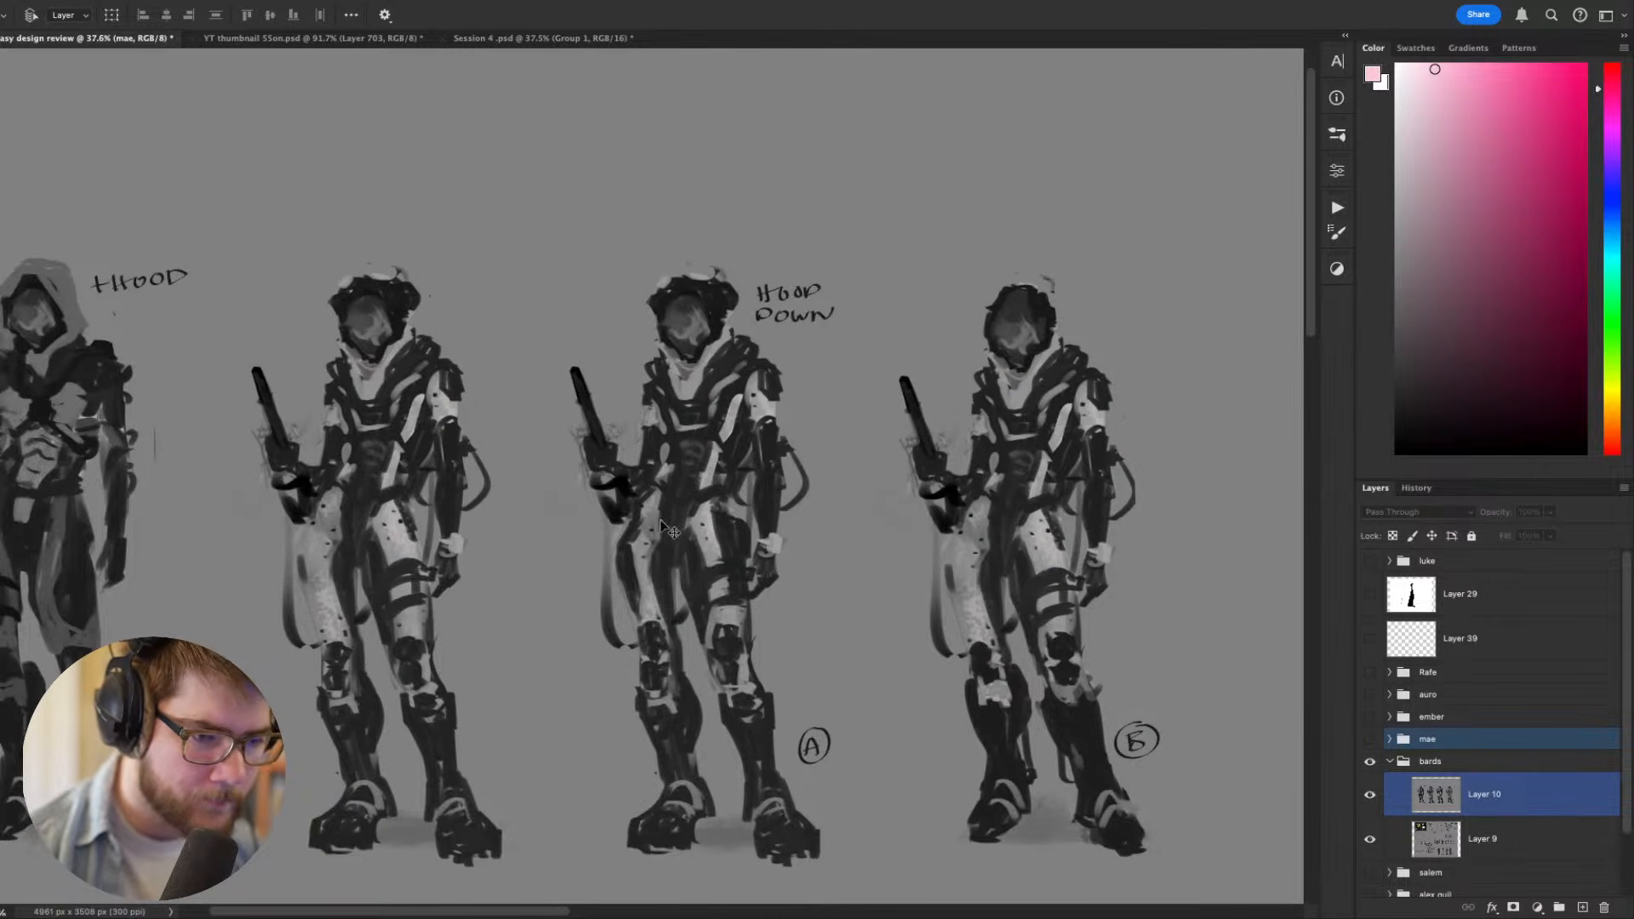
{"action": "left_click_drag", "start_coordinate": [656, 500], "coordinate": [780, 478]}
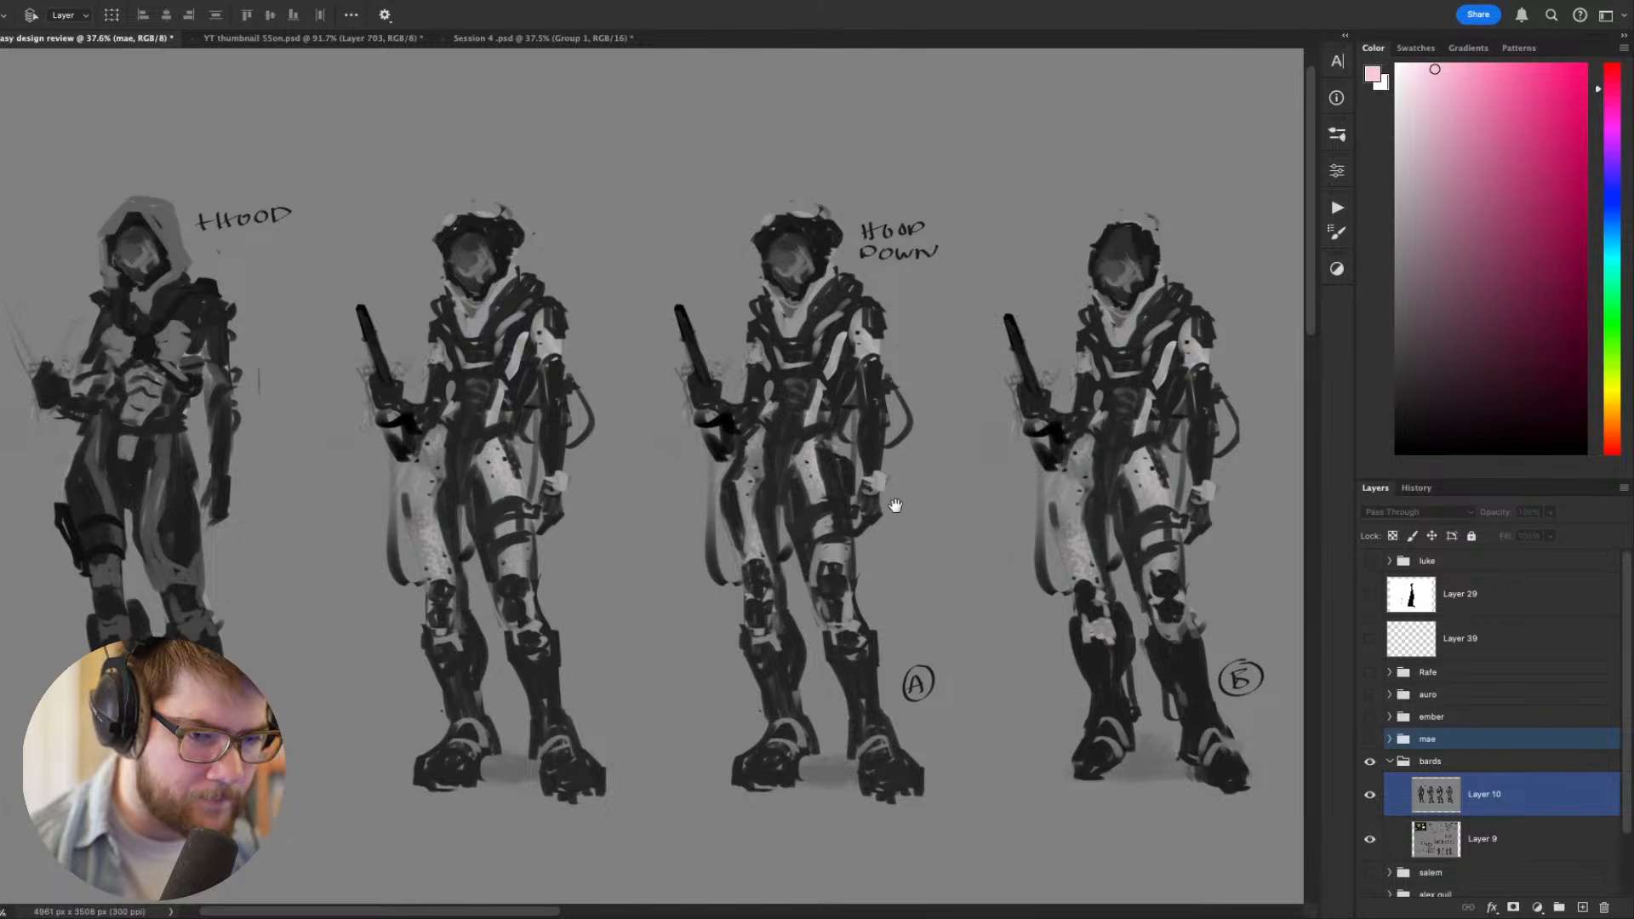
{"action": "left_click_drag", "start_coordinate": [976, 494], "coordinate": [813, 521]}
{"action": "left_click_drag", "start_coordinate": [711, 345], "coordinate": [758, 336]}
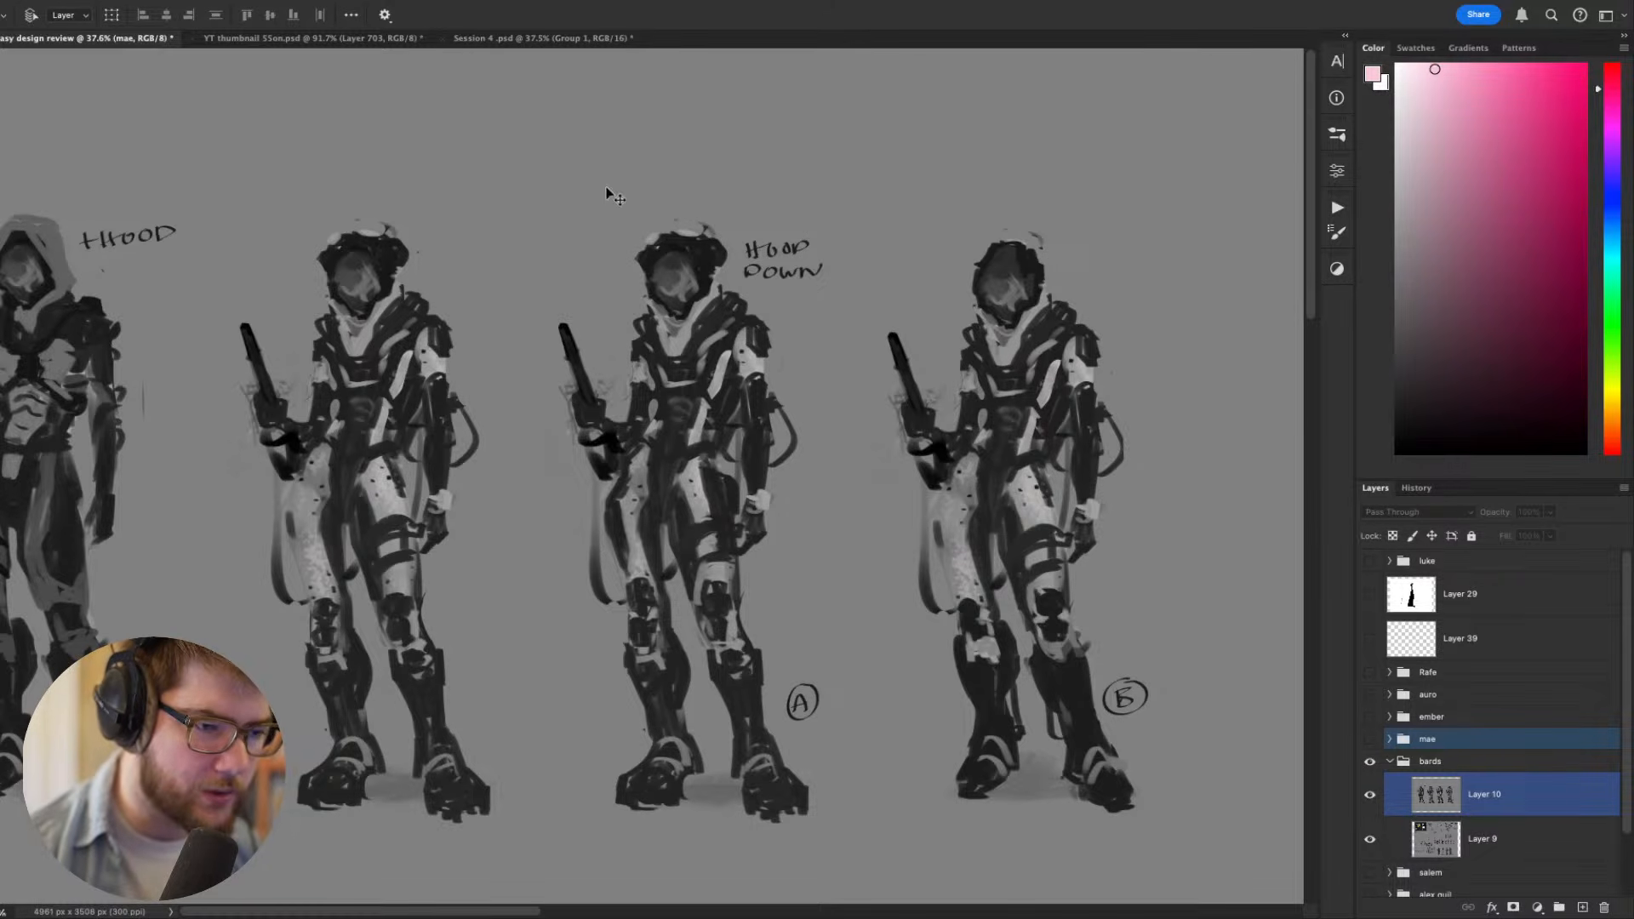
- Hide Layer 10 and examine the early rider variants, faint dragon silhouettes and story notes on the full sheet
{"action": "left_click", "coordinate": [1369, 795]}
{"action": "left_click", "coordinate": [937, 646]}
{"action": "left_click_drag", "start_coordinate": [936, 644], "coordinate": [1179, 473]}
{"action": "left_click_drag", "start_coordinate": [908, 565], "coordinate": [1037, 711]}
{"action": "scroll", "coordinate": [599, 452], "scroll_direction": "up", "scroll_amount": 3}
{"action": "scroll", "coordinate": [604, 456], "scroll_direction": "up", "scroll_amount": 3}
{"action": "left_click_drag", "start_coordinate": [1076, 554], "coordinate": [610, 204]}
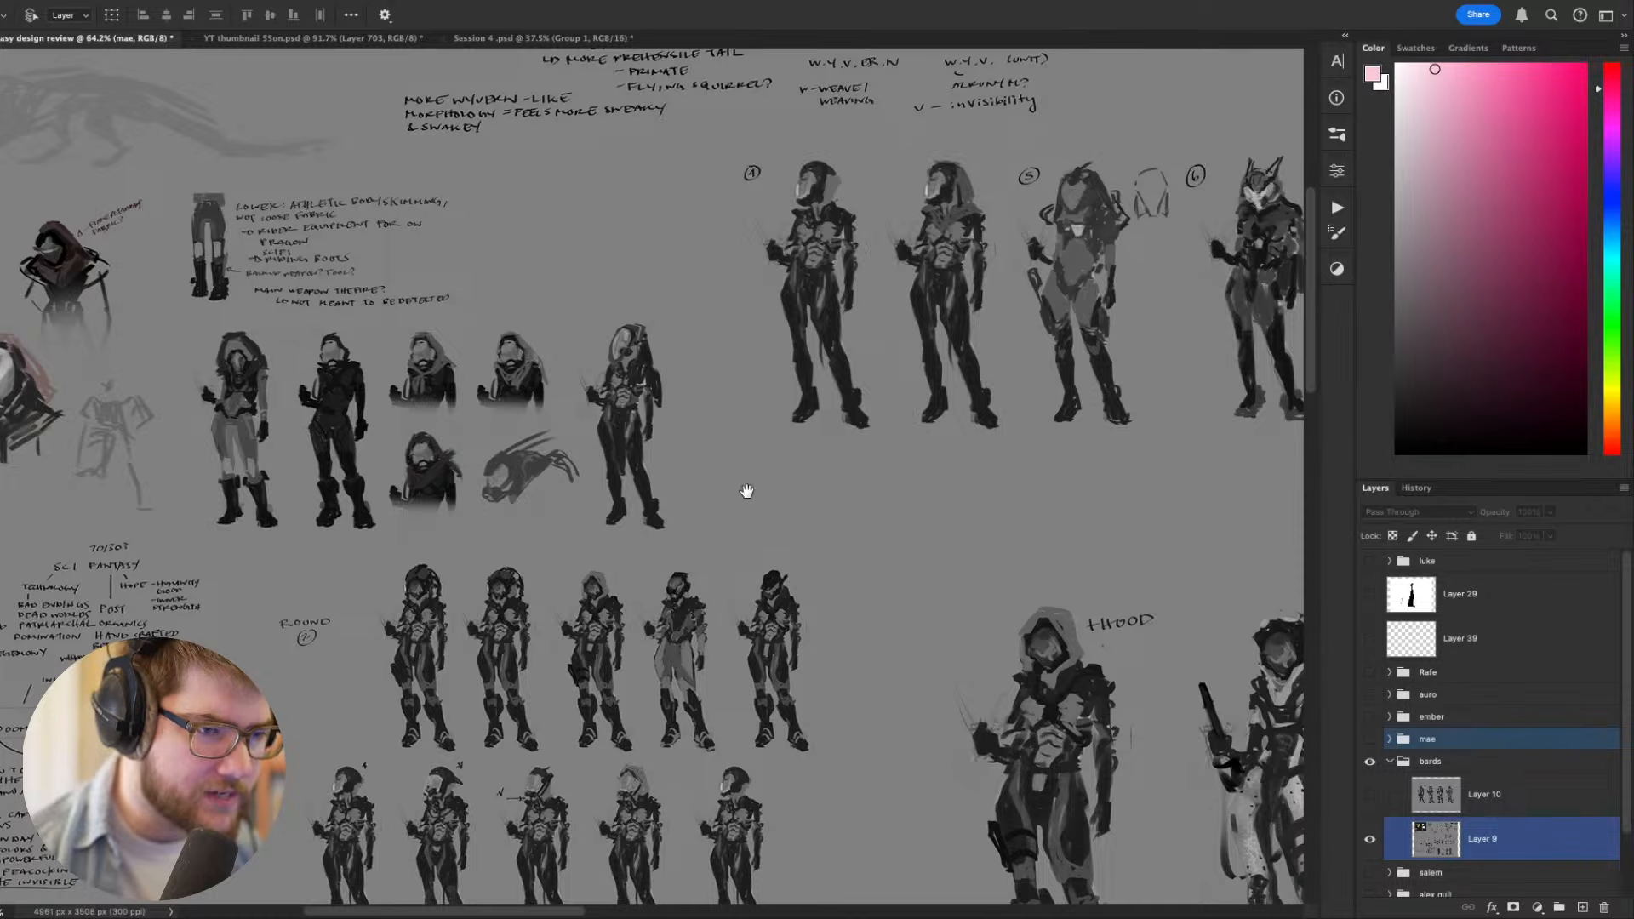
{"action": "left_click_drag", "start_coordinate": [746, 490], "coordinate": [1049, 659]}
{"action": "left_click_drag", "start_coordinate": [894, 457], "coordinate": [766, 613]}
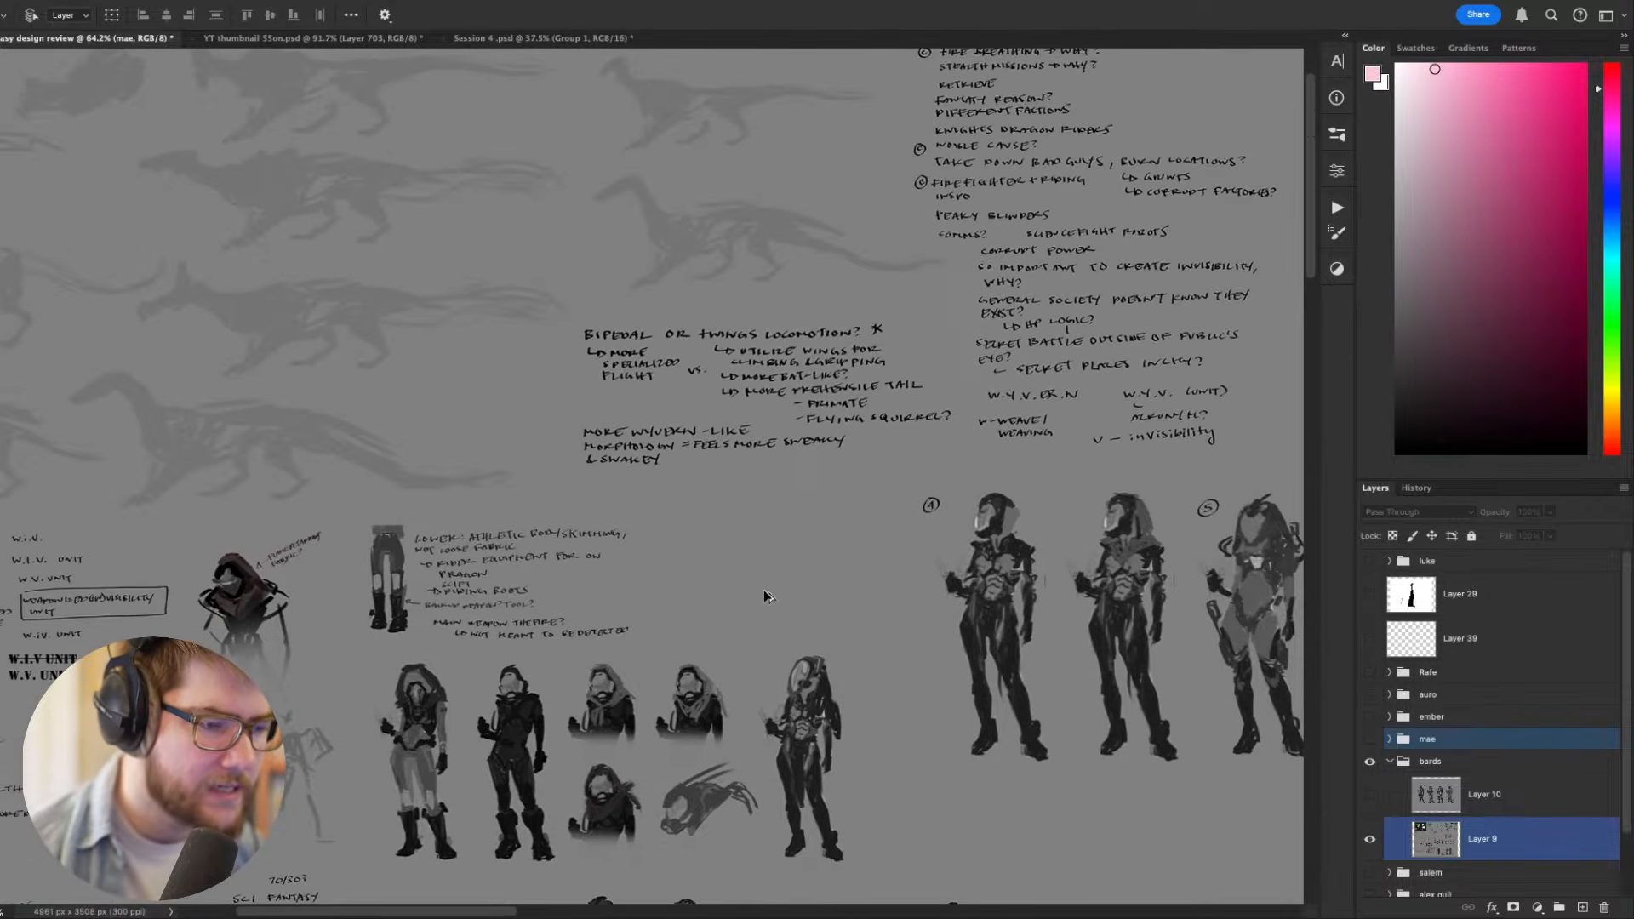
- Review the numbered riders, the final lineup and the round 2 variants with the sci-fi fantasy world notes
{"action": "scroll", "coordinate": [764, 590], "scroll_direction": "down", "scroll_amount": 3}
{"action": "left_click_drag", "start_coordinate": [829, 465], "coordinate": [1204, 258]}
{"action": "left_click_drag", "start_coordinate": [991, 515], "coordinate": [499, 421]}
{"action": "left_click_drag", "start_coordinate": [1061, 566], "coordinate": [647, 467]}
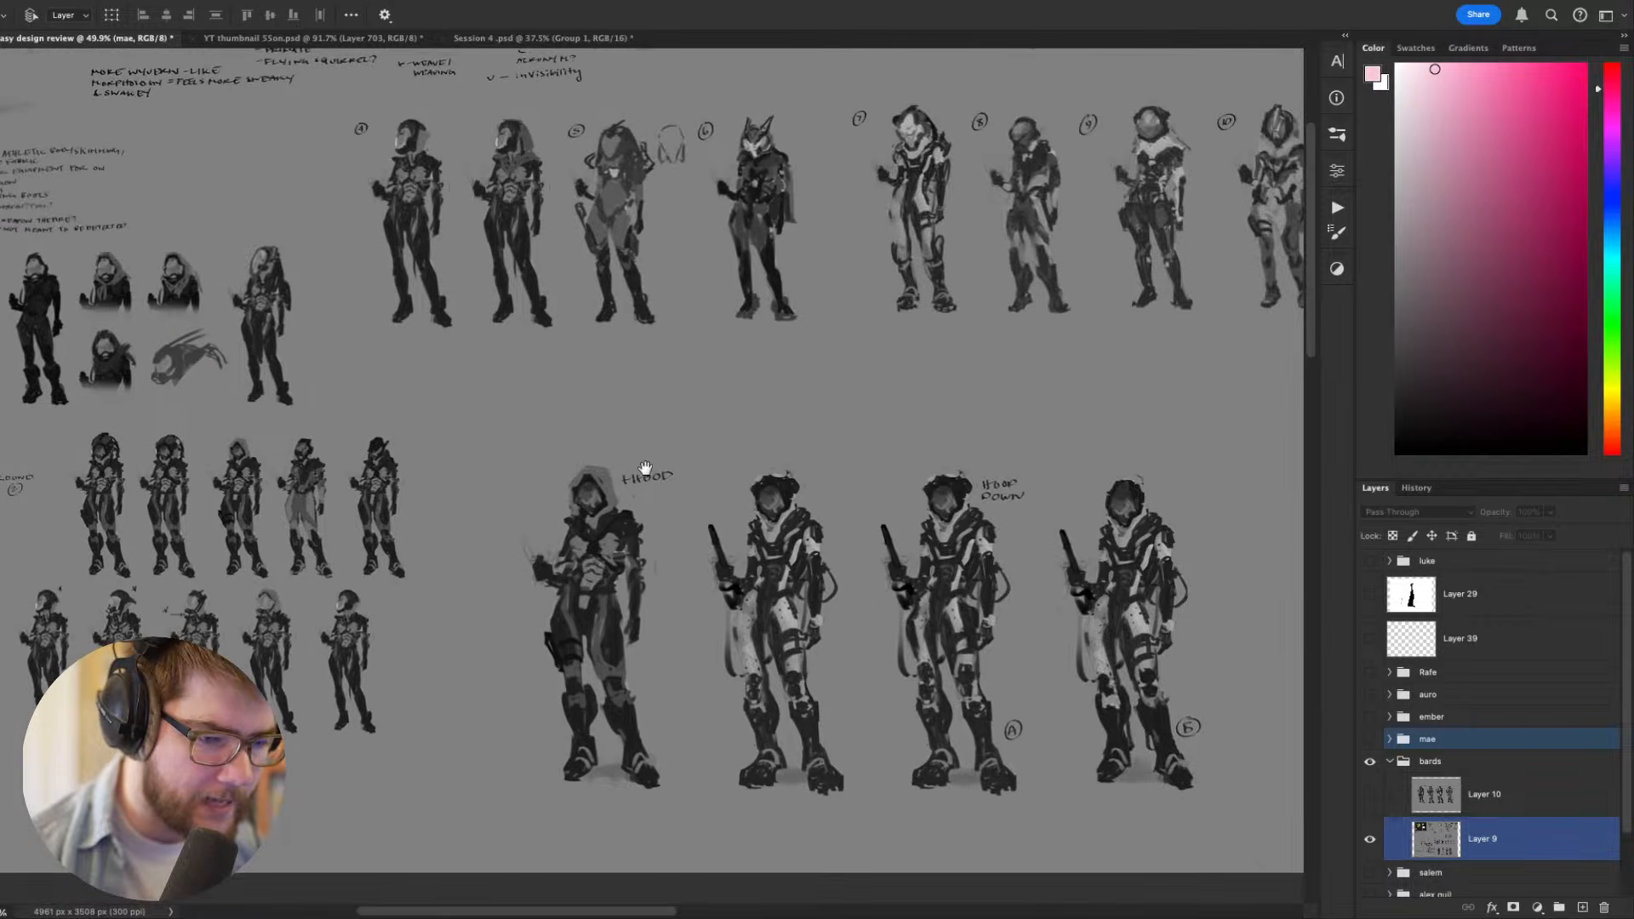
{"action": "left_click_drag", "start_coordinate": [139, 464], "coordinate": [857, 481]}
{"action": "scroll", "coordinate": [574, 461], "scroll_direction": "up", "scroll_amount": 3}
{"action": "scroll", "coordinate": [569, 458], "scroll_direction": "down", "scroll_amount": 3}
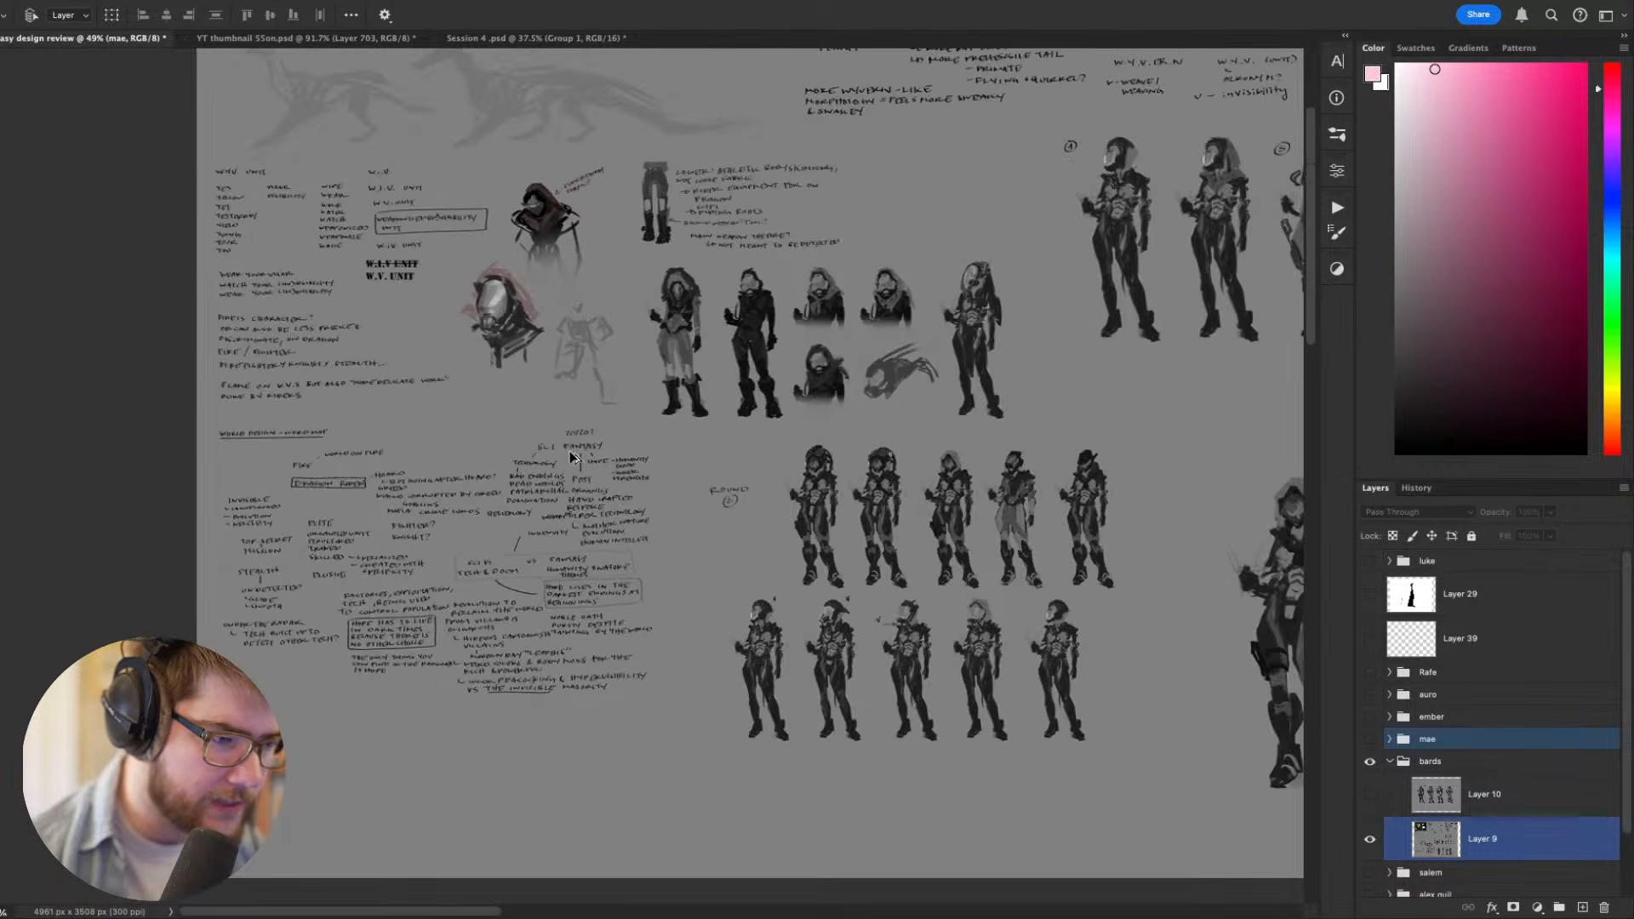
- Compare the final rider lineup with the numbered rider variants, checking the hooded, hood-down, A and B versions
{"action": "left_click_drag", "start_coordinate": [997, 322], "coordinate": [344, 304]}
{"action": "left_click_drag", "start_coordinate": [686, 492], "coordinate": [630, 467]}
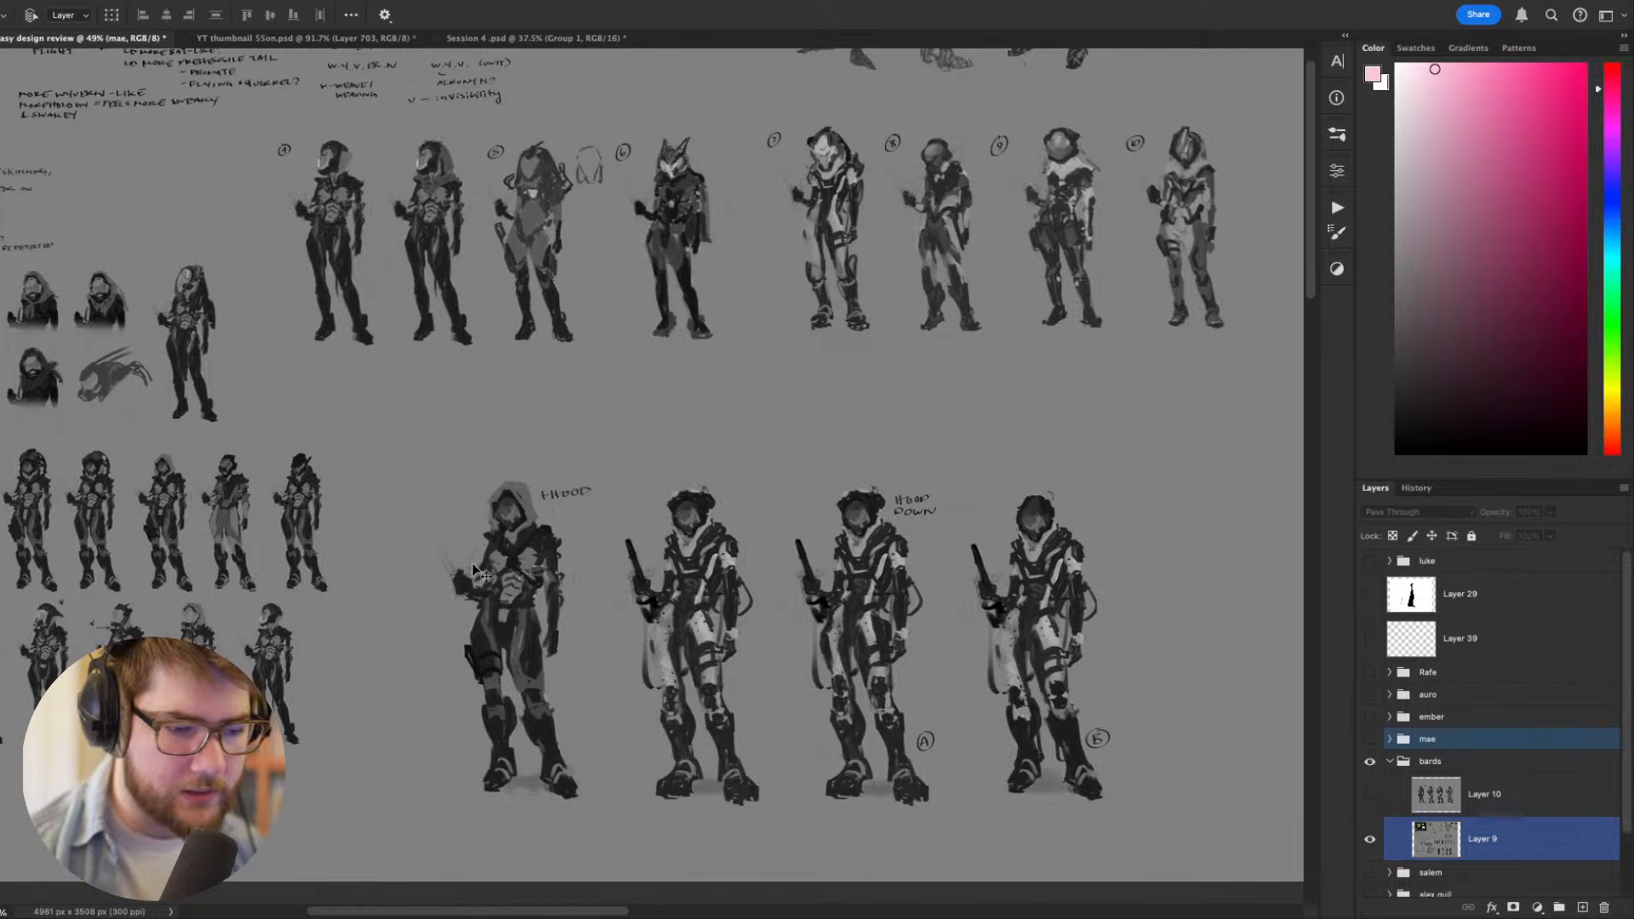
{"action": "scroll", "coordinate": [877, 607], "scroll_direction": "up", "scroll_amount": 1}
{"action": "scroll", "coordinate": [877, 607], "scroll_direction": "up", "scroll_amount": 2}
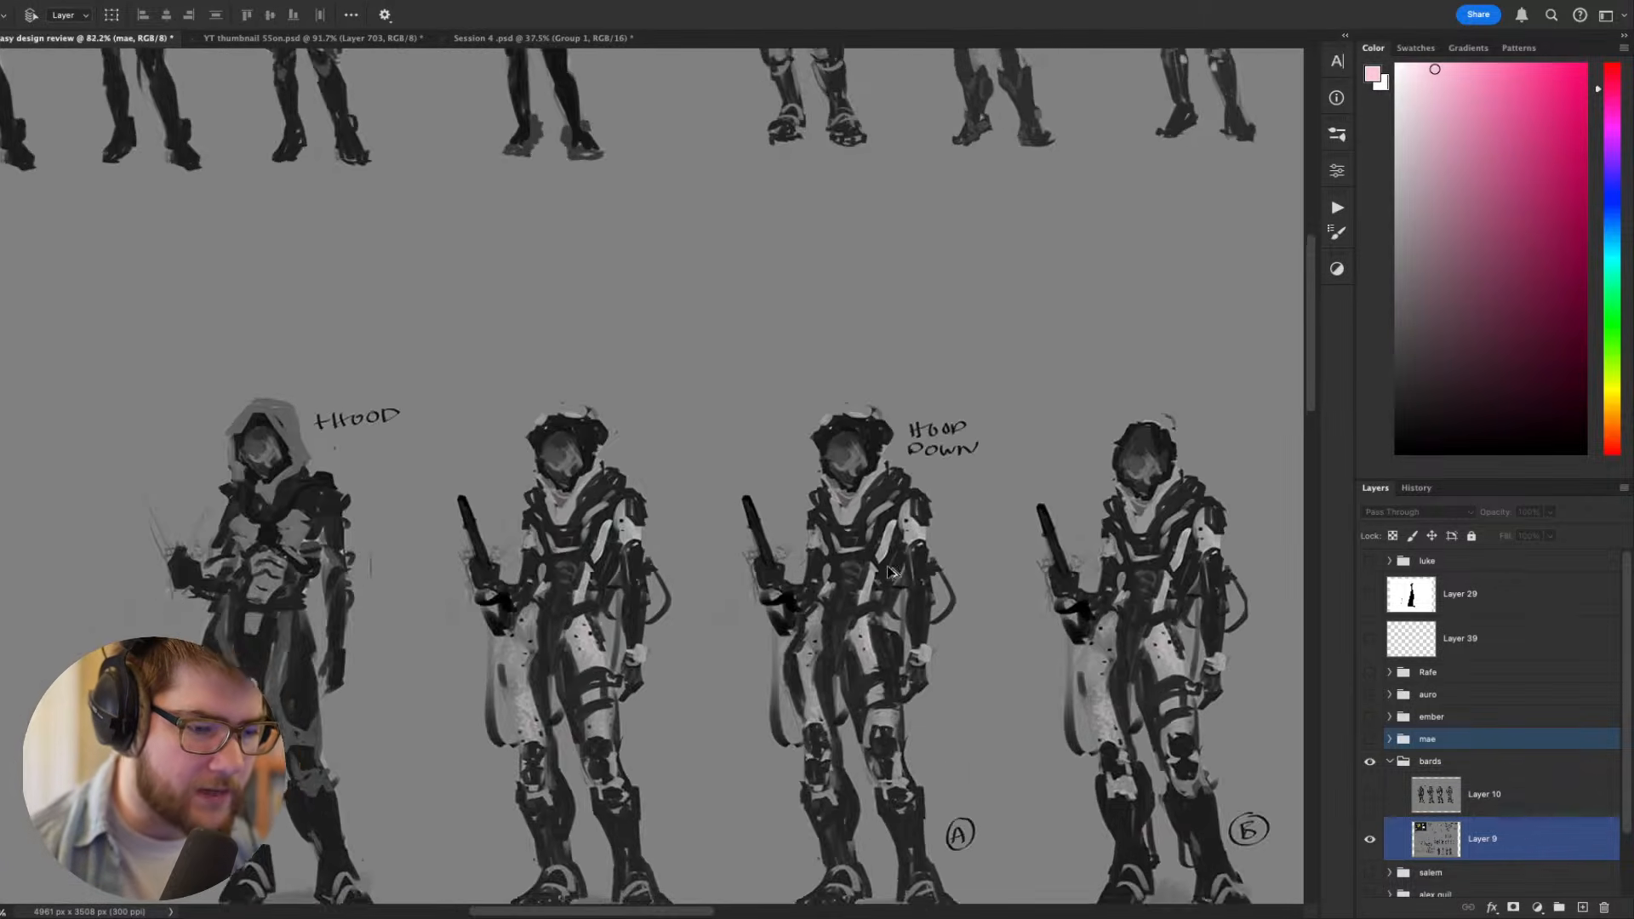
{"action": "scroll", "coordinate": [884, 579], "scroll_direction": "down", "scroll_amount": 3}
{"action": "left_click_drag", "start_coordinate": [882, 456], "coordinate": [795, 483]}
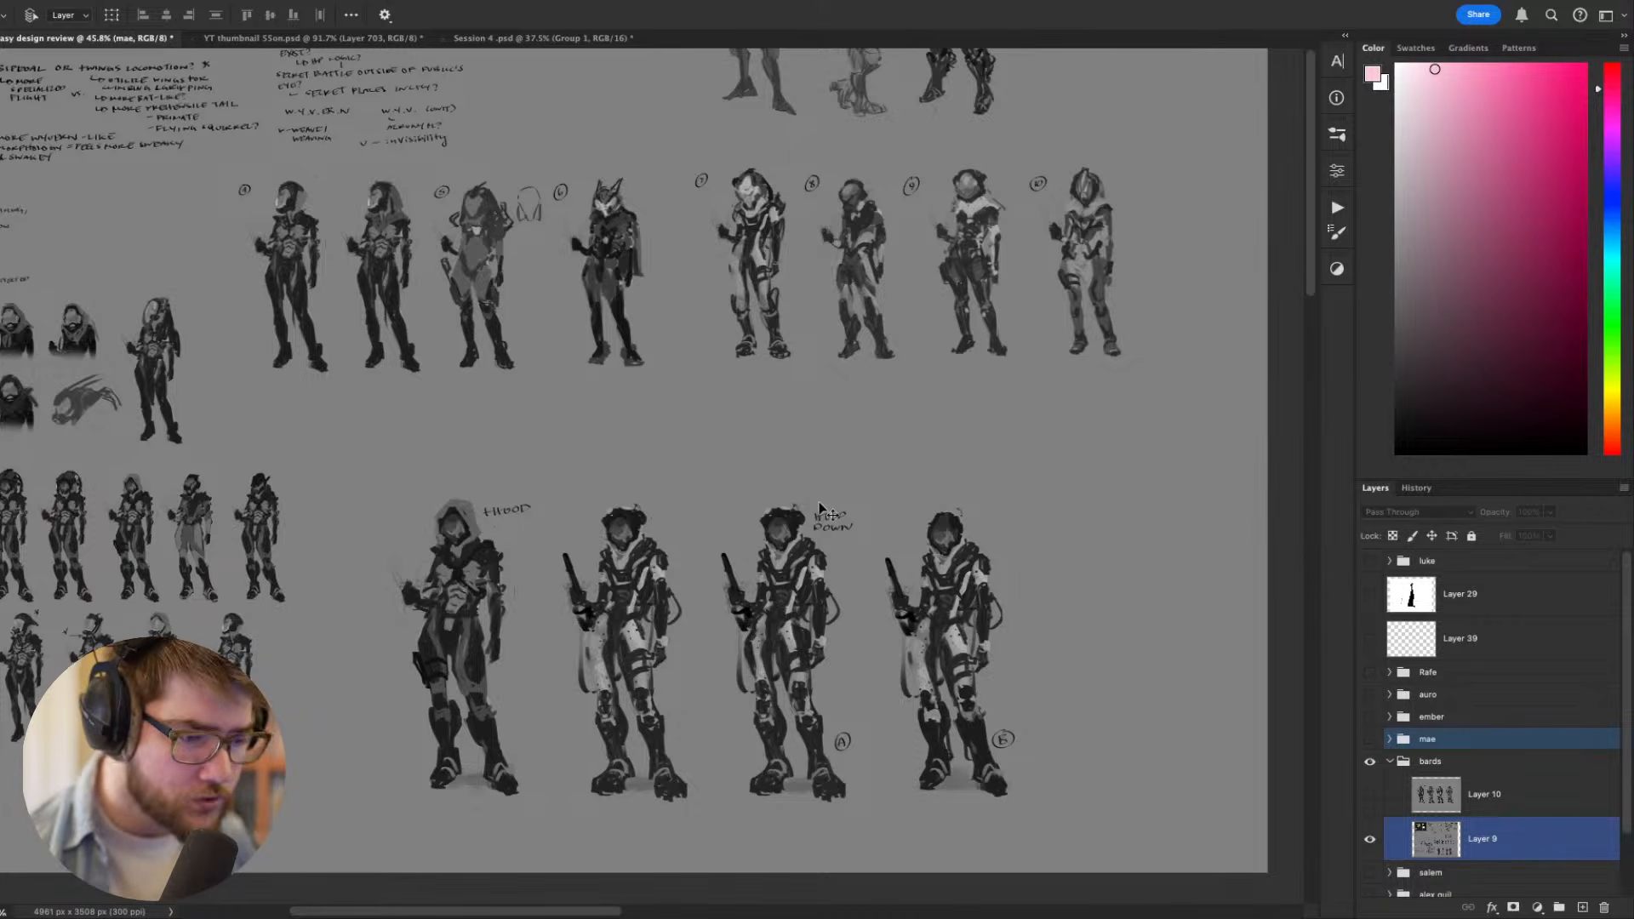
- Examine the winged dragon top views, the dragon head and anatomy sketches, and the three early riders hooked up to the dragon
{"action": "scroll", "coordinate": [783, 511], "scroll_direction": "up", "scroll_amount": 5}
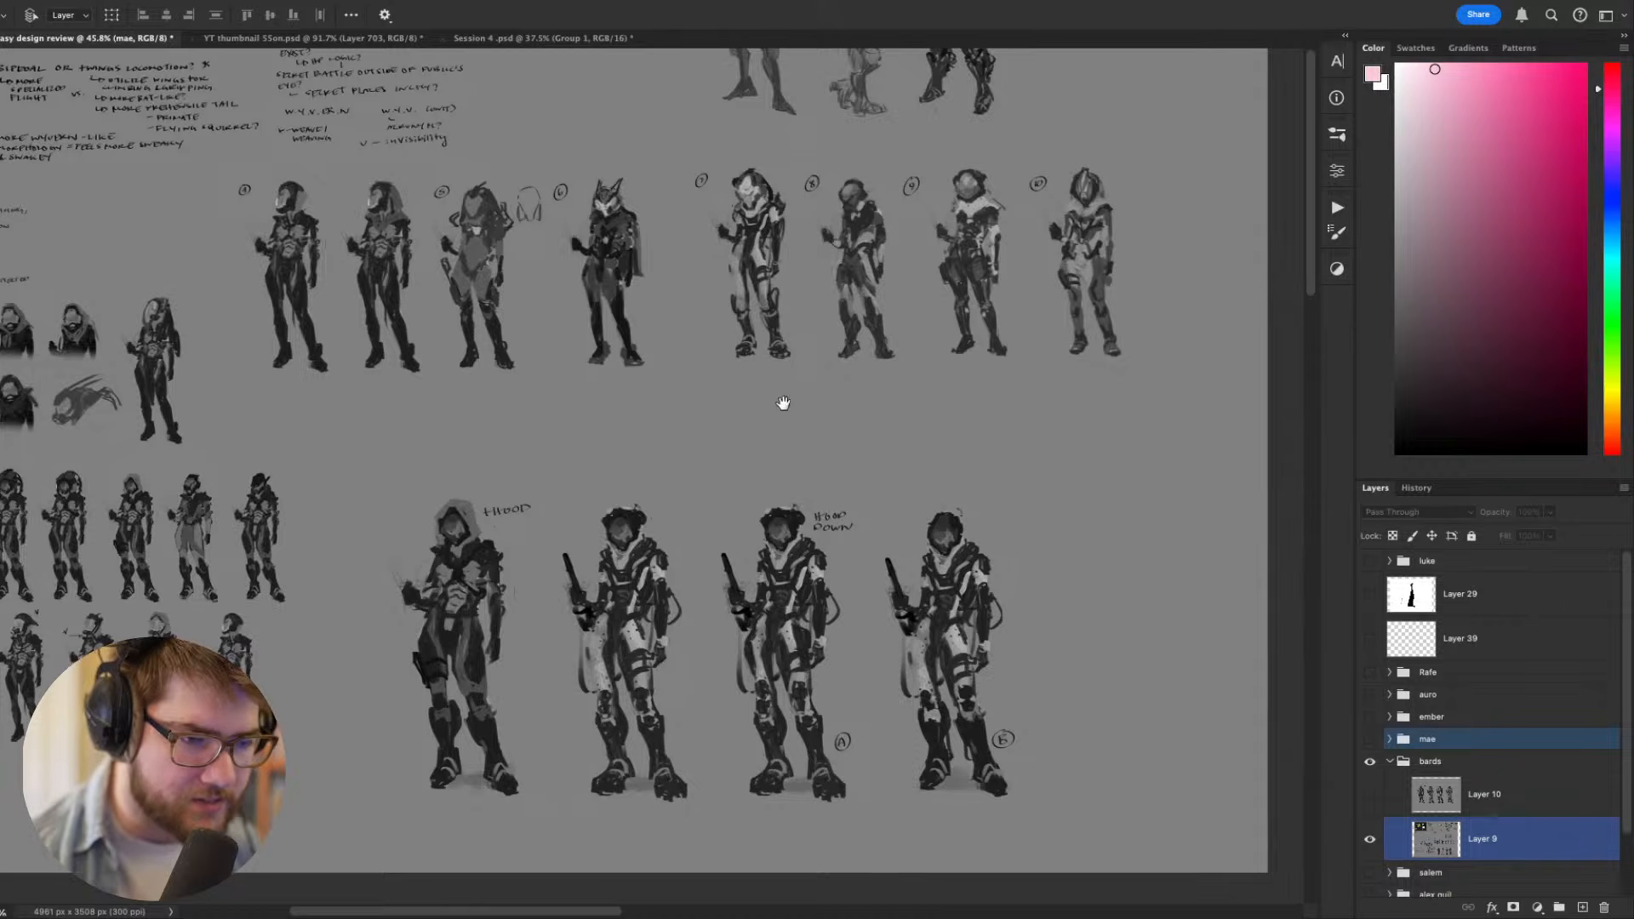
{"action": "scroll", "coordinate": [776, 552], "scroll_direction": "up", "scroll_amount": 5}
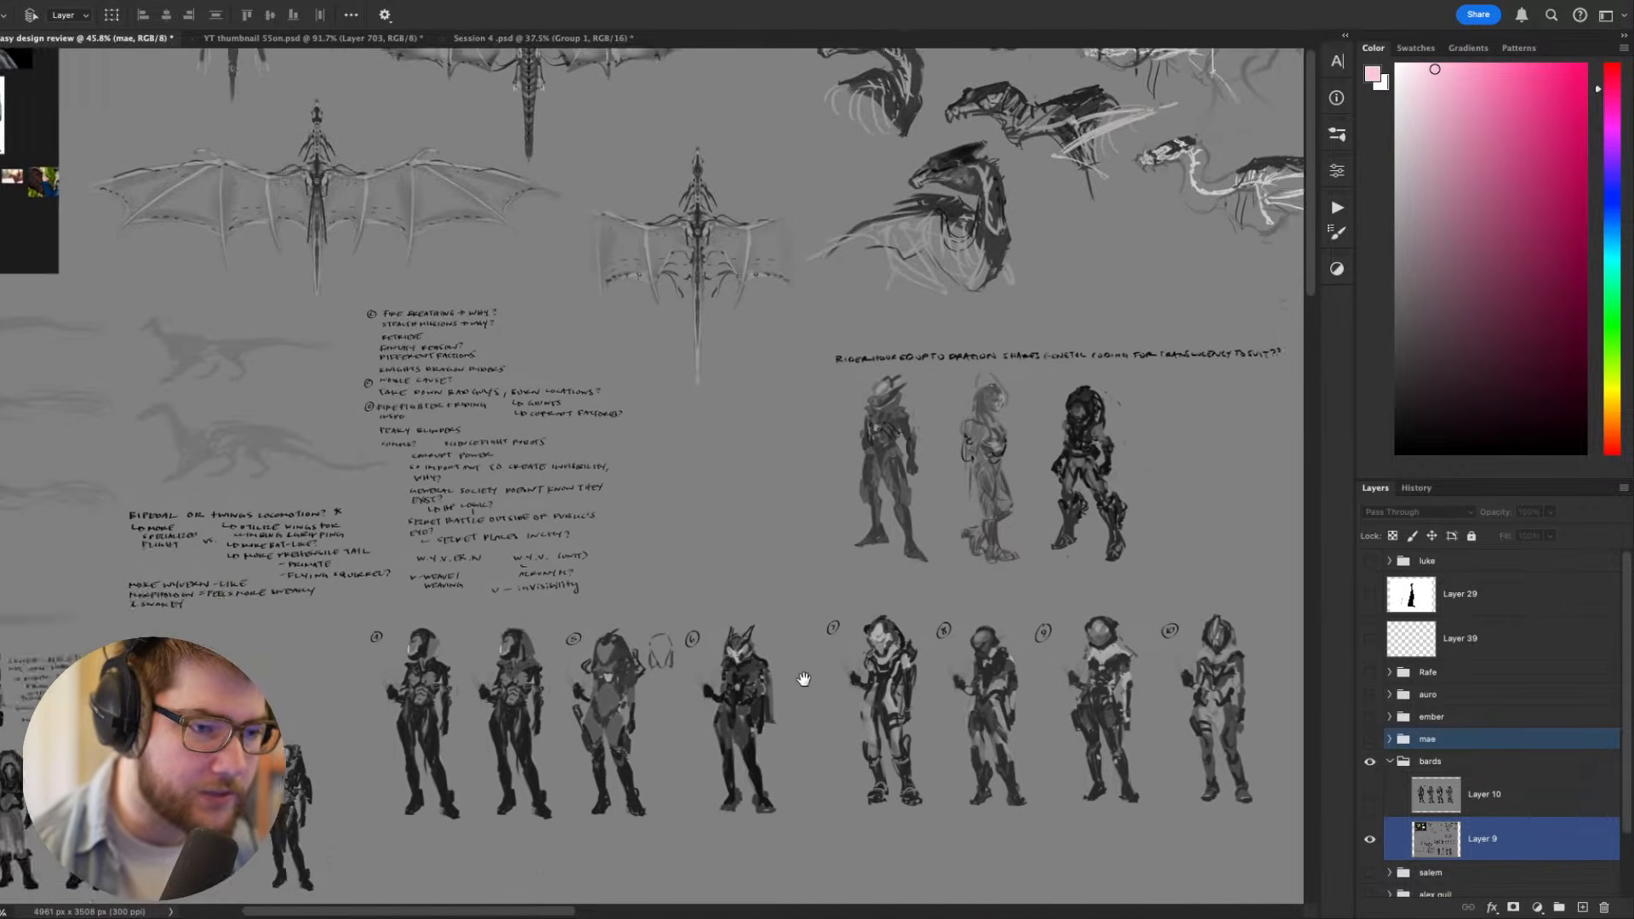
{"action": "scroll", "coordinate": [886, 539], "scroll_direction": "left", "scroll_amount": 2}
{"action": "mouse_move", "coordinate": [1032, 347]}
{"action": "left_mouse_down"}
{"action": "mouse_move", "coordinate": [883, 584]}
{"action": "mouse_move", "coordinate": [353, 503]}
{"action": "mouse_move", "coordinate": [844, 467]}
{"action": "mouse_move", "coordinate": [1188, 610]}
{"action": "left_mouse_up"}
{"action": "scroll", "coordinate": [352, 504], "scroll_direction": "up", "scroll_amount": 5}
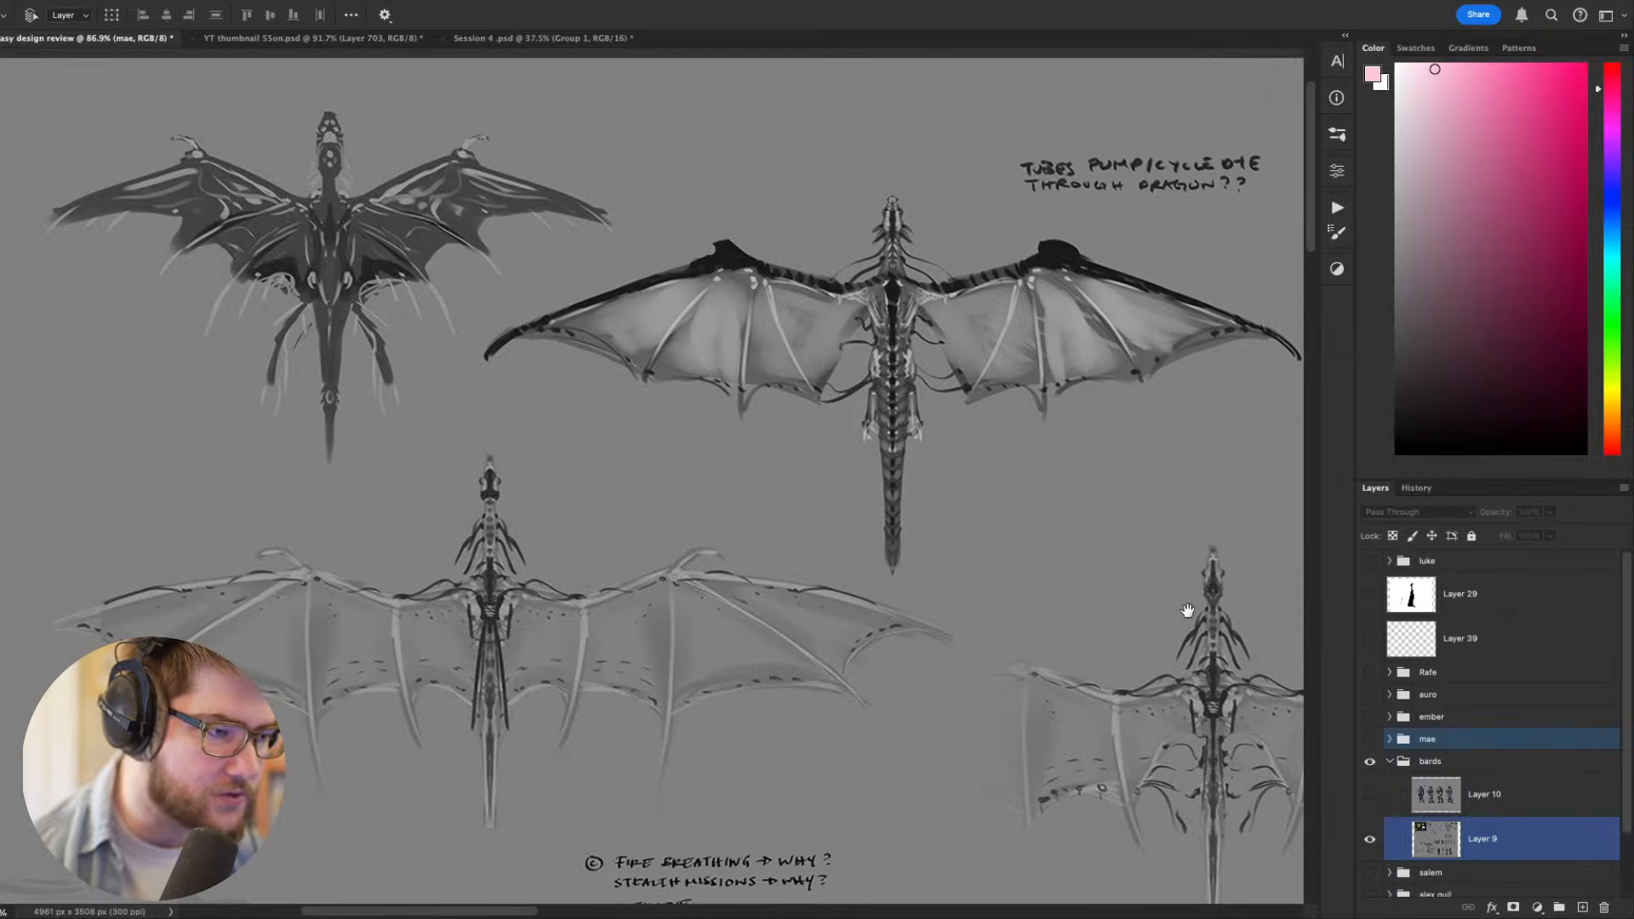
{"action": "scroll", "coordinate": [891, 572], "scroll_direction": "right", "scroll_amount": 10}
{"action": "scroll", "coordinate": [880, 558], "scroll_direction": "down", "scroll_amount": 6}
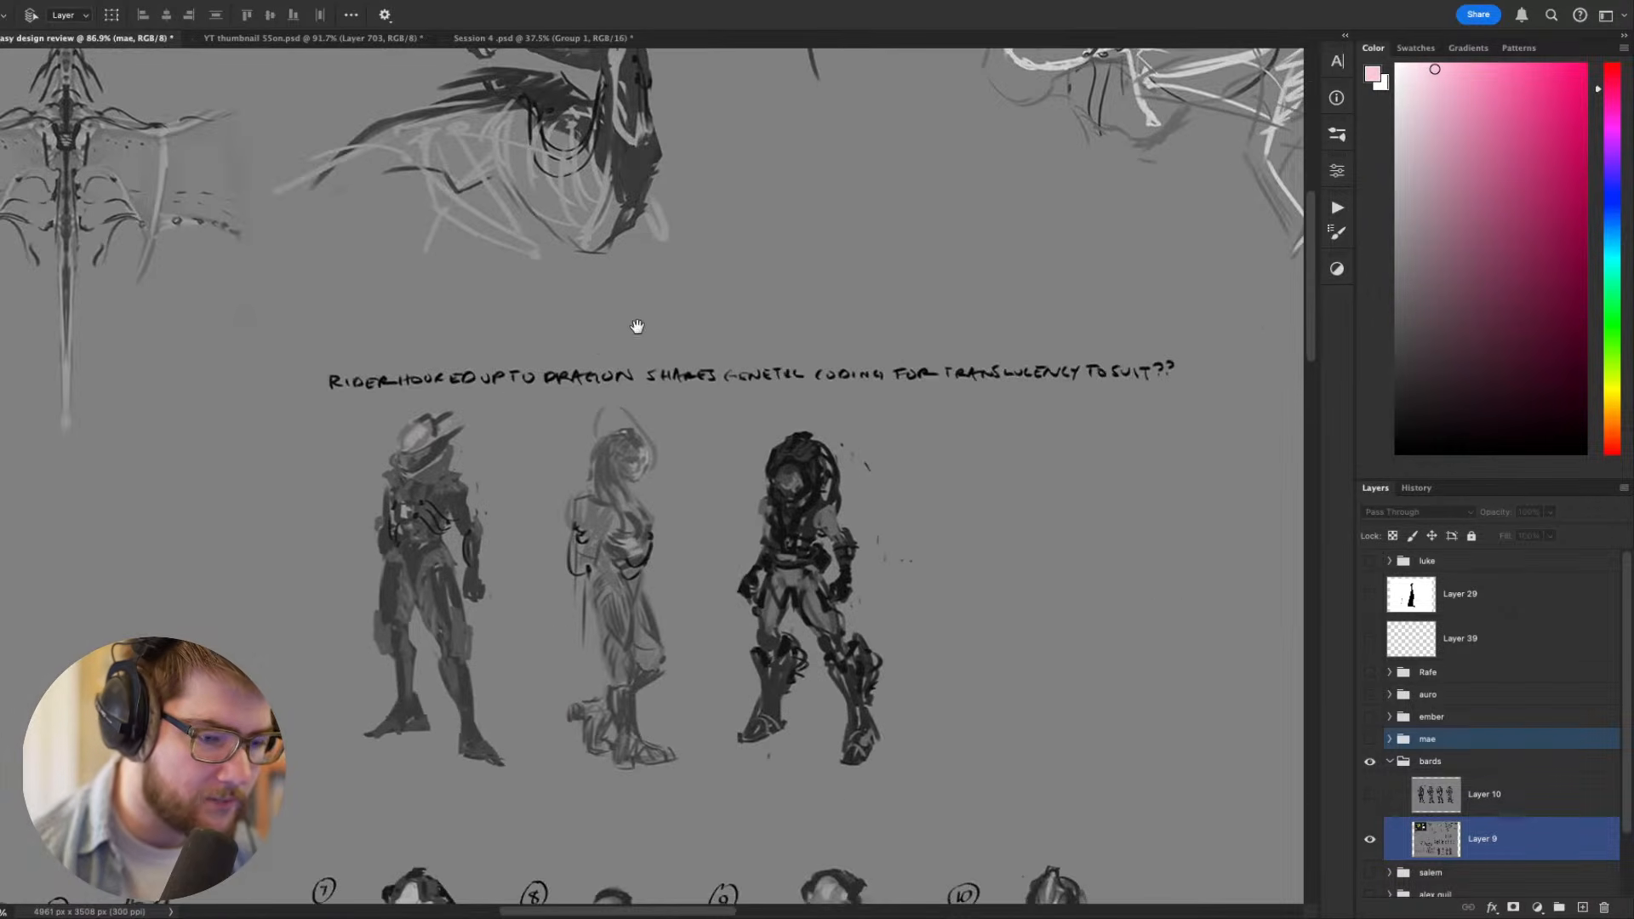
{"action": "scroll", "coordinate": [638, 326], "scroll_direction": "down", "scroll_amount": 2}
{"action": "scroll", "coordinate": [637, 326], "scroll_direction": "right", "scroll_amount": 5}
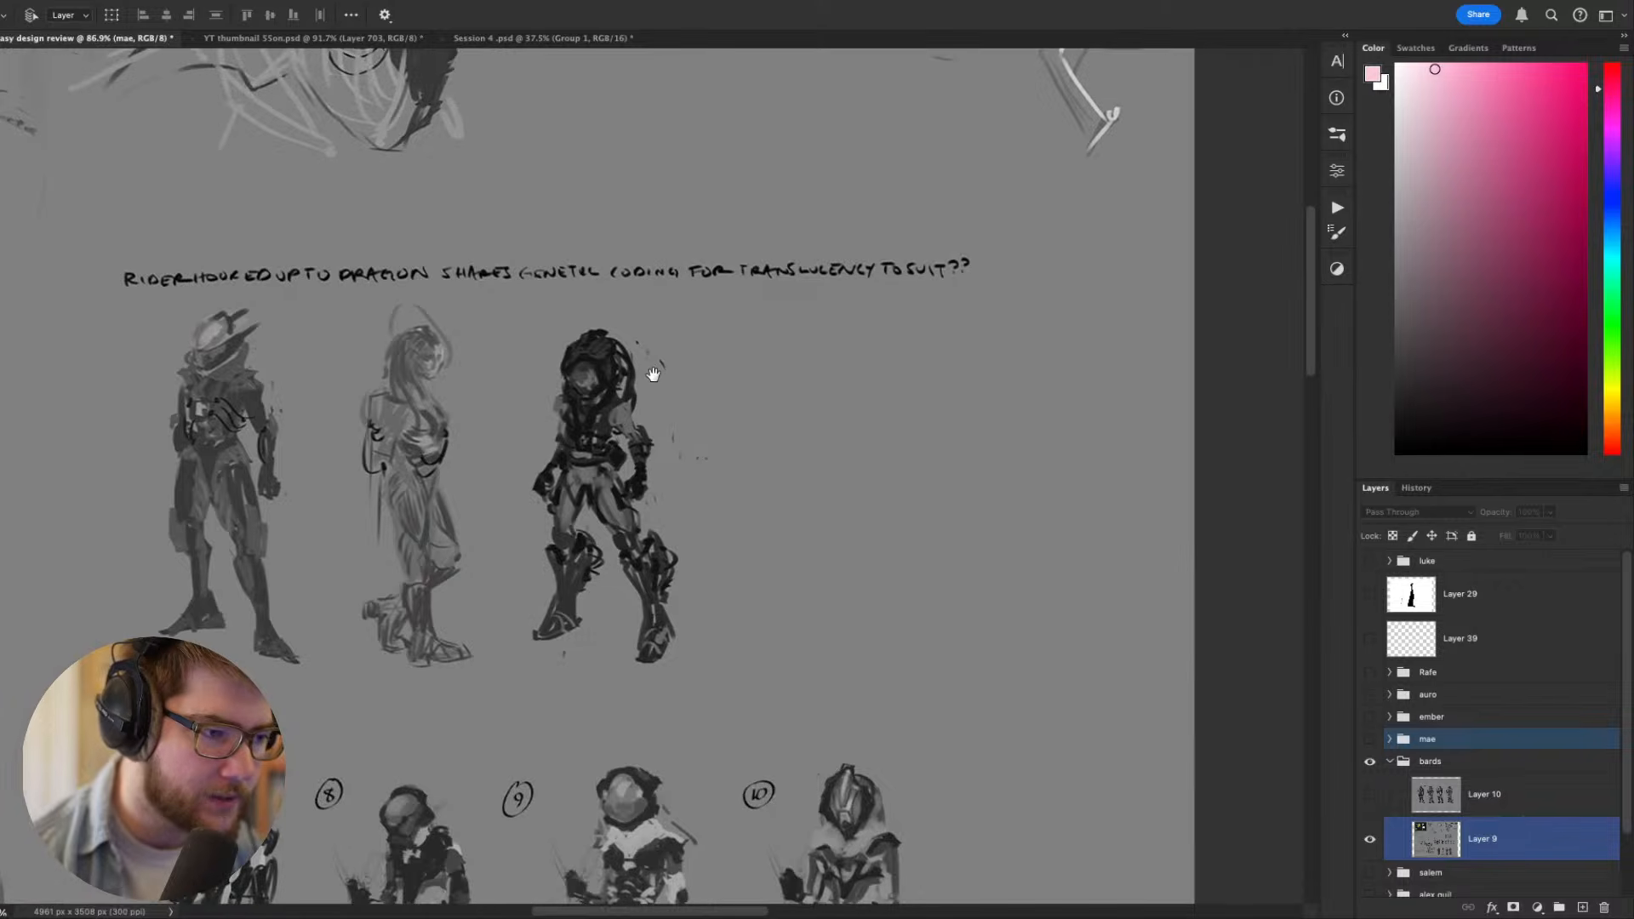
{"action": "scroll", "coordinate": [766, 298], "scroll_direction": "up", "scroll_amount": 10}
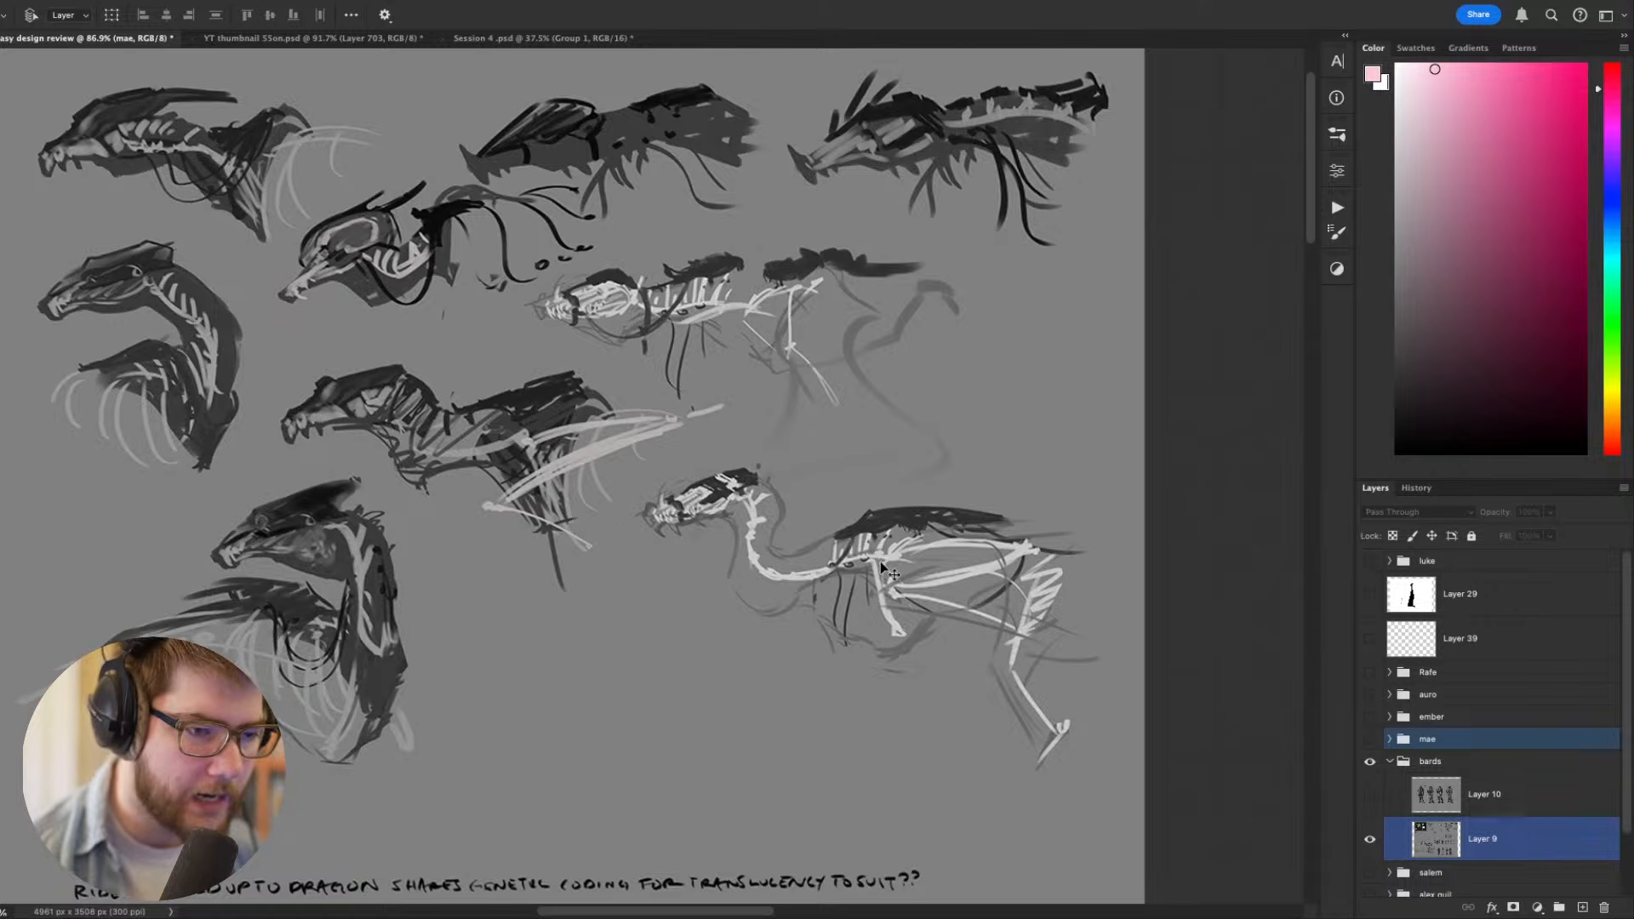
- Survey the sheet from the dragon sketches down through the numbered riders to the final lineup
{"action": "scroll", "coordinate": [880, 560], "scroll_direction": "down", "scroll_amount": 5}
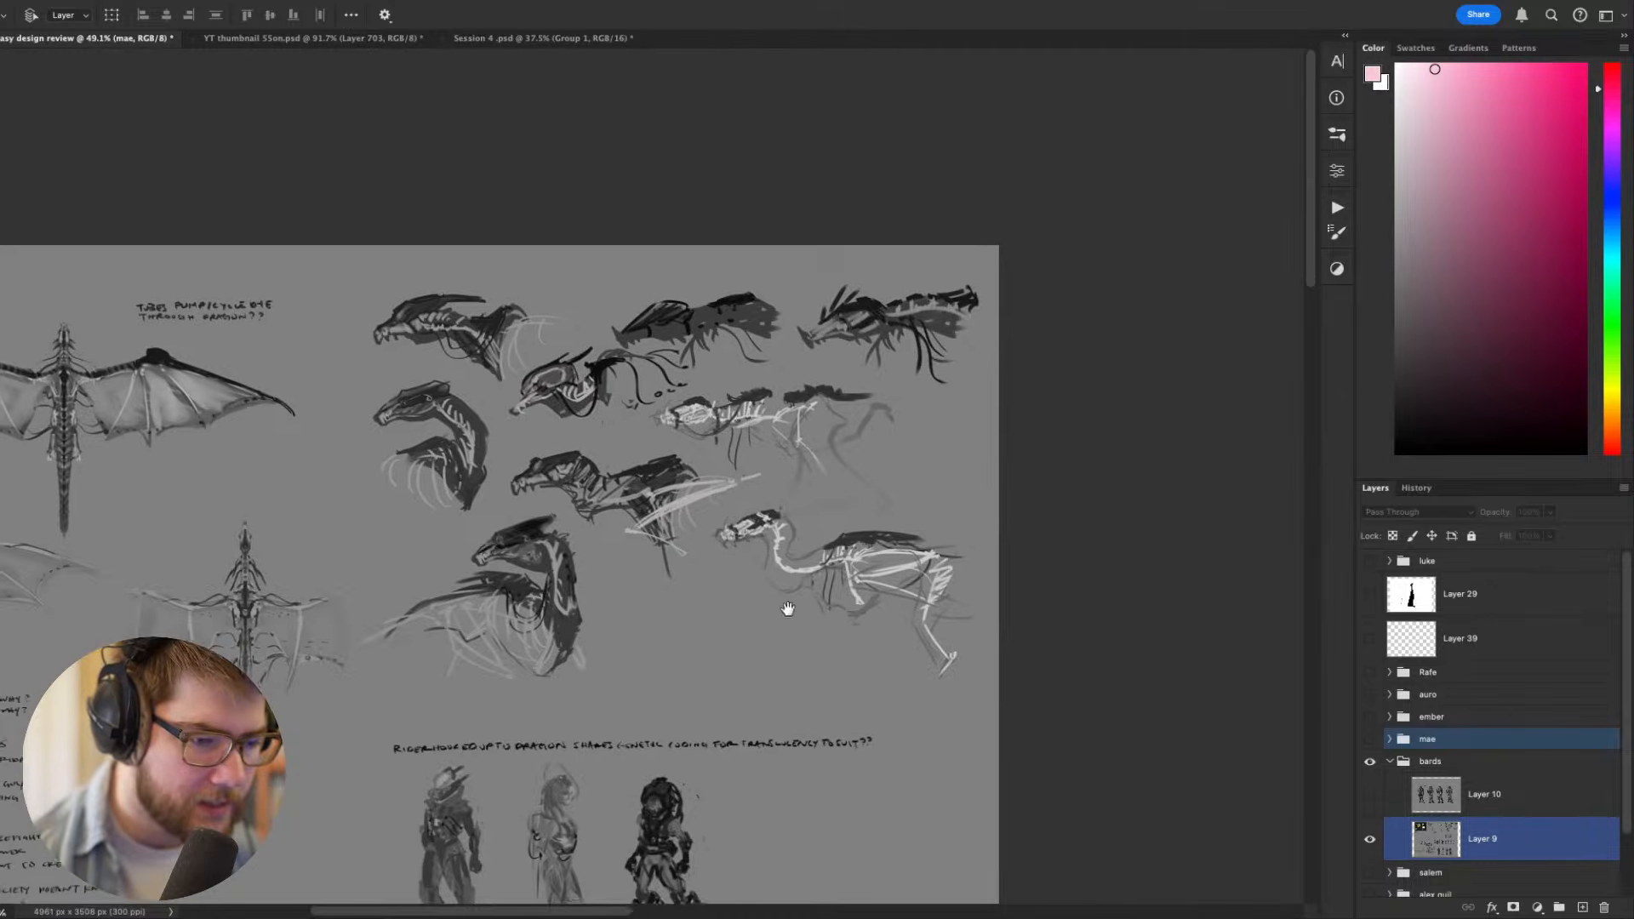
{"action": "left_click_drag", "start_coordinate": [788, 609], "coordinate": [1118, 473]}
{"action": "scroll", "coordinate": [734, 408], "scroll_direction": "down", "scroll_amount": 8}
{"action": "scroll", "coordinate": [731, 426], "scroll_direction": "up", "scroll_amount": 7}
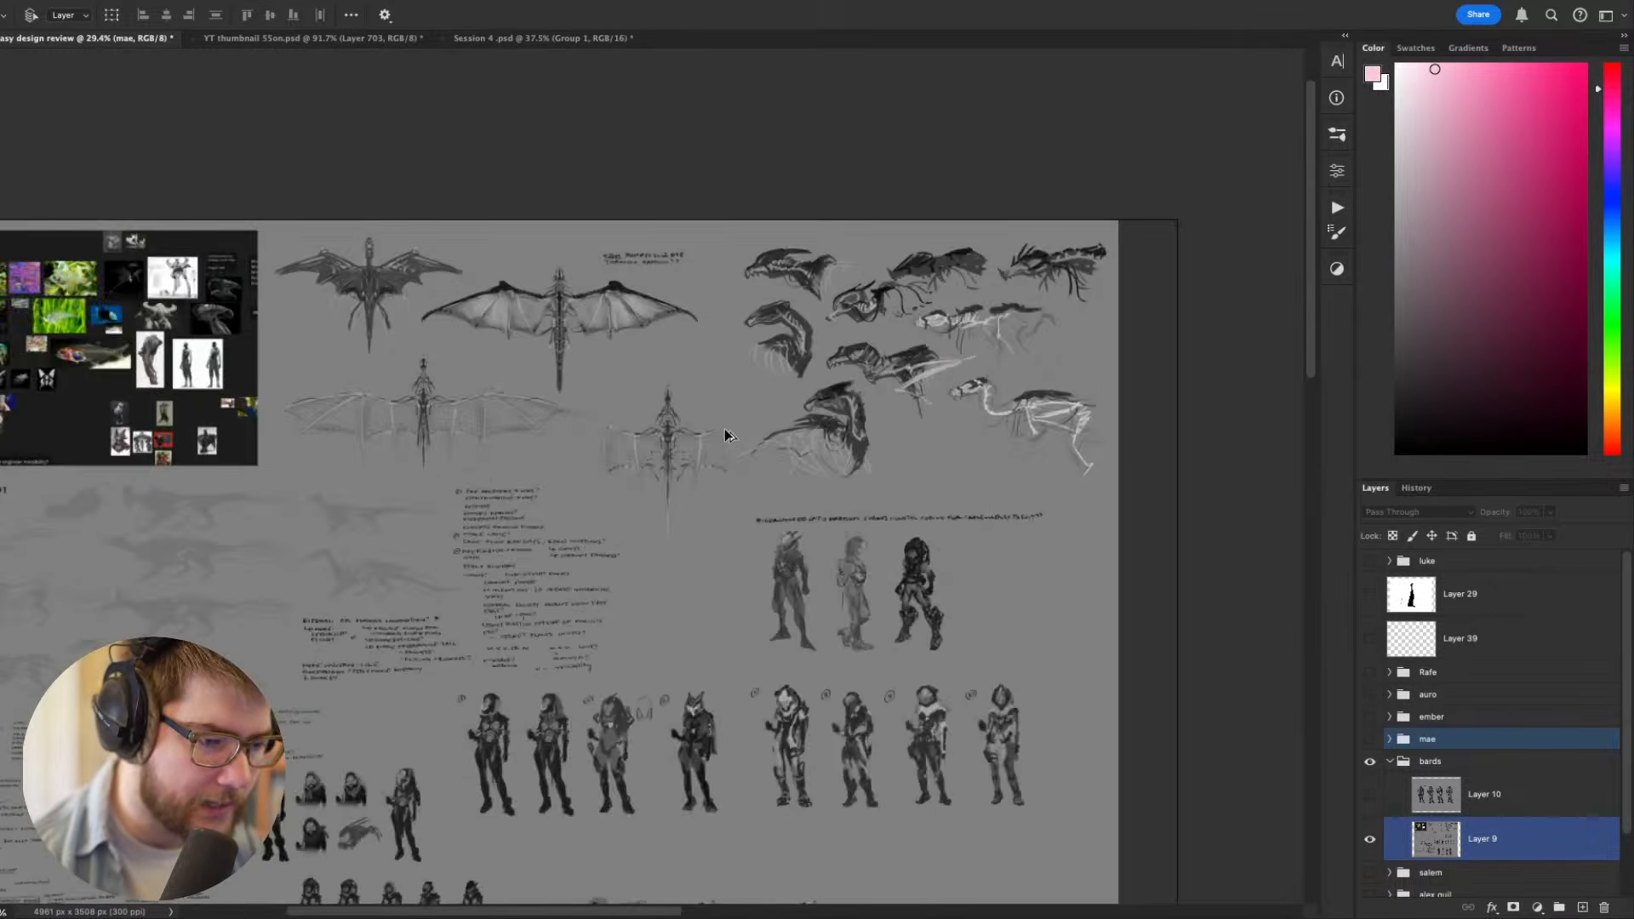
{"action": "left_click_drag", "start_coordinate": [756, 459], "coordinate": [477, 256]}
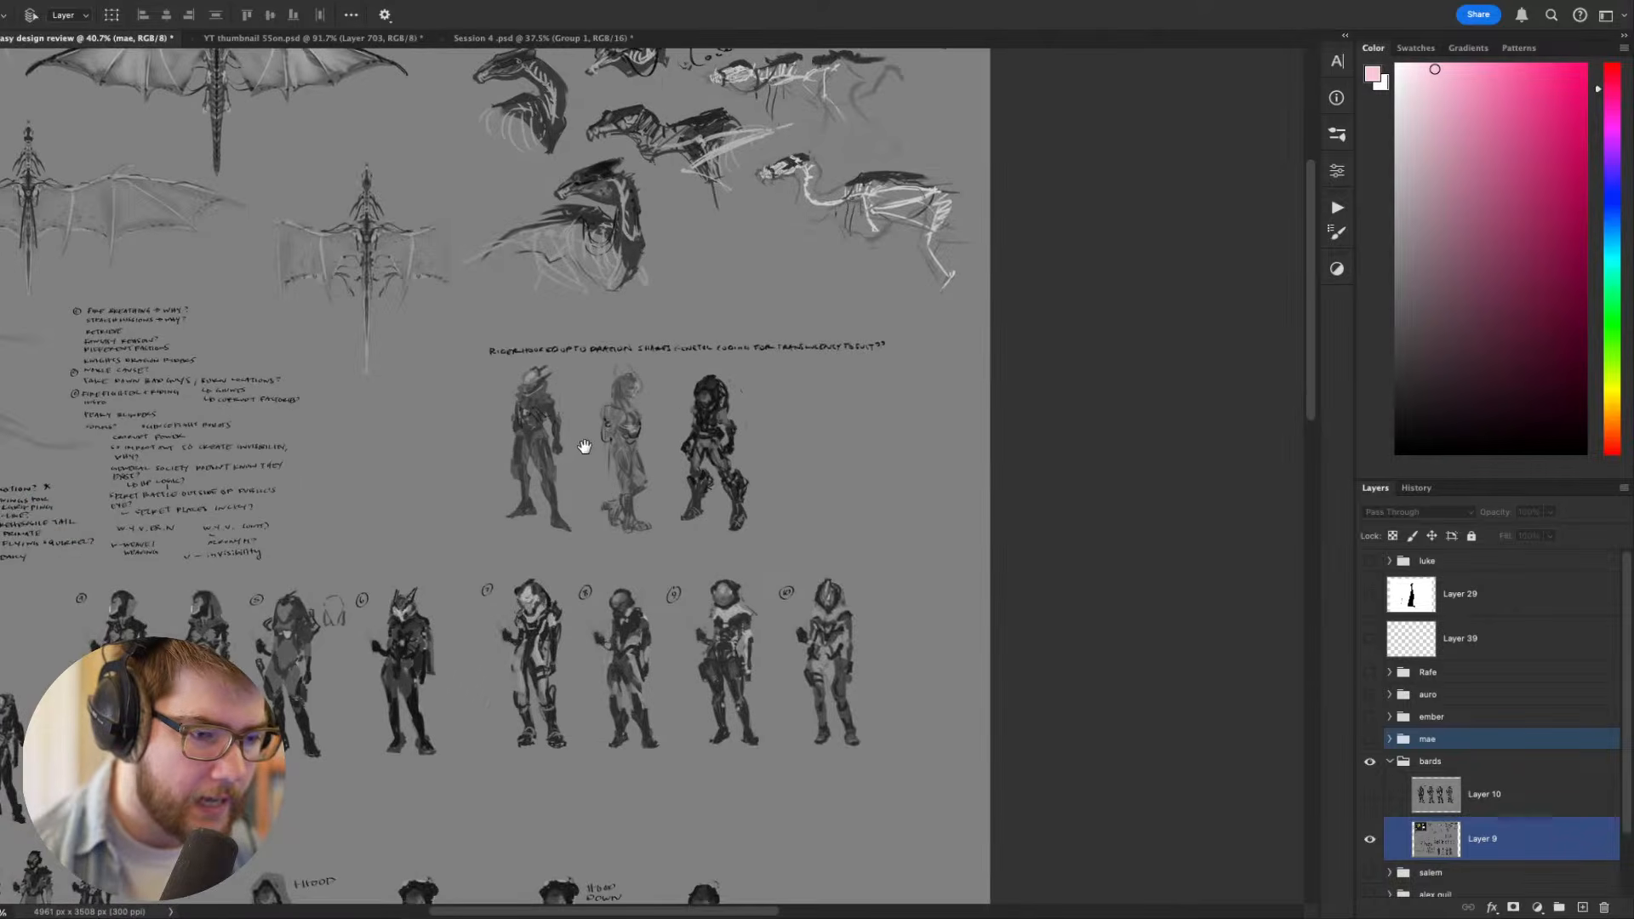
{"action": "left_click_drag", "start_coordinate": [570, 495], "coordinate": [937, 164]}
- Show Layer 10 and compare the four enlarged rider figures side by side
{"action": "left_click", "coordinate": [1384, 795]}
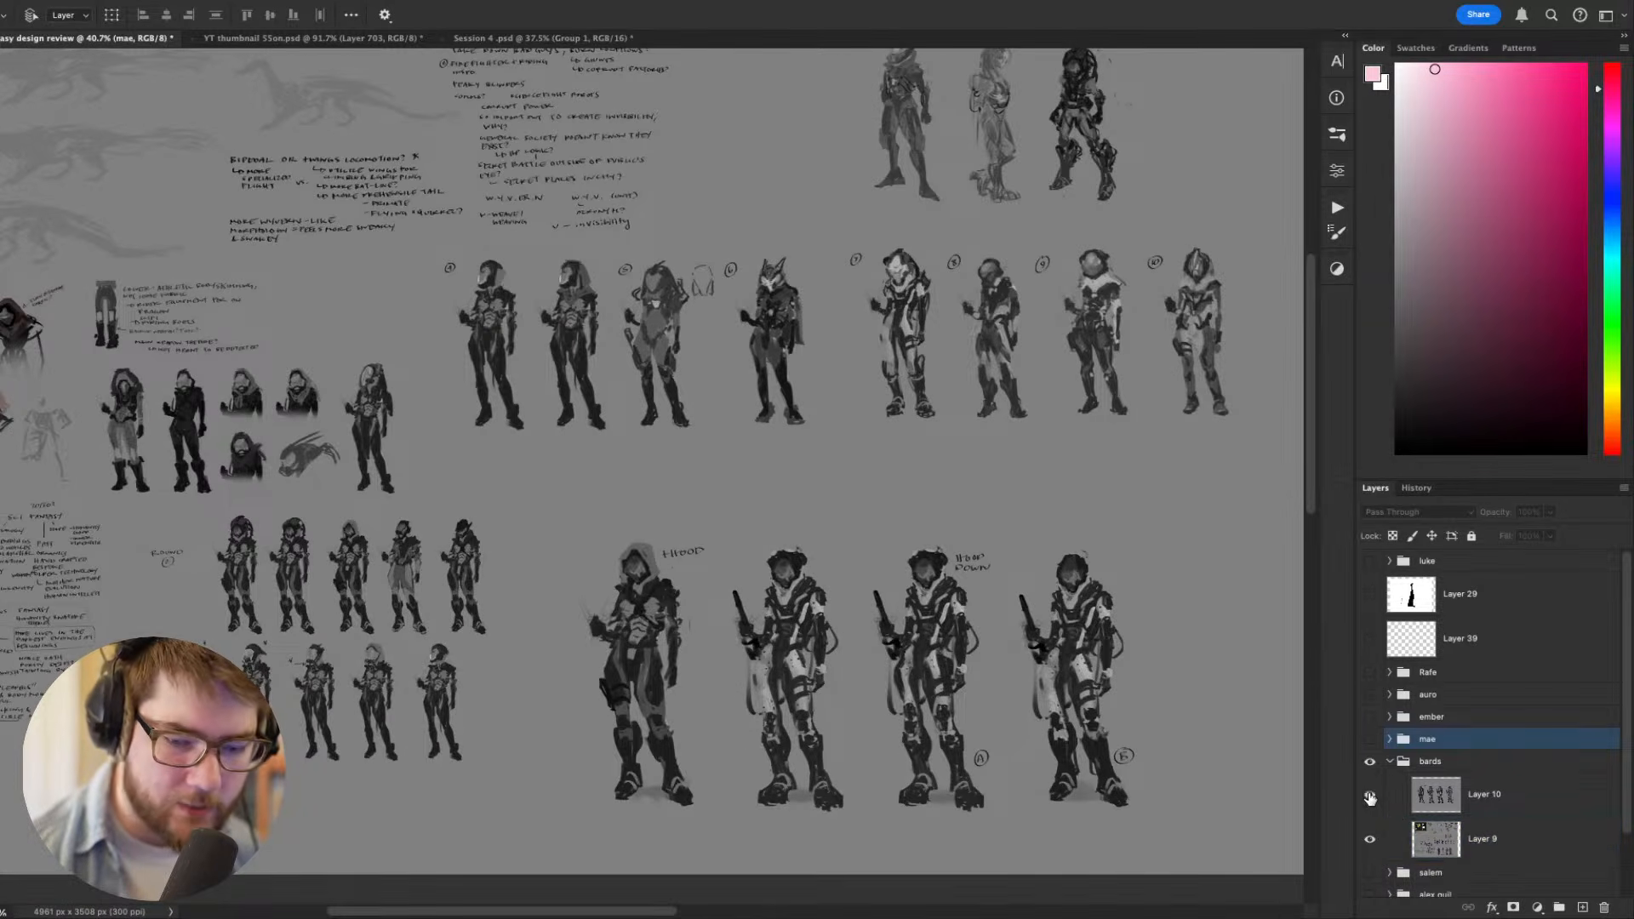
{"action": "left_click", "coordinate": [1369, 794]}
{"action": "left_click_drag", "start_coordinate": [863, 389], "coordinate": [843, 634]}
{"action": "scroll", "coordinate": [841, 630], "scroll_direction": "down", "scroll_amount": 3}
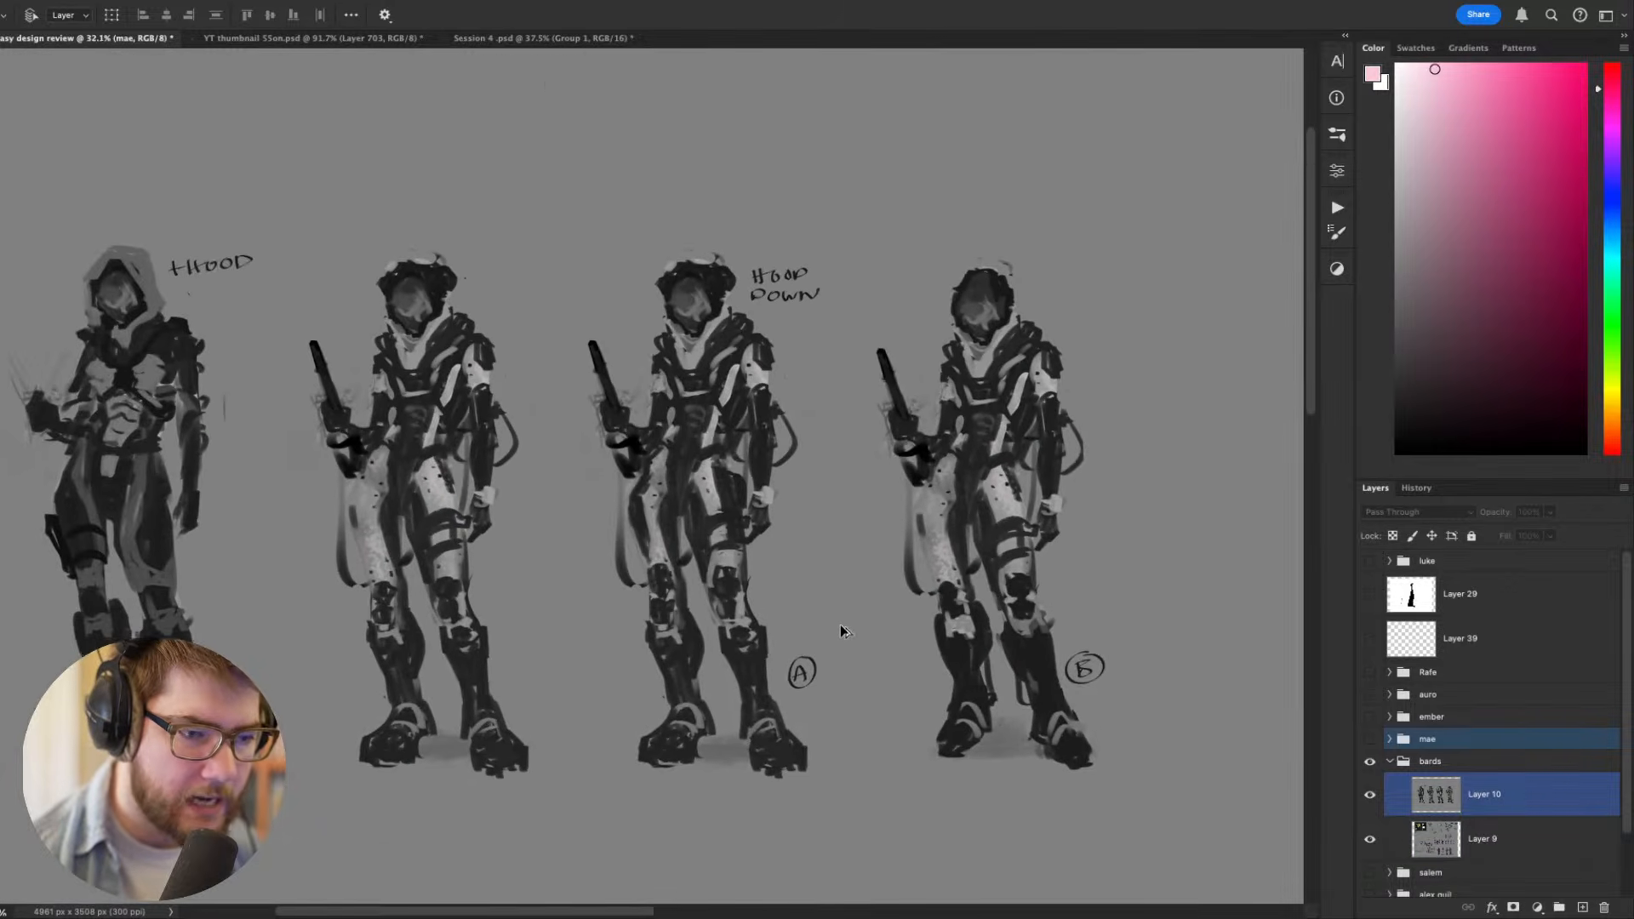
{"action": "left_click_drag", "start_coordinate": [941, 572], "coordinate": [769, 581]}
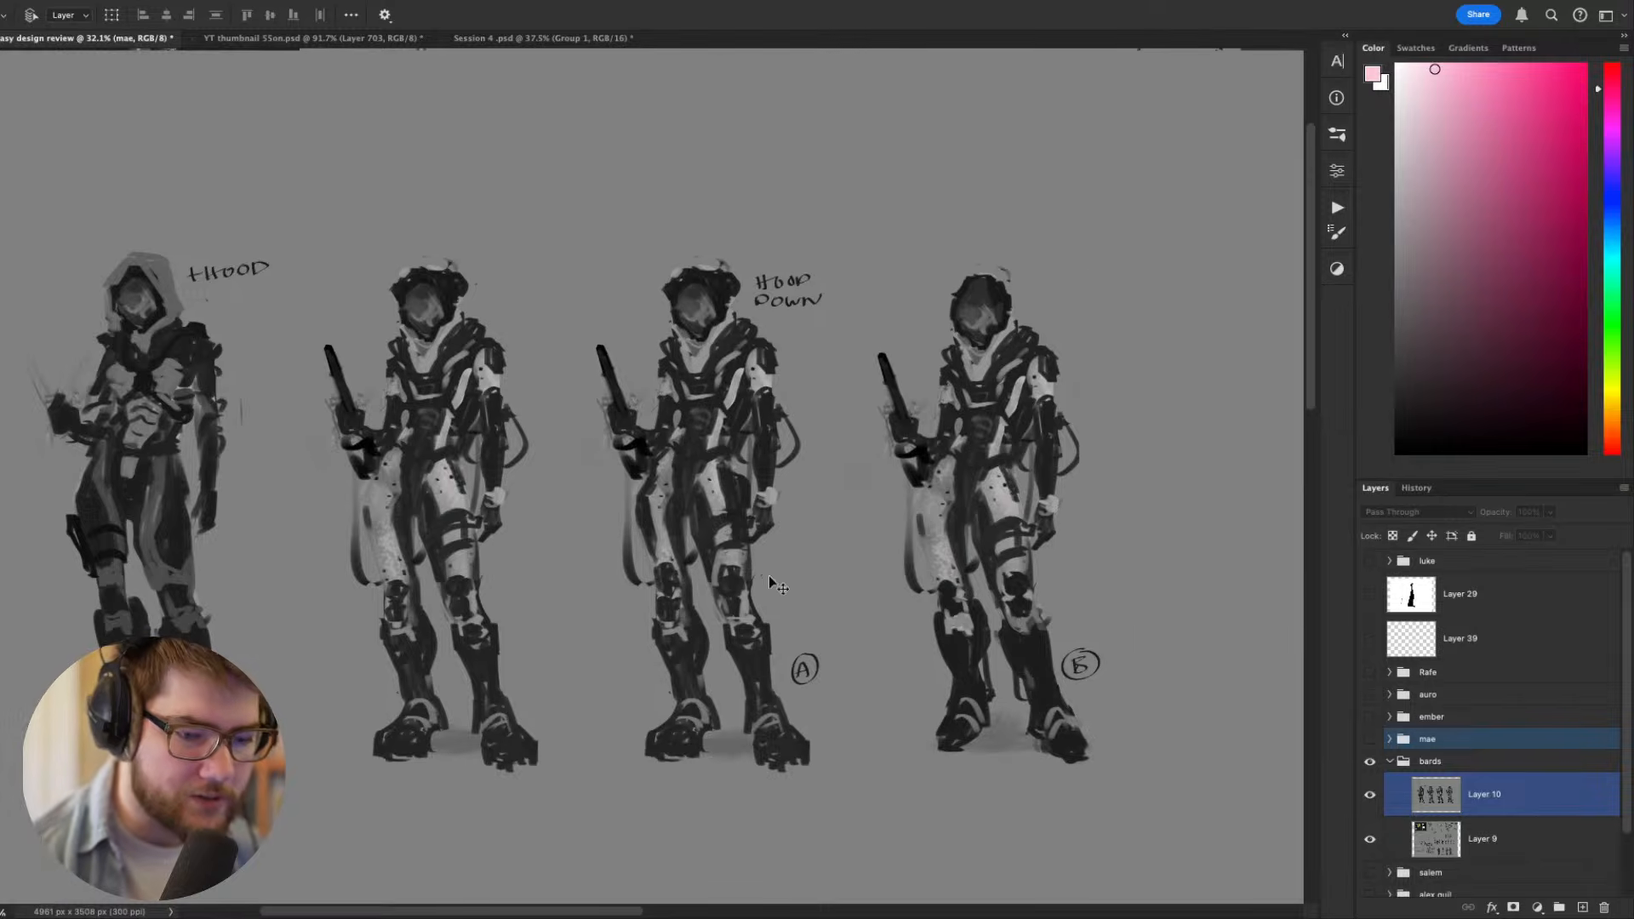
- Hide Layer 10 and review the dragon wing designs, story notes and early rider sketches on the full sheet
{"action": "left_click", "coordinate": [1368, 796]}
{"action": "left_click_drag", "start_coordinate": [727, 635], "coordinate": [1007, 463]}
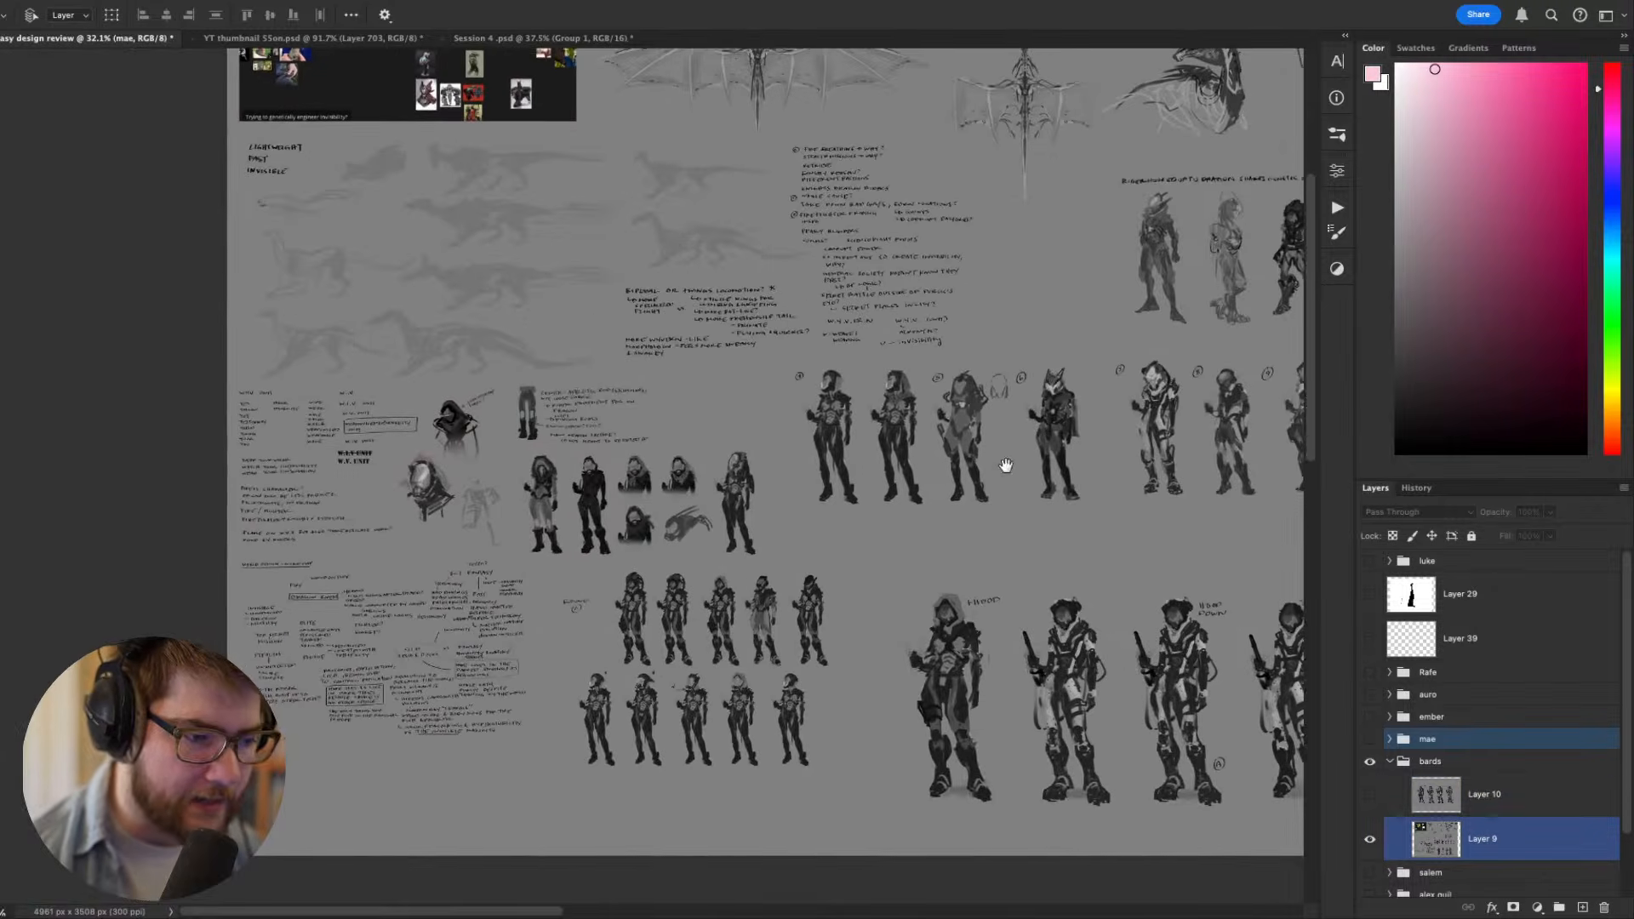
{"action": "left_click_drag", "start_coordinate": [899, 516], "coordinate": [879, 600]}
{"action": "left_click_drag", "start_coordinate": [719, 408], "coordinate": [487, 607]}
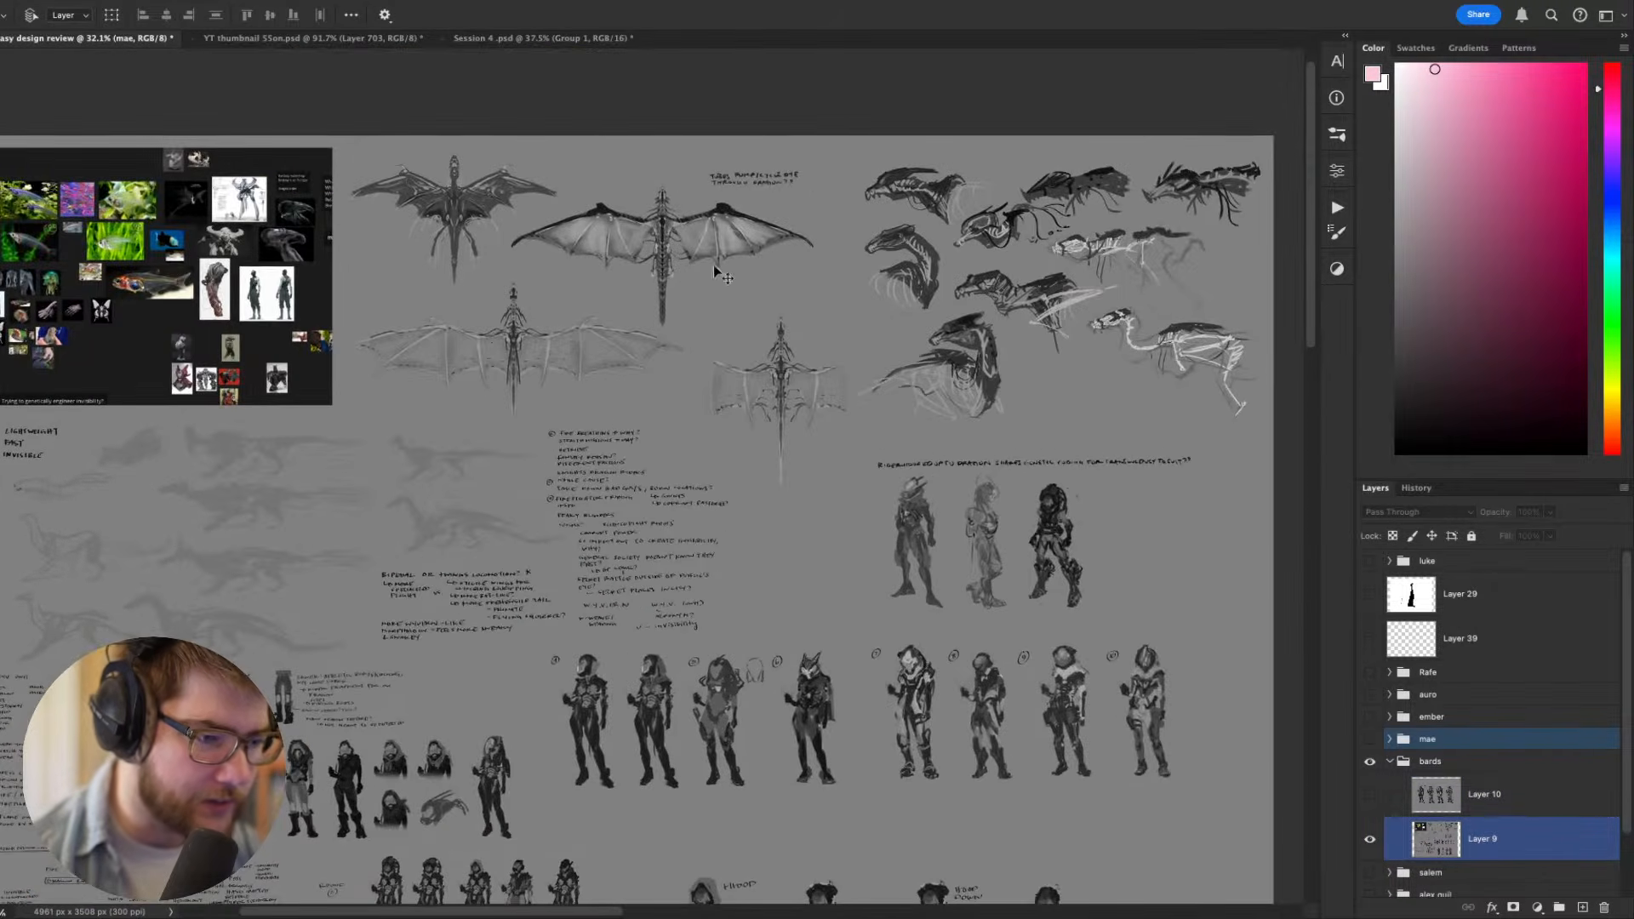
{"action": "scroll", "coordinate": [911, 520], "scroll_direction": "up", "scroll_amount": 3}
{"action": "scroll", "coordinate": [911, 523], "scroll_direction": "up", "scroll_amount": 3}
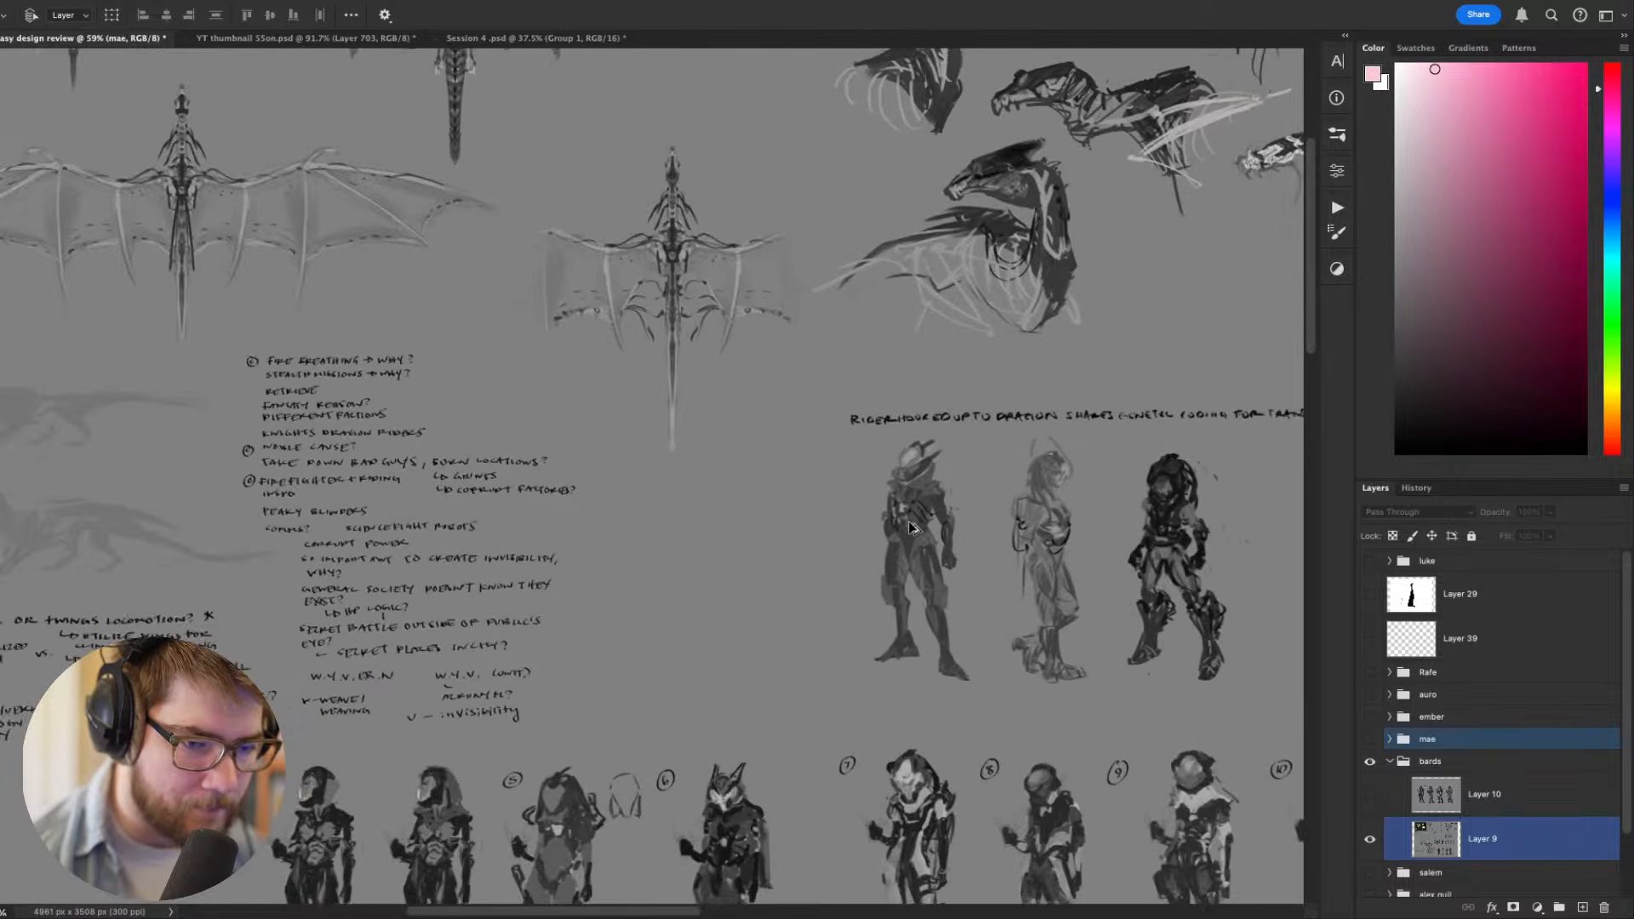
- Inspect the numbered riders 4 to 10 up close, comparing their helmets, capes and suit shapes
{"action": "left_click_drag", "start_coordinate": [875, 825], "coordinate": [761, 446]}
{"action": "mouse_move", "coordinate": [563, 658]}
{"action": "left_mouse_down"}
{"action": "mouse_move", "coordinate": [864, 558]}
{"action": "mouse_move", "coordinate": [1116, 405]}
{"action": "left_mouse_up"}
{"action": "left_click_drag", "start_coordinate": [812, 518], "coordinate": [1030, 428]}
{"action": "mouse_move", "coordinate": [916, 375]}
{"action": "left_mouse_down"}
{"action": "mouse_move", "coordinate": [964, 408]}
{"action": "mouse_move", "coordinate": [968, 503]}
{"action": "mouse_move", "coordinate": [650, 576]}
{"action": "mouse_move", "coordinate": [448, 561]}
{"action": "left_mouse_up"}
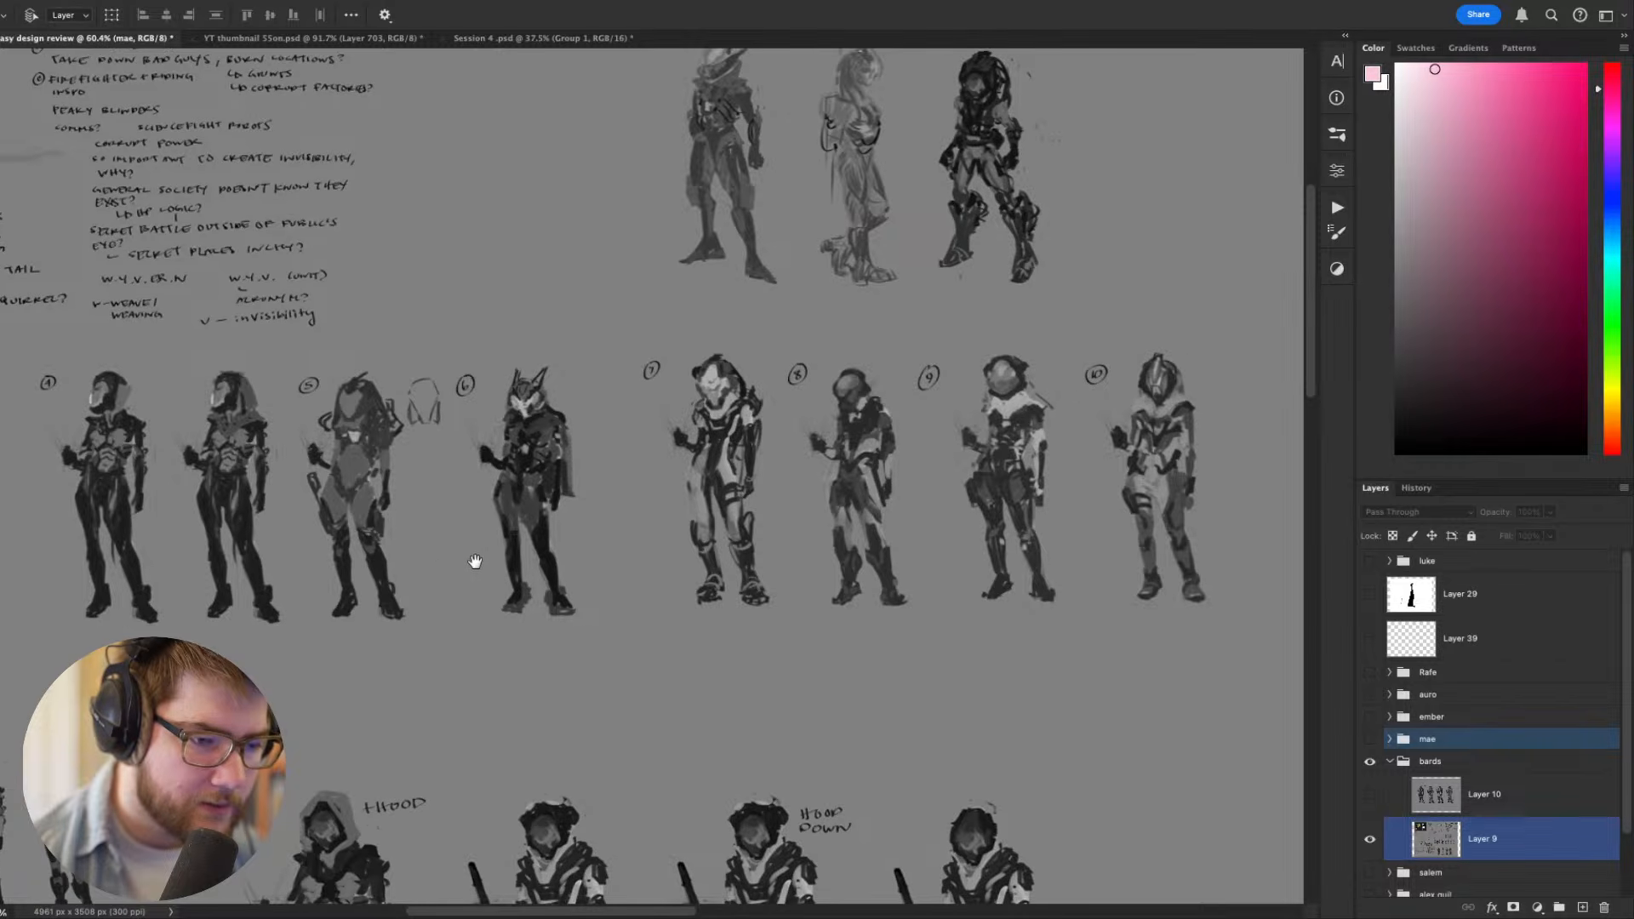
{"action": "left_click_drag", "start_coordinate": [797, 552], "coordinate": [982, 565]}
{"action": "scroll", "coordinate": [692, 541], "scroll_direction": "up", "scroll_amount": 4}
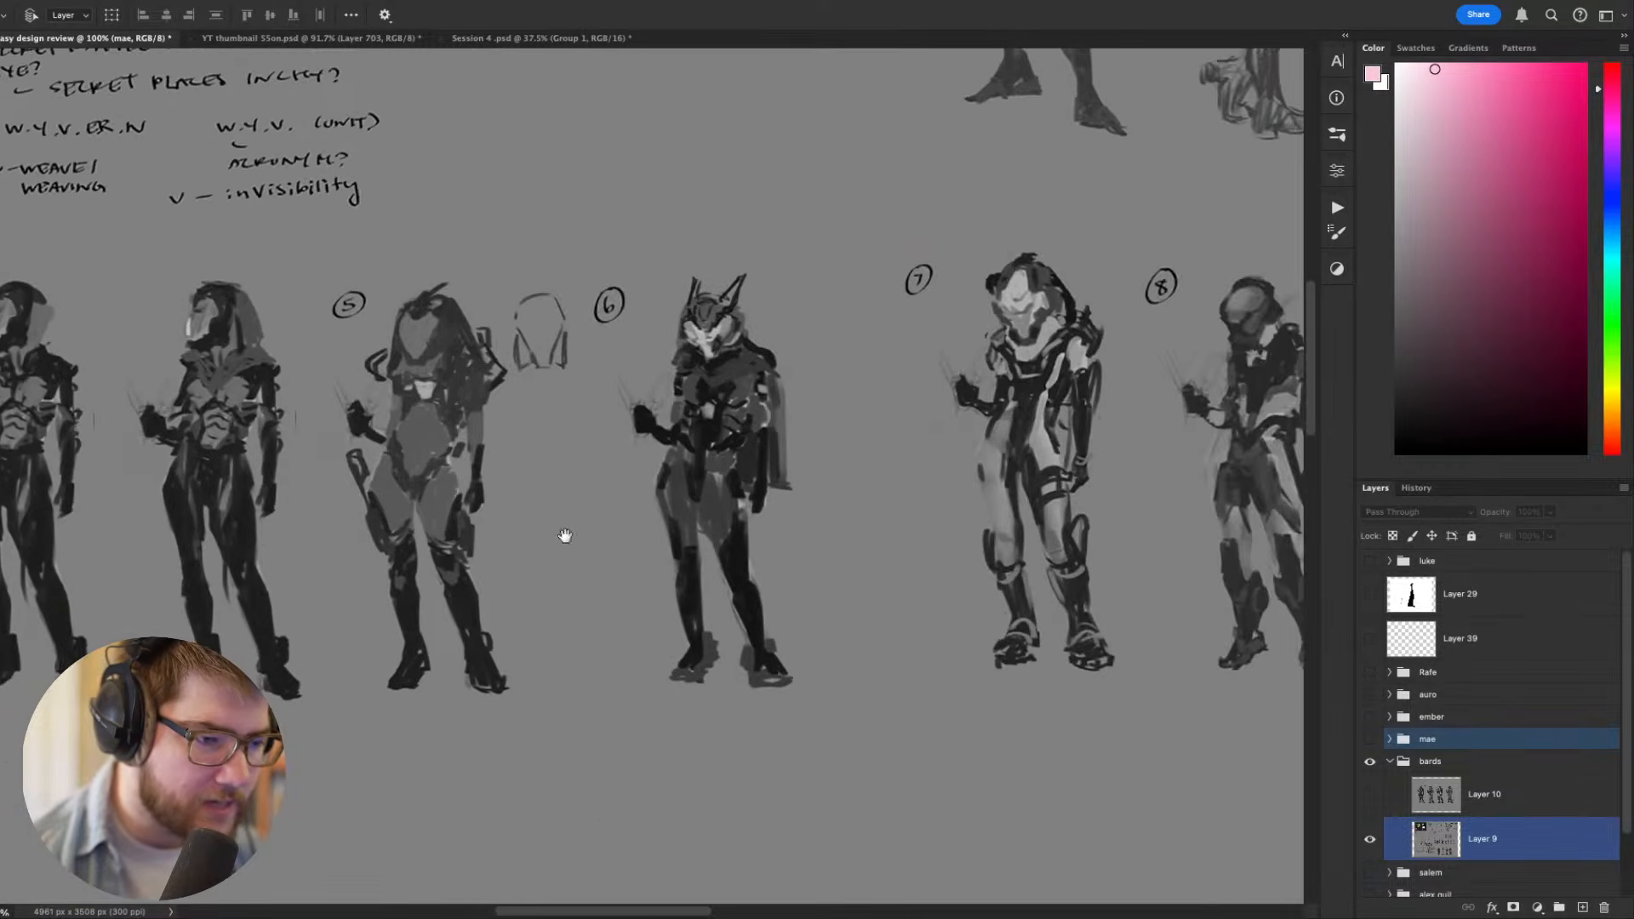
{"action": "left_click_drag", "start_coordinate": [565, 540], "coordinate": [385, 552]}
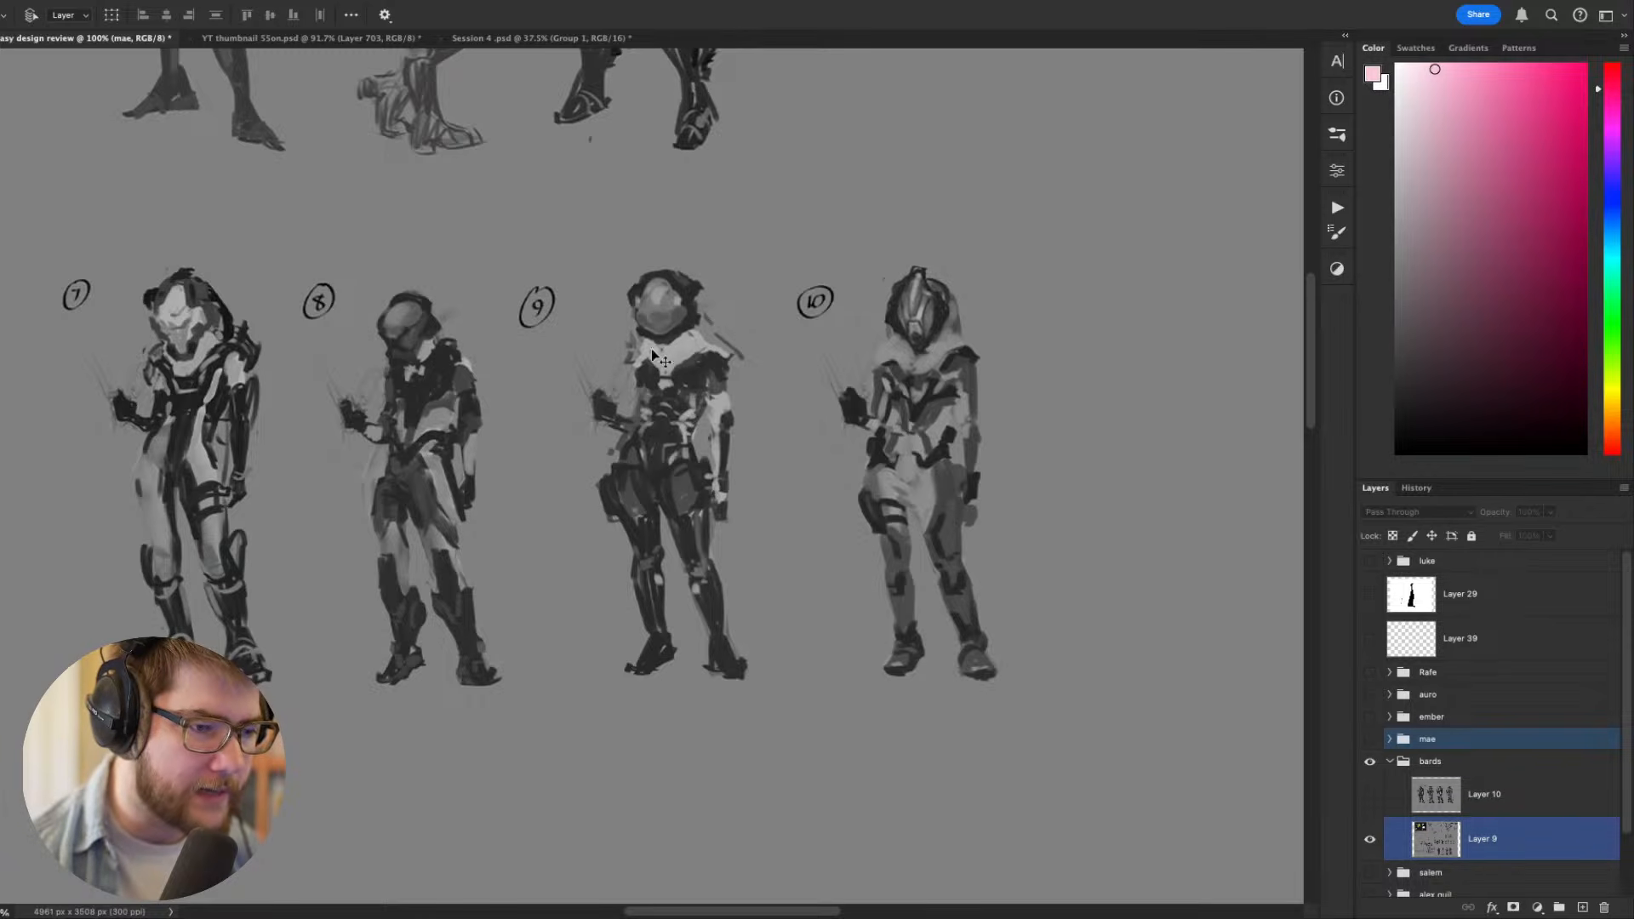
- Compare the round 2 rider variants and early hooded sketches with the numbered riders and the genetic-coding suit concepts
{"action": "scroll", "coordinate": [709, 440], "scroll_direction": "down", "scroll_amount": 5}
{"action": "left_click_drag", "start_coordinate": [691, 489], "coordinate": [889, 497]}
{"action": "left_click_drag", "start_coordinate": [787, 518], "coordinate": [1130, 468]}
{"action": "scroll", "coordinate": [572, 609], "scroll_direction": "up", "scroll_amount": 3}
{"action": "scroll", "coordinate": [573, 610], "scroll_direction": "up", "scroll_amount": 1}
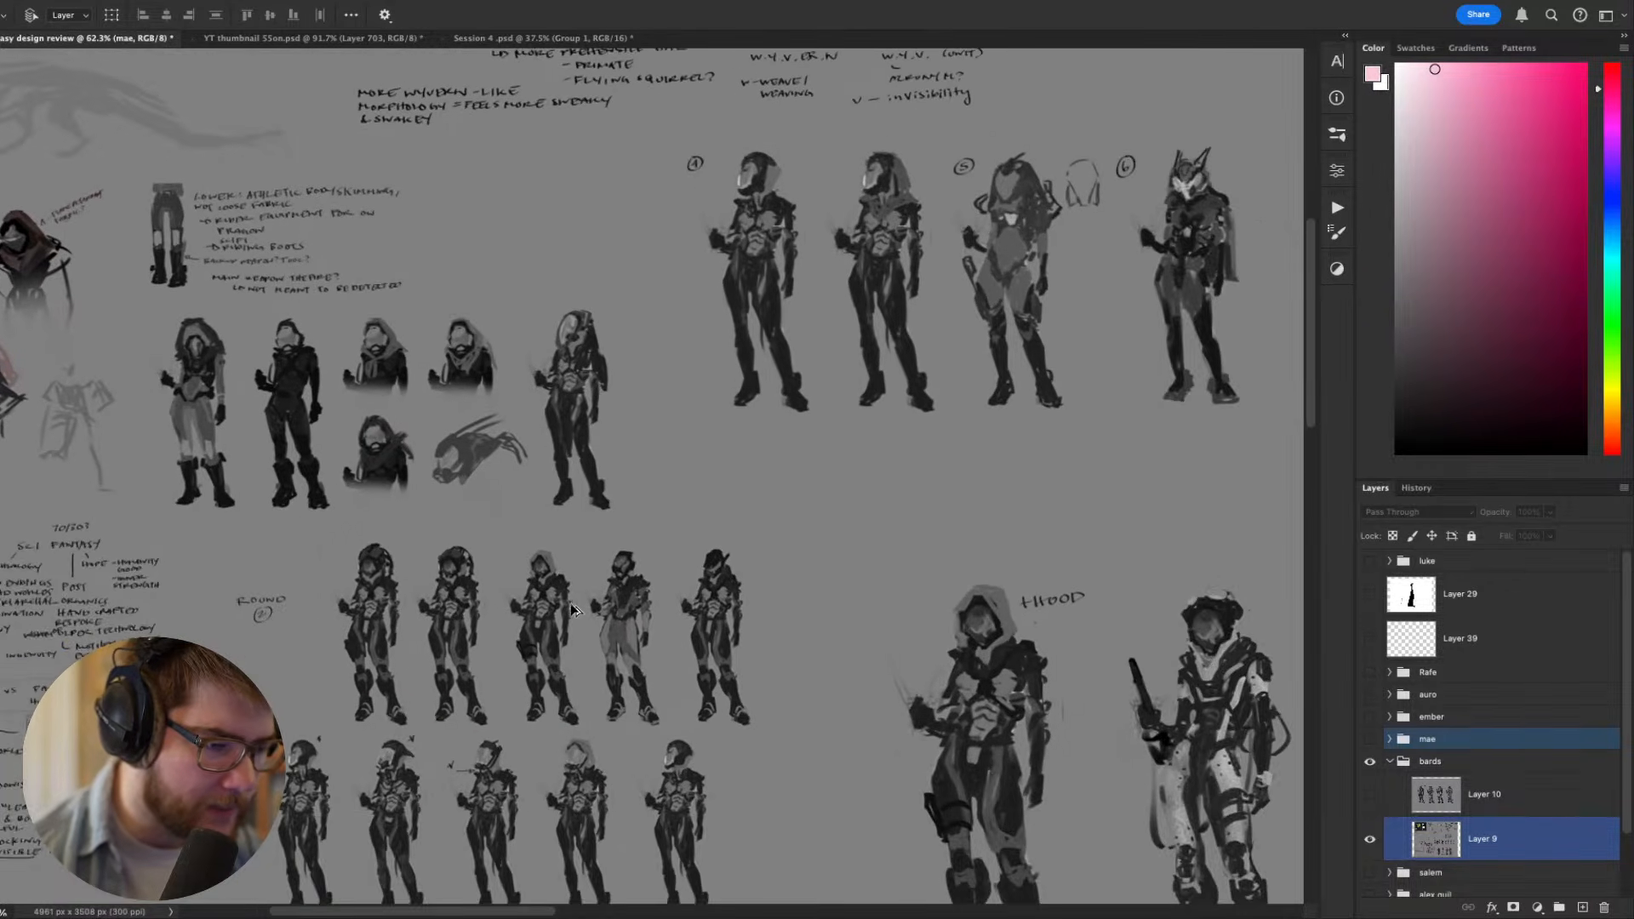
{"action": "left_click_drag", "start_coordinate": [596, 372], "coordinate": [864, 489]}
{"action": "left_click_drag", "start_coordinate": [752, 550], "coordinate": [358, 645]}
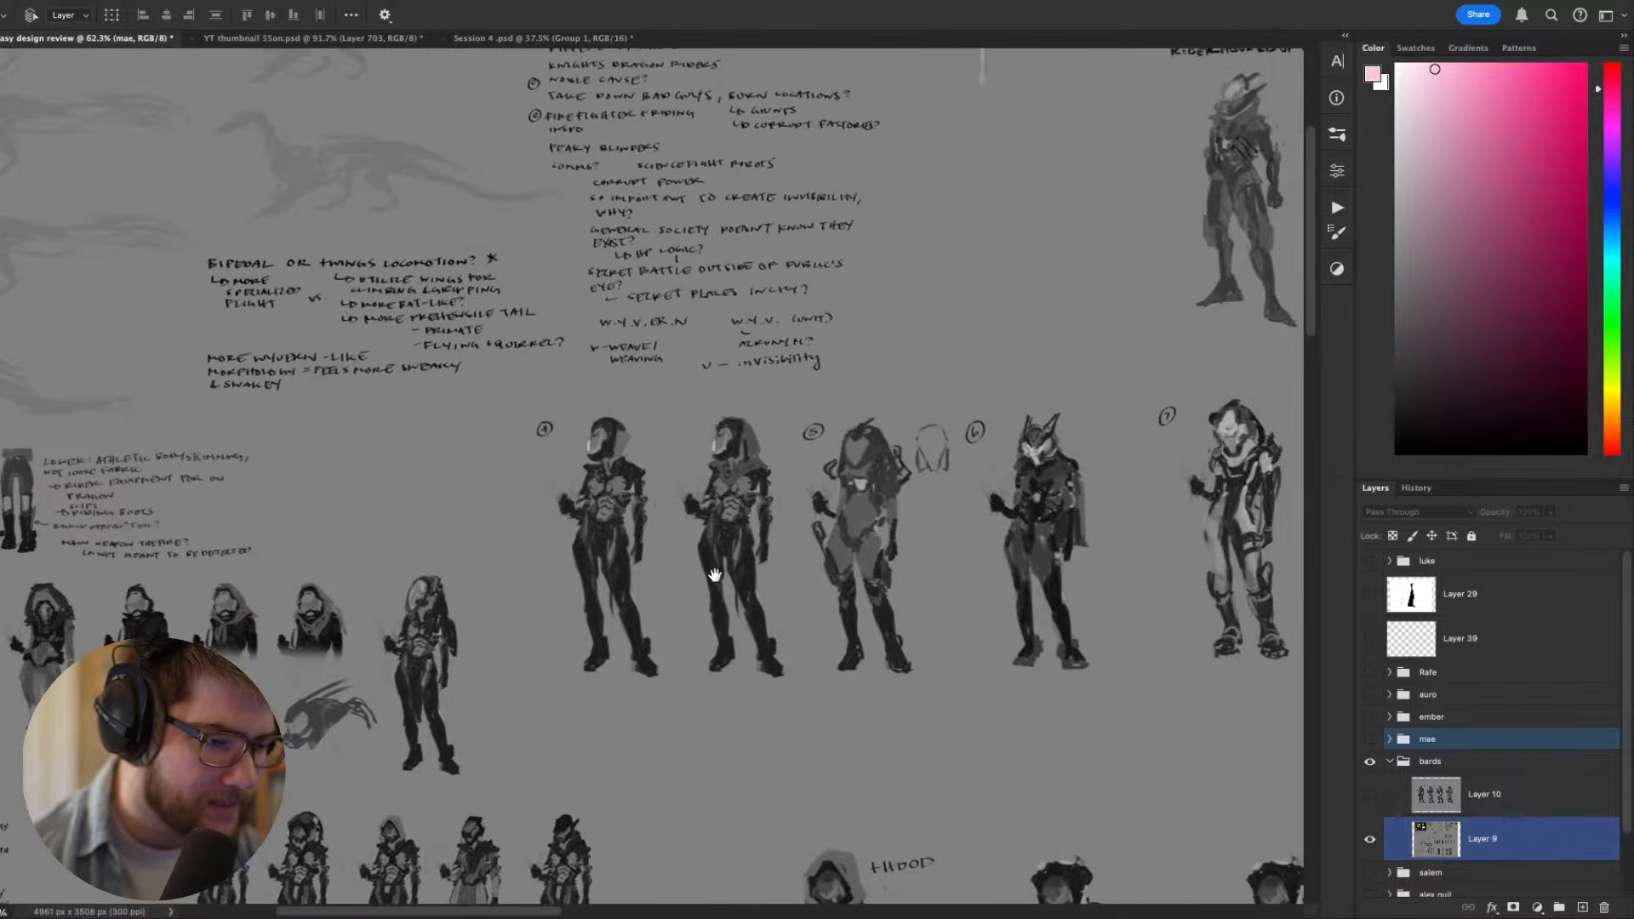
{"action": "left_click_drag", "start_coordinate": [715, 573], "coordinate": [277, 578]}
{"action": "left_click_drag", "start_coordinate": [969, 490], "coordinate": [538, 539]}
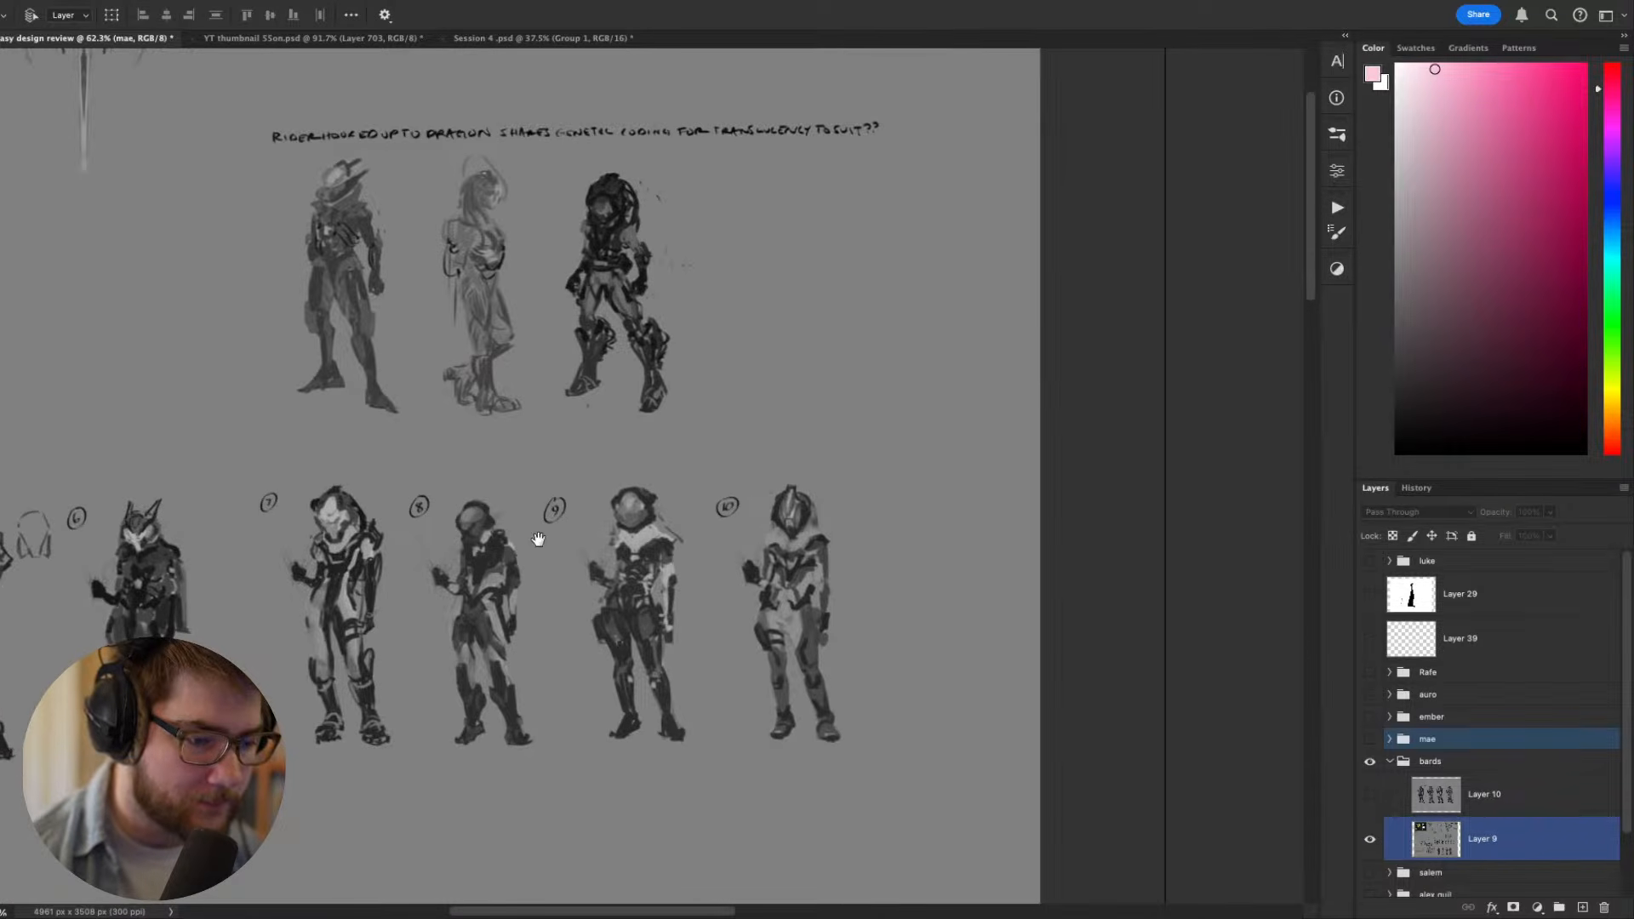
- Show Layer 10 again and study the enlarged riders, from the hooded figure to versions A and B
{"action": "left_click", "coordinate": [1371, 796]}
{"action": "left_click_drag", "start_coordinate": [709, 686], "coordinate": [902, 692]}
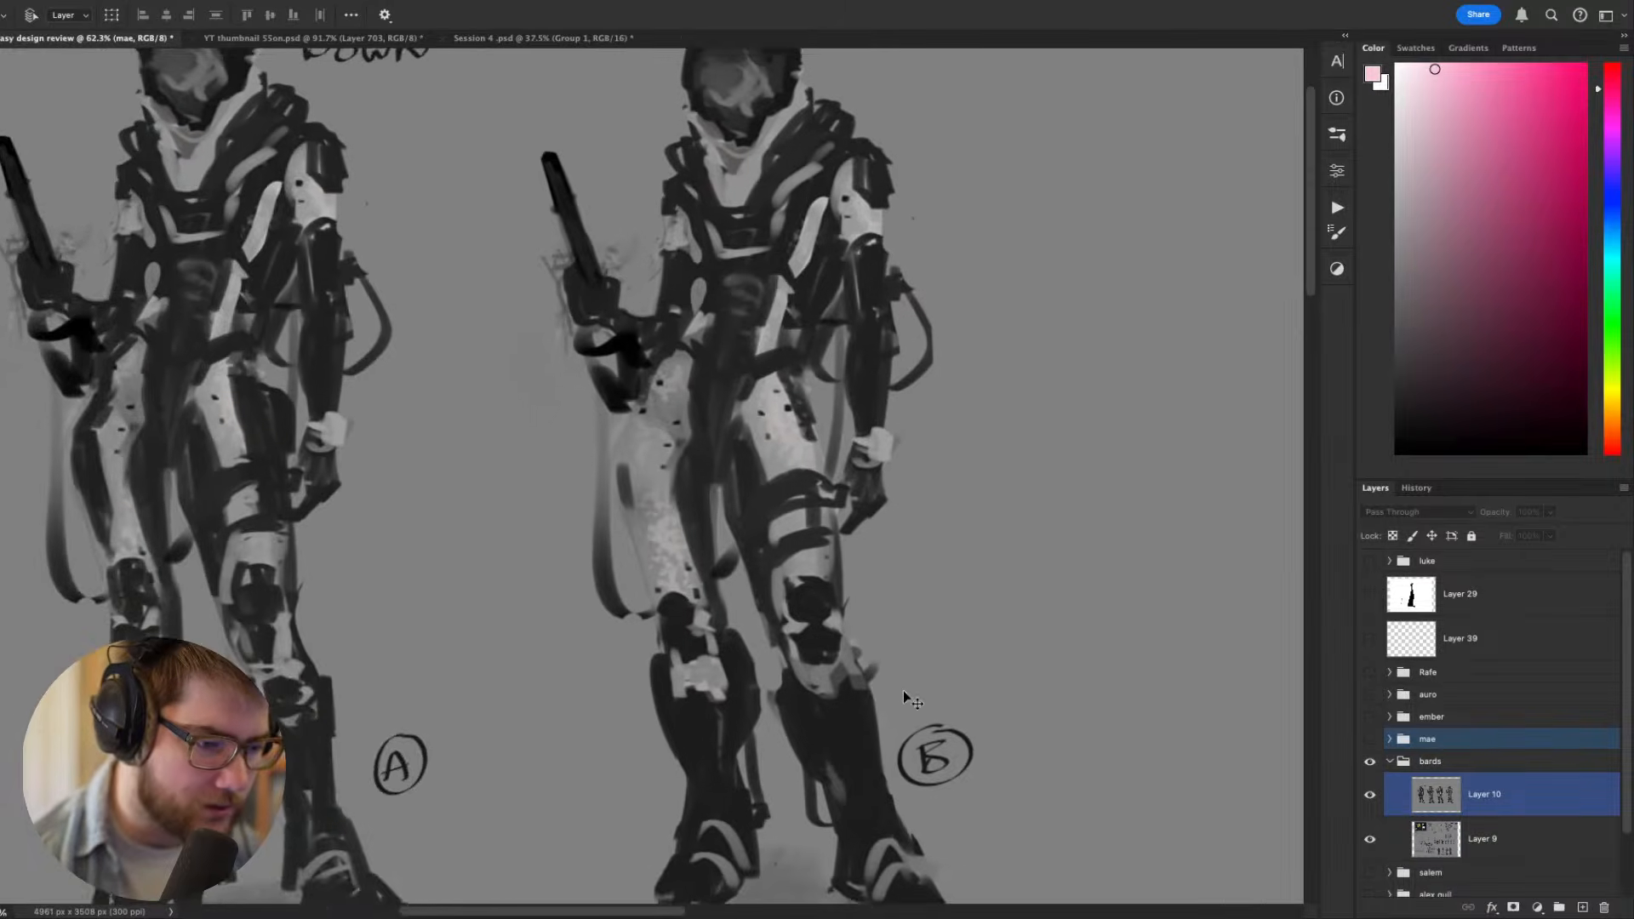
{"action": "scroll", "coordinate": [901, 692], "scroll_direction": "down", "scroll_amount": 4}
{"action": "scroll", "coordinate": [985, 577], "scroll_direction": "left", "scroll_amount": 5}
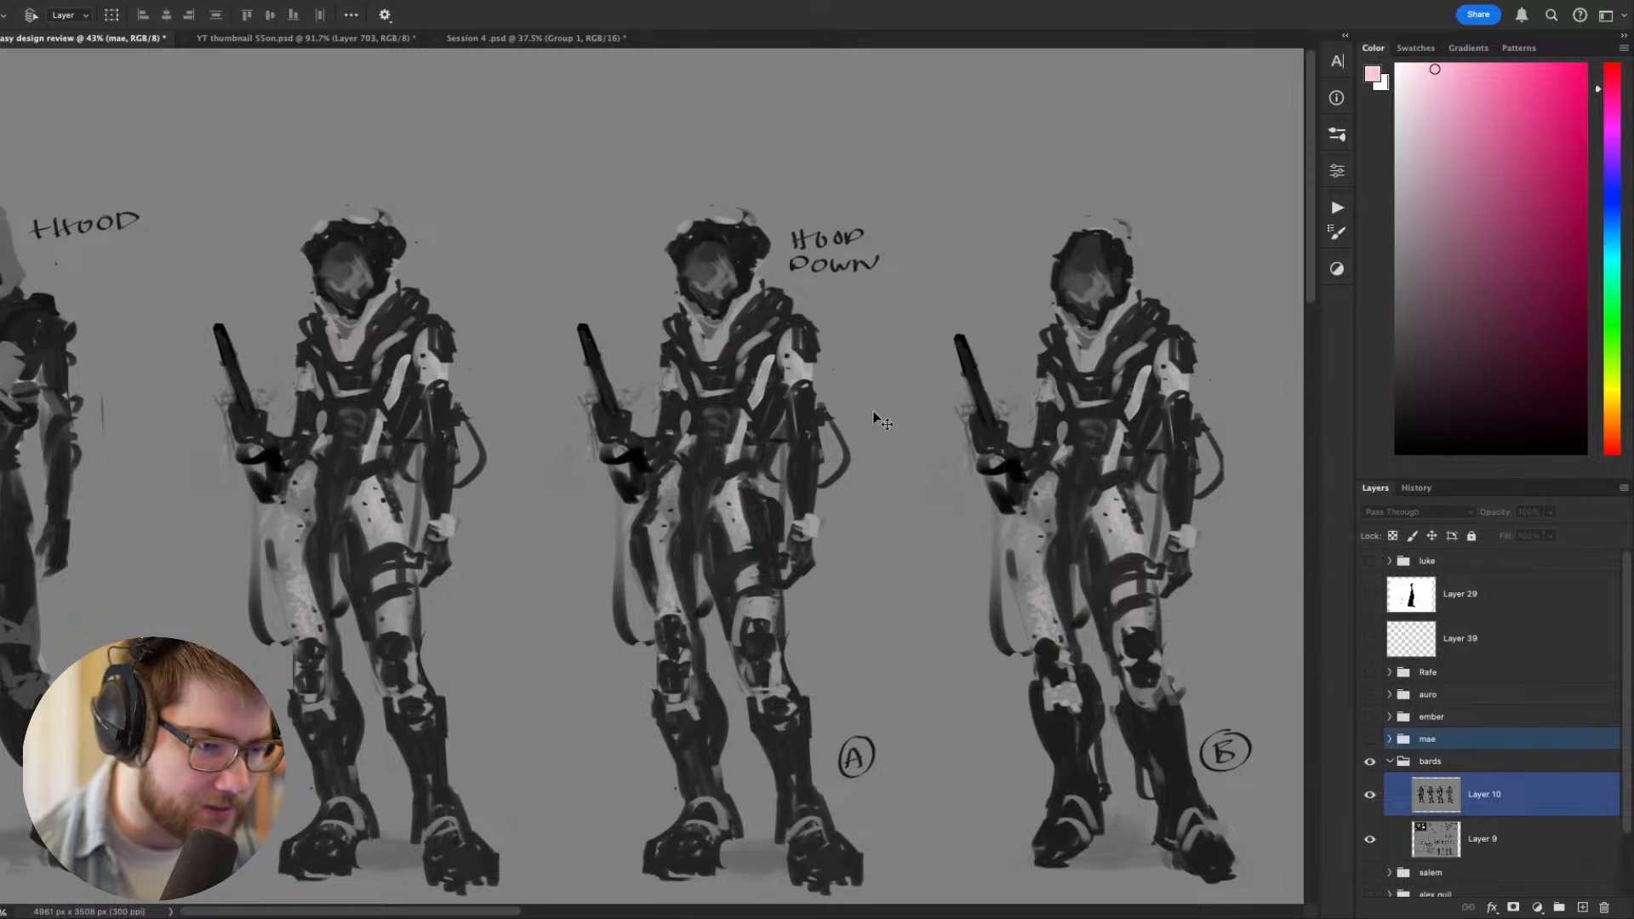
{"action": "scroll", "coordinate": [1196, 410], "scroll_direction": "left", "scroll_amount": 6}
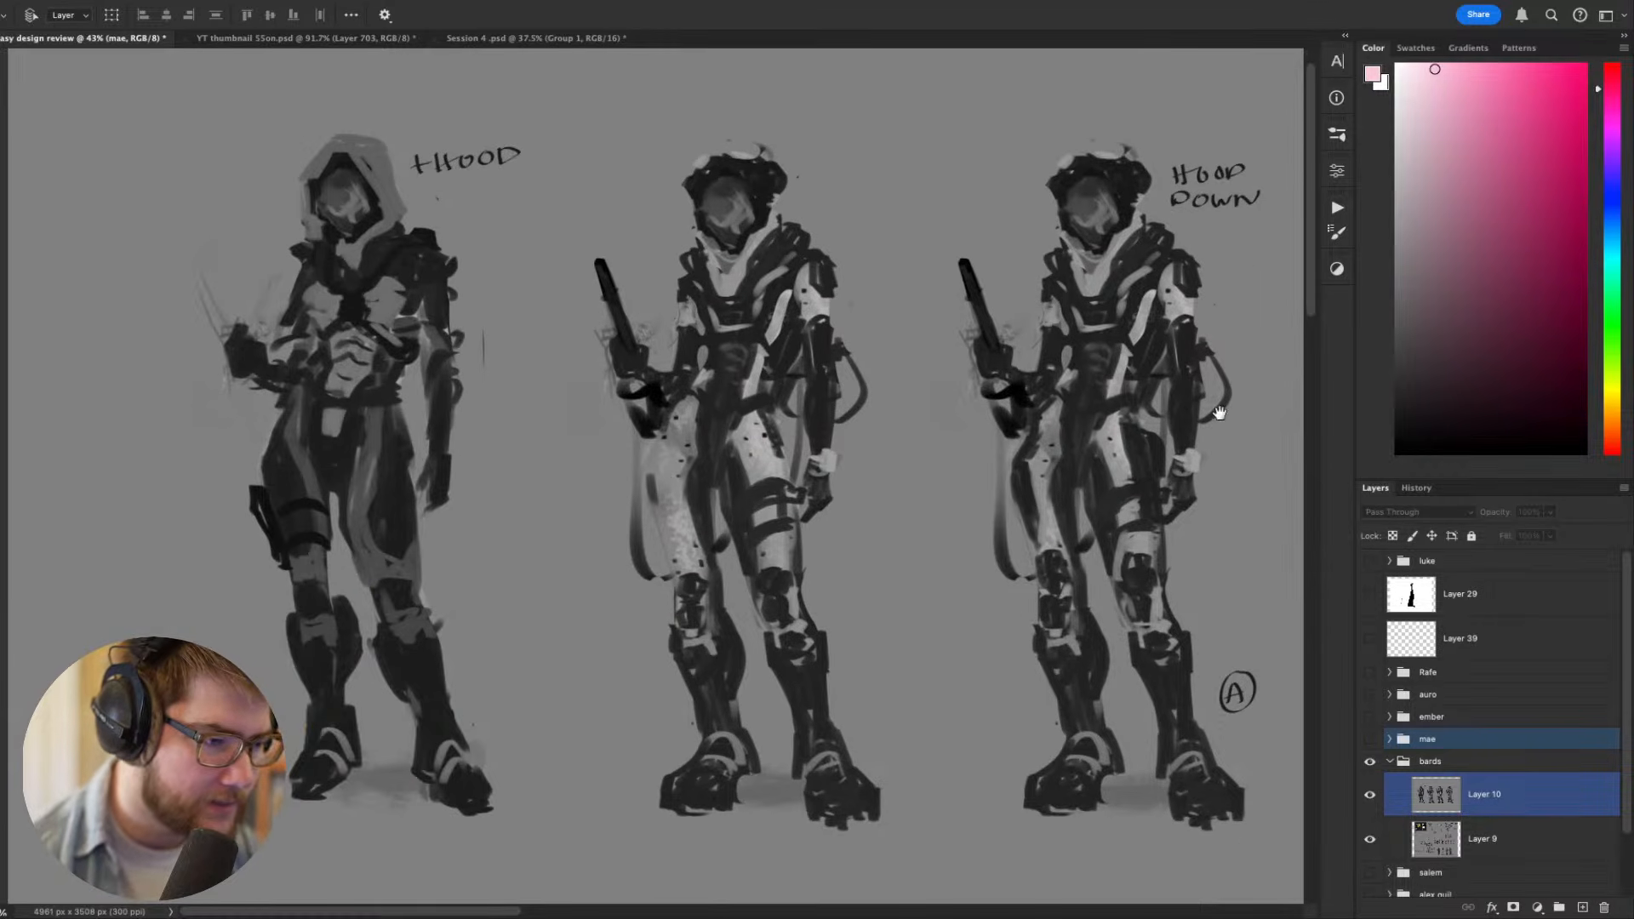
{"action": "left_click_drag", "start_coordinate": [996, 411], "coordinate": [783, 412]}
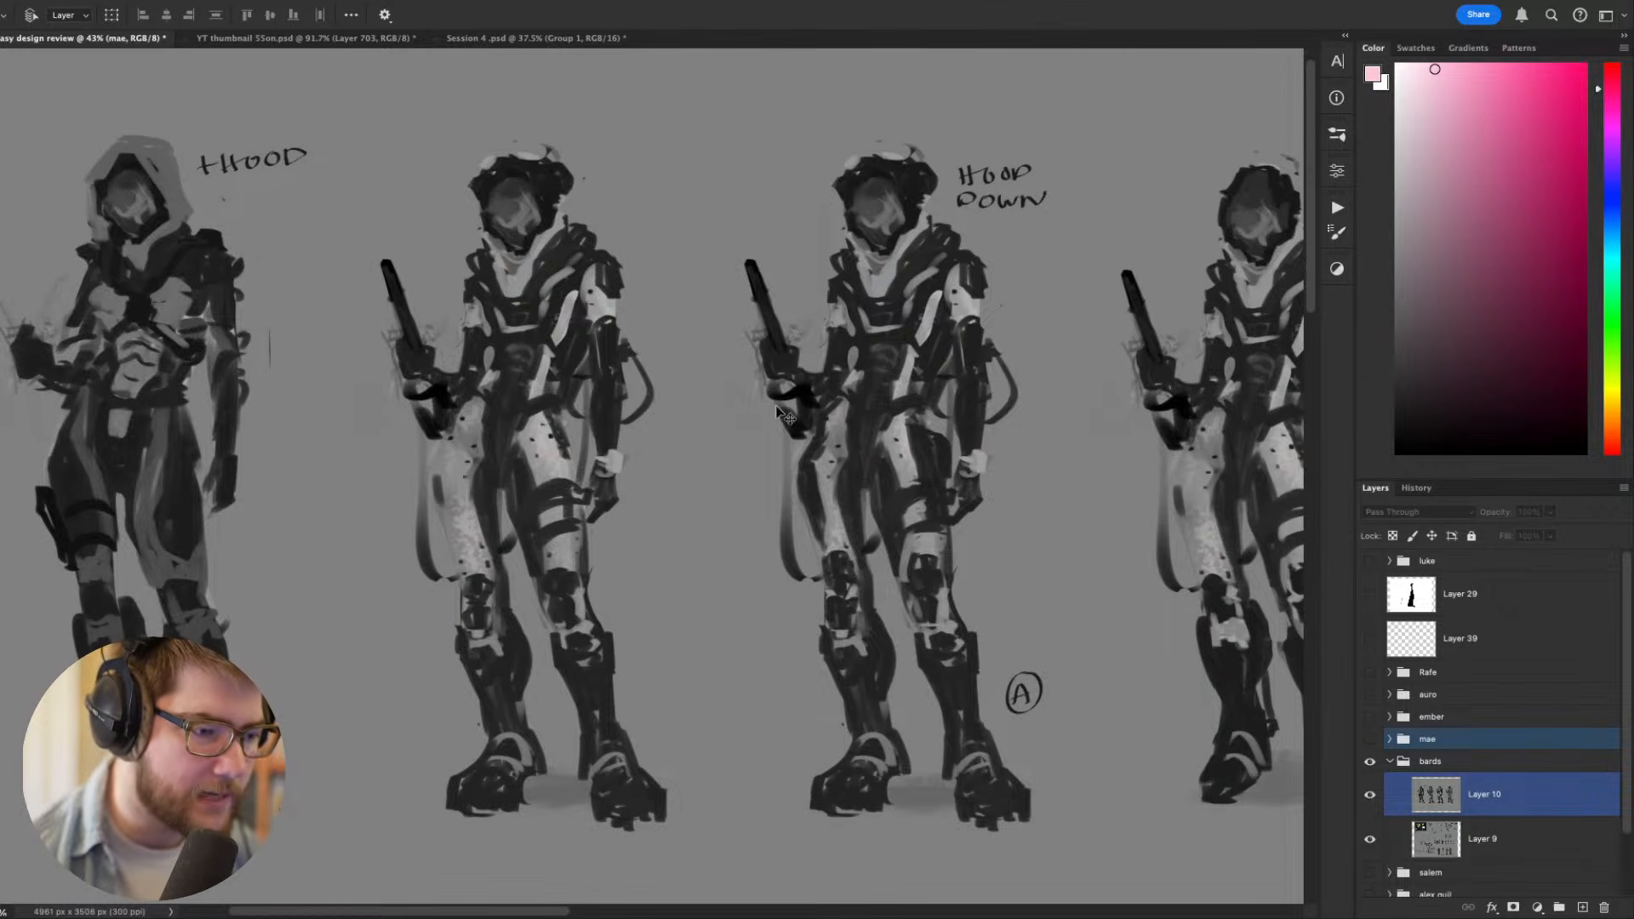
{"action": "left_click_drag", "start_coordinate": [813, 411], "coordinate": [634, 437]}
- Collapse and hide the bards group, then show the group directly below it with the whole Shaded Orchid sheet in view
{"action": "left_click", "coordinate": [1391, 761]}
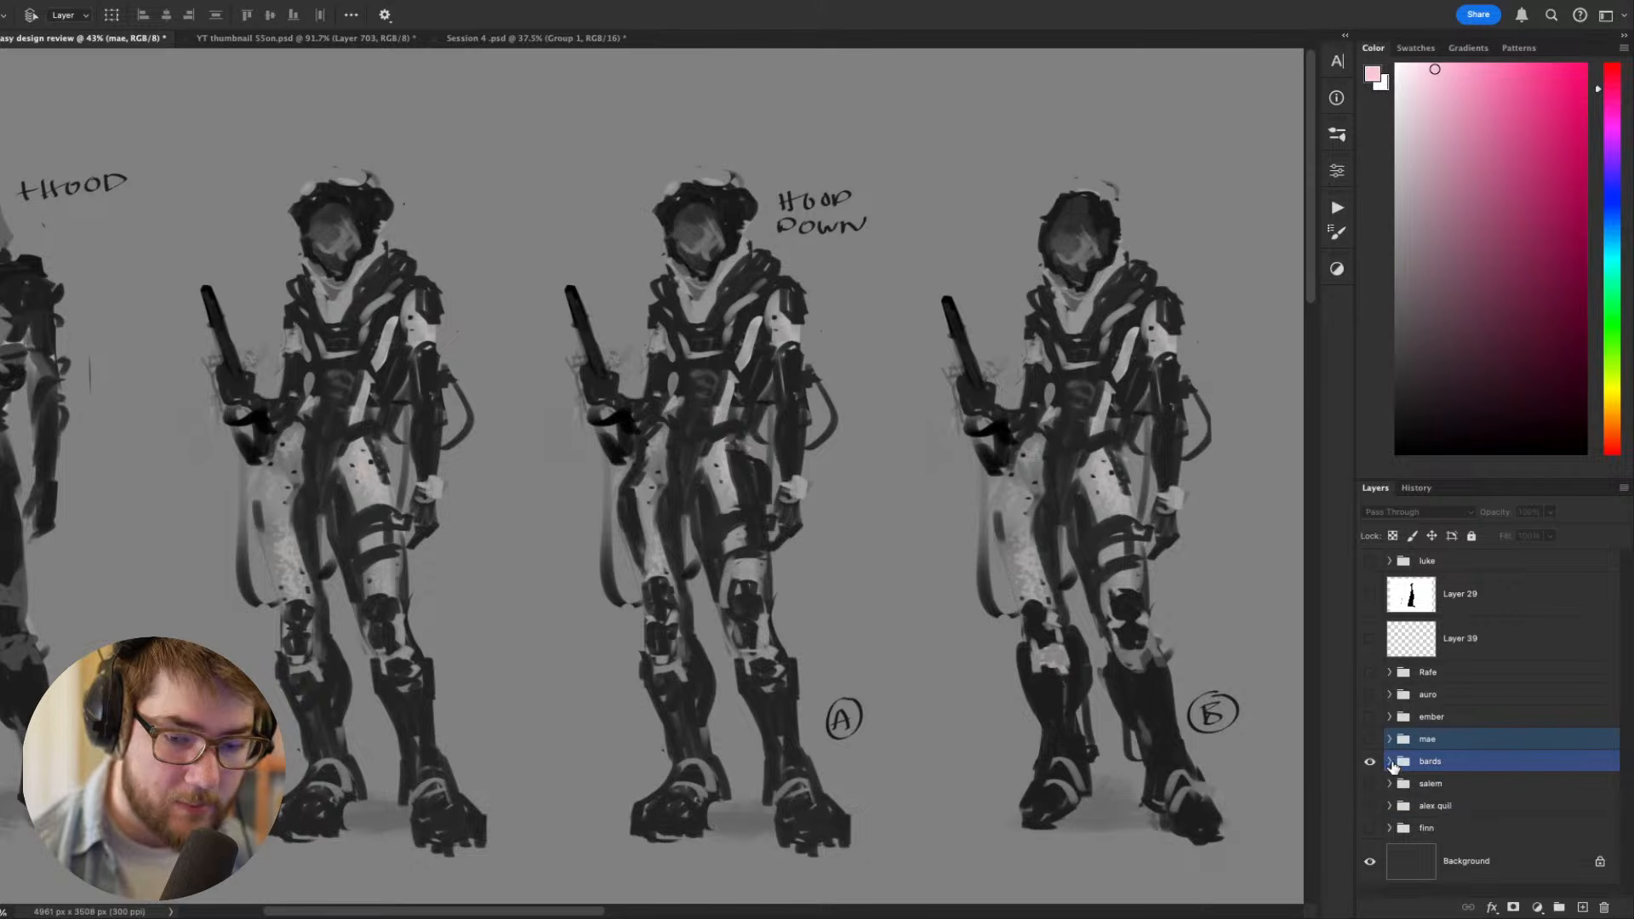
{"action": "left_click", "coordinate": [1370, 764]}
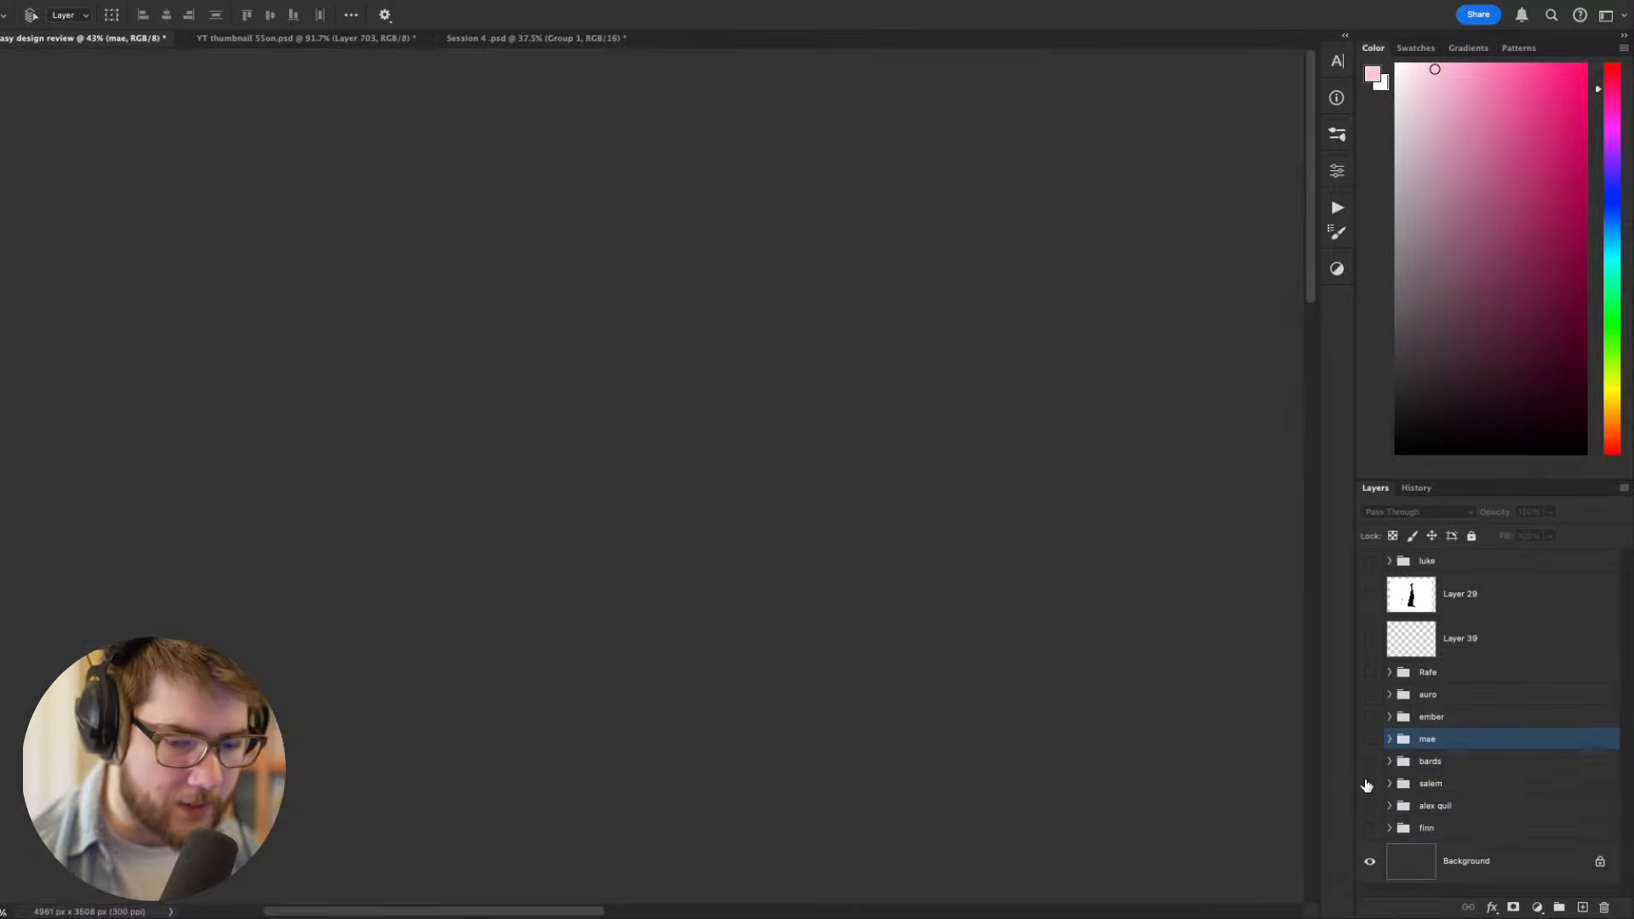
{"action": "left_click", "coordinate": [1371, 784]}
{"action": "scroll", "coordinate": [1073, 713], "scroll_direction": "down", "scroll_amount": 2}
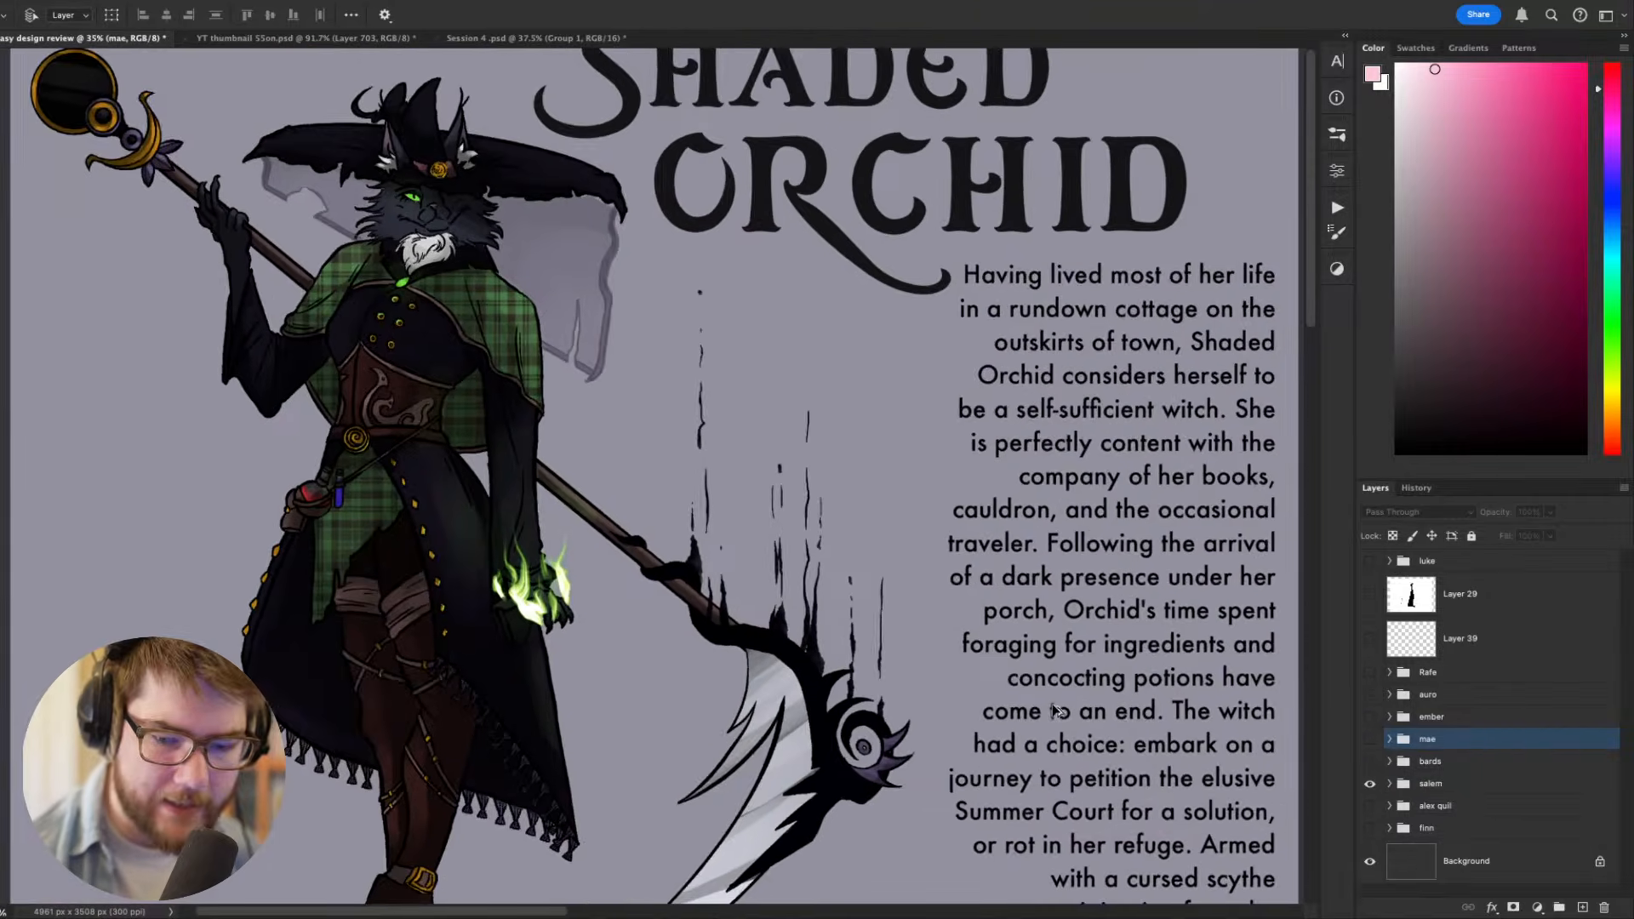
{"action": "scroll", "coordinate": [1055, 711], "scroll_direction": "down", "scroll_amount": 3}
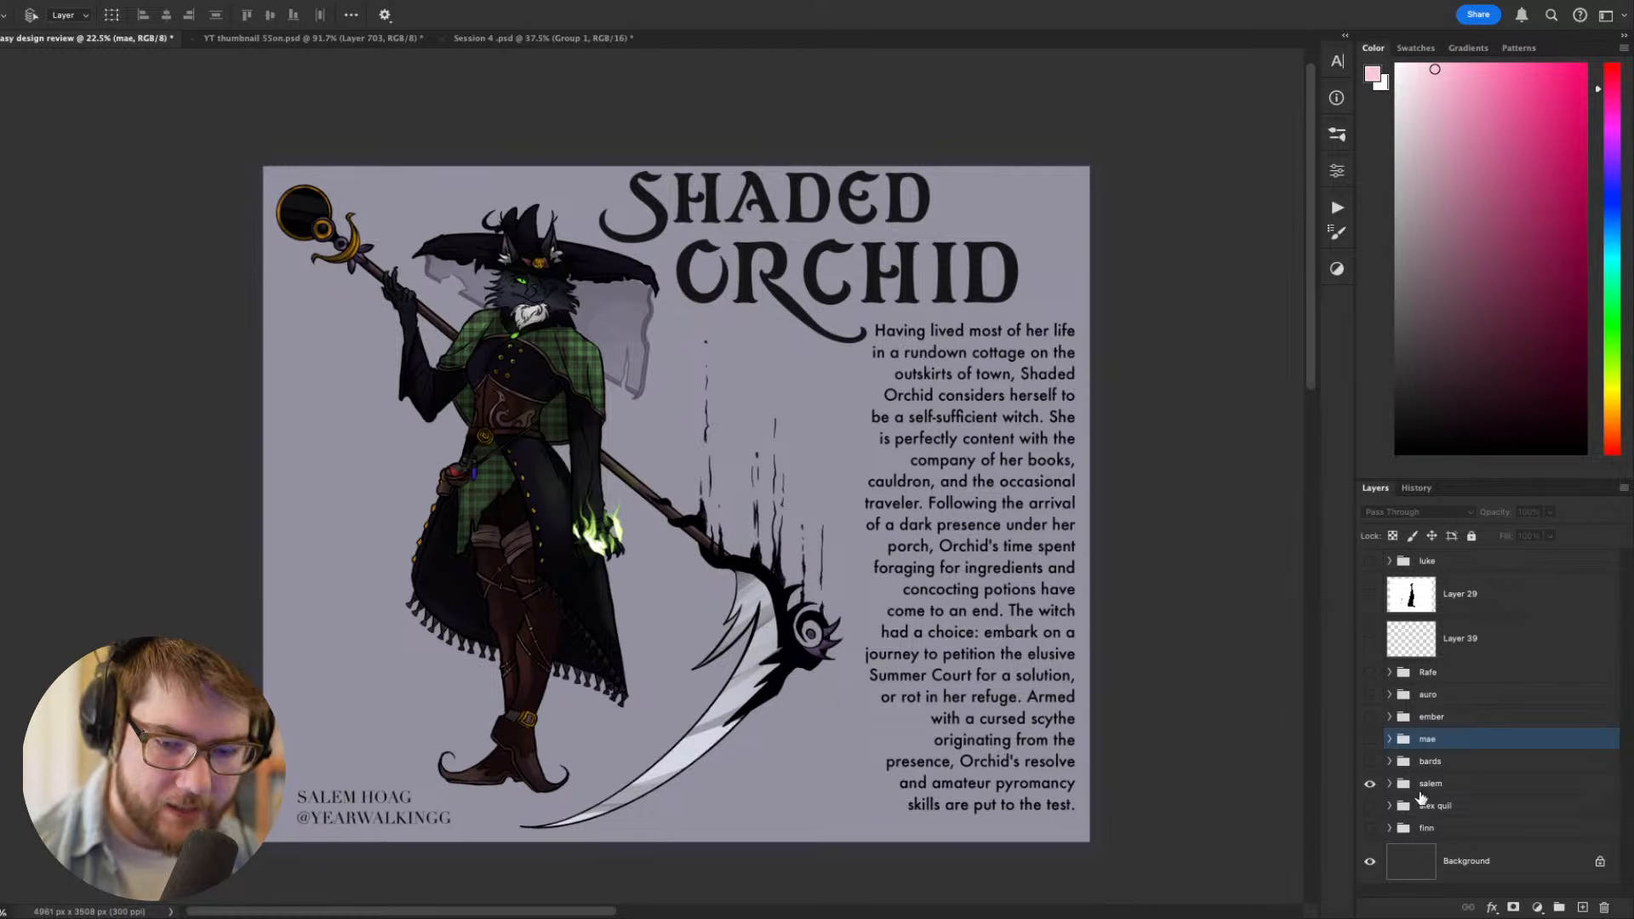
- Expand the Shaded Orchid group, hide its Layer 11 and show the colour and value variants on Layer 15
{"action": "left_click", "coordinate": [1390, 784]}
{"action": "scroll", "coordinate": [1407, 795], "scroll_direction": "down", "scroll_amount": 3}
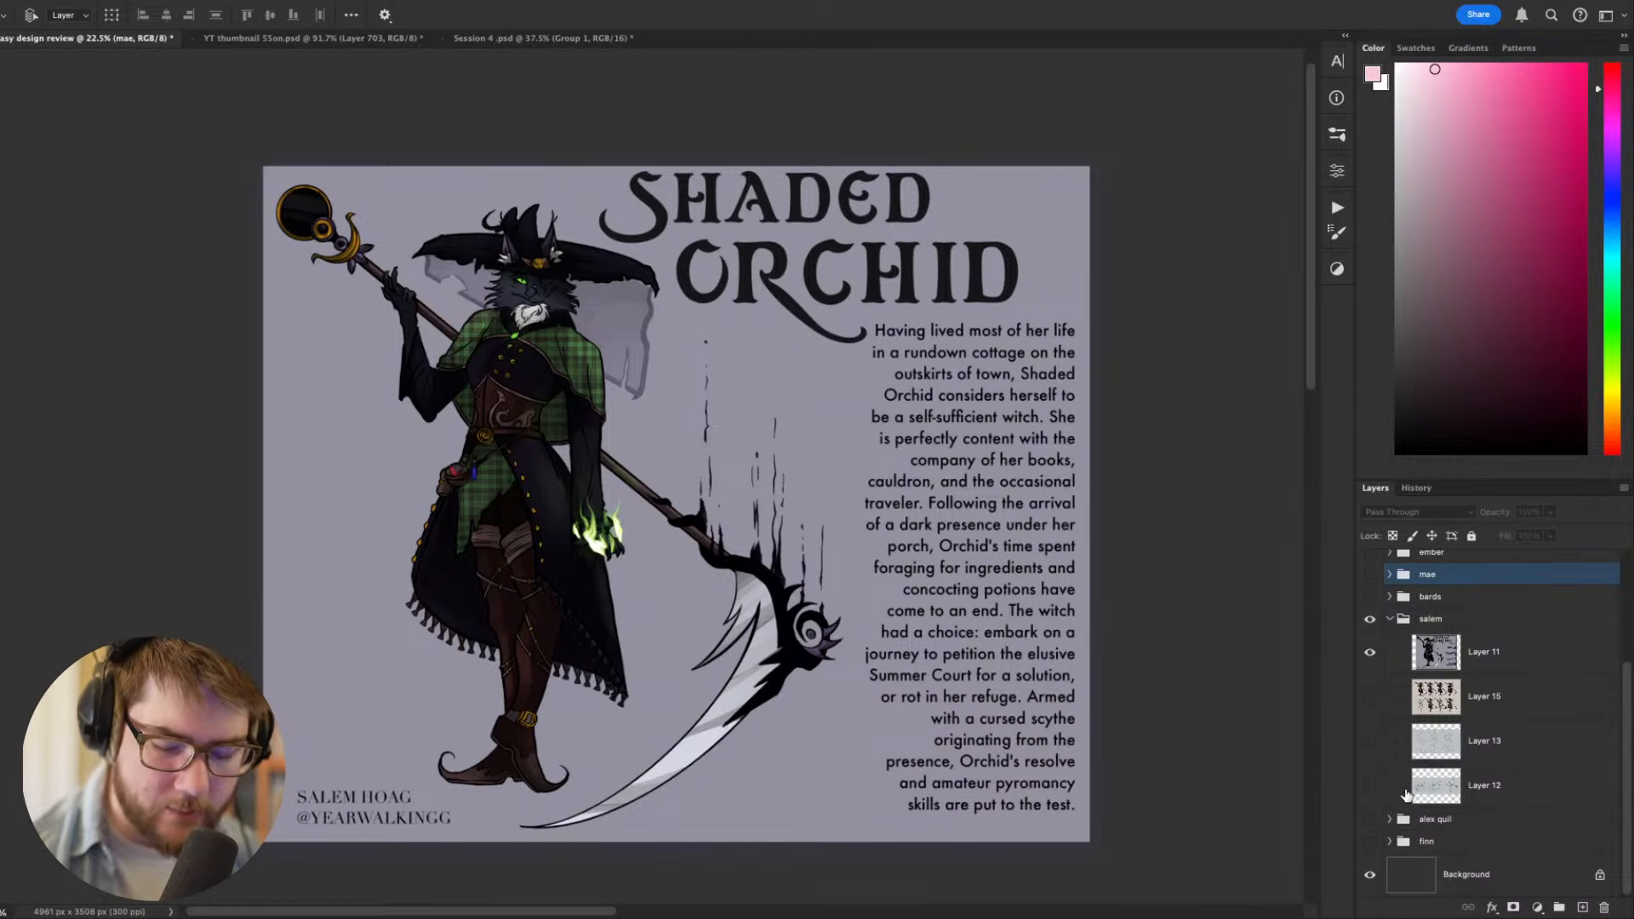
{"action": "left_click", "coordinate": [1371, 652]}
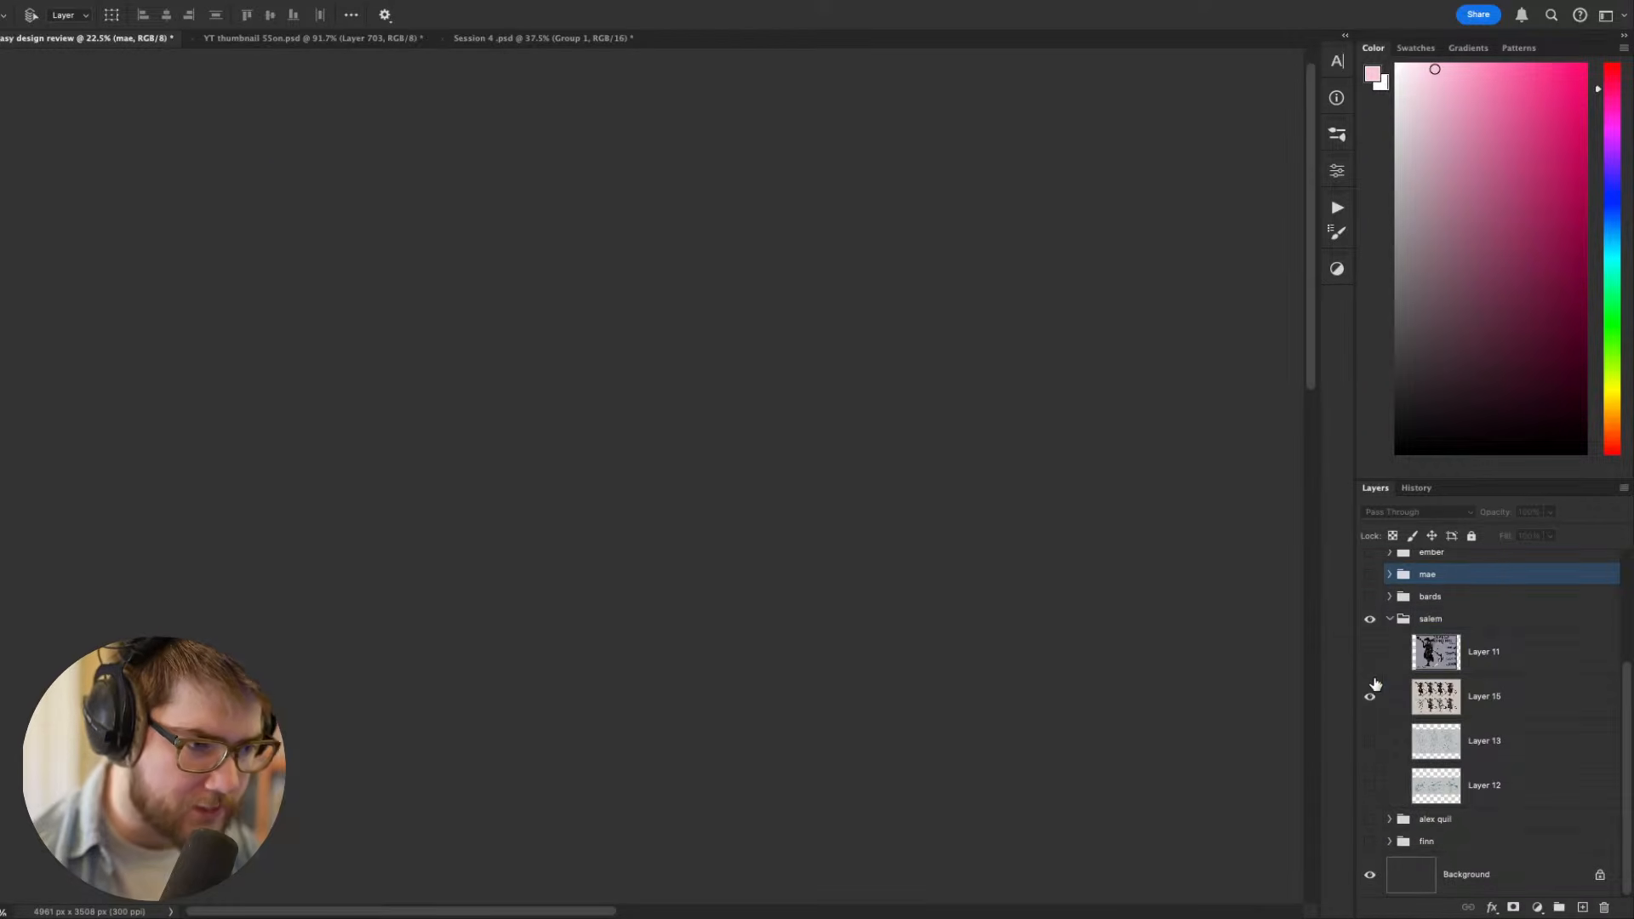
{"action": "left_click", "coordinate": [1371, 697]}
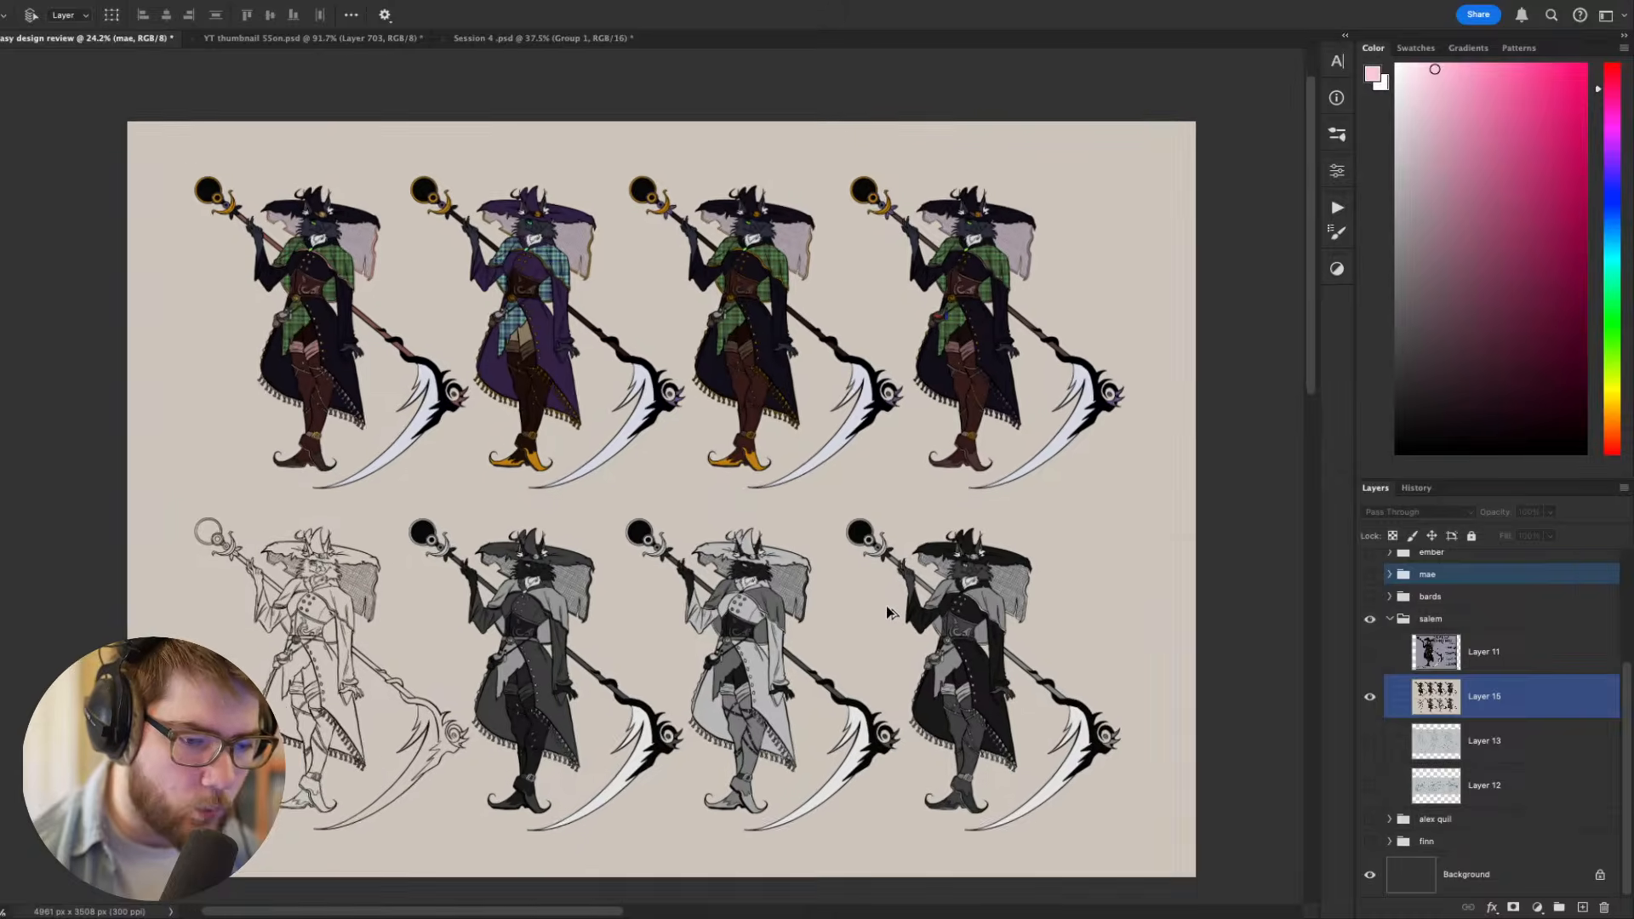
- Look over the colour and value variants, hide Layer 15 and check Layers 13 and 12 by toggling each one
{"action": "scroll", "coordinate": [886, 606], "scroll_direction": "up", "scroll_amount": 5}
{"action": "scroll", "coordinate": [886, 606], "scroll_direction": "down", "scroll_amount": 6}
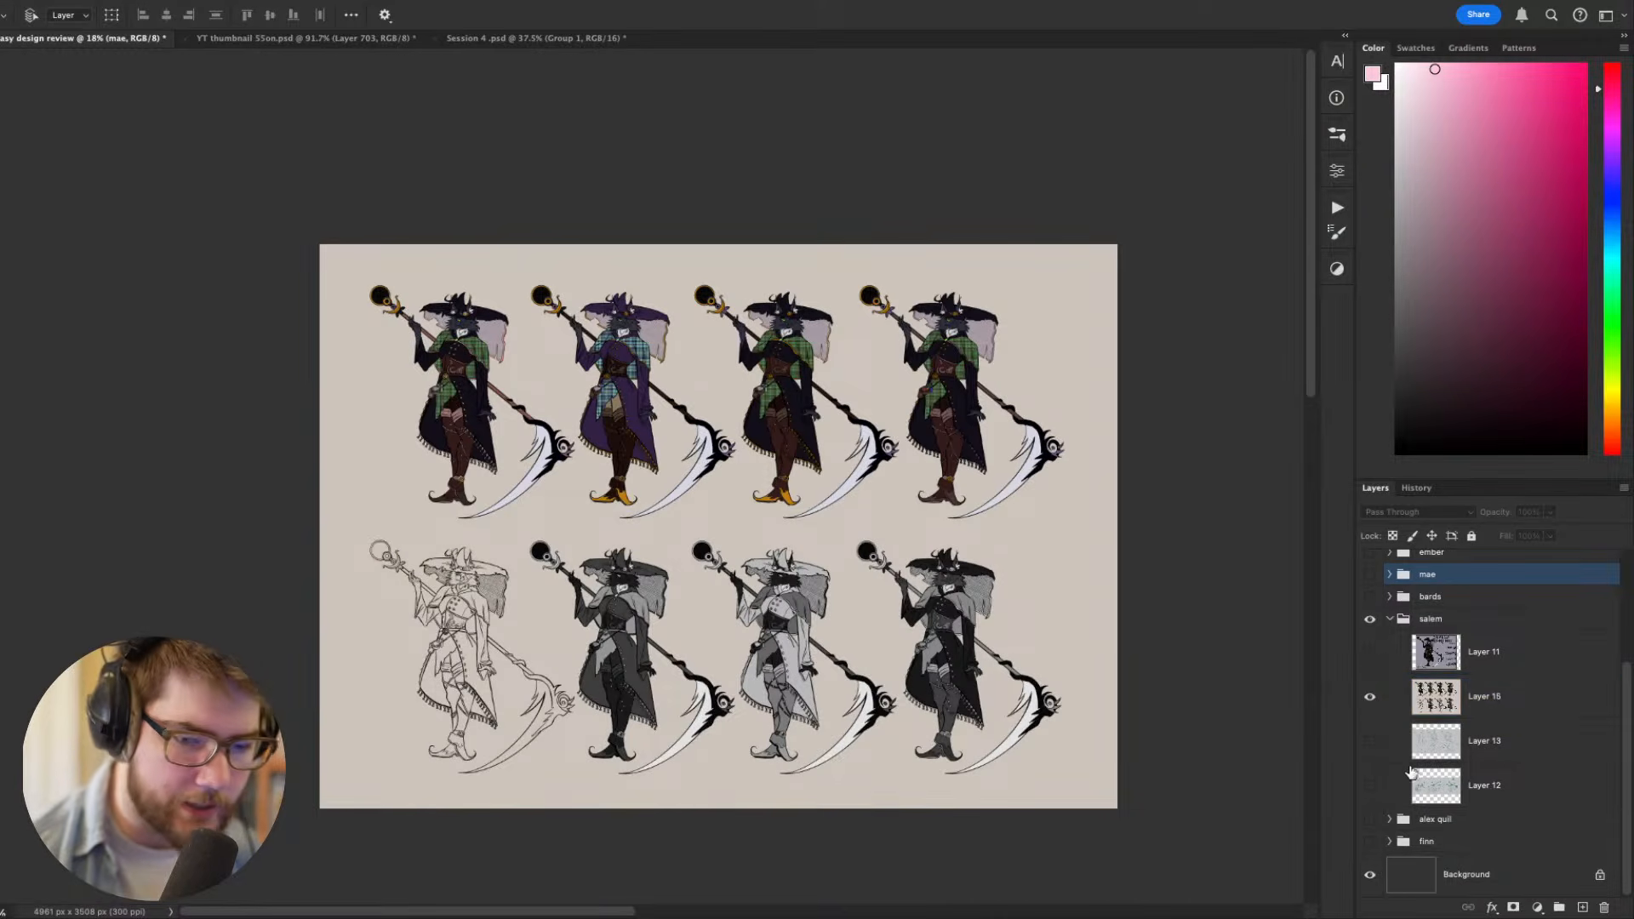
{"action": "left_click", "coordinate": [1371, 696]}
{"action": "left_click", "coordinate": [1371, 742]}
{"action": "left_click", "coordinate": [1371, 742]}
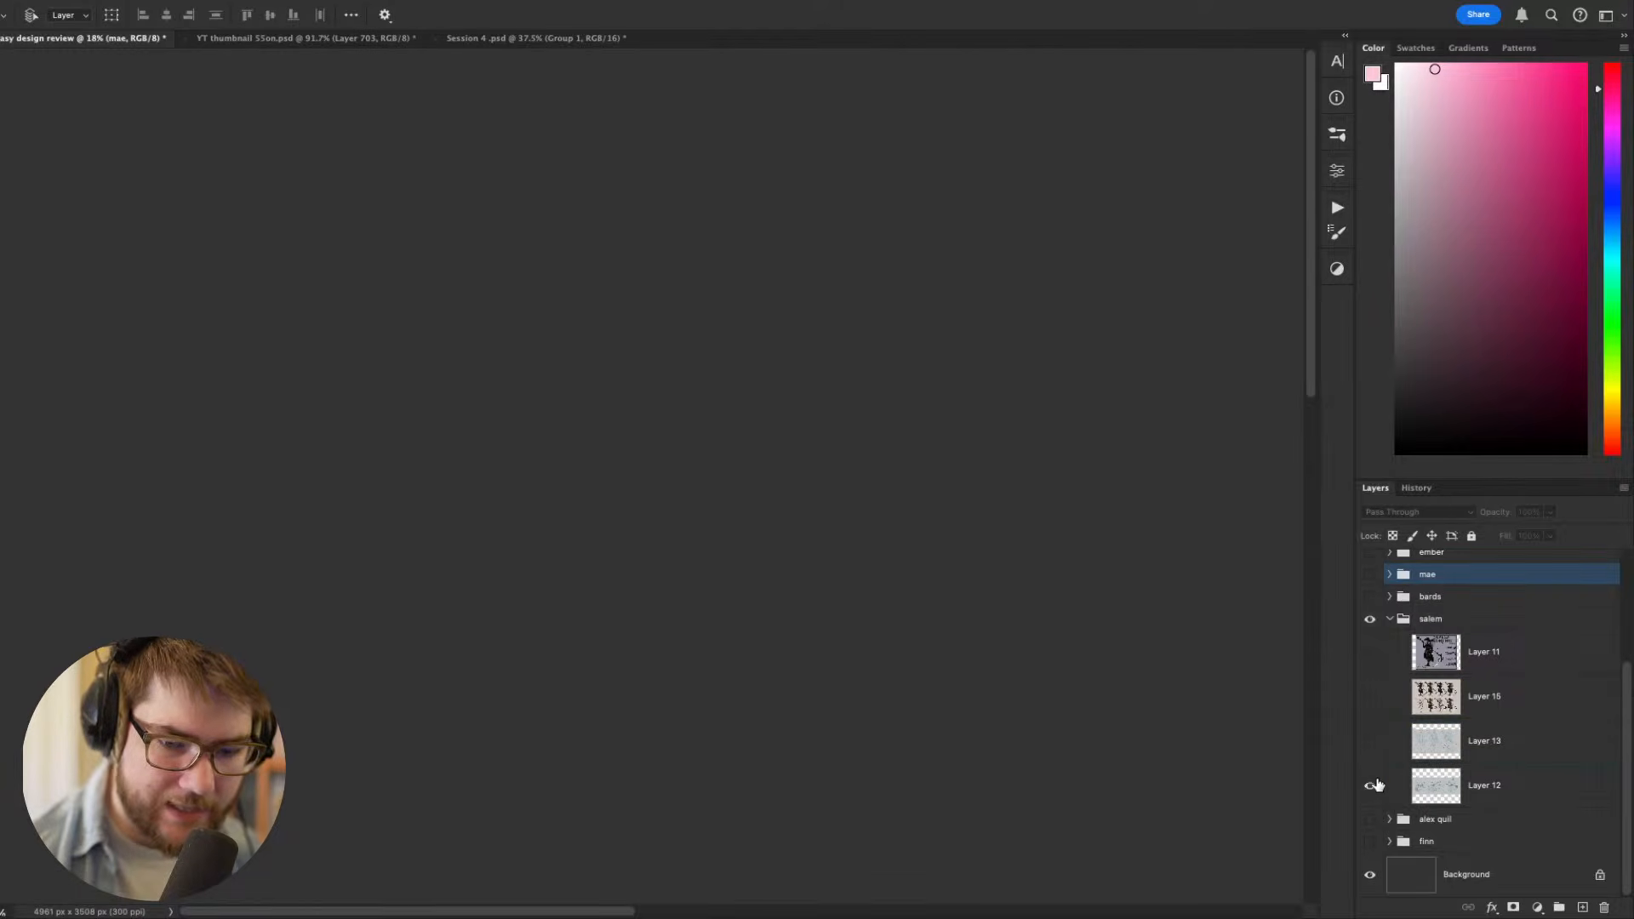
{"action": "left_click", "coordinate": [1370, 786]}
{"action": "left_click", "coordinate": [1371, 786]}
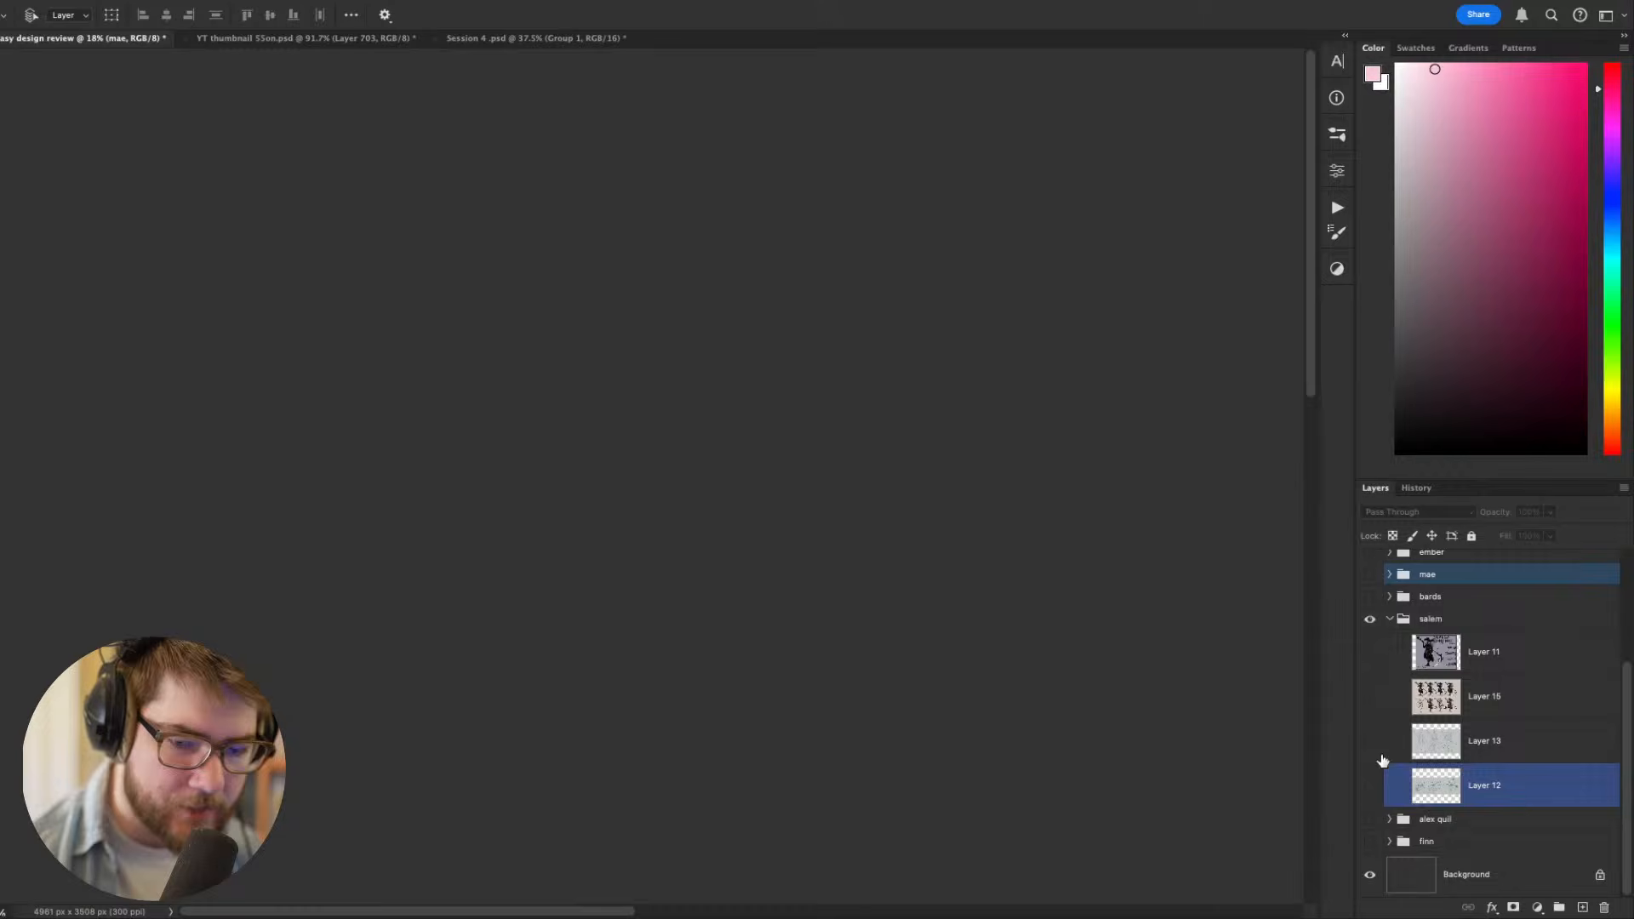
- Show Layer 11 and examine the Shaded Orchid sheet, from the witch and her scythe to the backstory text
{"action": "left_click", "coordinate": [1370, 652]}
{"action": "left_click_drag", "start_coordinate": [934, 576], "coordinate": [962, 601]}
{"action": "scroll", "coordinate": [622, 539], "scroll_direction": "up", "scroll_amount": 3}
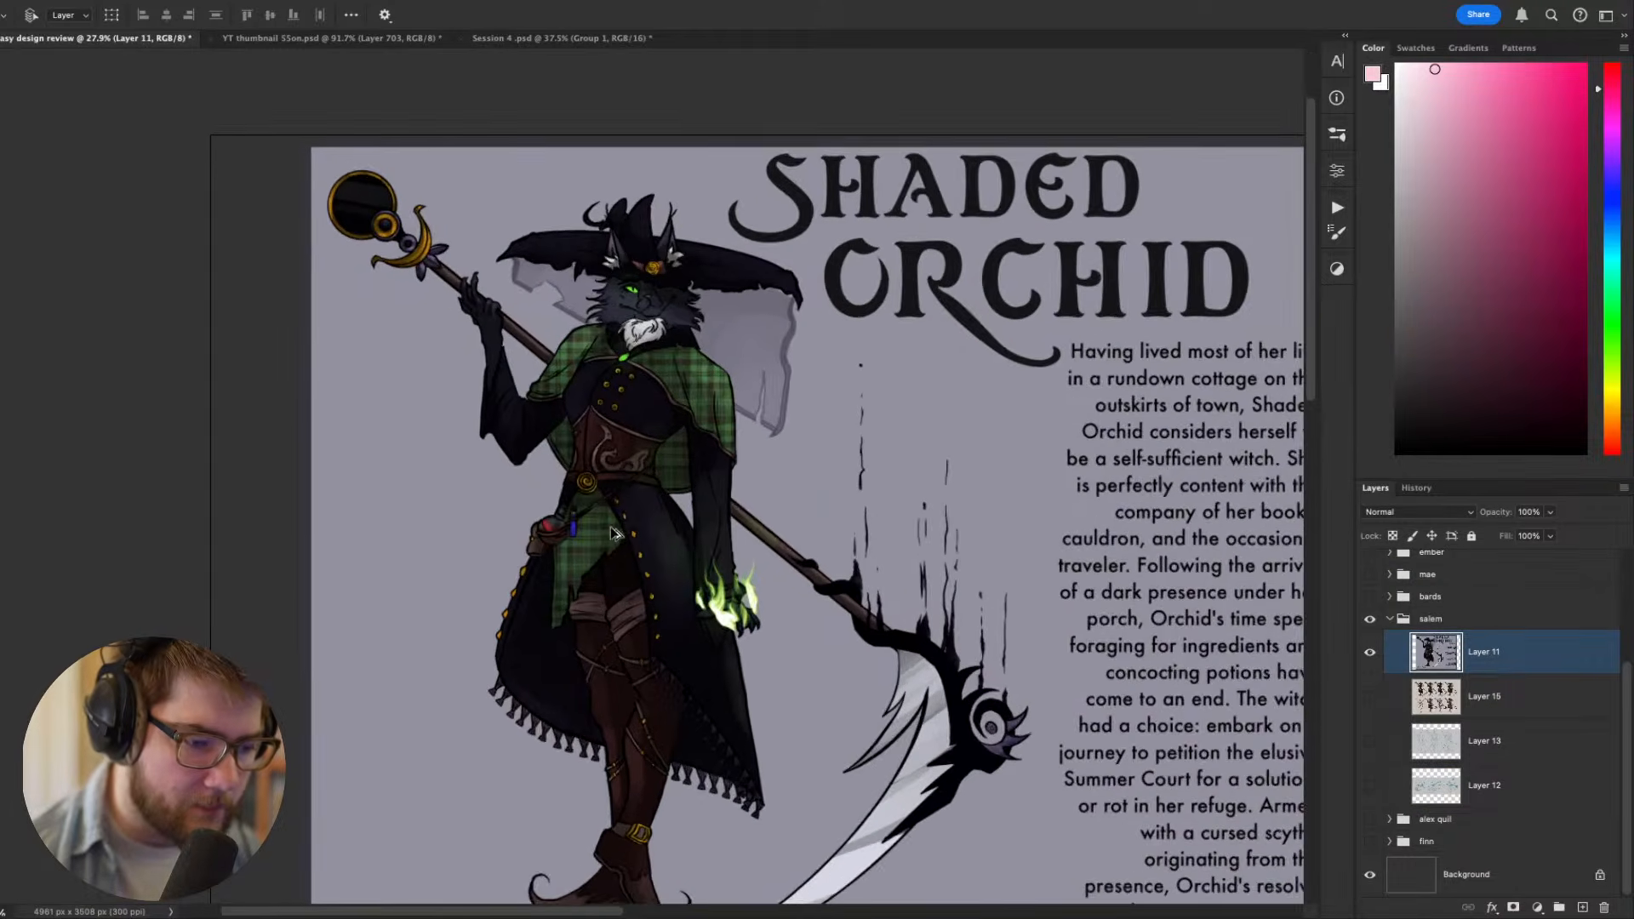
{"action": "left_click_drag", "start_coordinate": [630, 544], "coordinate": [600, 465]}
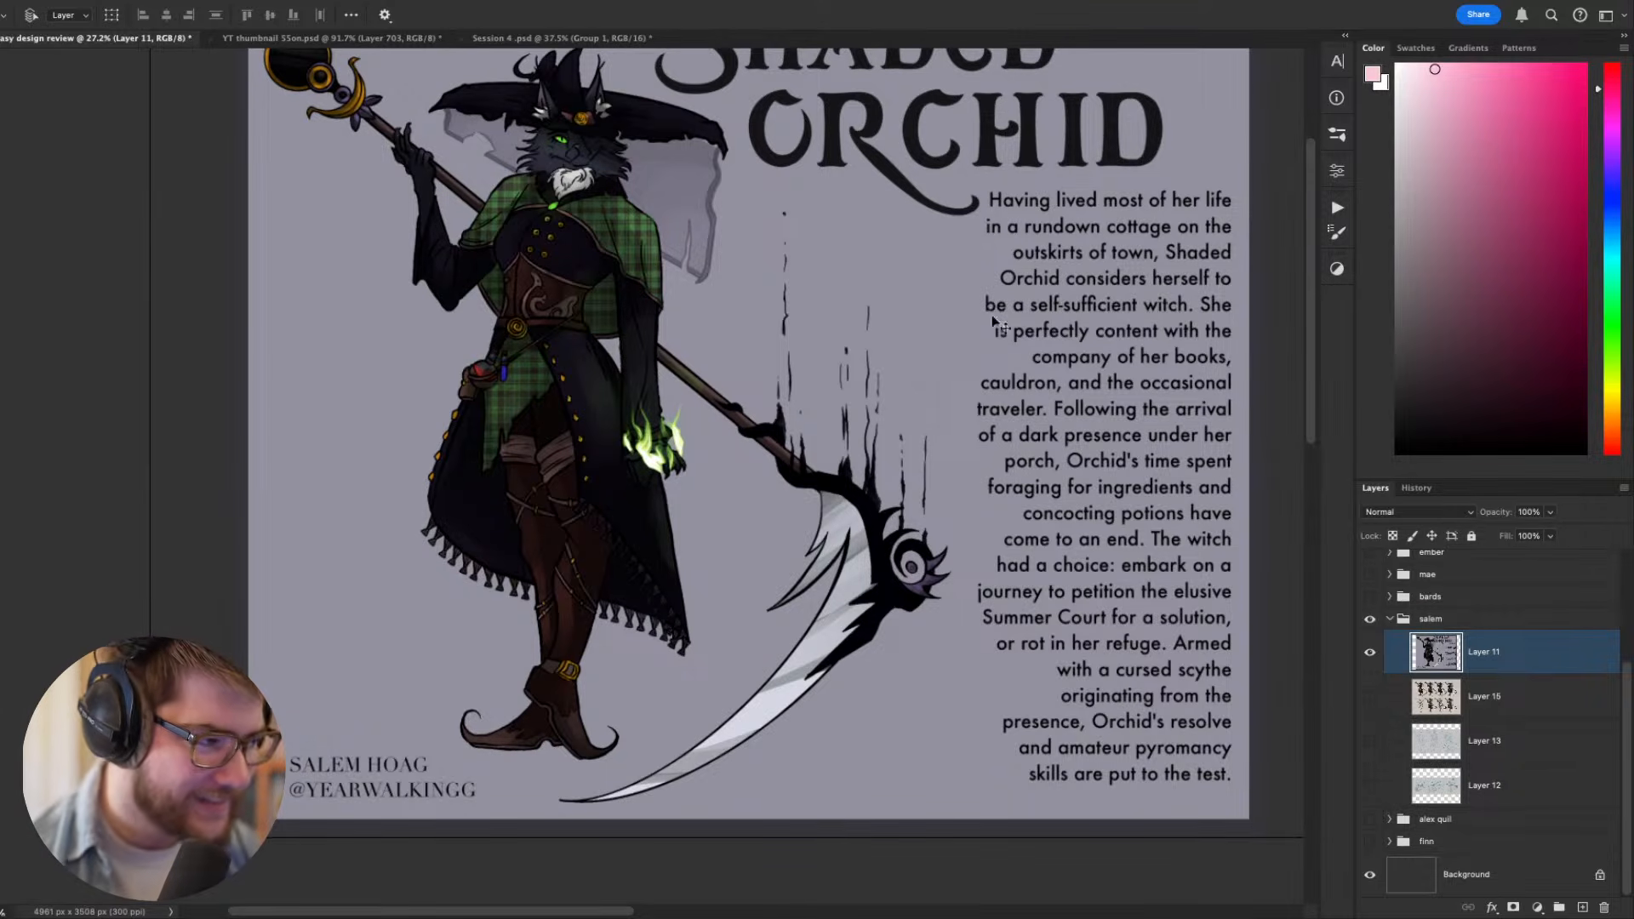
{"action": "left_click_drag", "start_coordinate": [808, 250], "coordinate": [869, 352]}
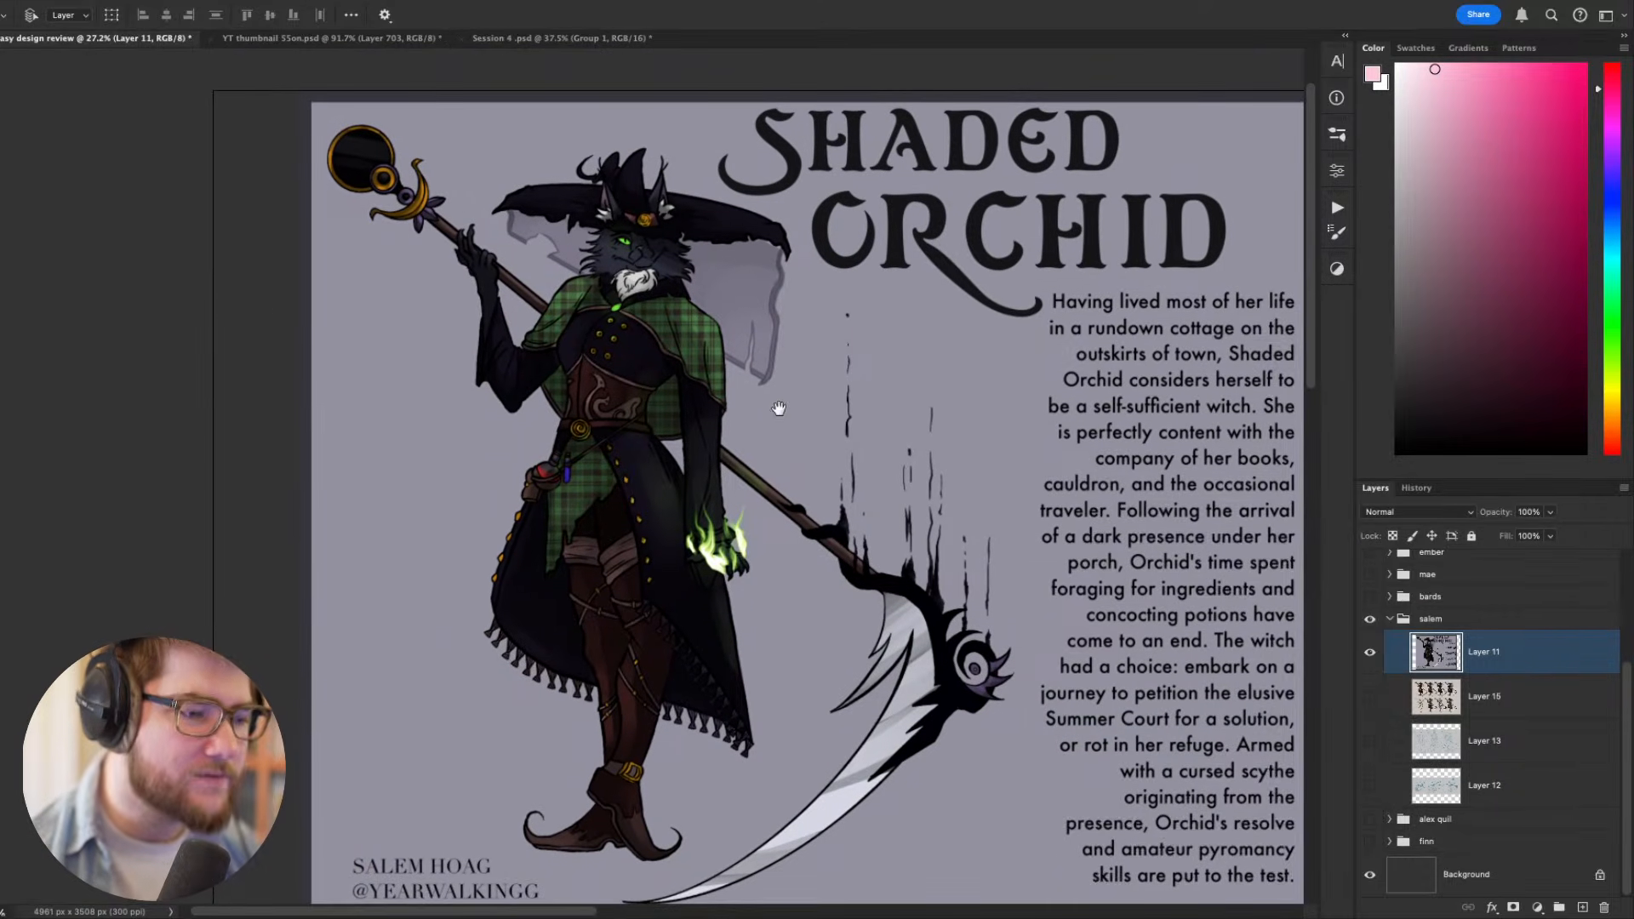
{"action": "scroll", "coordinate": [779, 409], "scroll_direction": "down", "scroll_amount": 1}
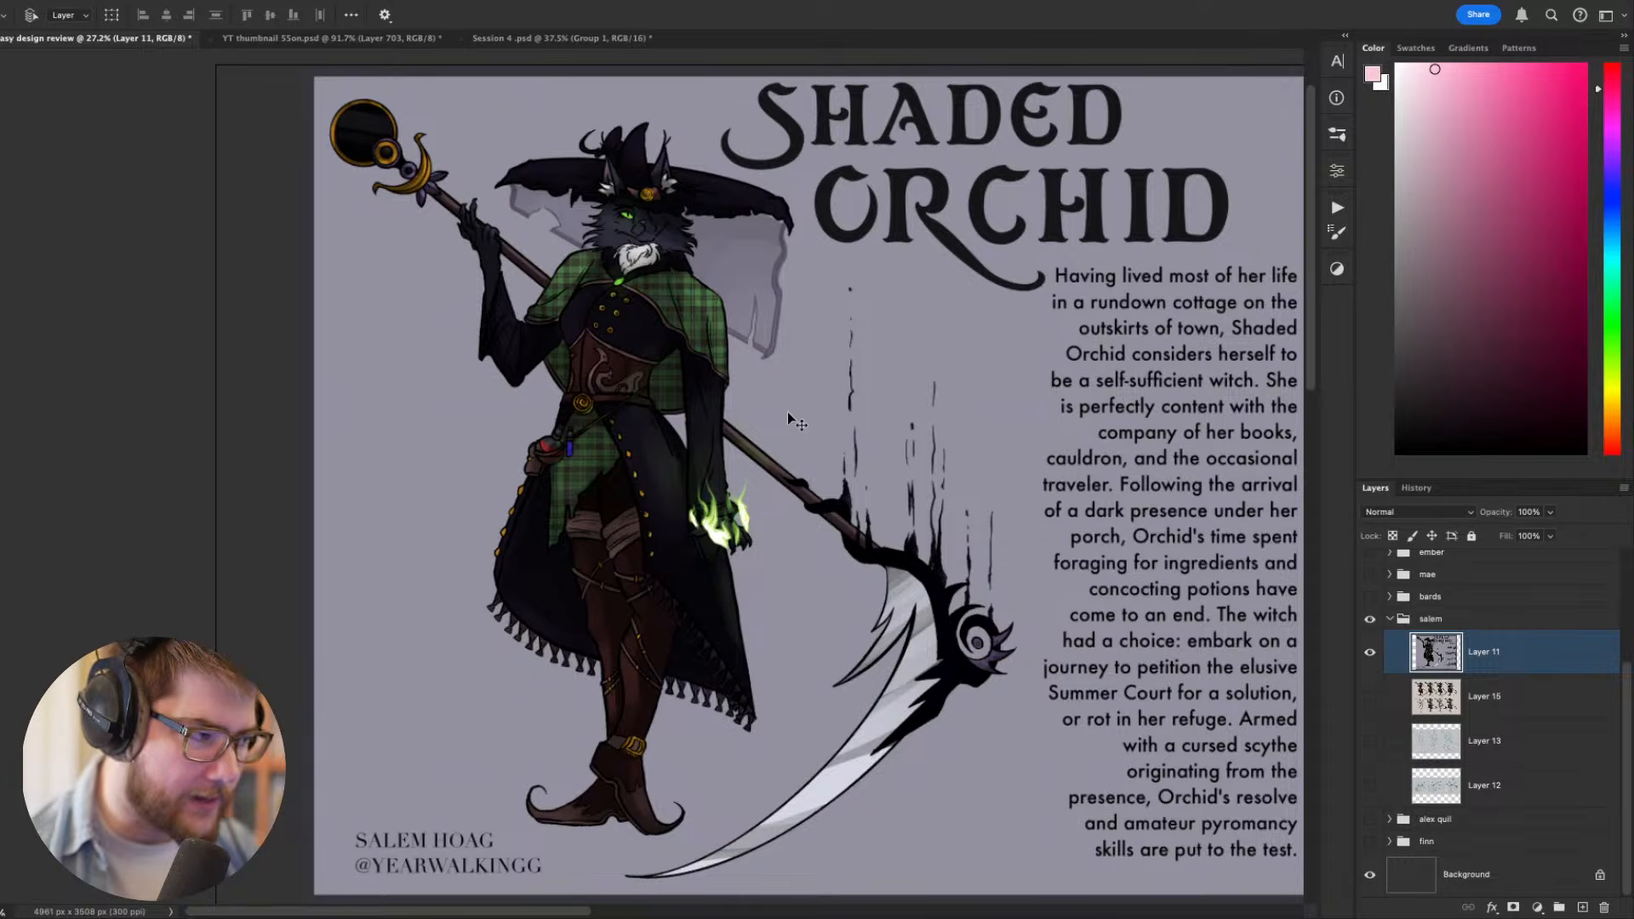
{"action": "left_click_drag", "start_coordinate": [788, 411], "coordinate": [777, 458]}
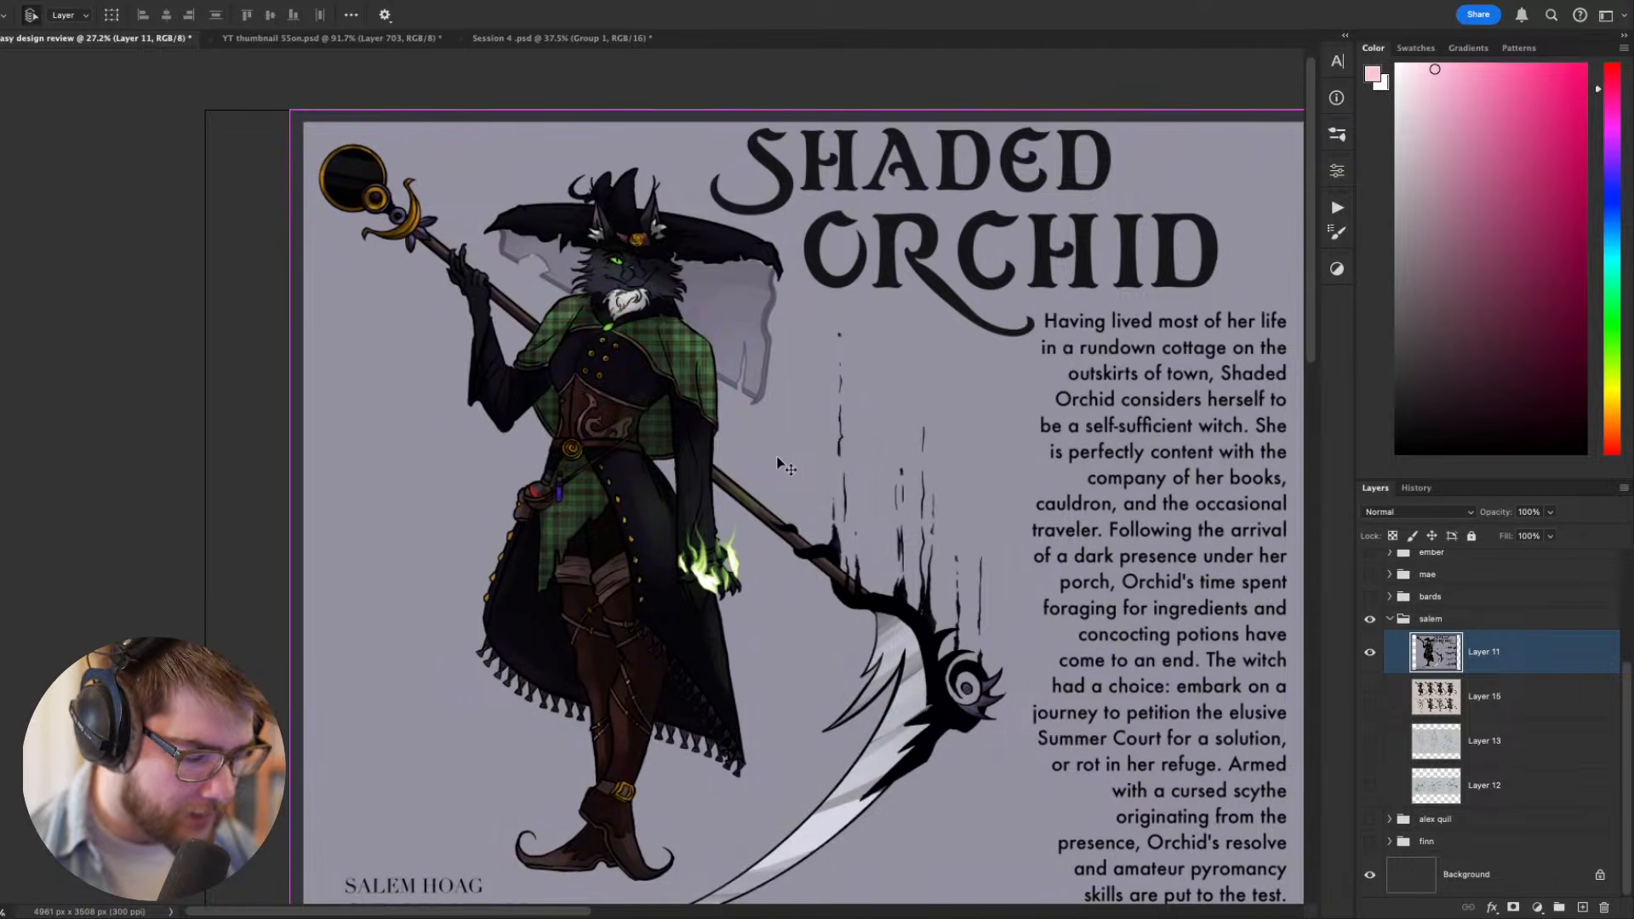
- Preview the Shaded Orchid sheet in greyscale proof colours and check its values at thumbnail size and up close
{"action": "key", "text": "super+y"}
{"action": "left_click_drag", "start_coordinate": [894, 490], "coordinate": [751, 489]}
{"action": "left_click_drag", "start_coordinate": [698, 558], "coordinate": [703, 517]}
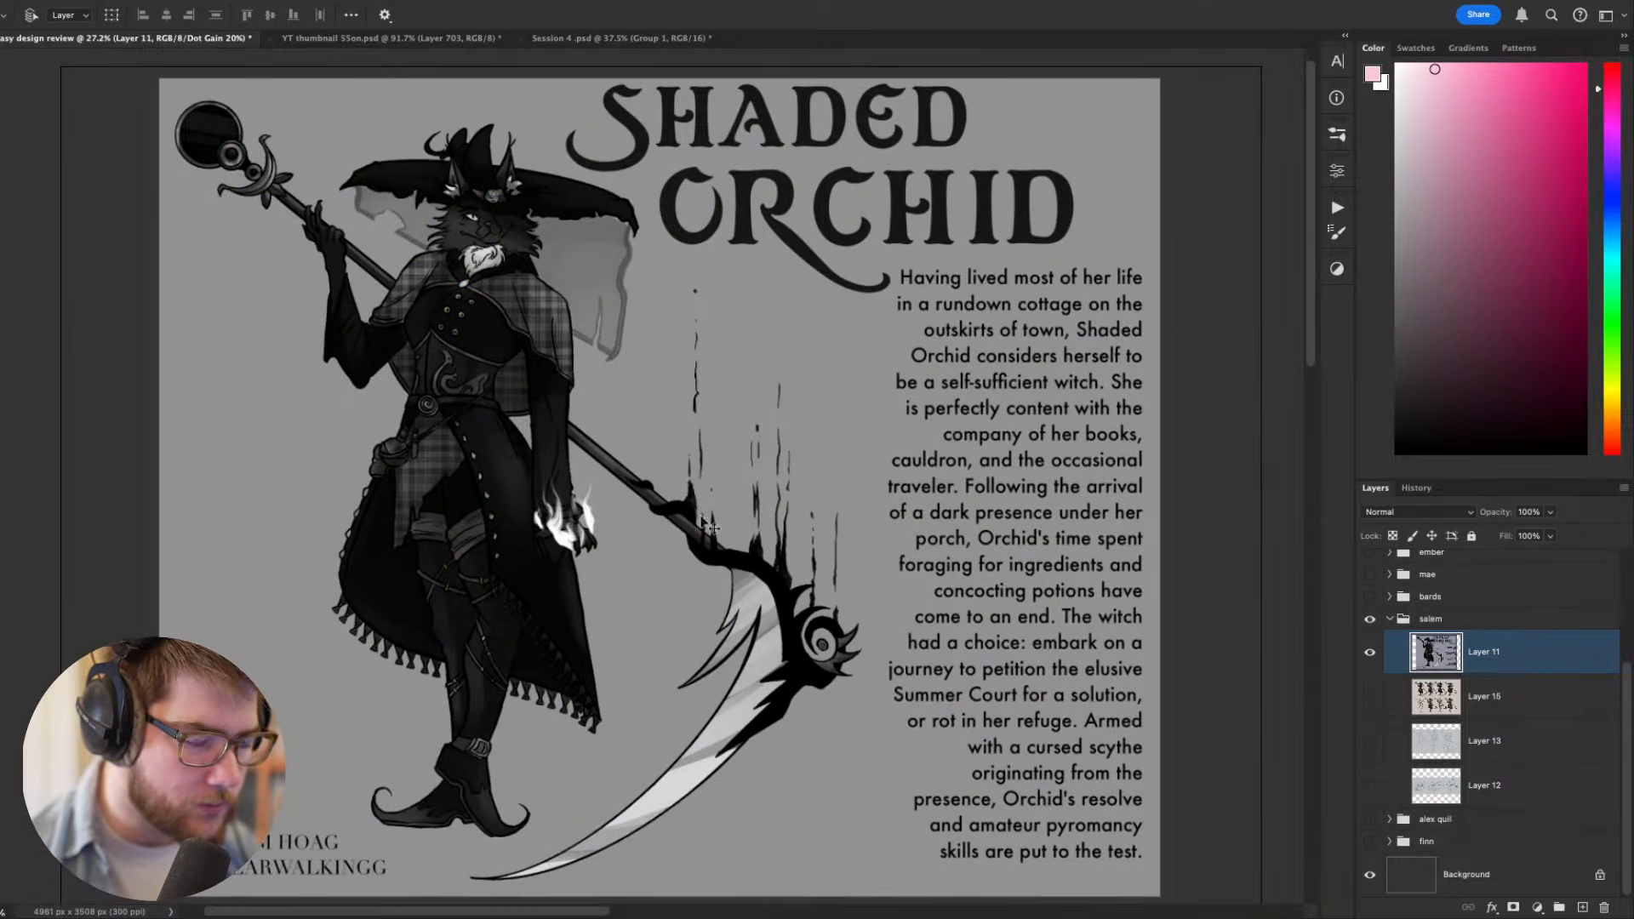
{"action": "scroll", "coordinate": [702, 525], "scroll_direction": "down", "scroll_amount": 5}
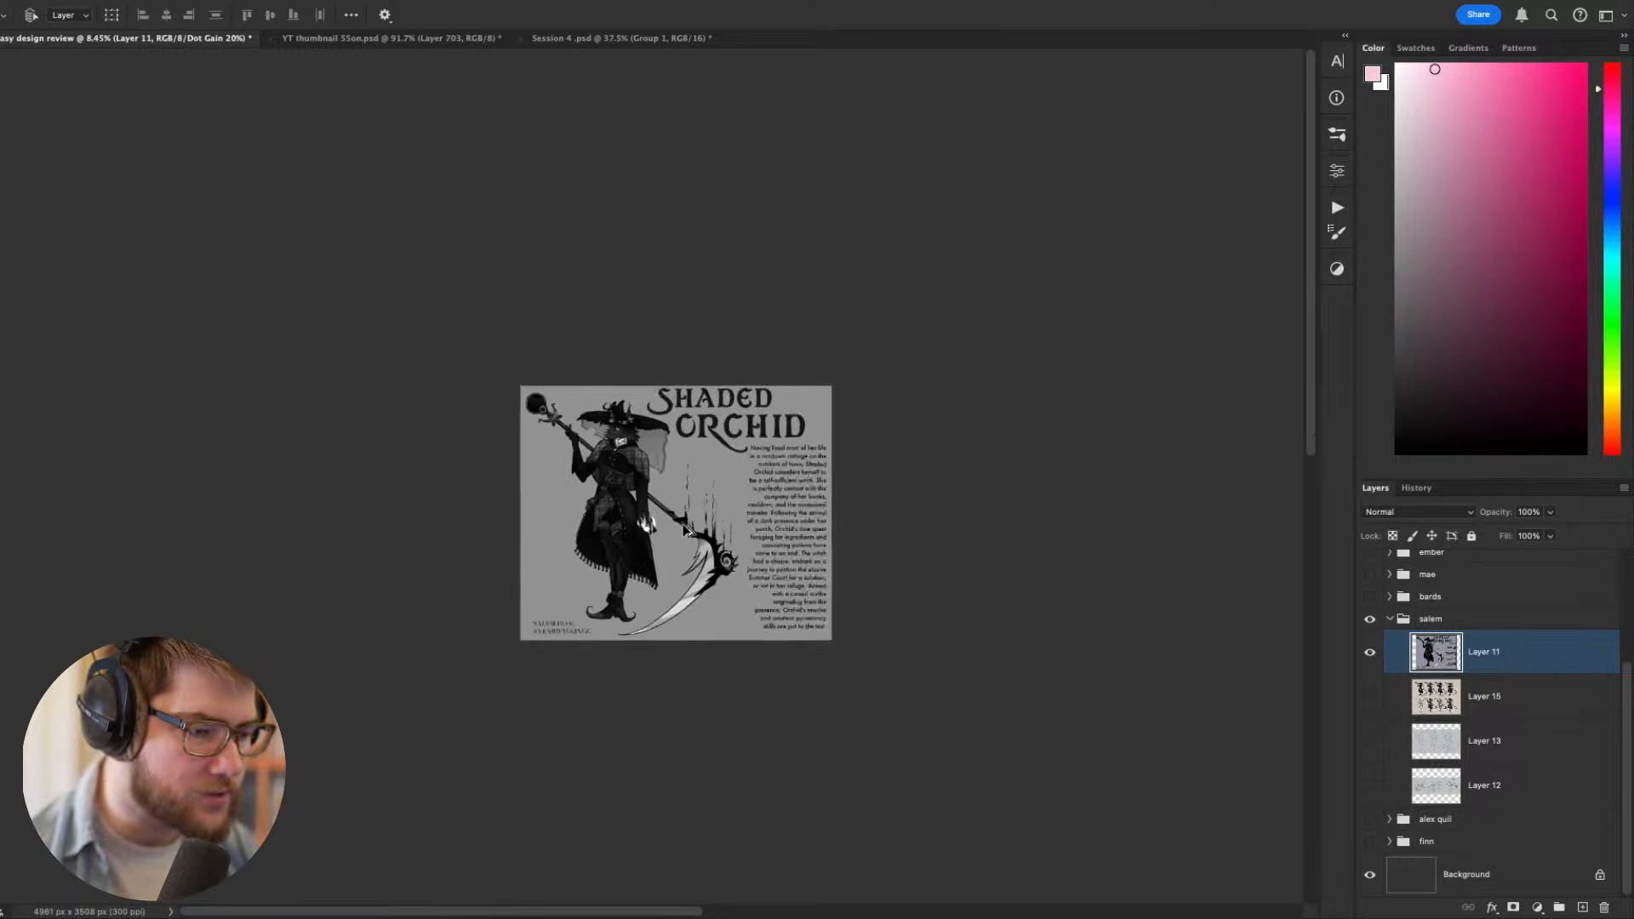
{"action": "scroll", "coordinate": [686, 530], "scroll_direction": "down", "scroll_amount": 3}
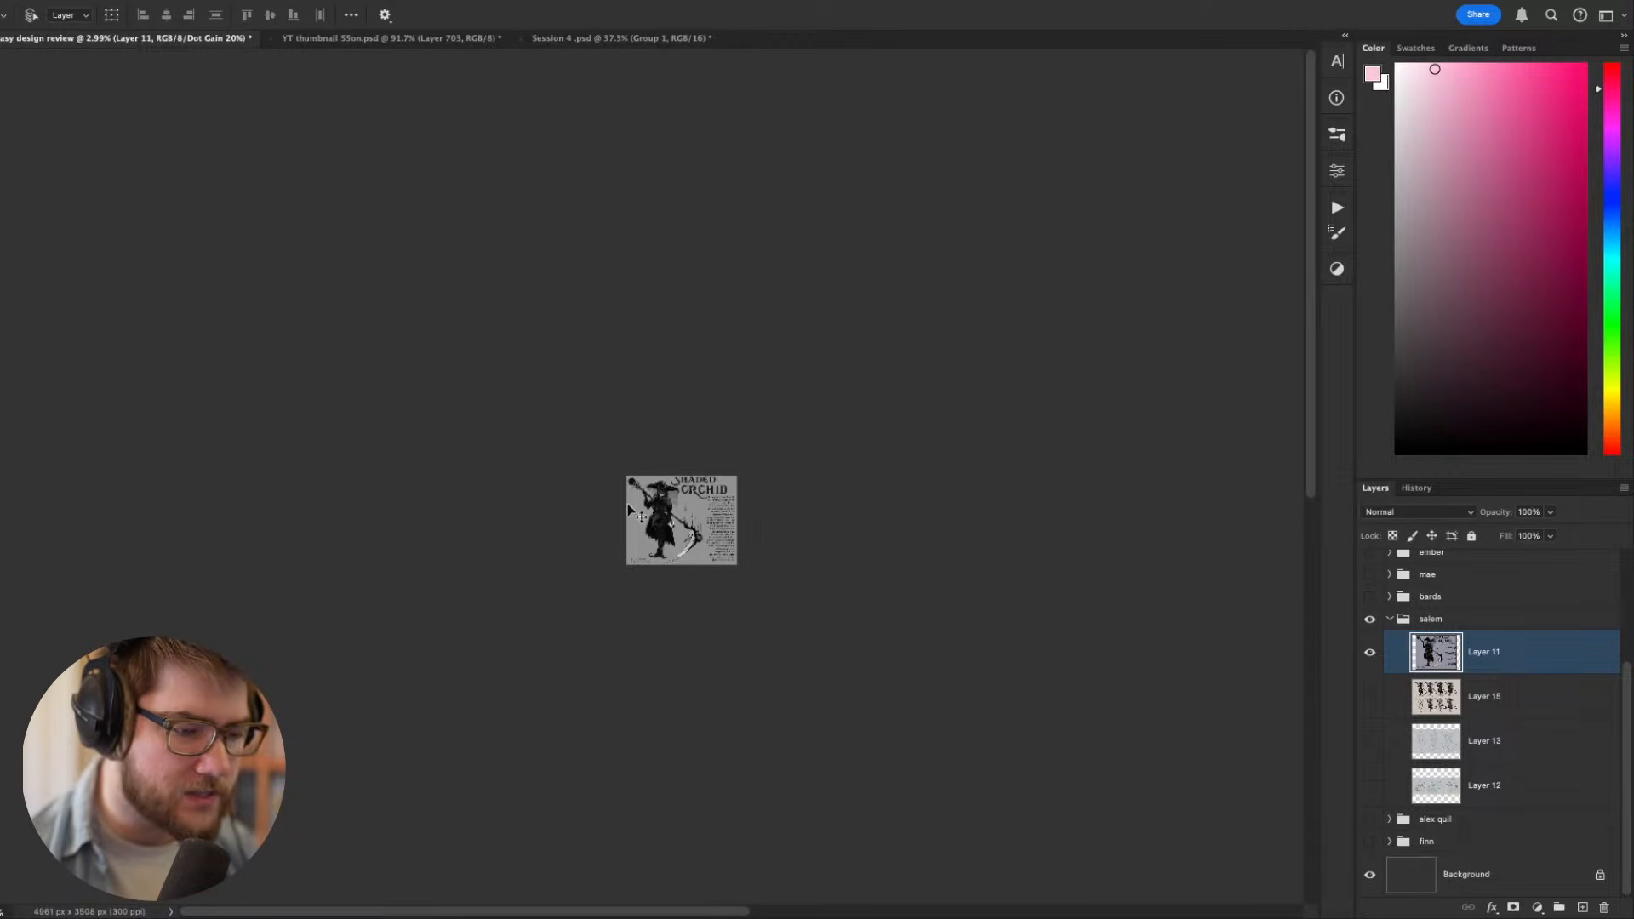
{"action": "scroll", "coordinate": [672, 521], "scroll_direction": "up", "scroll_amount": 1}
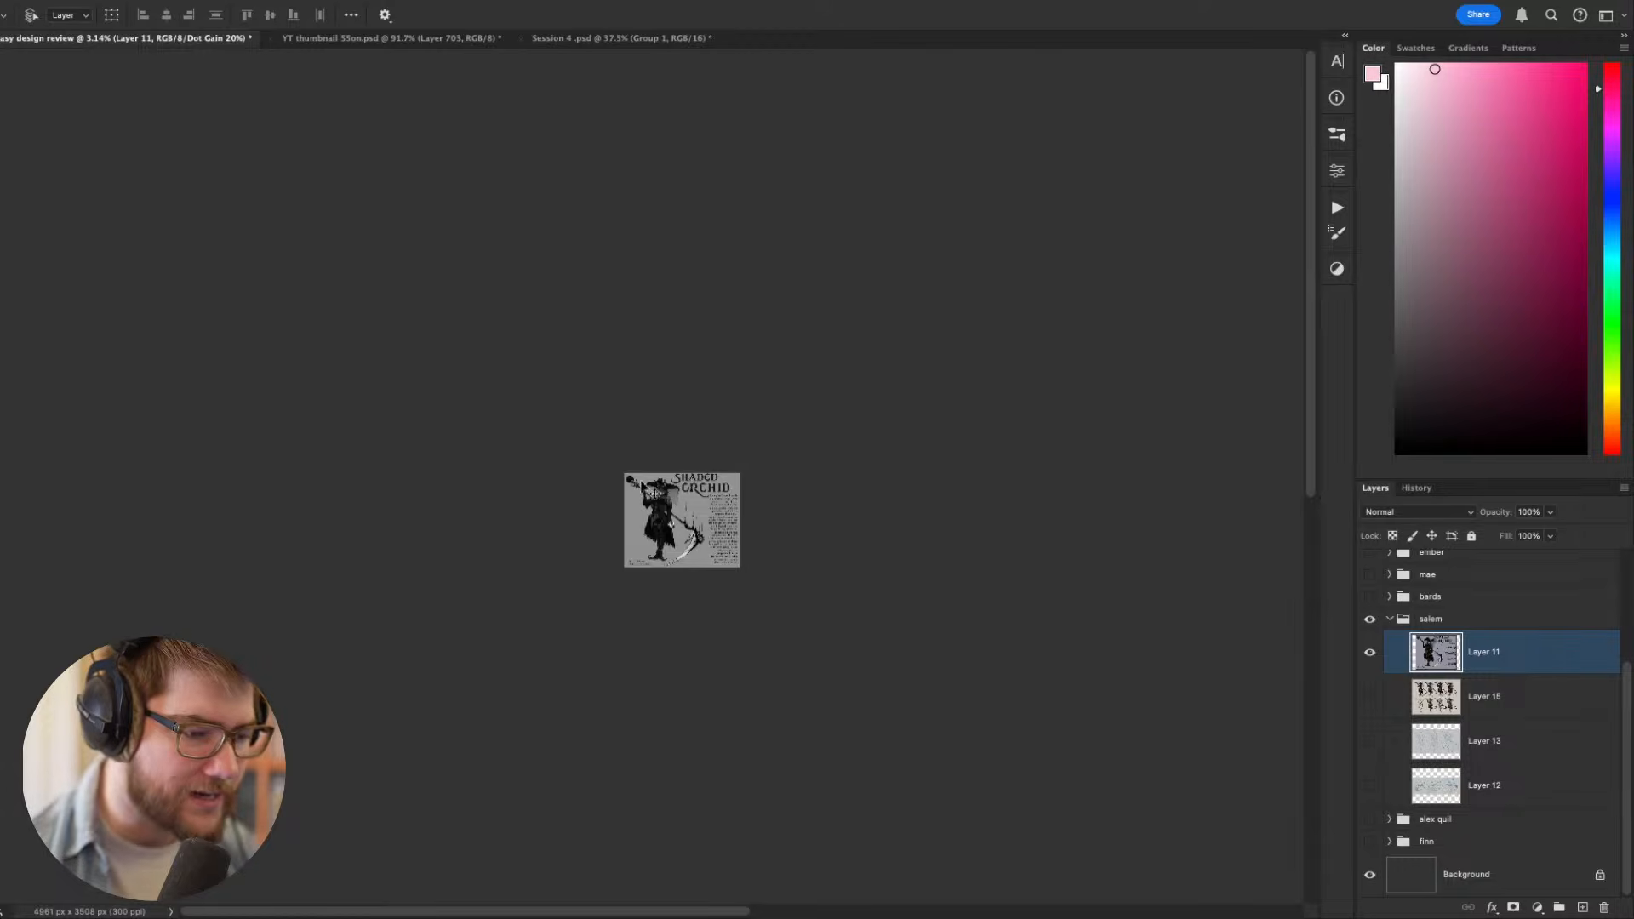
{"action": "scroll", "coordinate": [665, 502], "scroll_direction": "up", "scroll_amount": 2}
{"action": "scroll", "coordinate": [674, 574], "scroll_direction": "up", "scroll_amount": 10}
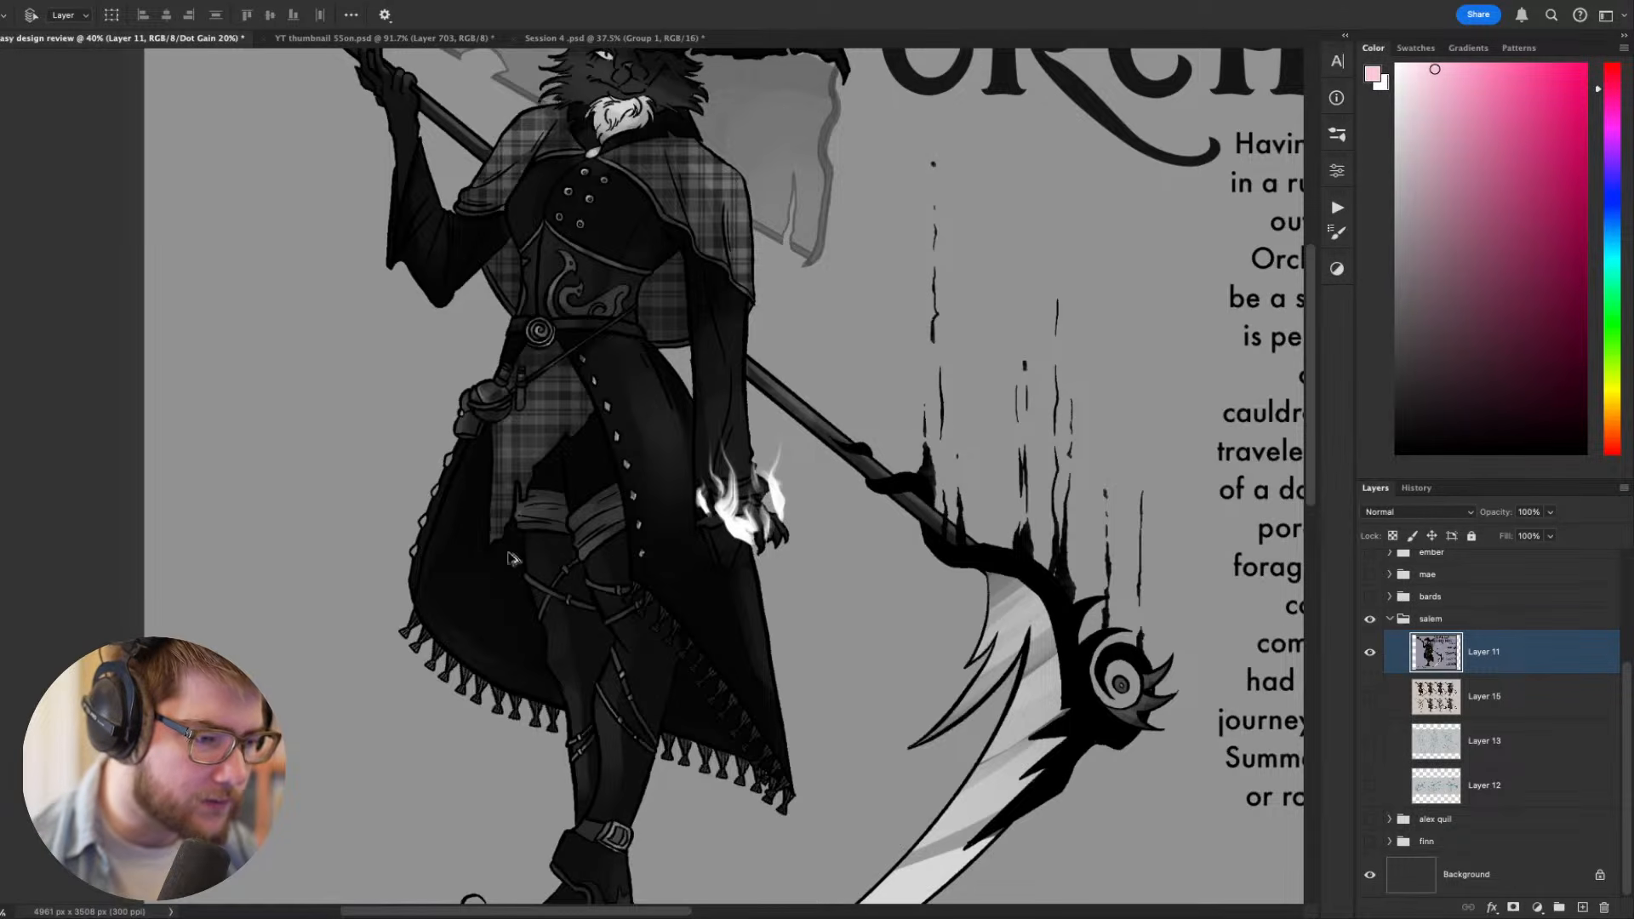
{"action": "scroll", "coordinate": [660, 402], "scroll_direction": "down", "scroll_amount": 2}
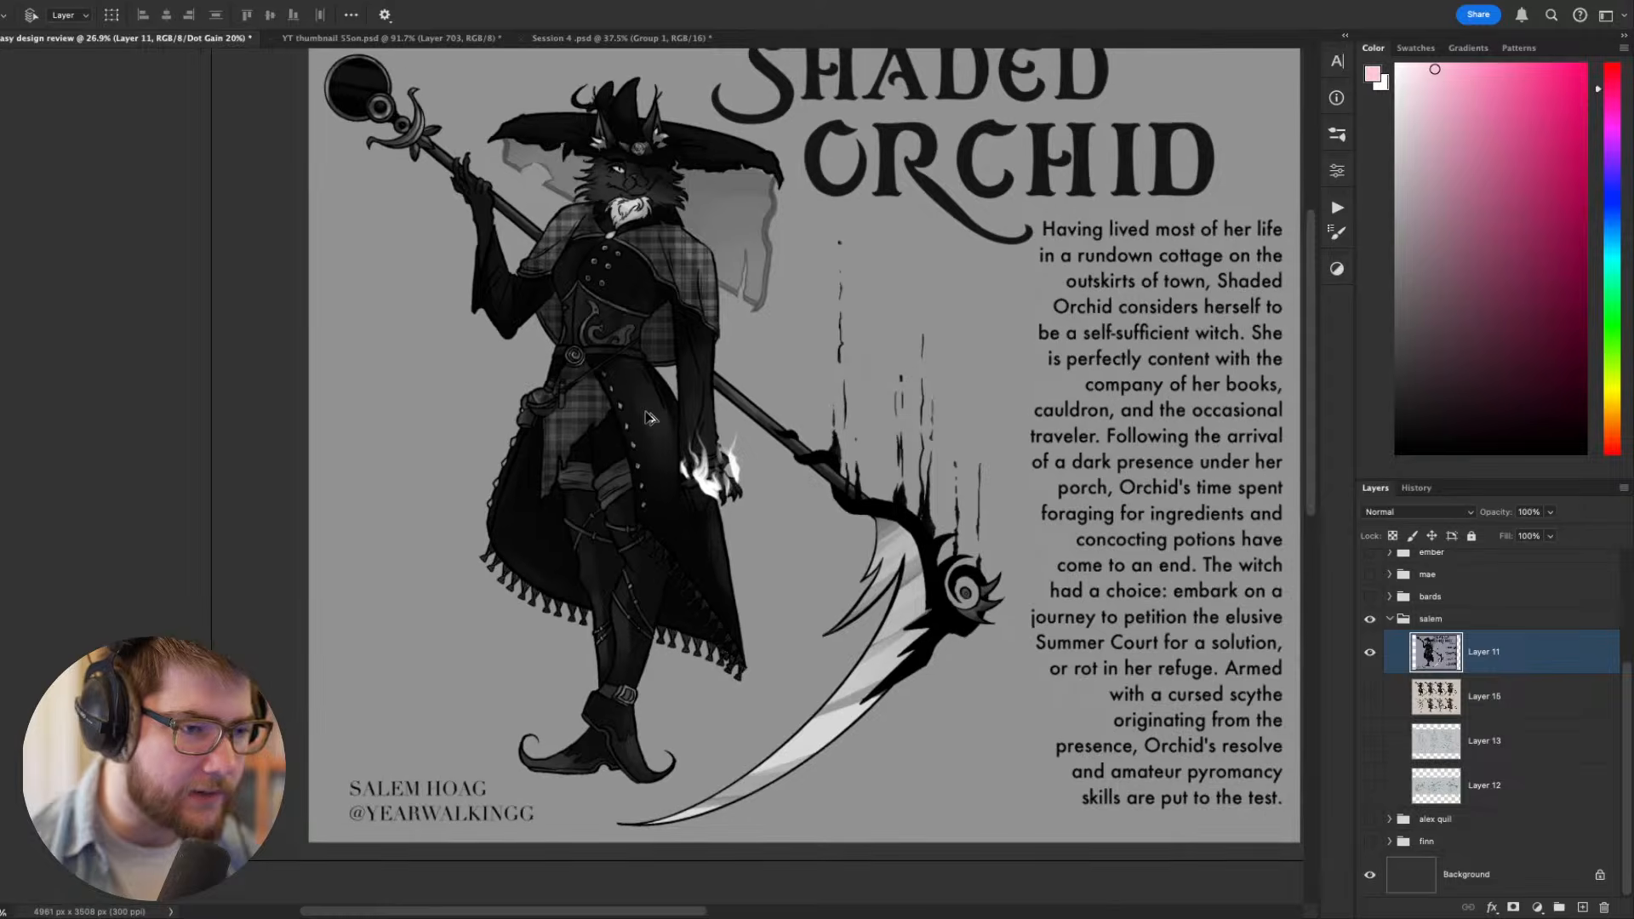
{"action": "key", "text": "ctrl+y"}
- Add an Exposure adjustment layer above Layer 11 and set its exposure to +1.90
{"action": "scroll", "coordinate": [652, 425], "scroll_direction": "up", "scroll_amount": 2}
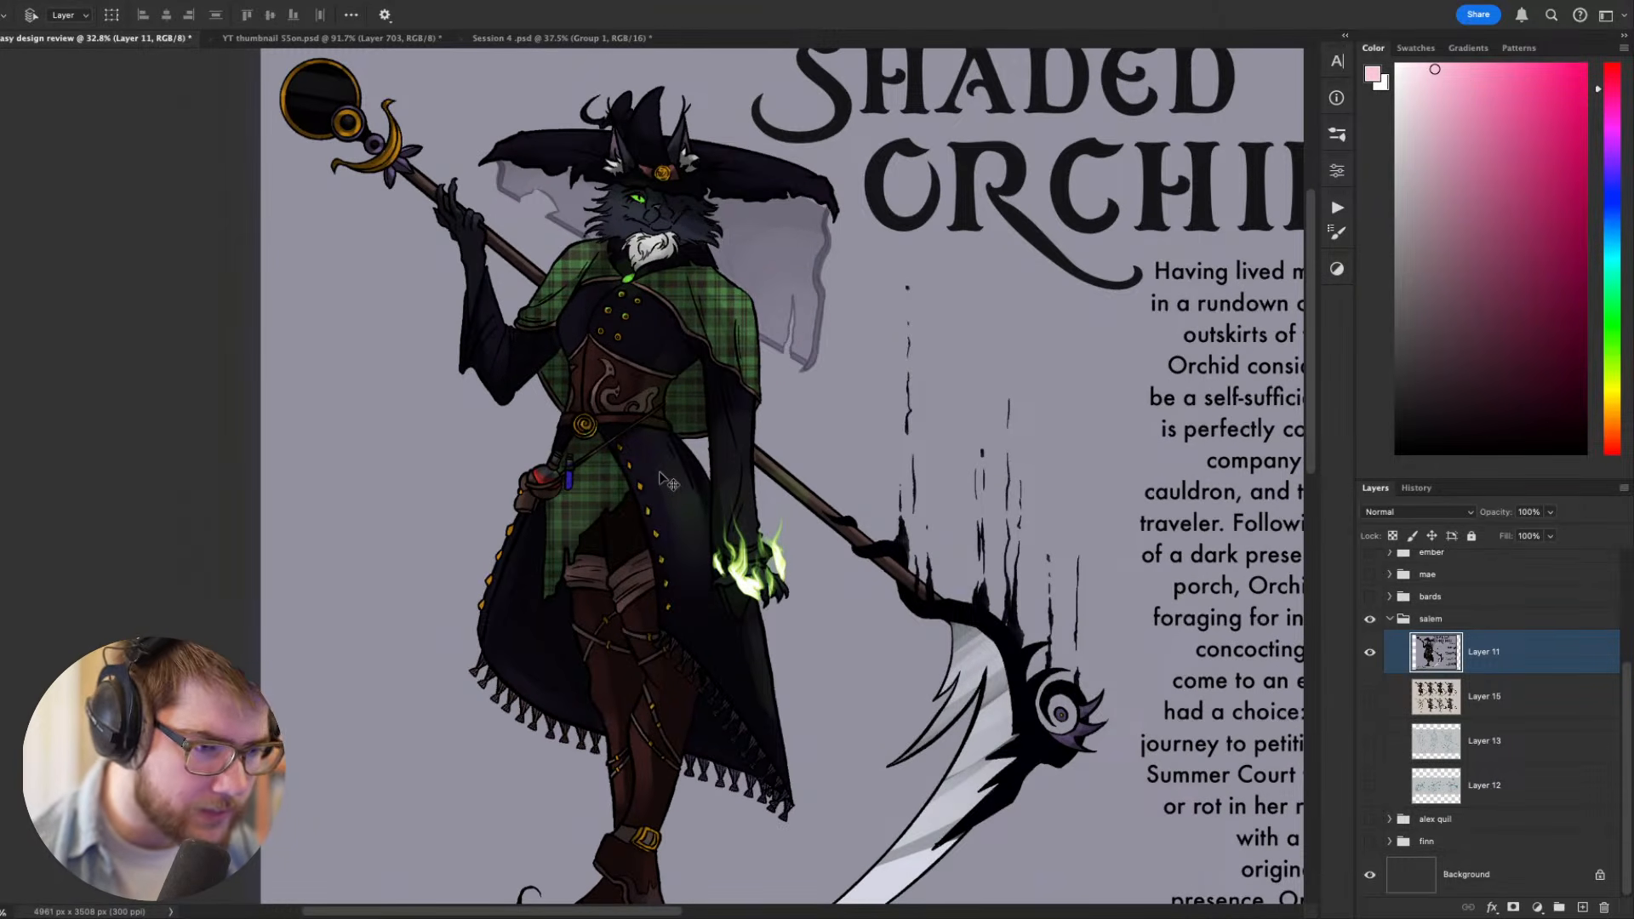
{"action": "scroll", "coordinate": [669, 483], "scroll_direction": "down", "scroll_amount": 2}
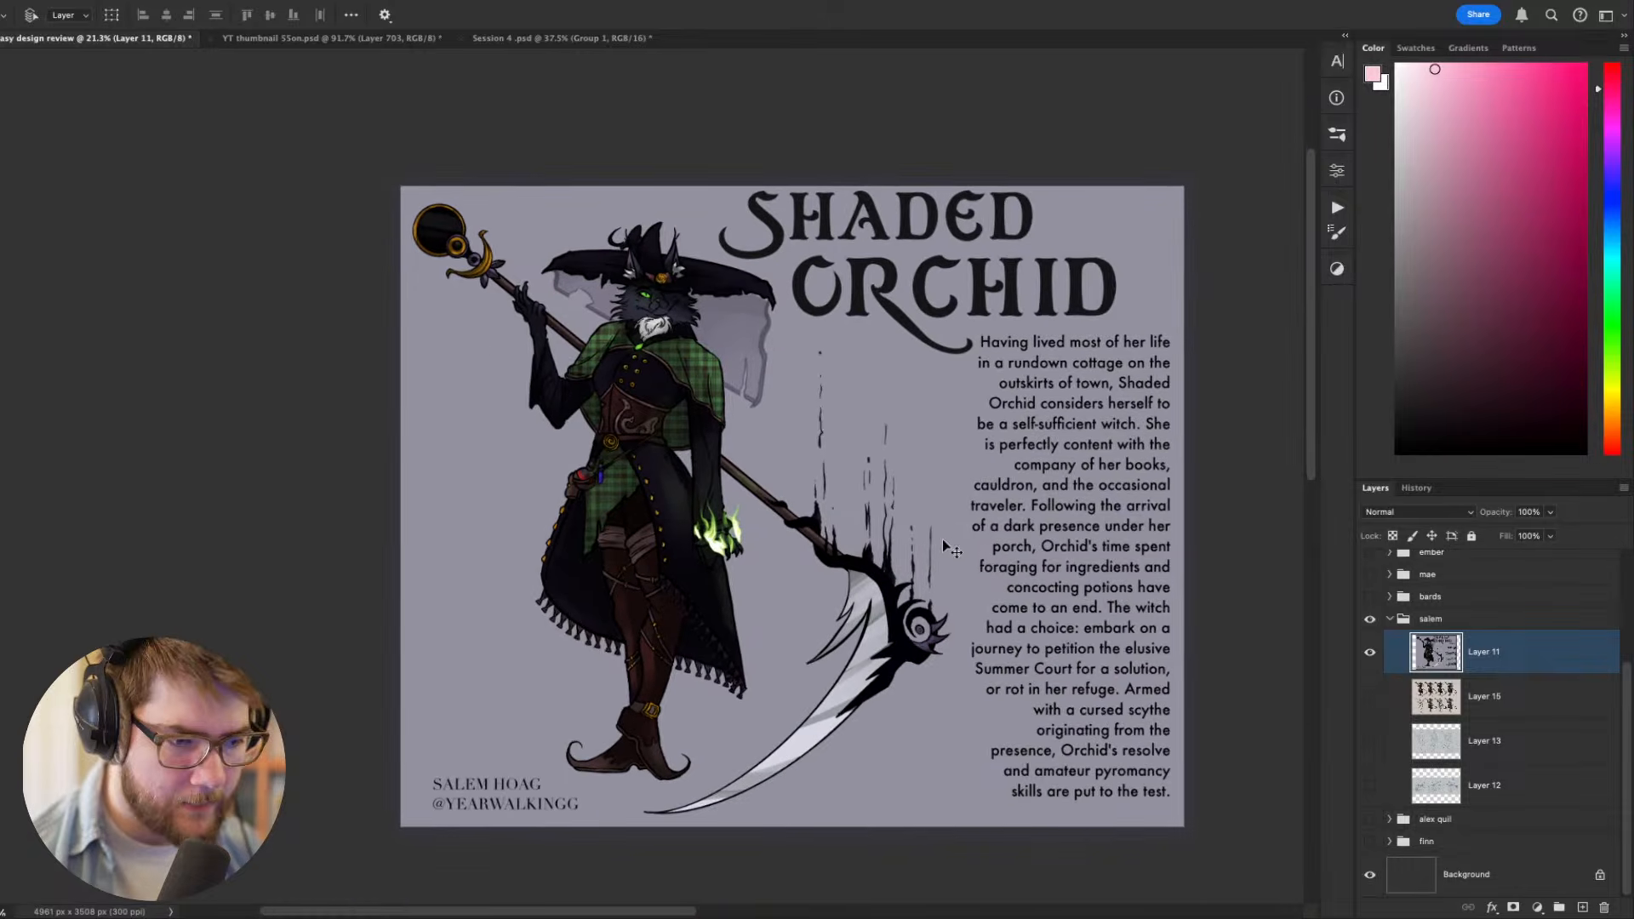
{"action": "left_click", "coordinate": [1337, 269]}
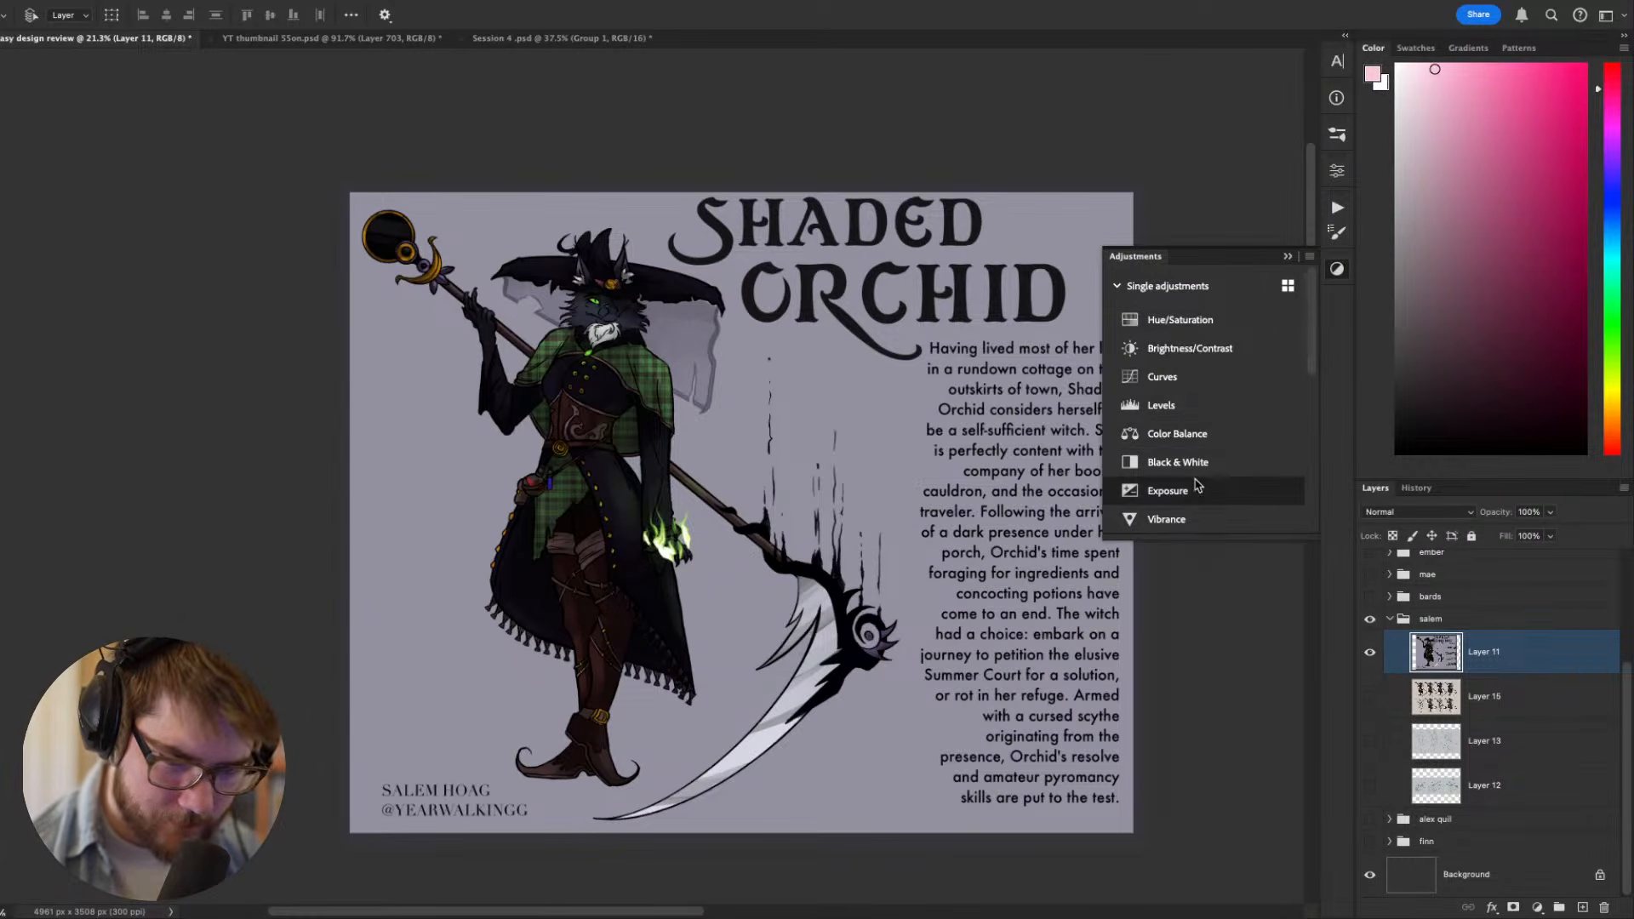
{"action": "left_click", "coordinate": [1168, 491]}
{"action": "left_click_drag", "start_coordinate": [1188, 254], "coordinate": [1218, 265]}
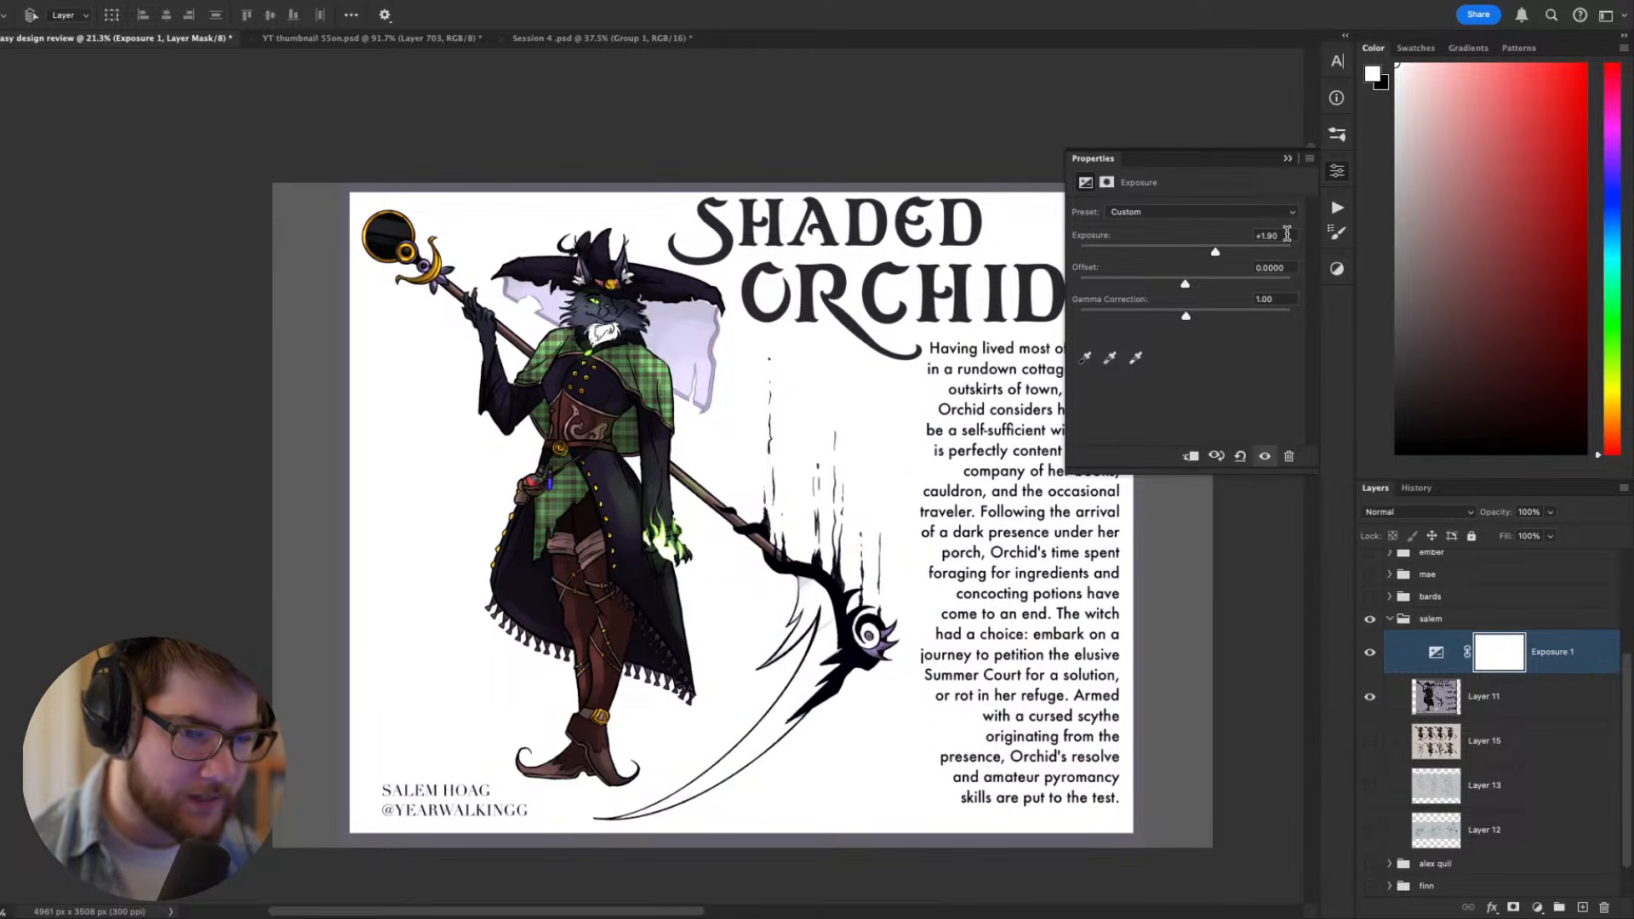
{"action": "left_click", "coordinate": [1338, 173]}
- Duplicate Layer 11, hide the original and merge the copy with the Exposure adjustment layer
{"action": "left_click", "coordinate": [1507, 700]}
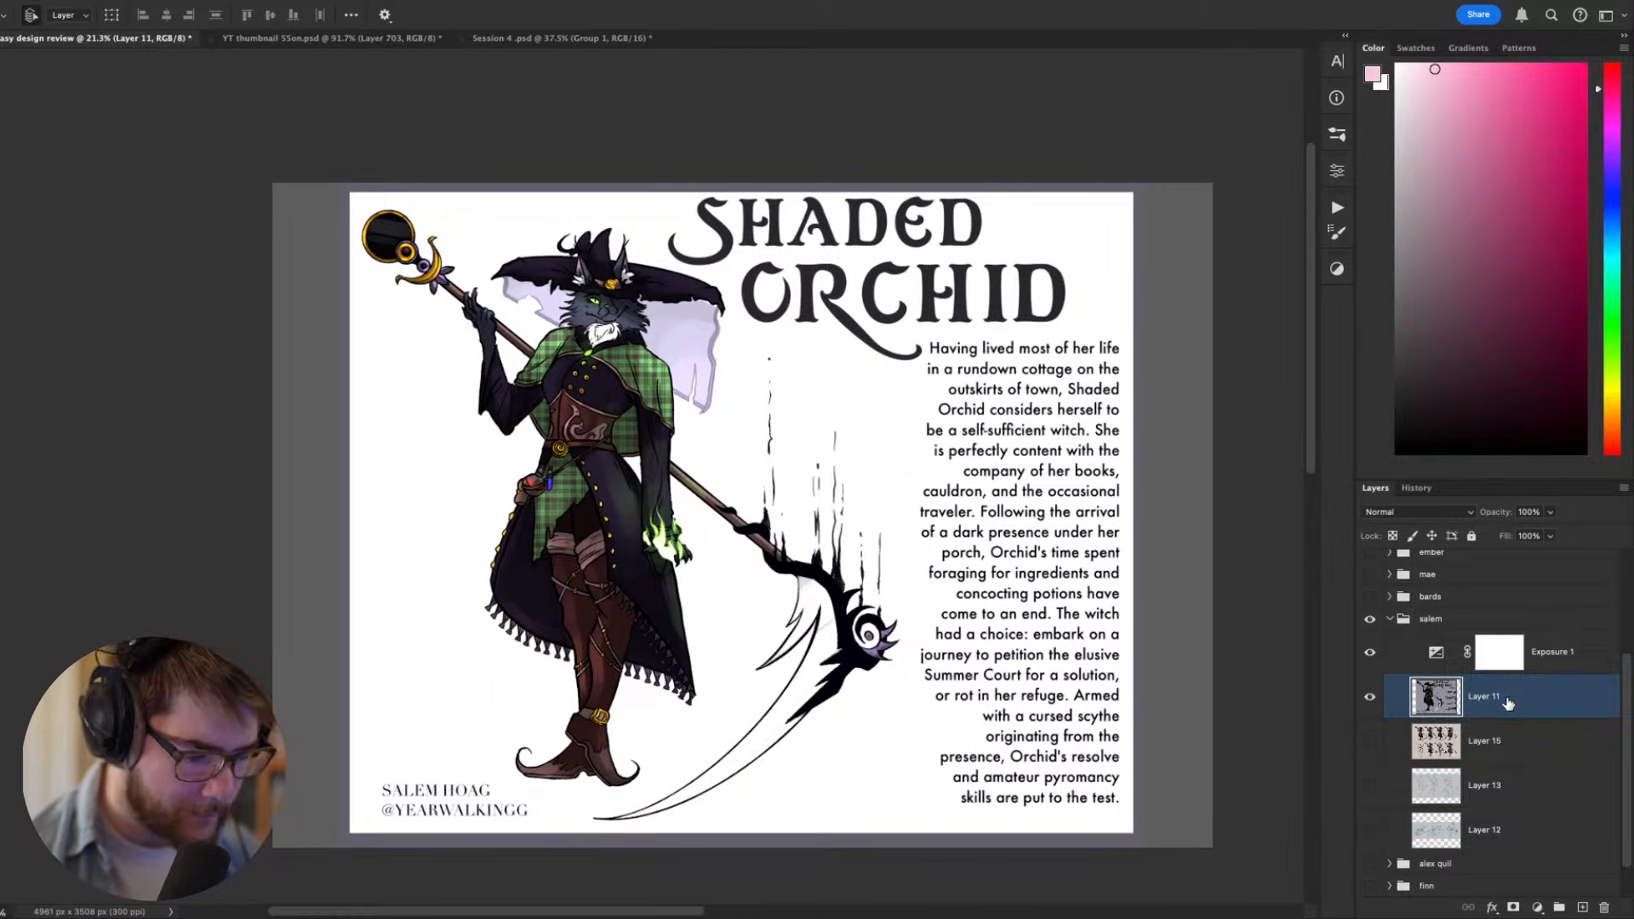
{"action": "key", "text": "super+j"}
{"action": "left_click", "coordinate": [1370, 742]}
{"action": "left_click", "coordinate": [1439, 653], "text": "shift"}
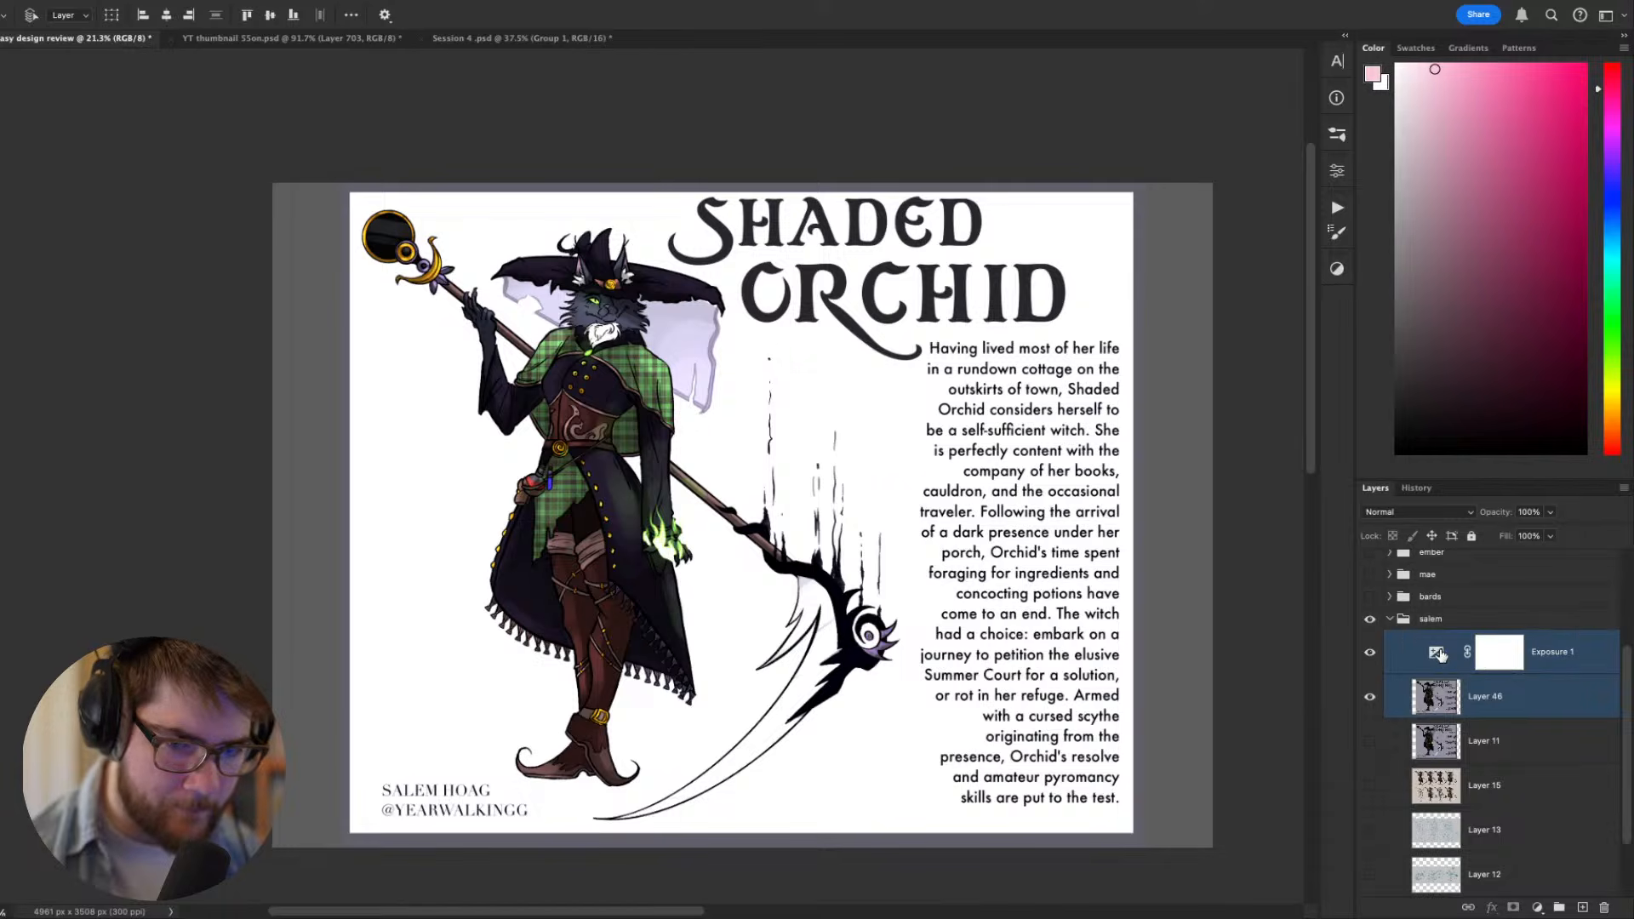
{"action": "key", "text": "super+e"}
- Select the blown-out white background of the brightened copy with the Magic Wand and fill it with a muted purple
{"action": "scroll", "coordinate": [694, 588], "scroll_direction": "up", "scroll_amount": 3}
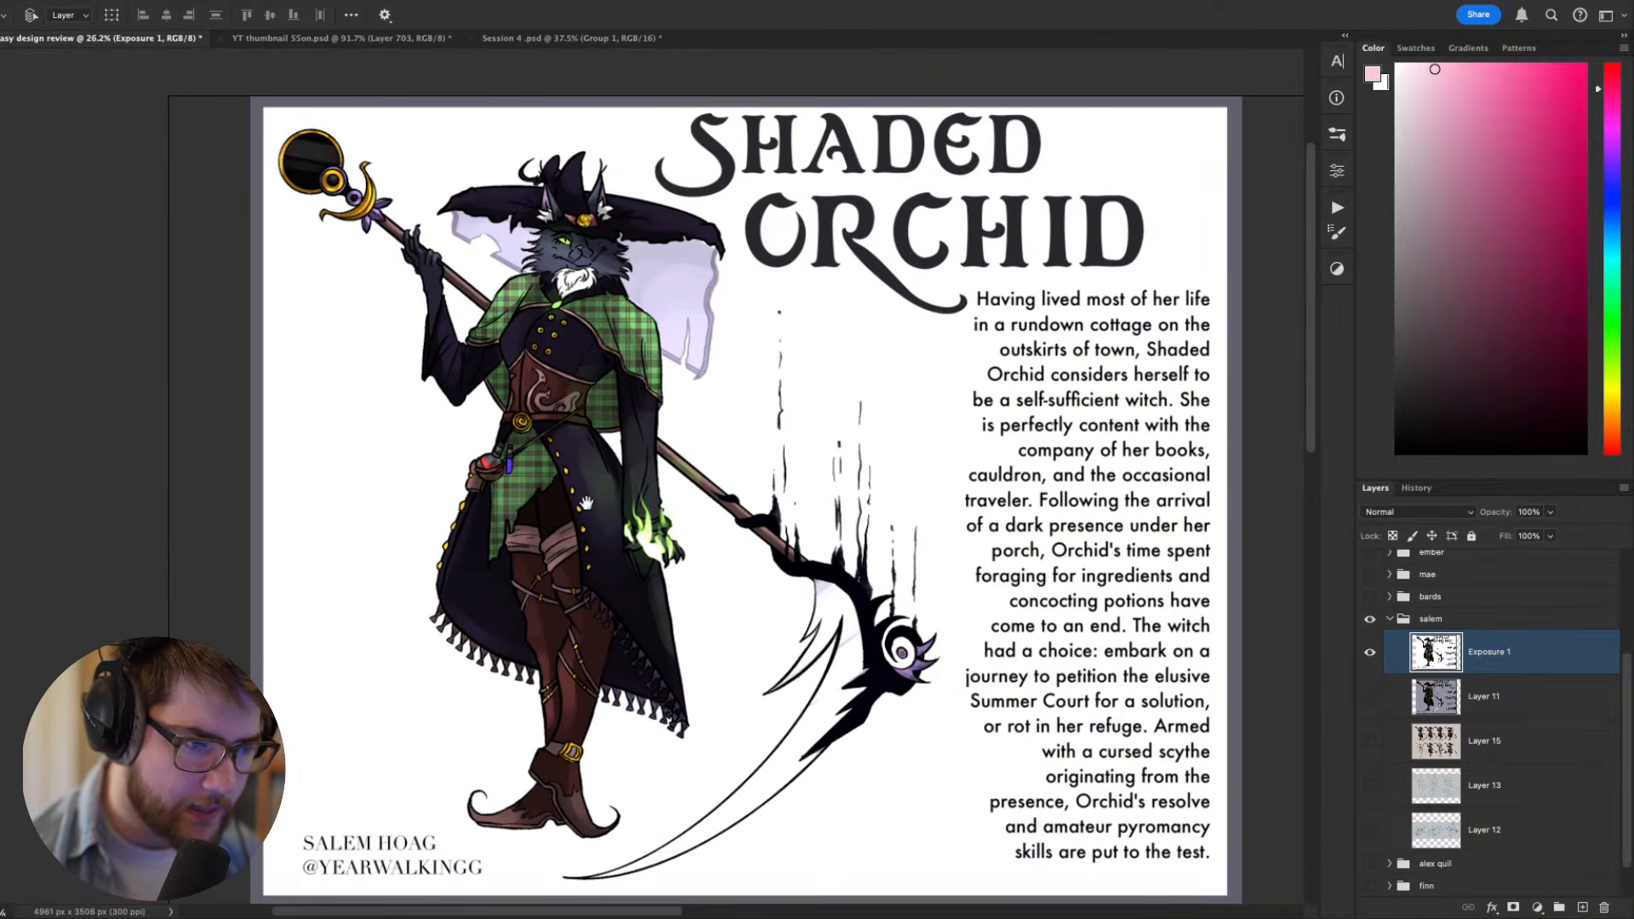
{"action": "scroll", "coordinate": [671, 568], "scroll_direction": "up", "scroll_amount": 3}
{"action": "left_click_drag", "start_coordinate": [587, 504], "coordinate": [590, 459]}
{"action": "scroll", "coordinate": [590, 460], "scroll_direction": "down", "scroll_amount": 3}
{"action": "key", "text": "w"}
{"action": "left_click", "coordinate": [445, 564]}
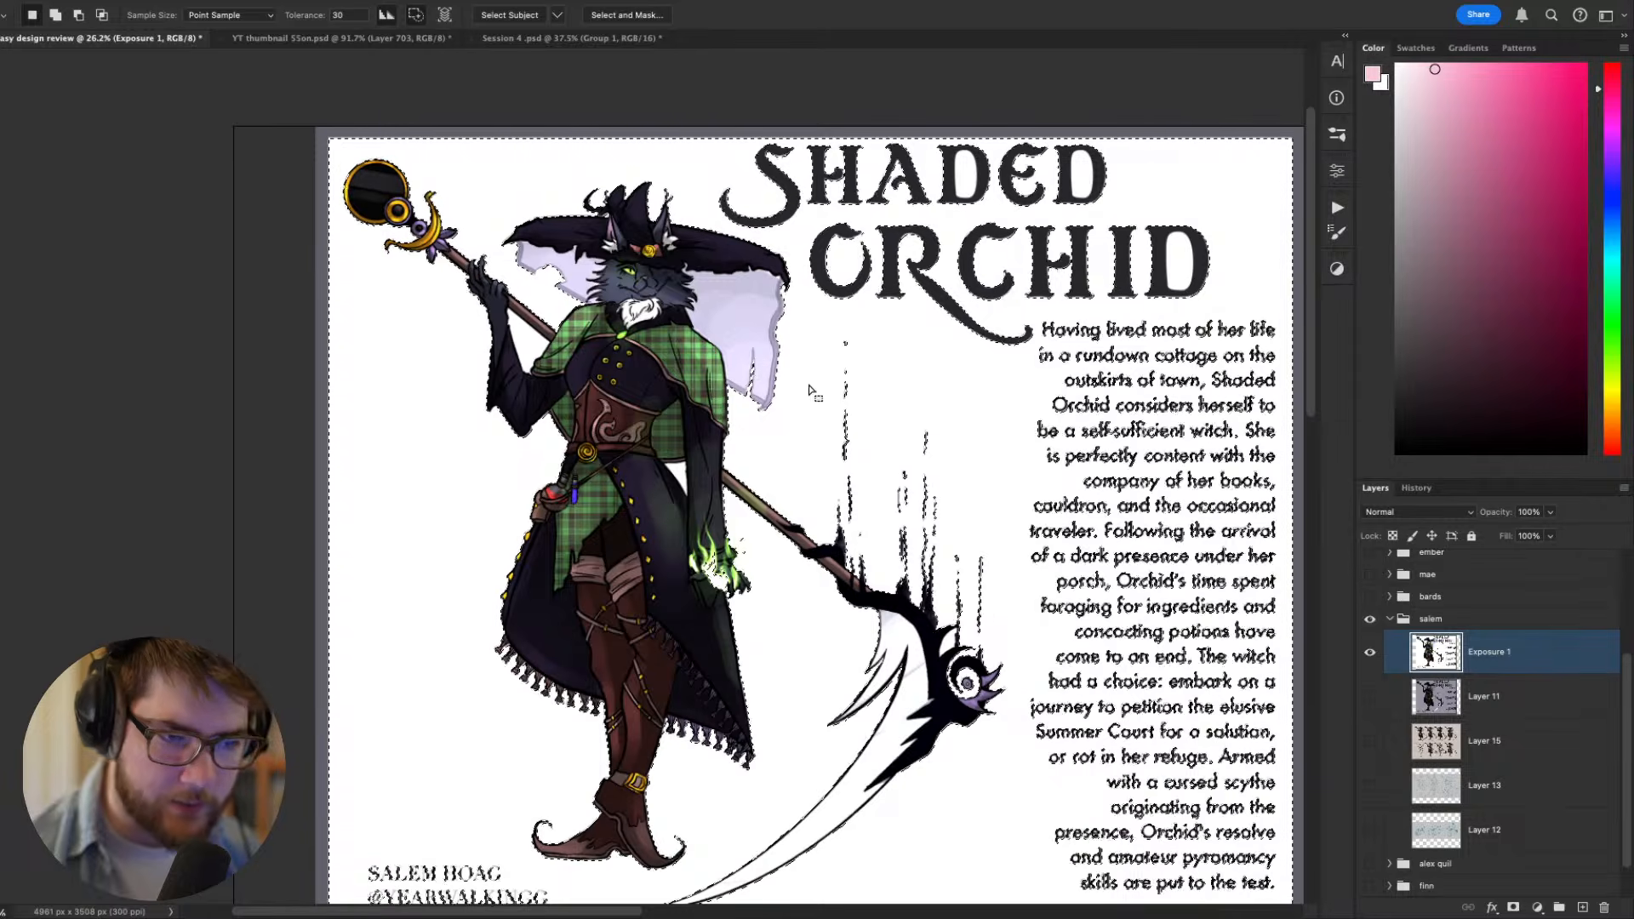
{"action": "key", "text": "g"}
{"action": "left_click", "coordinate": [775, 353], "text": "alt"}
{"action": "left_click", "coordinate": [1132, 429]}
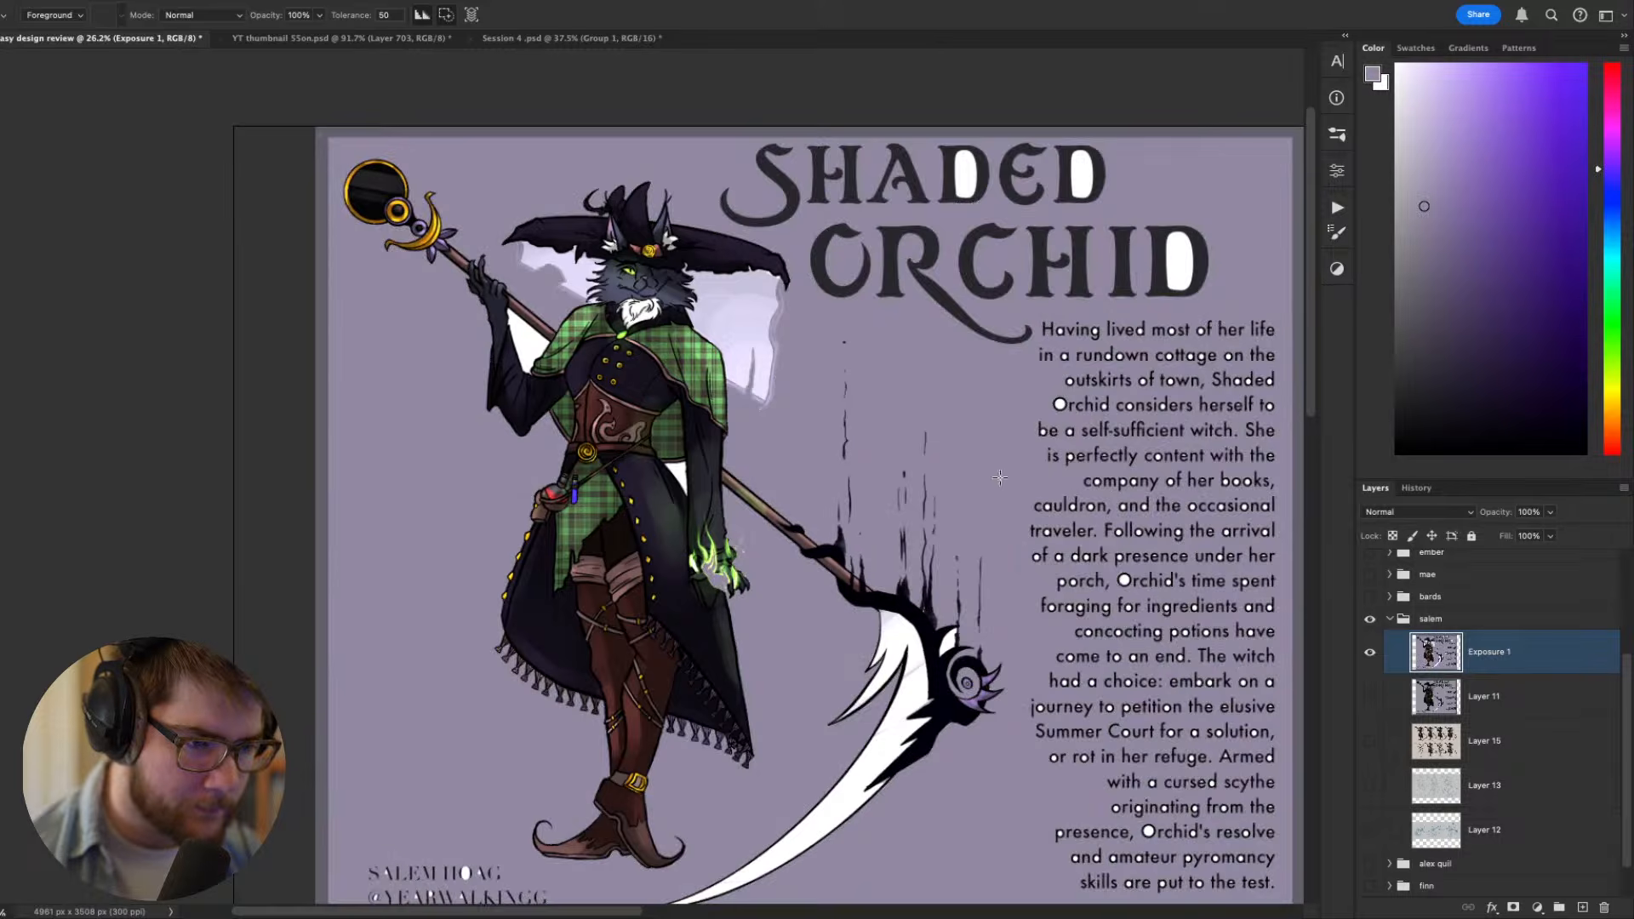
- Fill the enclosed white gaps between the witch's arms and her body and staff with the same muted purple
{"action": "scroll", "coordinate": [1068, 347], "scroll_direction": "up", "scroll_amount": 3}
{"action": "left_click_drag", "start_coordinate": [1068, 347], "coordinate": [1167, 576]}
{"action": "key", "text": "w"}
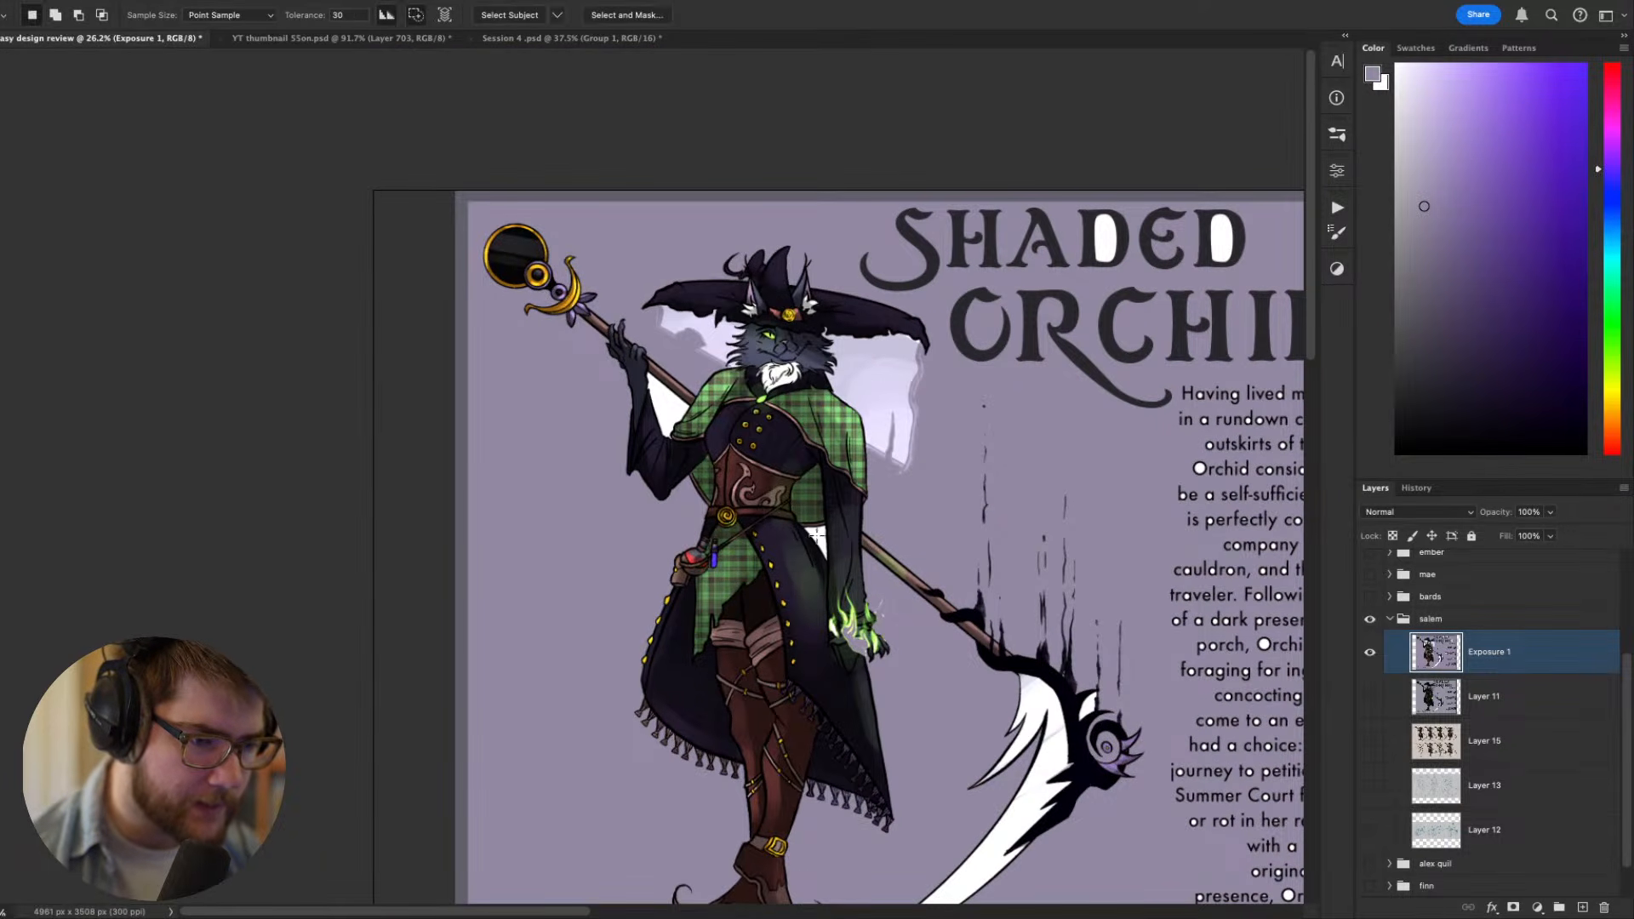
{"action": "left_click", "coordinate": [675, 410]}
{"action": "key", "text": "g"}
{"action": "left_click", "coordinate": [672, 407]}
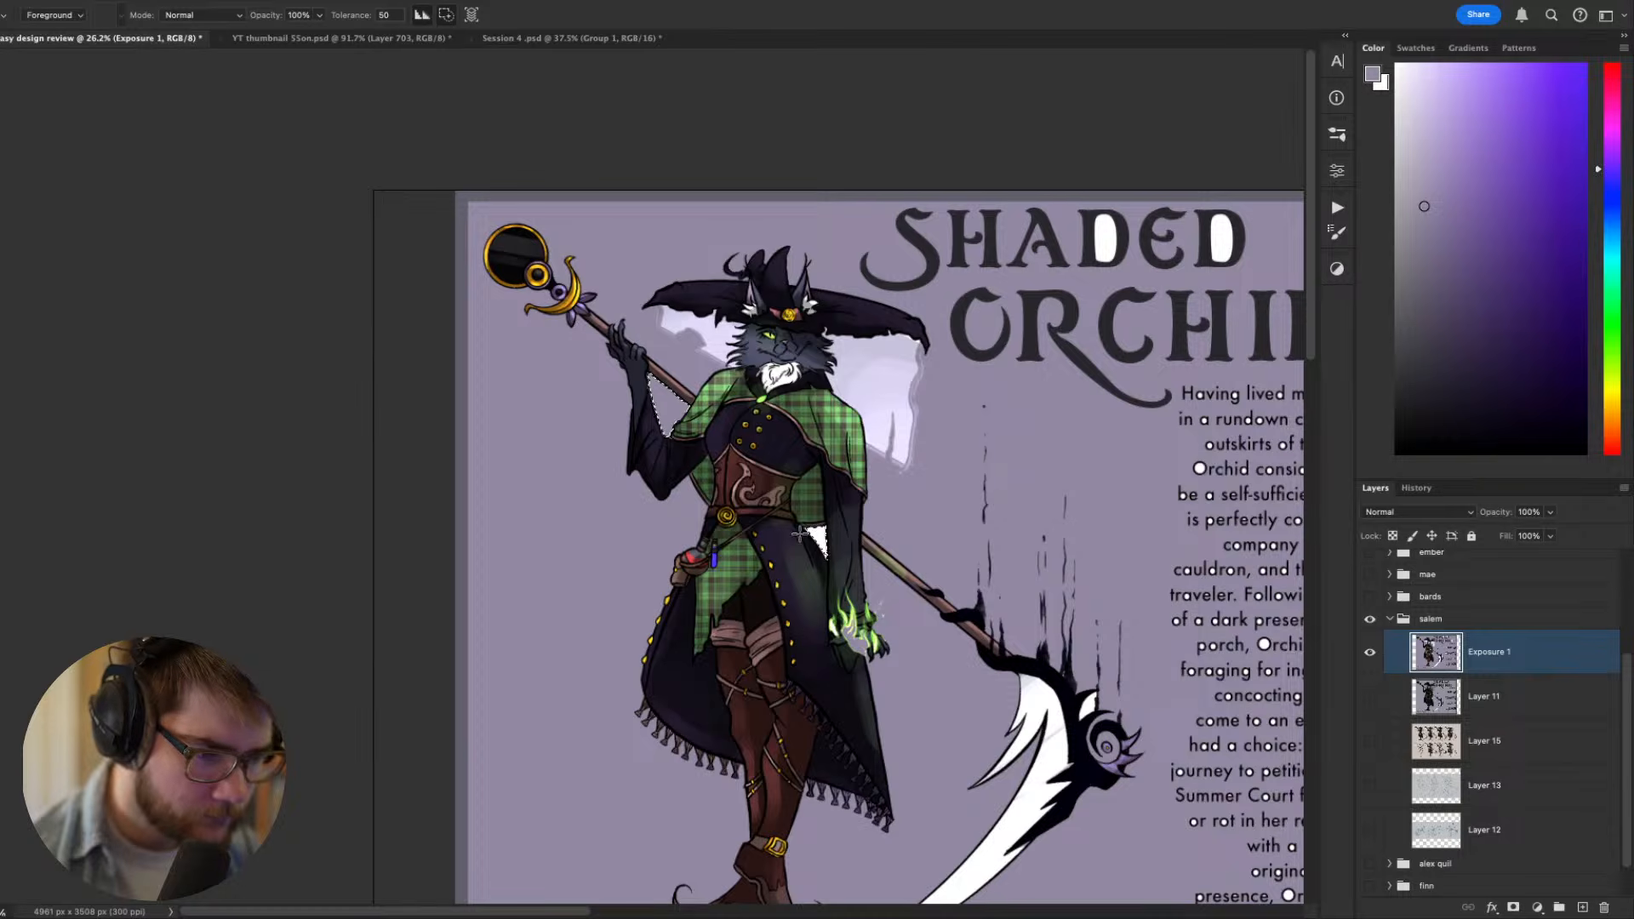
{"action": "scroll", "coordinate": [878, 434], "scroll_direction": "down", "scroll_amount": 3}
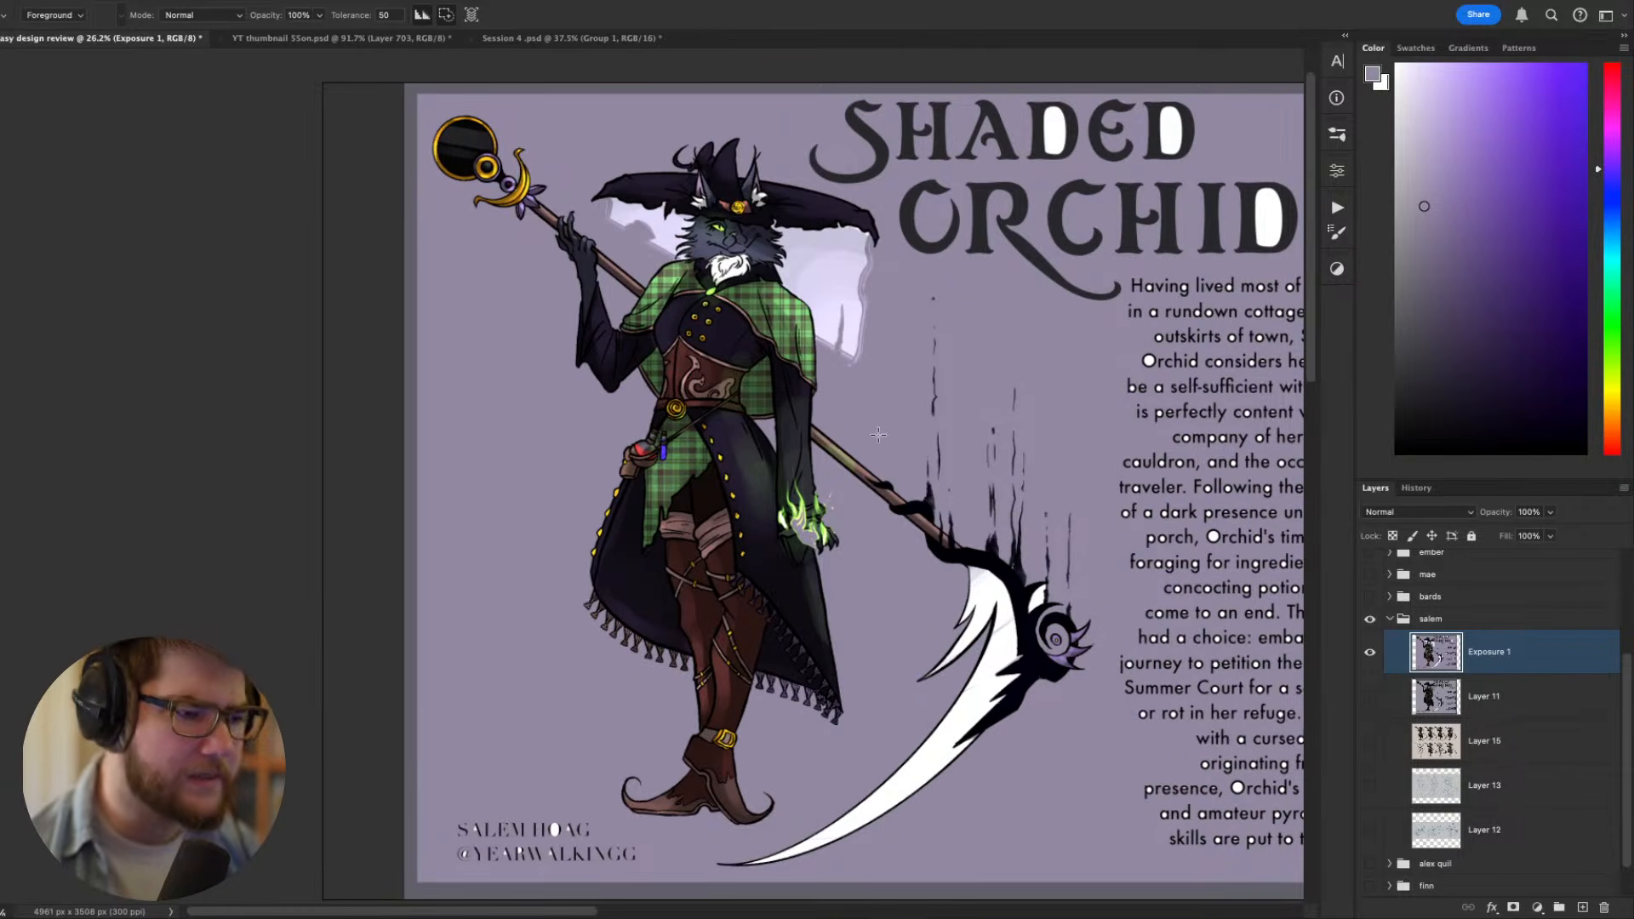
- Examine the brightened witch, her scythe and the text block against the new purple background
{"action": "scroll", "coordinate": [776, 460], "scroll_direction": "up", "scroll_amount": 2}
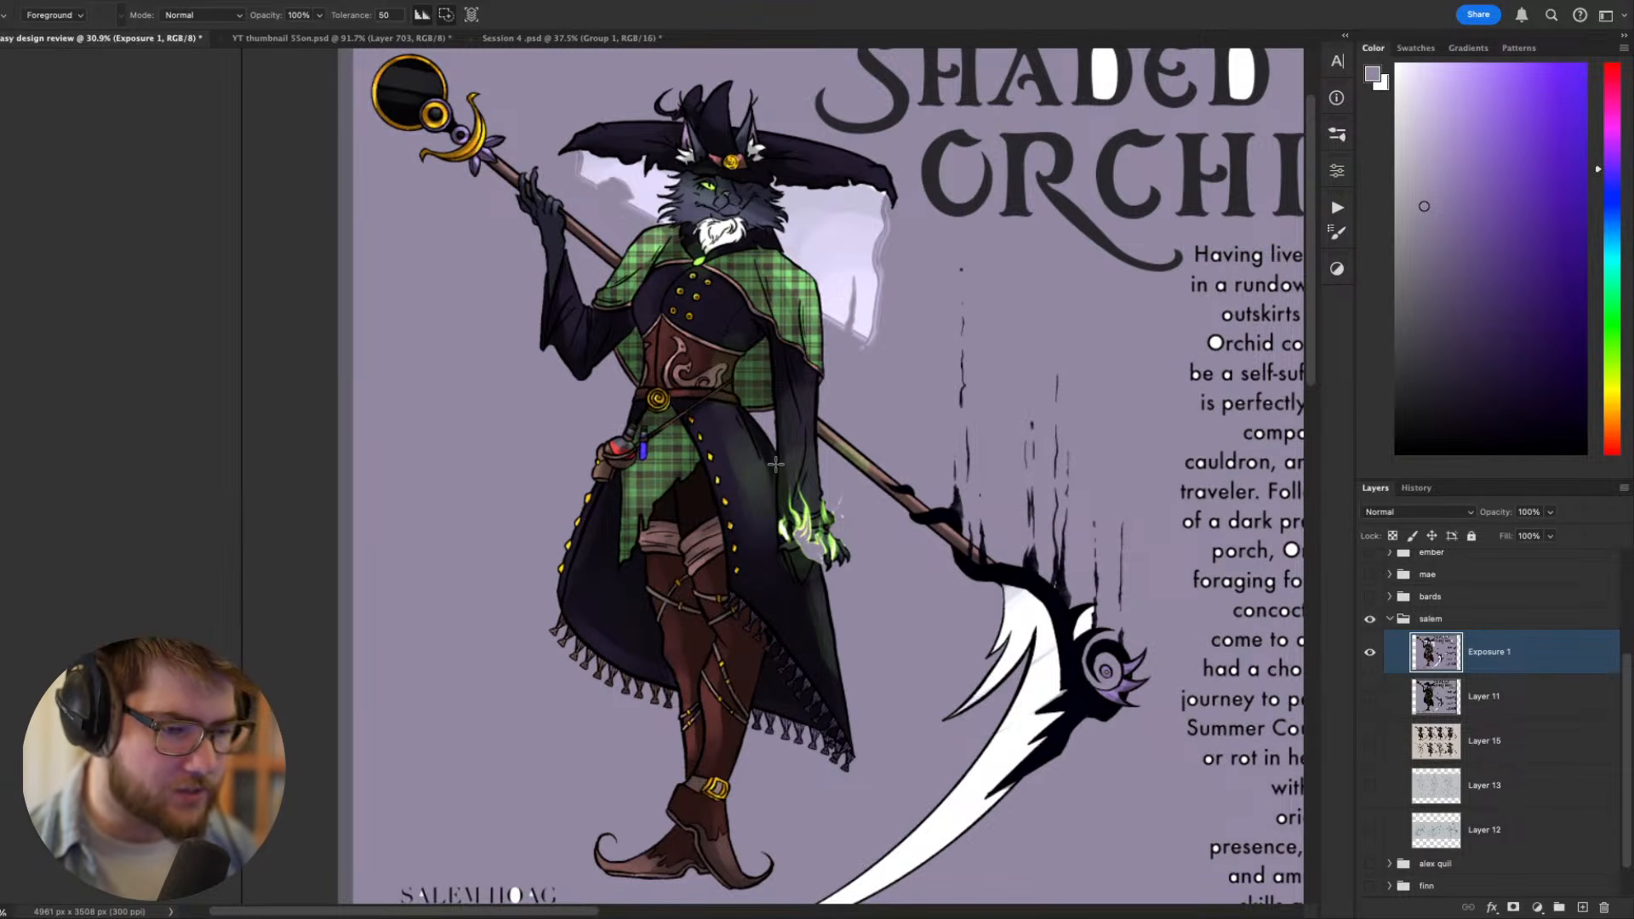
{"action": "scroll", "coordinate": [775, 464], "scroll_direction": "right", "scroll_amount": 5}
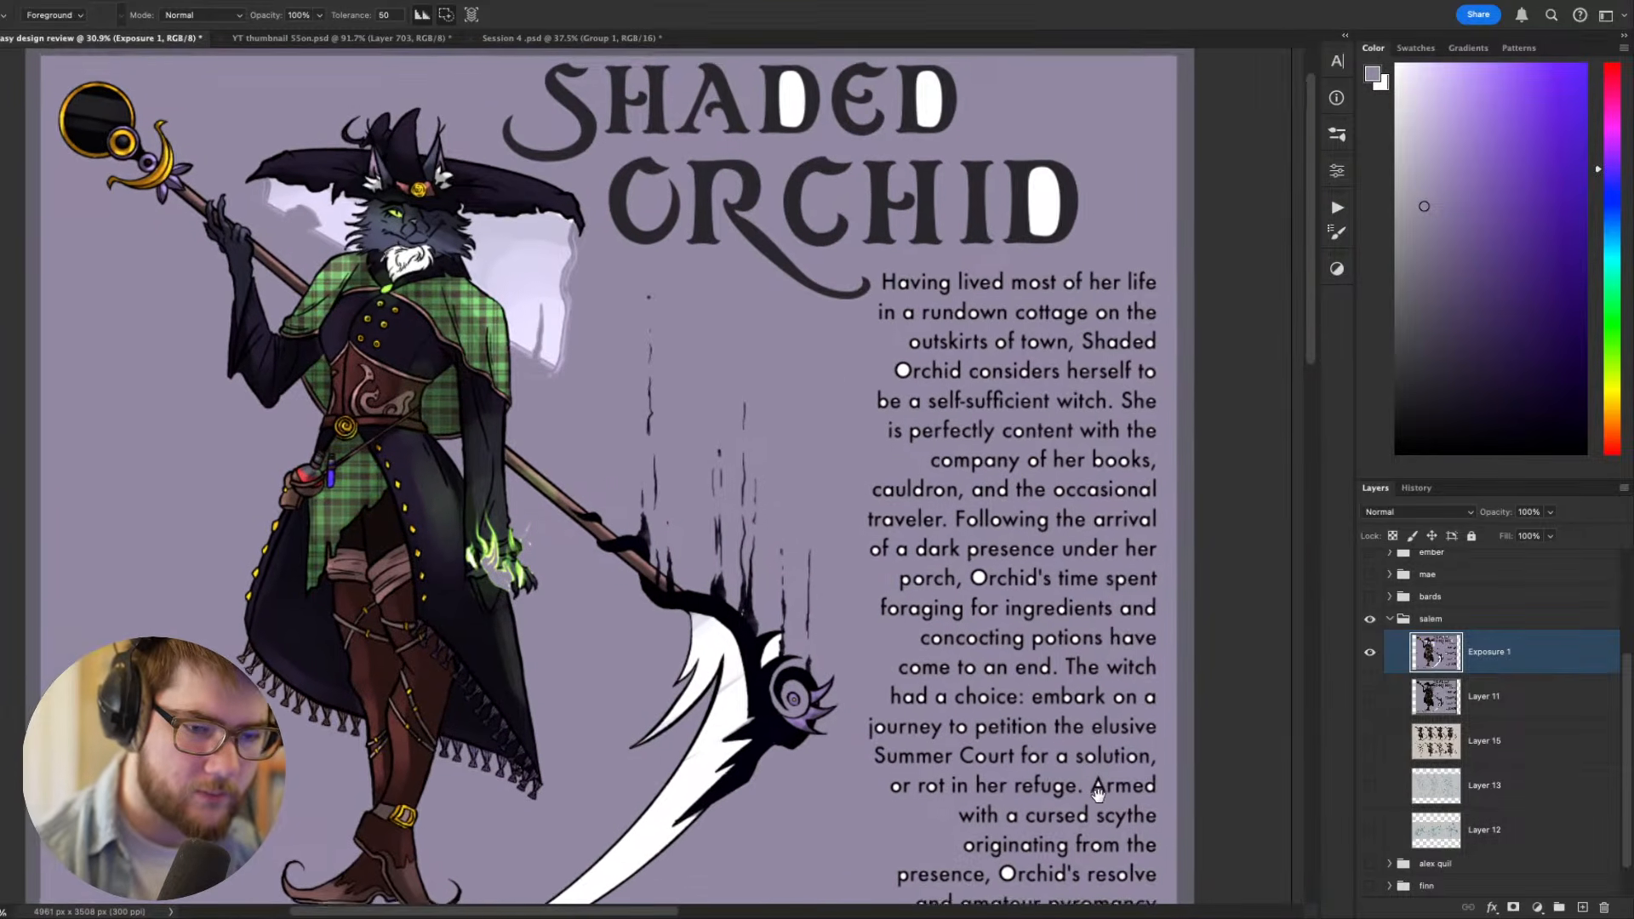
{"action": "left_click_drag", "start_coordinate": [1098, 795], "coordinate": [1203, 779]}
{"action": "left_click", "coordinate": [1437, 698]}
{"action": "left_click_drag", "start_coordinate": [1110, 654], "coordinate": [1172, 663]}
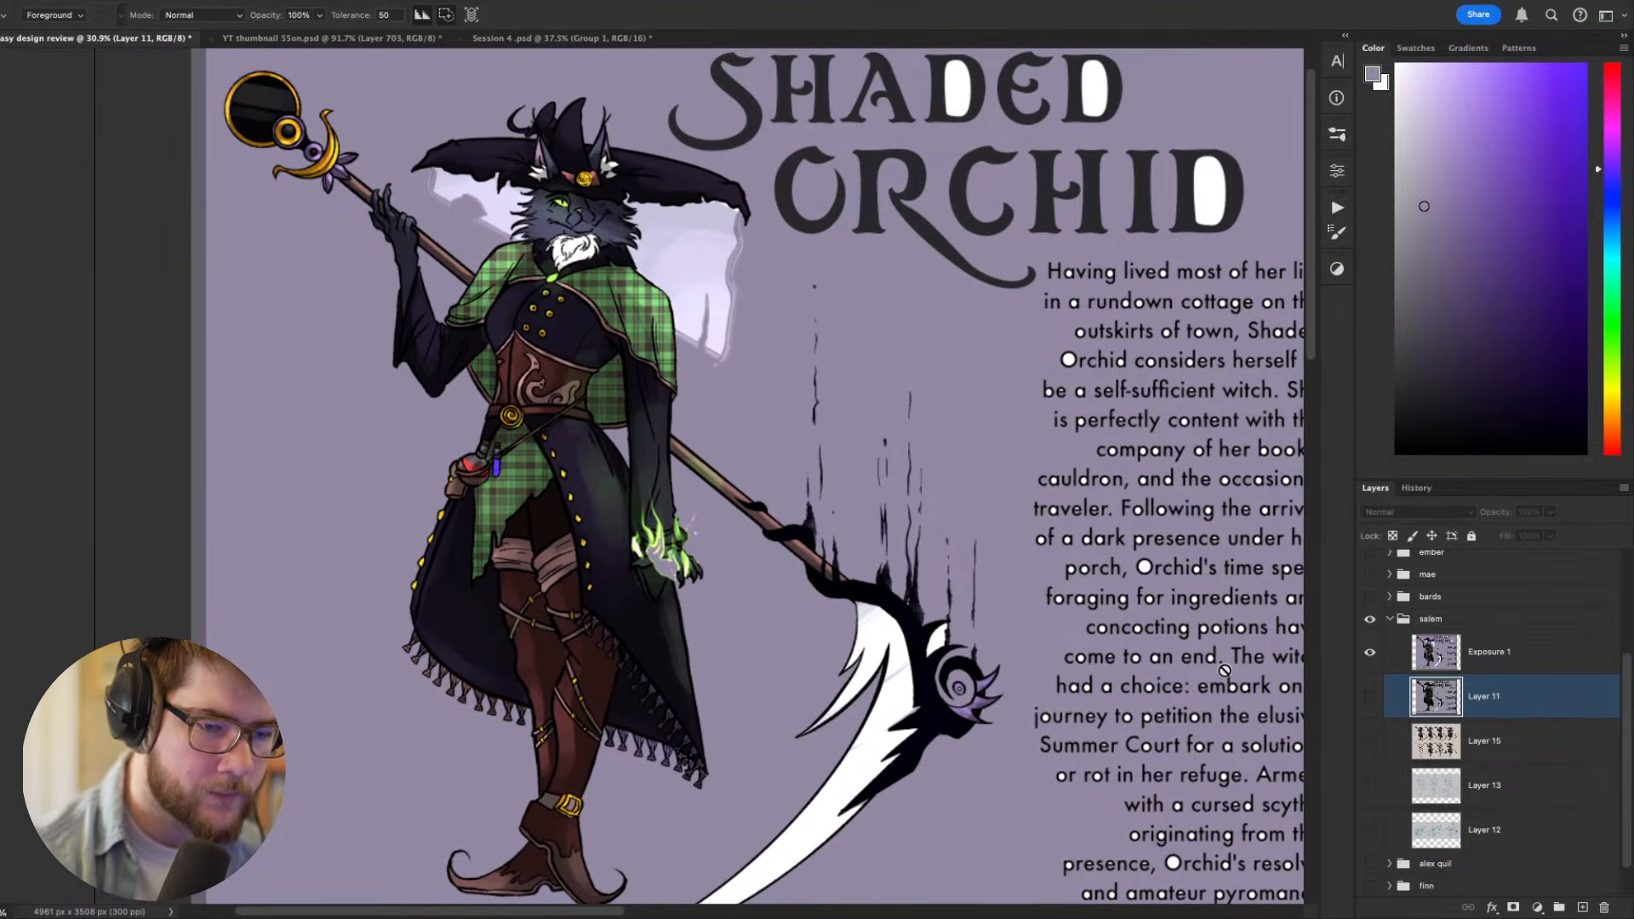
{"action": "scroll", "coordinate": [1033, 654], "scroll_direction": "down", "scroll_amount": 5}
{"action": "left_click_drag", "start_coordinate": [1033, 659], "coordinate": [768, 569]}
{"action": "scroll", "coordinate": [1057, 700], "scroll_direction": "up", "scroll_amount": 5}
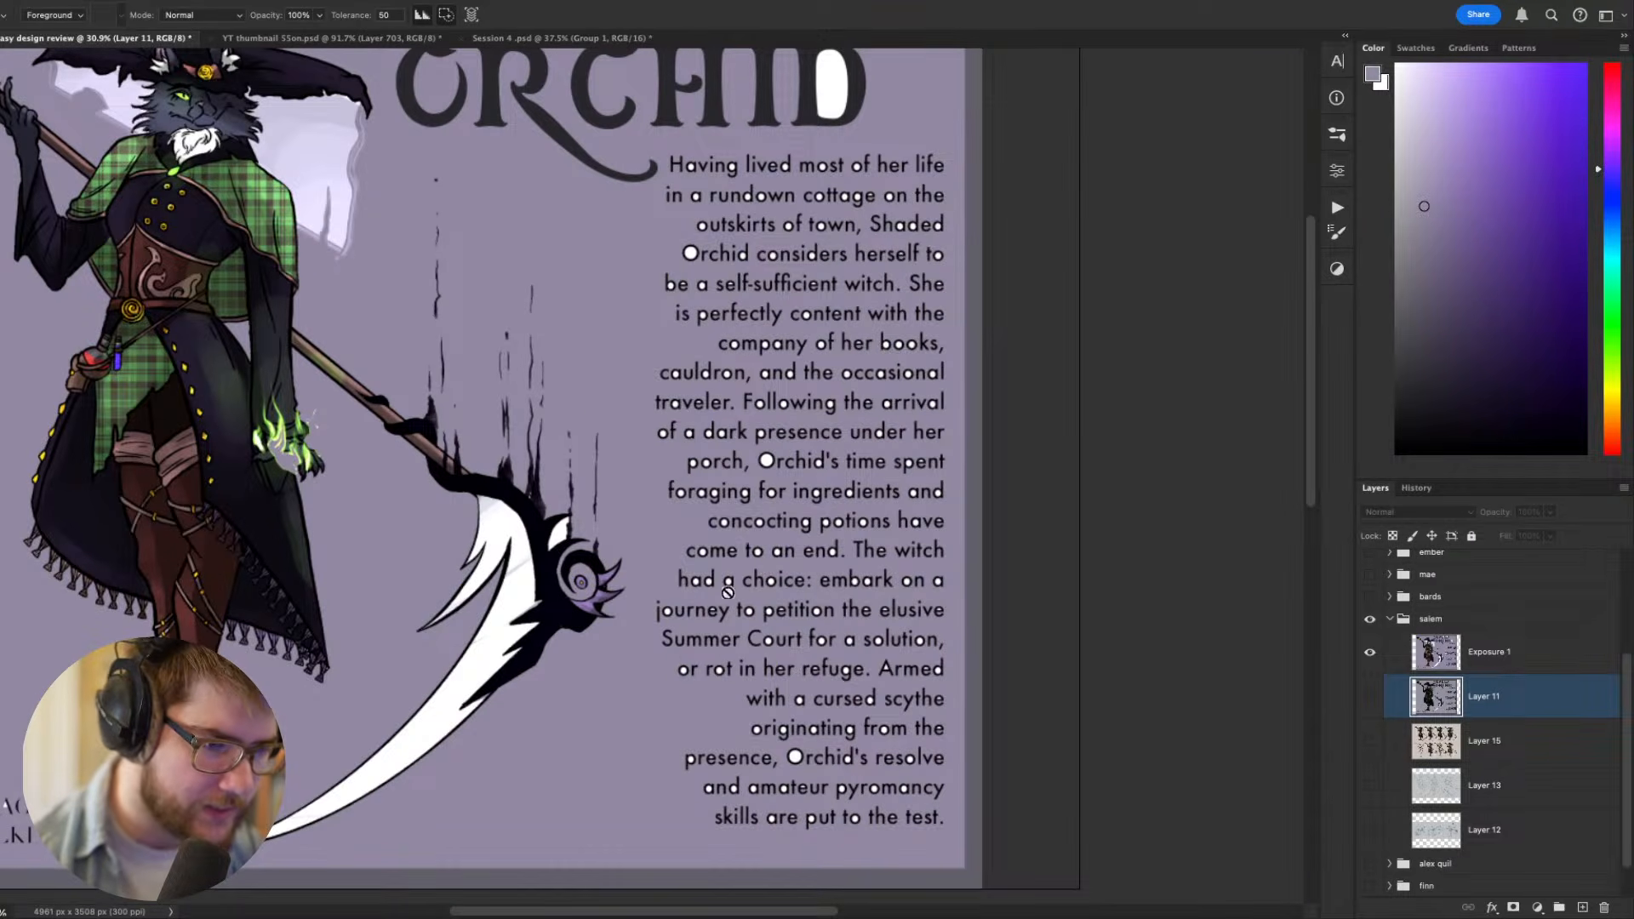
{"action": "left_click_drag", "start_coordinate": [659, 658], "coordinate": [856, 710]}
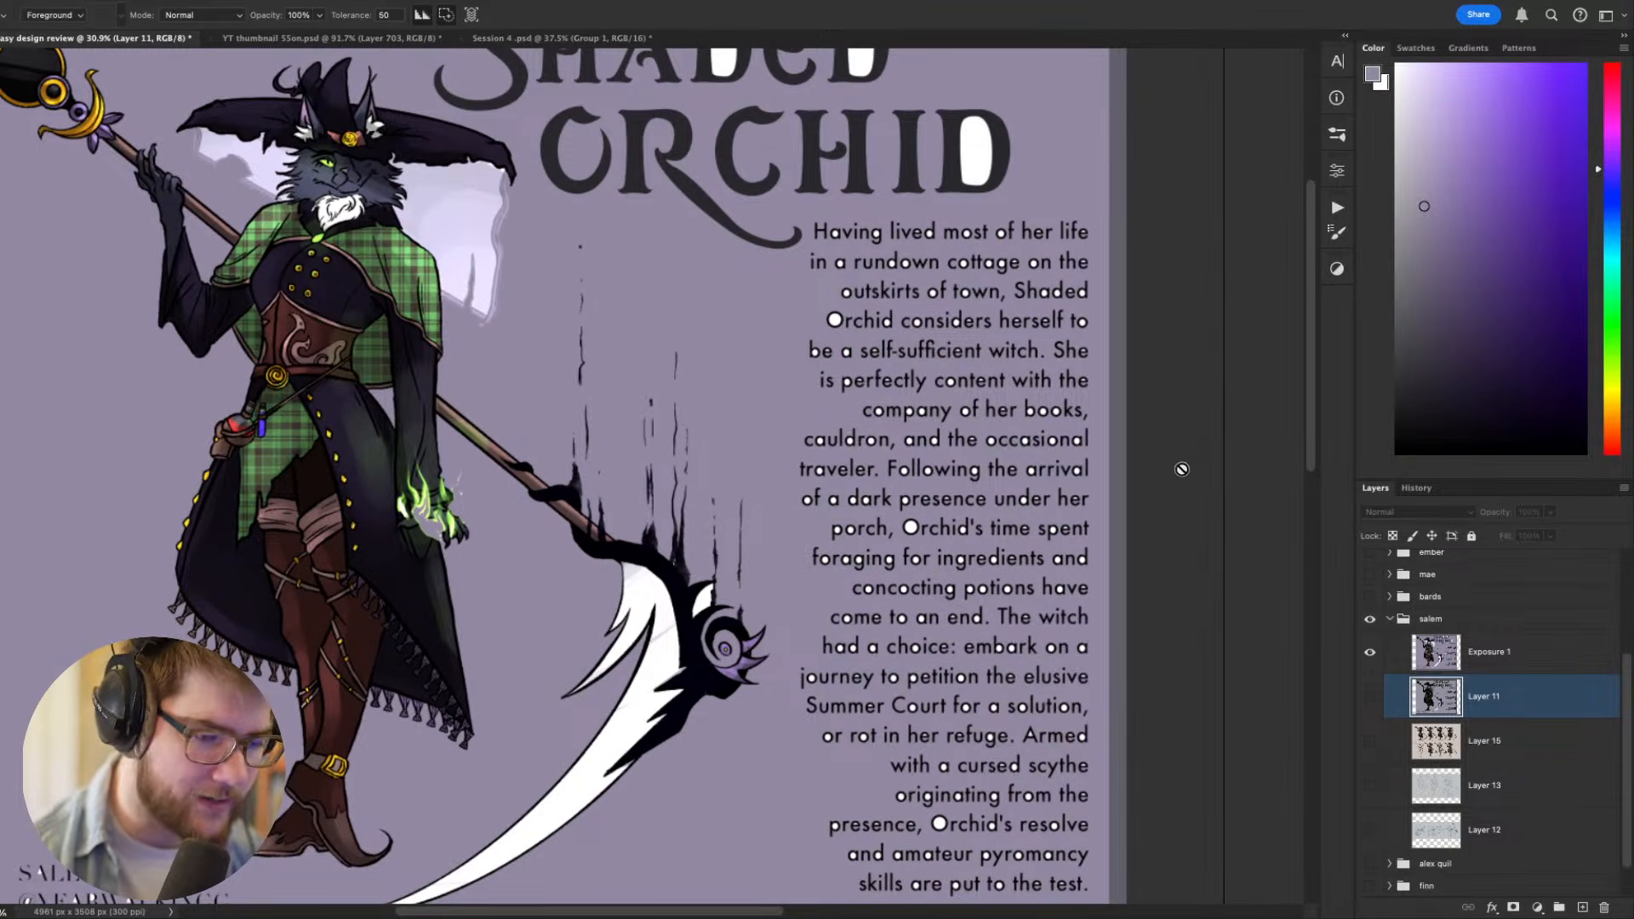
- Show Layer 11 alone to sample its grey-lavender background colour, and switch back to the brightened copy
{"action": "left_click", "coordinate": [1371, 698], "text": "alt"}
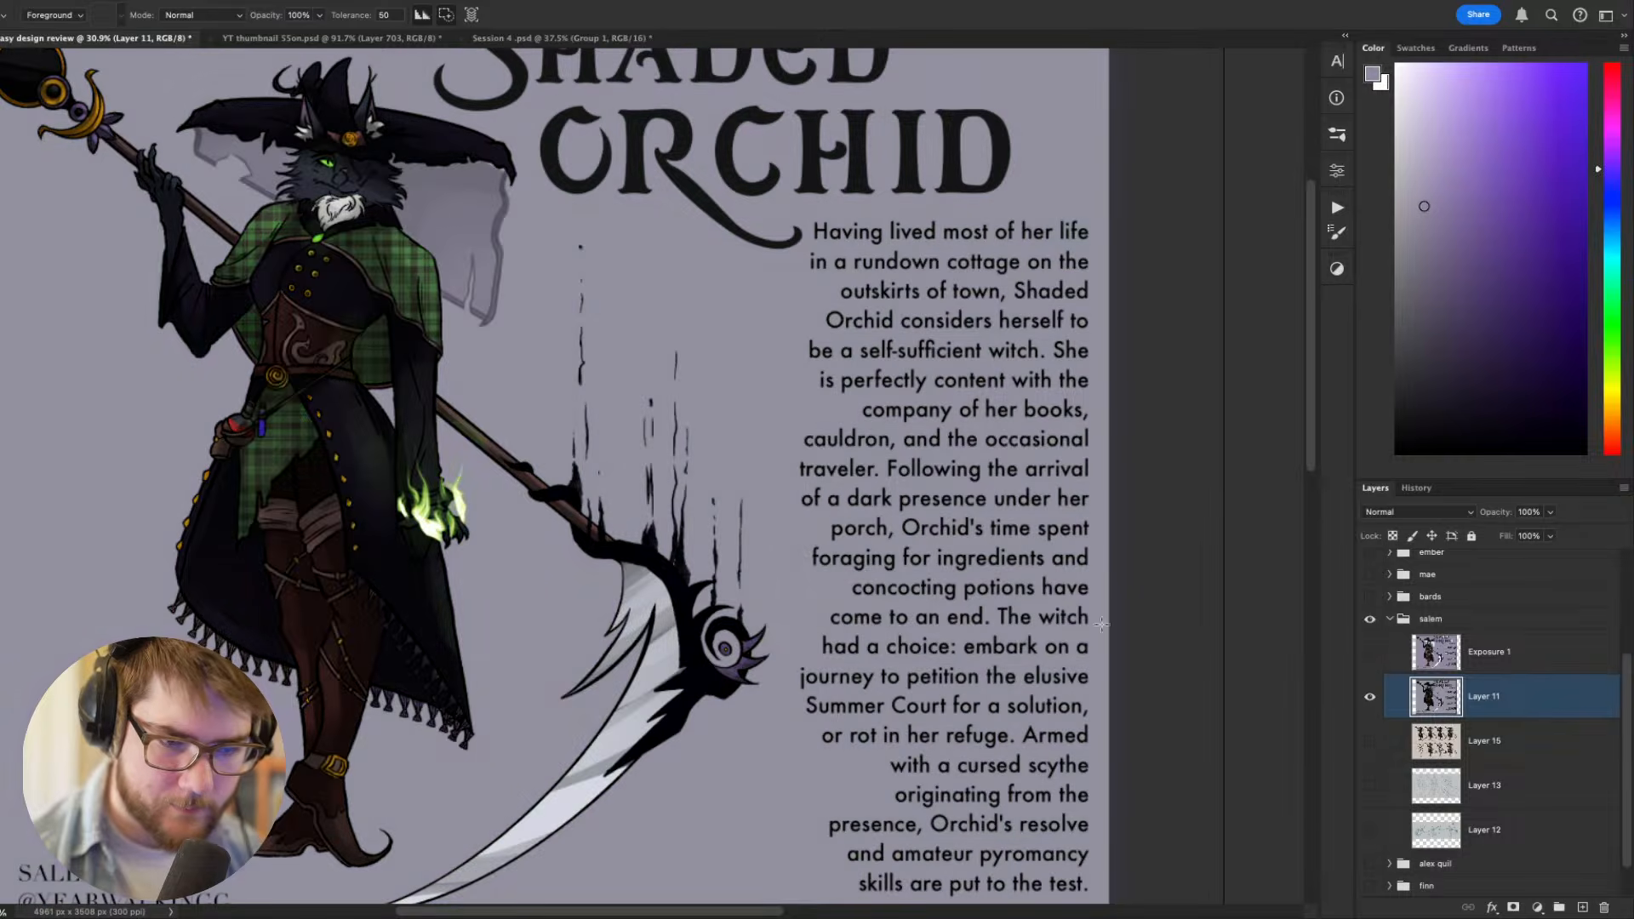
{"action": "key", "text": "z"}
{"action": "key", "text": "g"}
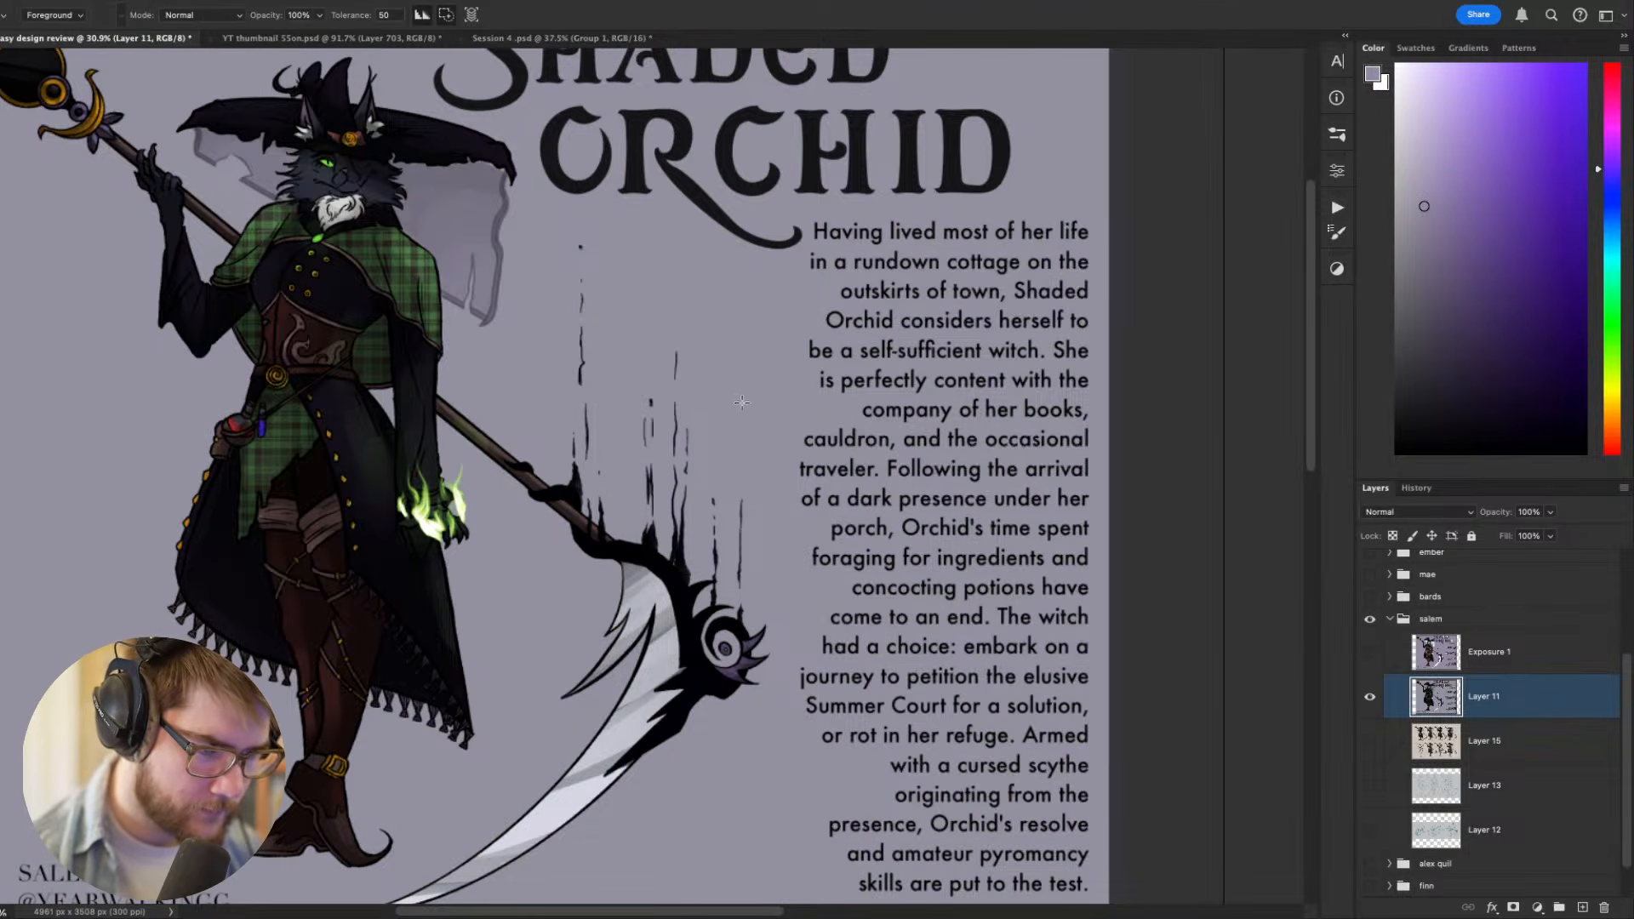
{"action": "left_click", "coordinate": [759, 413], "text": "alt"}
{"action": "left_click", "coordinate": [1378, 649], "text": "alt"}
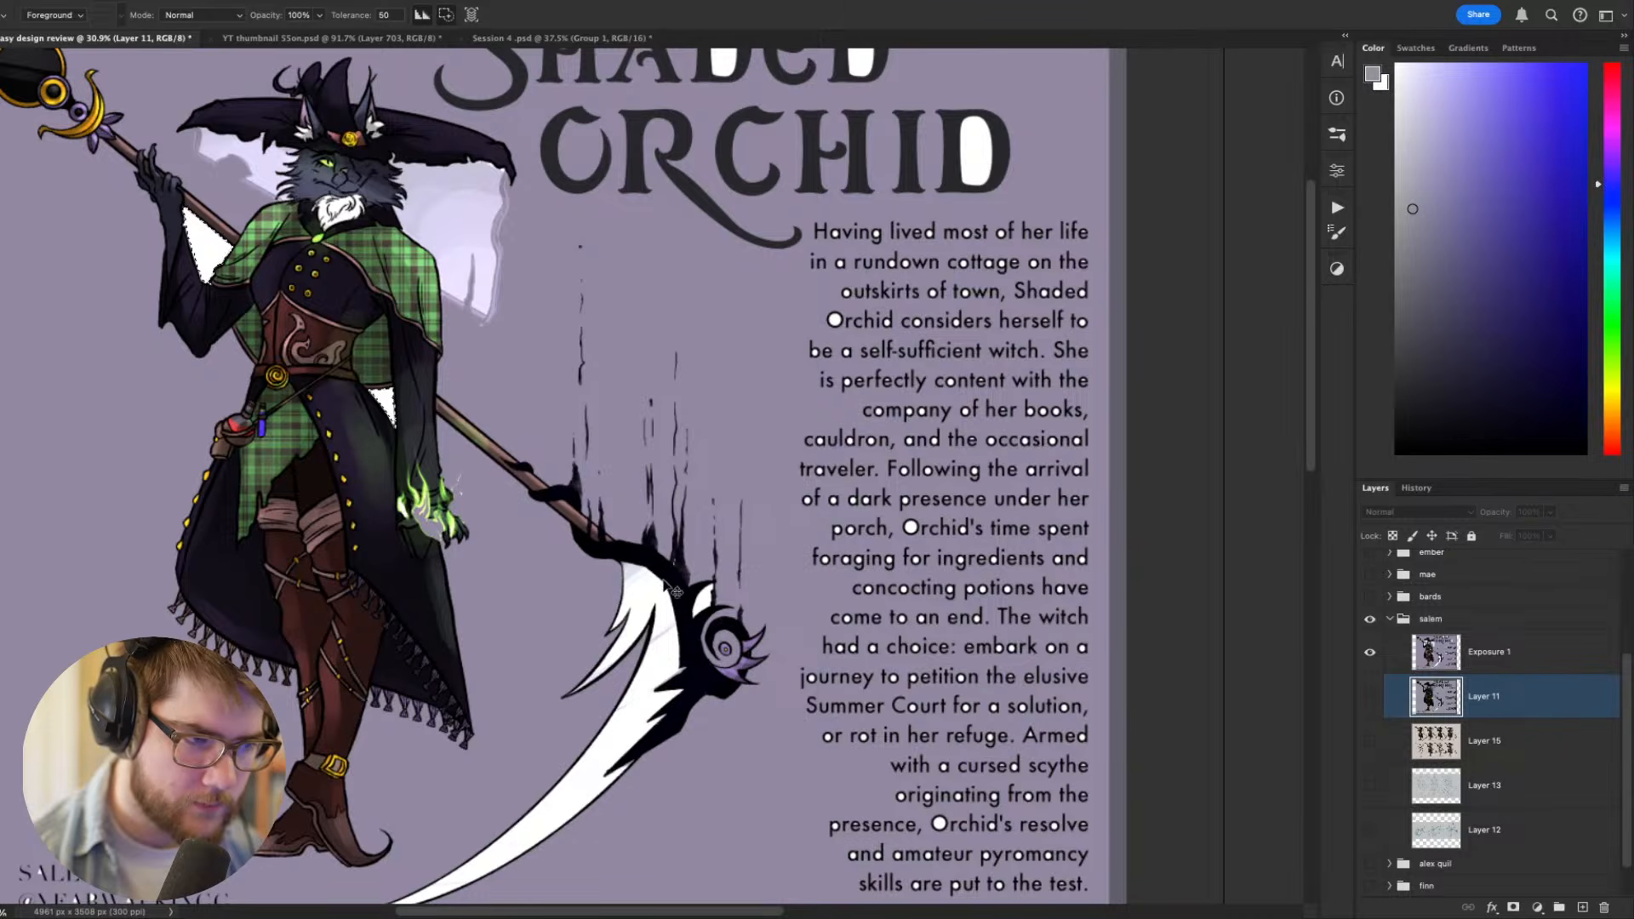
{"action": "left_click_drag", "start_coordinate": [561, 549], "coordinate": [639, 602]}
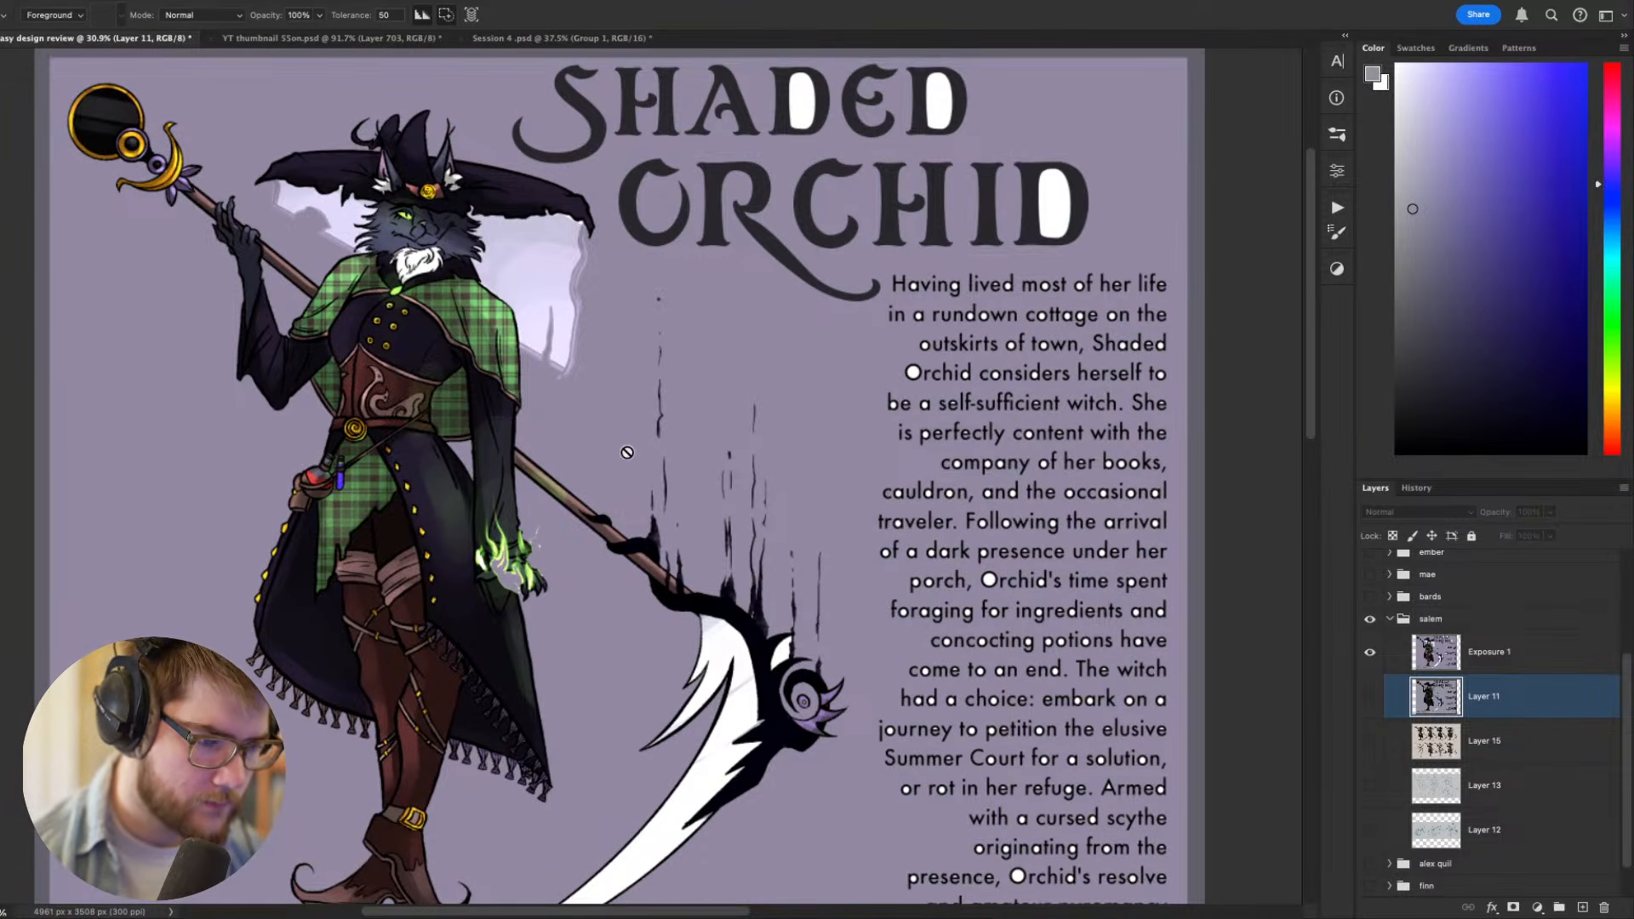
- Reactivate the brightened Exposure 1 layer and fill its purple background with the sampled grey-lavender
{"action": "left_click", "coordinate": [598, 434]}
{"action": "key", "text": "Return"}
{"action": "left_click", "coordinate": [1486, 658]}
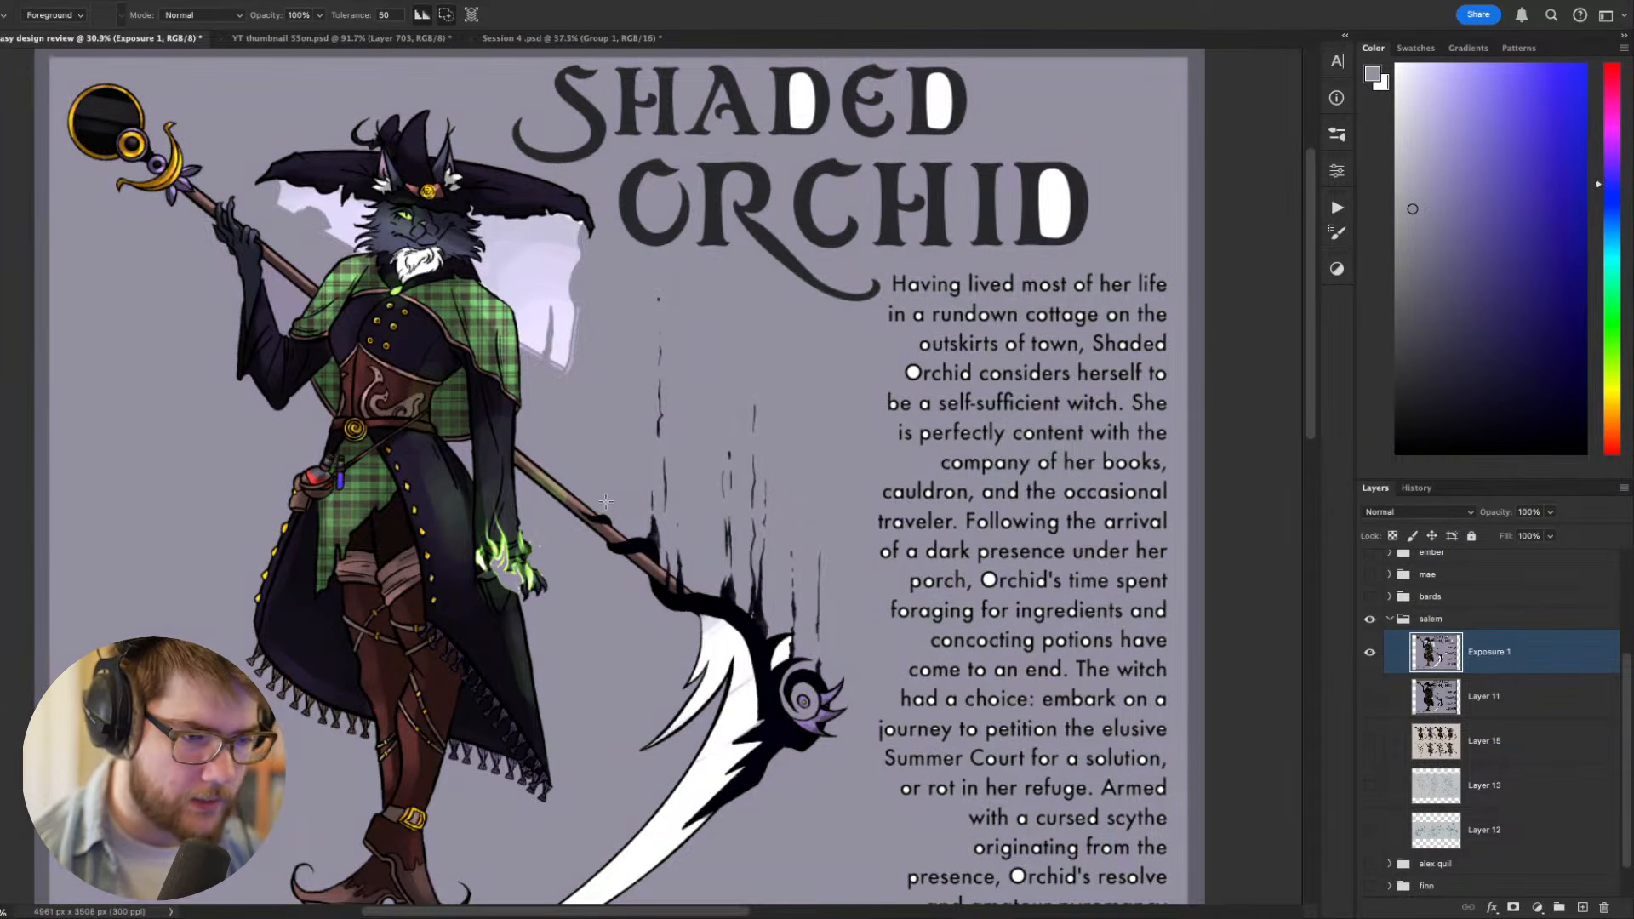
{"action": "left_click_drag", "start_coordinate": [648, 515], "coordinate": [689, 524]}
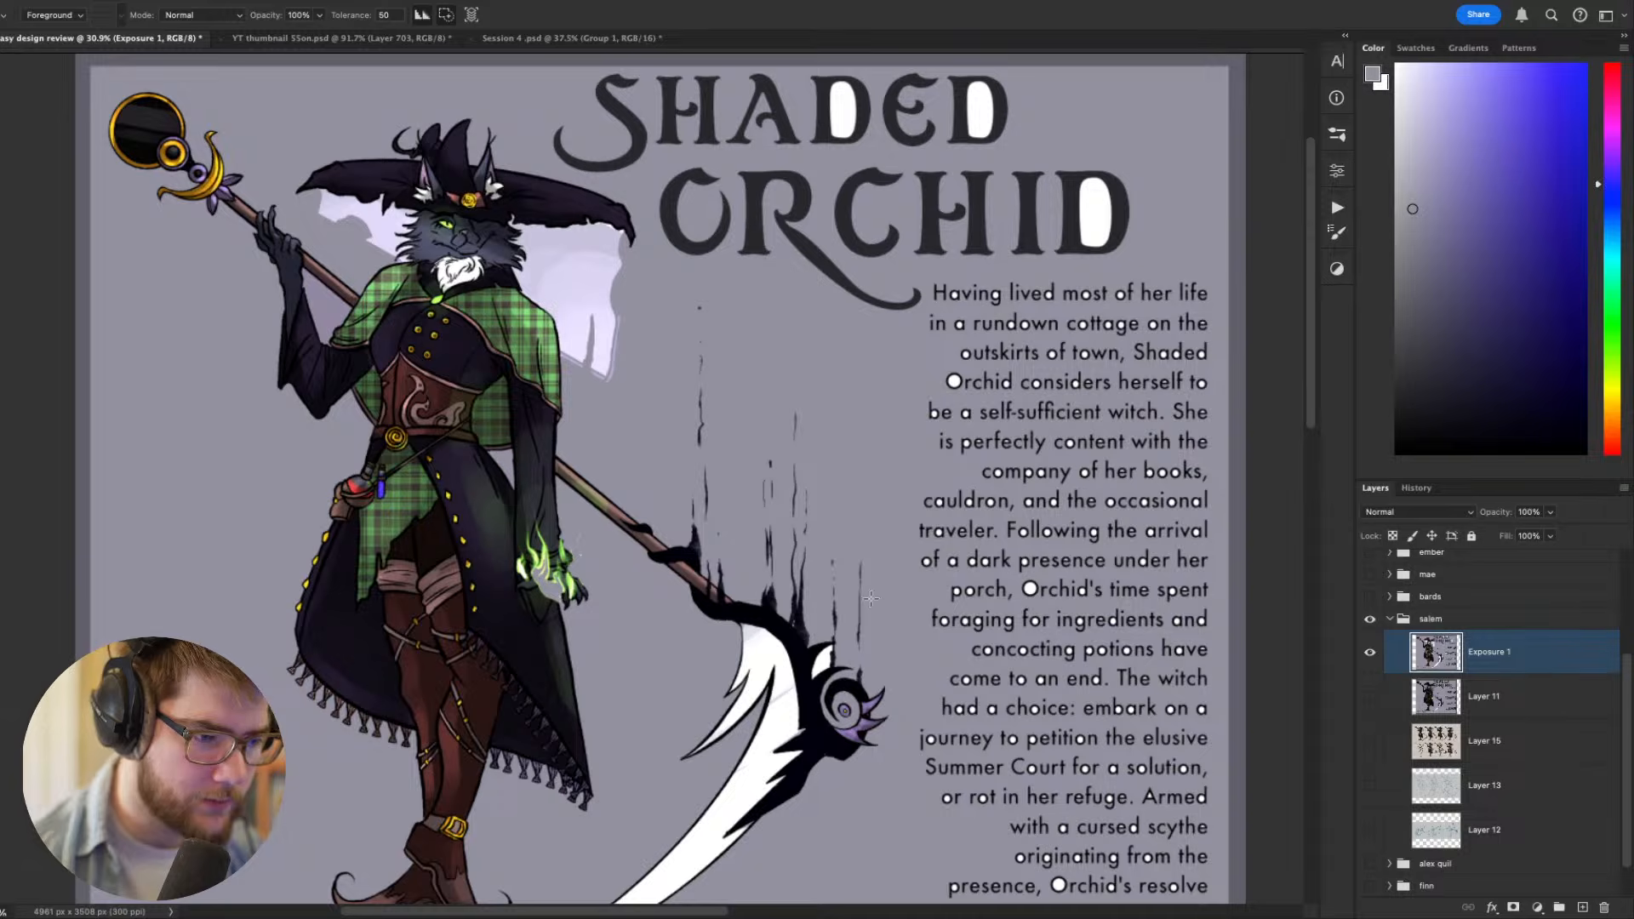
- Lasso the title and description text on the brightened copy, cut them out, and show Layer 11 underneath
{"action": "left_click_drag", "start_coordinate": [871, 598], "coordinate": [826, 521]}
{"action": "left_click_drag", "start_coordinate": [1048, 394], "coordinate": [1092, 513]}
{"action": "key", "text": "l"}
{"action": "mouse_move", "coordinate": [1189, 212]}
{"action": "left_mouse_down"}
{"action": "mouse_move", "coordinate": [834, 374]}
{"action": "mouse_move", "coordinate": [871, 40]}
{"action": "mouse_move", "coordinate": [951, 459]}
{"action": "mouse_move", "coordinate": [979, 802]}
{"action": "mouse_move", "coordinate": [1007, 452]}
{"action": "mouse_move", "coordinate": [1306, 739]}
{"action": "mouse_move", "coordinate": [975, 872]}
{"action": "mouse_move", "coordinate": [1192, 588]}
{"action": "left_mouse_up"}
{"action": "key", "text": "super+x"}
{"action": "mouse_move", "coordinate": [962, 570]}
{"action": "left_mouse_down"}
{"action": "mouse_move", "coordinate": [985, 595]}
{"action": "mouse_move", "coordinate": [1109, 632]}
{"action": "left_mouse_up"}
{"action": "left_click", "coordinate": [1369, 696]}
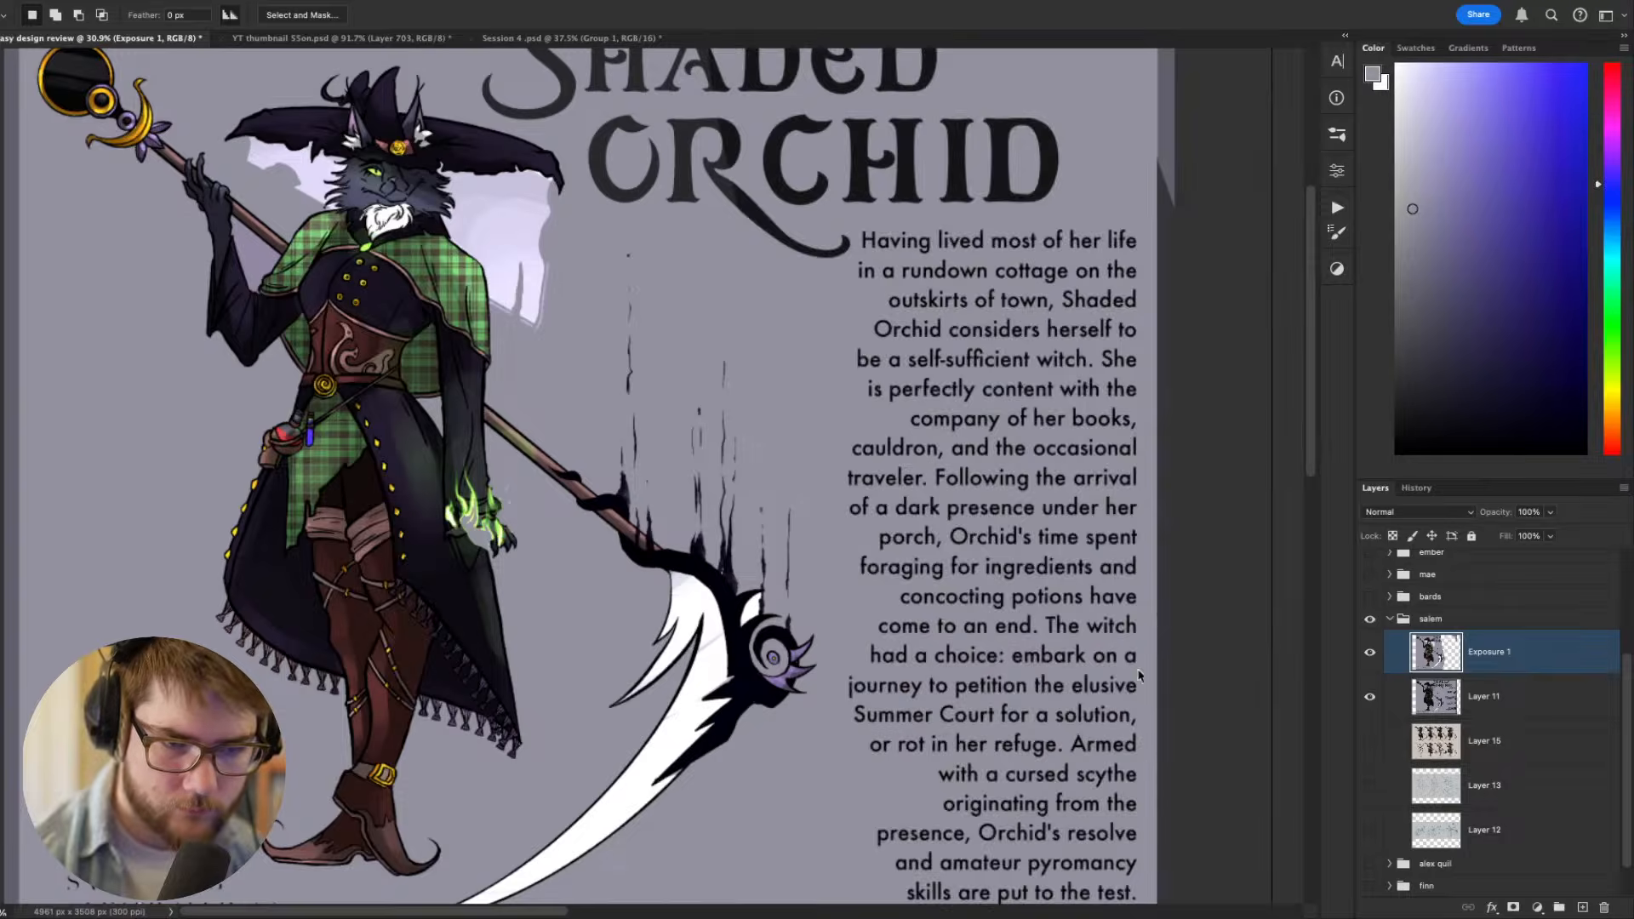
- Erase the brightened artist credit beneath the witch with a 200 px eraser to reveal the original lettering
{"action": "scroll", "coordinate": [1085, 674], "scroll_direction": "down", "scroll_amount": 5}
{"action": "scroll", "coordinate": [872, 703], "scroll_direction": "up", "scroll_amount": 5}
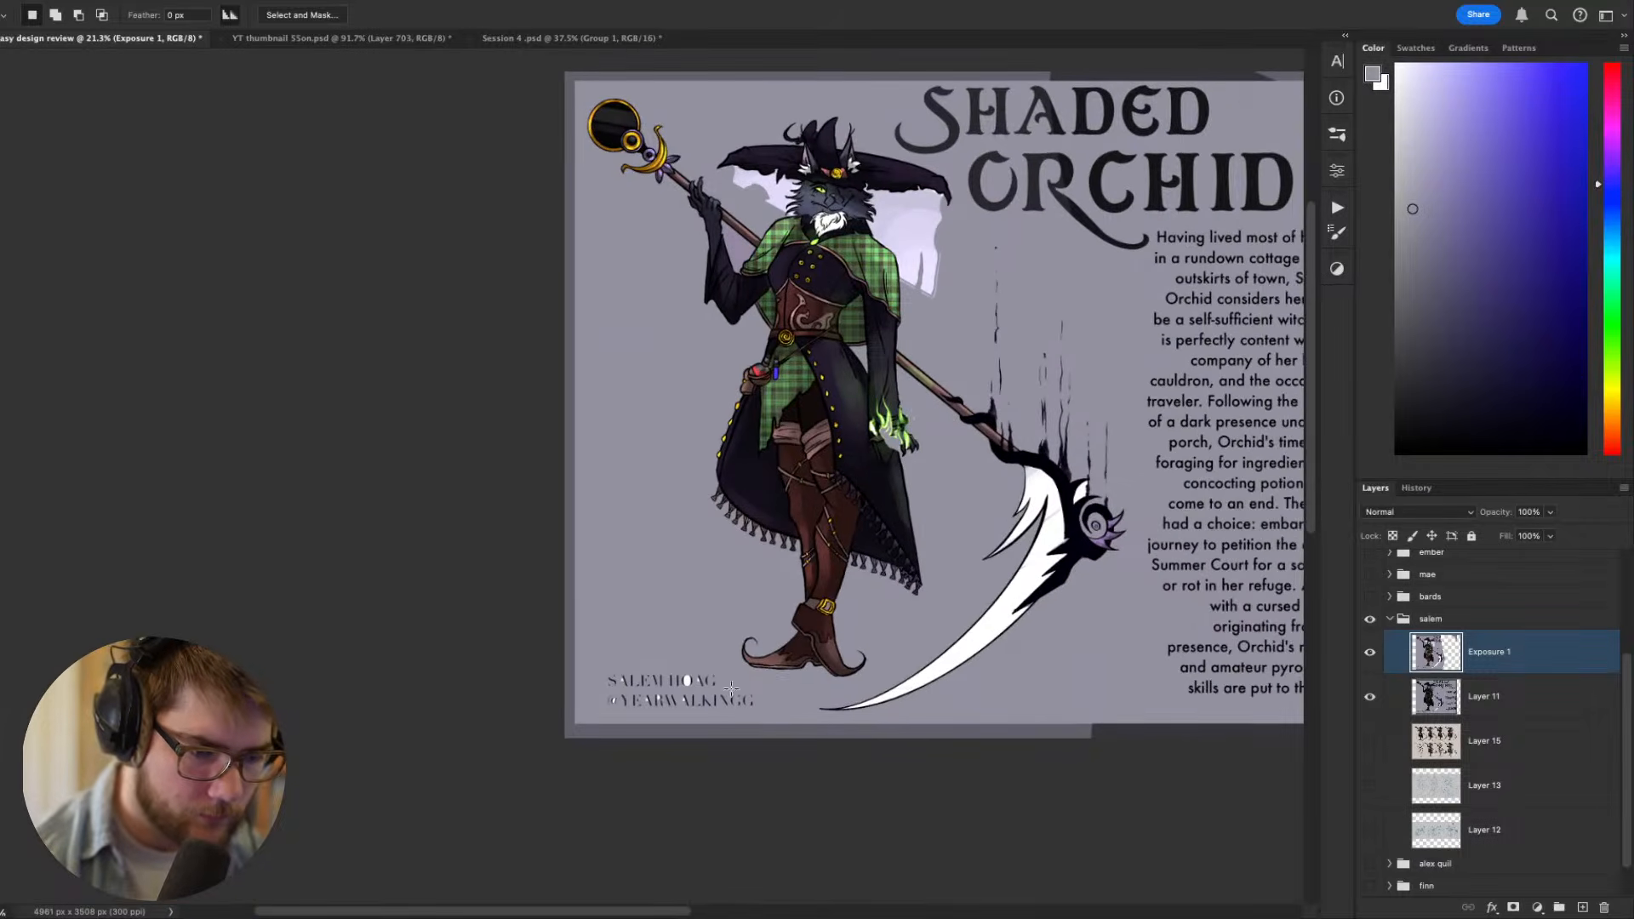
{"action": "scroll", "coordinate": [915, 674], "scroll_direction": "up", "scroll_amount": 2}
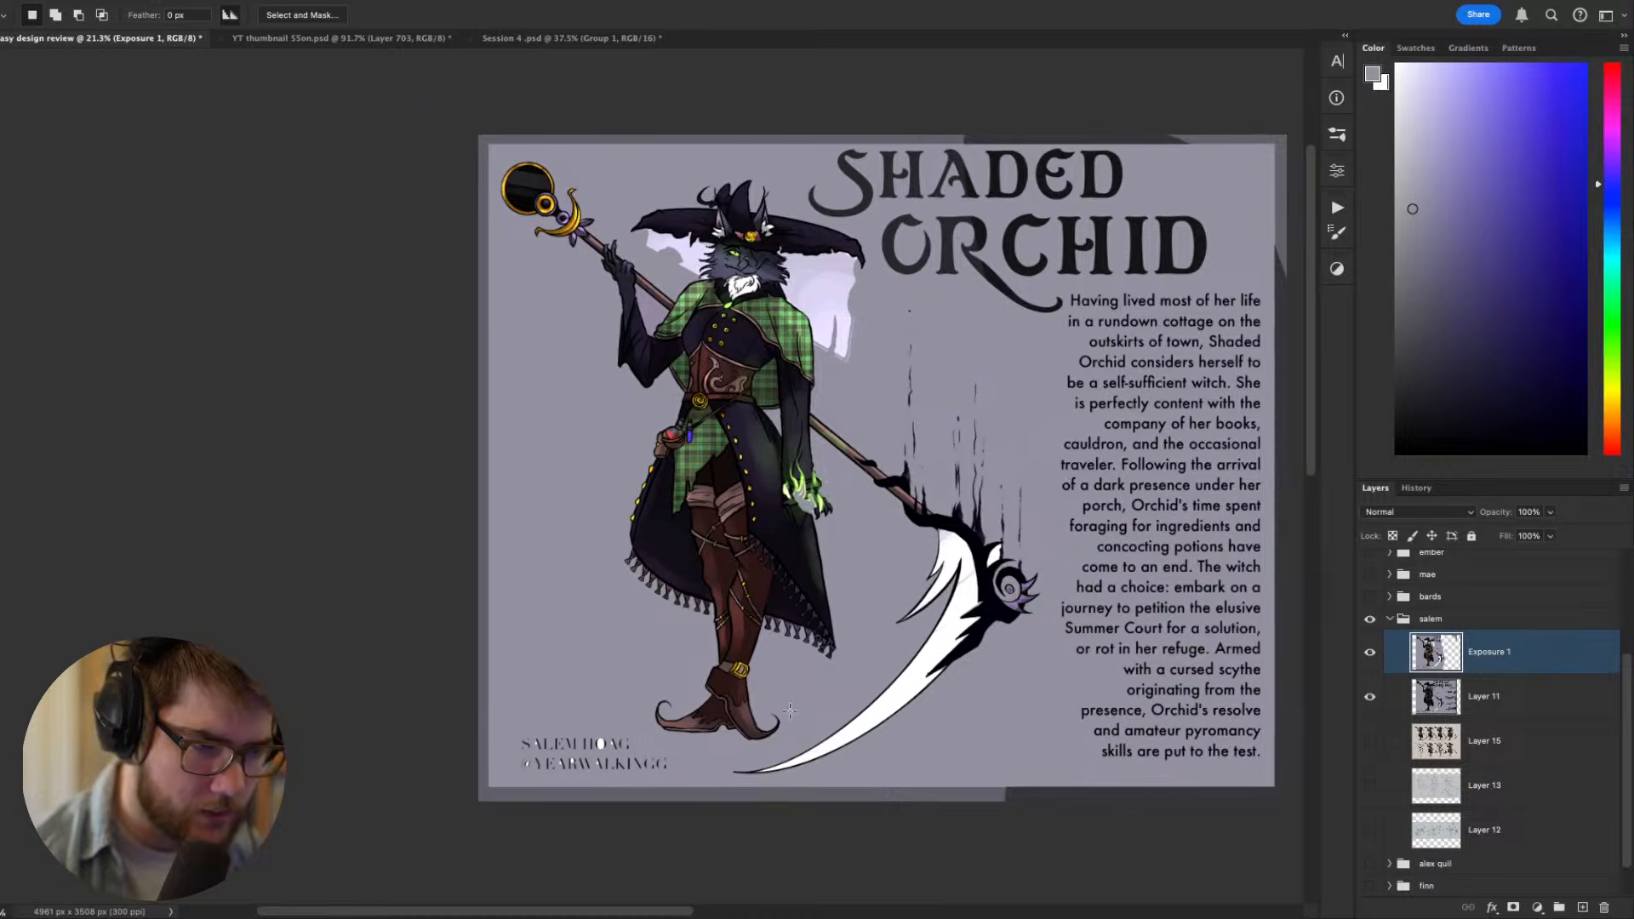
{"action": "mouse_move", "coordinate": [589, 744]}
{"action": "left_mouse_down"}
{"action": "mouse_move", "coordinate": [502, 787]}
{"action": "mouse_move", "coordinate": [562, 698]}
{"action": "left_mouse_up"}
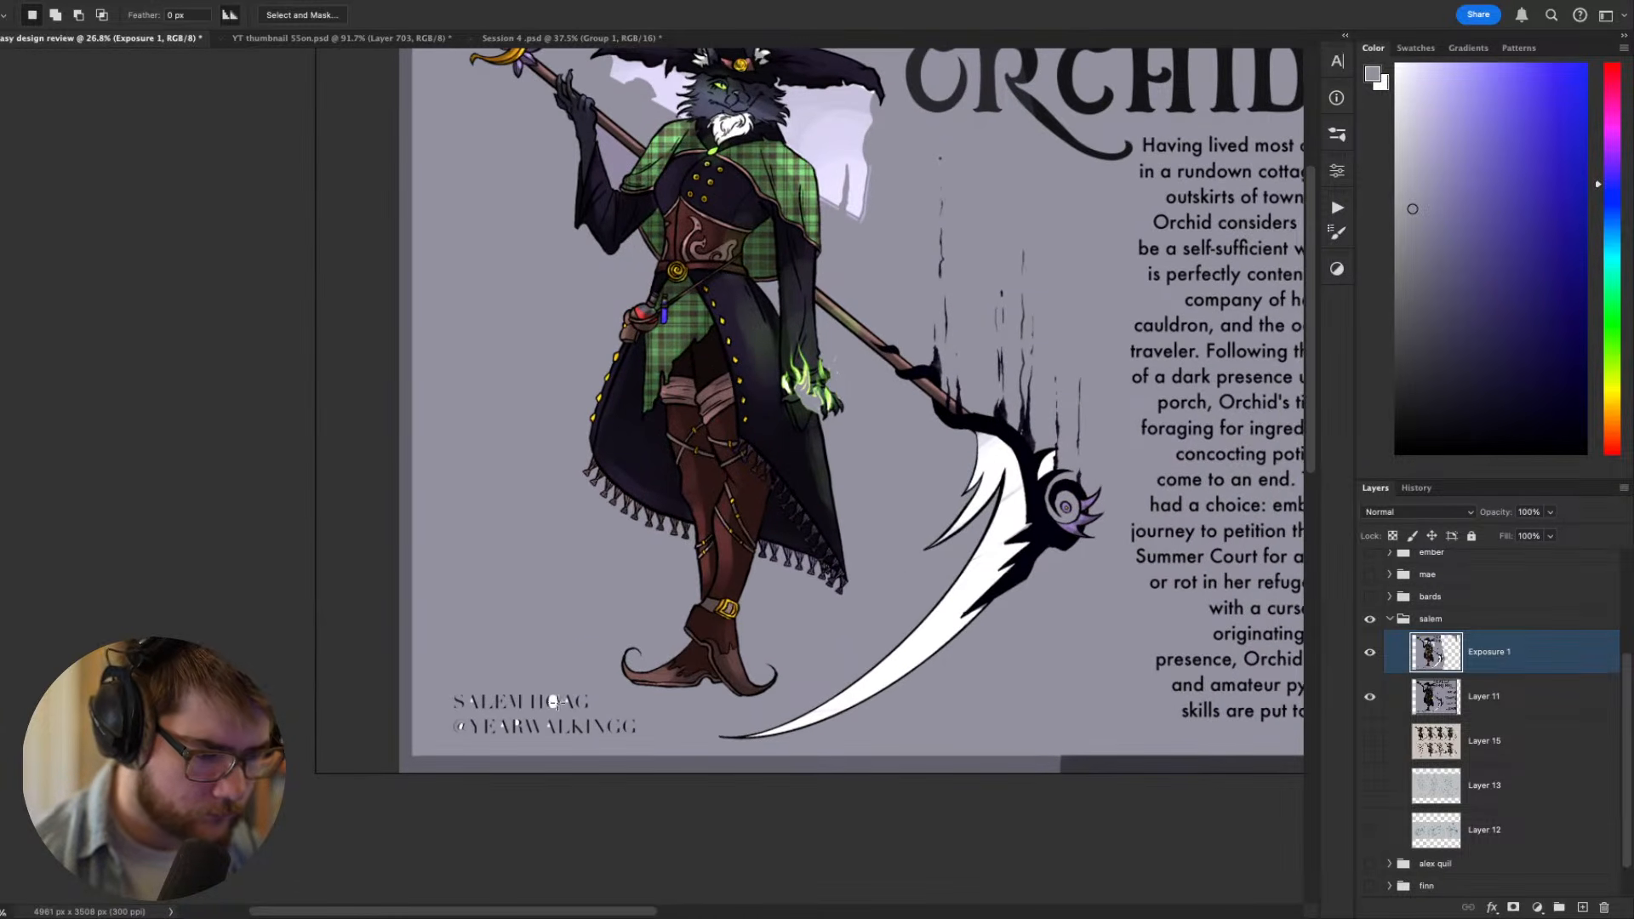
{"action": "key", "text": "b"}
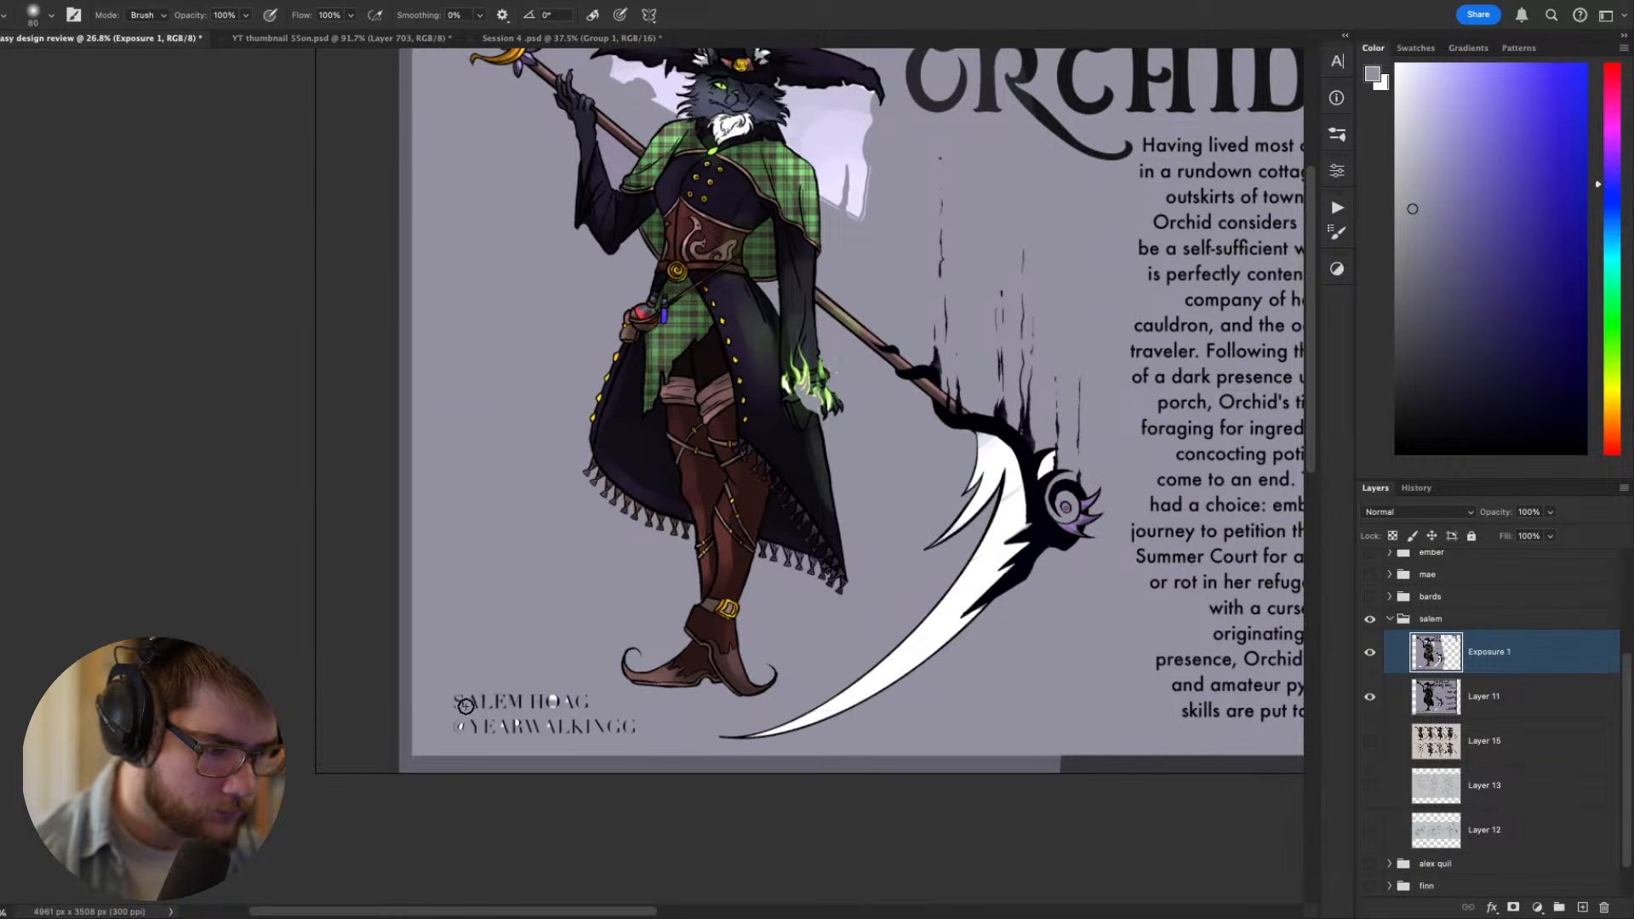
{"action": "key", "text": "bracketright"}
{"action": "key", "text": "bracketright"}
{"action": "key", "text": "bracketright"}
{"action": "key", "text": "bracketright"}
{"action": "key", "text": "bracketright"}
{"action": "key", "text": "bracketright"}
{"action": "mouse_move", "coordinate": [463, 720]}
{"action": "left_mouse_down"}
{"action": "mouse_move", "coordinate": [607, 722]}
{"action": "mouse_move", "coordinate": [503, 704]}
{"action": "mouse_move", "coordinate": [639, 727]}
{"action": "left_mouse_up"}
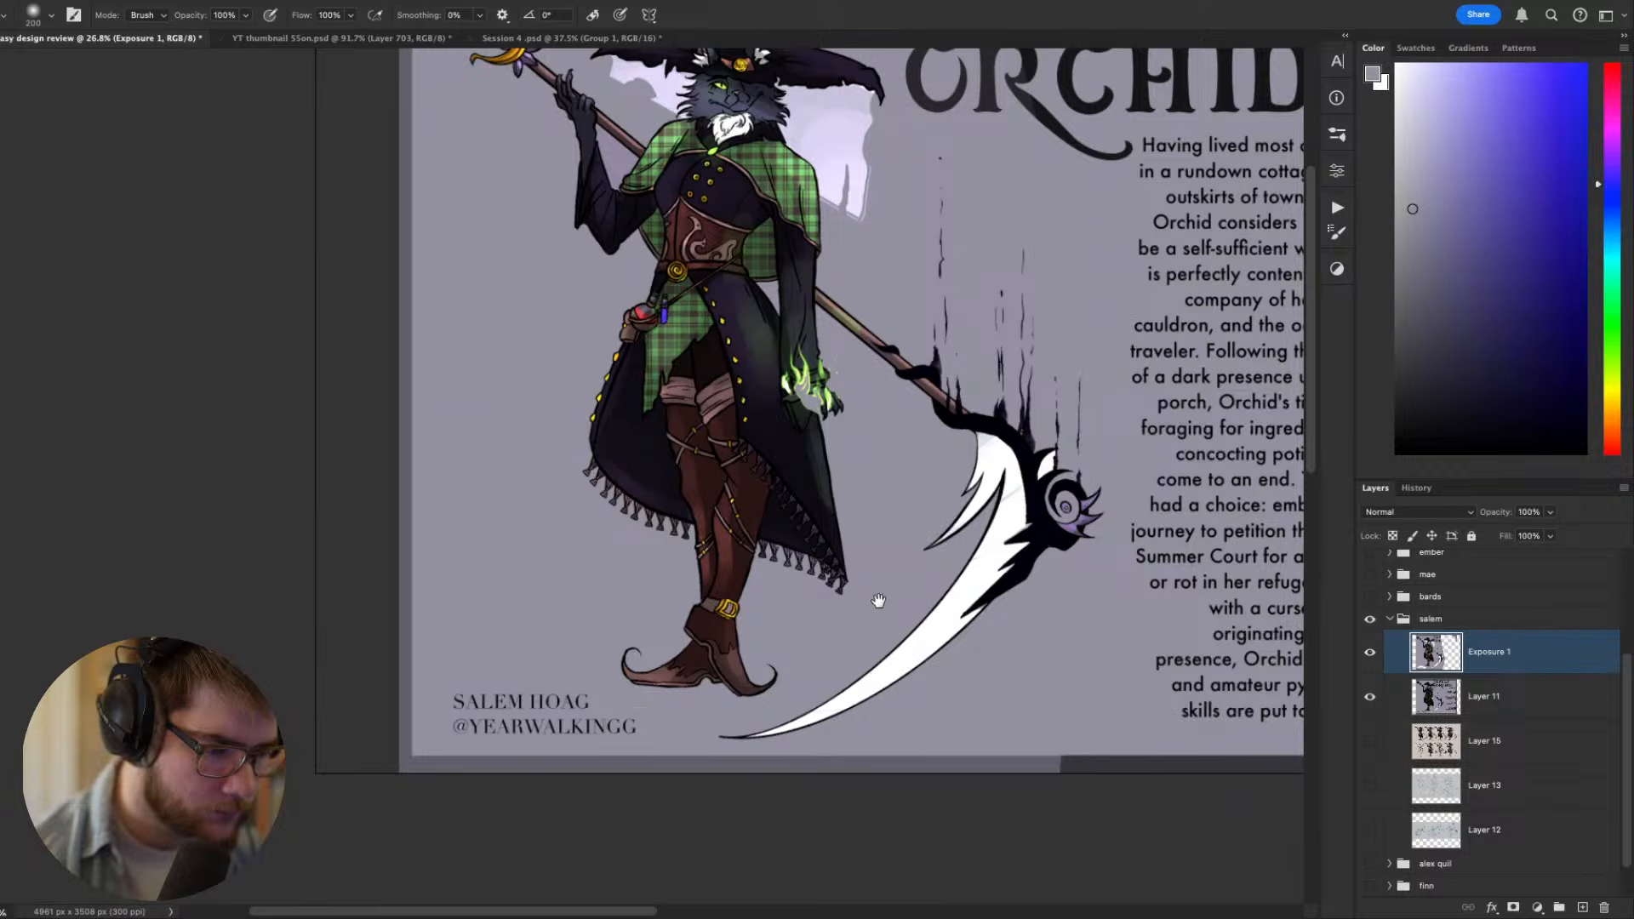
- Erase the blown-out pale veil on both sides beneath the hat brim to reveal Layer 11's original veil
{"action": "scroll", "coordinate": [878, 601], "scroll_direction": "down", "scroll_amount": 2}
{"action": "scroll", "coordinate": [716, 468], "scroll_direction": "up", "scroll_amount": 3}
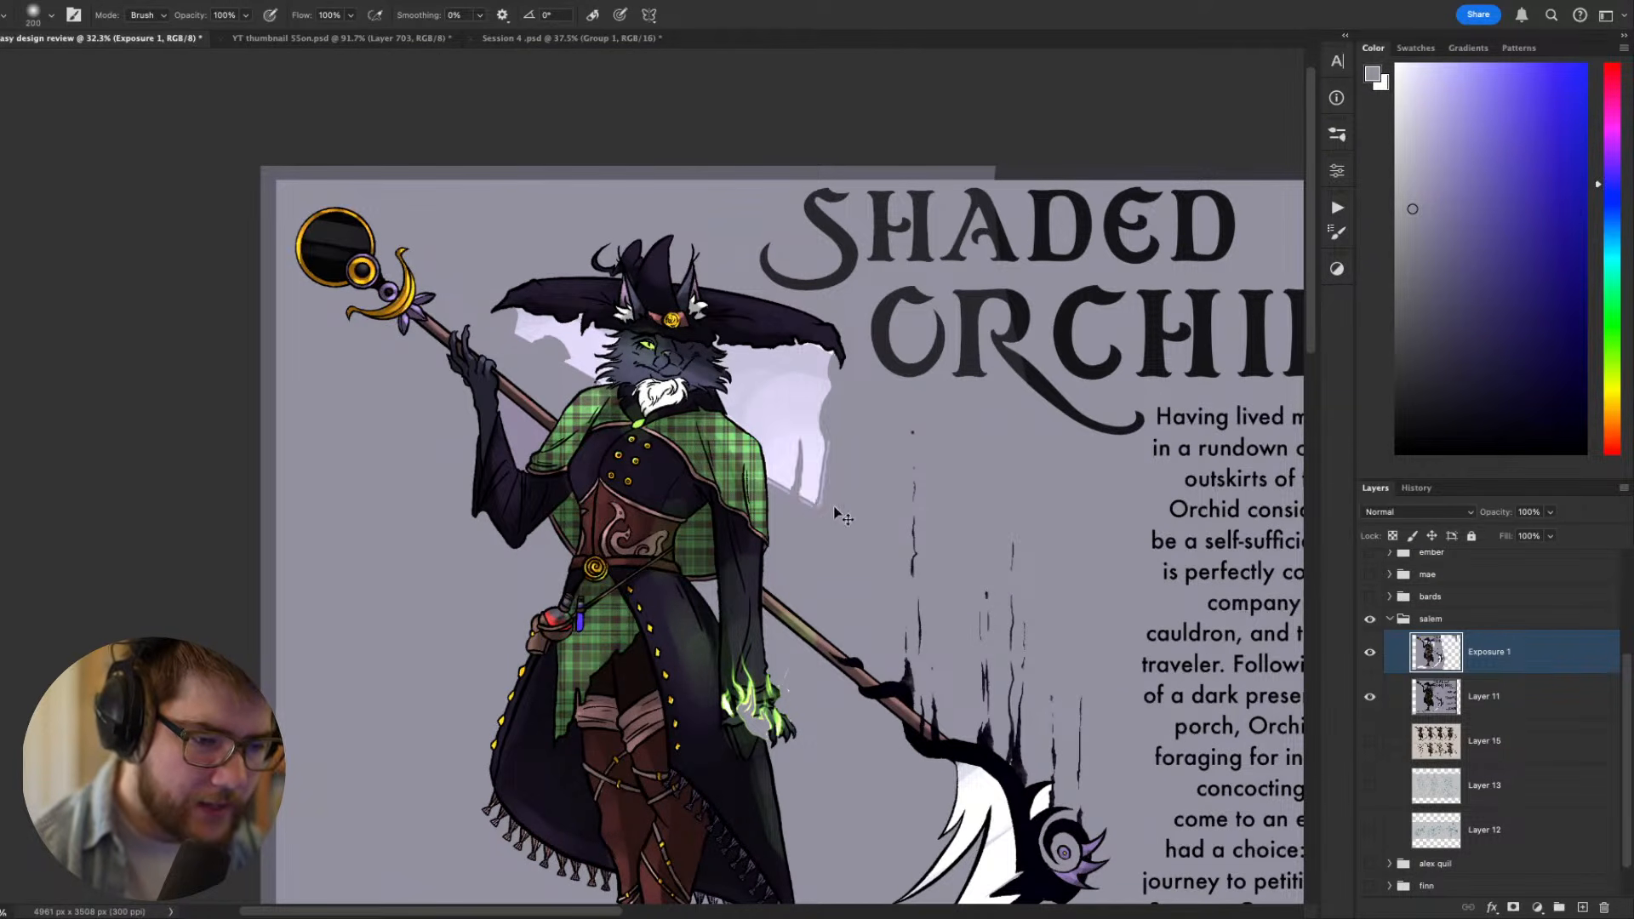
{"action": "mouse_move", "coordinate": [834, 511]}
{"action": "left_mouse_down"}
{"action": "mouse_move", "coordinate": [821, 465]}
{"action": "mouse_move", "coordinate": [840, 481]}
{"action": "mouse_move", "coordinate": [834, 383]}
{"action": "mouse_move", "coordinate": [767, 370]}
{"action": "mouse_move", "coordinate": [731, 331]}
{"action": "mouse_move", "coordinate": [786, 427]}
{"action": "mouse_move", "coordinate": [726, 387]}
{"action": "mouse_move", "coordinate": [796, 448]}
{"action": "mouse_move", "coordinate": [779, 458]}
{"action": "mouse_move", "coordinate": [804, 393]}
{"action": "mouse_move", "coordinate": [773, 347]}
{"action": "mouse_move", "coordinate": [642, 285]}
{"action": "mouse_move", "coordinate": [583, 338]}
{"action": "mouse_move", "coordinate": [550, 323]}
{"action": "left_mouse_up"}
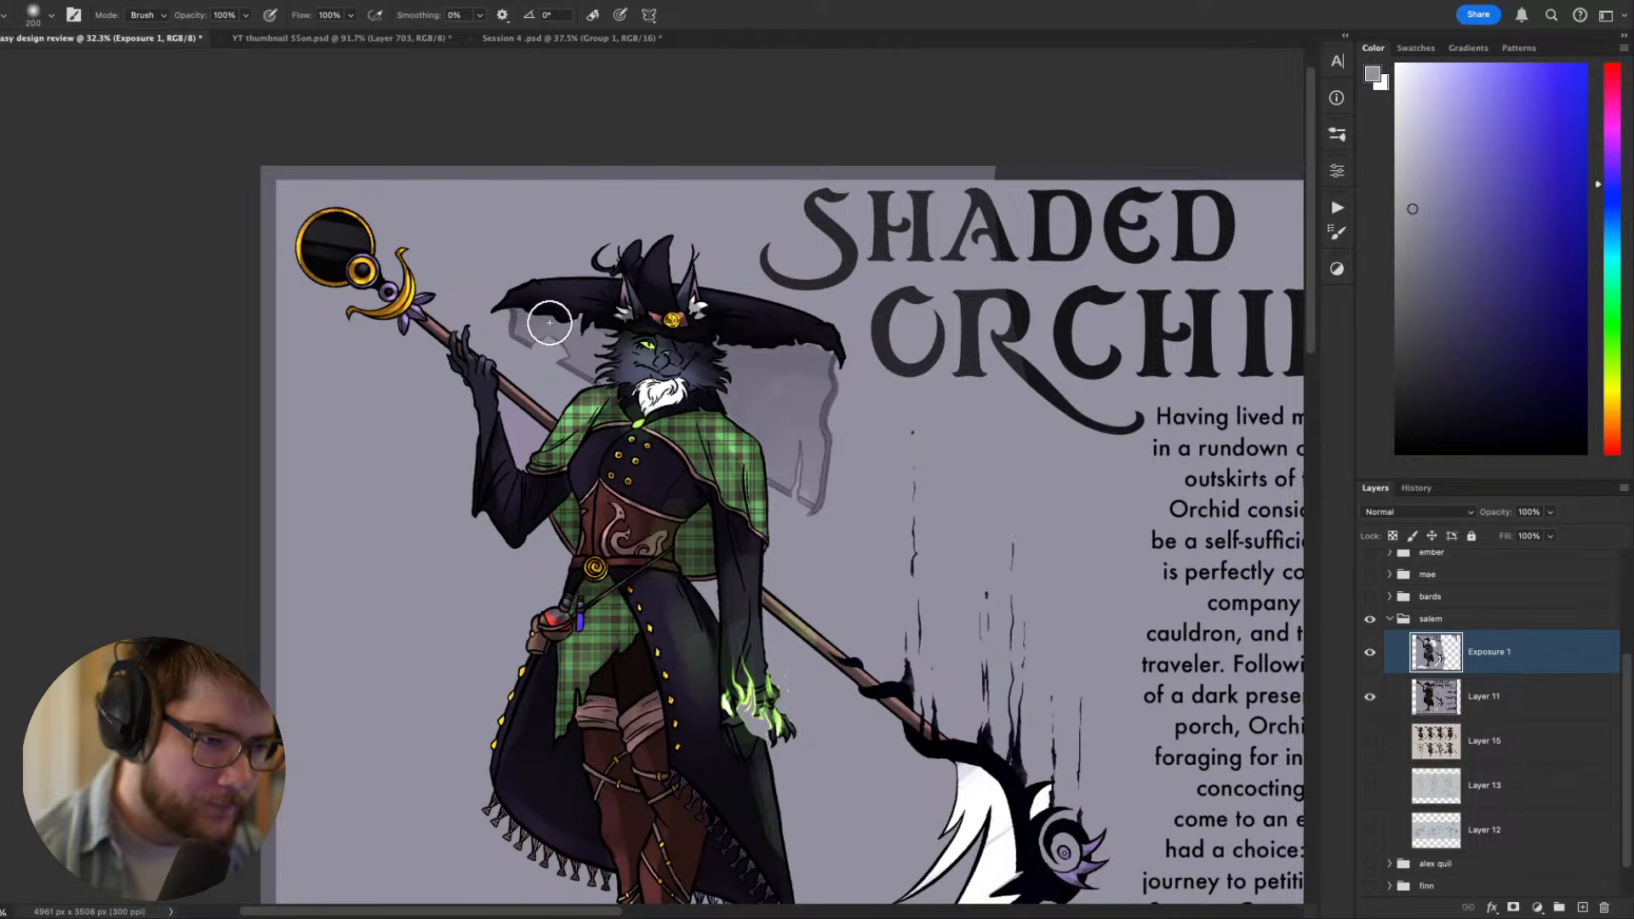
{"action": "left_click_drag", "start_coordinate": [887, 468], "coordinate": [893, 332]}
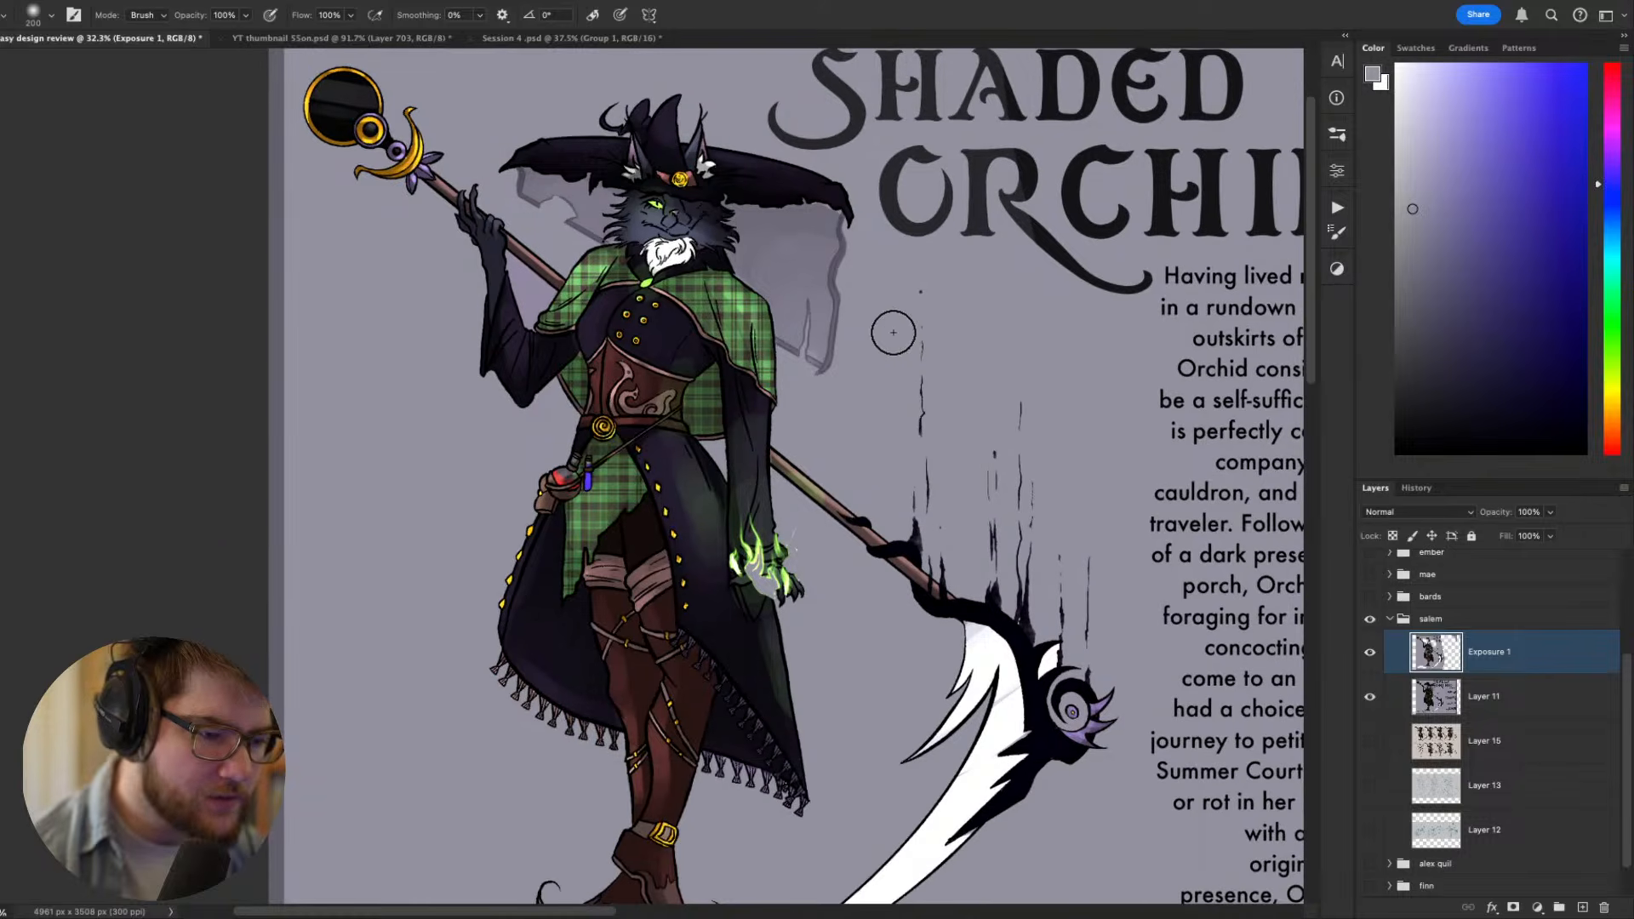
- Examine the brightened witch against the restored background, comparing the whole sheet with her face and hat
{"action": "scroll", "coordinate": [677, 510], "scroll_direction": "up", "scroll_amount": 2}
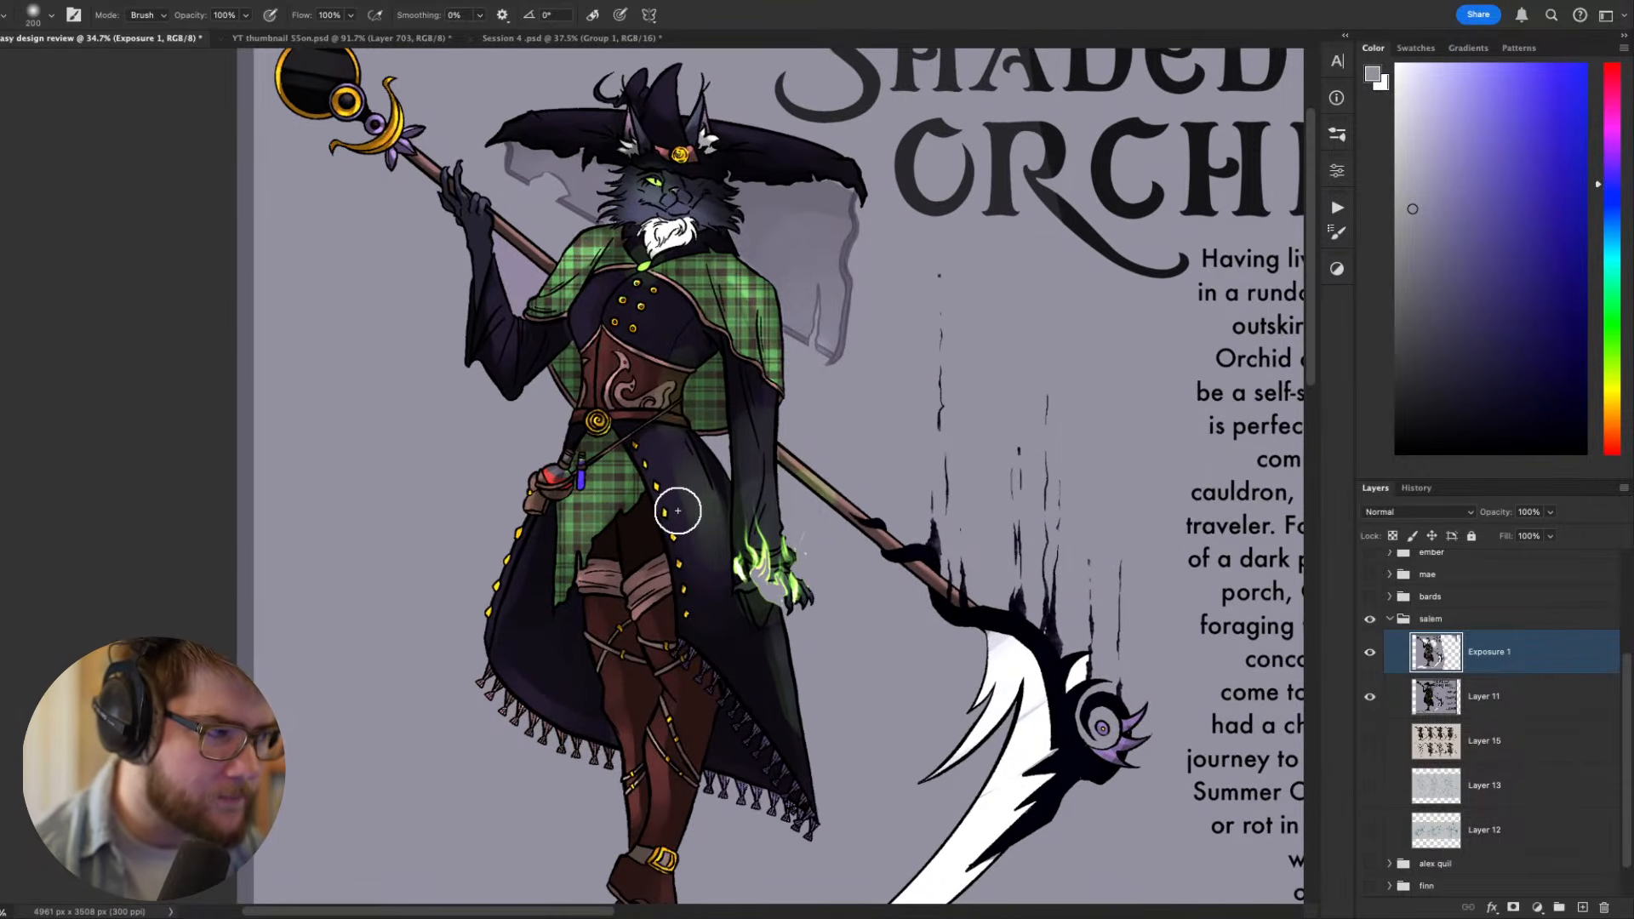
{"action": "scroll", "coordinate": [677, 511], "scroll_direction": "down", "scroll_amount": 3}
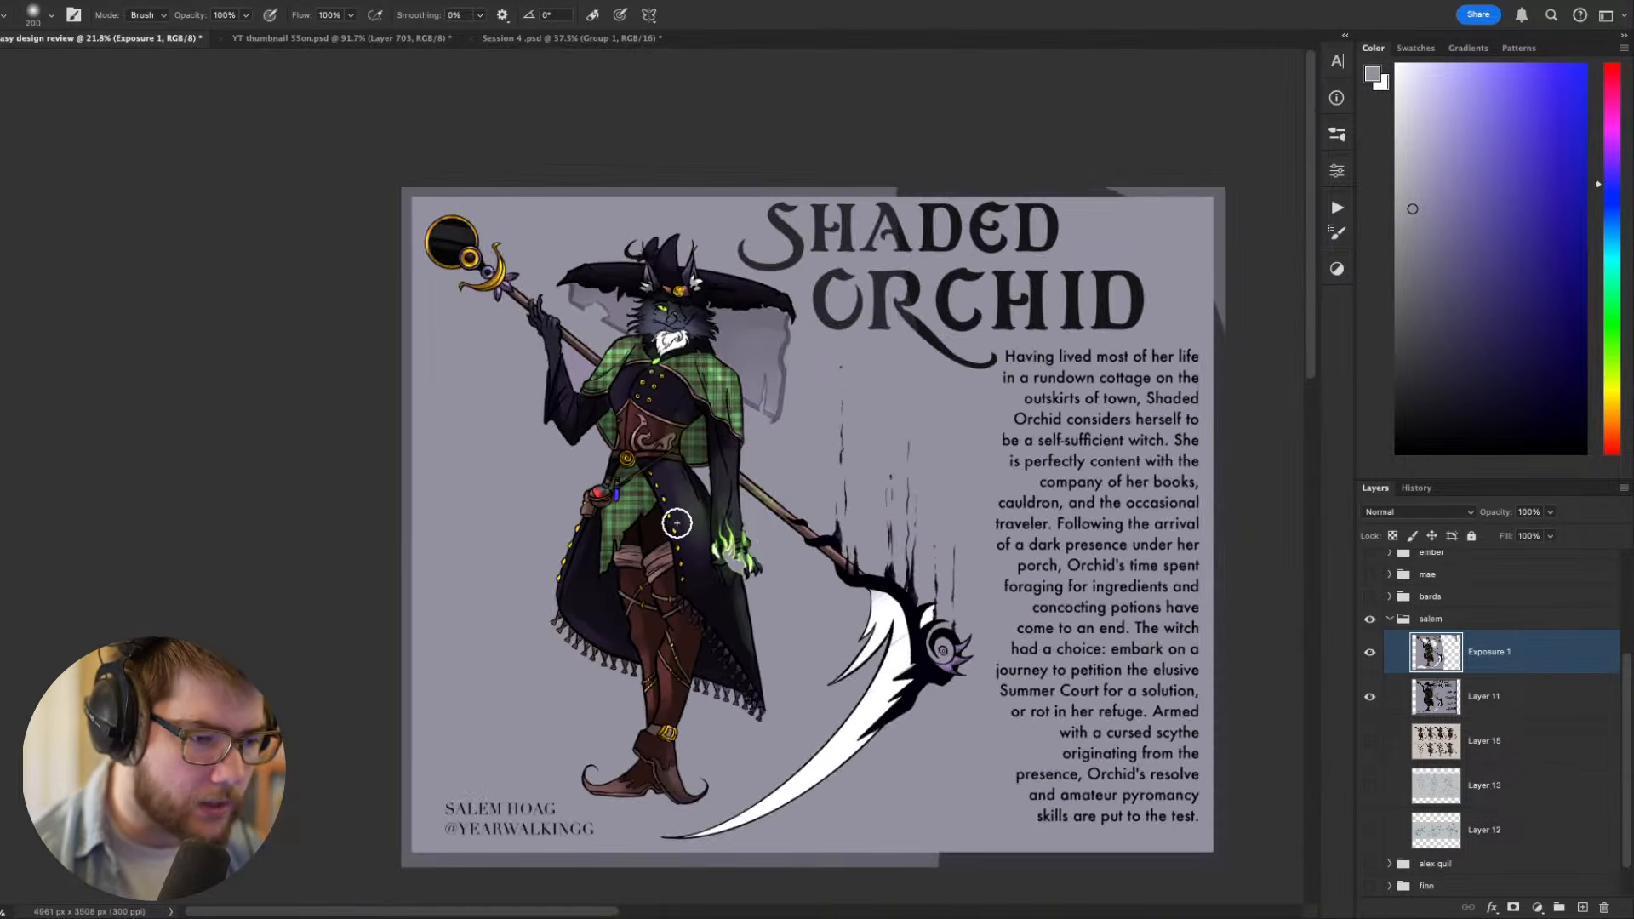
{"action": "scroll", "coordinate": [675, 532], "scroll_direction": "up", "scroll_amount": 2}
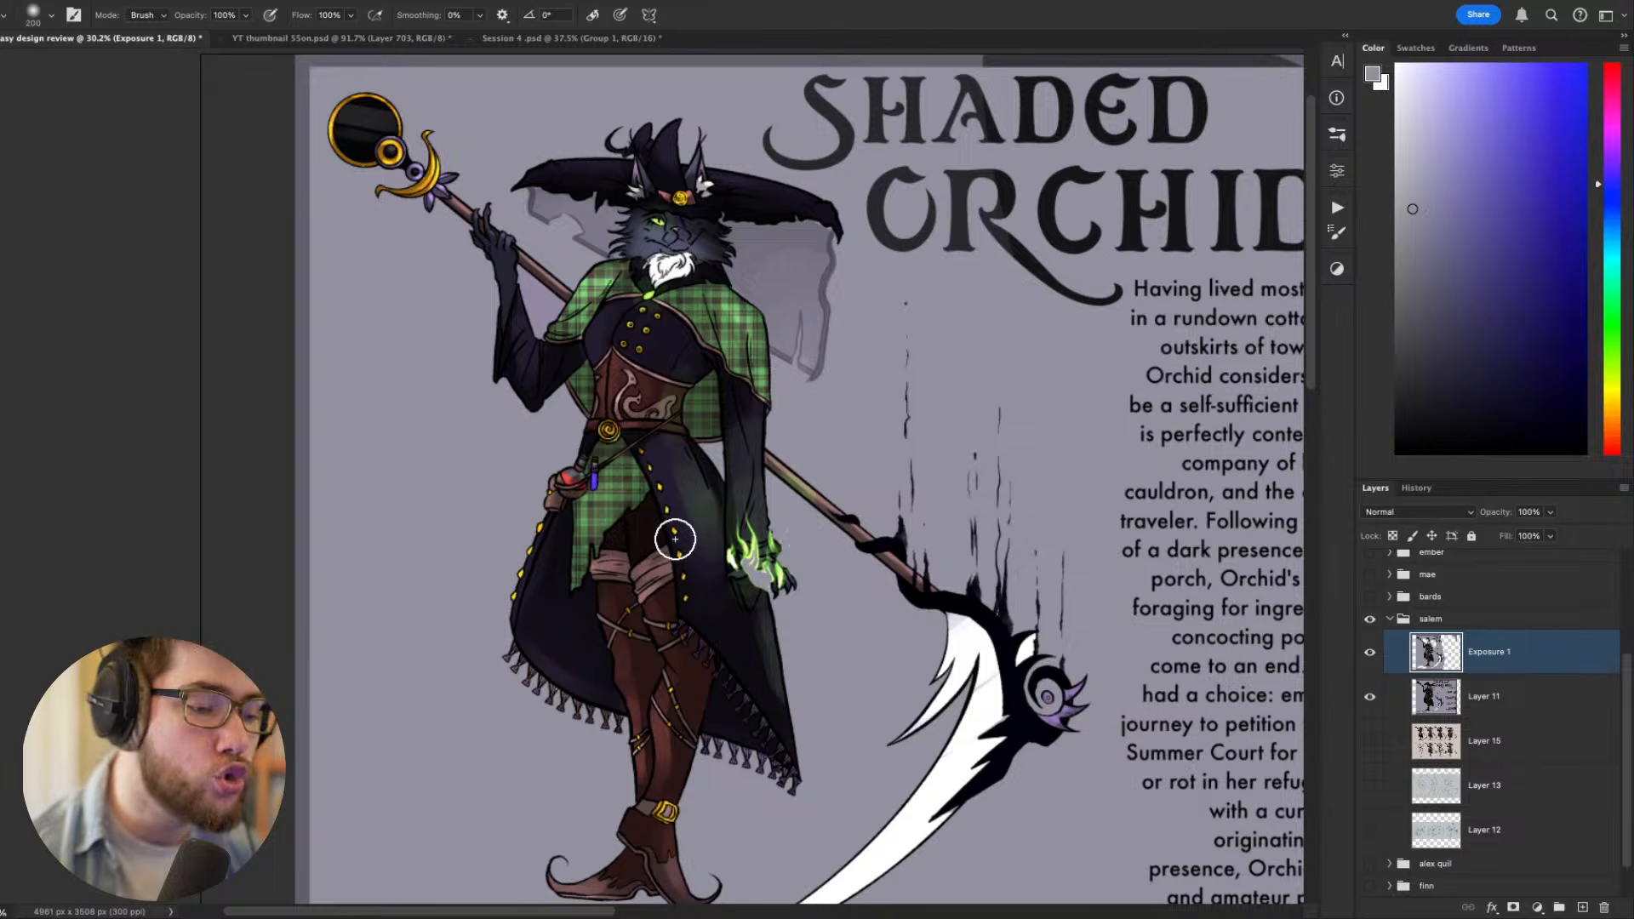
{"action": "scroll", "coordinate": [679, 587], "scroll_direction": "up", "scroll_amount": 1}
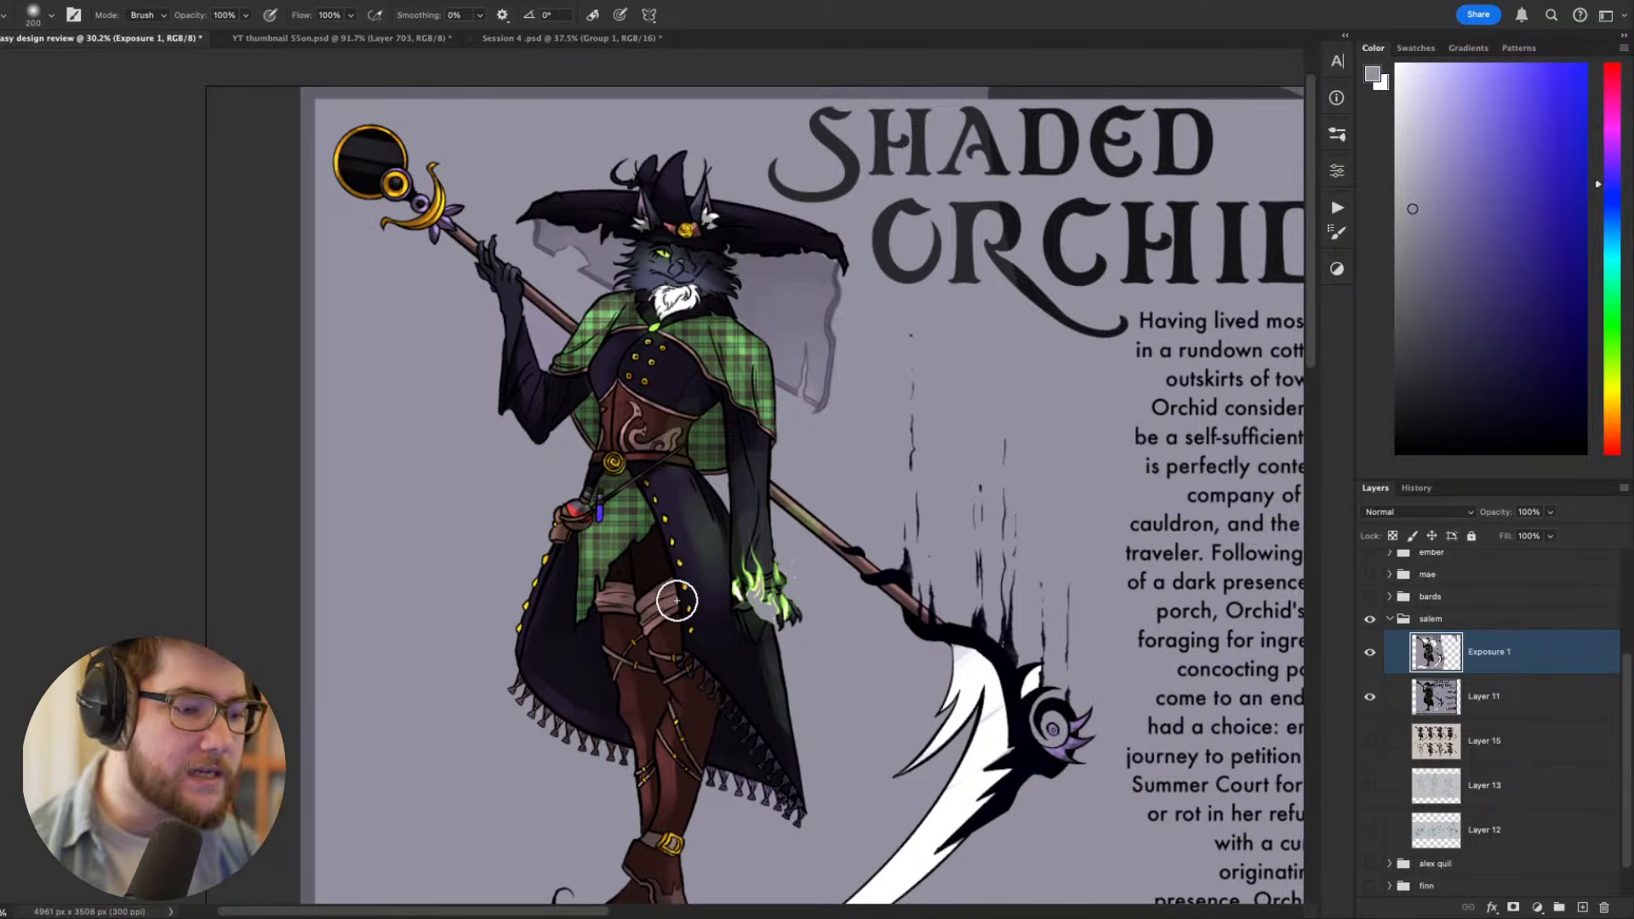
{"action": "mouse_move", "coordinate": [887, 507]}
{"action": "left_mouse_down"}
{"action": "mouse_move", "coordinate": [903, 545]}
{"action": "mouse_move", "coordinate": [867, 561]}
{"action": "left_mouse_up"}
{"action": "left_click_drag", "start_coordinate": [743, 339], "coordinate": [824, 398]}
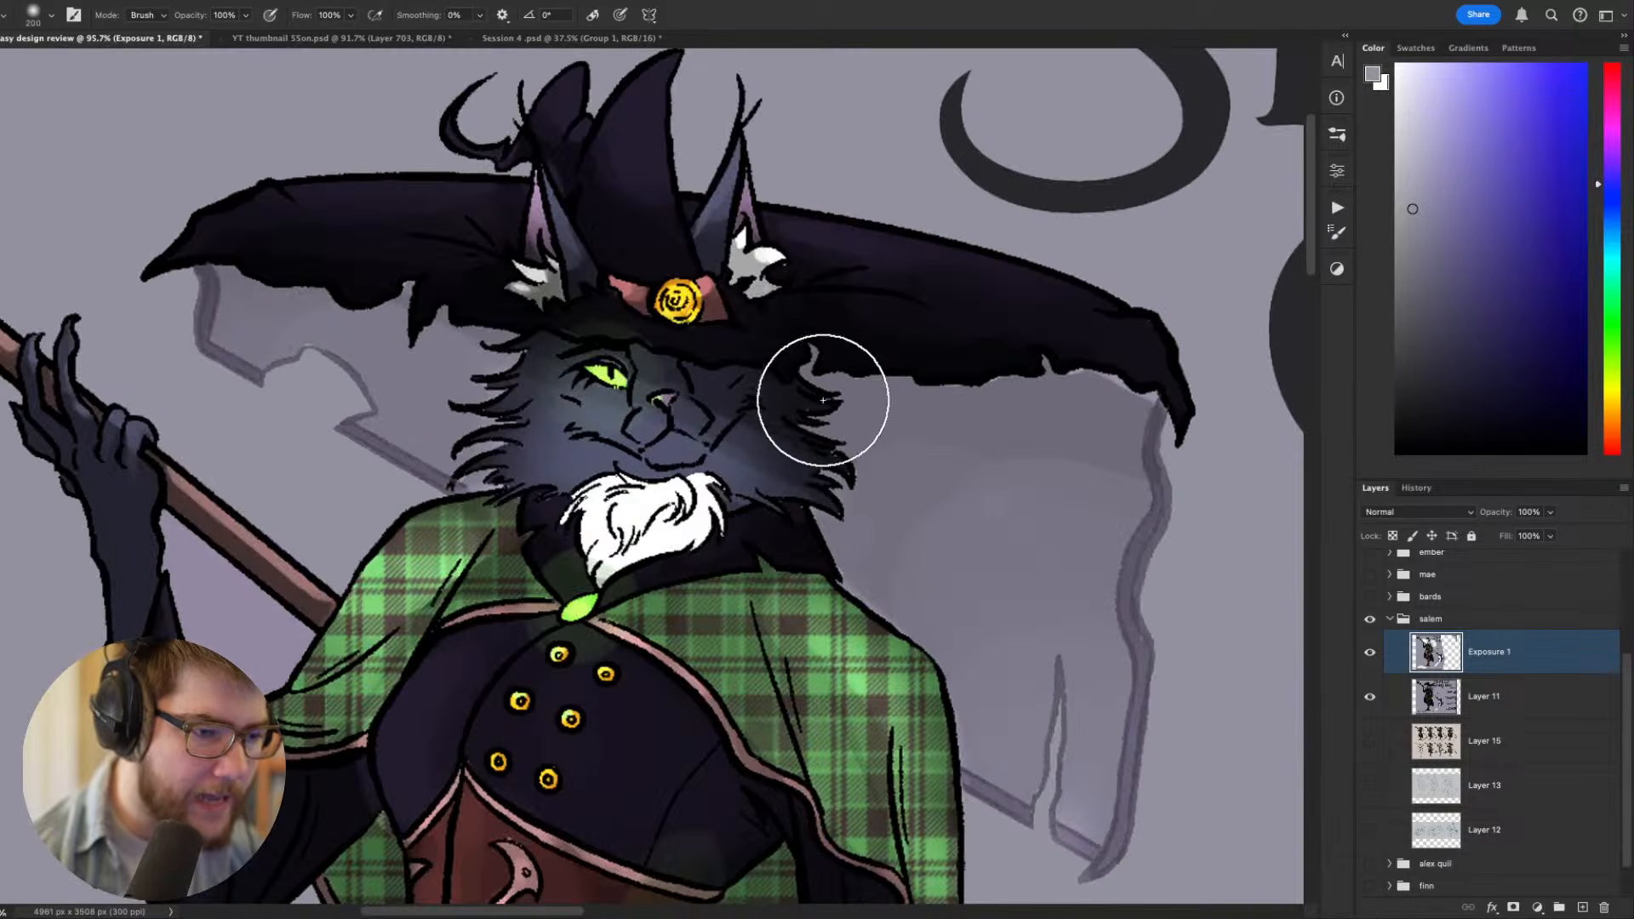
- Tilt the canvas around the hat and try to select the brim's underside on the brightened copy with the Magic Wand
{"action": "key", "text": "r"}
{"action": "left_click_drag", "start_coordinate": [900, 438], "coordinate": [850, 252]}
{"action": "left_click_drag", "start_coordinate": [732, 191], "coordinate": [856, 295]}
{"action": "key", "text": "b"}
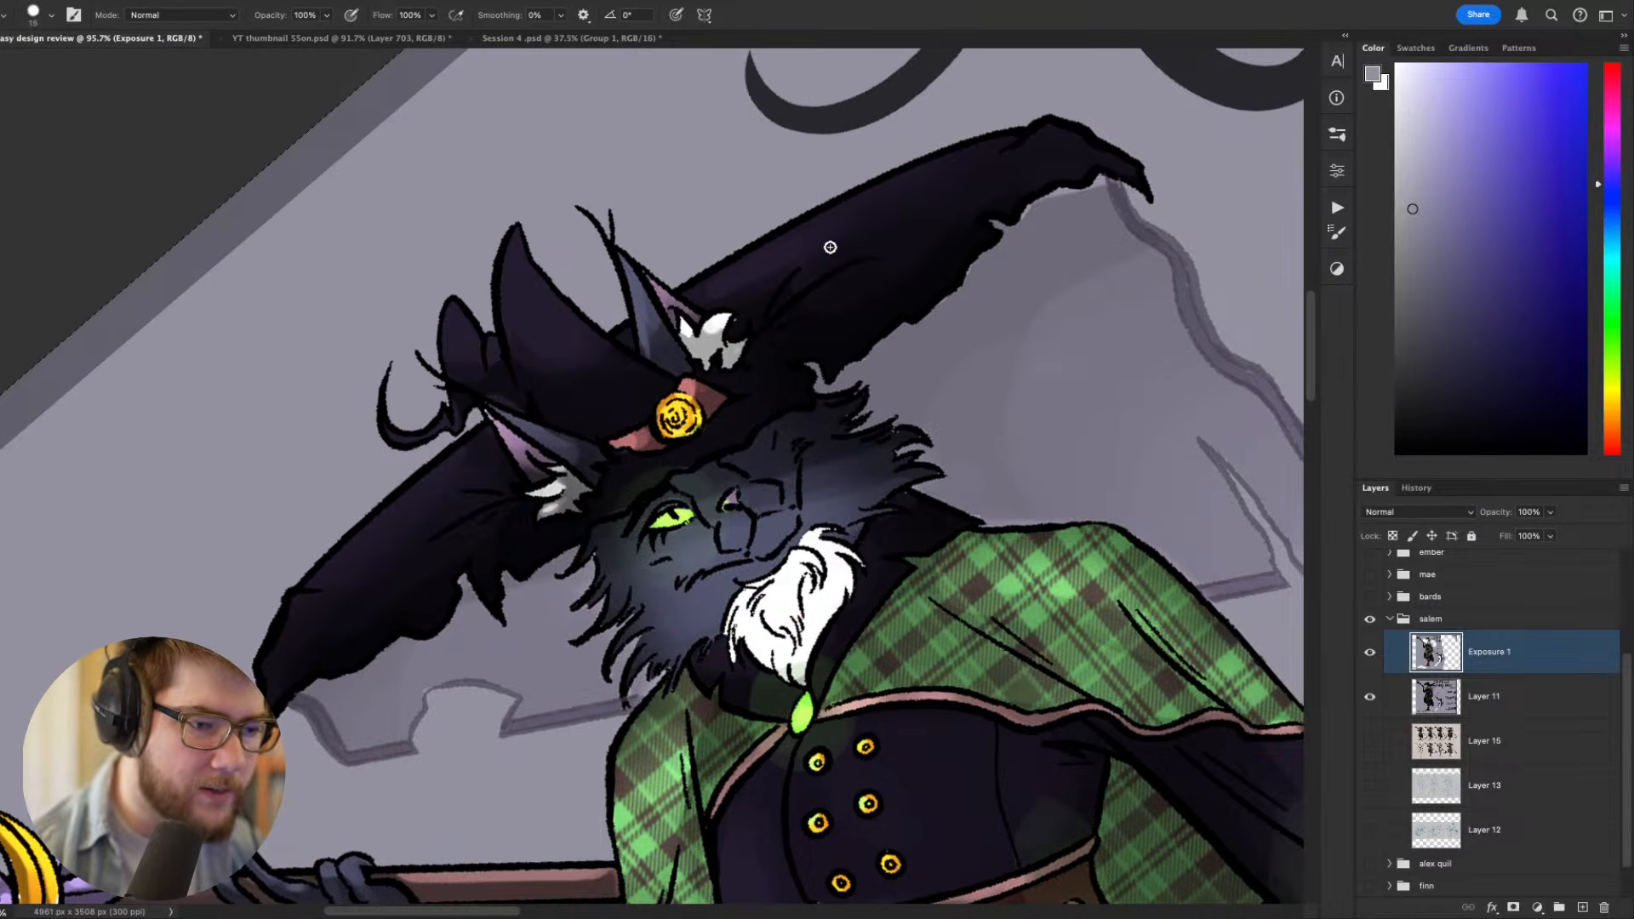
{"action": "key", "text": "Escape"}
{"action": "key", "text": "w"}
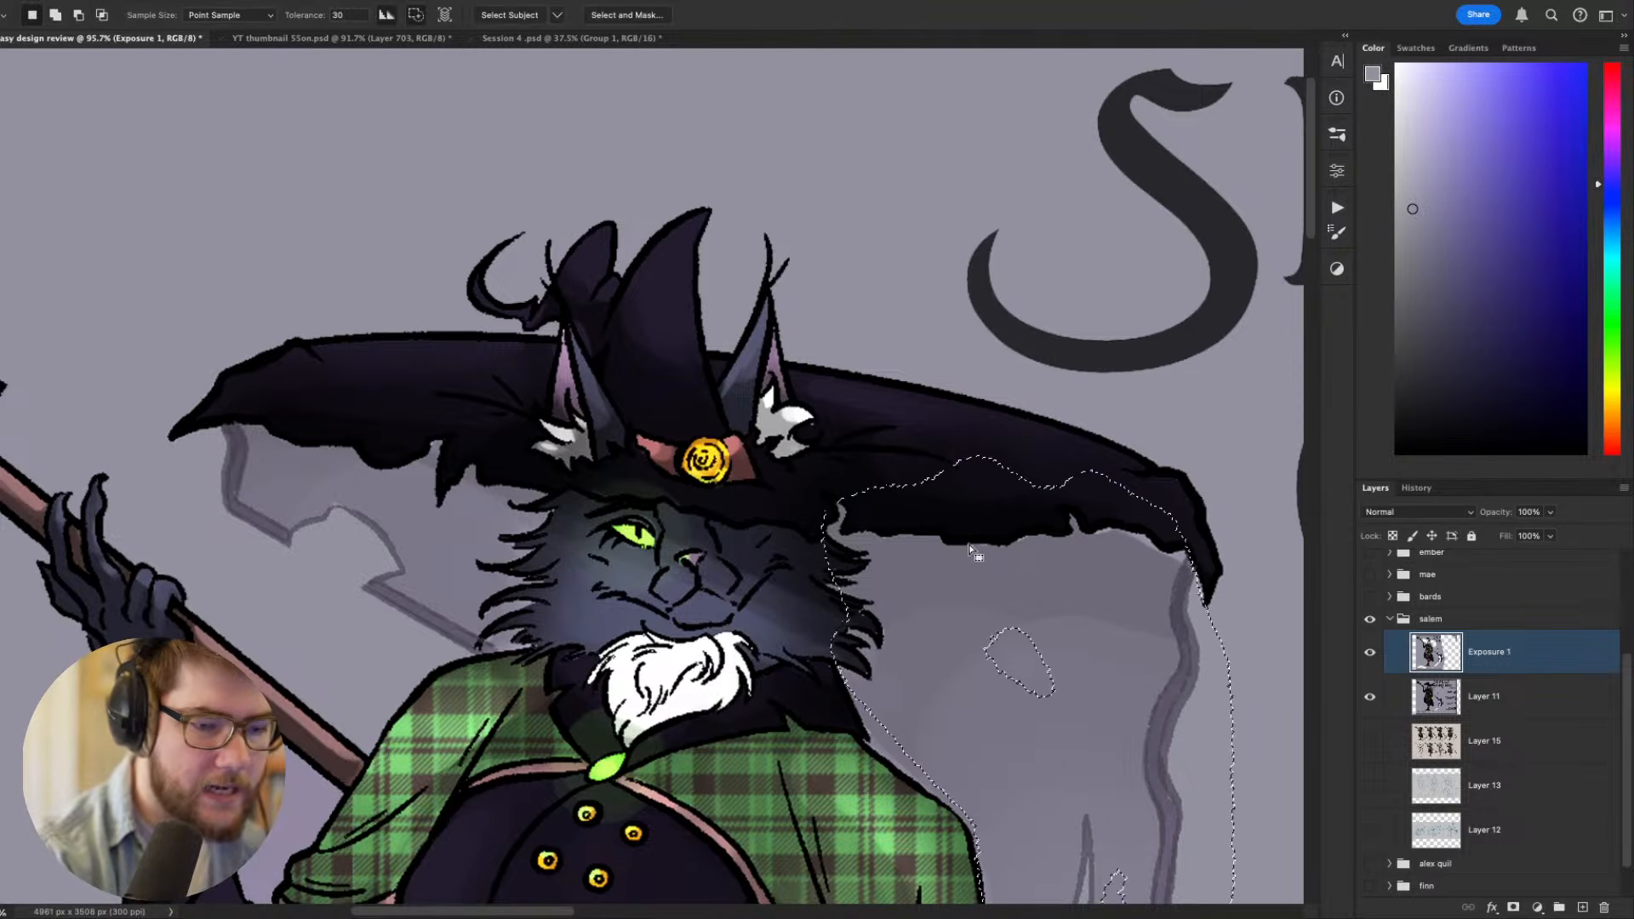
{"action": "key", "text": "r"}
{"action": "mouse_move", "coordinate": [1077, 698]}
{"action": "left_mouse_down"}
{"action": "mouse_move", "coordinate": [1172, 643]}
{"action": "mouse_move", "coordinate": [1164, 411]}
{"action": "left_mouse_up"}
{"action": "key", "text": "b"}
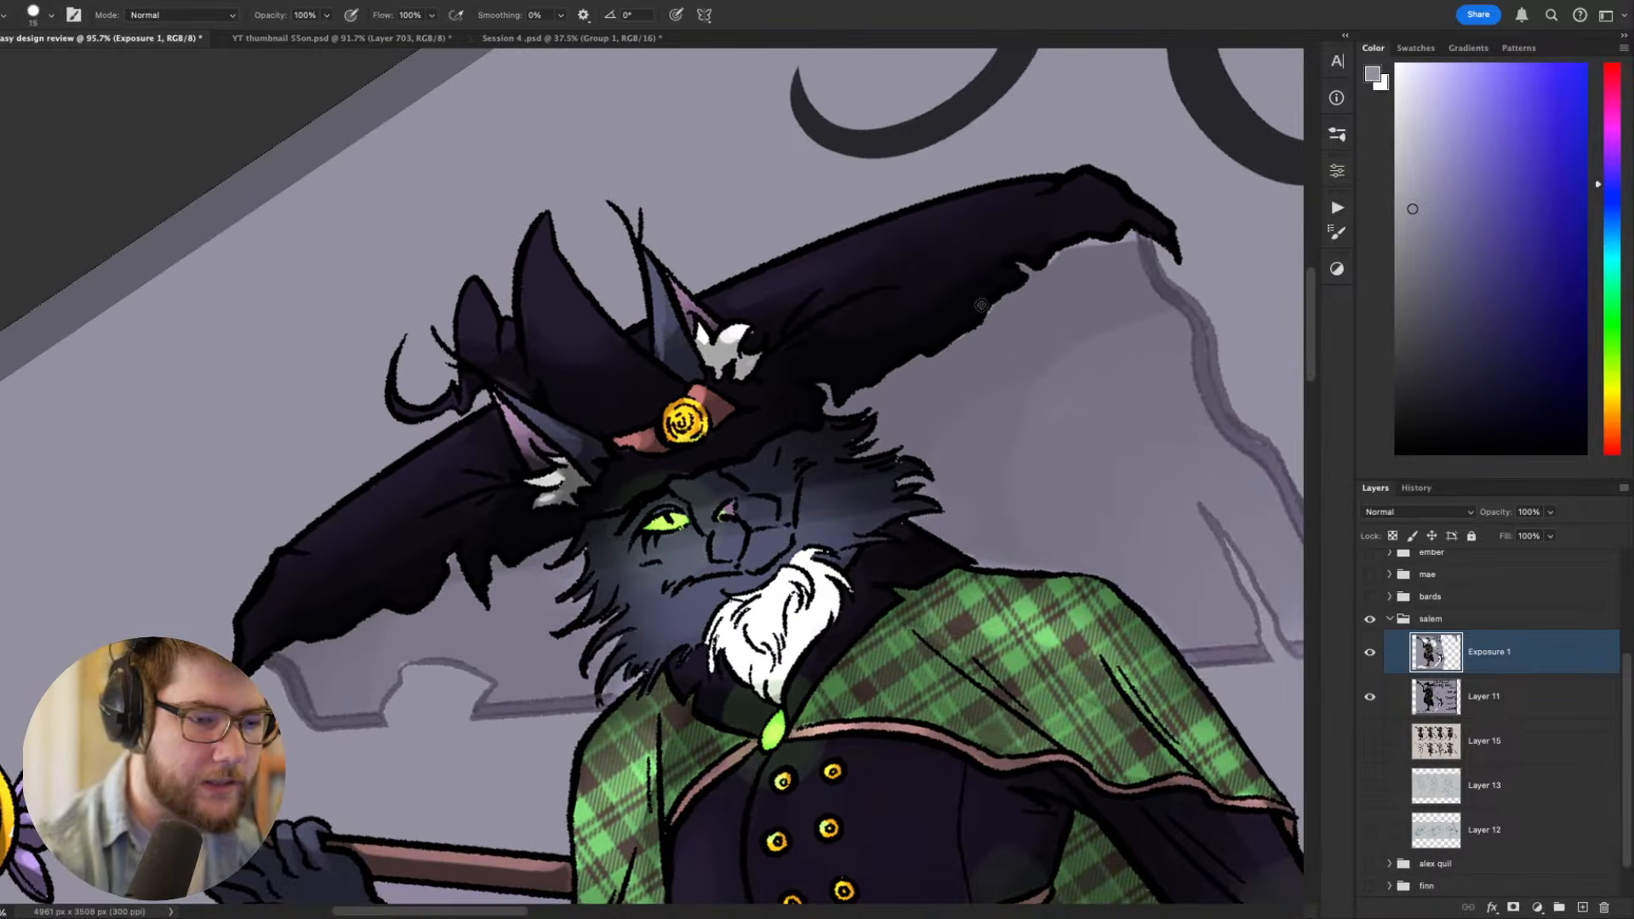
- Merge Layer 11's artwork into the Exposure 1 layer while keeping Layer 11 as a separate layer
{"action": "left_click", "coordinate": [1484, 706], "text": "shift"}
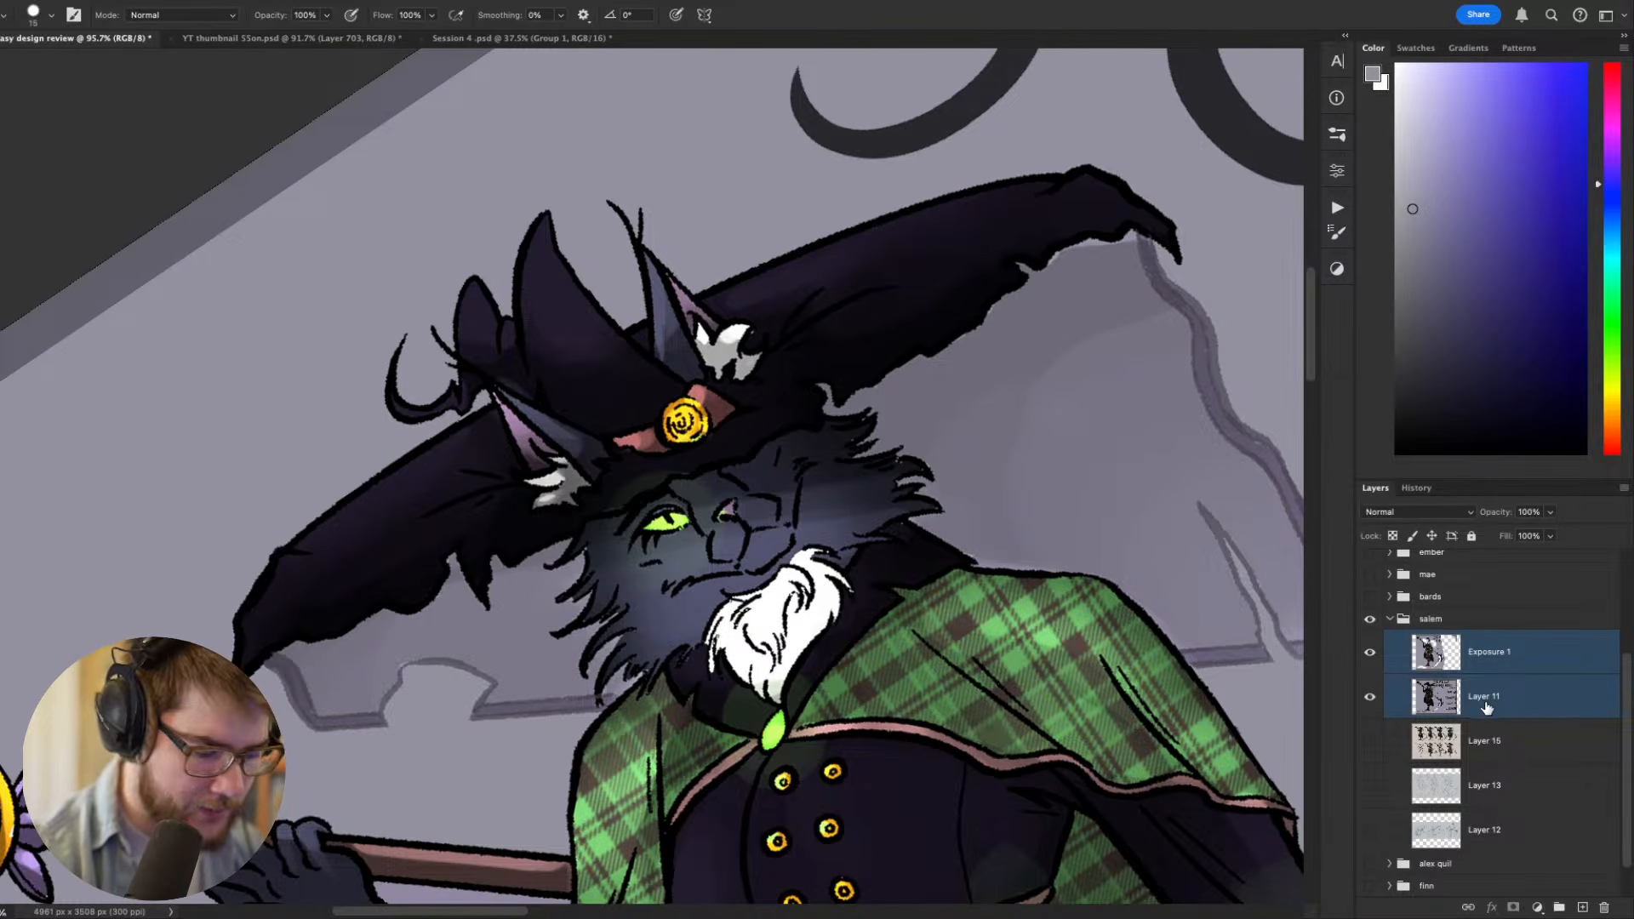
{"action": "left_click", "coordinate": [1479, 666]}
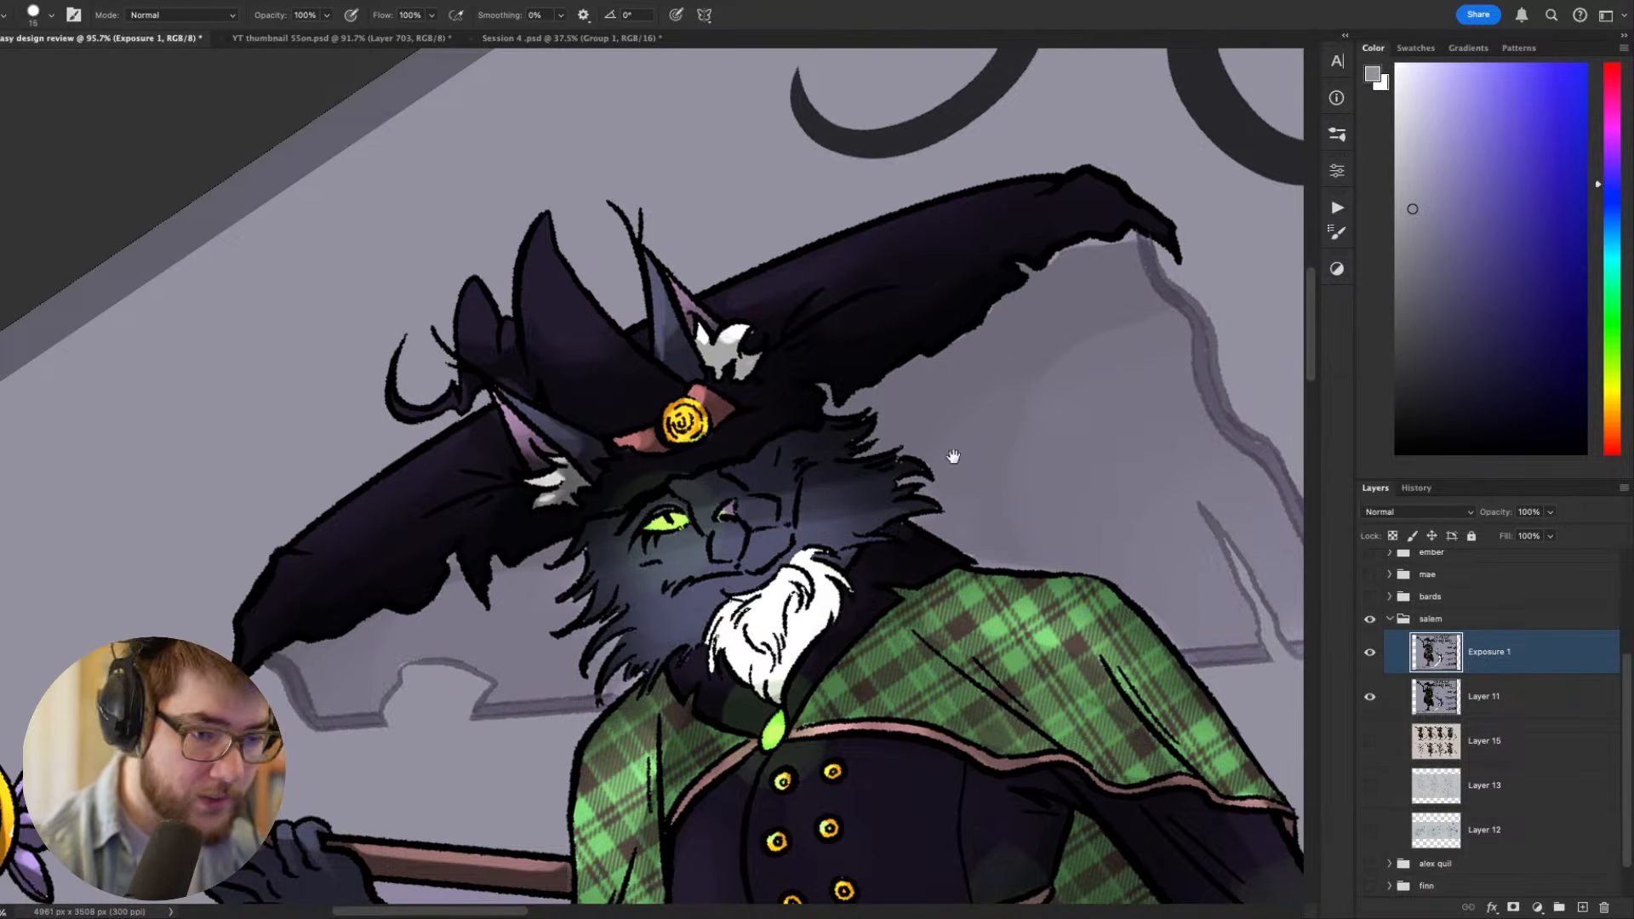
{"action": "left_click_drag", "start_coordinate": [954, 458], "coordinate": [979, 506]}
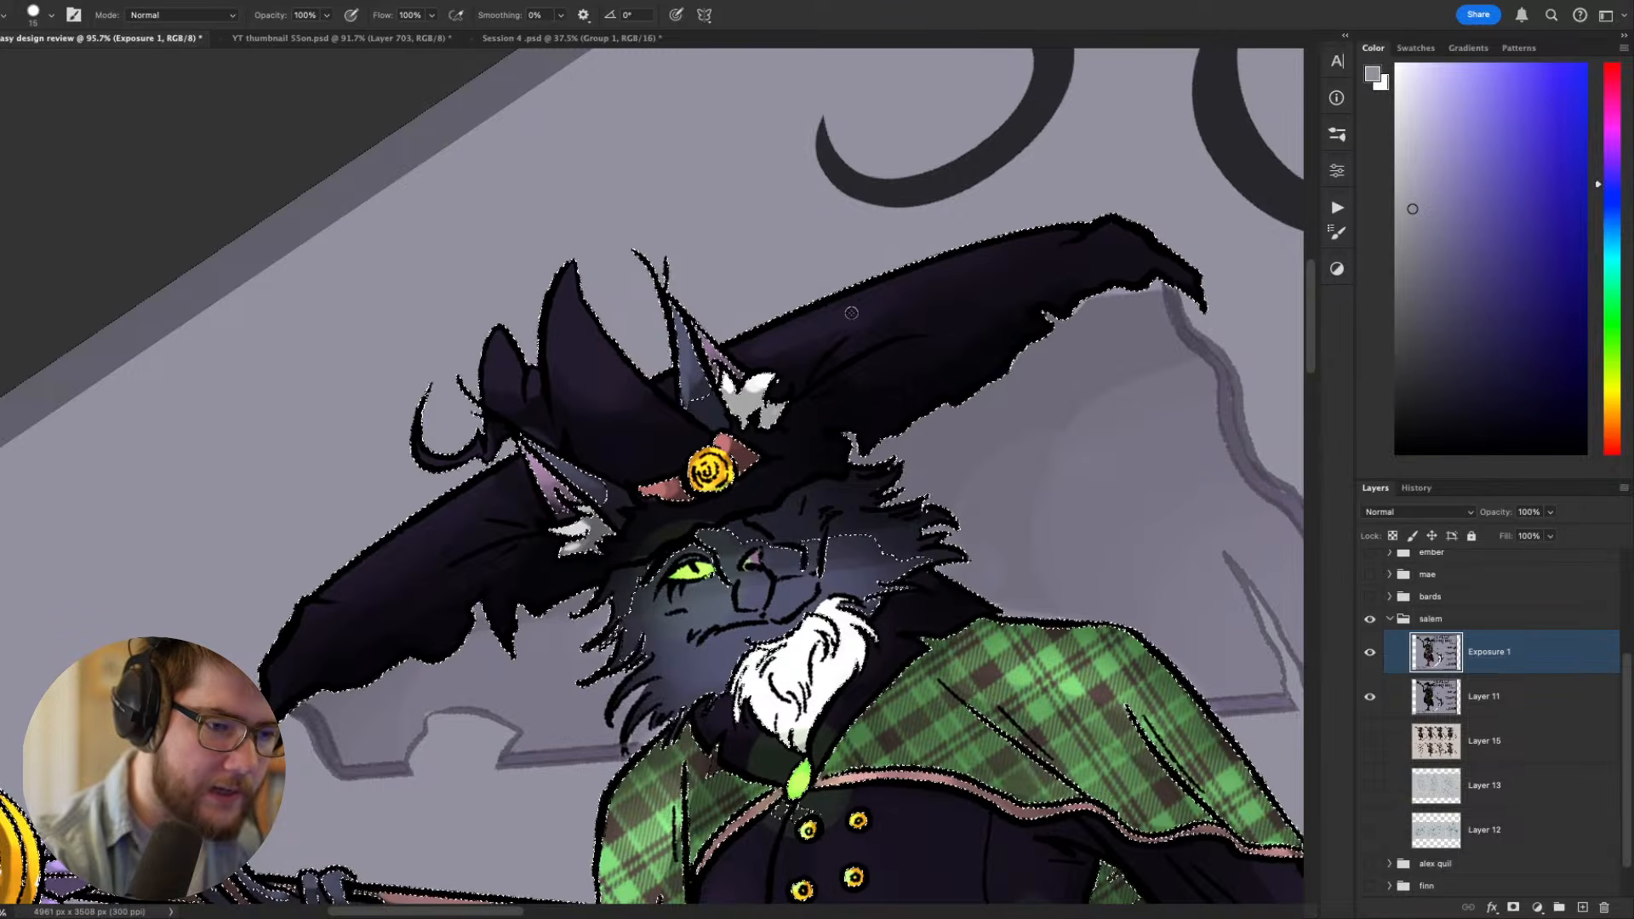
- Set the Magic Wand tolerance to 10 and select the dark underside of the witch's hat brim
{"action": "key", "text": "w"}
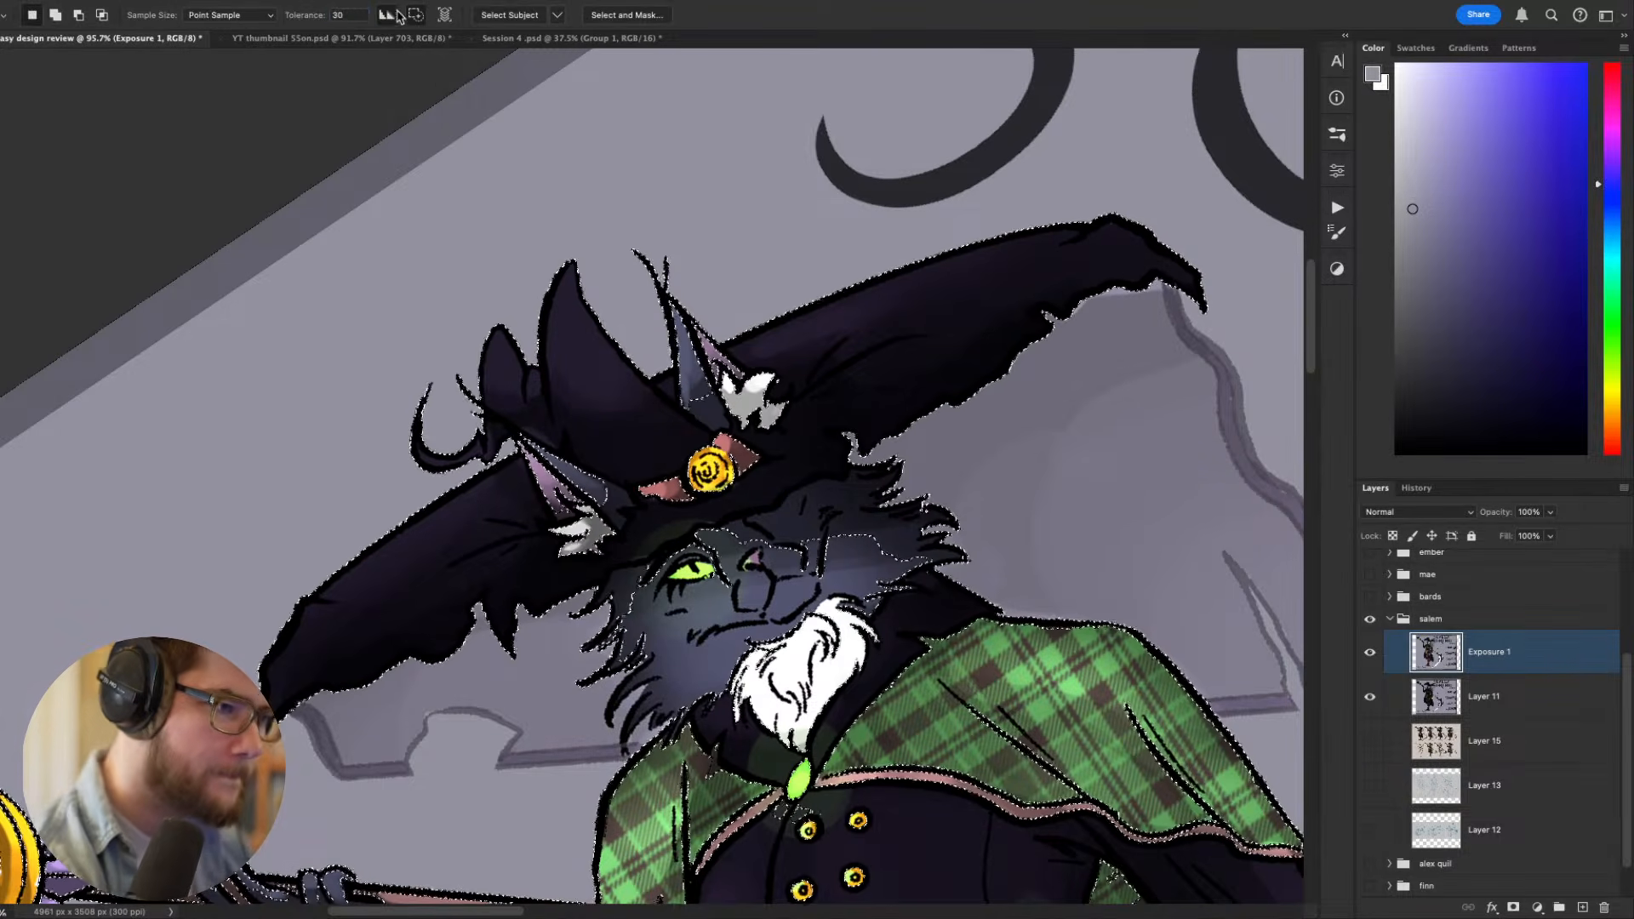
{"action": "left_click_drag", "start_coordinate": [347, 16], "coordinate": [266, 48]}
{"action": "key", "text": "BackSpace"}
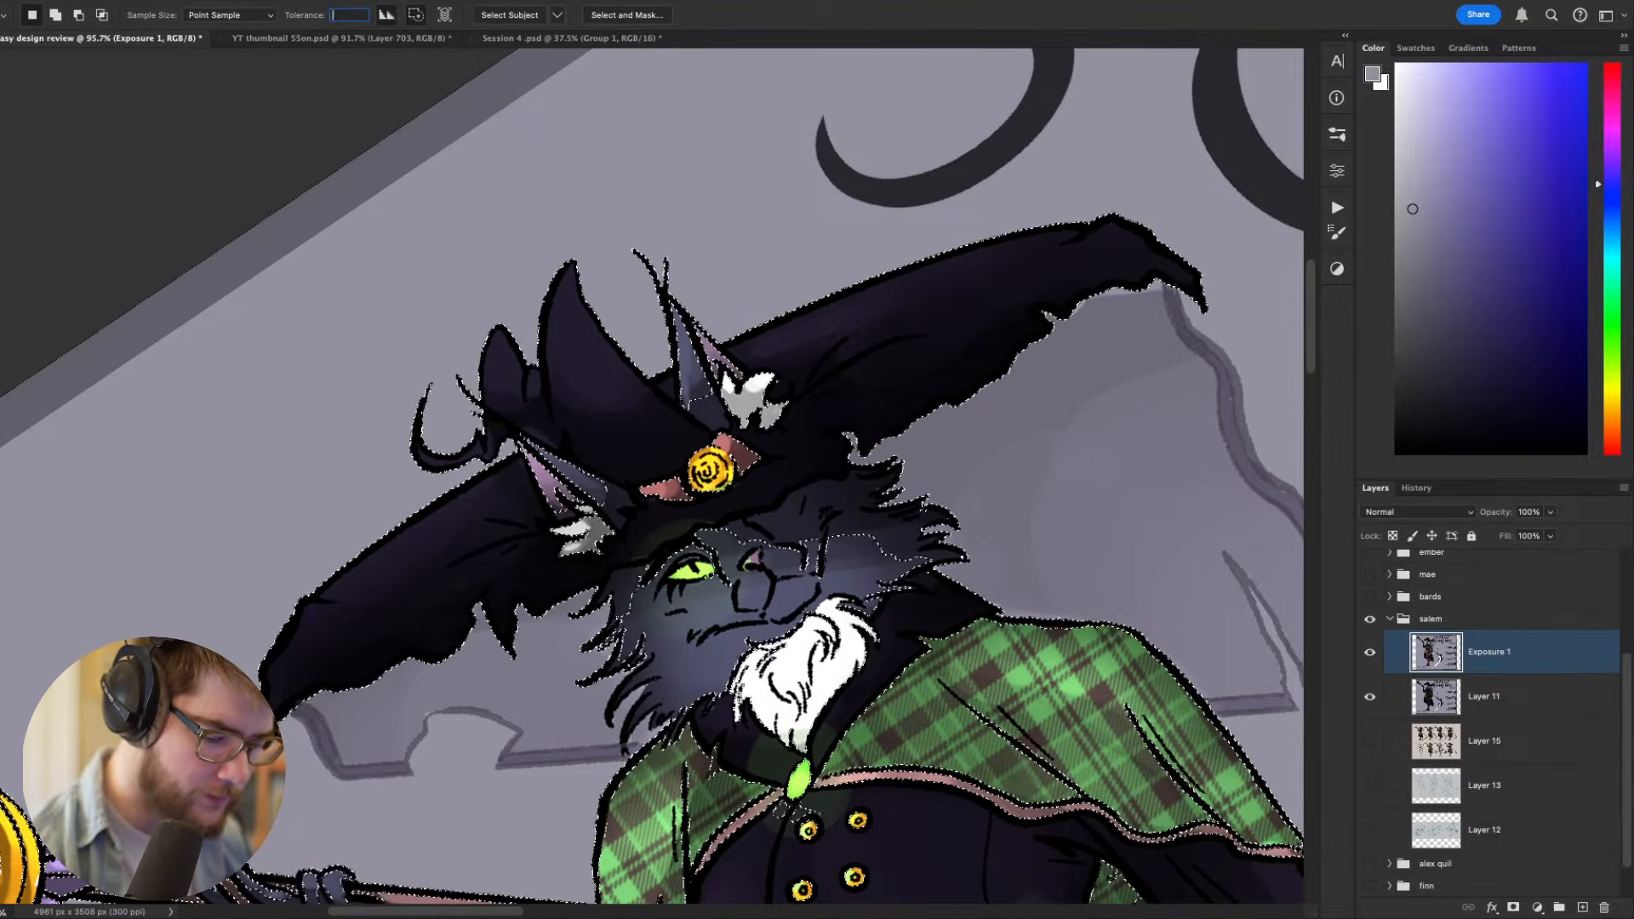
{"action": "type", "text": "10"}
{"action": "left_click", "coordinate": [962, 364]}
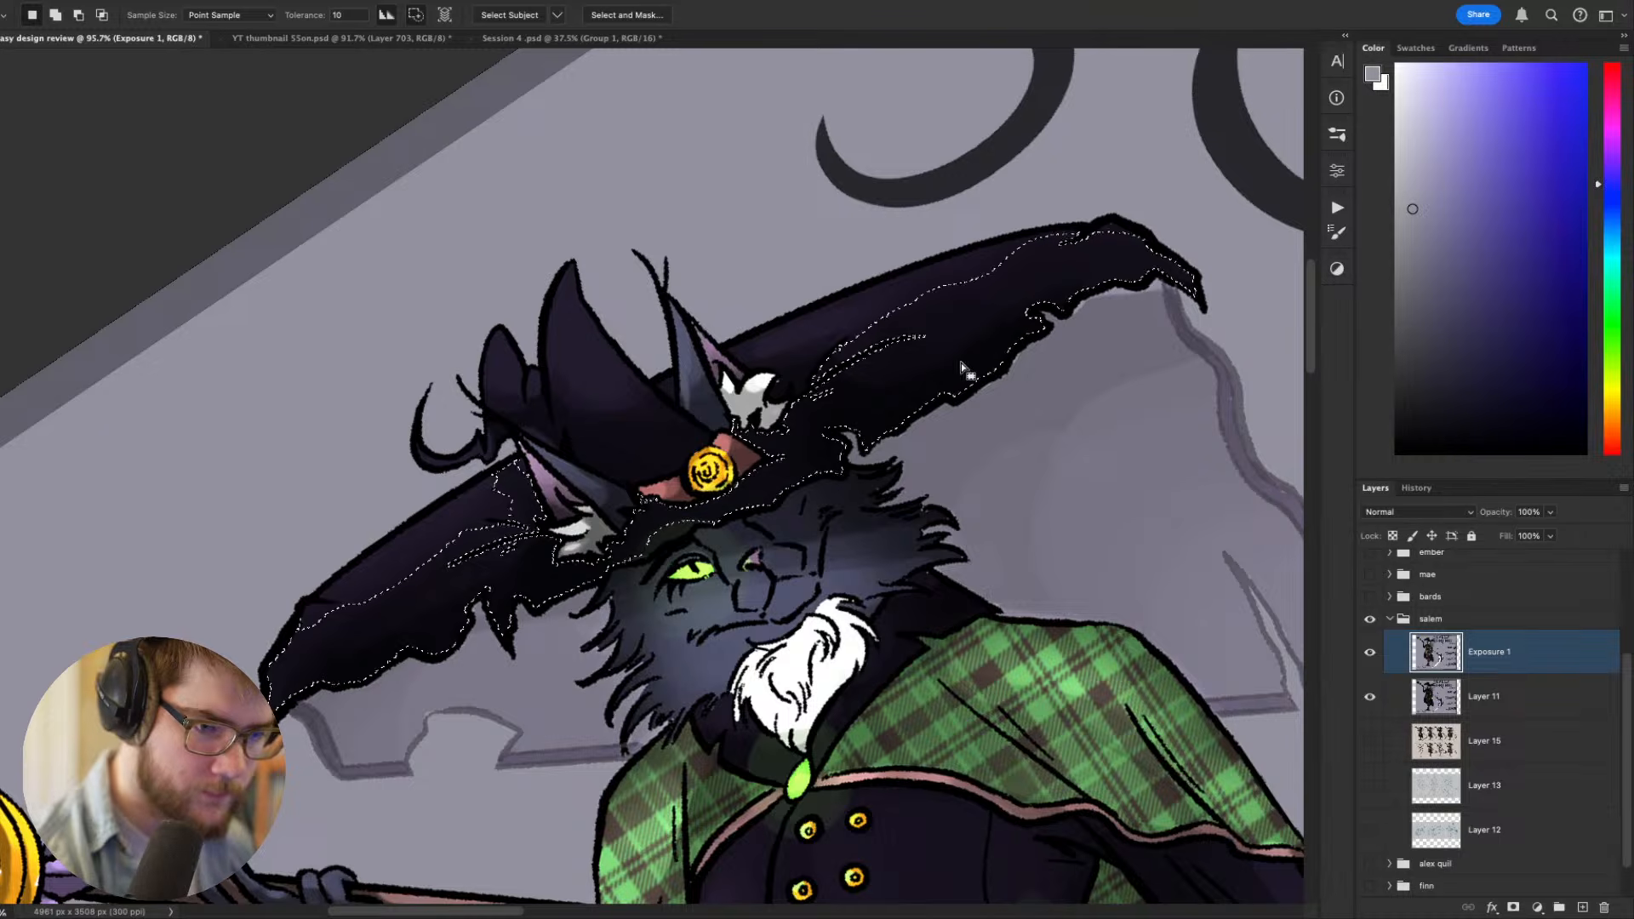
- Try brushing colour over the selected hat underside, undo the stroke and clear the selection
{"action": "key", "text": "b"}
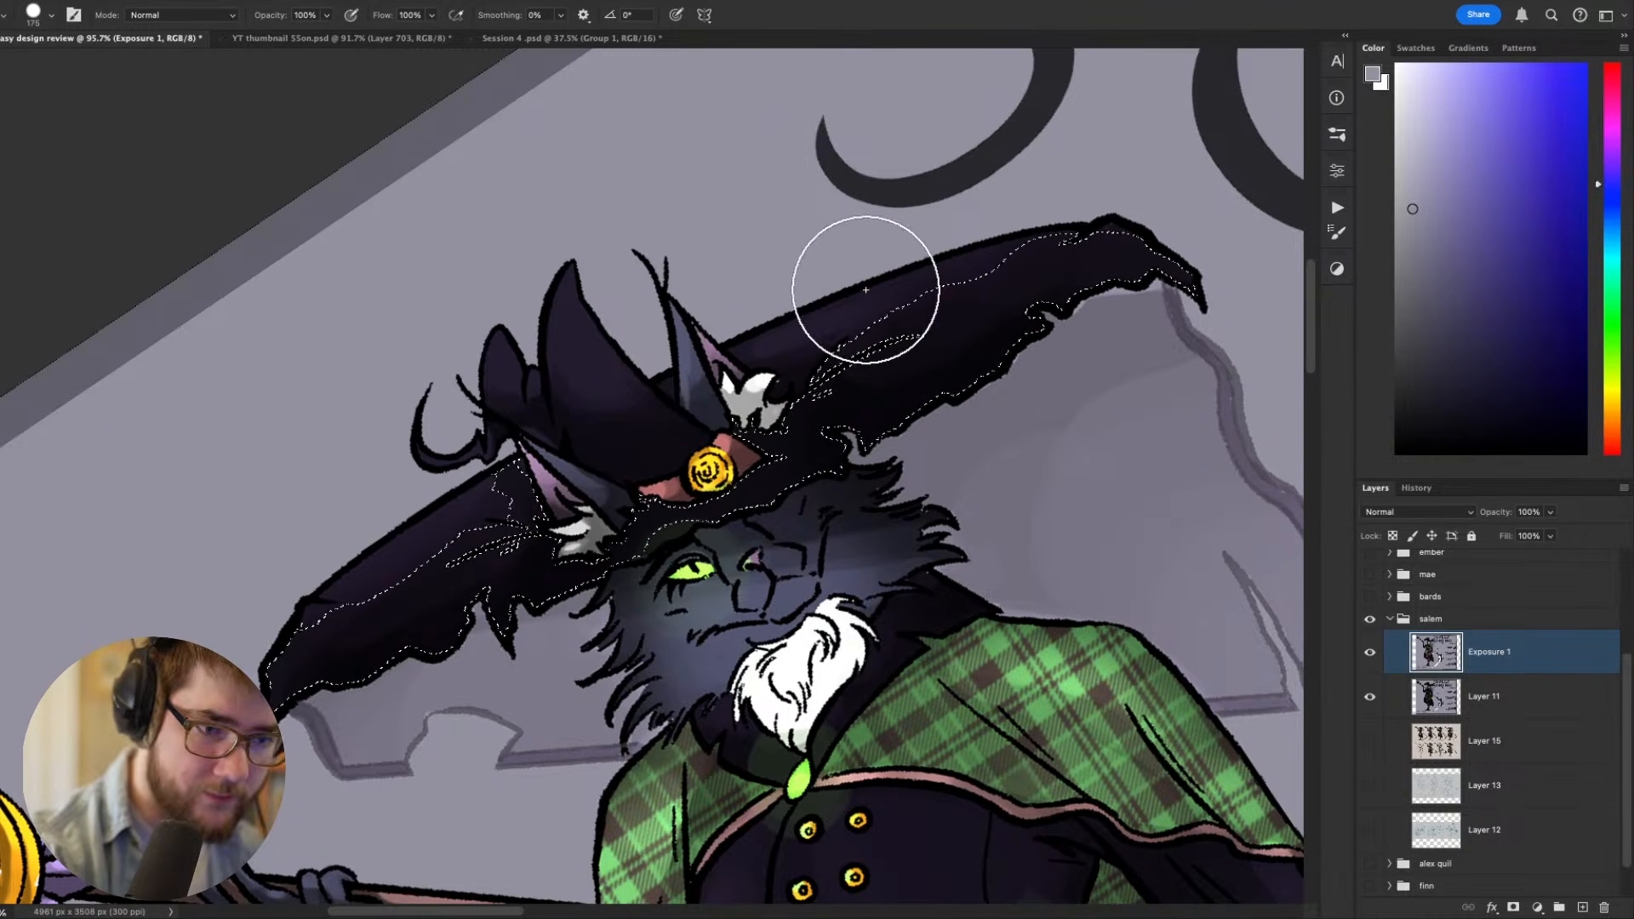
{"action": "mouse_move", "coordinate": [868, 366]}
{"action": "left_mouse_down"}
{"action": "mouse_move", "coordinate": [923, 329]}
{"action": "mouse_move", "coordinate": [1013, 311]}
{"action": "left_mouse_up"}
{"action": "key", "text": "super+z"}
{"action": "key", "text": "super+d"}
- Sample the brim's dark purple, reselect the hat's underside and brush over it at 200 px, clearing the selection when done
{"action": "left_click", "coordinate": [894, 293], "text": "alt"}
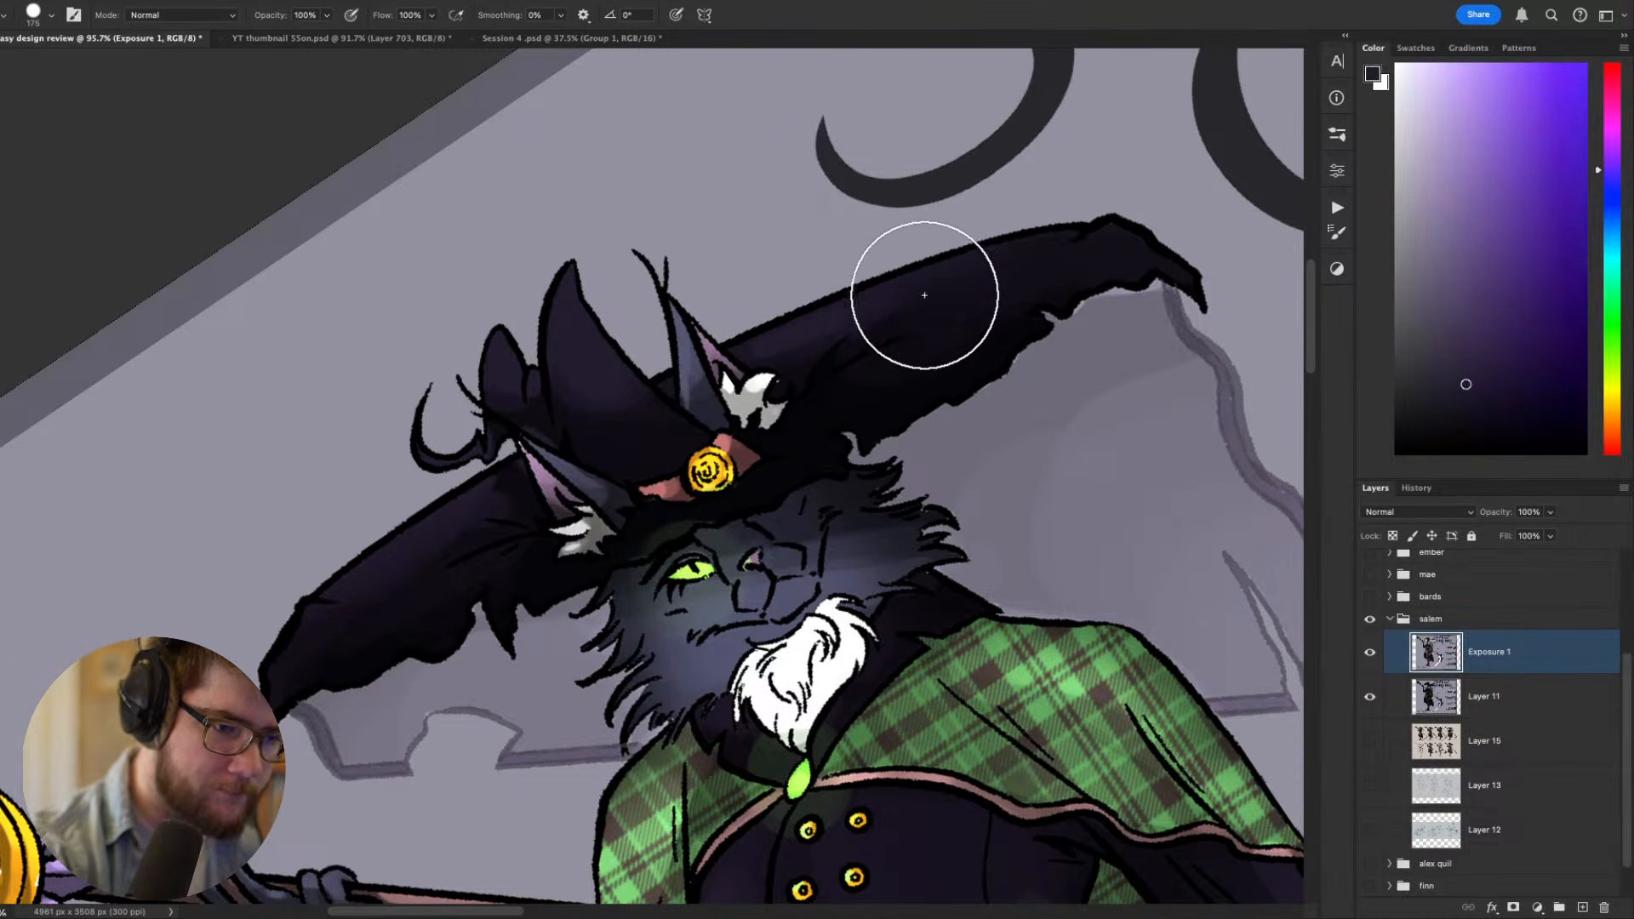
{"action": "key", "text": "q"}
{"action": "key", "text": "q"}
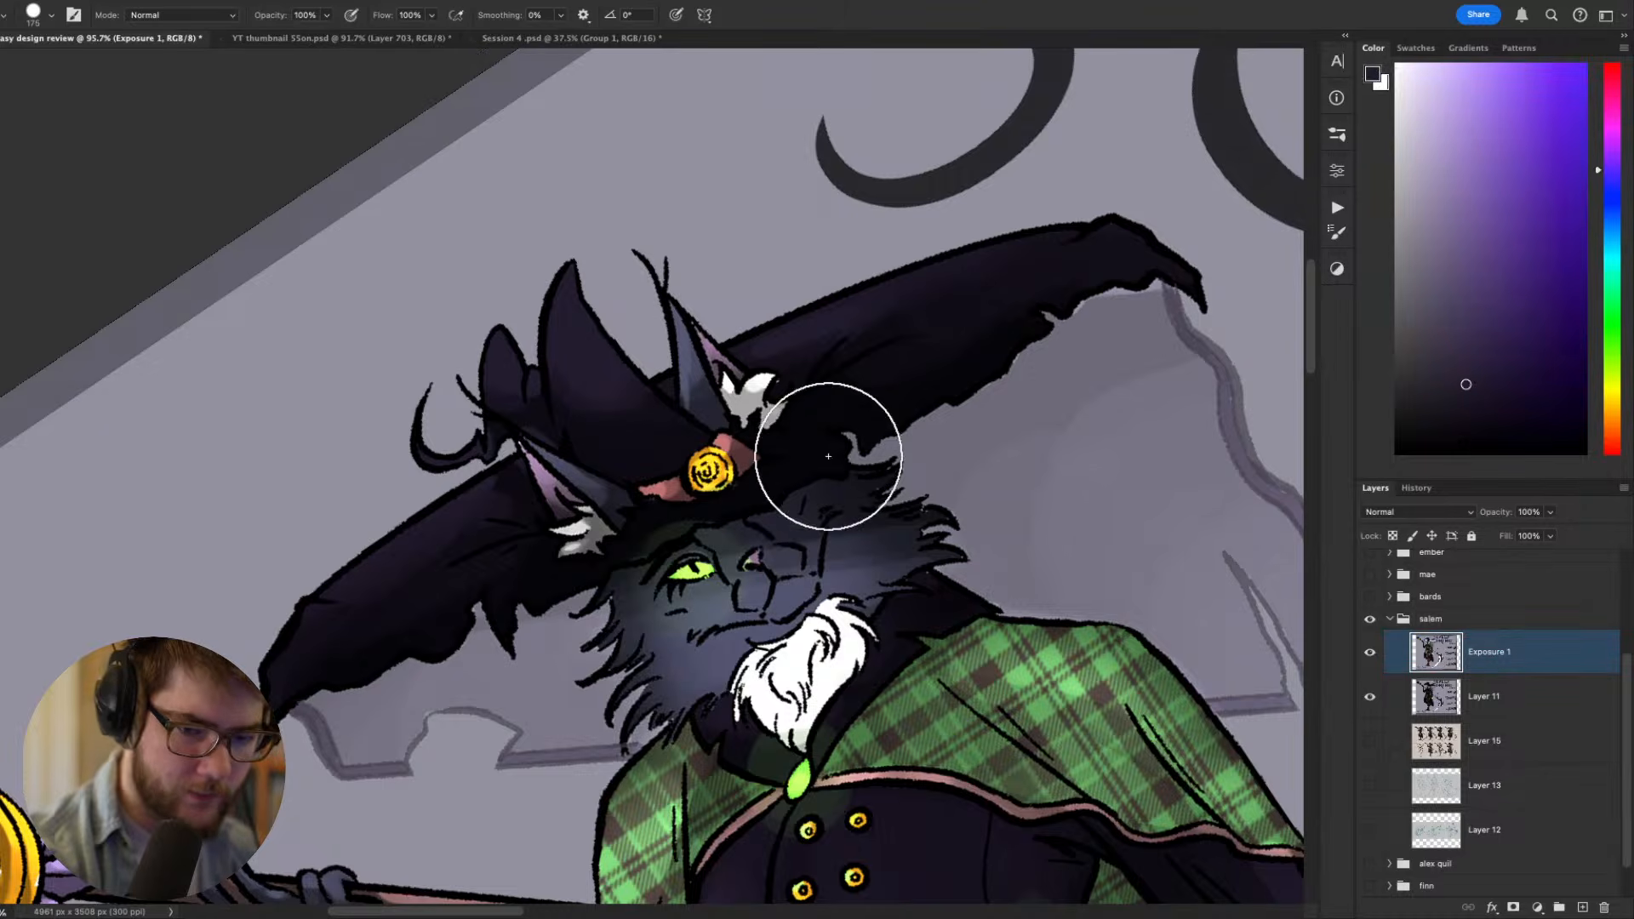
{"action": "key", "text": "w"}
{"action": "left_click", "coordinate": [878, 381]}
{"action": "key", "text": "b"}
{"action": "key", "text": "]"}
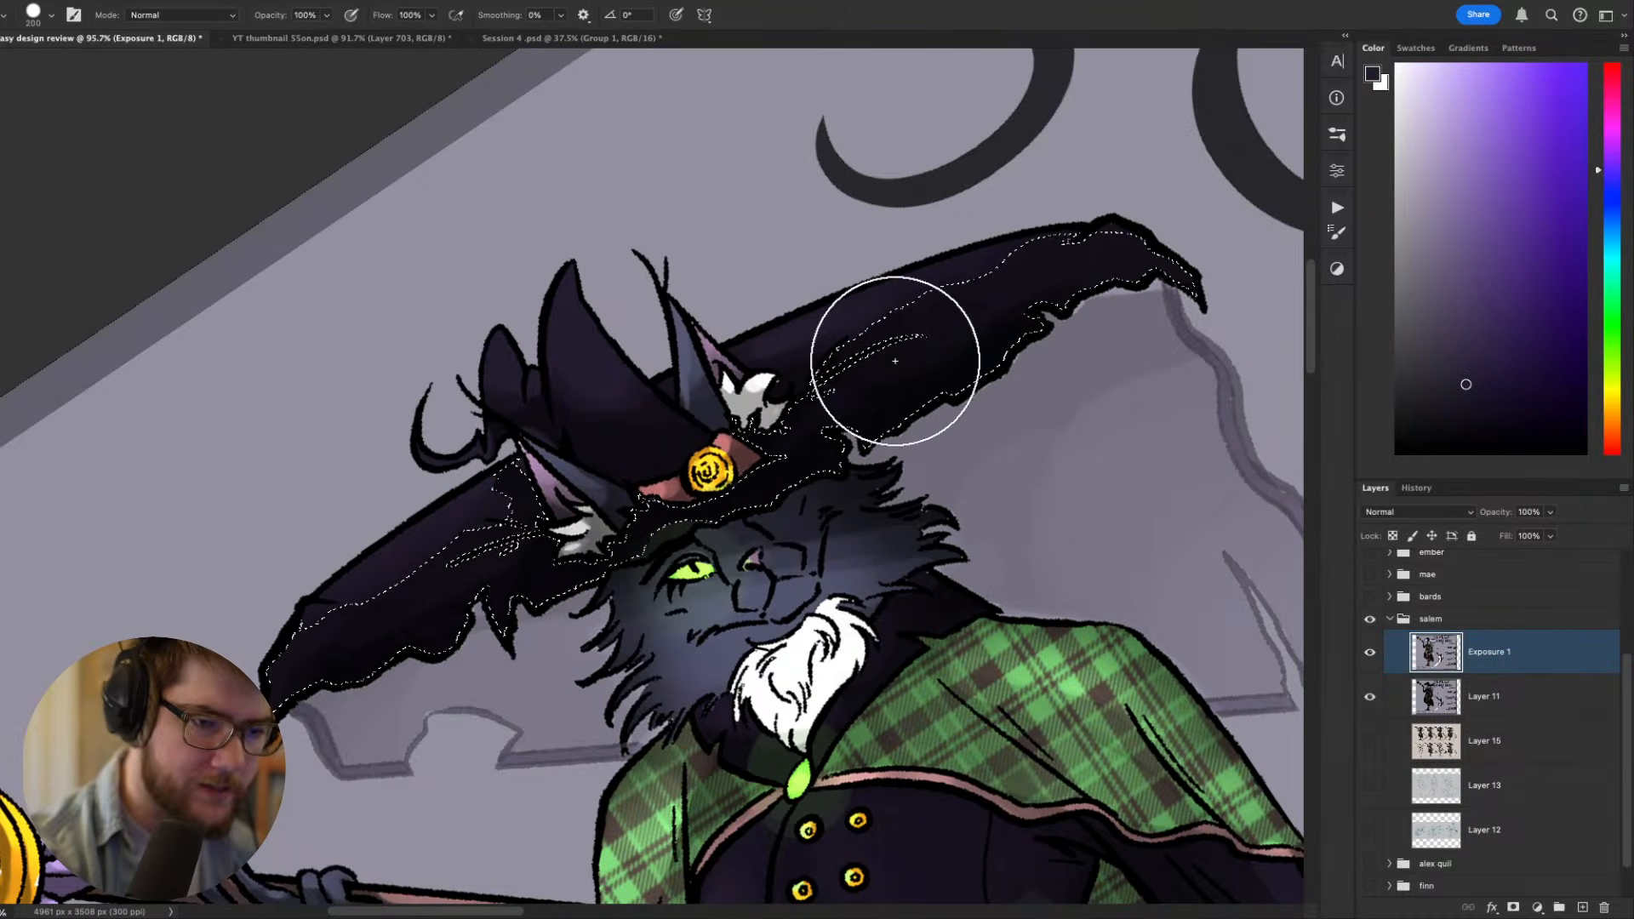
{"action": "mouse_move", "coordinate": [896, 361]}
{"action": "left_mouse_down"}
{"action": "mouse_move", "coordinate": [1113, 207]}
{"action": "mouse_move", "coordinate": [921, 408]}
{"action": "left_mouse_up"}
{"action": "key", "text": "super+d"}
- Return the canvas to its upright orientation and clear the trial Magic Wand selection beside the hat
{"action": "key", "text": "r"}
{"action": "key", "text": "Escape"}
{"action": "mouse_move", "coordinate": [945, 737]}
{"action": "left_mouse_down"}
{"action": "mouse_move", "coordinate": [768, 620]}
{"action": "mouse_move", "coordinate": [1233, 447]}
{"action": "left_mouse_up"}
{"action": "key", "text": "w"}
{"action": "left_click", "coordinate": [899, 456]}
{"action": "key", "text": "b"}
{"action": "key", "text": "super+d"}
{"action": "key", "text": "Escape"}
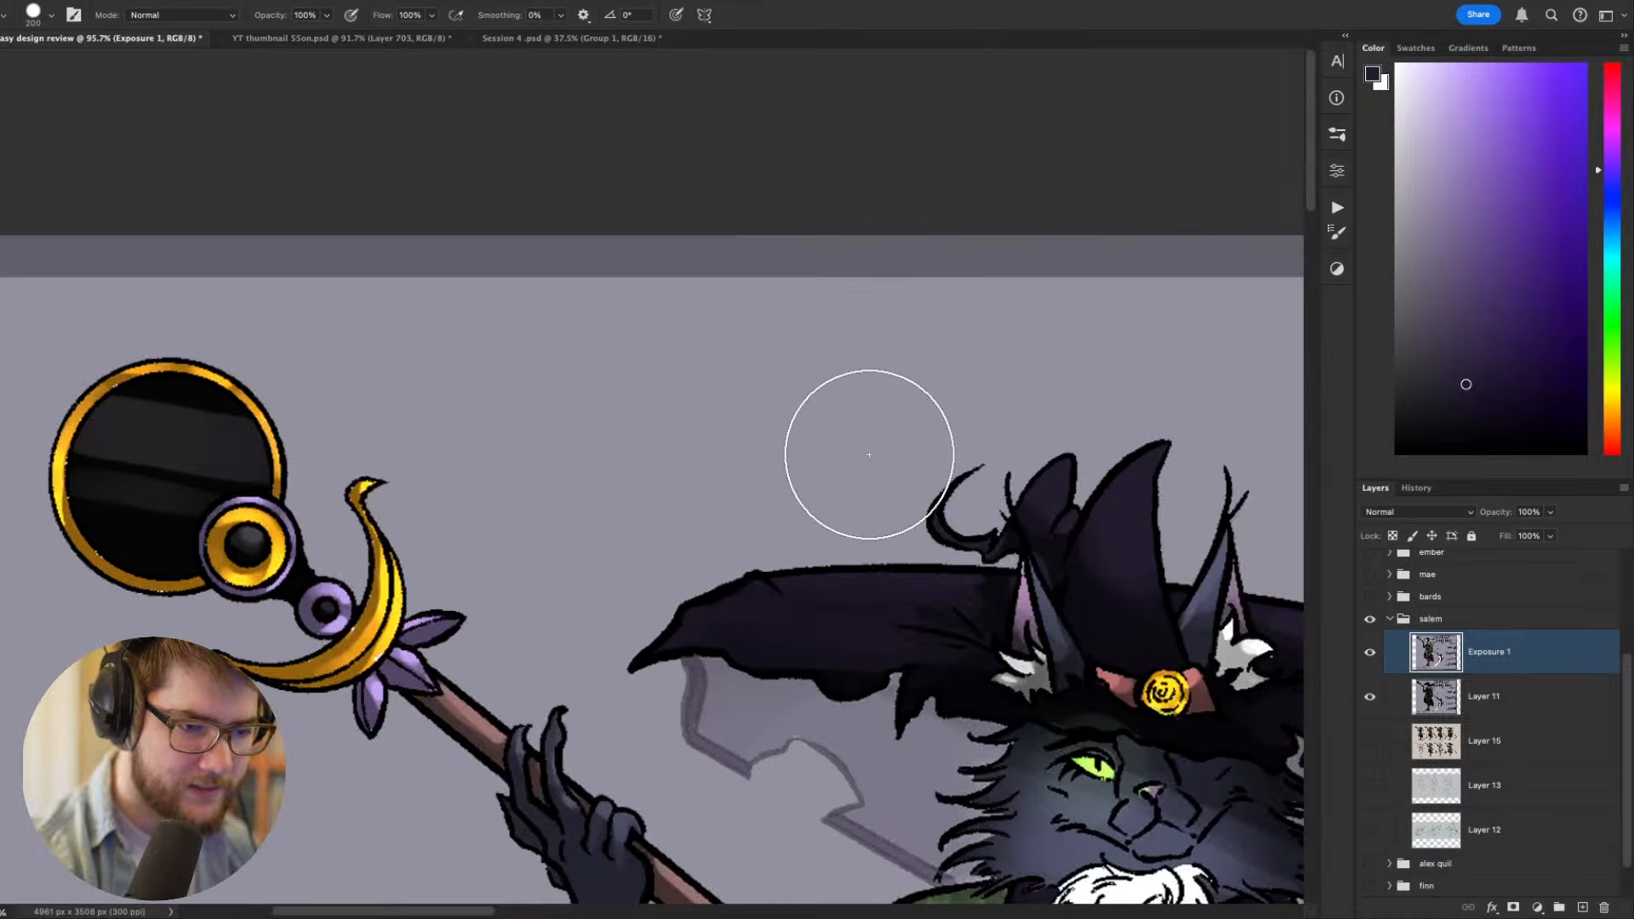
- Examine the witch's hat, face, outfit and glowing hand at different magnifications to judge the brighter values
{"action": "left_click_drag", "start_coordinate": [1073, 625], "coordinate": [787, 569]}
{"action": "scroll", "coordinate": [786, 570], "scroll_direction": "down", "scroll_amount": 3}
{"action": "scroll", "coordinate": [787, 570], "scroll_direction": "down", "scroll_amount": 5}
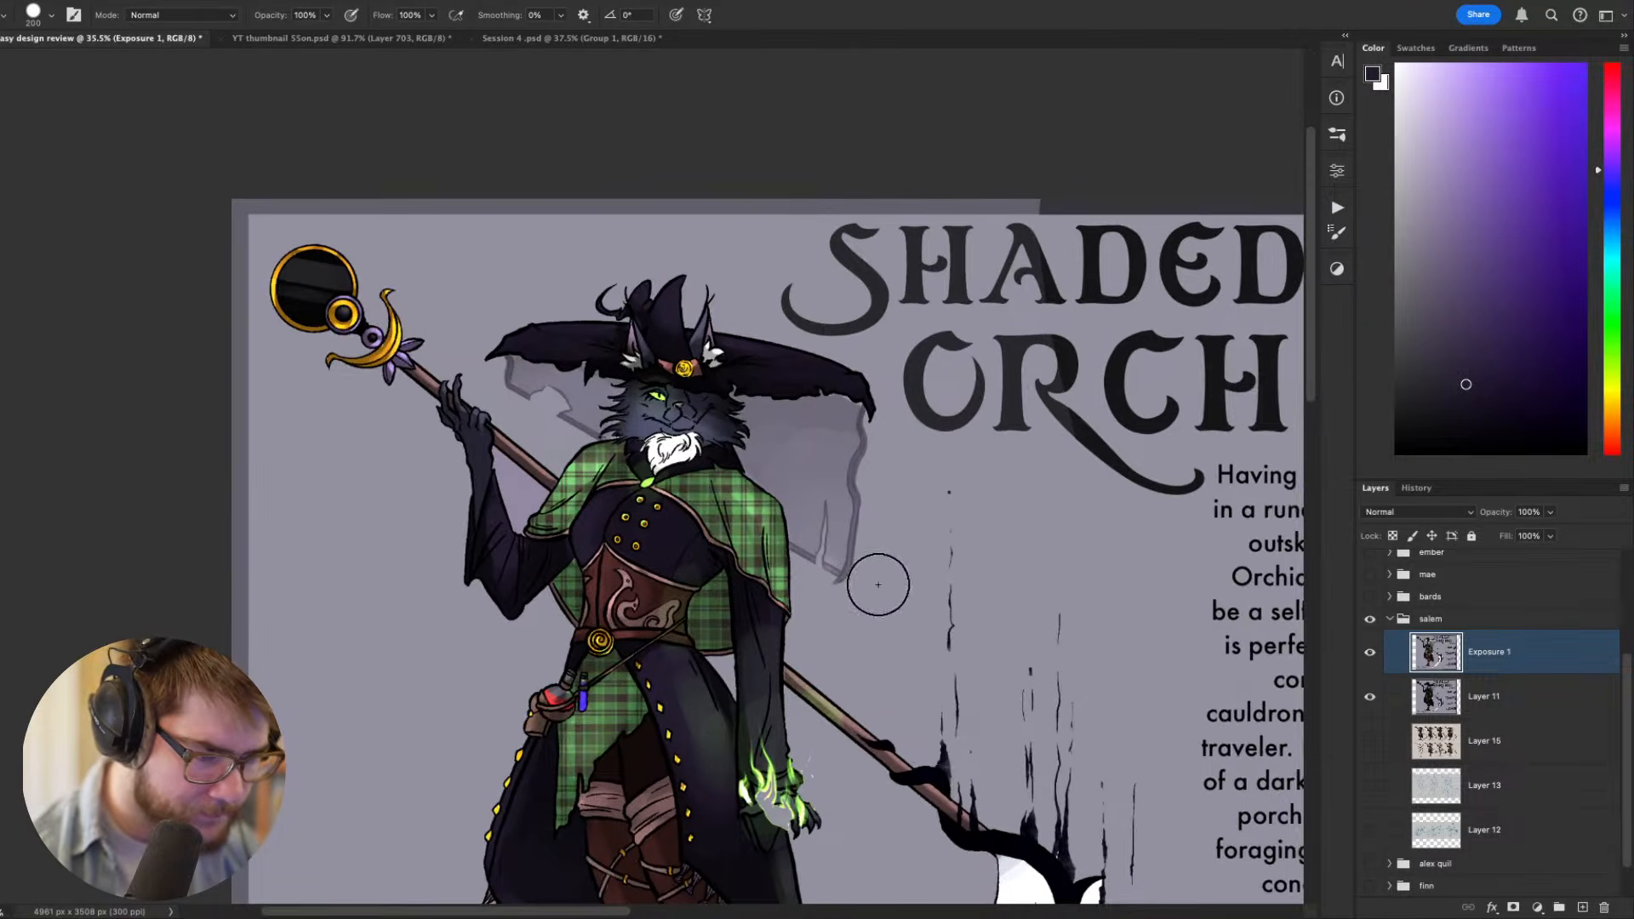
{"action": "scroll", "coordinate": [771, 511], "scroll_direction": "up", "scroll_amount": 3}
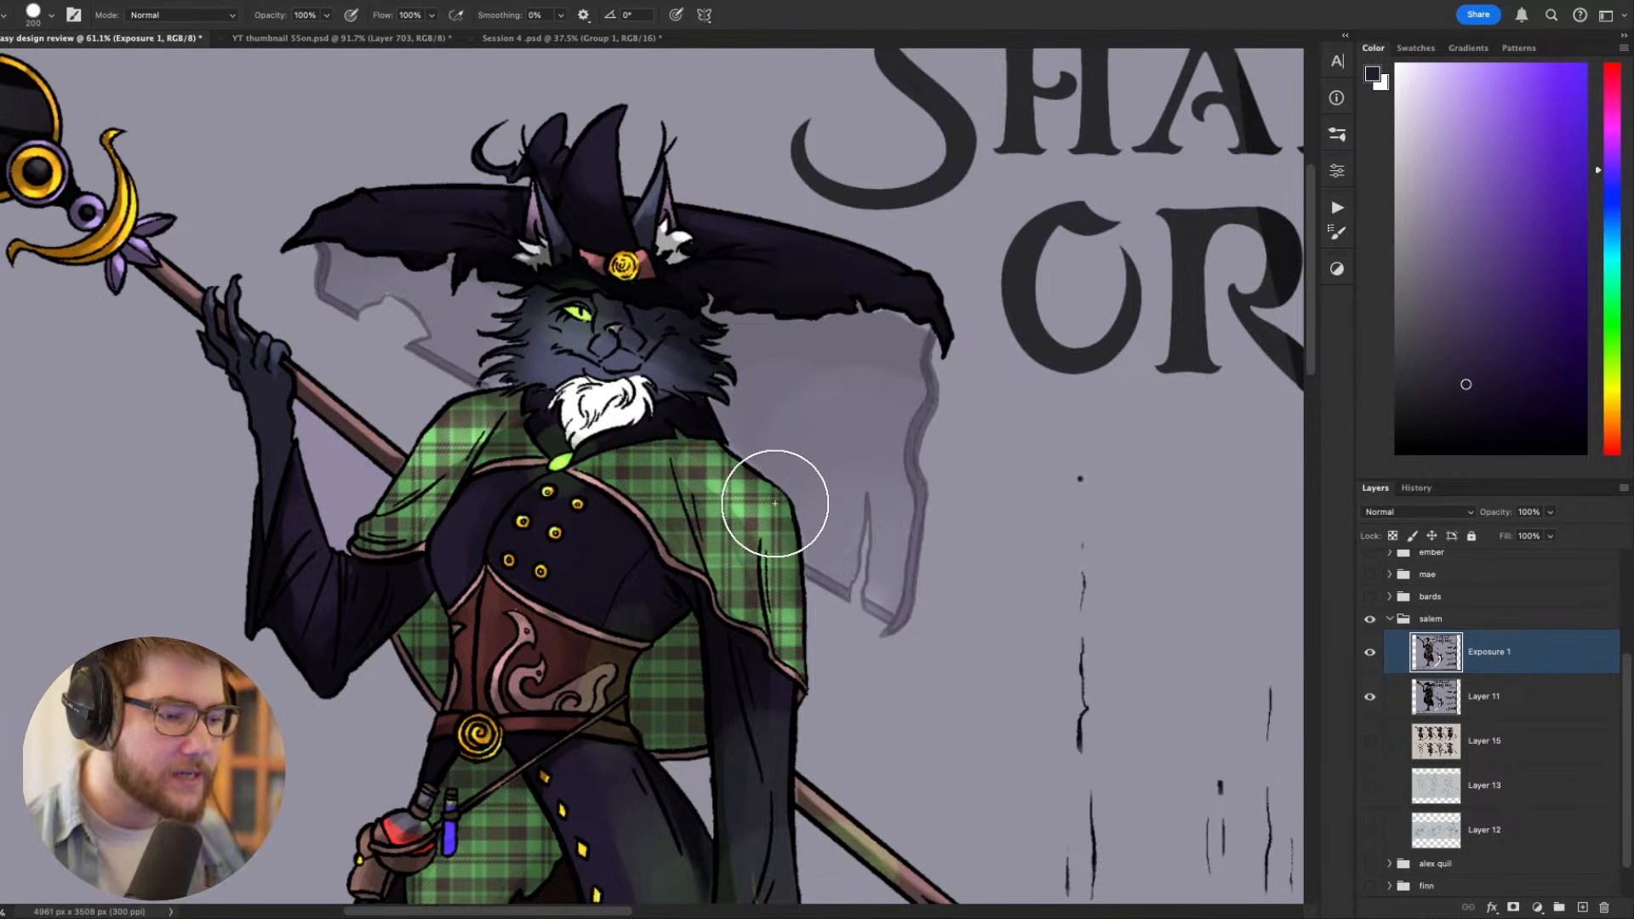
{"action": "scroll", "coordinate": [803, 529], "scroll_direction": "down", "scroll_amount": 4}
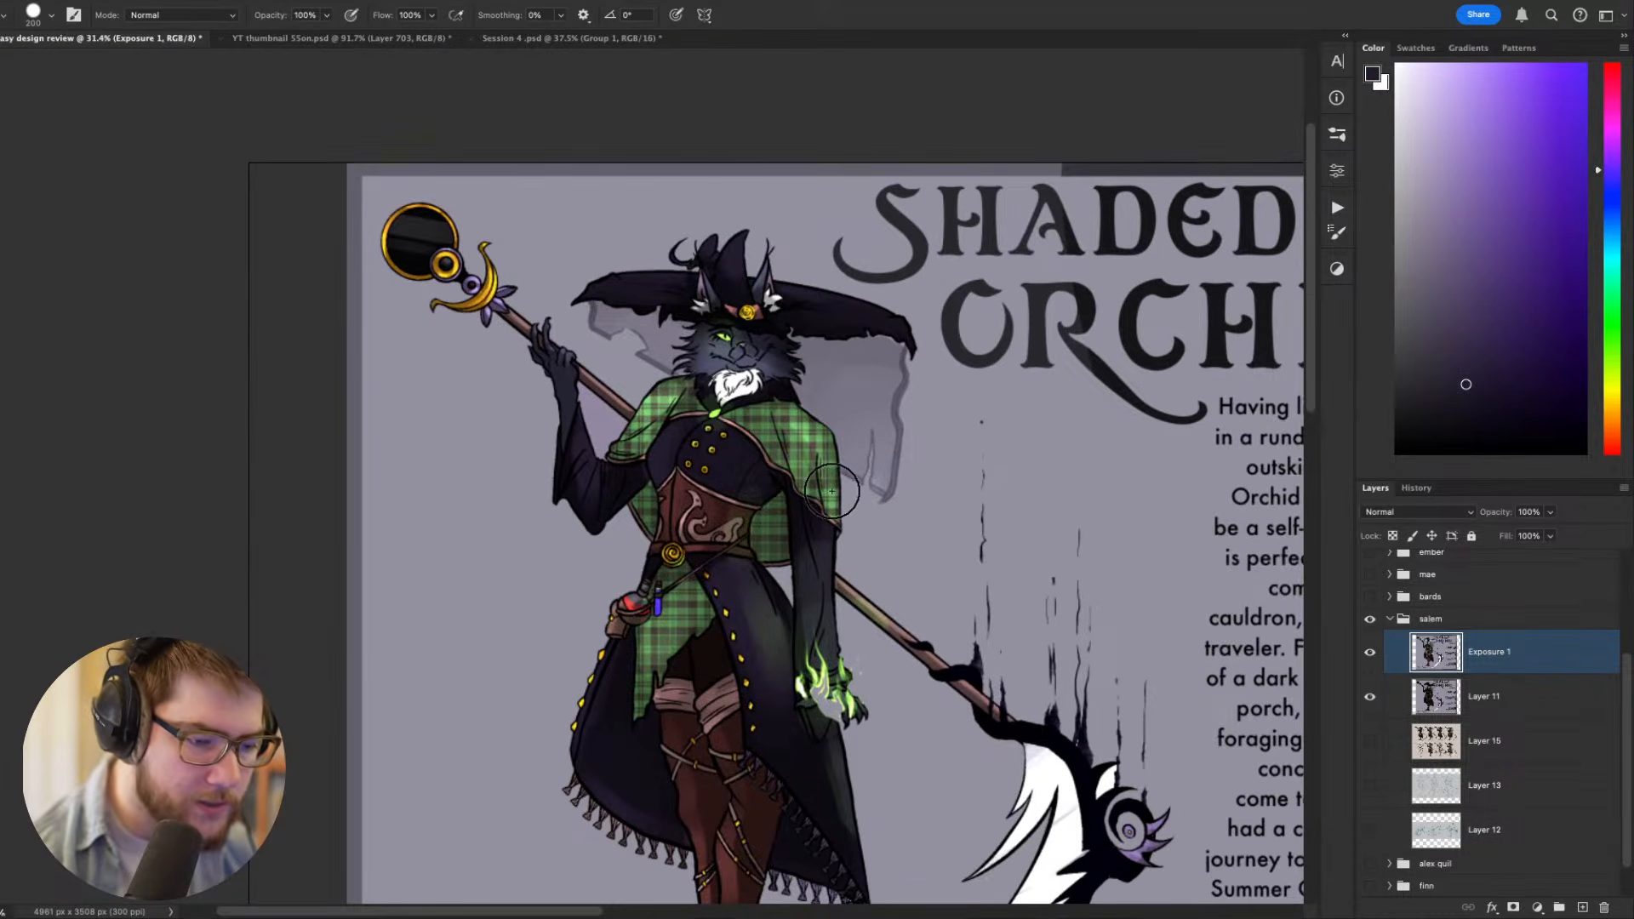
{"action": "scroll", "coordinate": [832, 491], "scroll_direction": "up", "scroll_amount": 3}
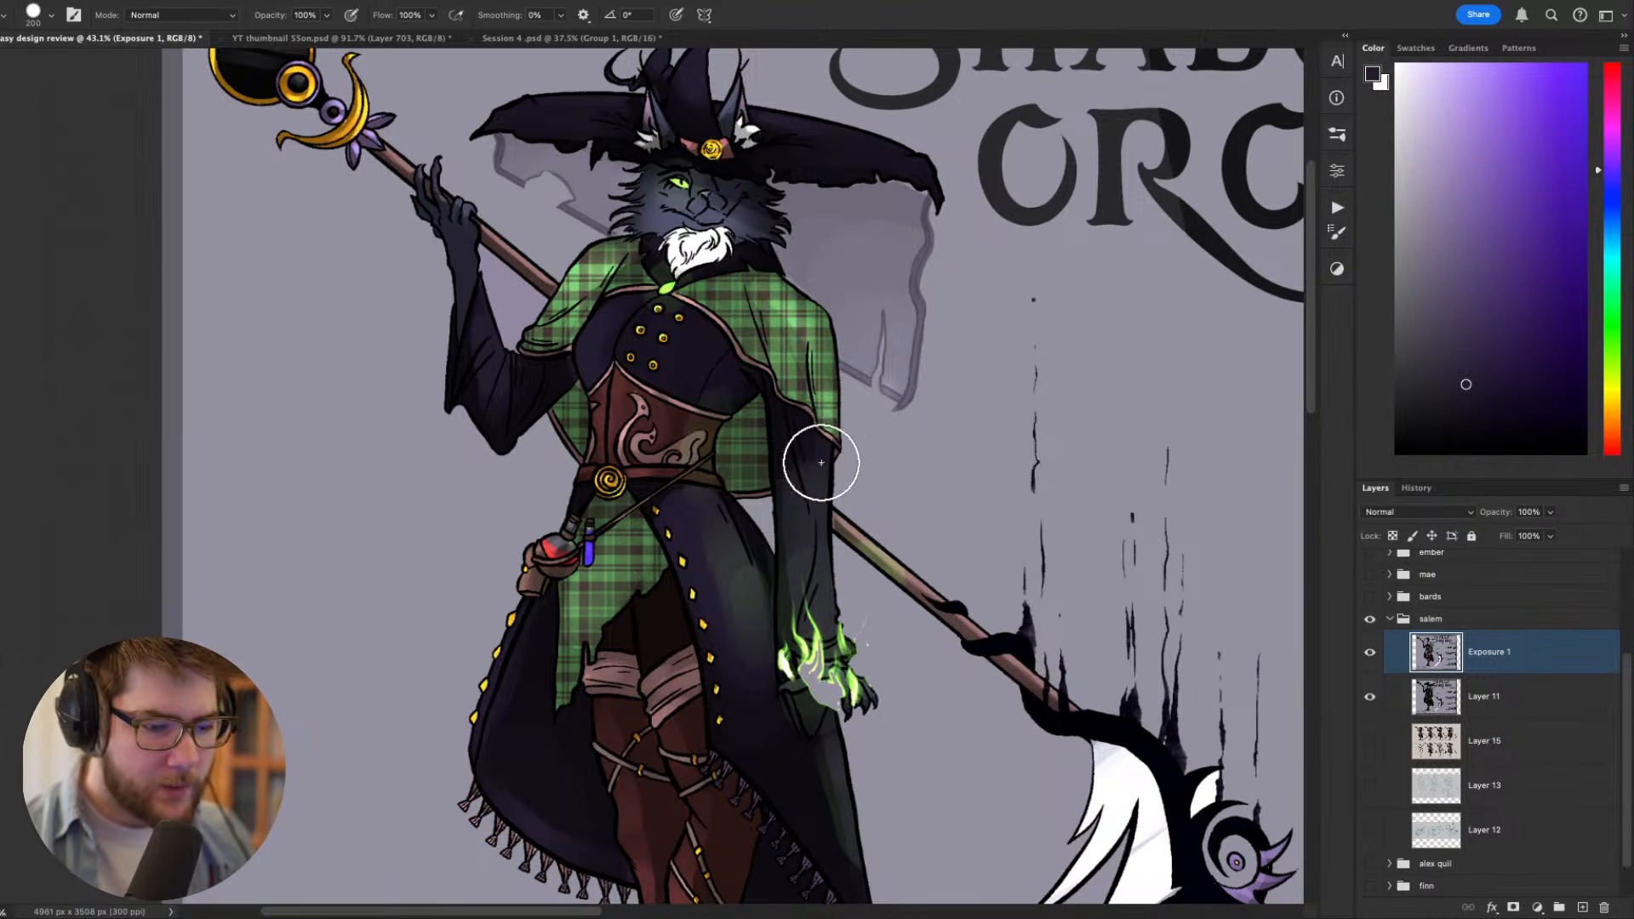
{"action": "left_click_drag", "start_coordinate": [807, 402], "coordinate": [830, 446]}
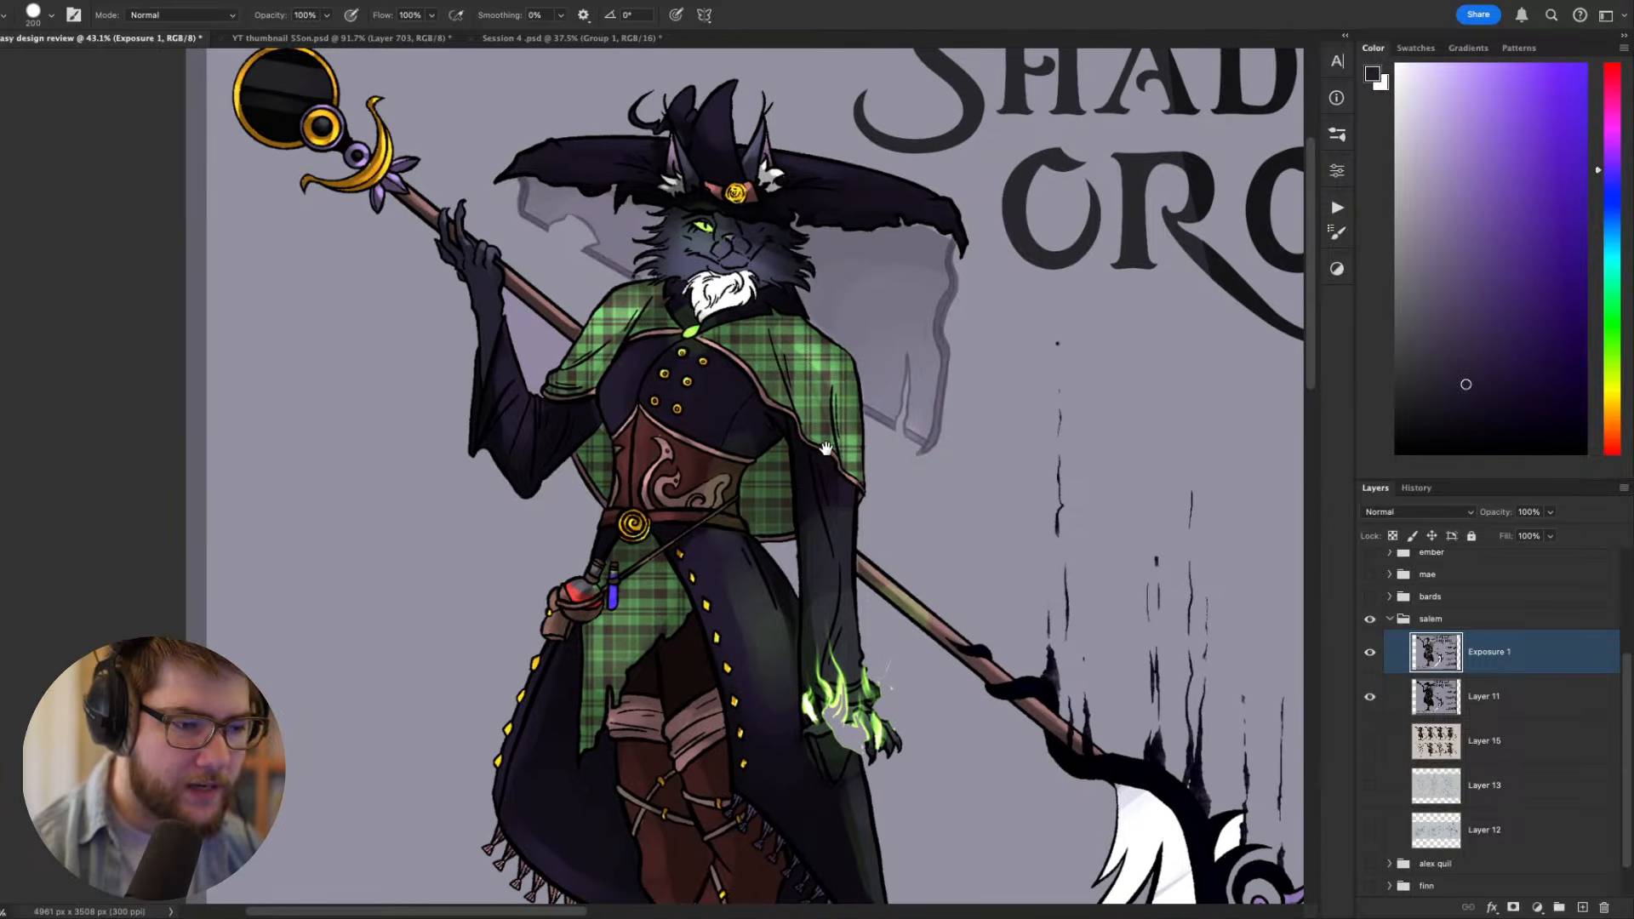
- Compare the brightened Shaded Orchid witch in full-sheet view and close up, examining her face, cape, coat and staff
{"action": "key", "text": "v"}
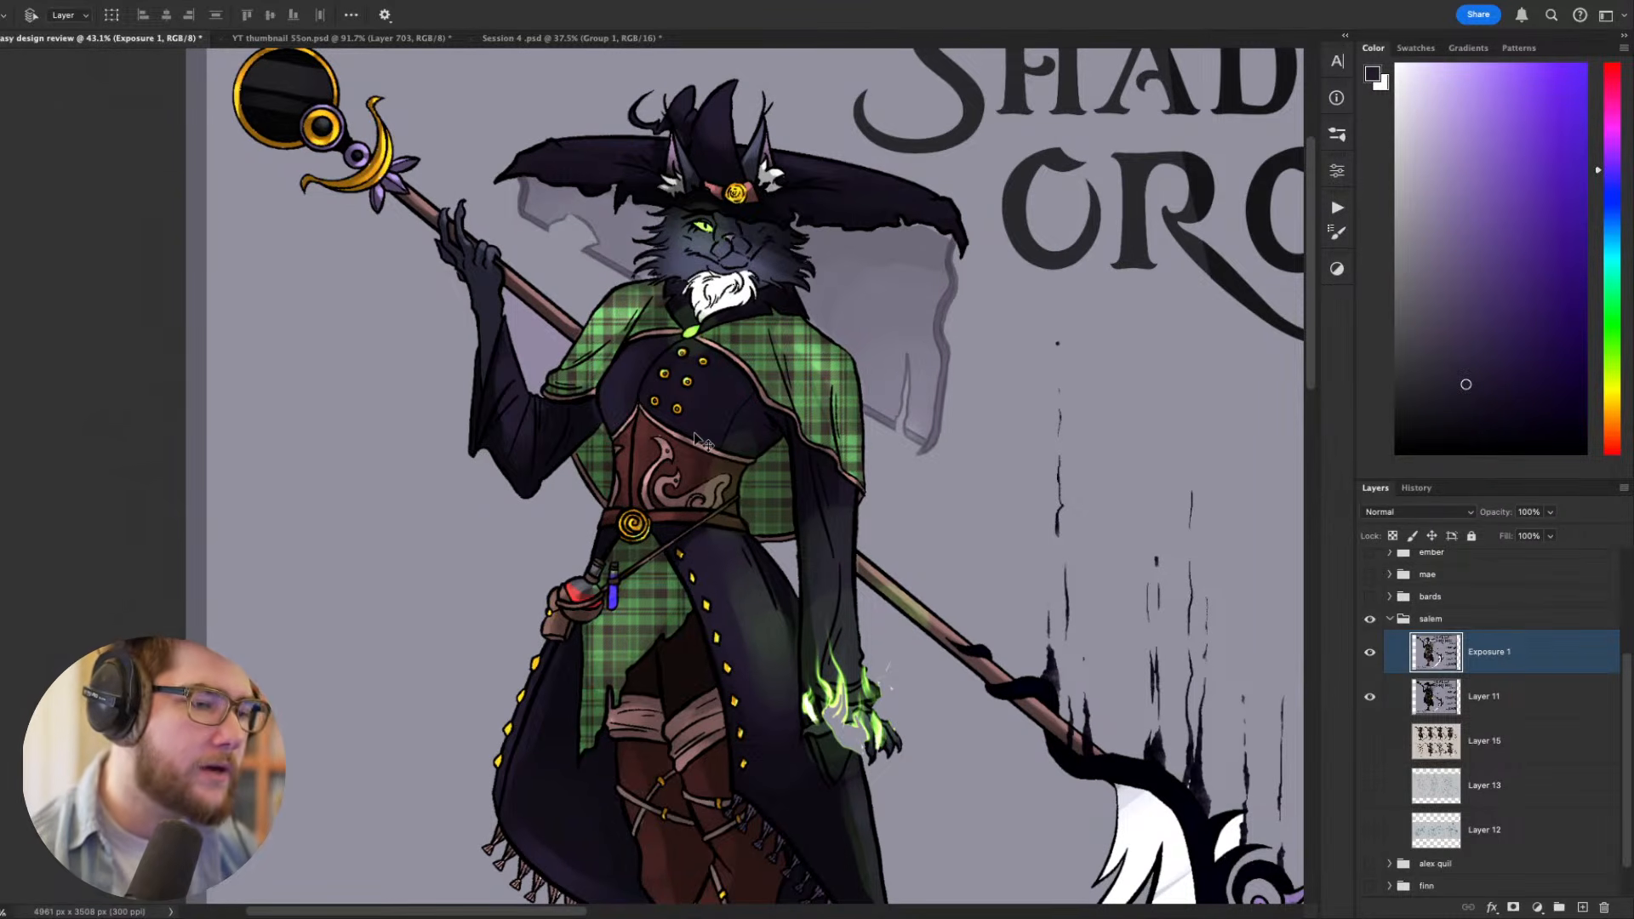
{"action": "scroll", "coordinate": [694, 439], "scroll_direction": "down", "scroll_amount": 4}
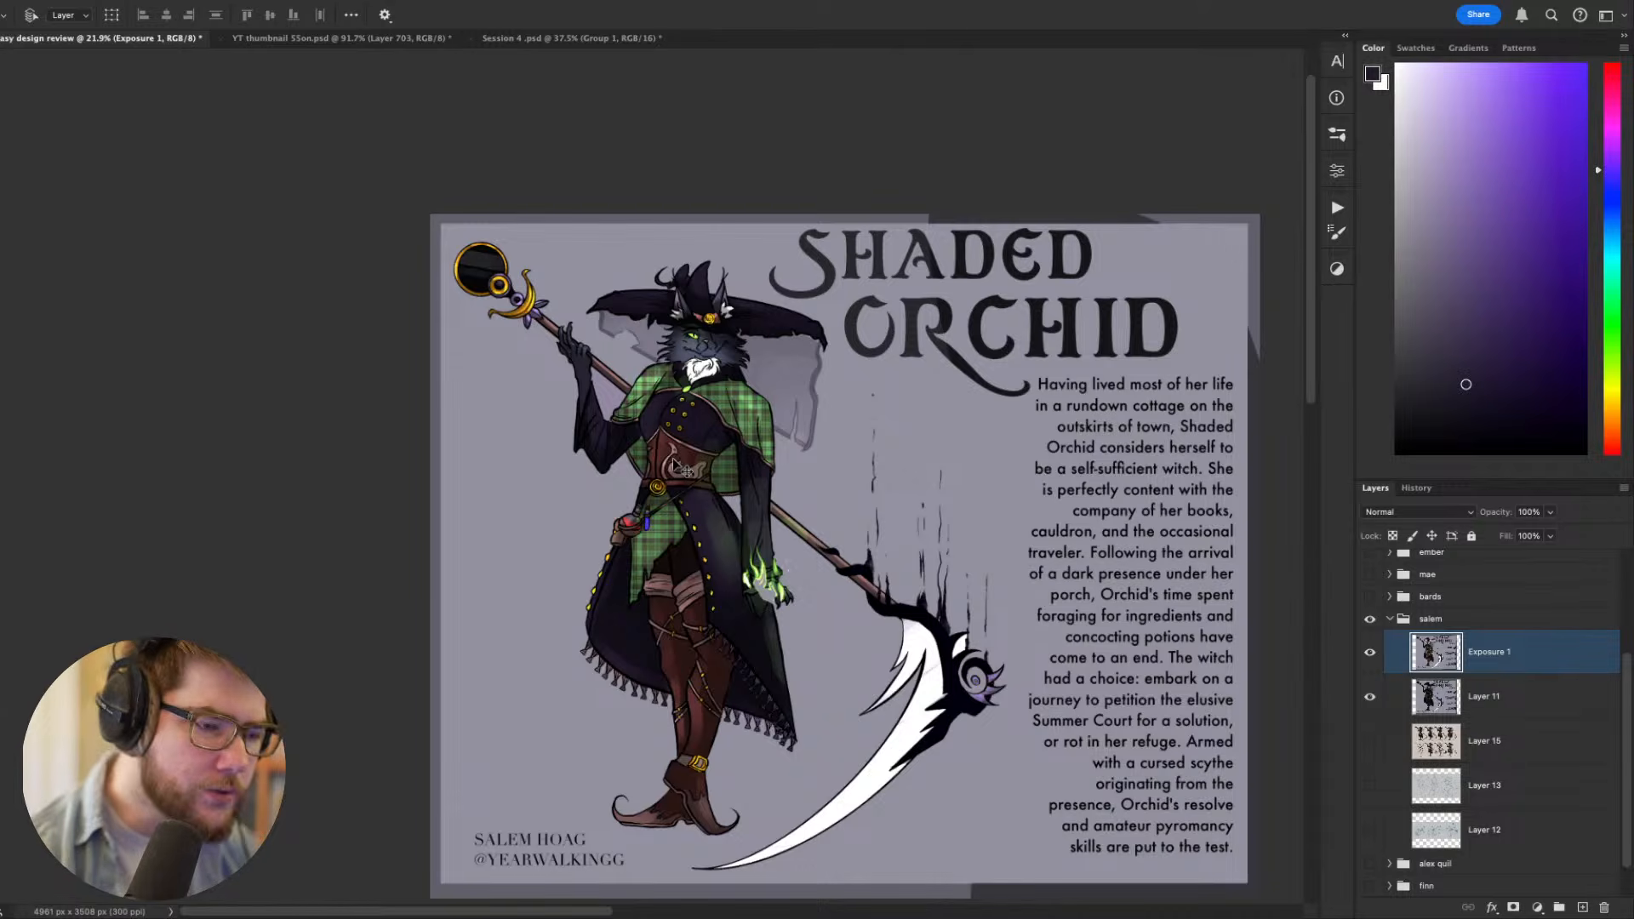
{"action": "scroll", "coordinate": [672, 464], "scroll_direction": "up", "scroll_amount": 4}
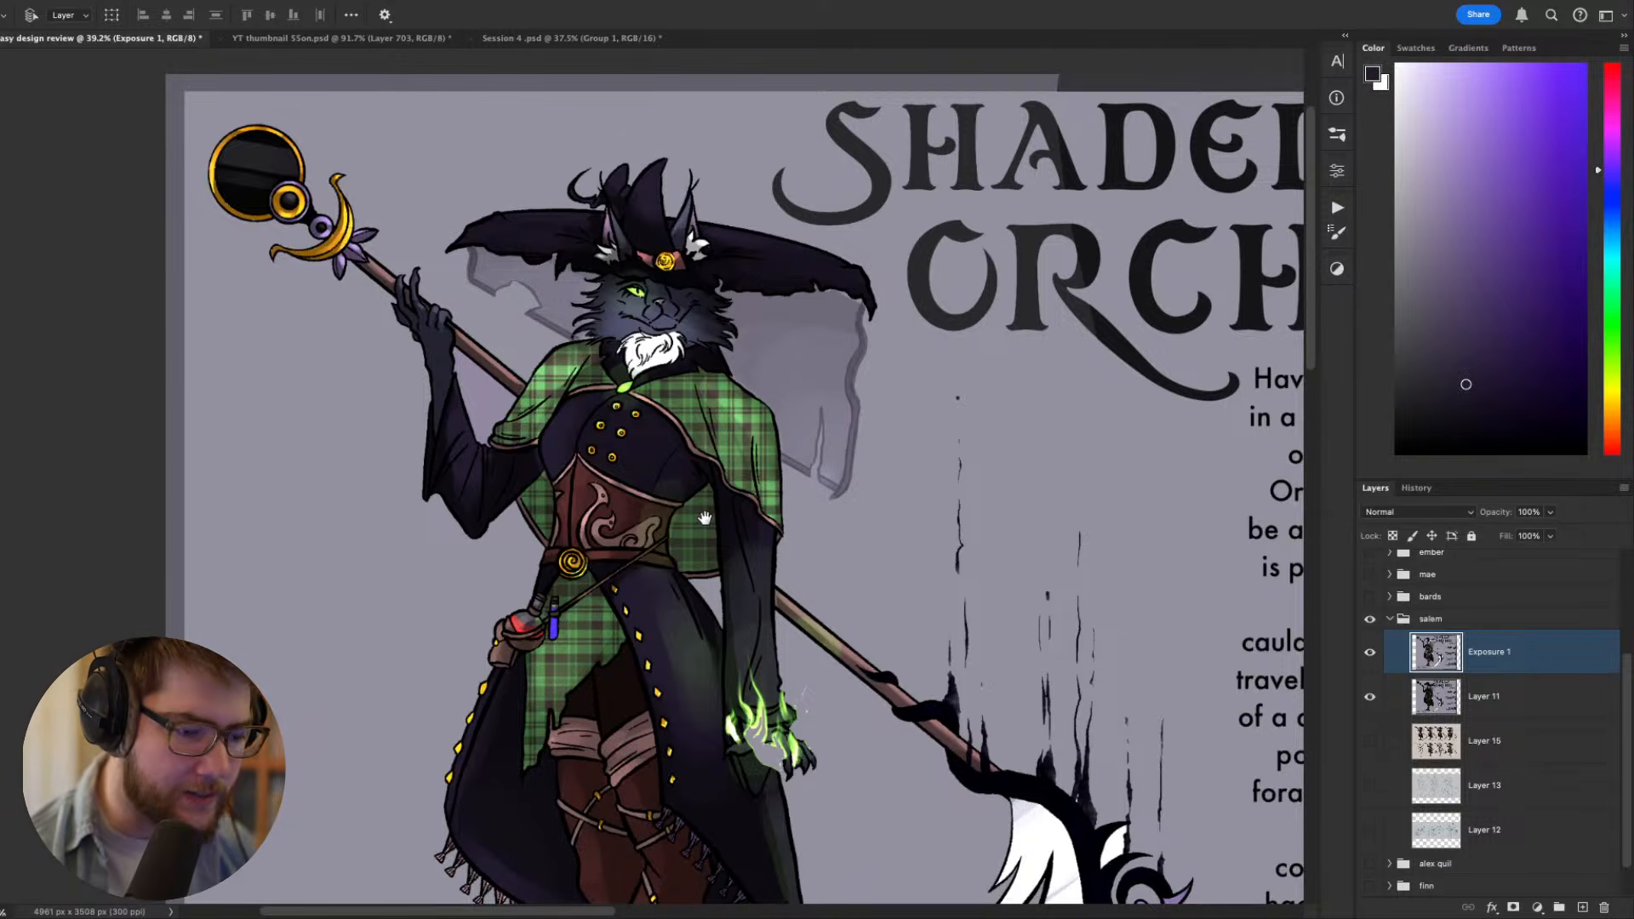
{"action": "scroll", "coordinate": [702, 507], "scroll_direction": "down", "scroll_amount": 3}
{"action": "scroll", "coordinate": [703, 506], "scroll_direction": "right", "scroll_amount": 2}
{"action": "left_click_drag", "start_coordinate": [596, 400], "coordinate": [637, 417]}
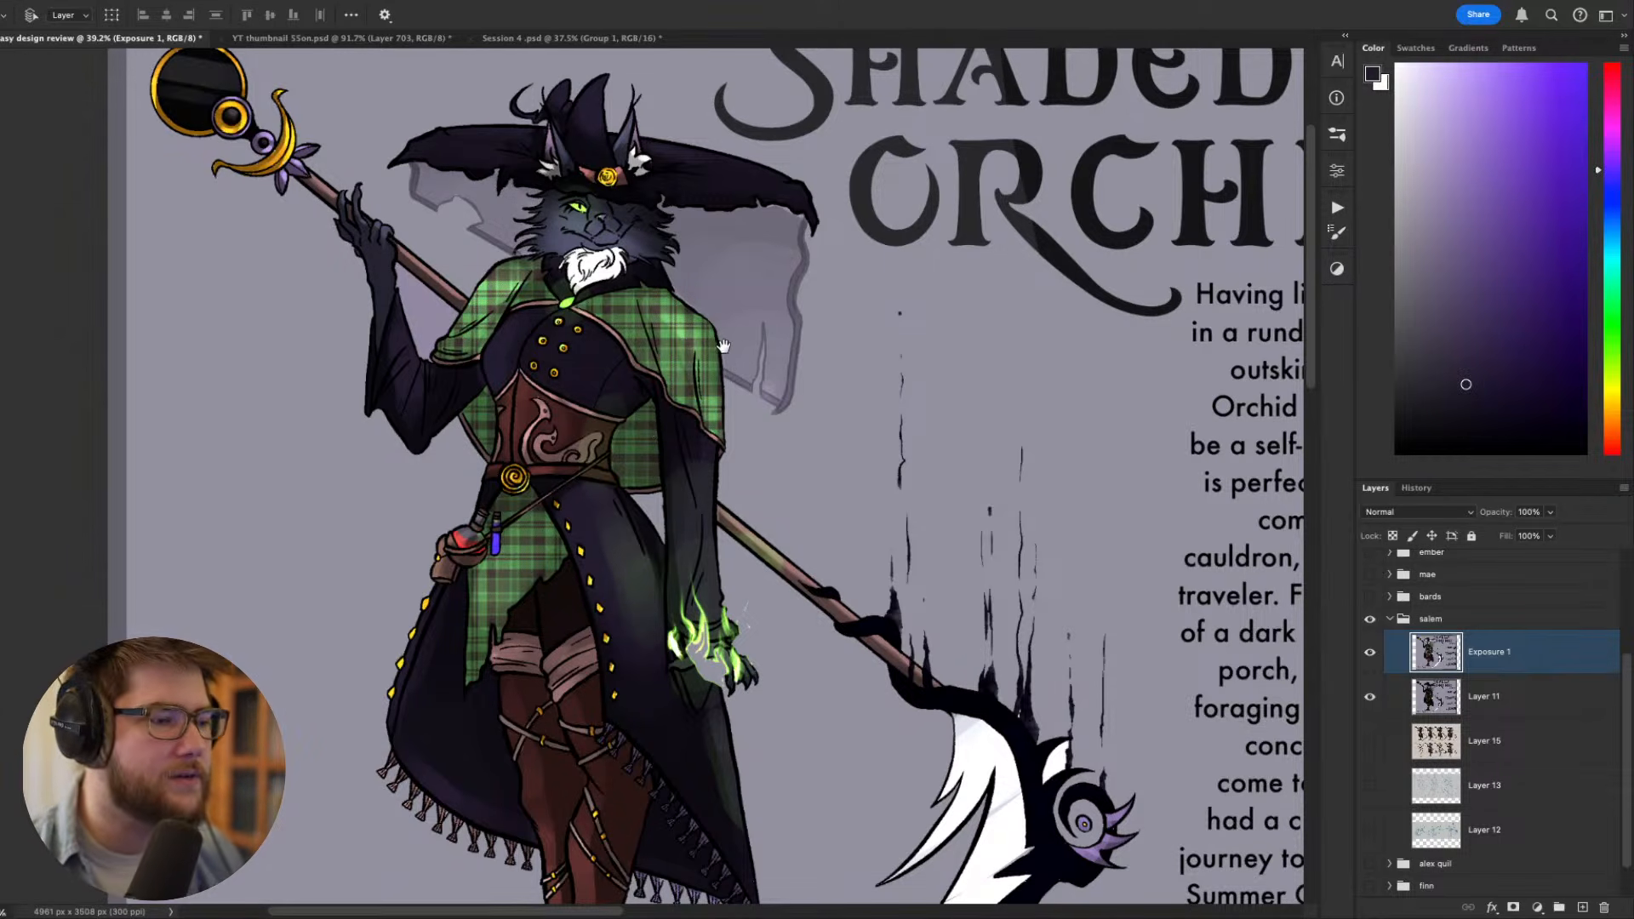
{"action": "left_click_drag", "start_coordinate": [723, 346], "coordinate": [820, 413]}
{"action": "scroll", "coordinate": [820, 417], "scroll_direction": "down", "scroll_amount": 5}
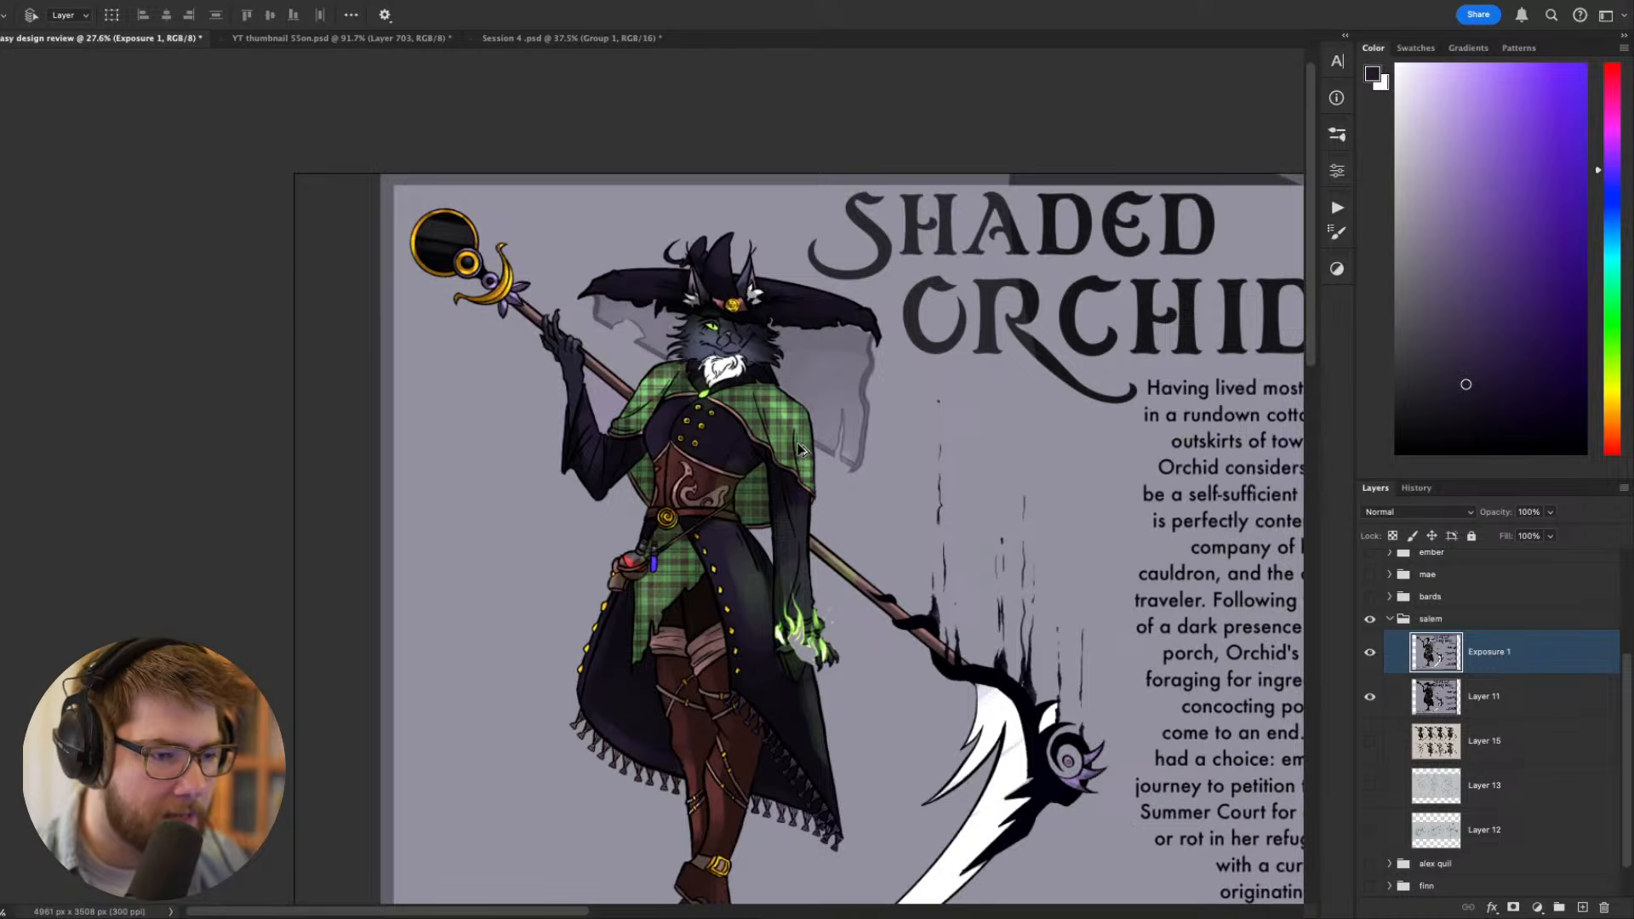
{"action": "scroll", "coordinate": [754, 422], "scroll_direction": "up", "scroll_amount": 8}
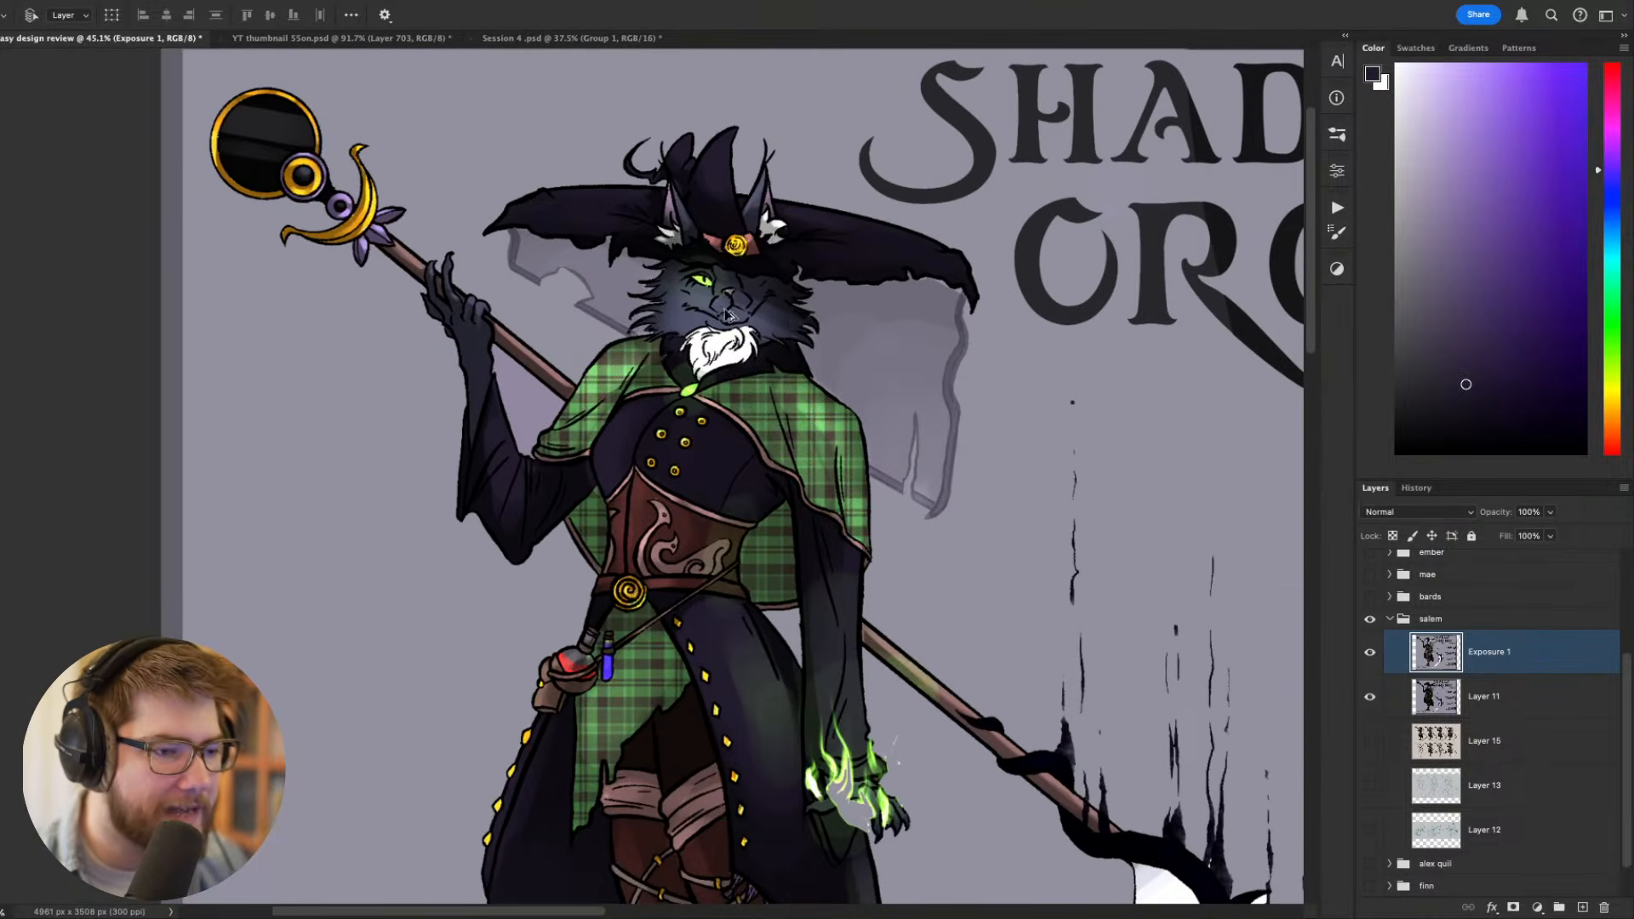
{"action": "scroll", "coordinate": [724, 314], "scroll_direction": "up", "scroll_amount": 4}
{"action": "scroll", "coordinate": [724, 313], "scroll_direction": "down", "scroll_amount": 1}
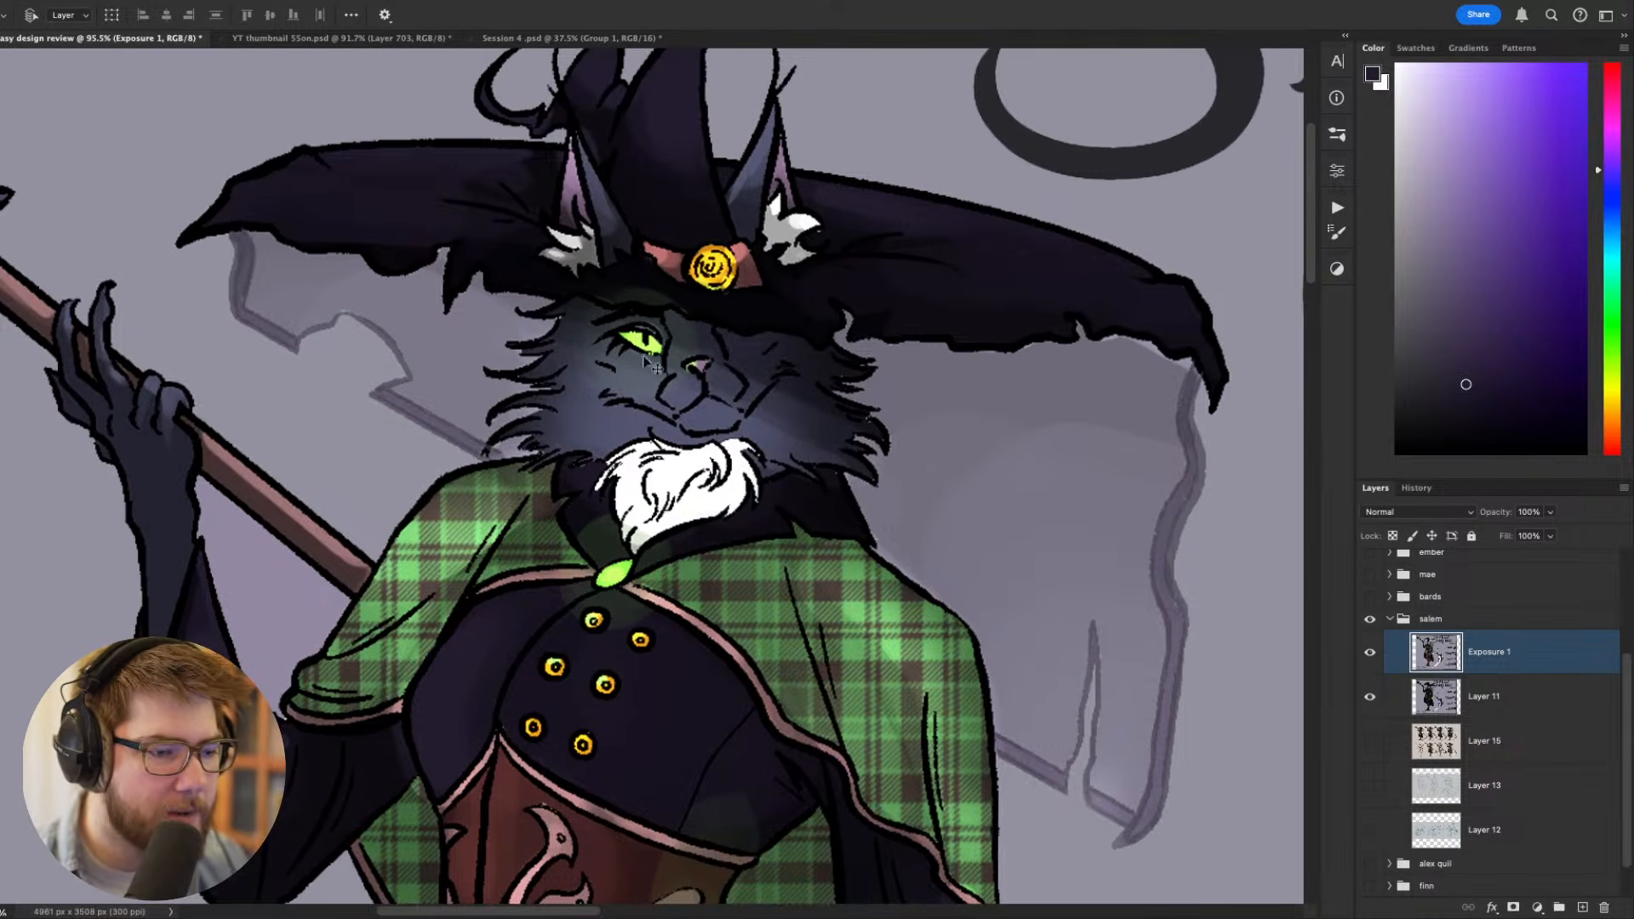
{"action": "scroll", "coordinate": [634, 345], "scroll_direction": "down", "scroll_amount": 5}
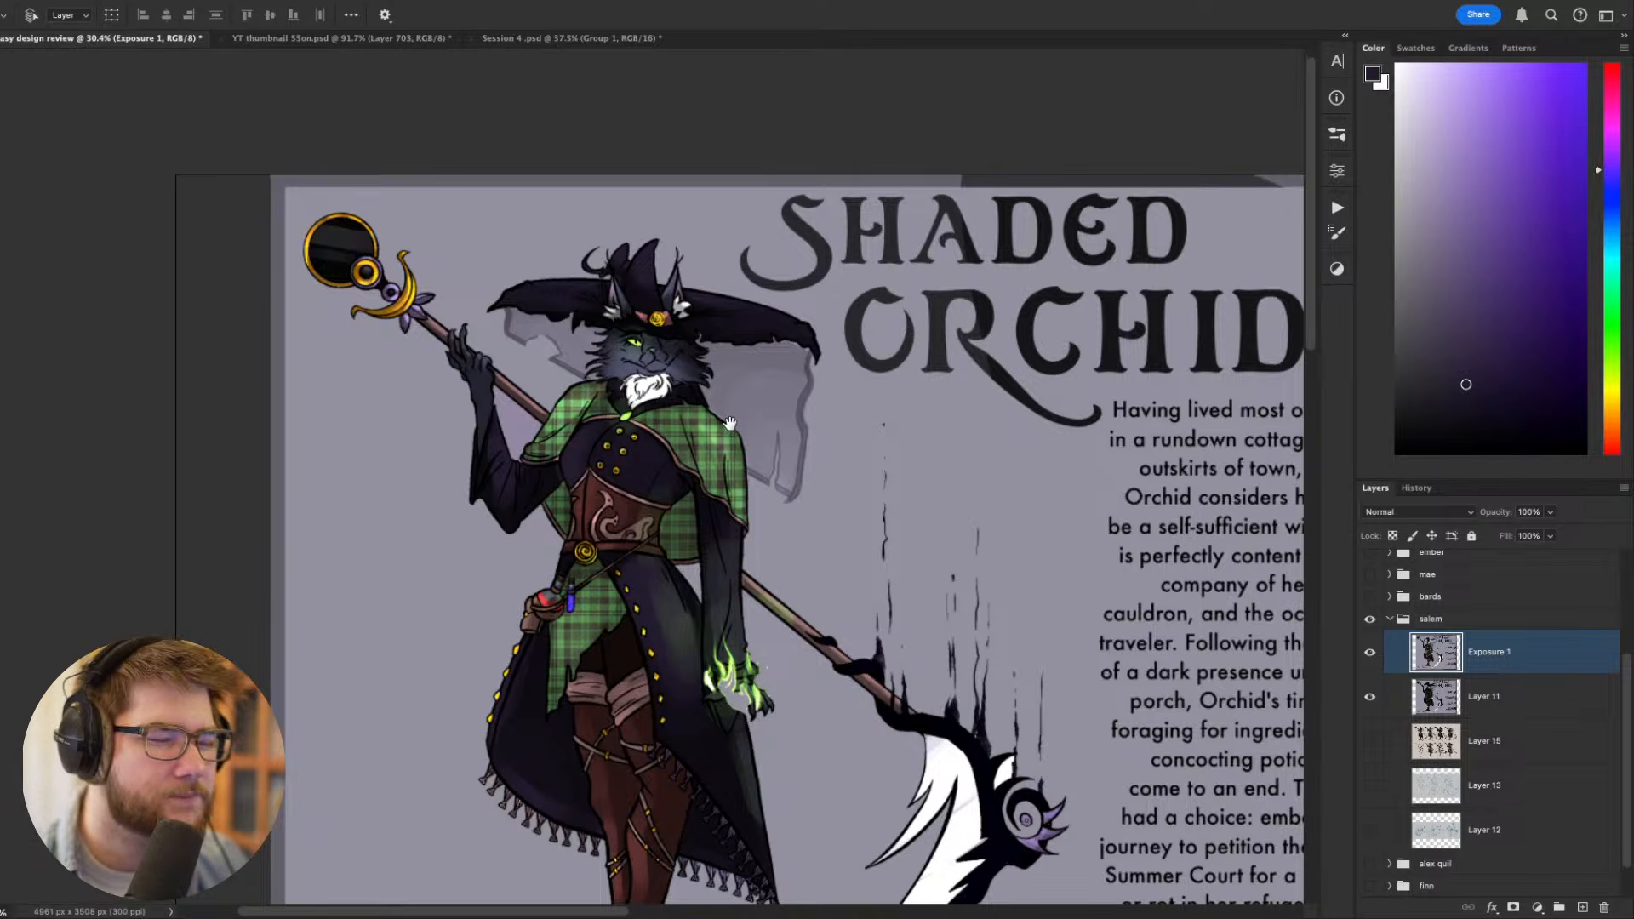
{"action": "left_click_drag", "start_coordinate": [736, 428], "coordinate": [832, 289]}
{"action": "scroll", "coordinate": [712, 225], "scroll_direction": "up", "scroll_amount": 2}
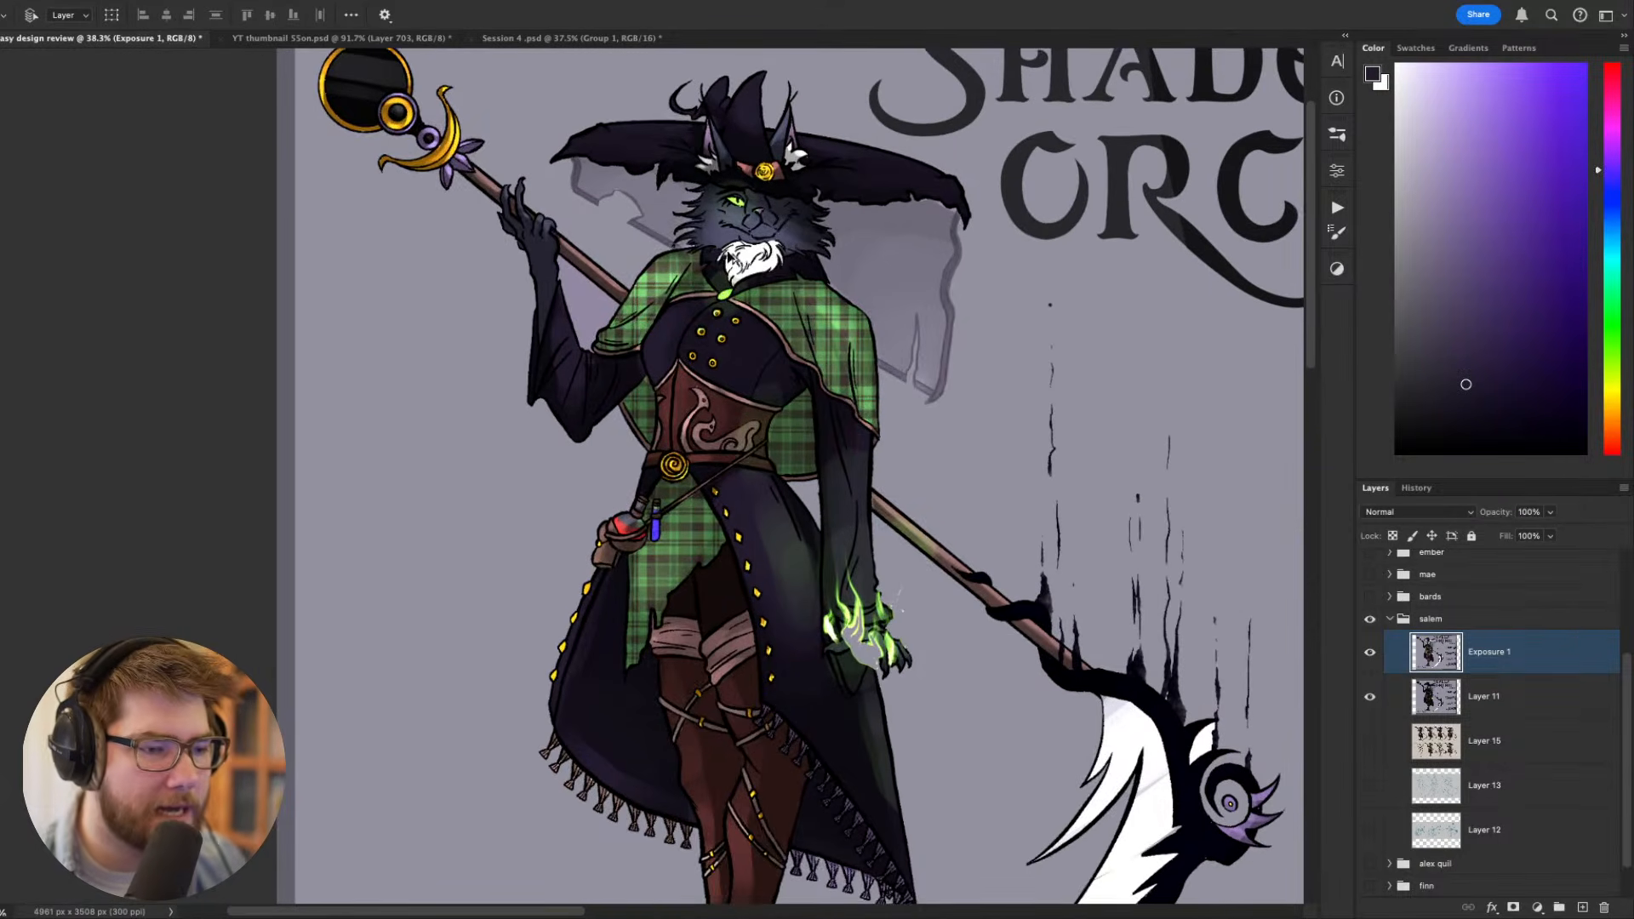
{"action": "left_click_drag", "start_coordinate": [740, 264], "coordinate": [769, 351]}
- Compare the witch before and after the value changes by toggling the Exposure 1 layer's visibility
{"action": "left_click", "coordinate": [1369, 655]}
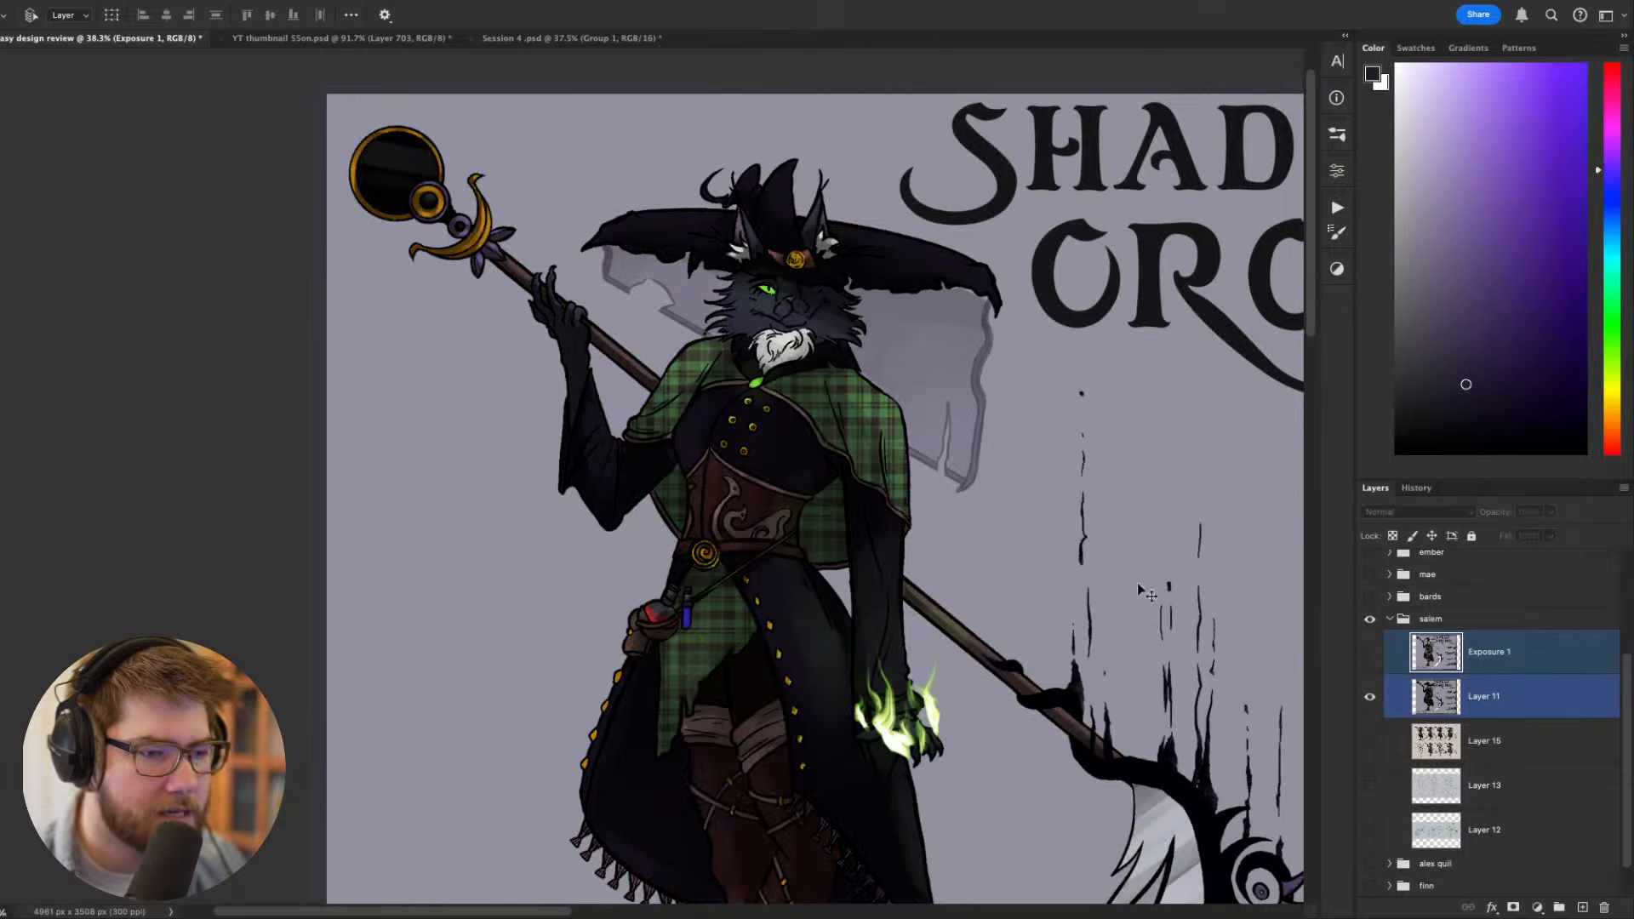
{"action": "scroll", "coordinate": [819, 172], "scroll_direction": "down", "scroll_amount": 3}
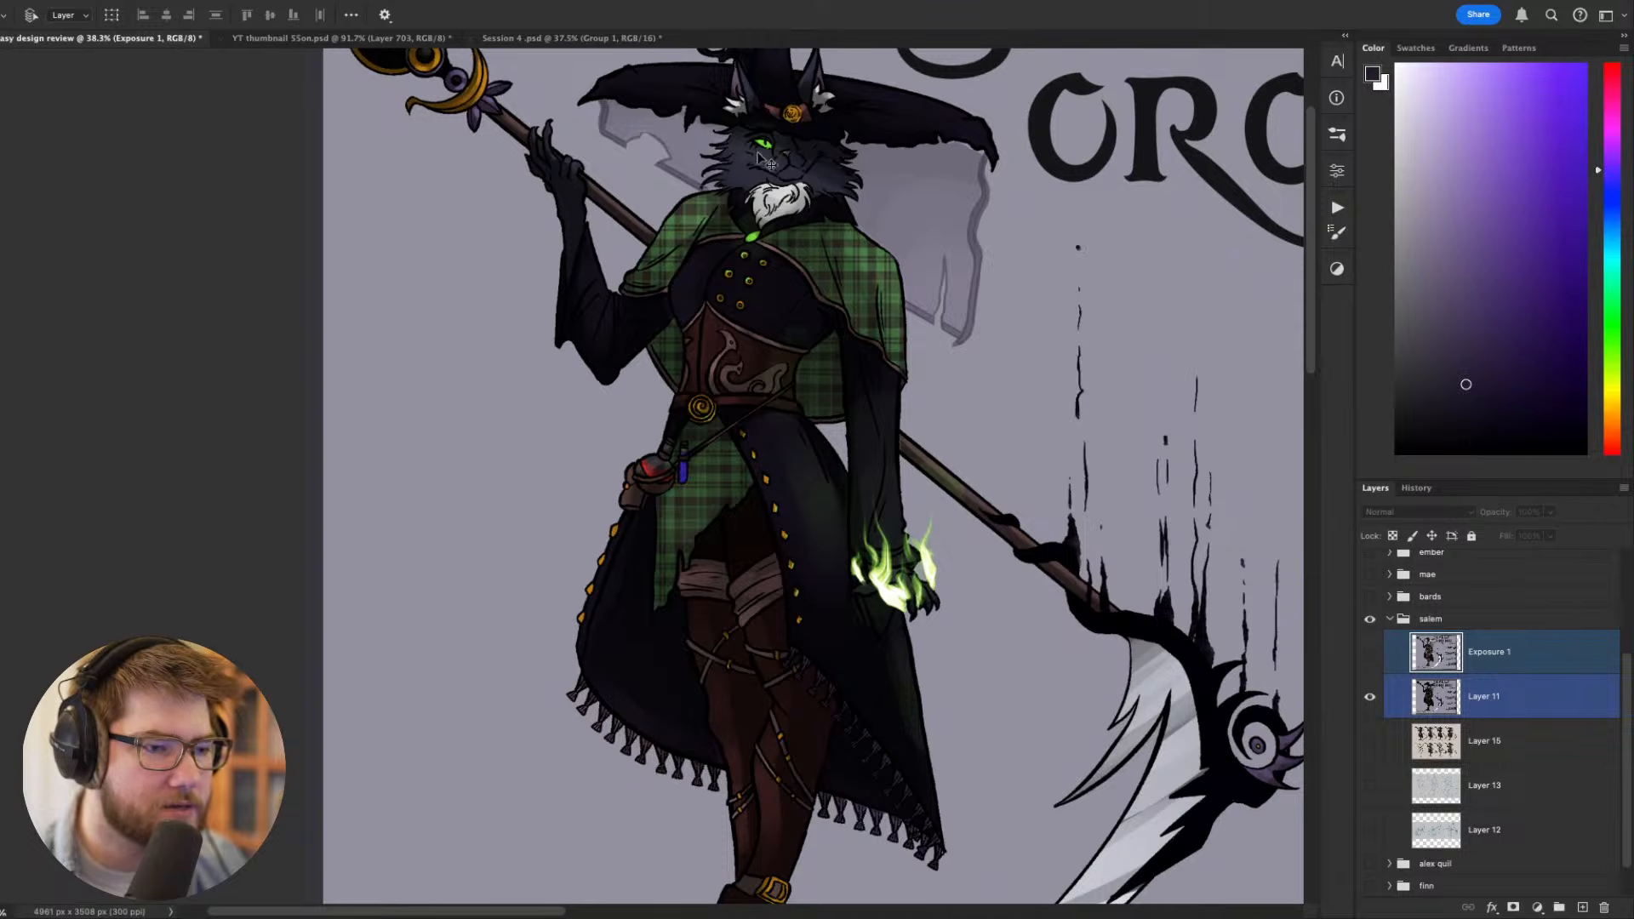
{"action": "scroll", "coordinate": [843, 247], "scroll_direction": "up", "scroll_amount": 4}
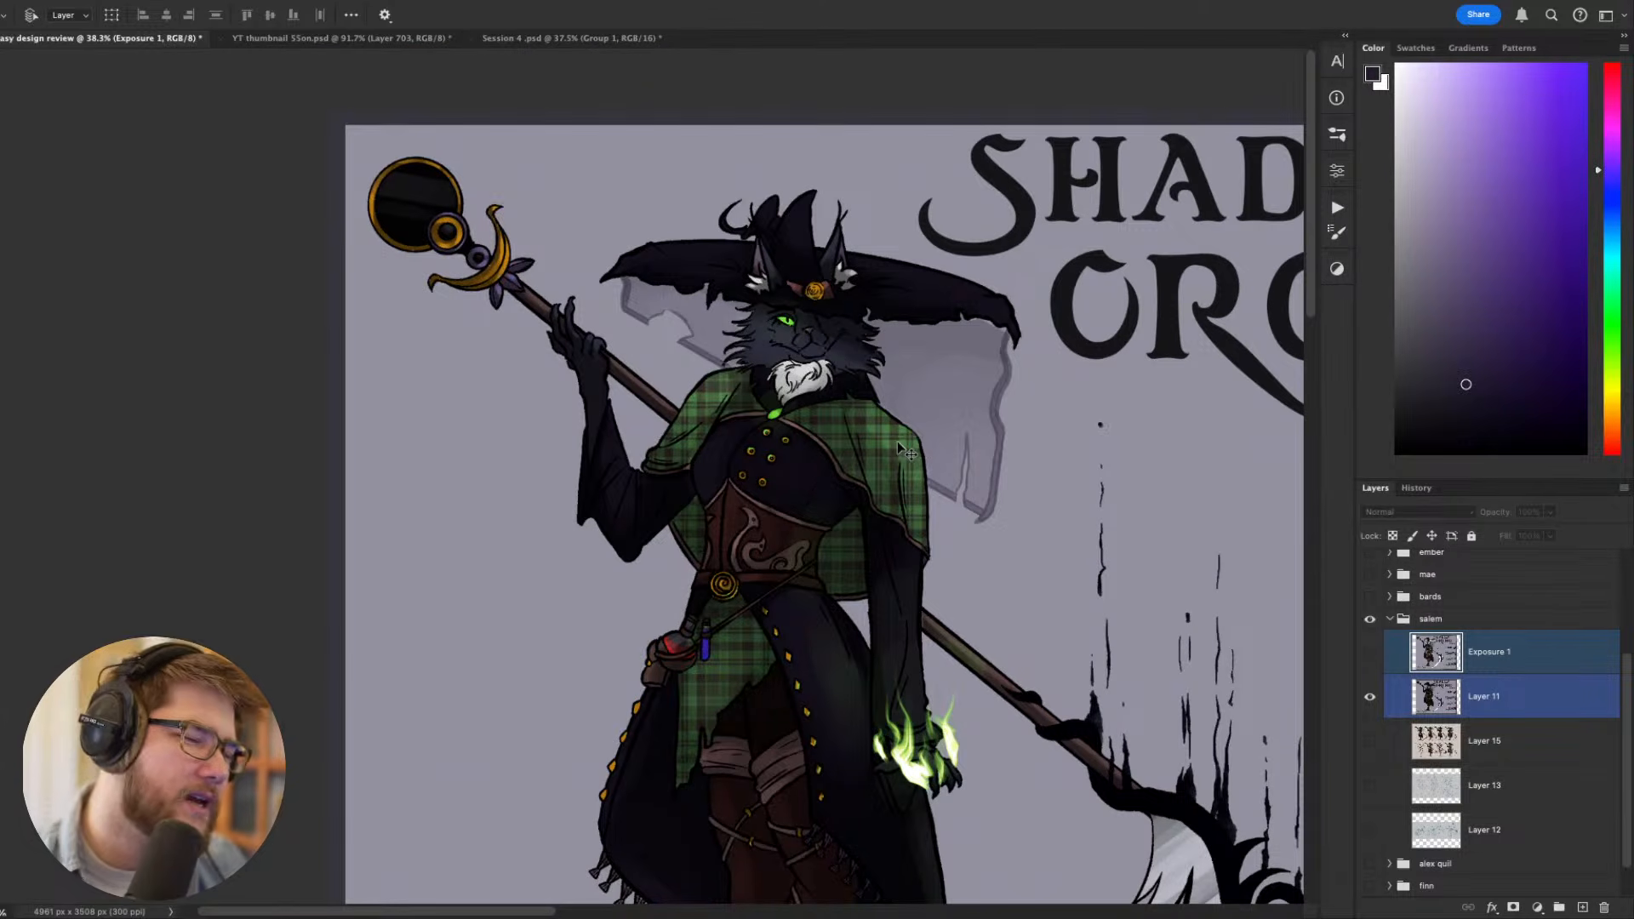
{"action": "scroll", "coordinate": [885, 443], "scroll_direction": "down", "scroll_amount": 8}
{"action": "scroll", "coordinate": [845, 425], "scroll_direction": "up", "scroll_amount": 8}
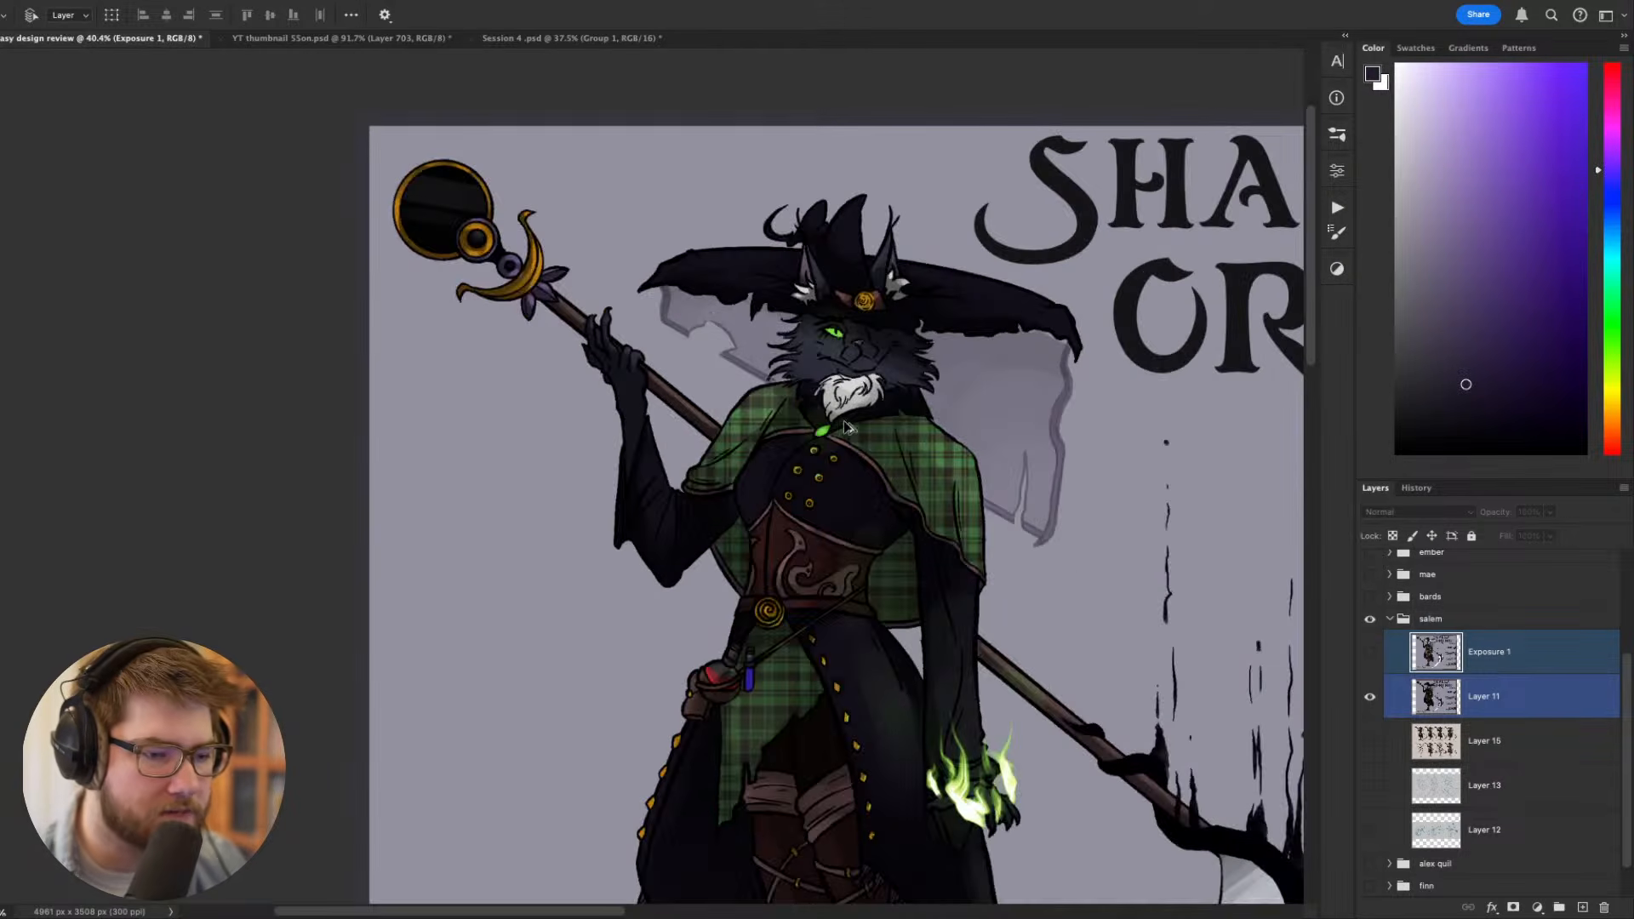
{"action": "left_click", "coordinate": [1371, 653]}
{"action": "left_click", "coordinate": [1370, 653]}
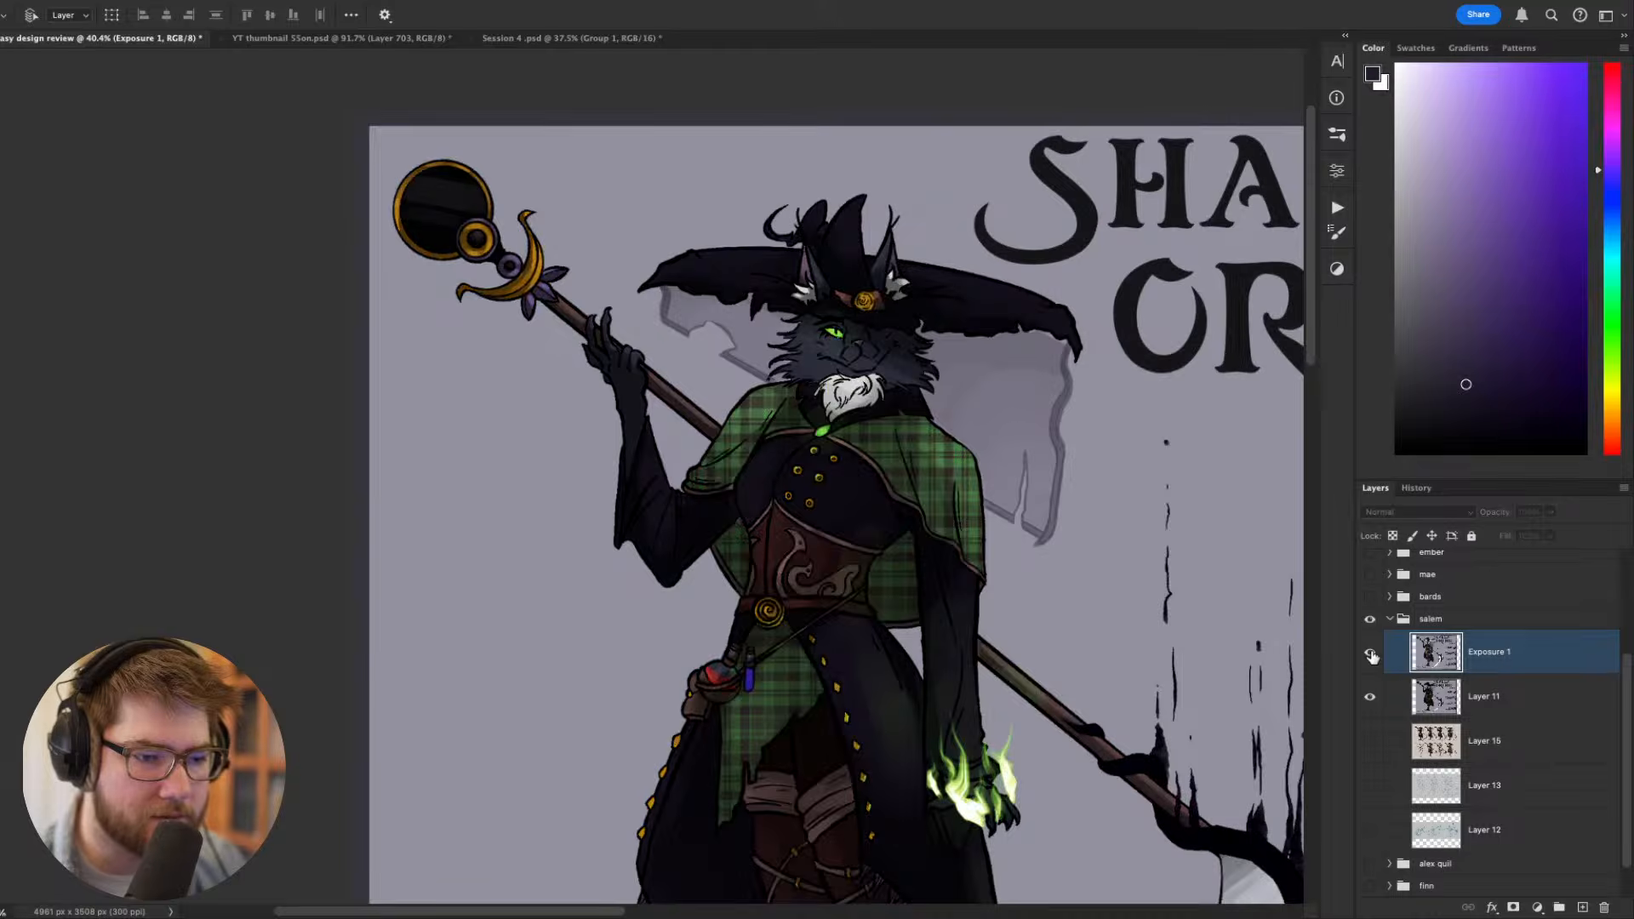
{"action": "left_click", "coordinate": [1371, 653]}
{"action": "left_click", "coordinate": [1371, 653]}
{"action": "left_click", "coordinate": [1371, 652]}
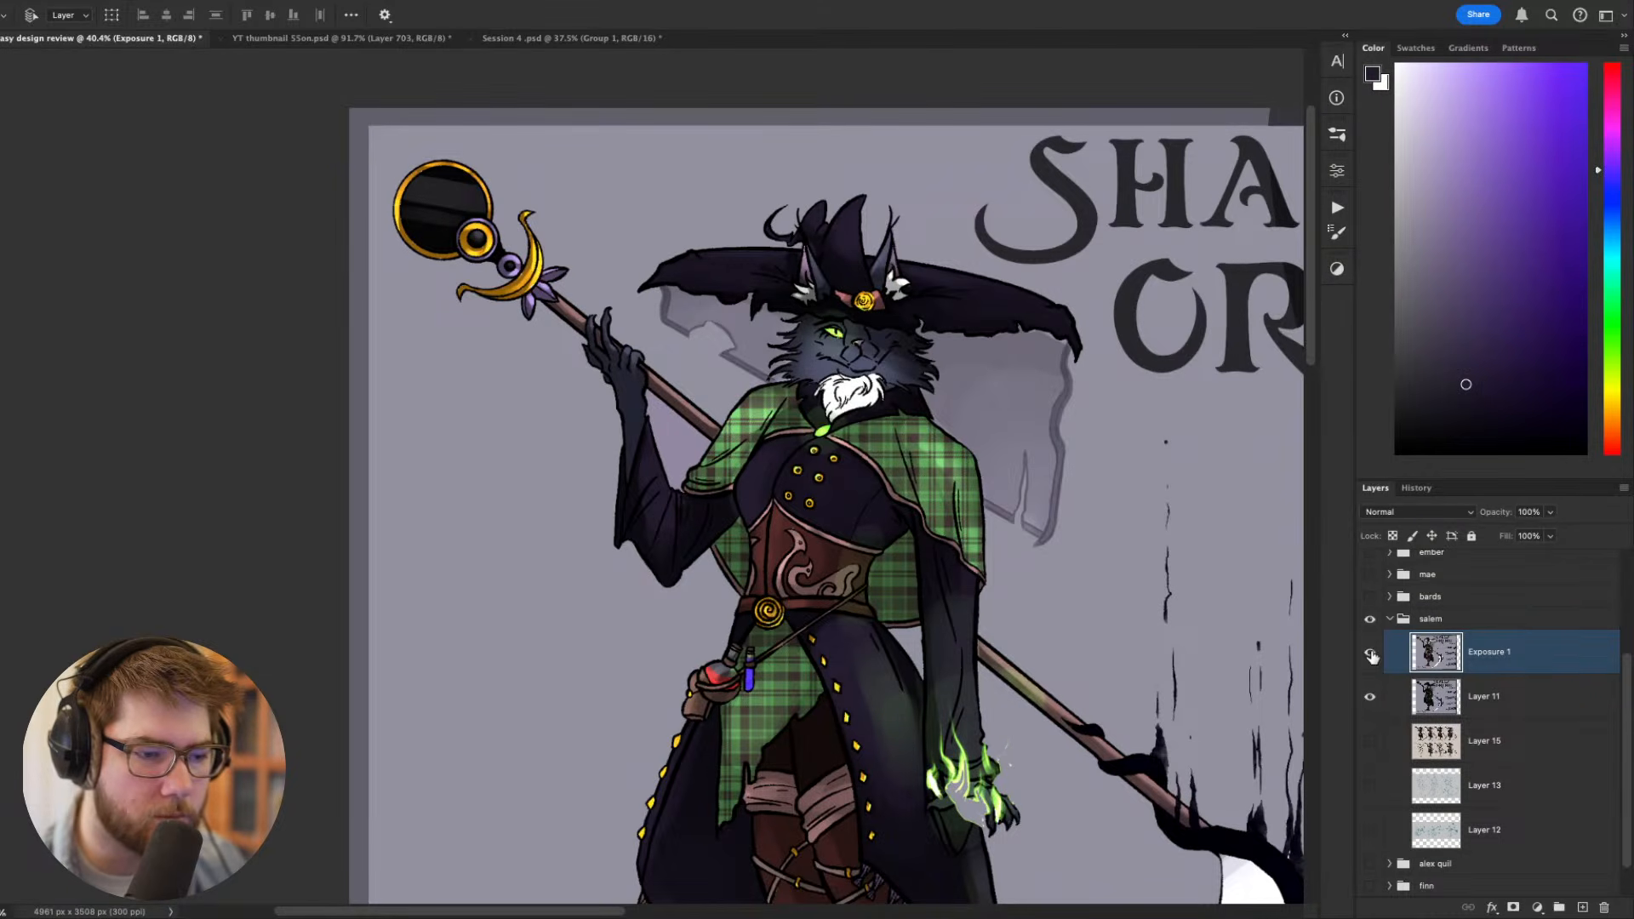
- Duplicate Layer 11, set Exposure 1 to 50% opacity and merge it with the duplicate
{"action": "left_click", "coordinate": [1500, 694]}
{"action": "key", "text": "super+j"}
{"action": "left_click", "coordinate": [1505, 658]}
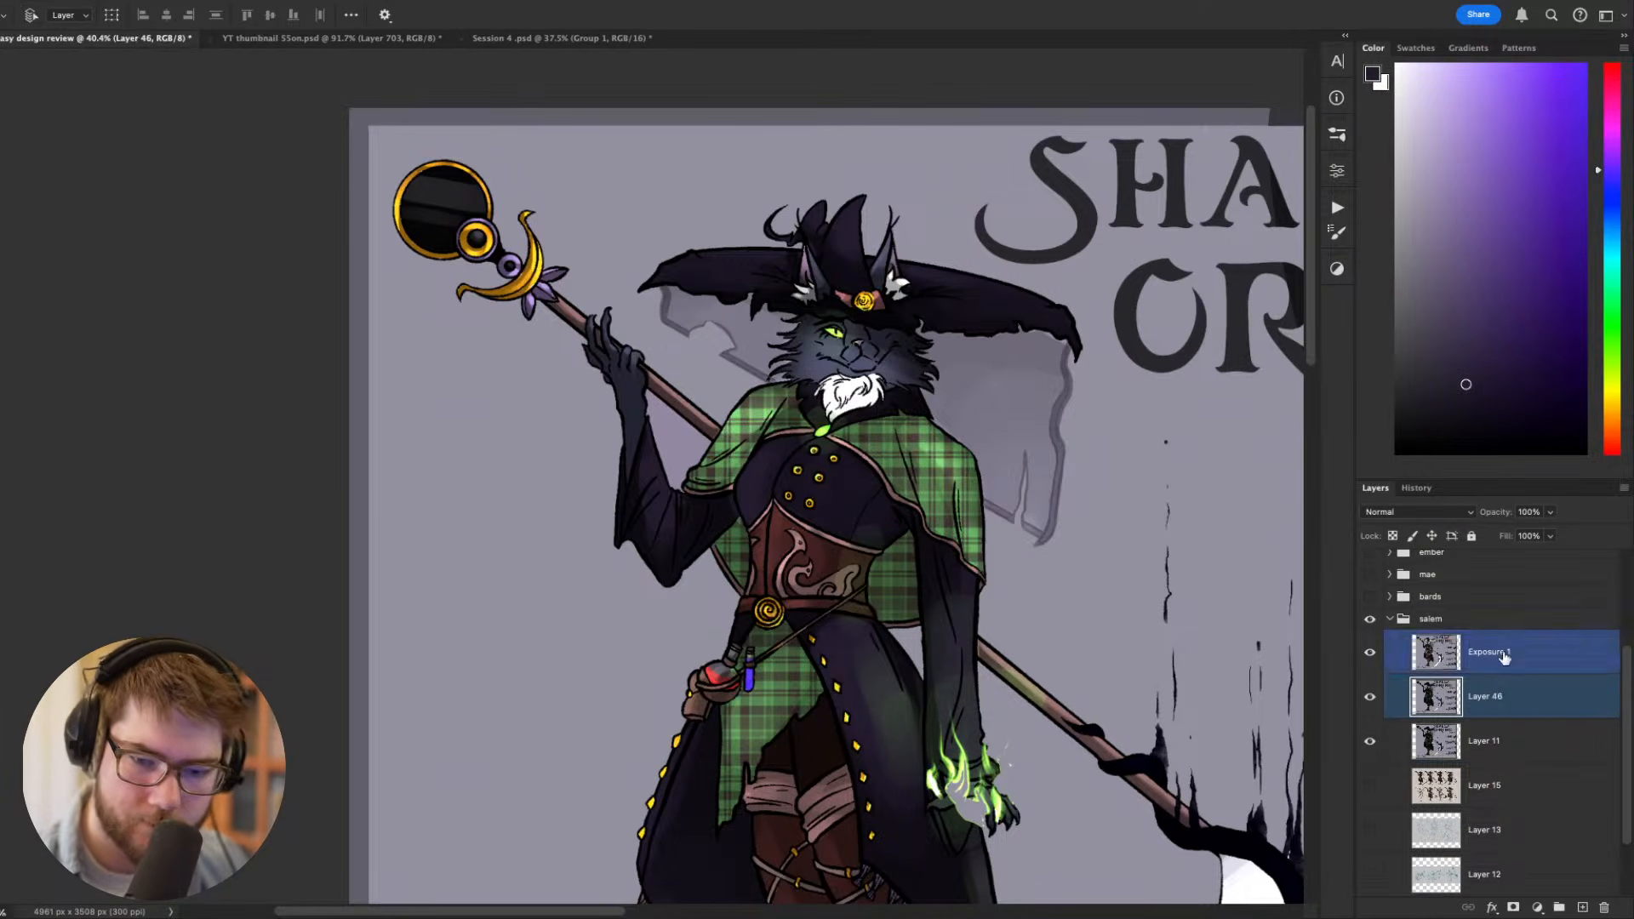
{"action": "key", "text": "5"}
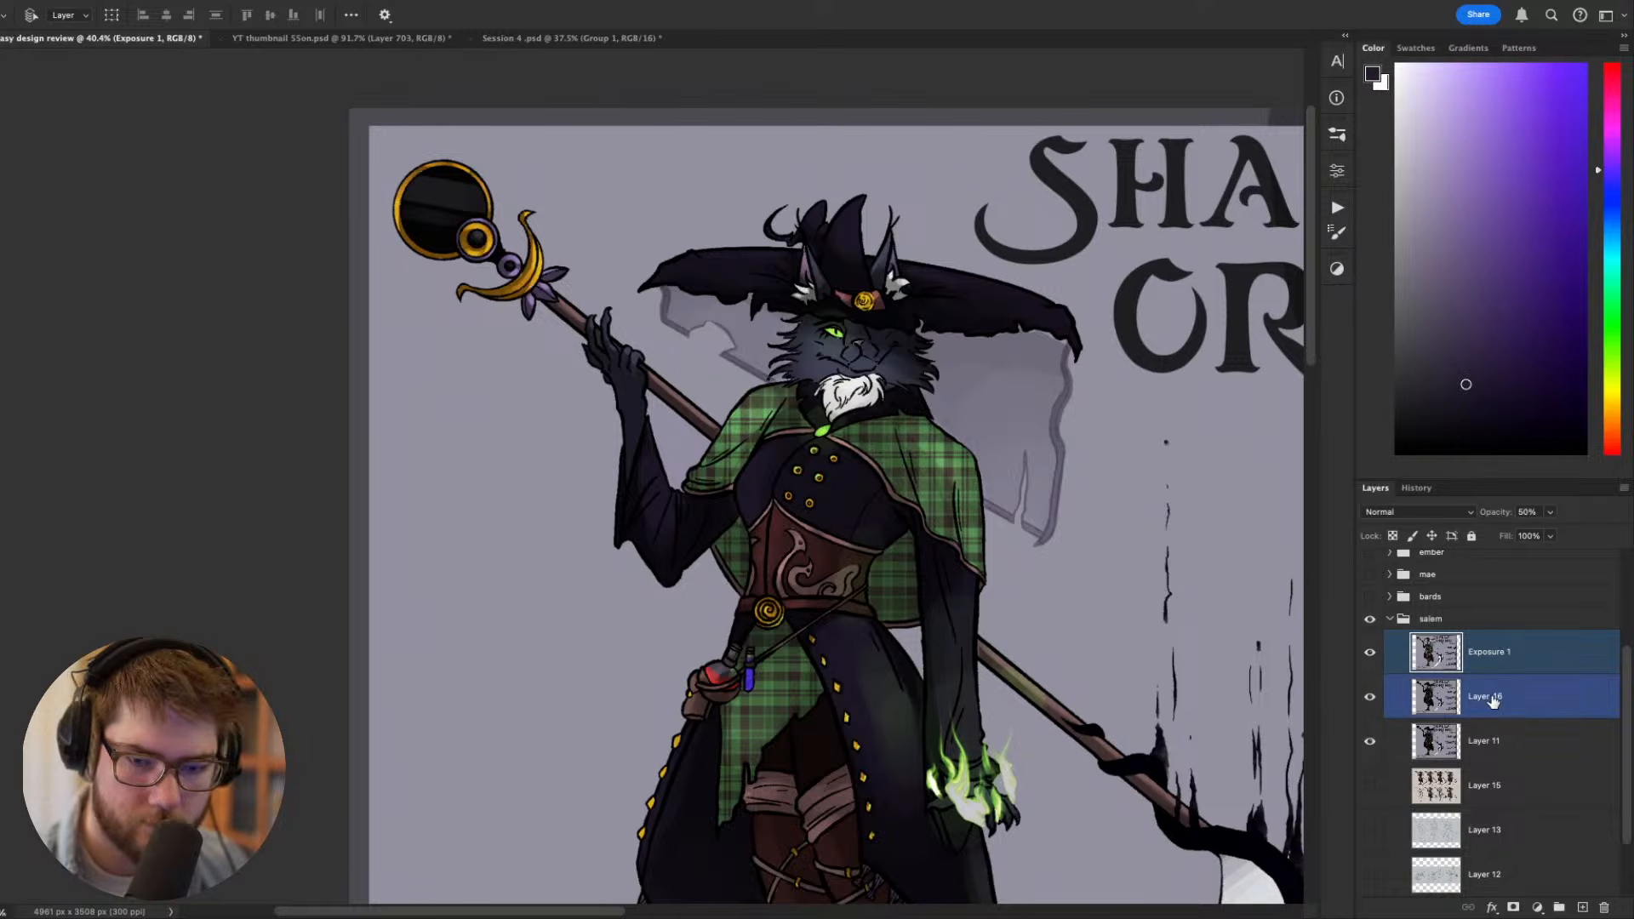
{"action": "left_click", "coordinate": [1494, 700], "text": "shift"}
{"action": "key", "text": "super+e"}
- Sample the witch's bright eye green, lasso a second eye shape under the hat brim, fill it and clear the selection
{"action": "left_click_drag", "start_coordinate": [1117, 630], "coordinate": [978, 523]}
{"action": "left_click_drag", "start_coordinate": [853, 350], "coordinate": [922, 488]}
{"action": "left_click_drag", "start_coordinate": [832, 430], "coordinate": [928, 450], "text": "super"}
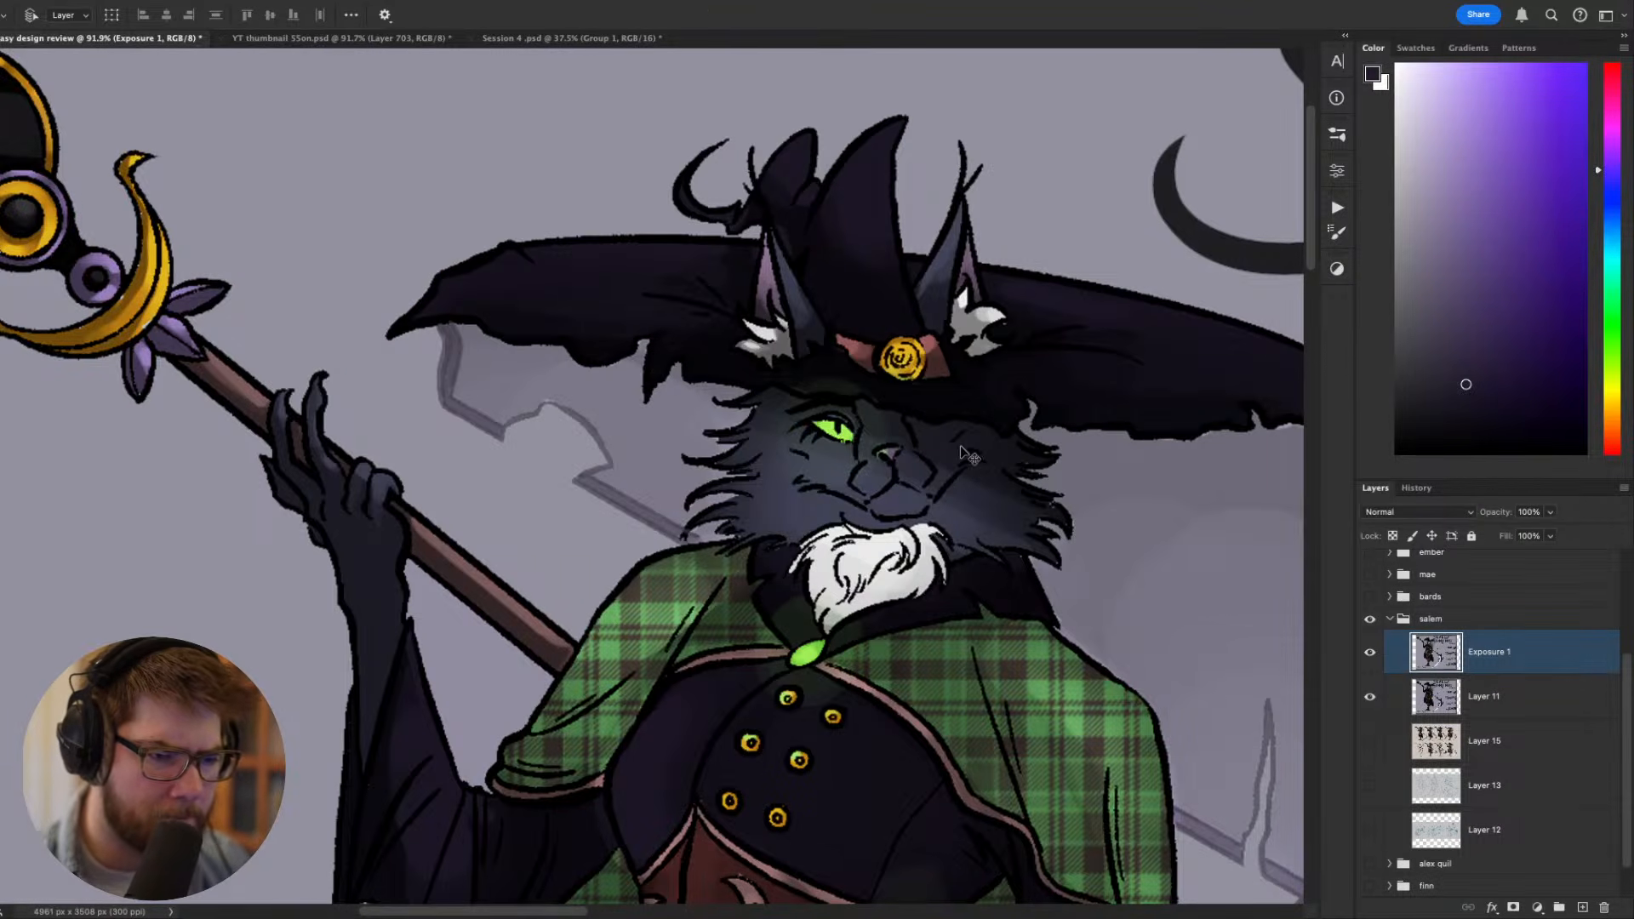
{"action": "key", "text": "b"}
{"action": "left_click", "coordinate": [839, 429], "text": "alt"}
{"action": "key", "text": "l"}
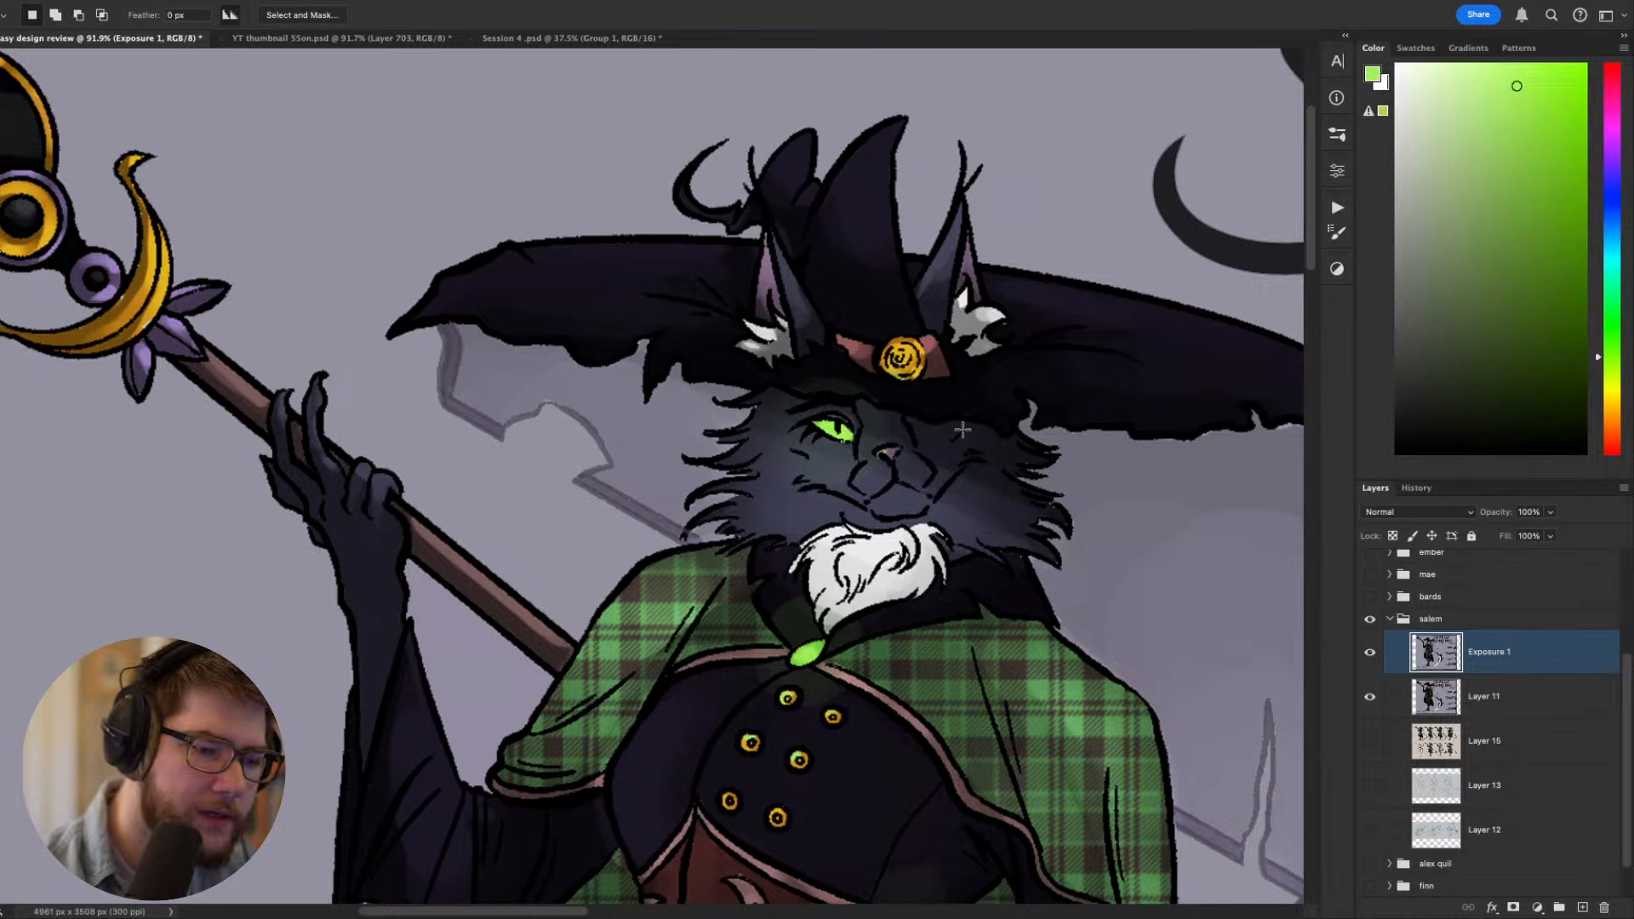
{"action": "mouse_move", "coordinate": [960, 411]}
{"action": "left_mouse_down"}
{"action": "mouse_move", "coordinate": [921, 420]}
{"action": "mouse_move", "coordinate": [964, 413]}
{"action": "left_mouse_up"}
{"action": "key", "text": "b"}
{"action": "left_click", "coordinate": [976, 404]}
{"action": "key", "text": "super+d"}
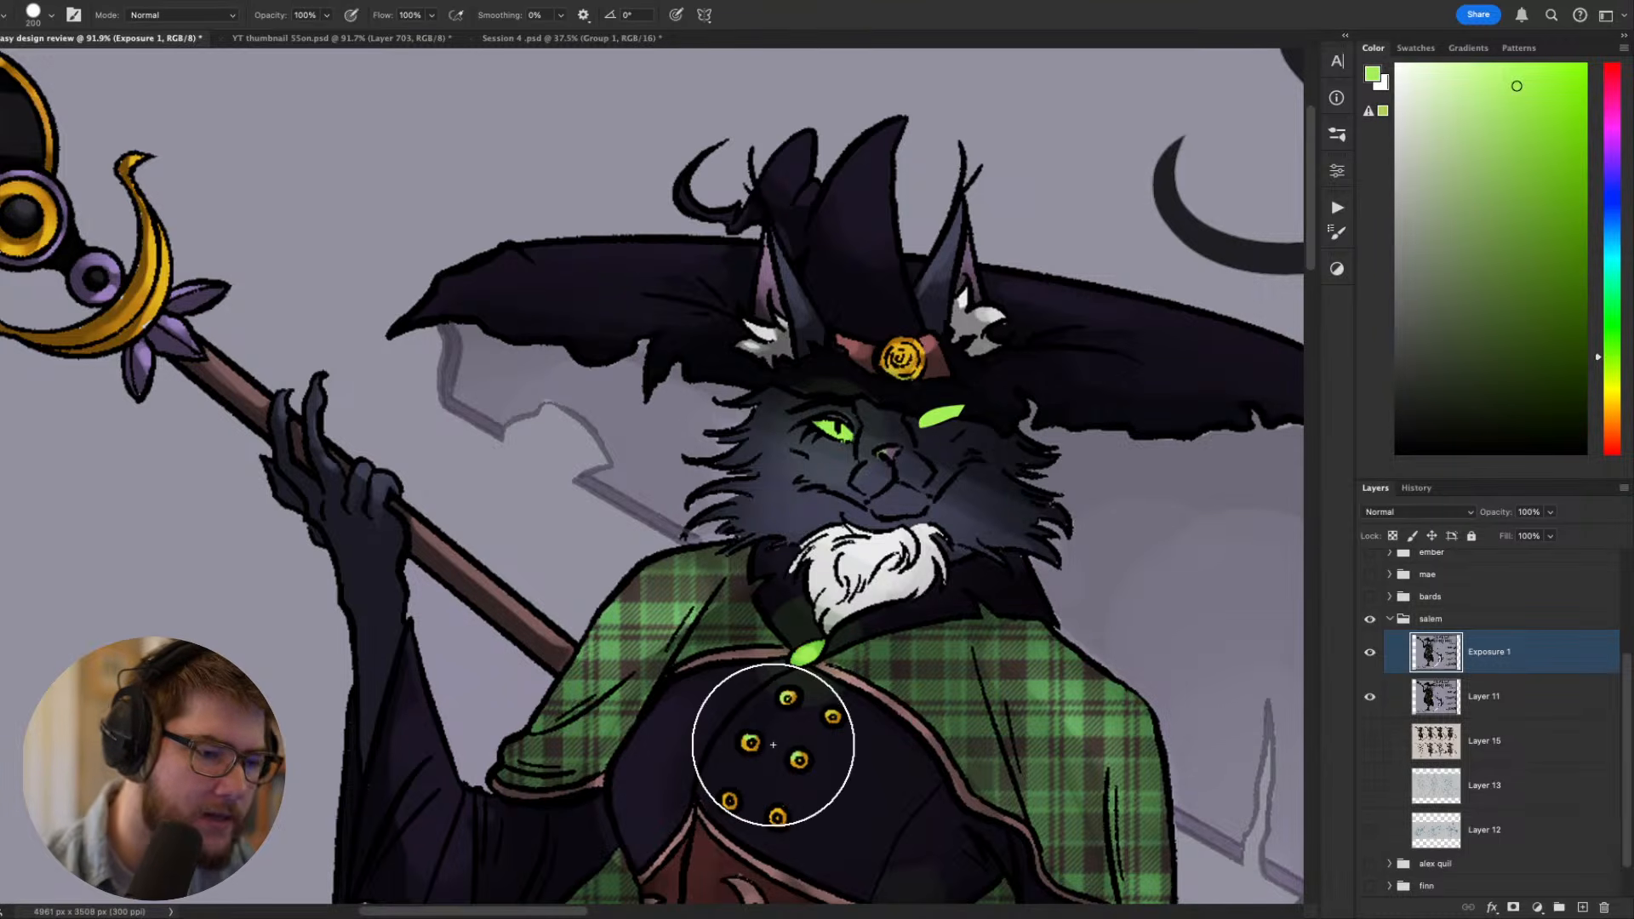
- Examine how the second green eye reads on the witch from full-sheet distance and closer up
{"action": "left_click_drag", "start_coordinate": [815, 736], "coordinate": [681, 741], "text": "super"}
{"action": "scroll", "coordinate": [947, 764], "scroll_direction": "down", "scroll_amount": 3}
{"action": "left_click_drag", "start_coordinate": [953, 763], "coordinate": [826, 522]}
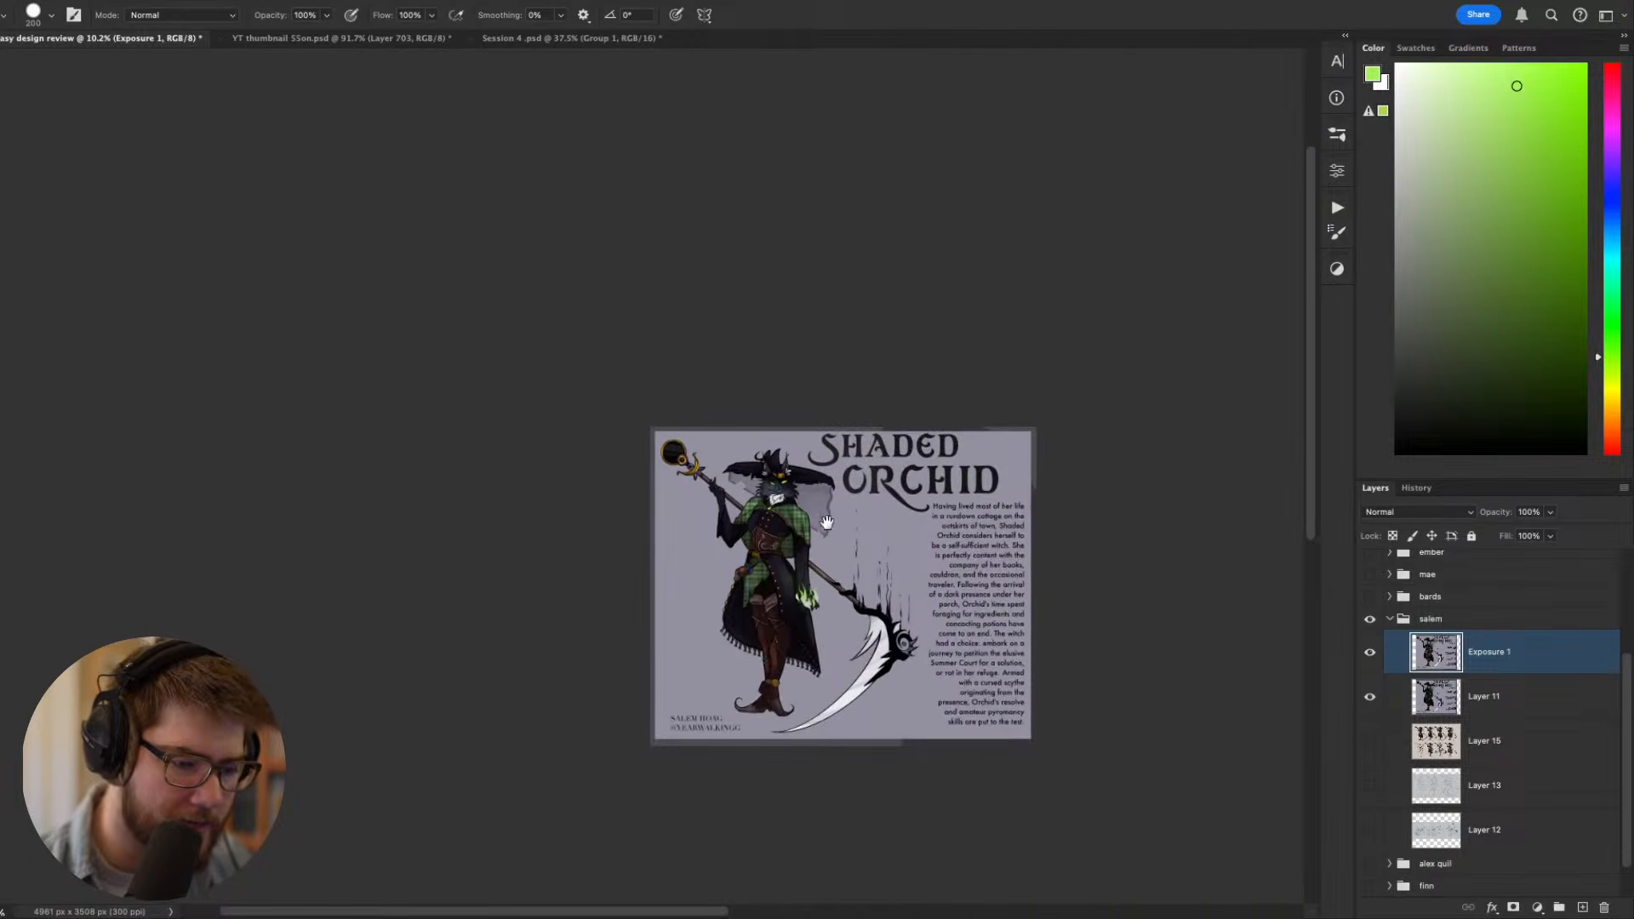
{"action": "scroll", "coordinate": [797, 516], "scroll_direction": "up", "scroll_amount": 1}
{"action": "scroll", "coordinate": [773, 411], "scroll_direction": "up", "scroll_amount": 5}
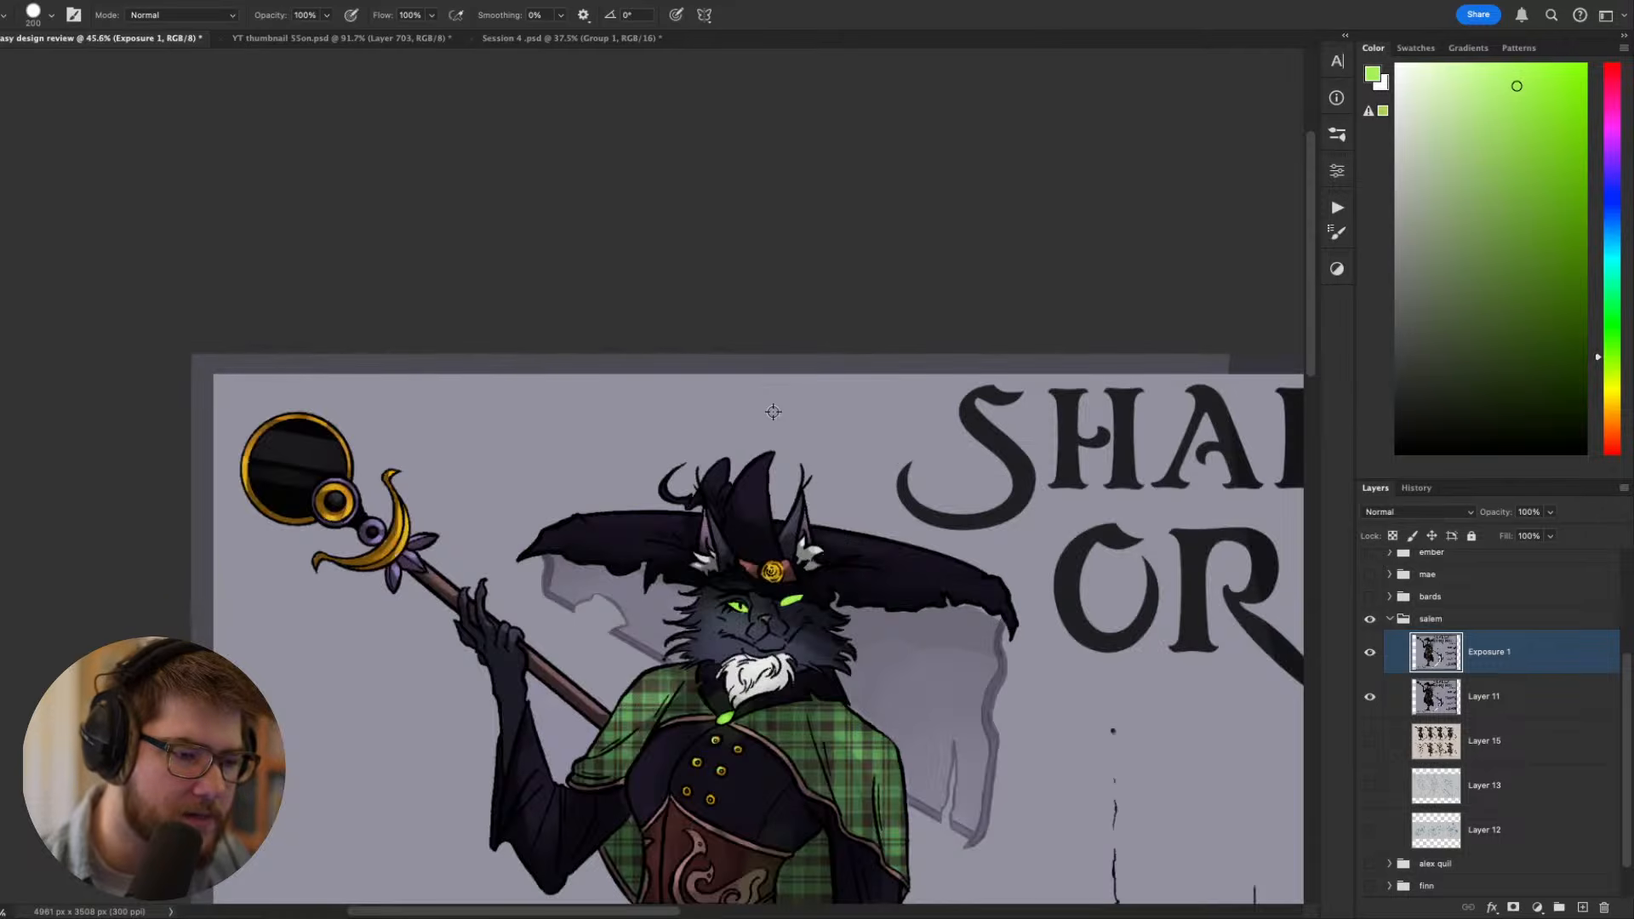
{"action": "left_click_drag", "start_coordinate": [851, 698], "coordinate": [876, 414]}
{"action": "scroll", "coordinate": [876, 415], "scroll_direction": "down", "scroll_amount": 3}
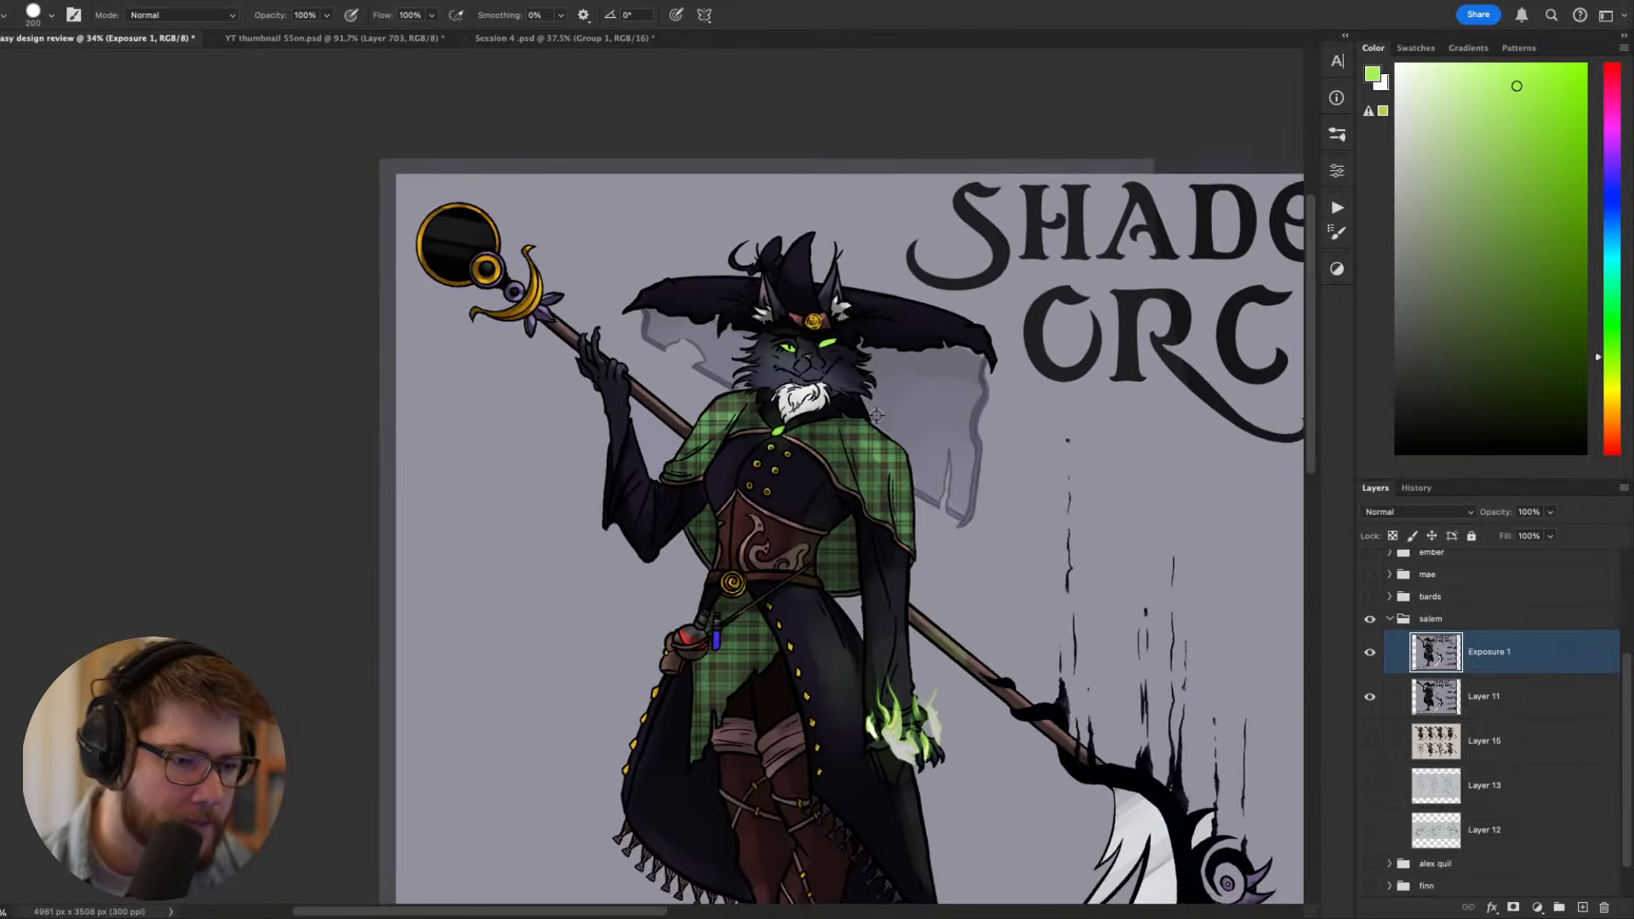
{"action": "left_click_drag", "start_coordinate": [876, 418], "coordinate": [818, 345]}
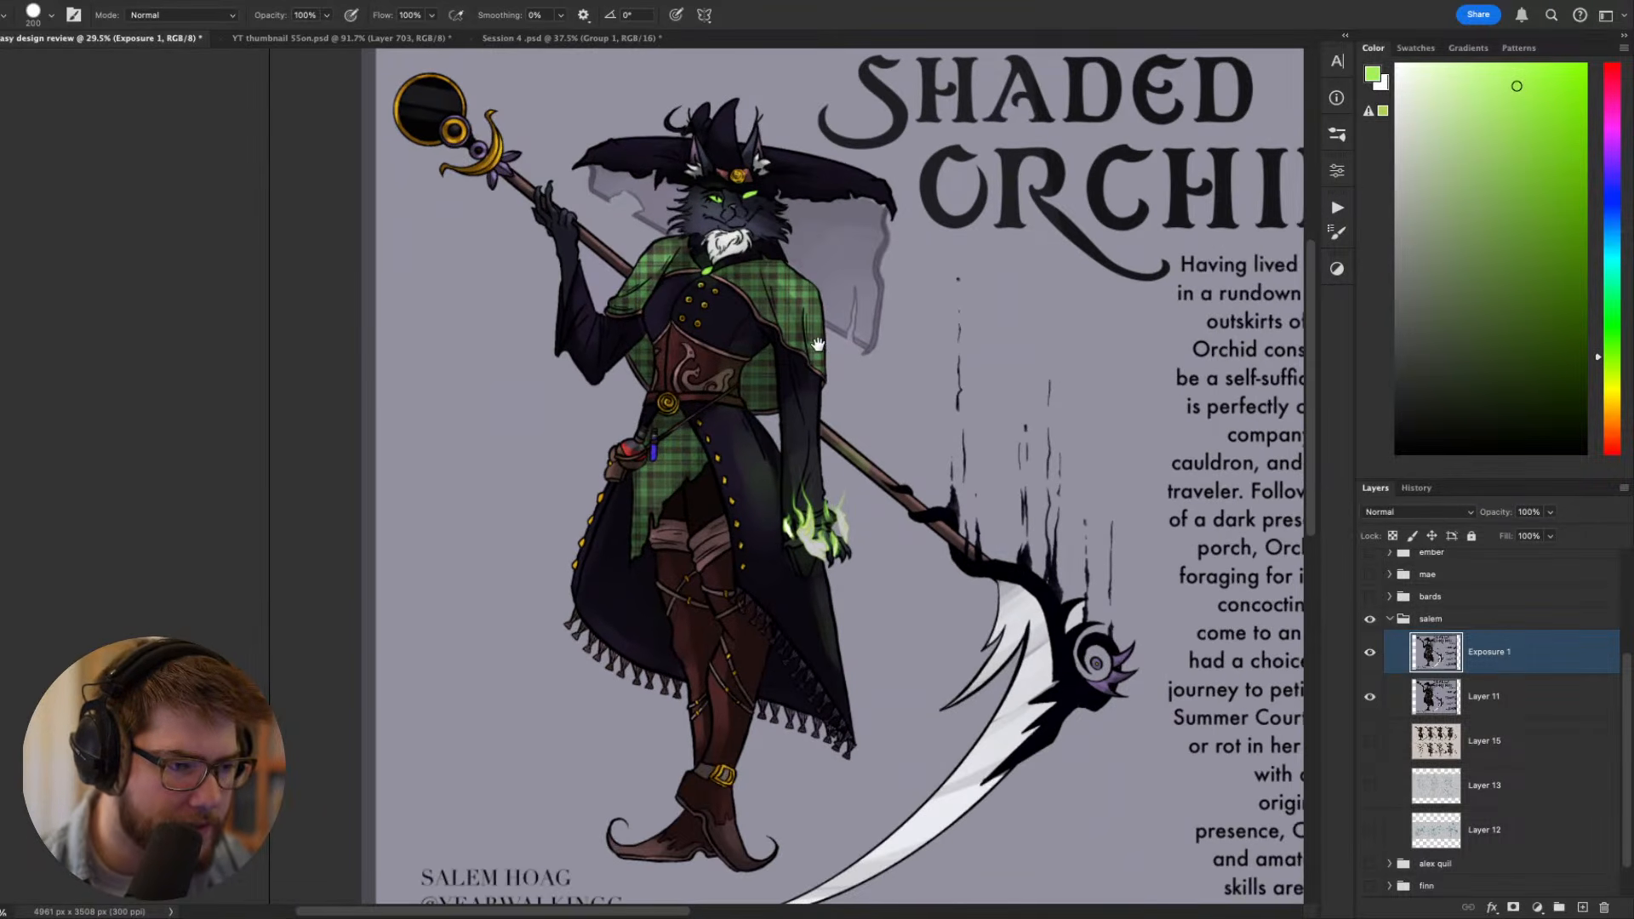
- Hide the Exposure 1 and Layer 11 artwork and show the blue costume sketches on Layer 13
{"action": "left_click", "coordinate": [1370, 652]}
{"action": "left_click", "coordinate": [1369, 696]}
{"action": "left_click", "coordinate": [1369, 785]}
{"action": "mouse_move", "coordinate": [1033, 688]}
{"action": "left_mouse_down"}
{"action": "mouse_move", "coordinate": [749, 704]}
{"action": "mouse_move", "coordinate": [756, 644]}
{"action": "left_mouse_up"}
{"action": "key", "text": "v"}
{"action": "scroll", "coordinate": [697, 483], "scroll_direction": "up", "scroll_amount": 3}
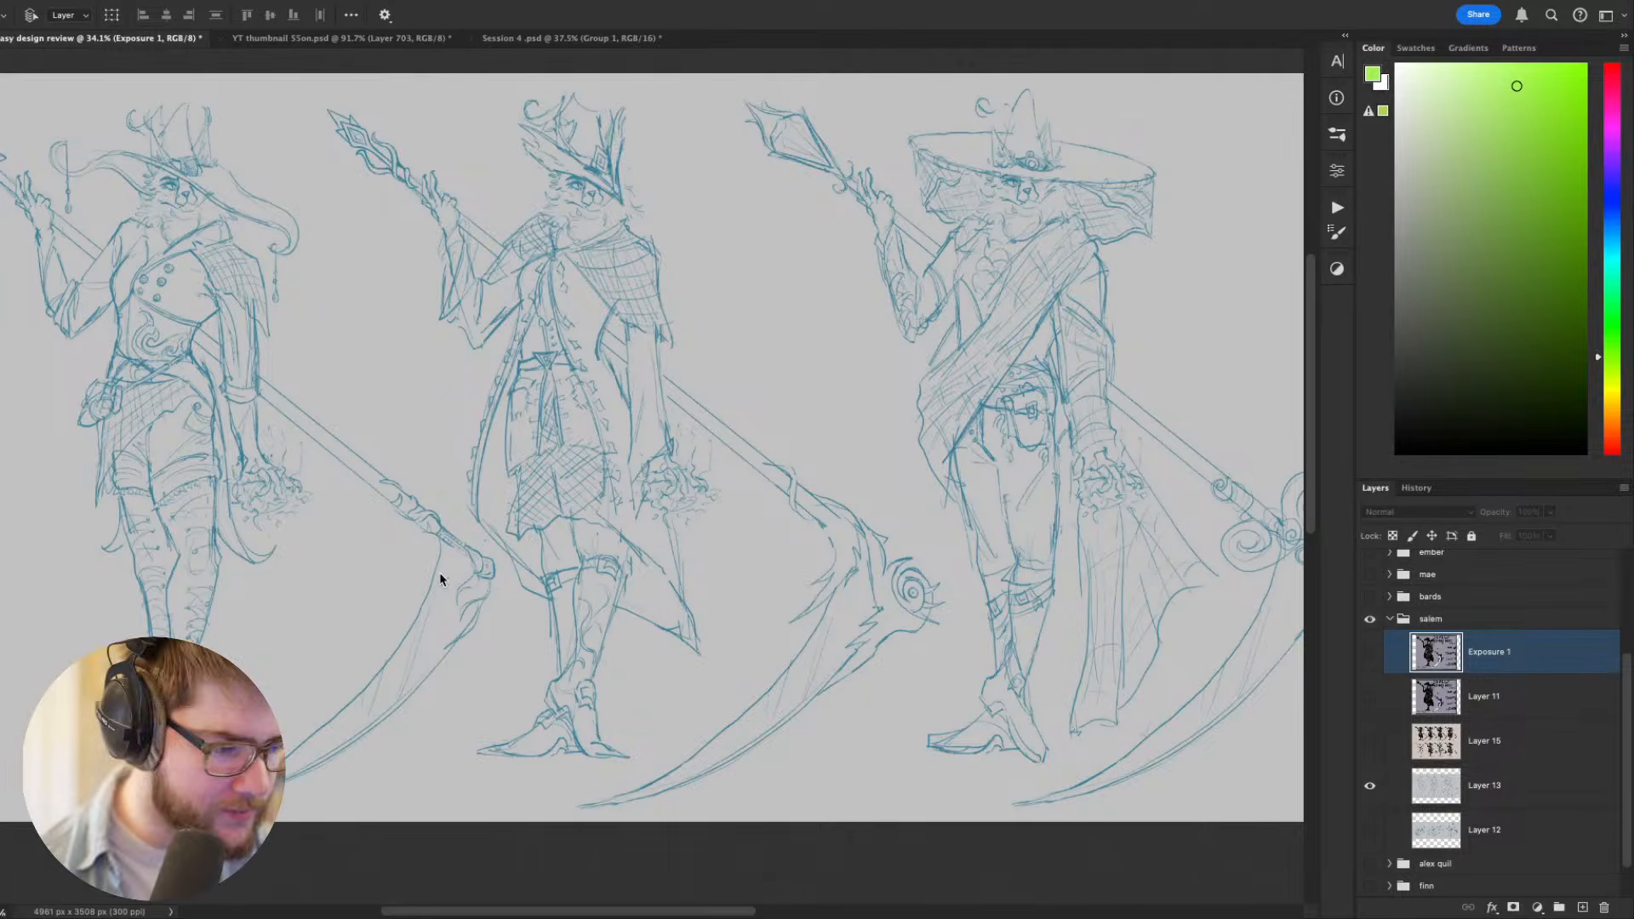
- Examine the three blue sketch variants of the witch, comparing their hats, capes and scythes, with the interface hidden for a clear view
{"action": "left_click", "coordinate": [116, 488], "text": "ctrl"}
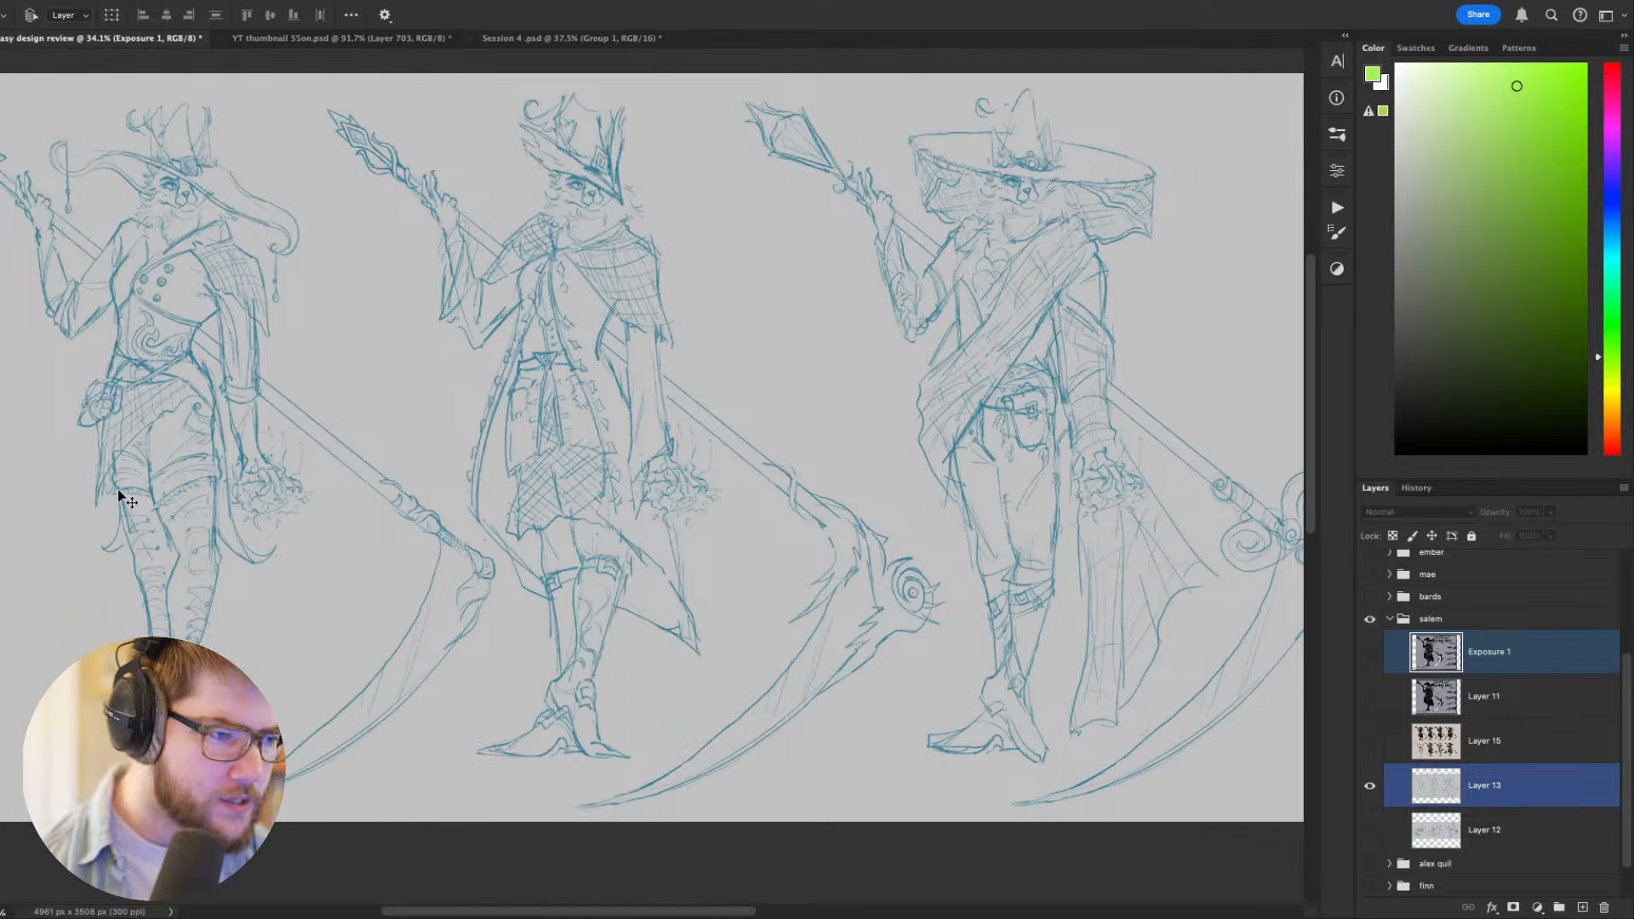
{"action": "left_click_drag", "start_coordinate": [598, 458], "coordinate": [609, 498]}
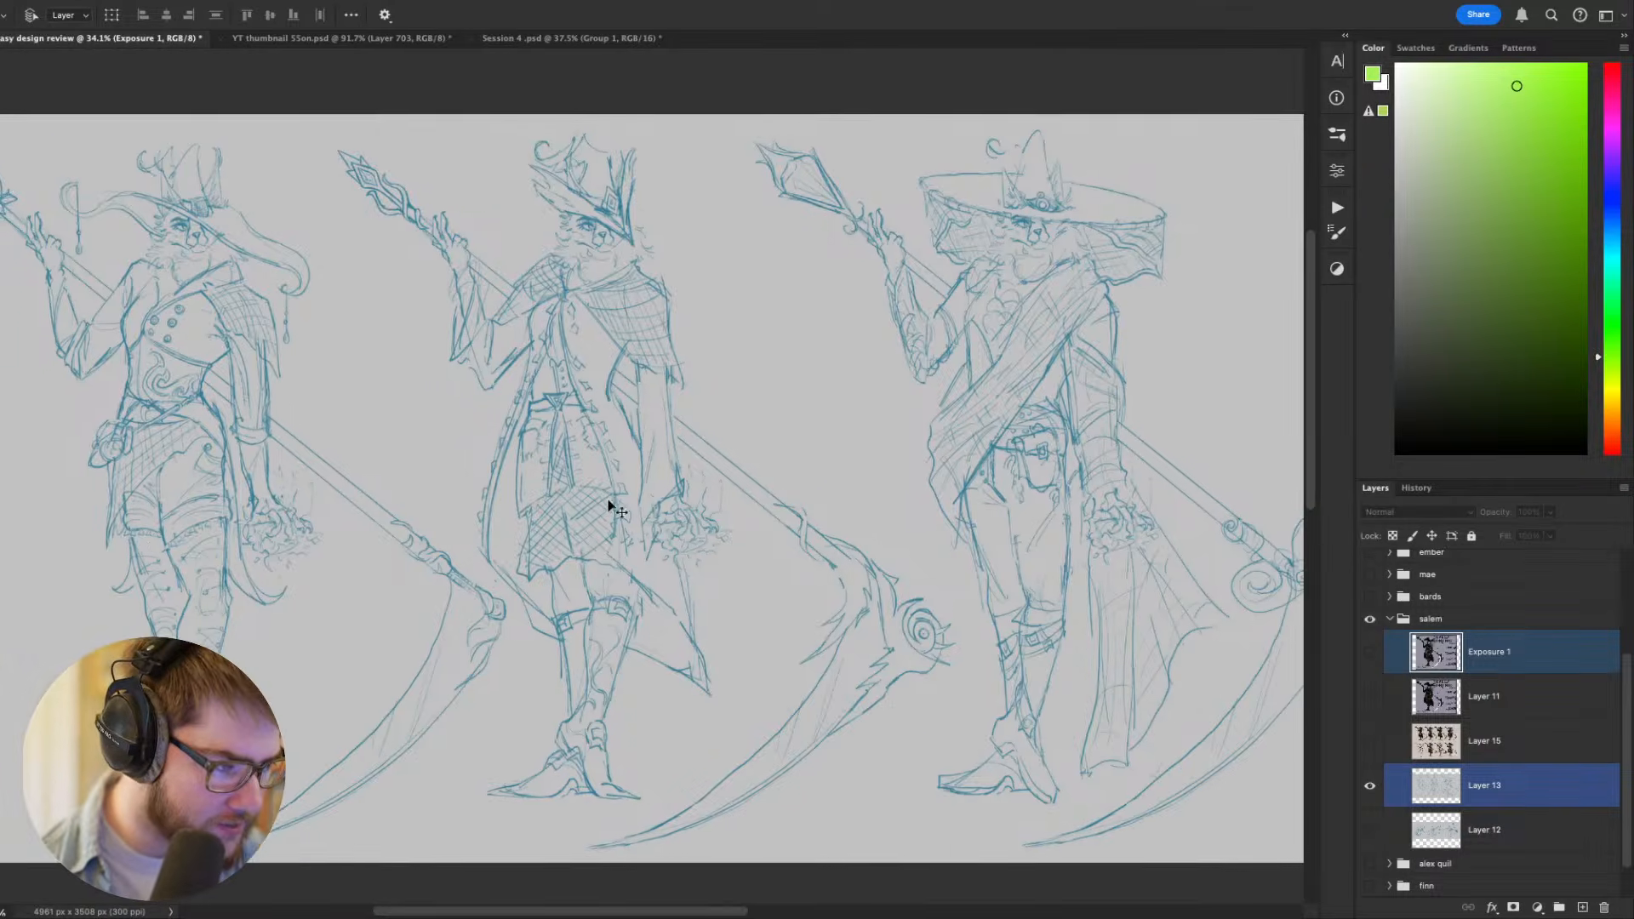
{"action": "scroll", "coordinate": [609, 498], "scroll_direction": "down", "scroll_amount": 3}
{"action": "scroll", "coordinate": [599, 502], "scroll_direction": "up", "scroll_amount": 3}
{"action": "scroll", "coordinate": [601, 506], "scroll_direction": "down", "scroll_amount": 2}
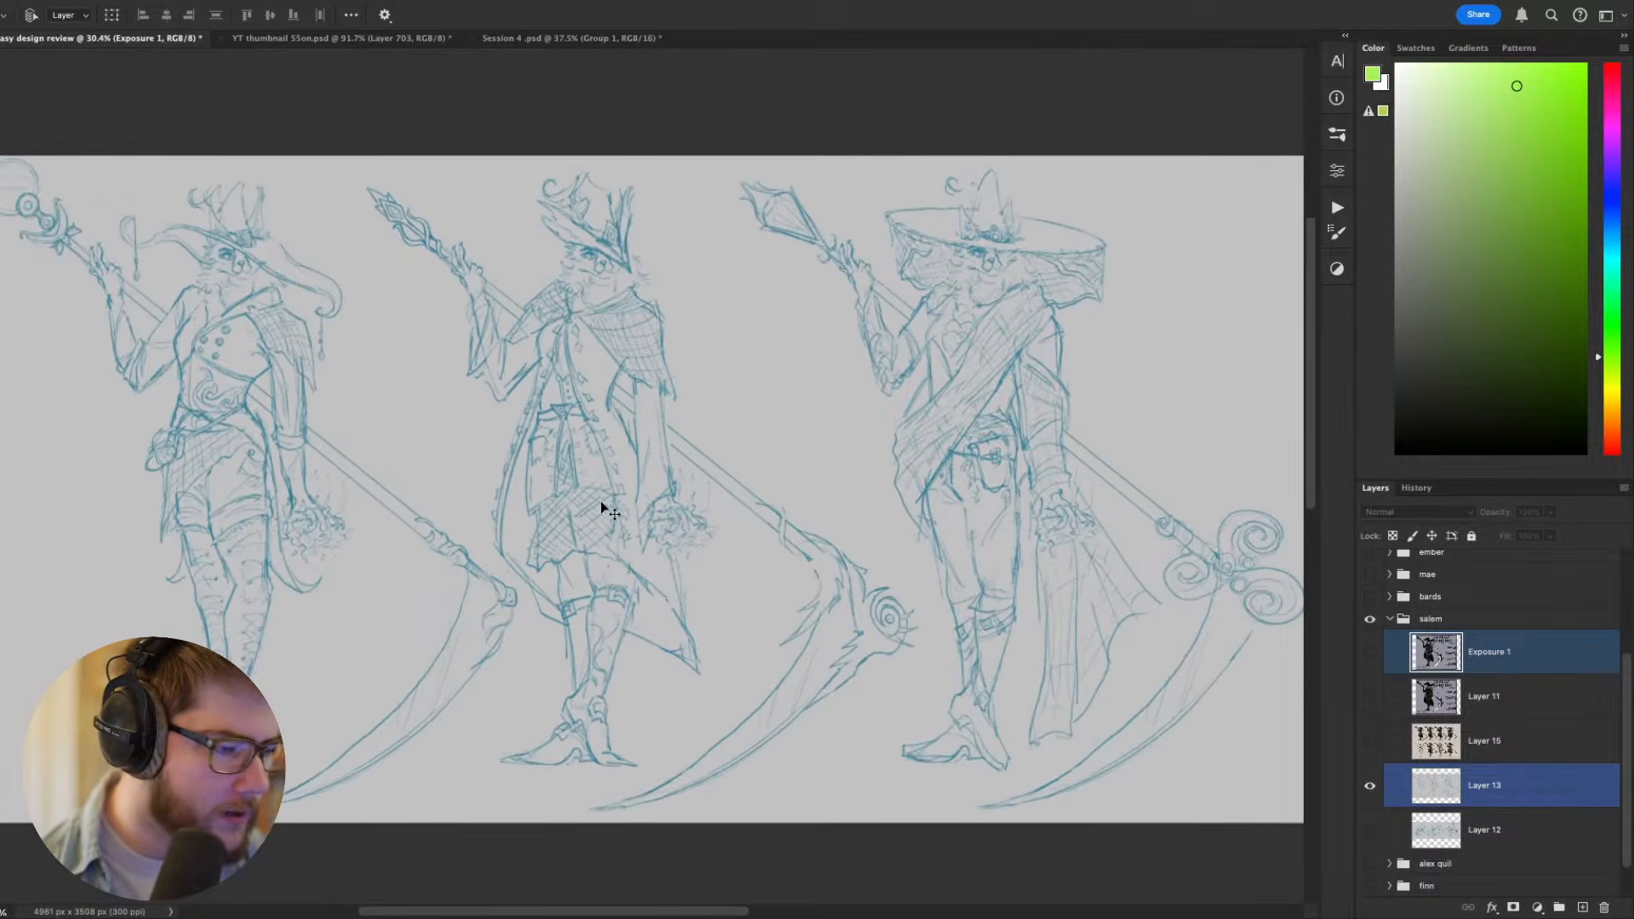
{"action": "scroll", "coordinate": [596, 524], "scroll_direction": "down", "scroll_amount": 1}
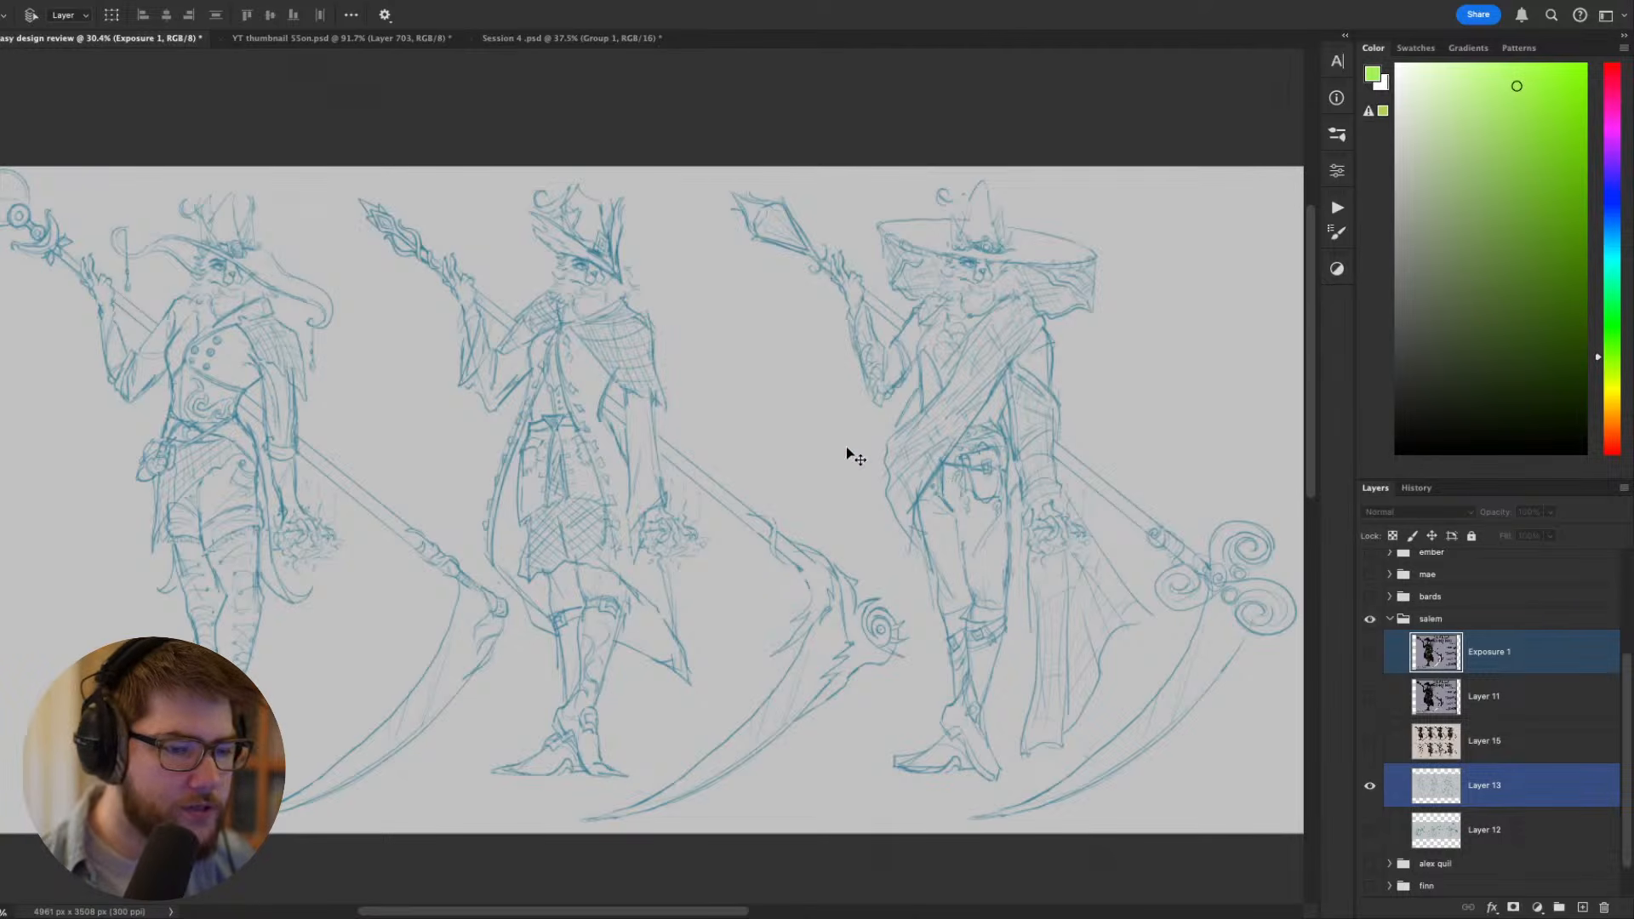
{"action": "left_click_drag", "start_coordinate": [835, 486], "coordinate": [844, 473]}
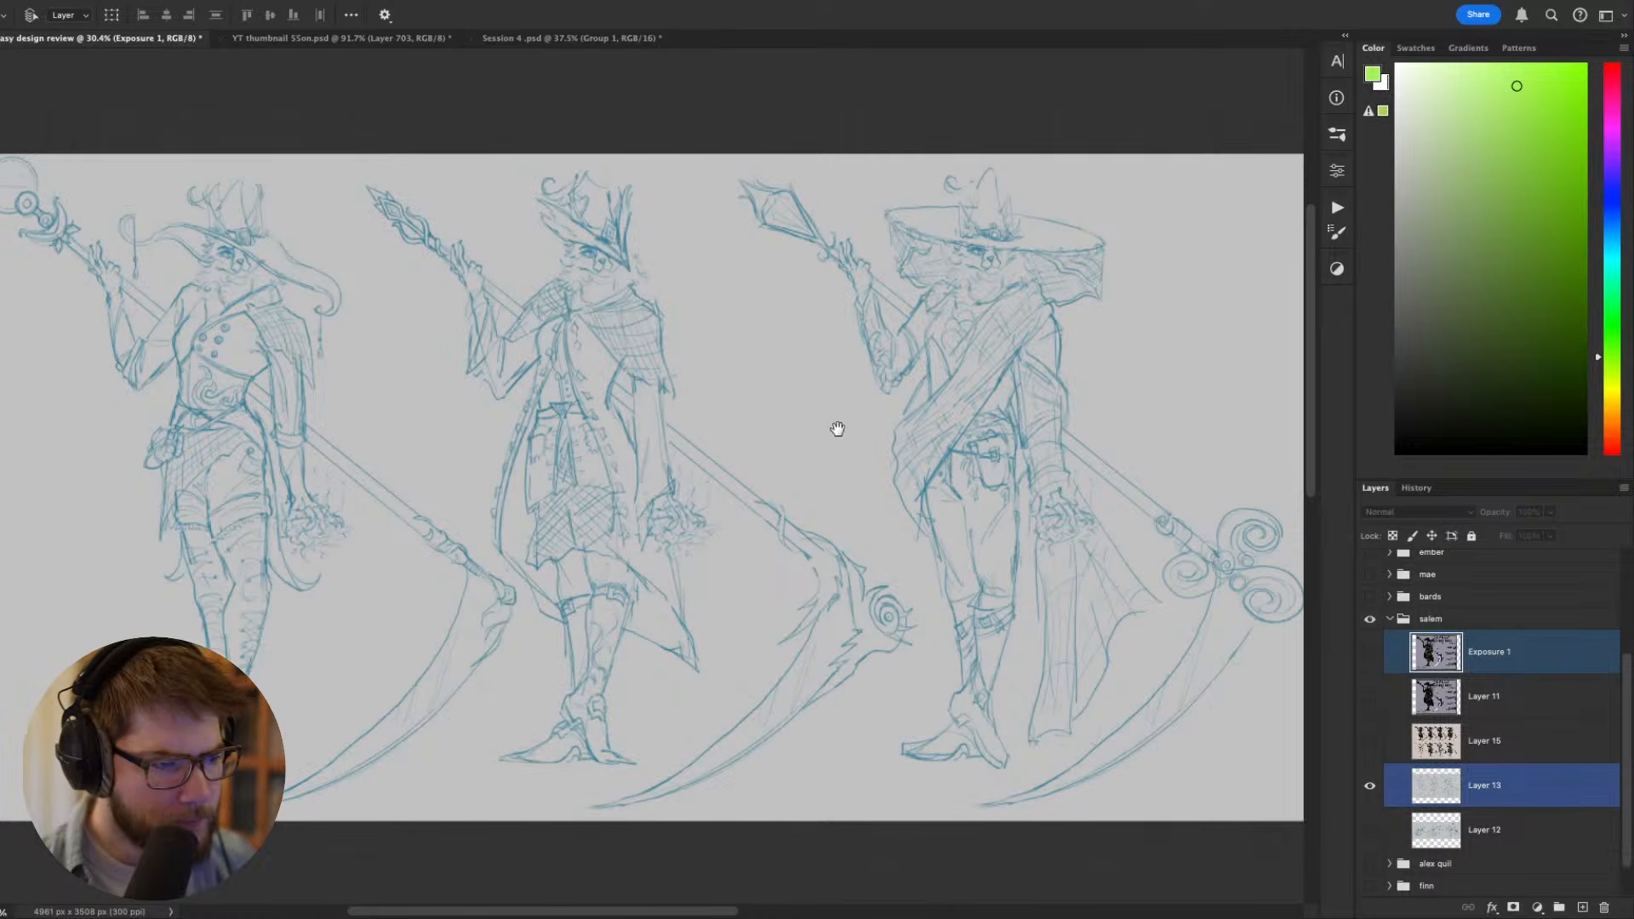
{"action": "left_click_drag", "start_coordinate": [835, 431], "coordinate": [805, 458]}
{"action": "scroll", "coordinate": [835, 433], "scroll_direction": "down", "scroll_amount": 1}
{"action": "key", "text": "Tab"}
{"action": "scroll", "coordinate": [804, 458], "scroll_direction": "up", "scroll_amount": 3}
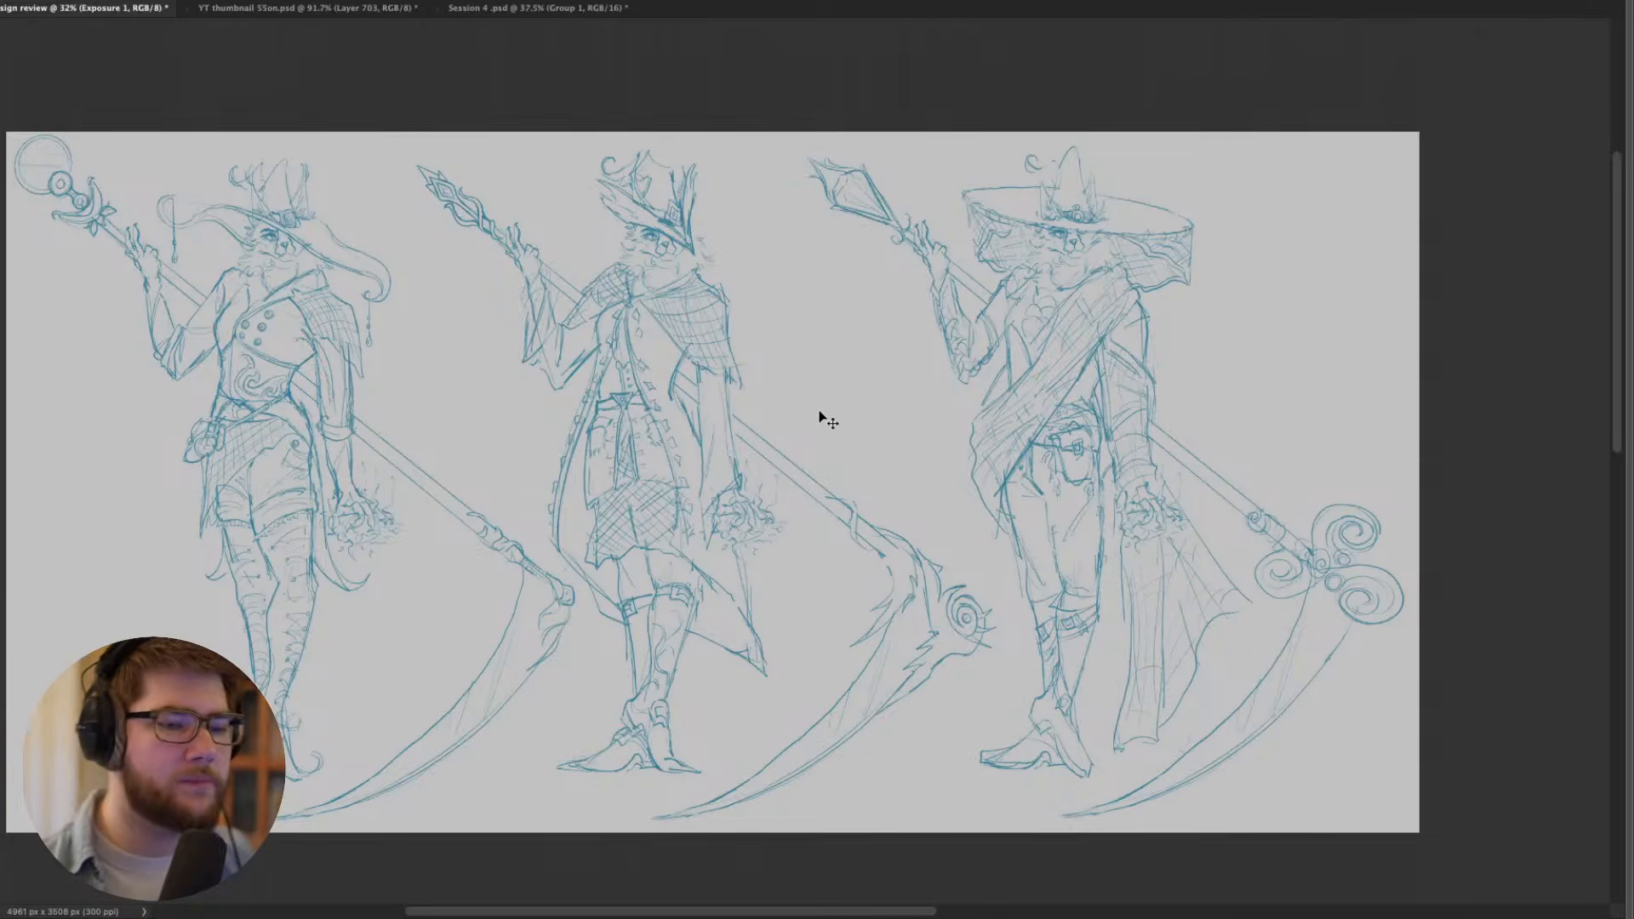
{"action": "left_click_drag", "start_coordinate": [880, 427], "coordinate": [809, 458]}
- Restore the interface and add a new blank layer above the Layer 13 sketches for drawing
{"action": "key", "text": "b"}
{"action": "scroll", "coordinate": [813, 440], "scroll_direction": "up", "scroll_amount": 2}
{"action": "key", "text": "Tab"}
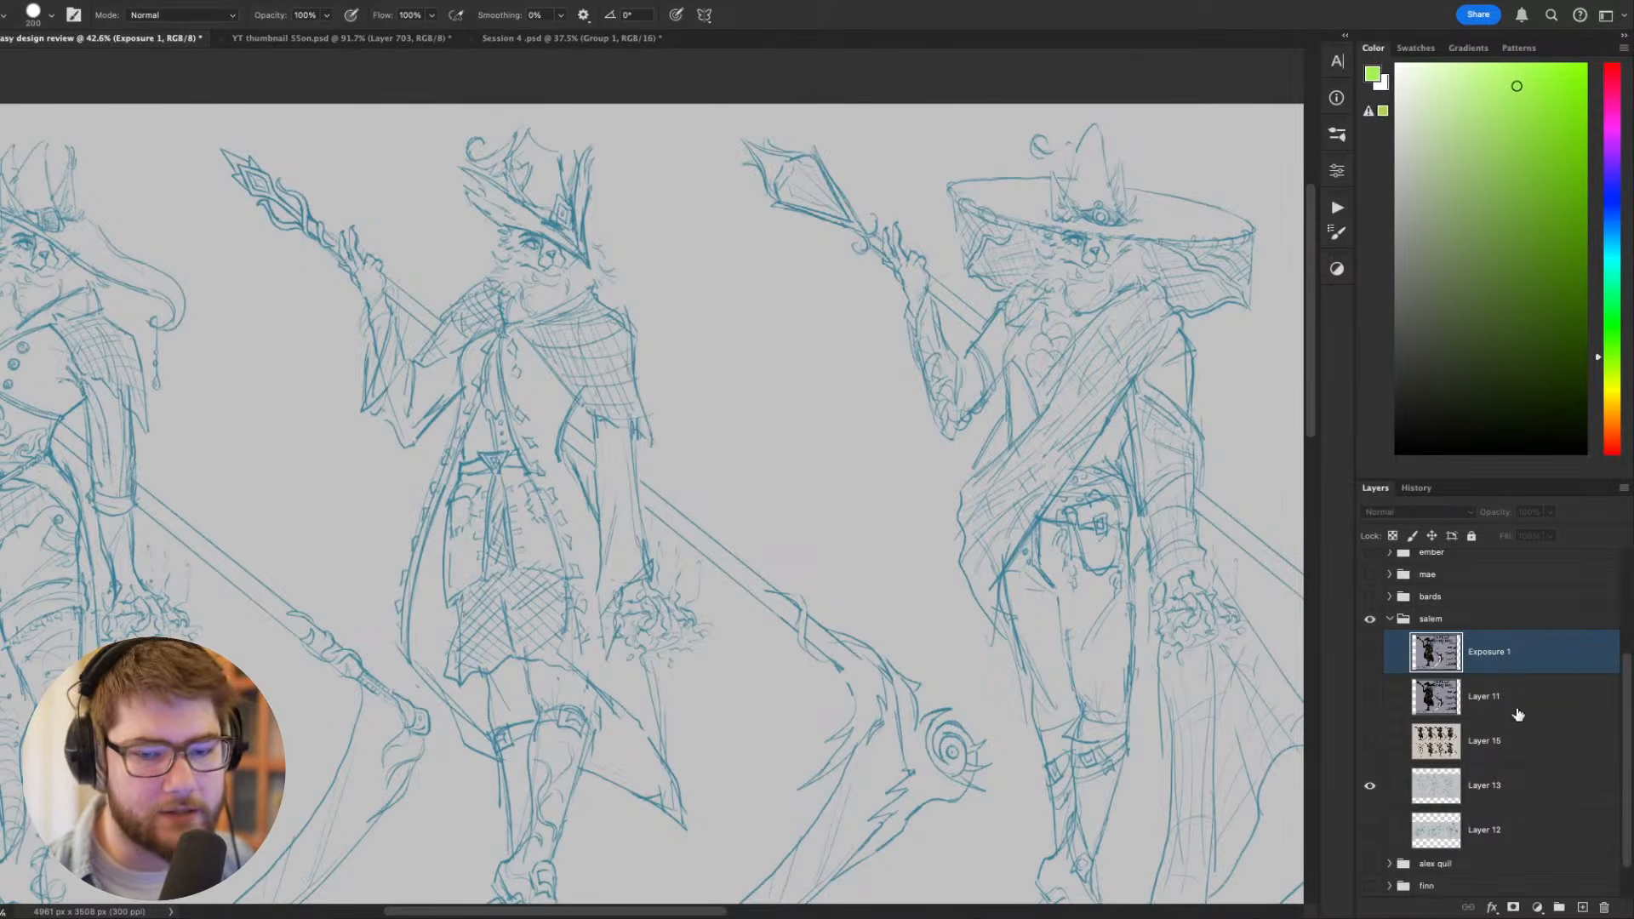
{"action": "left_click", "coordinate": [1490, 783]}
{"action": "key", "text": "ctrl+shift+n"}
{"action": "key", "text": "Return"}
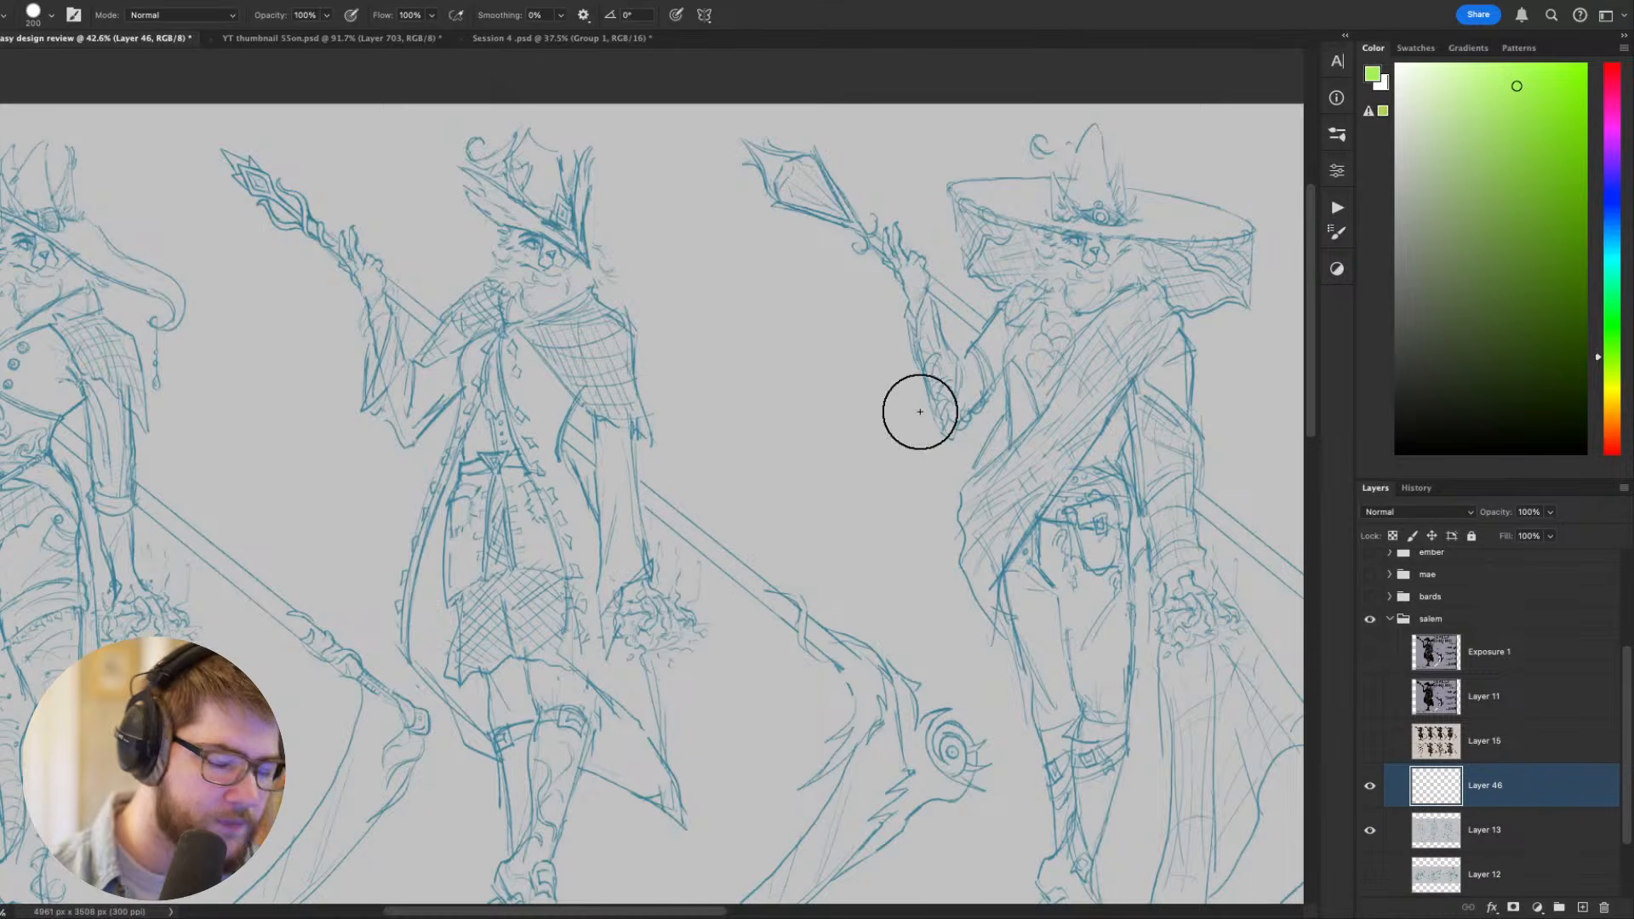
- Switch to the angled elliptical brush at 80 px, undo a test stroke and reset the colours to default black and white
{"action": "scroll", "coordinate": [903, 383], "scroll_direction": "up", "scroll_amount": 1}
{"action": "key", "text": "bracketleft"}
{"action": "key", "text": "bracketleft"}
{"action": "key", "text": "bracketleft"}
{"action": "right_click", "coordinate": [817, 453]}
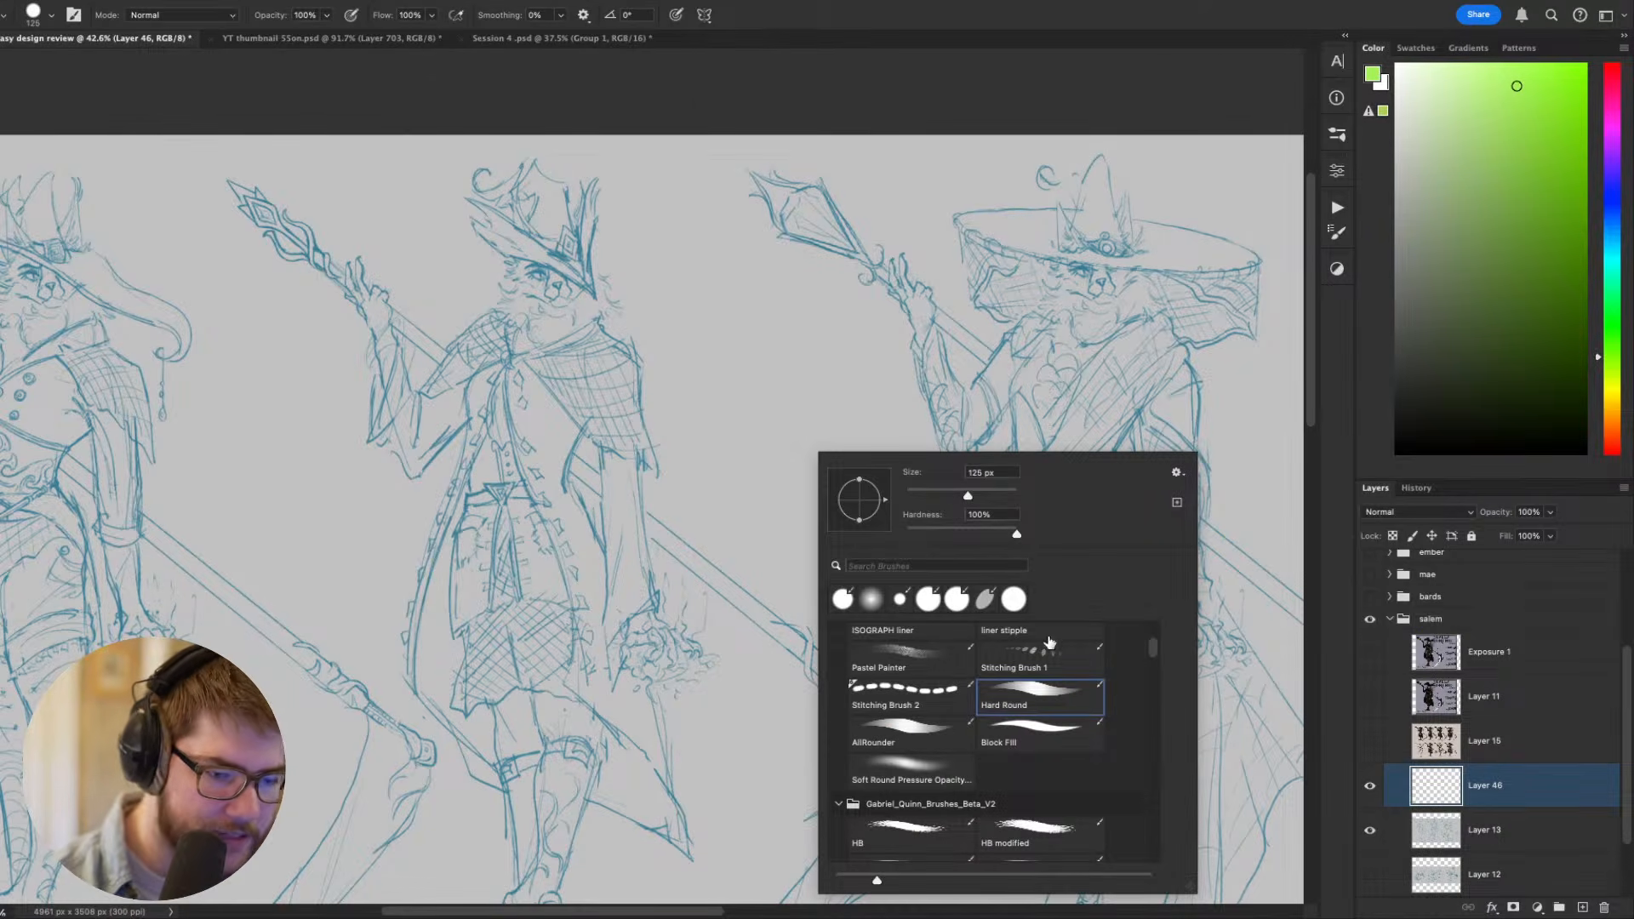
{"action": "left_click", "coordinate": [989, 599]}
{"action": "left_click_drag", "start_coordinate": [907, 383], "coordinate": [814, 452]}
{"action": "key", "text": "ctrl+z"}
{"action": "key", "text": "d"}
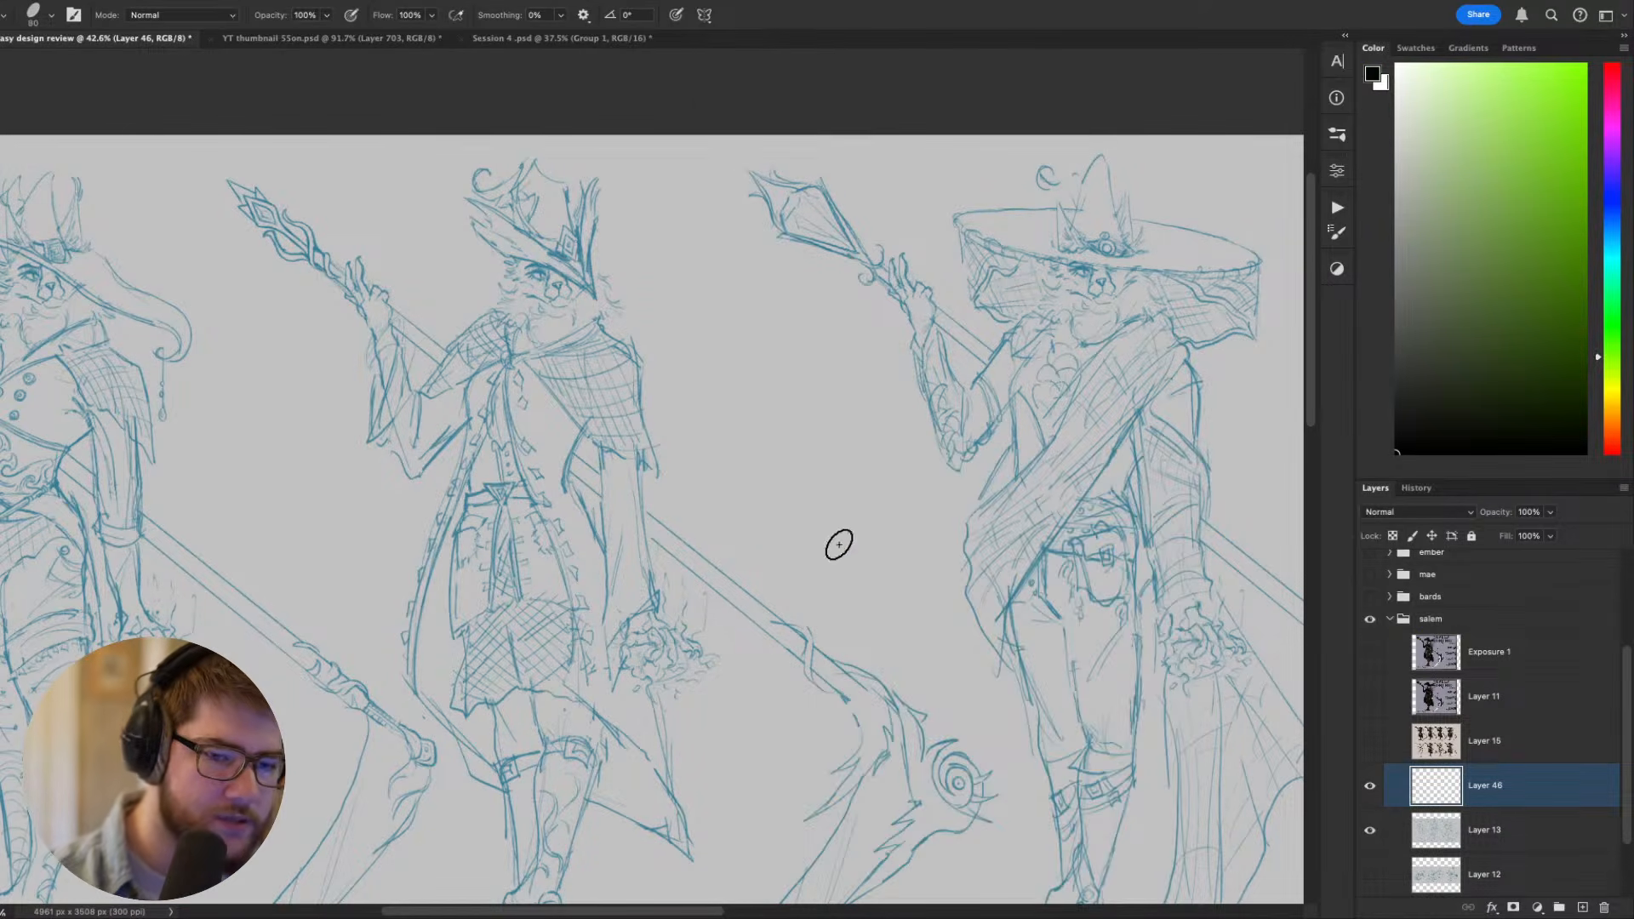
- Shrink the brush to about 9 px and sketch a tilted oval hat with a small head between the second and third figures
{"action": "key", "text": "bracketleft"}
{"action": "key", "text": "bracketleft"}
{"action": "key", "text": "bracketleft"}
{"action": "key", "text": "bracketleft"}
{"action": "key", "text": "bracketleft"}
{"action": "key", "text": "bracketleft"}
{"action": "key", "text": "bracketleft"}
{"action": "key", "text": "bracketleft"}
{"action": "key", "text": "bracketleft"}
{"action": "key", "text": "bracketleft"}
{"action": "key", "text": "bracketleft"}
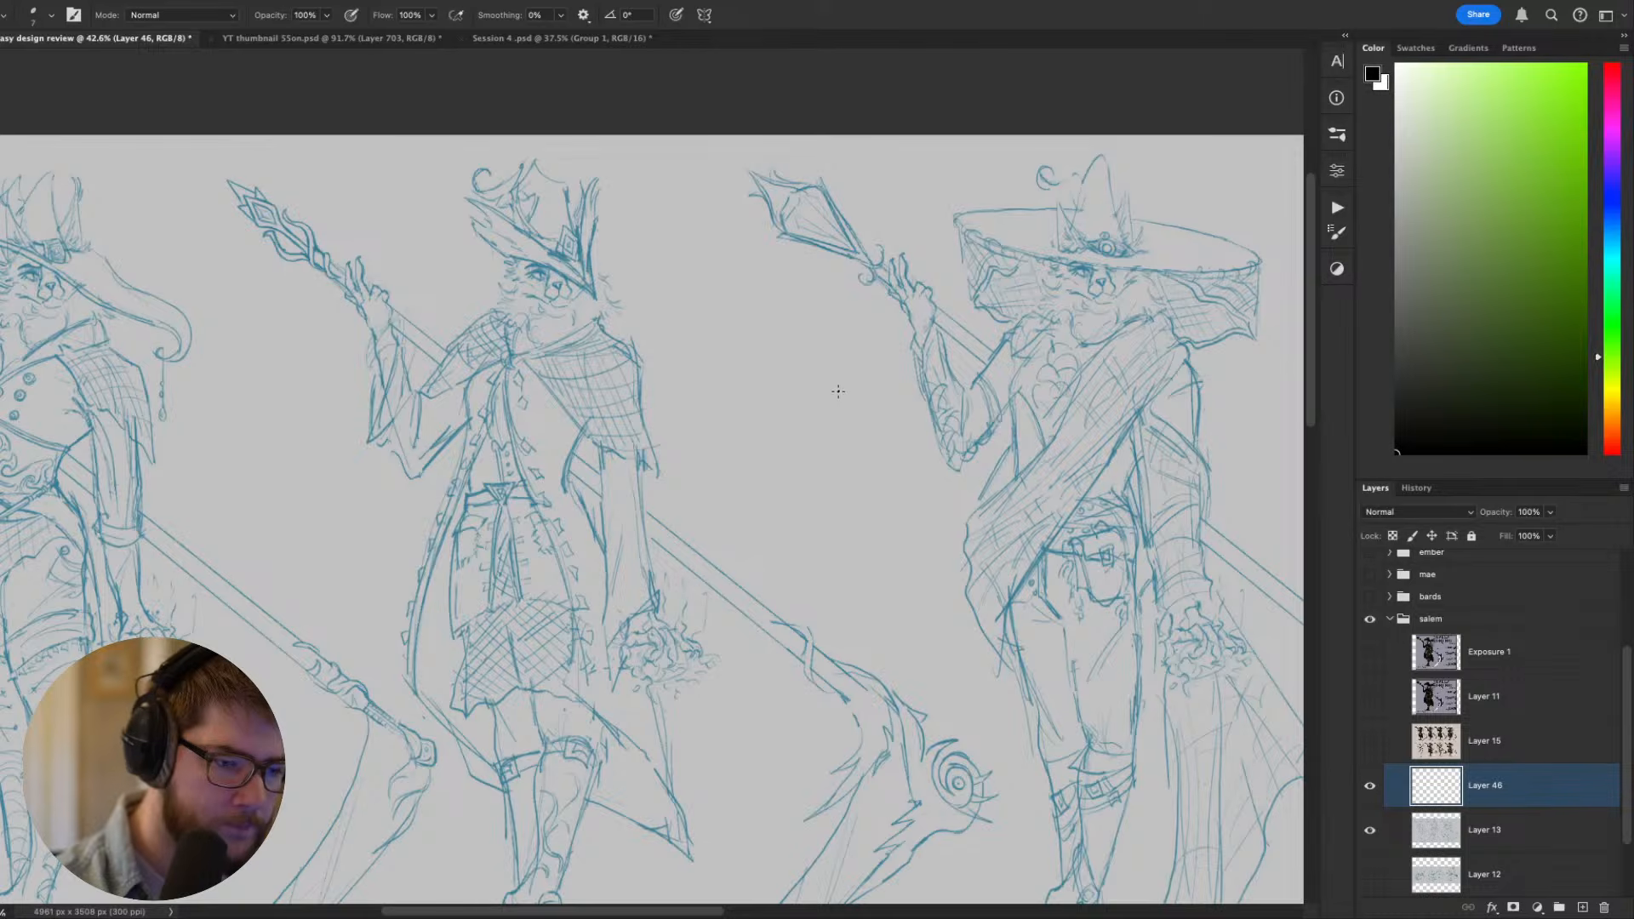
{"action": "mouse_move", "coordinate": [771, 430]}
{"action": "left_mouse_down"}
{"action": "mouse_move", "coordinate": [843, 394]}
{"action": "mouse_move", "coordinate": [769, 432]}
{"action": "mouse_move", "coordinate": [778, 394]}
{"action": "mouse_move", "coordinate": [773, 407]}
{"action": "left_mouse_up"}
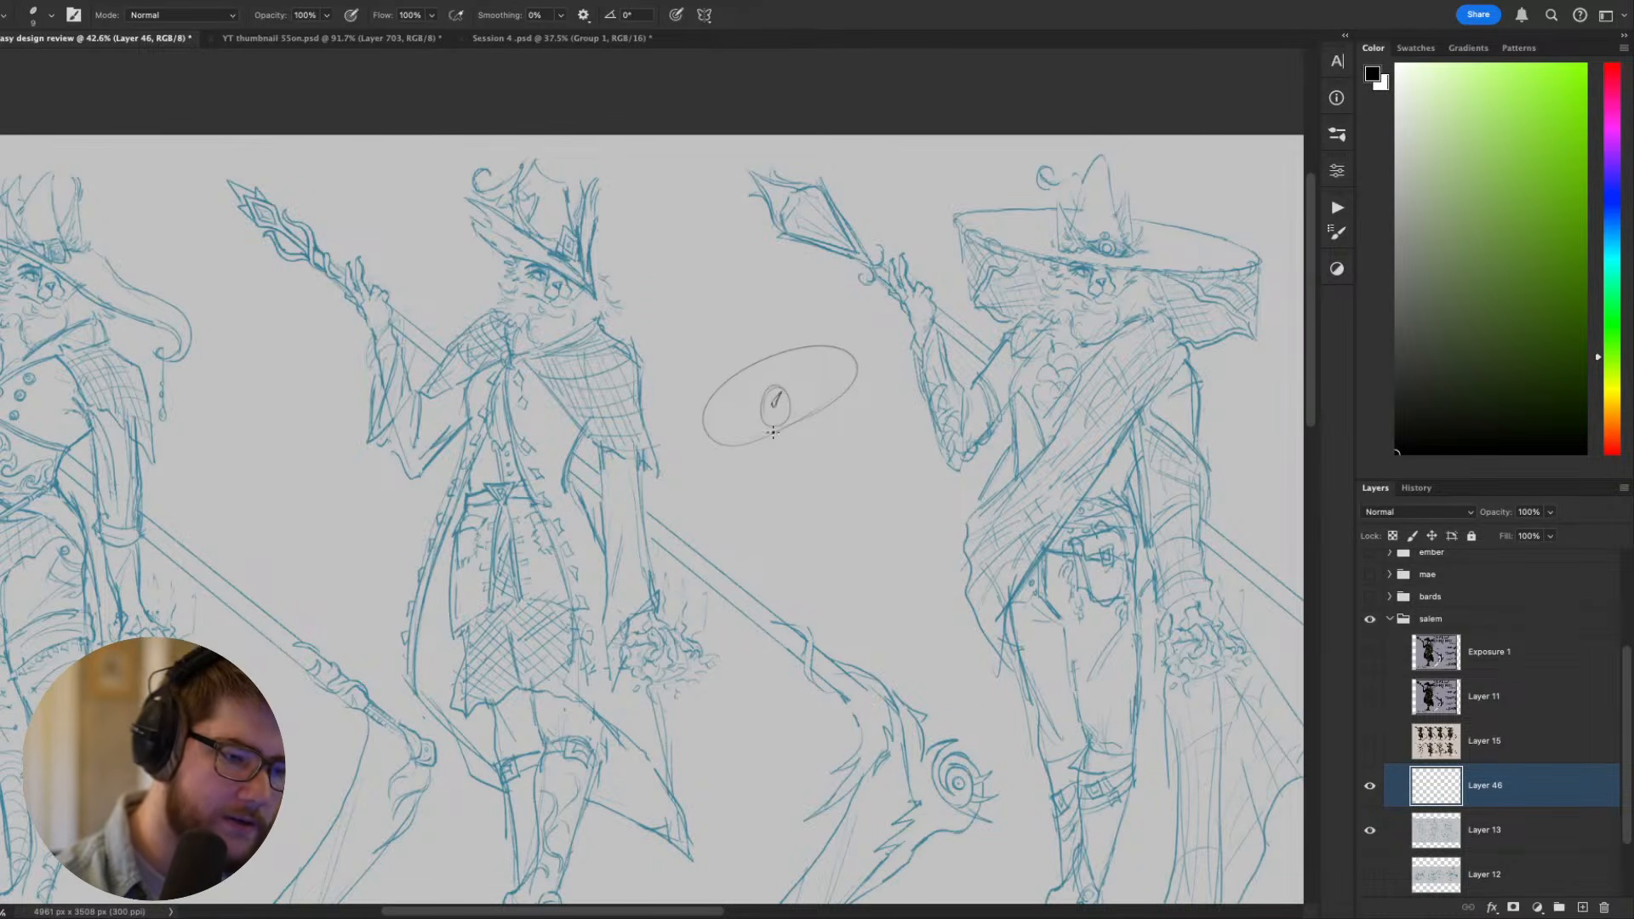
{"action": "left_click_drag", "start_coordinate": [938, 617], "coordinate": [892, 610]}
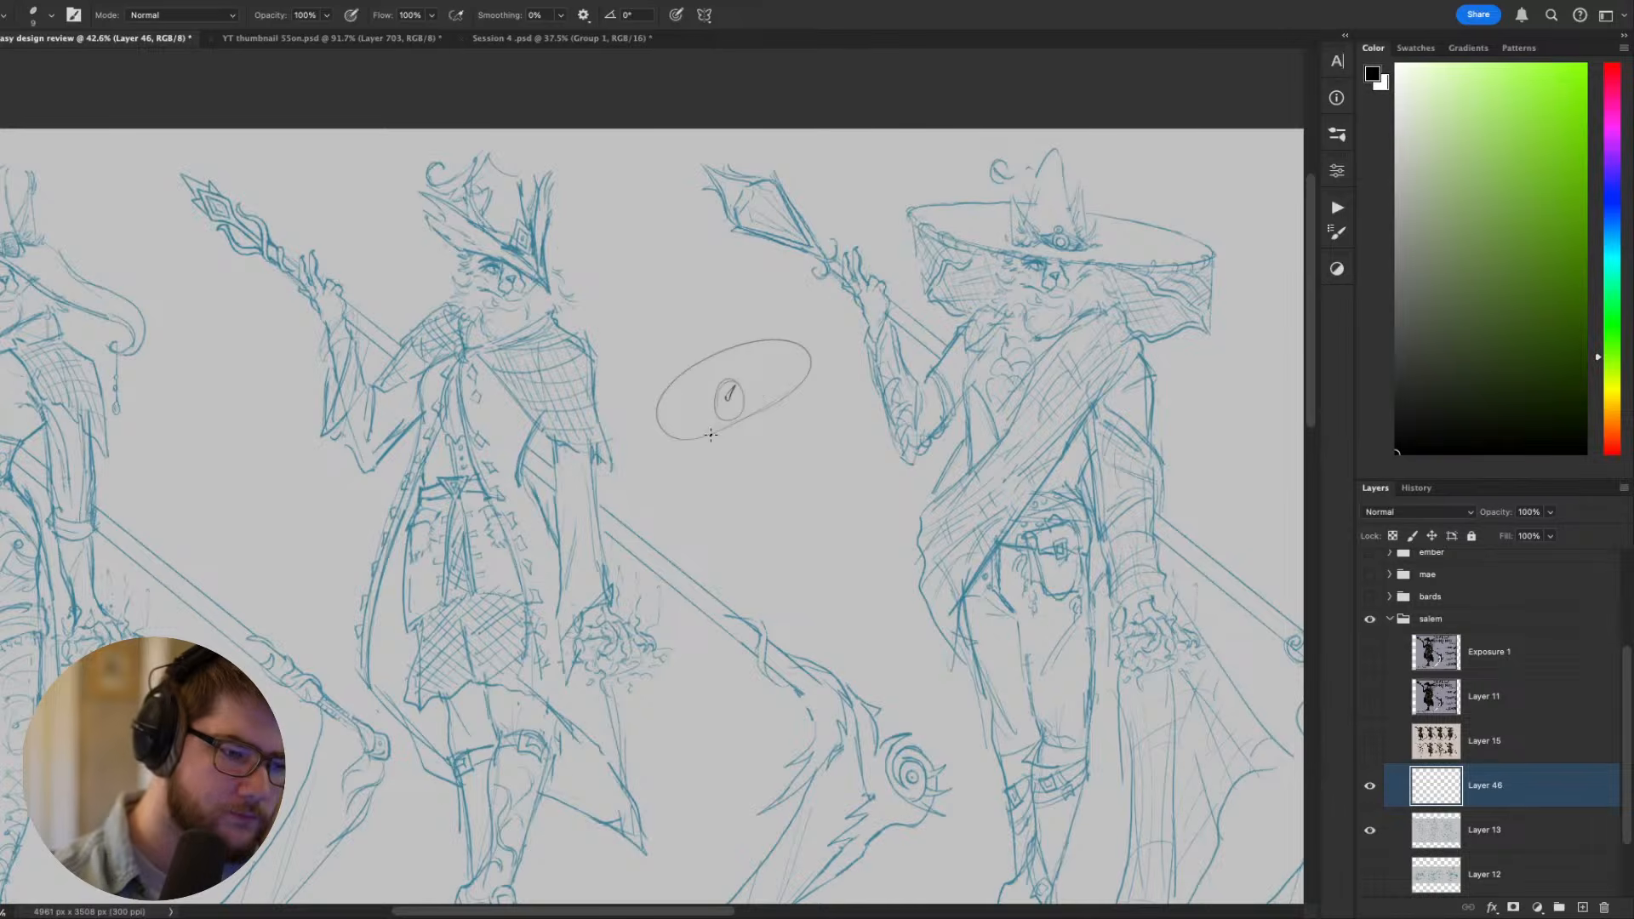
- Sketch a curved torso under the hat with one arm reaching down diagonally, undoing the stray stroke
{"action": "mouse_move", "coordinate": [707, 450]}
{"action": "left_mouse_down"}
{"action": "mouse_move", "coordinate": [768, 520]}
{"action": "mouse_move", "coordinate": [787, 507]}
{"action": "left_mouse_up"}
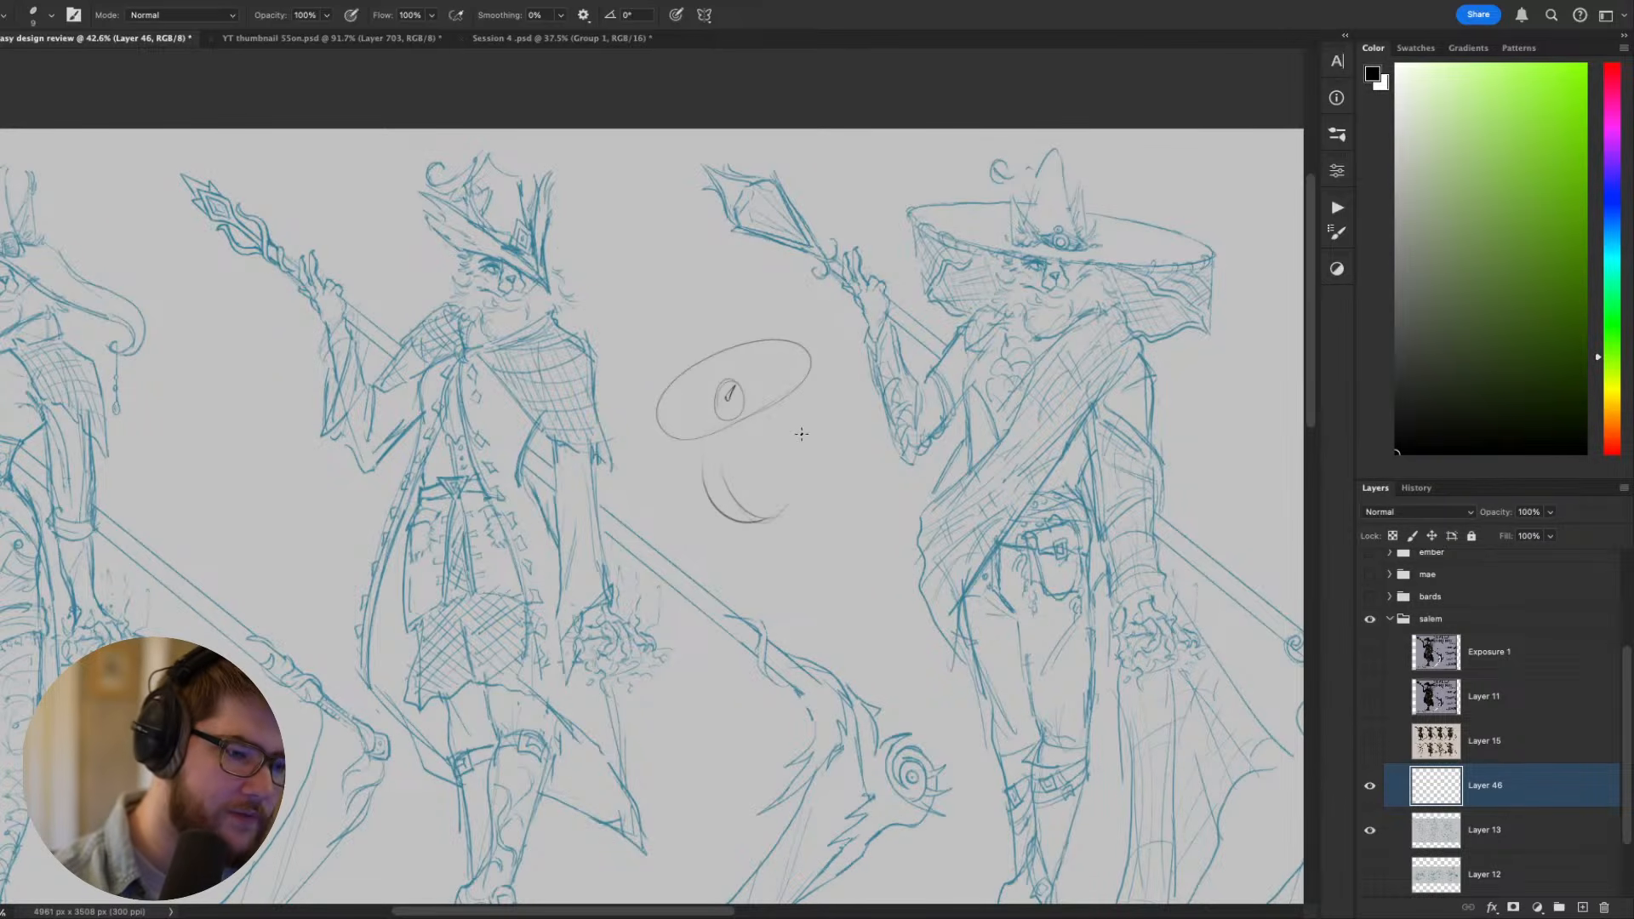
{"action": "mouse_move", "coordinate": [764, 407]}
{"action": "left_mouse_down"}
{"action": "mouse_move", "coordinate": [738, 503]}
{"action": "mouse_move", "coordinate": [765, 436]}
{"action": "left_mouse_up"}
{"action": "left_click_drag", "start_coordinate": [767, 441], "coordinate": [772, 515]}
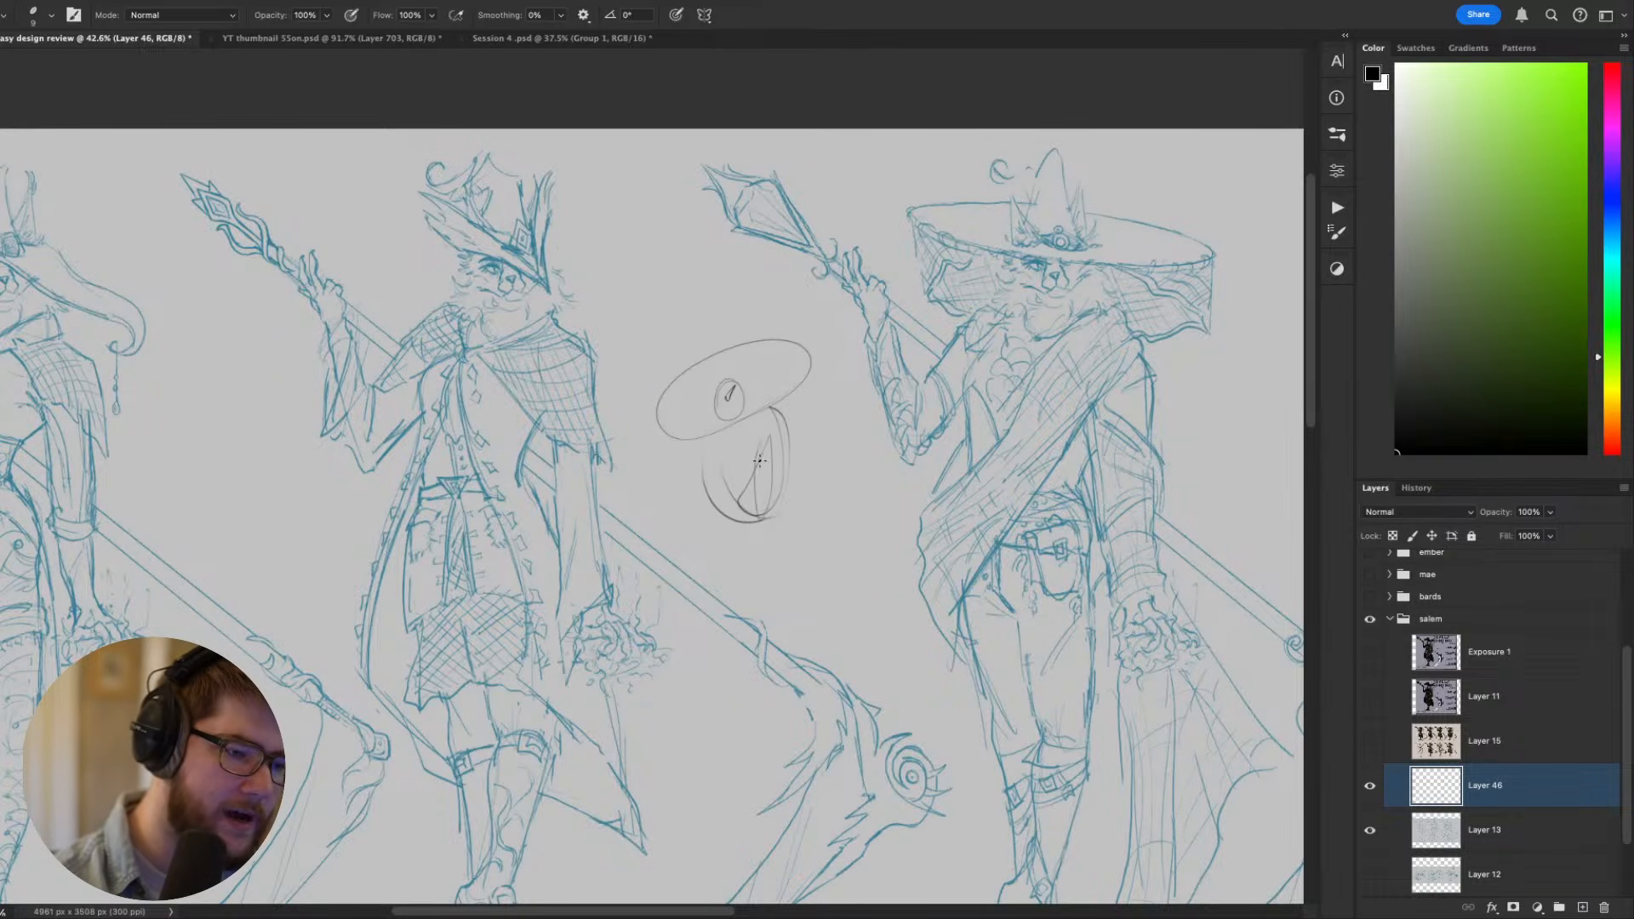
{"action": "mouse_move", "coordinate": [715, 462]}
{"action": "left_mouse_down"}
{"action": "mouse_move", "coordinate": [628, 545]}
{"action": "mouse_move", "coordinate": [742, 432]}
{"action": "mouse_move", "coordinate": [658, 496]}
{"action": "mouse_move", "coordinate": [634, 547]}
{"action": "left_mouse_up"}
{"action": "key", "text": "super+z"}
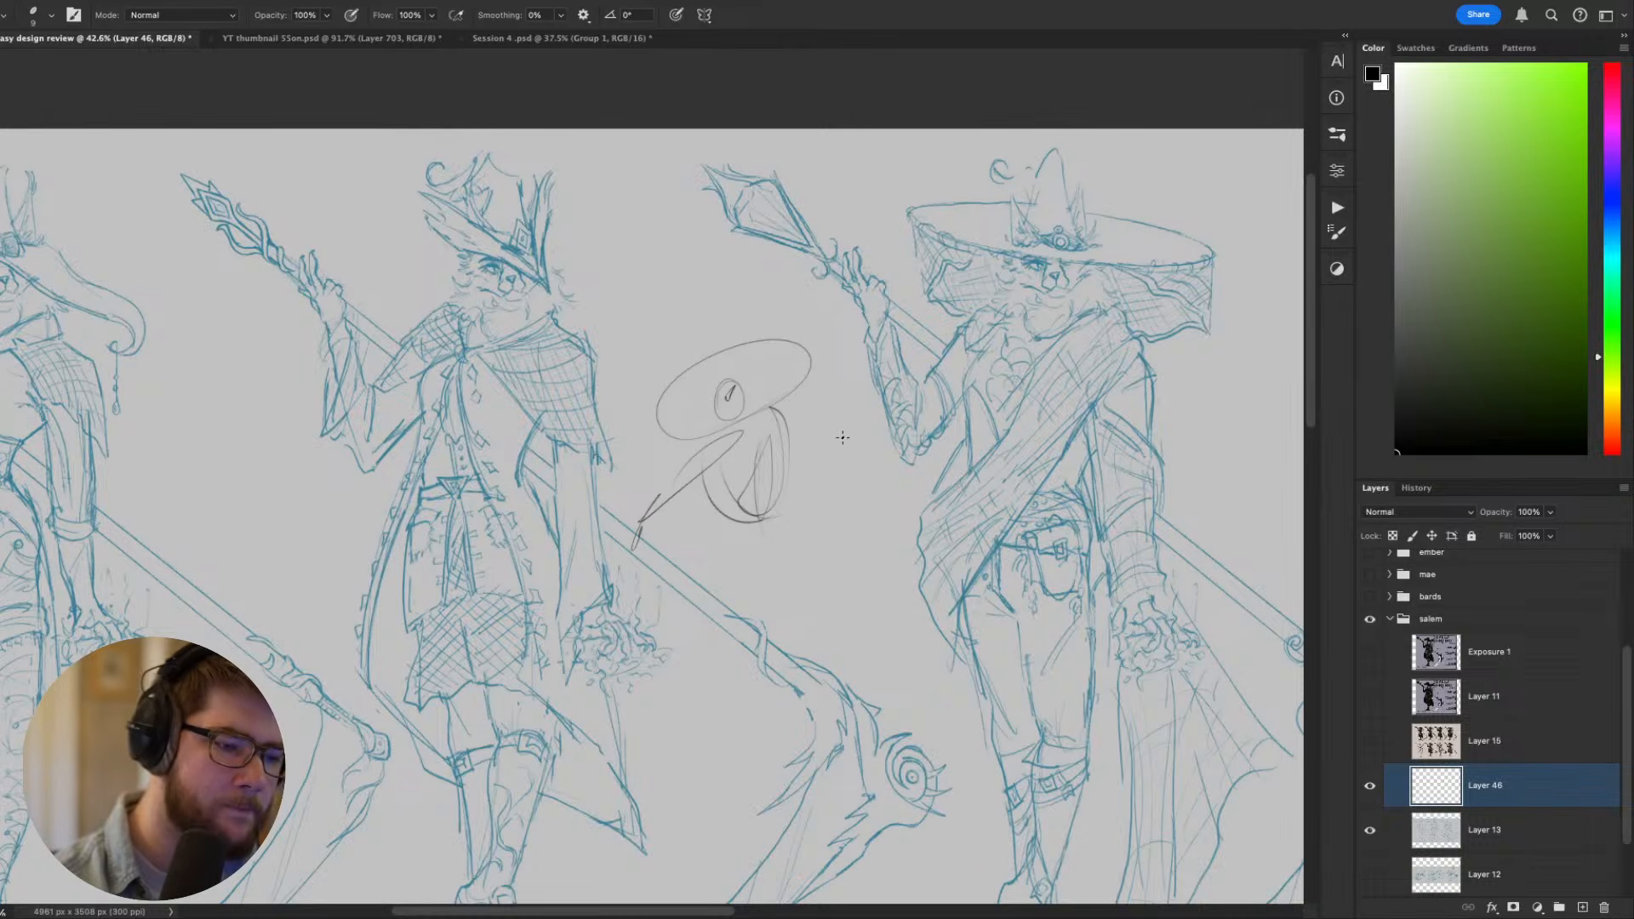
- Draw a diagonal scythe with a bold curved blade across the rough figure, ring the third sketch's forearm and darken the hat outline
{"action": "mouse_move", "coordinate": [850, 394]}
{"action": "left_mouse_down"}
{"action": "mouse_move", "coordinate": [505, 613]}
{"action": "mouse_move", "coordinate": [724, 694]}
{"action": "mouse_move", "coordinate": [515, 609]}
{"action": "mouse_move", "coordinate": [532, 591]}
{"action": "left_mouse_up"}
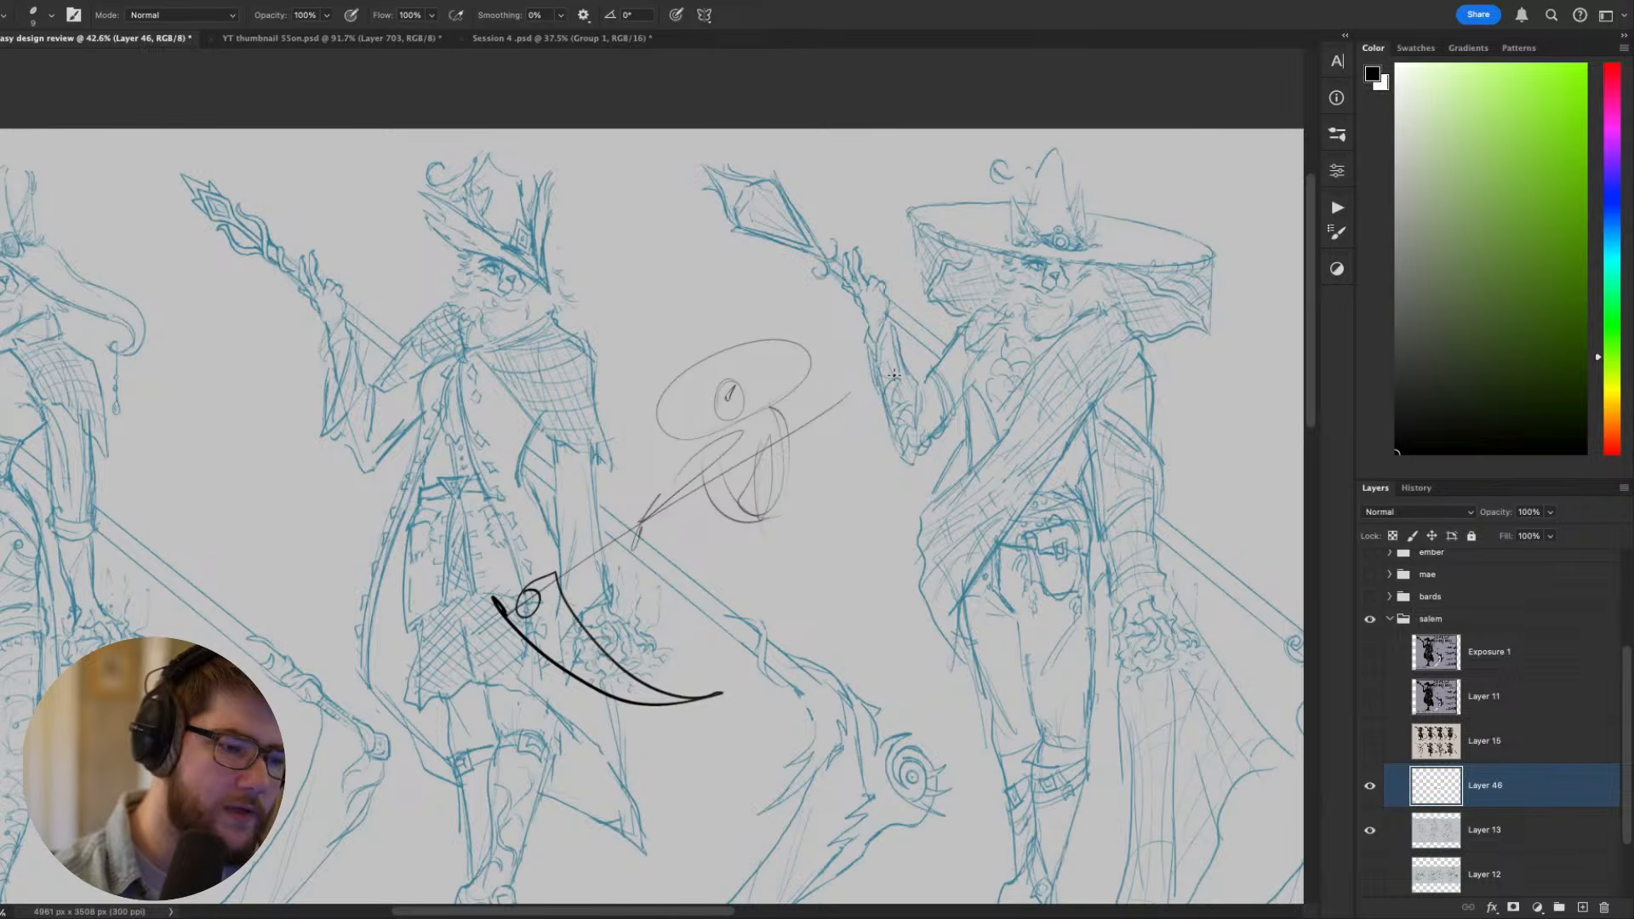
{"action": "left_click_drag", "start_coordinate": [894, 375], "coordinate": [909, 356]}
{"action": "mouse_move", "coordinate": [702, 458]}
{"action": "left_mouse_down"}
{"action": "mouse_move", "coordinate": [664, 436]}
{"action": "mouse_move", "coordinate": [720, 354]}
{"action": "left_mouse_up"}
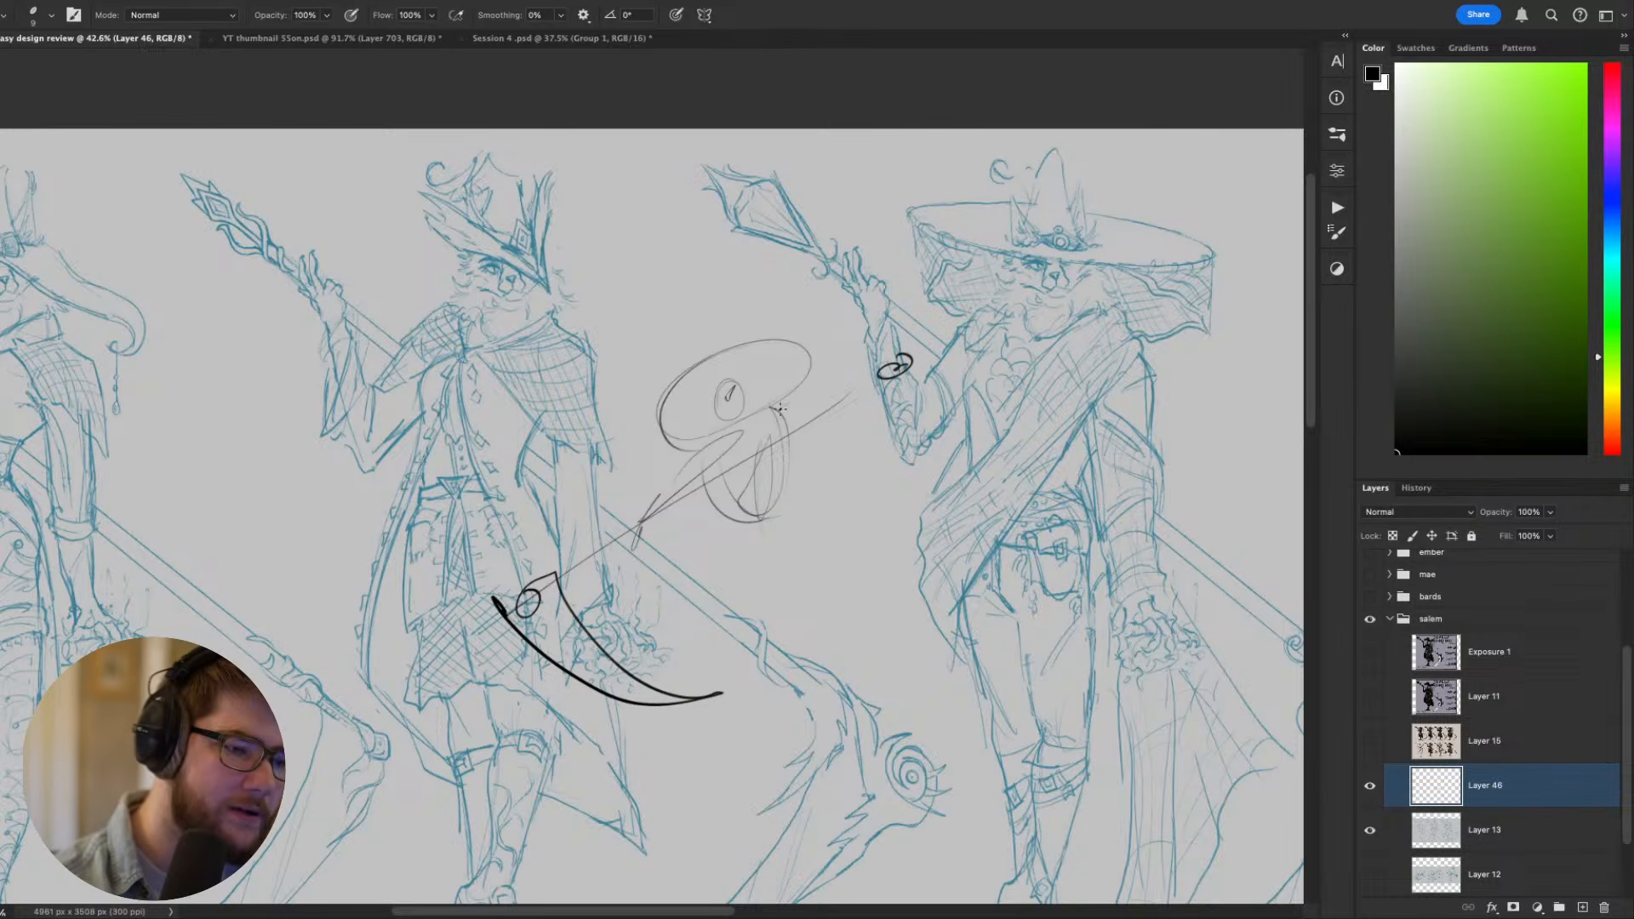
{"action": "left_click_drag", "start_coordinate": [780, 410], "coordinate": [771, 414]}
- Add a small circle and a pointed leaf-like shape beside the torso, and rough in the legs, undoing unwanted strokes
{"action": "left_click_drag", "start_coordinate": [785, 512], "coordinate": [822, 660]}
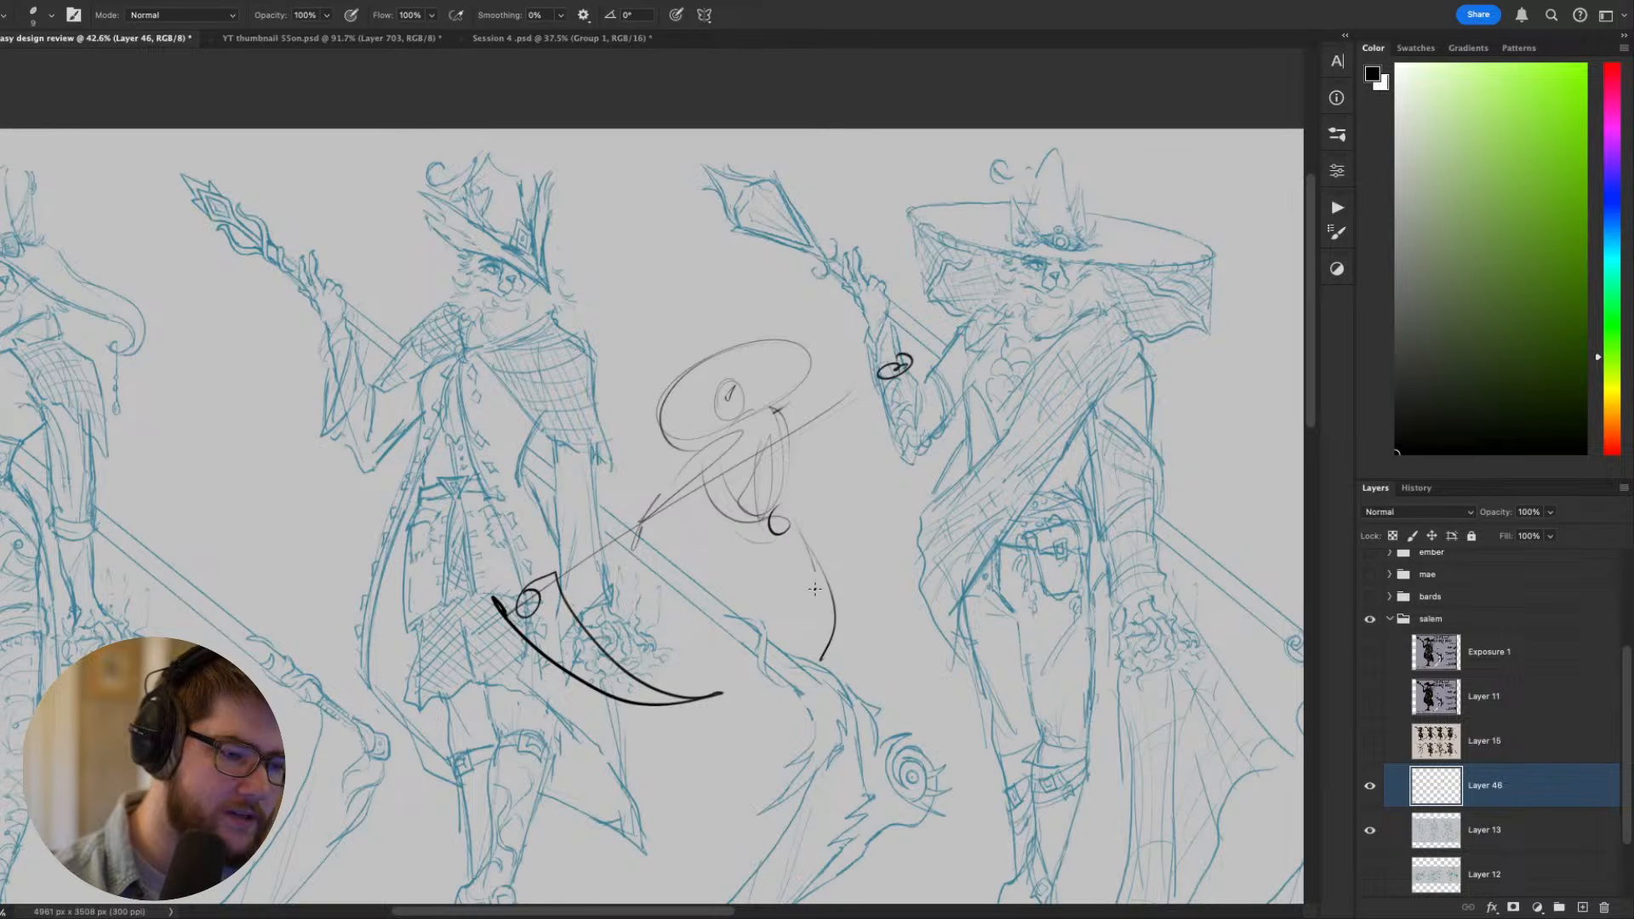
{"action": "left_click_drag", "start_coordinate": [824, 552], "coordinate": [818, 657]}
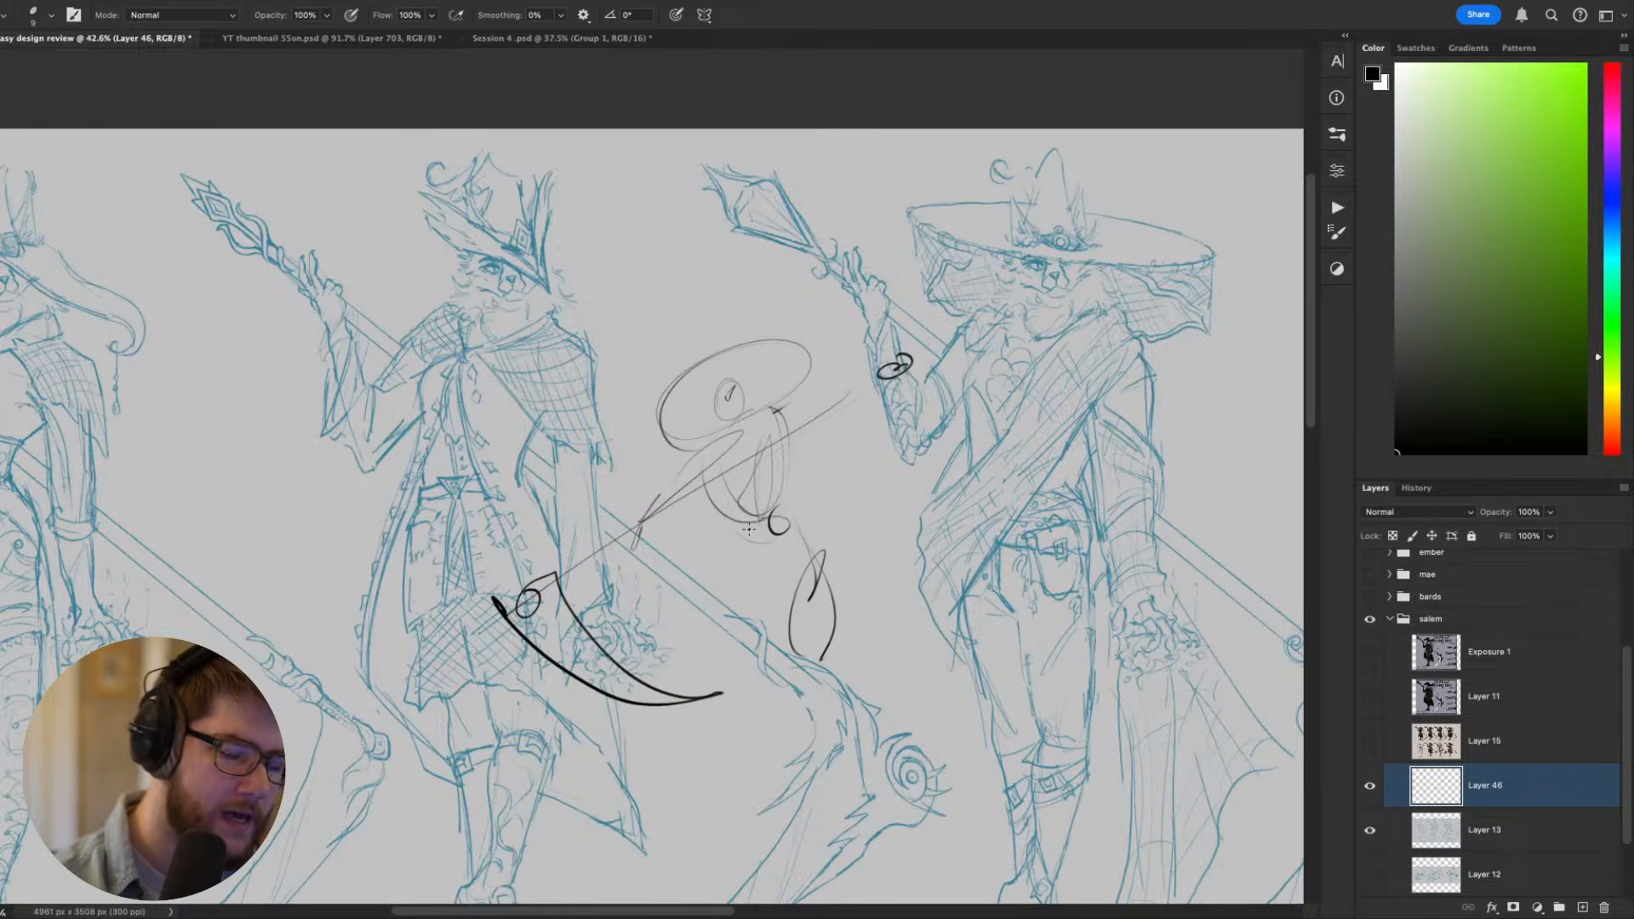
{"action": "left_click_drag", "start_coordinate": [728, 566], "coordinate": [671, 757]}
{"action": "key", "text": "ctrl+z"}
{"action": "mouse_move", "coordinate": [722, 603]}
{"action": "left_mouse_down"}
{"action": "mouse_move", "coordinate": [692, 800]}
{"action": "mouse_move", "coordinate": [659, 737]}
{"action": "mouse_move", "coordinate": [654, 781]}
{"action": "left_mouse_up"}
{"action": "key", "text": "ctrl+z"}
{"action": "mouse_move", "coordinate": [733, 546]}
{"action": "left_mouse_down"}
{"action": "mouse_move", "coordinate": [682, 595]}
{"action": "mouse_move", "coordinate": [784, 787]}
{"action": "left_mouse_up"}
{"action": "key", "text": "ctrl+z"}
{"action": "key", "text": "ctrl+z"}
{"action": "left_click_drag", "start_coordinate": [730, 572], "coordinate": [809, 781]}
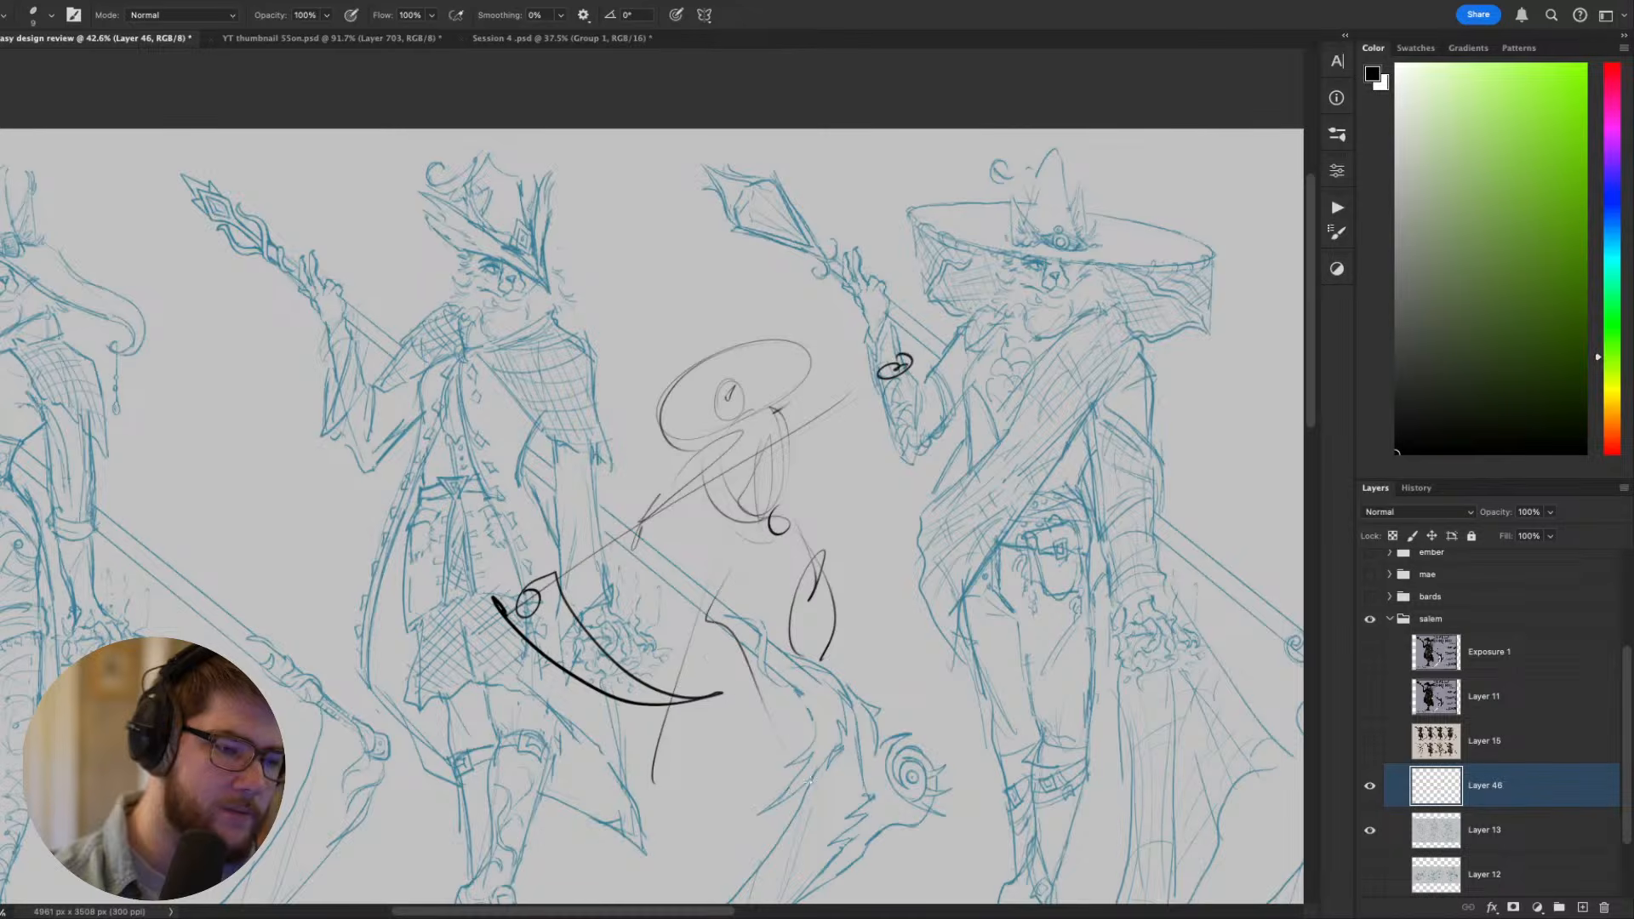
- Hide the rough pose drawing on Layer 46 and select the Layer 13 costume sketches
{"action": "mouse_move", "coordinate": [973, 549]}
{"action": "left_mouse_down"}
{"action": "mouse_move", "coordinate": [985, 383]}
{"action": "mouse_move", "coordinate": [880, 465]}
{"action": "left_mouse_up"}
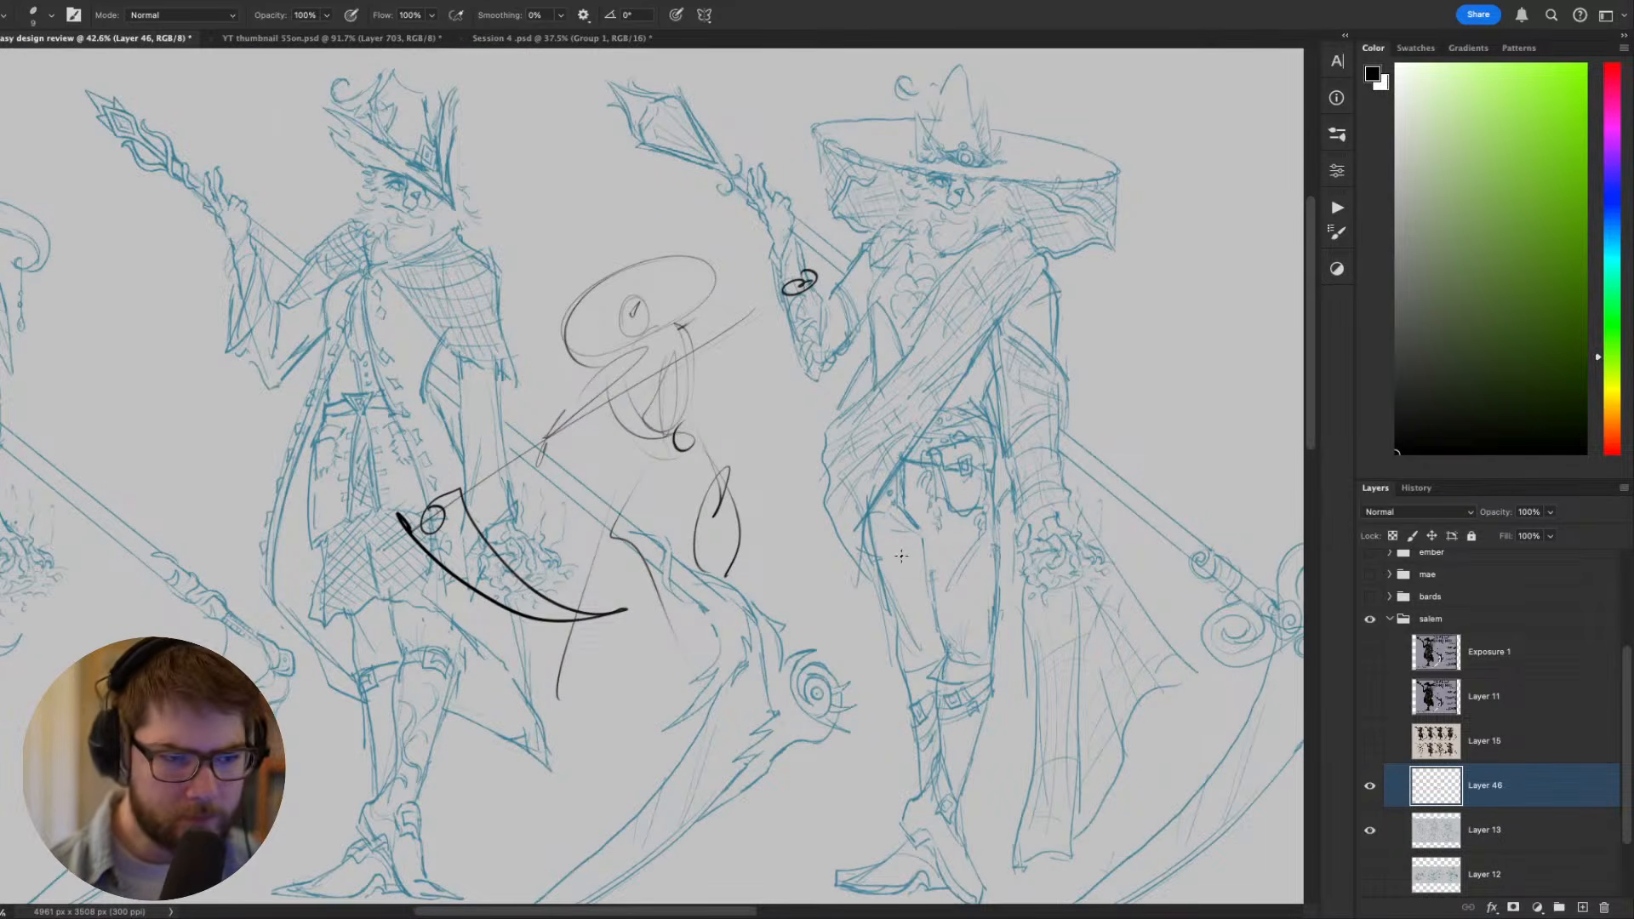
{"action": "left_click", "coordinate": [1370, 785]}
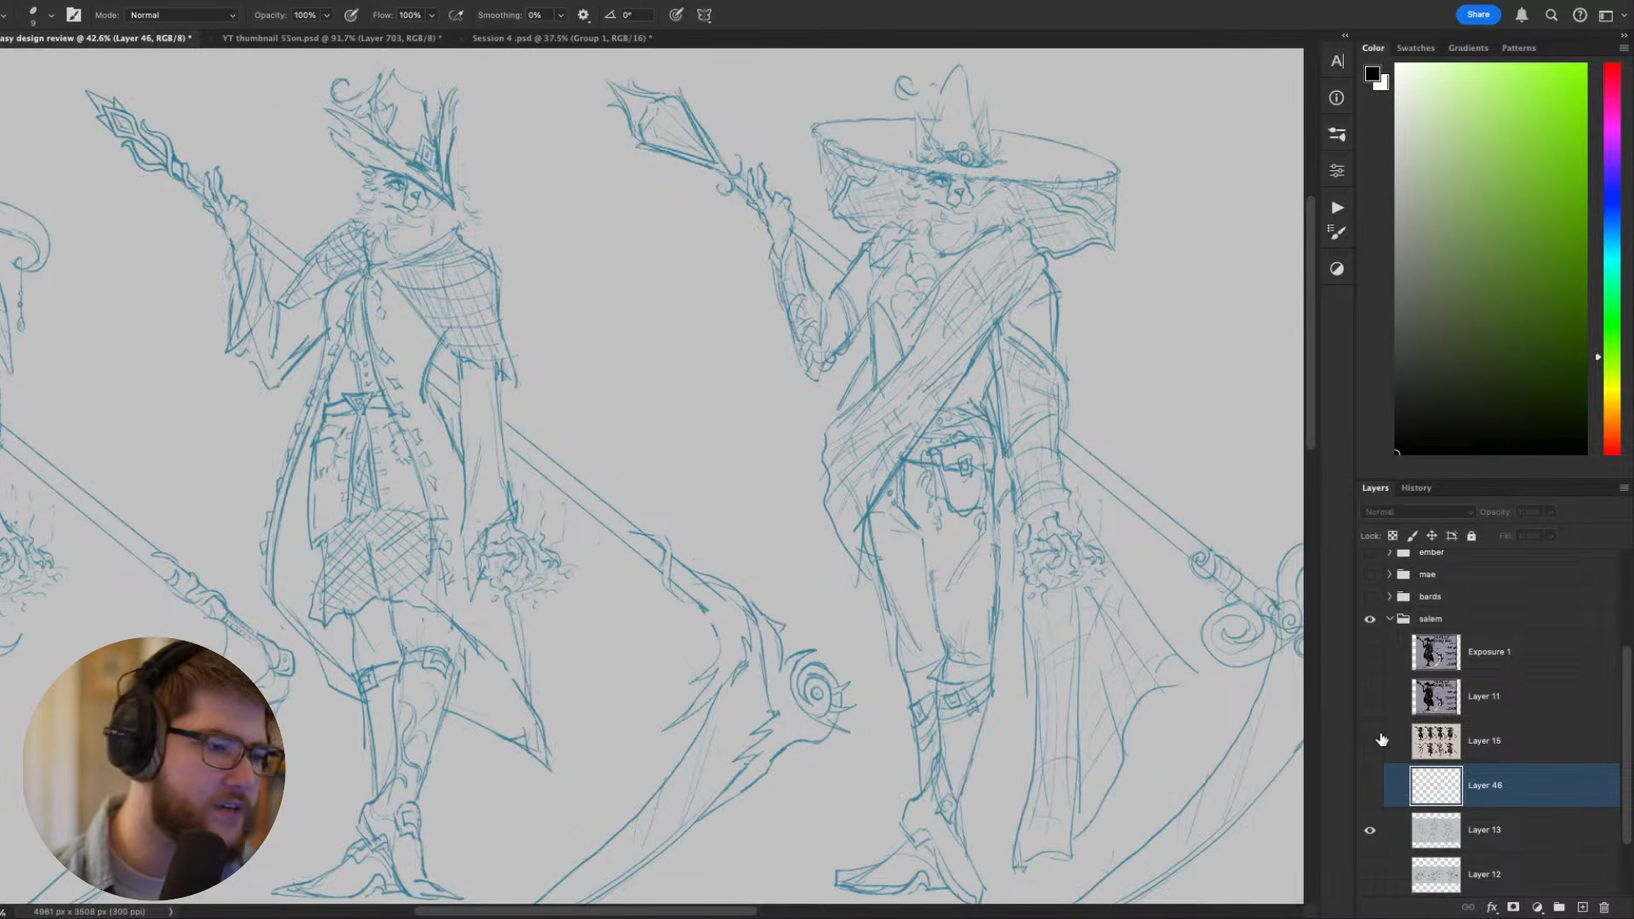
{"action": "scroll", "coordinate": [1002, 458], "scroll_direction": "down", "scroll_amount": 3}
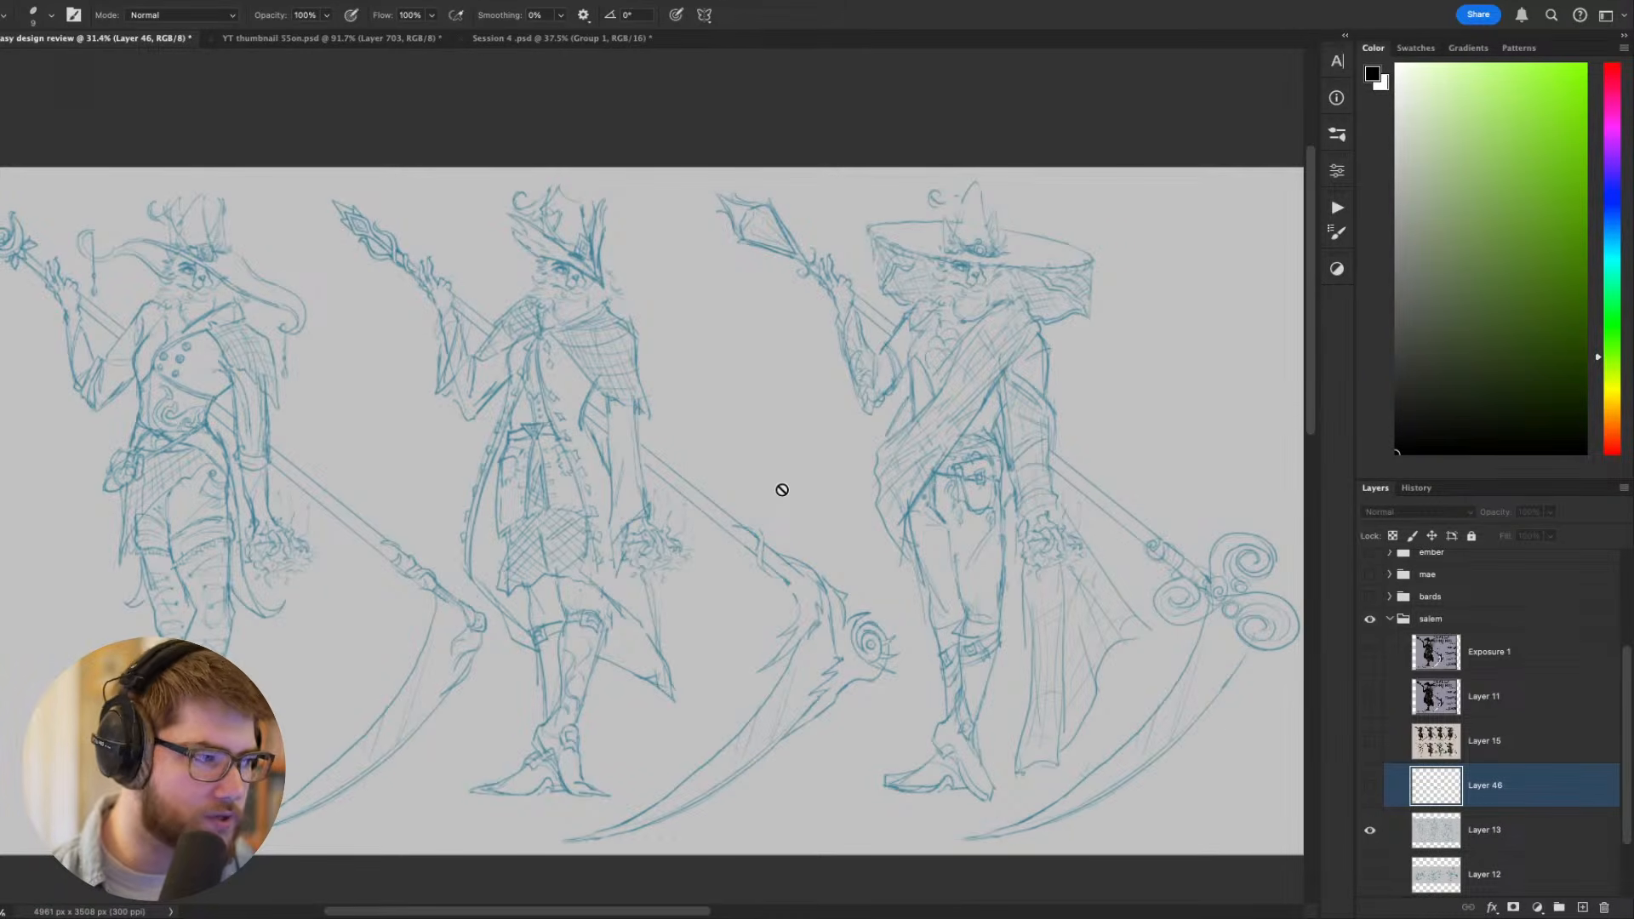
{"action": "scroll", "coordinate": [820, 451], "scroll_direction": "right", "scroll_amount": 2}
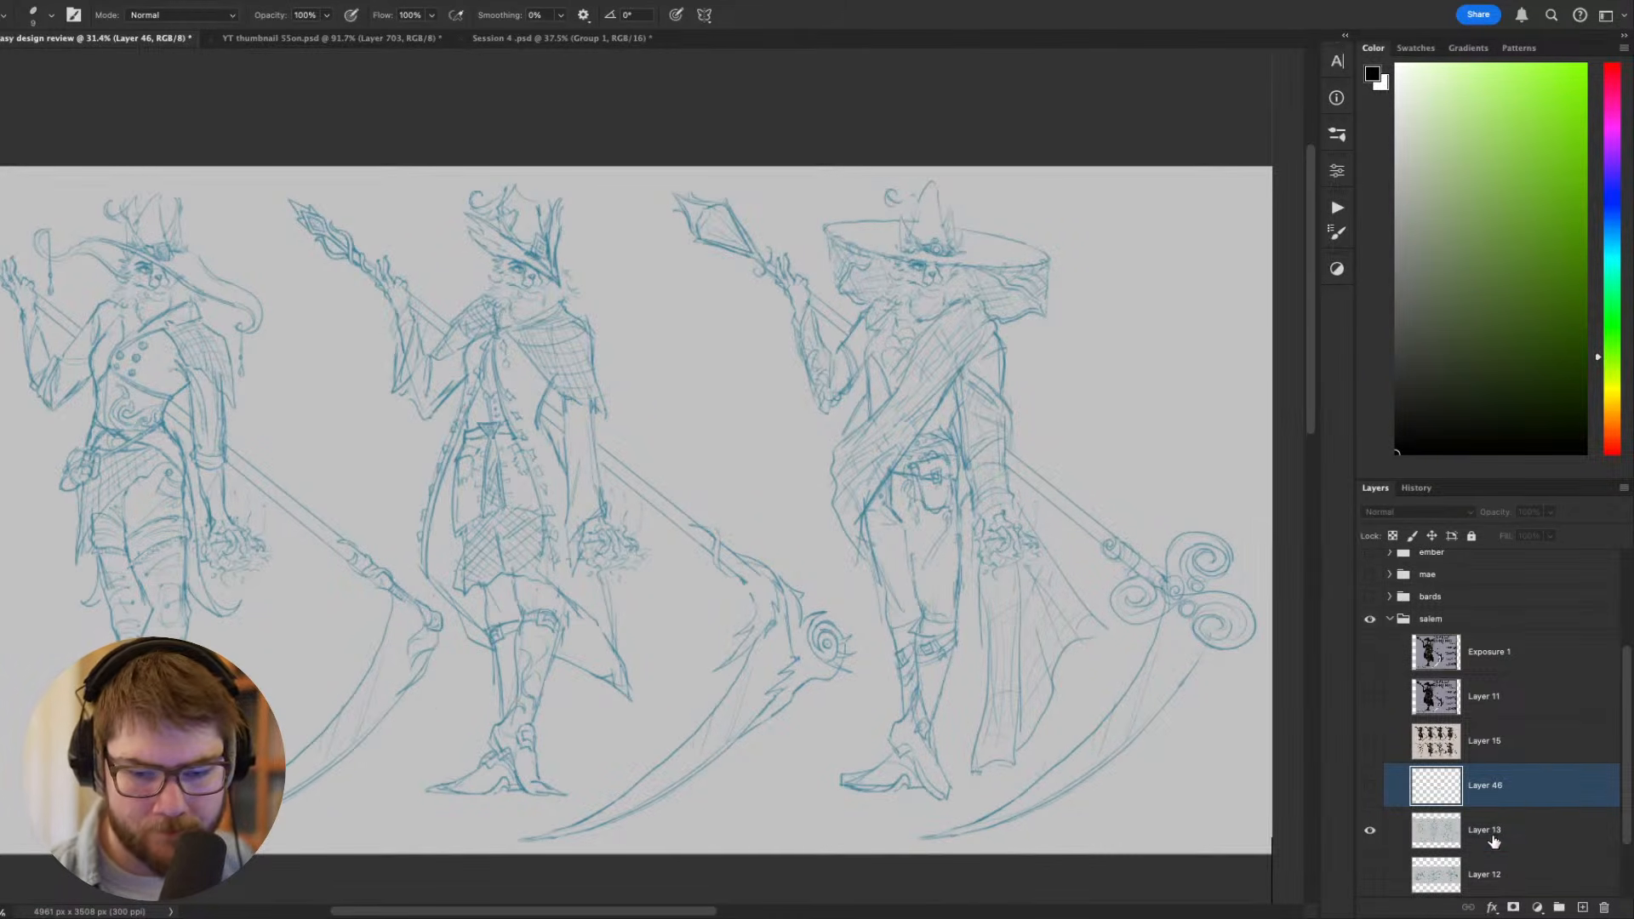
{"action": "left_click", "coordinate": [1500, 840]}
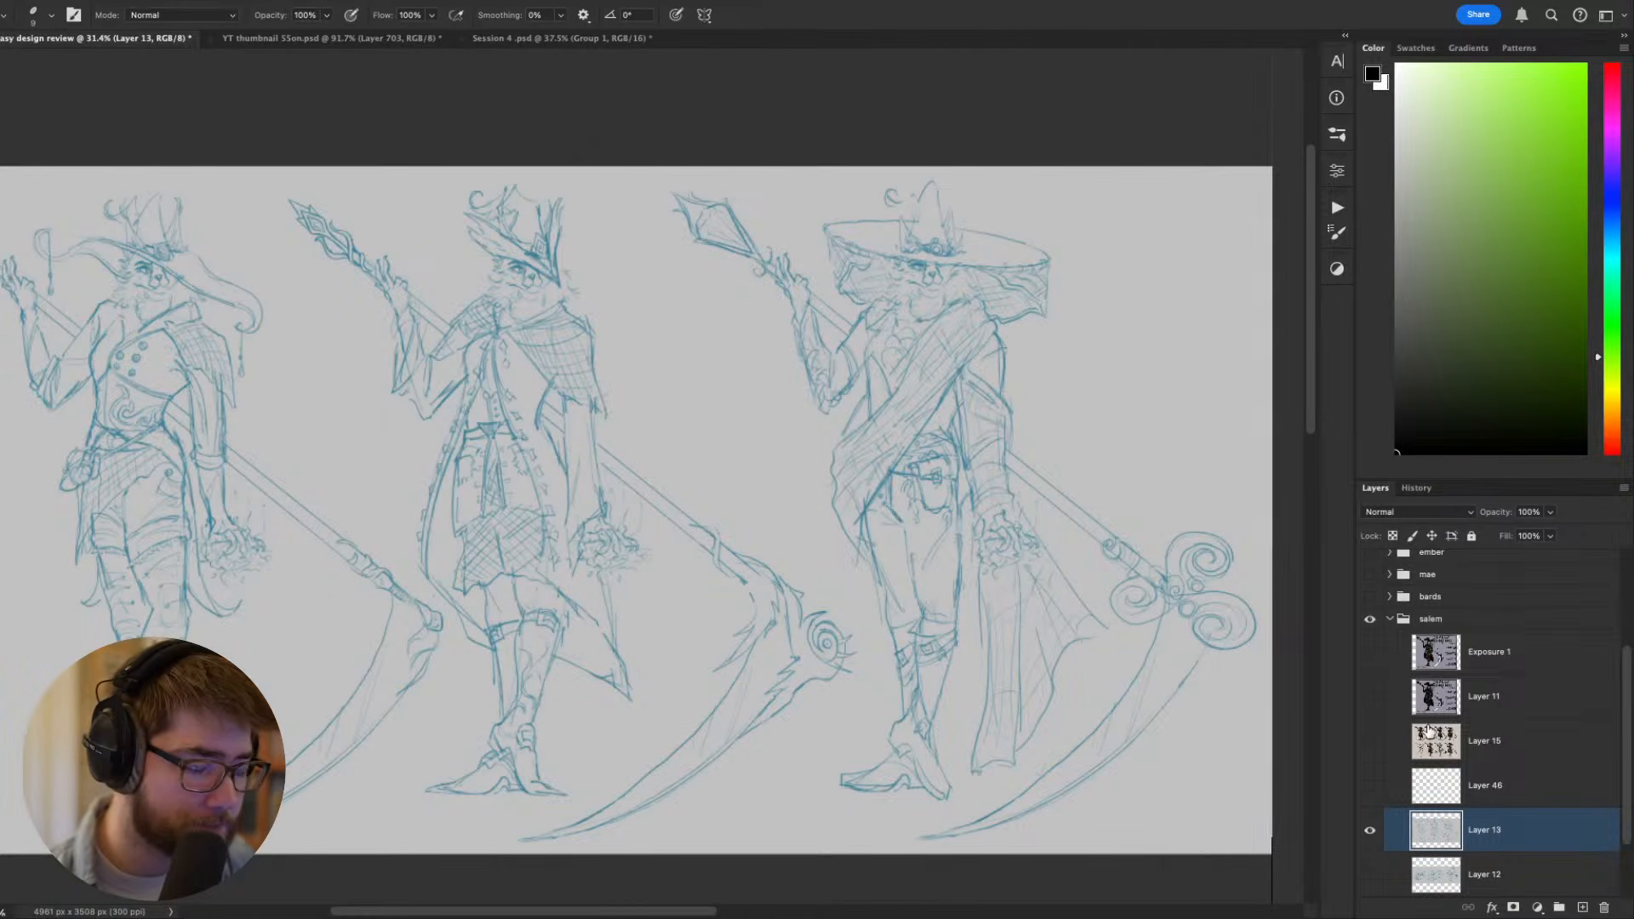
- Compare the three blue costume sketches, looking at their hats, capes, staff tips and scythe blades
{"action": "left_click_drag", "start_coordinate": [791, 559], "coordinate": [856, 574]}
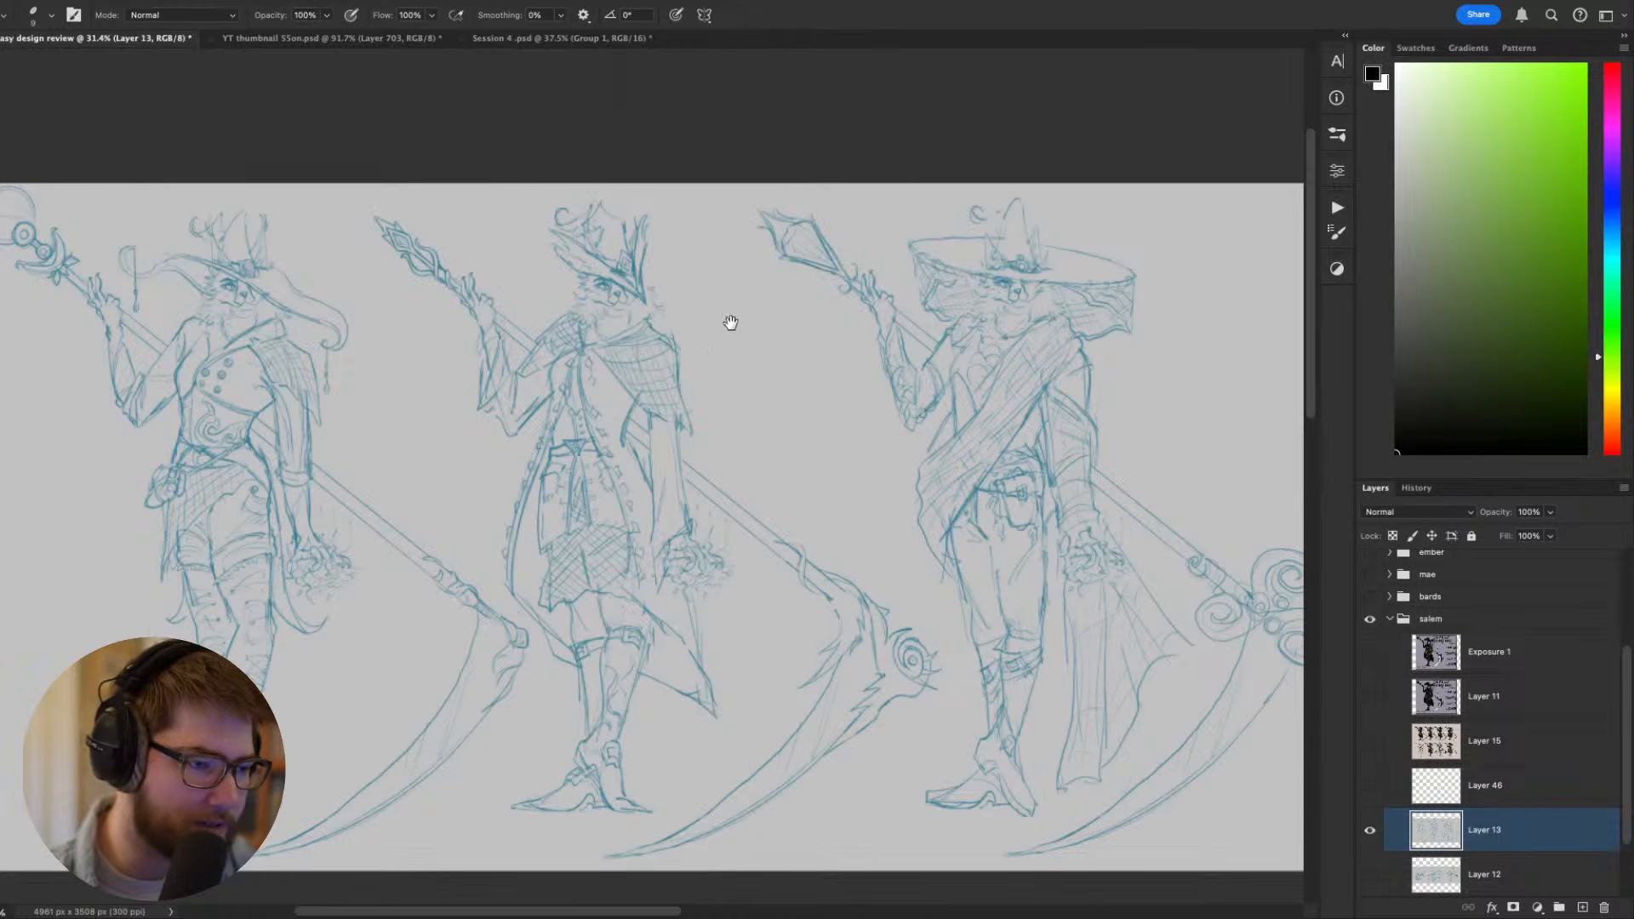
{"action": "left_click_drag", "start_coordinate": [729, 321], "coordinate": [645, 306]}
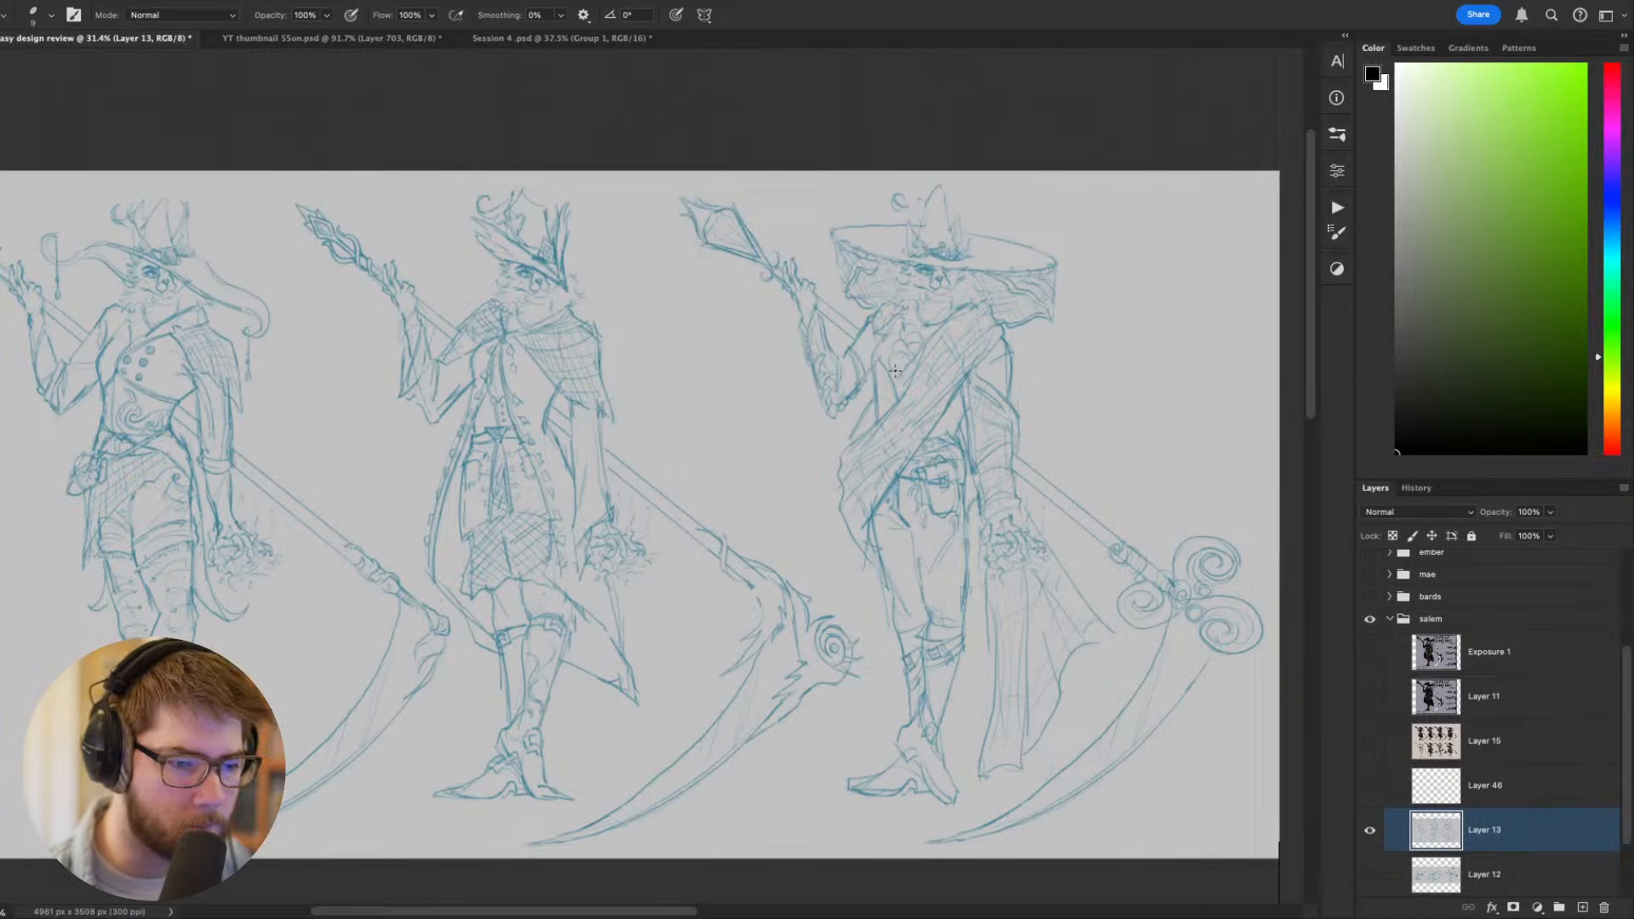
{"action": "scroll", "coordinate": [651, 459], "scroll_direction": "up", "scroll_amount": 1}
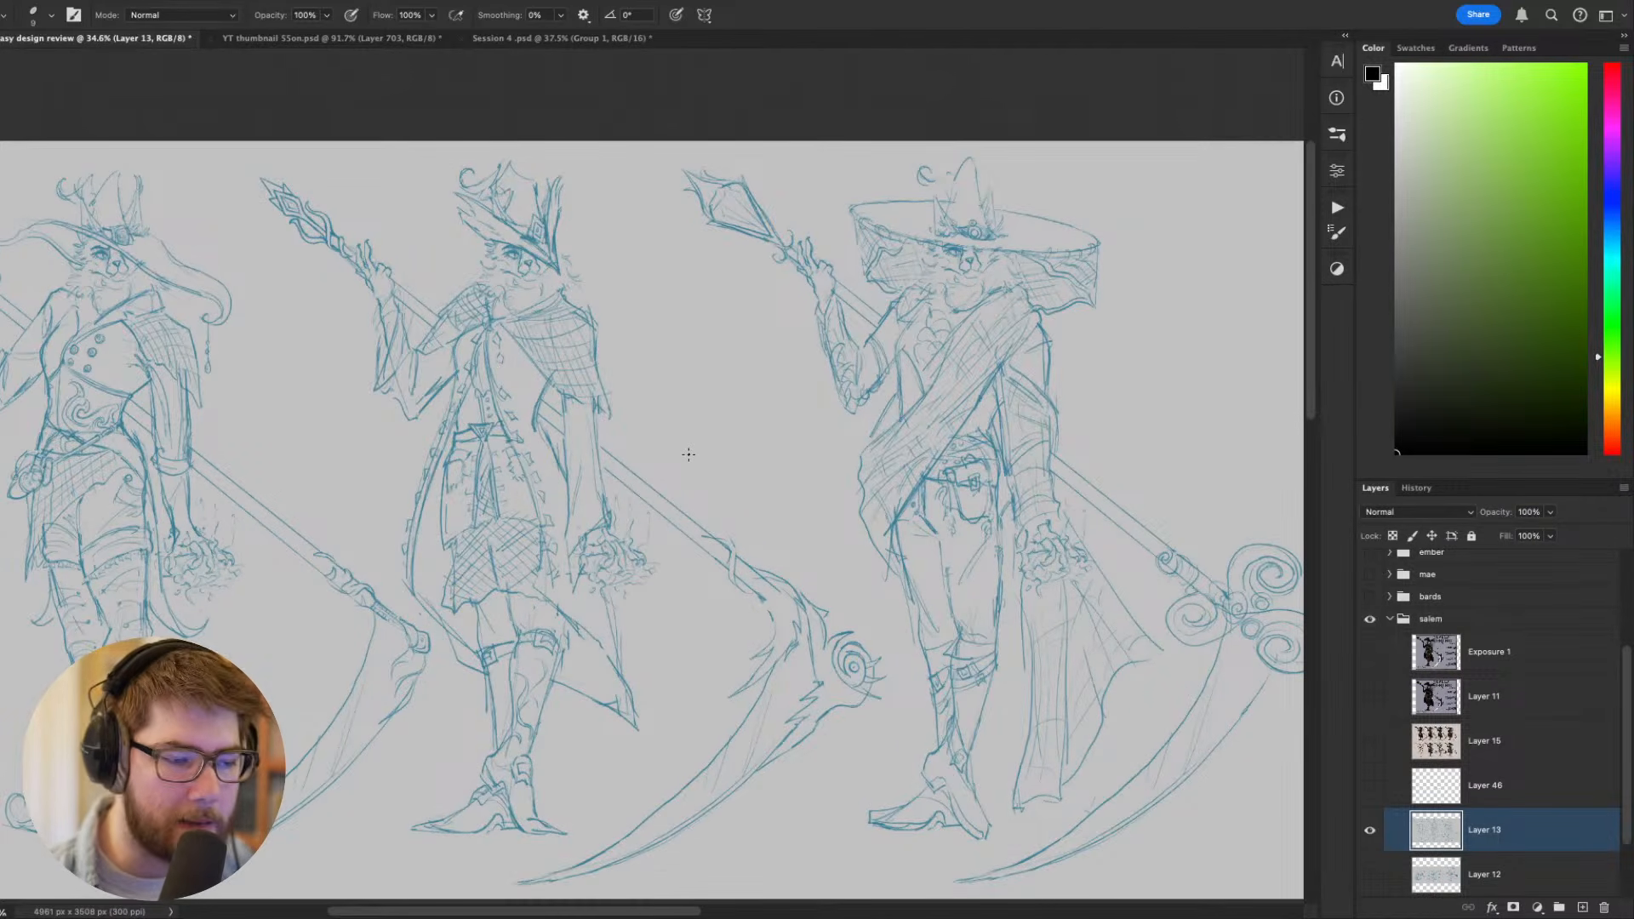
{"action": "left_click_drag", "start_coordinate": [732, 515], "coordinate": [782, 504]}
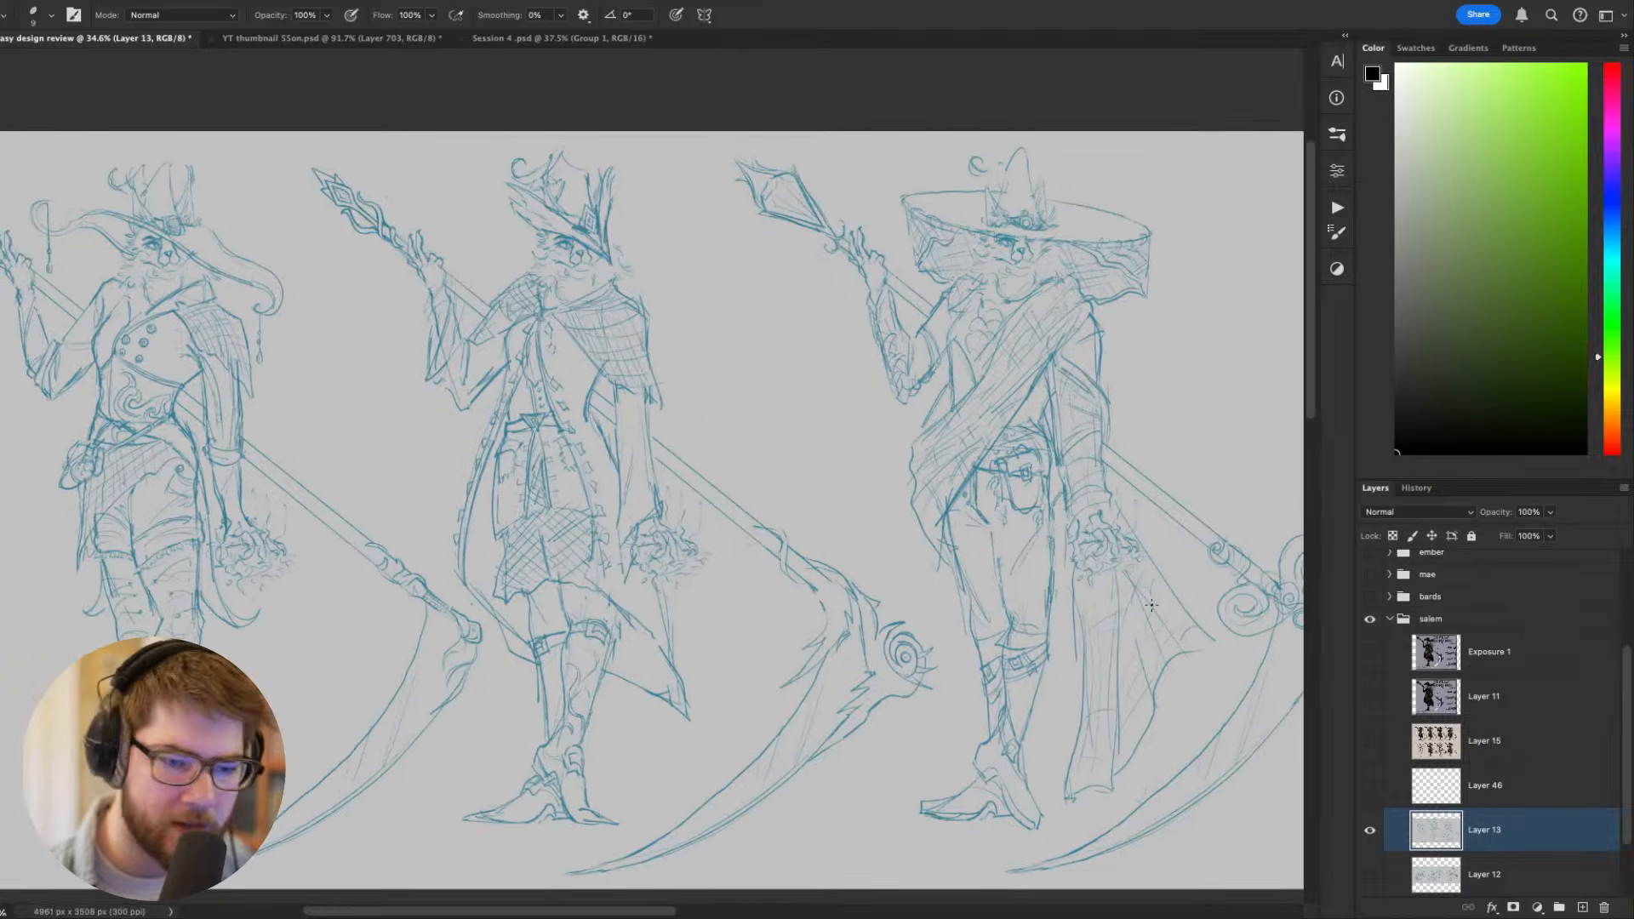
{"action": "left_click_drag", "start_coordinate": [1059, 721], "coordinate": [1102, 700]}
{"action": "scroll", "coordinate": [1101, 700], "scroll_direction": "down", "scroll_amount": 1}
{"action": "left_click_drag", "start_coordinate": [946, 662], "coordinate": [898, 667]}
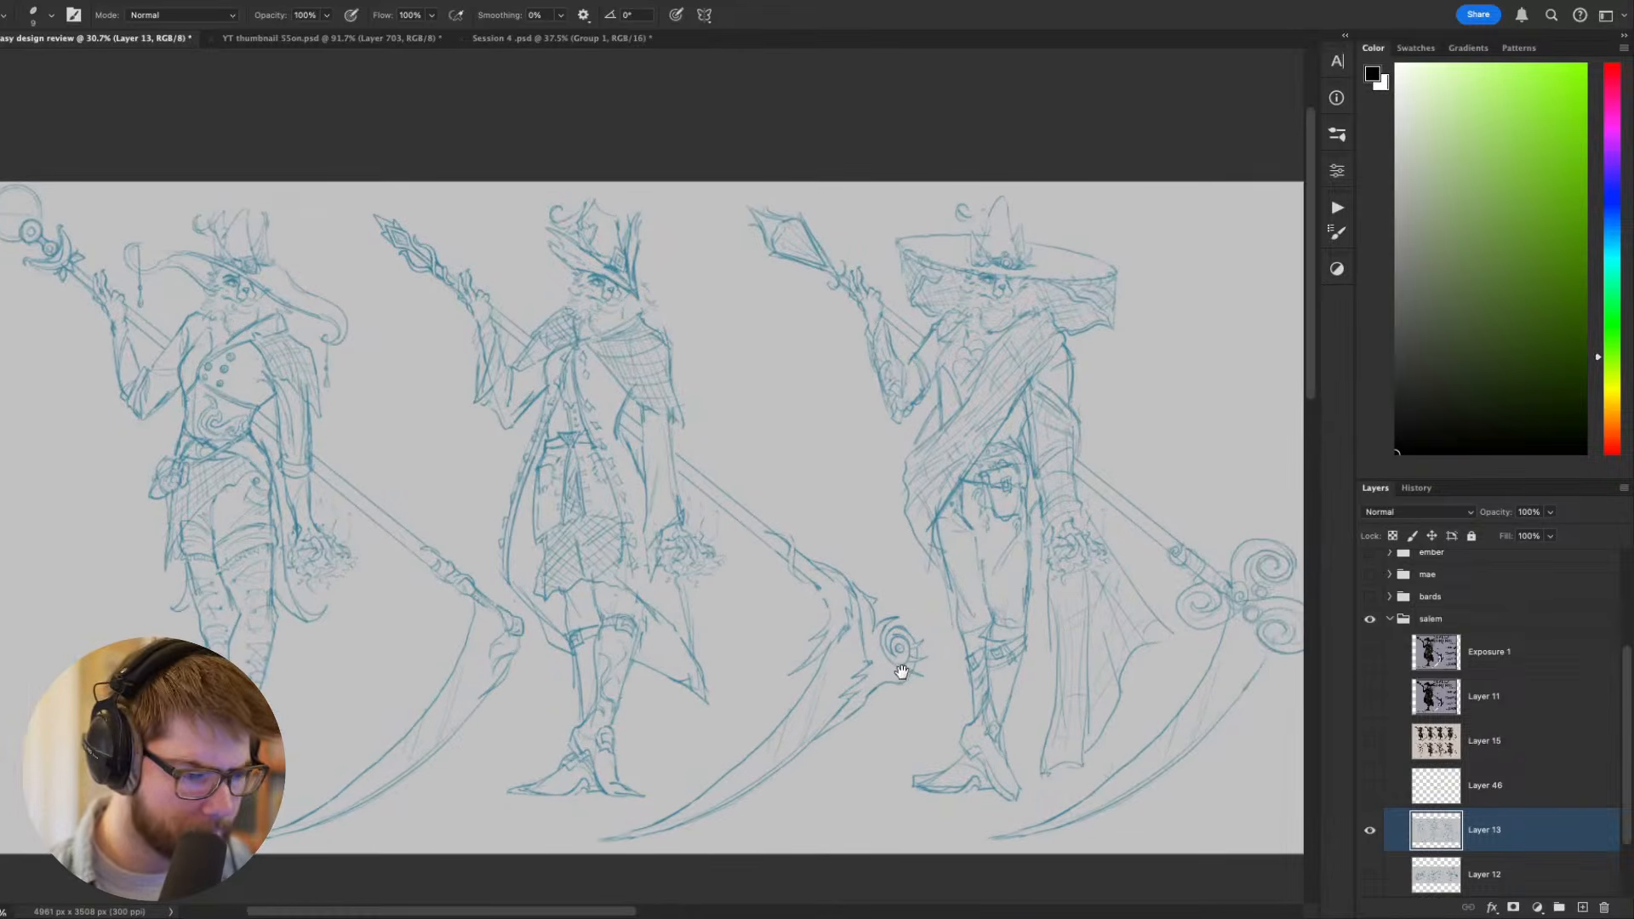
{"action": "left_click_drag", "start_coordinate": [912, 606], "coordinate": [822, 603]}
{"action": "left_click_drag", "start_coordinate": [964, 534], "coordinate": [1056, 553]}
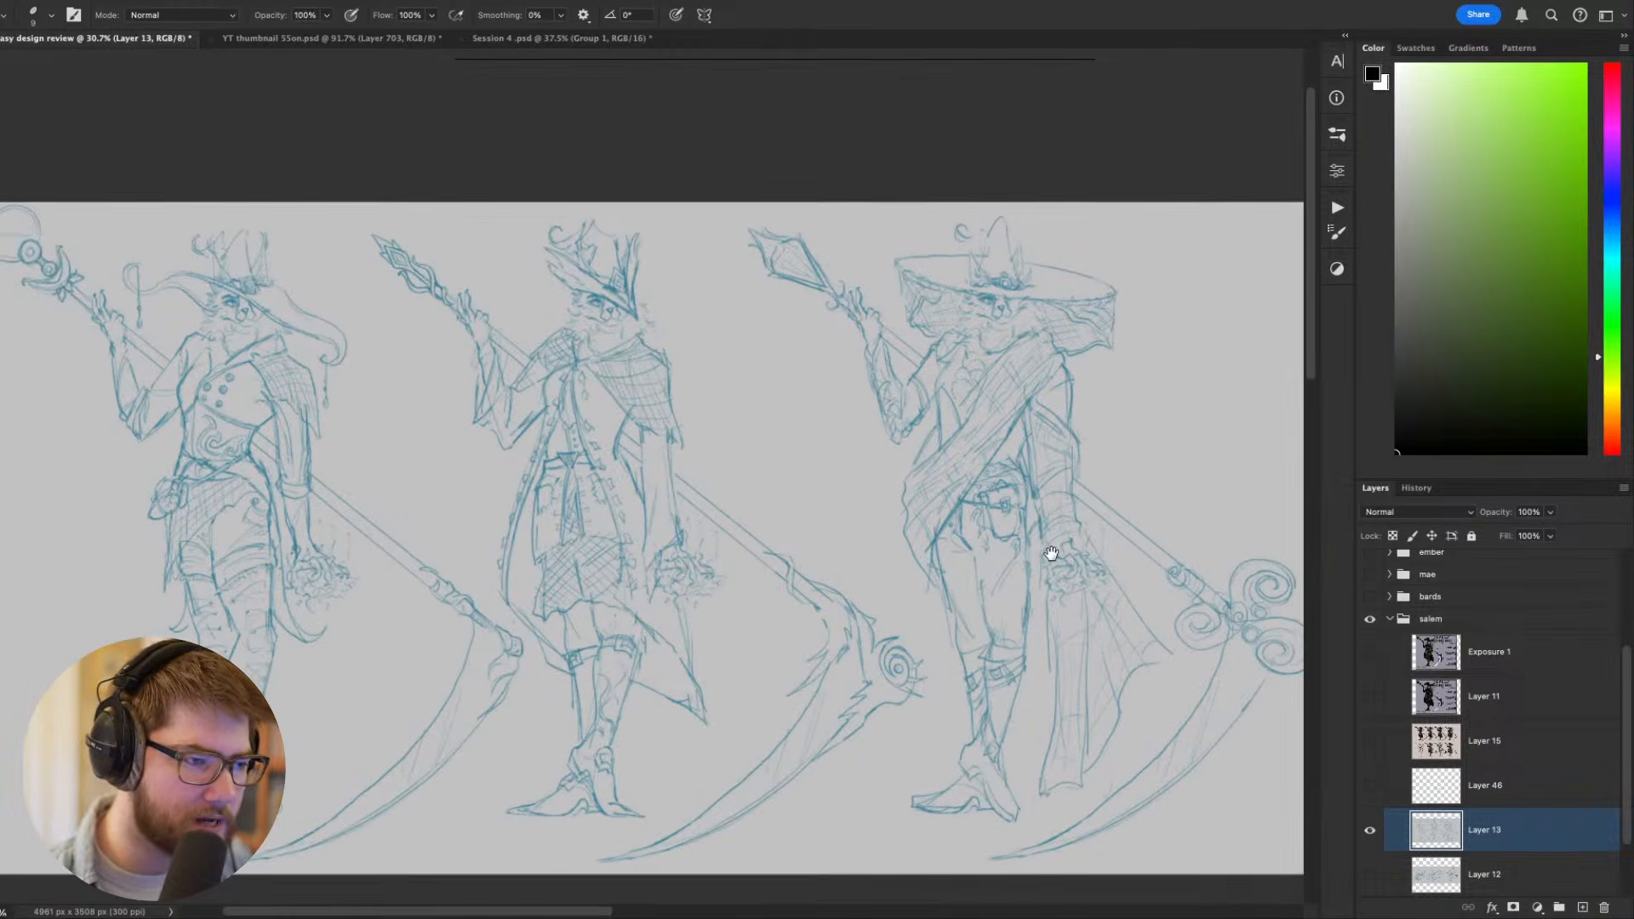
{"action": "mouse_move", "coordinate": [911, 565]}
{"action": "left_mouse_down"}
{"action": "mouse_move", "coordinate": [931, 548]}
{"action": "mouse_move", "coordinate": [941, 561]}
{"action": "left_mouse_up"}
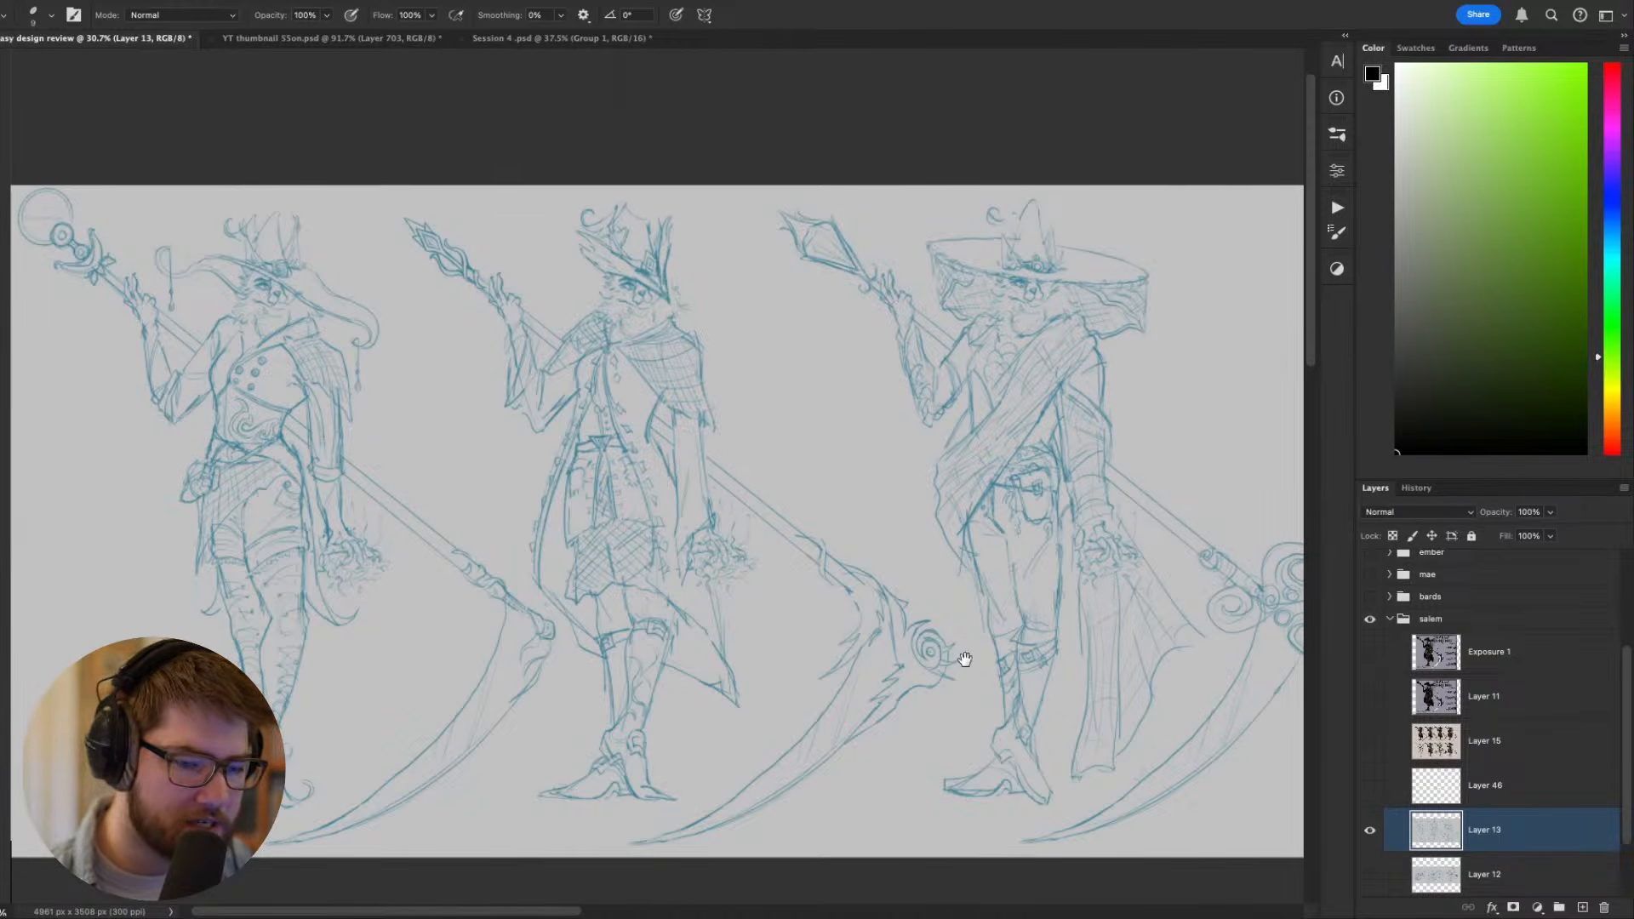
{"action": "scroll", "coordinate": [1070, 637], "scroll_direction": "right", "scroll_amount": 3}
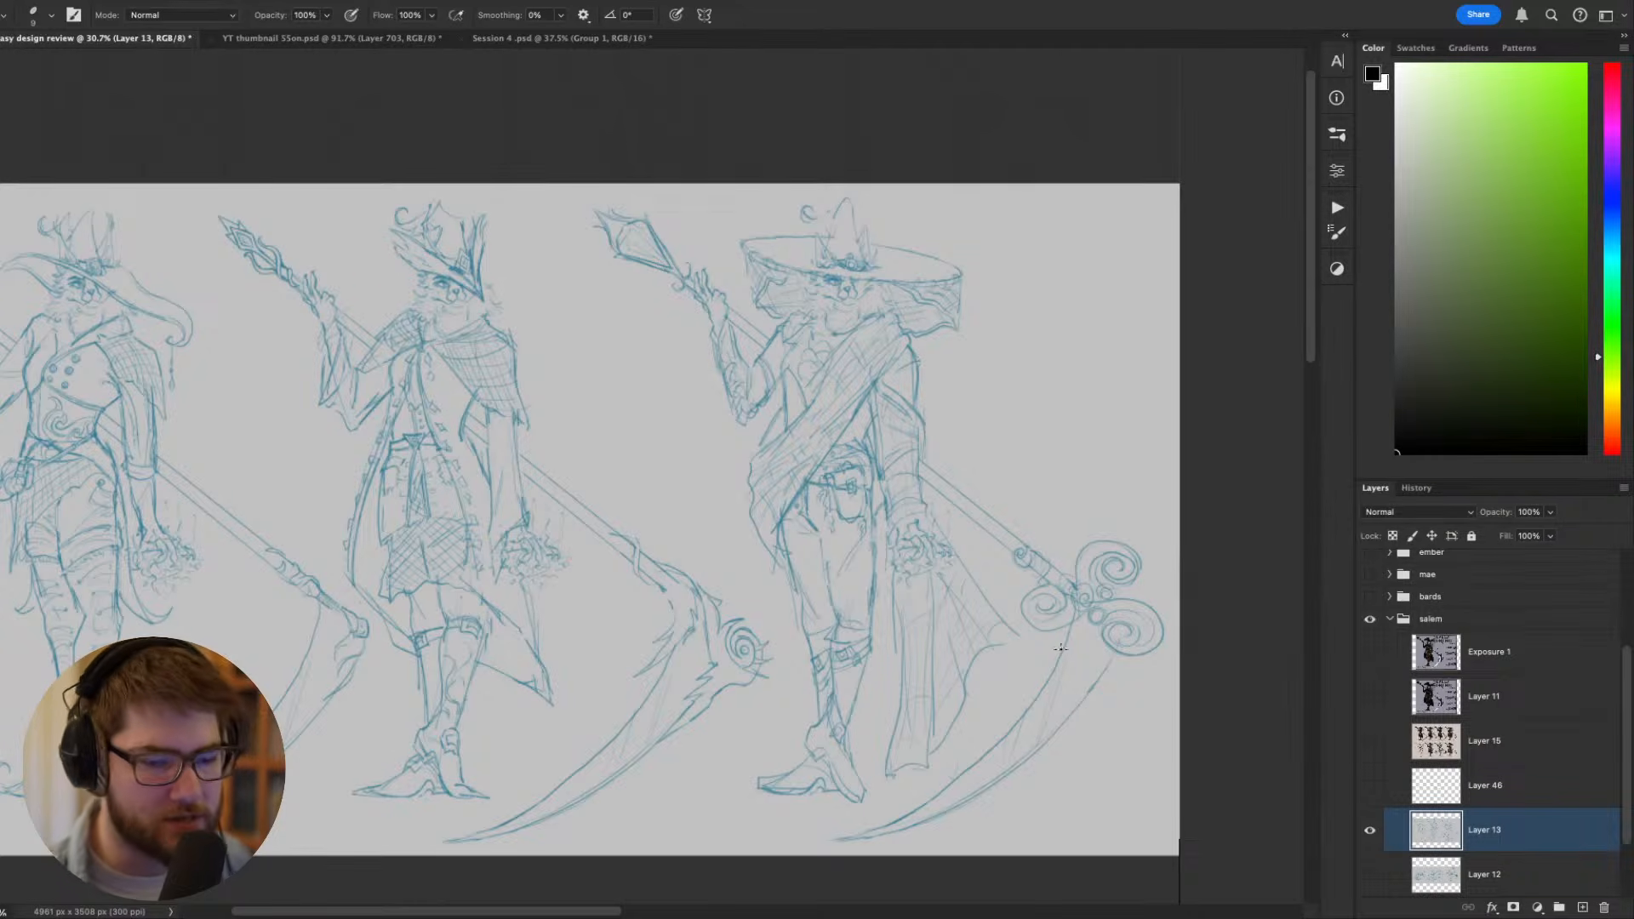
{"action": "scroll", "coordinate": [911, 689], "scroll_direction": "left", "scroll_amount": 3}
{"action": "scroll", "coordinate": [911, 689], "scroll_direction": "up", "scroll_amount": 1}
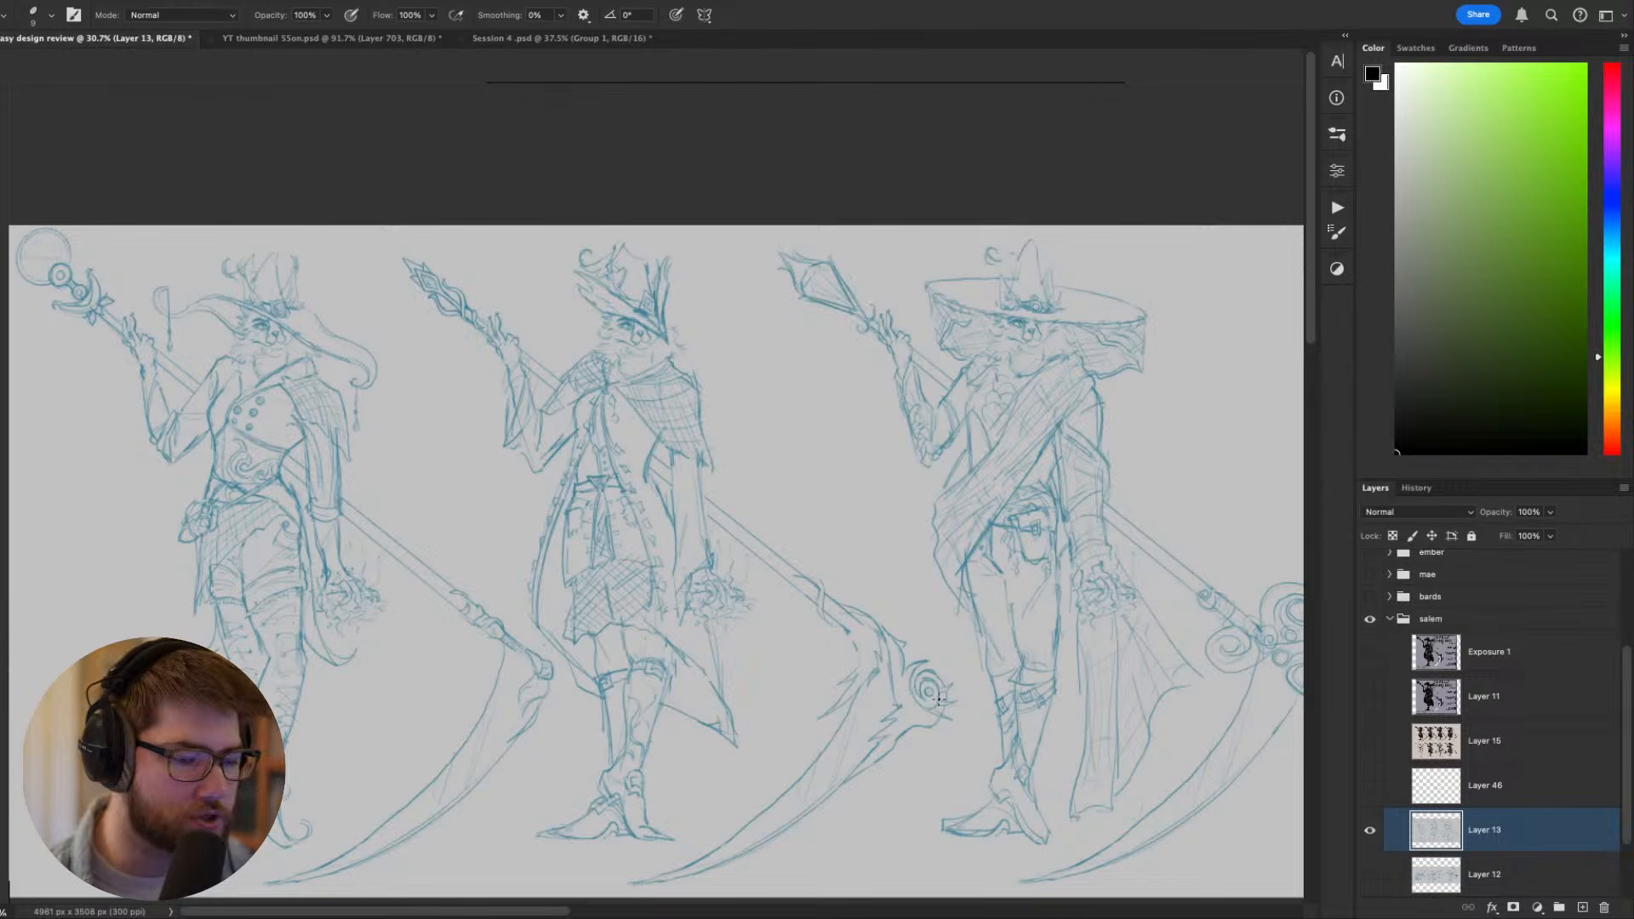
{"action": "left_click", "coordinate": [1370, 786]}
{"action": "left_click", "coordinate": [1370, 786]}
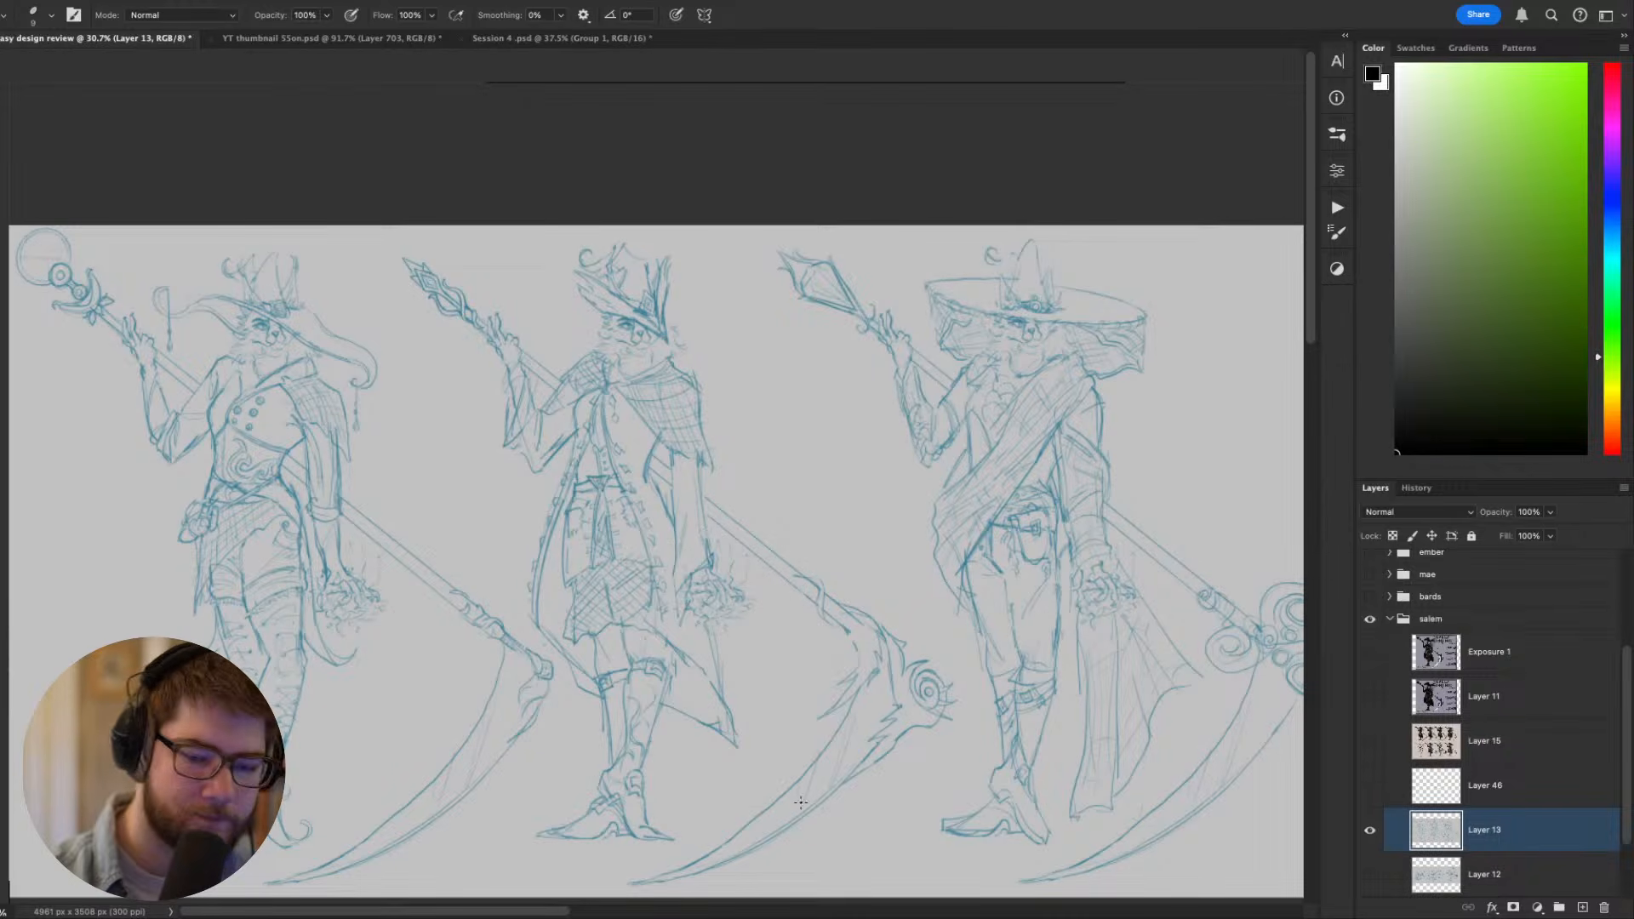
{"action": "mouse_move", "coordinate": [915, 732]}
{"action": "left_mouse_down"}
{"action": "mouse_move", "coordinate": [924, 692]}
{"action": "mouse_move", "coordinate": [940, 709]}
{"action": "mouse_move", "coordinate": [928, 692]}
{"action": "left_mouse_up"}
{"action": "key", "text": "super+z"}
{"action": "mouse_move", "coordinate": [1058, 698]}
{"action": "left_mouse_down"}
{"action": "mouse_move", "coordinate": [1158, 623]}
{"action": "mouse_move", "coordinate": [1160, 686]}
{"action": "left_mouse_up"}
{"action": "key", "text": "super+z"}
{"action": "mouse_move", "coordinate": [960, 707]}
{"action": "left_mouse_down"}
{"action": "mouse_move", "coordinate": [948, 591]}
{"action": "mouse_move", "coordinate": [916, 560]}
{"action": "left_mouse_up"}
{"action": "key", "text": "super+z"}
- Try circling the orb on top of the first sketch's staff, and undo the strokes
{"action": "left_click_drag", "start_coordinate": [770, 662], "coordinate": [1103, 711]}
{"action": "left_click_drag", "start_coordinate": [501, 288], "coordinate": [447, 308]}
{"action": "left_click_drag", "start_coordinate": [1105, 739], "coordinate": [915, 640]}
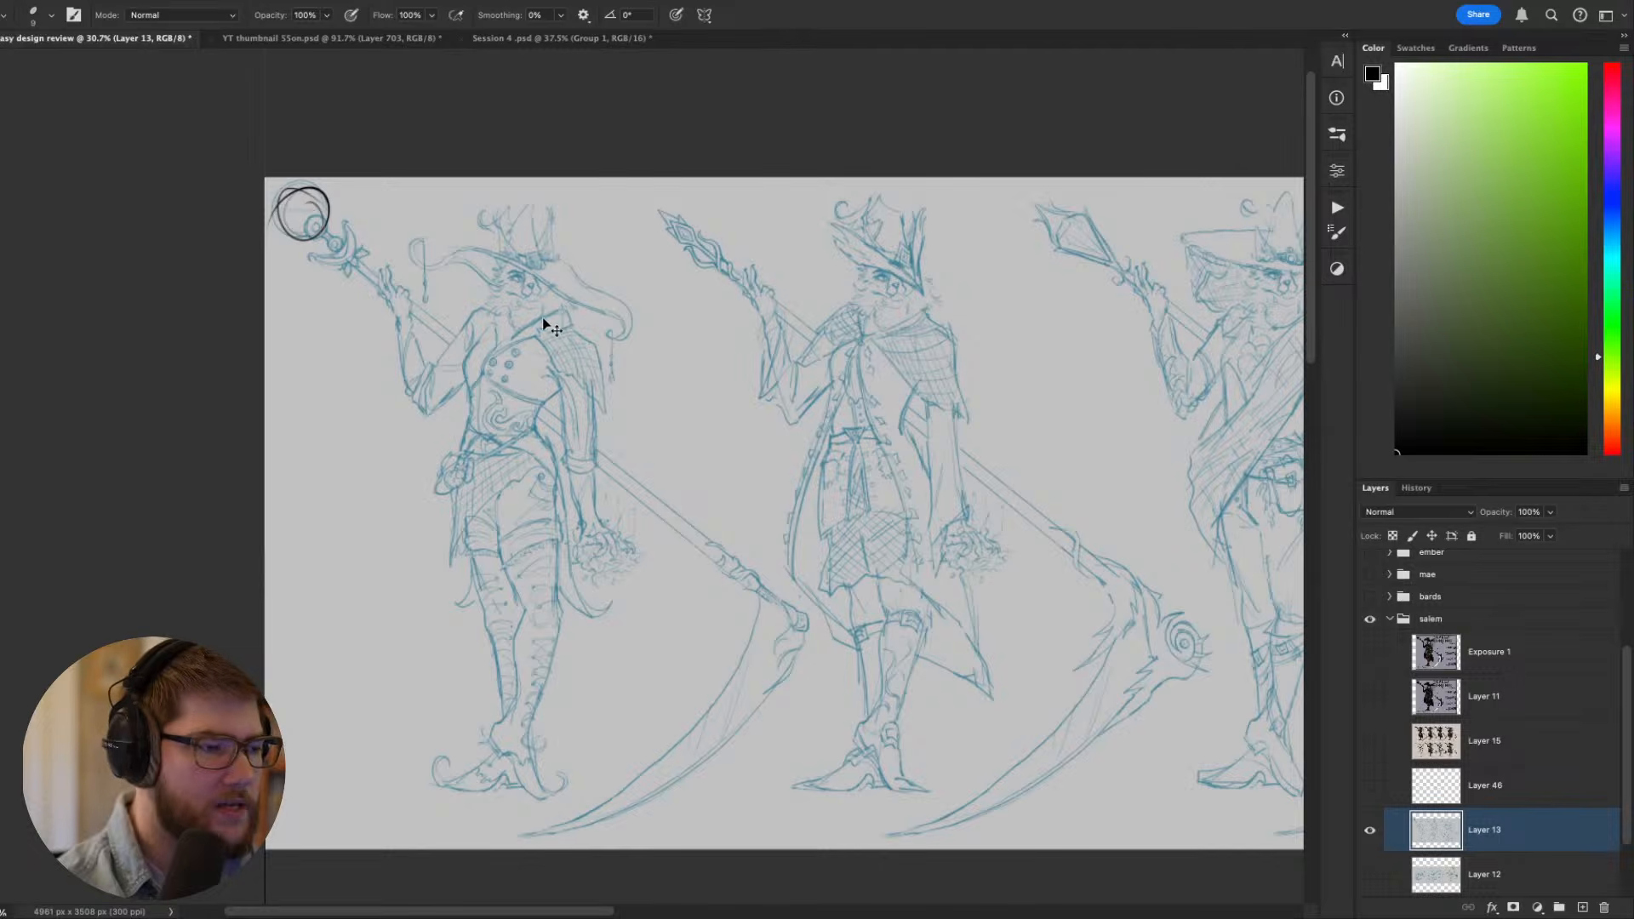
{"action": "left_click_drag", "start_coordinate": [609, 468], "coordinate": [820, 615]}
{"action": "key", "text": "super+z"}
{"action": "key", "text": "super+z"}
{"action": "key", "text": "super+z"}
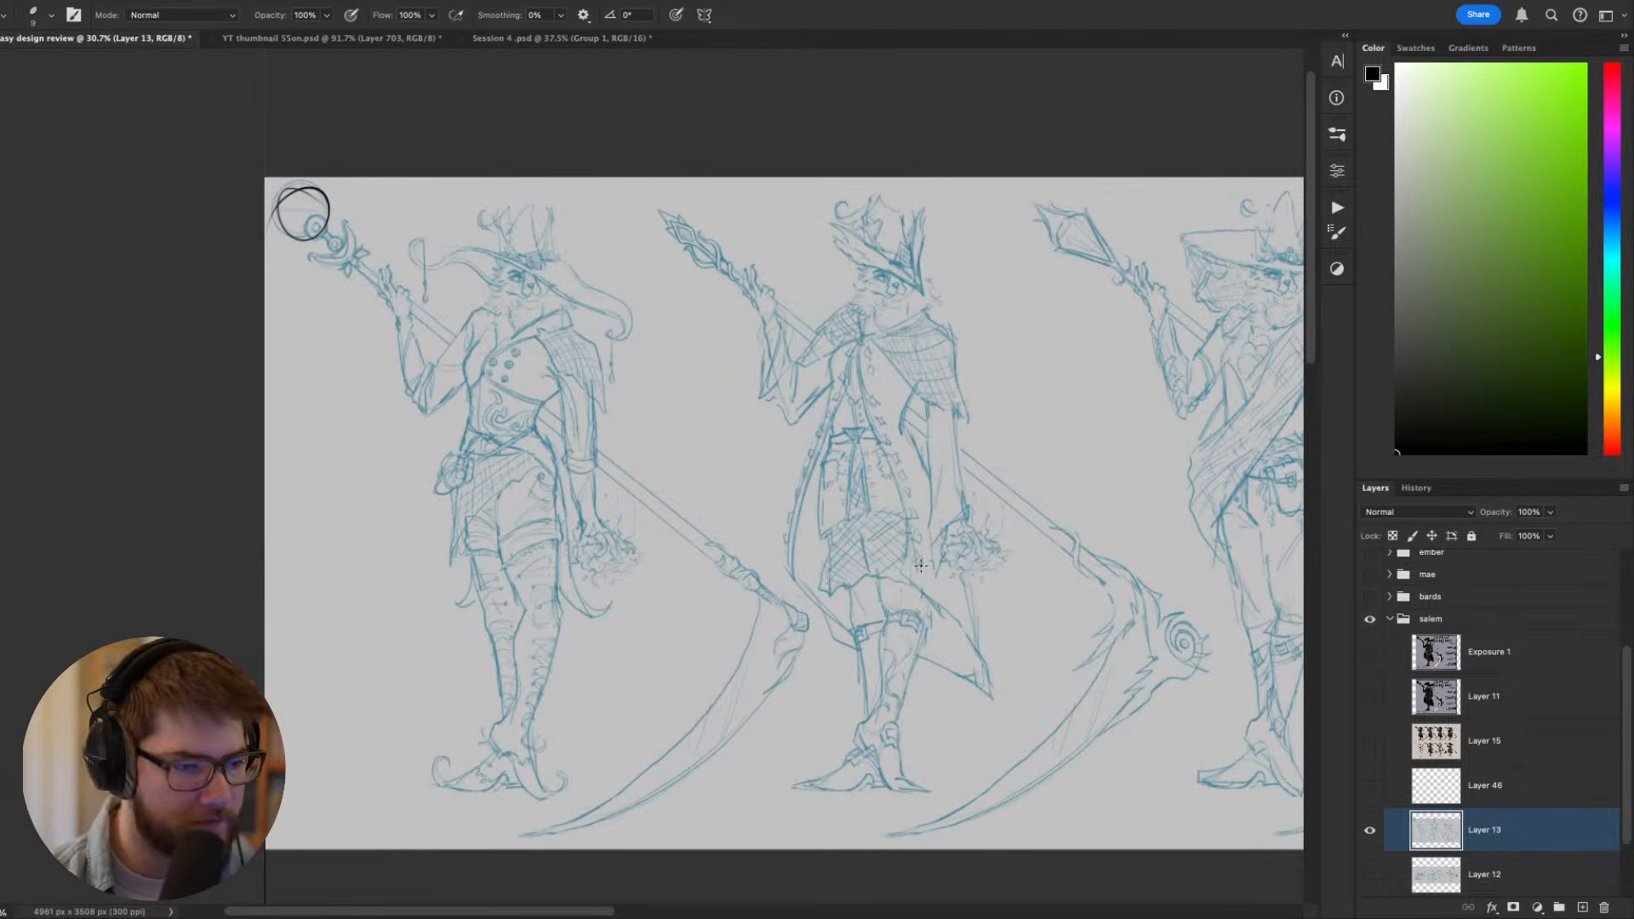
- Look closely at the first costume sketch and show the finished Exposure 1 artwork for comparison
{"action": "mouse_move", "coordinate": [727, 434]}
{"action": "left_mouse_down"}
{"action": "mouse_move", "coordinate": [511, 450]}
{"action": "mouse_move", "coordinate": [815, 439]}
{"action": "left_mouse_up"}
{"action": "scroll", "coordinate": [596, 451], "scroll_direction": "up", "scroll_amount": 2}
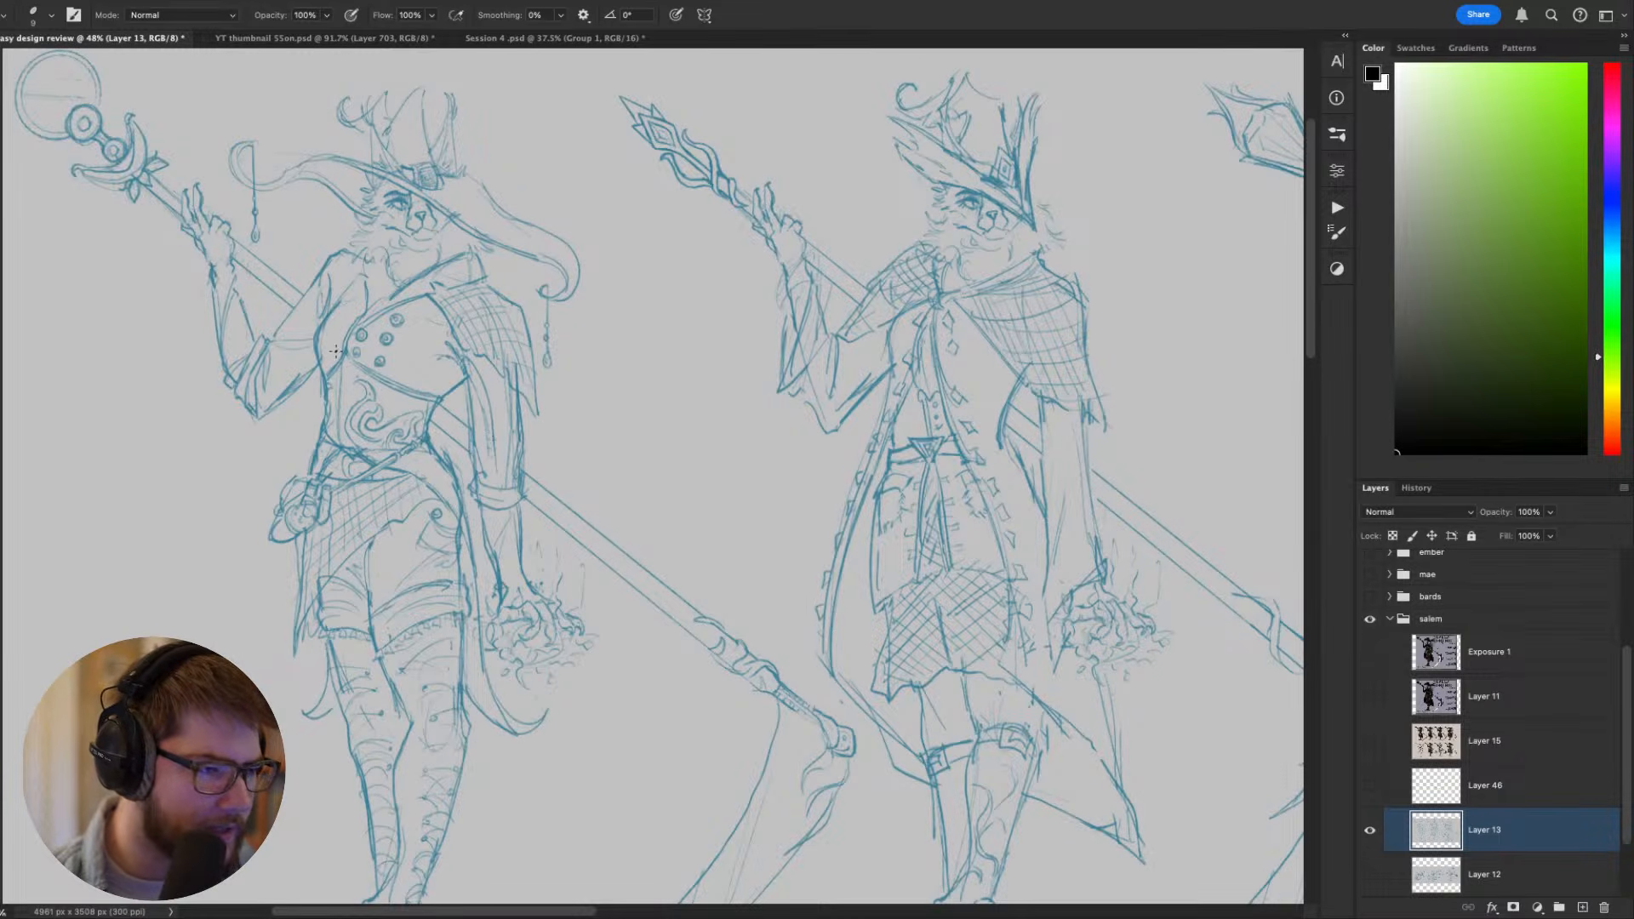
{"action": "left_click", "coordinate": [1369, 652]}
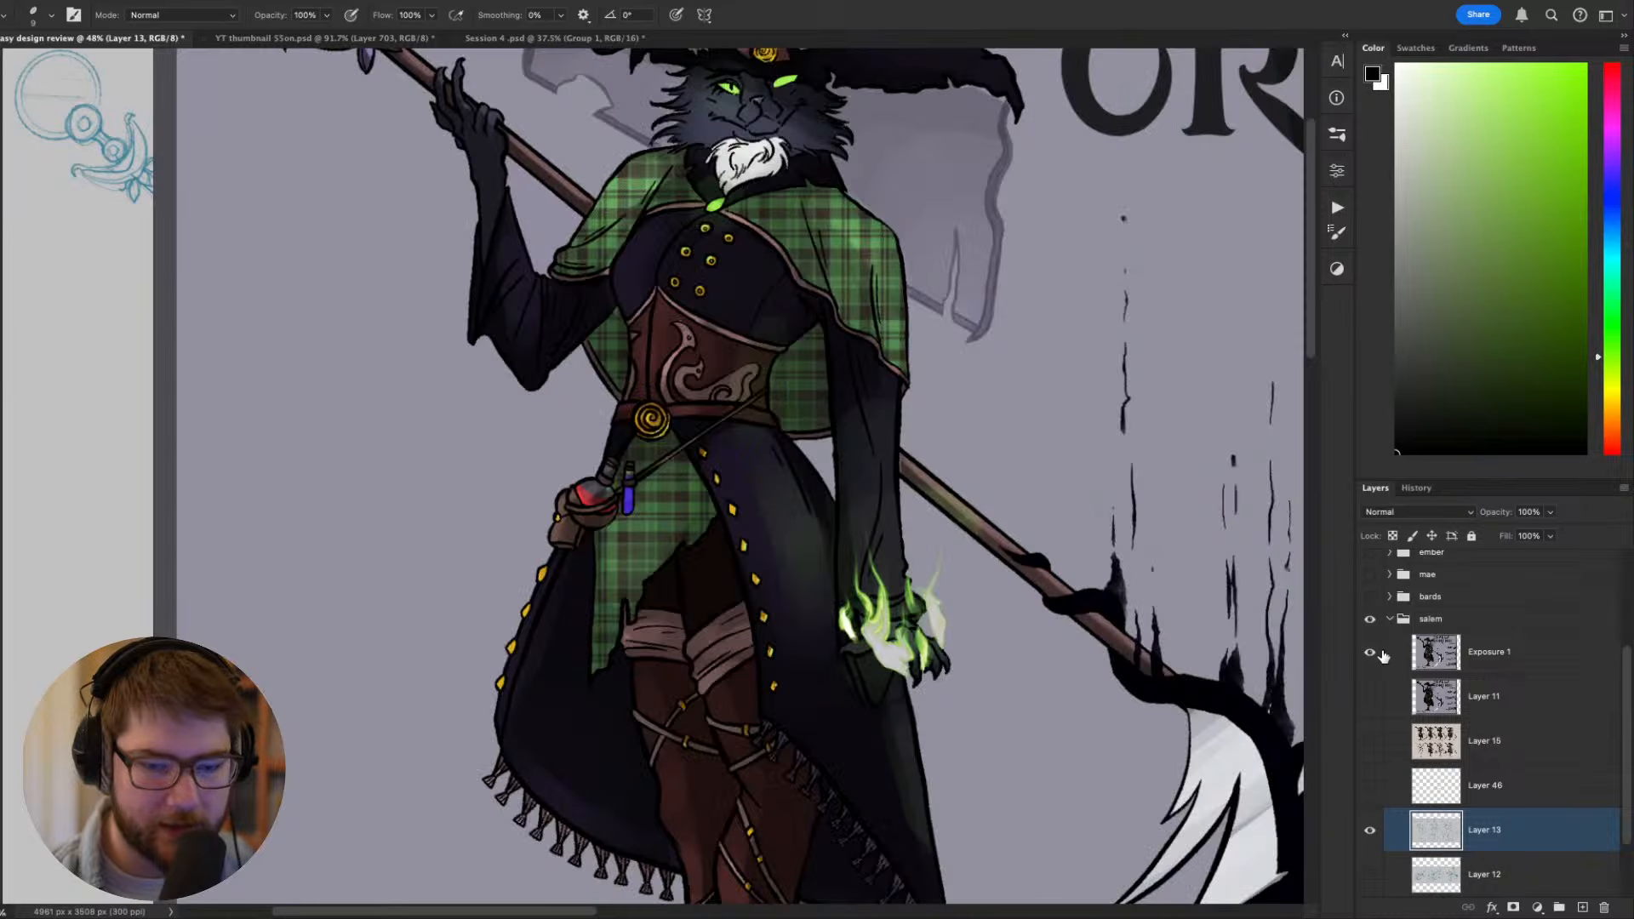
{"action": "scroll", "coordinate": [997, 556], "scroll_direction": "down", "scroll_amount": 1}
{"action": "left_click_drag", "start_coordinate": [1027, 514], "coordinate": [910, 544]}
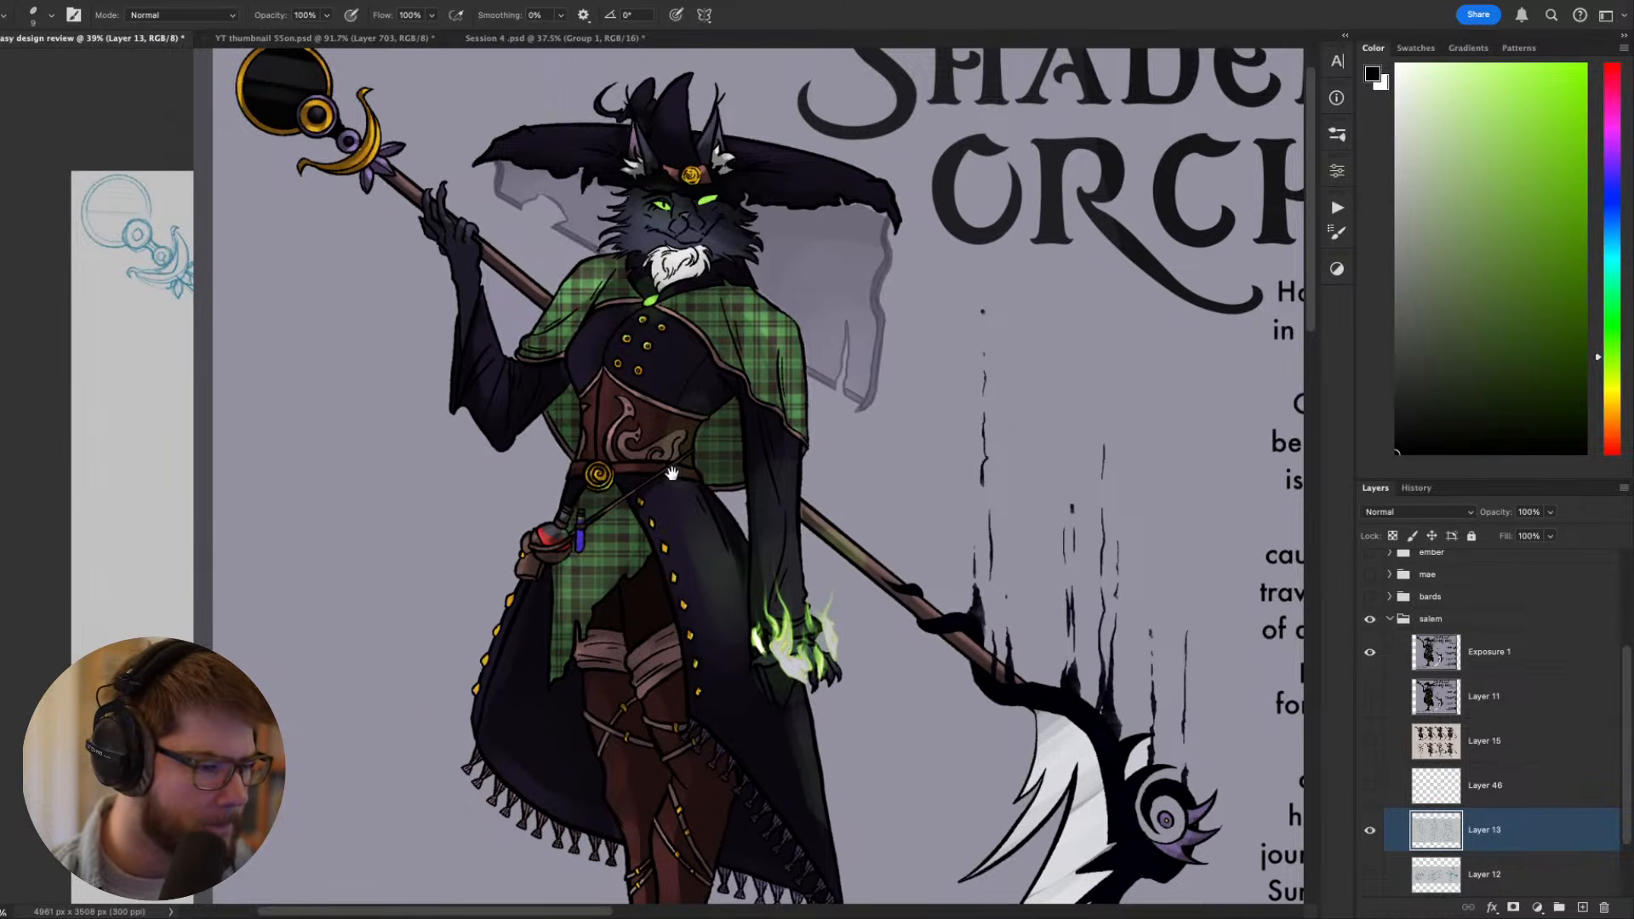
- Examine the finished character's costume, orb-topped staff and scythe blade from top to bottom
{"action": "left_click_drag", "start_coordinate": [701, 551], "coordinate": [639, 450]}
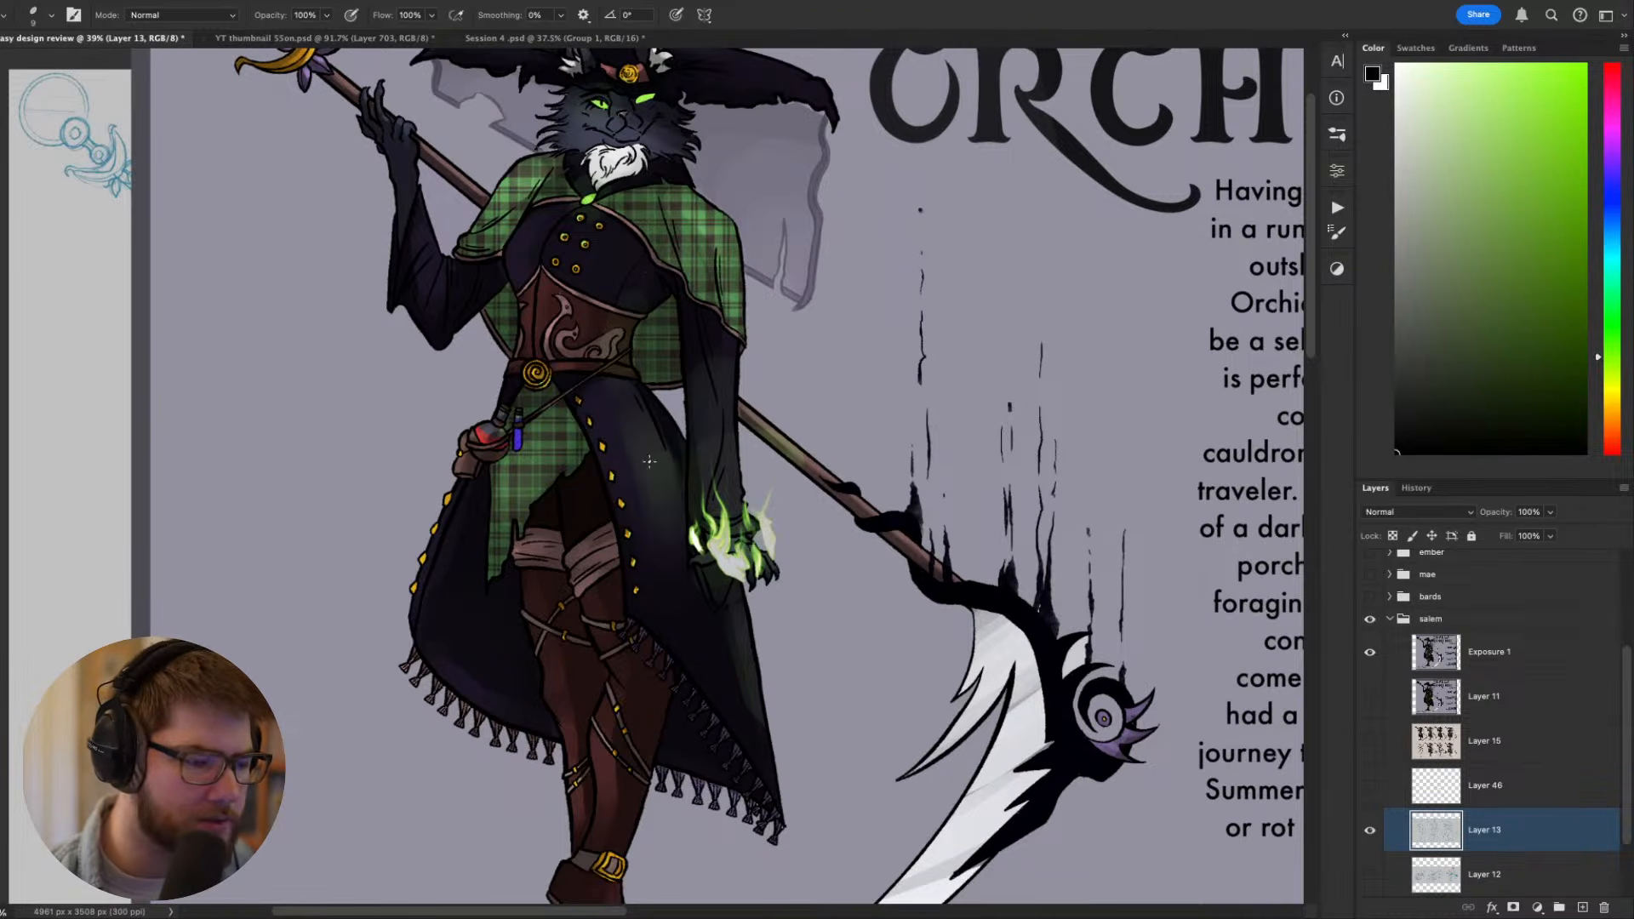
{"action": "scroll", "coordinate": [386, 575], "scroll_direction": "up", "scroll_amount": 3}
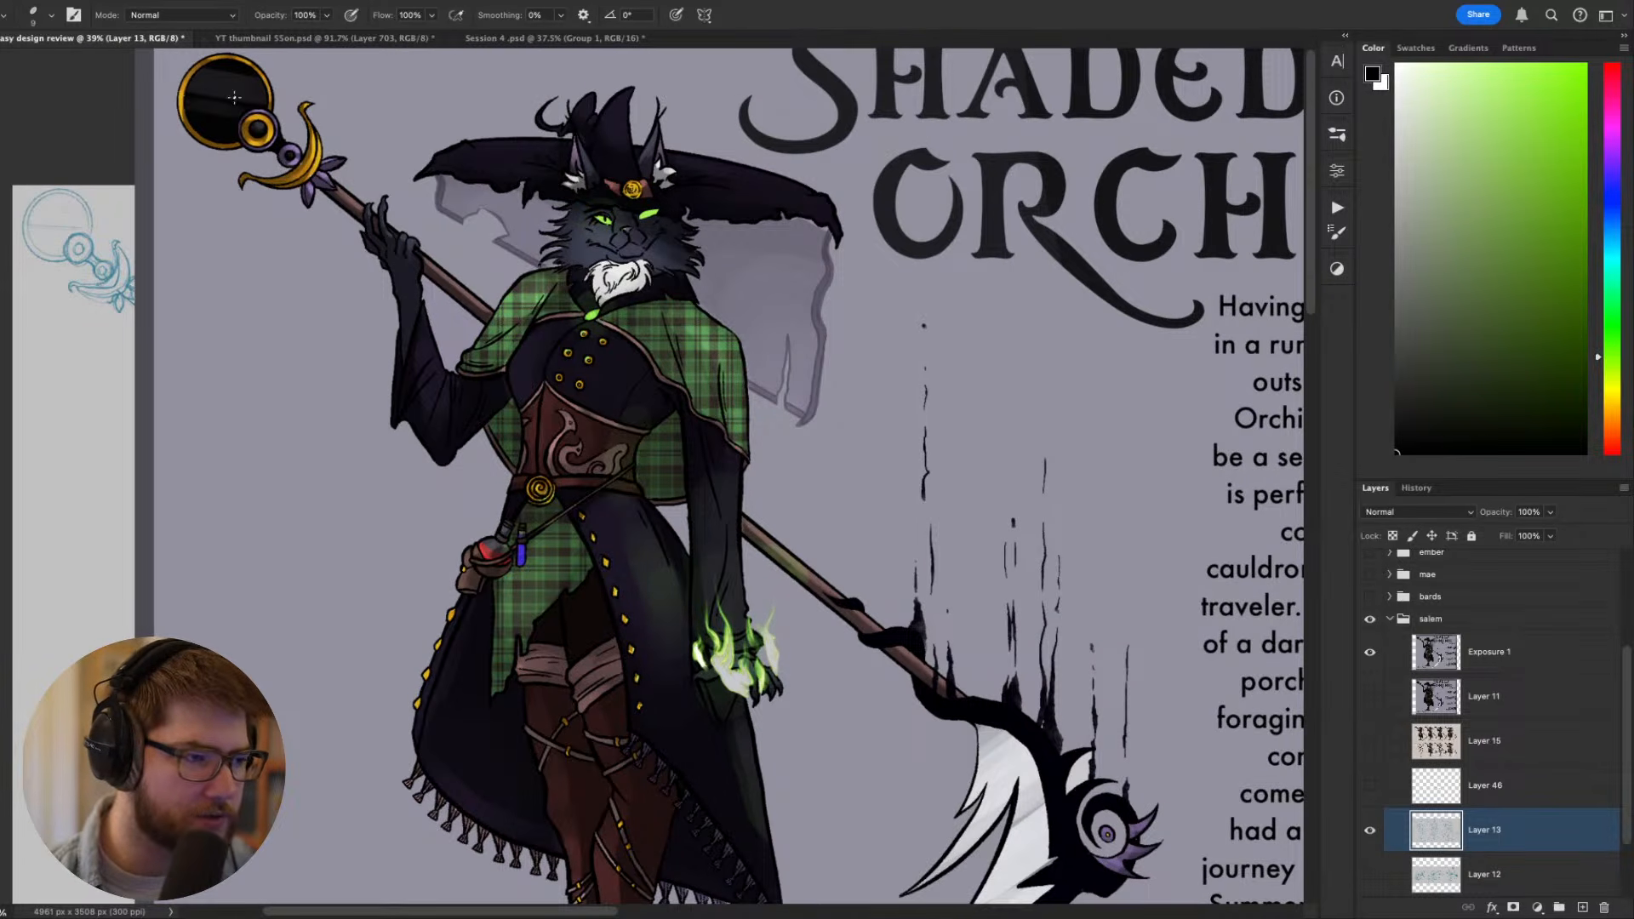
{"action": "left_click_drag", "start_coordinate": [621, 468], "coordinate": [370, 155]}
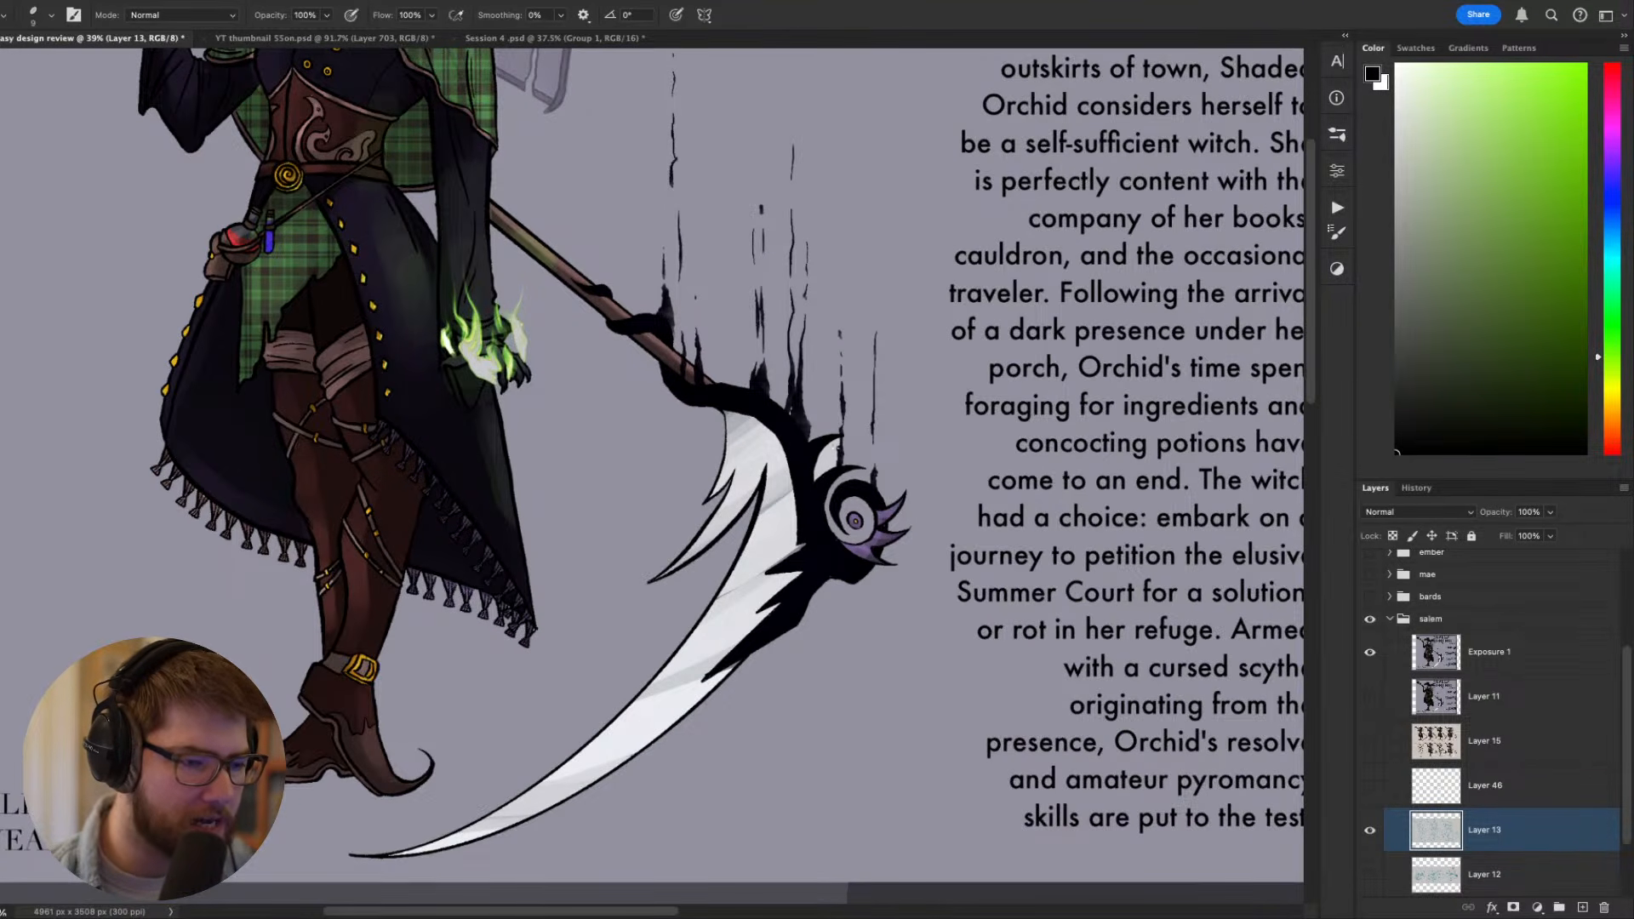
{"action": "scroll", "coordinate": [494, 361], "scroll_direction": "down", "scroll_amount": 3}
{"action": "left_click_drag", "start_coordinate": [494, 361], "coordinate": [800, 665]}
{"action": "scroll", "coordinate": [698, 549], "scroll_direction": "up", "scroll_amount": 1}
{"action": "scroll", "coordinate": [698, 550], "scroll_direction": "up", "scroll_amount": 2}
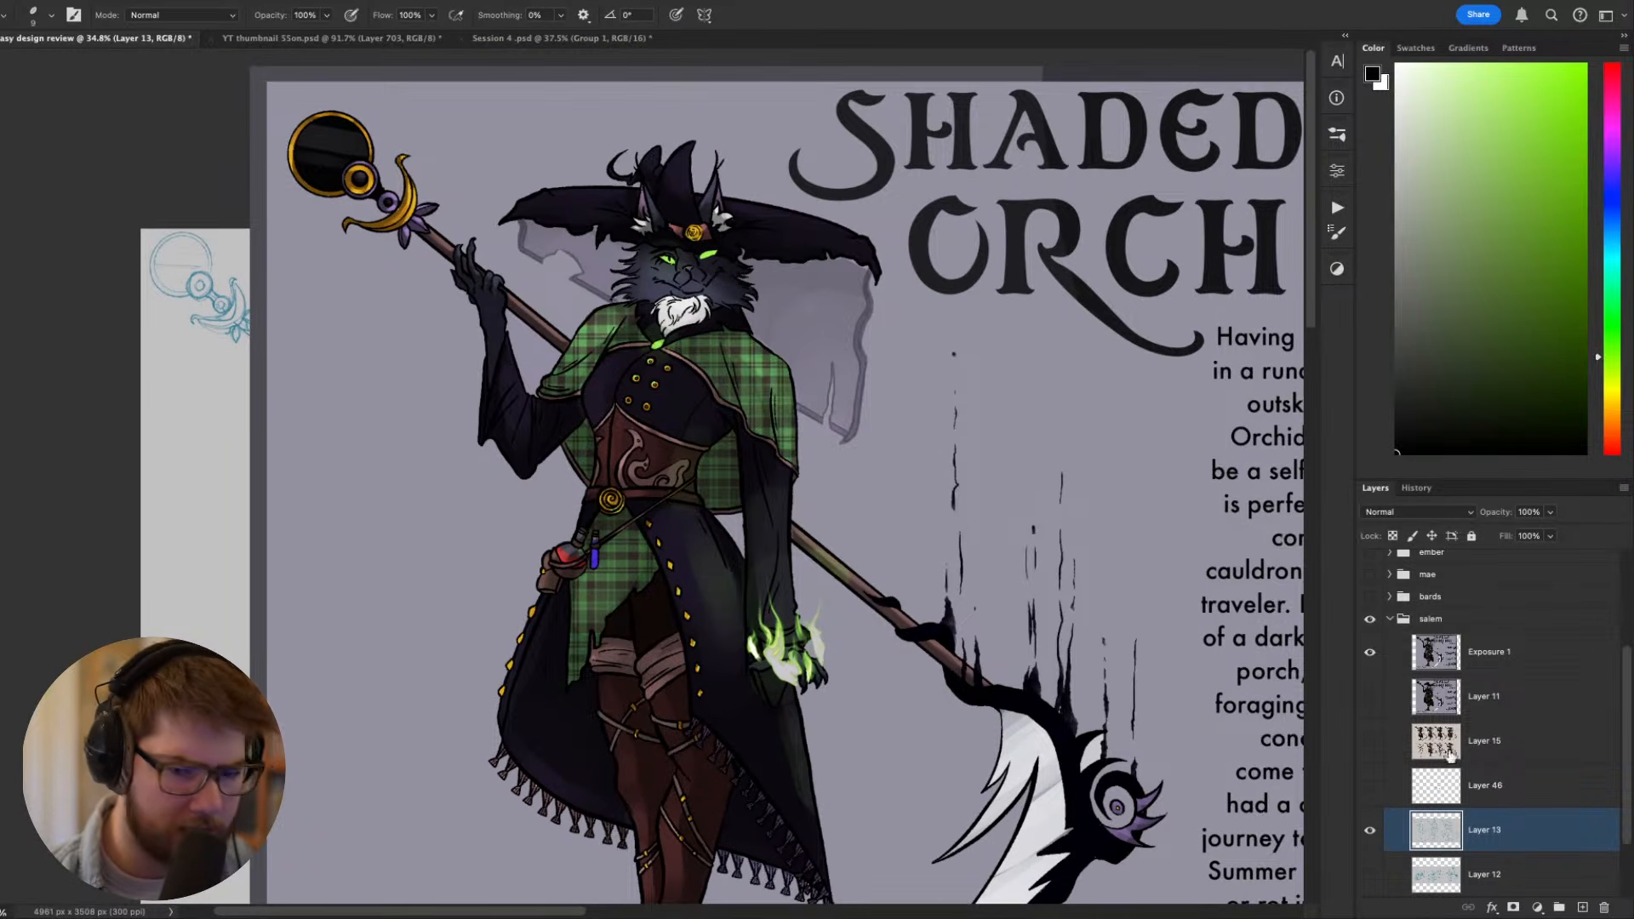
- Hide the Exposure 1 artwork and show the Layer 15 sheet of colored and greyscale costume variations
{"action": "left_click", "coordinate": [1371, 741]}
{"action": "left_click", "coordinate": [1370, 652]}
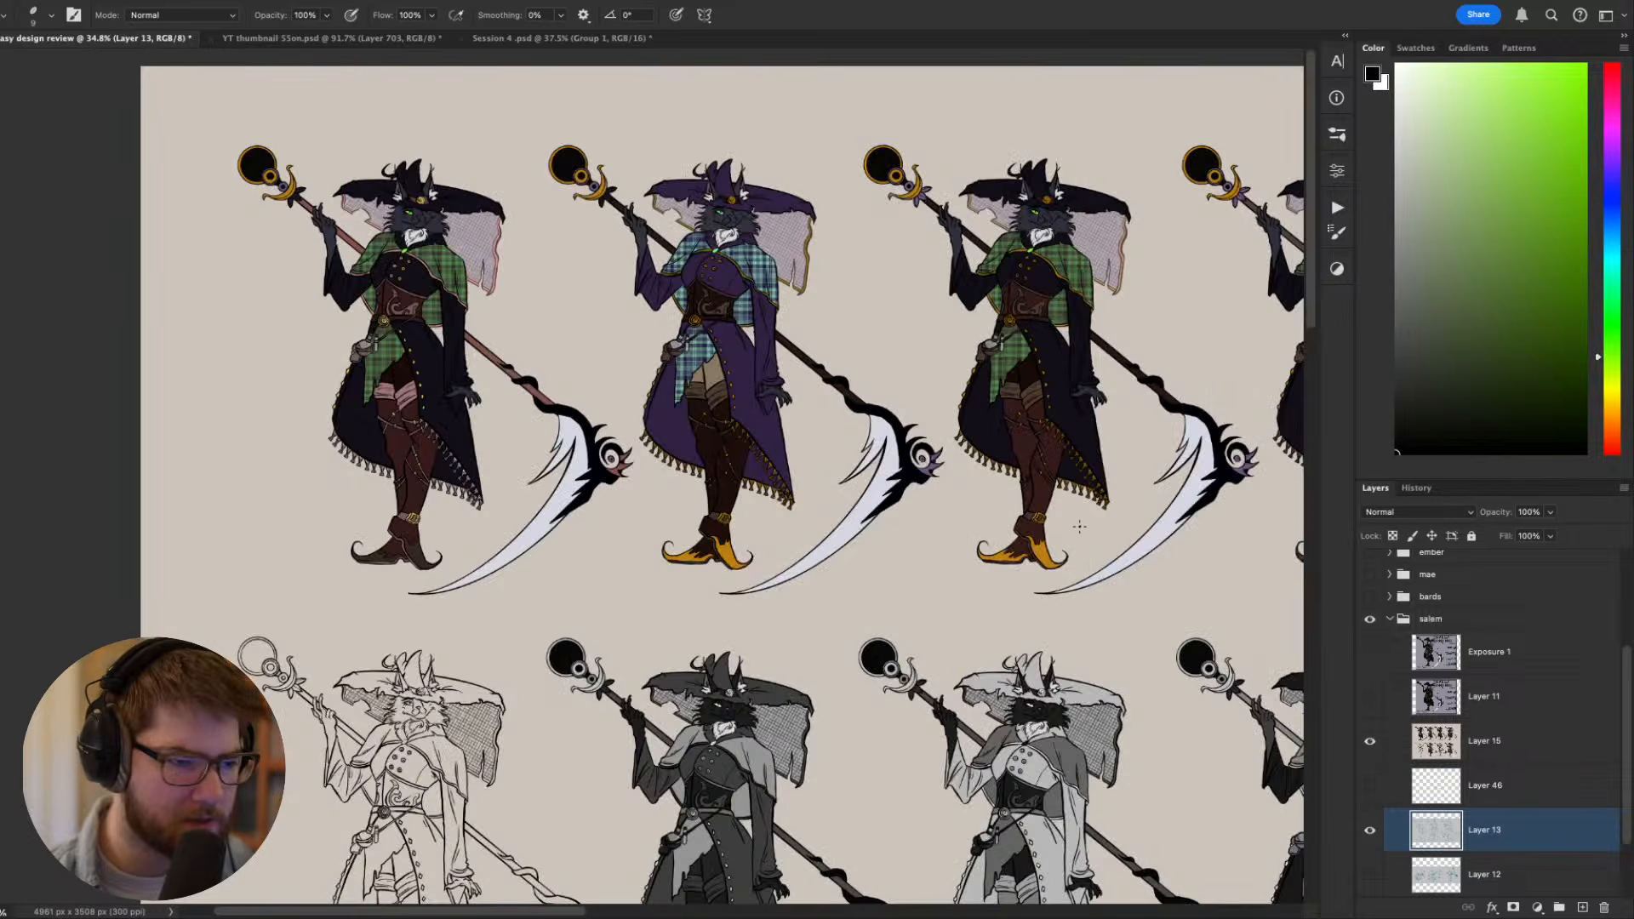
{"action": "left_click_drag", "start_coordinate": [1079, 527], "coordinate": [758, 357]}
{"action": "left_click_drag", "start_coordinate": [686, 682], "coordinate": [729, 632]}
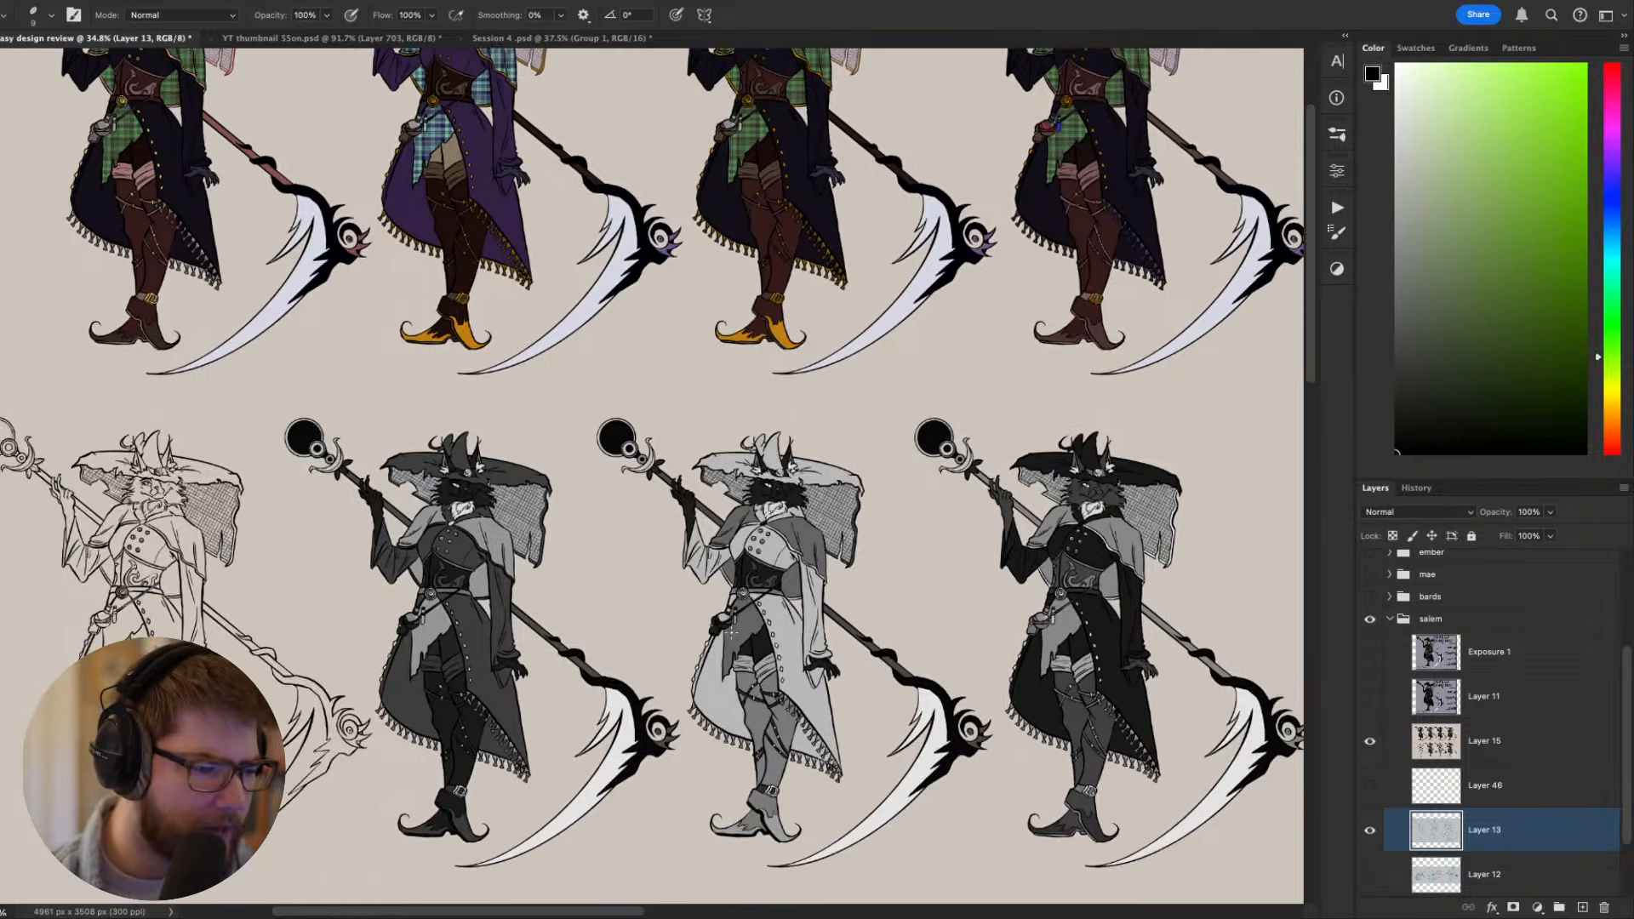
- Compare the greyscale costume variations, looking at how light and dark values are spread over the coat, cape and hat
{"action": "scroll", "coordinate": [729, 630], "scroll_direction": "up", "scroll_amount": 2}
{"action": "scroll", "coordinate": [503, 609], "scroll_direction": "down", "scroll_amount": 1}
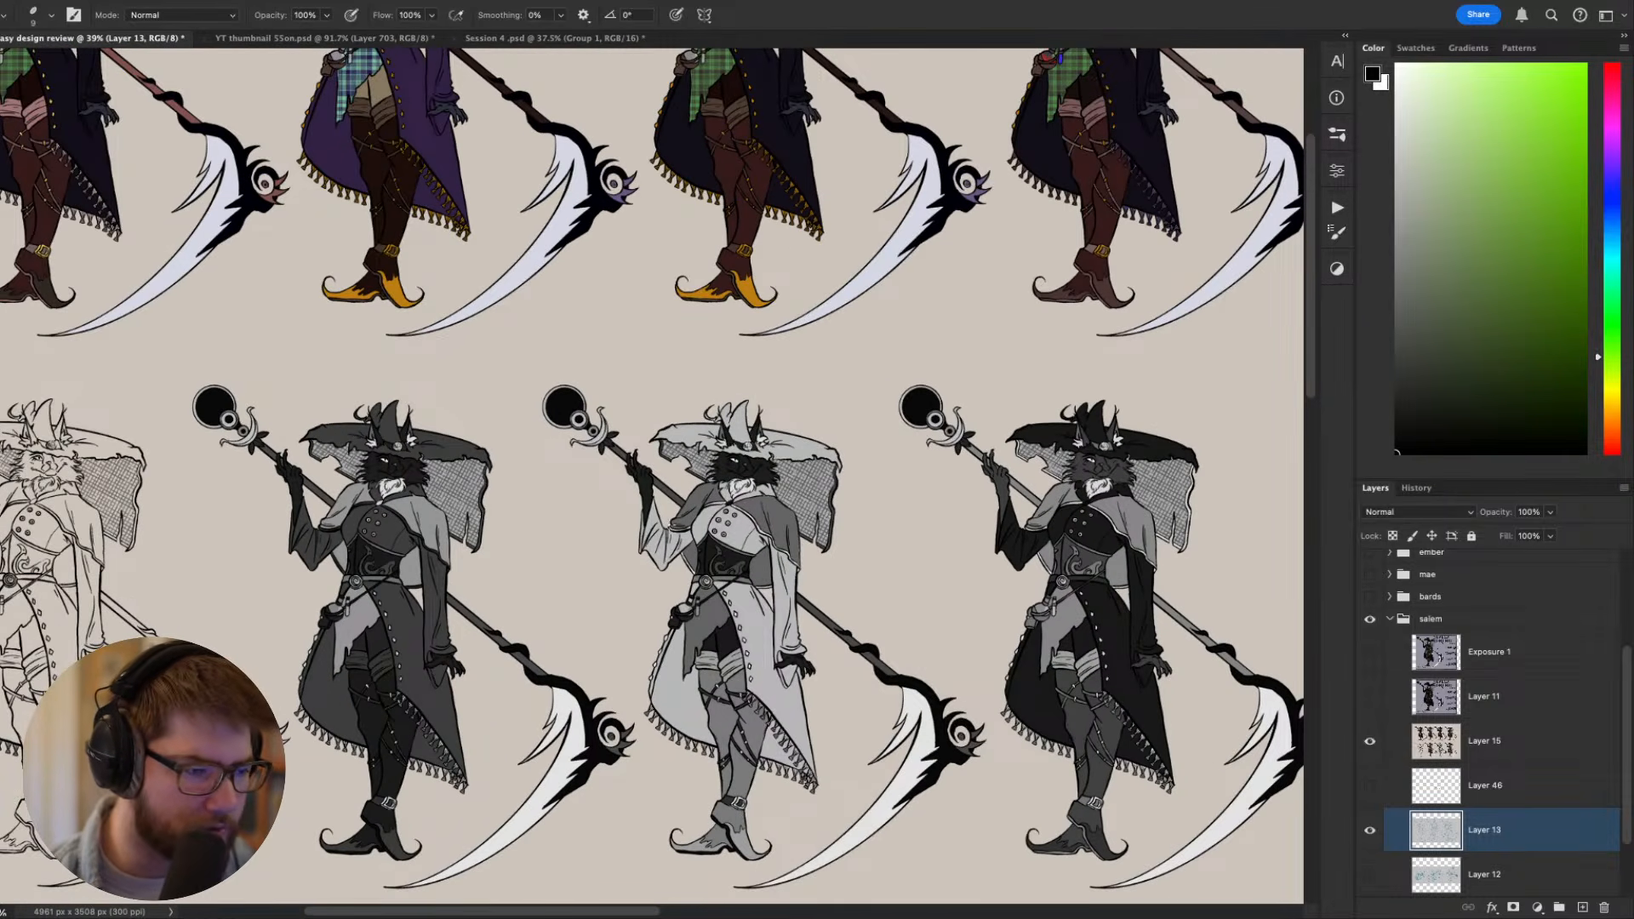
{"action": "left_click_drag", "start_coordinate": [503, 675], "coordinate": [619, 522]}
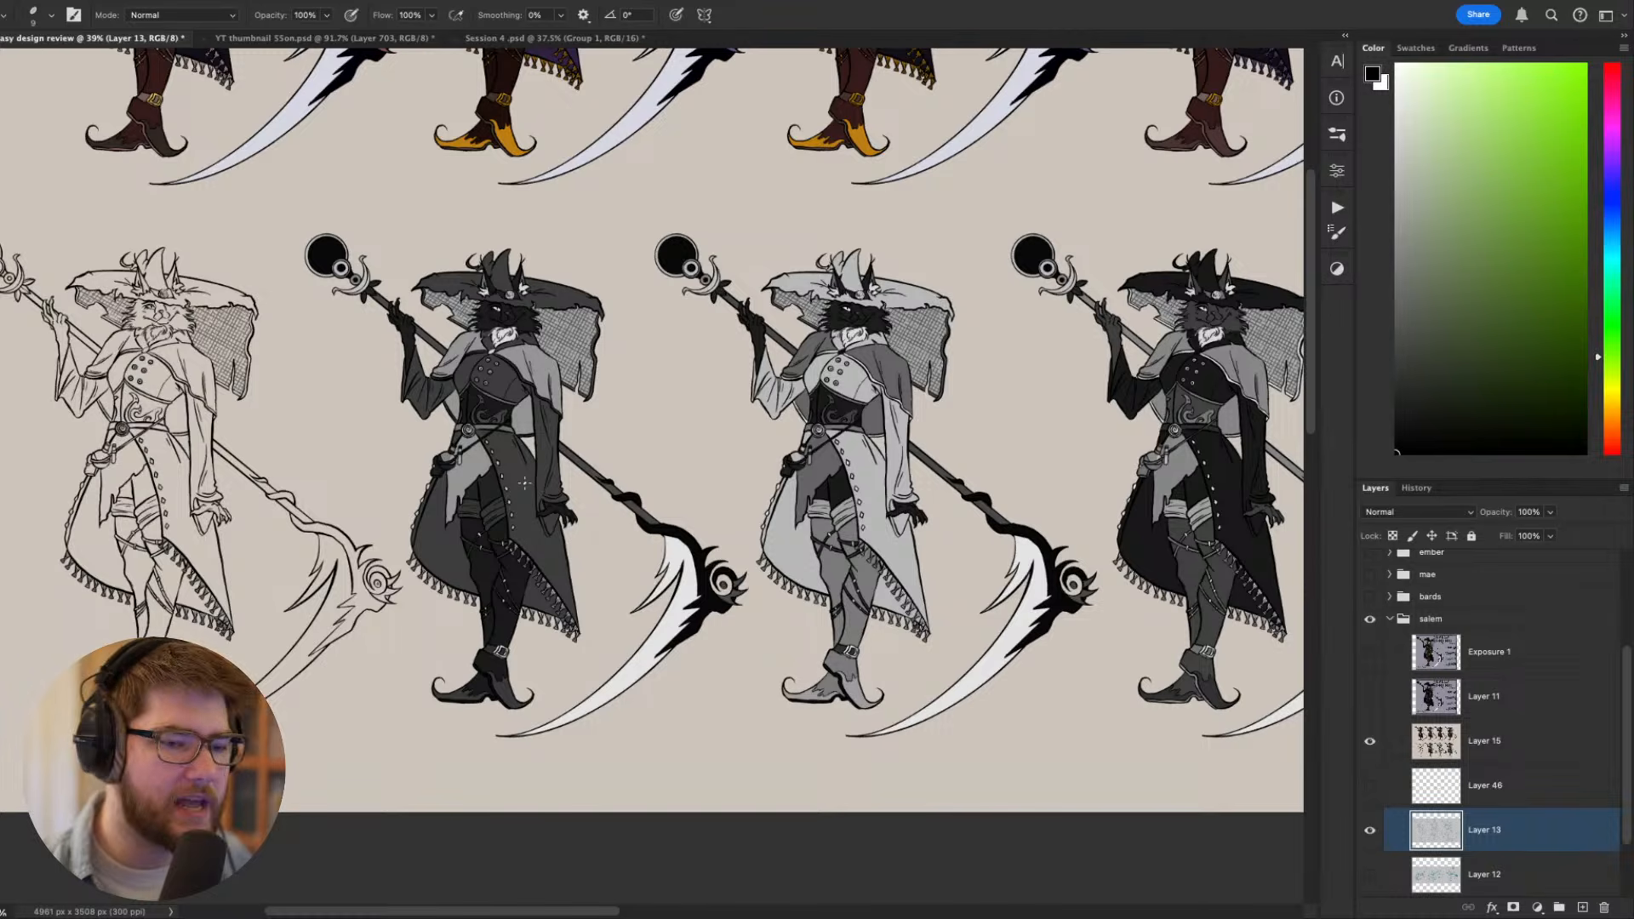
{"action": "left_click_drag", "start_coordinate": [794, 297], "coordinate": [458, 351]}
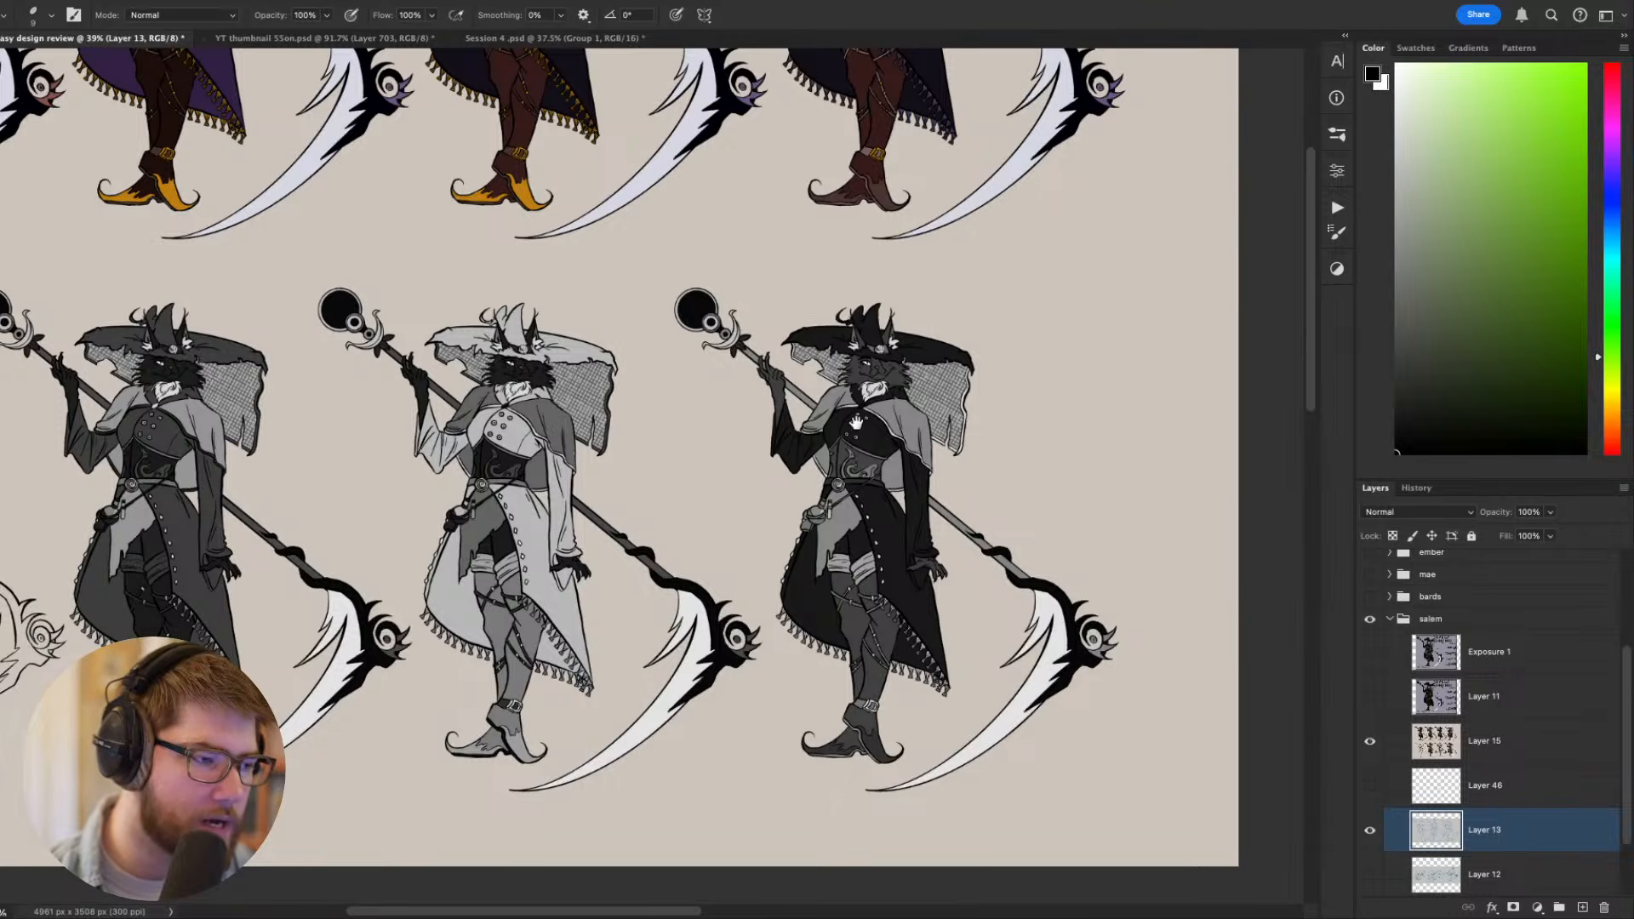
{"action": "left_click_drag", "start_coordinate": [716, 415], "coordinate": [832, 417]}
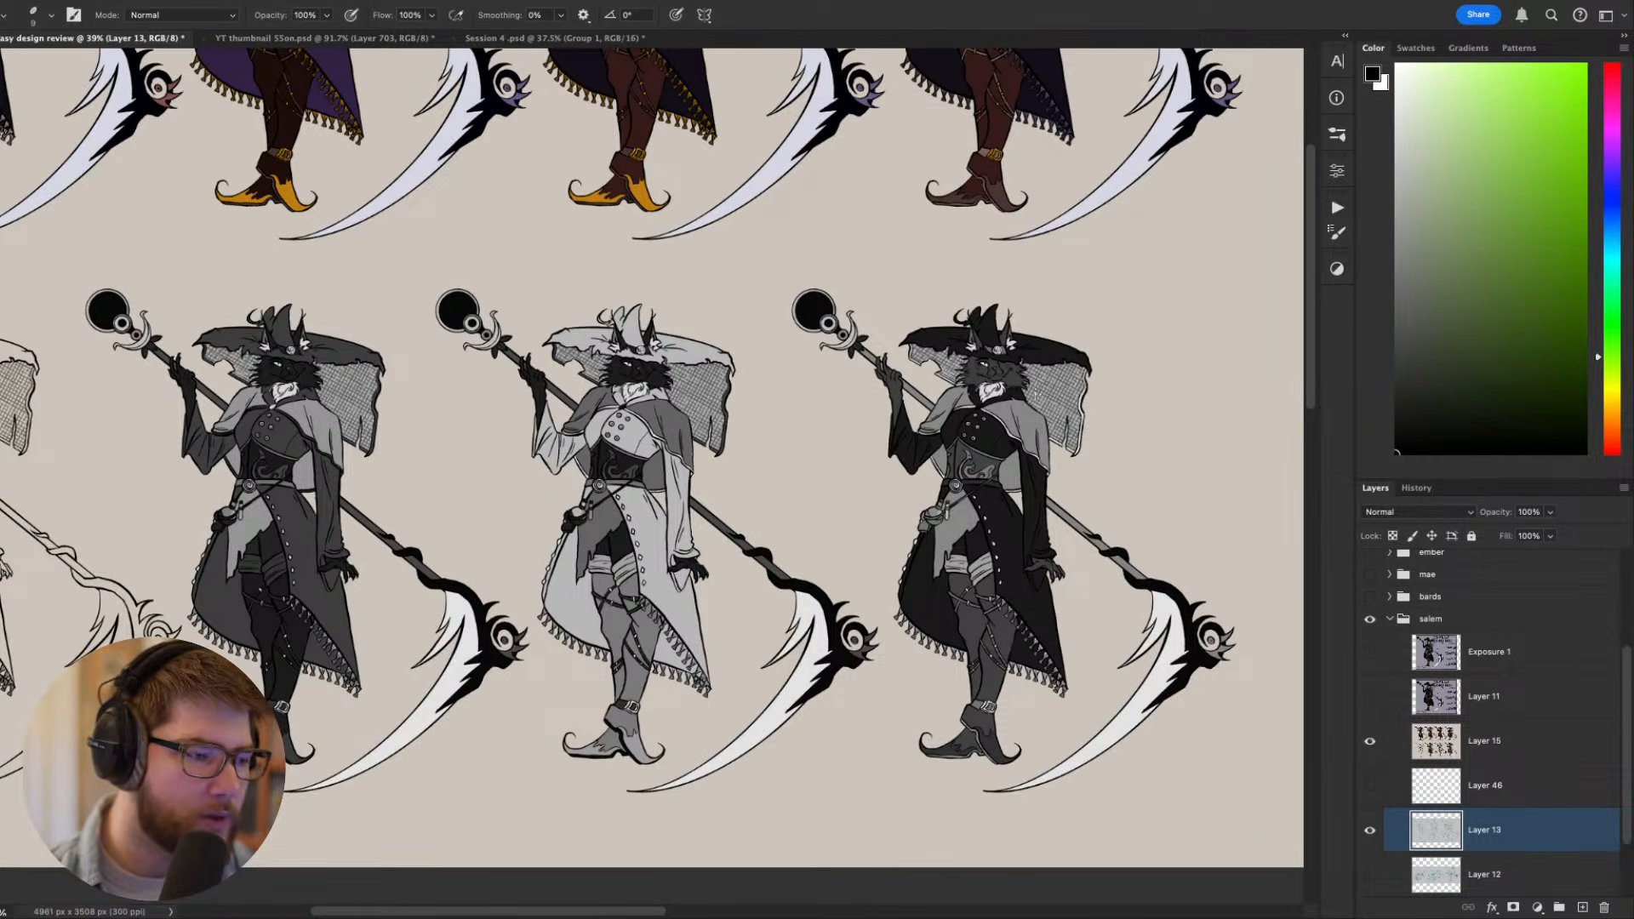
{"action": "left_click_drag", "start_coordinate": [479, 422], "coordinate": [481, 423]}
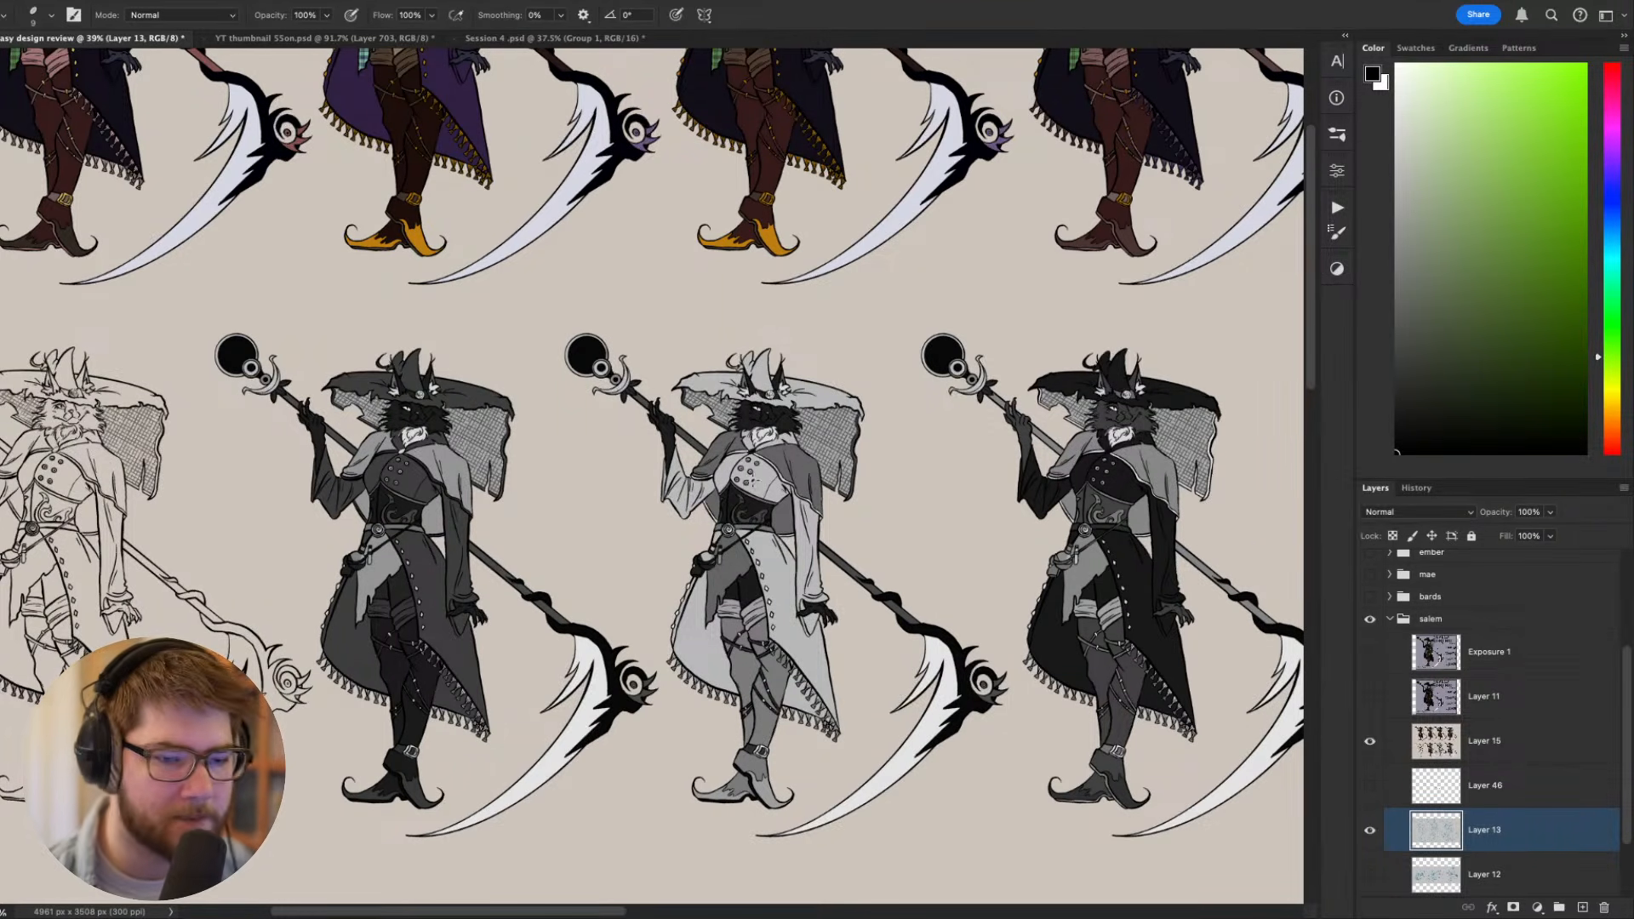
{"action": "left_click_drag", "start_coordinate": [1048, 485], "coordinate": [838, 614]}
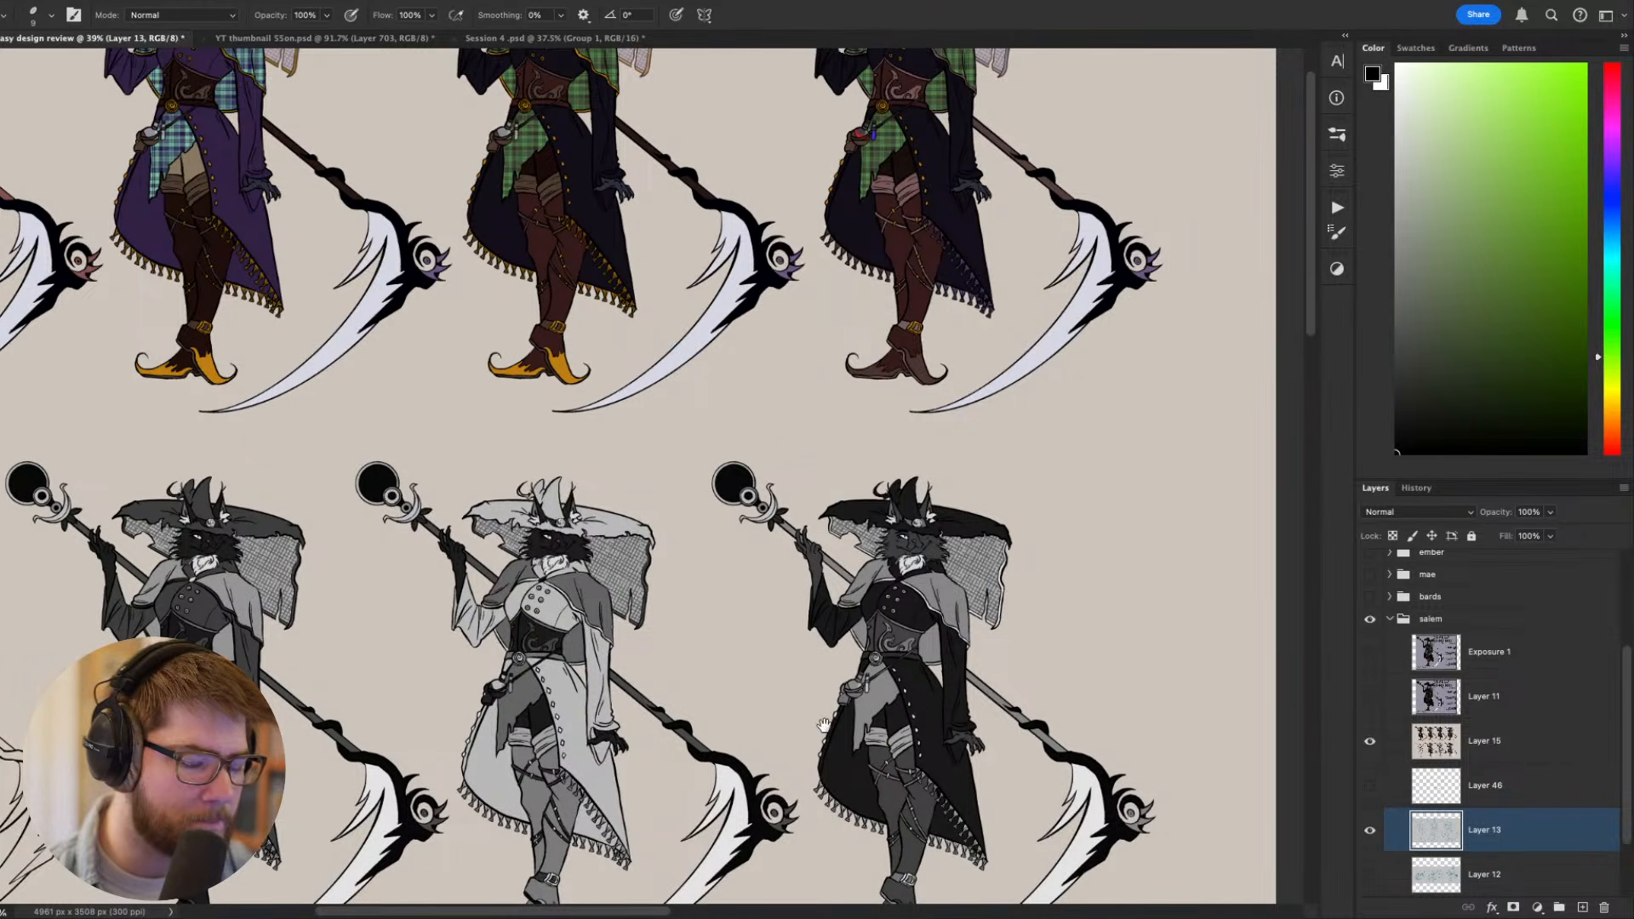
{"action": "left_click_drag", "start_coordinate": [824, 726], "coordinate": [1011, 801]}
{"action": "left_click_drag", "start_coordinate": [1003, 684], "coordinate": [971, 673]}
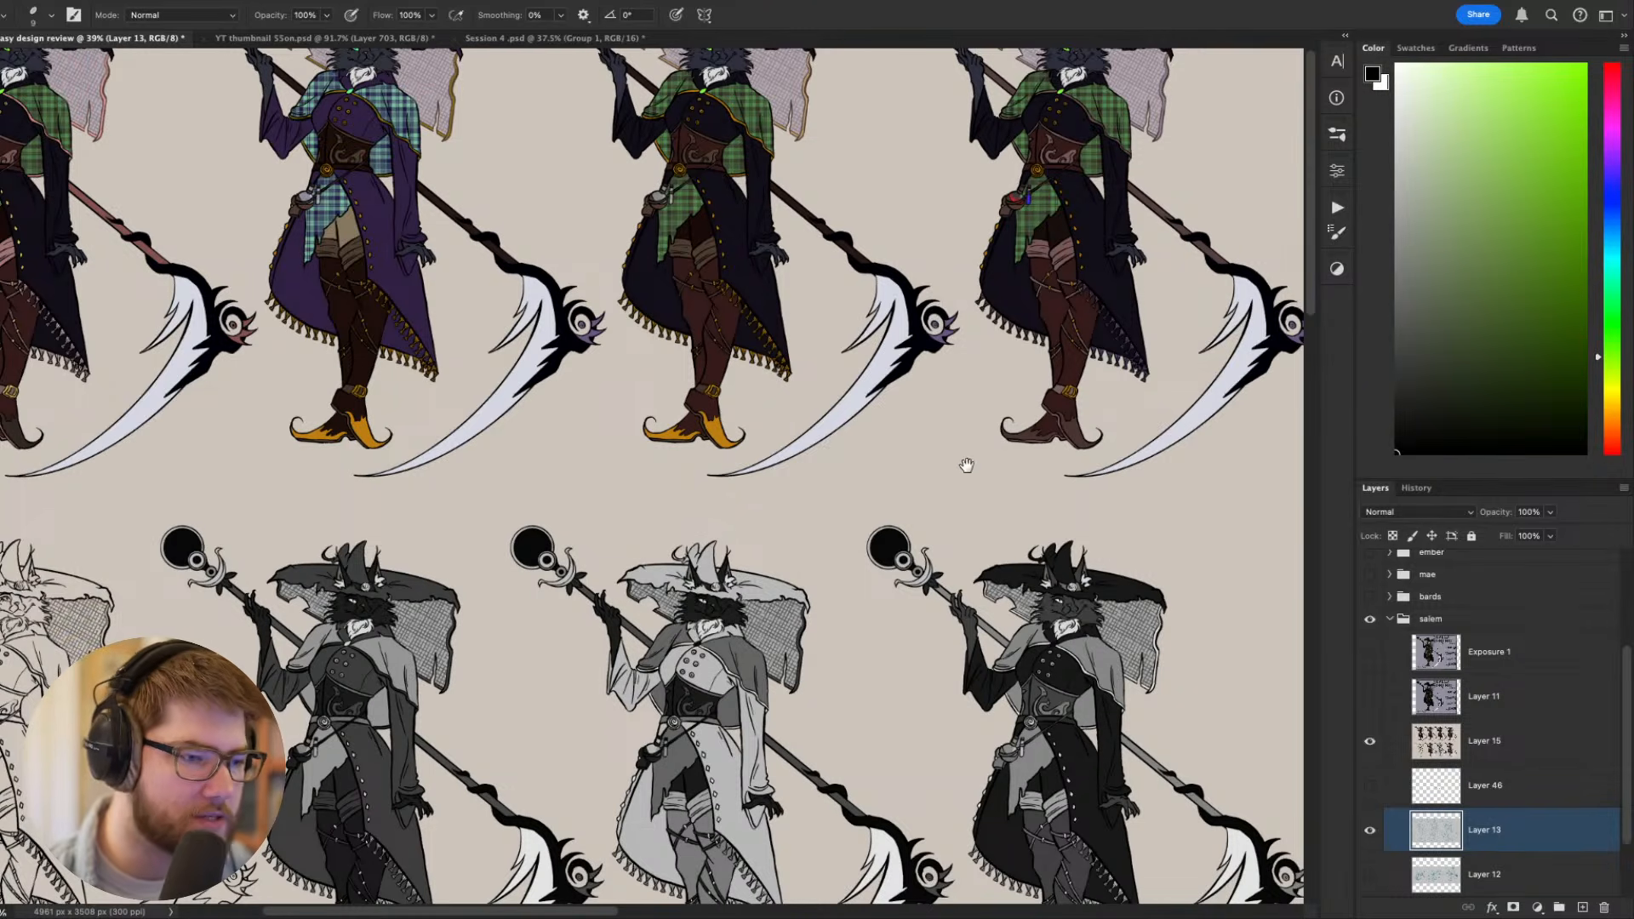
- Compare the colored costume variations, looking closely at the third figure's dark coat, green plaid and staff
{"action": "left_click_drag", "start_coordinate": [967, 466], "coordinate": [1083, 650]}
{"action": "left_click_drag", "start_coordinate": [886, 527], "coordinate": [985, 642]}
{"action": "left_click_drag", "start_coordinate": [935, 576], "coordinate": [676, 541]}
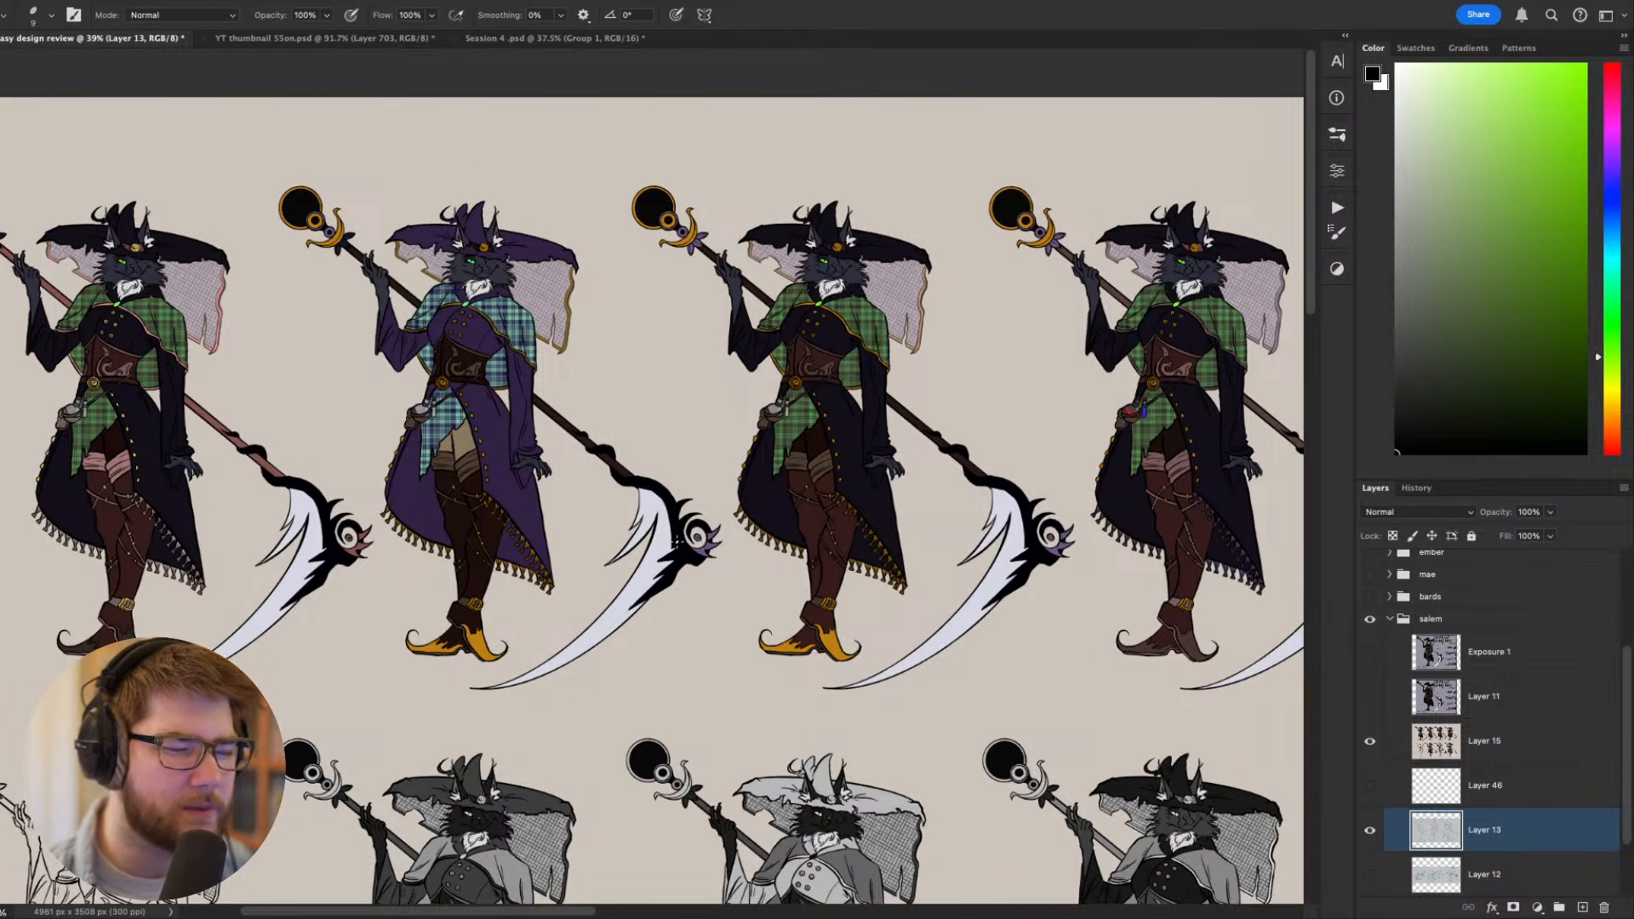
{"action": "left_click_drag", "start_coordinate": [896, 447], "coordinate": [818, 487]}
{"action": "scroll", "coordinate": [817, 486], "scroll_direction": "up", "scroll_amount": 5}
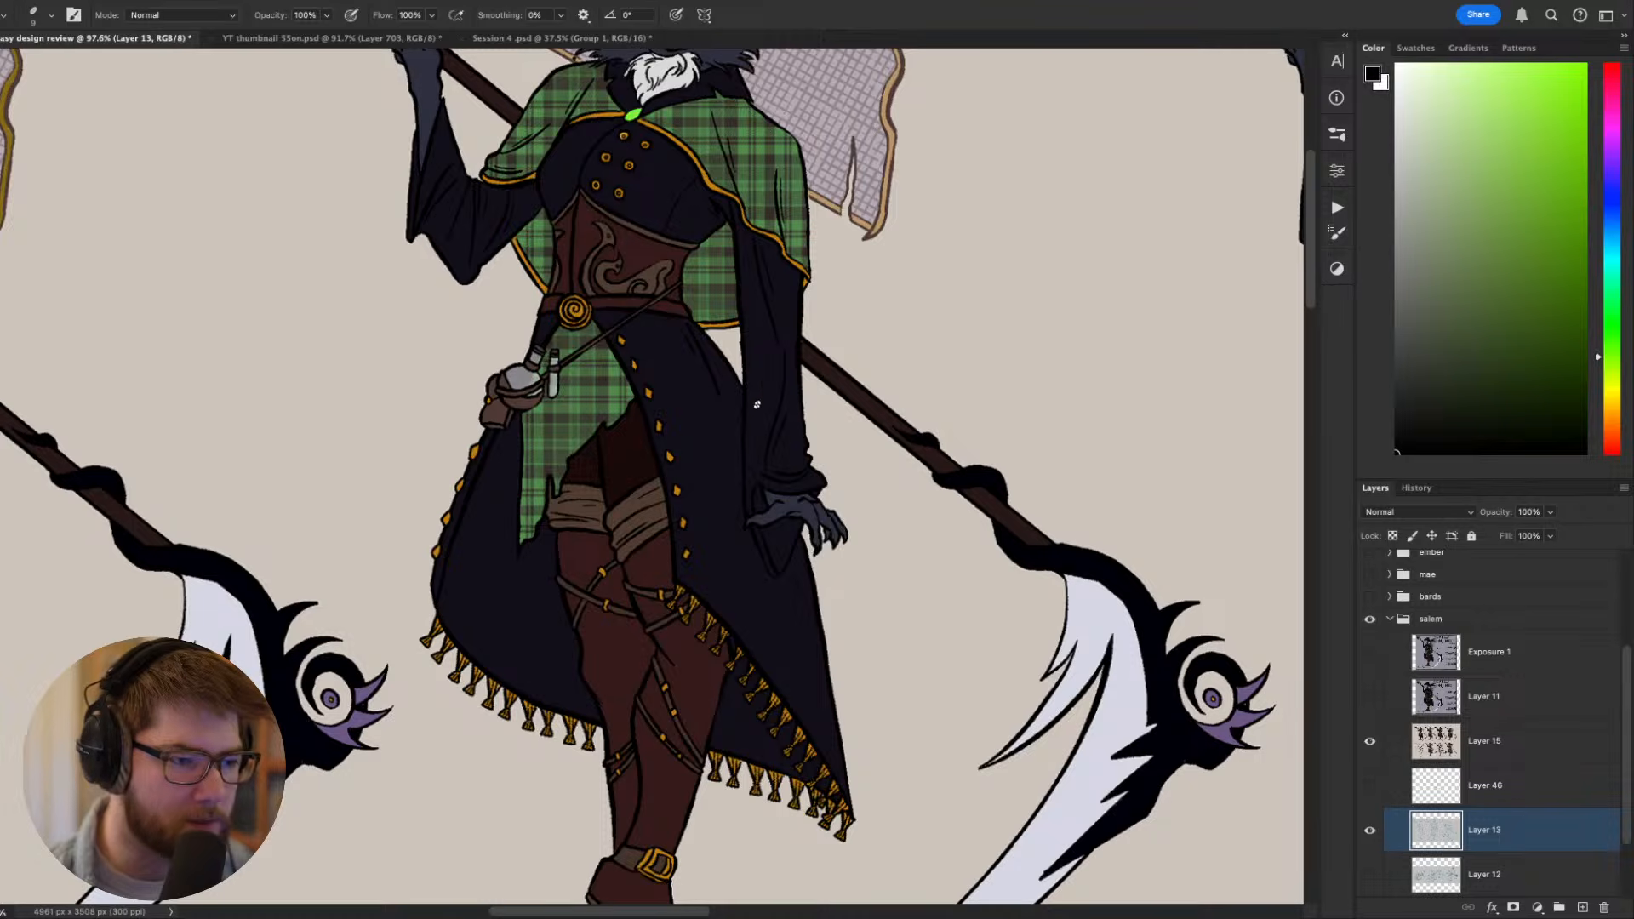
{"action": "left_click_drag", "start_coordinate": [623, 302], "coordinate": [808, 542]}
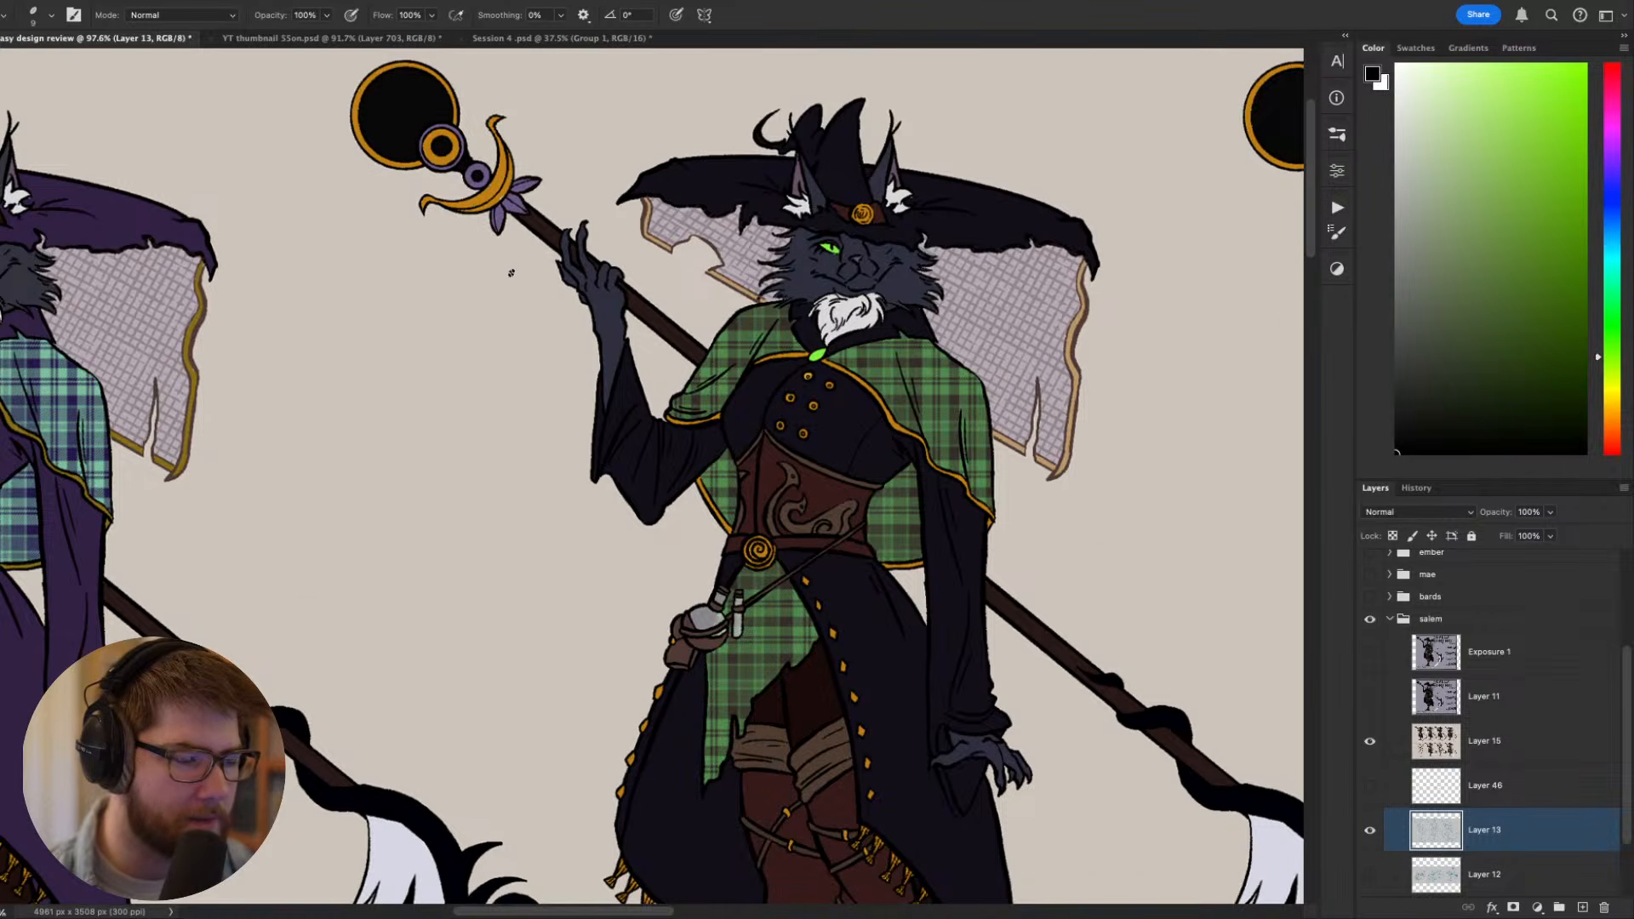
{"action": "scroll", "coordinate": [699, 434], "scroll_direction": "down", "scroll_amount": 5}
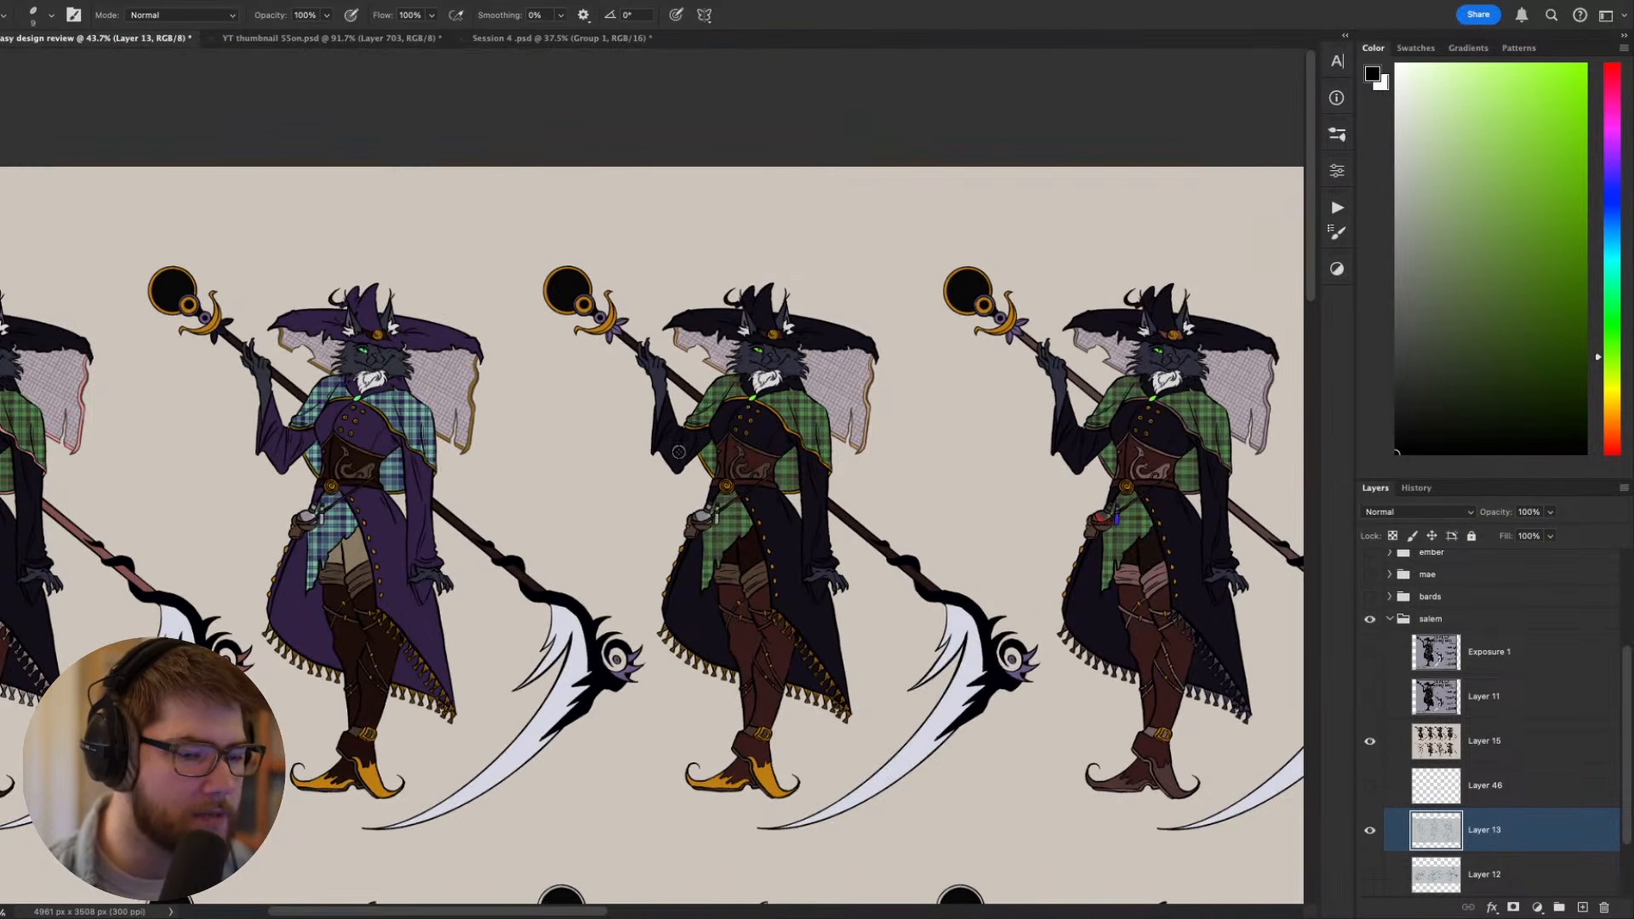
{"action": "scroll", "coordinate": [852, 508], "scroll_direction": "up", "scroll_amount": 3}
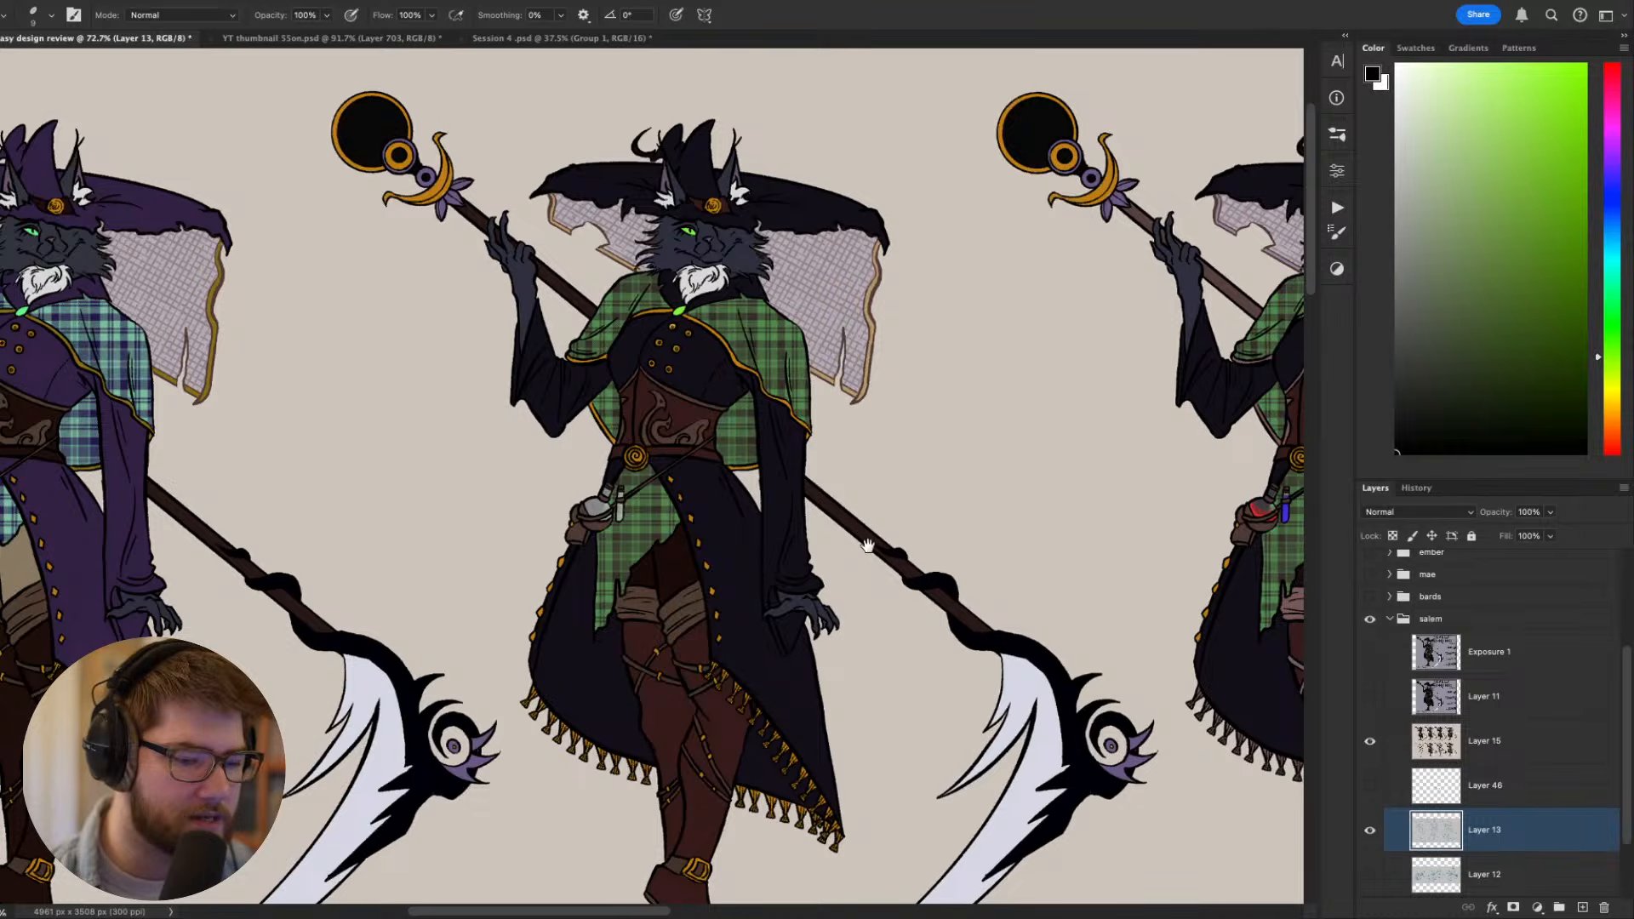
- On Layer 15, select the visible shaft segments of the third colored figure's staff with the Magic Wand
{"action": "left_click_drag", "start_coordinate": [868, 545], "coordinate": [837, 529]}
{"action": "key", "text": "w"}
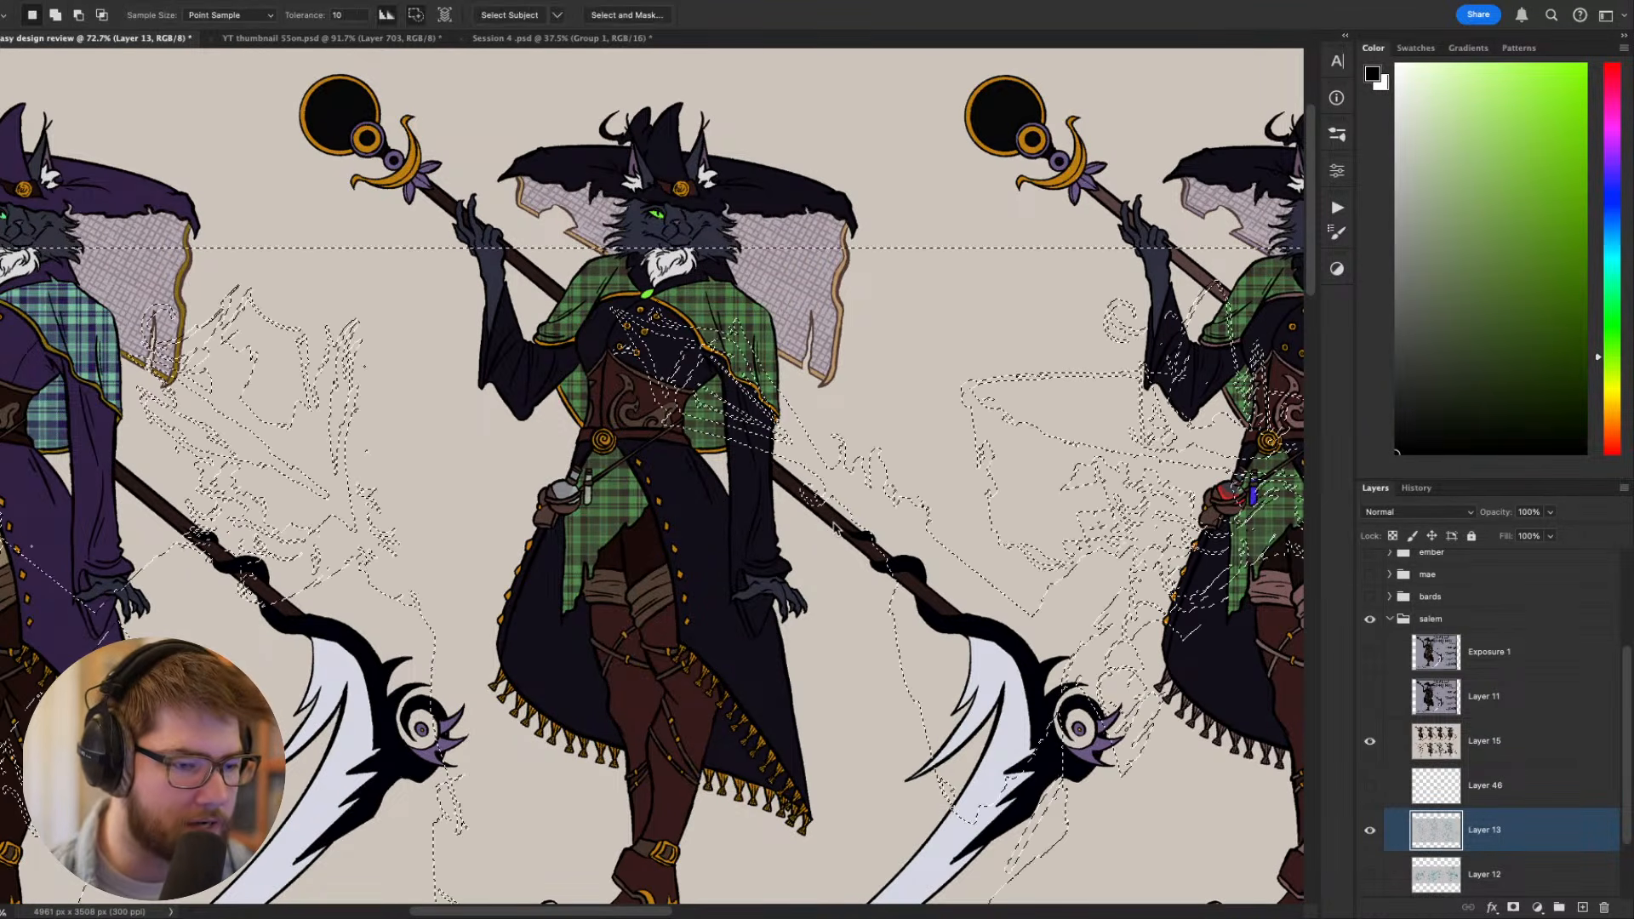
{"action": "left_click", "coordinate": [833, 524], "text": "super"}
{"action": "left_click", "coordinate": [834, 524]}
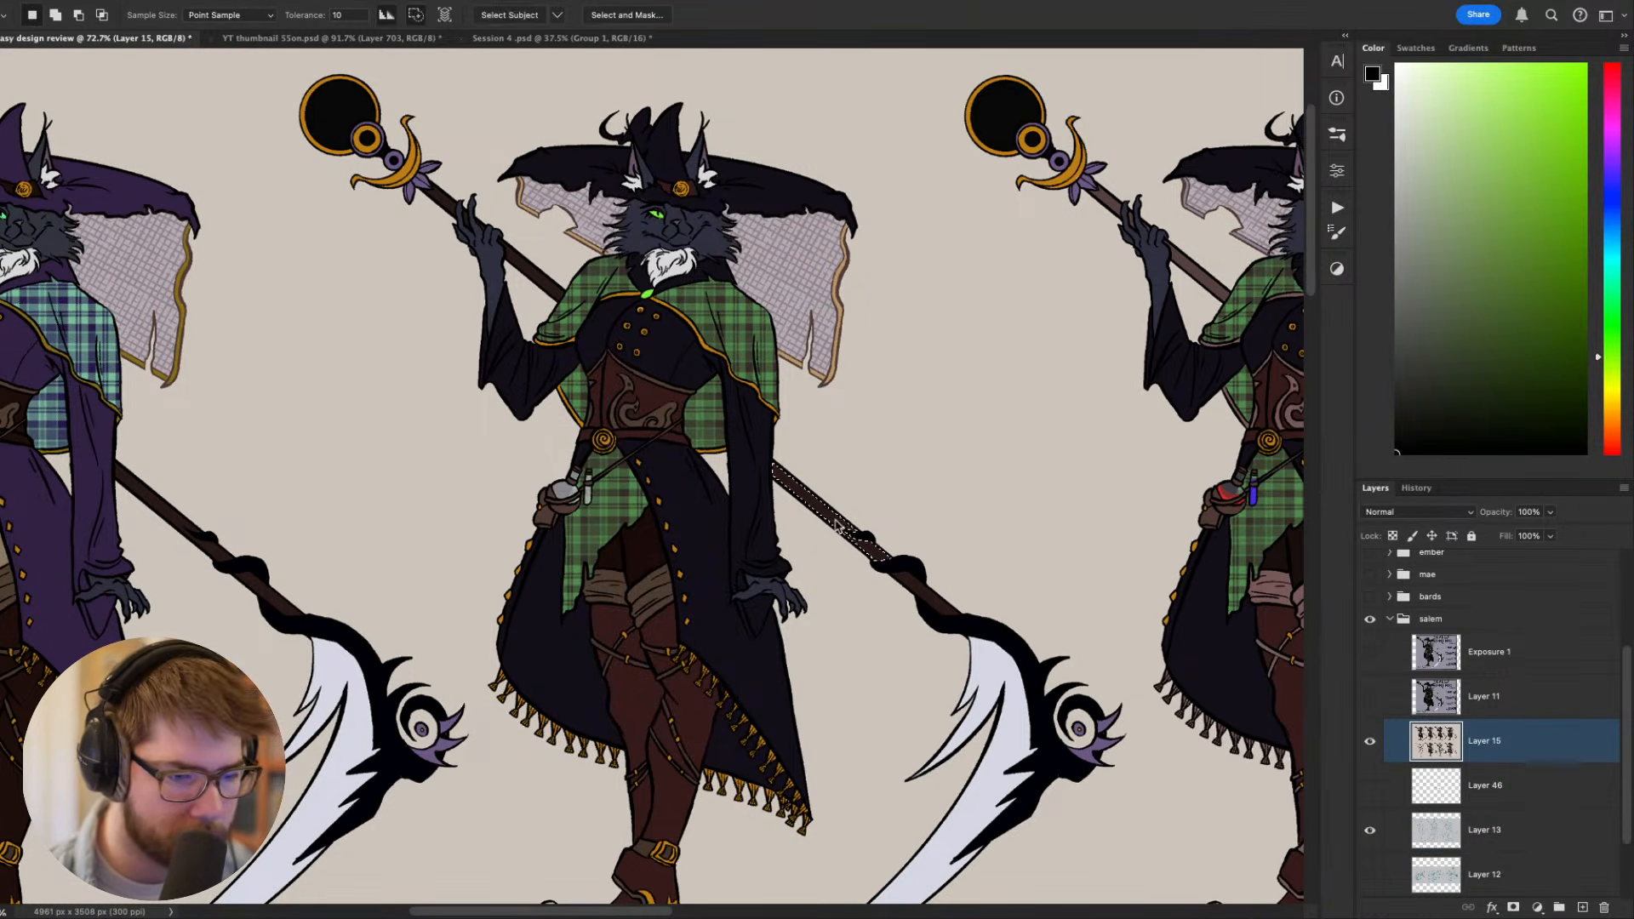
{"action": "left_click", "coordinate": [874, 552], "text": "shift"}
{"action": "left_click", "coordinate": [919, 587], "text": "shift"}
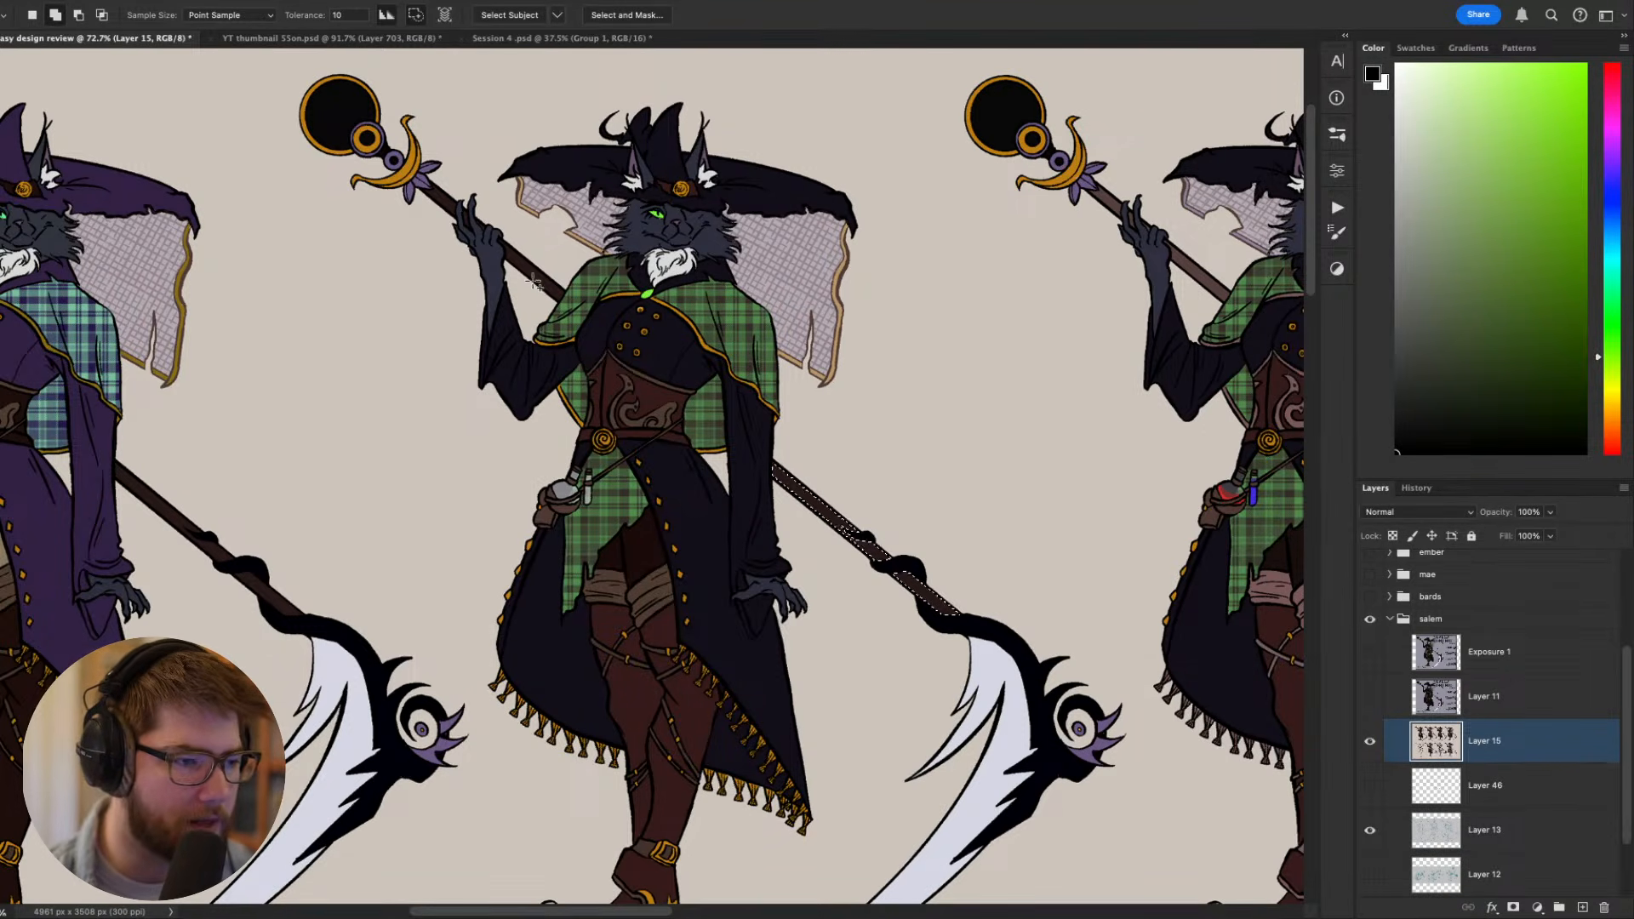
{"action": "left_click", "coordinate": [451, 203], "text": "shift"}
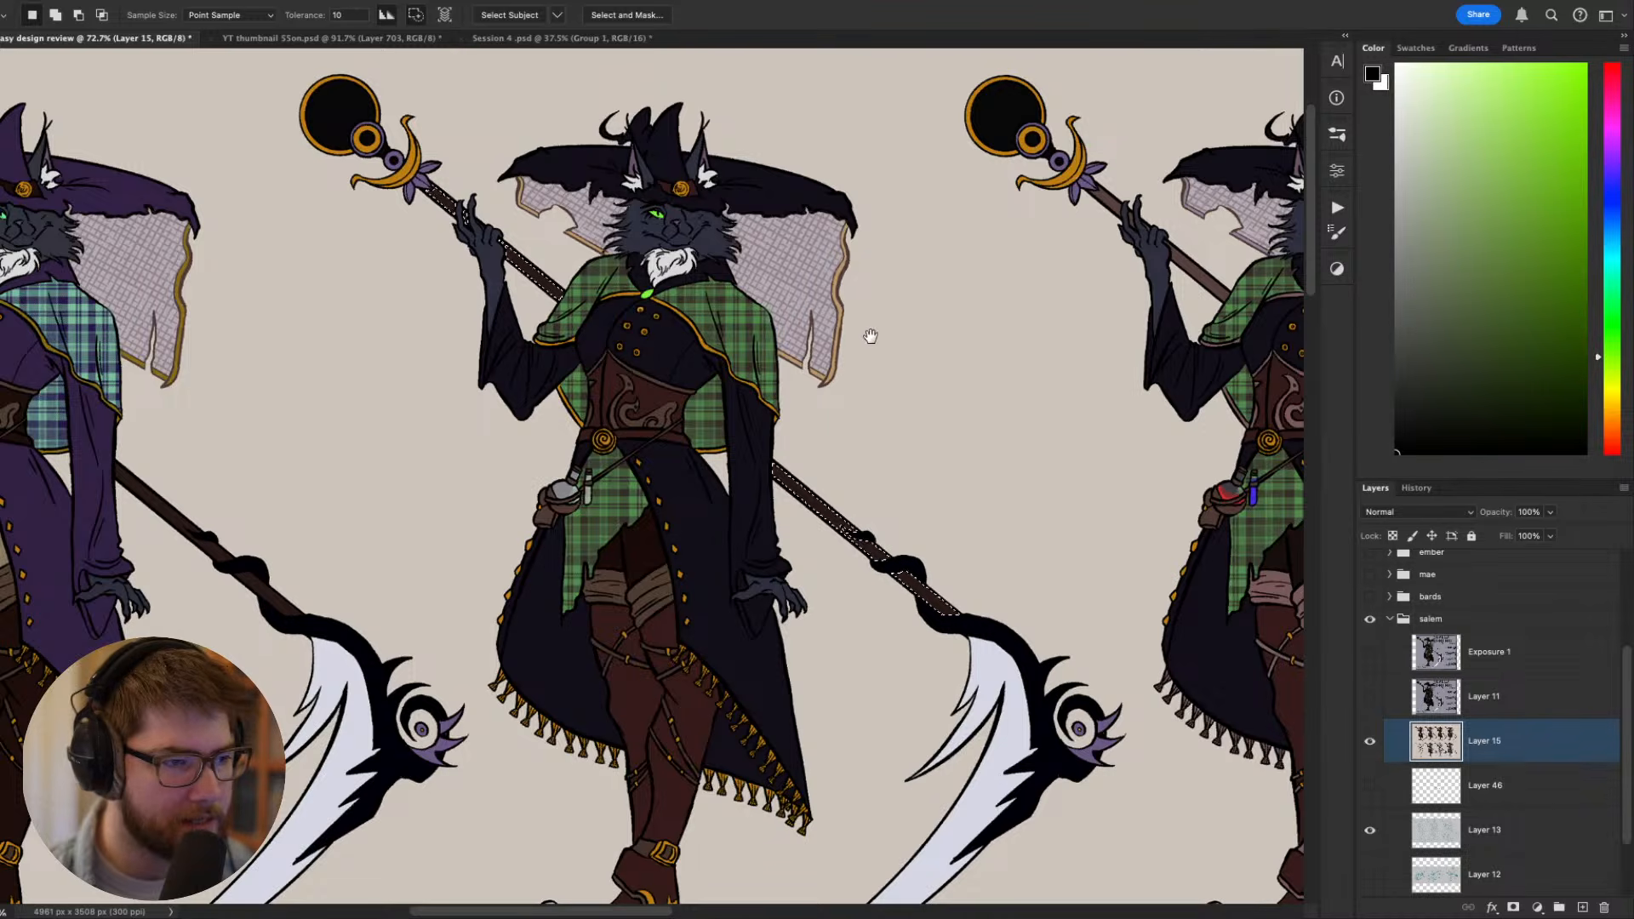
- Switch to the Hard Round brush at 35 px for painting inside the staff selection
{"action": "mouse_move", "coordinate": [950, 422]}
{"action": "left_mouse_down"}
{"action": "mouse_move", "coordinate": [959, 325]}
{"action": "mouse_move", "coordinate": [1000, 409]}
{"action": "left_mouse_up"}
{"action": "key", "text": "b"}
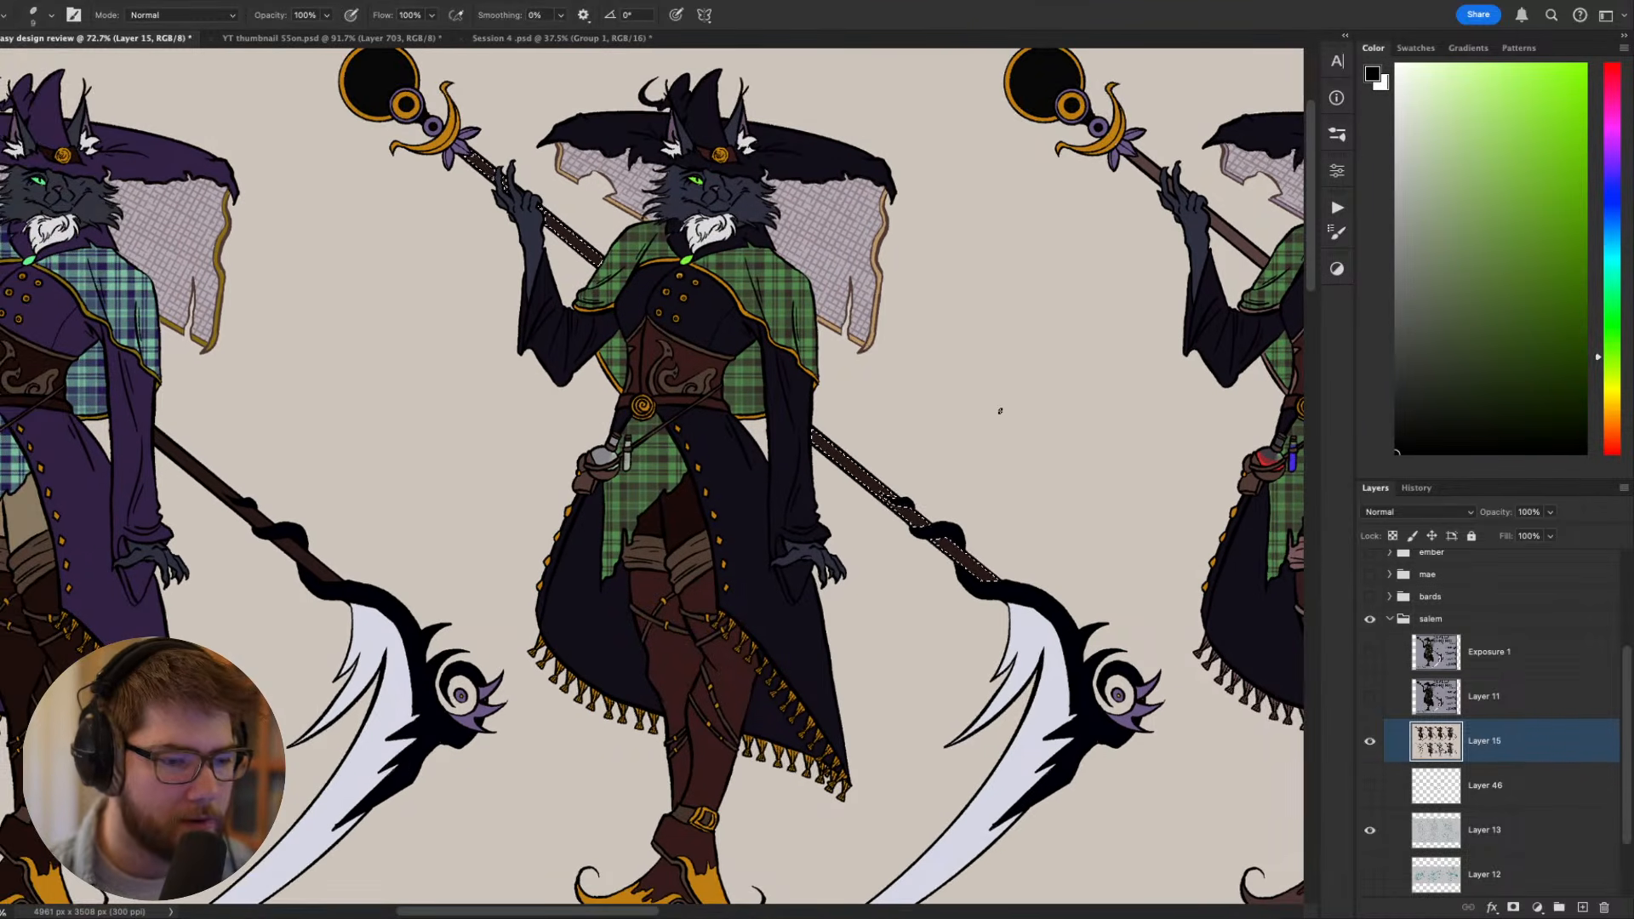
{"action": "key", "text": "]"}
{"action": "key", "text": "]"}
{"action": "key", "text": "]"}
{"action": "key", "text": "]"}
{"action": "key", "text": "]"}
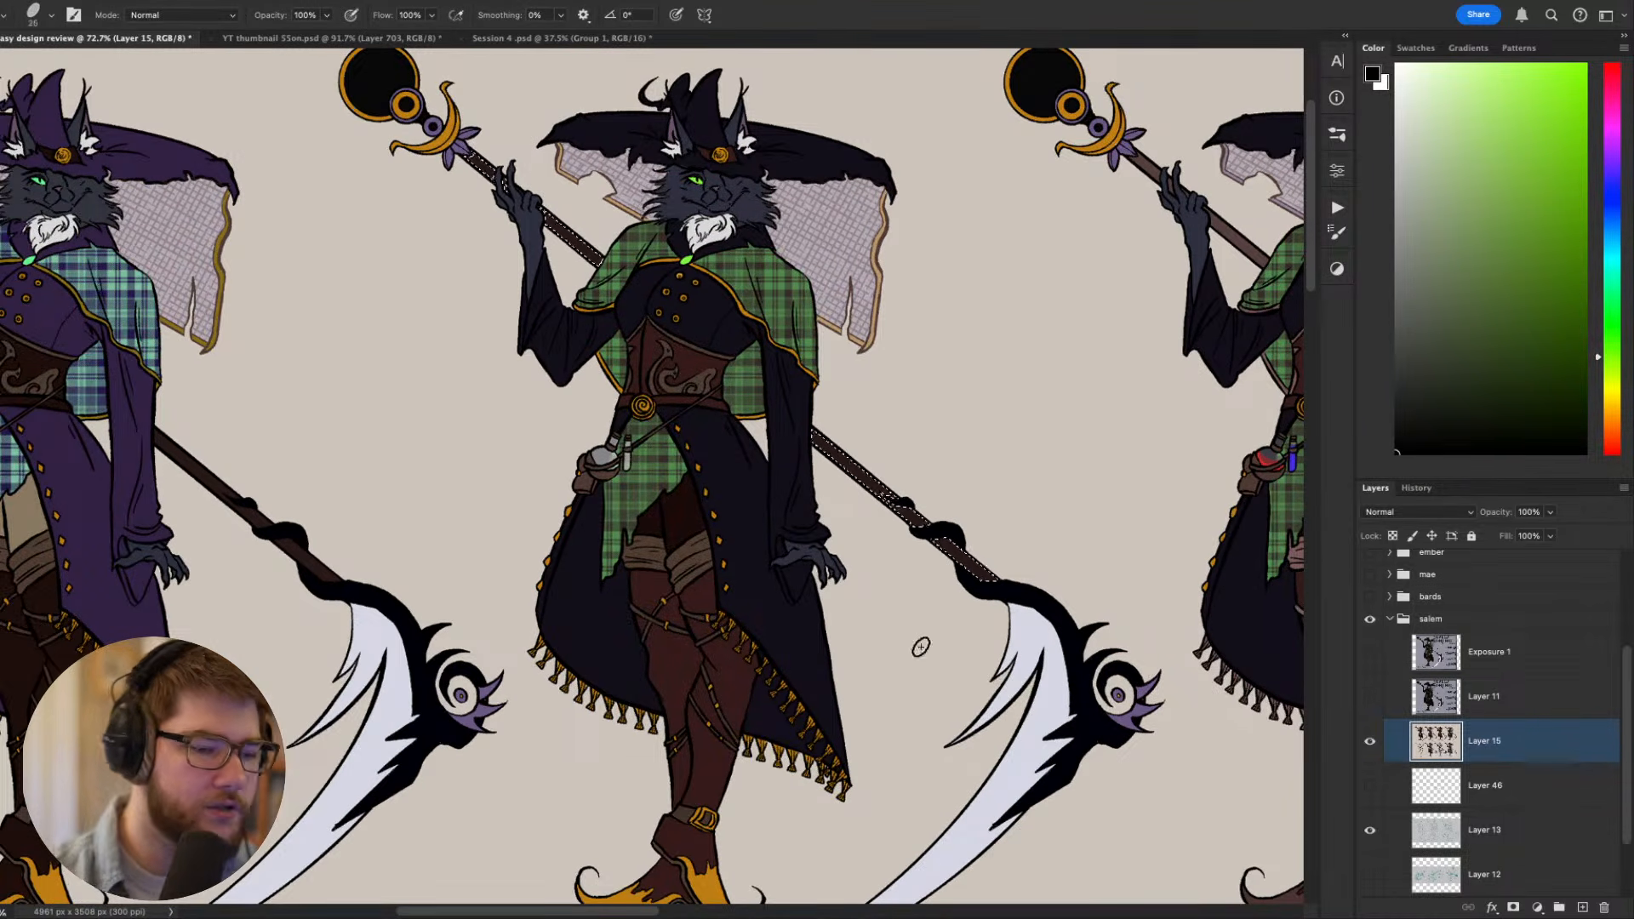
{"action": "right_click", "coordinate": [920, 646]}
{"action": "left_click", "coordinate": [1060, 823]}
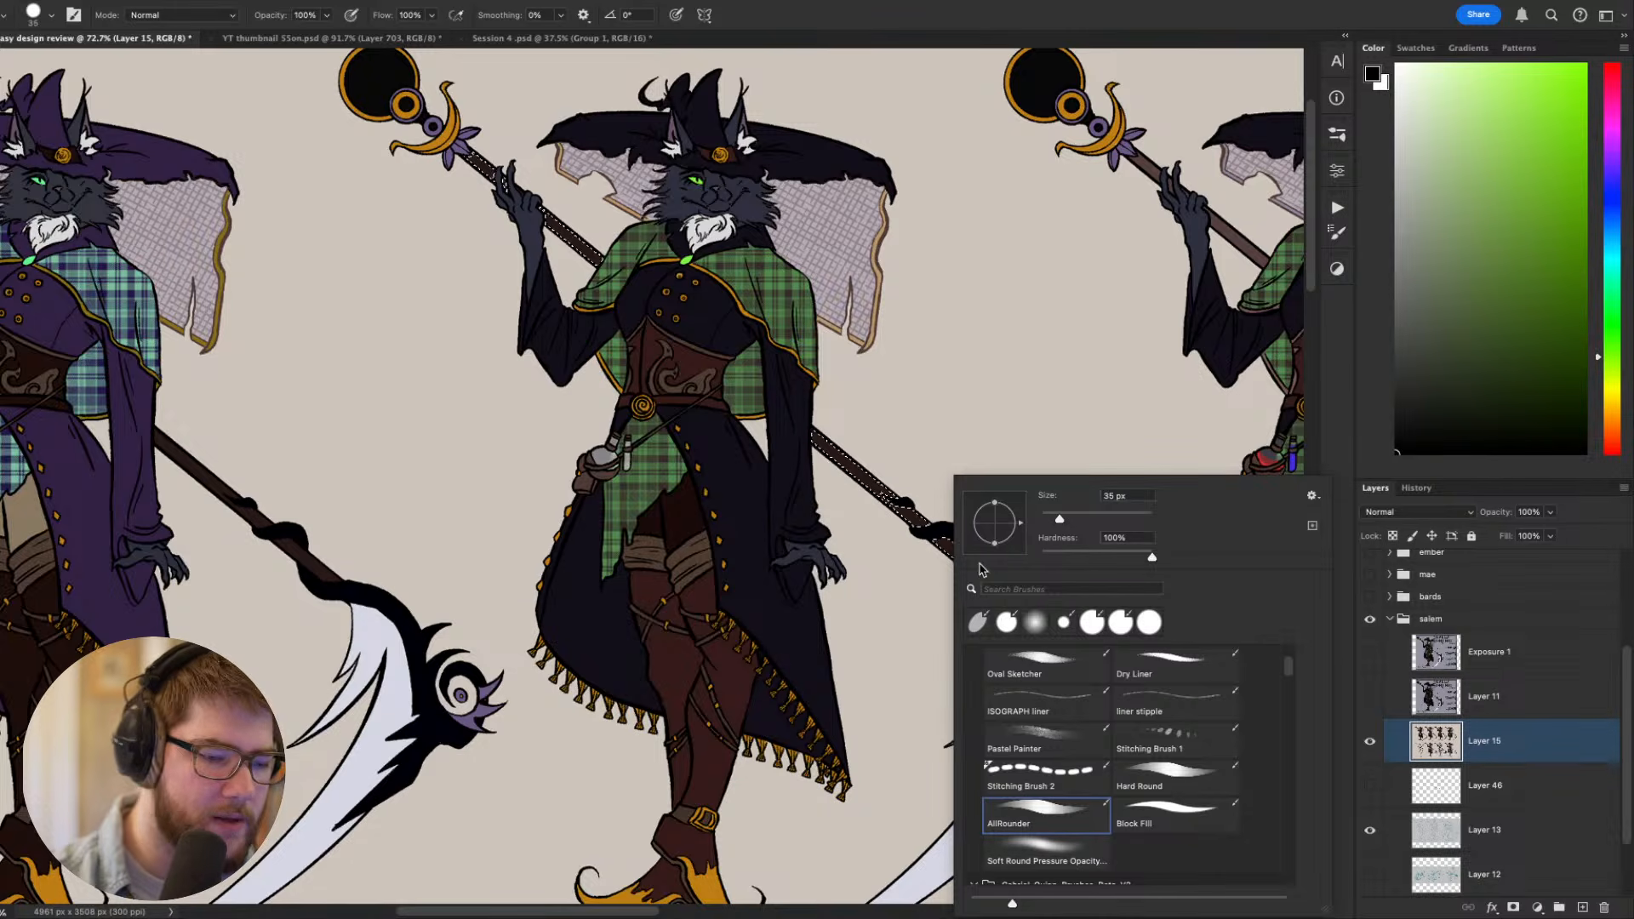
{"action": "left_click", "coordinate": [1134, 774]}
- Paint the selected staff shaft a lighter muted reddish brown with a 60 px brush, and clear the selection
{"action": "left_click_drag", "start_coordinate": [926, 539], "coordinate": [988, 579]}
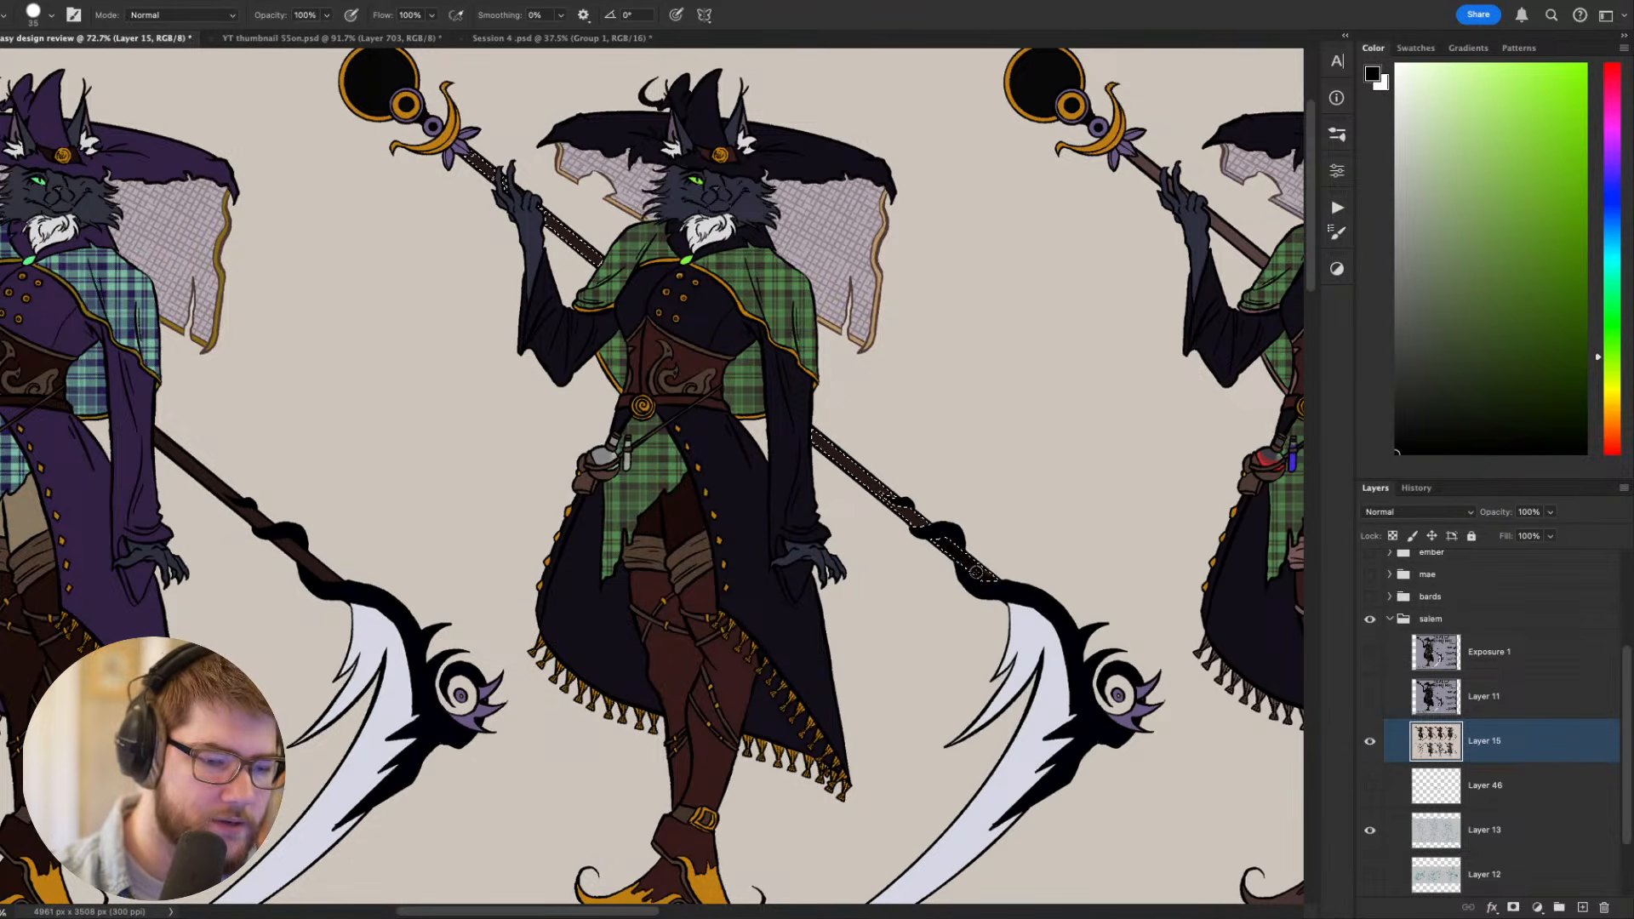
{"action": "left_click", "coordinate": [980, 564], "text": "alt"}
{"action": "left_click", "coordinate": [967, 565], "text": "alt"}
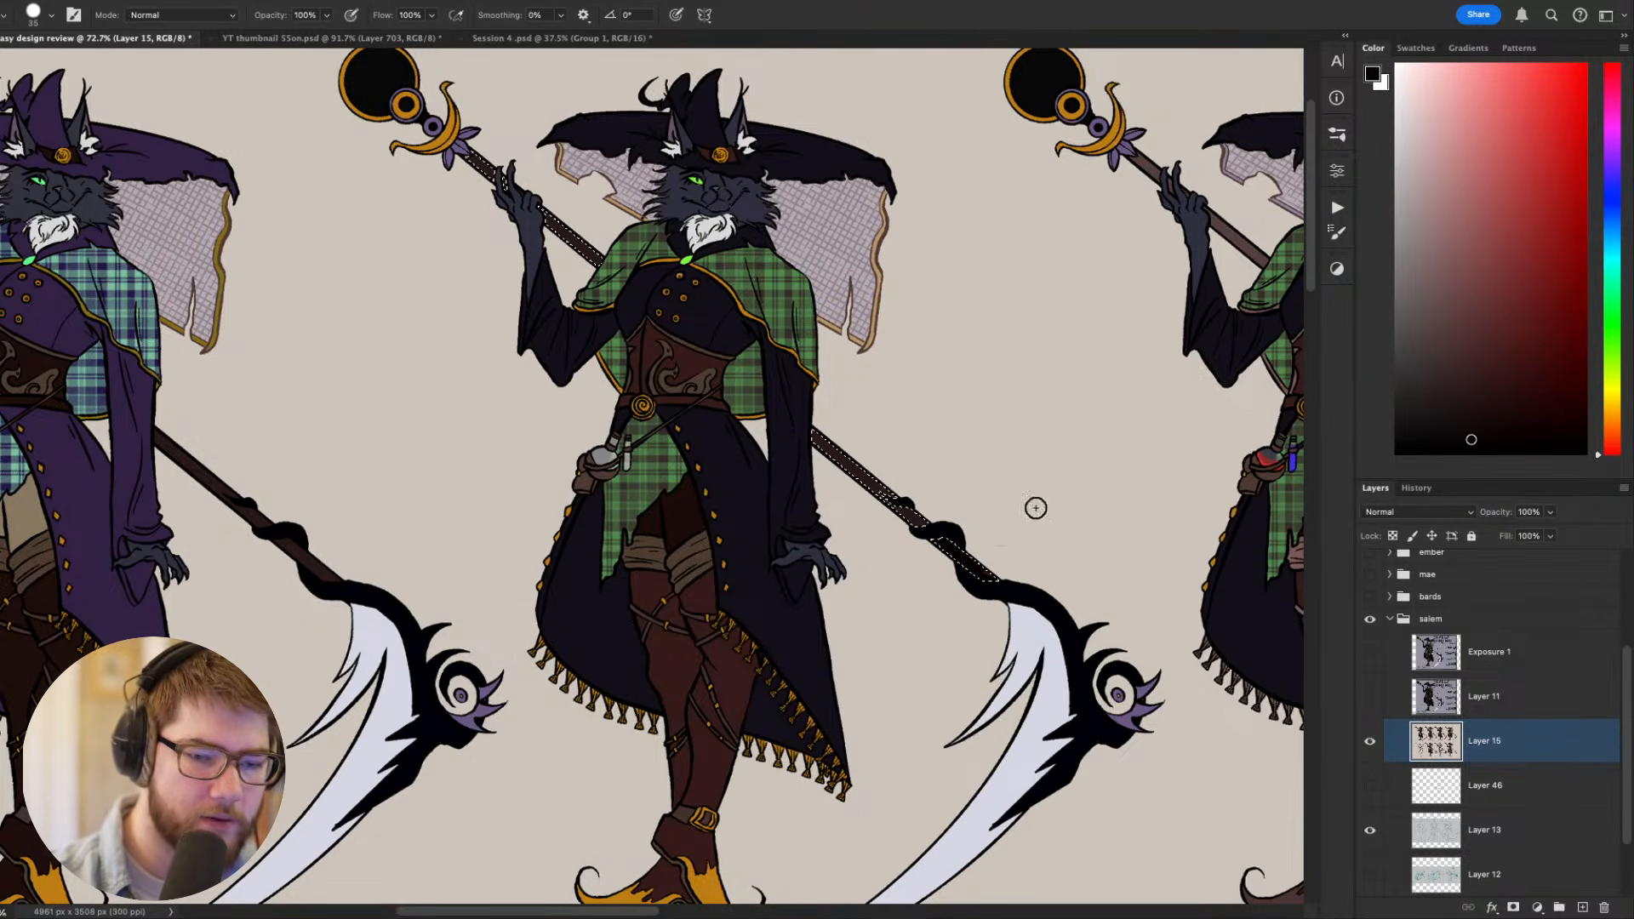
{"action": "left_click", "coordinate": [1464, 343]}
{"action": "key", "text": "]"}
{"action": "key", "text": "]"}
{"action": "key", "text": "]"}
{"action": "key", "text": "]"}
{"action": "key", "text": "]"}
{"action": "key", "text": "]"}
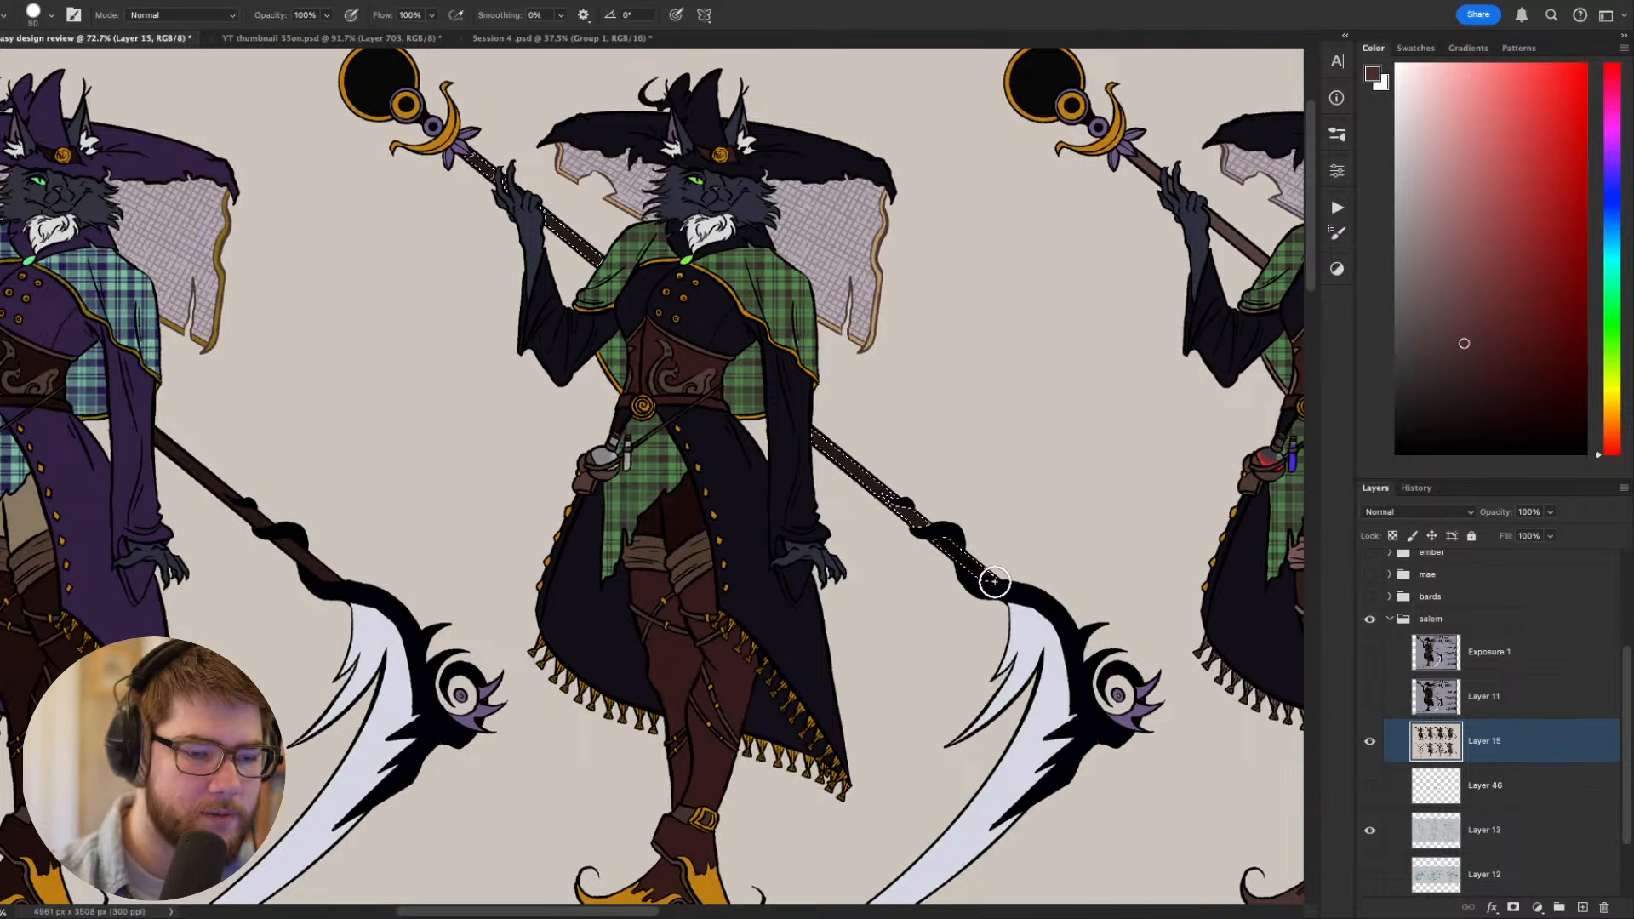
{"action": "left_click_drag", "start_coordinate": [981, 582], "coordinate": [807, 428]}
{"action": "left_click_drag", "start_coordinate": [1014, 492], "coordinate": [1128, 645]}
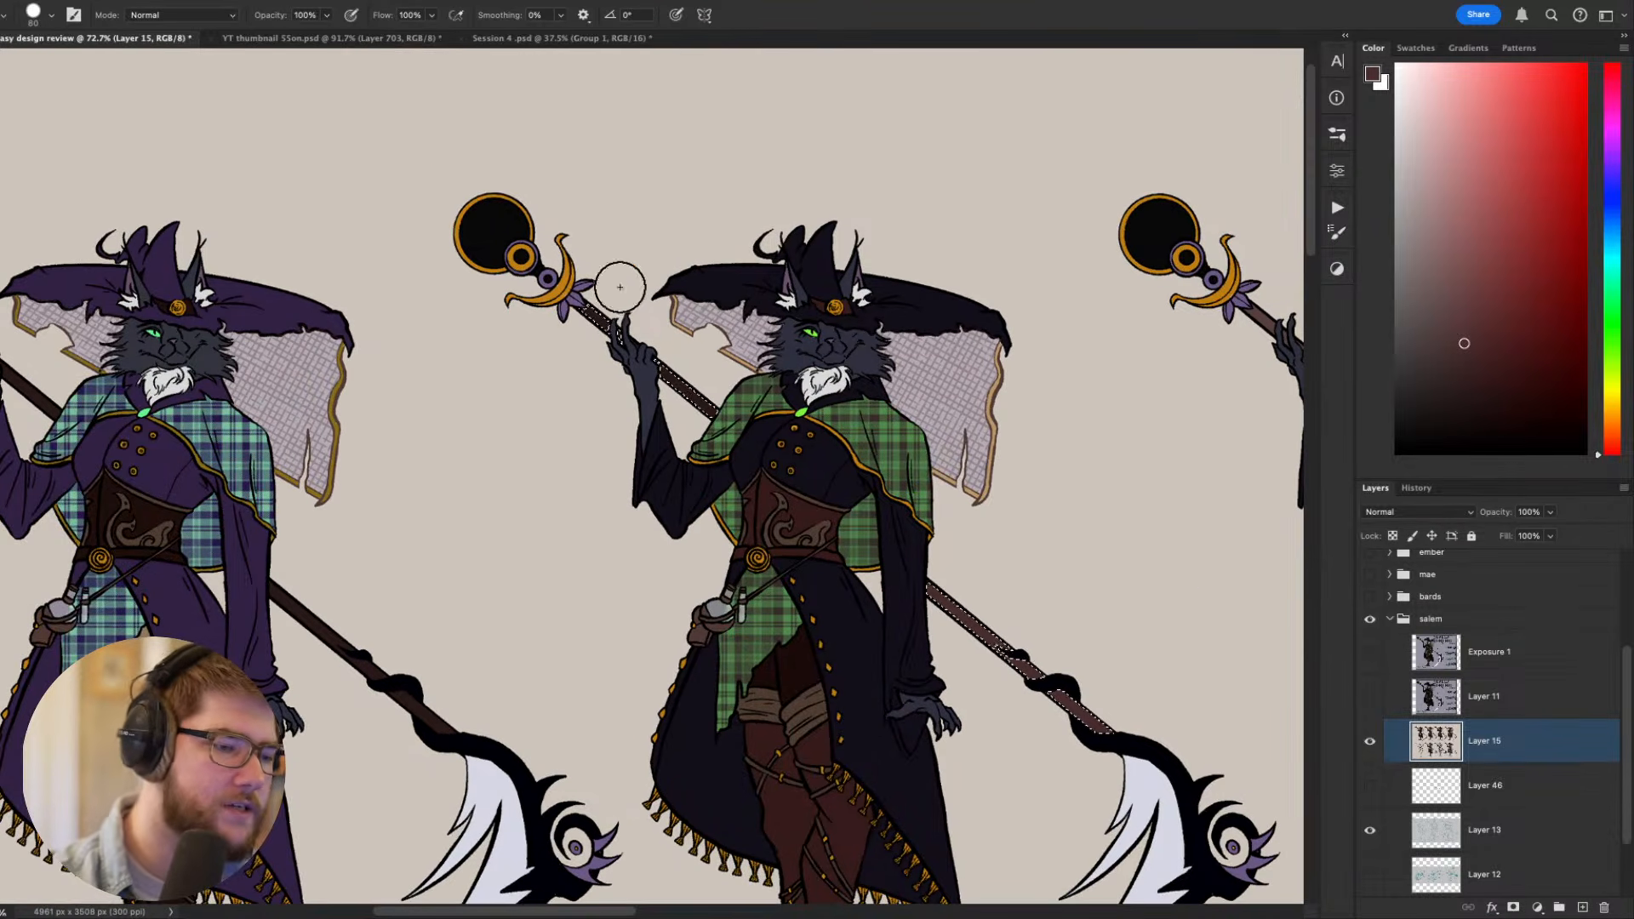
{"action": "mouse_move", "coordinate": [712, 411]}
{"action": "left_mouse_down"}
{"action": "mouse_move", "coordinate": [572, 287]}
{"action": "mouse_move", "coordinate": [698, 387]}
{"action": "left_mouse_up"}
{"action": "key", "text": "super+d"}
- Select both dark skirt panels of the third figure's coat with the Magic Wand
{"action": "left_click_drag", "start_coordinate": [1144, 846], "coordinate": [980, 720]}
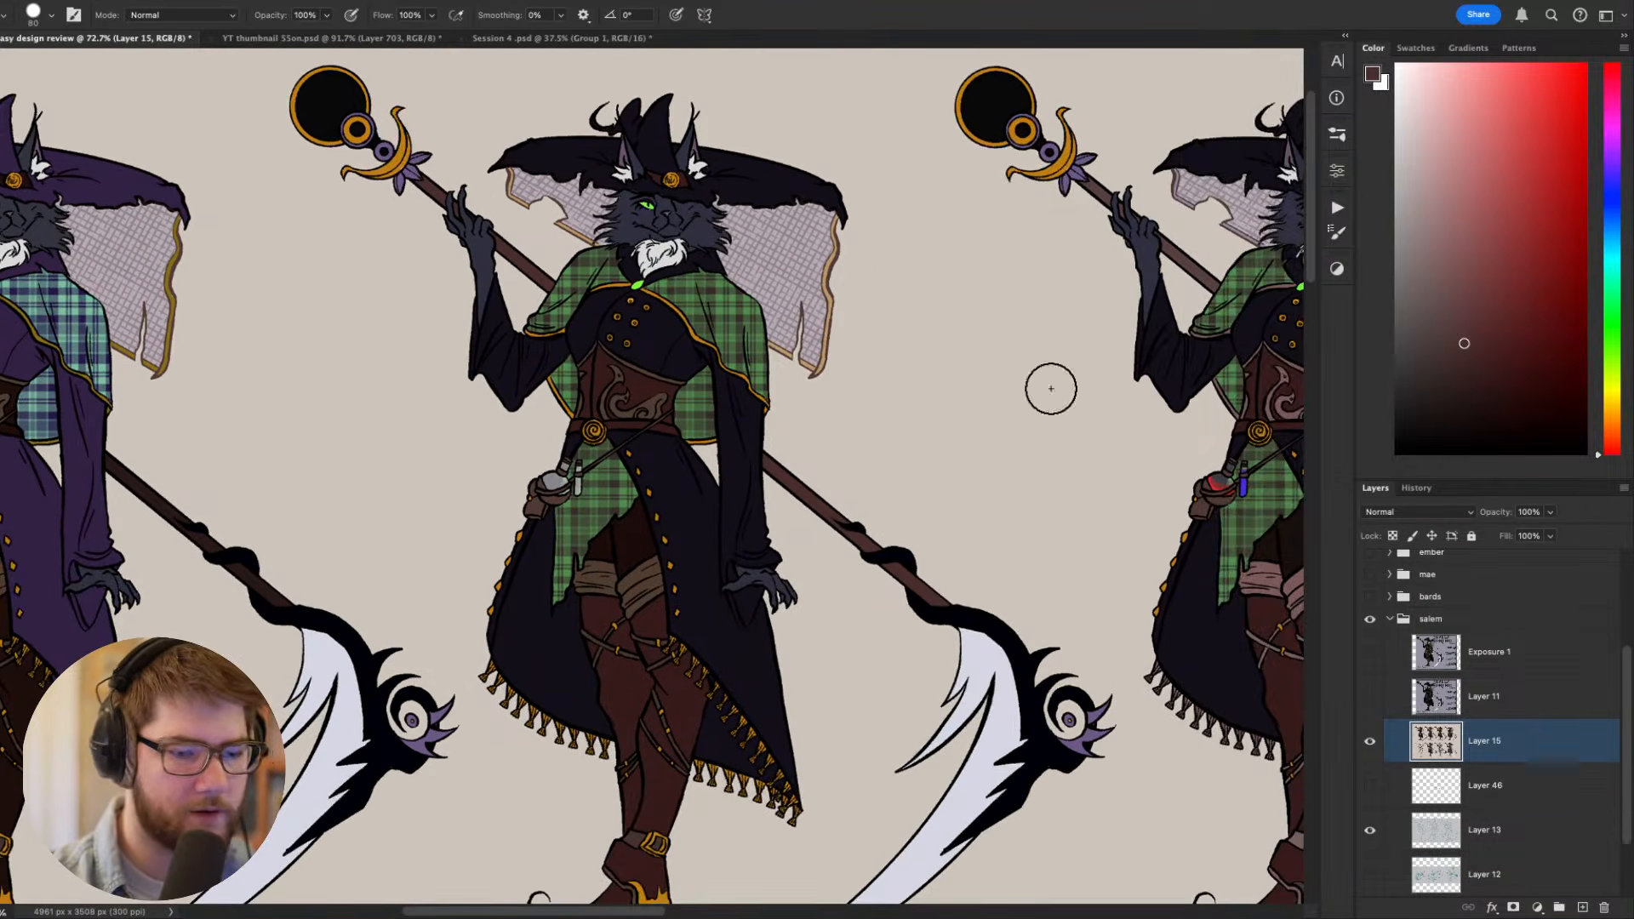
{"action": "left_click_drag", "start_coordinate": [859, 557], "coordinate": [946, 604]}
{"action": "key", "text": "w"}
{"action": "left_click", "coordinate": [798, 637]}
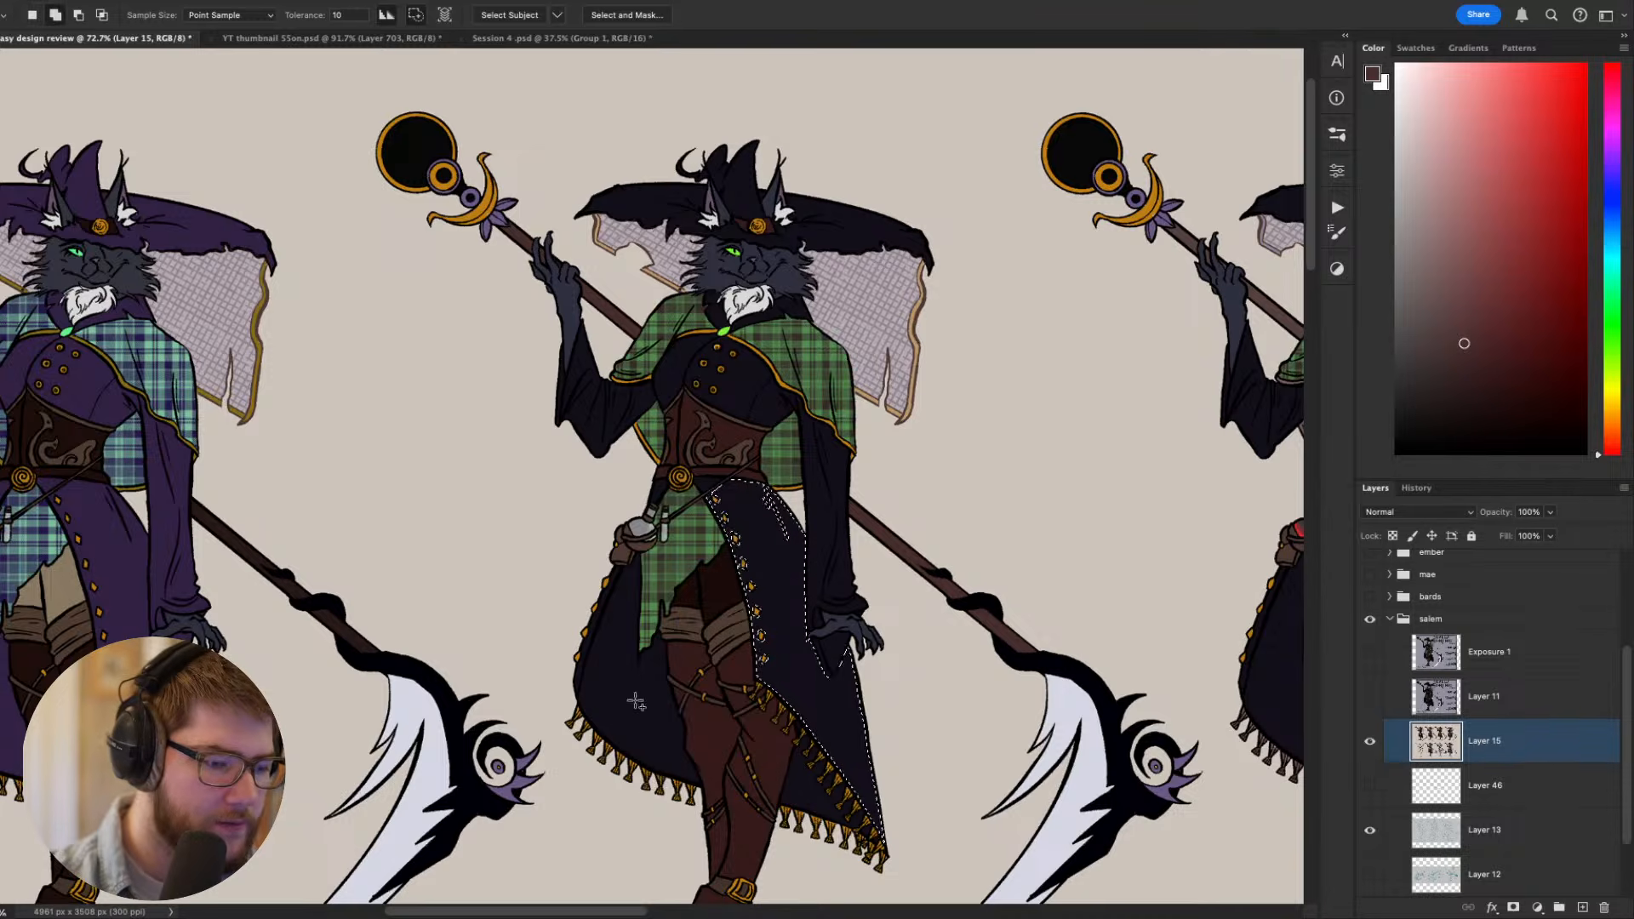
{"action": "left_click", "coordinate": [630, 691], "text": "shift"}
- Paint the selected coat panels a lighter muted purple with a 175 px brush, based on the coat's own color
{"action": "key", "text": "b"}
{"action": "left_click", "coordinate": [783, 591], "text": "alt"}
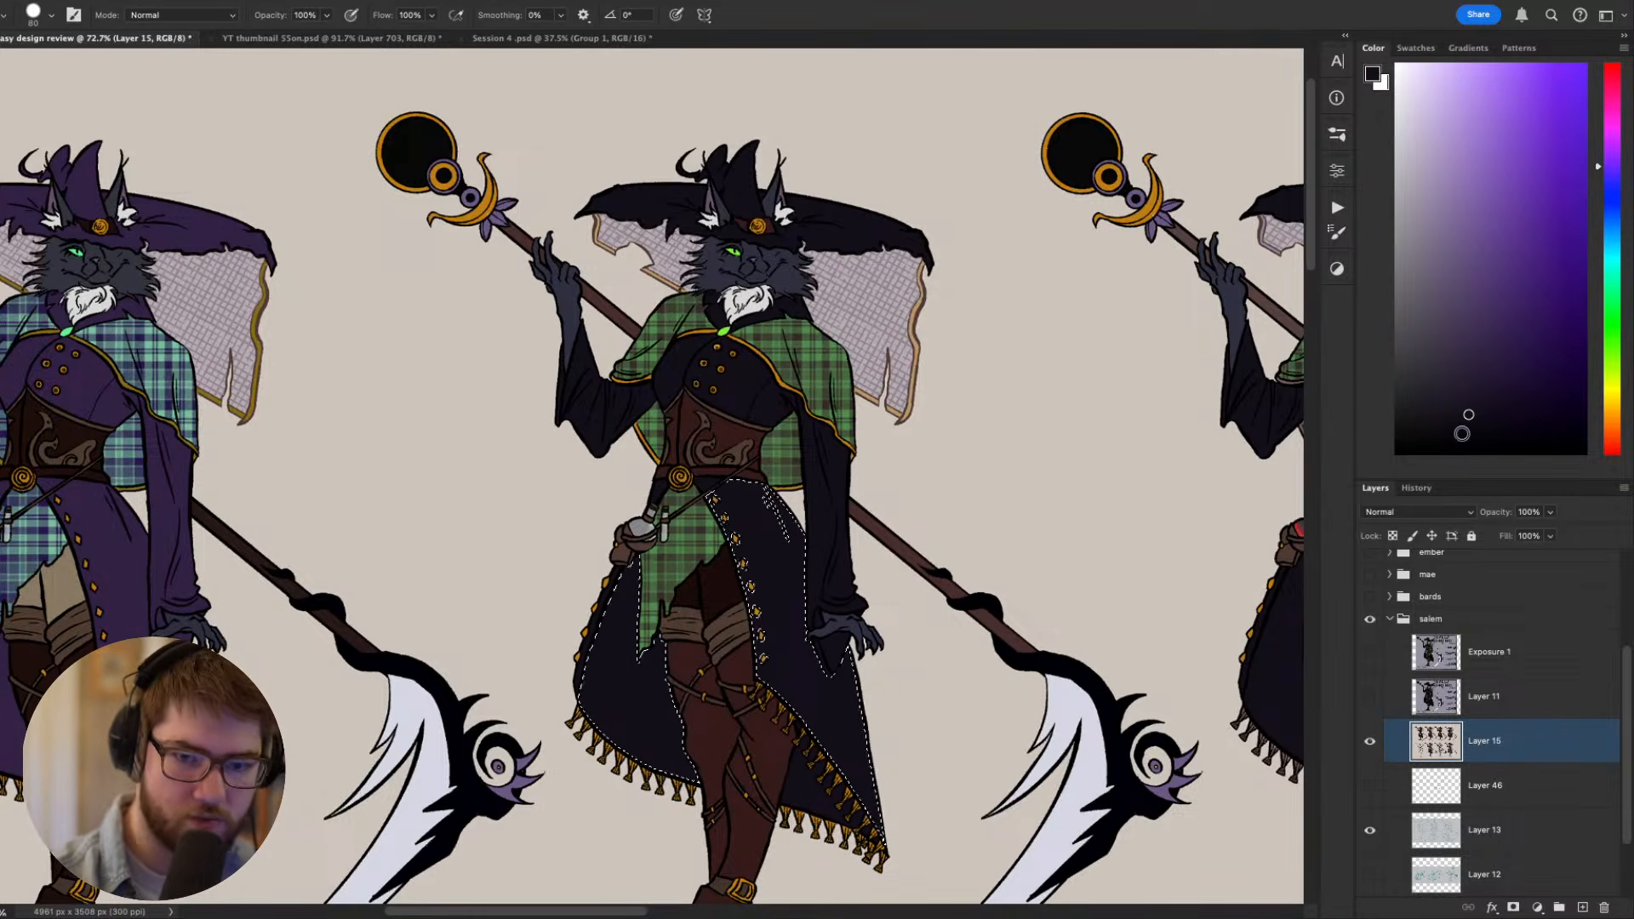
{"action": "left_click", "coordinate": [1471, 348]}
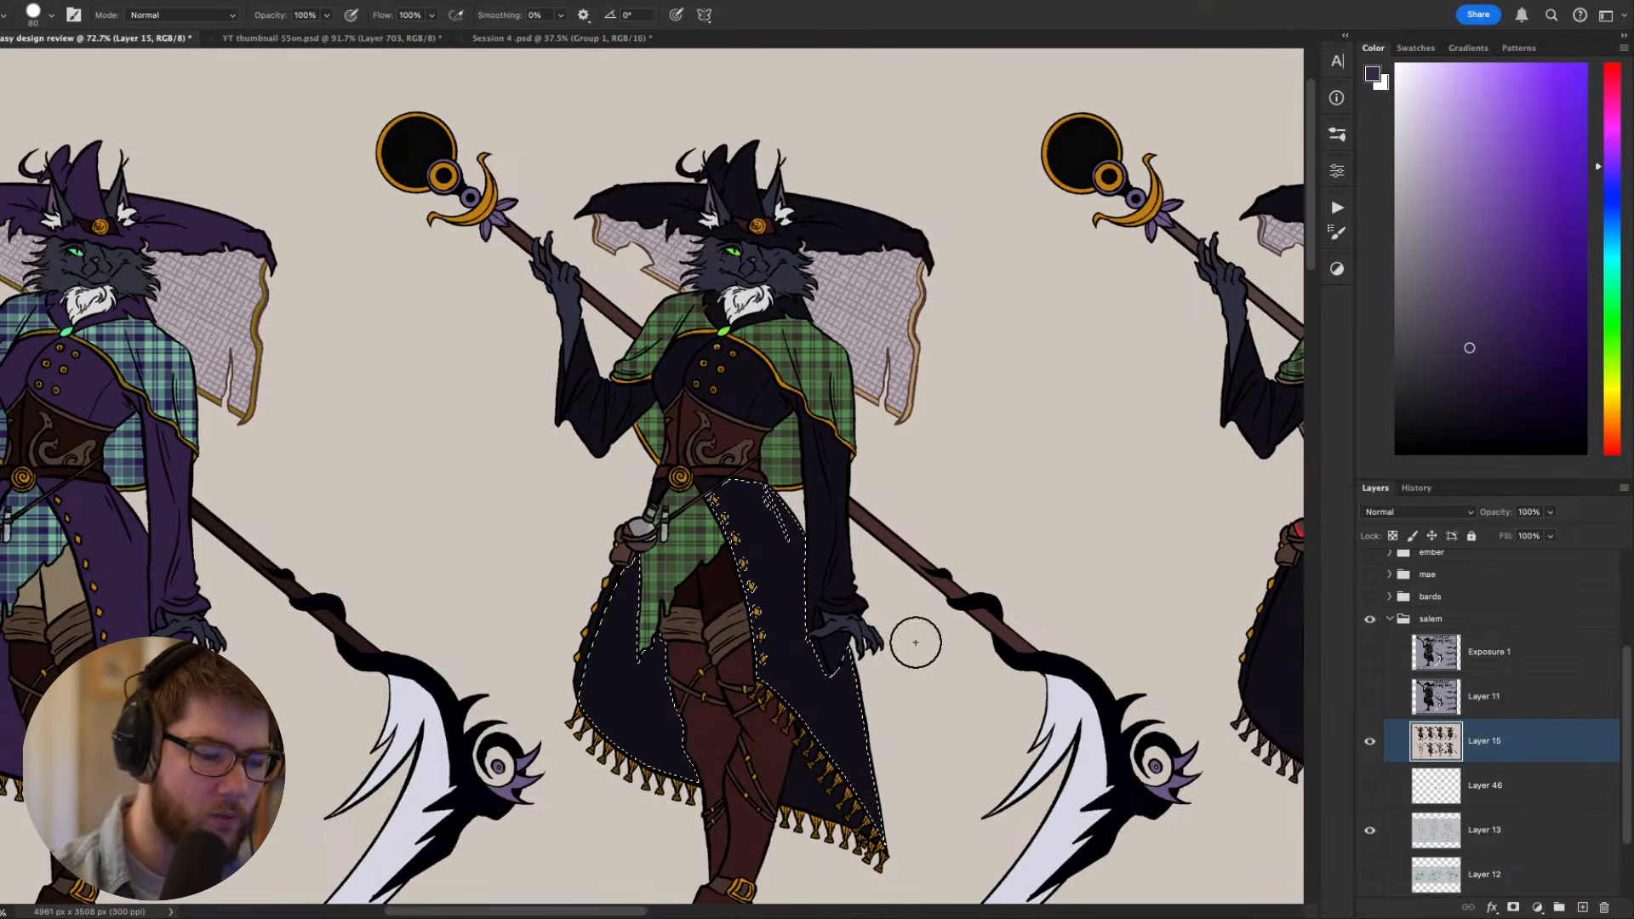
{"action": "key", "text": "bracketright"}
{"action": "key", "text": "bracketright"}
{"action": "key", "text": "bracketright"}
{"action": "key", "text": "bracketright"}
{"action": "key", "text": "bracketright"}
{"action": "mouse_move", "coordinate": [868, 817]}
{"action": "left_mouse_down"}
{"action": "mouse_move", "coordinate": [830, 625]}
{"action": "mouse_move", "coordinate": [751, 775]}
{"action": "mouse_move", "coordinate": [670, 859]}
{"action": "mouse_move", "coordinate": [690, 673]}
{"action": "mouse_move", "coordinate": [739, 516]}
{"action": "mouse_move", "coordinate": [708, 497]}
{"action": "mouse_move", "coordinate": [728, 441]}
{"action": "left_mouse_up"}
- Select the remaining dark coat corner beside the tassel fringe and paint it the same muted purple
{"action": "key", "text": "w"}
{"action": "left_click", "coordinate": [798, 776]}
{"action": "key", "text": "b"}
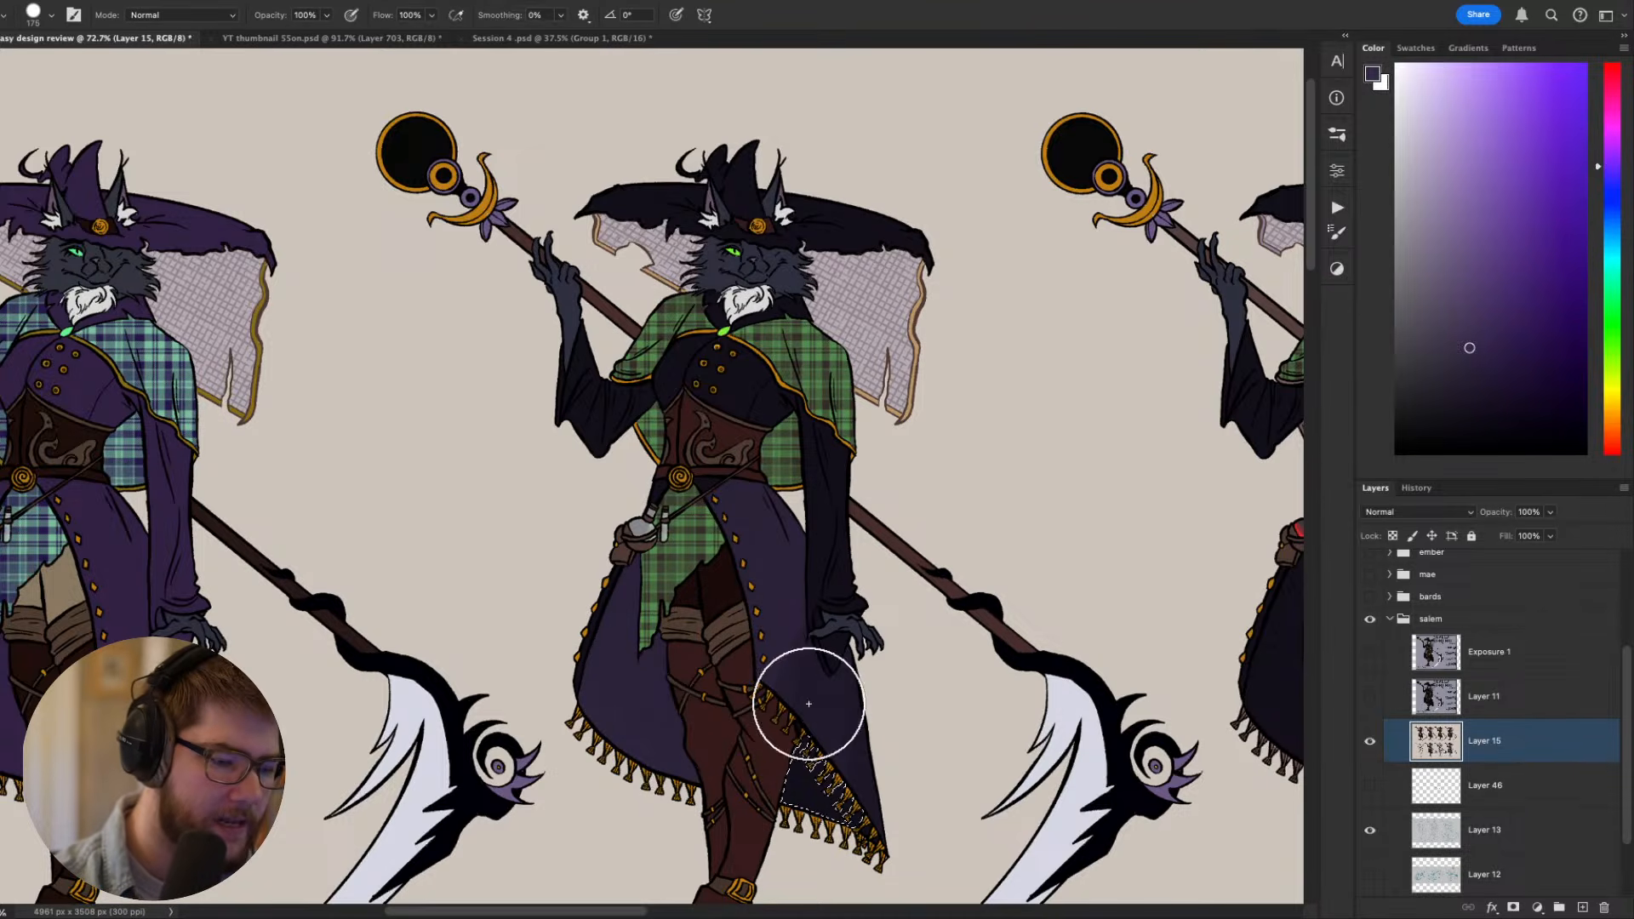
{"action": "left_click_drag", "start_coordinate": [809, 704], "coordinate": [817, 769]}
{"action": "key", "text": "ctrl+d"}
- Select the small coat piece below the belt and the bodice sections, and paint them the same muted purple
{"action": "left_click_drag", "start_coordinate": [1047, 626], "coordinate": [1071, 384]}
{"action": "left_click_drag", "start_coordinate": [994, 470], "coordinate": [1010, 748]}
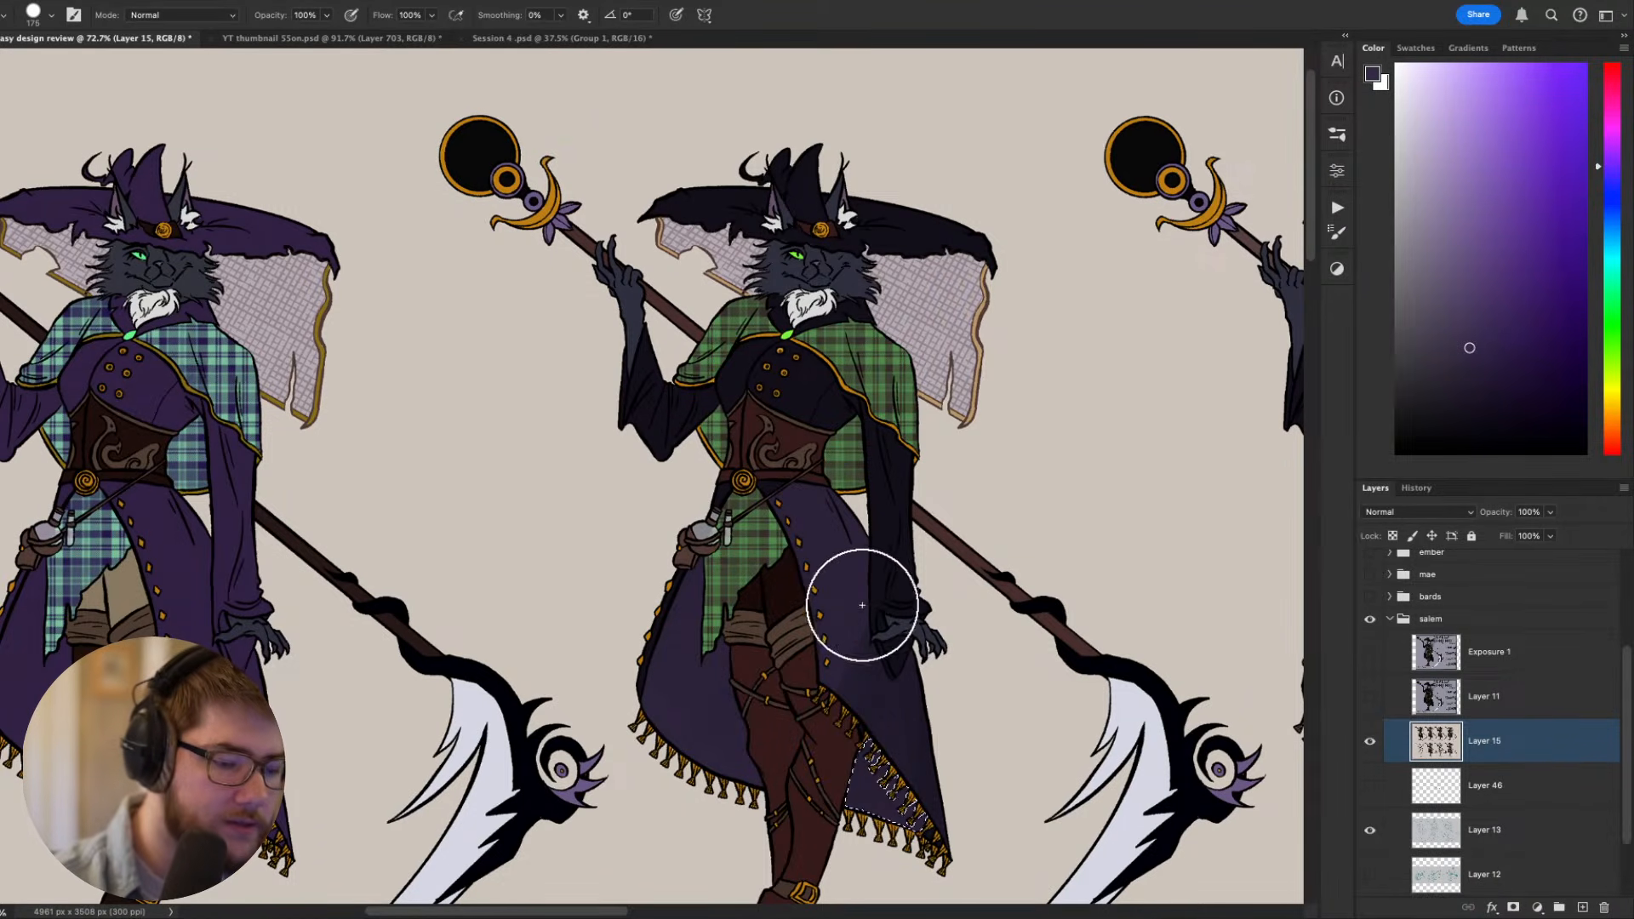
{"action": "key", "text": "w"}
{"action": "left_click", "coordinate": [751, 492]}
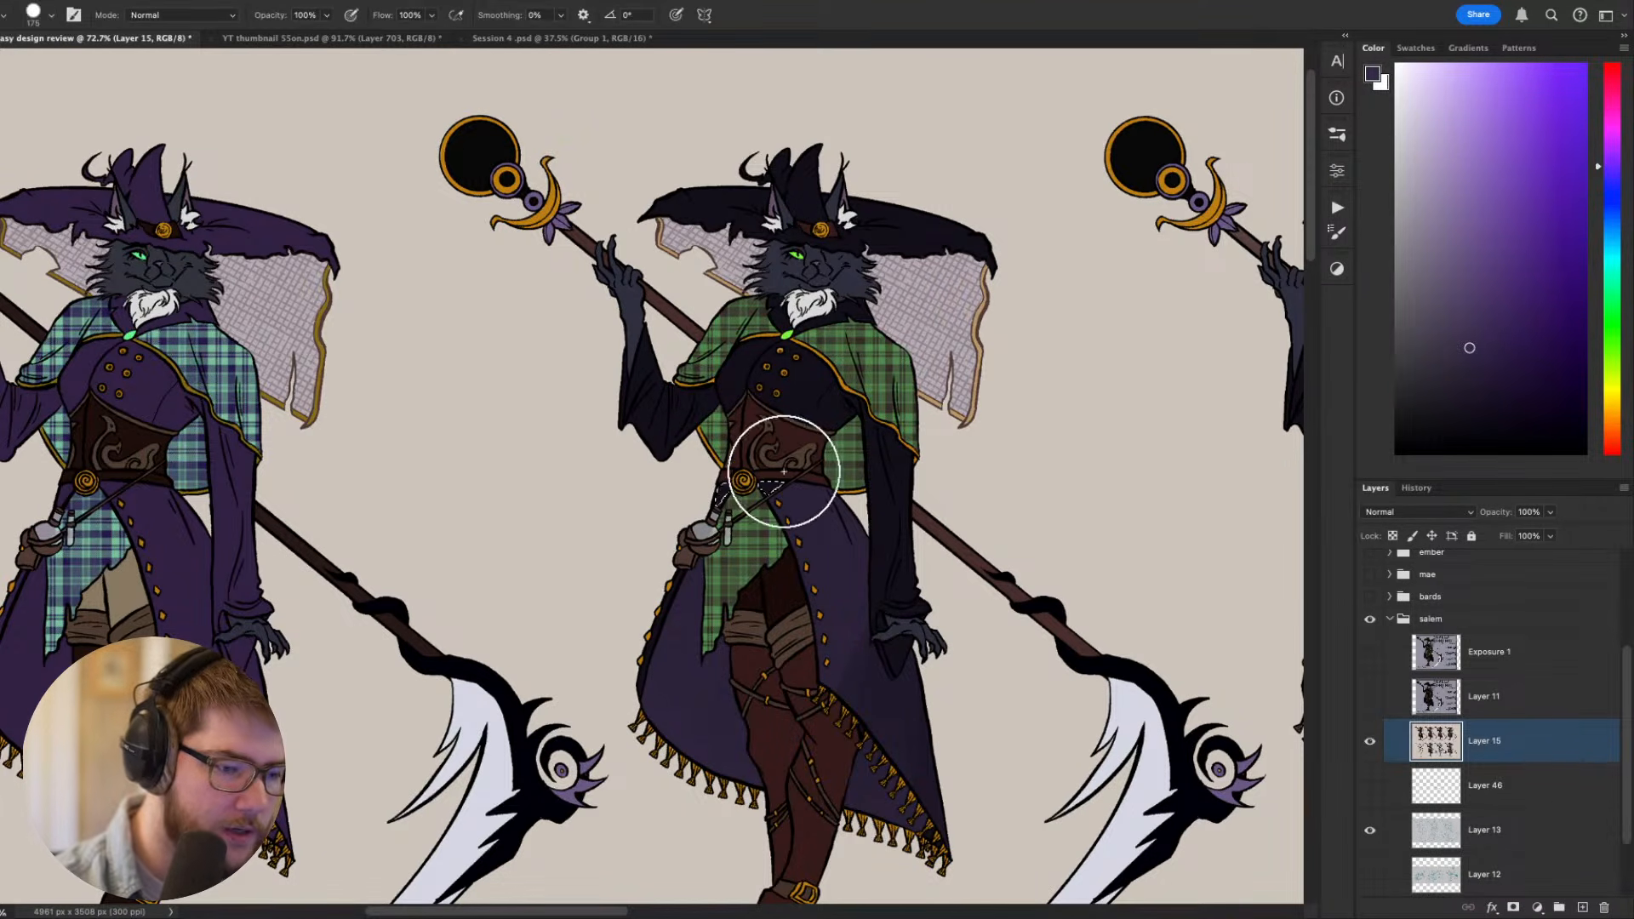
{"action": "left_click", "coordinate": [825, 393]}
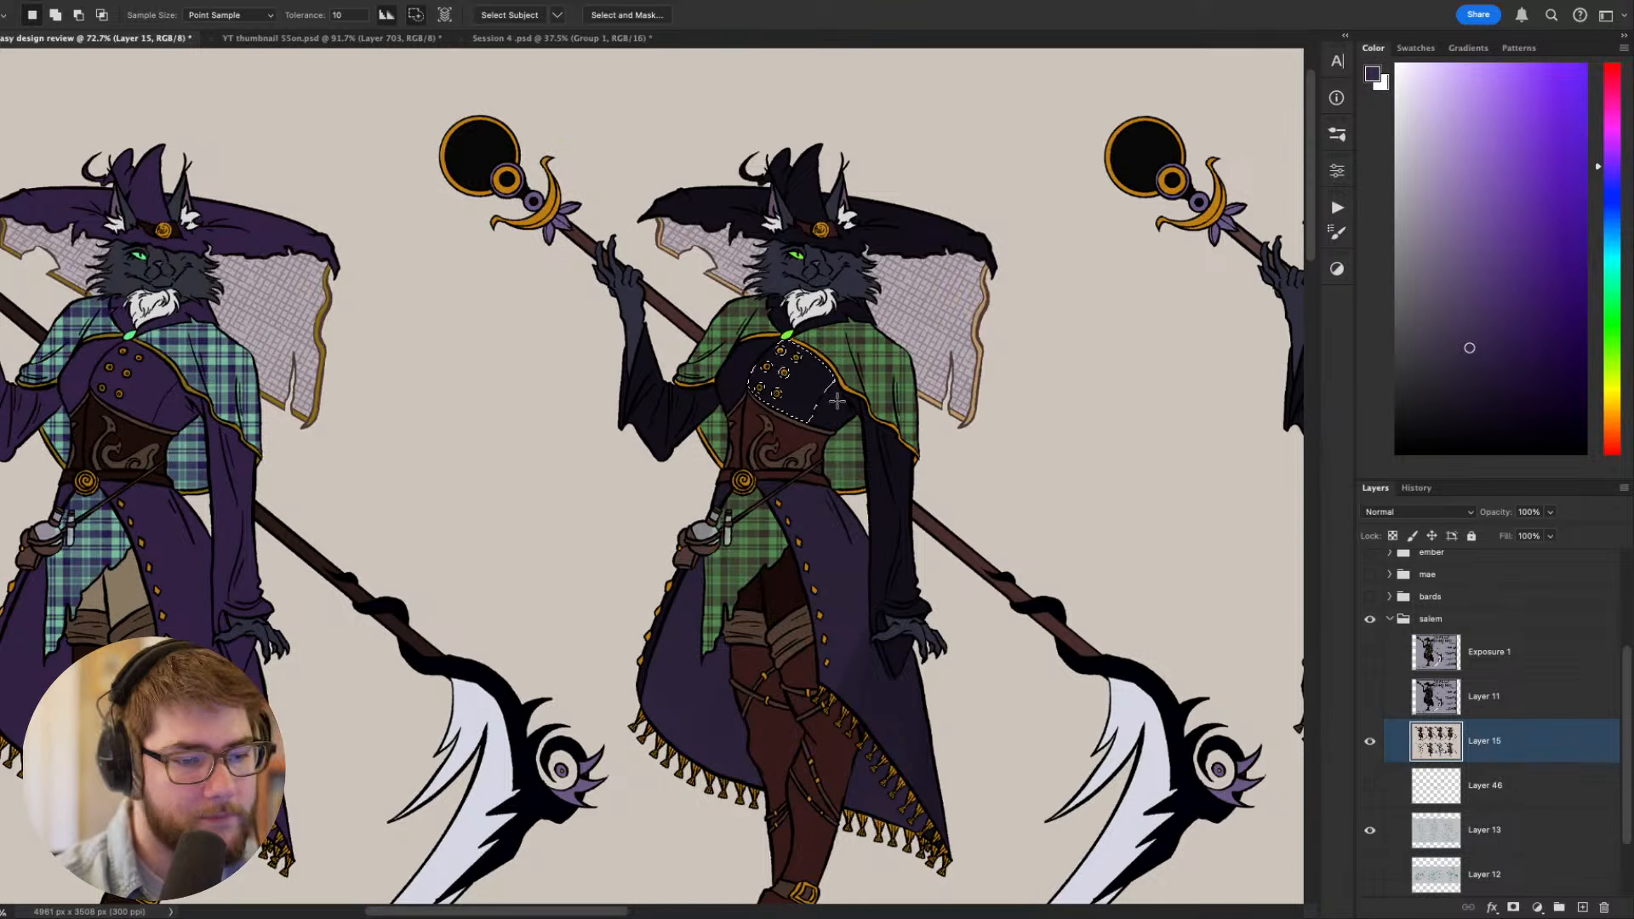
{"action": "left_click", "coordinate": [836, 400], "text": "shift"}
{"action": "key", "text": "b"}
{"action": "key", "text": "w"}
{"action": "left_click", "coordinate": [739, 372], "text": "shift"}
{"action": "key", "text": "b"}
{"action": "mouse_move", "coordinate": [716, 371]}
{"action": "left_mouse_down"}
{"action": "mouse_move", "coordinate": [757, 381]}
{"action": "mouse_move", "coordinate": [903, 689]}
{"action": "left_mouse_up"}
{"action": "key", "text": "super+d"}
- Select the lowered sleeve and the raised sleeve in turn, paint both the same muted purple, and clear the selection
{"action": "key", "text": "w"}
{"action": "left_click", "coordinate": [894, 529]}
{"action": "key", "text": "b"}
{"action": "key", "text": "super+d"}
{"action": "key", "text": "w"}
{"action": "left_click", "coordinate": [661, 415]}
{"action": "key", "text": "b"}
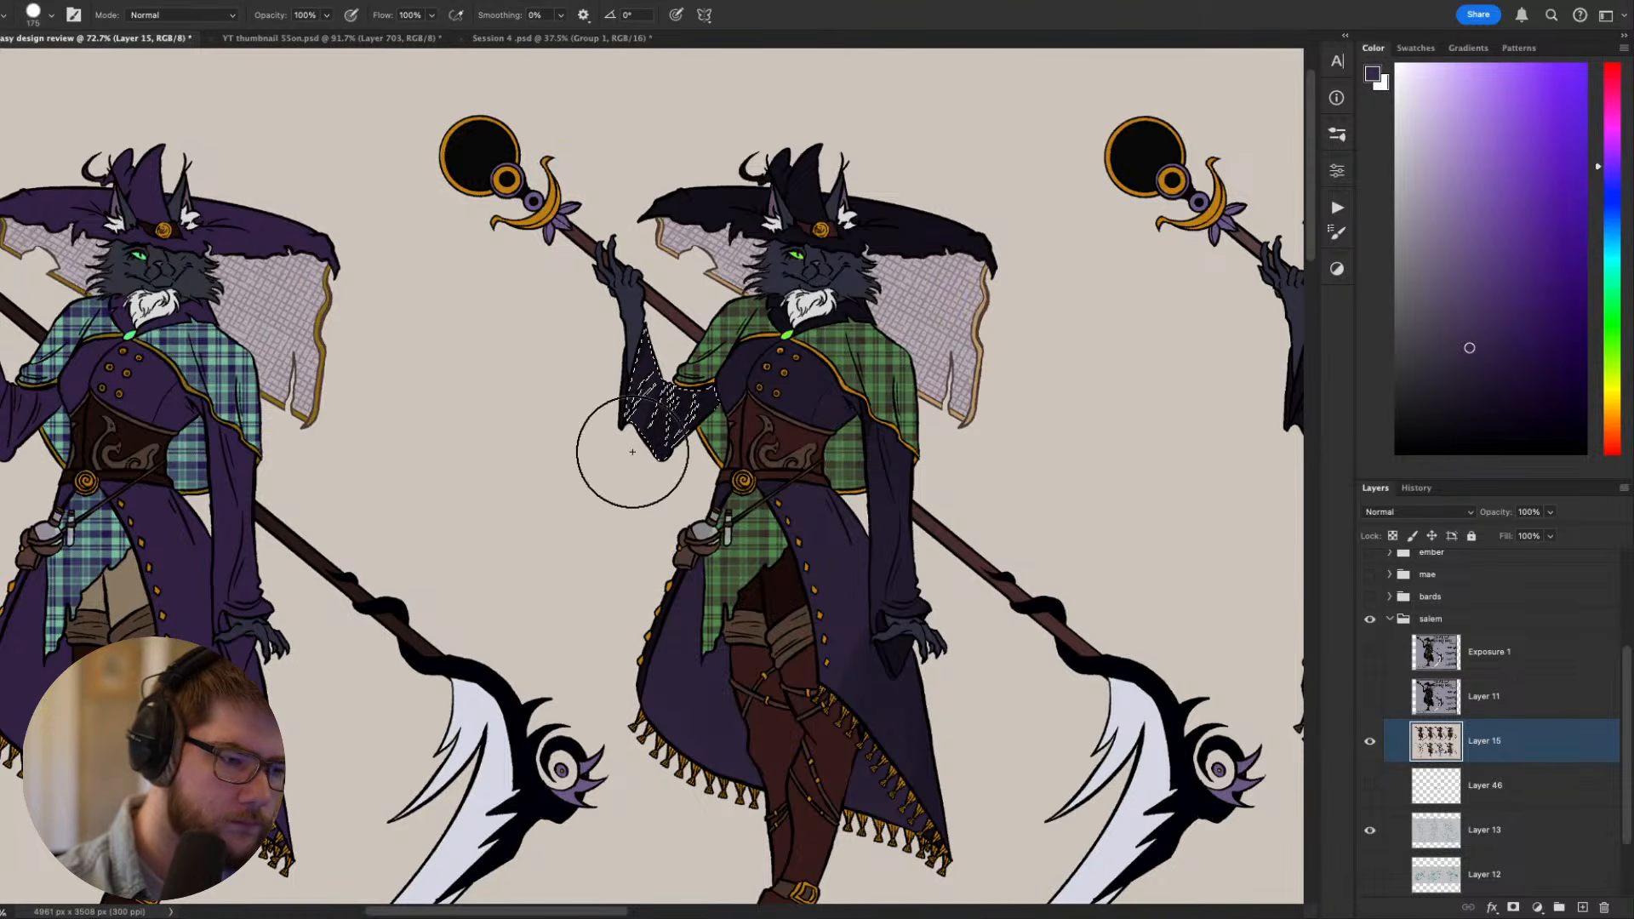
{"action": "left_click_drag", "start_coordinate": [631, 456], "coordinate": [666, 463]}
{"action": "key", "text": "super+d"}
- Compare the recolored third figure with its neighbors, and examine the uncolored line drawing of the costume
{"action": "mouse_move", "coordinate": [1068, 529]}
{"action": "left_mouse_down"}
{"action": "mouse_move", "coordinate": [1021, 284]}
{"action": "mouse_move", "coordinate": [957, 384]}
{"action": "left_mouse_up"}
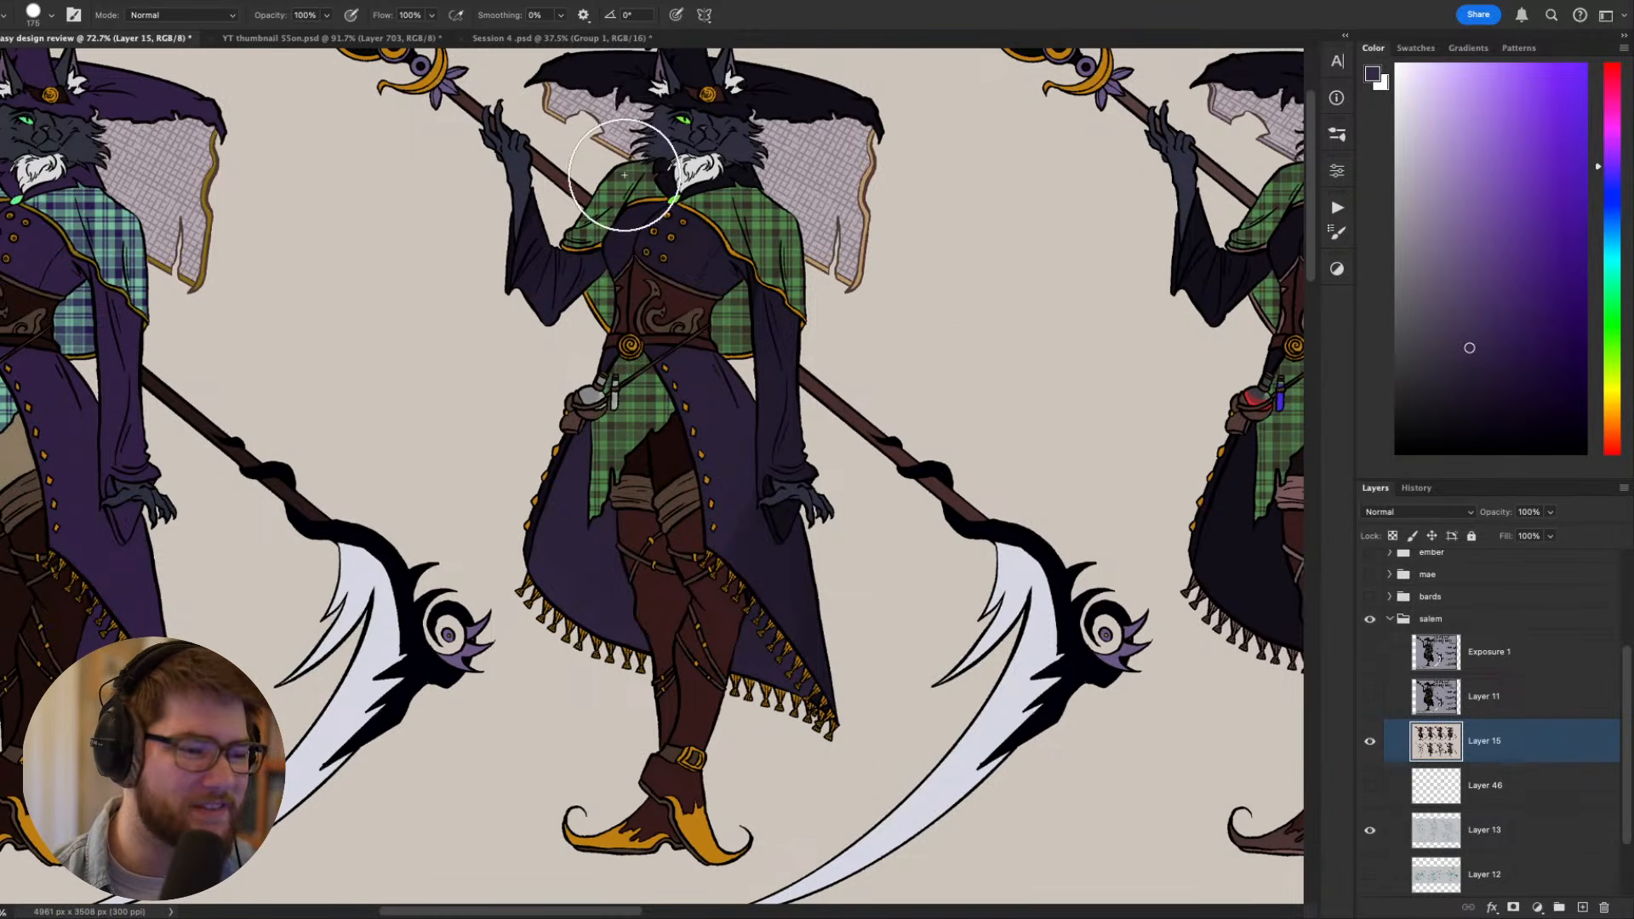
{"action": "left_click_drag", "start_coordinate": [764, 226], "coordinate": [829, 359]}
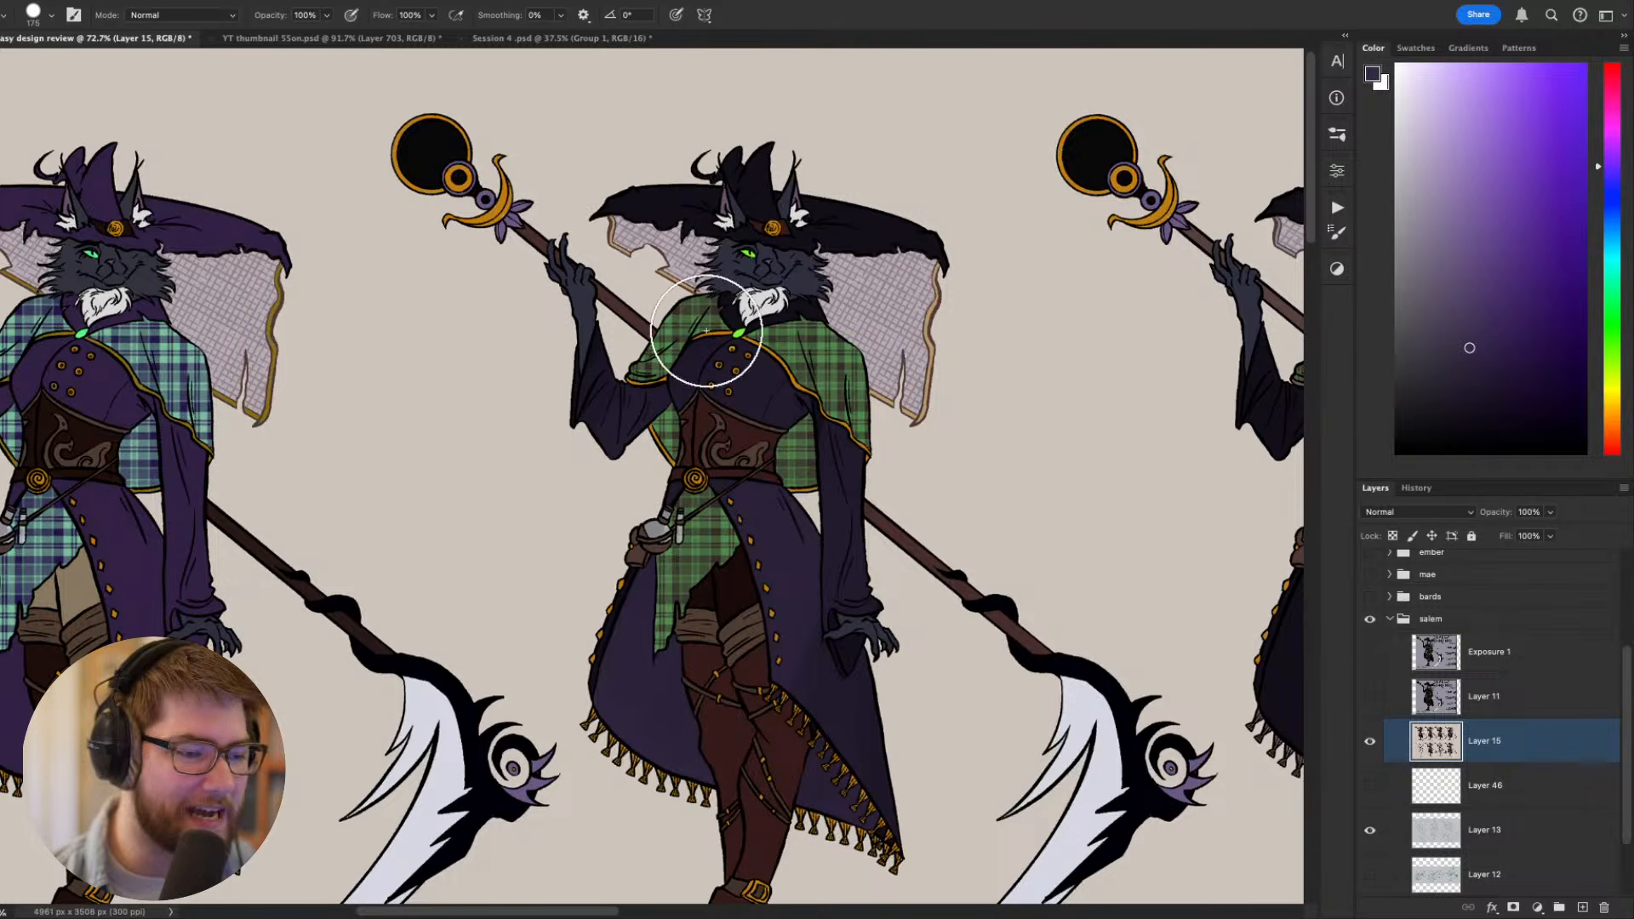
{"action": "scroll", "coordinate": [787, 375], "scroll_direction": "down", "scroll_amount": 2}
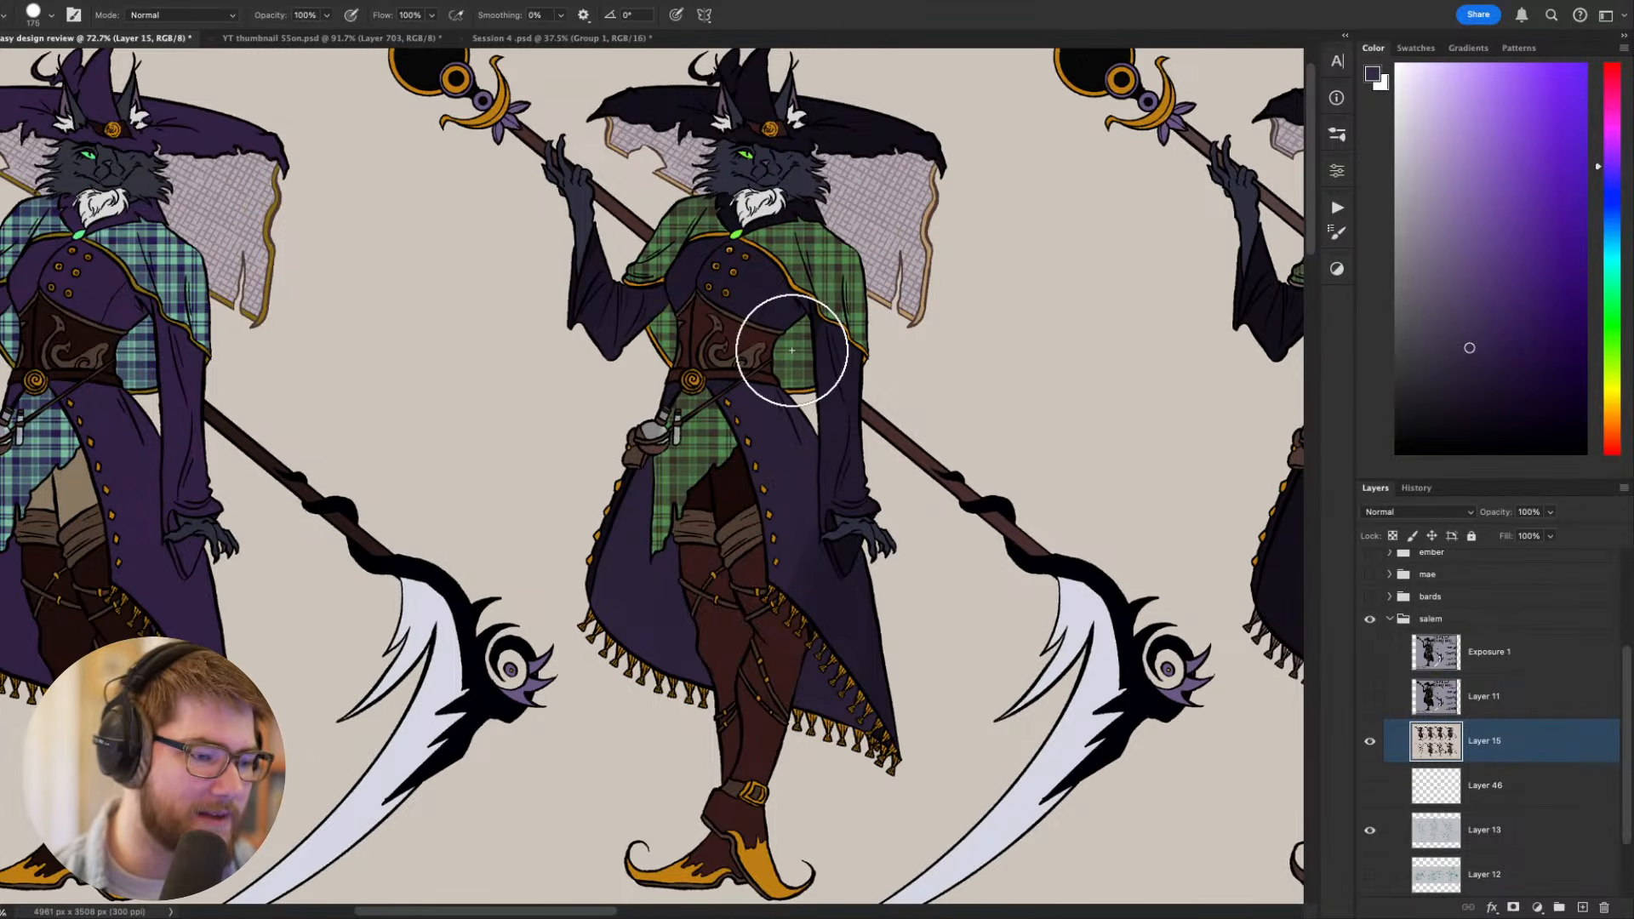
{"action": "scroll", "coordinate": [792, 350], "scroll_direction": "down", "scroll_amount": 2}
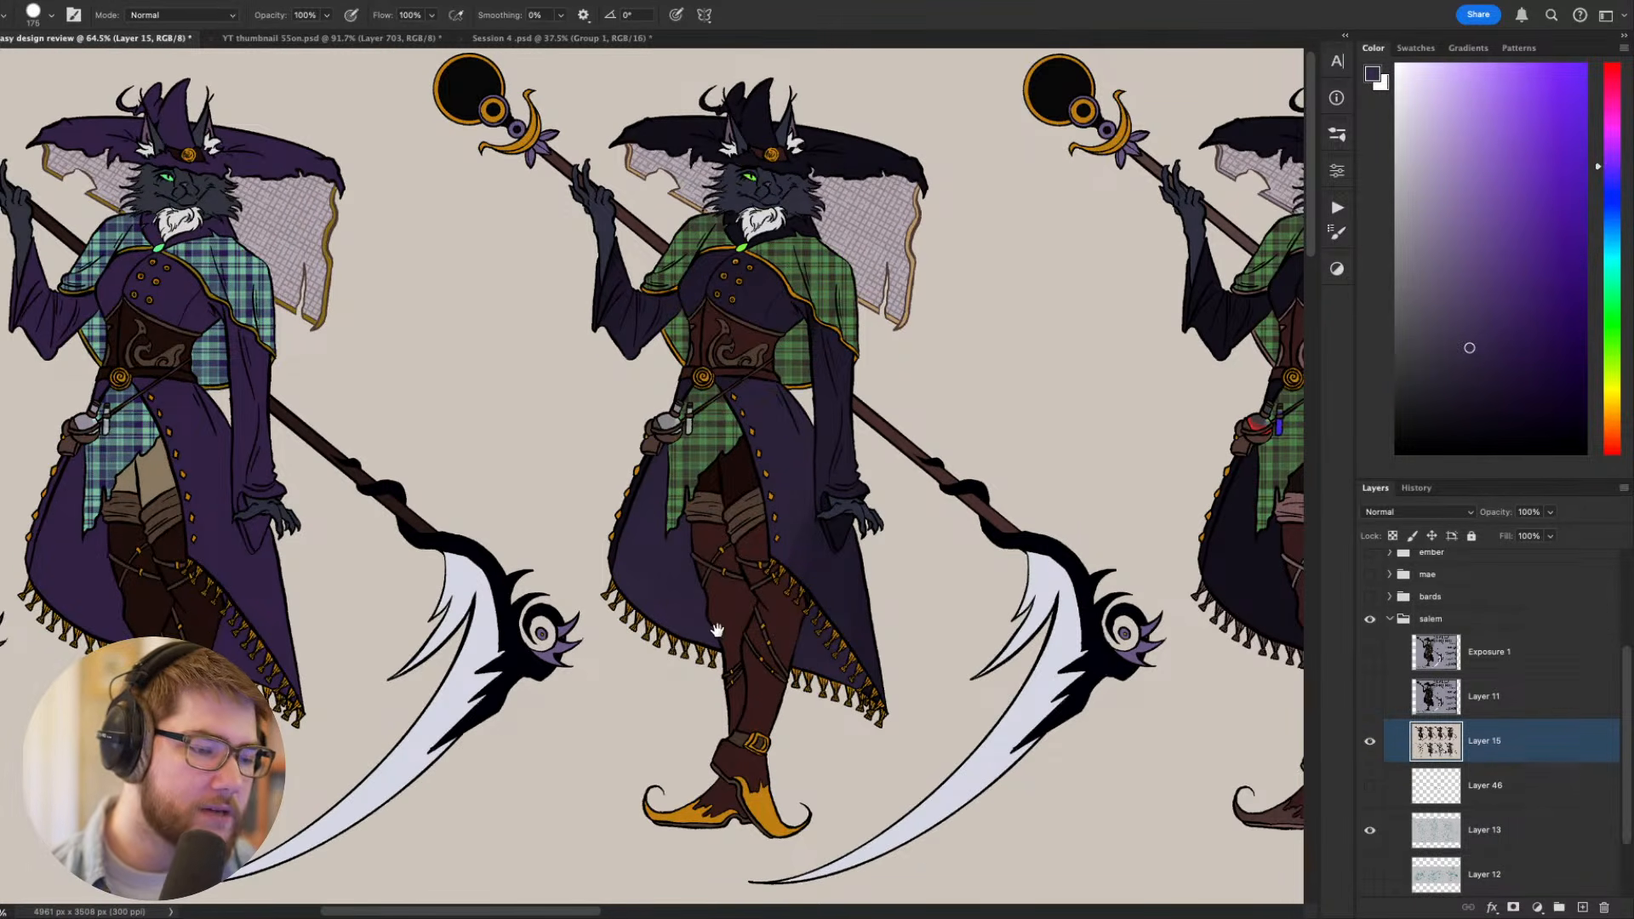
{"action": "left_click_drag", "start_coordinate": [717, 630], "coordinate": [755, 584]}
{"action": "key", "text": "v"}
{"action": "left_click_drag", "start_coordinate": [639, 601], "coordinate": [947, 555]}
{"action": "scroll", "coordinate": [745, 596], "scroll_direction": "down", "scroll_amount": 2}
{"action": "scroll", "coordinate": [851, 511], "scroll_direction": "down", "scroll_amount": 8}
{"action": "scroll", "coordinate": [501, 587], "scroll_direction": "up", "scroll_amount": 4}
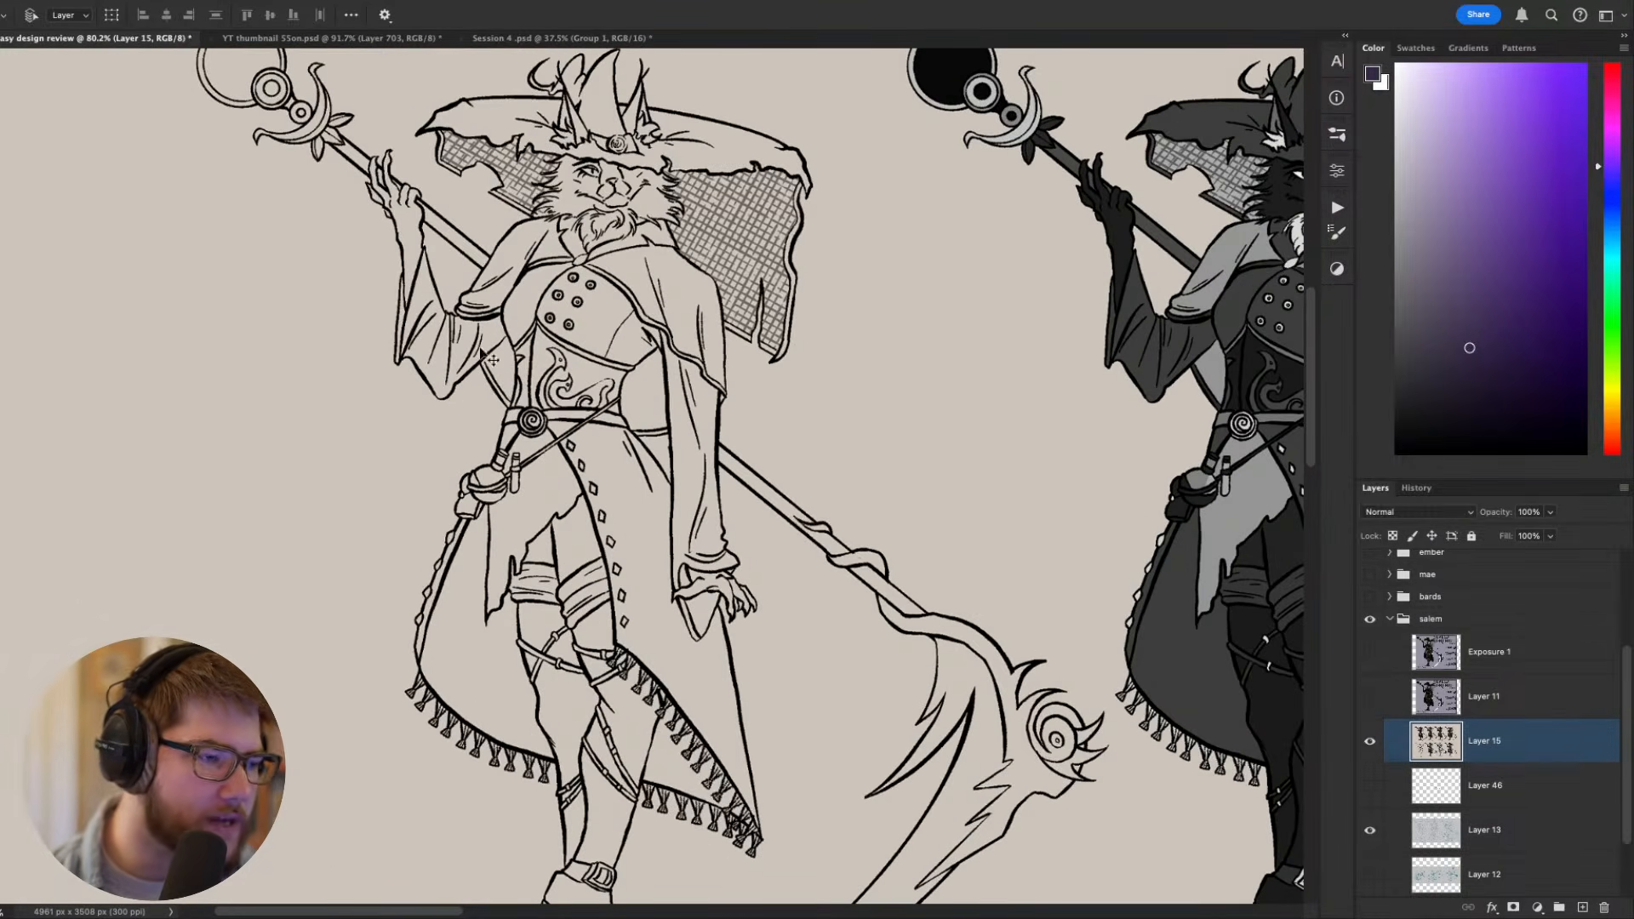
{"action": "scroll", "coordinate": [487, 356], "scroll_direction": "down", "scroll_amount": 2}
{"action": "scroll", "coordinate": [486, 354], "scroll_direction": "up", "scroll_amount": 1}
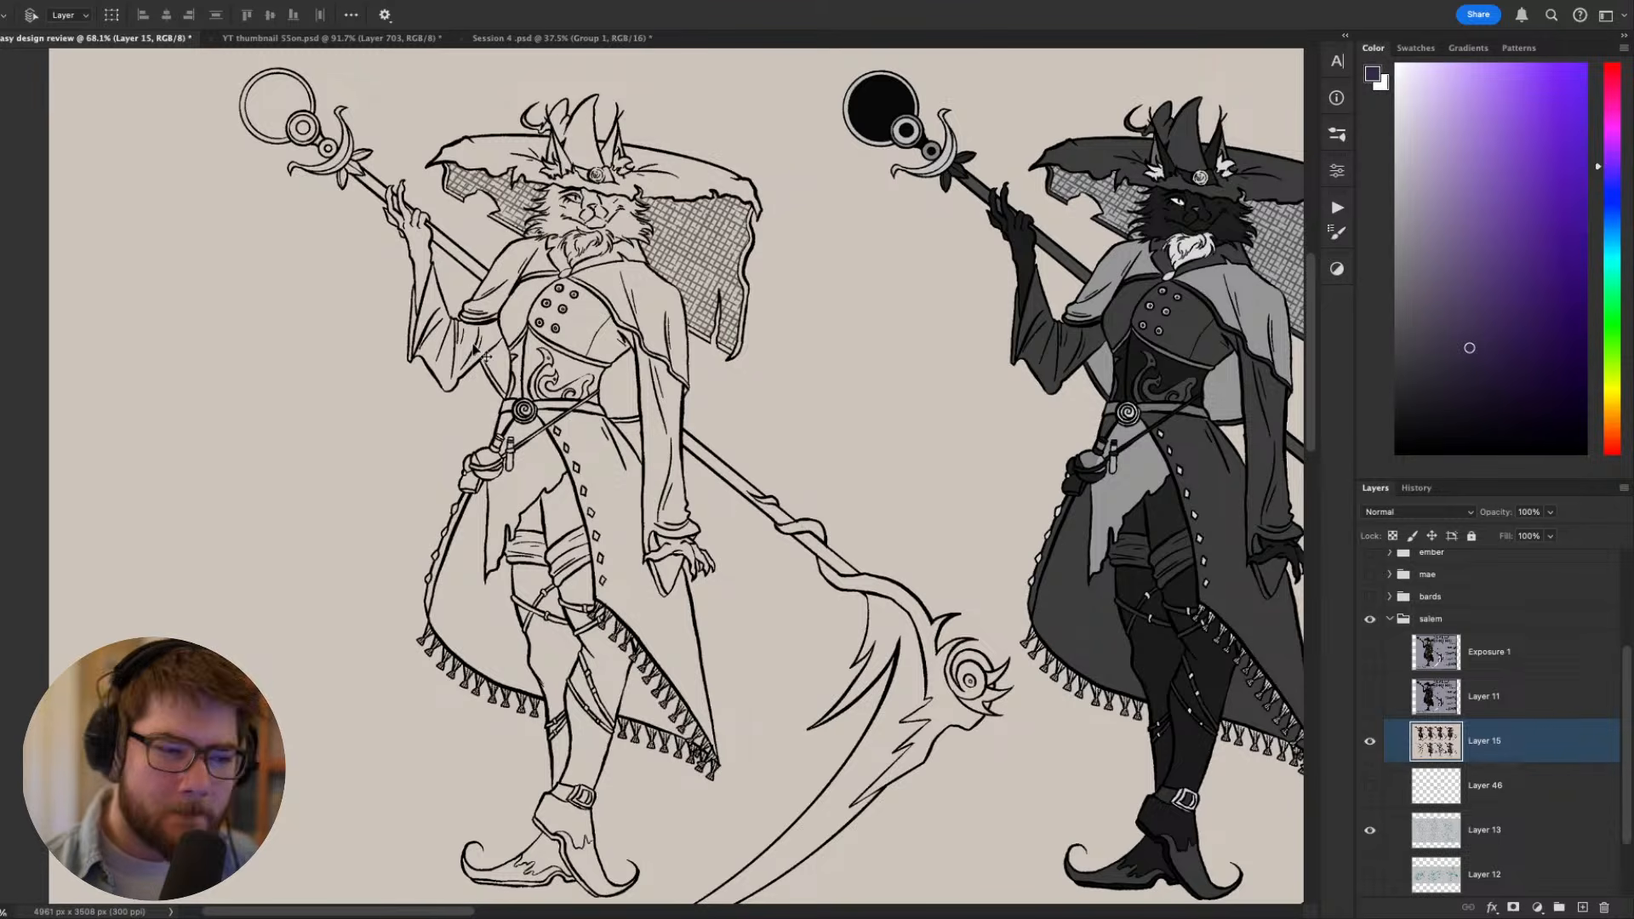
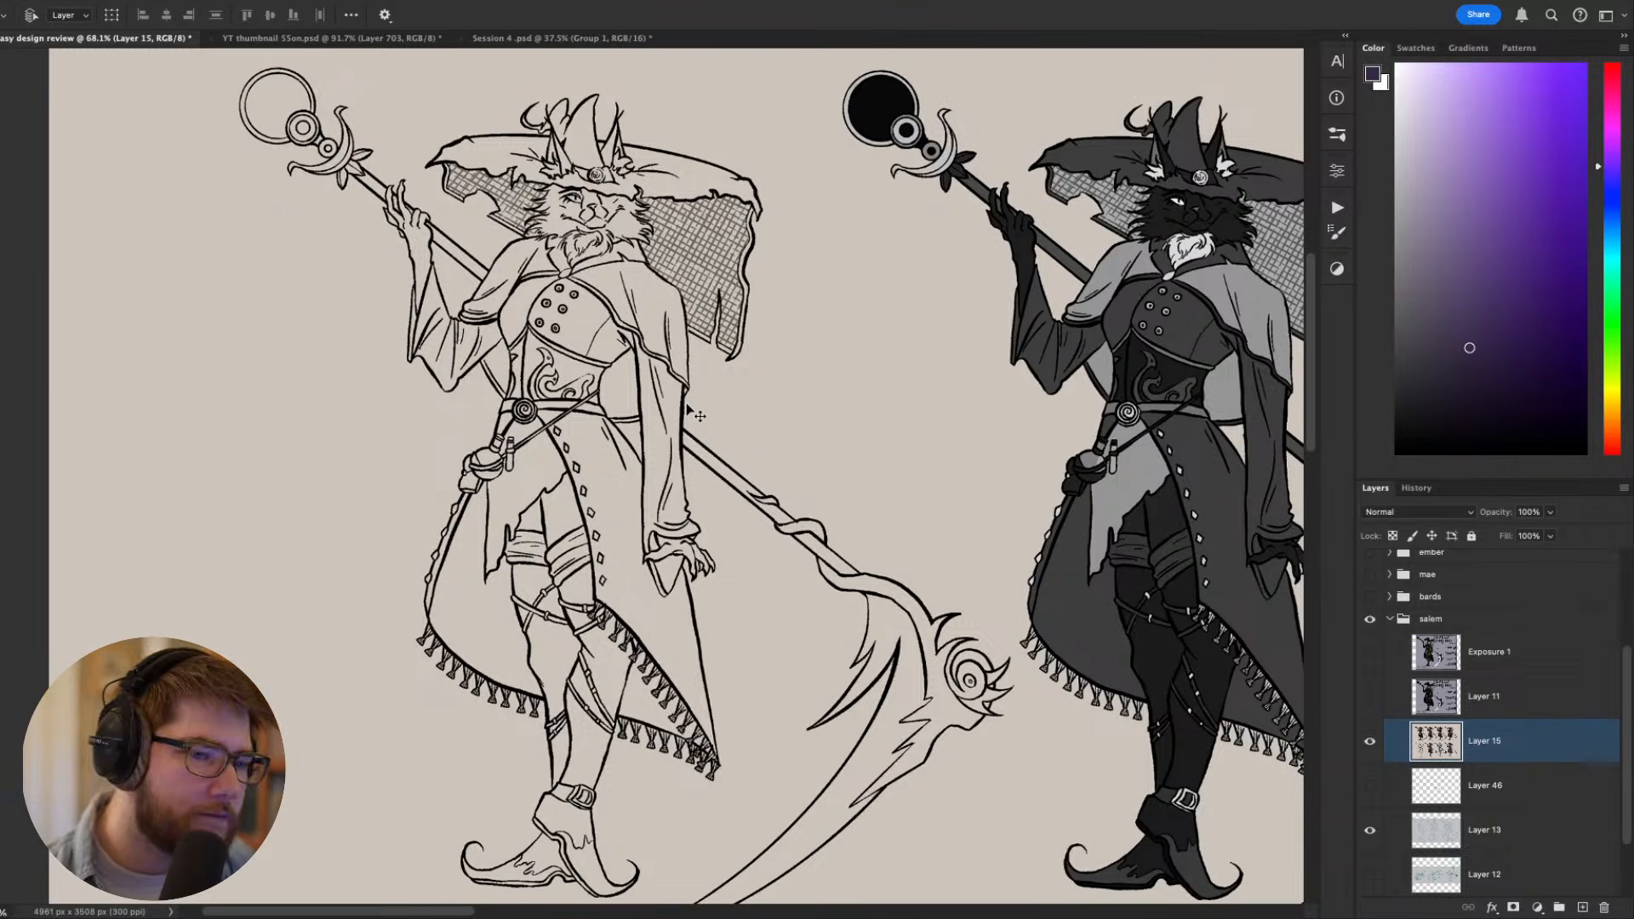
- Switch to a small brush with black as the foreground colour
{"action": "left_click_drag", "start_coordinate": [766, 308], "coordinate": [754, 330]}
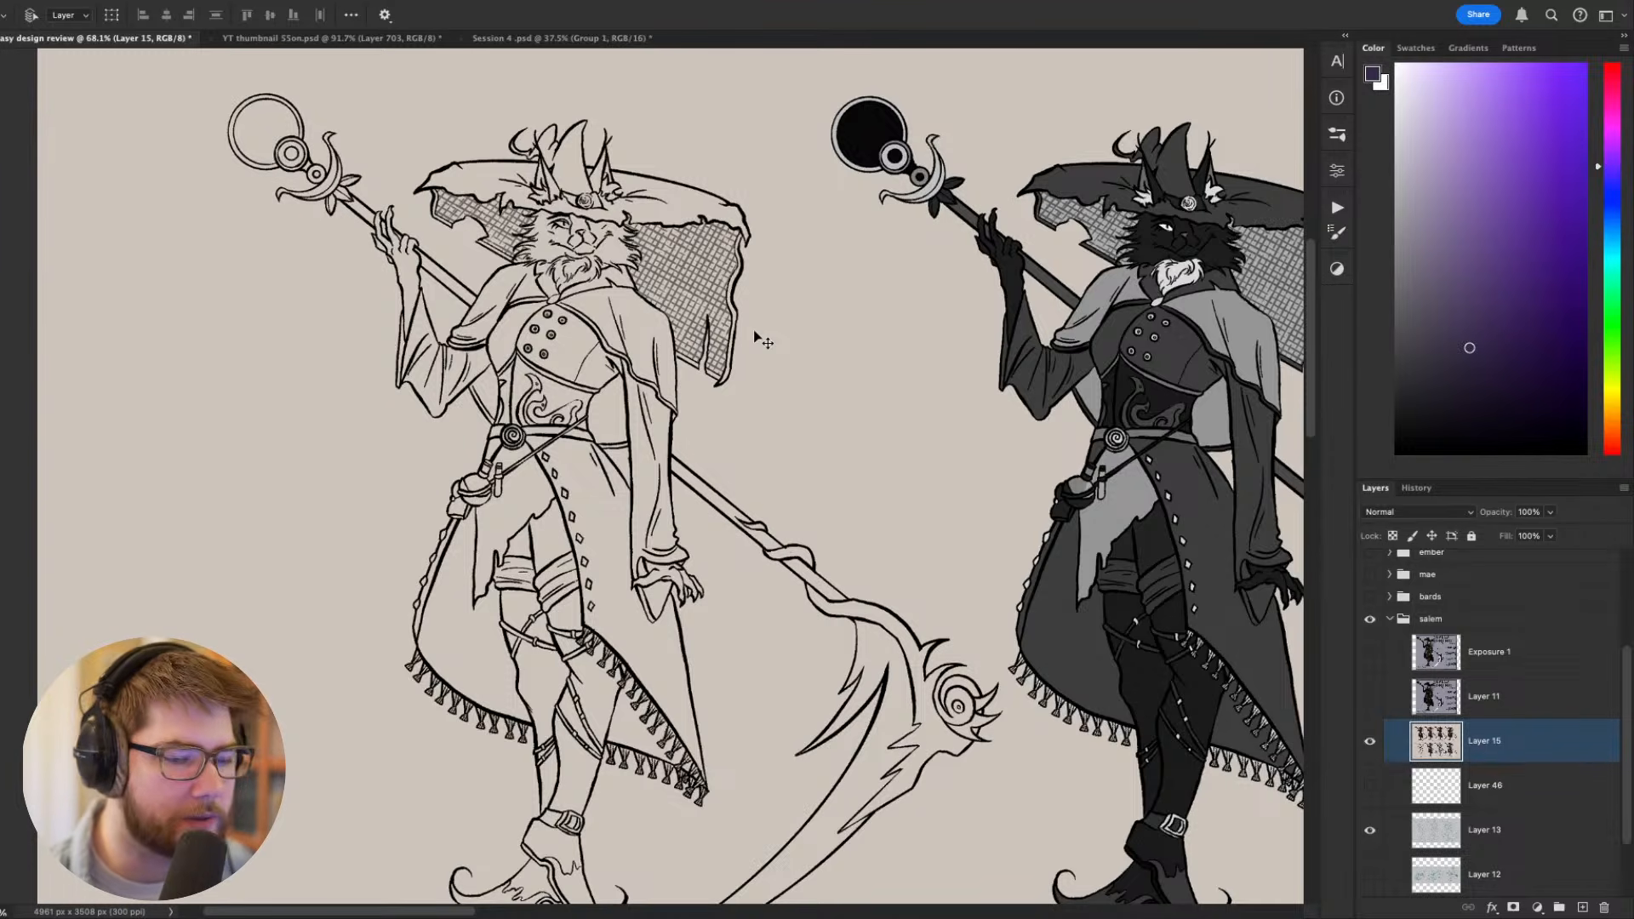
{"action": "scroll", "coordinate": [714, 407], "scroll_direction": "up", "scroll_amount": 1}
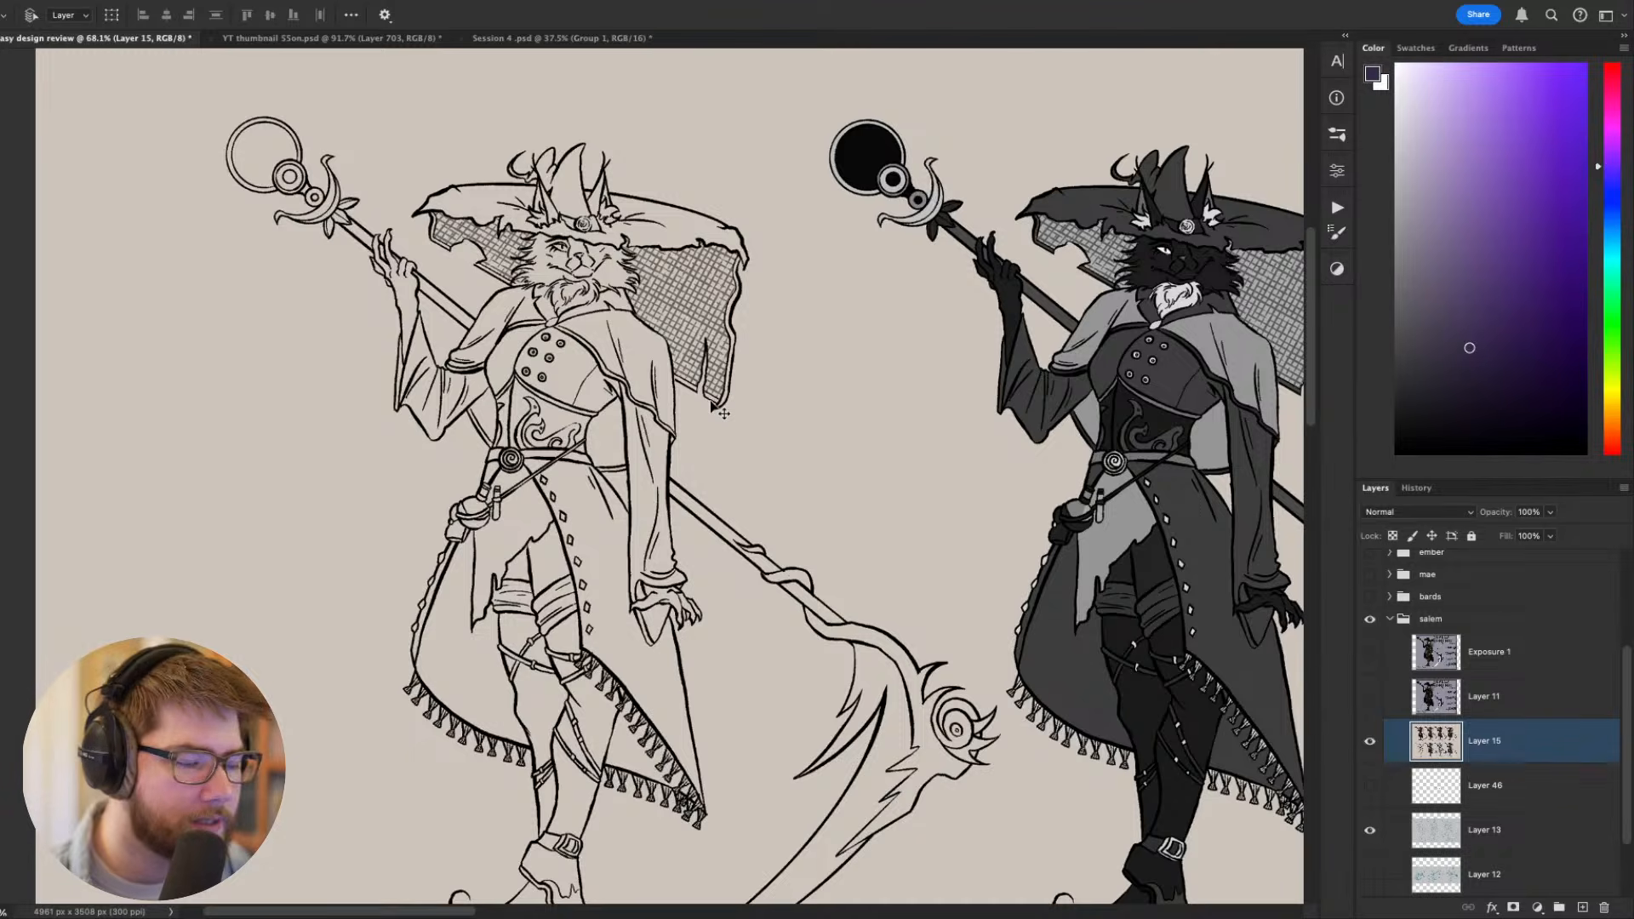
{"action": "mouse_move", "coordinate": [785, 363]}
{"action": "left_mouse_down"}
{"action": "mouse_move", "coordinate": [763, 387]}
{"action": "mouse_move", "coordinate": [802, 455]}
{"action": "left_mouse_up"}
{"action": "key", "text": "b"}
{"action": "key", "text": "super+z"}
{"action": "left_click_drag", "start_coordinate": [1408, 401], "coordinate": [1397, 453]}
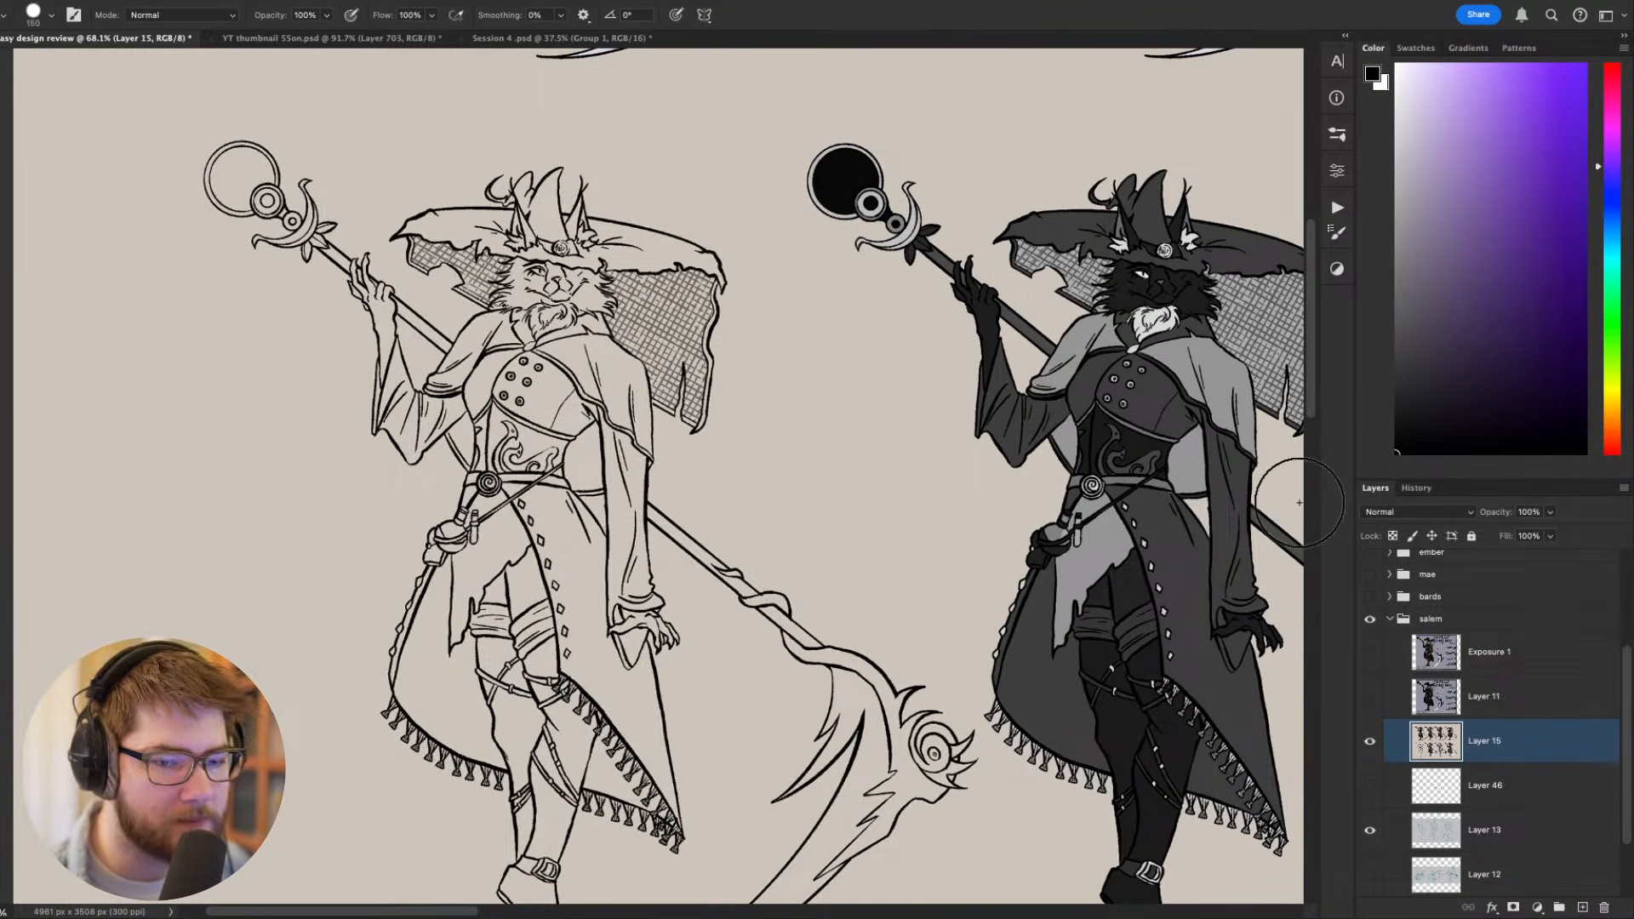
{"action": "key", "text": "bracketleft"}
{"action": "key", "text": "bracketleft"}
{"action": "key", "text": "bracketleft"}
{"action": "key", "text": "bracketleft"}
{"action": "key", "text": "bracketleft"}
{"action": "key", "text": "bracketleft"}
{"action": "key", "text": "bracketleft"}
{"action": "key", "text": "bracketleft"}
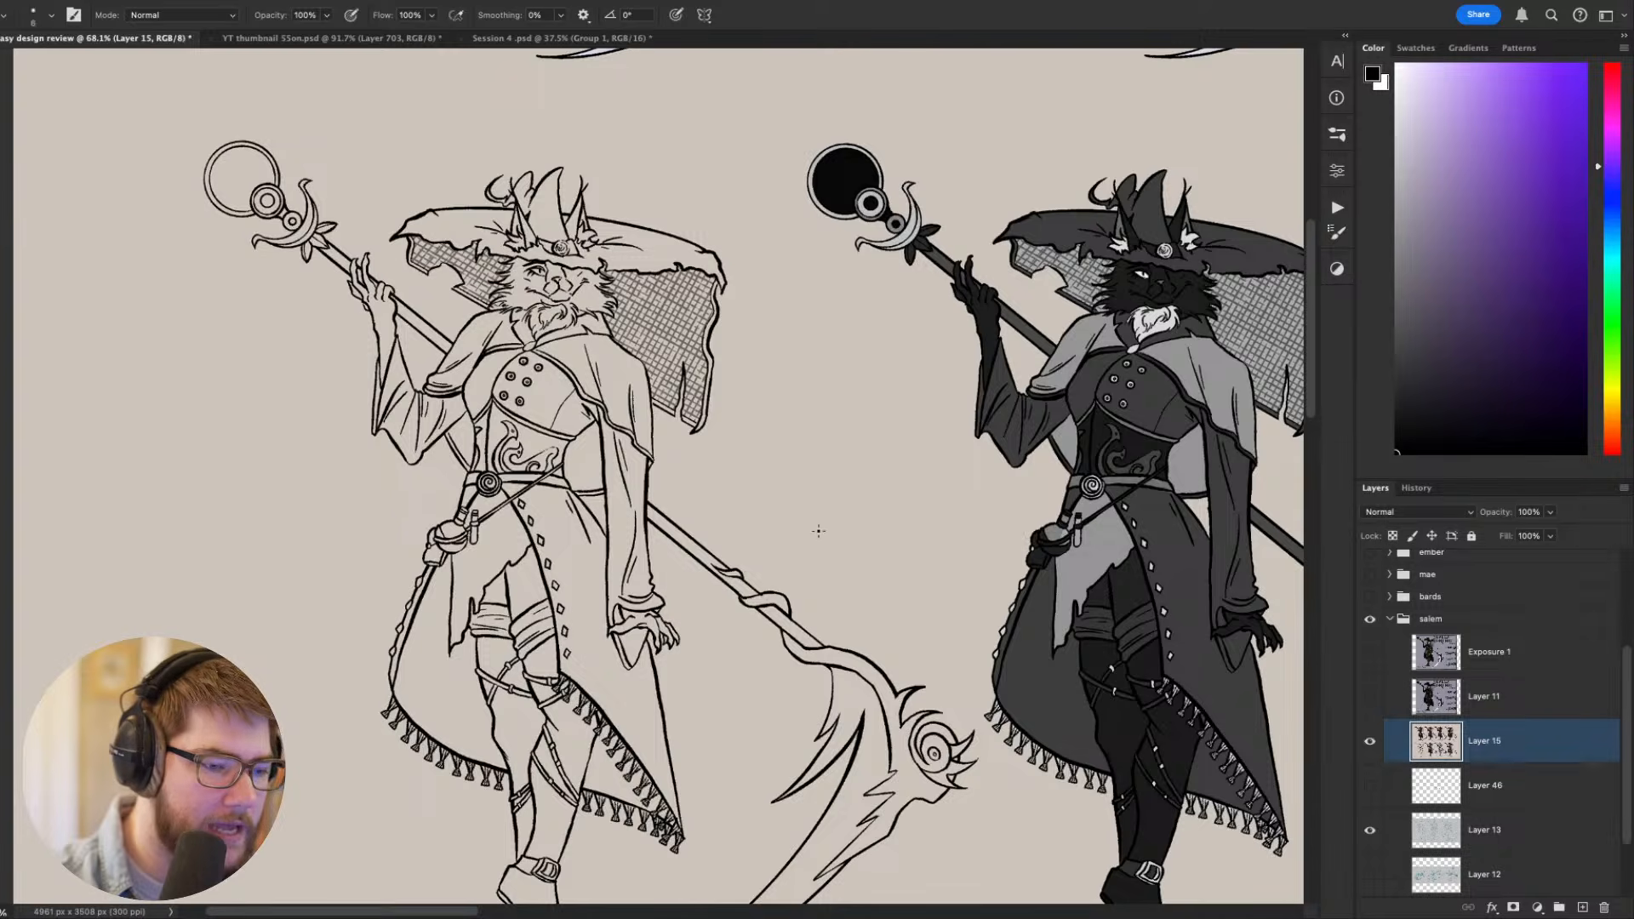
- Sketch a human face profile in the empty space between the line-art figure and the dark greyscale figure
{"action": "mouse_move", "coordinate": [858, 362]}
{"action": "left_mouse_down"}
{"action": "mouse_move", "coordinate": [814, 545]}
{"action": "mouse_move", "coordinate": [818, 406]}
{"action": "mouse_move", "coordinate": [857, 583]}
{"action": "left_mouse_up"}
{"action": "key", "text": "super+z"}
{"action": "key", "text": "super+z"}
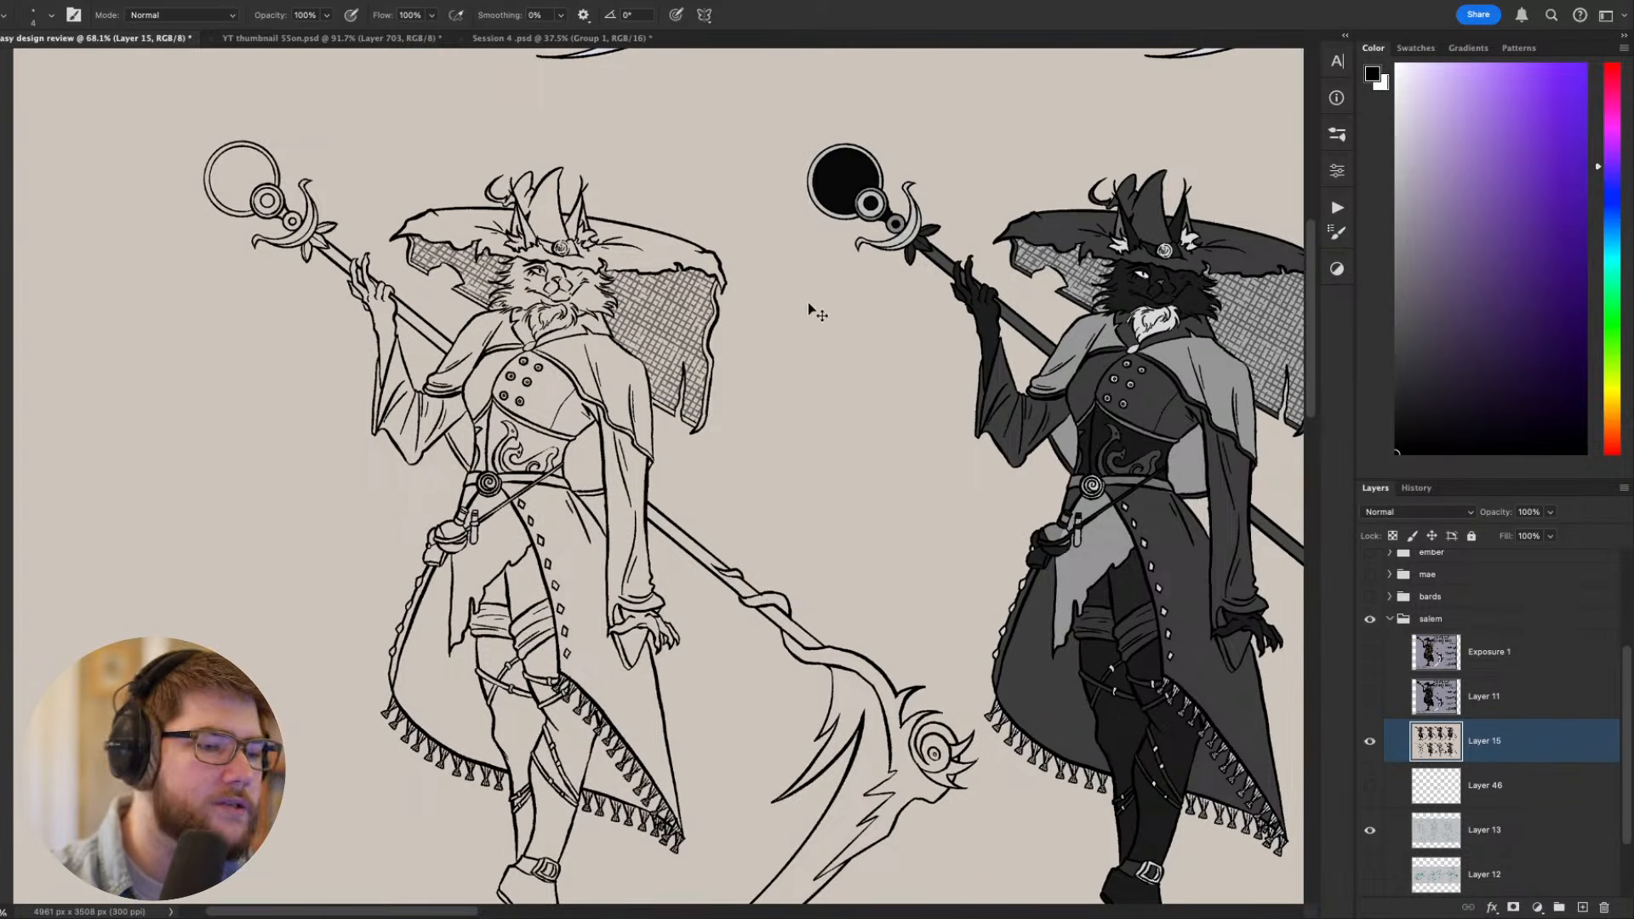
{"action": "left_click_drag", "start_coordinate": [835, 325], "coordinate": [805, 399]}
{"action": "key", "text": "super+z"}
{"action": "mouse_move", "coordinate": [833, 317]}
{"action": "left_mouse_down"}
{"action": "mouse_move", "coordinate": [803, 424]}
{"action": "mouse_move", "coordinate": [817, 484]}
{"action": "mouse_move", "coordinate": [877, 475]}
{"action": "left_mouse_up"}
{"action": "key", "text": "super+z"}
{"action": "mouse_move", "coordinate": [814, 393]}
{"action": "left_mouse_down"}
{"action": "mouse_move", "coordinate": [766, 419]}
{"action": "mouse_move", "coordinate": [753, 487]}
{"action": "mouse_move", "coordinate": [776, 440]}
{"action": "left_mouse_up"}
{"action": "key", "text": "super+z"}
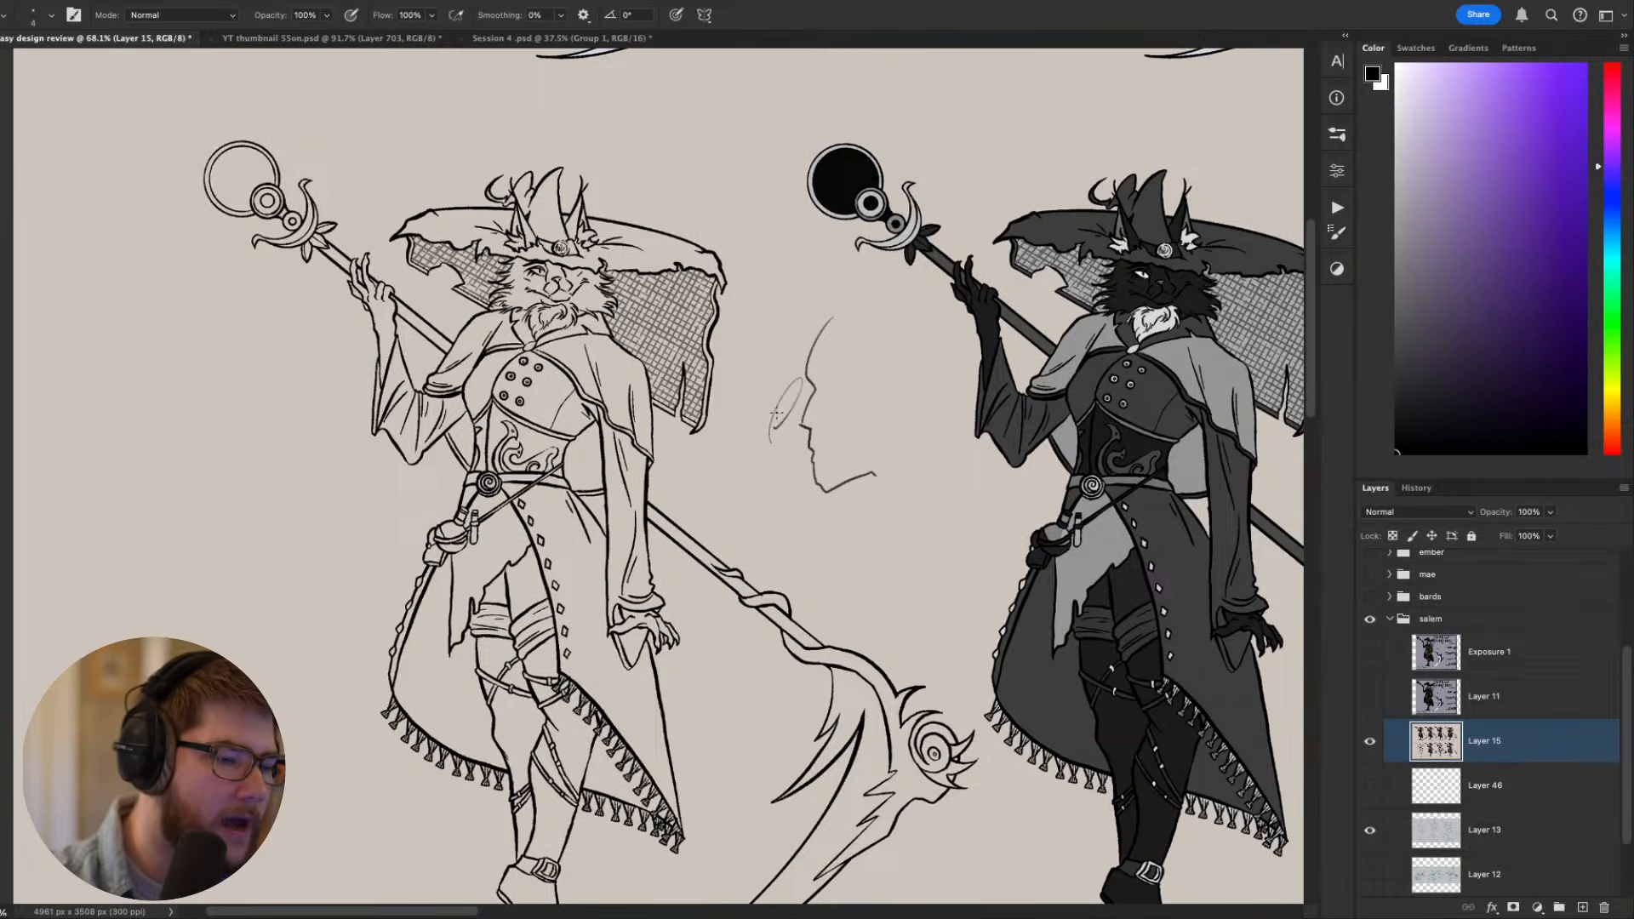
{"action": "key", "text": "super+z"}
{"action": "mouse_move", "coordinate": [824, 356]}
{"action": "left_mouse_down"}
{"action": "mouse_move", "coordinate": [873, 326]}
{"action": "mouse_move", "coordinate": [890, 471]}
{"action": "left_mouse_up"}
{"action": "key", "text": "super+z"}
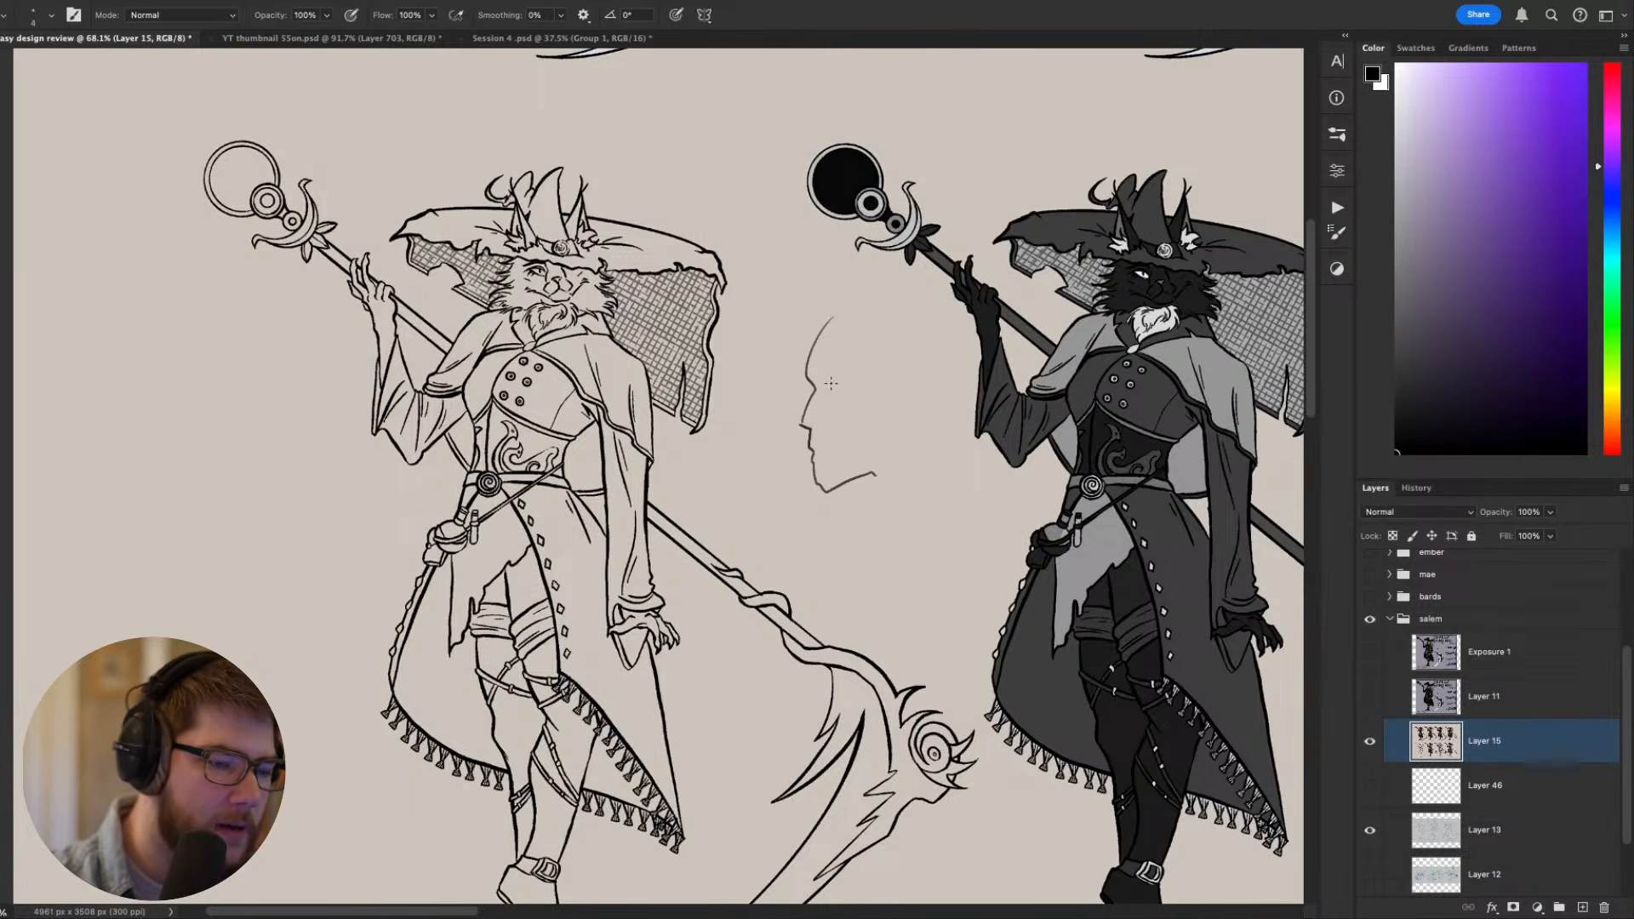
- Add a small dark eye and an ear to the face profile sketch
{"action": "left_click_drag", "start_coordinate": [826, 385], "coordinate": [838, 388]}
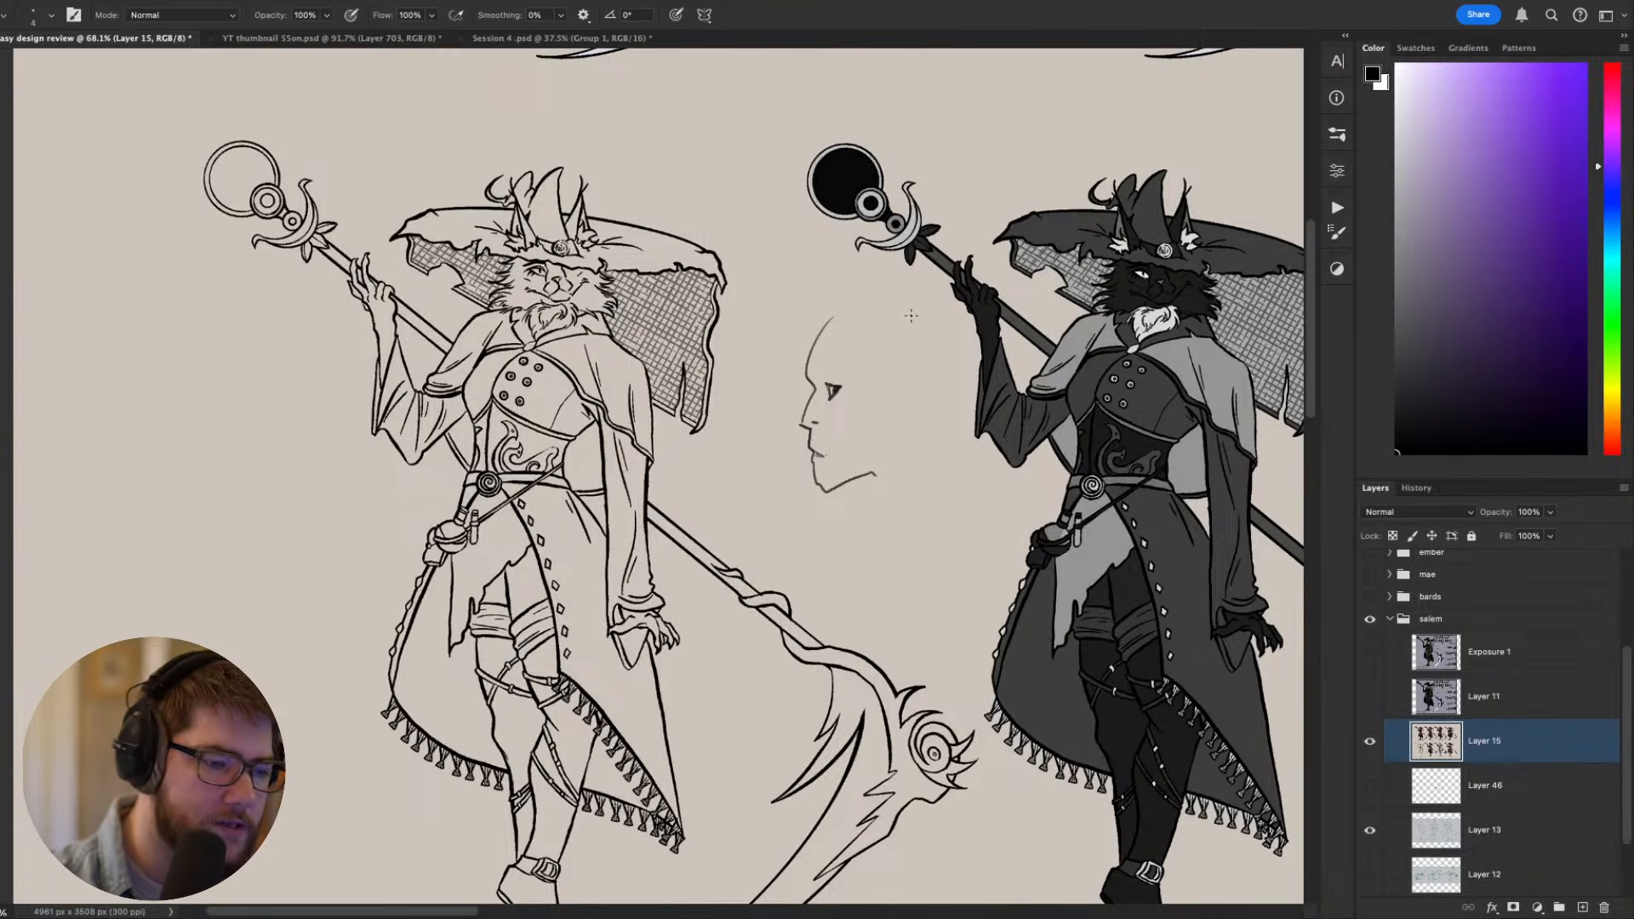
{"action": "left_click_drag", "start_coordinate": [911, 316], "coordinate": [903, 324]}
{"action": "left_click_drag", "start_coordinate": [857, 411], "coordinate": [870, 432]}
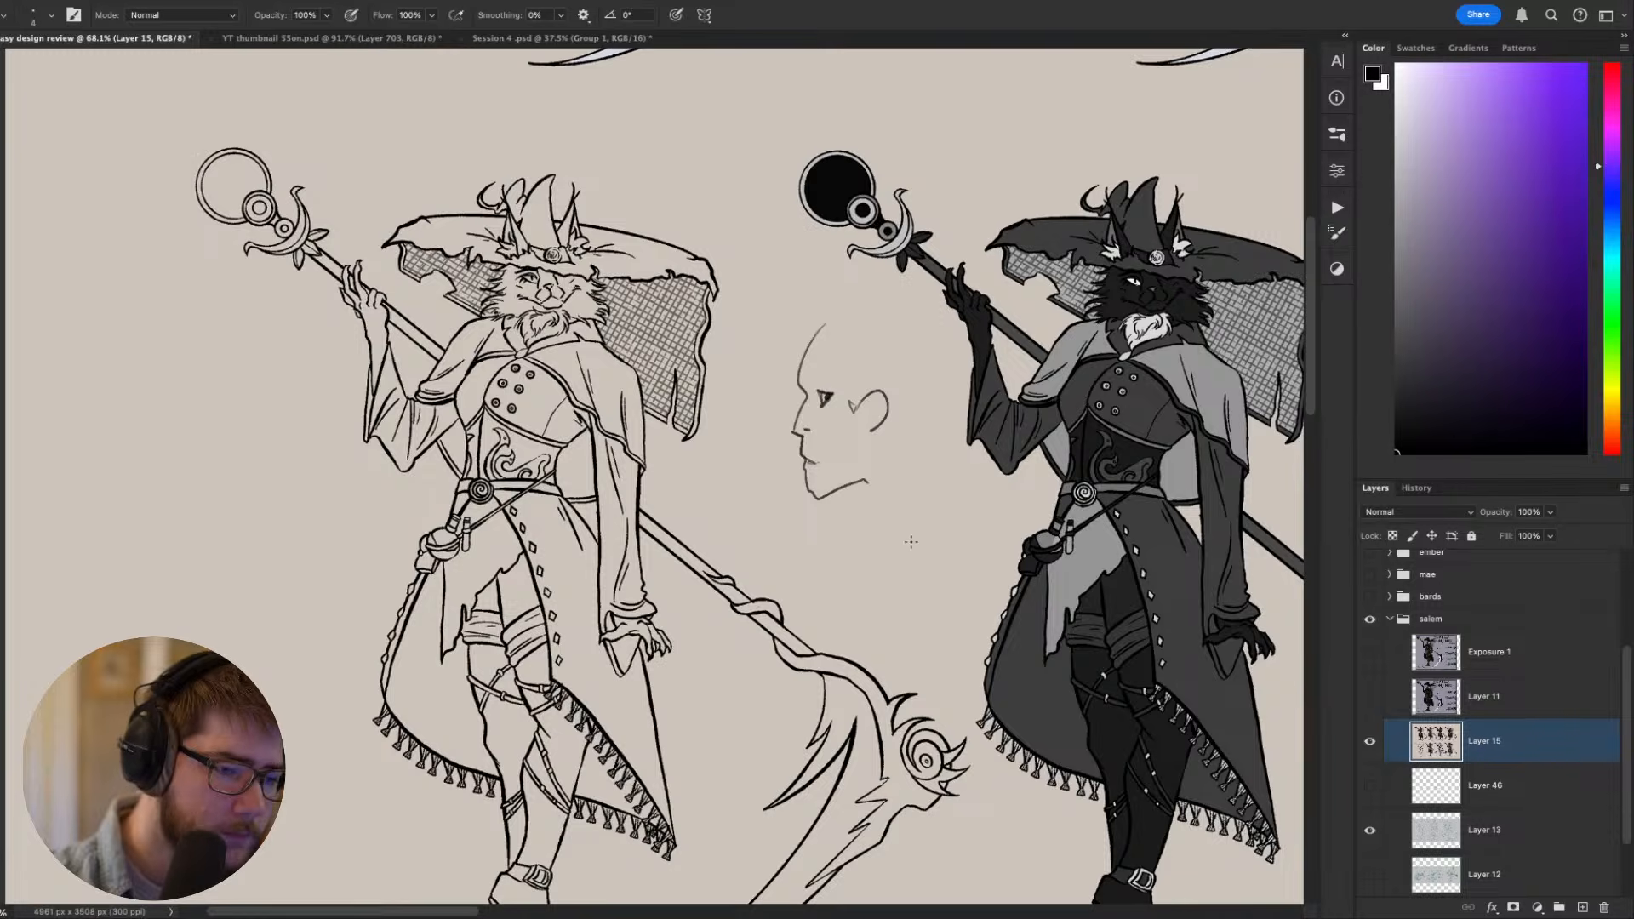
{"action": "left_click_drag", "start_coordinate": [912, 540], "coordinate": [886, 583]}
- Lasso and delete the face sketch, and undo back to the artwork without the sketch strokes
{"action": "key", "text": "l"}
{"action": "mouse_move", "coordinate": [775, 362]}
{"action": "left_mouse_down"}
{"action": "mouse_move", "coordinate": [851, 380]}
{"action": "mouse_move", "coordinate": [782, 342]}
{"action": "left_mouse_up"}
{"action": "key", "text": "Delete"}
{"action": "left_click_drag", "start_coordinate": [859, 420], "coordinate": [902, 405]}
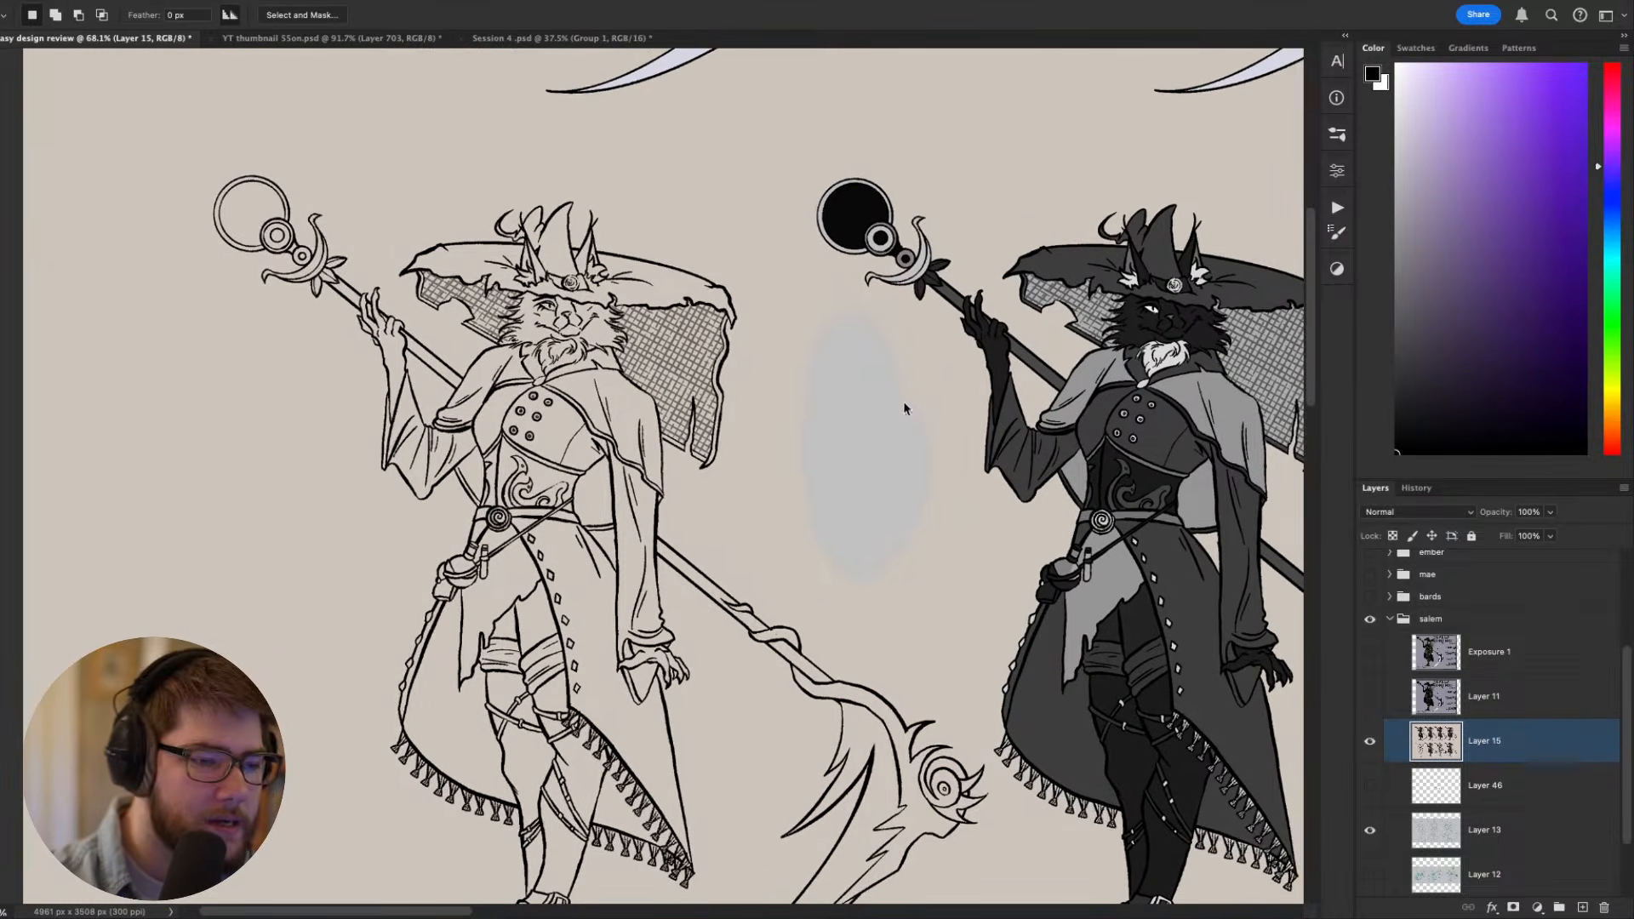
{"action": "key", "text": "super+z"}
{"action": "key", "text": "super+z"}
{"action": "key", "text": "super+z"}
{"action": "key", "text": "super+z"}
{"action": "key", "text": "super+z"}
{"action": "key", "text": "super+z"}
{"action": "key", "text": "super+z"}
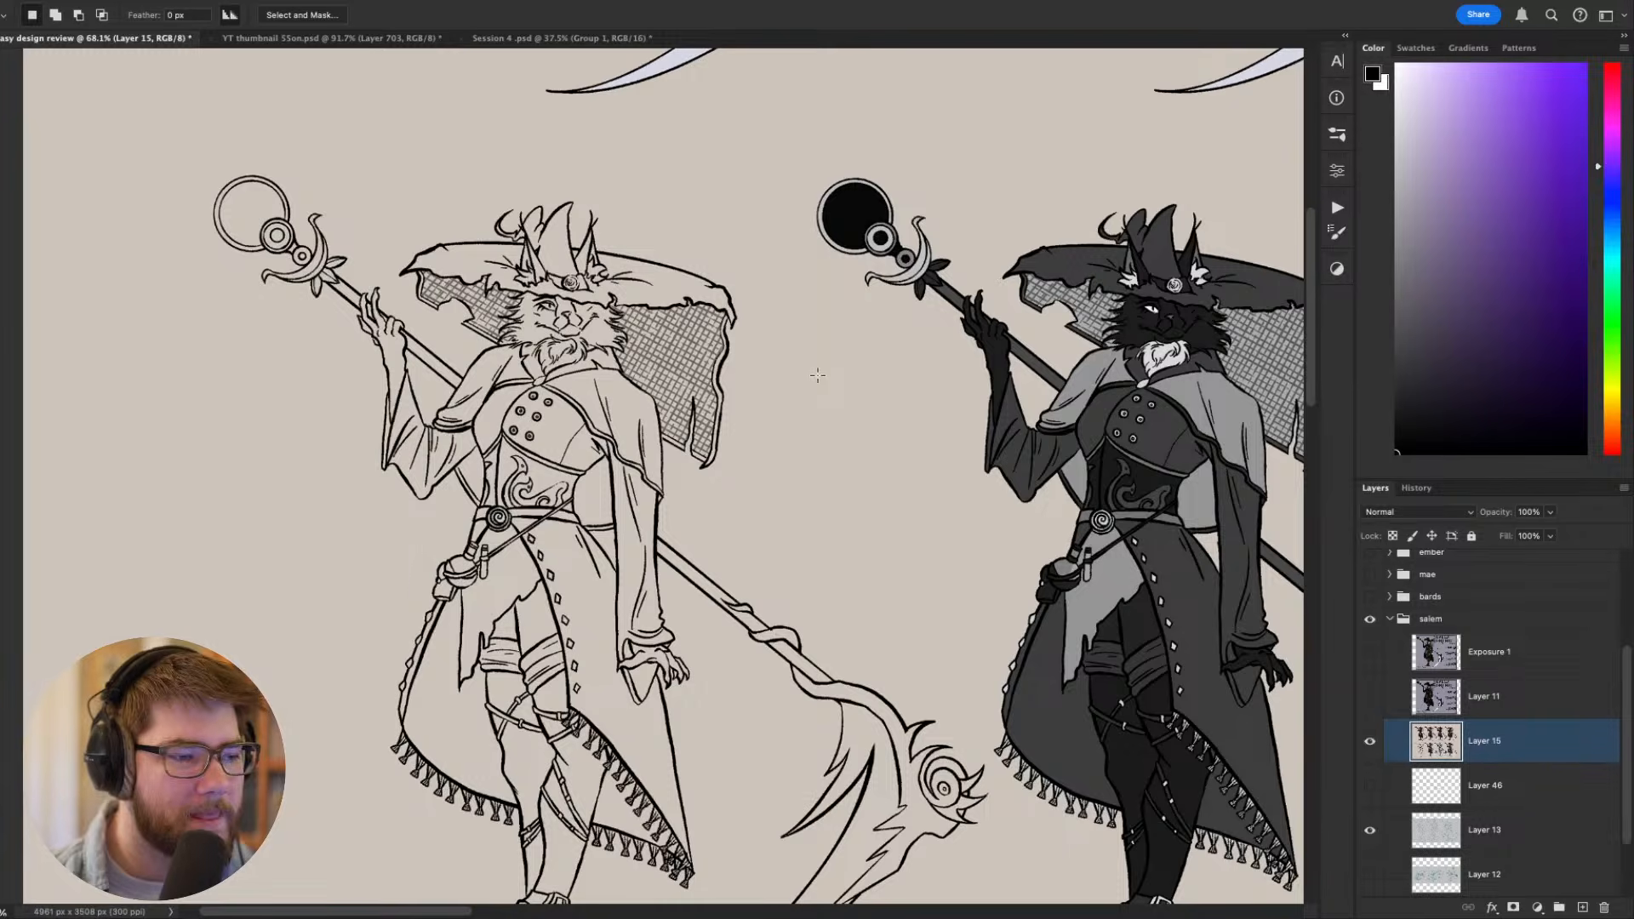
- Examine the line-art witch figure and compare it with the greyscale value studies beside it
{"action": "key", "text": "b"}
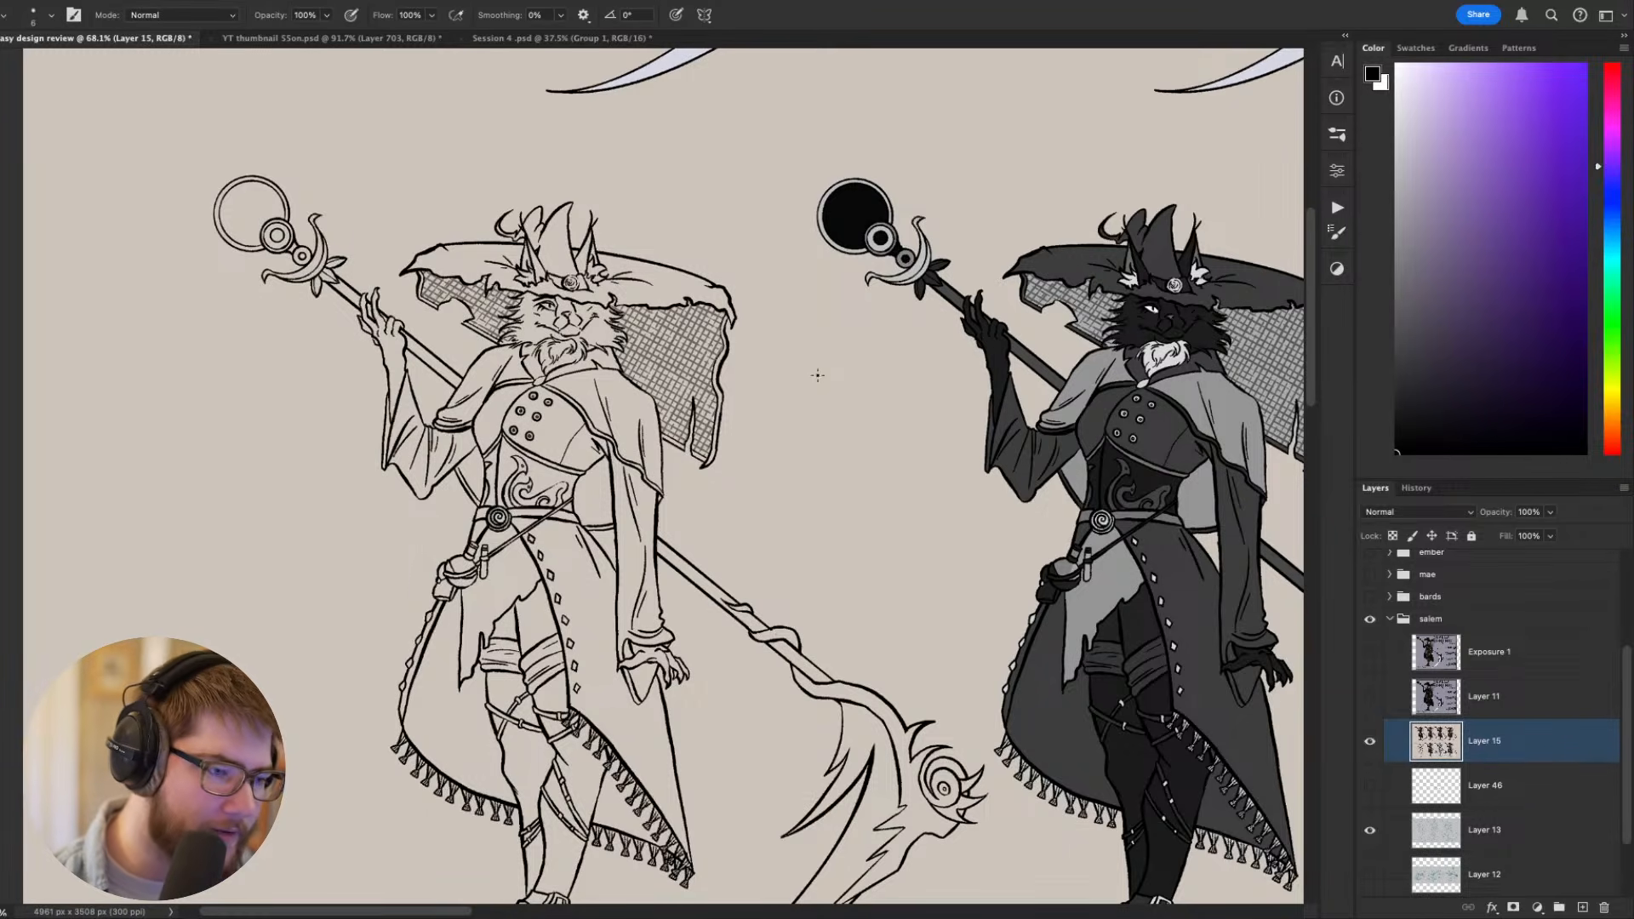
{"action": "scroll", "coordinate": [818, 375], "scroll_direction": "down", "scroll_amount": 2}
{"action": "scroll", "coordinate": [817, 376], "scroll_direction": "left", "scroll_amount": 2}
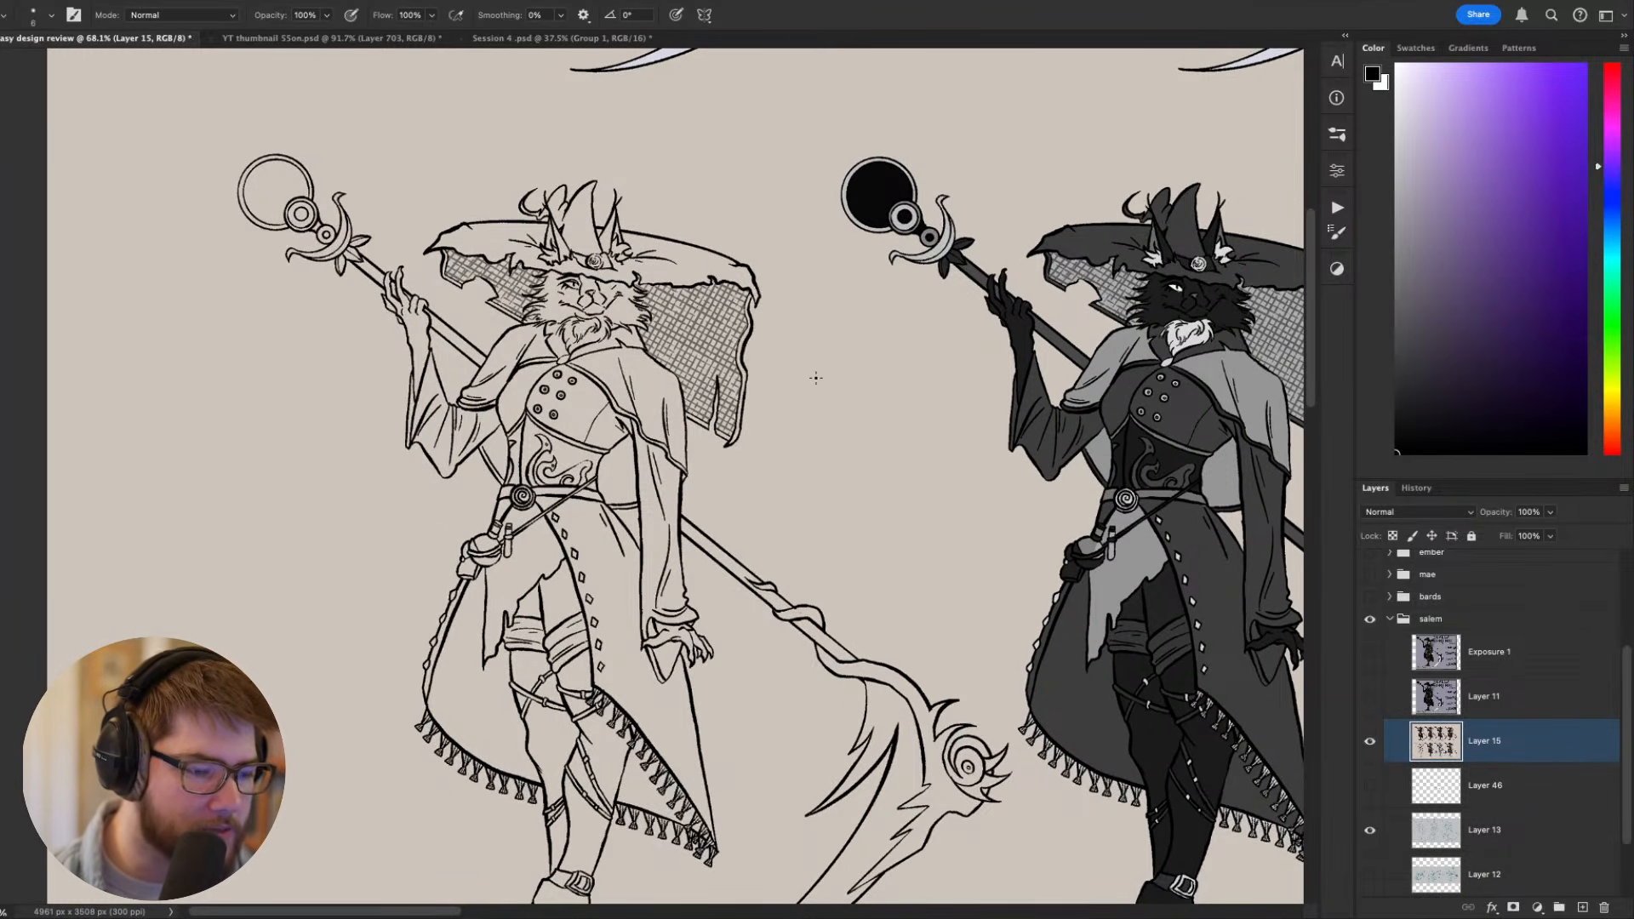
{"action": "scroll", "coordinate": [842, 354], "scroll_direction": "down", "scroll_amount": 5}
{"action": "scroll", "coordinate": [799, 511], "scroll_direction": "up", "scroll_amount": 2}
{"action": "scroll", "coordinate": [800, 510], "scroll_direction": "left", "scroll_amount": 1}
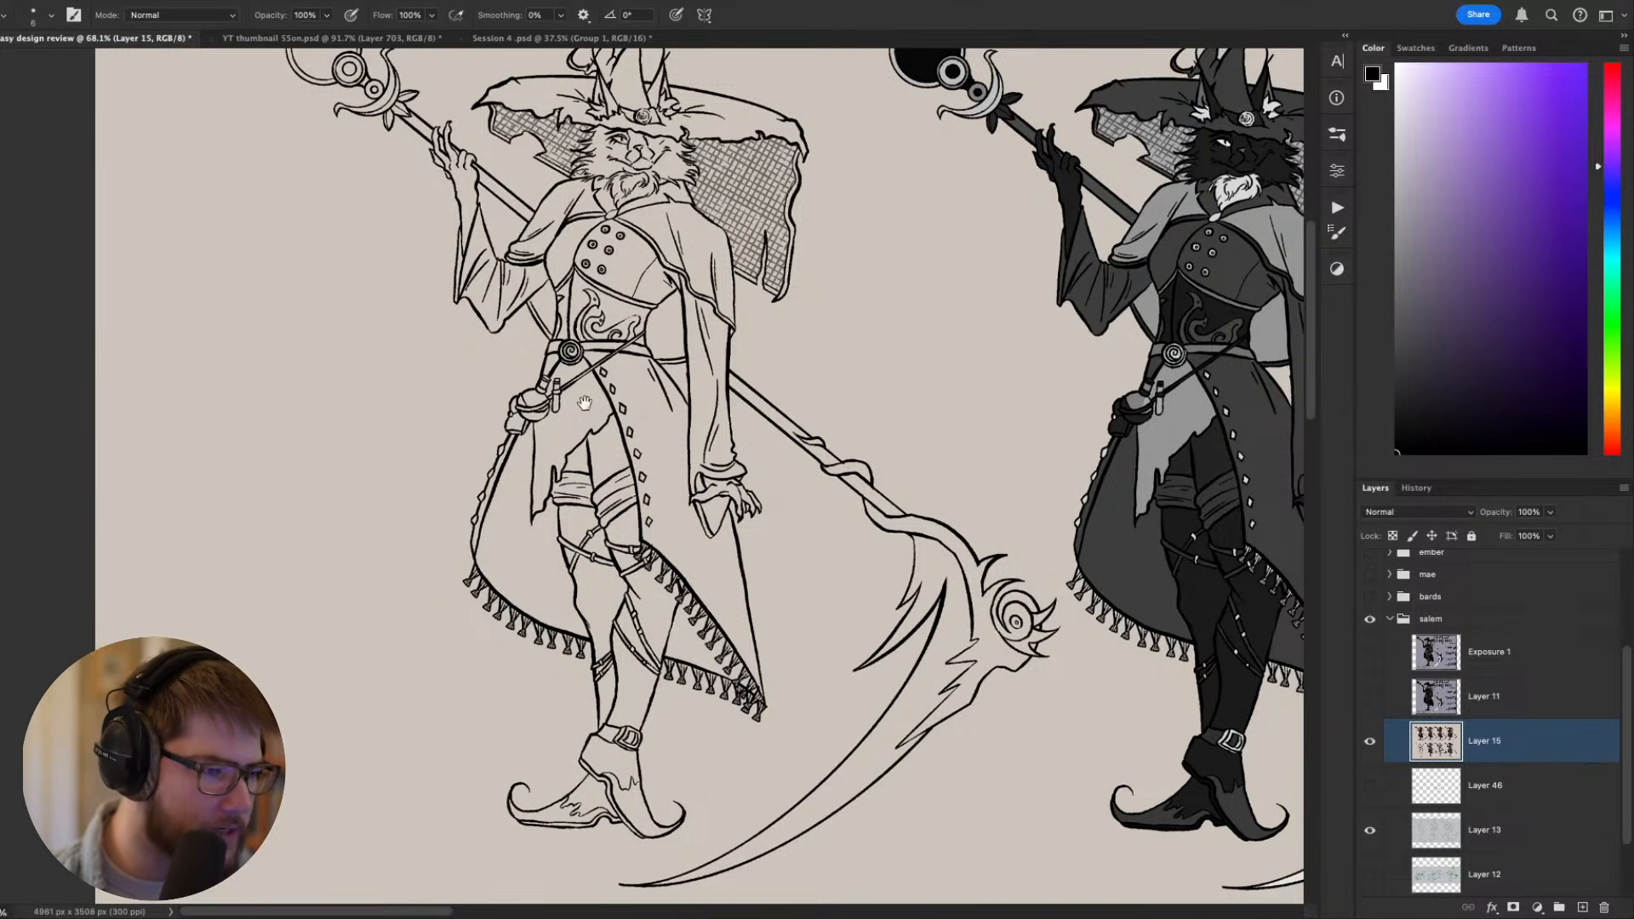
{"action": "left_click_drag", "start_coordinate": [585, 403], "coordinate": [562, 462]}
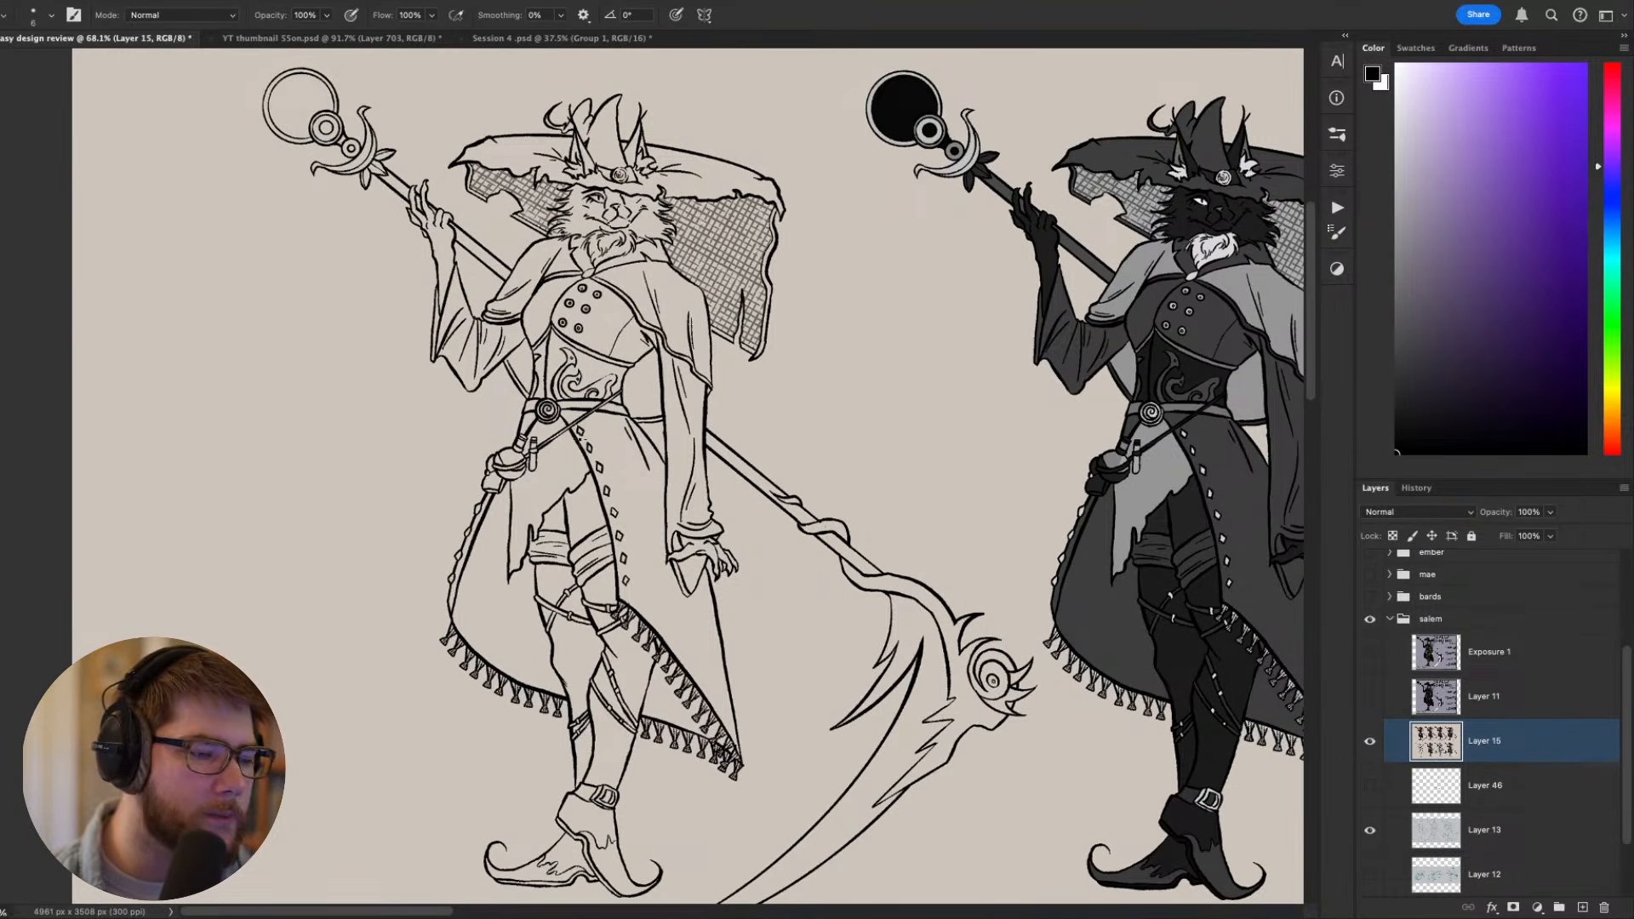
{"action": "left_click_drag", "start_coordinate": [578, 434], "coordinate": [444, 502]}
{"action": "left_click_drag", "start_coordinate": [667, 449], "coordinate": [329, 431]}
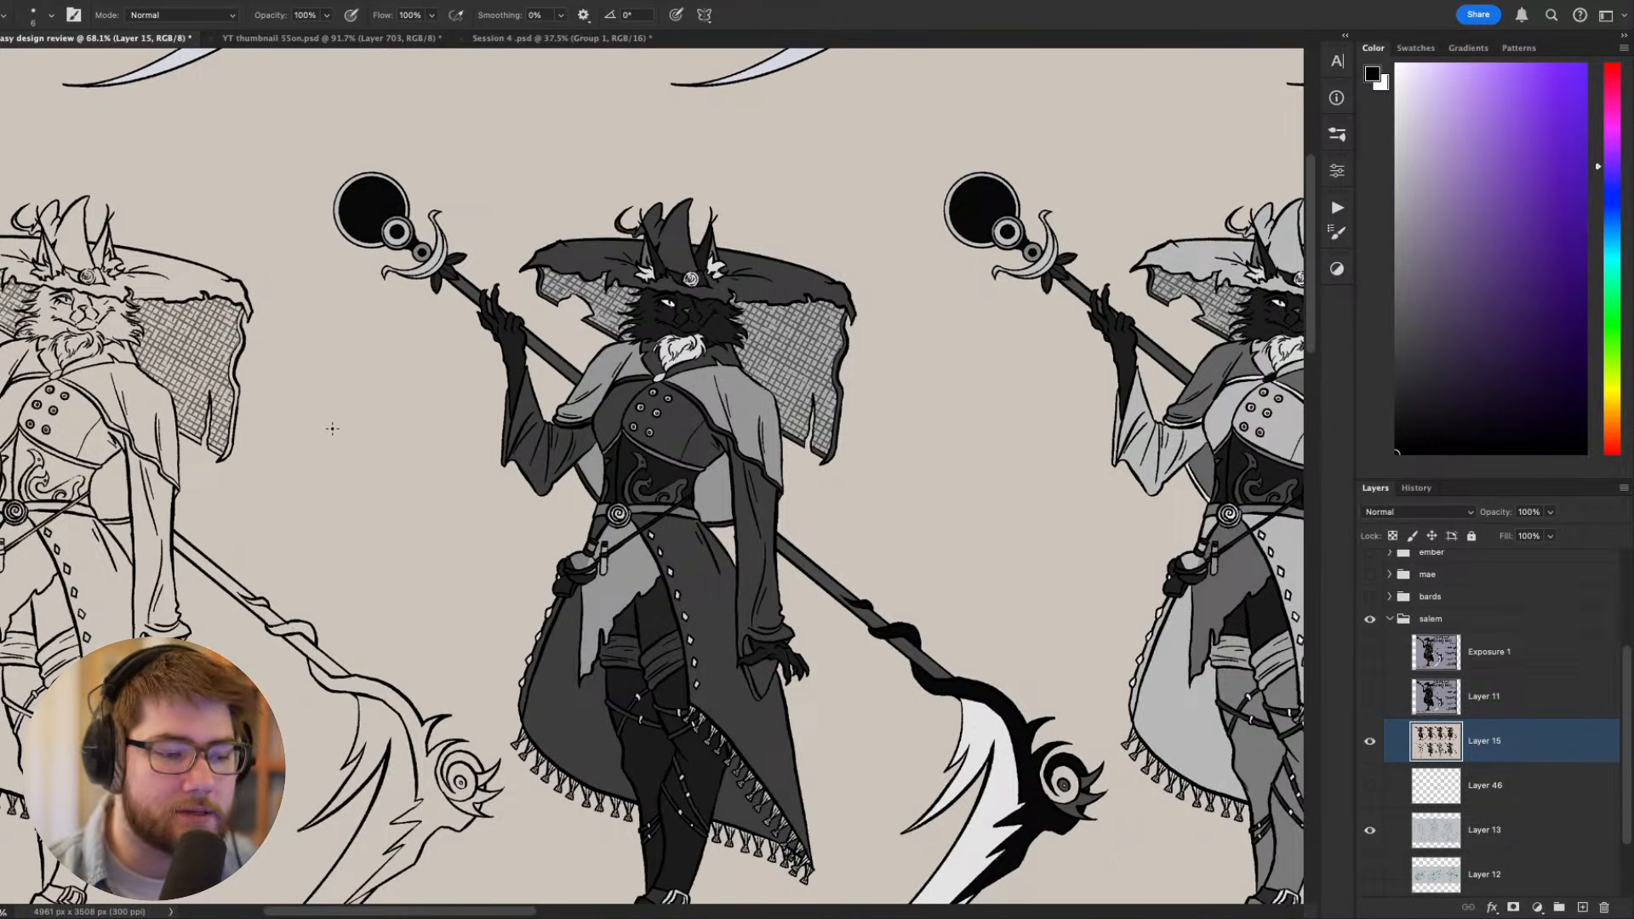
{"action": "scroll", "coordinate": [332, 428], "scroll_direction": "down", "scroll_amount": 4}
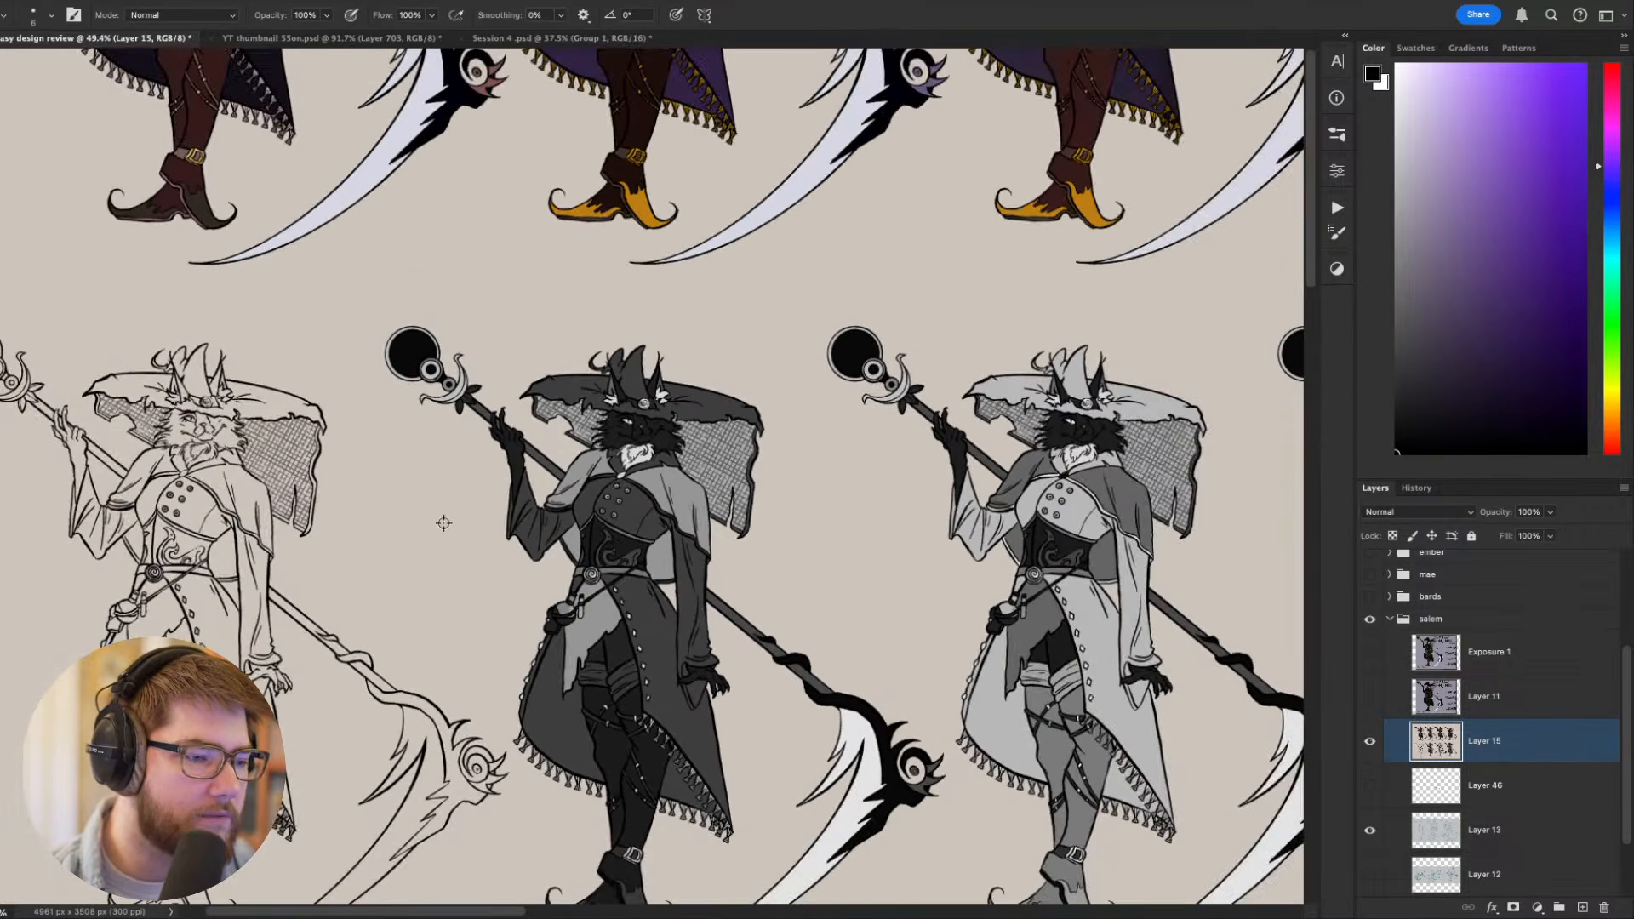
{"action": "left_click", "coordinate": [445, 522], "text": "alt"}
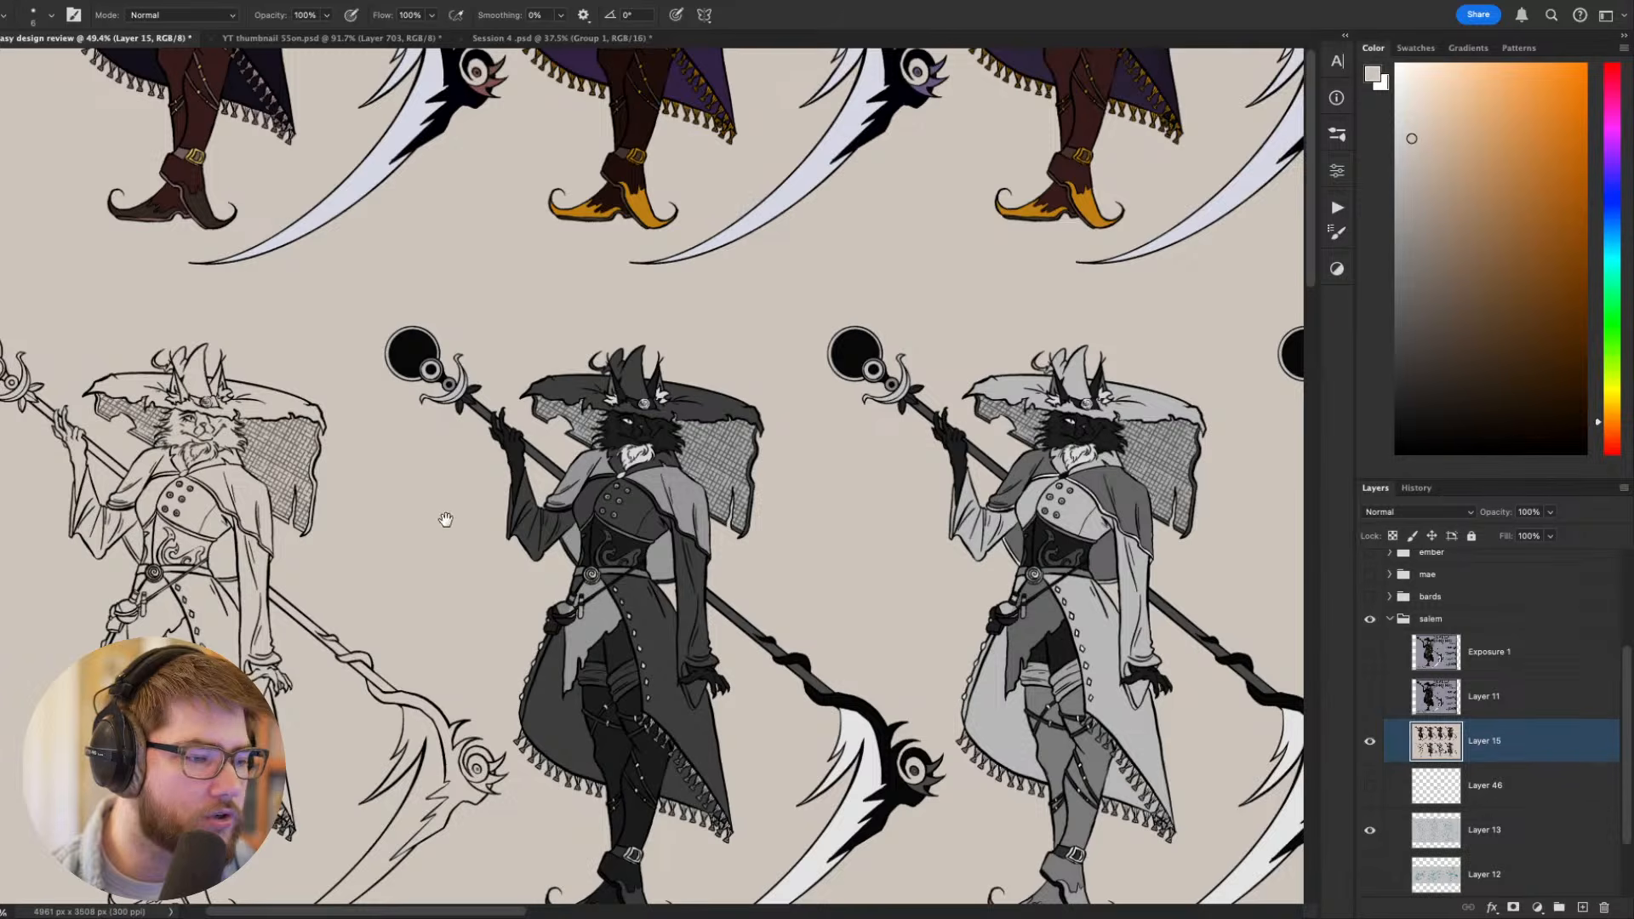
{"action": "left_click_drag", "start_coordinate": [446, 520], "coordinate": [627, 488]}
{"action": "left_click_drag", "start_coordinate": [1424, 424], "coordinate": [1388, 462]}
{"action": "left_click_drag", "start_coordinate": [729, 424], "coordinate": [681, 508]}
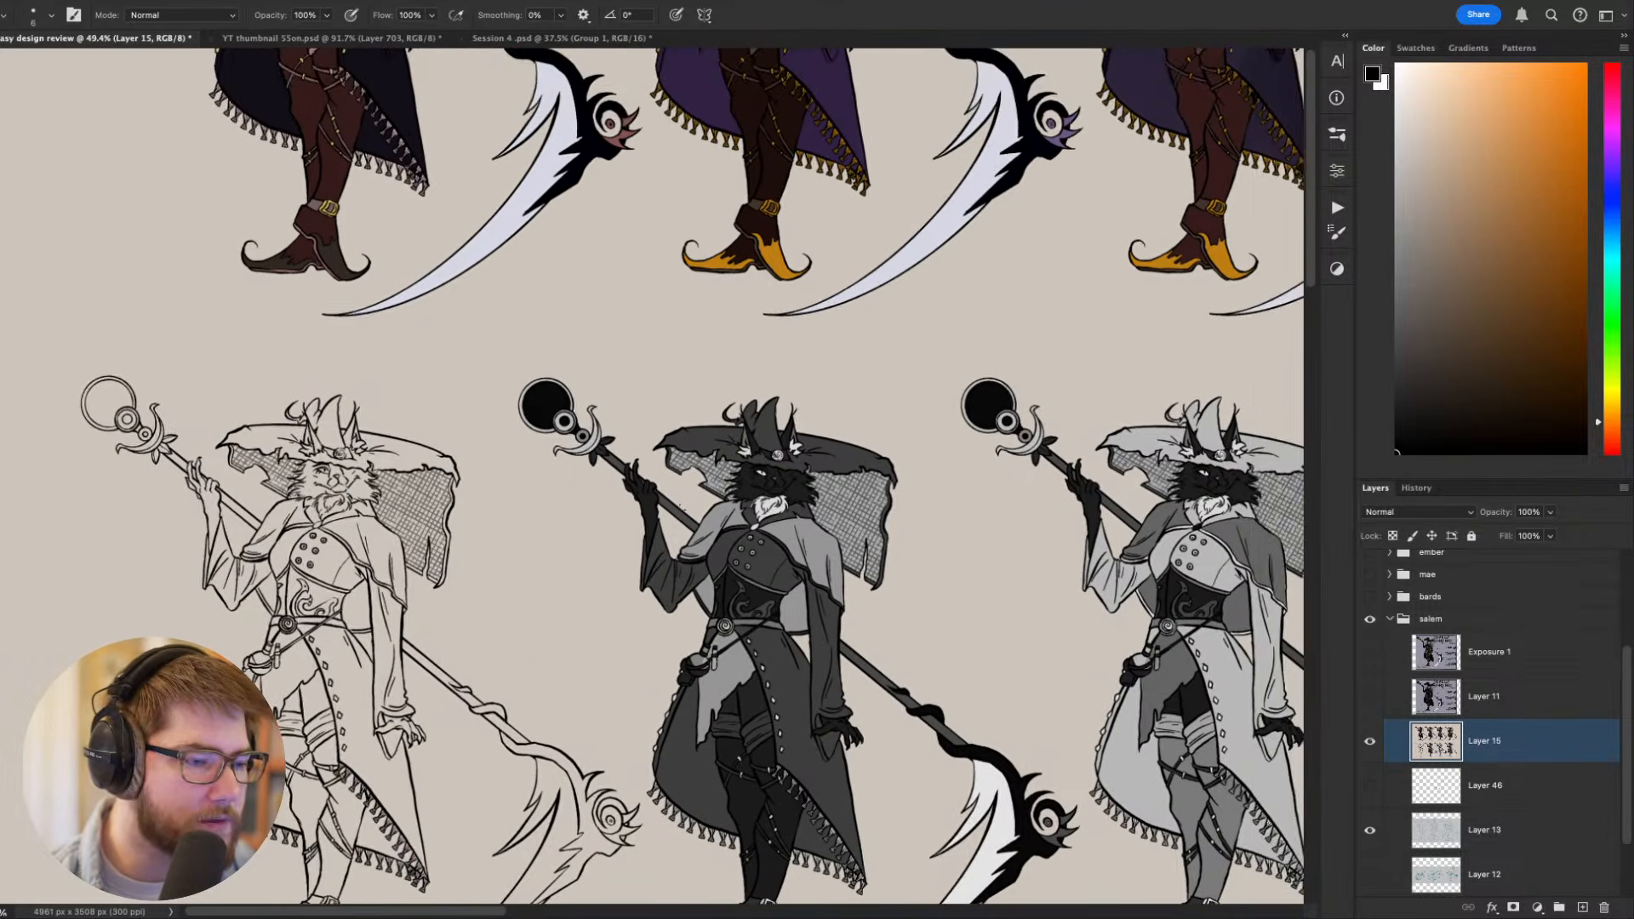
- Compare the coloured costume variants in the upper row and inspect the light greyscale variant up close
{"action": "scroll", "coordinate": [647, 526], "scroll_direction": "down", "scroll_amount": 2}
{"action": "left_click_drag", "start_coordinate": [776, 379], "coordinate": [609, 495]}
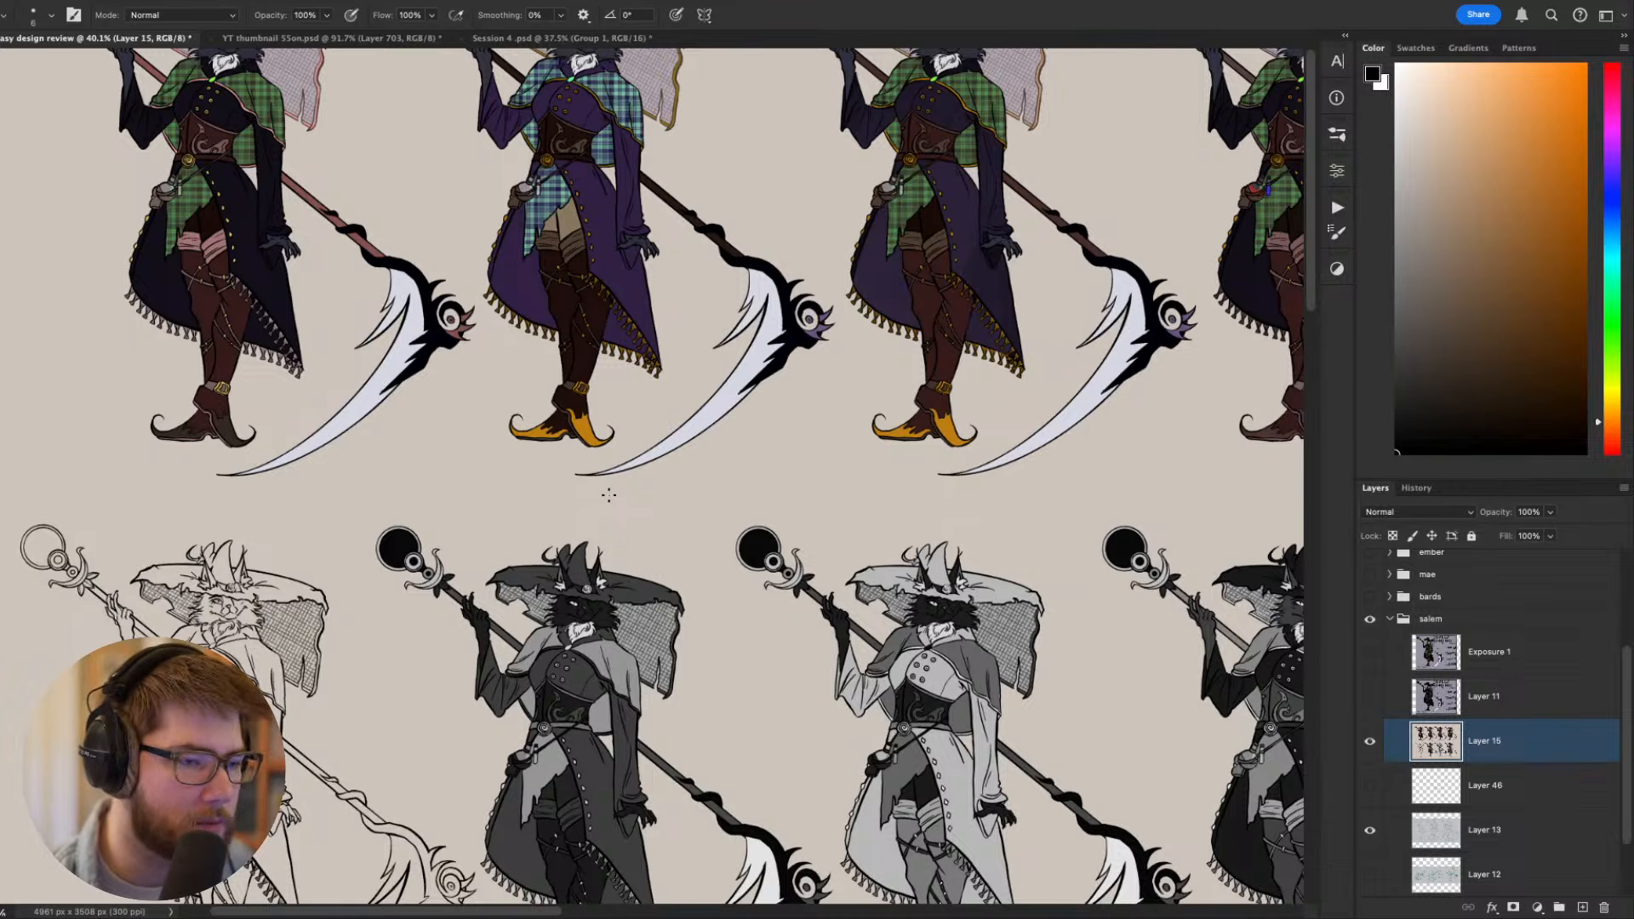
{"action": "left_click_drag", "start_coordinate": [745, 455], "coordinate": [791, 548]}
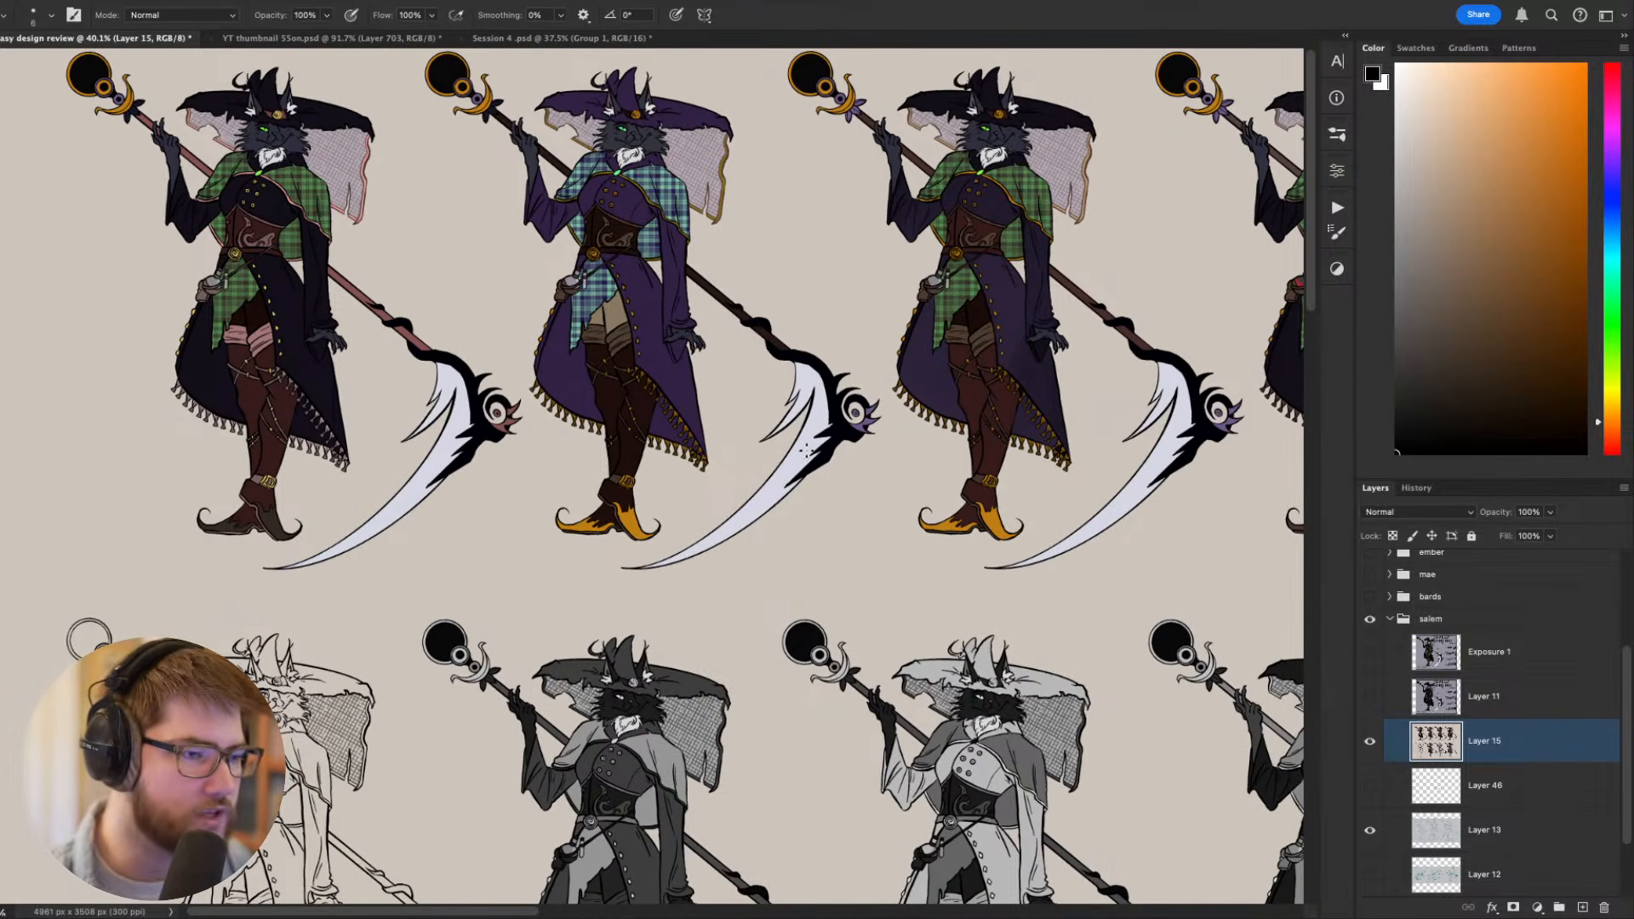
{"action": "left_click_drag", "start_coordinate": [780, 471], "coordinate": [468, 496]}
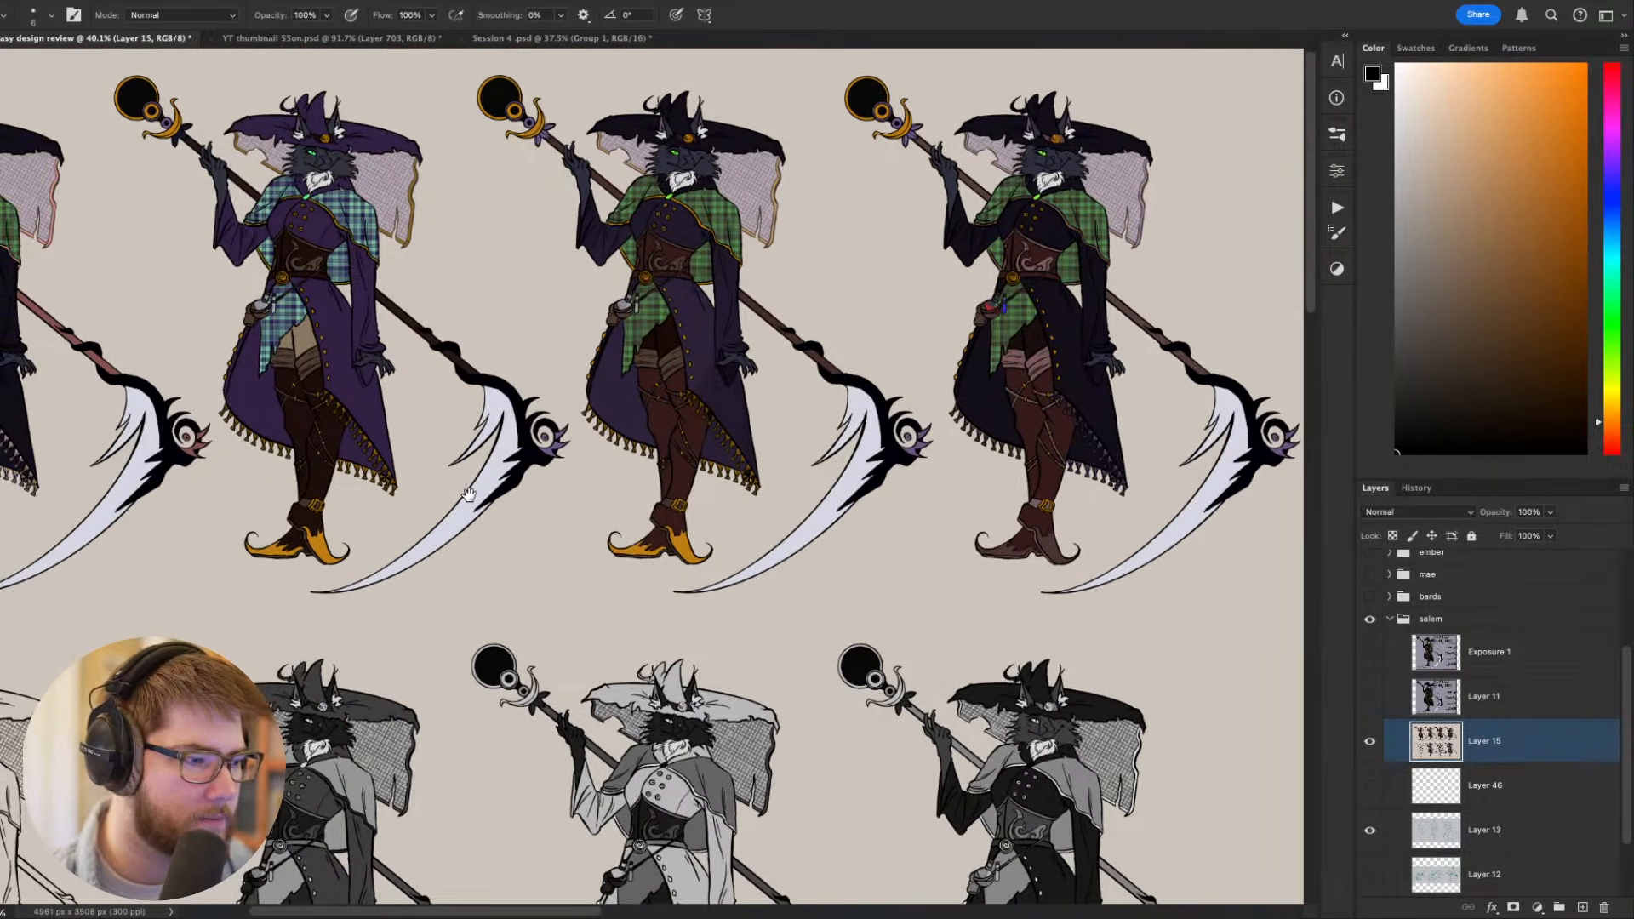
{"action": "scroll", "coordinate": [622, 602], "scroll_direction": "down", "scroll_amount": 5}
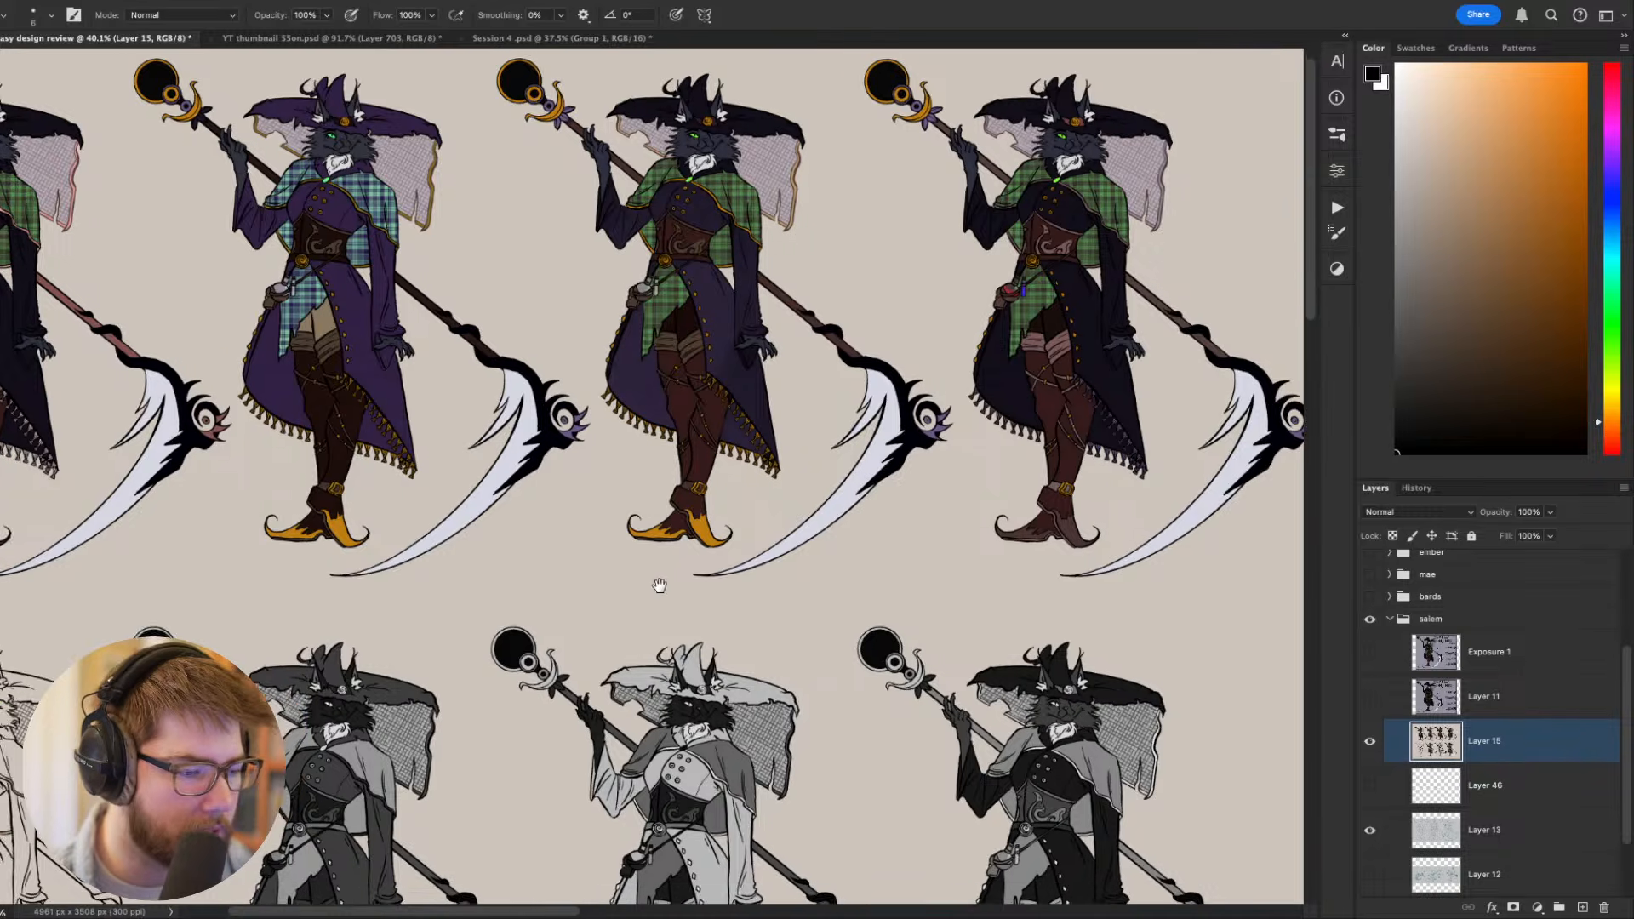
{"action": "scroll", "coordinate": [621, 602], "scroll_direction": "left", "scroll_amount": 2}
{"action": "left_click_drag", "start_coordinate": [702, 556], "coordinate": [584, 425]}
{"action": "scroll", "coordinate": [657, 611], "scroll_direction": "up", "scroll_amount": 5}
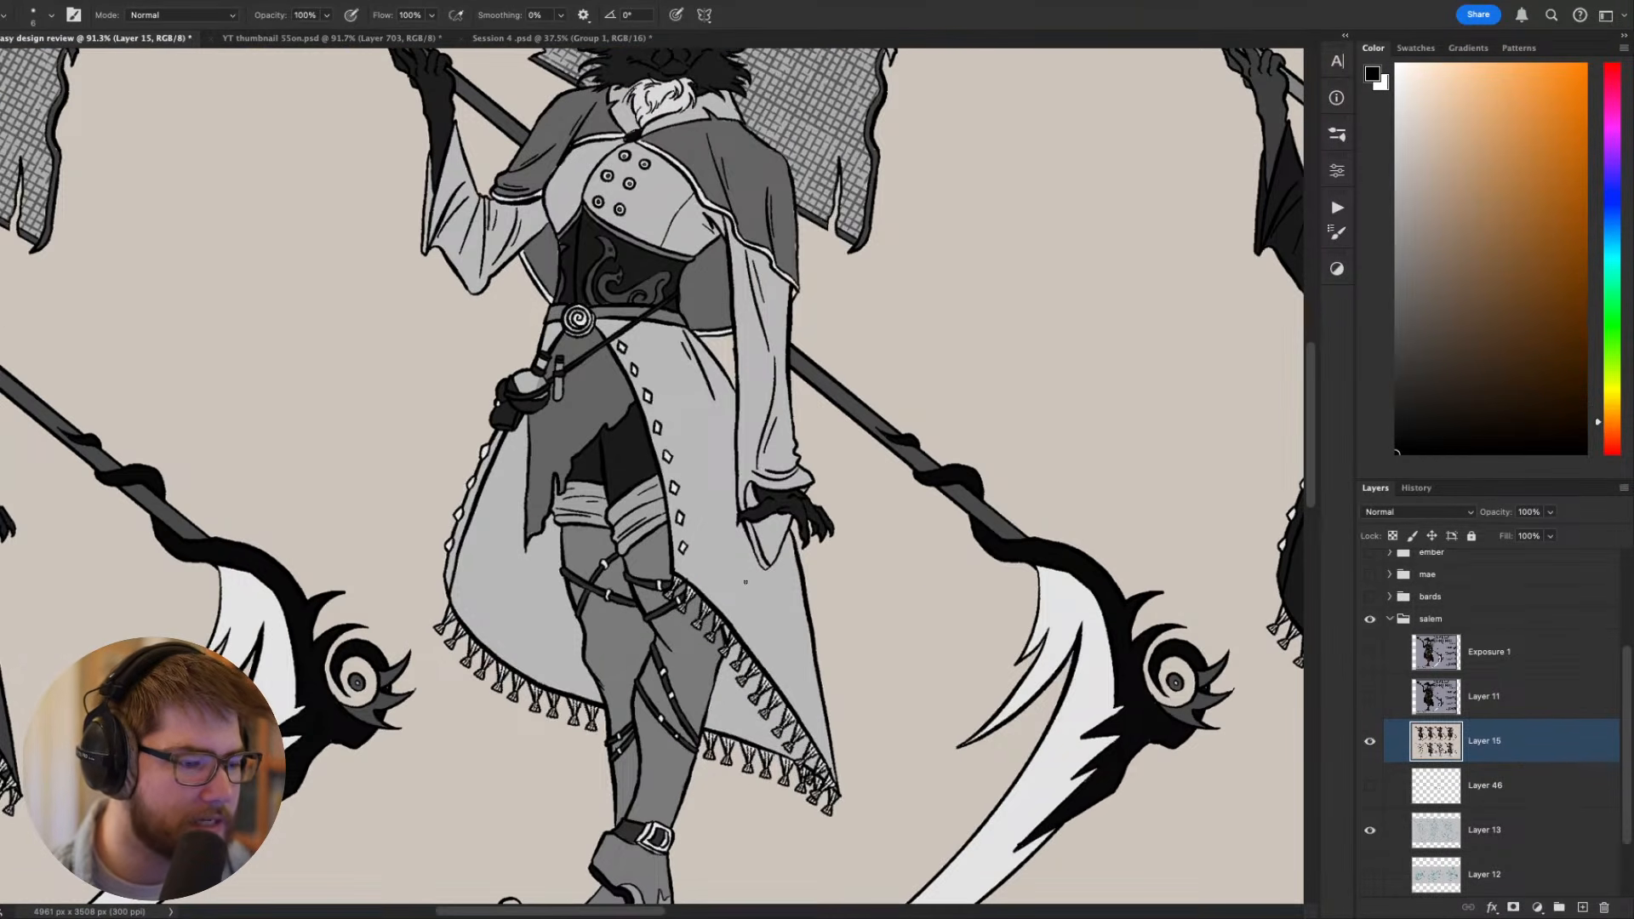
{"action": "left_click_drag", "start_coordinate": [638, 504], "coordinate": [672, 813]}
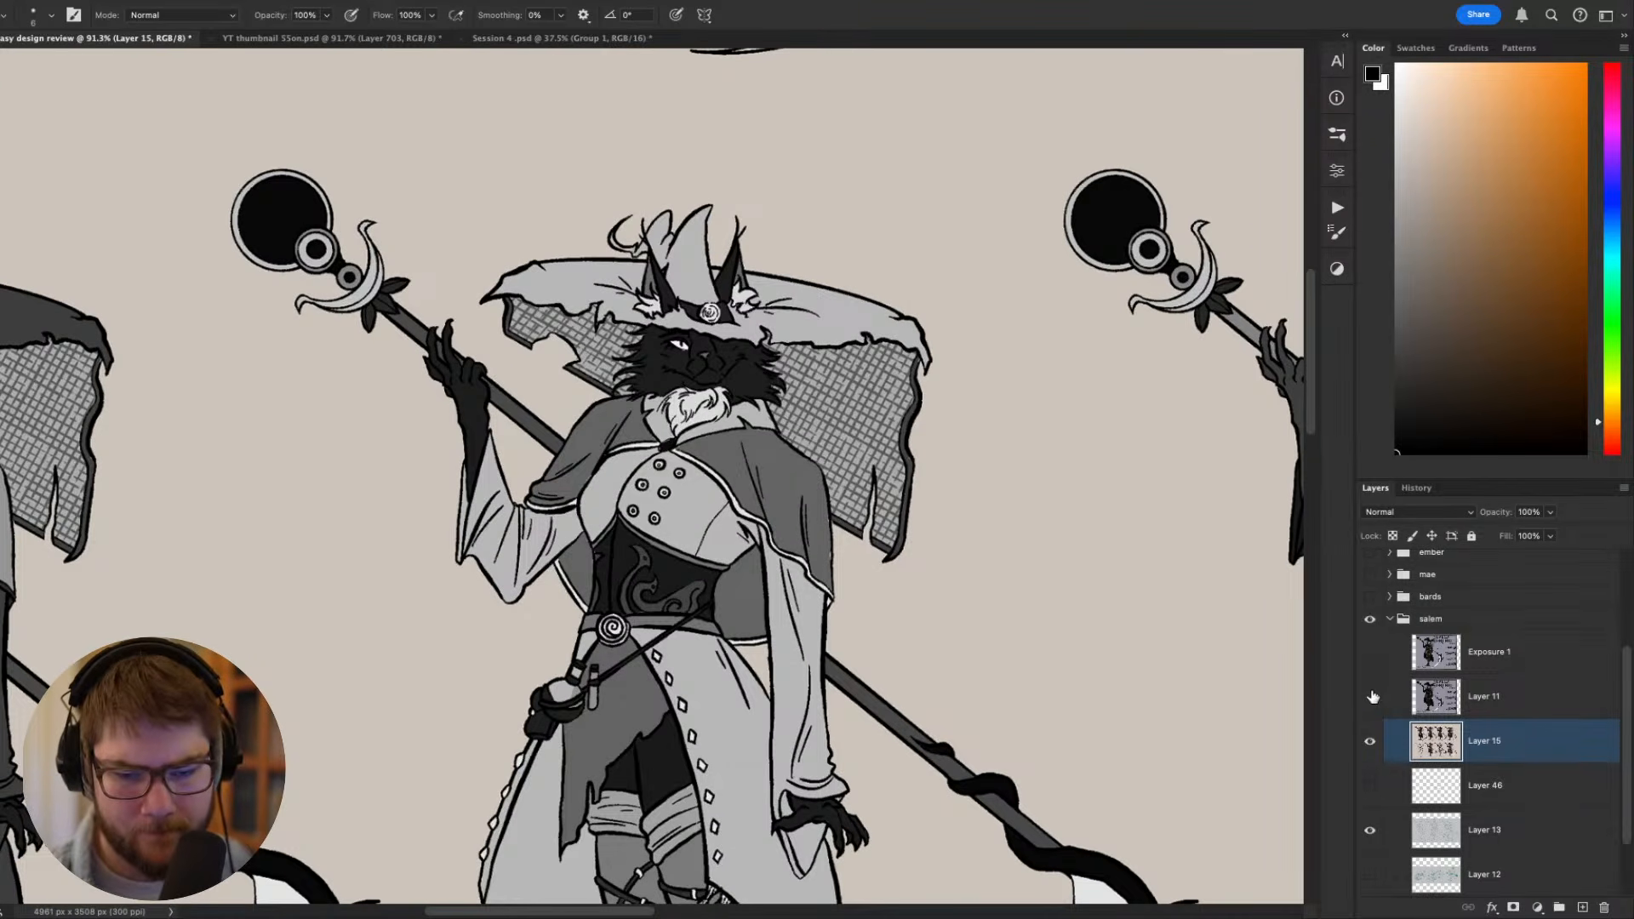
- Show the Exposure 1 layer with the Shaded Orchid character sheet
{"action": "left_click", "coordinate": [1370, 652]}
{"action": "scroll", "coordinate": [1083, 651], "scroll_direction": "down", "scroll_amount": 2}
{"action": "scroll", "coordinate": [1082, 651], "scroll_direction": "down", "scroll_amount": 5}
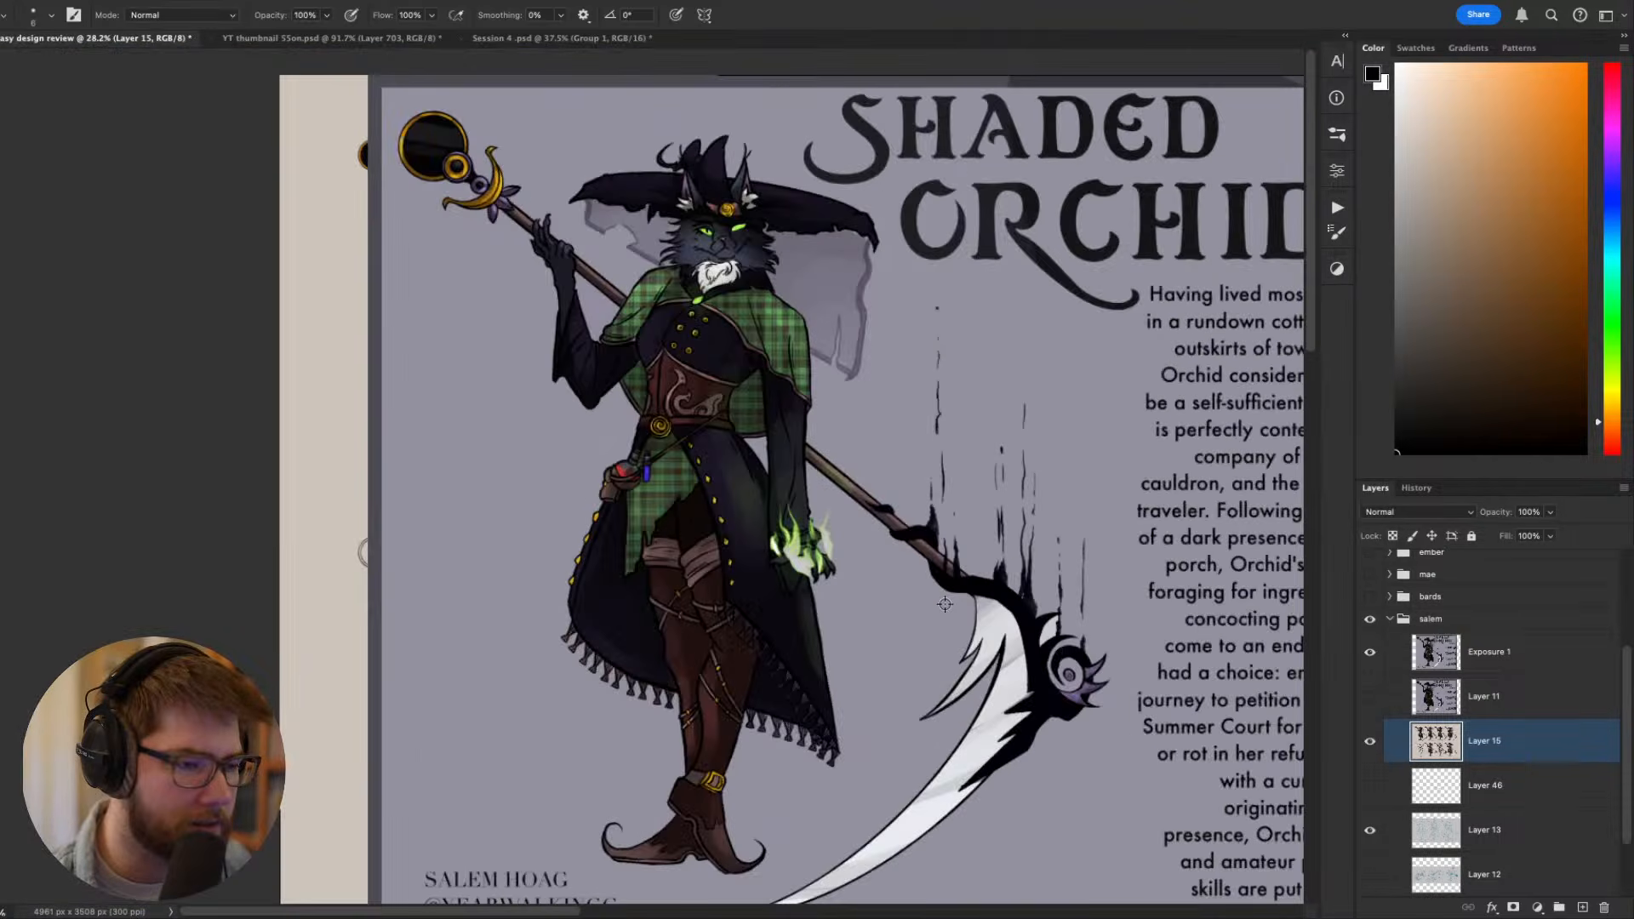
{"action": "left_click_drag", "start_coordinate": [934, 540], "coordinate": [878, 538]}
{"action": "scroll", "coordinate": [877, 538], "scroll_direction": "down", "scroll_amount": 4}
{"action": "scroll", "coordinate": [877, 538], "scroll_direction": "up", "scroll_amount": 4}
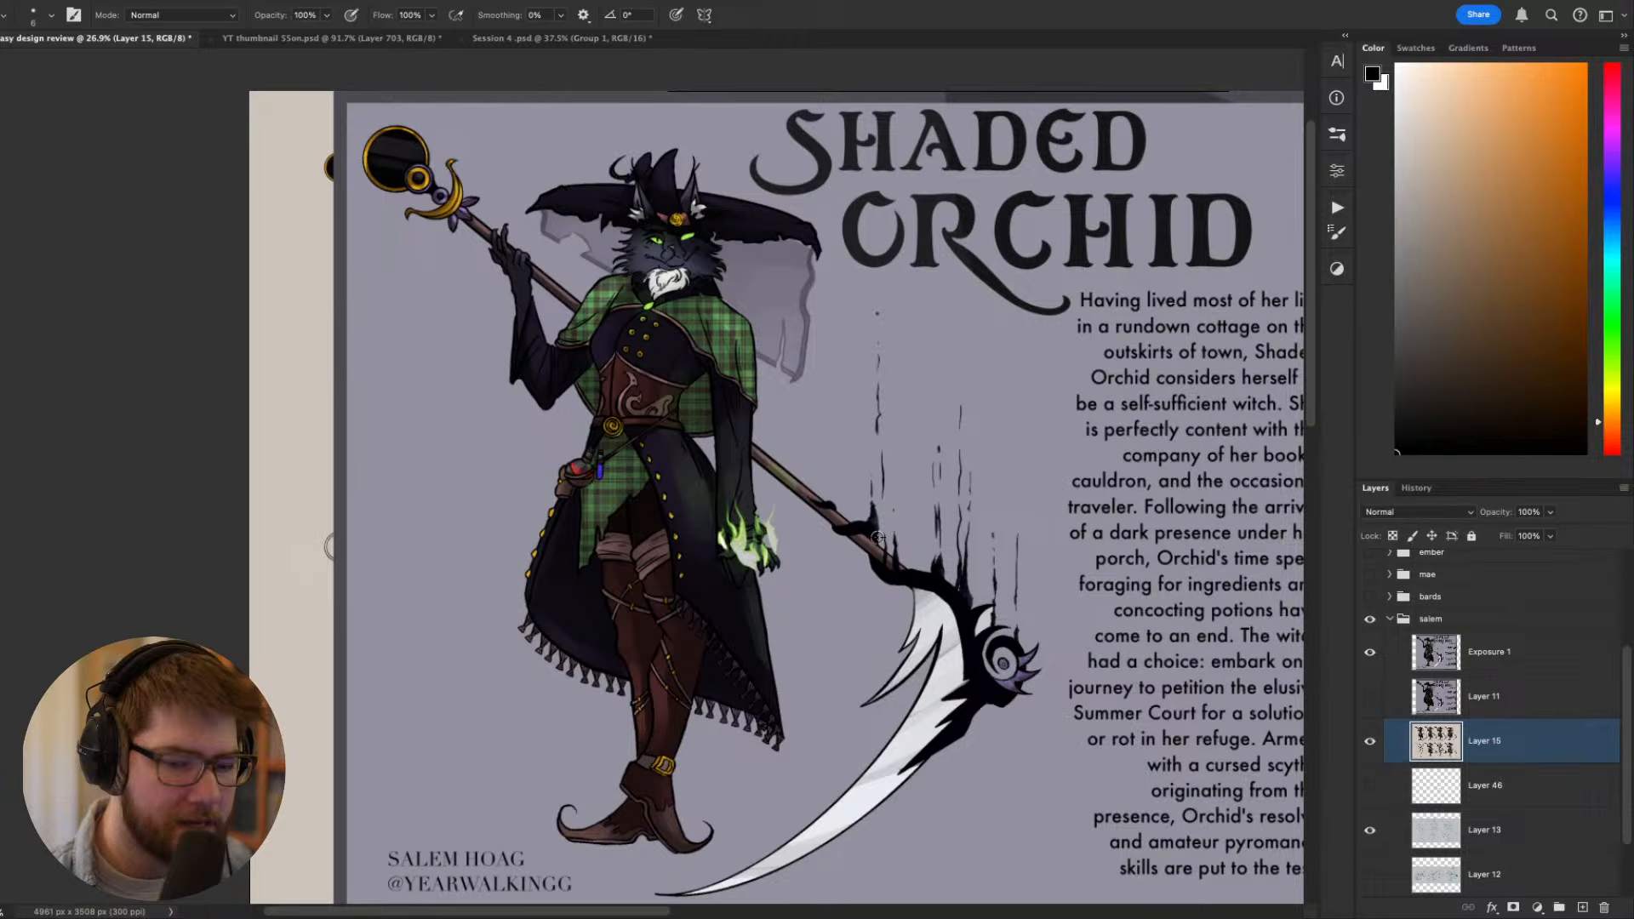
- Duplicate the Exposure 1 layer
{"action": "left_click", "coordinate": [1498, 654]}
{"action": "key", "text": "ctrl+j"}
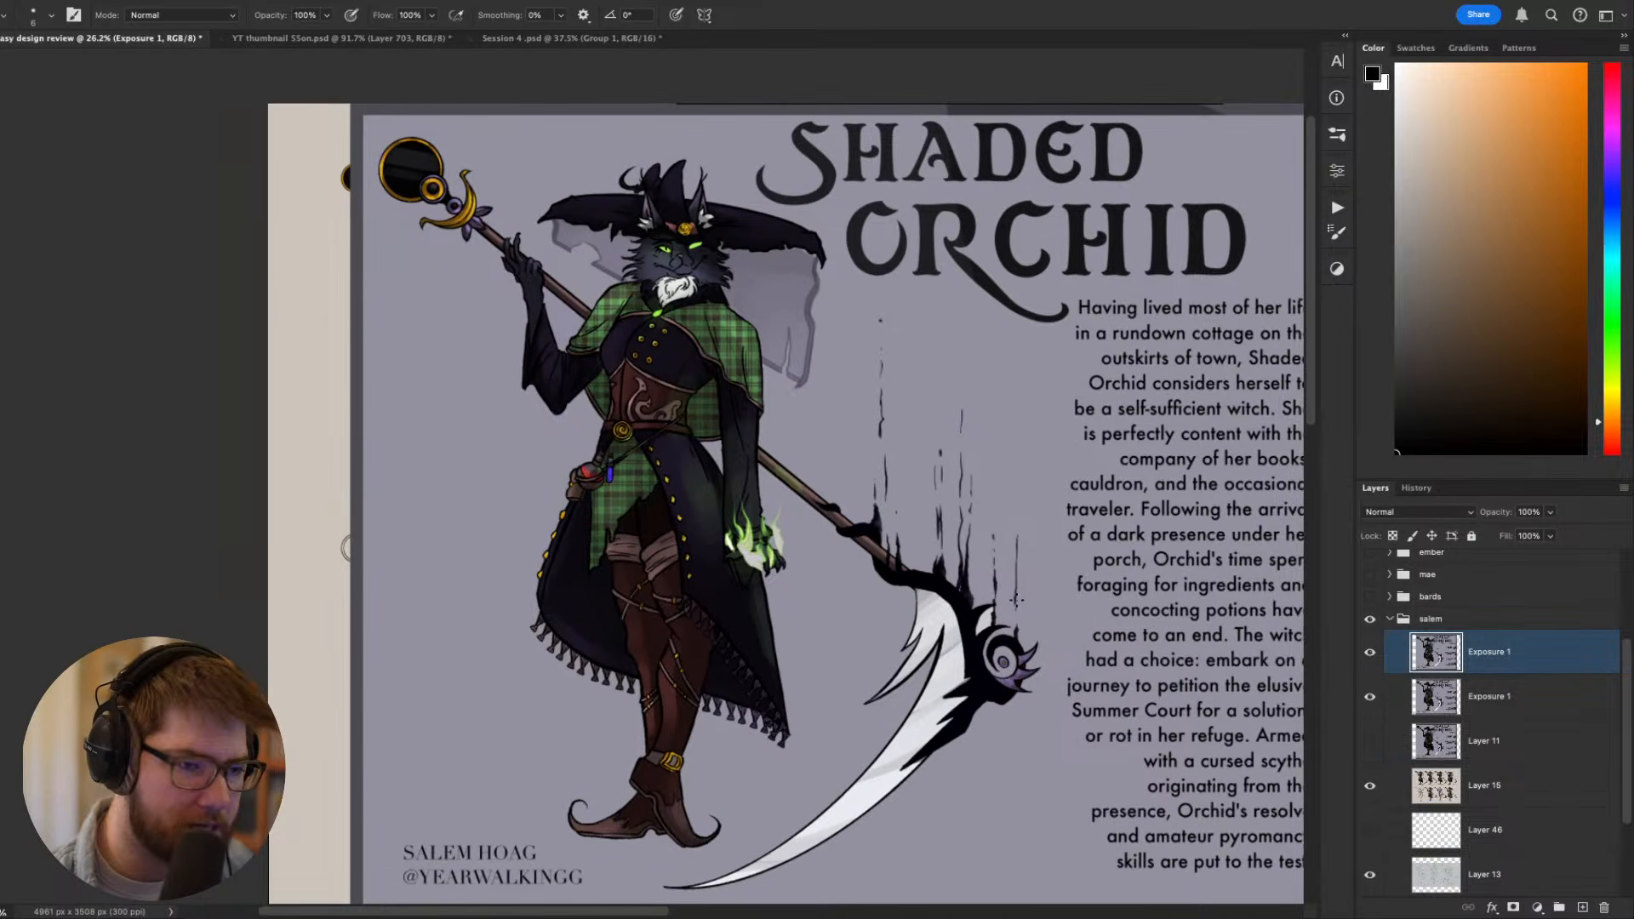
{"action": "scroll", "coordinate": [935, 771], "scroll_direction": "down", "scroll_amount": 3}
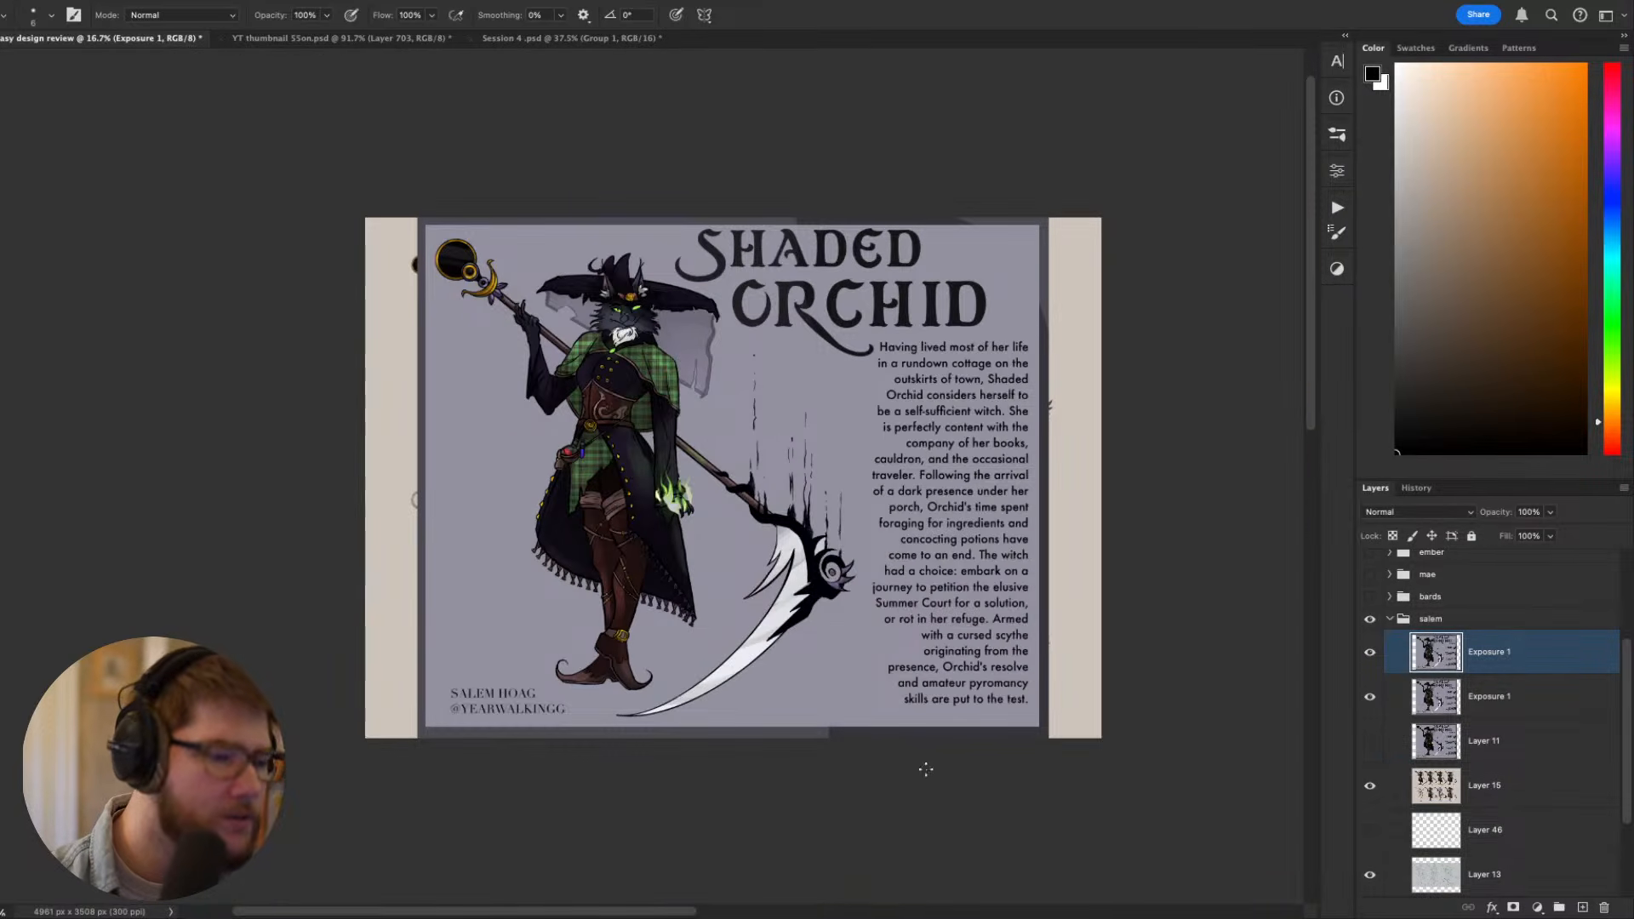
- Try a vertical balance line in bright red from the figure's collar down past her feet, and undo it
{"action": "left_click_drag", "start_coordinate": [942, 638], "coordinate": [987, 683]}
{"action": "left_click", "coordinate": [1614, 446]}
{"action": "left_click_drag", "start_coordinate": [1541, 326], "coordinate": [1586, 64]}
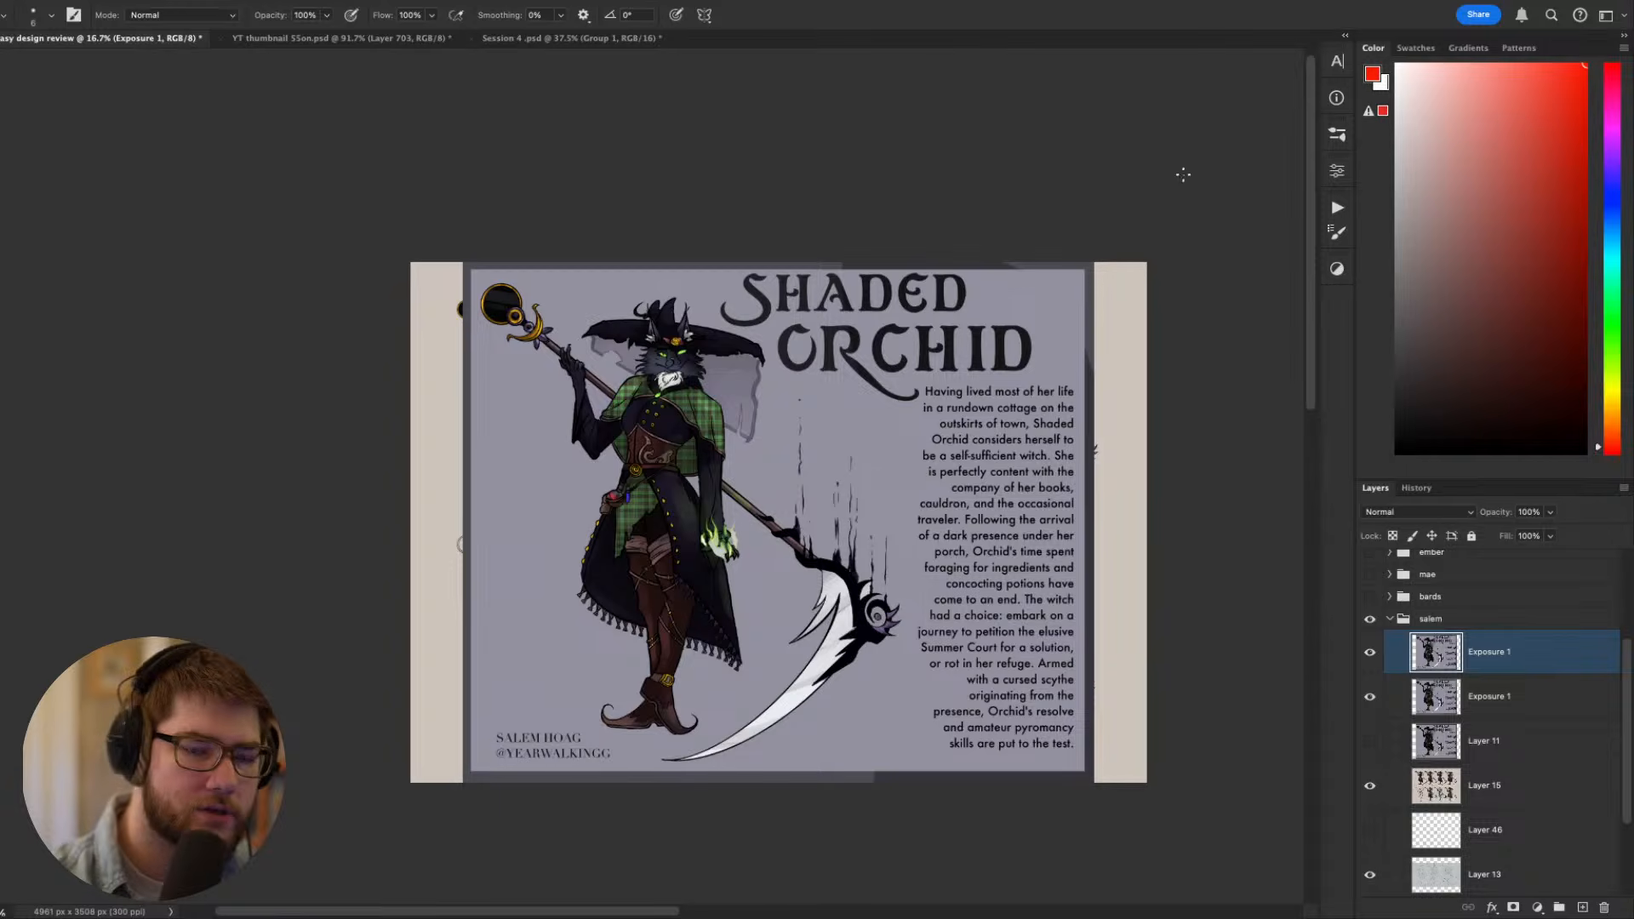
{"action": "left_click_drag", "start_coordinate": [665, 405], "coordinate": [697, 767]}
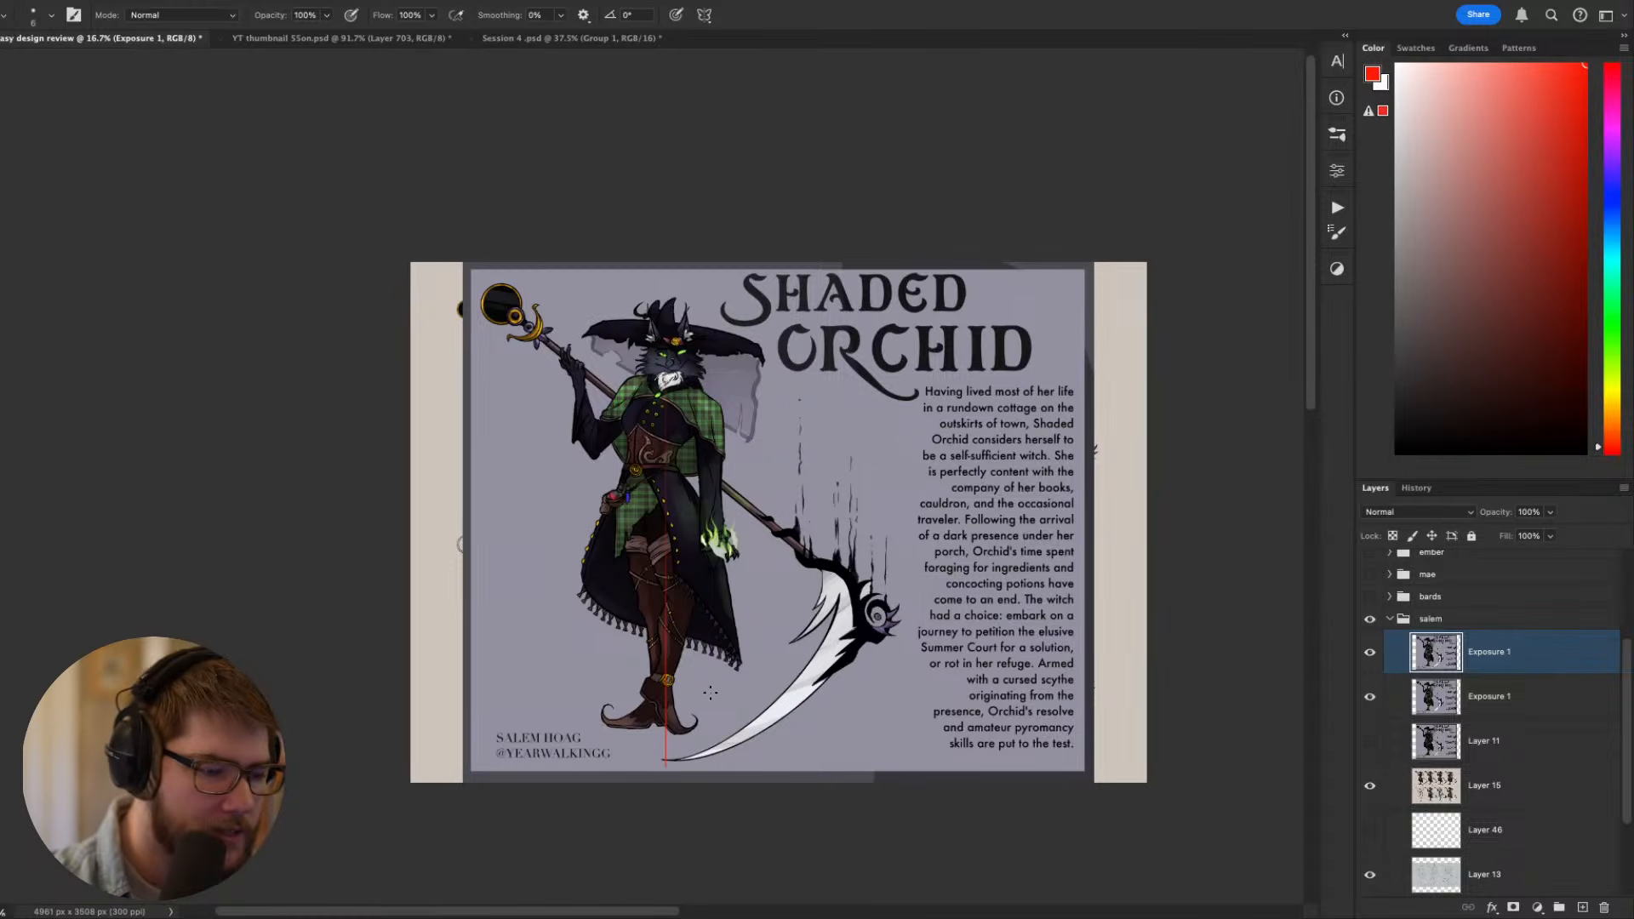
{"action": "key", "text": "super+z"}
{"action": "left_click_drag", "start_coordinate": [667, 403], "coordinate": [666, 756]}
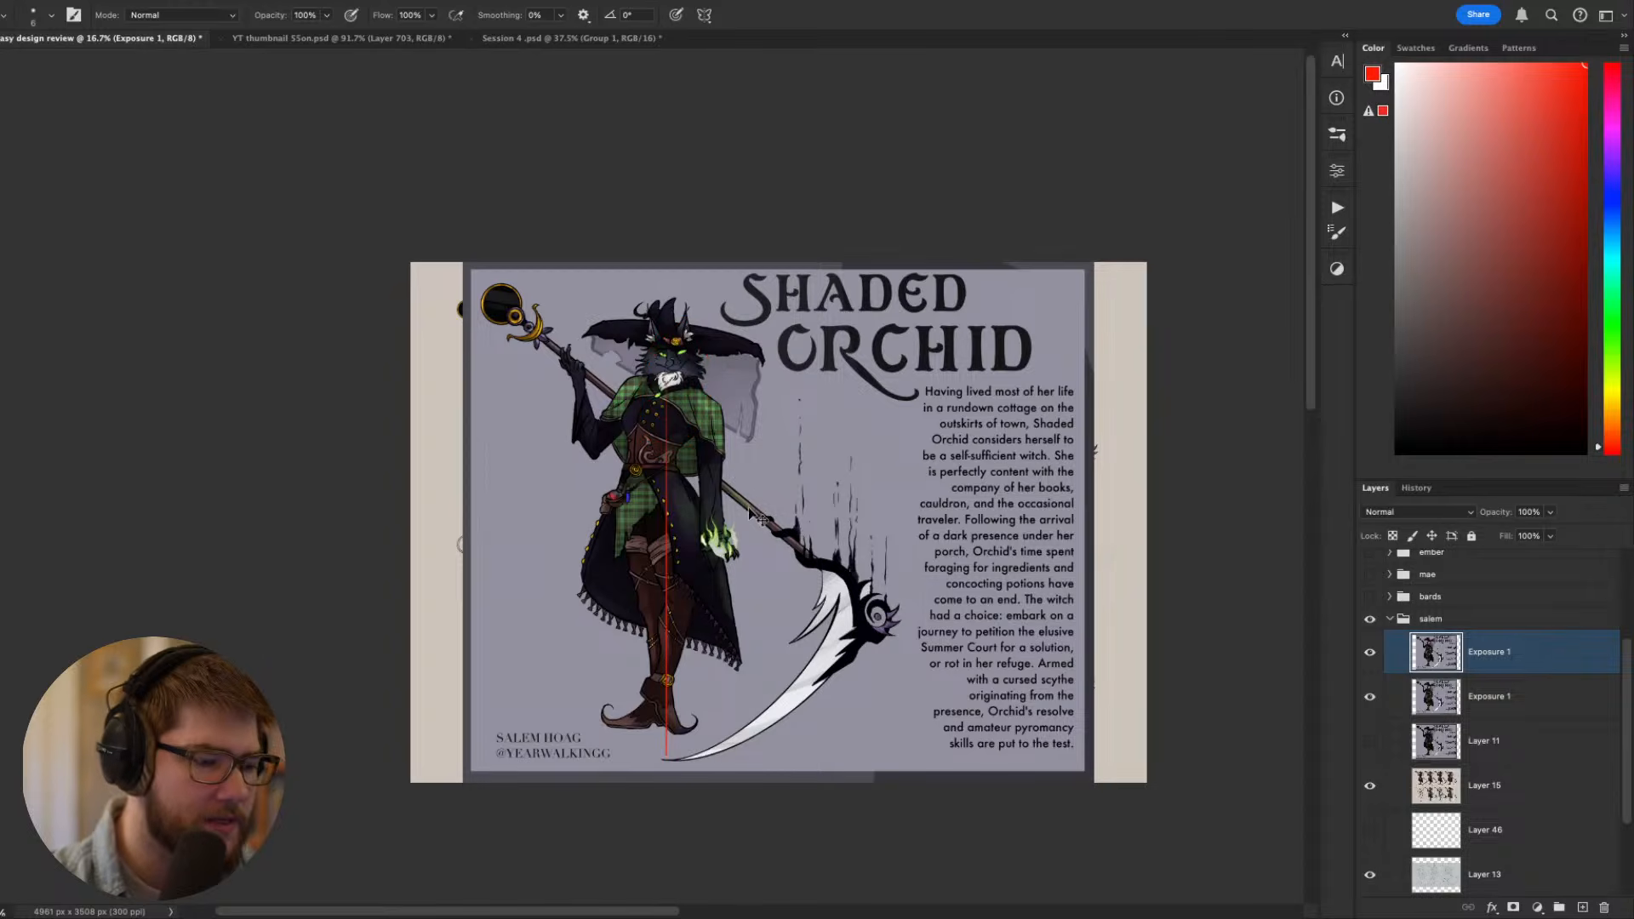
{"action": "key", "text": "super+z"}
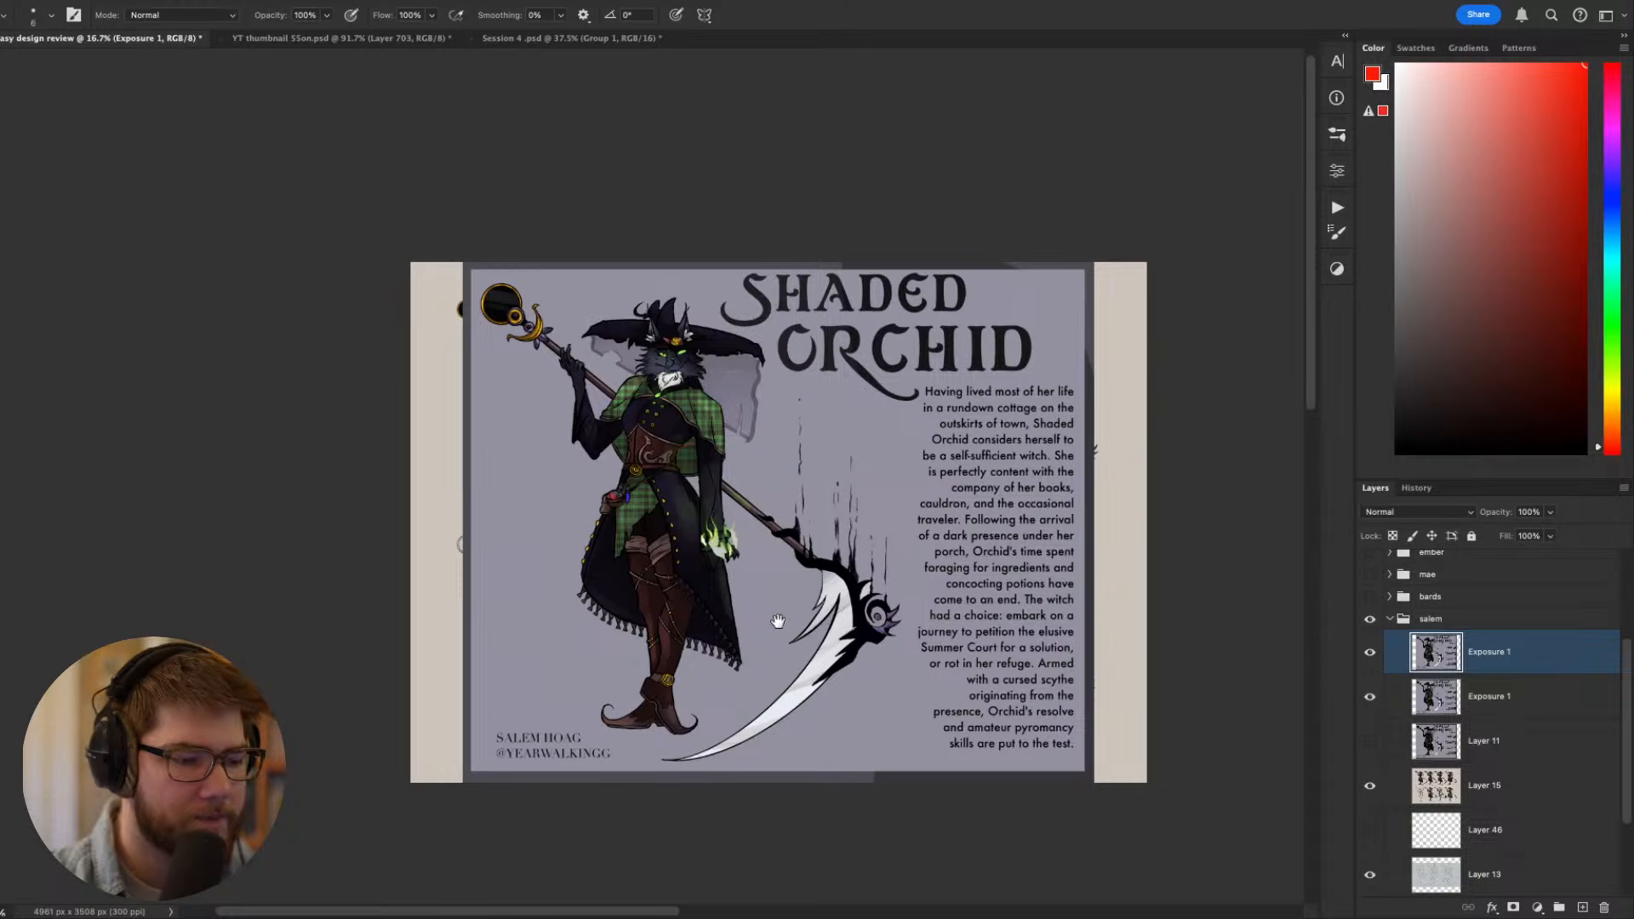
- Lasso the witch with her scythe on the duplicated sheet, rotate them slightly counterclockwise to balance the pose, and deselect
{"action": "left_click_drag", "start_coordinate": [778, 622], "coordinate": [803, 571]}
{"action": "left_click_drag", "start_coordinate": [940, 632], "coordinate": [937, 685]}
{"action": "key", "text": "l"}
{"action": "mouse_move", "coordinate": [911, 543]}
{"action": "left_mouse_down"}
{"action": "mouse_move", "coordinate": [930, 622]}
{"action": "mouse_move", "coordinate": [891, 687]}
{"action": "mouse_move", "coordinate": [707, 774]}
{"action": "mouse_move", "coordinate": [568, 639]}
{"action": "mouse_move", "coordinate": [501, 317]}
{"action": "mouse_move", "coordinate": [521, 280]}
{"action": "mouse_move", "coordinate": [728, 286]}
{"action": "mouse_move", "coordinate": [788, 338]}
{"action": "mouse_move", "coordinate": [815, 393]}
{"action": "mouse_move", "coordinate": [889, 437]}
{"action": "mouse_move", "coordinate": [919, 552]}
{"action": "left_mouse_up"}
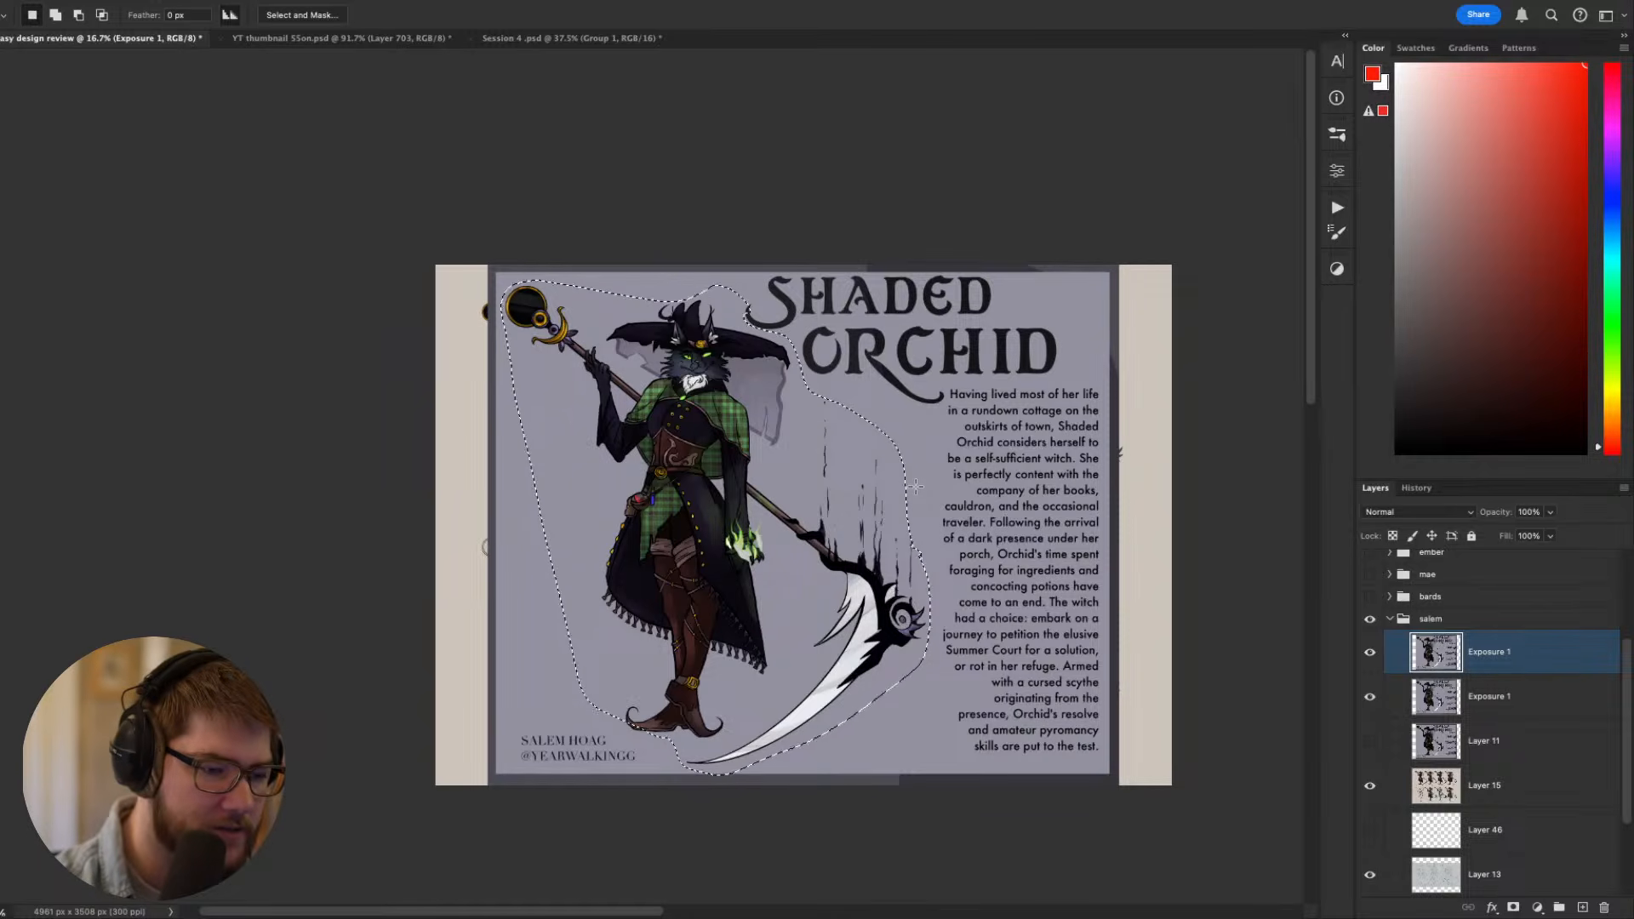
{"action": "key", "text": "ctrl+t"}
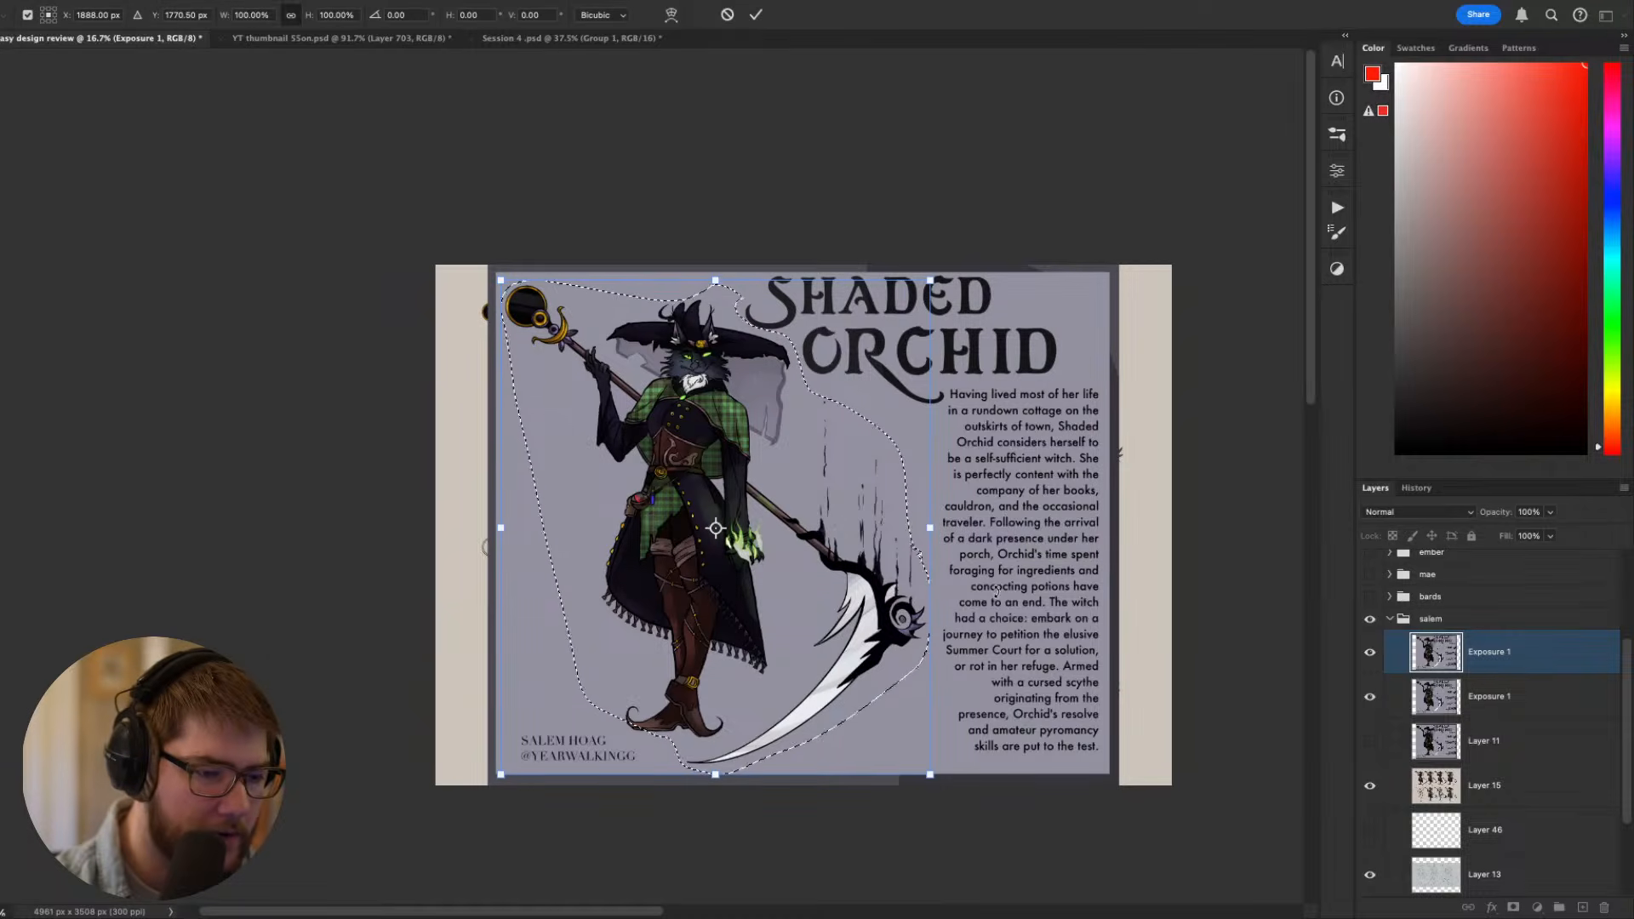
{"action": "left_click_drag", "start_coordinate": [971, 652], "coordinate": [545, 621]}
{"action": "key", "text": "ctrl+plus"}
{"action": "key", "text": "ctrl+plus"}
{"action": "left_click_drag", "start_coordinate": [943, 629], "coordinate": [936, 613]}
{"action": "key", "text": "Return"}
{"action": "key", "text": "ctrl+d"}
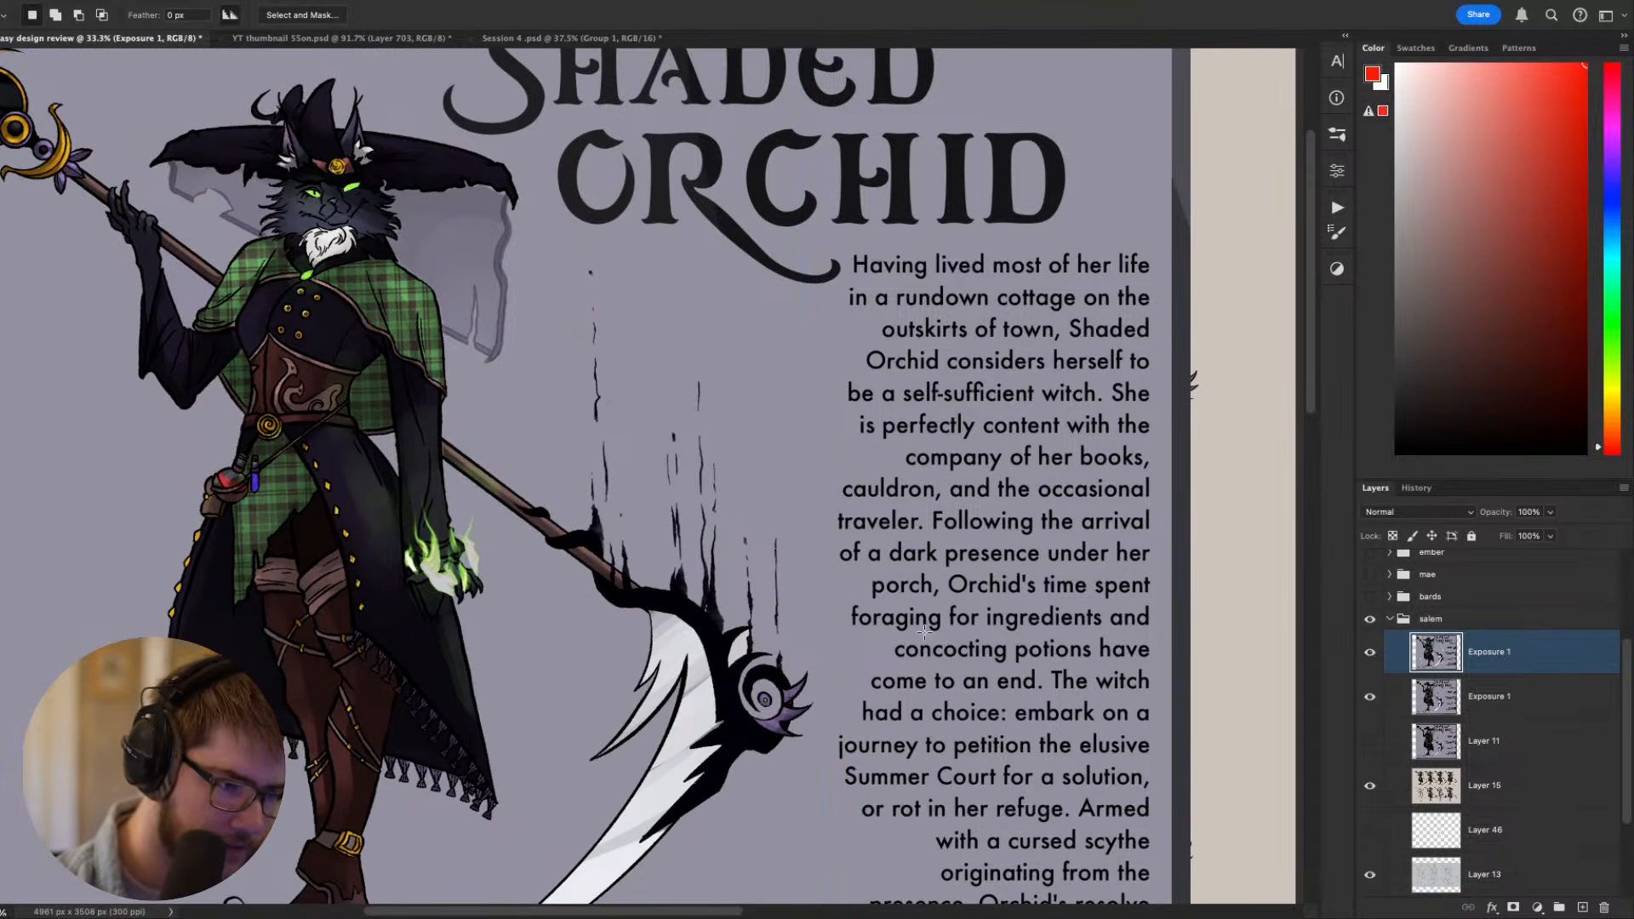
- Try a red vertical balance line from the rotated witch's collar down to her feet, and undo it
{"action": "scroll", "coordinate": [845, 594], "scroll_direction": "down", "scroll_amount": 5}
{"action": "left_click_drag", "start_coordinate": [734, 584], "coordinate": [777, 595]}
{"action": "scroll", "coordinate": [722, 577], "scroll_direction": "up", "scroll_amount": 2}
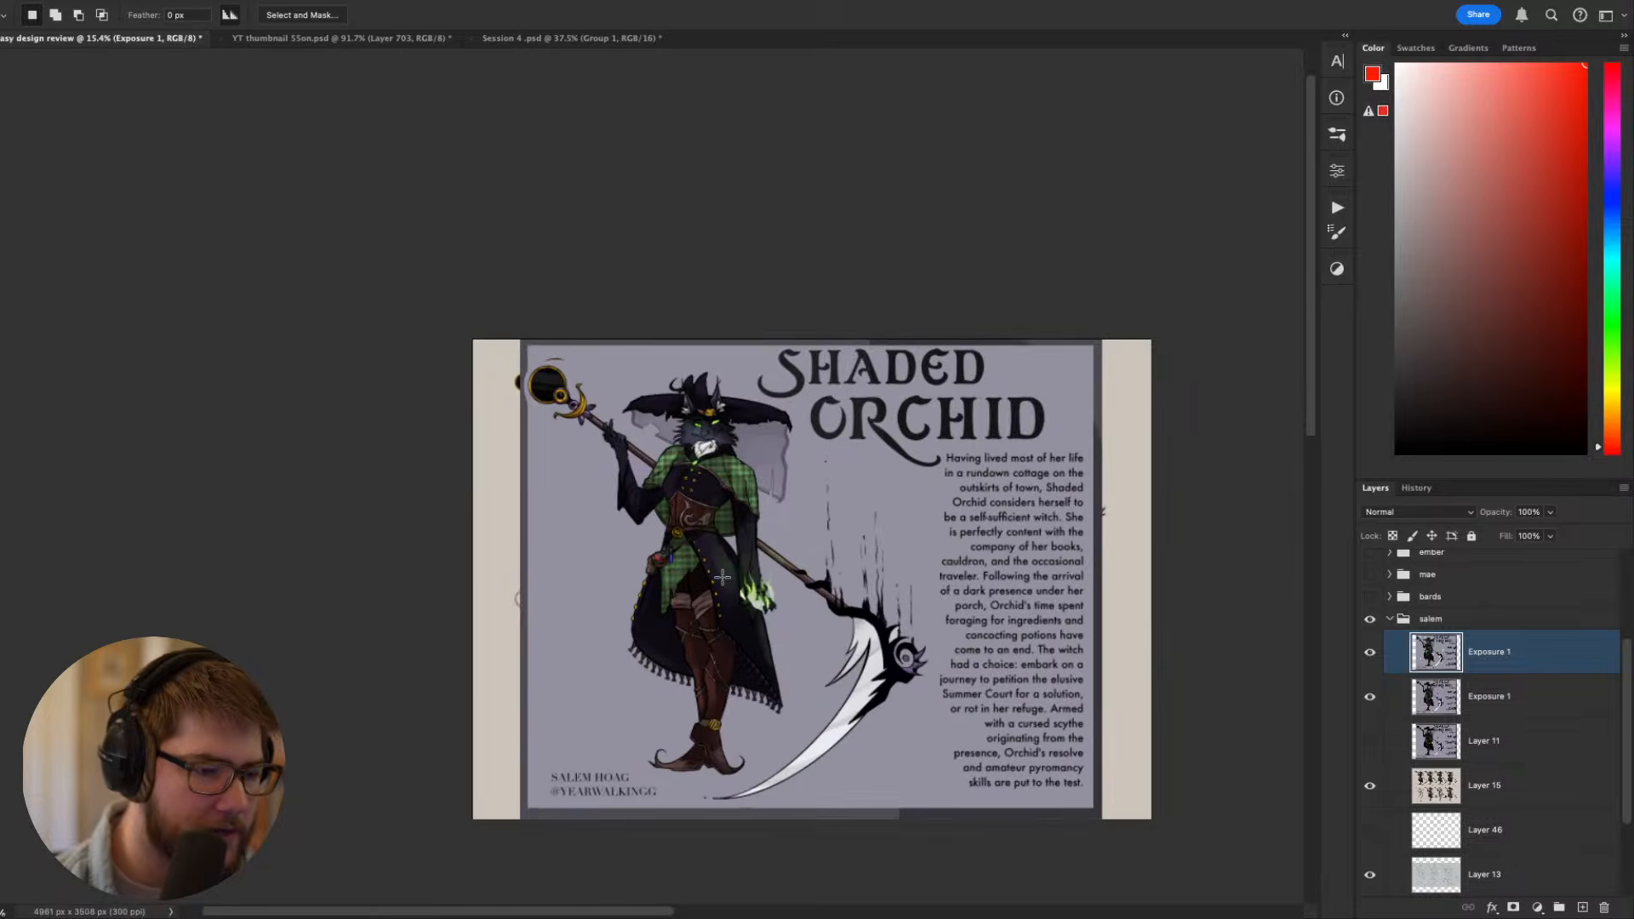
{"action": "key", "text": "b"}
{"action": "left_click_drag", "start_coordinate": [707, 466], "coordinate": [707, 761]}
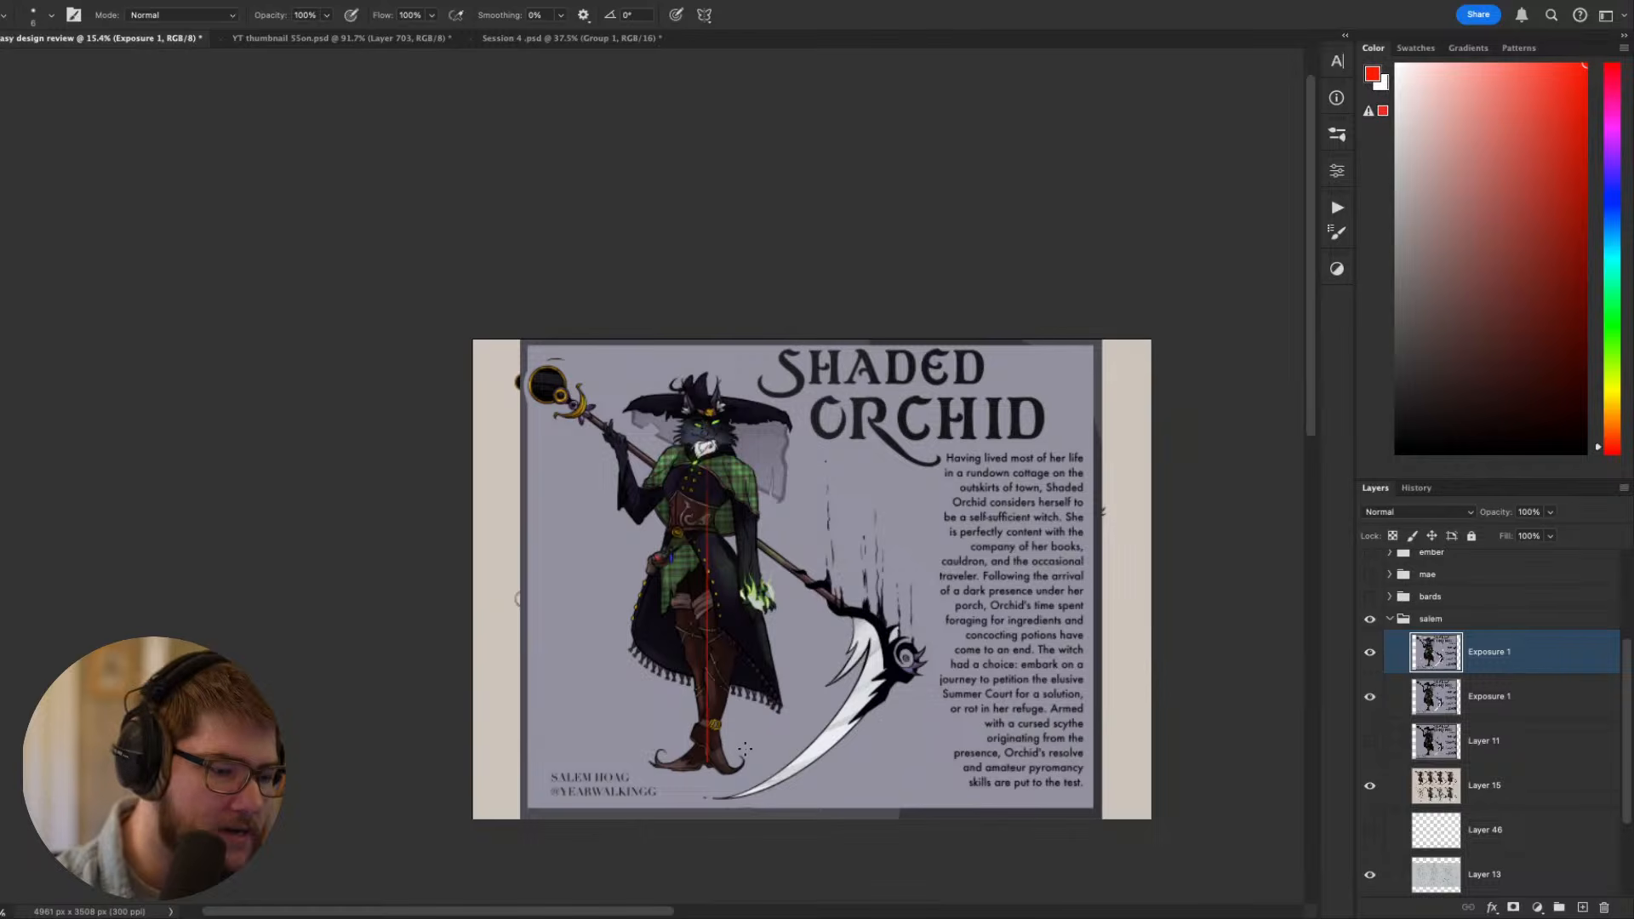
{"action": "scroll", "coordinate": [738, 754], "scroll_direction": "up", "scroll_amount": 1}
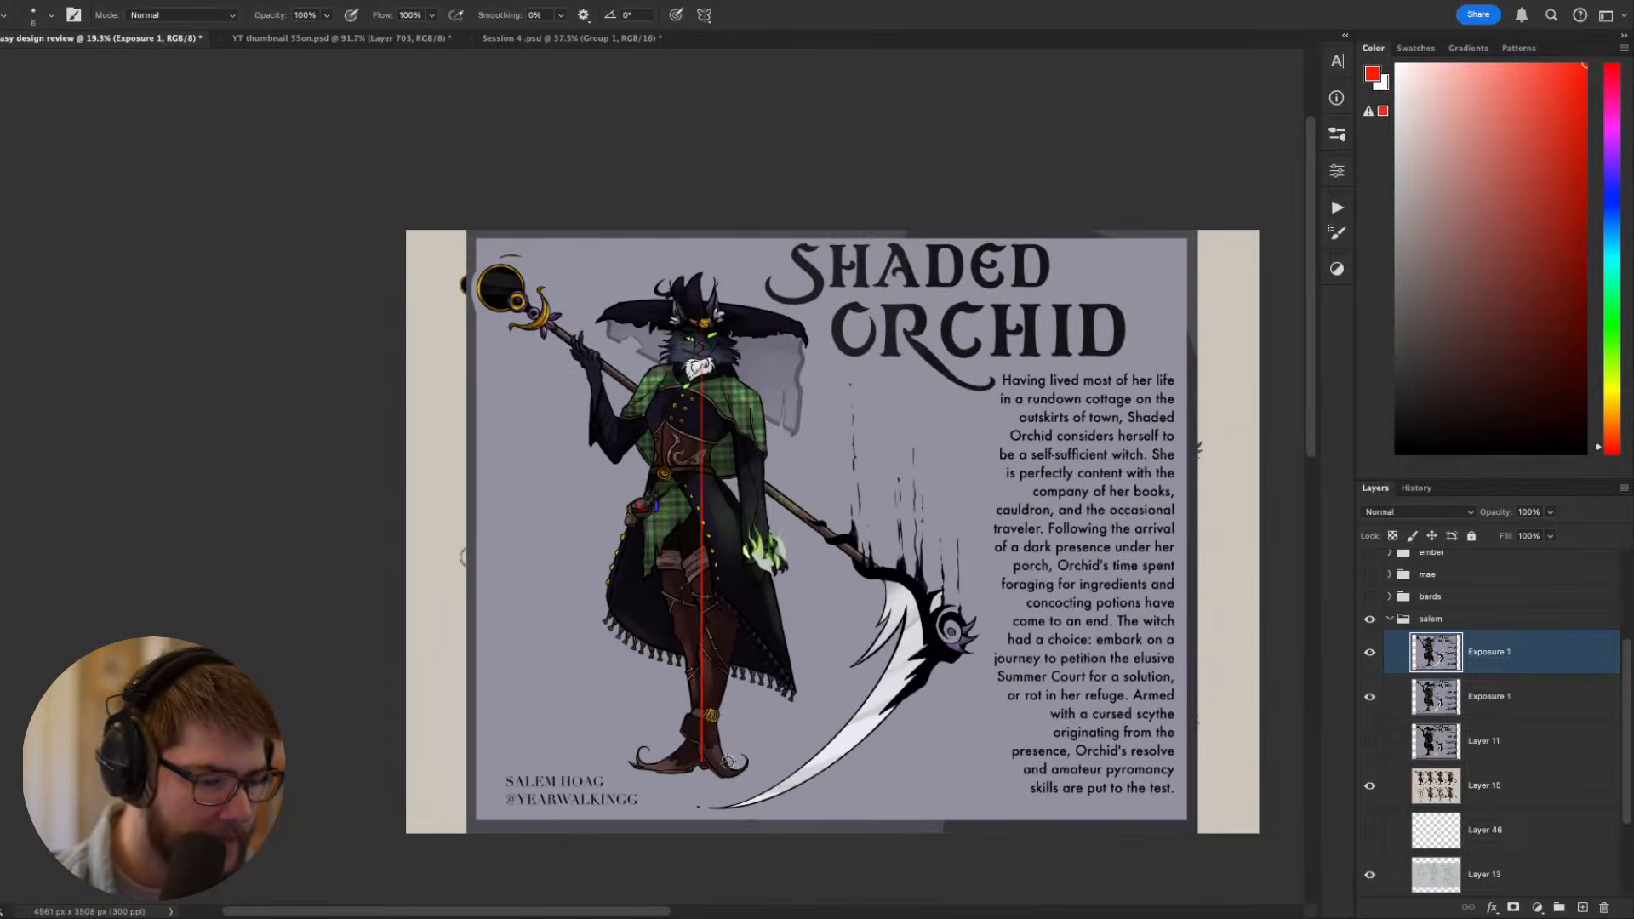
{"action": "key", "text": "ctrl+z"}
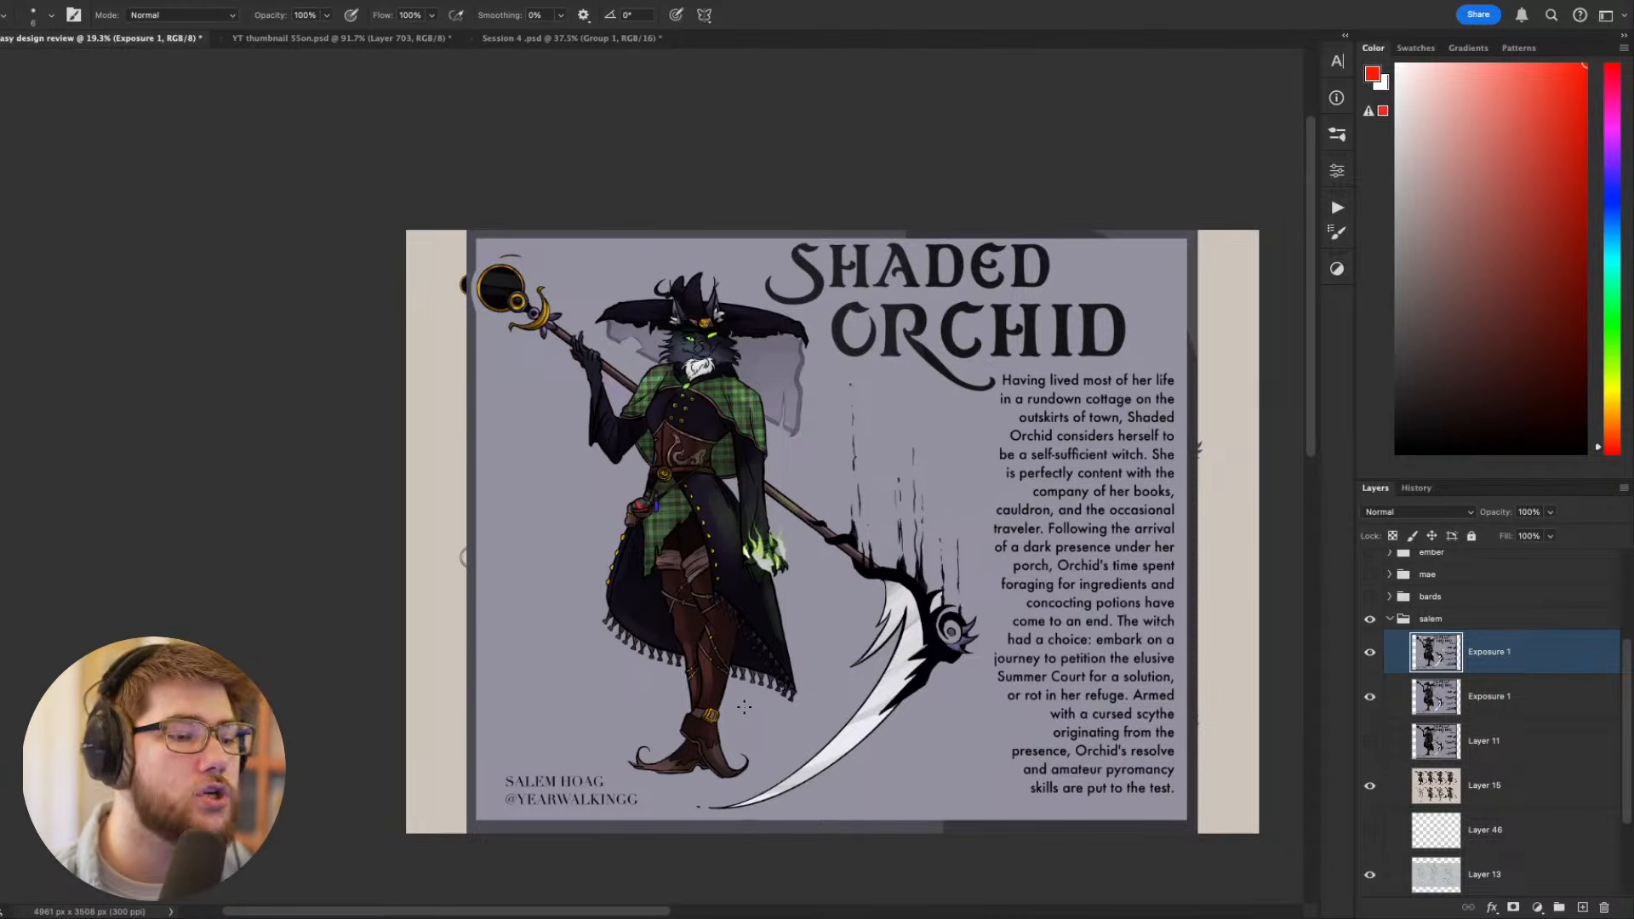
- Check the rotated pose up close, and hide both Exposure 1 layers to reveal the costume variants
{"action": "scroll", "coordinate": [596, 693], "scroll_direction": "up", "scroll_amount": 4}
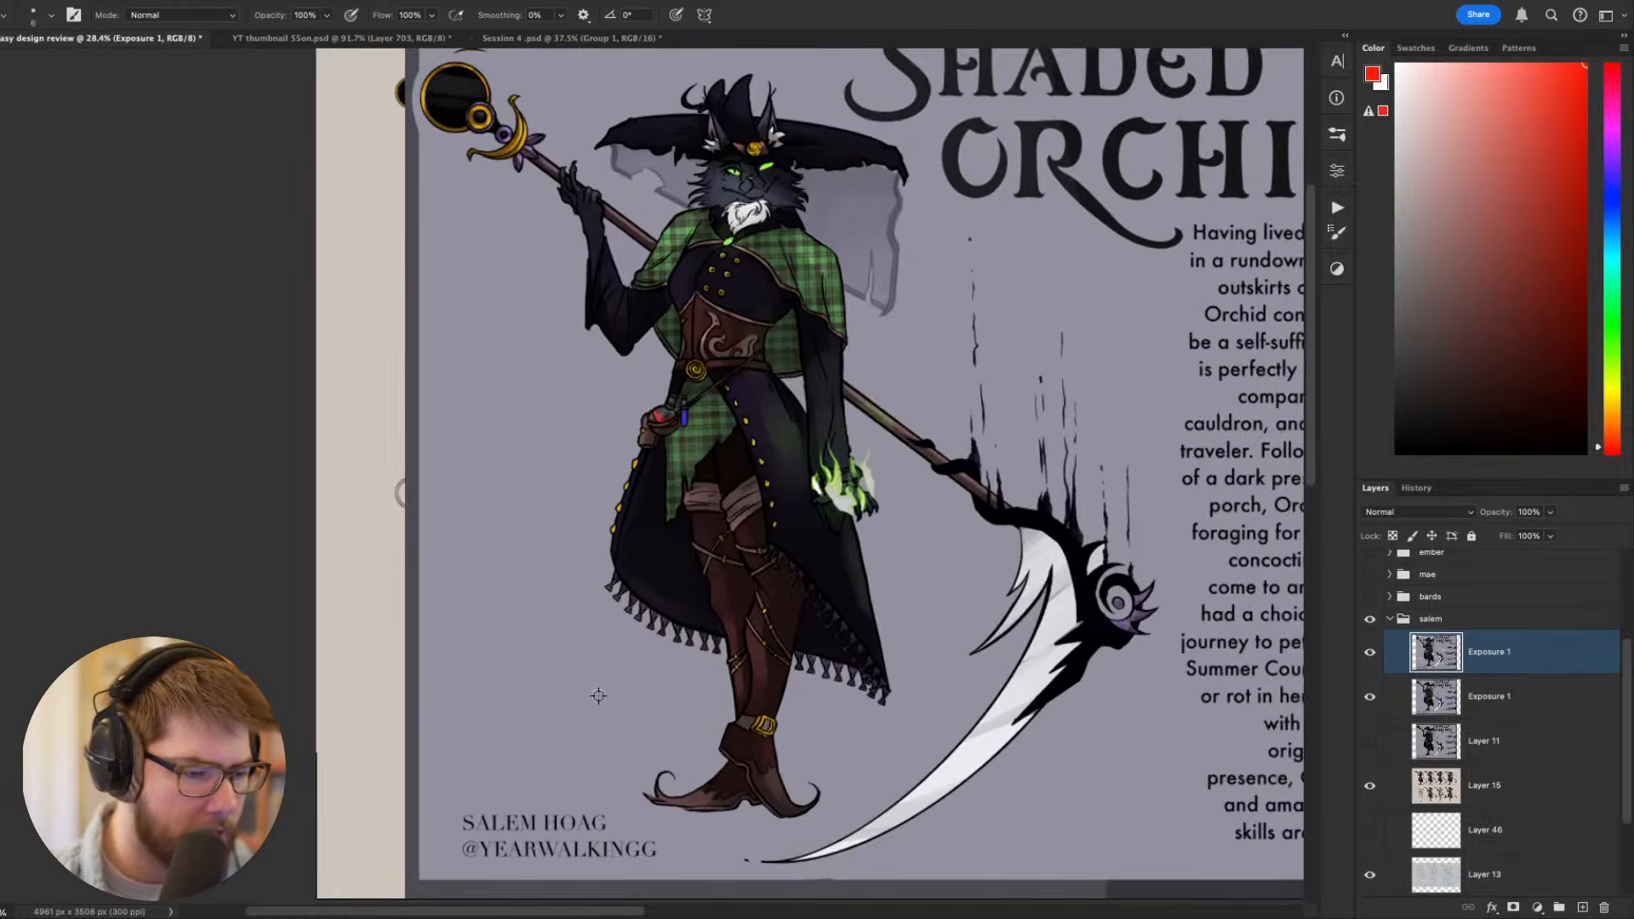
{"action": "left_click_drag", "start_coordinate": [723, 569], "coordinate": [703, 605]}
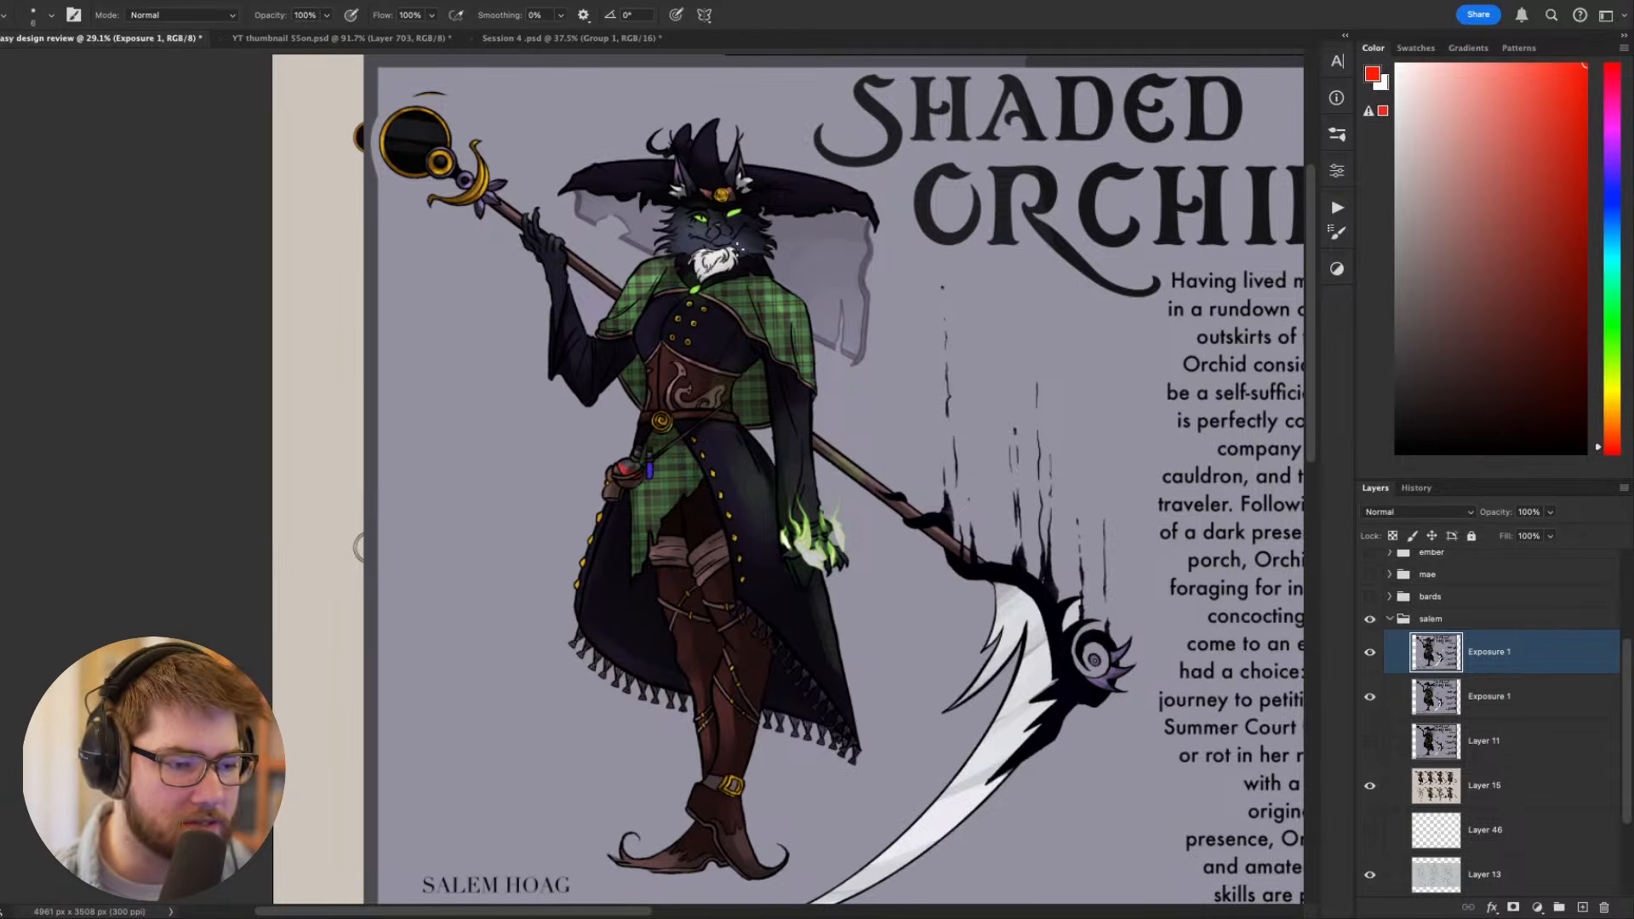
{"action": "left_click_drag", "start_coordinate": [707, 452], "coordinate": [681, 555]}
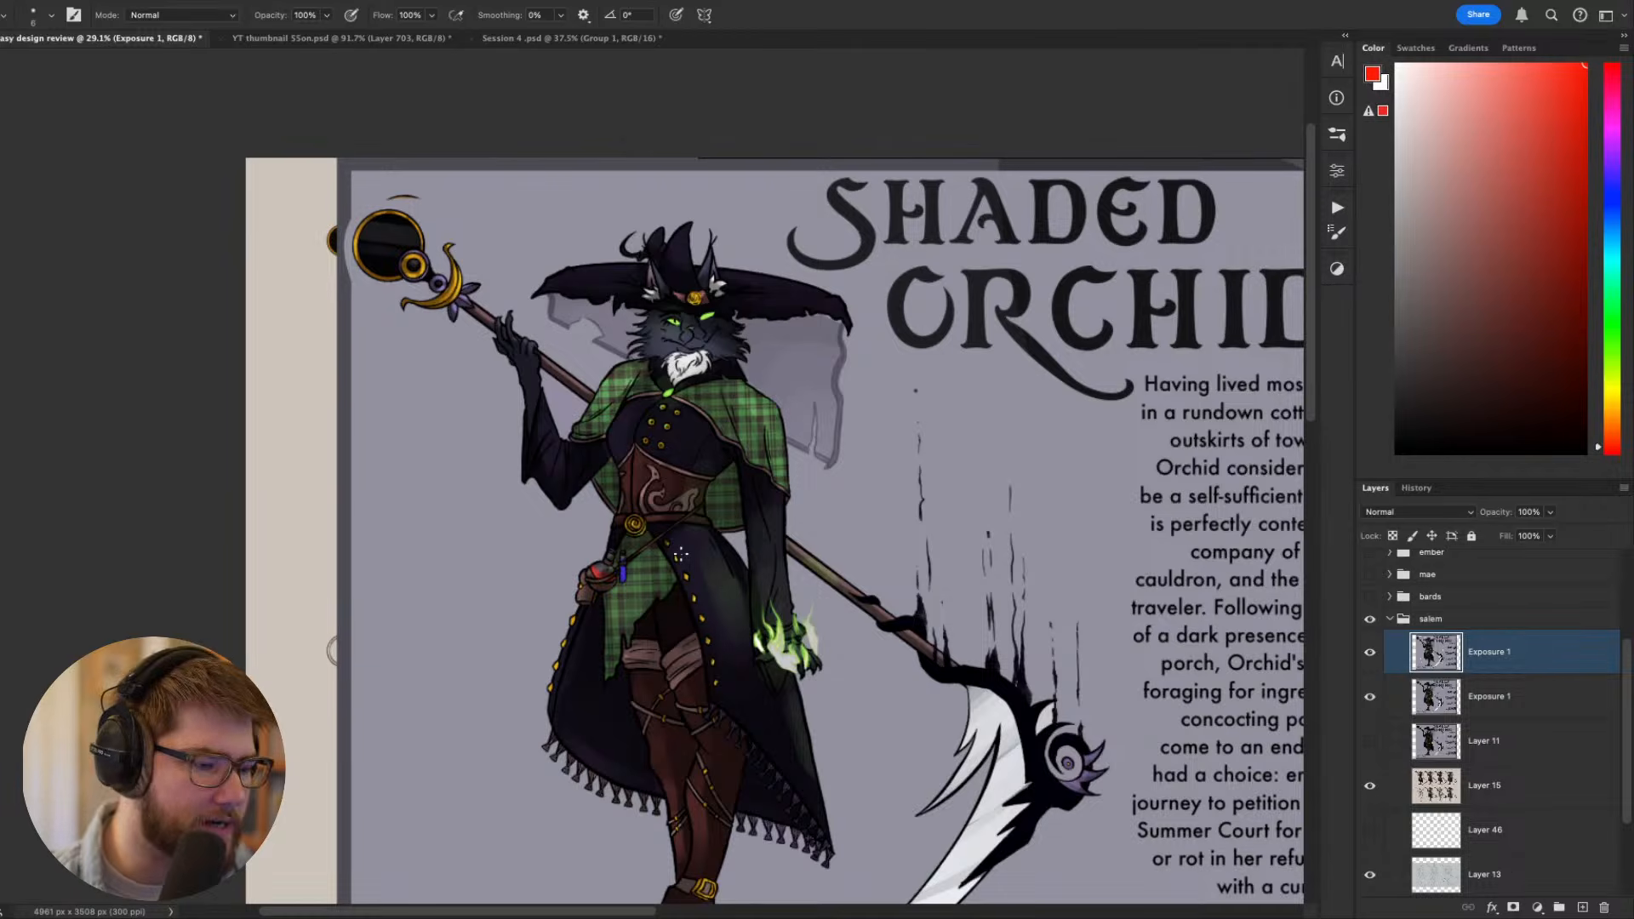
{"action": "left_click", "coordinate": [1370, 653]}
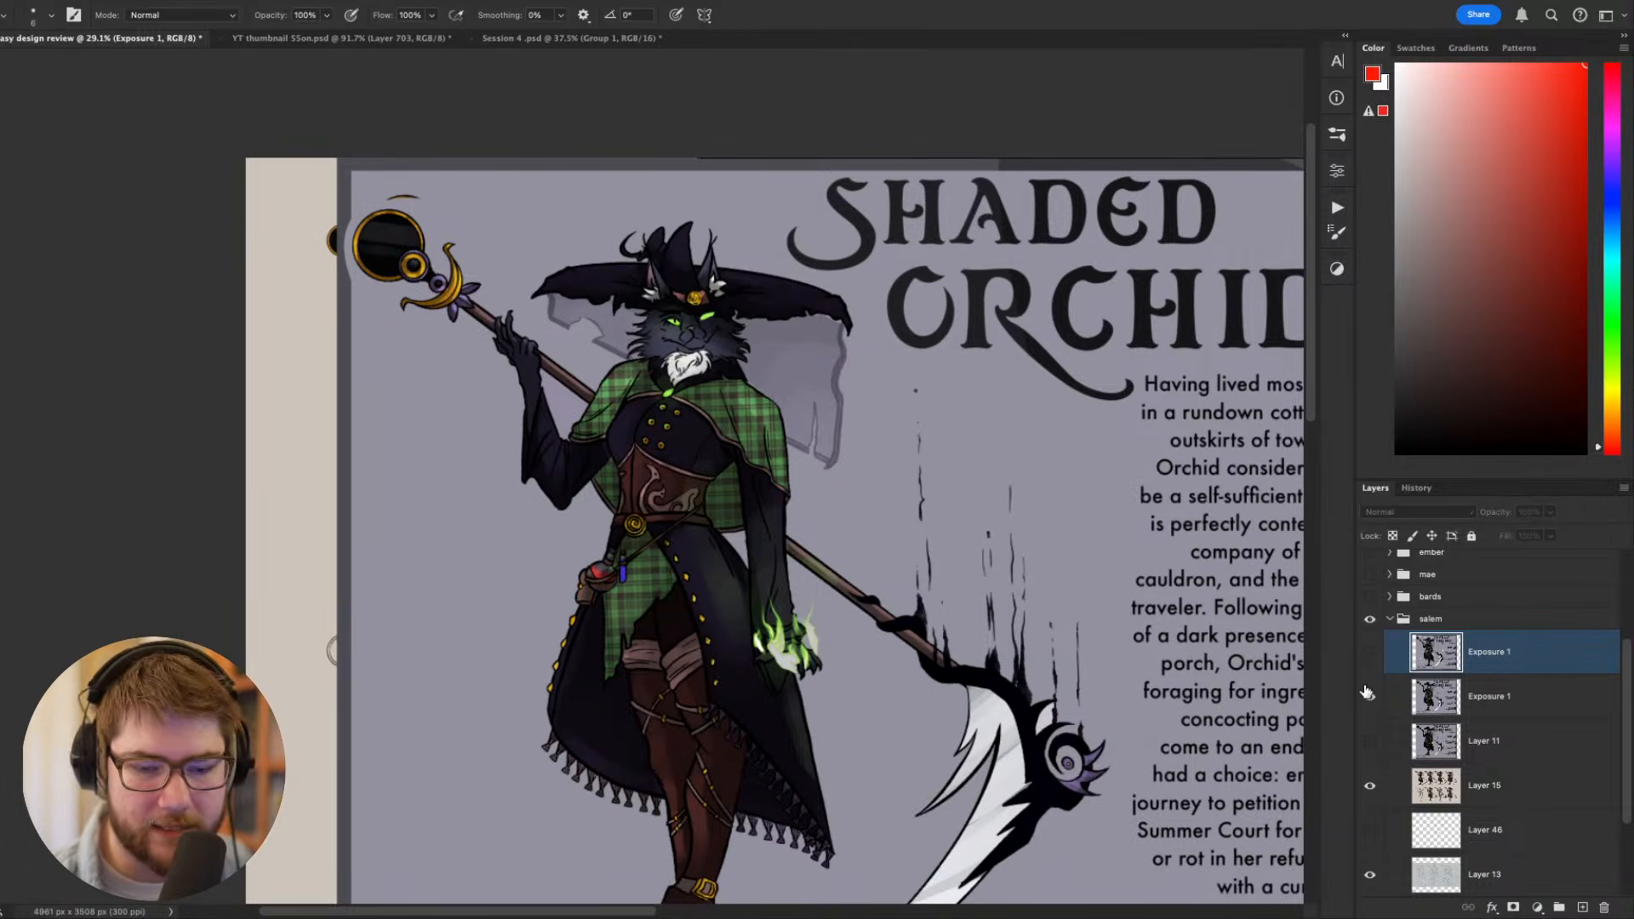
{"action": "left_click", "coordinate": [1369, 701]}
{"action": "left_click_drag", "start_coordinate": [1109, 626], "coordinate": [903, 486]}
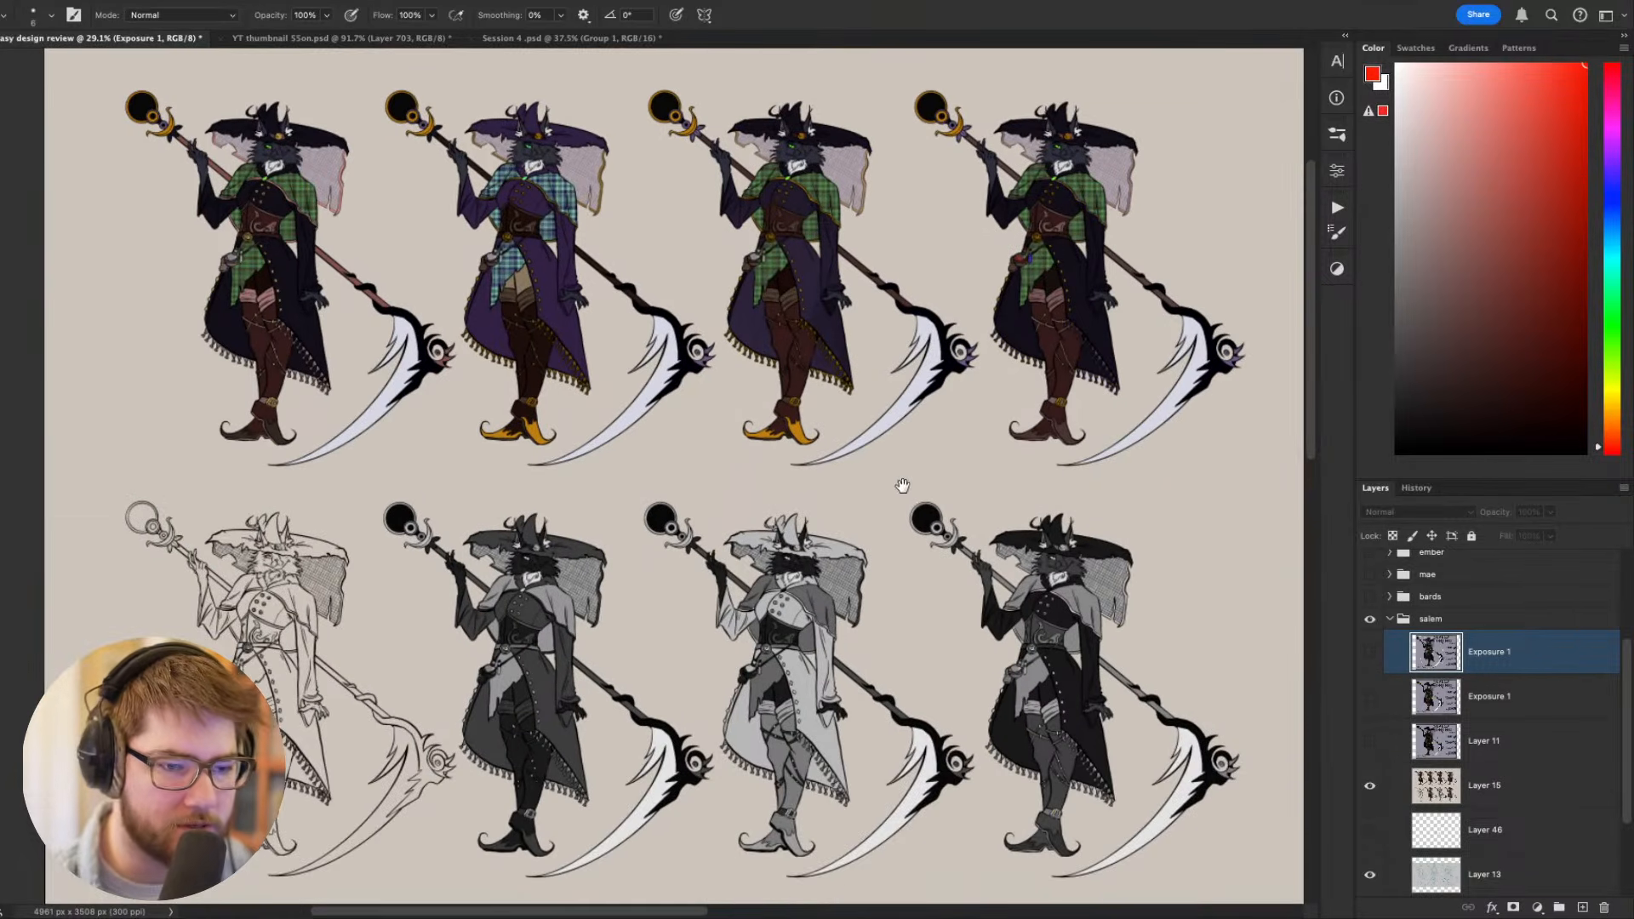
{"action": "left_click_drag", "start_coordinate": [885, 568], "coordinate": [870, 551]}
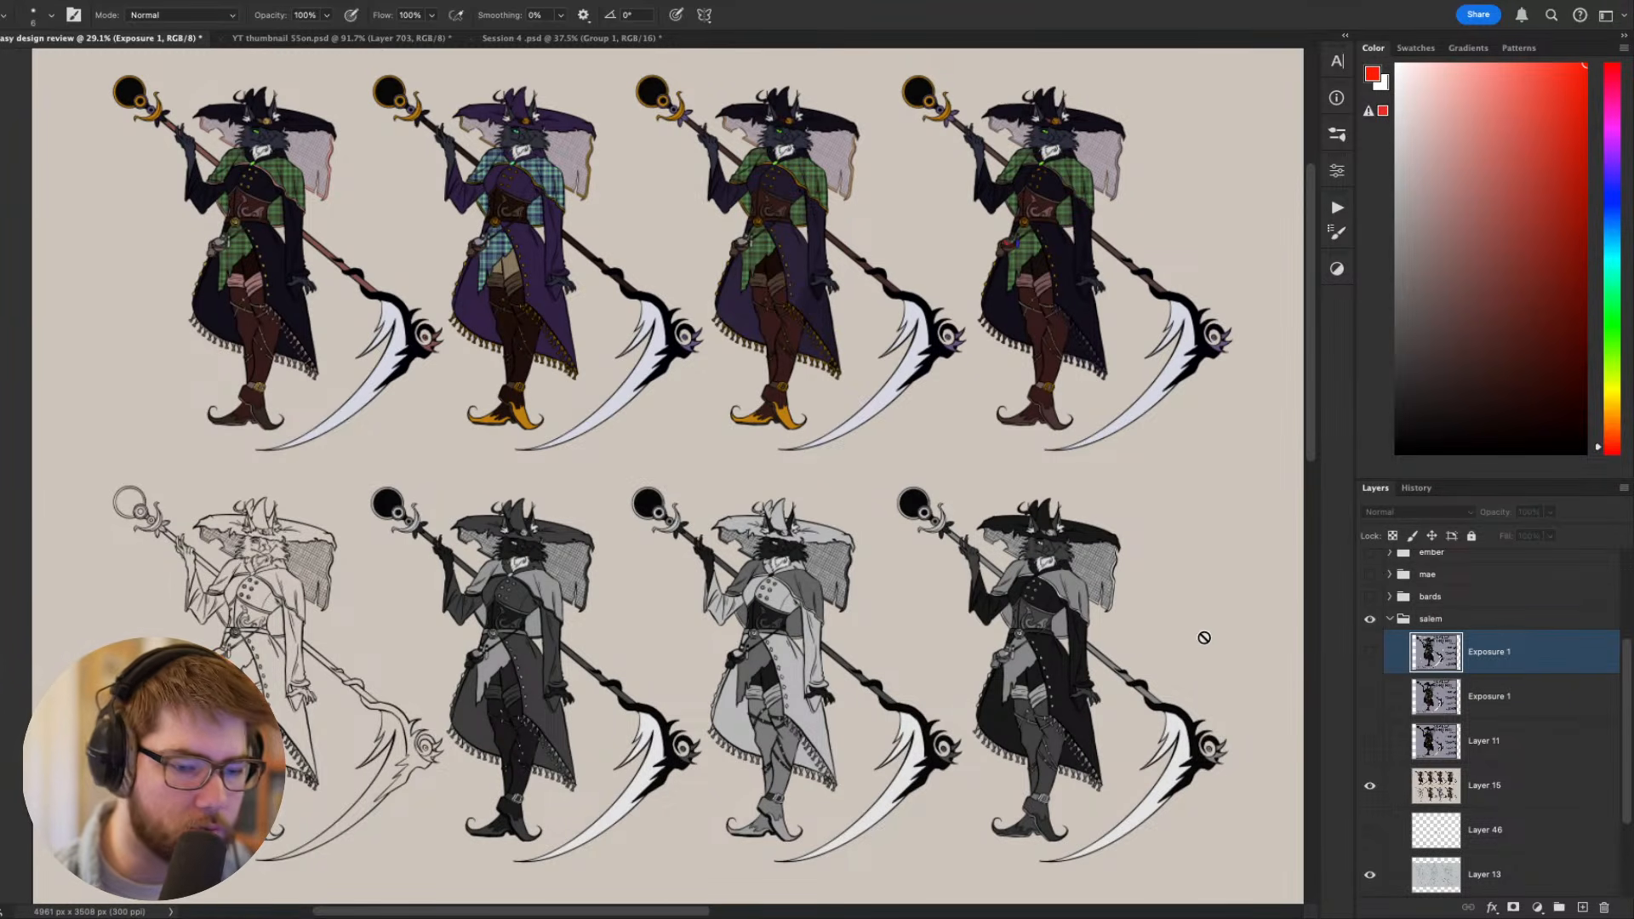
- Hide Layer 15 and Layer 13, and show Layer 12 with the hat and head sketches
{"action": "left_click", "coordinate": [1369, 790]}
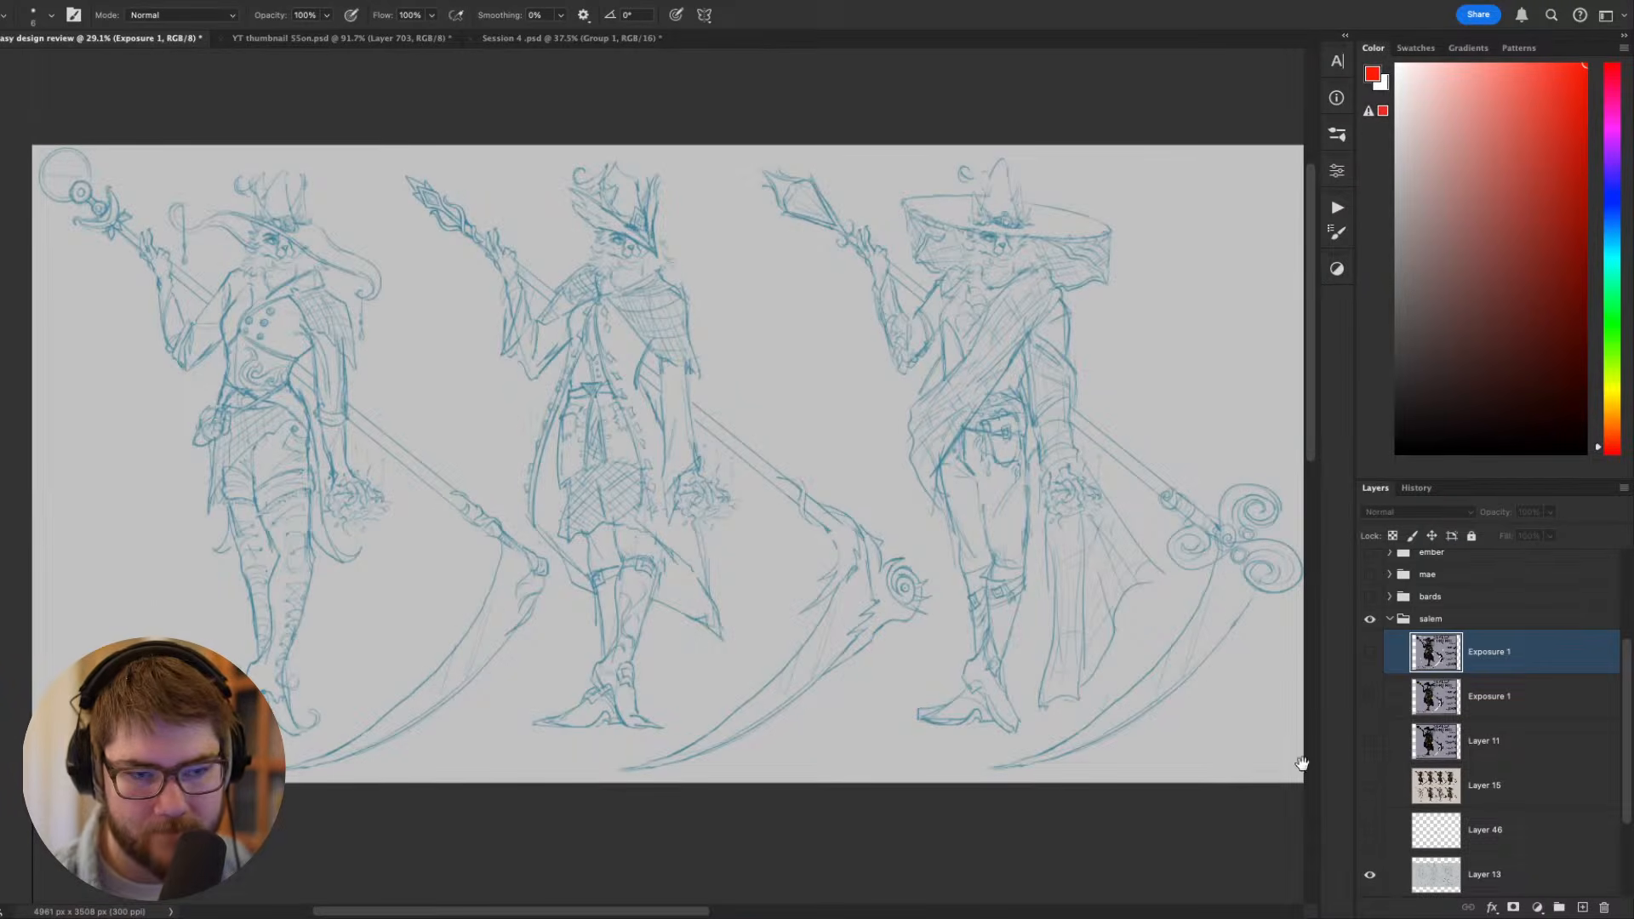
{"action": "scroll", "coordinate": [1380, 797], "scroll_direction": "down", "scroll_amount": 1}
{"action": "left_click", "coordinate": [1386, 779]}
{"action": "left_click", "coordinate": [1370, 742]}
{"action": "left_click", "coordinate": [1370, 788]}
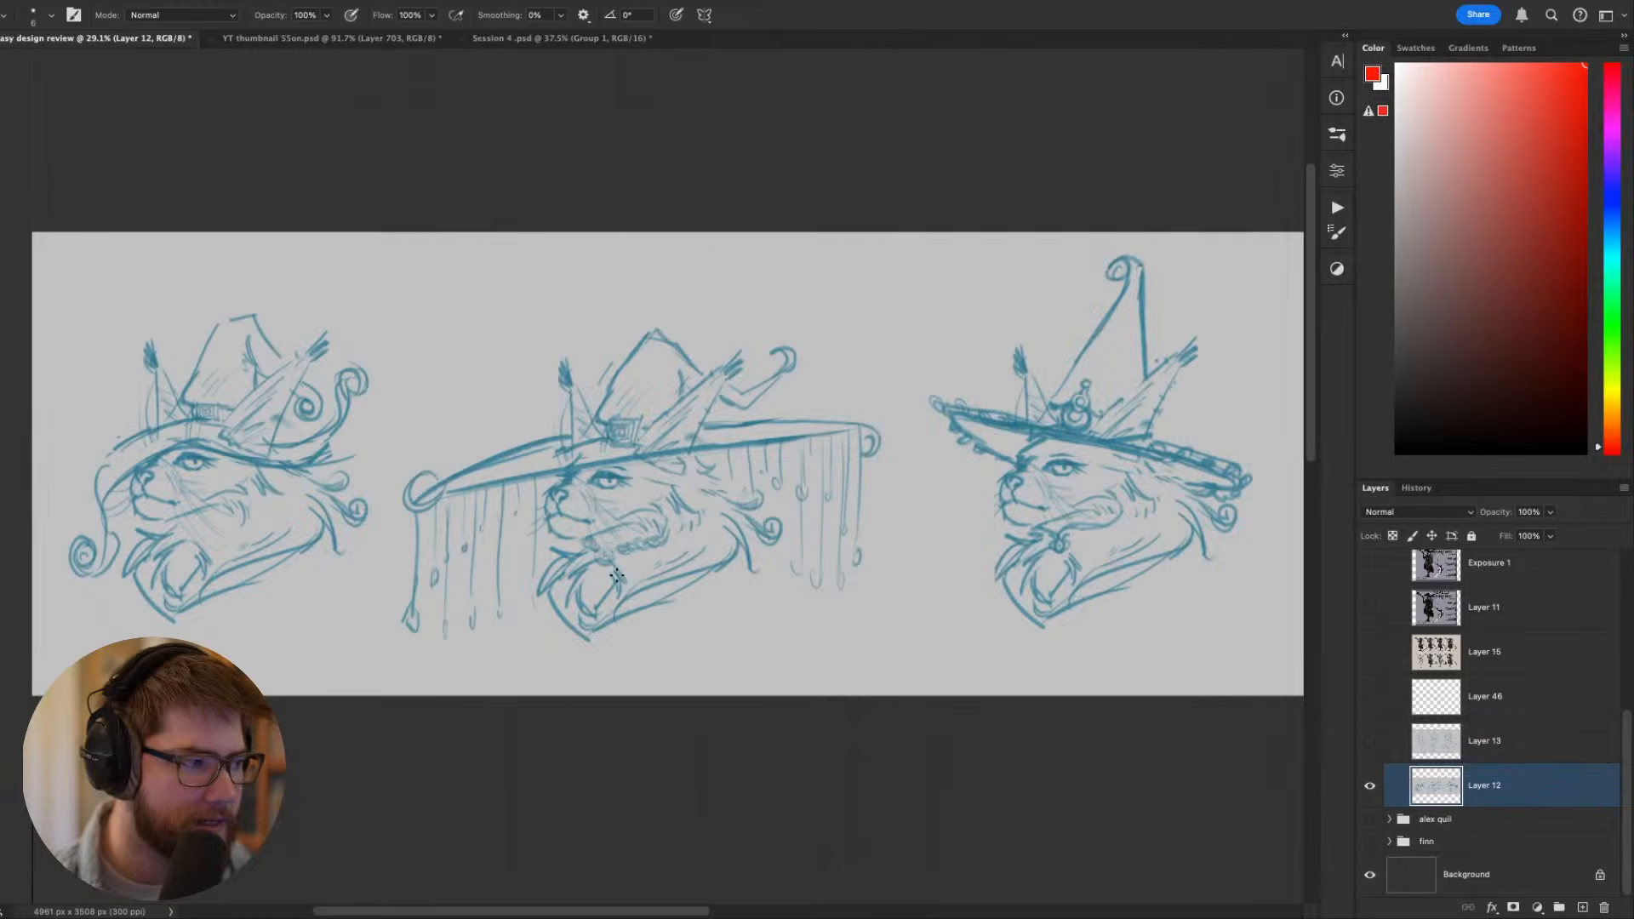
- Show Layer 13 with the blue full-body sketches, and Layer 15 with the costume variants
{"action": "left_click", "coordinate": [1371, 741]}
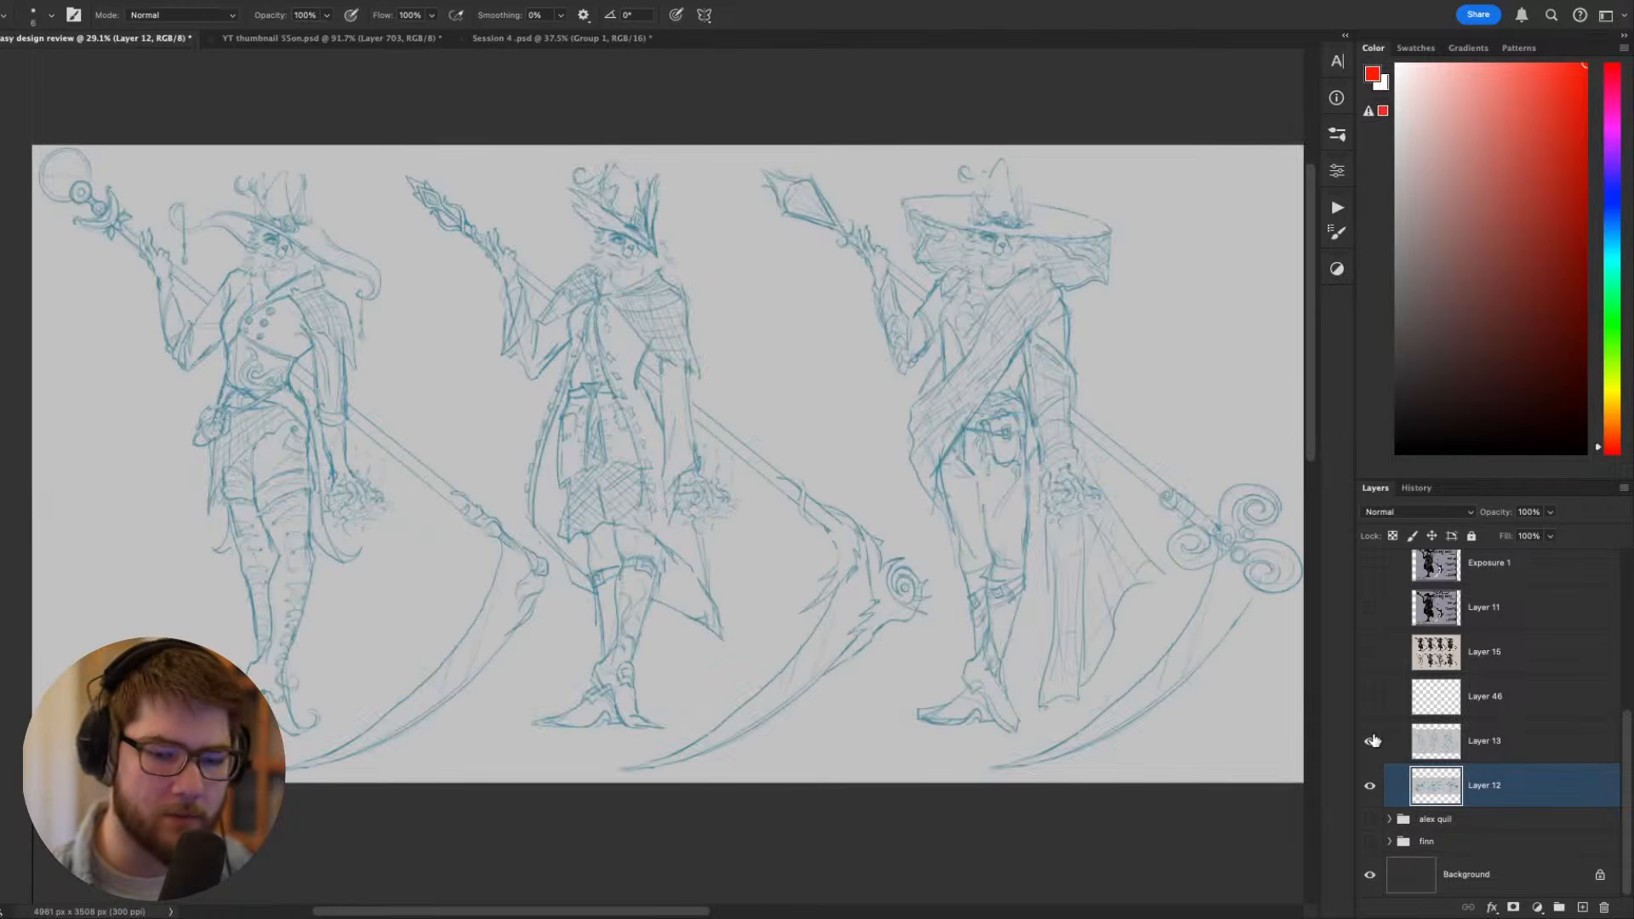
{"action": "left_click_drag", "start_coordinate": [1054, 594], "coordinate": [1039, 632]}
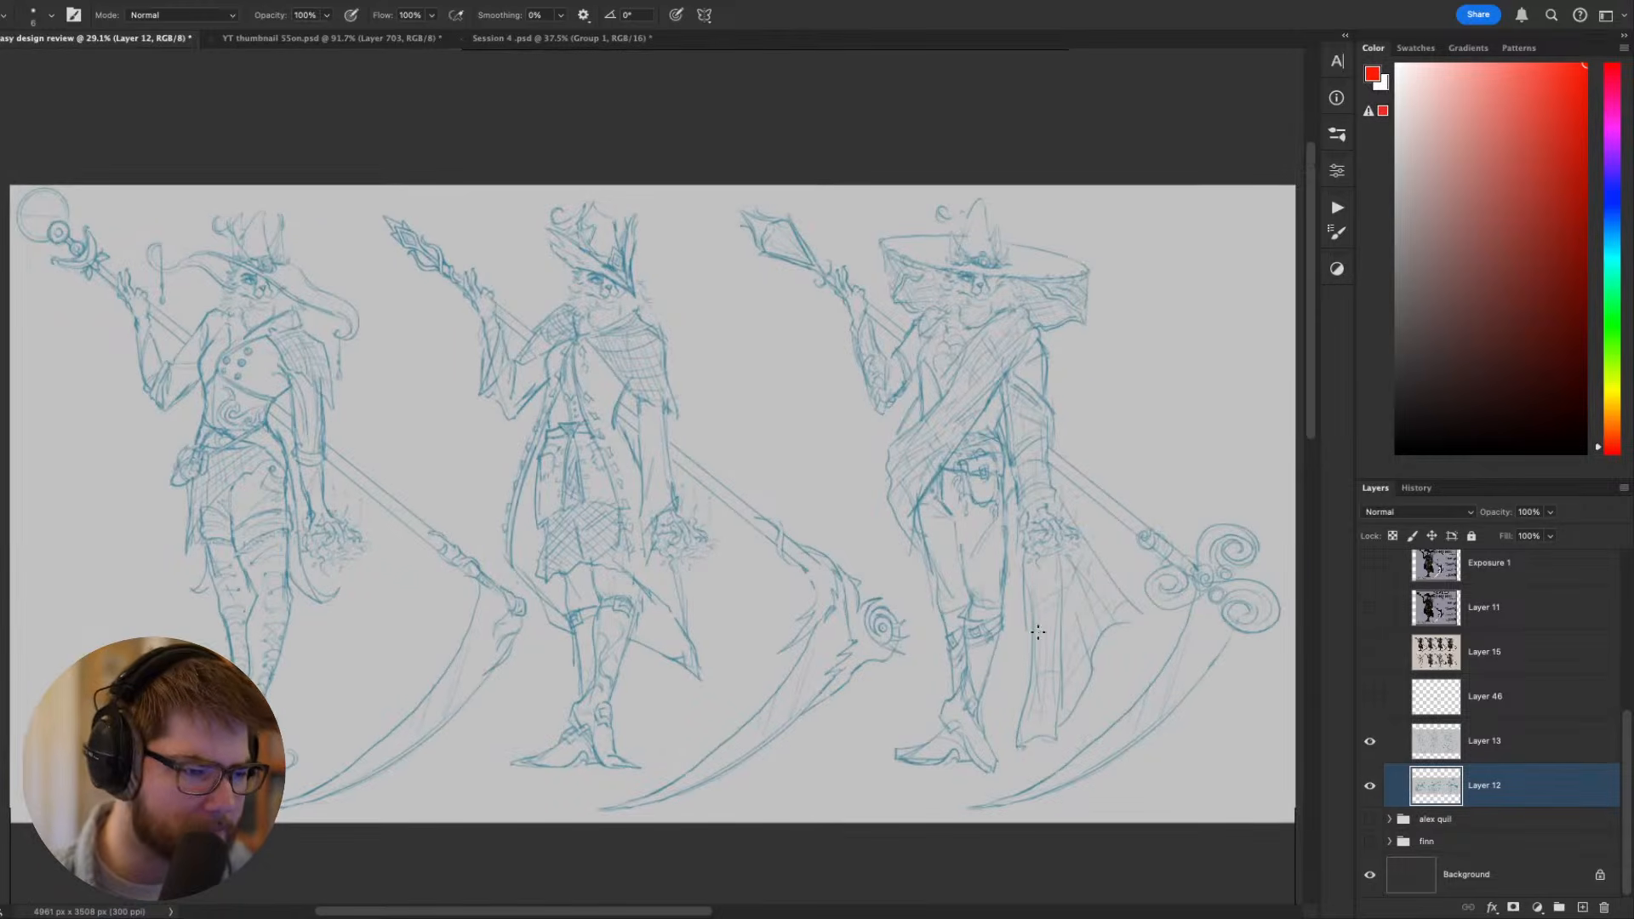
{"action": "left_click", "coordinate": [1371, 651]}
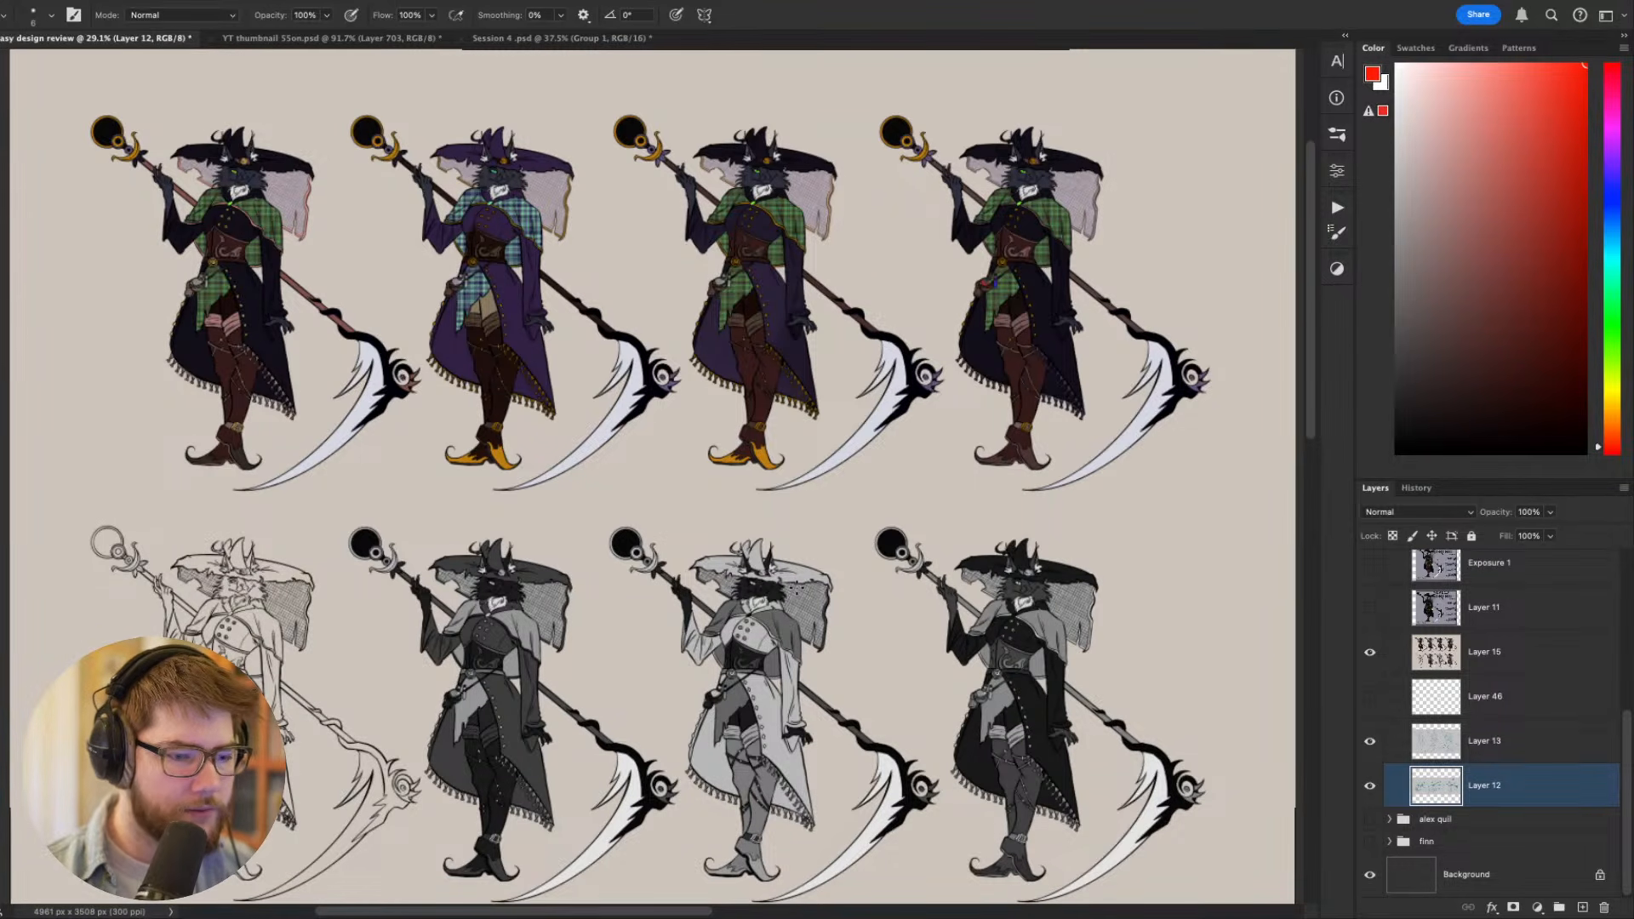
- Examine the greyscale costume variants up close and compare them with the purple and green coloured versions
{"action": "scroll", "coordinate": [710, 644], "scroll_direction": "up", "scroll_amount": 3}
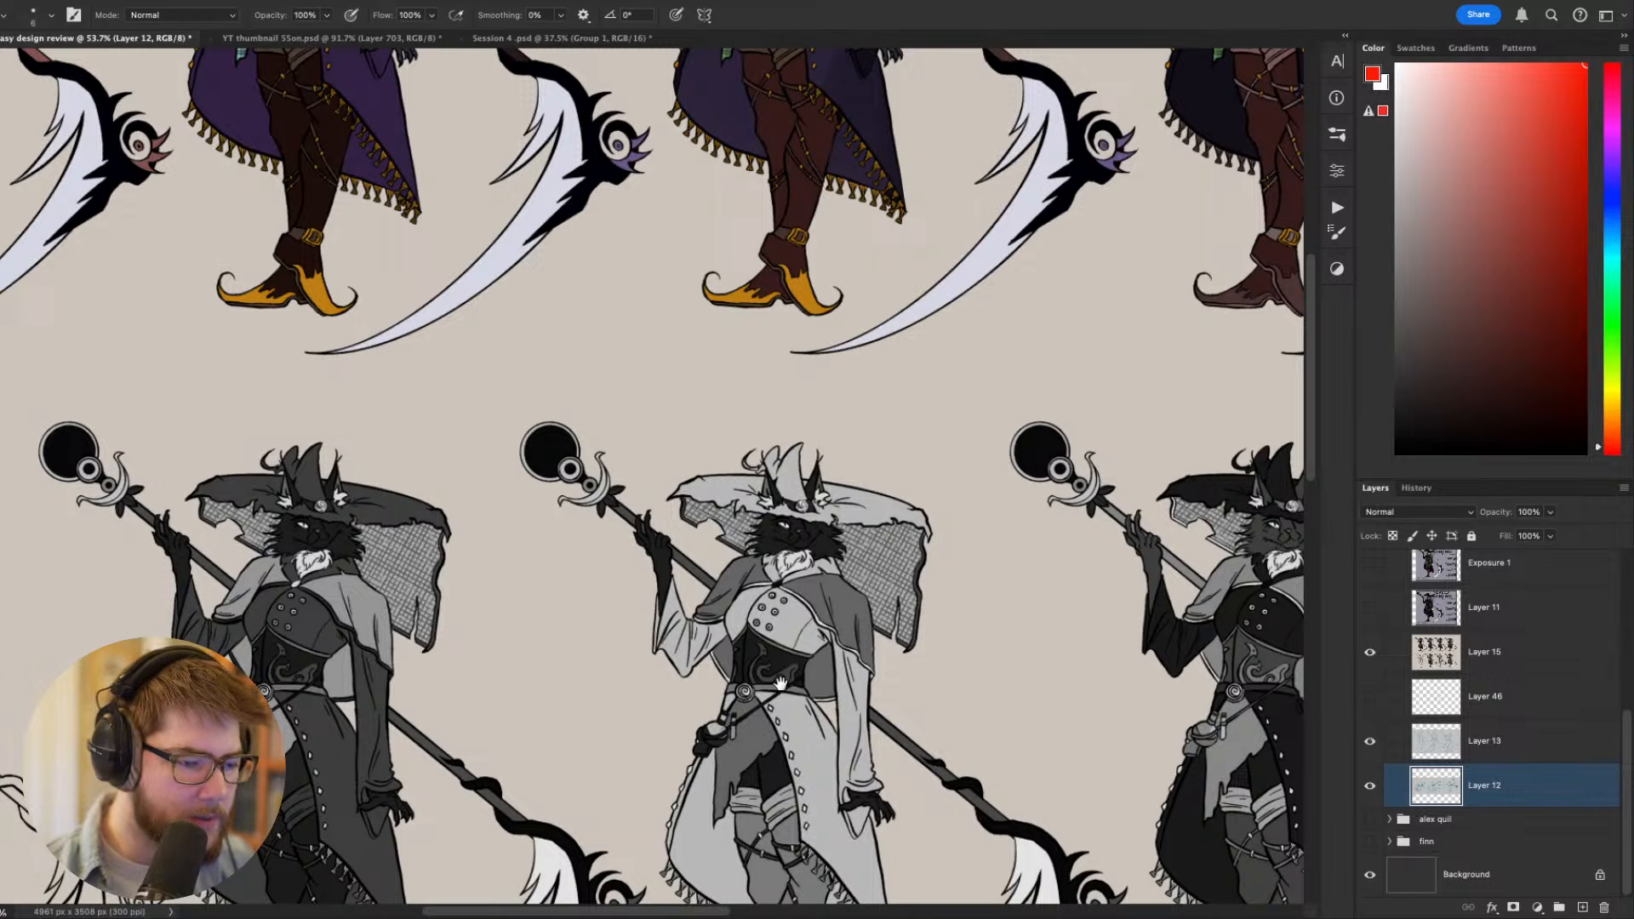
{"action": "scroll", "coordinate": [706, 673], "scroll_direction": "up", "scroll_amount": 2}
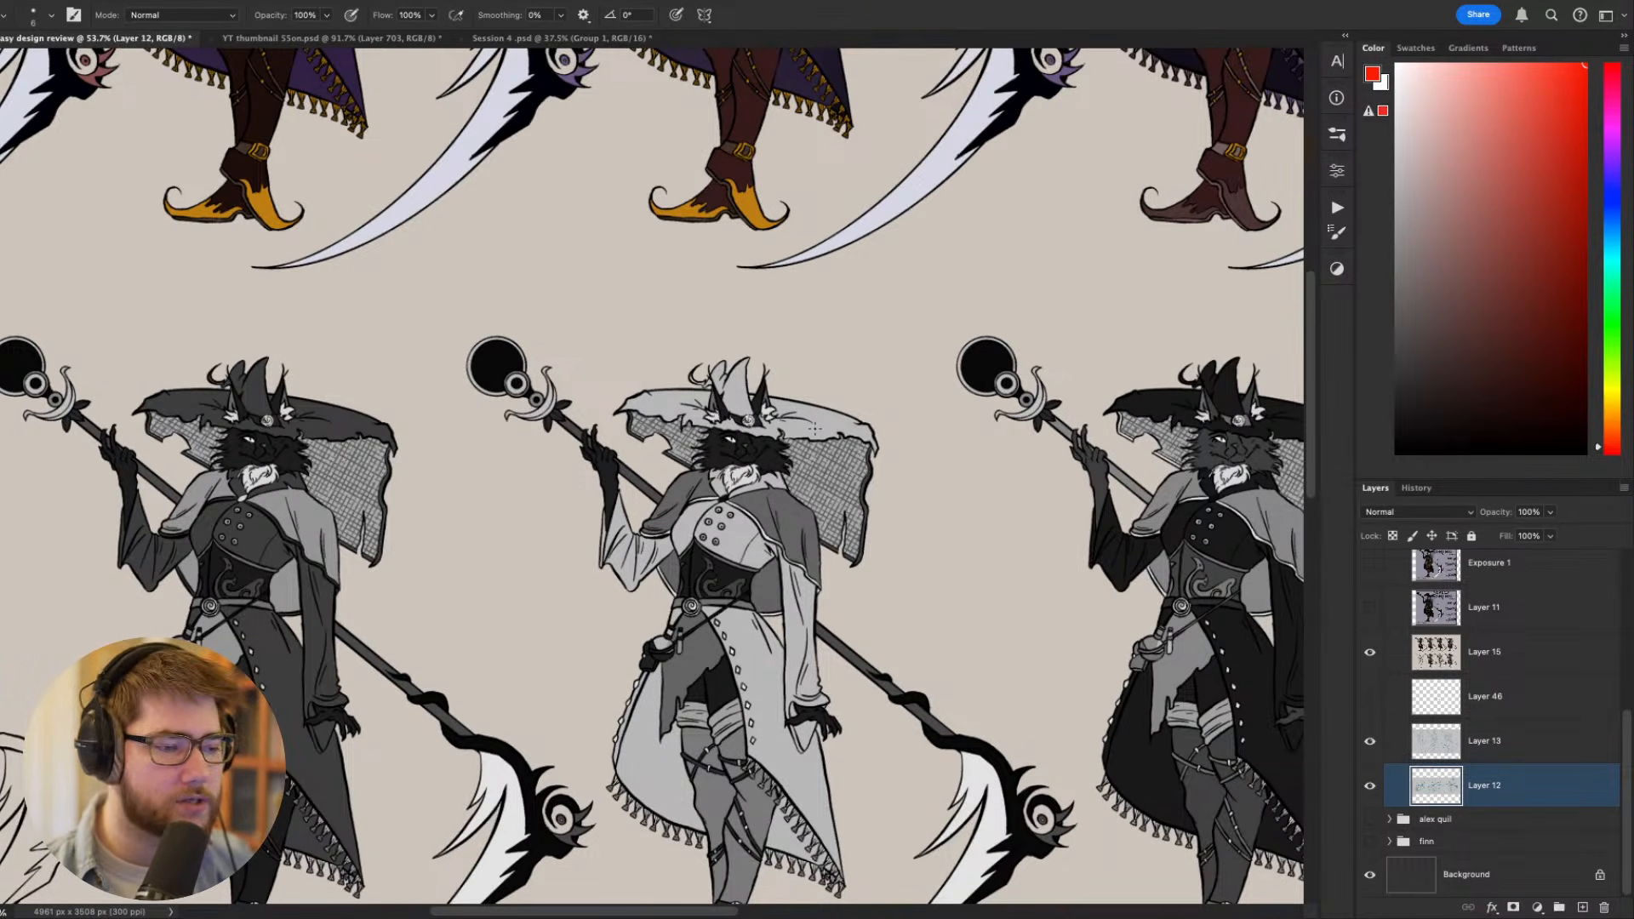
{"action": "scroll", "coordinate": [890, 449], "scroll_direction": "down", "scroll_amount": 3}
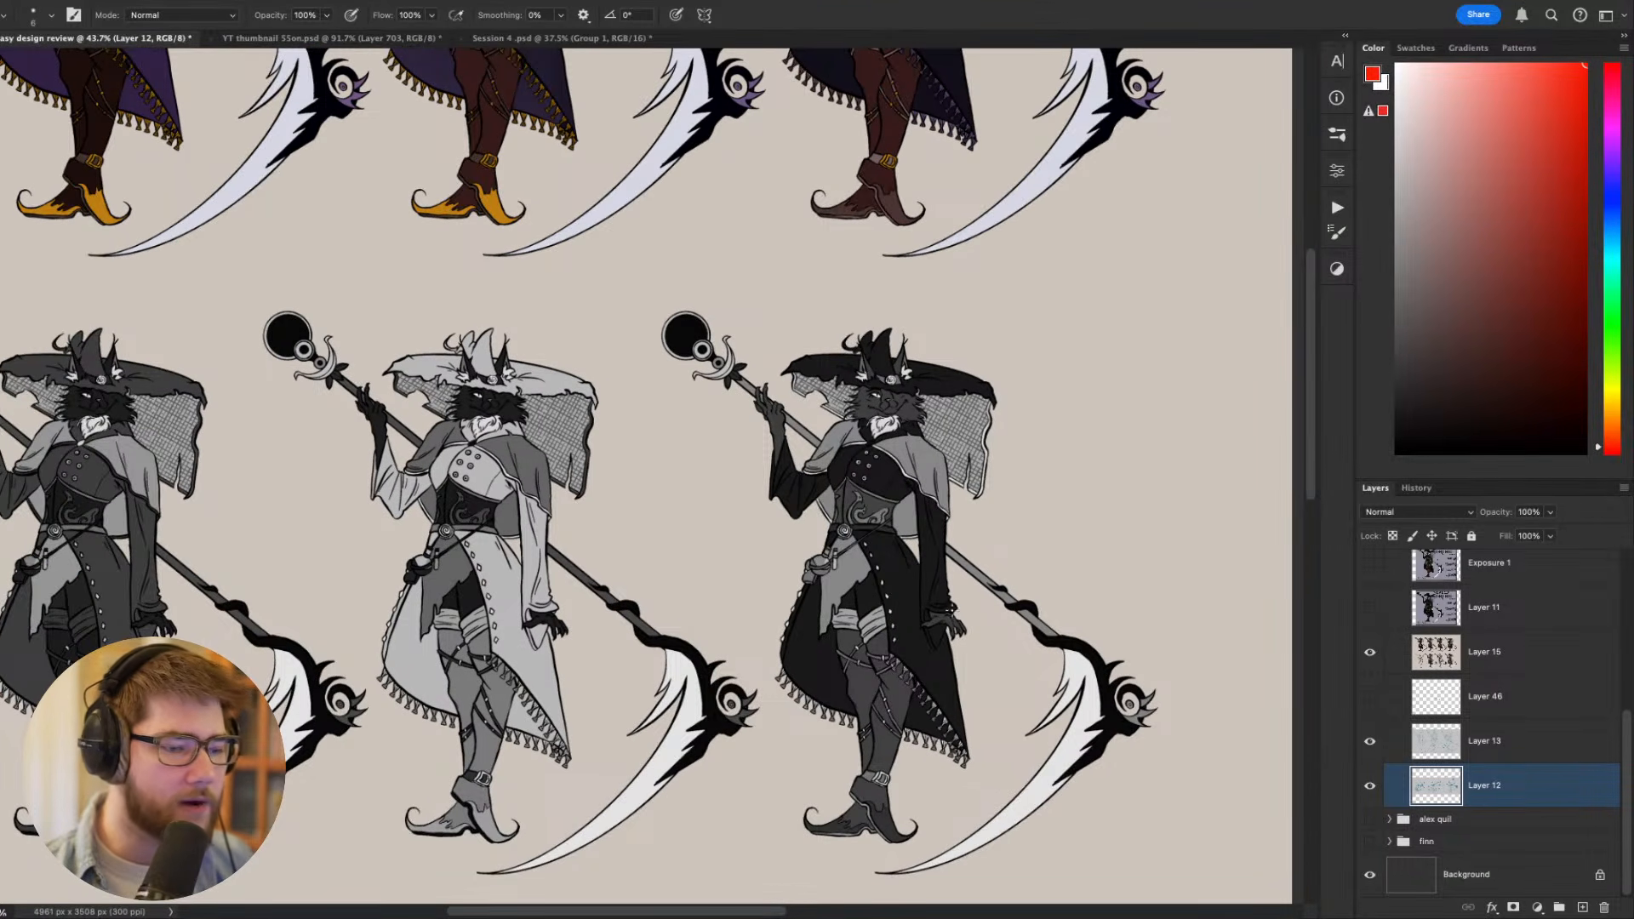
{"action": "left_click_drag", "start_coordinate": [350, 488], "coordinate": [582, 509]}
{"action": "left_click_drag", "start_coordinate": [780, 486], "coordinate": [843, 685]}
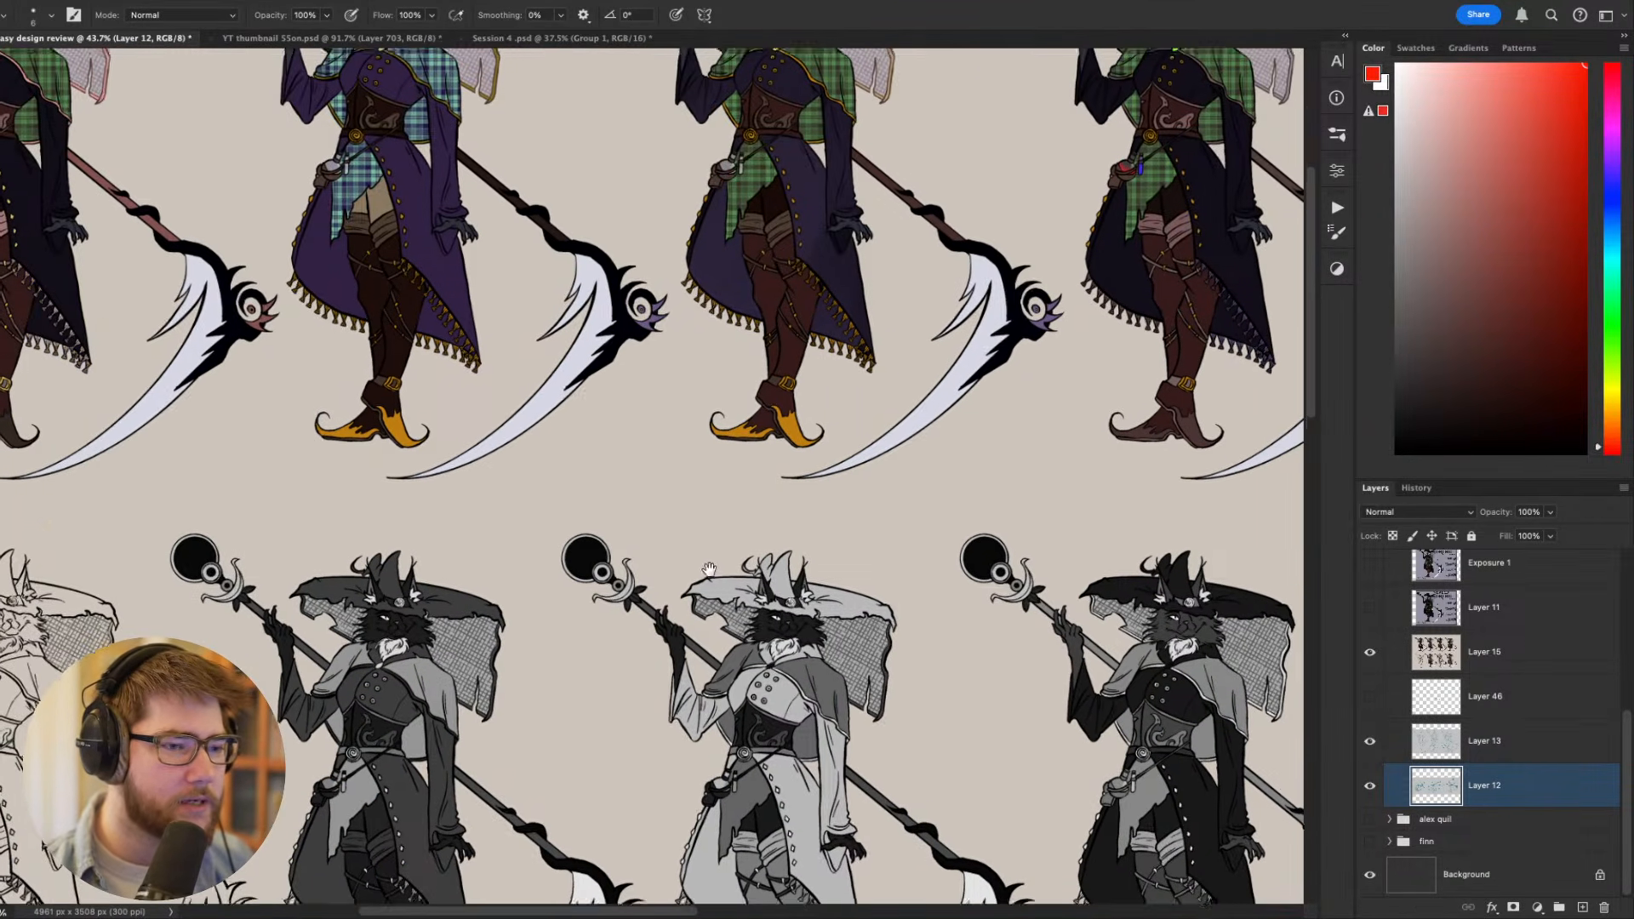
{"action": "scroll", "coordinate": [642, 508], "scroll_direction": "up", "scroll_amount": 3}
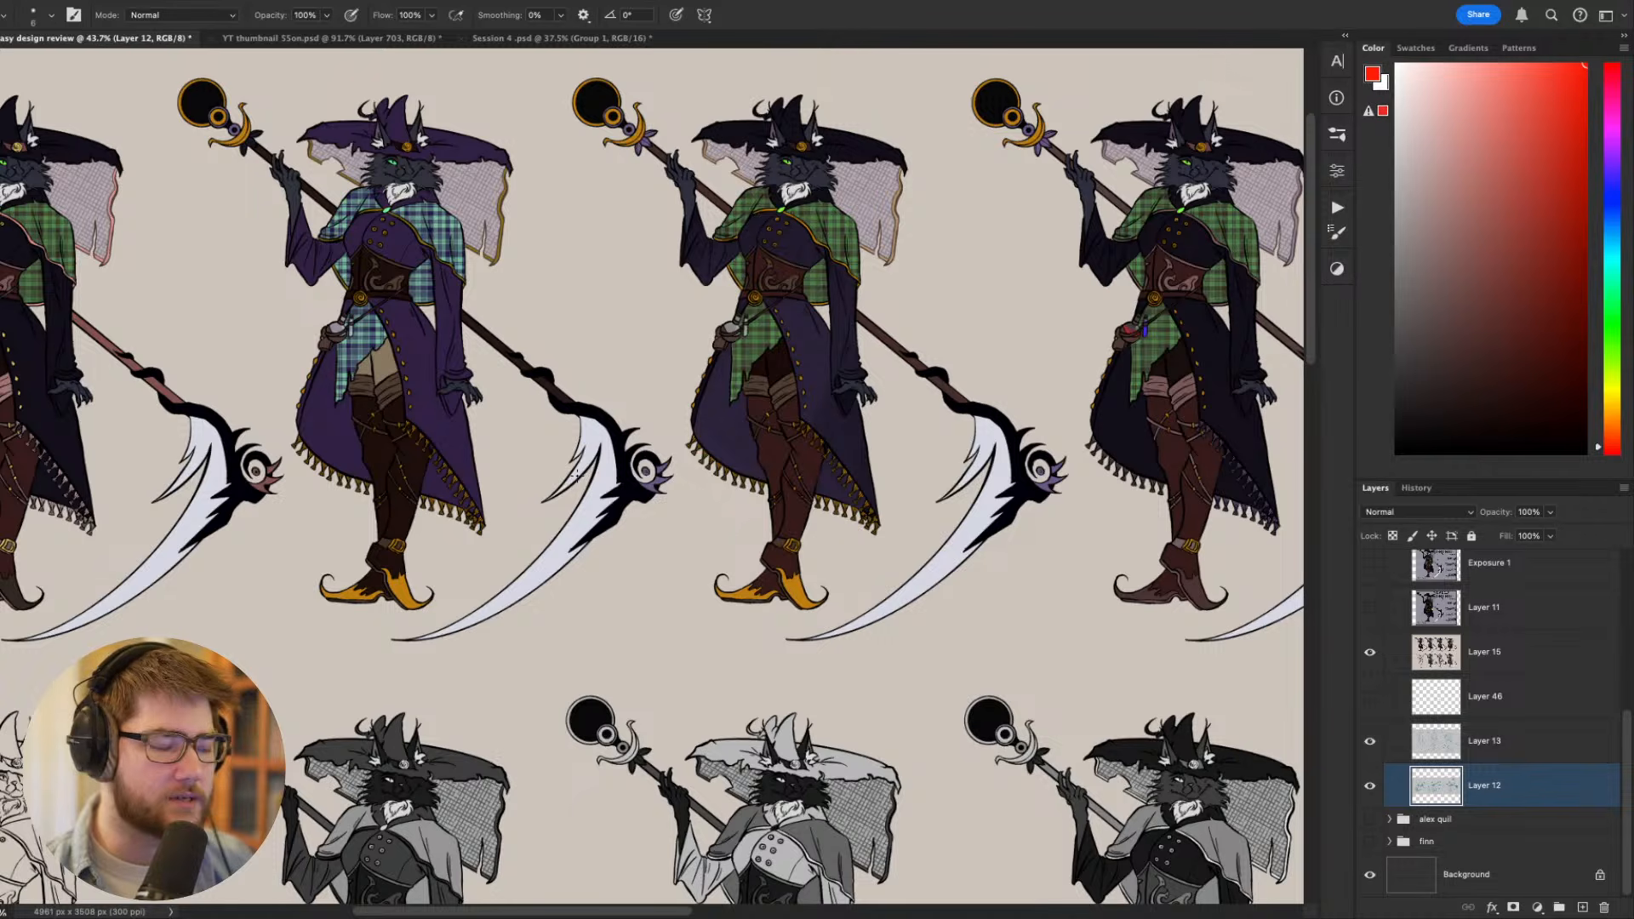
{"action": "mouse_move", "coordinate": [659, 356]}
{"action": "left_mouse_down"}
{"action": "mouse_move", "coordinate": [713, 437]}
{"action": "mouse_move", "coordinate": [634, 489]}
{"action": "left_mouse_up"}
{"action": "scroll", "coordinate": [676, 428], "scroll_direction": "up", "scroll_amount": 3}
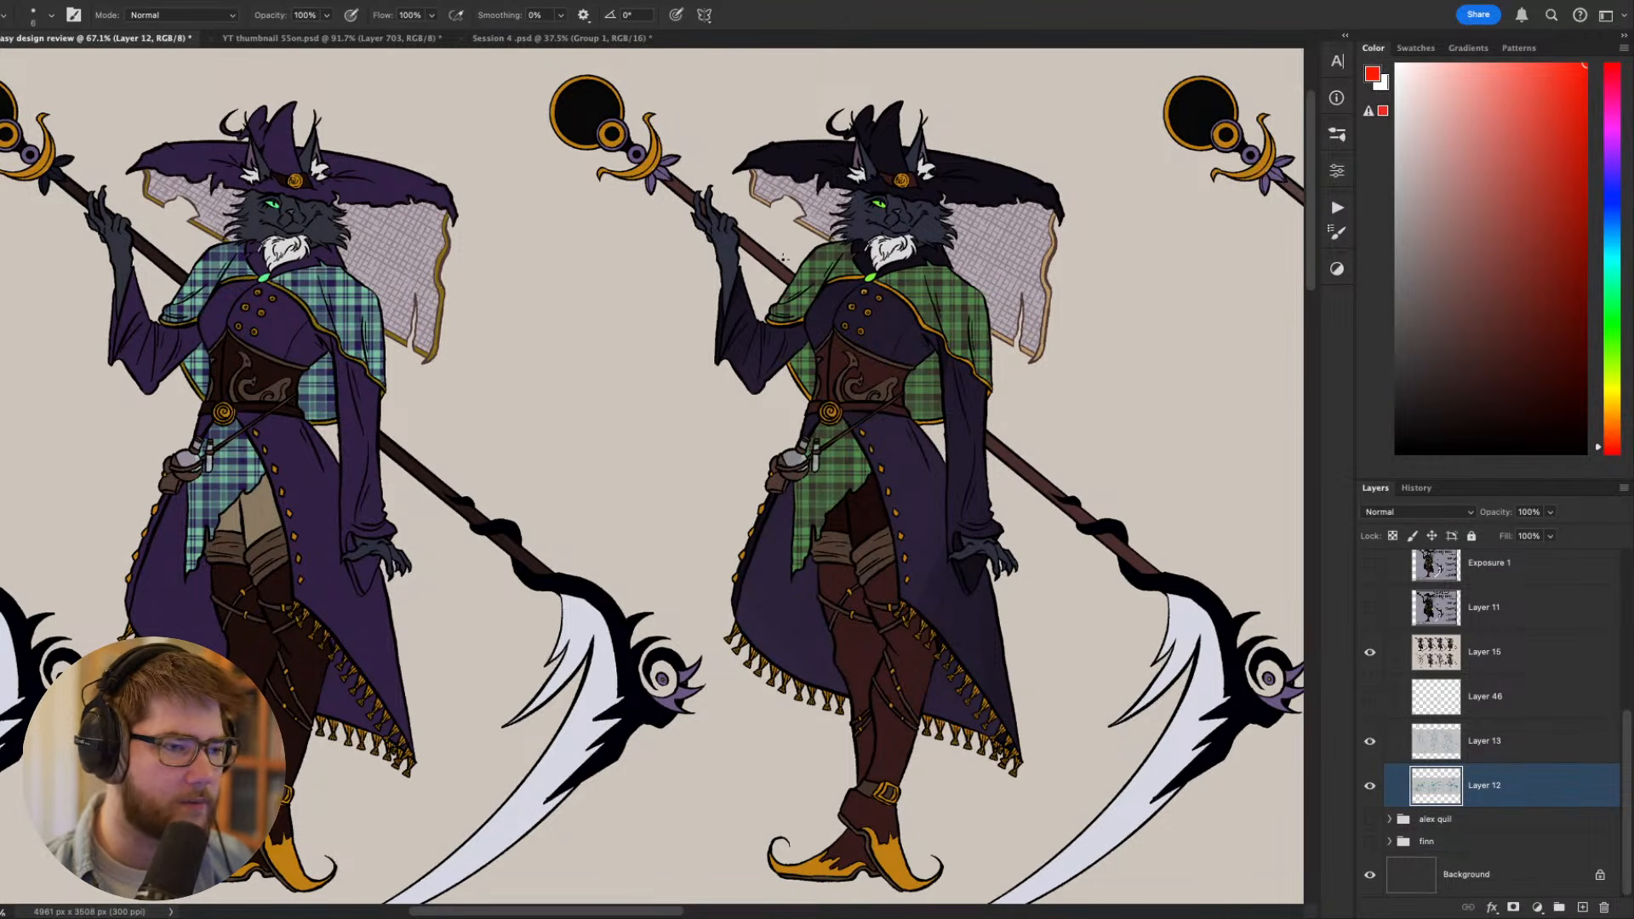
{"action": "left_click_drag", "start_coordinate": [907, 298], "coordinate": [725, 303]}
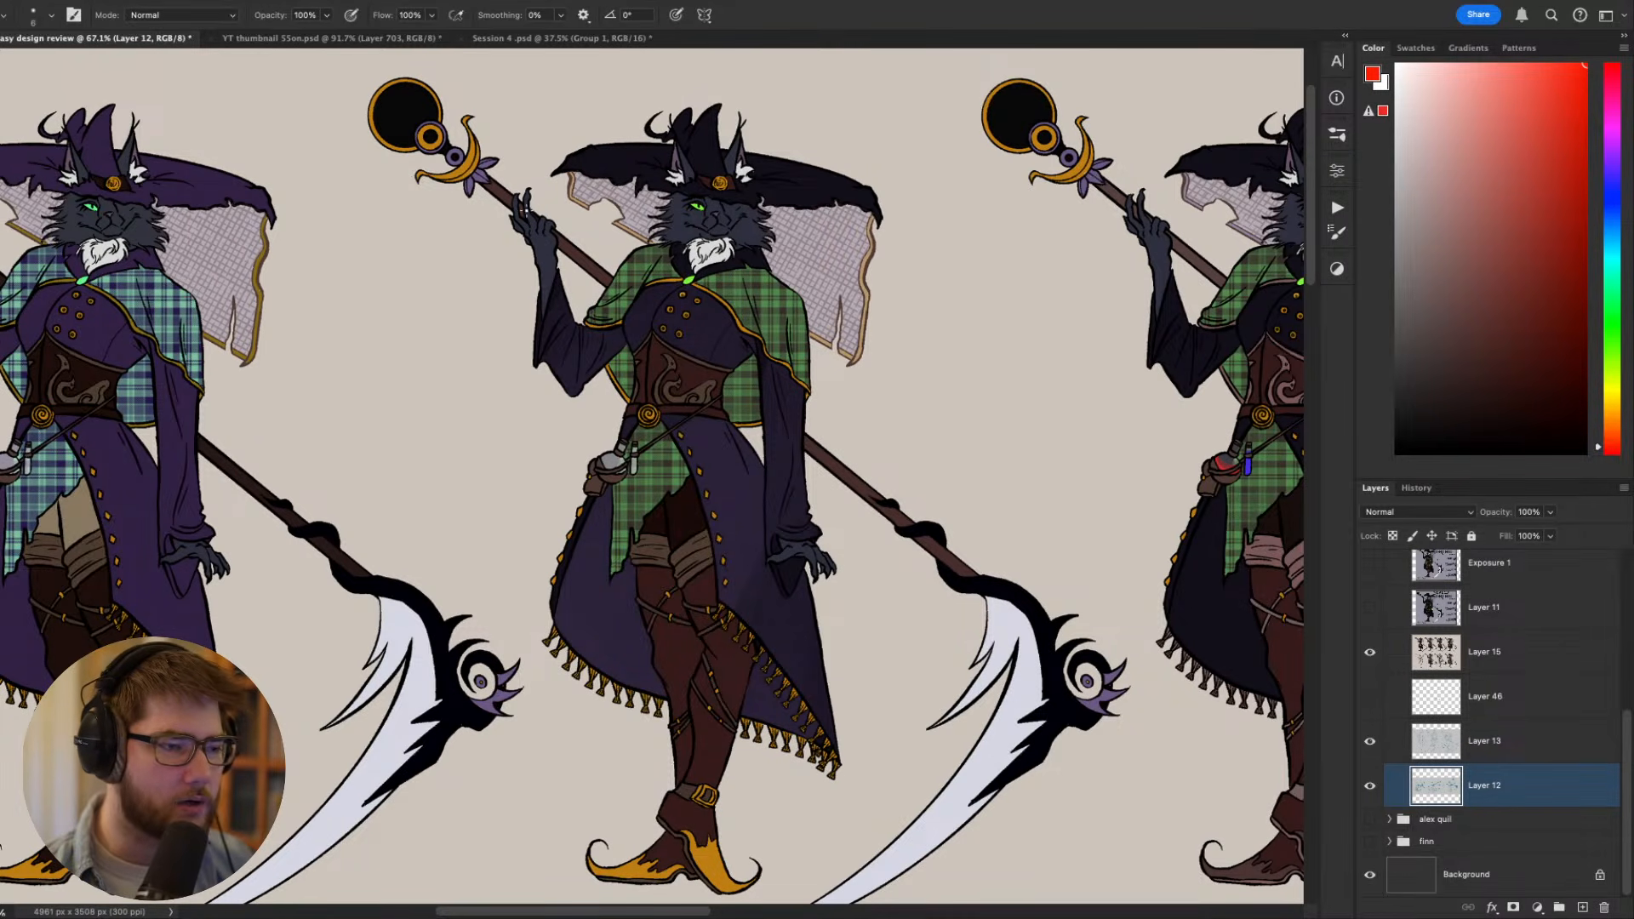
{"action": "left_click_drag", "start_coordinate": [443, 201], "coordinate": [528, 298]}
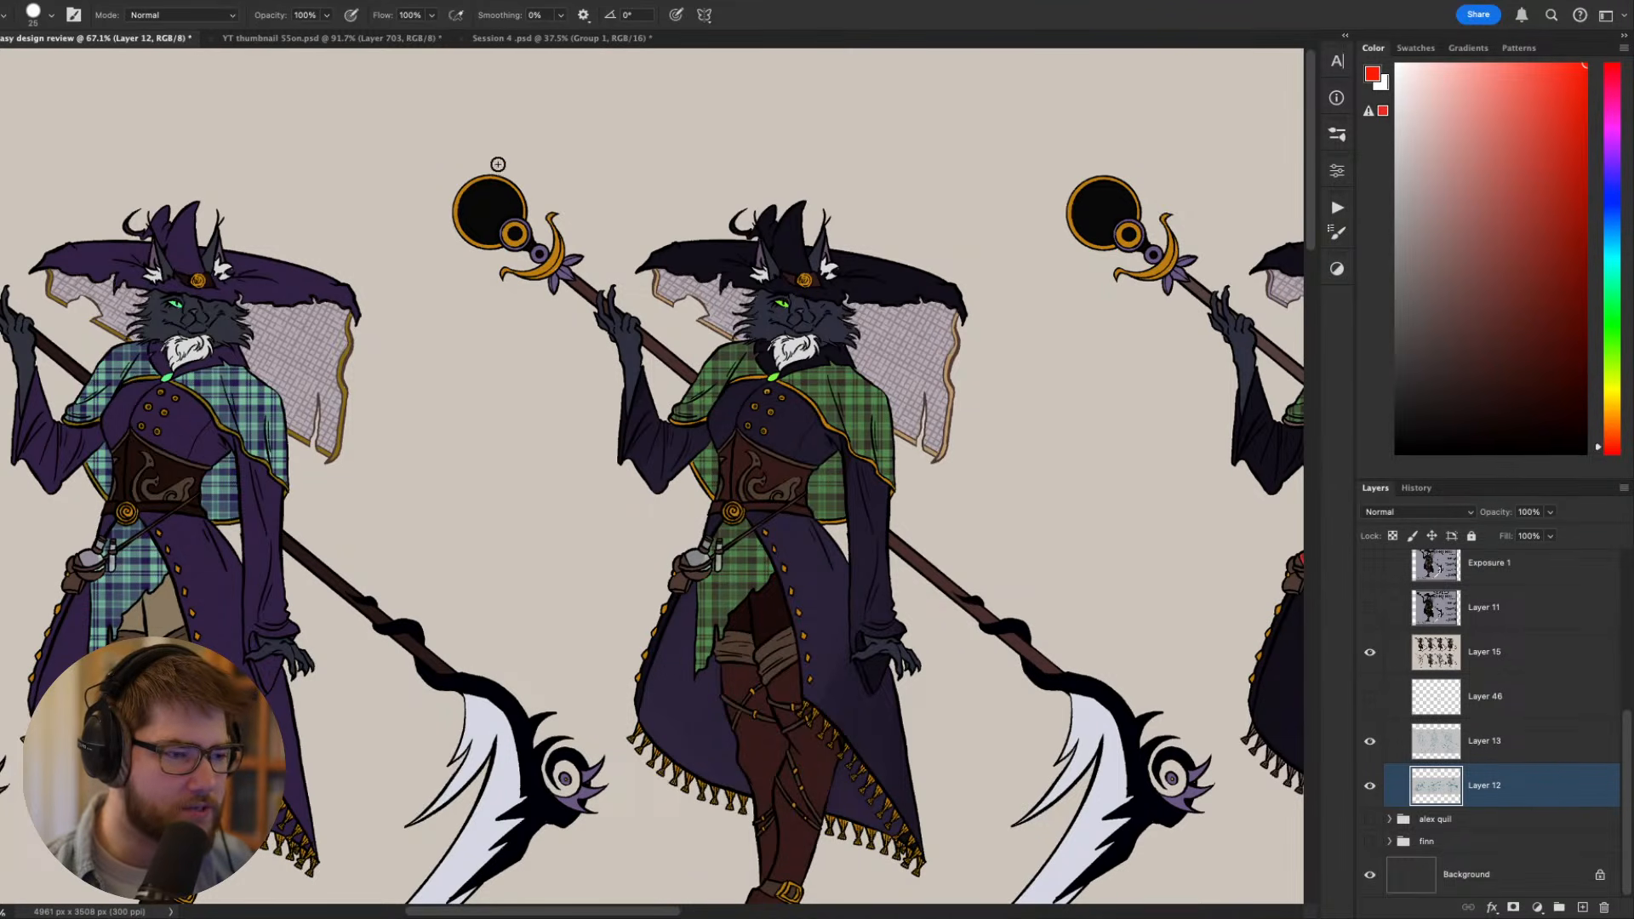
{"action": "mouse_move", "coordinate": [727, 394]}
{"action": "left_mouse_down"}
{"action": "mouse_move", "coordinate": [558, 71]}
{"action": "mouse_move", "coordinate": [603, 223]}
{"action": "left_mouse_up"}
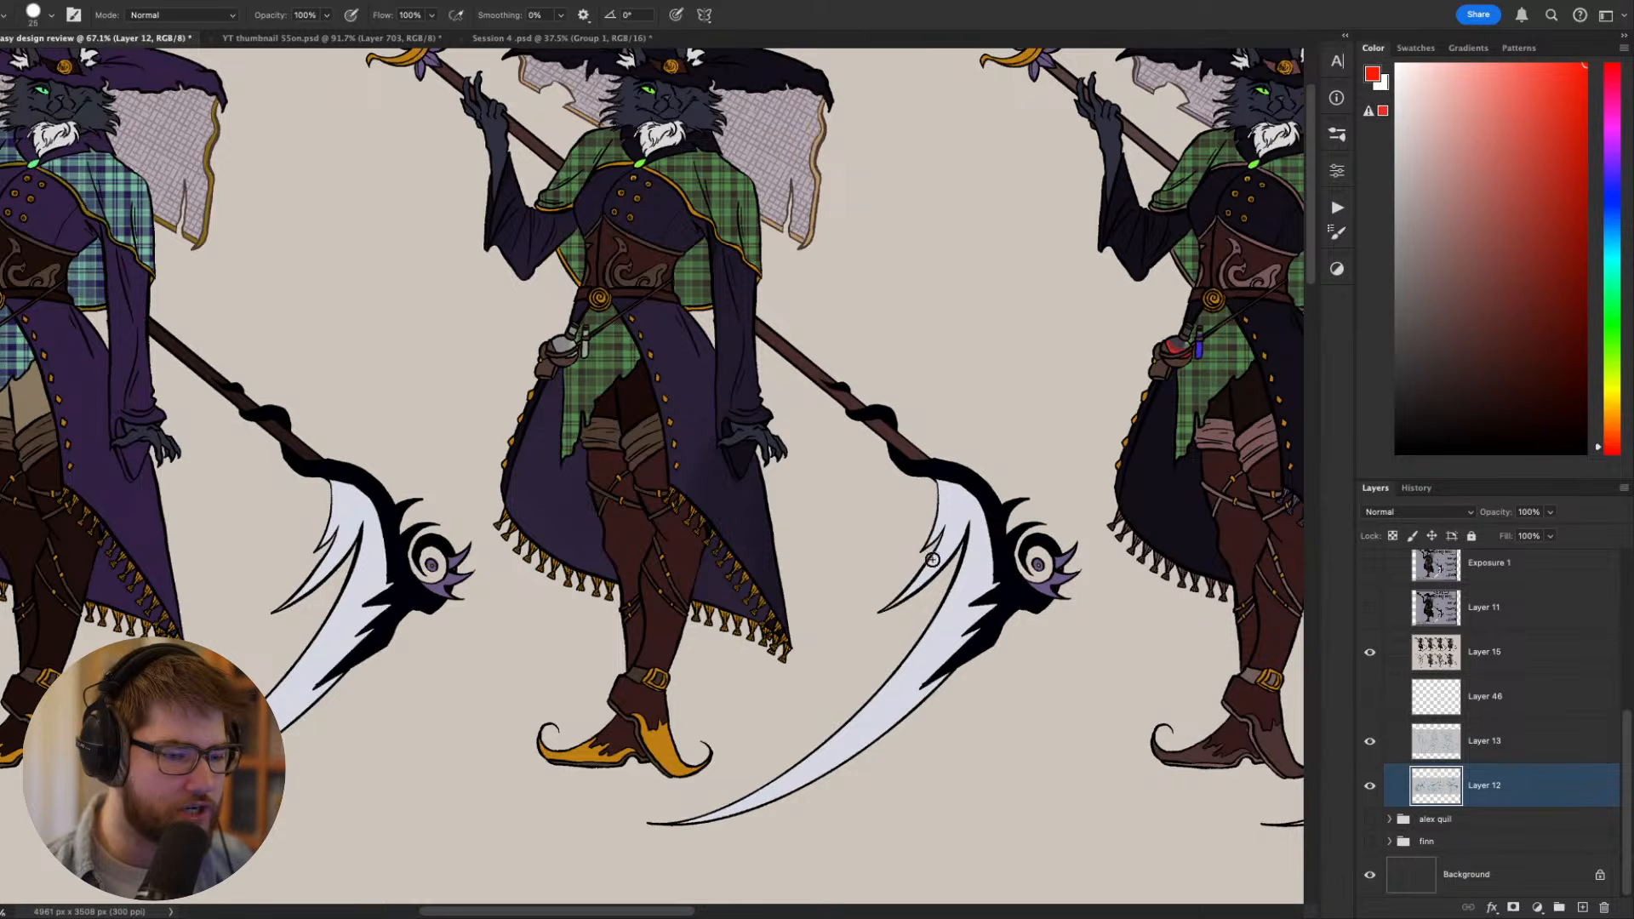
{"action": "mouse_move", "coordinate": [901, 476]}
{"action": "left_mouse_down"}
{"action": "mouse_move", "coordinate": [720, 521]}
{"action": "mouse_move", "coordinate": [630, 480]}
{"action": "mouse_move", "coordinate": [826, 589]}
{"action": "mouse_move", "coordinate": [866, 572]}
{"action": "mouse_move", "coordinate": [916, 608]}
{"action": "mouse_move", "coordinate": [909, 649]}
{"action": "left_mouse_up"}
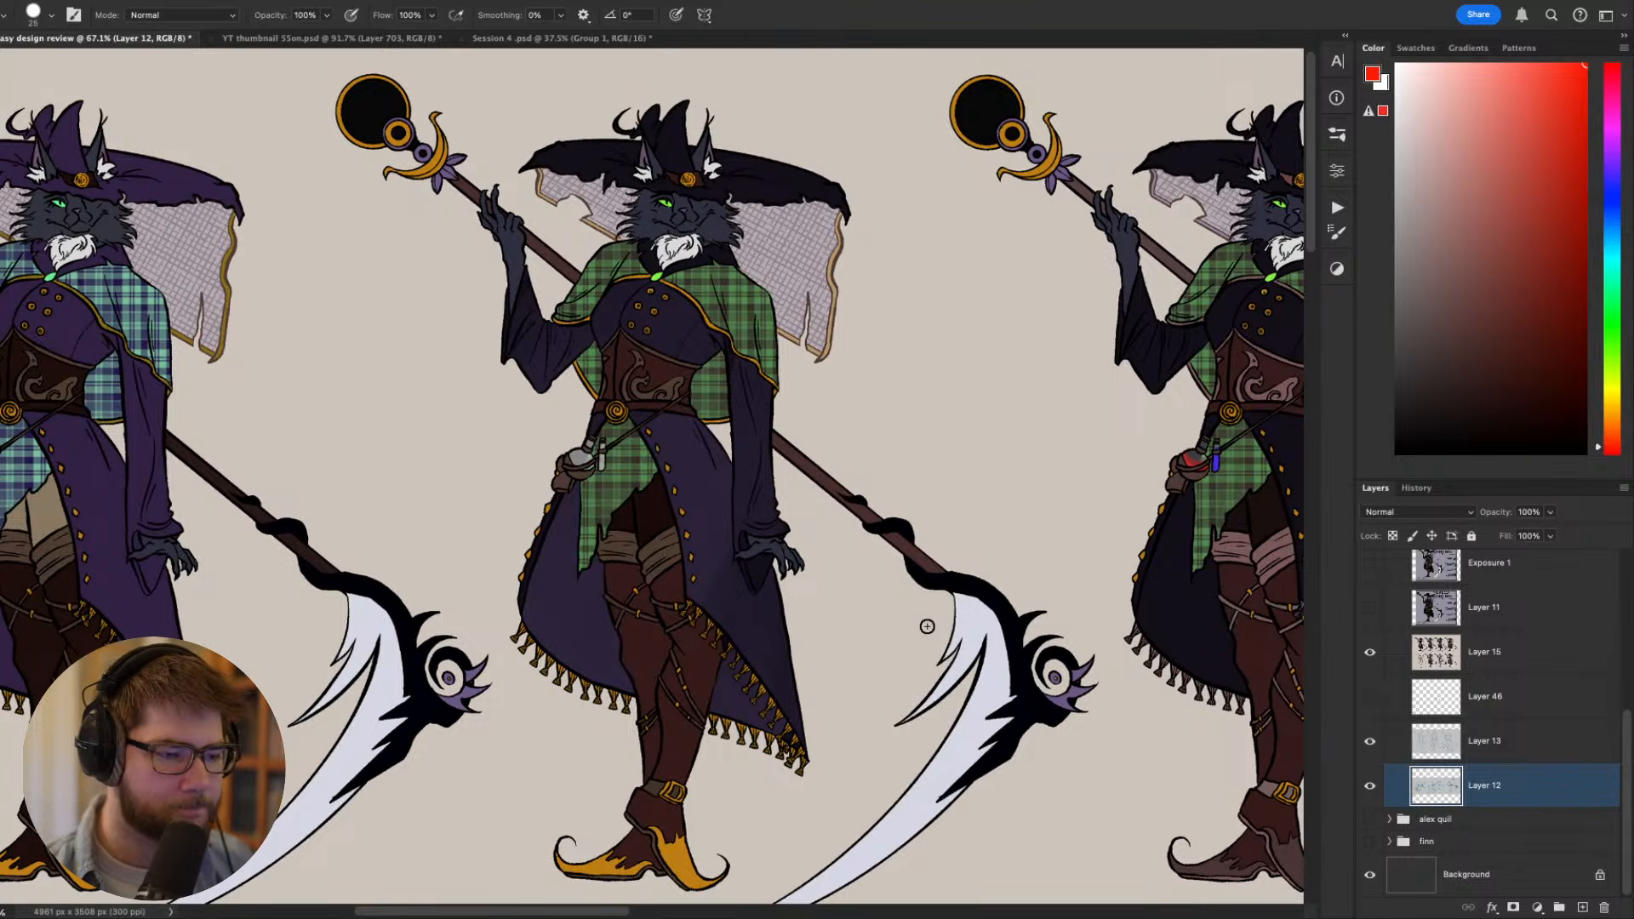
{"action": "scroll", "coordinate": [900, 639], "scroll_direction": "down", "scroll_amount": 2}
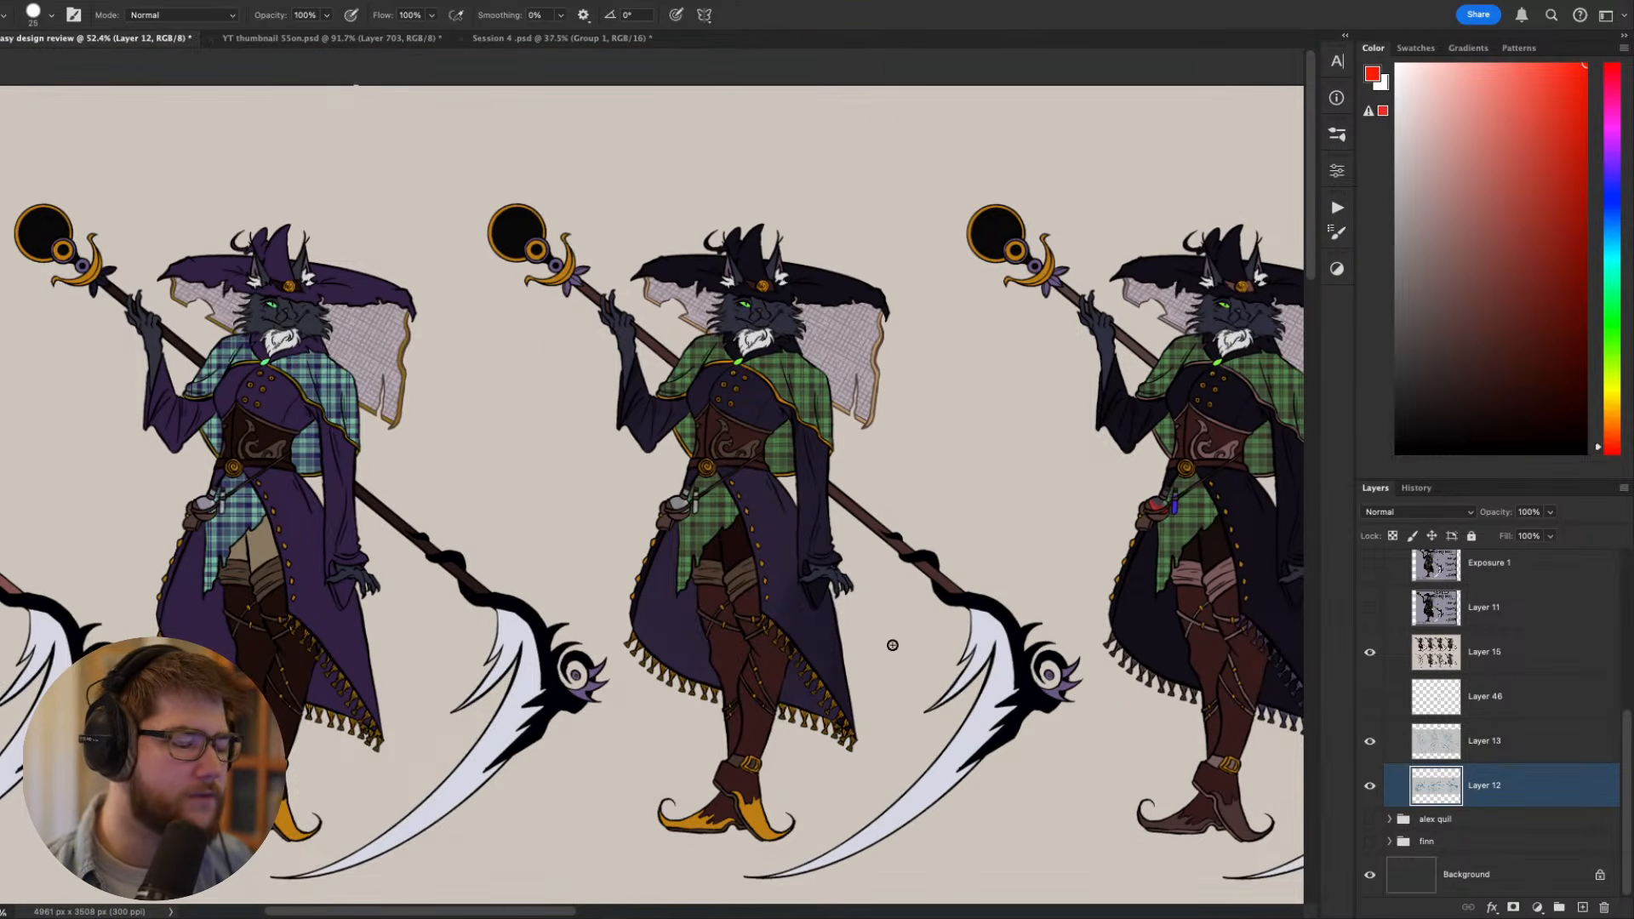
- Show Layer 11 with the Shaded Orchid character sheet and view the whole figure beside her description
{"action": "scroll", "coordinate": [1401, 624], "scroll_direction": "up", "scroll_amount": 3}
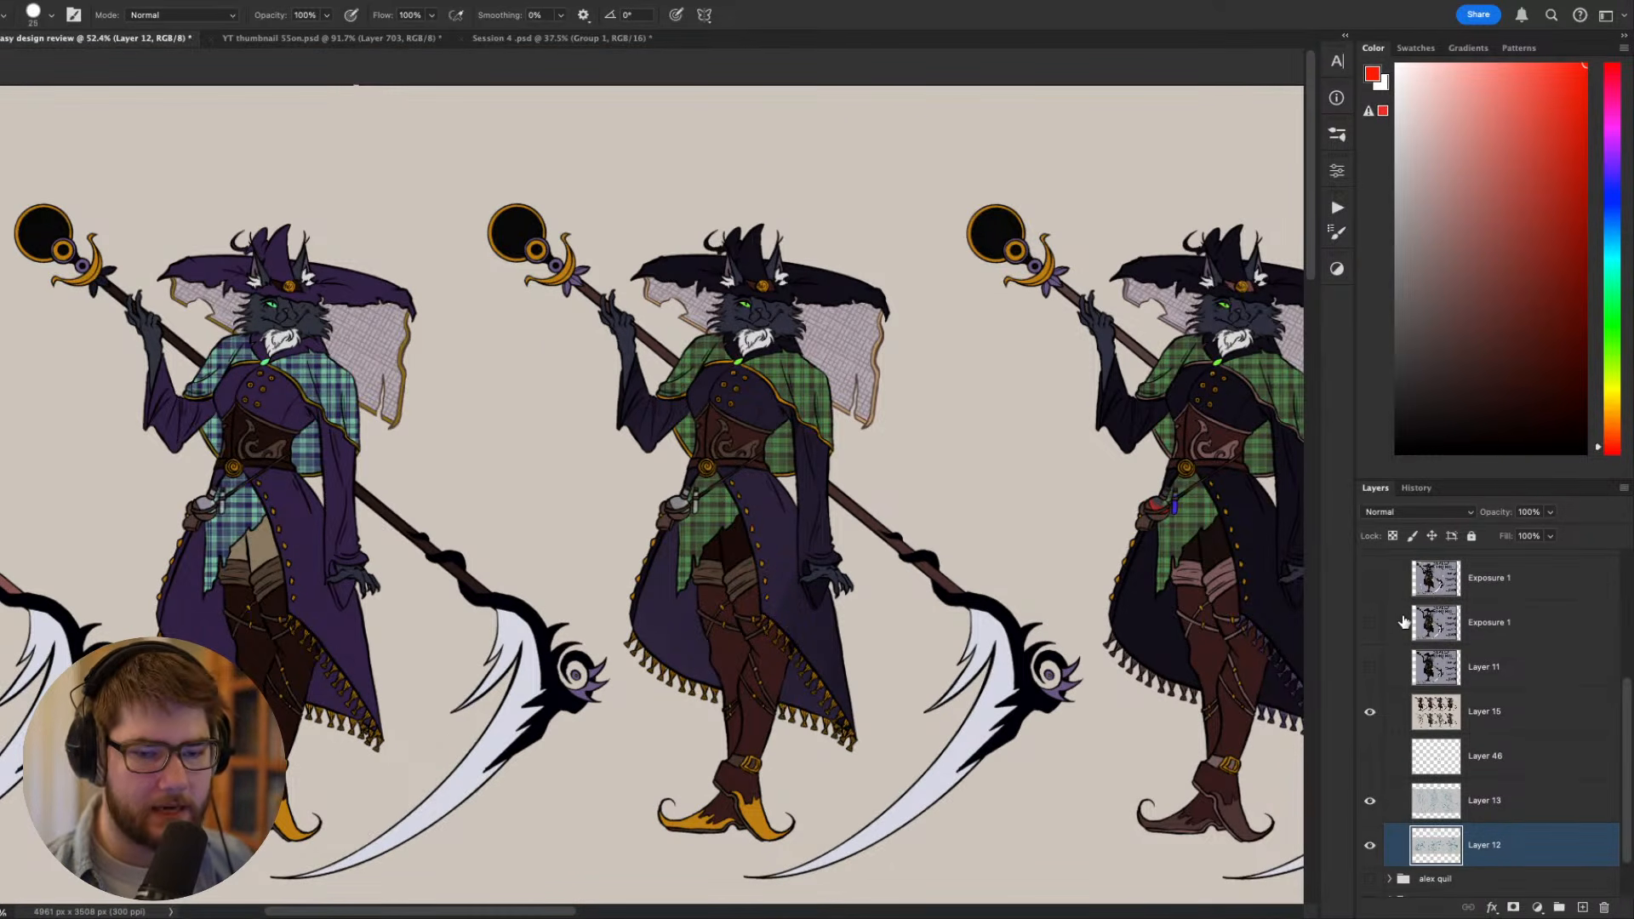
{"action": "left_click", "coordinate": [1370, 718]}
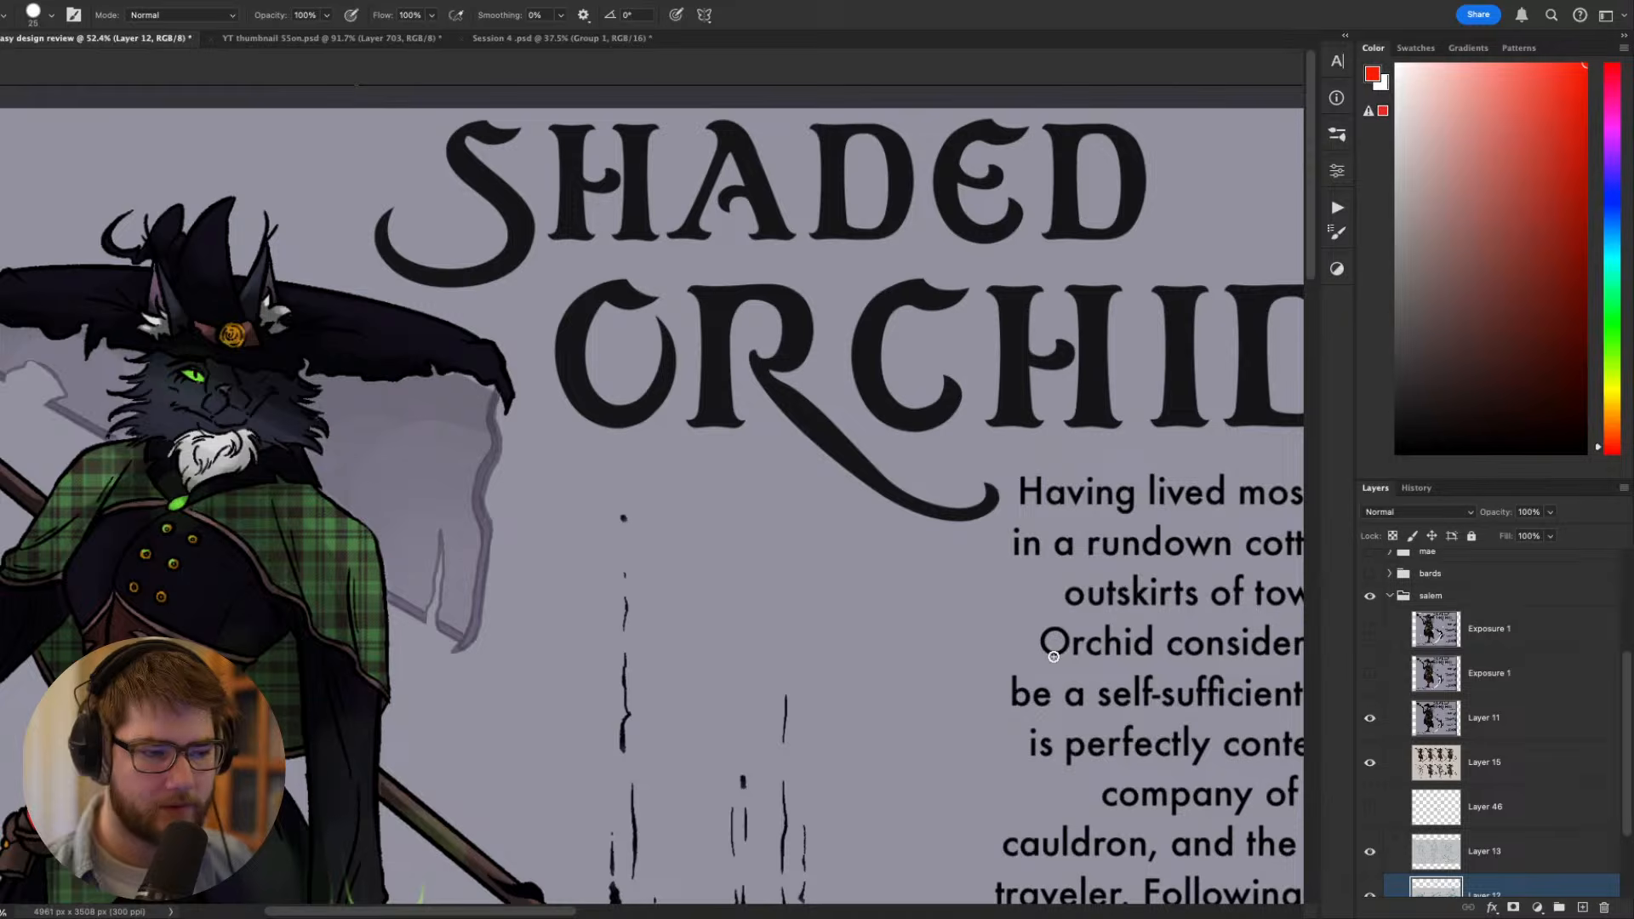
{"action": "scroll", "coordinate": [1053, 652], "scroll_direction": "down", "scroll_amount": 3}
{"action": "scroll", "coordinate": [1053, 652], "scroll_direction": "down", "scroll_amount": 2}
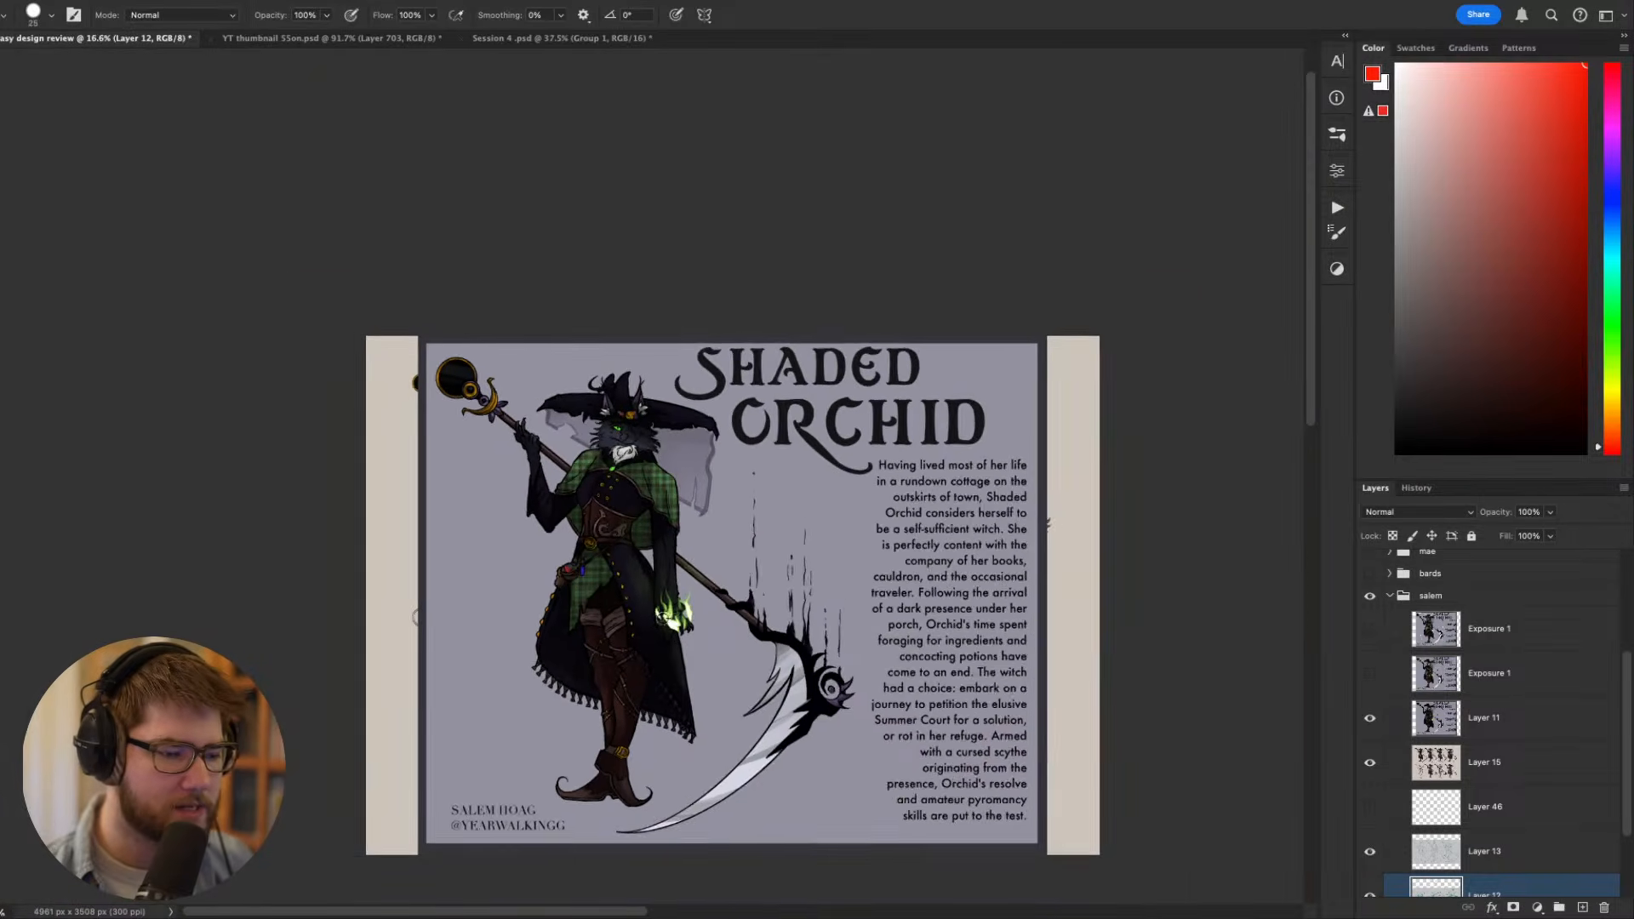
{"action": "scroll", "coordinate": [651, 622], "scroll_direction": "up", "scroll_amount": 2}
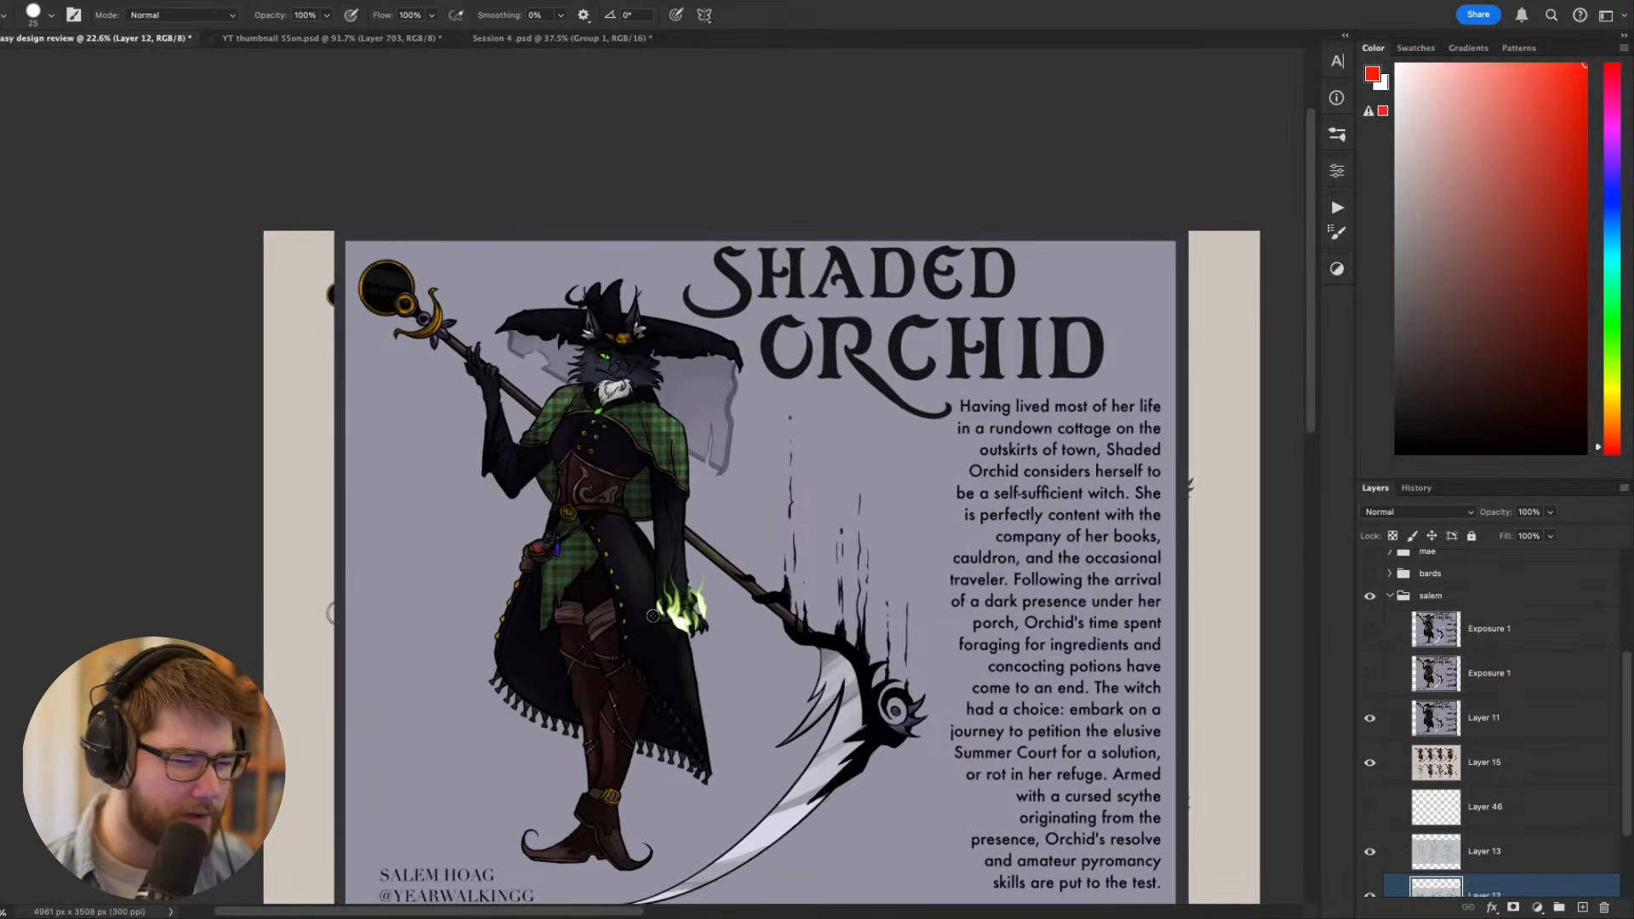
{"action": "scroll", "coordinate": [652, 615], "scroll_direction": "up", "scroll_amount": 1}
{"action": "scroll", "coordinate": [652, 608], "scroll_direction": "up", "scroll_amount": 1}
{"action": "scroll", "coordinate": [641, 604], "scroll_direction": "up", "scroll_amount": 1}
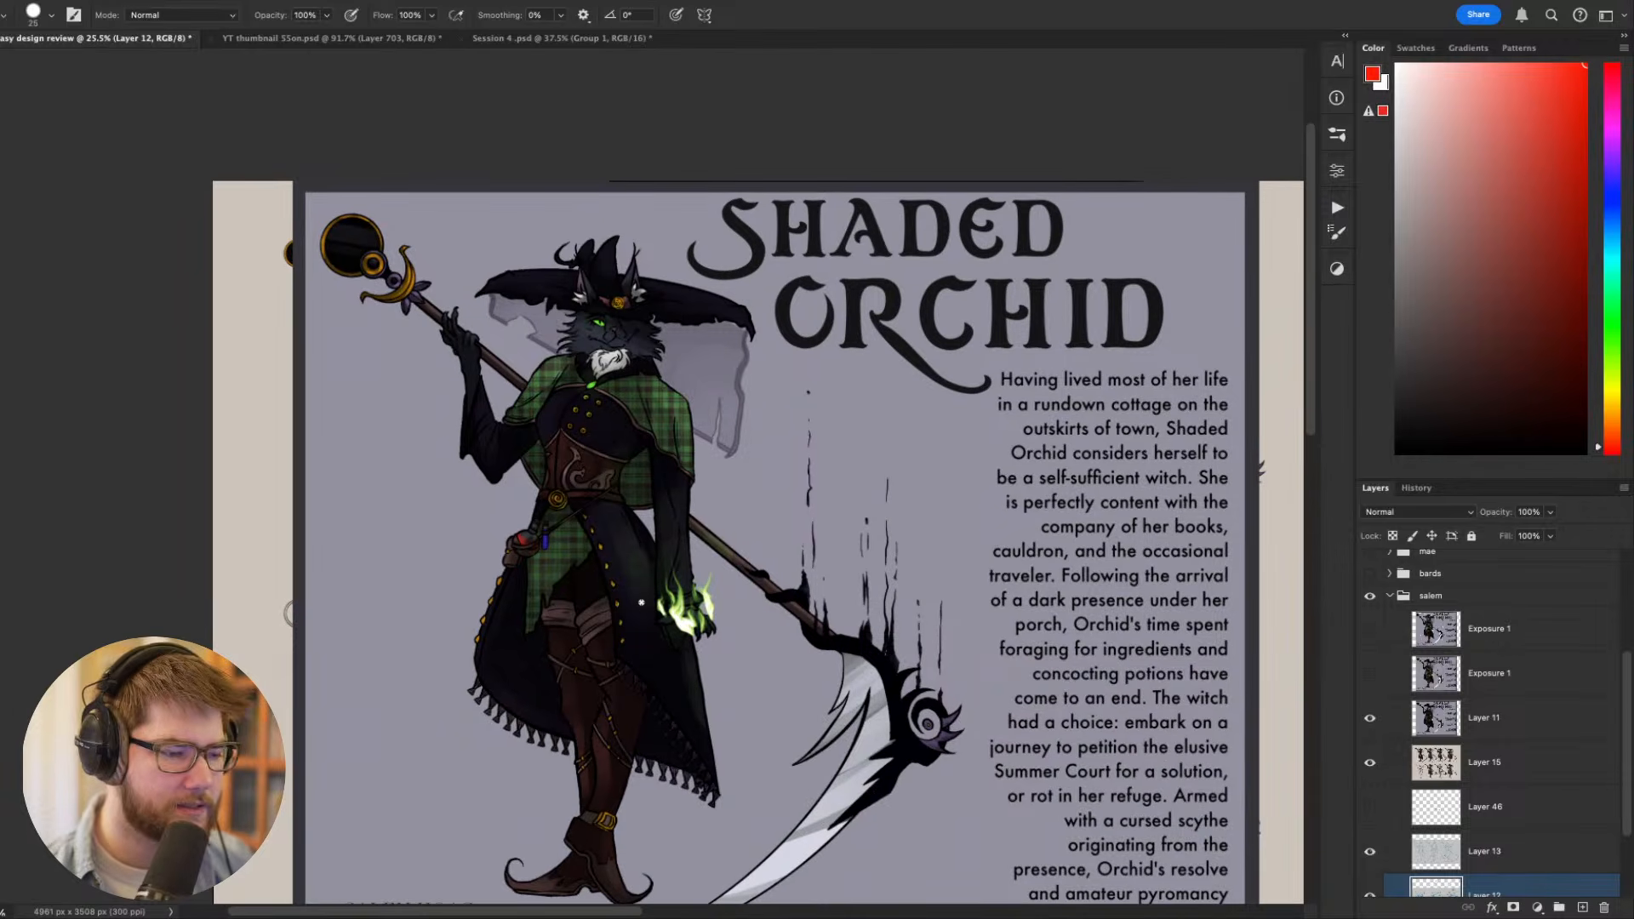
{"action": "scroll", "coordinate": [641, 602], "scroll_direction": "down", "scroll_amount": 1}
{"action": "left_click_drag", "start_coordinate": [728, 647], "coordinate": [700, 578]}
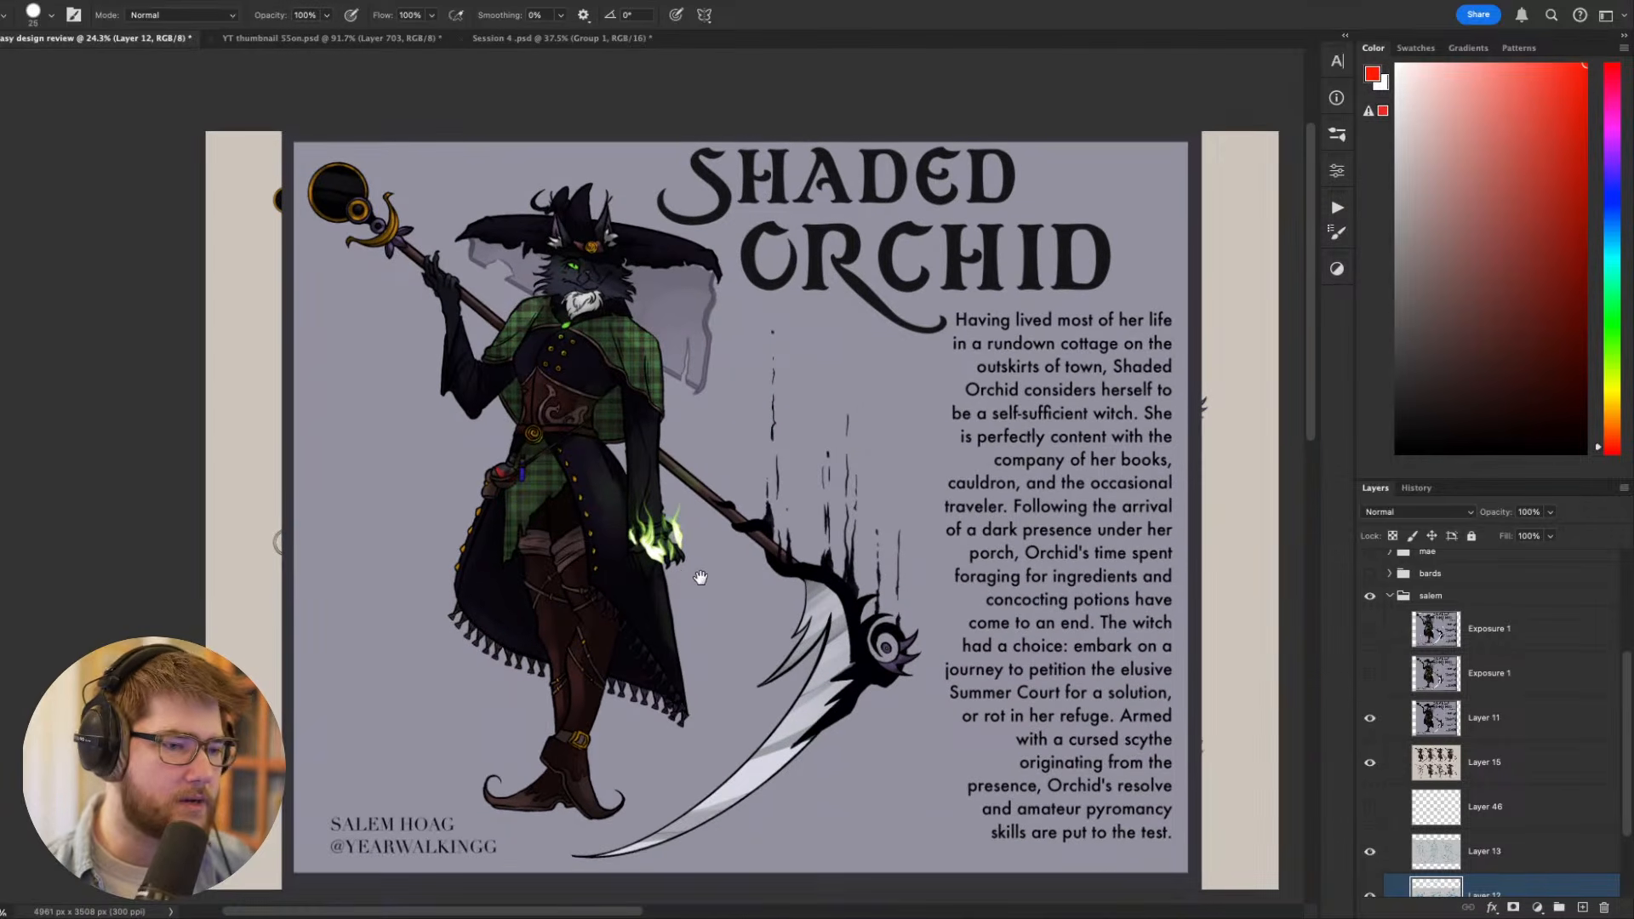
- Collapse and hide the Shaded Orchid layer group, and show the group containing the Toko character sheet
{"action": "key", "text": "v"}
{"action": "left_click", "coordinate": [998, 442]}
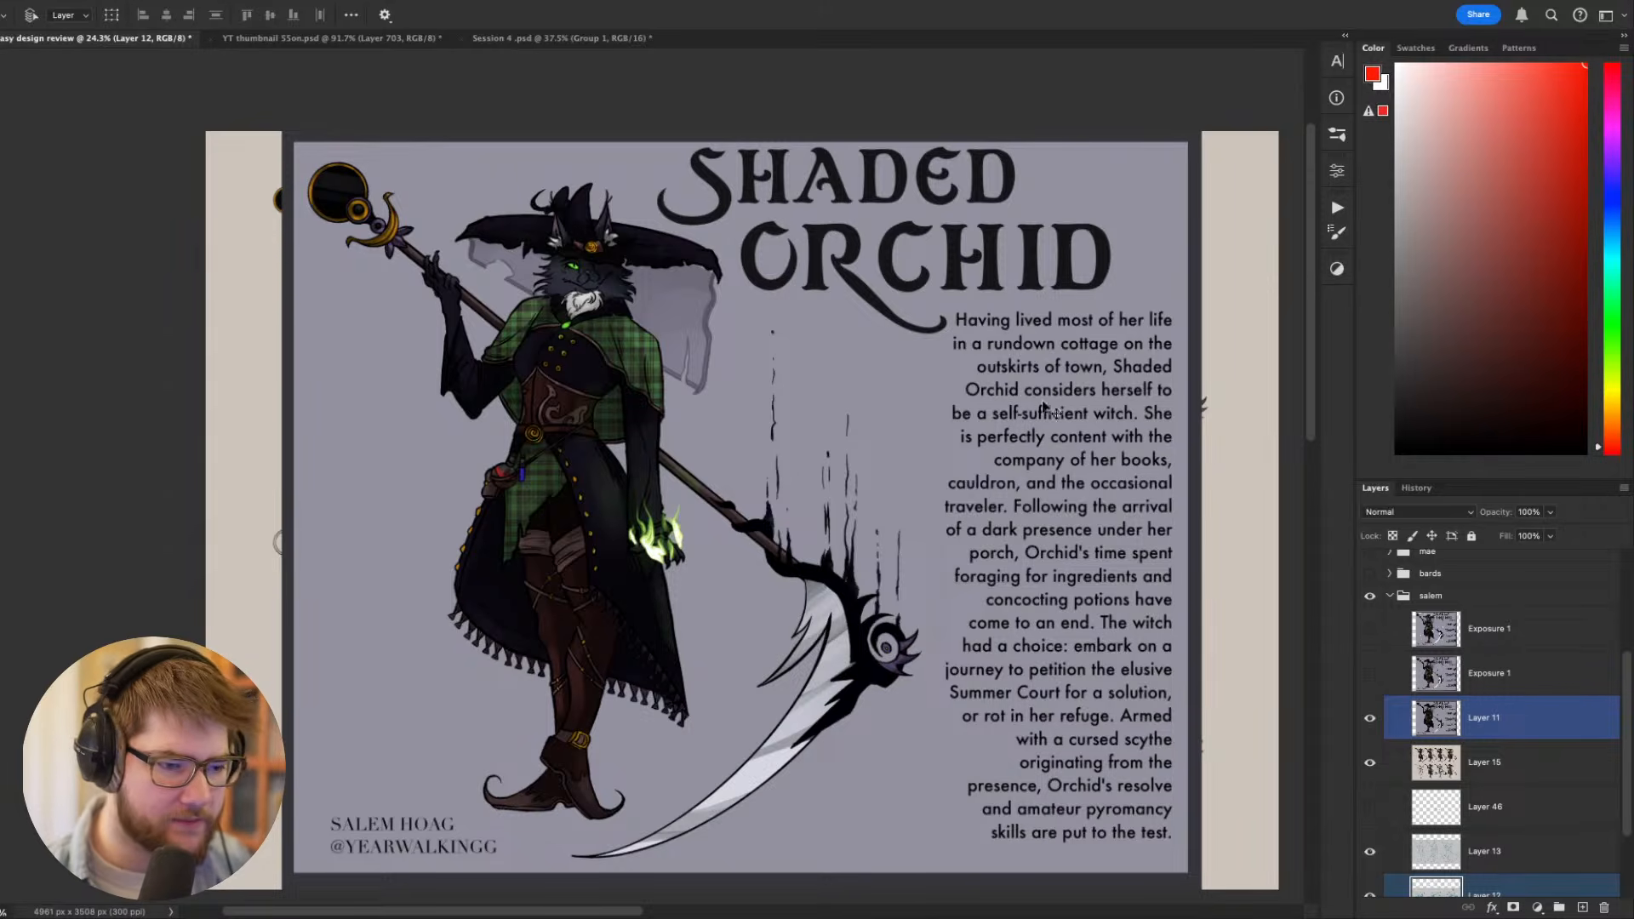
{"action": "mouse_move", "coordinate": [1019, 501]}
{"action": "left_mouse_down"}
{"action": "mouse_move", "coordinate": [982, 463]}
{"action": "mouse_move", "coordinate": [1001, 462]}
{"action": "mouse_move", "coordinate": [995, 480]}
{"action": "left_mouse_up"}
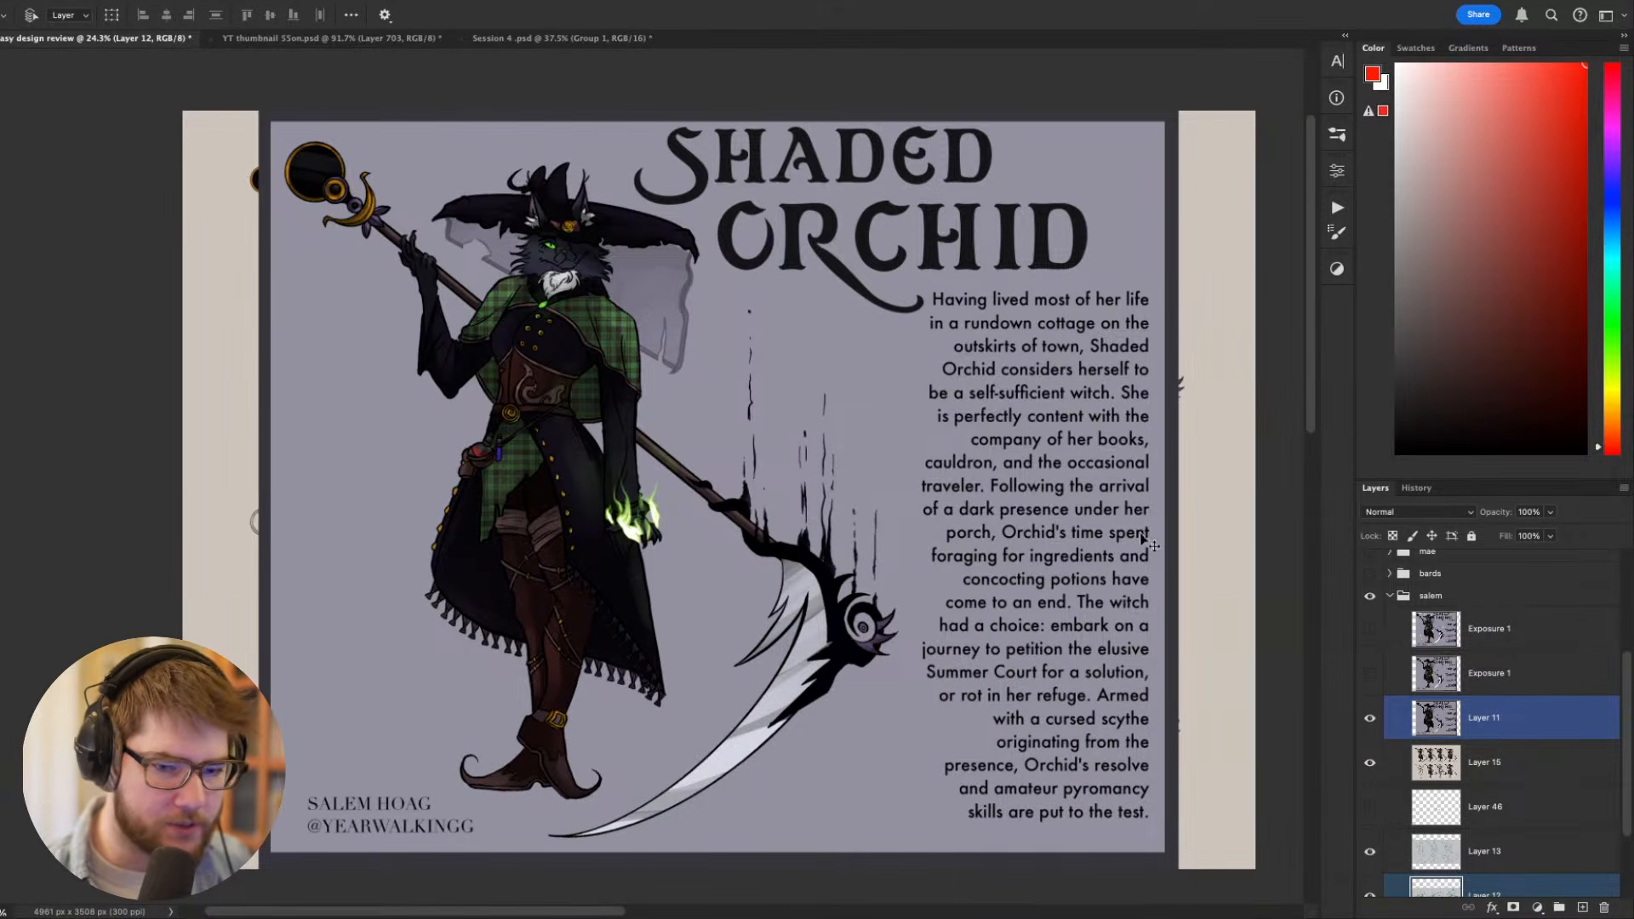
{"action": "left_click", "coordinate": [1413, 595]}
{"action": "left_click", "coordinate": [1390, 596]}
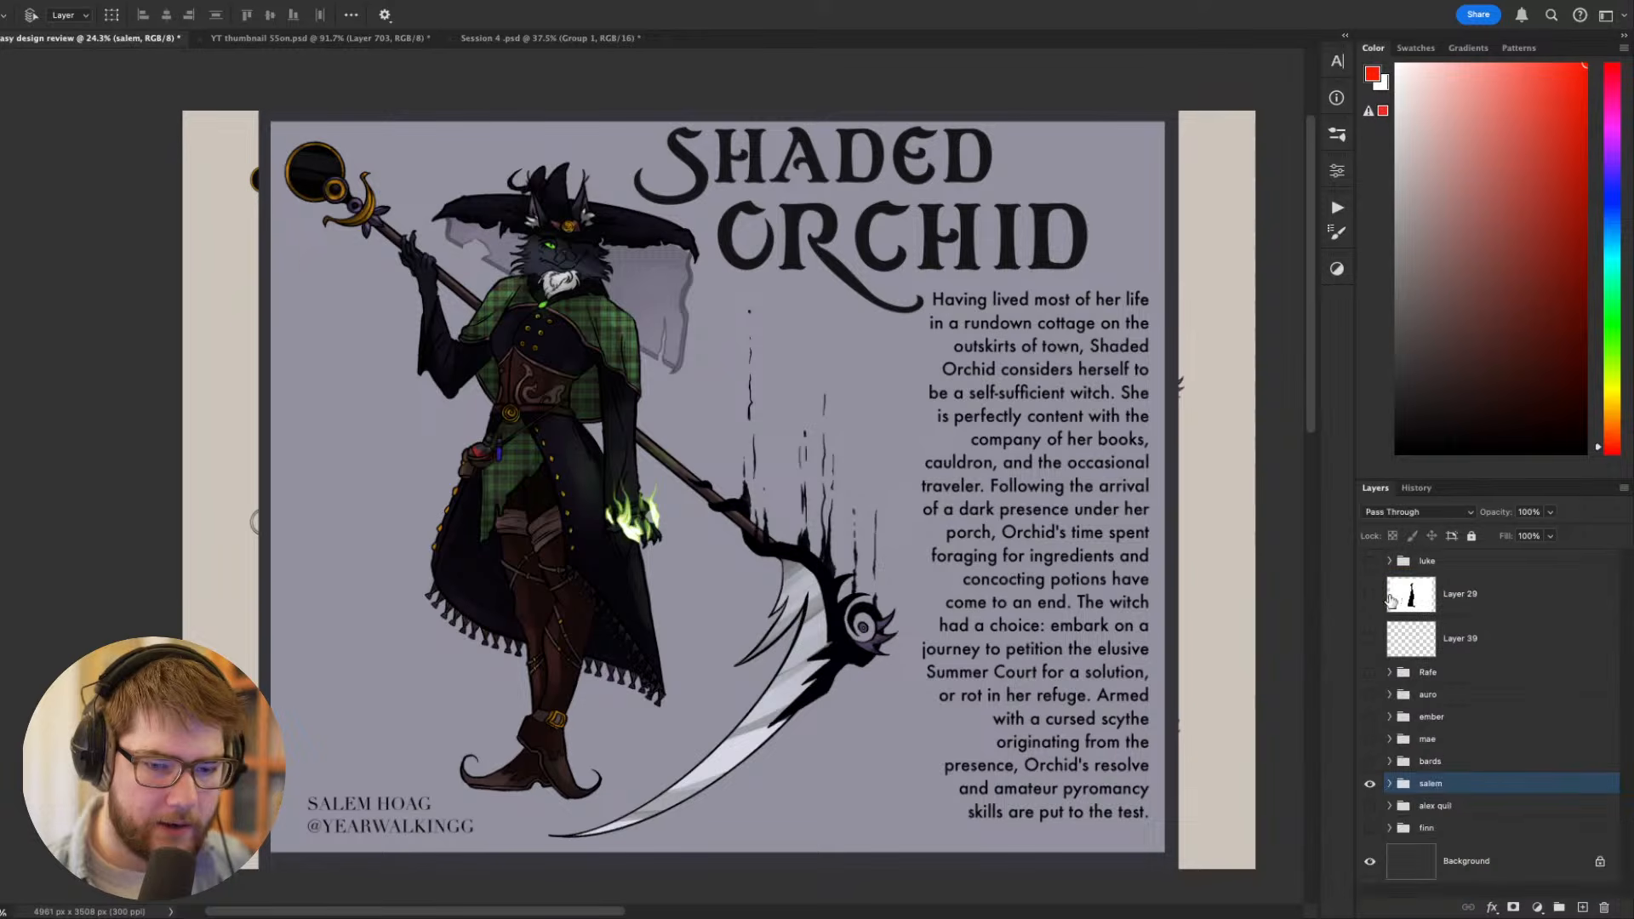
{"action": "left_click", "coordinate": [1370, 784]}
{"action": "left_click", "coordinate": [1370, 806]}
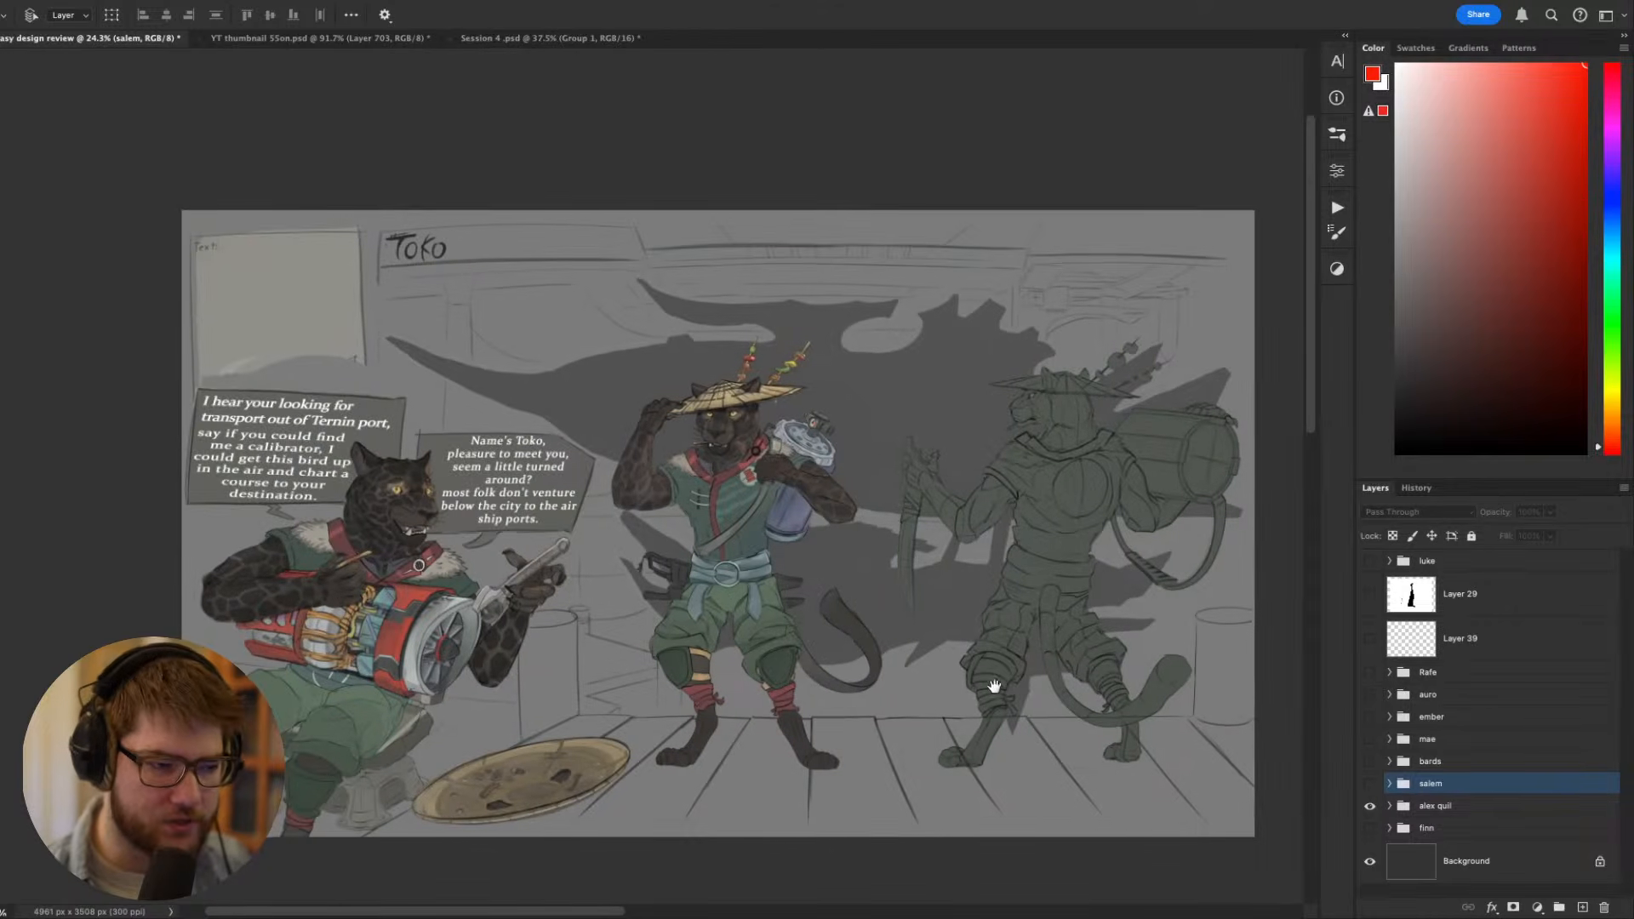
- Examine the Toko character sheet up close with the interface hidden, covering the seated, front and back figures
{"action": "left_click_drag", "start_coordinate": [994, 686], "coordinate": [933, 620]}
{"action": "left_click", "coordinate": [1422, 806]}
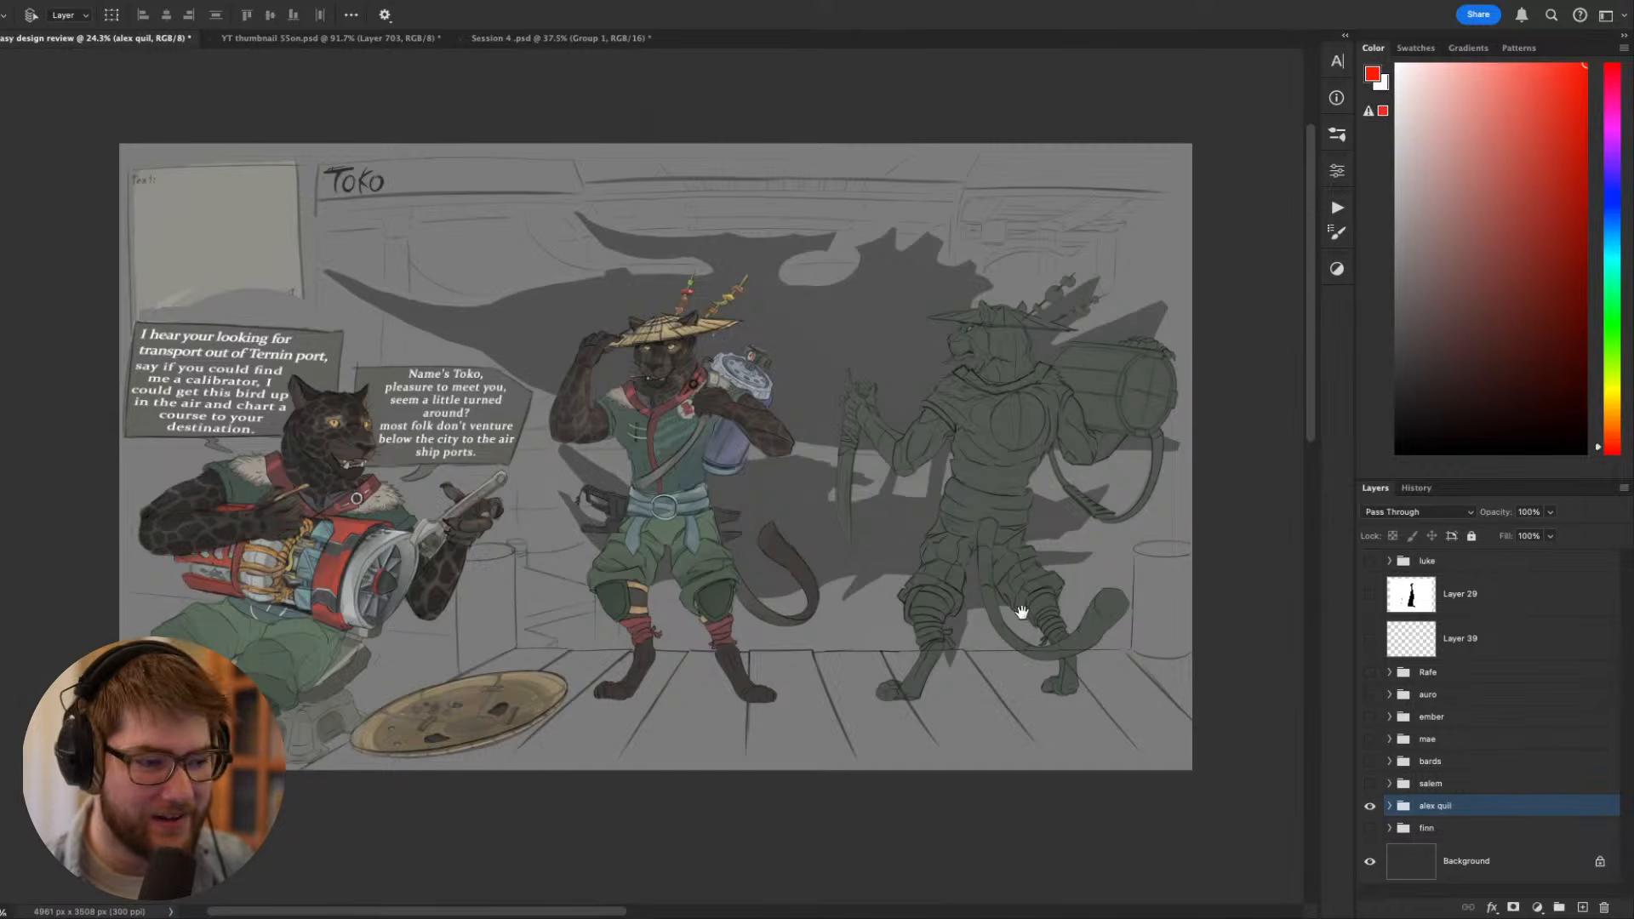
{"action": "left_click_drag", "start_coordinate": [1016, 620], "coordinate": [984, 654]}
{"action": "scroll", "coordinate": [776, 633], "scroll_direction": "up", "scroll_amount": 1}
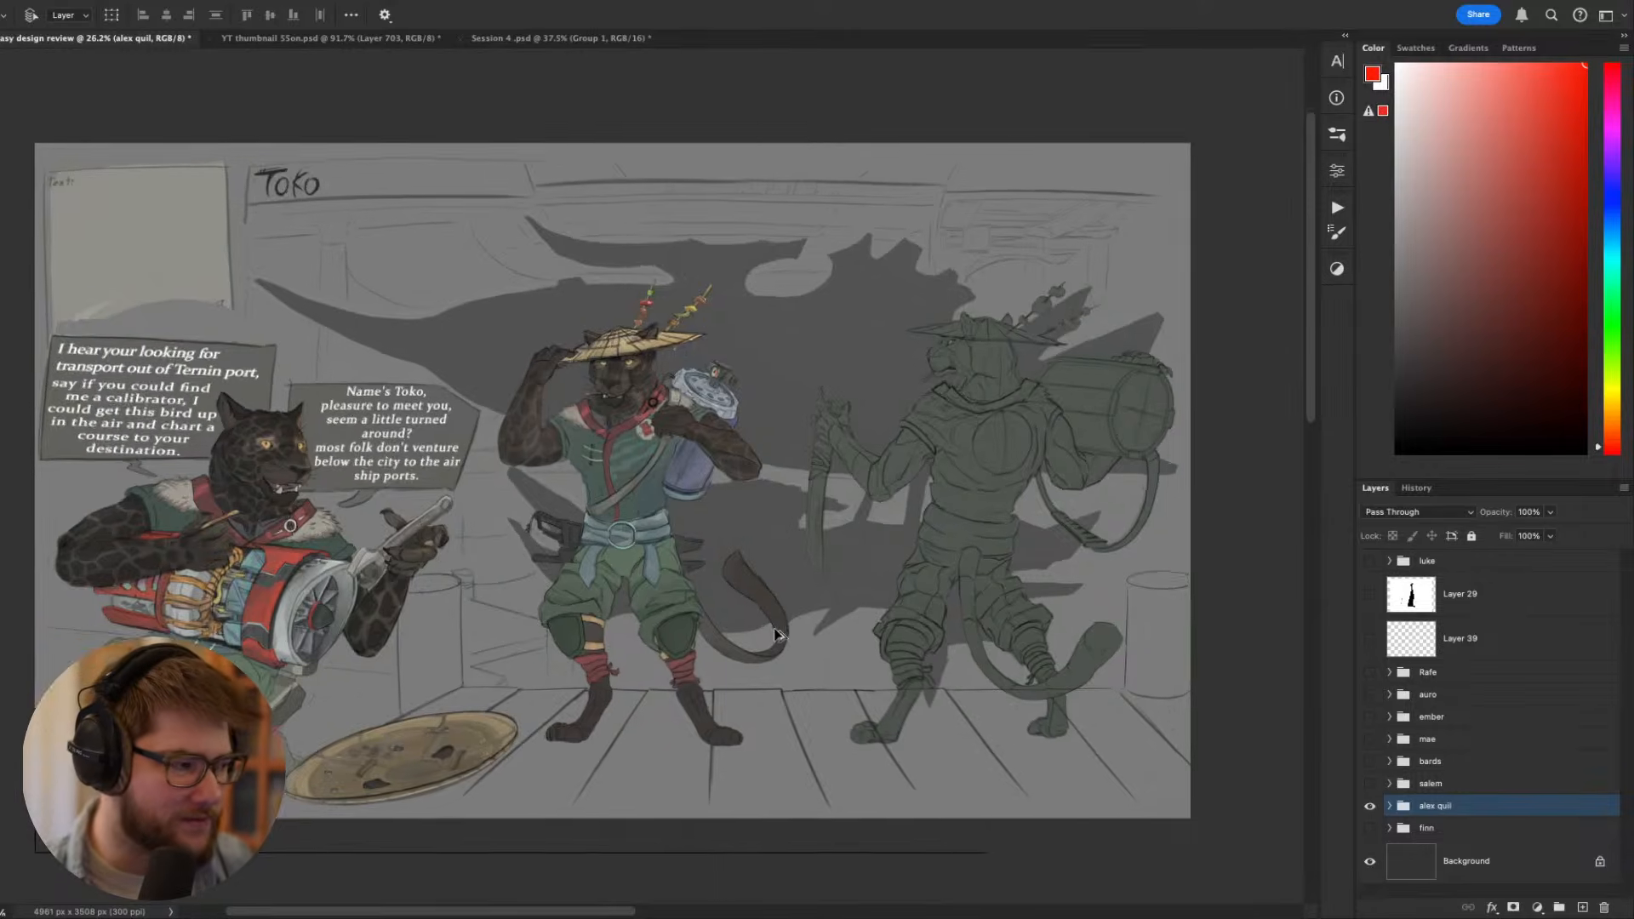
{"action": "key", "text": "Tab"}
{"action": "scroll", "coordinate": [774, 626], "scroll_direction": "up", "scroll_amount": 1}
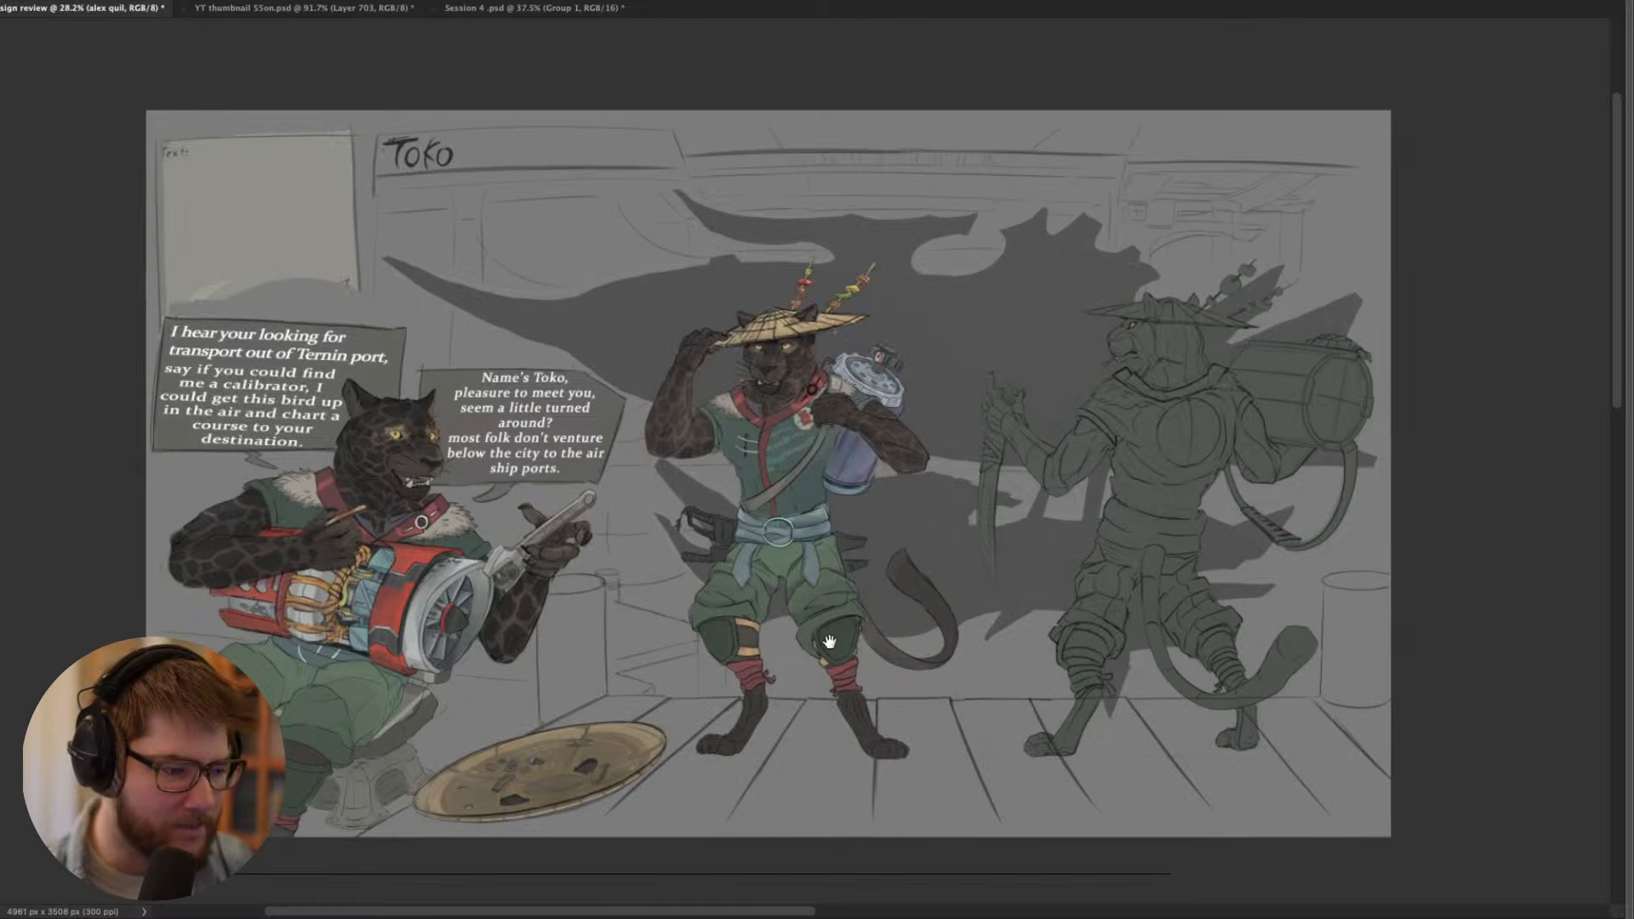
{"action": "scroll", "coordinate": [829, 641], "scroll_direction": "up", "scroll_amount": 2}
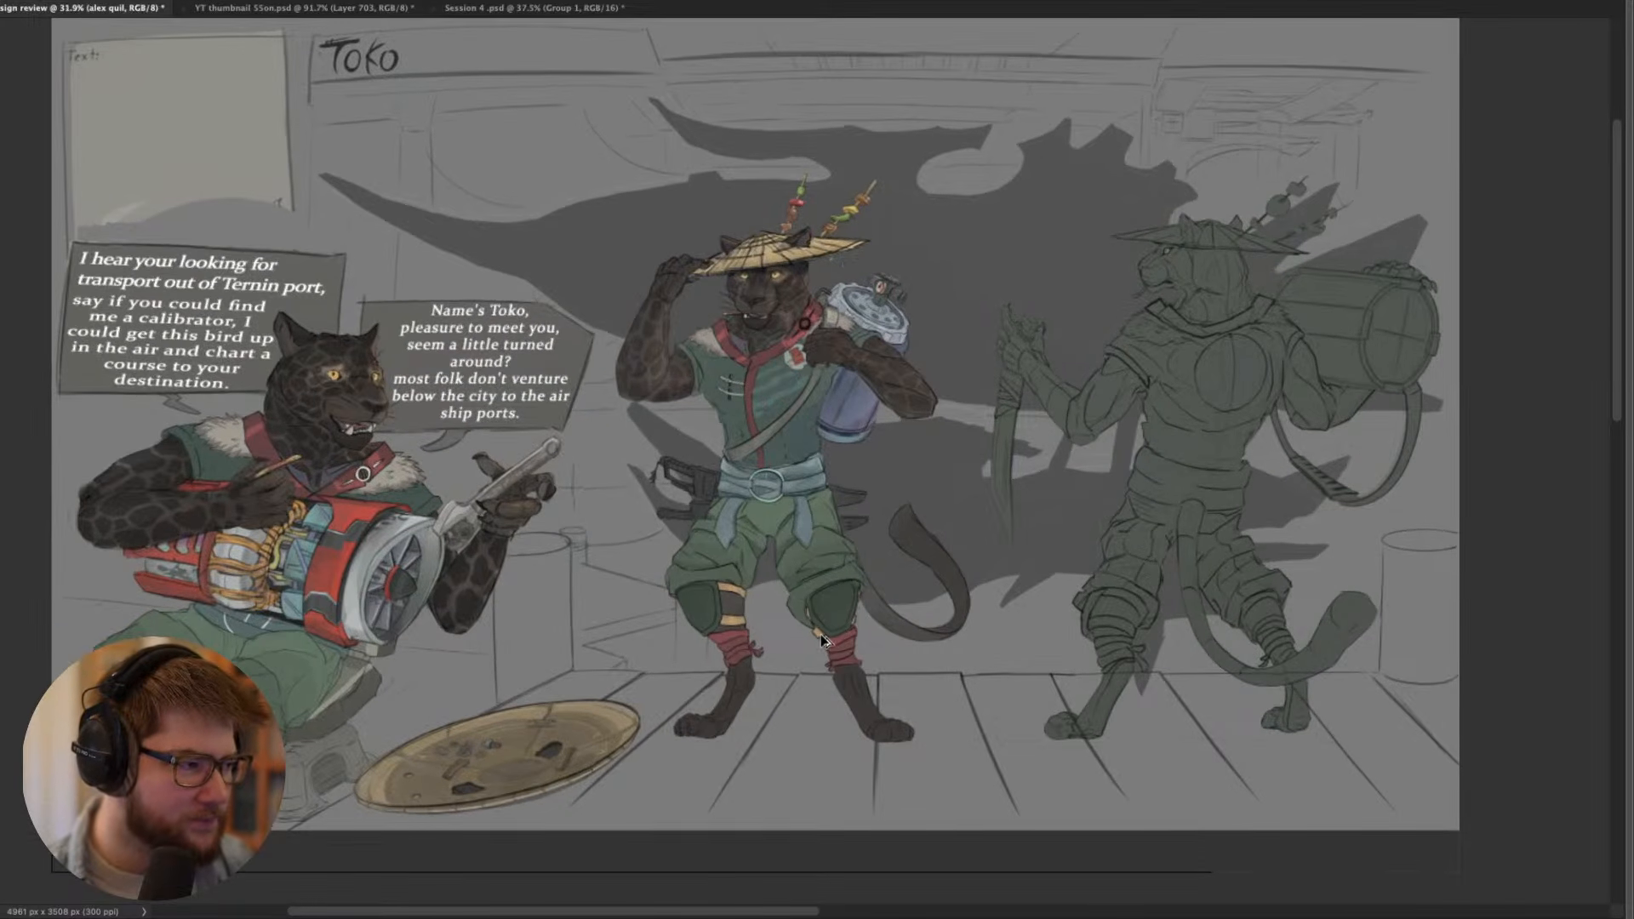
{"action": "left_click_drag", "start_coordinate": [805, 567], "coordinate": [769, 595]}
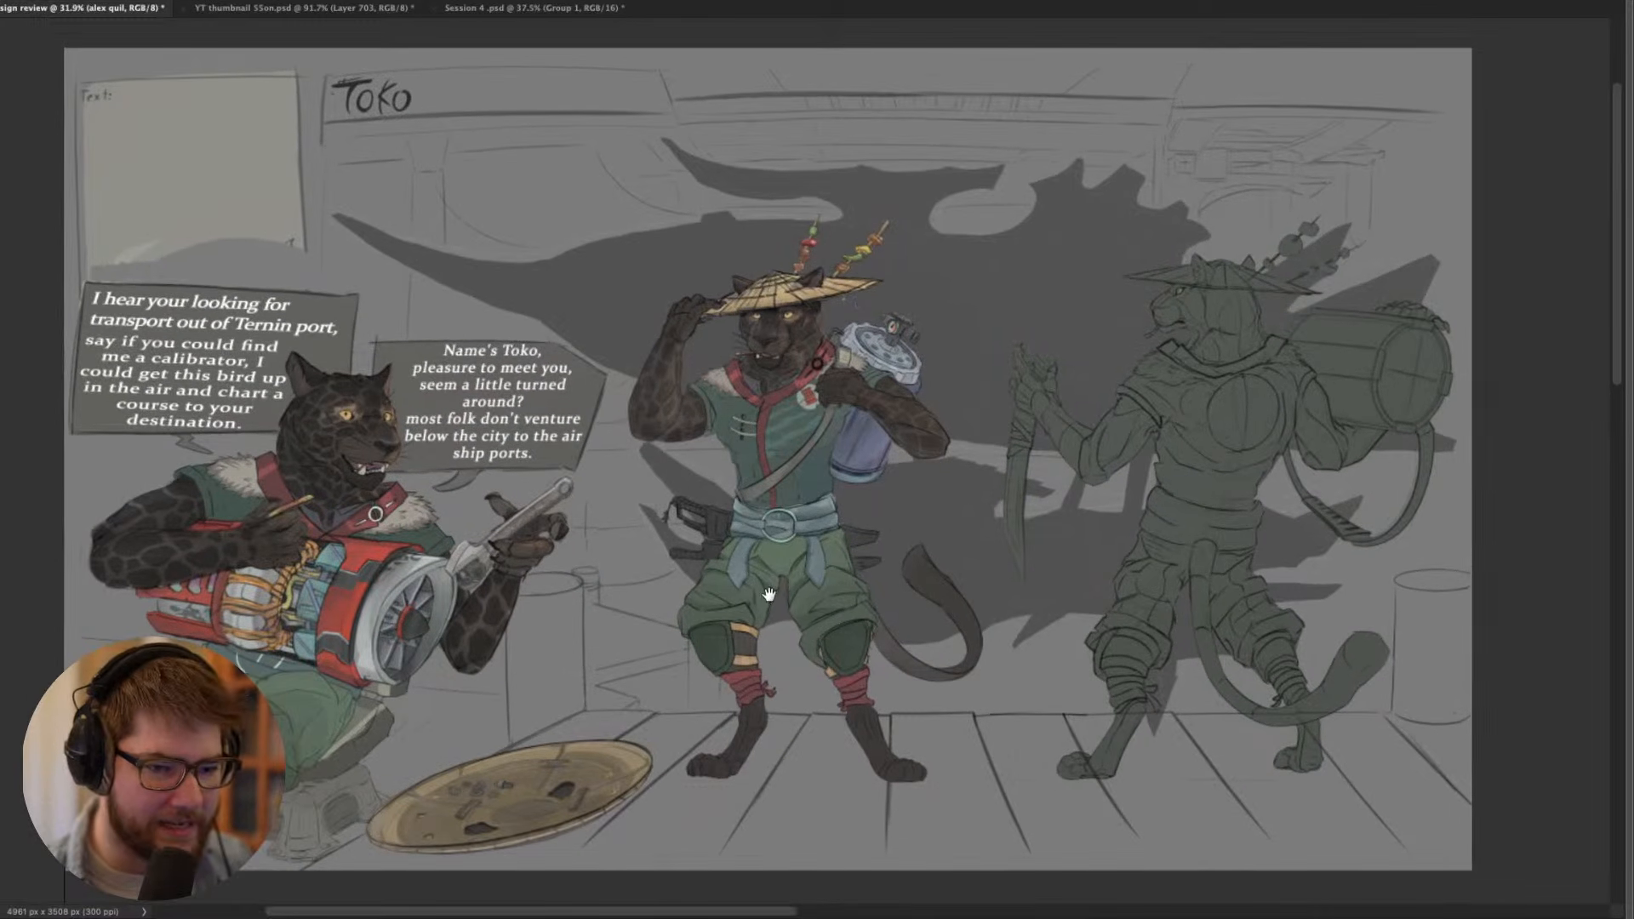
{"action": "key", "text": "Tab"}
{"action": "scroll", "coordinate": [766, 572], "scroll_direction": "down", "scroll_amount": 2}
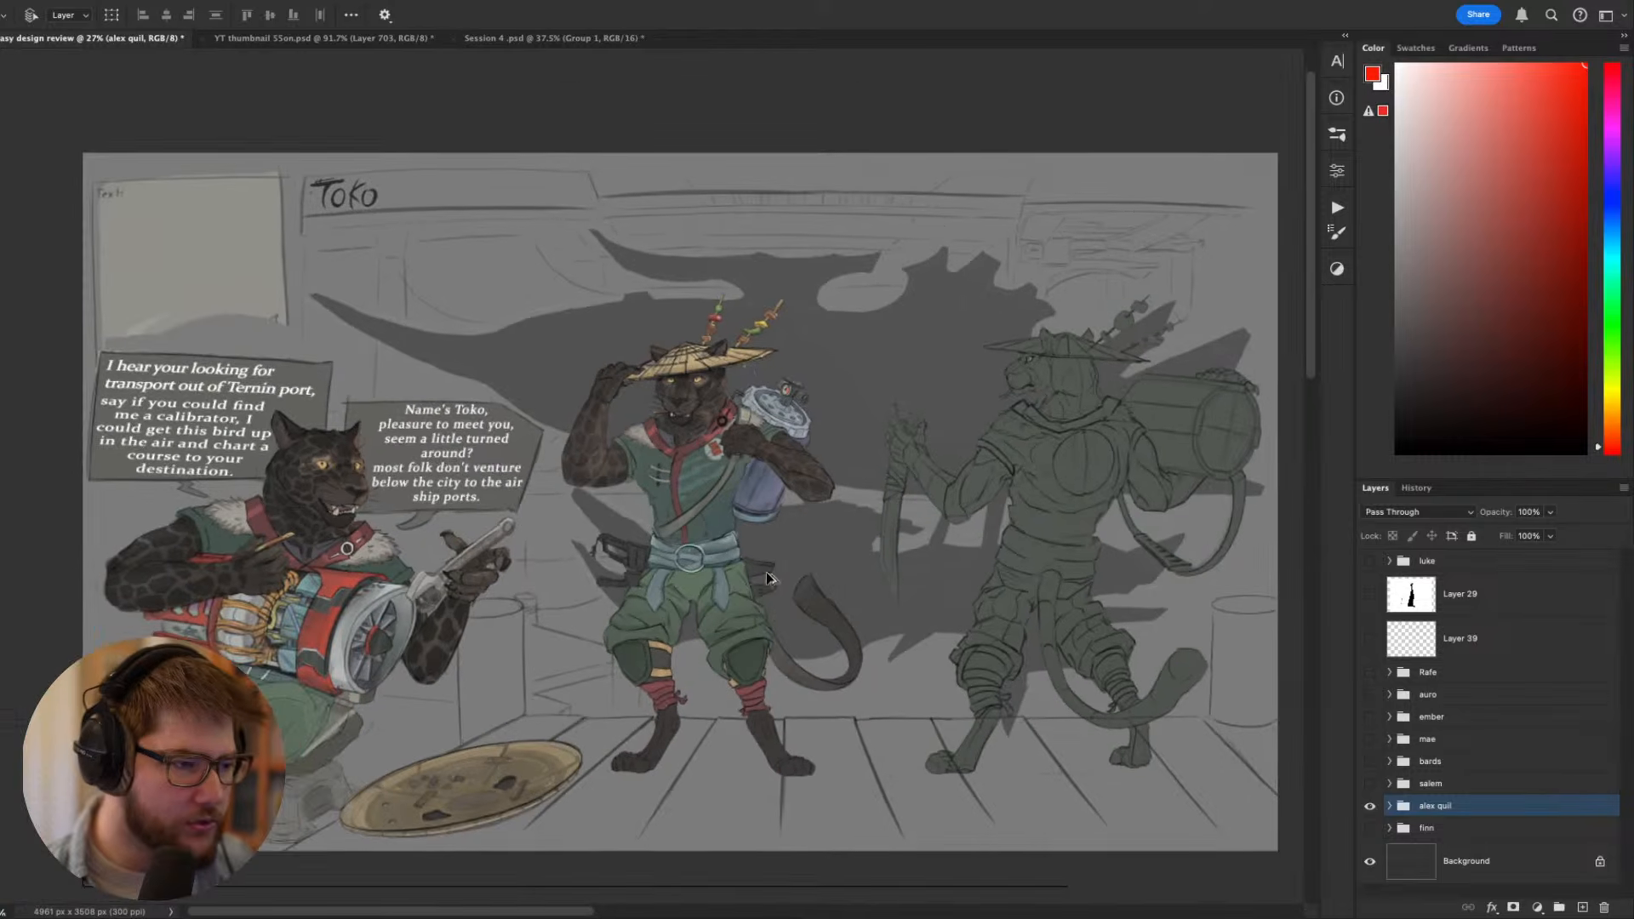
- Expand the Toko layer group and show Layers 8, 7, 6, 5 and 4 beneath the finished sheet
{"action": "left_click", "coordinate": [1396, 805]}
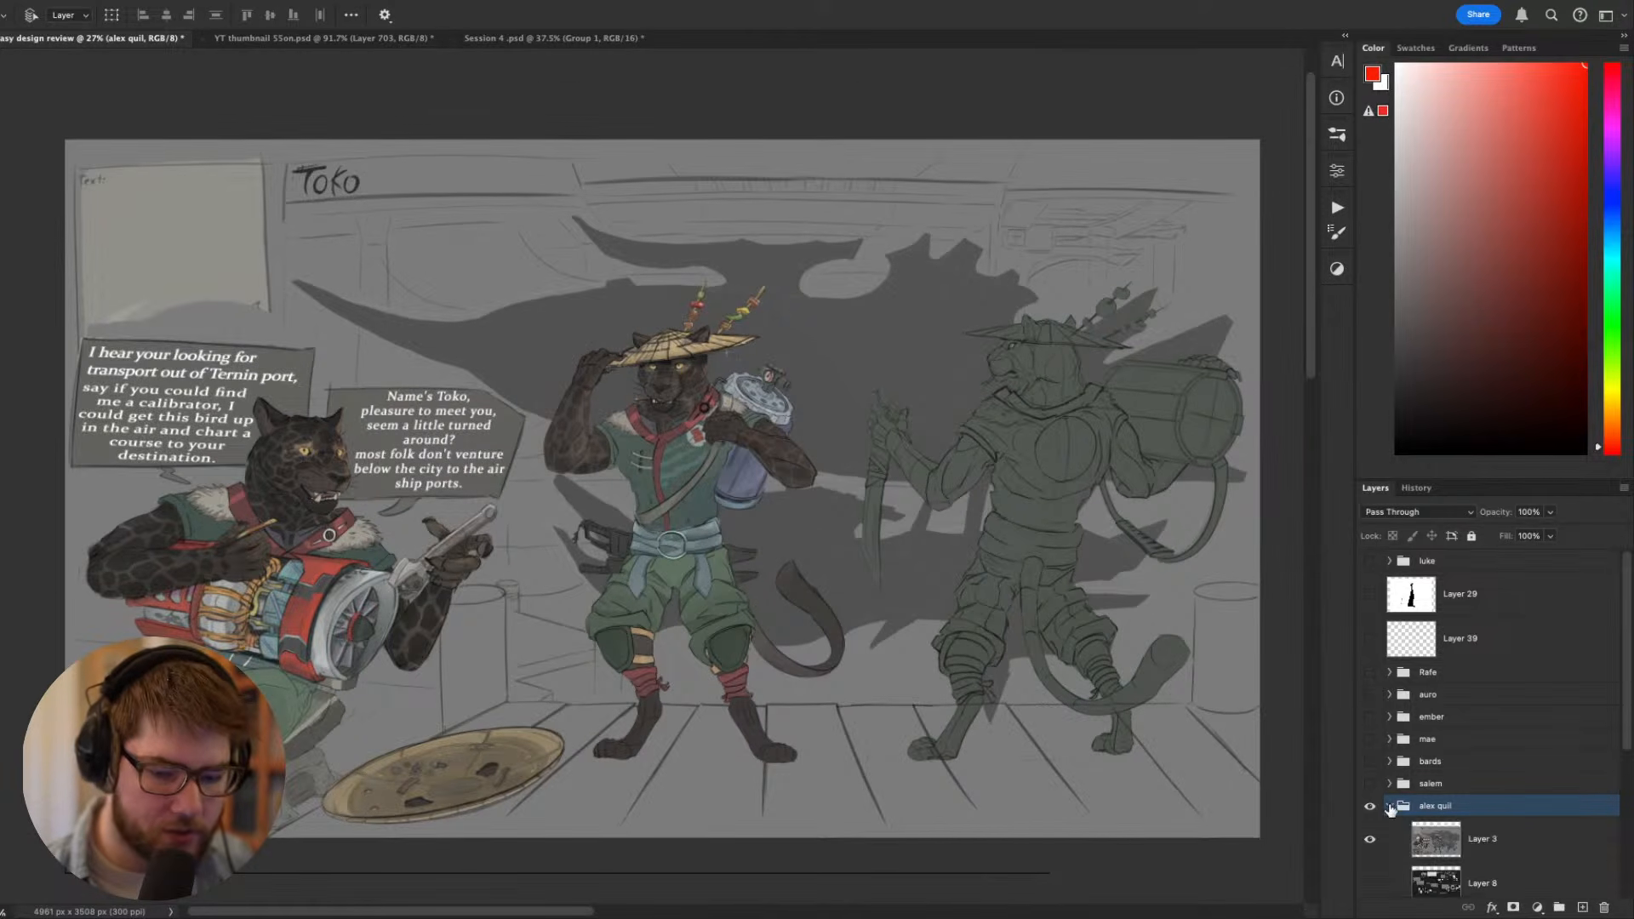
{"action": "scroll", "coordinate": [1379, 749], "scroll_direction": "down", "scroll_amount": 3}
{"action": "left_click_drag", "start_coordinate": [1372, 706], "coordinate": [1377, 875]}
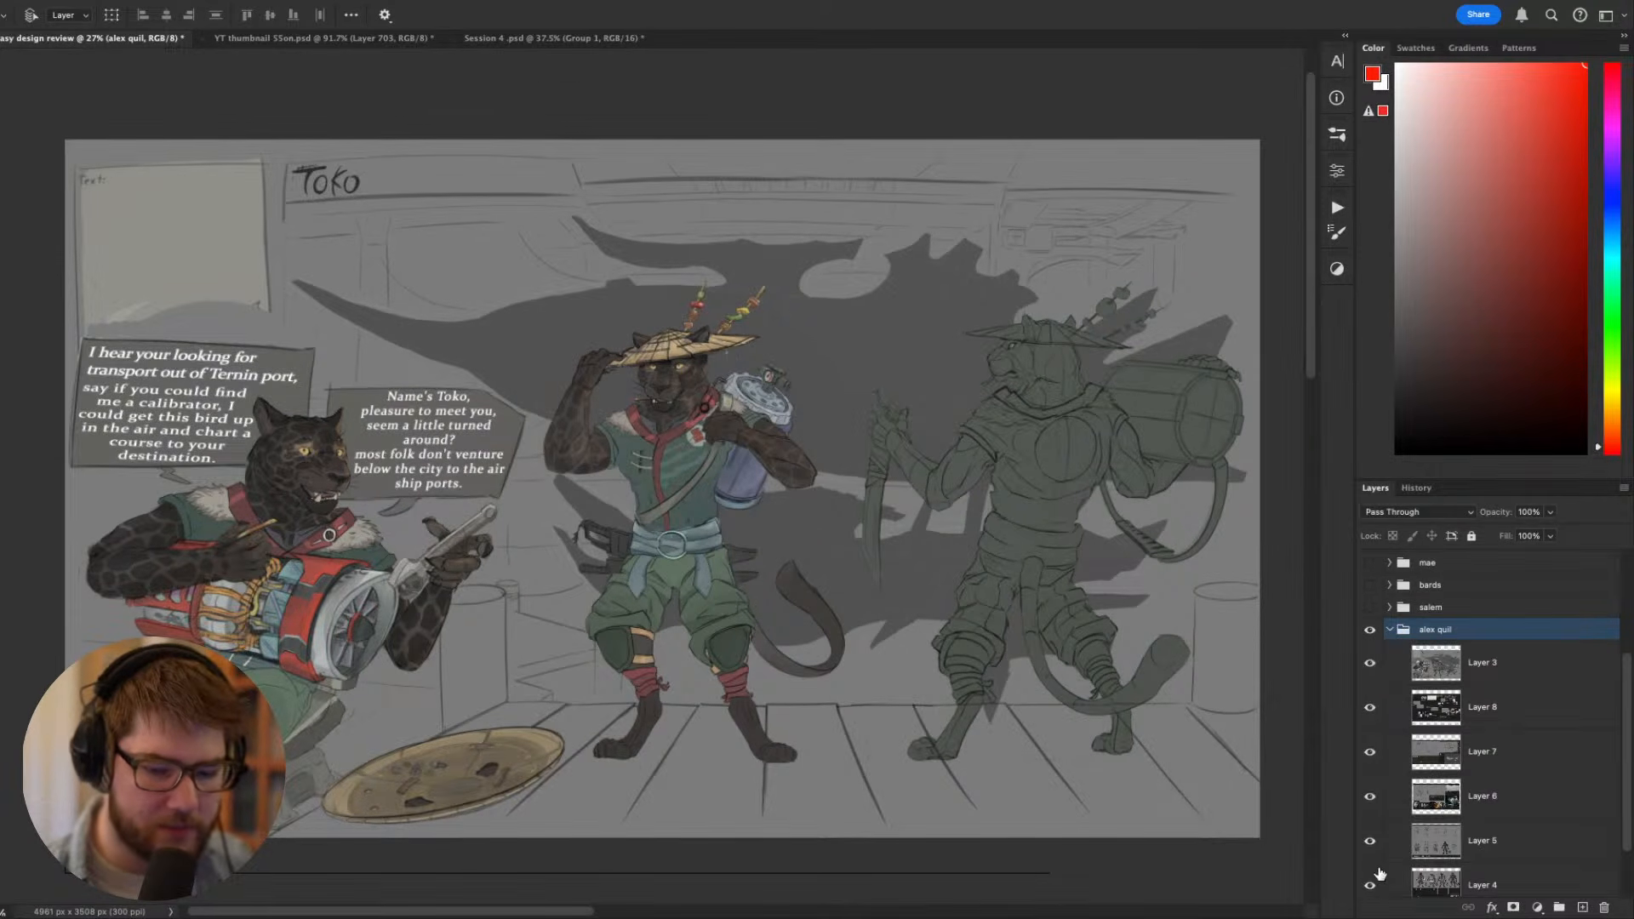
{"action": "scroll", "coordinate": [1381, 863], "scroll_direction": "down", "scroll_amount": 2}
{"action": "scroll", "coordinate": [1384, 766], "scroll_direction": "up", "scroll_amount": 2}
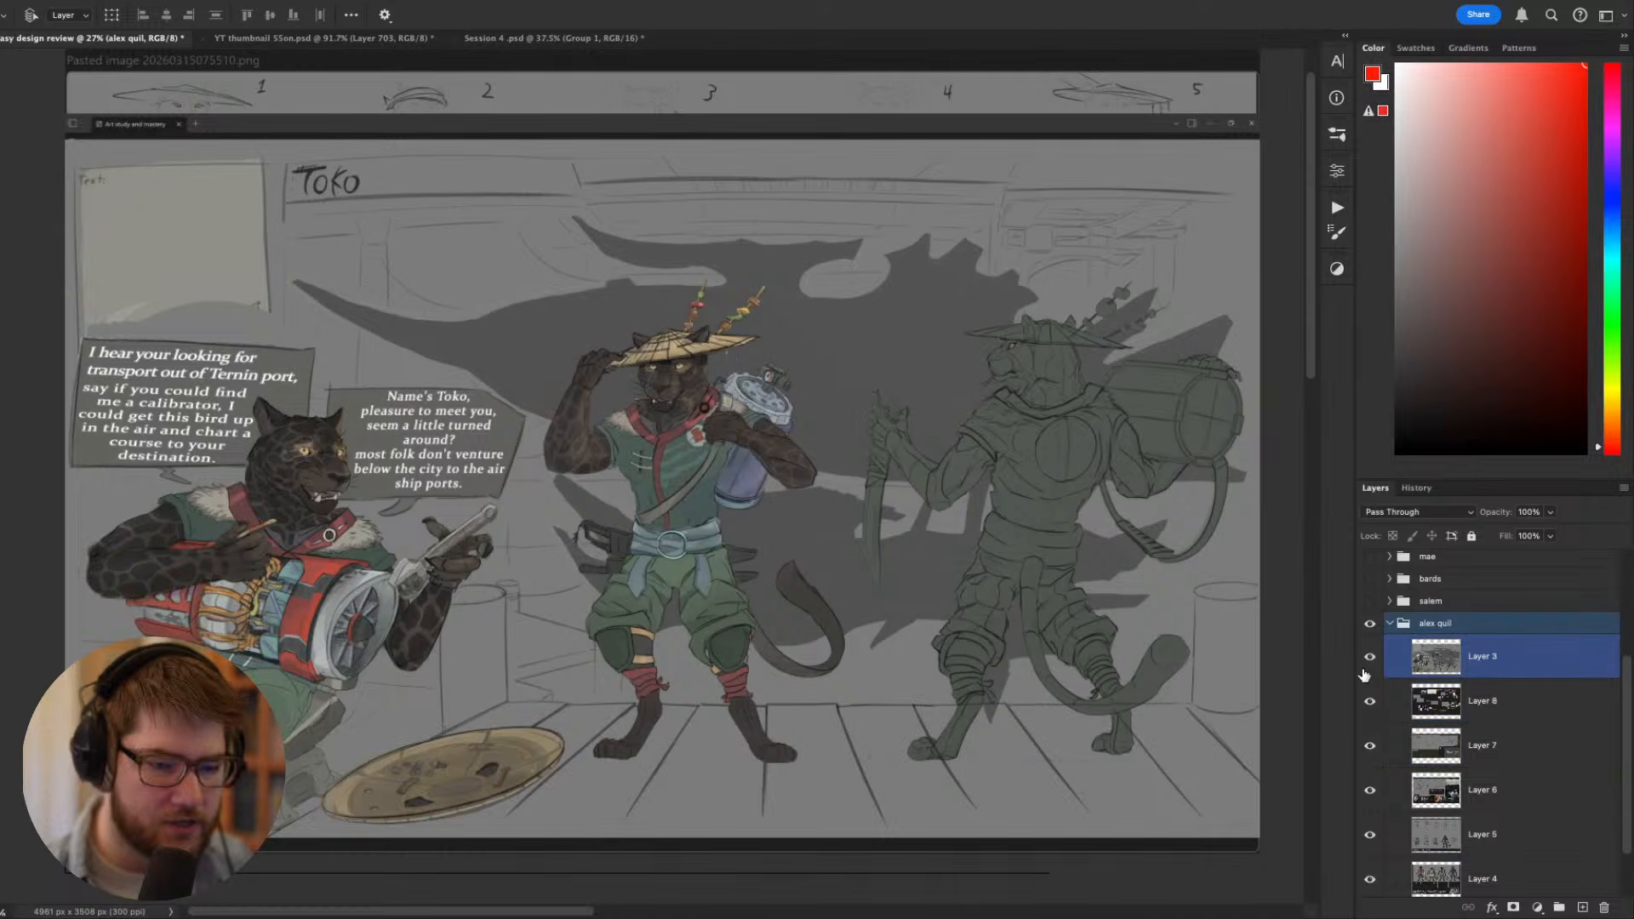
{"action": "left_click_drag", "start_coordinate": [963, 558], "coordinate": [887, 538]}
{"action": "scroll", "coordinate": [783, 551], "scroll_direction": "up", "scroll_amount": 1}
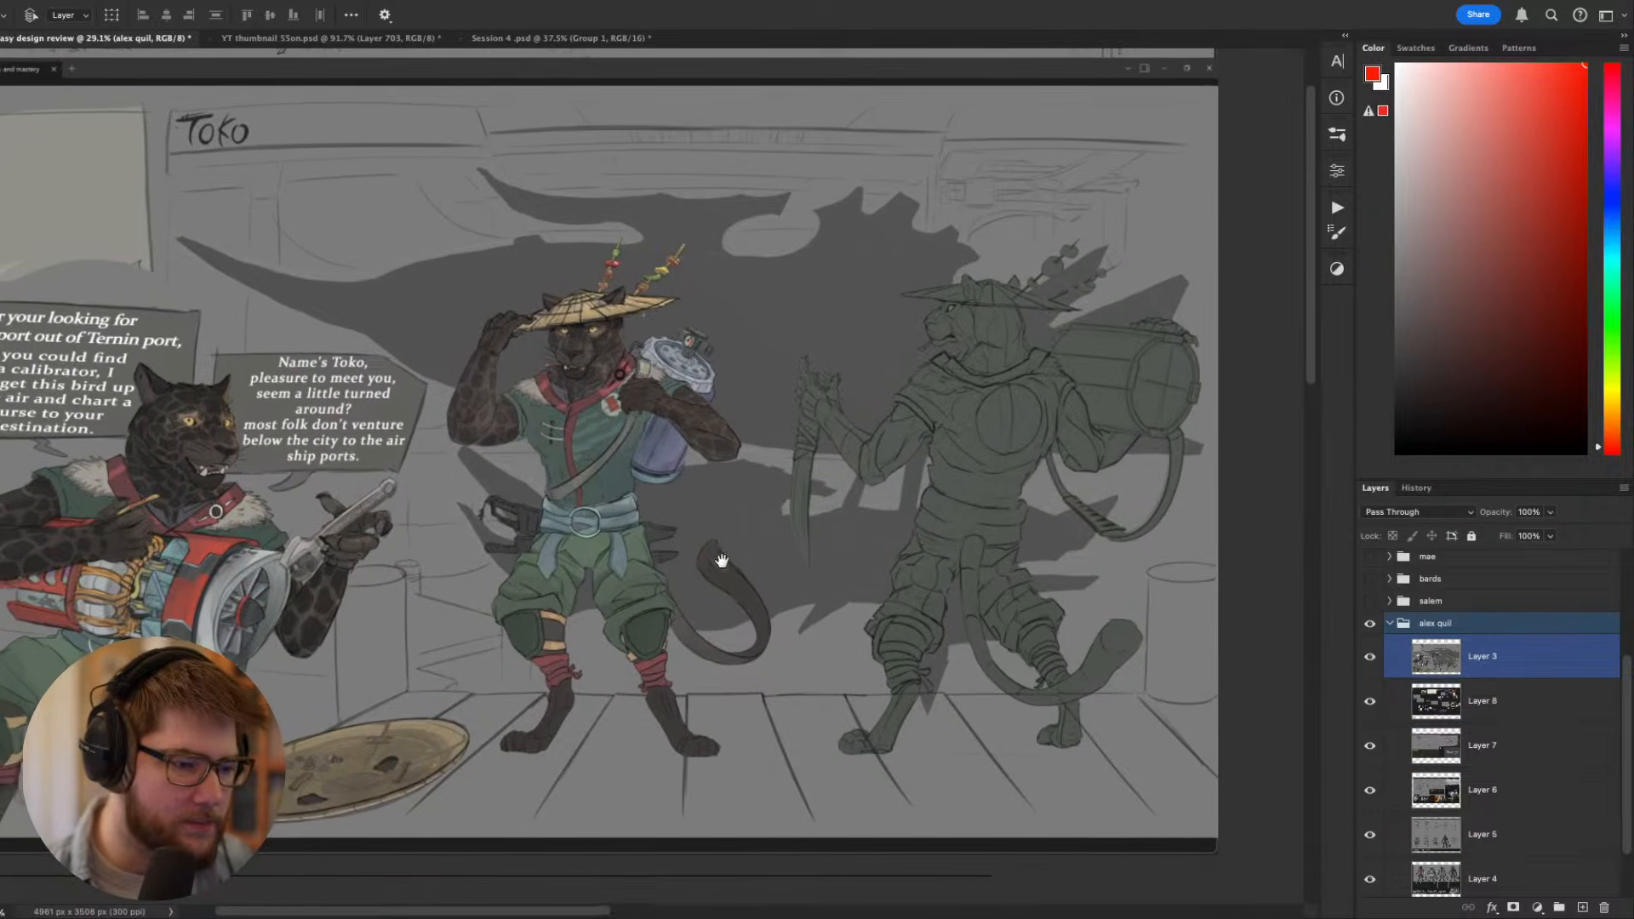
{"action": "left_click_drag", "start_coordinate": [722, 559], "coordinate": [791, 535]}
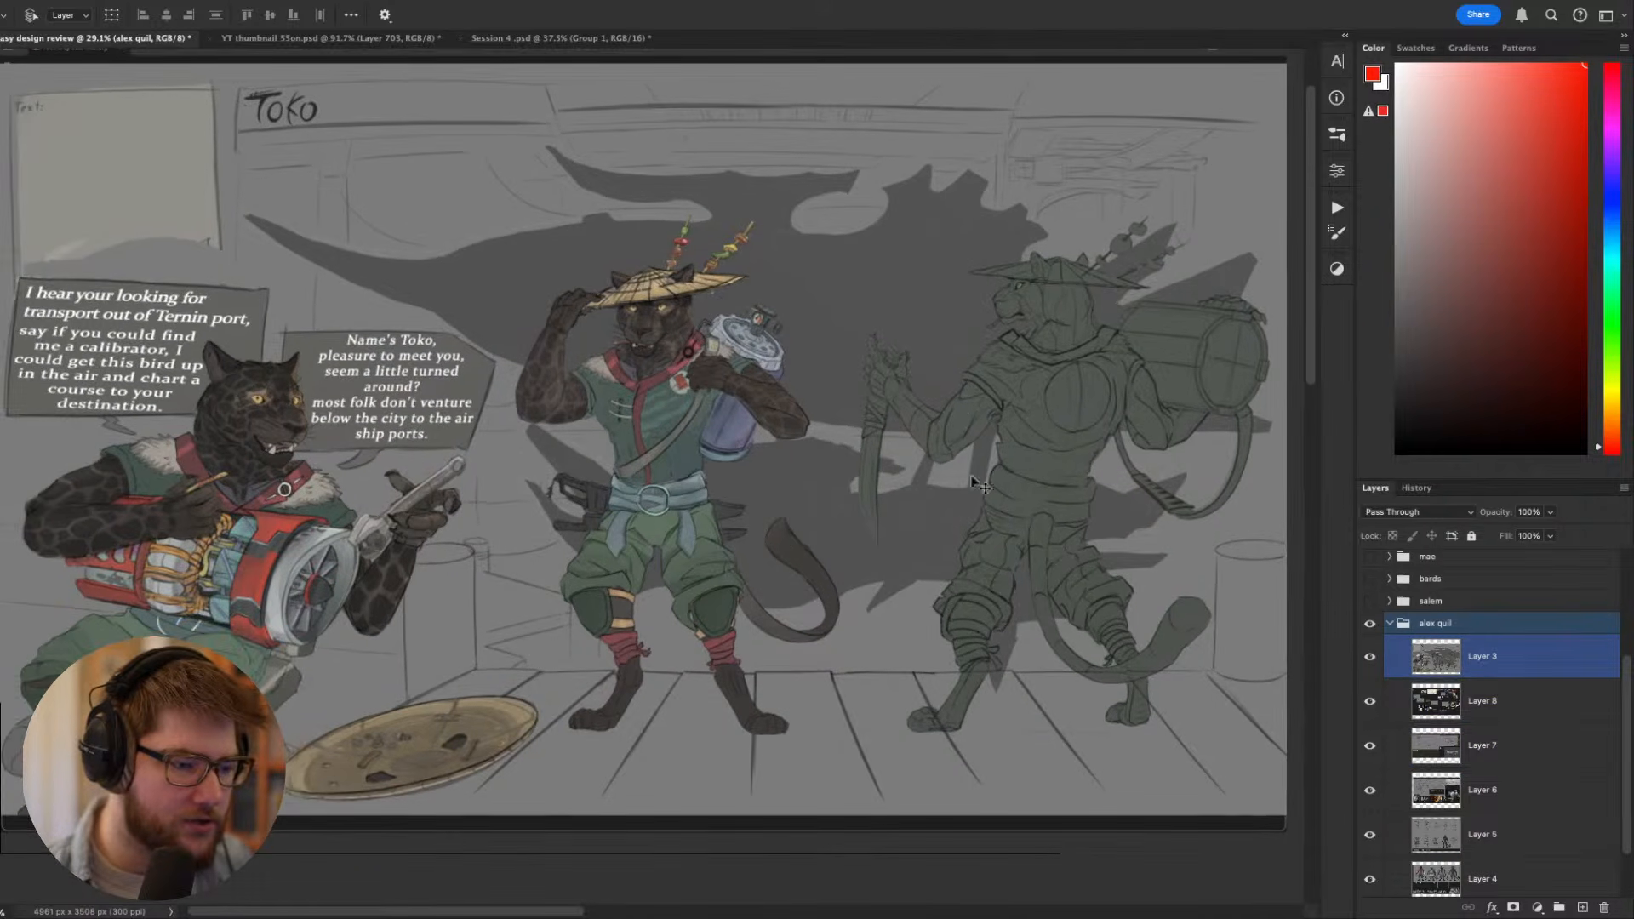
- Hide Layer 3, Layer 8 and Layer 7 in turn to view the reference board, ship concept and cooking-demo pages
{"action": "left_click", "coordinate": [1371, 658]}
{"action": "left_click", "coordinate": [1267, 626]}
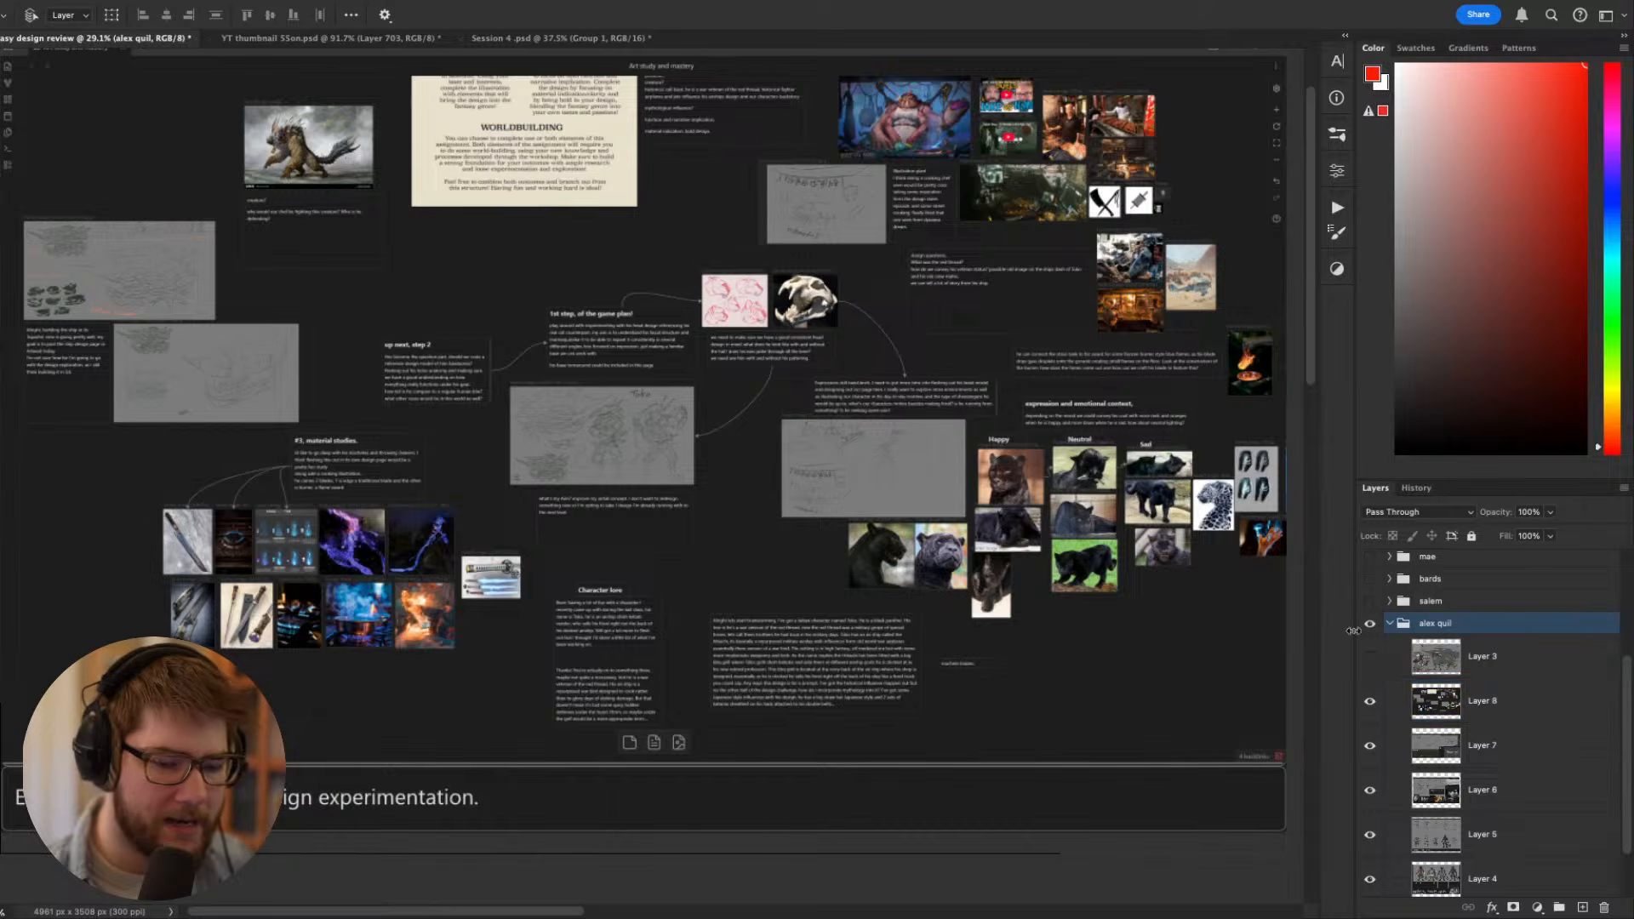
{"action": "left_click", "coordinate": [1371, 701]}
{"action": "left_click", "coordinate": [1066, 596]}
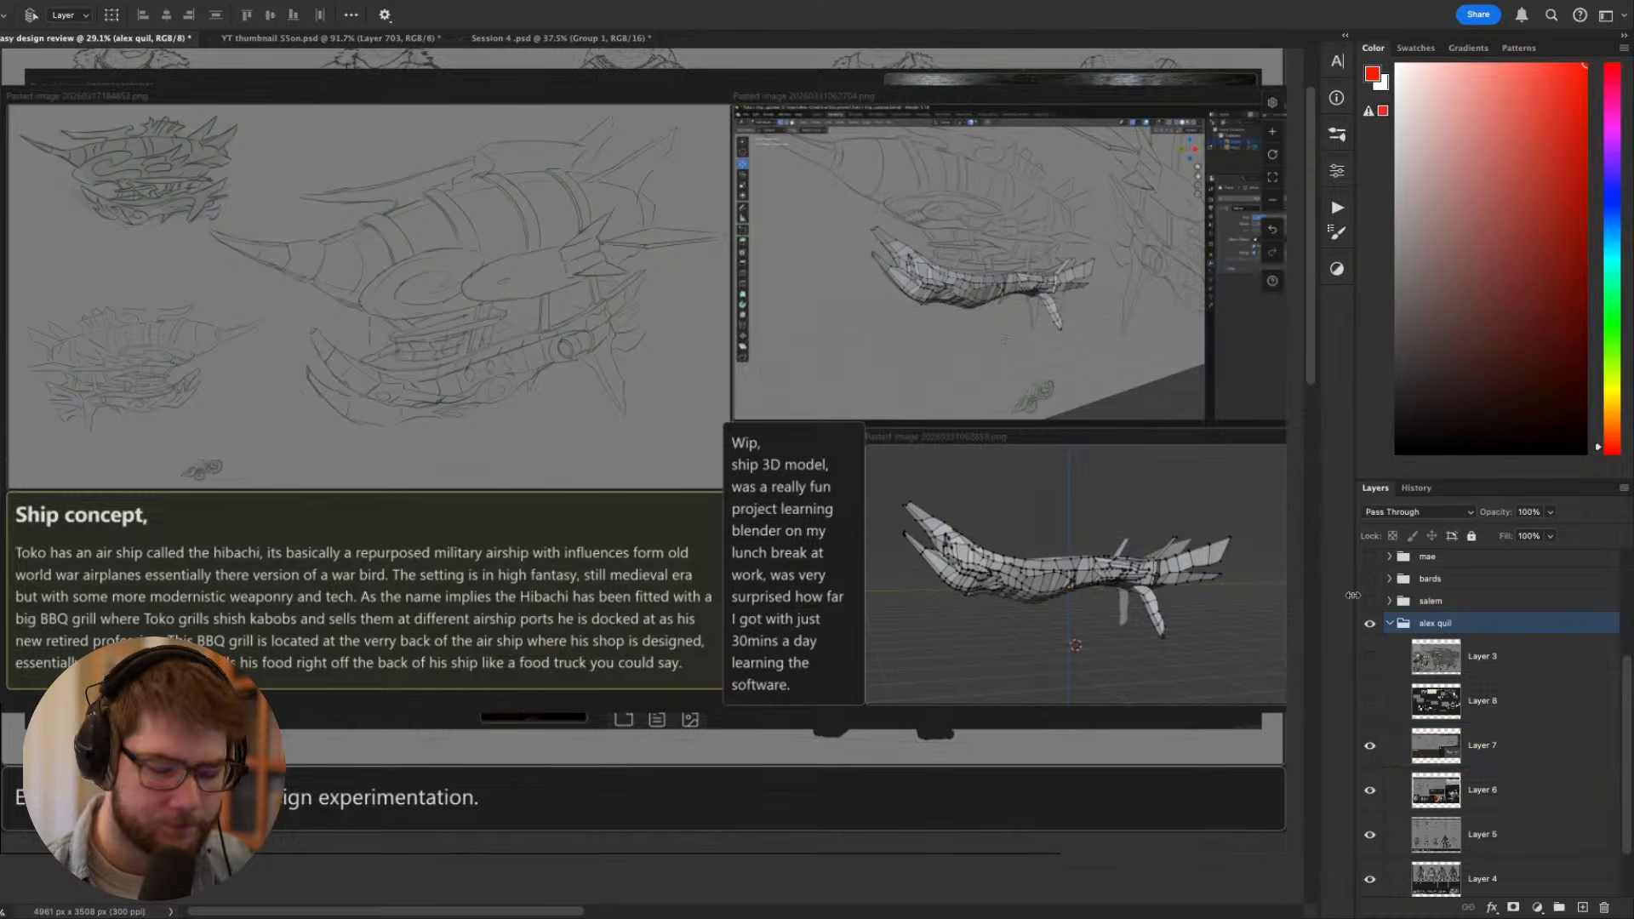
{"action": "left_click", "coordinate": [1371, 745]}
- Examine the cooking-demo thumbnails, blade sketches and original page layout concept on Layer 6 up close
{"action": "scroll", "coordinate": [1086, 544], "scroll_direction": "up", "scroll_amount": 2}
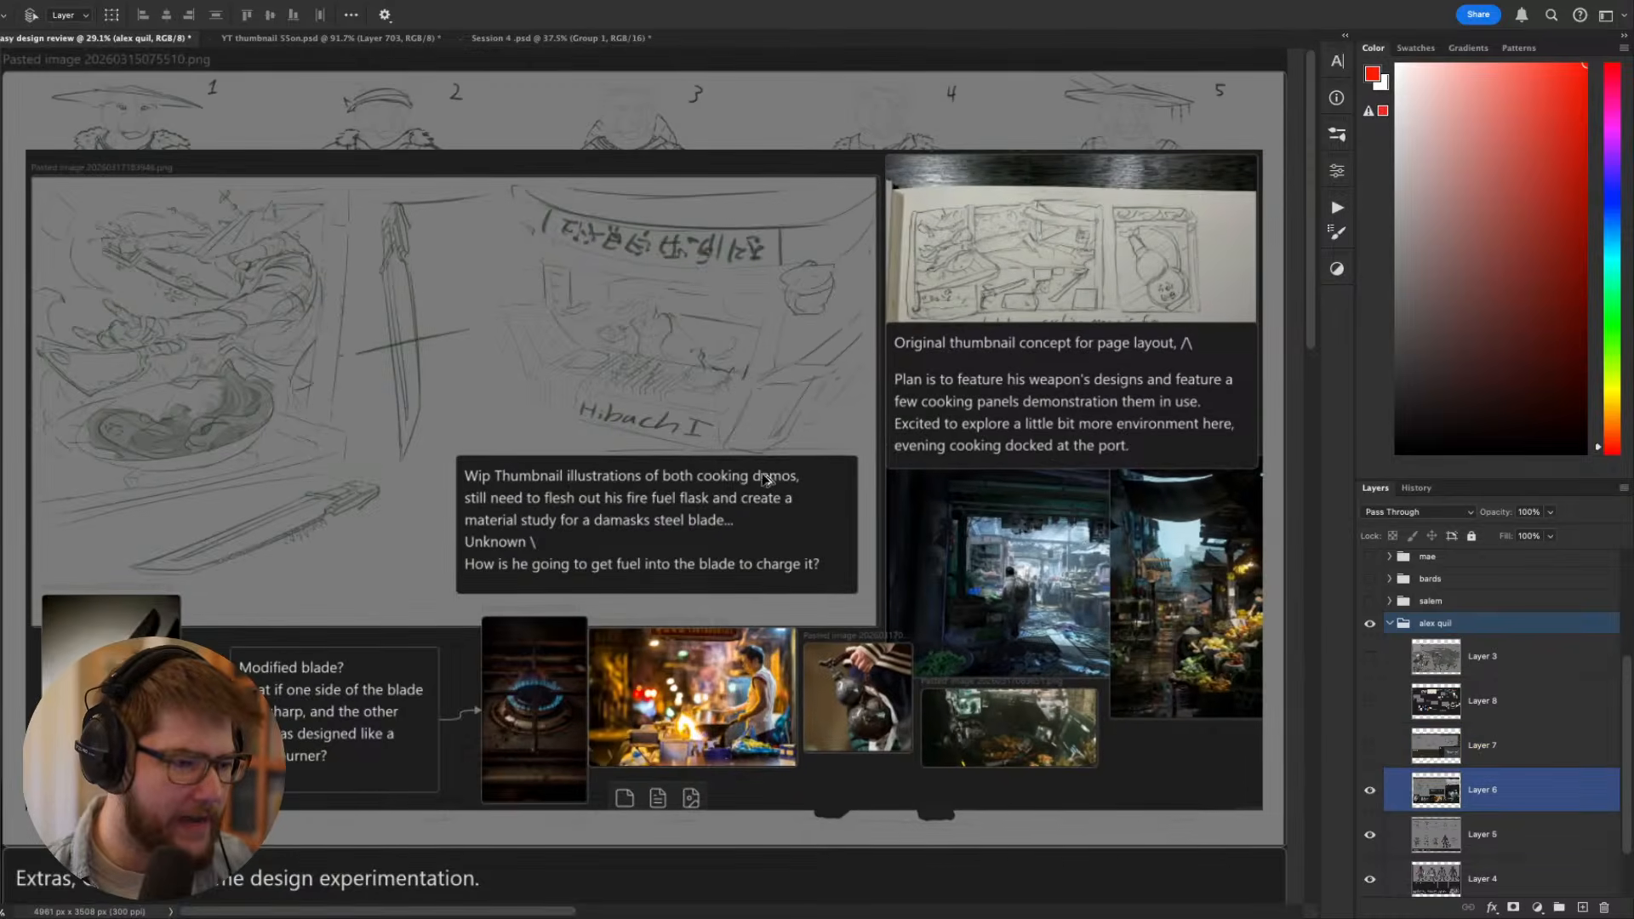
{"action": "scroll", "coordinate": [767, 483], "scroll_direction": "up", "scroll_amount": 2}
{"action": "left_click_drag", "start_coordinate": [655, 472], "coordinate": [765, 500]}
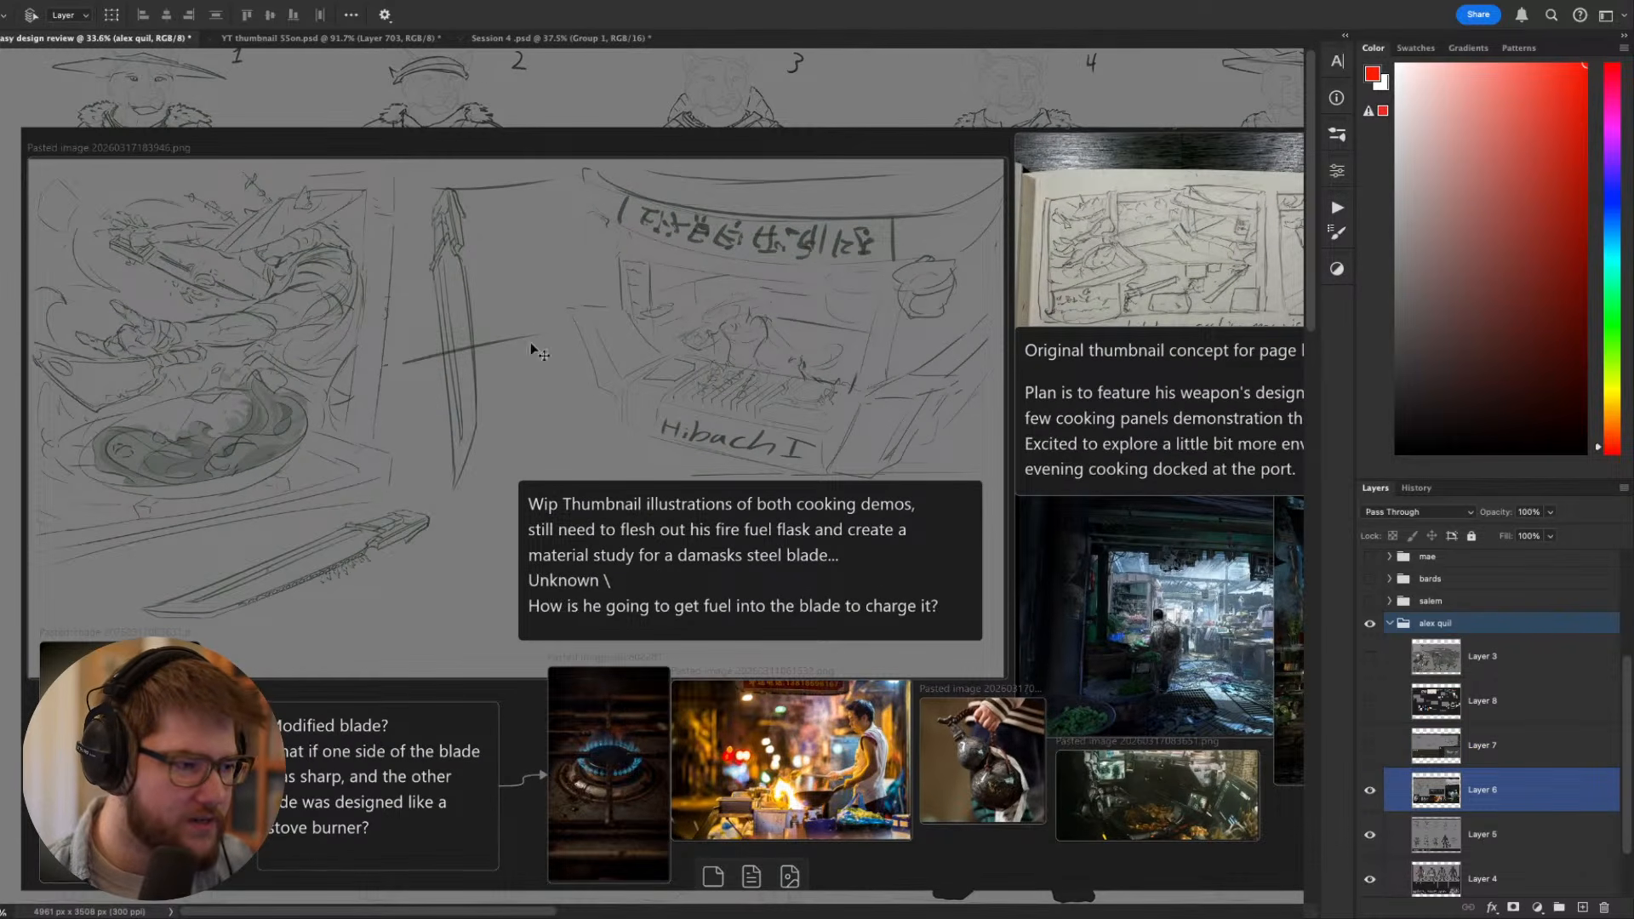
{"action": "left_click_drag", "start_coordinate": [877, 373], "coordinate": [576, 284]}
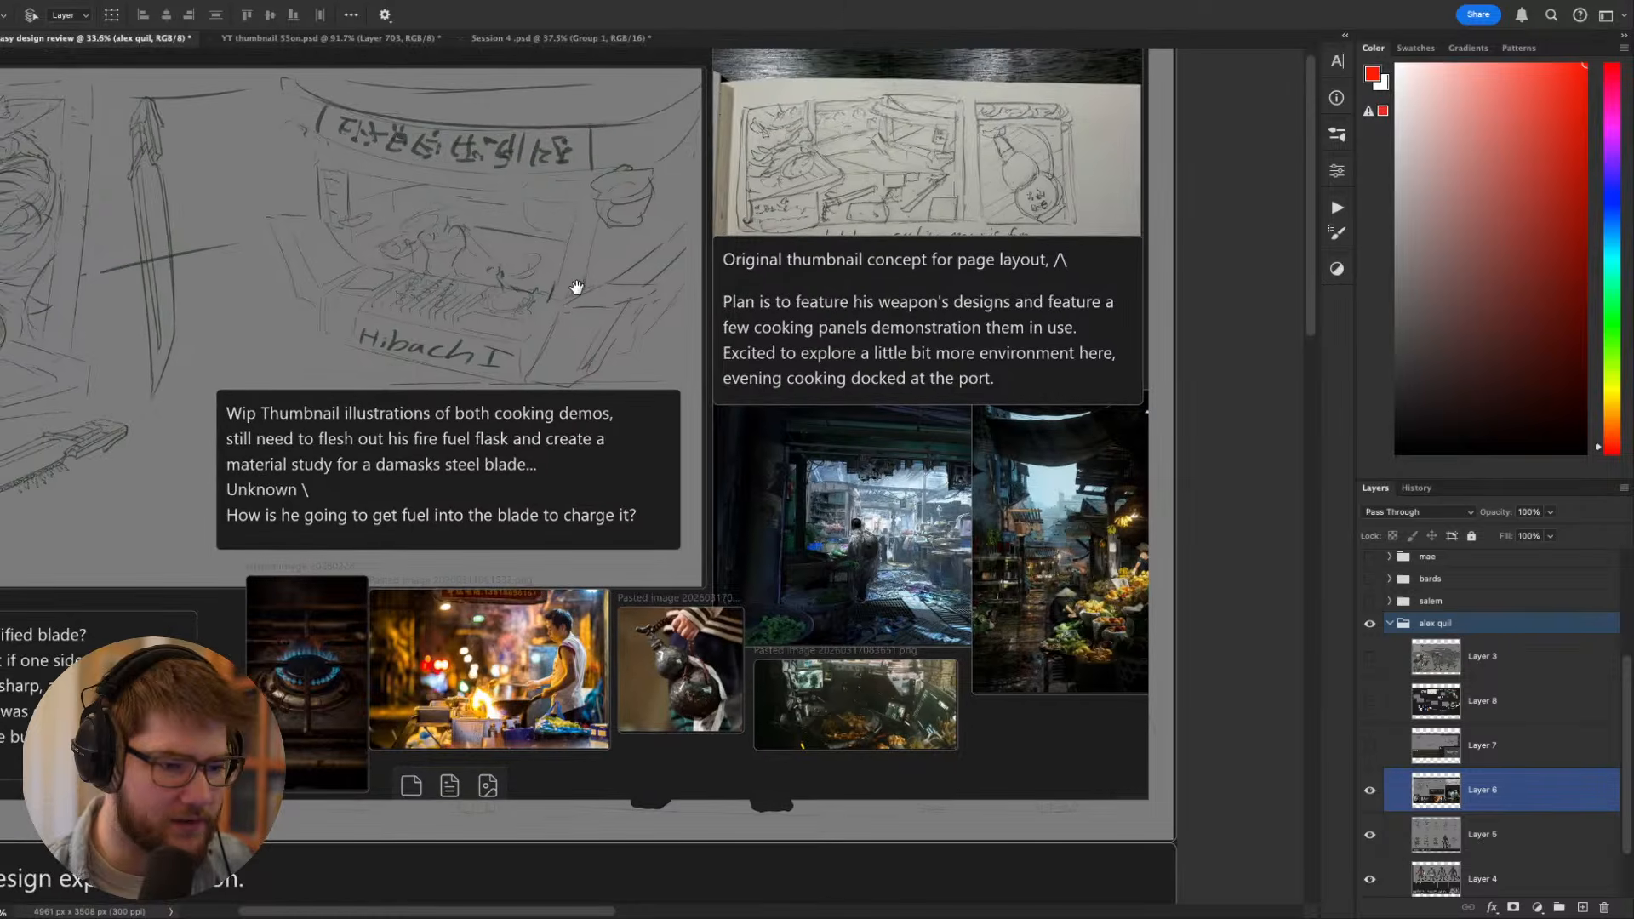
- Hide Layer 6 and look over the numbered costume sketches on Layer 5
{"action": "left_click", "coordinate": [1371, 790]}
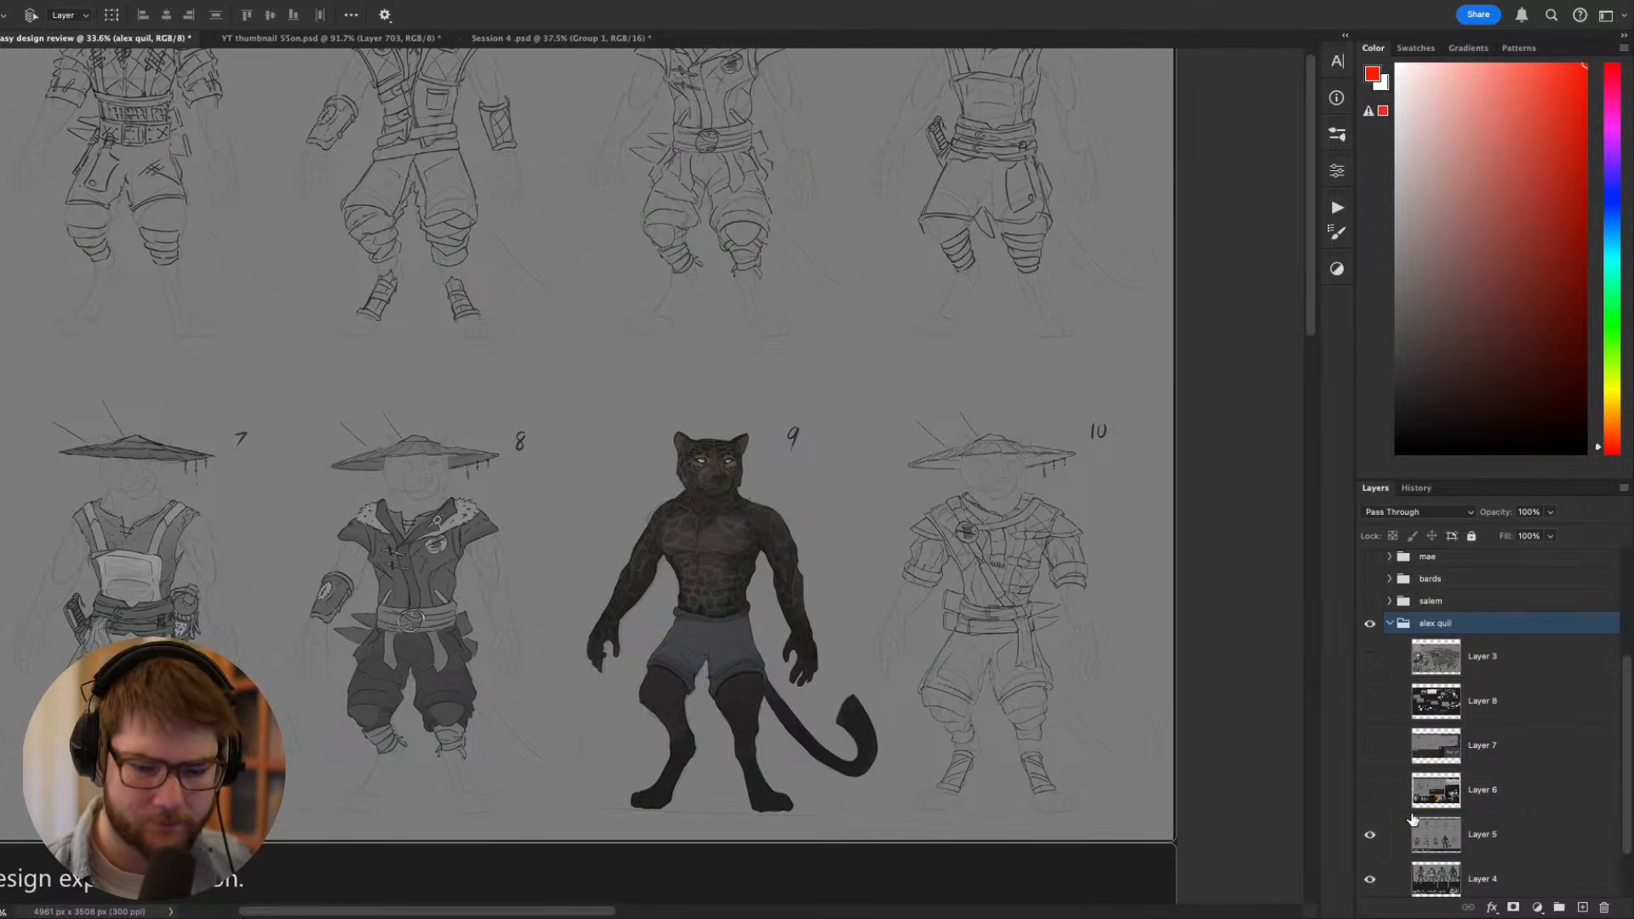
{"action": "left_click", "coordinate": [1476, 843]}
{"action": "left_click_drag", "start_coordinate": [839, 468], "coordinate": [1167, 562]}
{"action": "left_click_drag", "start_coordinate": [1040, 562], "coordinate": [983, 554]}
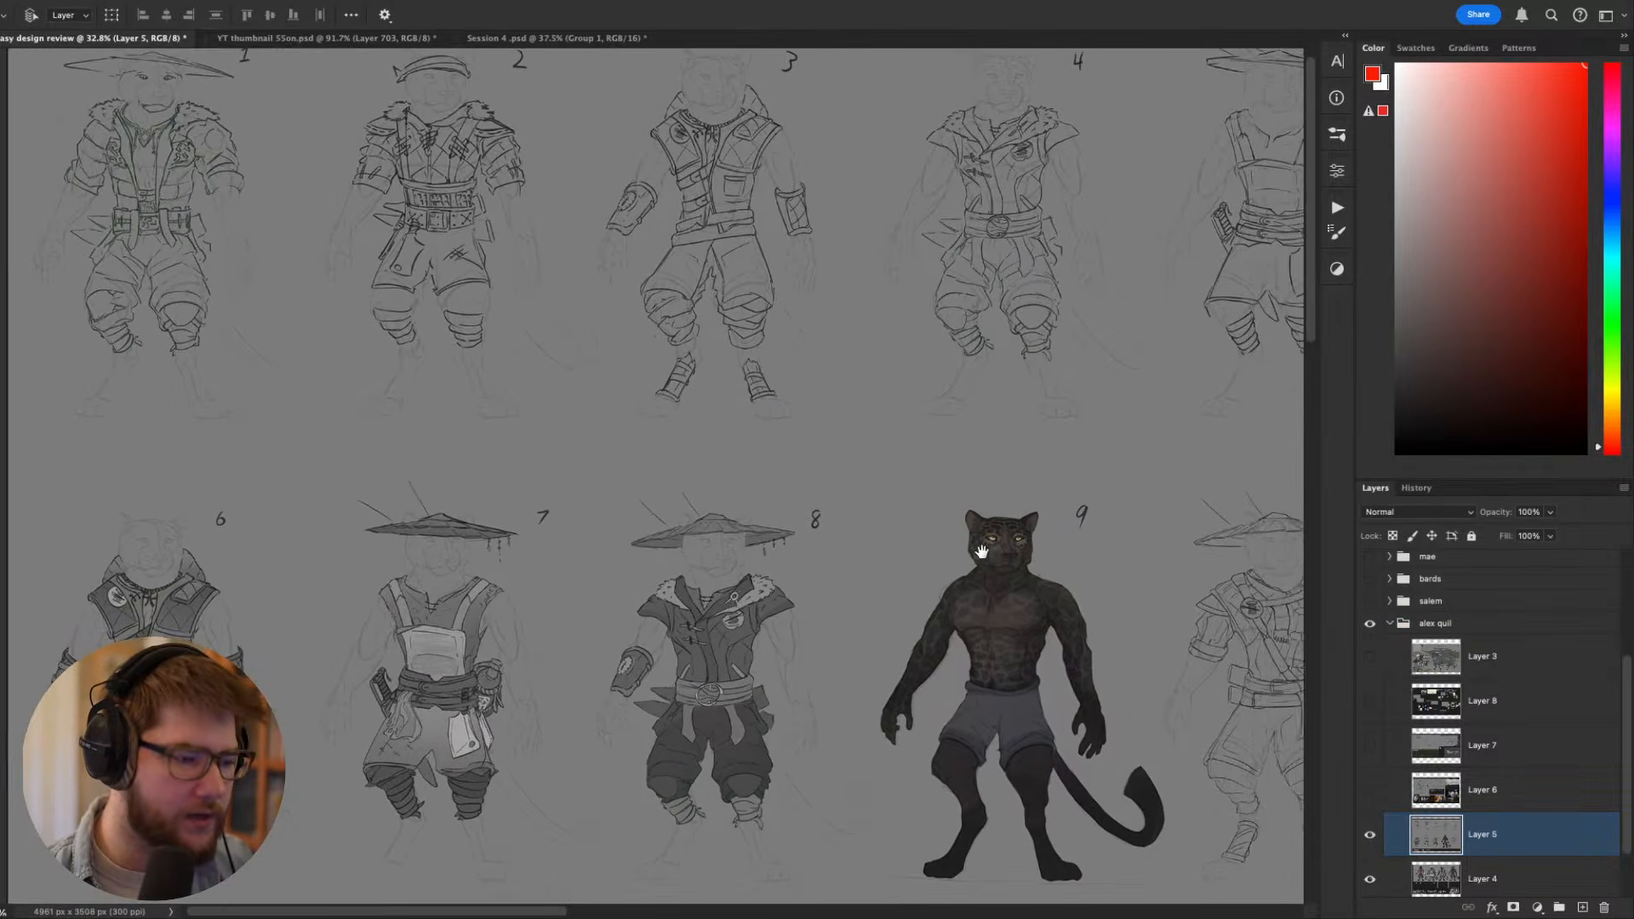
- Hide Layer 5 and view the coloured Toko costume variants with their descriptions on Layer 4
{"action": "left_click", "coordinate": [1370, 834]}
{"action": "left_click_drag", "start_coordinate": [1199, 742], "coordinate": [1060, 756]}
{"action": "left_click_drag", "start_coordinate": [1021, 703], "coordinate": [1001, 611]}
{"action": "scroll", "coordinate": [1371, 818], "scroll_direction": "down", "scroll_amount": 2}
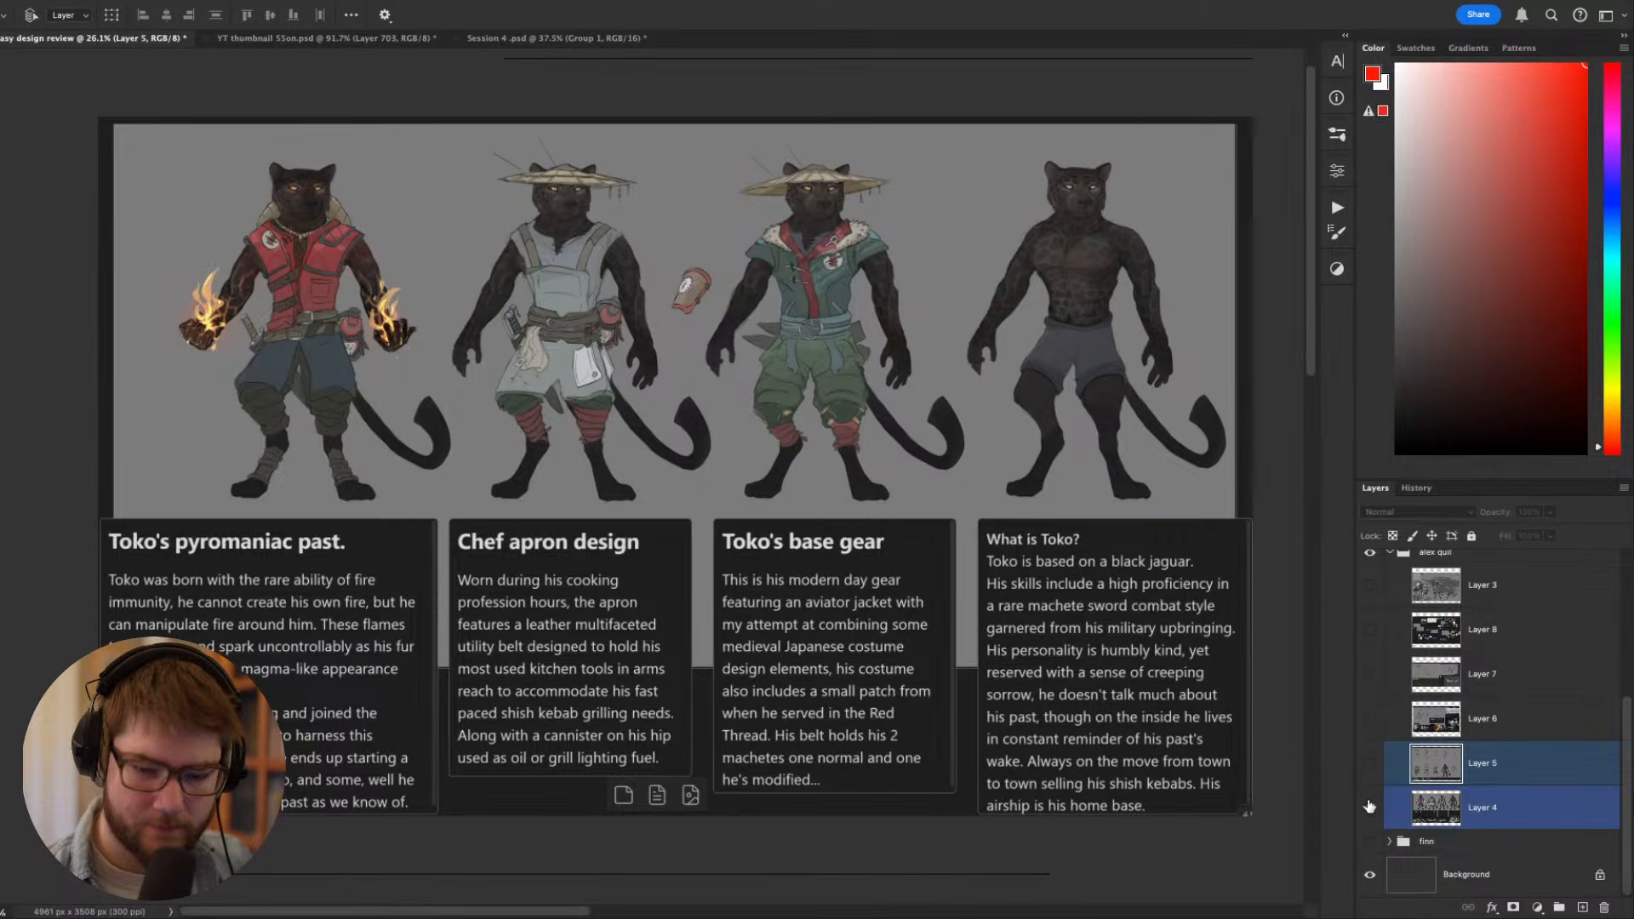
- Show Layers 5, 6, 7, 8 and 3 again so the finished Toko sheet is back on top
{"action": "left_click", "coordinate": [1371, 764]}
{"action": "left_click", "coordinate": [1371, 719]}
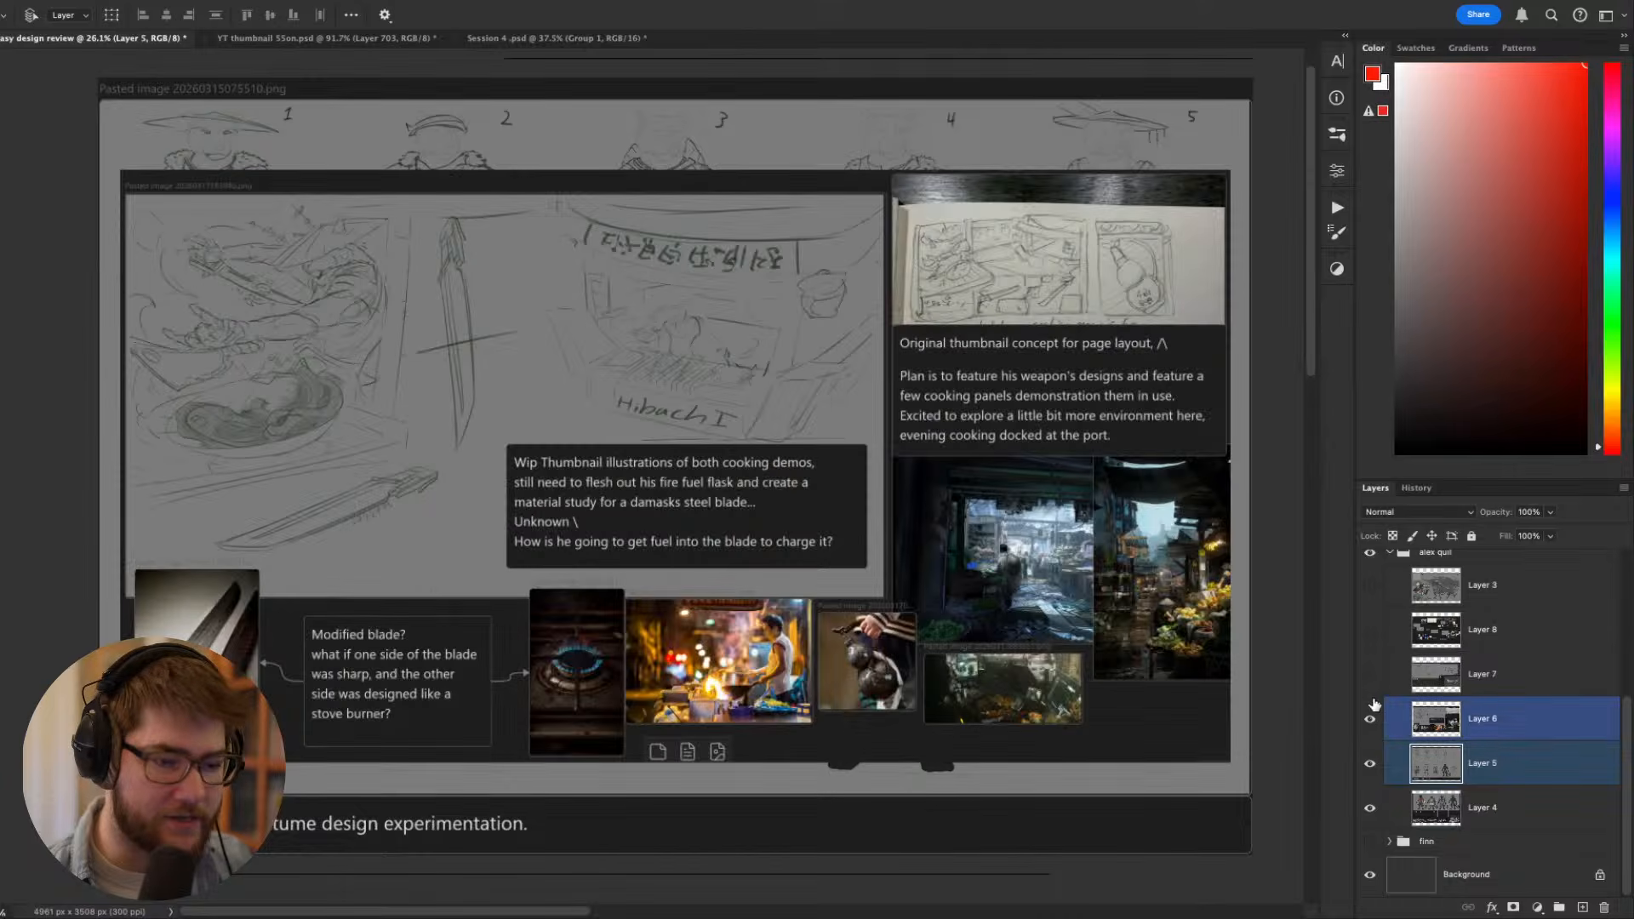
{"action": "left_click", "coordinate": [1371, 674]}
{"action": "left_click", "coordinate": [1371, 664]}
{"action": "left_click", "coordinate": [1372, 634]}
{"action": "left_click", "coordinate": [1371, 673]}
{"action": "left_click", "coordinate": [1371, 586]}
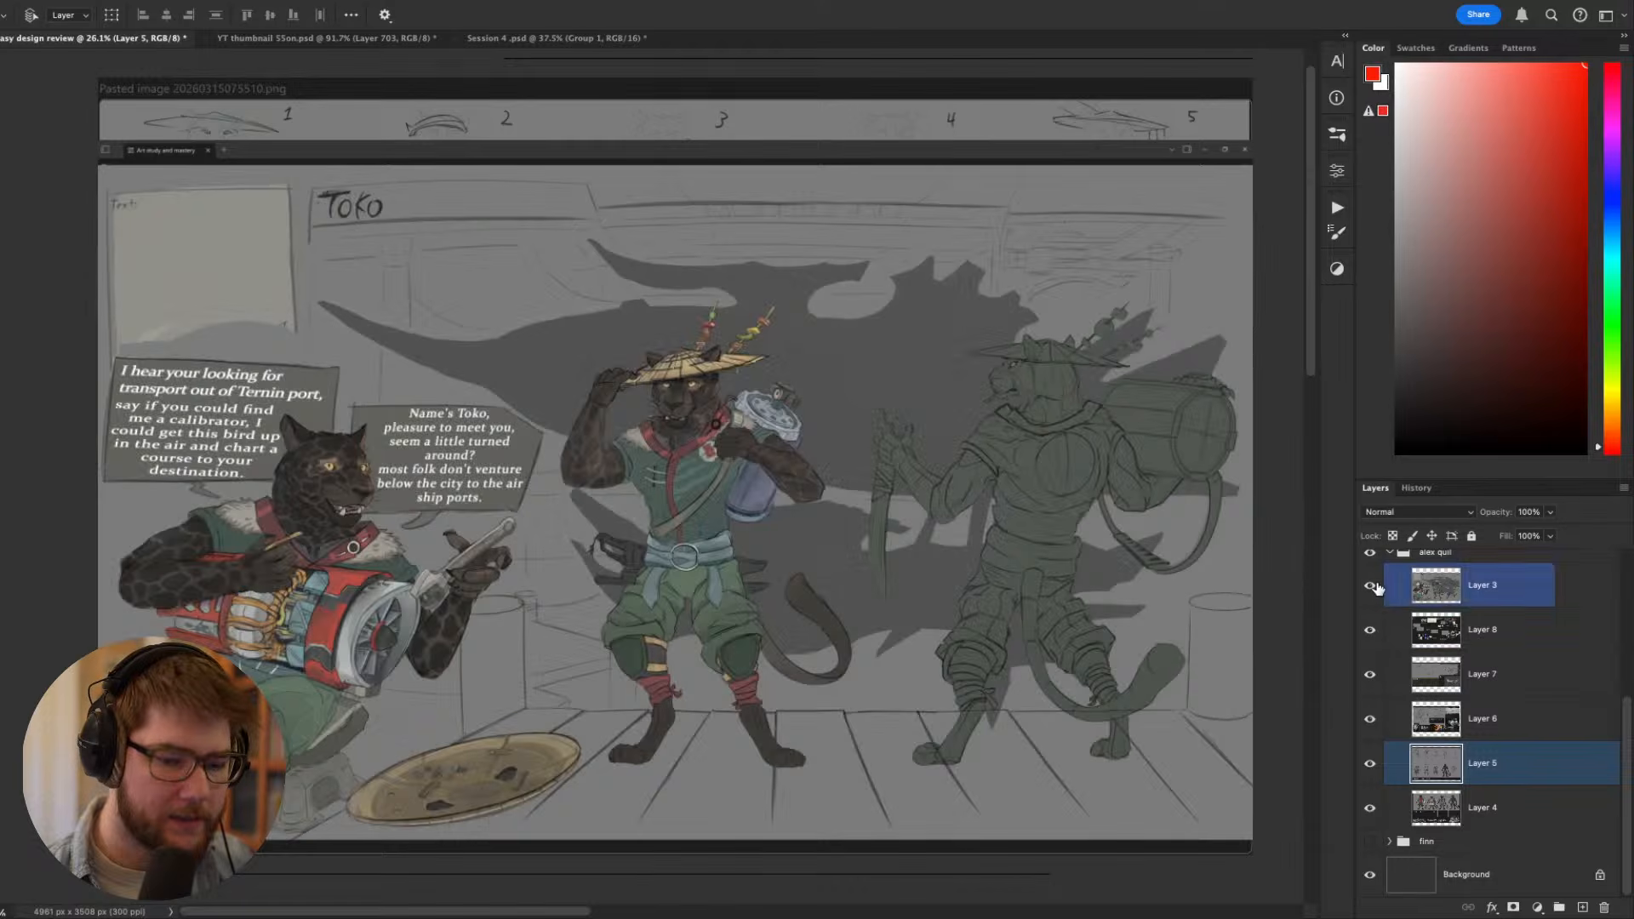
- Make Layer 3 active and ready a smaller red Brush for marking up the seated Toko at 50% zoom
{"action": "left_click", "coordinate": [1455, 590]}
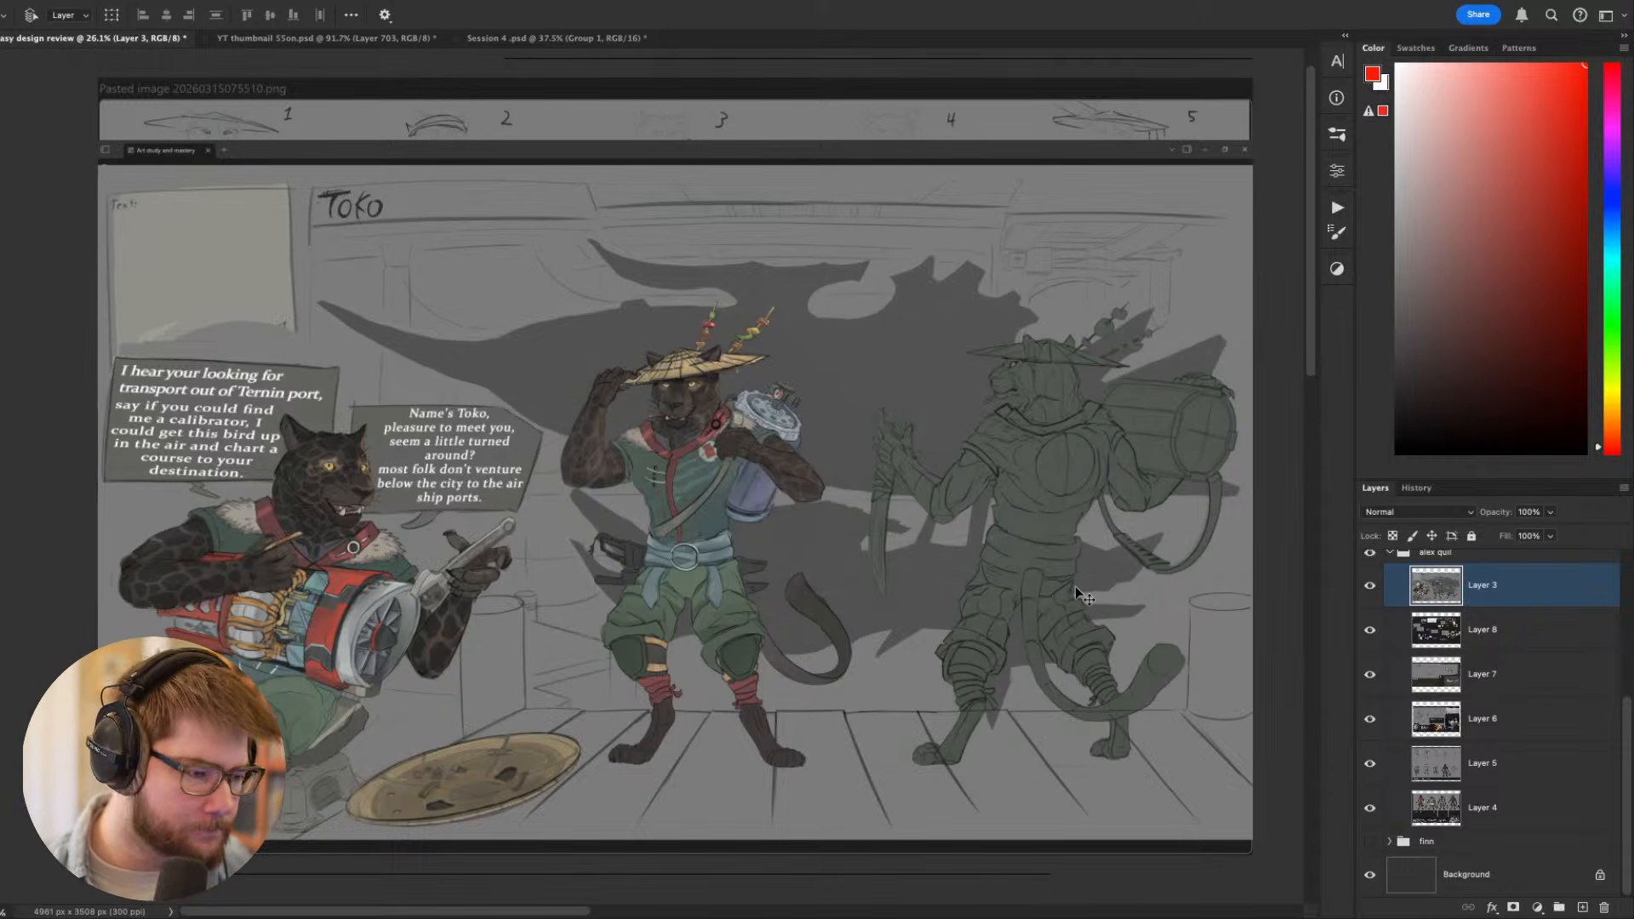
{"action": "mouse_move", "coordinate": [842, 668]}
{"action": "left_mouse_down"}
{"action": "mouse_move", "coordinate": [900, 661]}
{"action": "mouse_move", "coordinate": [1035, 770]}
{"action": "mouse_move", "coordinate": [1231, 717]}
{"action": "left_mouse_up"}
{"action": "key", "text": "super+plus"}
{"action": "key", "text": "super+plus"}
{"action": "key", "text": "b"}
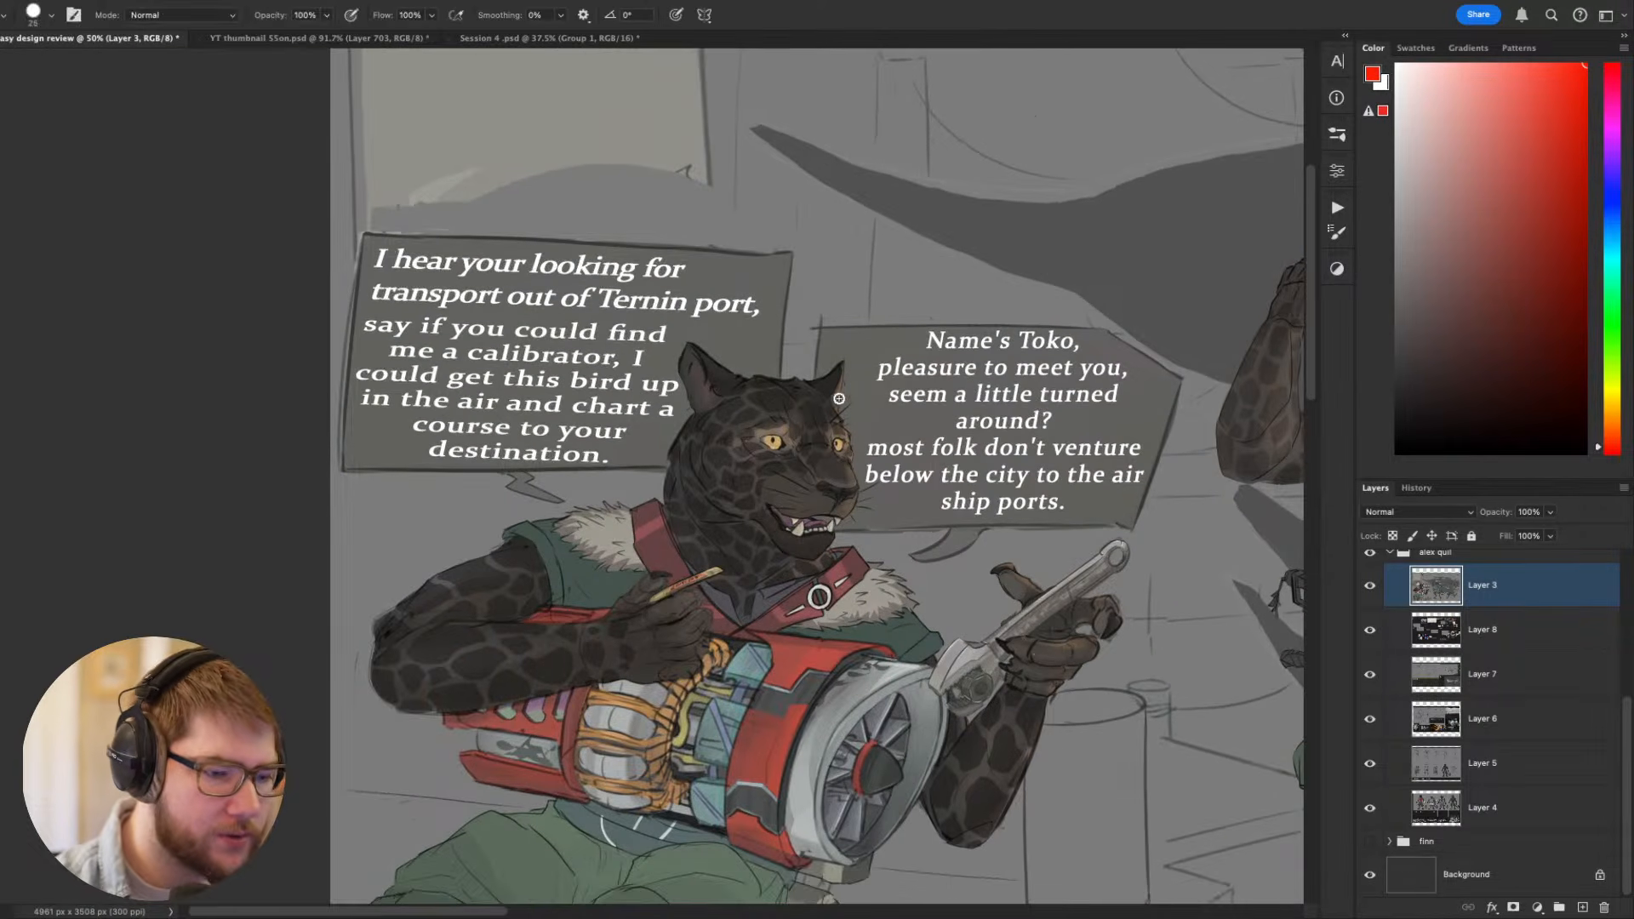
{"action": "key", "text": "bracketleft"}
{"action": "key", "text": "bracketleft"}
{"action": "key", "text": "bracketleft"}
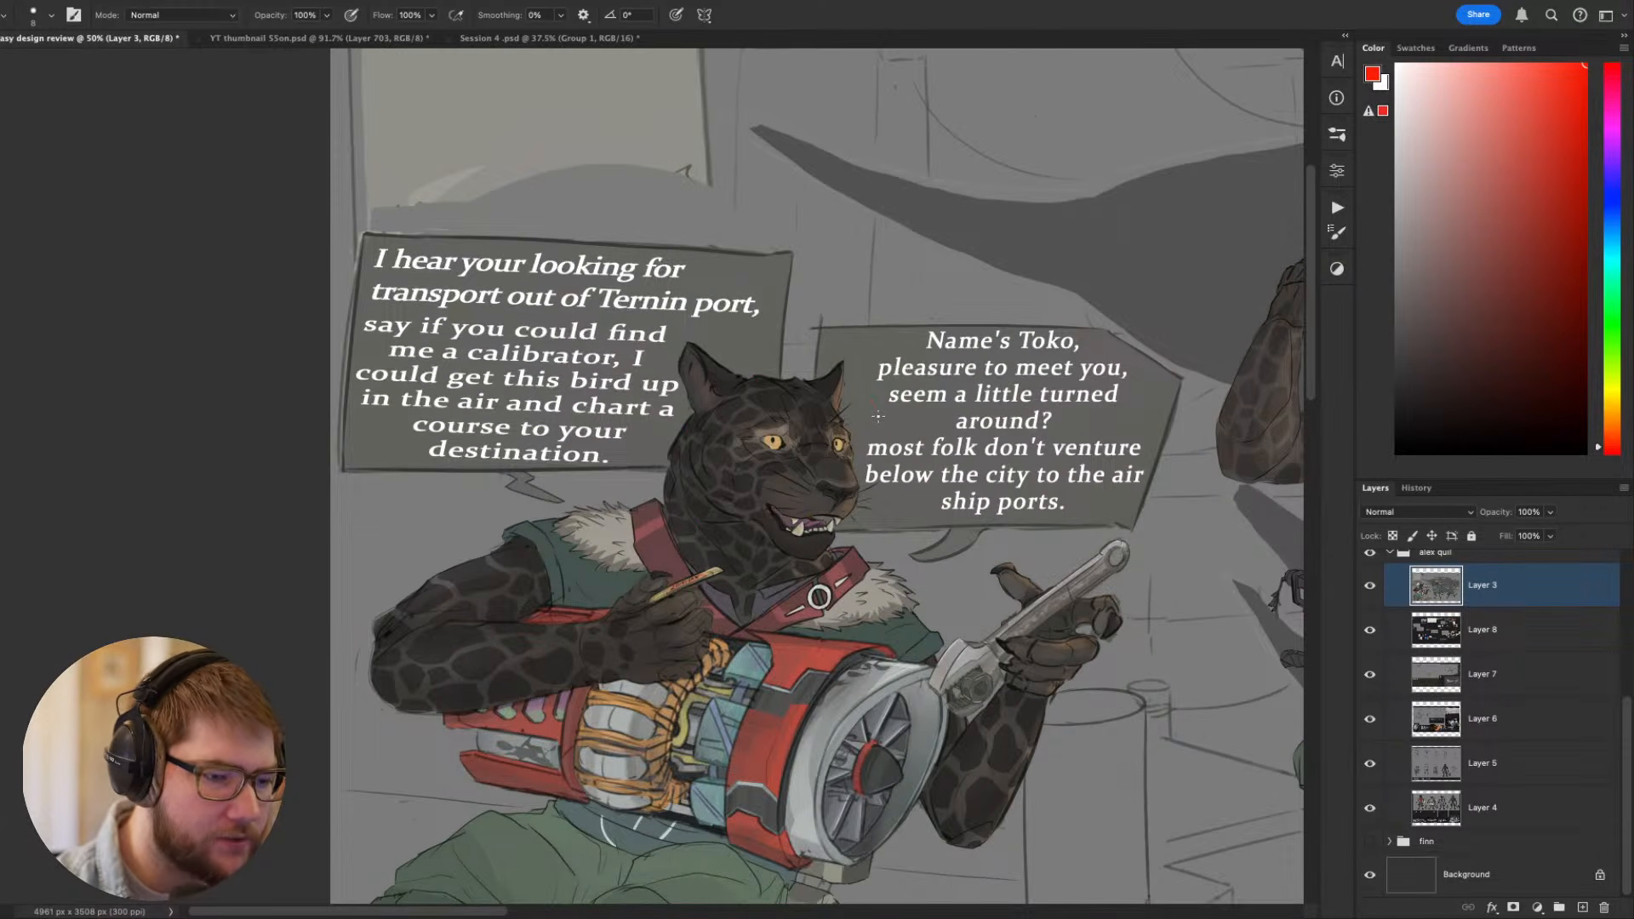
- Try red construction lines over the seated Toko's head and muzzle, and undo them
{"action": "mouse_move", "coordinate": [814, 362]}
{"action": "left_mouse_down"}
{"action": "mouse_move", "coordinate": [887, 515]}
{"action": "mouse_move", "coordinate": [707, 356]}
{"action": "mouse_move", "coordinate": [710, 570]}
{"action": "mouse_move", "coordinate": [869, 251]}
{"action": "left_mouse_up"}
{"action": "key", "text": "super+z"}
{"action": "key", "text": "super+z"}
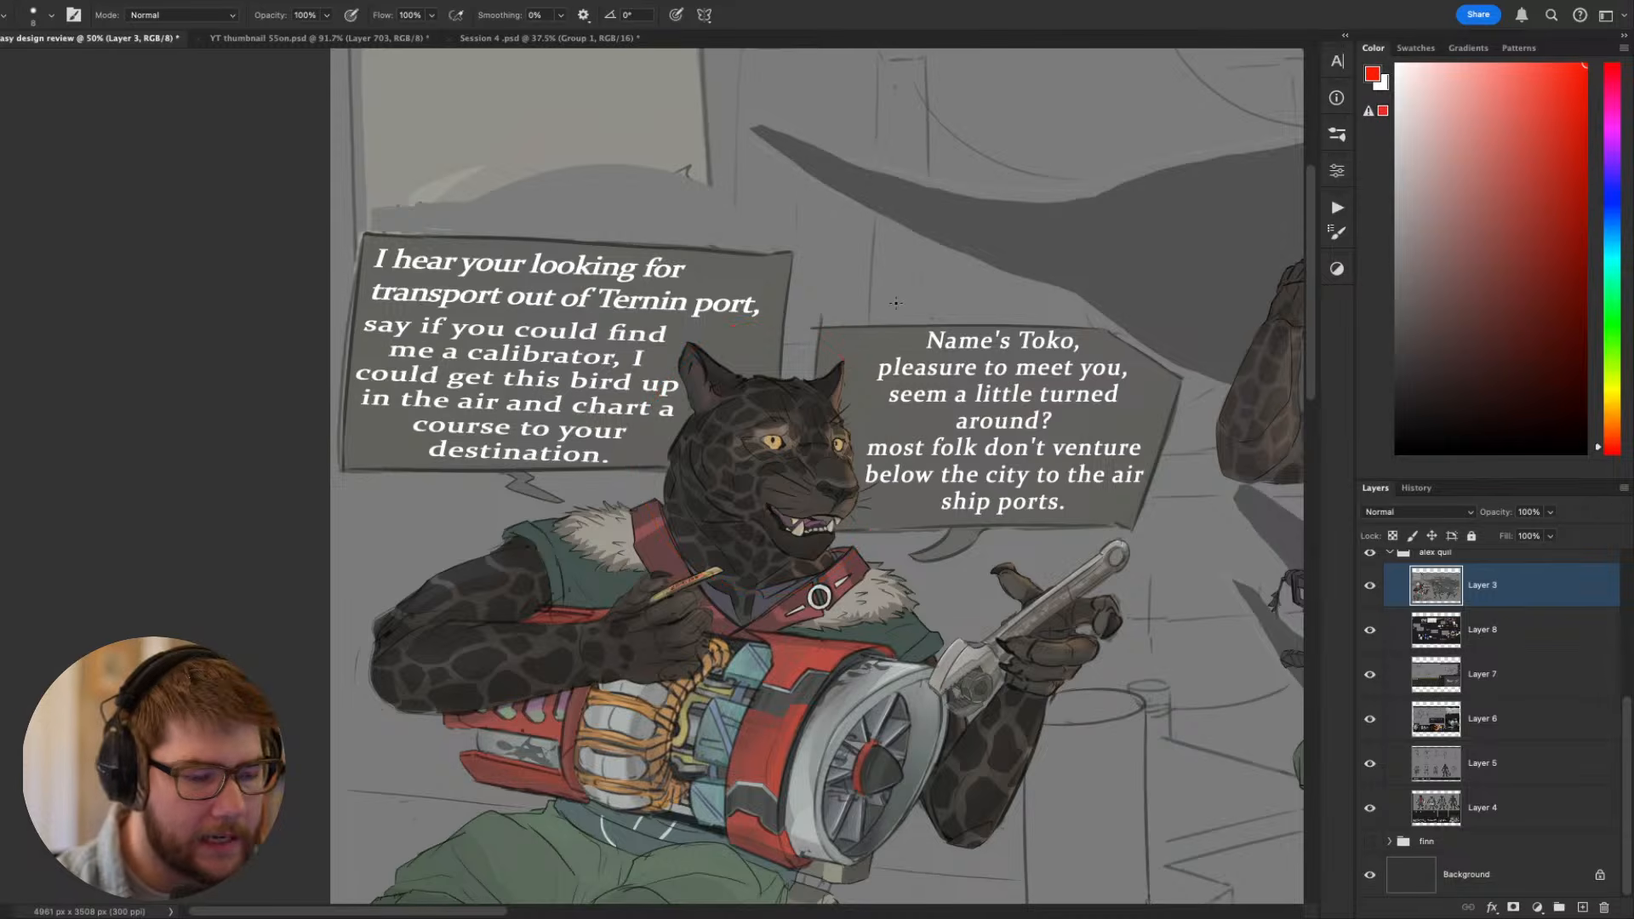
{"action": "left_click_drag", "start_coordinate": [943, 372], "coordinate": [891, 377]}
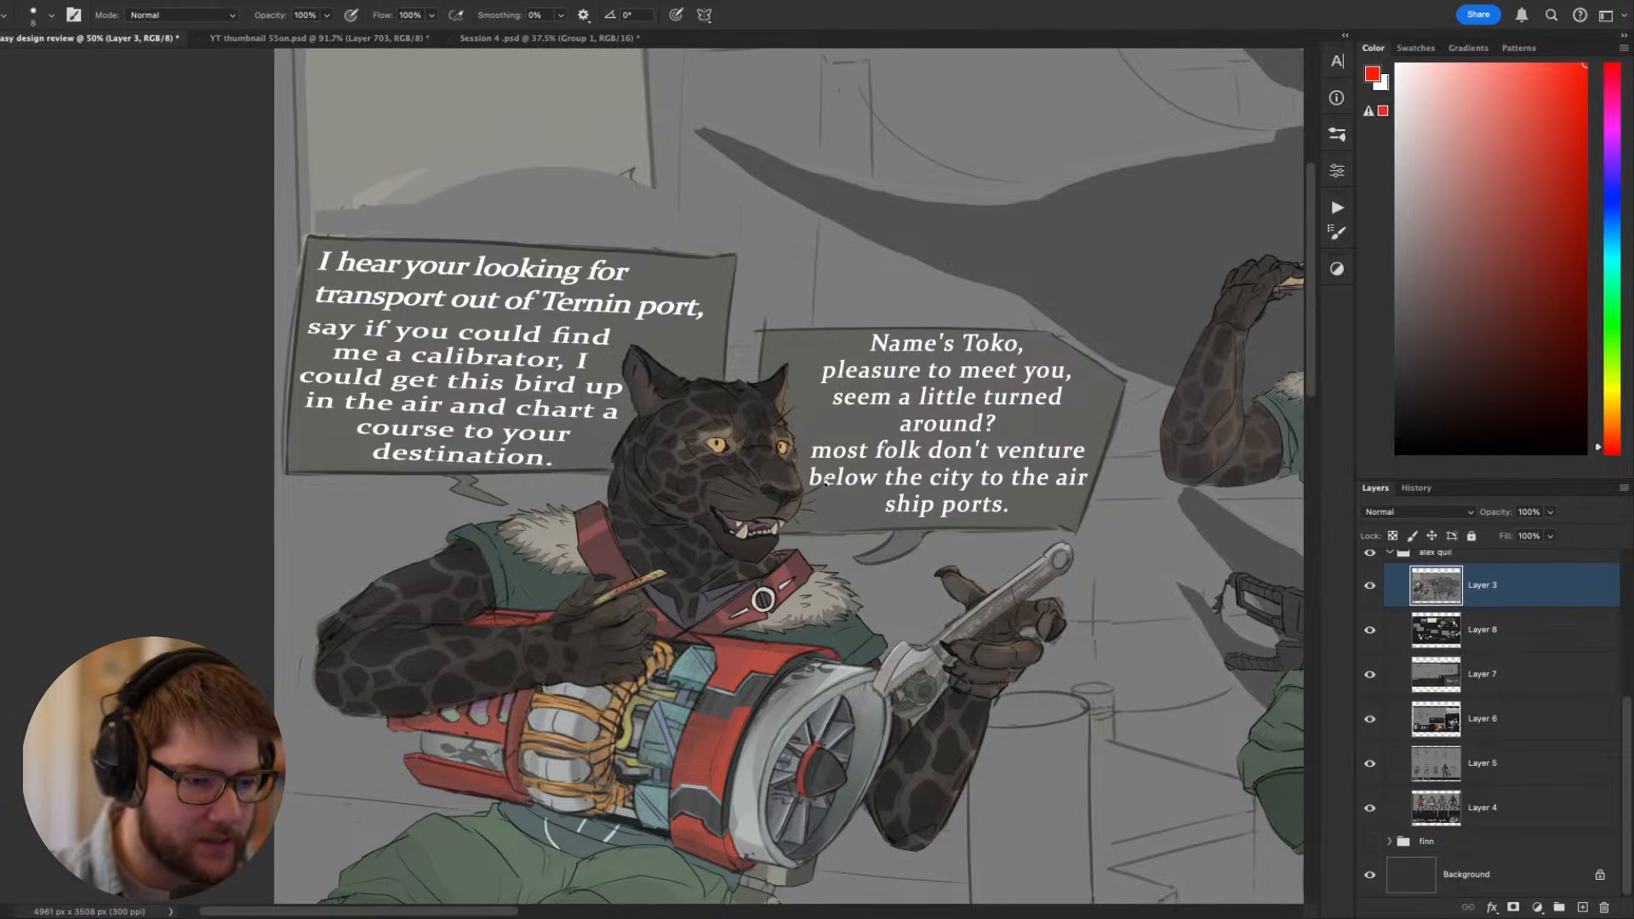
{"action": "left_click_drag", "start_coordinate": [785, 466], "coordinate": [795, 502]}
{"action": "key", "text": "super+z"}
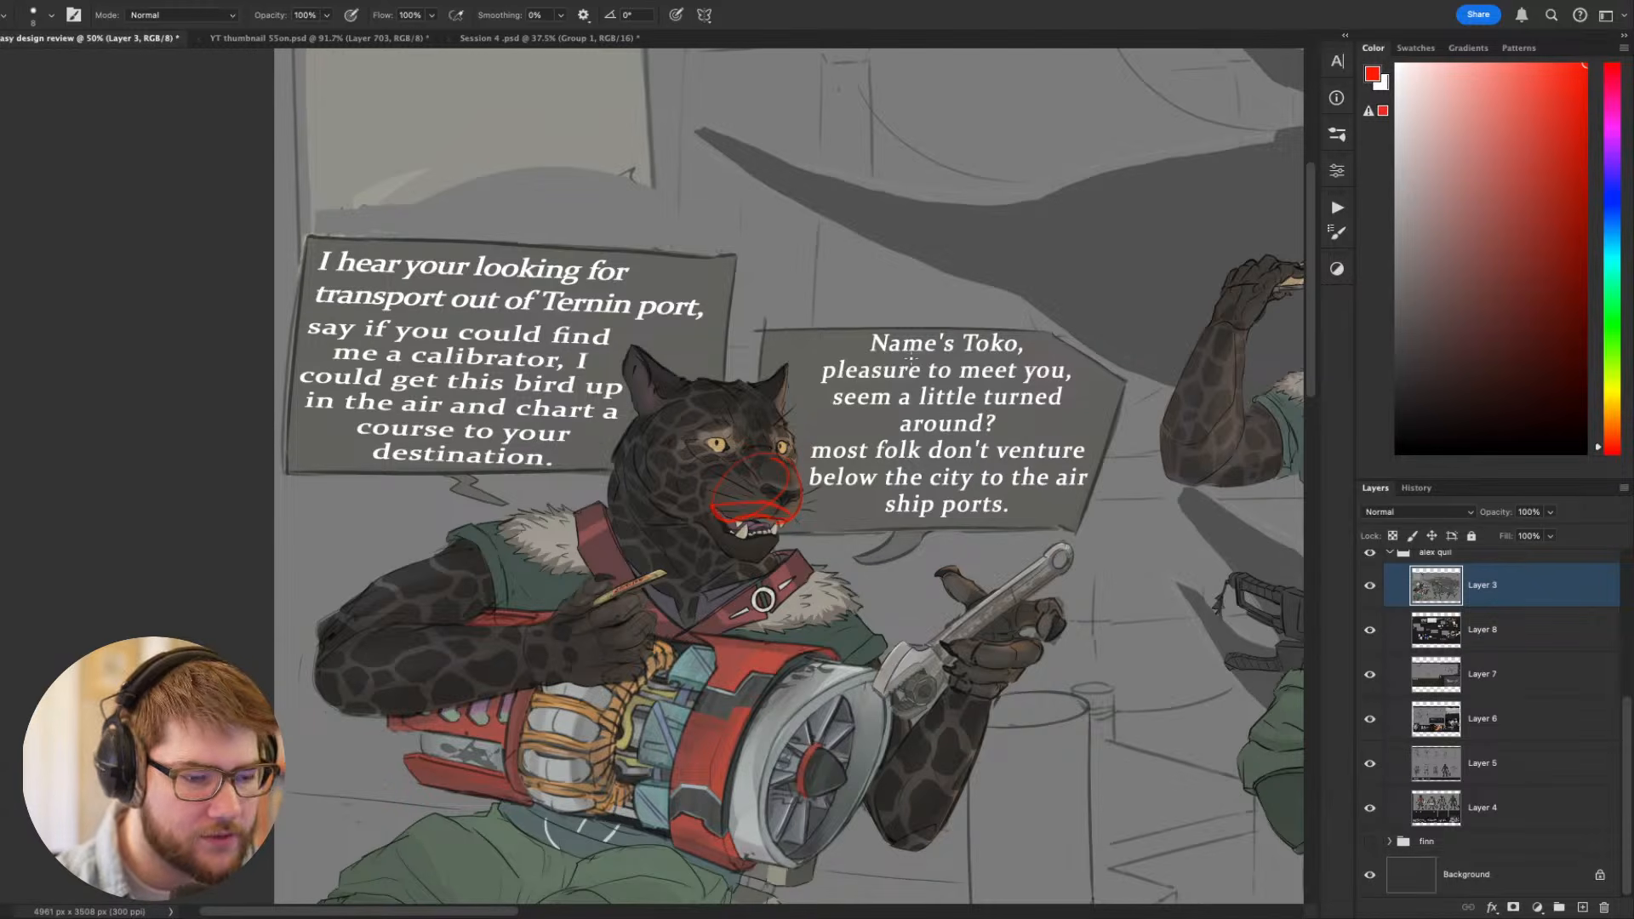
{"action": "key", "text": "super+z"}
- Try tracing the seated Toko's bent arm in red from shoulder to elbow and along the forearm, and undo the strokes
{"action": "scroll", "coordinate": [912, 364], "scroll_direction": "down", "scroll_amount": 3}
{"action": "scroll", "coordinate": [912, 364], "scroll_direction": "left", "scroll_amount": 2}
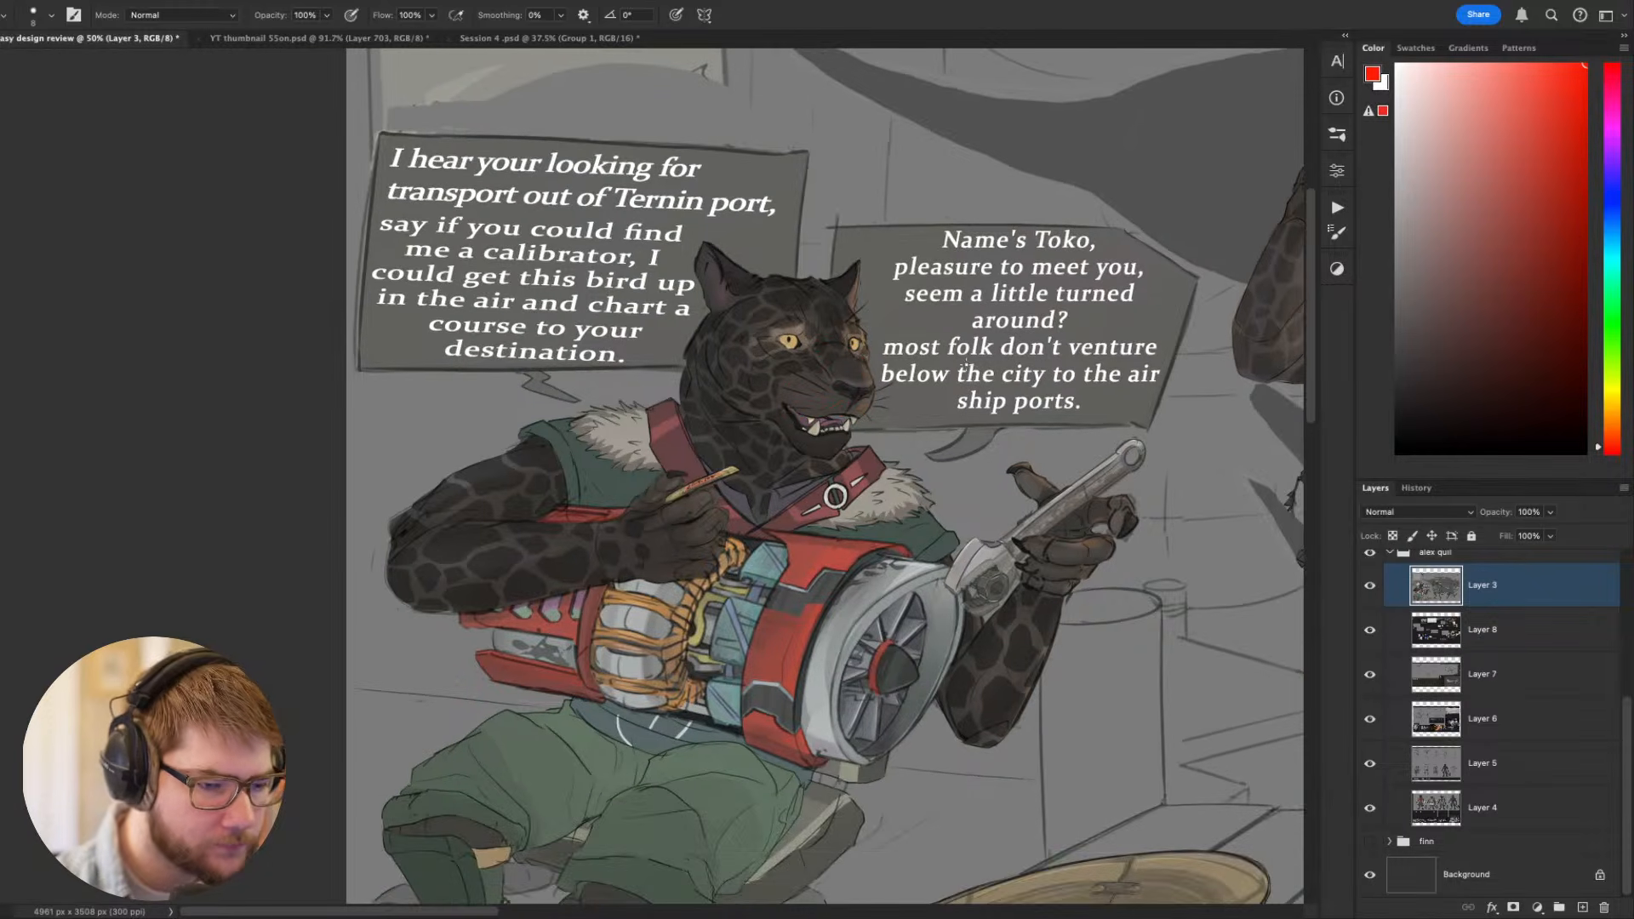
{"action": "scroll", "coordinate": [771, 517], "scroll_direction": "up", "scroll_amount": 1}
{"action": "scroll", "coordinate": [771, 517], "scroll_direction": "left", "scroll_amount": 1}
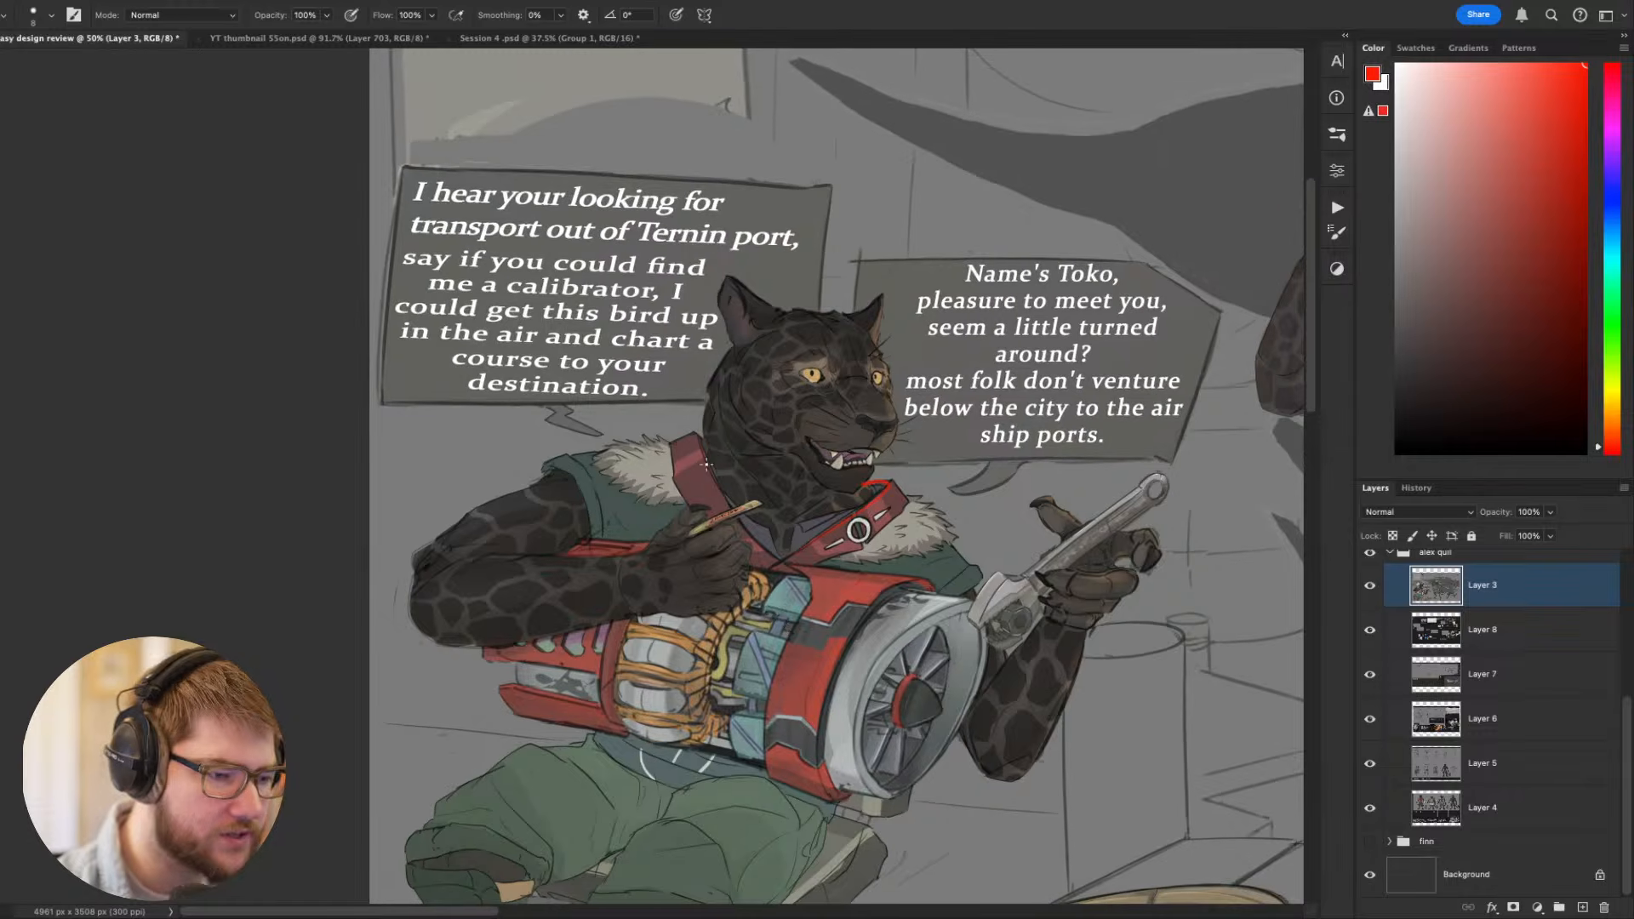
{"action": "scroll", "coordinate": [777, 503], "scroll_direction": "down", "scroll_amount": 1}
{"action": "scroll", "coordinate": [778, 503], "scroll_direction": "left", "scroll_amount": 4}
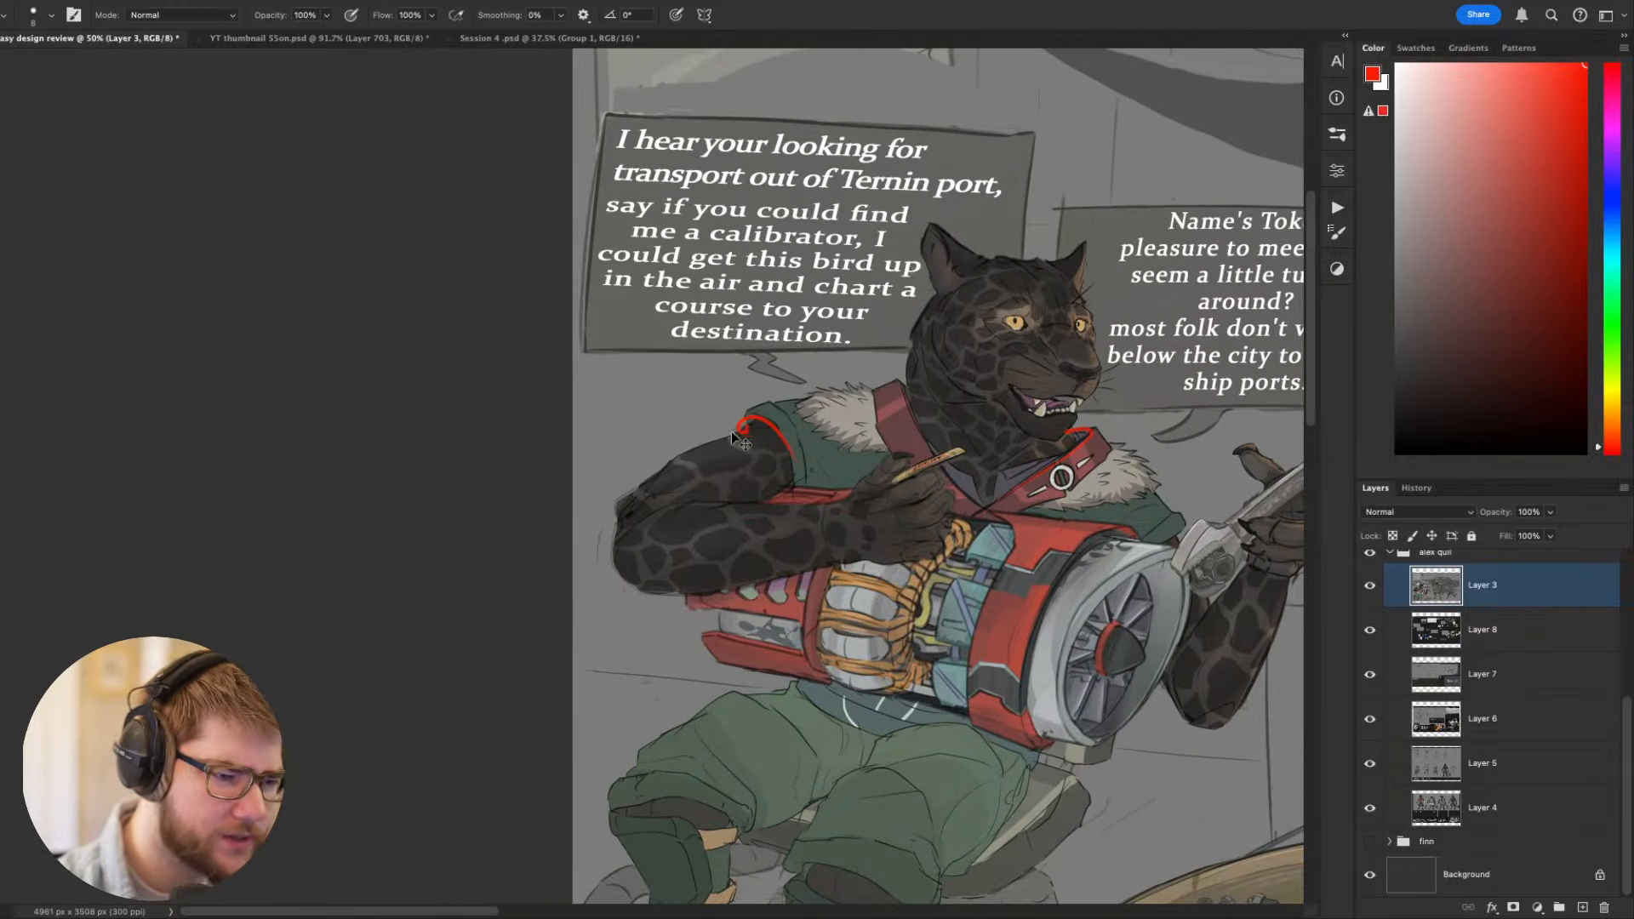
{"action": "mouse_move", "coordinate": [745, 424]}
{"action": "left_mouse_down"}
{"action": "mouse_move", "coordinate": [632, 496]}
{"action": "mouse_move", "coordinate": [618, 575]}
{"action": "left_mouse_up"}
{"action": "left_click_drag", "start_coordinate": [675, 507], "coordinate": [753, 506]}
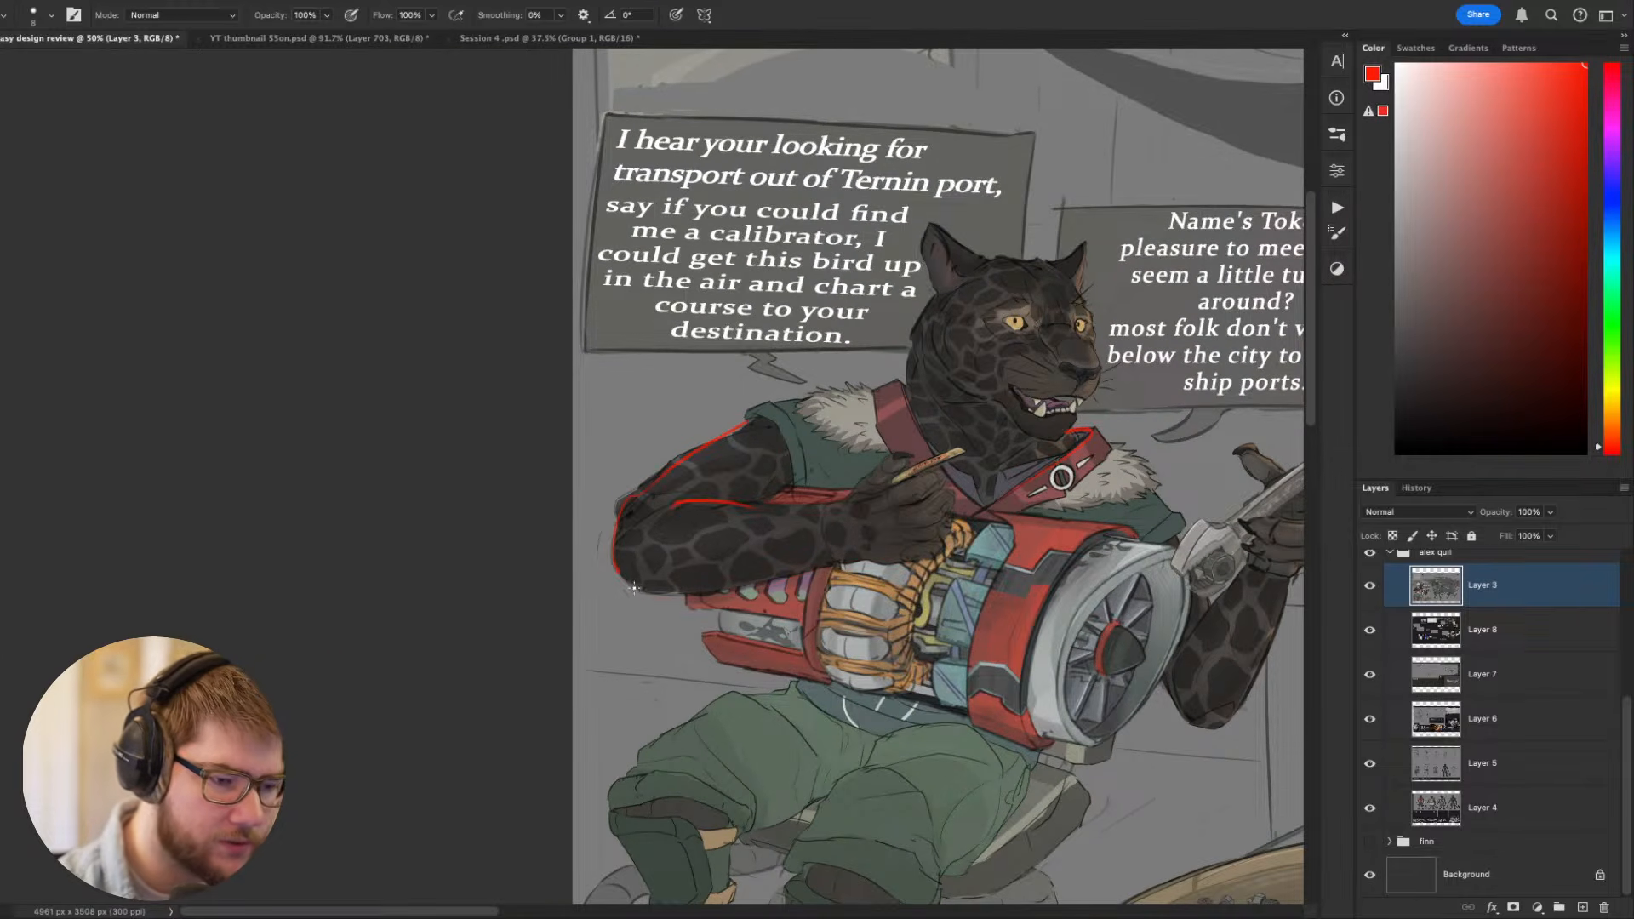
{"action": "left_click_drag", "start_coordinate": [634, 589], "coordinate": [907, 560]}
{"action": "key", "text": "super+z"}
{"action": "key", "text": "super+z"}
{"action": "key", "text": "super+z"}
- Try red marks over the seated Toko's fingers on the hand holding the wrench, and undo them
{"action": "left_click_drag", "start_coordinate": [1233, 664], "coordinate": [1038, 625]}
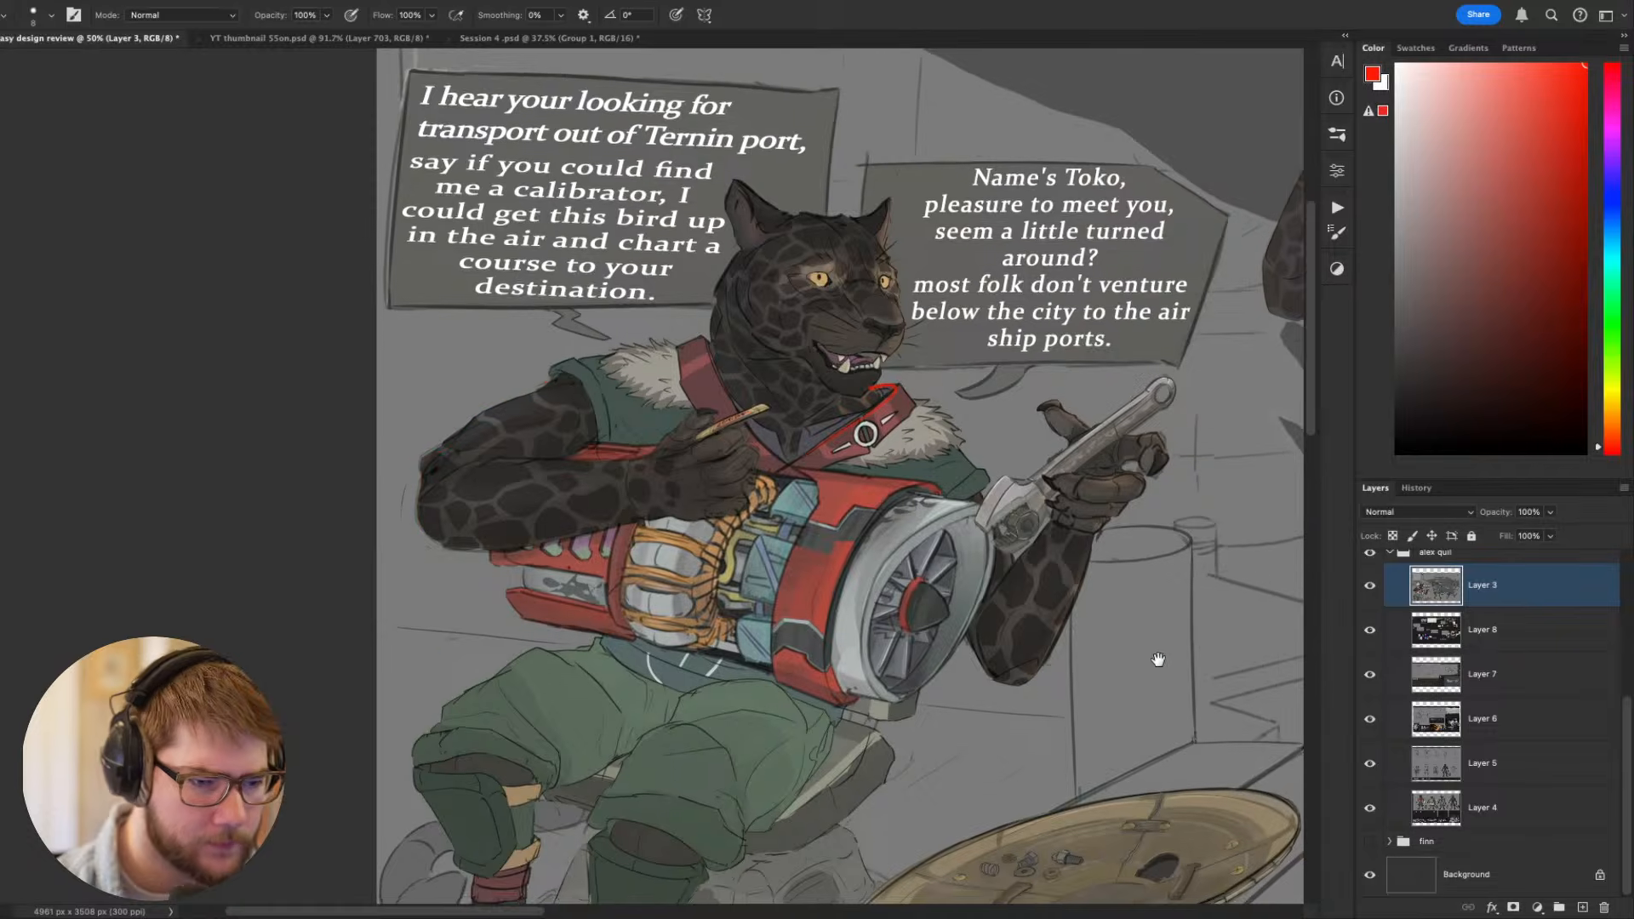
{"action": "mouse_move", "coordinate": [1184, 661]}
{"action": "left_mouse_down"}
{"action": "mouse_move", "coordinate": [994, 660]}
{"action": "mouse_move", "coordinate": [1008, 601]}
{"action": "left_mouse_up"}
{"action": "mouse_move", "coordinate": [945, 426]}
{"action": "left_mouse_down"}
{"action": "mouse_move", "coordinate": [958, 400]}
{"action": "mouse_move", "coordinate": [987, 424]}
{"action": "left_mouse_up"}
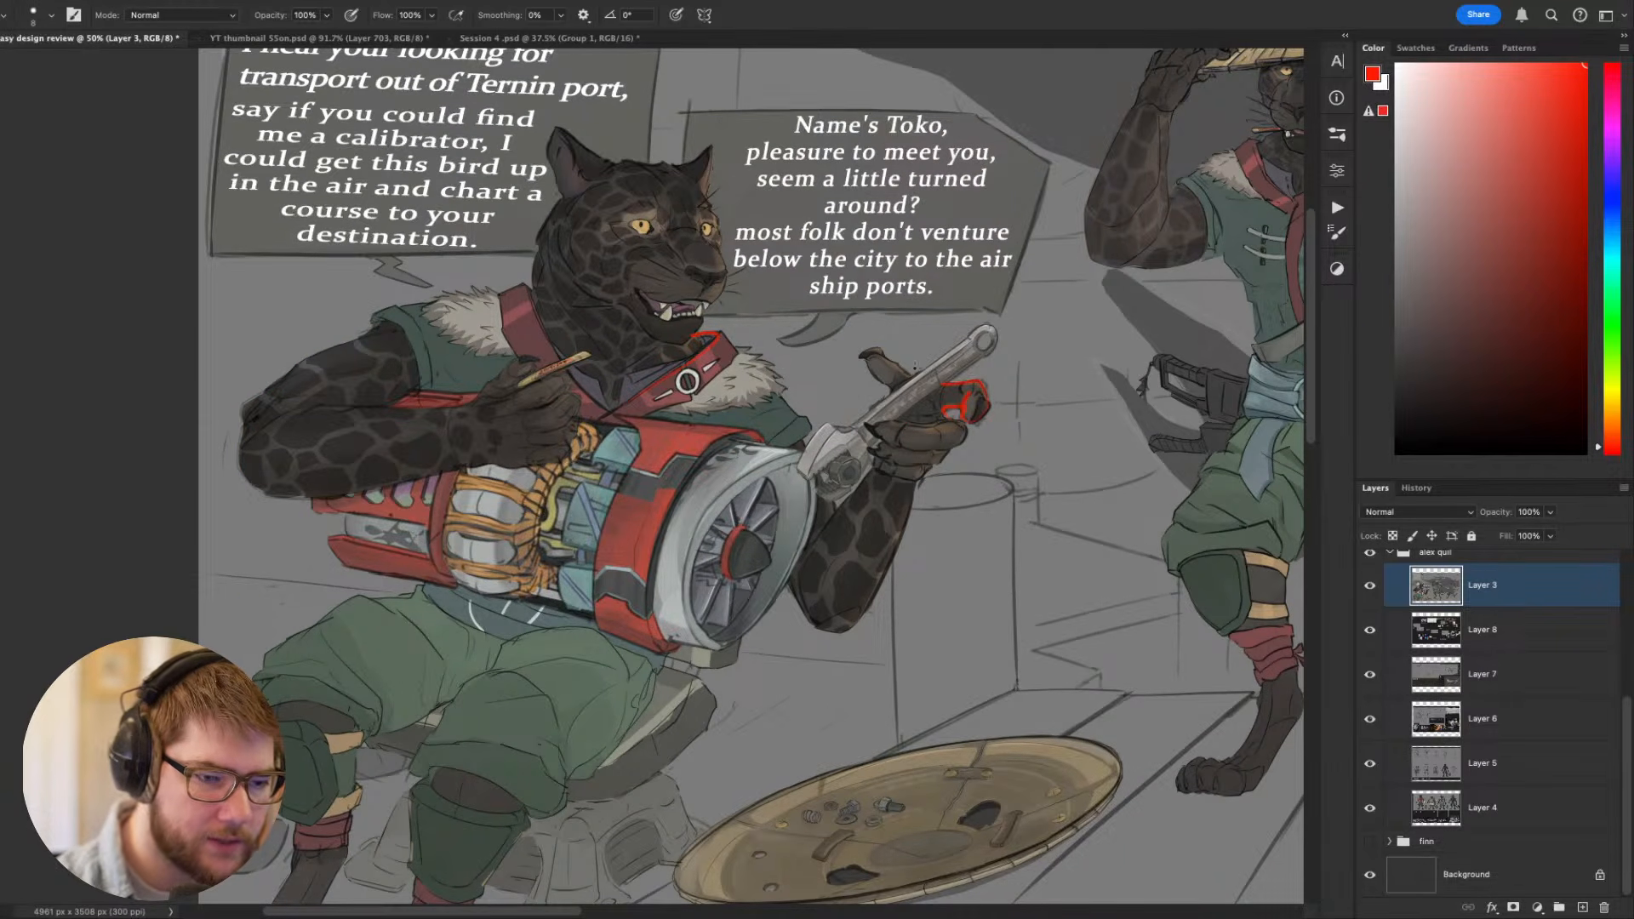
{"action": "key", "text": "super+z"}
{"action": "key", "text": "super+z"}
{"action": "key", "text": "super+z"}
{"action": "key", "text": "super+z"}
{"action": "key", "text": "super+z"}
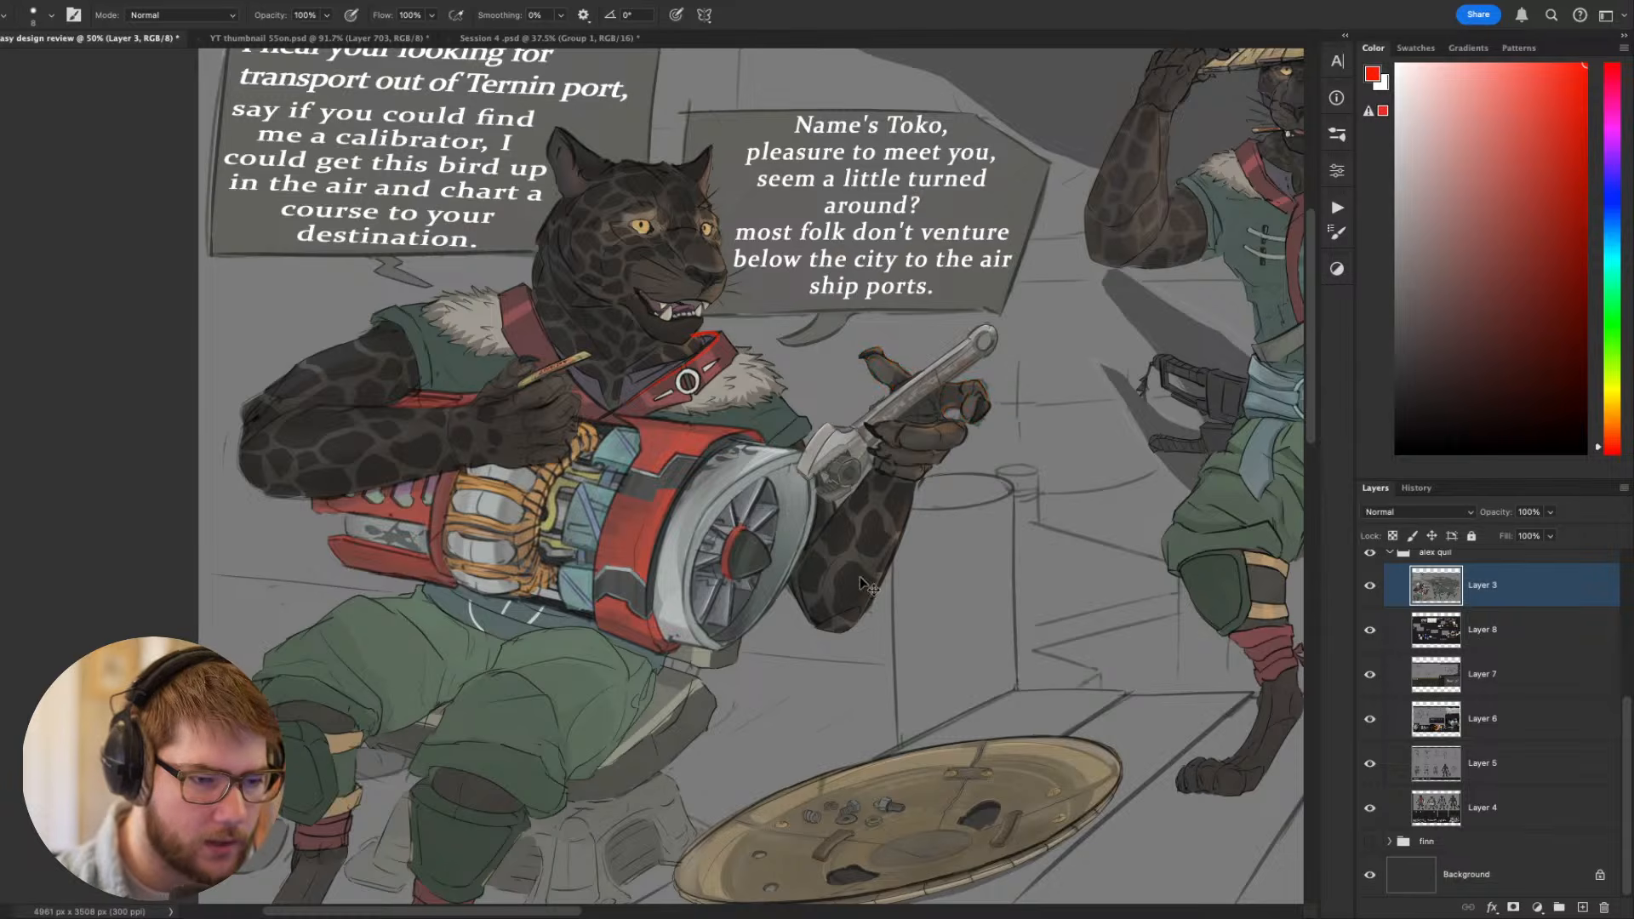
{"action": "mouse_move", "coordinate": [844, 616]}
{"action": "left_mouse_down"}
{"action": "mouse_move", "coordinate": [992, 416]}
{"action": "mouse_move", "coordinate": [854, 613]}
{"action": "left_mouse_up"}
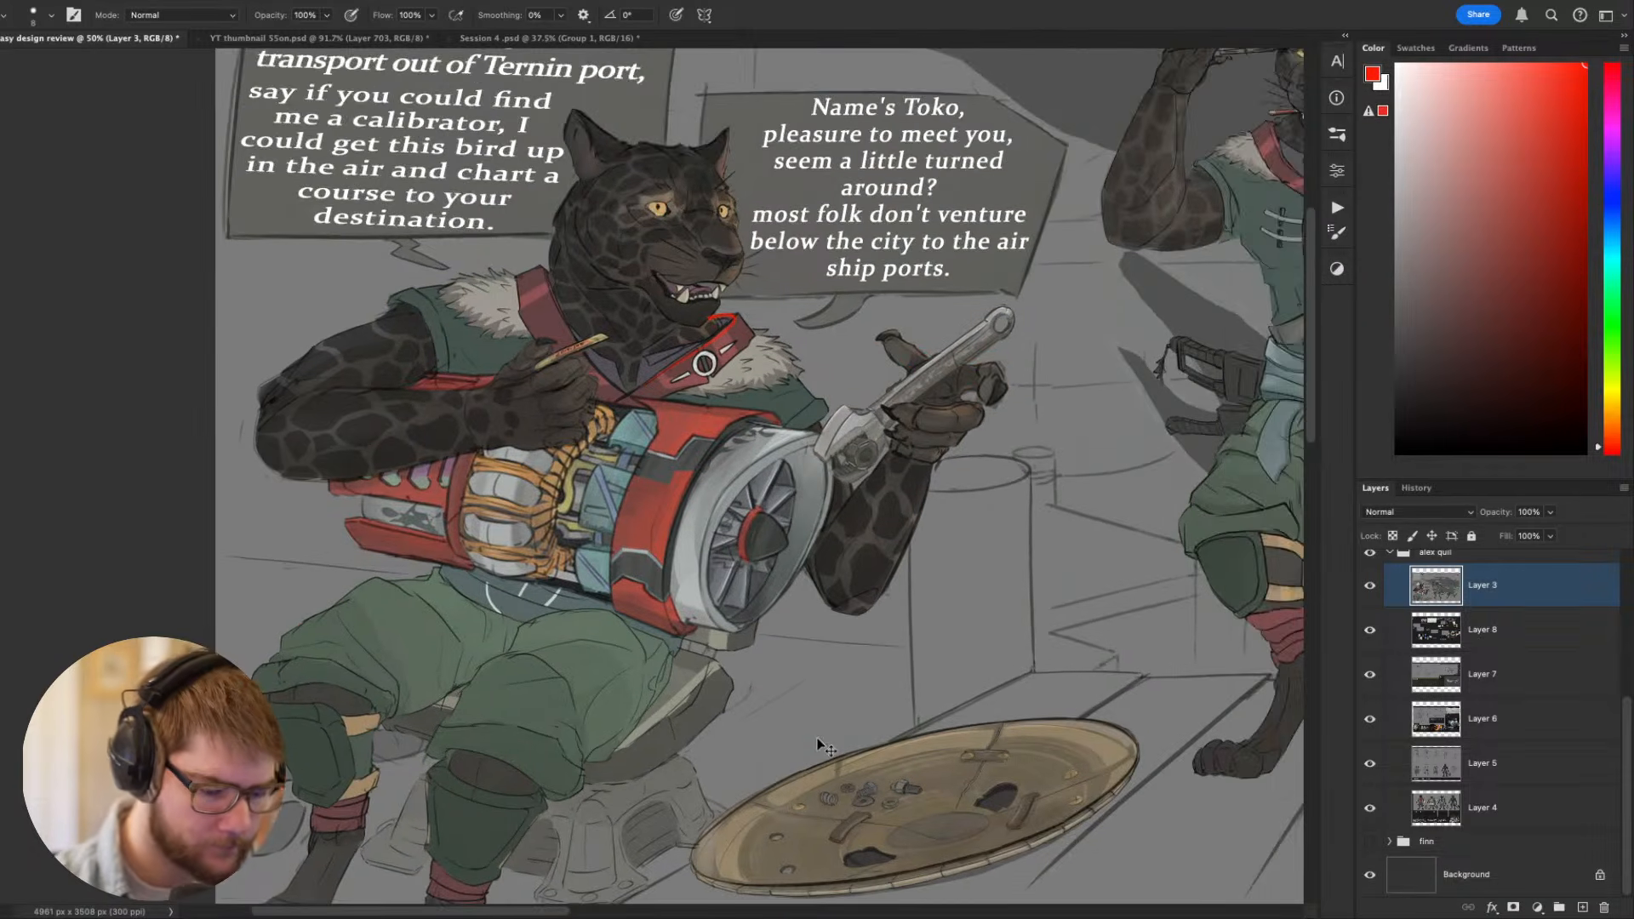
- Try red guide strokes across the seated Toko's shoulder and torso at 33.3% zoom, and undo them
{"action": "key", "text": "super+minus"}
{"action": "key", "text": "super+p"}
{"action": "key", "text": "Escape"}
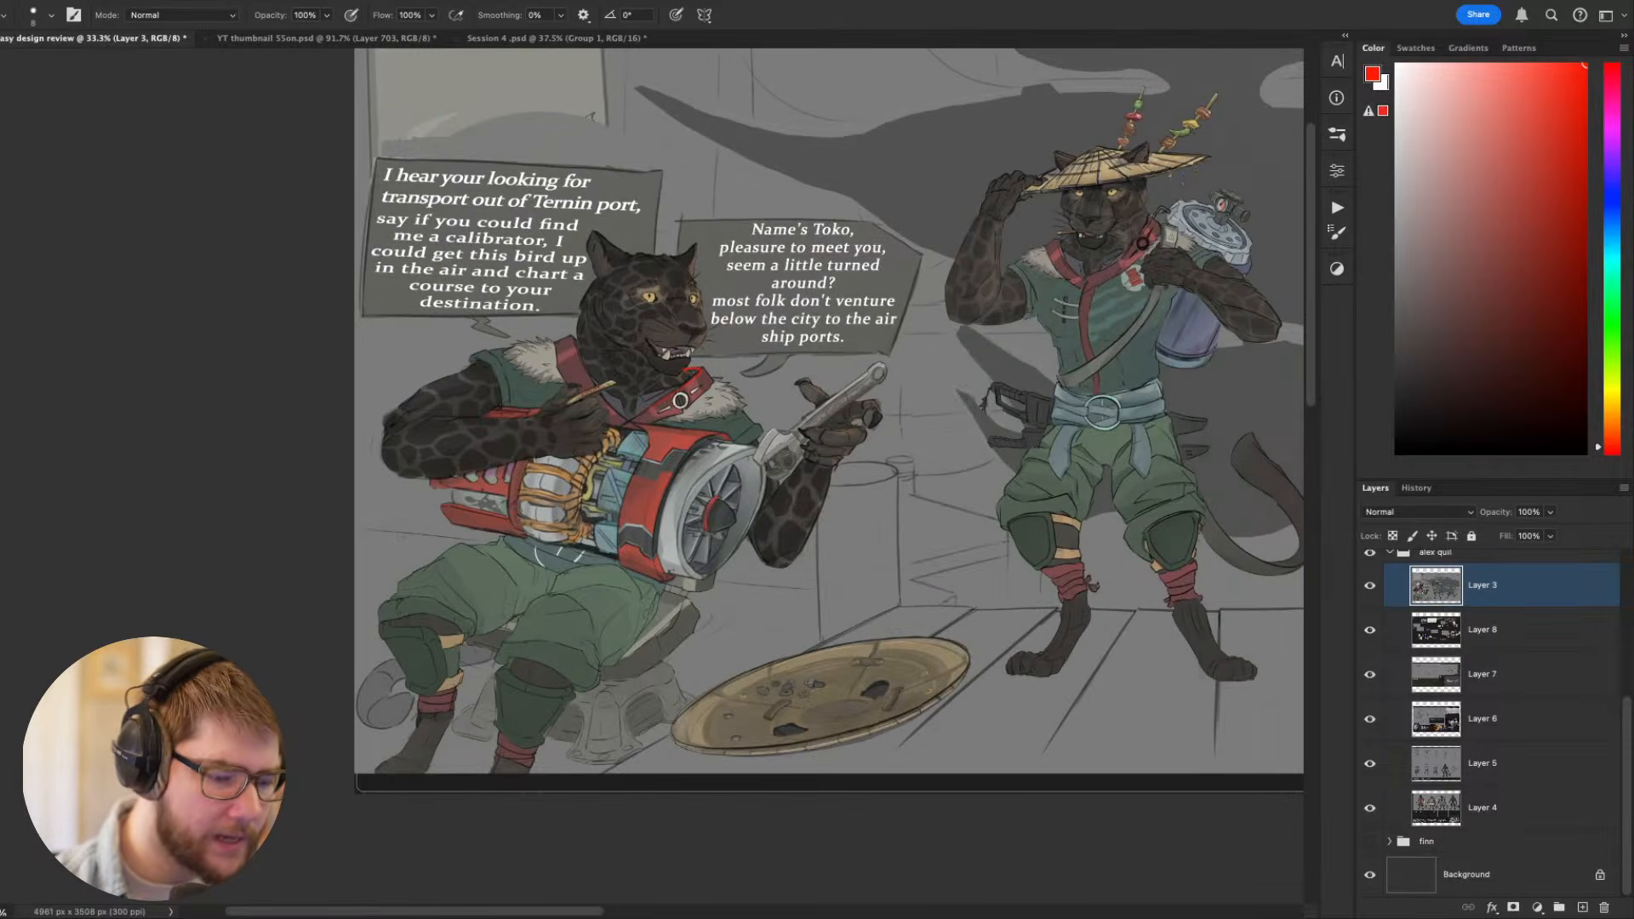
{"action": "scroll", "coordinate": [817, 738], "scroll_direction": "up", "scroll_amount": 3}
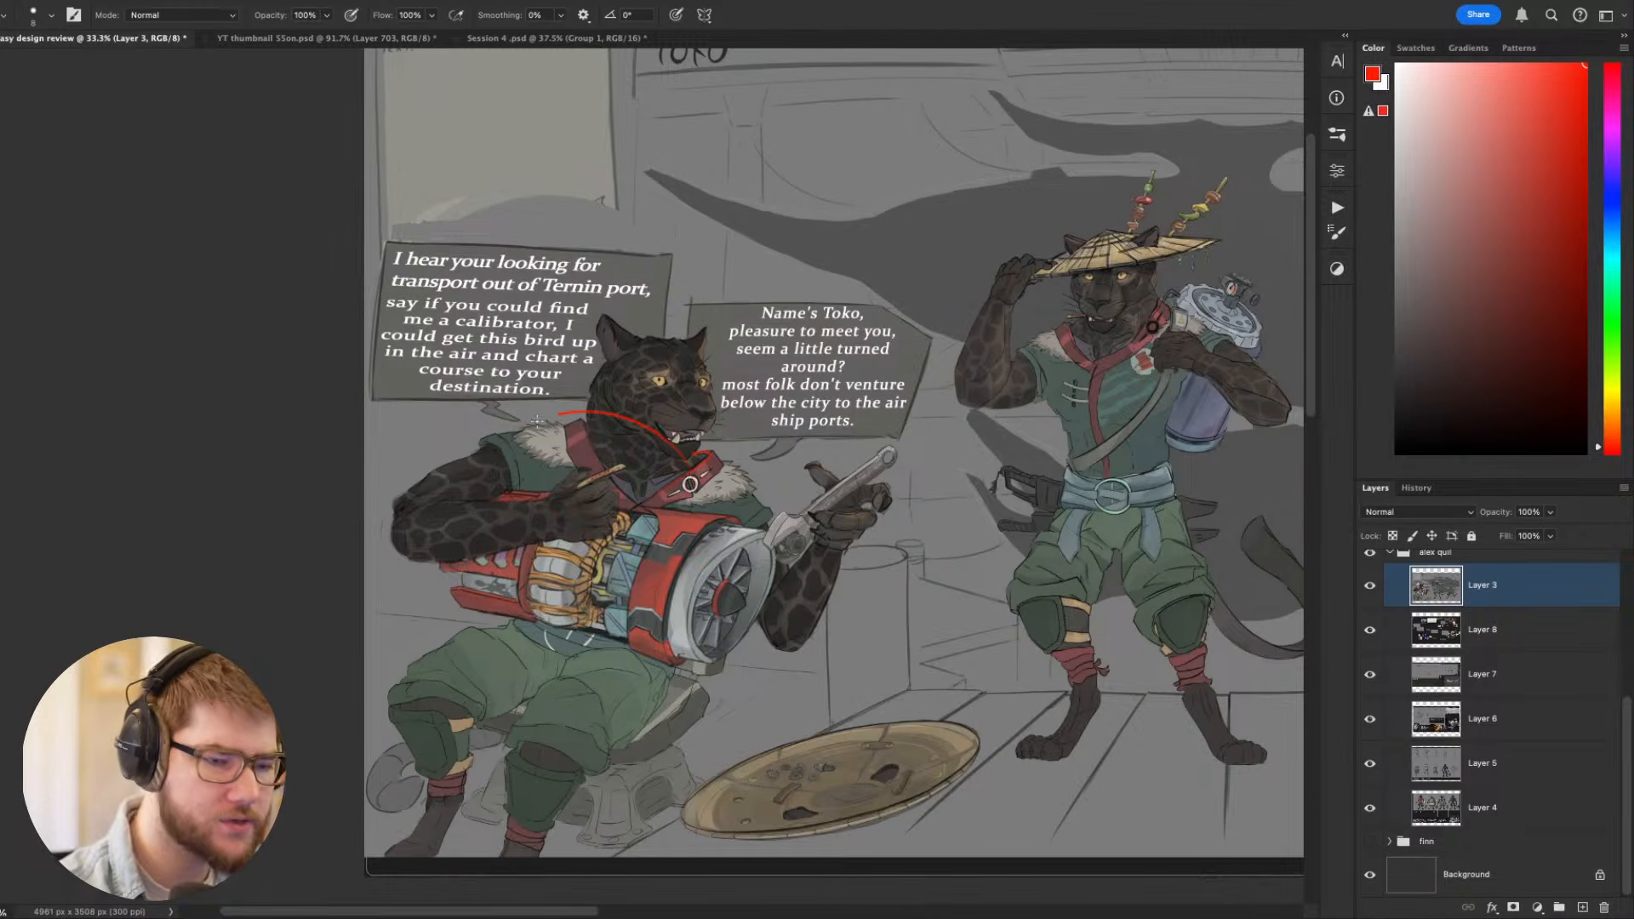
{"action": "left_click_drag", "start_coordinate": [545, 523], "coordinate": [502, 621]}
{"action": "key", "text": "ctrl+z"}
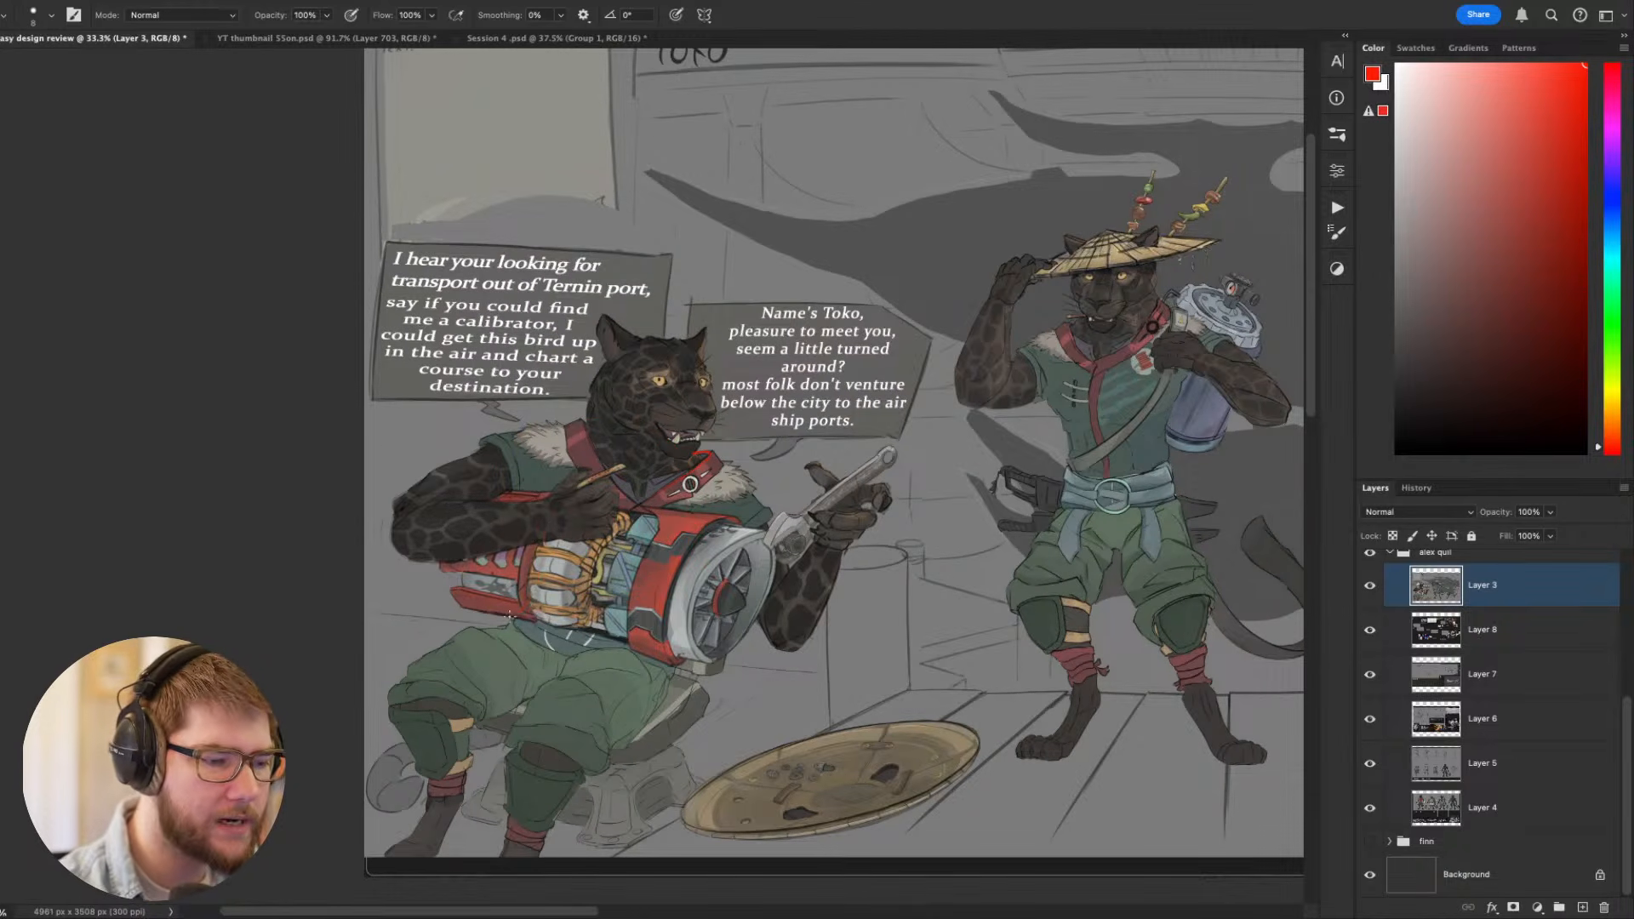
- Draw red contour curves around the engine on the seated Toko's lap and a long straight guide along its underside
{"action": "left_click_drag", "start_coordinate": [541, 535], "coordinate": [531, 596]}
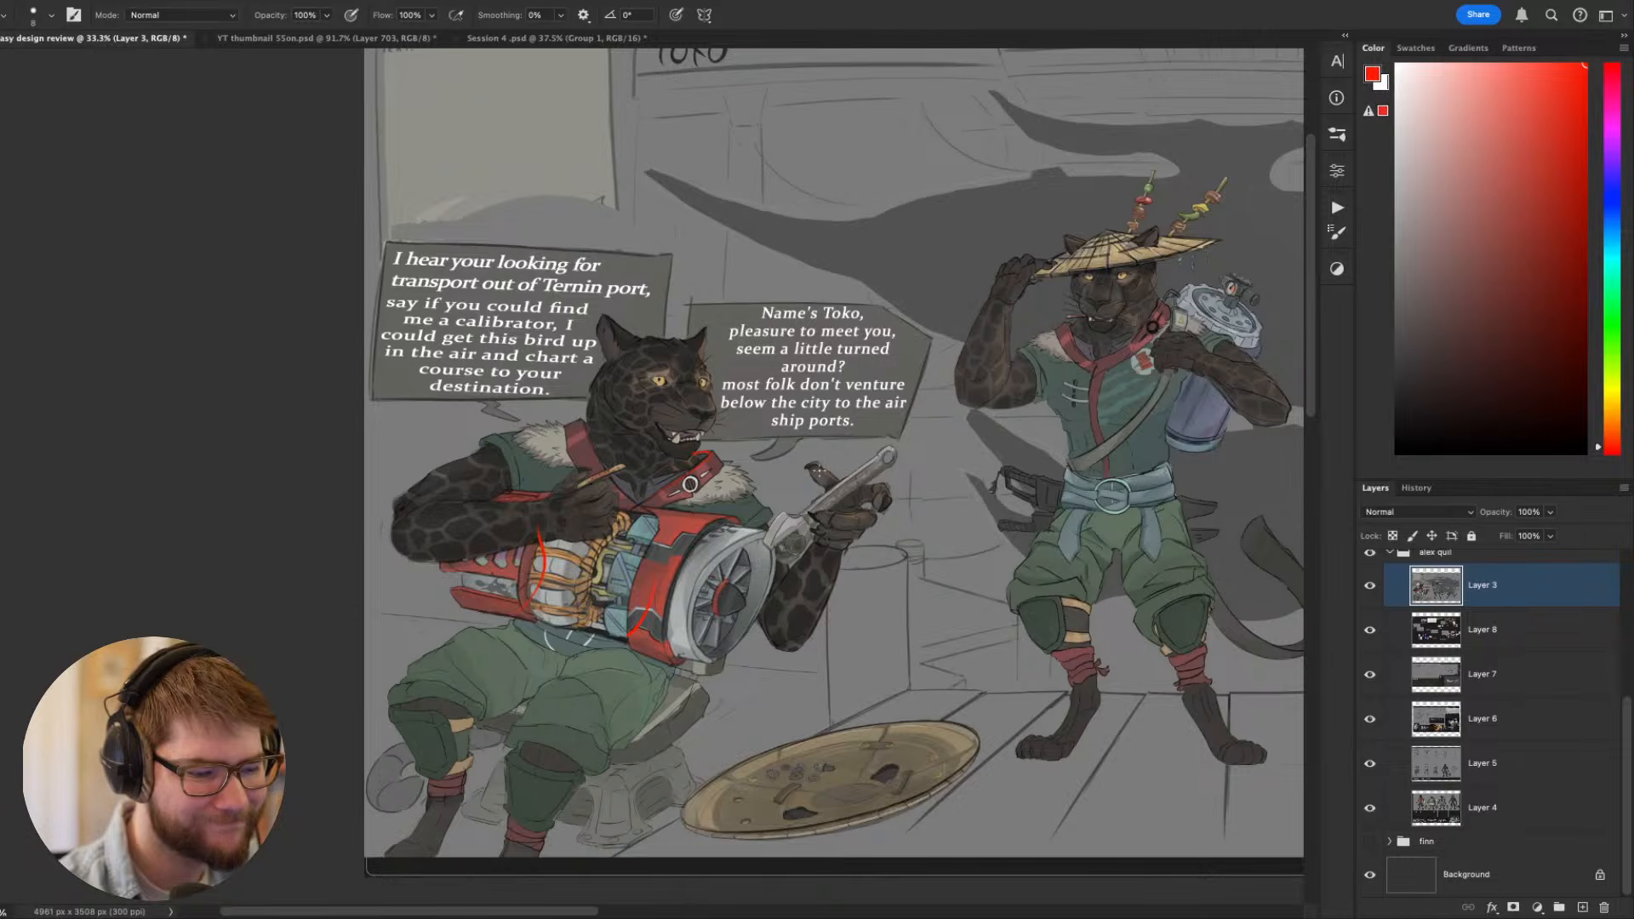
{"action": "left_click_drag", "start_coordinate": [688, 579], "coordinate": [672, 607]}
{"action": "left_click_drag", "start_coordinate": [652, 730], "coordinate": [580, 573]}
{"action": "left_click_drag", "start_coordinate": [843, 471], "coordinate": [850, 594]}
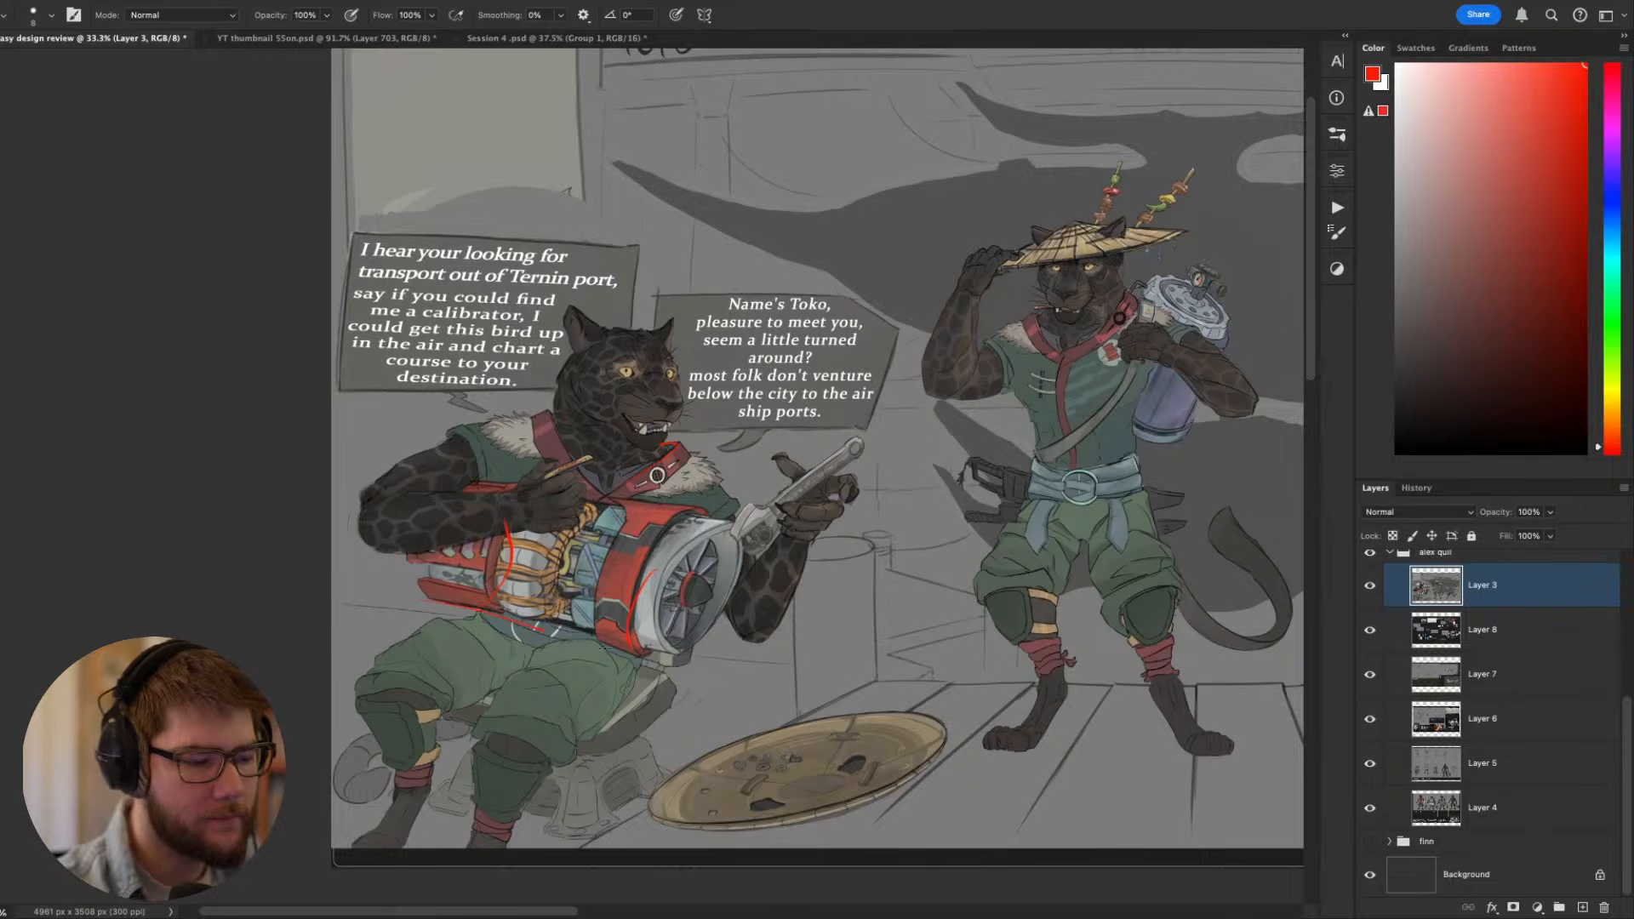
{"action": "left_click_drag", "start_coordinate": [603, 649], "coordinate": [824, 703]}
{"action": "key", "text": "super+z"}
{"action": "left_click_drag", "start_coordinate": [707, 658], "coordinate": [331, 596]}
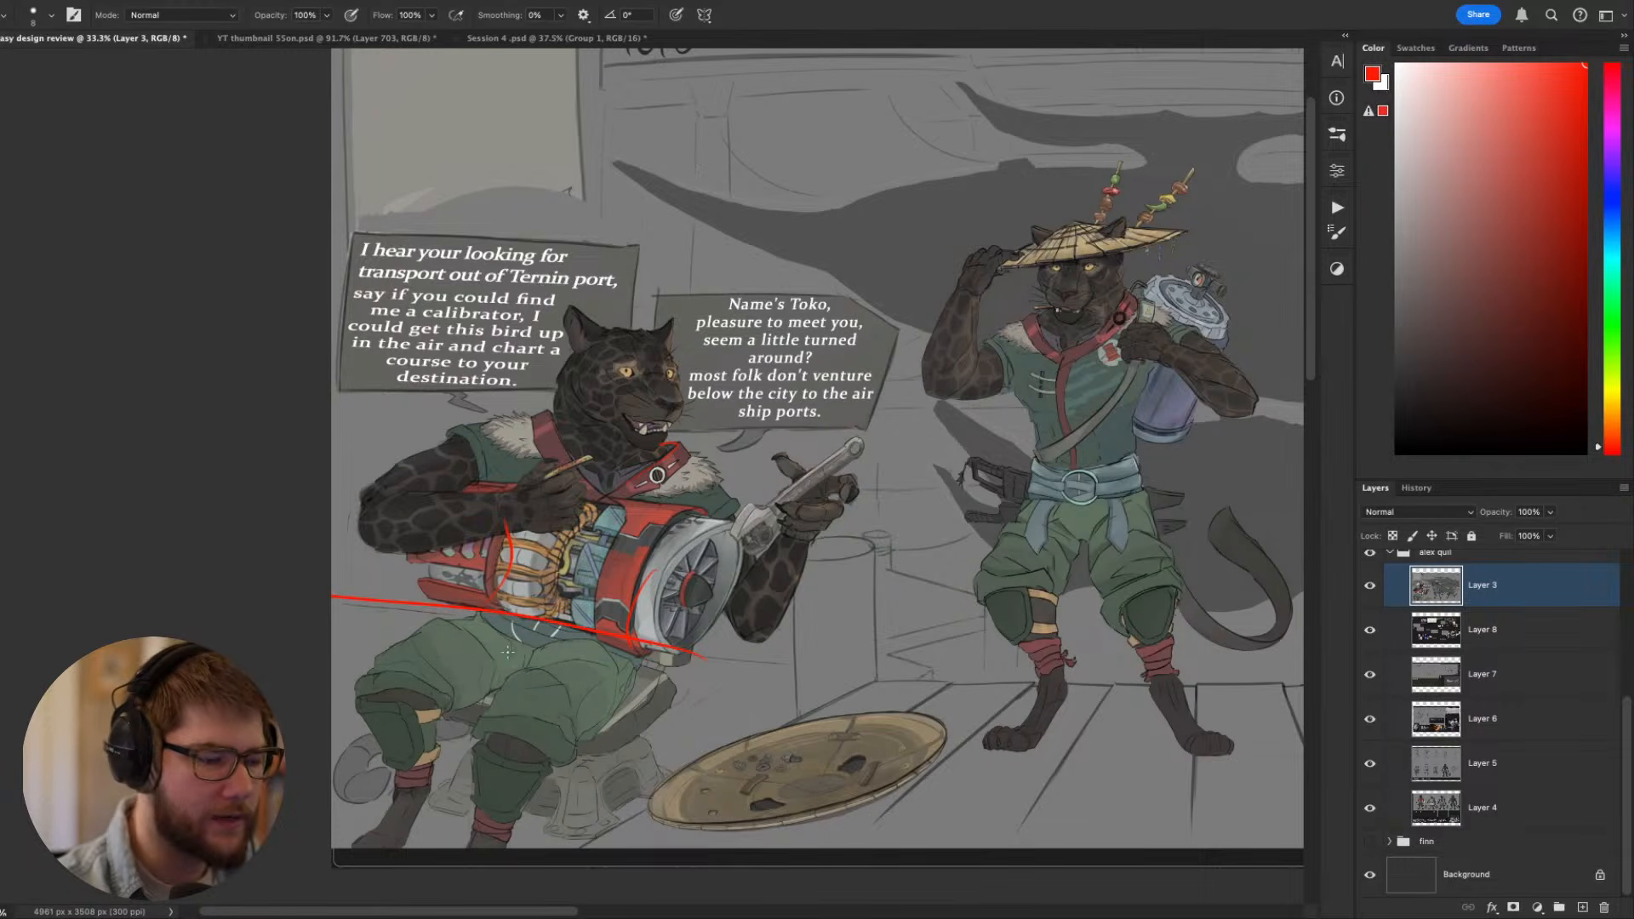
{"action": "left_click_drag", "start_coordinate": [555, 583], "coordinate": [496, 670]}
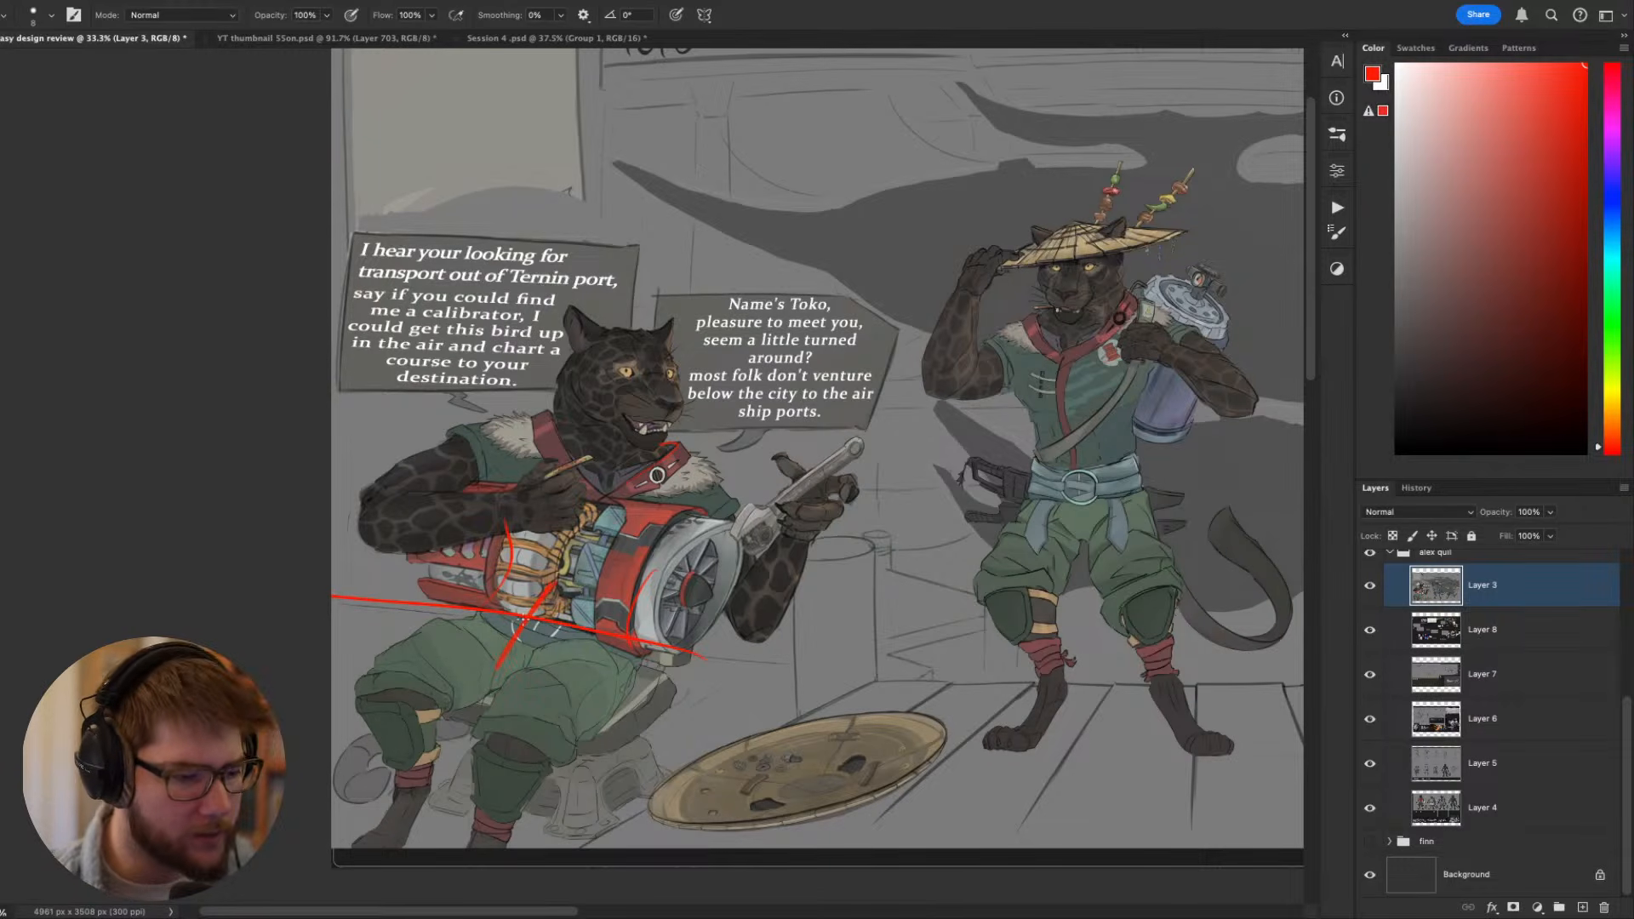
{"action": "key", "text": "super+z"}
- Sketch red construction shapes for the seated Toko's thighs, knees and lower legs beneath the engine
{"action": "left_click_drag", "start_coordinate": [794, 604], "coordinate": [659, 622]}
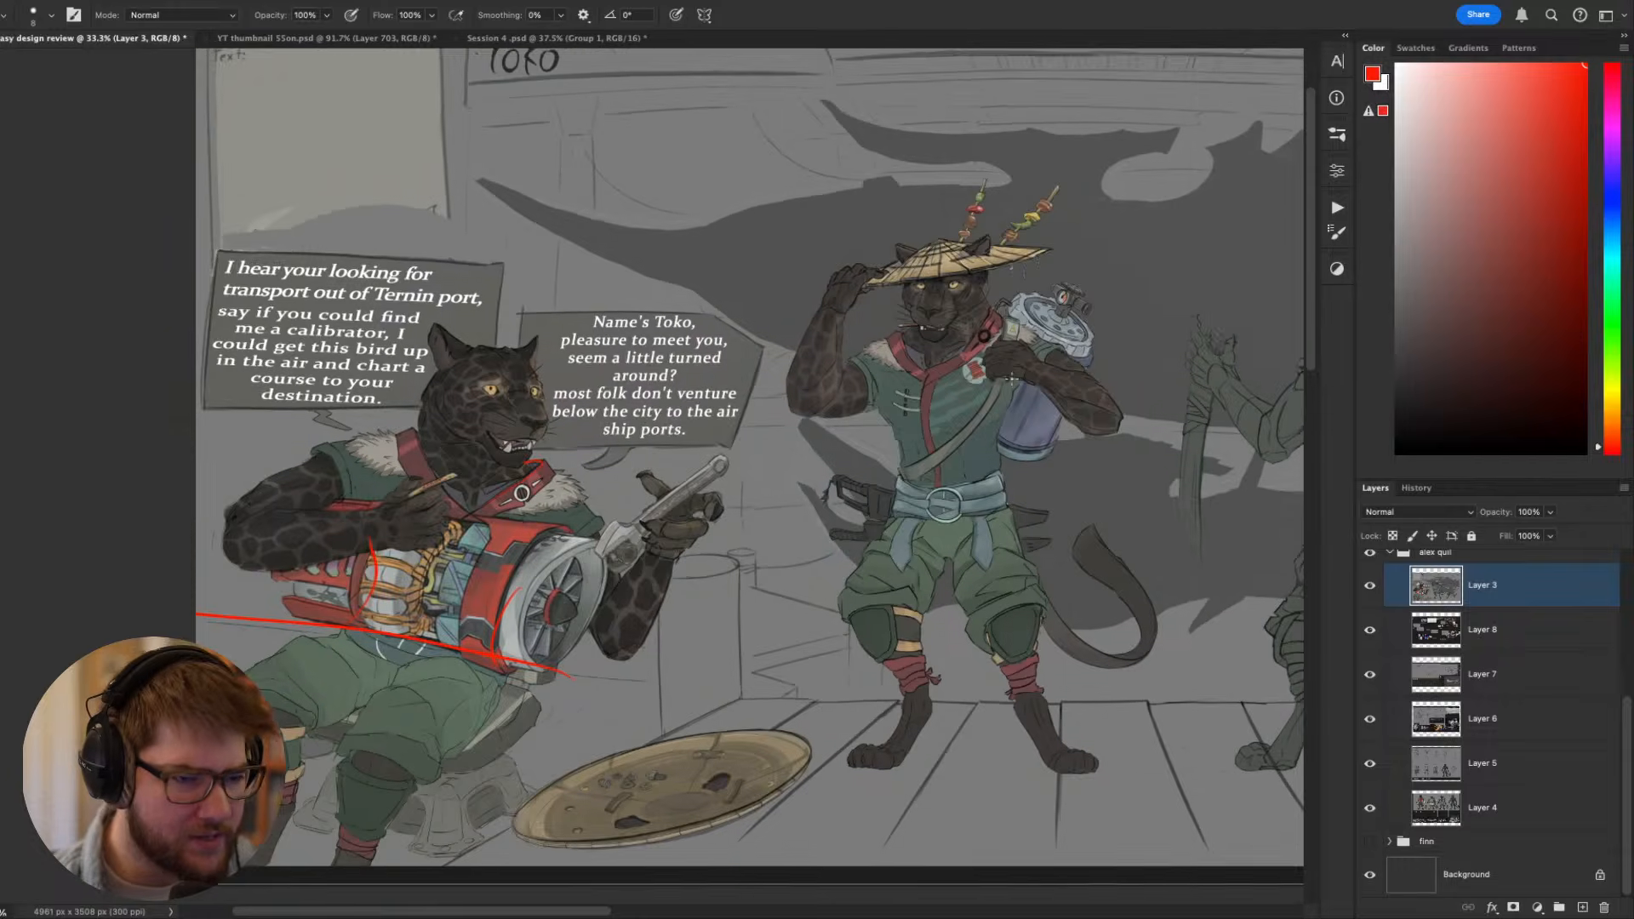
{"action": "left_click_drag", "start_coordinate": [1011, 378], "coordinate": [849, 345]}
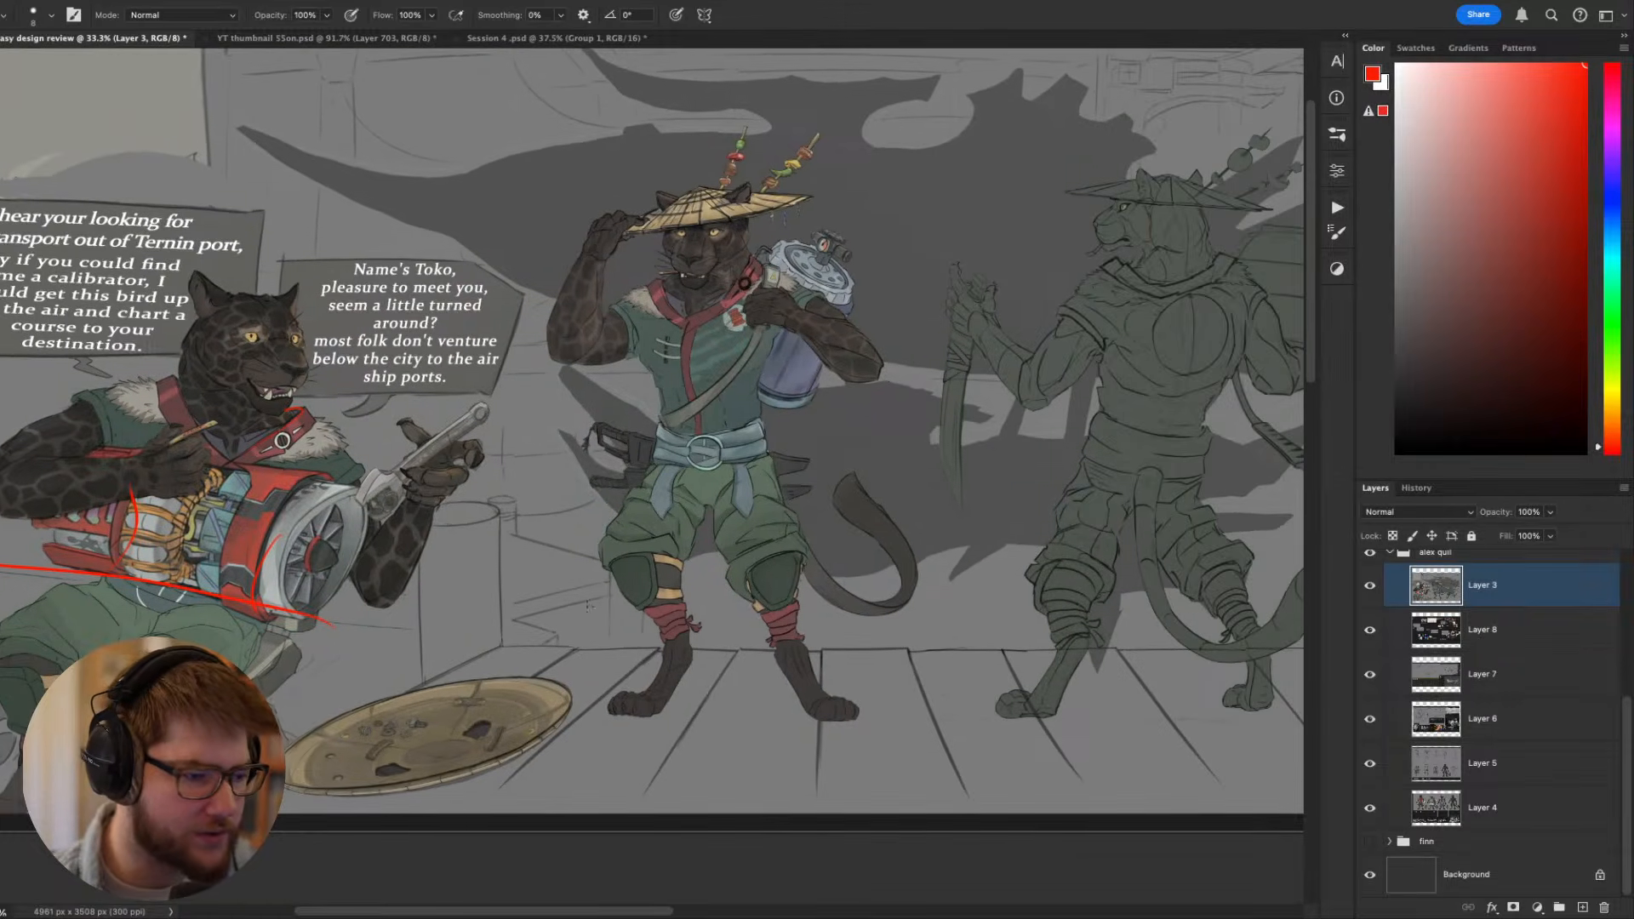
{"action": "left_click_drag", "start_coordinate": [588, 606], "coordinate": [736, 628]}
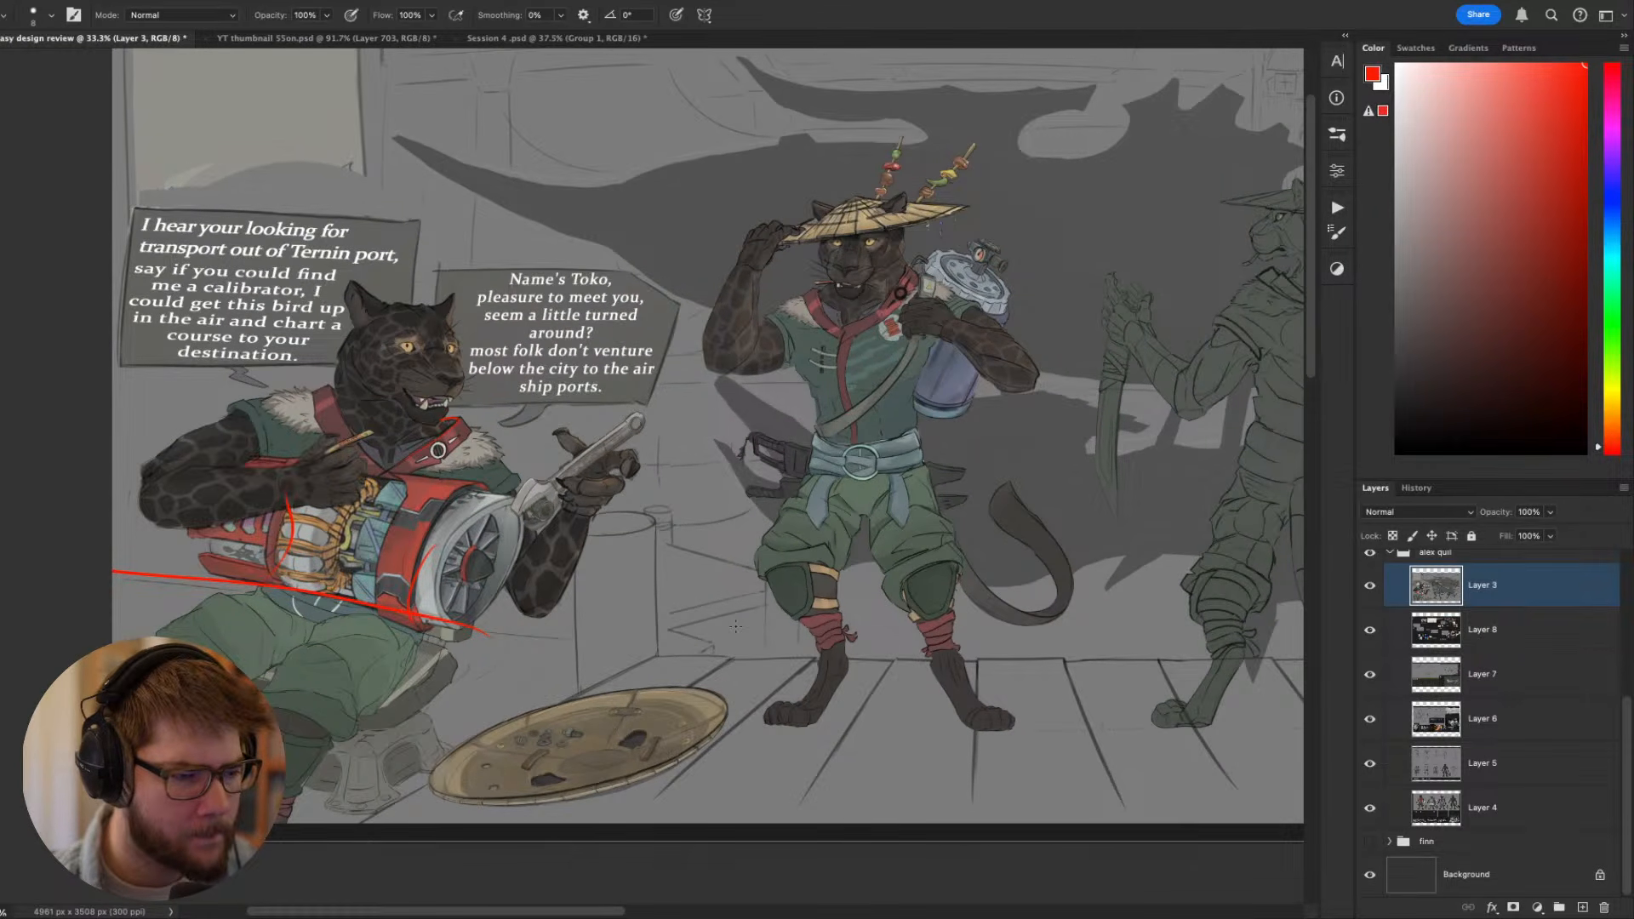
{"action": "left_click_drag", "start_coordinate": [397, 649], "coordinate": [658, 686]}
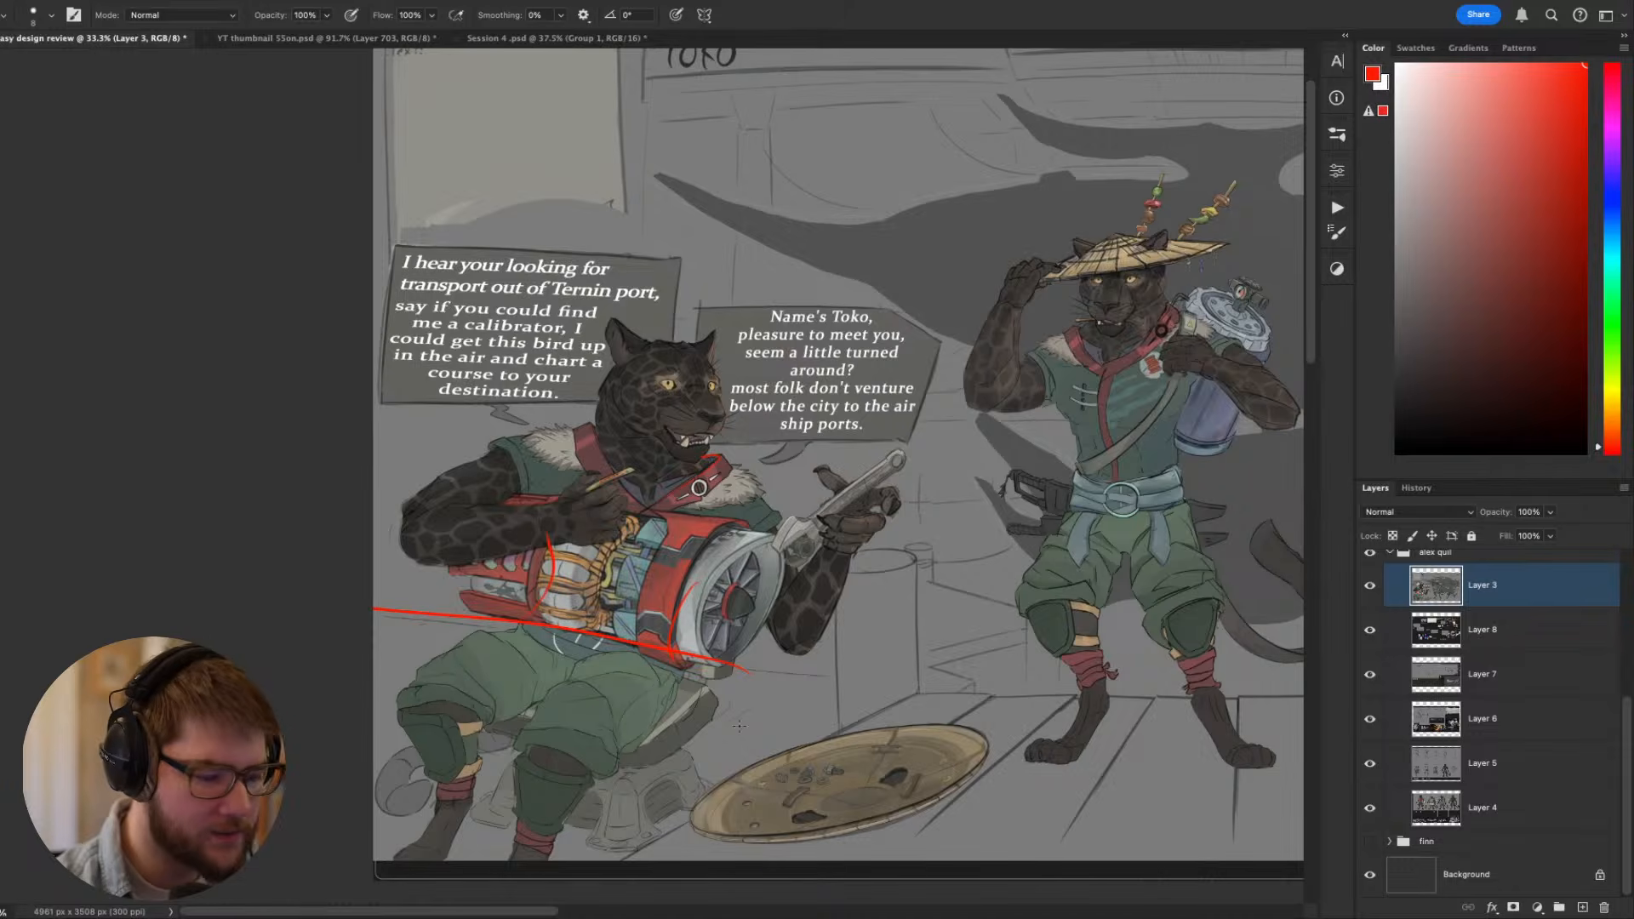
{"action": "mouse_move", "coordinate": [722, 730]}
{"action": "left_mouse_down"}
{"action": "mouse_move", "coordinate": [600, 788]}
{"action": "mouse_move", "coordinate": [717, 711]}
{"action": "mouse_move", "coordinate": [699, 604]}
{"action": "mouse_move", "coordinate": [668, 768]}
{"action": "left_mouse_up"}
{"action": "left_click_drag", "start_coordinate": [586, 647], "coordinate": [581, 751]}
{"action": "left_click_drag", "start_coordinate": [648, 676], "coordinate": [693, 759]}
{"action": "mouse_move", "coordinate": [507, 607]}
{"action": "left_mouse_down"}
{"action": "mouse_move", "coordinate": [401, 590]}
{"action": "mouse_move", "coordinate": [400, 754]}
{"action": "mouse_move", "coordinate": [456, 775]}
{"action": "left_mouse_up"}
{"action": "left_click_drag", "start_coordinate": [419, 839], "coordinate": [481, 855]}
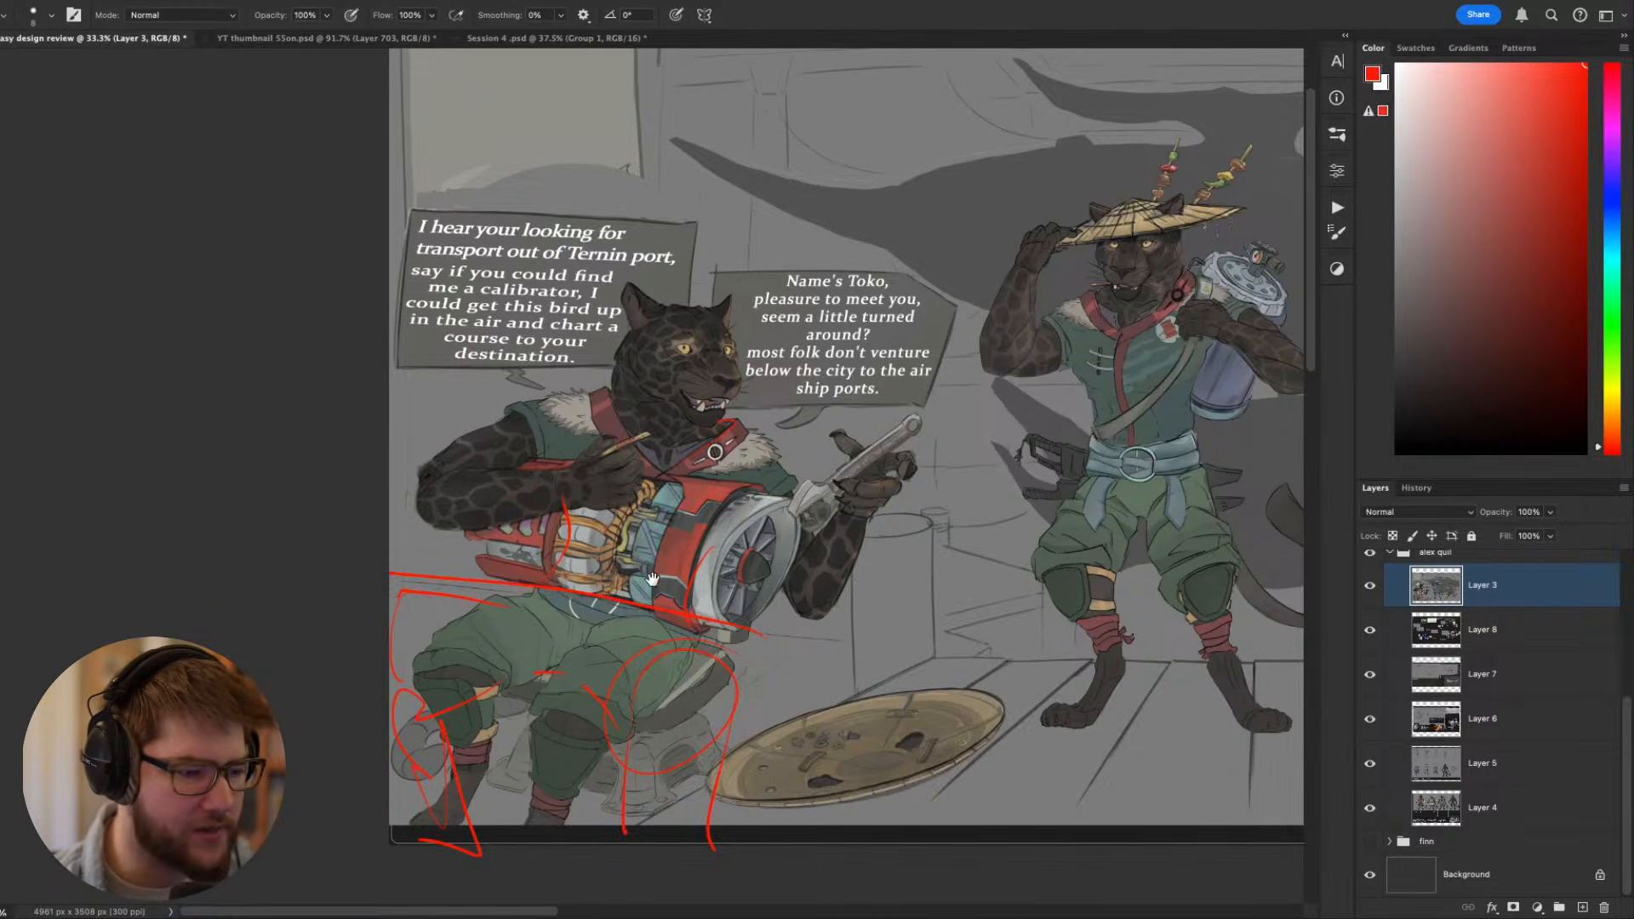
- Compare the seated and standing Toko figures, and undo the red engine and leg construction marks on Layer 3
{"action": "left_click_drag", "start_coordinate": [688, 517], "coordinate": [437, 445]}
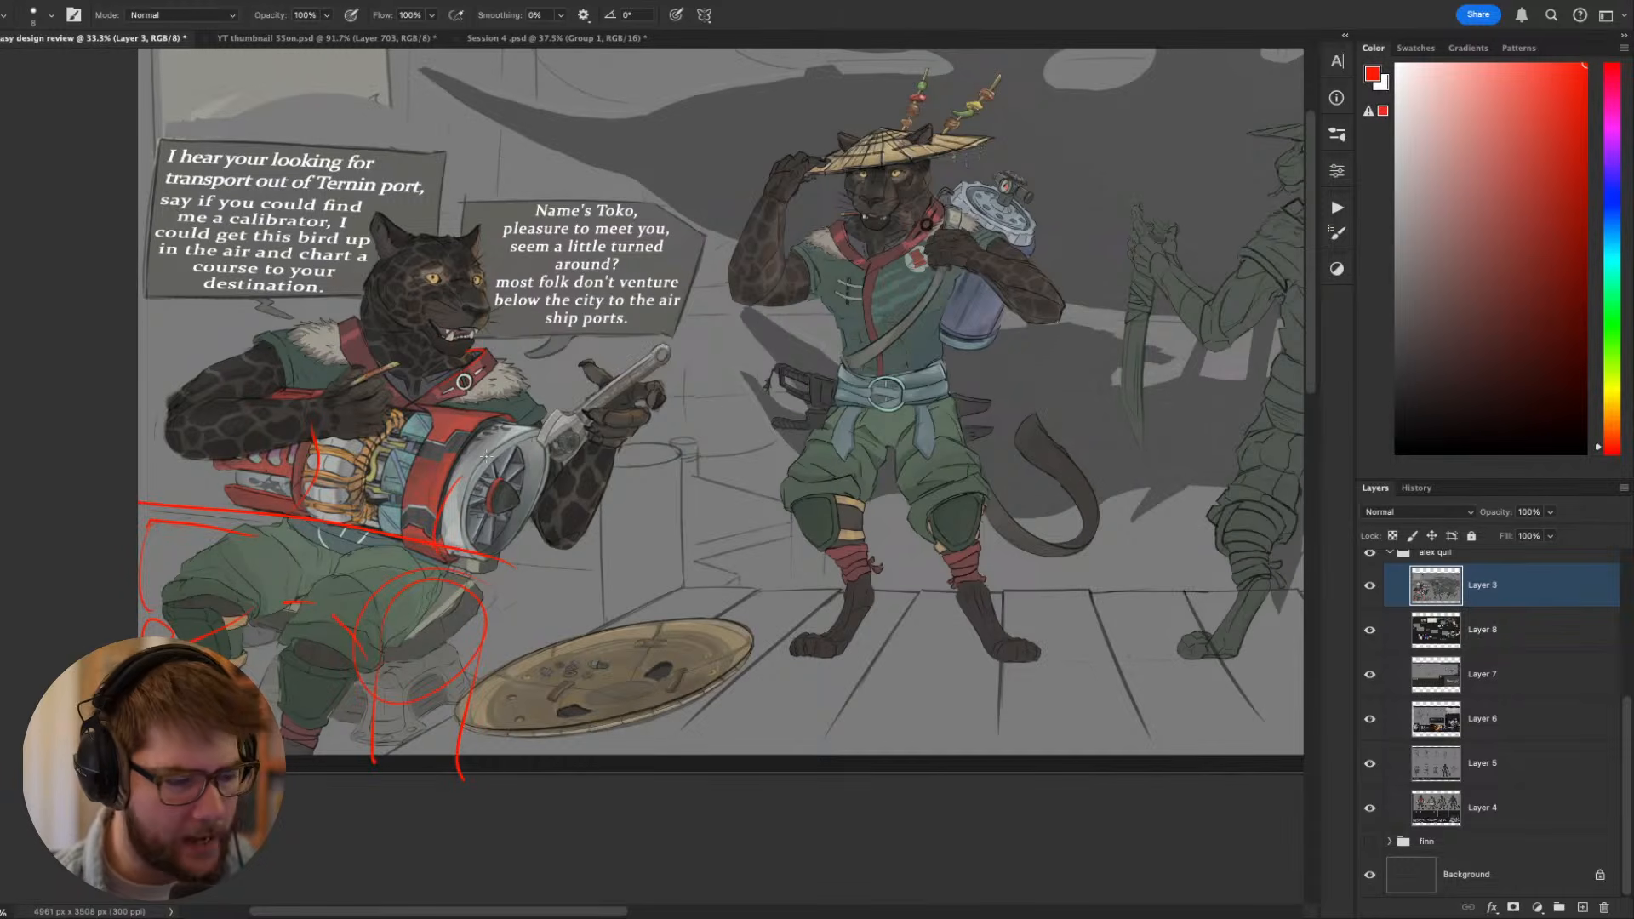
{"action": "left_click_drag", "start_coordinate": [451, 536], "coordinate": [554, 686]}
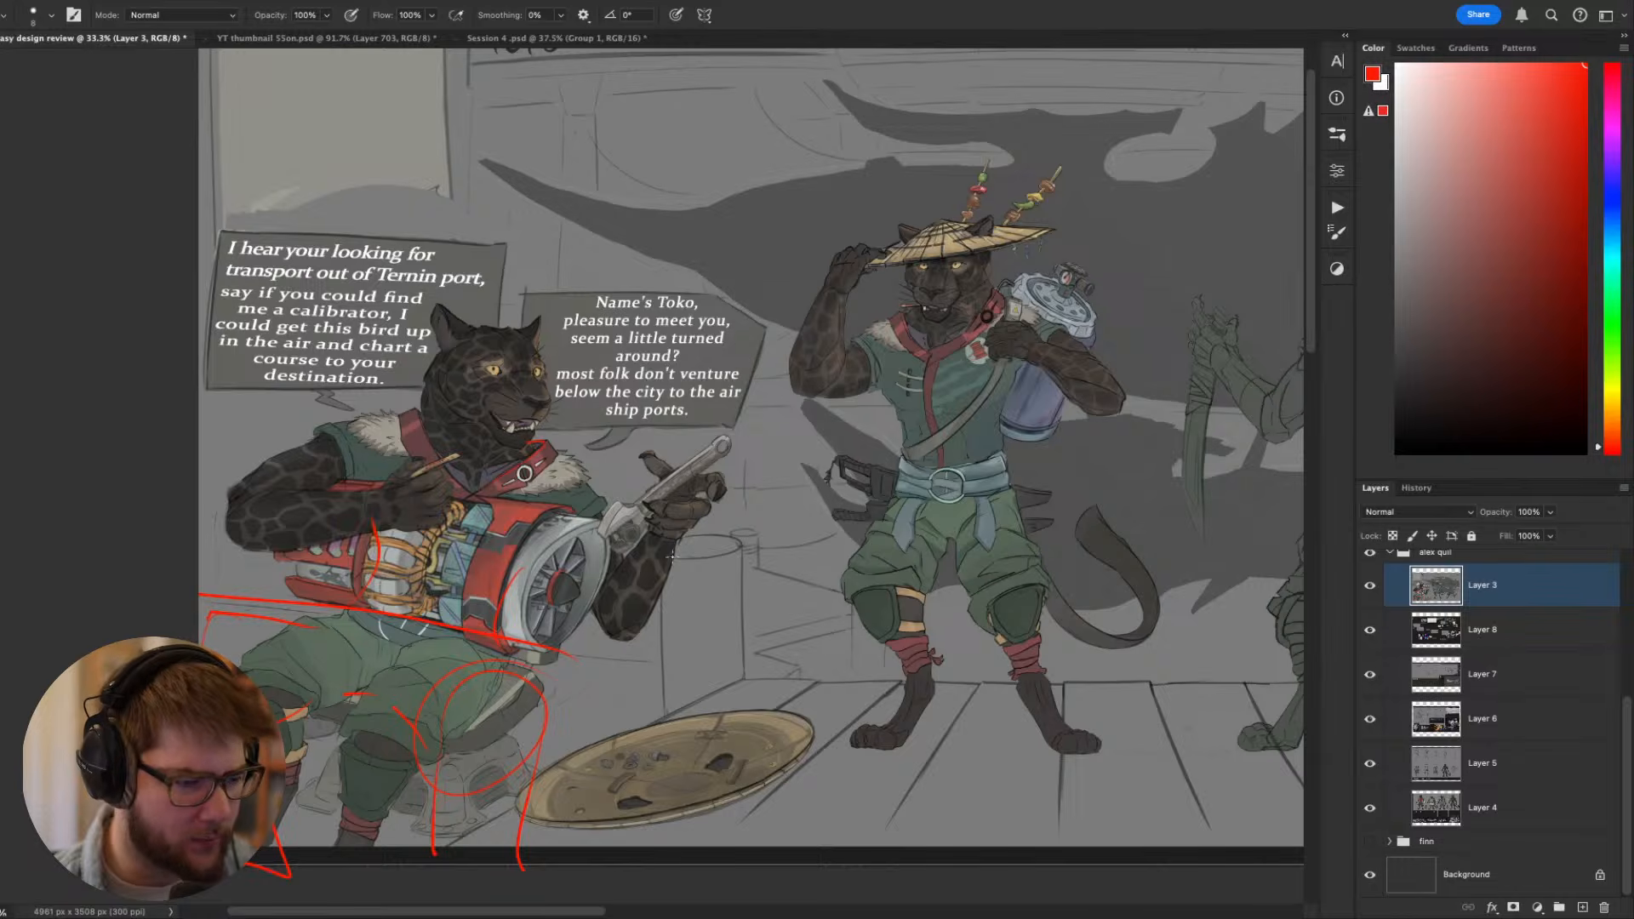
{"action": "scroll", "coordinate": [554, 555], "scroll_direction": "up", "scroll_amount": 5}
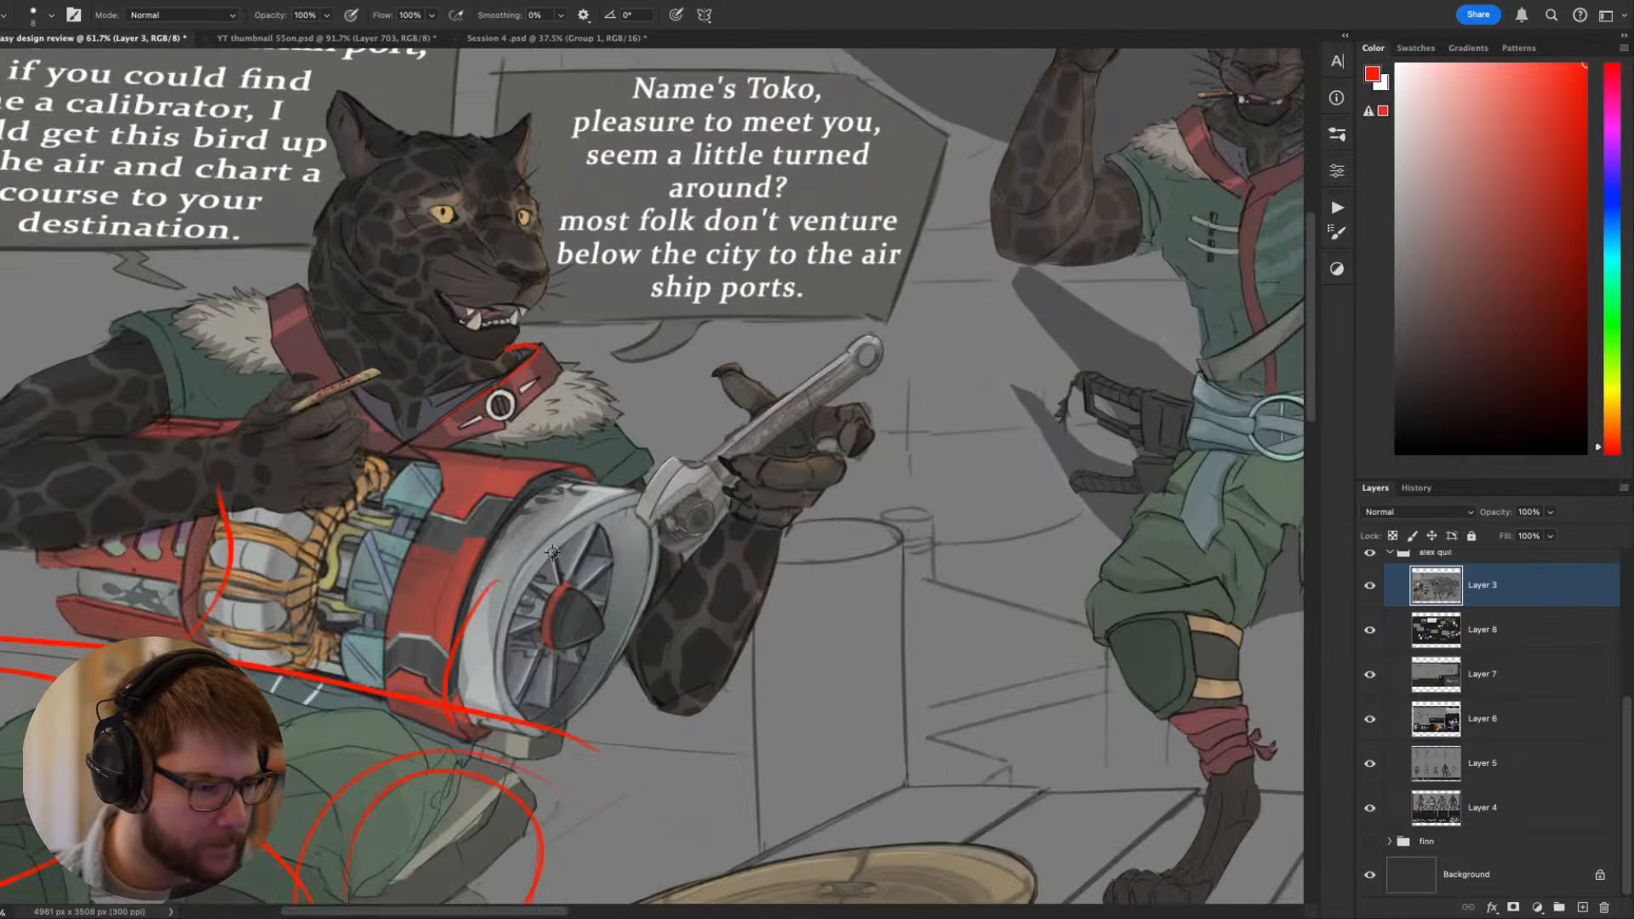
{"action": "left_click_drag", "start_coordinate": [550, 606], "coordinate": [640, 511]}
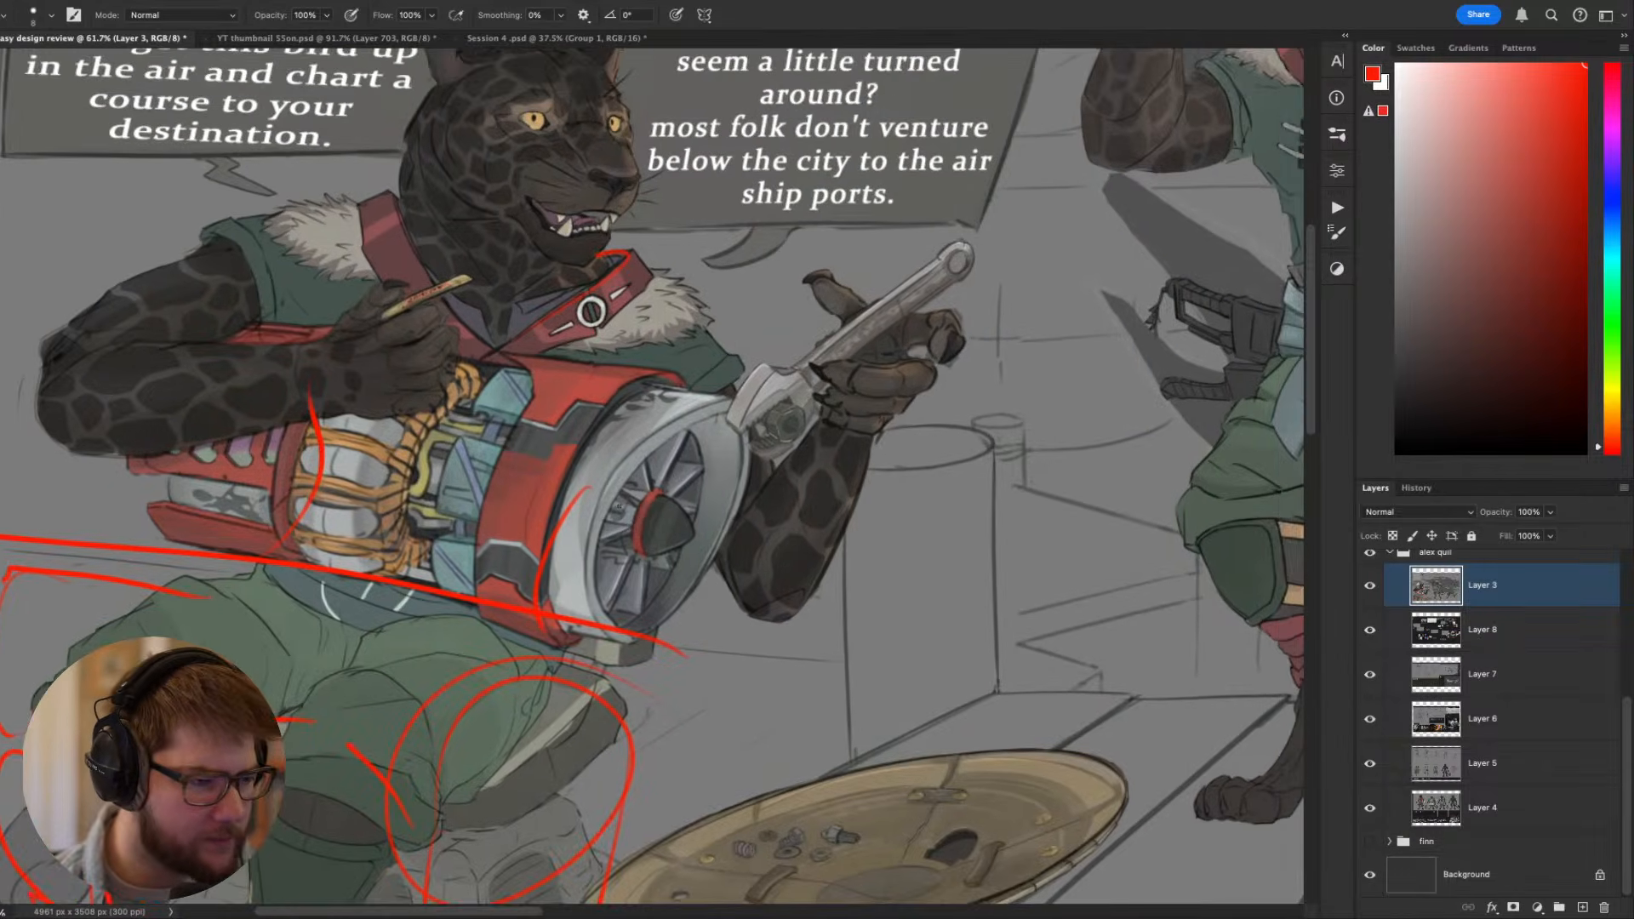
{"action": "scroll", "coordinate": [618, 504], "scroll_direction": "down", "scroll_amount": 8}
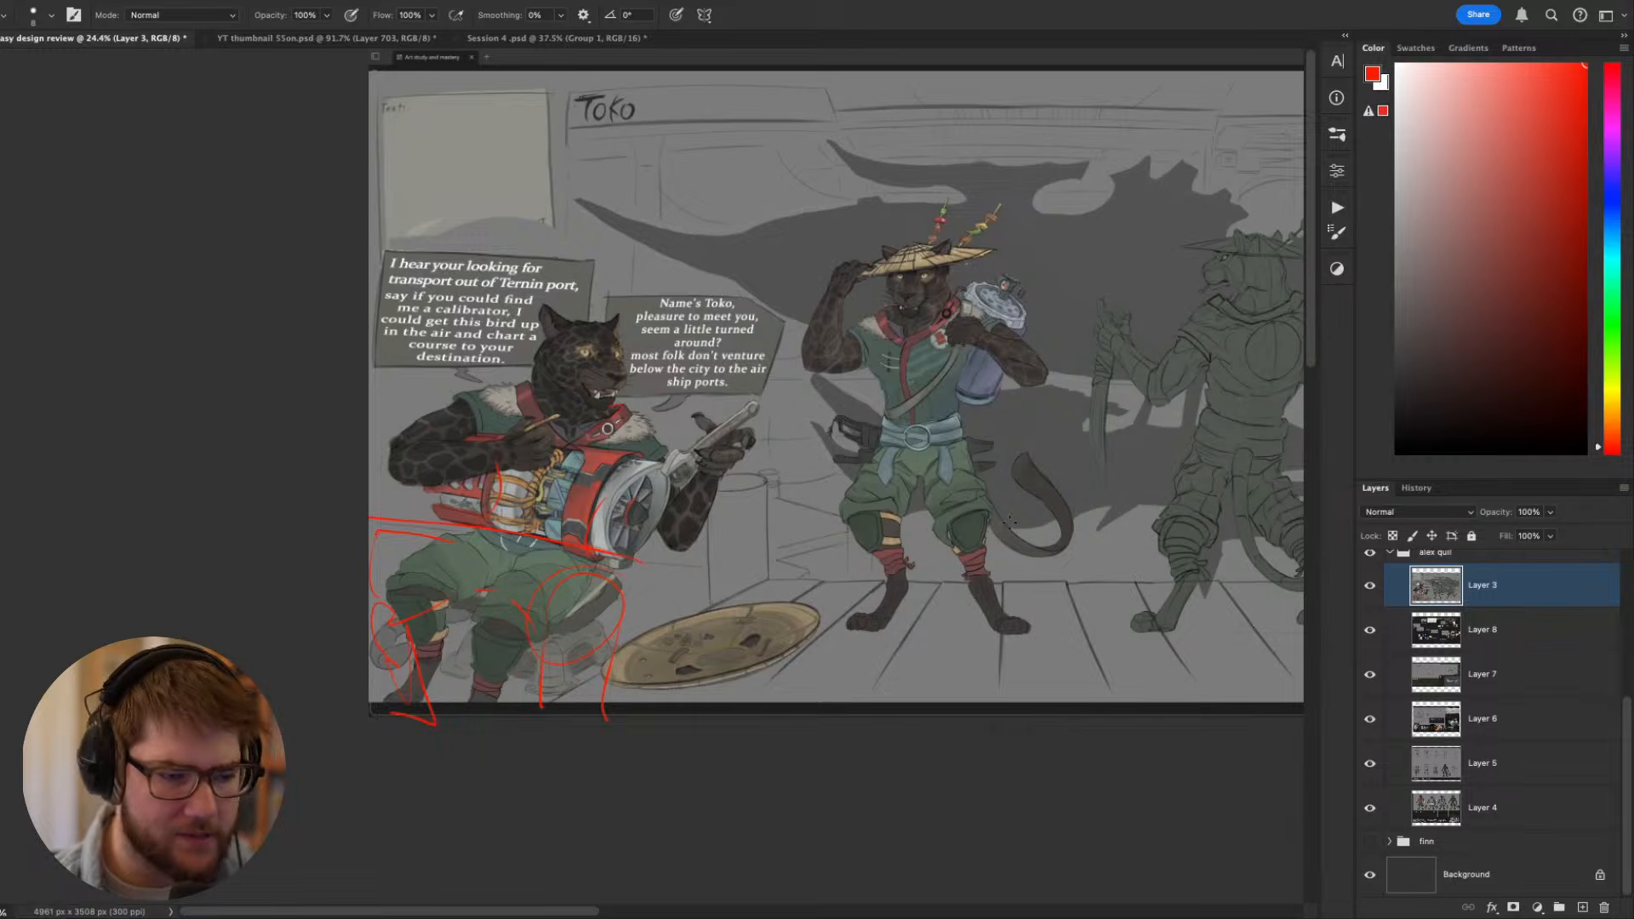
{"action": "key", "text": "ctrl+z"}
{"action": "key", "text": "ctrl+z"}
{"action": "key", "text": "ctrl+z"}
{"action": "key", "text": "ctrl+z"}
{"action": "key", "text": "ctrl+z"}
{"action": "key", "text": "ctrl+z"}
{"action": "key", "text": "ctrl+z"}
{"action": "key", "text": "ctrl+z"}
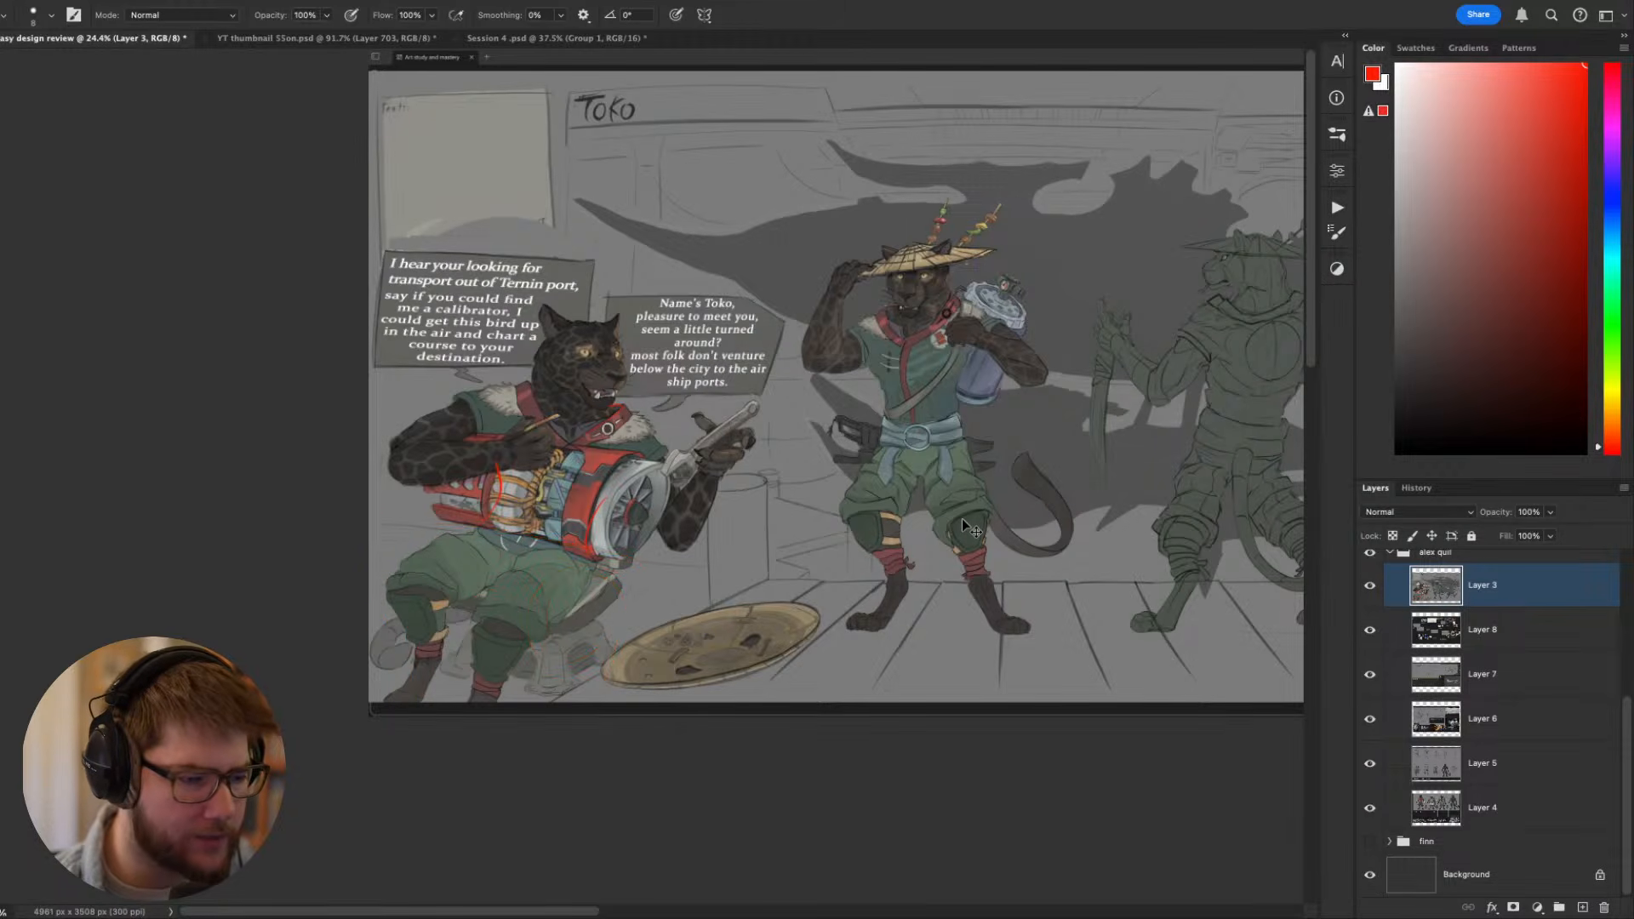
- Add a new layer above Layer 3 and sketch the seated Toko's thigh line, round knee and lower leg in red
{"action": "key", "text": "Return"}
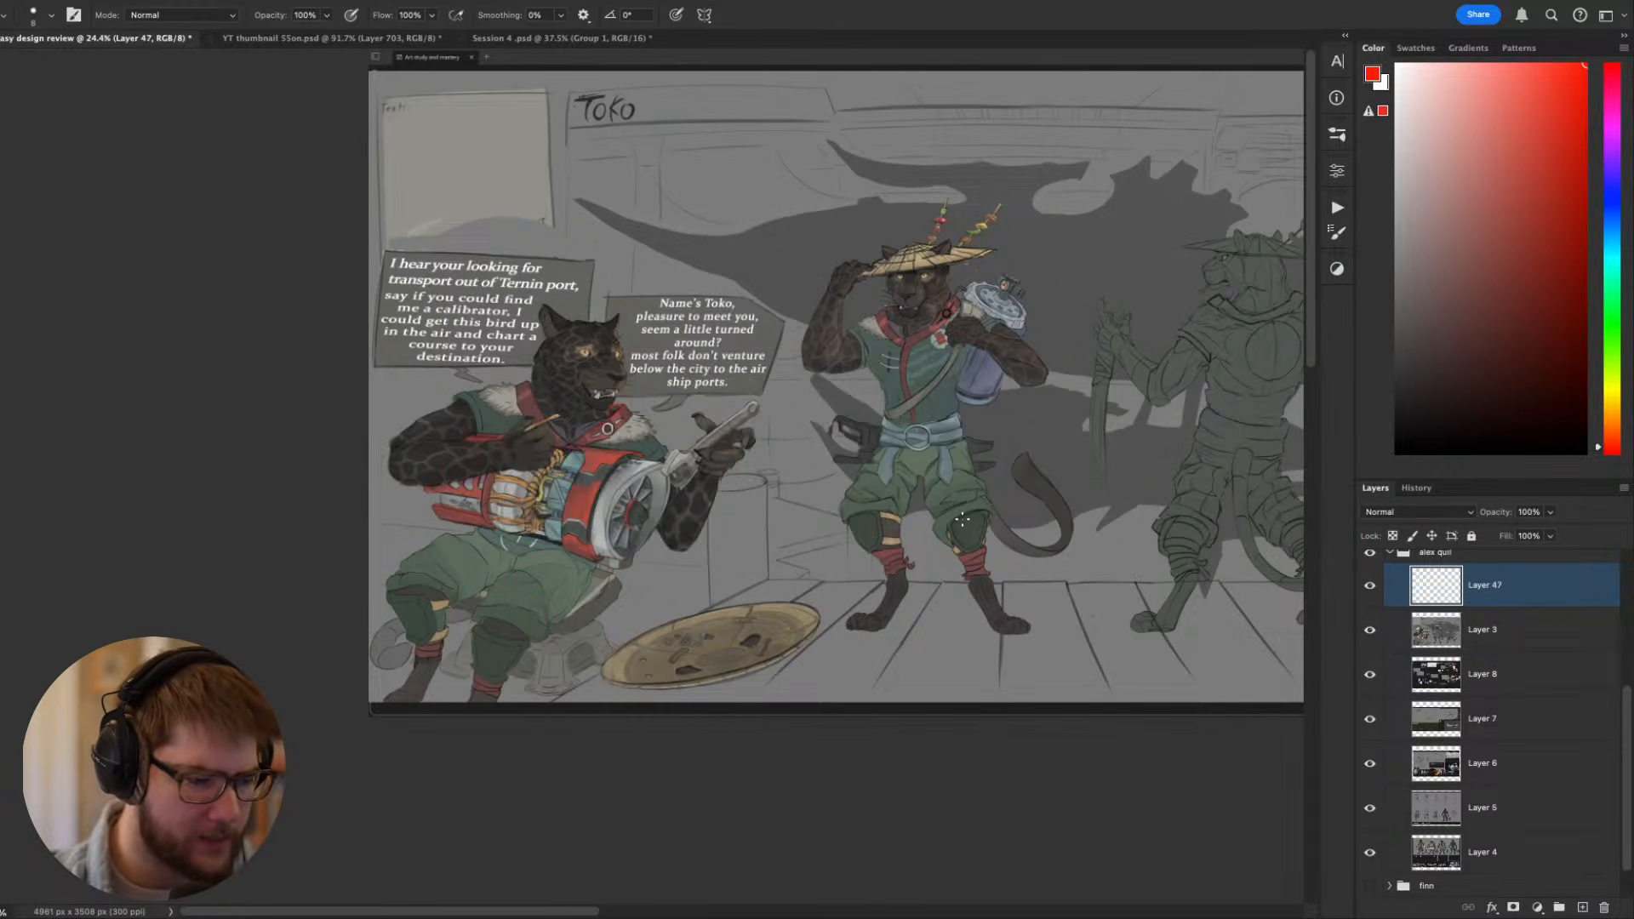
{"action": "left_click_drag", "start_coordinate": [771, 509], "coordinate": [640, 565]}
{"action": "left_click_drag", "start_coordinate": [499, 649], "coordinate": [744, 626]}
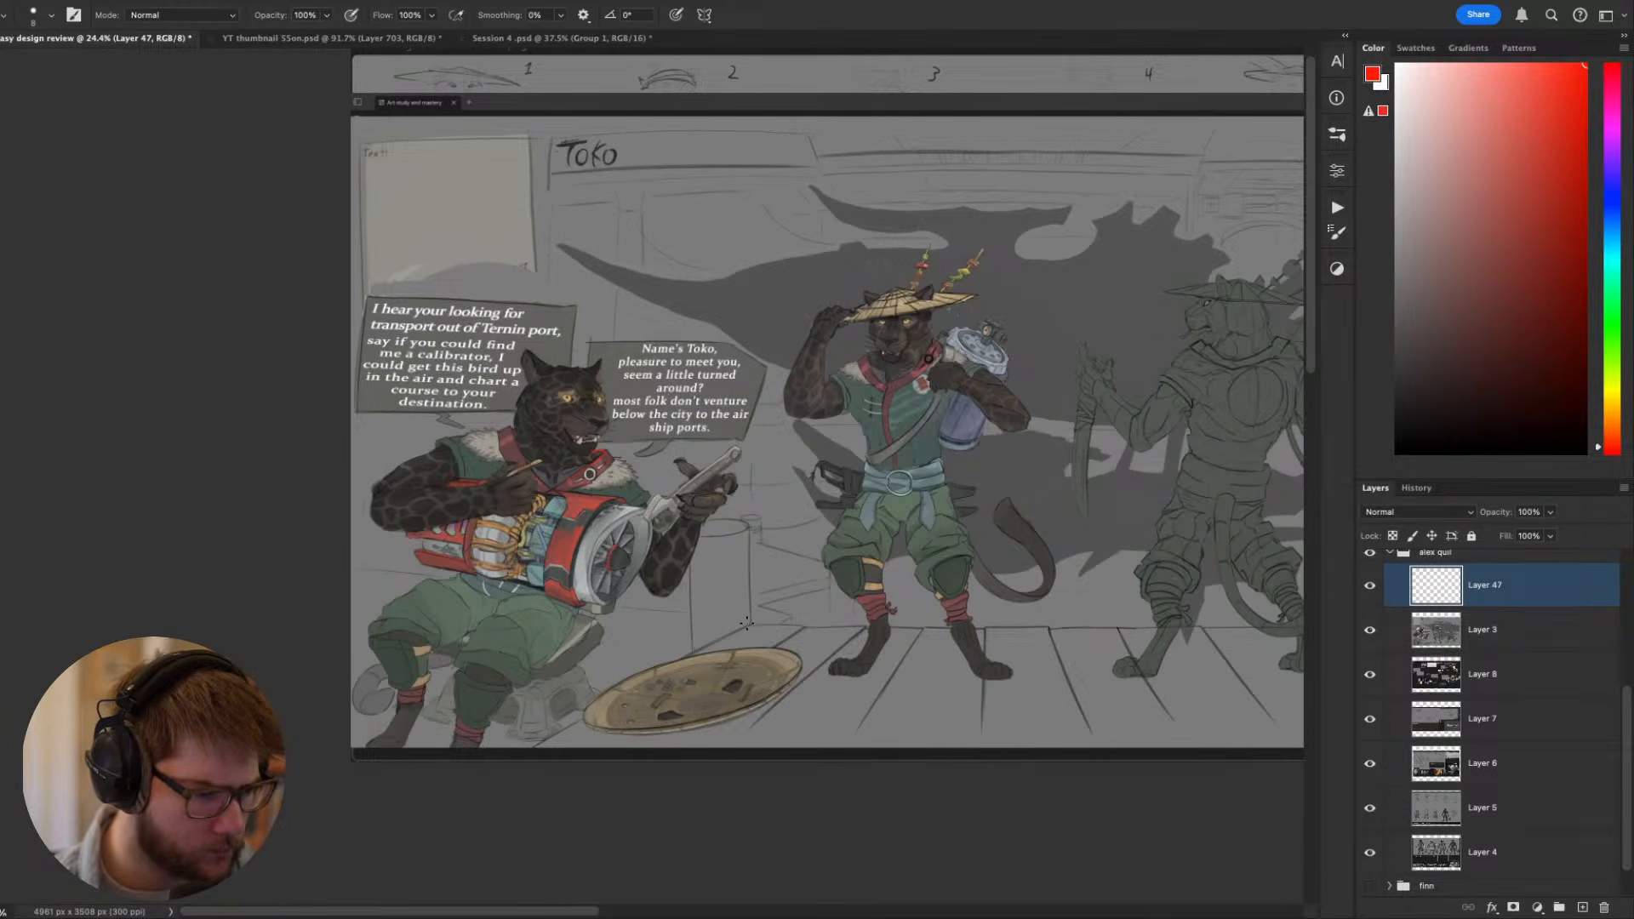
{"action": "key", "text": "super+z"}
{"action": "left_click_drag", "start_coordinate": [452, 581], "coordinate": [351, 590]}
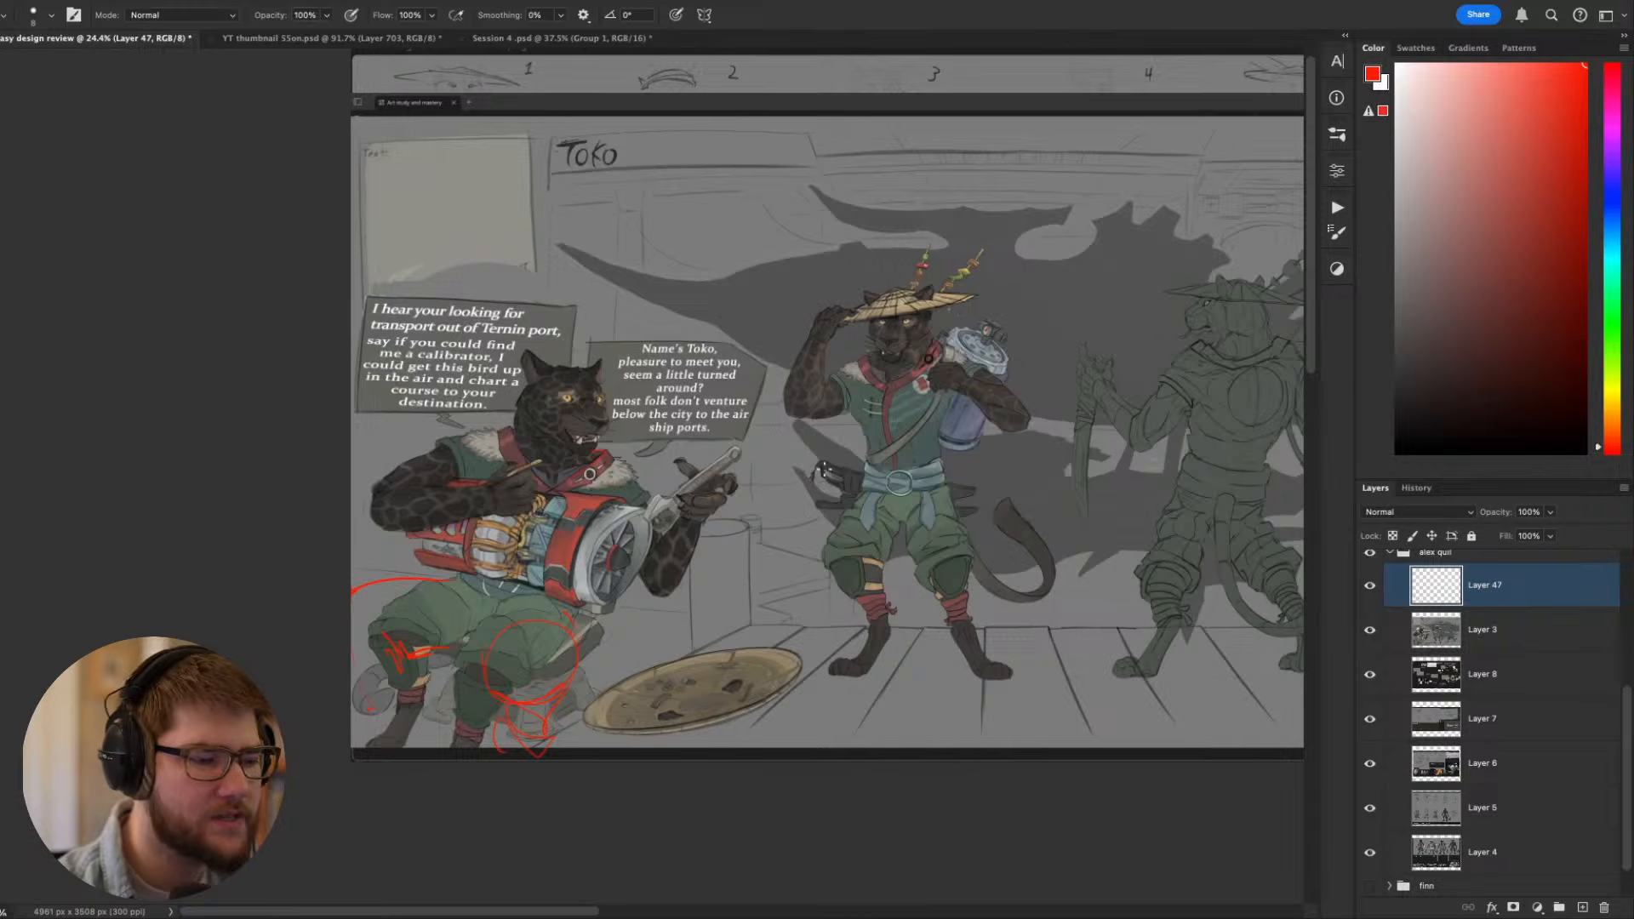
{"action": "left_click_drag", "start_coordinate": [578, 424], "coordinate": [621, 521]}
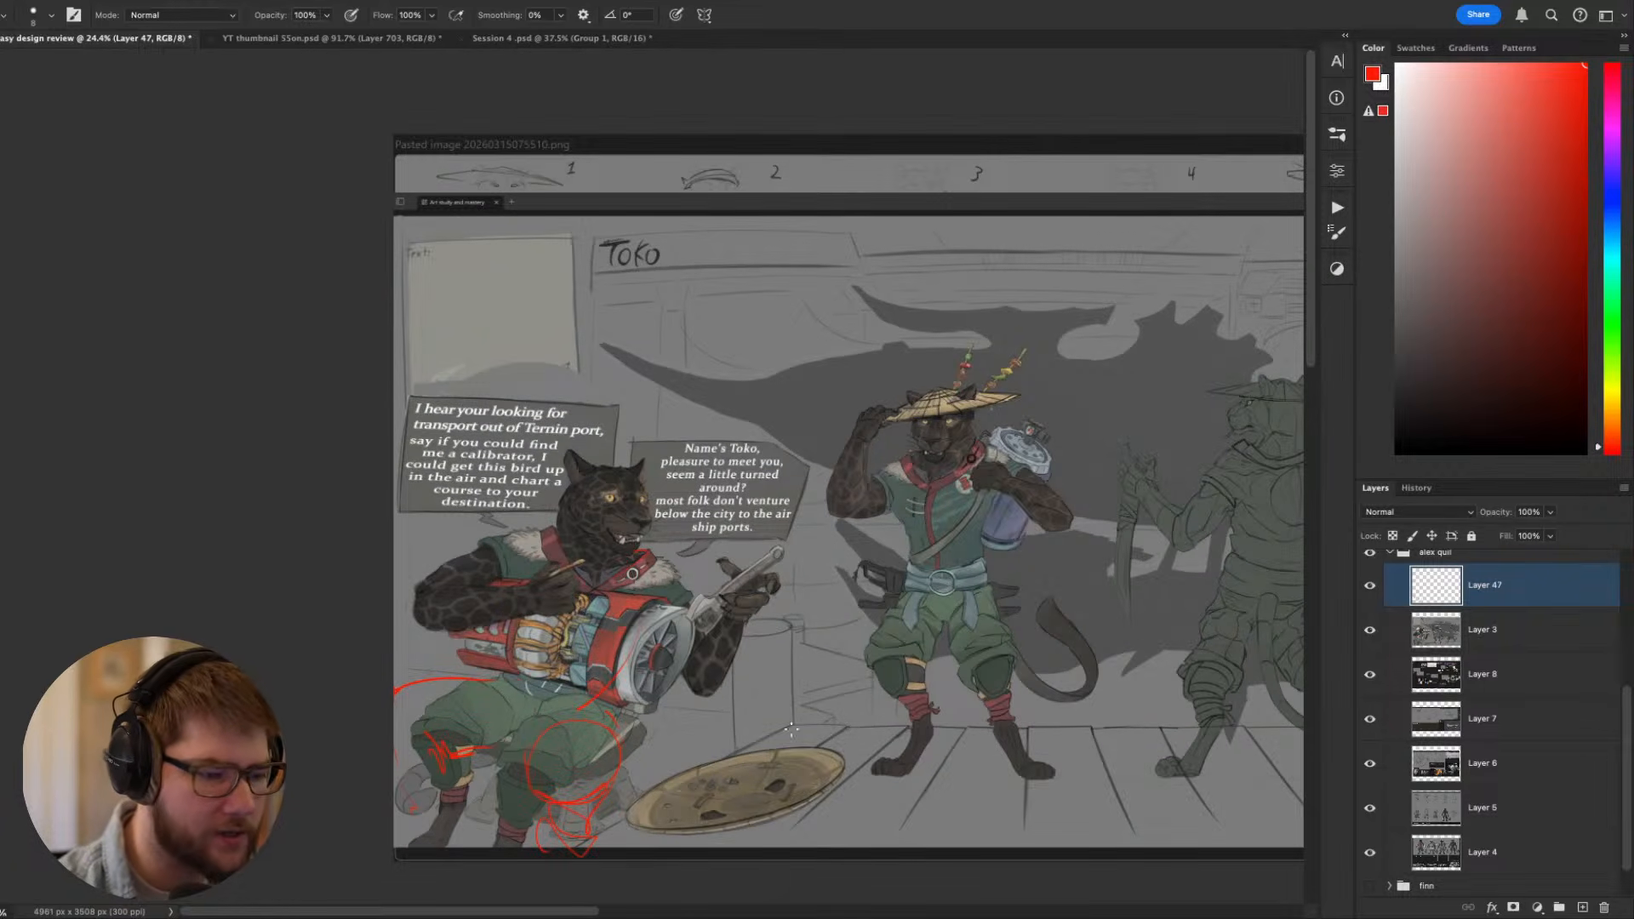
- Try red guide strokes over the seated Toko's head and torso, and undo them
{"action": "left_click_drag", "start_coordinate": [1009, 685], "coordinate": [758, 553]}
{"action": "mouse_move", "coordinate": [497, 390]}
{"action": "left_mouse_down"}
{"action": "mouse_move", "coordinate": [368, 368]}
{"action": "mouse_move", "coordinate": [645, 487]}
{"action": "mouse_move", "coordinate": [492, 359]}
{"action": "left_mouse_up"}
{"action": "key", "text": "ctrl+z"}
{"action": "mouse_move", "coordinate": [539, 480]}
{"action": "left_mouse_down"}
{"action": "mouse_move", "coordinate": [465, 470]}
{"action": "mouse_move", "coordinate": [465, 457]}
{"action": "mouse_move", "coordinate": [528, 530]}
{"action": "mouse_move", "coordinate": [490, 436]}
{"action": "left_mouse_up"}
{"action": "key", "text": "ctrl+z"}
{"action": "key", "text": "ctrl+z"}
{"action": "left_click_drag", "start_coordinate": [417, 397], "coordinate": [447, 481]}
{"action": "key", "text": "ctrl+z"}
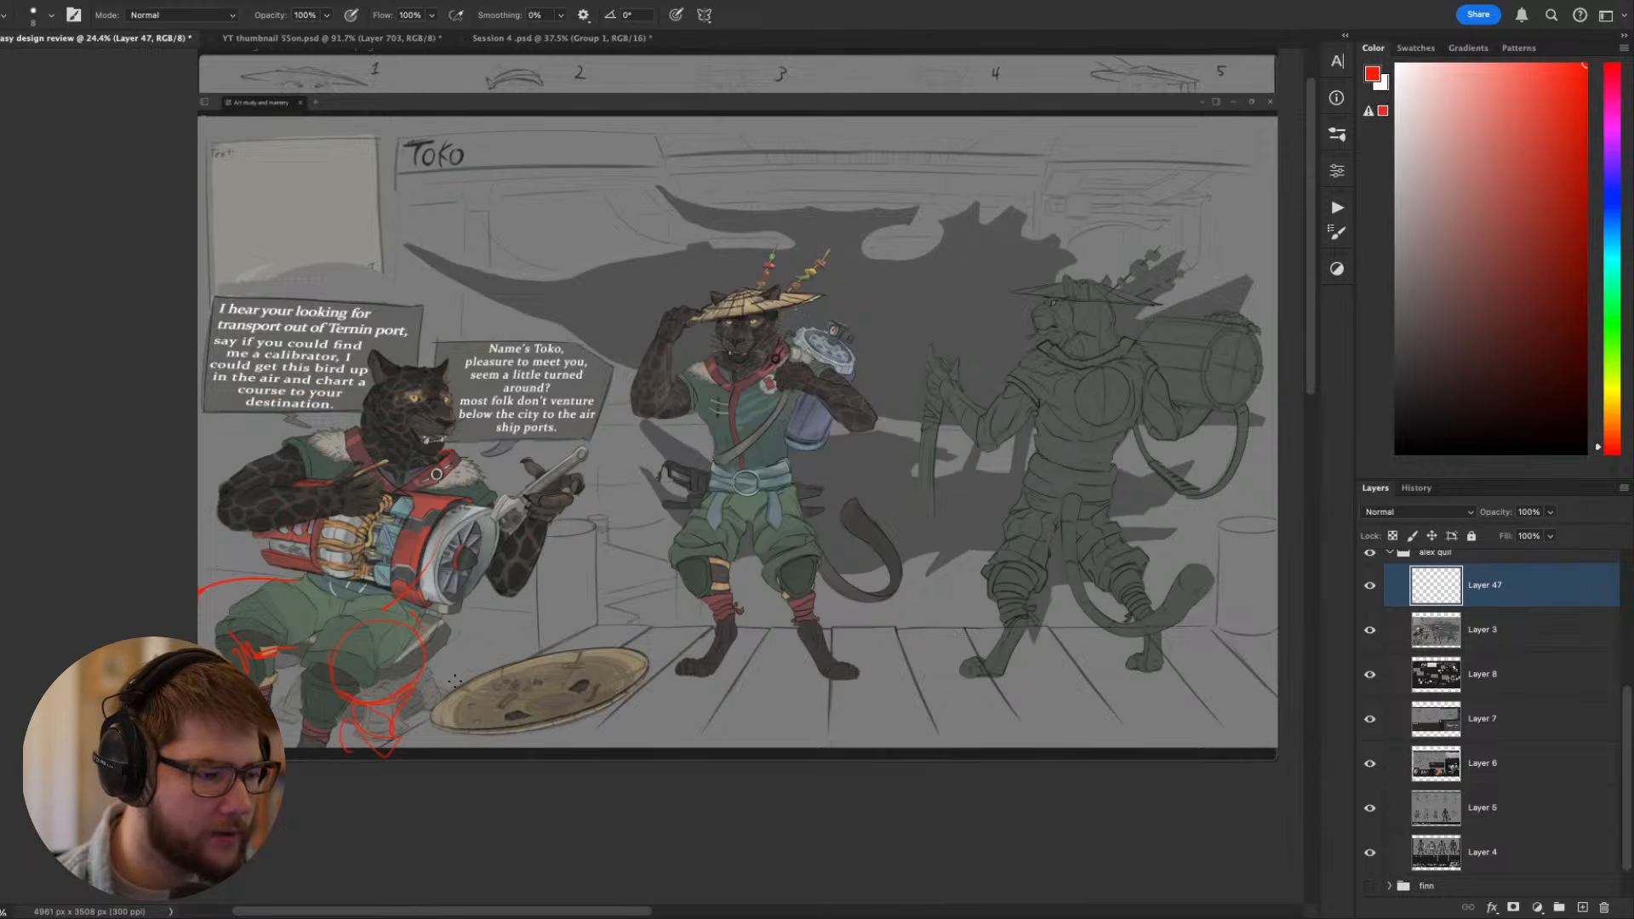
- Examine the standing Toko's straw hat, tunic, belt and back-mounted canister up close, and return to the whole sheet
{"action": "left_click_drag", "start_coordinate": [429, 627], "coordinate": [191, 611]}
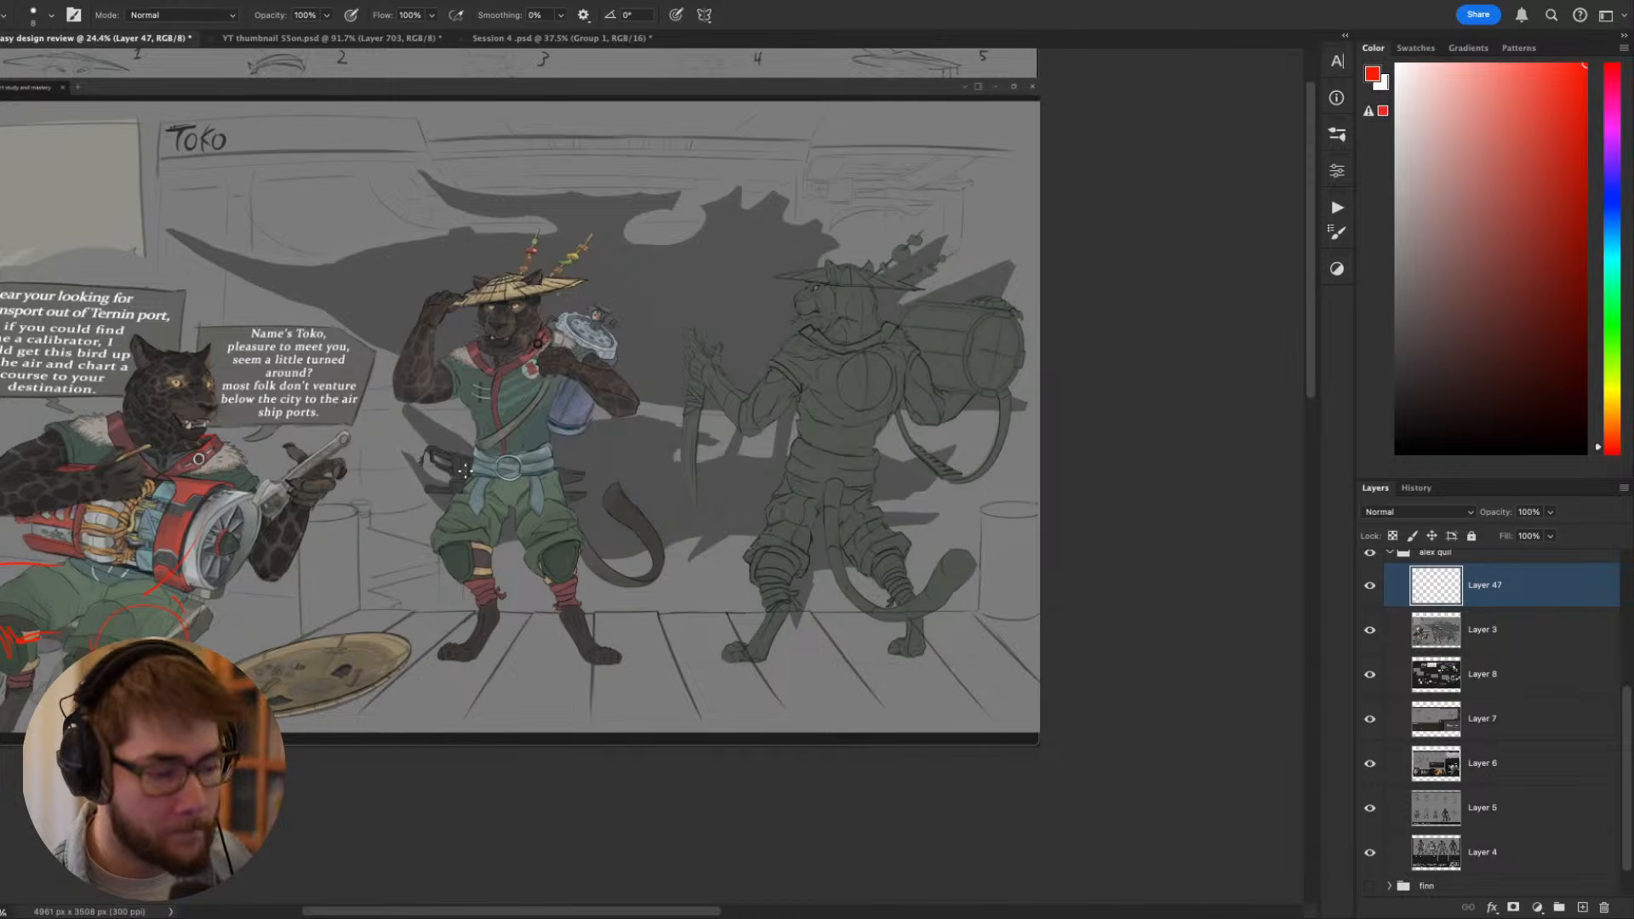
{"action": "left_click_drag", "start_coordinate": [614, 430], "coordinate": [811, 547]}
{"action": "mouse_move", "coordinate": [677, 546]}
{"action": "left_mouse_down"}
{"action": "mouse_move", "coordinate": [750, 549]}
{"action": "mouse_move", "coordinate": [690, 569]}
{"action": "left_mouse_up"}
{"action": "left_click_drag", "start_coordinate": [705, 659], "coordinate": [894, 522]}
{"action": "left_click_drag", "start_coordinate": [656, 564], "coordinate": [626, 563]}
{"action": "left_click_drag", "start_coordinate": [747, 505], "coordinate": [534, 554]}
{"action": "left_click_drag", "start_coordinate": [675, 473], "coordinate": [664, 538]}
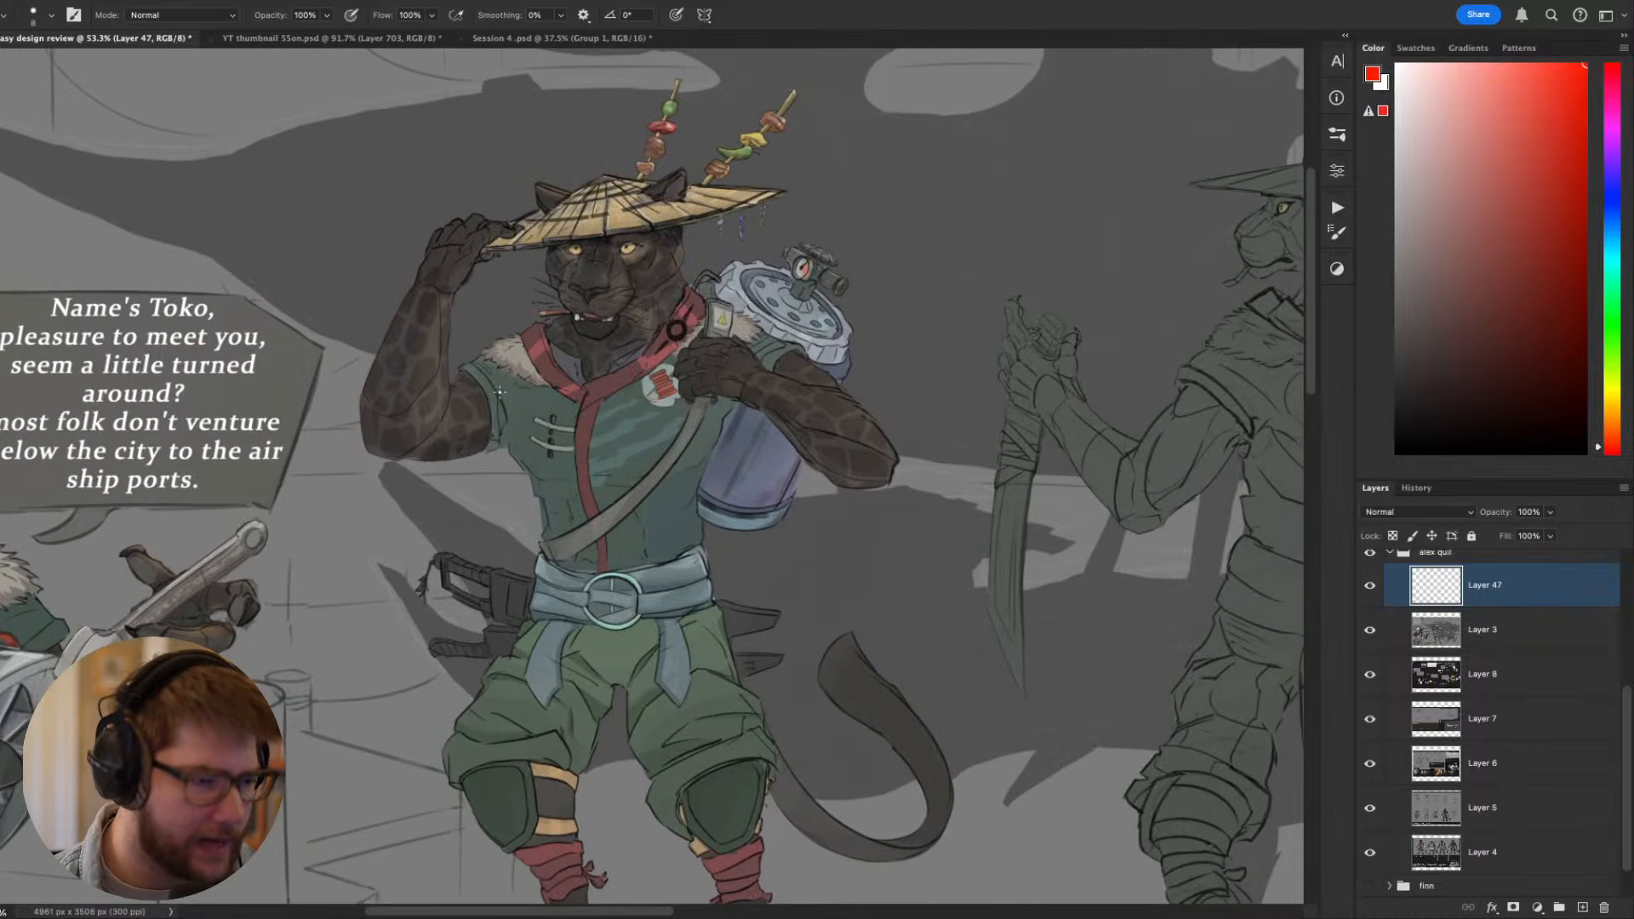
{"action": "left_click_drag", "start_coordinate": [500, 392], "coordinate": [499, 425]}
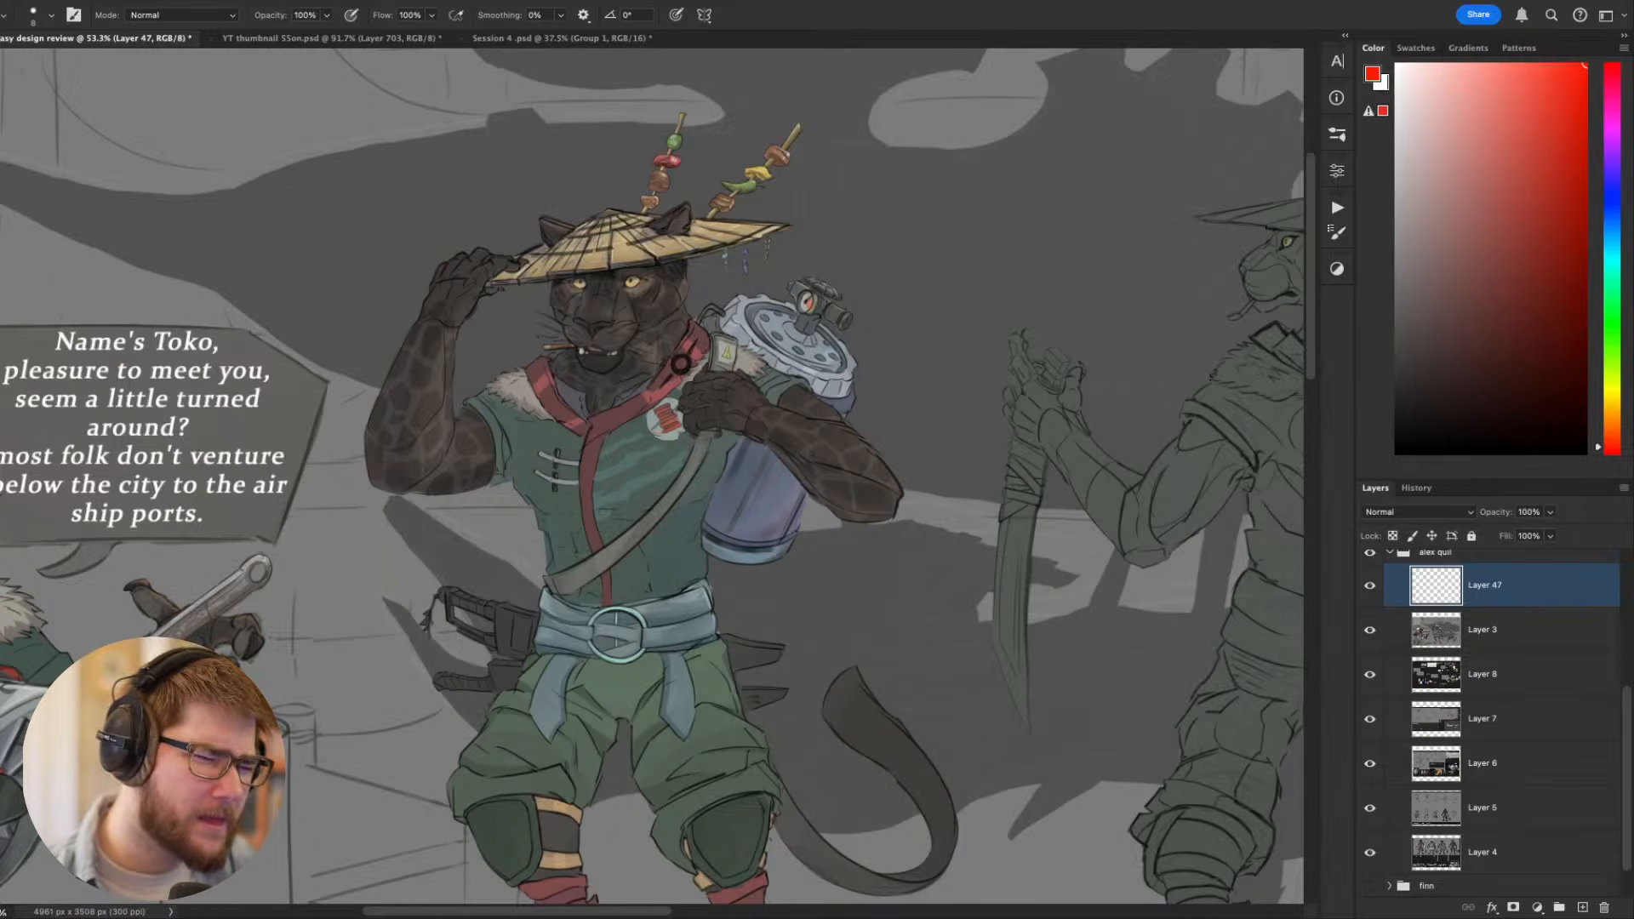
{"action": "scroll", "coordinate": [679, 300], "scroll_direction": "down", "scroll_amount": 5}
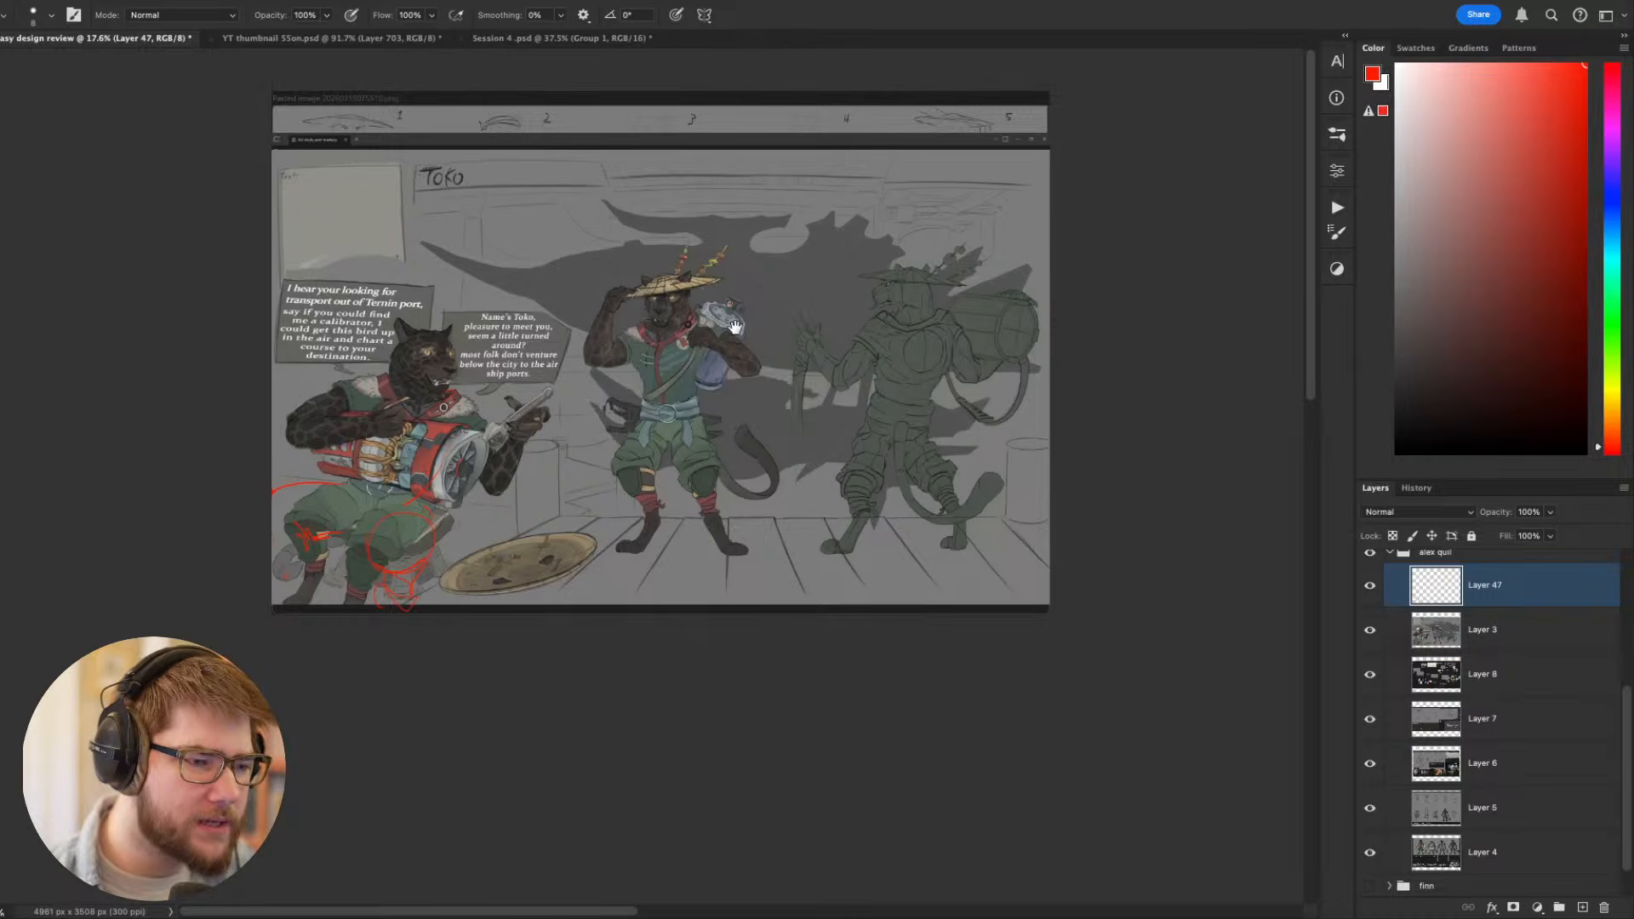
- Examine the food skewers on the standing Toko's straw hat up close and within the whole figure
{"action": "left_click_drag", "start_coordinate": [703, 297], "coordinate": [767, 430]}
{"action": "scroll", "coordinate": [685, 364], "scroll_direction": "up", "scroll_amount": 2}
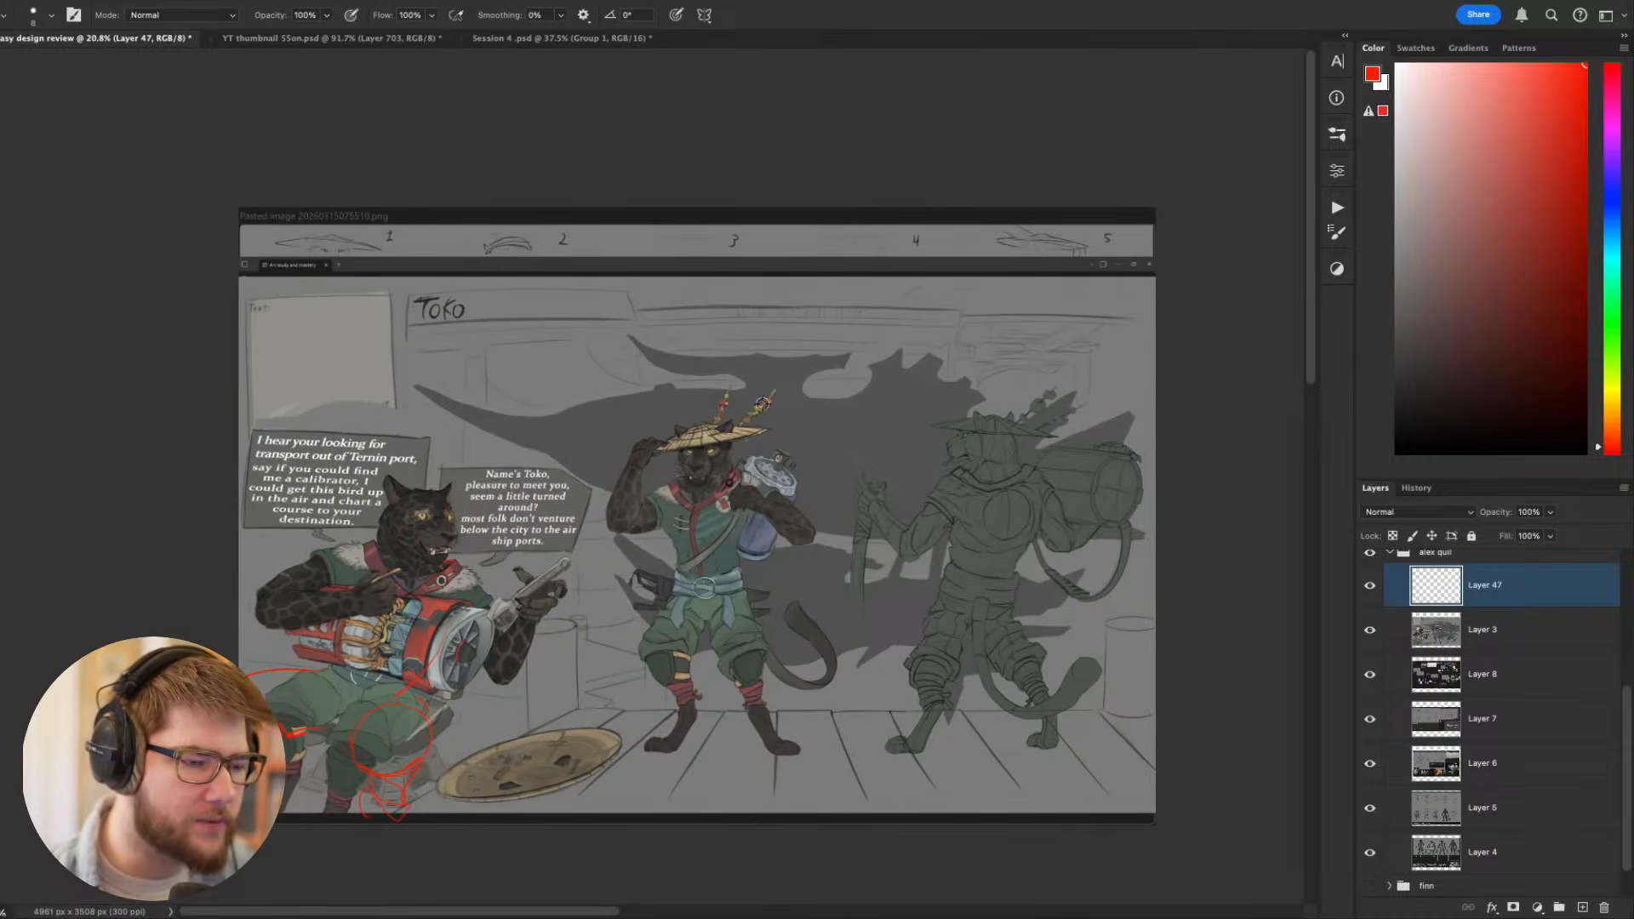
{"action": "scroll", "coordinate": [763, 403], "scroll_direction": "up", "scroll_amount": 4}
{"action": "scroll", "coordinate": [669, 400], "scroll_direction": "up", "scroll_amount": 3}
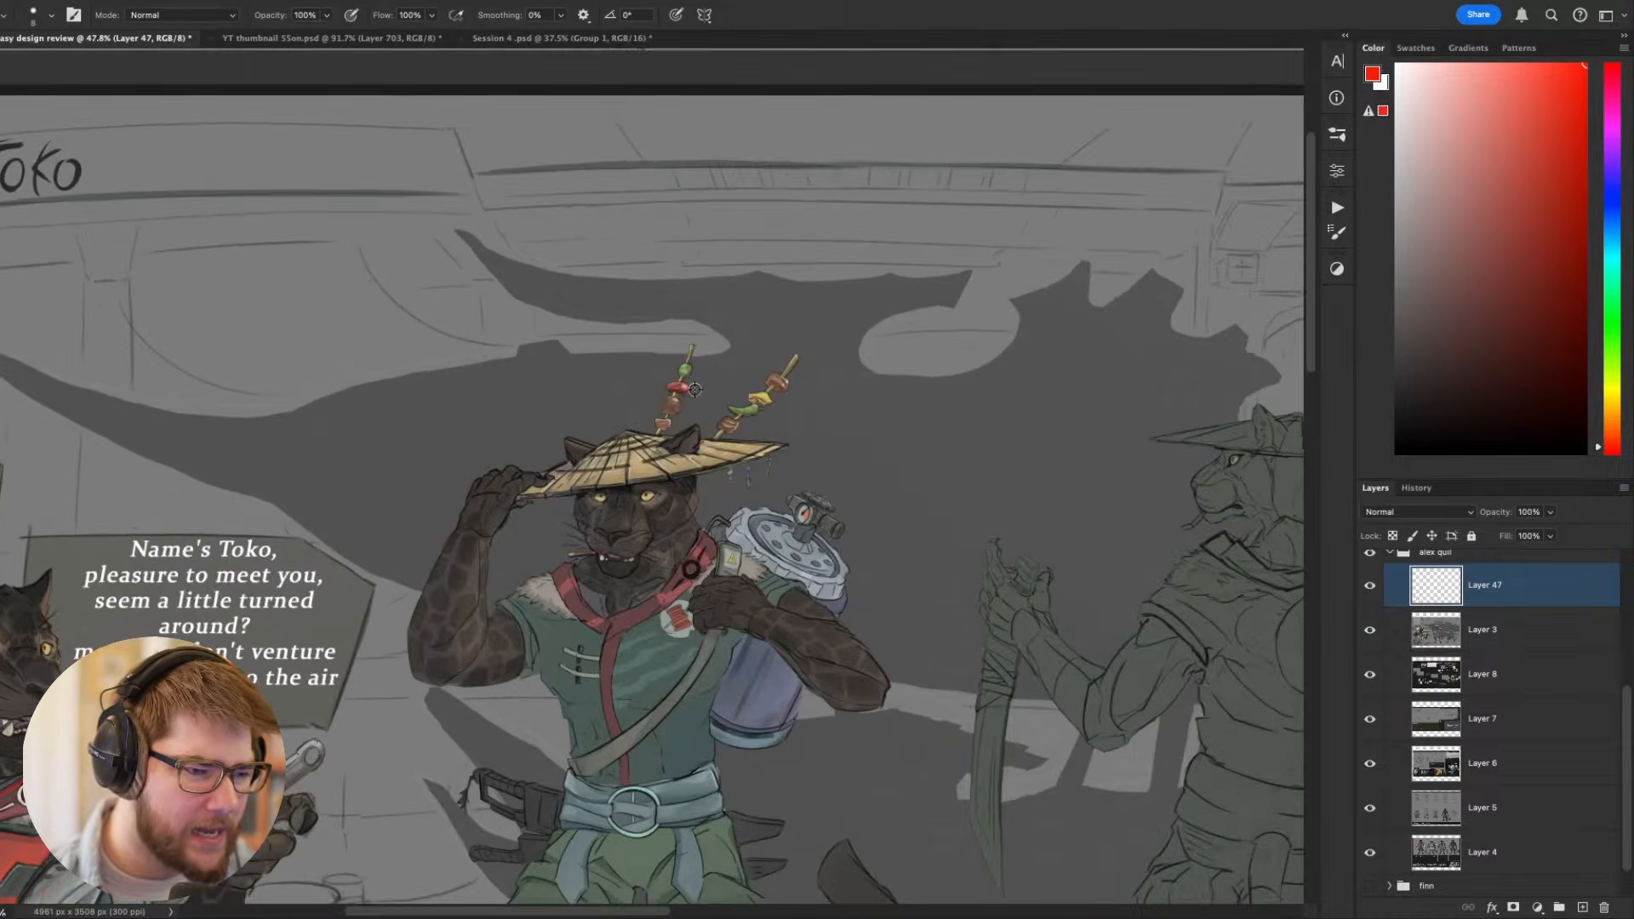
{"action": "scroll", "coordinate": [788, 426], "scroll_direction": "up", "scroll_amount": 5}
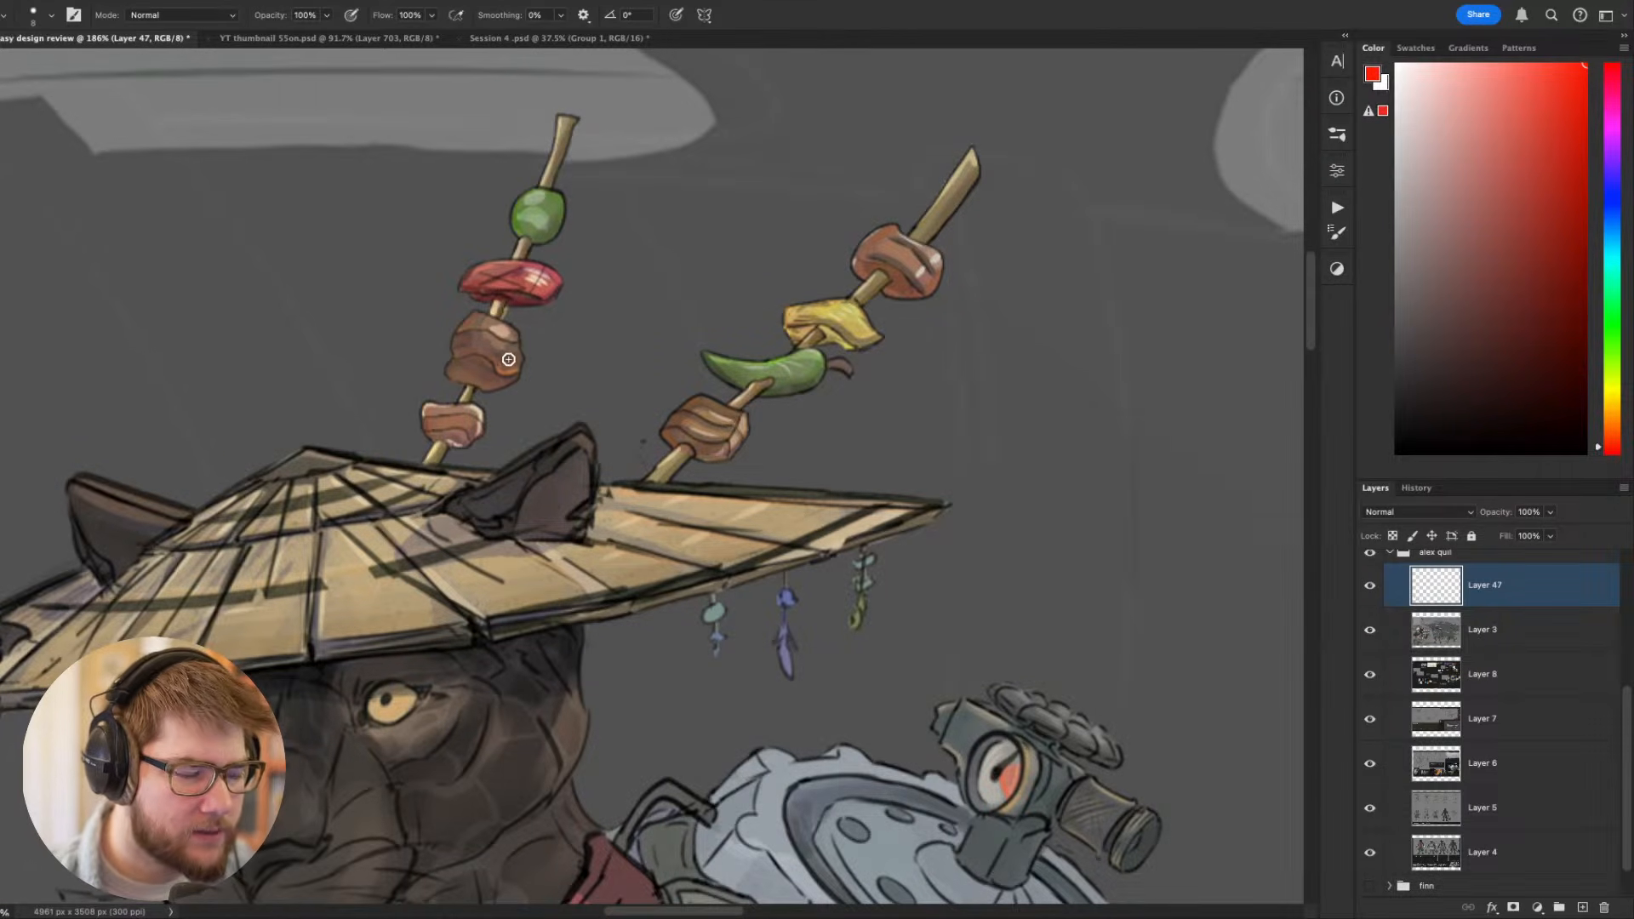
{"action": "scroll", "coordinate": [651, 354], "scroll_direction": "down", "scroll_amount": 8}
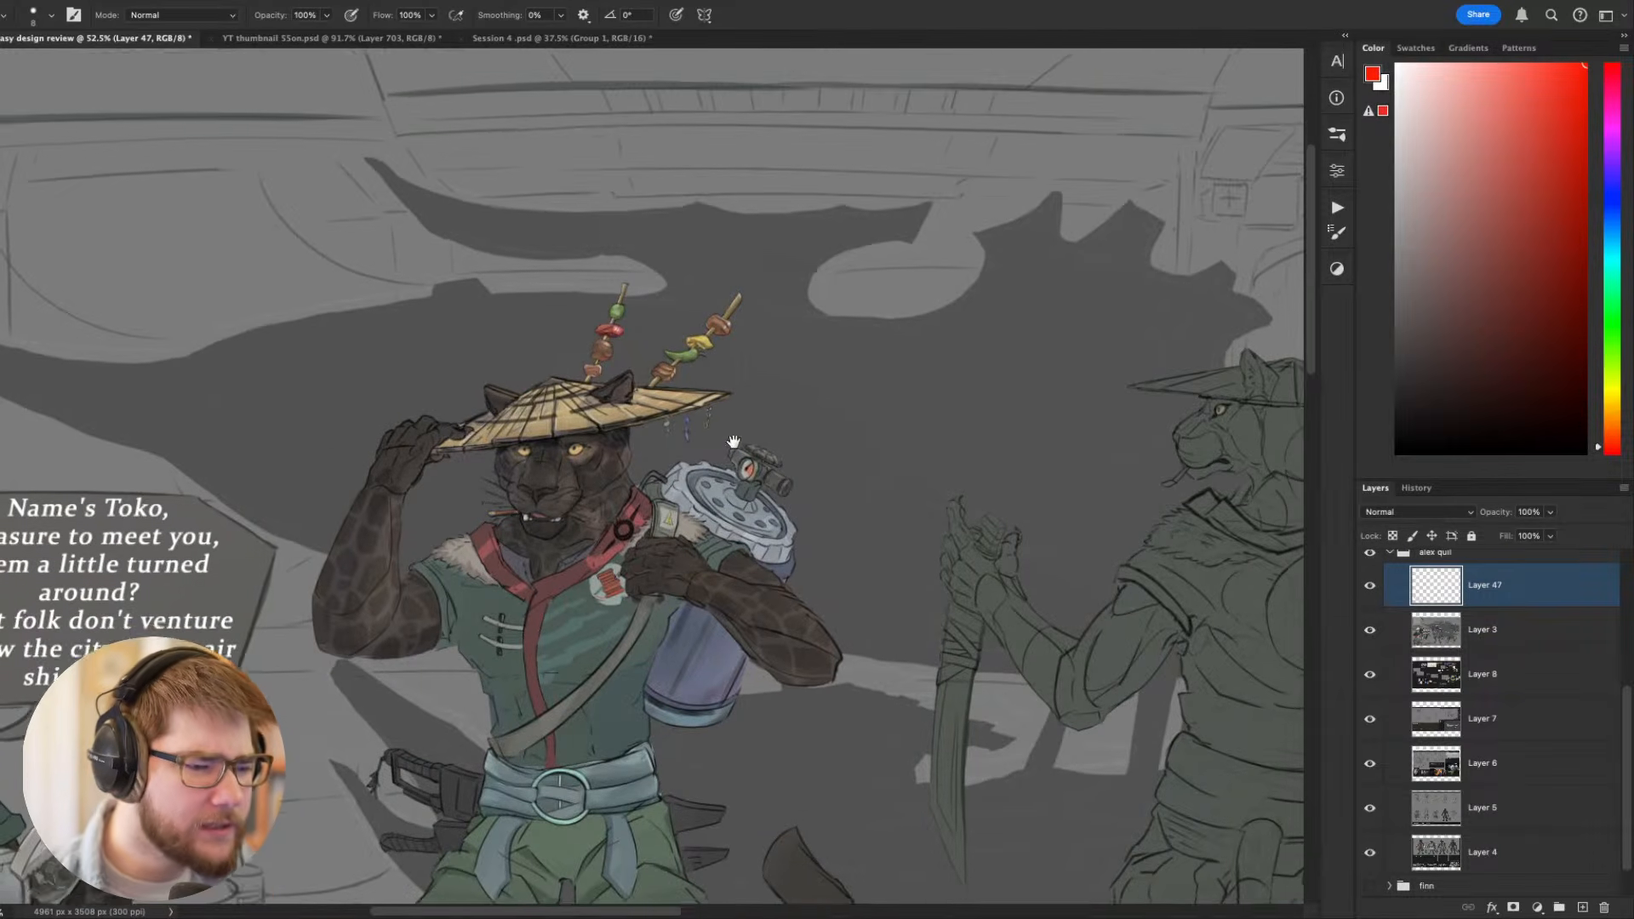
{"action": "mouse_move", "coordinate": [733, 442]}
{"action": "left_mouse_down"}
{"action": "mouse_move", "coordinate": [742, 383]}
{"action": "mouse_move", "coordinate": [756, 452]}
{"action": "left_mouse_up"}
{"action": "scroll", "coordinate": [784, 455], "scroll_direction": "down", "scroll_amount": 3}
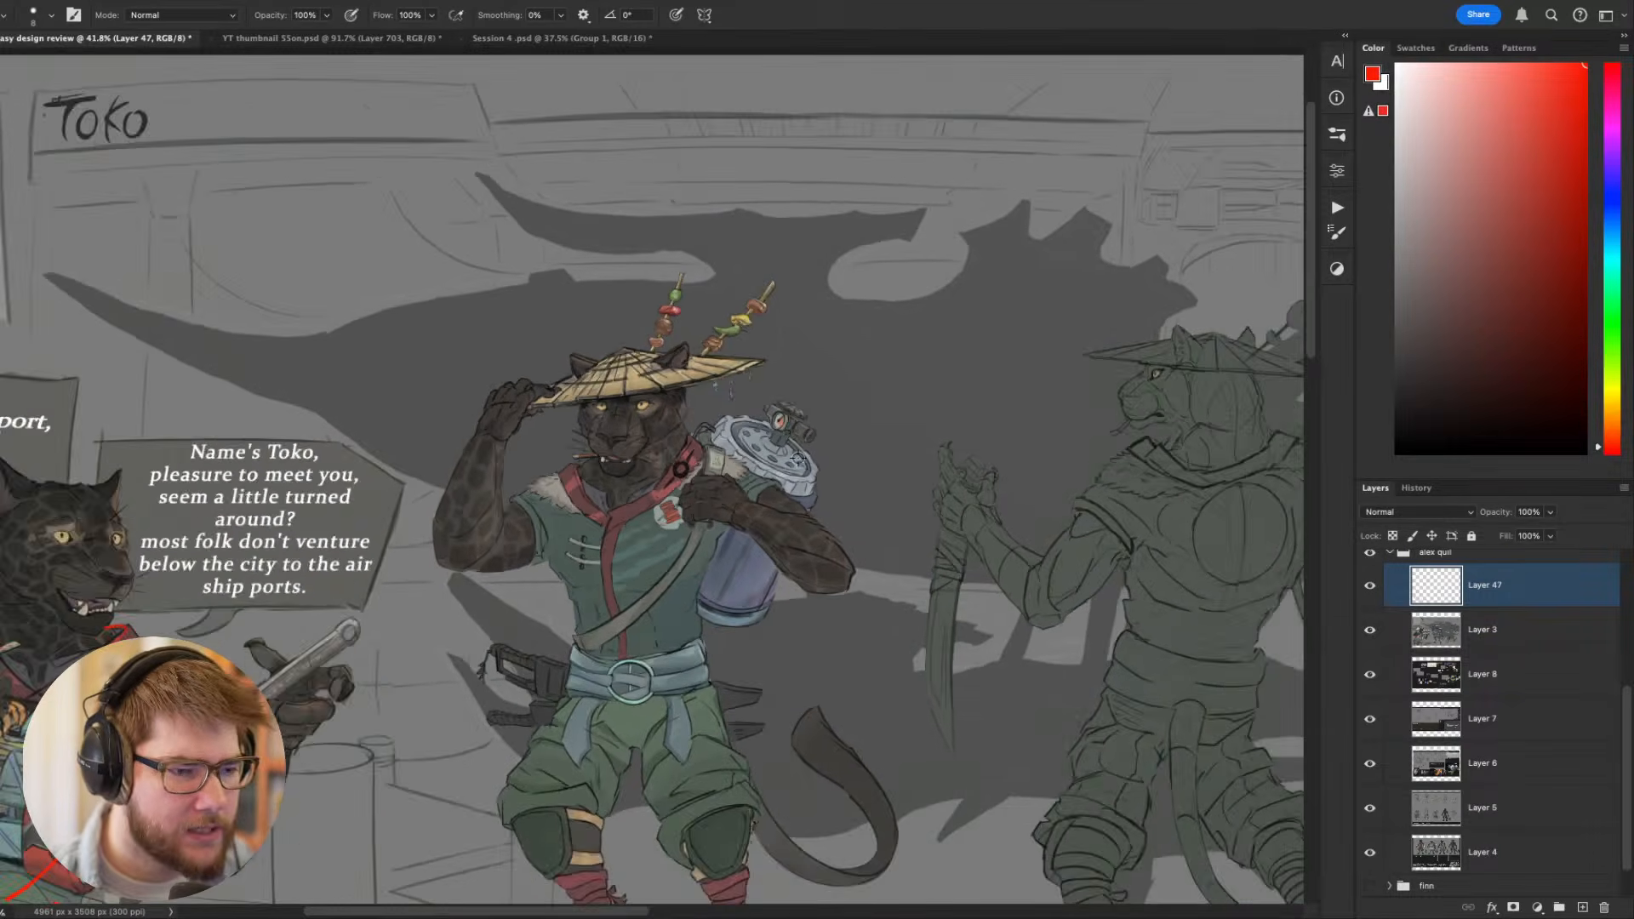
- On Layer 47, sample the grey backdrop tones with an enlarged brush and paint out both skewers above the standing Toko's hat
{"action": "scroll", "coordinate": [798, 458], "scroll_direction": "up", "scroll_amount": 3}
{"action": "left_click", "coordinate": [745, 216], "text": "alt"}
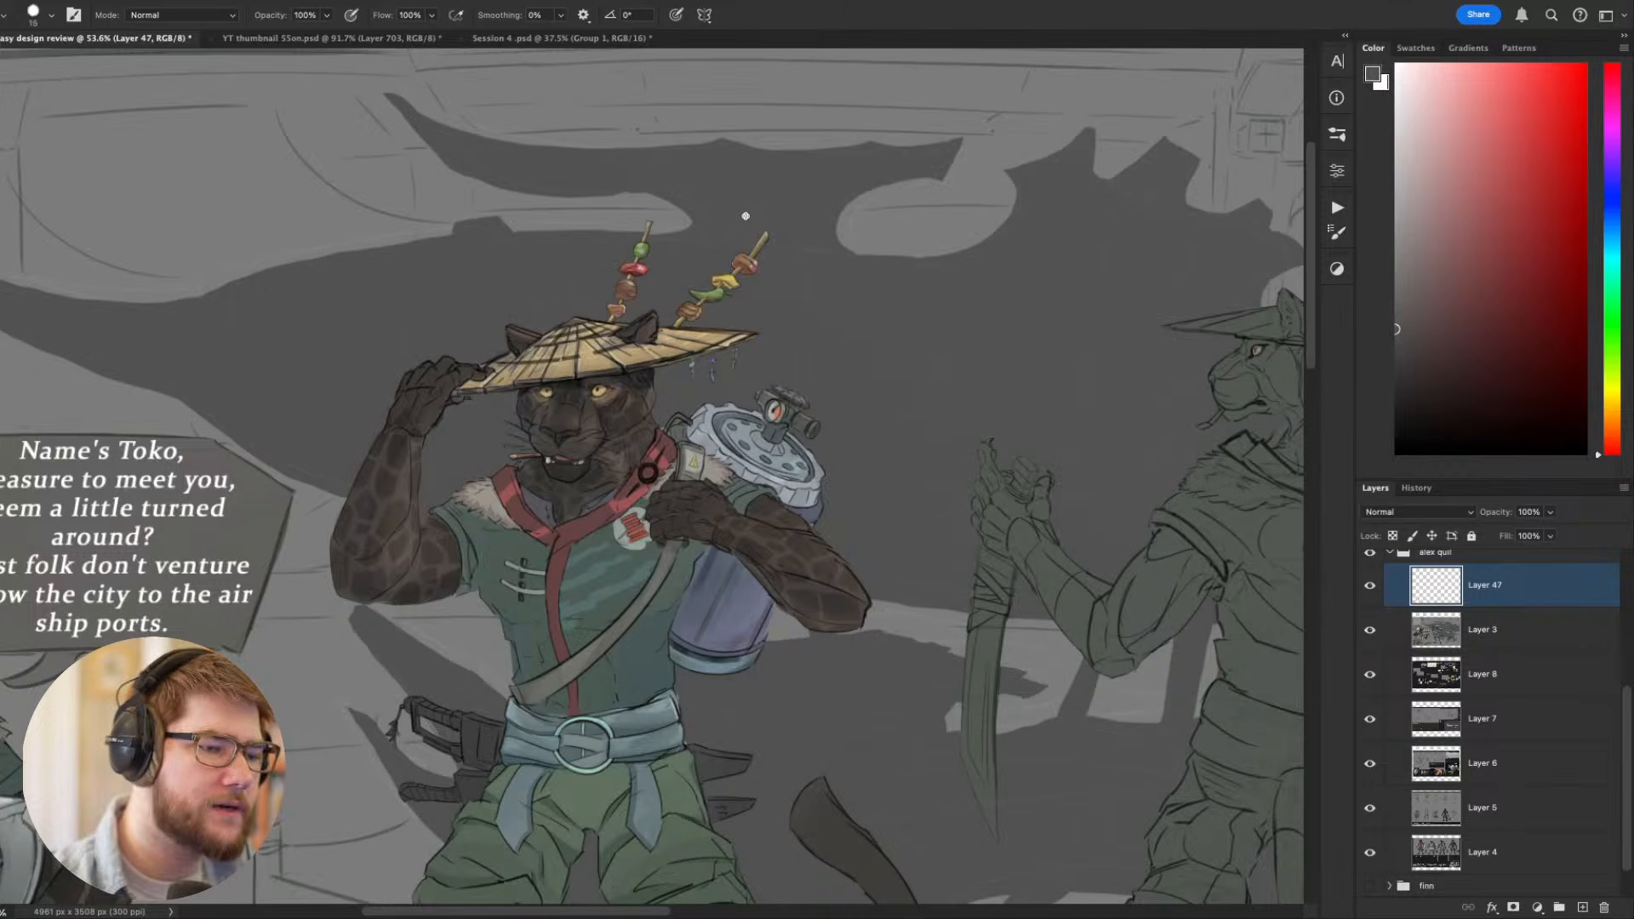
{"action": "key", "text": "bracketright"}
{"action": "key", "text": "bracketright"}
{"action": "key", "text": "bracketright"}
{"action": "key", "text": "bracketright"}
{"action": "key", "text": "bracketright"}
{"action": "key", "text": "bracketright"}
{"action": "key", "text": "bracketright"}
{"action": "key", "text": "bracketright"}
{"action": "key", "text": "bracketright"}
{"action": "key", "text": "bracketright"}
{"action": "mouse_move", "coordinate": [644, 246]}
{"action": "left_mouse_down"}
{"action": "mouse_move", "coordinate": [620, 286]}
{"action": "mouse_move", "coordinate": [681, 288]}
{"action": "mouse_move", "coordinate": [681, 306]}
{"action": "mouse_move", "coordinate": [718, 293]}
{"action": "mouse_move", "coordinate": [731, 269]}
{"action": "mouse_move", "coordinate": [651, 222]}
{"action": "left_mouse_up"}
{"action": "left_click", "coordinate": [671, 219], "text": "alt"}
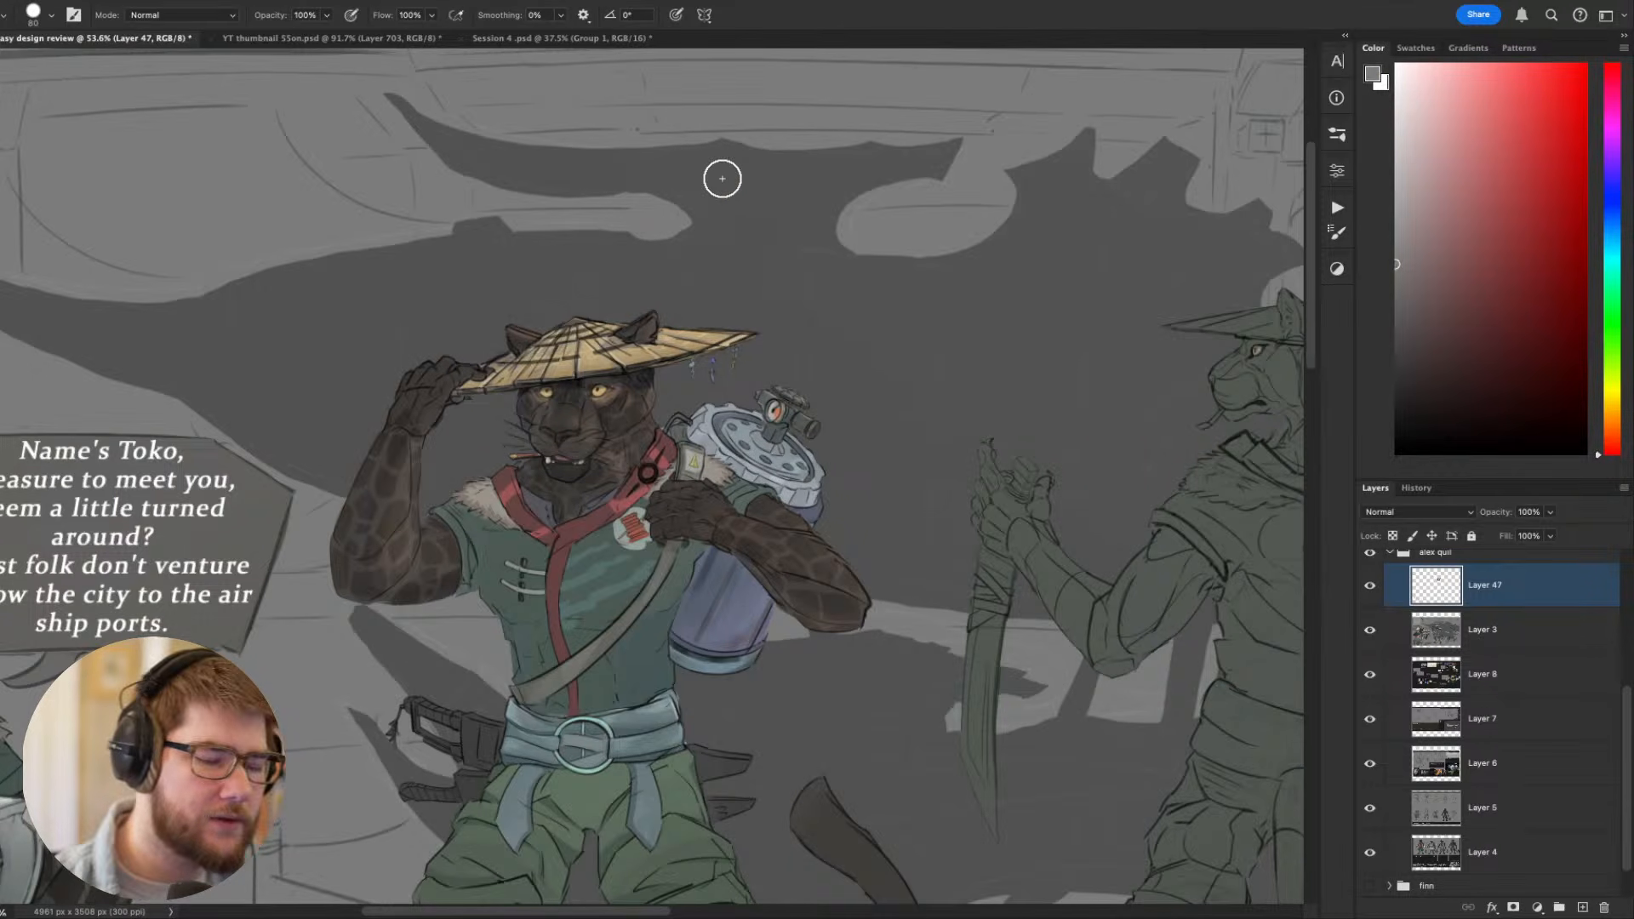
- Compare the standing Toko's simplified hat silhouette with the seated figure and the back-view sketch
{"action": "scroll", "coordinate": [722, 179], "scroll_direction": "down", "scroll_amount": 4}
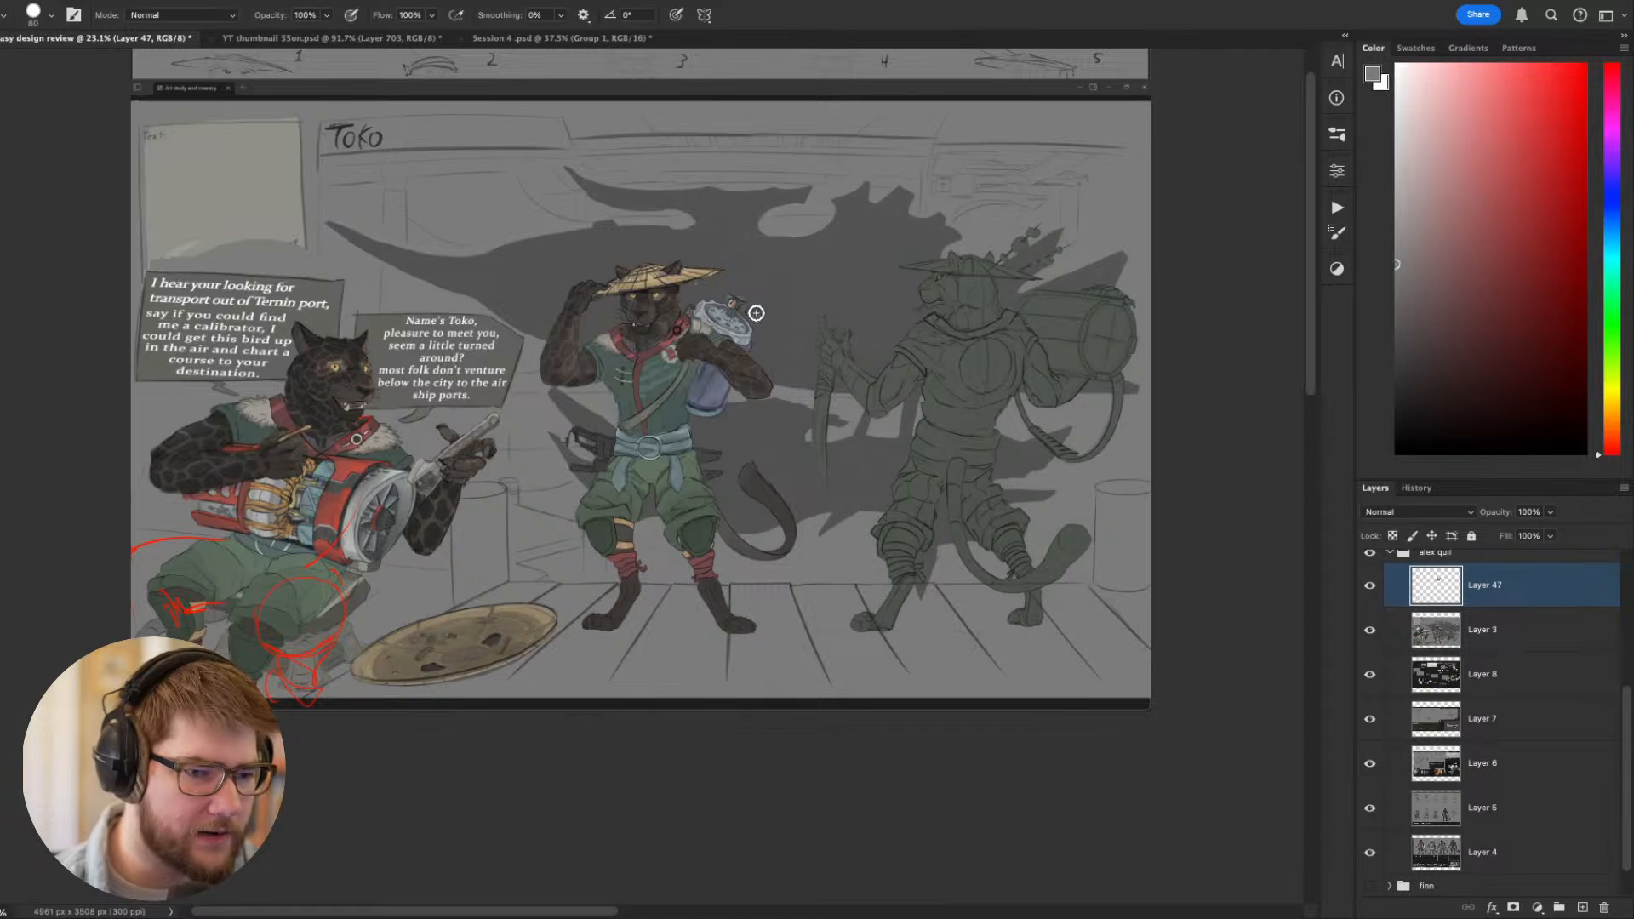
{"action": "scroll", "coordinate": [756, 313], "scroll_direction": "up", "scroll_amount": 3}
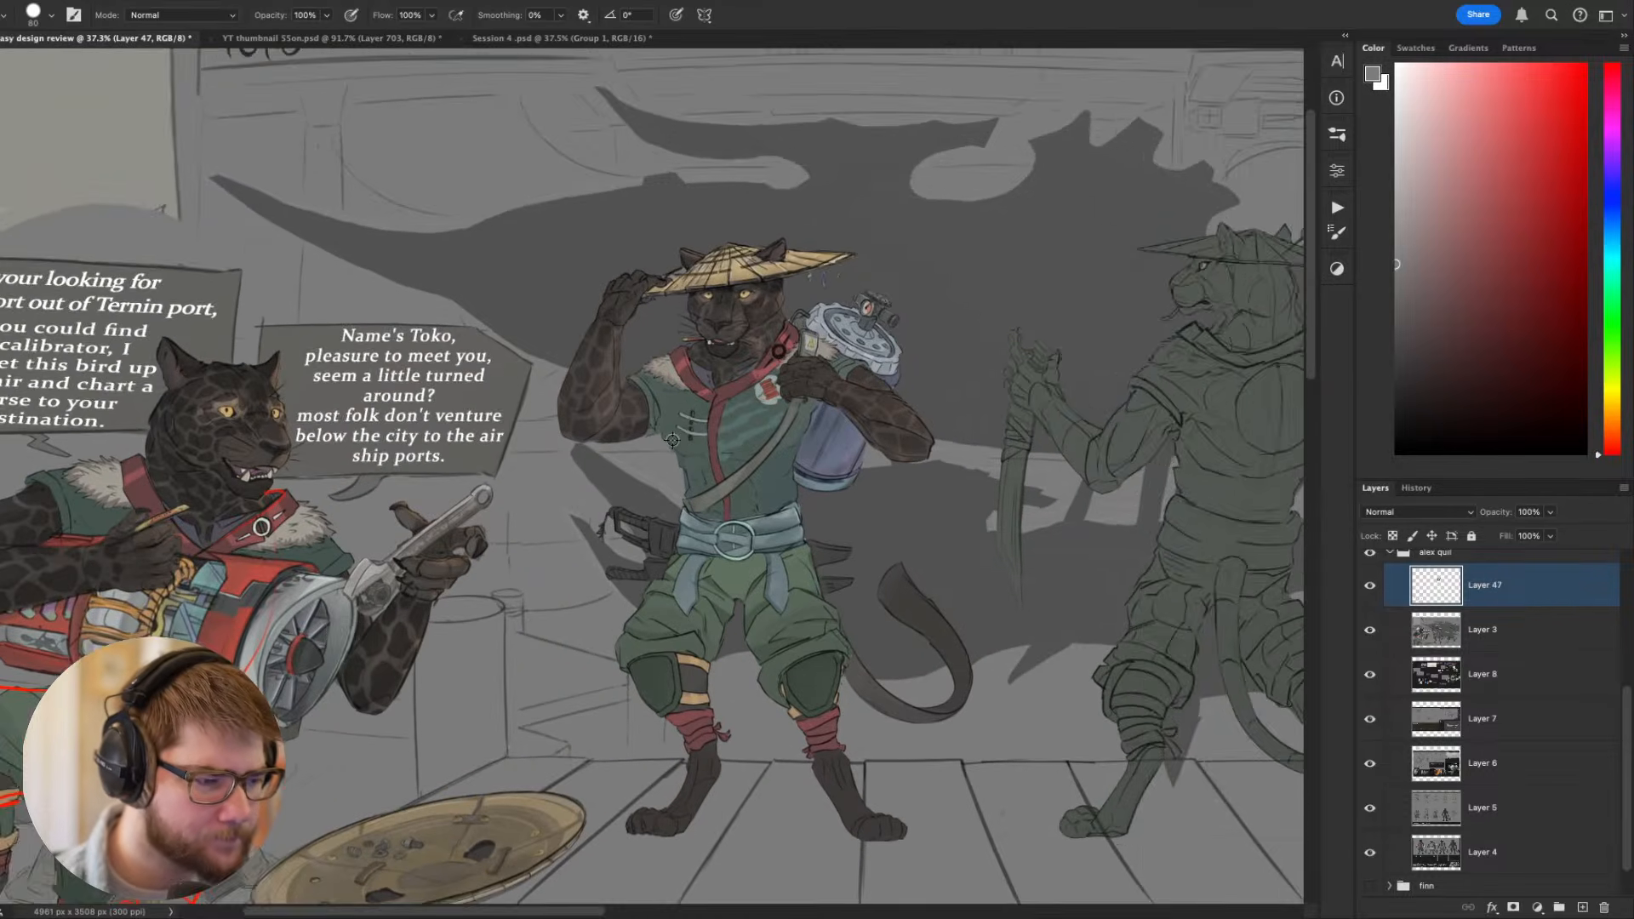
{"action": "scroll", "coordinate": [672, 440], "scroll_direction": "down", "scroll_amount": 2}
{"action": "scroll", "coordinate": [383, 489], "scroll_direction": "up", "scroll_amount": 3}
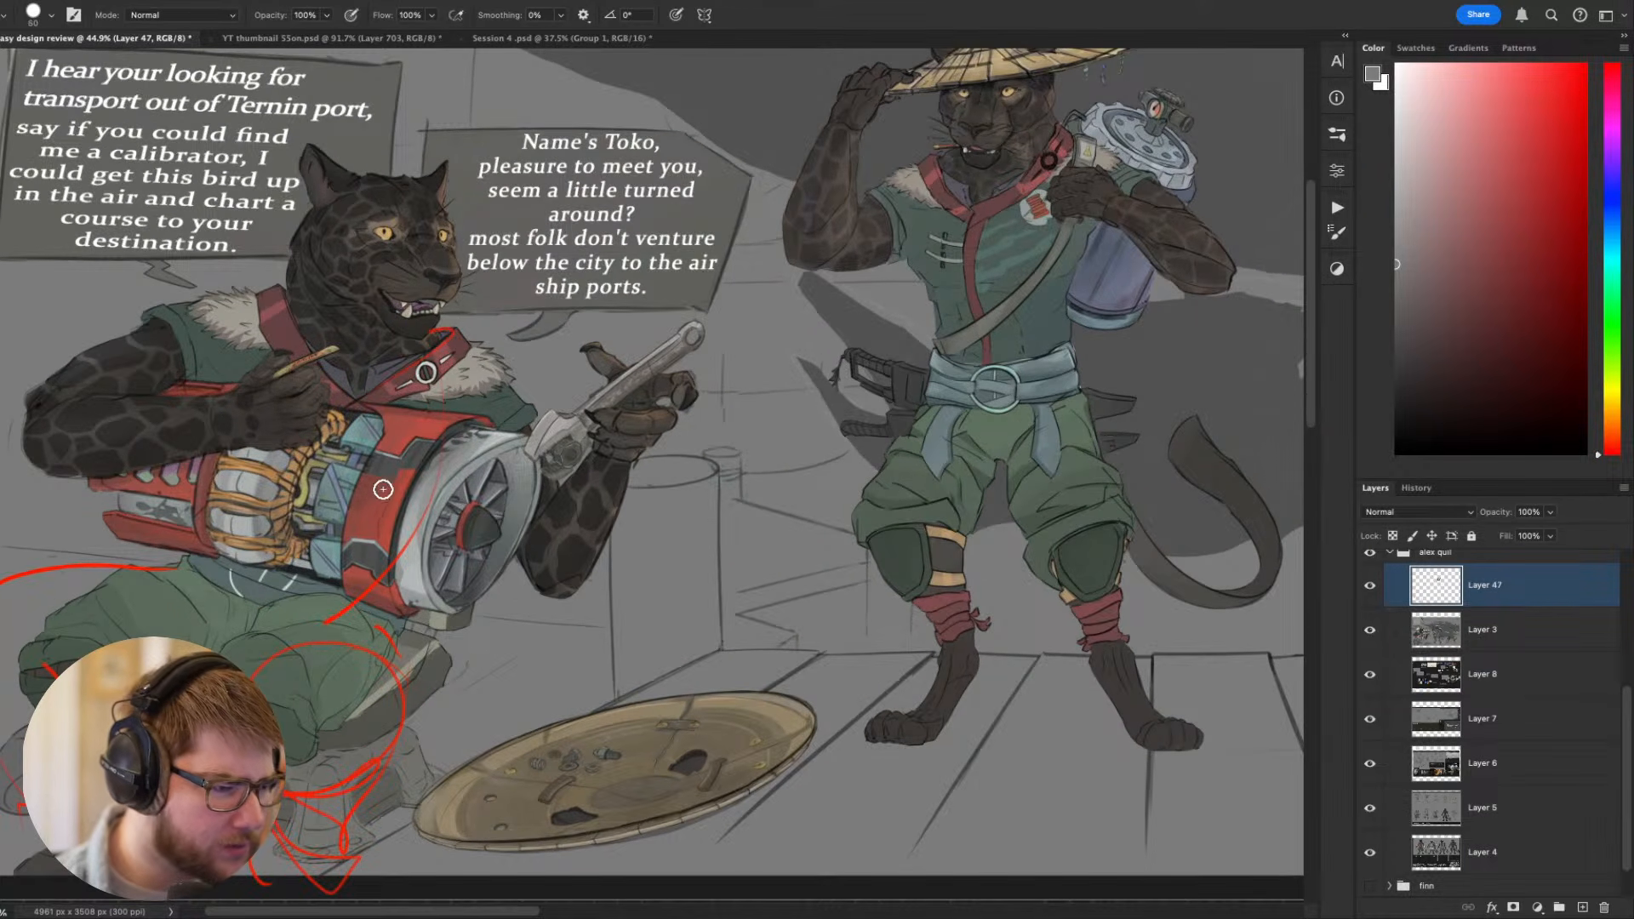
{"action": "mouse_move", "coordinate": [631, 458]}
{"action": "left_mouse_down"}
{"action": "mouse_move", "coordinate": [275, 446]}
{"action": "mouse_move", "coordinate": [512, 672]}
{"action": "mouse_move", "coordinate": [366, 672]}
{"action": "left_mouse_up"}
{"action": "left_click_drag", "start_coordinate": [568, 662], "coordinate": [391, 649]}
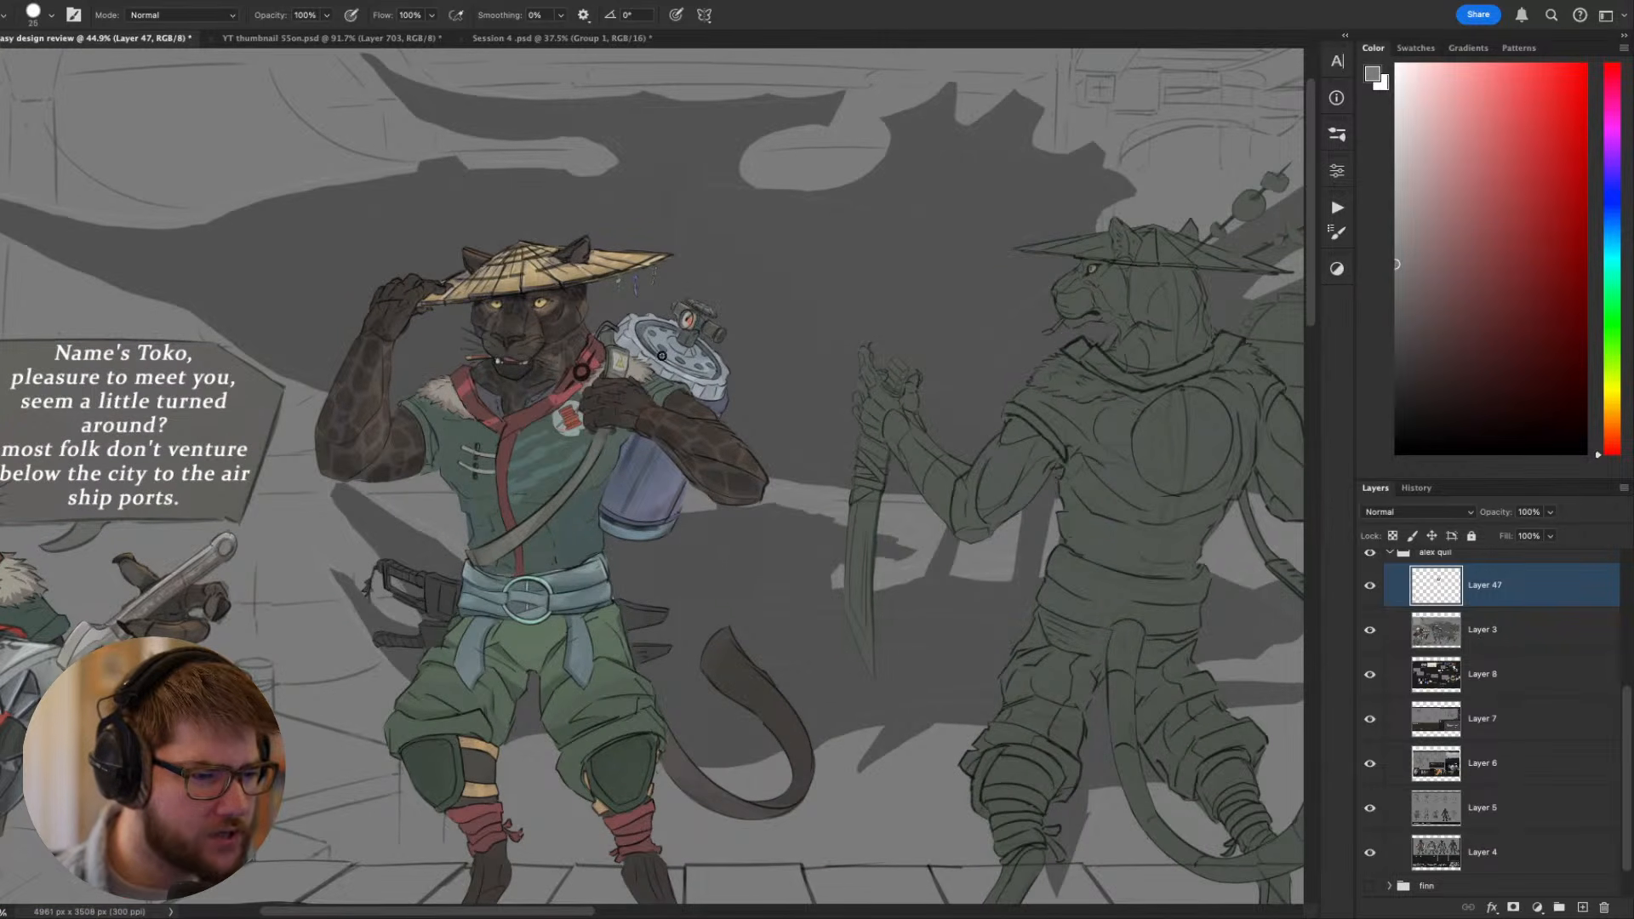
{"action": "scroll", "coordinate": [685, 400], "scroll_direction": "down", "scroll_amount": 3}
{"action": "mouse_move", "coordinate": [649, 409]}
{"action": "left_mouse_down"}
{"action": "mouse_move", "coordinate": [672, 423]}
{"action": "mouse_move", "coordinate": [742, 373]}
{"action": "mouse_move", "coordinate": [769, 385]}
{"action": "mouse_move", "coordinate": [571, 428]}
{"action": "left_mouse_up"}
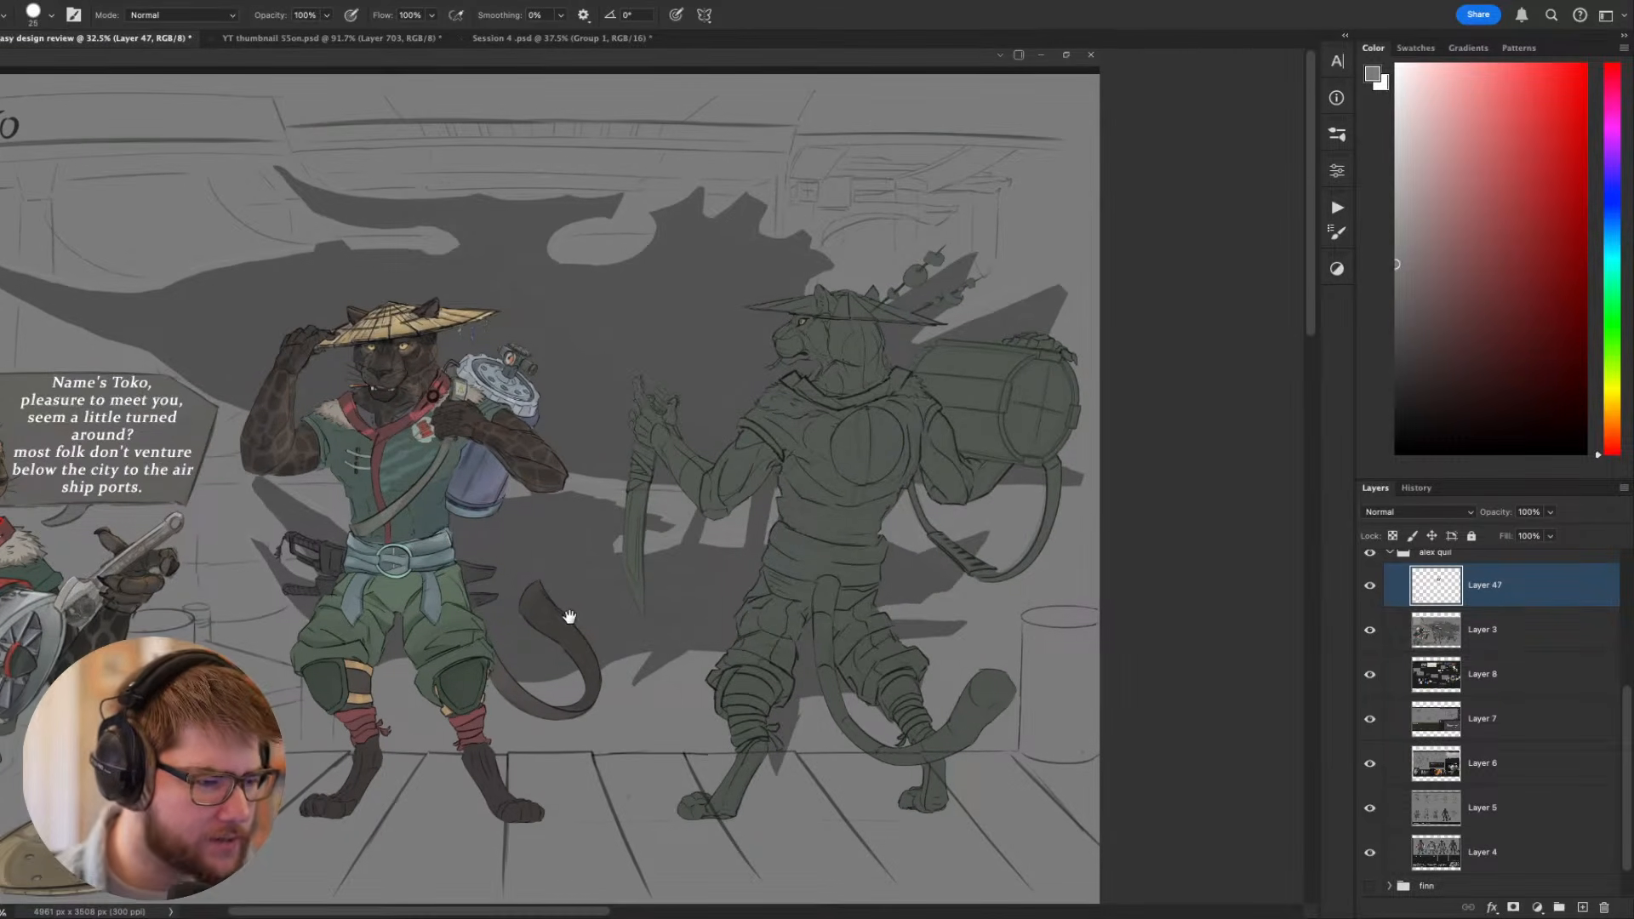
{"action": "left_click_drag", "start_coordinate": [569, 614], "coordinate": [823, 759]}
- Inspect the standing Toko's raised arms, tunic, belt, trousers and canister up close
{"action": "scroll", "coordinate": [672, 643], "scroll_direction": "up", "scroll_amount": 4}
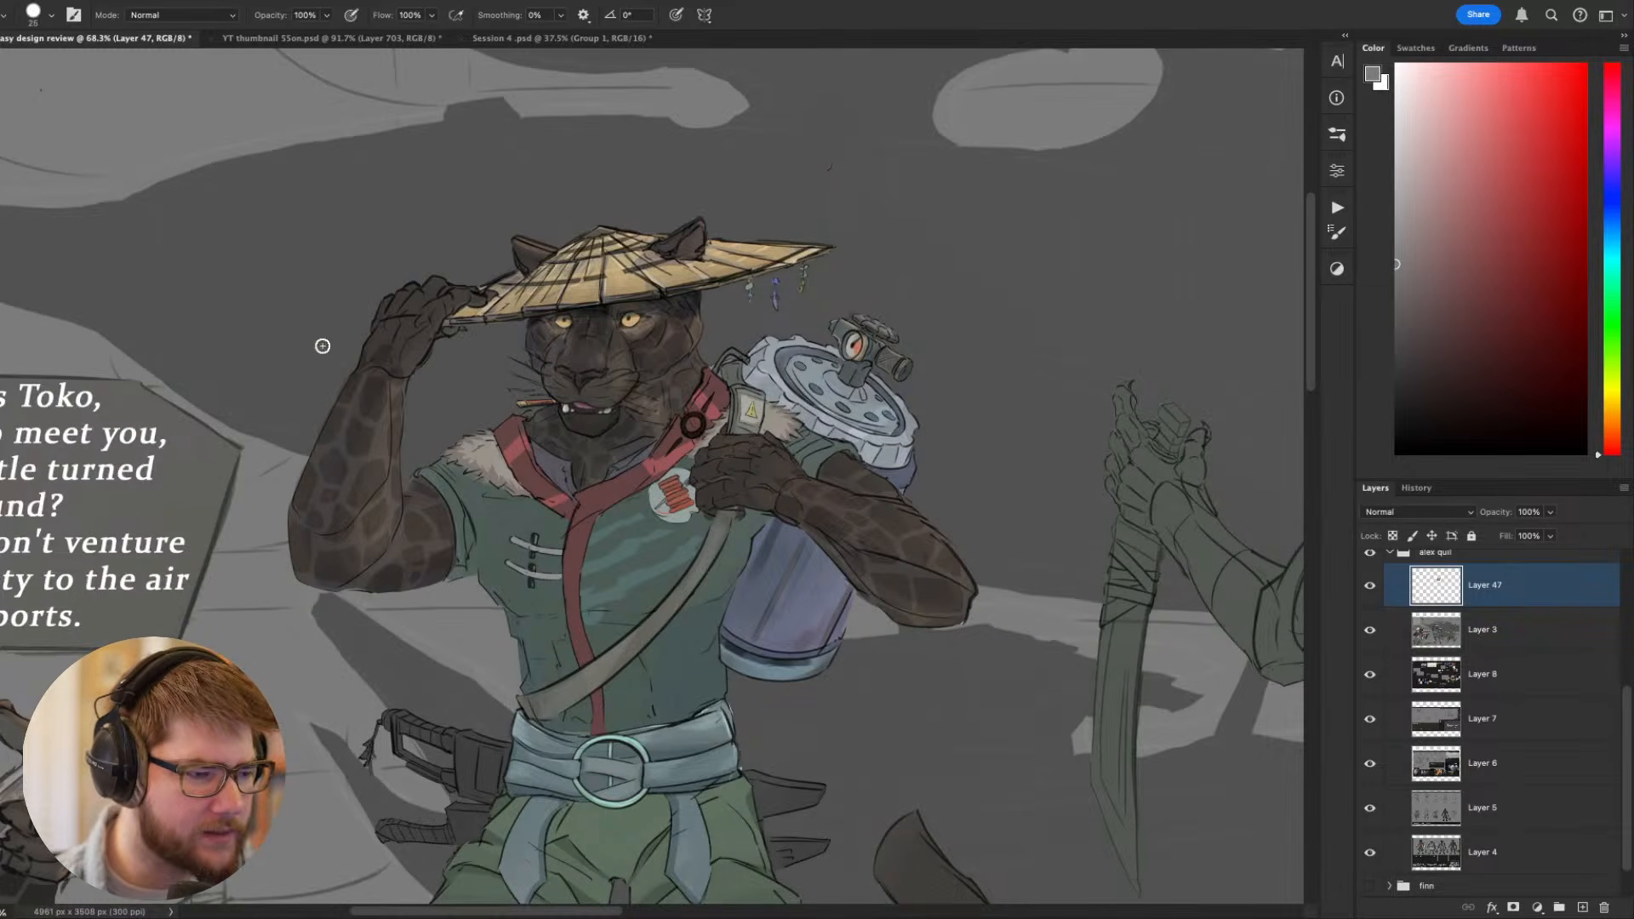
{"action": "left_click_drag", "start_coordinate": [691, 509], "coordinate": [679, 256]}
{"action": "left_click_drag", "start_coordinate": [524, 115], "coordinate": [548, 347]}
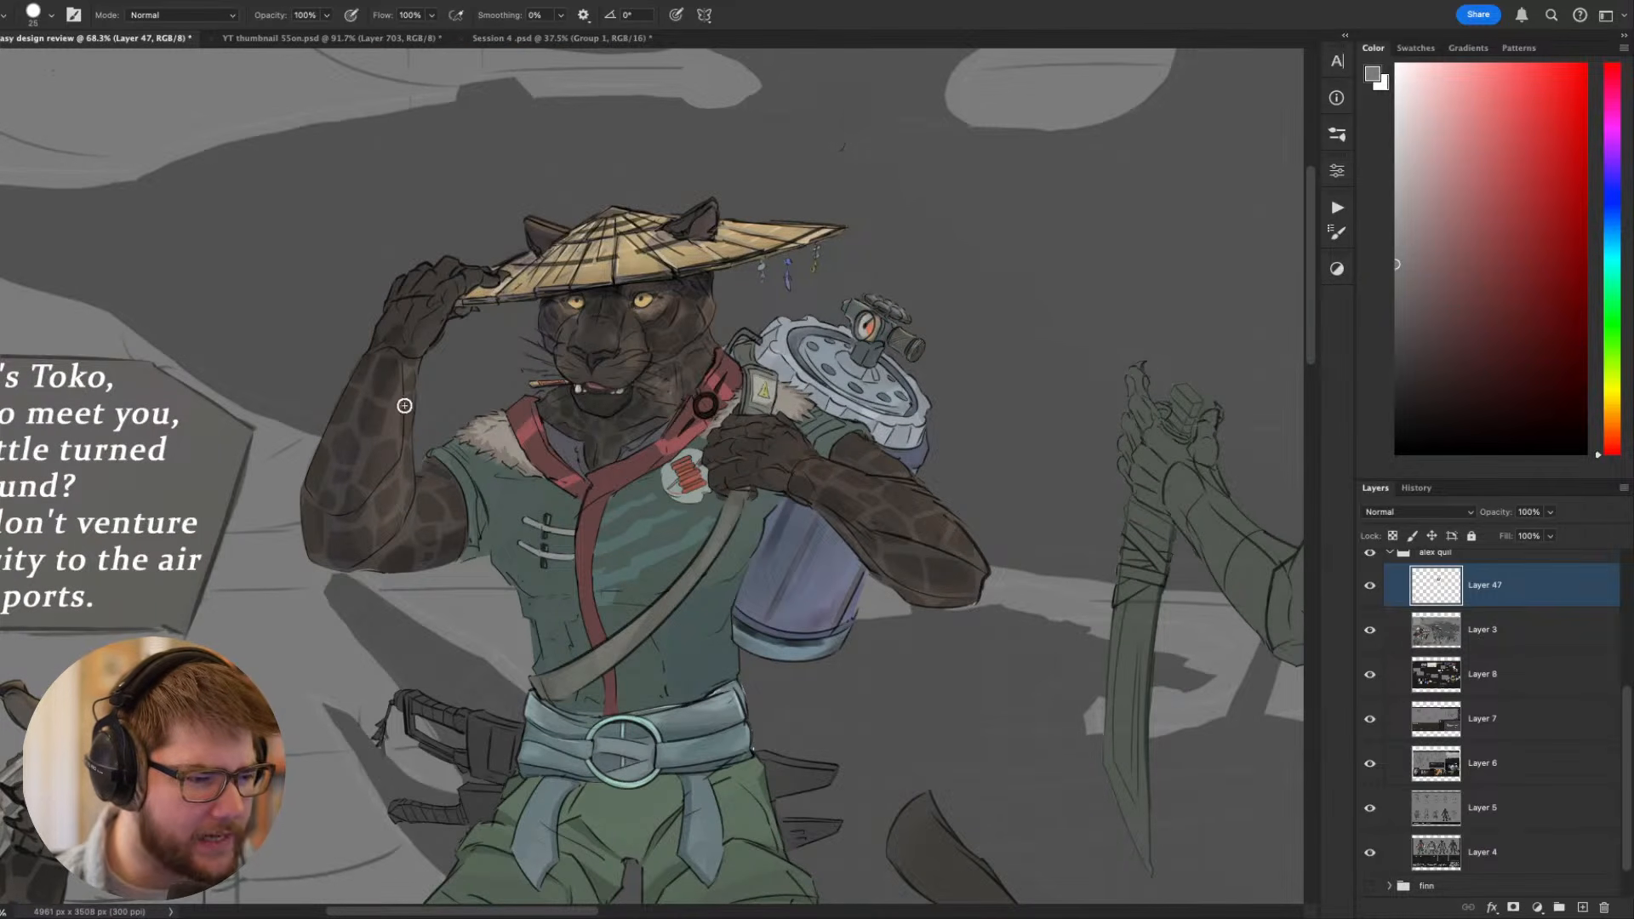
{"action": "scroll", "coordinate": [797, 538], "scroll_direction": "down", "scroll_amount": 2}
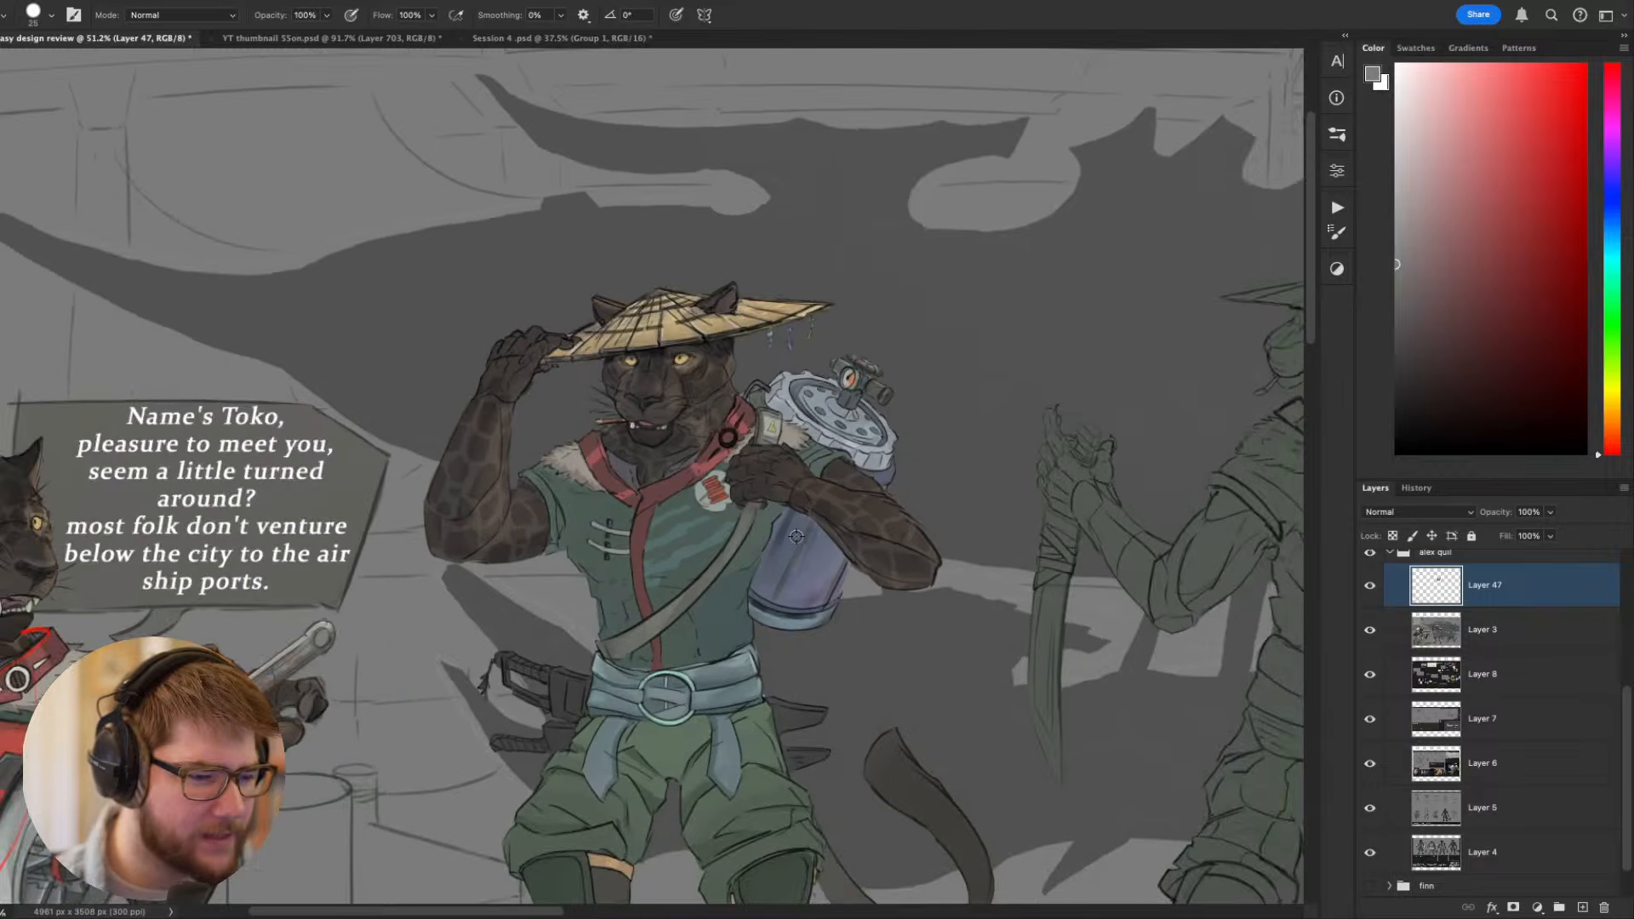
{"action": "scroll", "coordinate": [797, 538], "scroll_direction": "up", "scroll_amount": 1}
{"action": "left_click_drag", "start_coordinate": [739, 586], "coordinate": [832, 371]}
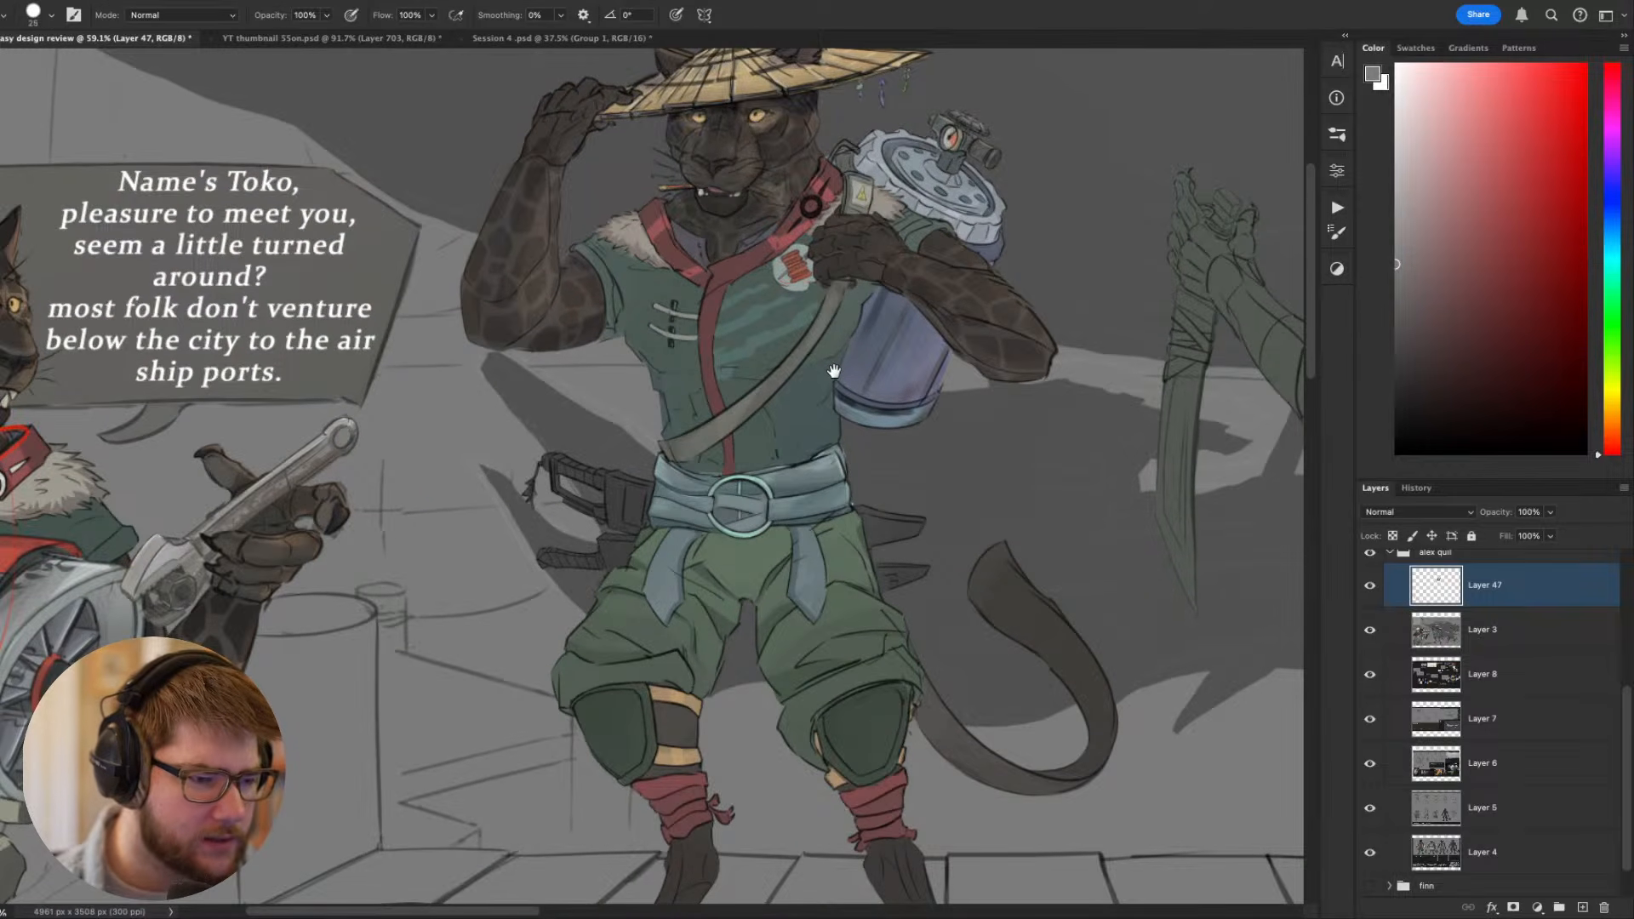
{"action": "scroll", "coordinate": [797, 429], "scroll_direction": "down", "scroll_amount": 2}
{"action": "left_click_drag", "start_coordinate": [747, 447], "coordinate": [728, 444]}
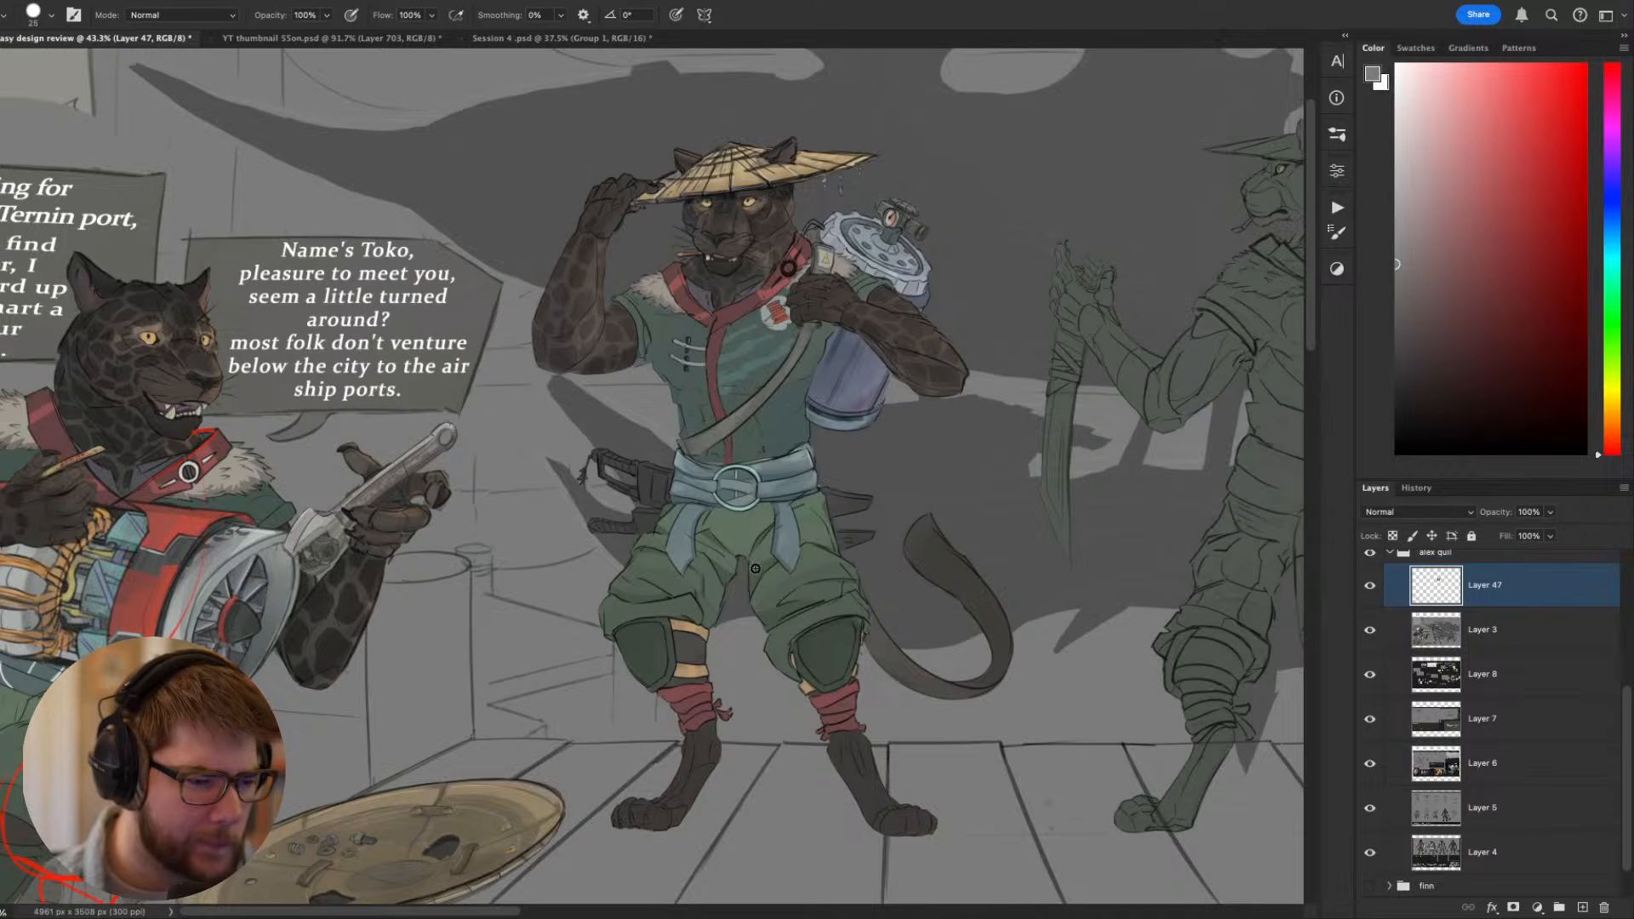
{"action": "left_click_drag", "start_coordinate": [756, 566], "coordinate": [693, 591]}
- Inspect the seated Toko's spotted head and red engine, and compare them with the standing figure
{"action": "scroll", "coordinate": [815, 461], "scroll_direction": "down", "scroll_amount": 3}
{"action": "left_click_drag", "start_coordinate": [695, 521], "coordinate": [719, 499]}
{"action": "scroll", "coordinate": [409, 397], "scroll_direction": "up", "scroll_amount": 5}
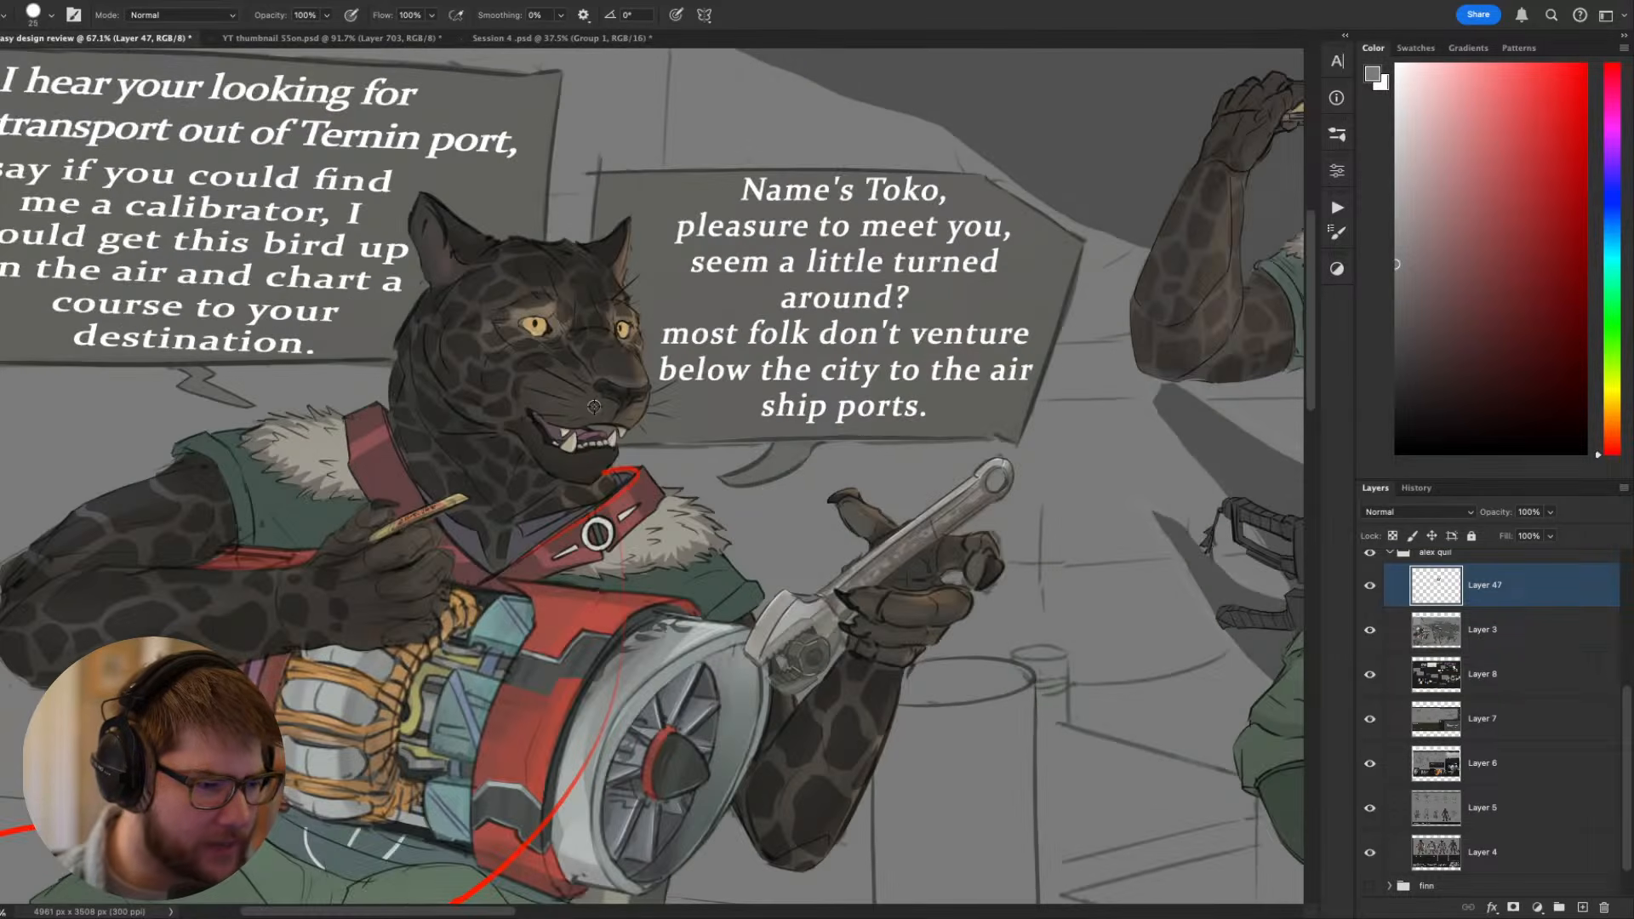
{"action": "scroll", "coordinate": [588, 442], "scroll_direction": "down", "scroll_amount": 3}
{"action": "left_click_drag", "start_coordinate": [615, 520], "coordinate": [513, 475]}
{"action": "scroll", "coordinate": [408, 537], "scroll_direction": "up", "scroll_amount": 2}
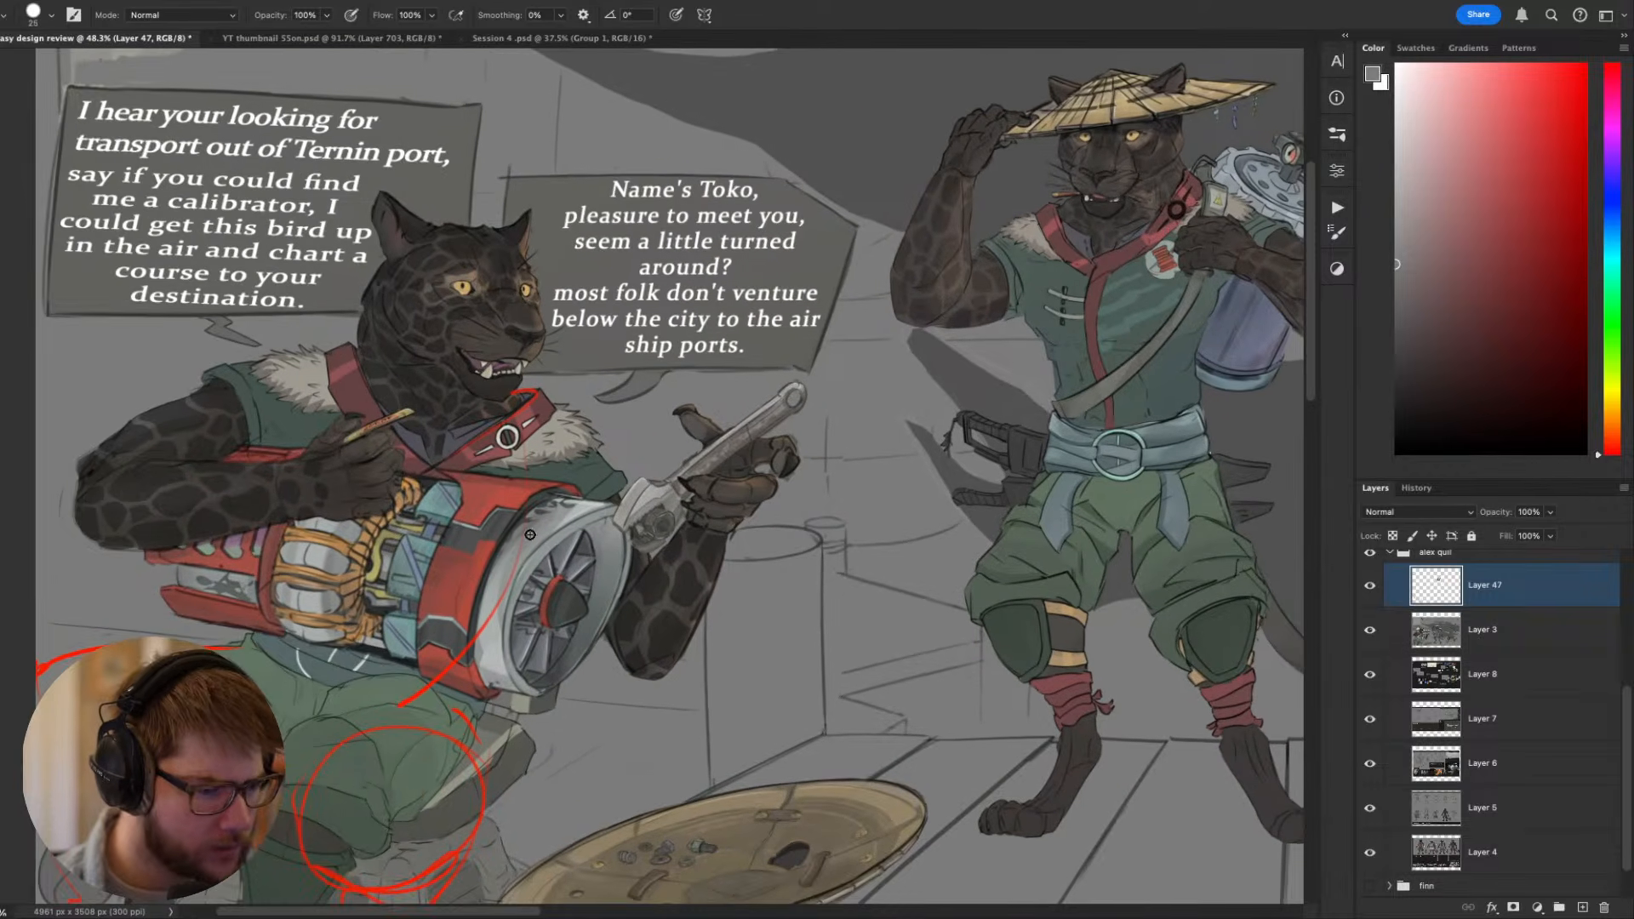
{"action": "left_click_drag", "start_coordinate": [662, 548], "coordinate": [520, 554]}
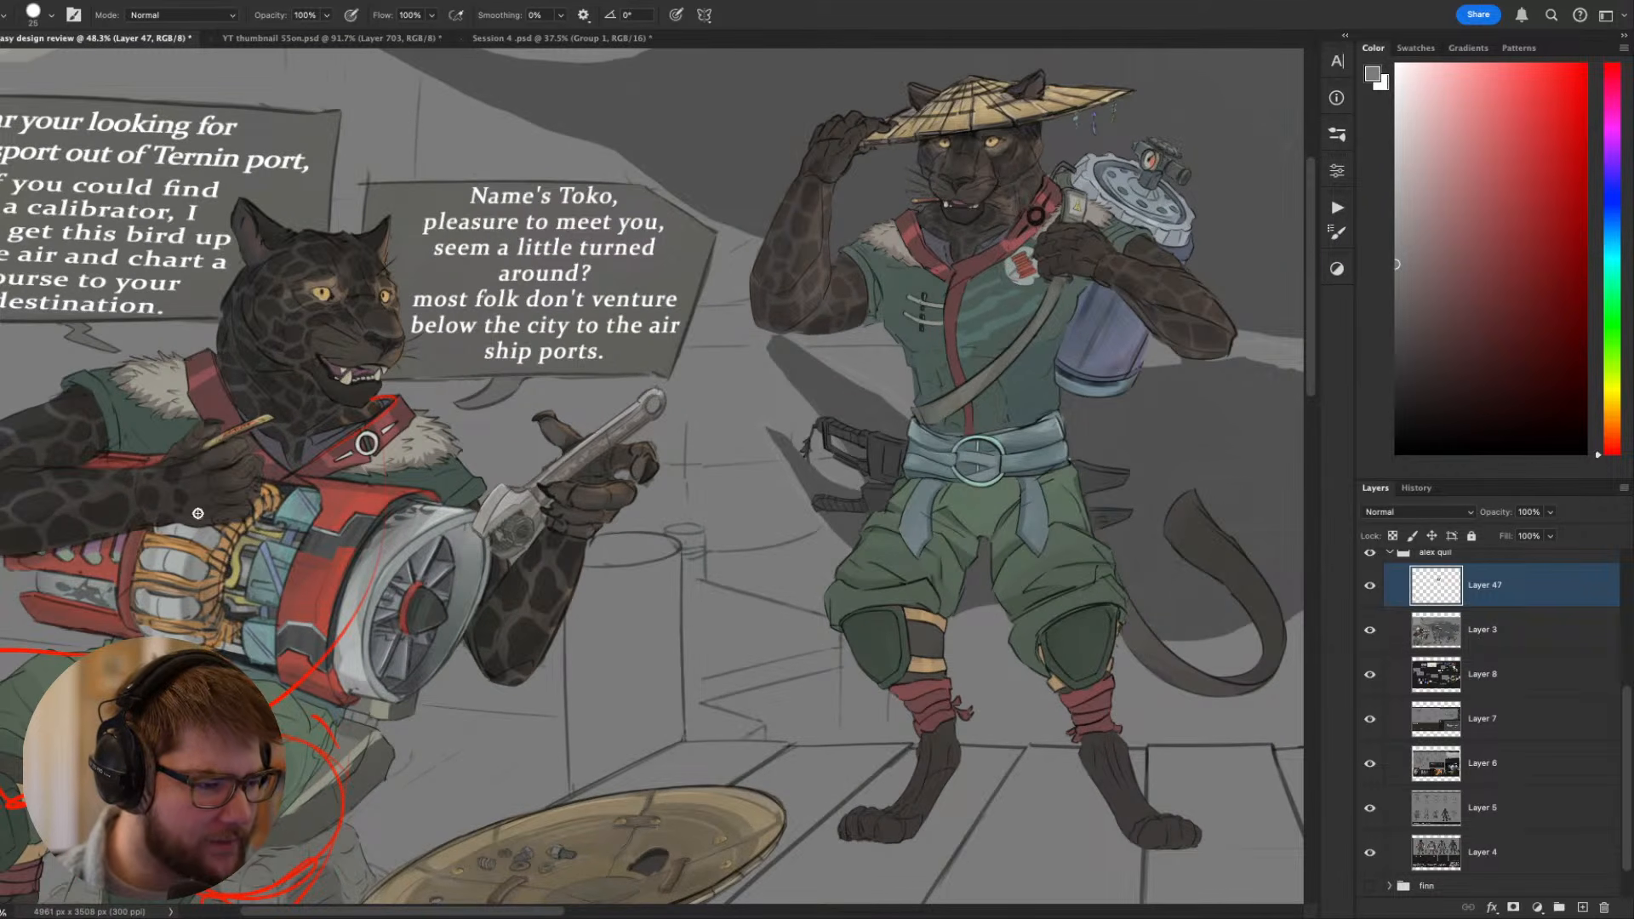
- Examine the back-view Toko sketch with its barrel and knife beside the coloured standing figure
{"action": "left_click_drag", "start_coordinate": [594, 475], "coordinate": [163, 493]}
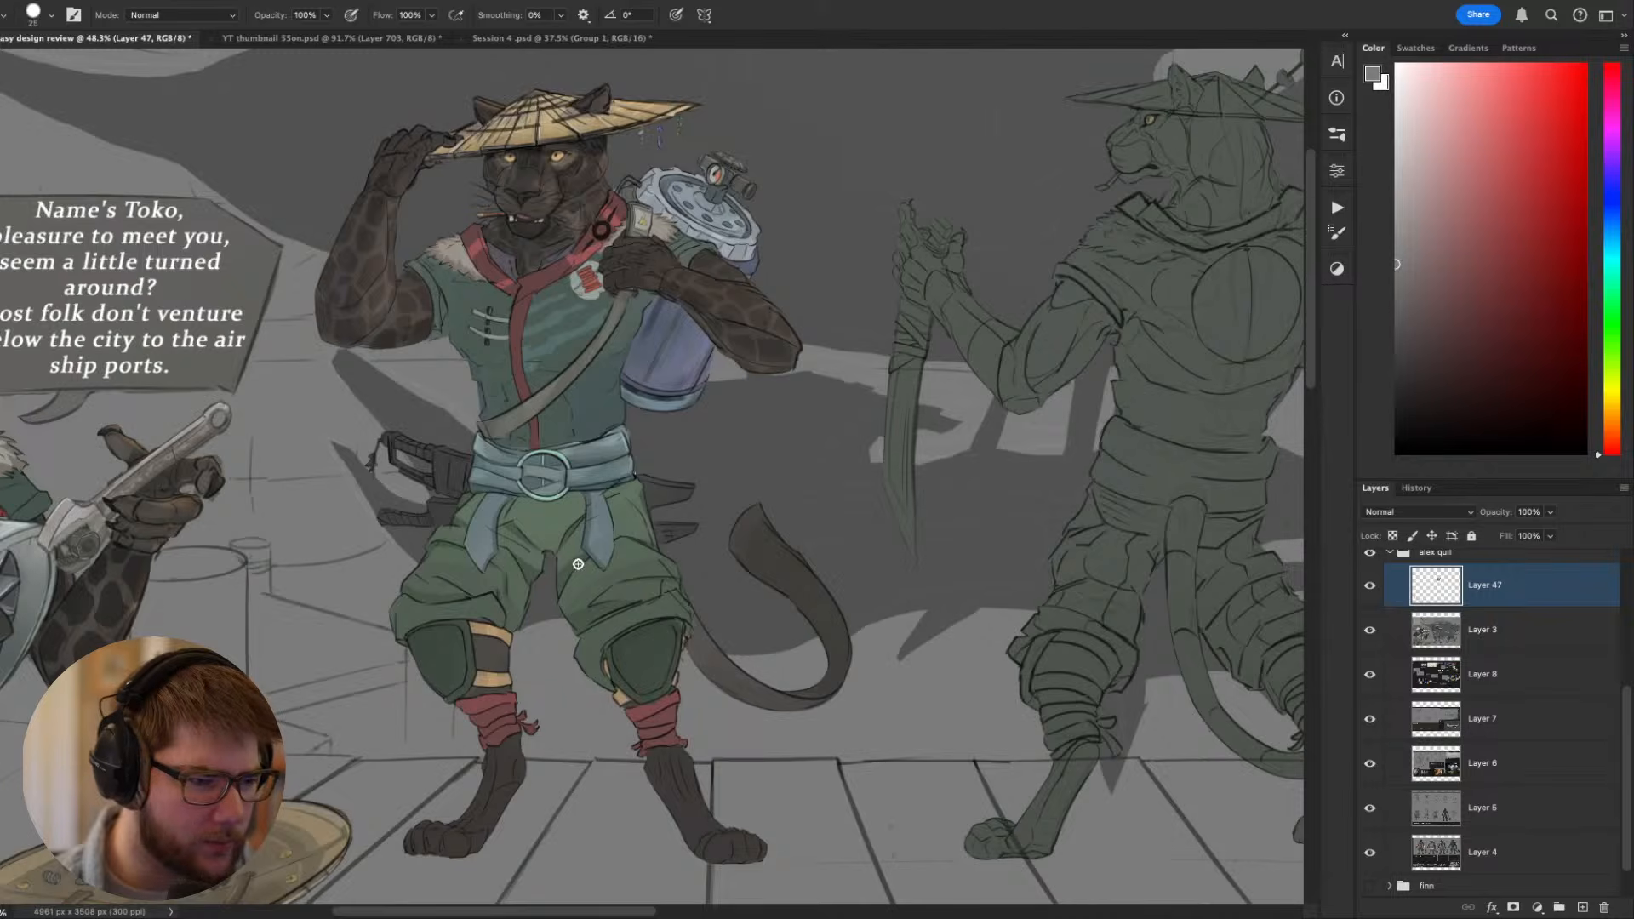
{"action": "scroll", "coordinate": [593, 572], "scroll_direction": "down", "scroll_amount": 1}
{"action": "scroll", "coordinate": [594, 572], "scroll_direction": "down", "scroll_amount": 1}
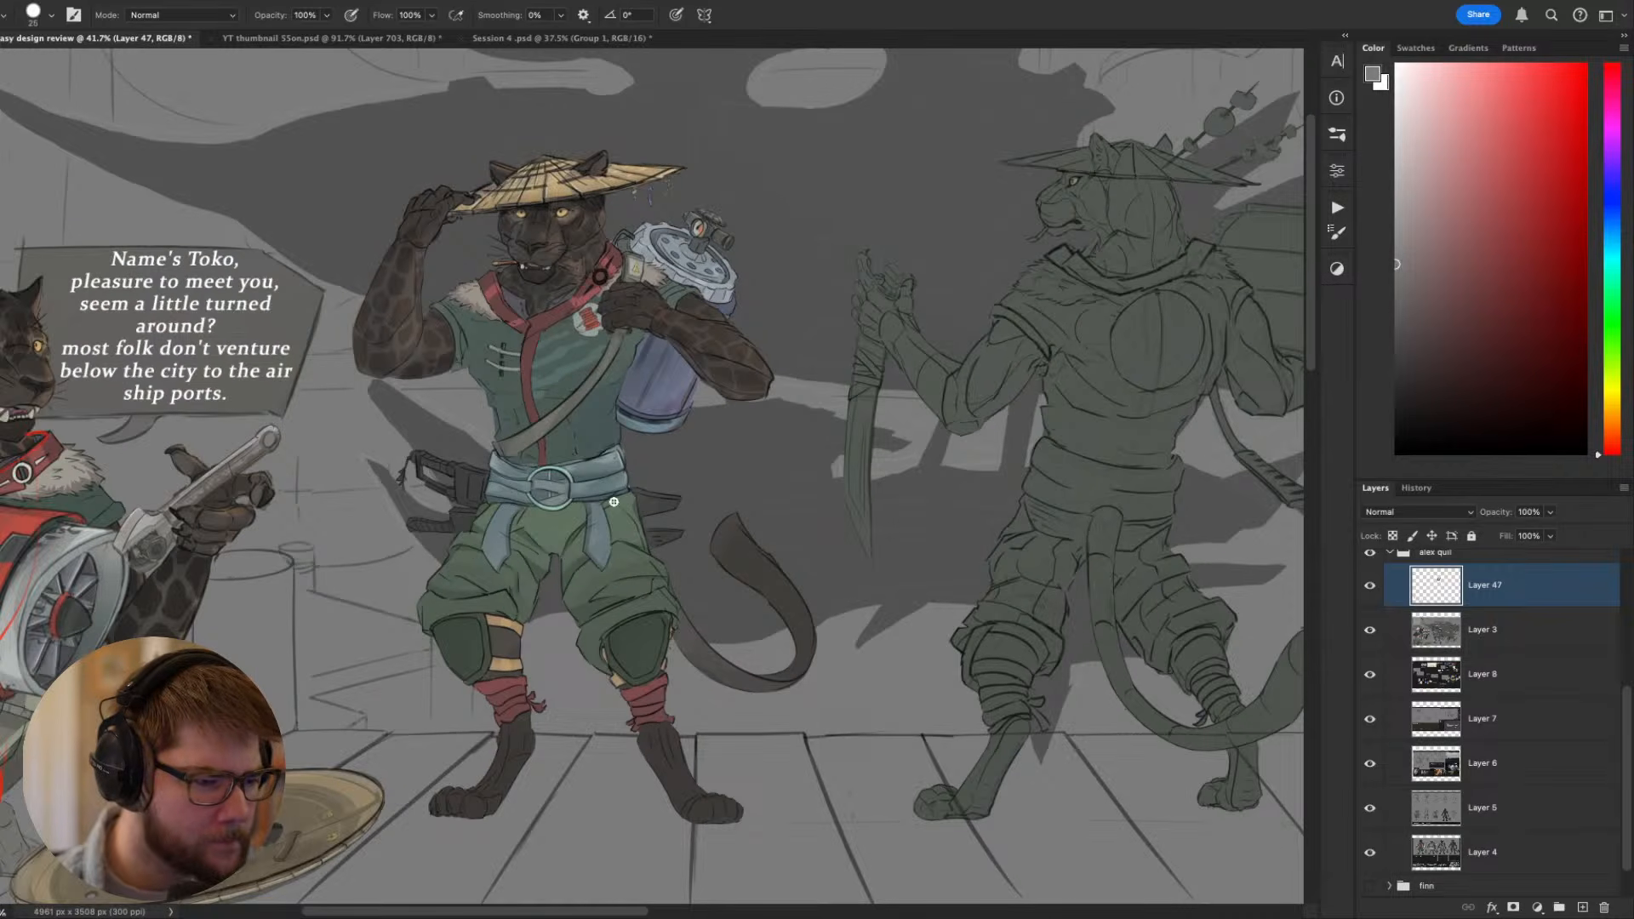
{"action": "left_click_drag", "start_coordinate": [614, 502], "coordinate": [338, 415]}
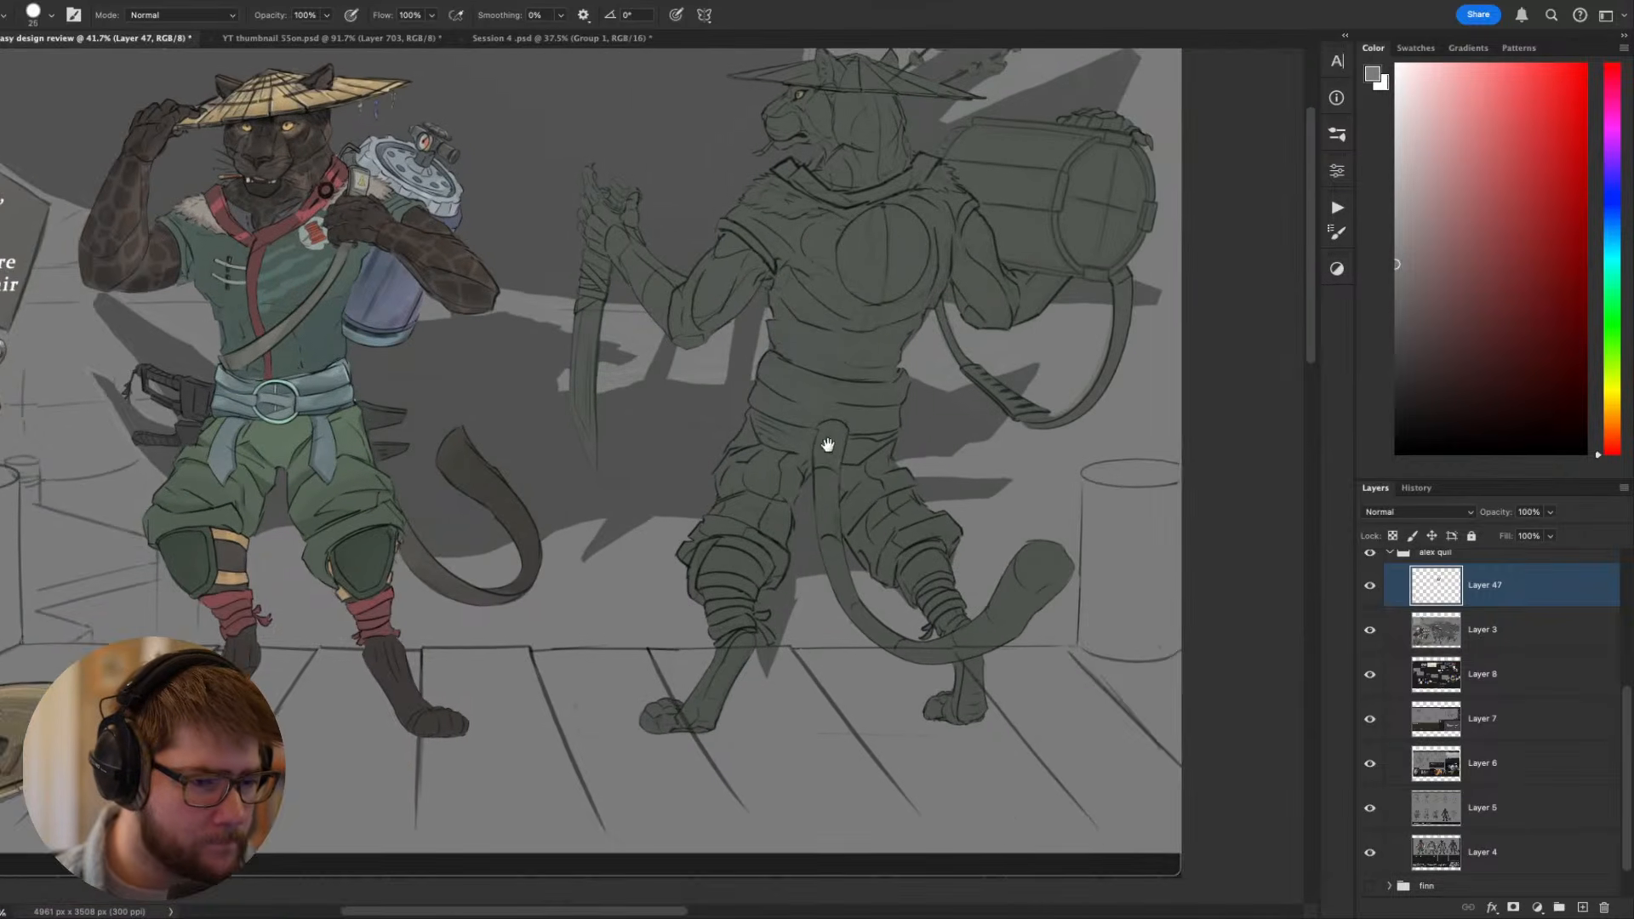
{"action": "left_click_drag", "start_coordinate": [827, 445], "coordinate": [673, 551]}
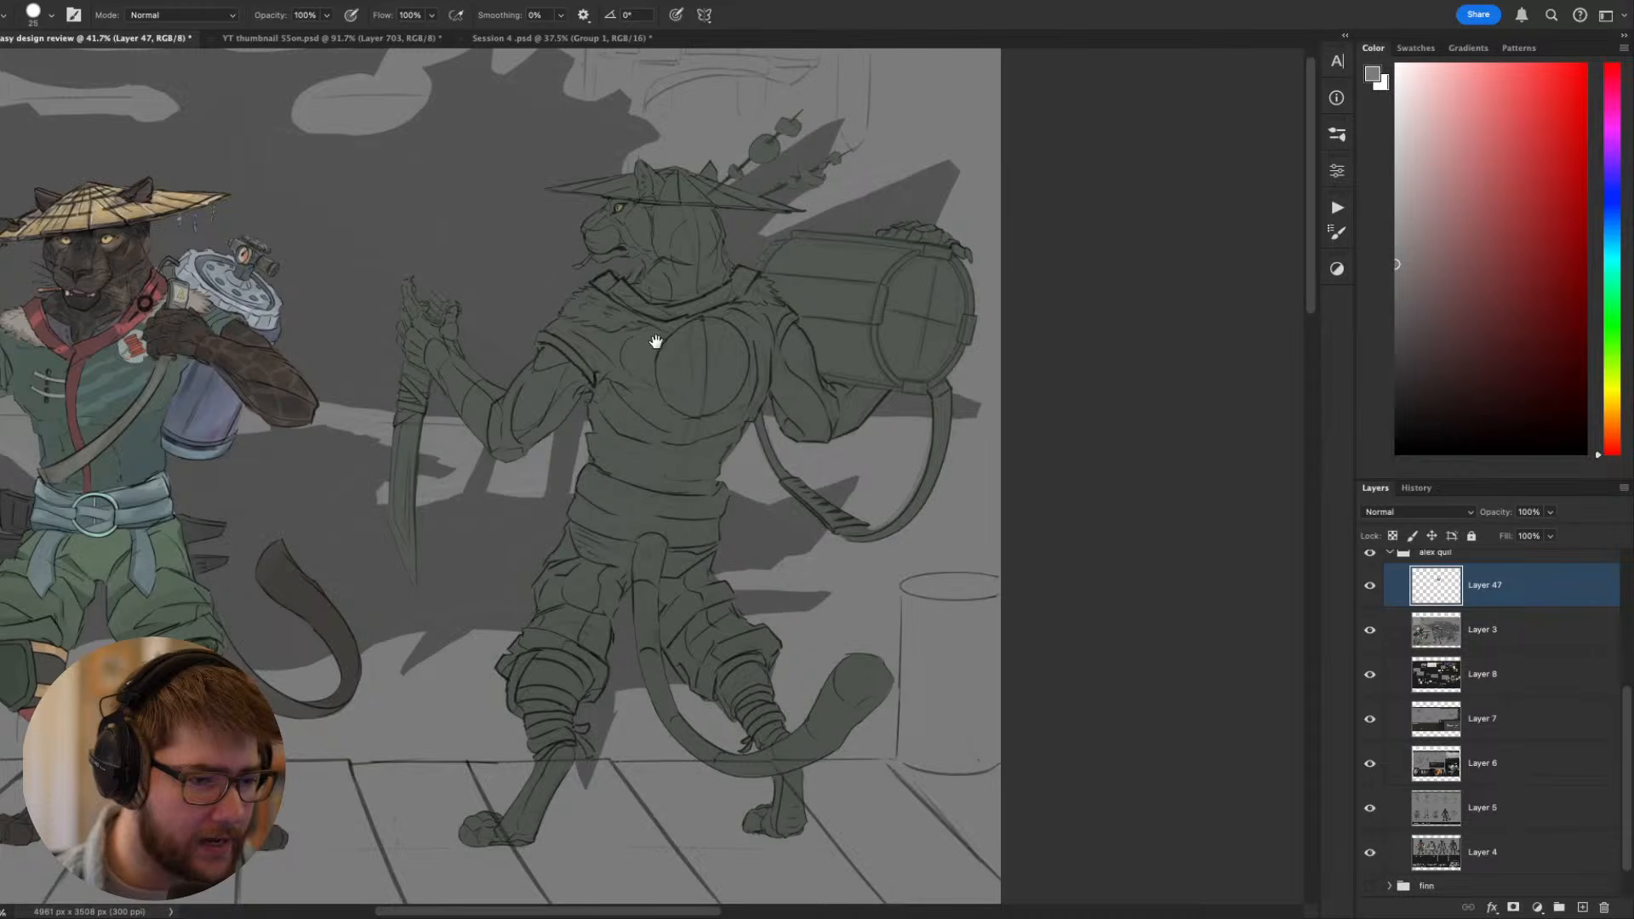
{"action": "left_click_drag", "start_coordinate": [655, 362], "coordinate": [824, 442]}
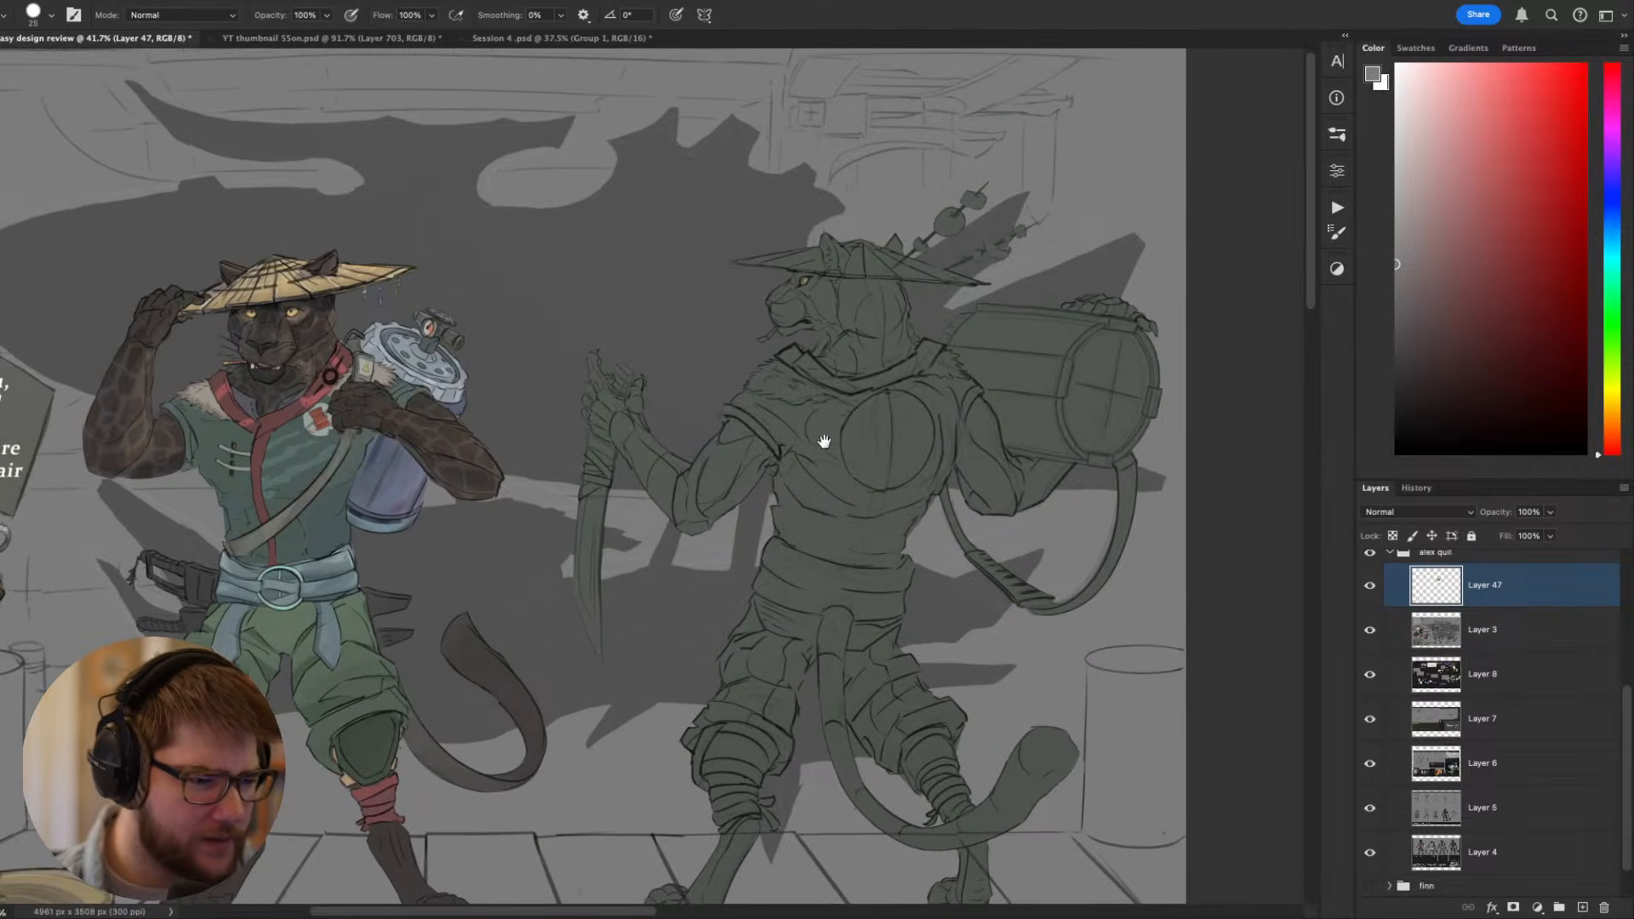
- With a smaller brush, sample dark brown fur tones and retouch the standing Toko's bent forearm in front of the canister
{"action": "scroll", "coordinate": [630, 437], "scroll_direction": "up", "scroll_amount": 2}
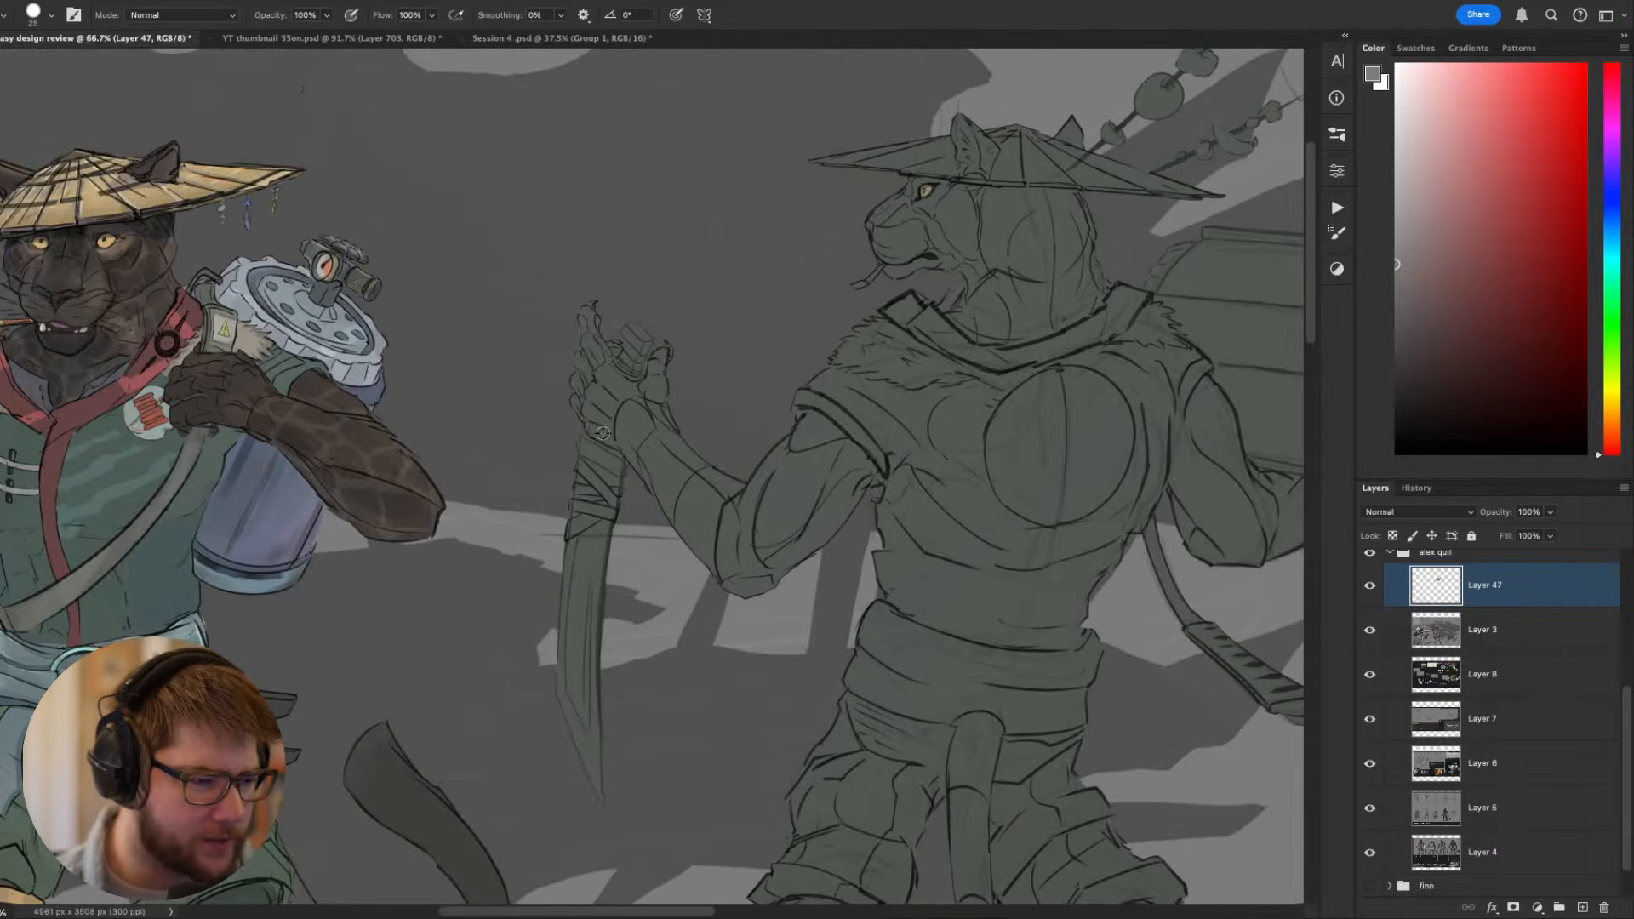
{"action": "key", "text": "r"}
{"action": "left_click_drag", "start_coordinate": [581, 527], "coordinate": [864, 516]}
{"action": "key", "text": "b"}
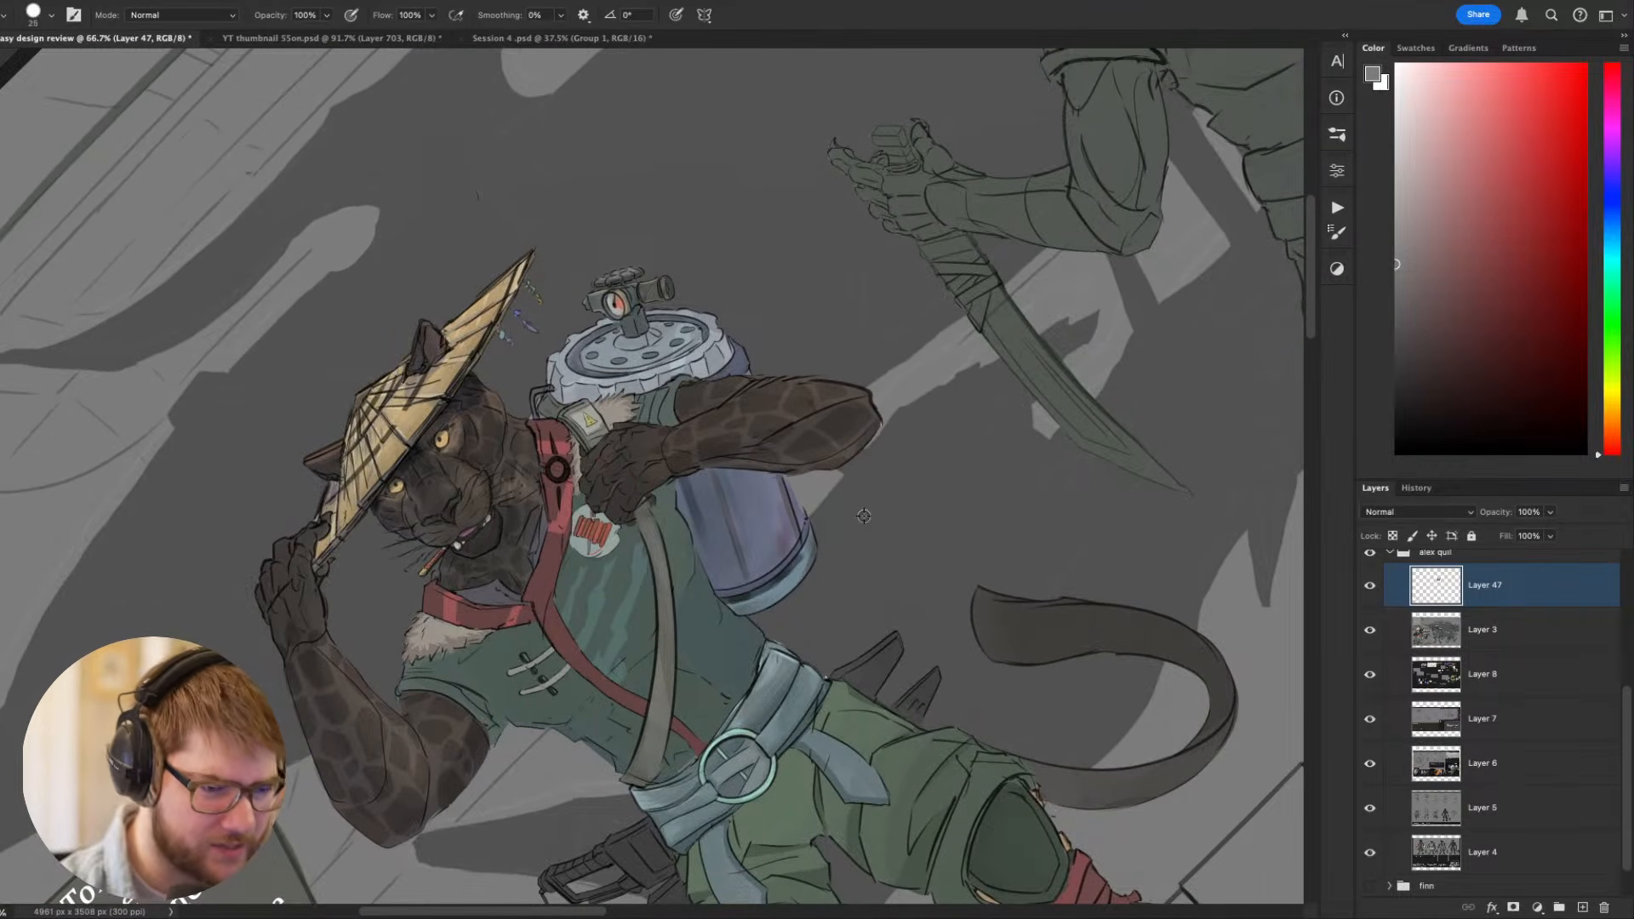
{"action": "left_click", "coordinate": [812, 440], "text": "alt"}
{"action": "key", "text": "bracketleft"}
{"action": "key", "text": "bracketleft"}
{"action": "key", "text": "bracketleft"}
{"action": "key", "text": "bracketleft"}
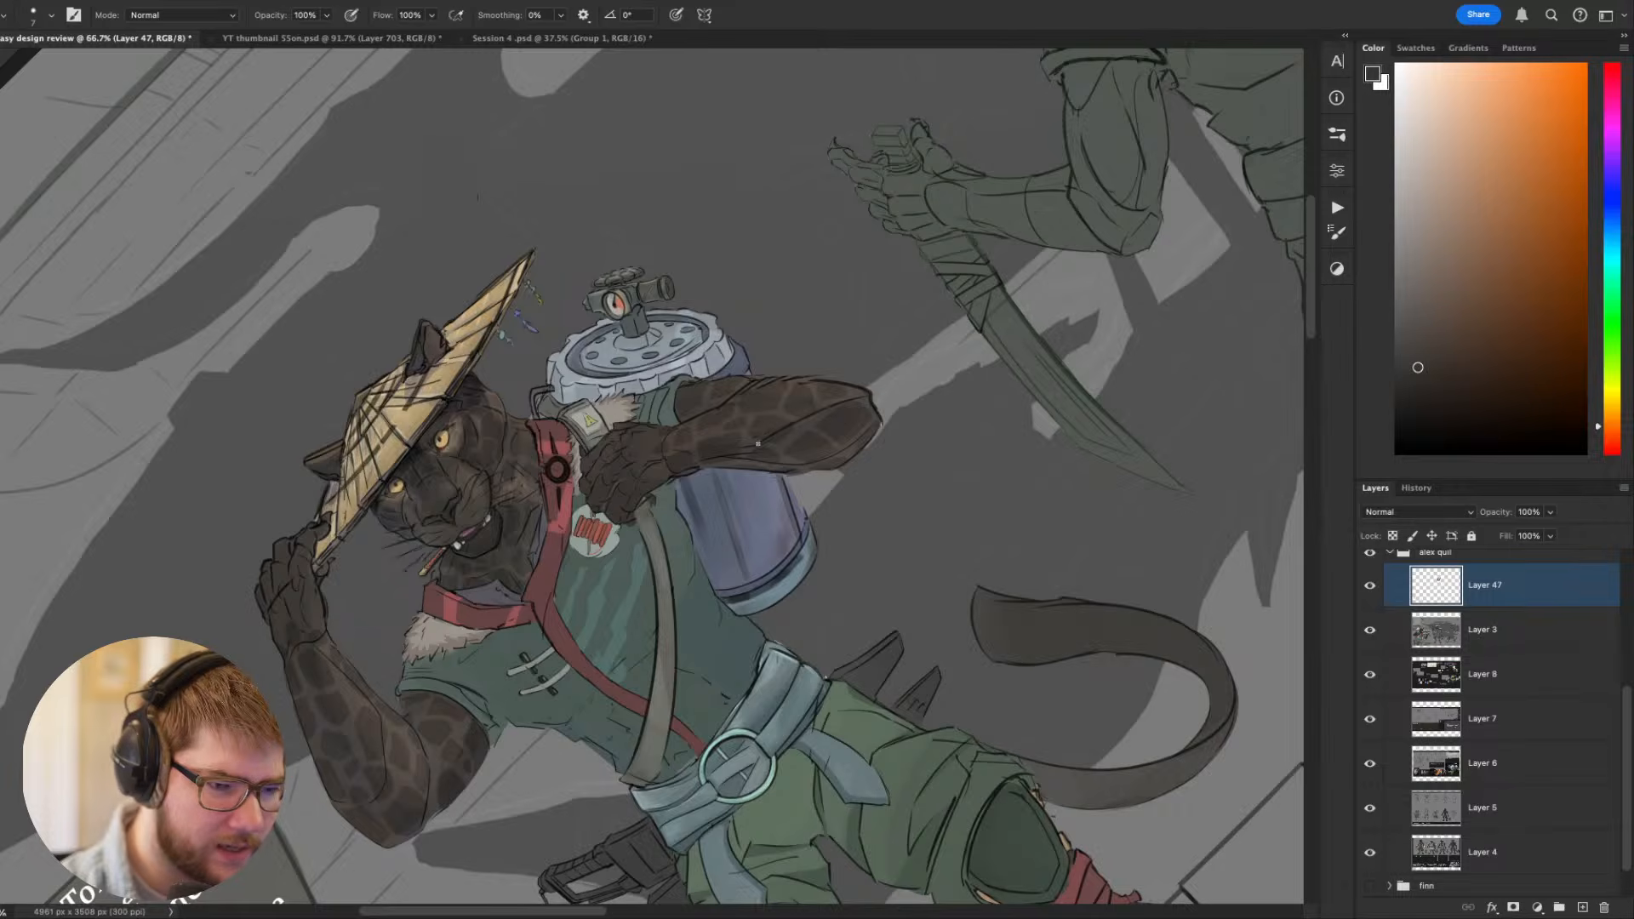
{"action": "left_click", "coordinate": [814, 413], "text": "alt"}
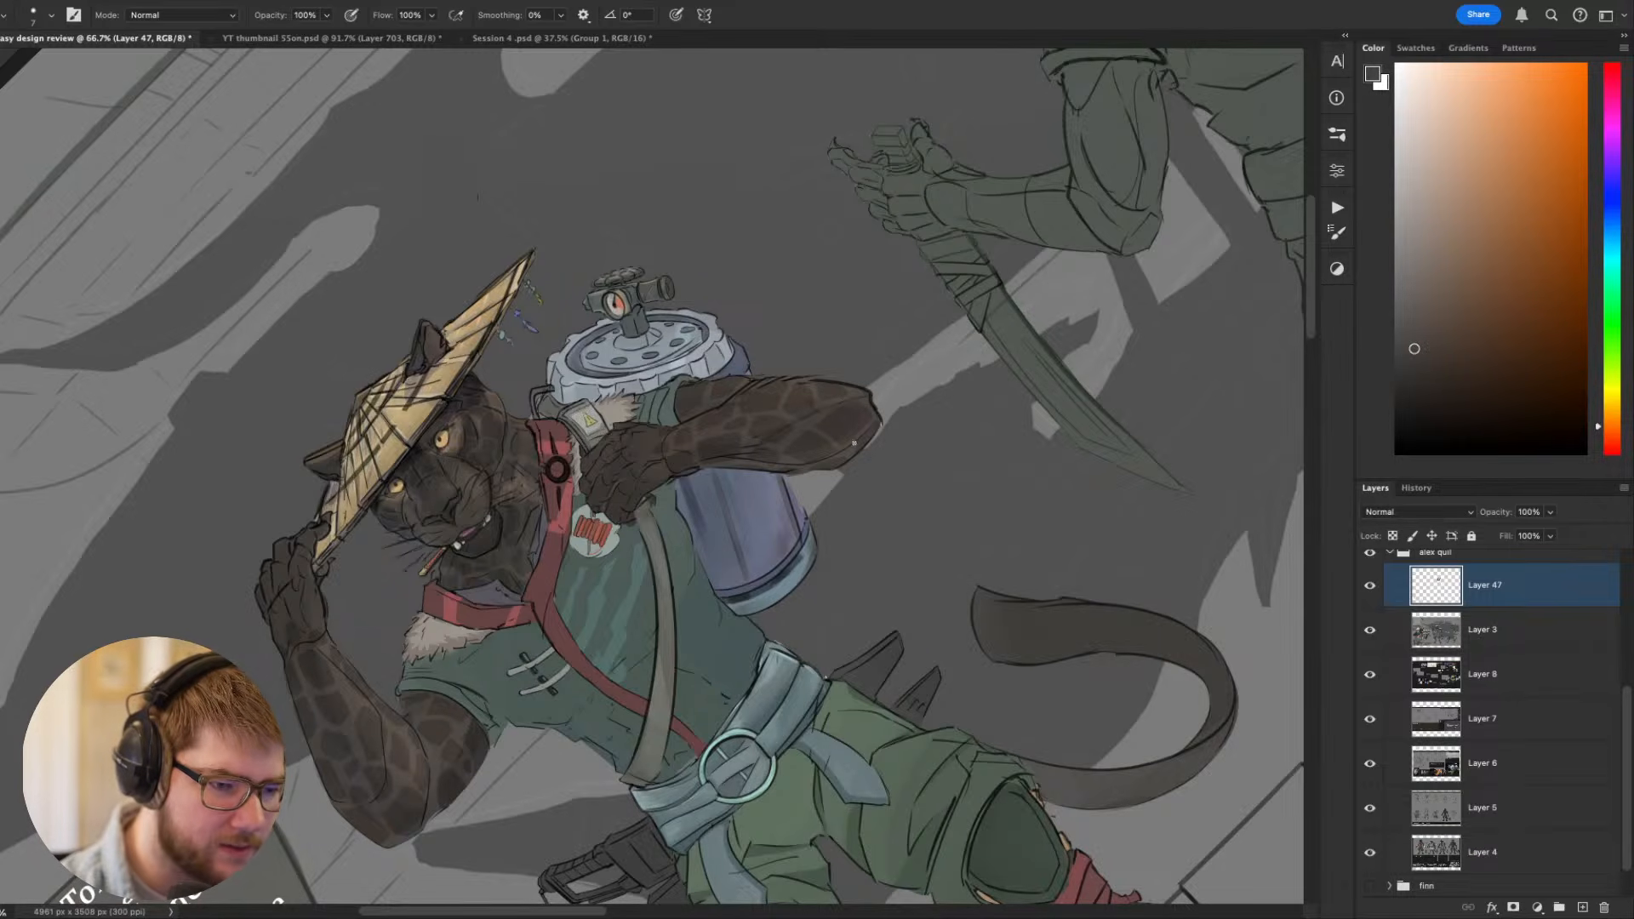
- Repeatedly sample neighbouring fur tones and touch up the edge of the bent arm where it meets the purple canister
{"action": "key", "text": "Escape"}
{"action": "key", "text": "r"}
{"action": "mouse_move", "coordinate": [919, 672]}
{"action": "left_mouse_down"}
{"action": "mouse_move", "coordinate": [693, 814]}
{"action": "mouse_move", "coordinate": [596, 801]}
{"action": "left_mouse_up"}
{"action": "key", "text": "b"}
{"action": "left_click", "coordinate": [625, 572], "text": "alt"}
{"action": "left_click", "coordinate": [614, 590], "text": "alt"}
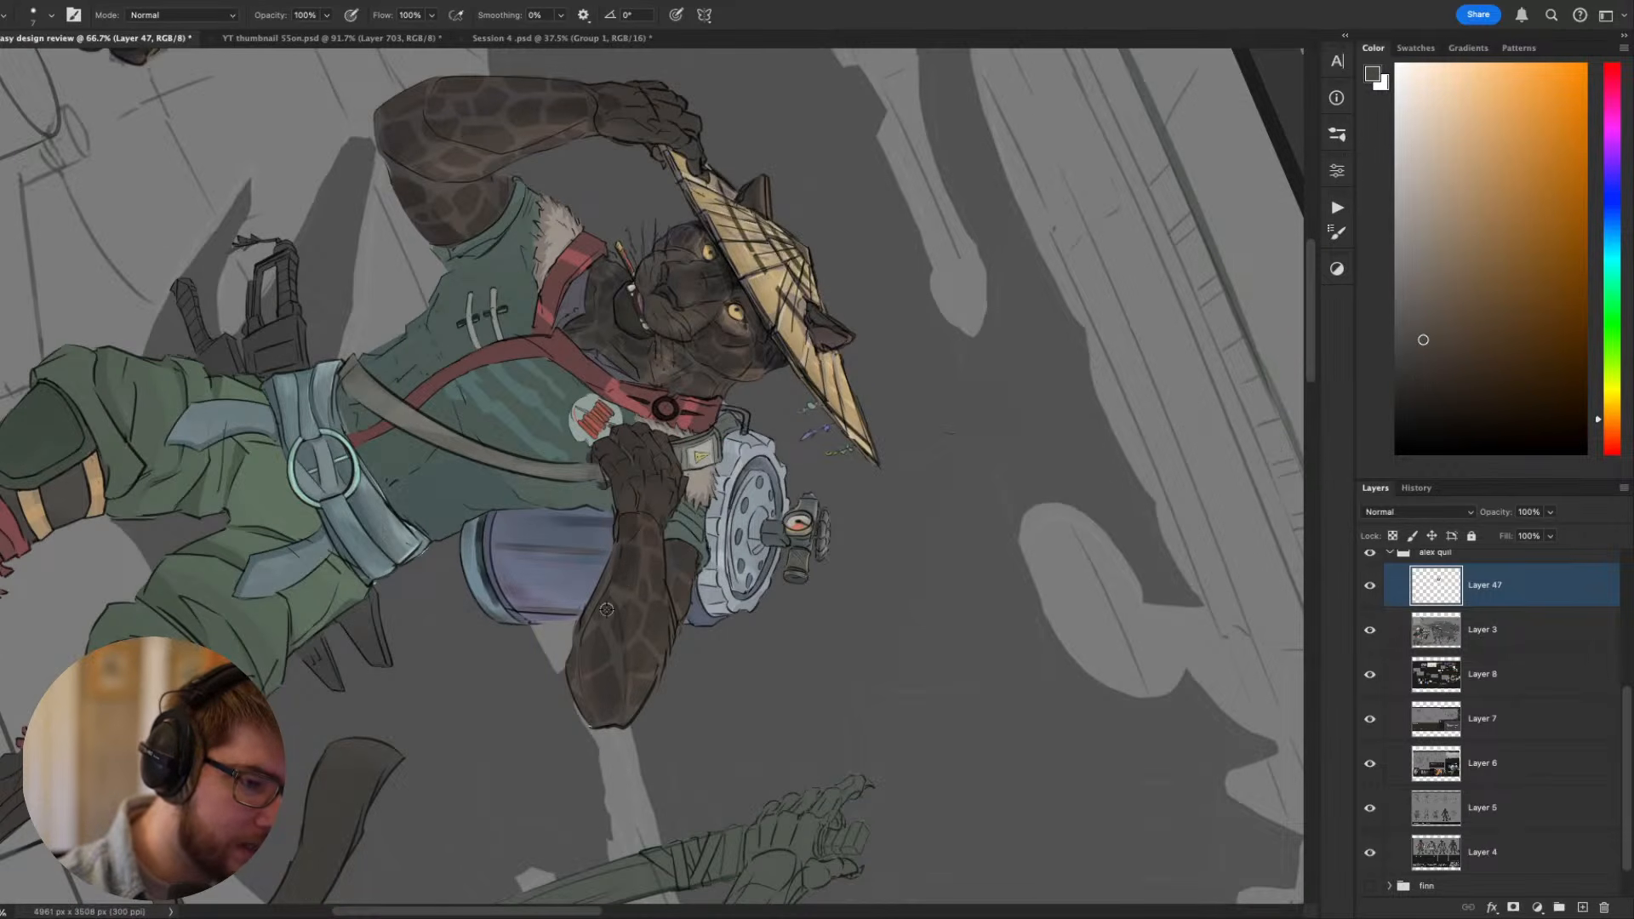
{"action": "left_click", "coordinate": [607, 607], "text": "alt"}
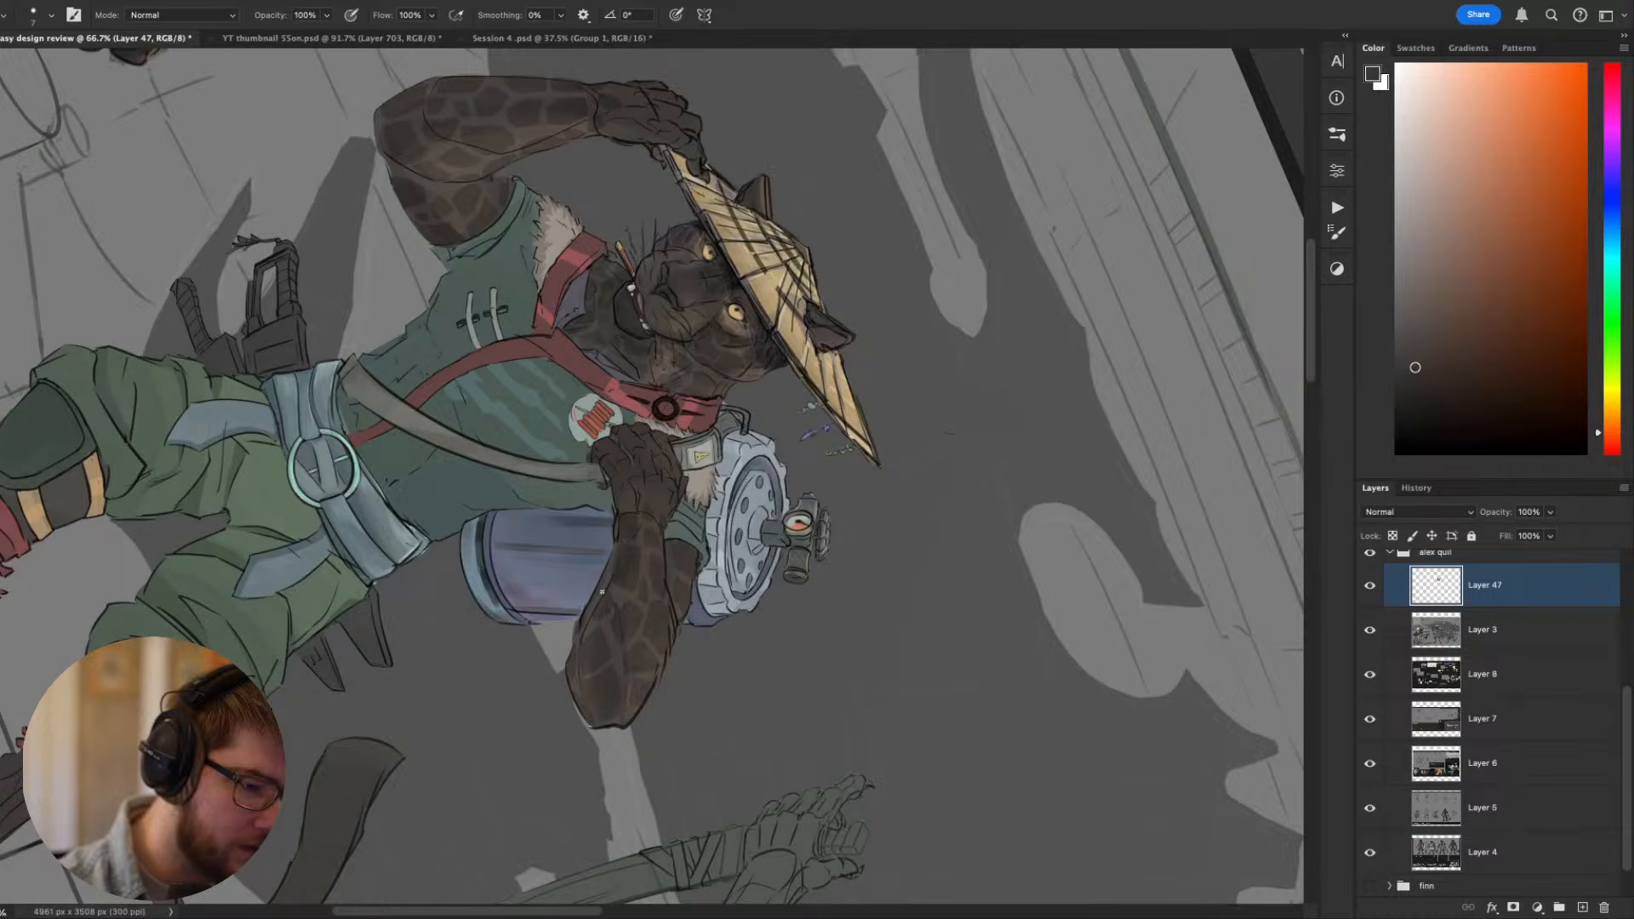
{"action": "left_click", "coordinate": [611, 584], "text": "alt"}
{"action": "left_click", "coordinate": [600, 606], "text": "alt"}
{"action": "left_click", "coordinate": [590, 614], "text": "alt"}
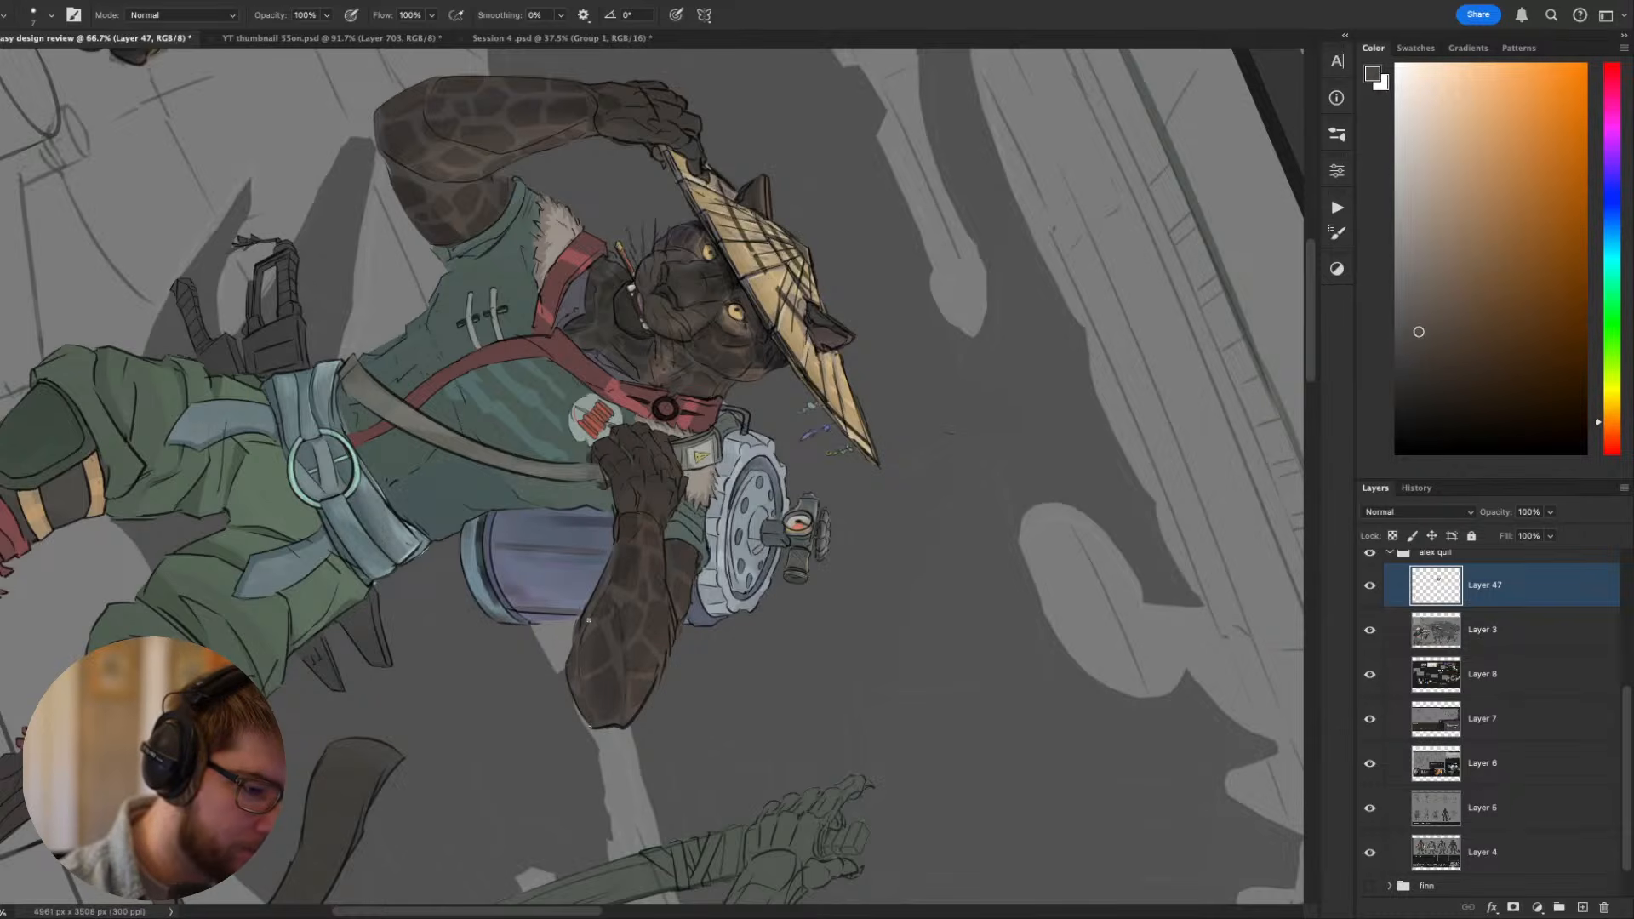
- Repeatedly sample dark brown fur tones and retouch the edge of the standing Toko's bent elbow and forearm
{"action": "key", "text": "Escape"}
{"action": "left_click_drag", "start_coordinate": [888, 480], "coordinate": [996, 312]}
{"action": "key", "text": "r"}
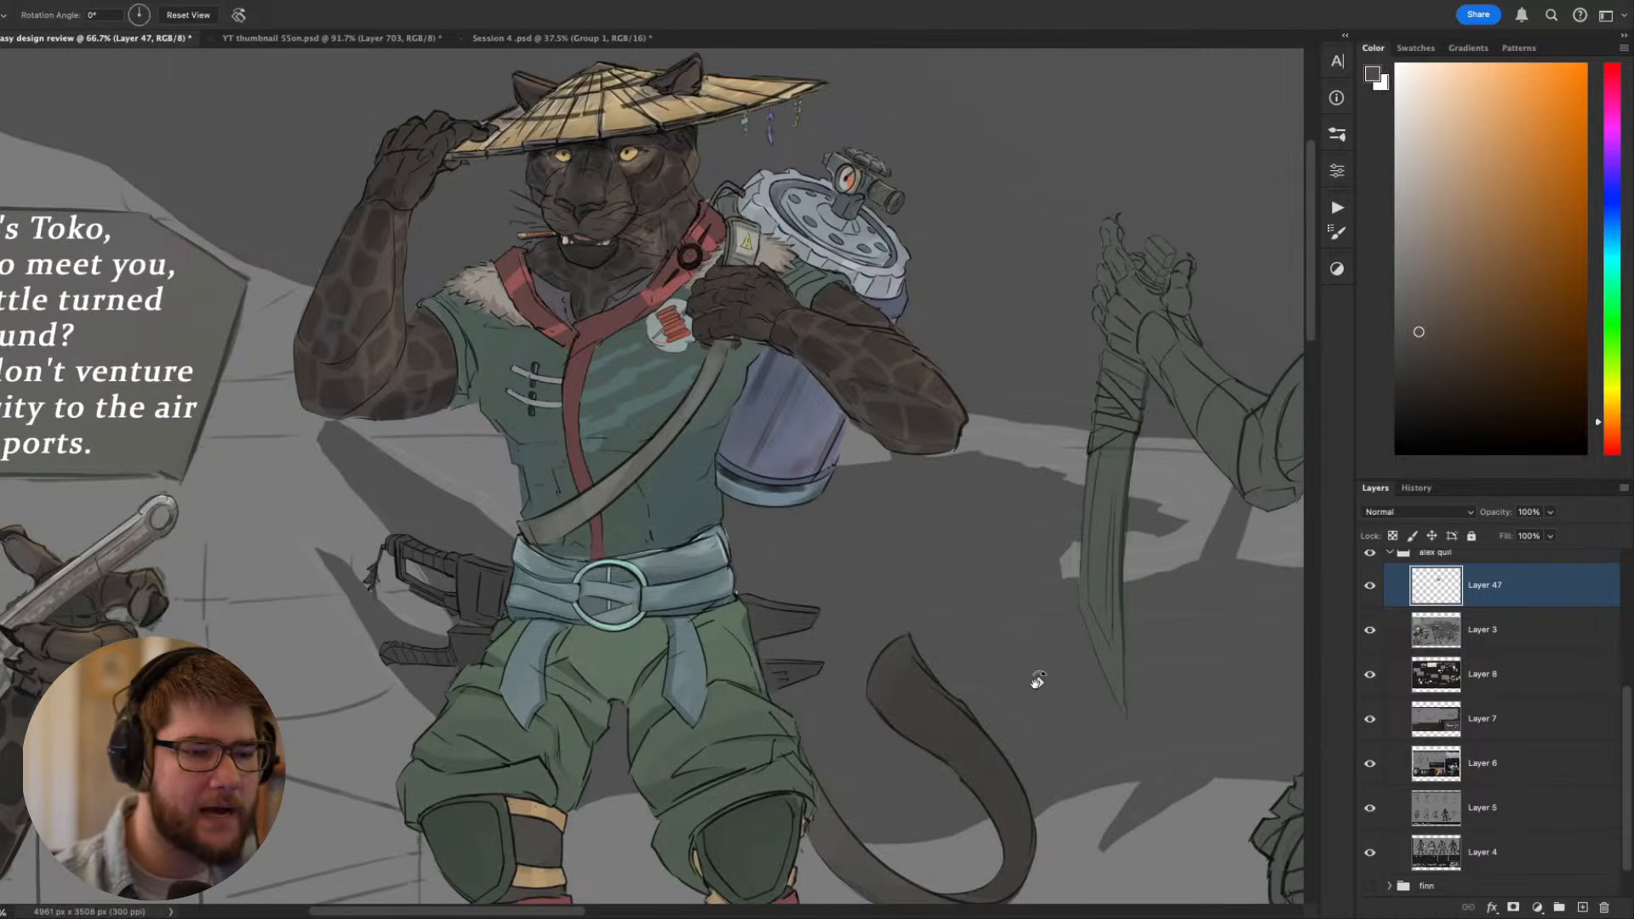
{"action": "left_click_drag", "start_coordinate": [1036, 682], "coordinate": [924, 217]}
{"action": "left_click_drag", "start_coordinate": [856, 348], "coordinate": [894, 371]}
{"action": "left_click", "coordinate": [879, 342], "text": "alt"}
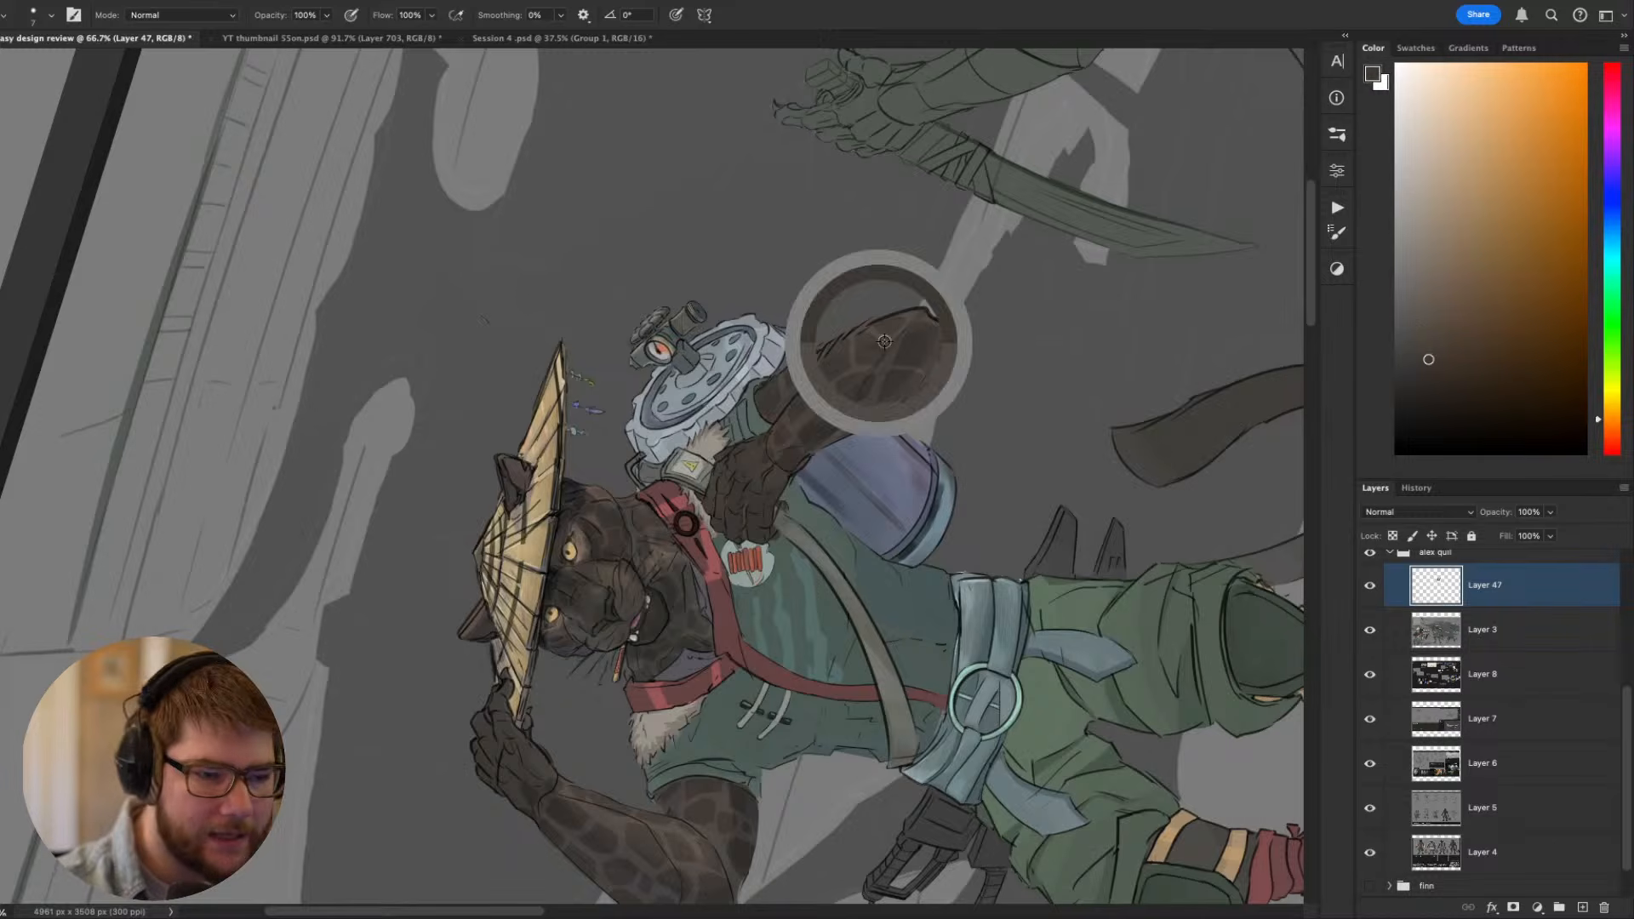
{"action": "left_click", "coordinate": [878, 335], "text": "alt"}
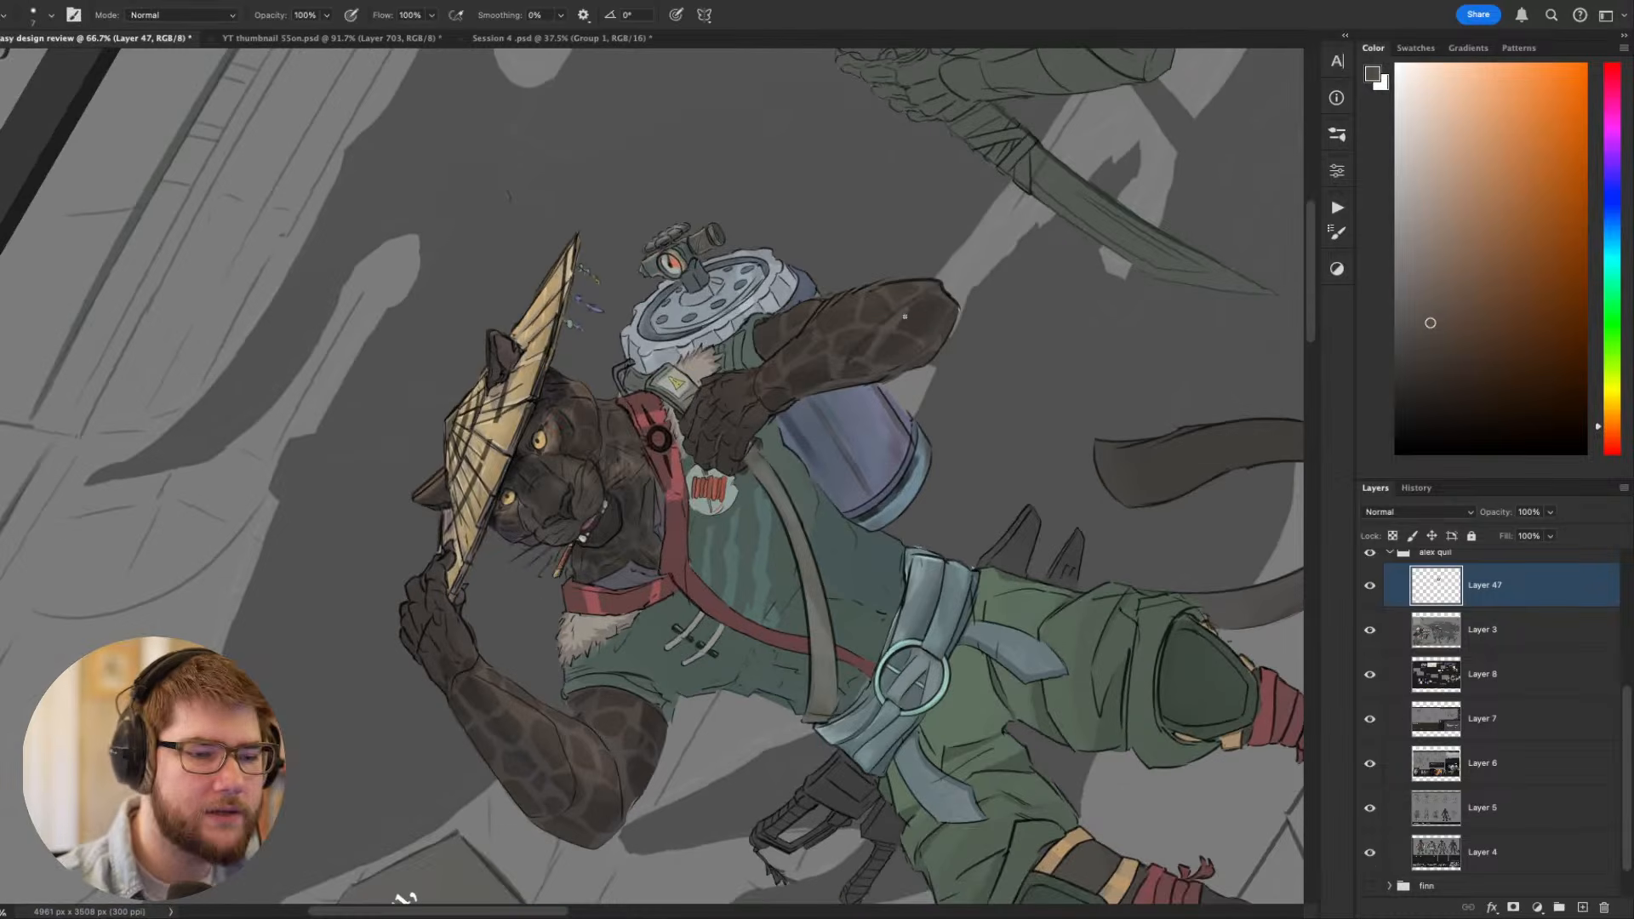
{"action": "left_click", "coordinate": [913, 336], "text": "alt"}
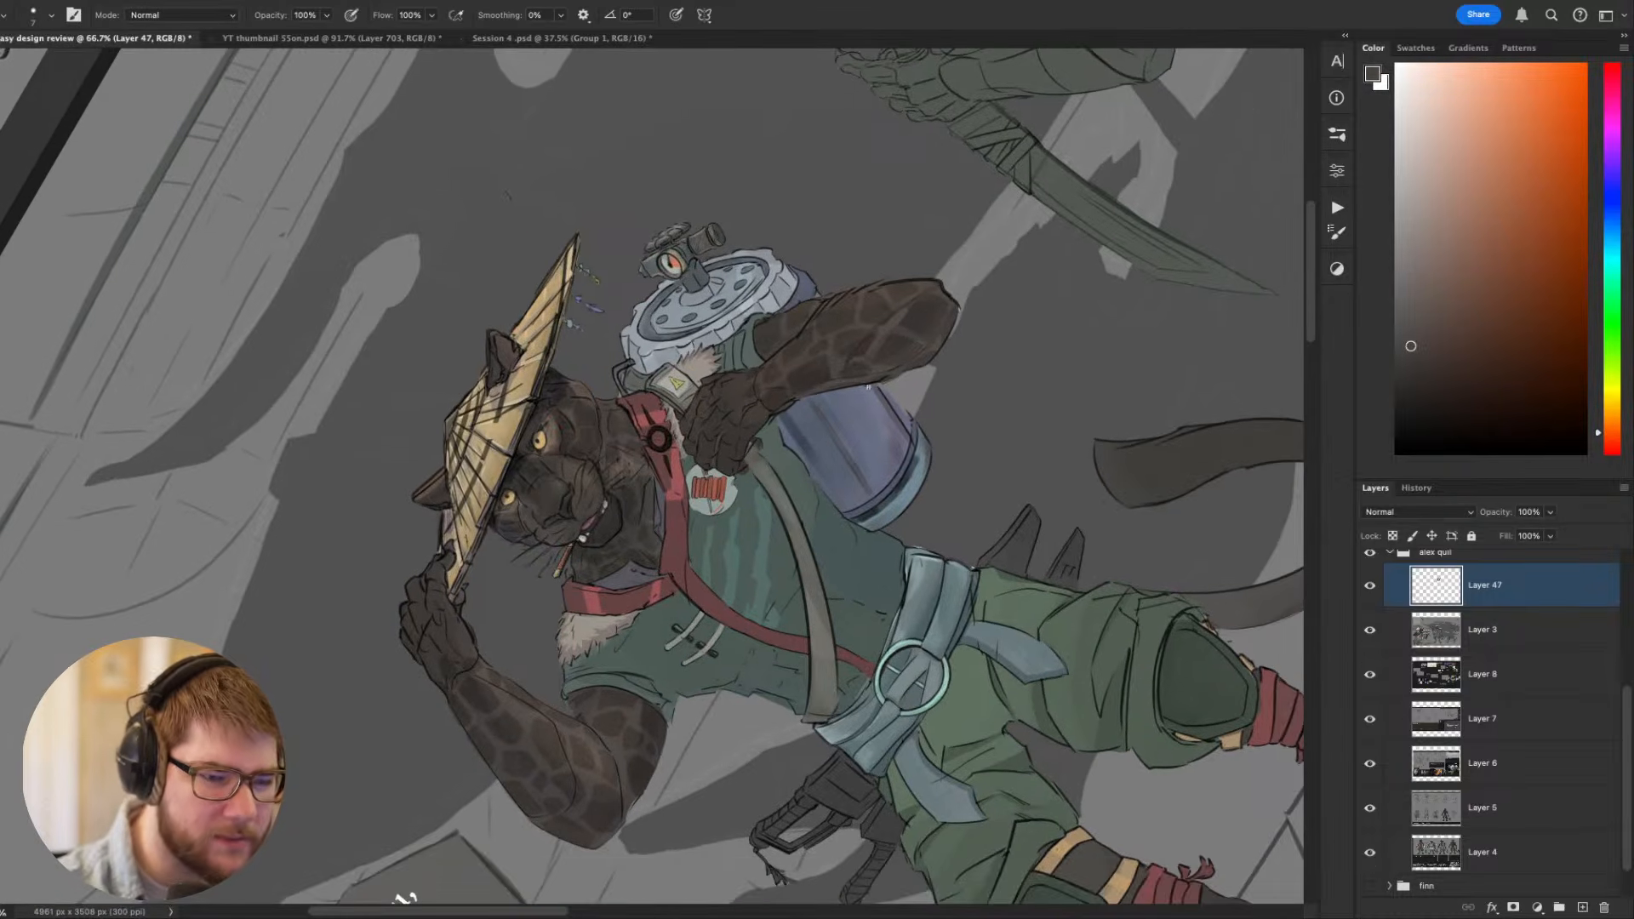
{"action": "left_click_drag", "start_coordinate": [868, 387], "coordinate": [1007, 342]}
{"action": "key", "text": "Escape"}
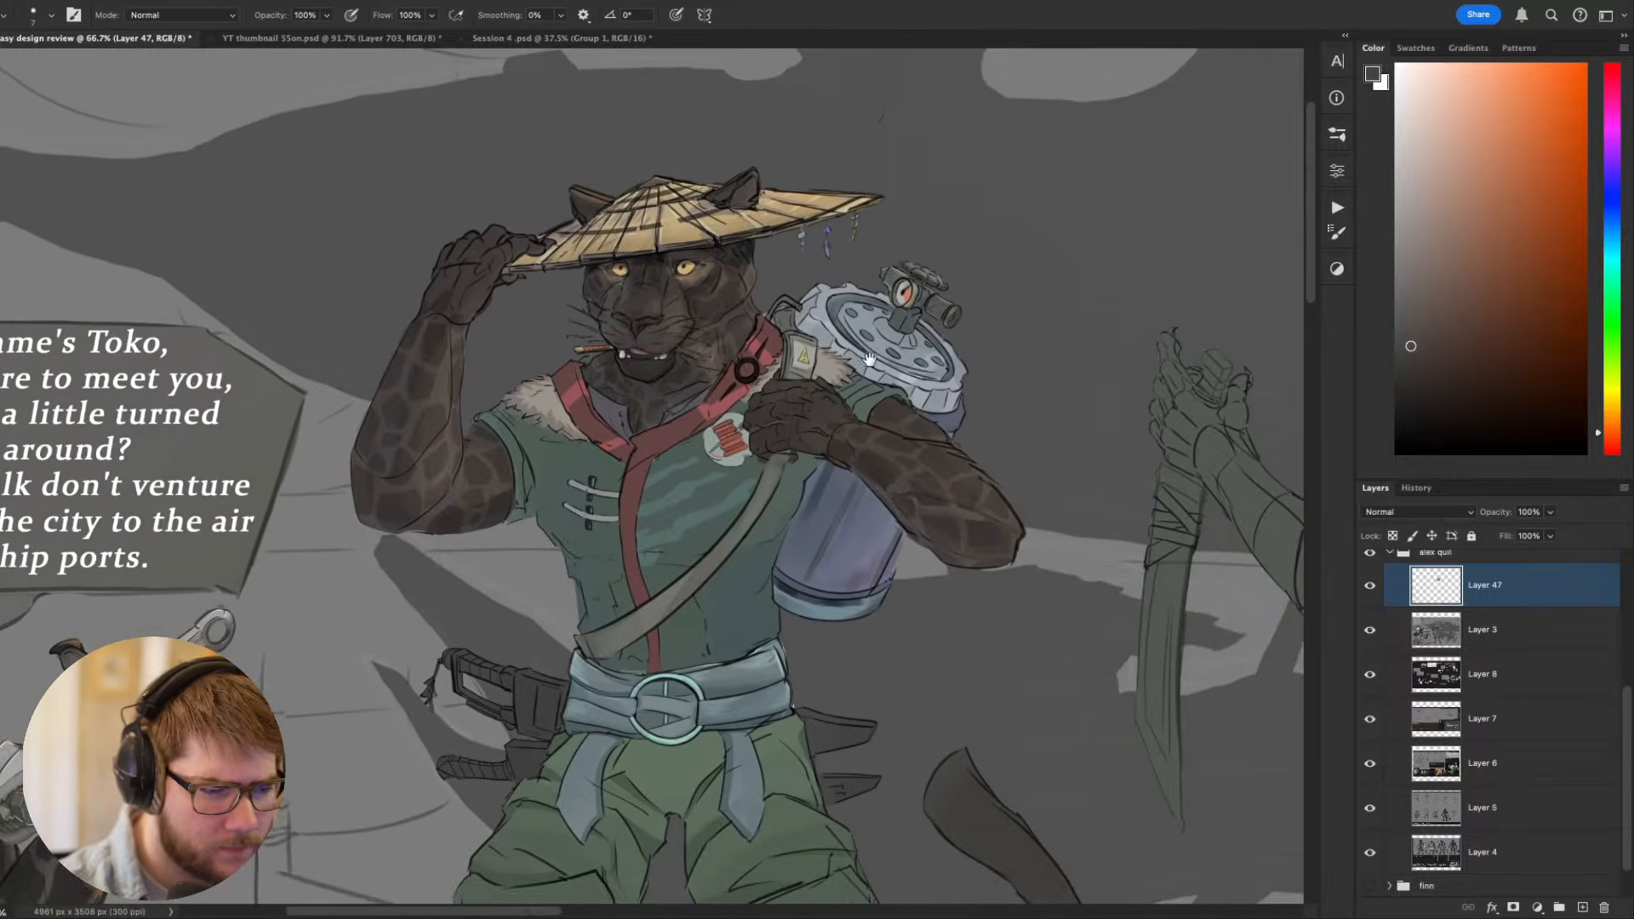
- Sample the raised arm's fur tones and touch up the inner edge of the forearm holding the hat
{"action": "left_click_drag", "start_coordinate": [614, 252], "coordinate": [919, 292]}
{"action": "mouse_move", "coordinate": [751, 474]}
{"action": "left_mouse_down"}
{"action": "mouse_move", "coordinate": [963, 390]}
{"action": "mouse_move", "coordinate": [1127, 266]}
{"action": "mouse_move", "coordinate": [1163, 203]}
{"action": "mouse_move", "coordinate": [1263, 186]}
{"action": "mouse_move", "coordinate": [813, 502]}
{"action": "mouse_move", "coordinate": [773, 478]}
{"action": "left_mouse_up"}
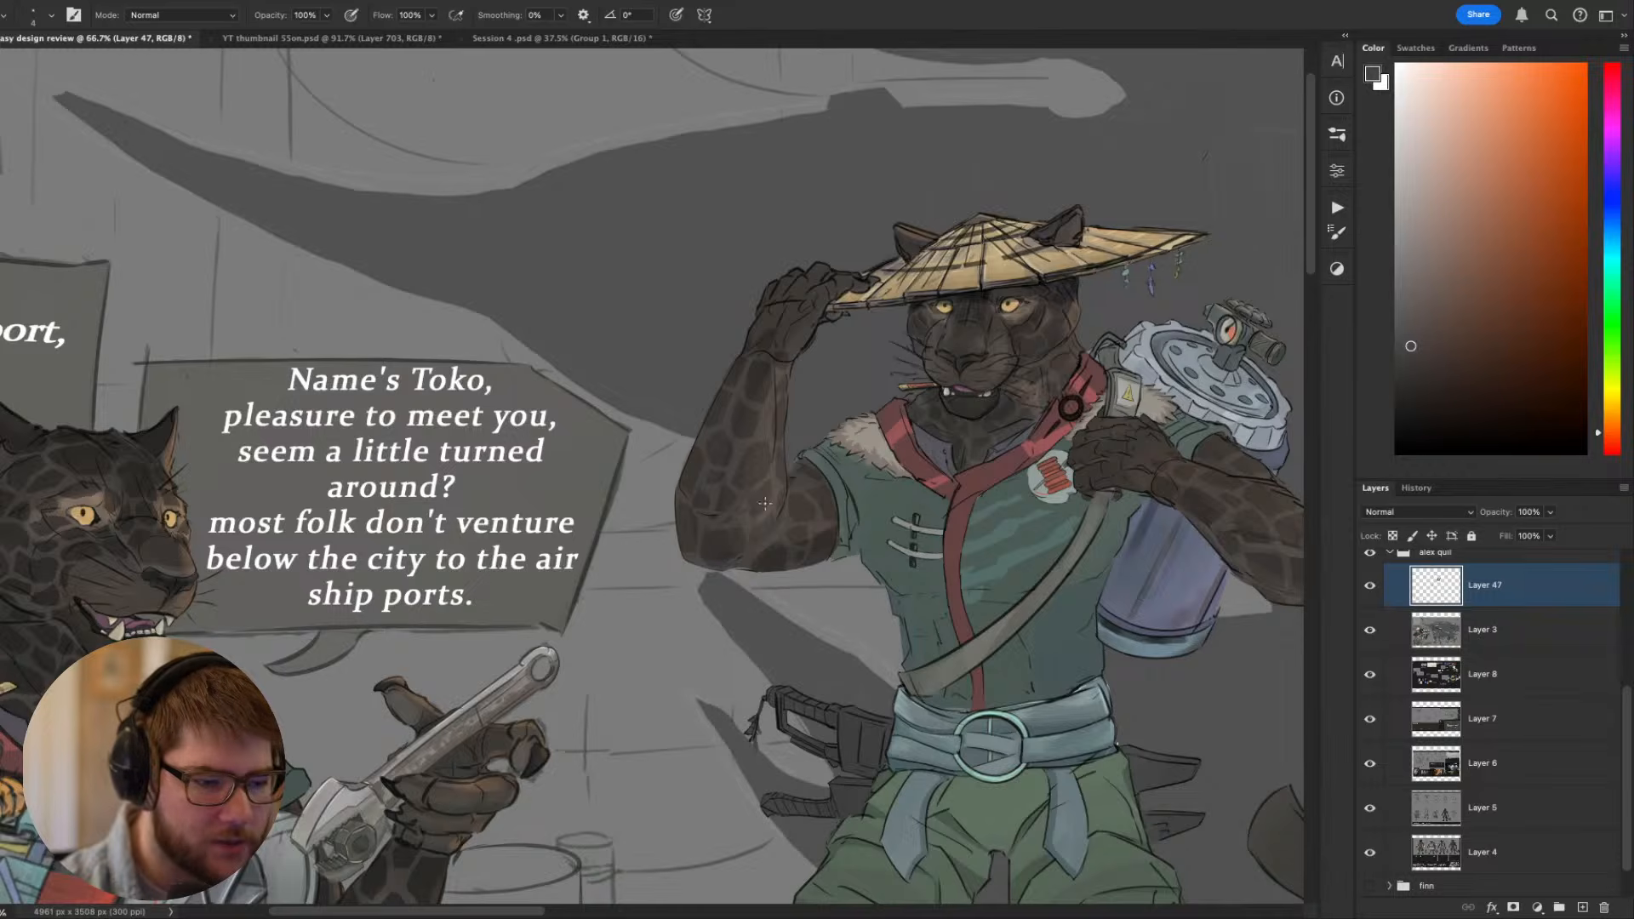
{"action": "left_click", "coordinate": [775, 430], "text": "alt"}
{"action": "left_click", "coordinate": [768, 406], "text": "alt"}
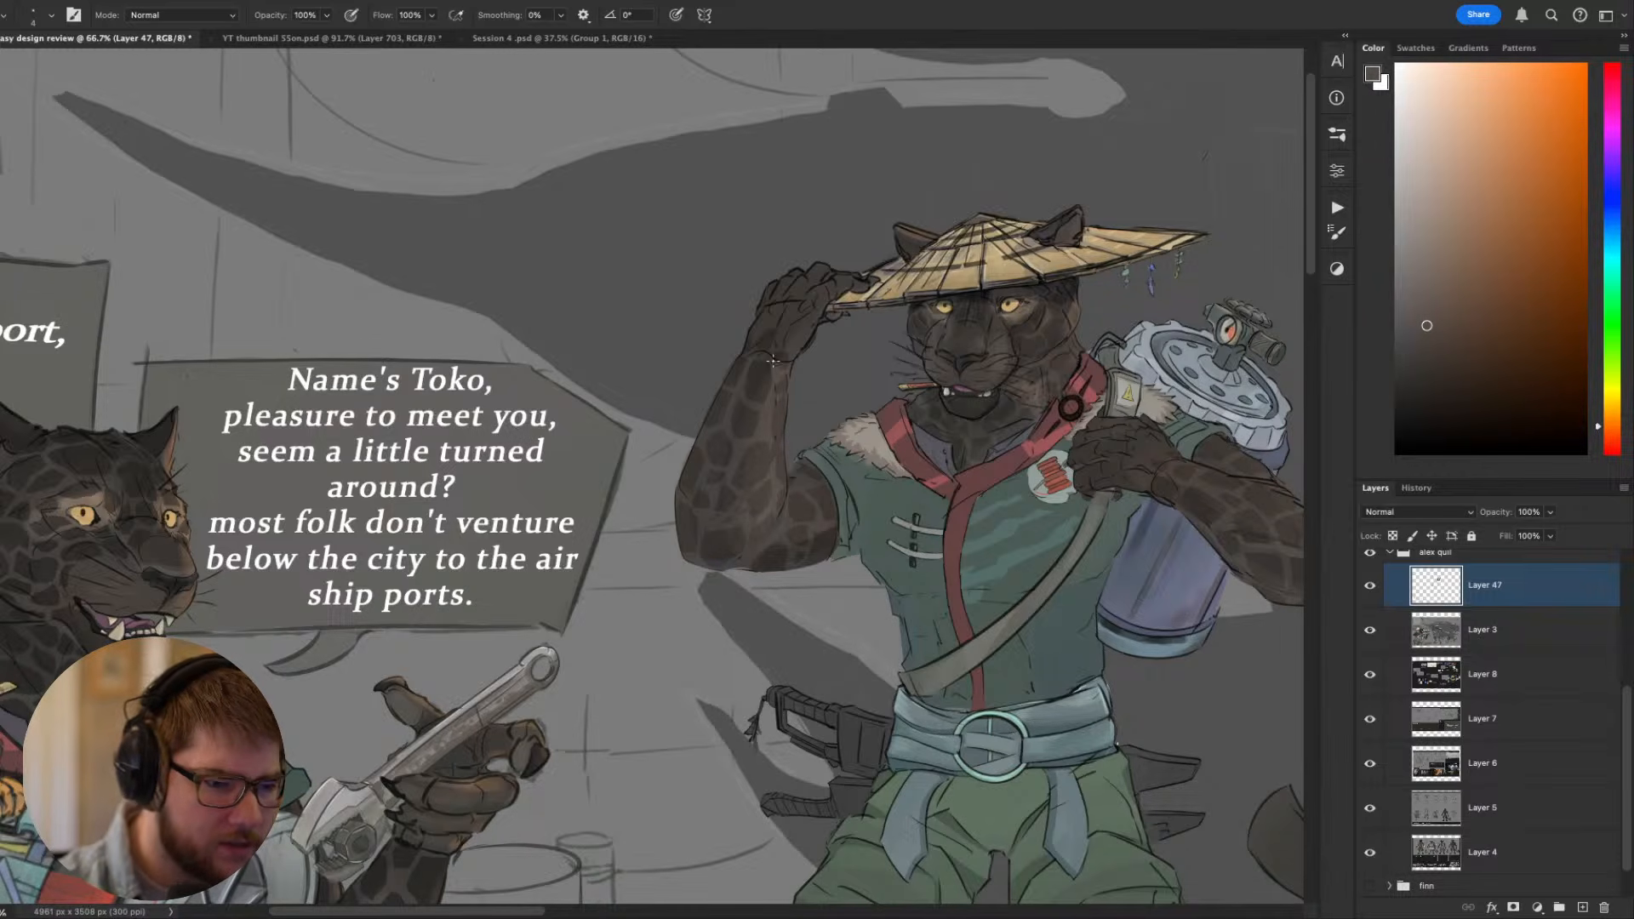
{"action": "scroll", "coordinate": [788, 343], "scroll_direction": "down", "scroll_amount": 5}
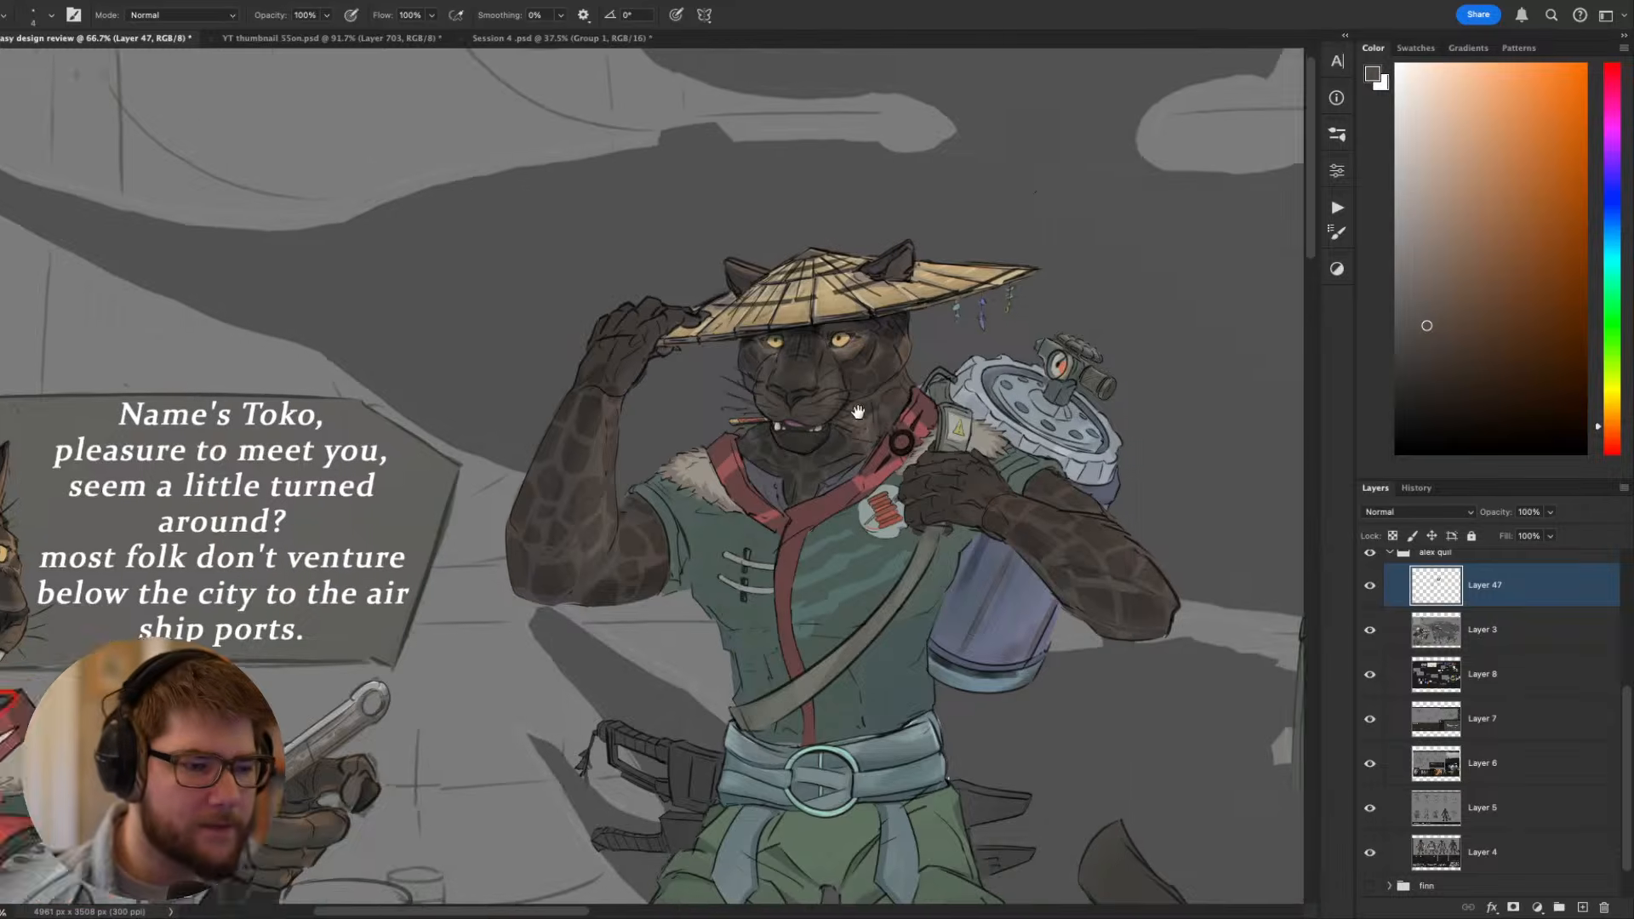
- Try a touch-up stroke on the standing Toko's trouser leg with the sampled green, and undo it
{"action": "scroll", "coordinate": [808, 489], "scroll_direction": "up", "scroll_amount": 5}
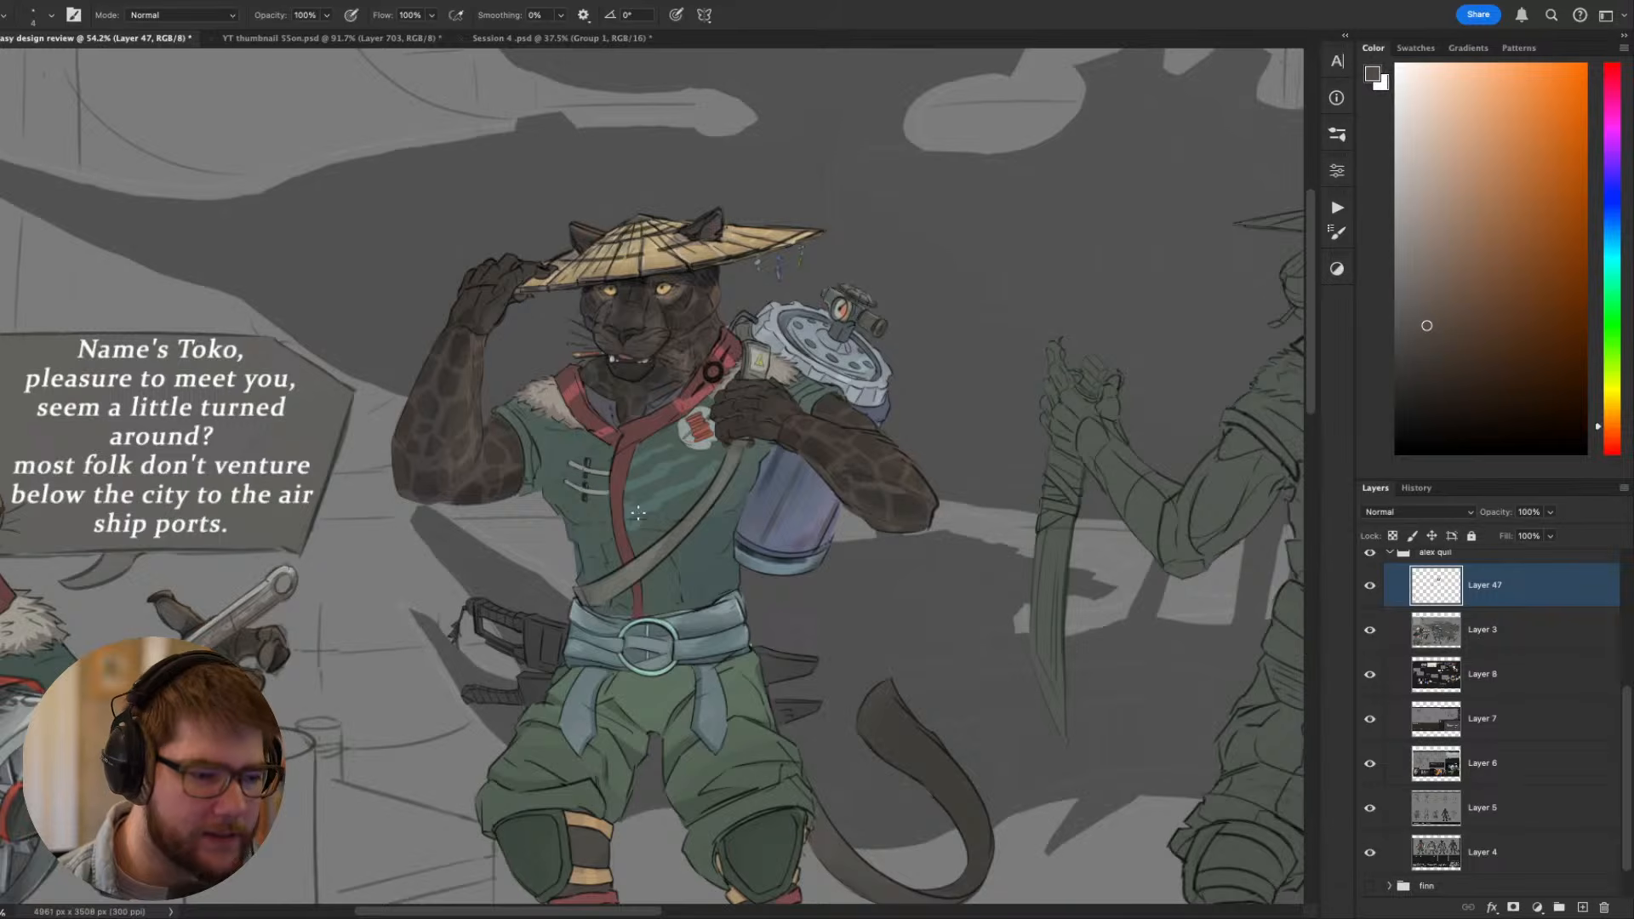
{"action": "left_click_drag", "start_coordinate": [696, 564], "coordinate": [630, 401]}
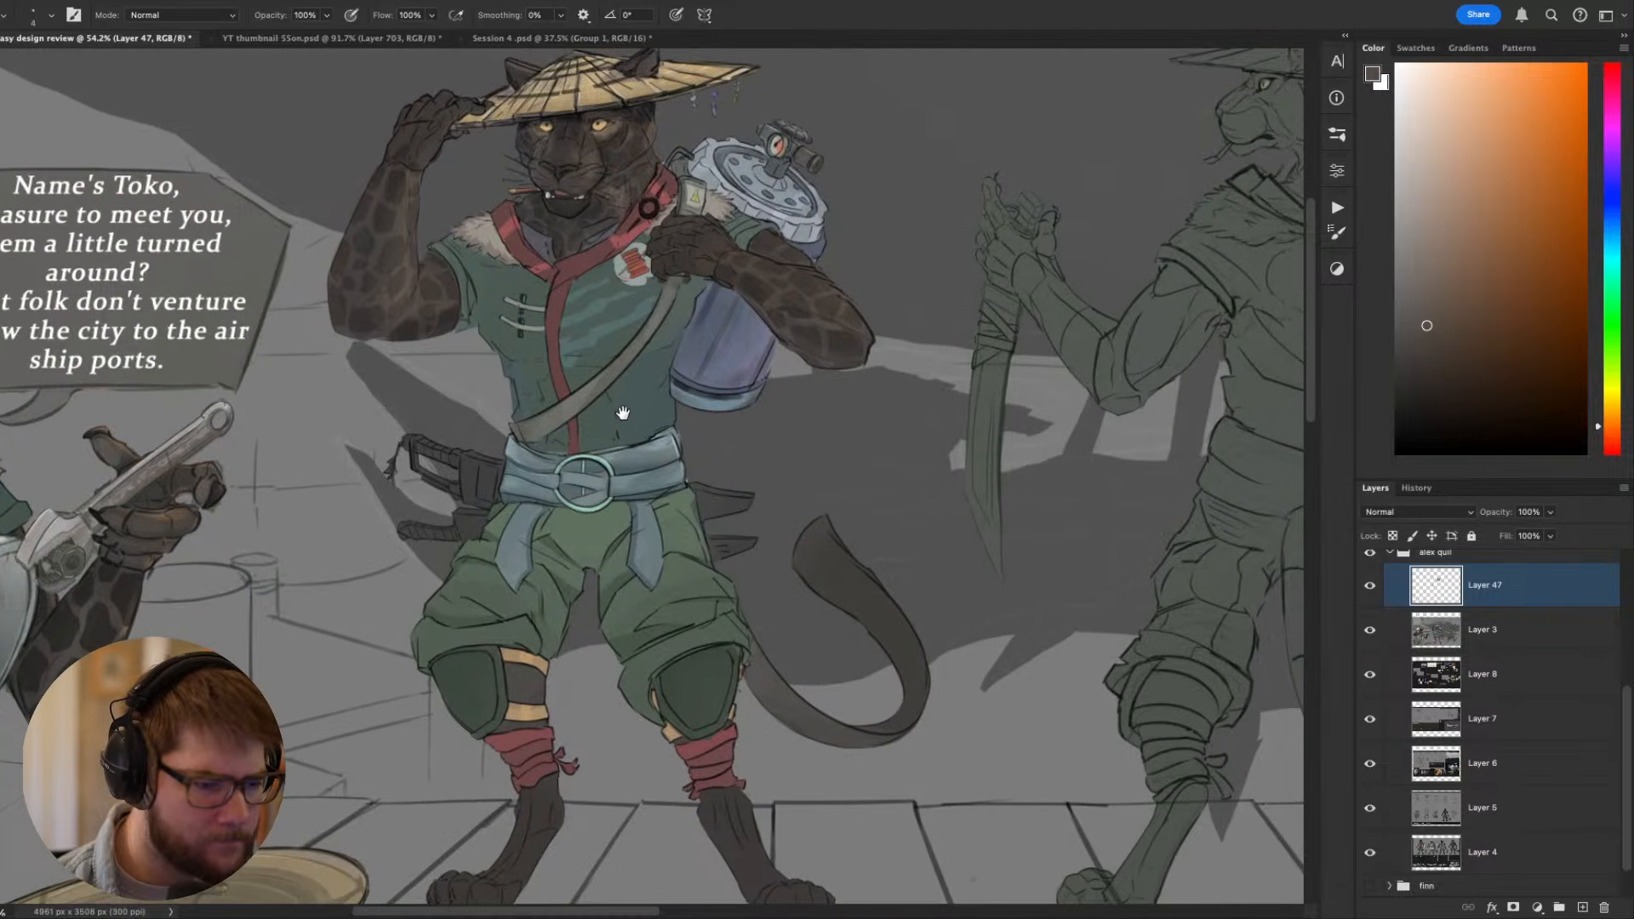
{"action": "scroll", "coordinate": [562, 589], "scroll_direction": "up", "scroll_amount": 2}
{"action": "left_click", "coordinate": [564, 587], "text": "alt"}
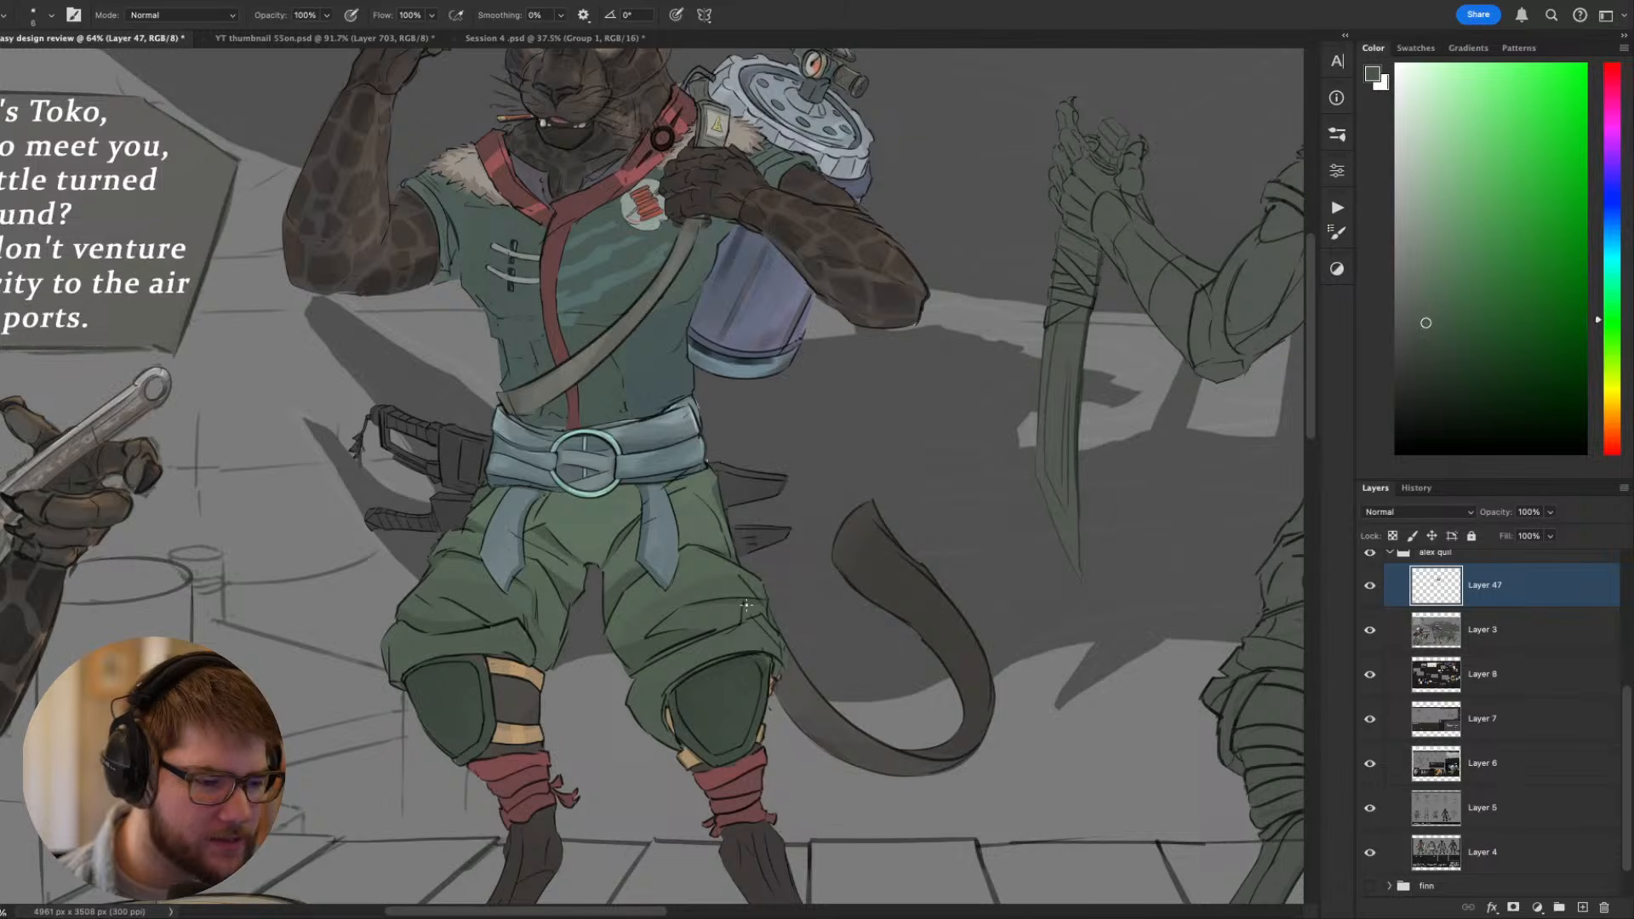
{"action": "key", "text": "r"}
{"action": "mouse_move", "coordinate": [747, 604]}
{"action": "left_mouse_down"}
{"action": "mouse_move", "coordinate": [985, 729]}
{"action": "mouse_move", "coordinate": [1084, 644]}
{"action": "mouse_move", "coordinate": [1154, 641]}
{"action": "left_mouse_up"}
{"action": "mouse_move", "coordinate": [735, 552]}
{"action": "left_mouse_down"}
{"action": "mouse_move", "coordinate": [791, 529]}
{"action": "mouse_move", "coordinate": [766, 558]}
{"action": "left_mouse_up"}
{"action": "key", "text": "super+z"}
{"action": "key", "text": "Escape"}
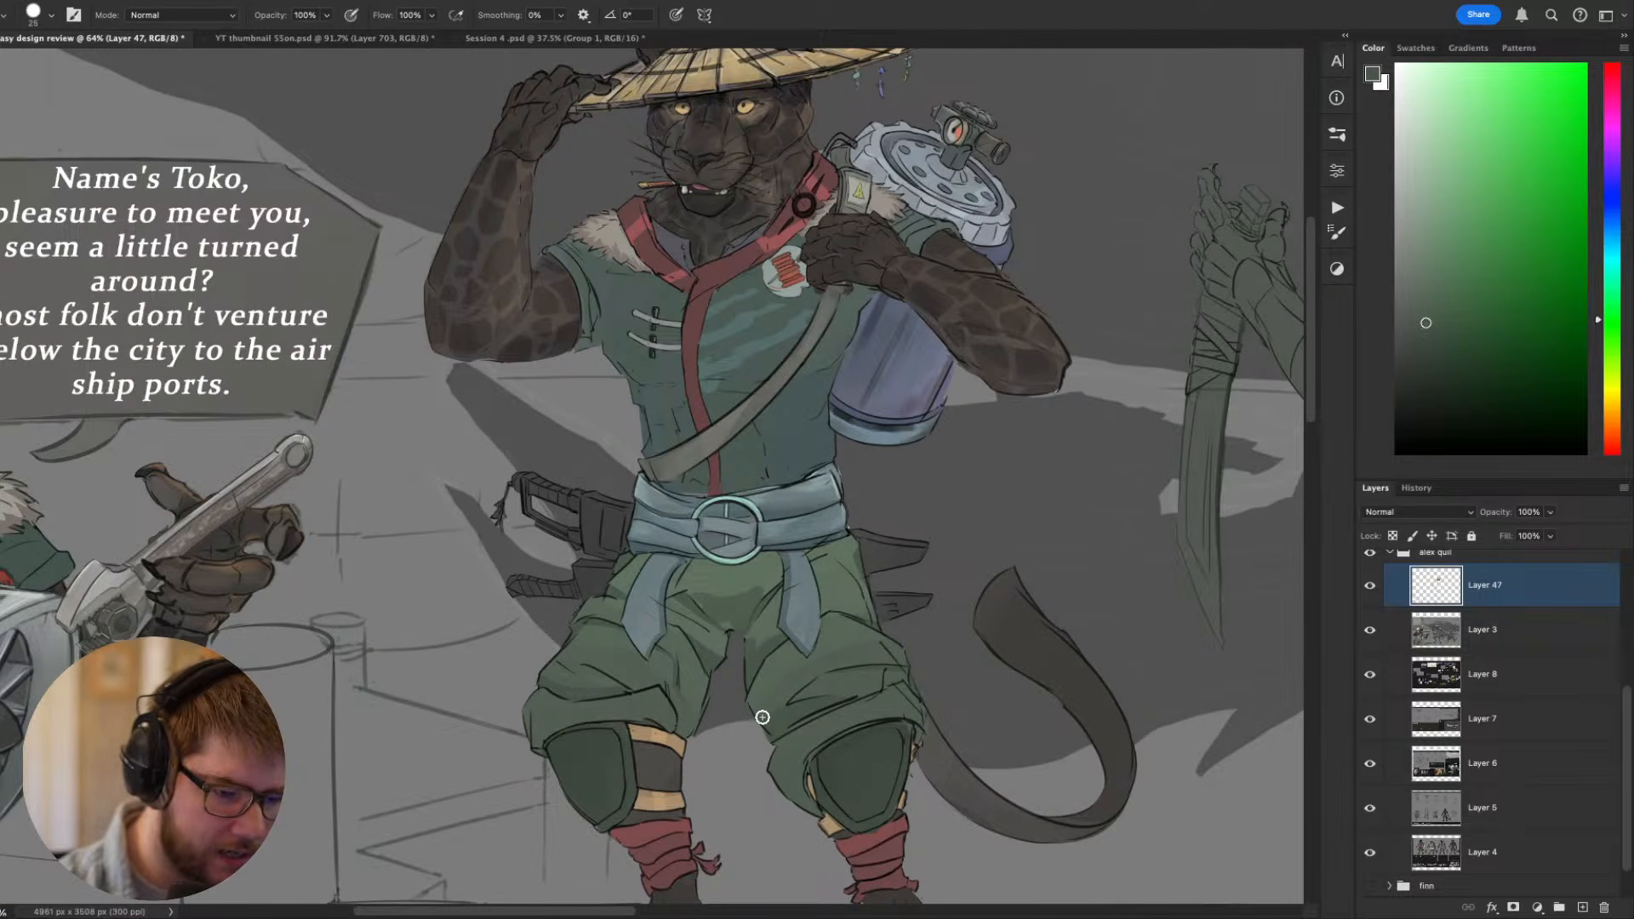
- With a smaller brush, sample the trouser green and touch up the fold above the standing Toko's knee pad
{"action": "left_click_drag", "start_coordinate": [977, 683], "coordinate": [1098, 635]}
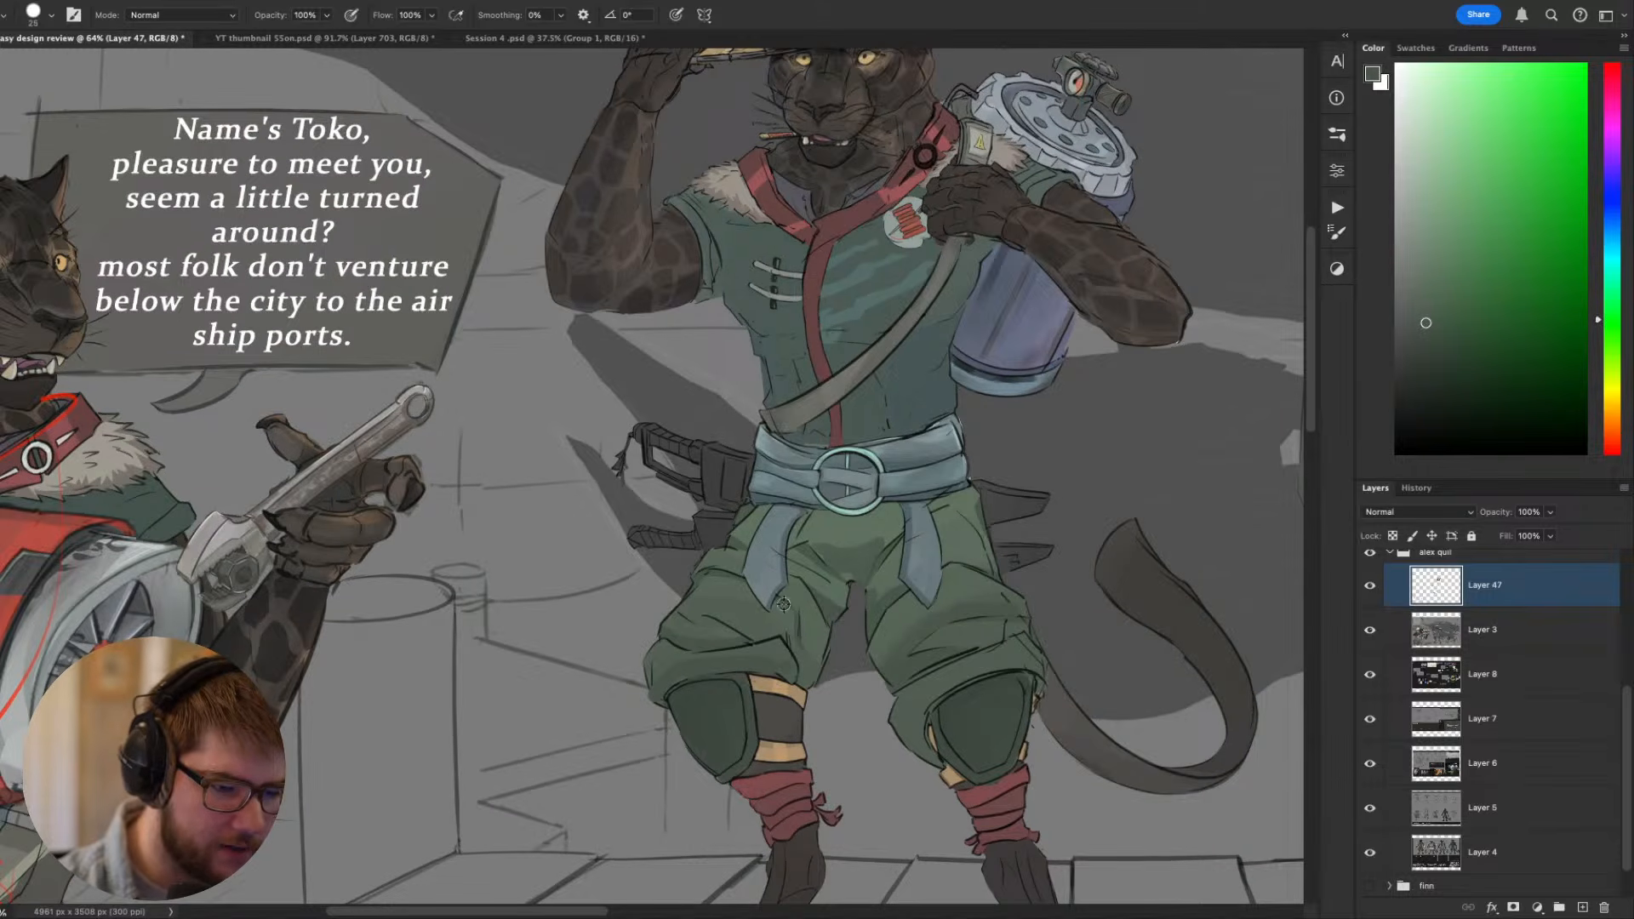
{"action": "key", "text": "bracketleft"}
{"action": "key", "text": "bracketleft"}
{"action": "key", "text": "bracketleft"}
{"action": "key", "text": "bracketleft"}
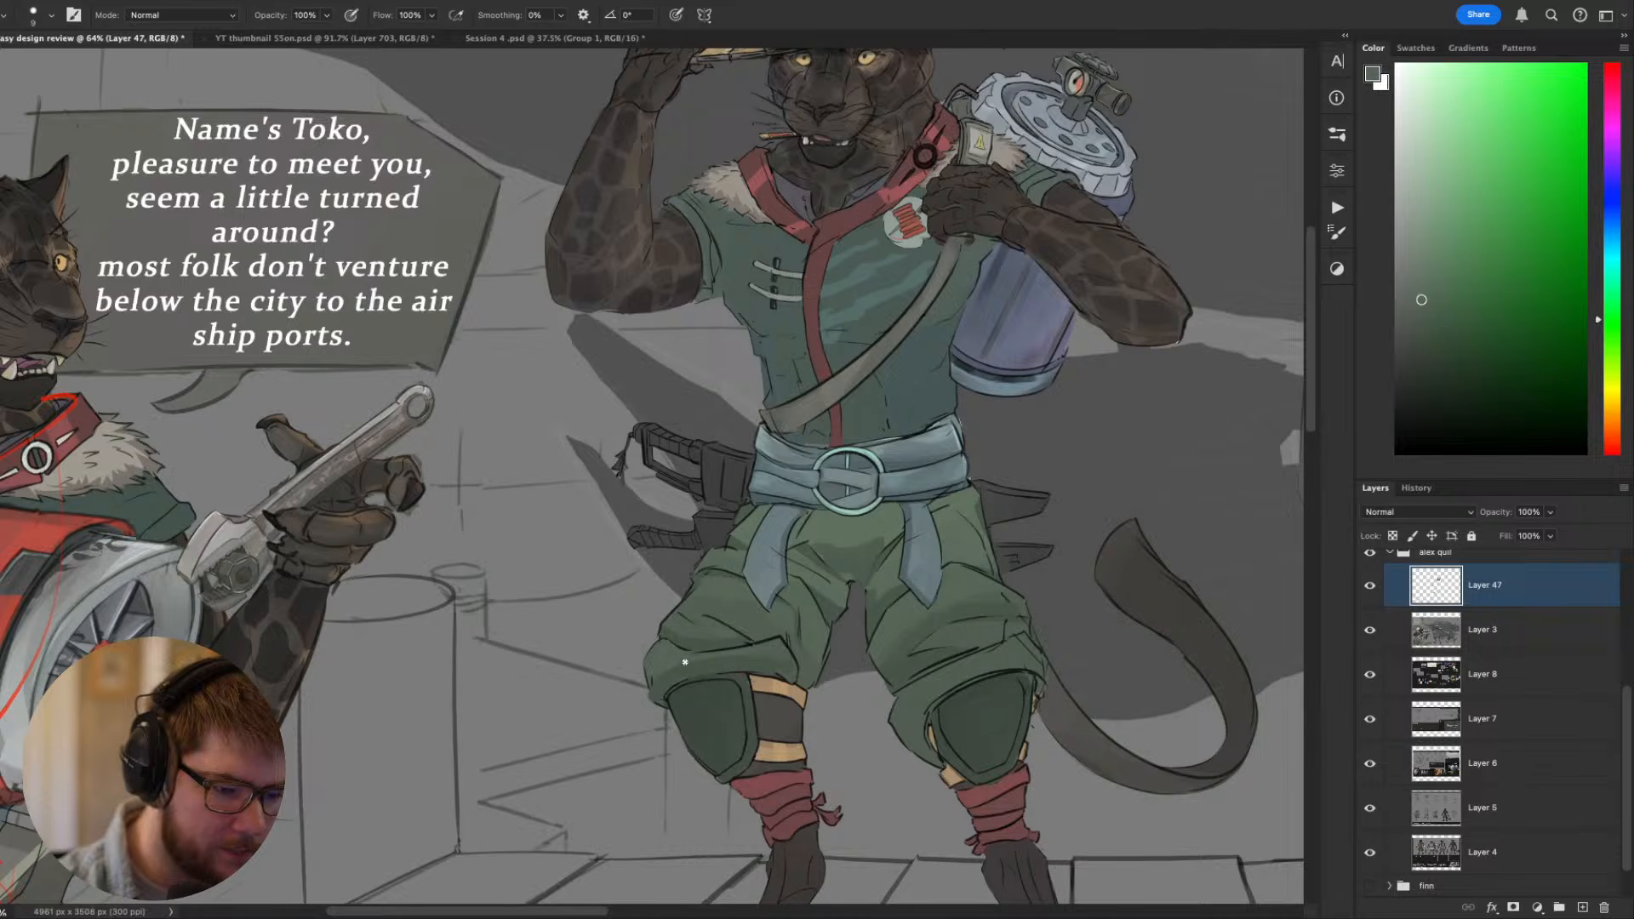
- Try a dark red shading stroke with a larger brush on the standing Toko's ankle wrap, and undo it
{"action": "left_click_drag", "start_coordinate": [911, 664], "coordinate": [1000, 477]}
{"action": "mouse_move", "coordinate": [1229, 427]}
{"action": "left_mouse_down"}
{"action": "mouse_move", "coordinate": [1166, 420]}
{"action": "mouse_move", "coordinate": [1140, 449]}
{"action": "left_mouse_up"}
{"action": "left_click", "coordinate": [1004, 609], "text": "alt"}
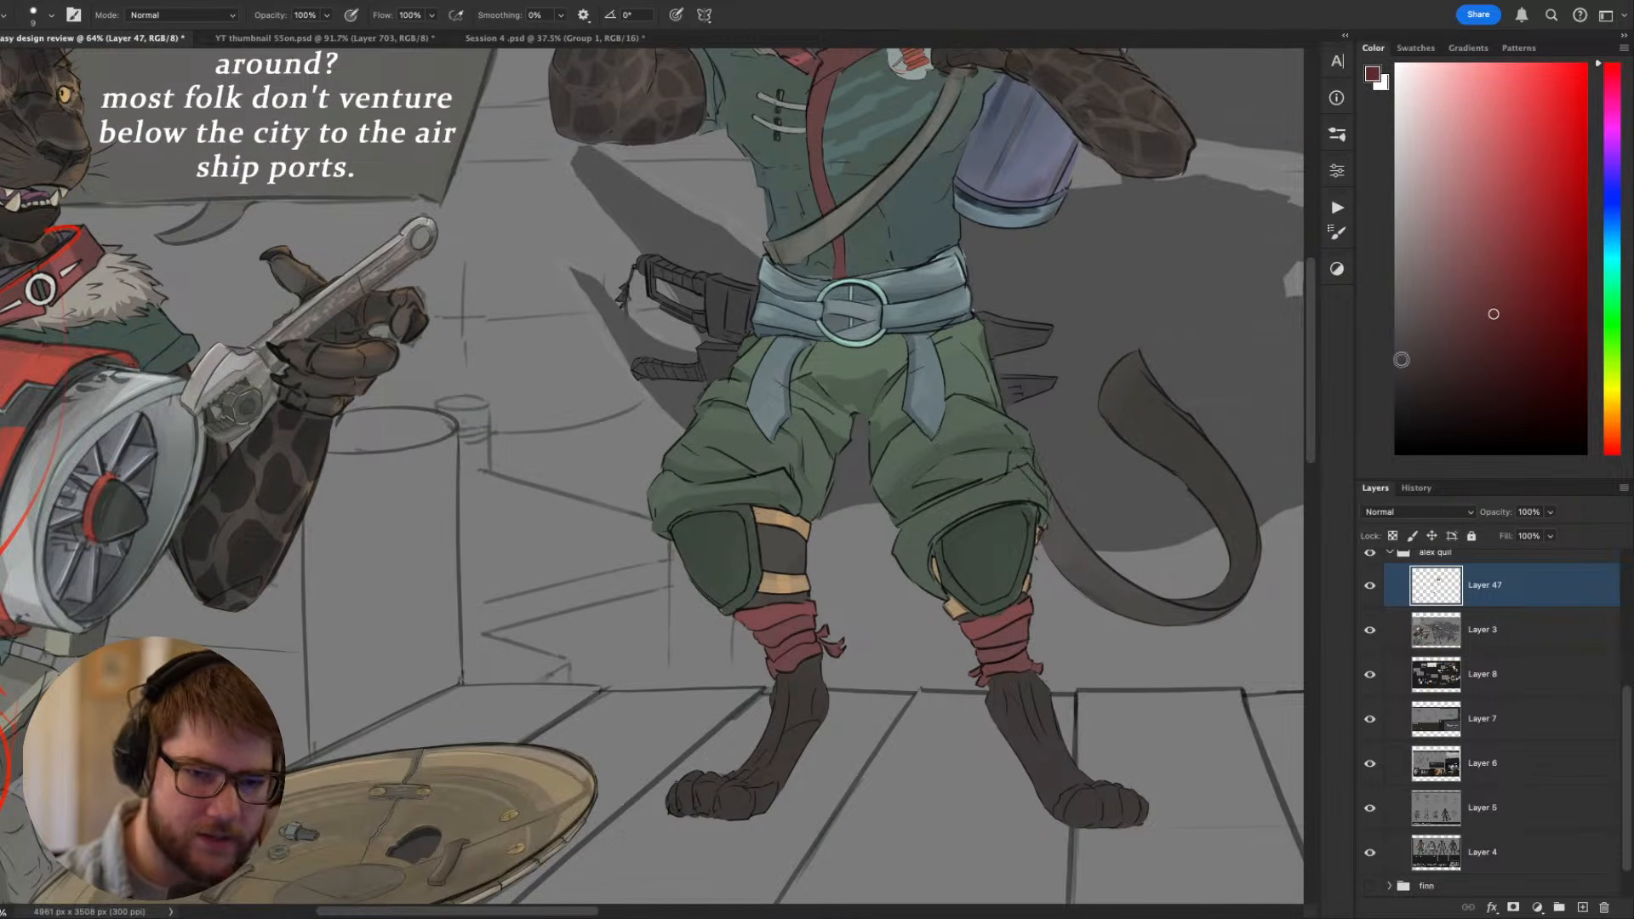
{"action": "key", "text": "bracketright"}
{"action": "key", "text": "bracketright"}
{"action": "key", "text": "bracketright"}
{"action": "key", "text": "bracketright"}
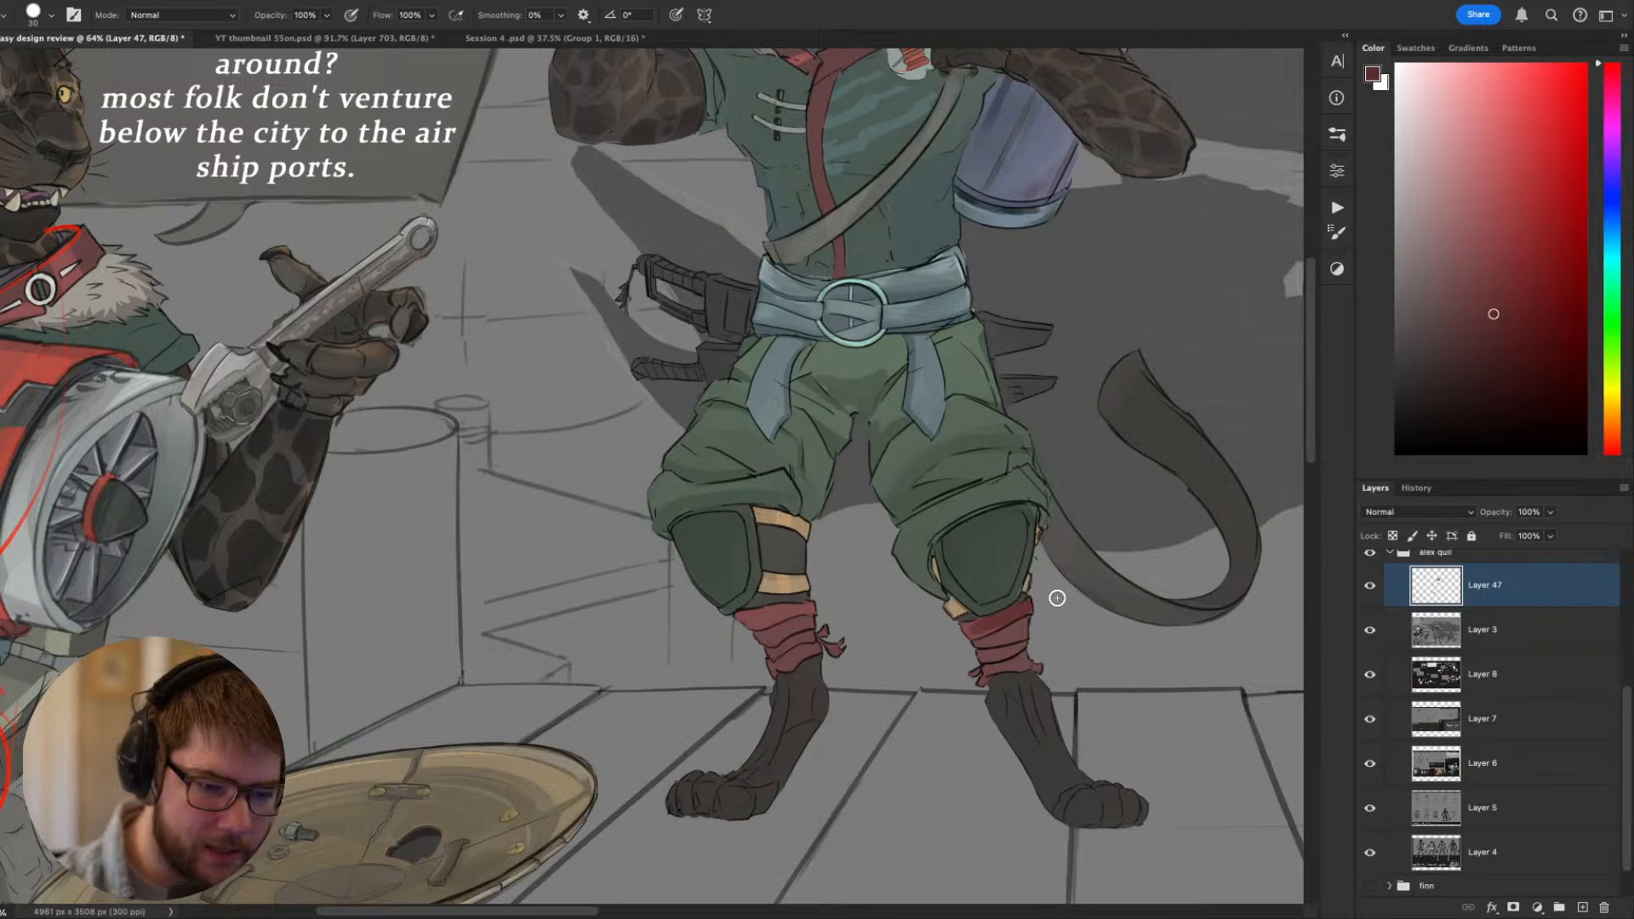
{"action": "mouse_move", "coordinate": [1006, 632]}
{"action": "left_mouse_down"}
{"action": "mouse_move", "coordinate": [1028, 633]}
{"action": "mouse_move", "coordinate": [1002, 636]}
{"action": "left_mouse_up"}
{"action": "key", "text": "super+z"}
- Try selecting the red ankle wrap by colour with the Magic Wand, and clear the selection
{"action": "key", "text": "w"}
{"action": "left_click", "coordinate": [1010, 619]}
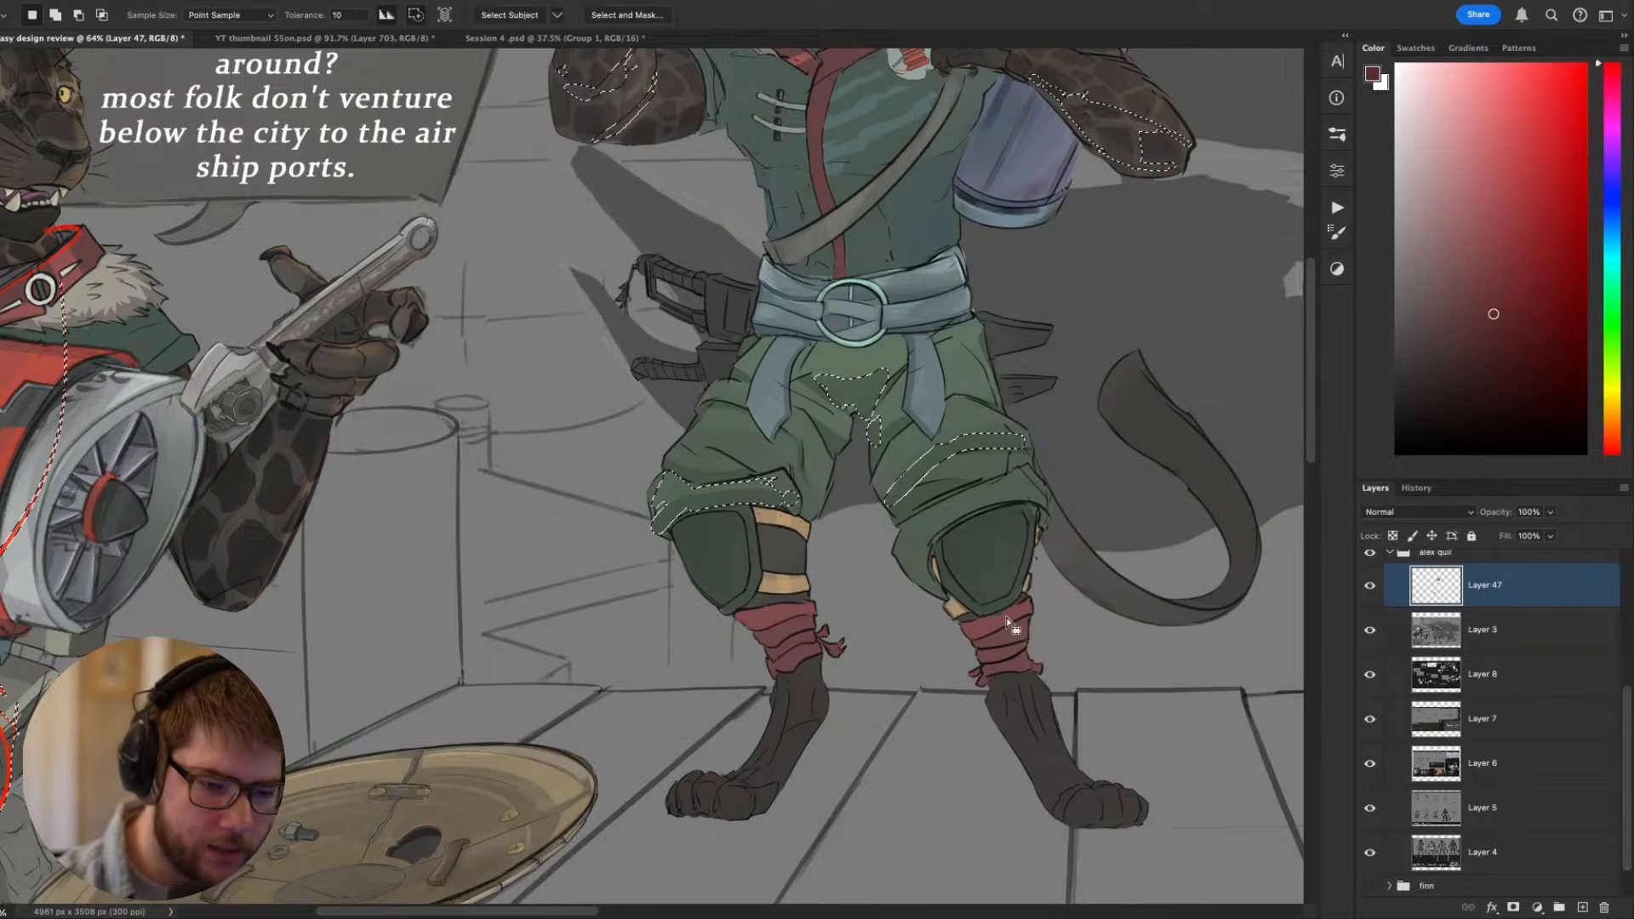
{"action": "key", "text": "b"}
{"action": "key", "text": "super+d"}
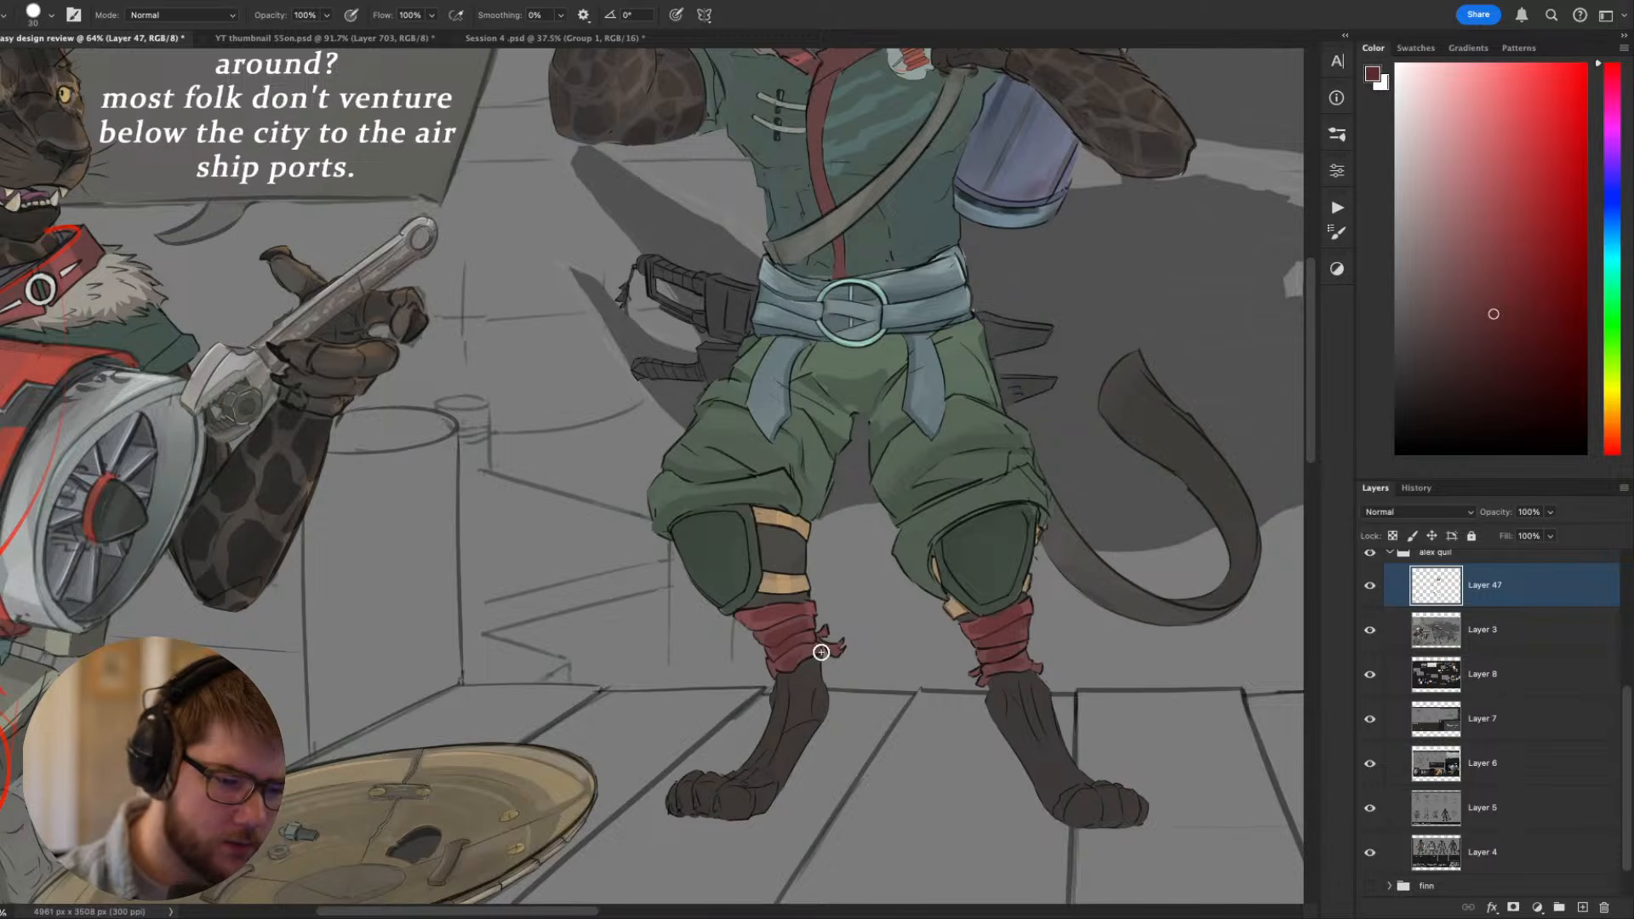
- Examine the standing Toko's full figure and outfit, and compare it with the seated portrait and the back-view sketch
{"action": "left_click_drag", "start_coordinate": [830, 653], "coordinate": [758, 842]}
{"action": "scroll", "coordinate": [840, 744], "scroll_direction": "down", "scroll_amount": 8}
{"action": "scroll", "coordinate": [860, 649], "scroll_direction": "up", "scroll_amount": 4}
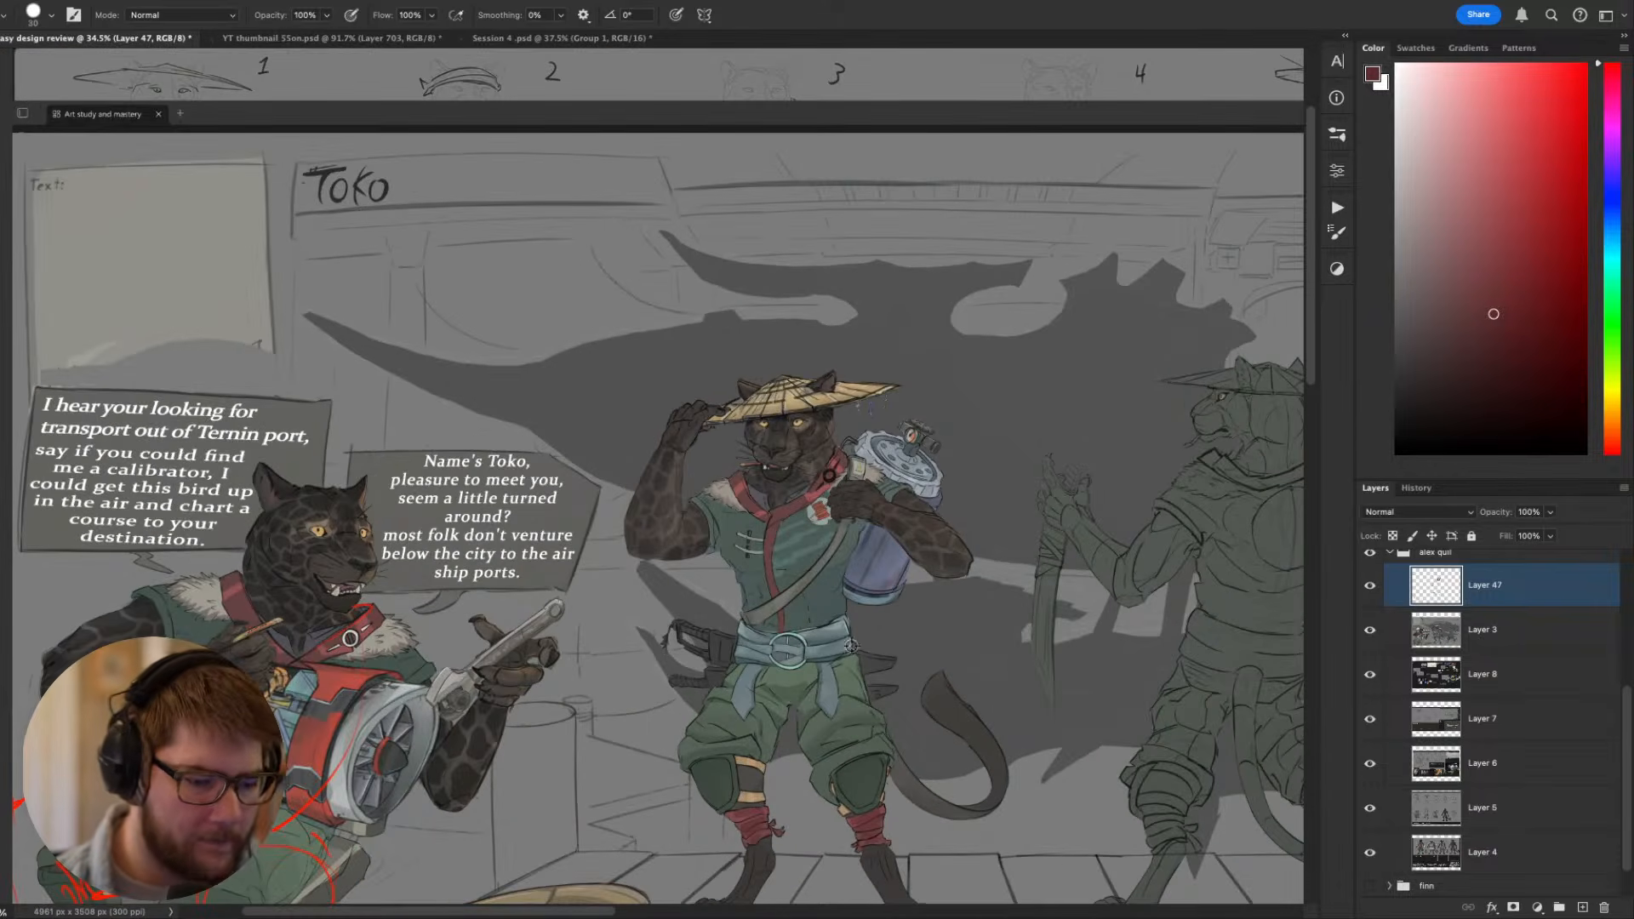
{"action": "scroll", "coordinate": [807, 579], "scroll_direction": "up", "scroll_amount": 2}
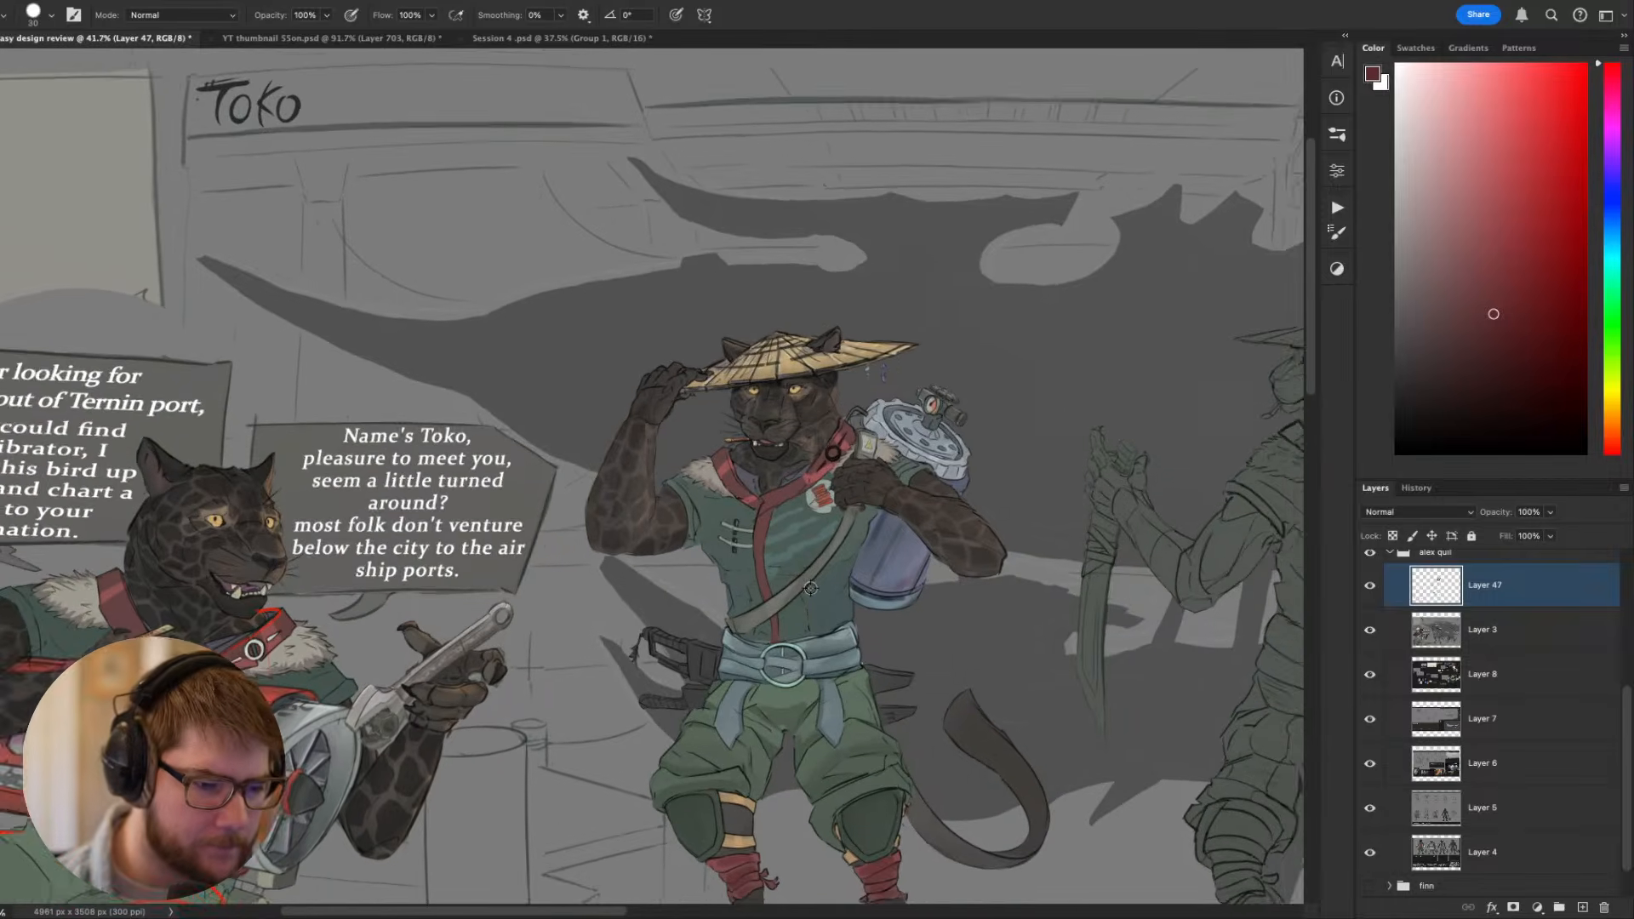
{"action": "left_click", "coordinate": [856, 545], "text": "alt"}
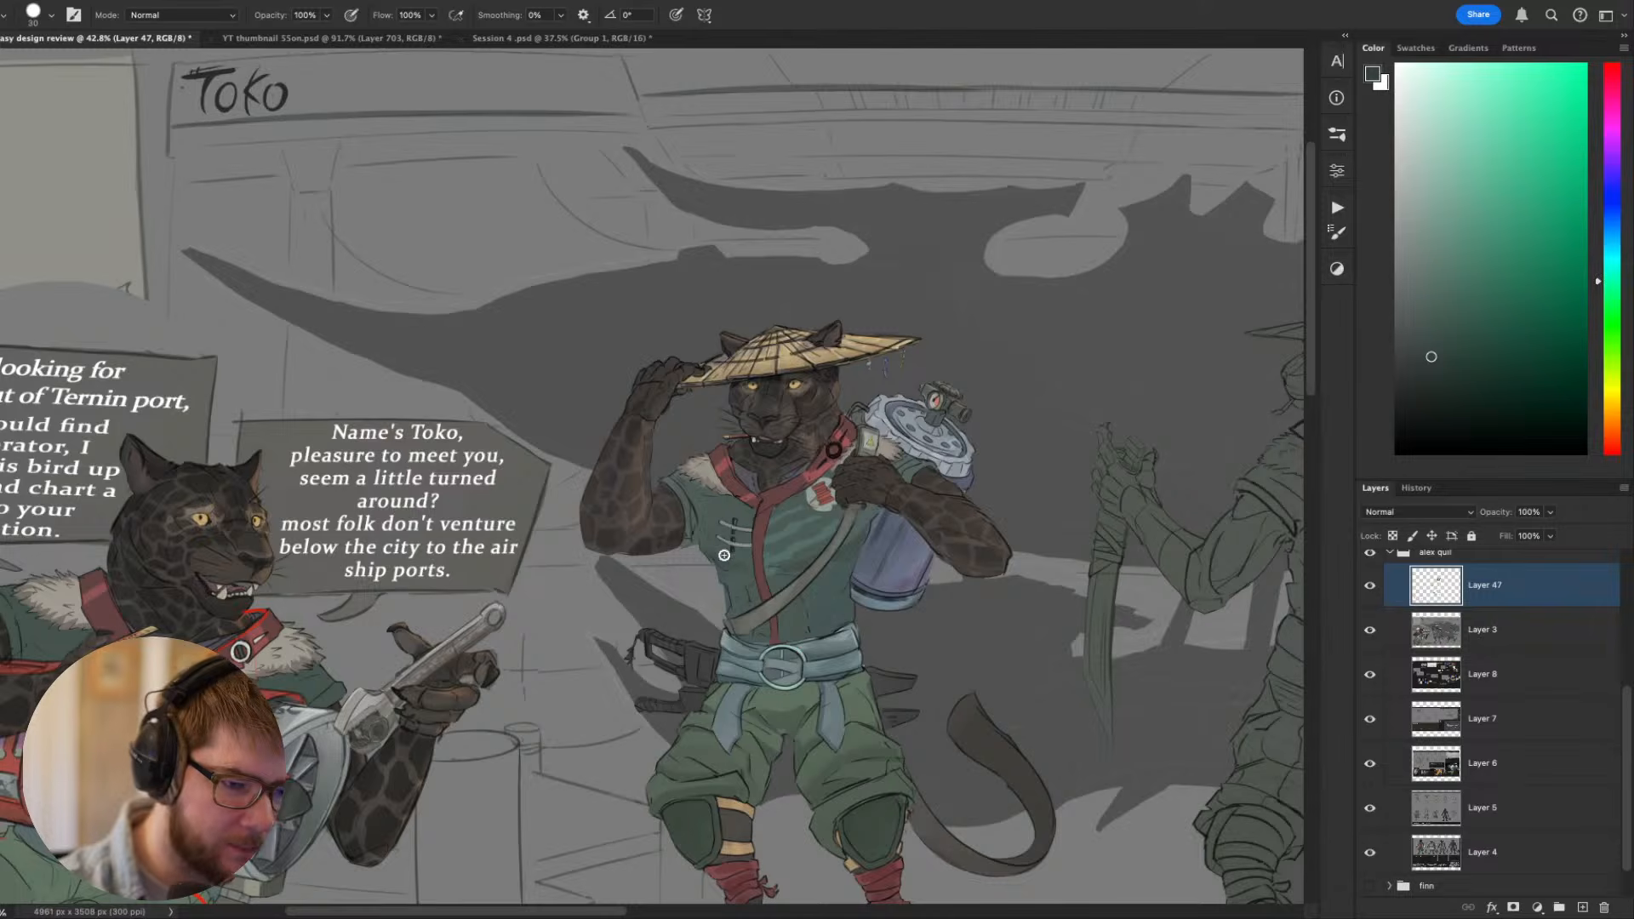
{"action": "mouse_move", "coordinate": [1022, 667]}
{"action": "left_mouse_down"}
{"action": "mouse_move", "coordinate": [1082, 652]}
{"action": "mouse_move", "coordinate": [1067, 647]}
{"action": "left_mouse_up"}
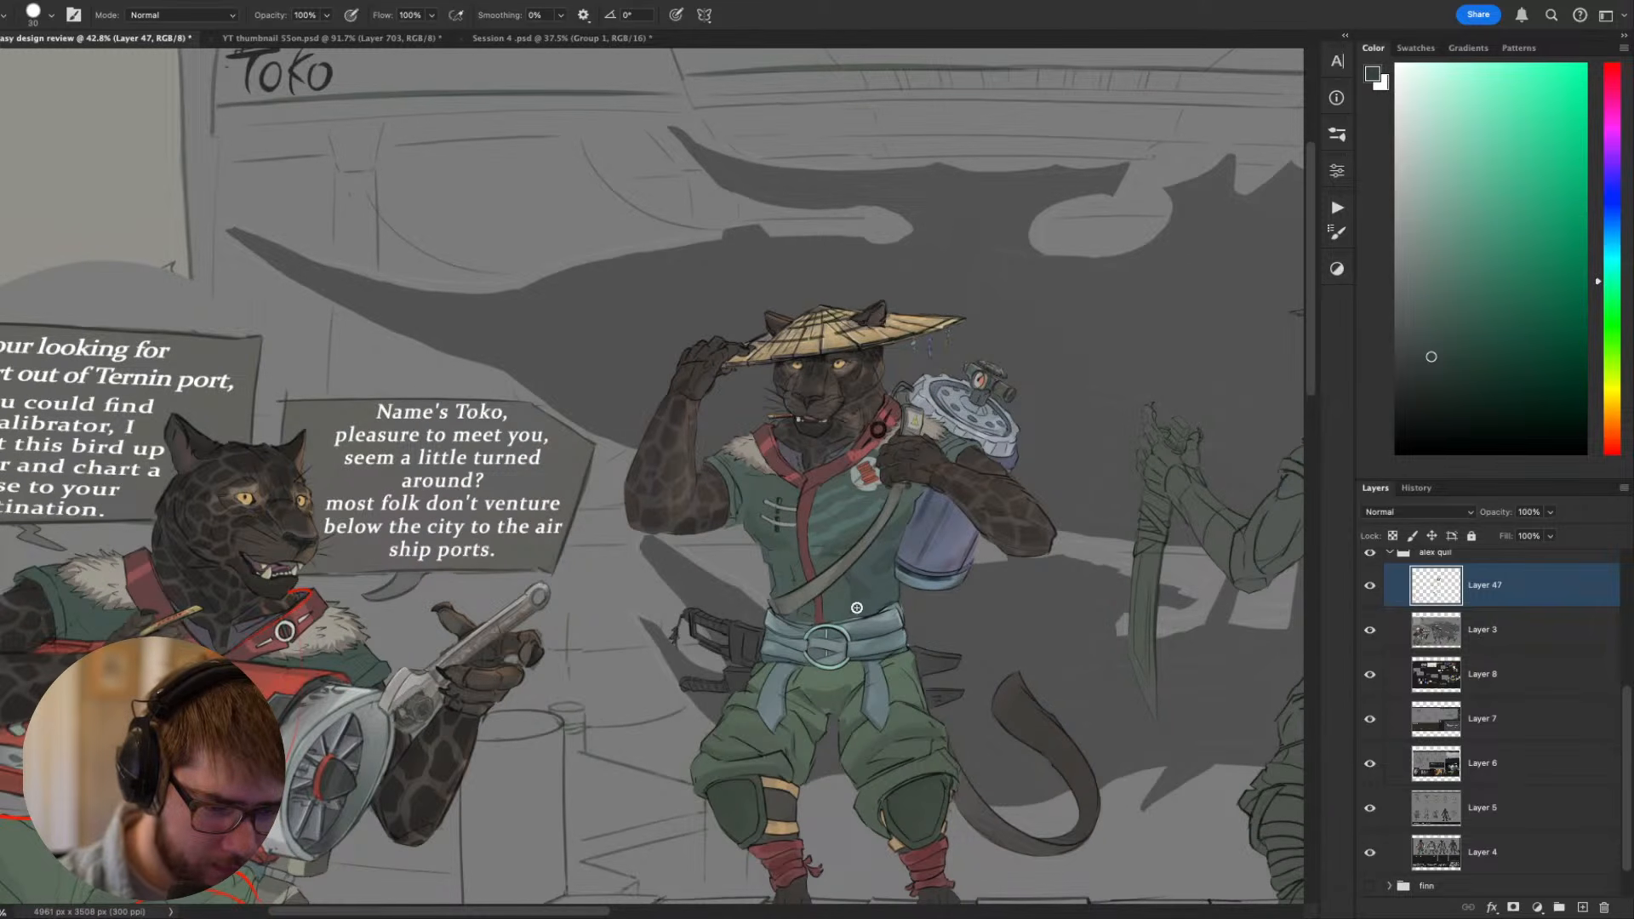
{"action": "left_click_drag", "start_coordinate": [1108, 636], "coordinate": [864, 617]}
{"action": "scroll", "coordinate": [792, 587], "scroll_direction": "up", "scroll_amount": 5}
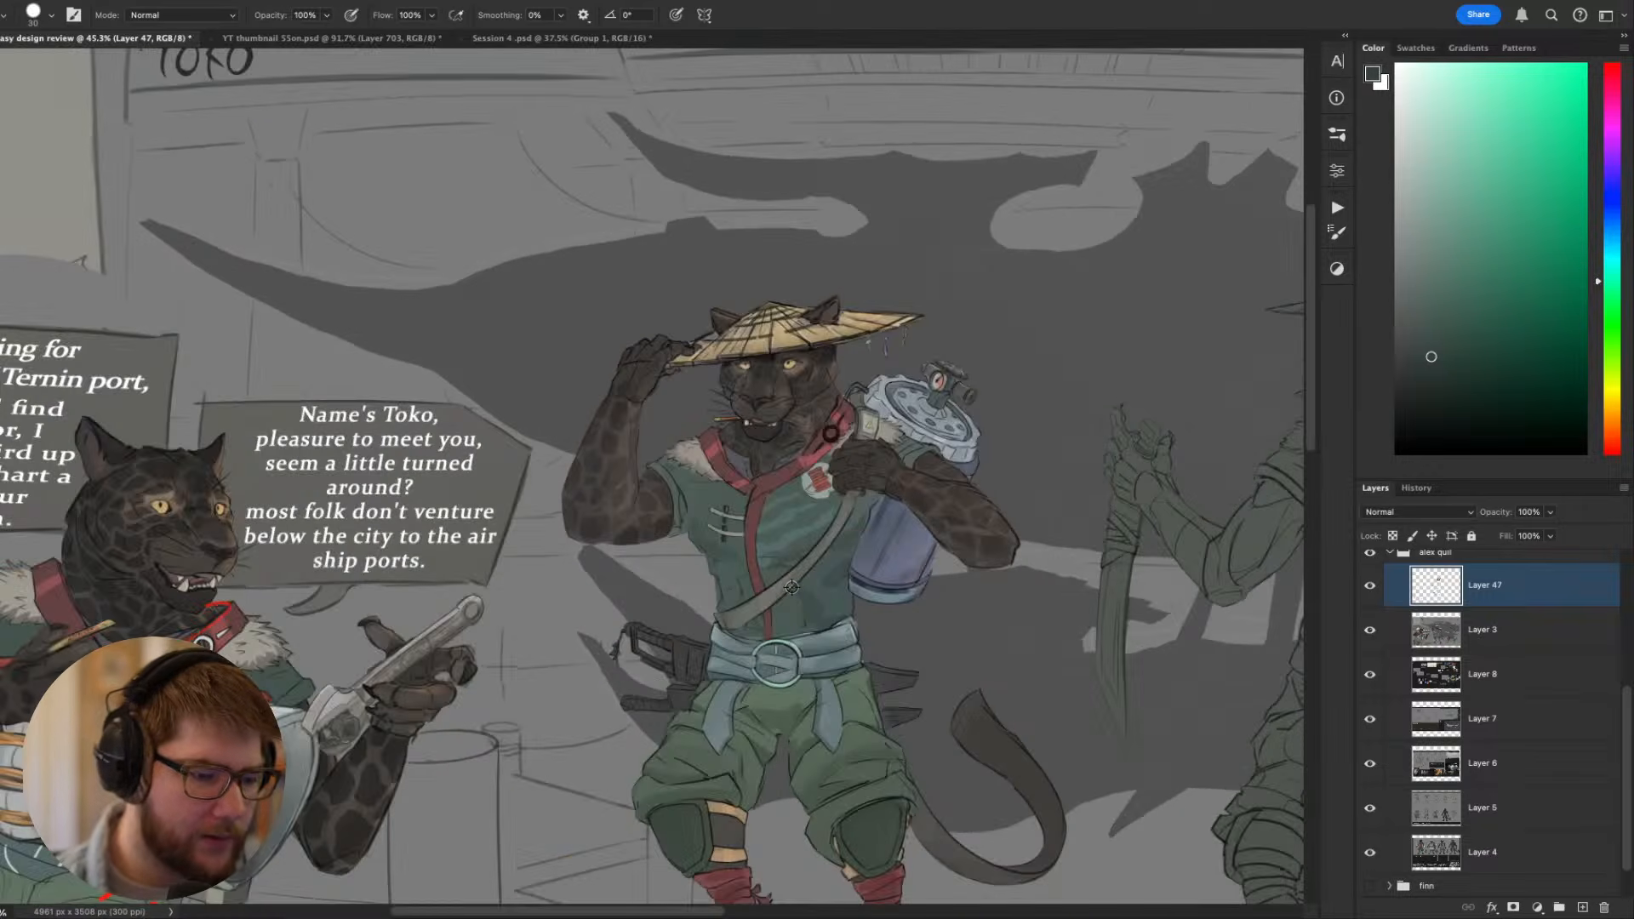
{"action": "left_click_drag", "start_coordinate": [851, 550], "coordinate": [750, 417]}
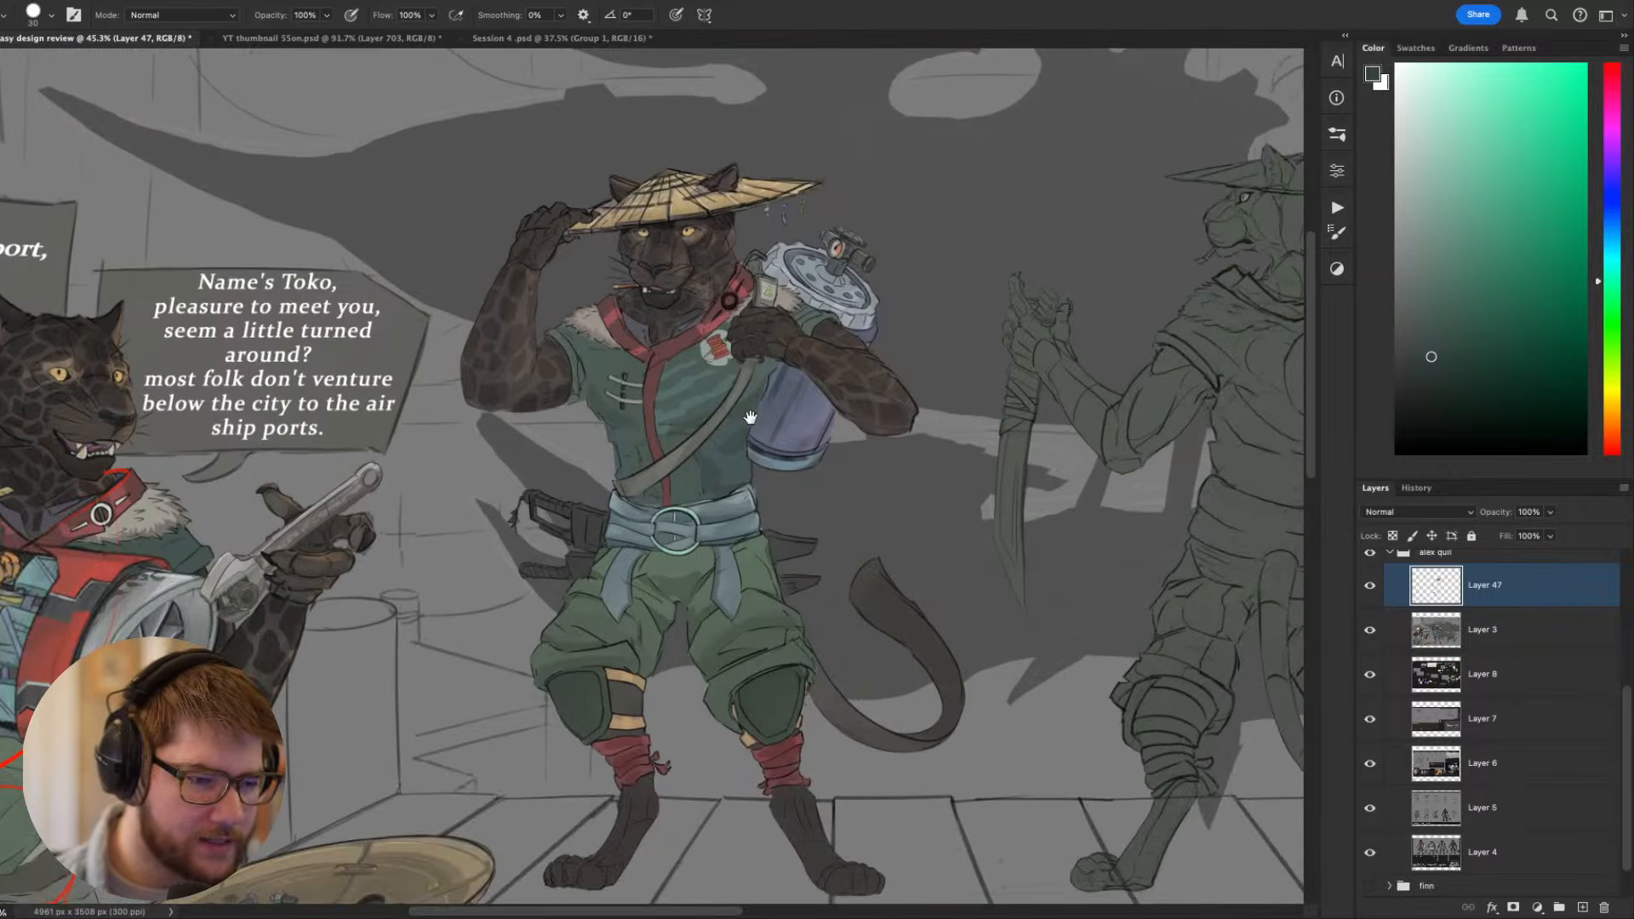
{"action": "left_click_drag", "start_coordinate": [847, 518], "coordinate": [570, 460]}
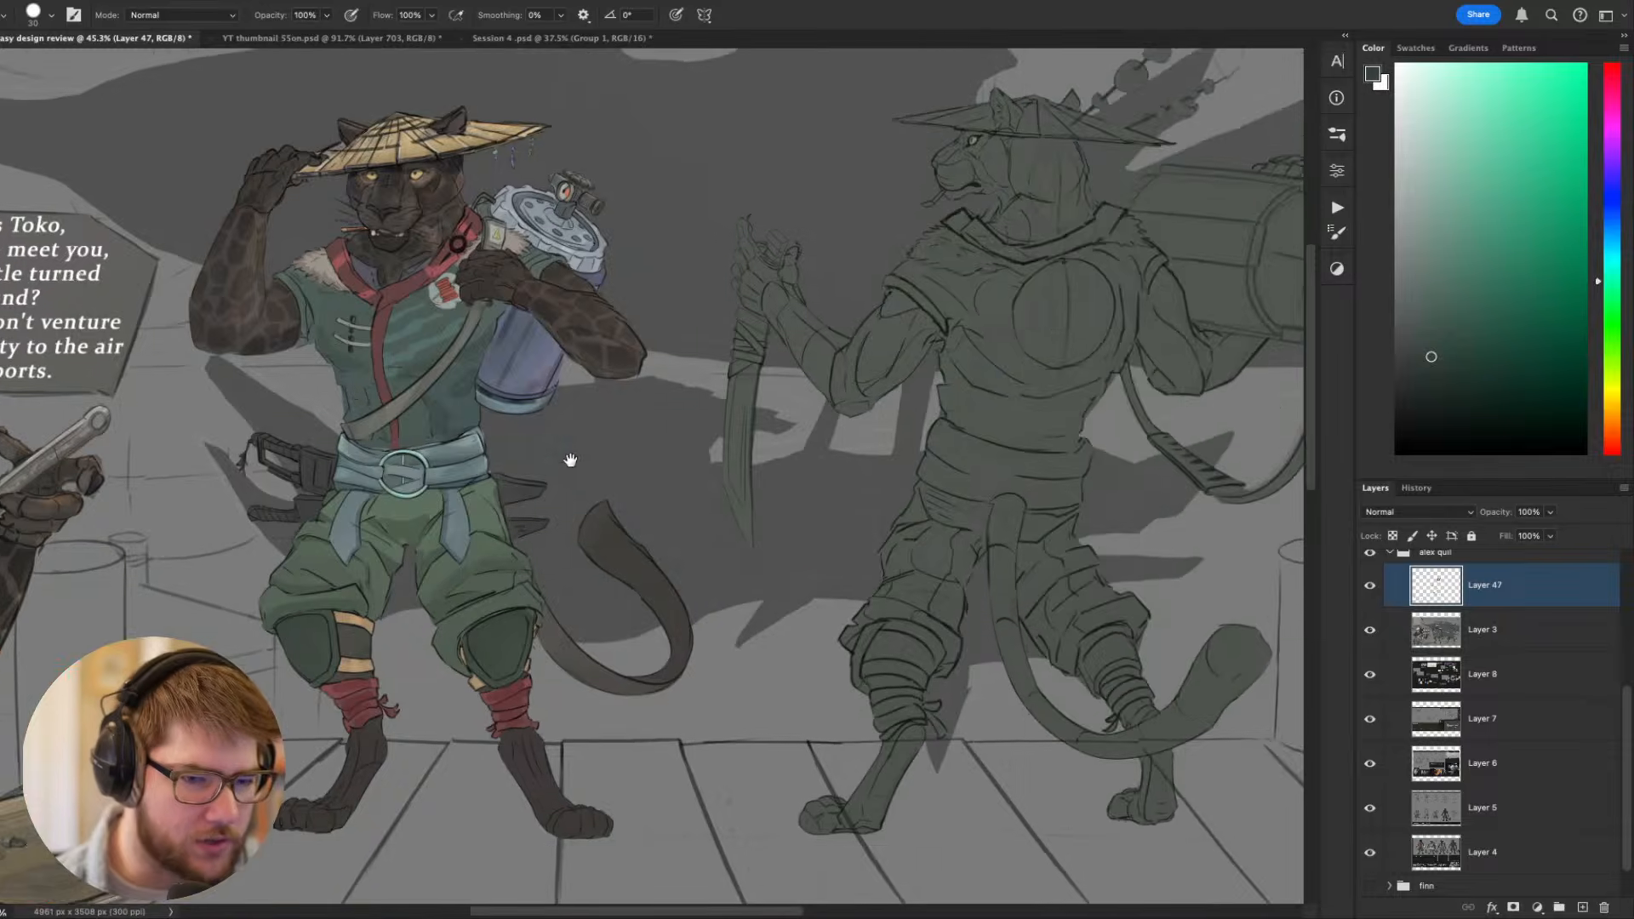
{"action": "scroll", "coordinate": [570, 461], "scroll_direction": "down", "scroll_amount": 2}
{"action": "scroll", "coordinate": [562, 475], "scroll_direction": "down", "scroll_amount": 1}
{"action": "scroll", "coordinate": [742, 496], "scroll_direction": "up", "scroll_amount": 2}
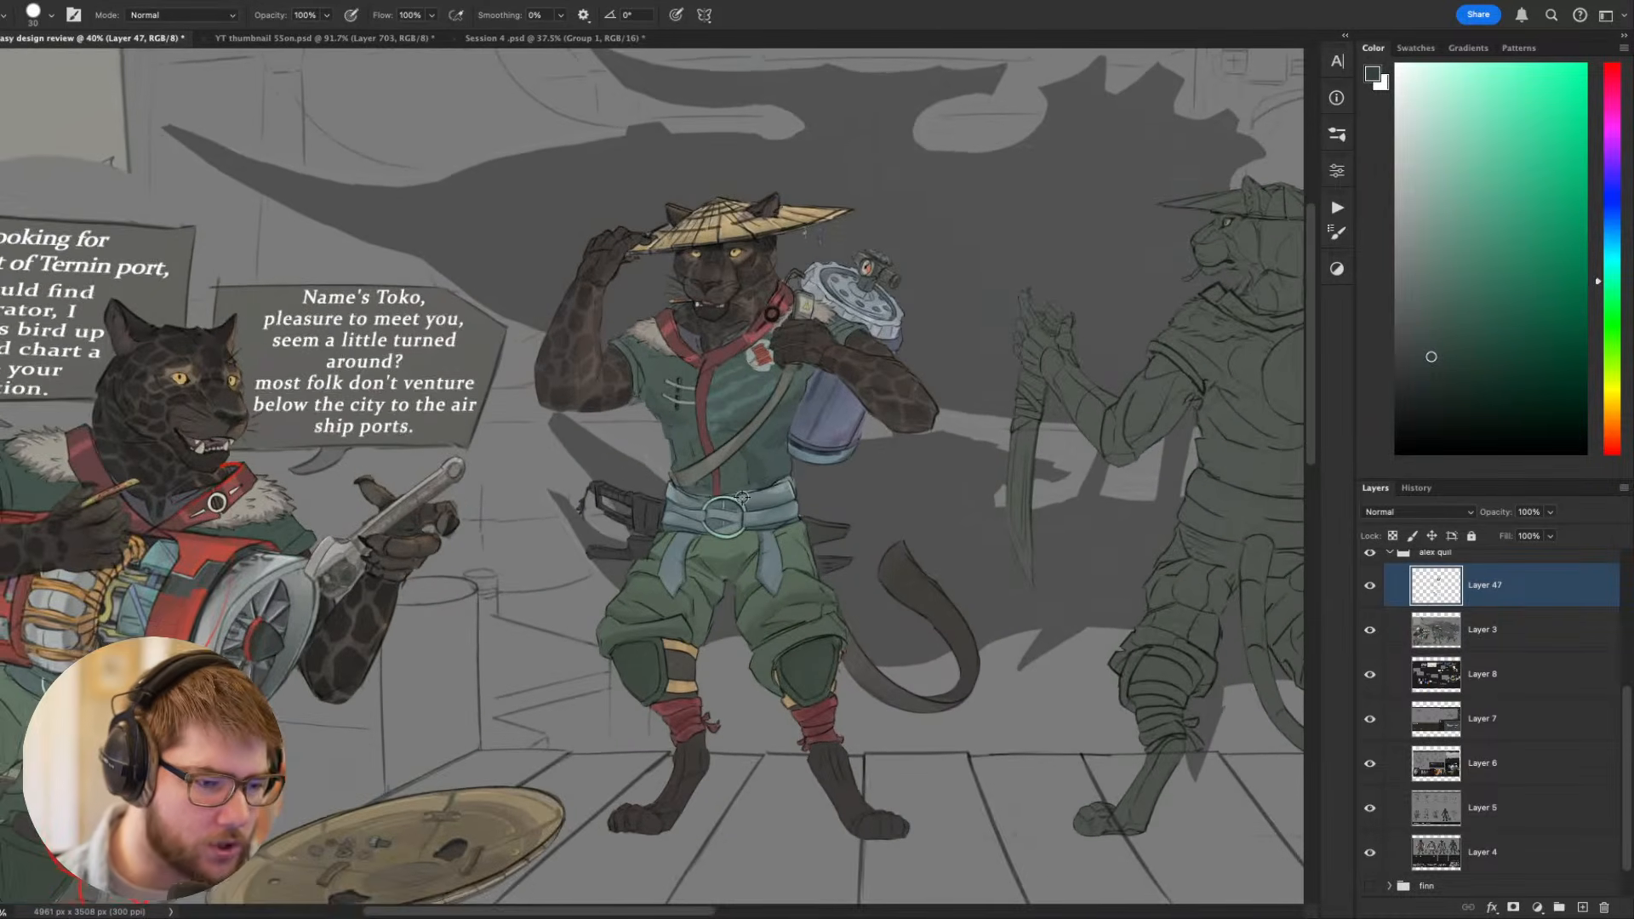
{"action": "scroll", "coordinate": [743, 496], "scroll_direction": "up", "scroll_amount": 1}
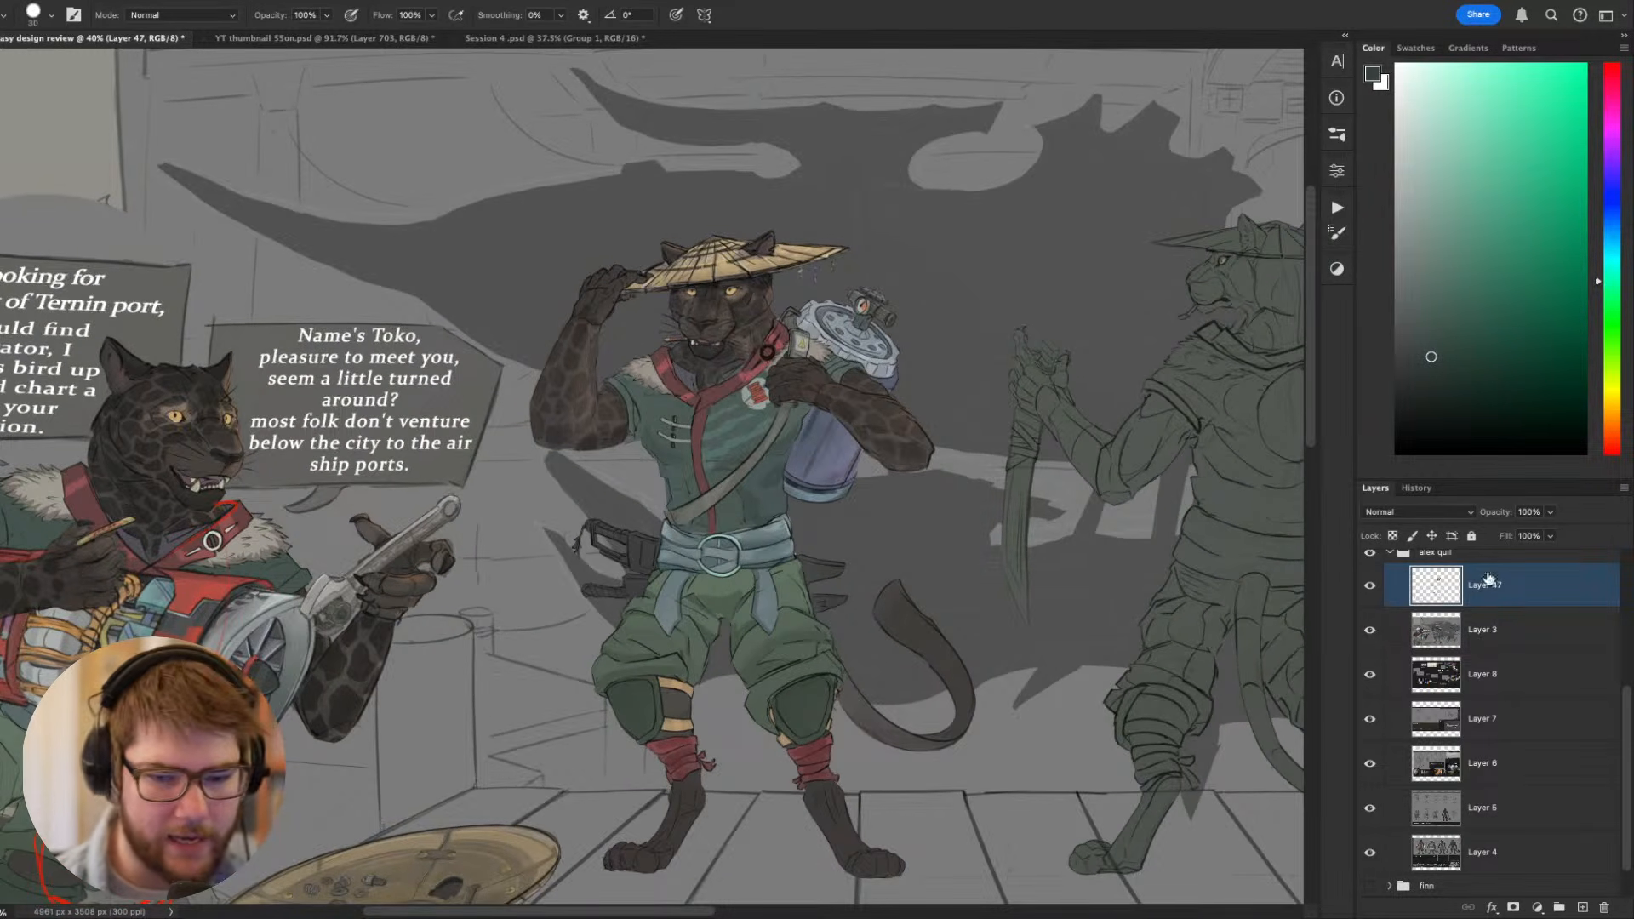
- Hide Layer 47 and Layer 3, and select Layer 8 to bring up the student's reference board
{"action": "left_click", "coordinate": [1368, 584]}
{"action": "left_click", "coordinate": [1370, 631]}
{"action": "left_click", "coordinate": [1464, 686]}
{"action": "left_click_drag", "start_coordinate": [1103, 541], "coordinate": [858, 603]}
{"action": "scroll", "coordinate": [858, 603], "scroll_direction": "down", "scroll_amount": 2}
{"action": "left_click_drag", "start_coordinate": [708, 560], "coordinate": [982, 645]}
{"action": "scroll", "coordinate": [552, 518], "scroll_direction": "up", "scroll_amount": 3}
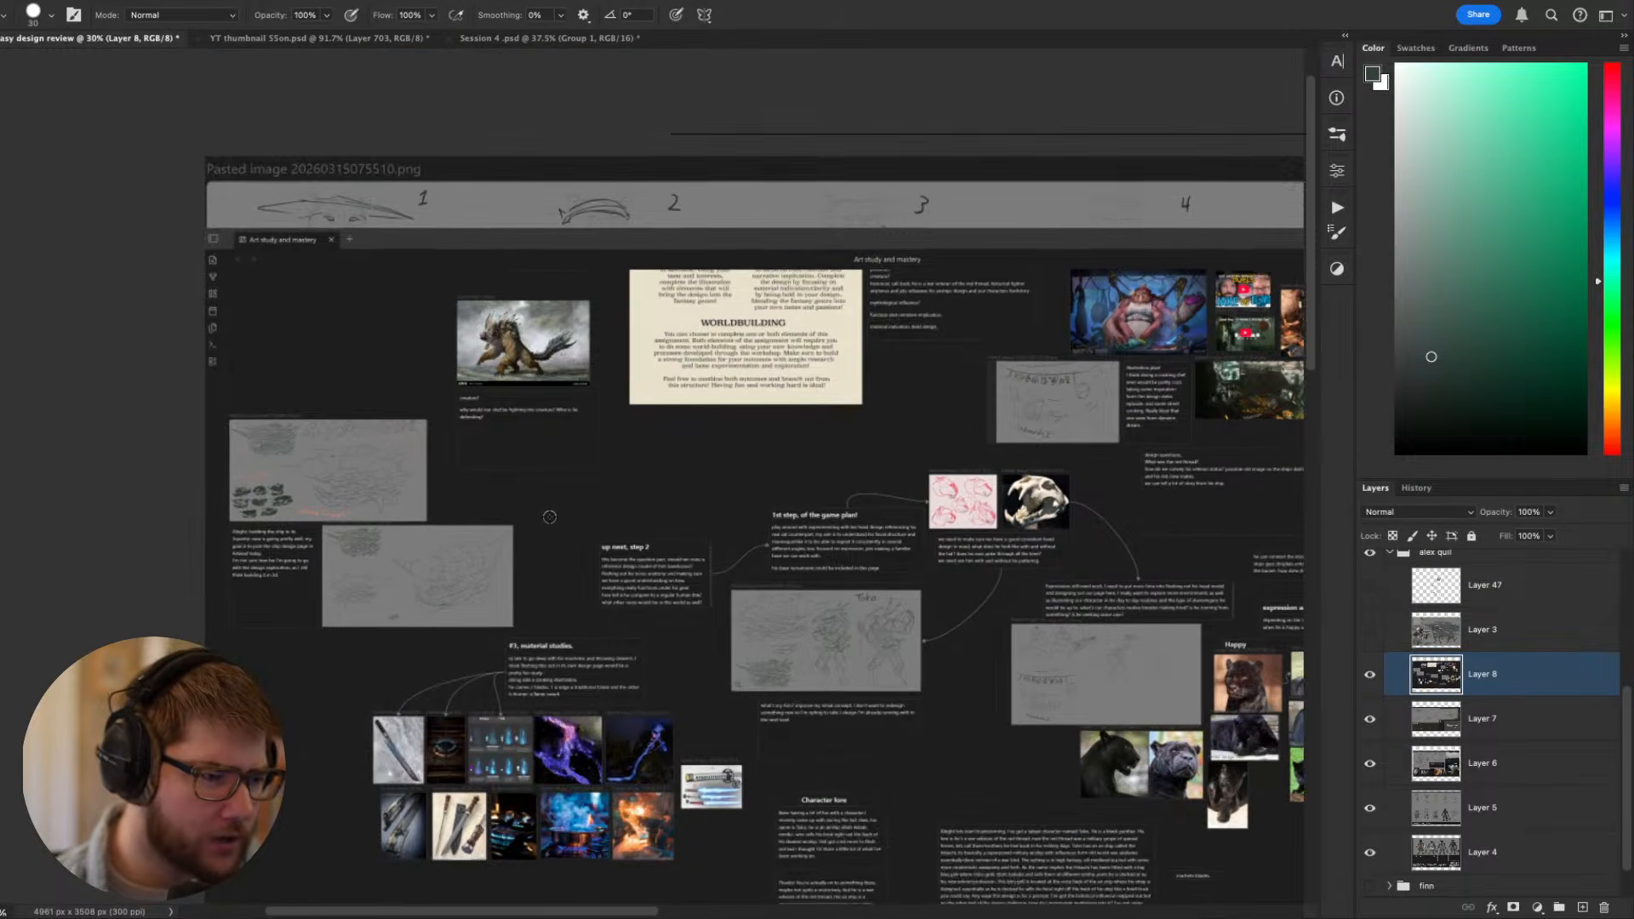
- Examine the "#3, material studies" note and its blade, flame and cooking reference images
{"action": "scroll", "coordinate": [552, 518], "scroll_direction": "up", "scroll_amount": 2}
{"action": "left_click_drag", "start_coordinate": [764, 526], "coordinate": [738, 127]}
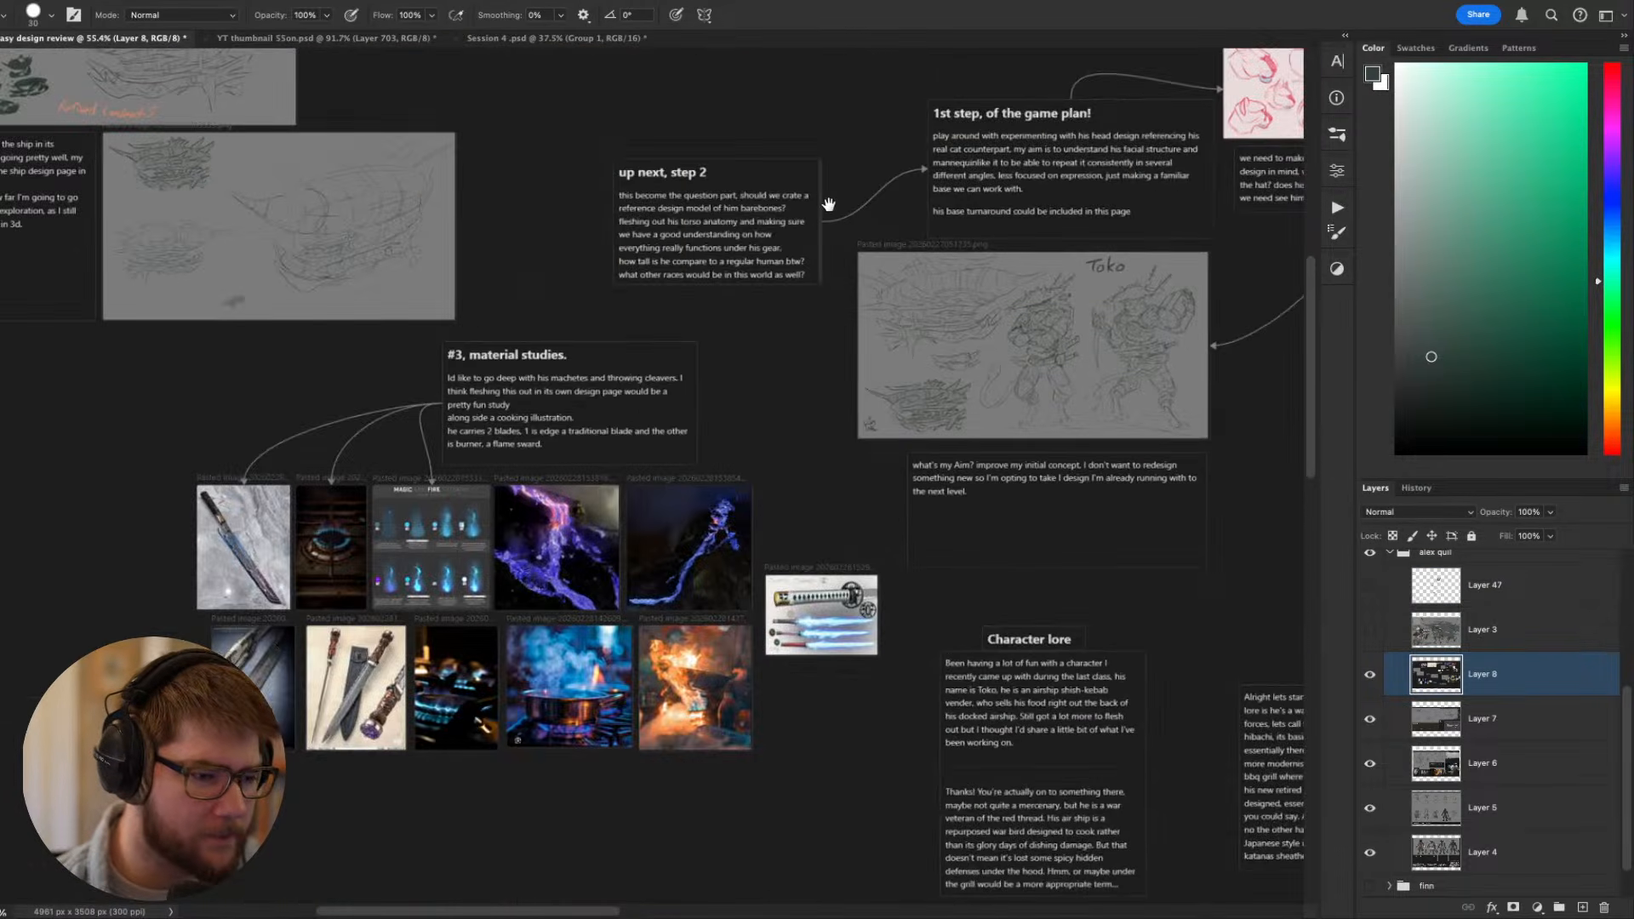
{"action": "left_click_drag", "start_coordinate": [972, 121], "coordinate": [1103, 361]}
{"action": "left_click_drag", "start_coordinate": [887, 617], "coordinate": [1040, 287]}
{"action": "scroll", "coordinate": [756, 476], "scroll_direction": "up", "scroll_amount": 5}
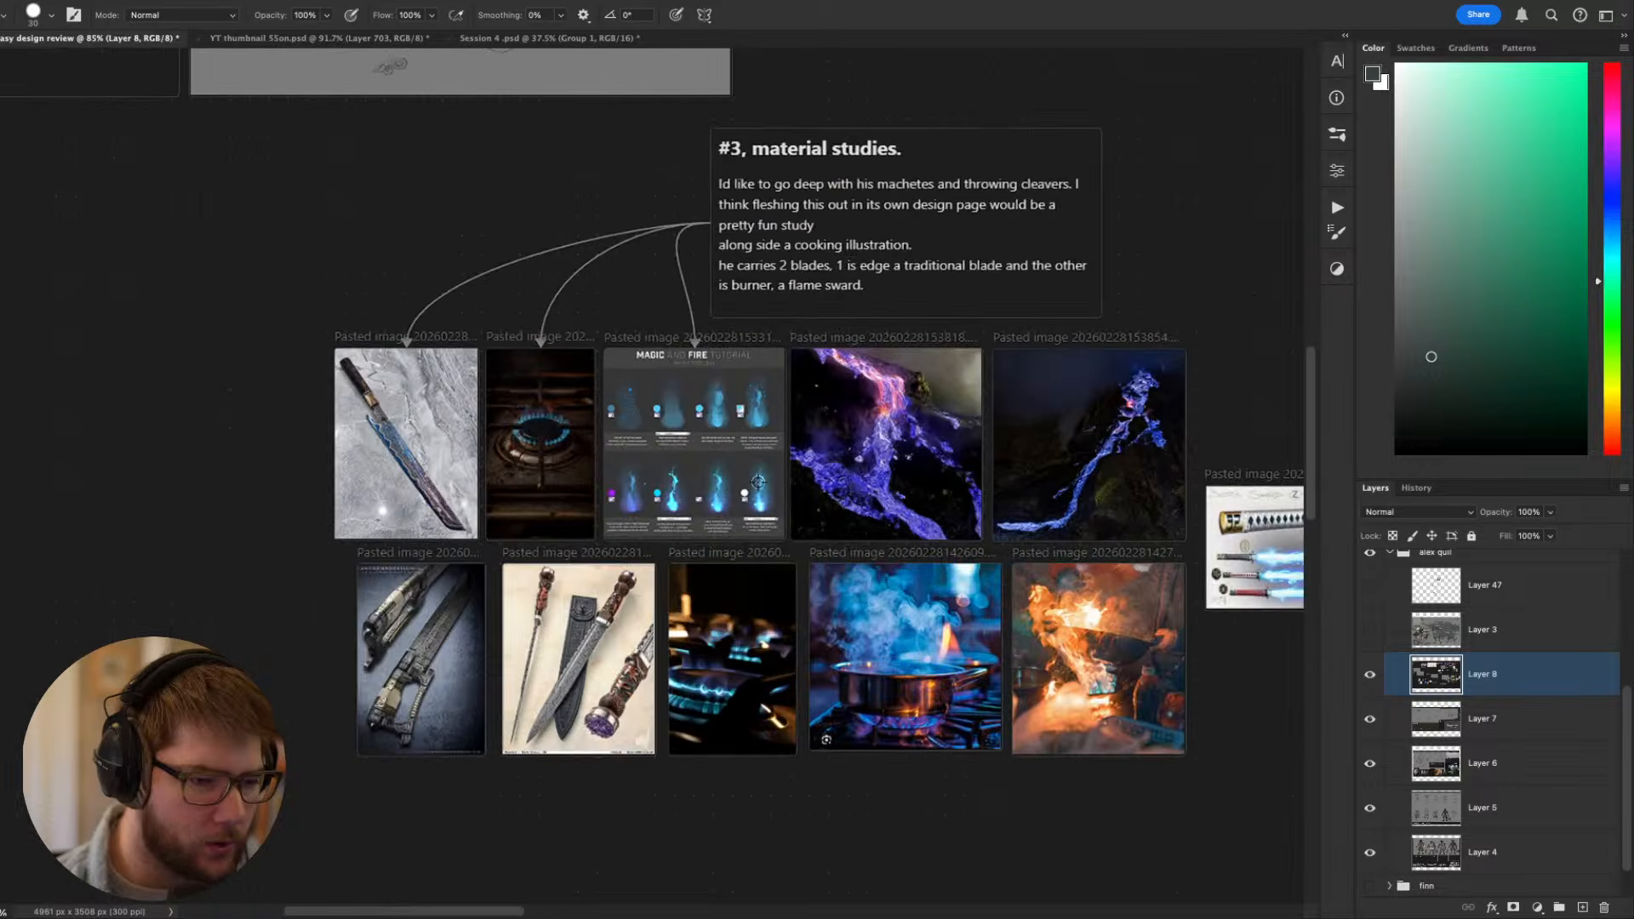
{"action": "mouse_move", "coordinate": [763, 451]}
{"action": "left_mouse_down"}
{"action": "mouse_move", "coordinate": [613, 565]}
{"action": "mouse_move", "coordinate": [526, 576]}
{"action": "mouse_move", "coordinate": [641, 475]}
{"action": "left_mouse_up"}
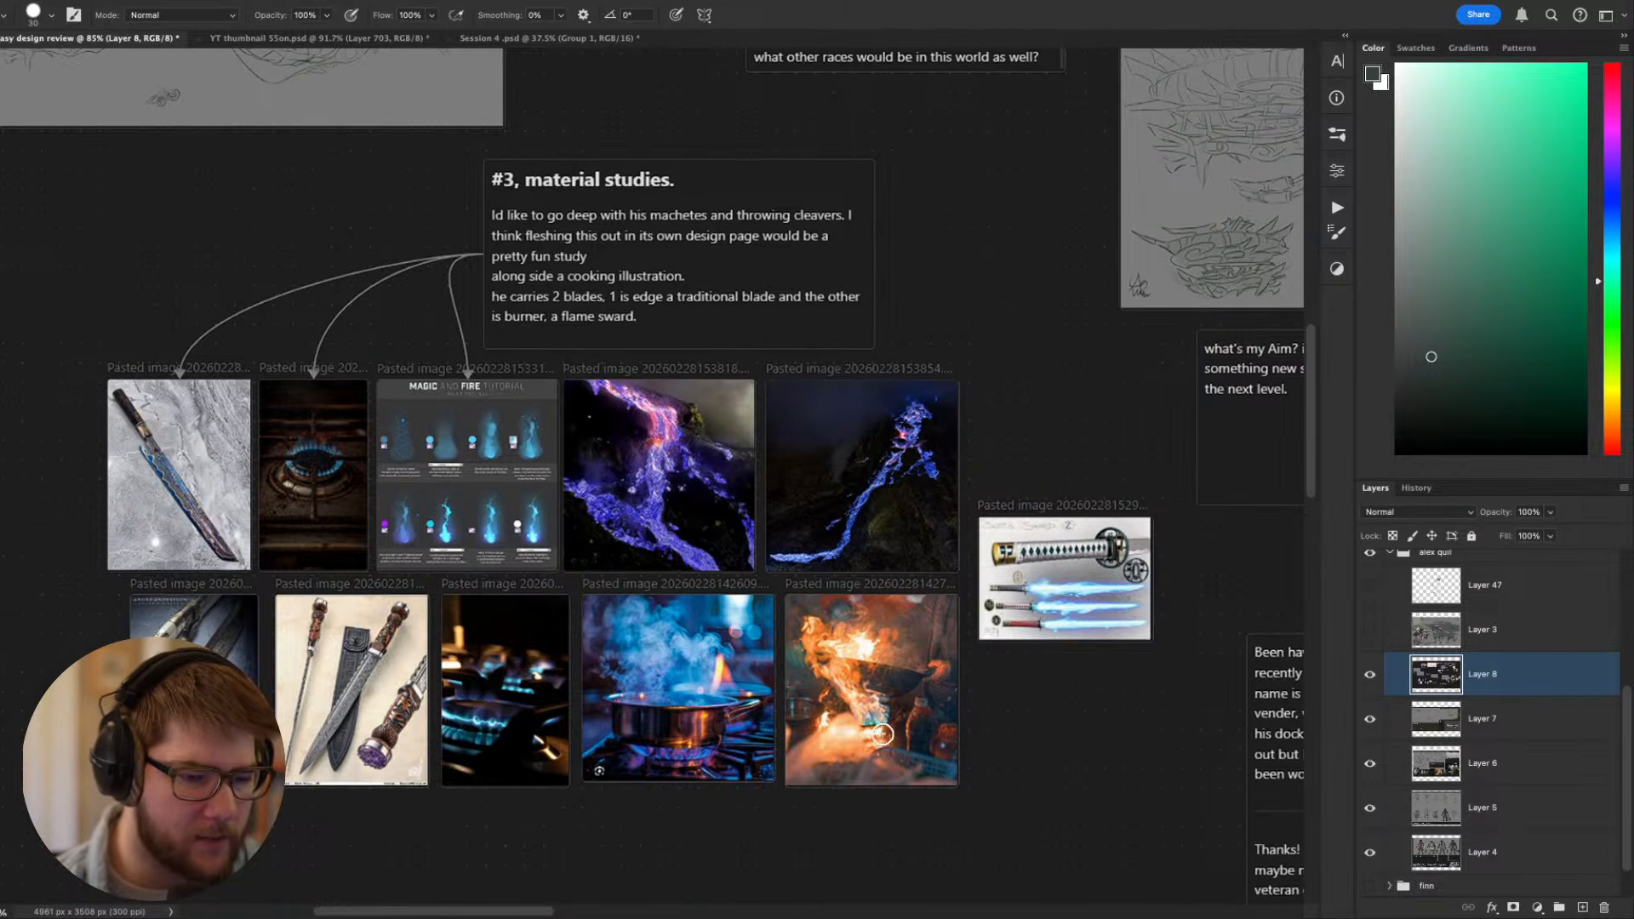
{"action": "key", "text": "v"}
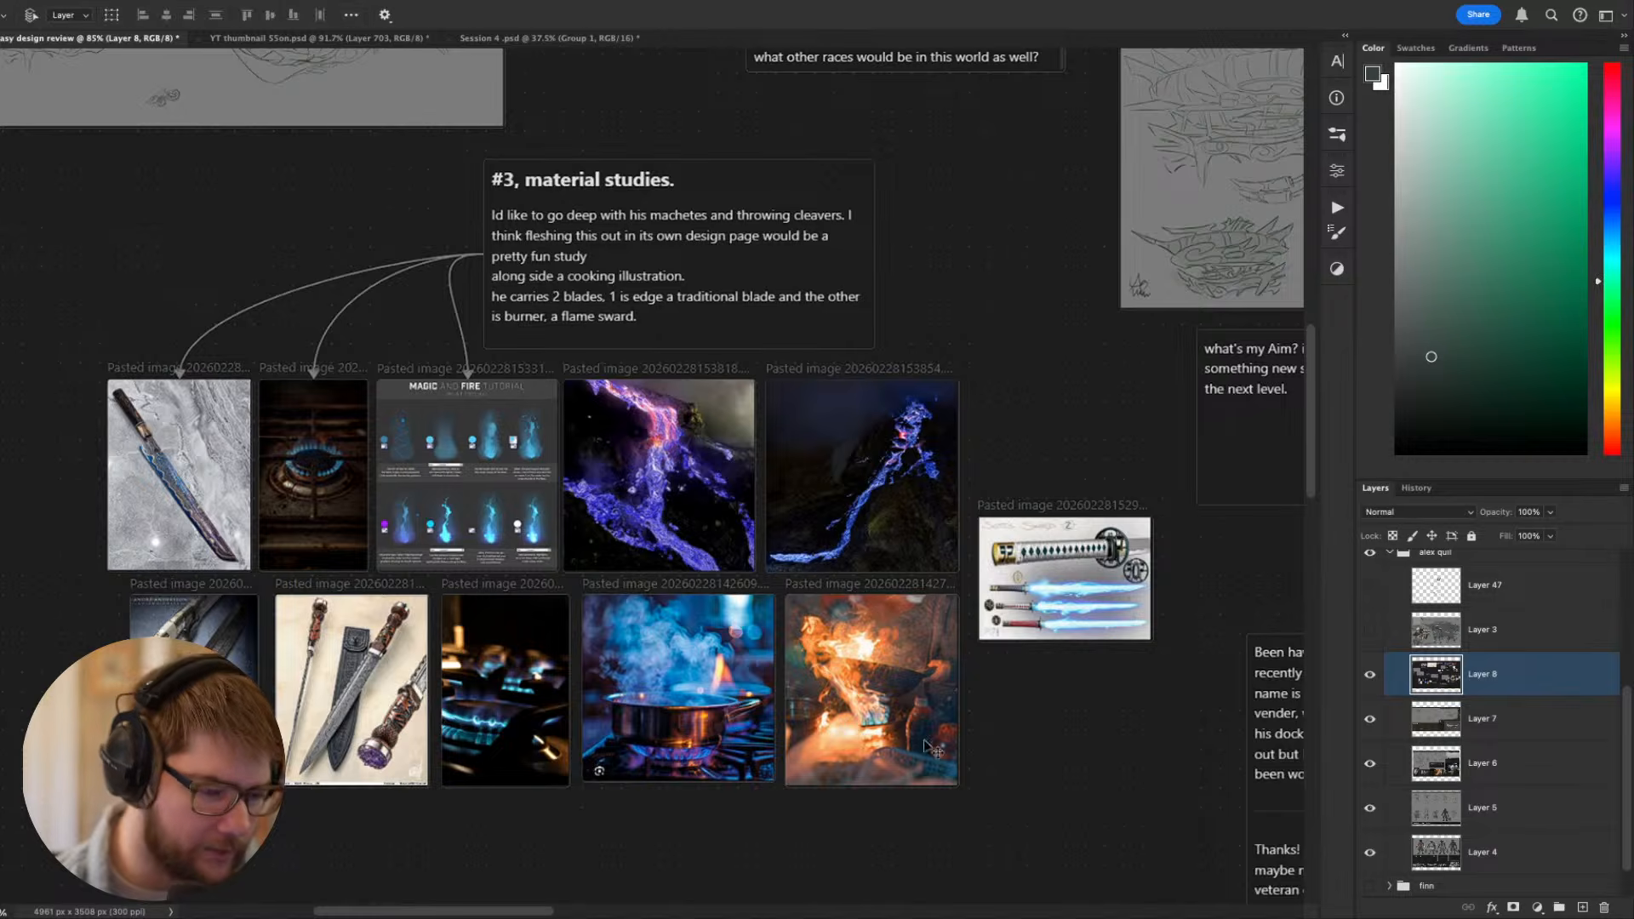
- Examine the airship design sketches and the refined concepts on the reference board up close
{"action": "left_click_drag", "start_coordinate": [483, 457], "coordinate": [687, 727]}
{"action": "left_click_drag", "start_coordinate": [413, 271], "coordinate": [737, 685]}
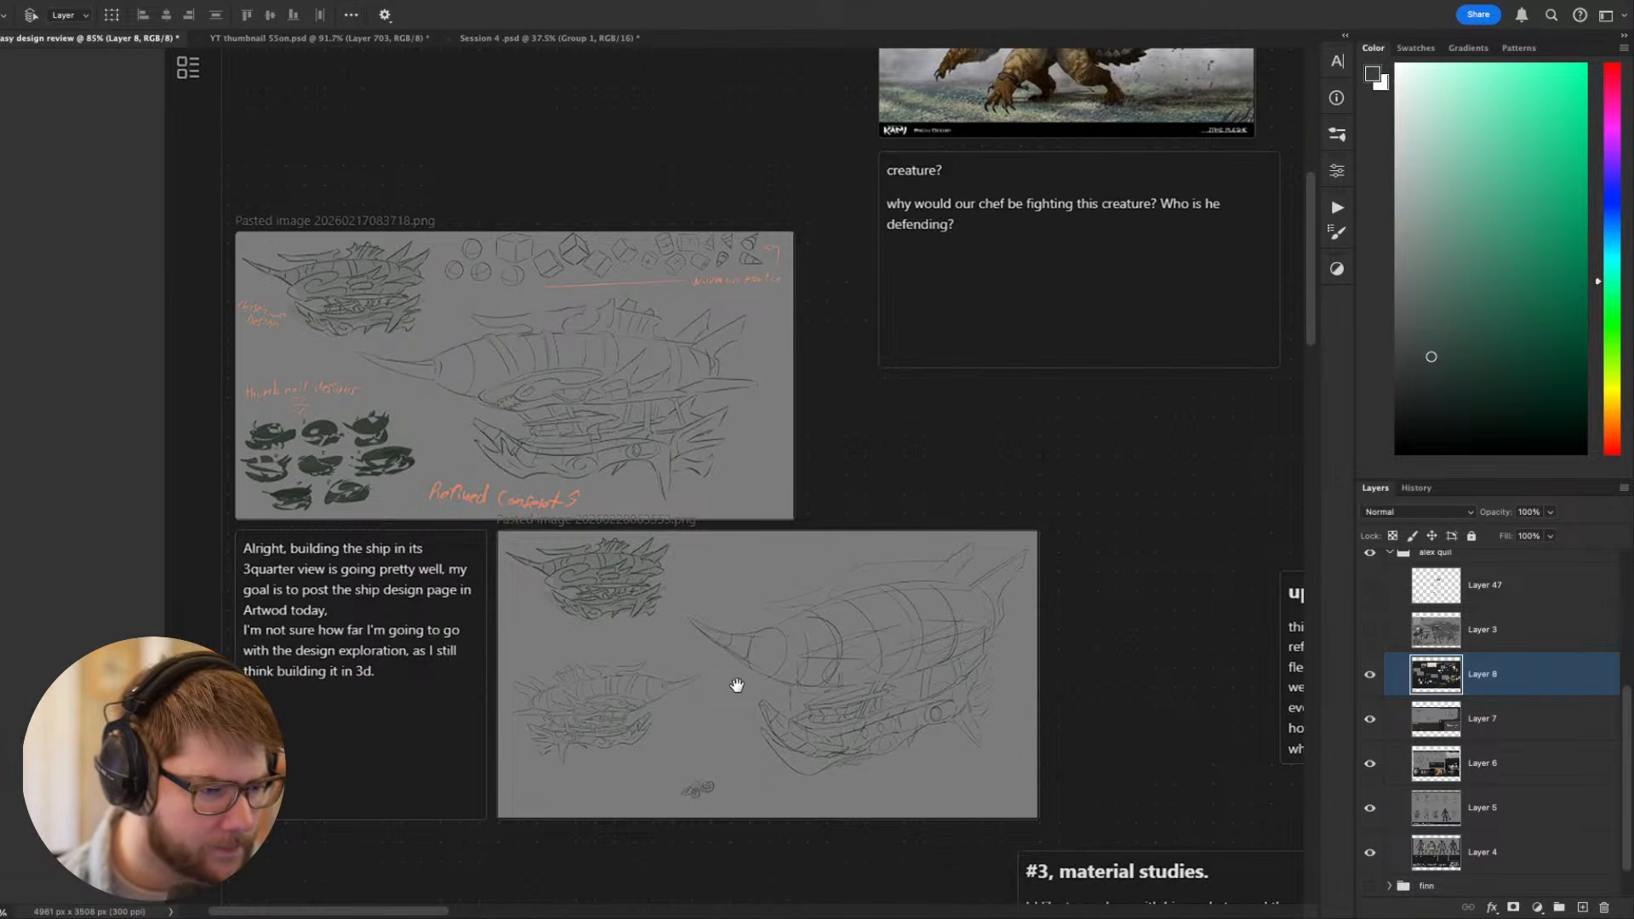
{"action": "scroll", "coordinate": [733, 681], "scroll_direction": "up", "scroll_amount": 1}
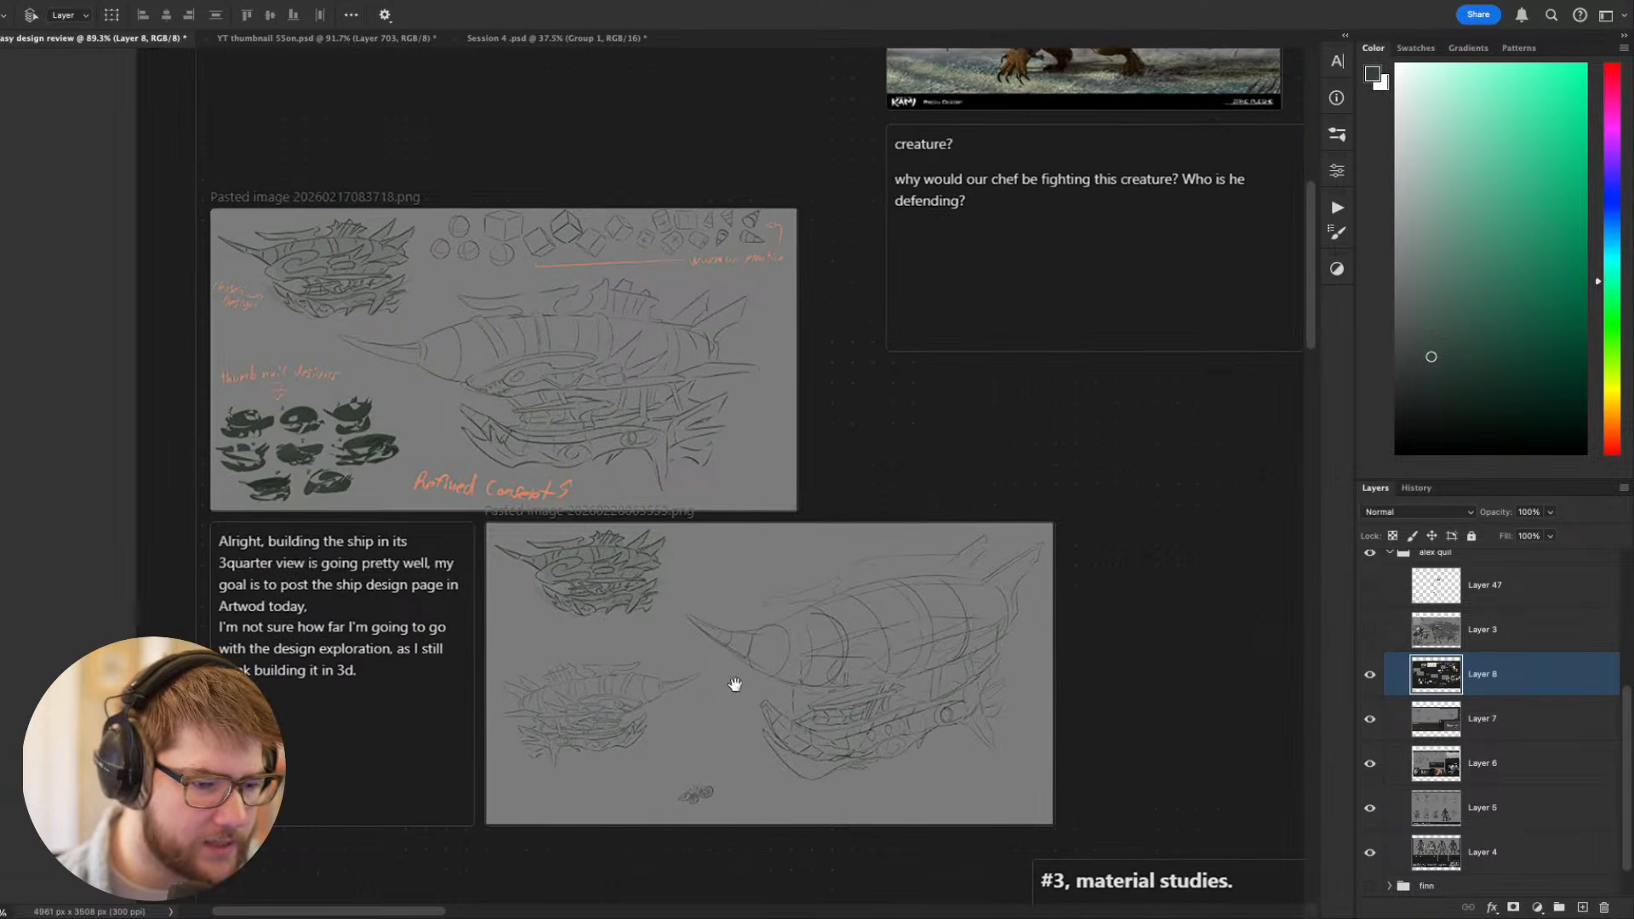
{"action": "scroll", "coordinate": [733, 684], "scroll_direction": "up", "scroll_amount": 1}
{"action": "scroll", "coordinate": [569, 587], "scroll_direction": "up", "scroll_amount": 5}
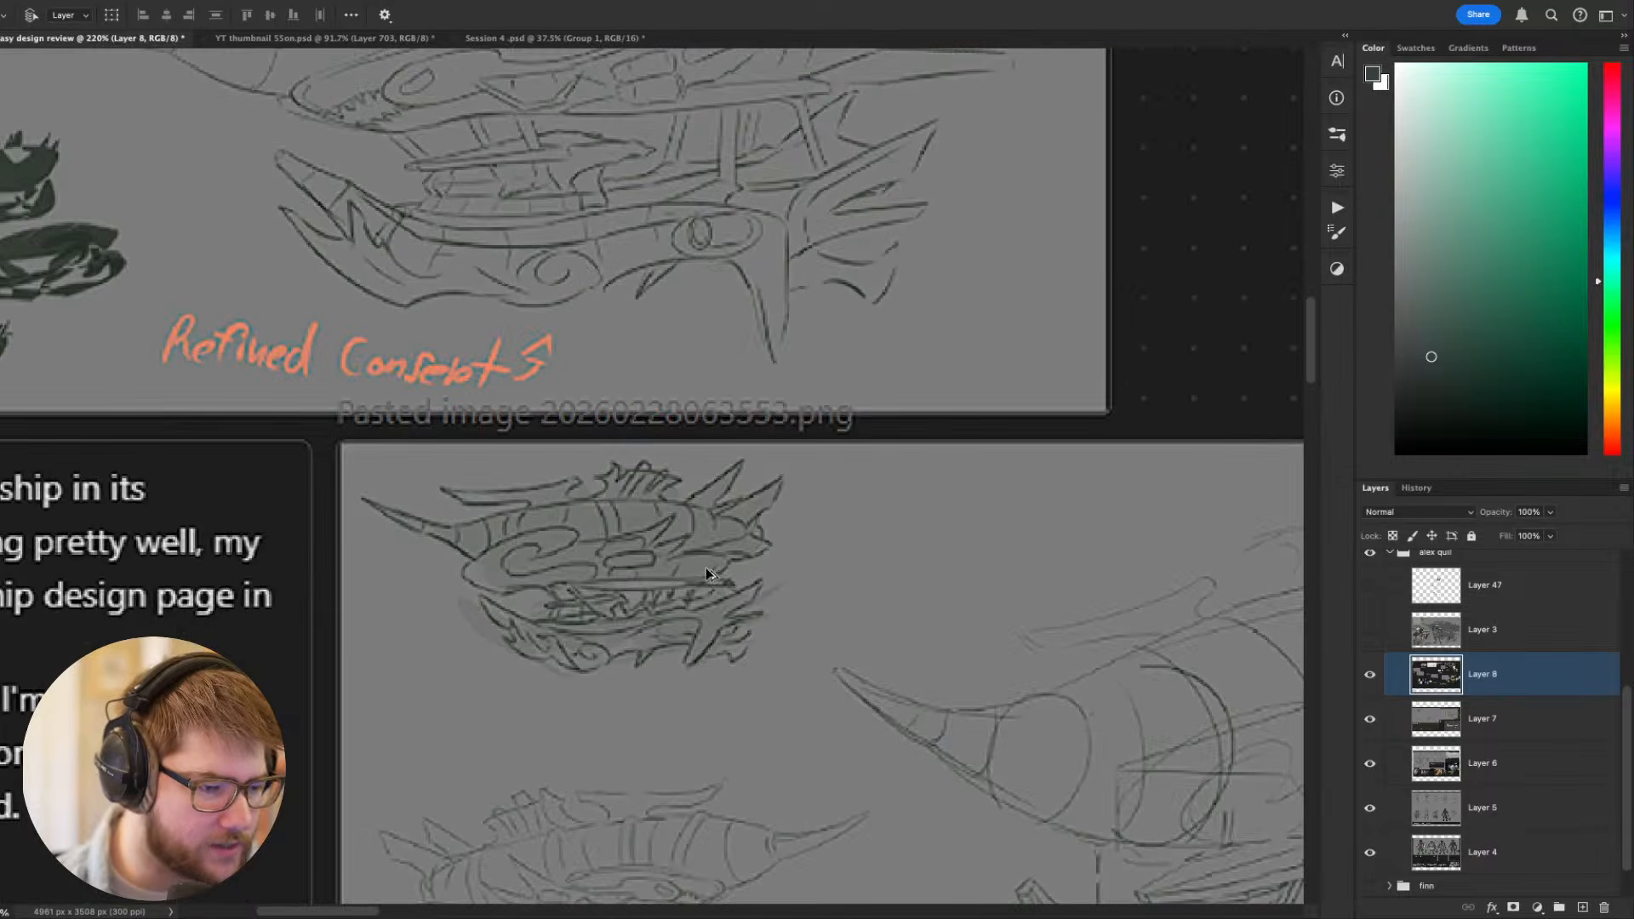
- Set the foreground colour to bright red and ready a smaller brush for marking up the chosen airship design
{"action": "scroll", "coordinate": [574, 518], "scroll_direction": "down", "scroll_amount": 2}
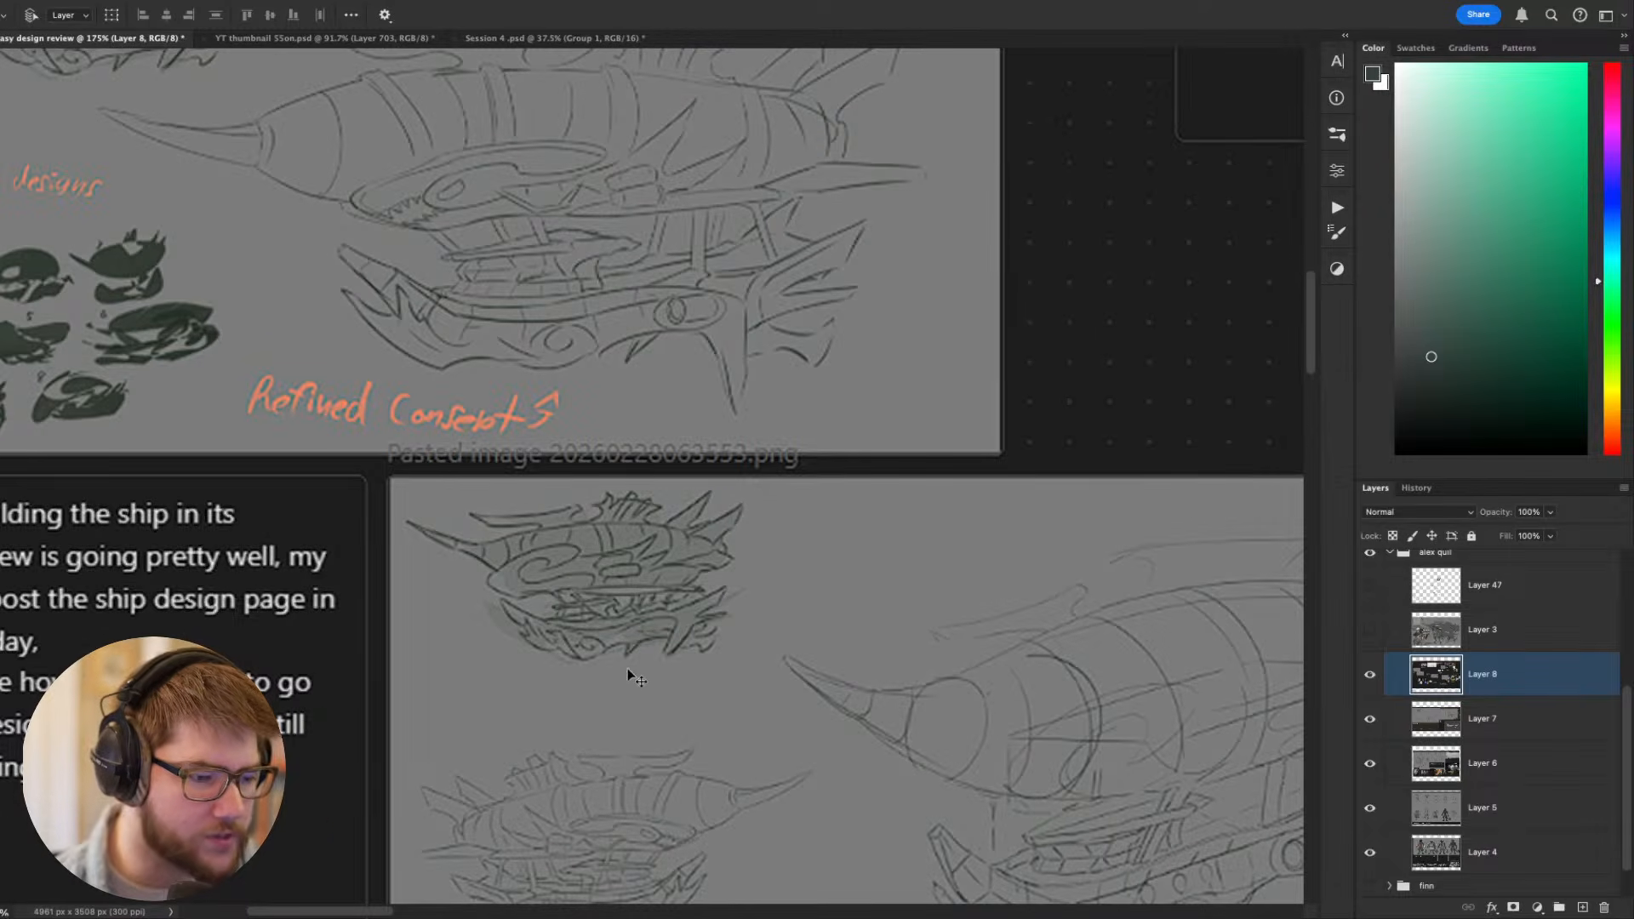
{"action": "scroll", "coordinate": [687, 624], "scroll_direction": "down", "scroll_amount": 1}
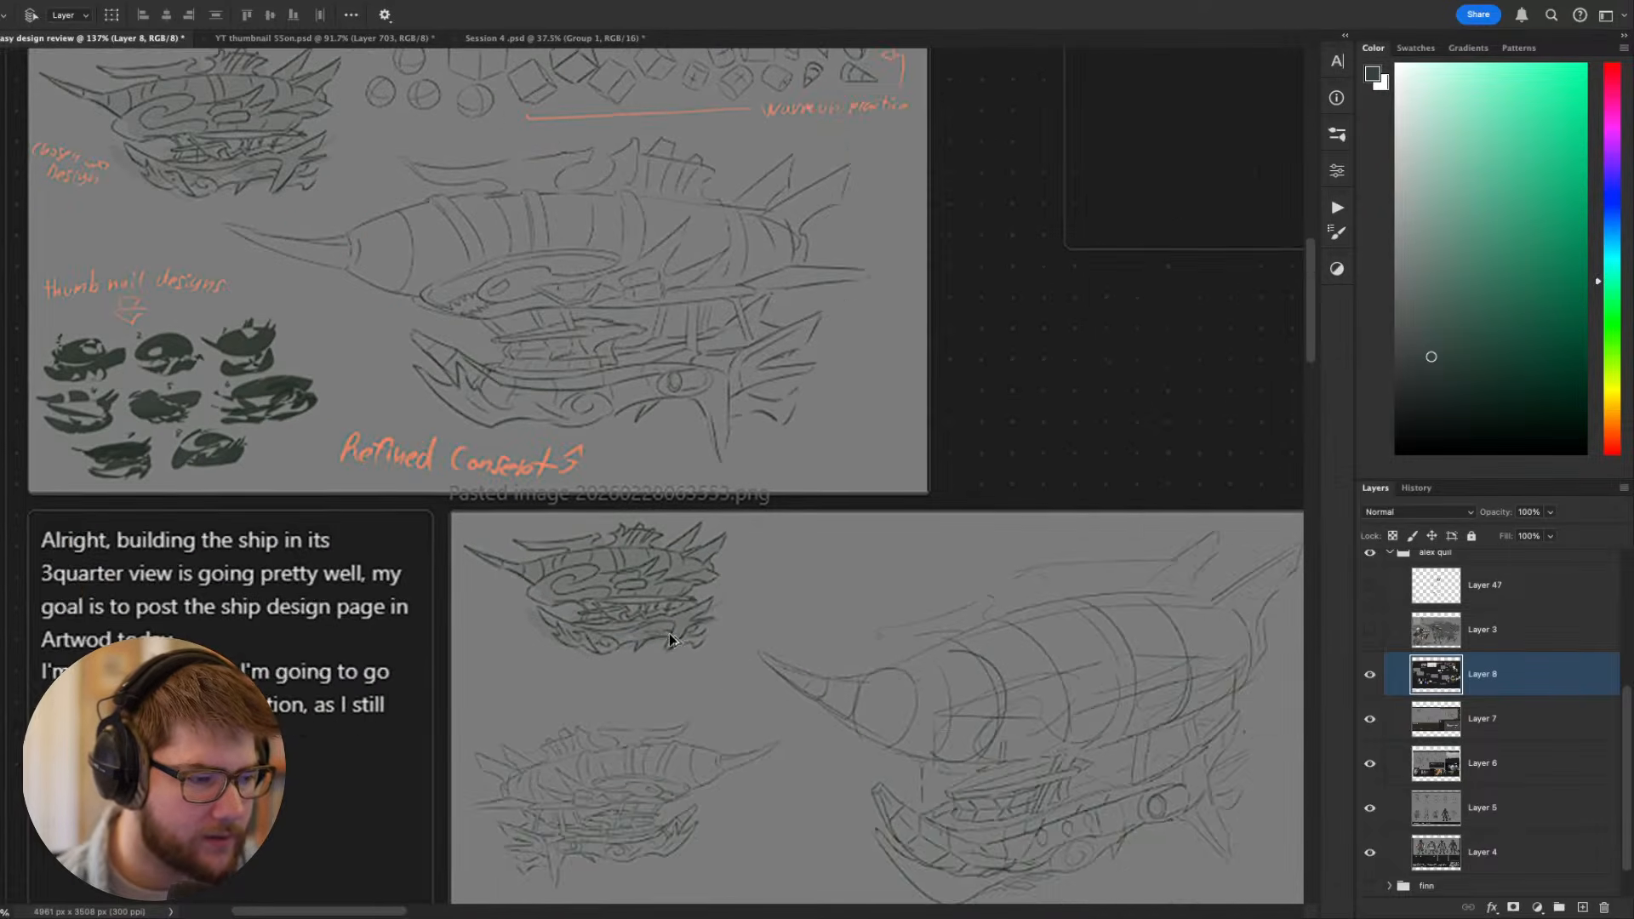
{"action": "scroll", "coordinate": [641, 614], "scroll_direction": "down", "scroll_amount": 1}
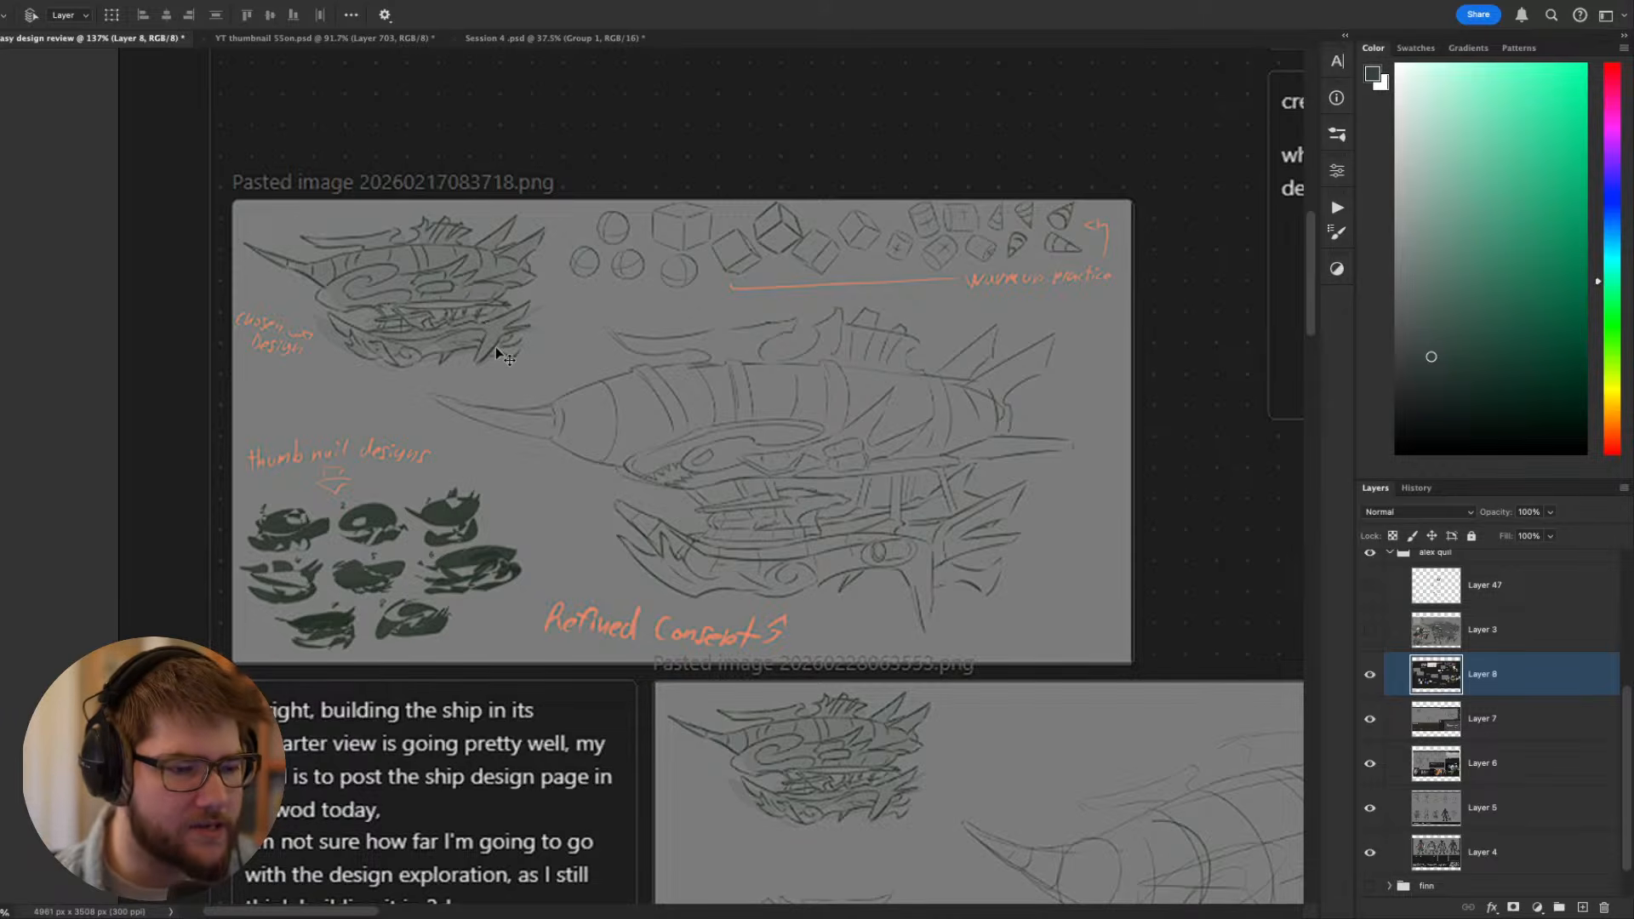
{"action": "left_click_drag", "start_coordinate": [496, 342], "coordinate": [594, 377]}
{"action": "scroll", "coordinate": [820, 474], "scroll_direction": "up", "scroll_amount": 4}
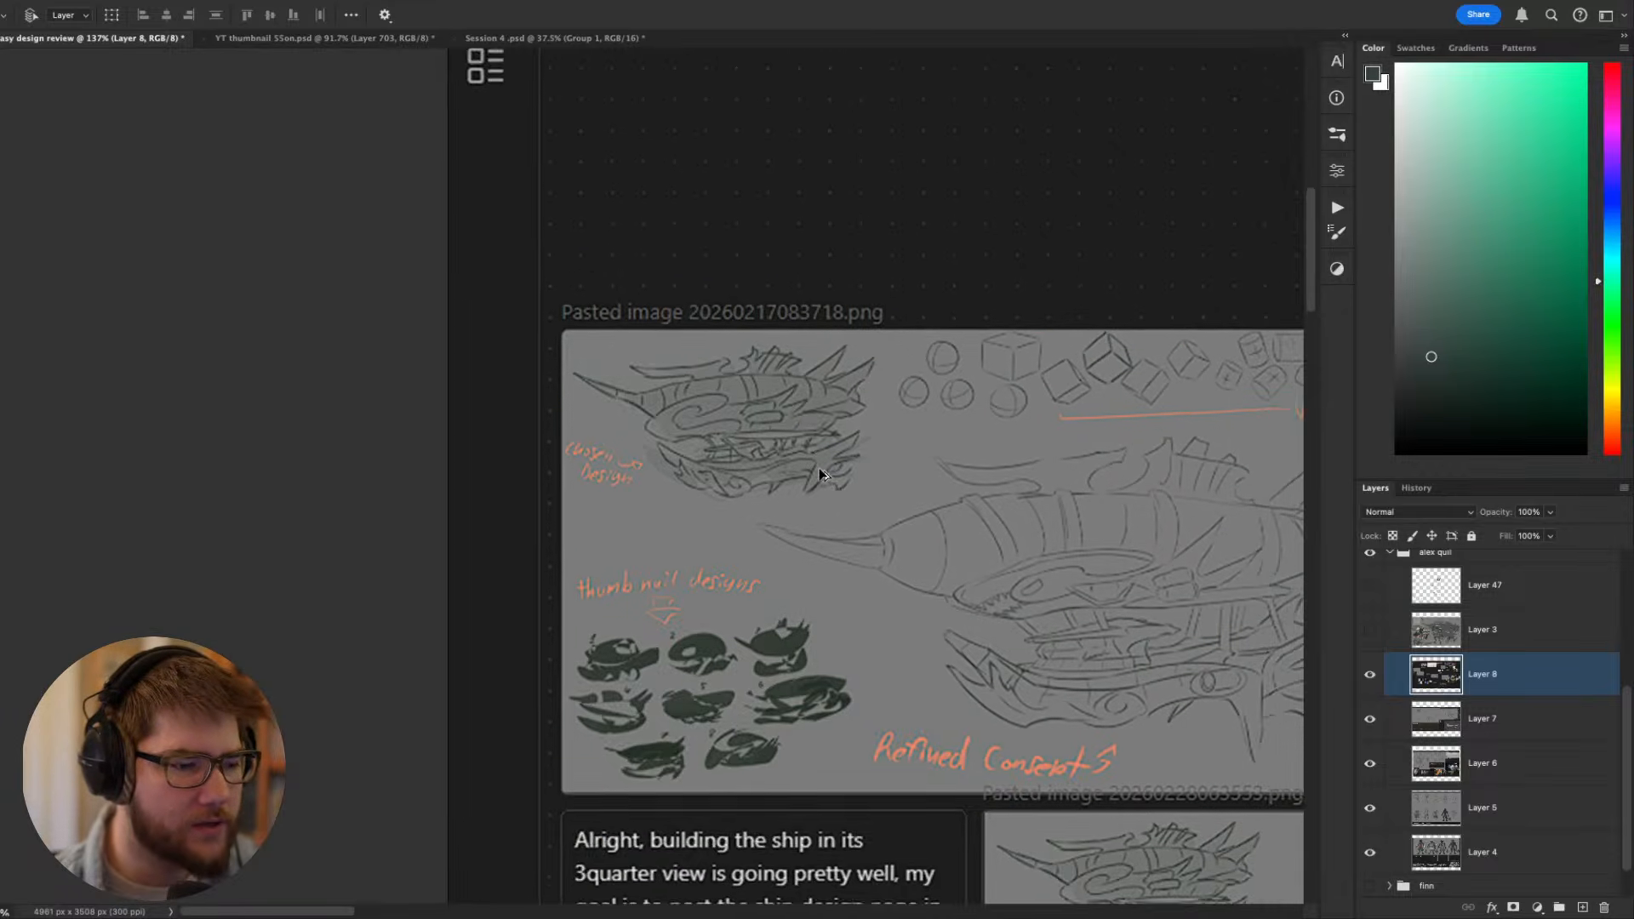
{"action": "left_click", "coordinate": [1611, 444]}
{"action": "left_click_drag", "start_coordinate": [1543, 221], "coordinate": [1588, 63]}
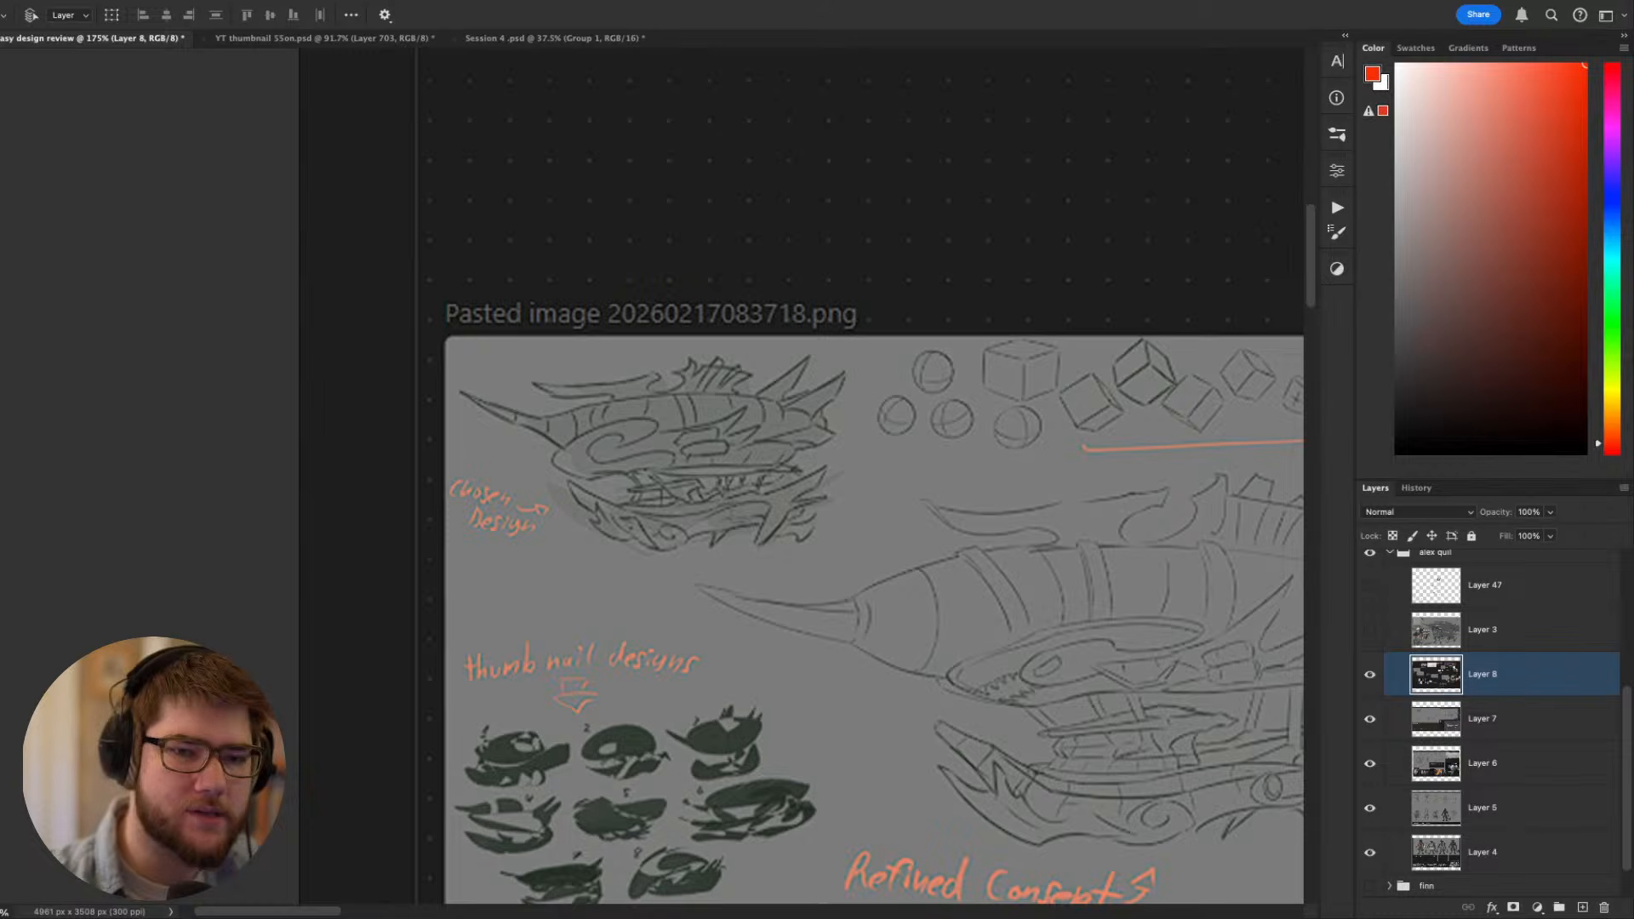
{"action": "left_click_drag", "start_coordinate": [927, 532], "coordinate": [994, 570]}
{"action": "key", "text": "b"}
{"action": "key", "text": "bracketleft"}
{"action": "key", "text": "bracketleft"}
{"action": "key", "text": "bracketleft"}
{"action": "key", "text": "bracketleft"}
{"action": "key", "text": "bracketleft"}
{"action": "key", "text": "bracketleft"}
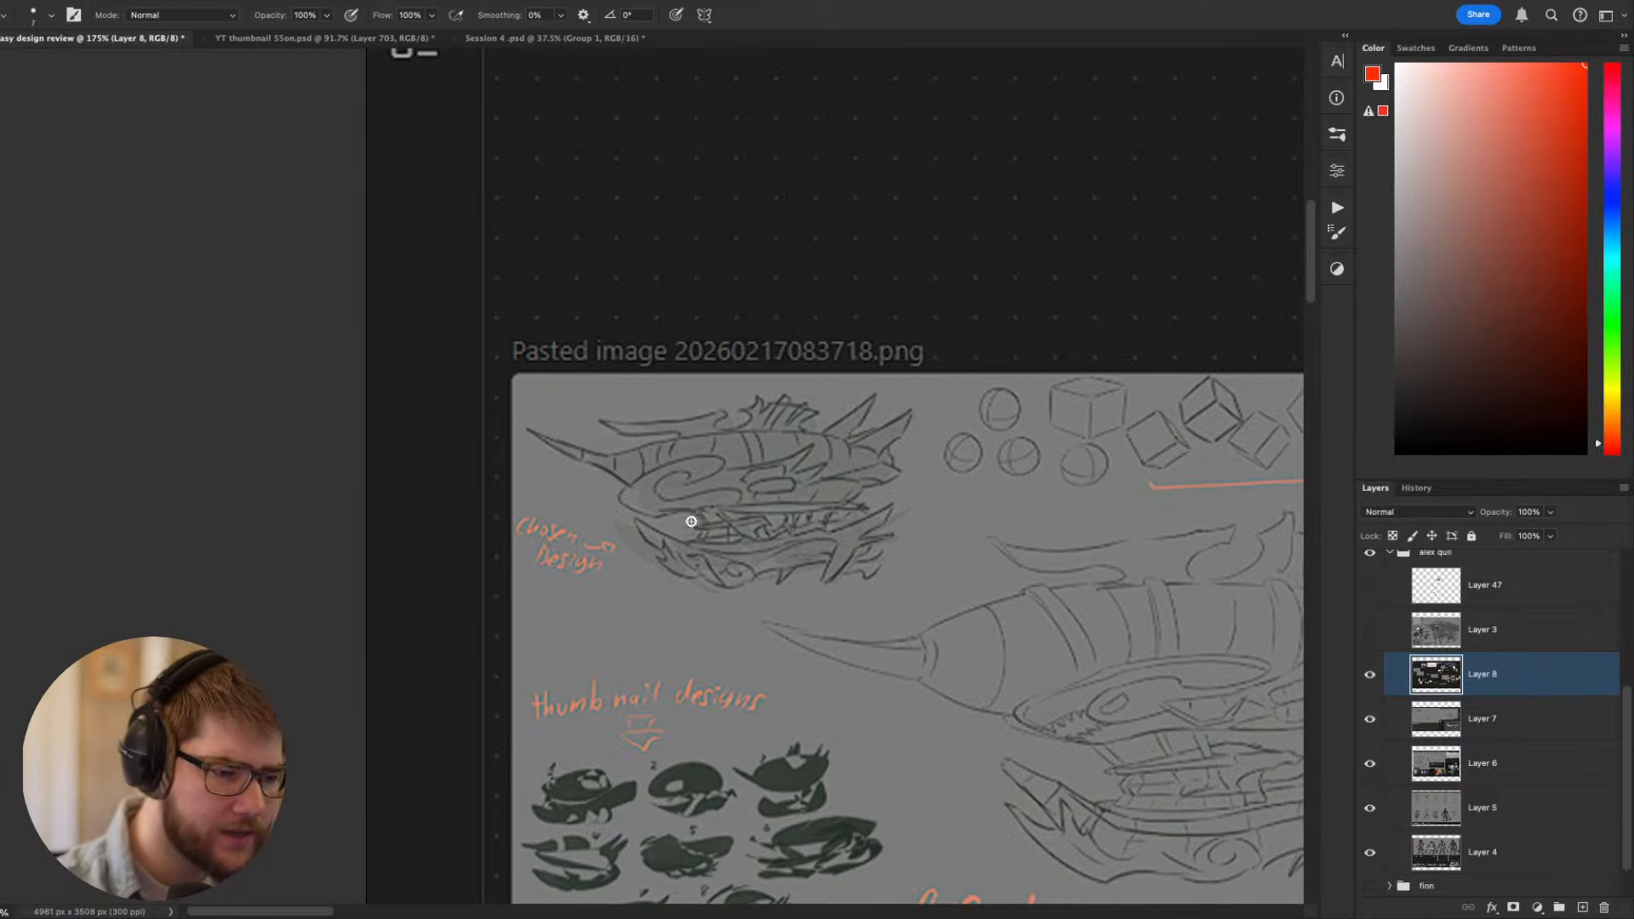
- Trace in red the S-shaped curve running through the front of the chosen airship design, and undo the strokes
{"action": "mouse_move", "coordinate": [728, 528]}
{"action": "left_mouse_down"}
{"action": "mouse_move", "coordinate": [700, 499]}
{"action": "mouse_move", "coordinate": [620, 485]}
{"action": "mouse_move", "coordinate": [681, 482]}
{"action": "left_mouse_up"}
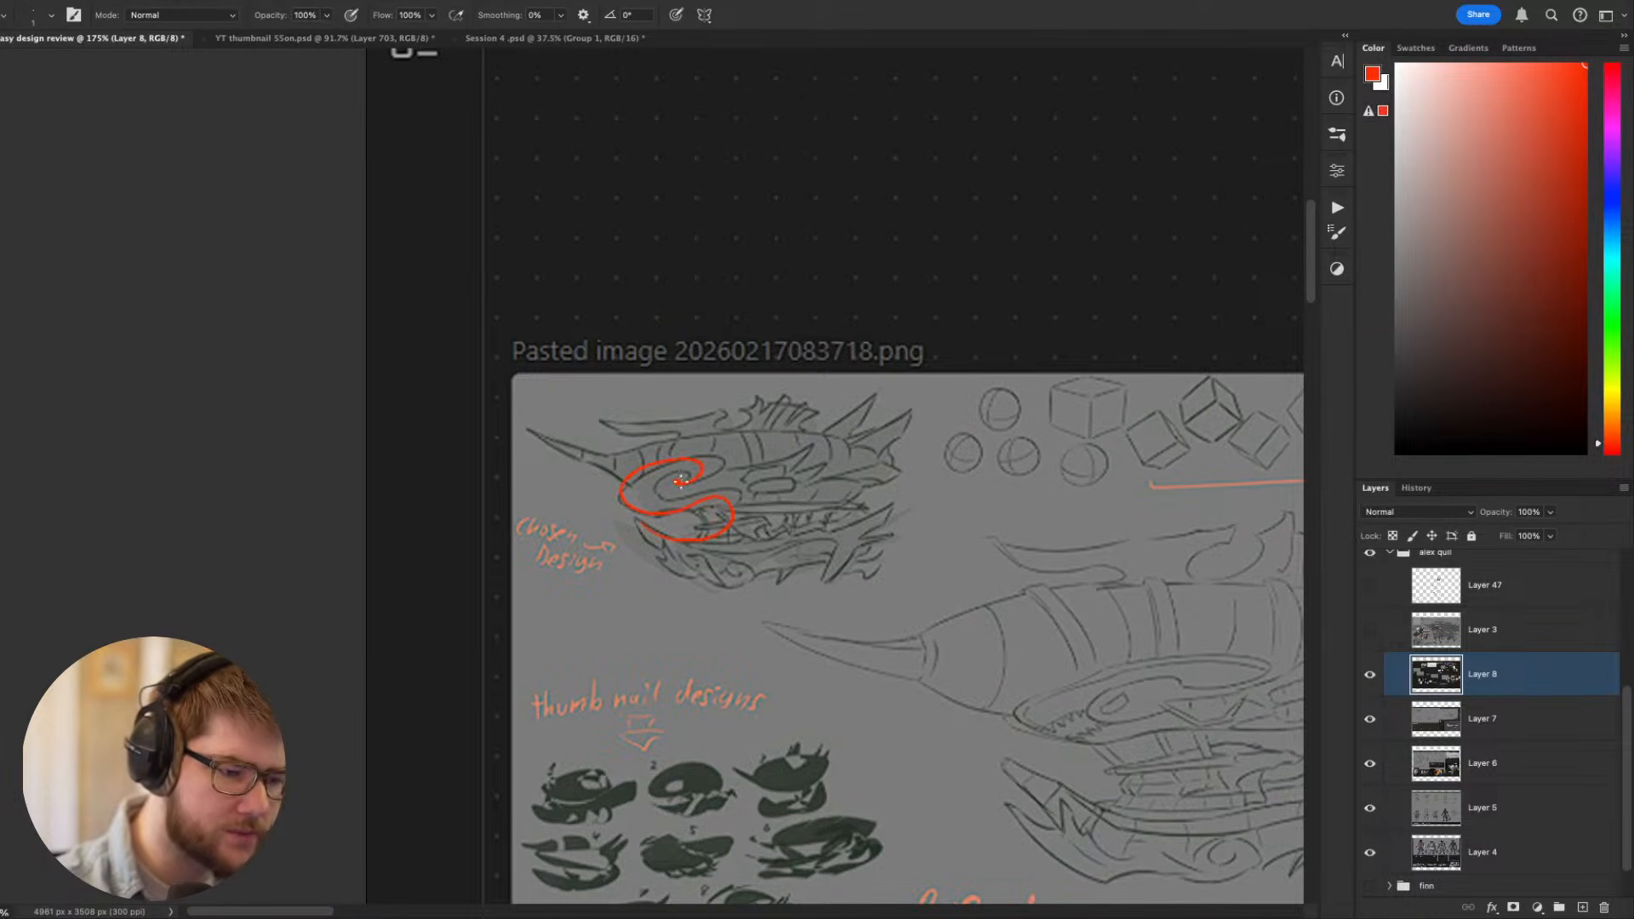
{"action": "scroll", "coordinate": [872, 639], "scroll_direction": "up", "scroll_amount": 2}
{"action": "key", "text": "ctrl+z"}
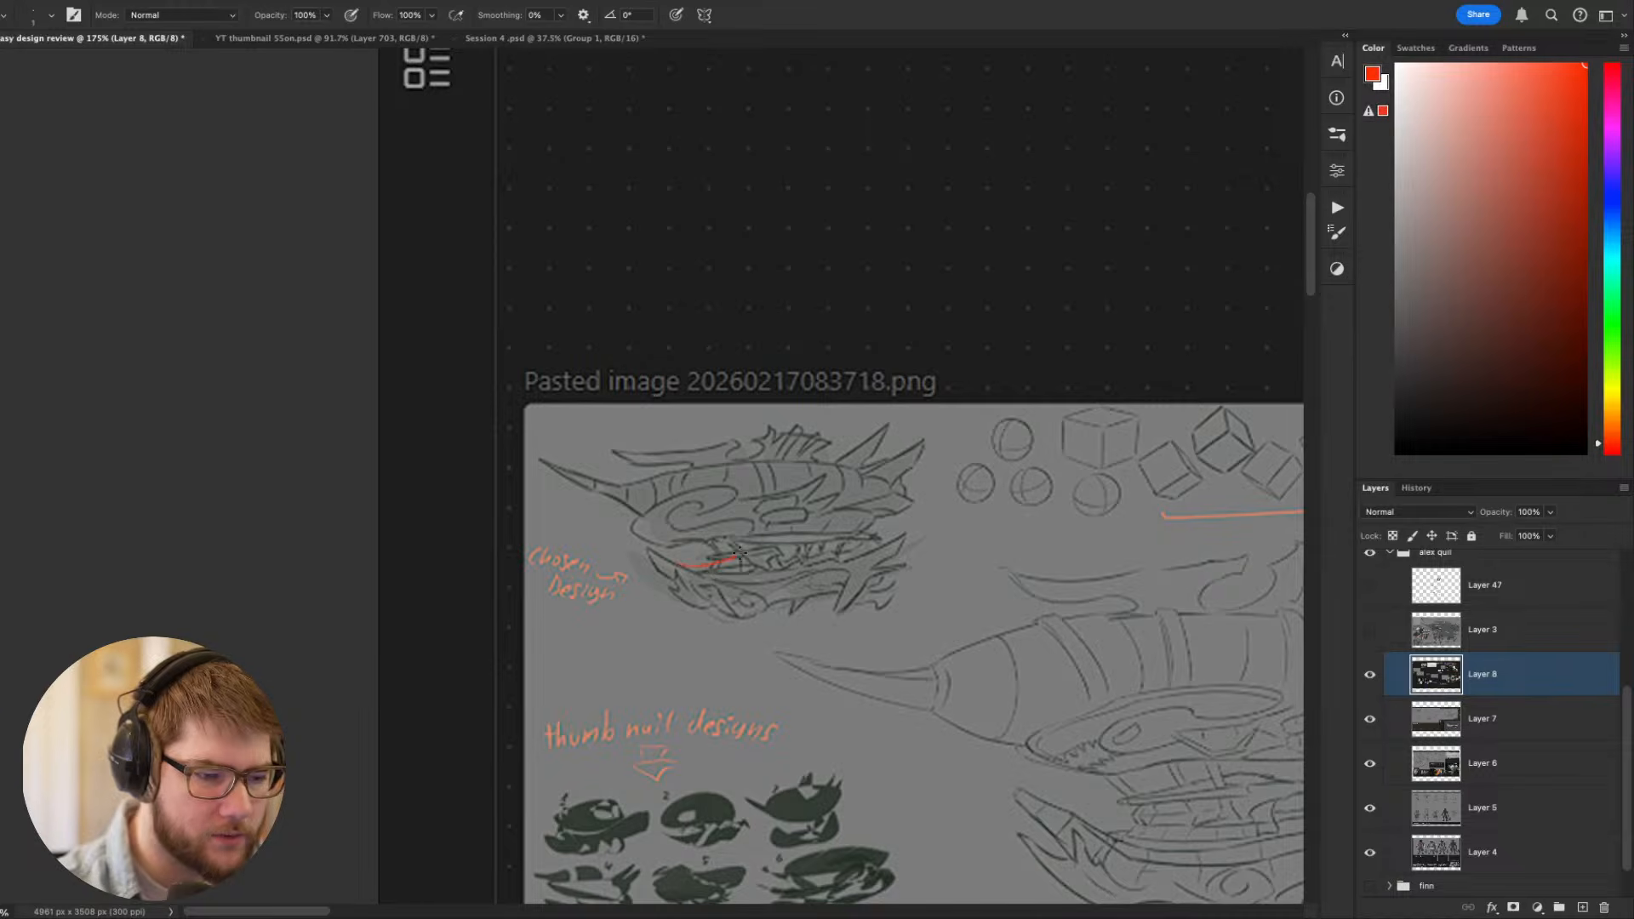
{"action": "mouse_move", "coordinate": [739, 553]}
{"action": "left_mouse_down"}
{"action": "mouse_move", "coordinate": [717, 522]}
{"action": "mouse_move", "coordinate": [643, 517]}
{"action": "left_mouse_up"}
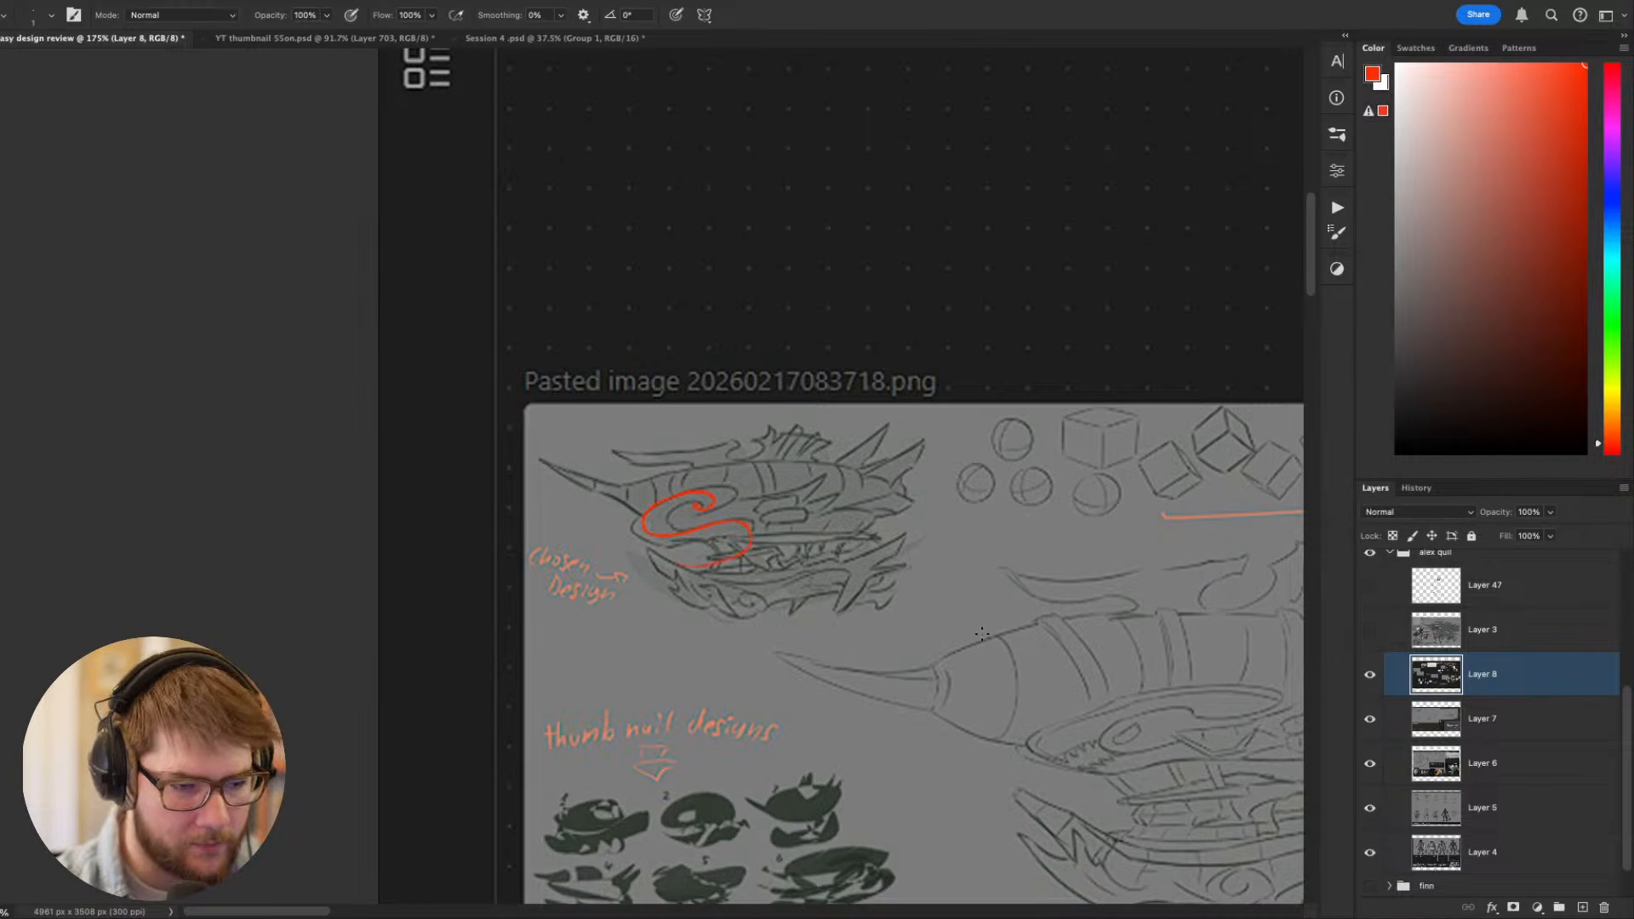
{"action": "key", "text": "ctrl+z"}
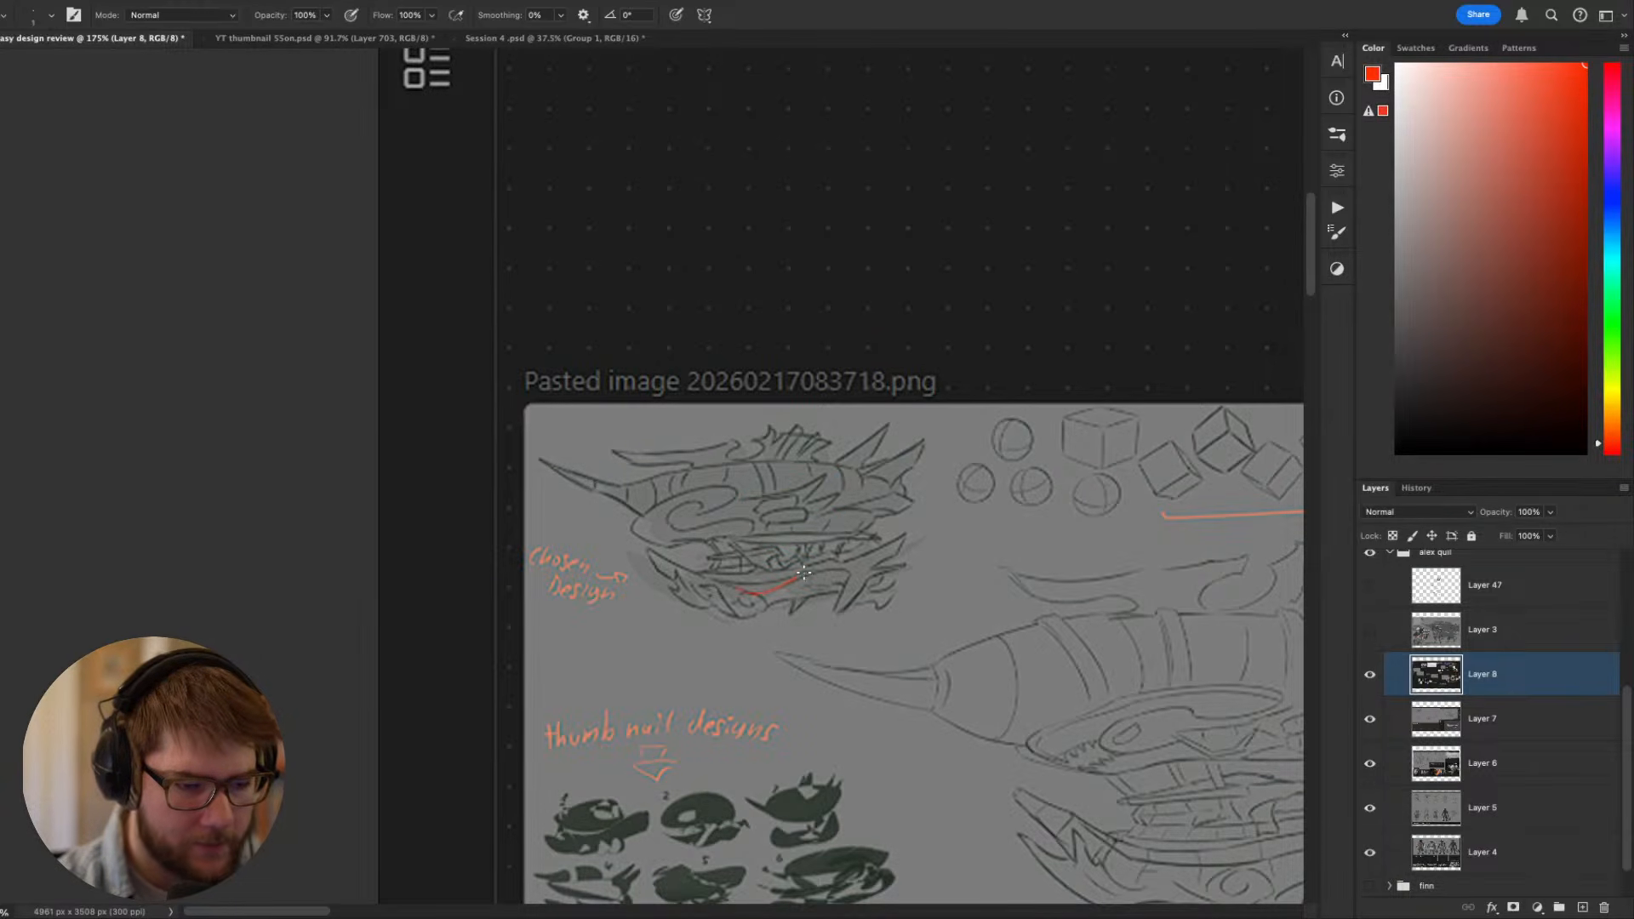
- Trace in red the flowing lower-hull curve and its rear fins on the chosen airship design, and undo it
{"action": "mouse_move", "coordinate": [803, 573]}
{"action": "left_mouse_down"}
{"action": "mouse_move", "coordinate": [841, 600]}
{"action": "mouse_move", "coordinate": [828, 624]}
{"action": "mouse_move", "coordinate": [881, 574]}
{"action": "left_mouse_up"}
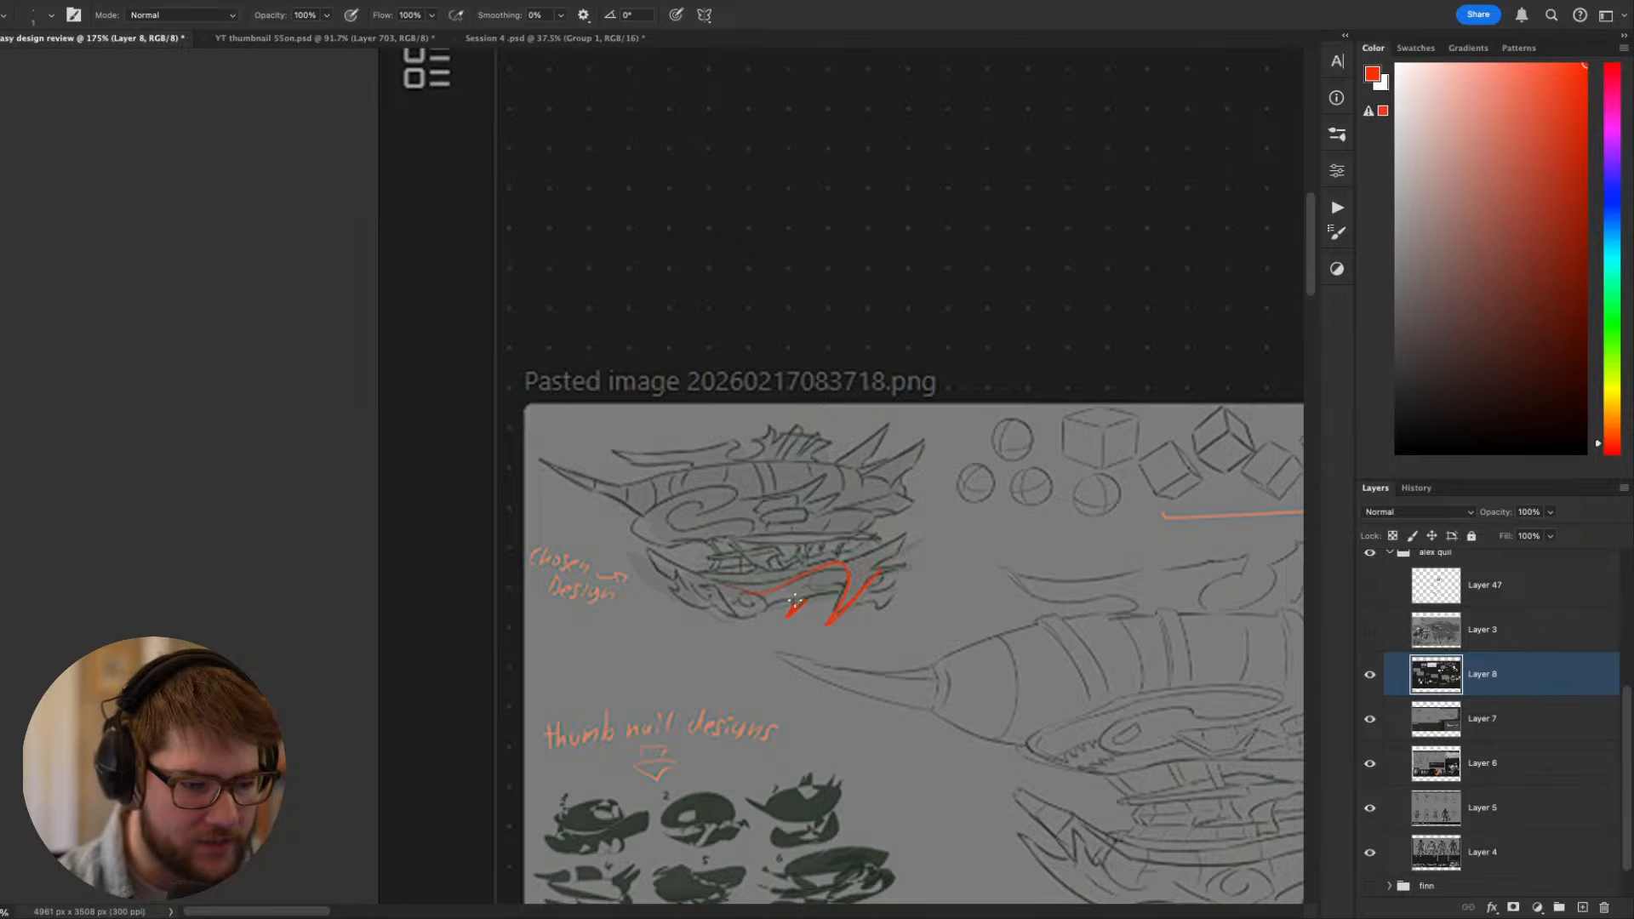
{"action": "key", "text": "super+z"}
{"action": "key", "text": "super+z"}
{"action": "key", "text": "super+z"}
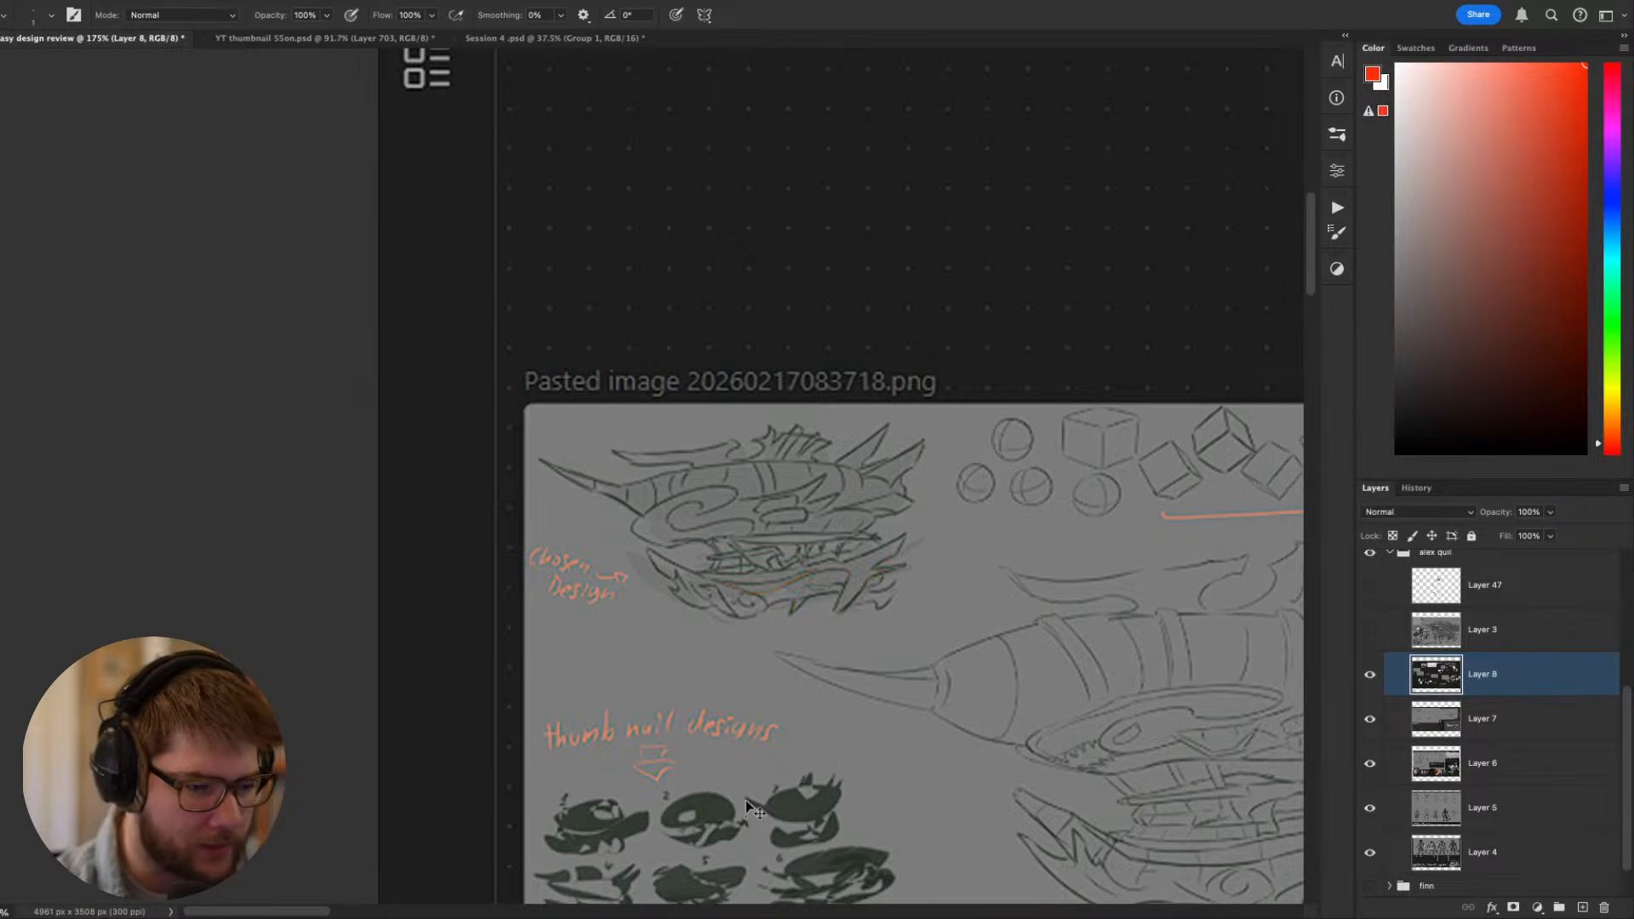
{"action": "key", "text": "super+z"}
{"action": "key", "text": "super+shift+z"}
- Circle the main body of the chosen airship design in red to mark its overall shape
{"action": "mouse_move", "coordinate": [851, 644]}
{"action": "left_mouse_down"}
{"action": "mouse_move", "coordinate": [909, 571]}
{"action": "mouse_move", "coordinate": [880, 511]}
{"action": "mouse_move", "coordinate": [764, 502]}
{"action": "left_mouse_up"}
{"action": "left_click_drag", "start_coordinate": [728, 286], "coordinate": [586, 304]}
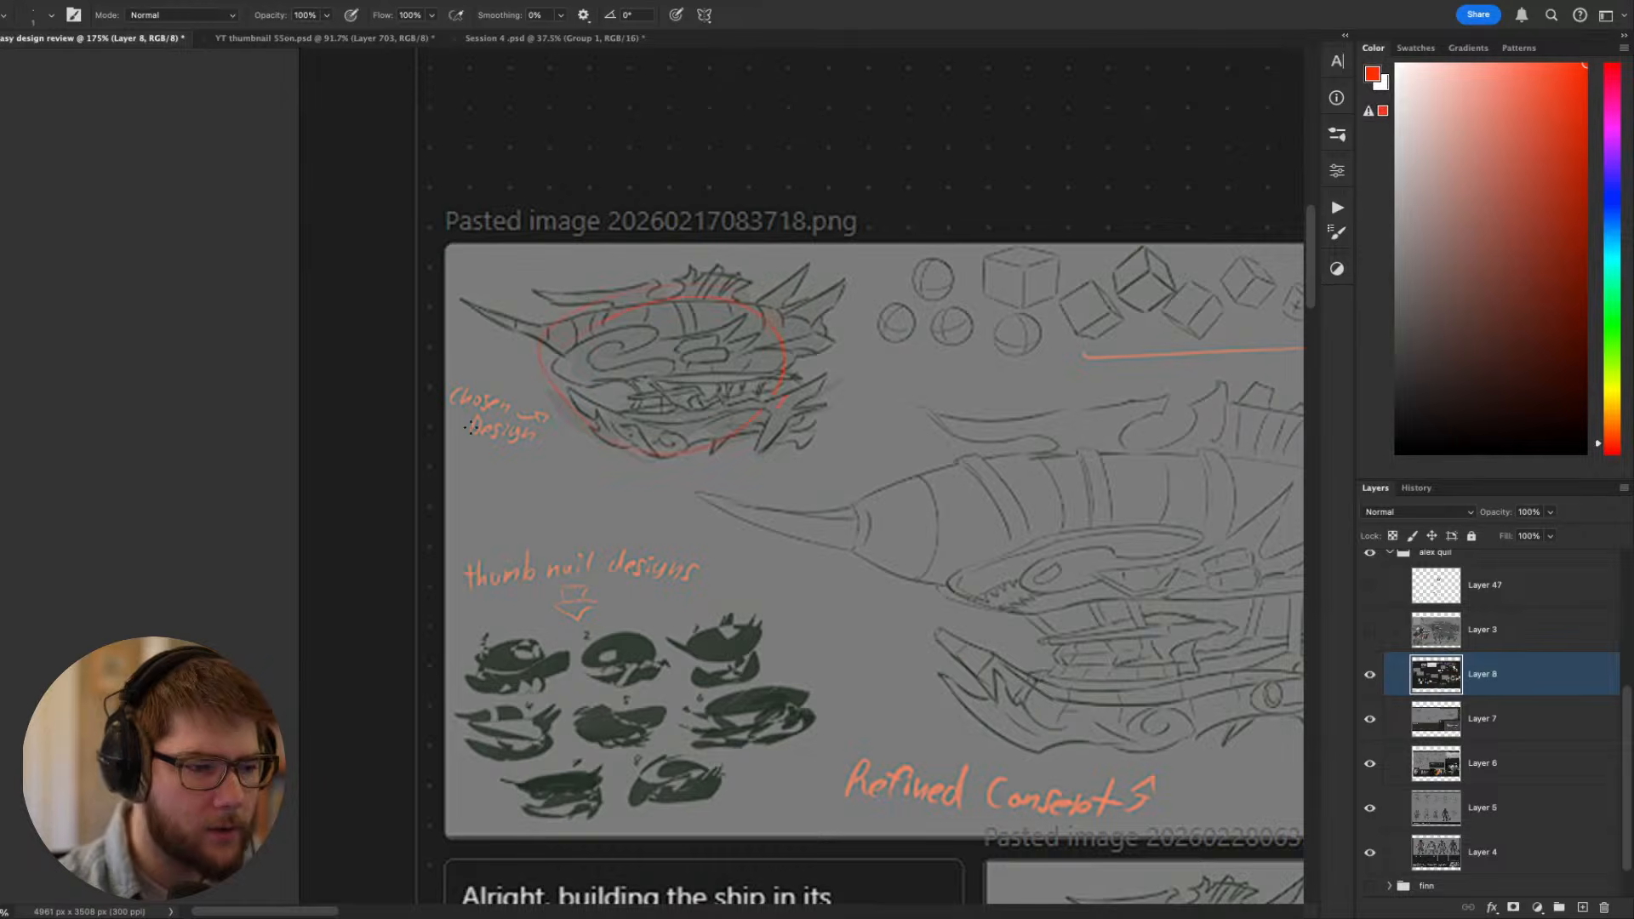
{"action": "scroll", "coordinate": [658, 564], "scroll_direction": "right", "scroll_amount": 5}
{"action": "scroll", "coordinate": [657, 564], "scroll_direction": "down", "scroll_amount": 2}
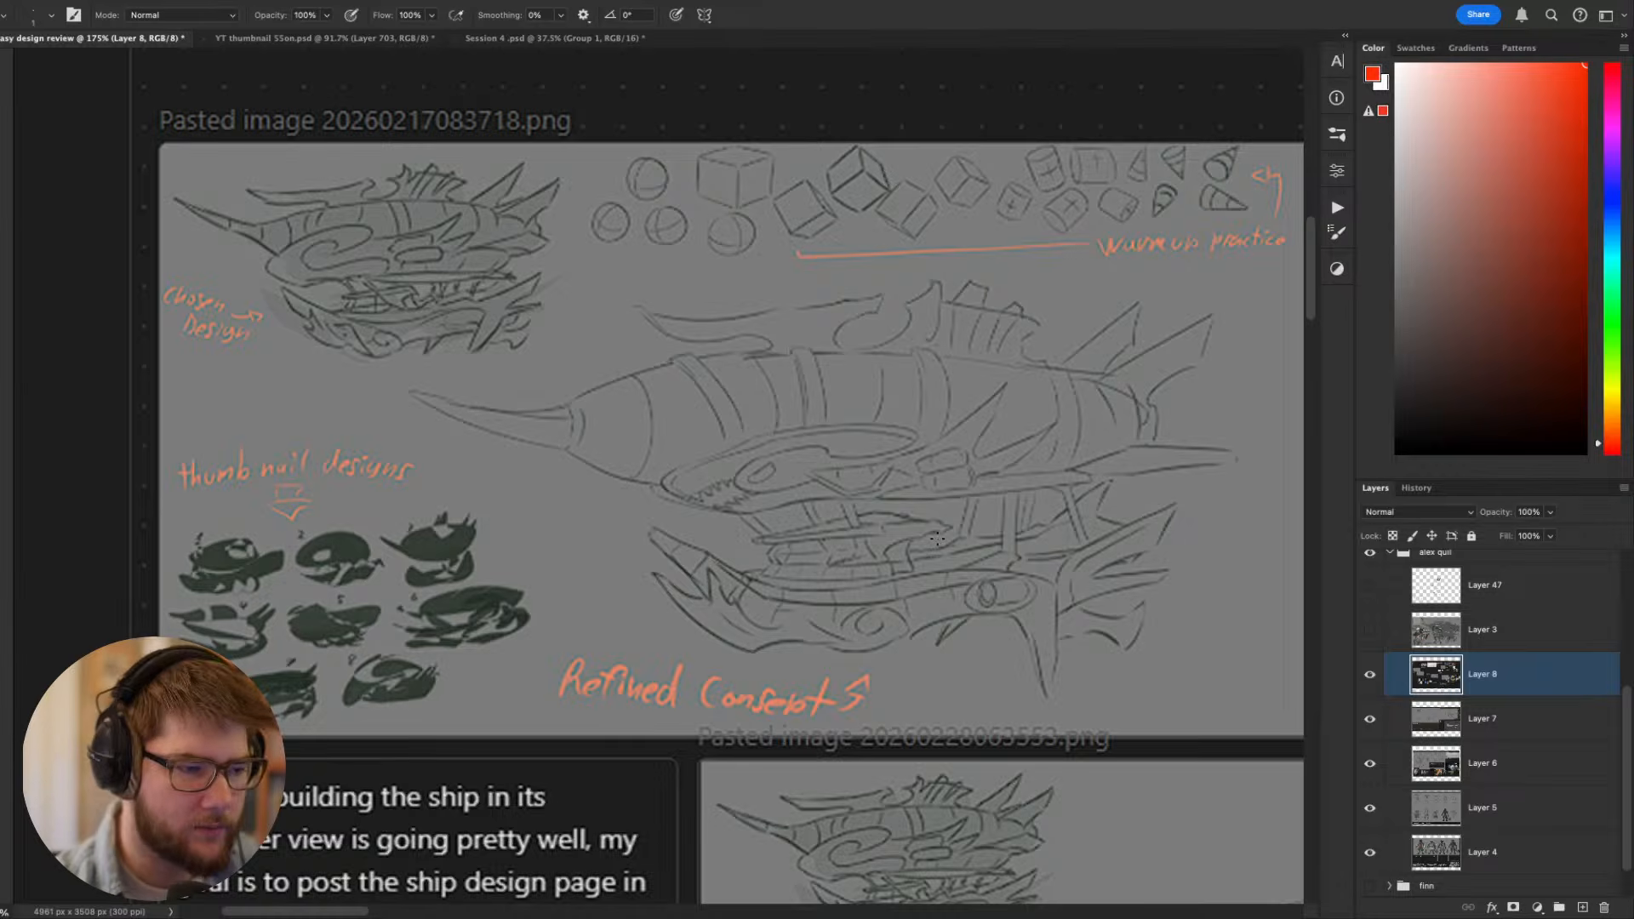
- Trace in red the refined concept's lower-hull line where it bends down sharply into the rear fin
{"action": "left_click_drag", "start_coordinate": [1125, 574], "coordinate": [1087, 590]}
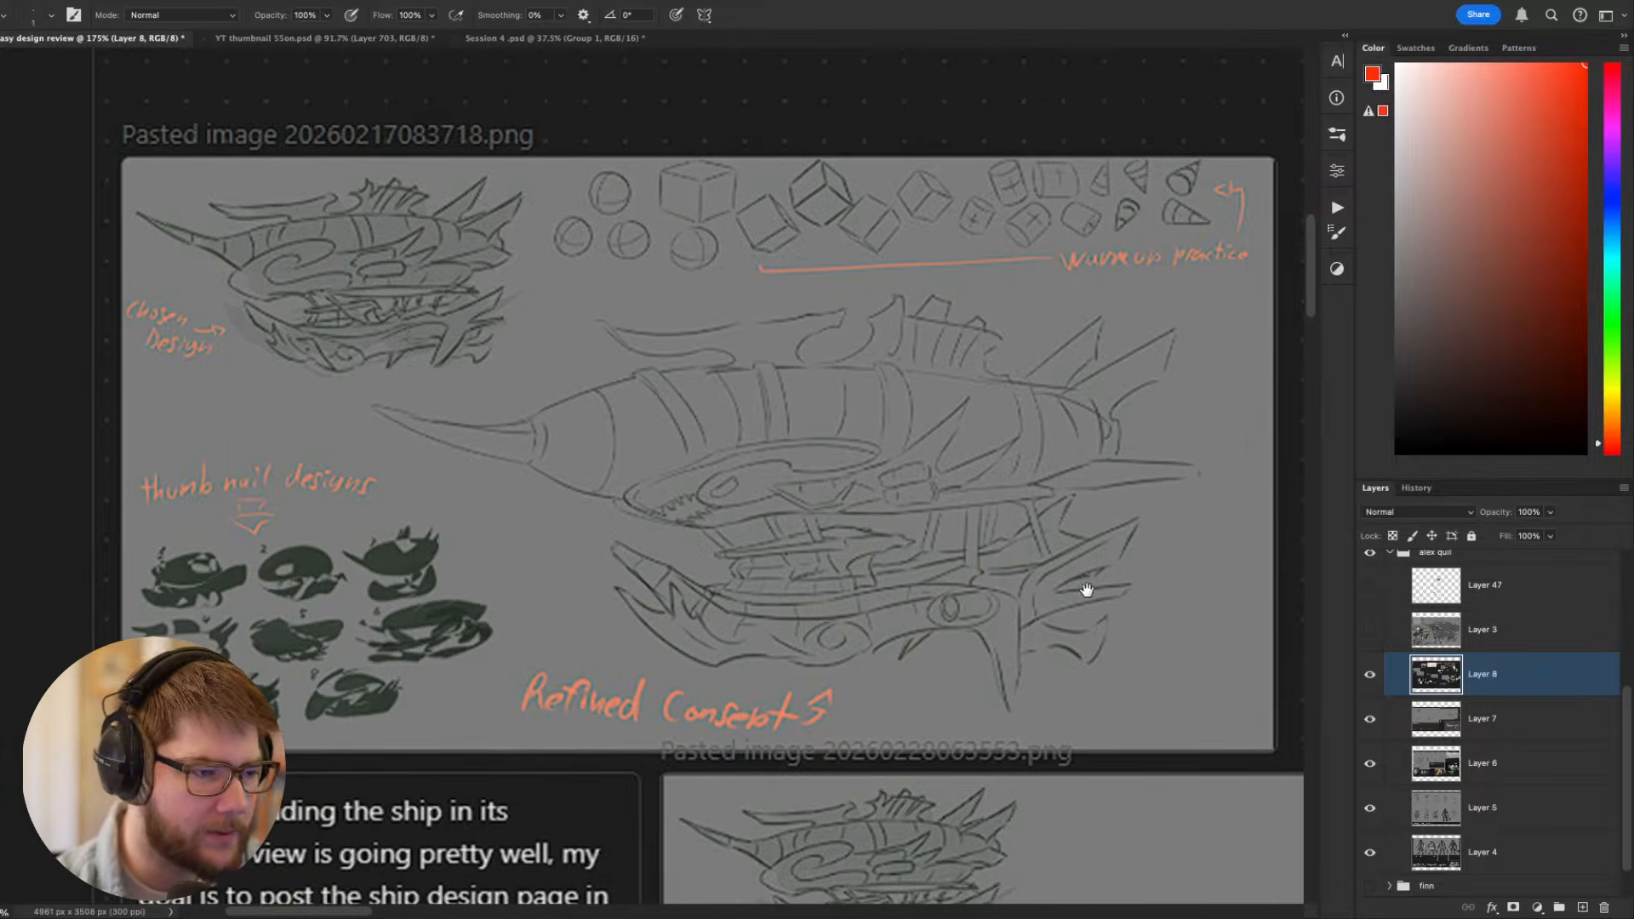
{"action": "left_click_drag", "start_coordinate": [816, 614], "coordinate": [1002, 705]}
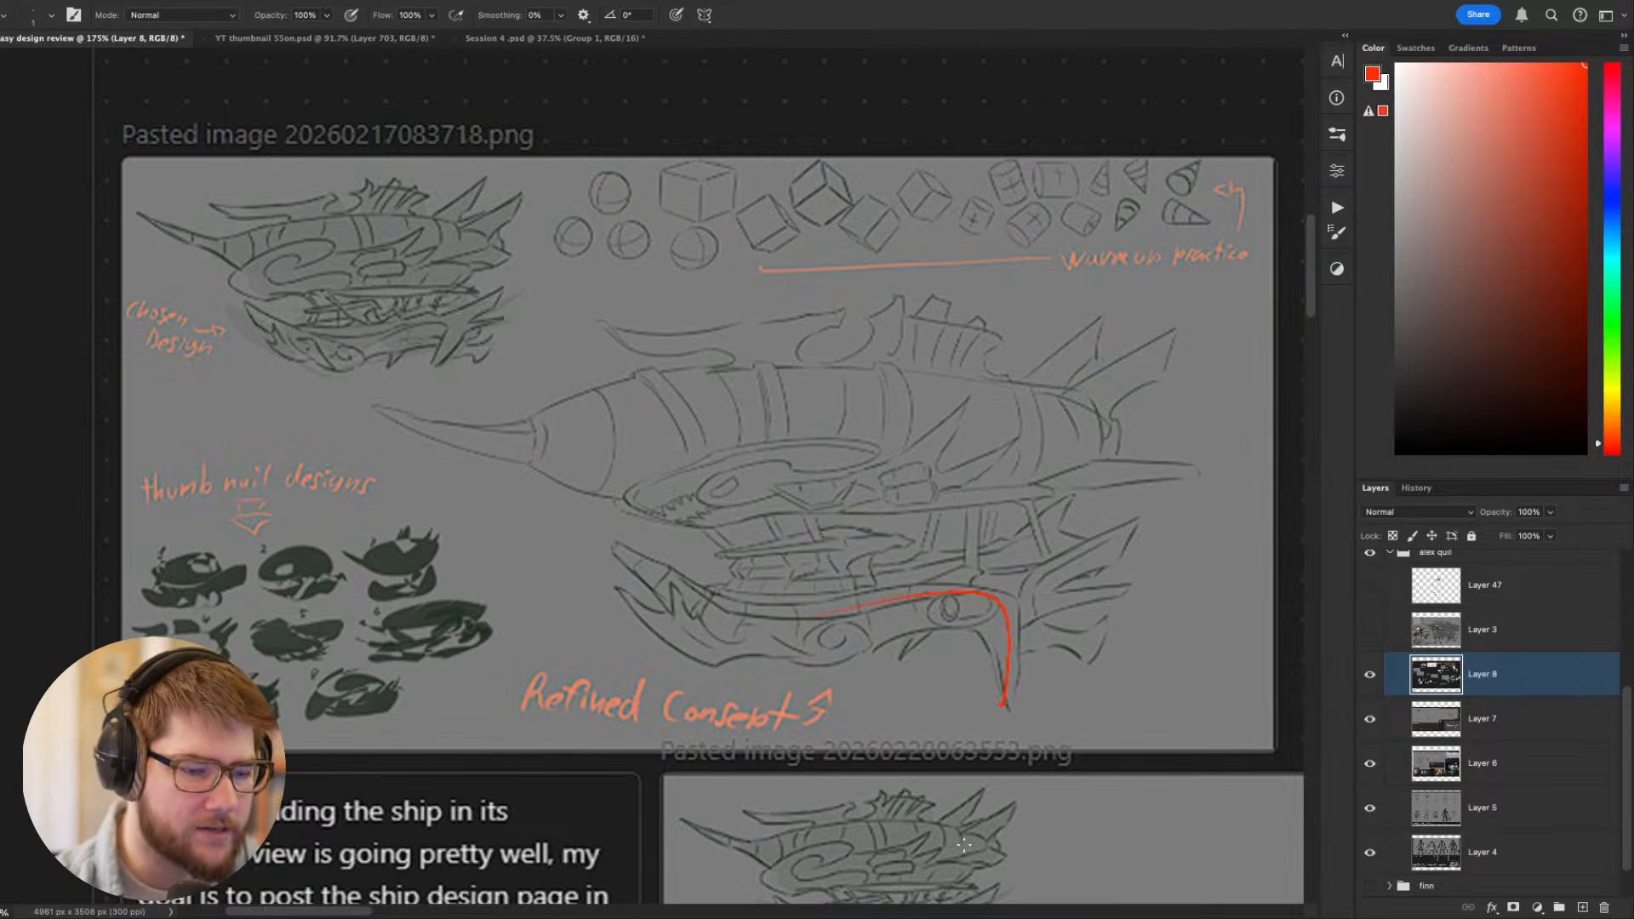
{"action": "key", "text": "ctrl+z"}
{"action": "left_click_drag", "start_coordinate": [843, 604], "coordinate": [1001, 730]}
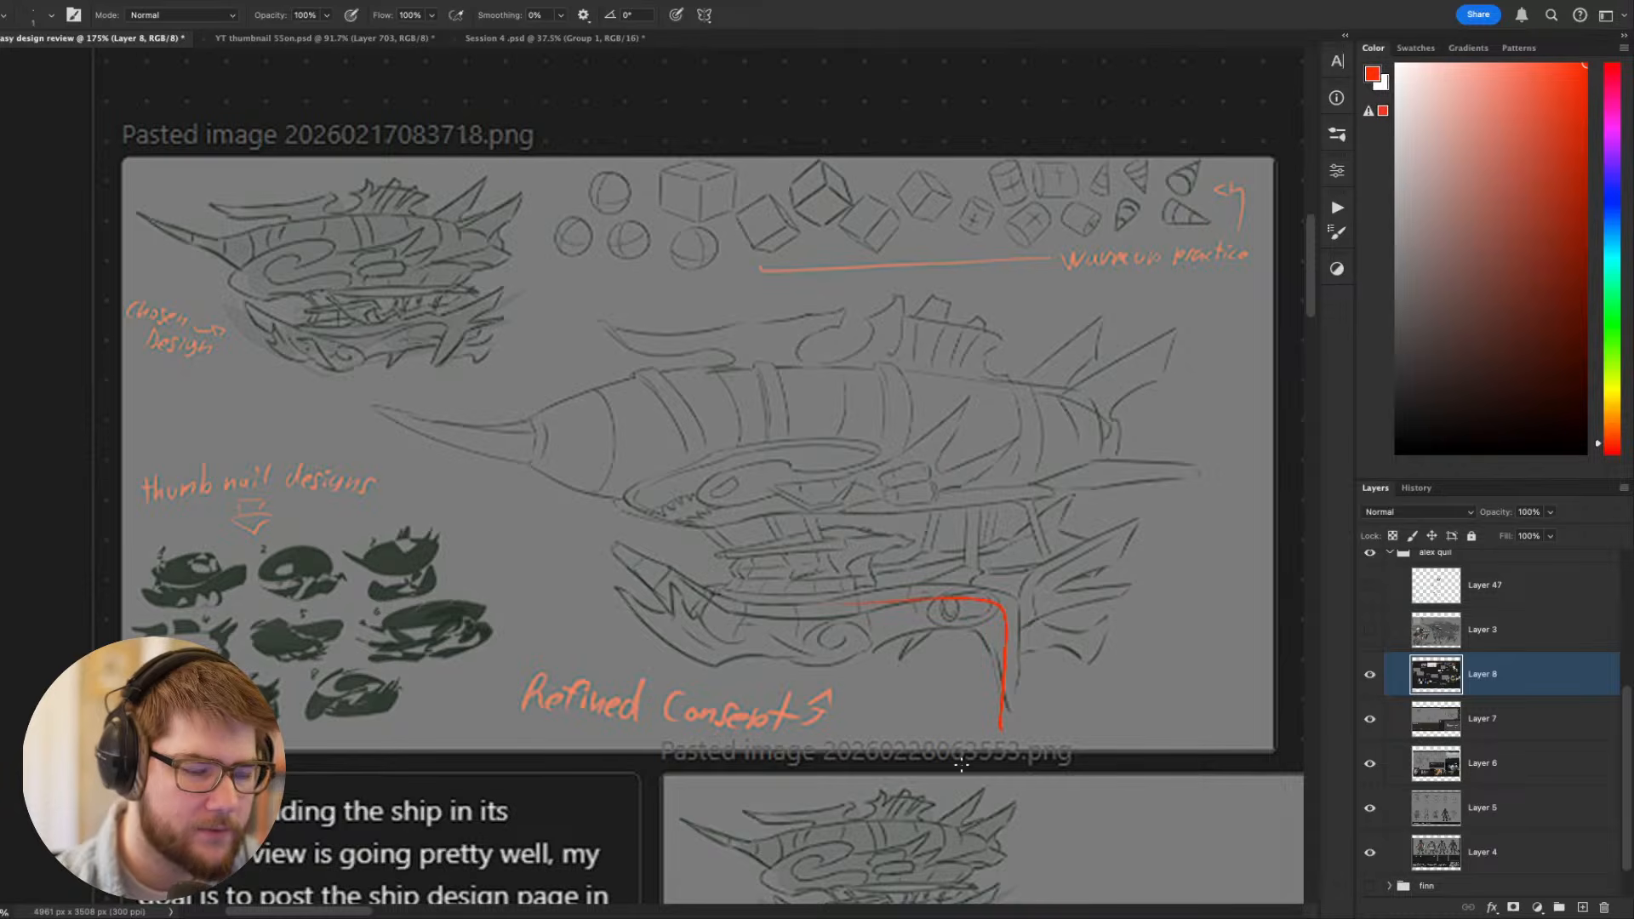
- Try out red curves sweeping up from the refined concept's lower hull through its deck, undoing each one
{"action": "left_click_drag", "start_coordinate": [709, 592], "coordinate": [870, 477]}
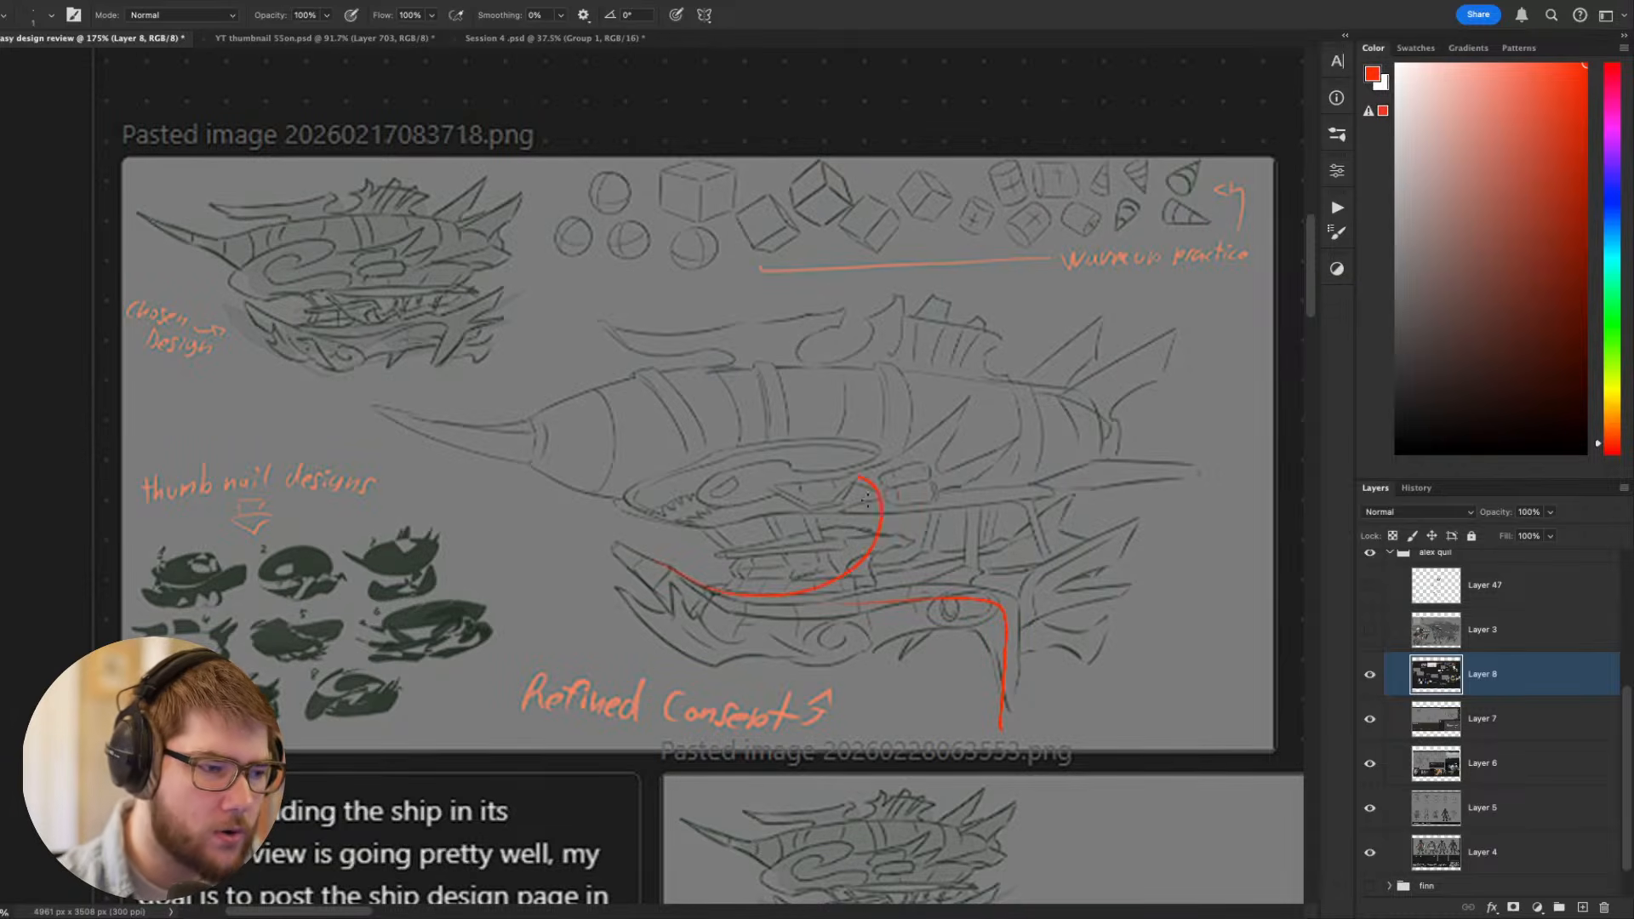
{"action": "key", "text": "ctrl+z"}
{"action": "left_click_drag", "start_coordinate": [770, 562], "coordinate": [796, 467]}
{"action": "key", "text": "ctrl+z"}
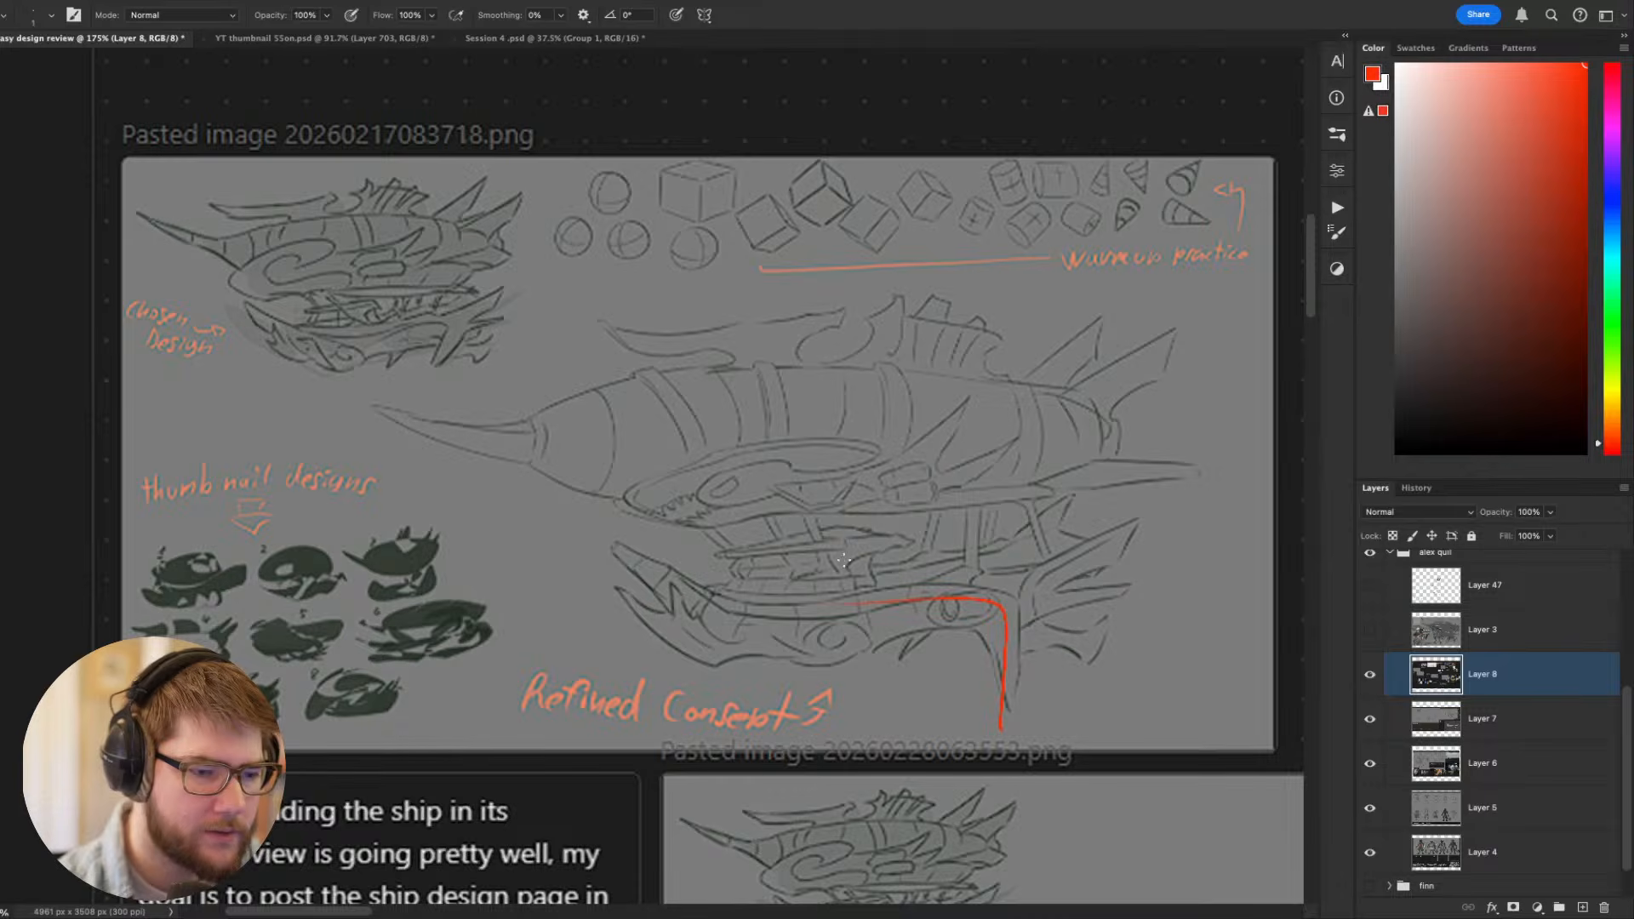
{"action": "mouse_move", "coordinate": [838, 518]}
{"action": "left_mouse_down"}
{"action": "mouse_move", "coordinate": [749, 572]}
{"action": "mouse_move", "coordinate": [881, 526]}
{"action": "left_mouse_up"}
{"action": "key", "text": "ctrl+z"}
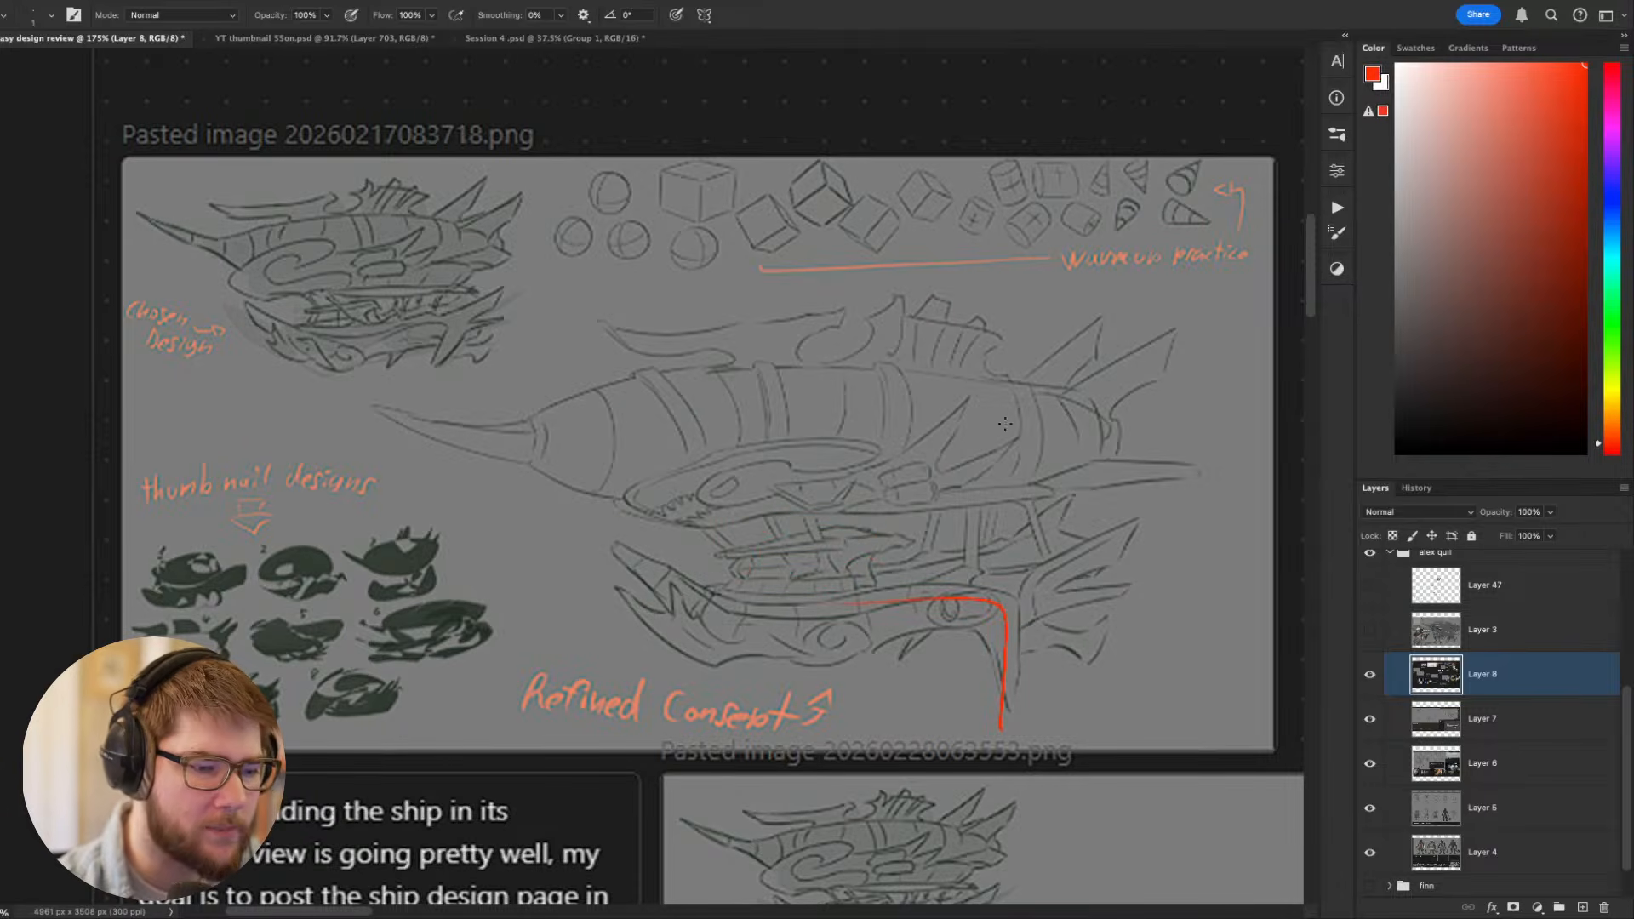
- Mark in red the deck area above the lower hull on the chosen design and the refined concept
{"action": "left_click_drag", "start_coordinate": [810, 594], "coordinate": [1078, 630]}
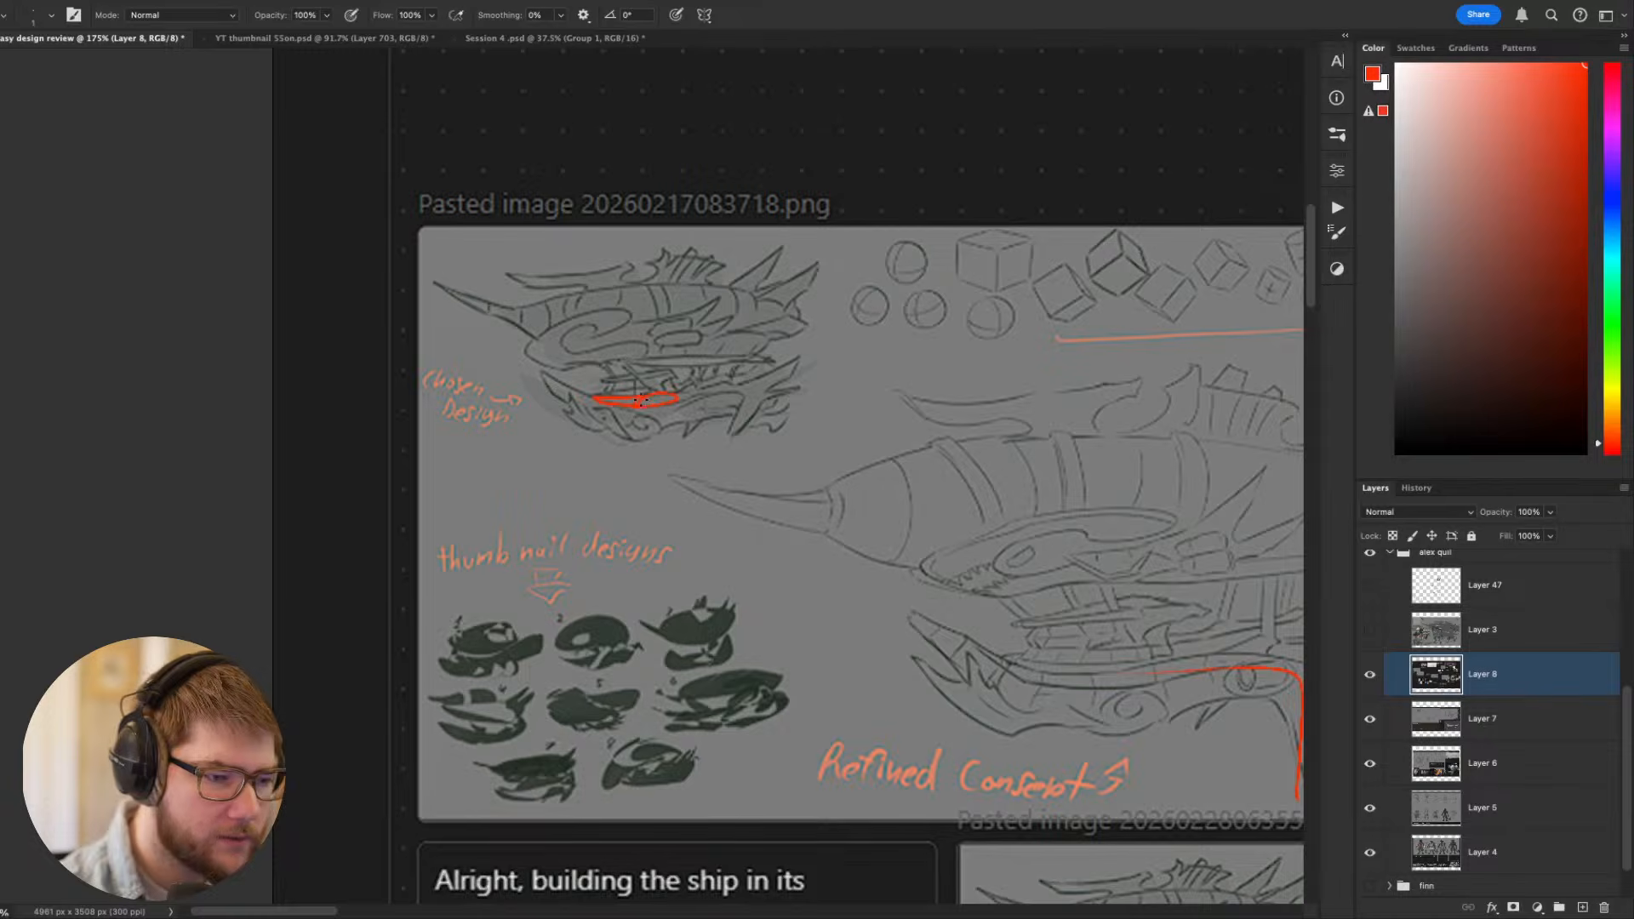
{"action": "left_click_drag", "start_coordinate": [1189, 691], "coordinate": [979, 668]}
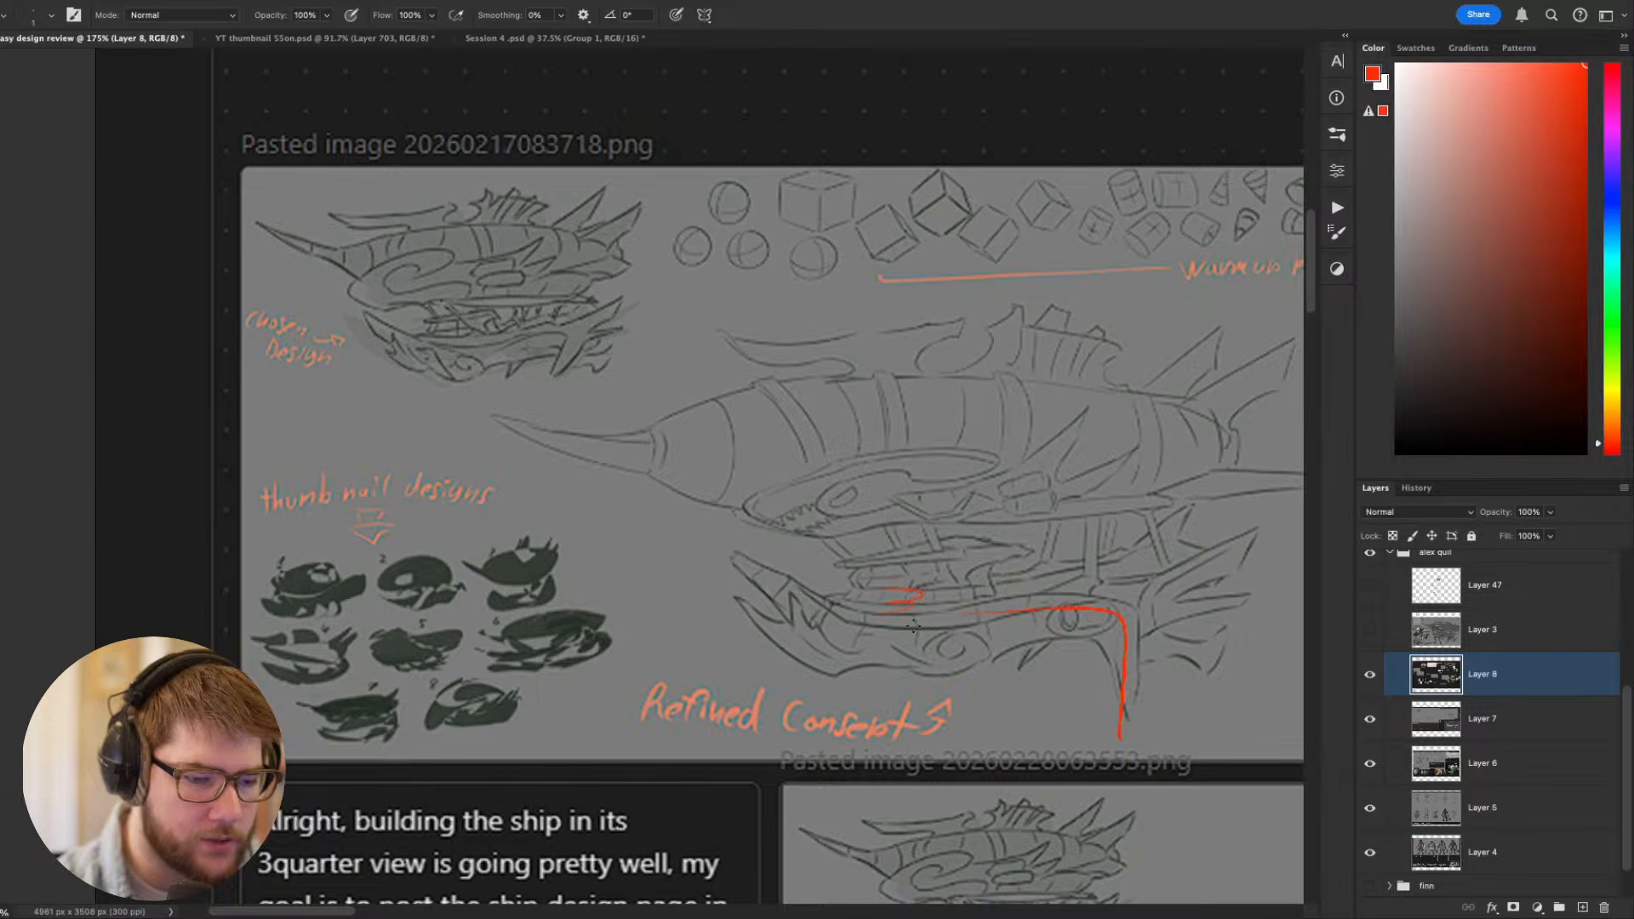
{"action": "left_click_drag", "start_coordinate": [902, 617], "coordinate": [837, 602]}
{"action": "key", "text": "ctrl+z"}
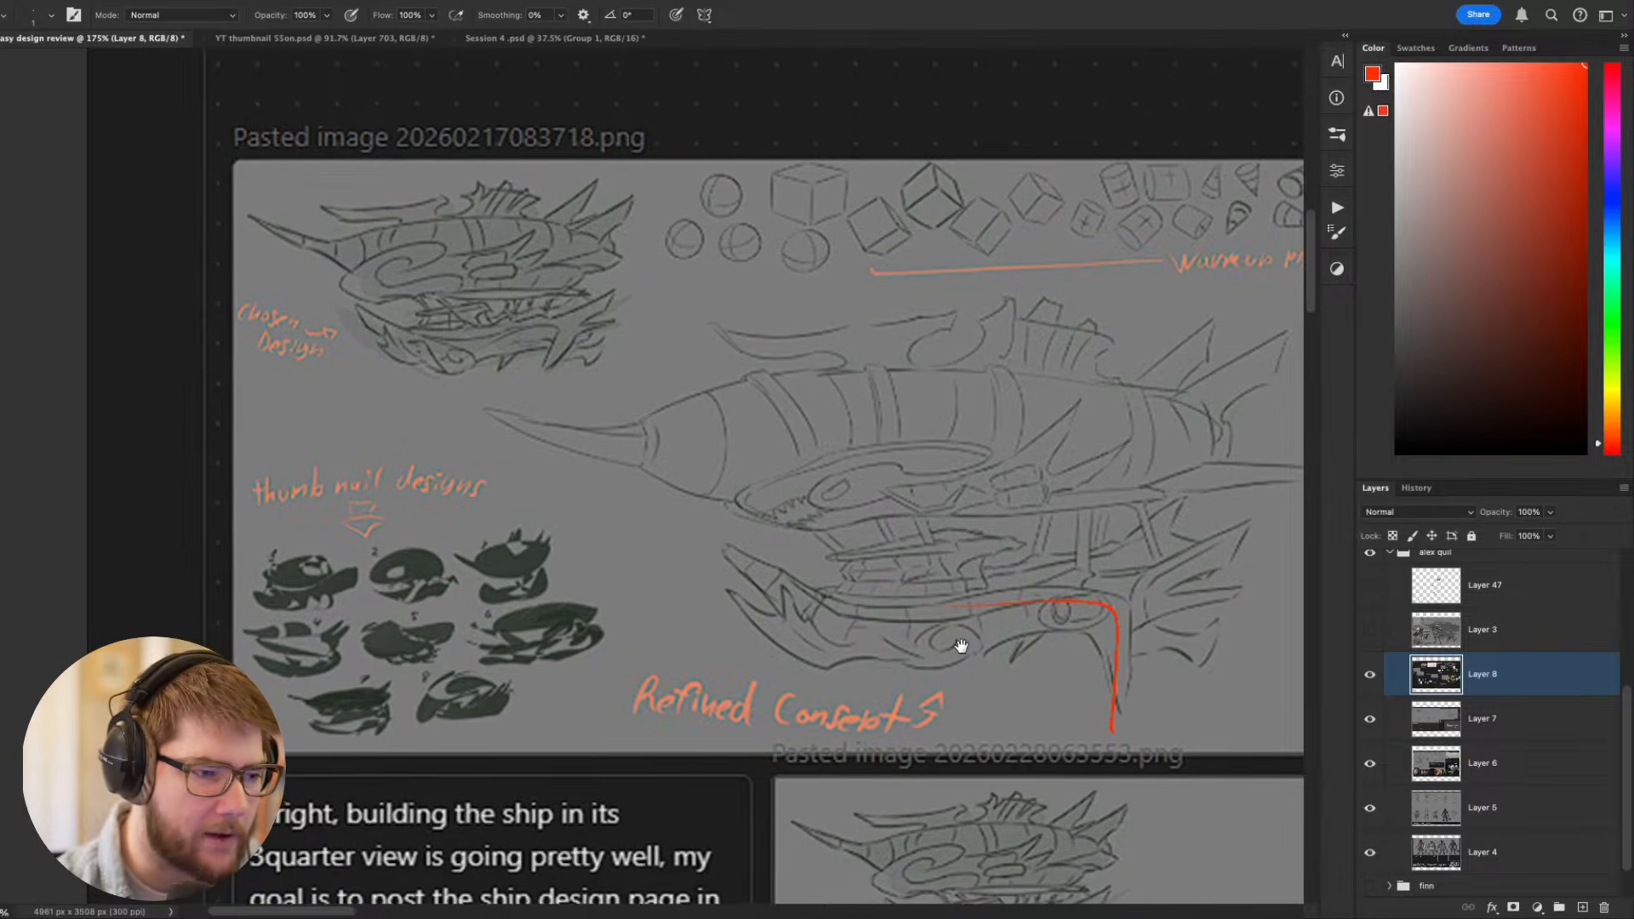
{"action": "left_click_drag", "start_coordinate": [949, 646], "coordinate": [1163, 587]}
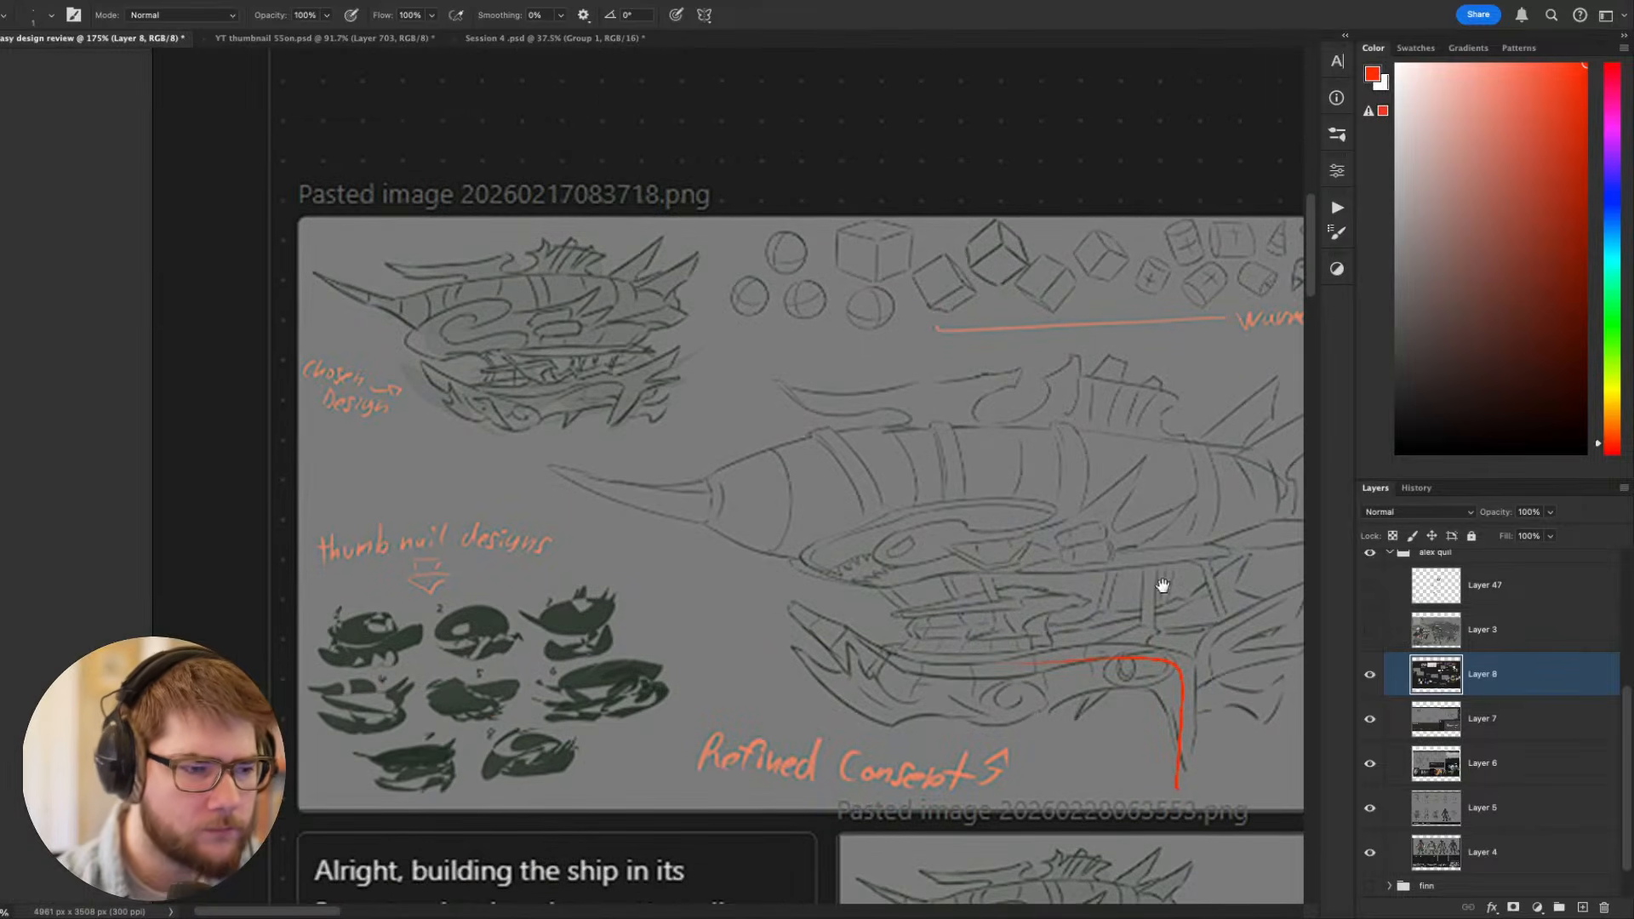
- Draw a red curve along the tail silhouette of the chosen design and a matching one on the refined concept
{"action": "mouse_move", "coordinate": [700, 245]}
{"action": "left_mouse_down"}
{"action": "mouse_move", "coordinate": [670, 377]}
{"action": "mouse_move", "coordinate": [596, 444]}
{"action": "left_mouse_up"}
{"action": "left_click_drag", "start_coordinate": [1029, 680], "coordinate": [649, 614]}
{"action": "mouse_move", "coordinate": [966, 356]}
{"action": "left_mouse_down"}
{"action": "mouse_move", "coordinate": [870, 654]}
{"action": "mouse_move", "coordinate": [973, 308]}
{"action": "mouse_move", "coordinate": [962, 456]}
{"action": "mouse_move", "coordinate": [804, 666]}
{"action": "left_mouse_up"}
{"action": "key", "text": "ctrl+z"}
{"action": "key", "text": "ctrl+z"}
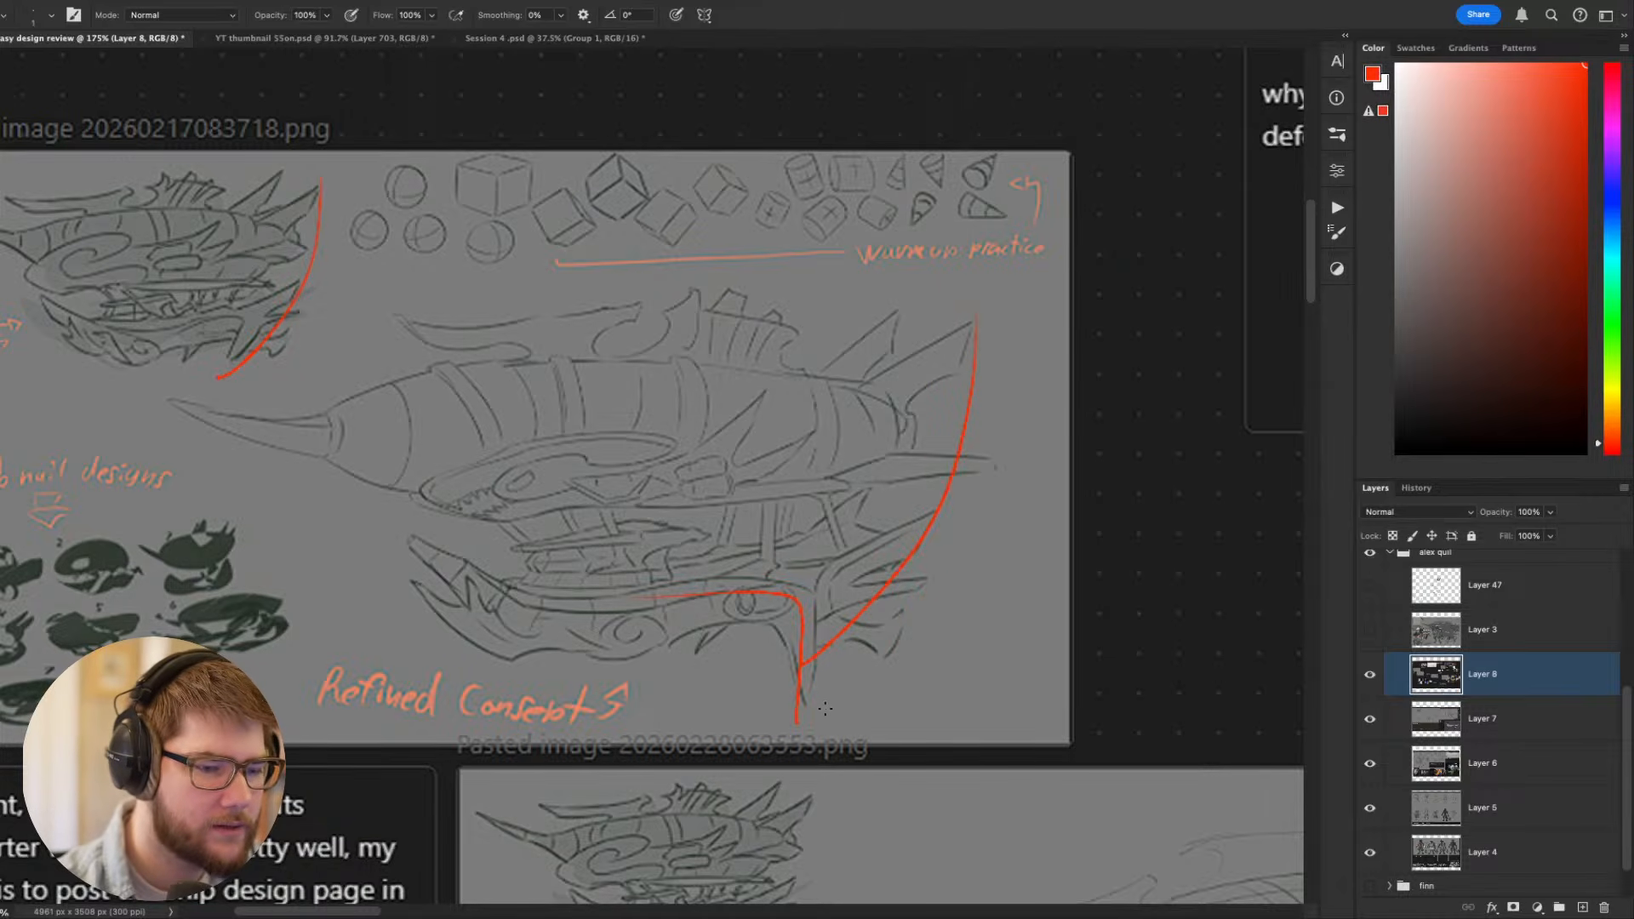
- Draw a steeper red tail line and mark the protruding rear spar on the refined concept, and undo these marks
{"action": "left_click_drag", "start_coordinate": [973, 358], "coordinate": [882, 698]}
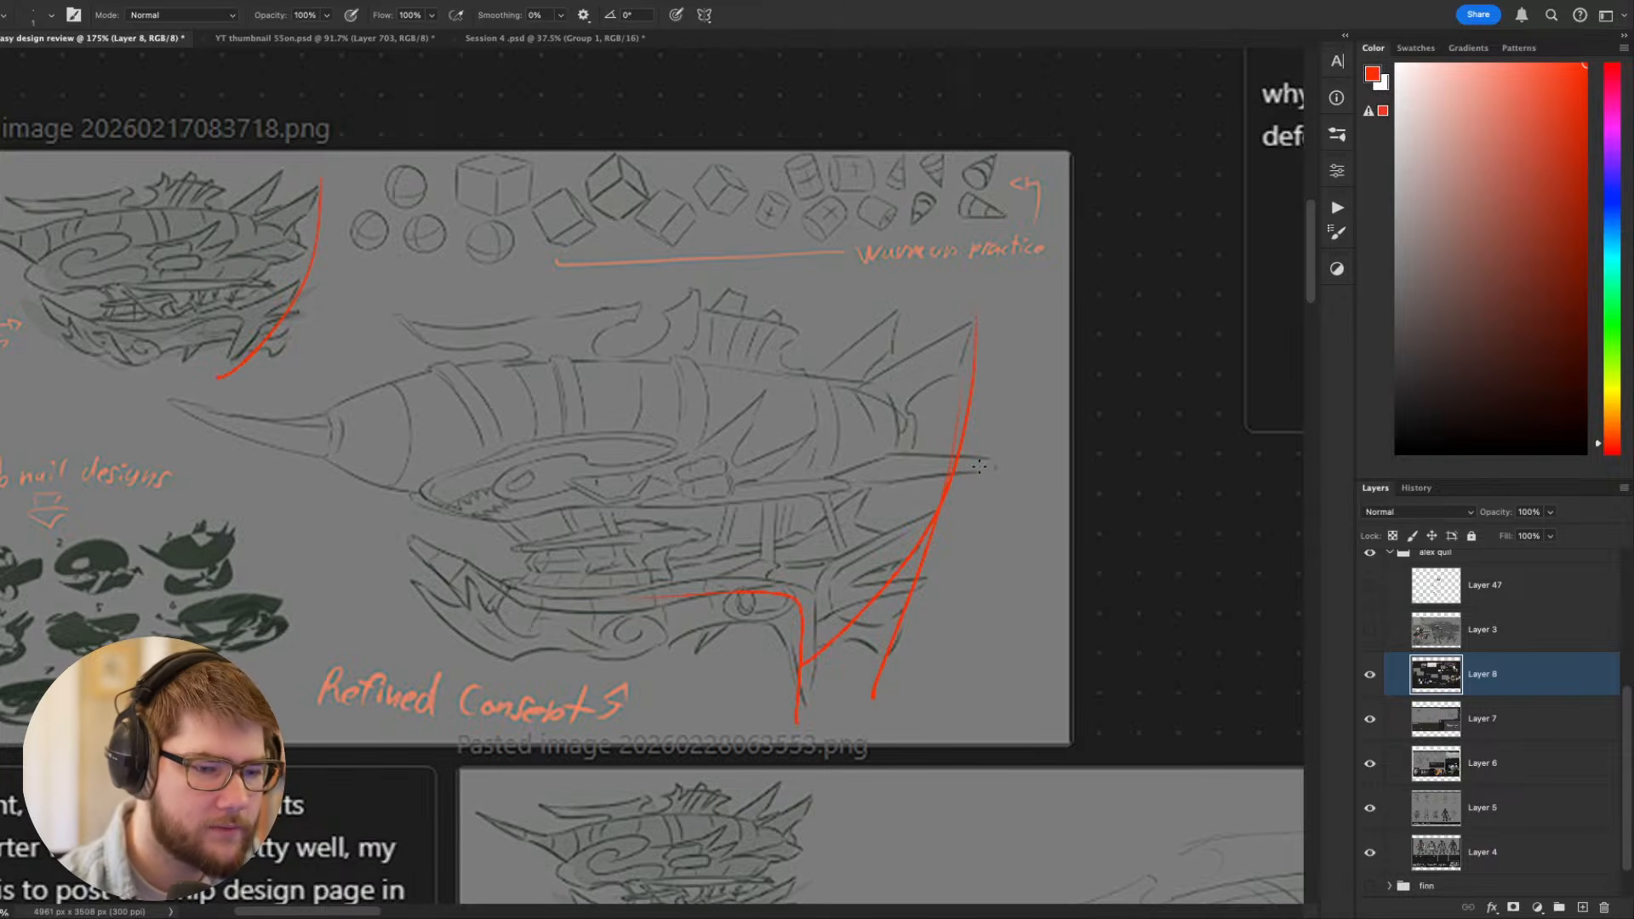
{"action": "left_click_drag", "start_coordinate": [937, 479], "coordinate": [997, 465]}
{"action": "left_click_drag", "start_coordinate": [887, 461], "coordinate": [1003, 462]}
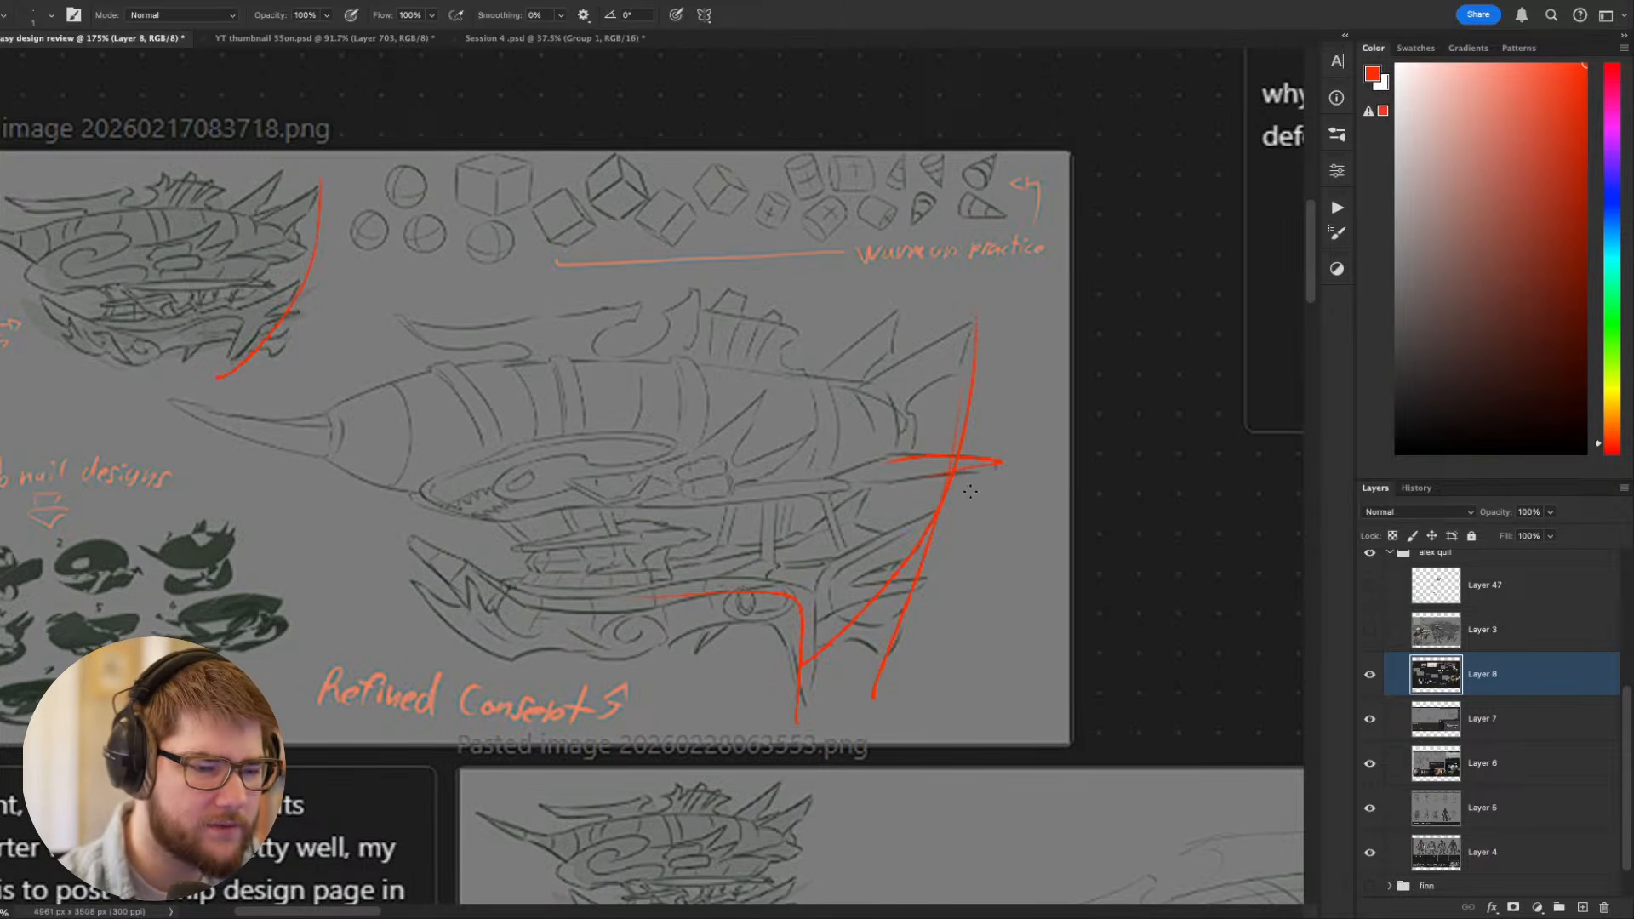
{"action": "key", "text": "ctrl+z"}
{"action": "key", "text": "ctrl+z"}
{"action": "key", "text": "ctrl+z"}
{"action": "key", "text": "ctrl+z"}
- Outline in red a shorter, curved rear fin on the refined concept and the corresponding fin on the chosen design
{"action": "left_click_drag", "start_coordinate": [913, 588], "coordinate": [981, 494]}
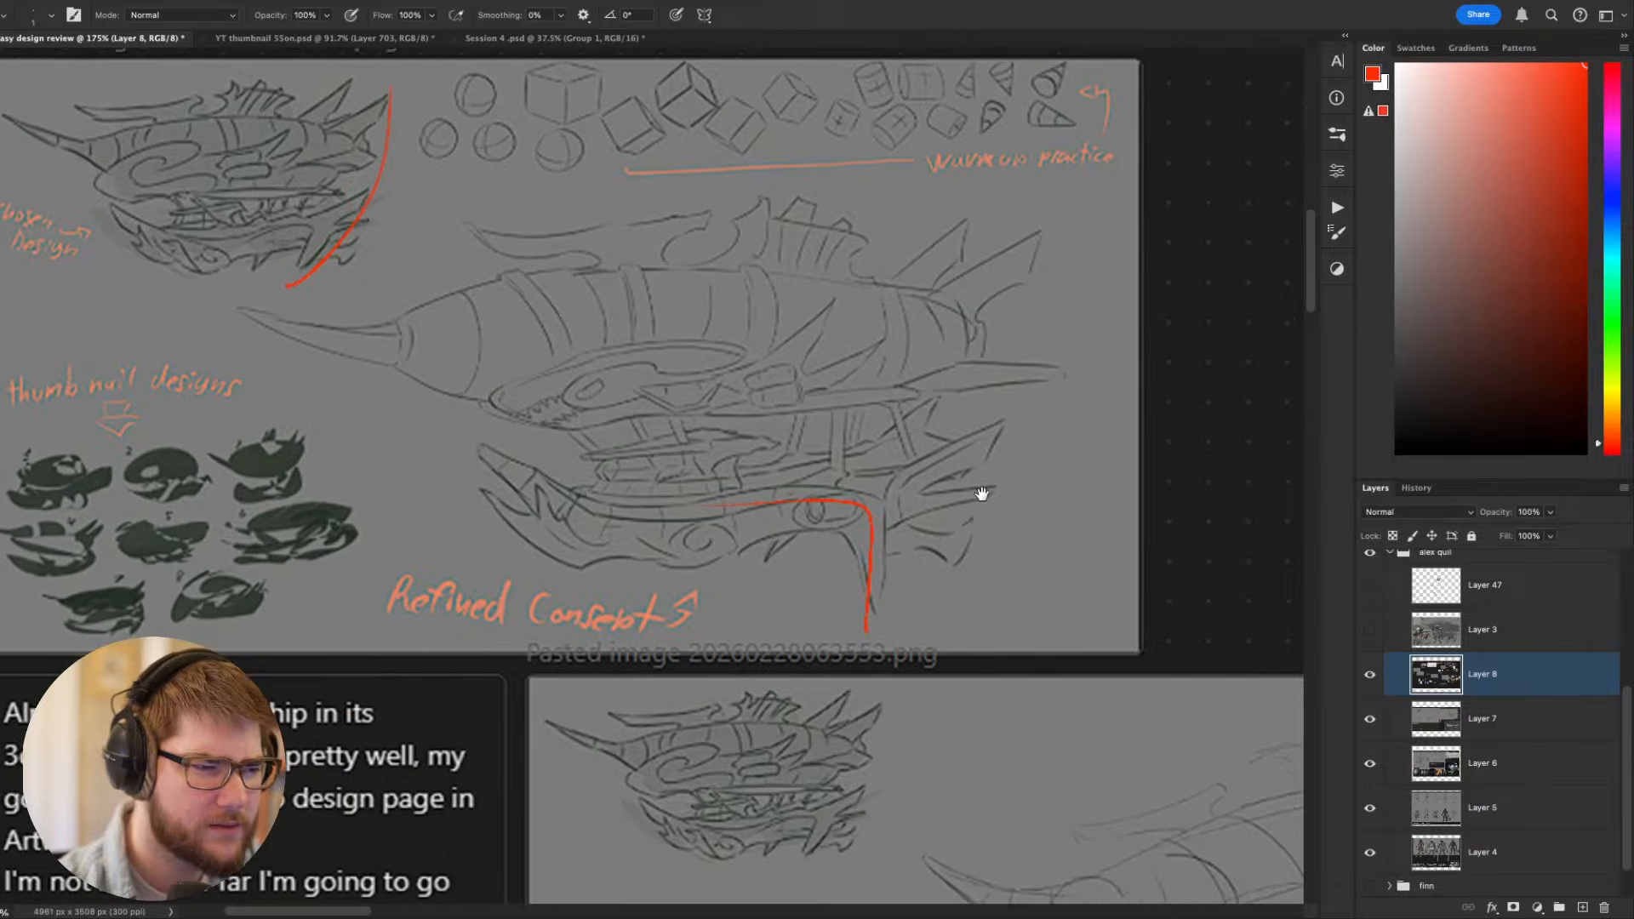
{"action": "scroll", "coordinate": [982, 493], "scroll_direction": "up", "scroll_amount": 5}
{"action": "scroll", "coordinate": [981, 494], "scroll_direction": "right", "scroll_amount": 2}
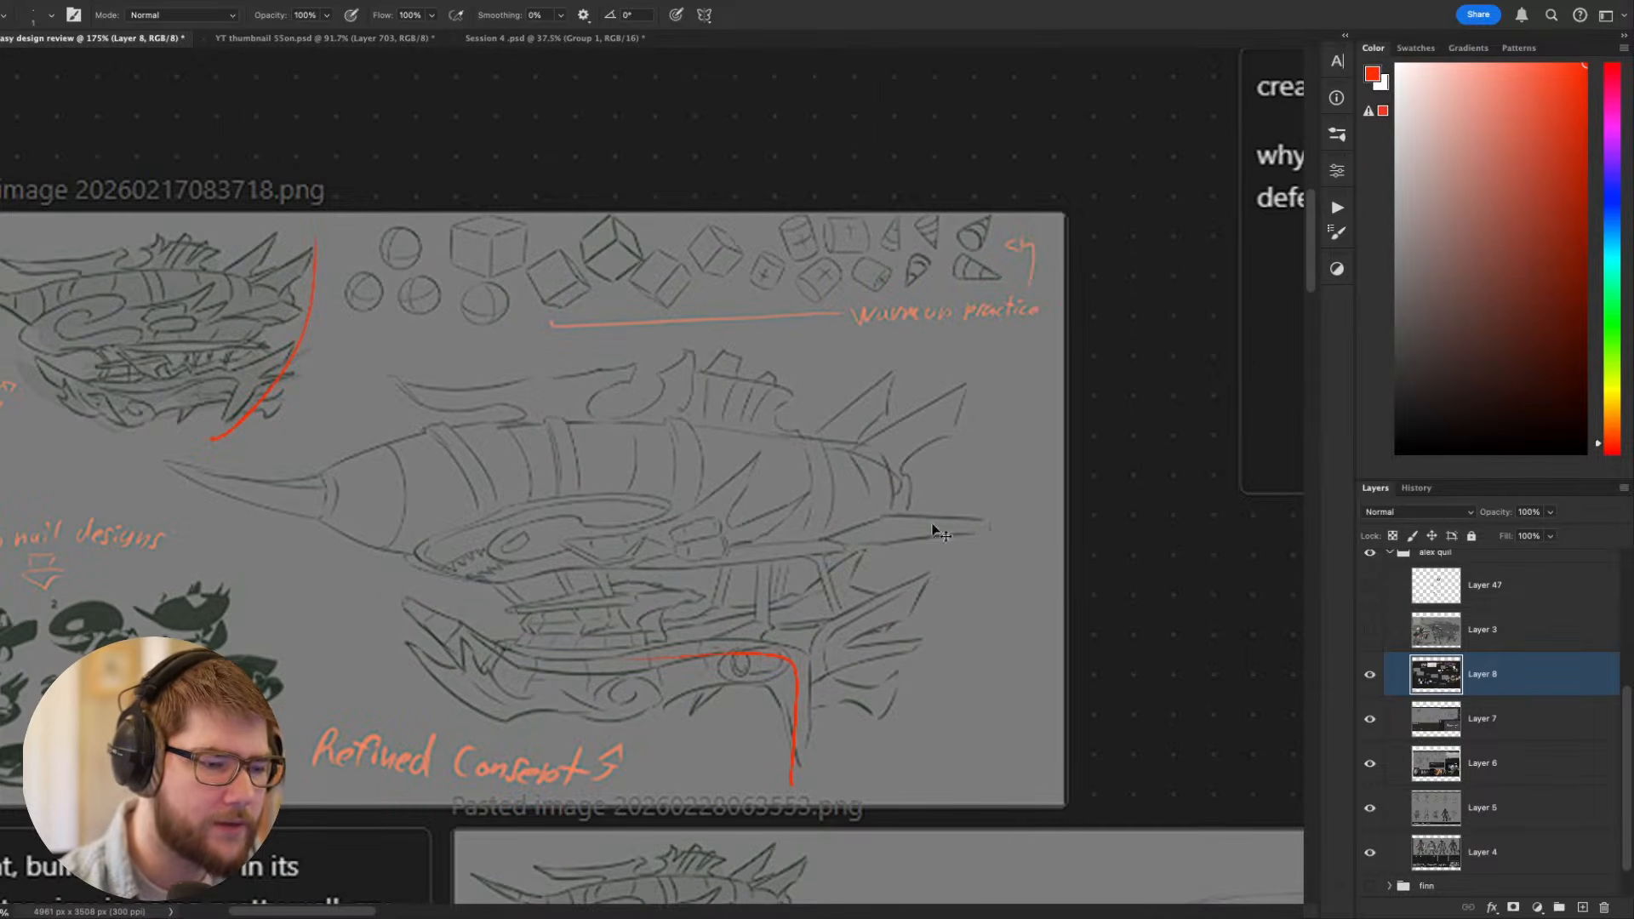
{"action": "mouse_move", "coordinate": [775, 560]}
{"action": "left_mouse_down"}
{"action": "mouse_move", "coordinate": [920, 493]}
{"action": "mouse_move", "coordinate": [766, 562]}
{"action": "left_mouse_up"}
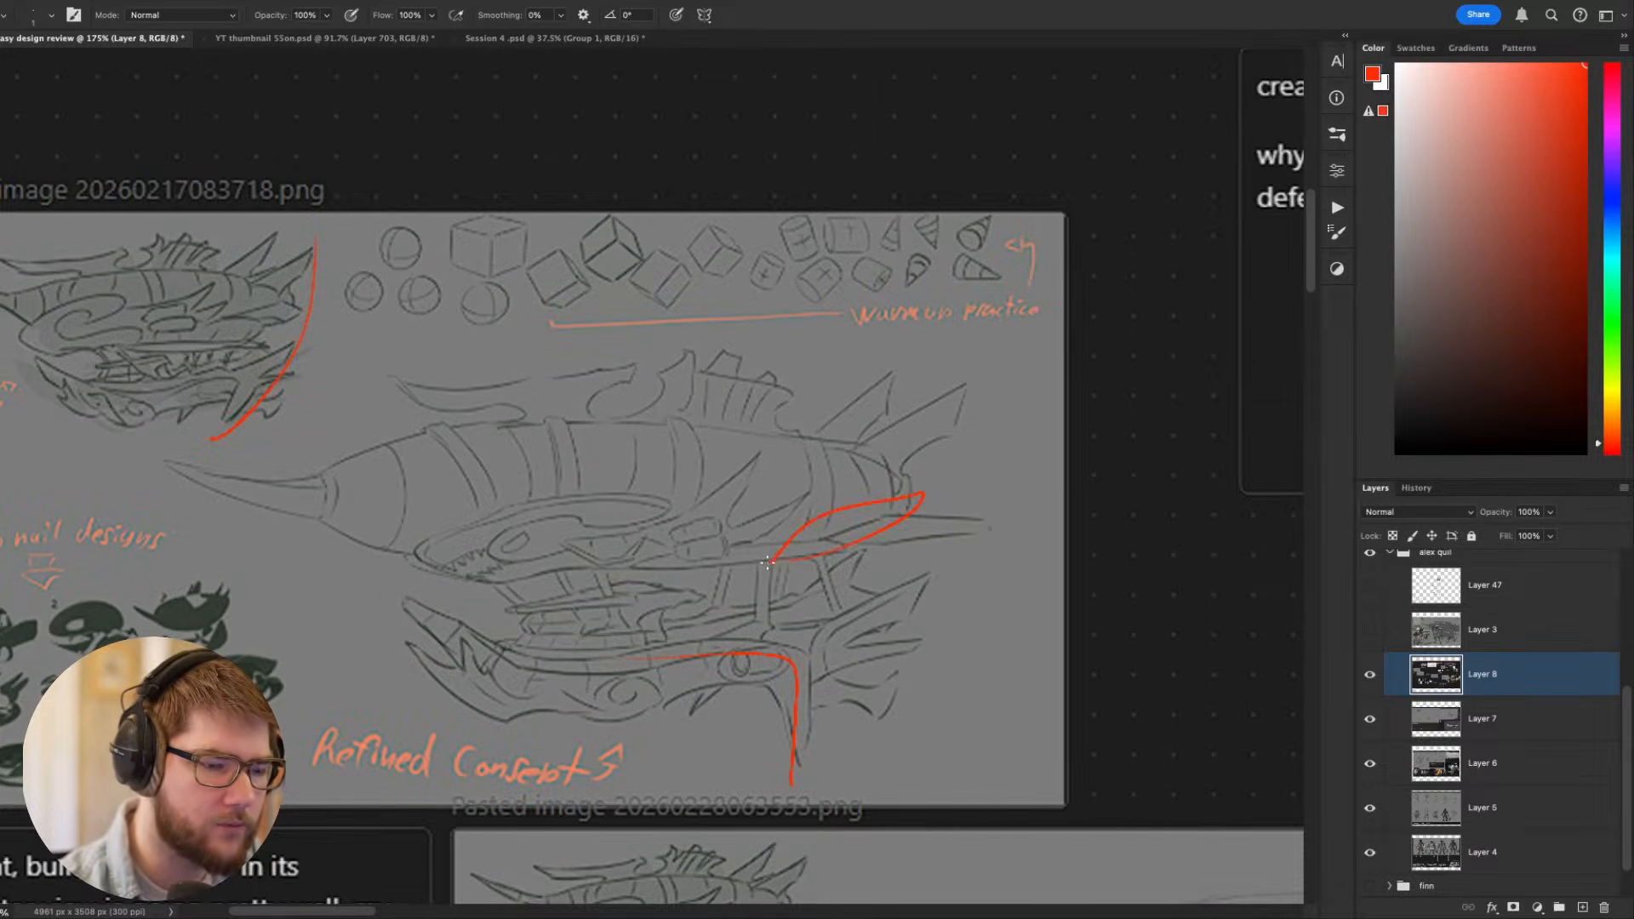
{"action": "scroll", "coordinate": [766, 562], "scroll_direction": "left", "scroll_amount": 4}
{"action": "left_click_drag", "start_coordinate": [599, 292], "coordinate": [549, 308]}
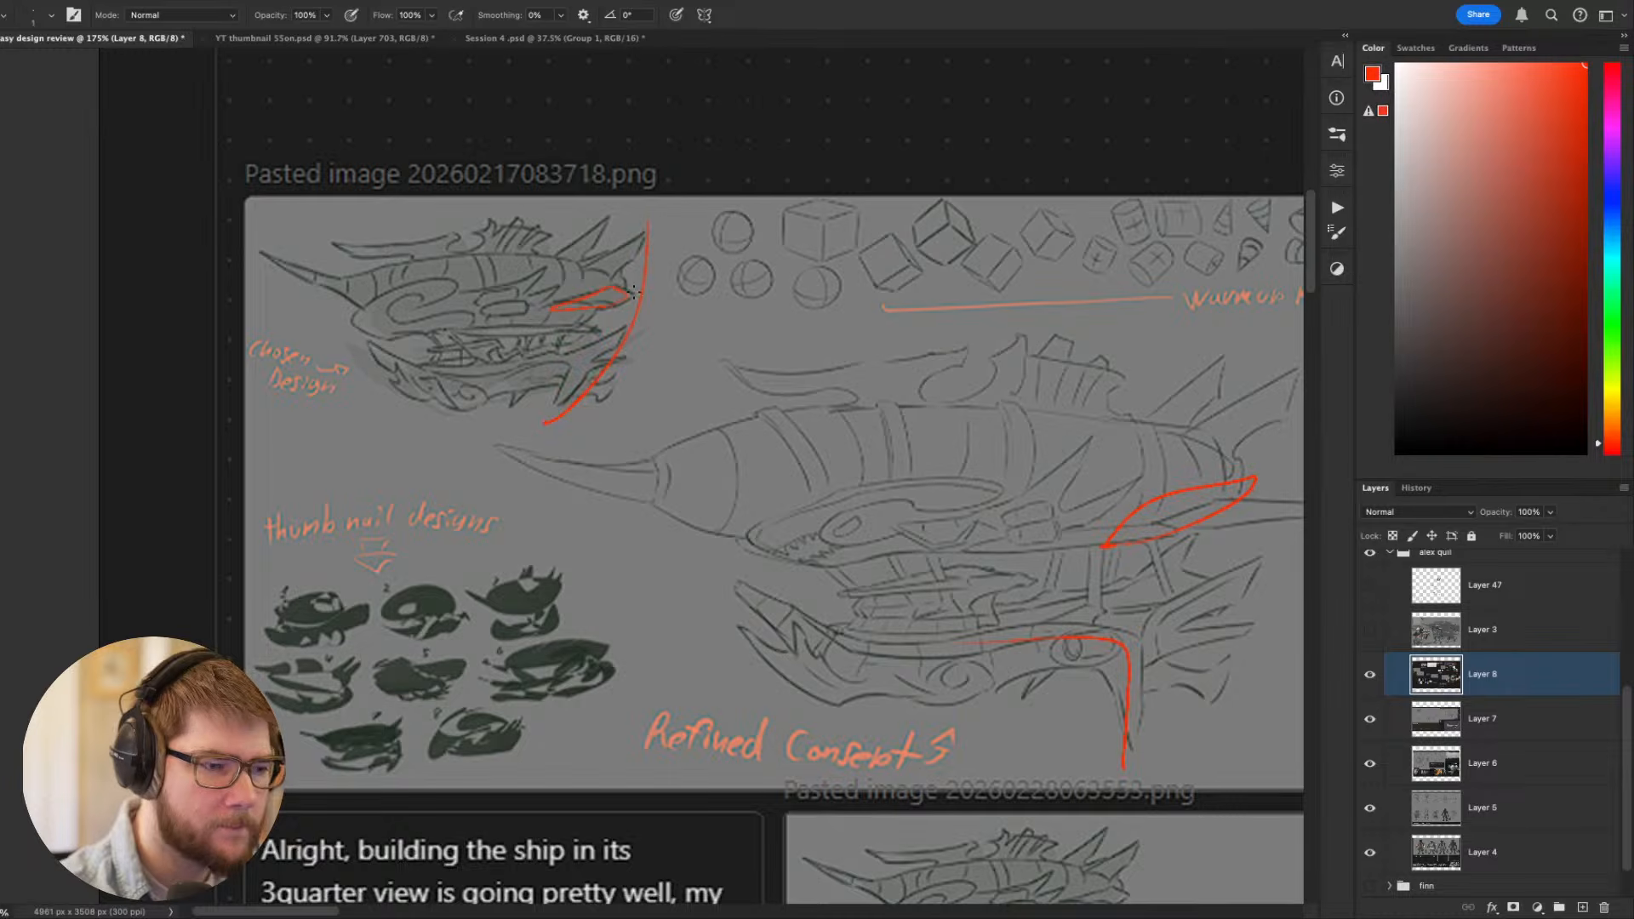
{"action": "left_click_drag", "start_coordinate": [901, 295], "coordinate": [756, 332]}
- Examine both airship sketch pages, the creature reference with its note, and the chosen design against the refined concept
{"action": "scroll", "coordinate": [756, 332], "scroll_direction": "down", "scroll_amount": 5}
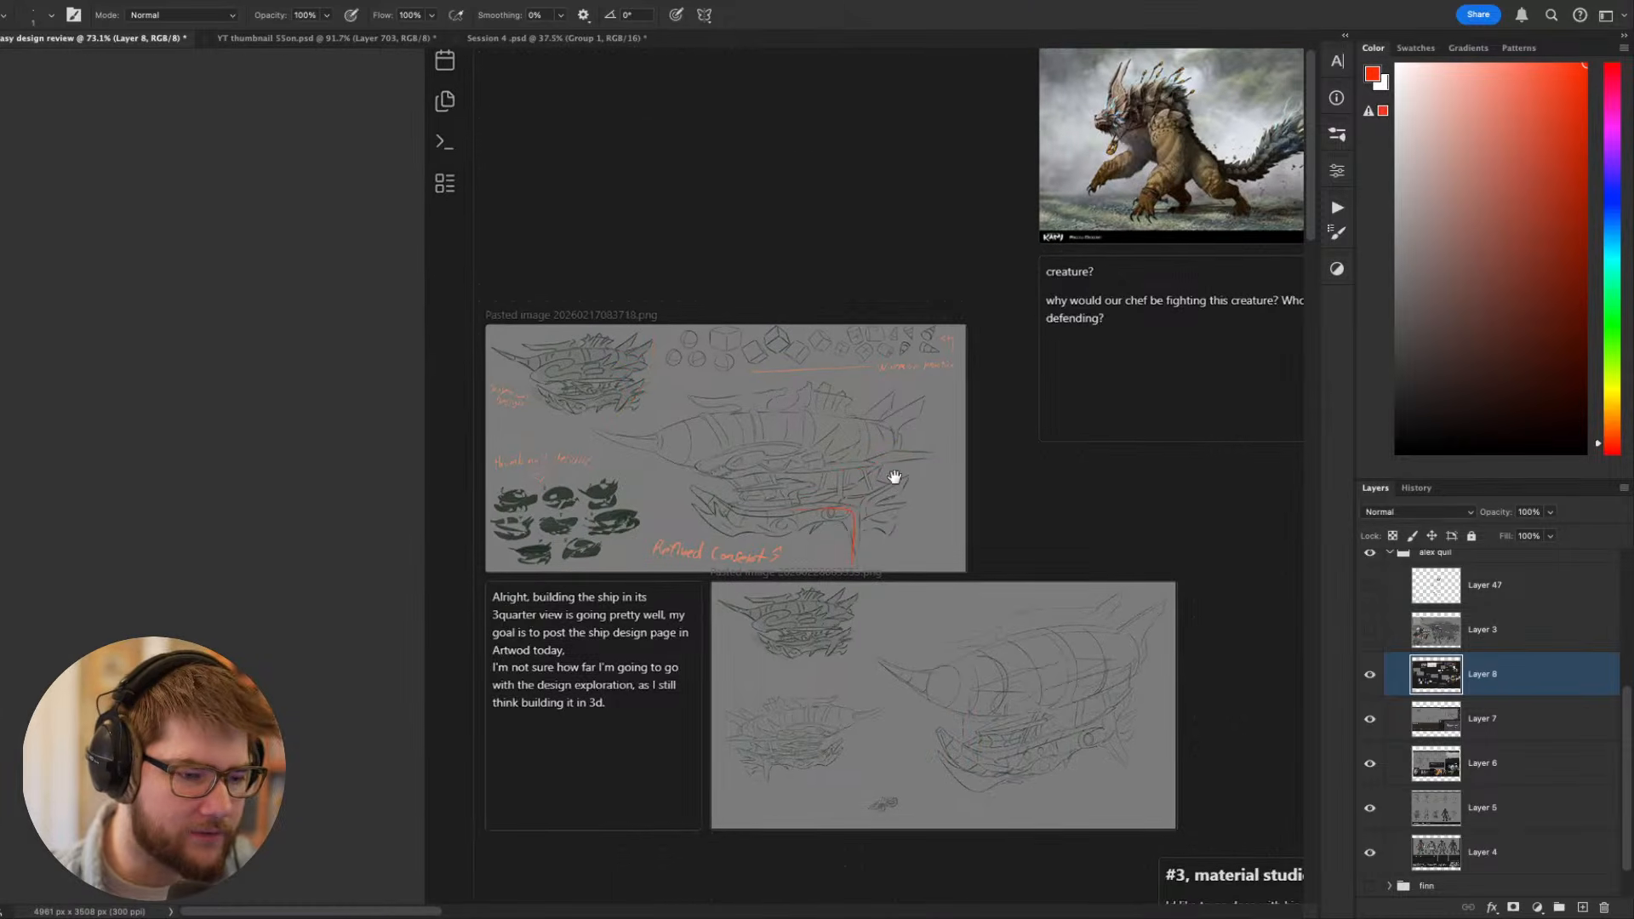
{"action": "left_click_drag", "start_coordinate": [894, 478], "coordinate": [754, 496]}
{"action": "scroll", "coordinate": [794, 487], "scroll_direction": "up", "scroll_amount": 2}
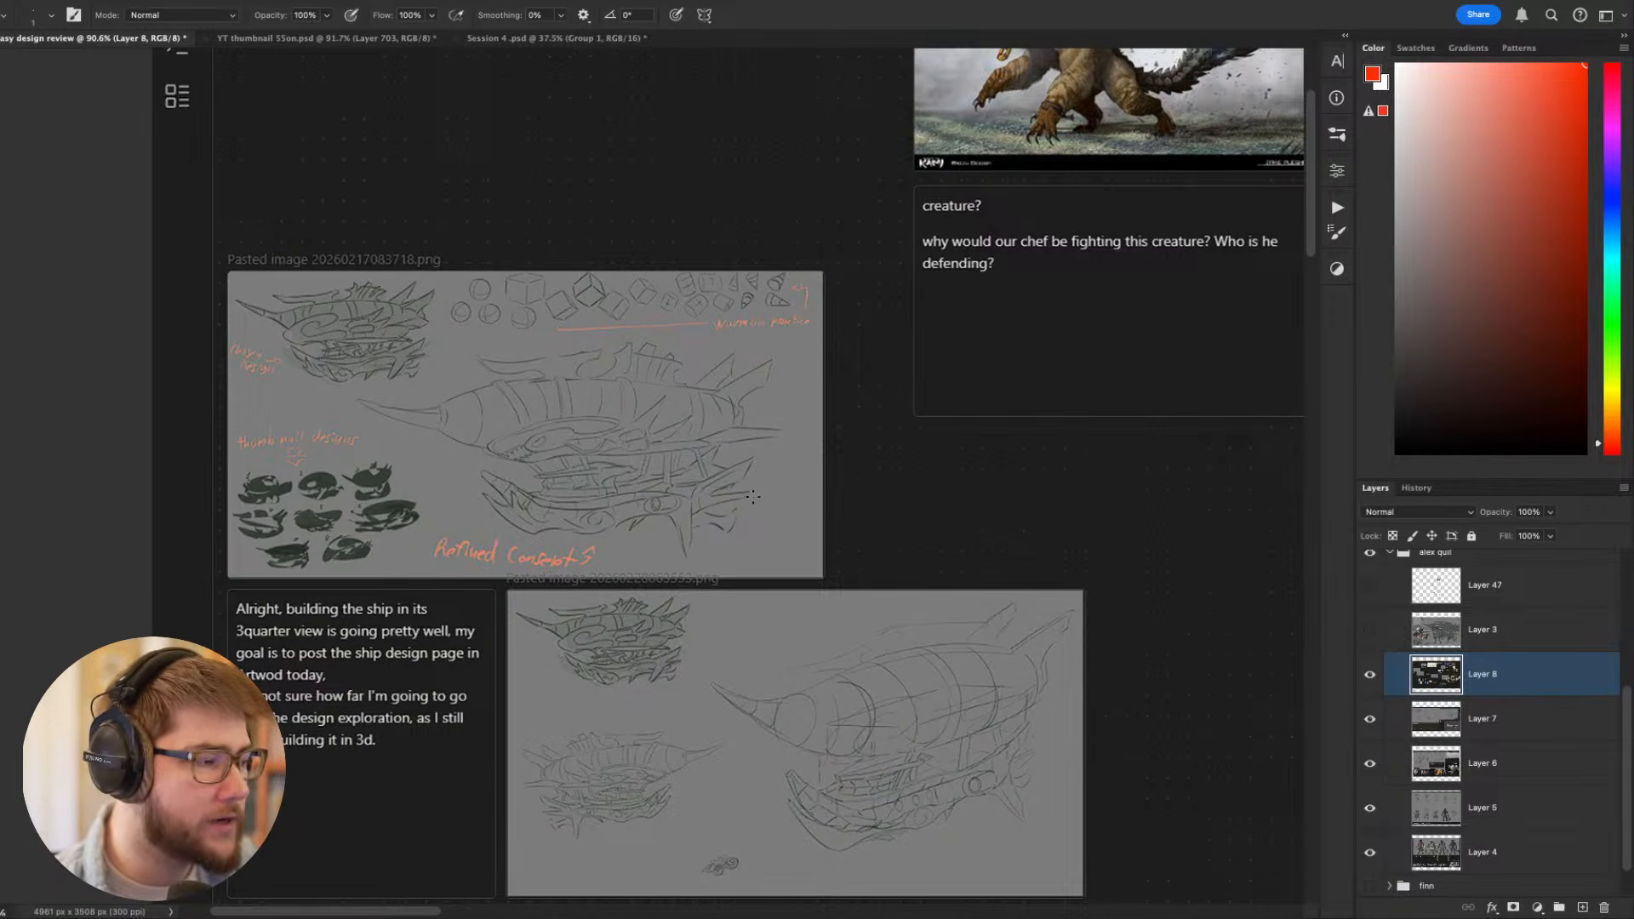
{"action": "left_click_drag", "start_coordinate": [1007, 327], "coordinate": [796, 365]}
{"action": "left_click_drag", "start_coordinate": [795, 365], "coordinate": [763, 372]}
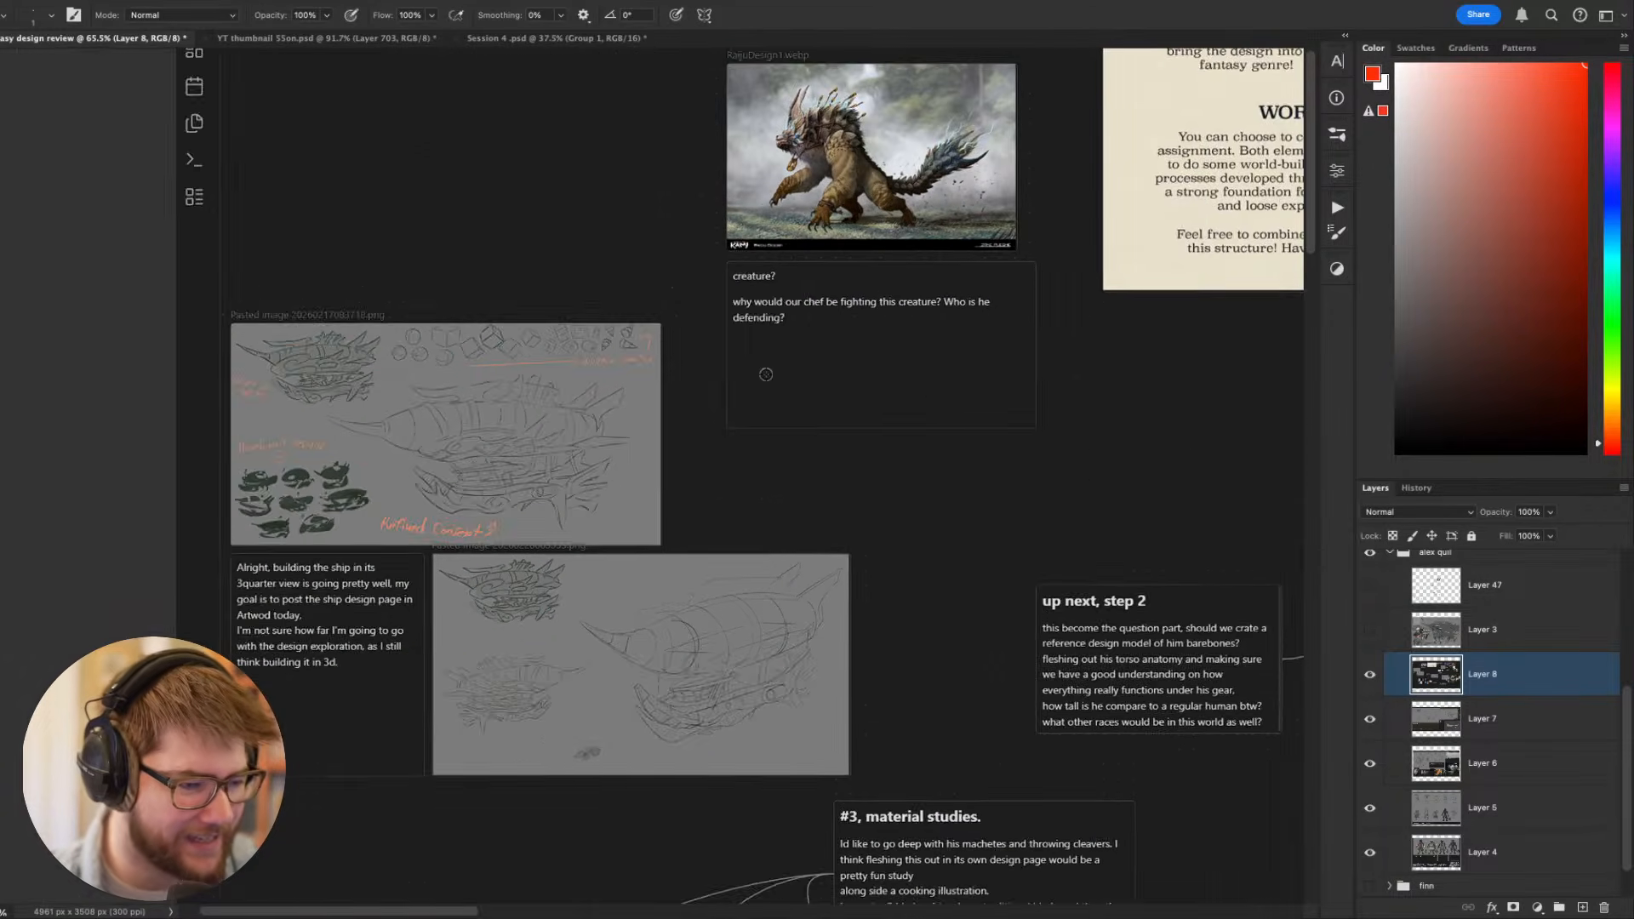
{"action": "left_click_drag", "start_coordinate": [922, 397], "coordinate": [645, 344]}
{"action": "mouse_move", "coordinate": [633, 548]}
{"action": "left_mouse_down"}
{"action": "mouse_move", "coordinate": [607, 238]}
{"action": "mouse_move", "coordinate": [792, 477]}
{"action": "mouse_move", "coordinate": [999, 623]}
{"action": "left_mouse_up"}
{"action": "scroll", "coordinate": [363, 383], "scroll_direction": "up", "scroll_amount": 6}
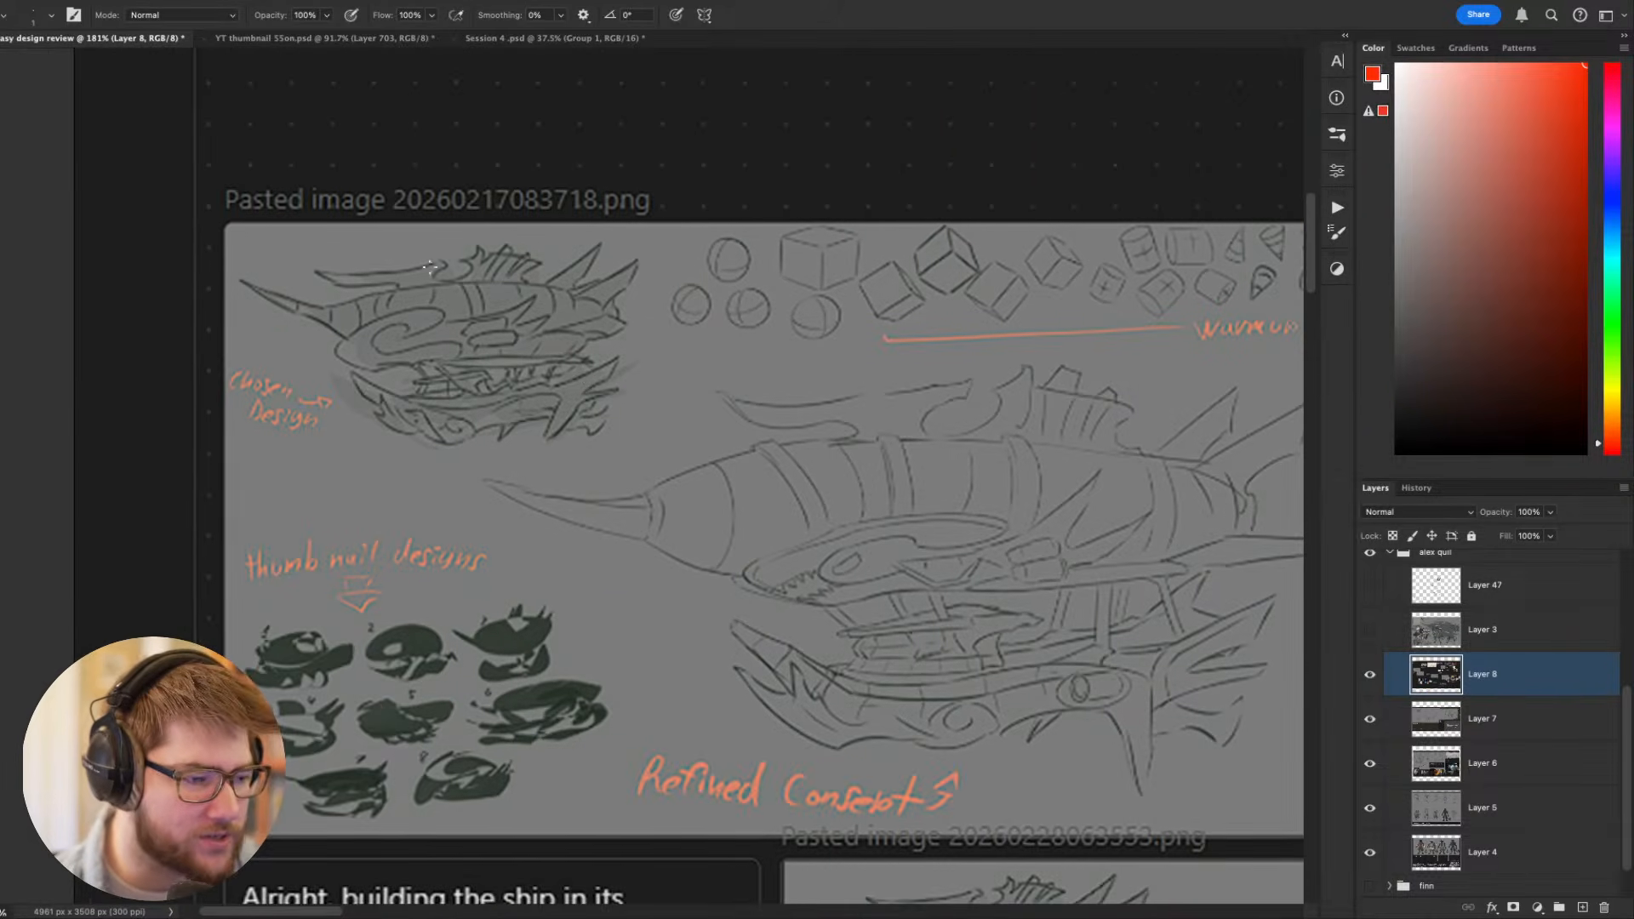
- Compare the airship's chosen design with its refined concept and examine the creature reference and its note
{"action": "left_click_drag", "start_coordinate": [747, 468], "coordinate": [565, 508]}
{"action": "scroll", "coordinate": [596, 524], "scroll_direction": "down", "scroll_amount": 2}
{"action": "scroll", "coordinate": [366, 485], "scroll_direction": "down", "scroll_amount": 1}
{"action": "scroll", "coordinate": [375, 468], "scroll_direction": "up", "scroll_amount": 1}
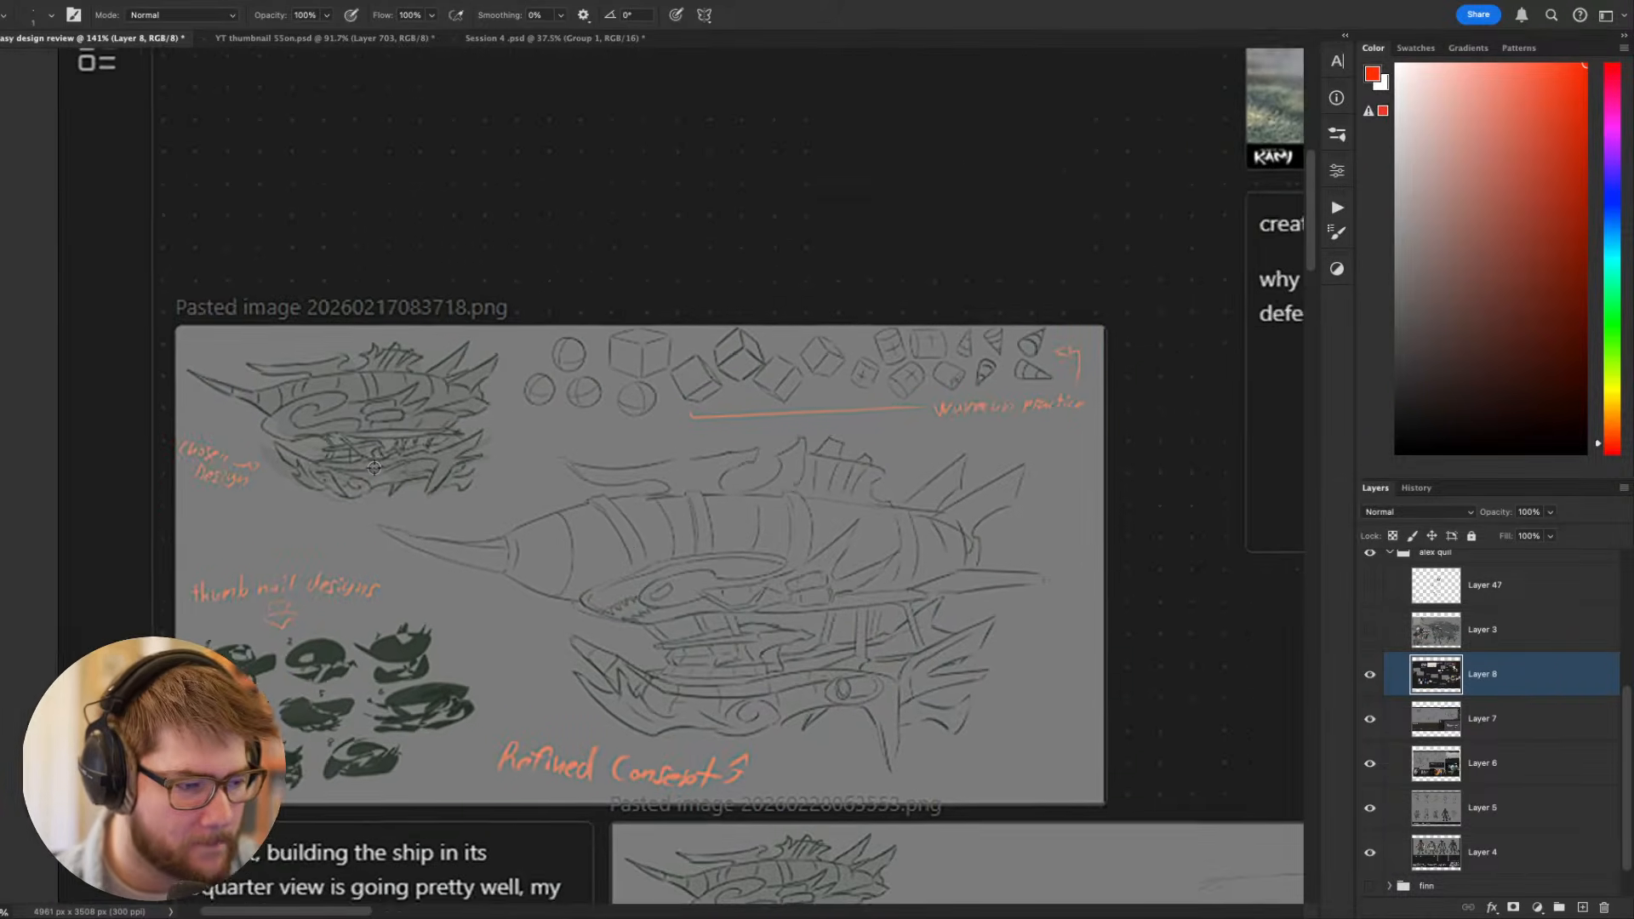
{"action": "scroll", "coordinate": [375, 468], "scroll_direction": "up", "scroll_amount": 2}
{"action": "scroll", "coordinate": [349, 384], "scroll_direction": "down", "scroll_amount": 1}
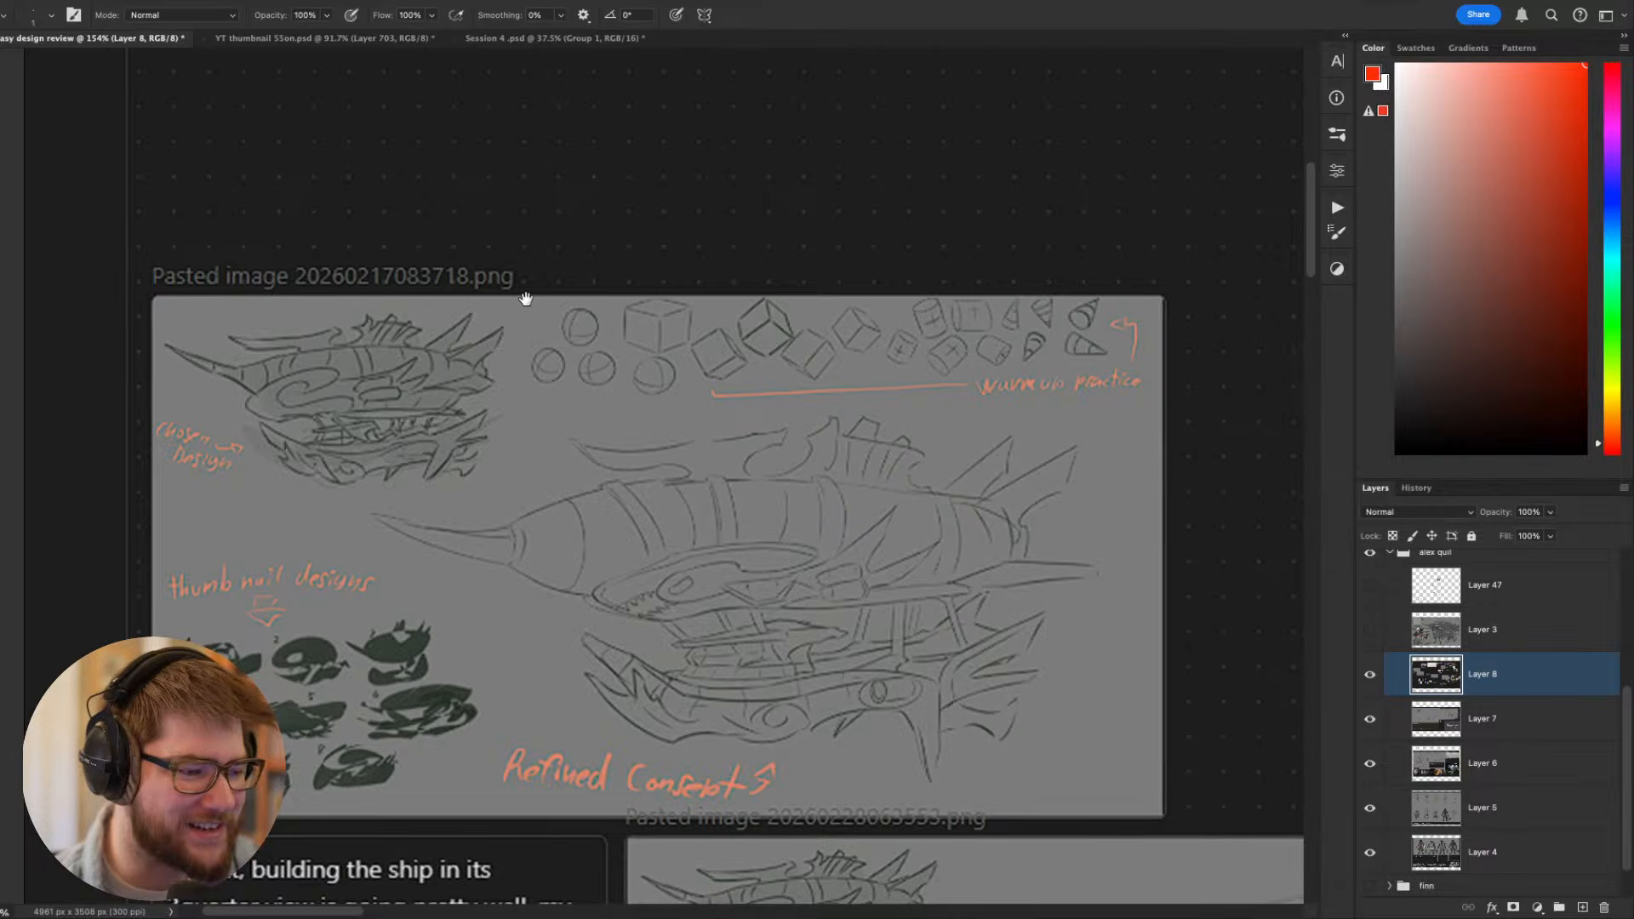
{"action": "left_click_drag", "start_coordinate": [526, 299], "coordinate": [472, 504]}
{"action": "scroll", "coordinate": [472, 504], "scroll_direction": "down", "scroll_amount": 4}
{"action": "left_click_drag", "start_coordinate": [741, 117], "coordinate": [838, 118]}
{"action": "scroll", "coordinate": [445, 555], "scroll_direction": "up", "scroll_amount": 2}
{"action": "left_click_drag", "start_coordinate": [1143, 487], "coordinate": [539, 424]}
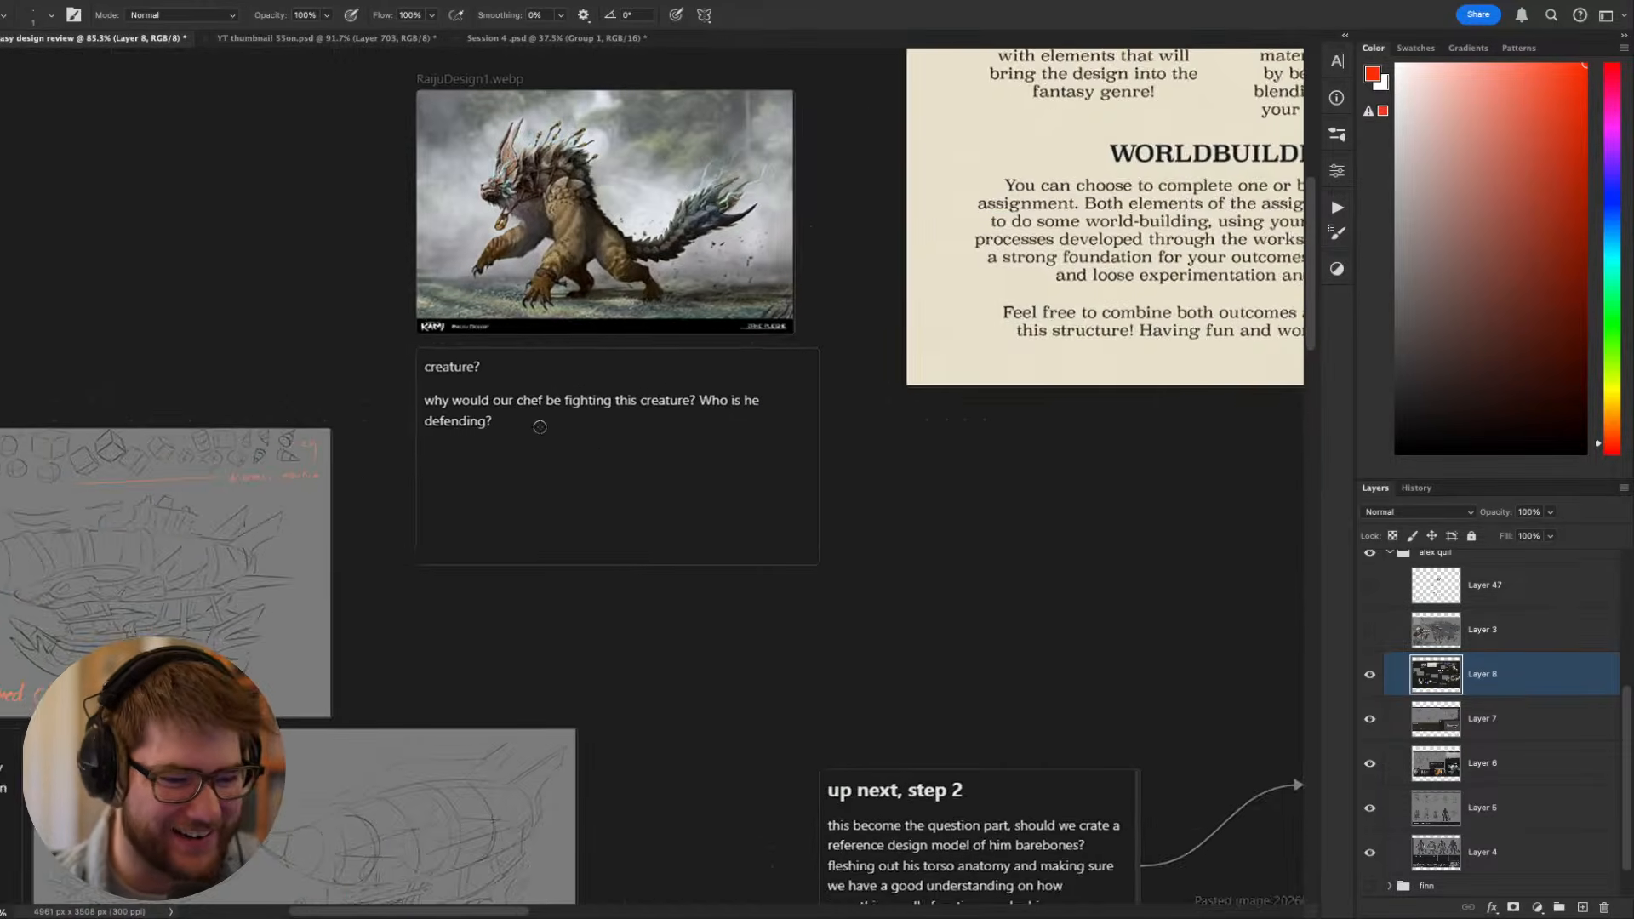
- Examine the Hibachi illustration plan sketch, the street-cooking and cockpit references, and the design questions note
{"action": "scroll", "coordinate": [539, 425], "scroll_direction": "down", "scroll_amount": 1}
{"action": "left_click_drag", "start_coordinate": [776, 381], "coordinate": [357, 430]}
{"action": "left_click_drag", "start_coordinate": [922, 505], "coordinate": [270, 332]}
{"action": "left_click_drag", "start_coordinate": [615, 435], "coordinate": [174, 340]}
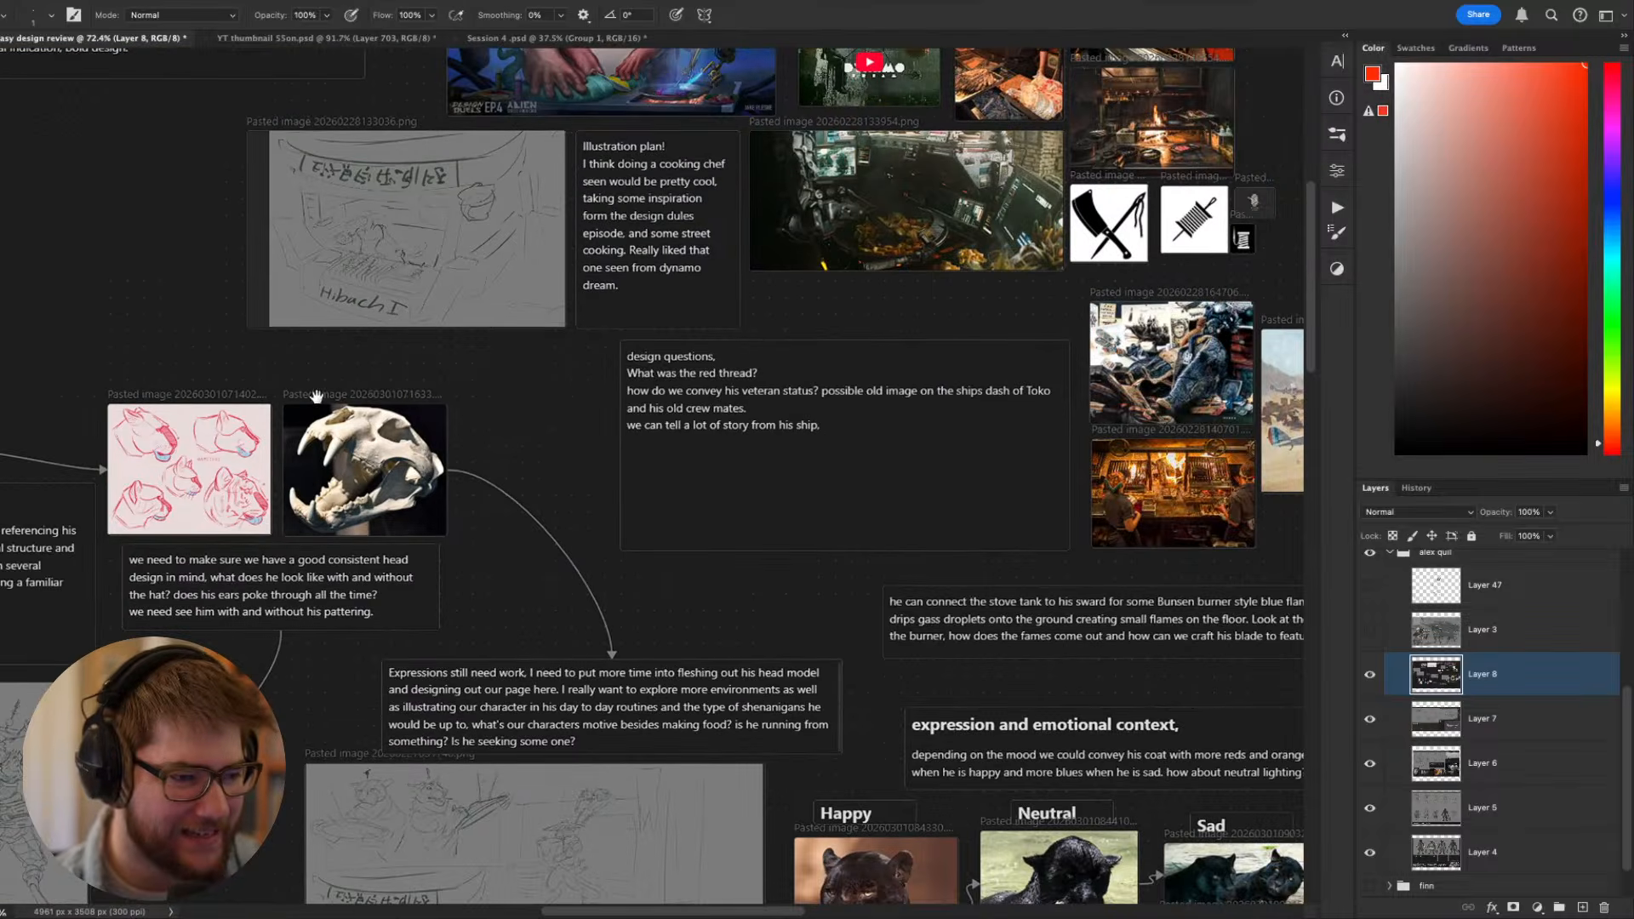
{"action": "left_click_drag", "start_coordinate": [347, 331], "coordinate": [536, 698]}
{"action": "scroll", "coordinate": [541, 624], "scroll_direction": "up", "scroll_amount": 3}
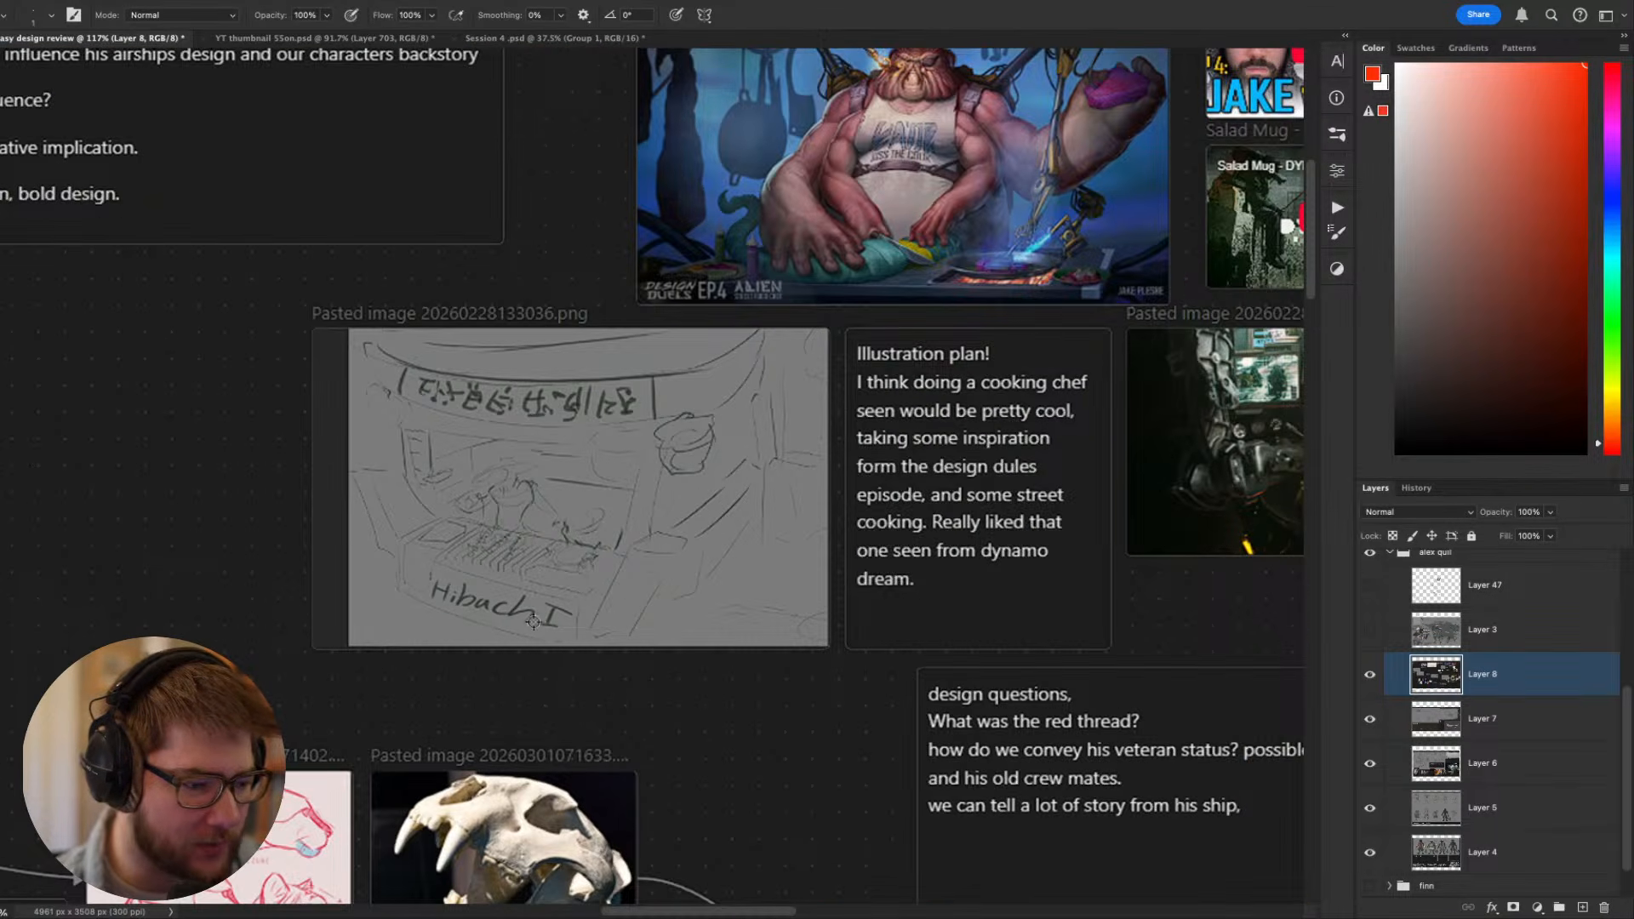
{"action": "scroll", "coordinate": [522, 474], "scroll_direction": "right", "scroll_amount": 2}
{"action": "left_click_drag", "start_coordinate": [603, 438], "coordinate": [136, 617]}
{"action": "left_click_drag", "start_coordinate": [597, 321], "coordinate": [343, 292]}
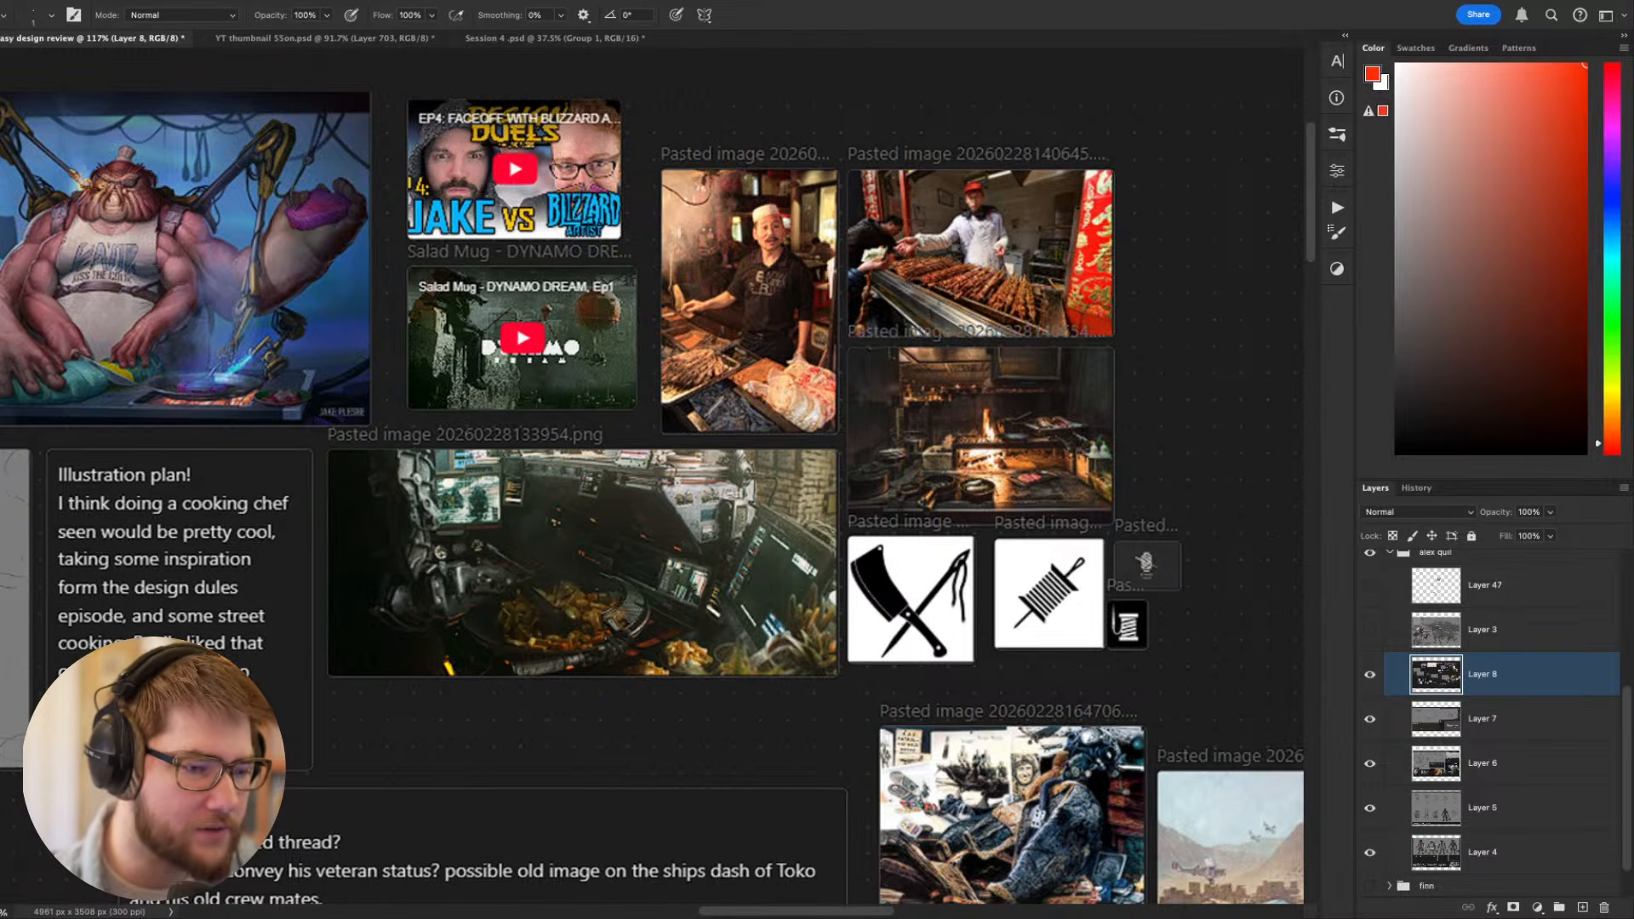
{"action": "left_click_drag", "start_coordinate": [861, 650], "coordinate": [887, 381]}
{"action": "scroll", "coordinate": [886, 380], "scroll_direction": "down", "scroll_amount": 3}
{"action": "left_click_drag", "start_coordinate": [872, 458], "coordinate": [727, 388]}
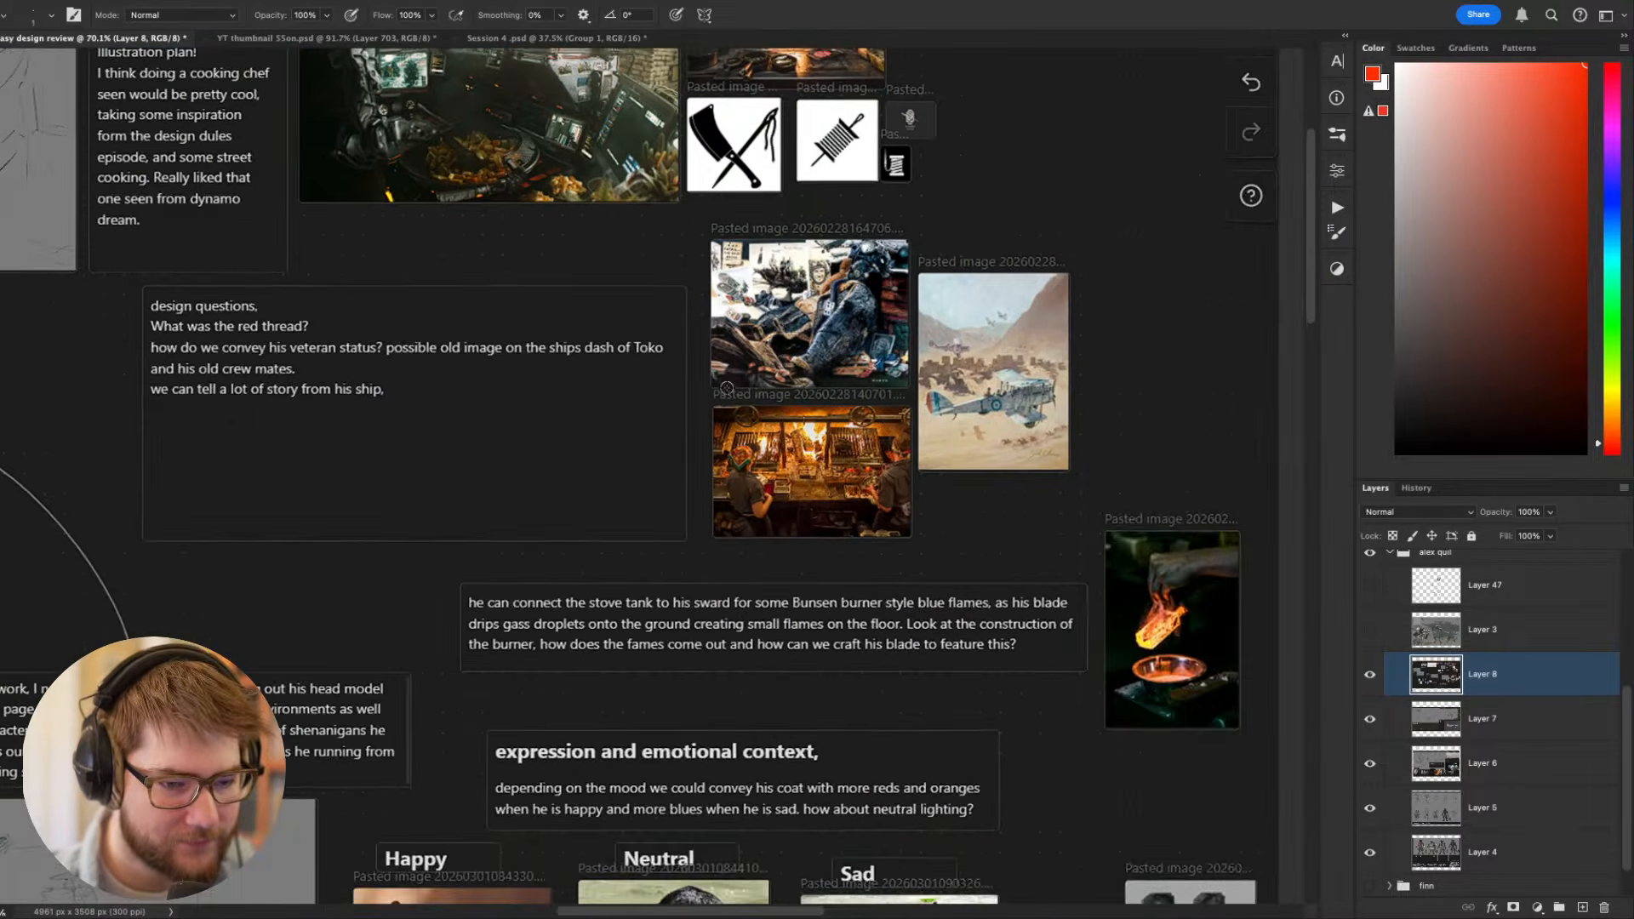
- Examine the Happy, Neutral and Sad panther photos and the expression and environment sketch page with its note
{"action": "scroll", "coordinate": [727, 388], "scroll_direction": "down", "scroll_amount": 2}
{"action": "left_click_drag", "start_coordinate": [836, 566], "coordinate": [734, 236]}
{"action": "left_click_drag", "start_coordinate": [720, 534], "coordinate": [779, 353]}
{"action": "left_click_drag", "start_coordinate": [552, 429], "coordinate": [657, 437]}
{"action": "scroll", "coordinate": [640, 436], "scroll_direction": "up", "scroll_amount": 3}
{"action": "left_click_drag", "start_coordinate": [879, 328], "coordinate": [693, 286]}
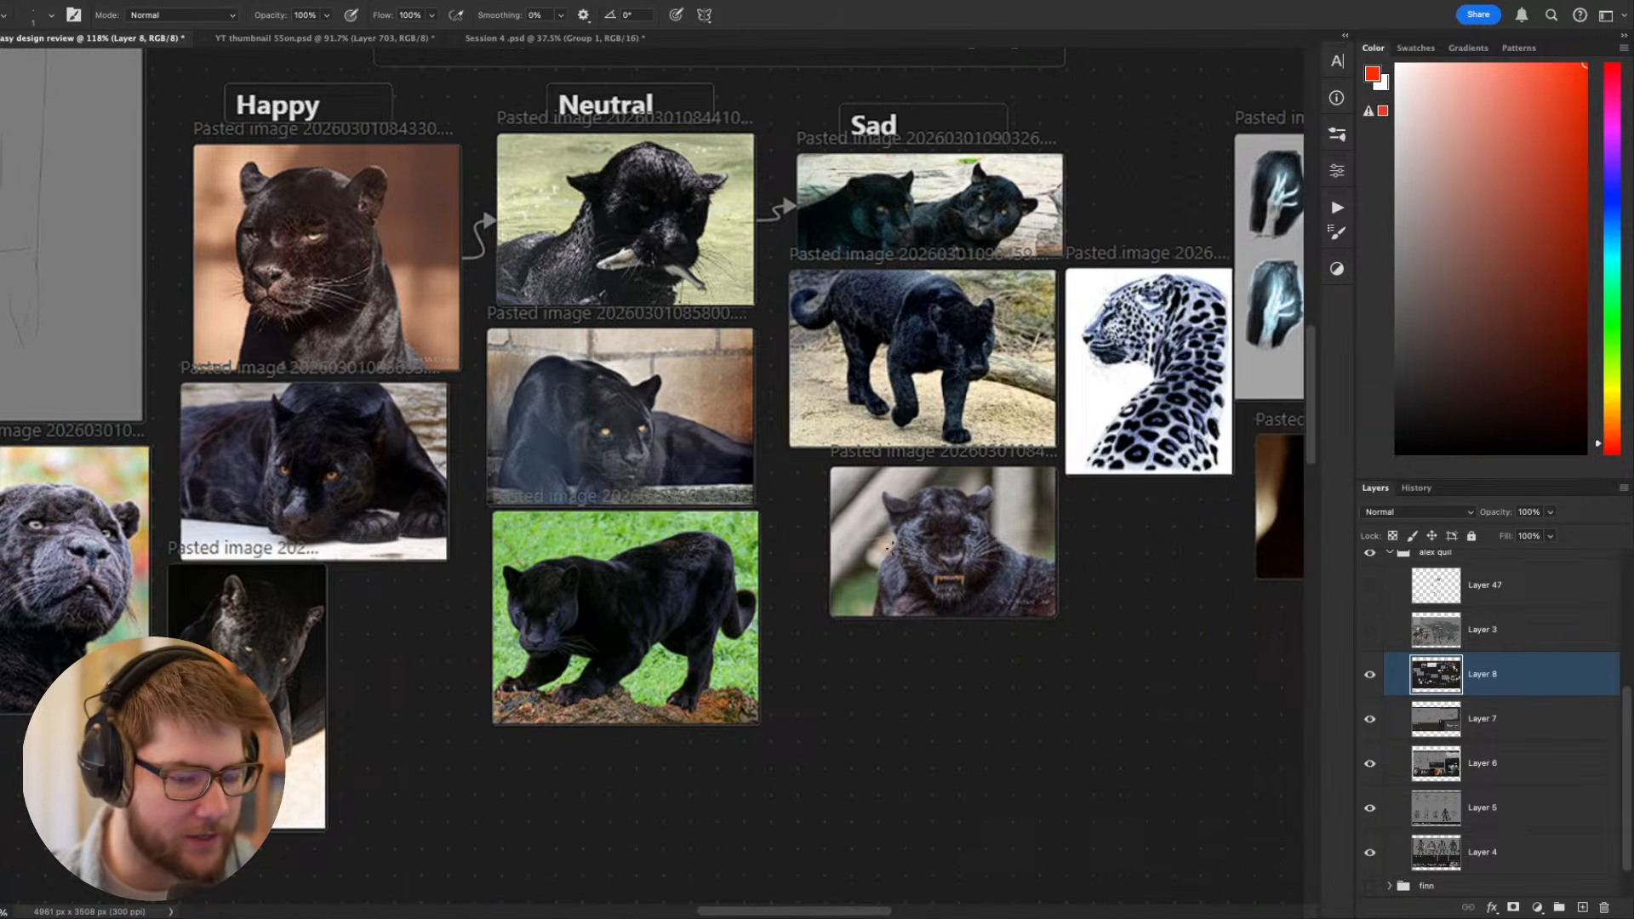
{"action": "left_click_drag", "start_coordinate": [943, 531], "coordinate": [766, 541]}
{"action": "left_click_drag", "start_coordinate": [496, 442], "coordinate": [1102, 623]}
{"action": "left_click_drag", "start_coordinate": [628, 572], "coordinate": [948, 628]}
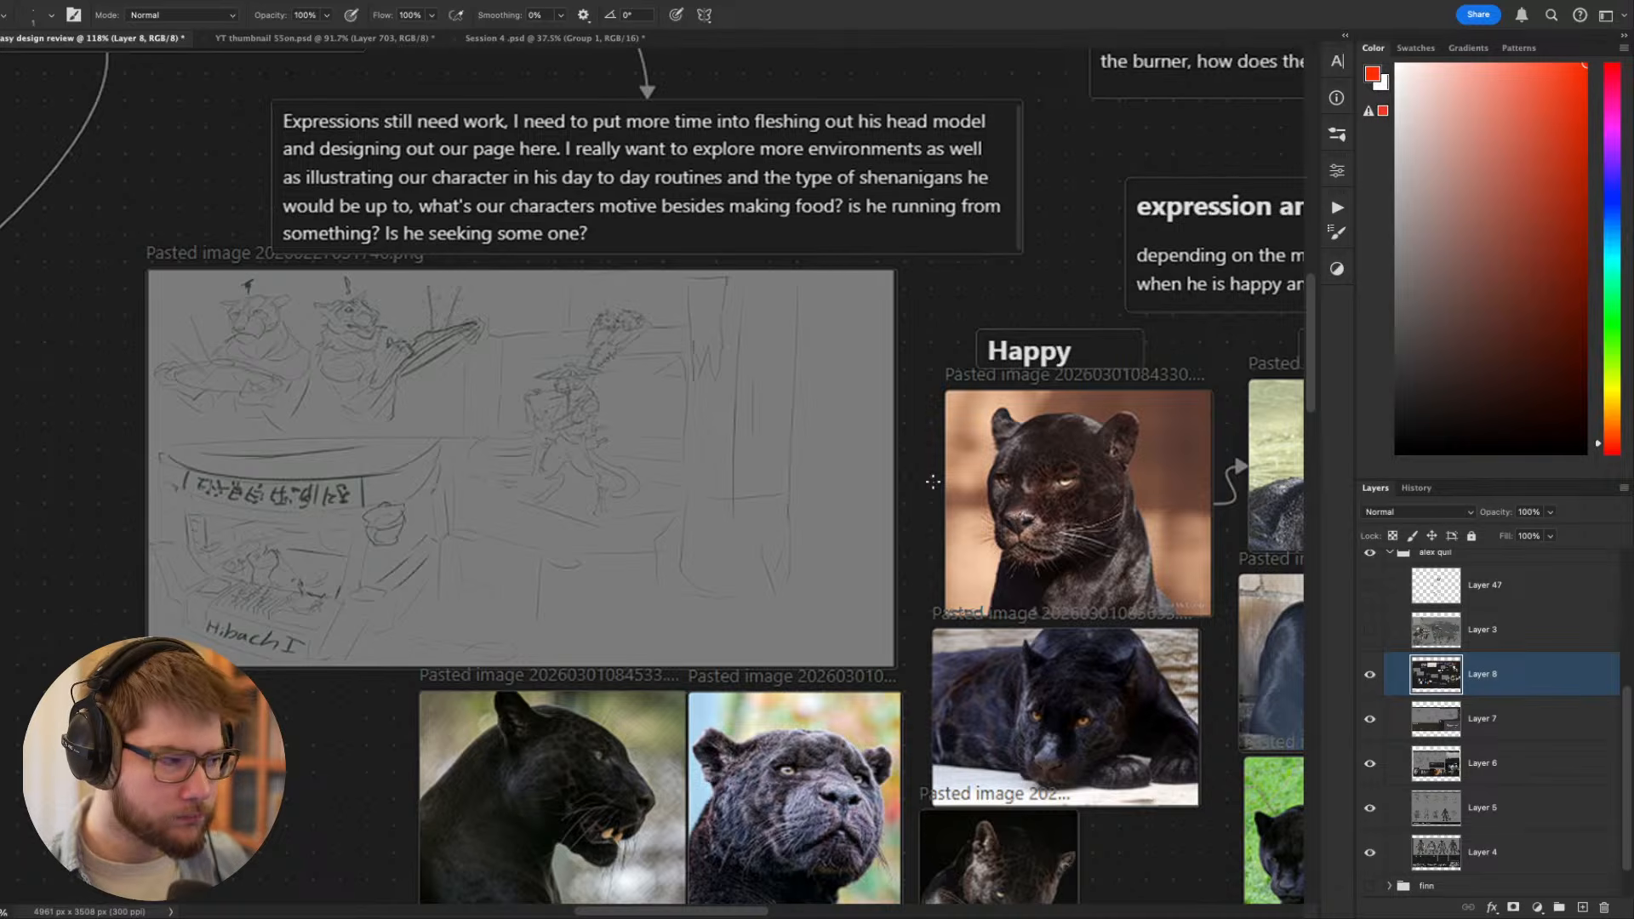
{"action": "left_click_drag", "start_coordinate": [943, 463], "coordinate": [943, 399]}
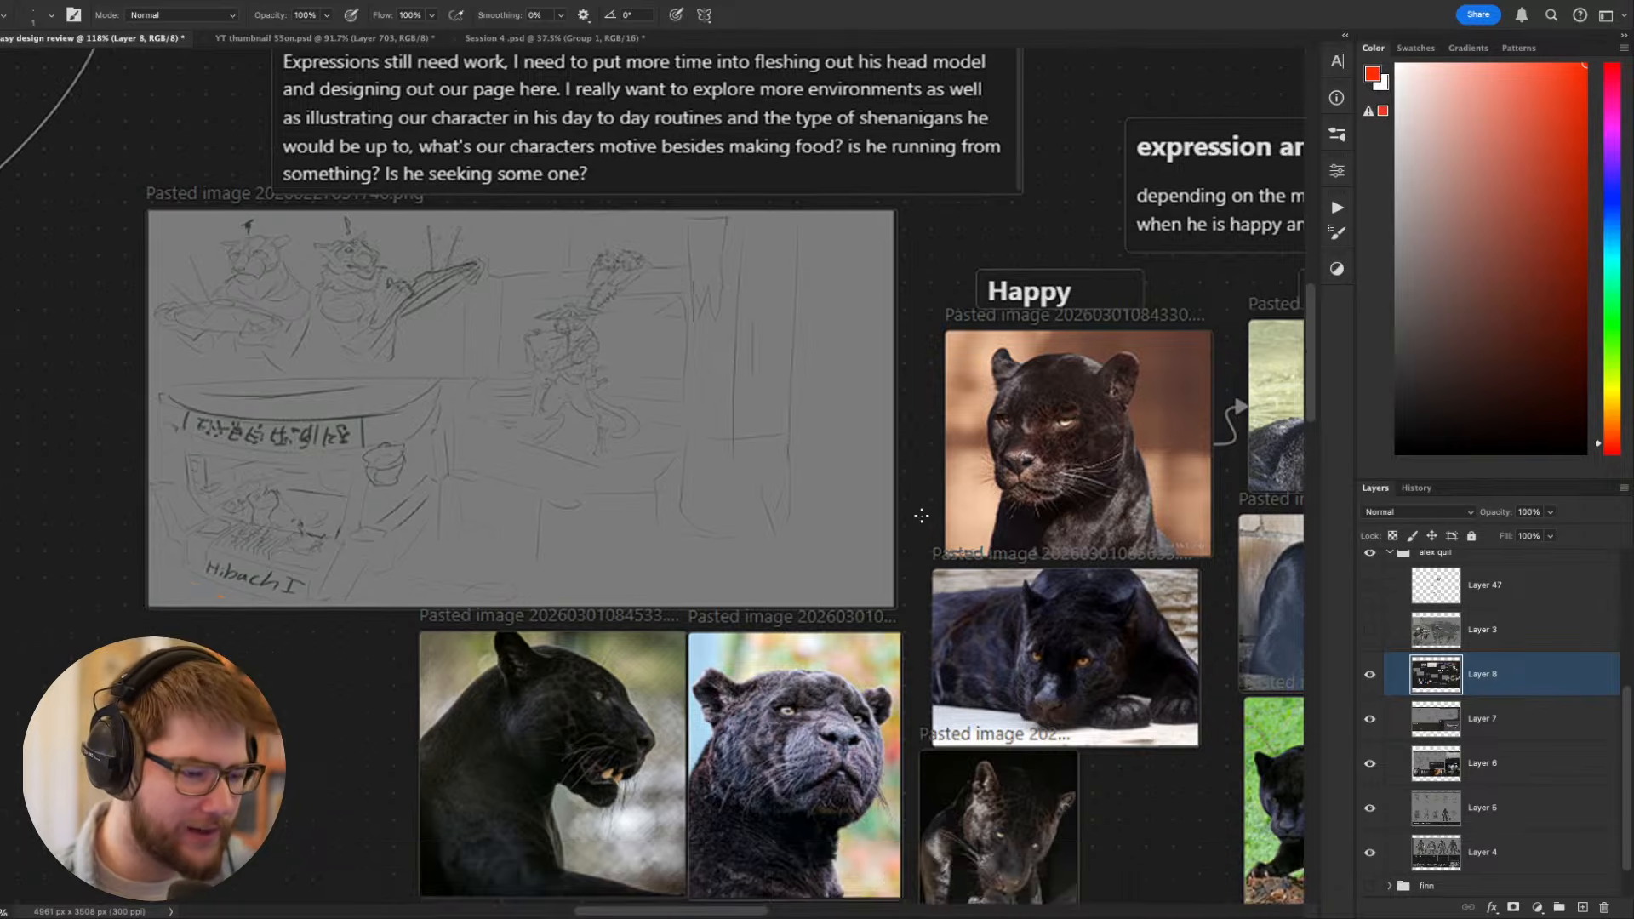
- Examine the big-cat head studies and skull reference, together with the note on a consistent head design
{"action": "scroll", "coordinate": [913, 523], "scroll_direction": "down", "scroll_amount": 6}
{"action": "left_click_drag", "start_coordinate": [681, 574], "coordinate": [940, 338]}
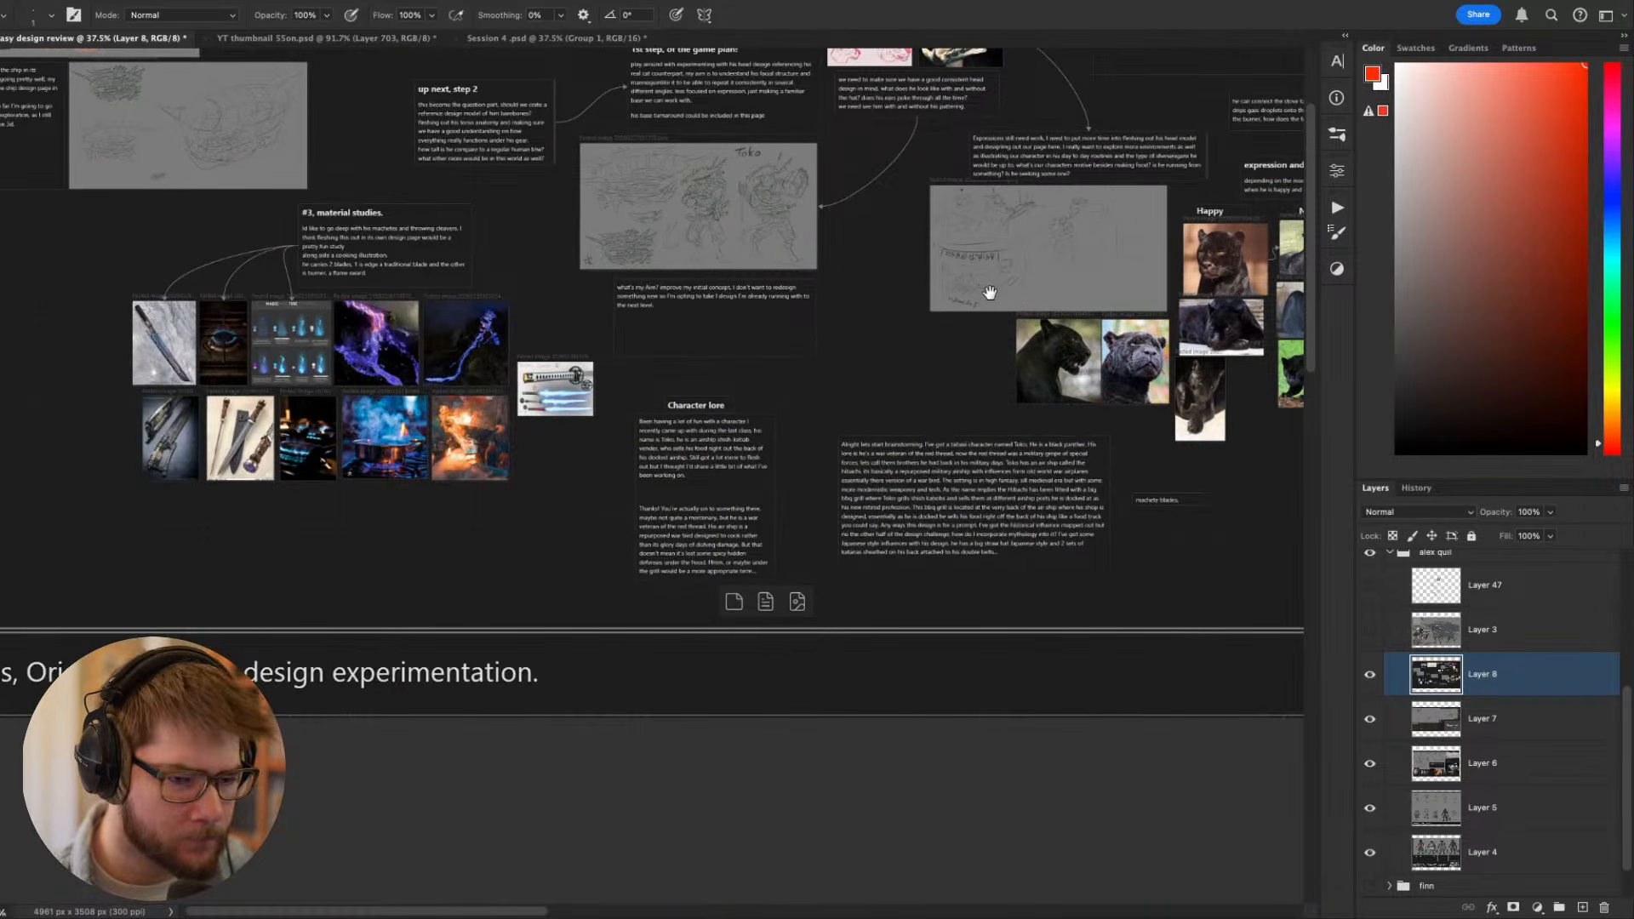
{"action": "left_click_drag", "start_coordinate": [1027, 113], "coordinate": [804, 621]}
{"action": "scroll", "coordinate": [662, 514], "scroll_direction": "up", "scroll_amount": 5}
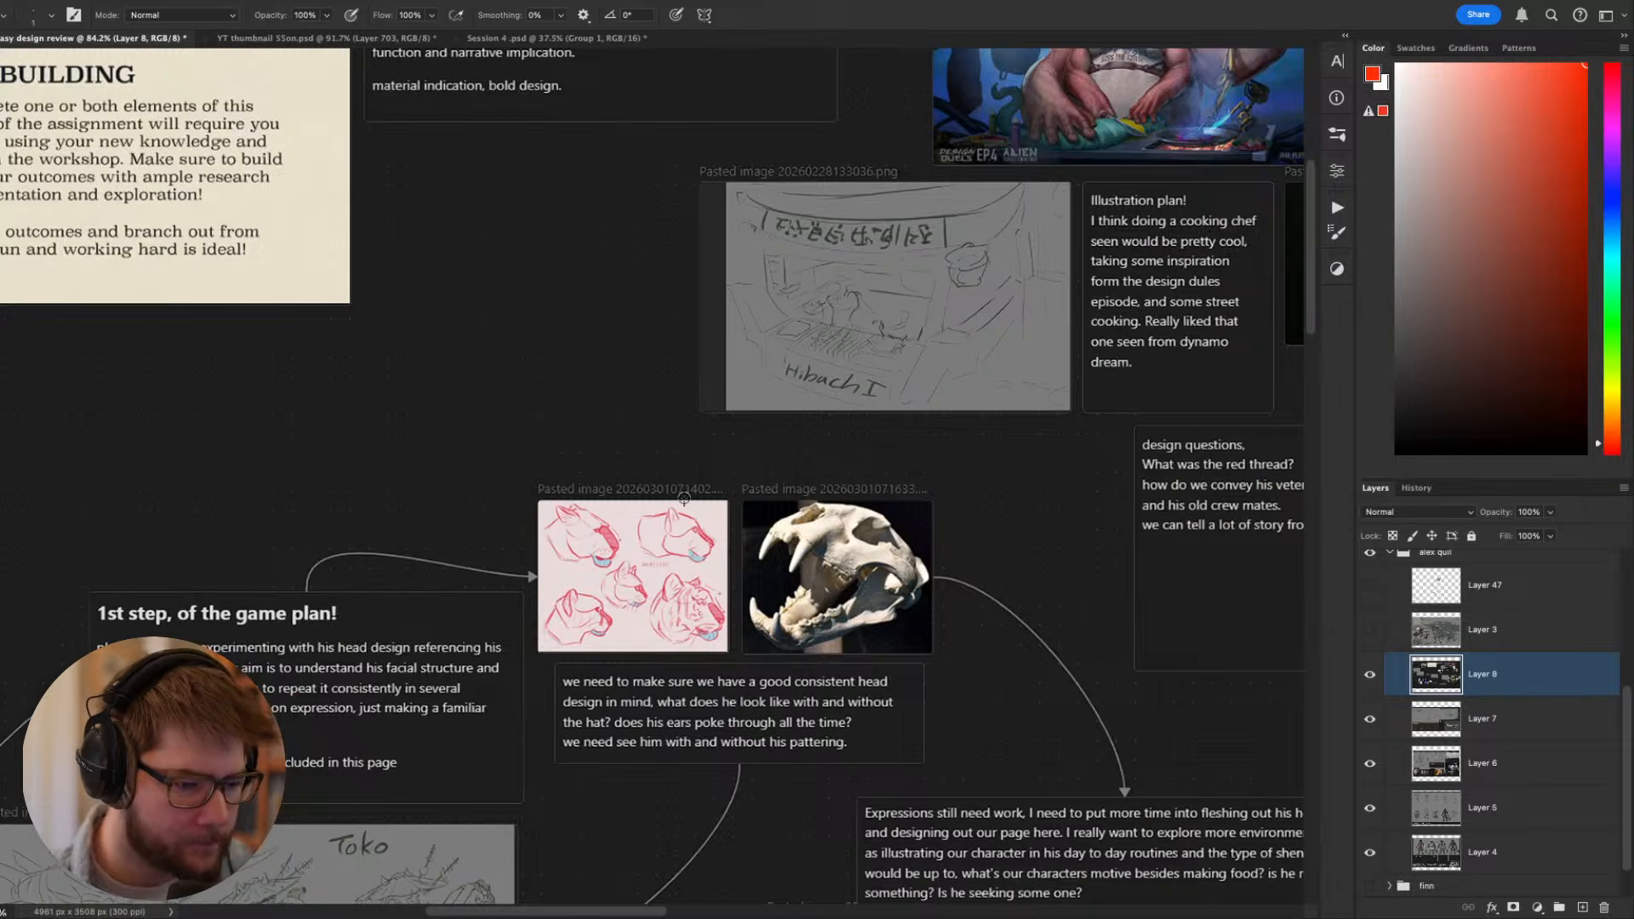
{"action": "scroll", "coordinate": [680, 509], "scroll_direction": "up", "scroll_amount": 6}
{"action": "left_click_drag", "start_coordinate": [806, 558], "coordinate": [779, 221]}
{"action": "scroll", "coordinate": [730, 416], "scroll_direction": "down", "scroll_amount": 2}
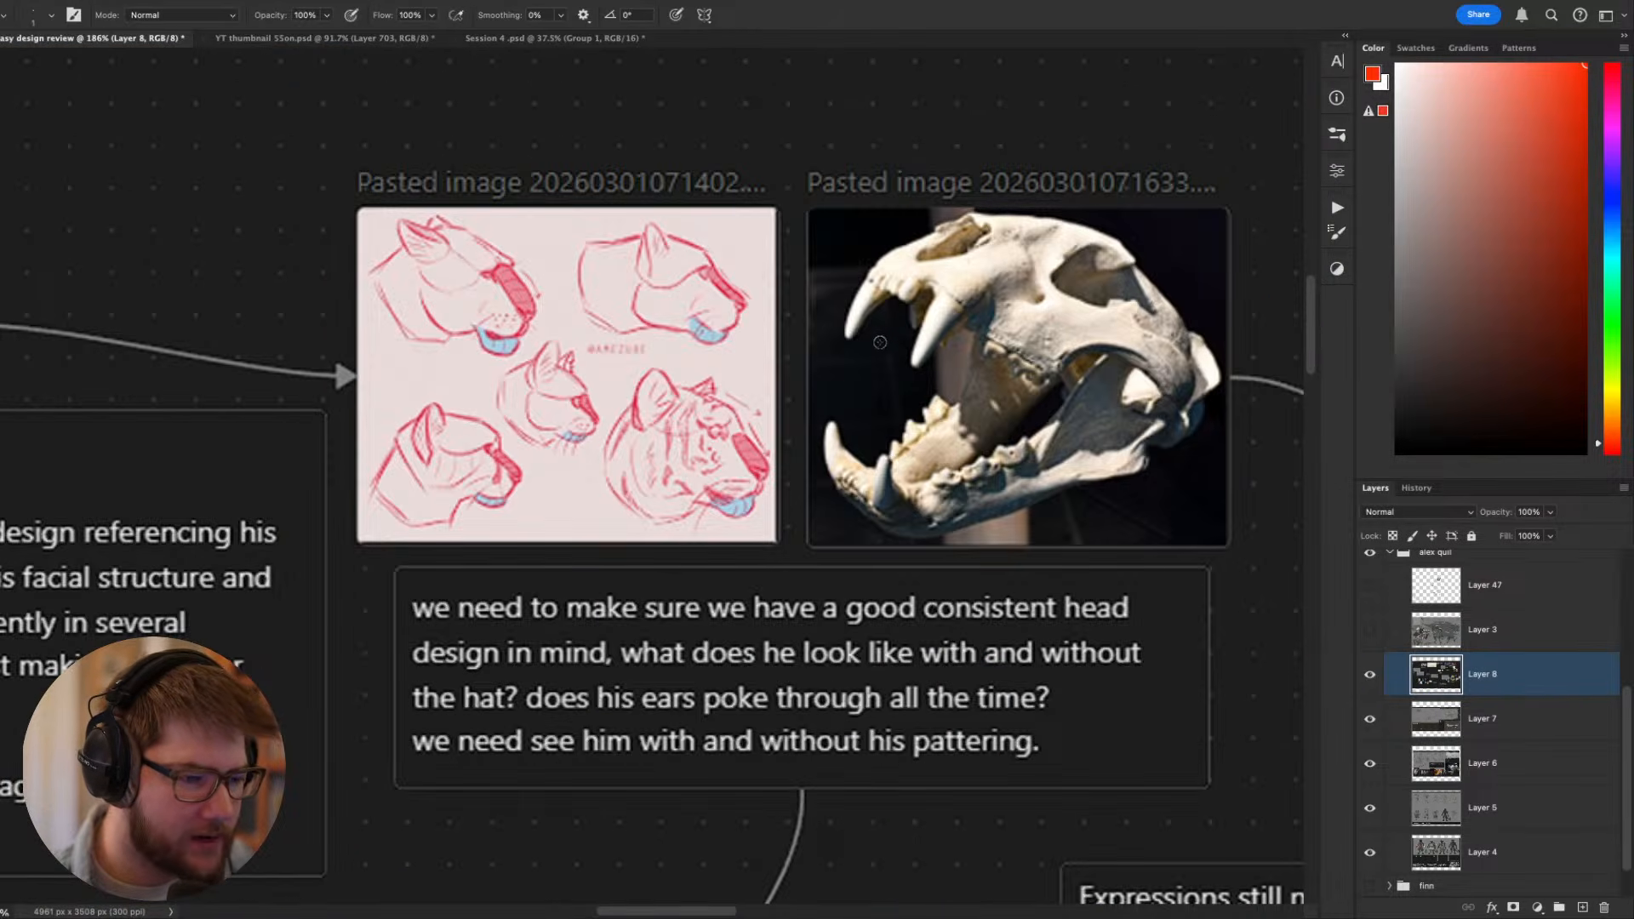
- Mark the hat, folded arms and blade curves in red on the standing Toko sketch, and undo these marks
{"action": "scroll", "coordinate": [828, 437], "scroll_direction": "down", "scroll_amount": 3}
{"action": "left_click_drag", "start_coordinate": [828, 437], "coordinate": [1071, 317]}
{"action": "left_click_drag", "start_coordinate": [880, 502], "coordinate": [995, 474]}
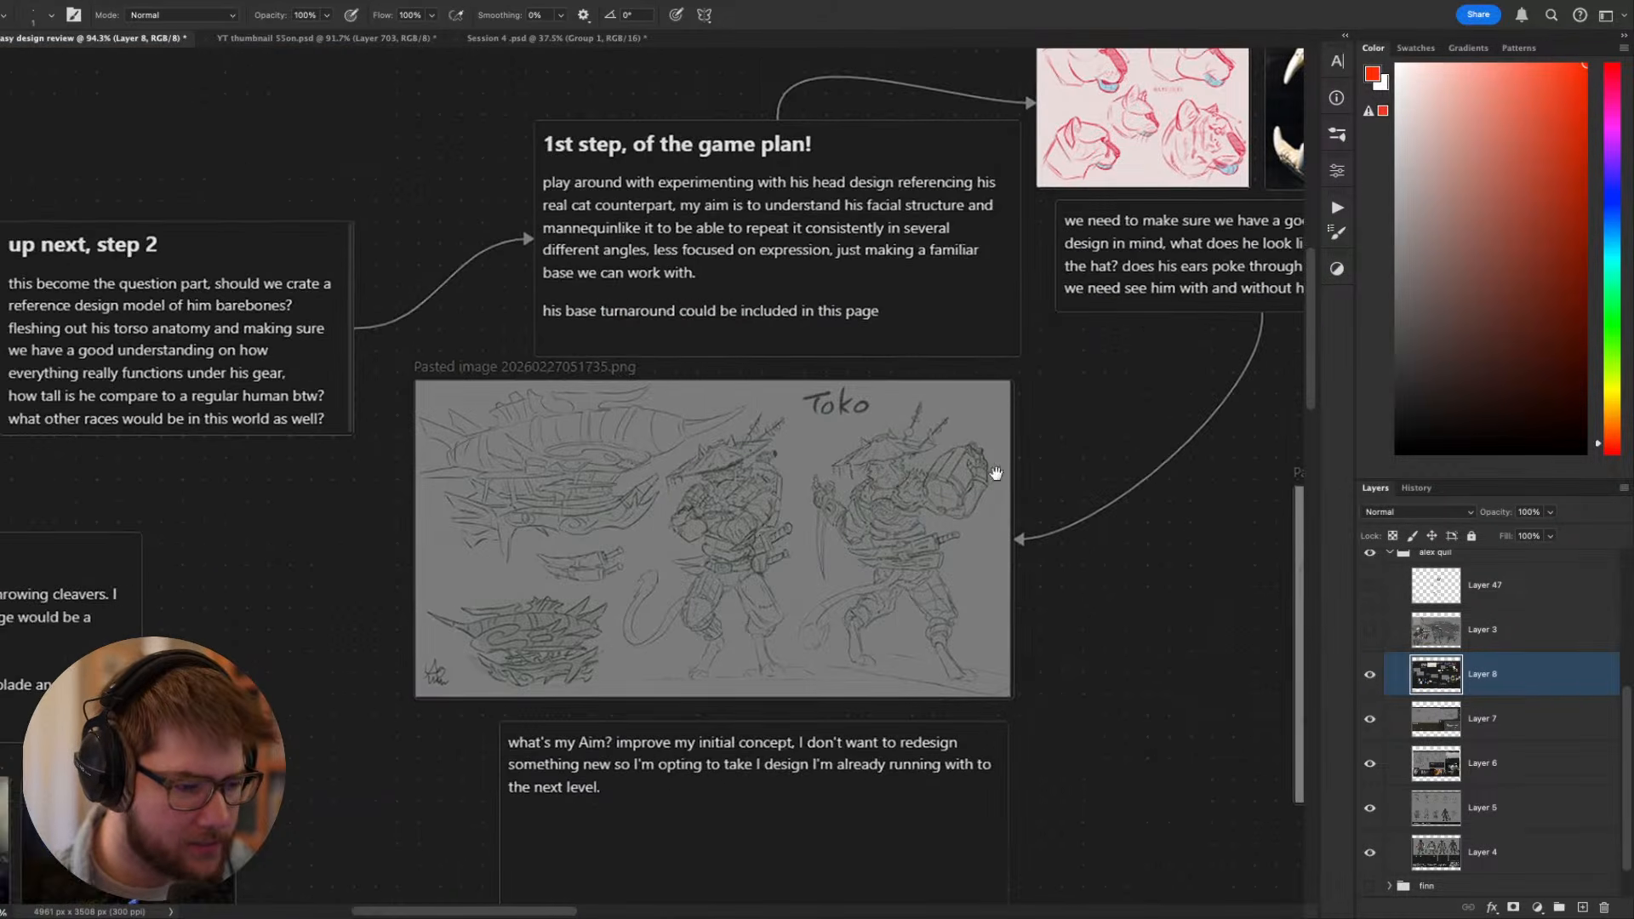
{"action": "scroll", "coordinate": [756, 543], "scroll_direction": "up", "scroll_amount": 3}
{"action": "scroll", "coordinate": [758, 543], "scroll_direction": "up", "scroll_amount": 1}
{"action": "scroll", "coordinate": [758, 545], "scroll_direction": "down", "scroll_amount": 1}
{"action": "left_click_drag", "start_coordinate": [756, 543], "coordinate": [749, 486]}
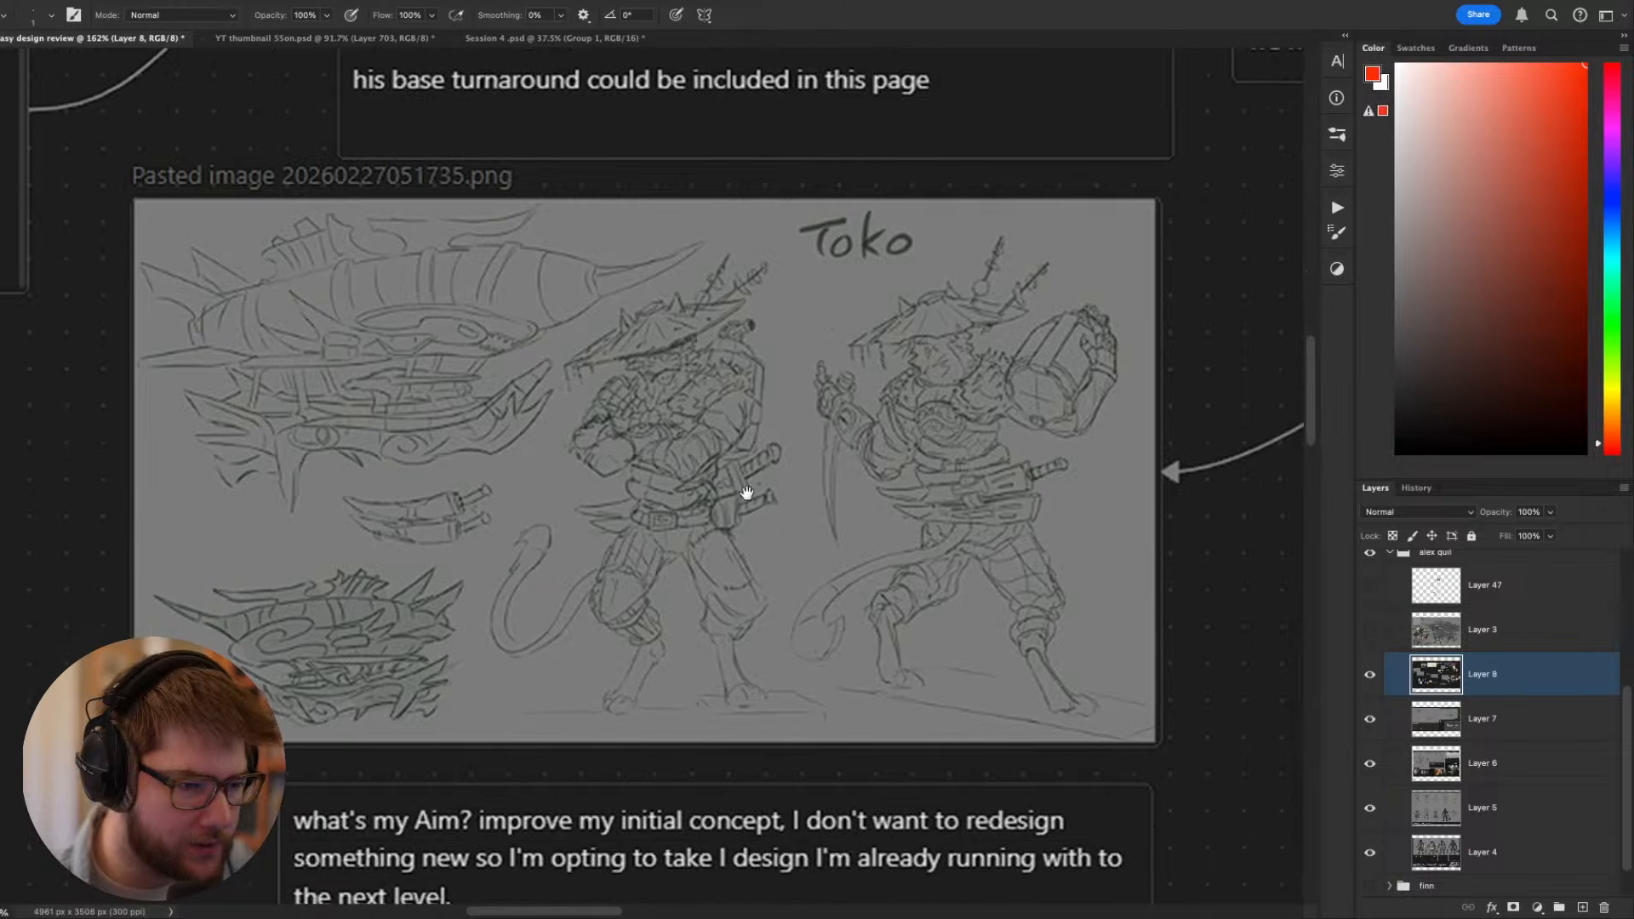
{"action": "mouse_move", "coordinate": [579, 362]}
{"action": "left_mouse_down"}
{"action": "mouse_move", "coordinate": [777, 319]}
{"action": "mouse_move", "coordinate": [606, 362]}
{"action": "mouse_move", "coordinate": [654, 443]}
{"action": "mouse_move", "coordinate": [691, 453]}
{"action": "mouse_move", "coordinate": [720, 400]}
{"action": "mouse_move", "coordinate": [560, 526]}
{"action": "left_mouse_up"}
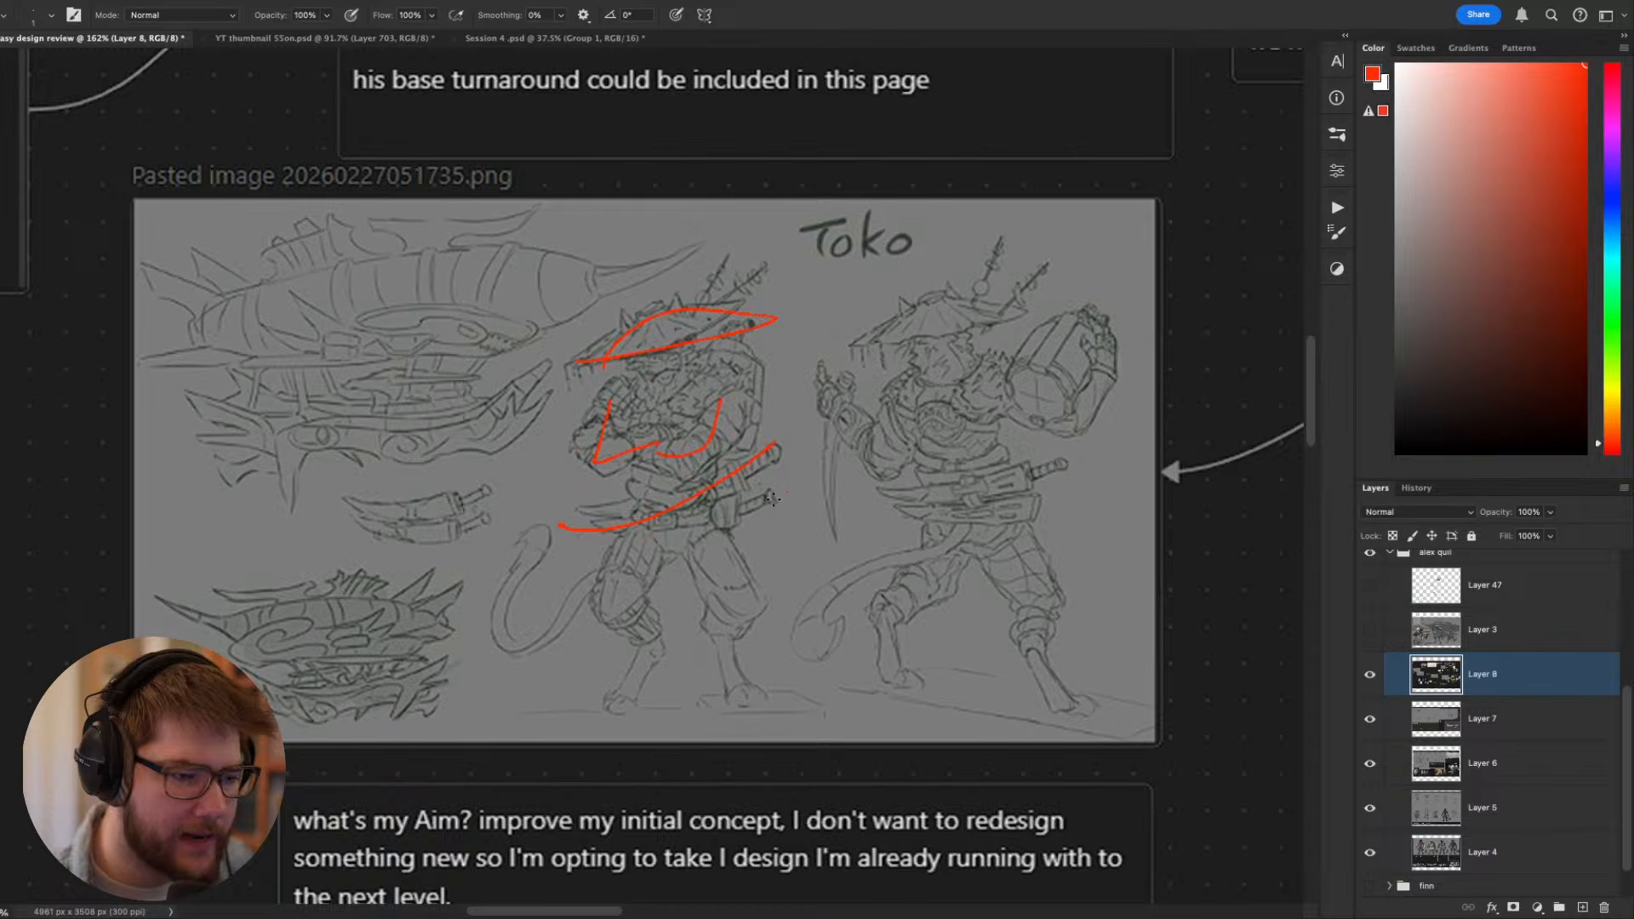
{"action": "left_click_drag", "start_coordinate": [787, 493], "coordinate": [554, 538]}
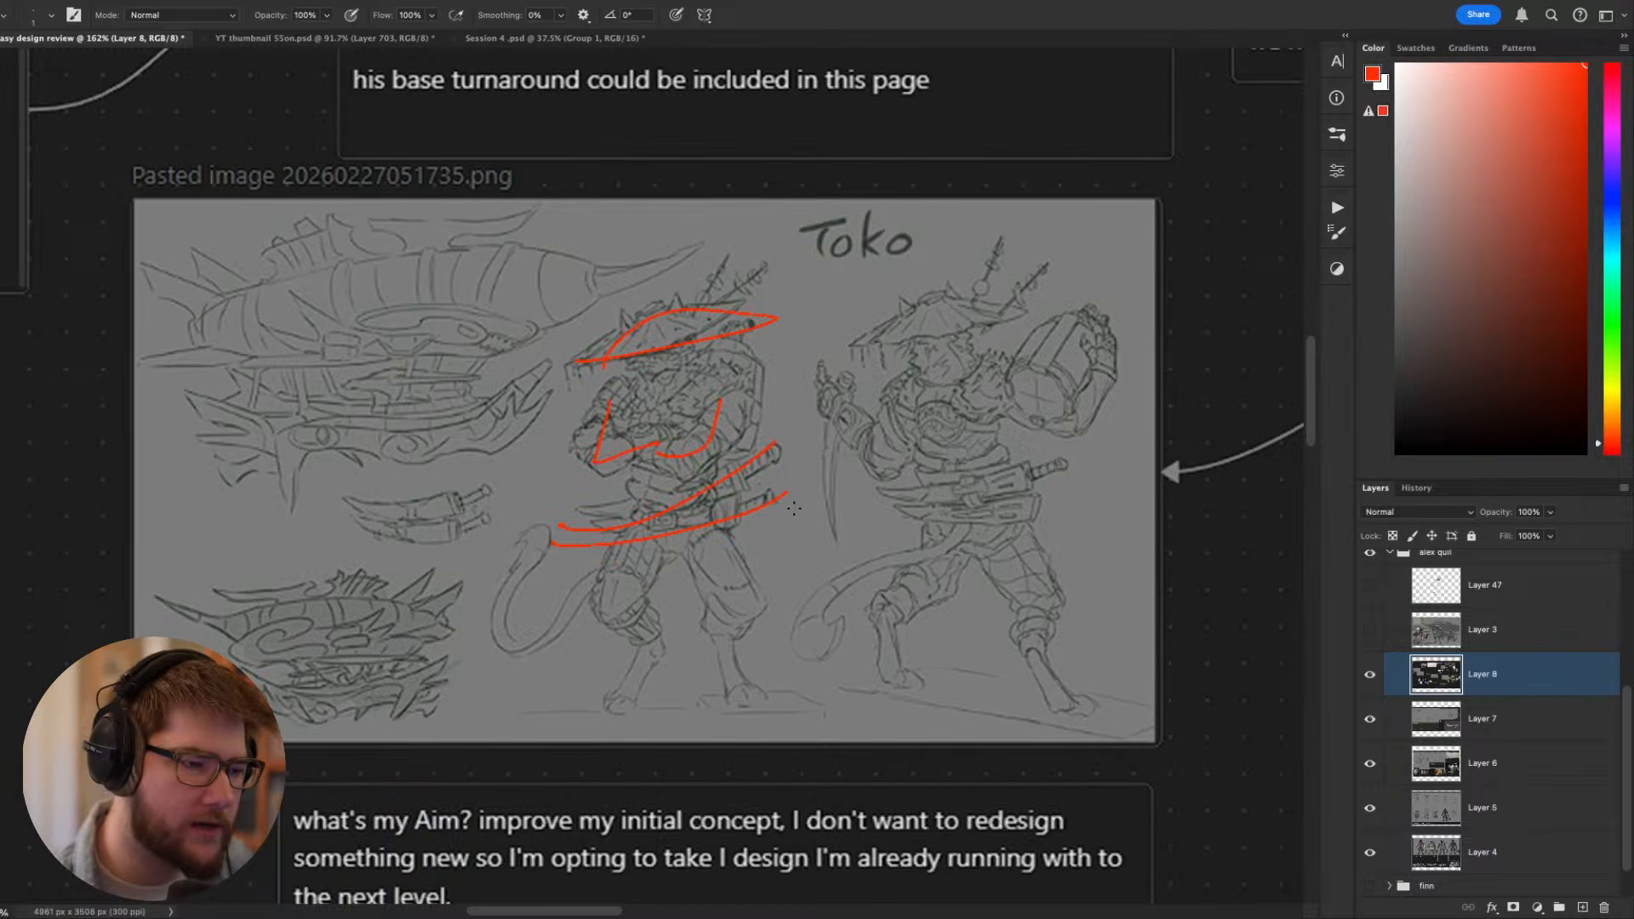
{"action": "key", "text": "ctrl+z"}
{"action": "key", "text": "ctrl+z"}
{"action": "key", "text": "ctrl+z"}
{"action": "key", "text": "ctrl+z"}
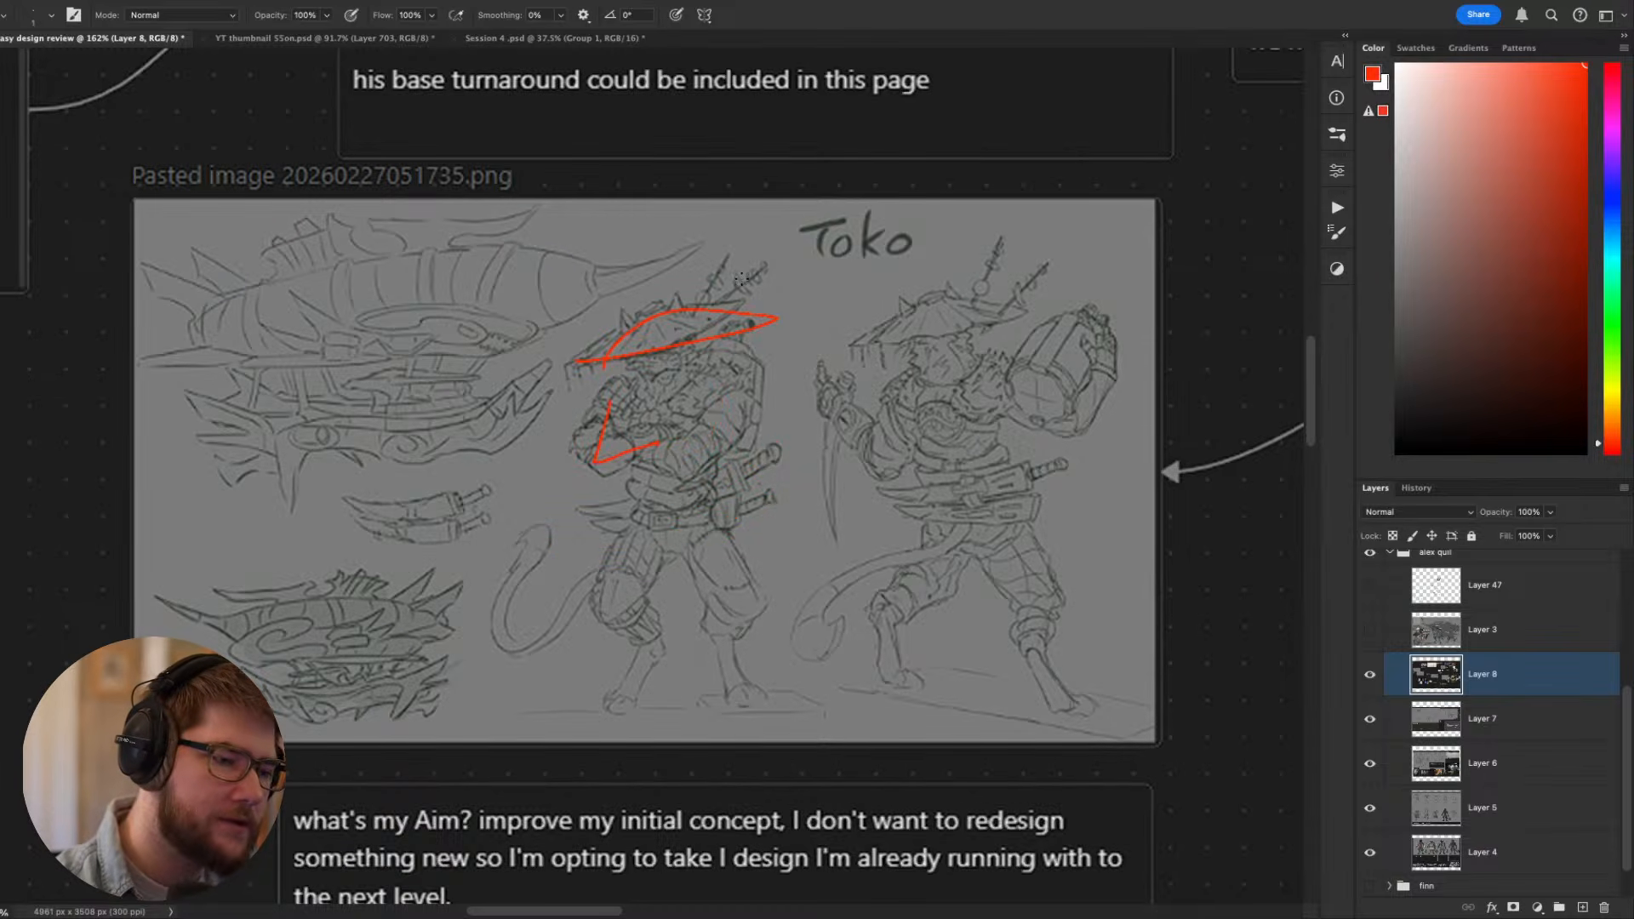
- Draw sweeping red curves along the standing Toko's hat brim, arms and belt blades, and undo the lower curves
{"action": "left_click_drag", "start_coordinate": [731, 289], "coordinate": [572, 367]}
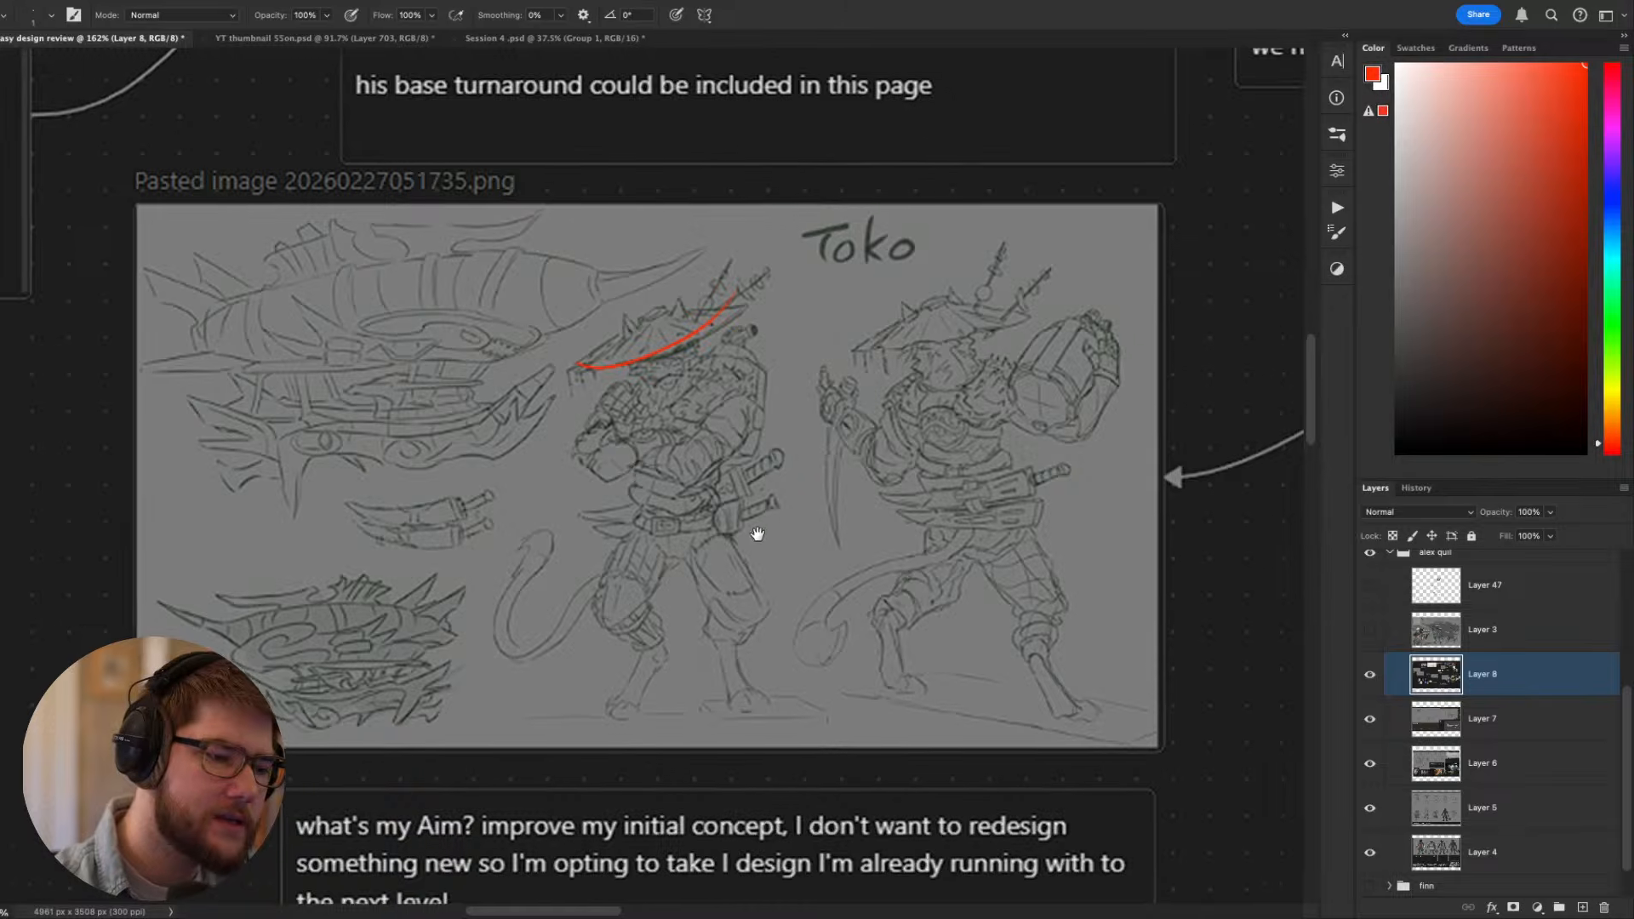
{"action": "scroll", "coordinate": [736, 505], "scroll_direction": "up", "scroll_amount": 1}
{"action": "left_click_drag", "start_coordinate": [724, 449], "coordinate": [592, 503]}
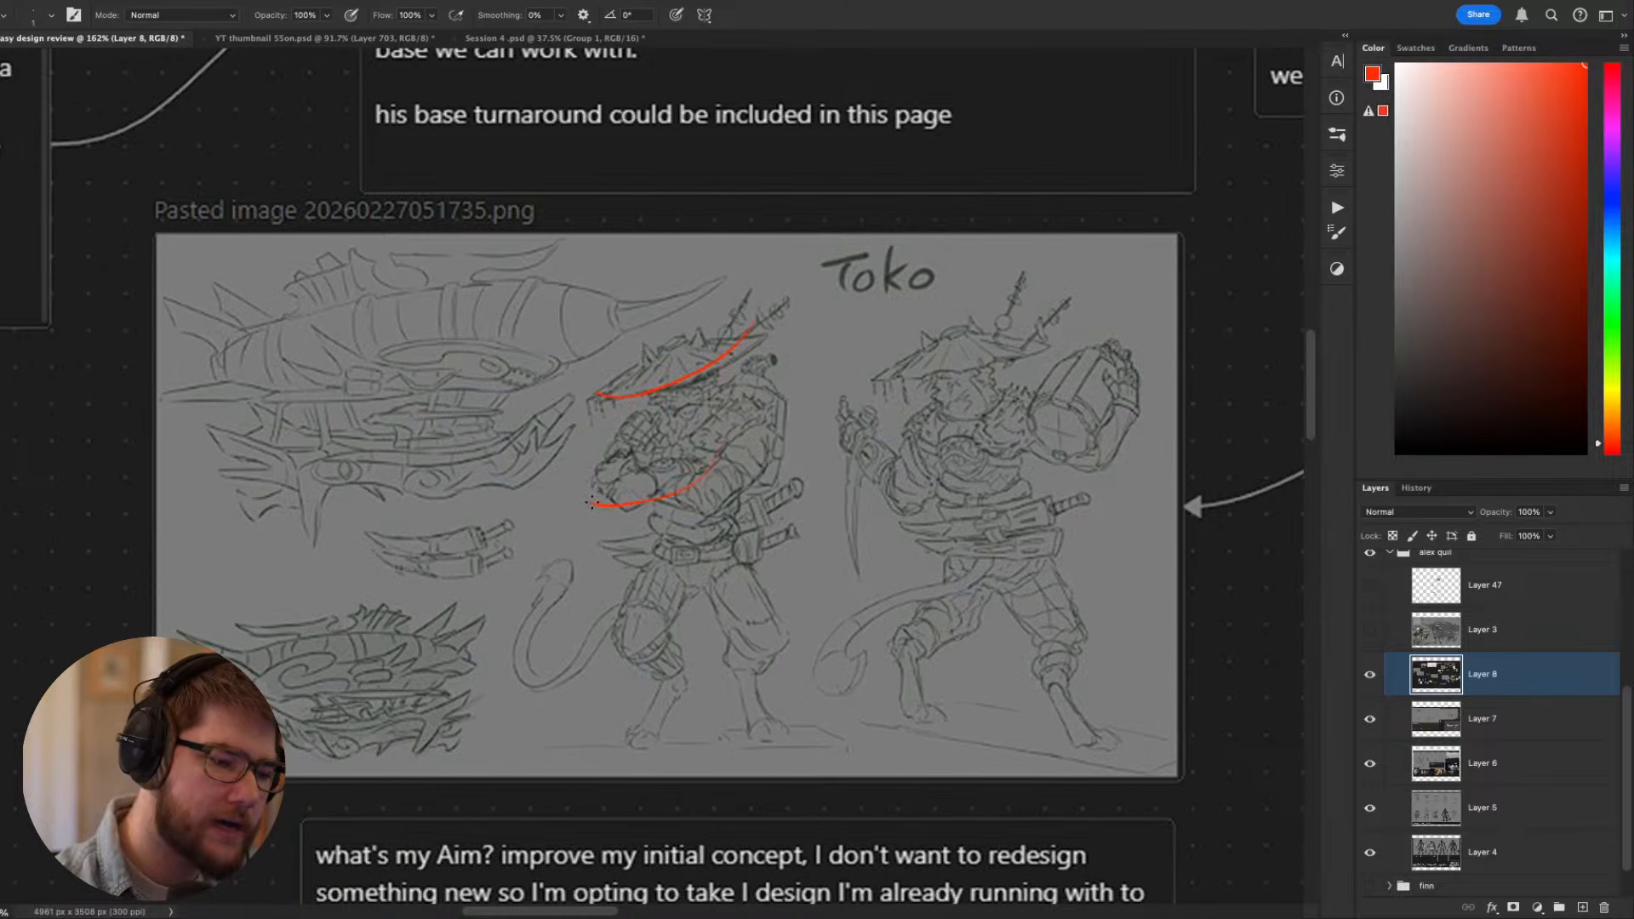
{"action": "left_click_drag", "start_coordinate": [731, 504], "coordinate": [634, 504]}
{"action": "left_click_drag", "start_coordinate": [725, 528], "coordinate": [615, 546]}
{"action": "mouse_move", "coordinate": [804, 500]}
{"action": "left_mouse_down"}
{"action": "mouse_move", "coordinate": [681, 565]}
{"action": "mouse_move", "coordinate": [621, 554]}
{"action": "left_mouse_up"}
{"action": "mouse_move", "coordinate": [756, 651]}
{"action": "left_mouse_down"}
{"action": "mouse_move", "coordinate": [896, 665]}
{"action": "mouse_move", "coordinate": [651, 711]}
{"action": "mouse_move", "coordinate": [757, 681]}
{"action": "left_mouse_up"}
{"action": "left_click_drag", "start_coordinate": [1059, 630], "coordinate": [909, 649]}
{"action": "key", "text": "ctrl+z"}
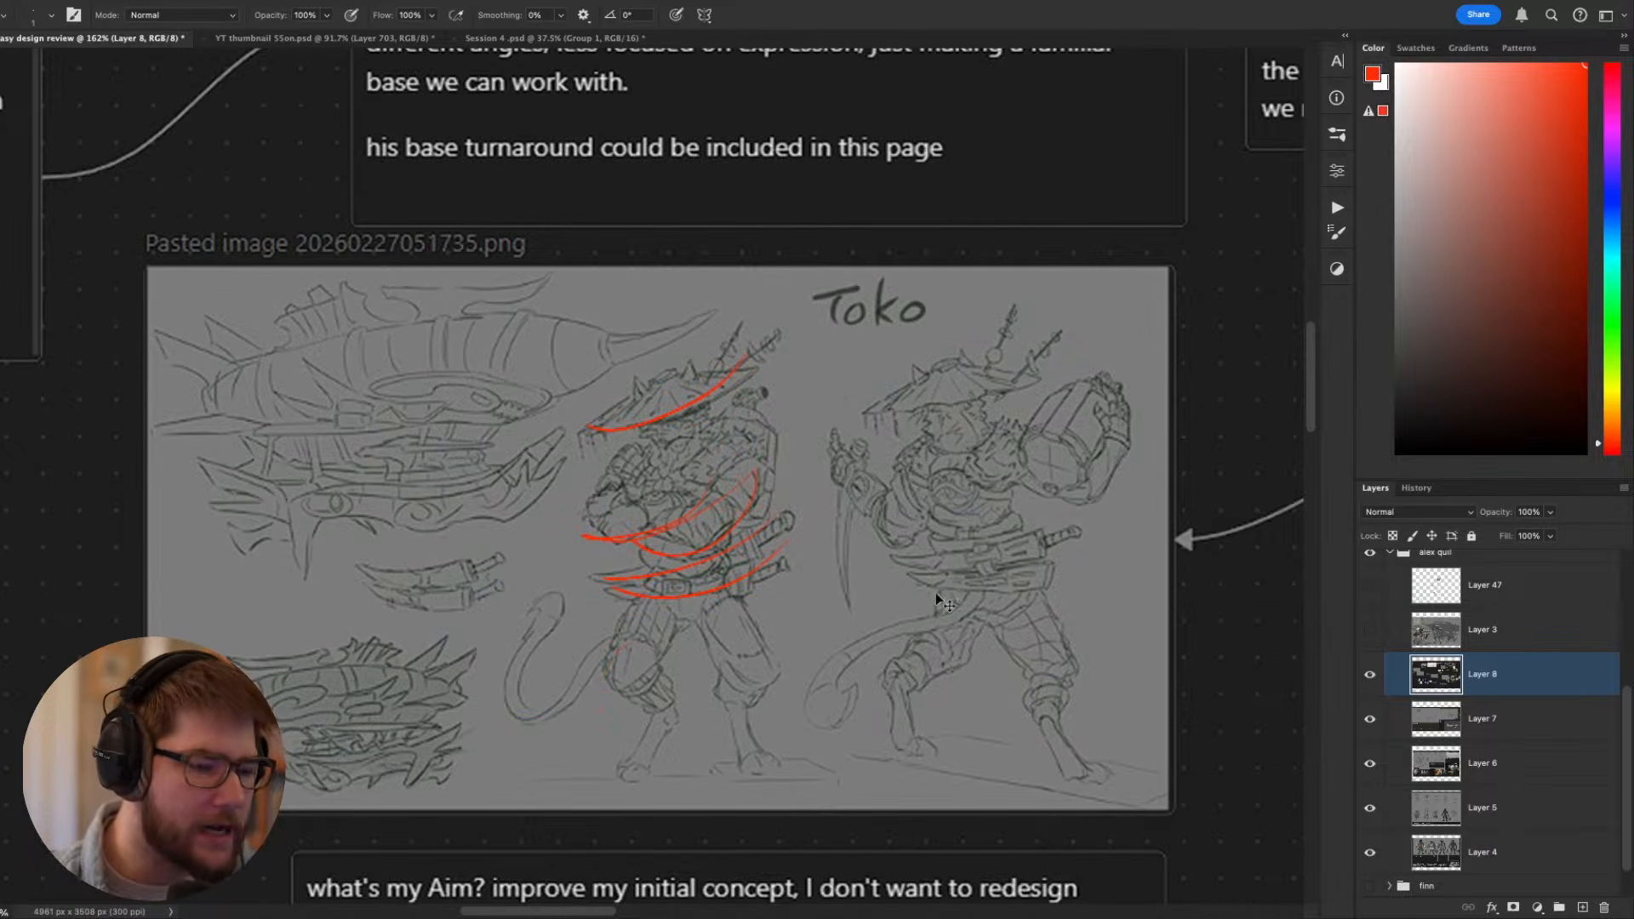
{"action": "key", "text": "ctrl+z"}
{"action": "key", "text": "ctrl+z"}
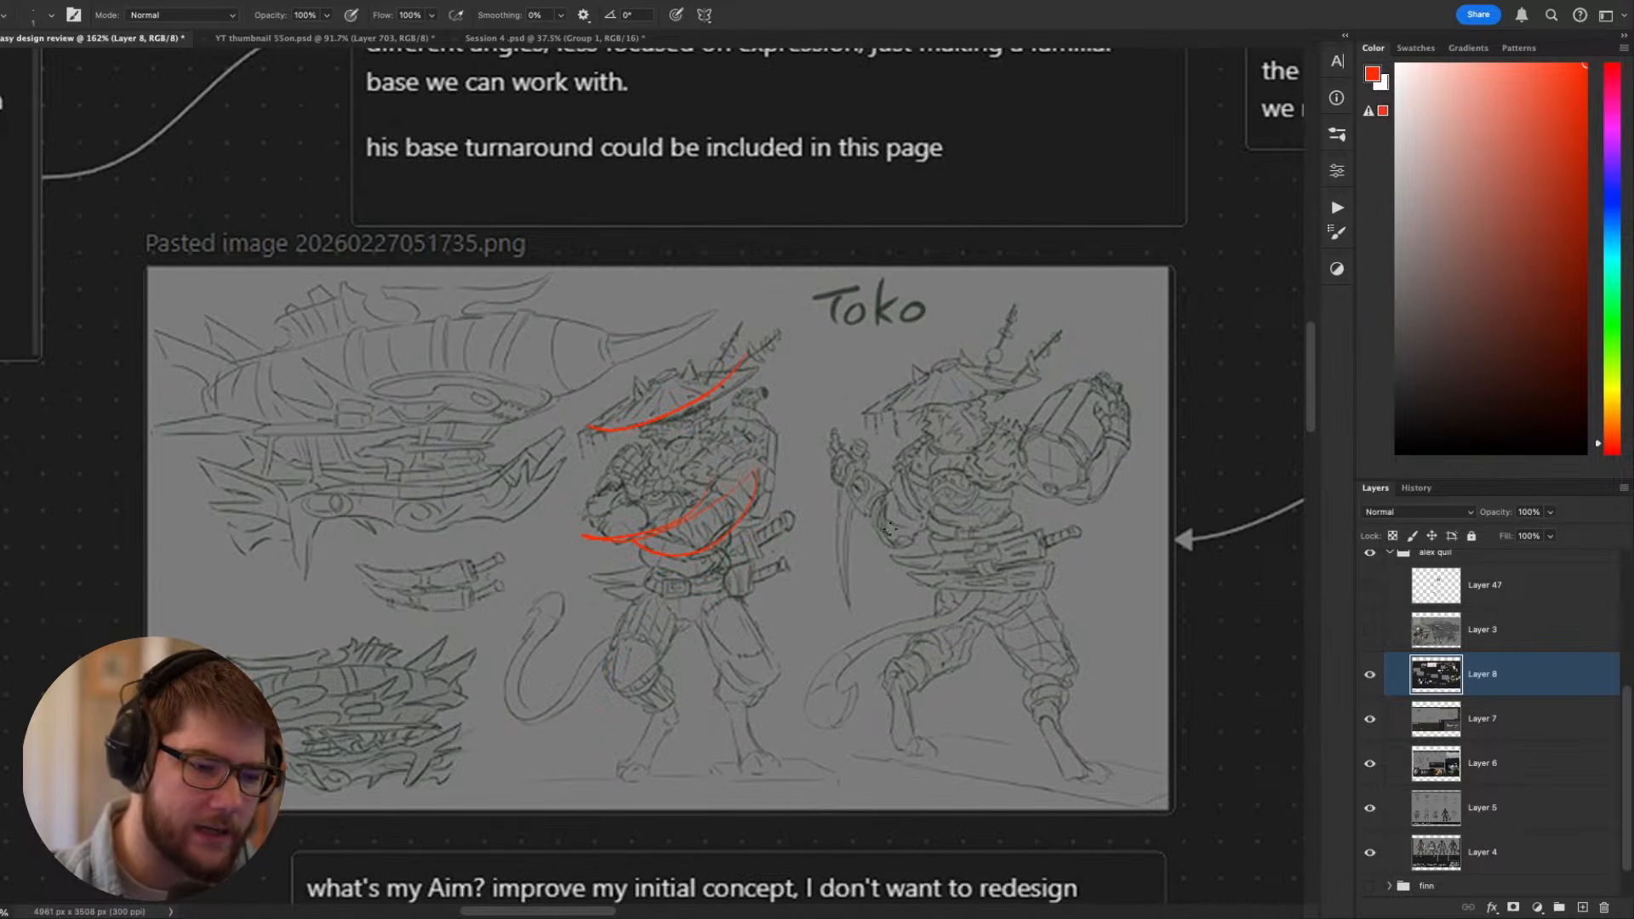
- Draw red flow lines over the hat, arms, waist and tail of Toko's action pose, and undo all marks on both figures
{"action": "left_click_drag", "start_coordinate": [883, 514], "coordinate": [1102, 517]}
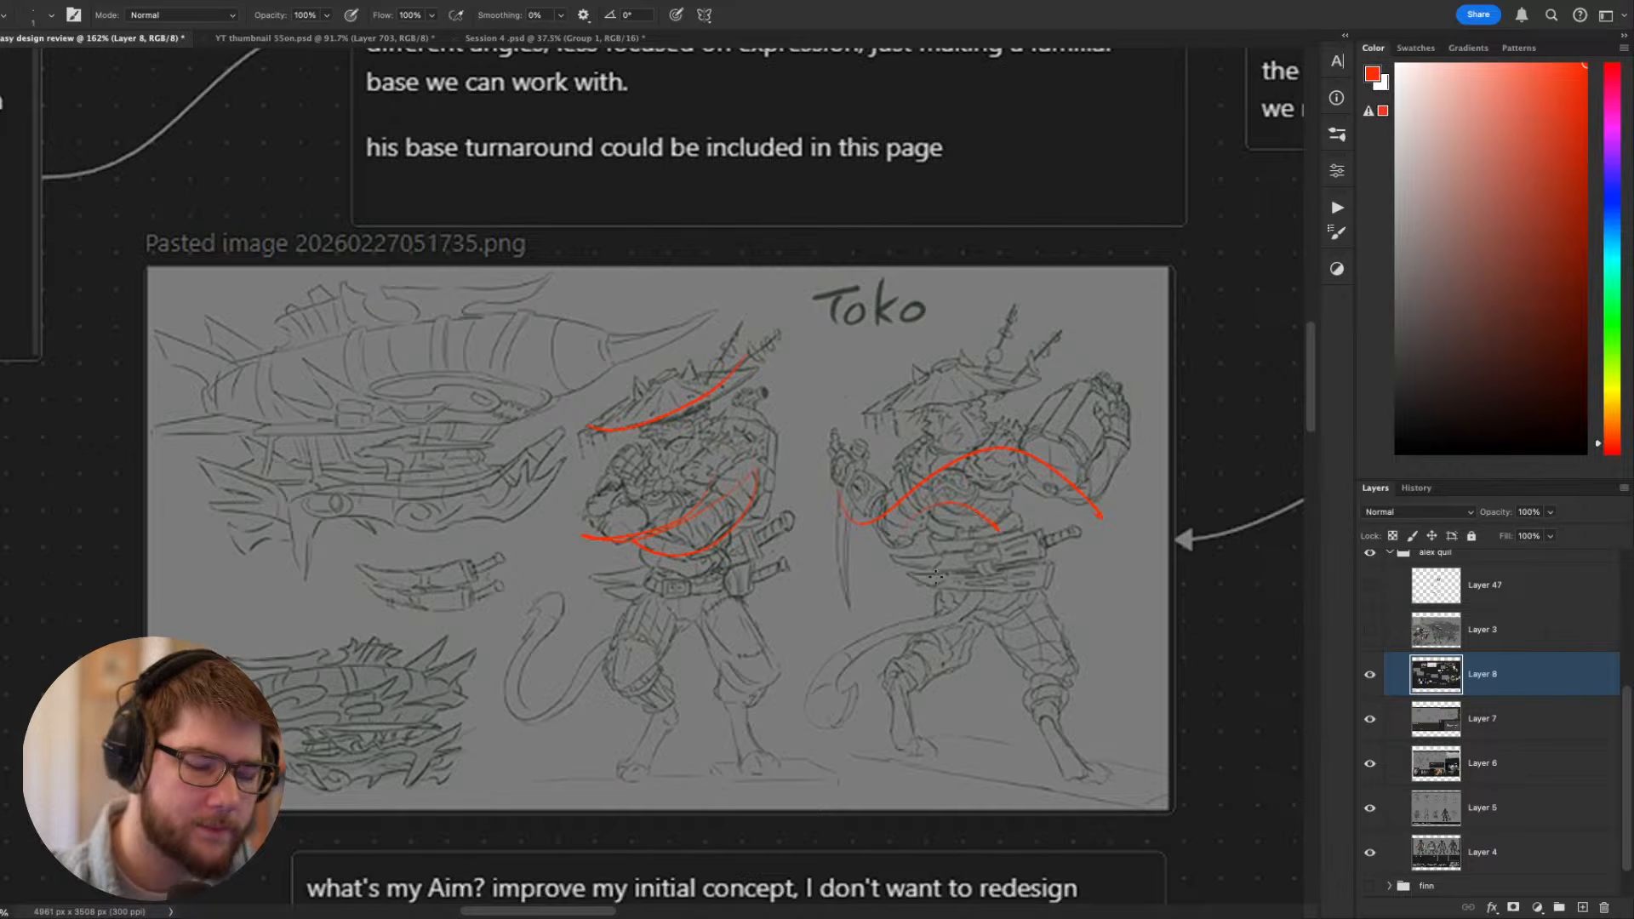
{"action": "left_click_drag", "start_coordinate": [909, 580], "coordinate": [1060, 553]}
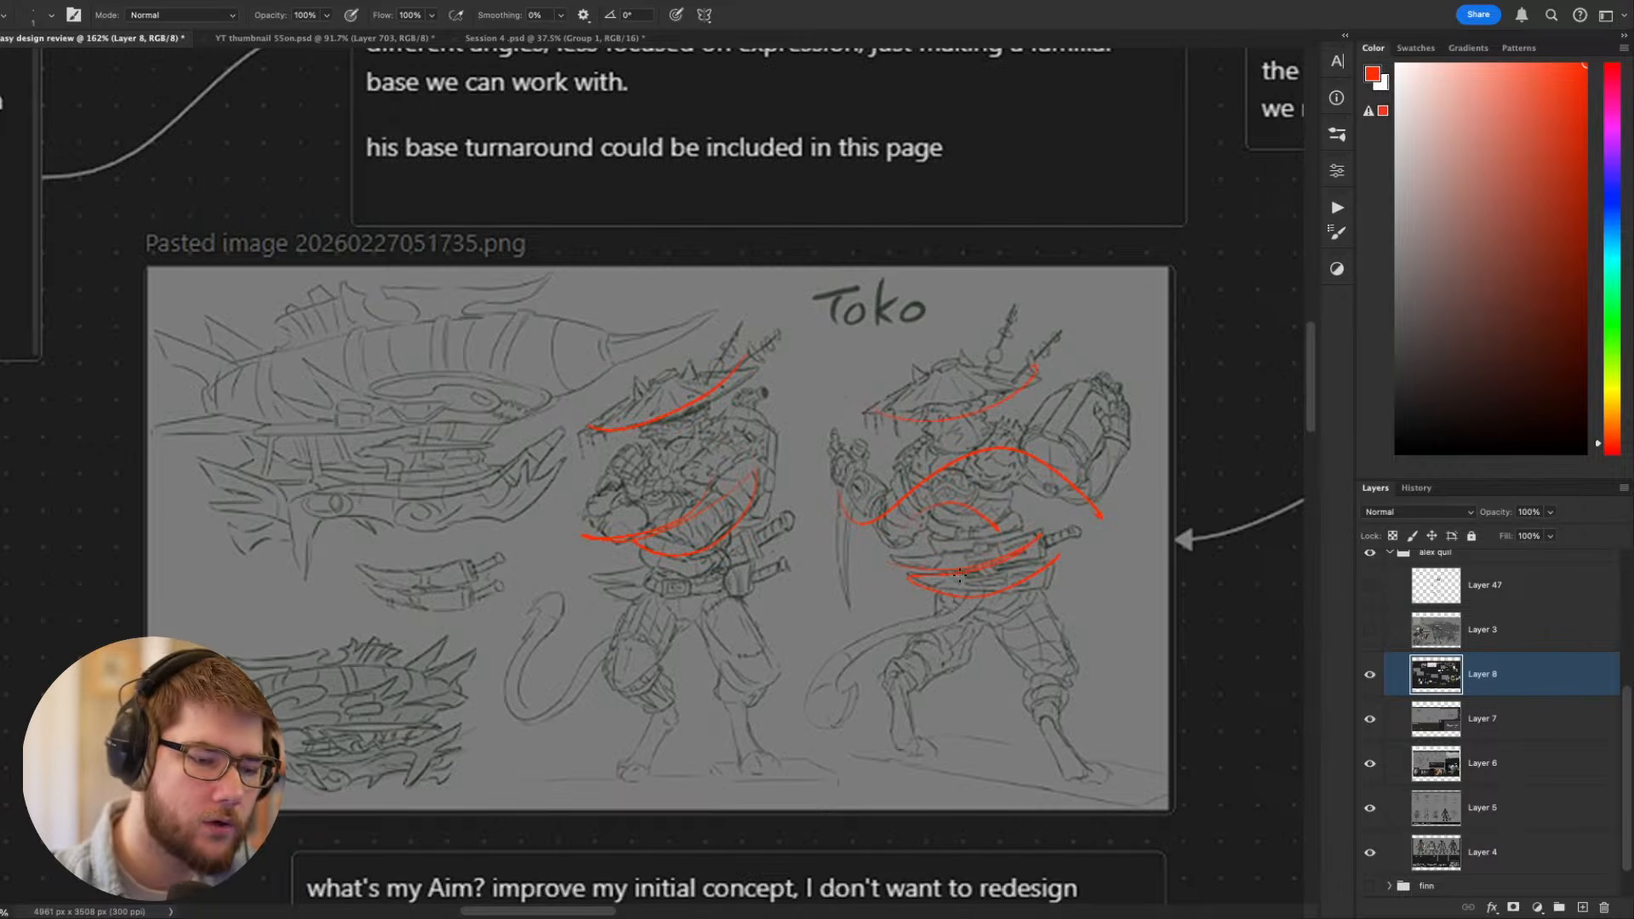
{"action": "mouse_move", "coordinate": [881, 645]}
{"action": "left_mouse_down"}
{"action": "mouse_move", "coordinate": [839, 739]}
{"action": "mouse_move", "coordinate": [899, 708]}
{"action": "left_mouse_up"}
{"action": "key", "text": "ctrl+z"}
{"action": "key", "text": "ctrl+z"}
{"action": "key", "text": "ctrl+z"}
{"action": "key", "text": "ctrl+z"}
{"action": "key", "text": "ctrl+z"}
{"action": "key", "text": "ctrl+z"}
{"action": "key", "text": "ctrl+z"}
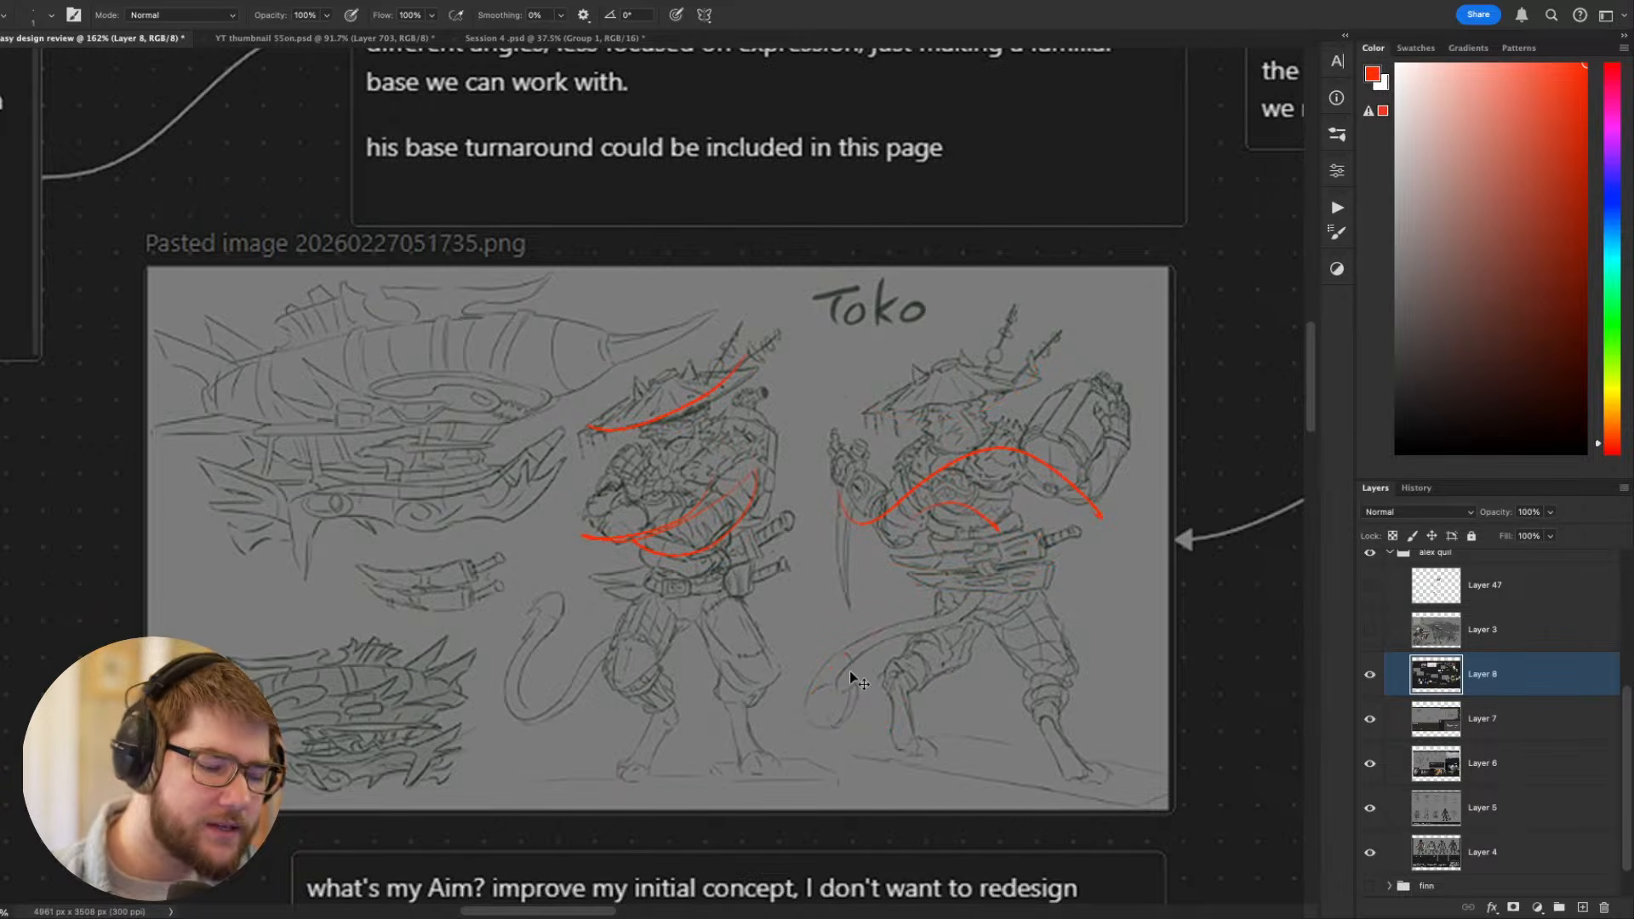
{"action": "key", "text": "ctrl+z"}
{"action": "key", "text": "ctrl+z"}
{"action": "key", "text": "ctrl+z"}
- Show Layer 3 over the reference board and examine Toko's painted design and back view
{"action": "scroll", "coordinate": [983, 514], "scroll_direction": "down", "scroll_amount": 6}
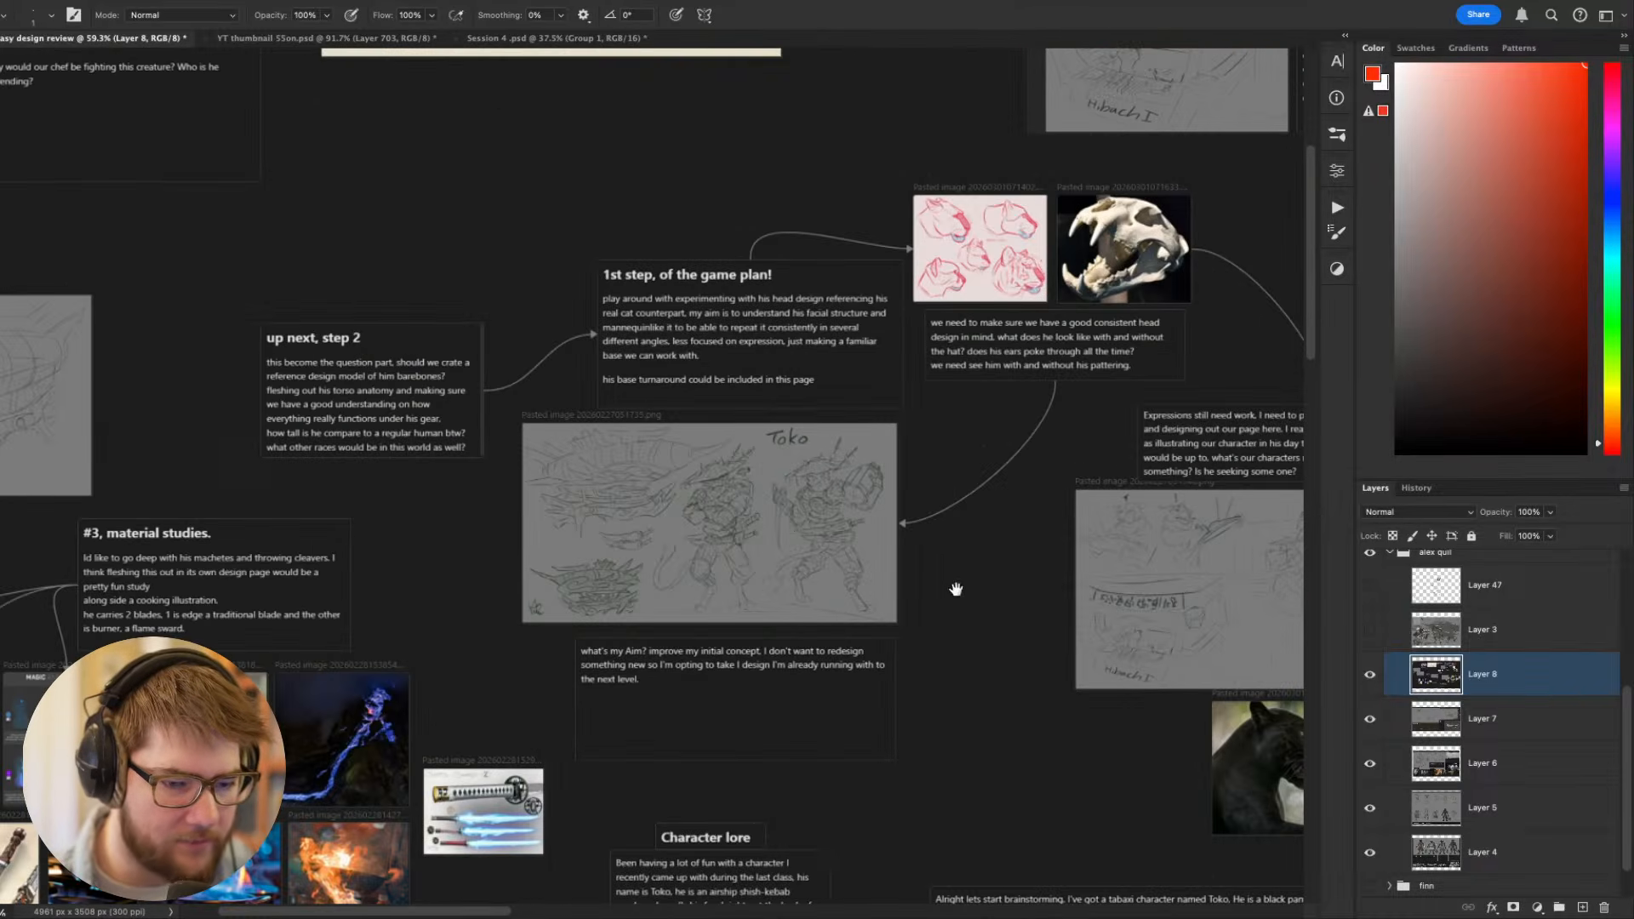
{"action": "left_click_drag", "start_coordinate": [957, 589], "coordinate": [679, 496]}
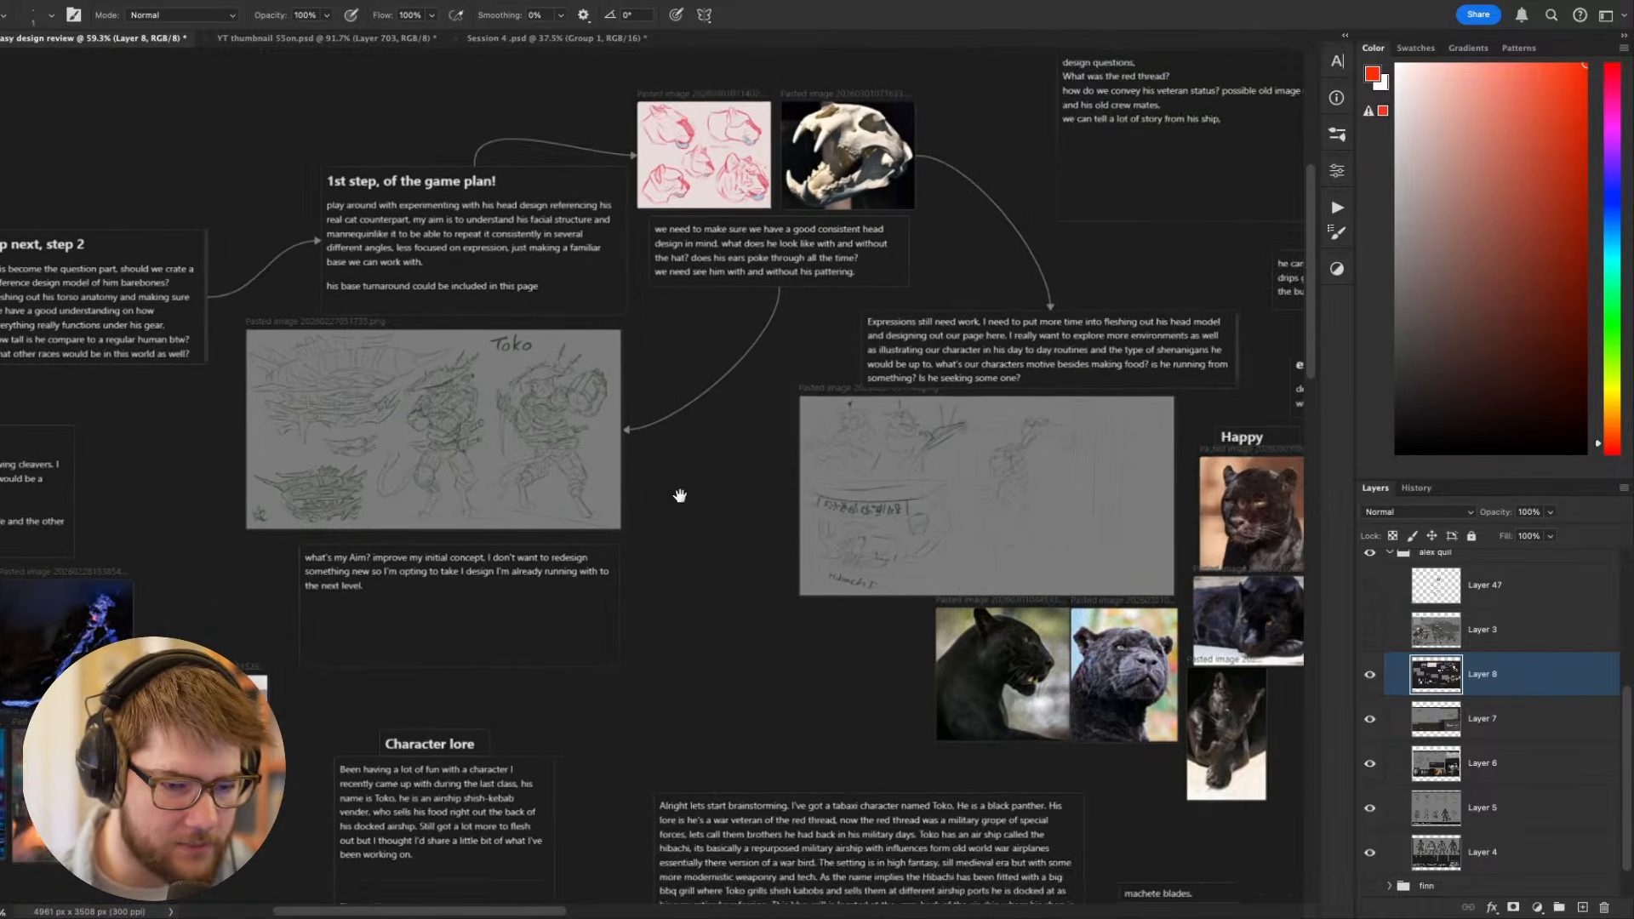
{"action": "scroll", "coordinate": [728, 555], "scroll_direction": "down", "scroll_amount": 2}
{"action": "left_click_drag", "start_coordinate": [745, 604], "coordinate": [537, 615]}
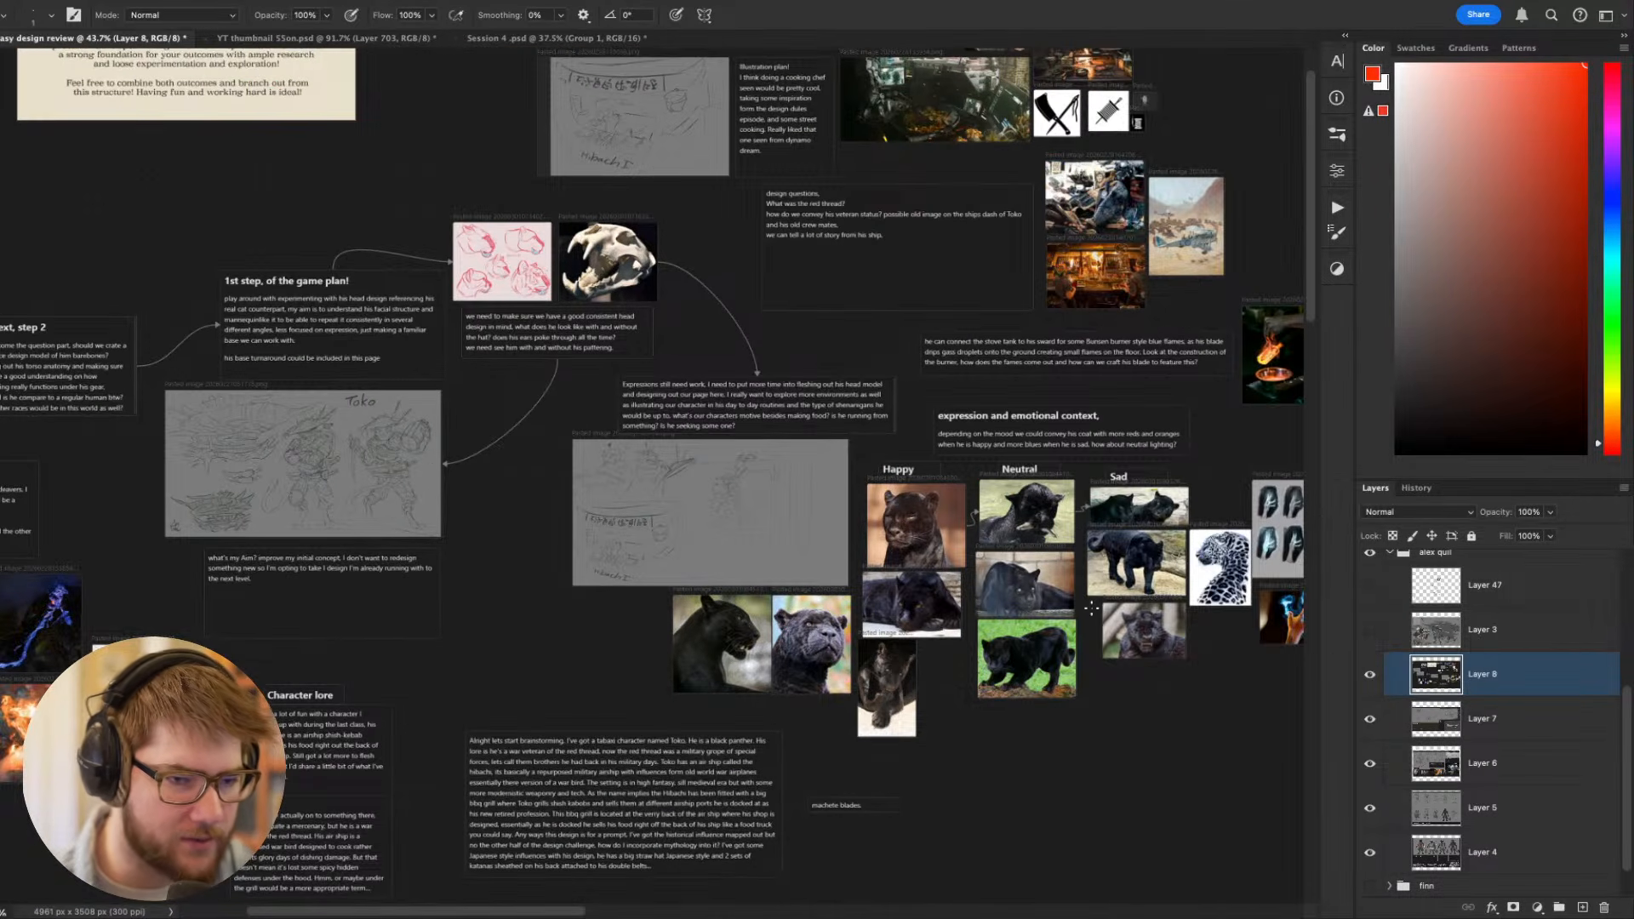
{"action": "left_click", "coordinate": [1368, 632]}
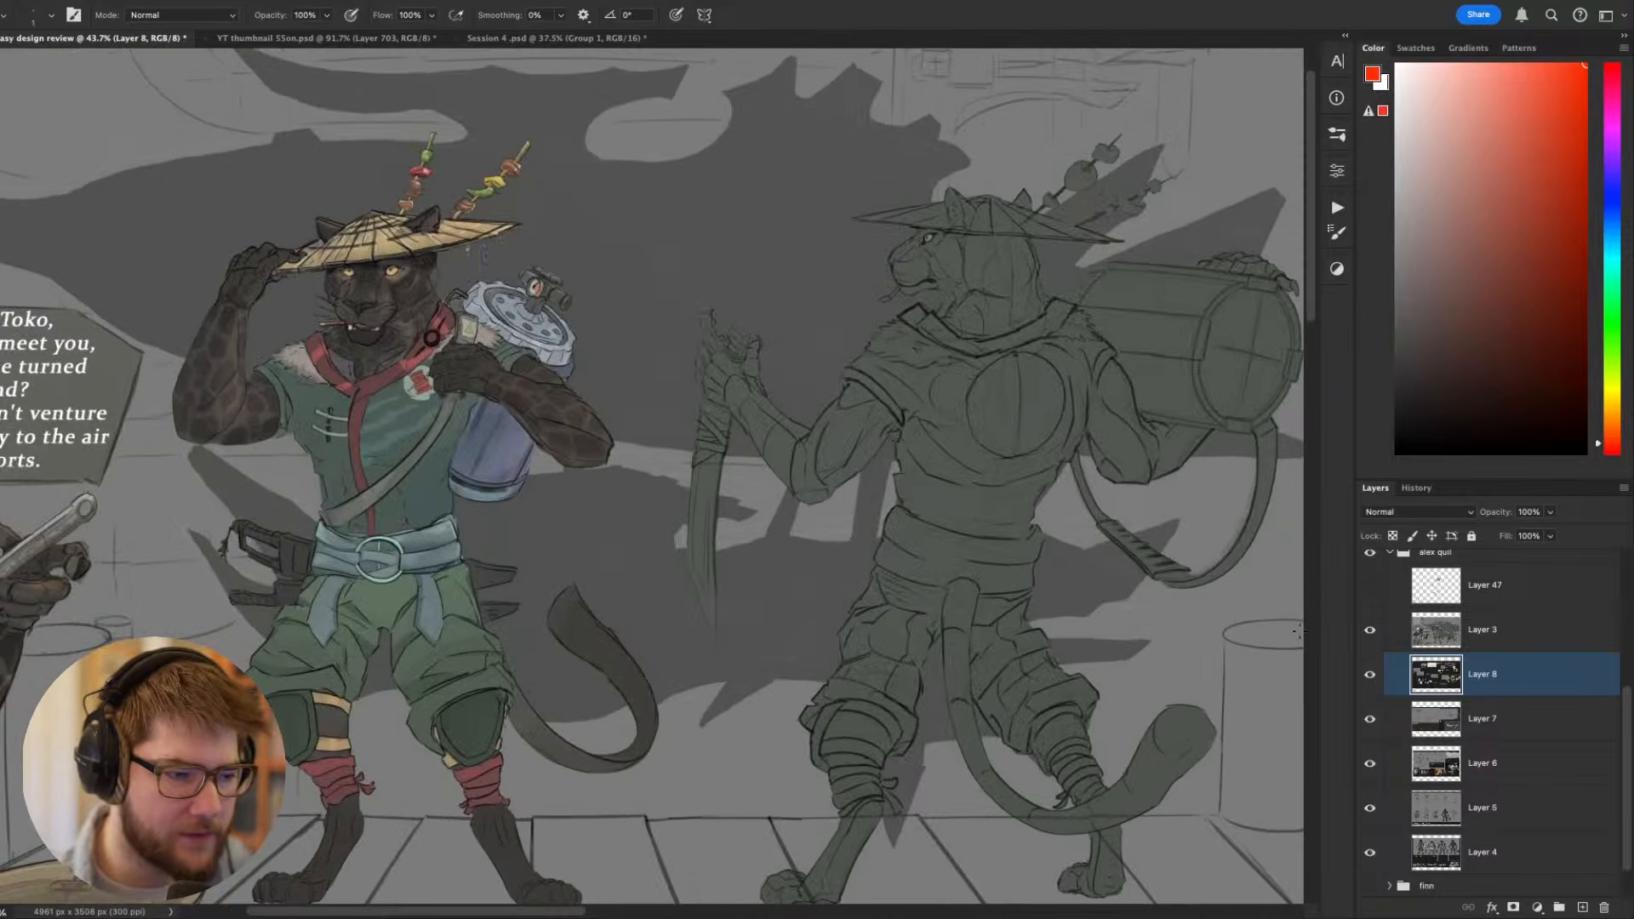
{"action": "scroll", "coordinate": [900, 610], "scroll_direction": "down", "scroll_amount": 2}
{"action": "left_click_drag", "start_coordinate": [871, 604], "coordinate": [949, 549]}
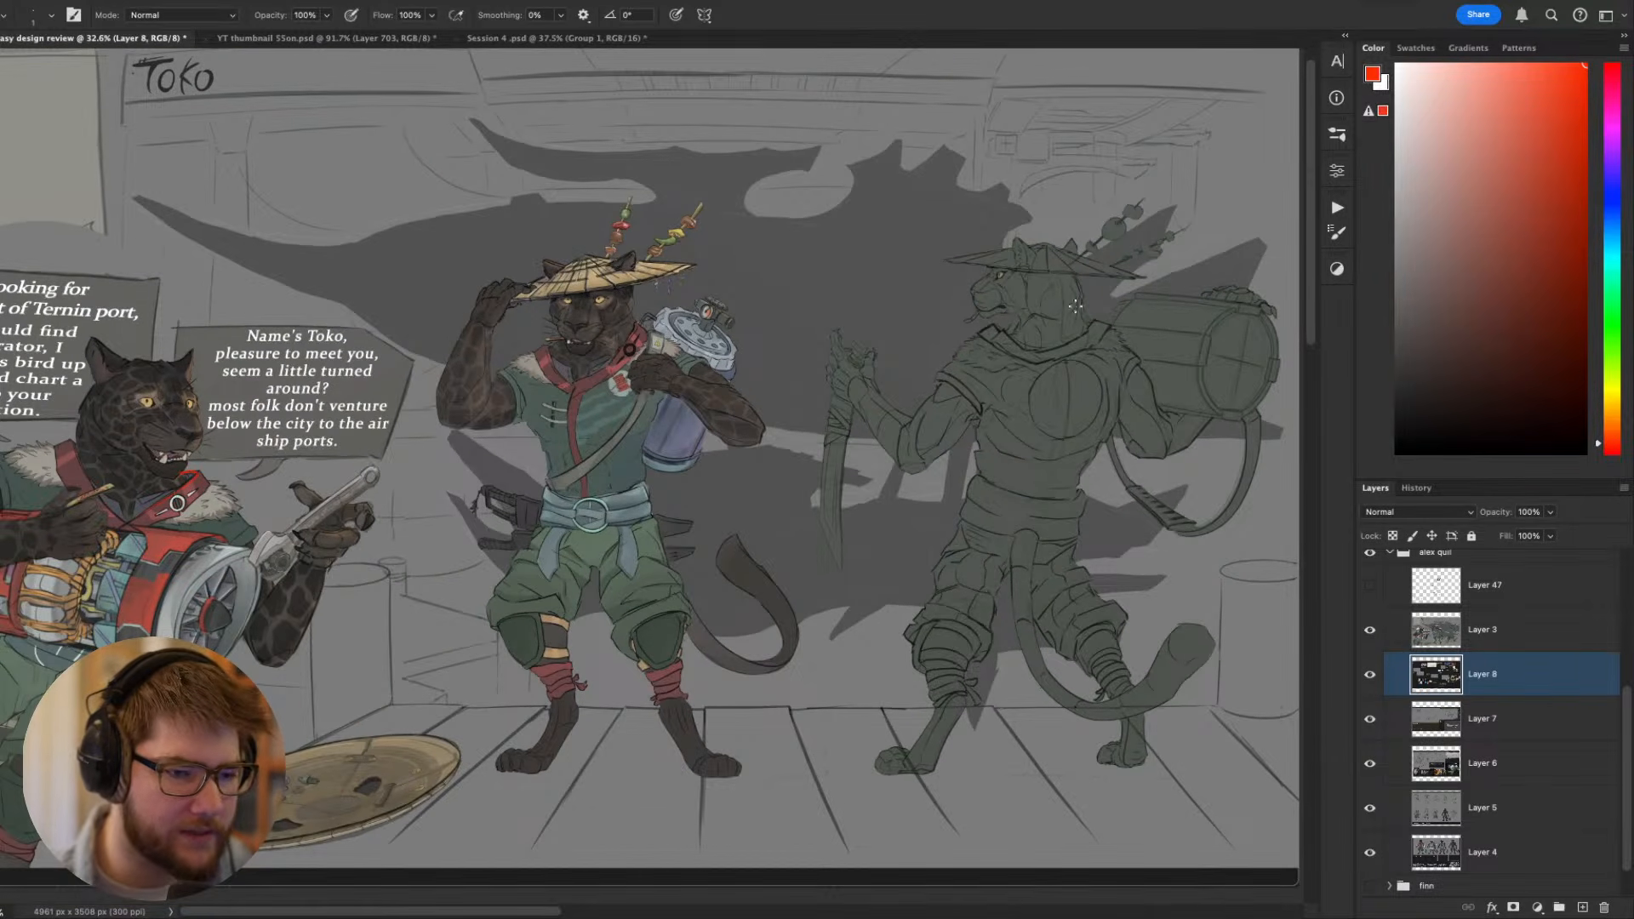
{"action": "left_click_drag", "start_coordinate": [884, 473], "coordinate": [973, 501]}
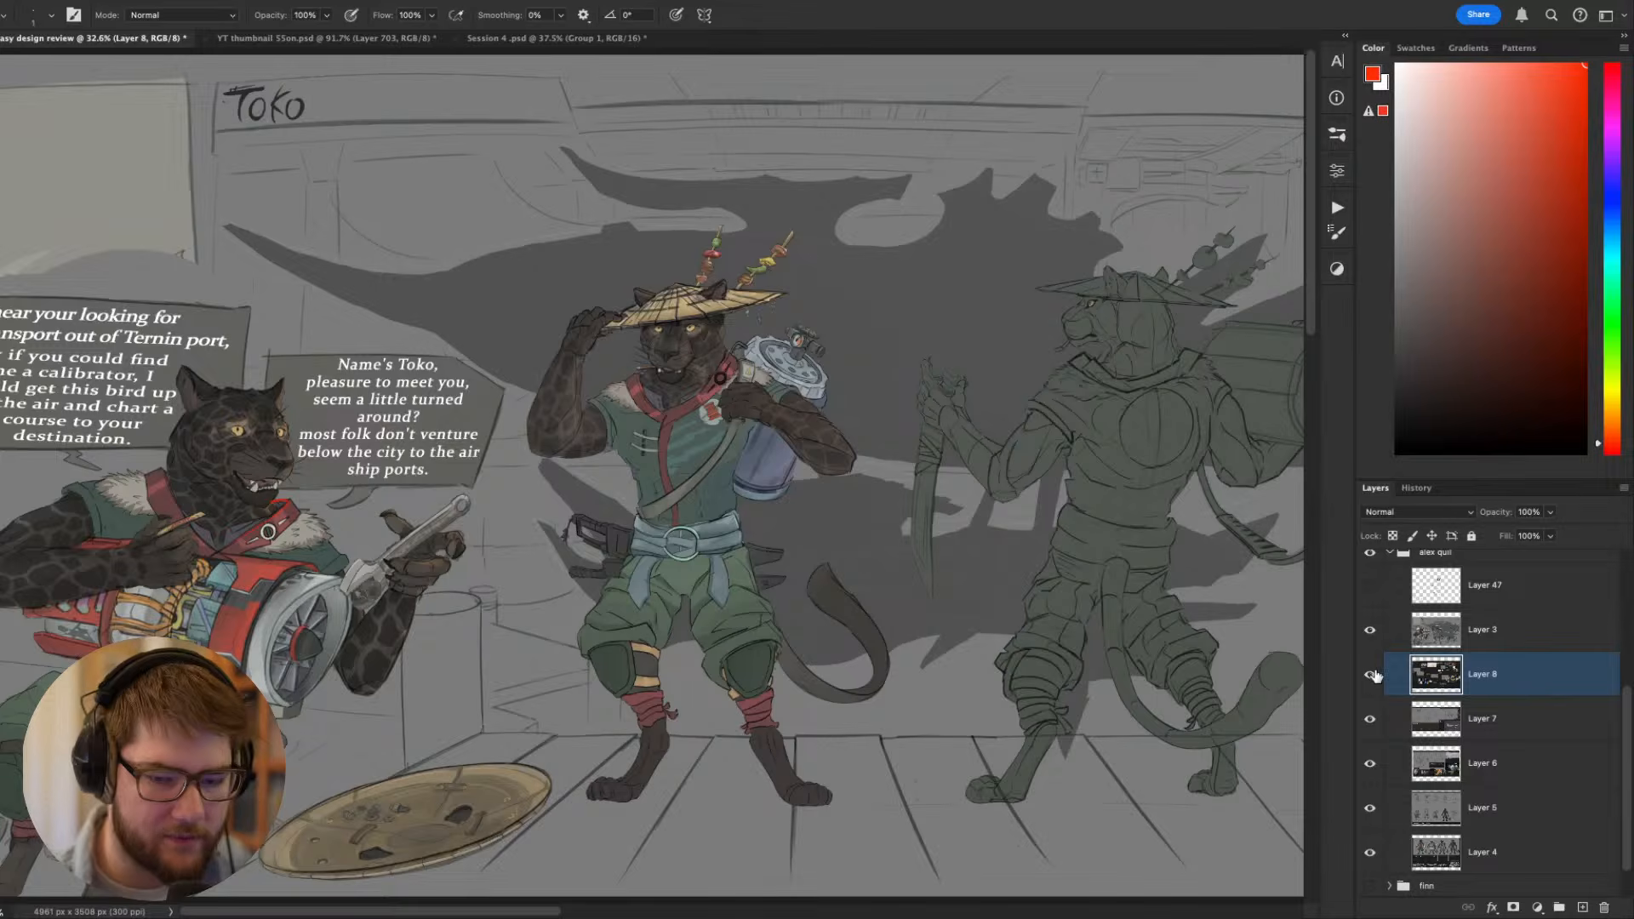
{"action": "left_click", "coordinate": [1370, 631]}
{"action": "left_click", "coordinate": [1370, 630]}
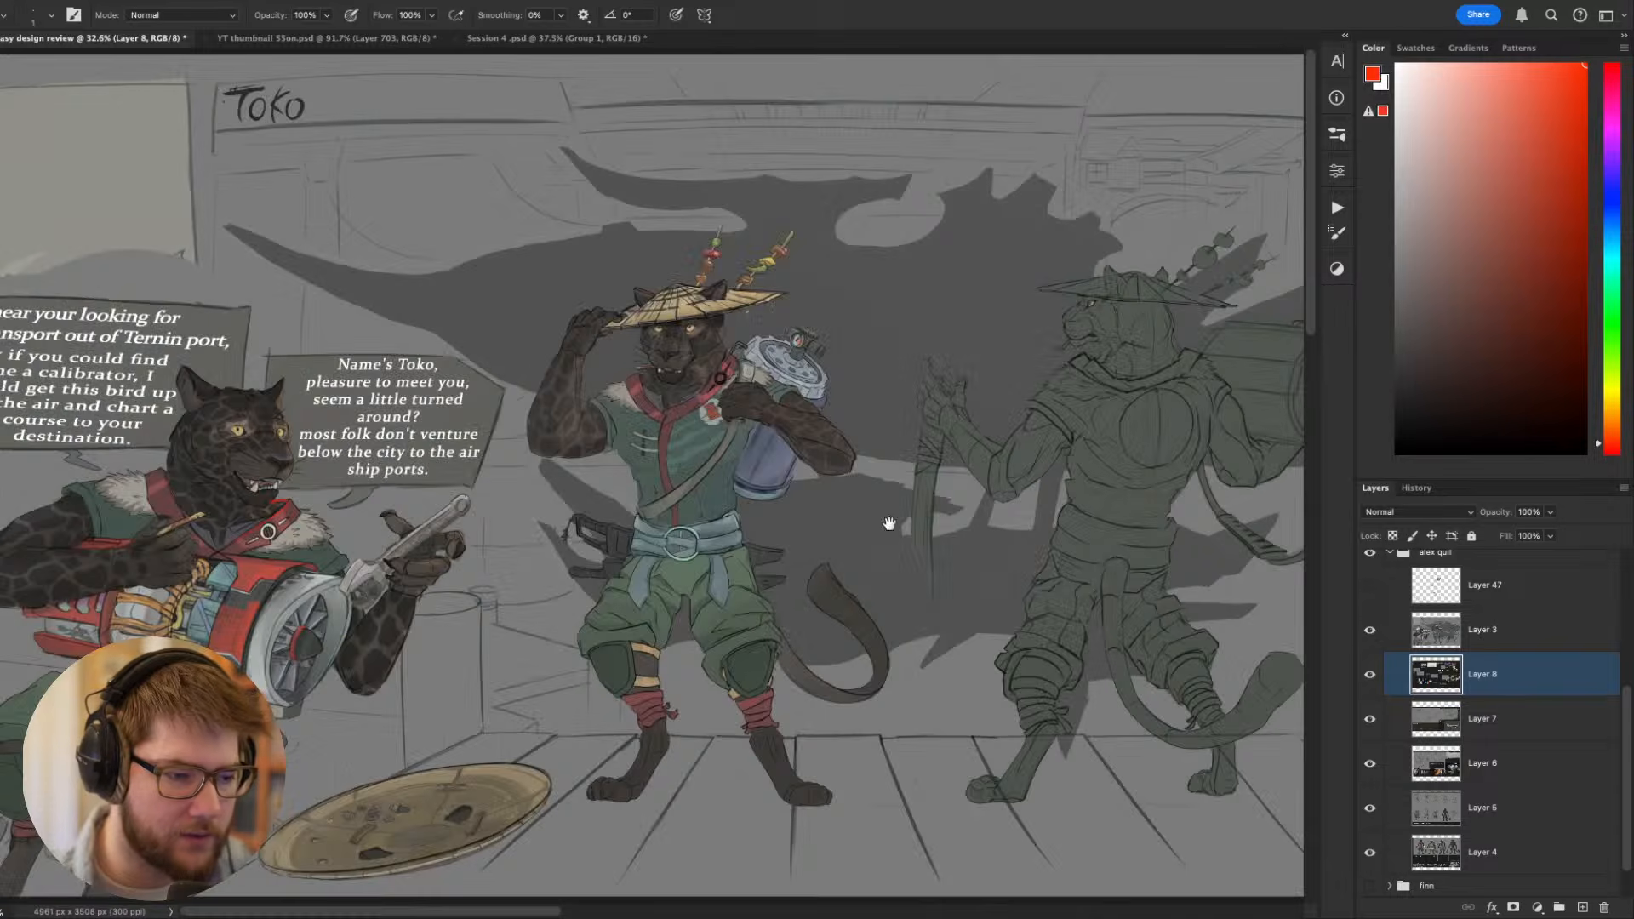
- Hide Layer 3 and return to the initial Toko concept sketch on the reference board
{"action": "left_click", "coordinate": [1432, 640]}
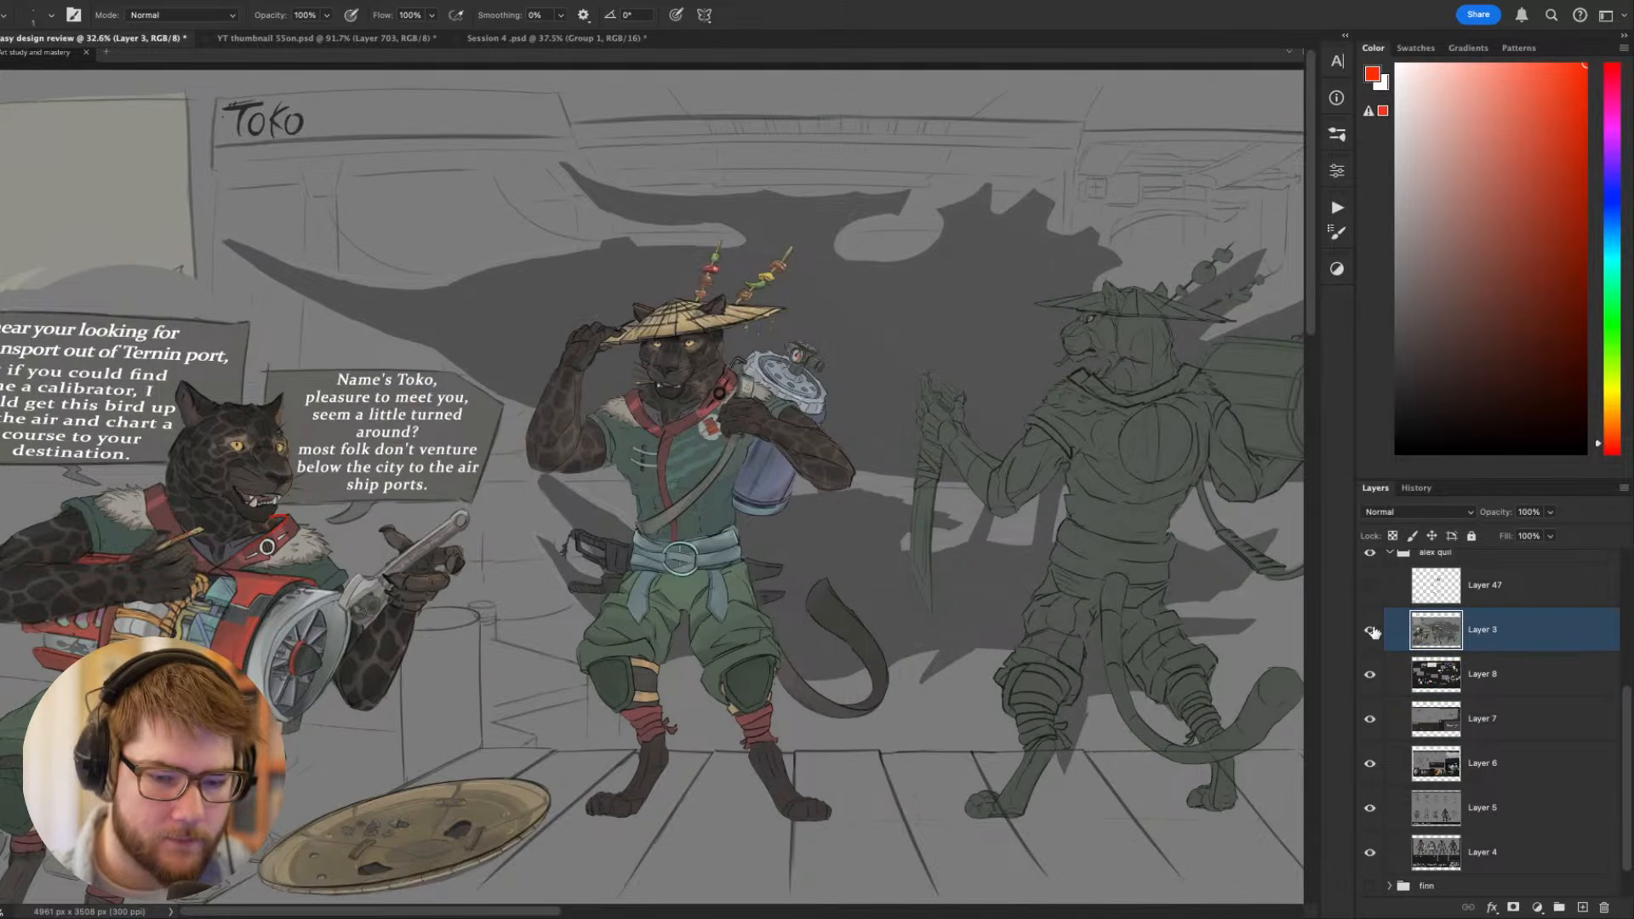
{"action": "left_click", "coordinate": [1370, 631]}
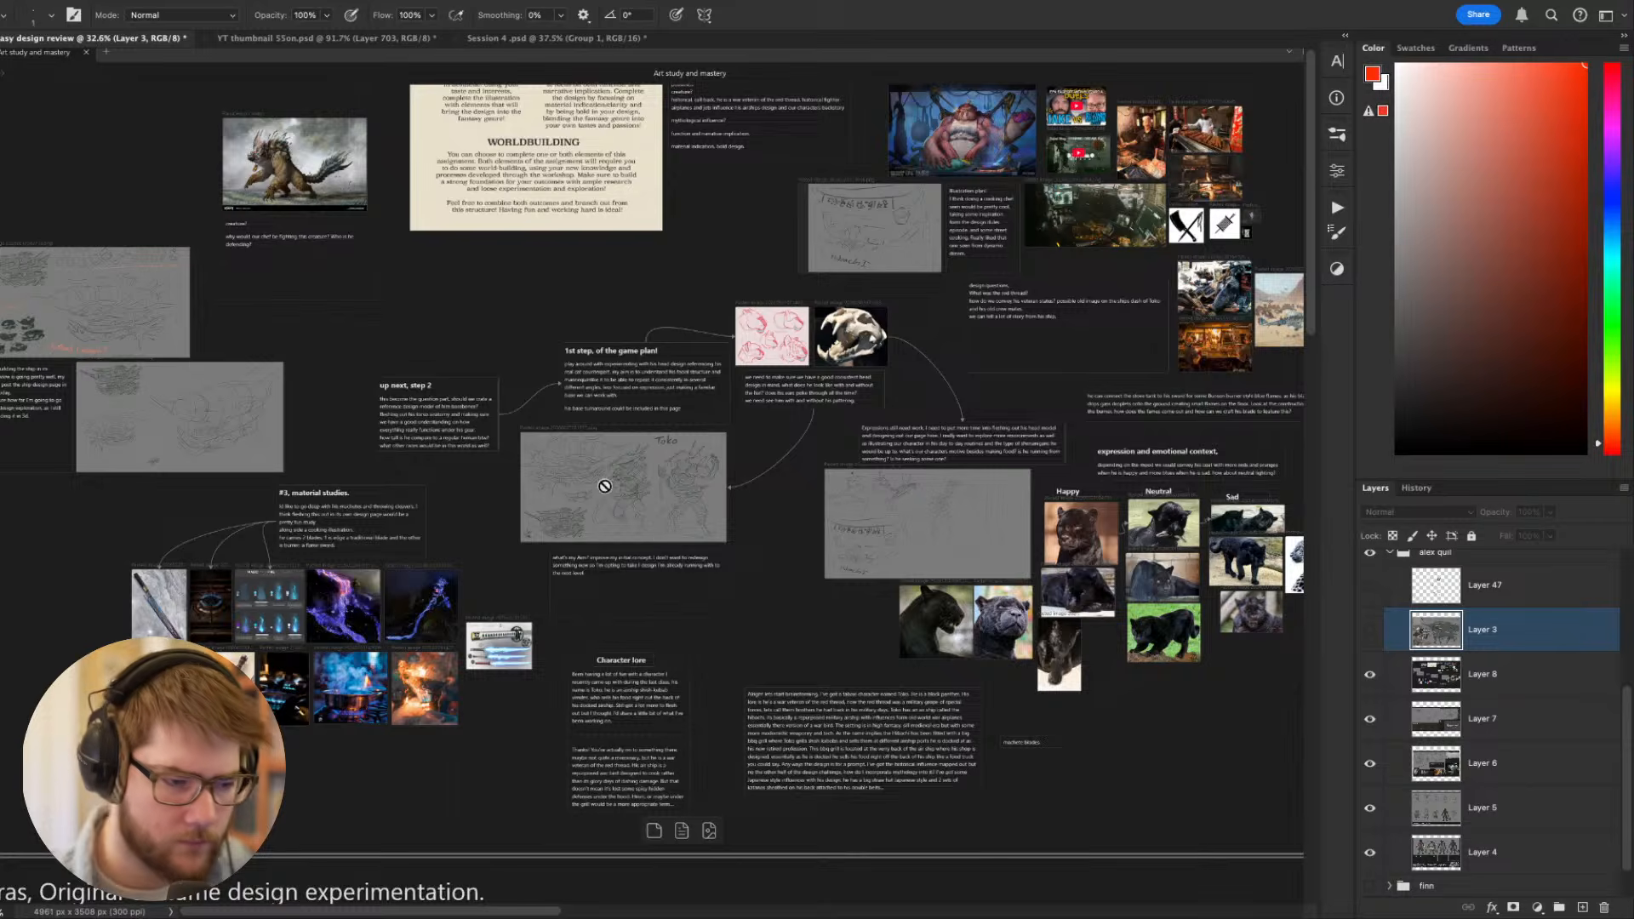
{"action": "scroll", "coordinate": [605, 492], "scroll_direction": "up", "scroll_amount": 10}
{"action": "scroll", "coordinate": [618, 498], "scroll_direction": "down", "scroll_amount": 4}
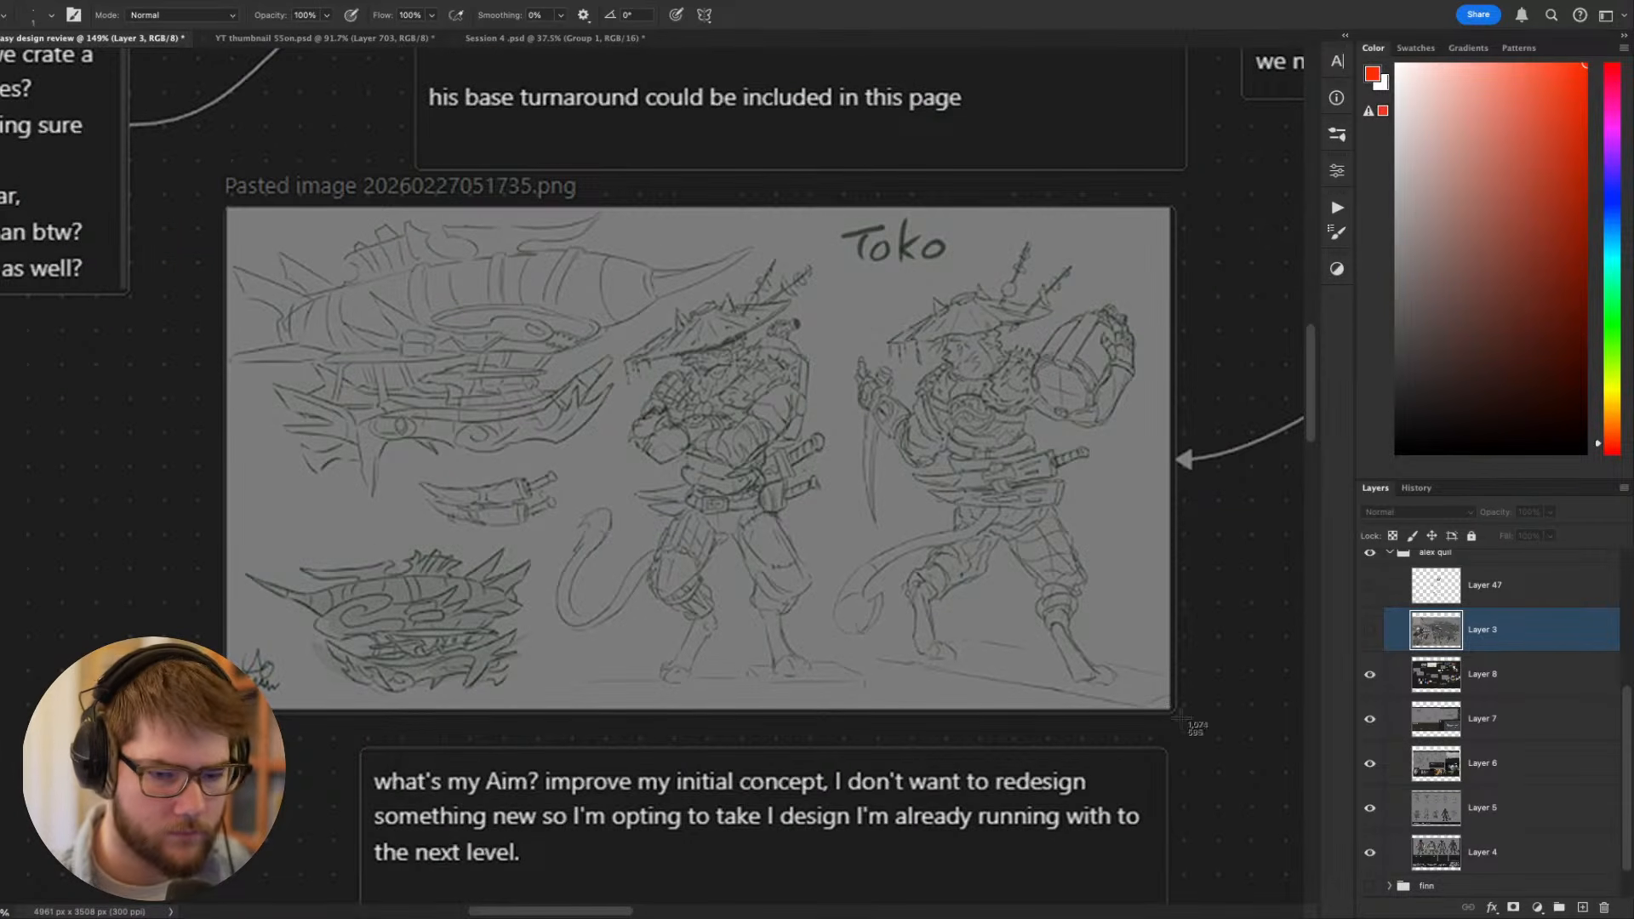
- Place the screenshot of Toko's concept sketch as a new layer and show Layer 3 beneath it
{"action": "left_click_drag", "start_coordinate": [1532, 870], "coordinate": [978, 536]}
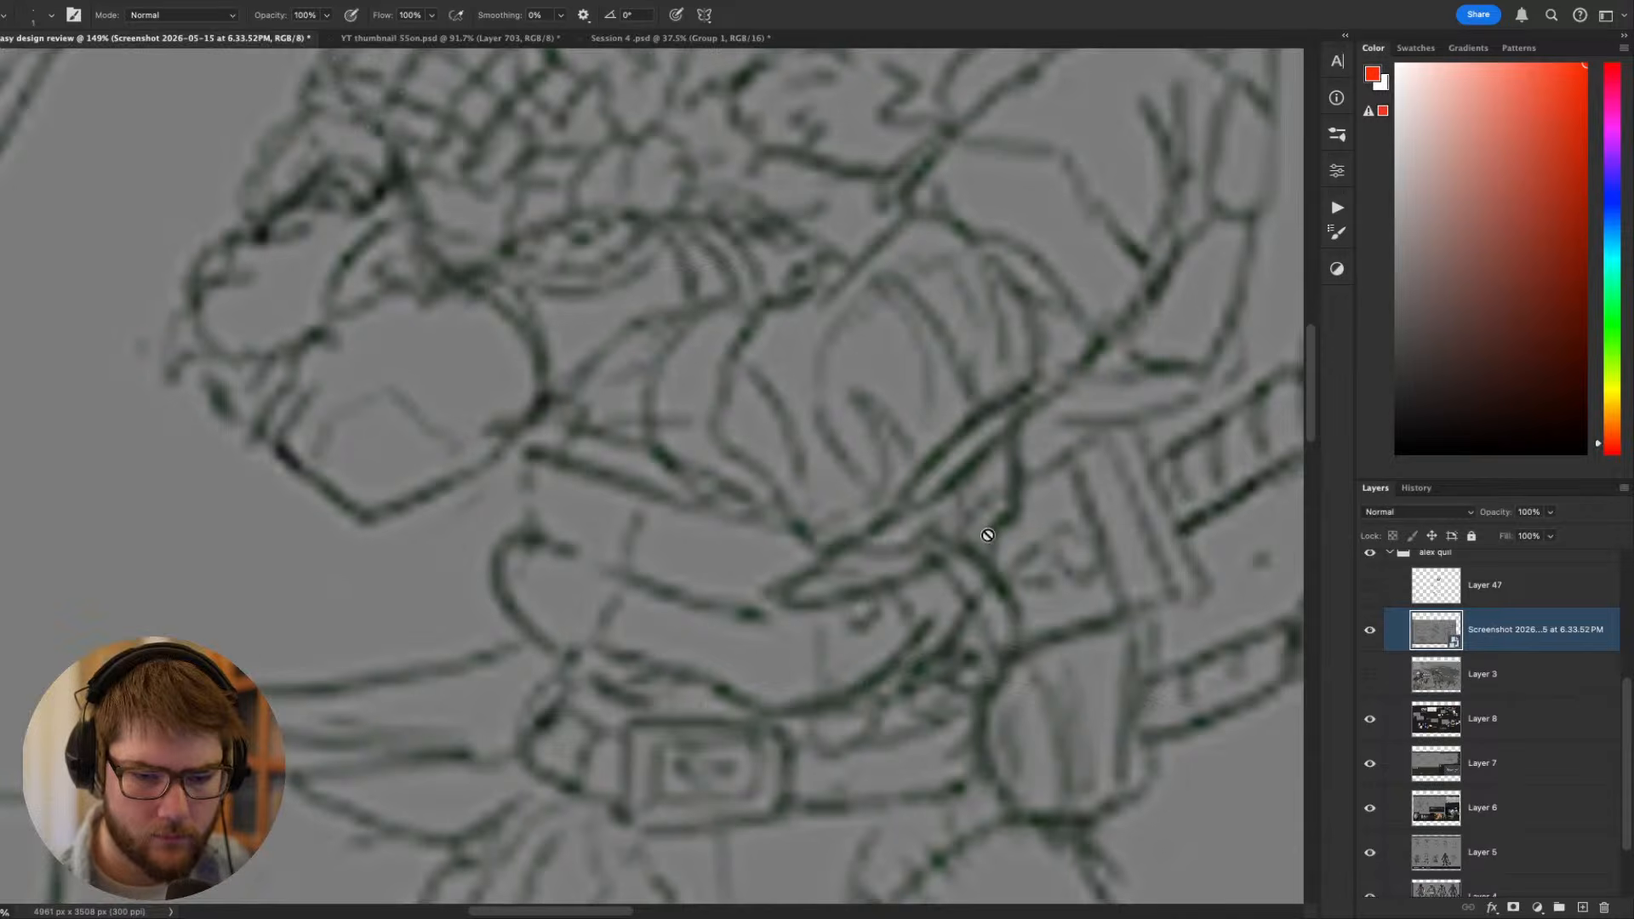
{"action": "left_click", "coordinate": [1372, 689]}
{"action": "scroll", "coordinate": [1042, 658], "scroll_direction": "down", "scroll_amount": 10}
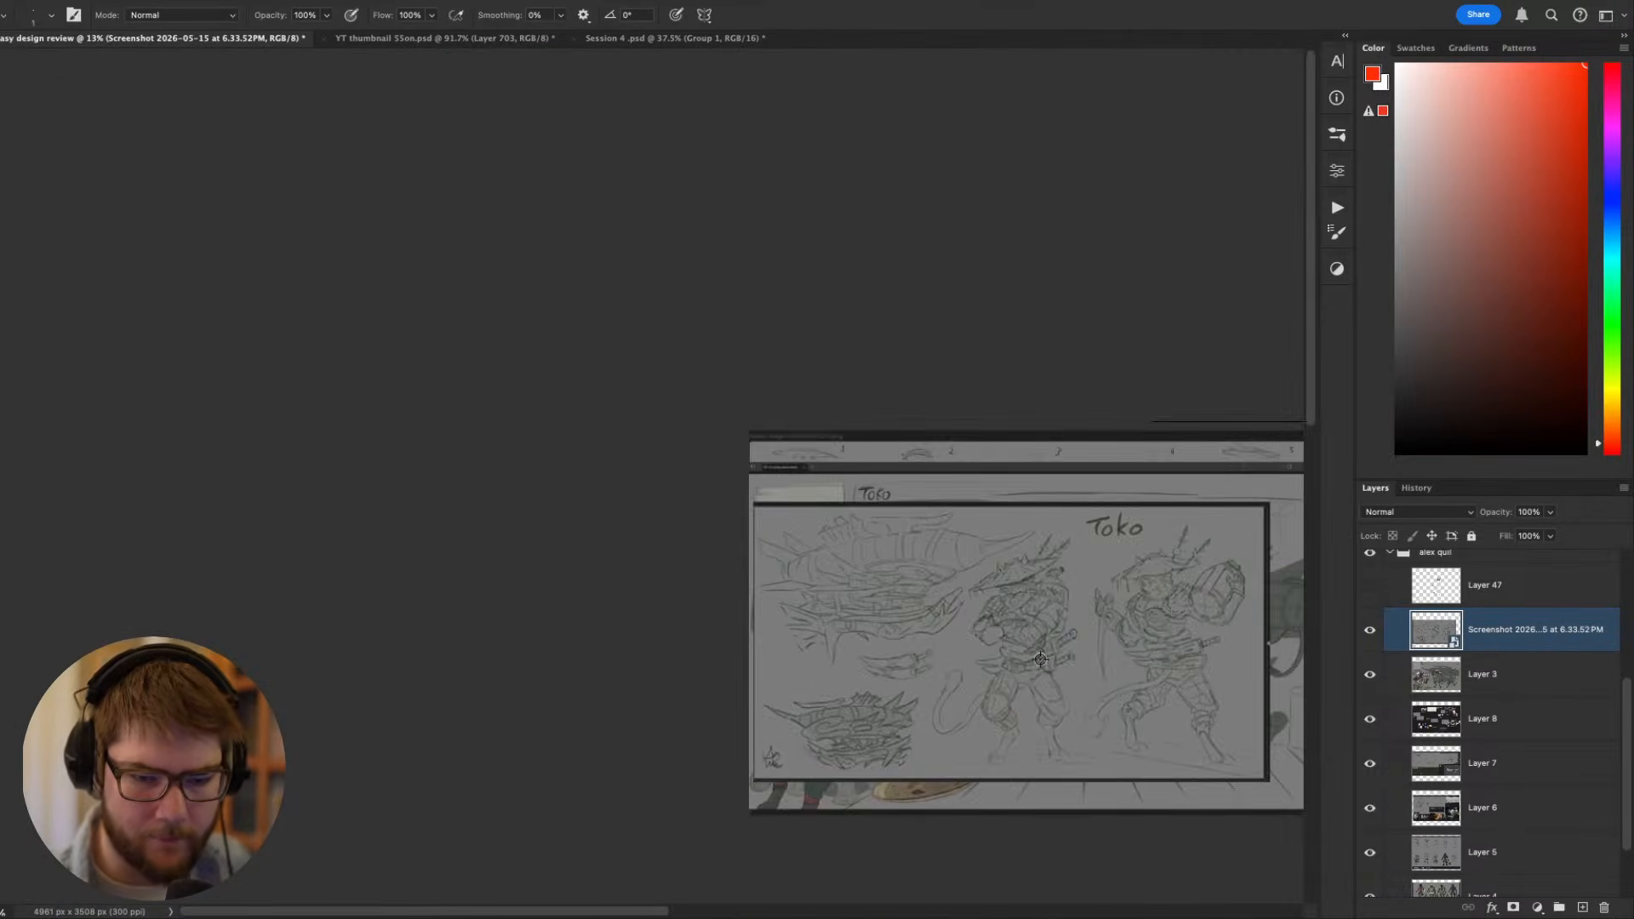
{"action": "left_click_drag", "start_coordinate": [1049, 660], "coordinate": [660, 590]}
- Check the painted design under the sketch screenshot and move the screenshot sideways so its figures overlap the painted ones
{"action": "left_click", "coordinate": [1370, 630]}
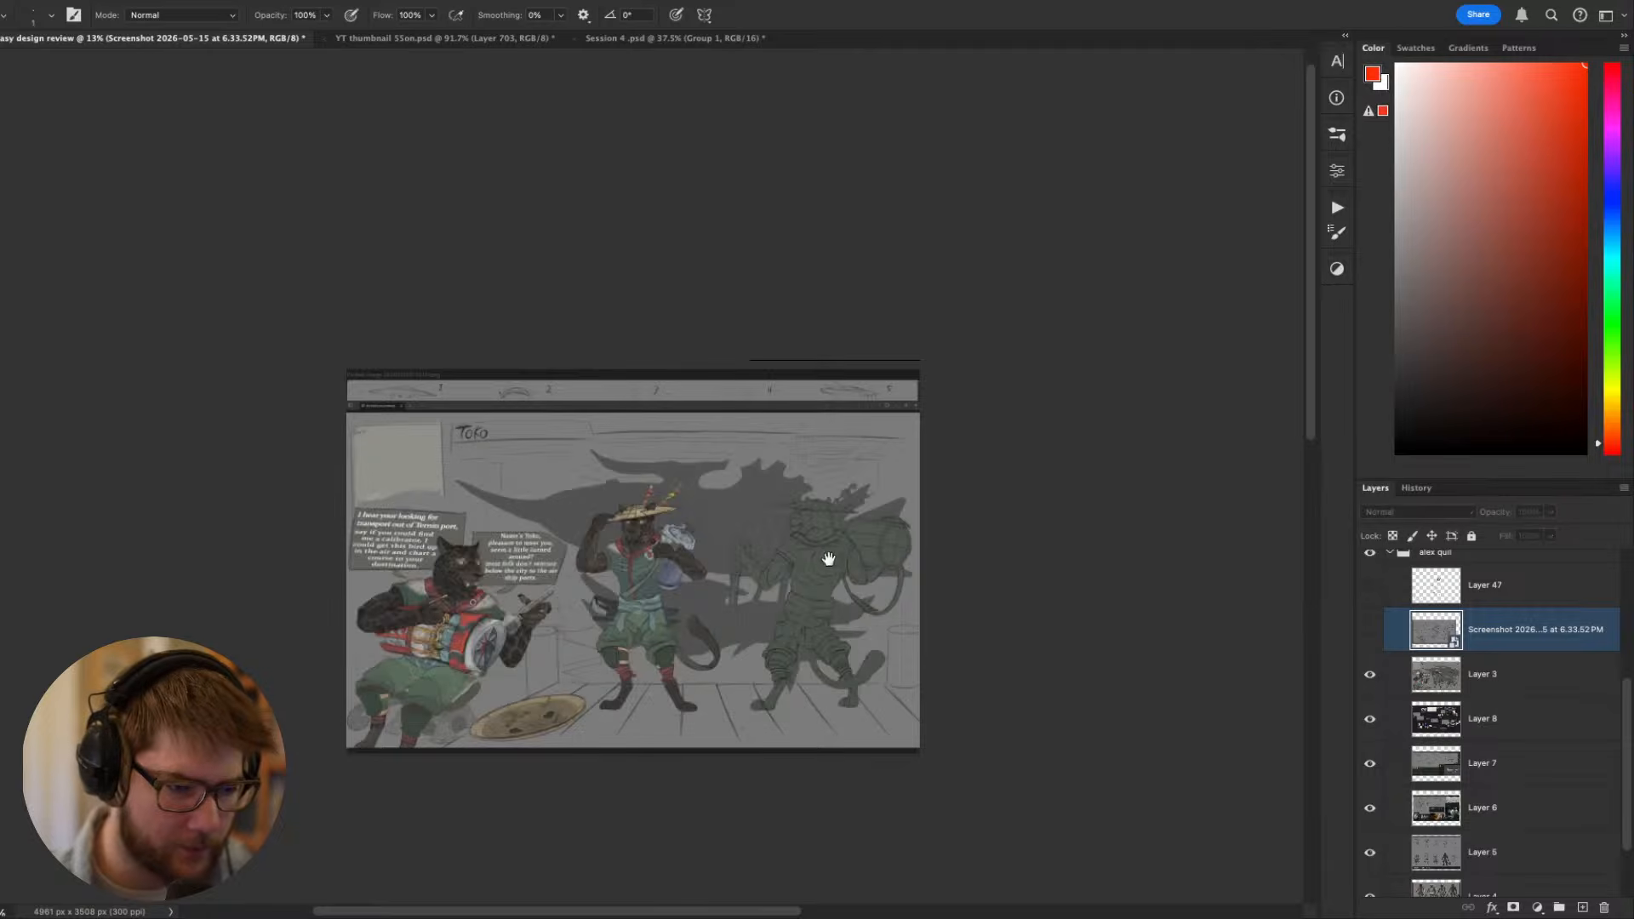
{"action": "scroll", "coordinate": [715, 571], "scroll_direction": "up", "scroll_amount": 4}
{"action": "key", "text": "v"}
{"action": "scroll", "coordinate": [716, 571], "scroll_direction": "down", "scroll_amount": 2}
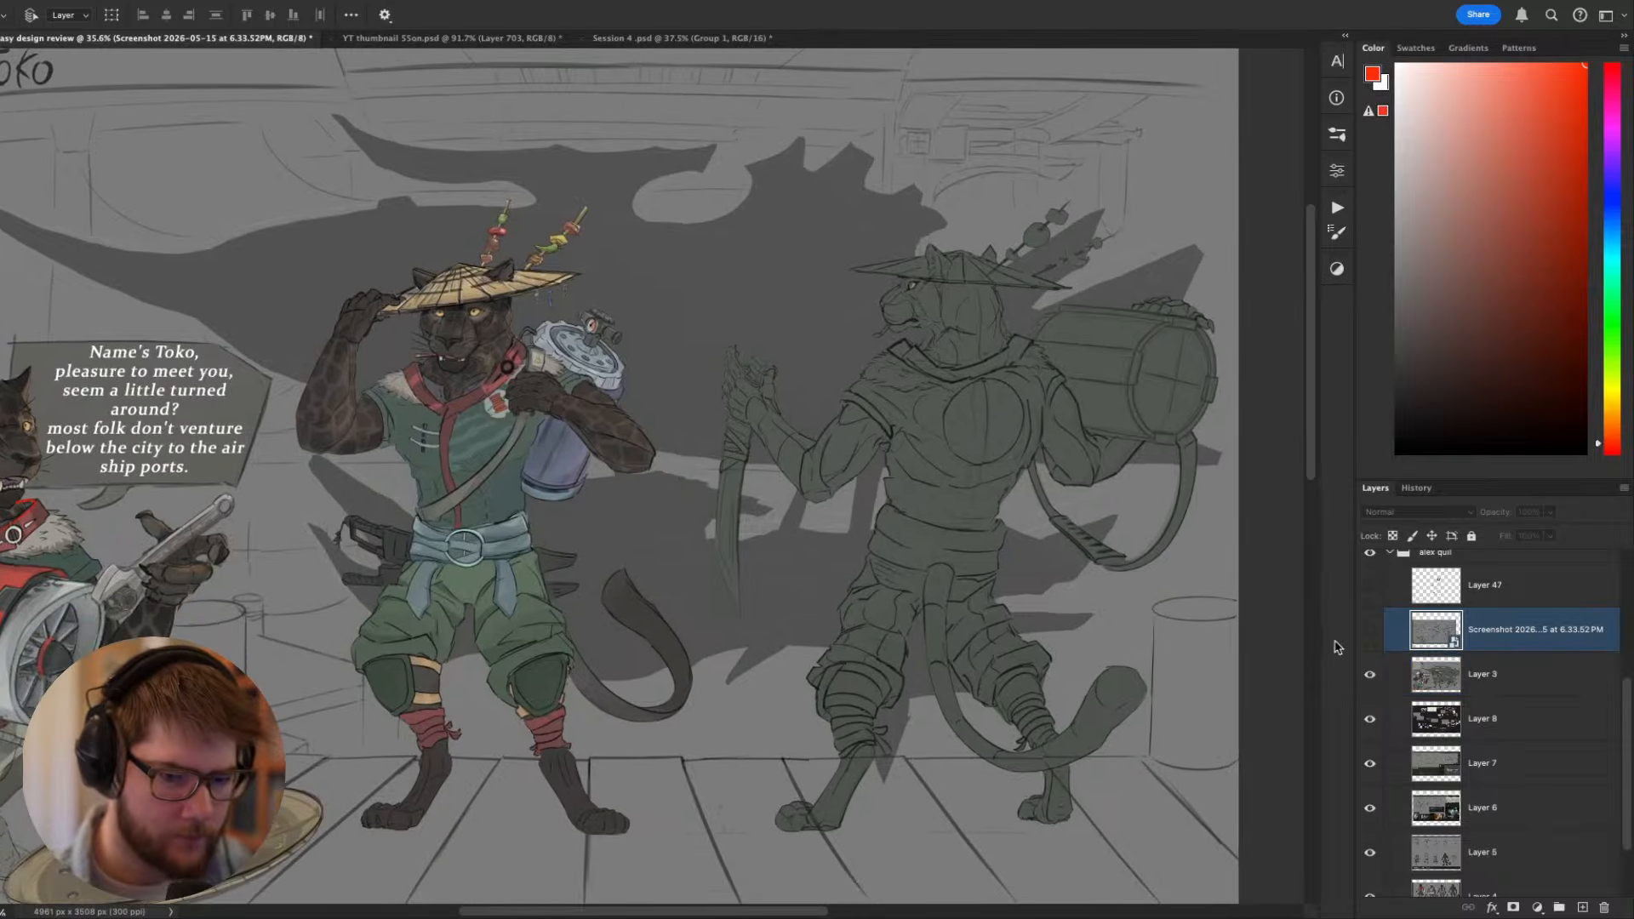
{"action": "left_click", "coordinate": [1370, 630]}
{"action": "left_click_drag", "start_coordinate": [583, 537], "coordinate": [716, 541]}
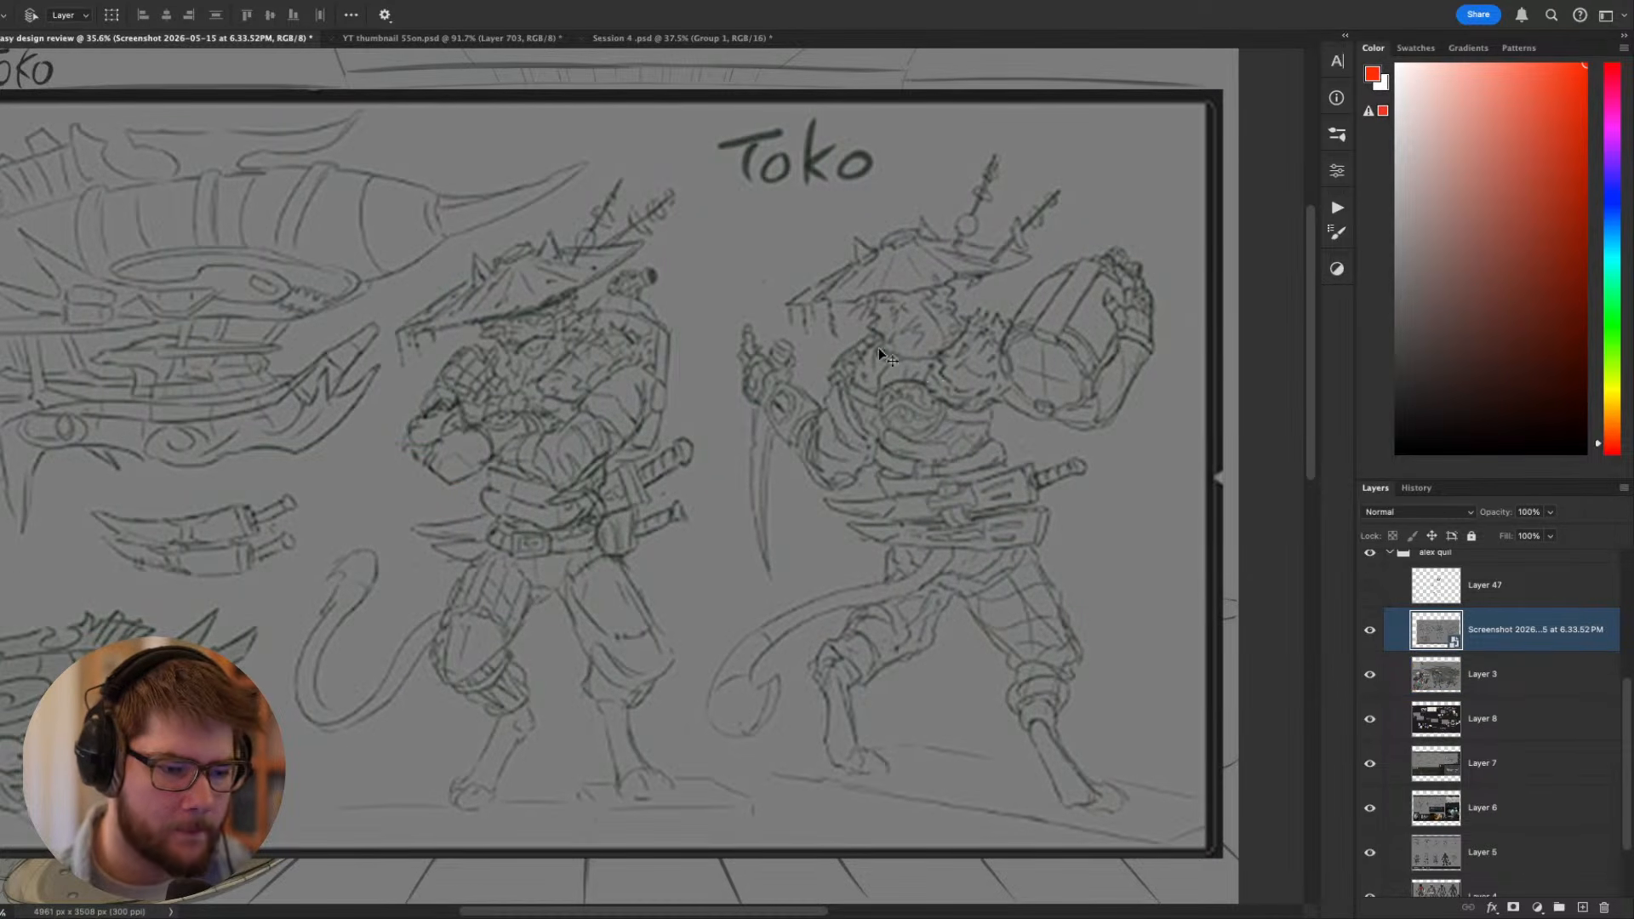
- Hide the sketch screenshot to examine the painted Toko figures, and show the sketch again for comparison
{"action": "left_click", "coordinate": [1370, 630]}
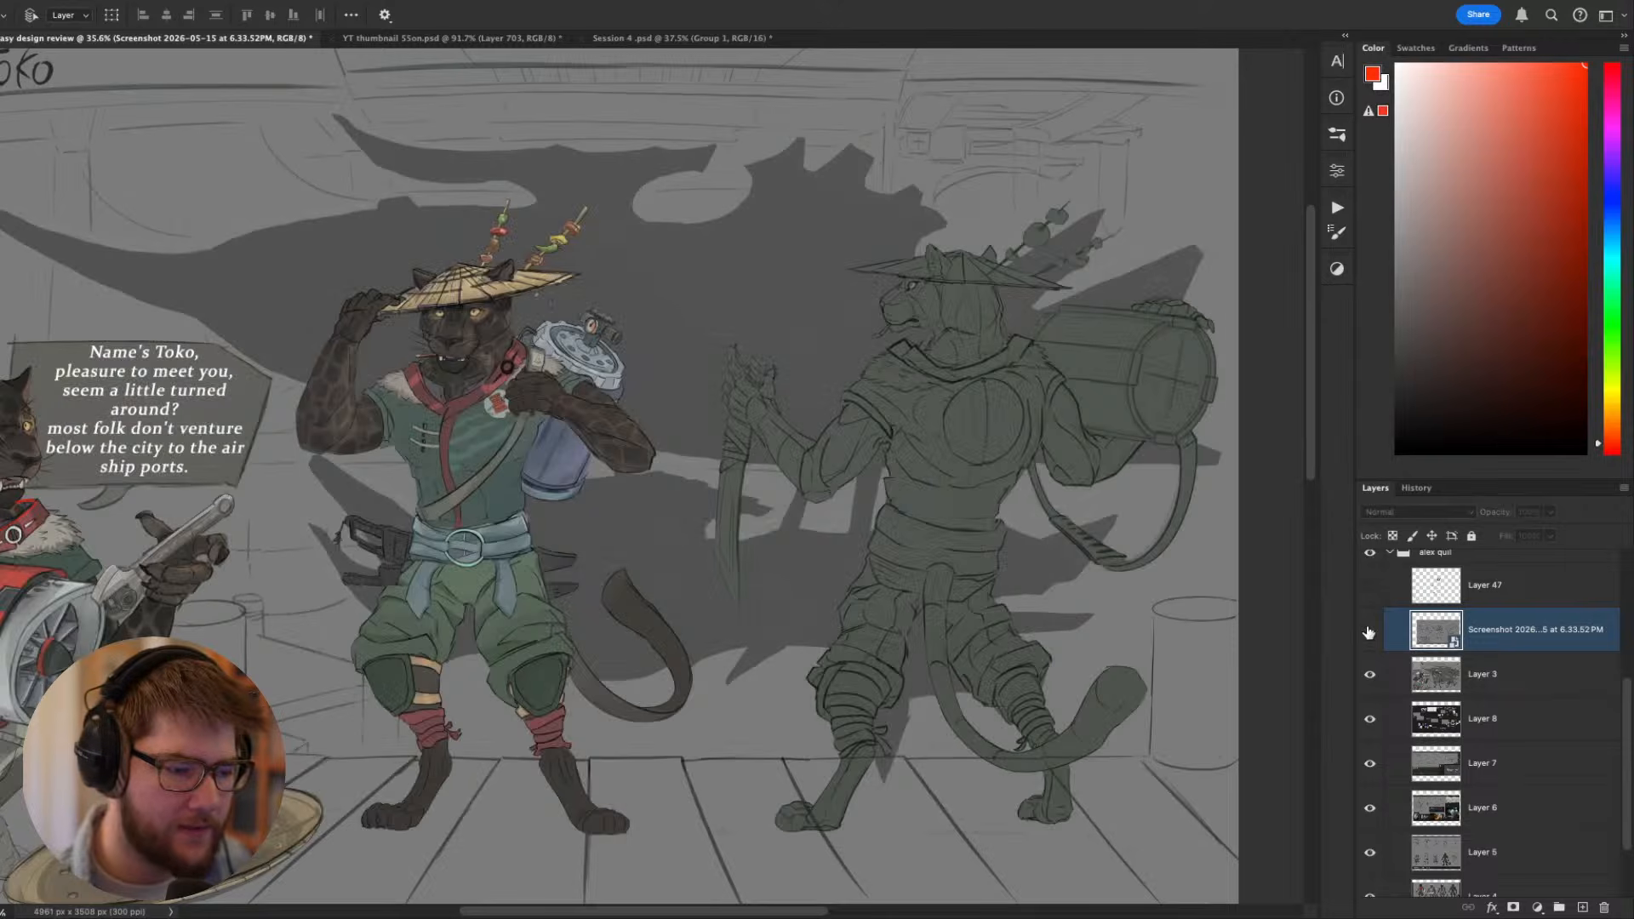
{"action": "left_click", "coordinate": [1447, 674]}
{"action": "scroll", "coordinate": [467, 753], "scroll_direction": "left", "scroll_amount": 5}
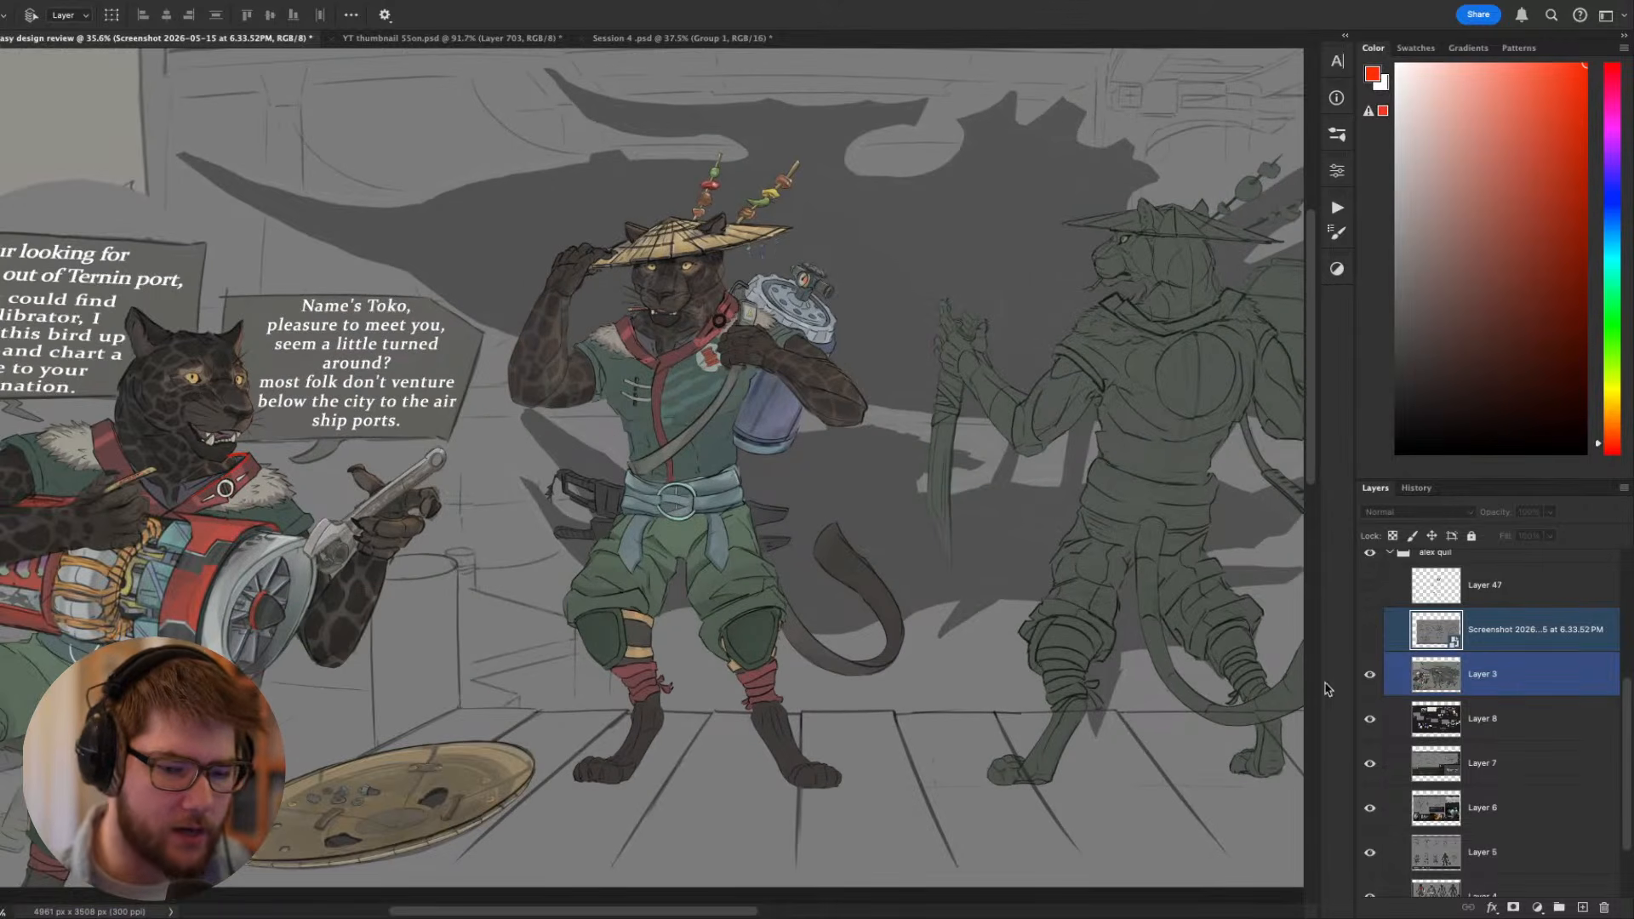
{"action": "left_click", "coordinate": [1371, 630]}
- Add a new layer, enlarge the brush, and draw a red zigzag following the bent hind leg of the standing Toko sketch
{"action": "key", "text": "b"}
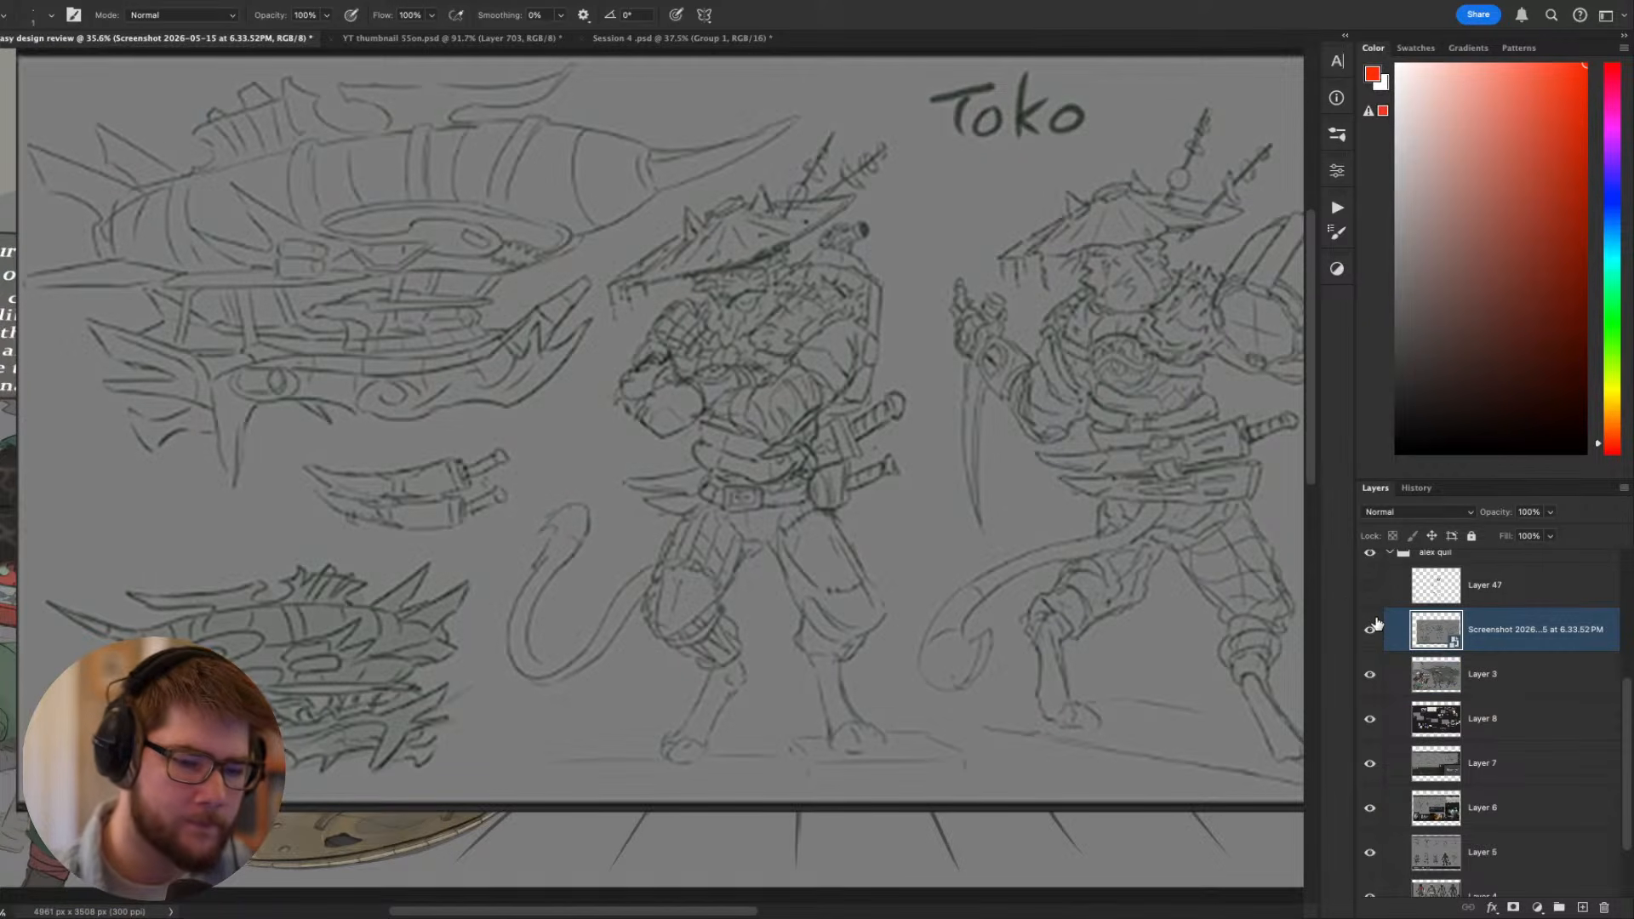
{"action": "key", "text": "ctrl+shift+n"}
{"action": "key", "text": "Return"}
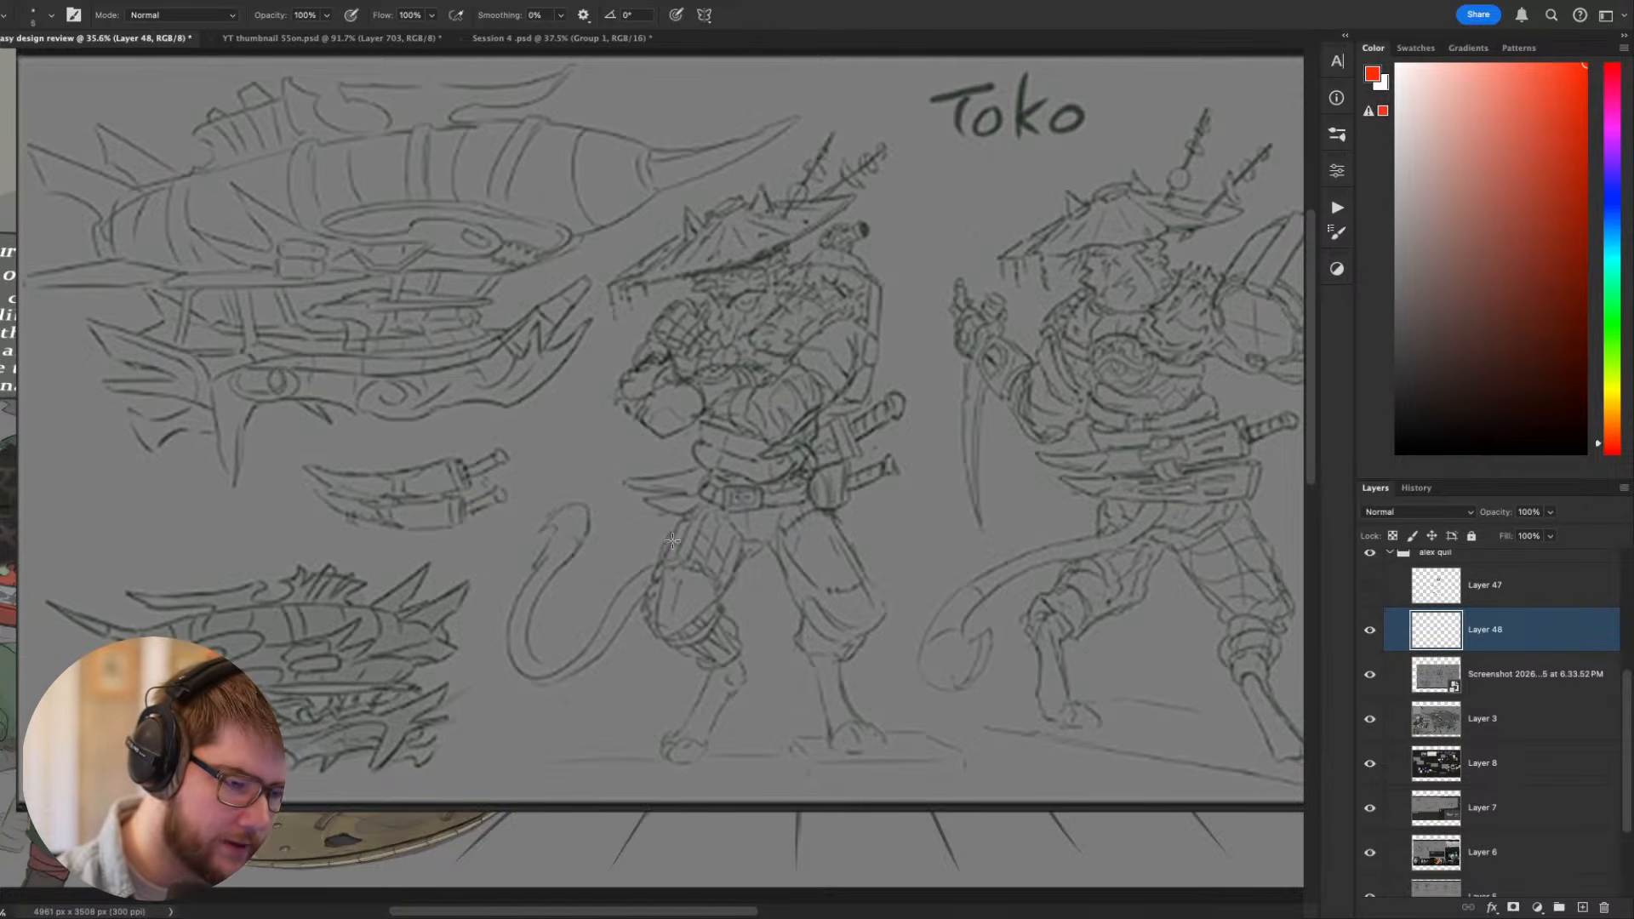
{"action": "key", "text": "bracketright"}
{"action": "key", "text": "bracketright"}
{"action": "key", "text": "bracketright"}
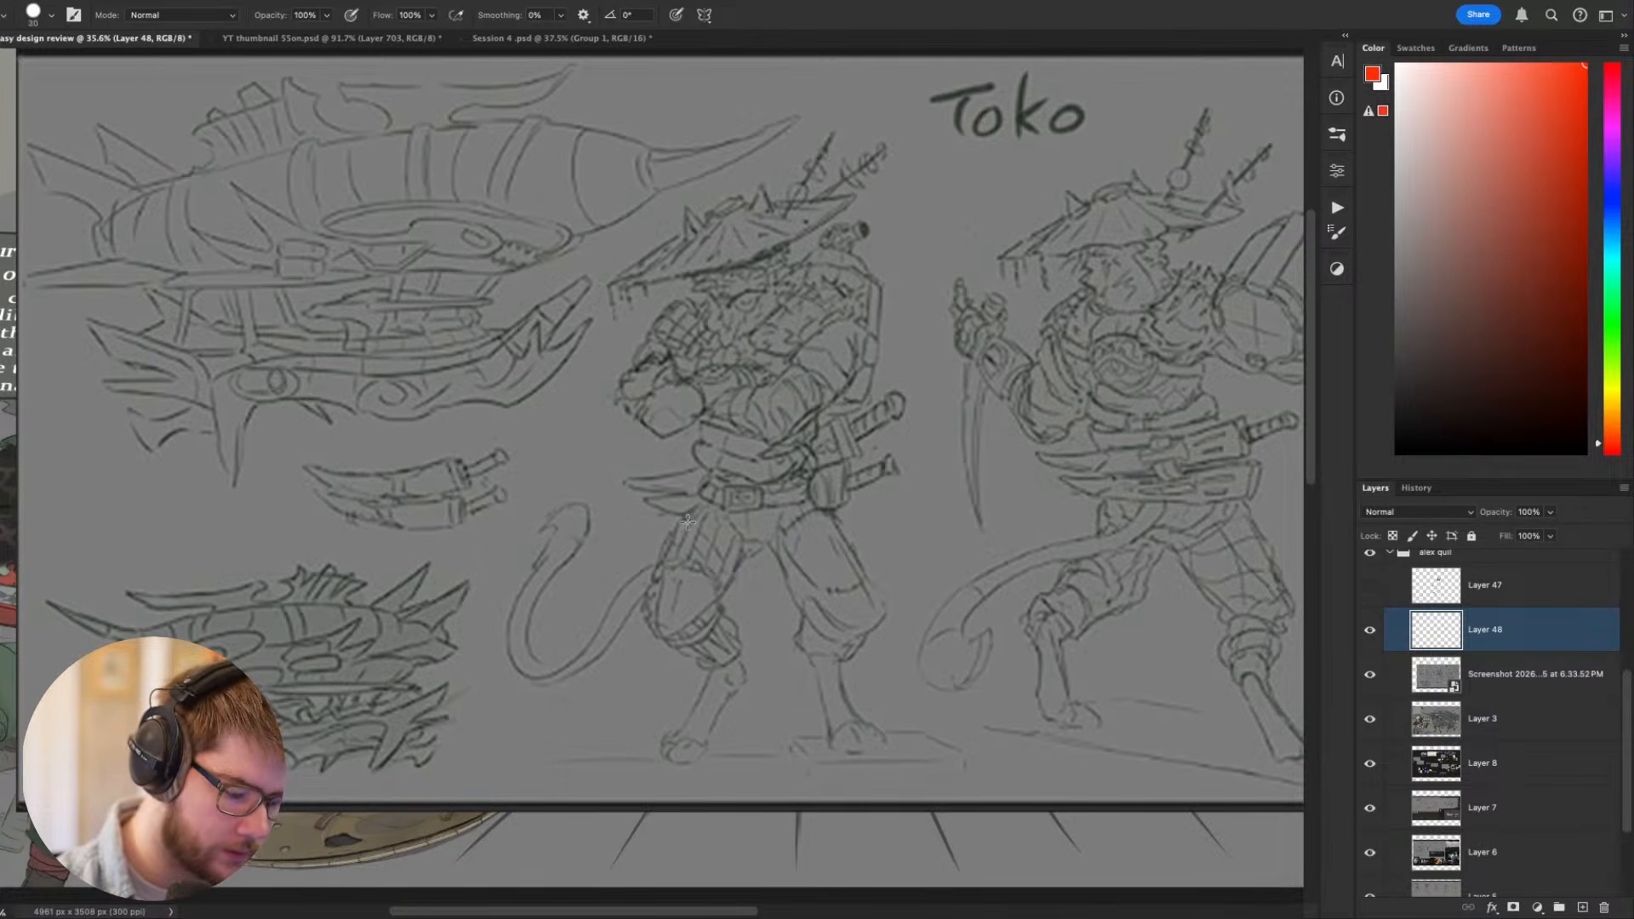
{"action": "left_click_drag", "start_coordinate": [687, 521], "coordinate": [665, 572]}
{"action": "key", "text": "ctrl+z"}
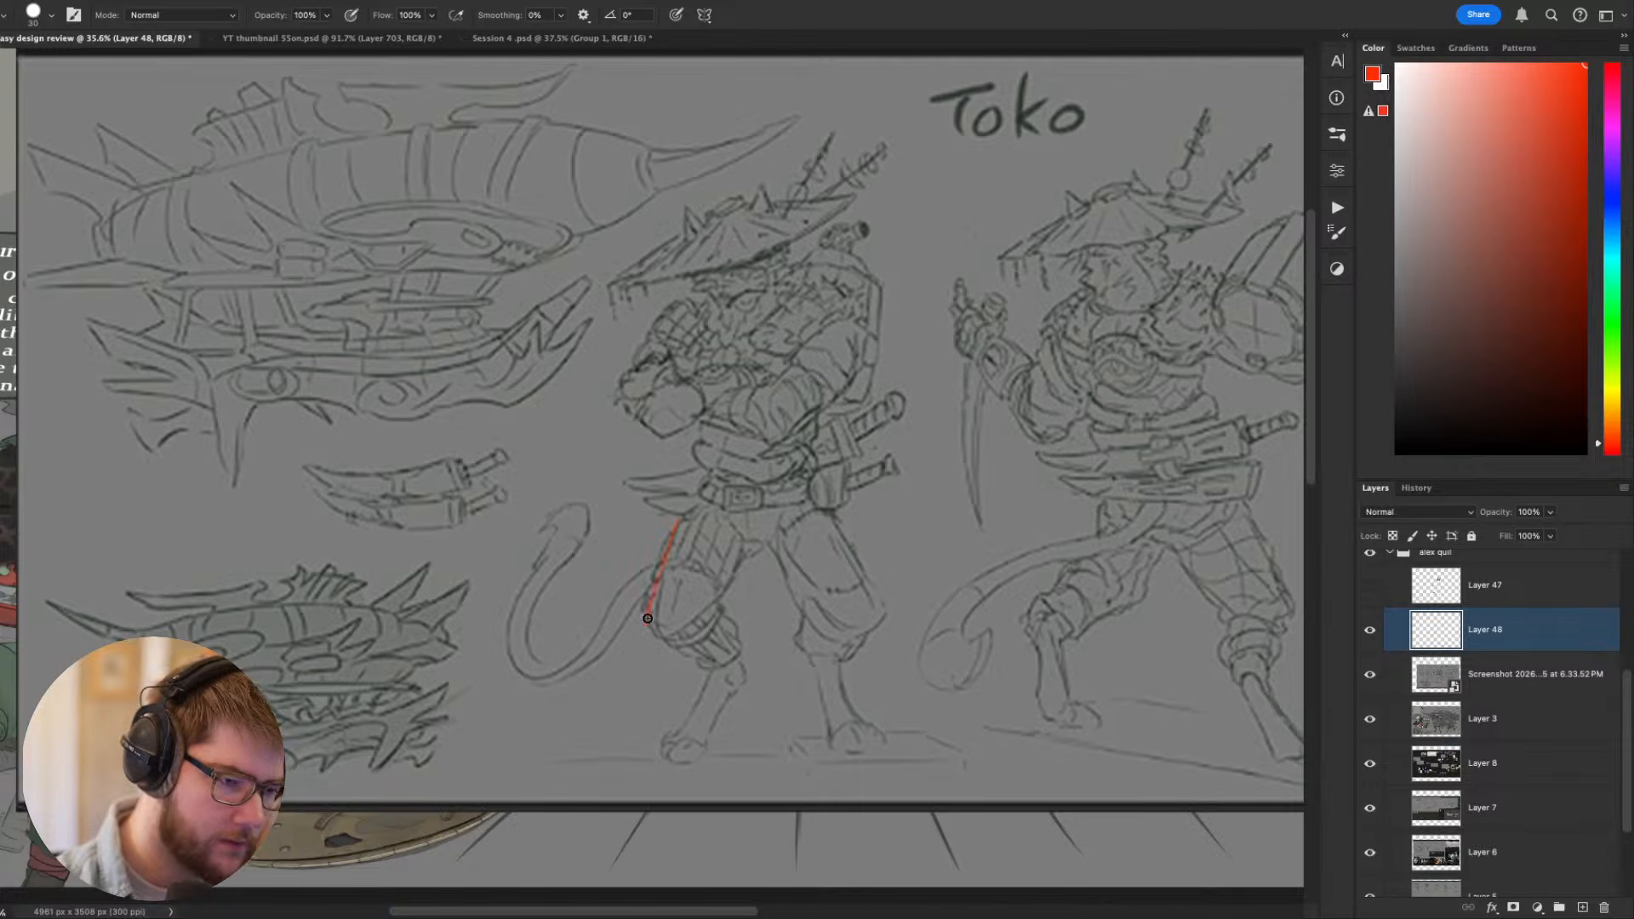
{"action": "mouse_move", "coordinate": [684, 512]}
{"action": "left_mouse_down"}
{"action": "mouse_move", "coordinate": [641, 633]}
{"action": "mouse_move", "coordinate": [706, 686]}
{"action": "mouse_move", "coordinate": [665, 752]}
{"action": "left_mouse_up"}
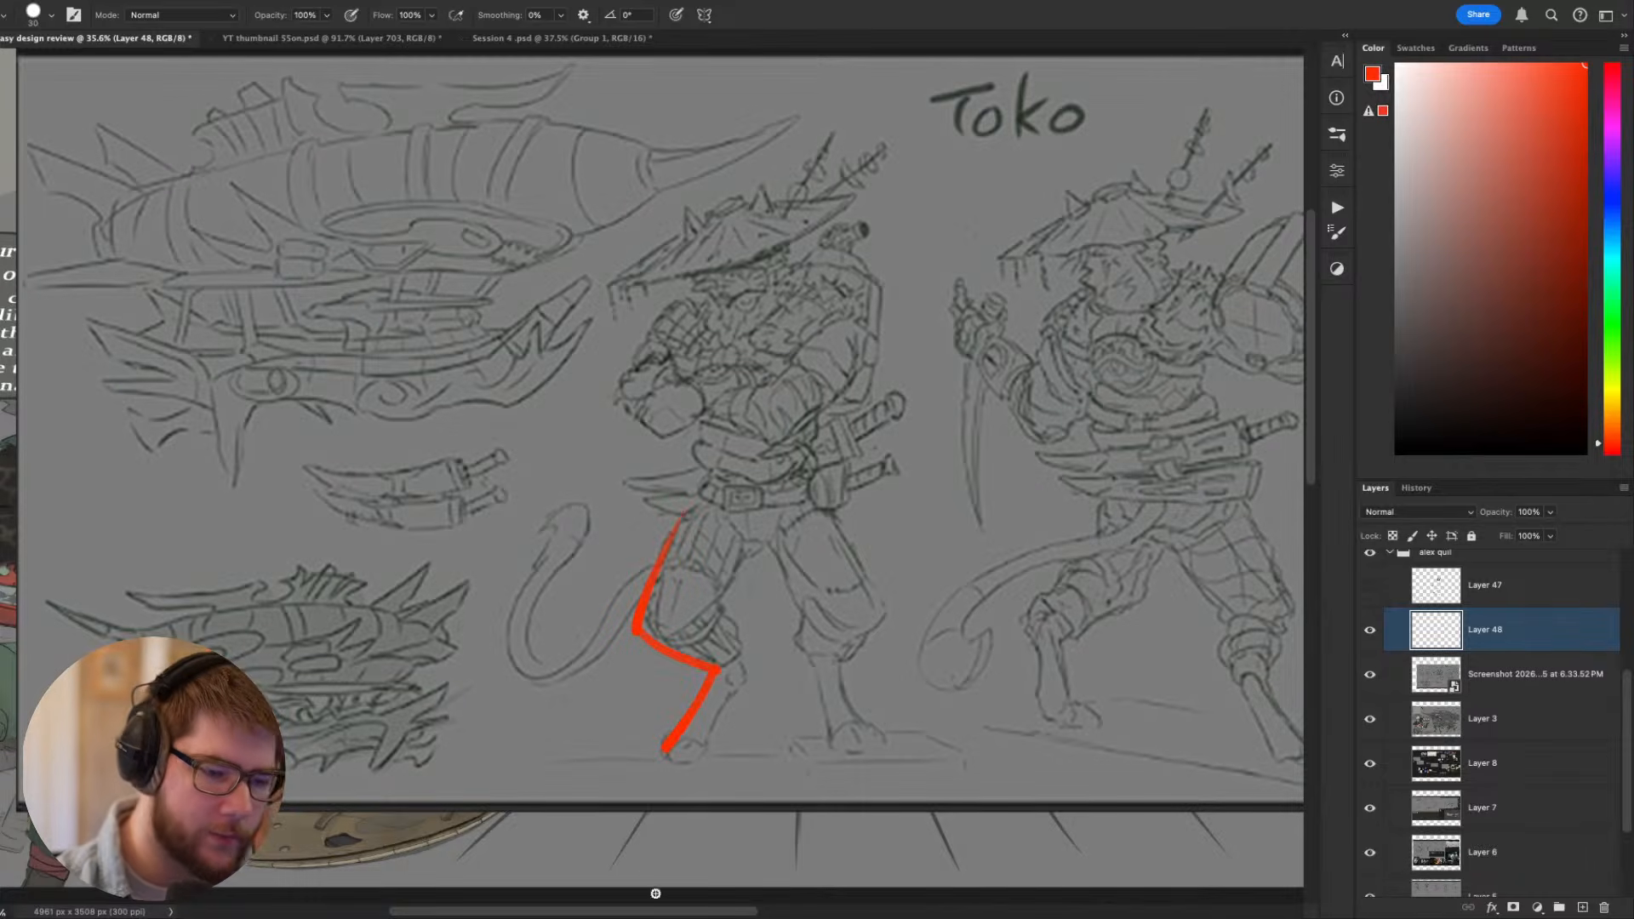
- Hide the sketch screenshot and move the red zigzag beside the leg of the painted standing Toko
{"action": "left_click", "coordinate": [1370, 675]}
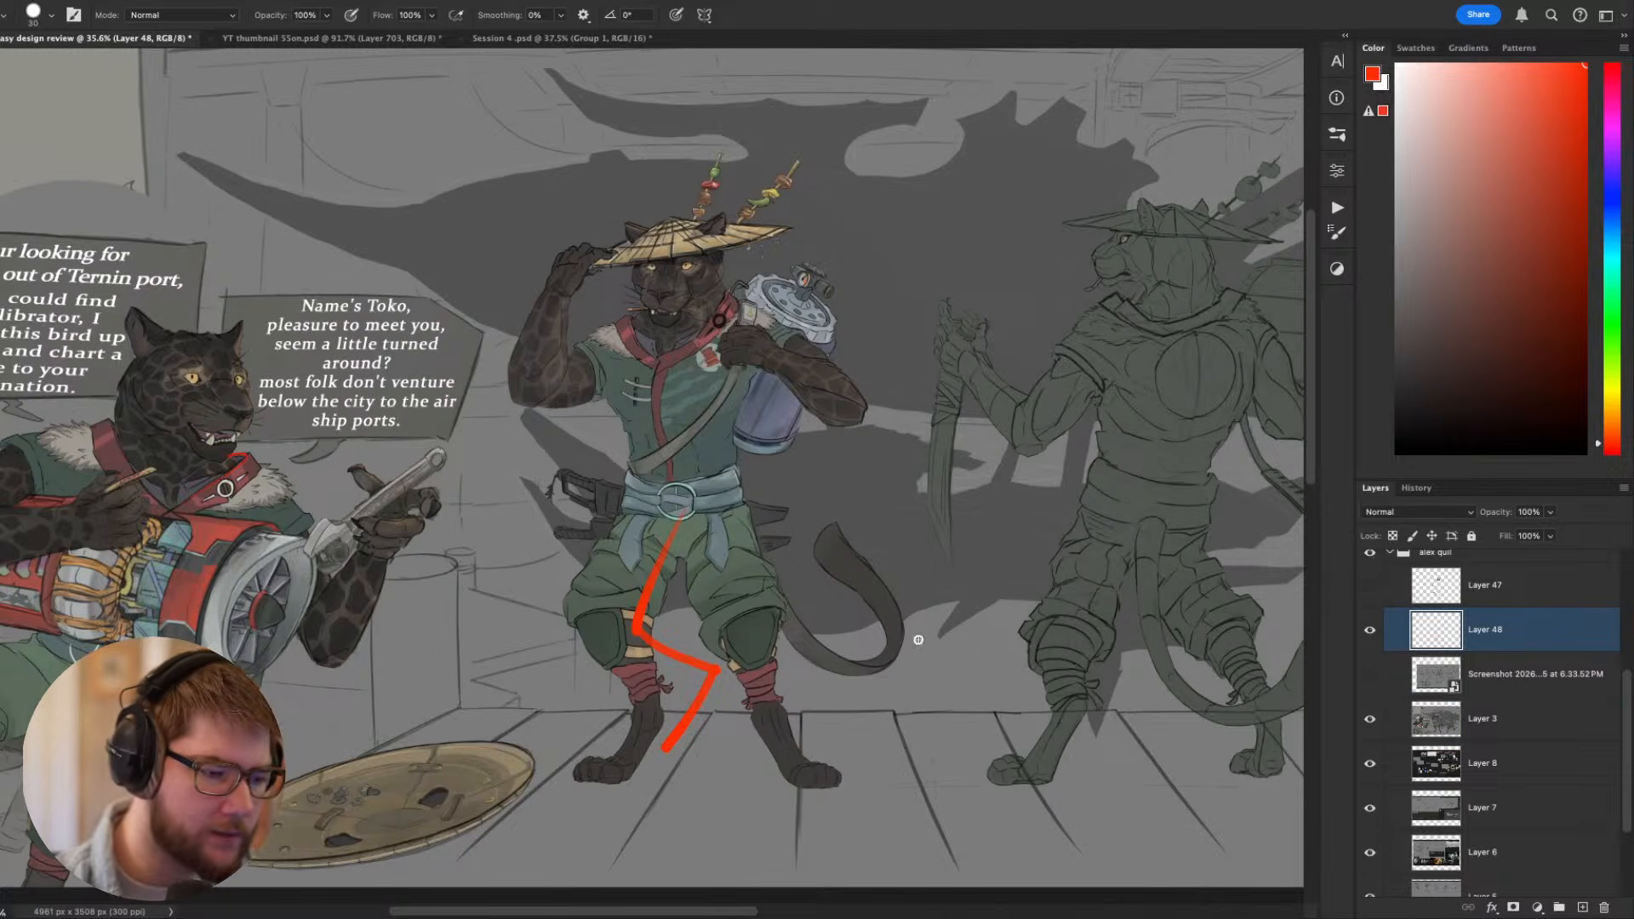
{"action": "key", "text": "v"}
{"action": "left_click_drag", "start_coordinate": [704, 678], "coordinate": [595, 686]}
- Trace the painted Toko's thigh, knee pad, shin and foot in thin red lines next to the zigzag
{"action": "key", "text": "b"}
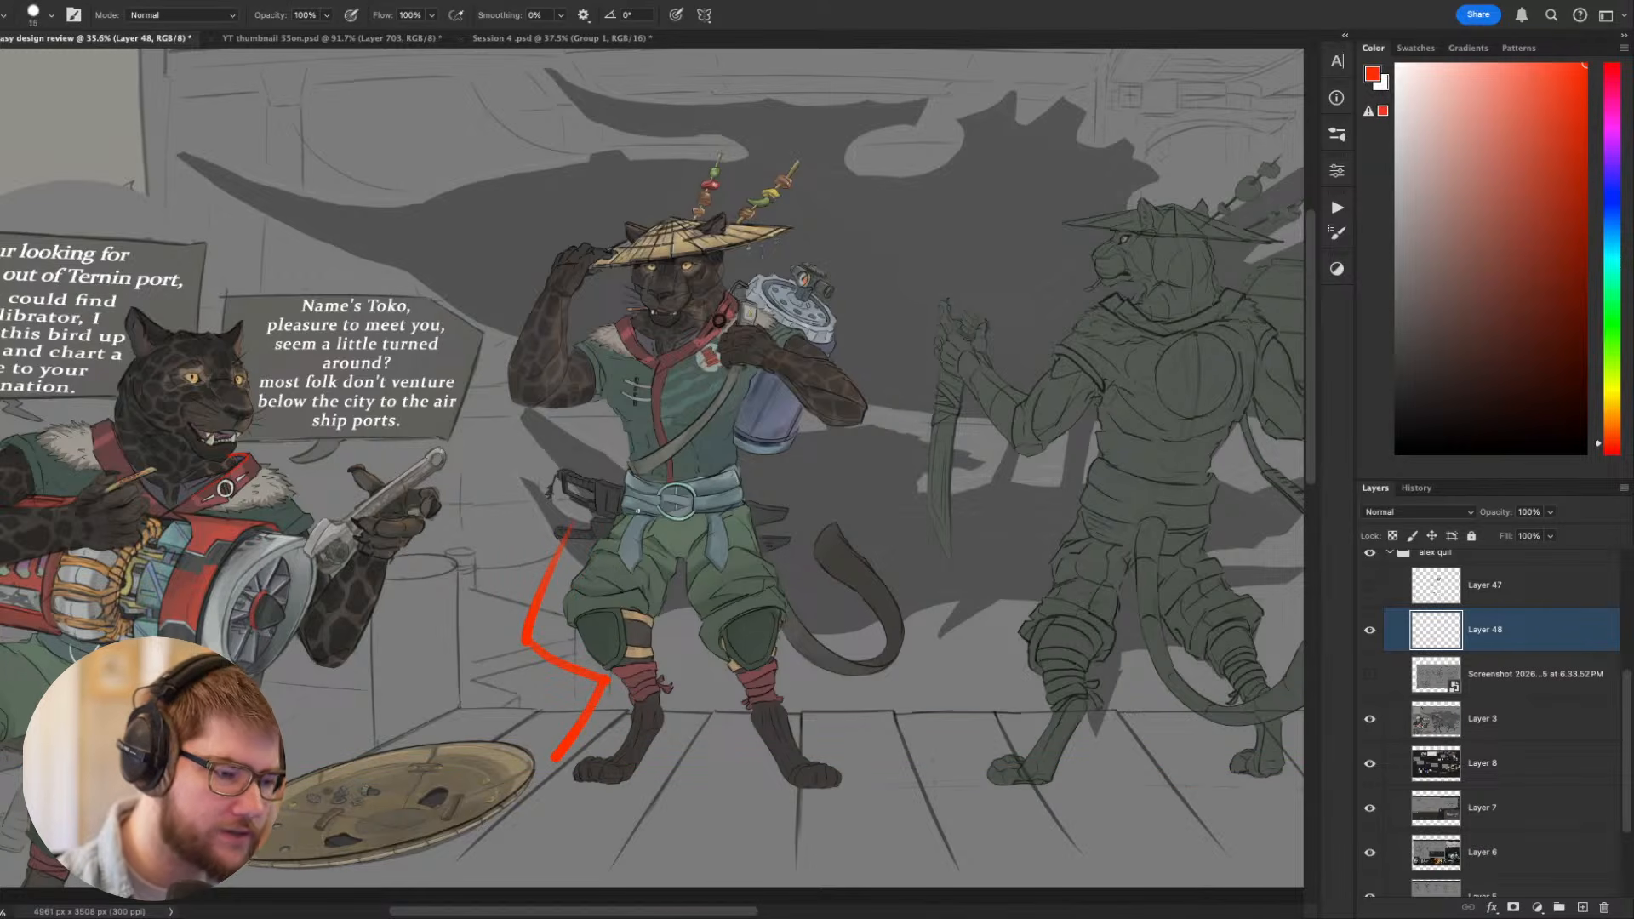
{"action": "left_click_drag", "start_coordinate": [580, 623], "coordinate": [576, 616]}
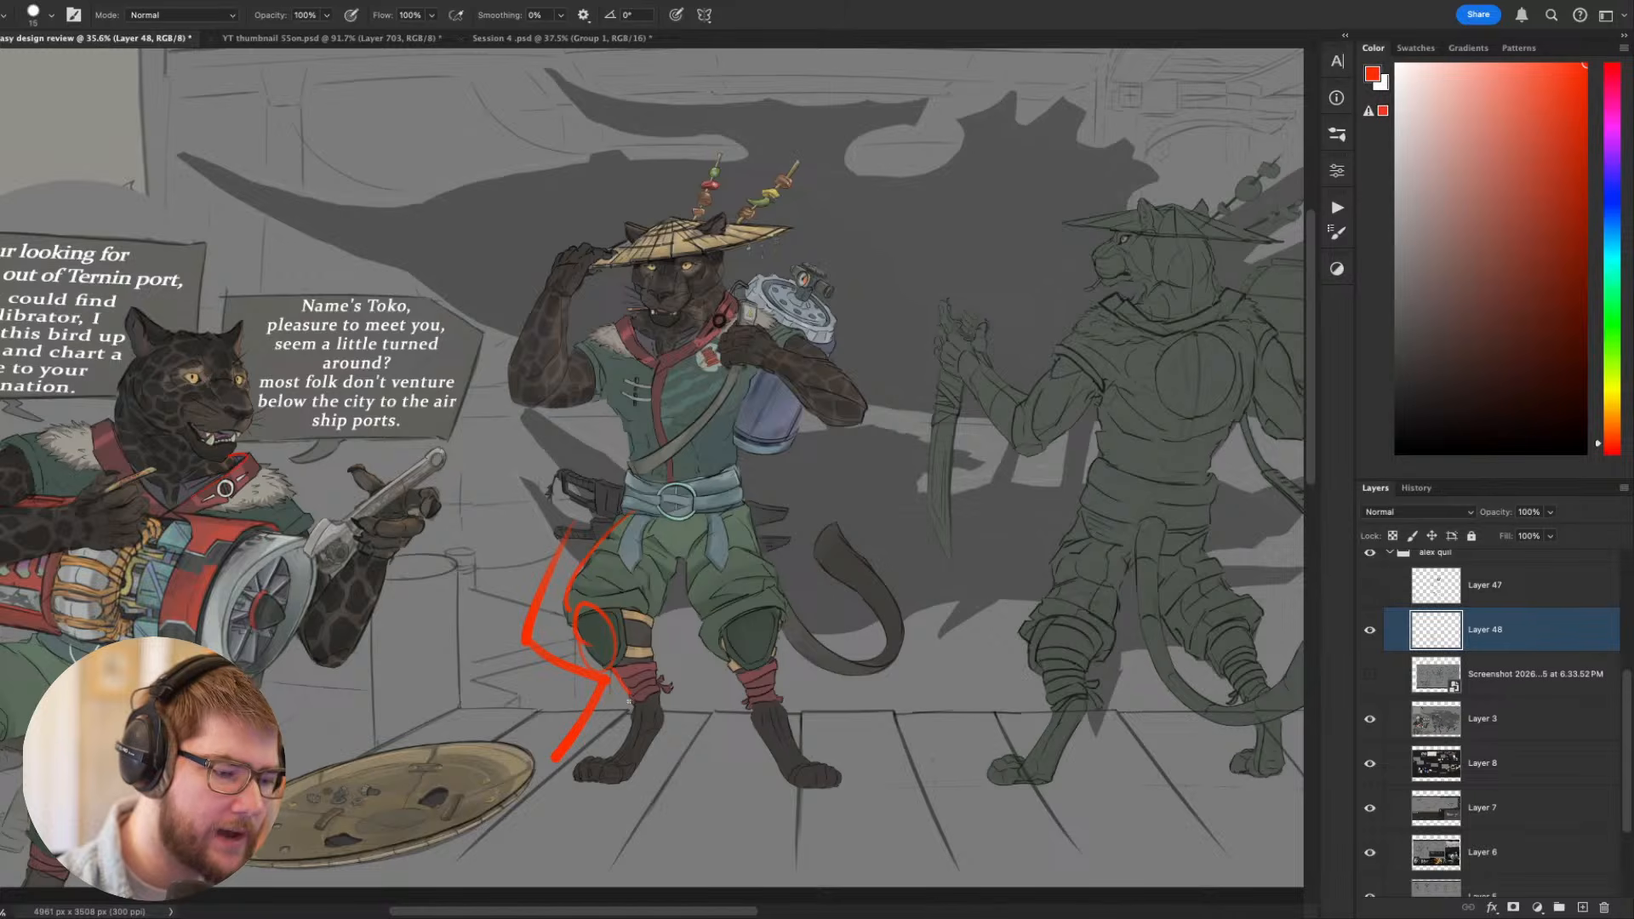
{"action": "mouse_move", "coordinate": [631, 718]}
{"action": "left_mouse_down"}
{"action": "mouse_move", "coordinate": [615, 754]}
{"action": "mouse_move", "coordinate": [637, 780]}
{"action": "left_mouse_up"}
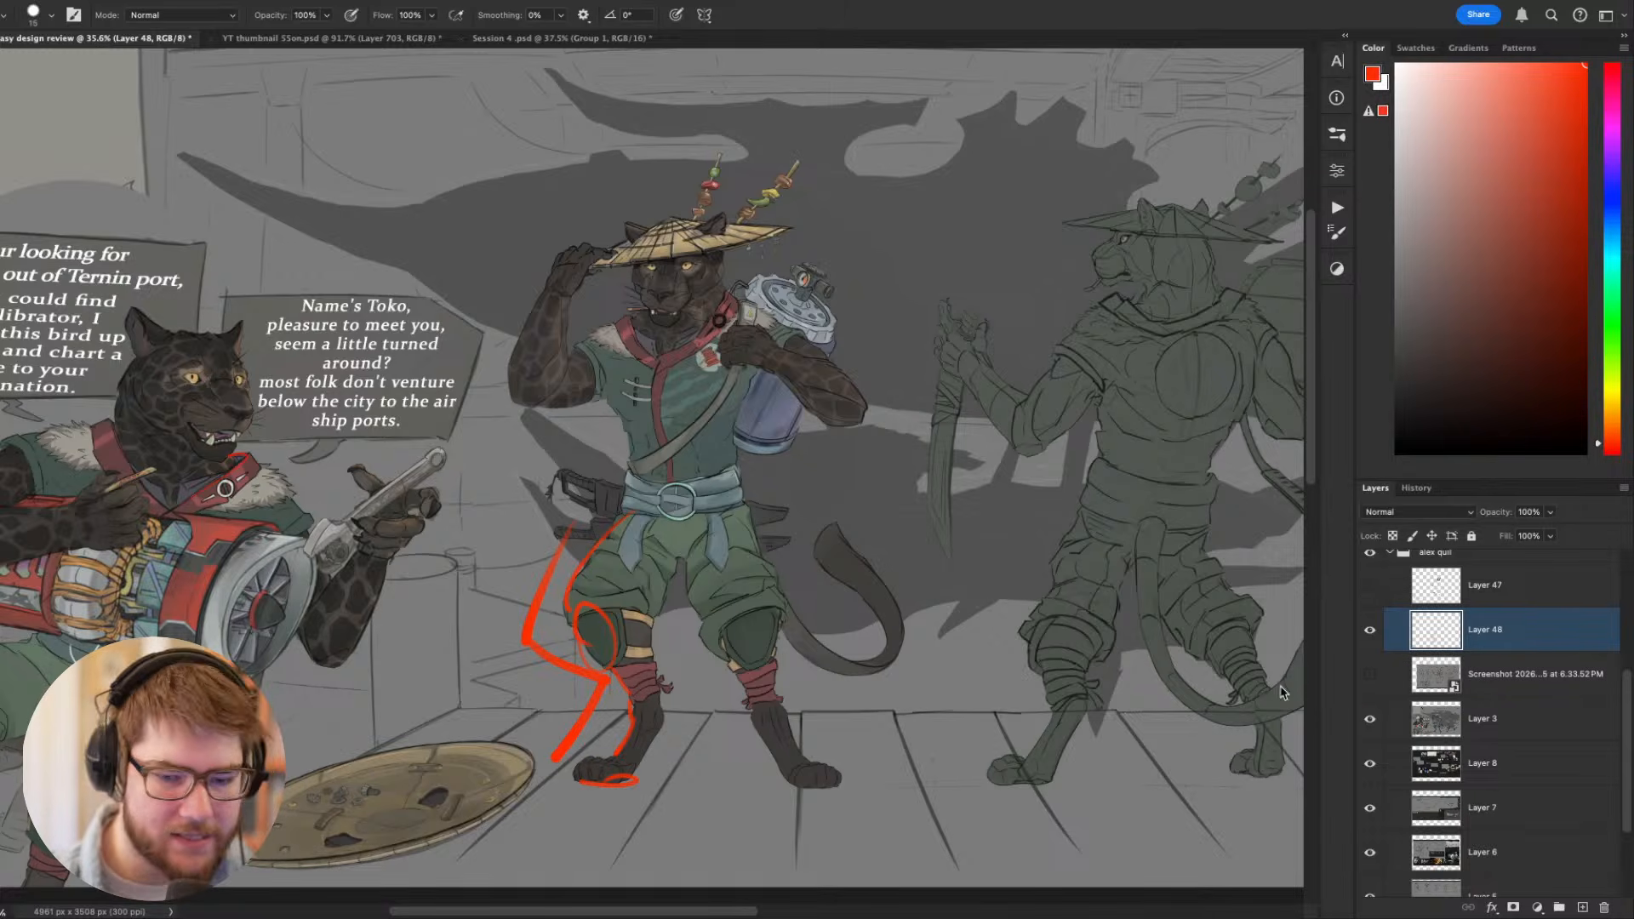
- Hide the red markup layer and toggle the sketch screenshot to compare both sketched poses with the painted figures
{"action": "left_click", "coordinate": [1370, 631]}
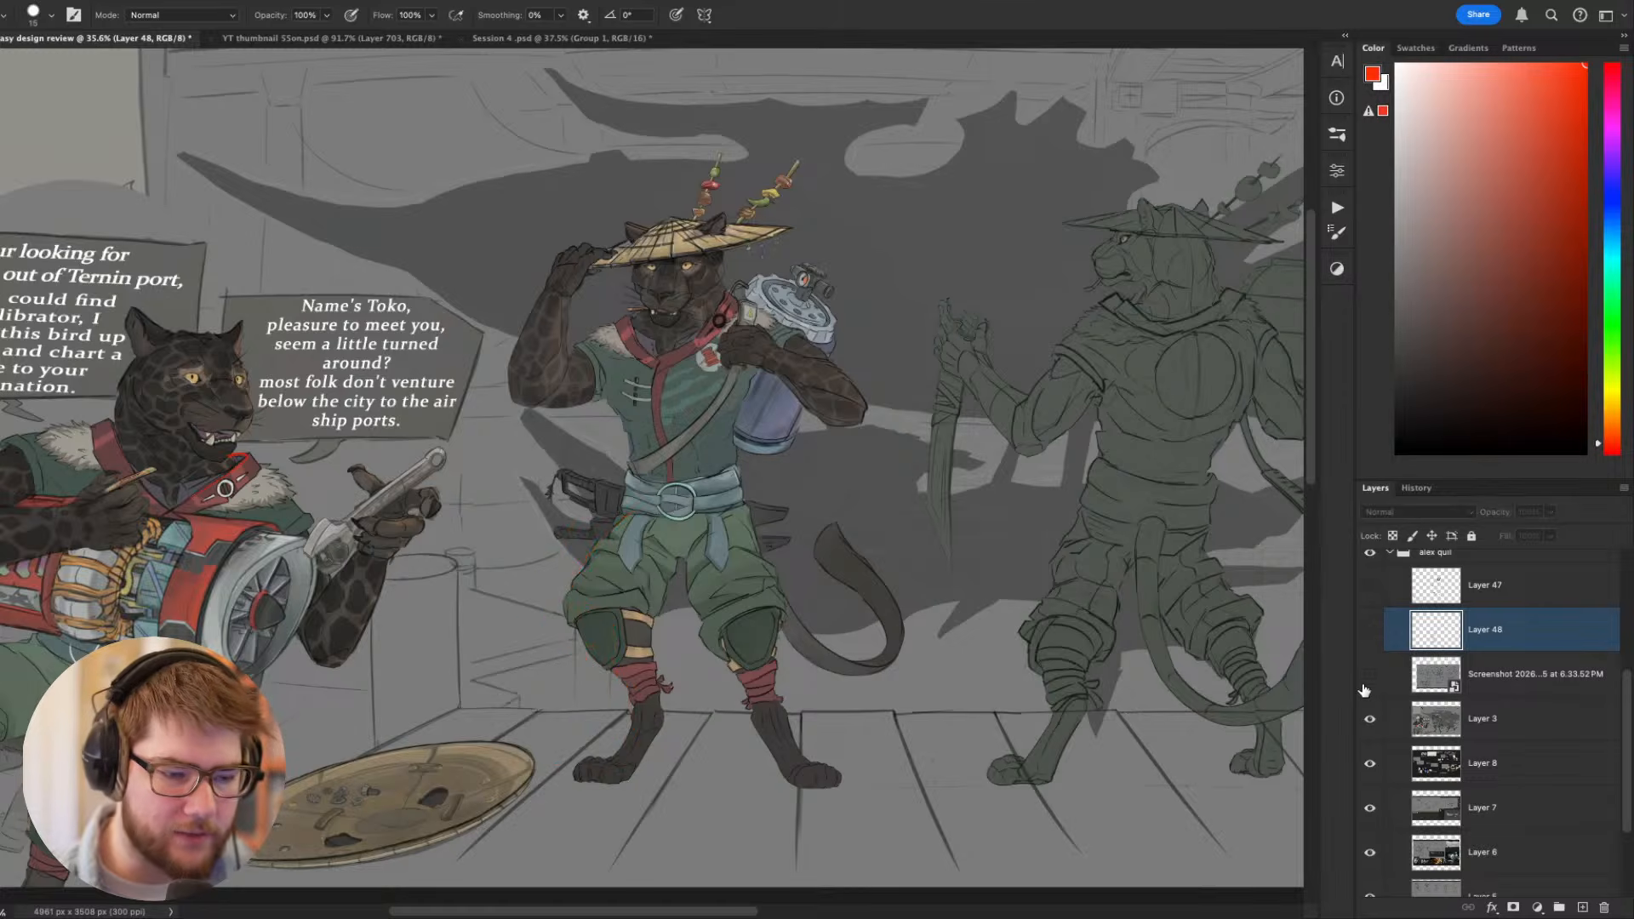
{"action": "left_click", "coordinate": [1370, 674]}
{"action": "scroll", "coordinate": [942, 675], "scroll_direction": "right", "scroll_amount": 5}
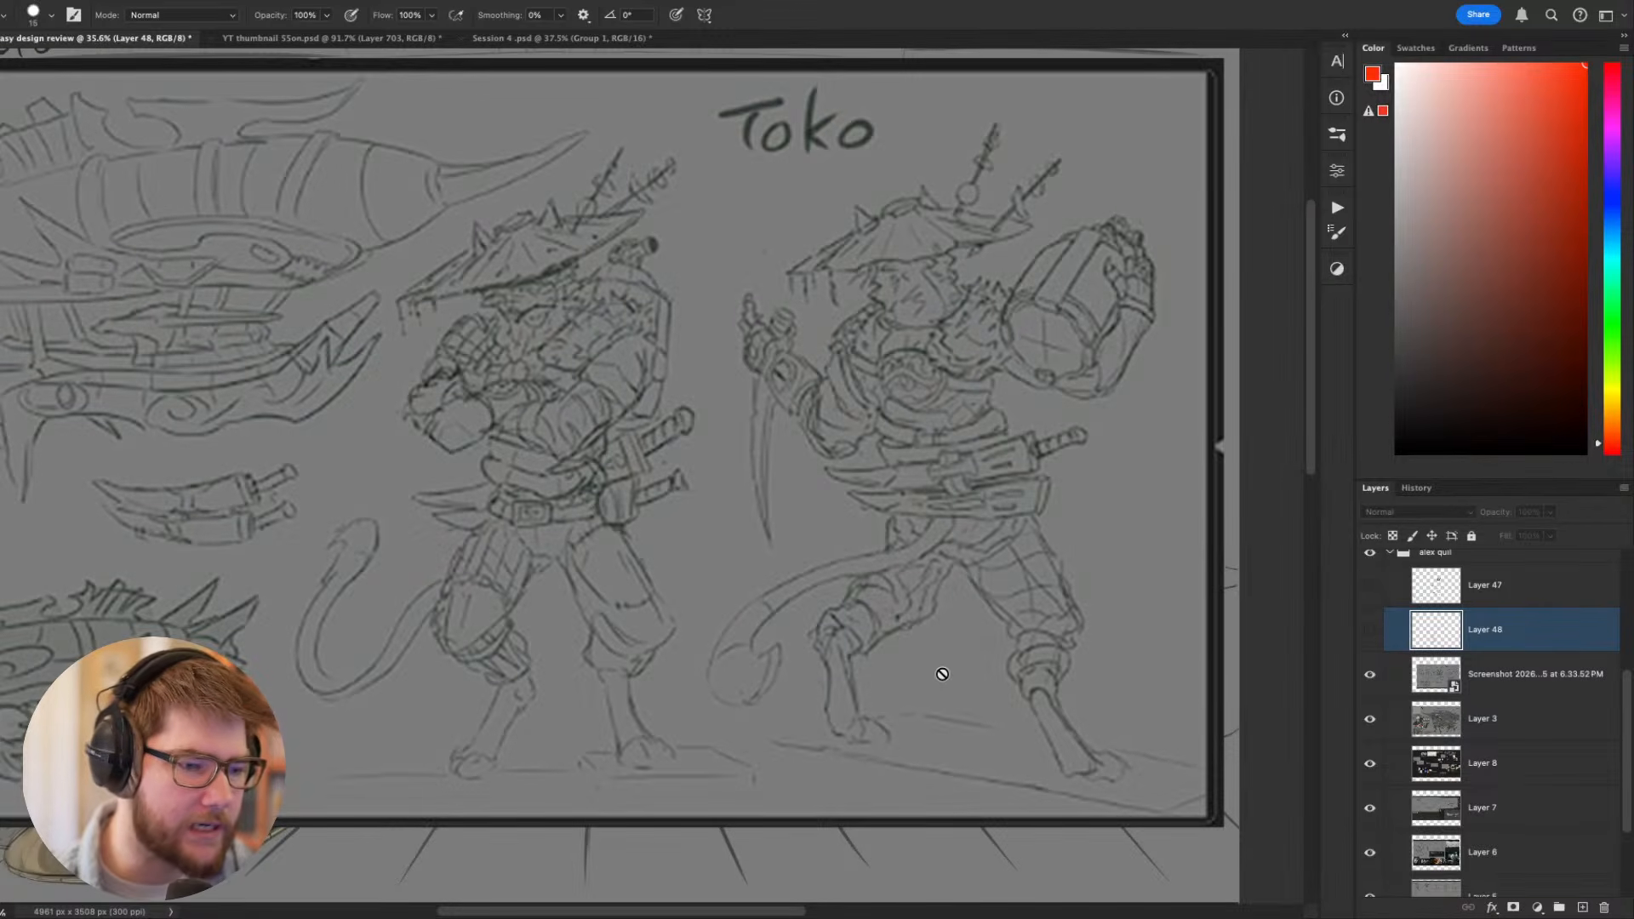
{"action": "left_click", "coordinate": [1371, 676]}
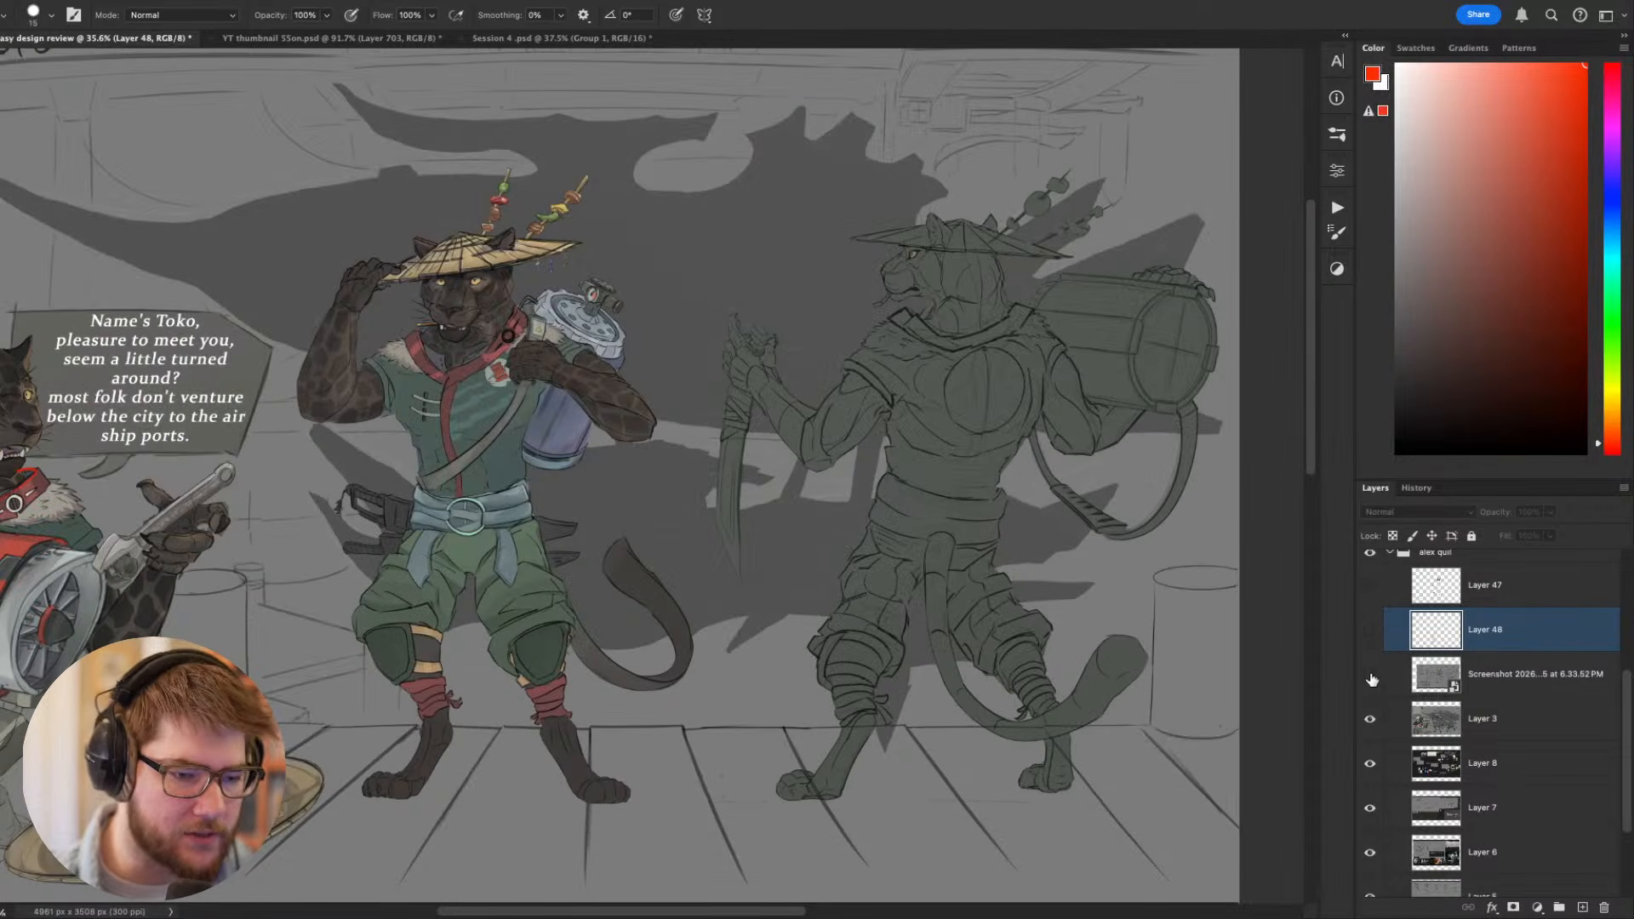
{"action": "left_click", "coordinate": [1370, 676]}
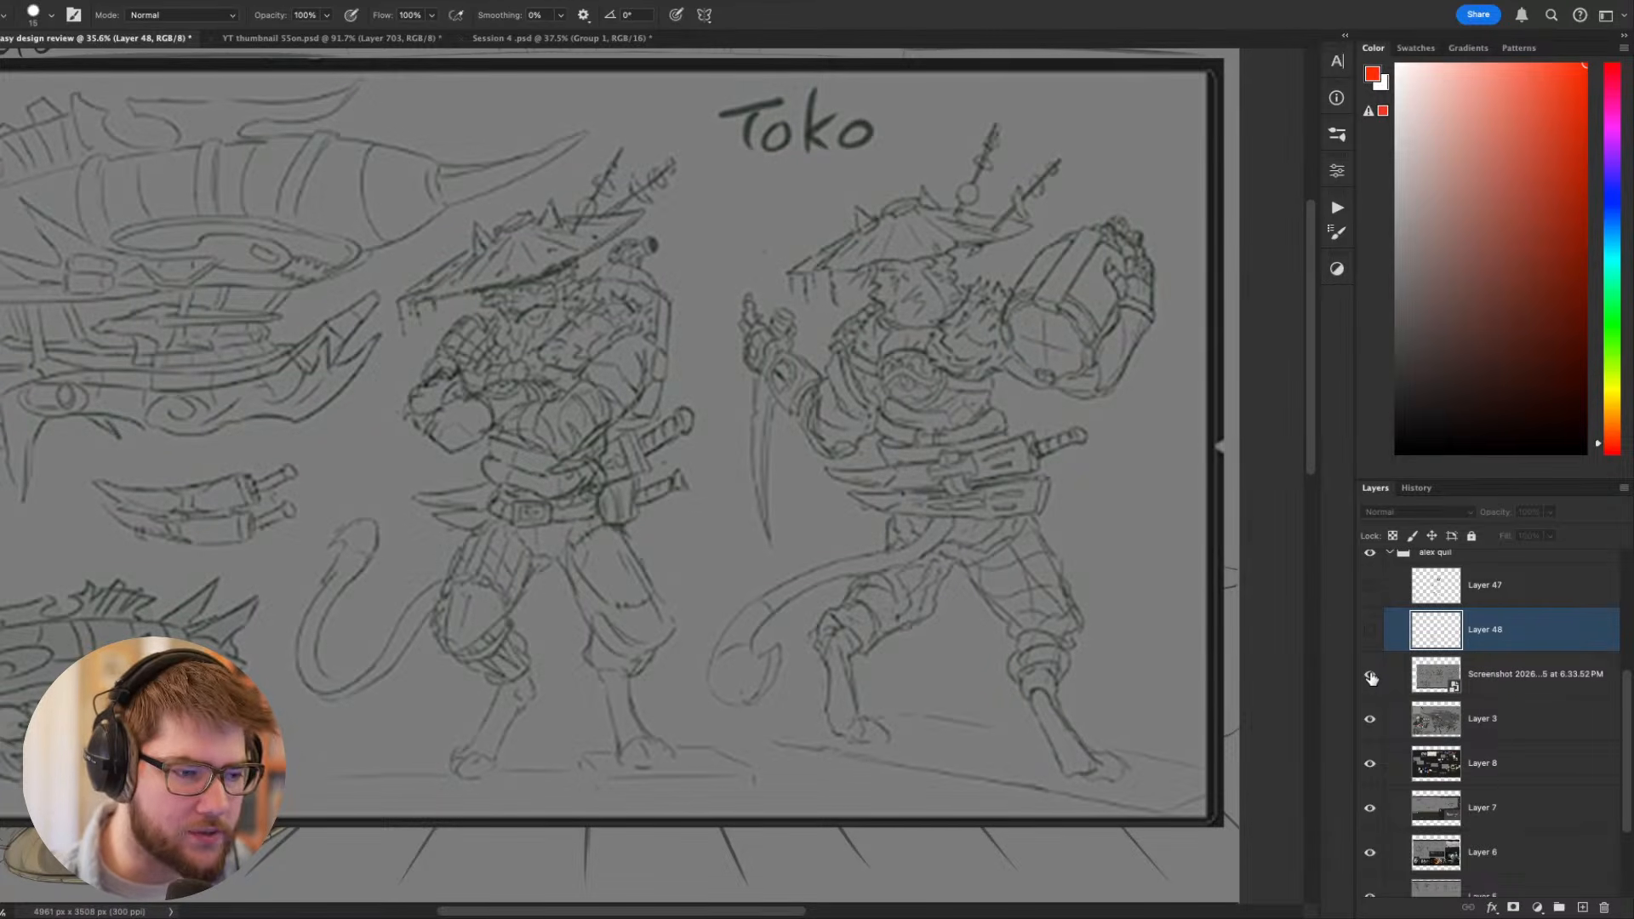
{"action": "scroll", "coordinate": [745, 587], "scroll_direction": "down", "scroll_amount": 2}
{"action": "left_click_drag", "start_coordinate": [729, 594], "coordinate": [801, 607]}
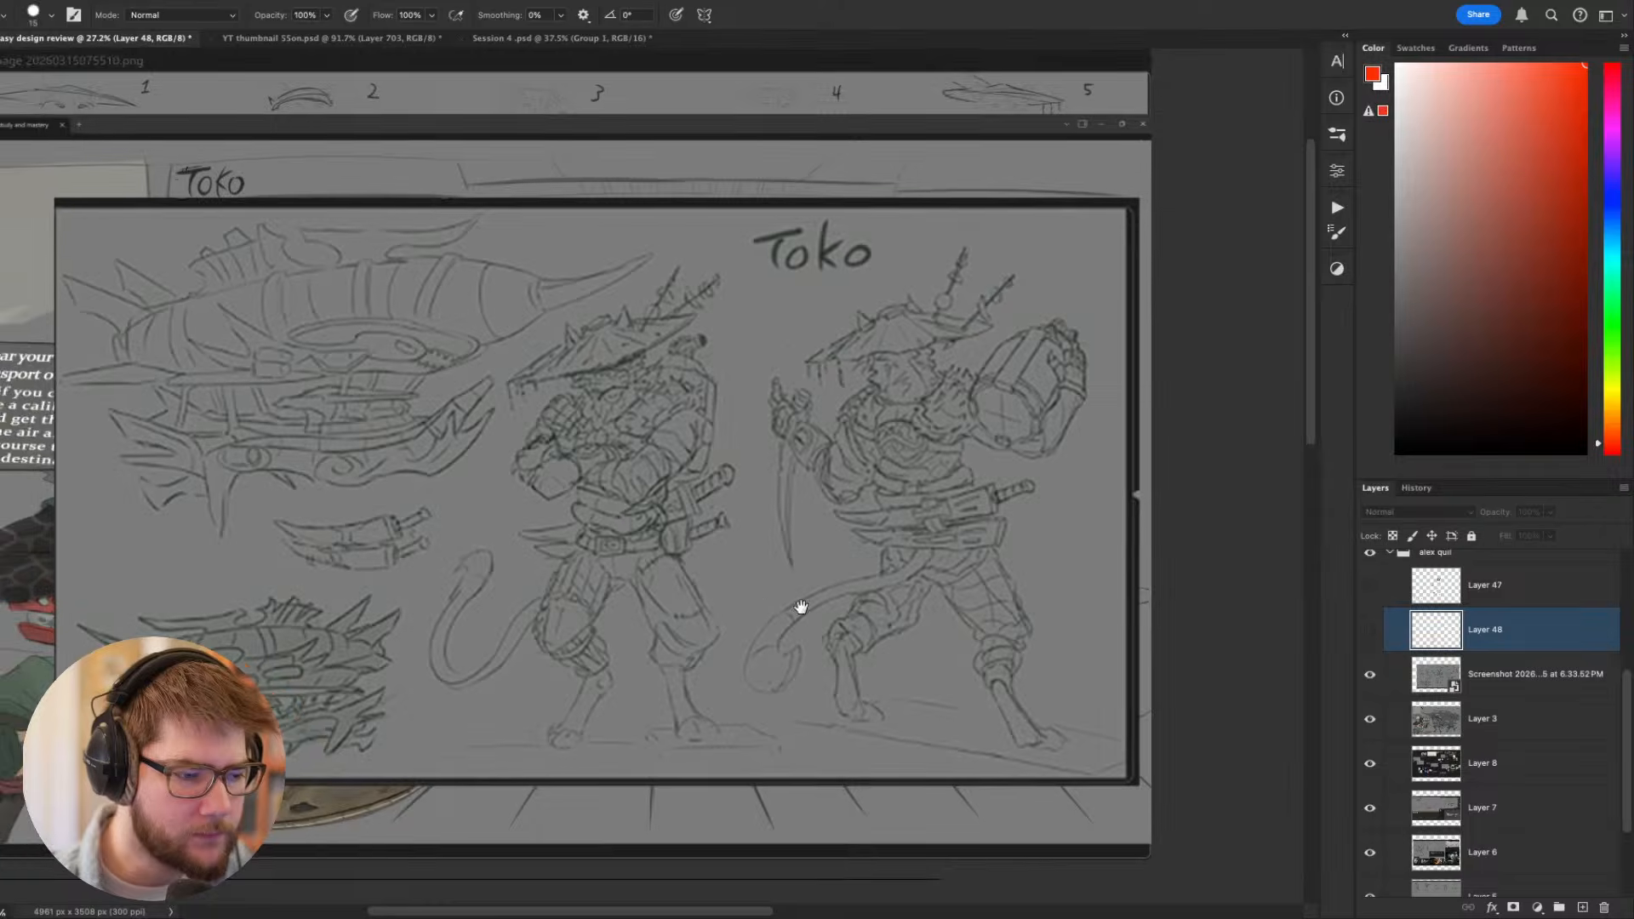
{"action": "scroll", "coordinate": [732, 587], "scroll_direction": "up", "scroll_amount": 2}
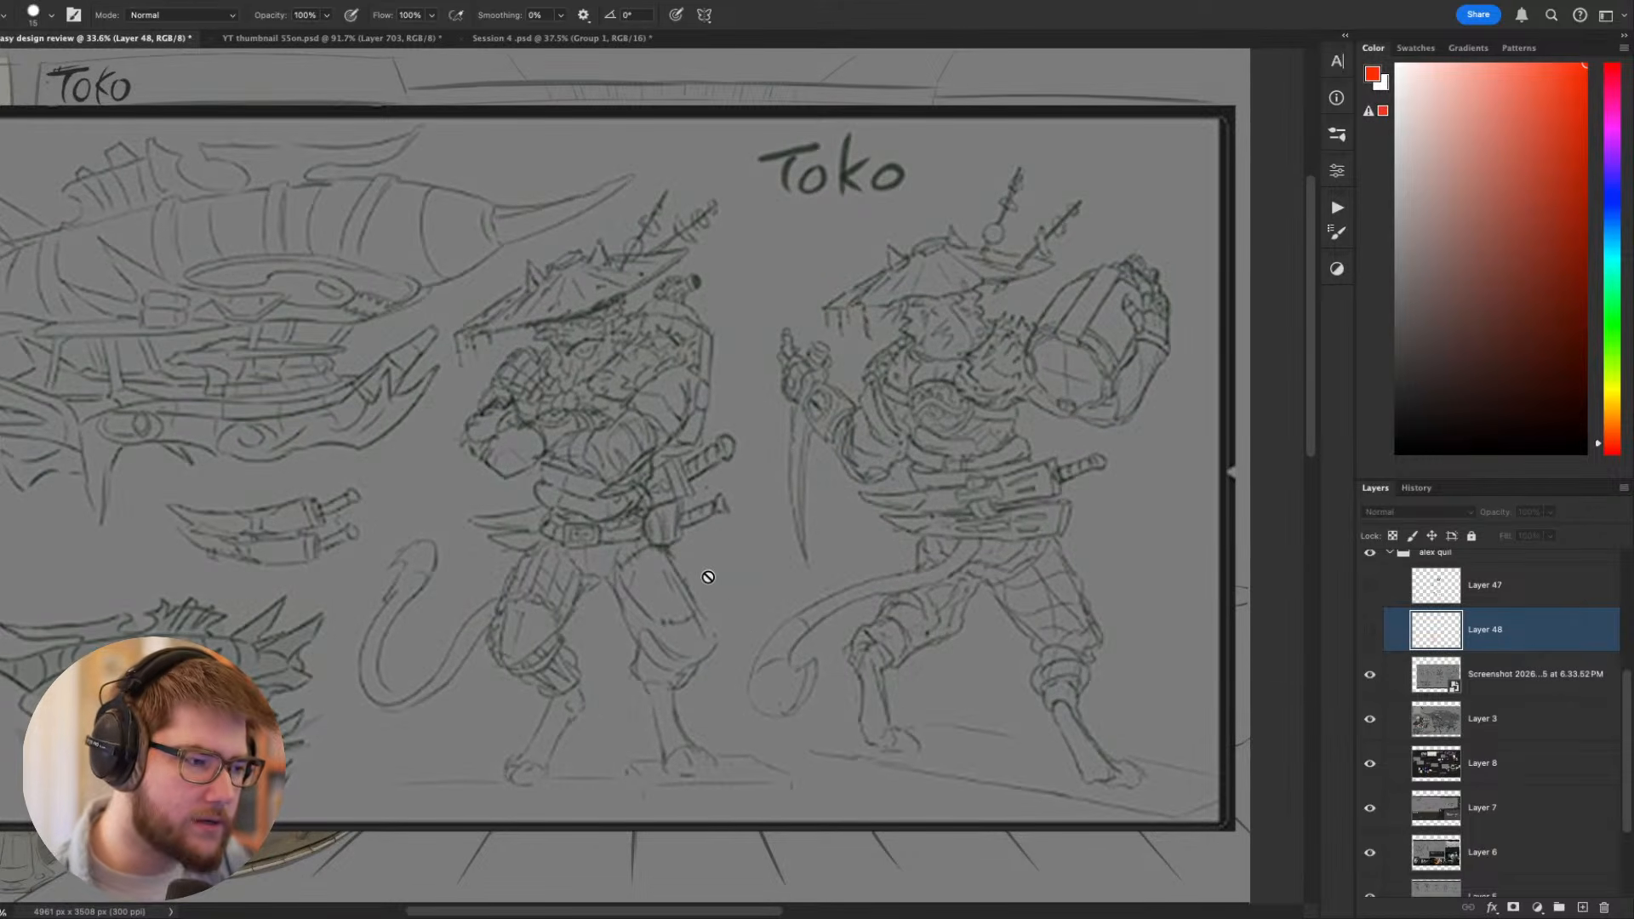
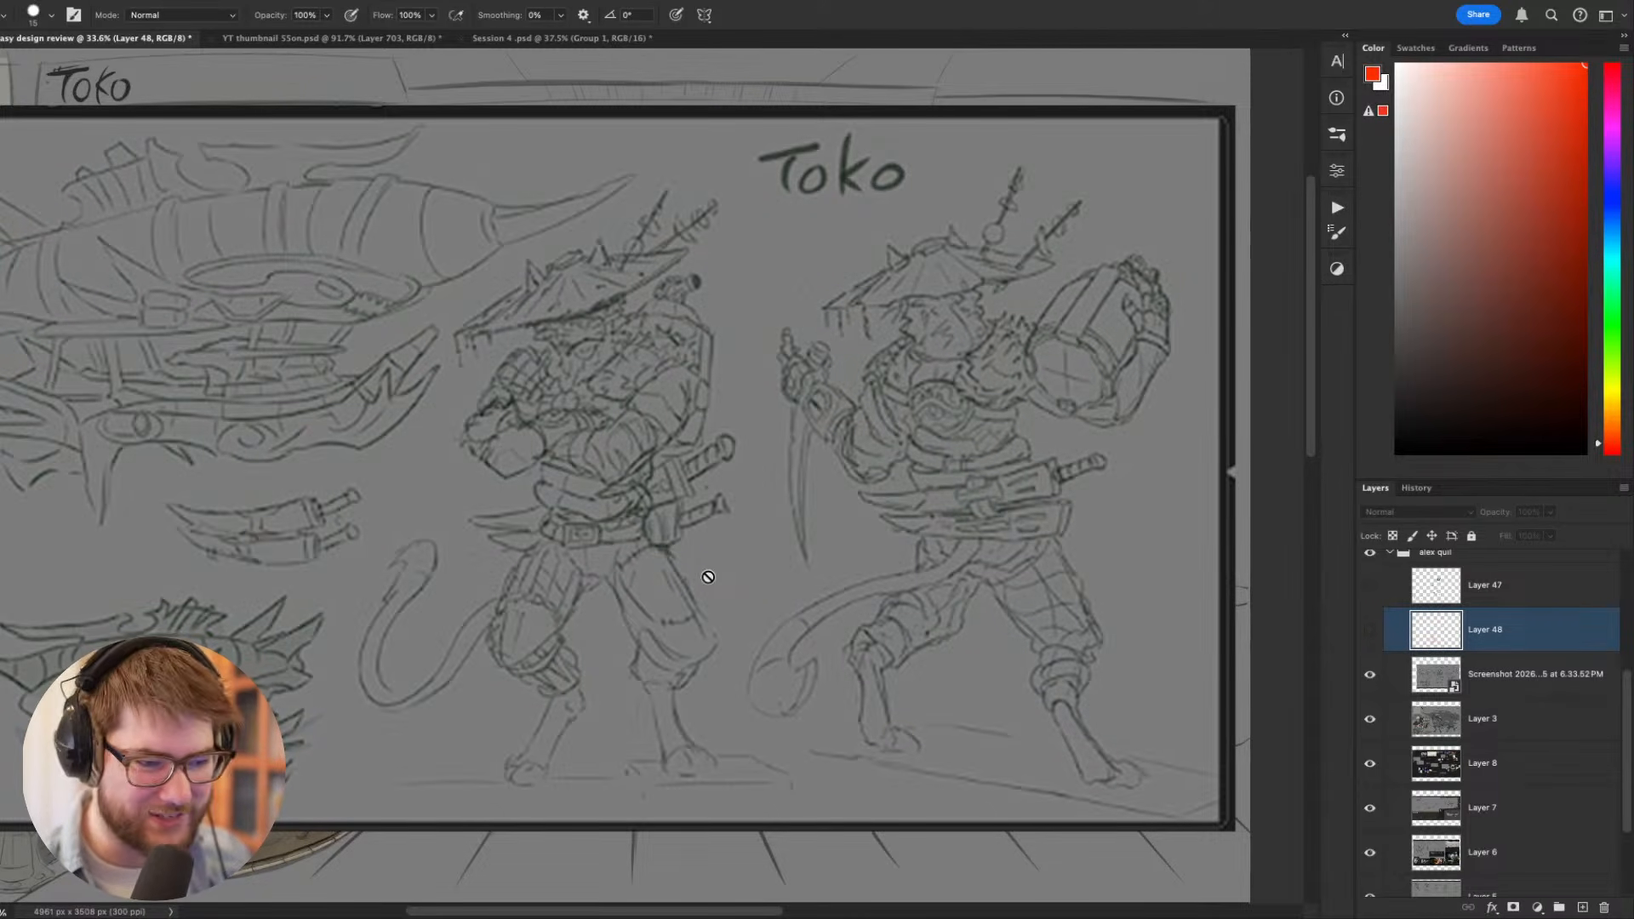
- Hide the sketch screenshot, Layer 3 and Layer 8 to reveal the ship concept sheet
{"action": "key", "text": "v"}
{"action": "scroll", "coordinate": [727, 571], "scroll_direction": "down", "scroll_amount": 8}
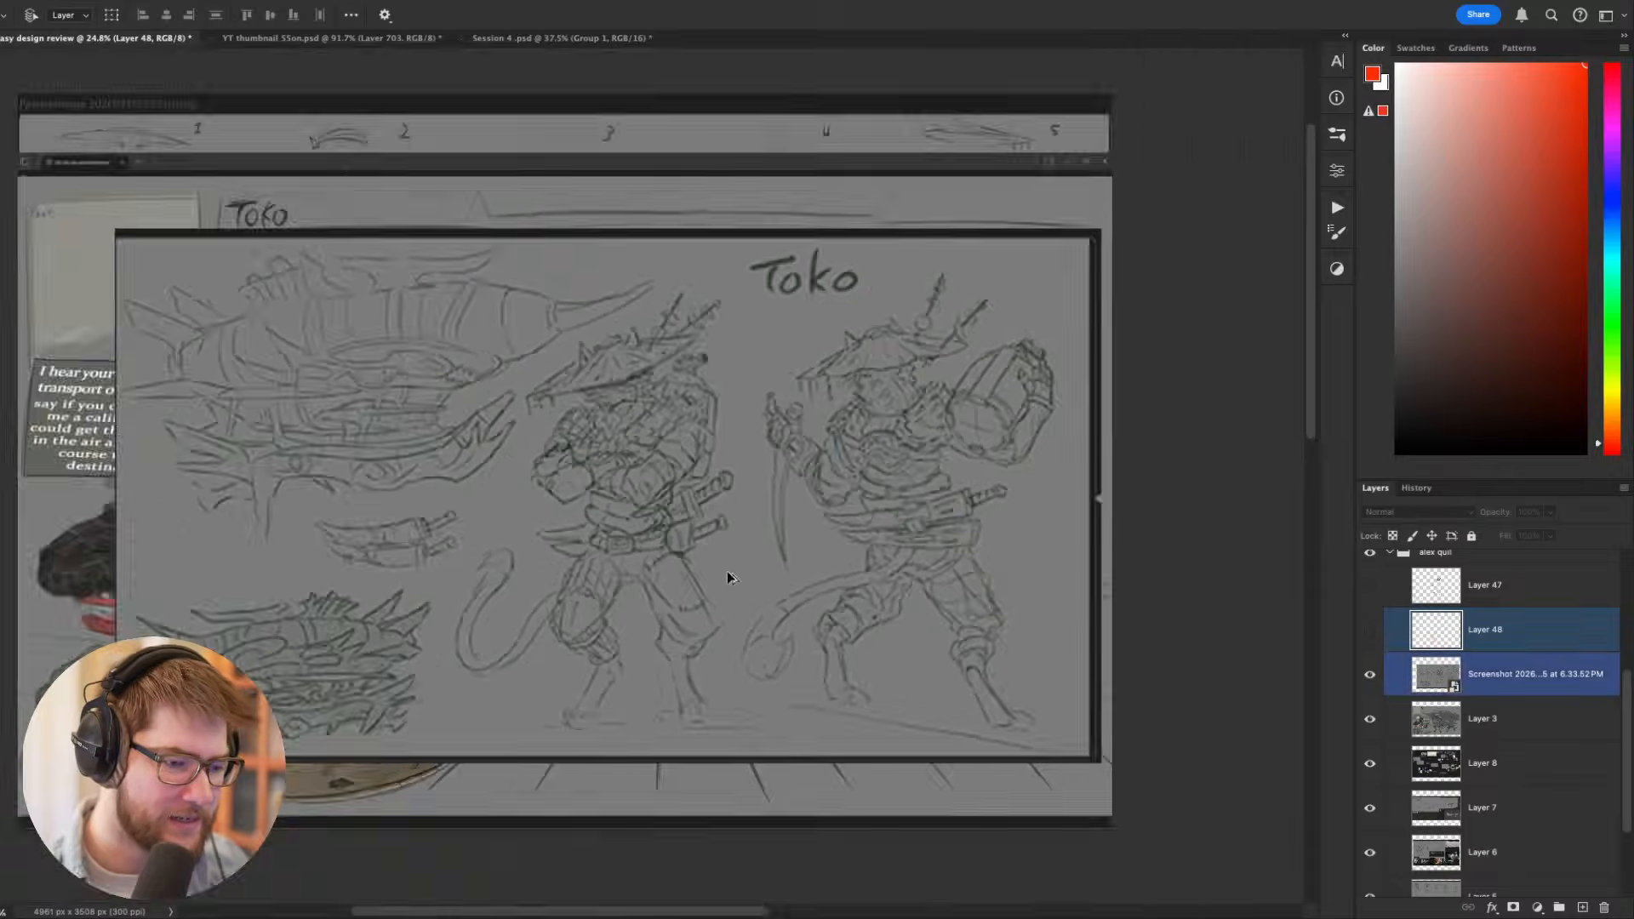
{"action": "scroll", "coordinate": [671, 554], "scroll_direction": "up", "scroll_amount": 3}
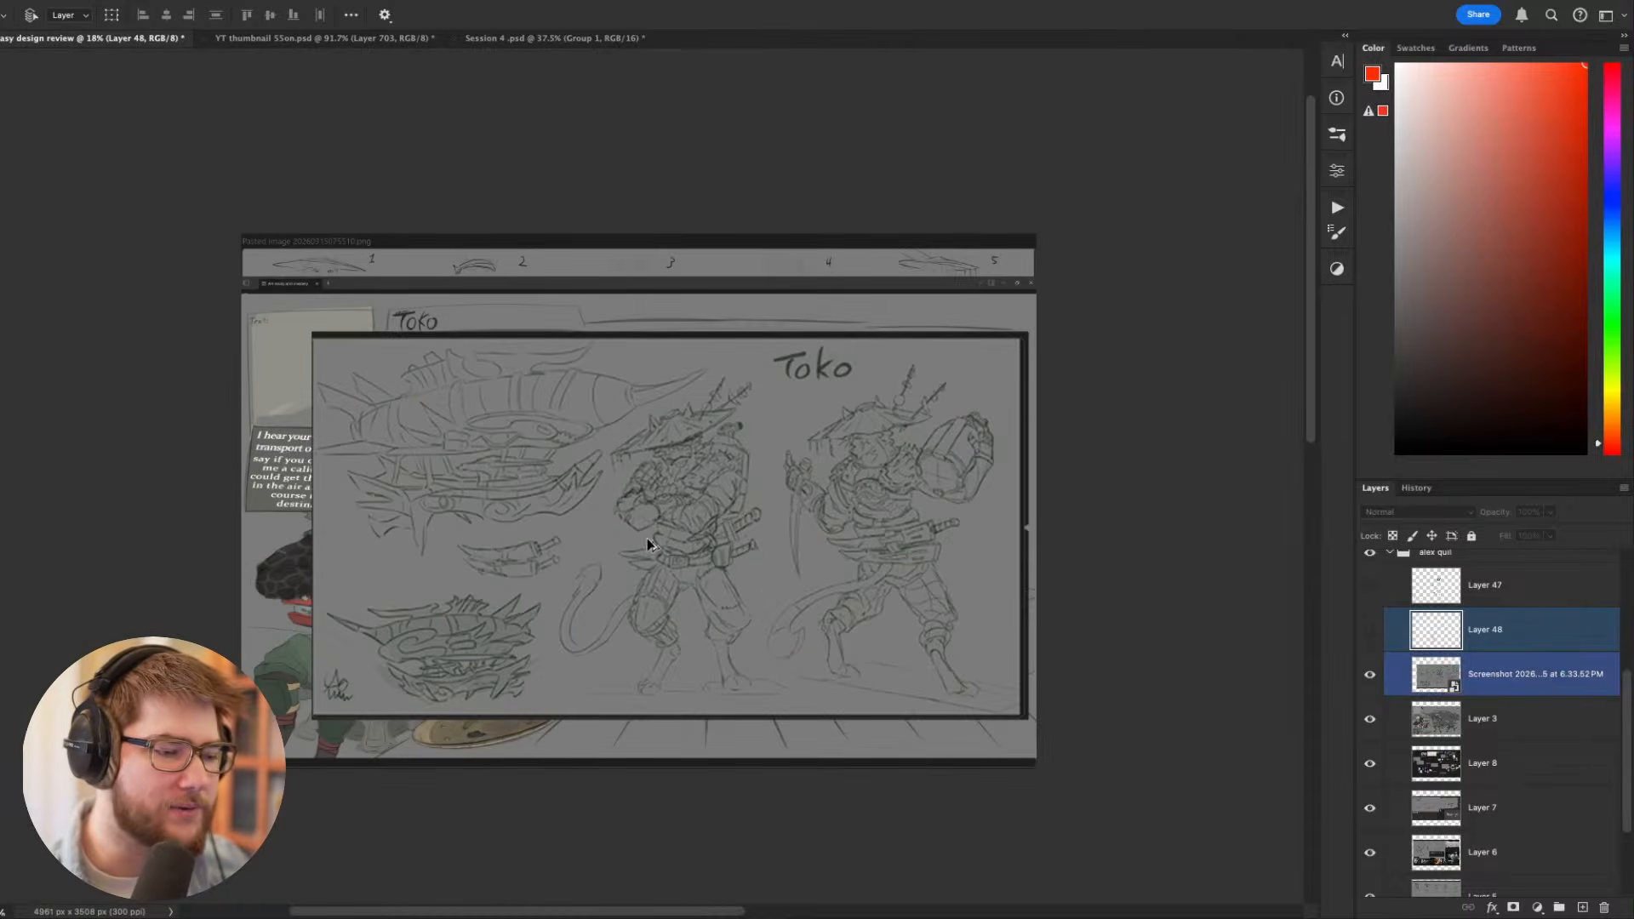
{"action": "left_click", "coordinate": [1370, 675]}
{"action": "scroll", "coordinate": [809, 561], "scroll_direction": "up", "scroll_amount": 1}
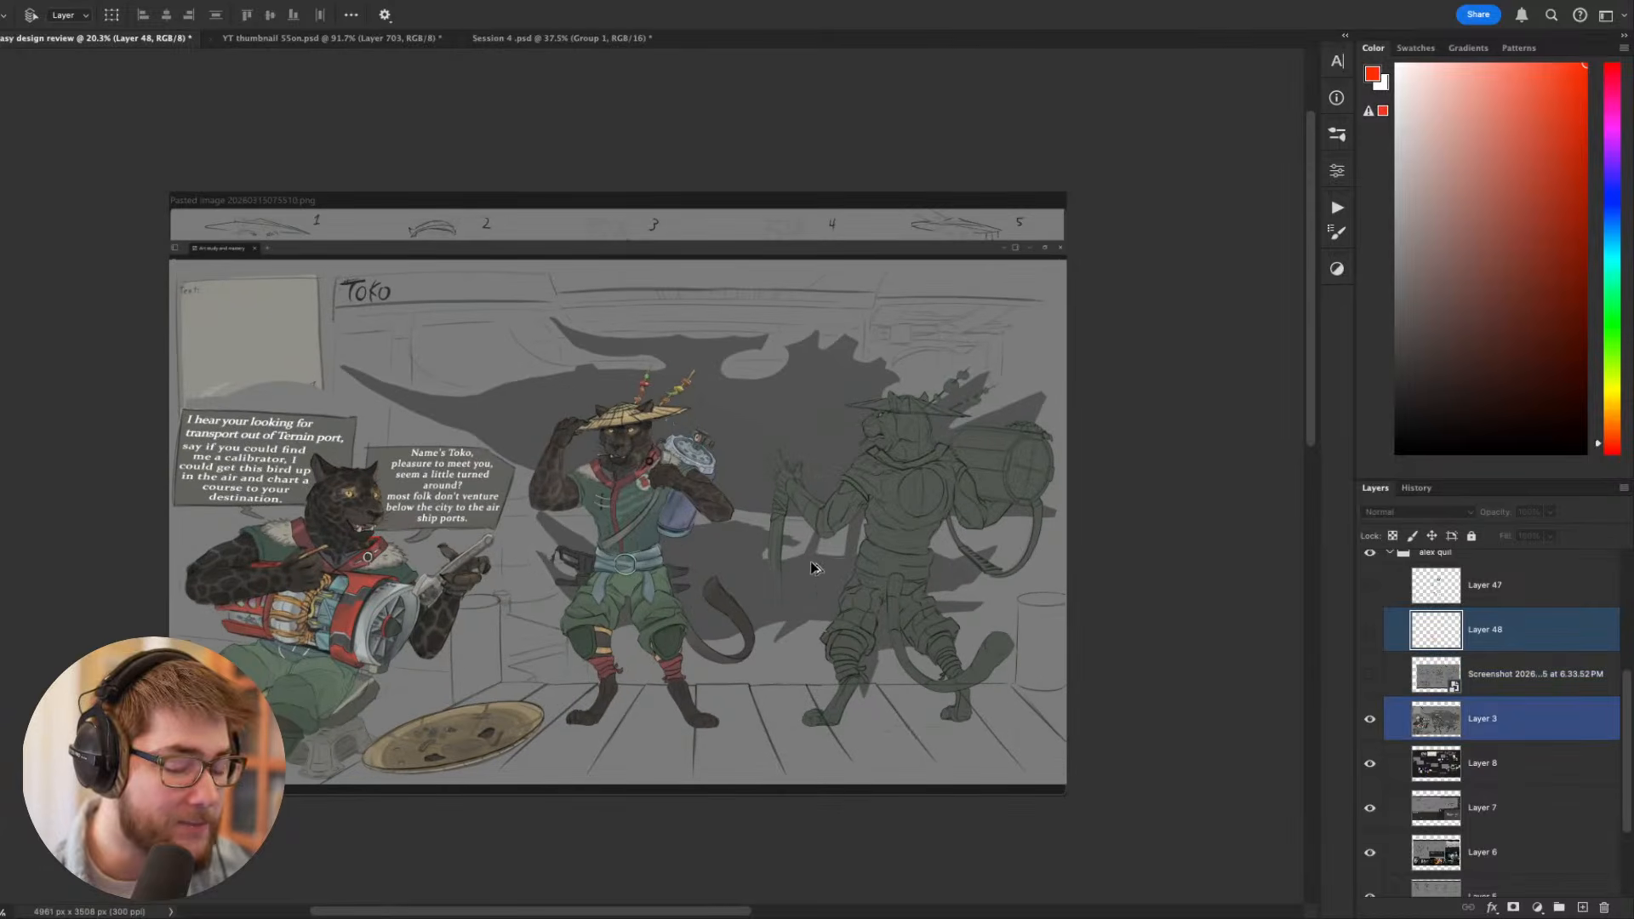
{"action": "left_click", "coordinate": [1370, 720]}
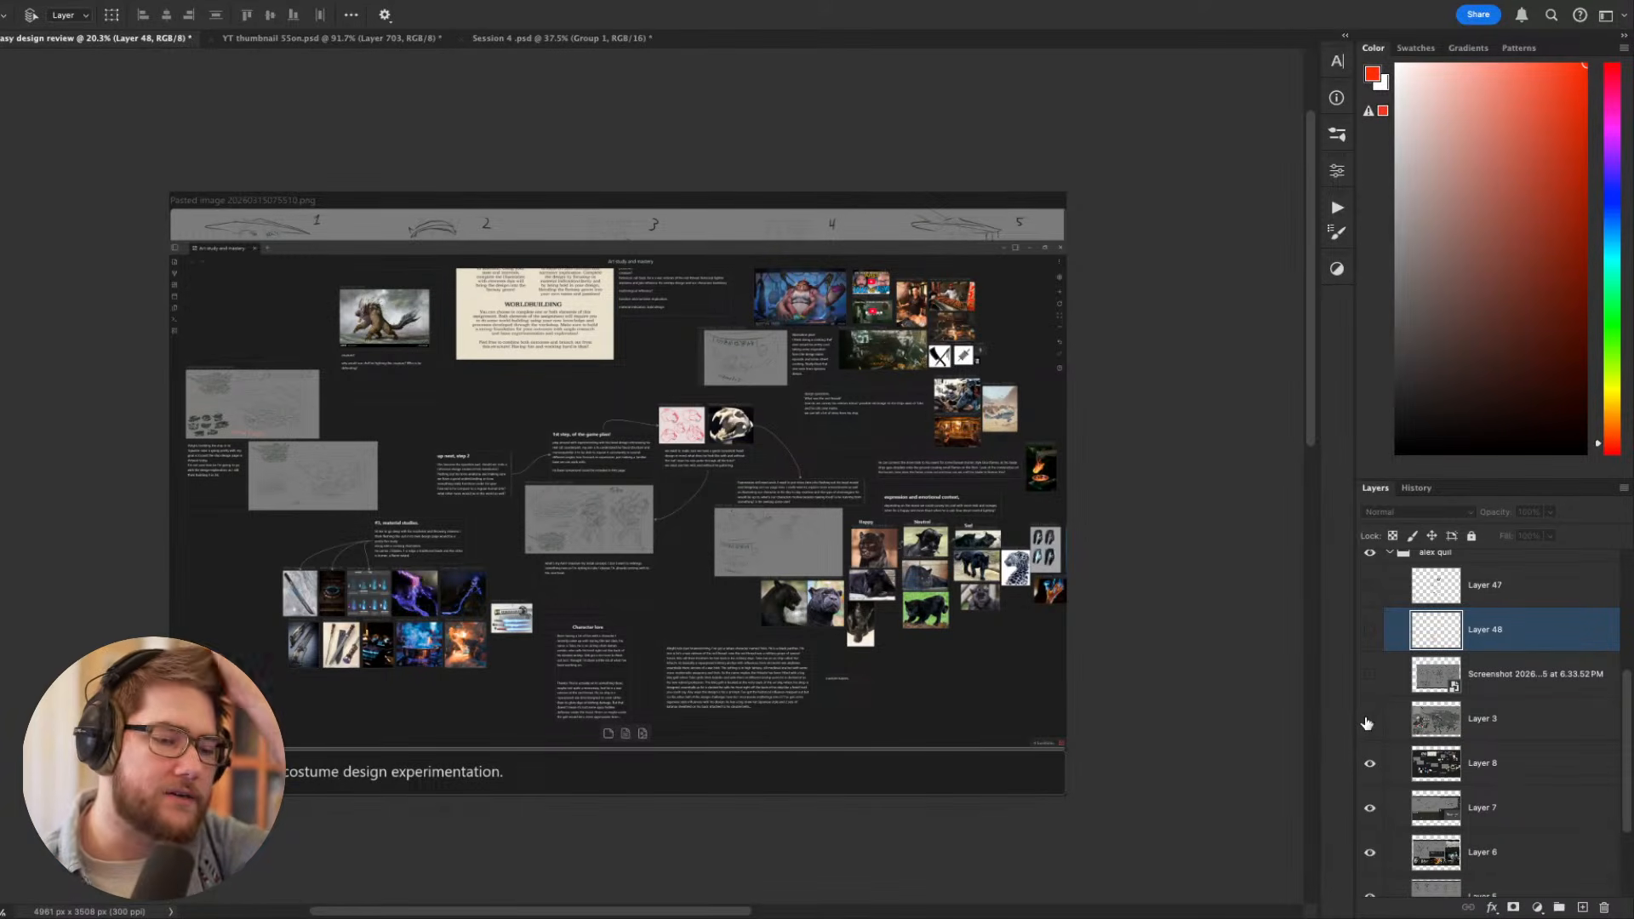
{"action": "left_click", "coordinate": [1370, 764]}
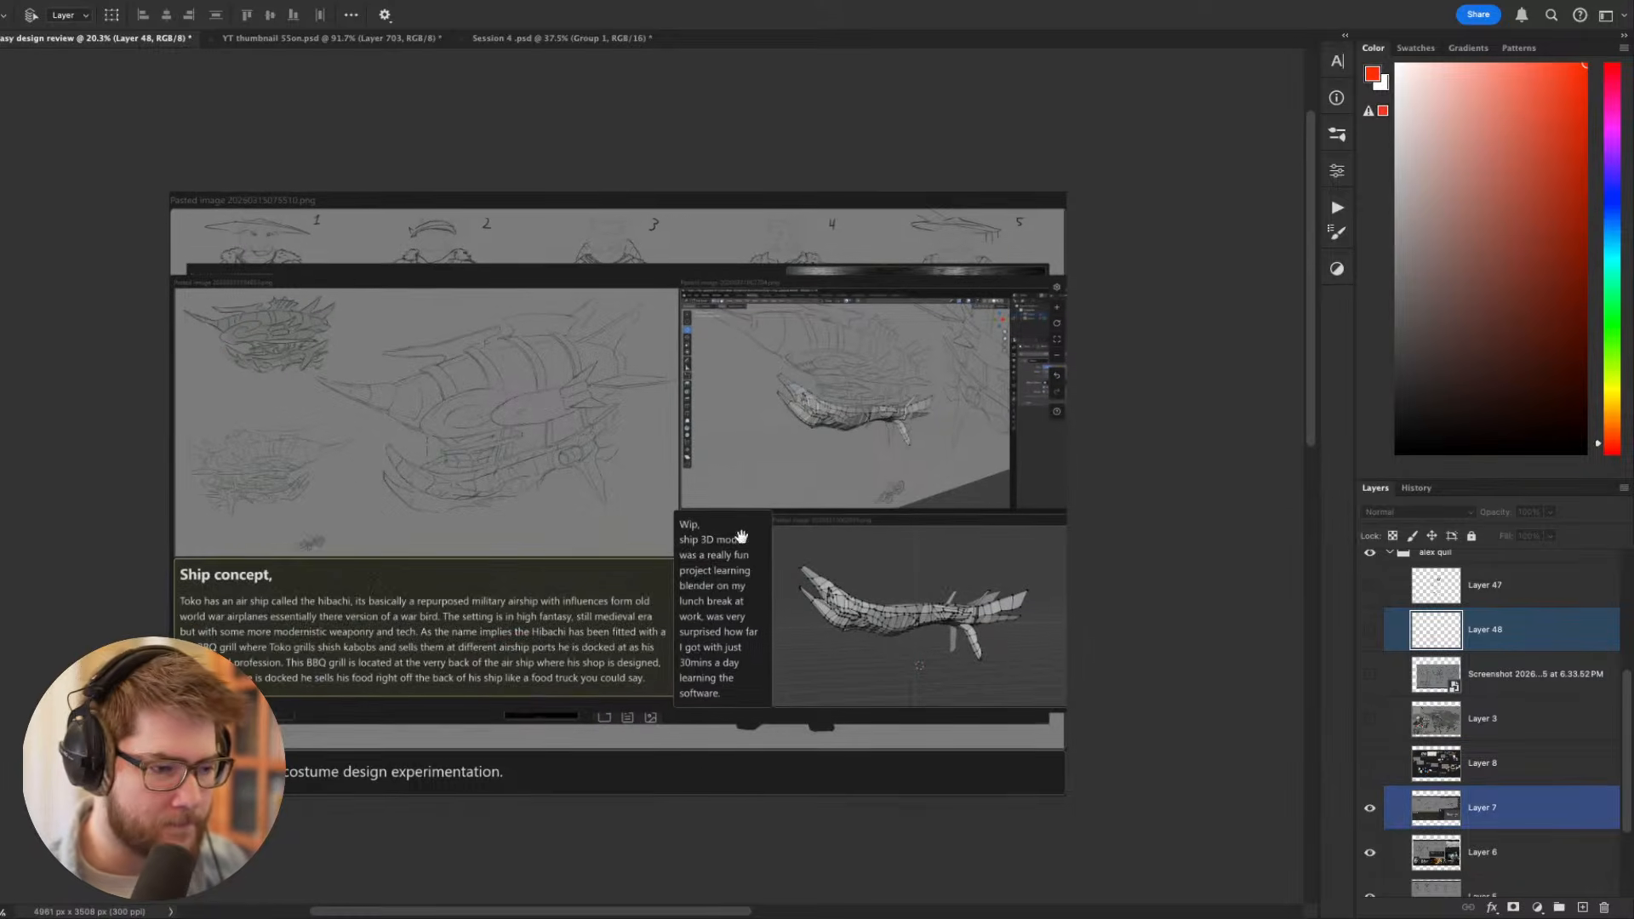
- Examine the work-in-progress 3D ship model screenshots and their note on the ship concept sheet
{"action": "left_click_drag", "start_coordinate": [739, 541], "coordinate": [764, 570]}
{"action": "scroll", "coordinate": [763, 569], "scroll_direction": "up", "scroll_amount": 2}
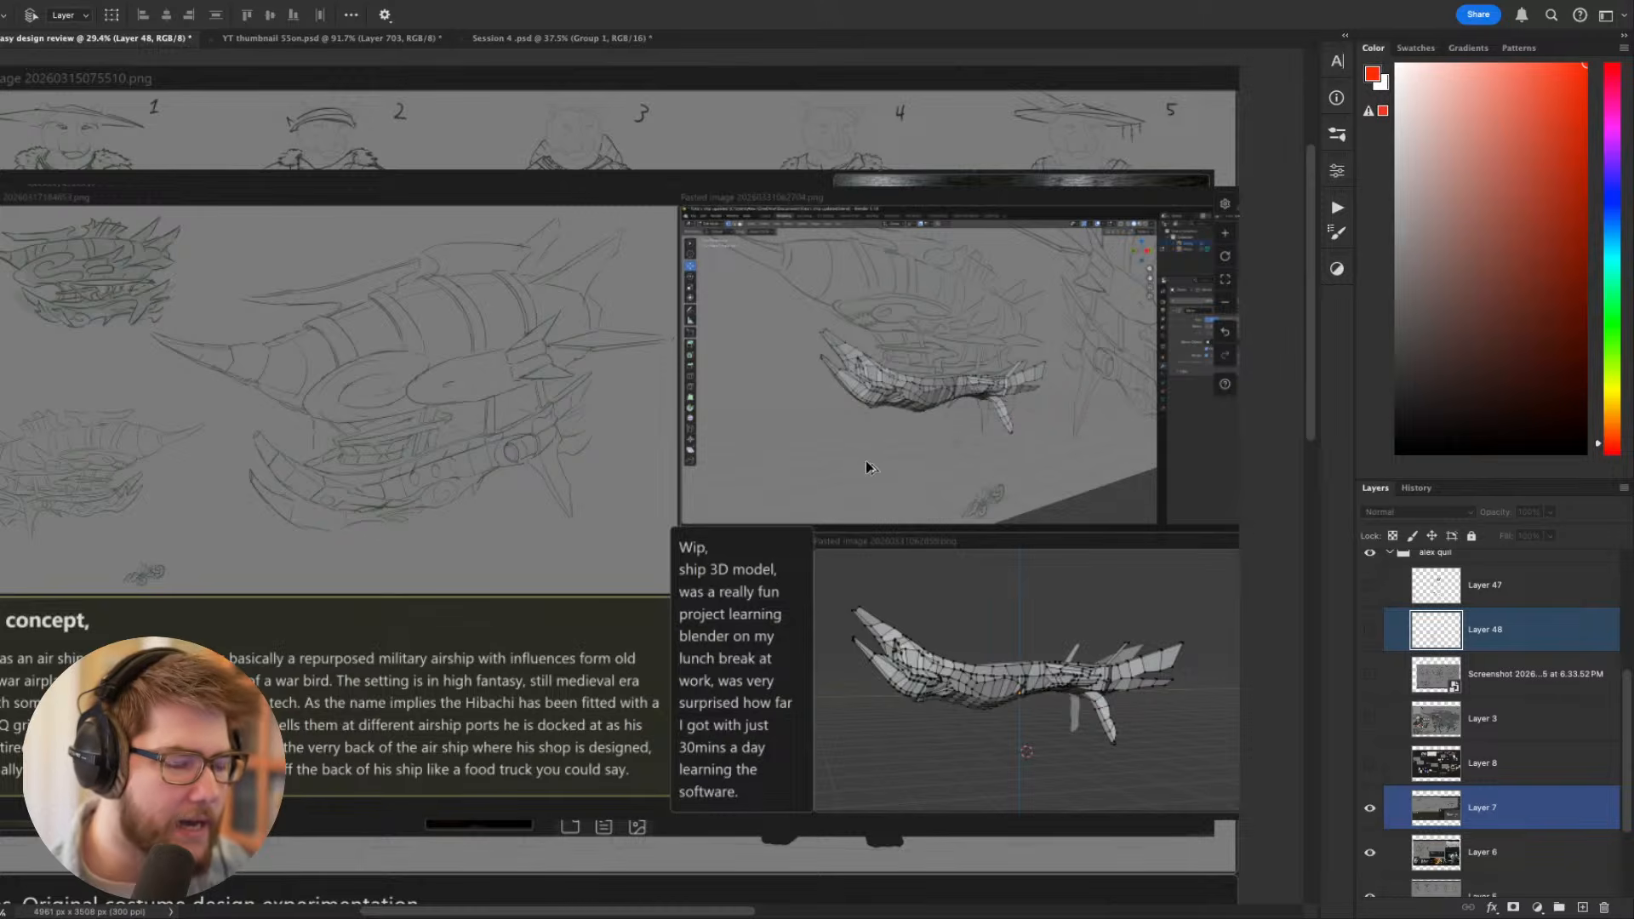
{"action": "scroll", "coordinate": [845, 432], "scroll_direction": "up", "scroll_amount": 2}
{"action": "left_click_drag", "start_coordinate": [1065, 629], "coordinate": [947, 719]}
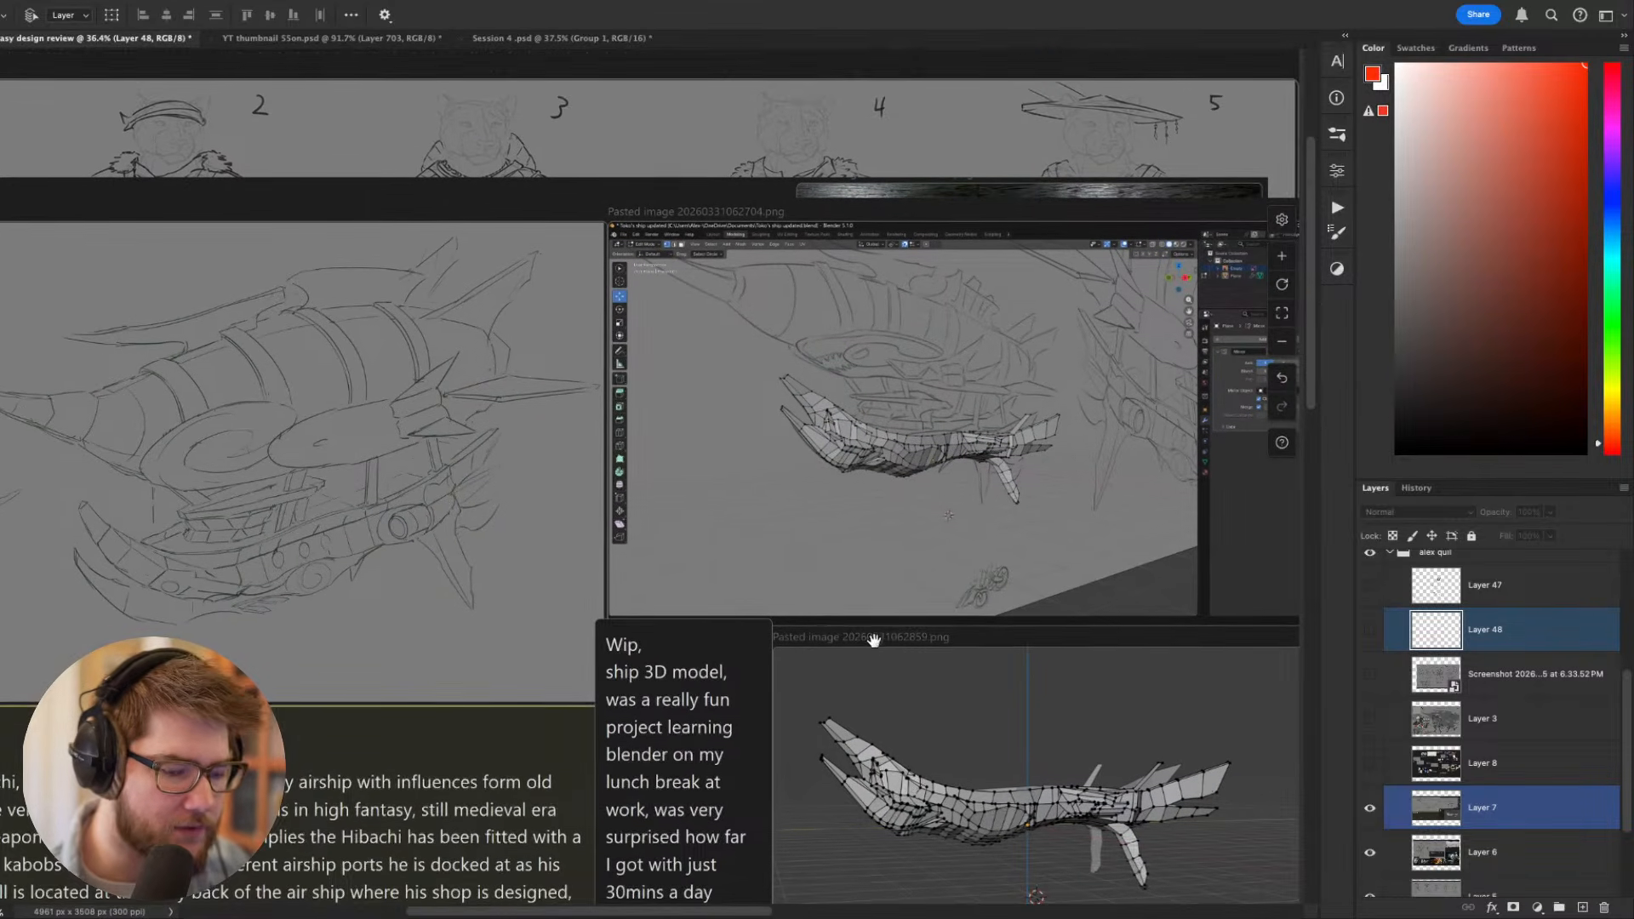
{"action": "left_click_drag", "start_coordinate": [875, 643], "coordinate": [978, 663]}
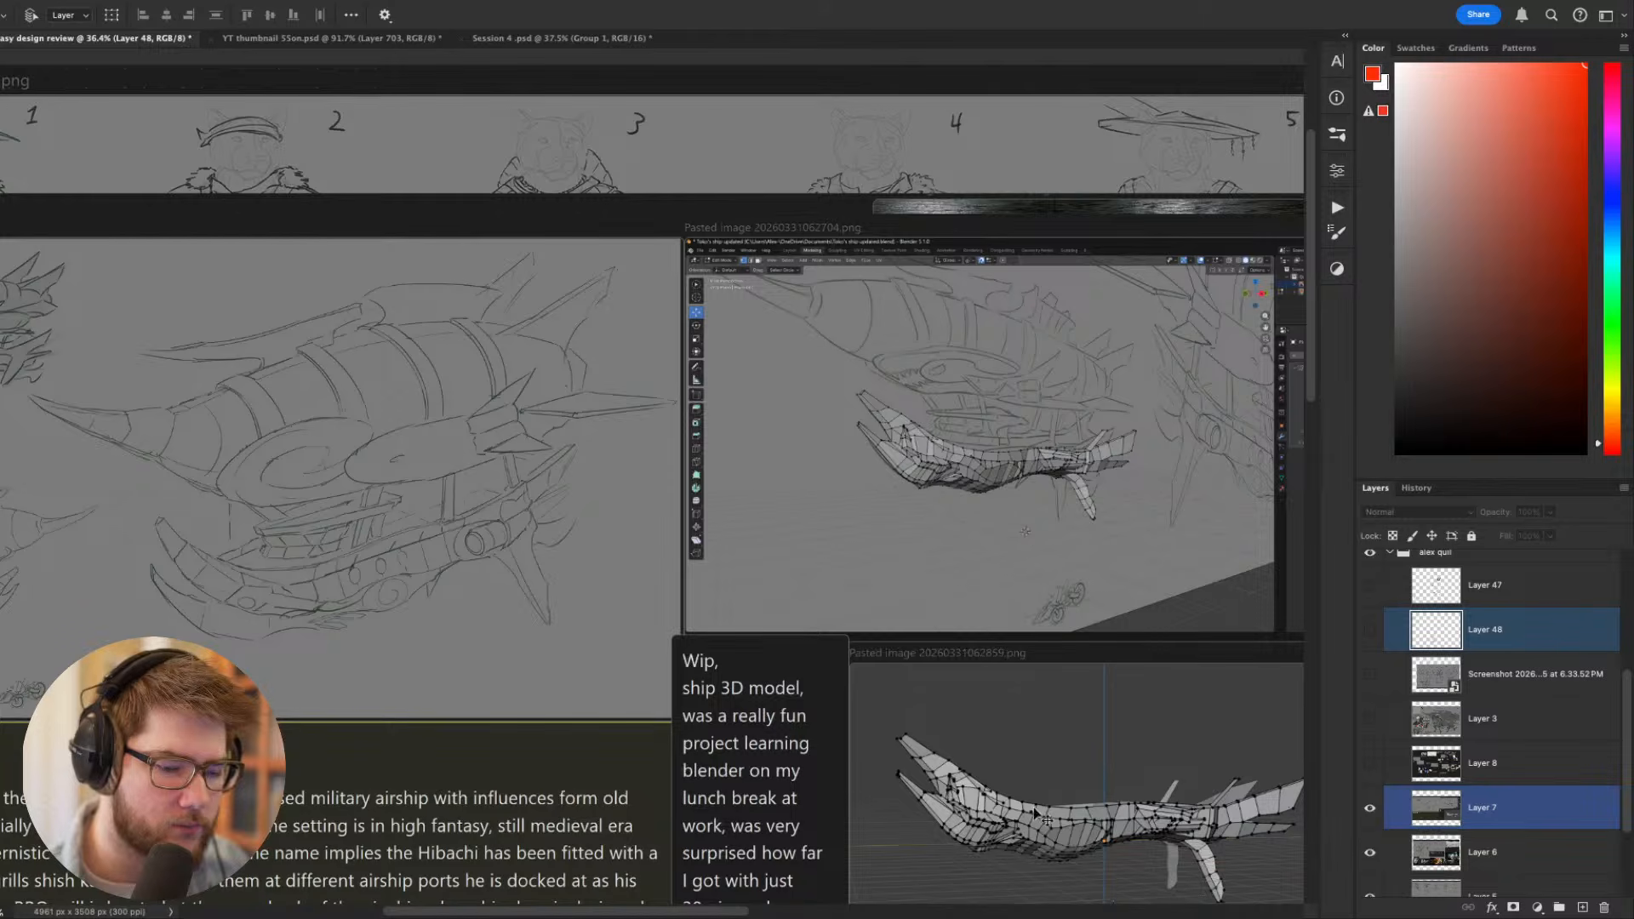
- Examine the large Hibachi airship sketch and the two smaller ship sketches at close and overall range
{"action": "left_click_drag", "start_coordinate": [540, 584], "coordinate": [890, 623]}
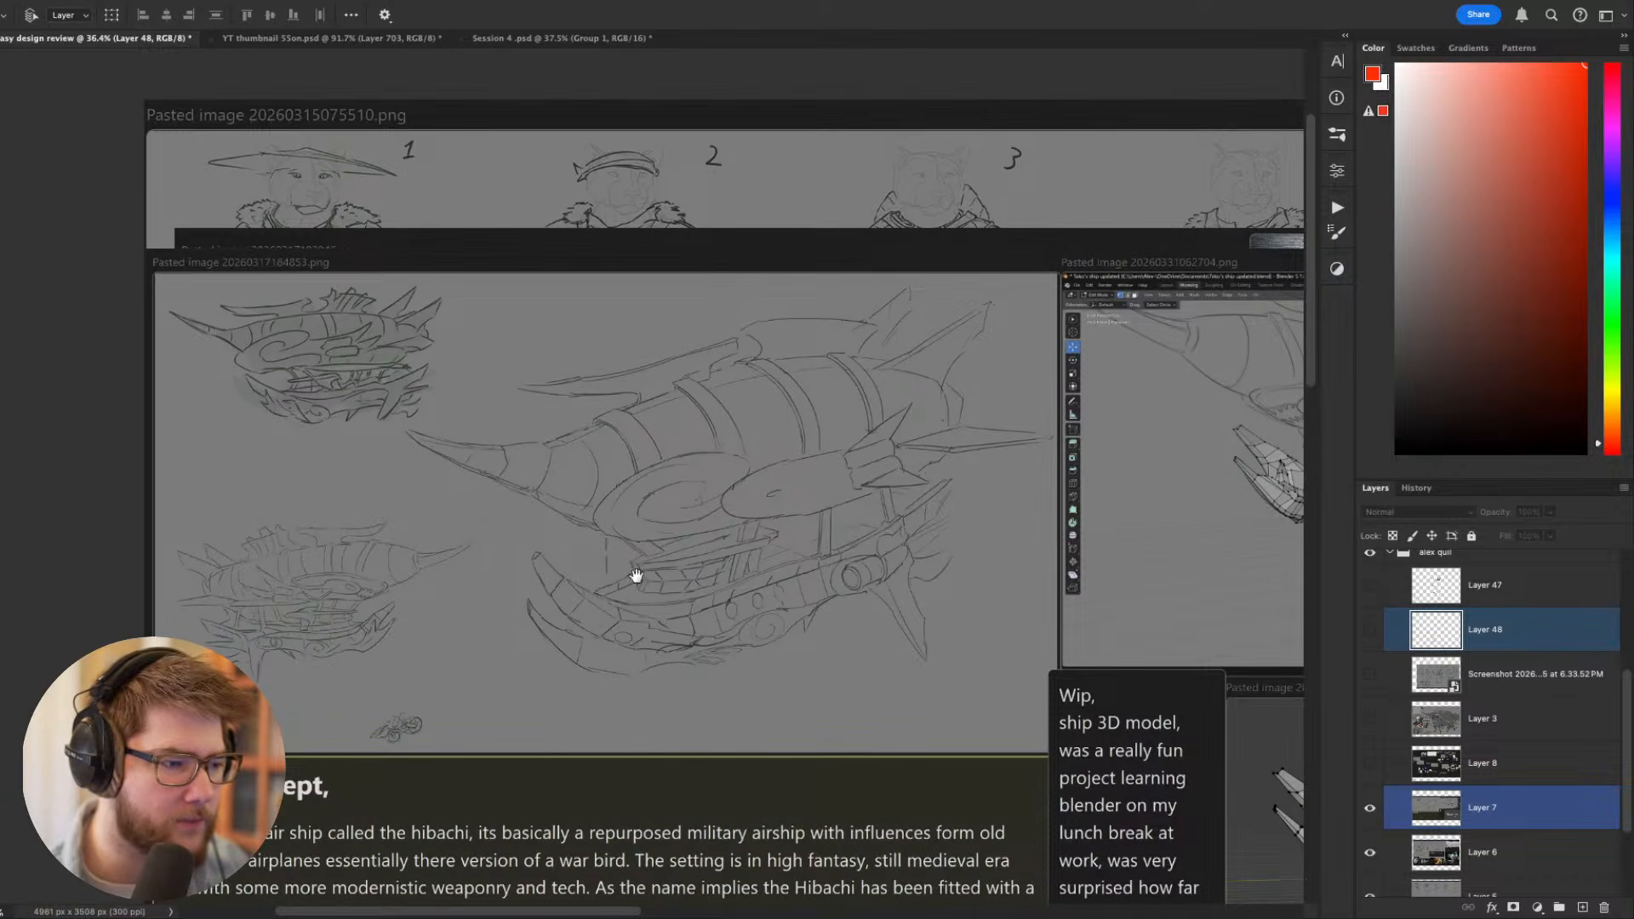
{"action": "left_click_drag", "start_coordinate": [636, 577], "coordinate": [771, 622]}
{"action": "scroll", "coordinate": [367, 349], "scroll_direction": "up", "scroll_amount": 5}
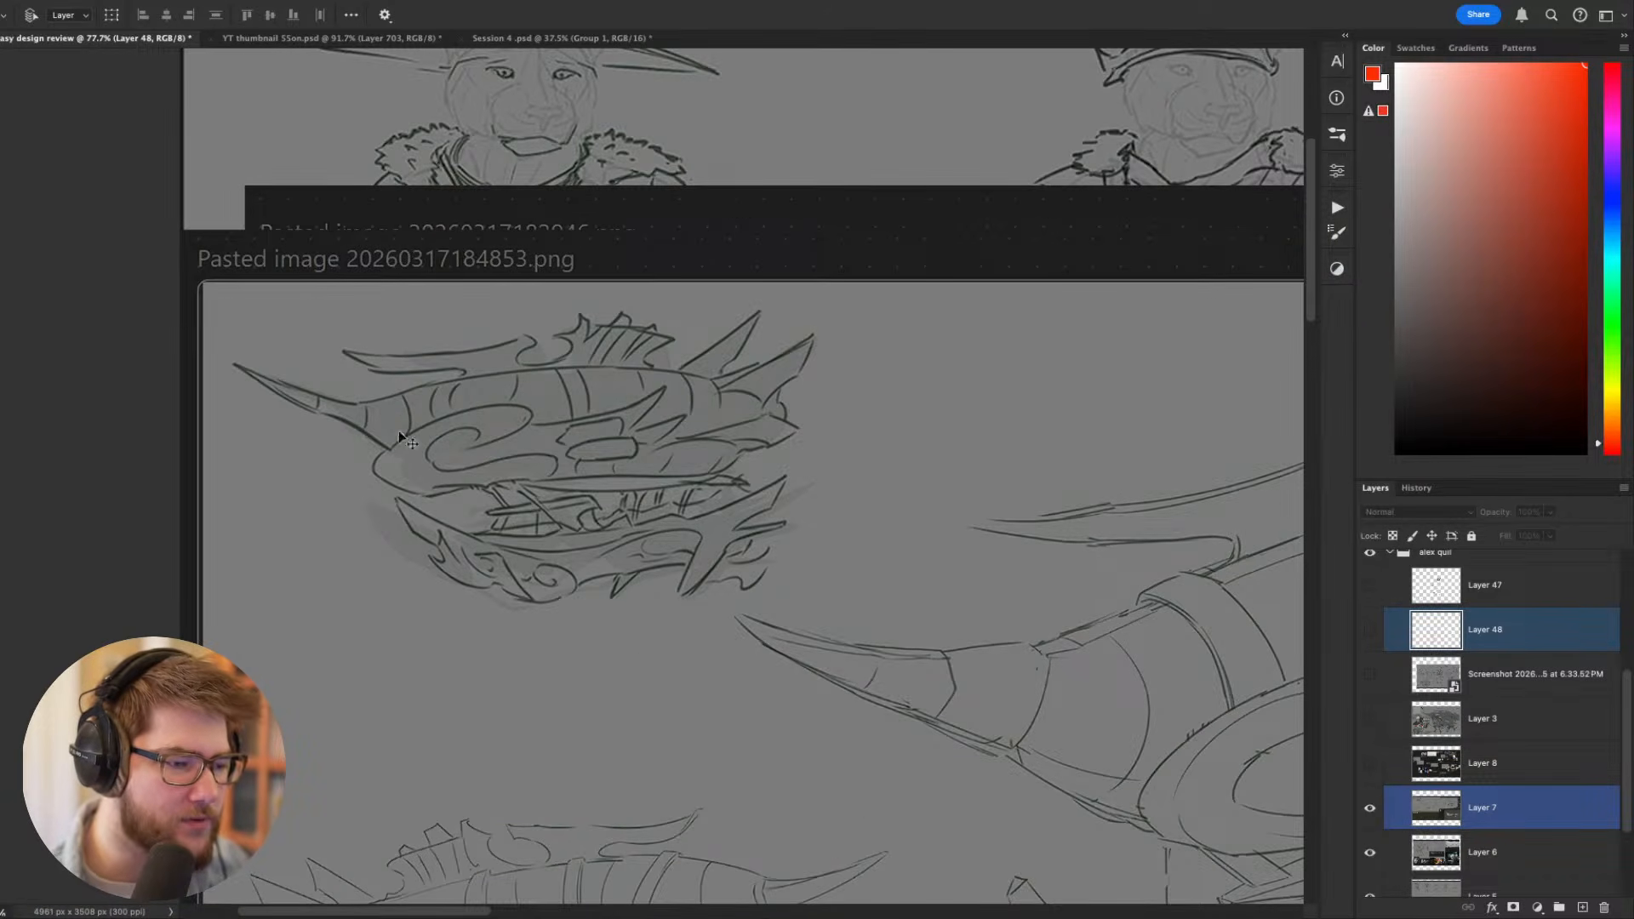
{"action": "scroll", "coordinate": [656, 613], "scroll_direction": "down", "scroll_amount": 5}
{"action": "scroll", "coordinate": [638, 630], "scroll_direction": "up", "scroll_amount": 6}
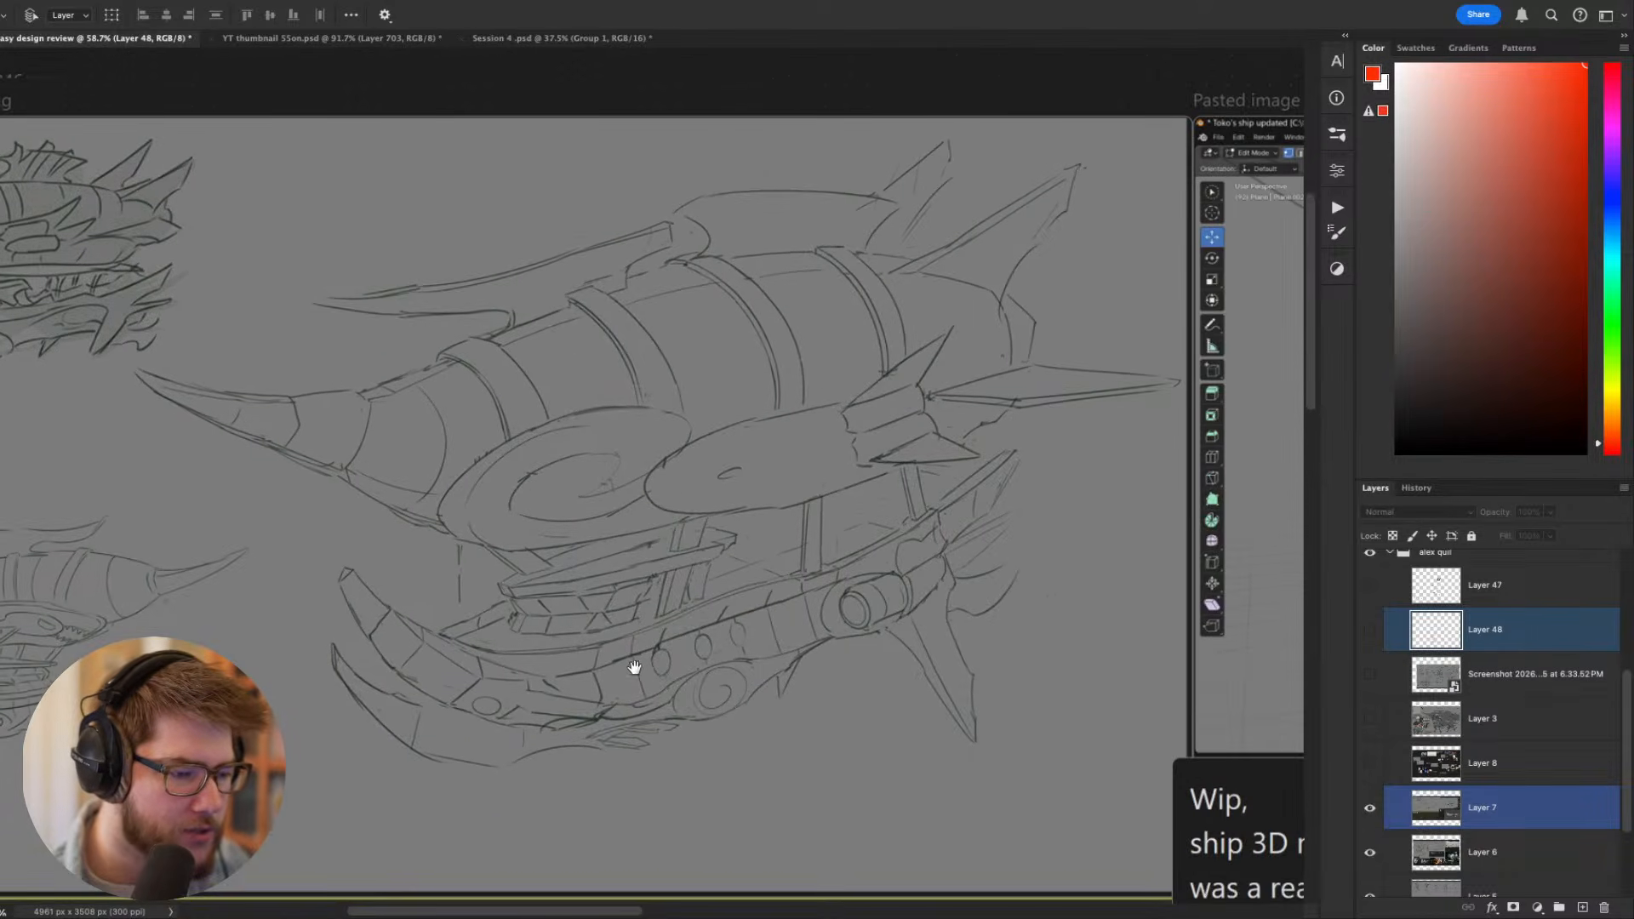
{"action": "left_click_drag", "start_coordinate": [634, 666], "coordinate": [733, 648]}
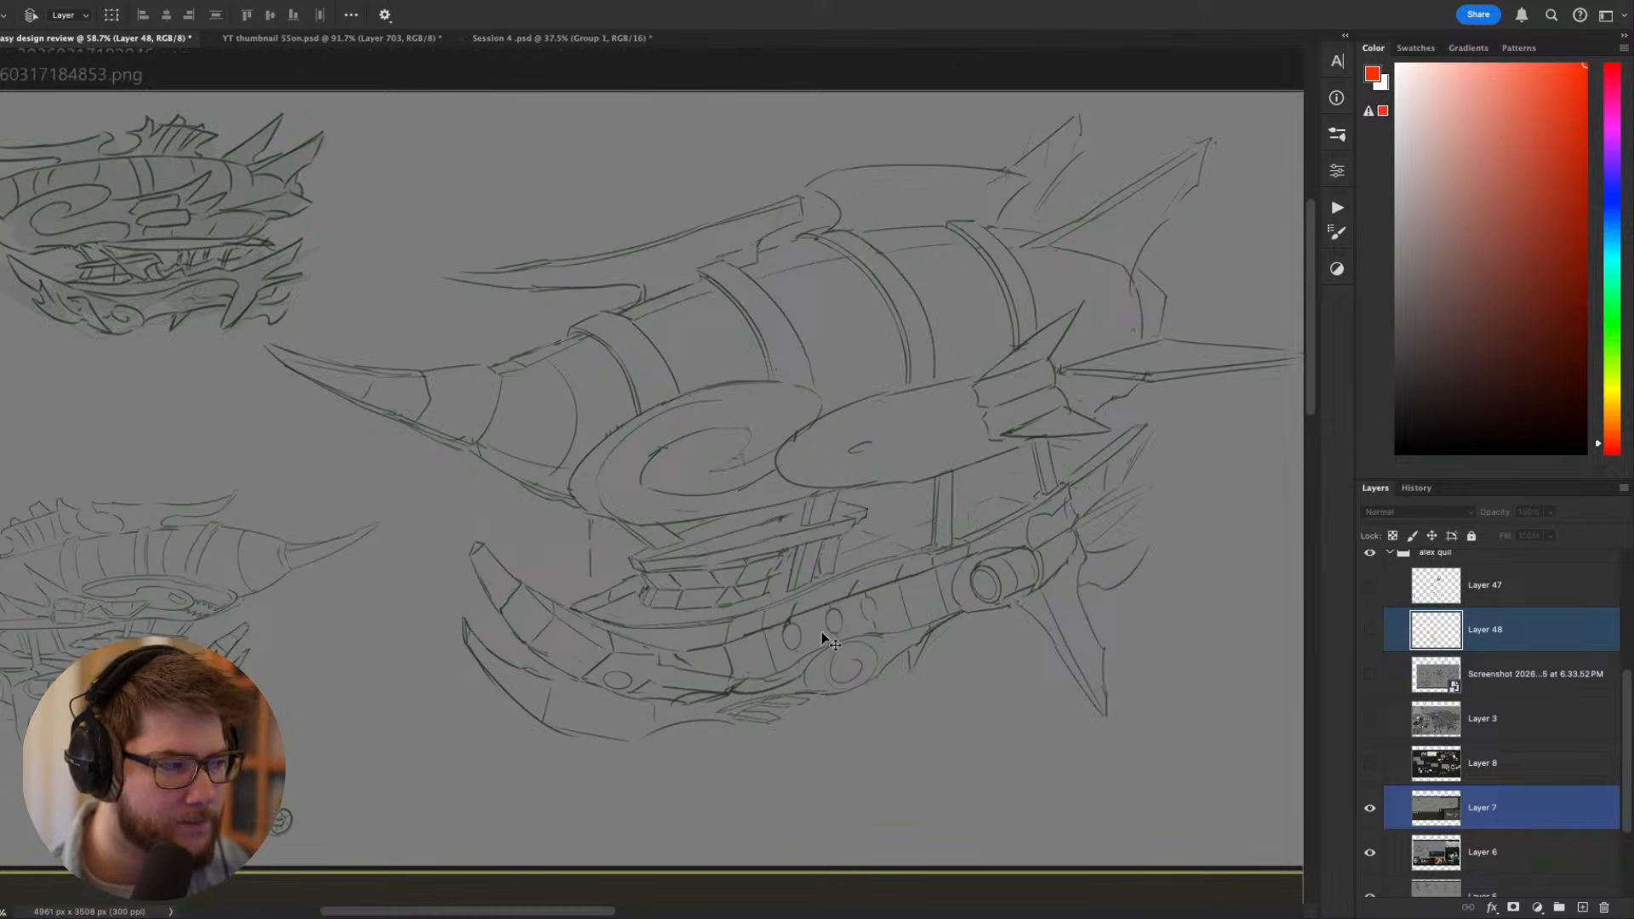
{"action": "scroll", "coordinate": [748, 603], "scroll_direction": "down", "scroll_amount": 3}
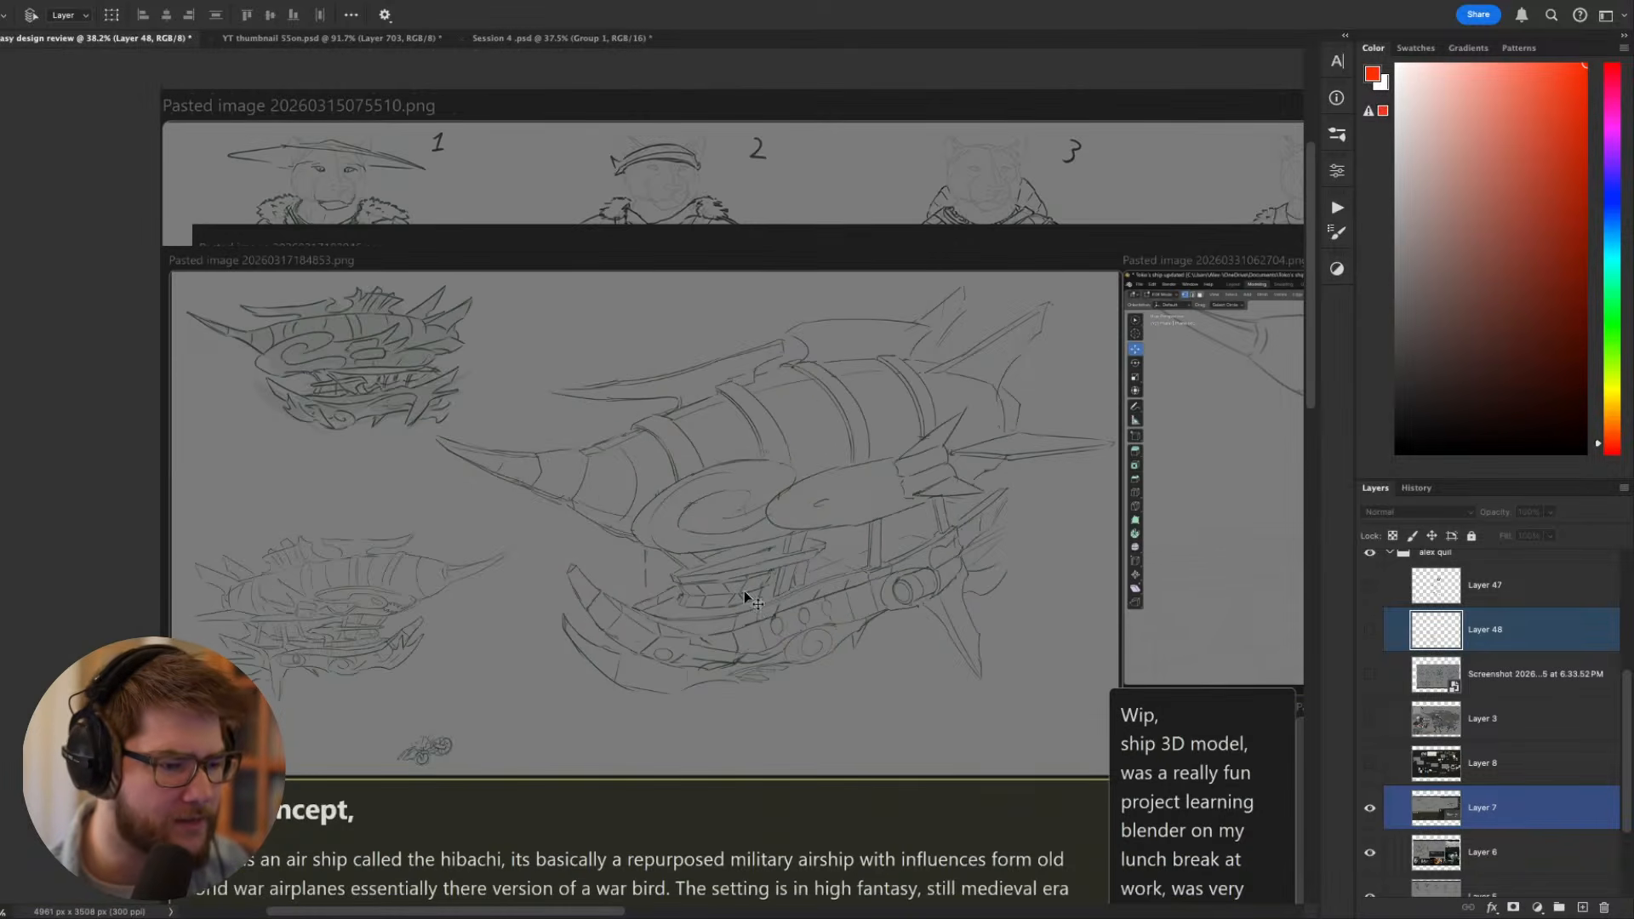
{"action": "scroll", "coordinate": [749, 587], "scroll_direction": "down", "scroll_amount": 2}
{"action": "scroll", "coordinate": [528, 545], "scroll_direction": "down", "scroll_amount": 2}
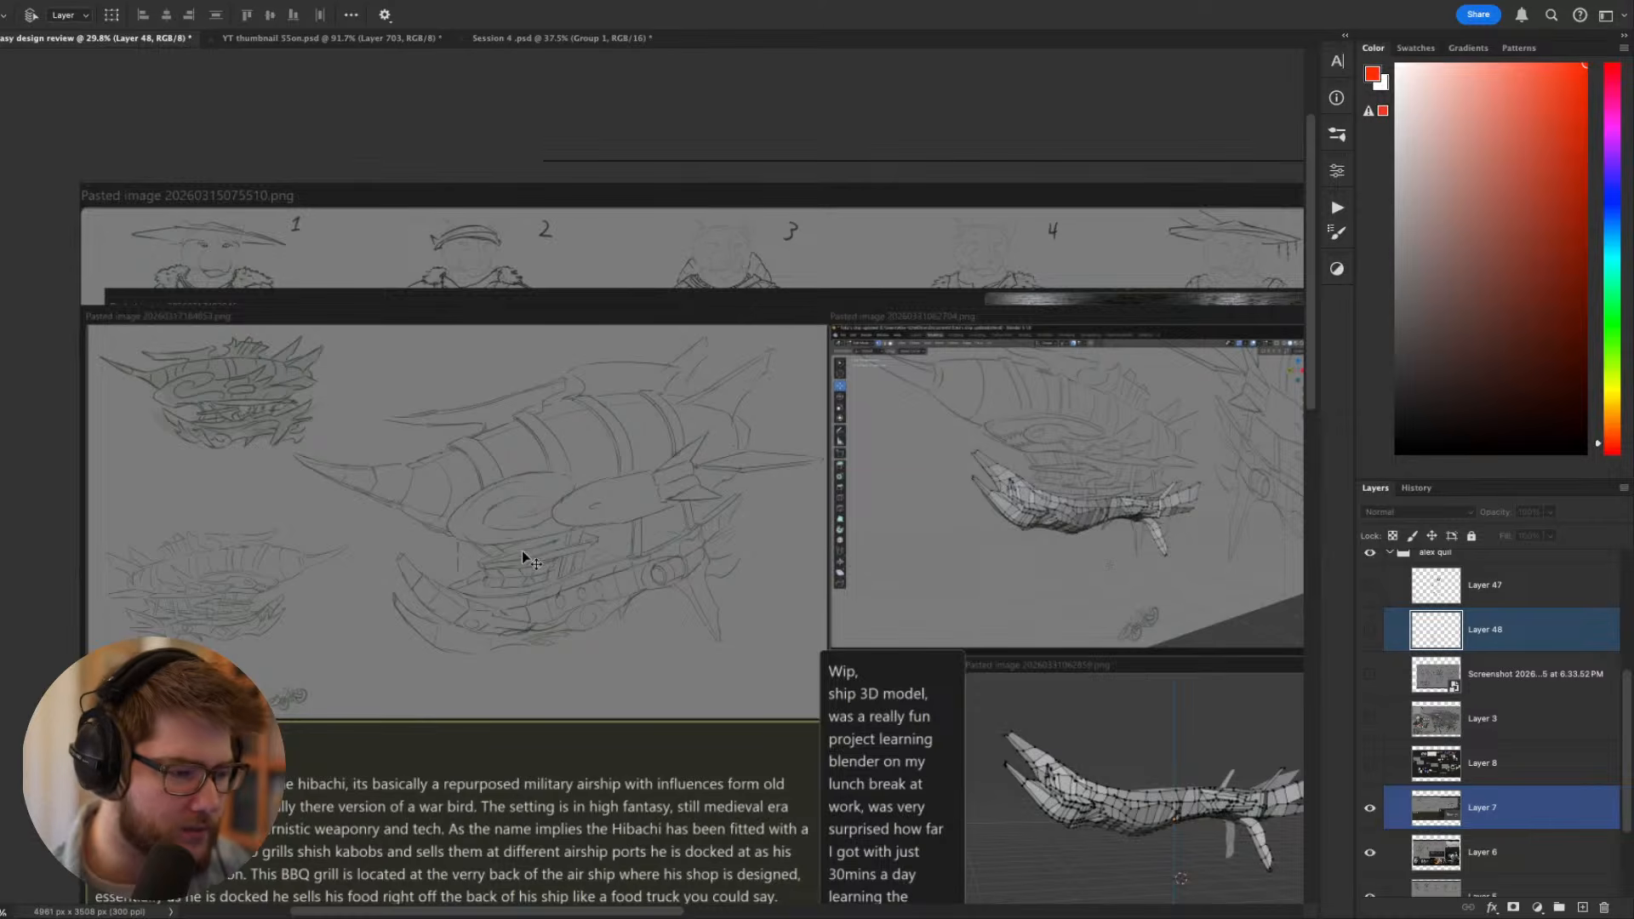
{"action": "left_click_drag", "start_coordinate": [523, 552], "coordinate": [592, 483]}
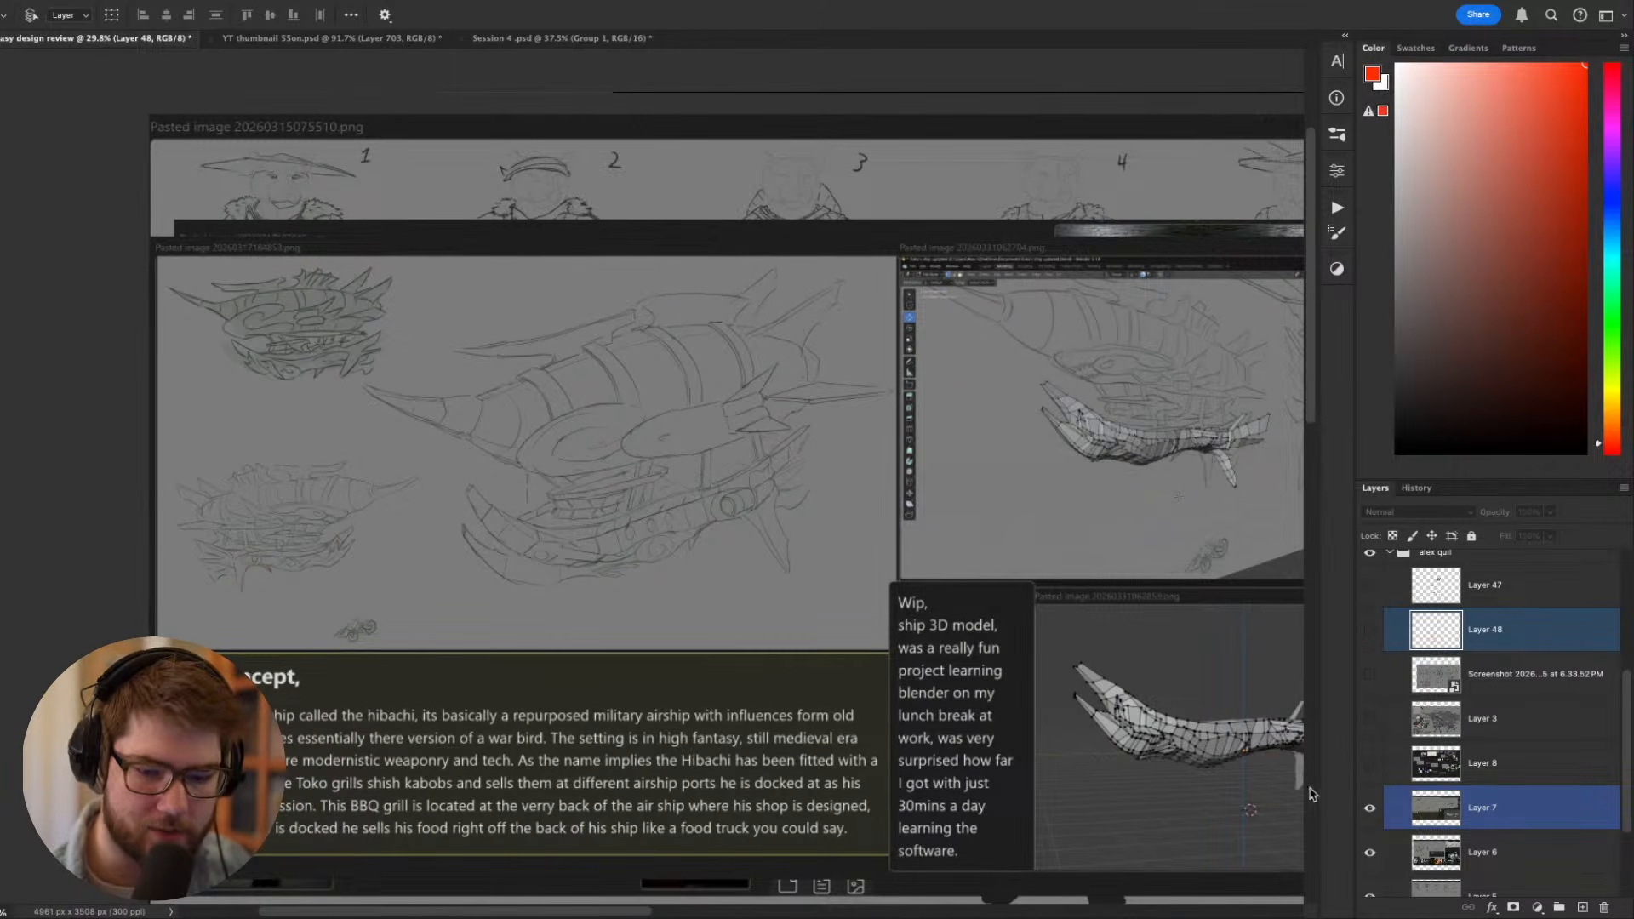
- Hide Layer 7 and inspect the original page layout thumbnail and its note on the underlying sheet
{"action": "left_click", "coordinate": [1370, 808]}
{"action": "left_click_drag", "start_coordinate": [982, 620], "coordinate": [561, 426]}
{"action": "scroll", "coordinate": [729, 479], "scroll_direction": "up", "scroll_amount": 4}
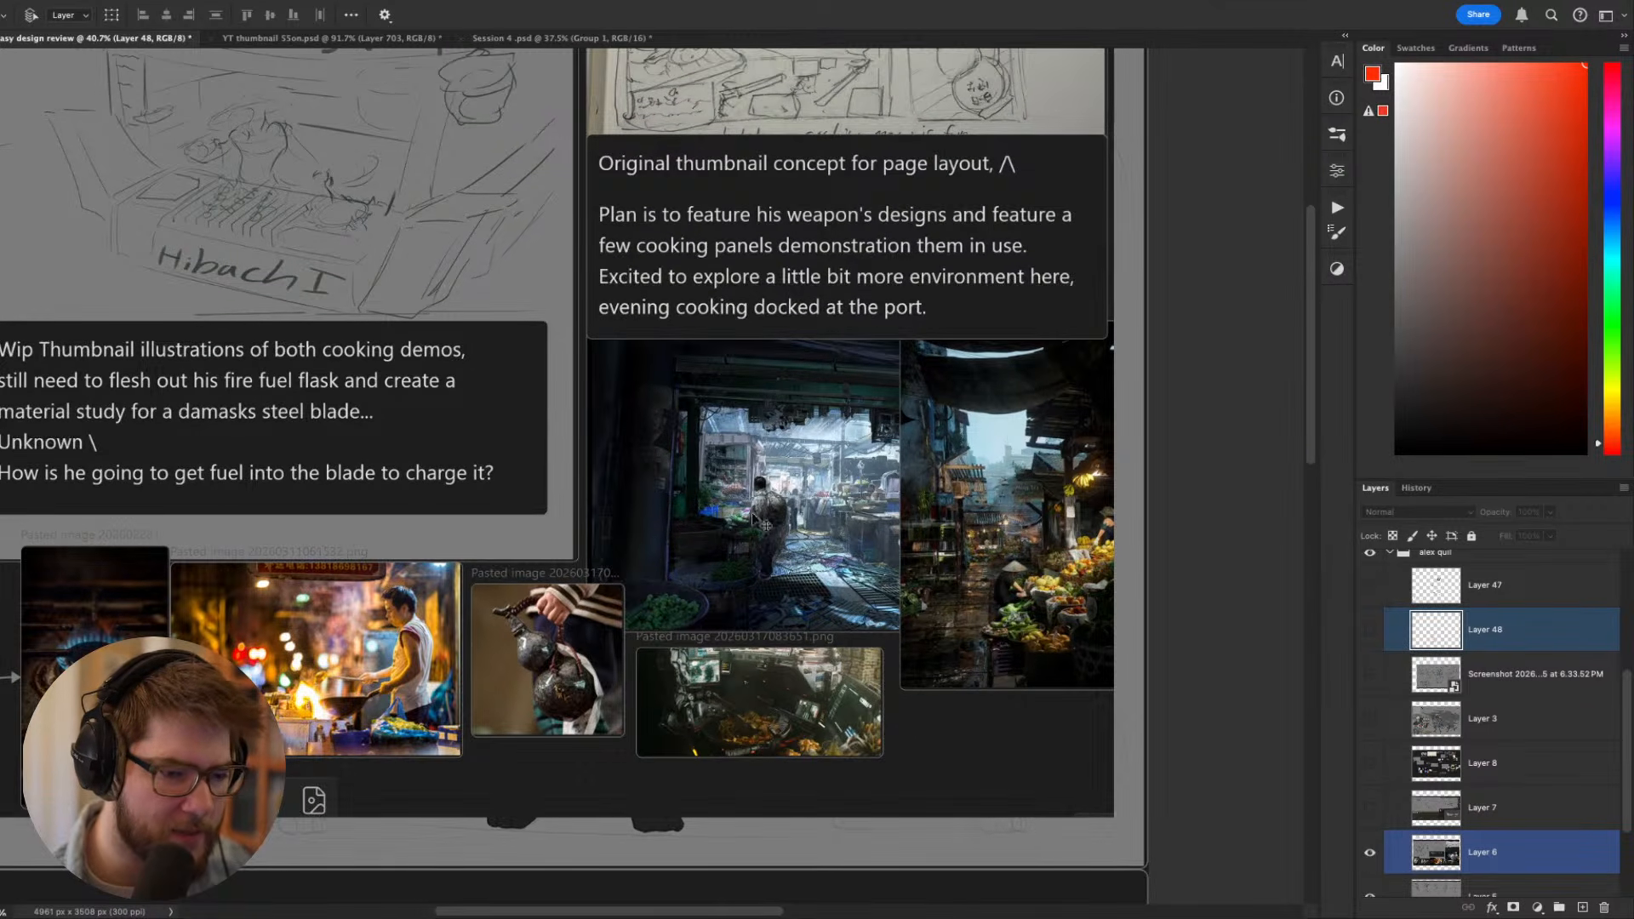
{"action": "scroll", "coordinate": [758, 521], "scroll_direction": "up", "scroll_amount": 5}
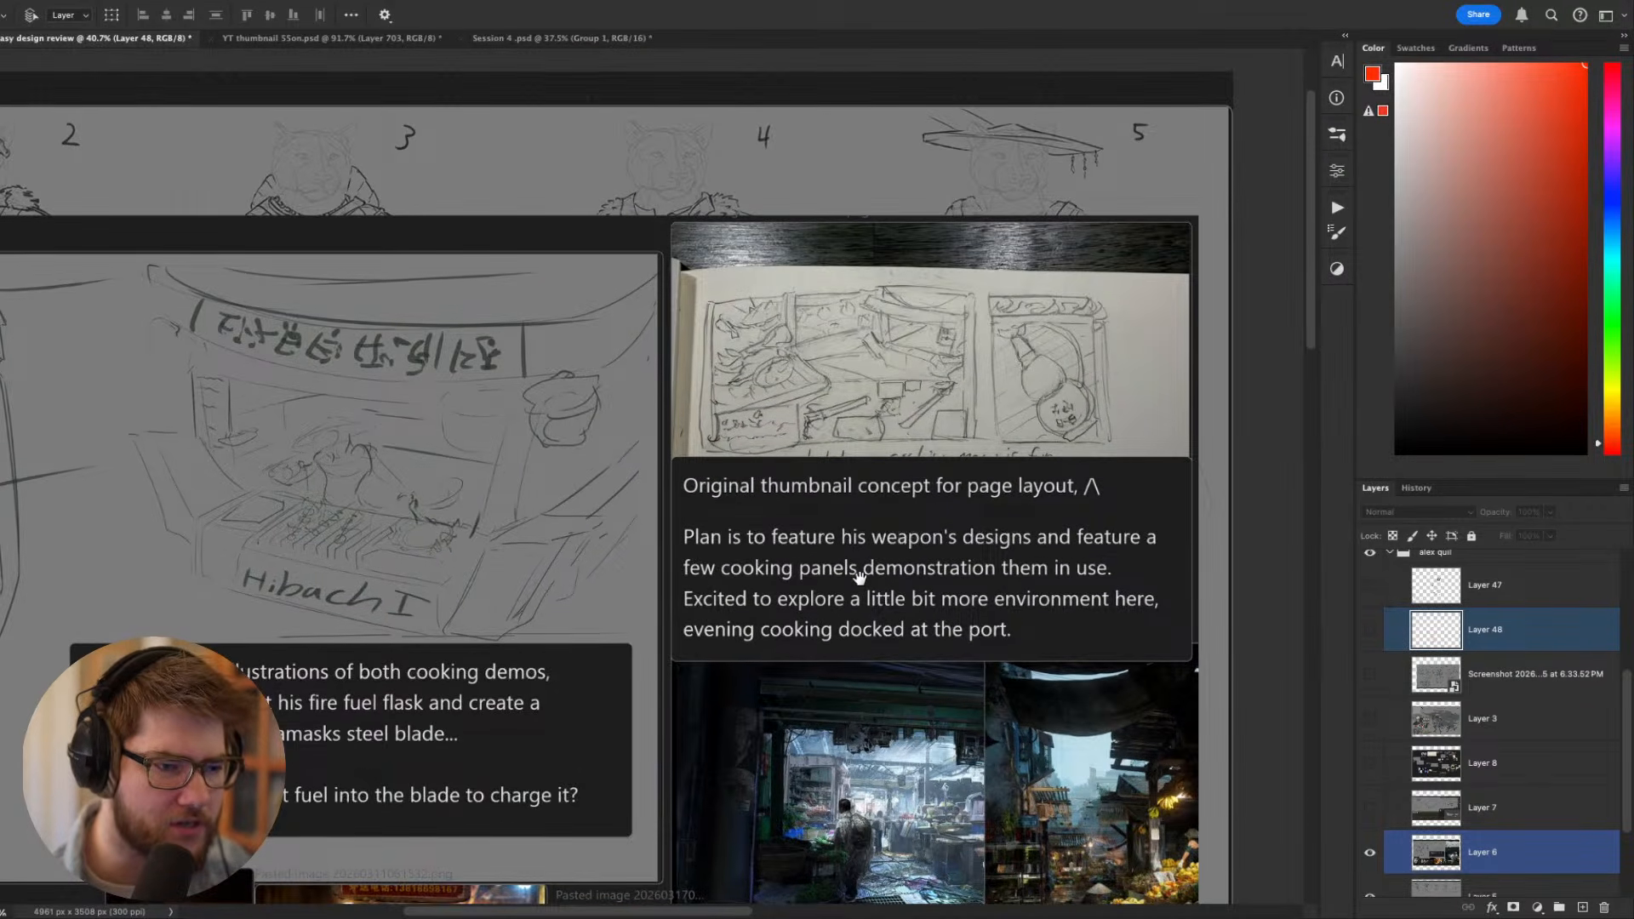
{"action": "scroll", "coordinate": [858, 577], "scroll_direction": "up", "scroll_amount": 5}
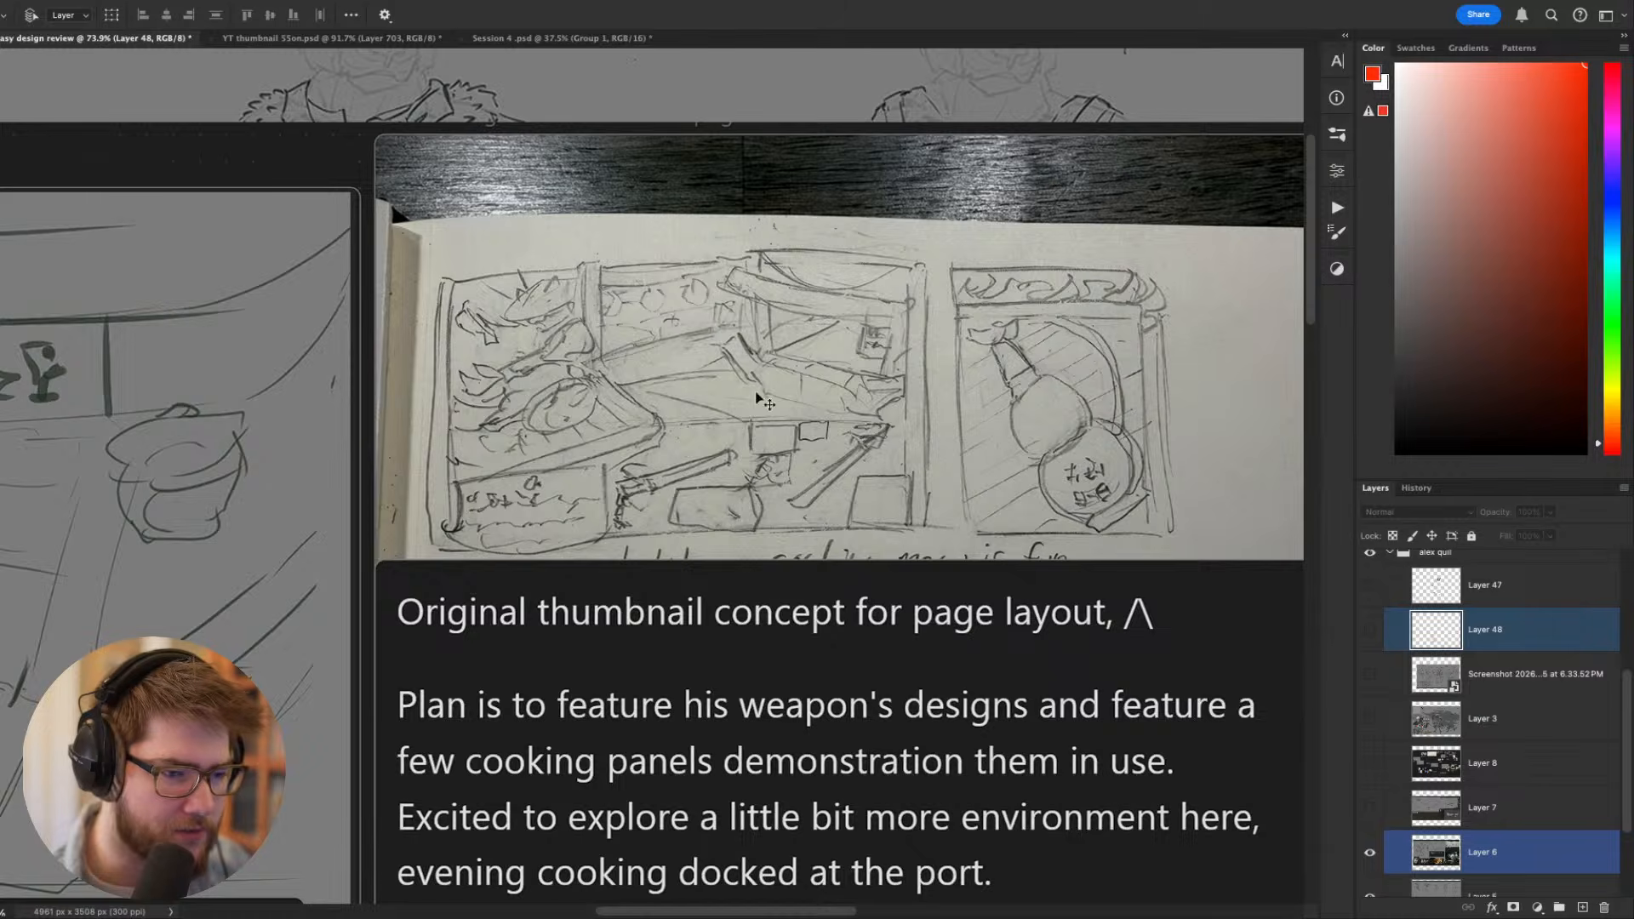
{"action": "scroll", "coordinate": [802, 559], "scroll_direction": "down", "scroll_amount": 5}
- Examine the cooking demo thumbnail of Toko with the wok and the blade sketches beside it
{"action": "left_click_drag", "start_coordinate": [678, 640], "coordinate": [1102, 547]}
{"action": "left_click_drag", "start_coordinate": [855, 620], "coordinate": [1019, 605]}
{"action": "left_click_drag", "start_coordinate": [841, 519], "coordinate": [1028, 501]}
{"action": "left_click_drag", "start_coordinate": [901, 499], "coordinate": [1277, 541]}
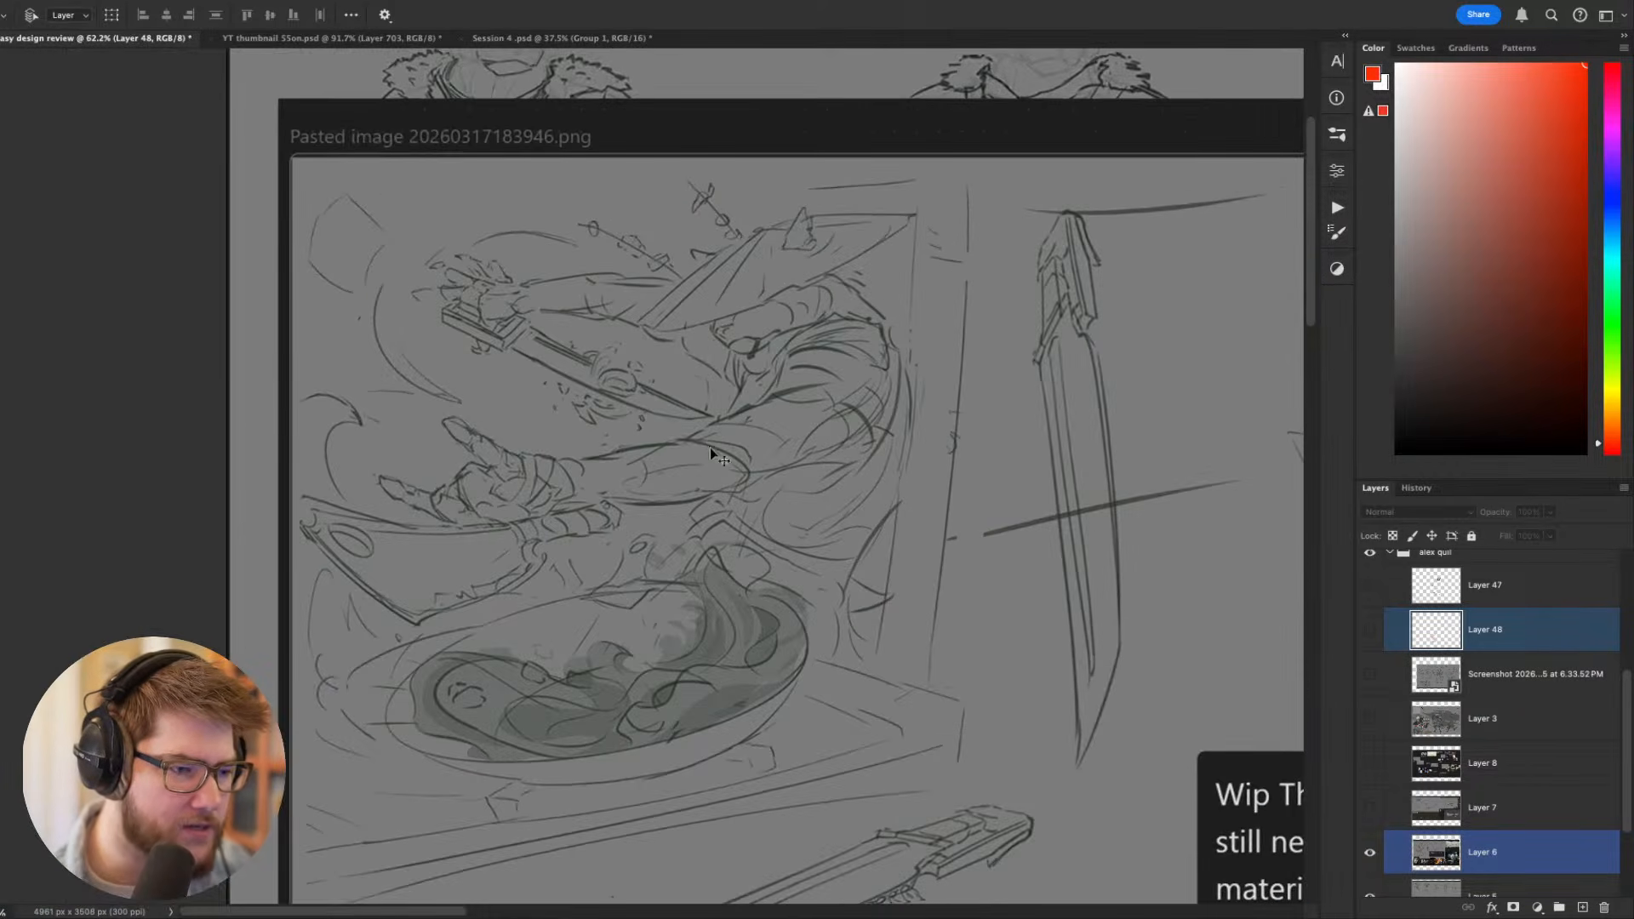
{"action": "scroll", "coordinate": [711, 454], "scroll_direction": "down", "scroll_amount": 2}
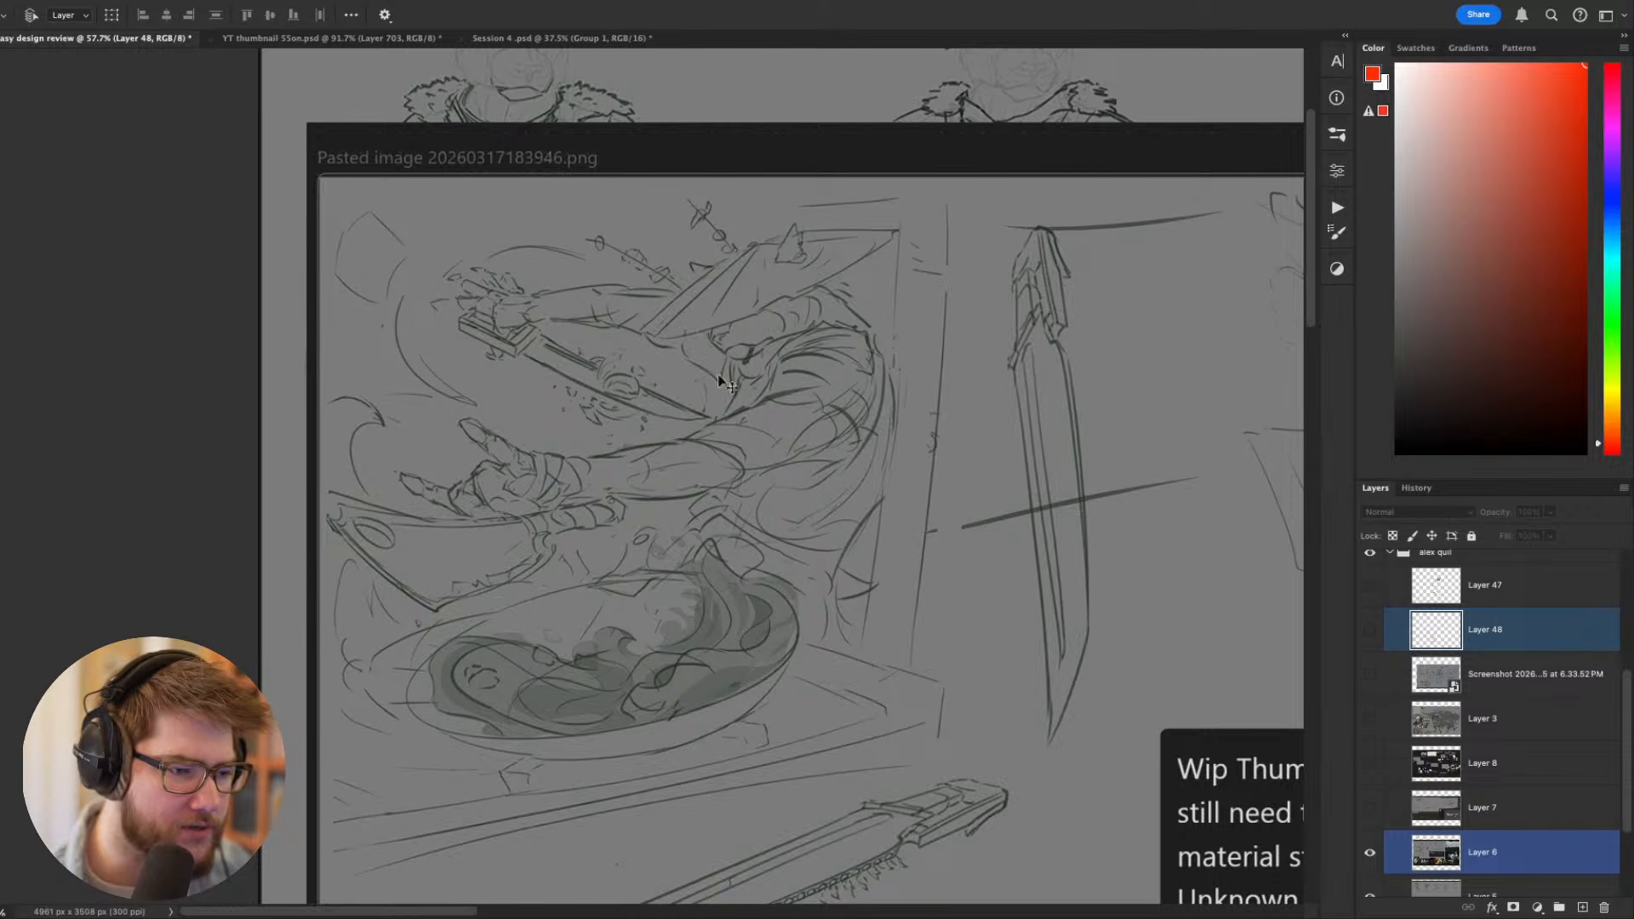
{"action": "scroll", "coordinate": [673, 460], "scroll_direction": "down", "scroll_amount": 2}
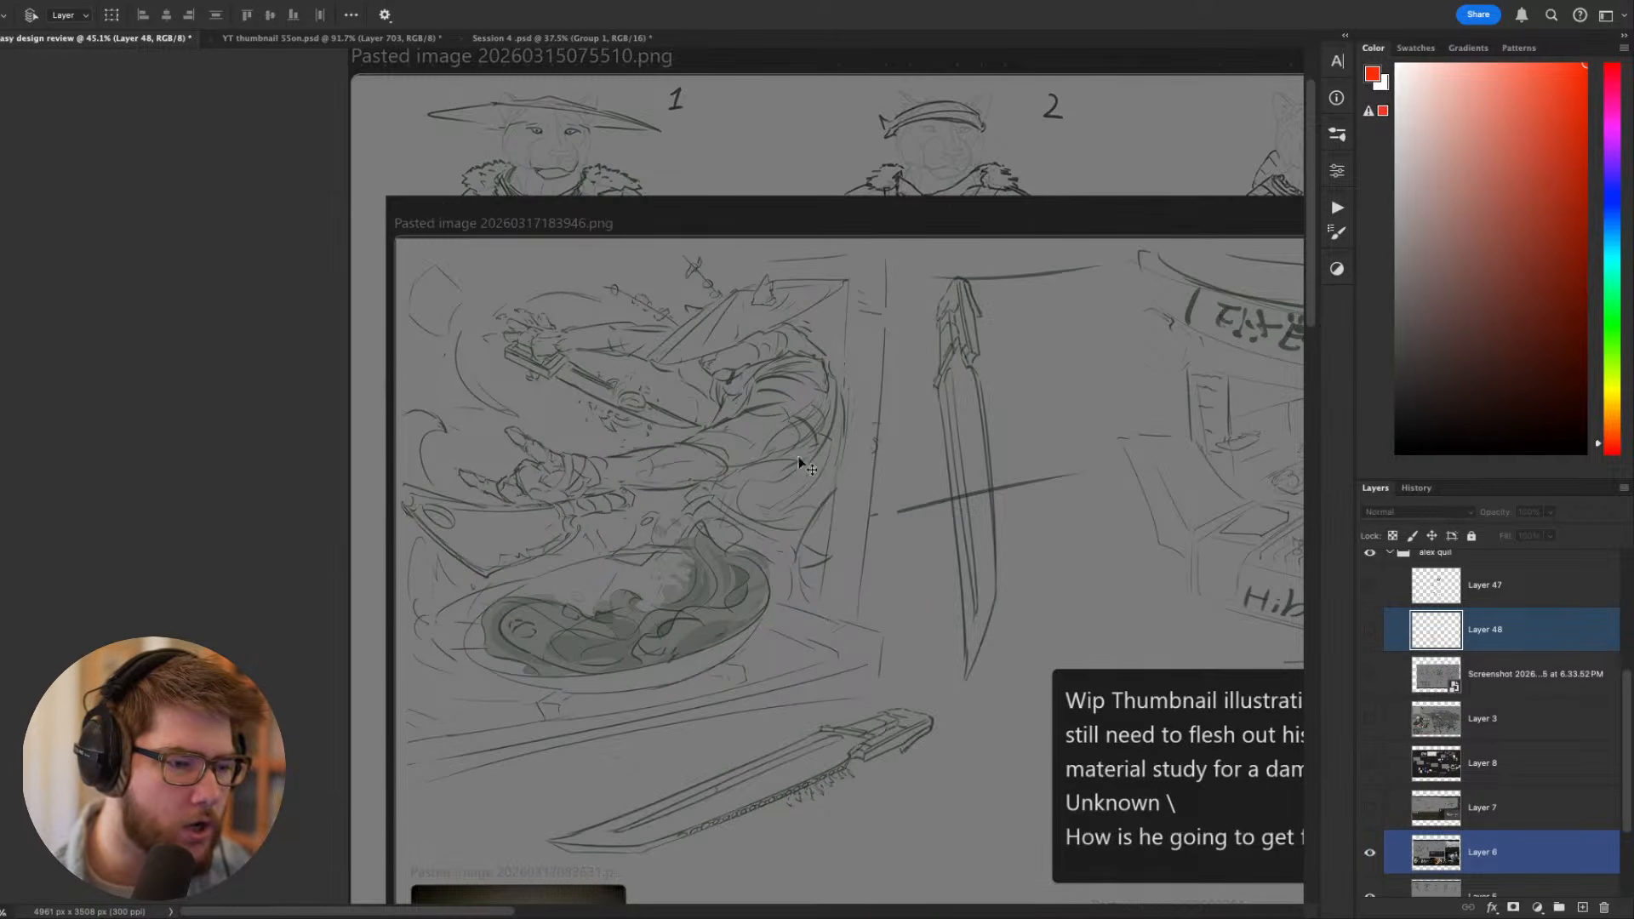
{"action": "left_click_drag", "start_coordinate": [806, 466], "coordinate": [693, 446]}
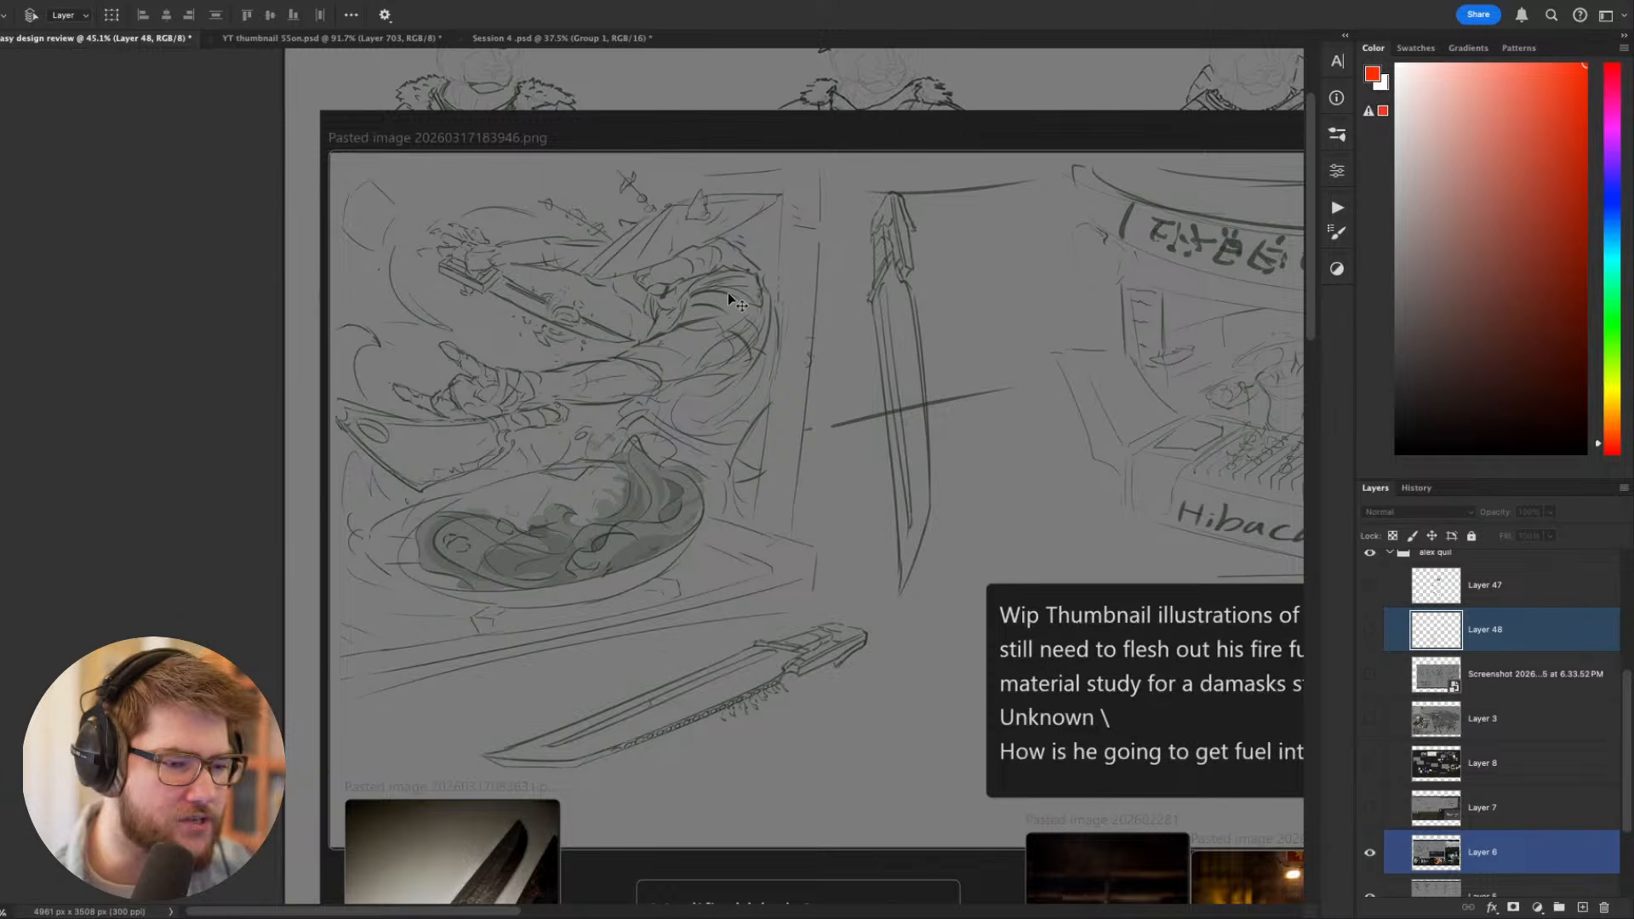
- Review the modified blade notes, burner and market reference photos, and the Hibachi stall thumbnail
{"action": "scroll", "coordinate": [728, 292], "scroll_direction": "down", "scroll_amount": 3}
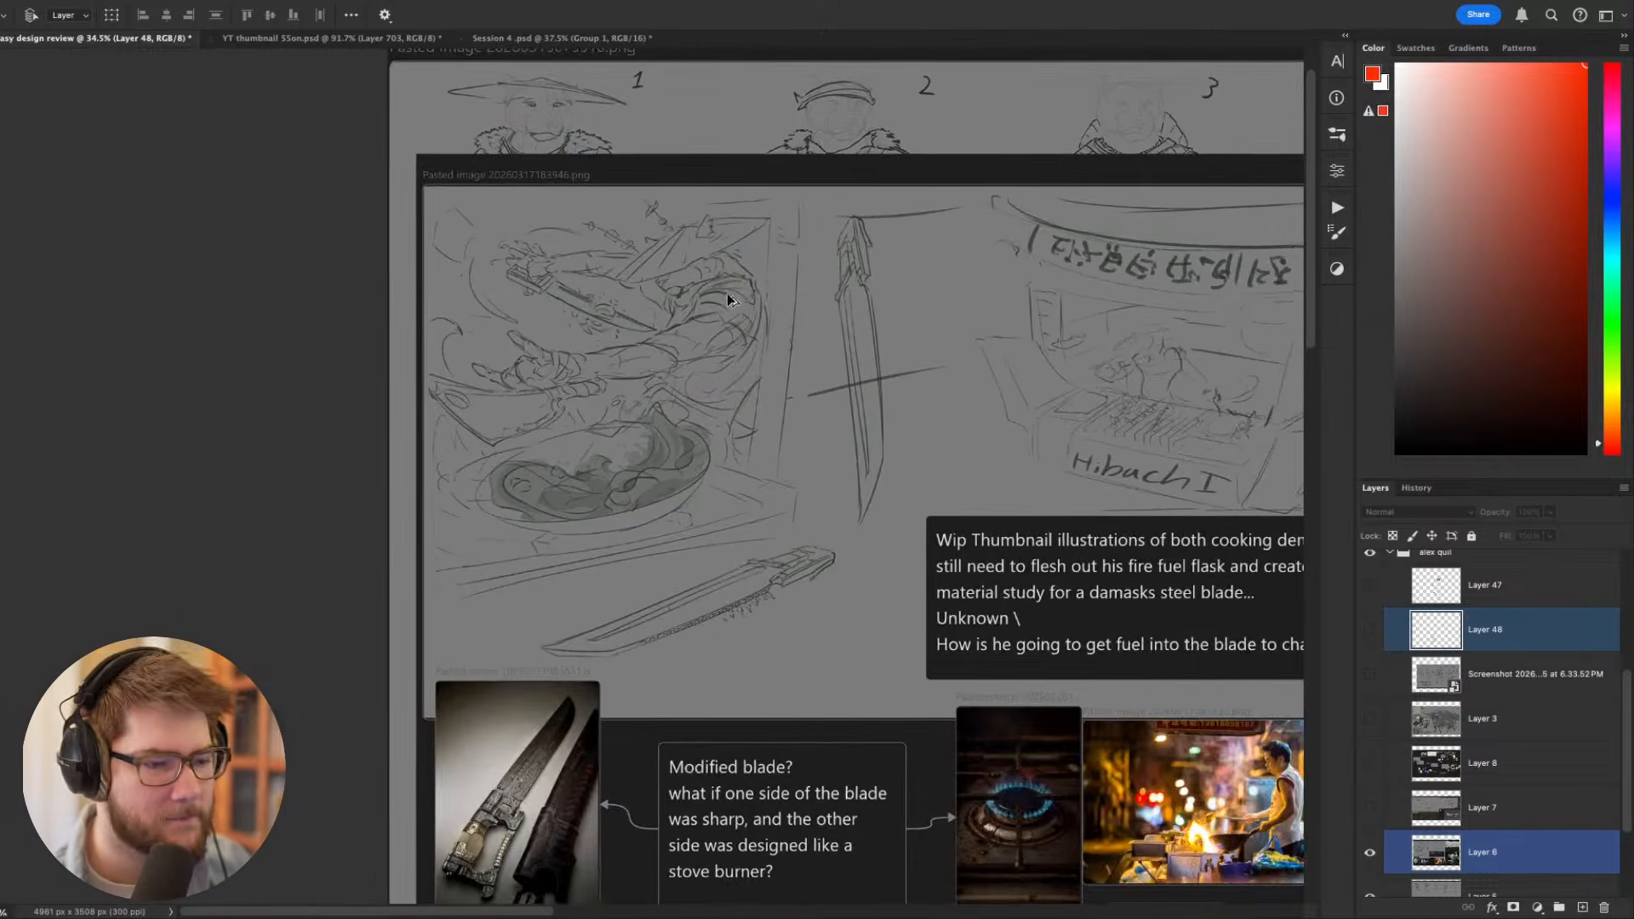
{"action": "scroll", "coordinate": [765, 455], "scroll_direction": "right", "scroll_amount": 2}
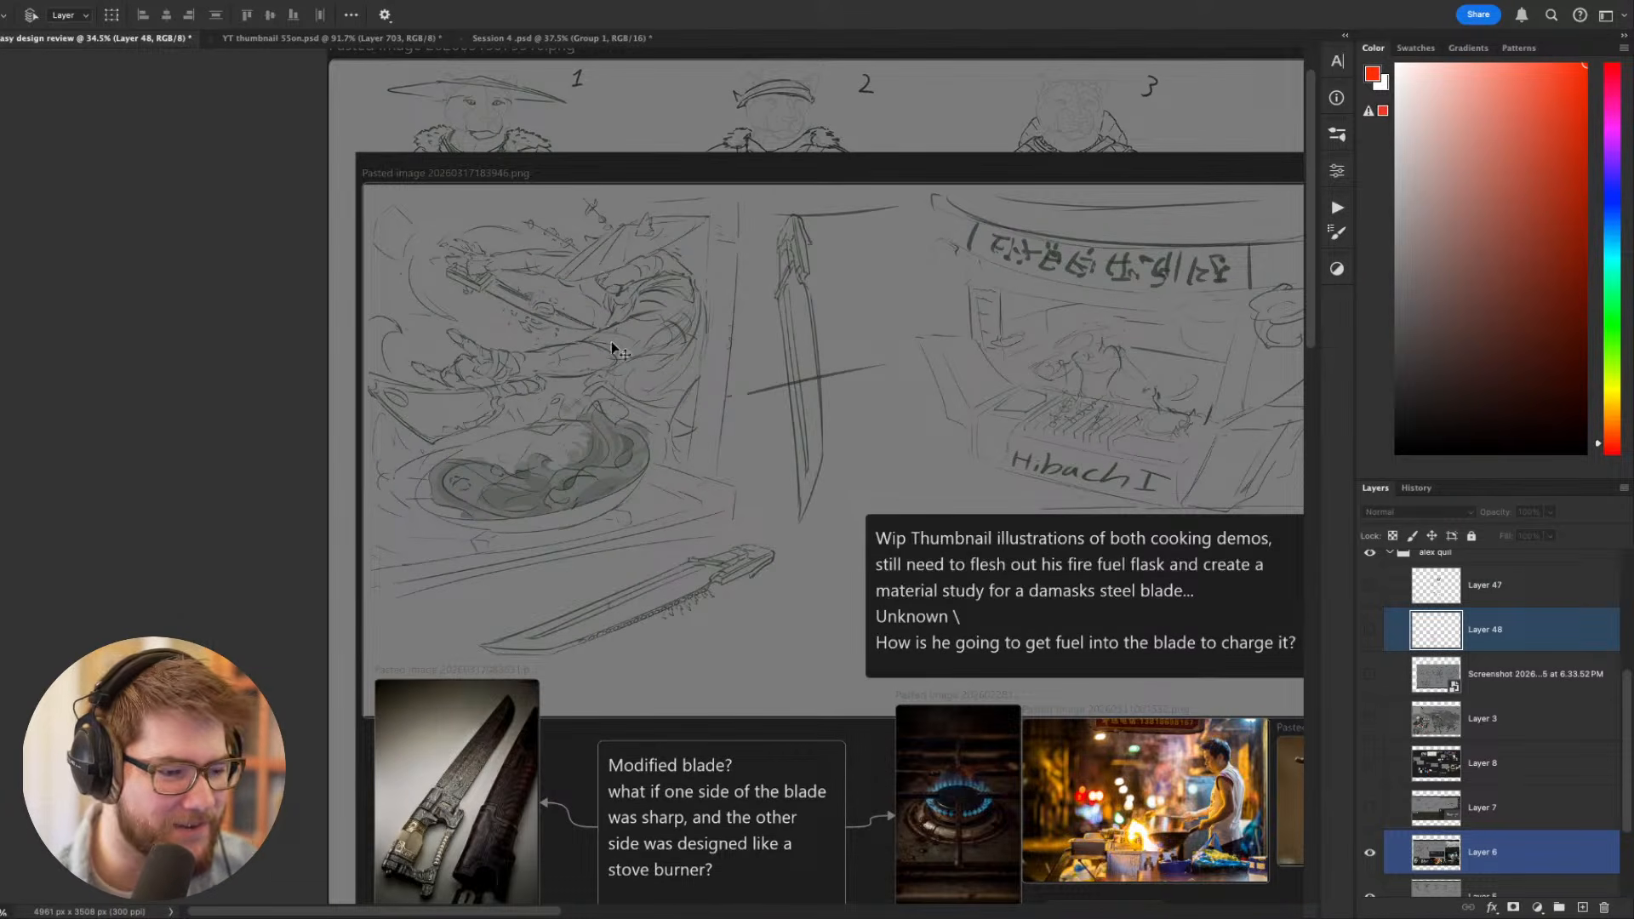
{"action": "scroll", "coordinate": [580, 414], "scroll_direction": "down", "scroll_amount": 1}
{"action": "left_click_drag", "start_coordinate": [667, 494], "coordinate": [647, 265]}
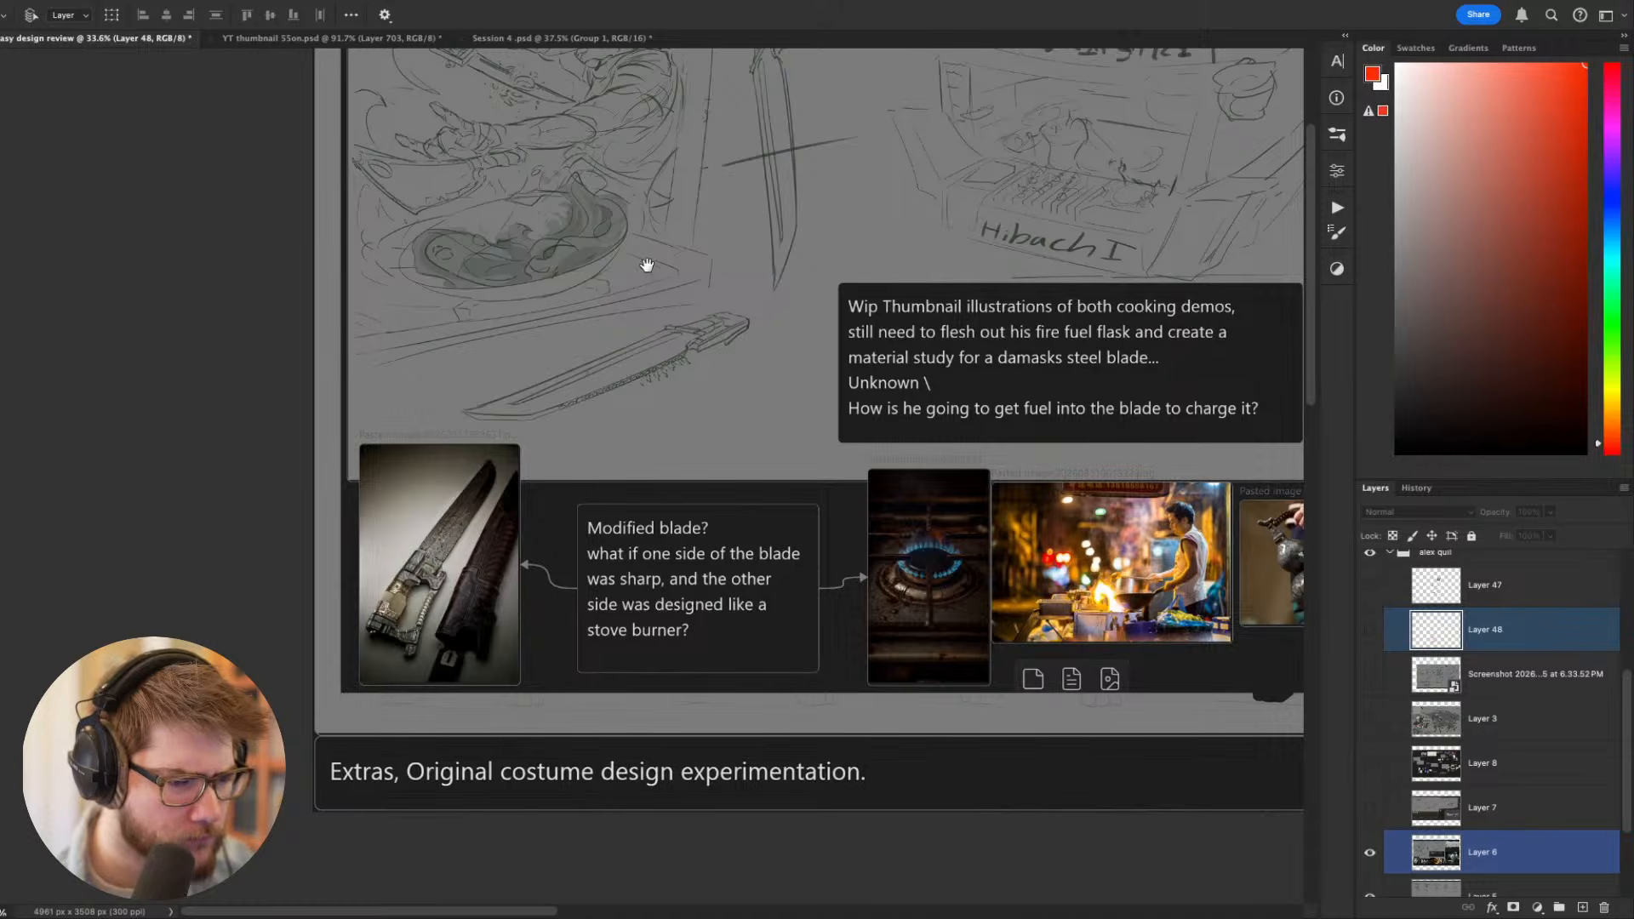
{"action": "left_click_drag", "start_coordinate": [624, 335], "coordinate": [570, 542]}
{"action": "left_click_drag", "start_coordinate": [632, 472], "coordinate": [592, 484]}
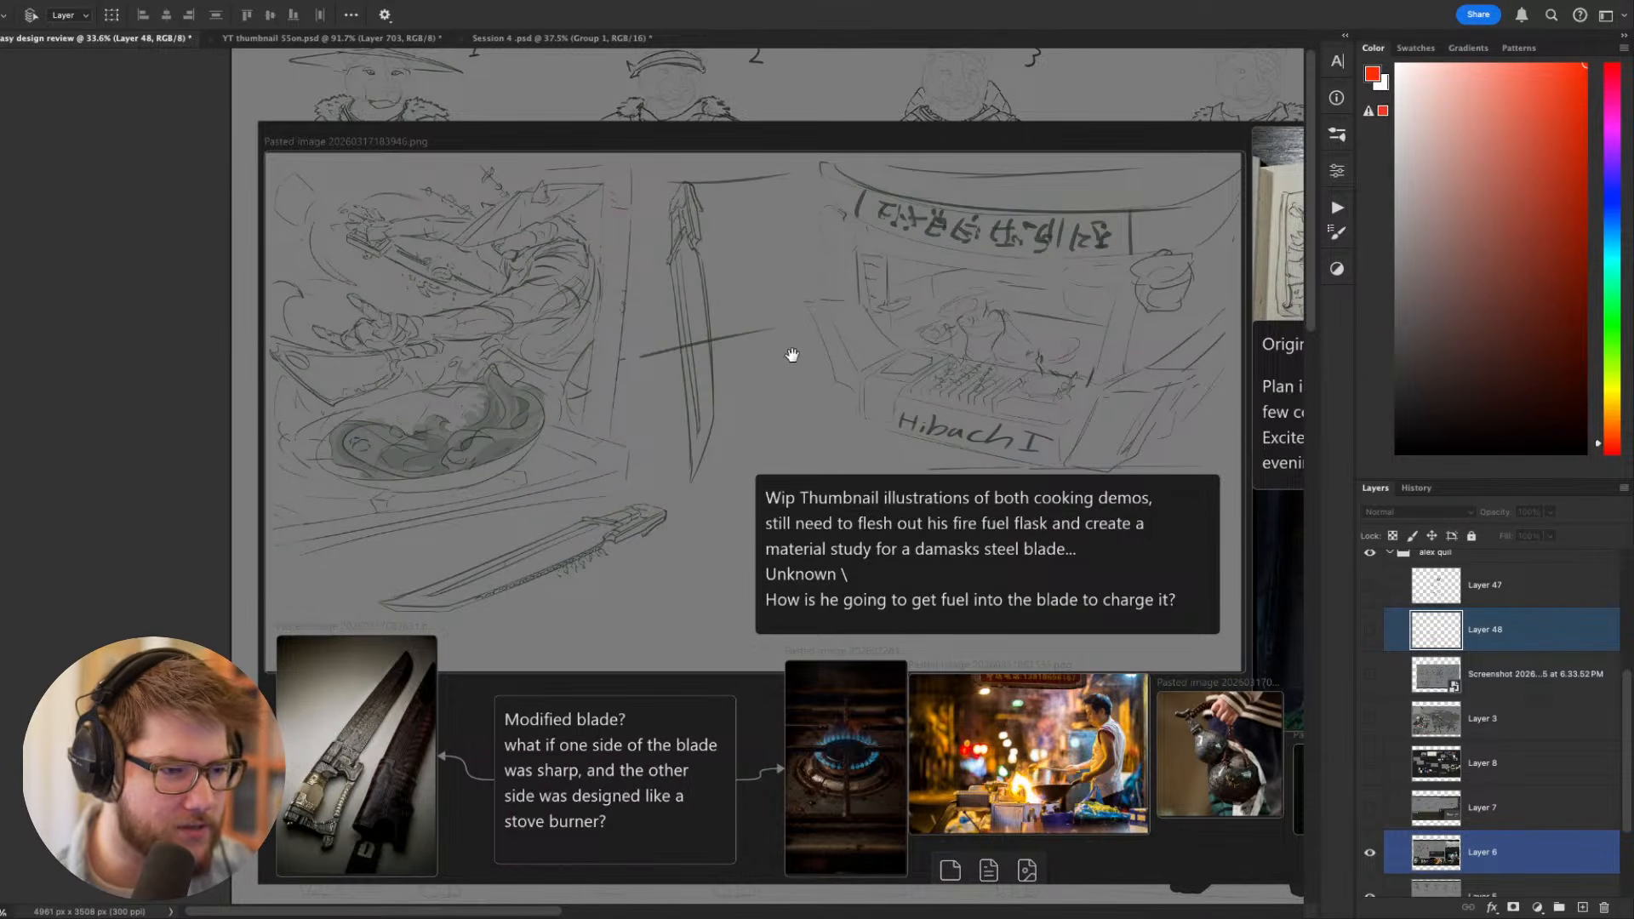
{"action": "left_click_drag", "start_coordinate": [956, 244], "coordinate": [657, 200]}
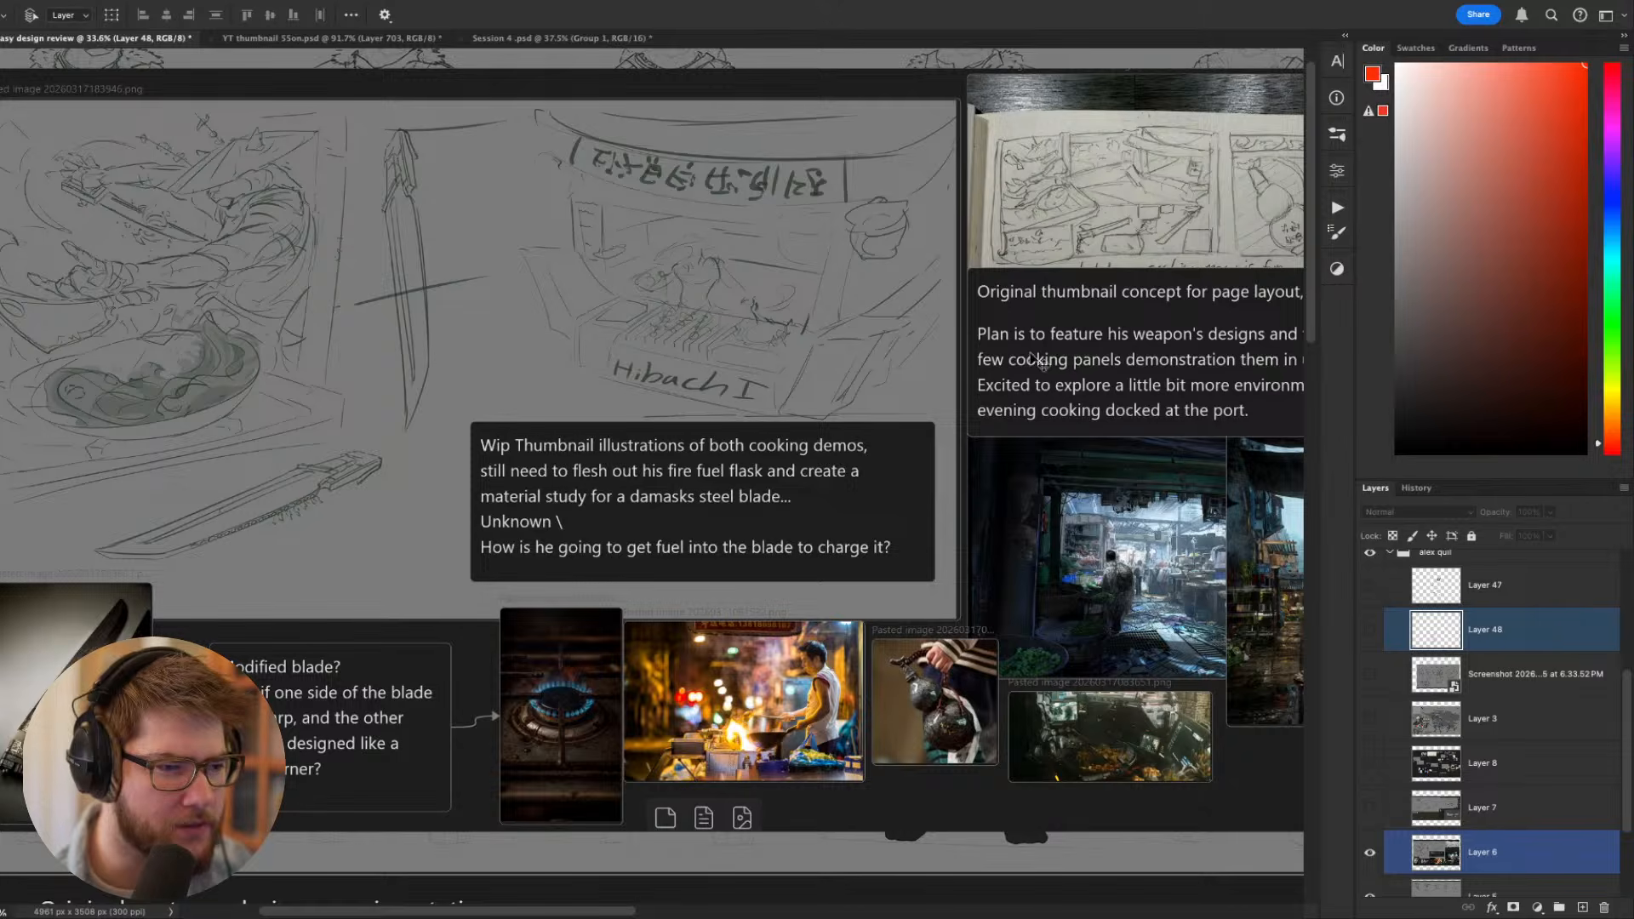
- Hide Layer 6 to reveal the costume design sheet, and hide the interface panels for a larger view
{"action": "left_click", "coordinate": [1368, 852]}
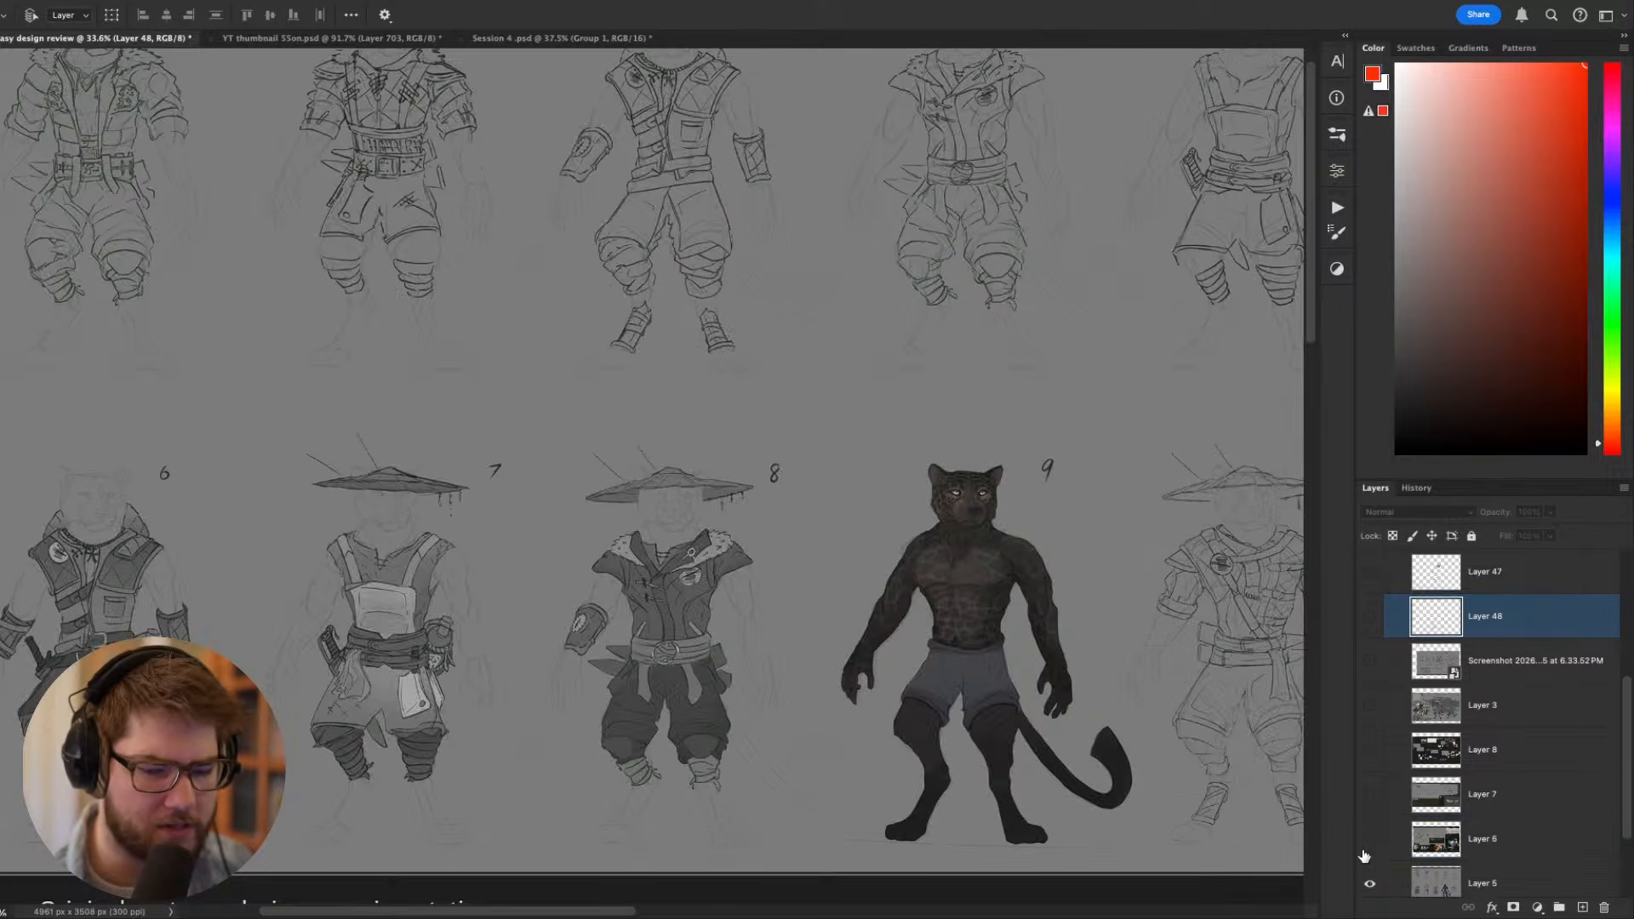
{"action": "scroll", "coordinate": [1366, 852], "scroll_direction": "down", "scroll_amount": 3}
{"action": "scroll", "coordinate": [1045, 670], "scroll_direction": "down", "scroll_amount": 1}
{"action": "key", "text": "Tab"}
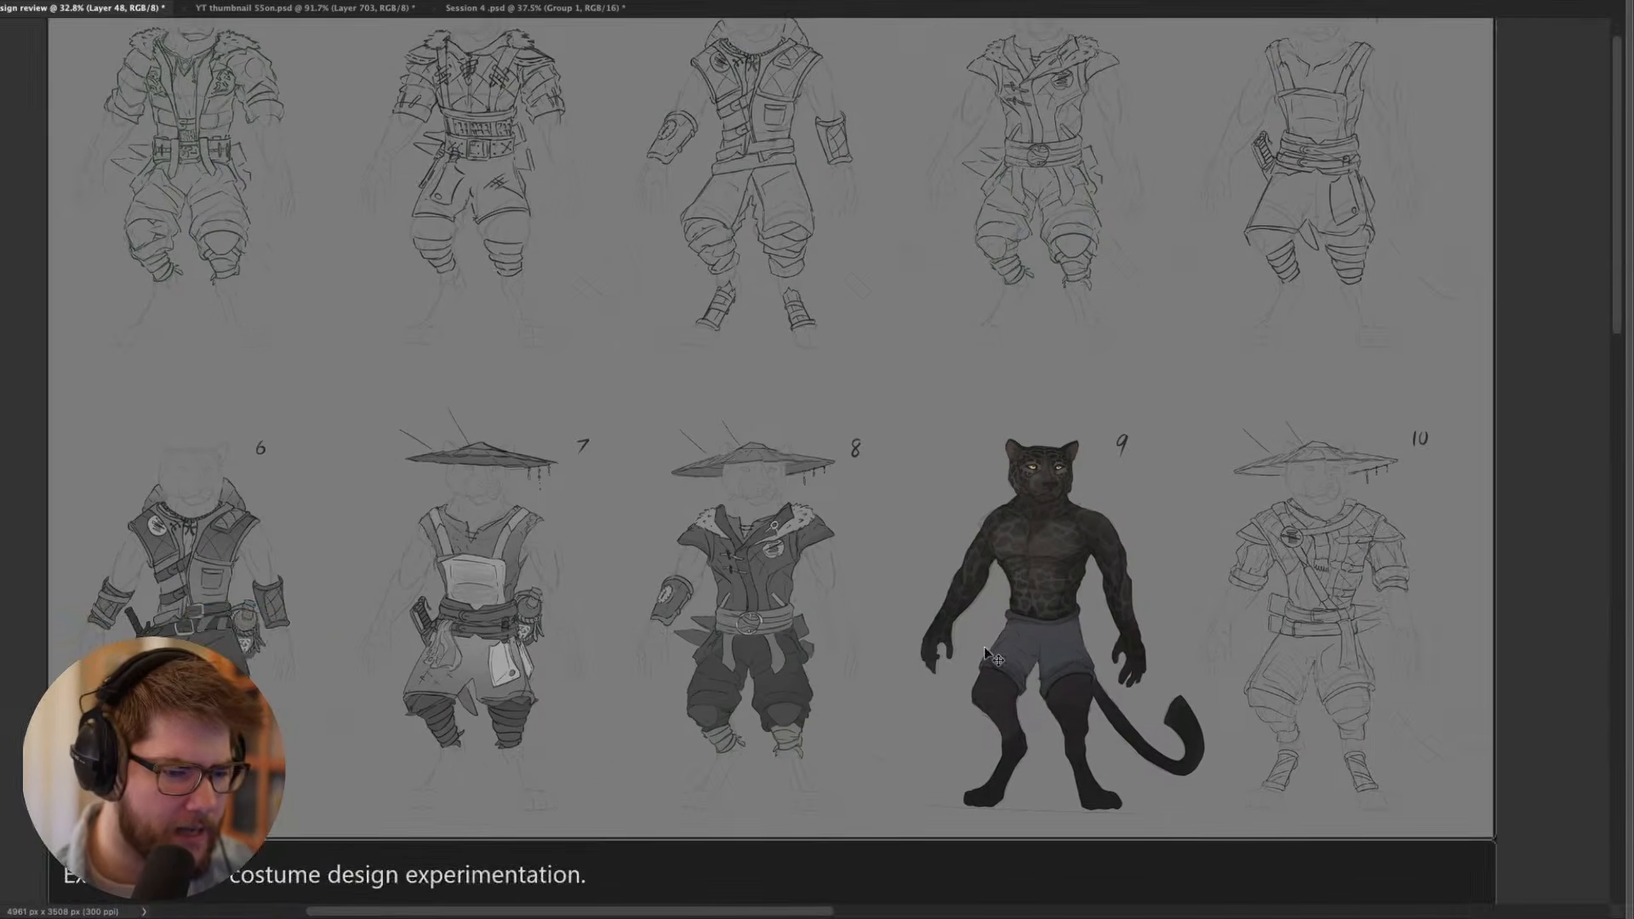
- Review the ten numbered costume variations on the design sheet, including the sketches in the upper row
{"action": "scroll", "coordinate": [992, 647], "scroll_direction": "up", "scroll_amount": 3}
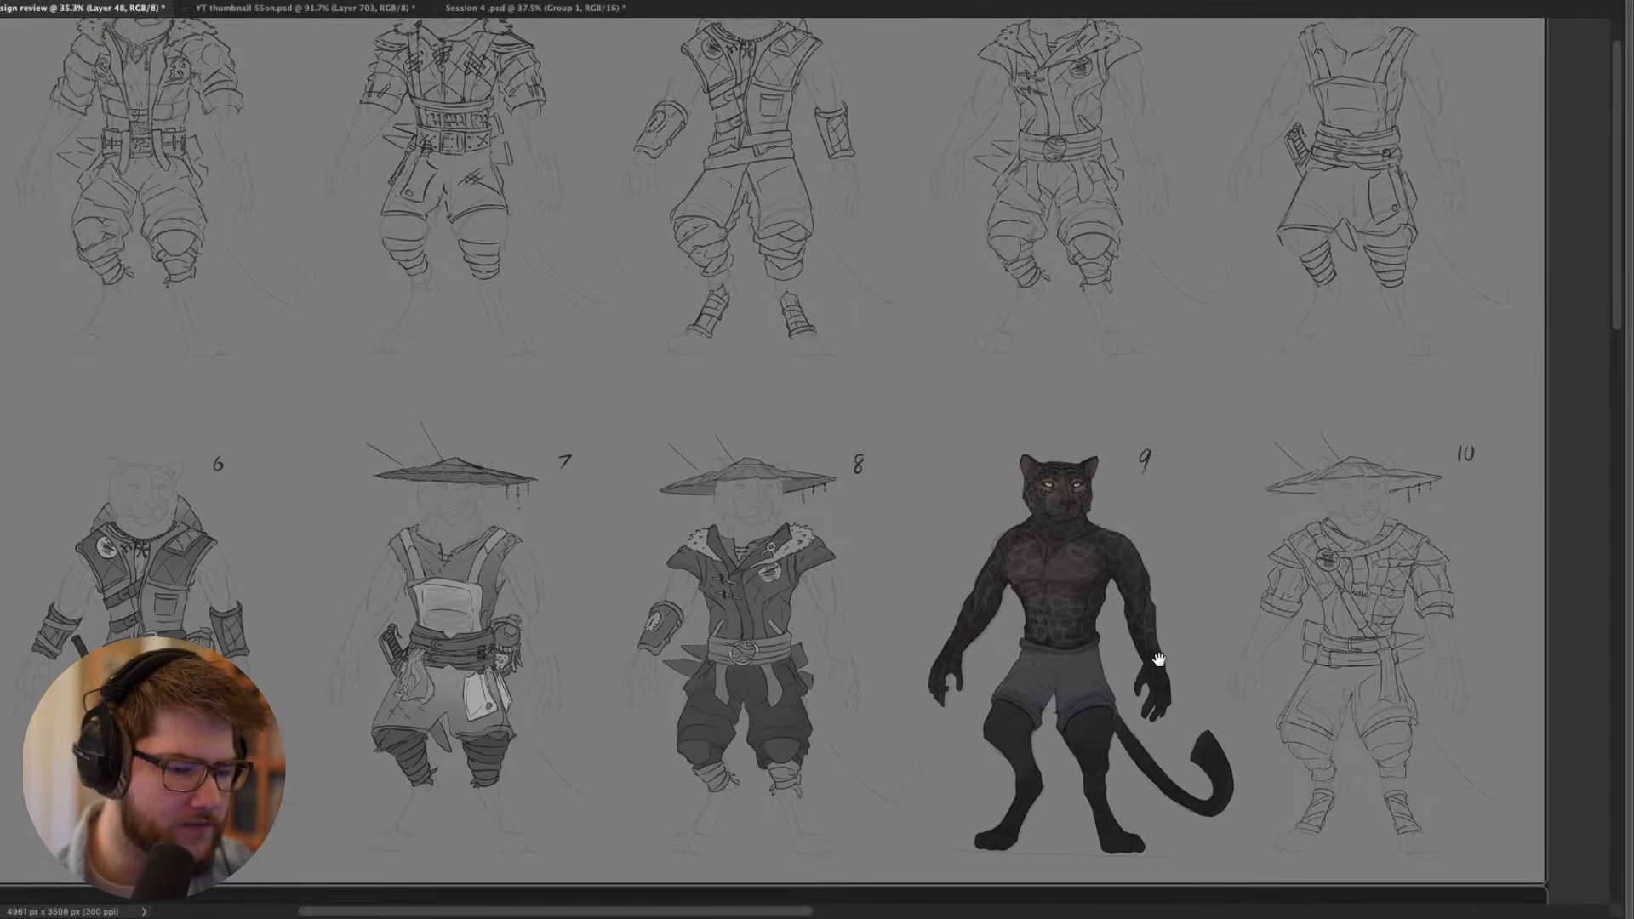
{"action": "scroll", "coordinate": [1159, 660], "scroll_direction": "right", "scroll_amount": 3}
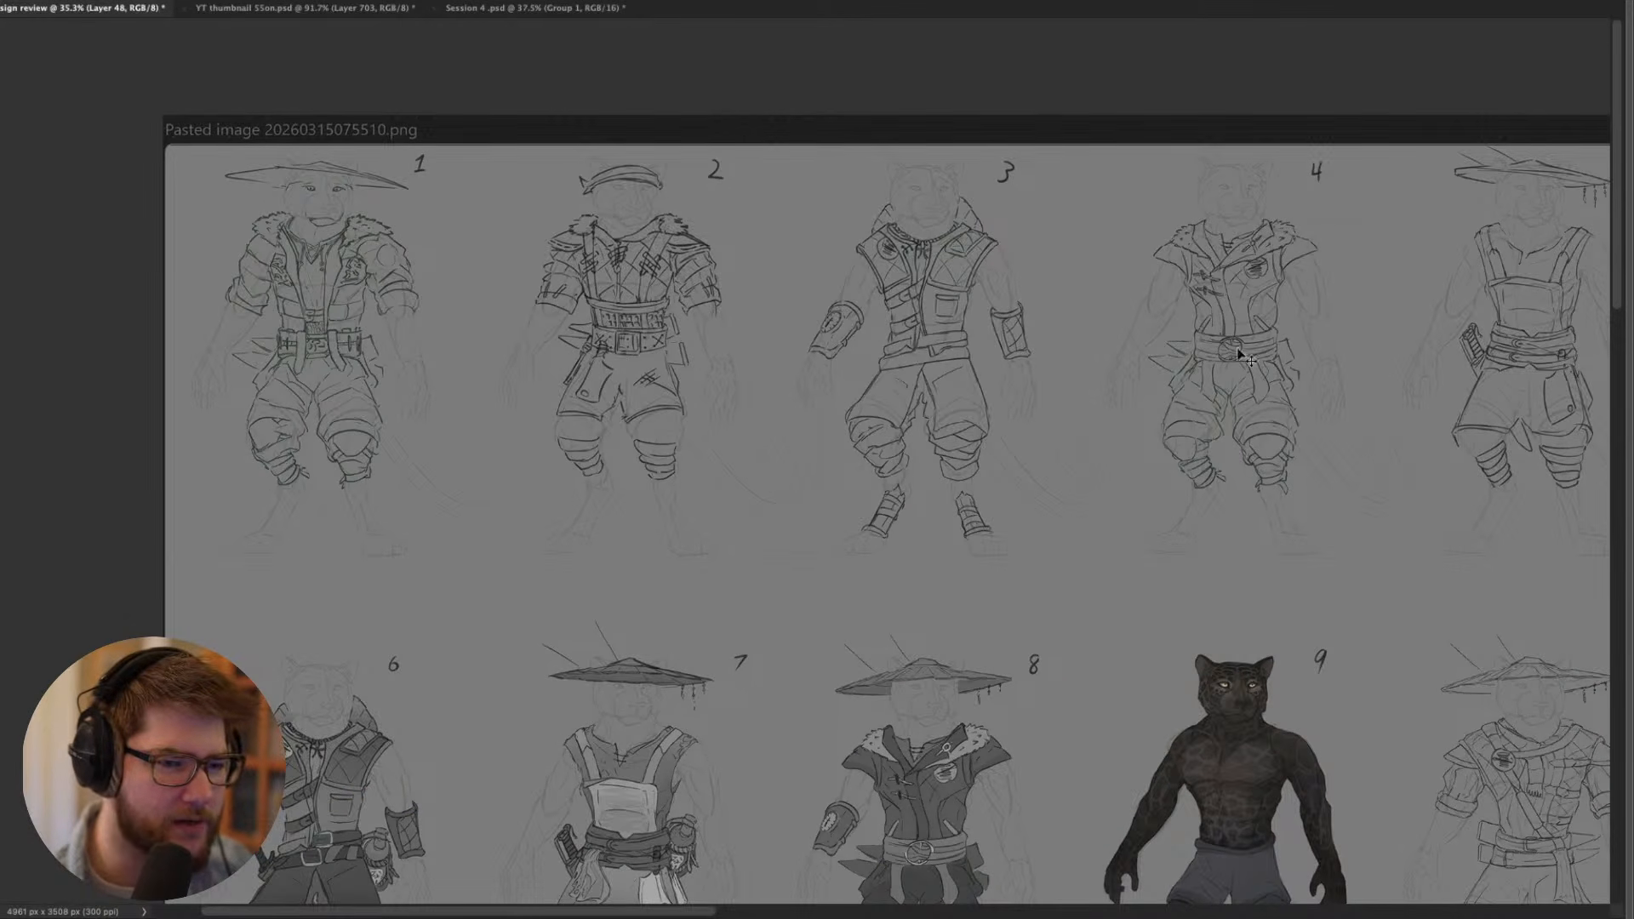
{"action": "left_click_drag", "start_coordinate": [1294, 323], "coordinate": [1175, 345]}
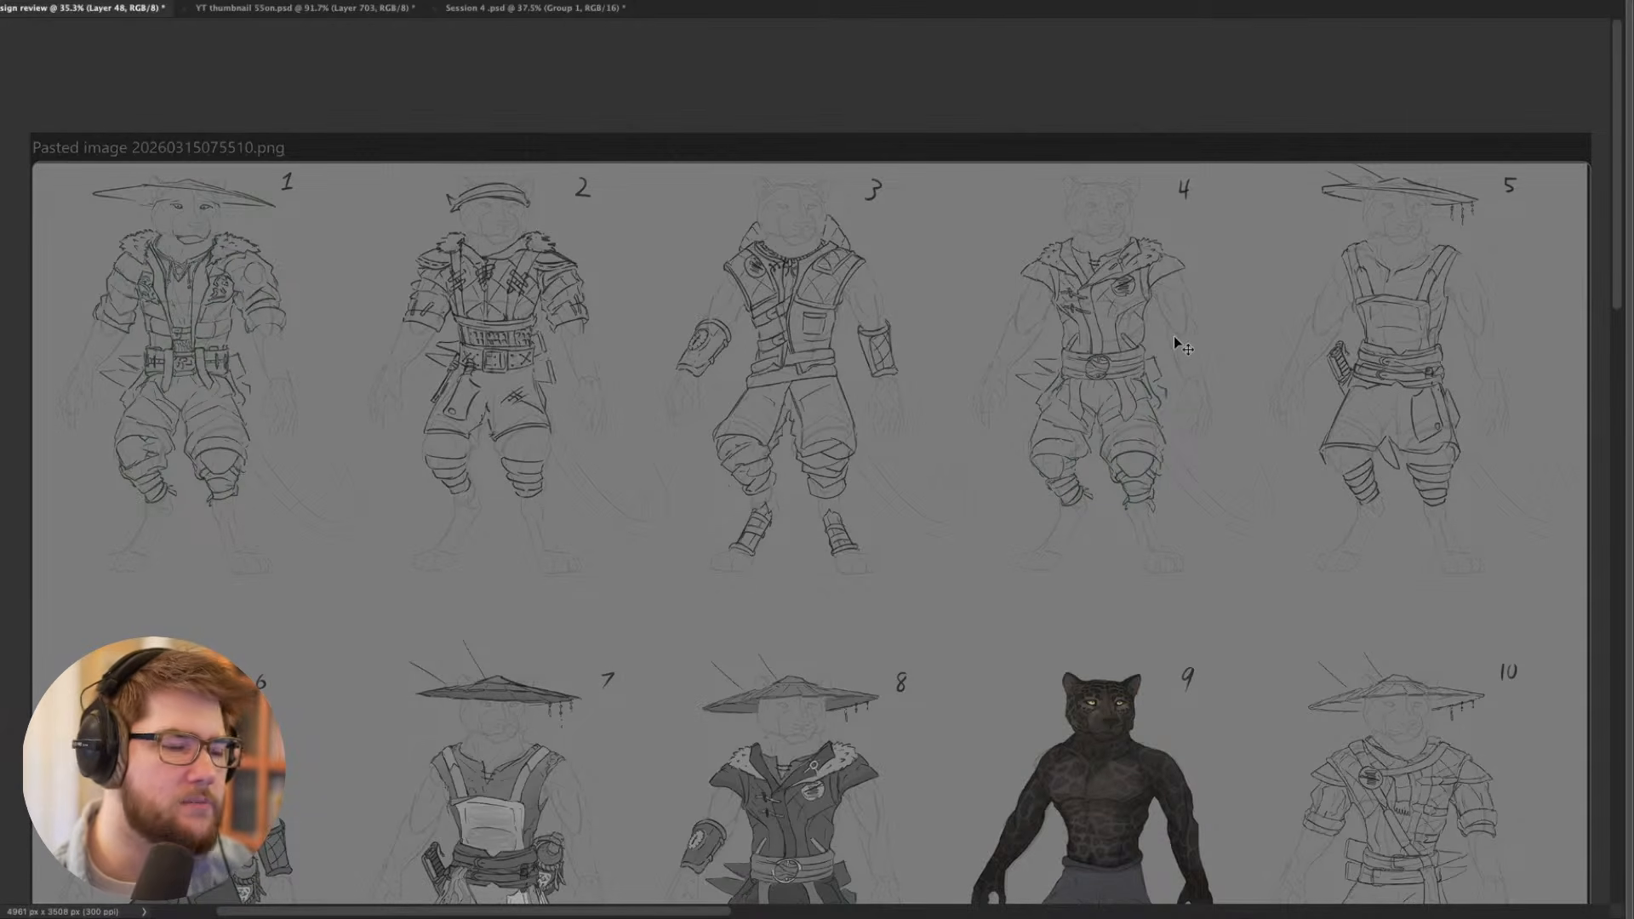
{"action": "mouse_move", "coordinate": [777, 412]}
{"action": "left_mouse_down"}
{"action": "mouse_move", "coordinate": [861, 405]}
{"action": "mouse_move", "coordinate": [809, 436]}
{"action": "mouse_move", "coordinate": [751, 394]}
{"action": "mouse_move", "coordinate": [721, 358]}
{"action": "mouse_move", "coordinate": [700, 278]}
{"action": "left_mouse_up"}
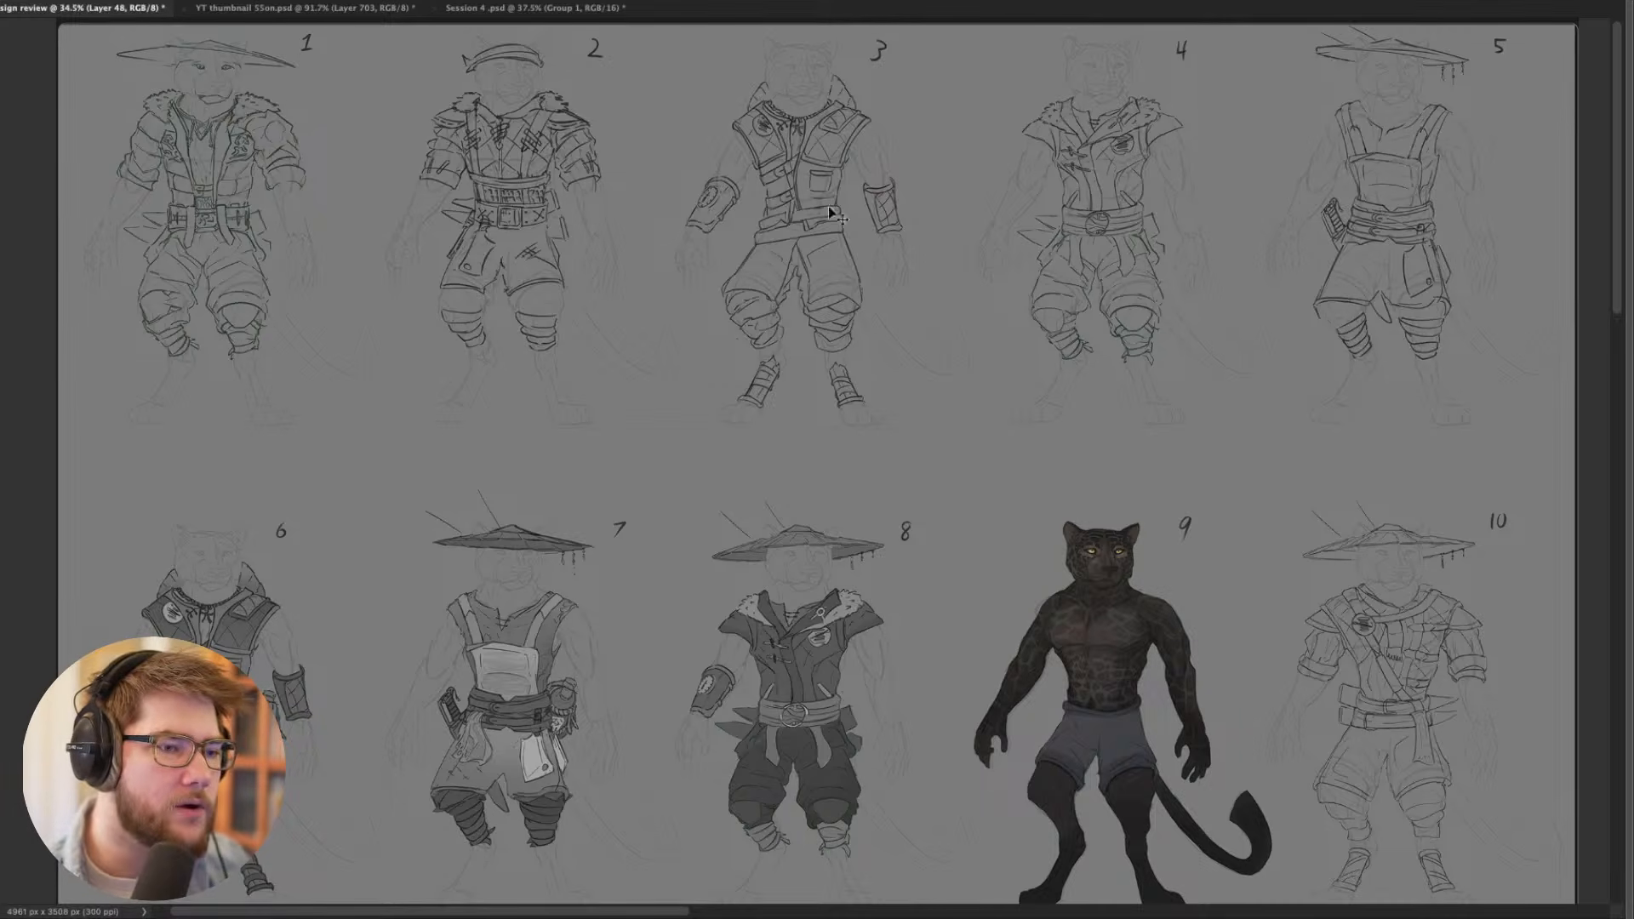
{"action": "left_click_drag", "start_coordinate": [838, 217], "coordinate": [809, 353]}
{"action": "left_click_drag", "start_coordinate": [850, 461], "coordinate": [825, 407]}
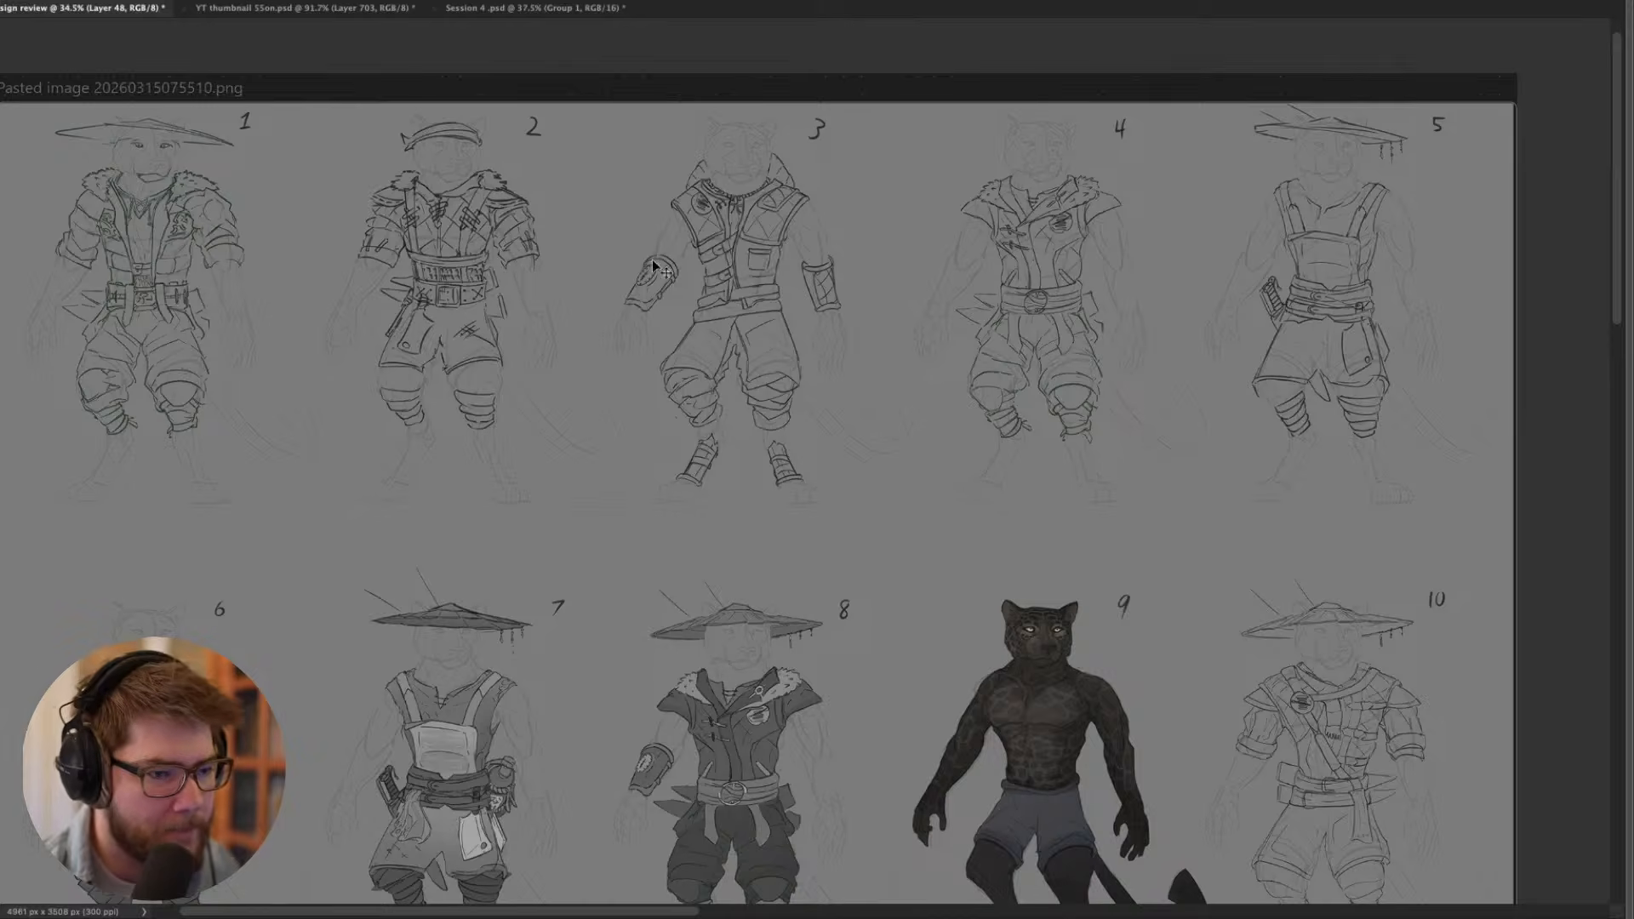
- Examine costume sketches 2, 3 and 4 up close, then compare them with the rest of the sheet
{"action": "scroll", "coordinate": [662, 255], "scroll_direction": "up", "scroll_amount": 3}
{"action": "scroll", "coordinate": [664, 231], "scroll_direction": "up", "scroll_amount": 2}
{"action": "scroll", "coordinate": [467, 317], "scroll_direction": "up", "scroll_amount": 5}
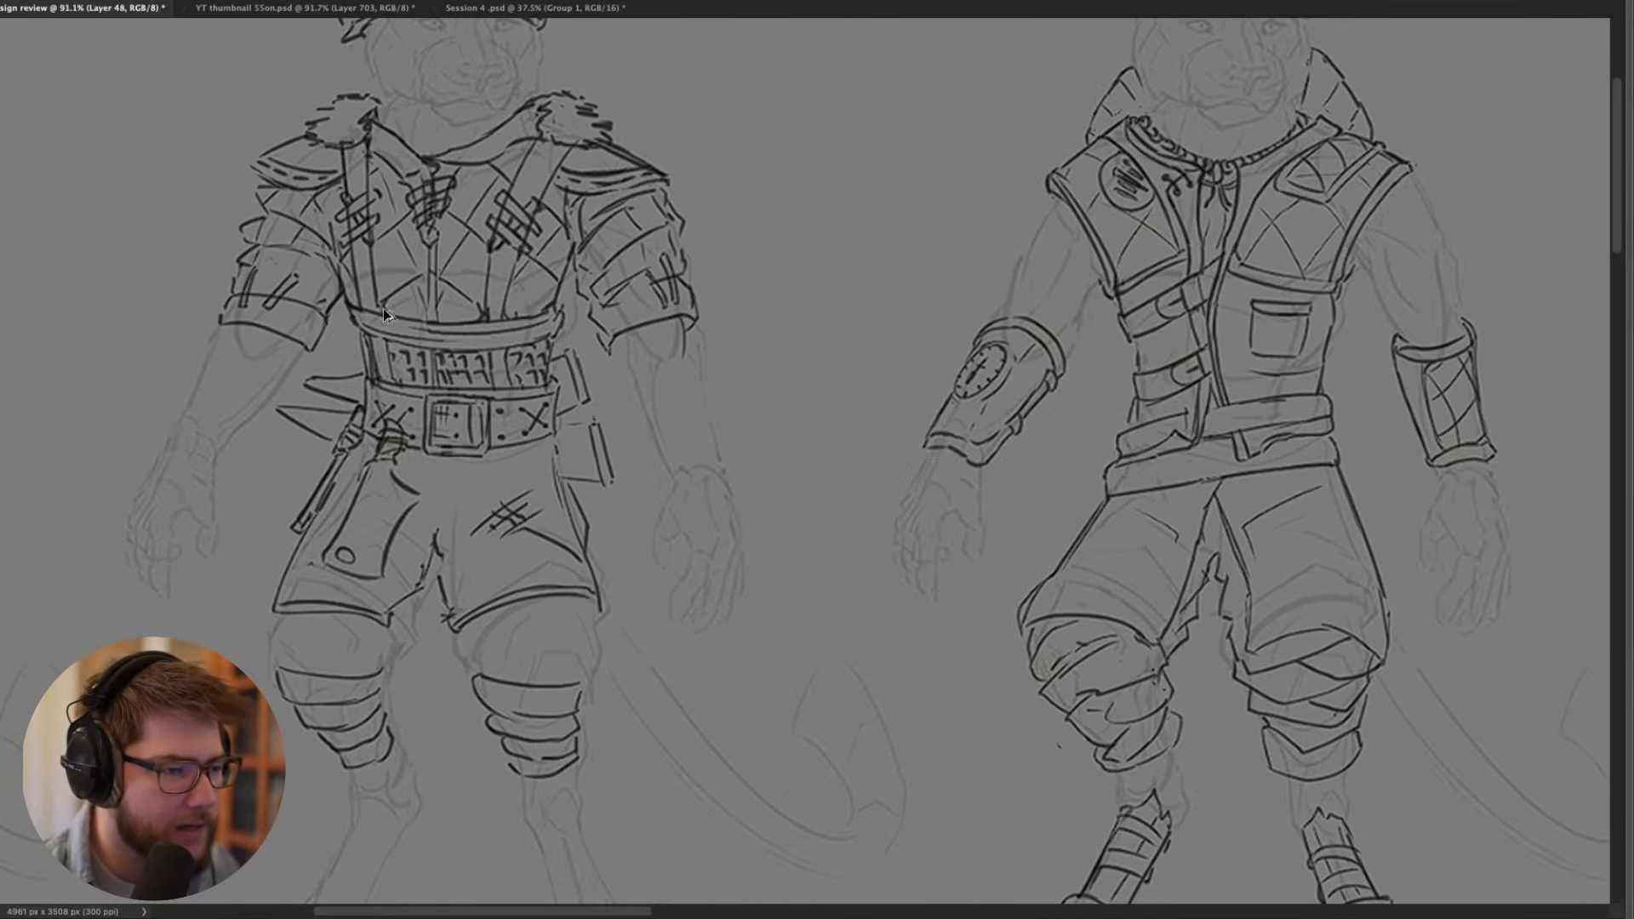
{"action": "scroll", "coordinate": [601, 411], "scroll_direction": "down", "scroll_amount": 3}
{"action": "left_click_drag", "start_coordinate": [683, 400], "coordinate": [425, 385]}
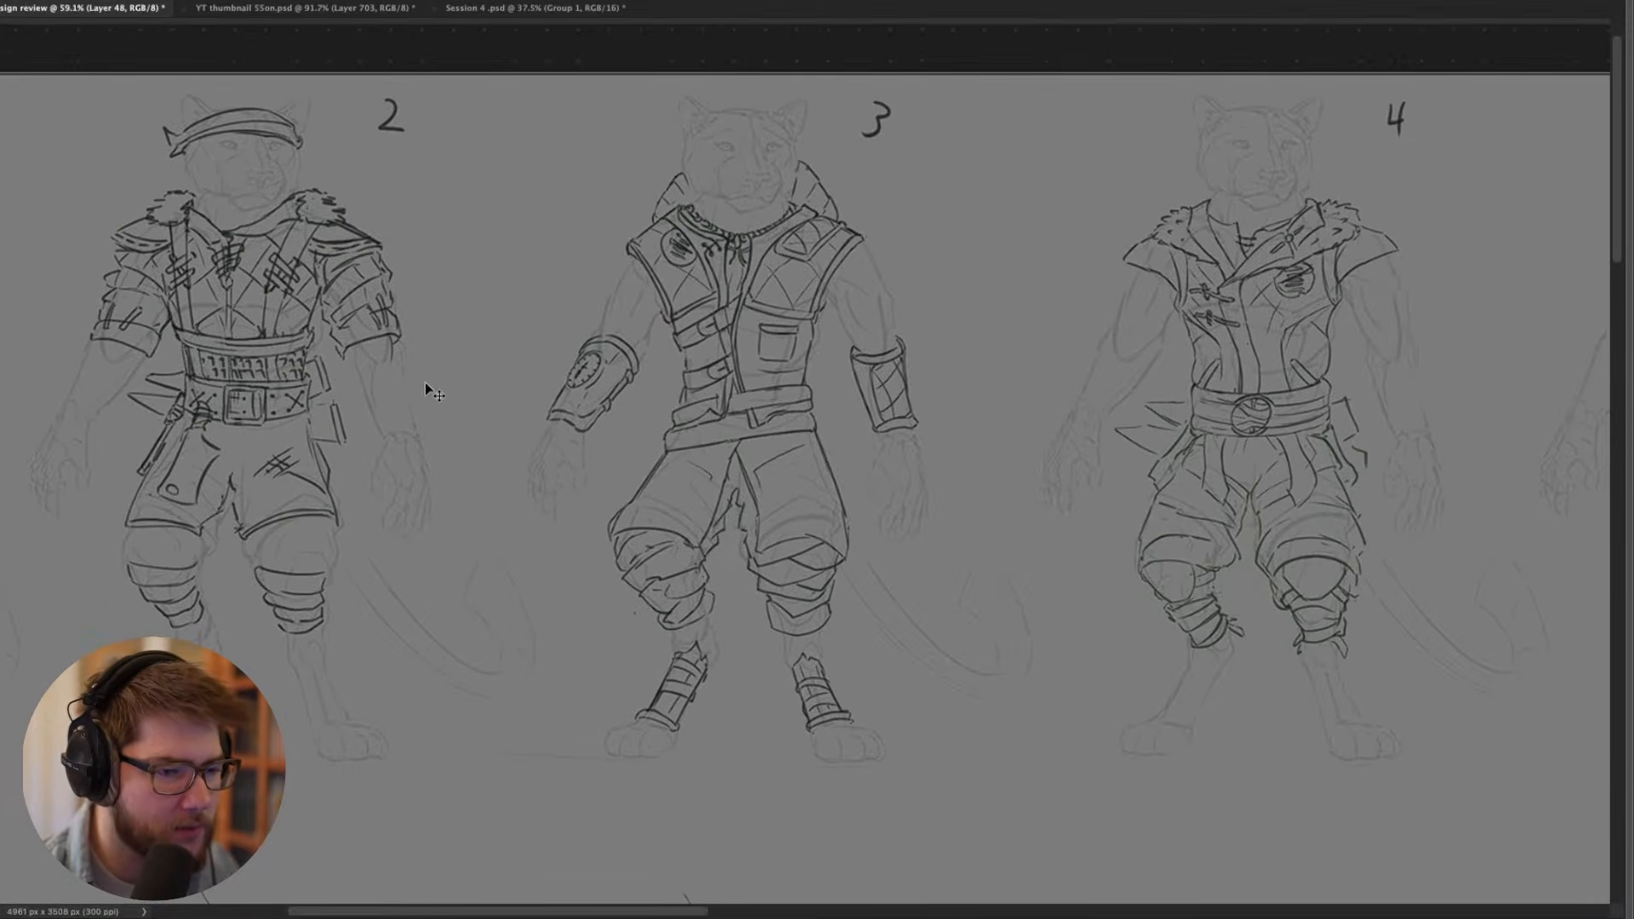
{"action": "scroll", "coordinate": [802, 349], "scroll_direction": "down", "scroll_amount": 1}
{"action": "left_click_drag", "start_coordinate": [833, 354], "coordinate": [601, 335]}
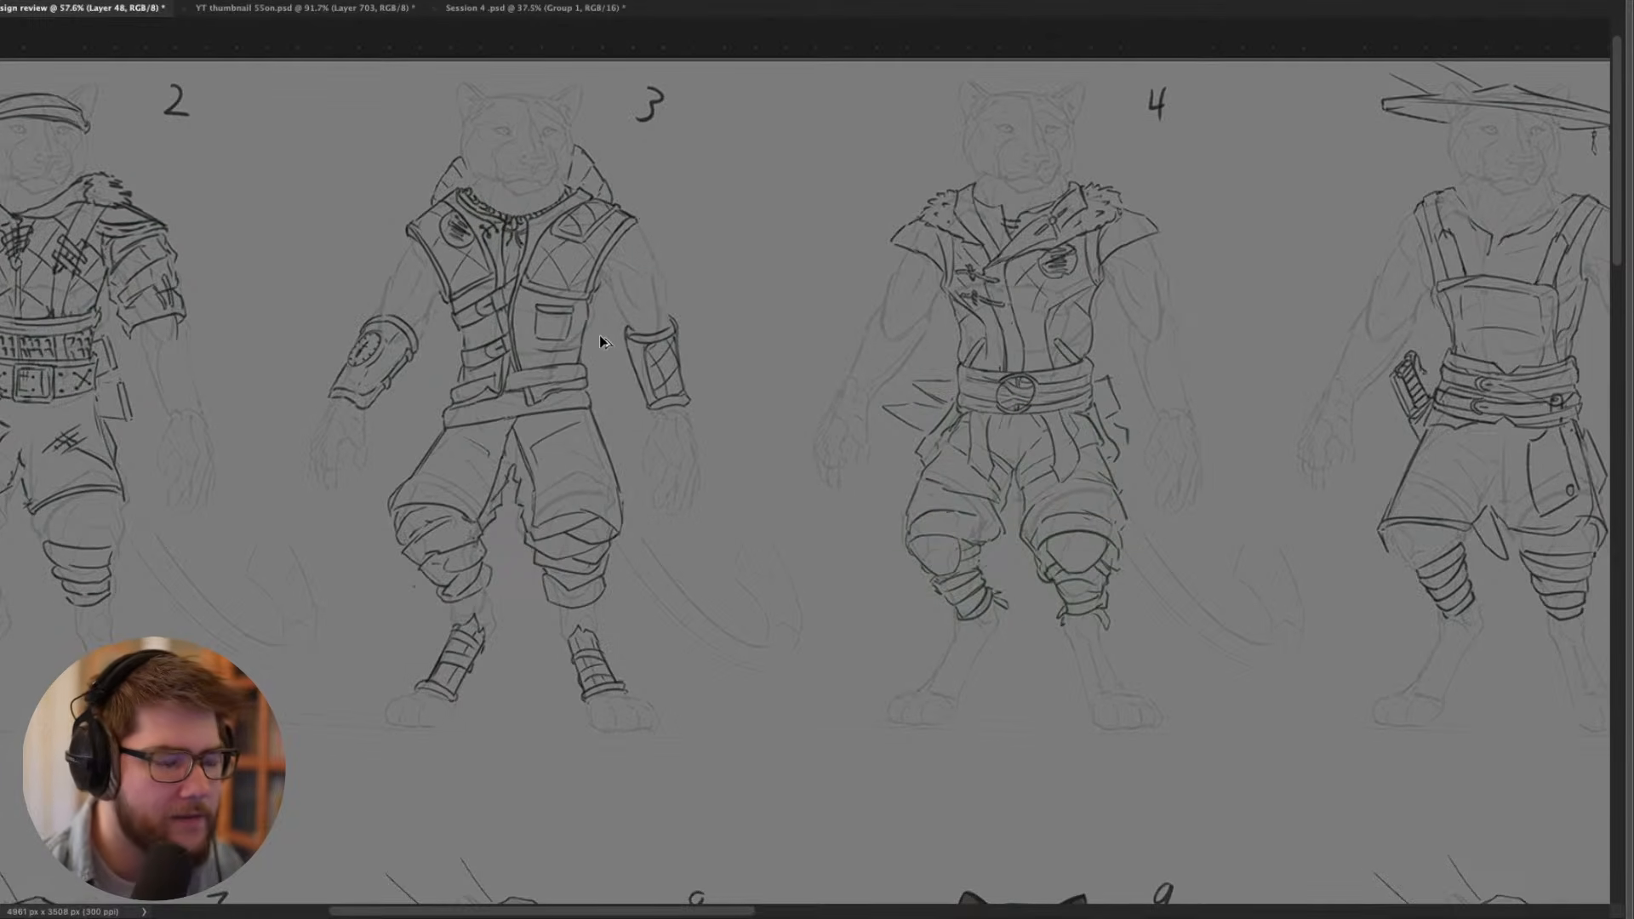
{"action": "scroll", "coordinate": [600, 335], "scroll_direction": "down", "scroll_amount": 5}
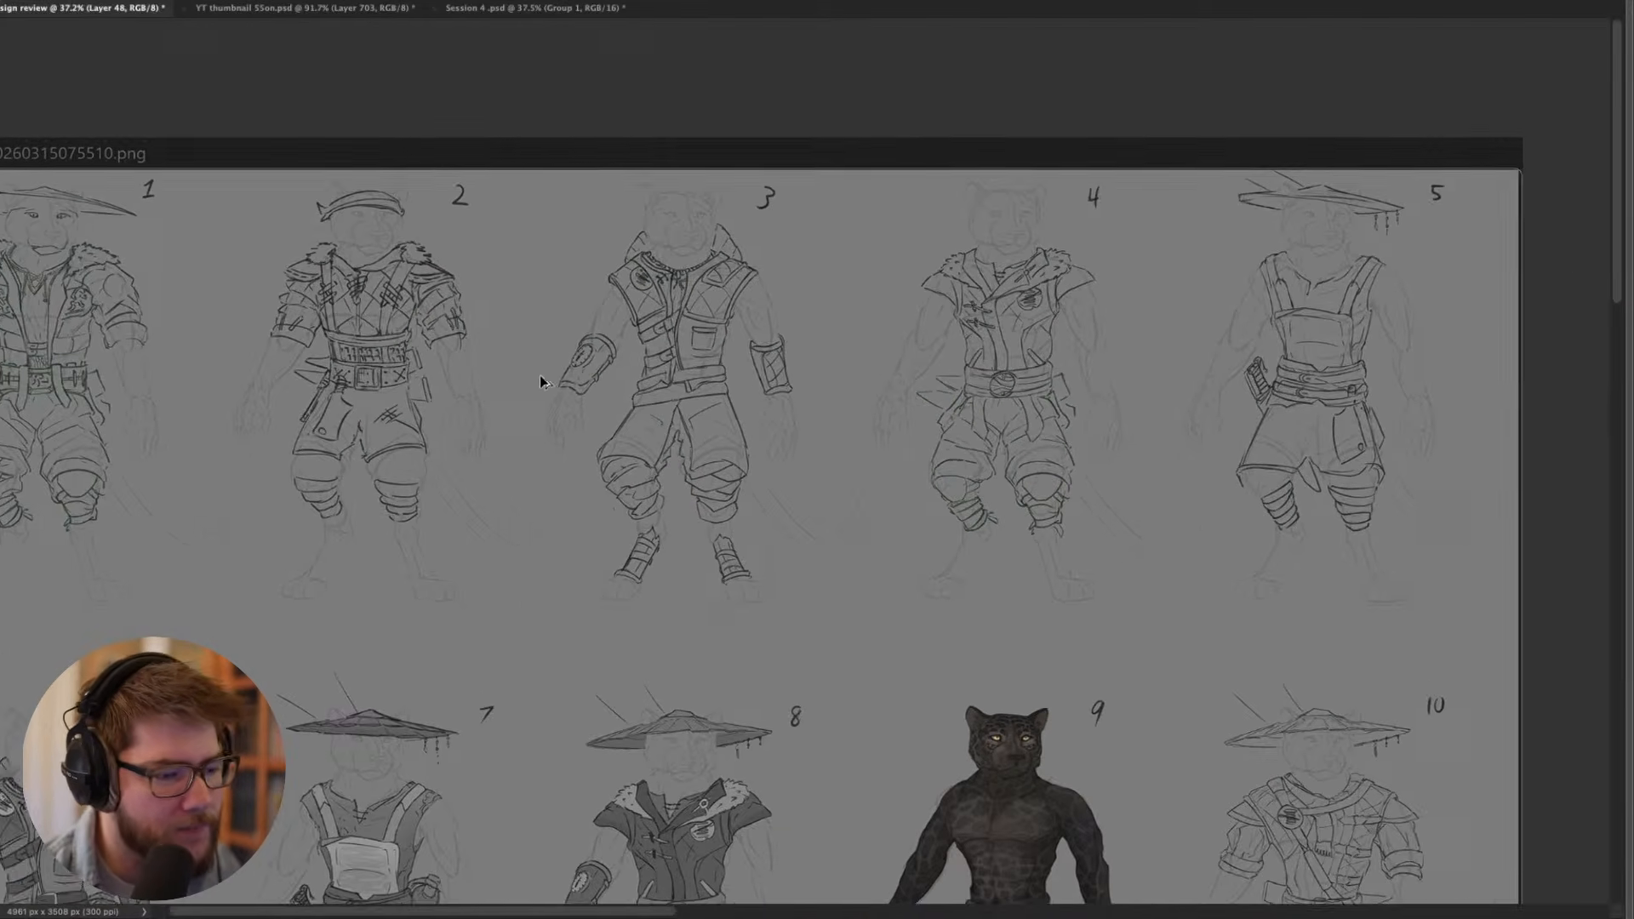
{"action": "left_click_drag", "start_coordinate": [502, 451], "coordinate": [610, 429]}
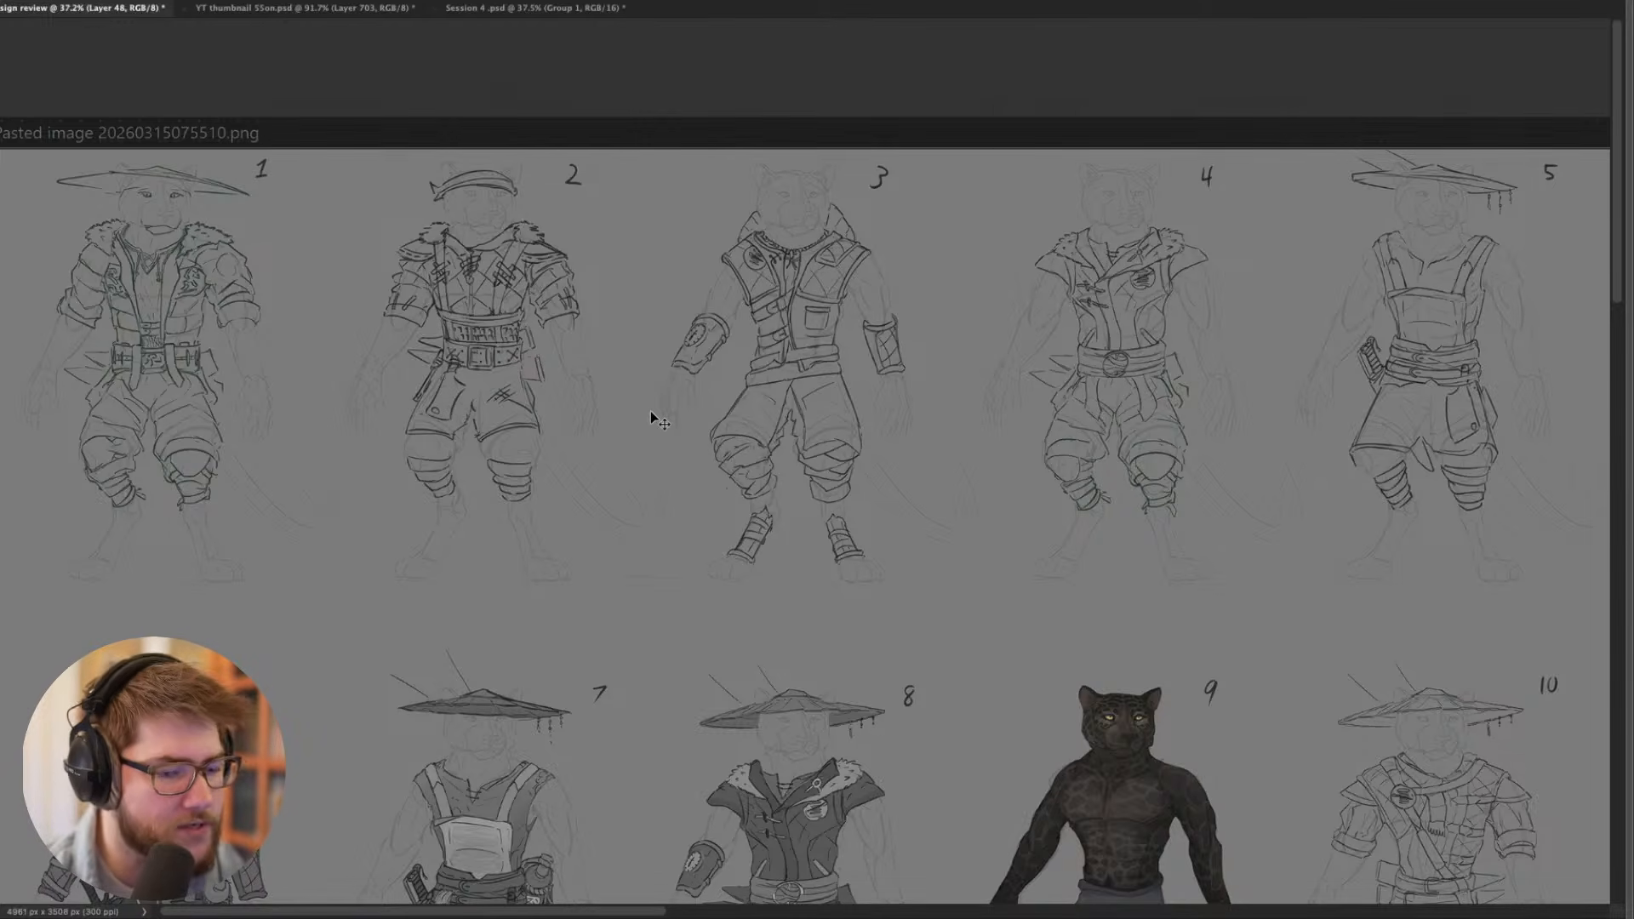
- Bring back the interface panels and hide Layer 5 to reveal the coloured Toko costume lineup on Layer 4
{"action": "key", "text": "Tab"}
{"action": "scroll", "coordinate": [662, 445], "scroll_direction": "down", "scroll_amount": 4}
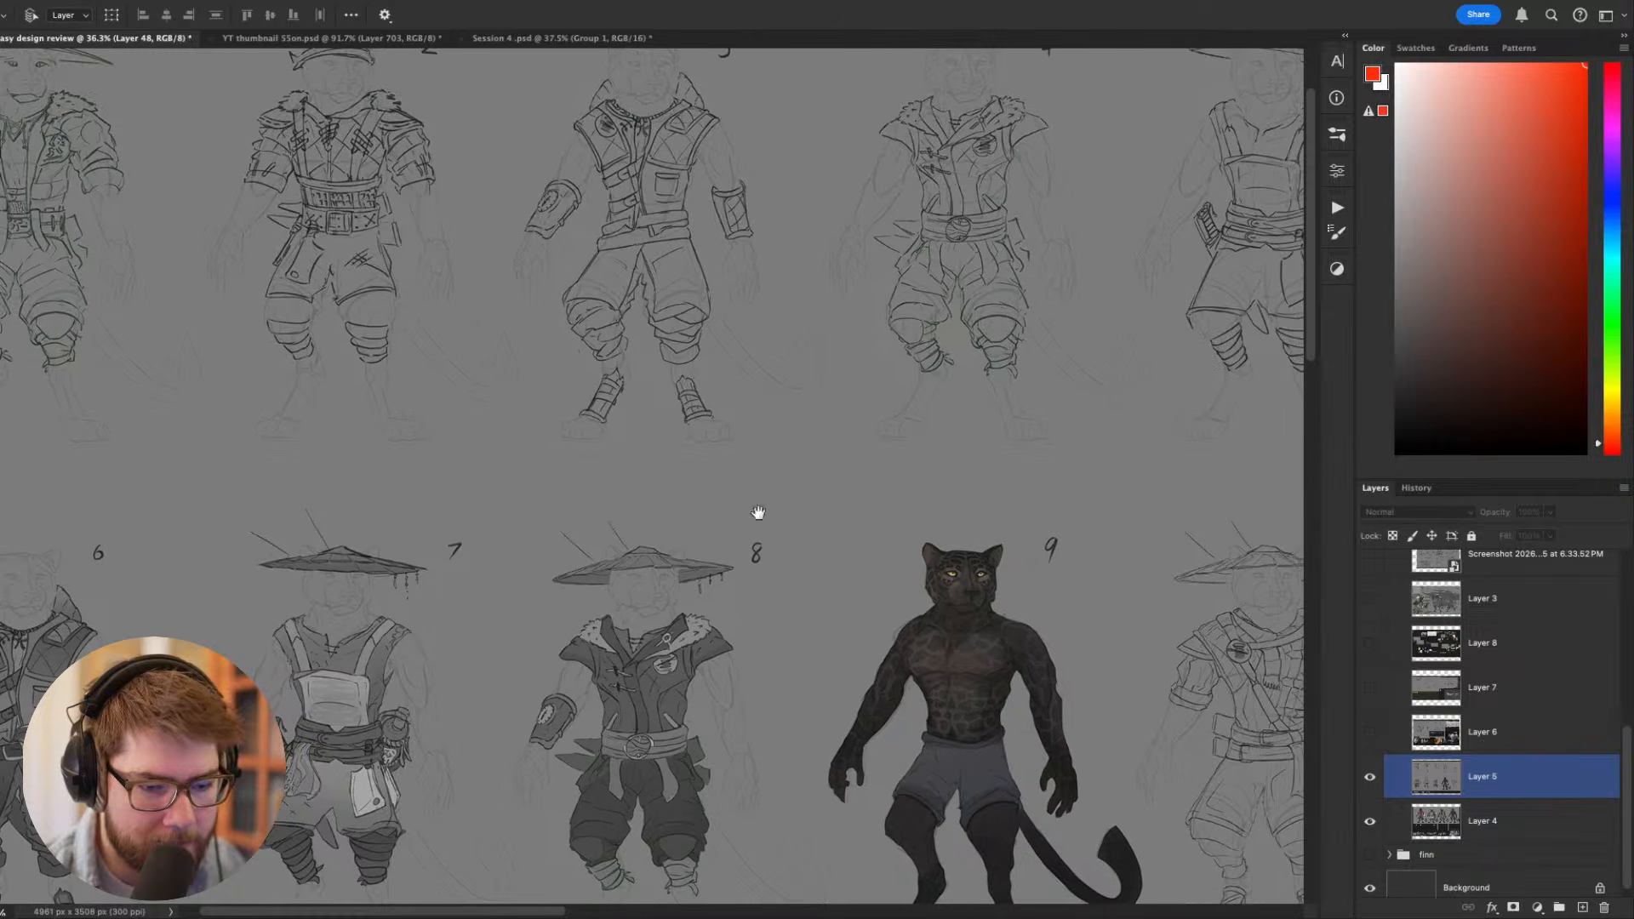
{"action": "left_click_drag", "start_coordinate": [962, 573], "coordinate": [776, 484]}
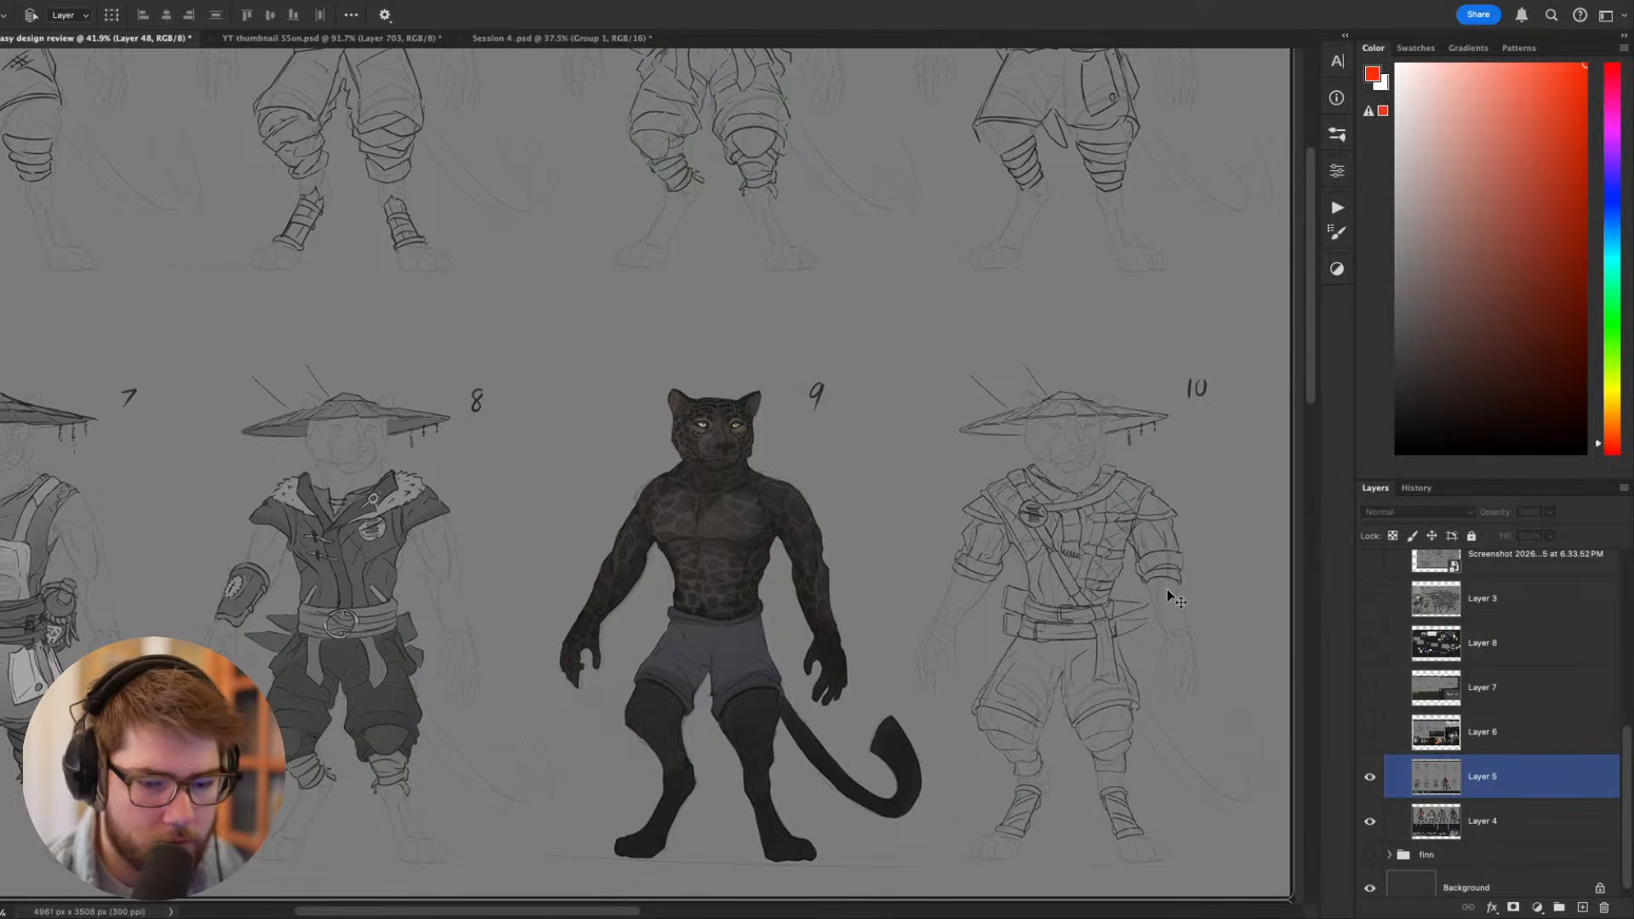
{"action": "left_click", "coordinate": [1370, 777]}
{"action": "left_click_drag", "start_coordinate": [1001, 523], "coordinate": [886, 562]}
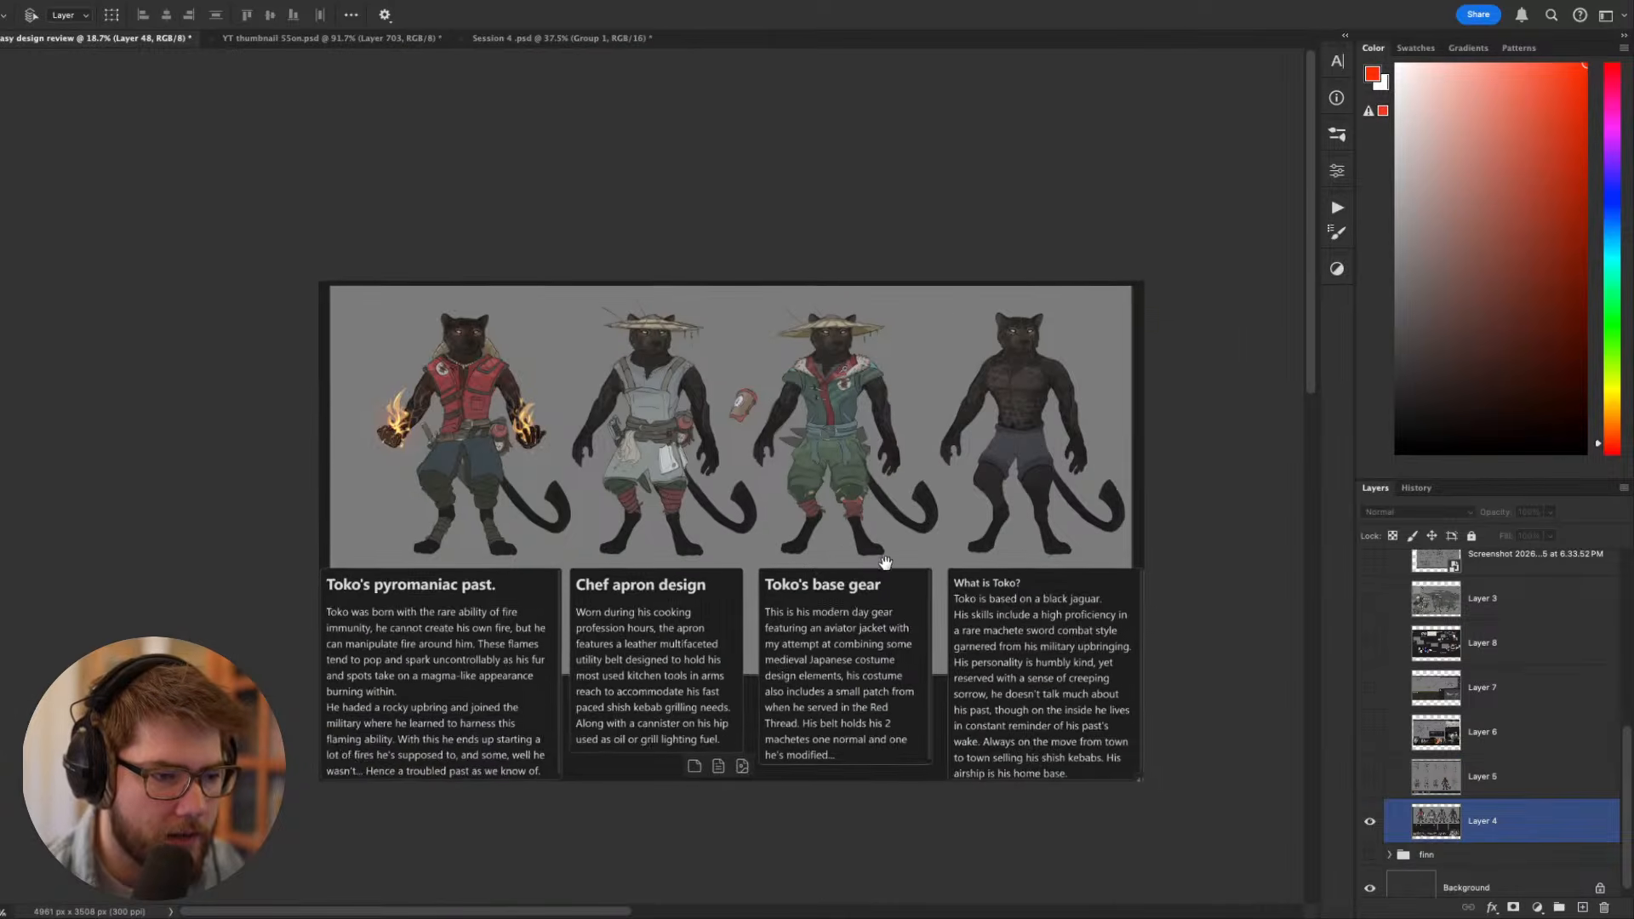
{"action": "scroll", "coordinate": [721, 548], "scroll_direction": "up", "scroll_amount": 4}
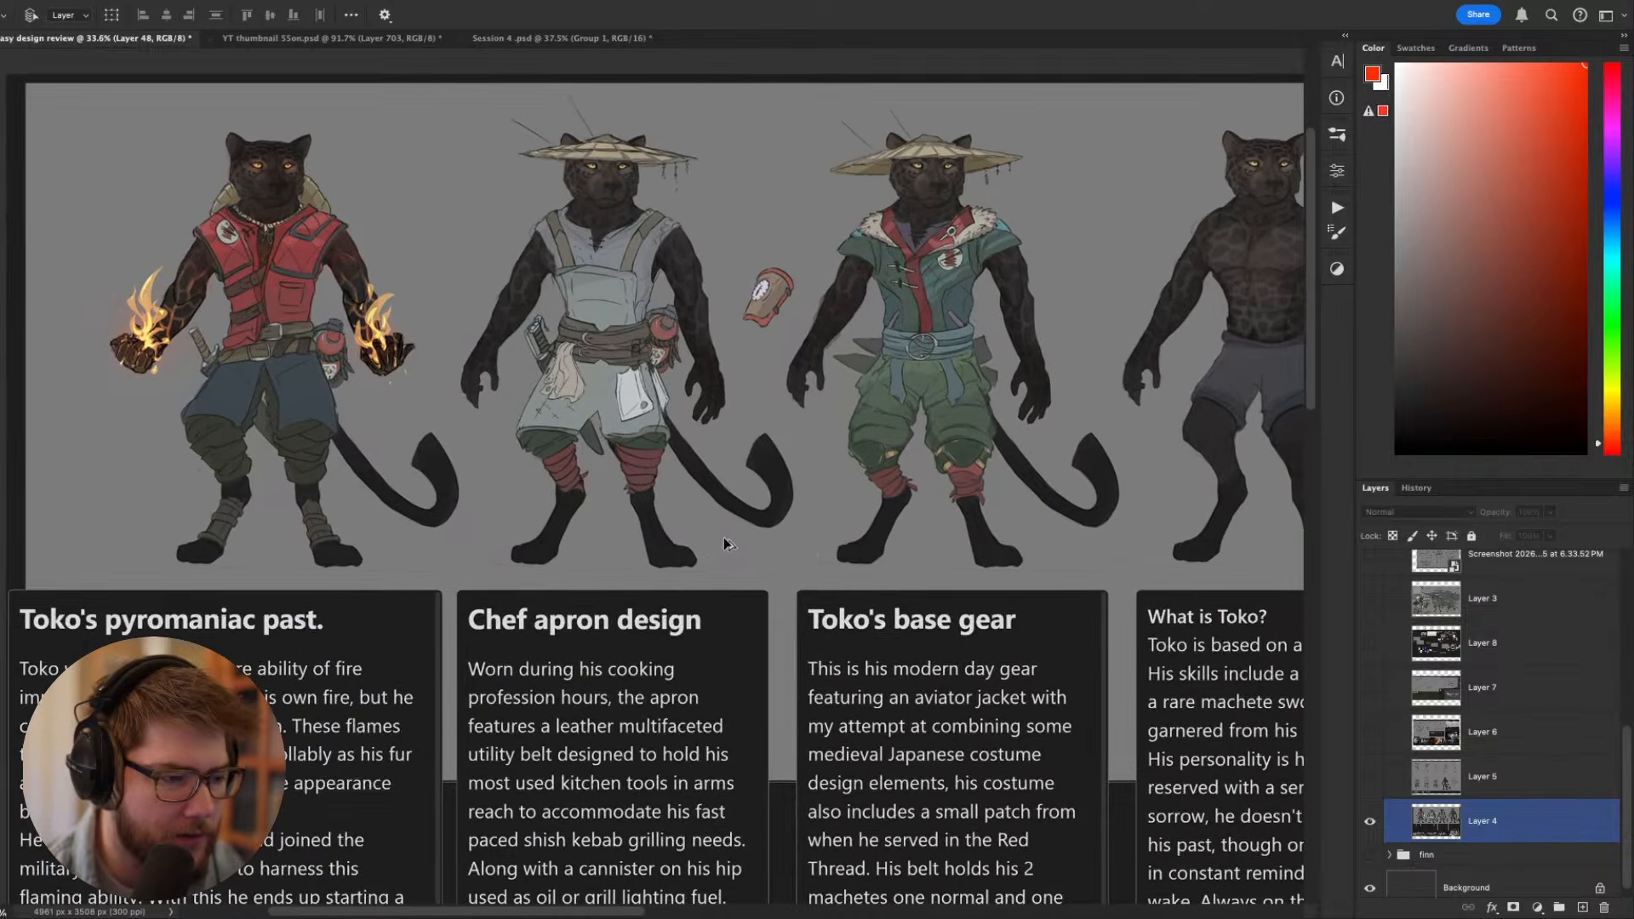
{"action": "scroll", "coordinate": [724, 543], "scroll_direction": "right", "scroll_amount": 5}
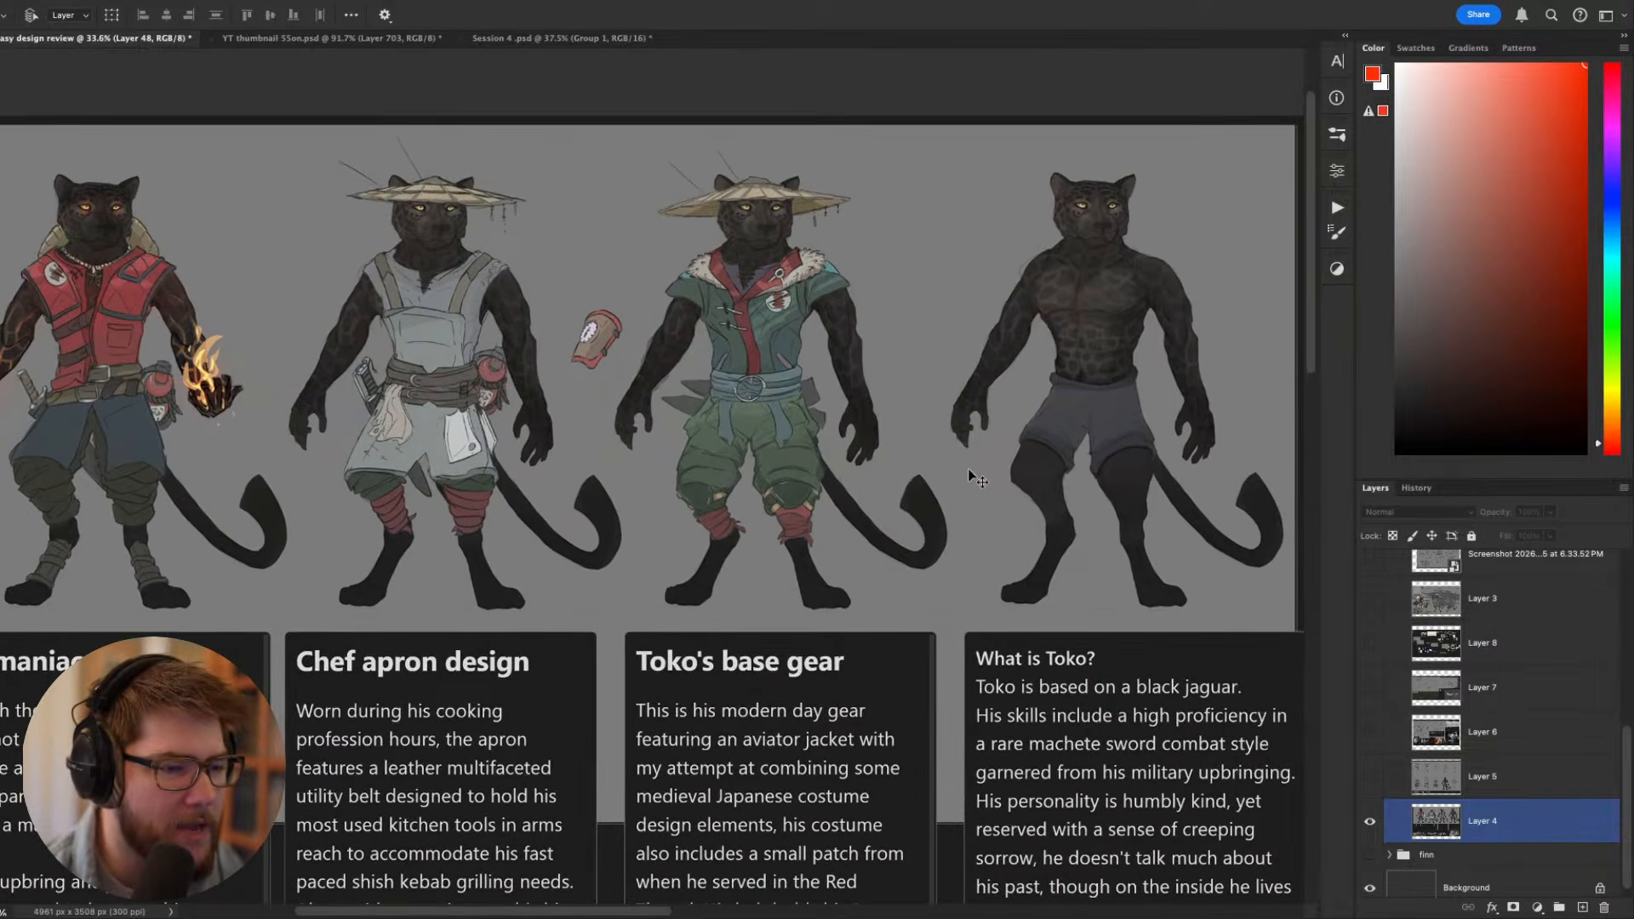
- Hide the interface panels and review the four coloured Toko designs together with their written descriptions
{"action": "key", "text": "Tab"}
{"action": "scroll", "coordinate": [947, 434], "scroll_direction": "down", "scroll_amount": 3}
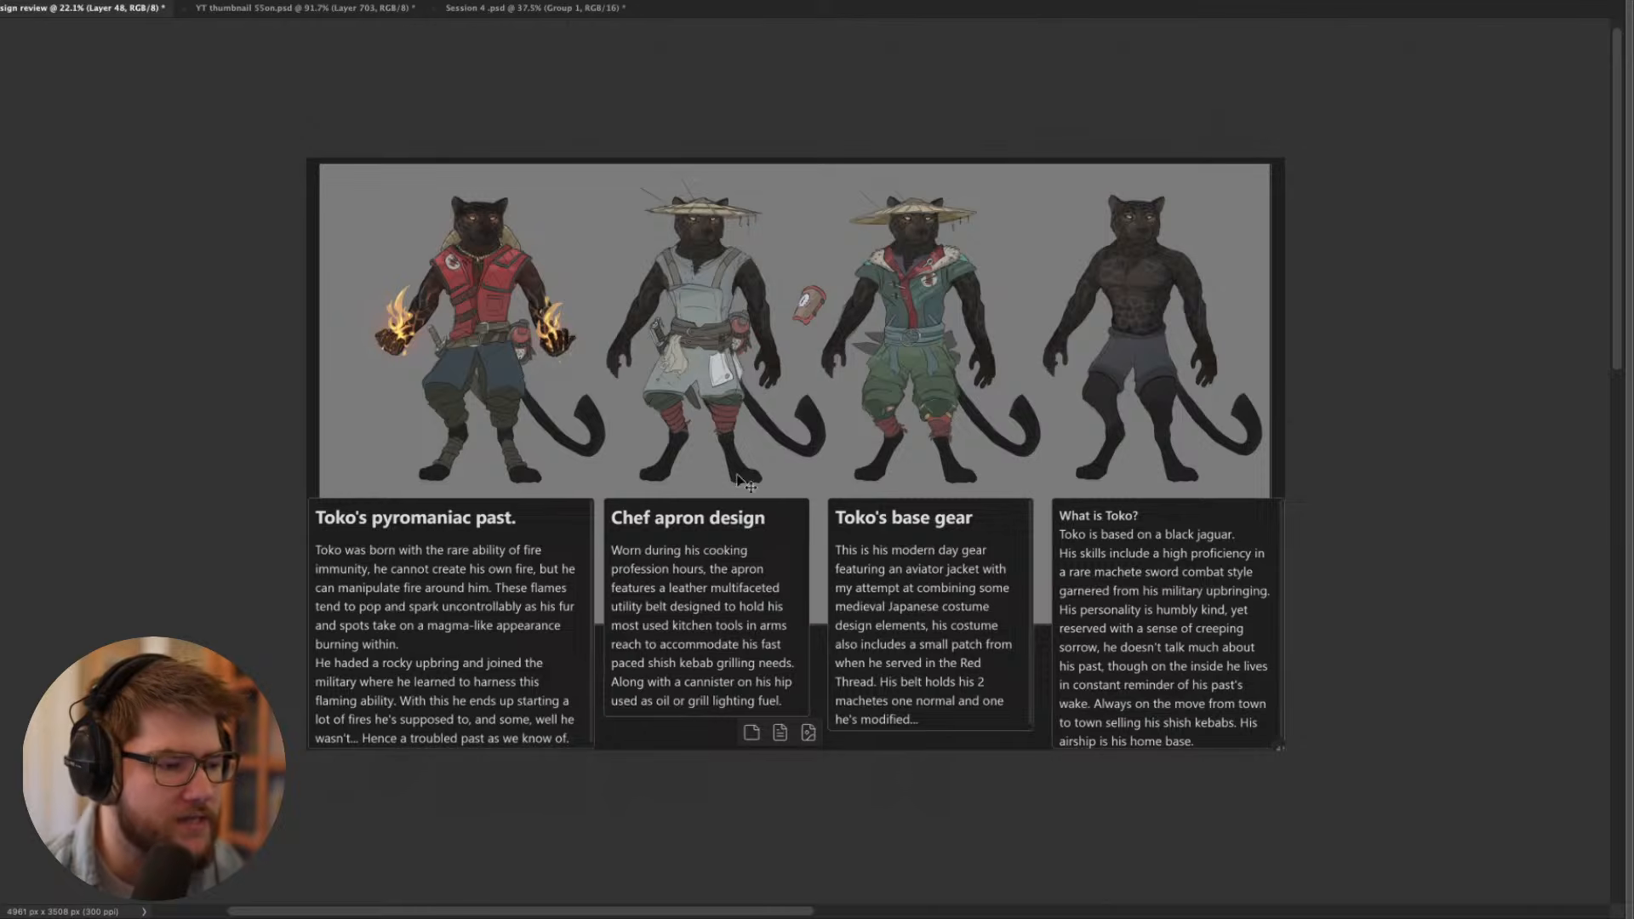
{"action": "scroll", "coordinate": [621, 510], "scroll_direction": "up", "scroll_amount": 2}
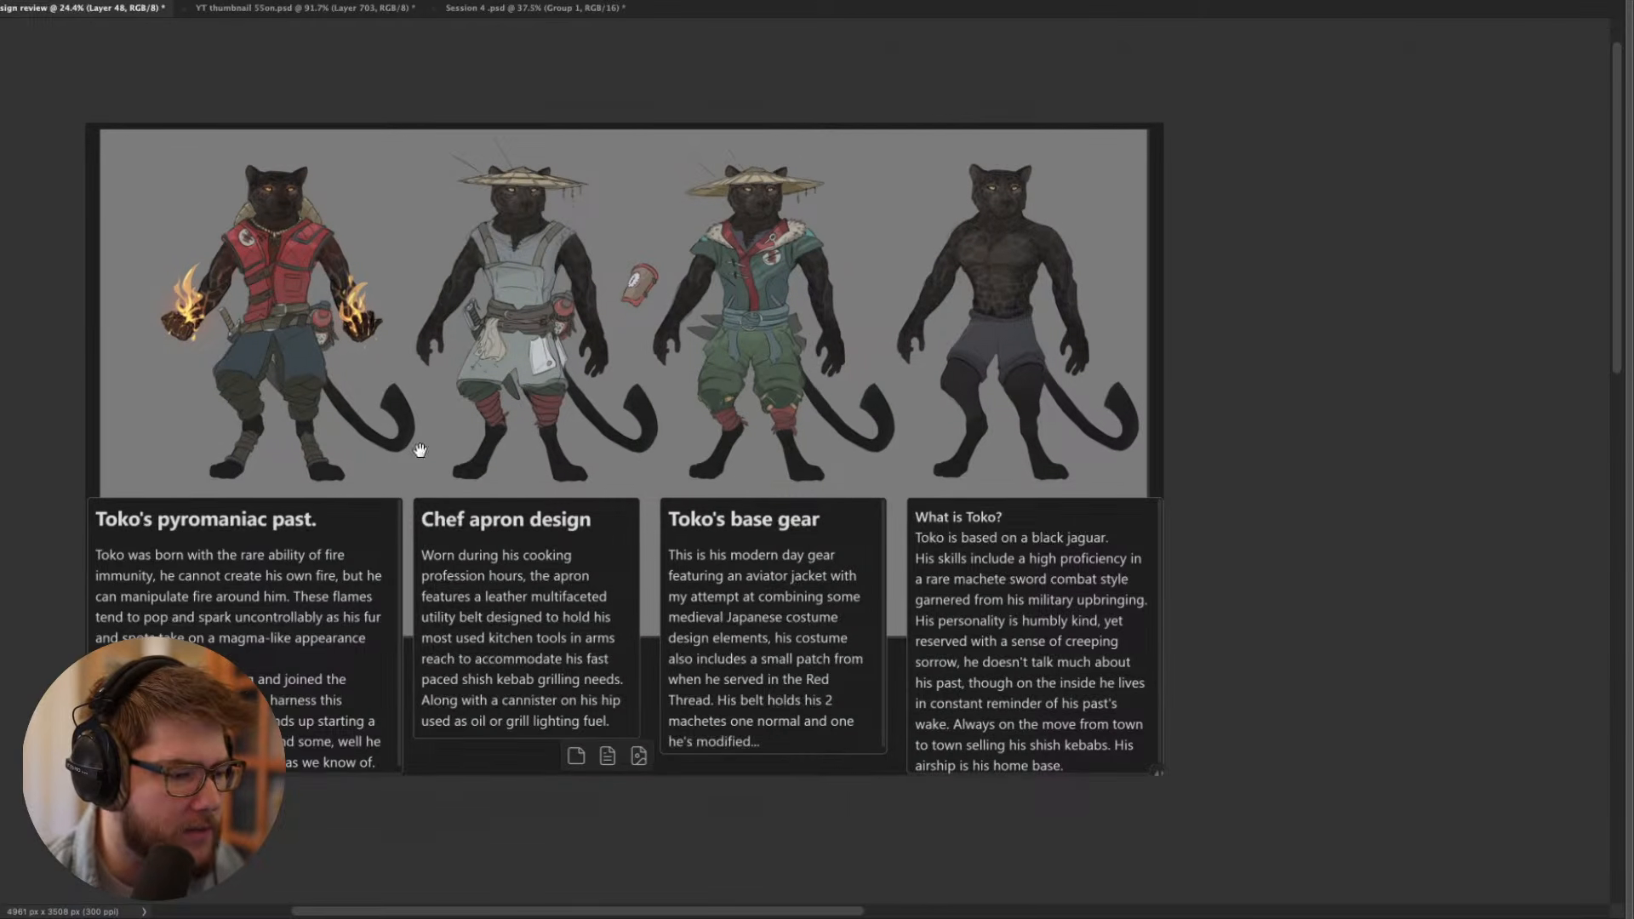
{"action": "left_click_drag", "start_coordinate": [421, 450], "coordinate": [539, 474]}
{"action": "scroll", "coordinate": [476, 496], "scroll_direction": "up", "scroll_amount": 2}
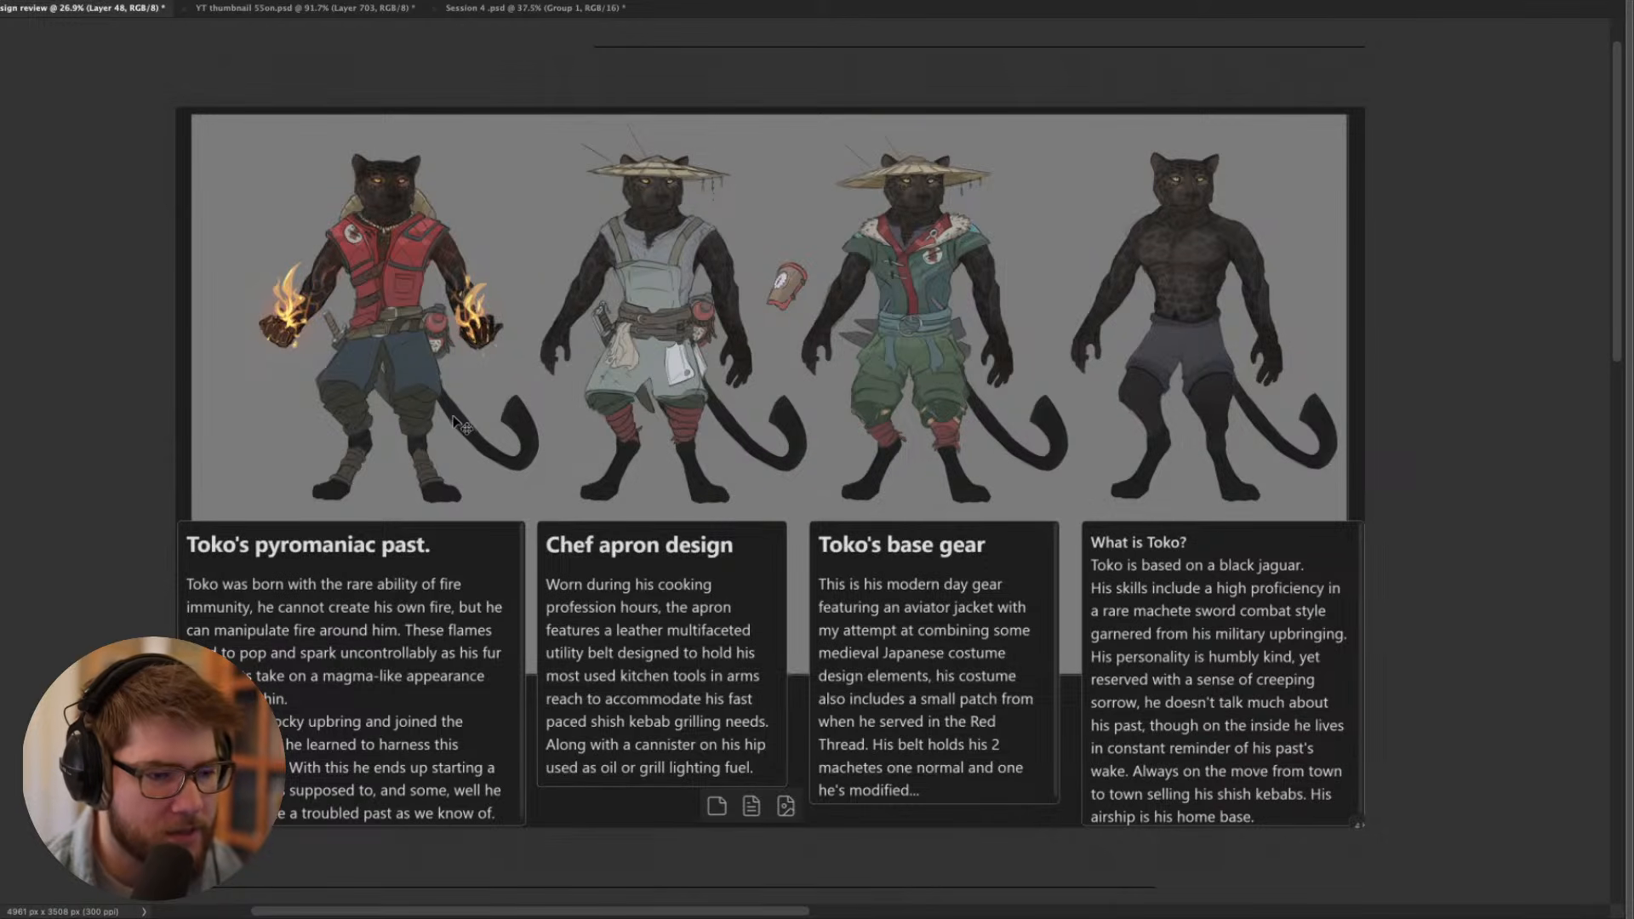
{"action": "left_click_drag", "start_coordinate": [473, 420], "coordinate": [454, 452]}
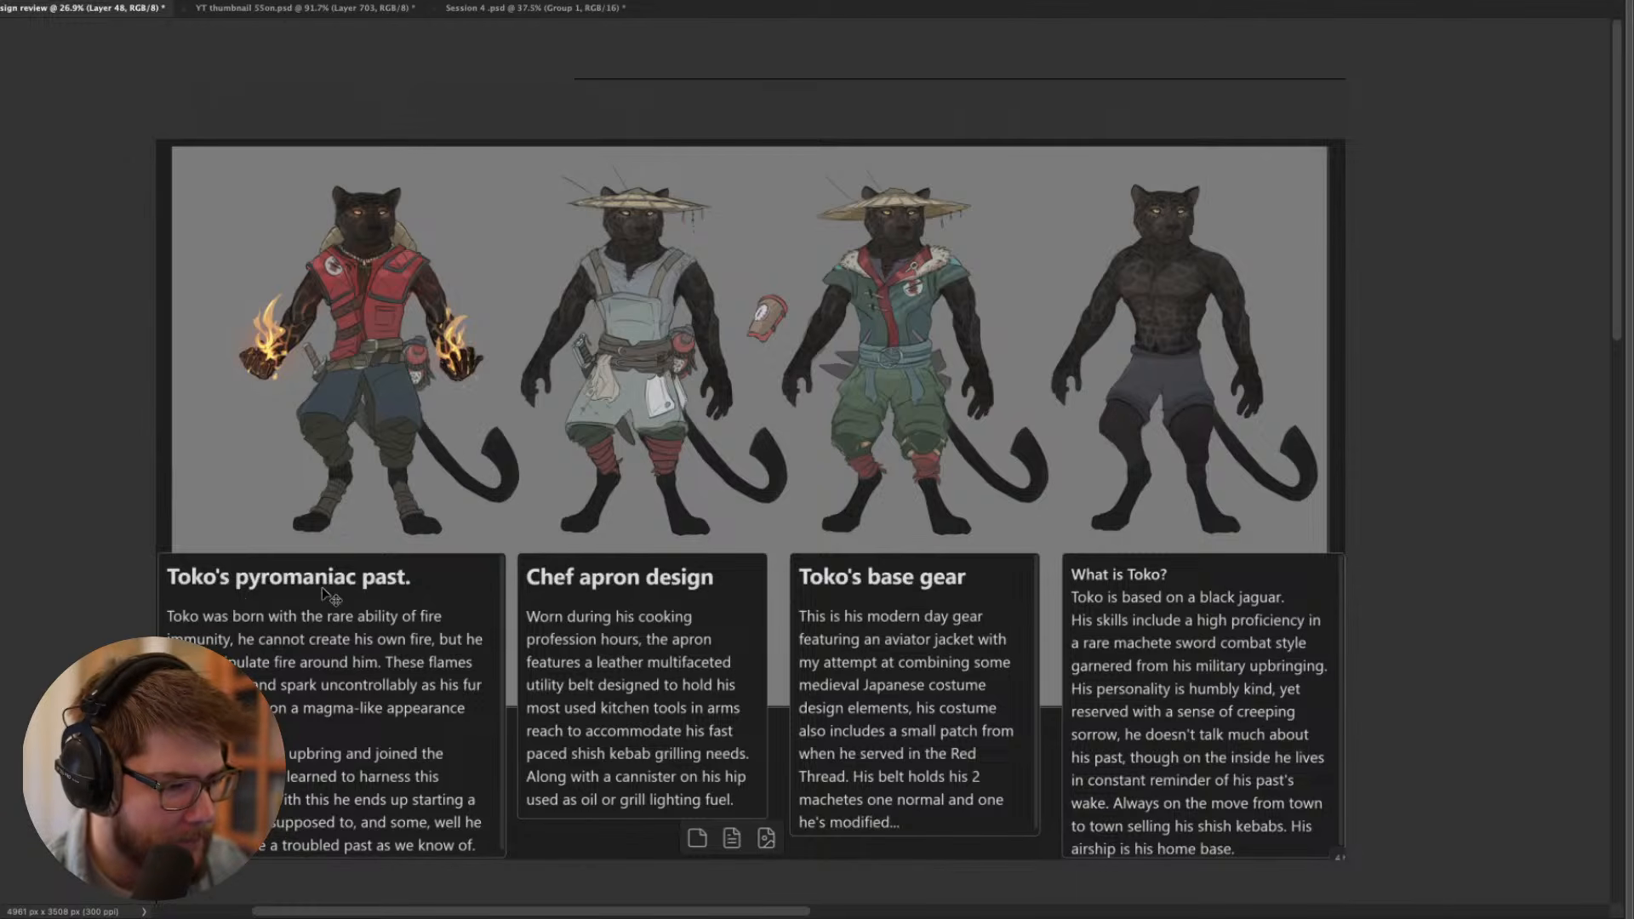
- Examine the pyromaniac Toko costume up close, covering the red vest, flaming hands and belt gear
{"action": "scroll", "coordinate": [381, 508], "scroll_direction": "up", "scroll_amount": 5}
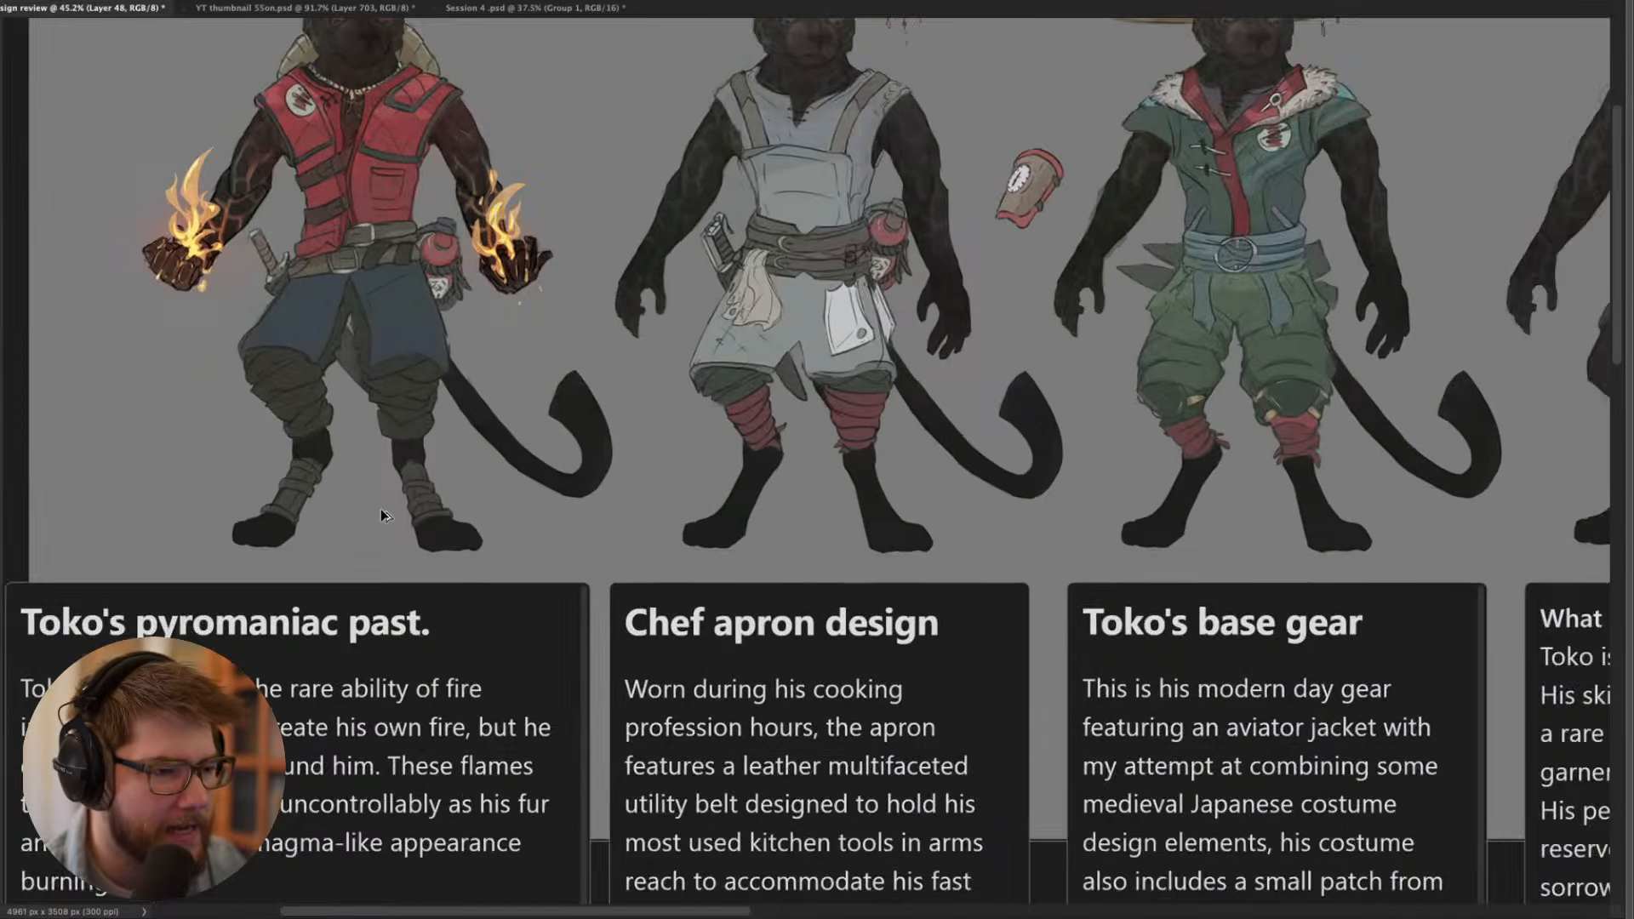
{"action": "left_click_drag", "start_coordinate": [375, 283], "coordinate": [472, 557]}
{"action": "scroll", "coordinate": [481, 557], "scroll_direction": "up", "scroll_amount": 3}
{"action": "scroll", "coordinate": [481, 562], "scroll_direction": "up", "scroll_amount": 1}
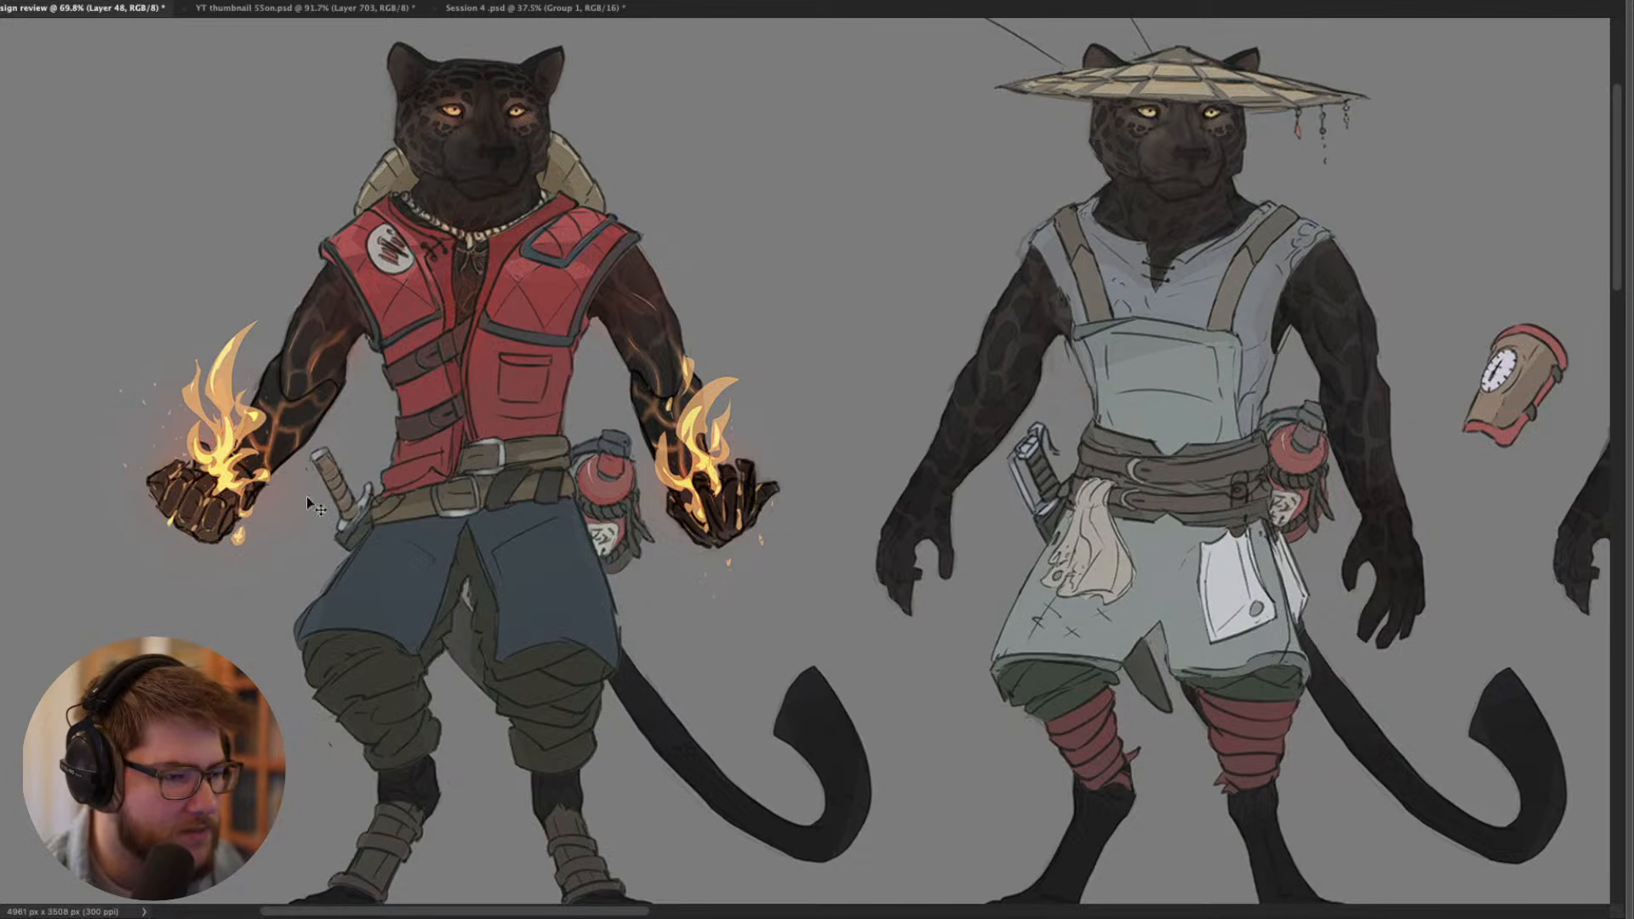
{"action": "scroll", "coordinate": [215, 492], "scroll_direction": "up", "scroll_amount": 1}
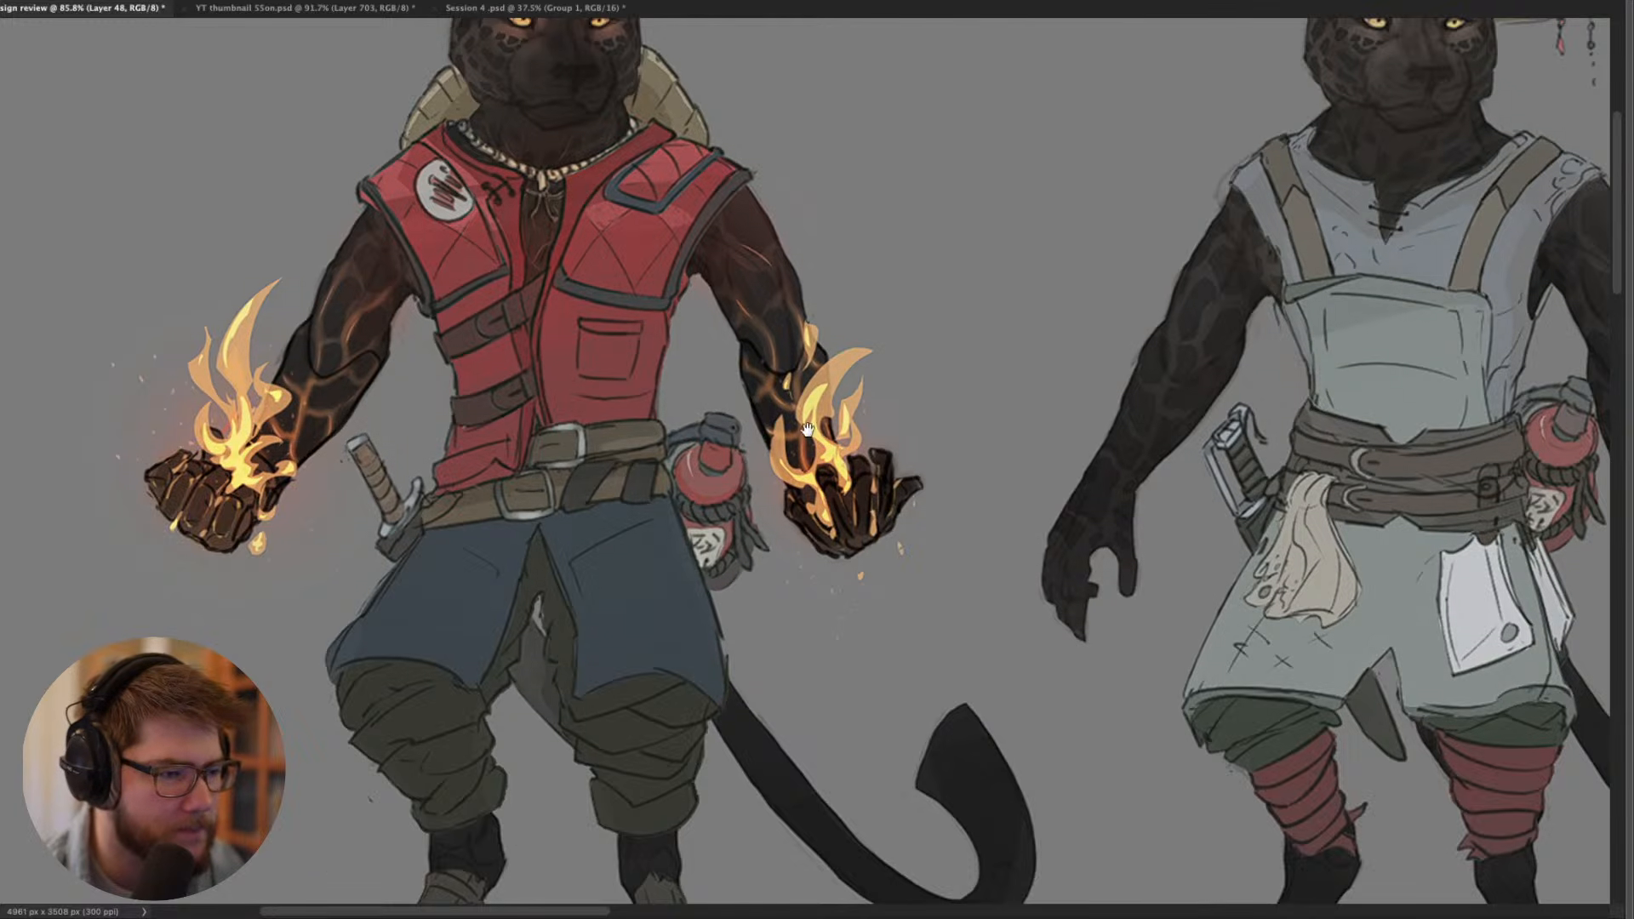
{"action": "left_click_drag", "start_coordinate": [808, 430], "coordinate": [777, 632]}
{"action": "scroll", "coordinate": [727, 576], "scroll_direction": "down", "scroll_amount": 3}
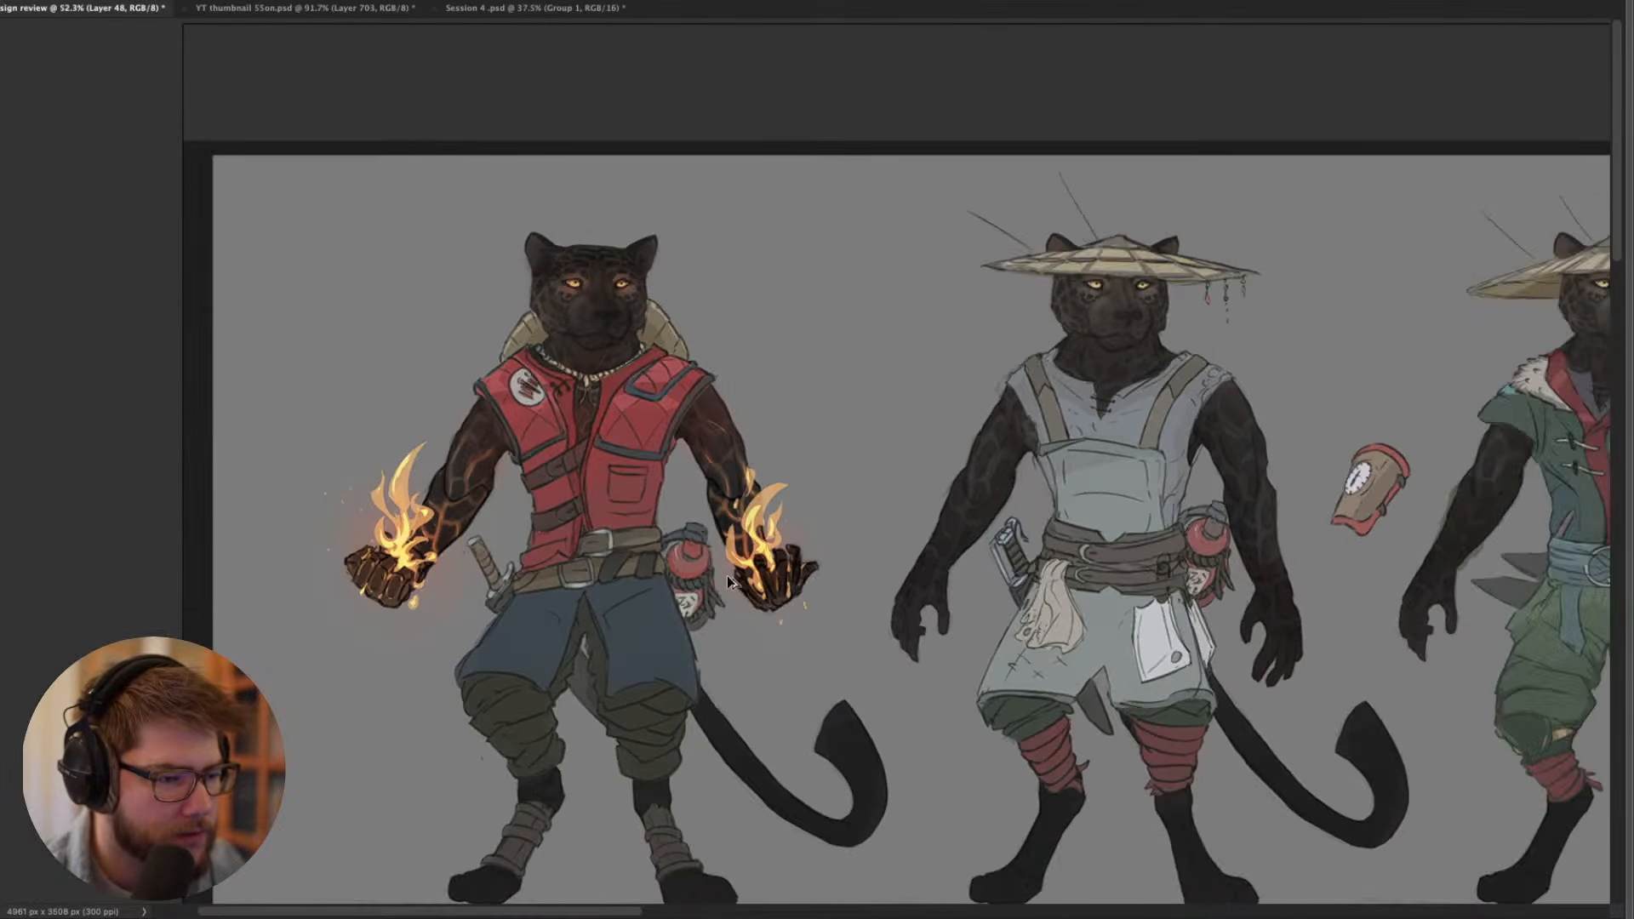
{"action": "left_click_drag", "start_coordinate": [727, 575], "coordinate": [700, 513]}
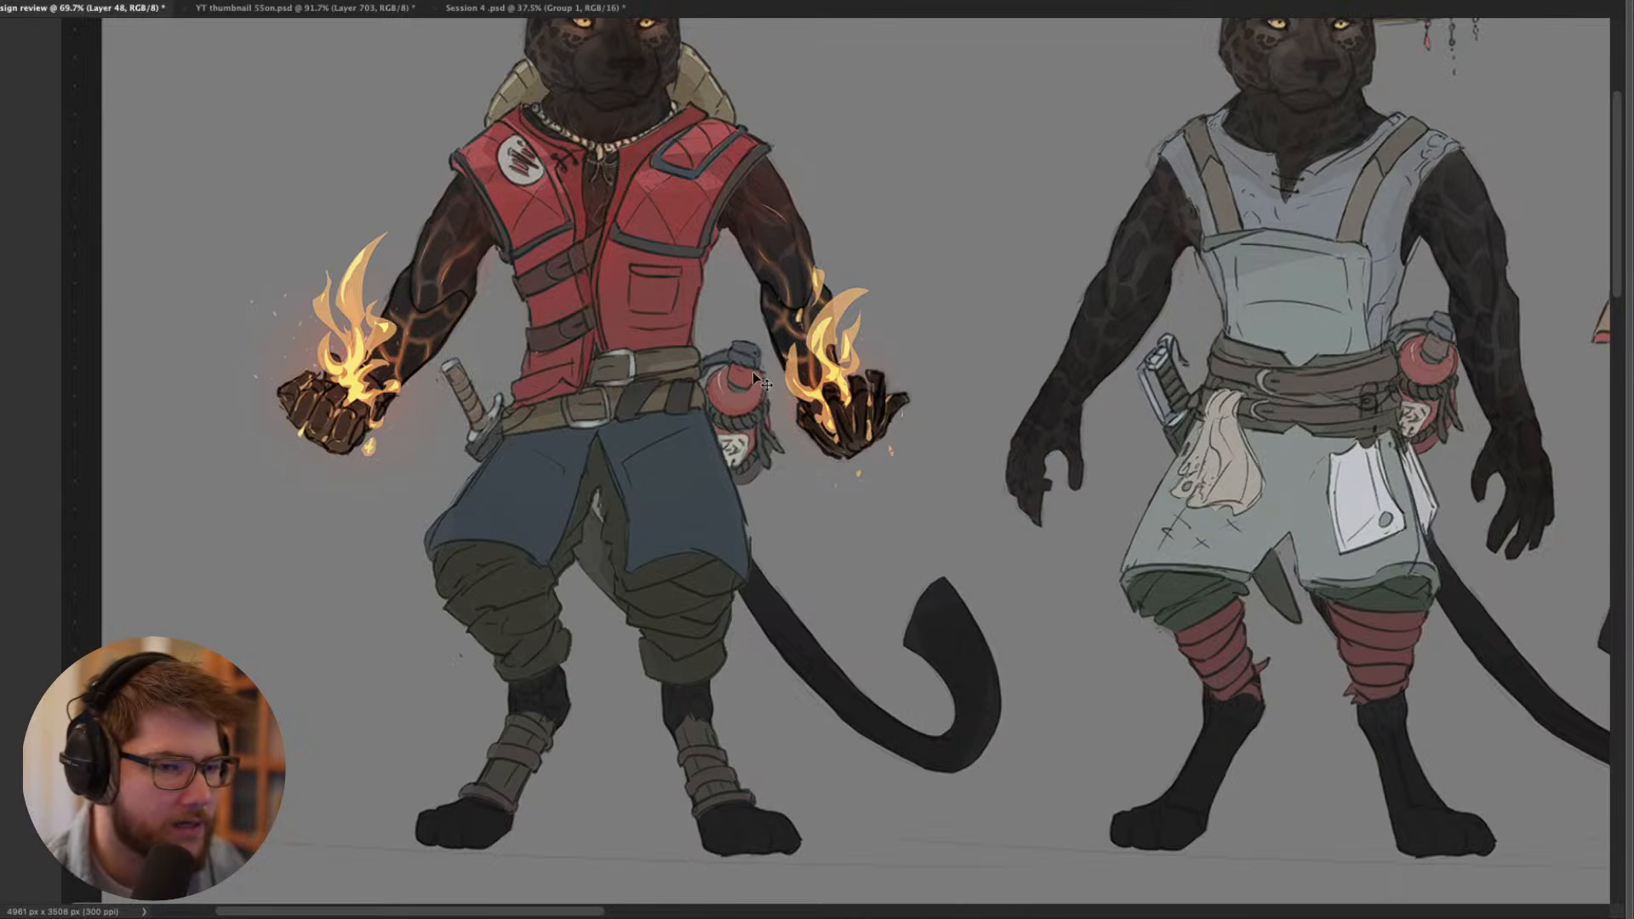
{"action": "left_click_drag", "start_coordinate": [767, 348], "coordinate": [744, 395]}
{"action": "scroll", "coordinate": [596, 298], "scroll_direction": "down", "scroll_amount": 2}
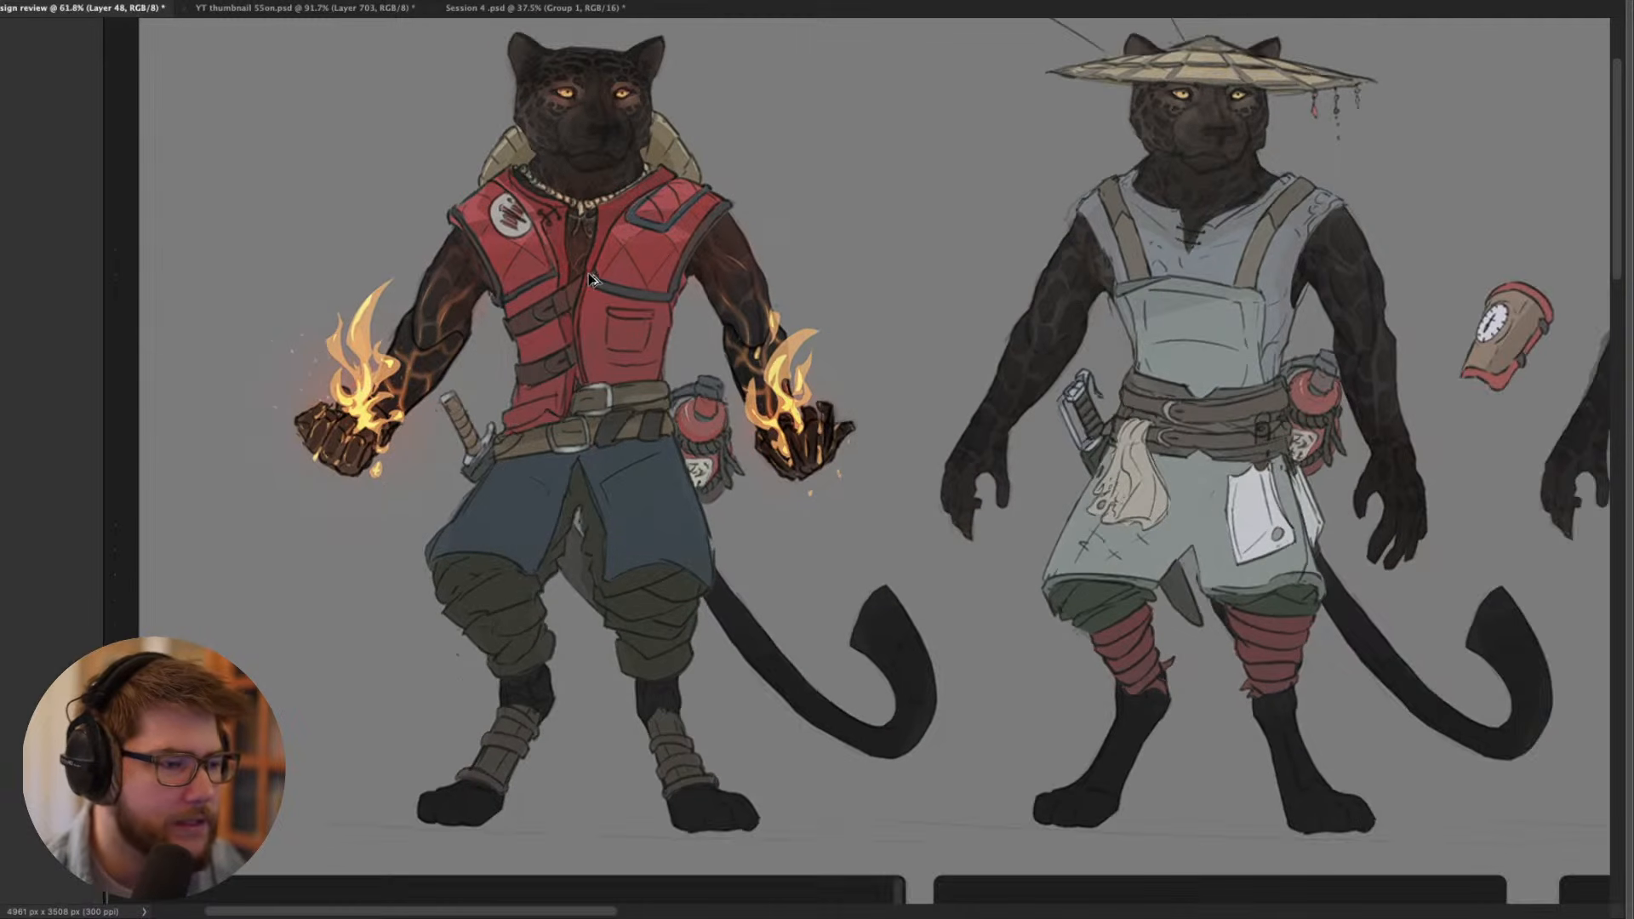
- Compare the pyromaniac outfit with the neighbouring chef apron and base gear costumes
{"action": "left_click_drag", "start_coordinate": [558, 294], "coordinate": [399, 284]}
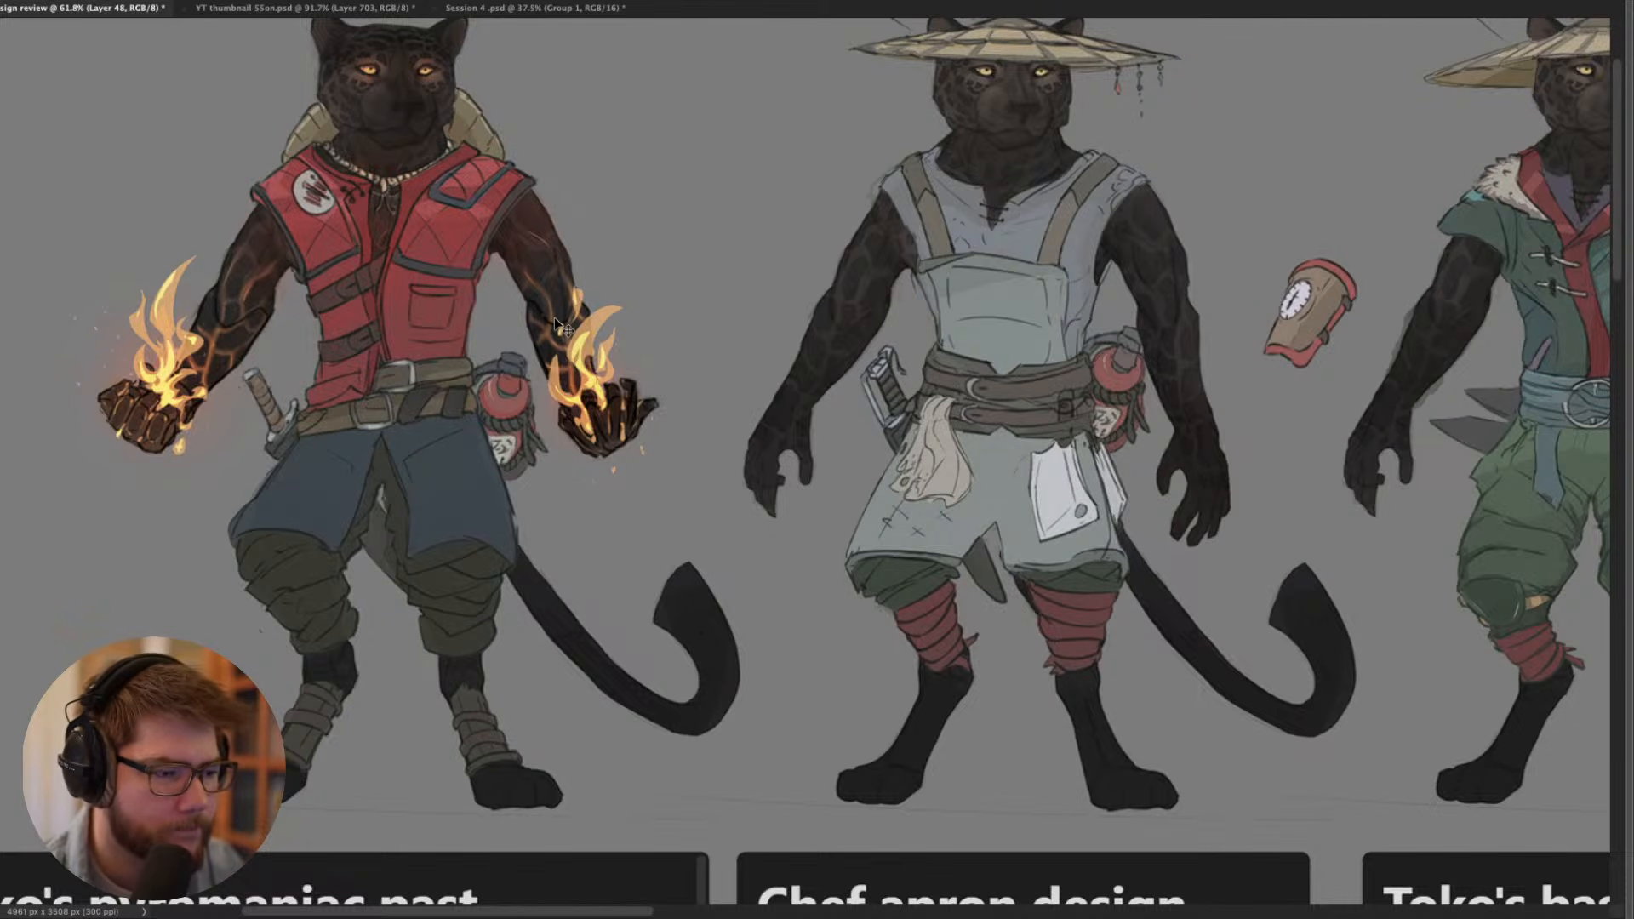
{"action": "scroll", "coordinate": [570, 315], "scroll_direction": "down", "scroll_amount": 2}
{"action": "left_click_drag", "start_coordinate": [574, 296], "coordinate": [699, 290]}
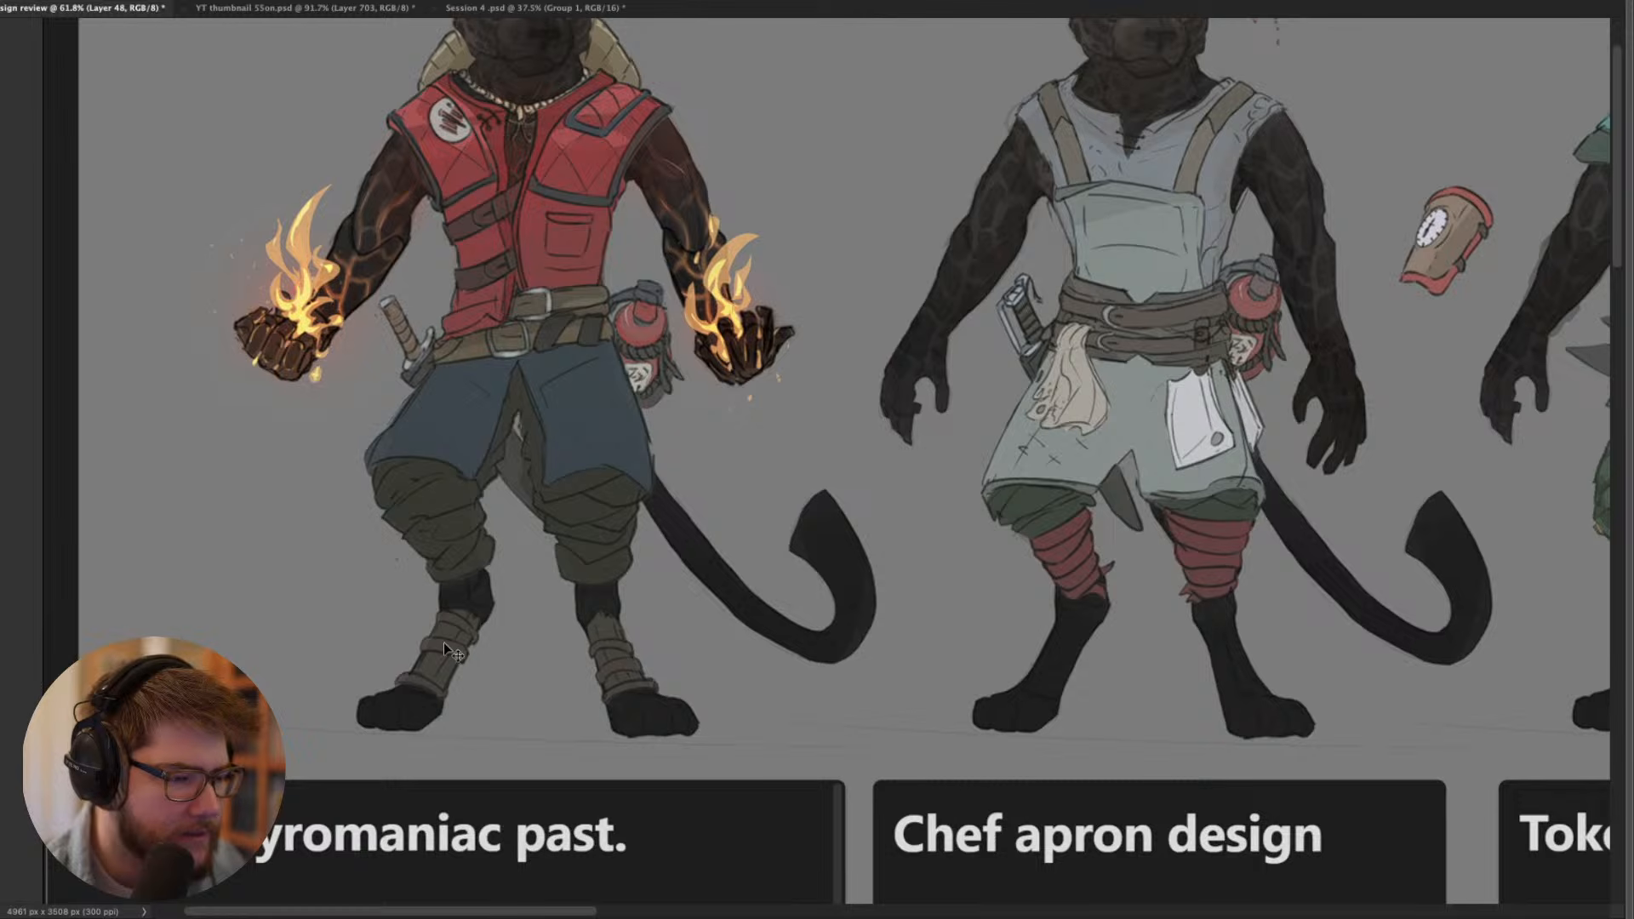
{"action": "left_click_drag", "start_coordinate": [592, 407], "coordinate": [570, 521]}
{"action": "left_click_drag", "start_coordinate": [621, 284], "coordinate": [533, 307]}
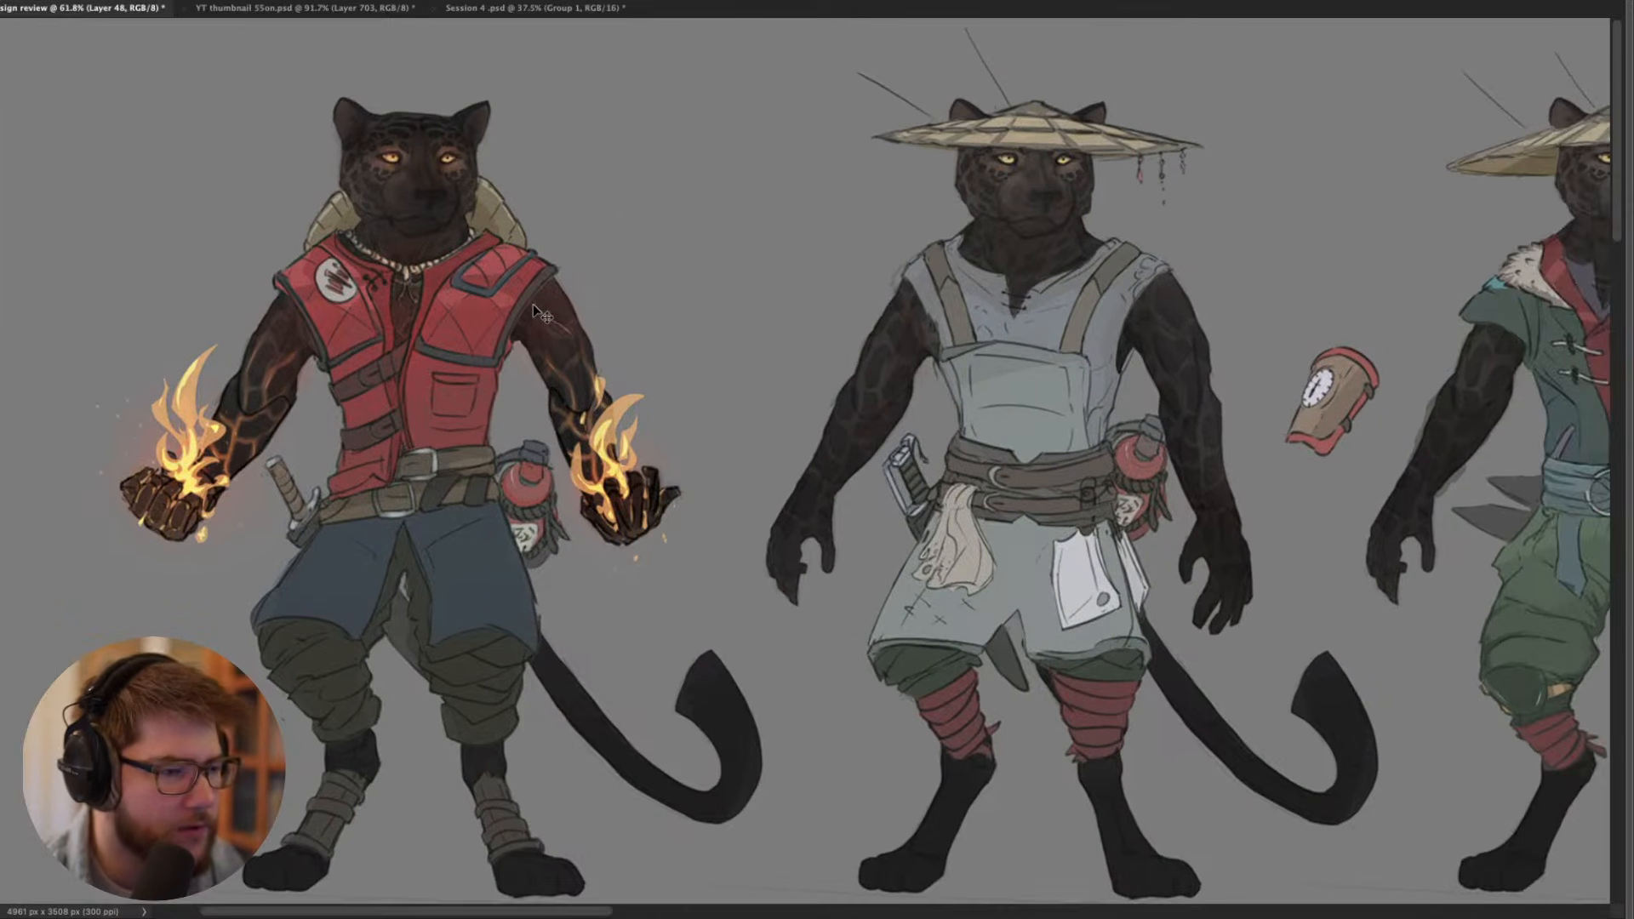
{"action": "left_click_drag", "start_coordinate": [693, 281], "coordinate": [233, 263]}
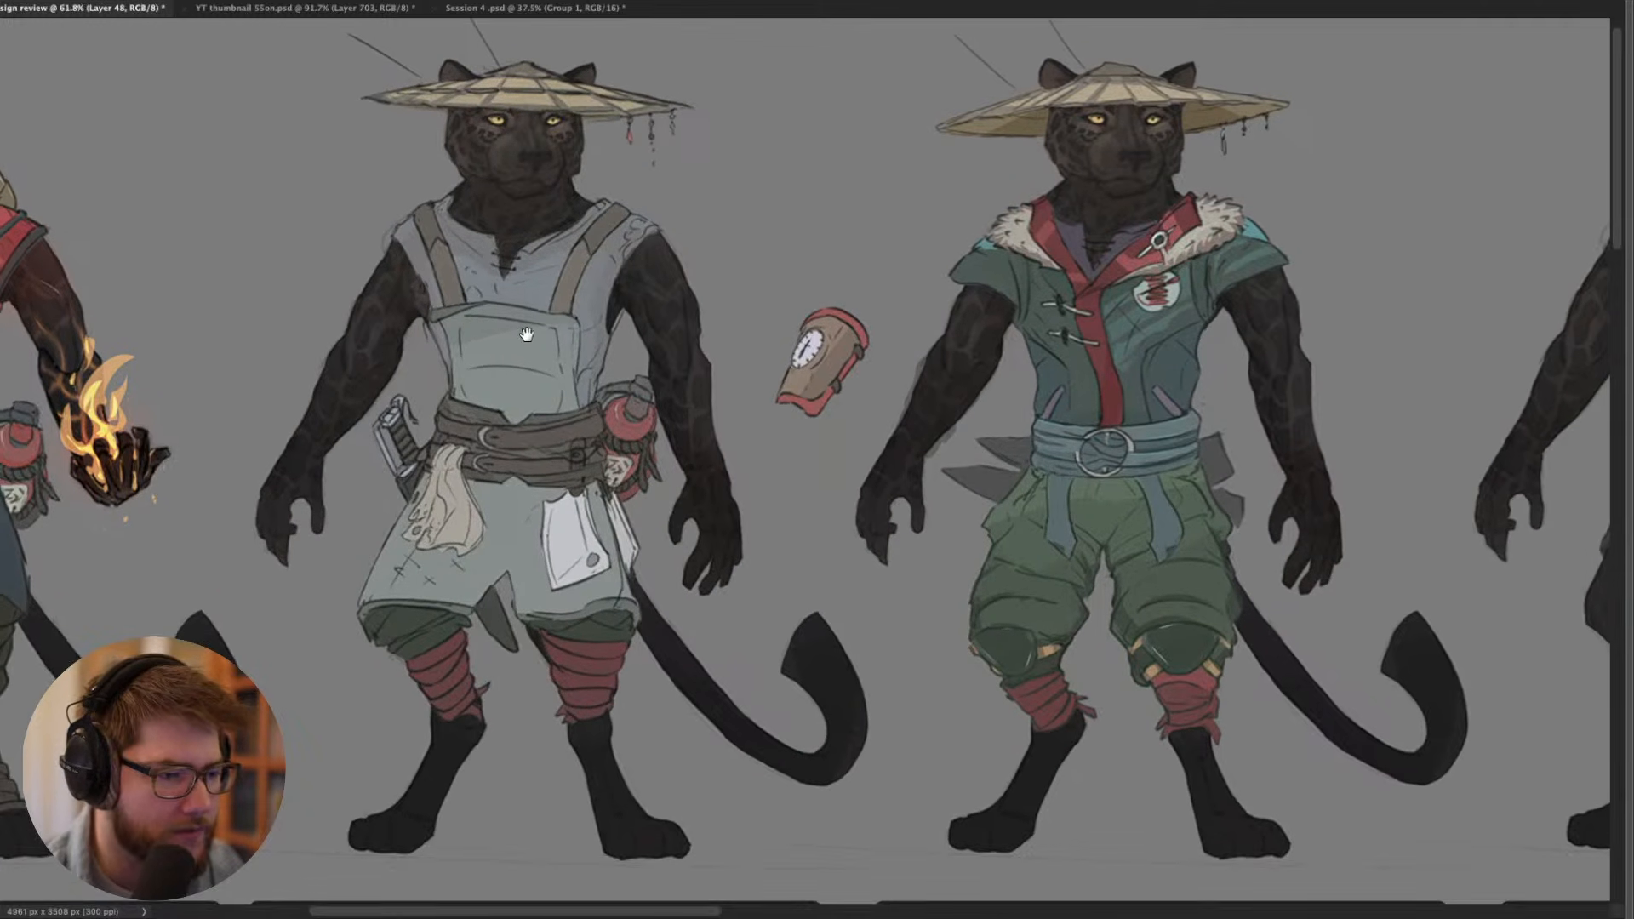
{"action": "left_click_drag", "start_coordinate": [524, 332], "coordinate": [638, 453]}
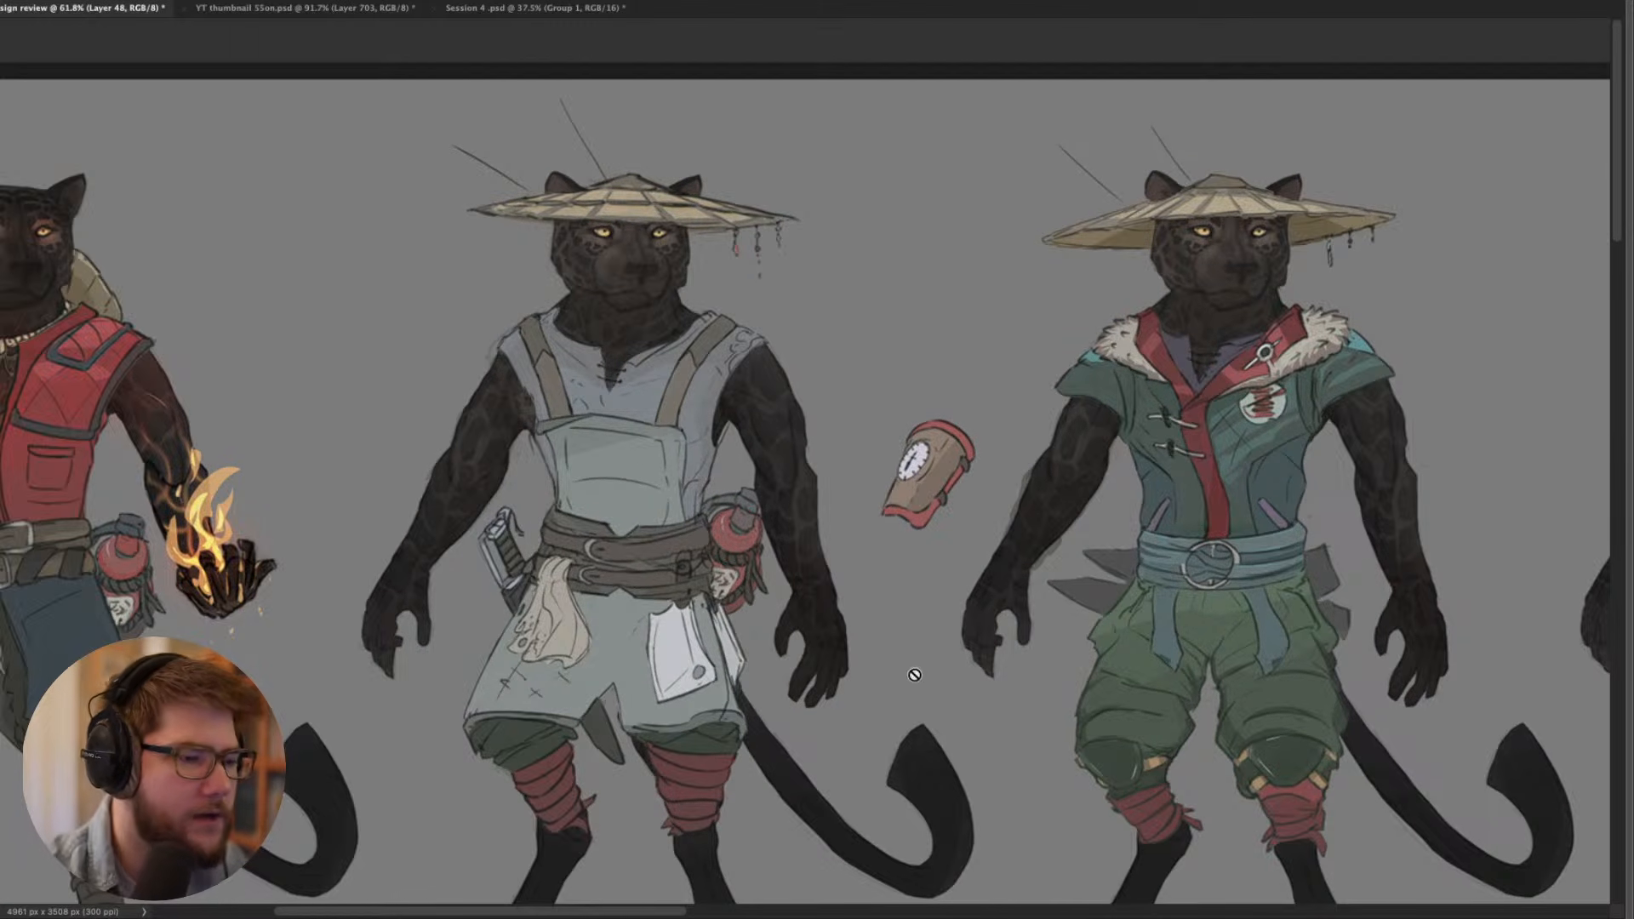
- Sample a dark brush colour from the chef design, bring back the interface panels and select Layer 4
{"action": "left_click", "coordinate": [698, 516], "text": "alt"}
{"action": "key", "text": "Tab"}
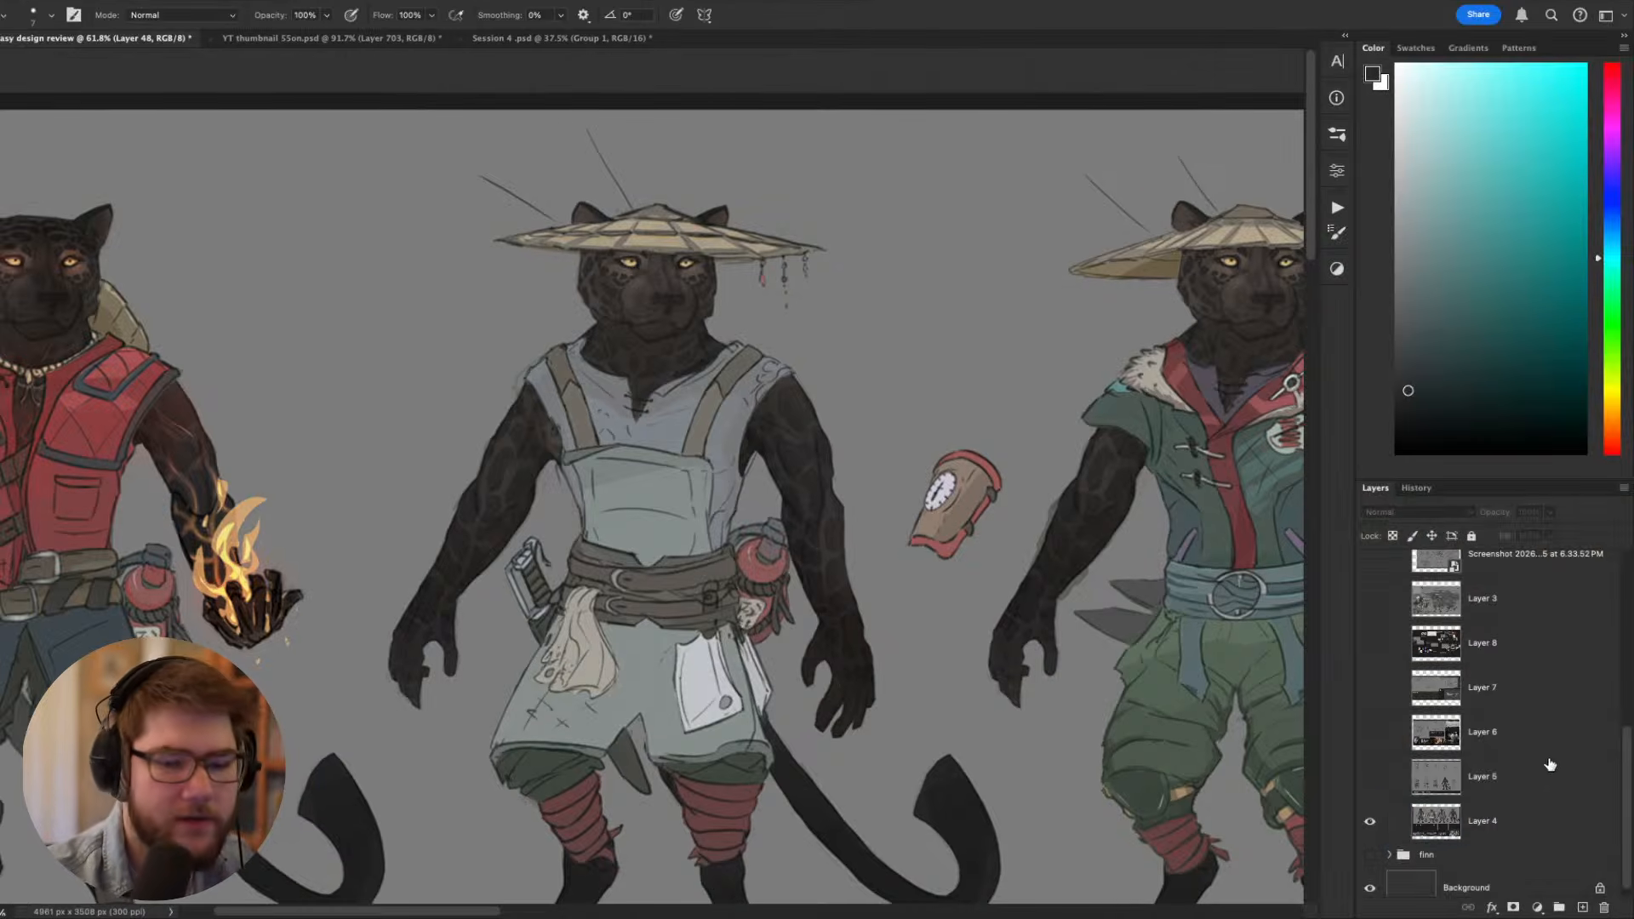
{"action": "left_click", "coordinate": [1530, 818]}
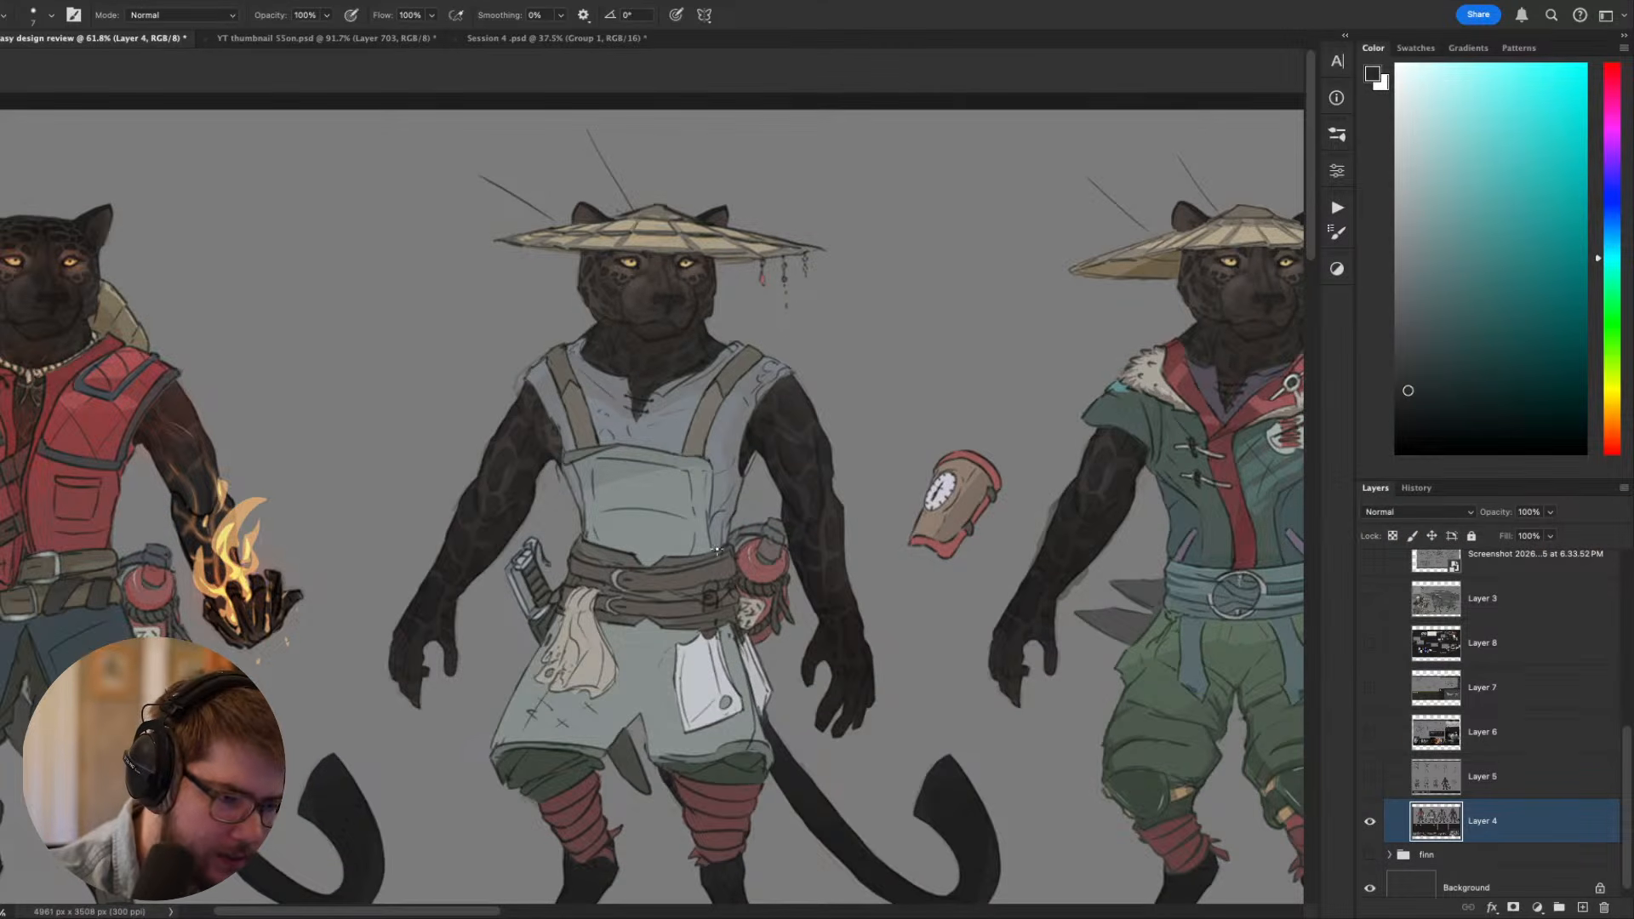
- Inspect the chef apron costume close up, focusing on the apron front, double belt and hanging tools
{"action": "left_click_drag", "start_coordinate": [950, 720], "coordinate": [1063, 744]}
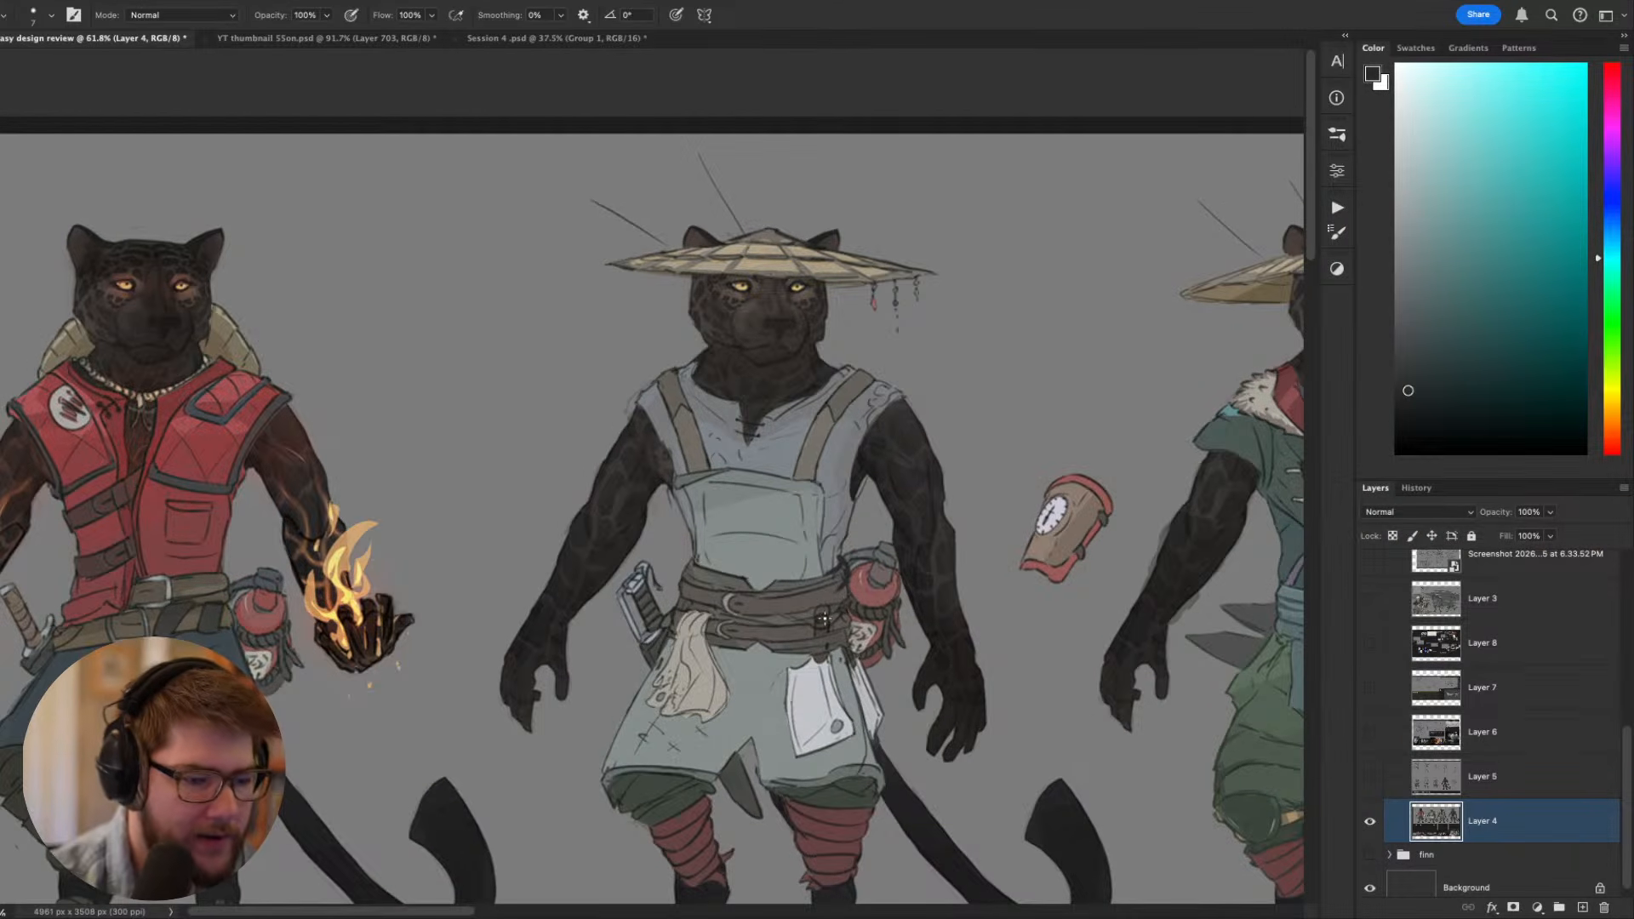
{"action": "left_click_drag", "start_coordinate": [838, 767], "coordinate": [823, 805]}
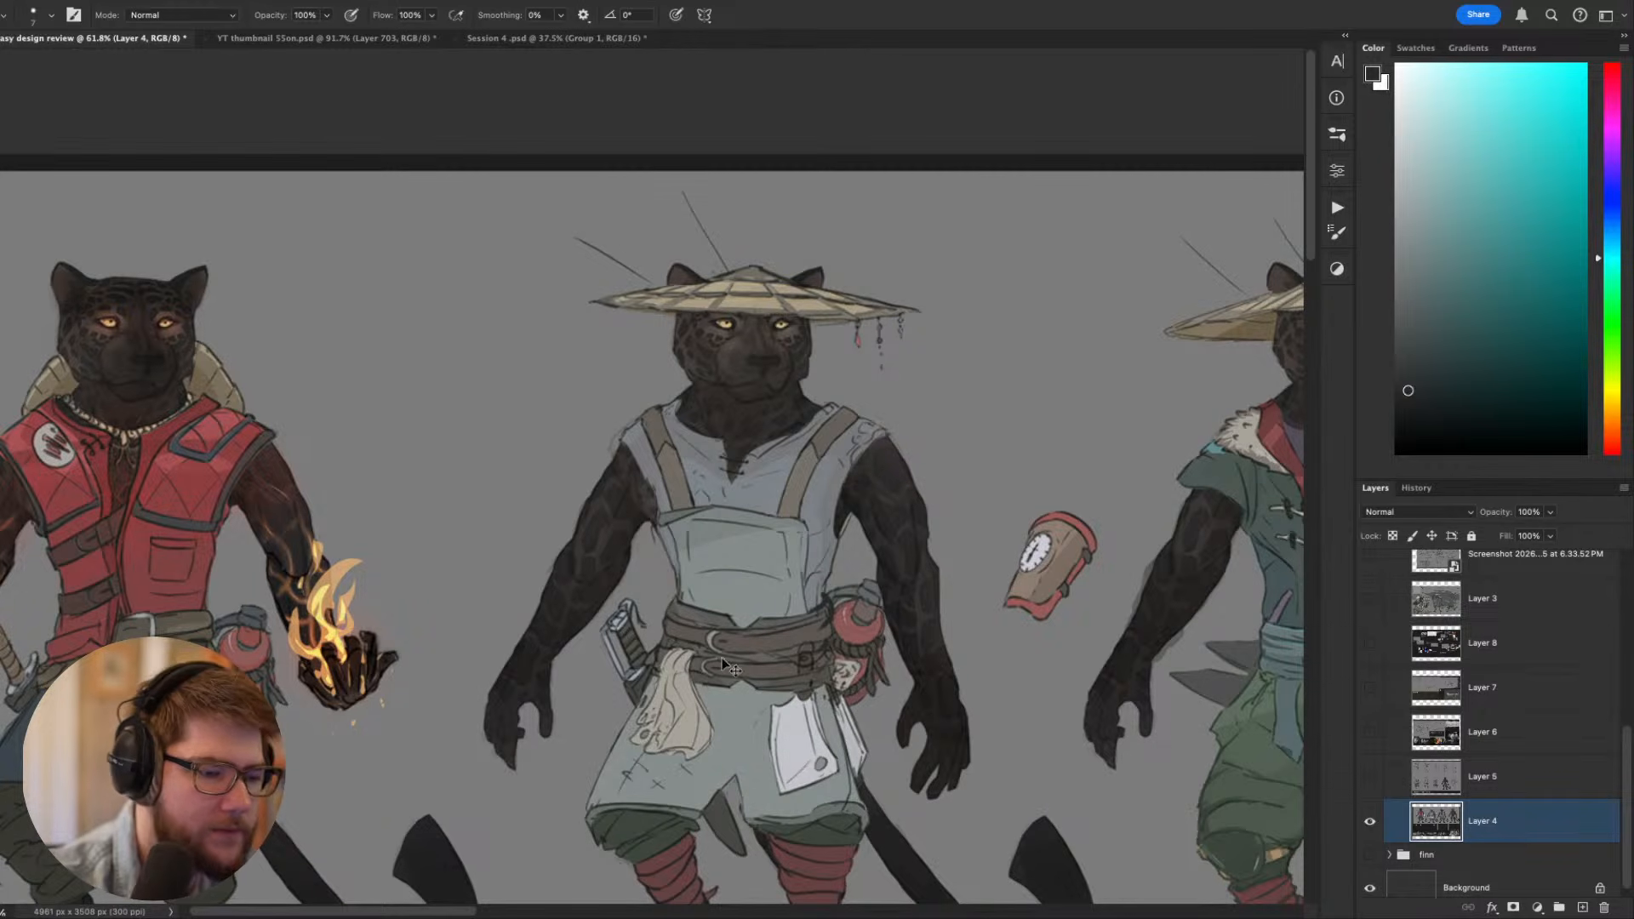
{"action": "left_click_drag", "start_coordinate": [722, 658], "coordinate": [681, 398]}
{"action": "left_click_drag", "start_coordinate": [901, 298], "coordinate": [817, 393]}
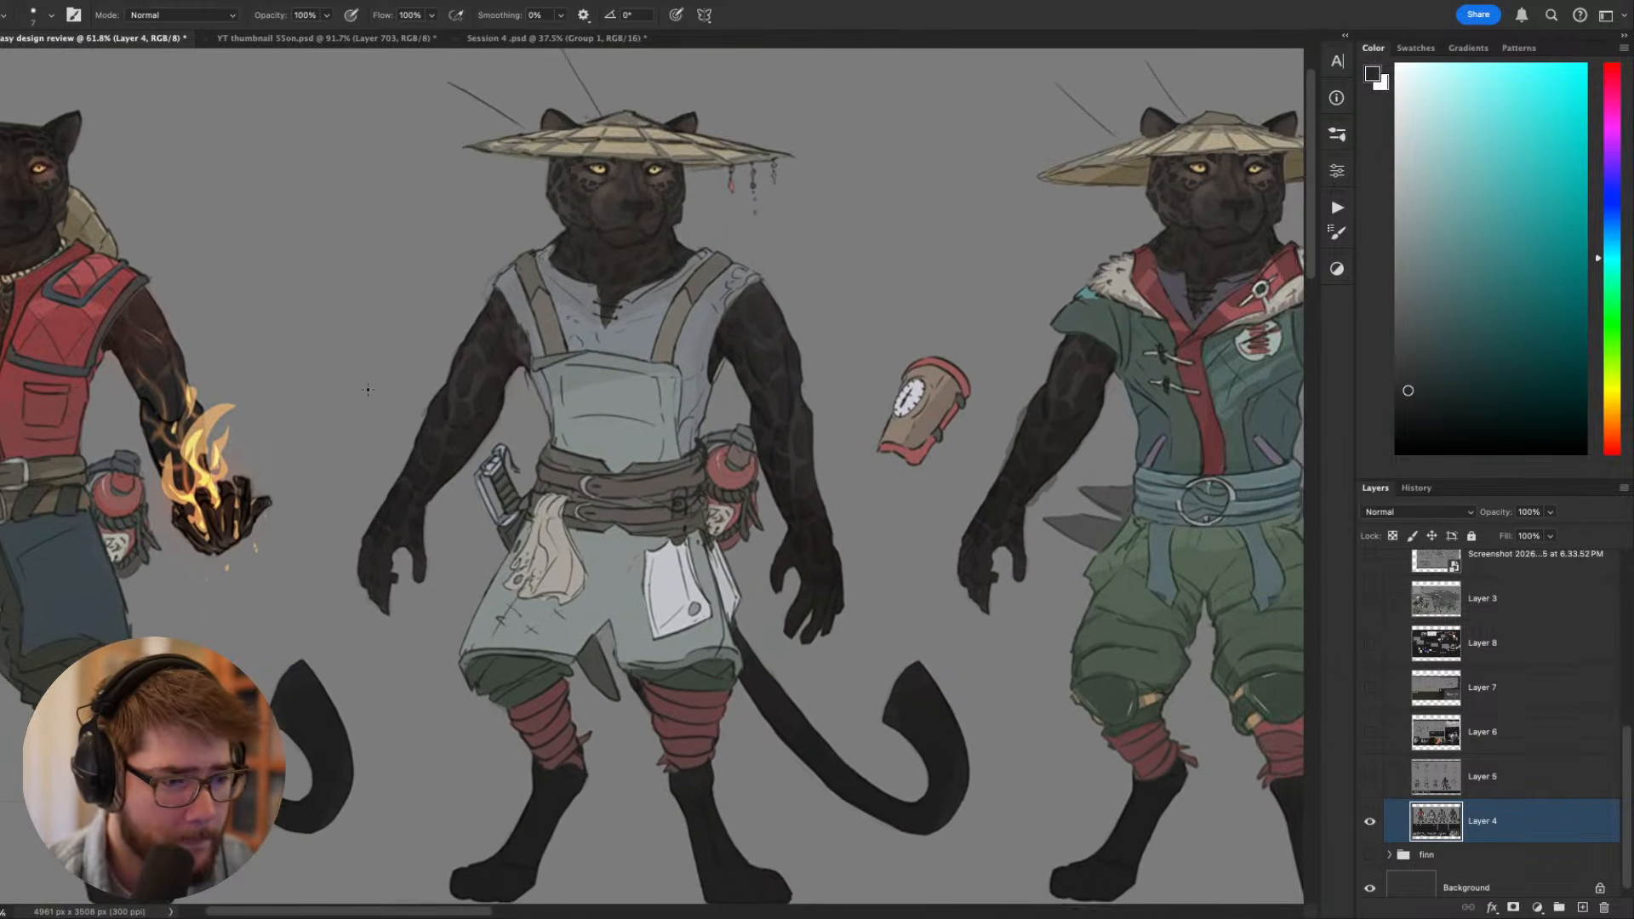
{"action": "scroll", "coordinate": [372, 392], "scroll_direction": "up", "scroll_amount": 3}
{"action": "scroll", "coordinate": [511, 418], "scroll_direction": "up", "scroll_amount": 3}
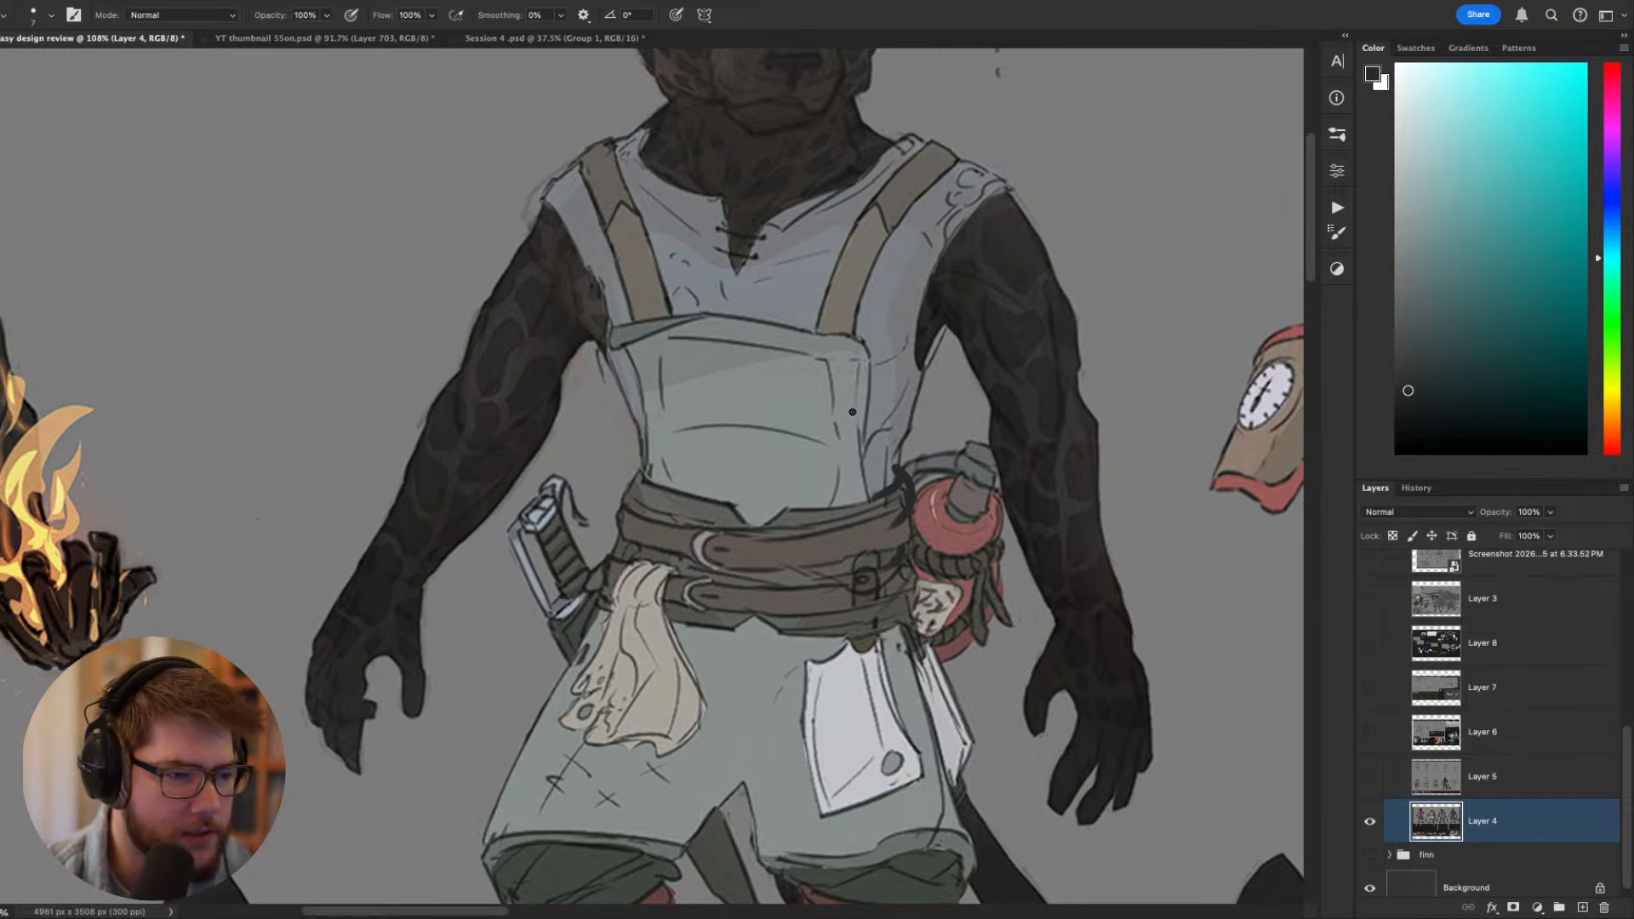
- Examine the chef apron figure's torso and straw hat, and the neighbouring base gear outfit from fur collar to leg wraps
{"action": "scroll", "coordinate": [652, 410], "scroll_direction": "right", "scroll_amount": 5}
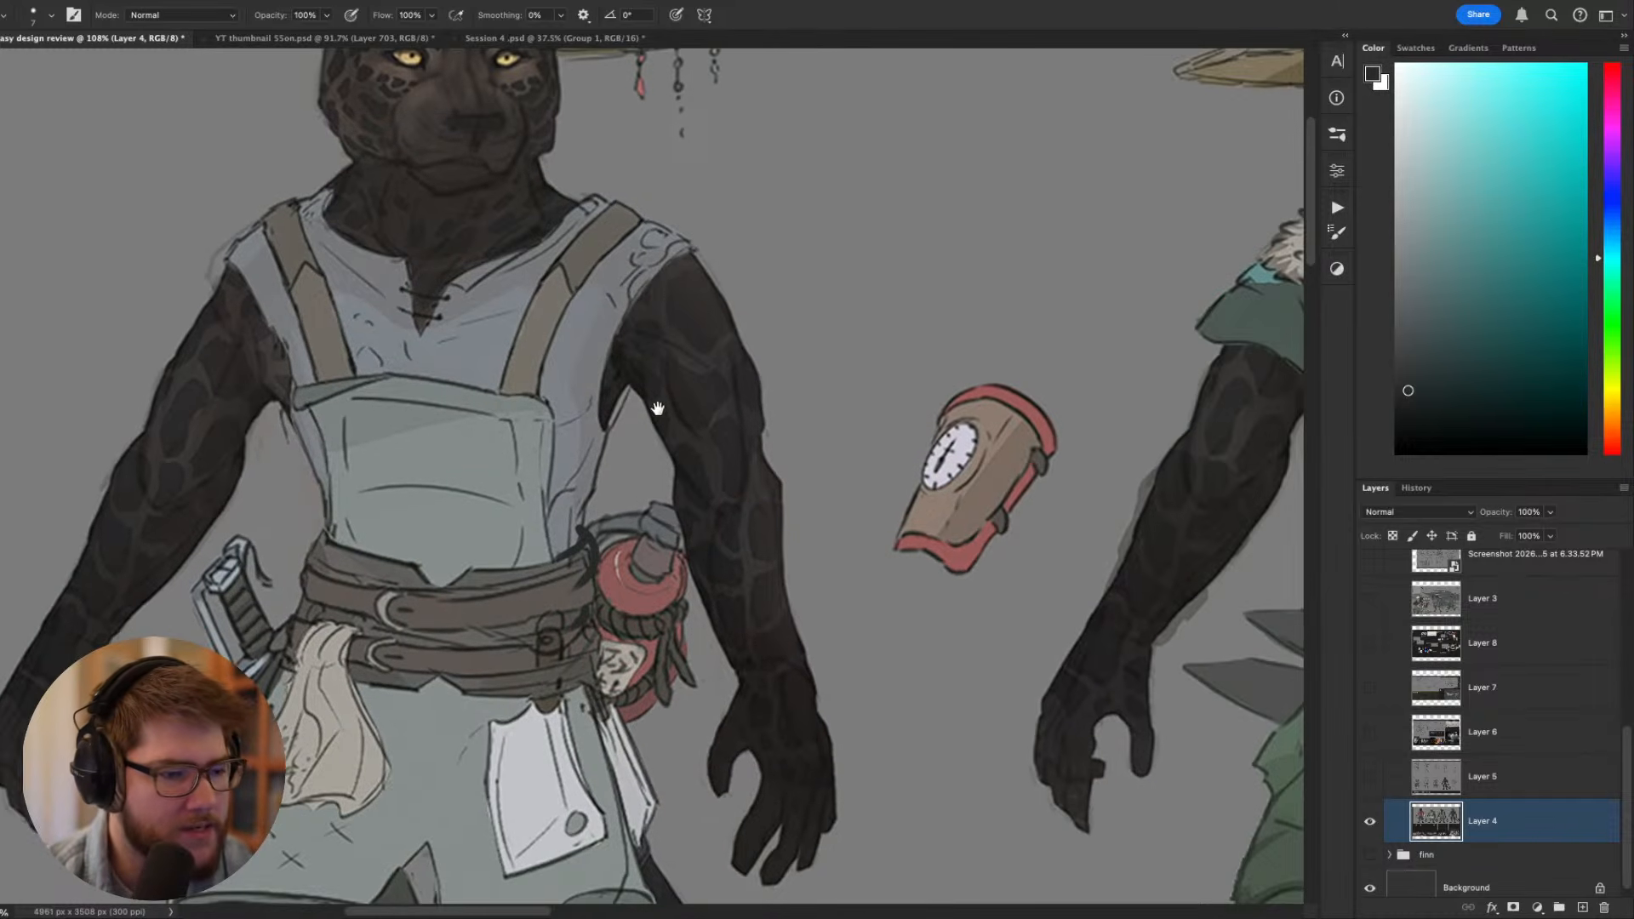
{"action": "left_click_drag", "start_coordinate": [652, 410], "coordinate": [758, 484]}
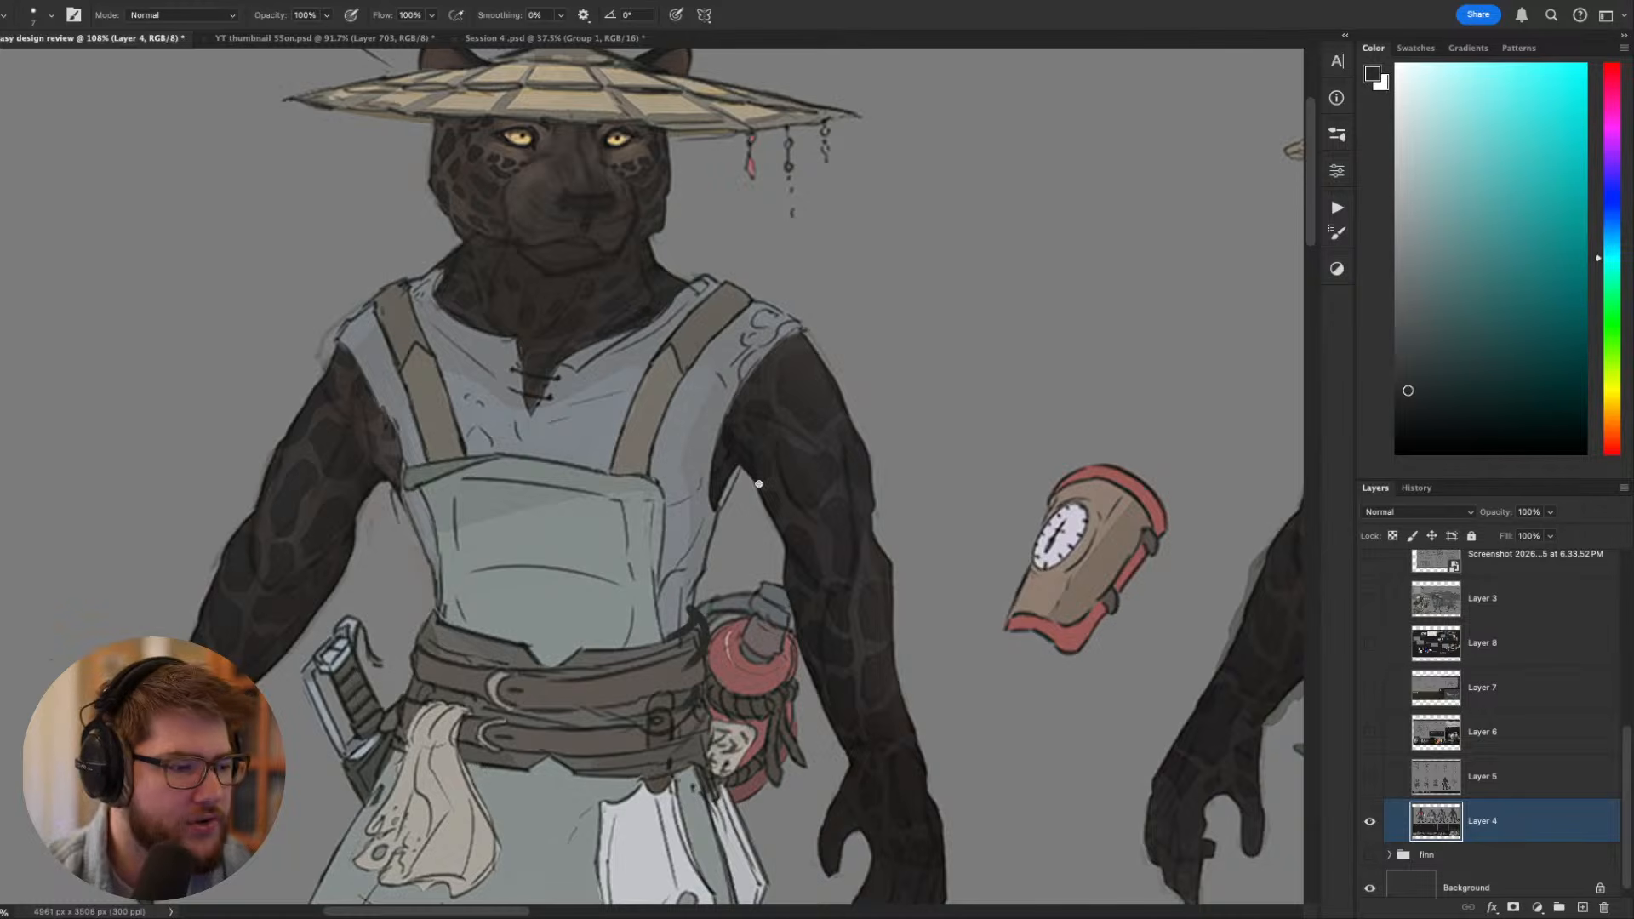
{"action": "scroll", "coordinate": [759, 485], "scroll_direction": "down", "scroll_amount": 4}
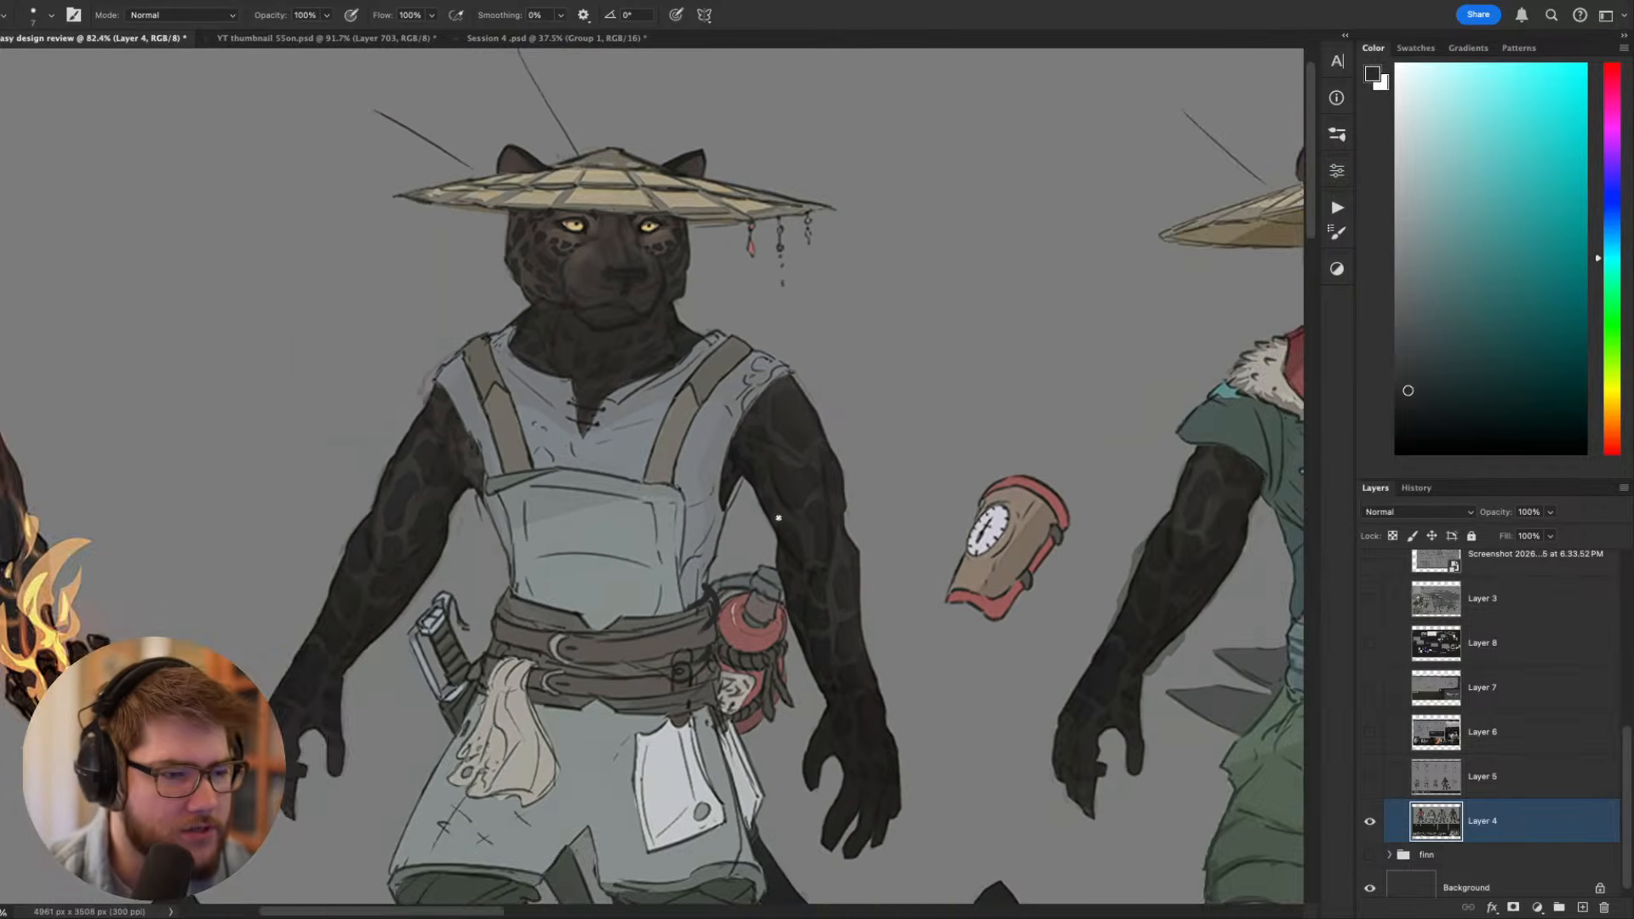
{"action": "left_click_drag", "start_coordinate": [784, 560], "coordinate": [431, 416]}
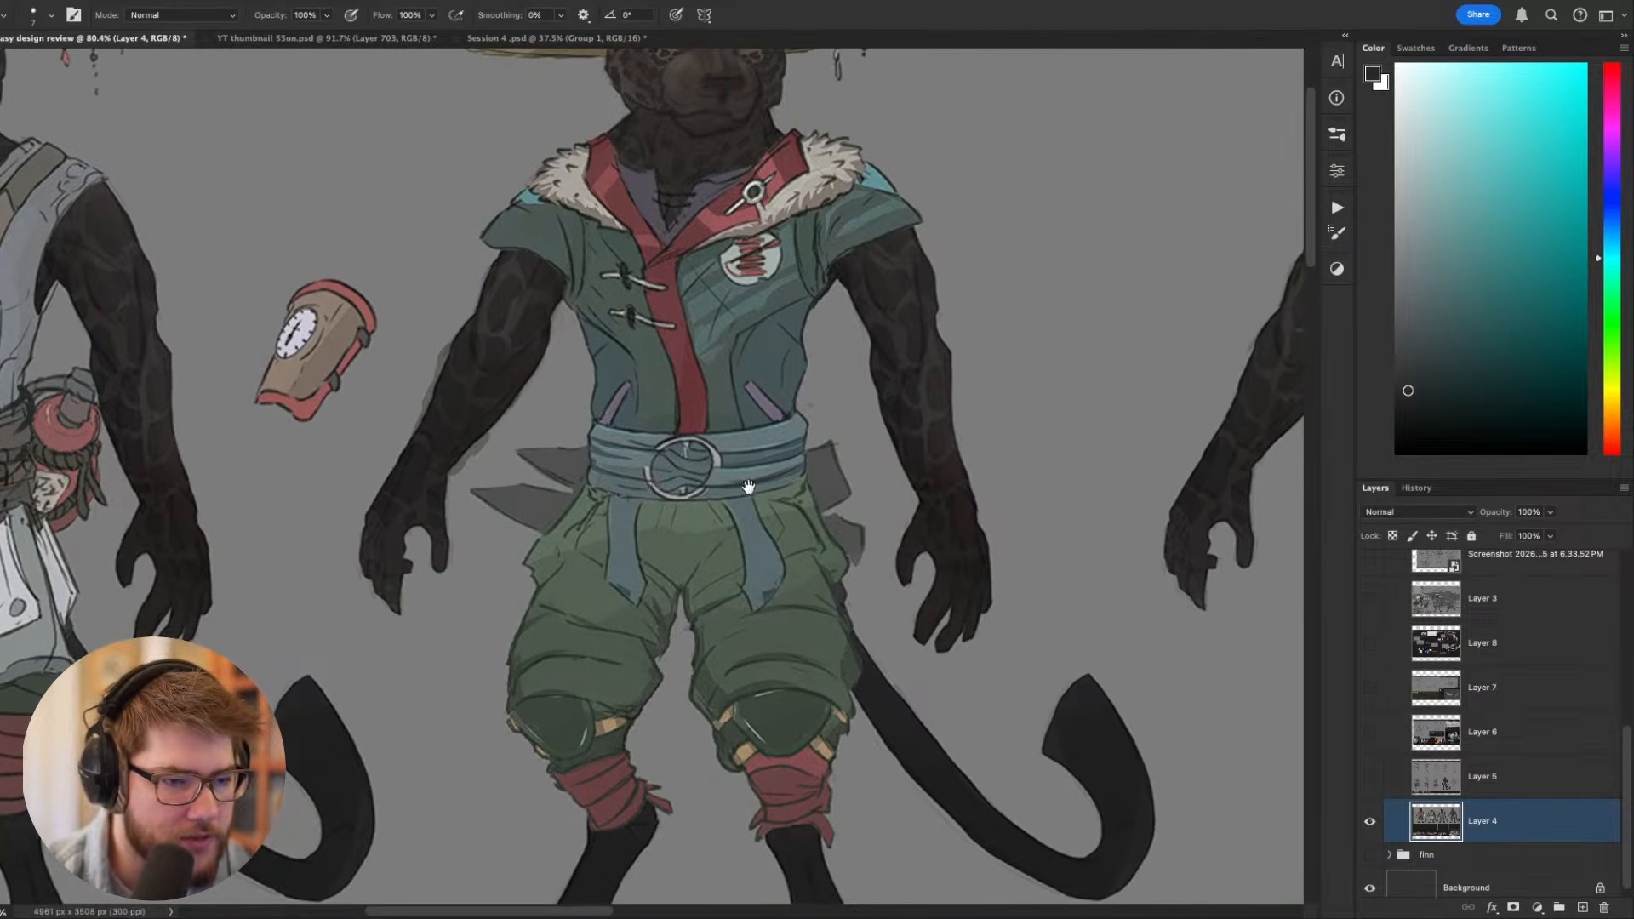
{"action": "left_click_drag", "start_coordinate": [749, 486], "coordinate": [723, 406]}
{"action": "mouse_move", "coordinate": [716, 562]}
{"action": "left_mouse_down"}
{"action": "mouse_move", "coordinate": [794, 362]}
{"action": "mouse_move", "coordinate": [799, 298]}
{"action": "left_mouse_up"}
{"action": "left_click_drag", "start_coordinate": [773, 391], "coordinate": [865, 533]}
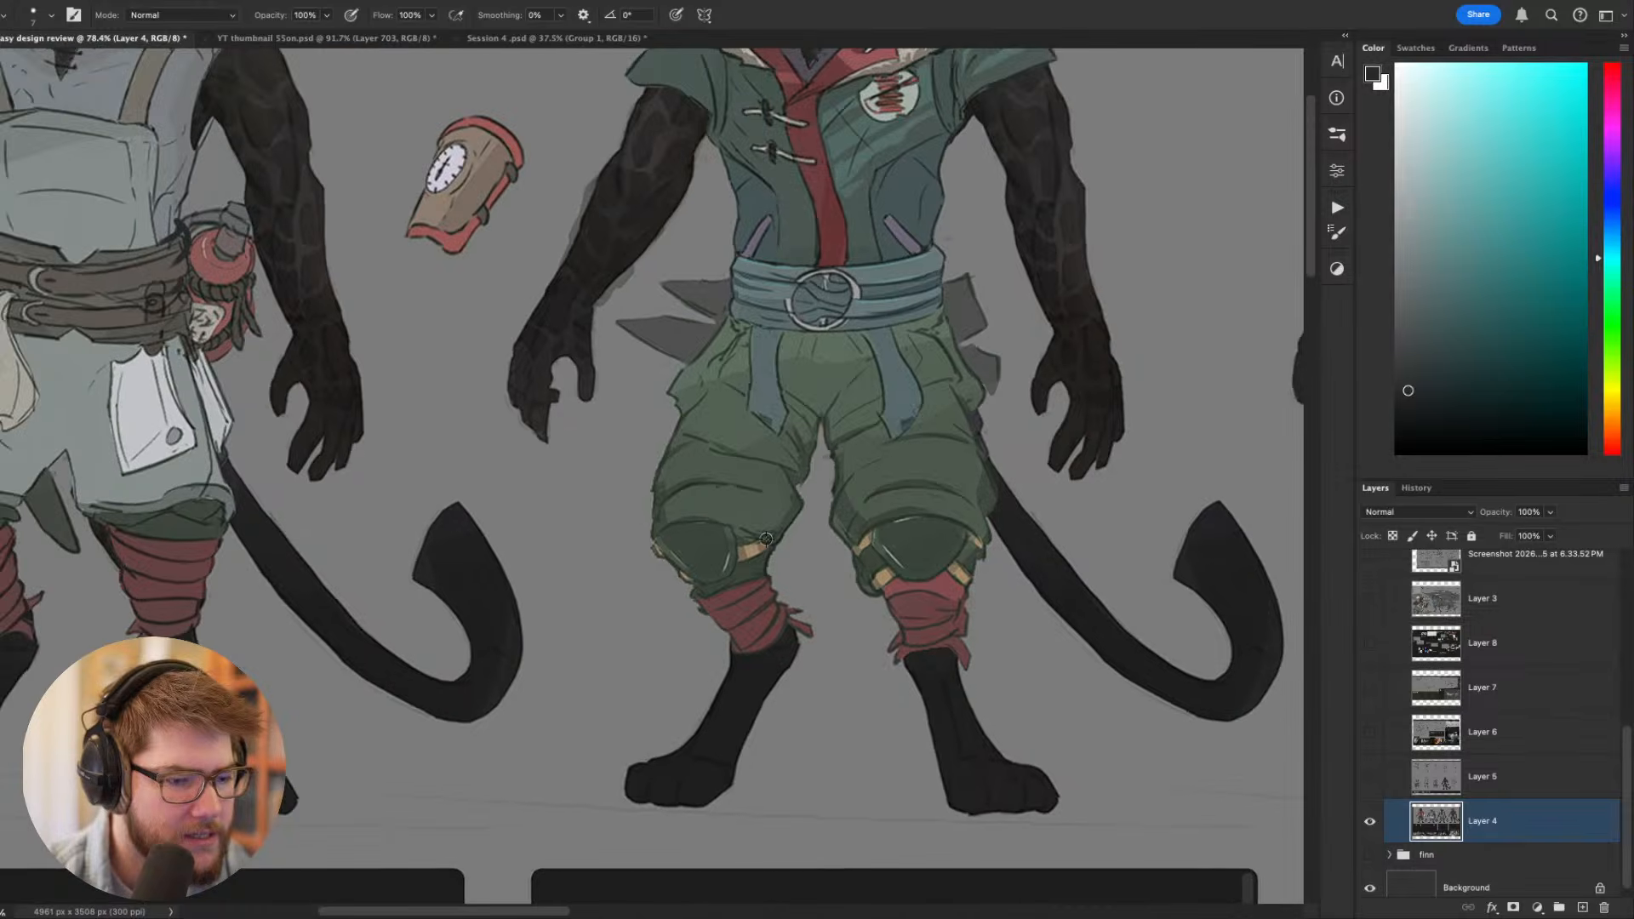
- Compare the base gear outfit's silhouette with the unclothed body figure beside it
{"action": "key", "text": "super+minus"}
{"action": "mouse_move", "coordinate": [681, 474]}
{"action": "left_mouse_down"}
{"action": "mouse_move", "coordinate": [797, 523]}
{"action": "mouse_move", "coordinate": [822, 675]}
{"action": "left_mouse_up"}
{"action": "left_click_drag", "start_coordinate": [833, 560], "coordinate": [551, 595]}
{"action": "left_click_drag", "start_coordinate": [739, 513], "coordinate": [534, 495]}
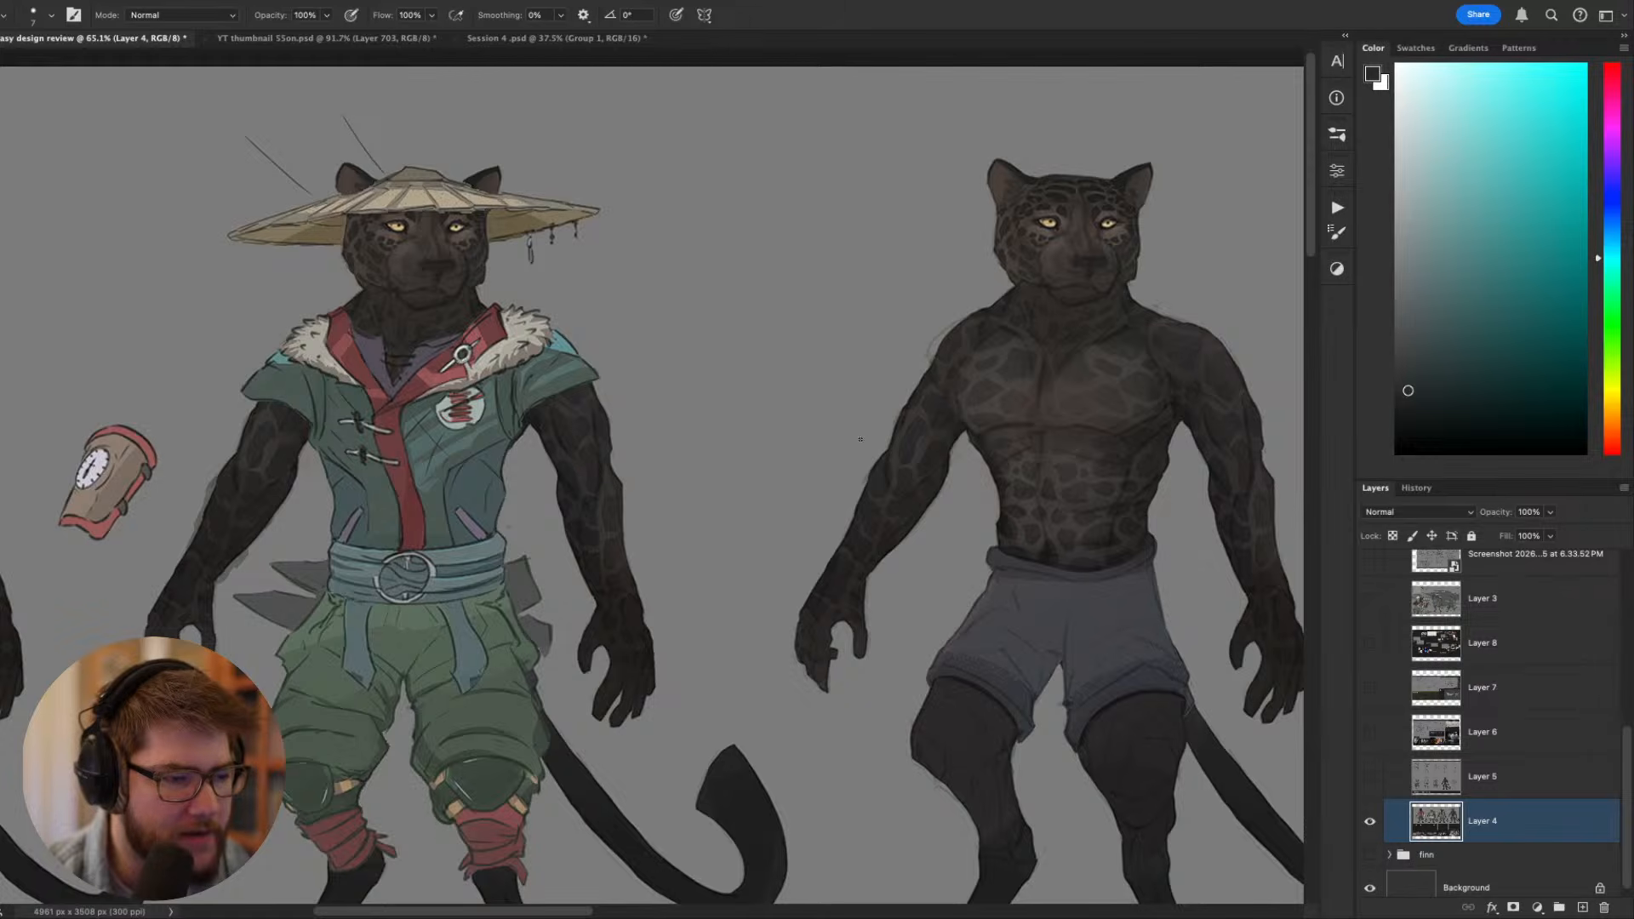
{"action": "left_click_drag", "start_coordinate": [861, 439], "coordinate": [587, 388]}
{"action": "left_click_drag", "start_coordinate": [926, 521], "coordinate": [1174, 416]}
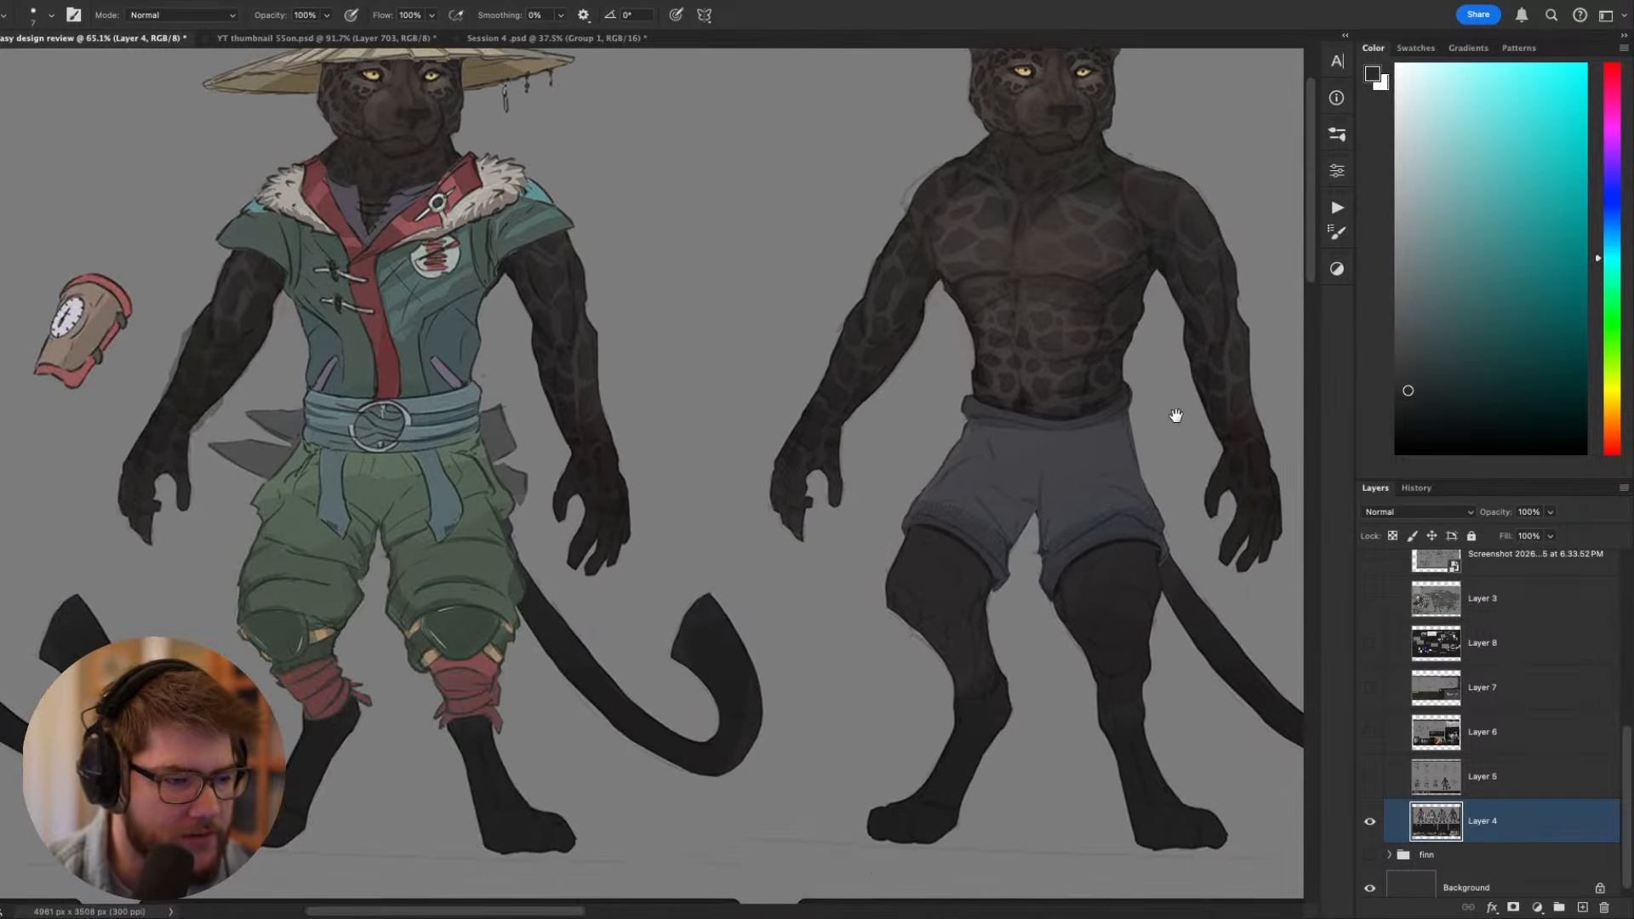
{"action": "left_click_drag", "start_coordinate": [647, 456], "coordinate": [943, 582]}
{"action": "left_click_drag", "start_coordinate": [732, 575], "coordinate": [794, 516]}
{"action": "left_click_drag", "start_coordinate": [528, 509], "coordinate": [660, 506]}
- Compare the full lineup of Toko figures from a distance, focusing on how similar their poses and shapes are
{"action": "scroll", "coordinate": [685, 451], "scroll_direction": "down", "scroll_amount": 4}
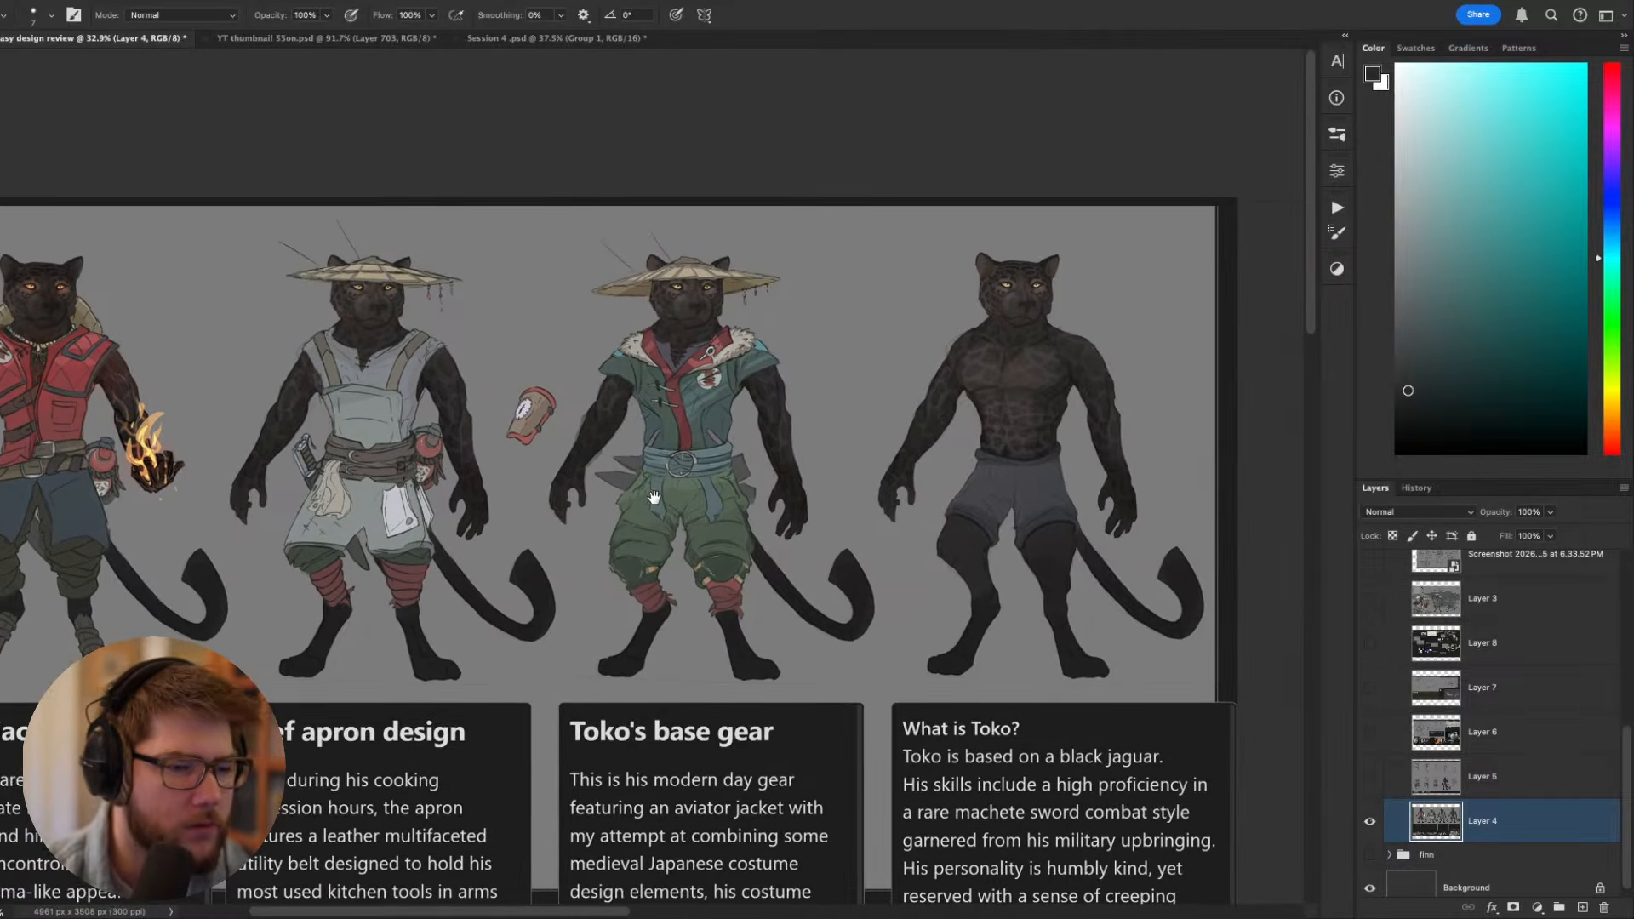
{"action": "scroll", "coordinate": [841, 226], "scroll_direction": "up", "scroll_amount": 1}
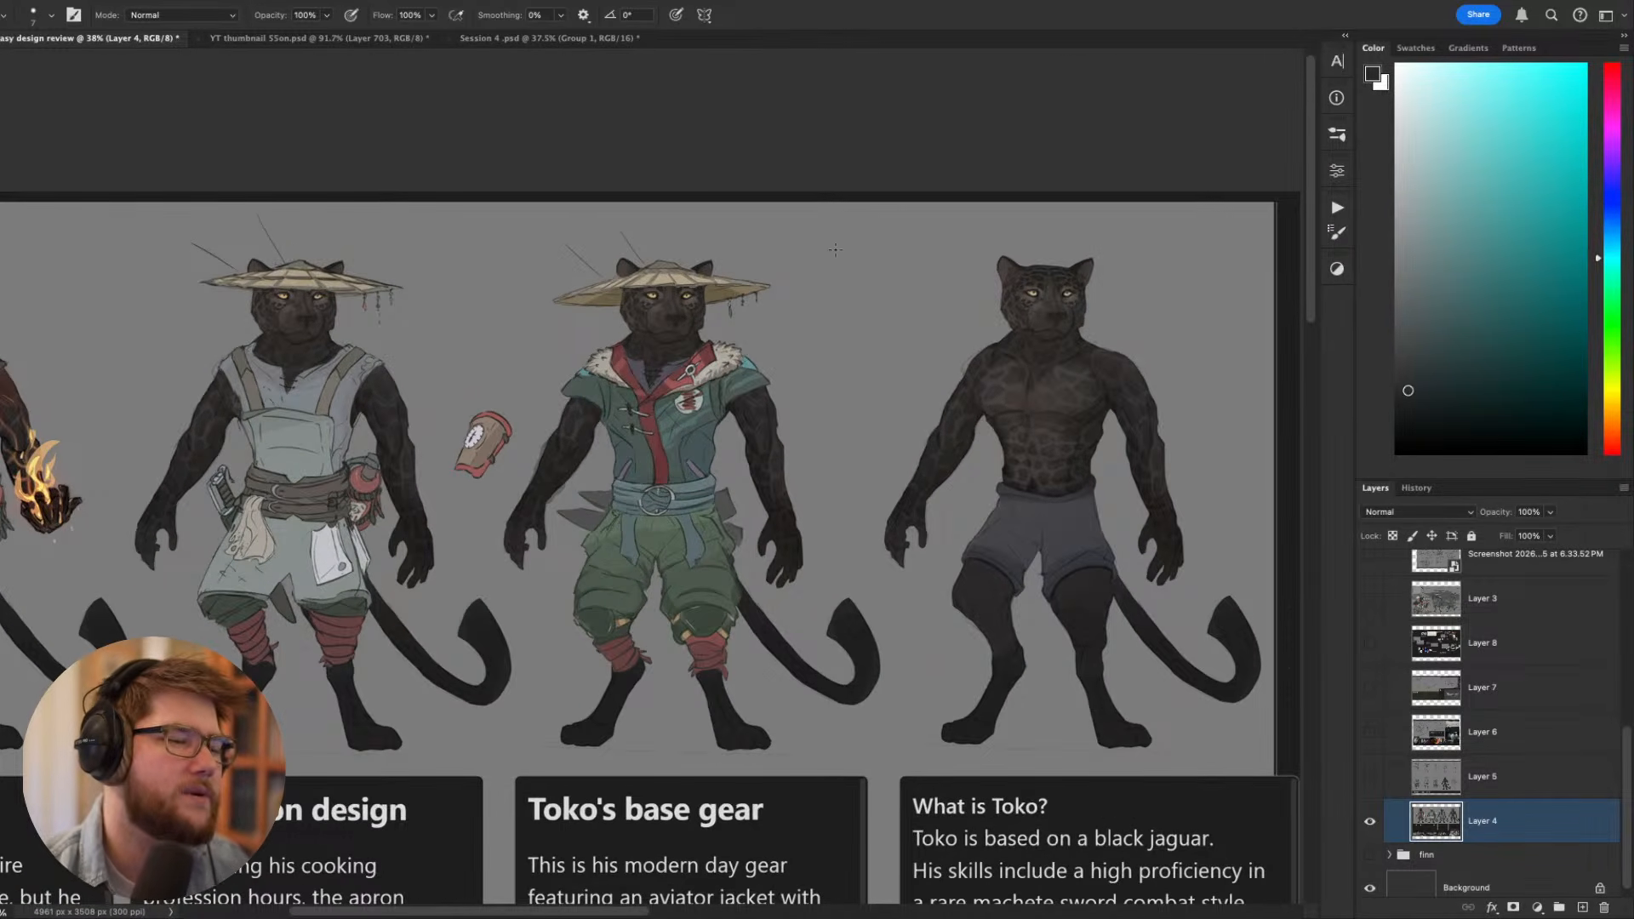
{"action": "scroll", "coordinate": [622, 412], "scroll_direction": "down", "scroll_amount": 3}
{"action": "scroll", "coordinate": [622, 412], "scroll_direction": "up", "scroll_amount": 3}
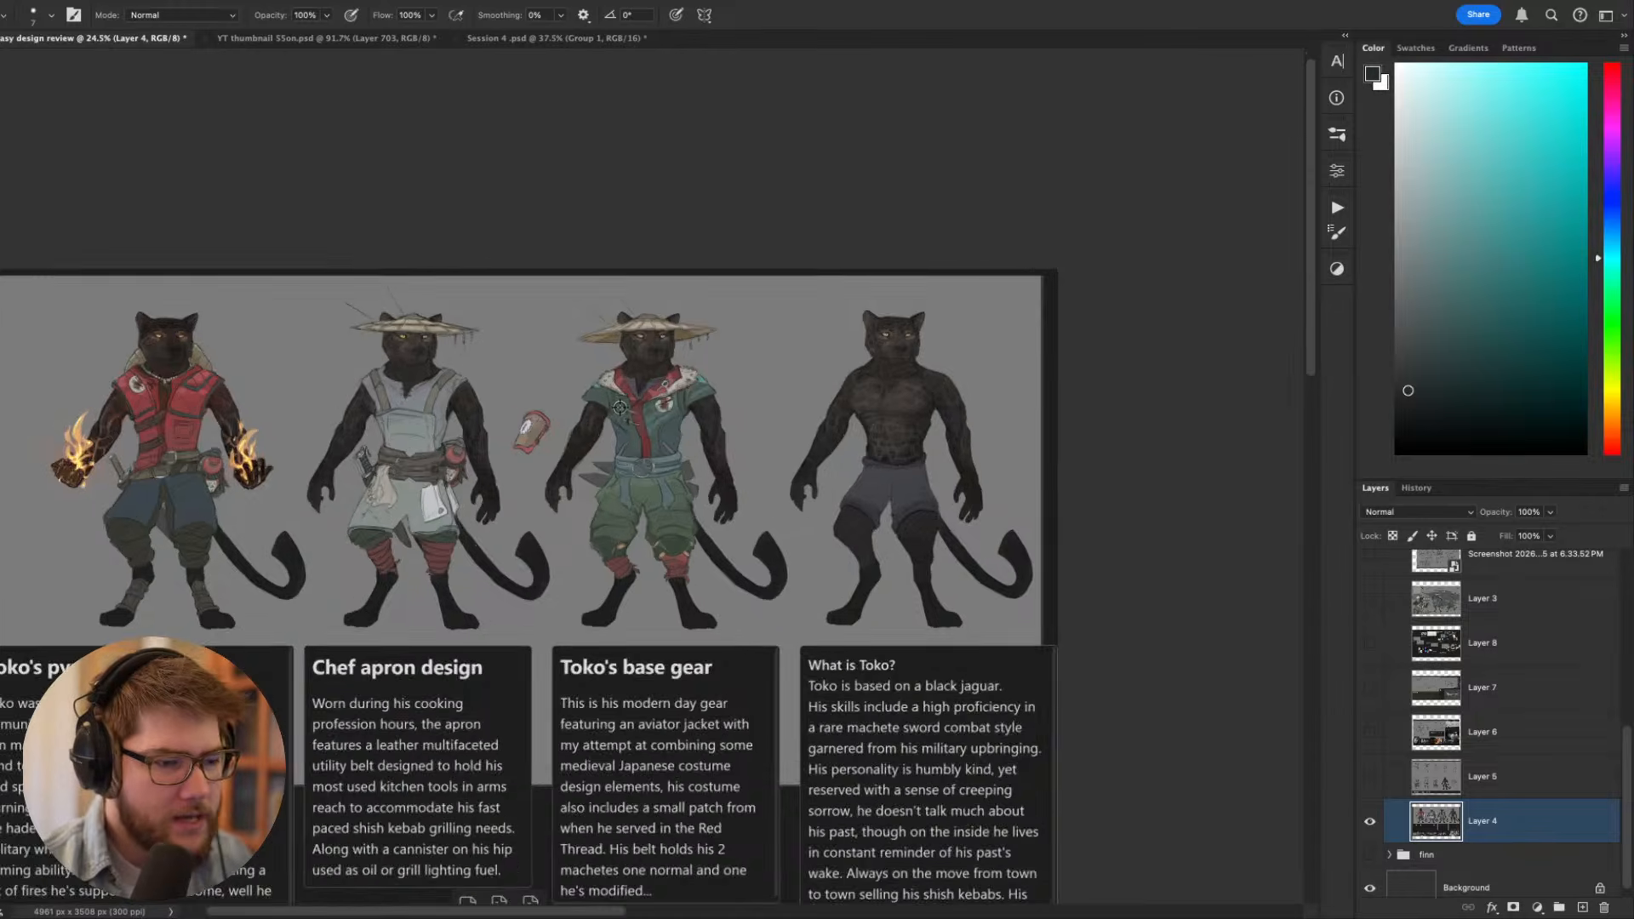
{"action": "left_click_drag", "start_coordinate": [927, 386], "coordinate": [995, 355]}
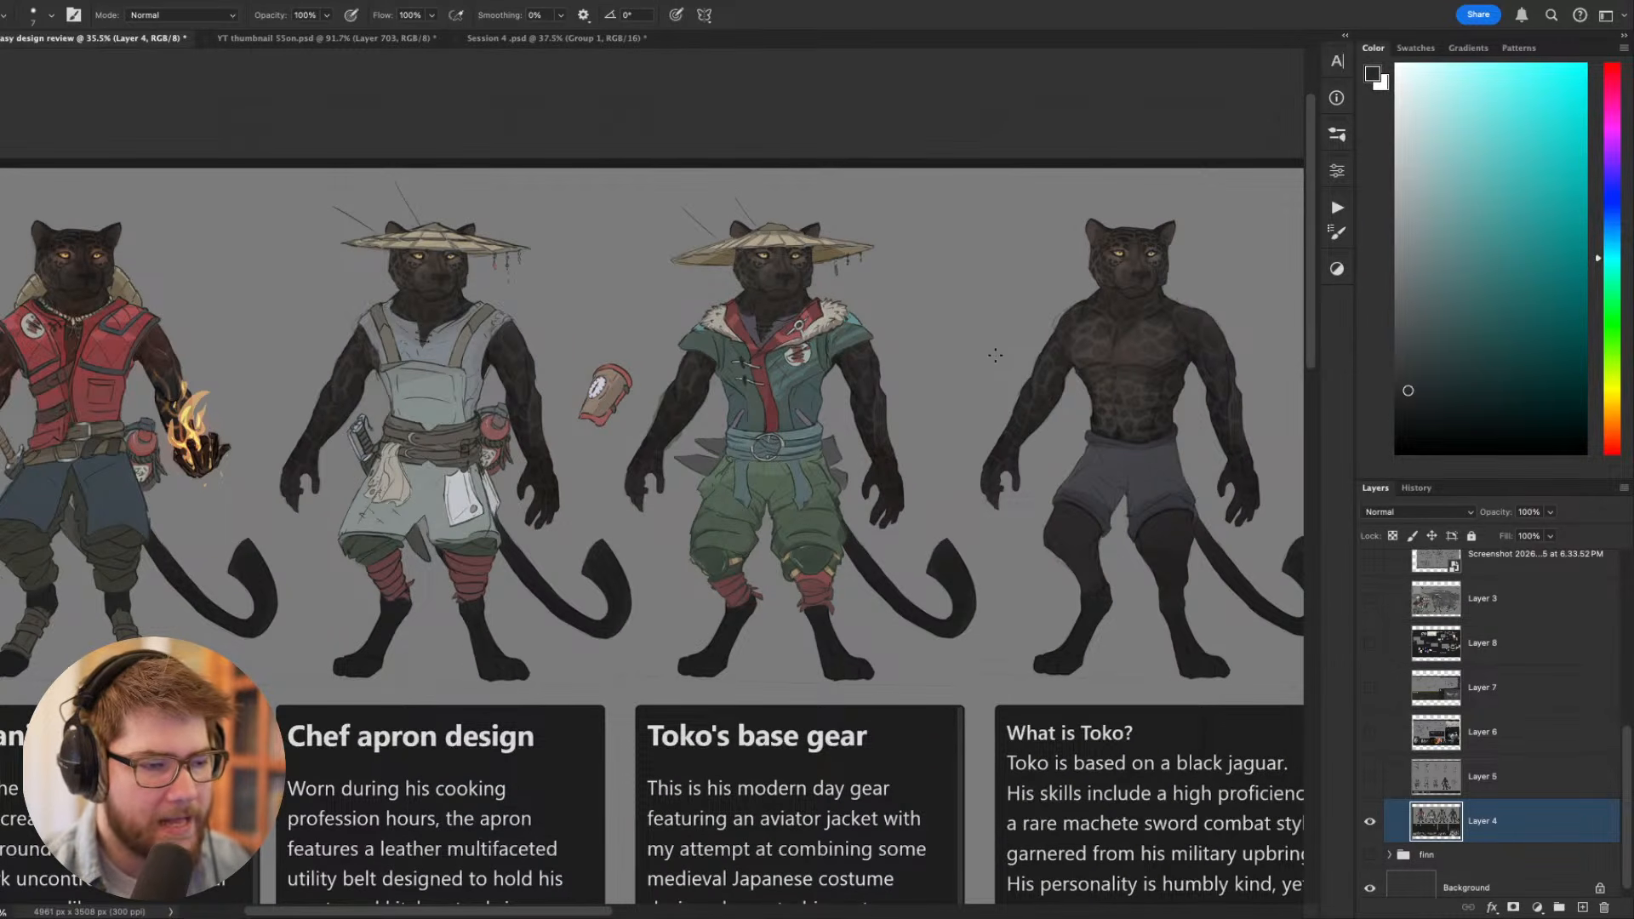
{"action": "left_click_drag", "start_coordinate": [938, 340], "coordinate": [980, 363]}
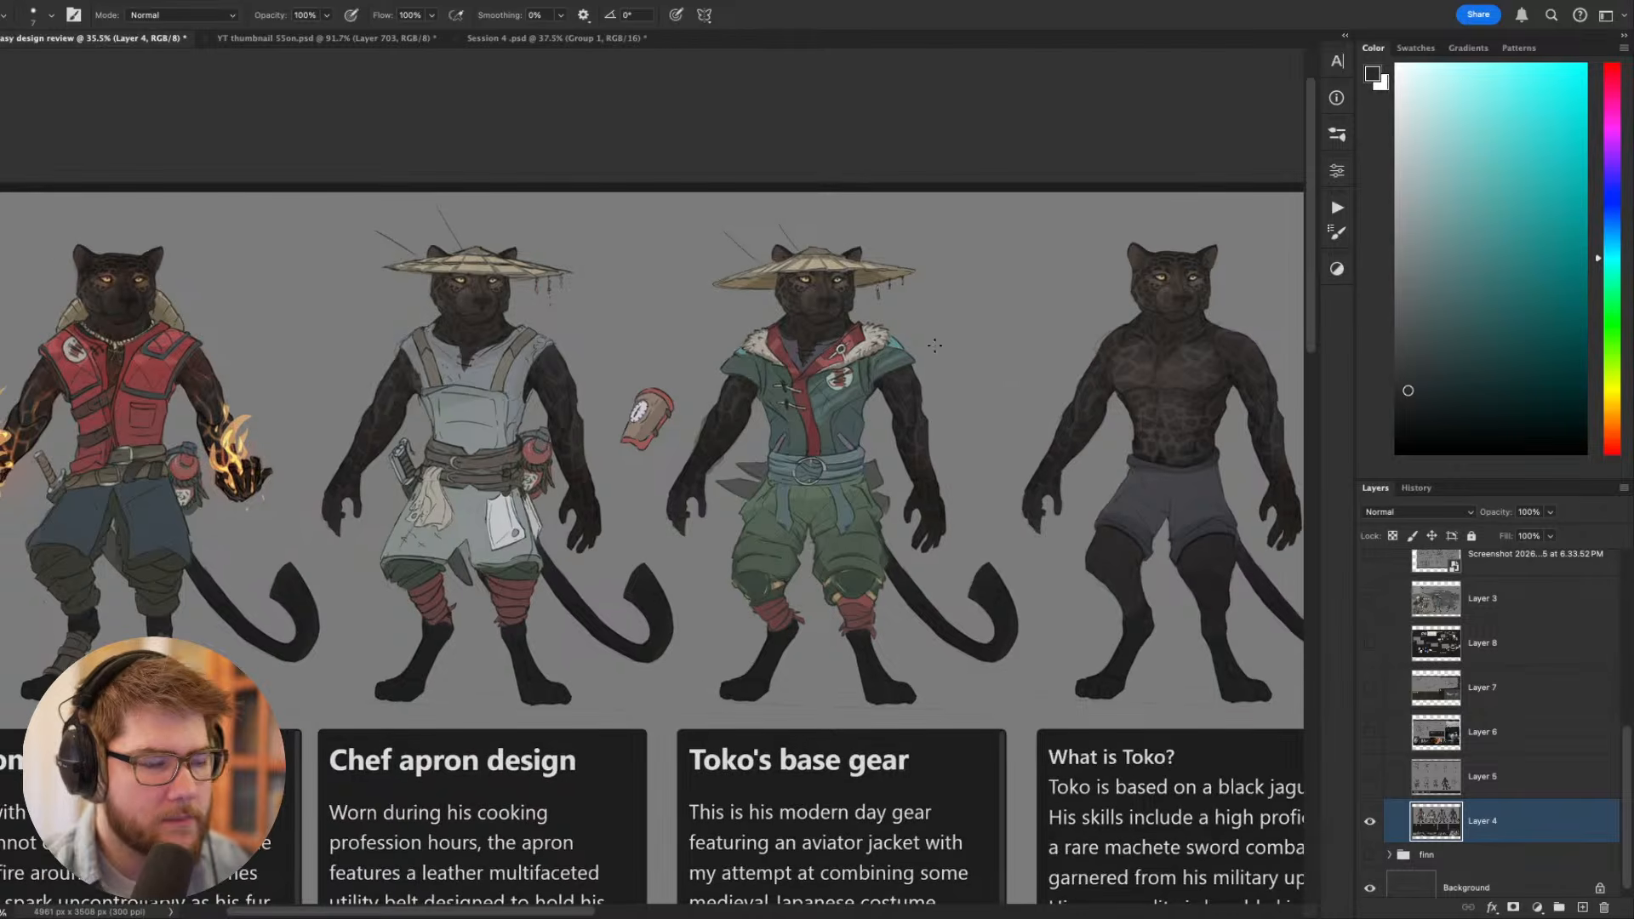
{"action": "scroll", "coordinate": [635, 365], "scroll_direction": "up", "scroll_amount": 2}
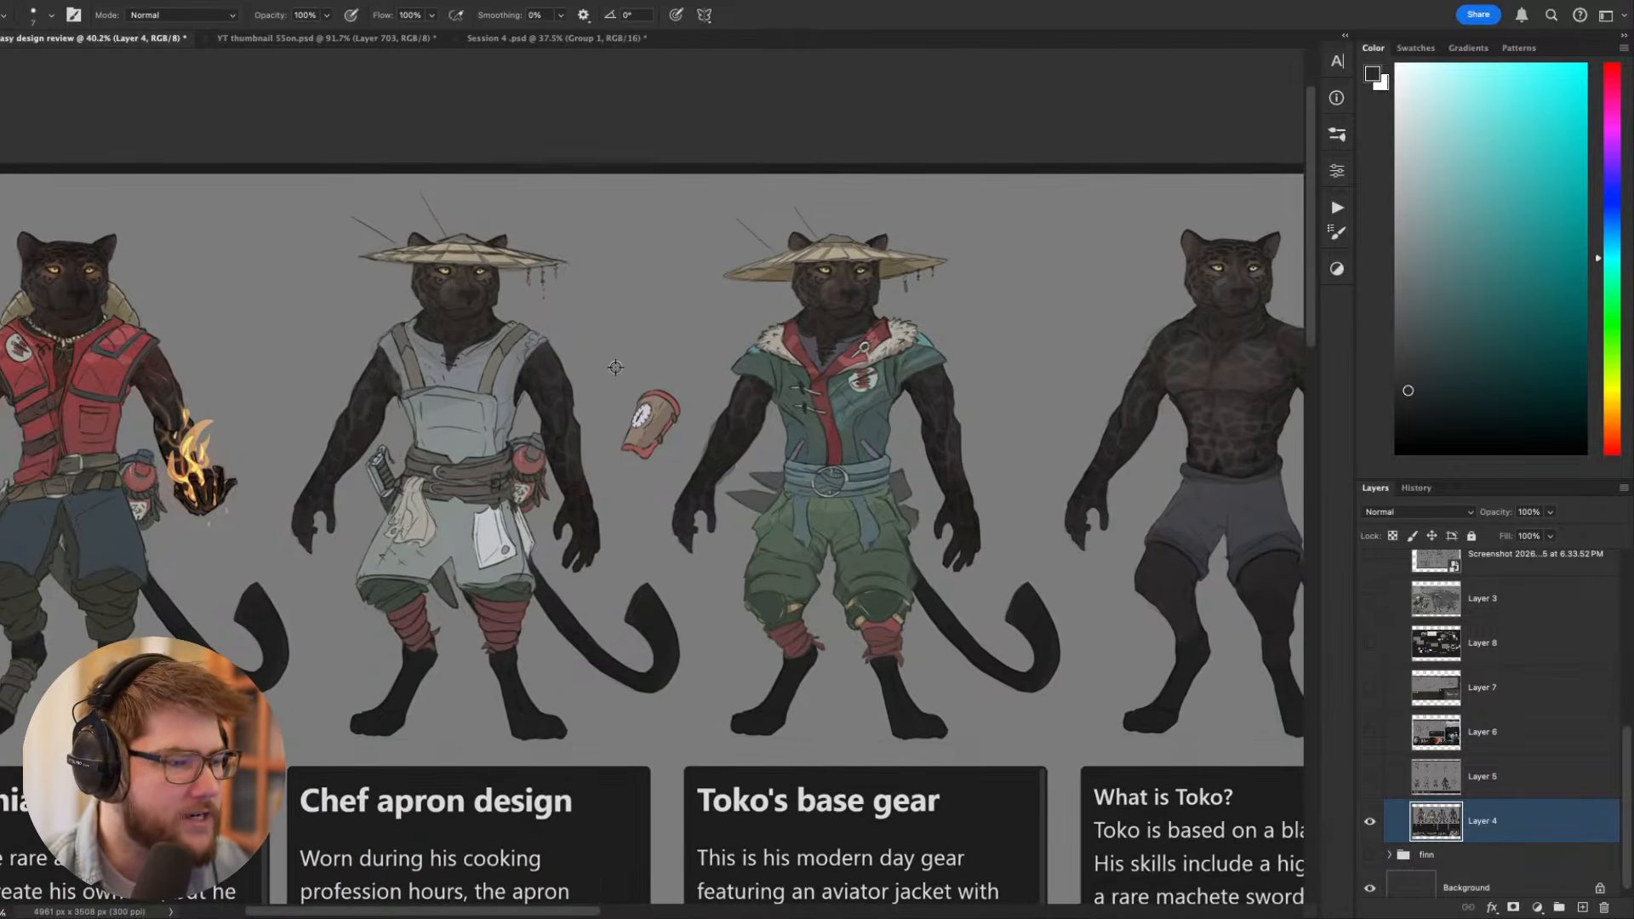
{"action": "scroll", "coordinate": [616, 367], "scroll_direction": "up", "scroll_amount": 2}
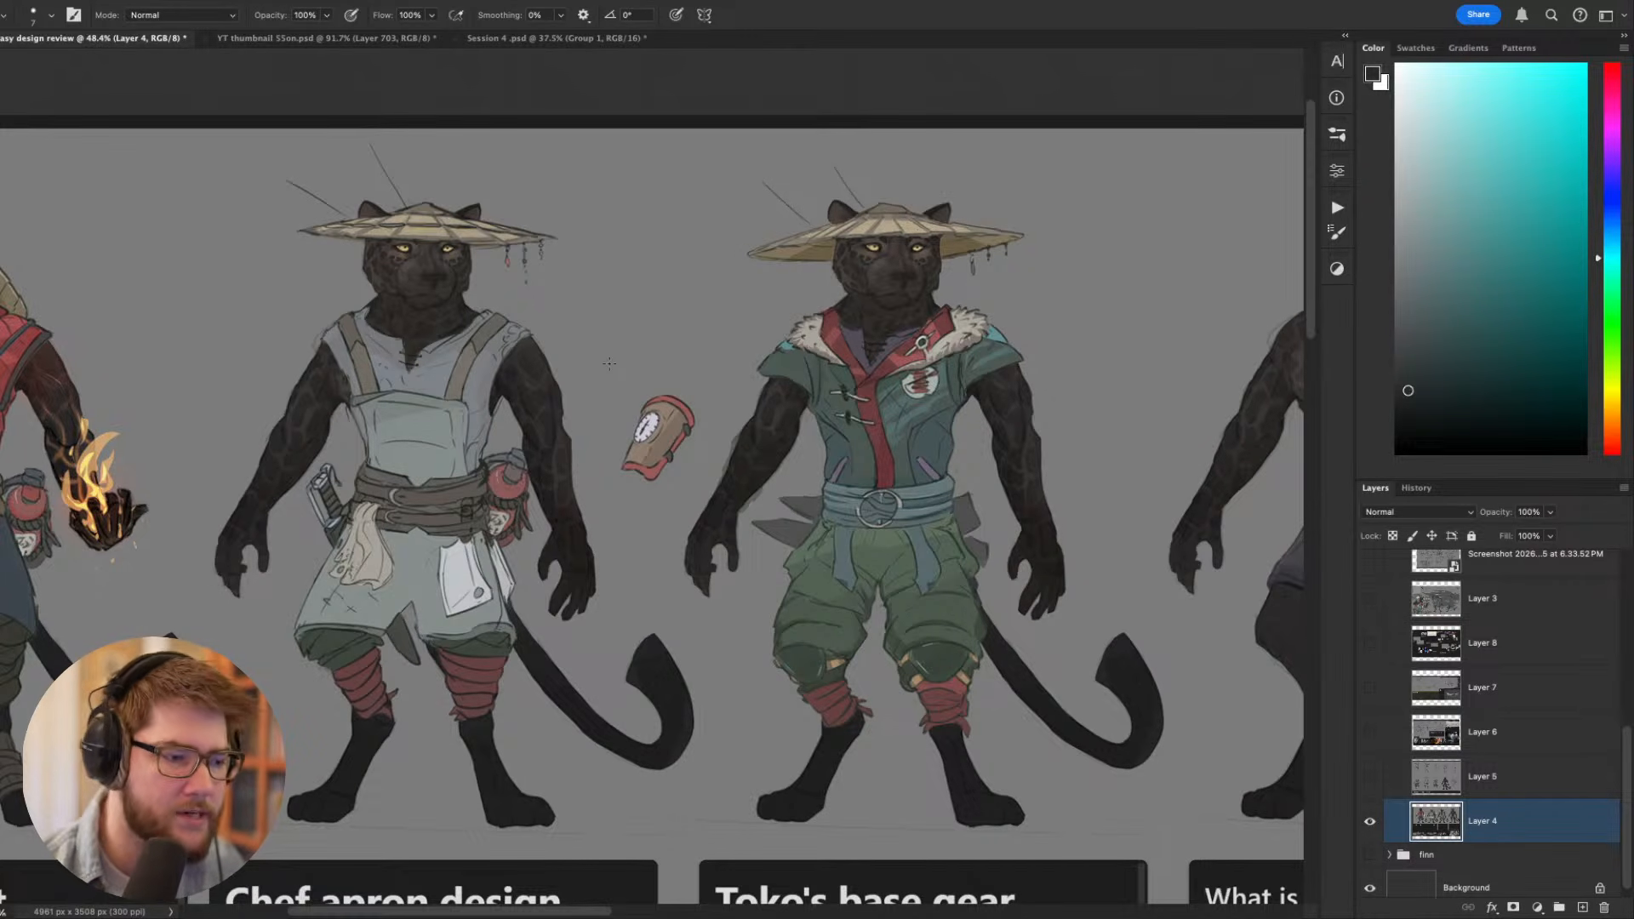
- Compare the pyromaniac and chef apron costumes side by side, covering their belts, legwear and headgear
{"action": "left_click_drag", "start_coordinate": [640, 424], "coordinate": [777, 424]}
{"action": "left_click_drag", "start_coordinate": [776, 424], "coordinate": [729, 417]}
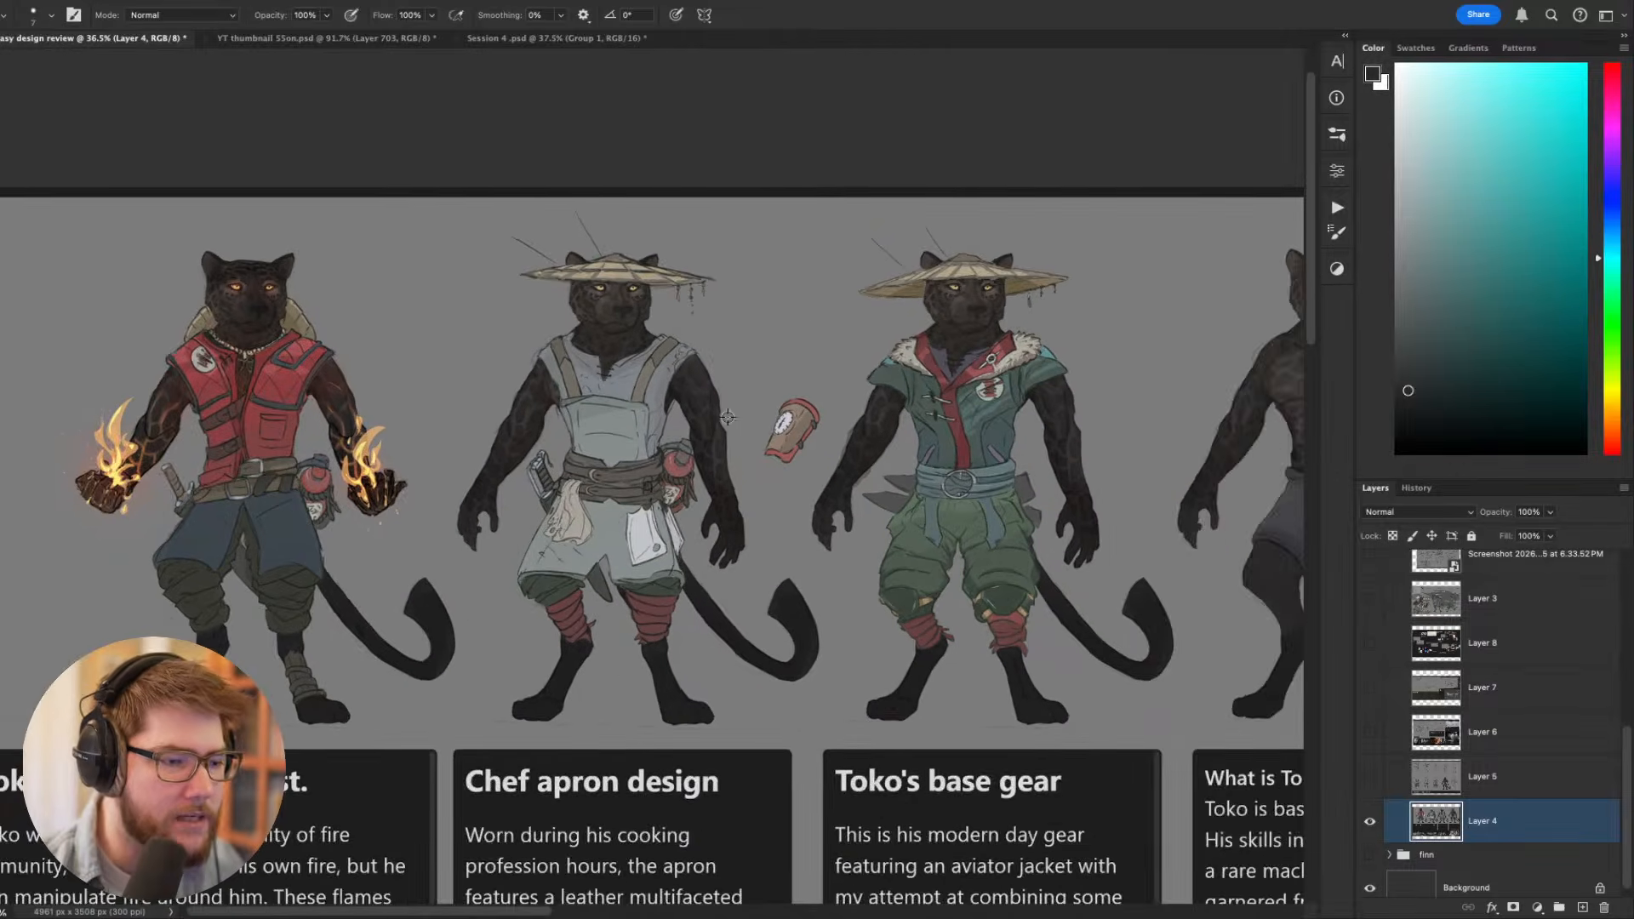
{"action": "left_click_drag", "start_coordinate": [614, 465], "coordinate": [785, 467]}
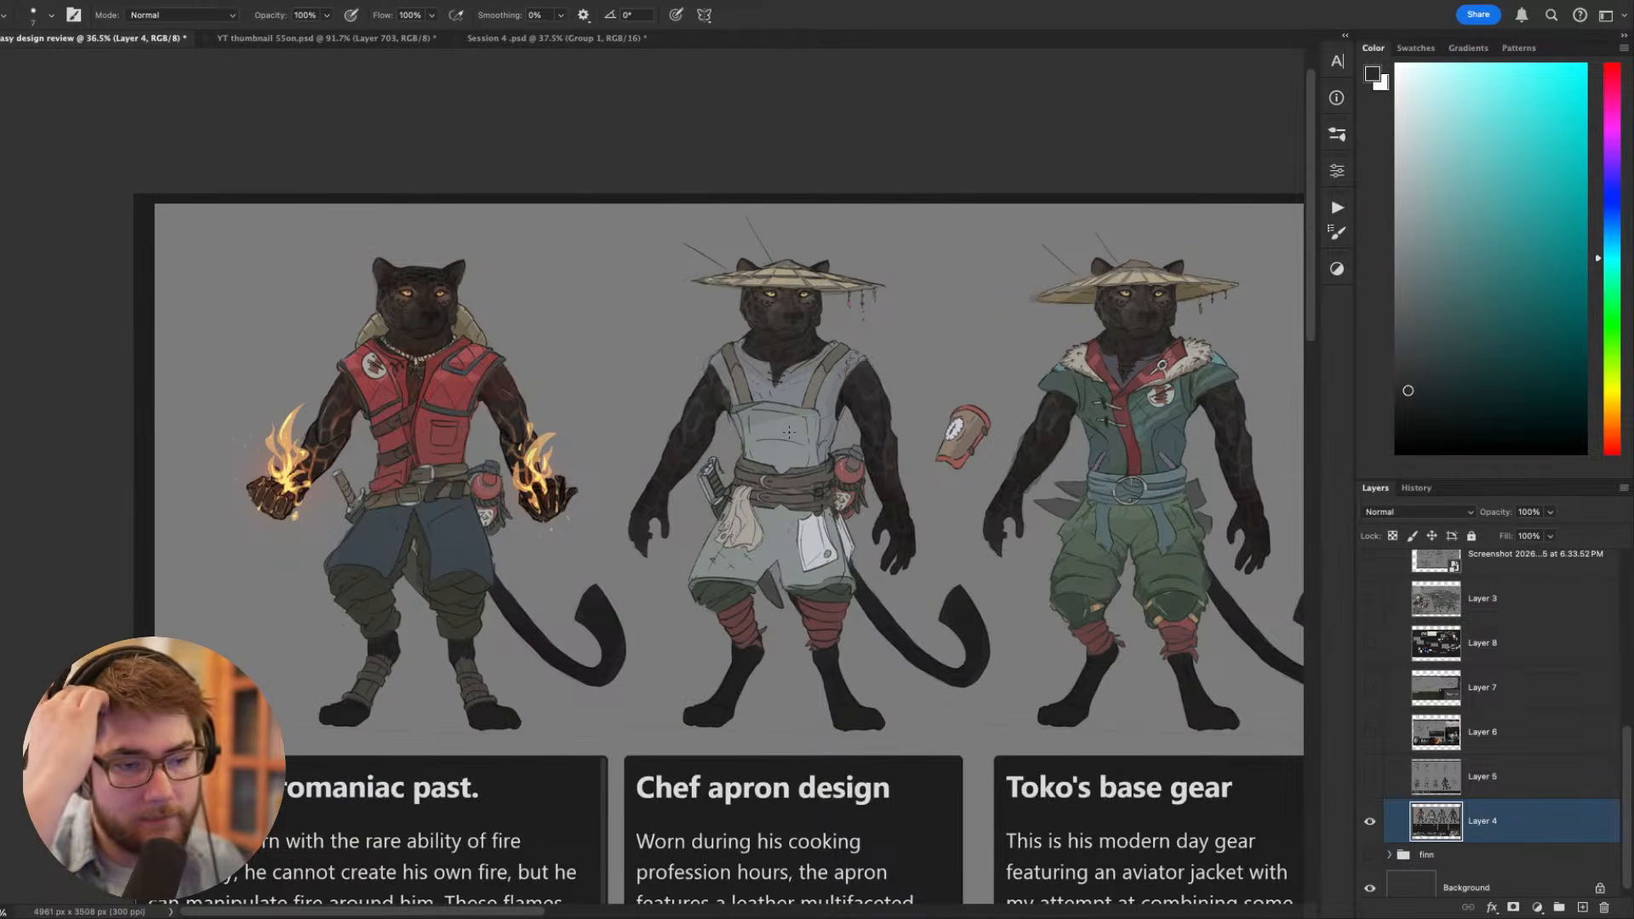
{"action": "key", "text": "super+minus"}
{"action": "key", "text": "super+plus"}
{"action": "key", "text": "super+plus"}
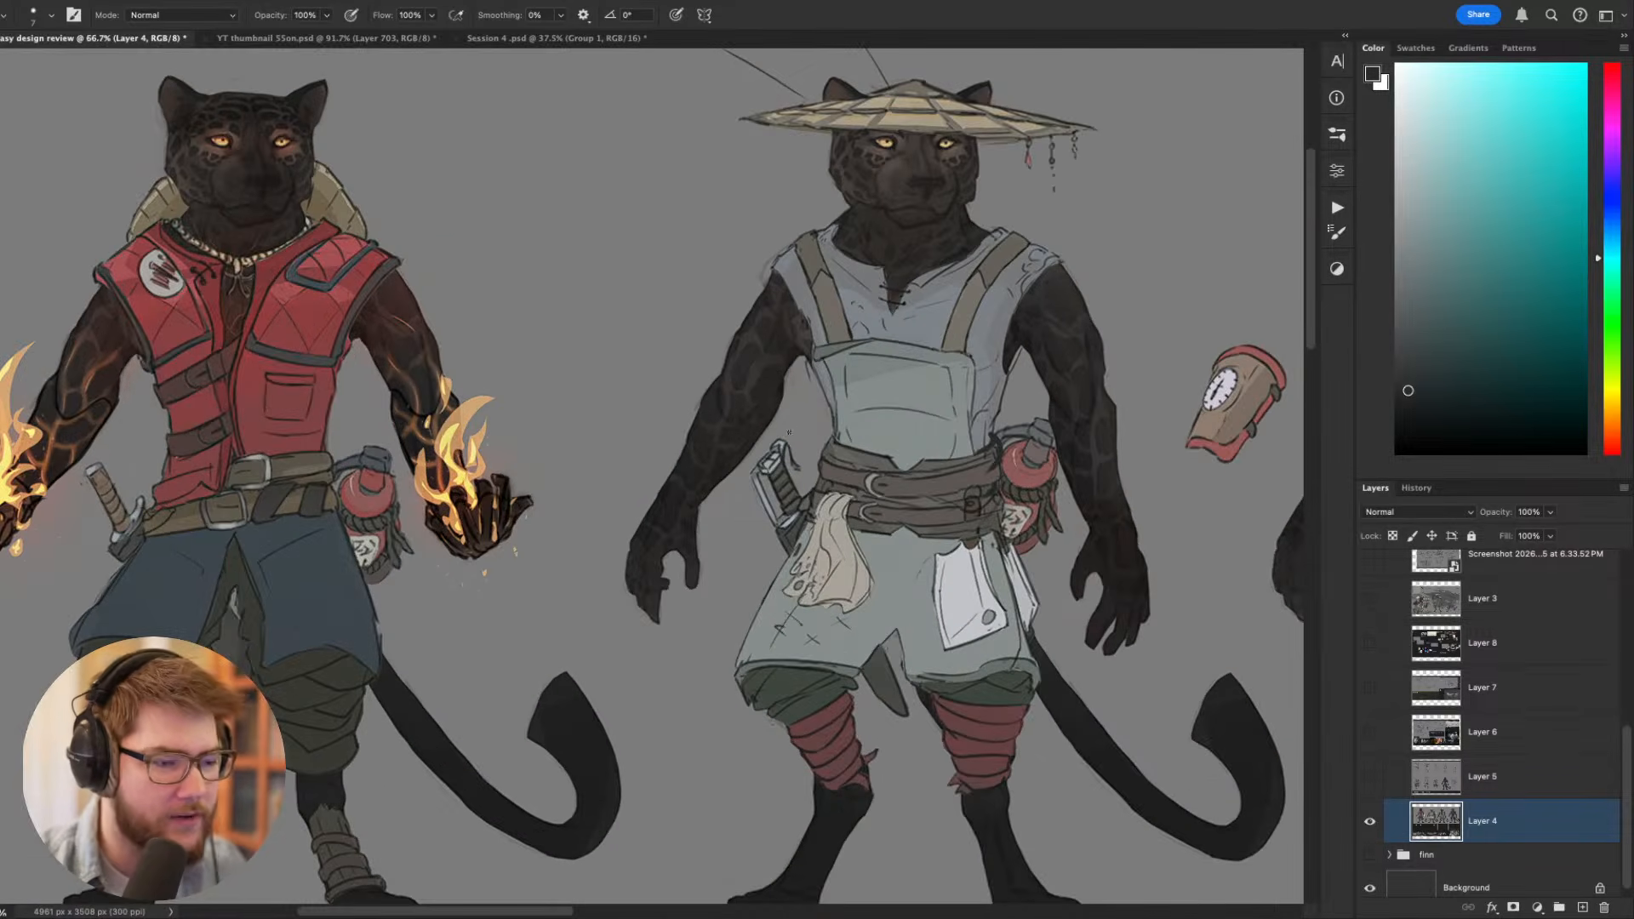
{"action": "left_click_drag", "start_coordinate": [958, 720], "coordinate": [501, 812]}
{"action": "key", "text": "super+minus"}
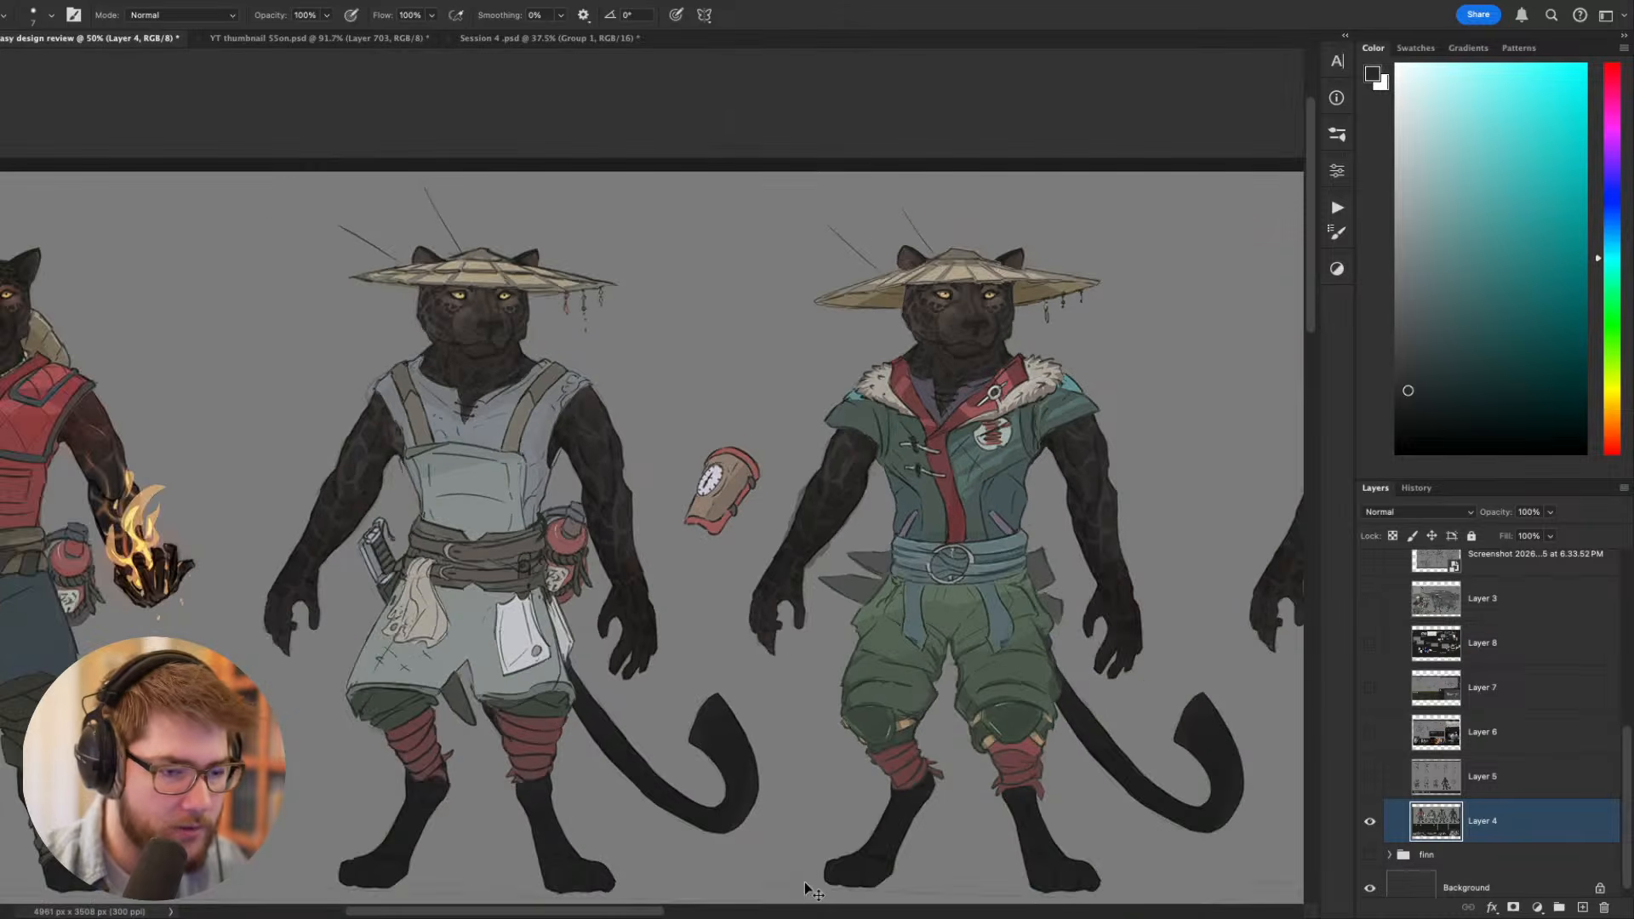
- Inspect the unclothed body figure in grey shorts at the end of the lineup
{"action": "scroll", "coordinate": [805, 883], "scroll_direction": "right", "scroll_amount": 10}
{"action": "scroll", "coordinate": [804, 883], "scroll_direction": "up", "scroll_amount": 2}
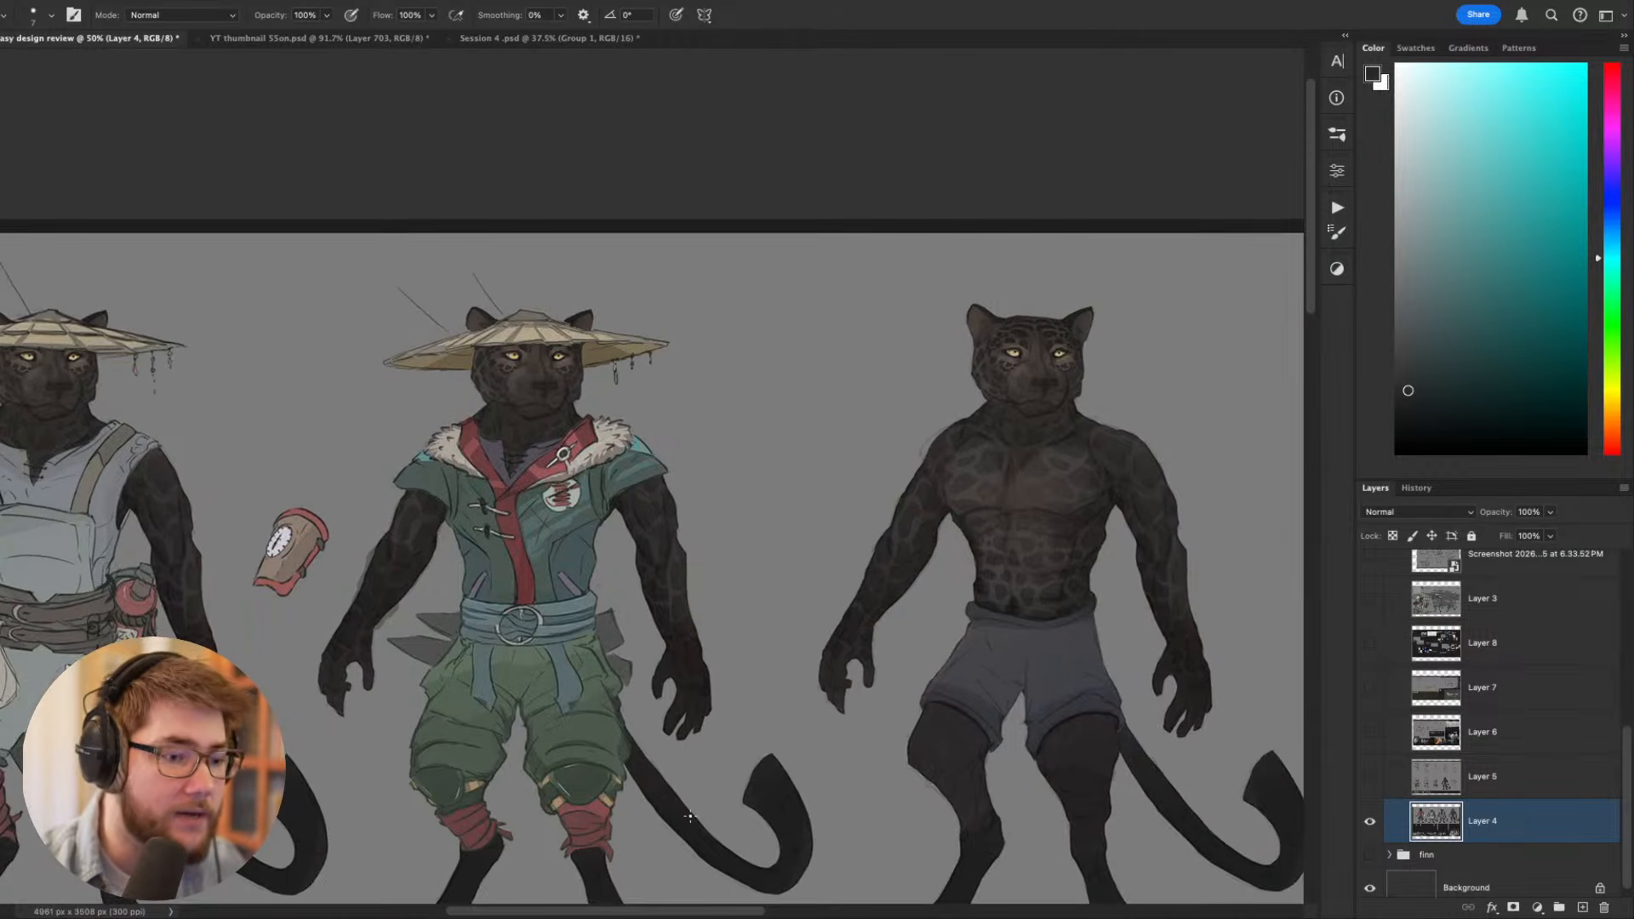
{"action": "left_click_drag", "start_coordinate": [1046, 662], "coordinate": [680, 576]}
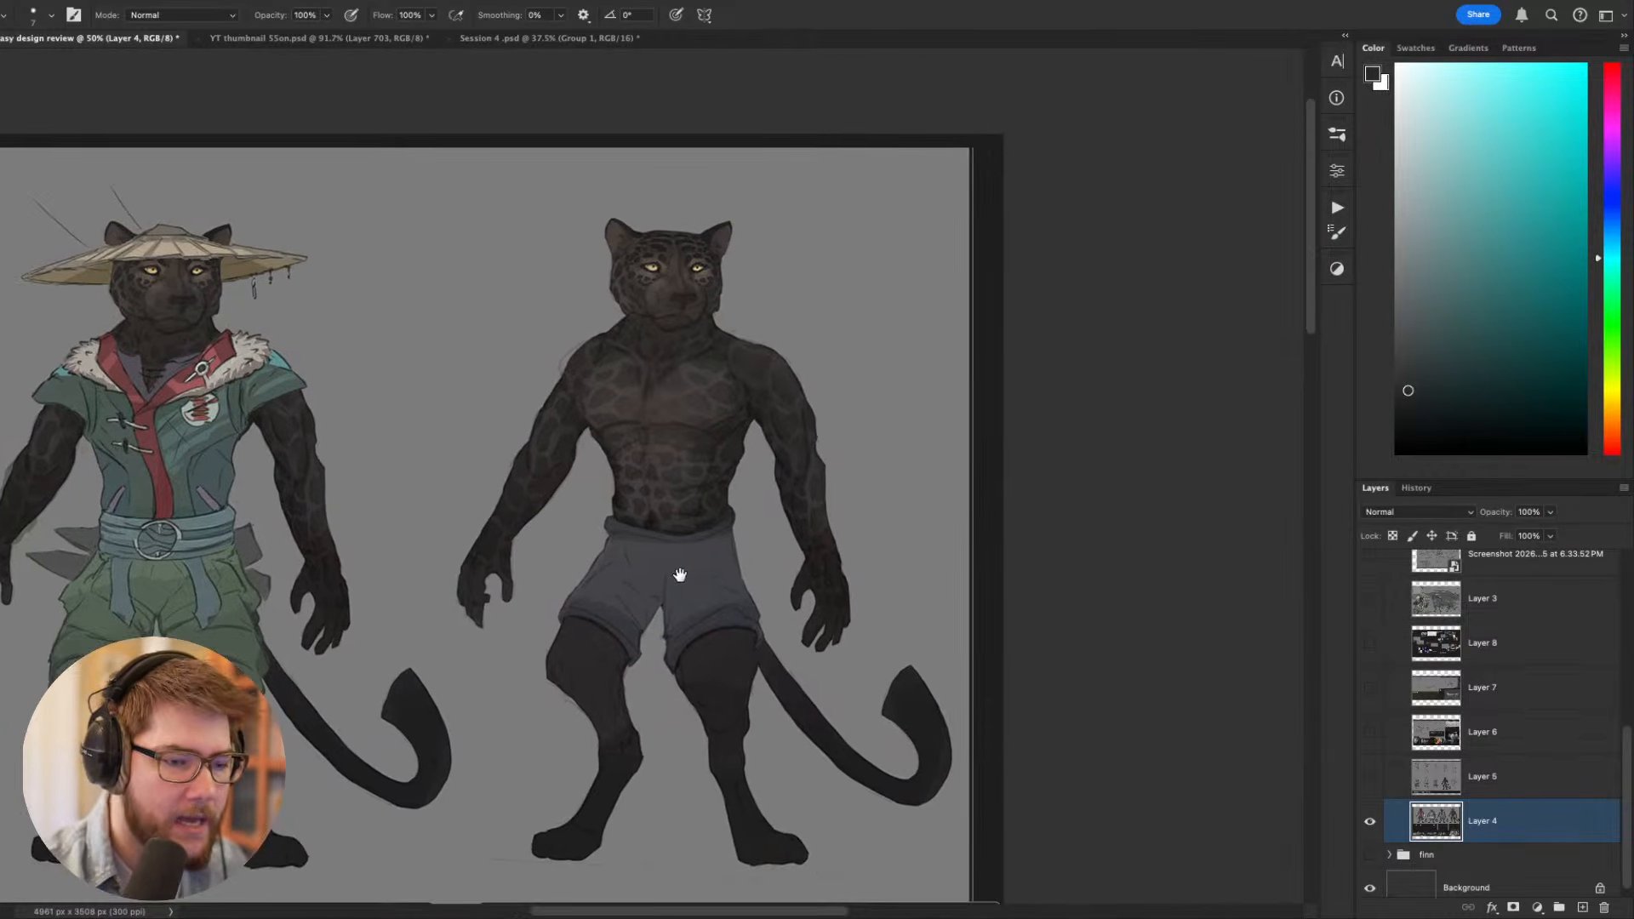
{"action": "left_click_drag", "start_coordinate": [1083, 695], "coordinate": [1162, 707]}
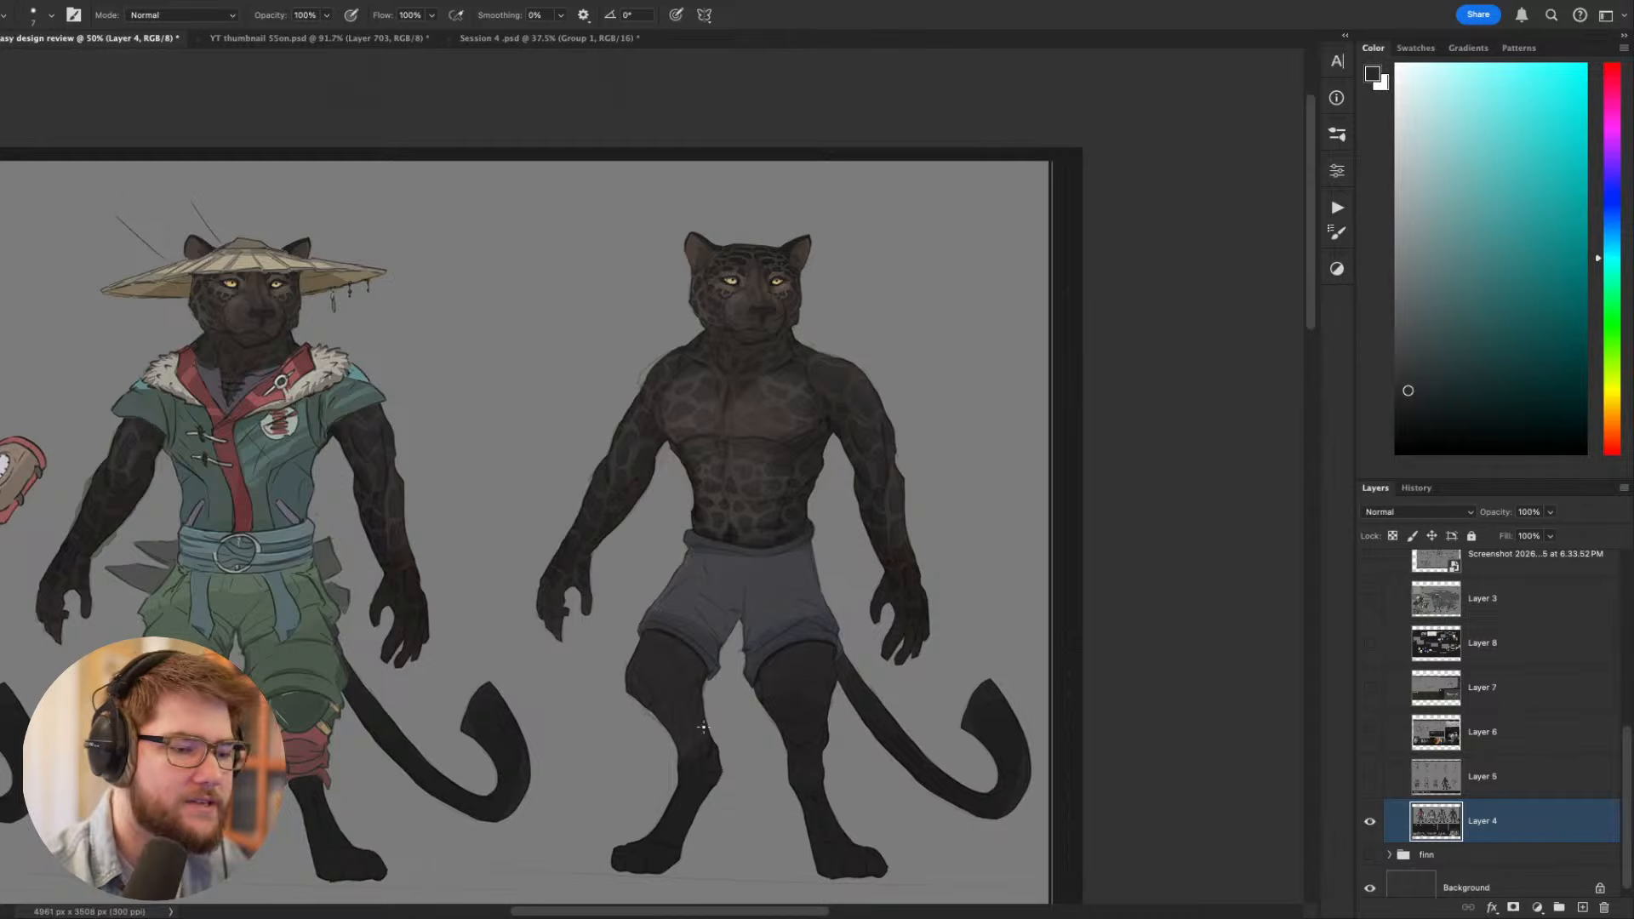
{"action": "scroll", "coordinate": [971, 531], "scroll_direction": "left", "scroll_amount": 3}
{"action": "left_click_drag", "start_coordinate": [946, 447], "coordinate": [941, 621]}
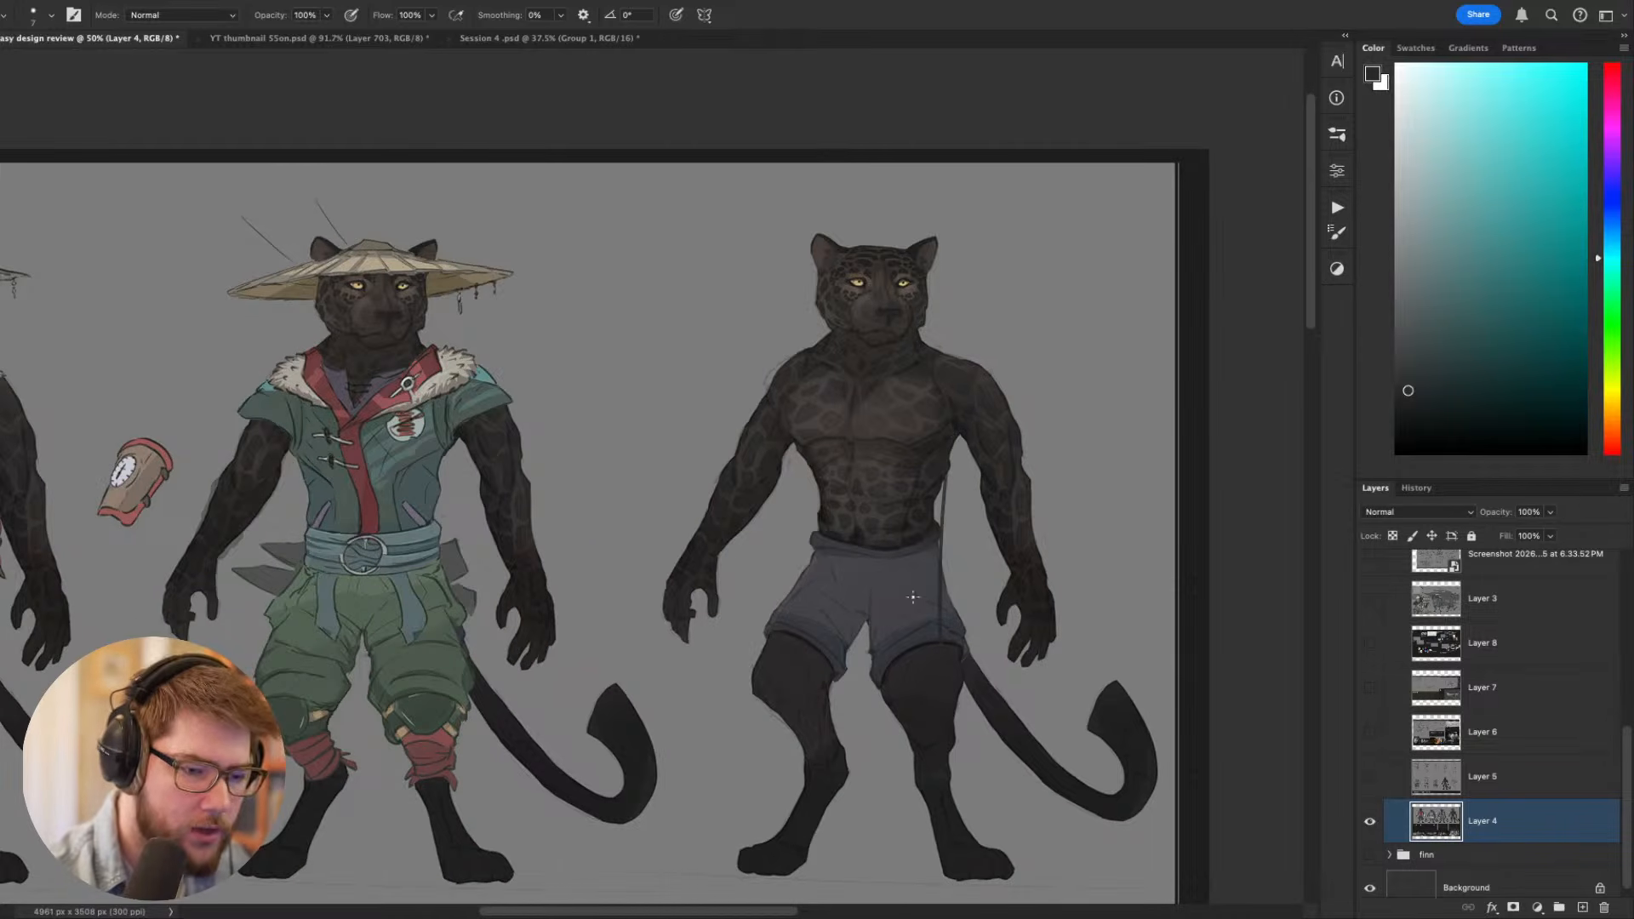
{"action": "mouse_move", "coordinate": [806, 456]}
{"action": "left_mouse_down"}
{"action": "mouse_move", "coordinate": [788, 633]}
{"action": "mouse_move", "coordinate": [907, 656]}
{"action": "left_mouse_up"}
{"action": "key", "text": "super+z"}
{"action": "key", "text": "super+z"}
{"action": "key", "text": "super+z"}
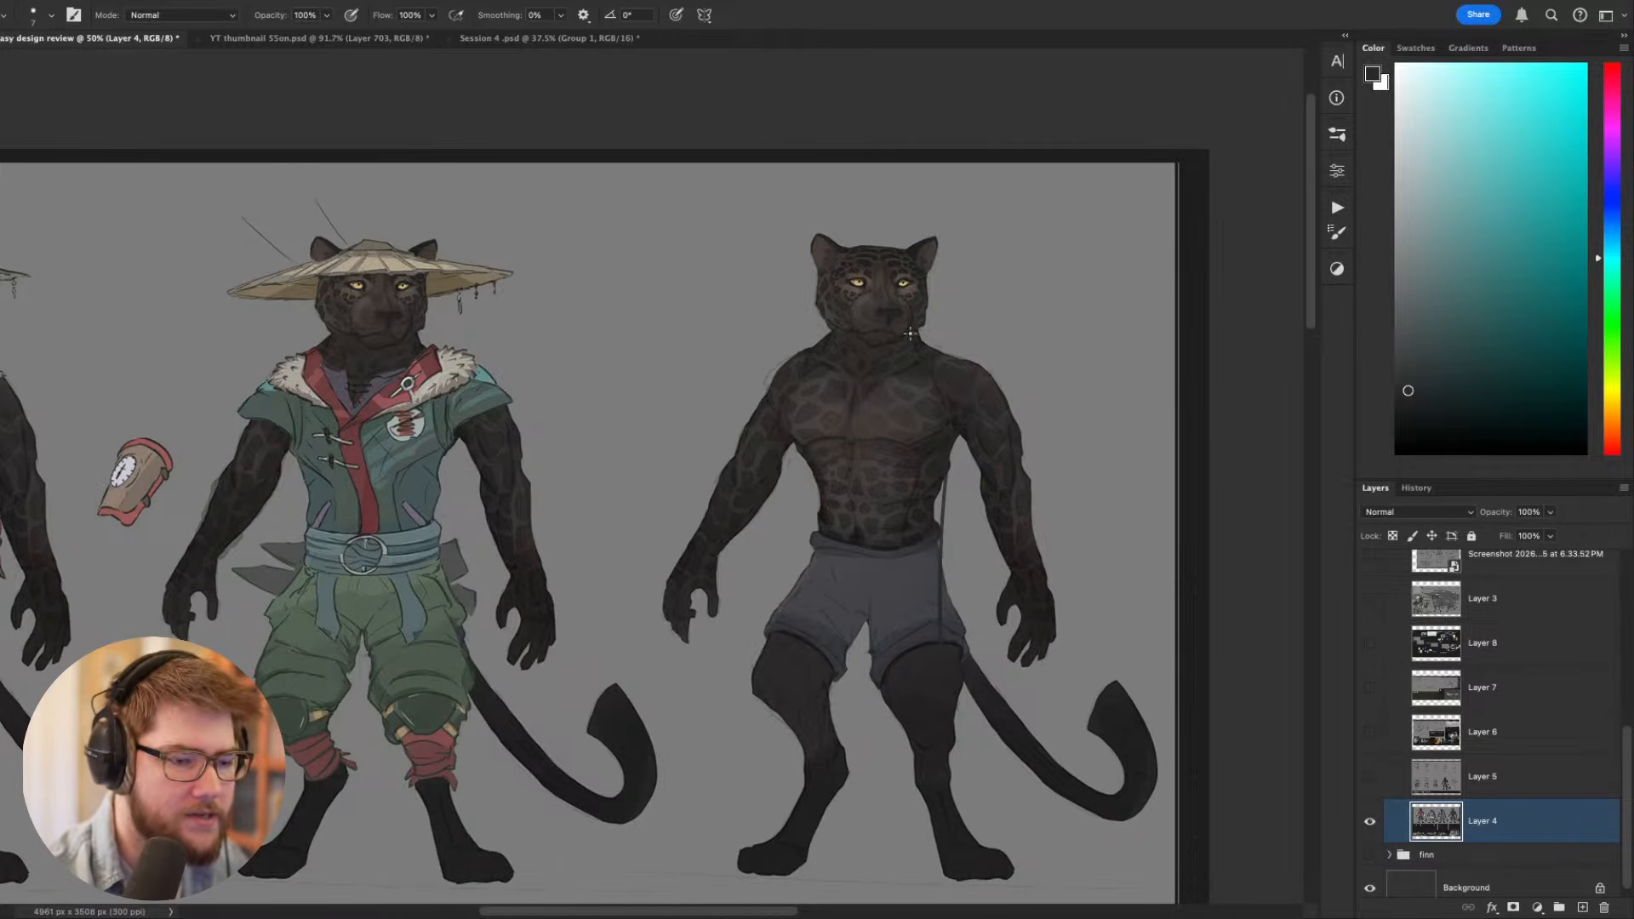
- Examine the unclothed figure's stance, arms and tail against the base gear figure
{"action": "left_click_drag", "start_coordinate": [1049, 590], "coordinate": [1116, 570]}
{"action": "left_click_drag", "start_coordinate": [1183, 704], "coordinate": [1059, 739]}
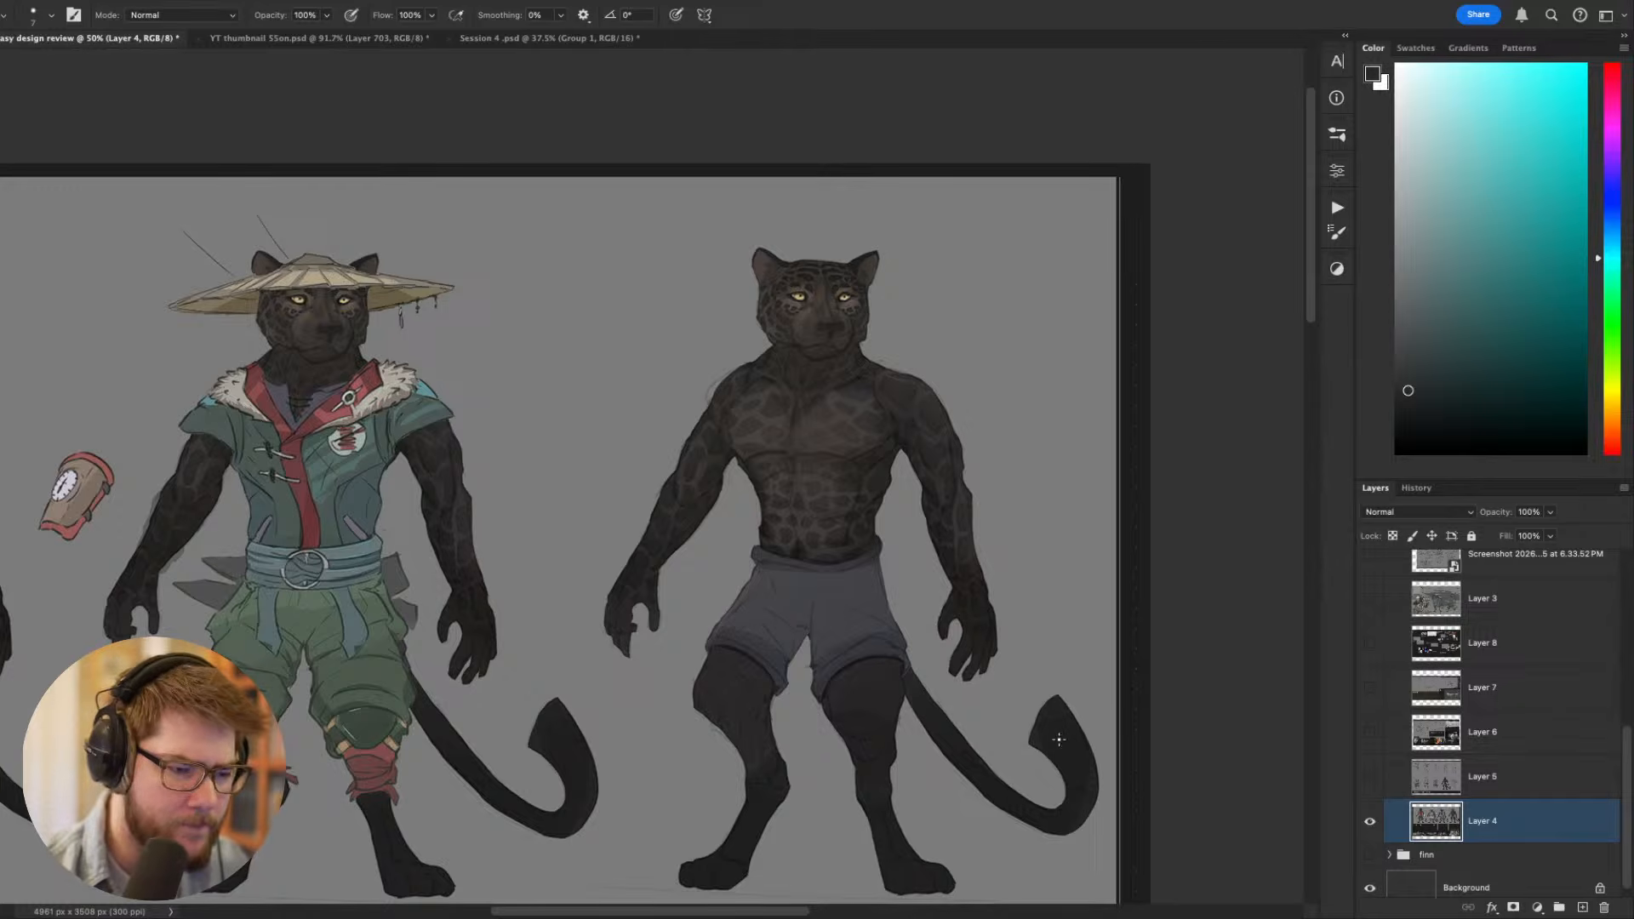
{"action": "left_click_drag", "start_coordinate": [1053, 593], "coordinate": [1036, 593]}
{"action": "left_click_drag", "start_coordinate": [1003, 518], "coordinate": [986, 427]}
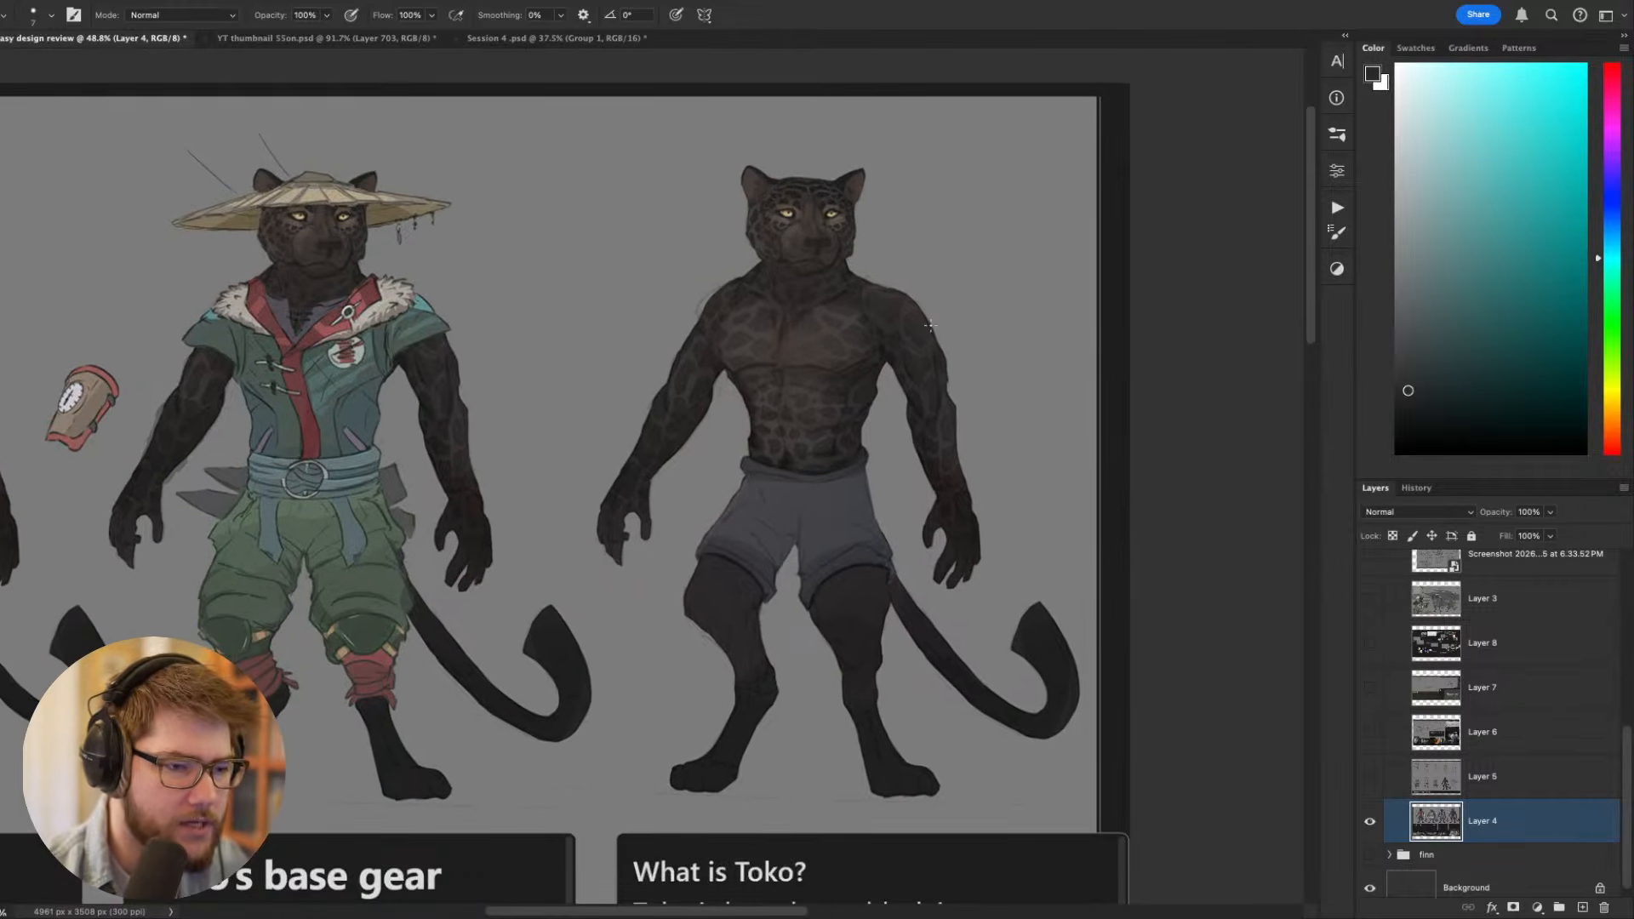
{"action": "mouse_move", "coordinate": [931, 324]}
{"action": "left_mouse_down"}
{"action": "mouse_move", "coordinate": [979, 354]}
{"action": "mouse_move", "coordinate": [940, 351]}
{"action": "left_mouse_up"}
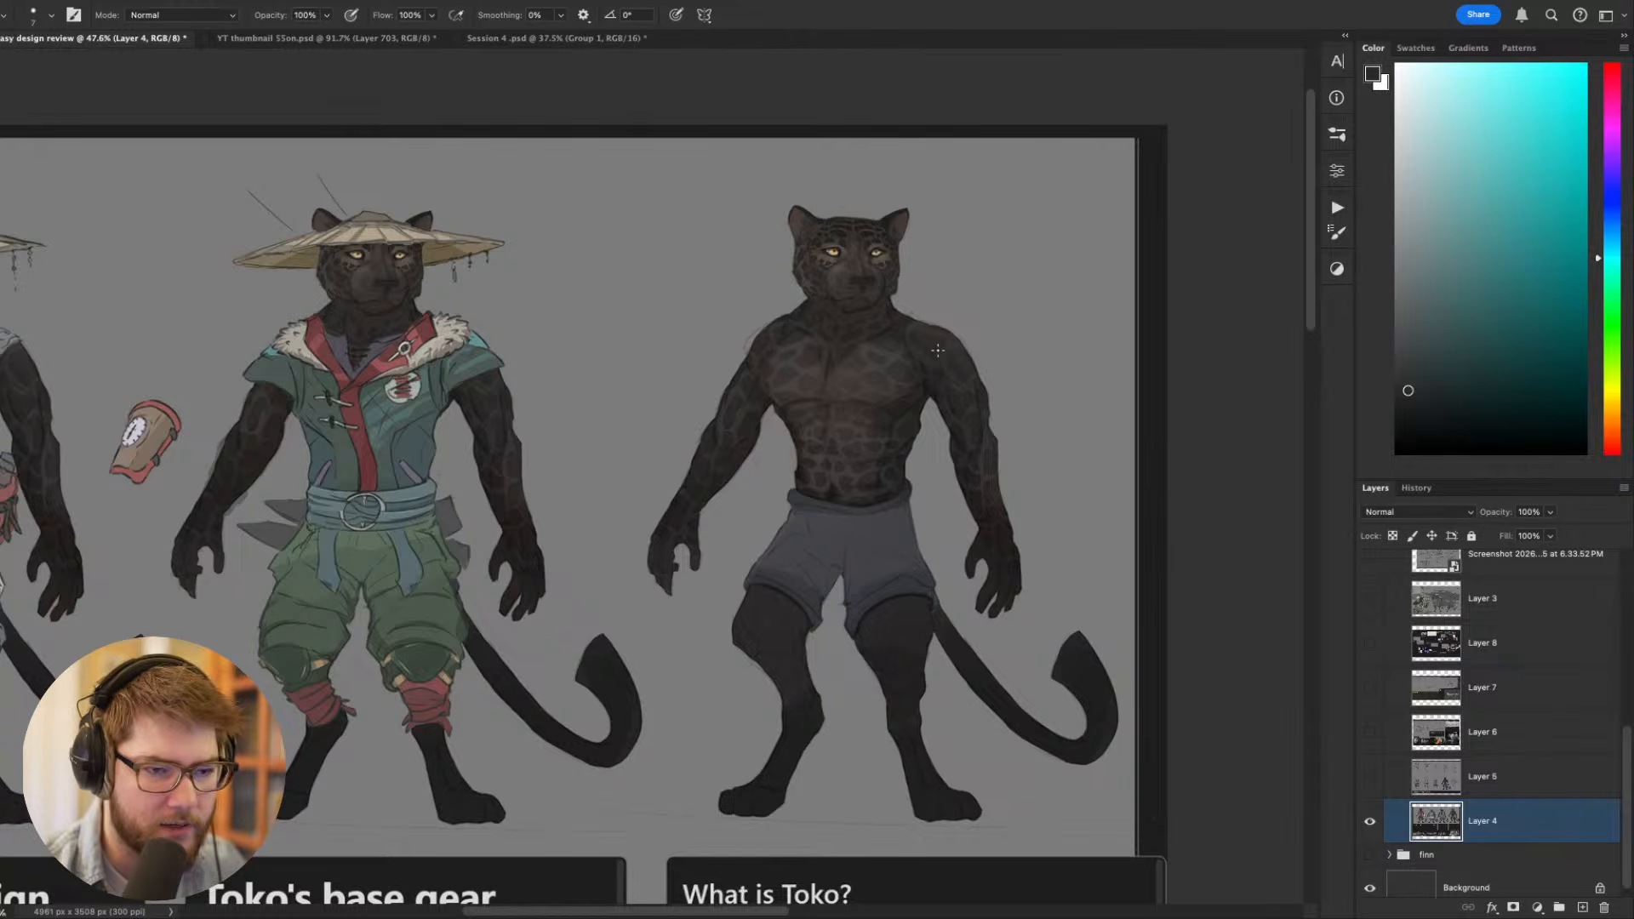
{"action": "left_click_drag", "start_coordinate": [927, 427], "coordinate": [1033, 366]}
{"action": "left_click_drag", "start_coordinate": [868, 404], "coordinate": [857, 449]}
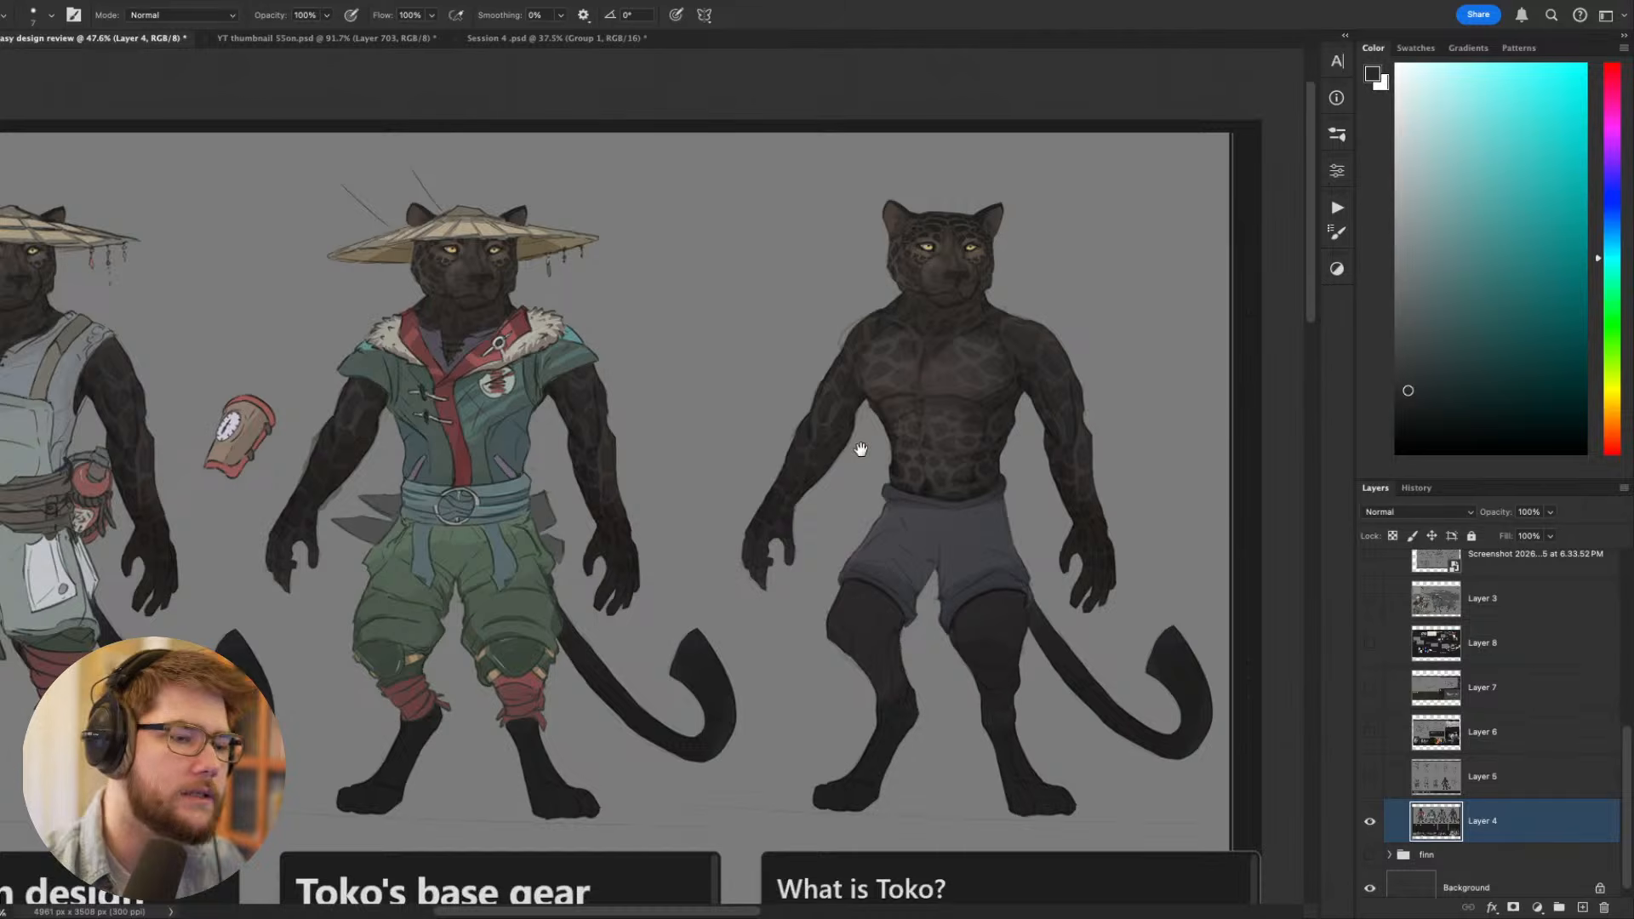
{"action": "left_click_drag", "start_coordinate": [861, 451], "coordinate": [890, 525]}
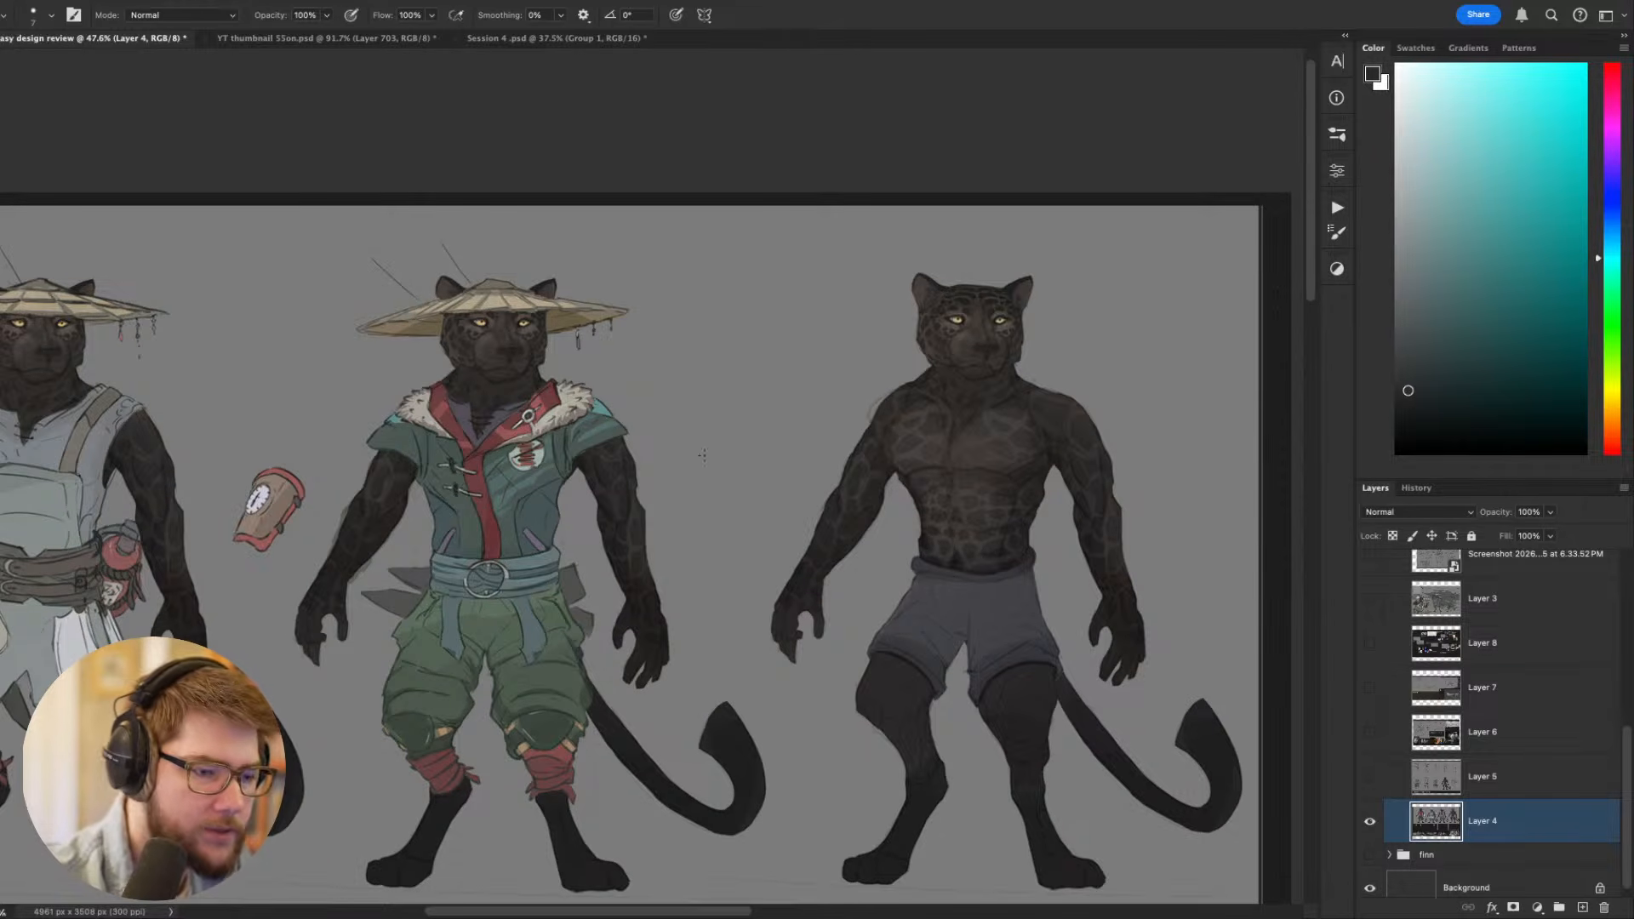
- Sketch a small alternative figure's eared head, torso and bent arms between the base gear and unclothed figures
{"action": "mouse_move", "coordinate": [706, 315]}
{"action": "left_mouse_down"}
{"action": "mouse_move", "coordinate": [699, 438]}
{"action": "mouse_move", "coordinate": [739, 439]}
{"action": "left_mouse_up"}
{"action": "key", "text": "super+z"}
{"action": "left_click_drag", "start_coordinate": [750, 324], "coordinate": [739, 446]}
{"action": "mouse_move", "coordinate": [692, 329]}
{"action": "left_mouse_down"}
{"action": "mouse_move", "coordinate": [696, 426]}
{"action": "mouse_move", "coordinate": [688, 398]}
{"action": "mouse_move", "coordinate": [745, 345]}
{"action": "mouse_move", "coordinate": [660, 380]}
{"action": "mouse_move", "coordinate": [681, 400]}
{"action": "left_mouse_up"}
{"action": "left_click_drag", "start_coordinate": [749, 348], "coordinate": [757, 389]}
{"action": "left_click_drag", "start_coordinate": [760, 385], "coordinate": [734, 400]}
{"action": "mouse_move", "coordinate": [703, 324]}
{"action": "left_mouse_down"}
{"action": "mouse_move", "coordinate": [745, 317]}
{"action": "mouse_move", "coordinate": [713, 305]}
{"action": "mouse_move", "coordinate": [747, 303]}
{"action": "mouse_move", "coordinate": [725, 284]}
{"action": "left_mouse_up"}
{"action": "left_click_drag", "start_coordinate": [836, 397], "coordinate": [870, 417]}
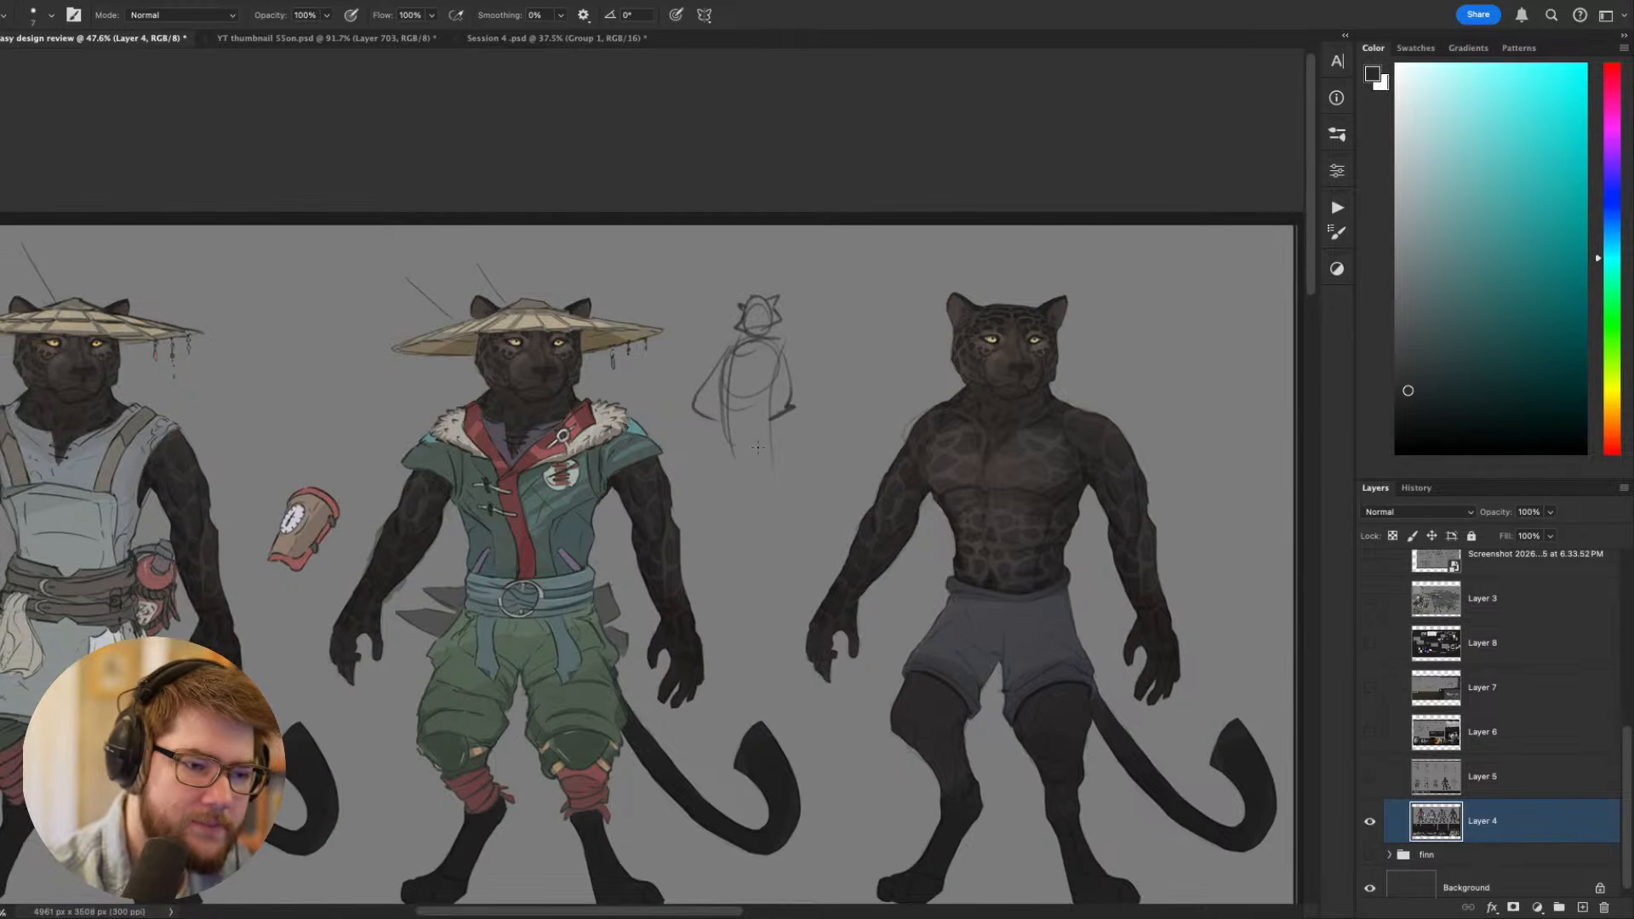
- Add spread legs to the small figure sketch and strengthen its bent arms with the hands near the hips
{"action": "mouse_move", "coordinate": [769, 365]}
{"action": "left_mouse_down"}
{"action": "mouse_move", "coordinate": [773, 456]}
{"action": "mouse_move", "coordinate": [766, 445]}
{"action": "mouse_move", "coordinate": [813, 541]}
{"action": "mouse_move", "coordinate": [809, 528]}
{"action": "left_mouse_up"}
{"action": "left_click_drag", "start_coordinate": [734, 438], "coordinate": [711, 545]}
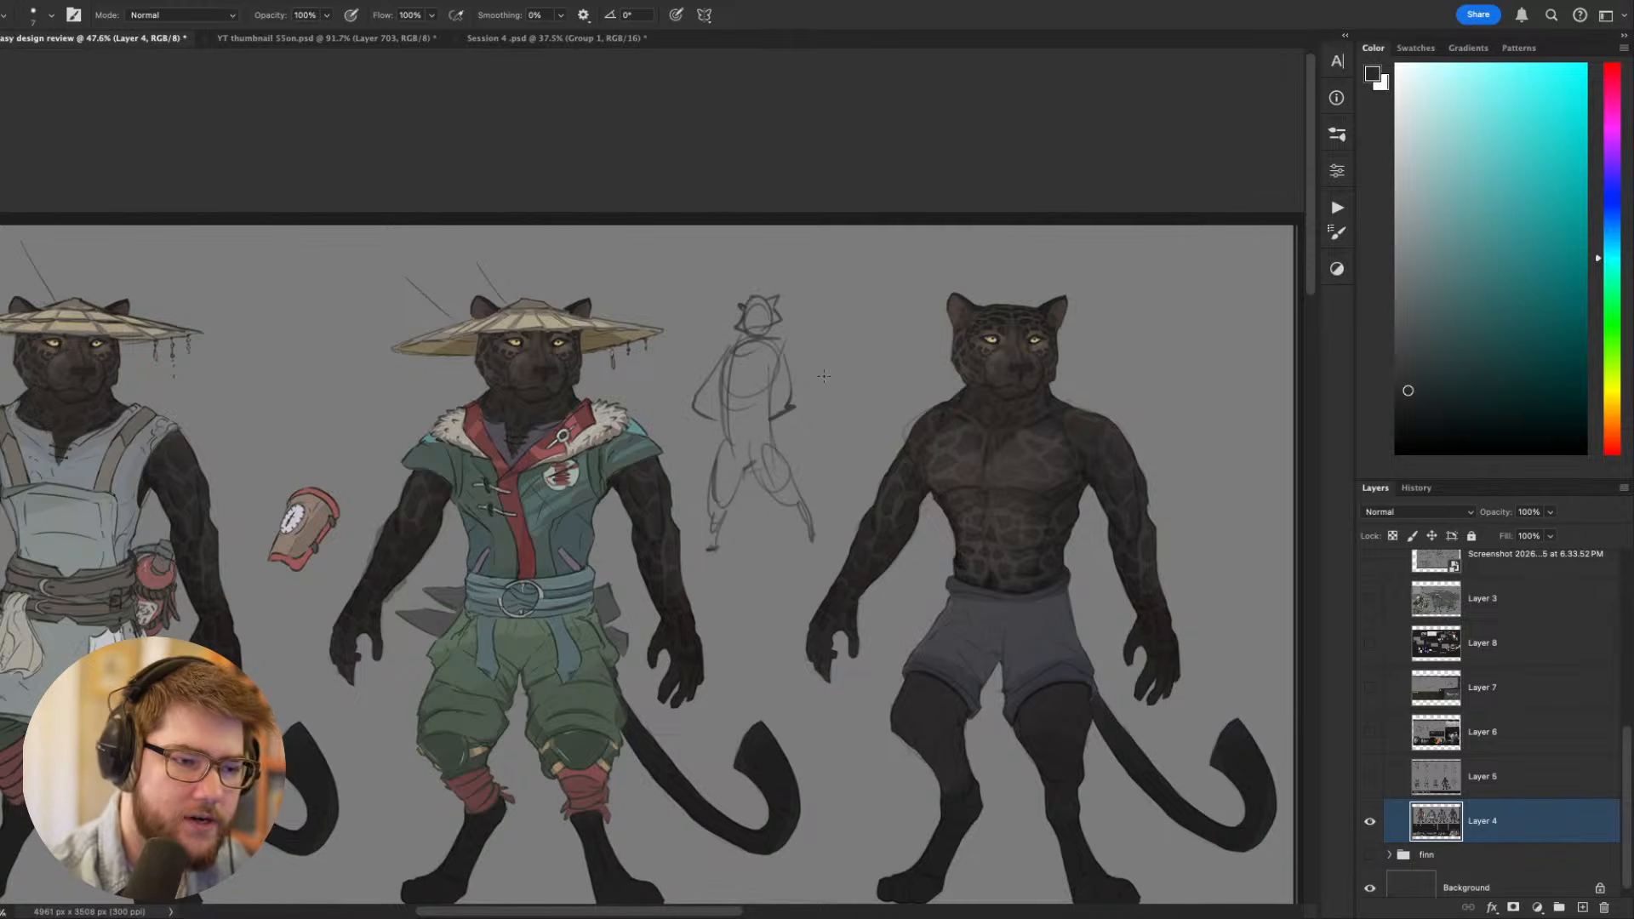
{"action": "mouse_move", "coordinate": [796, 362]}
{"action": "left_mouse_down"}
{"action": "mouse_move", "coordinate": [780, 424]}
{"action": "mouse_move", "coordinate": [714, 419]}
{"action": "left_mouse_up"}
{"action": "scroll", "coordinate": [782, 474], "scroll_direction": "down", "scroll_amount": 2}
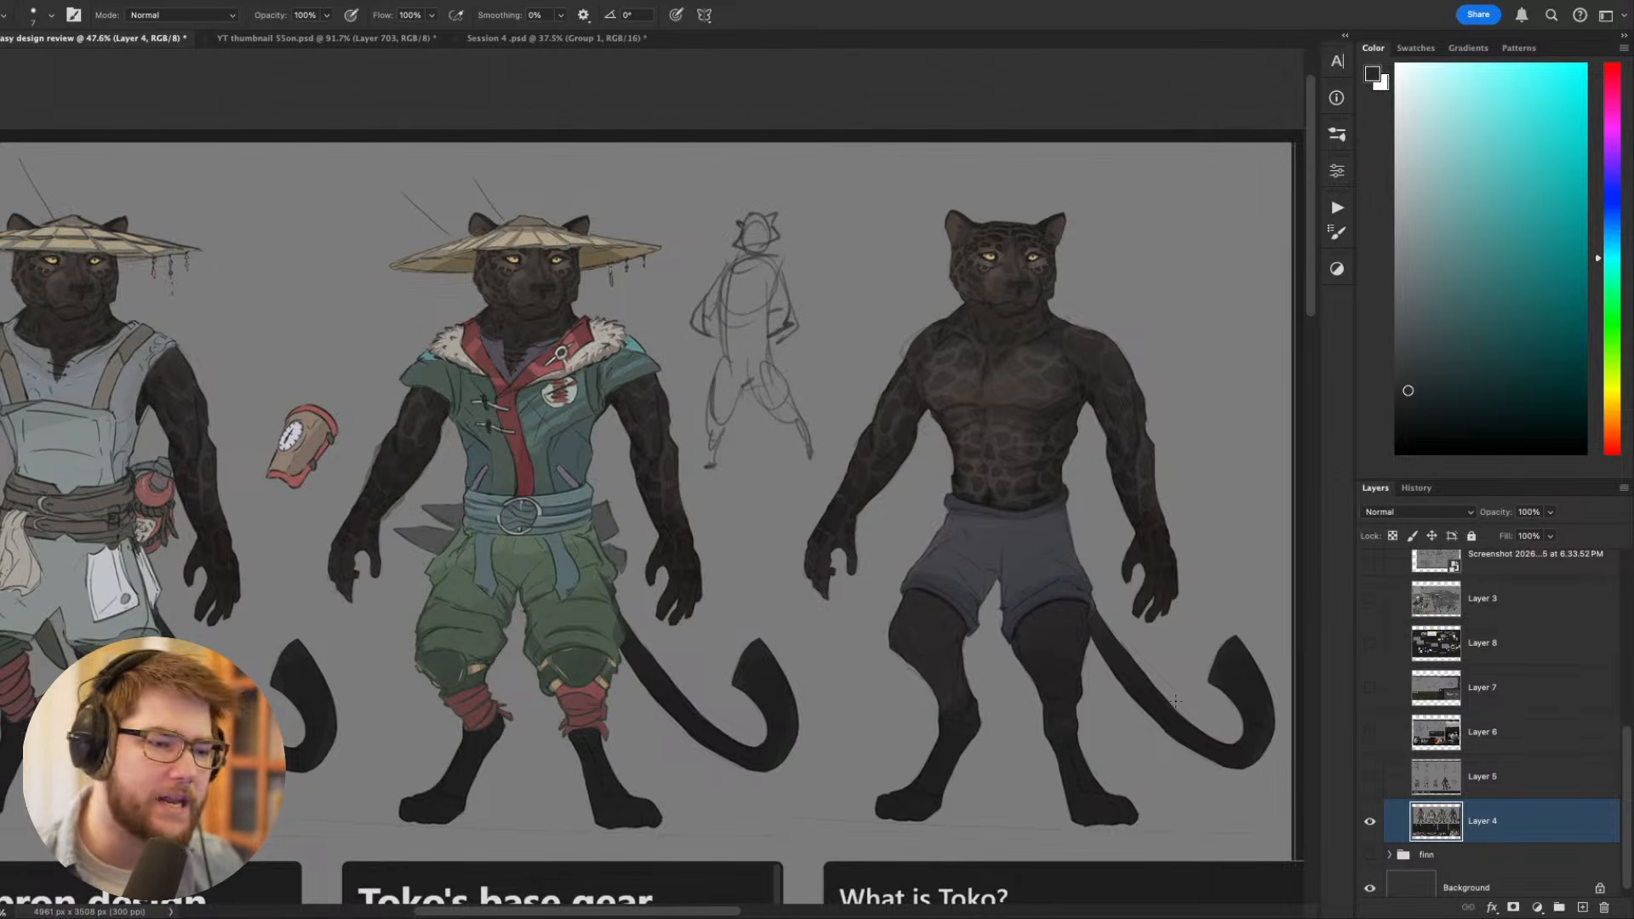
- Reinforce the small figure's outstretched leg and add a long tail curling around behind its legs
{"action": "scroll", "coordinate": [892, 363], "scroll_direction": "up", "scroll_amount": 2}
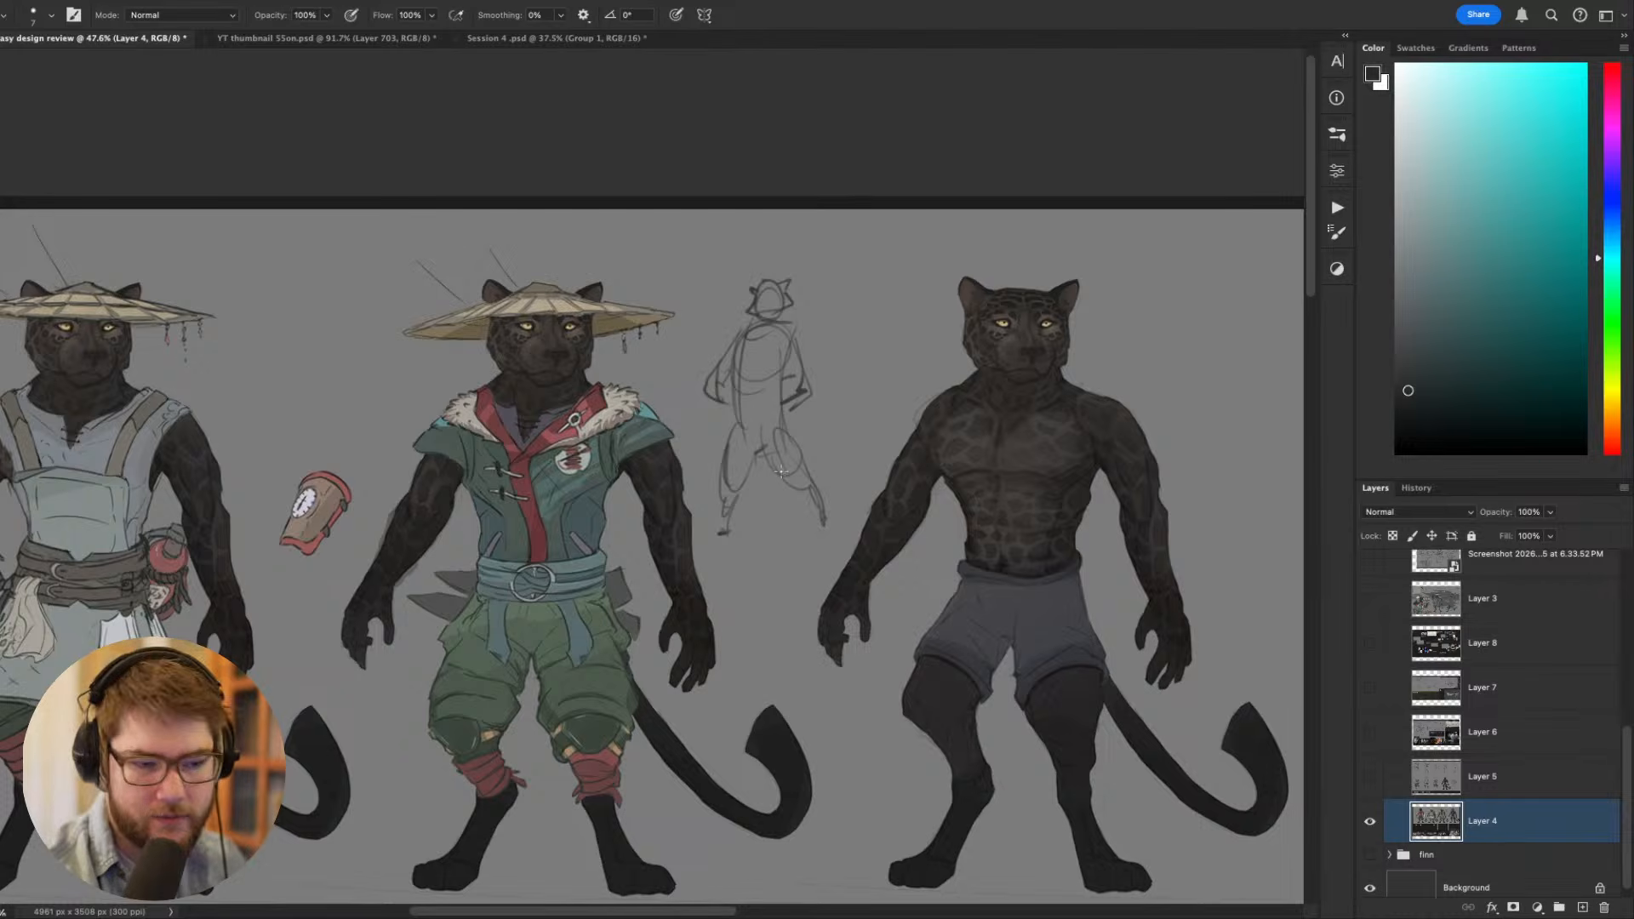
{"action": "left_click_drag", "start_coordinate": [780, 470], "coordinate": [824, 519]}
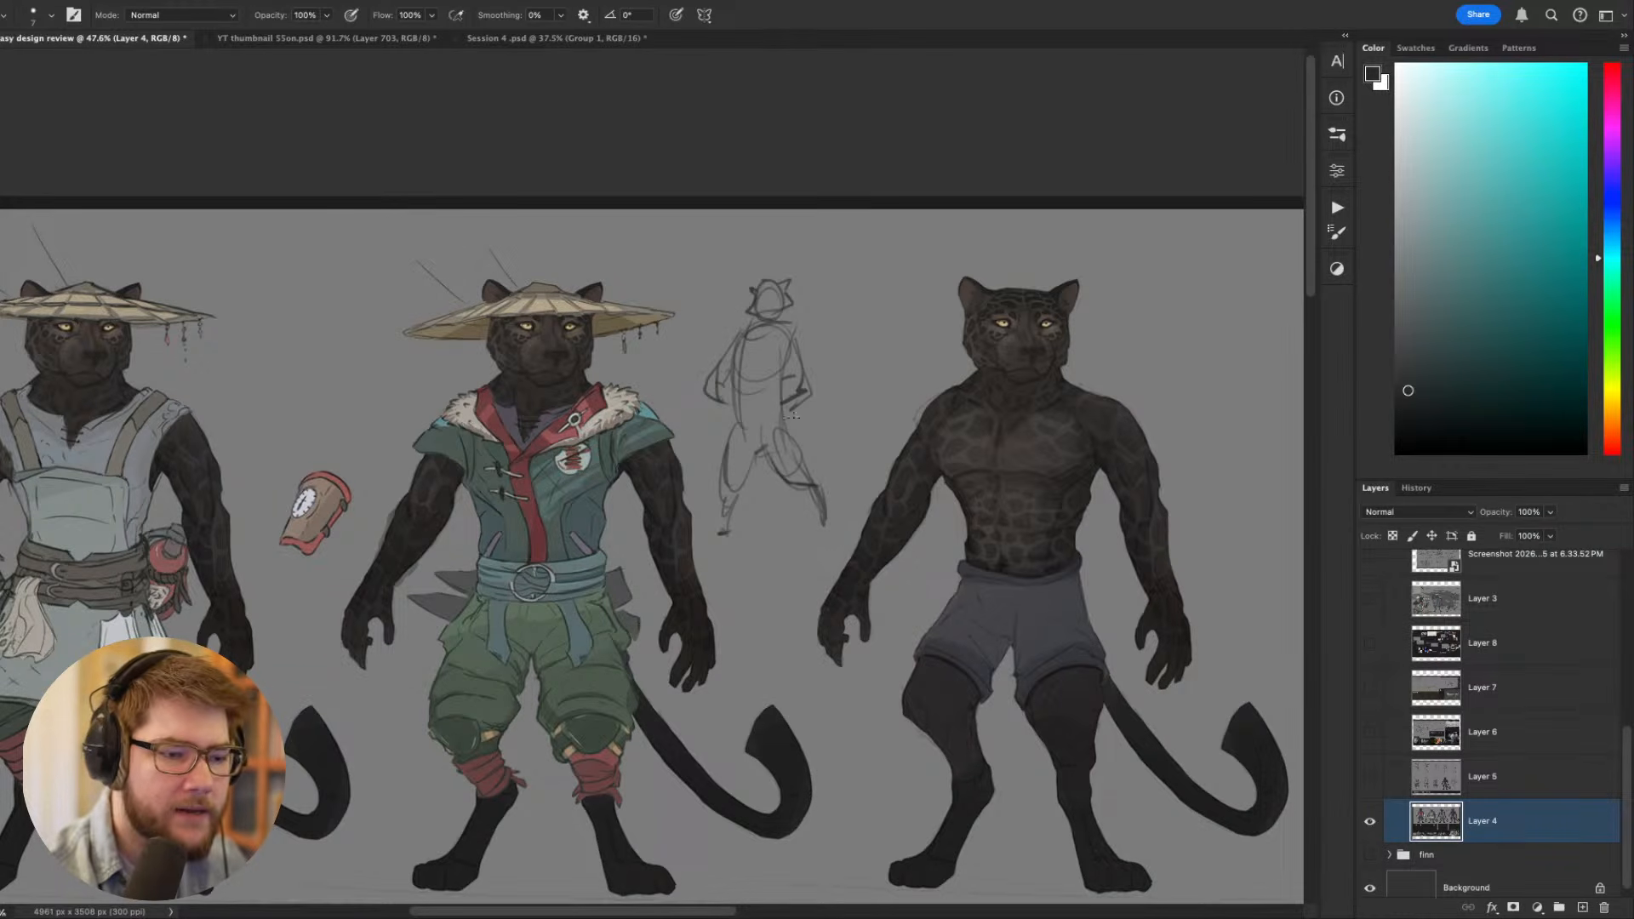
{"action": "mouse_move", "coordinate": [787, 422]}
{"action": "left_mouse_down"}
{"action": "mouse_move", "coordinate": [797, 479]}
{"action": "mouse_move", "coordinate": [839, 465]}
{"action": "mouse_move", "coordinate": [769, 506]}
{"action": "mouse_move", "coordinate": [770, 528]}
{"action": "mouse_move", "coordinate": [770, 502]}
{"action": "mouse_move", "coordinate": [842, 468]}
{"action": "left_mouse_up"}
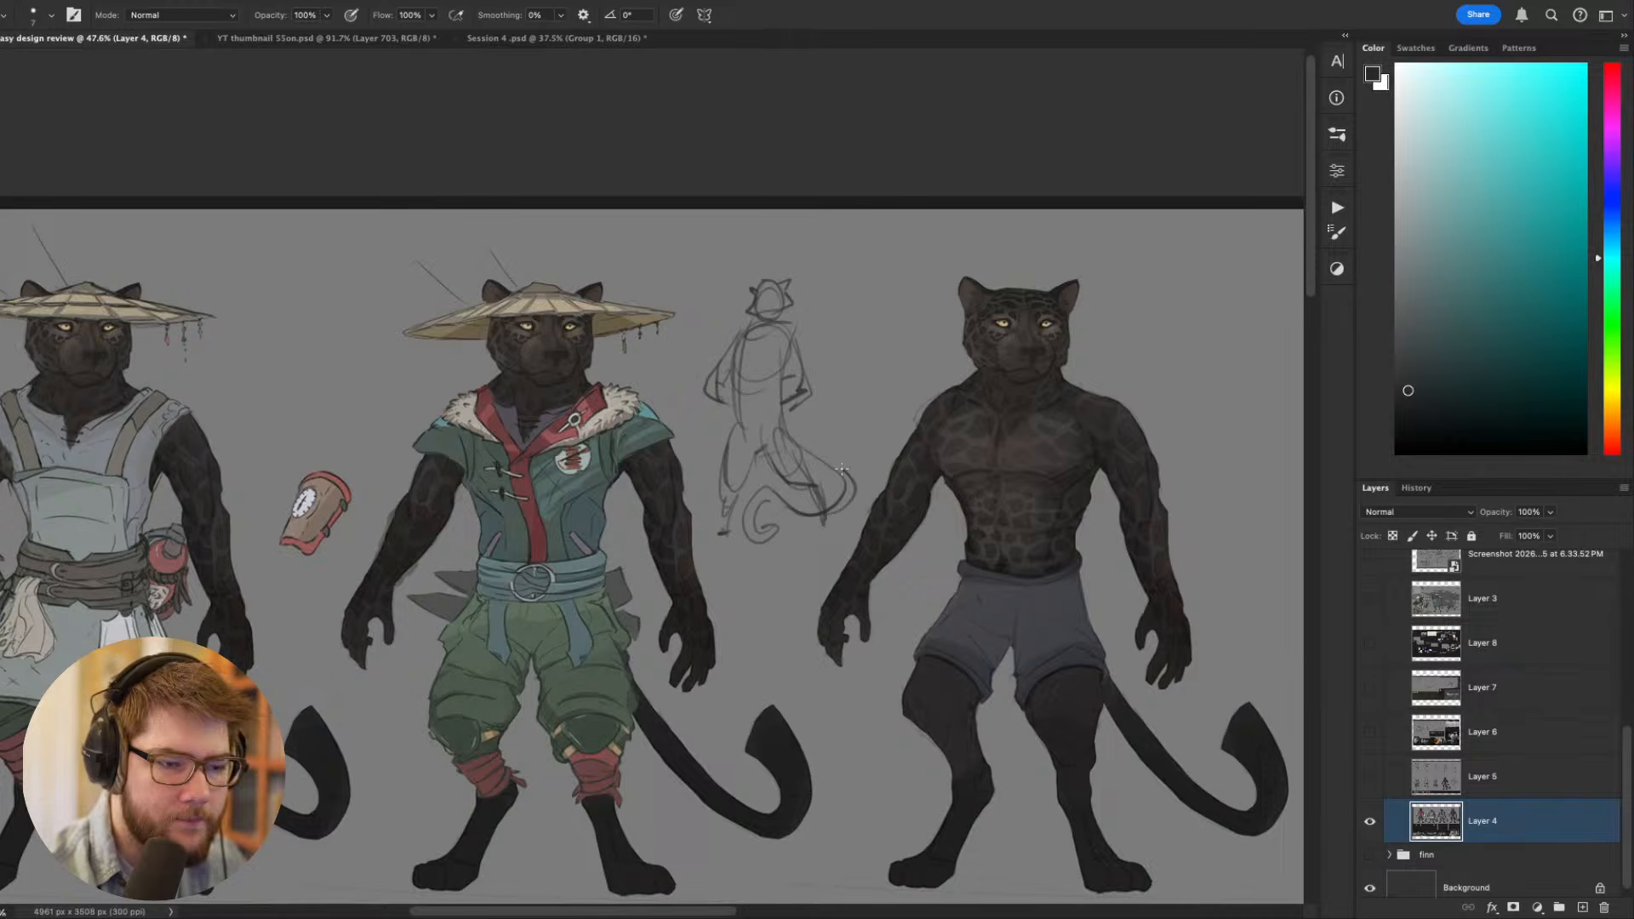
{"action": "scroll", "coordinate": [839, 433], "scroll_direction": "down", "scroll_amount": 4}
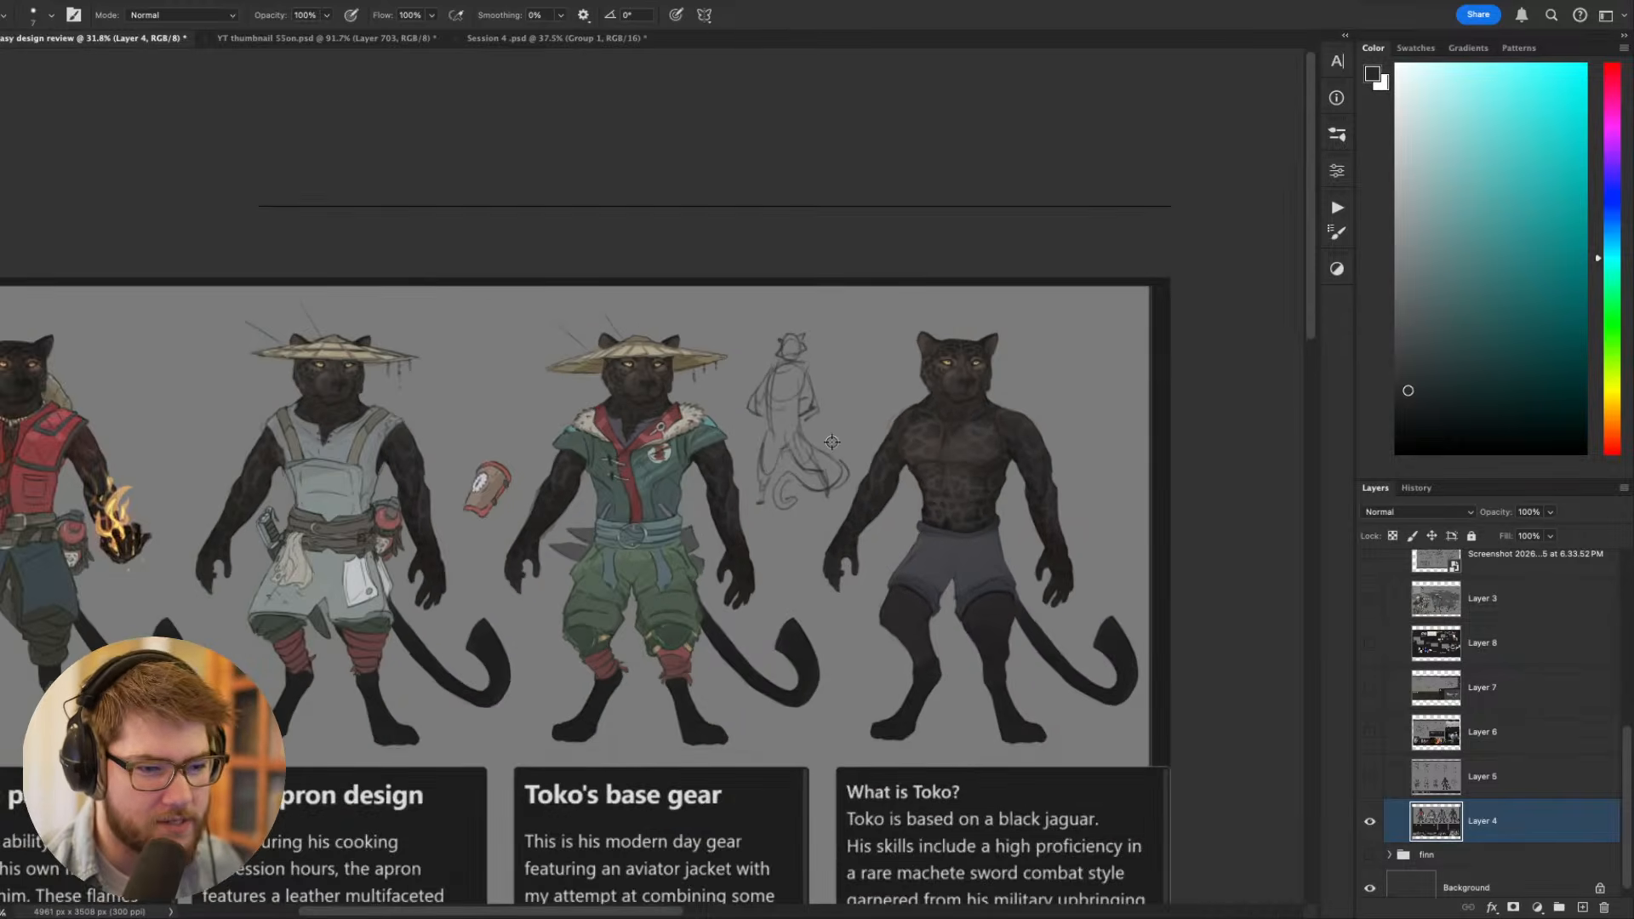
- Examine the small pose sketch up close and compare its stance with the surrounding figures in Toko's lineup
{"action": "scroll", "coordinate": [829, 445], "scroll_direction": "up", "scroll_amount": 2}
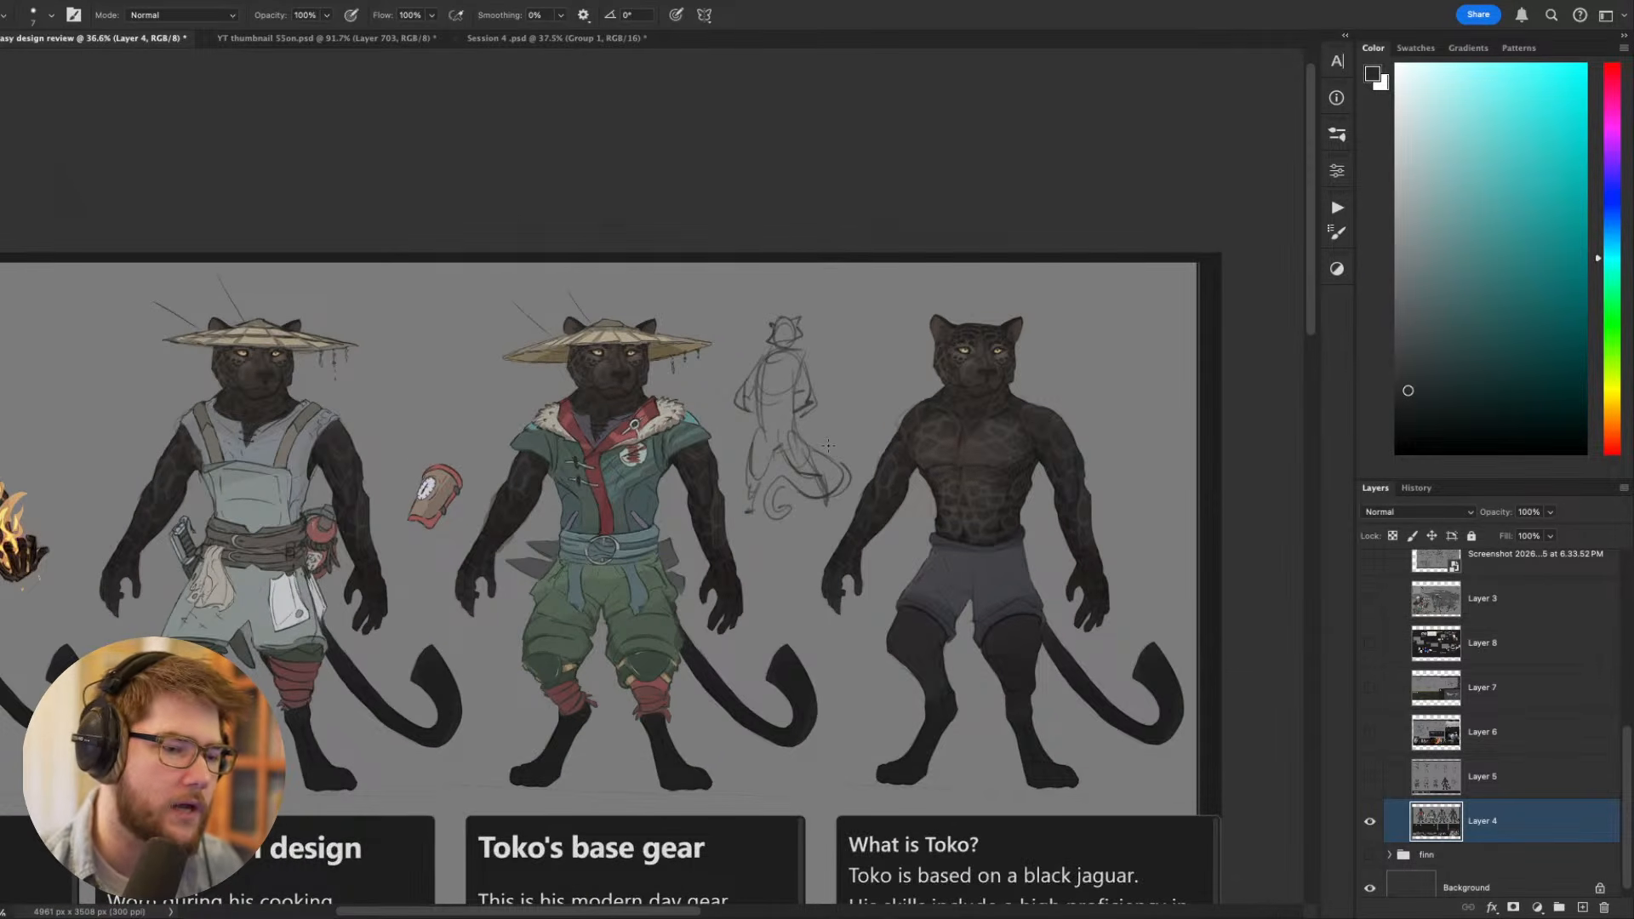
{"action": "scroll", "coordinate": [822, 470], "scroll_direction": "up", "scroll_amount": 2}
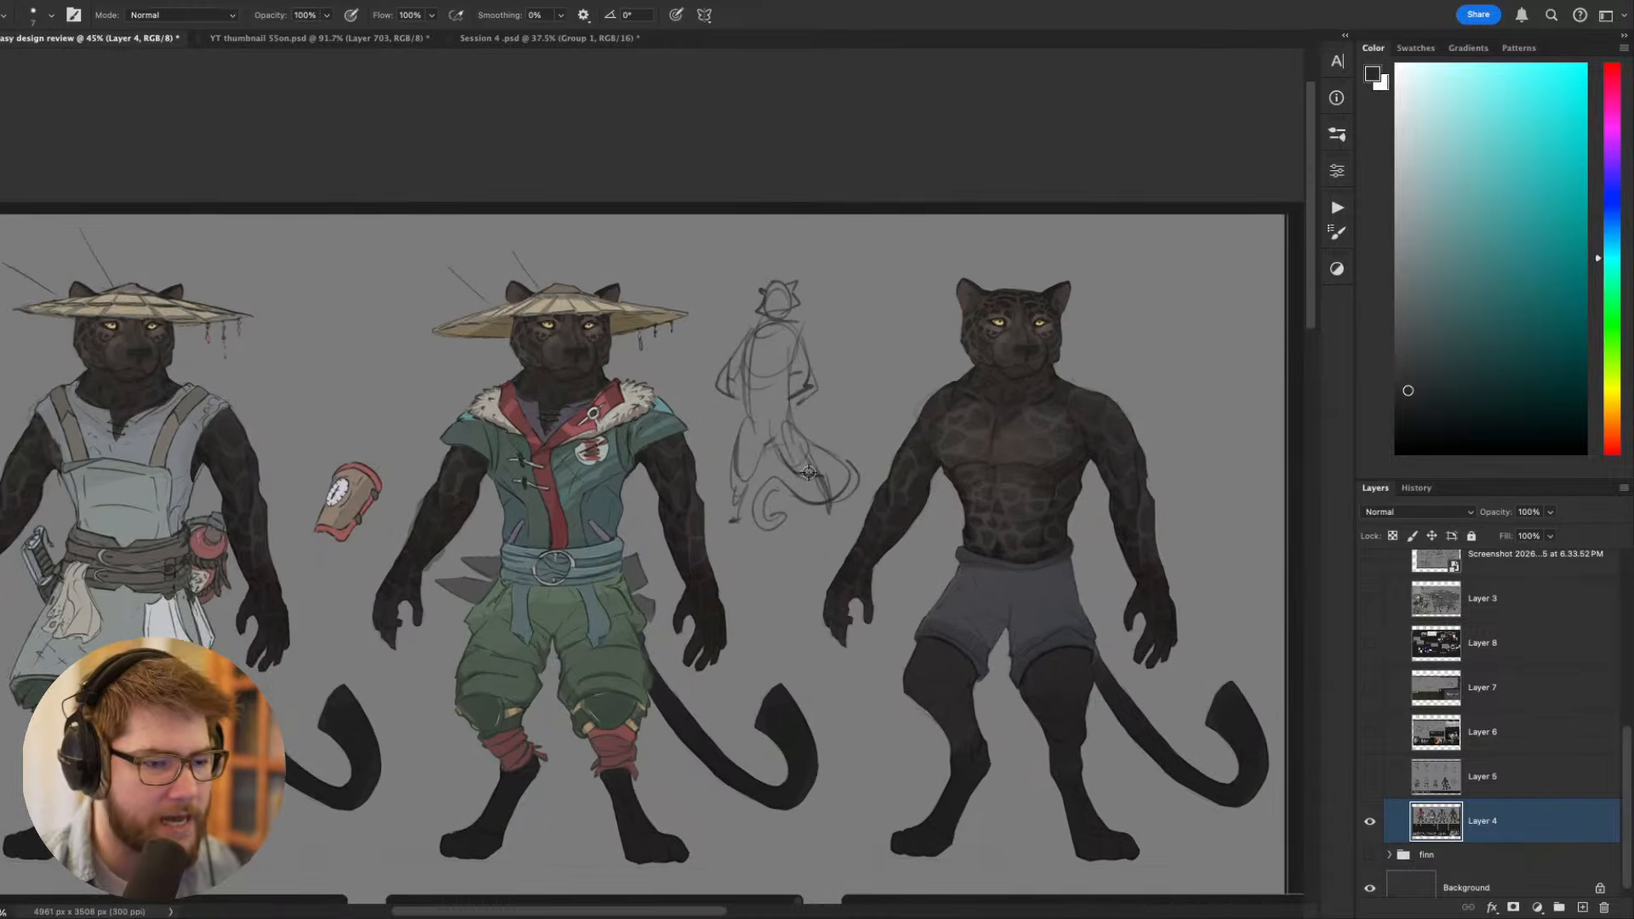
{"action": "scroll", "coordinate": [800, 458], "scroll_direction": "up", "scroll_amount": 1}
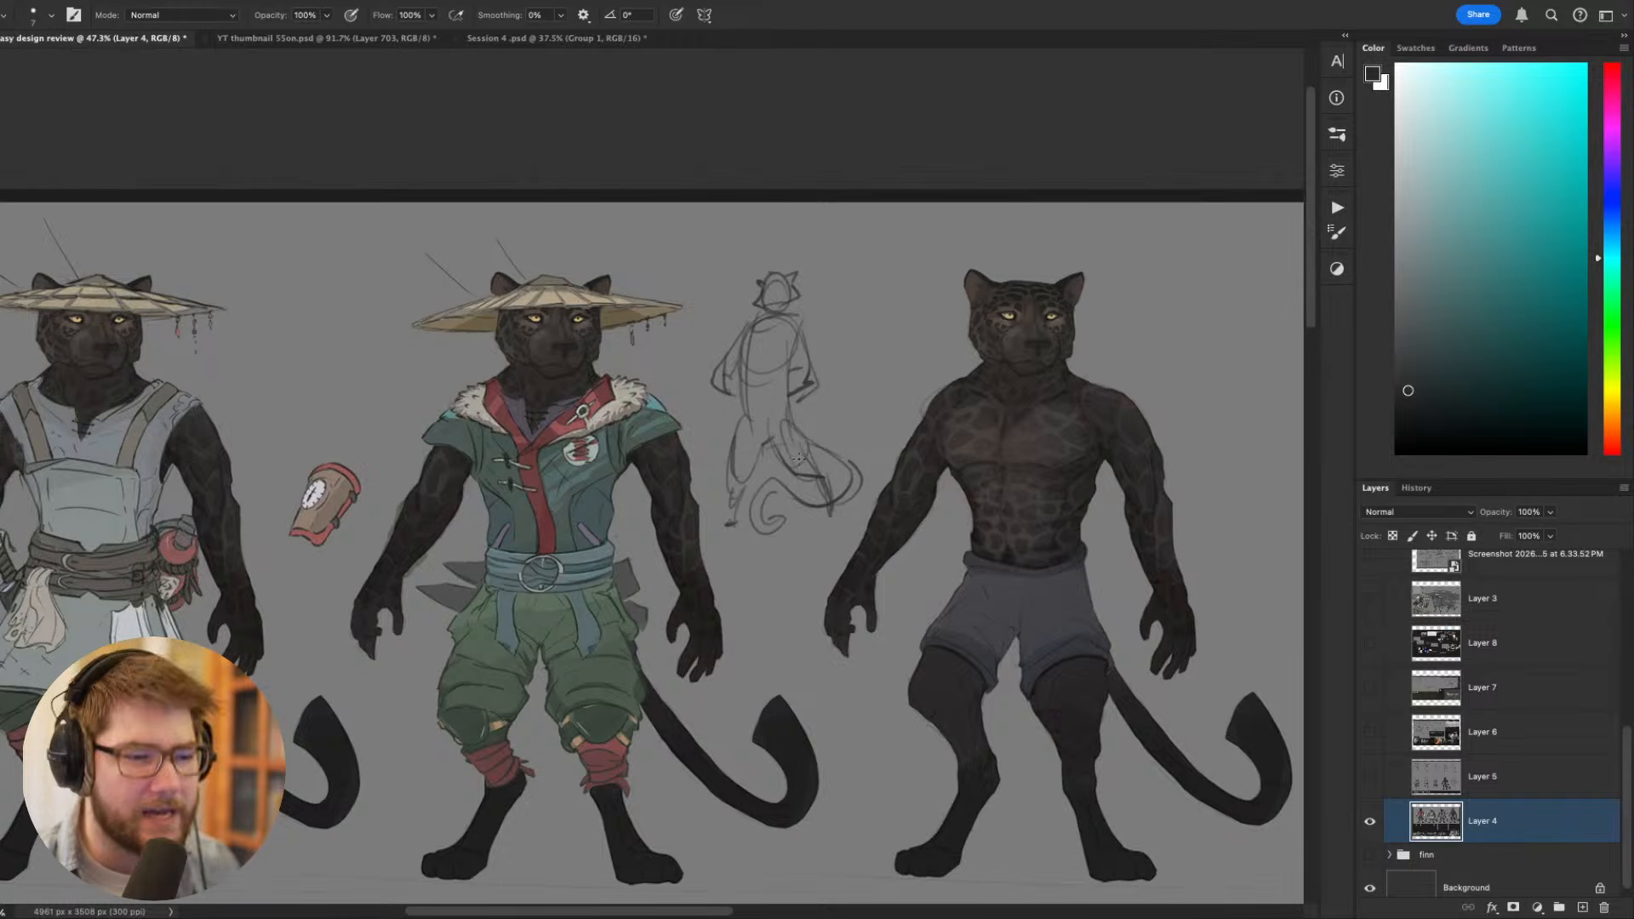
{"action": "scroll", "coordinate": [802, 458], "scroll_direction": "up", "scroll_amount": 8}
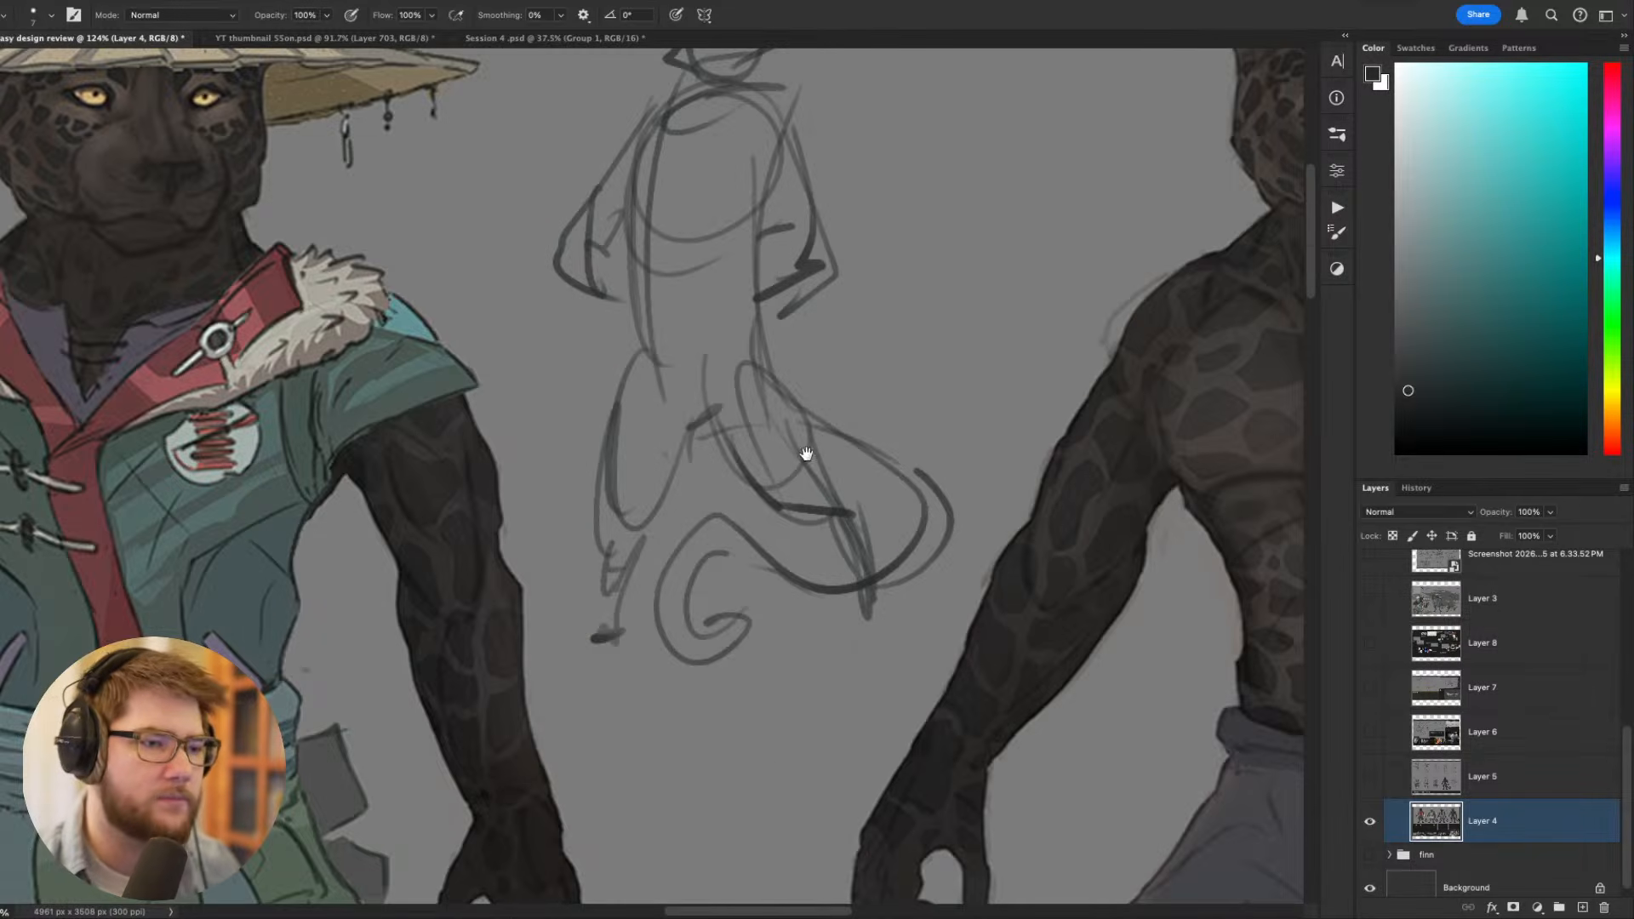
{"action": "left_click_drag", "start_coordinate": [827, 225], "coordinate": [968, 569]}
{"action": "mouse_move", "coordinate": [847, 354]}
{"action": "left_mouse_down"}
{"action": "mouse_move", "coordinate": [870, 375]}
{"action": "mouse_move", "coordinate": [842, 407]}
{"action": "mouse_move", "coordinate": [875, 395]}
{"action": "mouse_move", "coordinate": [821, 364]}
{"action": "left_mouse_up"}
{"action": "scroll", "coordinate": [876, 354], "scroll_direction": "down", "scroll_amount": 9}
{"action": "scroll", "coordinate": [828, 384], "scroll_direction": "down", "scroll_amount": 3}
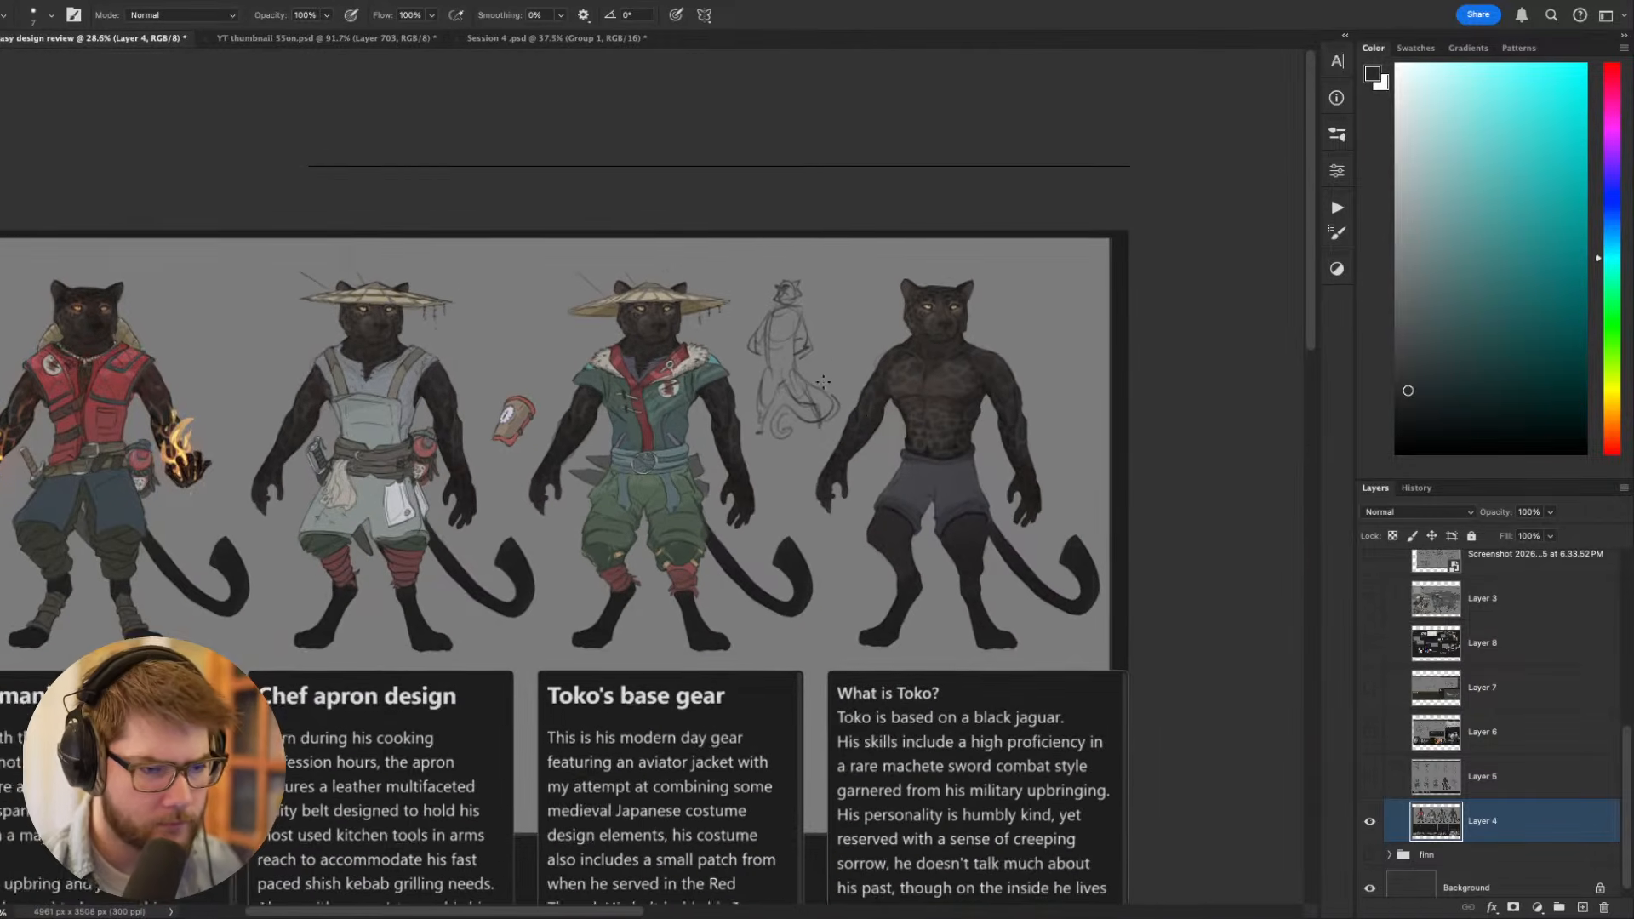
{"action": "left_click_drag", "start_coordinate": [877, 420], "coordinate": [1004, 398]}
{"action": "left_click_drag", "start_coordinate": [1088, 455], "coordinate": [1057, 381]}
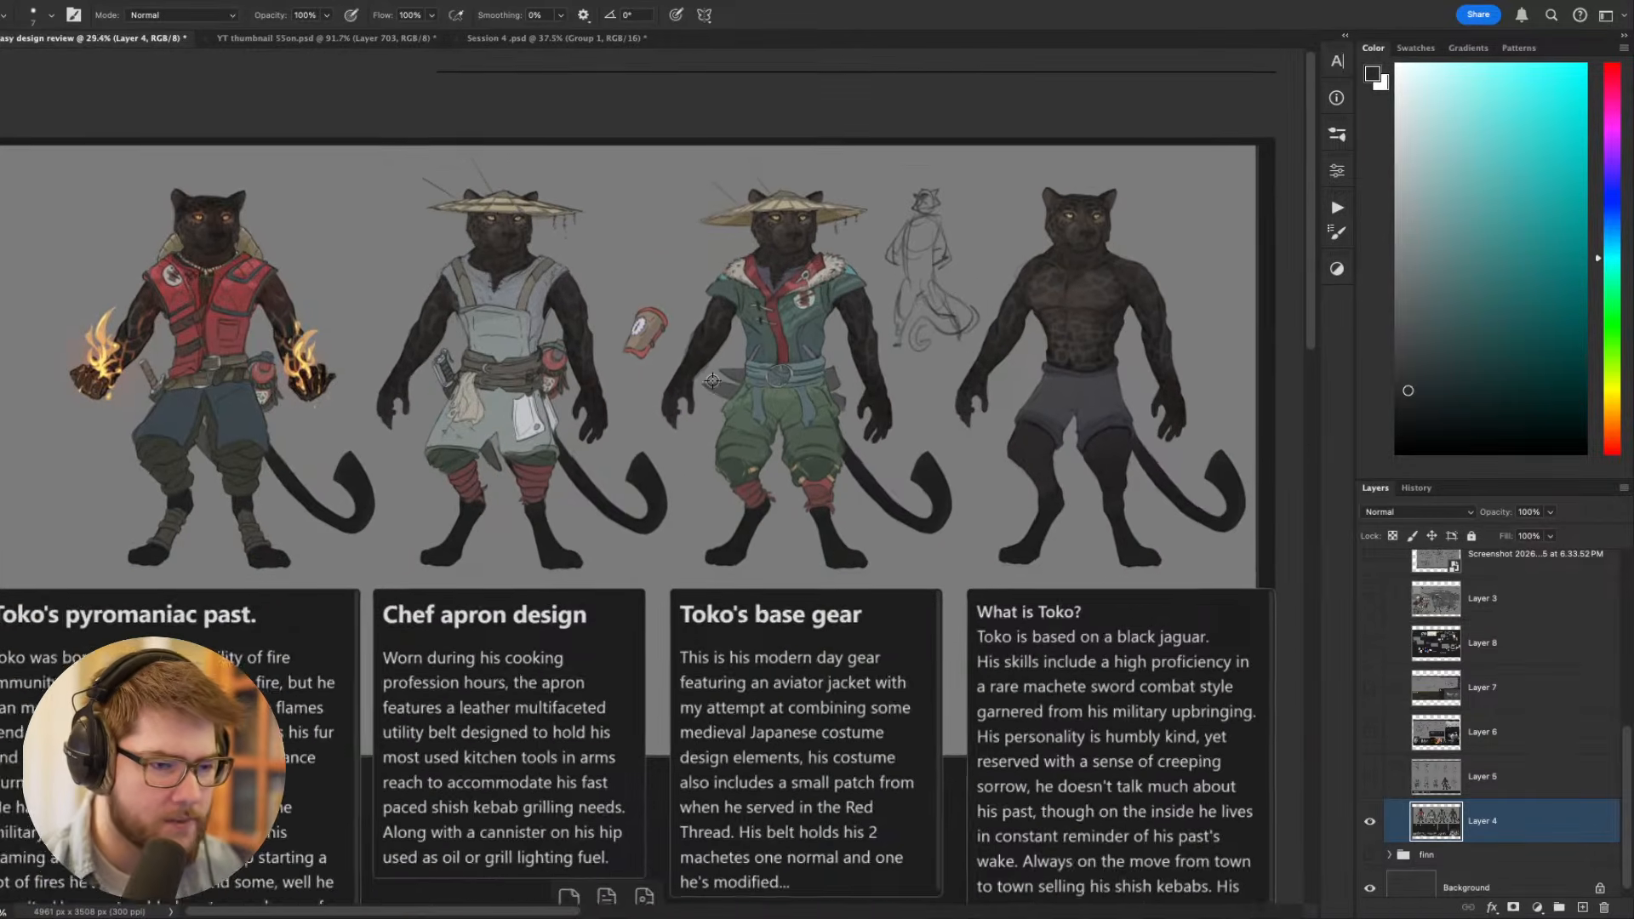
- Compare Toko's pyromaniac, chef apron and base gear costumes across the lineup, together with their description panels
{"action": "scroll", "coordinate": [711, 383], "scroll_direction": "up", "scroll_amount": 3}
{"action": "scroll", "coordinate": [711, 383], "scroll_direction": "down", "scroll_amount": 1}
{"action": "scroll", "coordinate": [651, 421], "scroll_direction": "up", "scroll_amount": 2}
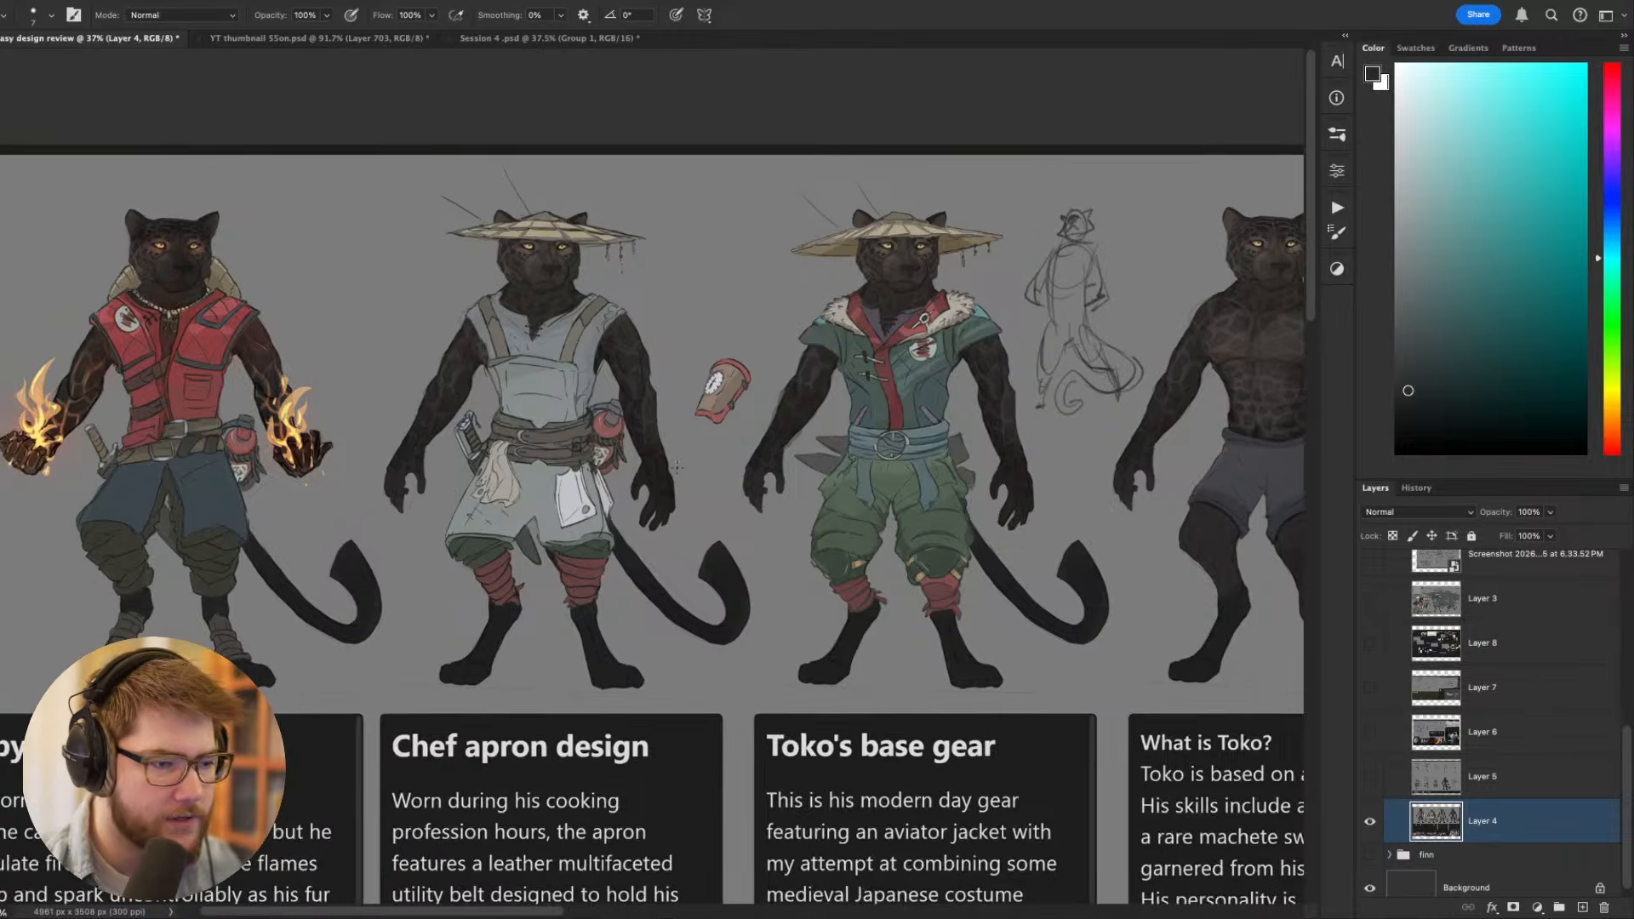
{"action": "key", "text": "v"}
{"action": "scroll", "coordinate": [673, 483], "scroll_direction": "down", "scroll_amount": 1}
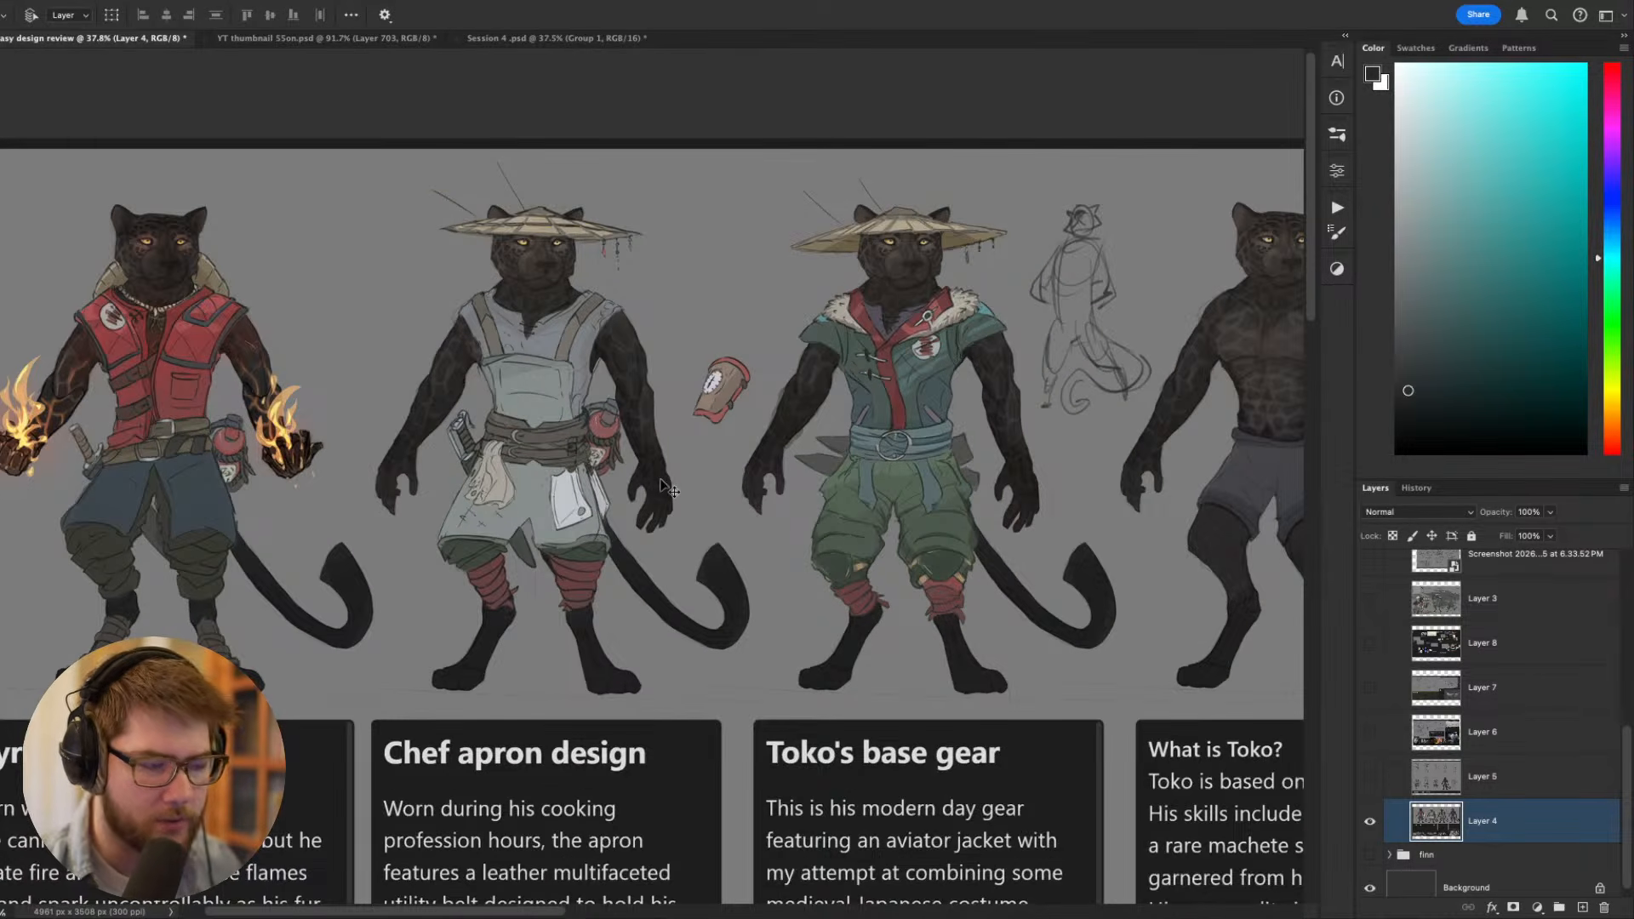
{"action": "left_click_drag", "start_coordinate": [386, 509], "coordinate": [485, 519]}
{"action": "left_click_drag", "start_coordinate": [605, 484], "coordinate": [374, 451]}
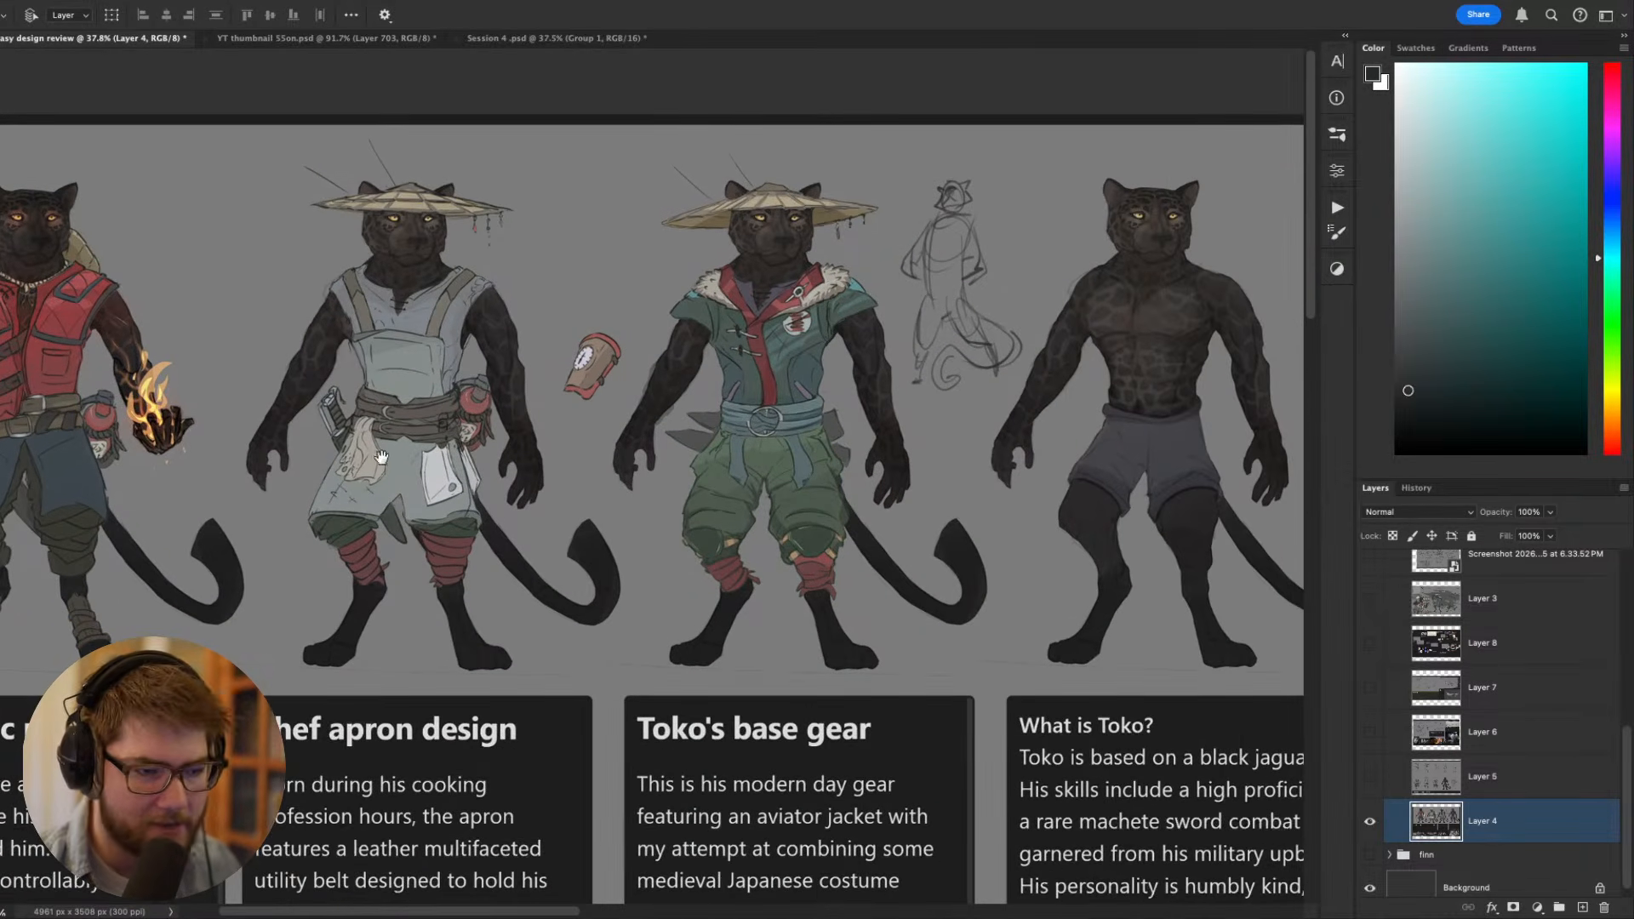
{"action": "mouse_move", "coordinate": [622, 507]}
{"action": "left_mouse_down"}
{"action": "mouse_move", "coordinate": [601, 510]}
{"action": "mouse_move", "coordinate": [633, 517]}
{"action": "left_mouse_up"}
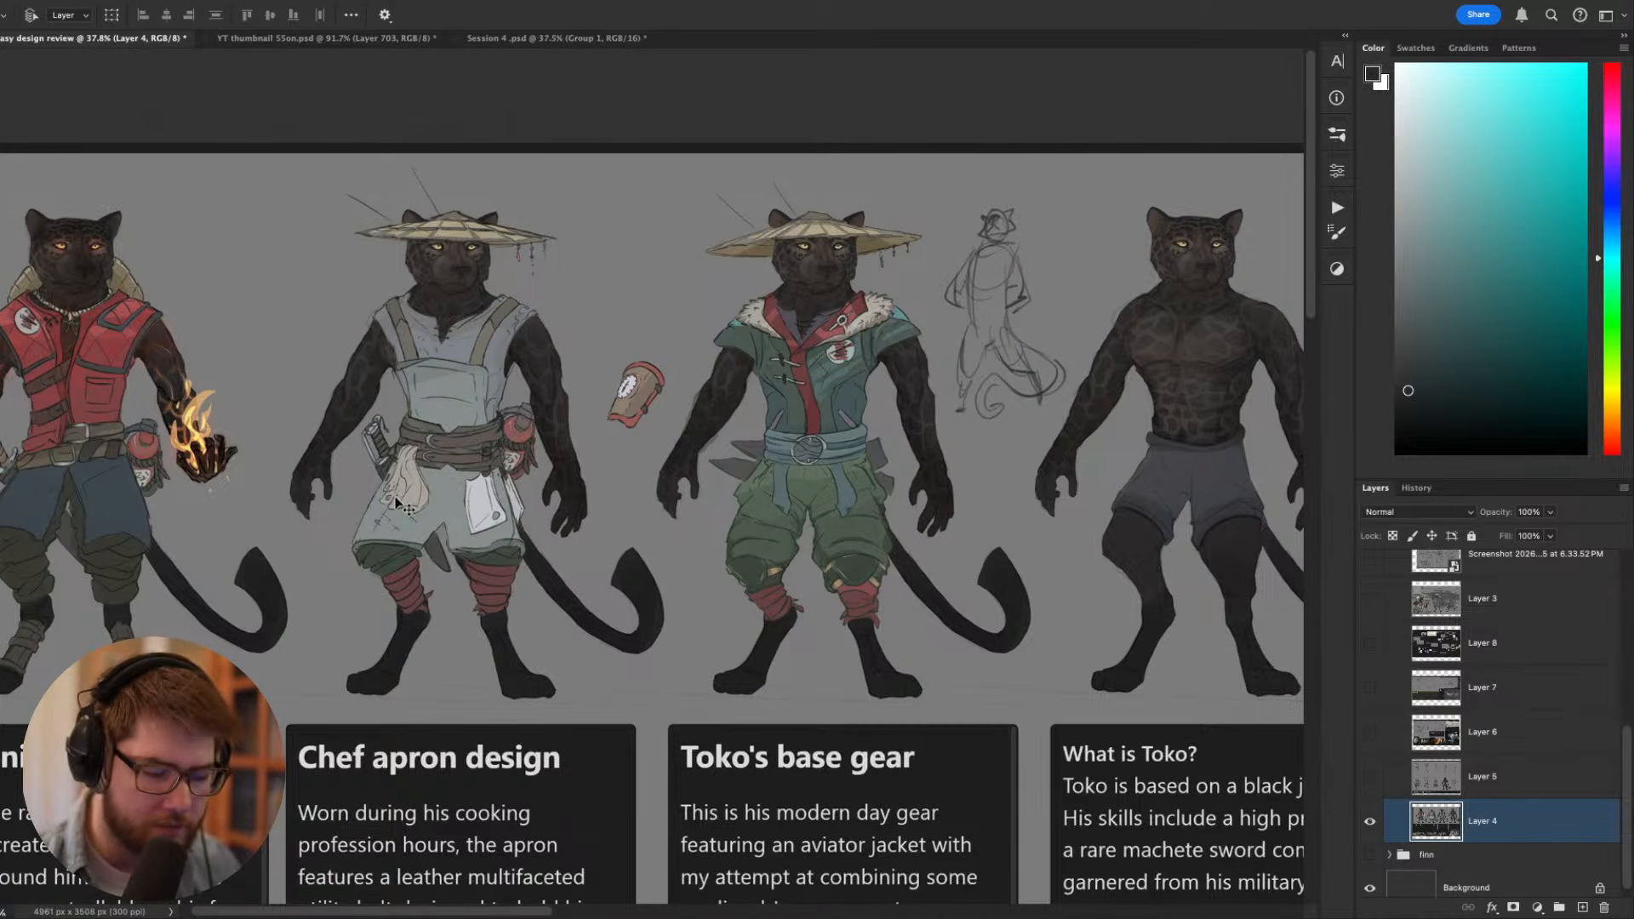
{"action": "left_click_drag", "start_coordinate": [401, 503], "coordinate": [520, 474]}
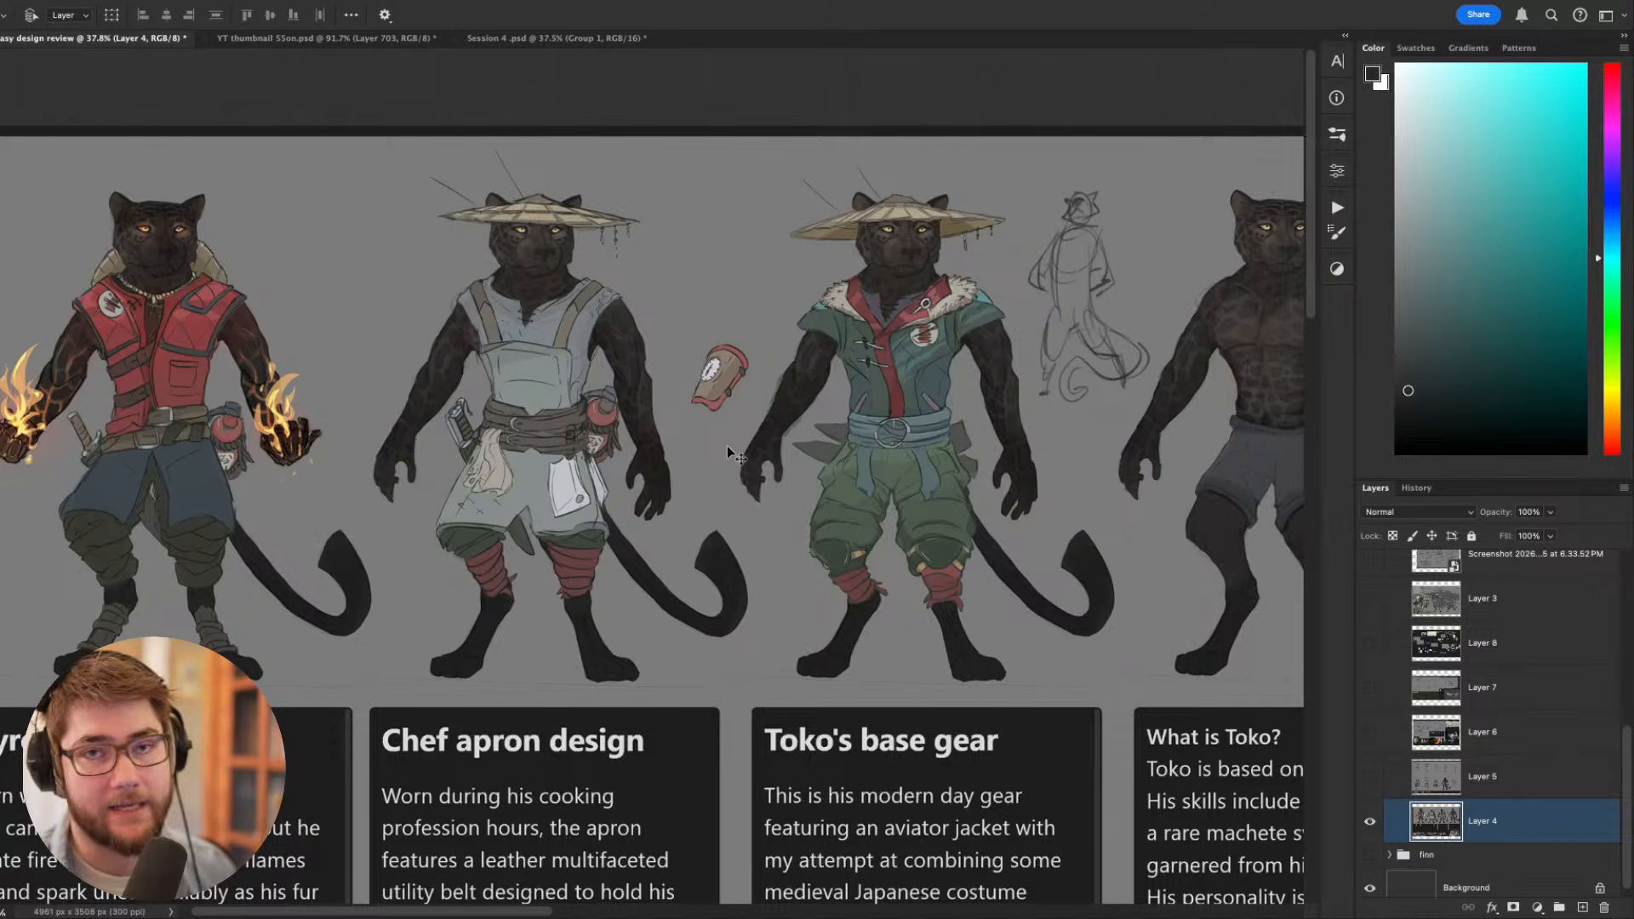
{"action": "scroll", "coordinate": [779, 340], "scroll_direction": "down", "scroll_amount": 2}
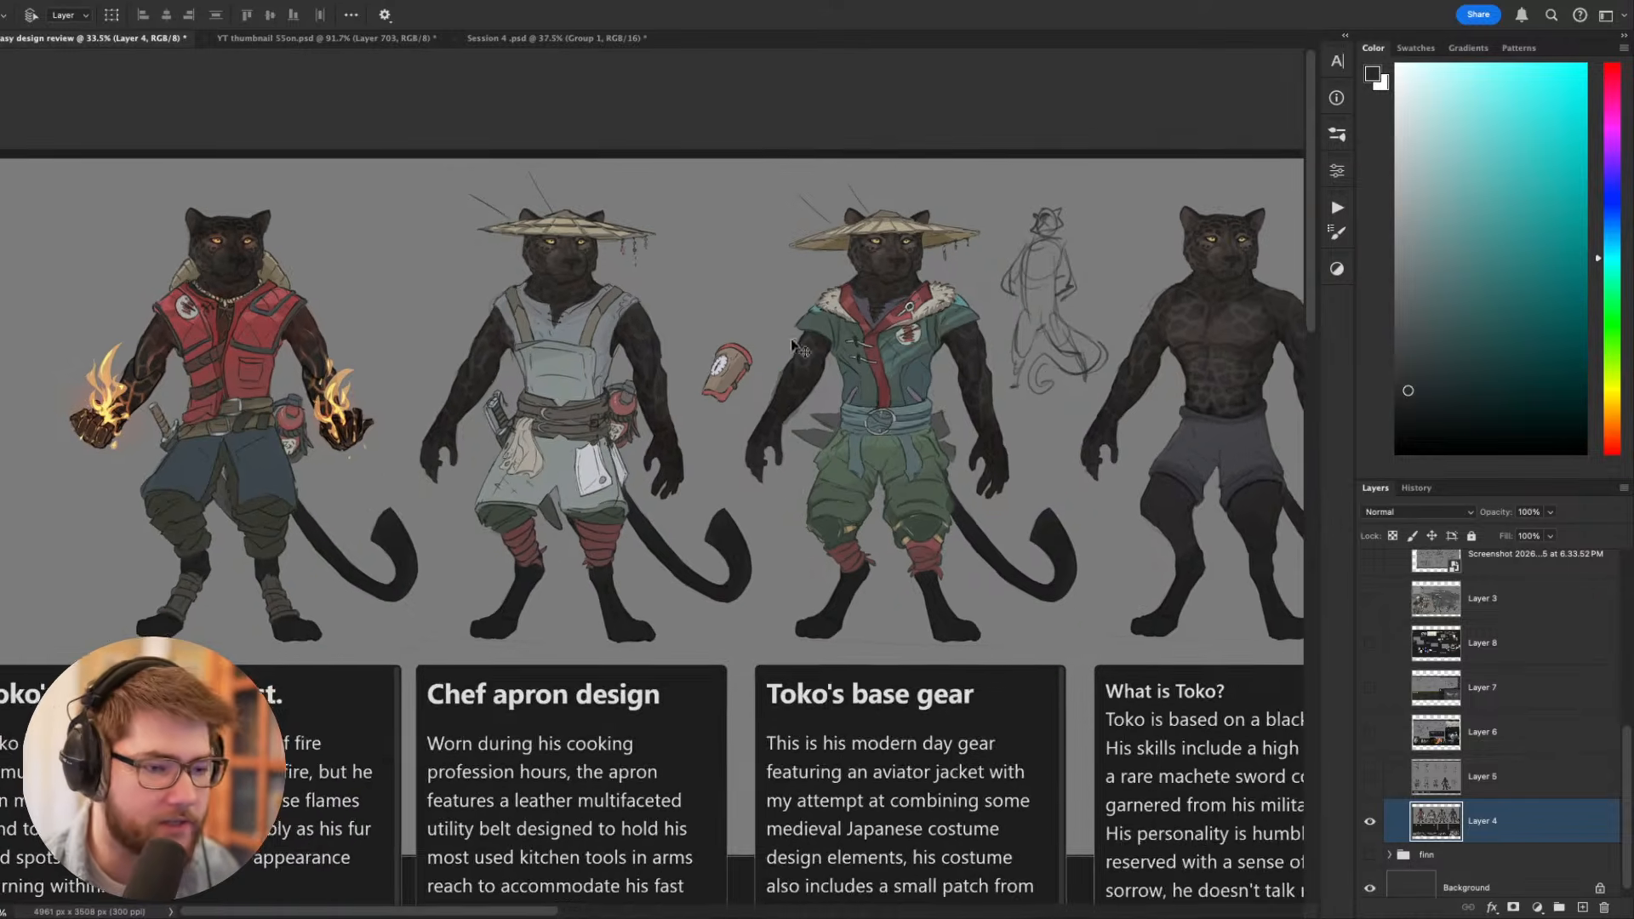
{"action": "scroll", "coordinate": [887, 428], "scroll_direction": "down", "scroll_amount": 3}
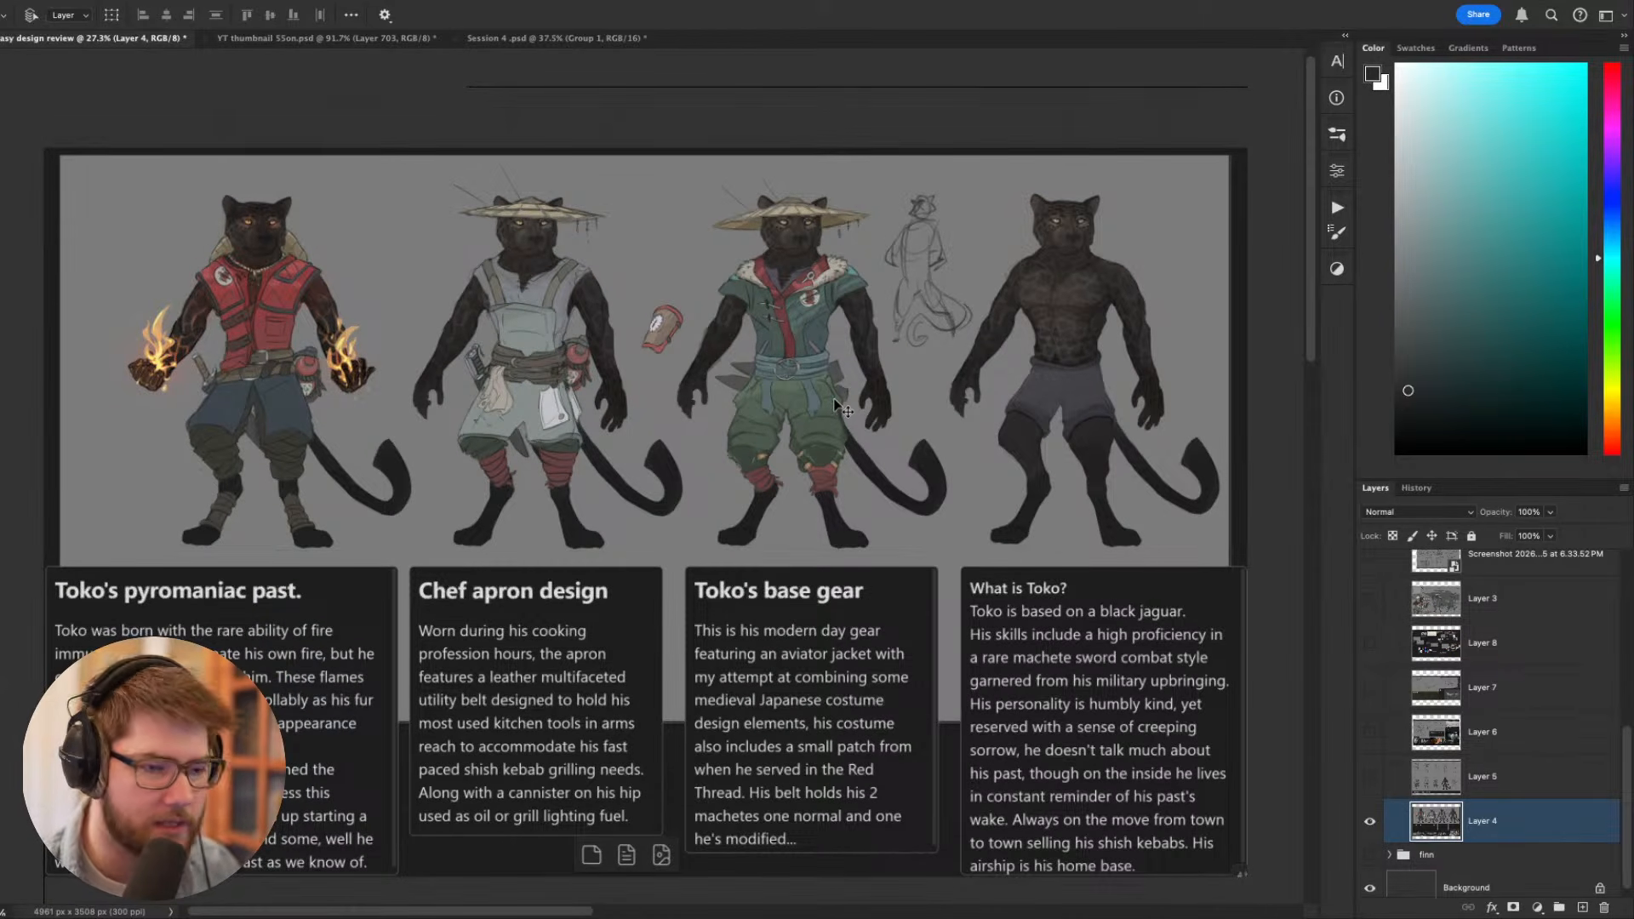
{"action": "scroll", "coordinate": [837, 406], "scroll_direction": "up", "scroll_amount": 2}
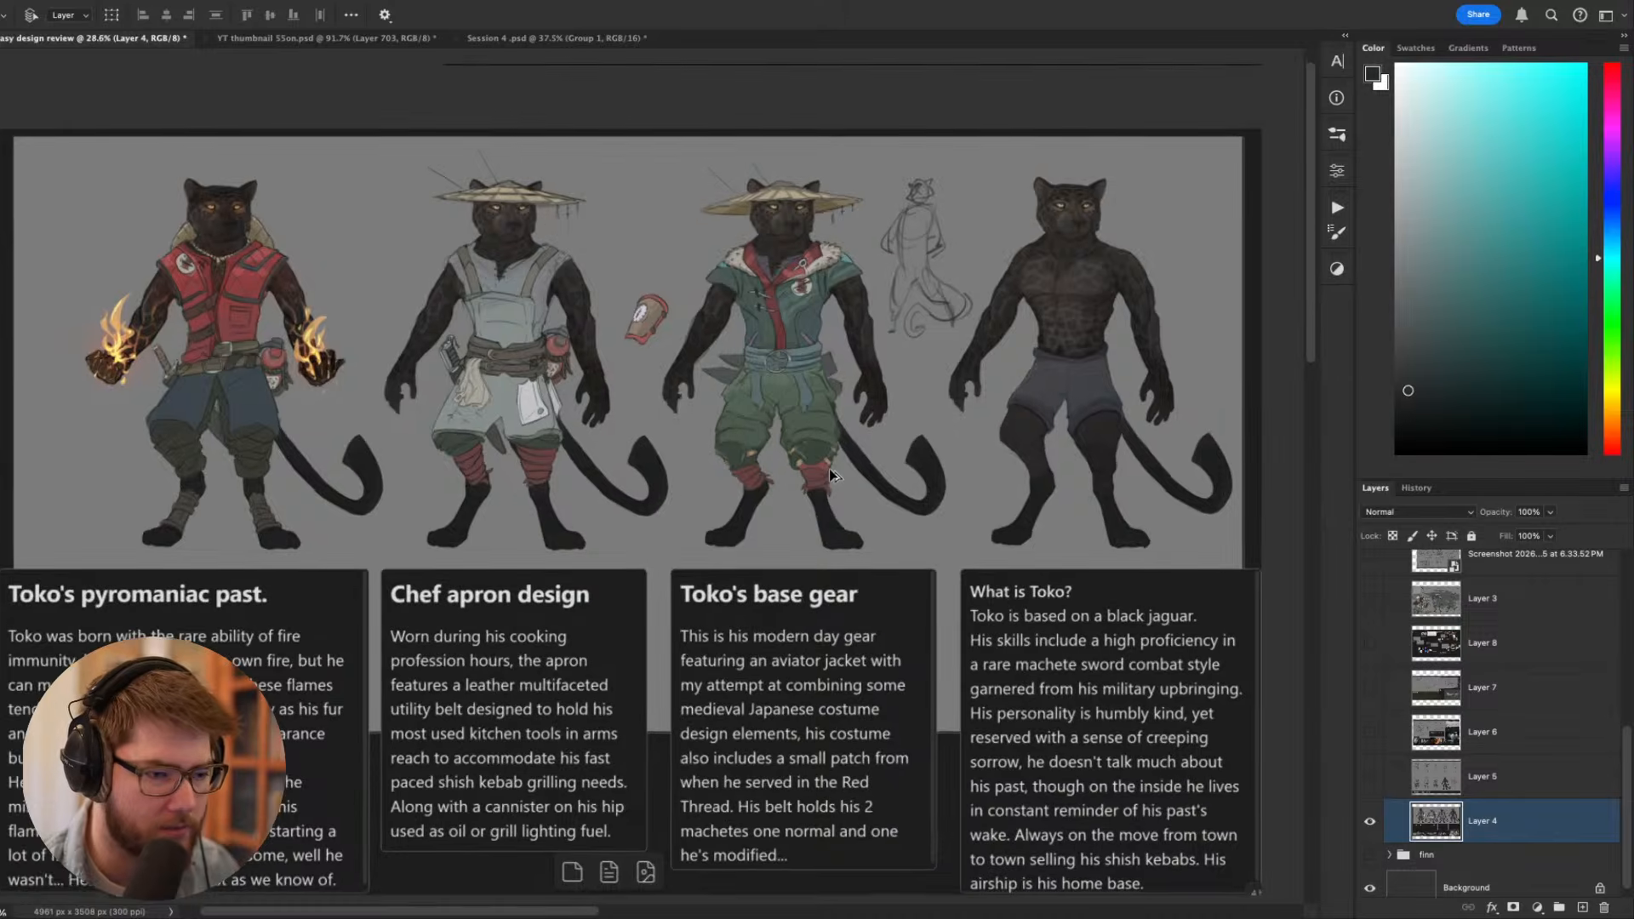
{"action": "left_click_drag", "start_coordinate": [839, 520], "coordinate": [849, 497]}
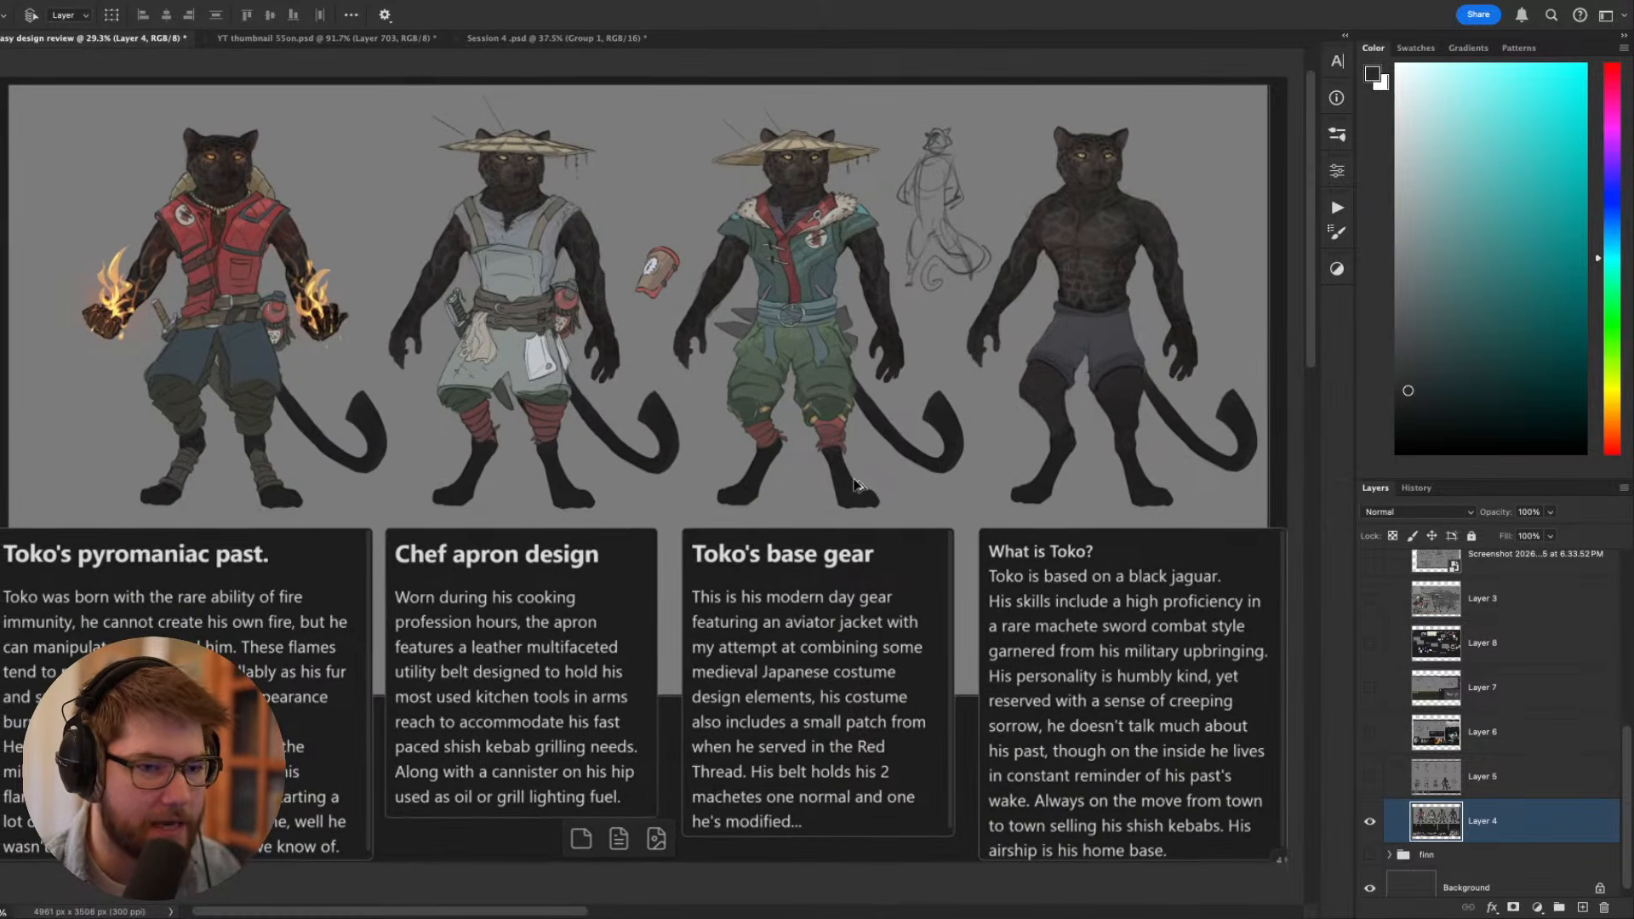
{"action": "scroll", "coordinate": [847, 503], "scroll_direction": "up", "scroll_amount": 1}
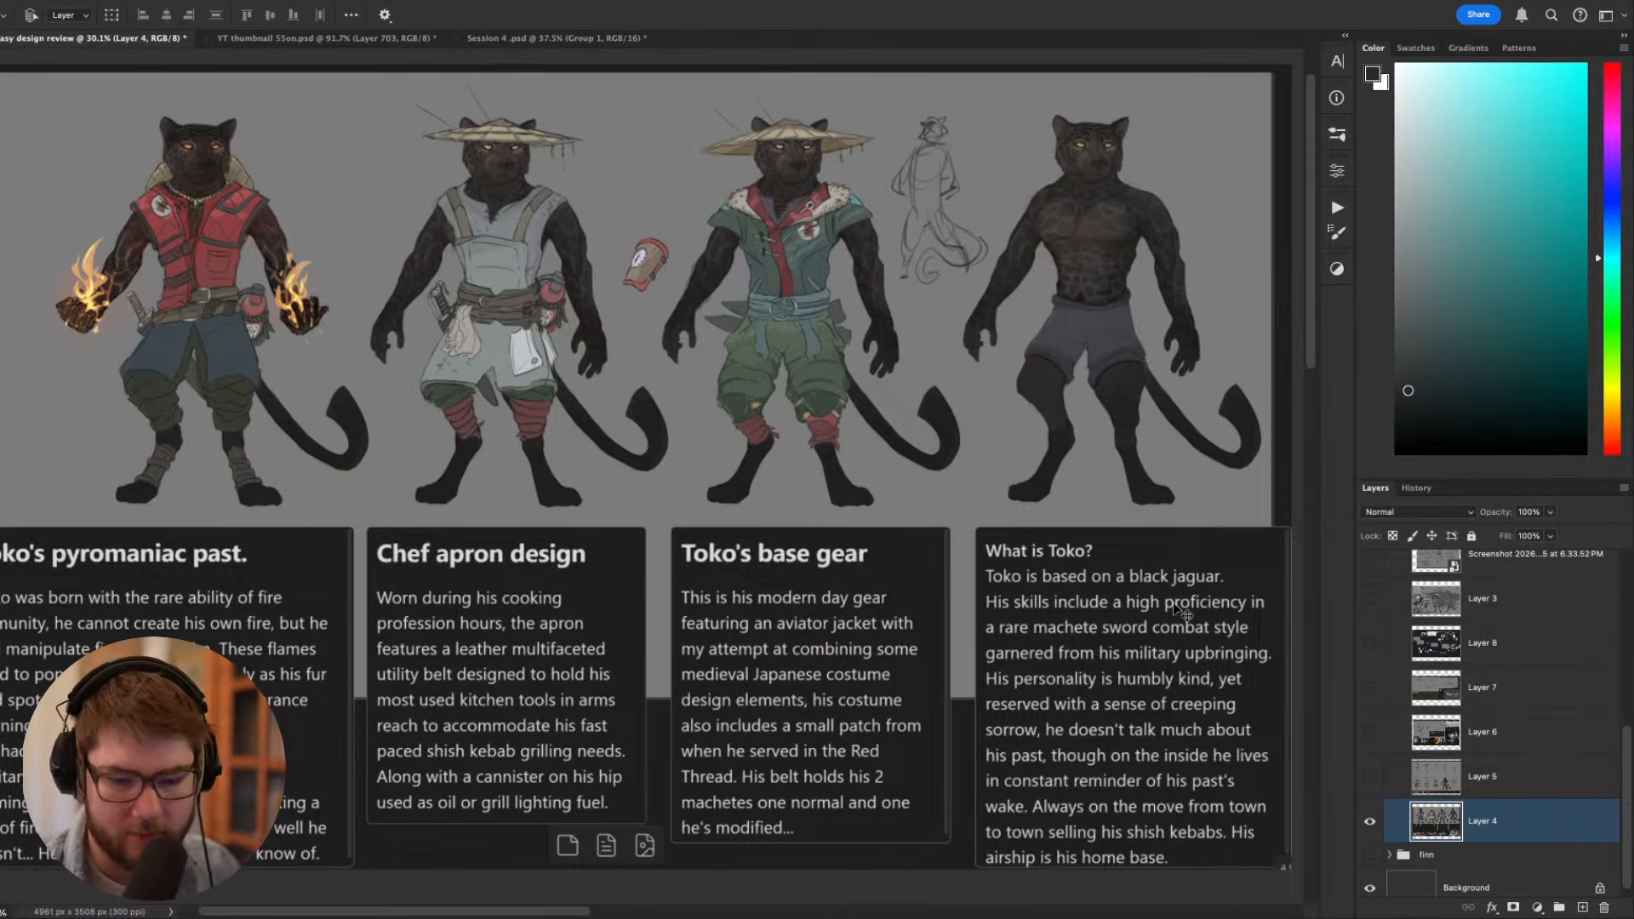
- Collapse and hide Toko's layer group, and display the group with the Eternal exploration lineups in a panel-free view
{"action": "scroll", "coordinate": [1389, 822], "scroll_direction": "up", "scroll_amount": 4}
{"action": "left_click", "coordinate": [1391, 599]}
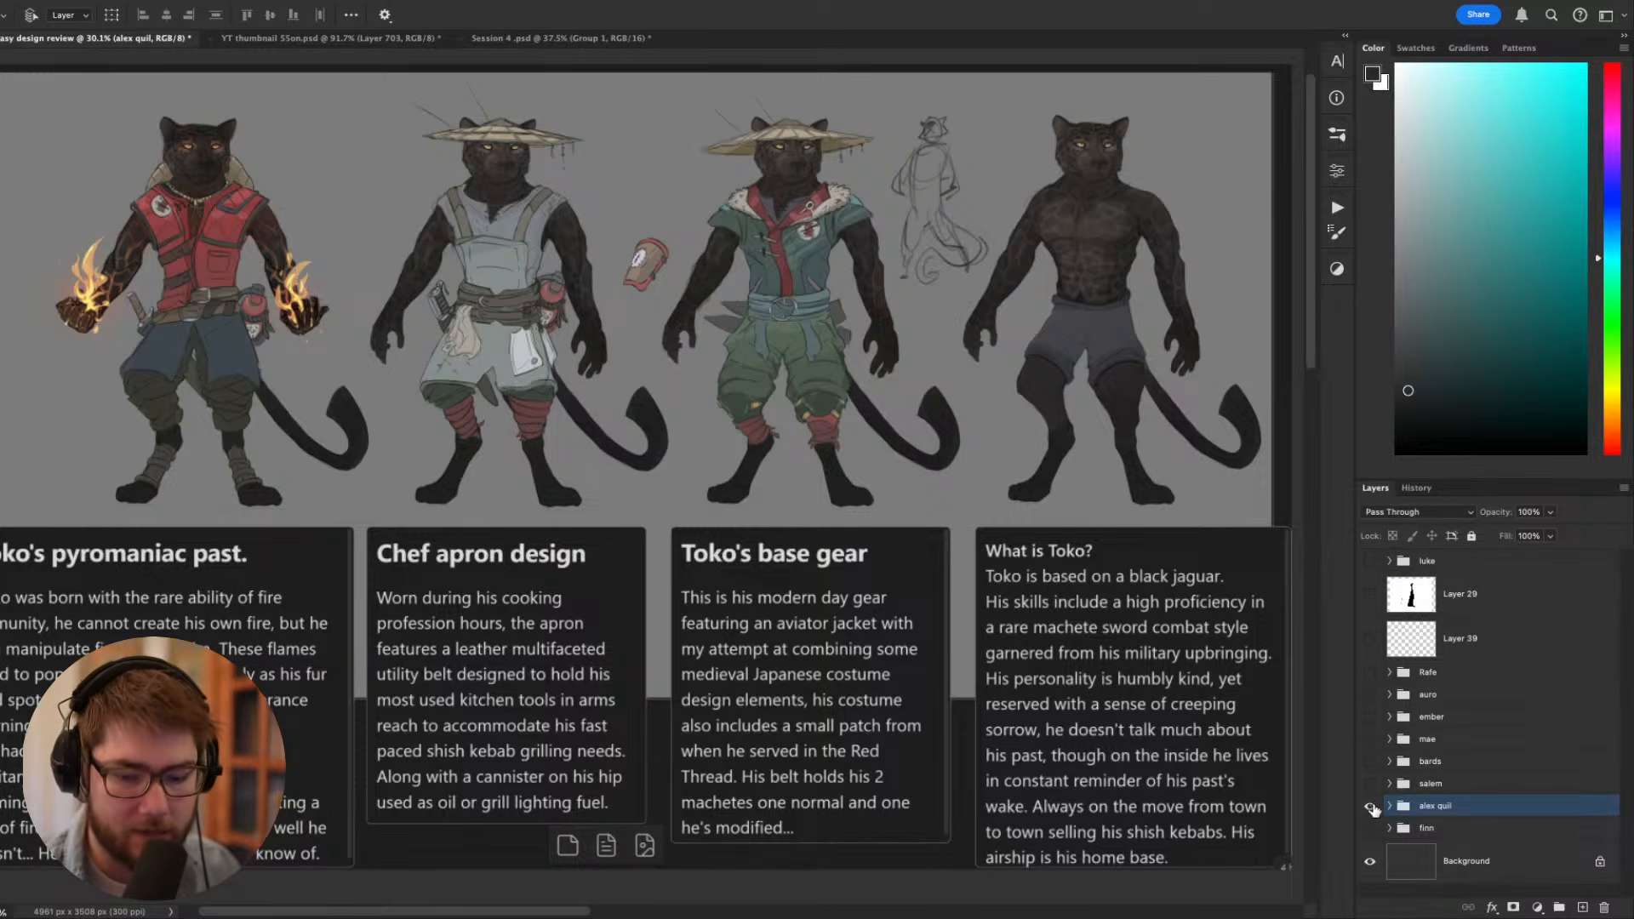
{"action": "left_click", "coordinate": [1371, 806]}
{"action": "left_click", "coordinate": [1371, 828]}
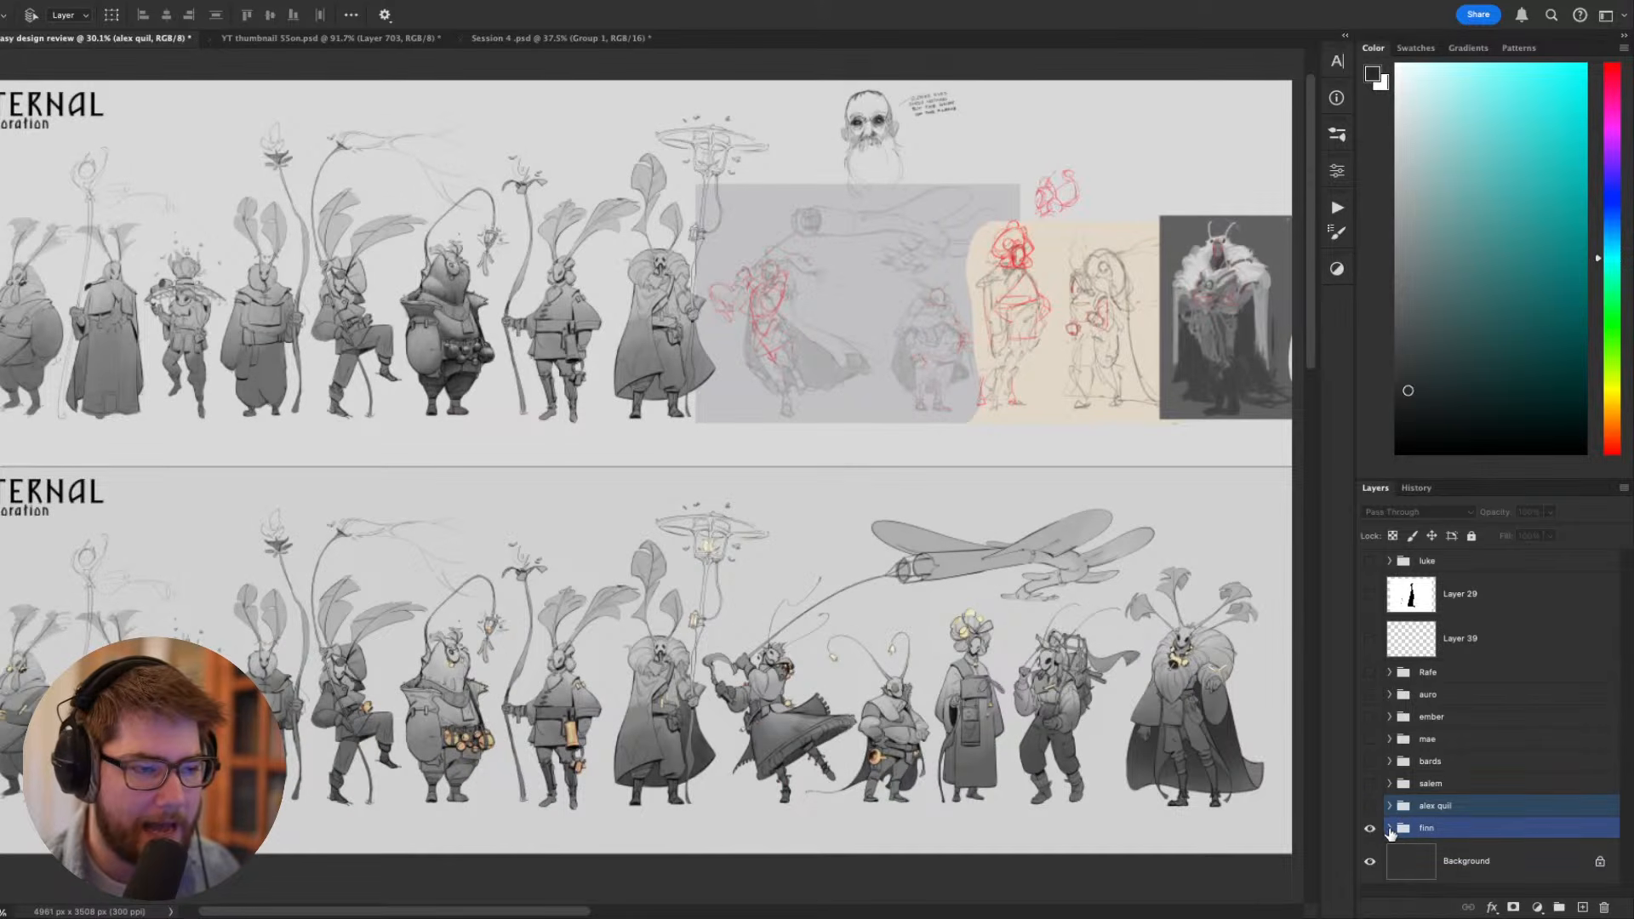
{"action": "left_click", "coordinate": [1391, 829]}
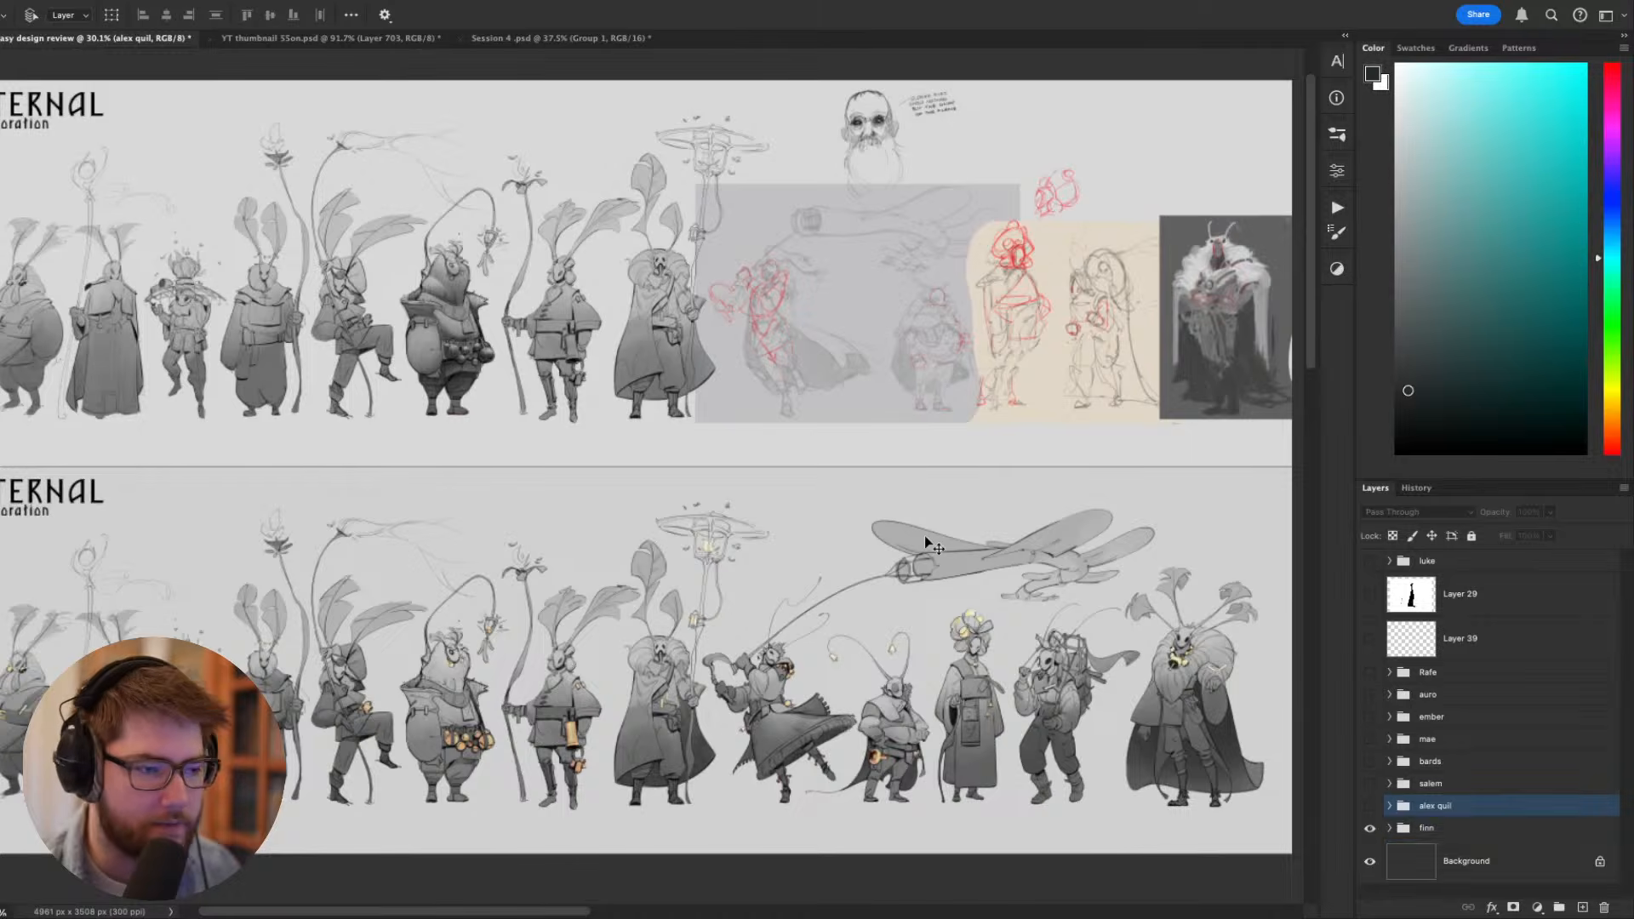
{"action": "key", "text": "Tab"}
- Examine both Eternal exploration sheets, following the upper lineup from the robed moth figures across to the red-marked sketches
{"action": "left_click_drag", "start_coordinate": [951, 503], "coordinate": [928, 566]}
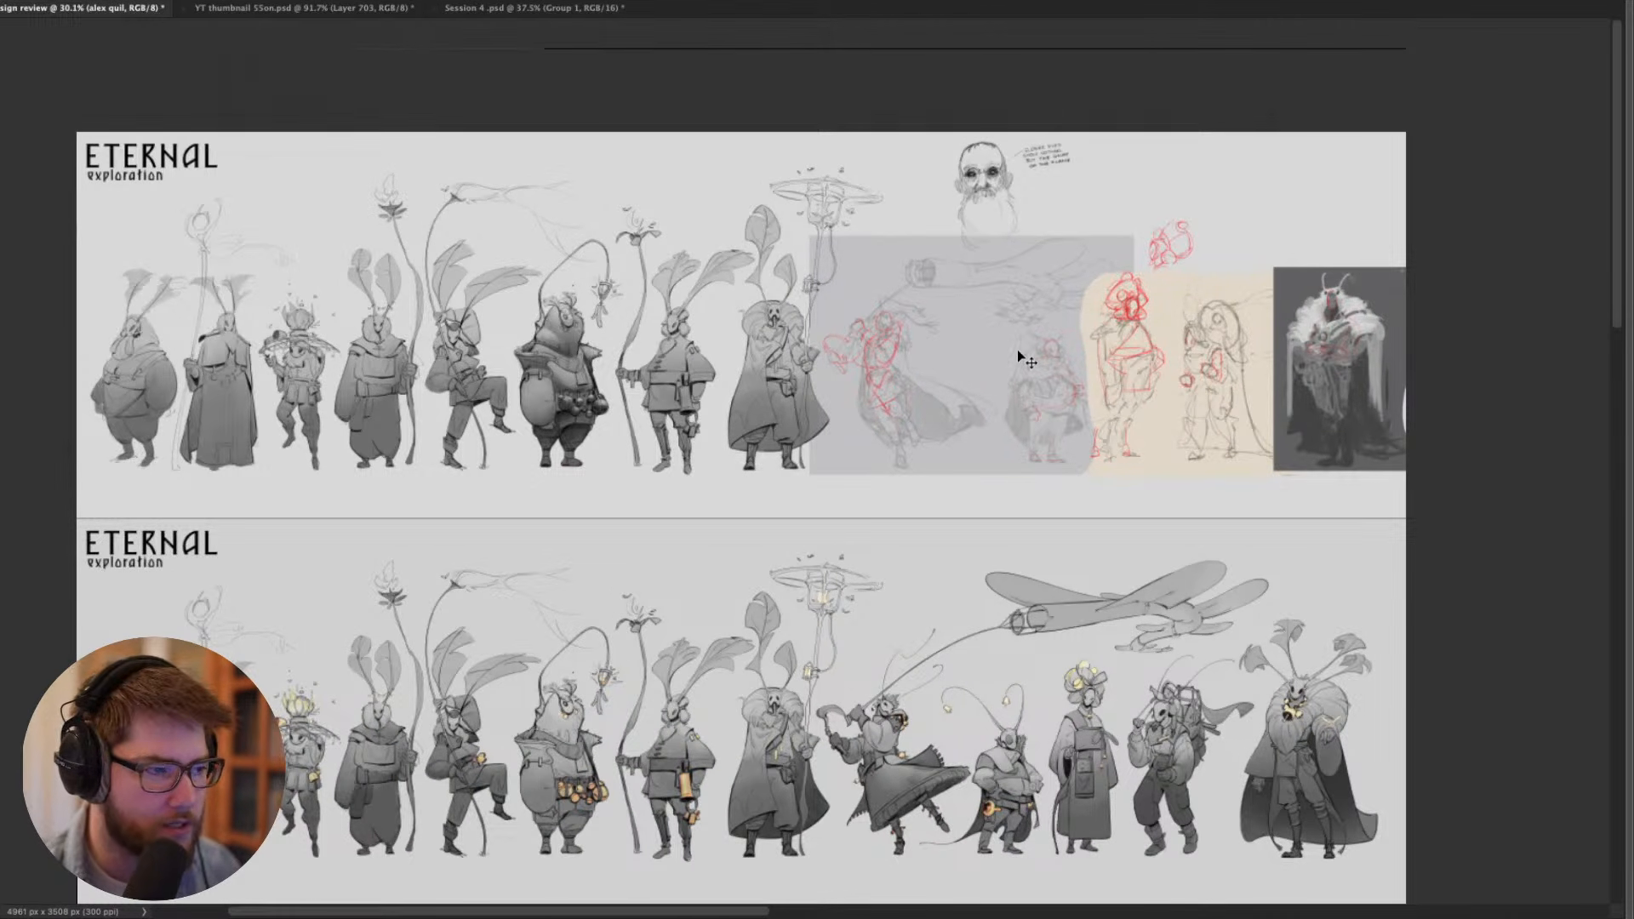
{"action": "scroll", "coordinate": [1022, 439], "scroll_direction": "down", "scroll_amount": 3}
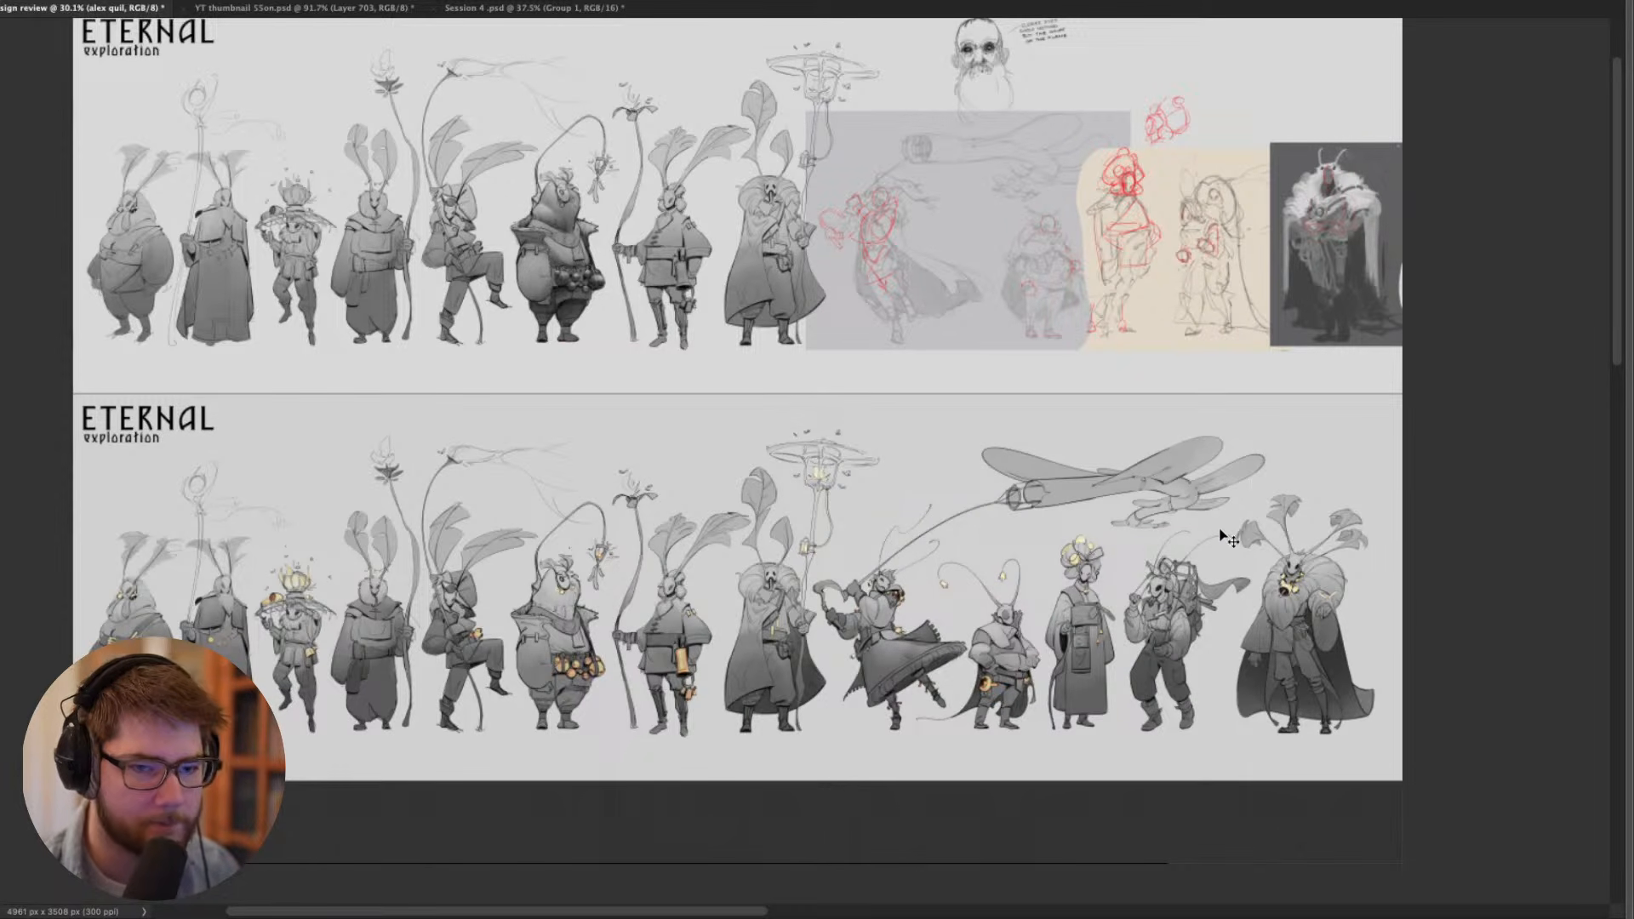
{"action": "scroll", "coordinate": [1224, 536], "scroll_direction": "up", "scroll_amount": 5}
{"action": "scroll", "coordinate": [635, 440], "scroll_direction": "up", "scroll_amount": 4}
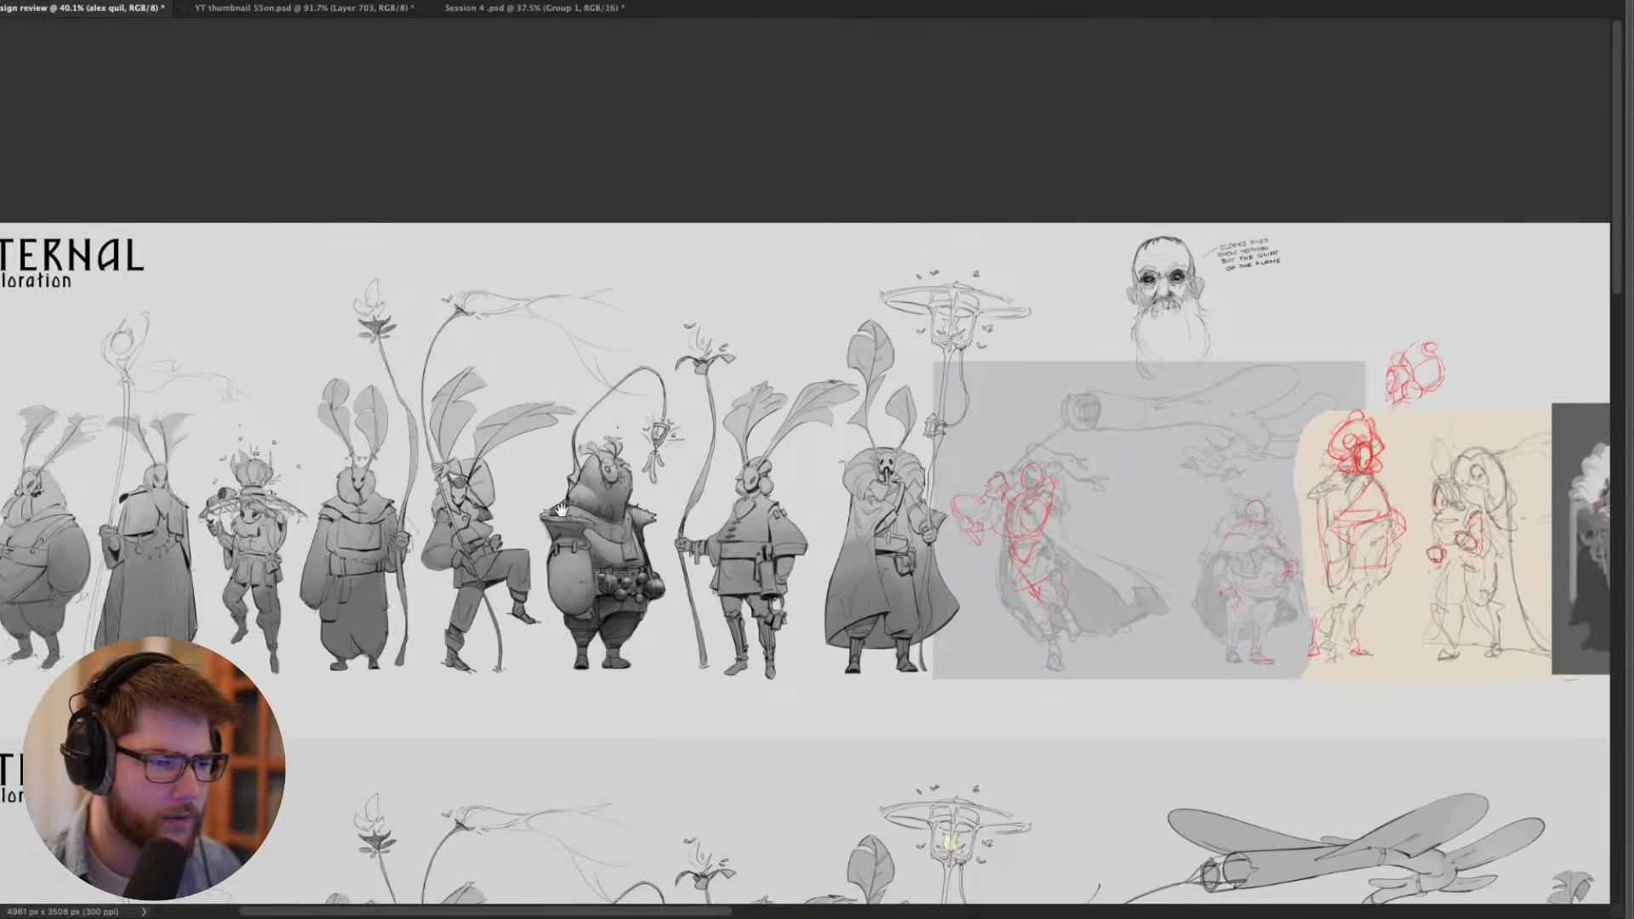
{"action": "scroll", "coordinate": [560, 533], "scroll_direction": "up", "scroll_amount": 4}
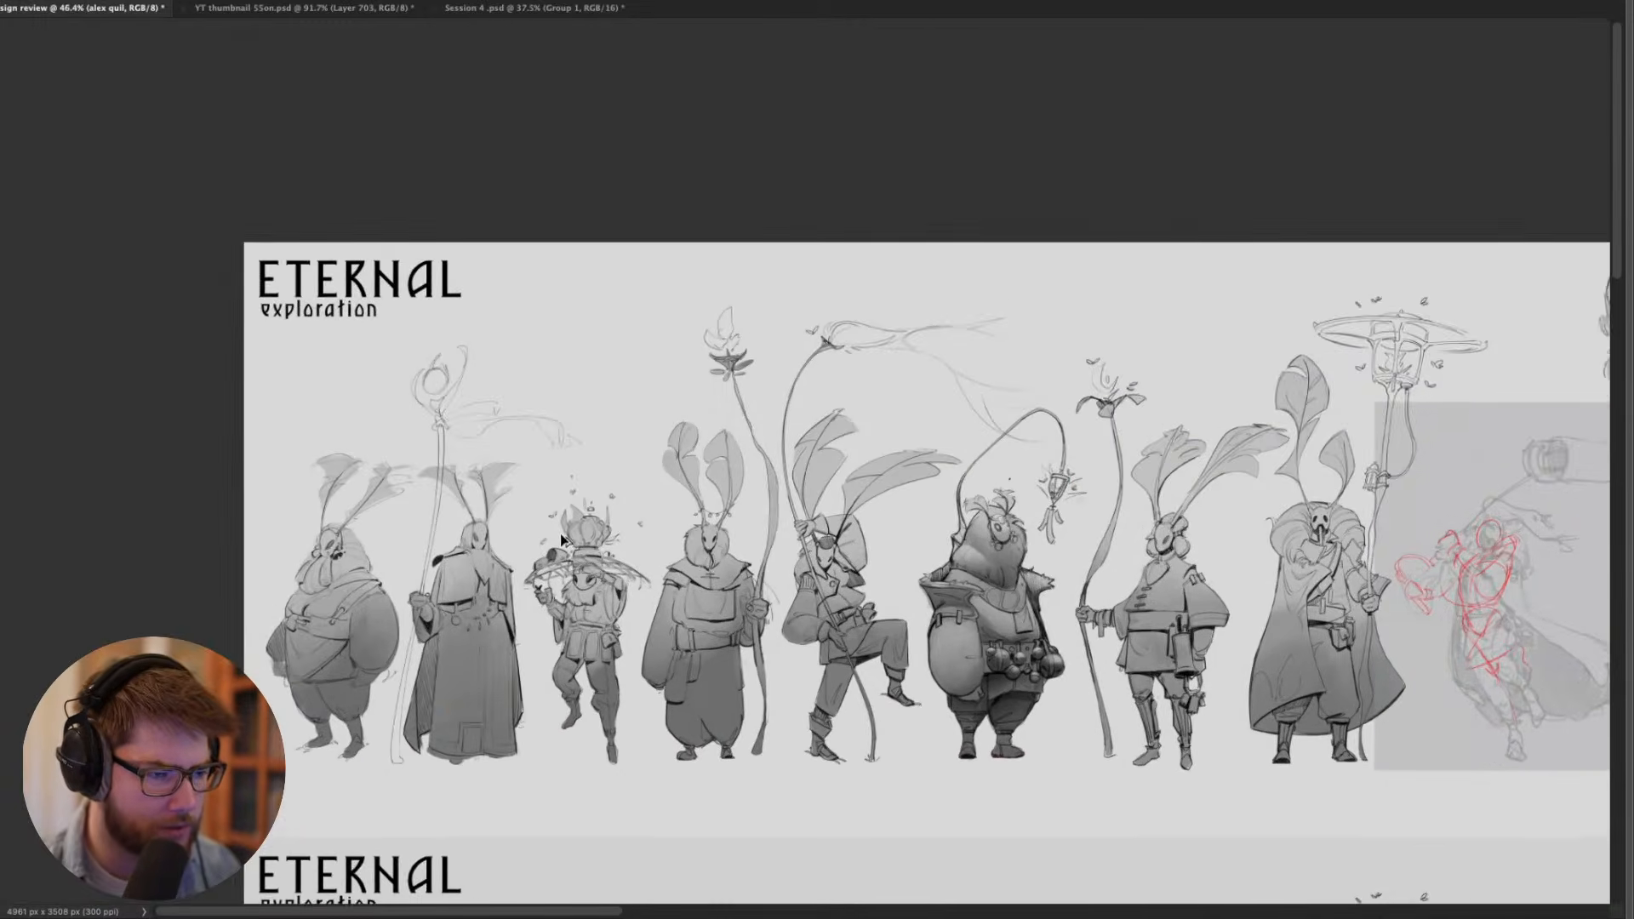
{"action": "scroll", "coordinate": [569, 500], "scroll_direction": "up", "scroll_amount": 4}
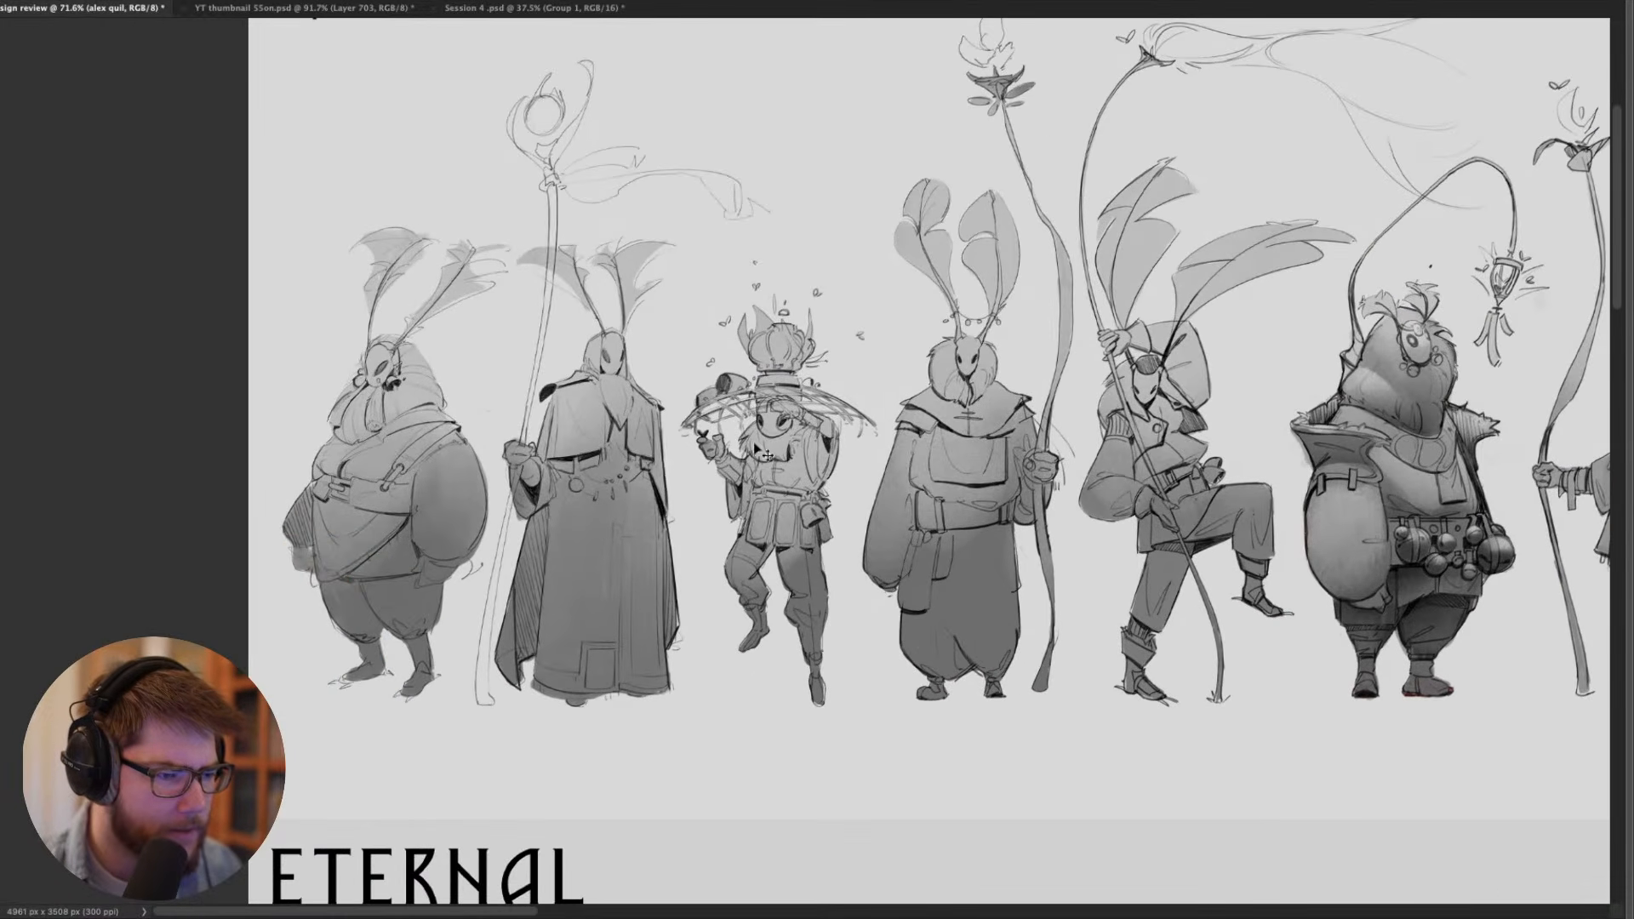
{"action": "left_click_drag", "start_coordinate": [888, 396], "coordinate": [622, 450]}
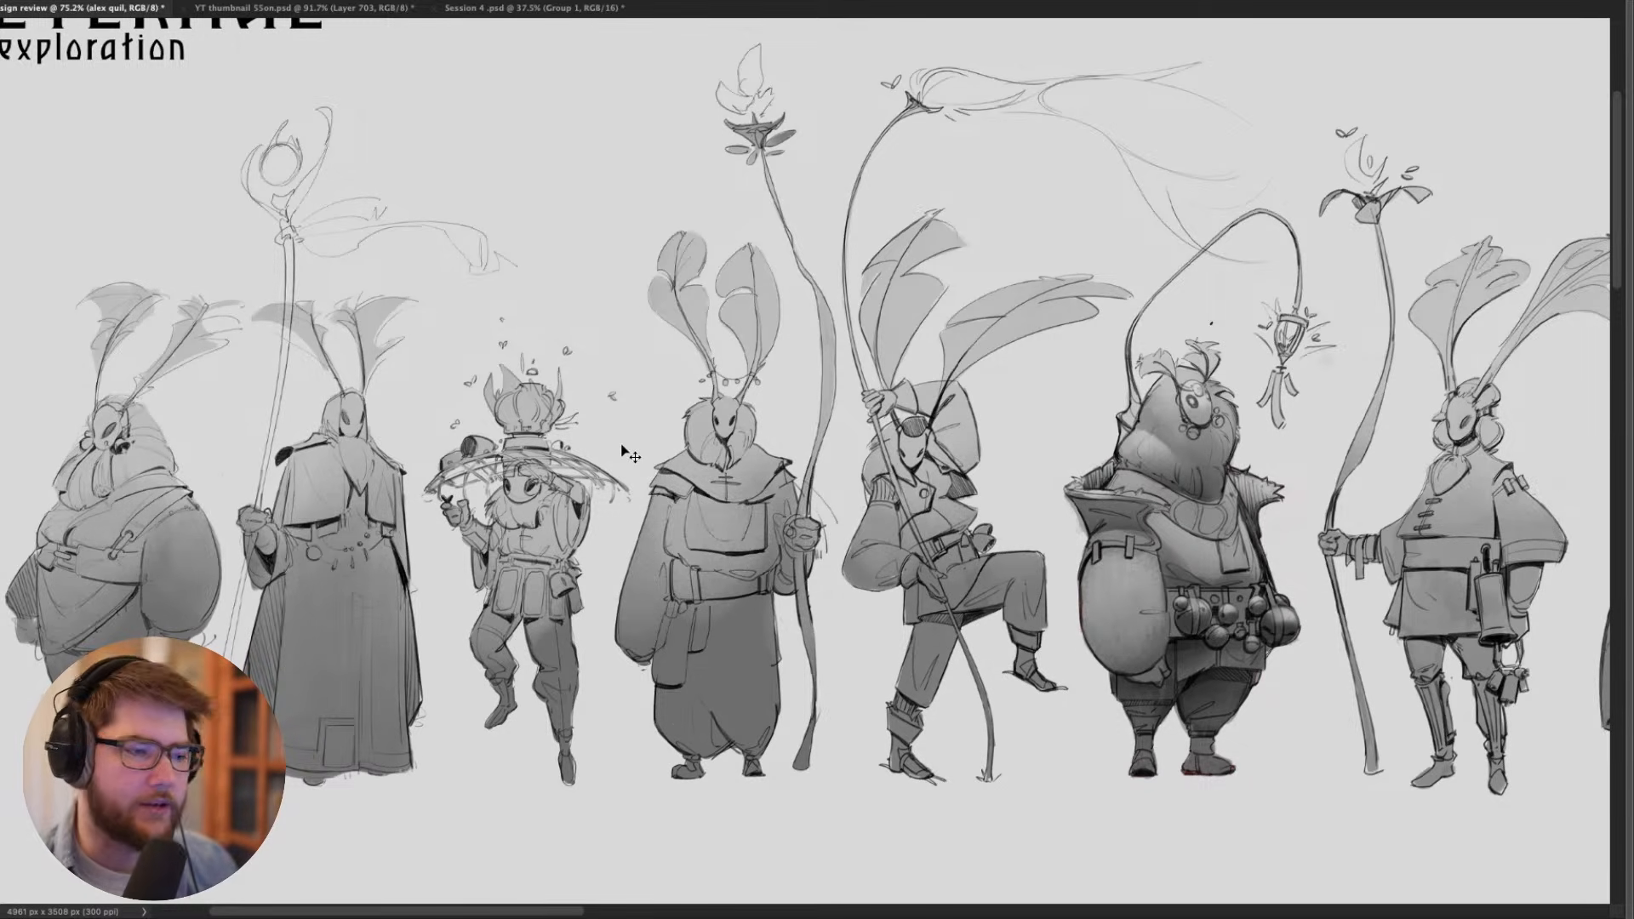
{"action": "left_click_drag", "start_coordinate": [886, 413], "coordinate": [531, 403]}
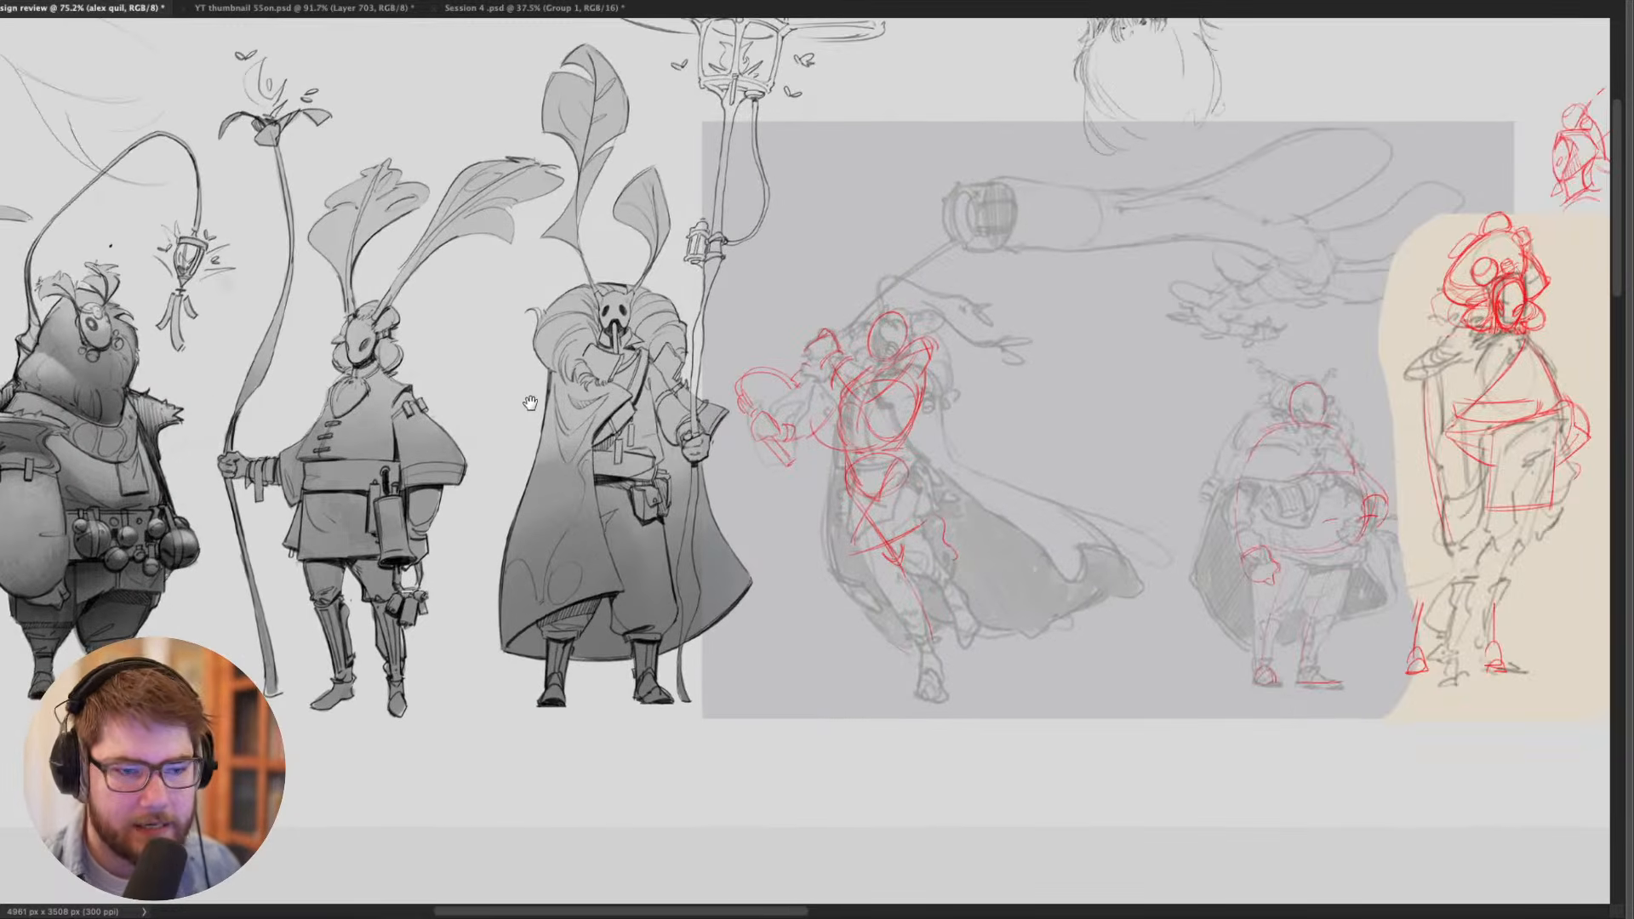
{"action": "left_click_drag", "start_coordinate": [802, 403], "coordinate": [475, 382]}
{"action": "left_click_drag", "start_coordinate": [647, 409], "coordinate": [542, 417]}
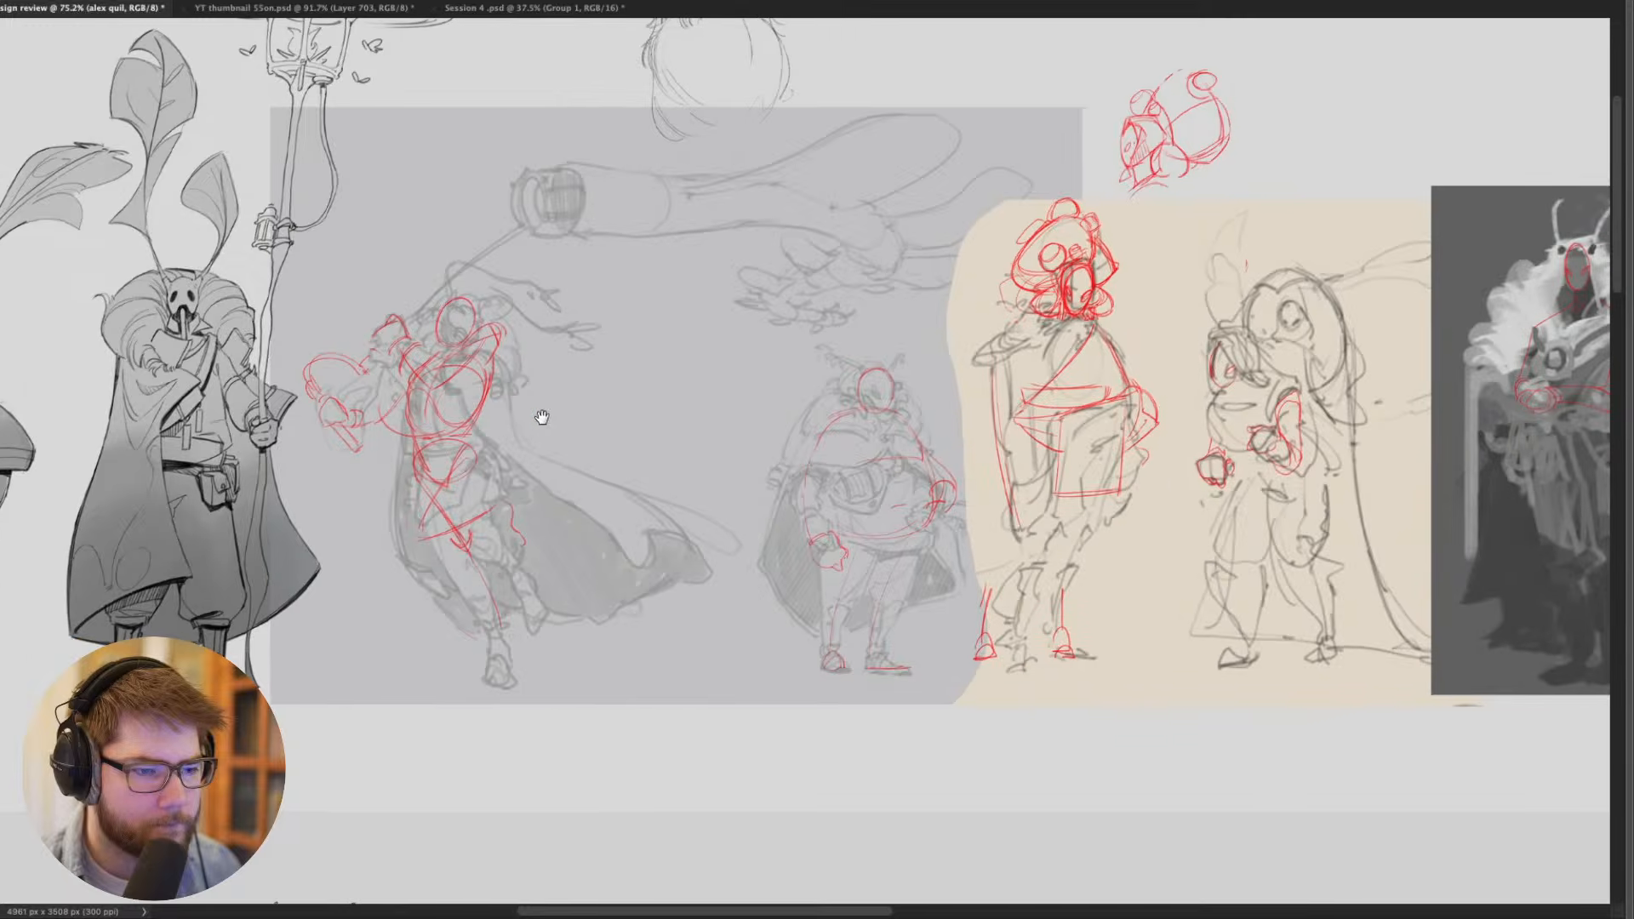
- Compare the silhouettes, antennae and staffs of the shaded moth figures across the upper Eternal lineup
{"action": "left_click_drag", "start_coordinate": [435, 459], "coordinate": [902, 477]}
{"action": "left_click_drag", "start_coordinate": [601, 481], "coordinate": [1040, 630]}
{"action": "left_click_drag", "start_coordinate": [794, 611], "coordinate": [1072, 615]}
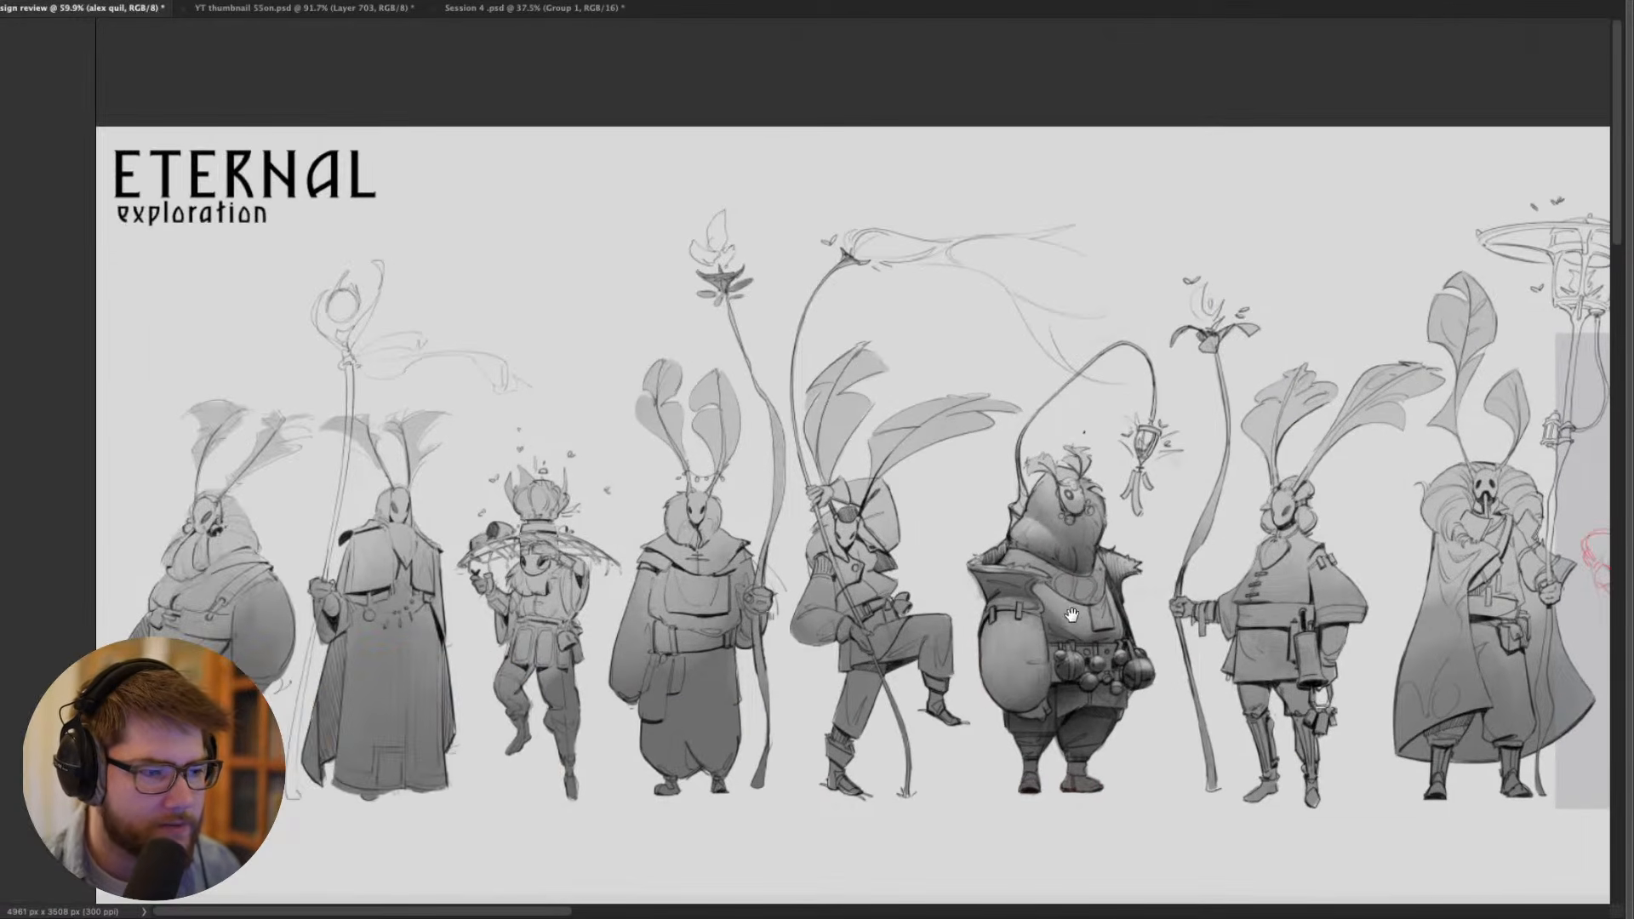
{"action": "left_click_drag", "start_coordinate": [654, 607], "coordinate": [827, 540]}
{"action": "left_click_drag", "start_coordinate": [928, 582], "coordinate": [770, 569]}
{"action": "left_click_drag", "start_coordinate": [770, 570], "coordinate": [752, 569]}
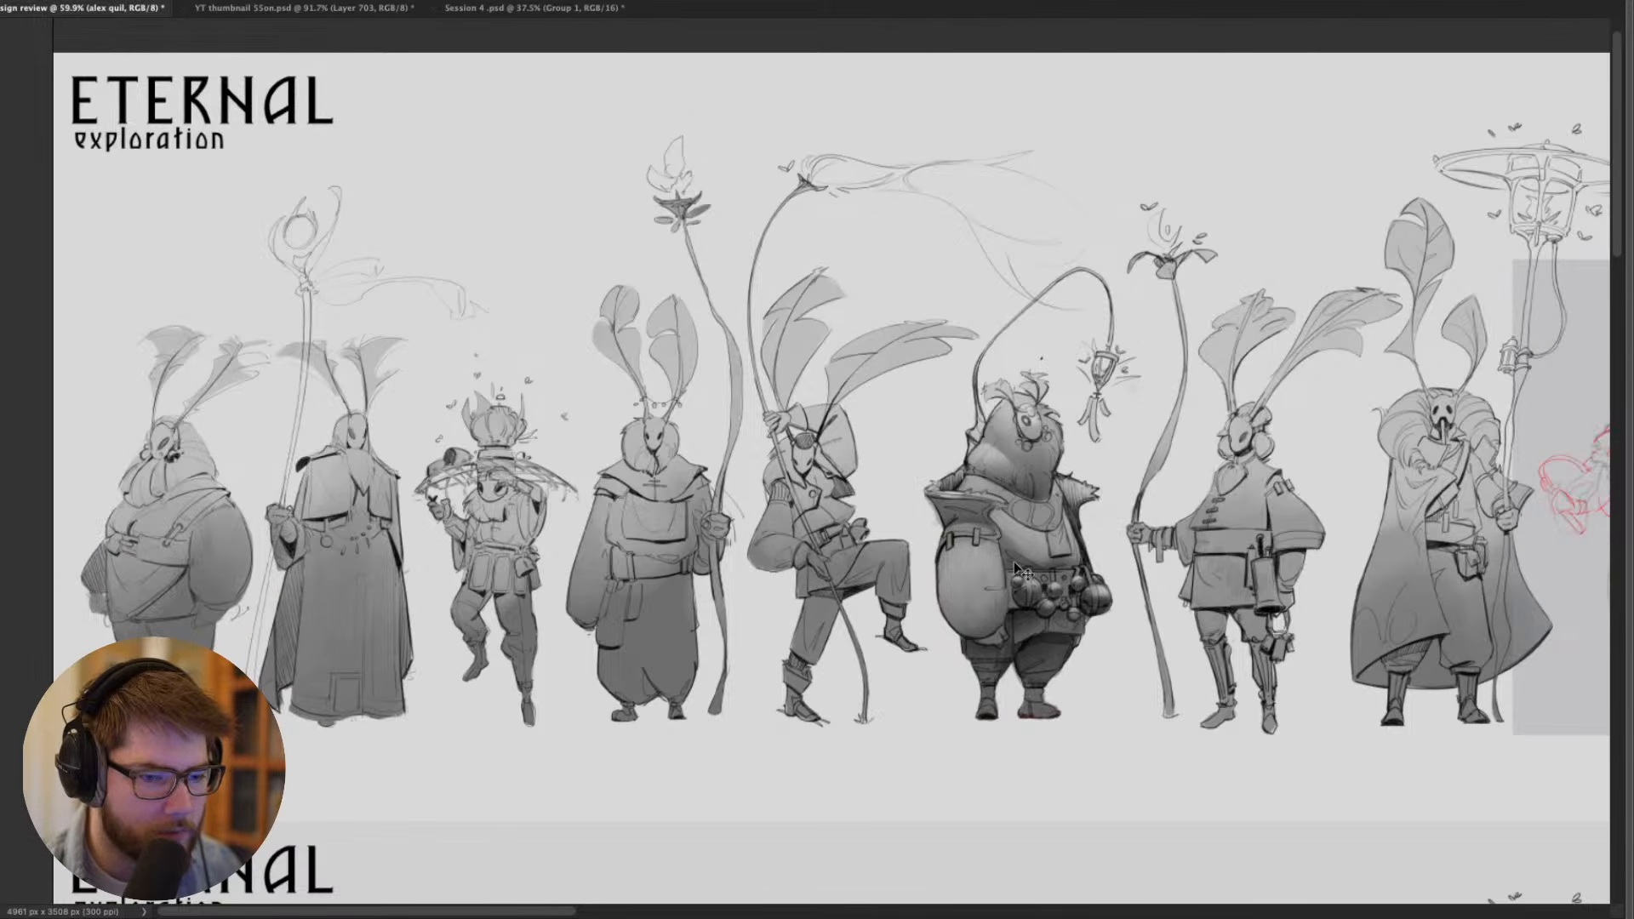
{"action": "left_click_drag", "start_coordinate": [1019, 569], "coordinate": [611, 560]}
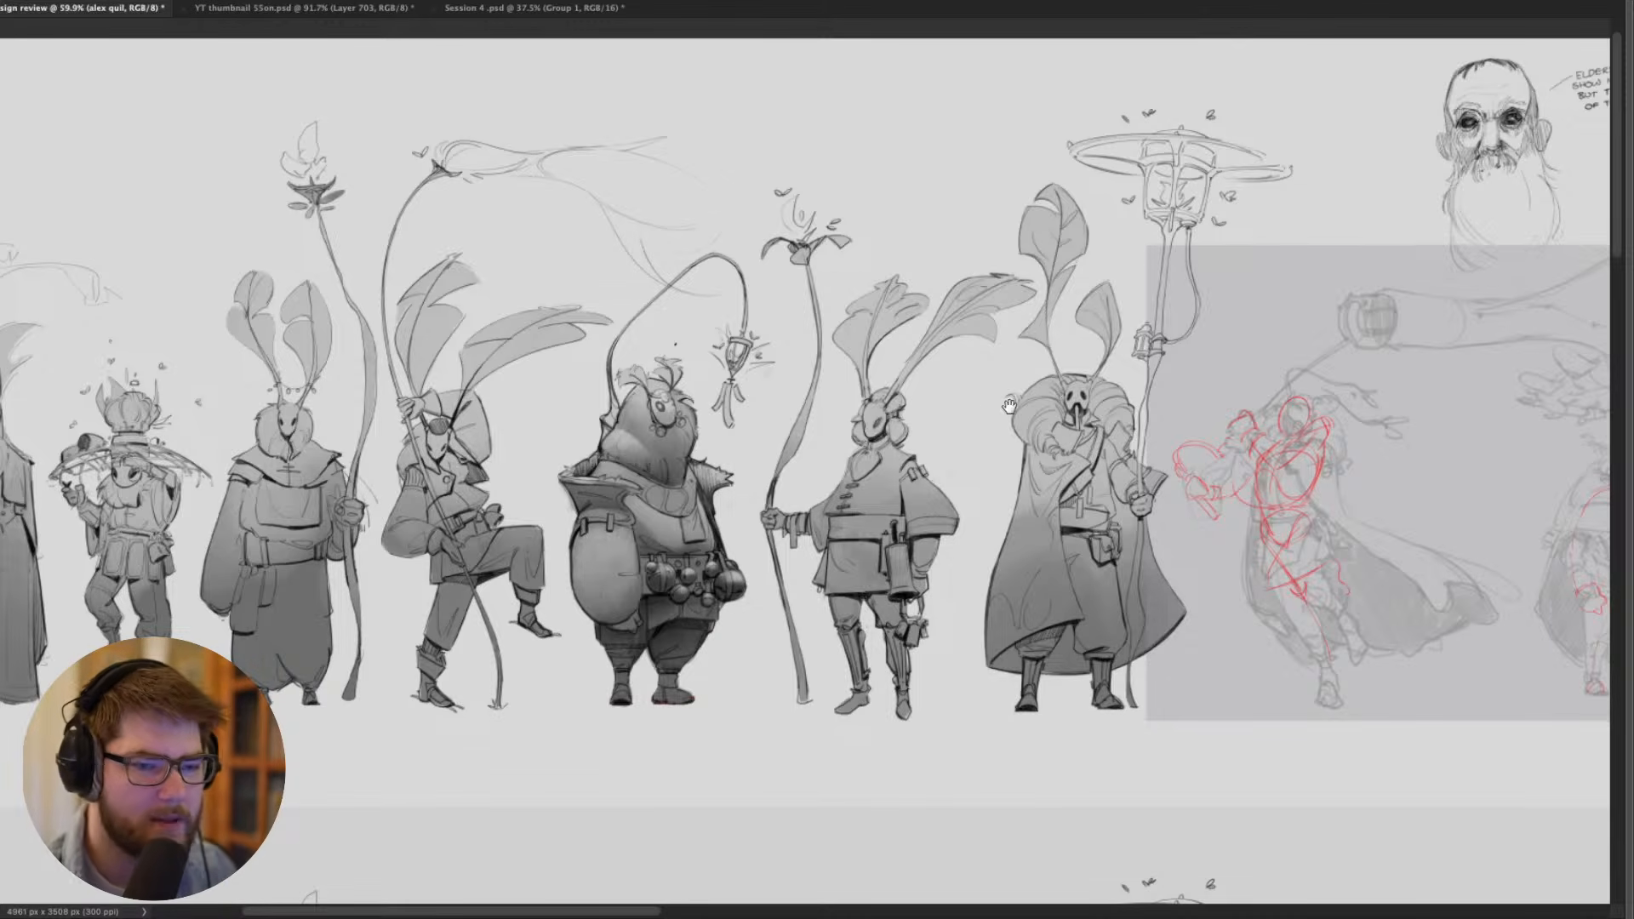
{"action": "left_click_drag", "start_coordinate": [977, 412], "coordinate": [1180, 418]}
{"action": "left_click_drag", "start_coordinate": [927, 427], "coordinate": [1157, 457]}
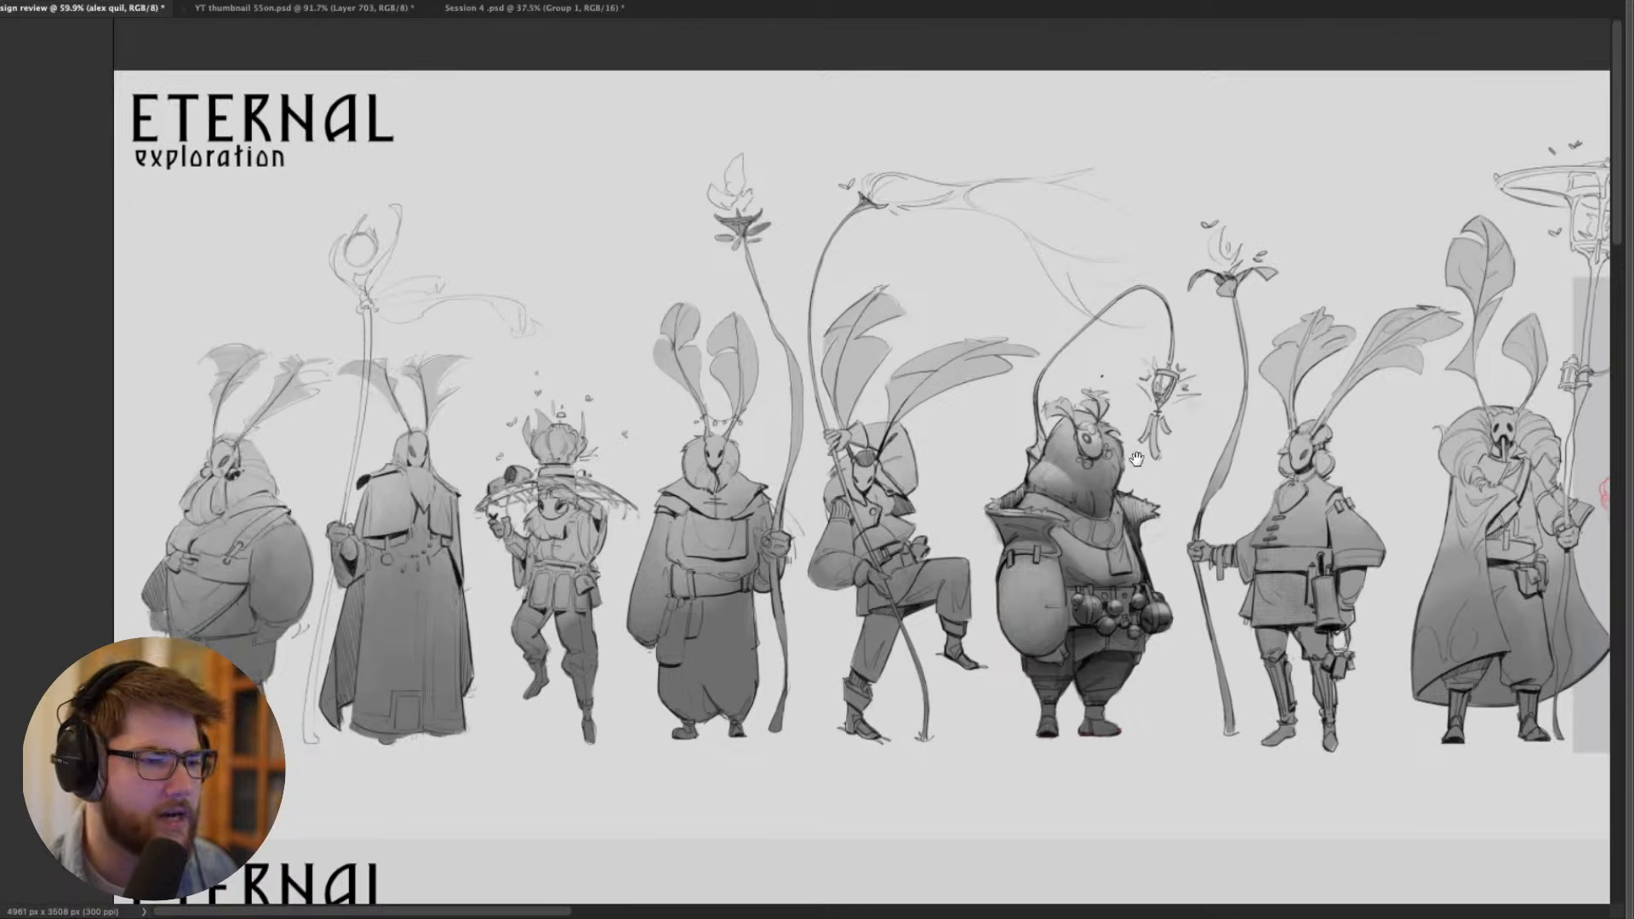
- Examine the upper lineup's shaded figures at closer range, ending on the red-marked rough pose sketches
{"action": "scroll", "coordinate": [1151, 486], "scroll_direction": "right", "scroll_amount": 4}
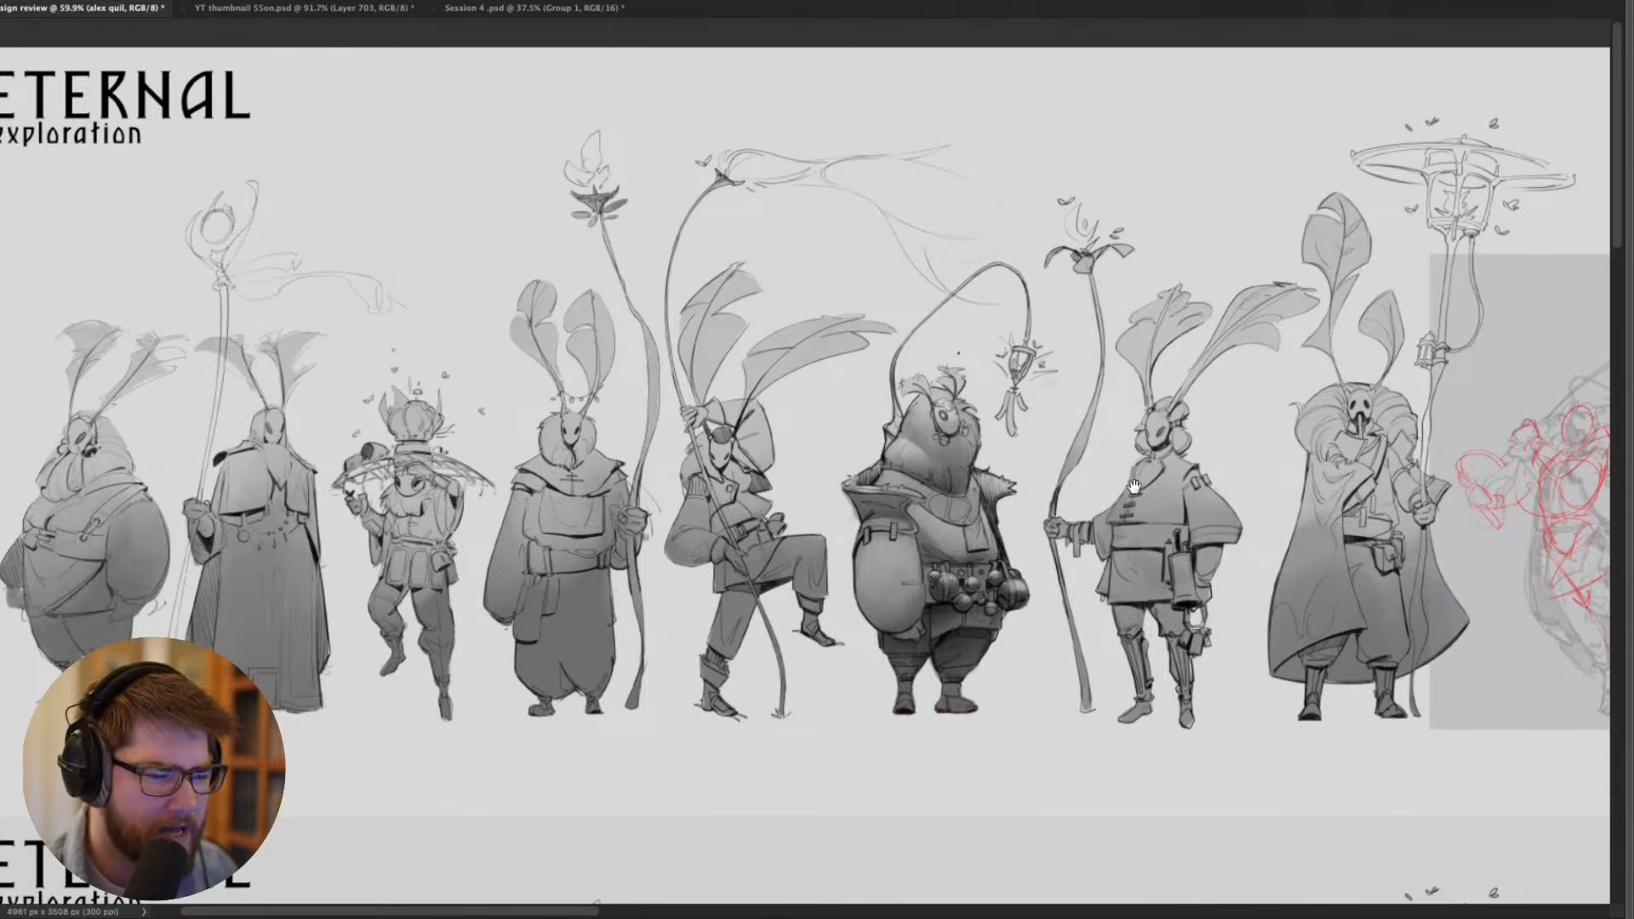
{"action": "scroll", "coordinate": [841, 519], "scroll_direction": "up", "scroll_amount": 3}
{"action": "scroll", "coordinate": [820, 538], "scroll_direction": "up", "scroll_amount": 2}
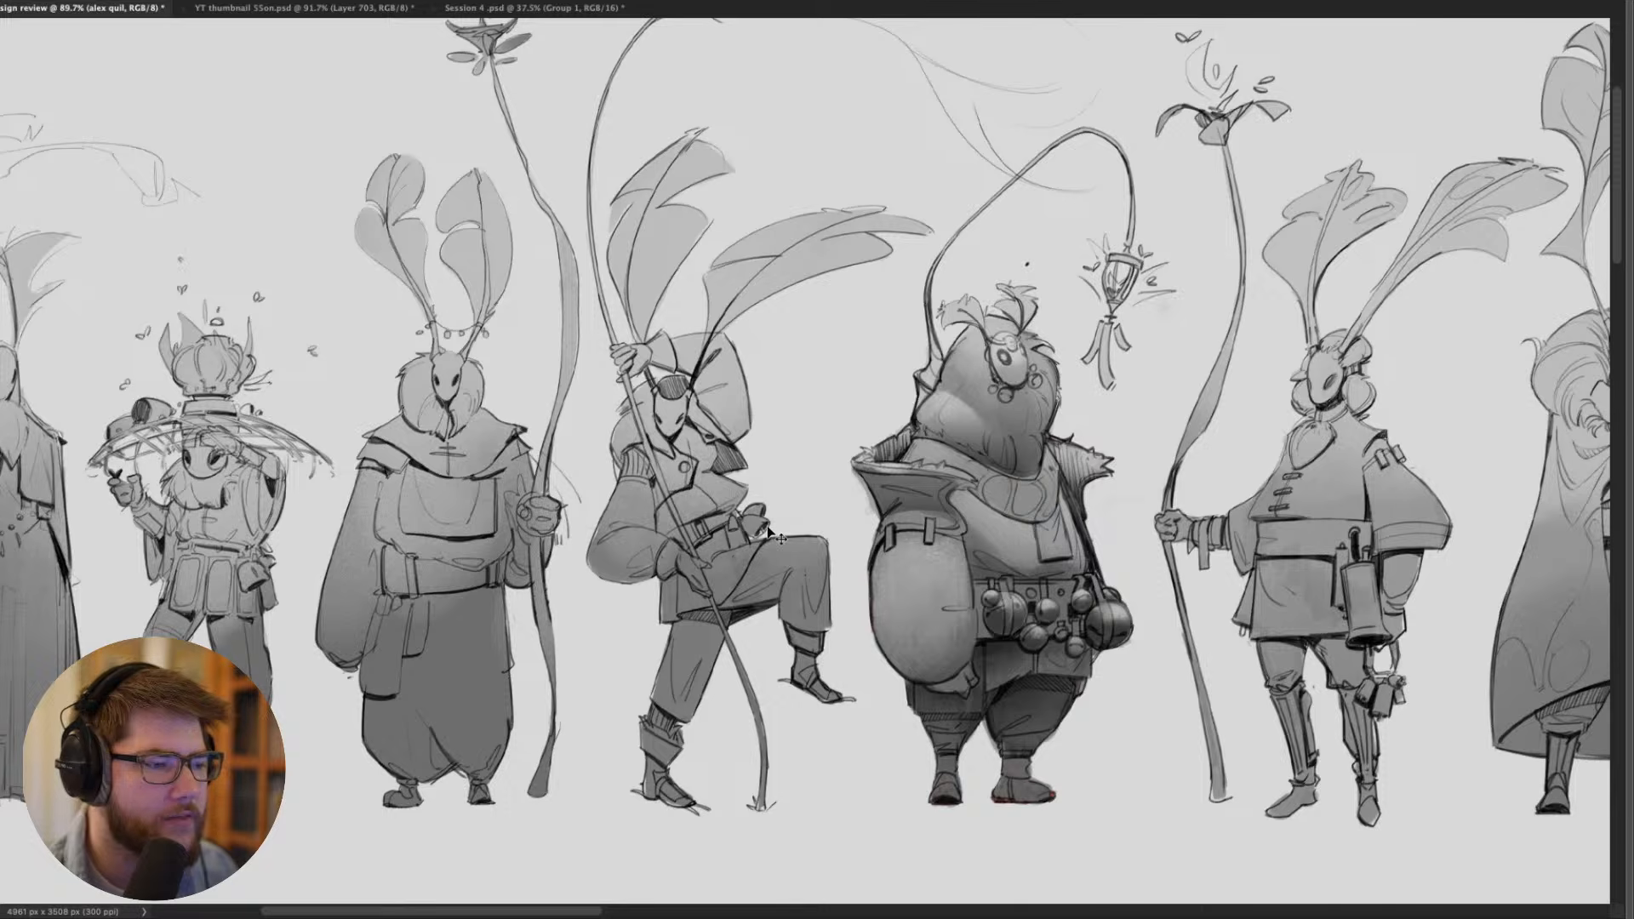
{"action": "mouse_move", "coordinate": [768, 532]}
{"action": "left_mouse_down"}
{"action": "mouse_move", "coordinate": [1060, 507]}
{"action": "mouse_move", "coordinate": [477, 473]}
{"action": "mouse_move", "coordinate": [800, 477]}
{"action": "mouse_move", "coordinate": [558, 489]}
{"action": "left_mouse_up"}
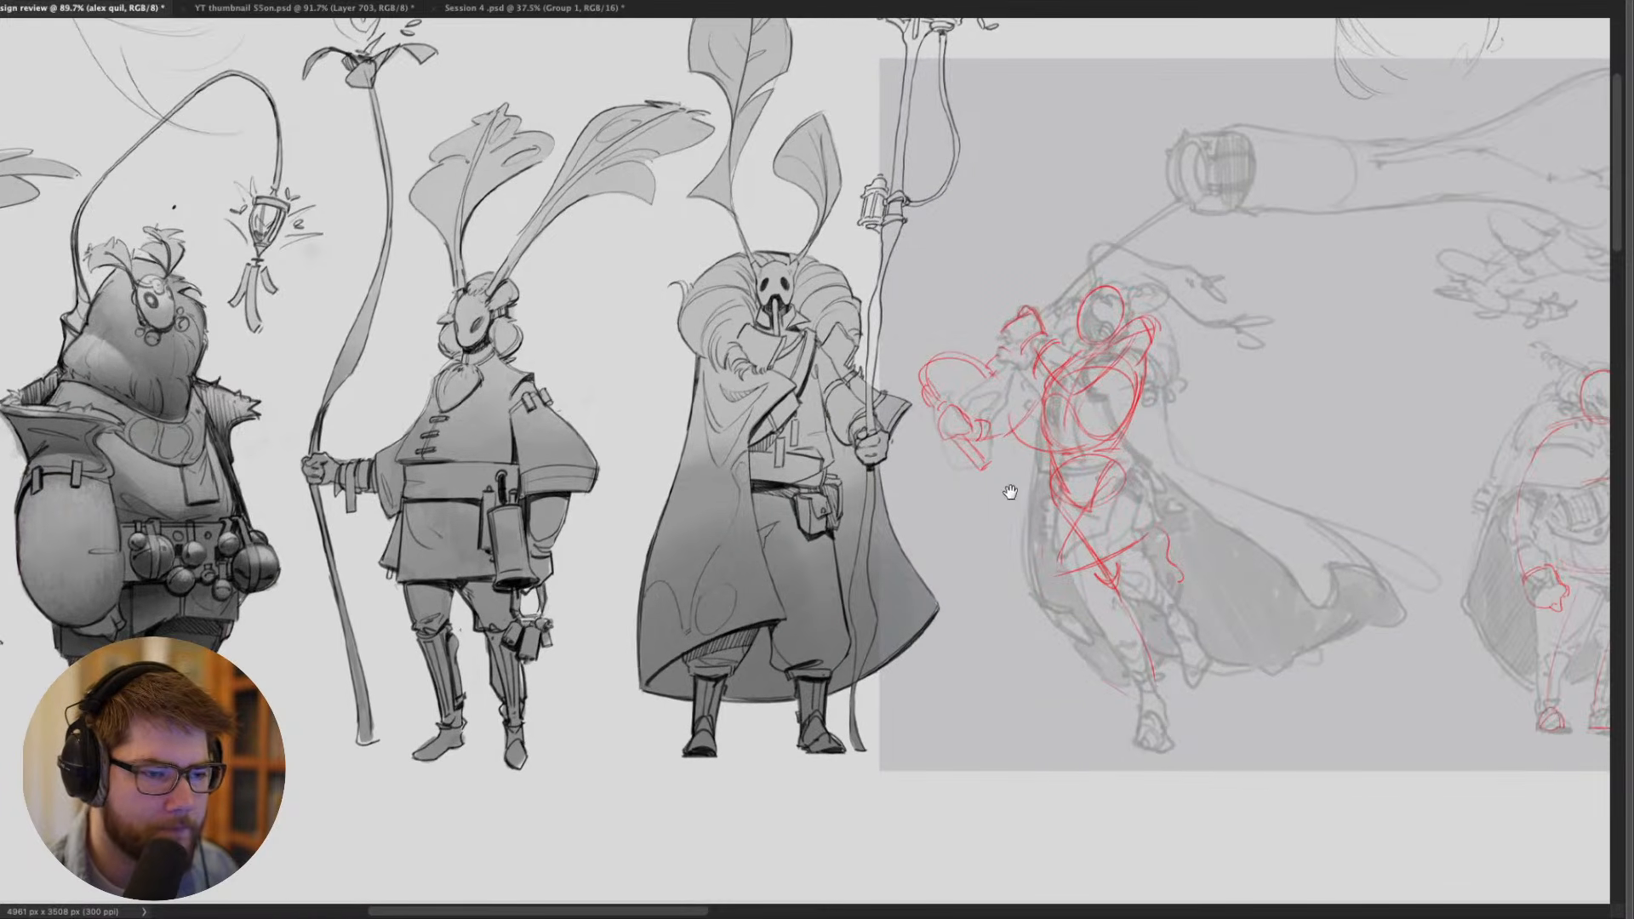
{"action": "left_click_drag", "start_coordinate": [1010, 491], "coordinate": [687, 526]}
{"action": "left_click_drag", "start_coordinate": [905, 318], "coordinate": [573, 347]}
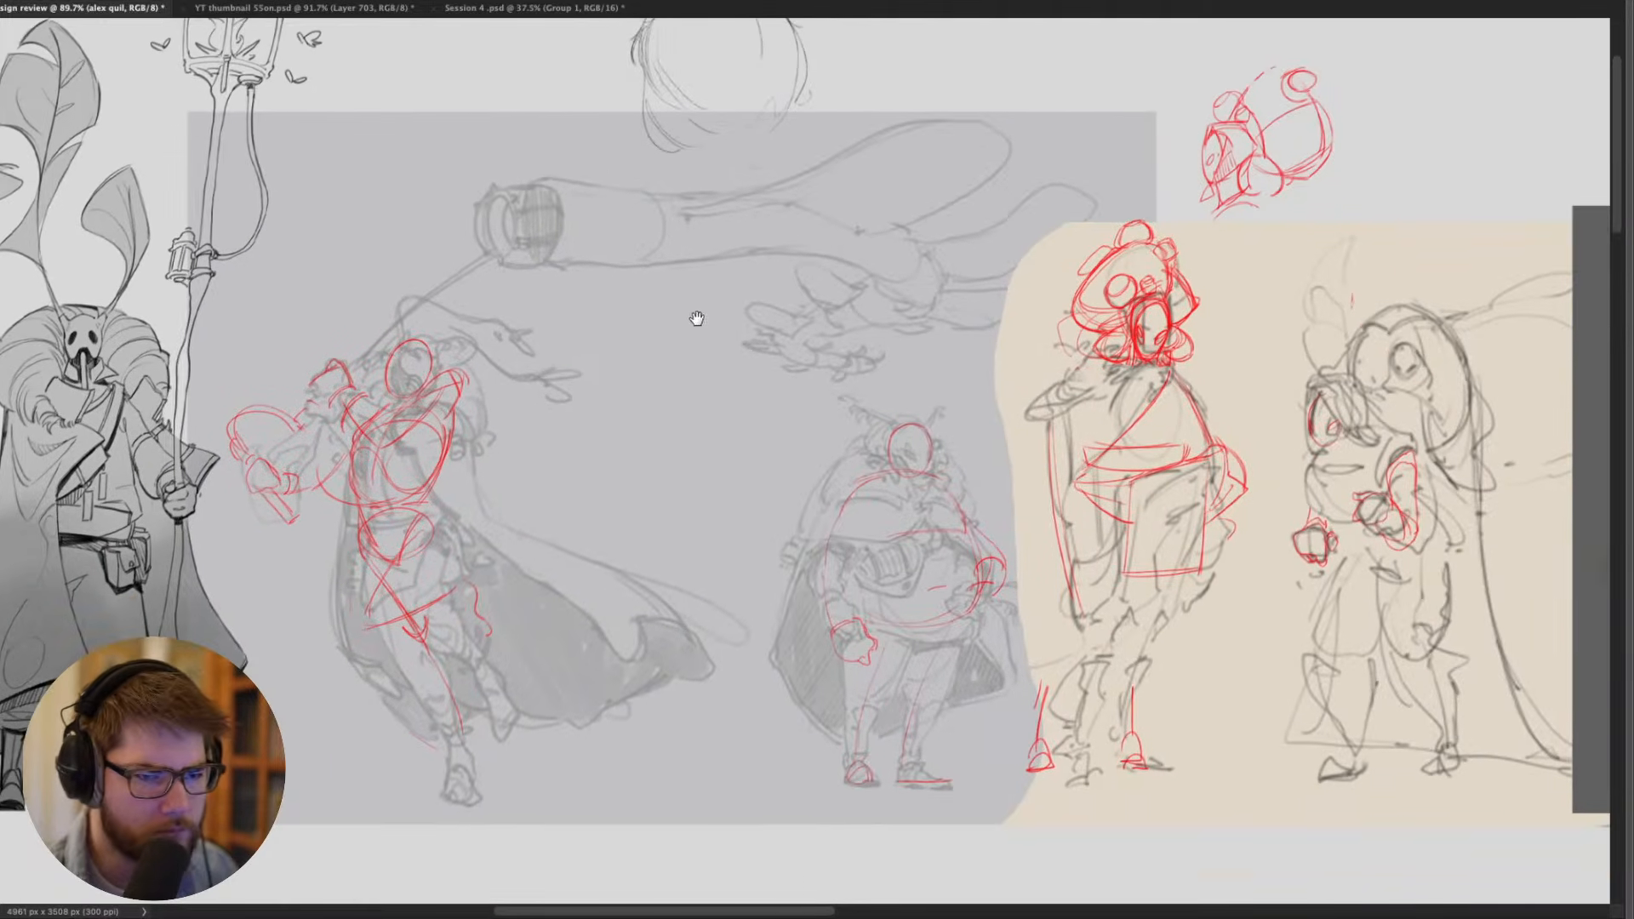
- Examine the upper Eternal lineup from the red-marked sketches back to the leftmost robed moths, including the sheet as a whole
{"action": "left_click_drag", "start_coordinate": [250, 377], "coordinate": [1308, 460]}
{"action": "scroll", "coordinate": [990, 496], "scroll_direction": "down", "scroll_amount": 1}
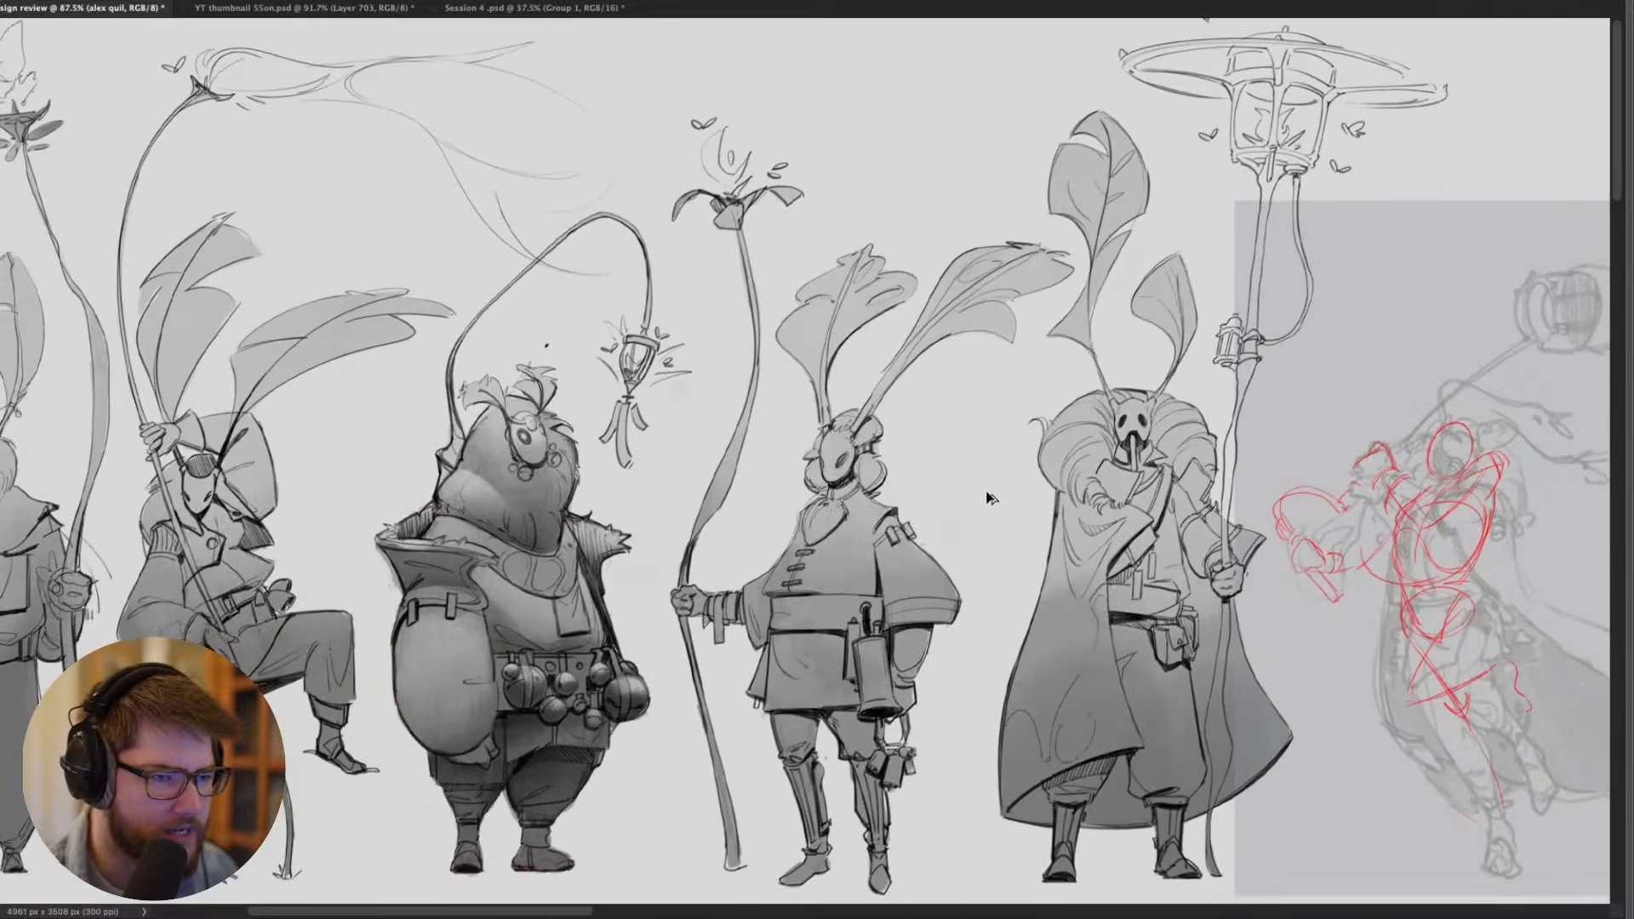
{"action": "left_click_drag", "start_coordinate": [1304, 162], "coordinate": [1276, 216]}
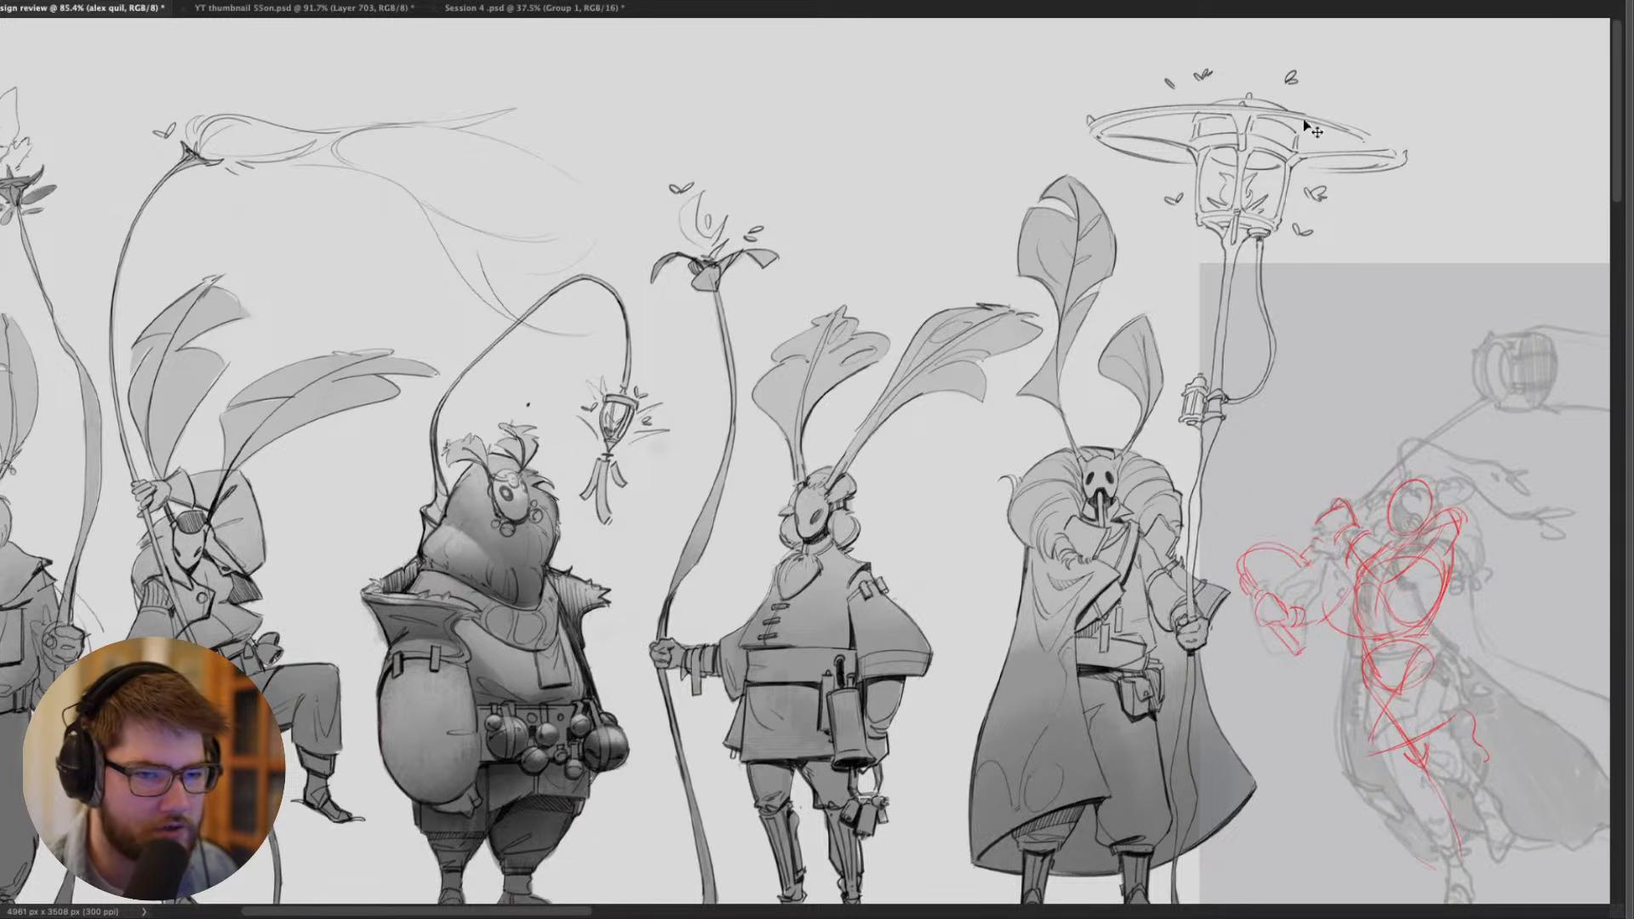
{"action": "left_click_drag", "start_coordinate": [1137, 387], "coordinate": [1304, 217]}
{"action": "left_click_drag", "start_coordinate": [1057, 367], "coordinate": [1097, 448]}
{"action": "left_click_drag", "start_coordinate": [762, 391], "coordinate": [890, 433]}
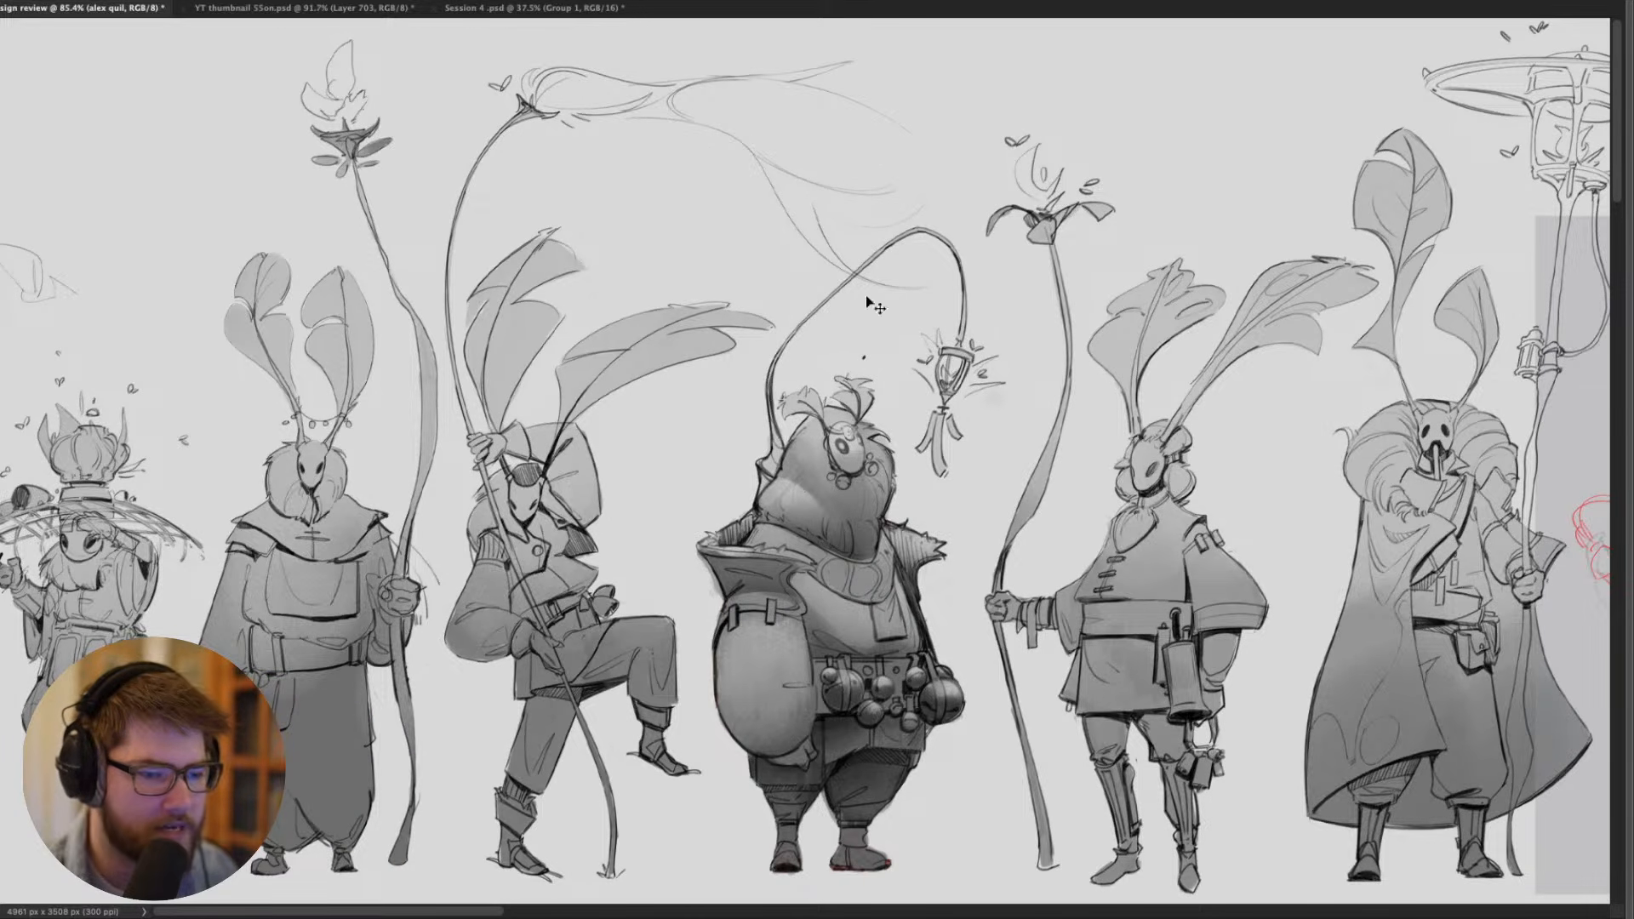
{"action": "left_click_drag", "start_coordinate": [912, 596], "coordinate": [1034, 592]}
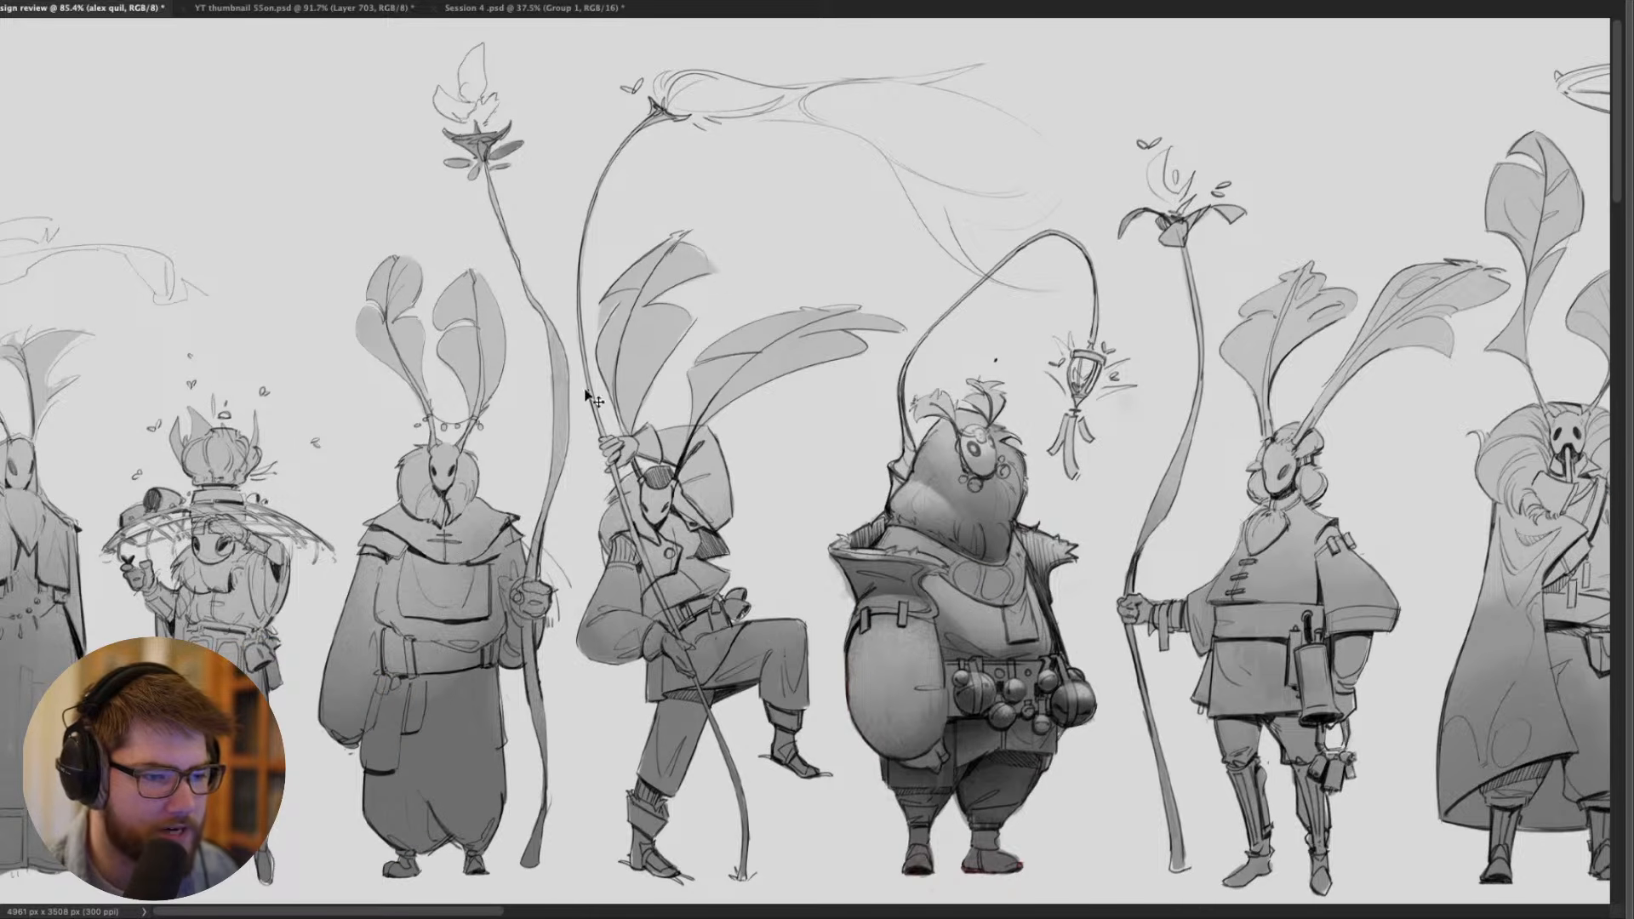
{"action": "left_click_drag", "start_coordinate": [634, 552], "coordinate": [945, 545]}
{"action": "left_click_drag", "start_coordinate": [696, 532], "coordinate": [975, 508]}
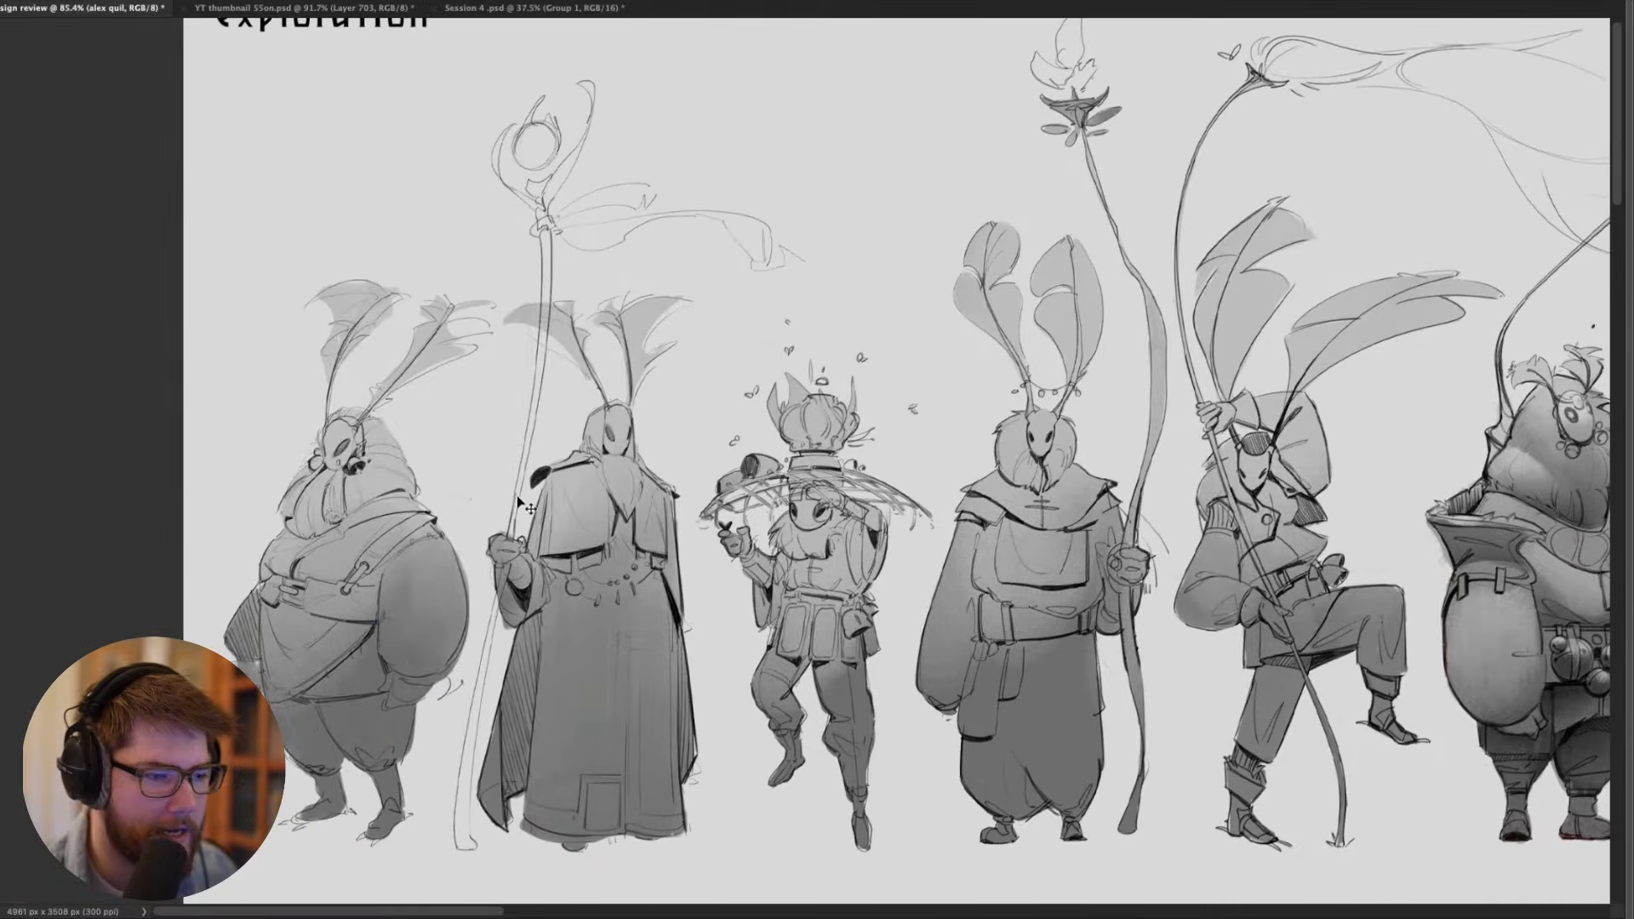
{"action": "left_click_drag", "start_coordinate": [627, 517], "coordinate": [584, 506]}
{"action": "left_click_drag", "start_coordinate": [679, 526], "coordinate": [417, 464]}
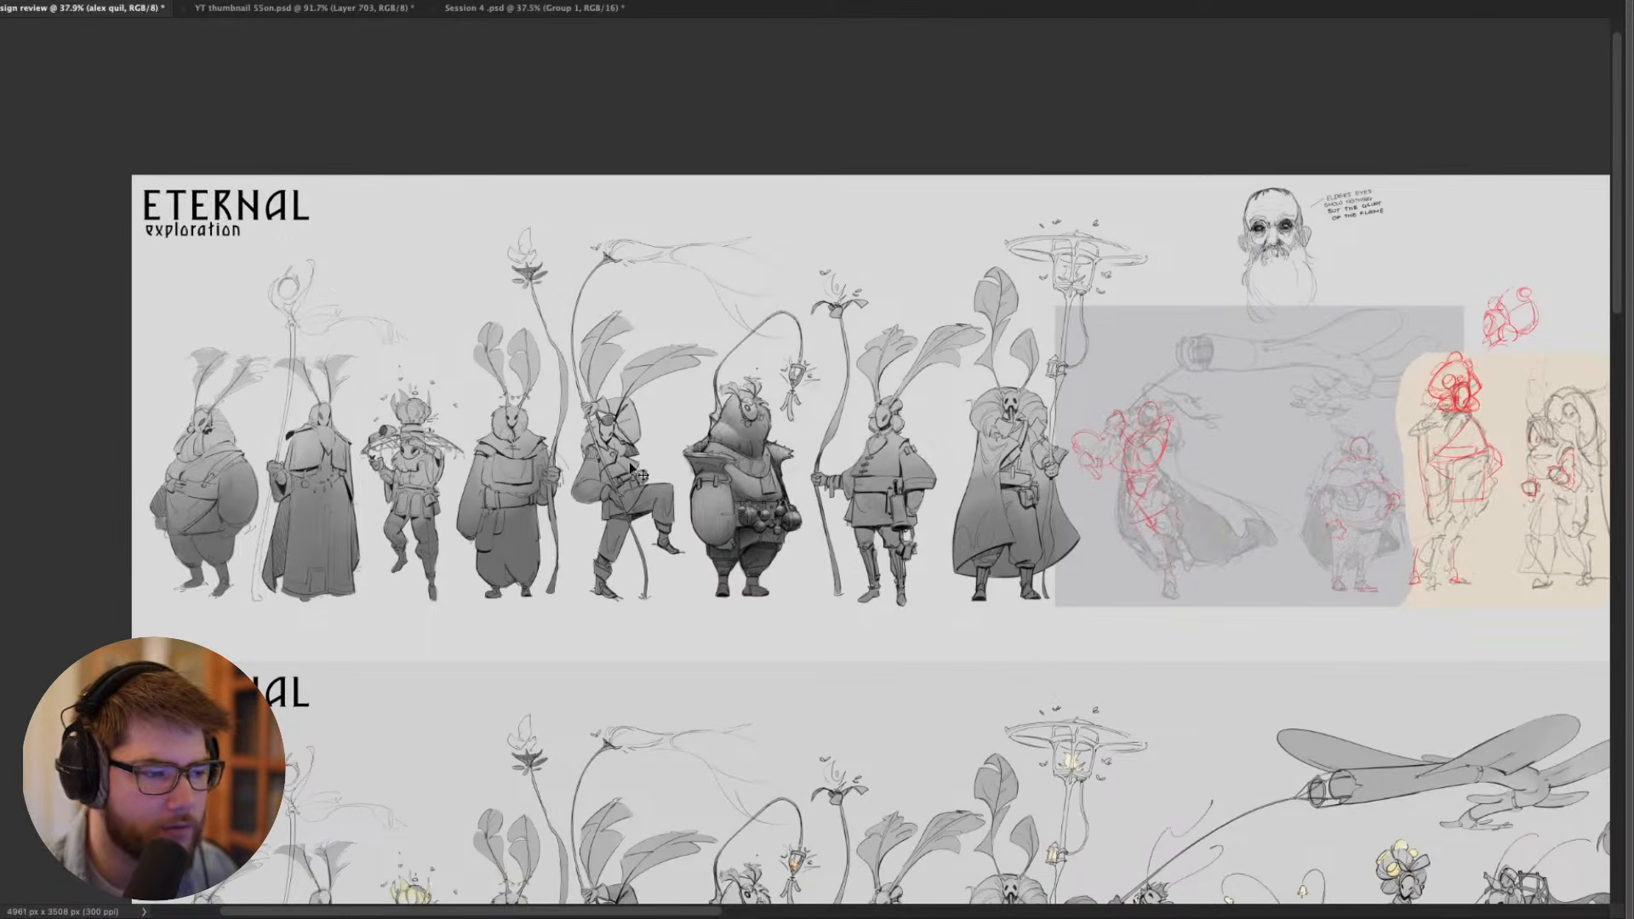
{"action": "left_click_drag", "start_coordinate": [741, 465], "coordinate": [549, 442]}
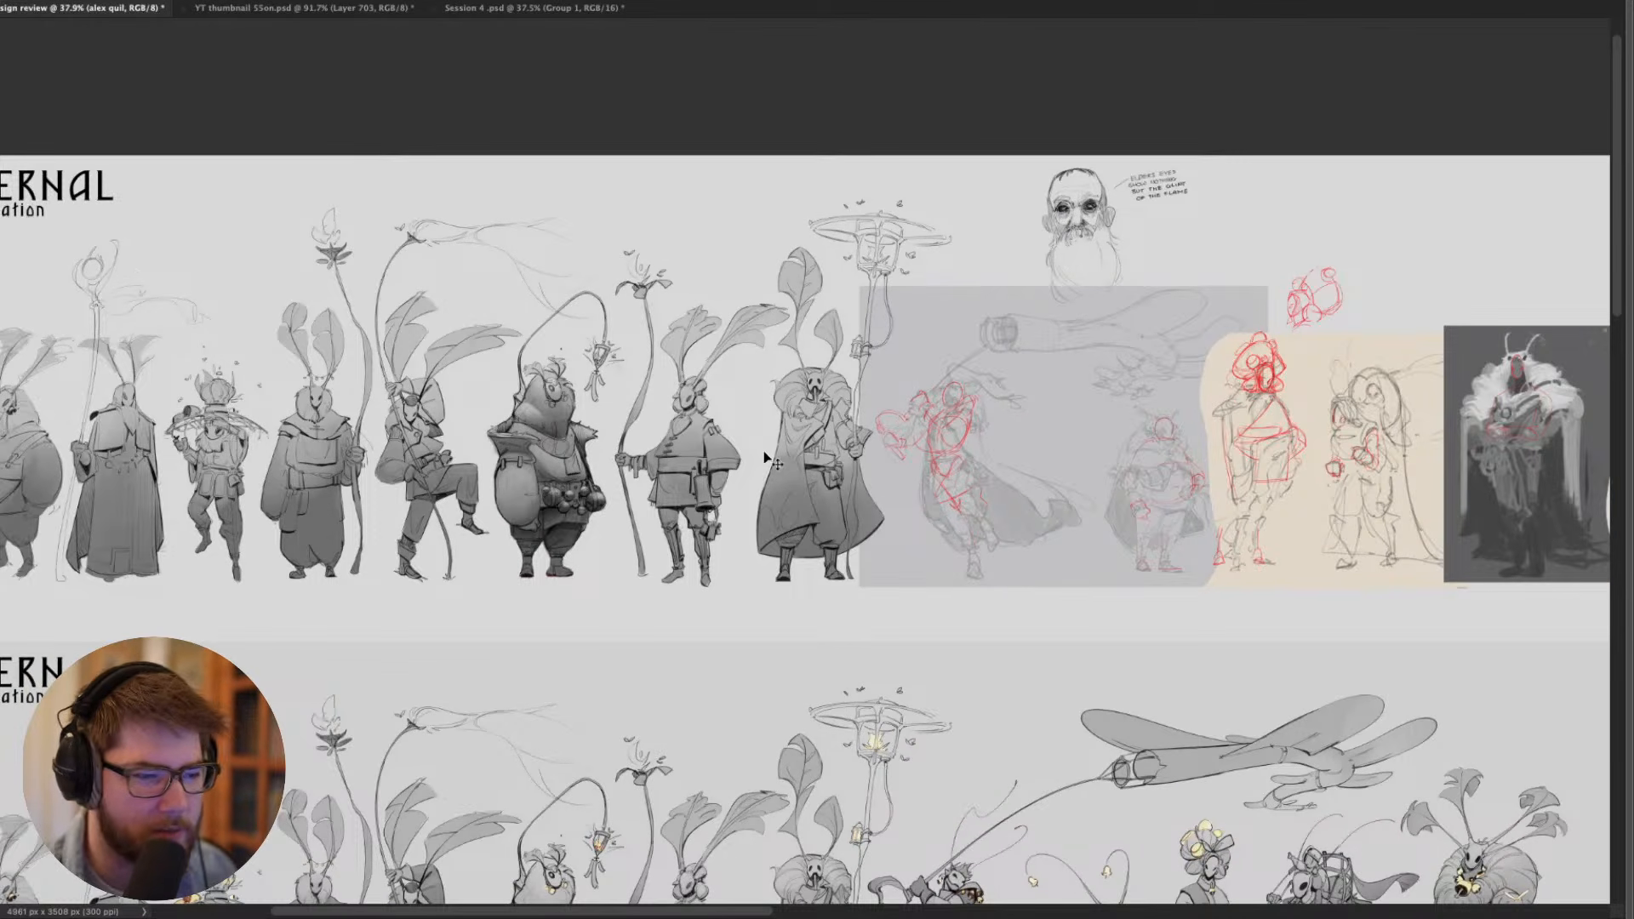
{"action": "left_click_drag", "start_coordinate": [783, 464], "coordinate": [787, 105]}
{"action": "left_click_drag", "start_coordinate": [798, 344], "coordinate": [675, 489]}
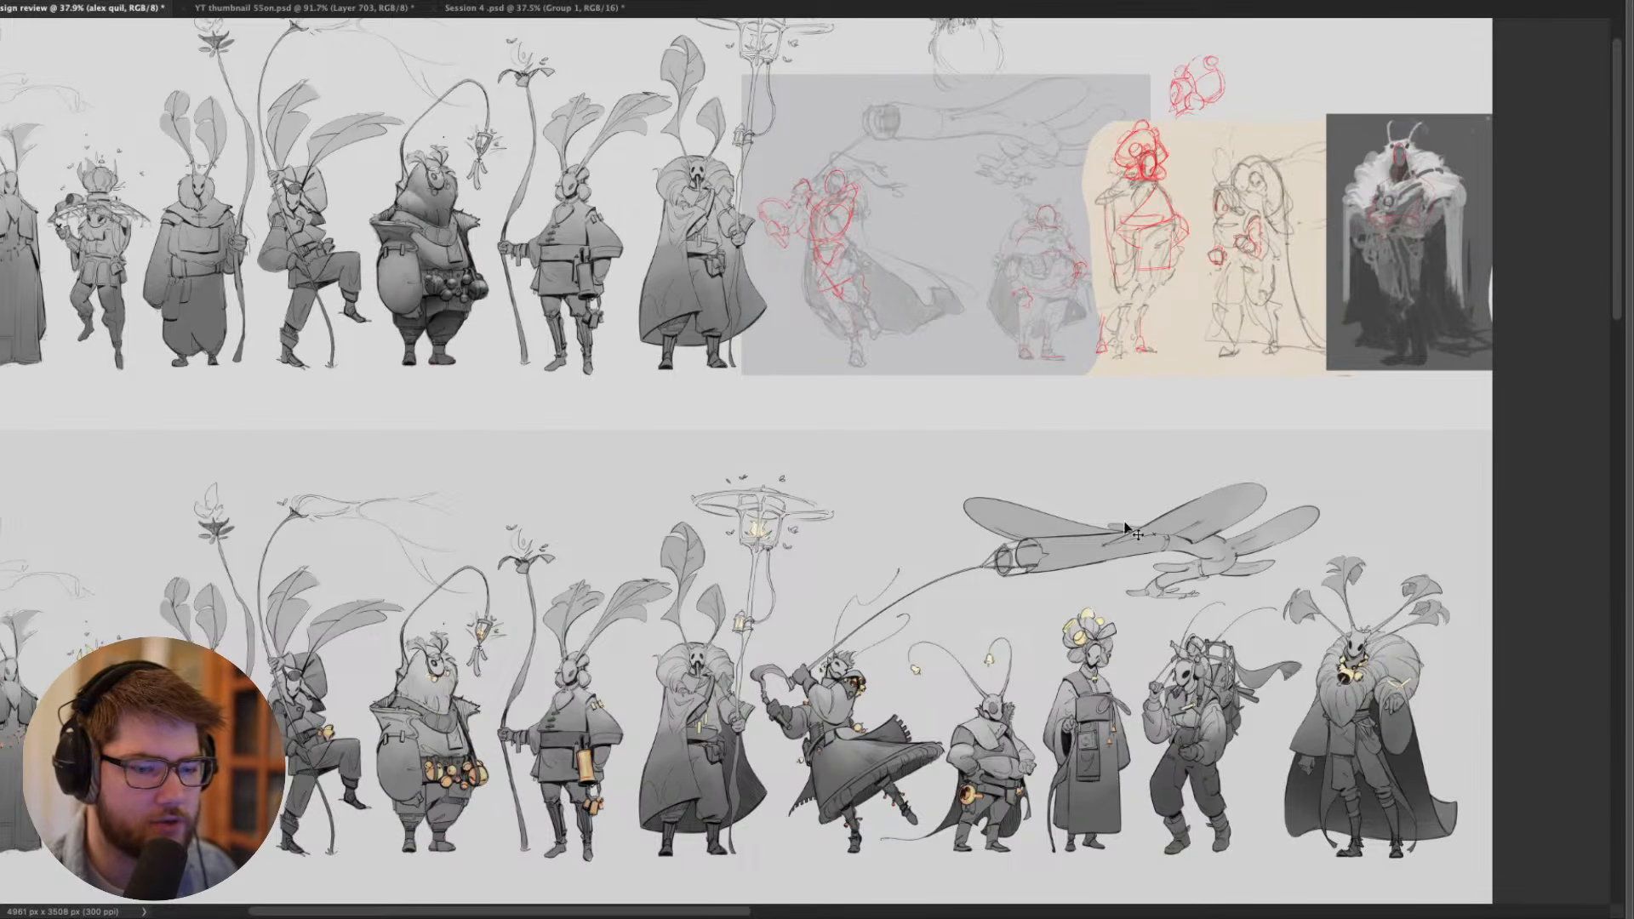
- Examine the lower Eternal lineup with its yellow and orange accents, from the robed moths across to the leaping blade wielder
{"action": "left_click_drag", "start_coordinate": [1026, 632], "coordinate": [1208, 560]}
{"action": "scroll", "coordinate": [778, 562], "scroll_direction": "up", "scroll_amount": 4}
{"action": "left_click_drag", "start_coordinate": [532, 550], "coordinate": [888, 421]}
{"action": "scroll", "coordinate": [727, 541], "scroll_direction": "up", "scroll_amount": 1}
{"action": "scroll", "coordinate": [728, 542], "scroll_direction": "up", "scroll_amount": 2}
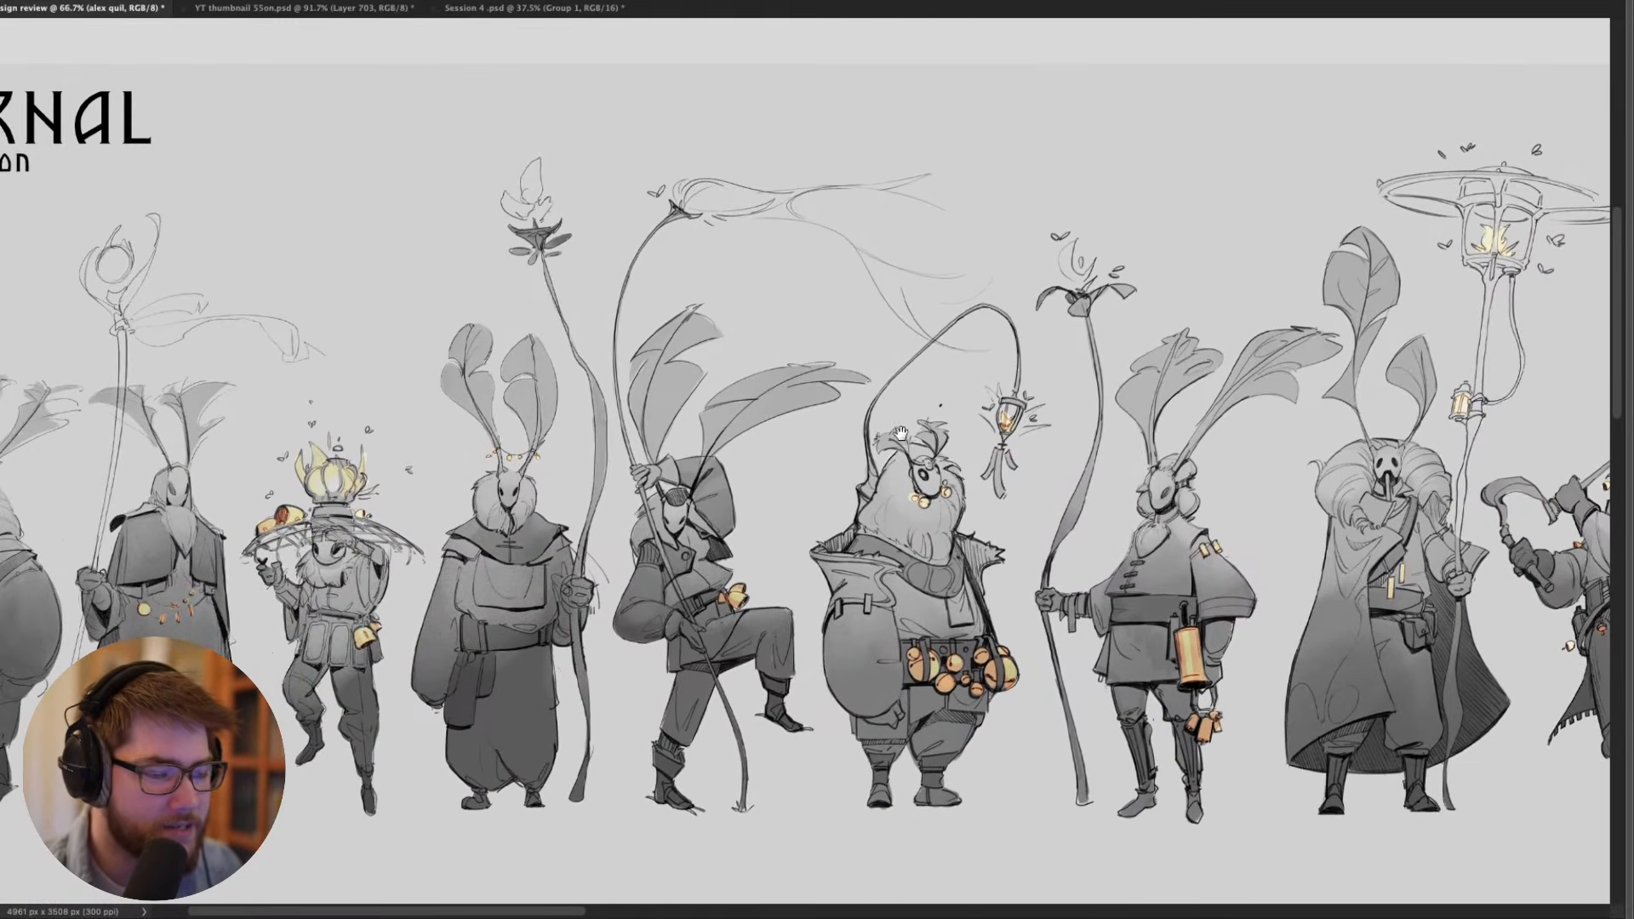
{"action": "left_click_drag", "start_coordinate": [819, 473], "coordinate": [976, 523]}
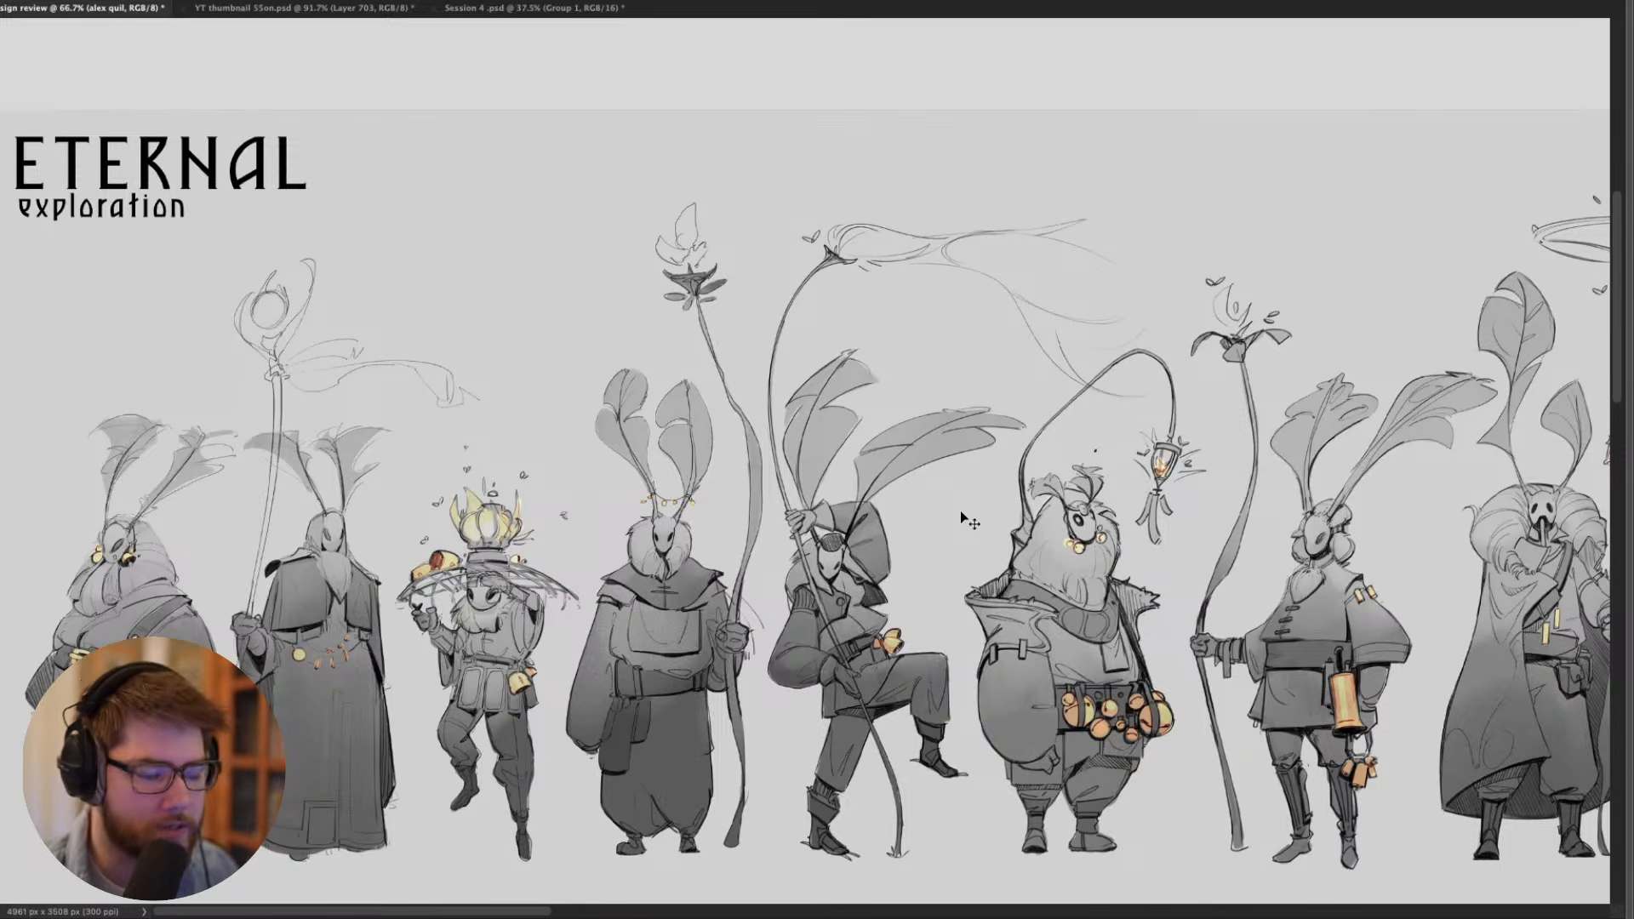
{"action": "left_click_drag", "start_coordinate": [1011, 579], "coordinate": [983, 555]}
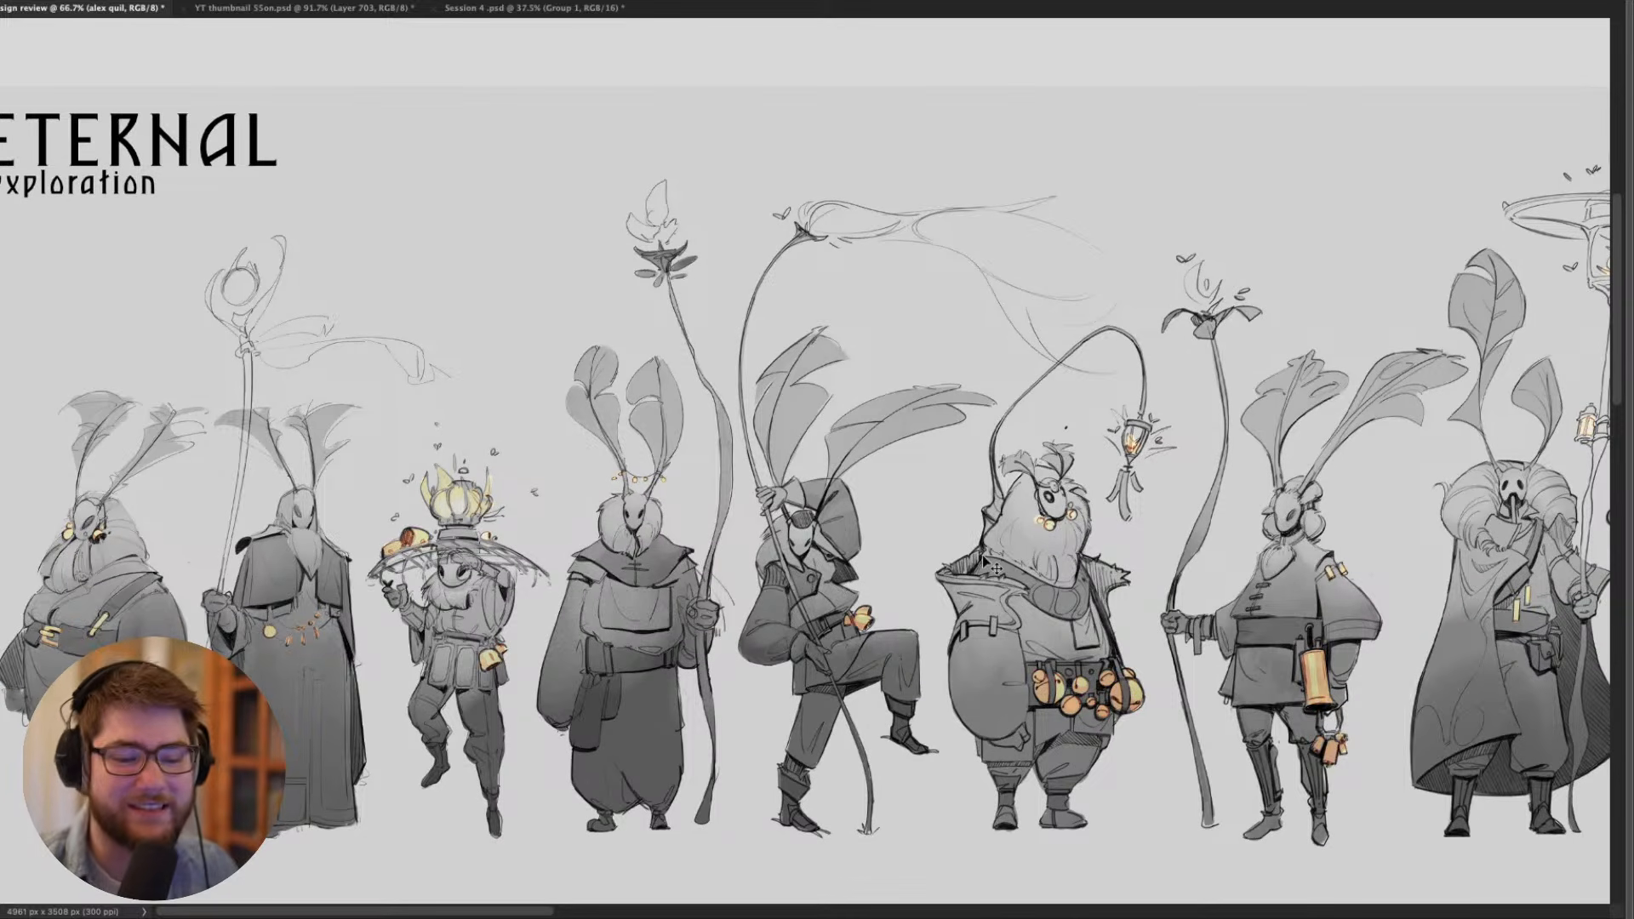
{"action": "left_click_drag", "start_coordinate": [1045, 576], "coordinate": [1015, 559]}
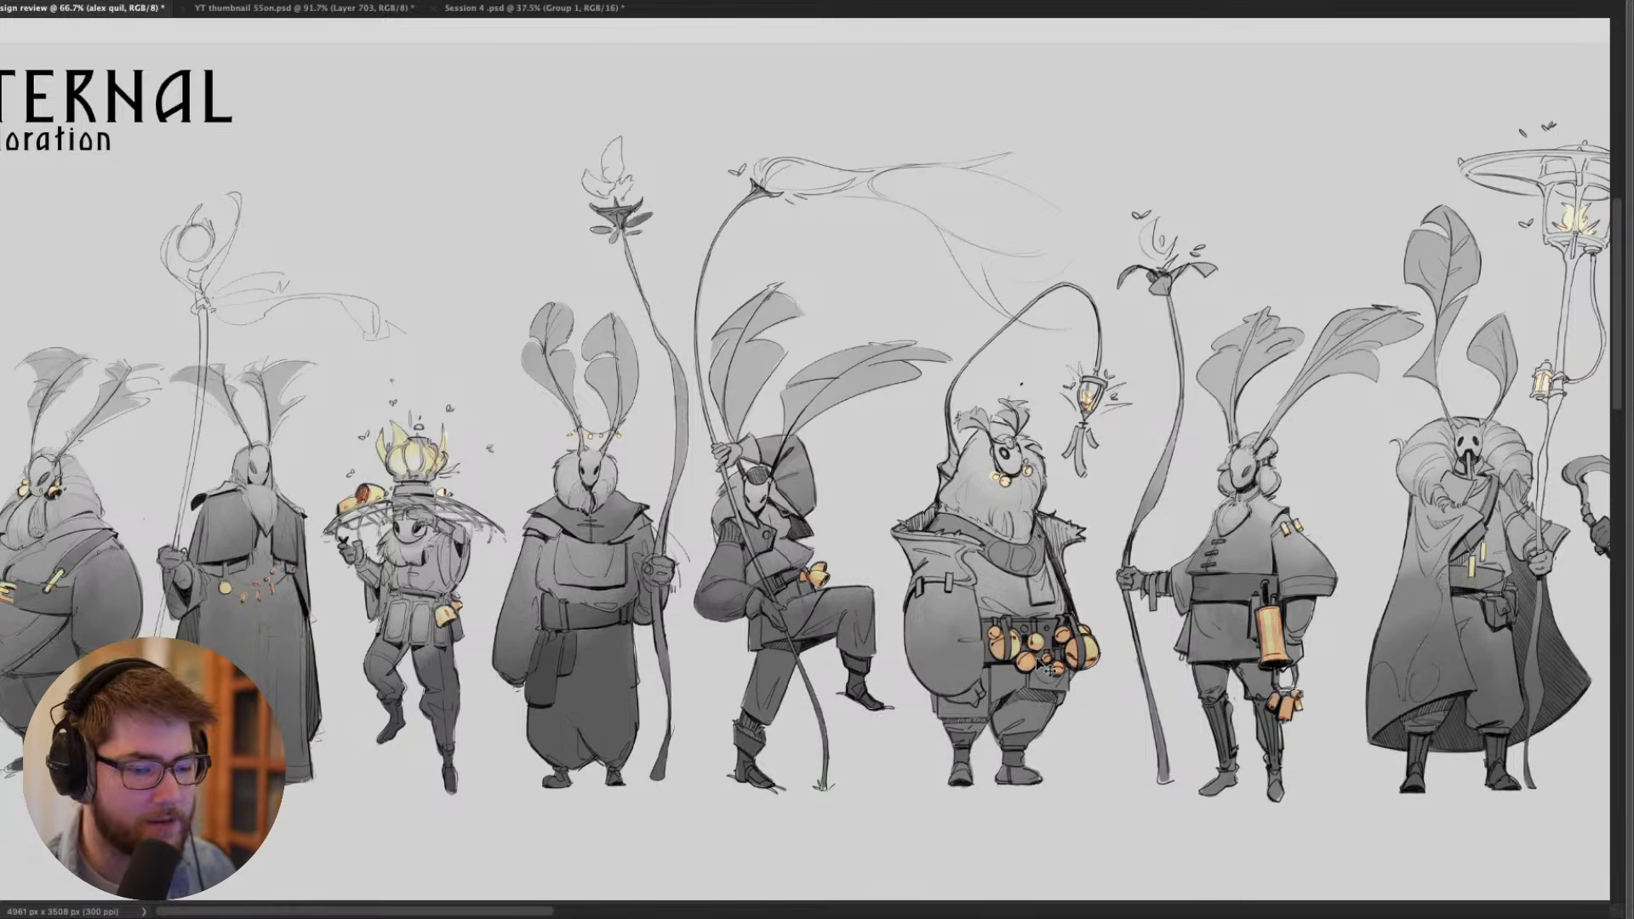
{"action": "left_click_drag", "start_coordinate": [792, 582], "coordinate": [621, 525]}
{"action": "left_click_drag", "start_coordinate": [853, 544], "coordinate": [711, 570]}
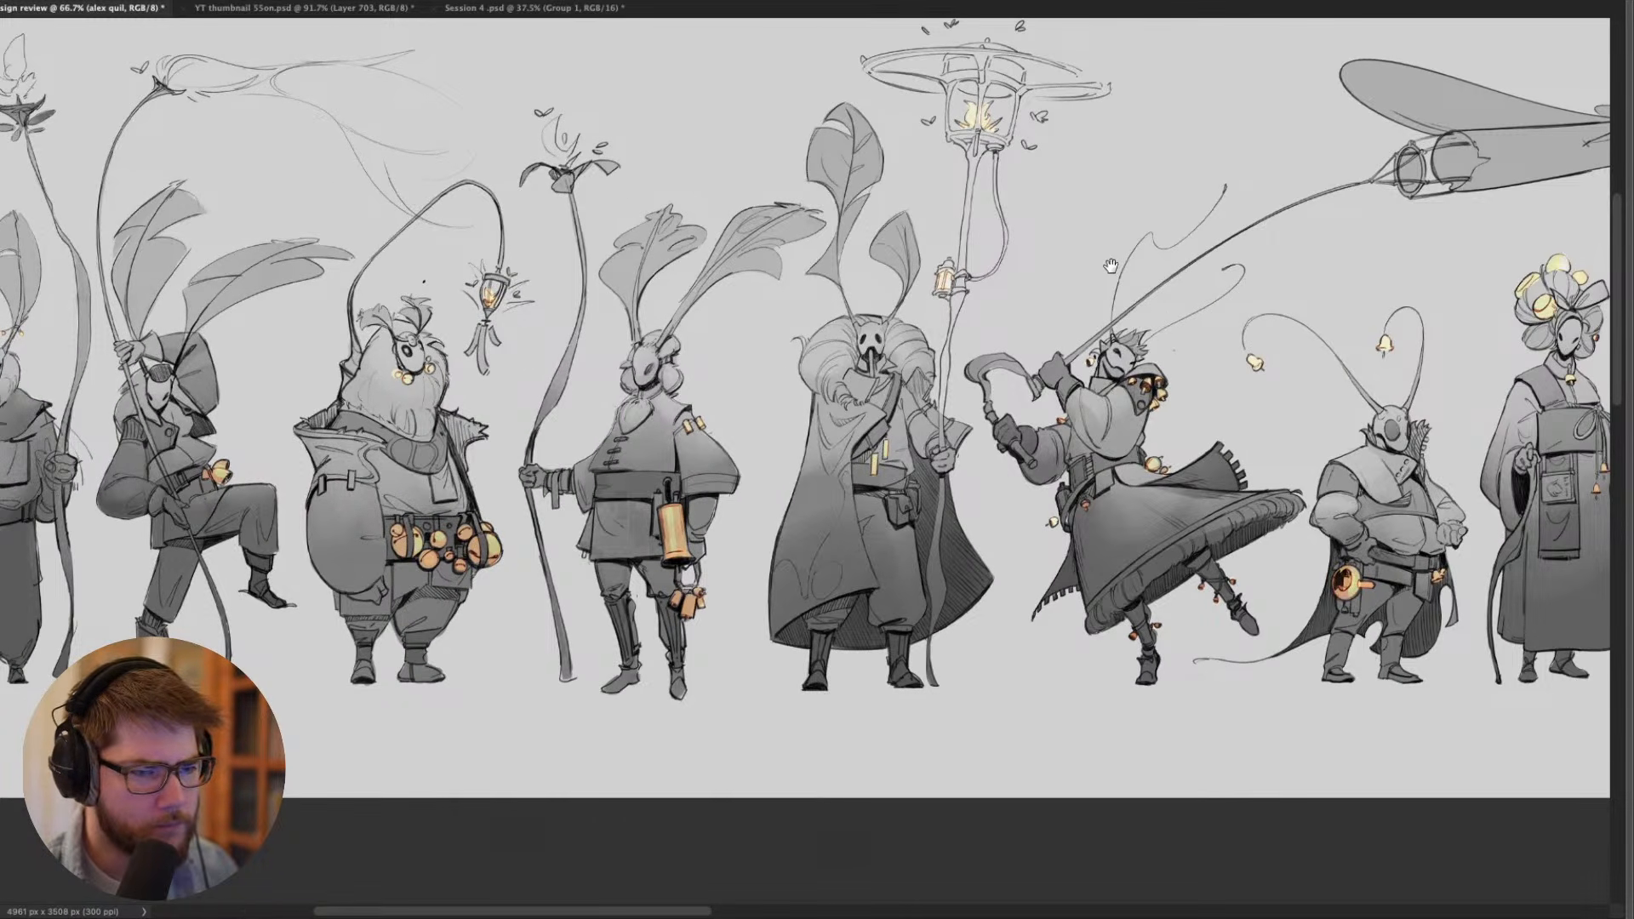
{"action": "left_click_drag", "start_coordinate": [1111, 265], "coordinate": [898, 298]}
{"action": "left_click_drag", "start_coordinate": [849, 527], "coordinate": [941, 458]}
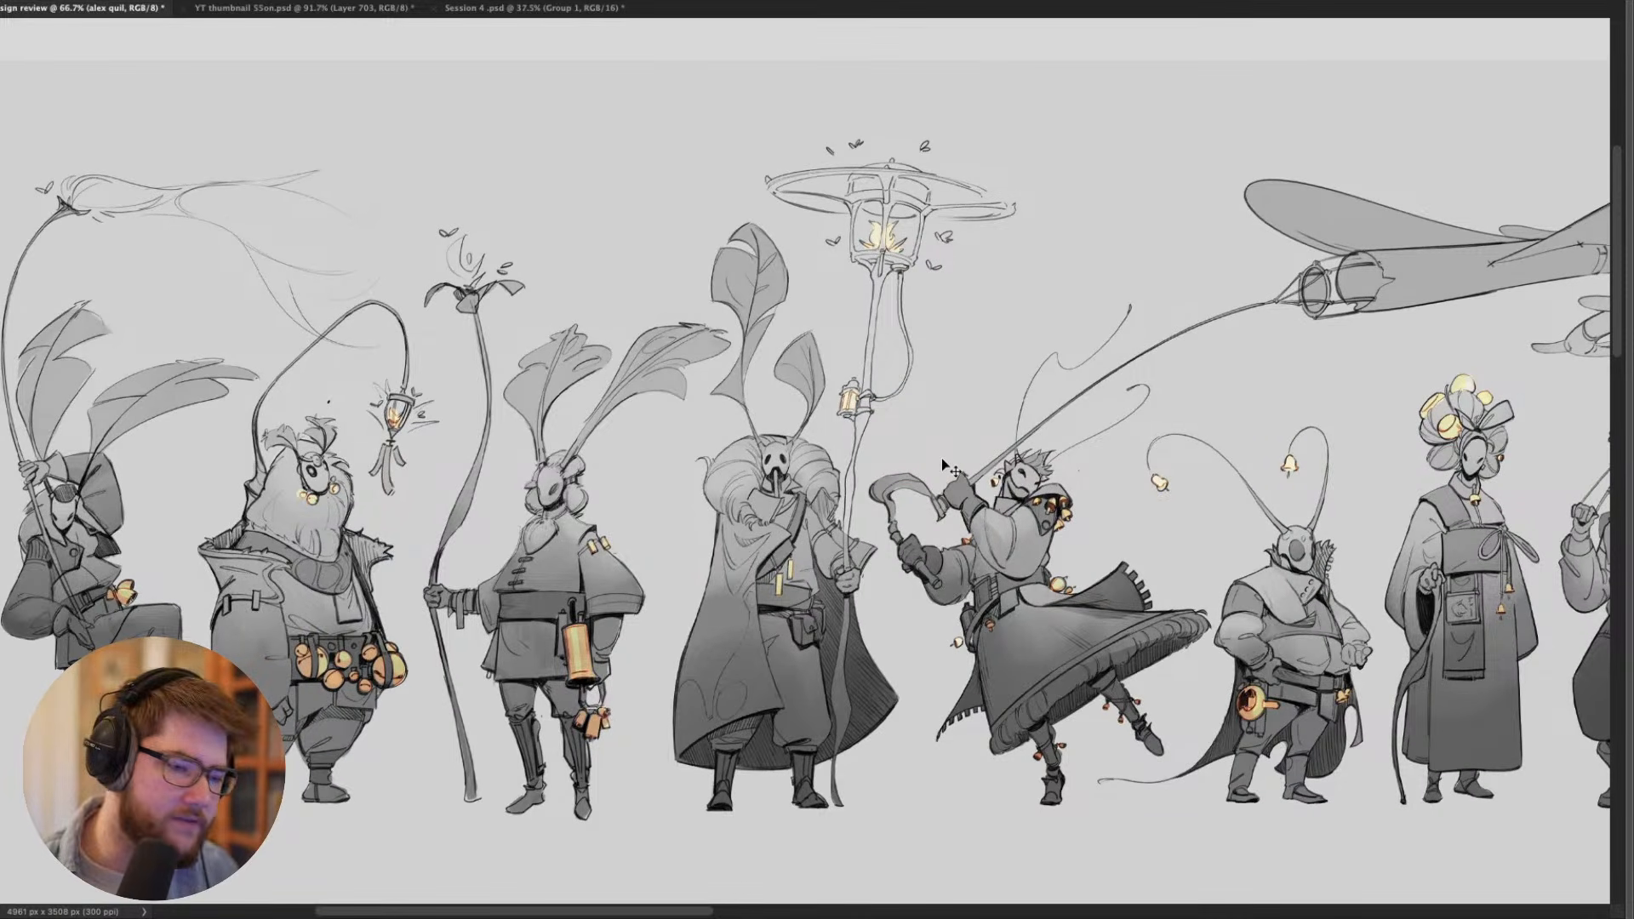
- Restore the panels, choose a bright orange-red foreground colour and activate the Brush tool for markup
{"action": "key", "text": "Tab"}
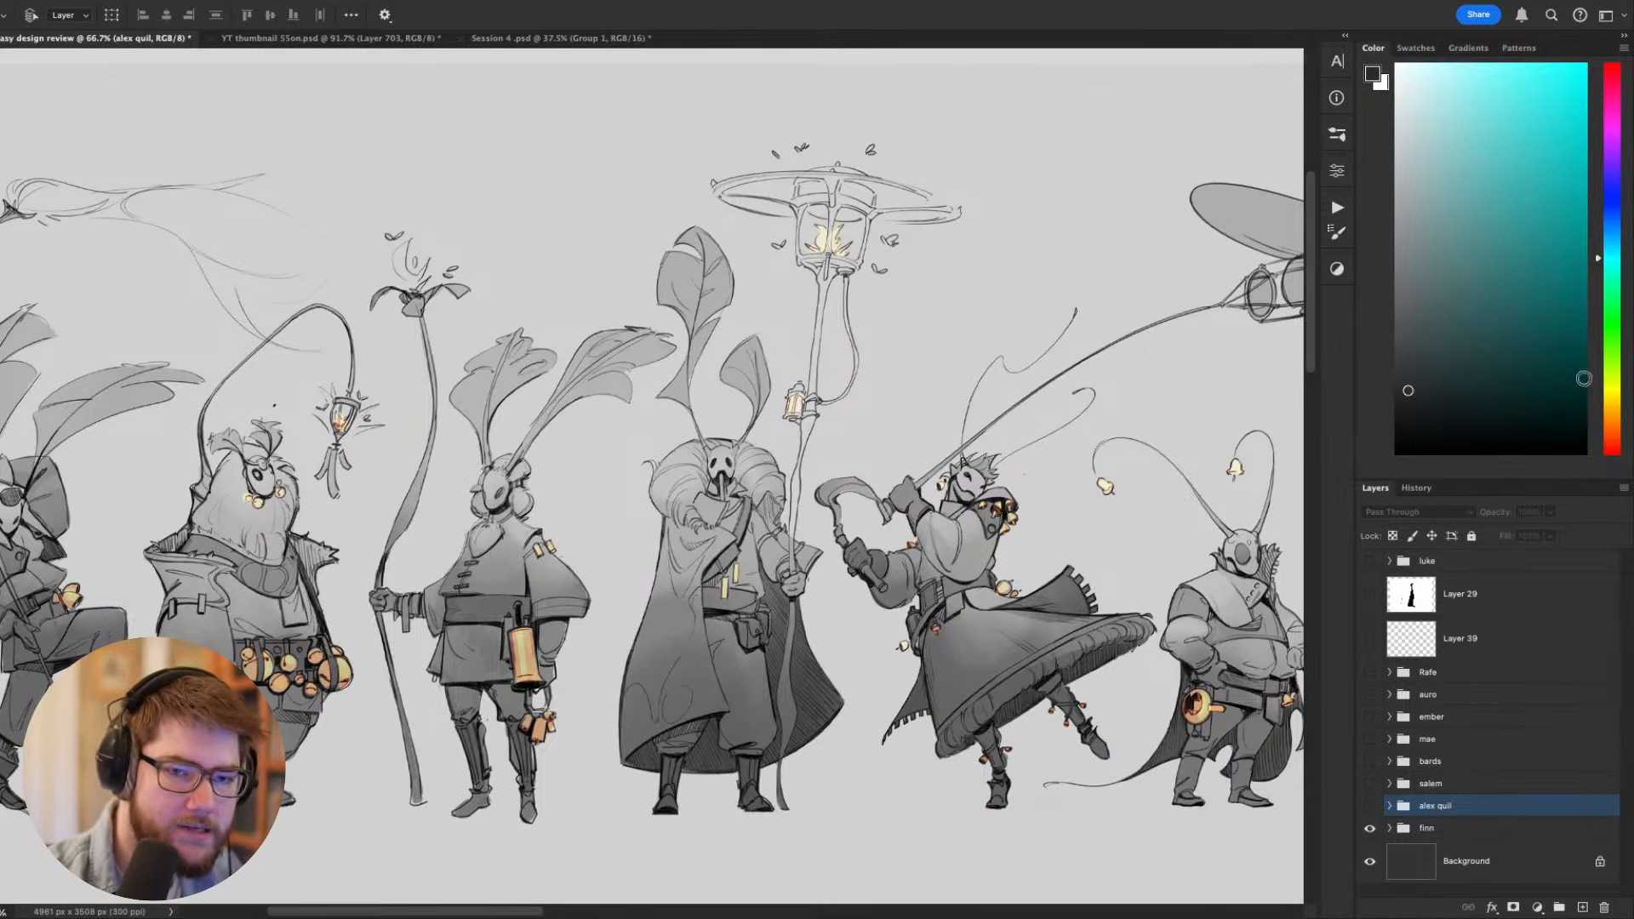
{"action": "left_click", "coordinate": [1611, 436]}
{"action": "left_click", "coordinate": [1585, 65]}
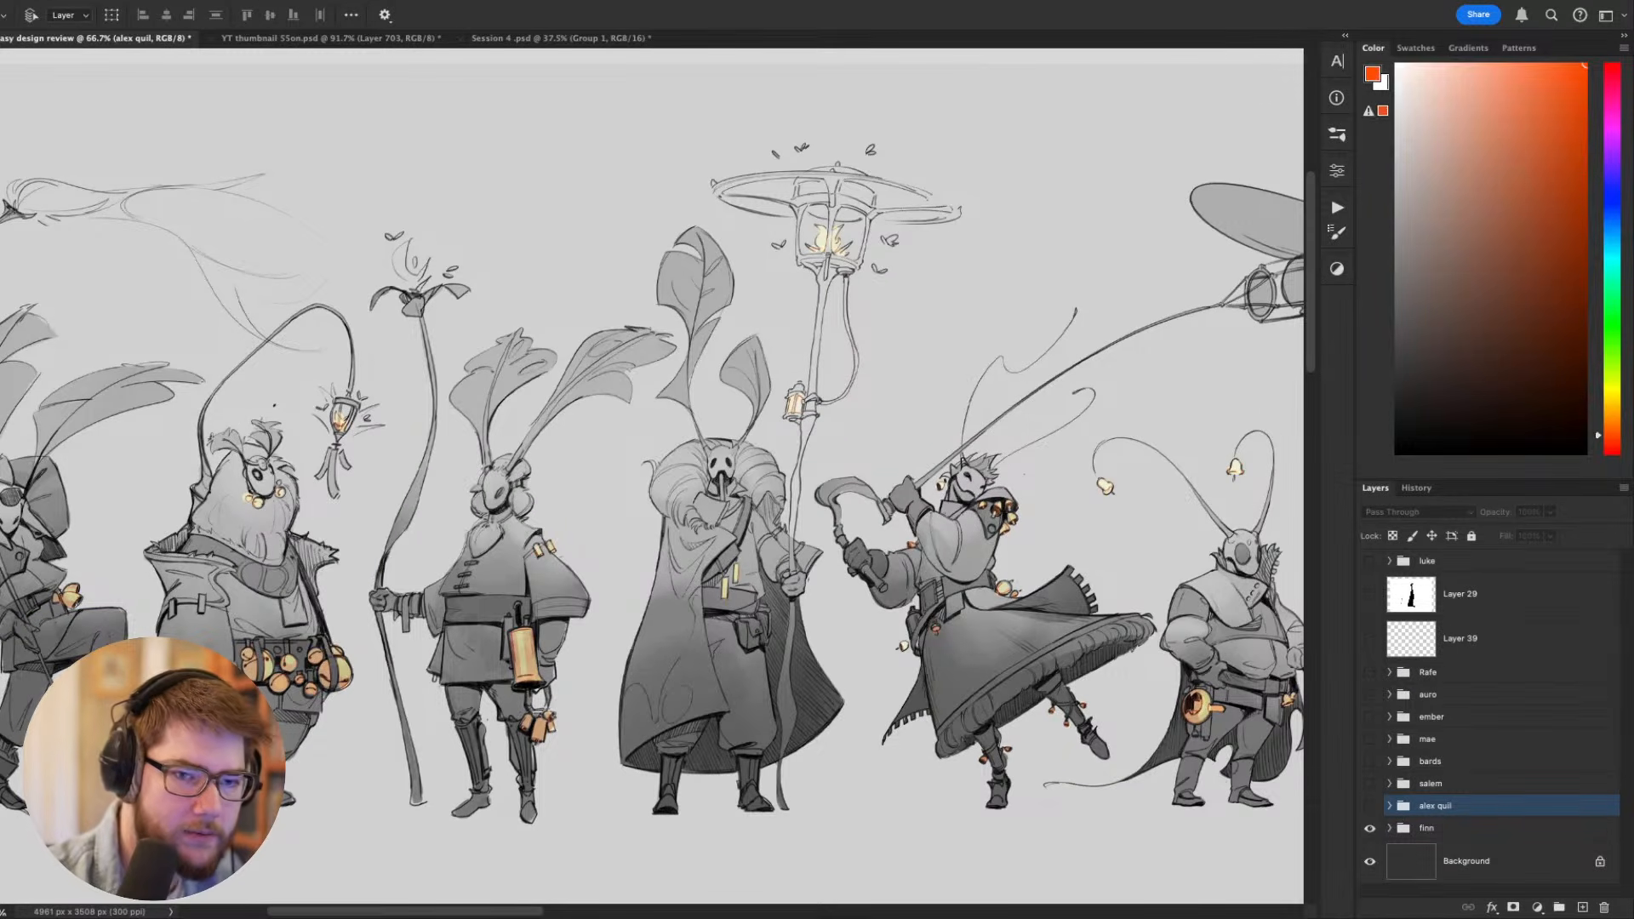
{"action": "key", "text": "b"}
{"action": "left_click", "coordinate": [834, 438]}
{"action": "key", "text": "Return"}
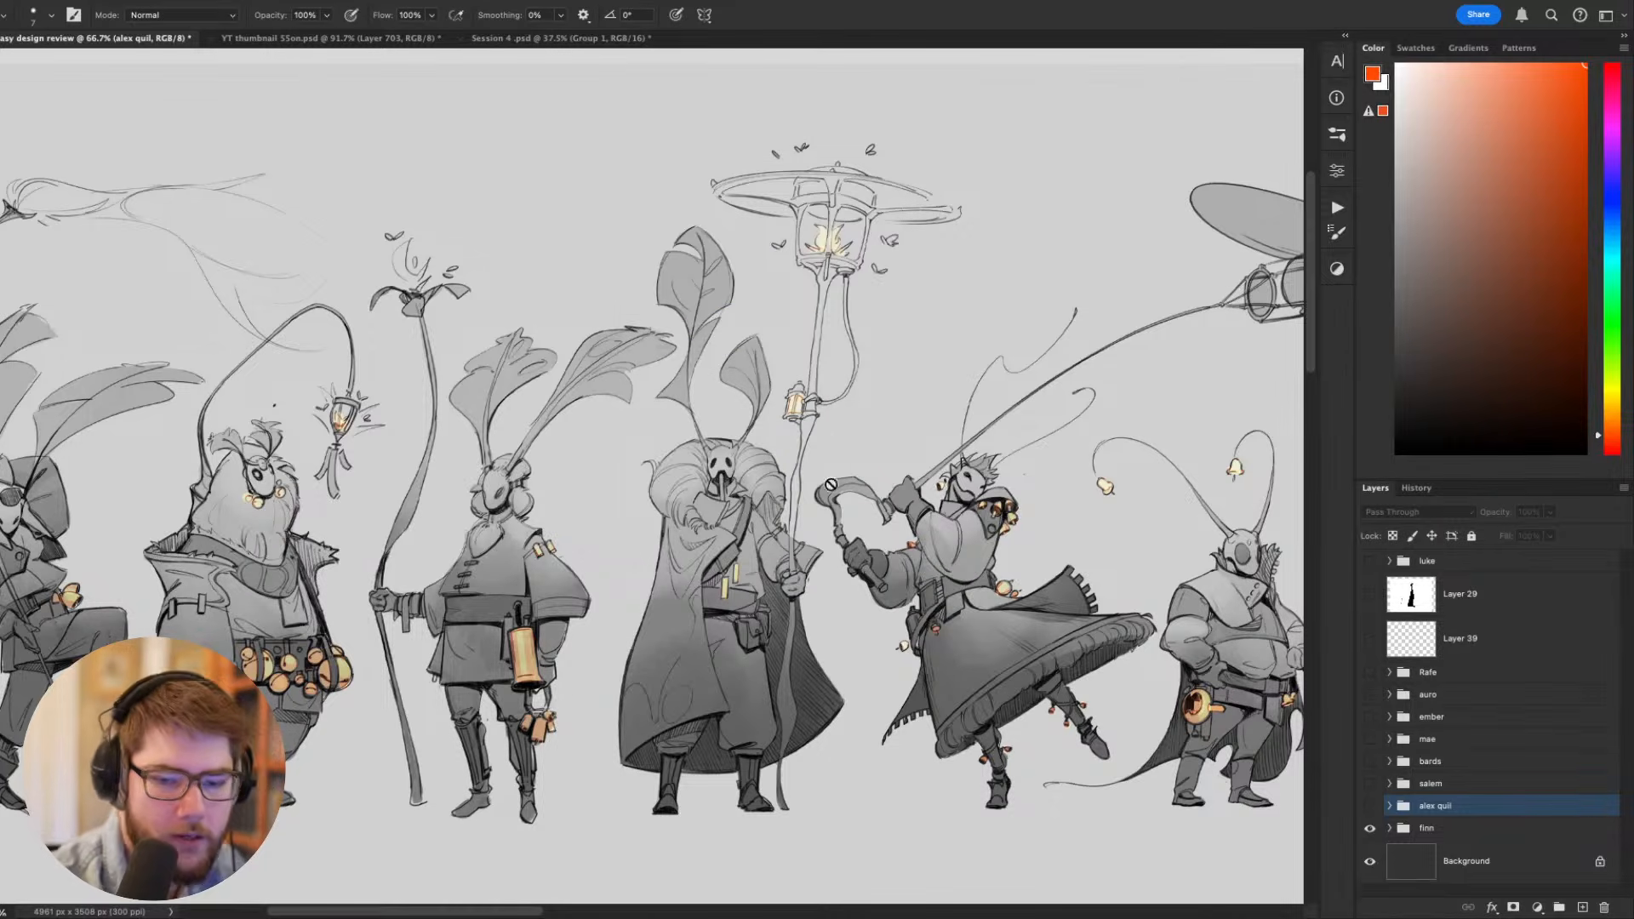
- Expand the visible lineup's layer group and add a new empty layer above Layer 16
{"action": "left_click", "coordinate": [1426, 831]}
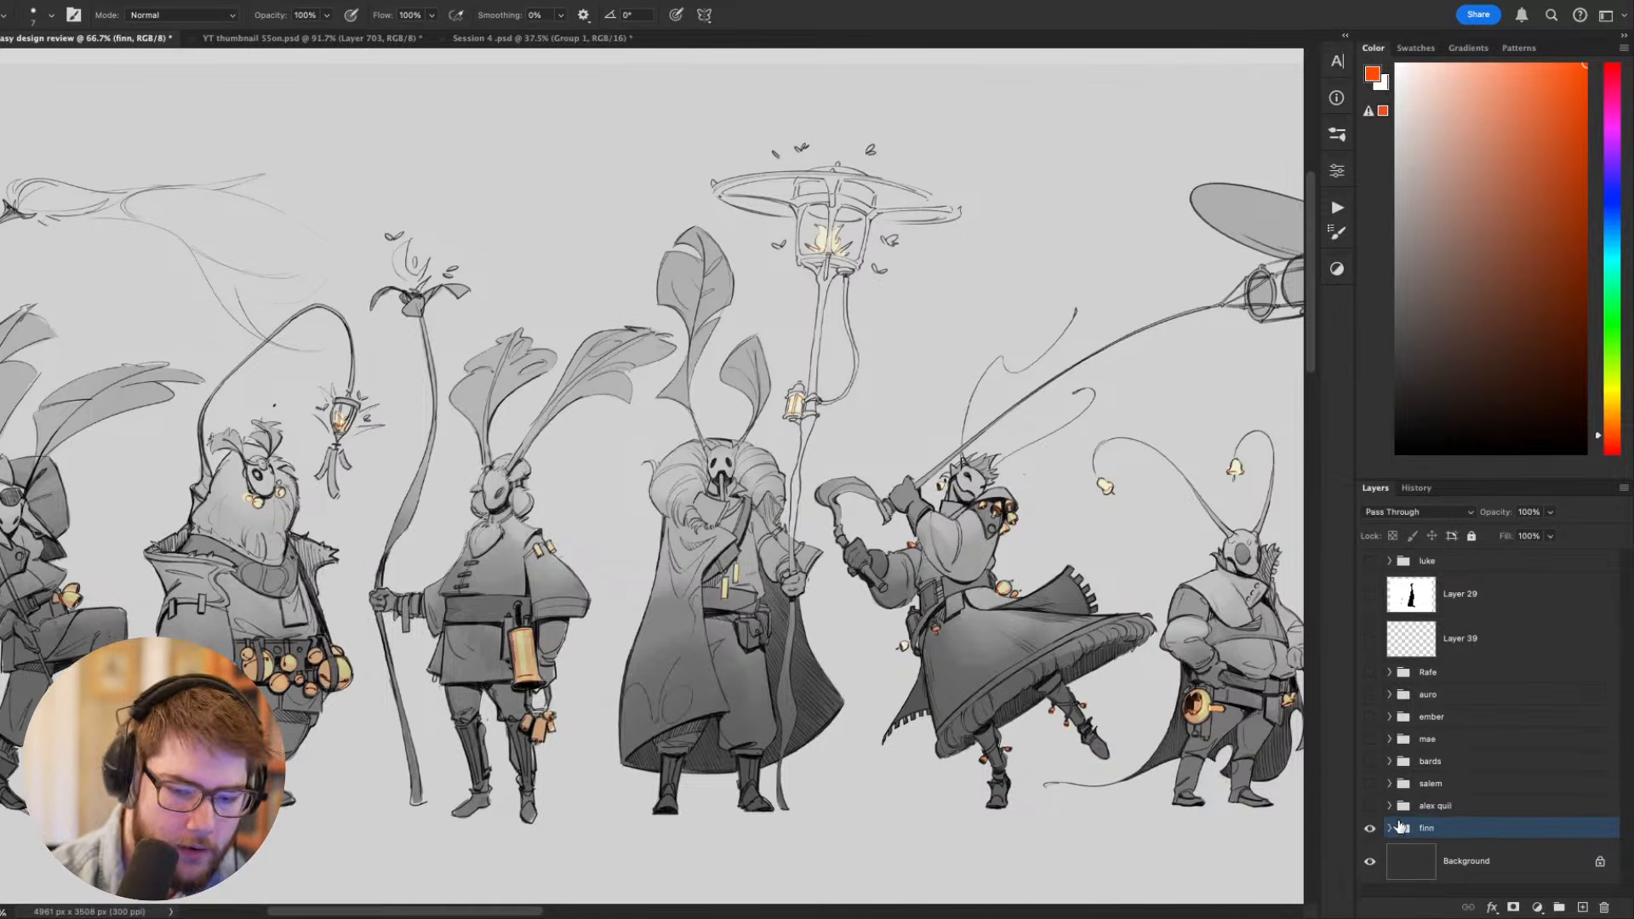
{"action": "left_click", "coordinate": [1489, 862]}
{"action": "left_click", "coordinate": [1390, 829]}
{"action": "left_click", "coordinate": [1477, 868]}
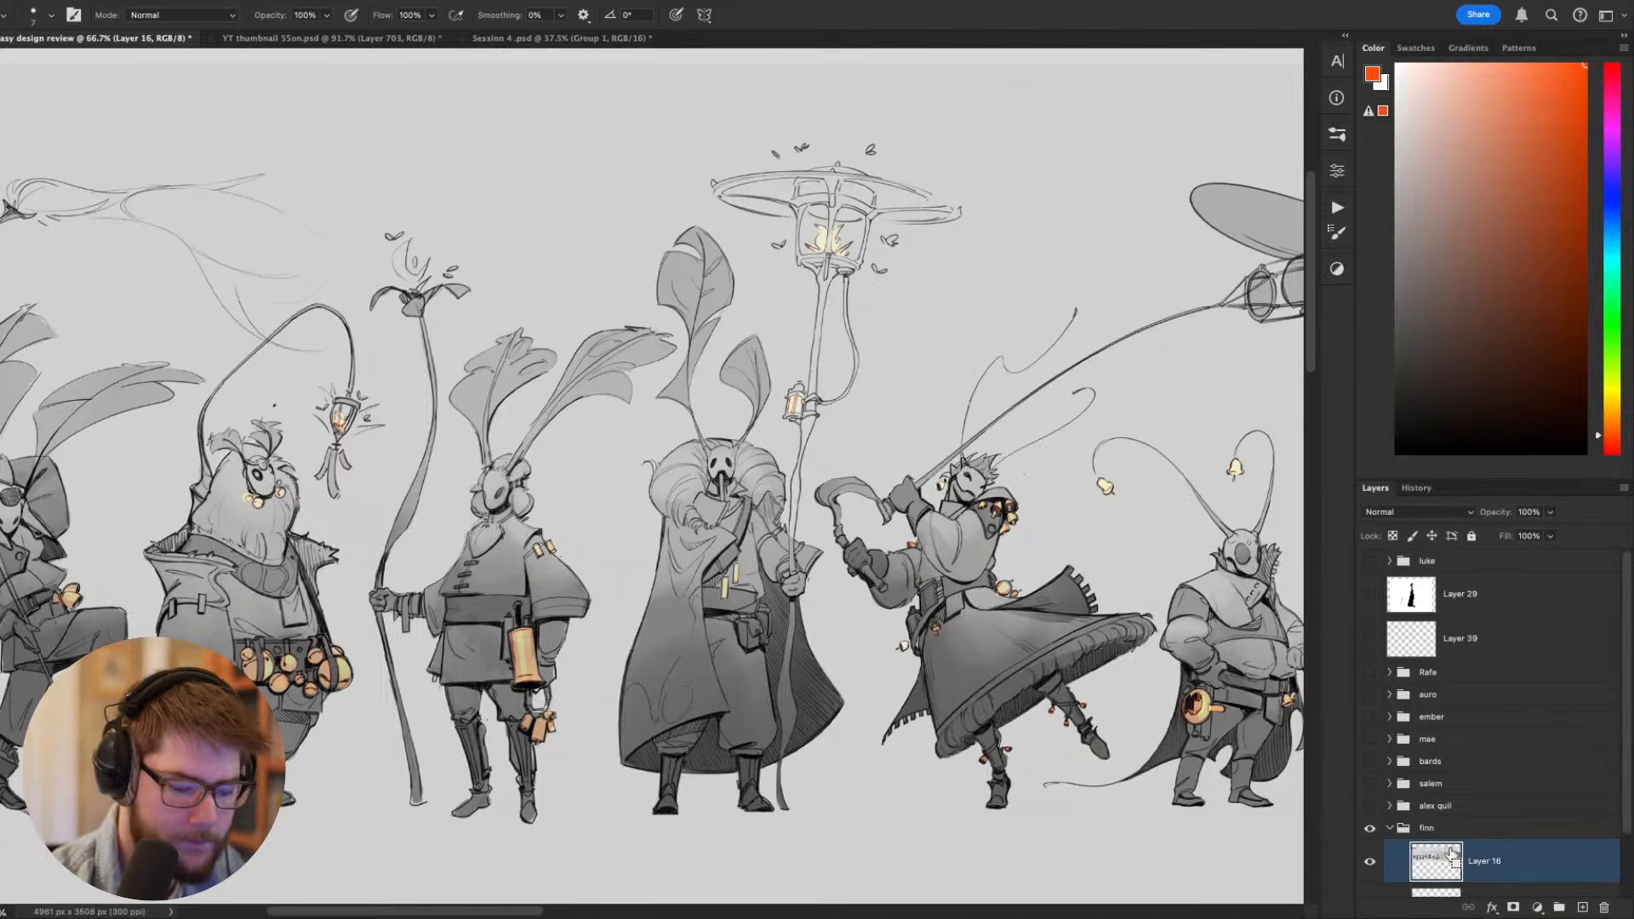
{"action": "key", "text": "ctrl+shift+n"}
{"action": "key", "text": "Return"}
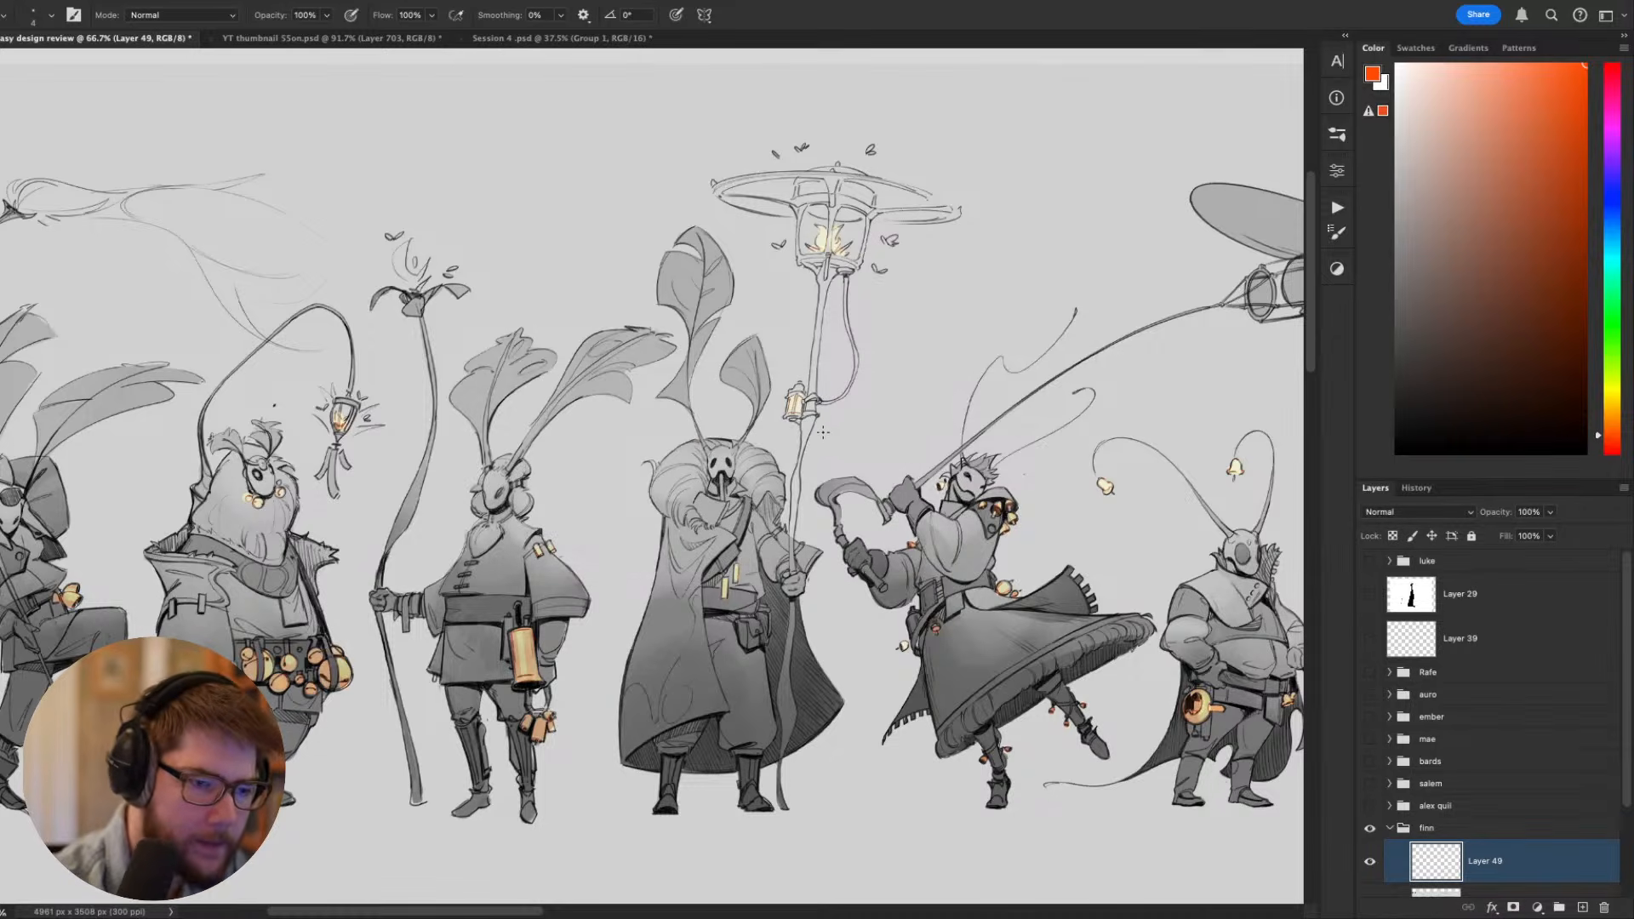
- Draw an orange star beside the caped, masked moth's lantern staff, and undo the circle around its head
{"action": "mouse_move", "coordinate": [823, 432]}
{"action": "left_mouse_down"}
{"action": "mouse_move", "coordinate": [852, 439]}
{"action": "mouse_move", "coordinate": [673, 510]}
{"action": "mouse_move", "coordinate": [785, 425]}
{"action": "left_mouse_up"}
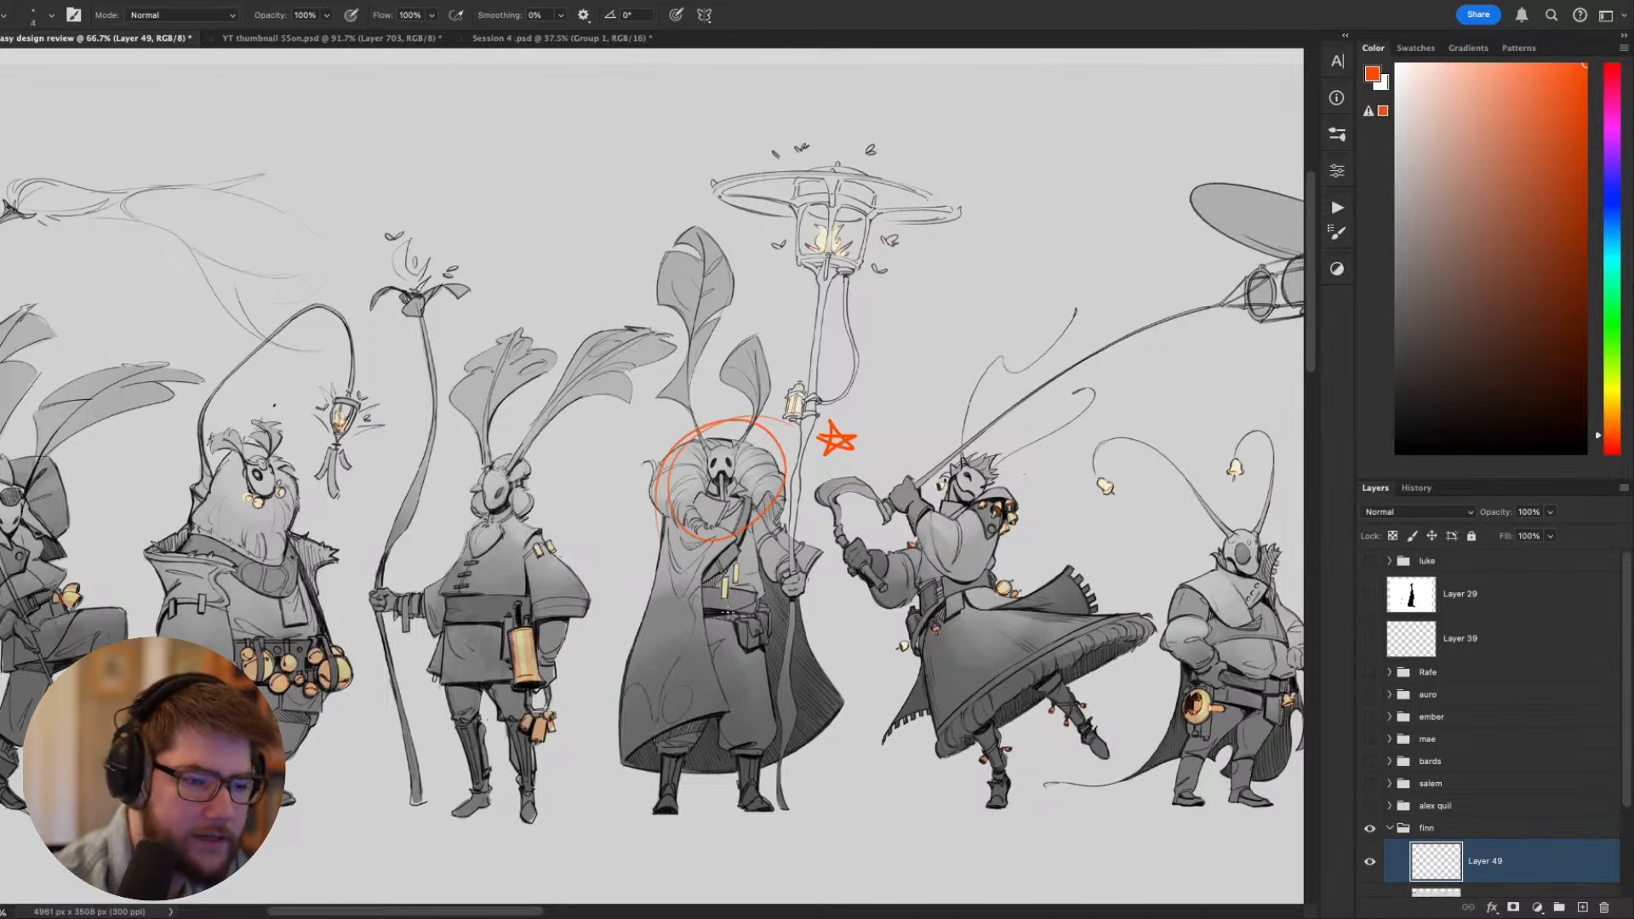
{"action": "key", "text": "ctrl+z"}
- Try marking the caped moth's proboscis with orange vertical strokes and undo them
{"action": "scroll", "coordinate": [834, 477], "scroll_direction": "up", "scroll_amount": 4}
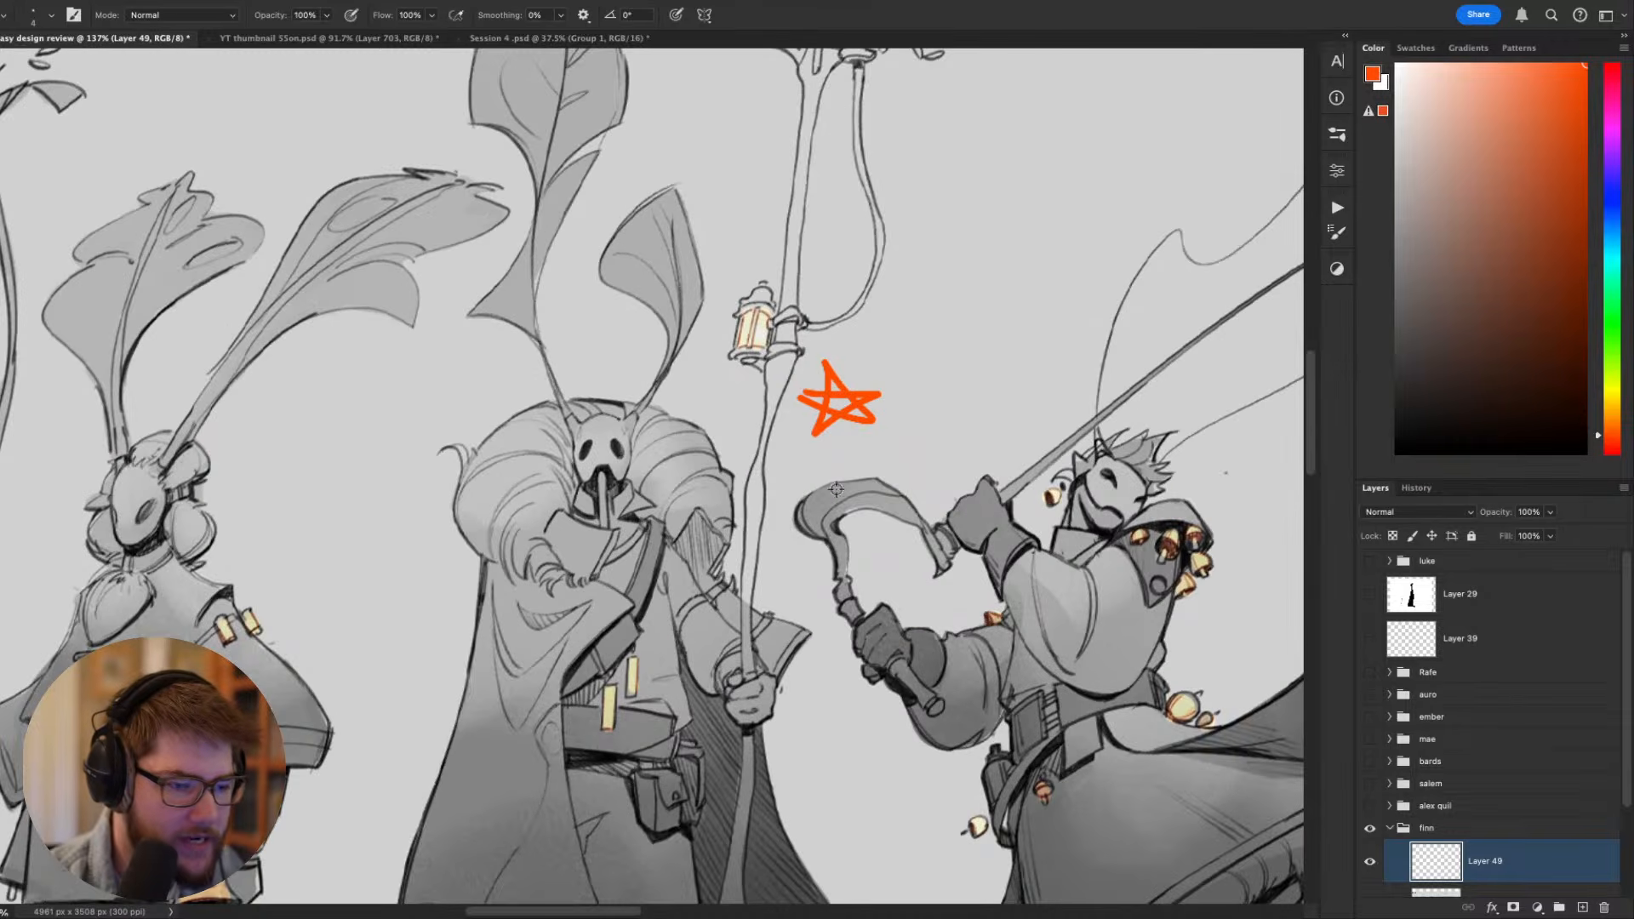
{"action": "scroll", "coordinate": [809, 515], "scroll_direction": "down", "scroll_amount": 2}
{"action": "left_click_drag", "start_coordinate": [810, 515], "coordinate": [830, 534]}
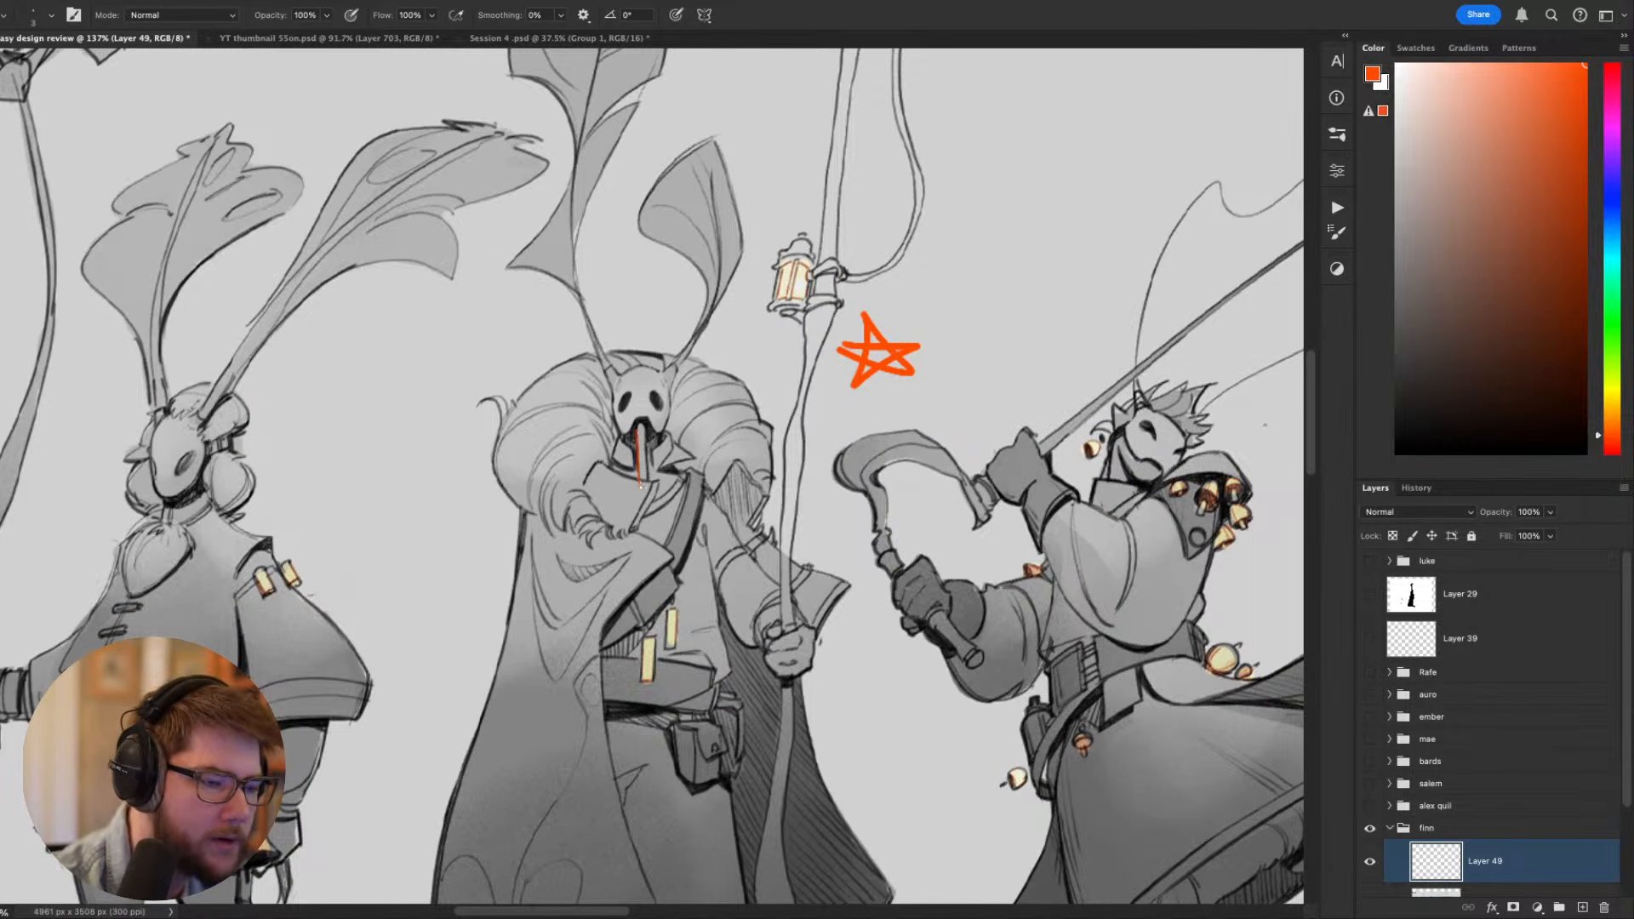
{"action": "key", "text": "ctrl+z"}
{"action": "left_click_drag", "start_coordinate": [645, 432], "coordinate": [646, 483]}
{"action": "left_click_drag", "start_coordinate": [638, 426], "coordinate": [675, 444]}
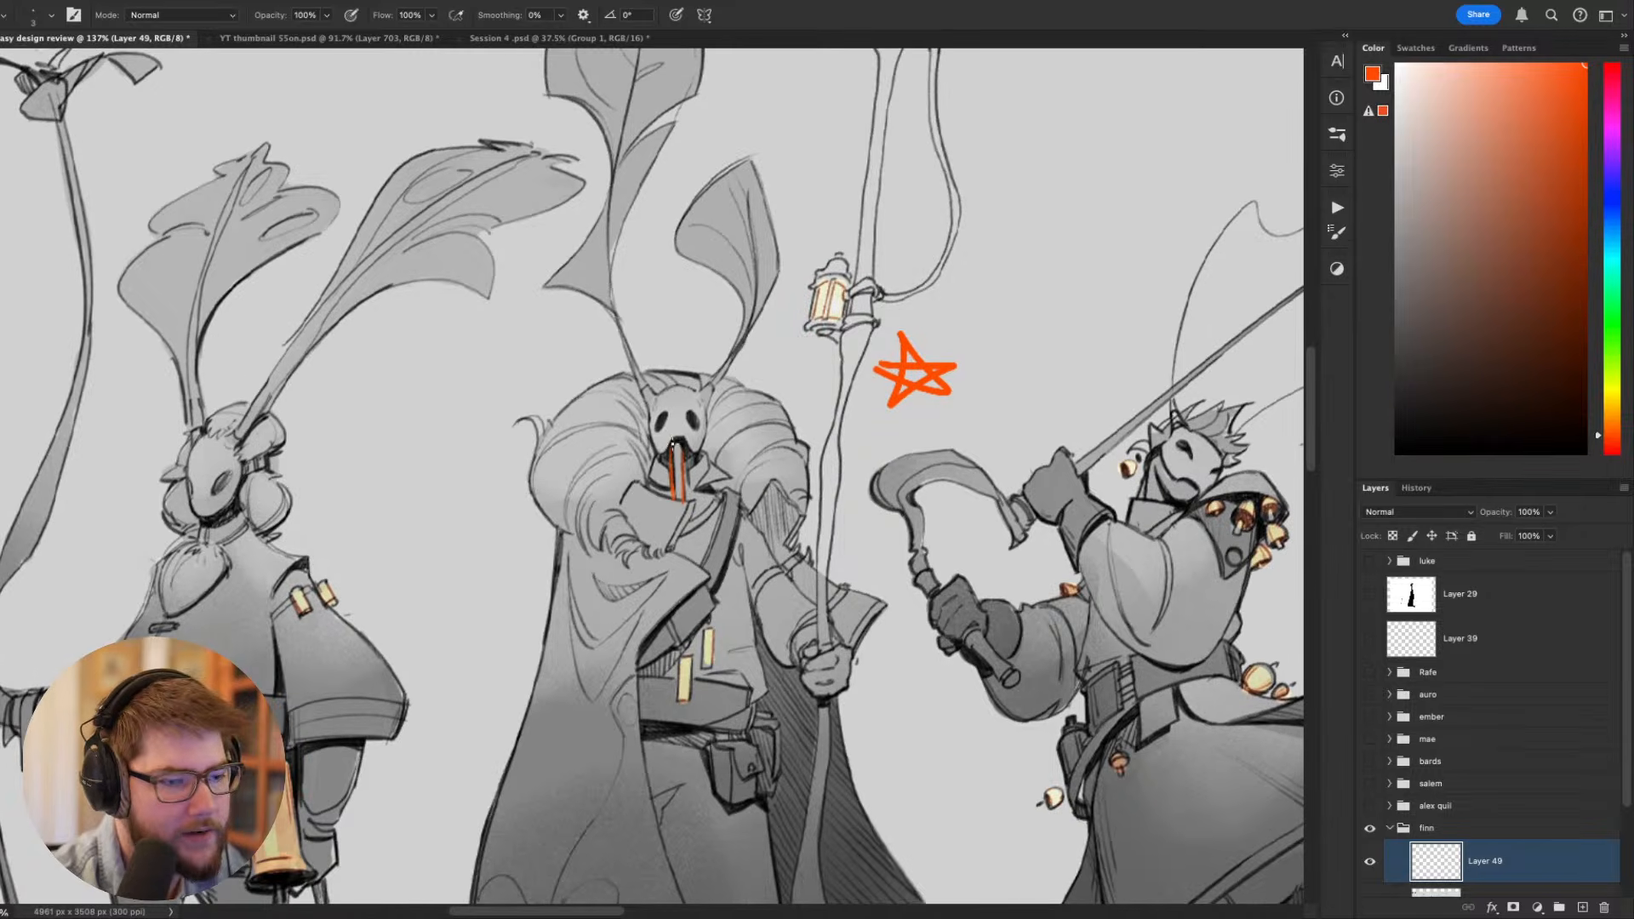
{"action": "key", "text": "ctrl+z"}
{"action": "key", "text": "ctrl+z"}
- Try marking the flower-staff moth's head and circling the flower at the tip of its staff, undoing each mark
{"action": "key", "text": "ctrl+minus"}
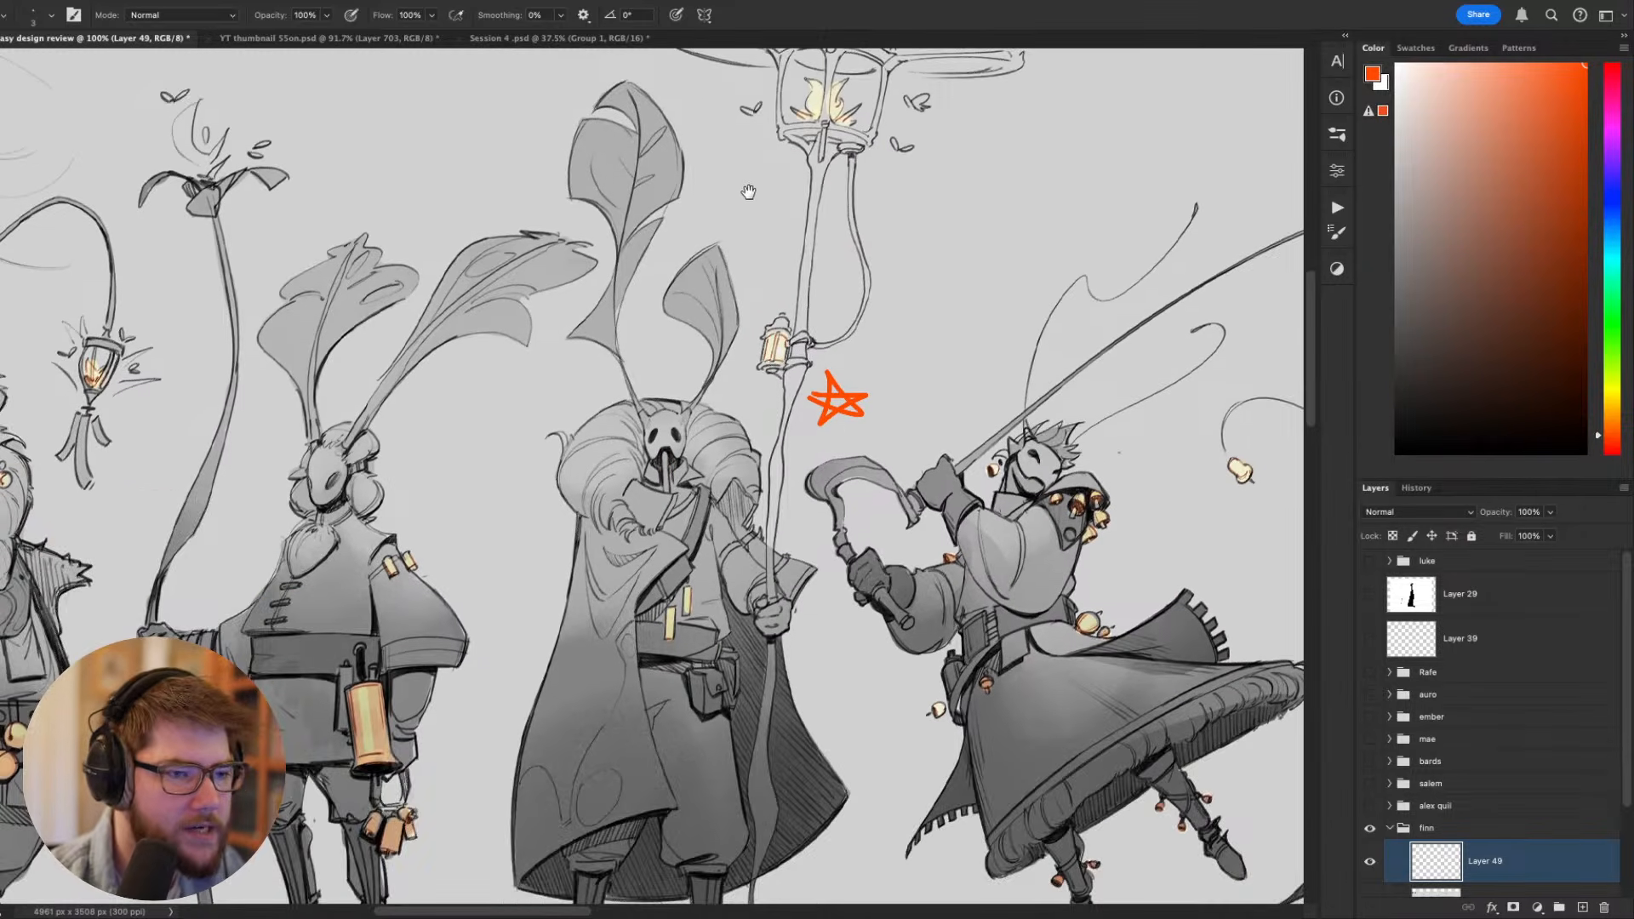
{"action": "scroll", "coordinate": [723, 293], "scroll_direction": "up", "scroll_amount": 4}
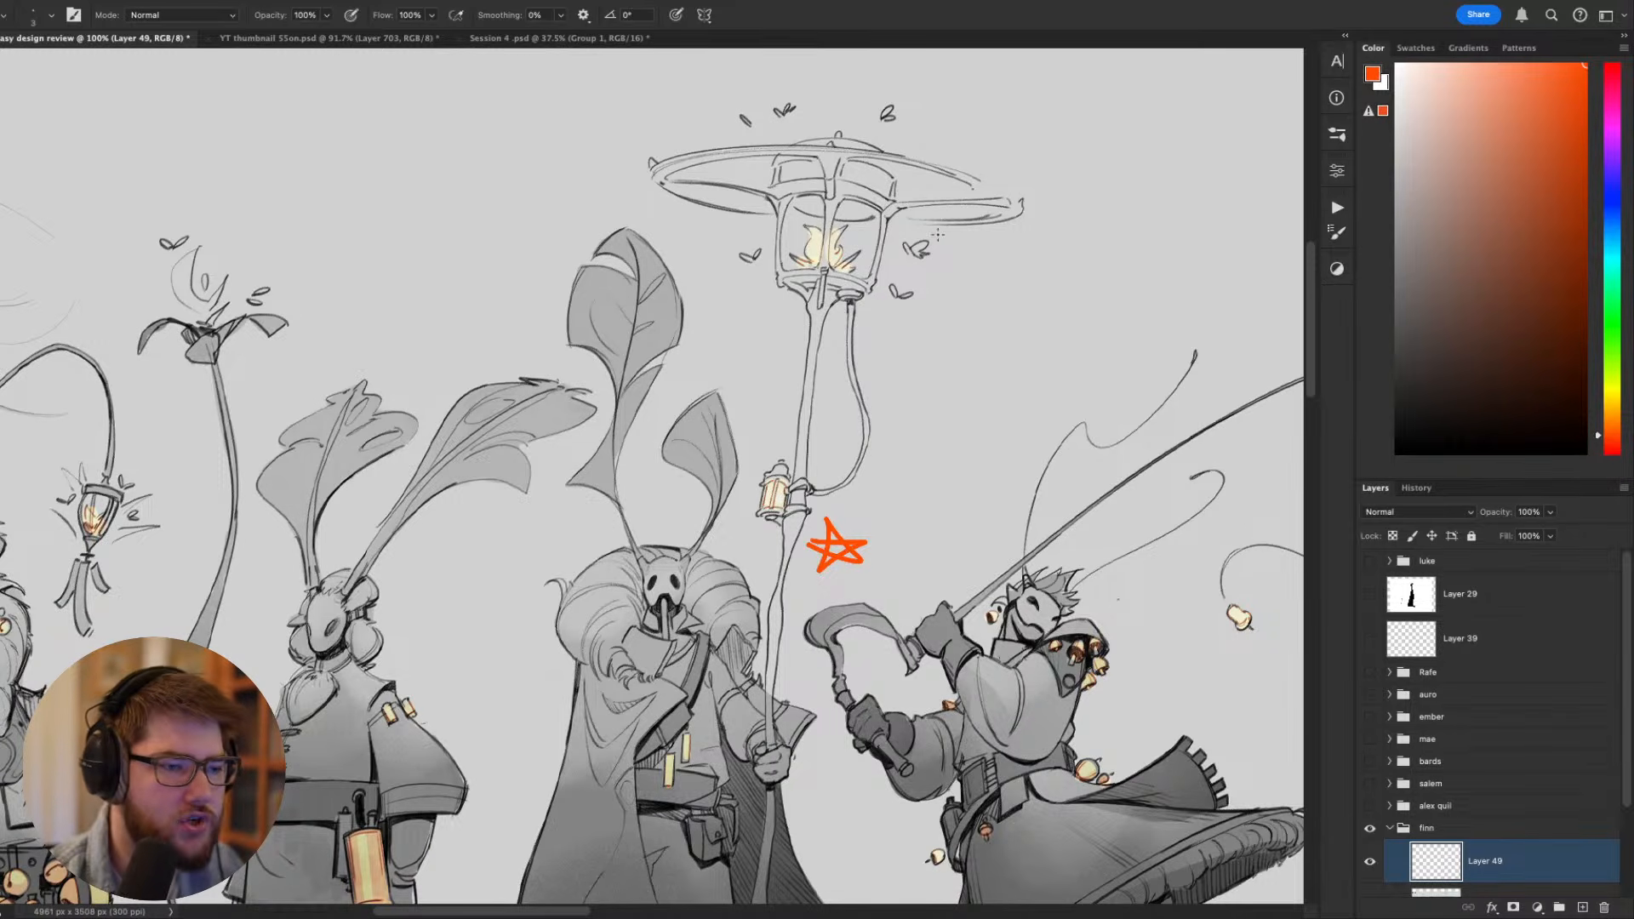
{"action": "scroll", "coordinate": [964, 405], "scroll_direction": "down", "scroll_amount": 4}
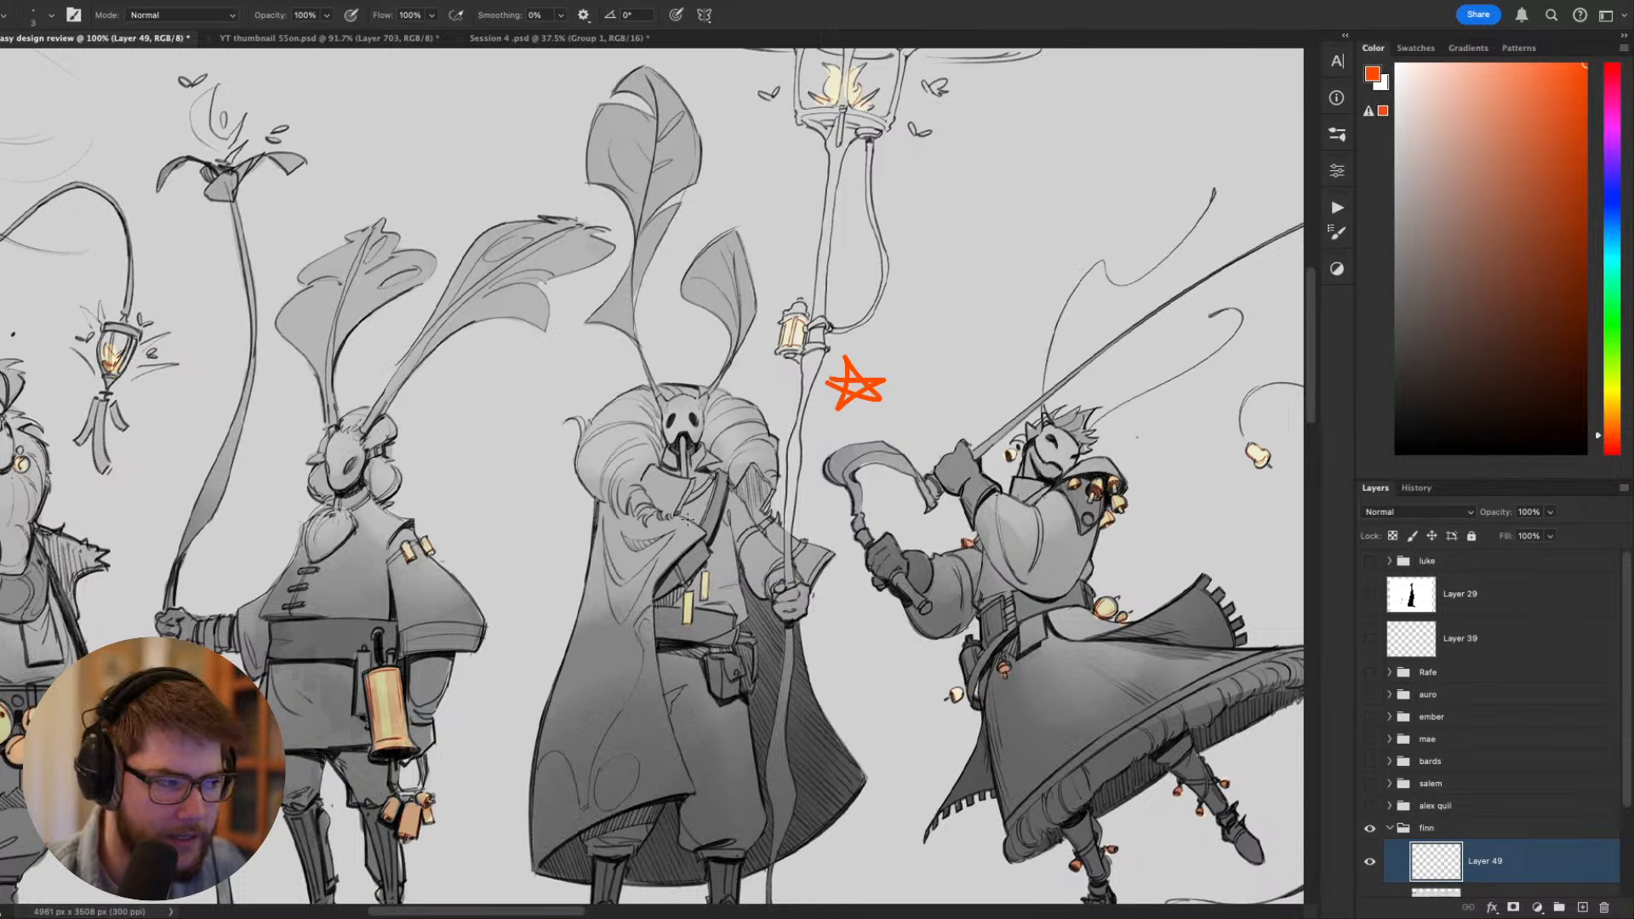
{"action": "left_click_drag", "start_coordinate": [705, 744], "coordinate": [664, 743]}
{"action": "left_click_drag", "start_coordinate": [726, 662], "coordinate": [694, 526]}
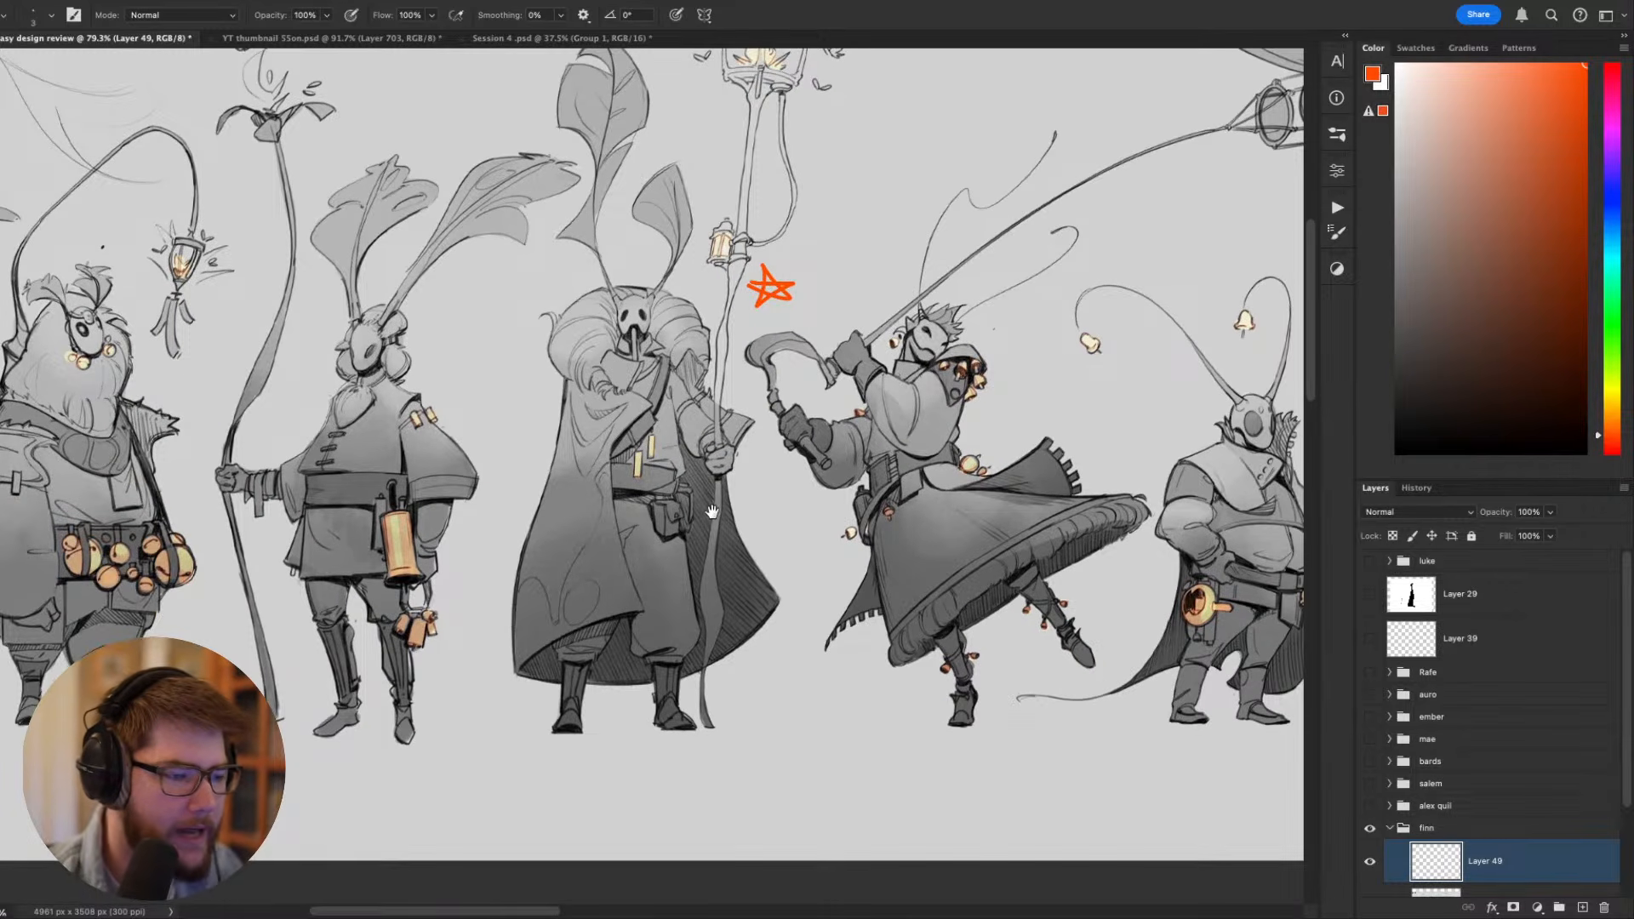
{"action": "left_click_drag", "start_coordinate": [514, 506], "coordinate": [882, 554]}
{"action": "mouse_move", "coordinate": [849, 398]}
{"action": "left_mouse_down"}
{"action": "mouse_move", "coordinate": [809, 431]}
{"action": "mouse_move", "coordinate": [833, 393]}
{"action": "left_mouse_up"}
{"action": "key", "text": "ctrl+z"}
{"action": "mouse_move", "coordinate": [815, 349]}
{"action": "left_mouse_down"}
{"action": "mouse_move", "coordinate": [802, 337]}
{"action": "mouse_move", "coordinate": [792, 410]}
{"action": "left_mouse_up"}
{"action": "key", "text": "ctrl+z"}
{"action": "left_click_drag", "start_coordinate": [728, 113], "coordinate": [715, 127]}
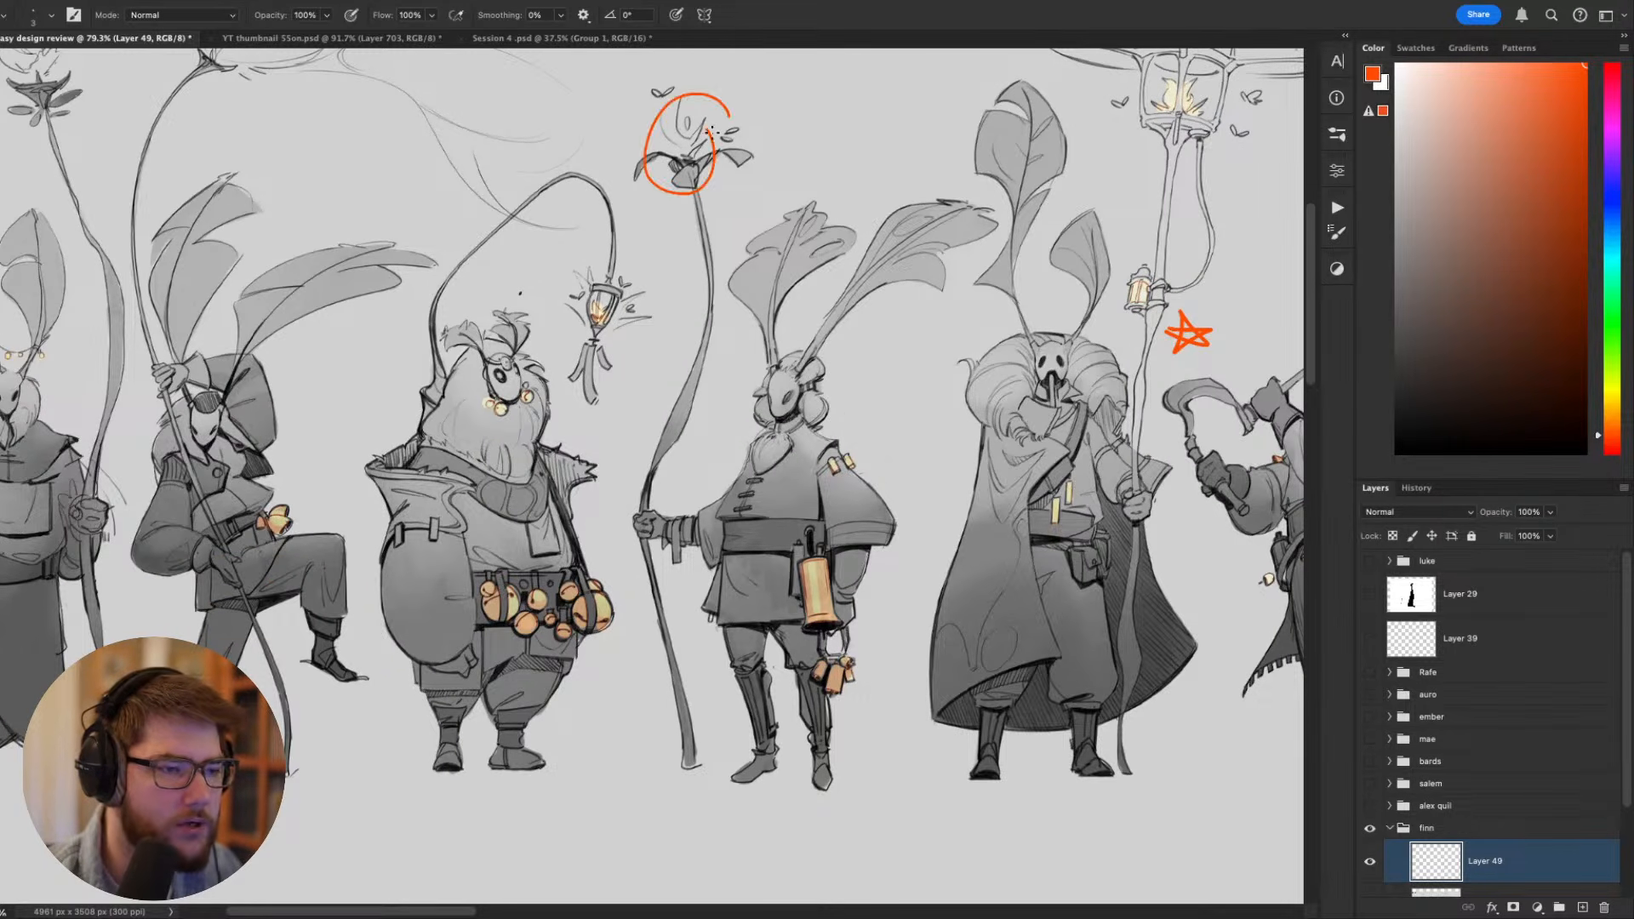
{"action": "key", "text": "ctrl+z"}
- Examine the lower lineup from the flower-staff moth past the leaping blade wielder to the tethered dragonfly and the backpack-carrying moth
{"action": "left_click_drag", "start_coordinate": [785, 223], "coordinate": [755, 304]}
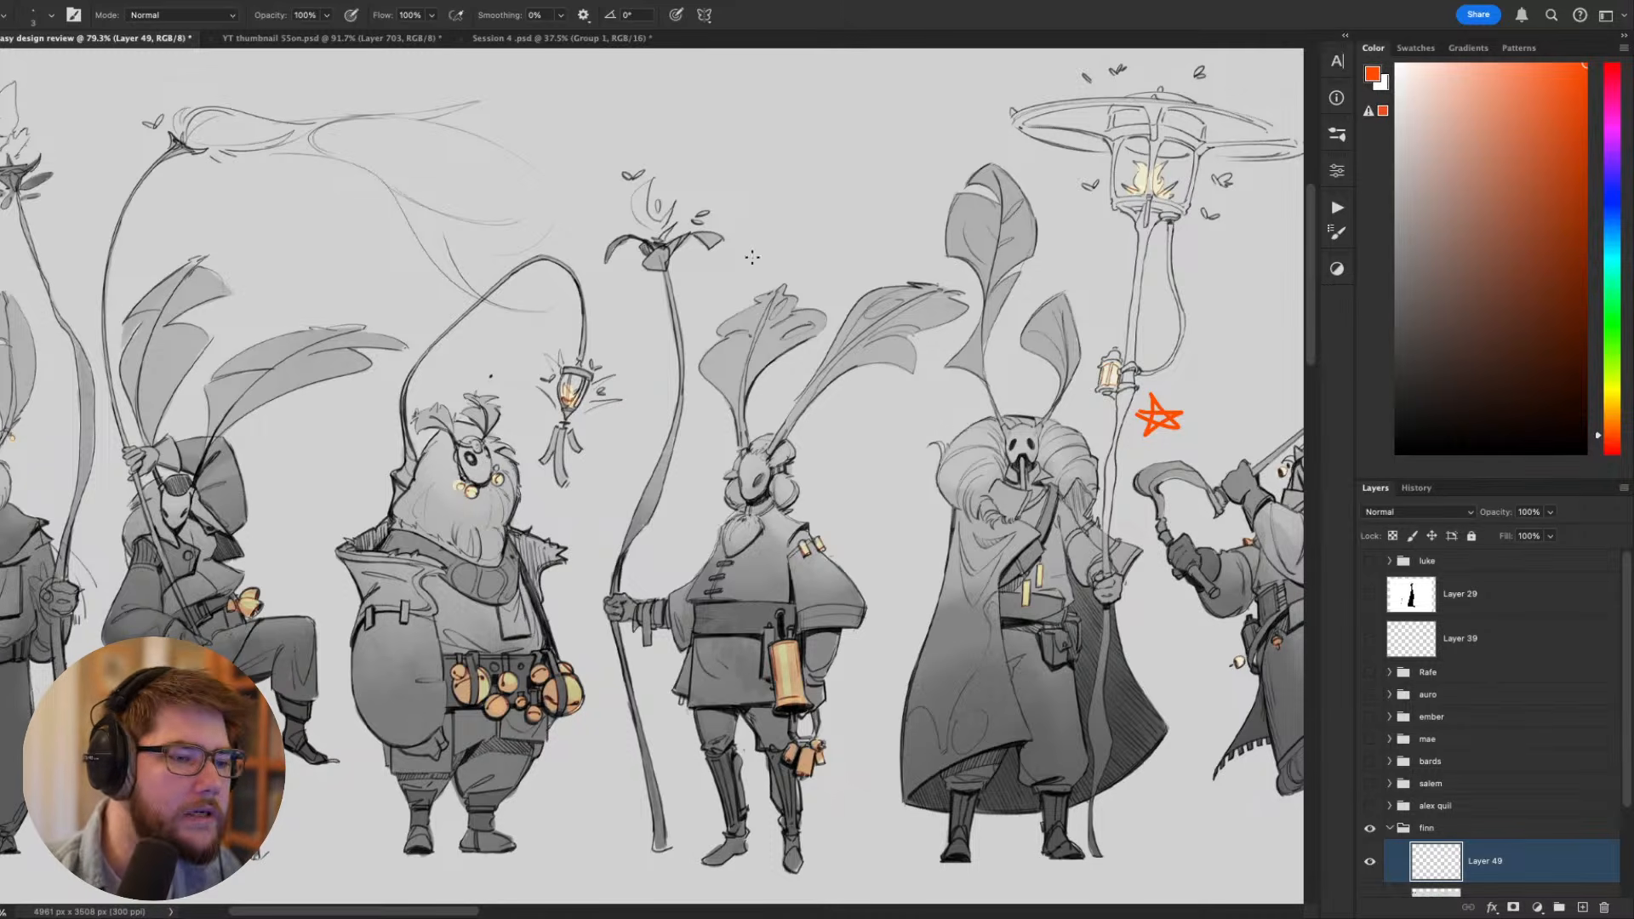
{"action": "mouse_move", "coordinate": [905, 549]}
{"action": "left_mouse_down"}
{"action": "mouse_move", "coordinate": [808, 368]}
{"action": "mouse_move", "coordinate": [749, 426]}
{"action": "mouse_move", "coordinate": [718, 423]}
{"action": "mouse_move", "coordinate": [759, 491]}
{"action": "left_mouse_up"}
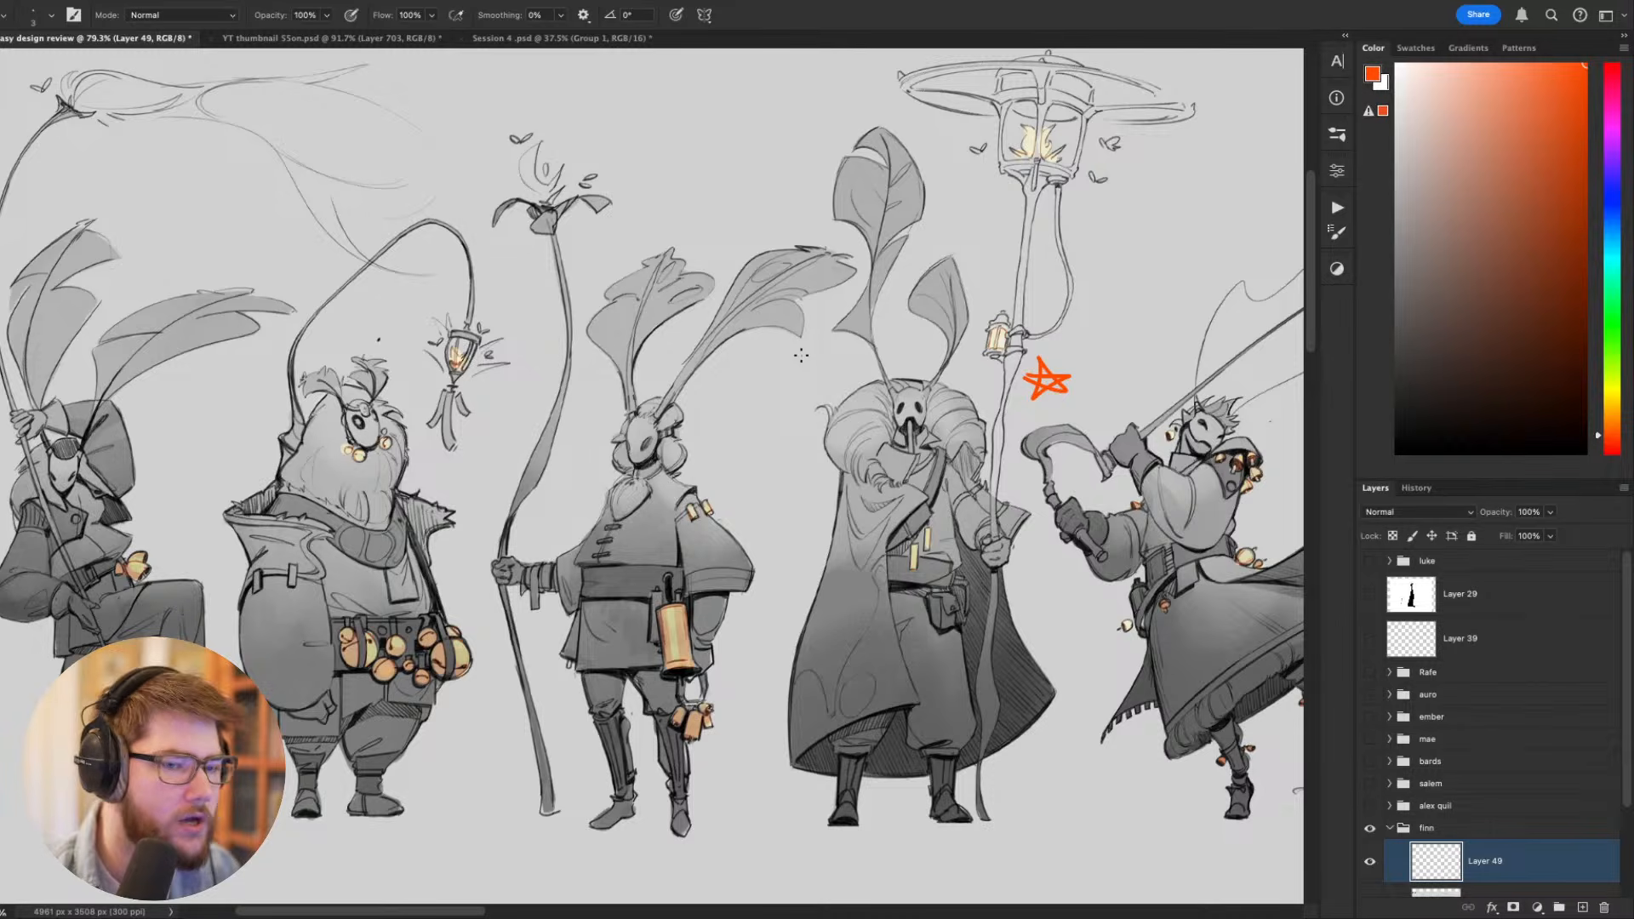
{"action": "left_click_drag", "start_coordinate": [915, 525], "coordinate": [490, 511]}
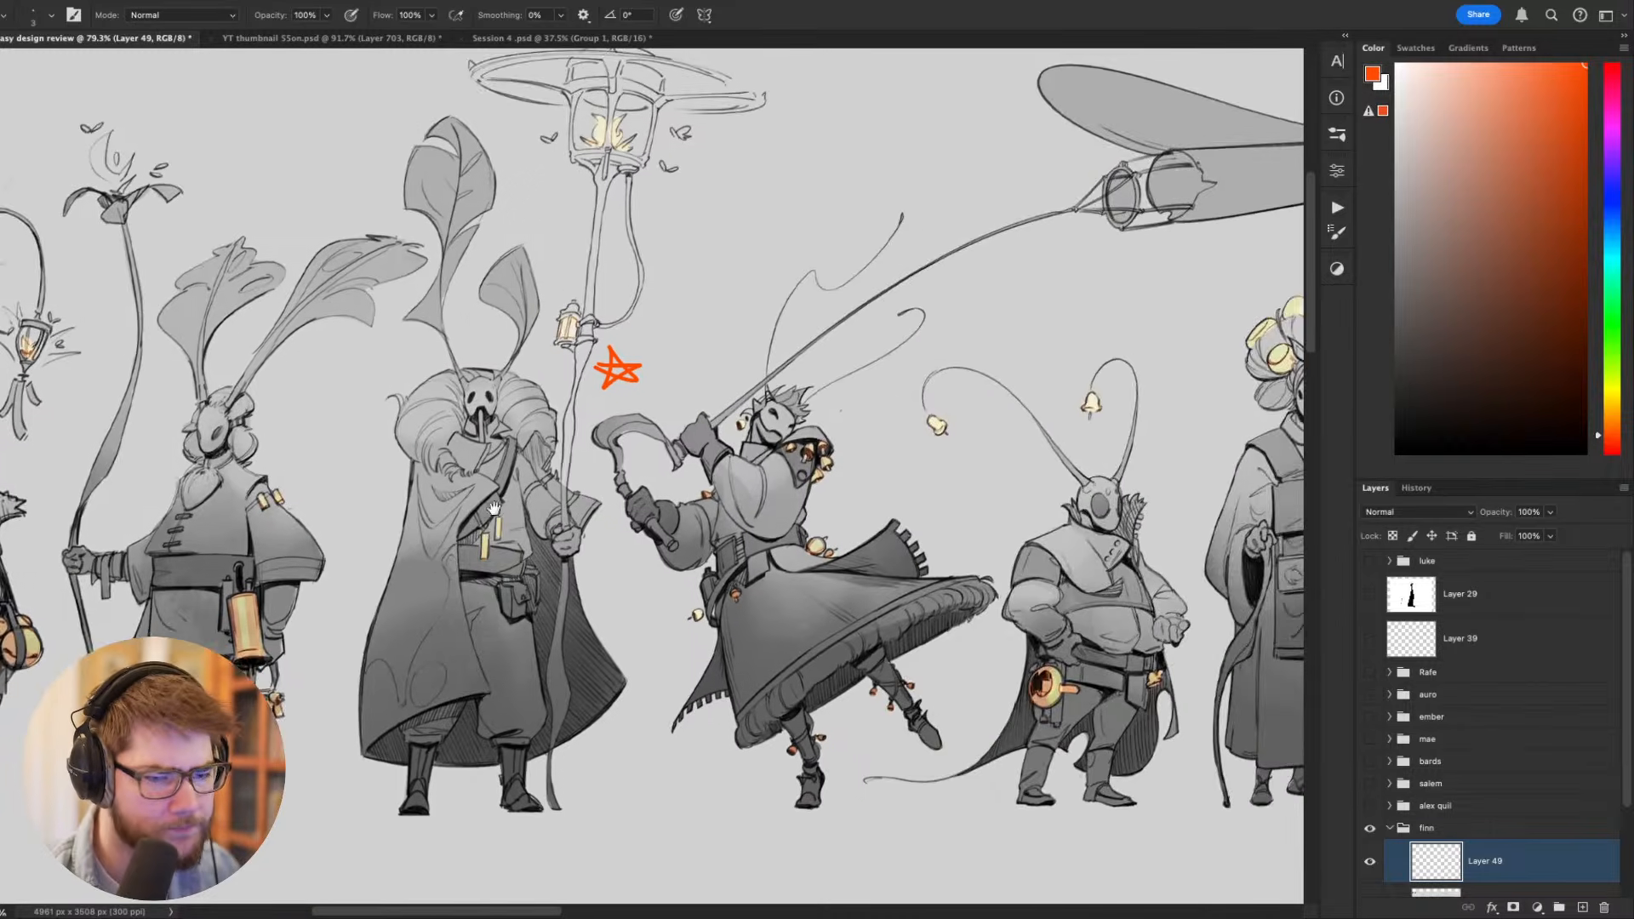
{"action": "scroll", "coordinate": [761, 461], "scroll_direction": "up", "scroll_amount": 3}
{"action": "left_click_drag", "start_coordinate": [937, 474], "coordinate": [885, 423]}
{"action": "mouse_move", "coordinate": [826, 288]}
{"action": "left_mouse_down"}
{"action": "mouse_move", "coordinate": [570, 426]}
{"action": "mouse_move", "coordinate": [596, 341]}
{"action": "left_mouse_up"}
{"action": "key", "text": "ctrl+z"}
{"action": "left_click_drag", "start_coordinate": [1069, 553], "coordinate": [974, 645]}
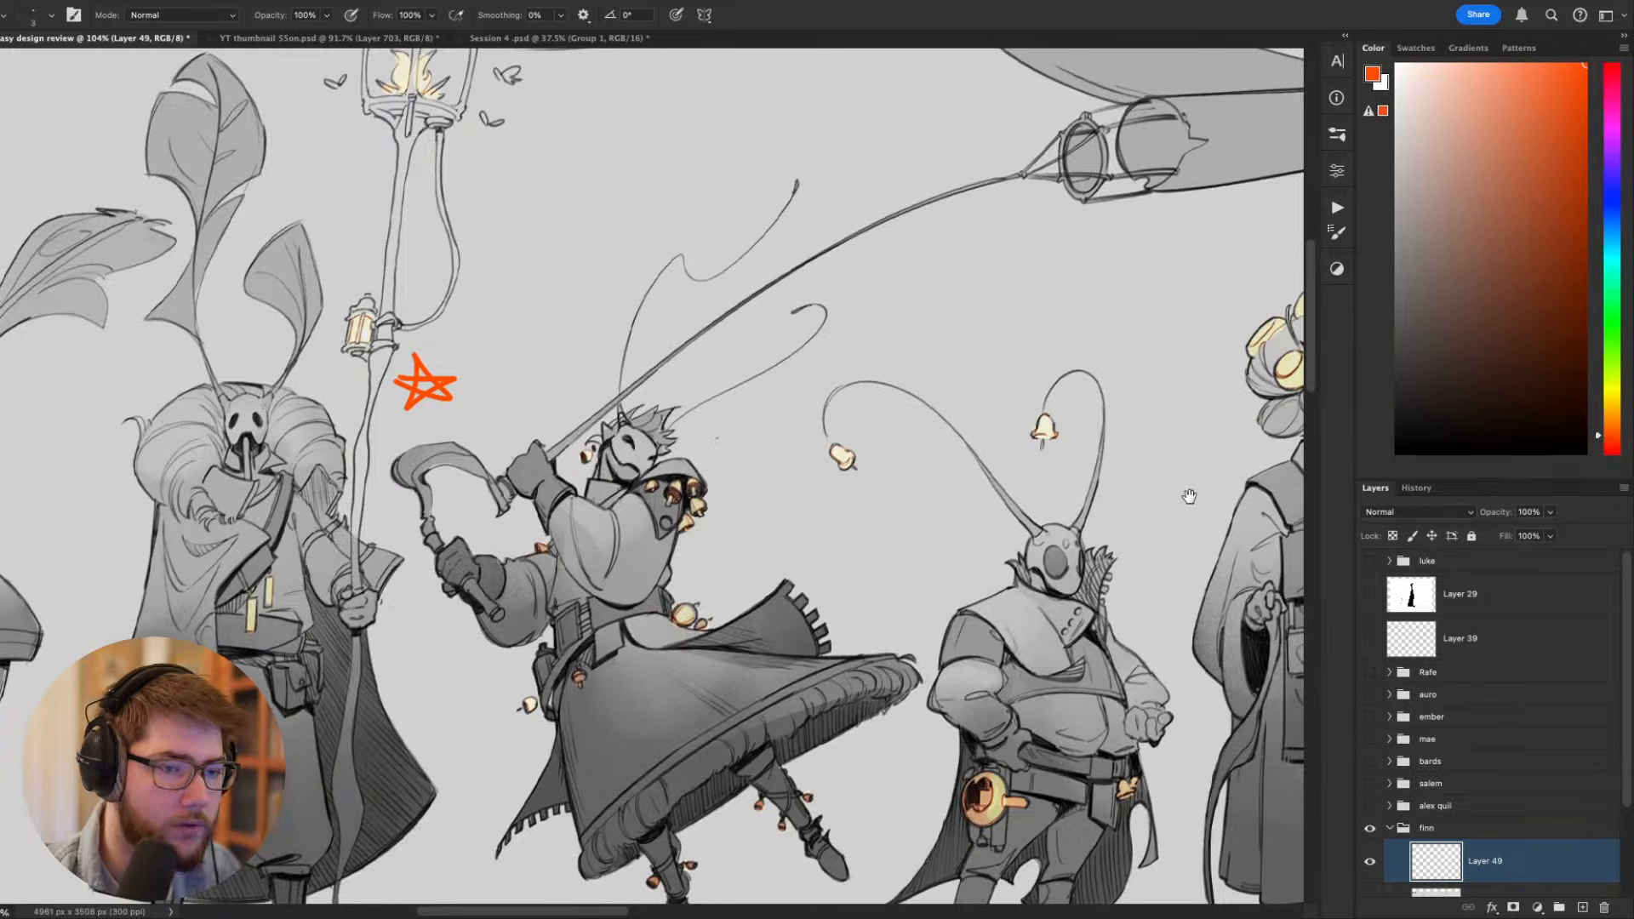
{"action": "left_click_drag", "start_coordinate": [1189, 496], "coordinate": [934, 584]}
{"action": "scroll", "coordinate": [941, 583], "scroll_direction": "down", "scroll_amount": 3}
{"action": "left_click_drag", "start_coordinate": [1079, 505], "coordinate": [763, 463]}
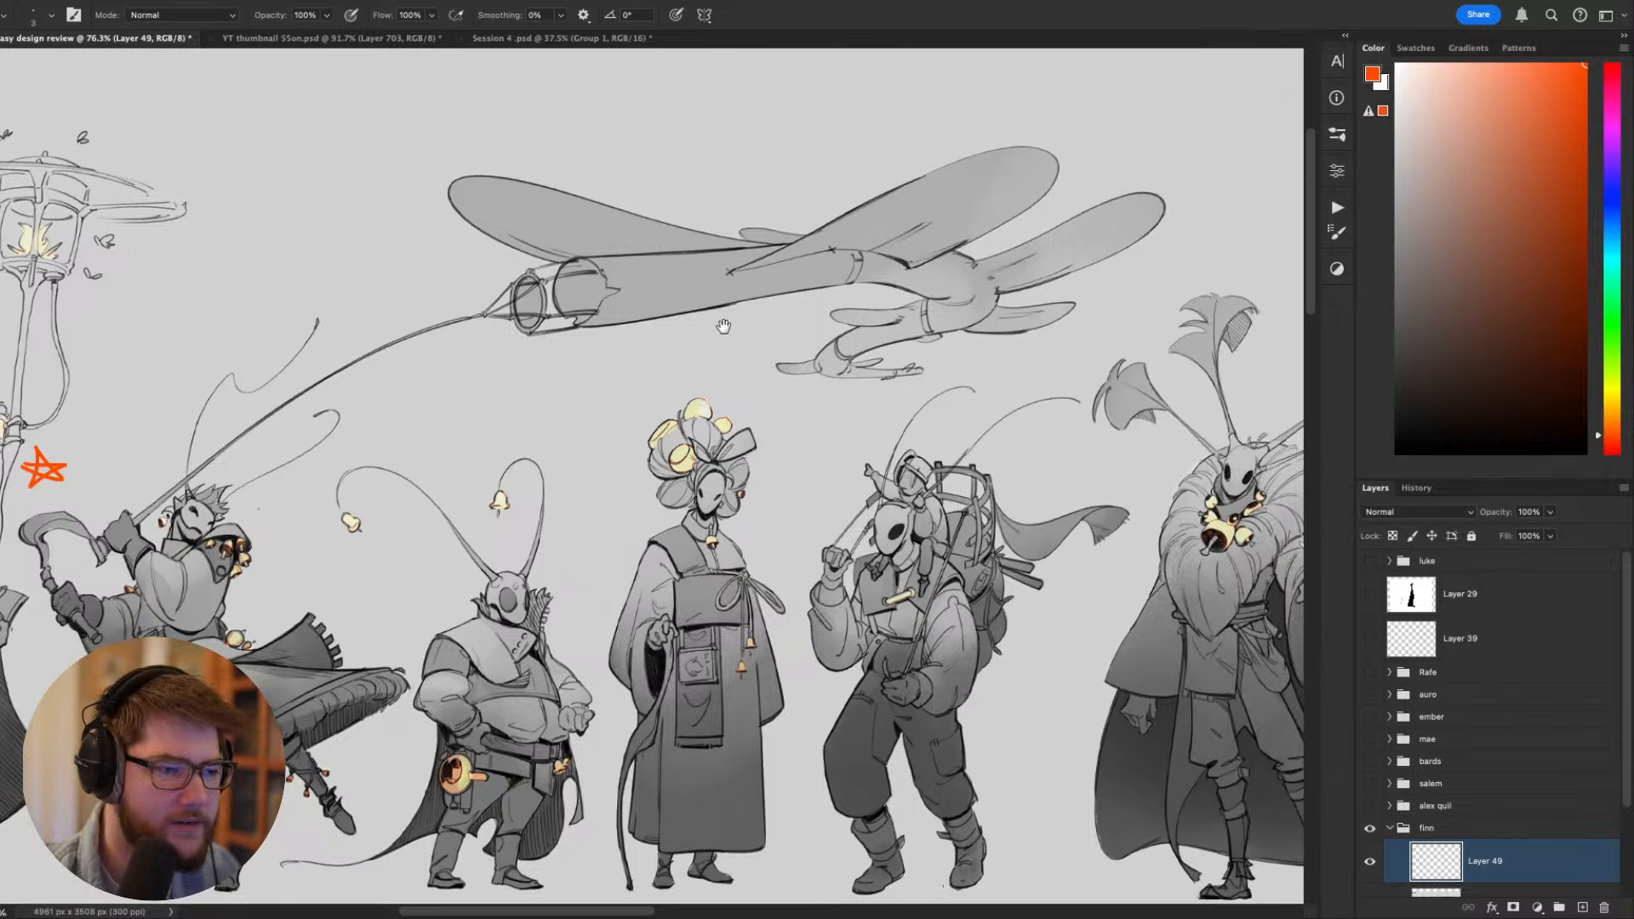
{"action": "left_click_drag", "start_coordinate": [723, 326], "coordinate": [958, 278]}
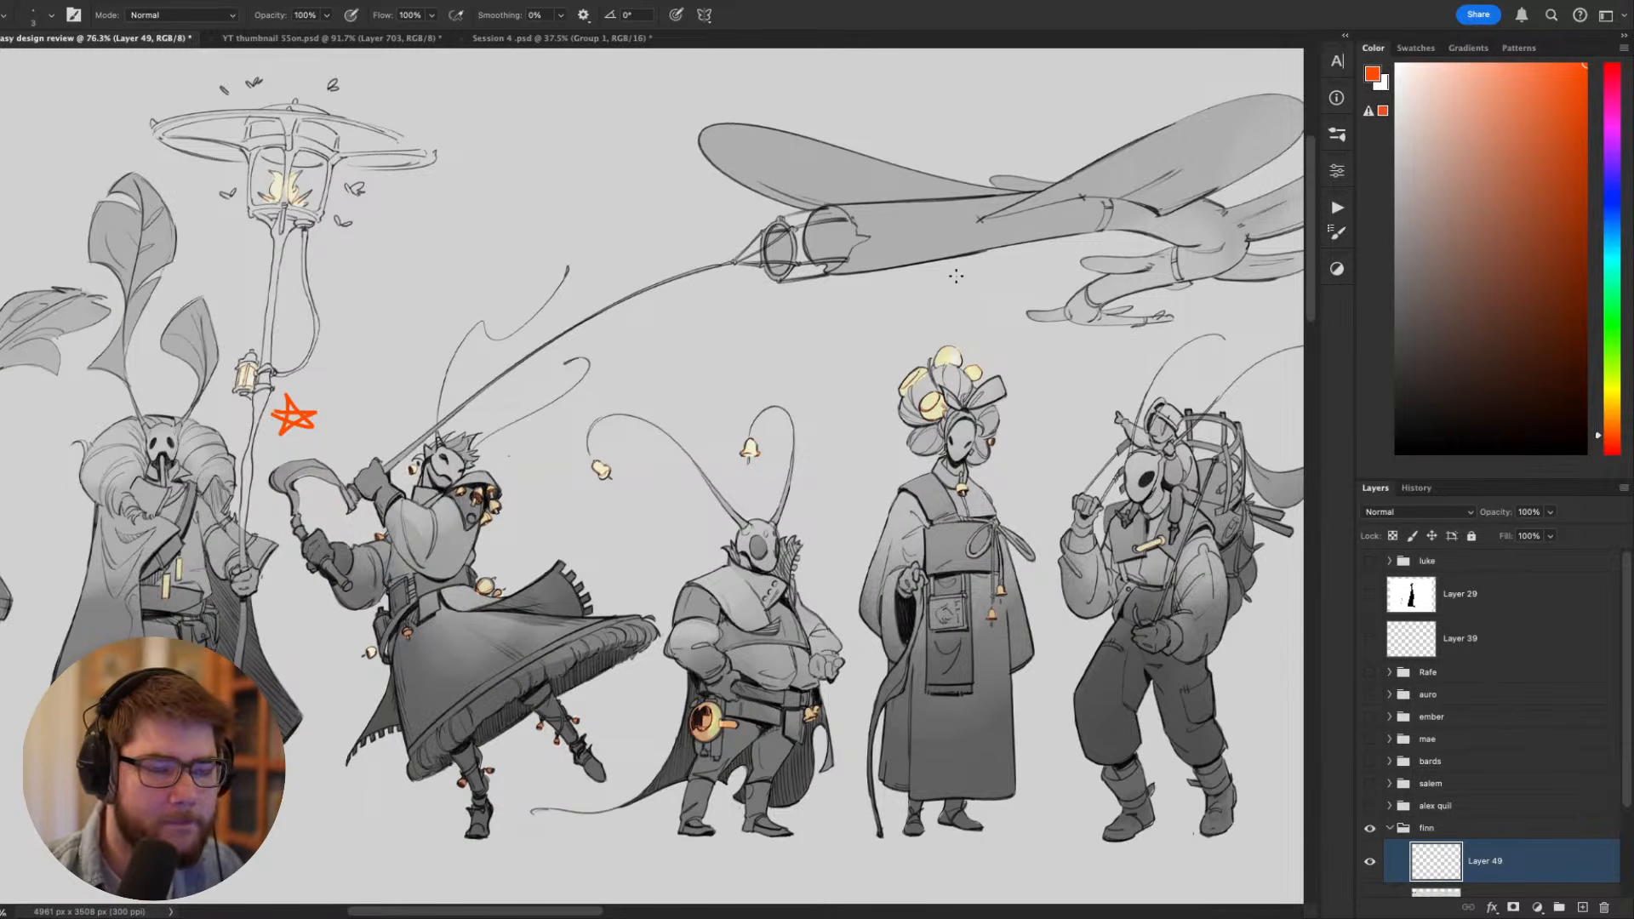
- Fill the ring at the tip of the dragonfly's tail with pale yellow sampled from the robed moth's flower headdress
{"action": "left_click_drag", "start_coordinate": [979, 229], "coordinate": [949, 278]}
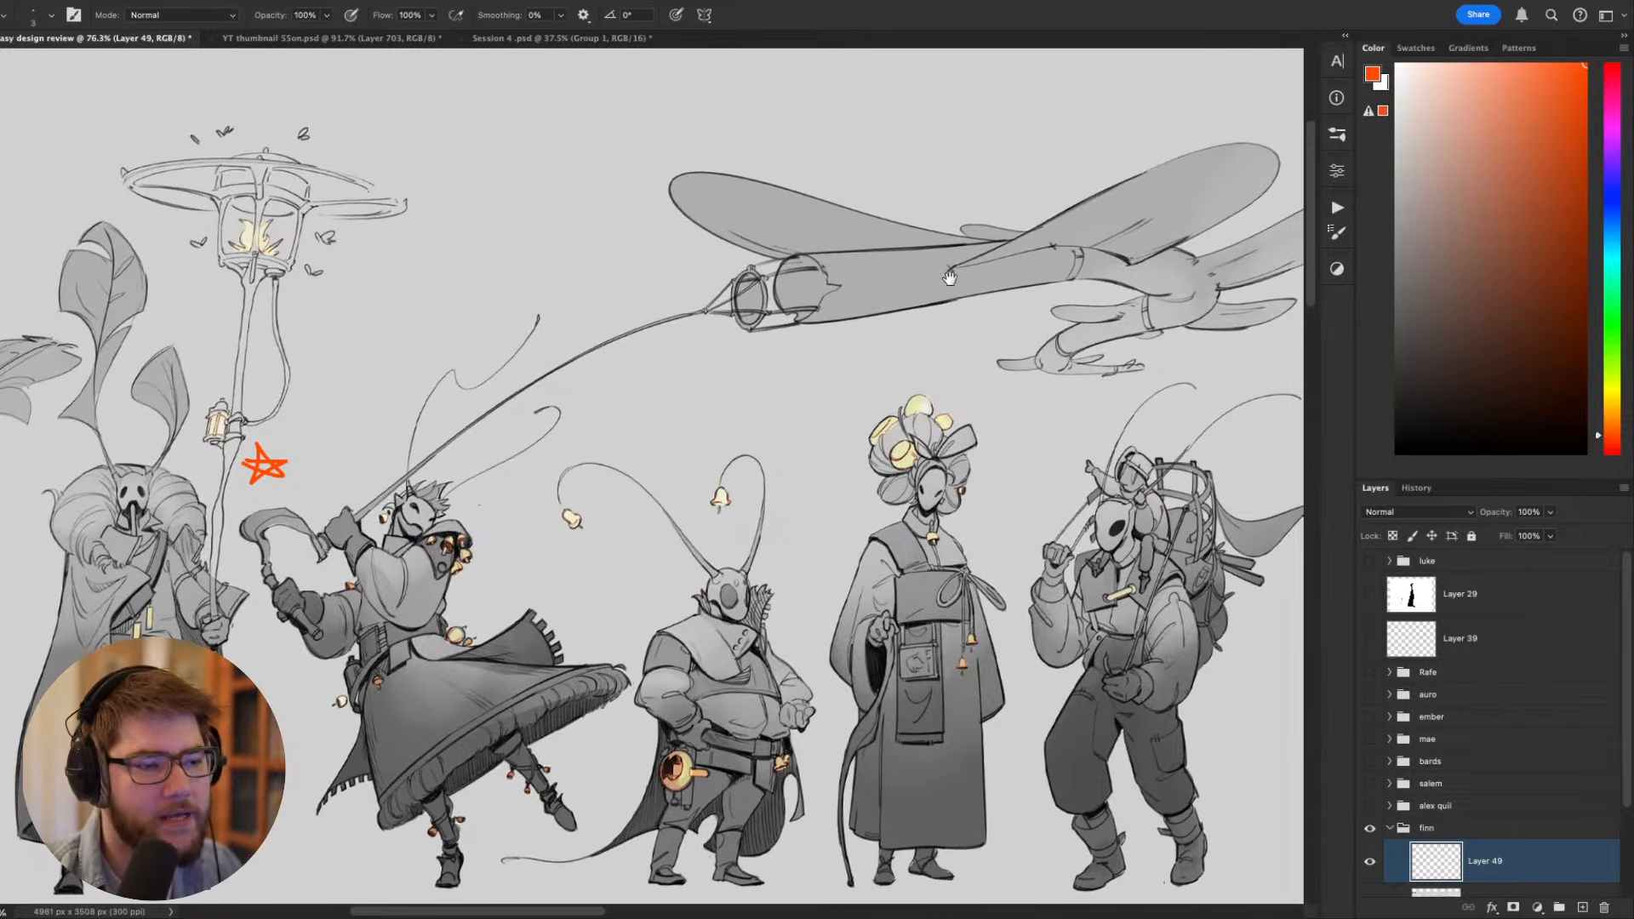
{"action": "left_click_drag", "start_coordinate": [907, 330], "coordinate": [986, 292]}
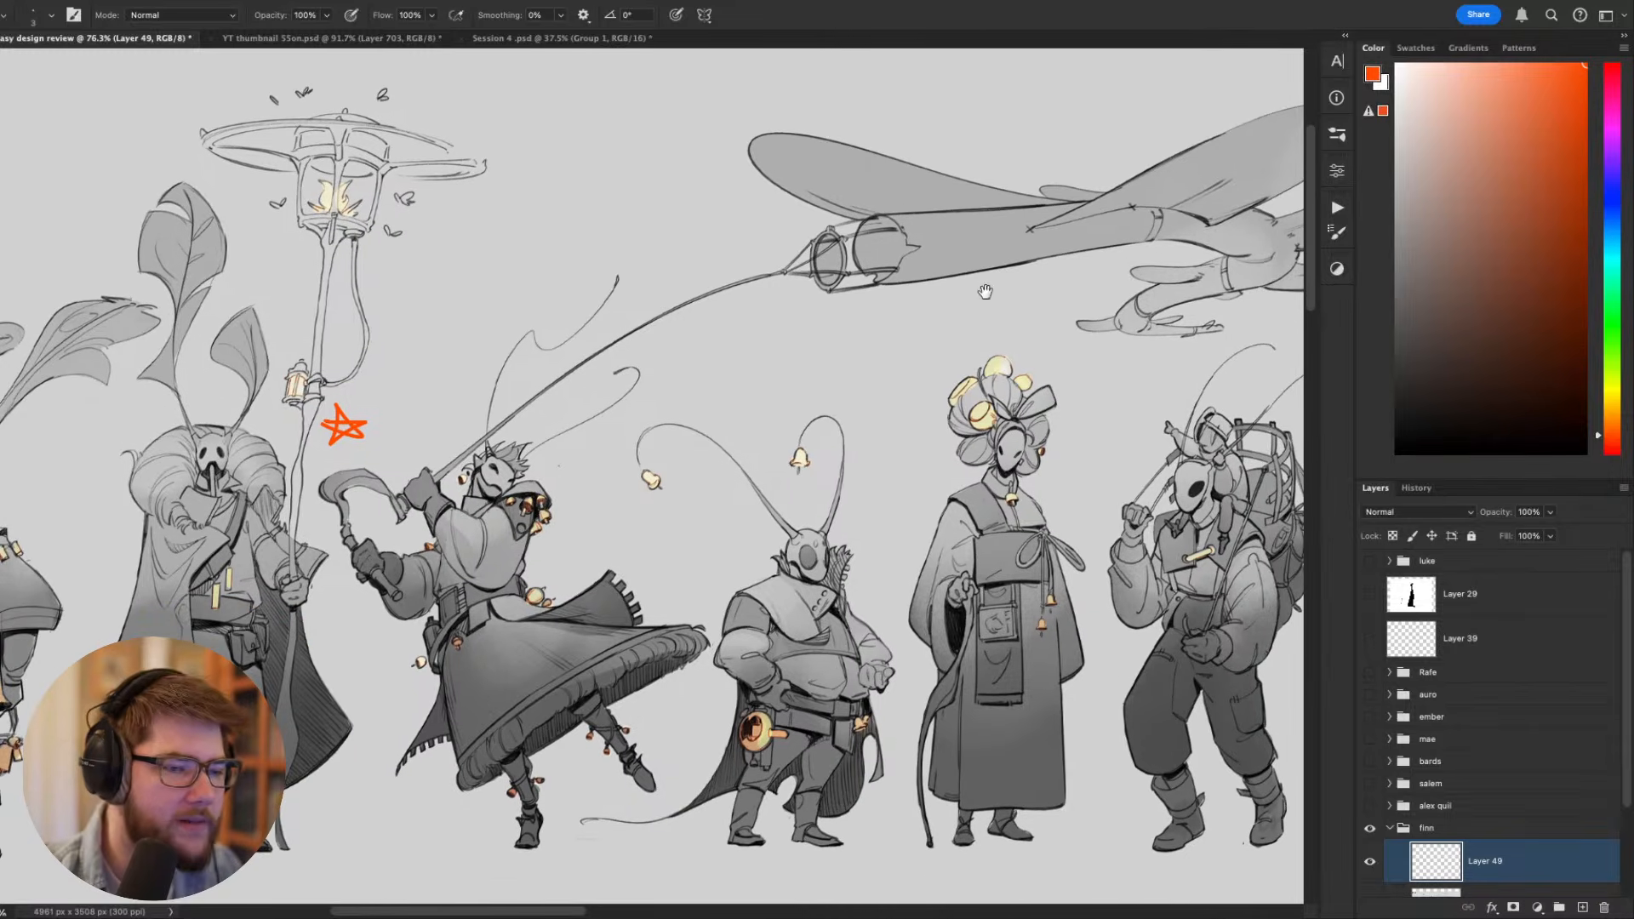
{"action": "left_click_drag", "start_coordinate": [735, 340], "coordinate": [665, 383]}
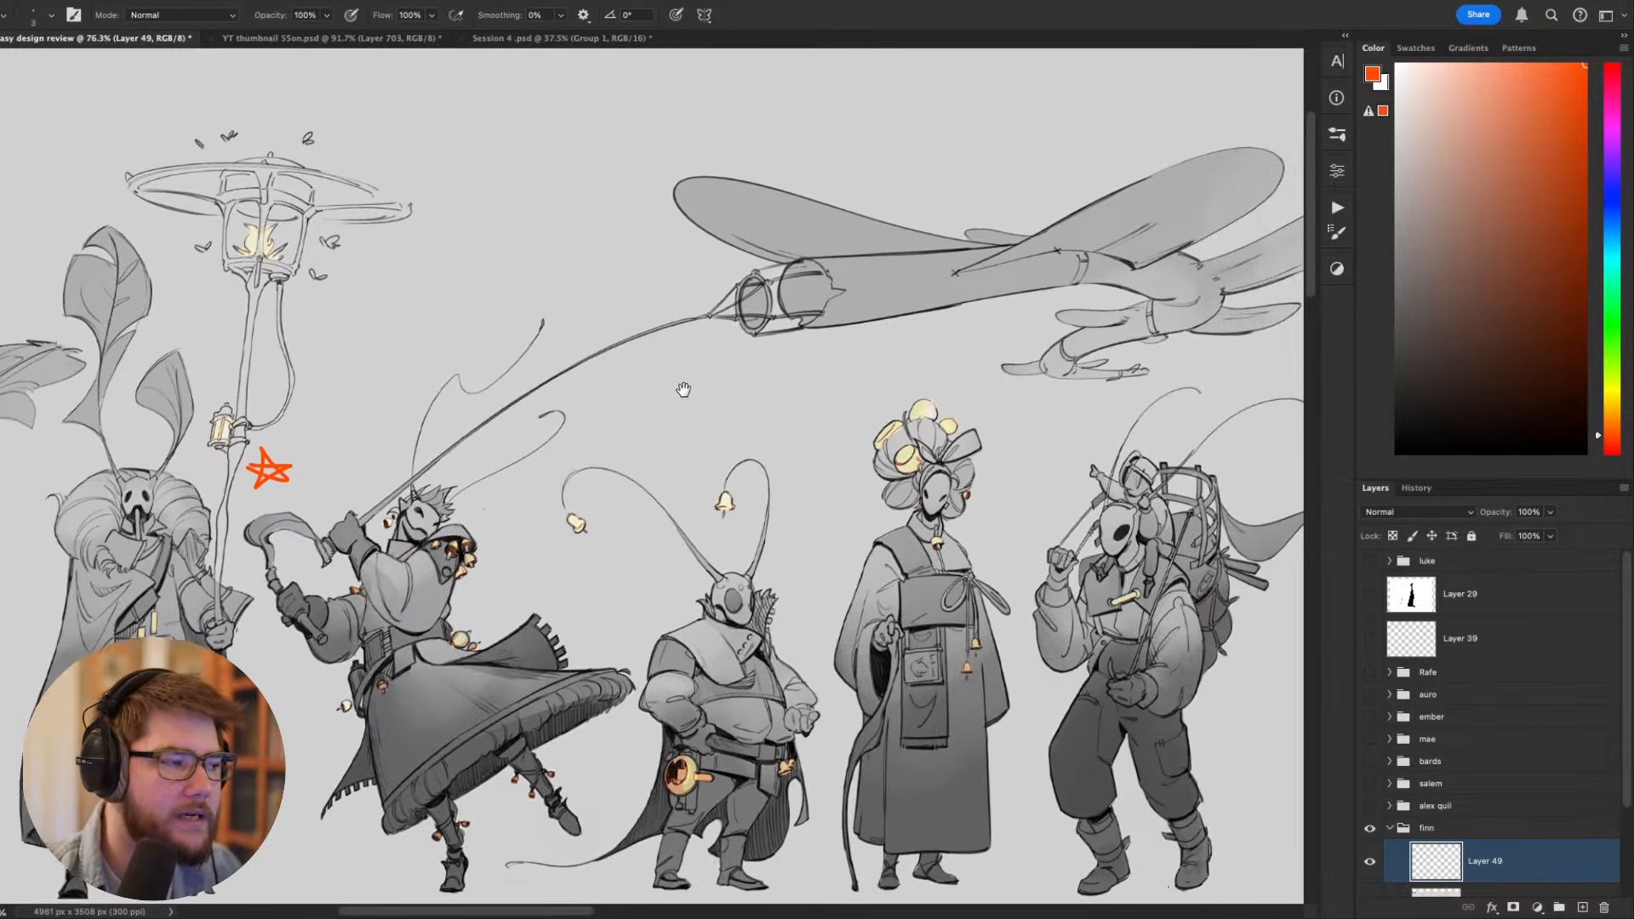
{"action": "left_click_drag", "start_coordinate": [782, 326], "coordinate": [784, 368]}
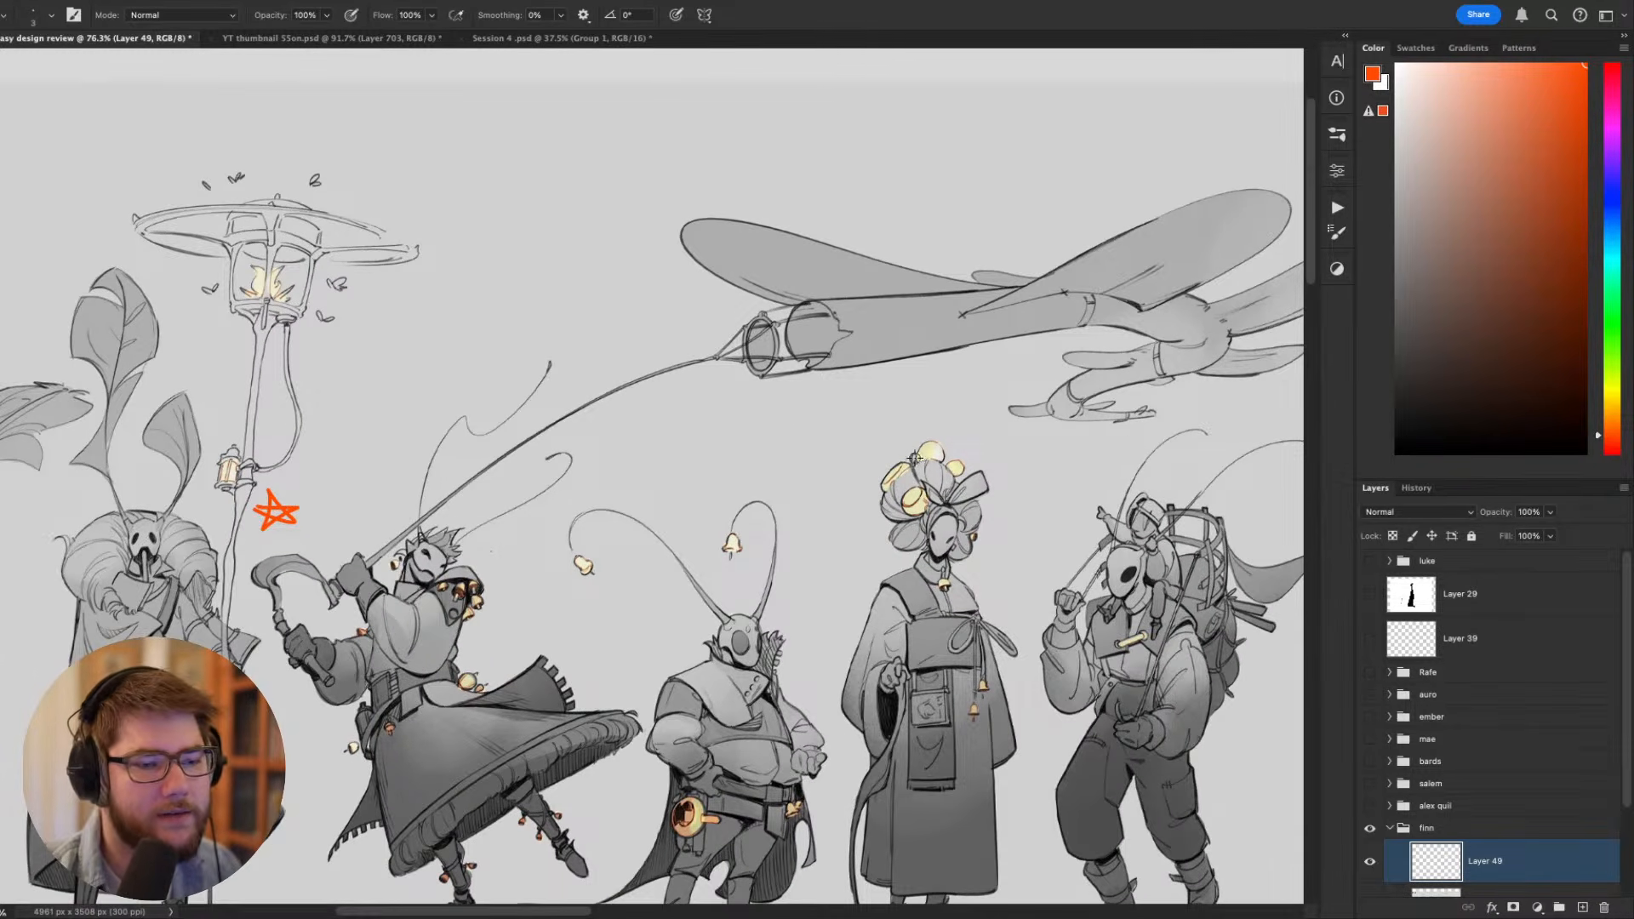
{"action": "key", "text": "]"}
{"action": "left_click", "coordinate": [916, 507], "text": "alt"}
{"action": "key", "text": "]"}
{"action": "key", "text": "]"}
{"action": "key", "text": "]"}
{"action": "key", "text": "]"}
{"action": "key", "text": "]"}
{"action": "key", "text": "]"}
{"action": "key", "text": "]"}
{"action": "key", "text": "]"}
{"action": "key", "text": "]"}
{"action": "key", "text": "]"}
{"action": "key", "text": "]"}
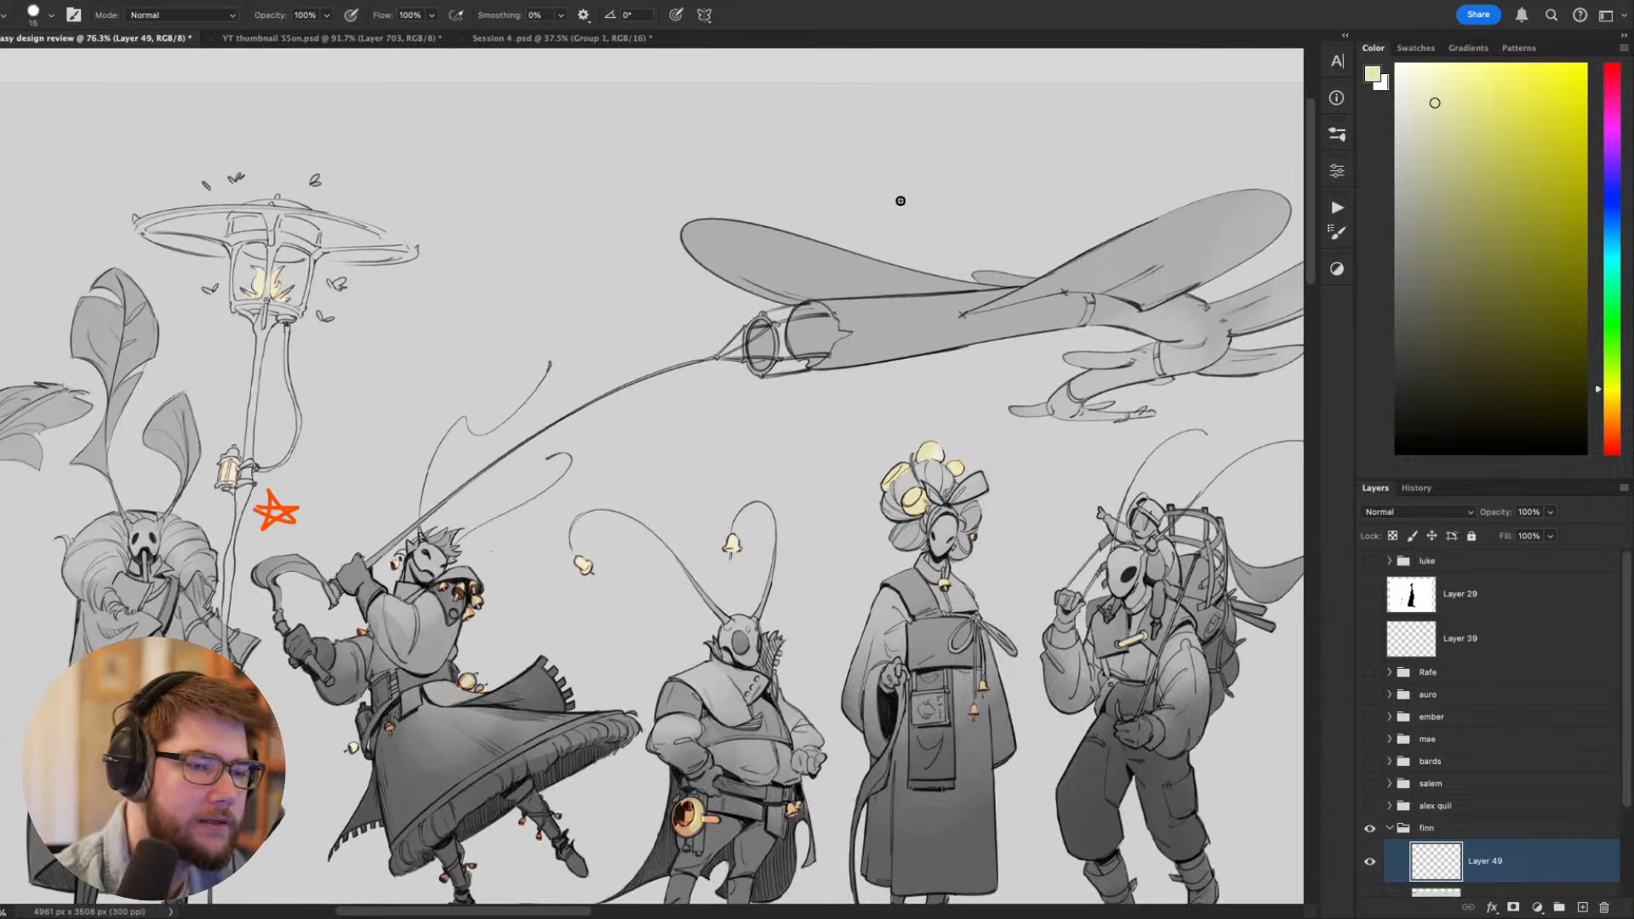
{"action": "left_click_drag", "start_coordinate": [760, 356], "coordinate": [756, 341]}
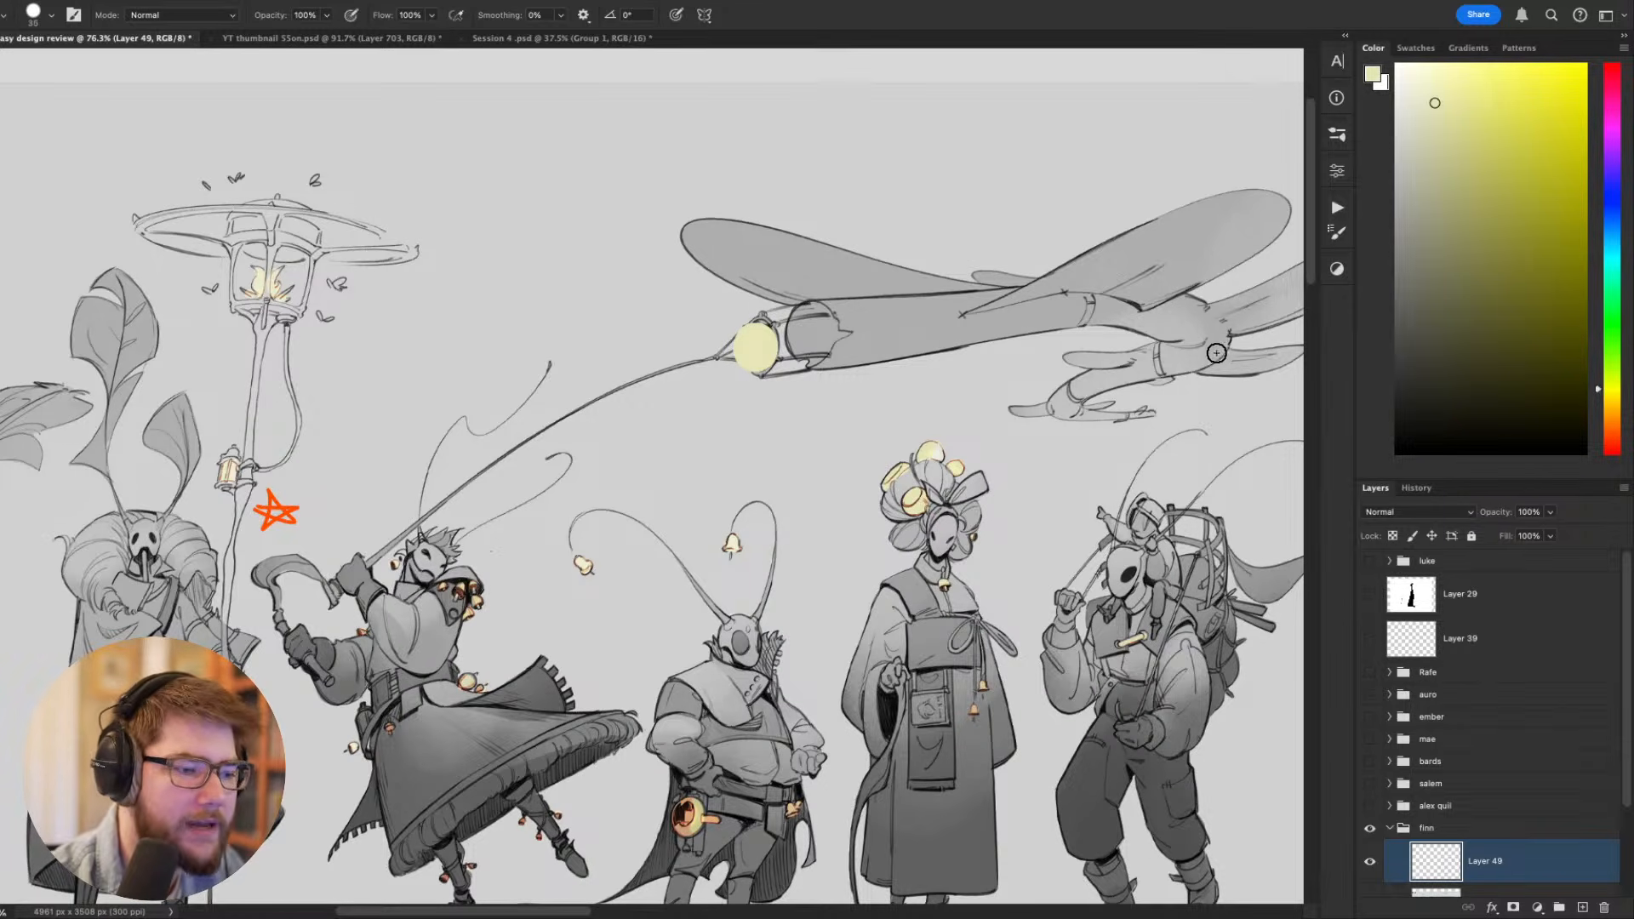
- Outline the yellow tail light in thin black and sketch a large two-lobed wing curve above the dragonfly
{"action": "key", "text": "["}
{"action": "key", "text": "["}
{"action": "key", "text": "["}
{"action": "key", "text": "["}
{"action": "key", "text": "["}
{"action": "key", "text": "["}
{"action": "key", "text": "d"}
{"action": "key", "text": "["}
{"action": "key", "text": "["}
{"action": "key", "text": "["}
{"action": "mouse_move", "coordinate": [810, 263]}
{"action": "left_mouse_down"}
{"action": "mouse_move", "coordinate": [862, 366]}
{"action": "mouse_move", "coordinate": [862, 430]}
{"action": "left_mouse_up"}
{"action": "key", "text": "ctrl+z"}
{"action": "mouse_move", "coordinate": [1018, 463]}
{"action": "left_mouse_down"}
{"action": "mouse_move", "coordinate": [1028, 354]}
{"action": "mouse_move", "coordinate": [948, 342]}
{"action": "mouse_move", "coordinate": [910, 502]}
{"action": "left_mouse_up"}
{"action": "mouse_move", "coordinate": [745, 341]}
{"action": "left_mouse_down"}
{"action": "mouse_move", "coordinate": [971, 314]}
{"action": "mouse_move", "coordinate": [871, 322]}
{"action": "mouse_move", "coordinate": [817, 182]}
{"action": "mouse_move", "coordinate": [1107, 212]}
{"action": "mouse_move", "coordinate": [859, 364]}
{"action": "mouse_move", "coordinate": [1032, 380]}
{"action": "left_mouse_up"}
{"action": "key", "text": "ctrl+z"}
{"action": "key", "text": "ctrl+z"}
{"action": "mouse_move", "coordinate": [1098, 270]}
{"action": "left_mouse_down"}
{"action": "mouse_move", "coordinate": [1183, 306]}
{"action": "mouse_move", "coordinate": [1076, 398]}
{"action": "mouse_move", "coordinate": [997, 377]}
{"action": "left_mouse_up"}
{"action": "left_click_drag", "start_coordinate": [892, 531], "coordinate": [1150, 495]}
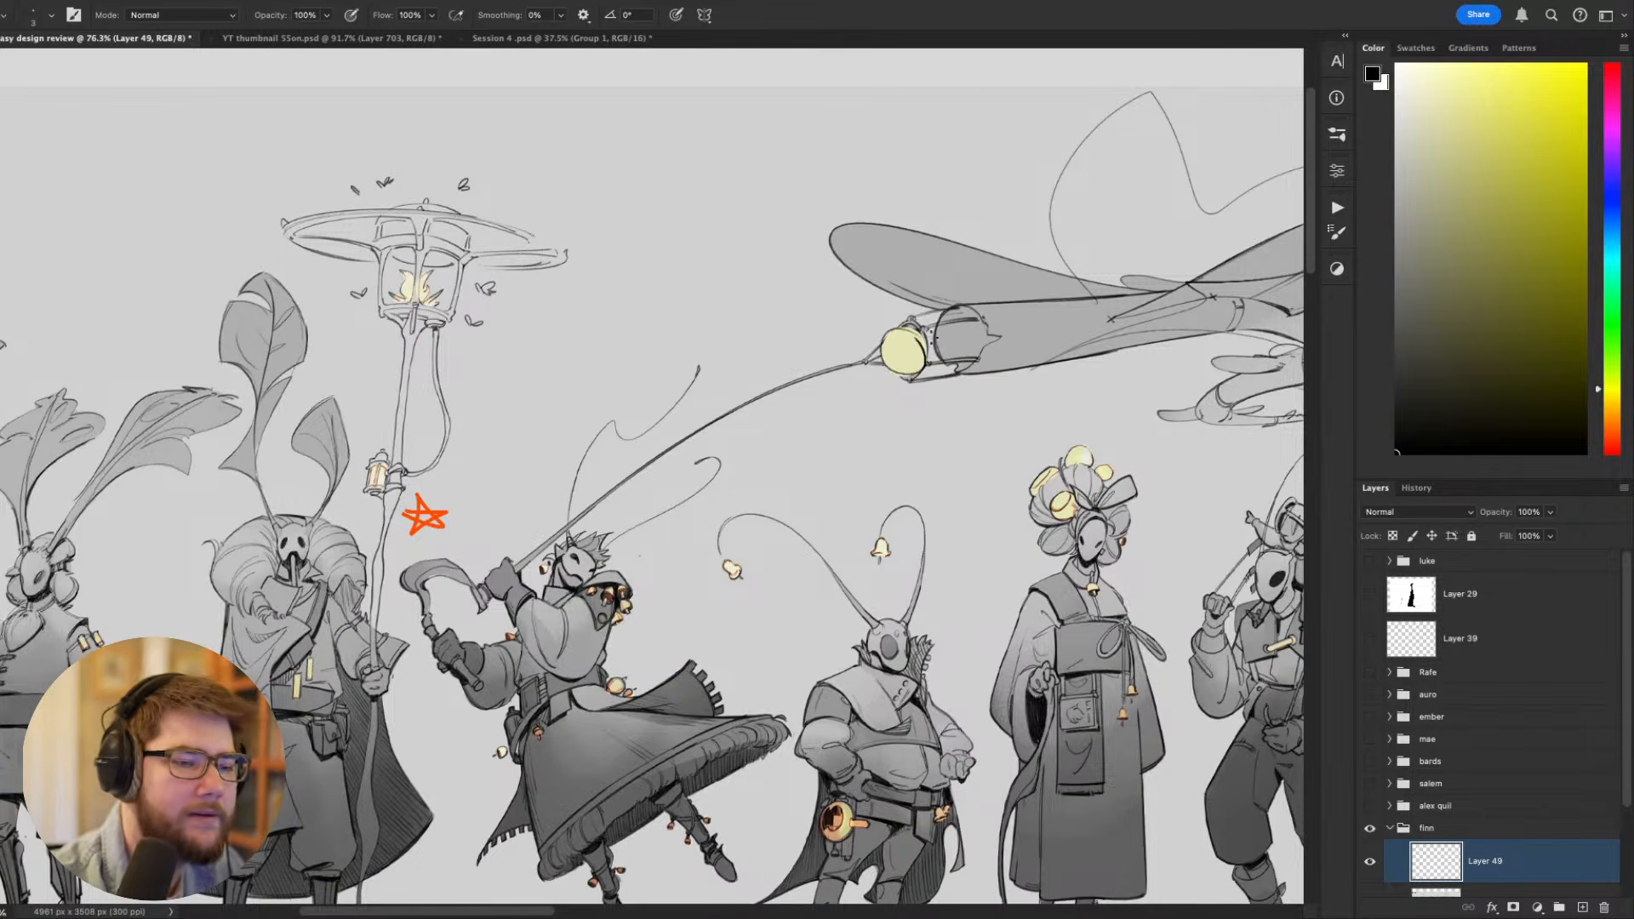
- Draw a small black oval midway along the dragonfly's tail, undoing a stray stroke beforehand
{"action": "left_click_drag", "start_coordinate": [952, 456], "coordinate": [685, 428]}
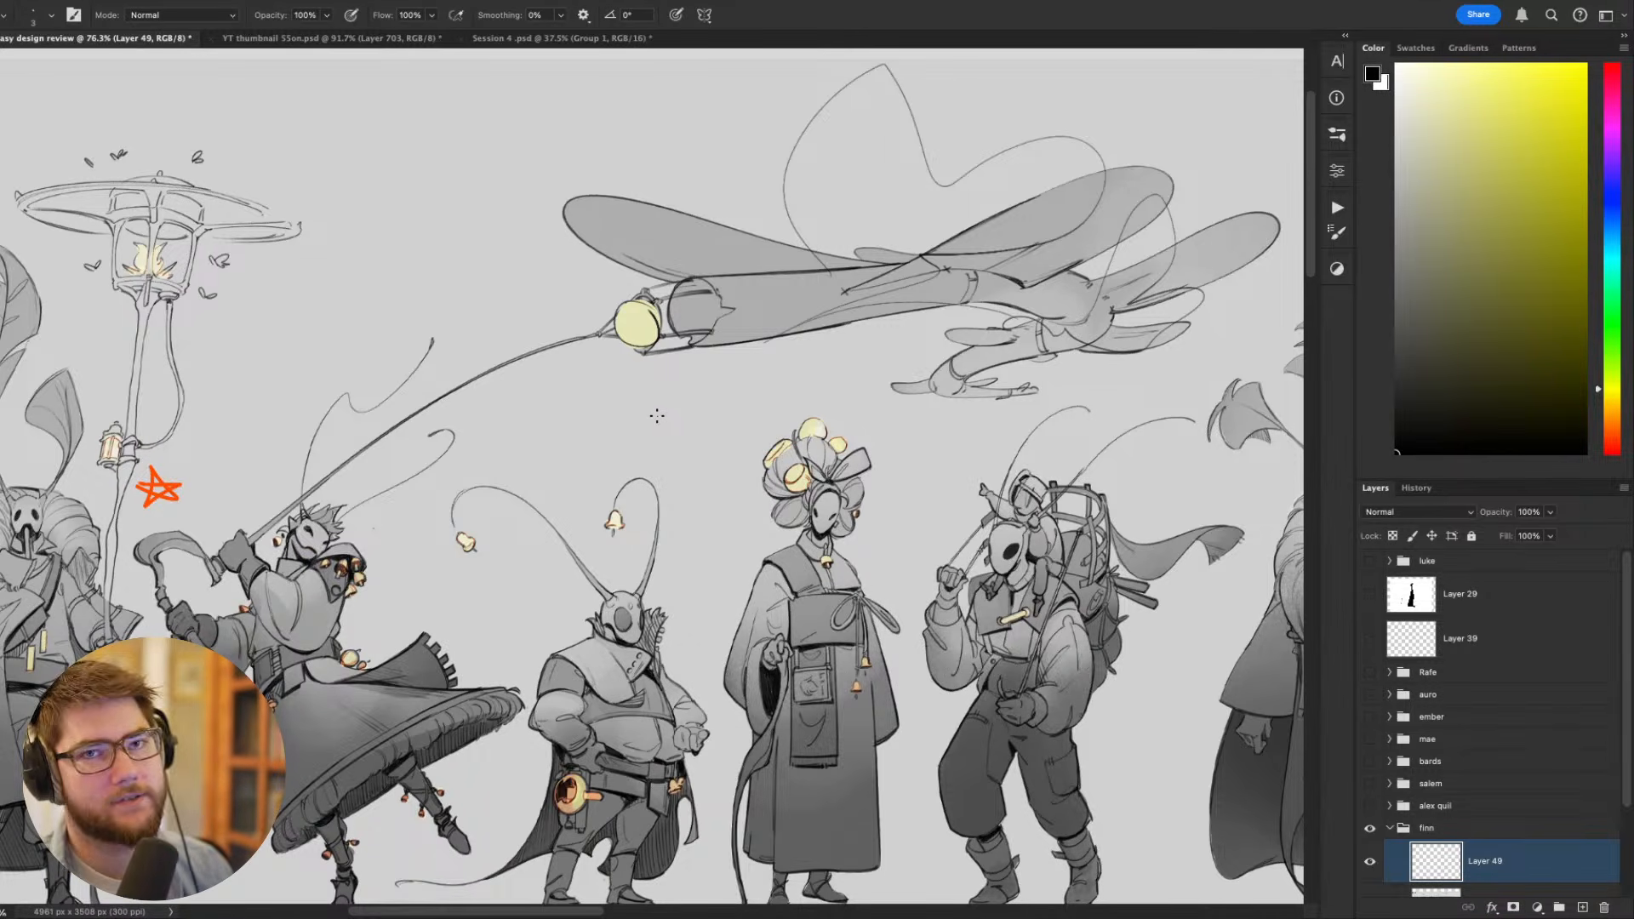
{"action": "scroll", "coordinate": [688, 370], "scroll_direction": "left", "scroll_amount": 3}
{"action": "scroll", "coordinate": [688, 369], "scroll_direction": "up", "scroll_amount": 2}
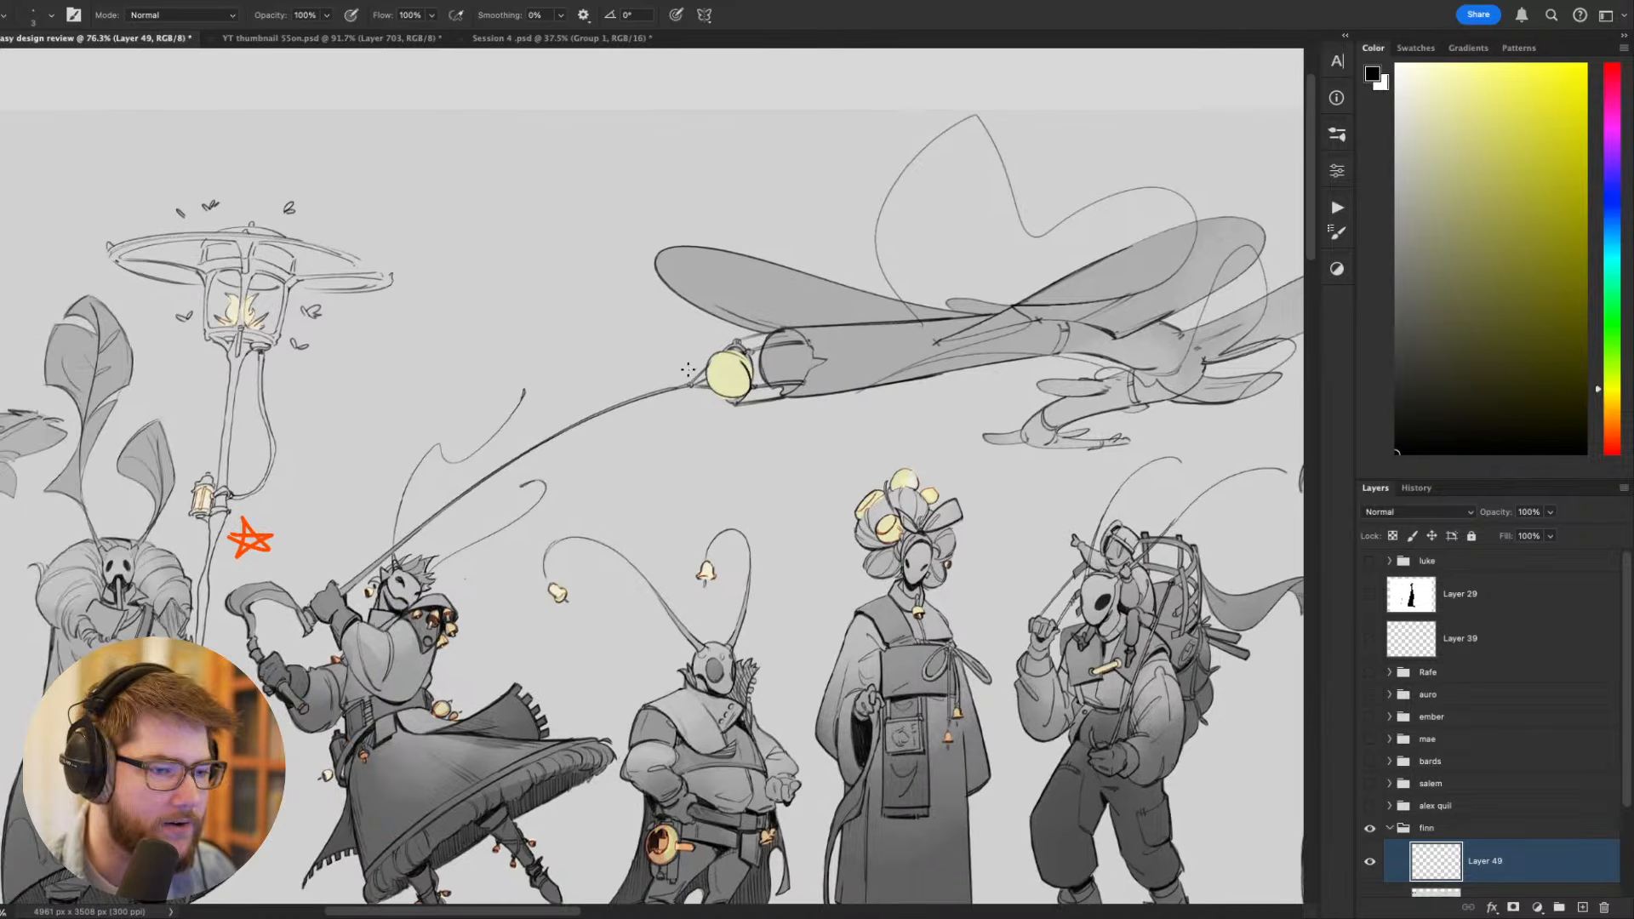
{"action": "scroll", "coordinate": [829, 397], "scroll_direction": "down", "scroll_amount": 4}
{"action": "scroll", "coordinate": [829, 397], "scroll_direction": "right", "scroll_amount": 1}
{"action": "mouse_move", "coordinate": [1155, 339]}
{"action": "left_mouse_down"}
{"action": "mouse_move", "coordinate": [1047, 321]}
{"action": "mouse_move", "coordinate": [1002, 246]}
{"action": "mouse_move", "coordinate": [682, 320]}
{"action": "mouse_move", "coordinate": [615, 385]}
{"action": "mouse_move", "coordinate": [586, 469]}
{"action": "left_mouse_up"}
{"action": "key", "text": "ctrl+z"}
{"action": "scroll", "coordinate": [1073, 298], "scroll_direction": "right", "scroll_amount": 4}
{"action": "scroll", "coordinate": [1073, 298], "scroll_direction": "up", "scroll_amount": 3}
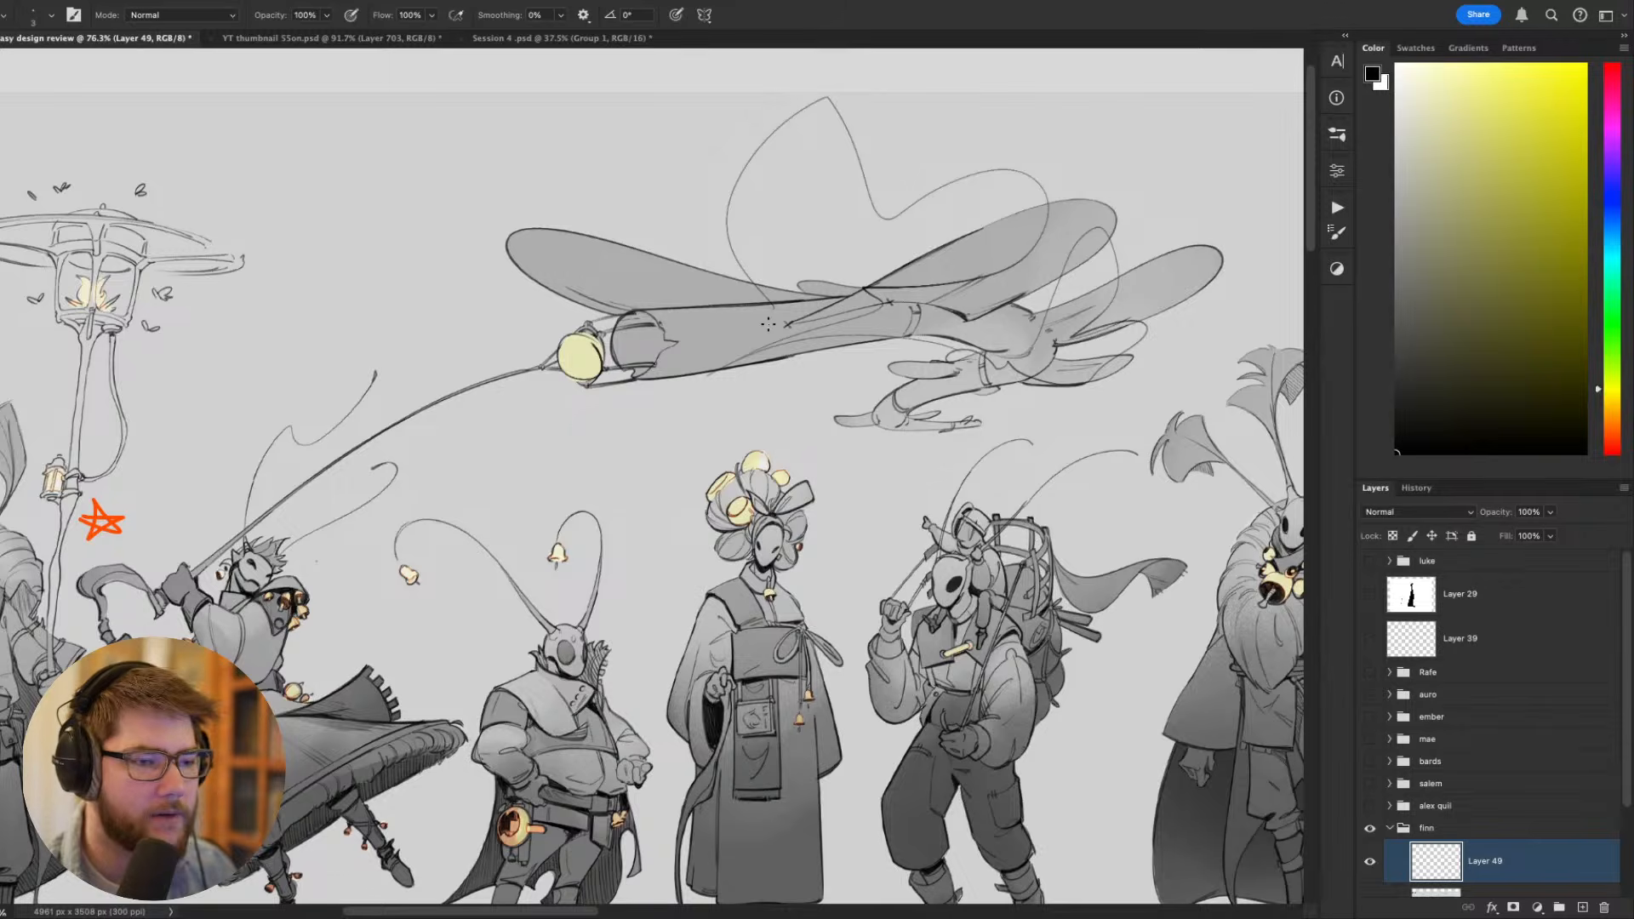
{"action": "mouse_move", "coordinate": [768, 324]}
{"action": "left_mouse_down"}
{"action": "mouse_move", "coordinate": [866, 384]}
{"action": "mouse_move", "coordinate": [817, 390]}
{"action": "left_mouse_up"}
{"action": "scroll", "coordinate": [1094, 542], "scroll_direction": "down", "scroll_amount": 1}
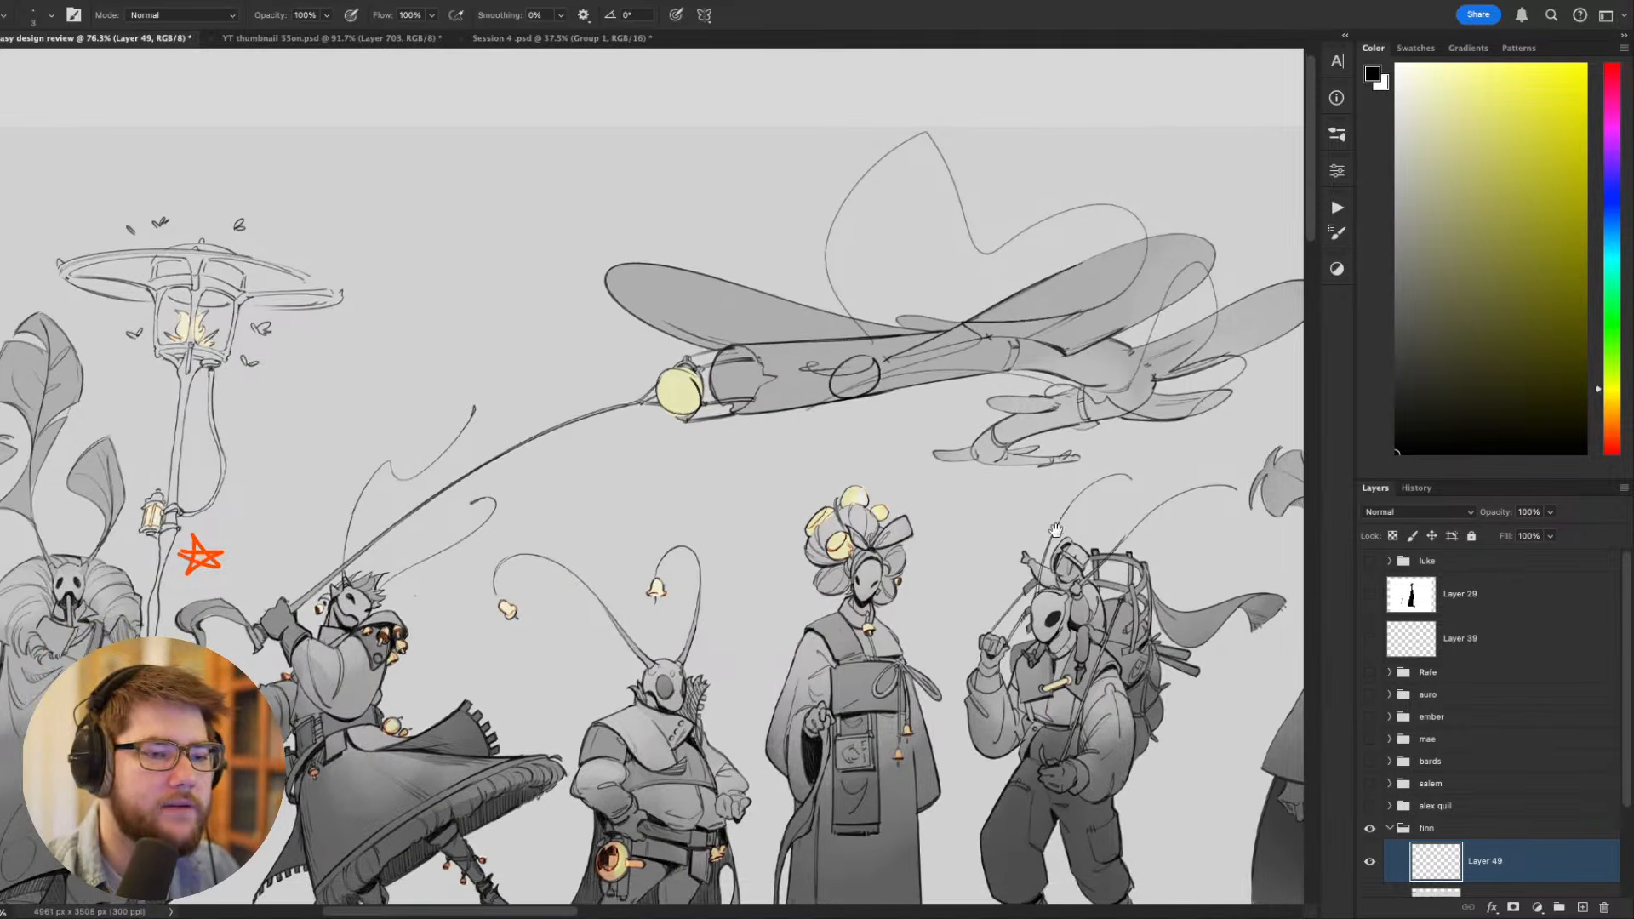
- Examine the characters beneath the dragonfly, from the backpack-carrying moth back to the leaping blade wielder
{"action": "left_click_drag", "start_coordinate": [1116, 385], "coordinate": [1371, 313]}
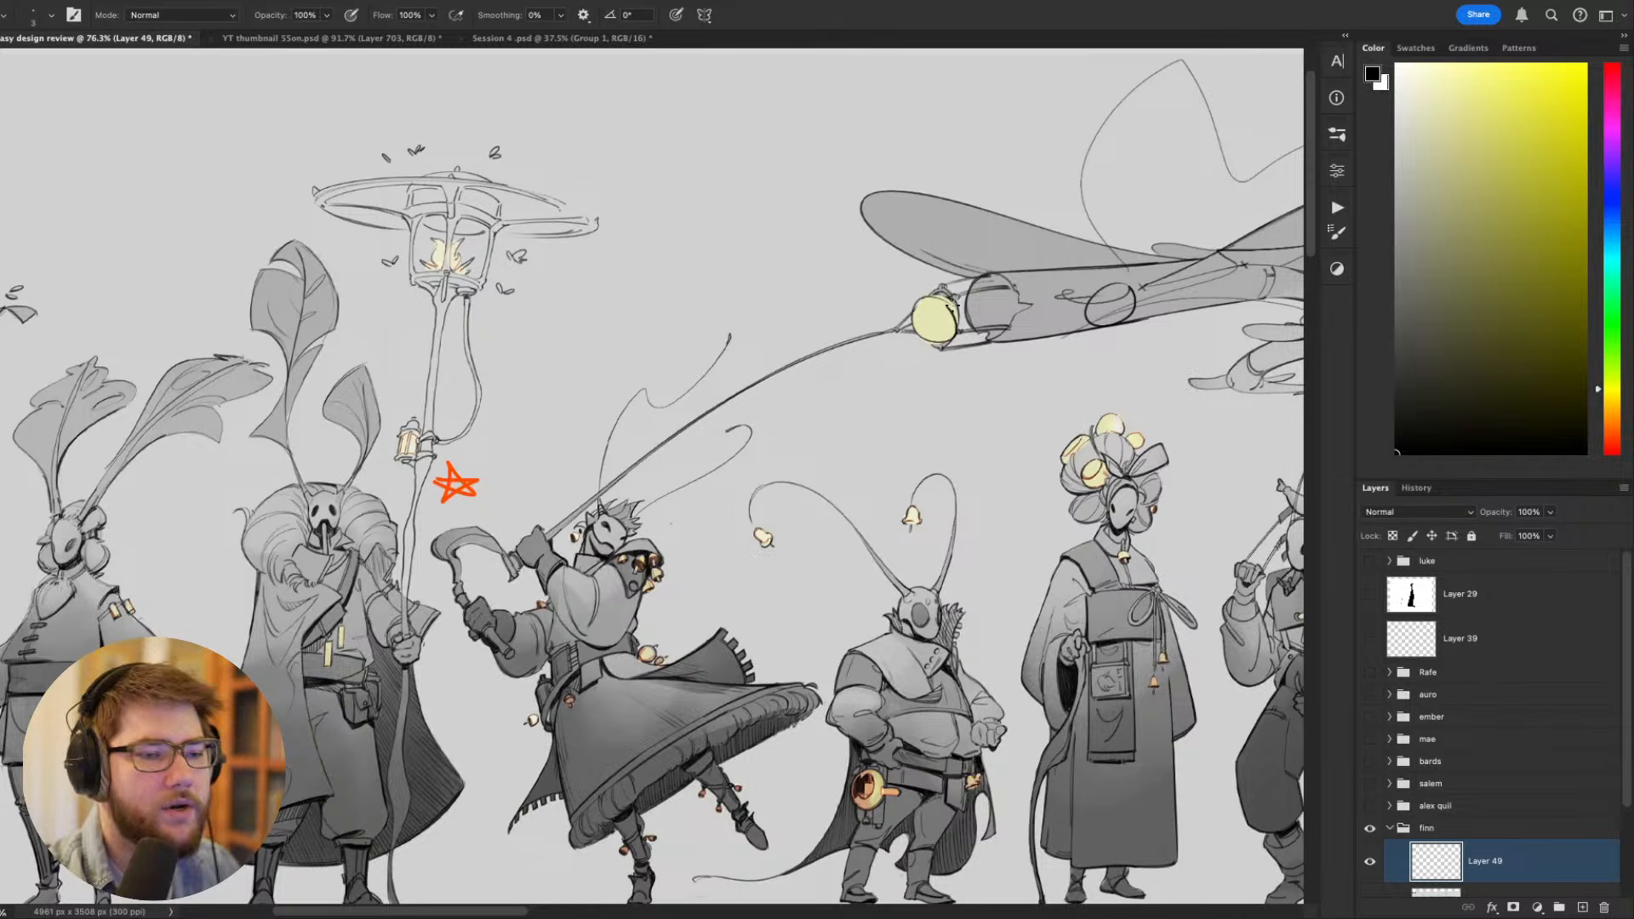
{"action": "left_click_drag", "start_coordinate": [948, 297], "coordinate": [949, 307]}
{"action": "left_click_drag", "start_coordinate": [919, 541], "coordinate": [802, 459]}
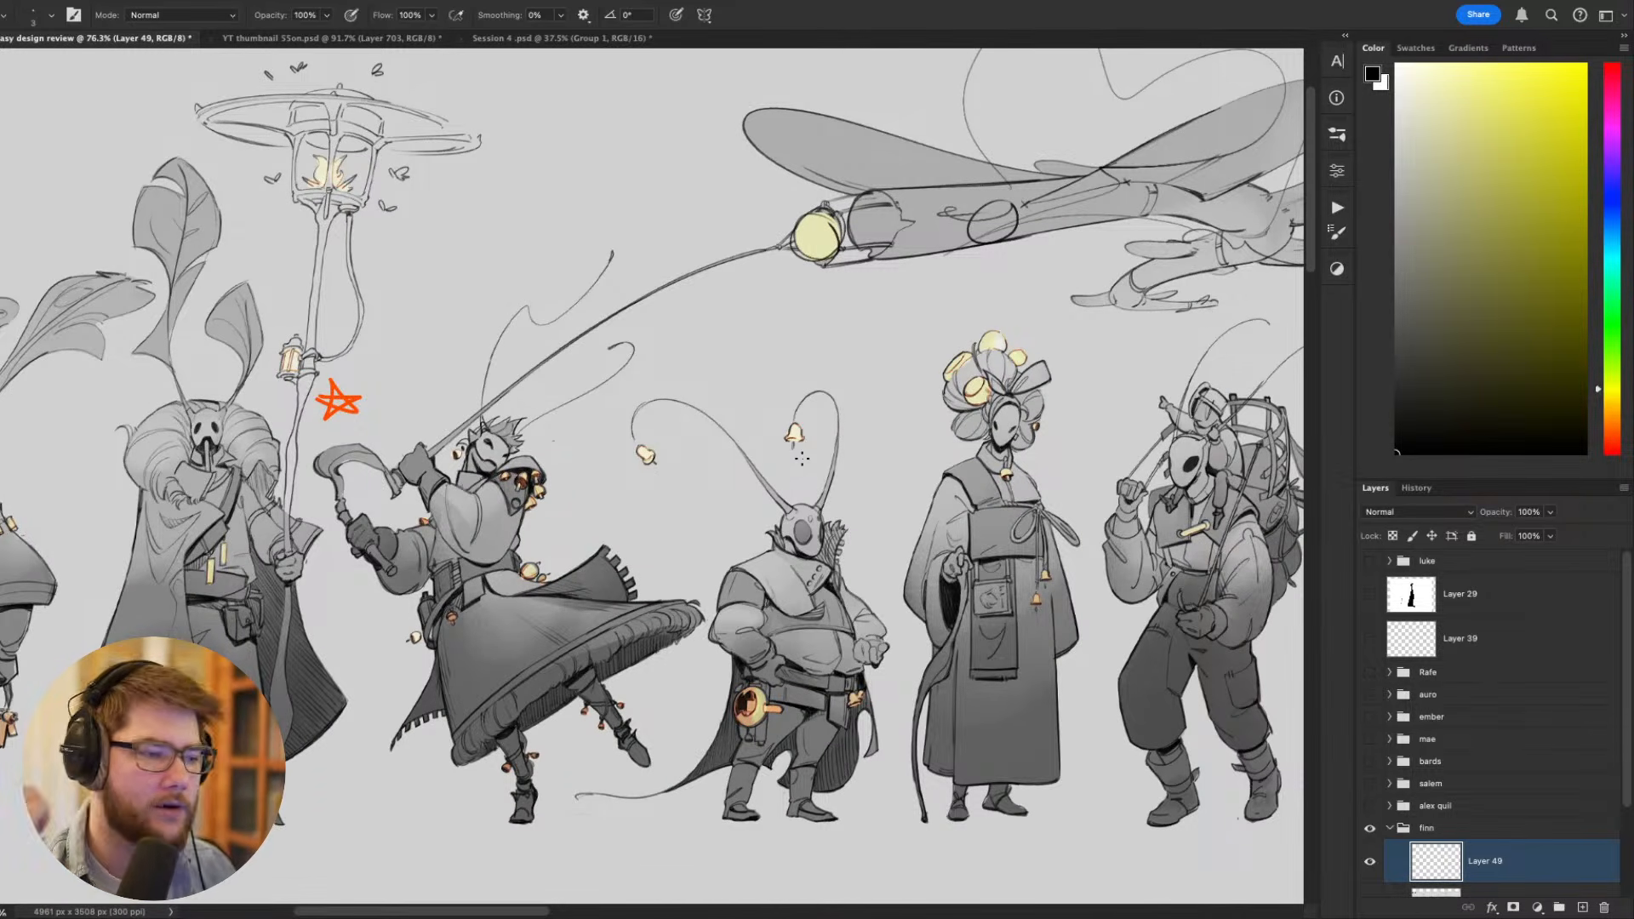
{"action": "scroll", "coordinate": [734, 605], "scroll_direction": "right", "scroll_amount": 5}
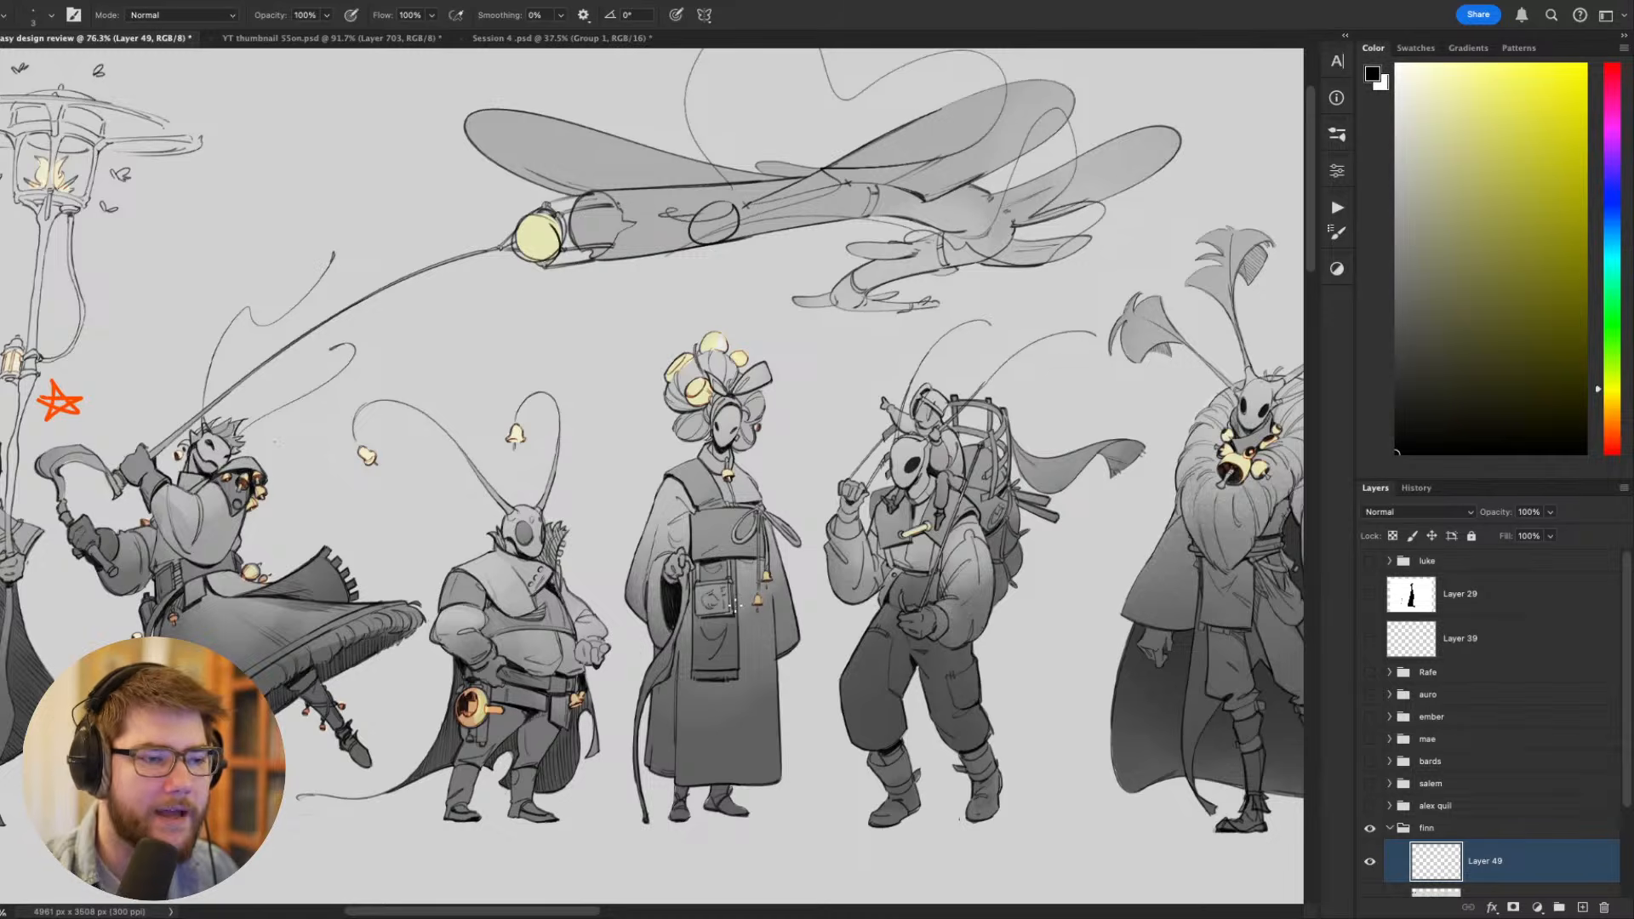
{"action": "left_click_drag", "start_coordinate": [864, 639], "coordinate": [990, 726]}
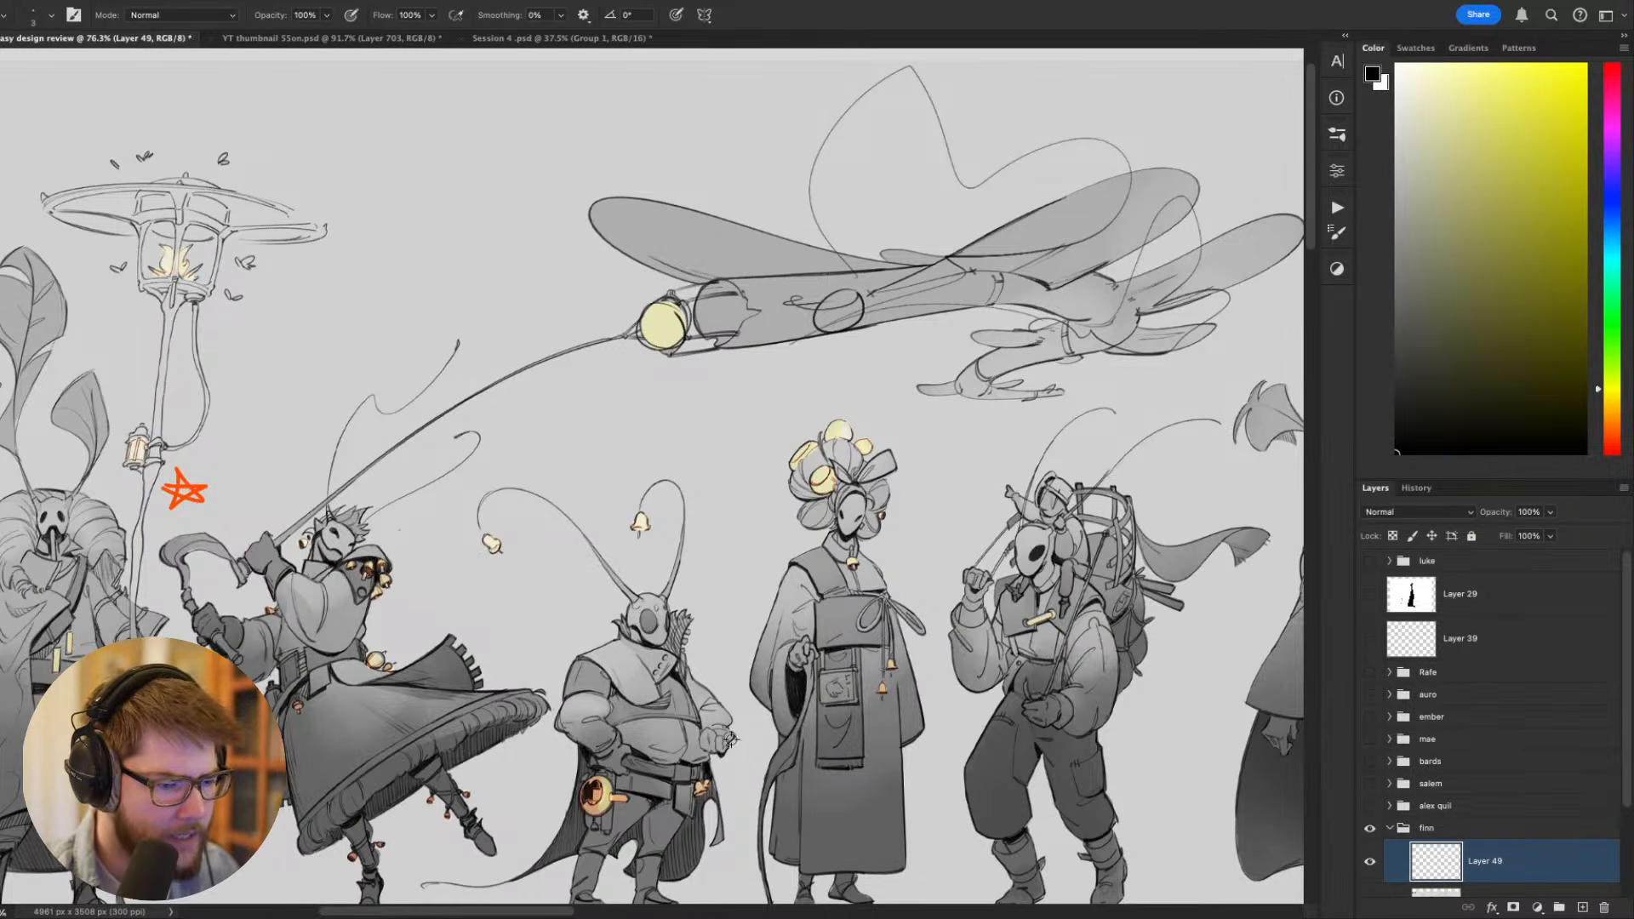
{"action": "scroll", "coordinate": [536, 532], "scroll_direction": "up", "scroll_amount": 2}
{"action": "scroll", "coordinate": [536, 532], "scroll_direction": "up", "scroll_amount": 4}
{"action": "left_click_drag", "start_coordinate": [603, 446], "coordinate": [748, 452]}
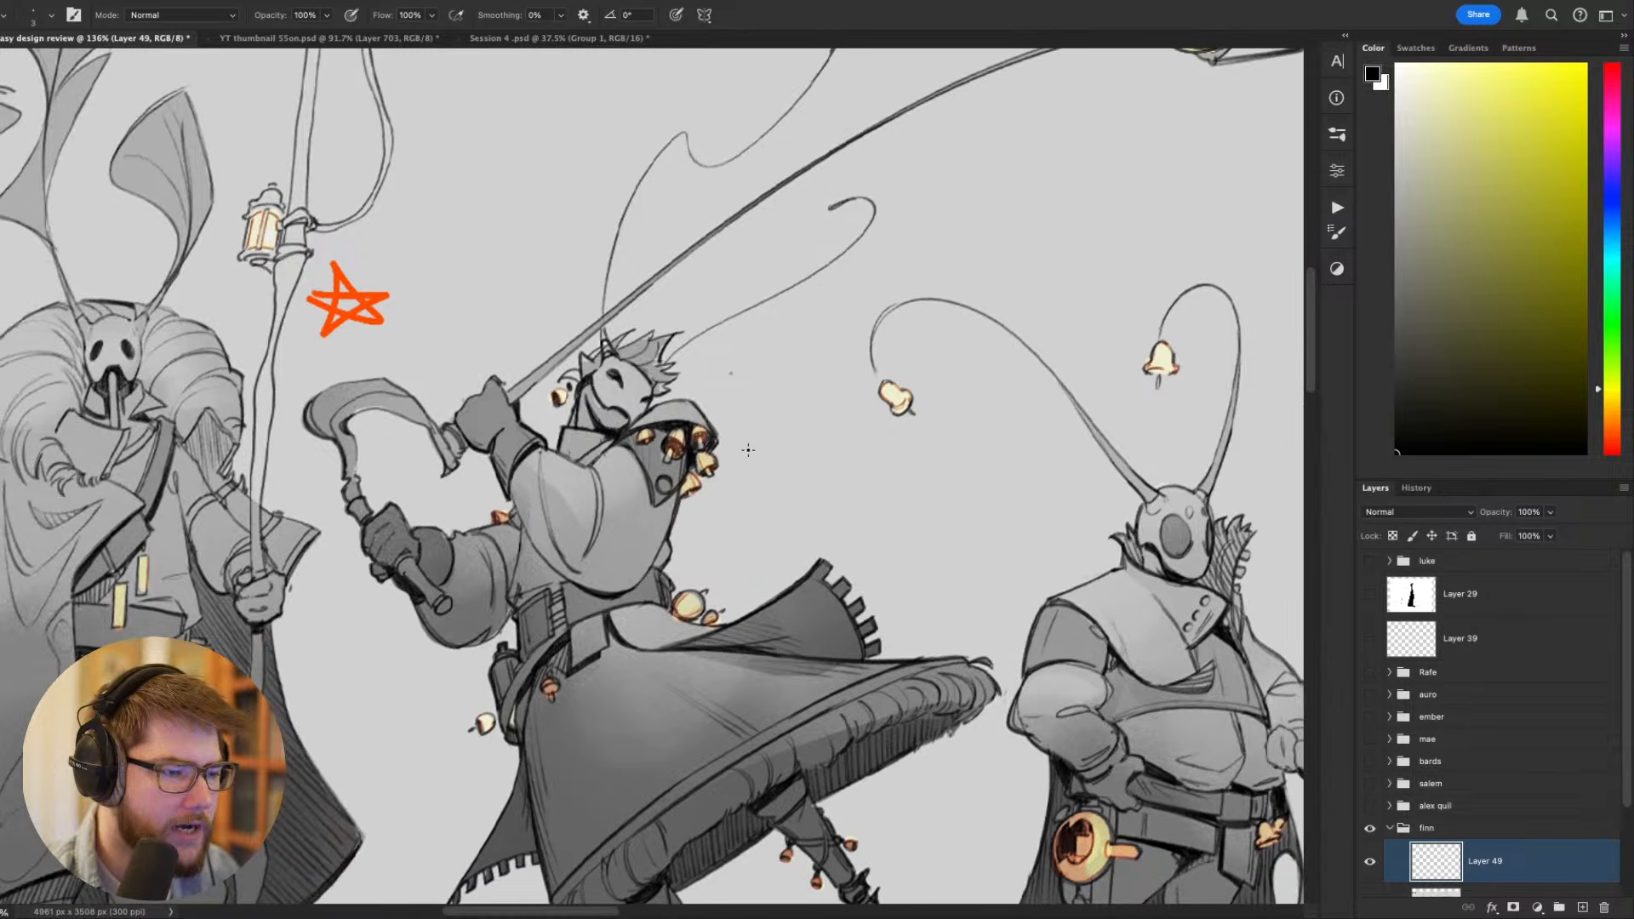
- Try sketching a small black bell shape beside the blade wielder's head and undo the marks
{"action": "left_click_drag", "start_coordinate": [730, 392], "coordinate": [686, 389]}
{"action": "key", "text": "ctrl+z"}
{"action": "left_click_drag", "start_coordinate": [810, 568], "coordinate": [850, 342]}
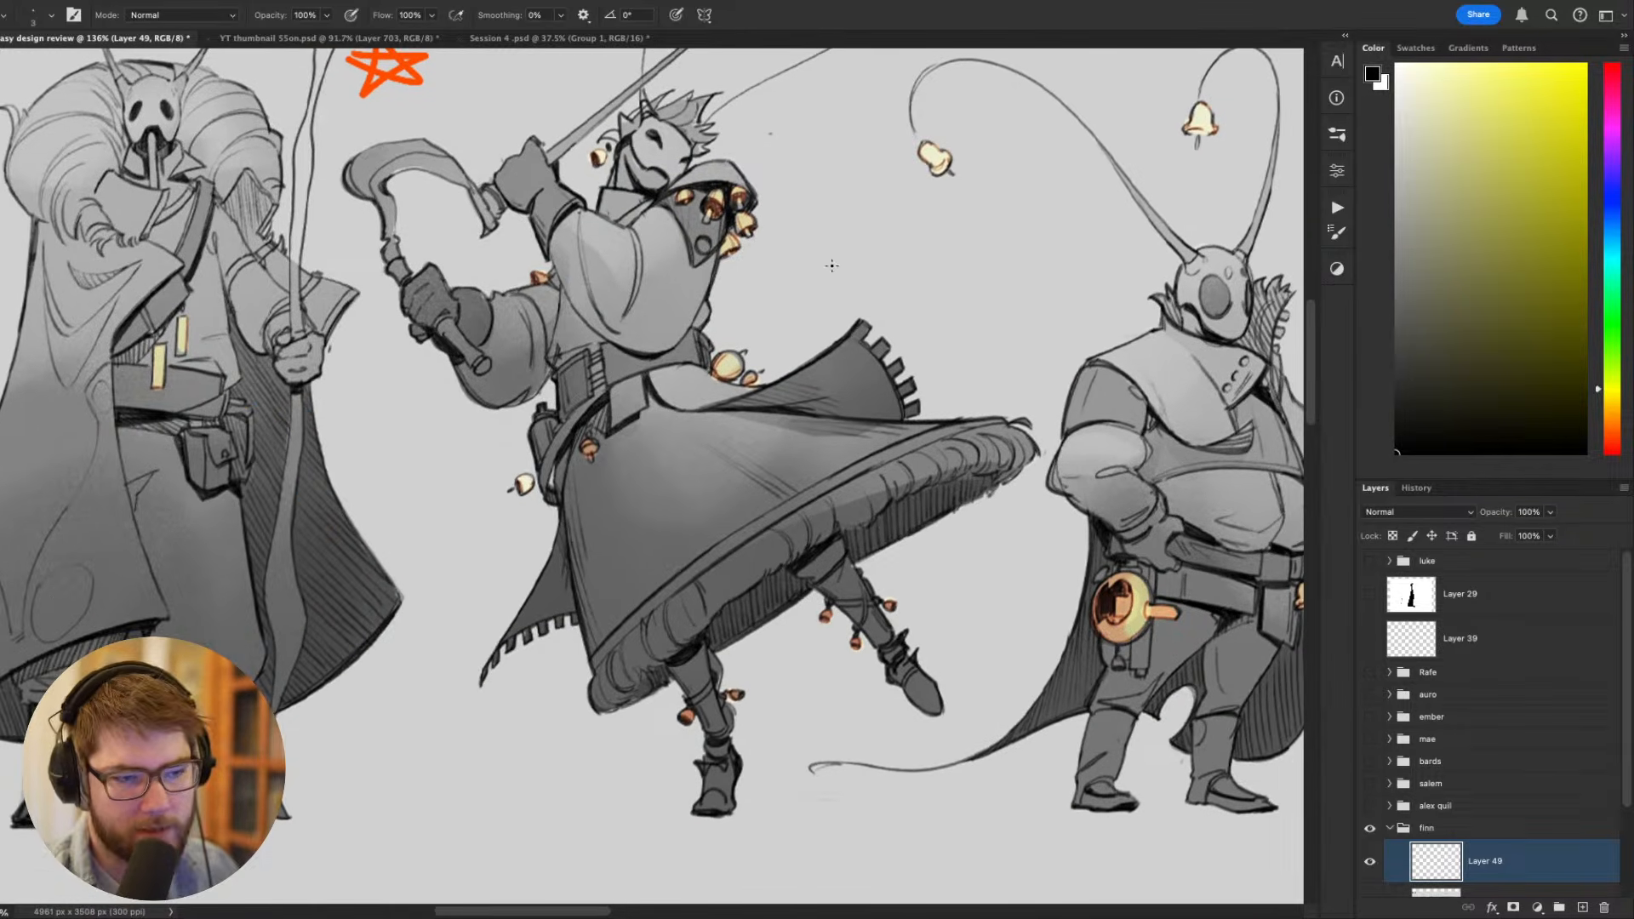
{"action": "left_click_drag", "start_coordinate": [819, 254], "coordinate": [751, 507]}
{"action": "mouse_move", "coordinate": [819, 407]}
{"action": "left_mouse_down"}
{"action": "mouse_move", "coordinate": [835, 432]}
{"action": "mouse_move", "coordinate": [817, 458]}
{"action": "mouse_move", "coordinate": [838, 480]}
{"action": "left_mouse_up"}
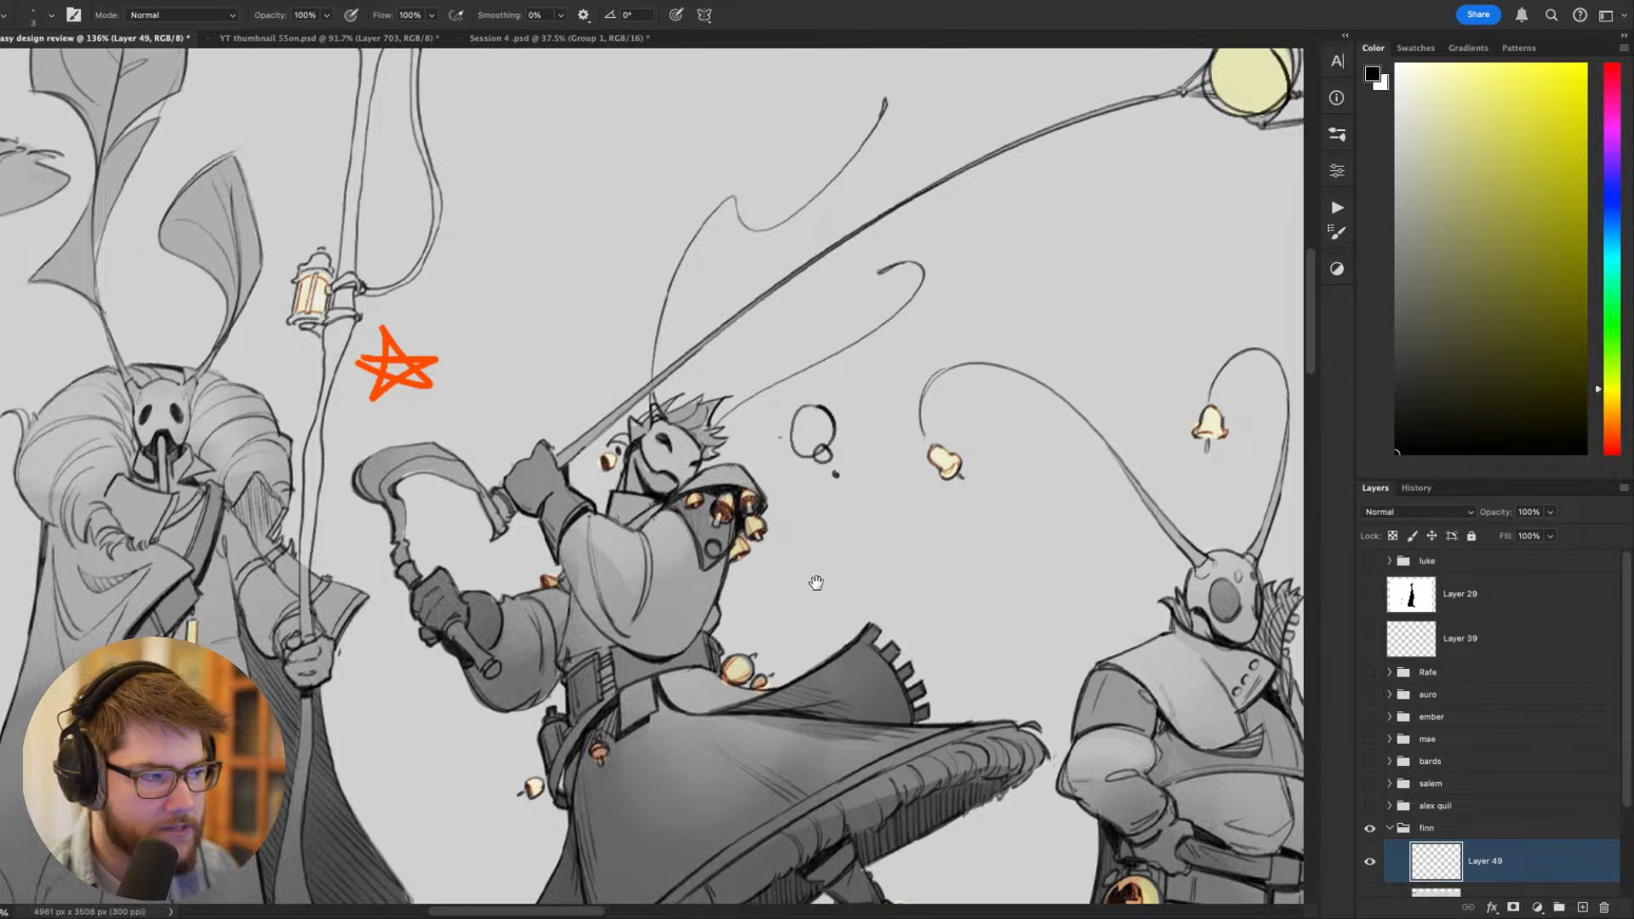
{"action": "left_click_drag", "start_coordinate": [746, 465], "coordinate": [792, 409]}
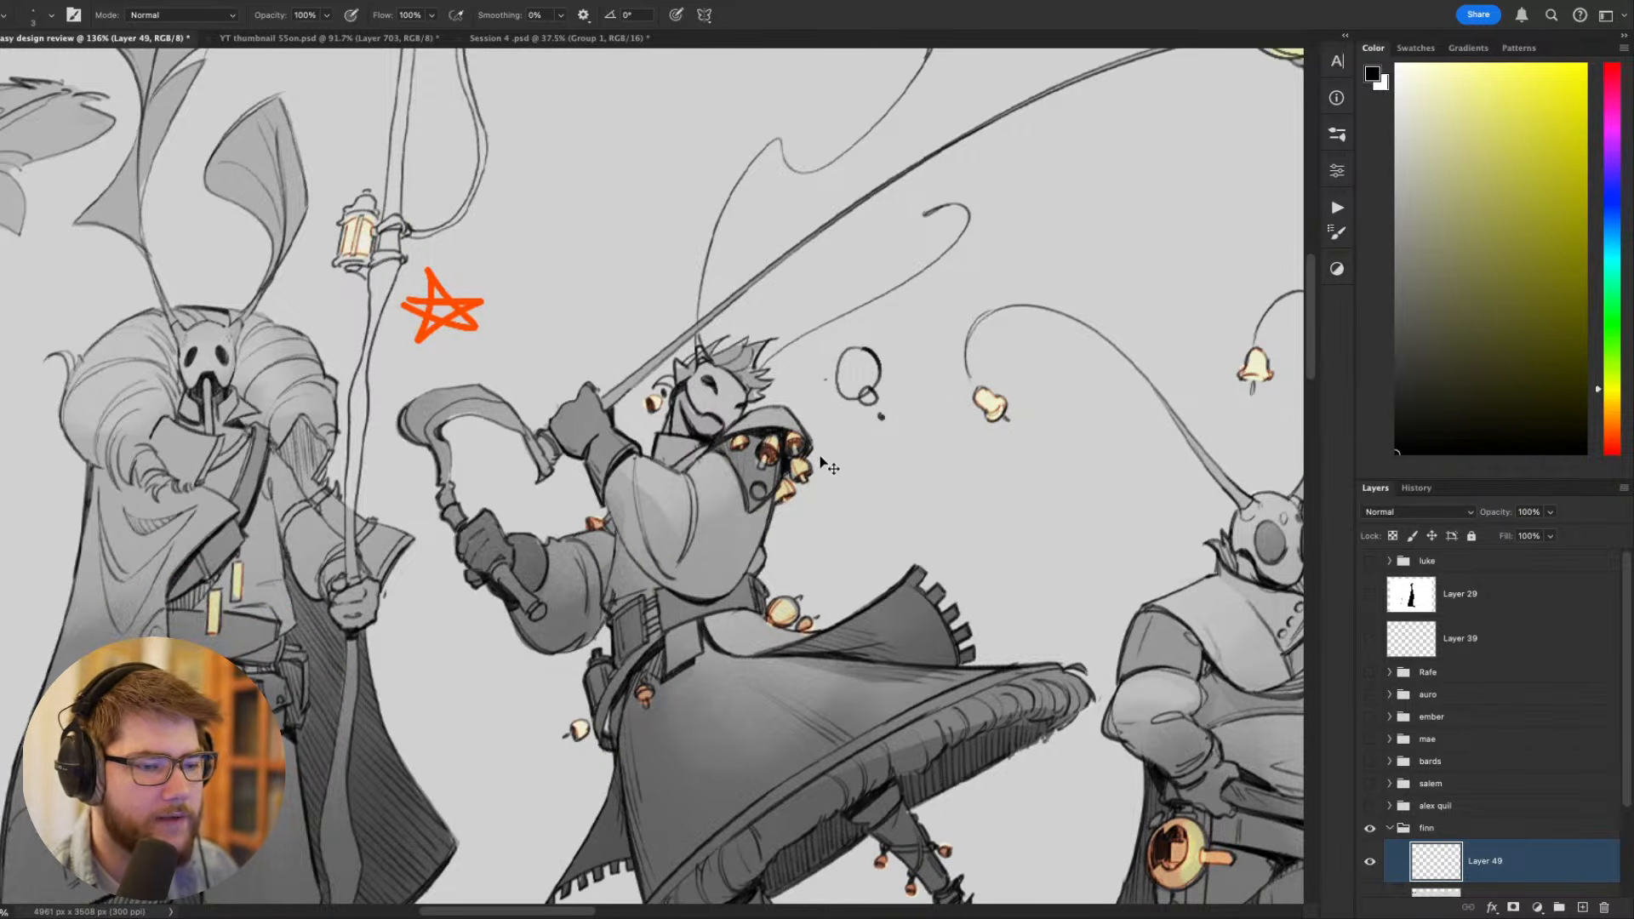
{"action": "key", "text": "ctrl+z"}
{"action": "key", "text": "ctrl+z"}
{"action": "key", "text": "ctrl+z"}
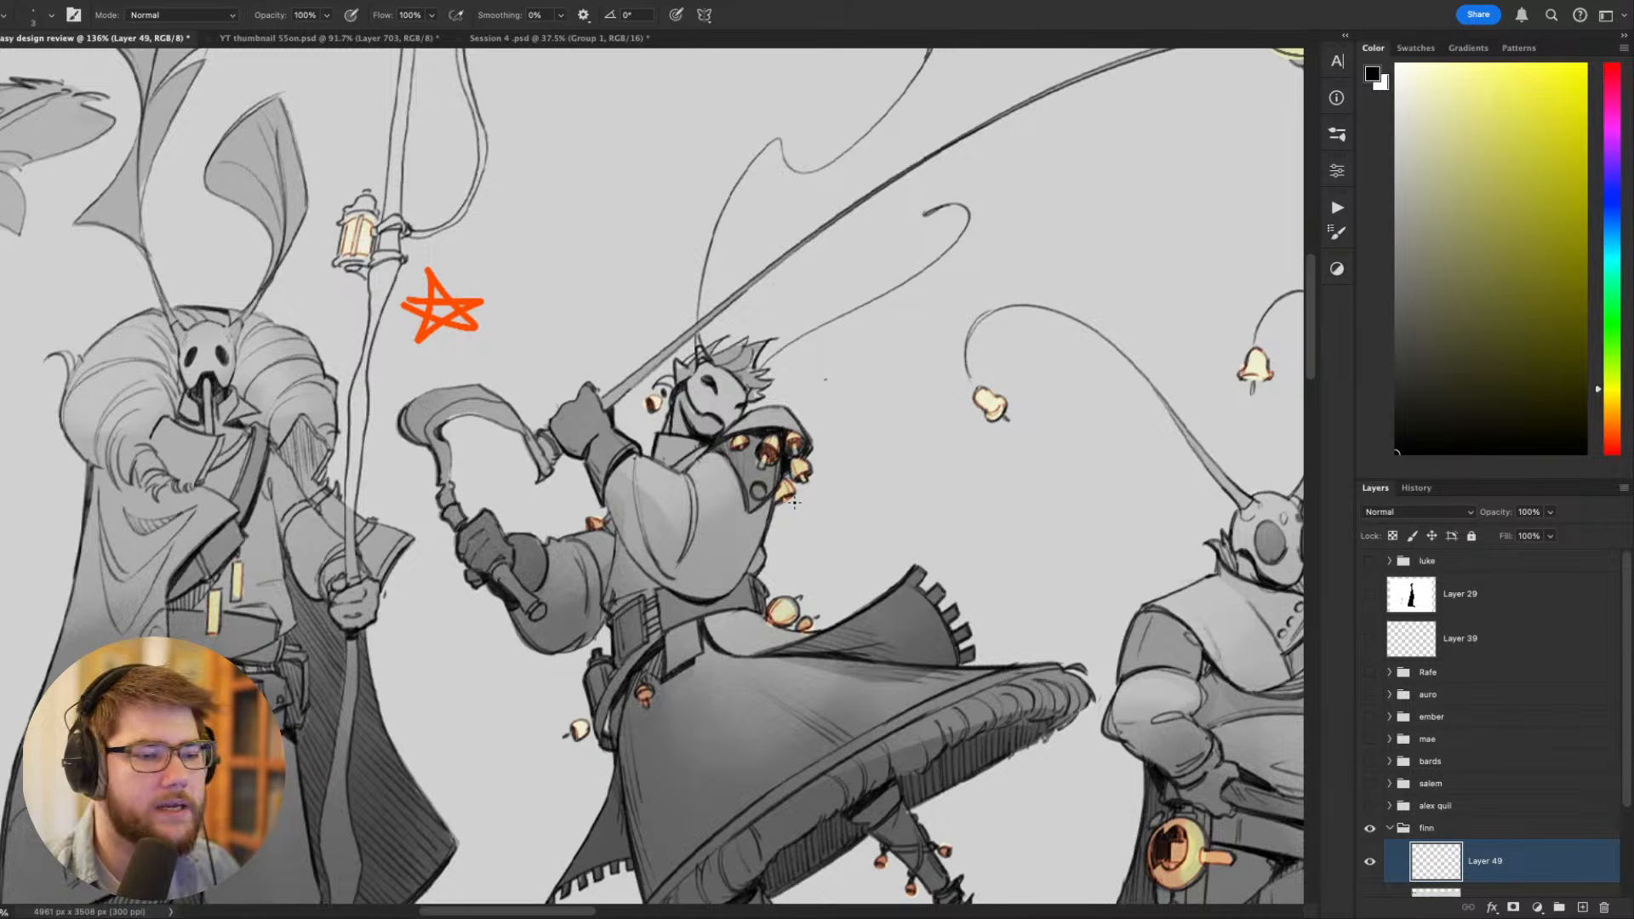
- Try marking the fringed tail of the blade wielder's coat with a black stroke and undo it
{"action": "scroll", "coordinate": [794, 503], "scroll_direction": "down", "scroll_amount": 6}
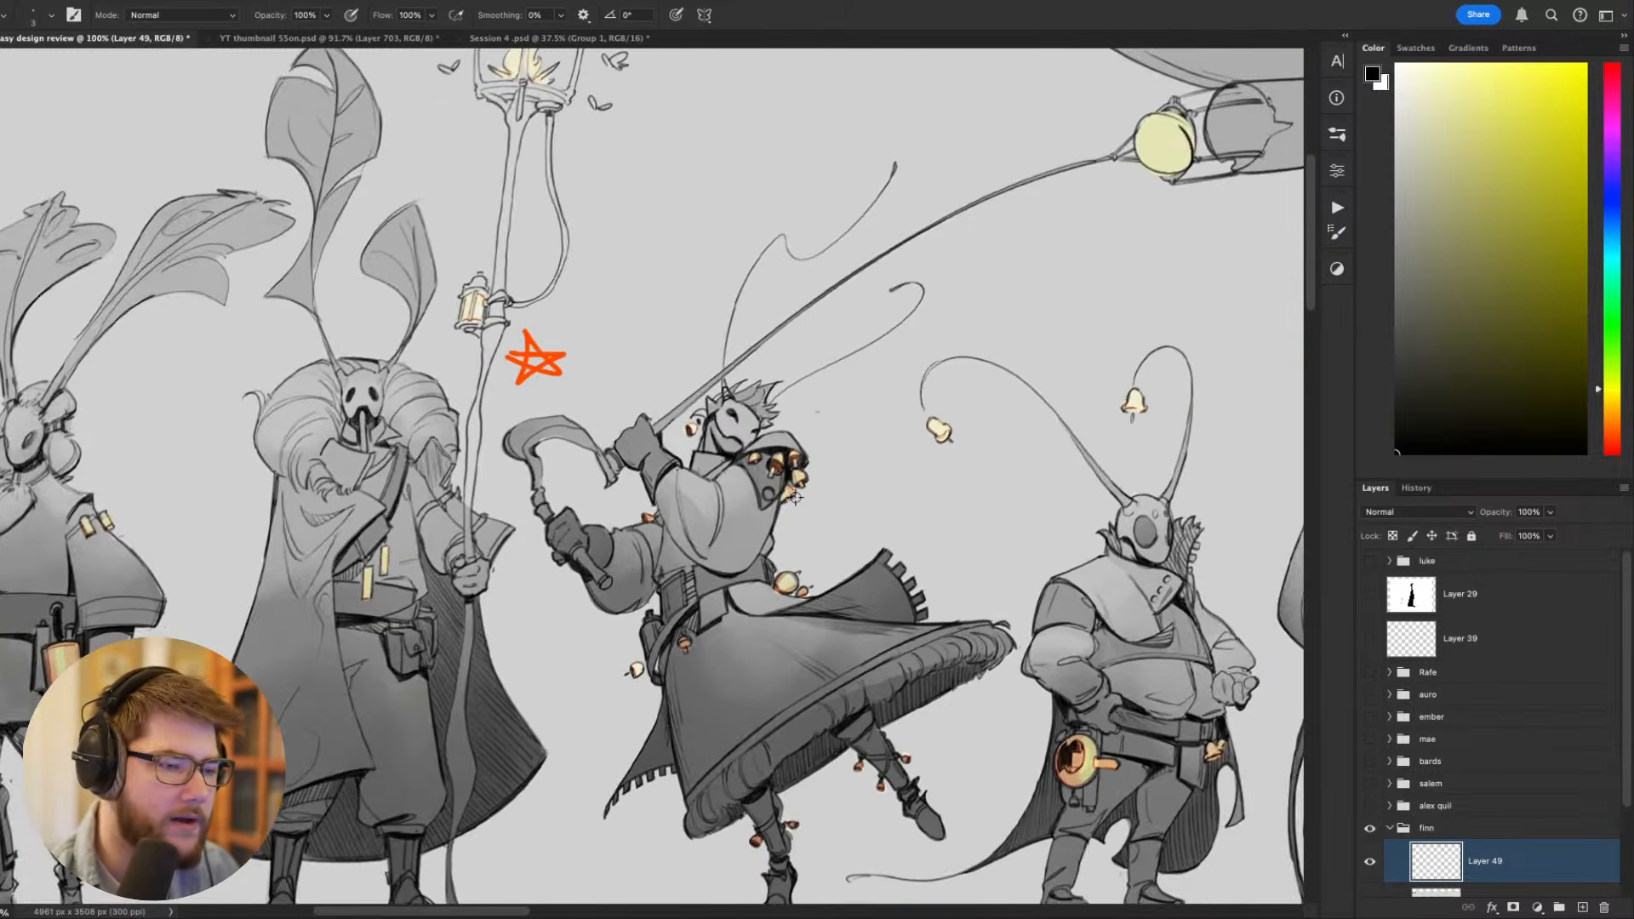
{"action": "scroll", "coordinate": [791, 494], "scroll_direction": "up", "scroll_amount": 4}
{"action": "scroll", "coordinate": [787, 487], "scroll_direction": "up", "scroll_amount": 2}
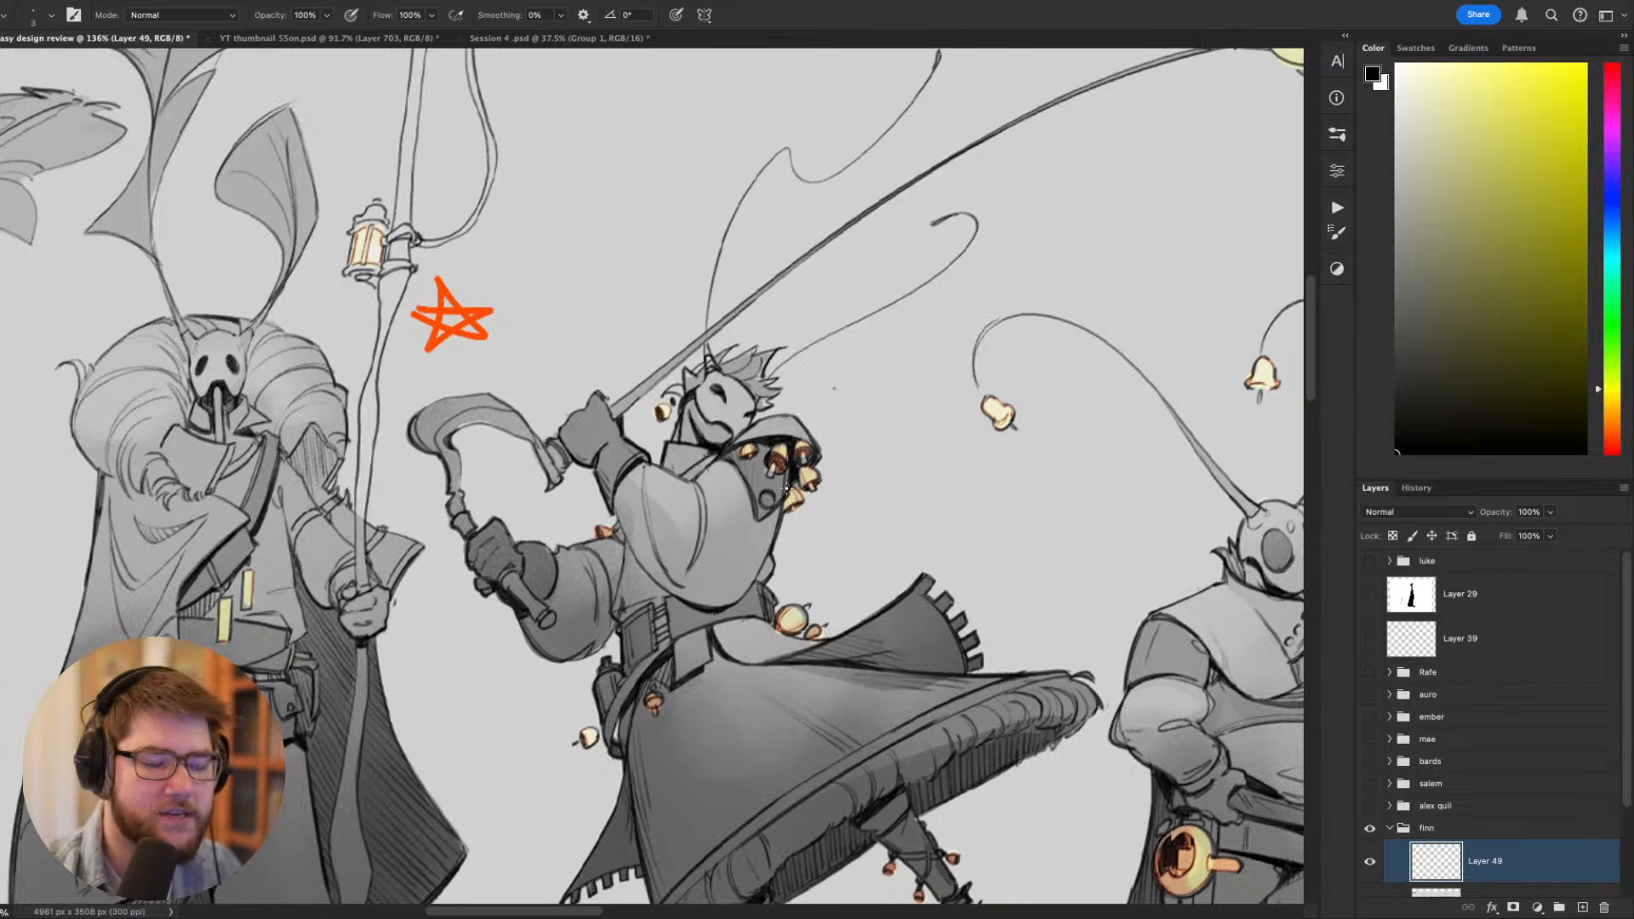
{"action": "left_click_drag", "start_coordinate": [1050, 770], "coordinate": [1176, 634]}
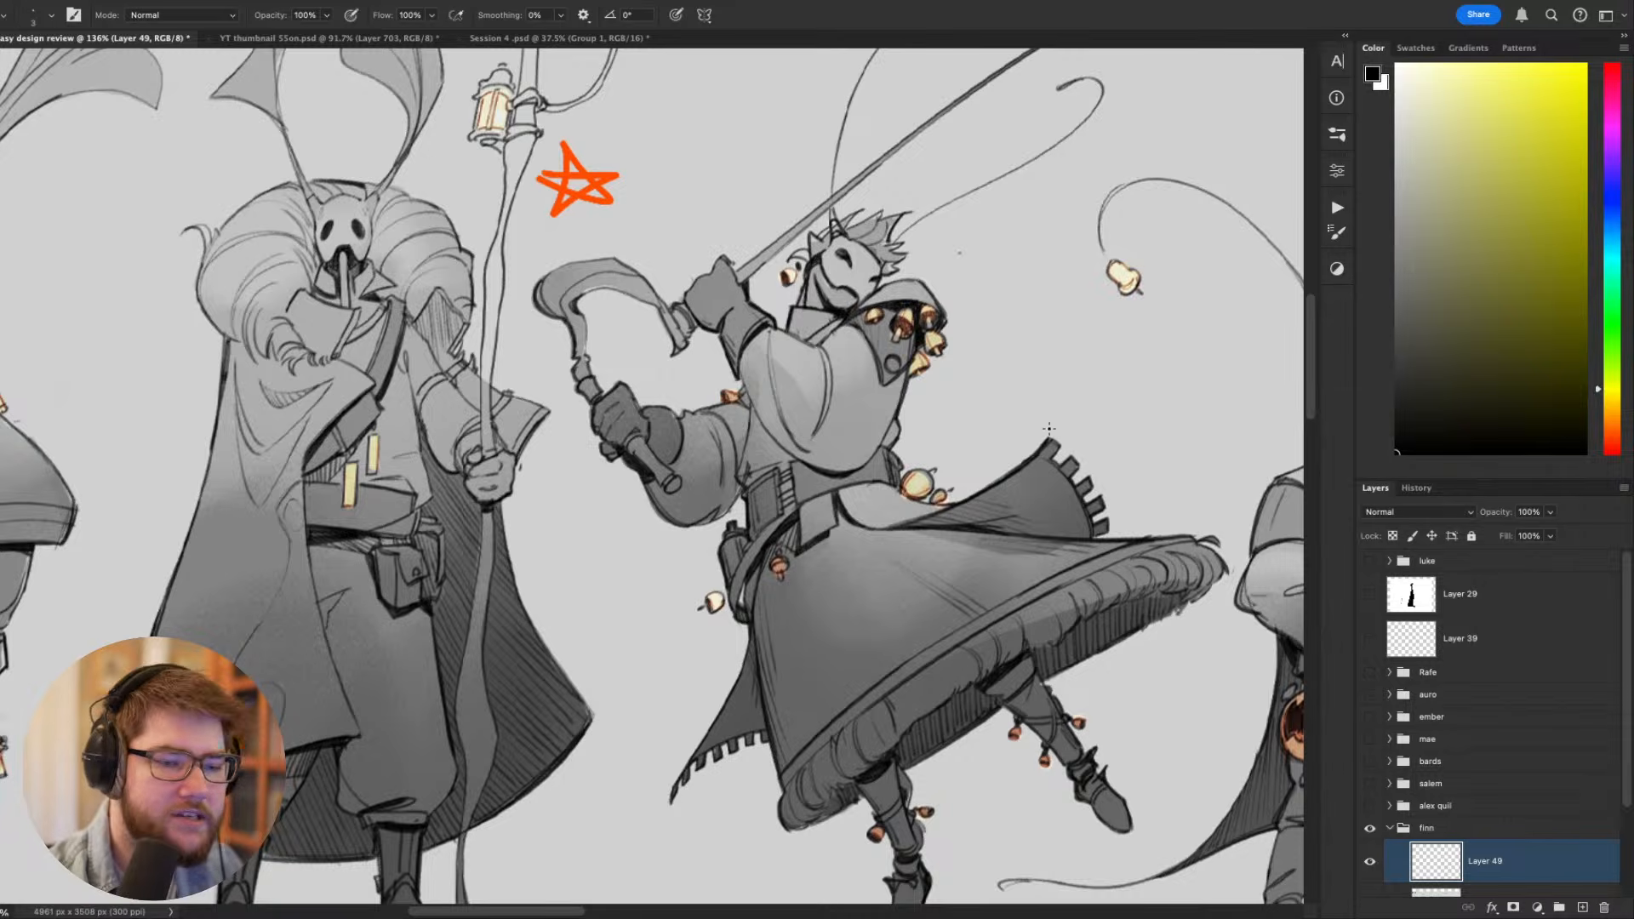
{"action": "mouse_move", "coordinate": [1033, 445]}
{"action": "left_mouse_down"}
{"action": "mouse_move", "coordinate": [1045, 434]}
{"action": "mouse_move", "coordinate": [1105, 492]}
{"action": "mouse_move", "coordinate": [1117, 544]}
{"action": "left_mouse_up"}
{"action": "key", "text": "ctrl+z"}
- Examine the blade wielder's pose and hood from a rotated view, at lineup scale and in close-up
{"action": "left_click_drag", "start_coordinate": [956, 707], "coordinate": [873, 786]}
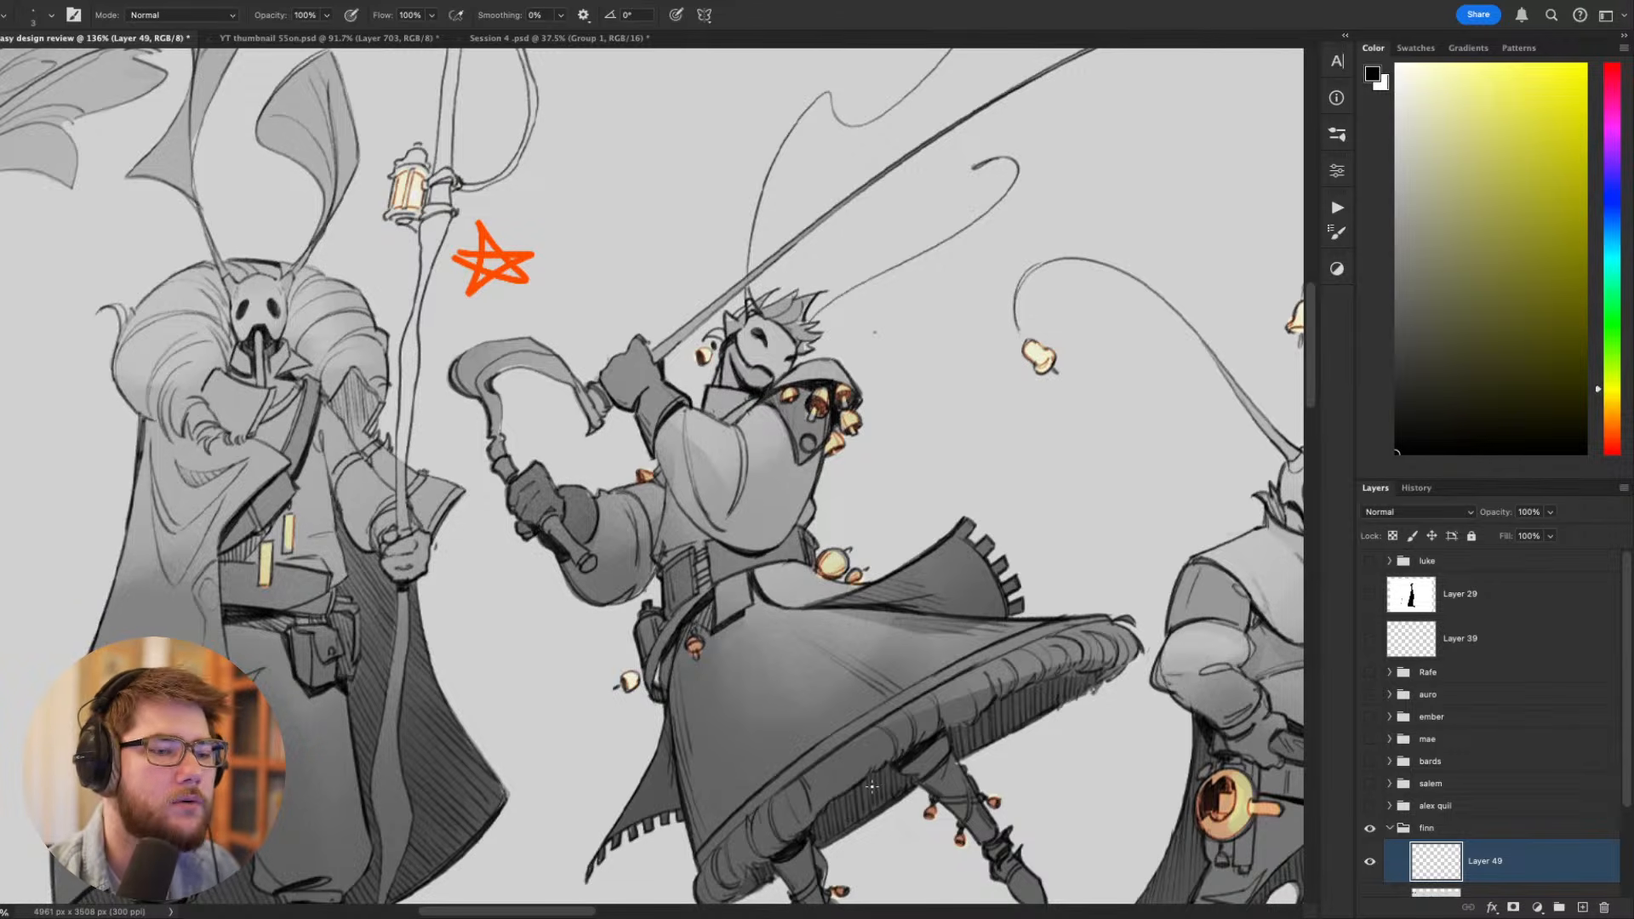
{"action": "key", "text": "r"}
{"action": "mouse_move", "coordinate": [892, 473]}
{"action": "left_mouse_down"}
{"action": "mouse_move", "coordinate": [843, 329]}
{"action": "mouse_move", "coordinate": [912, 482]}
{"action": "left_mouse_up"}
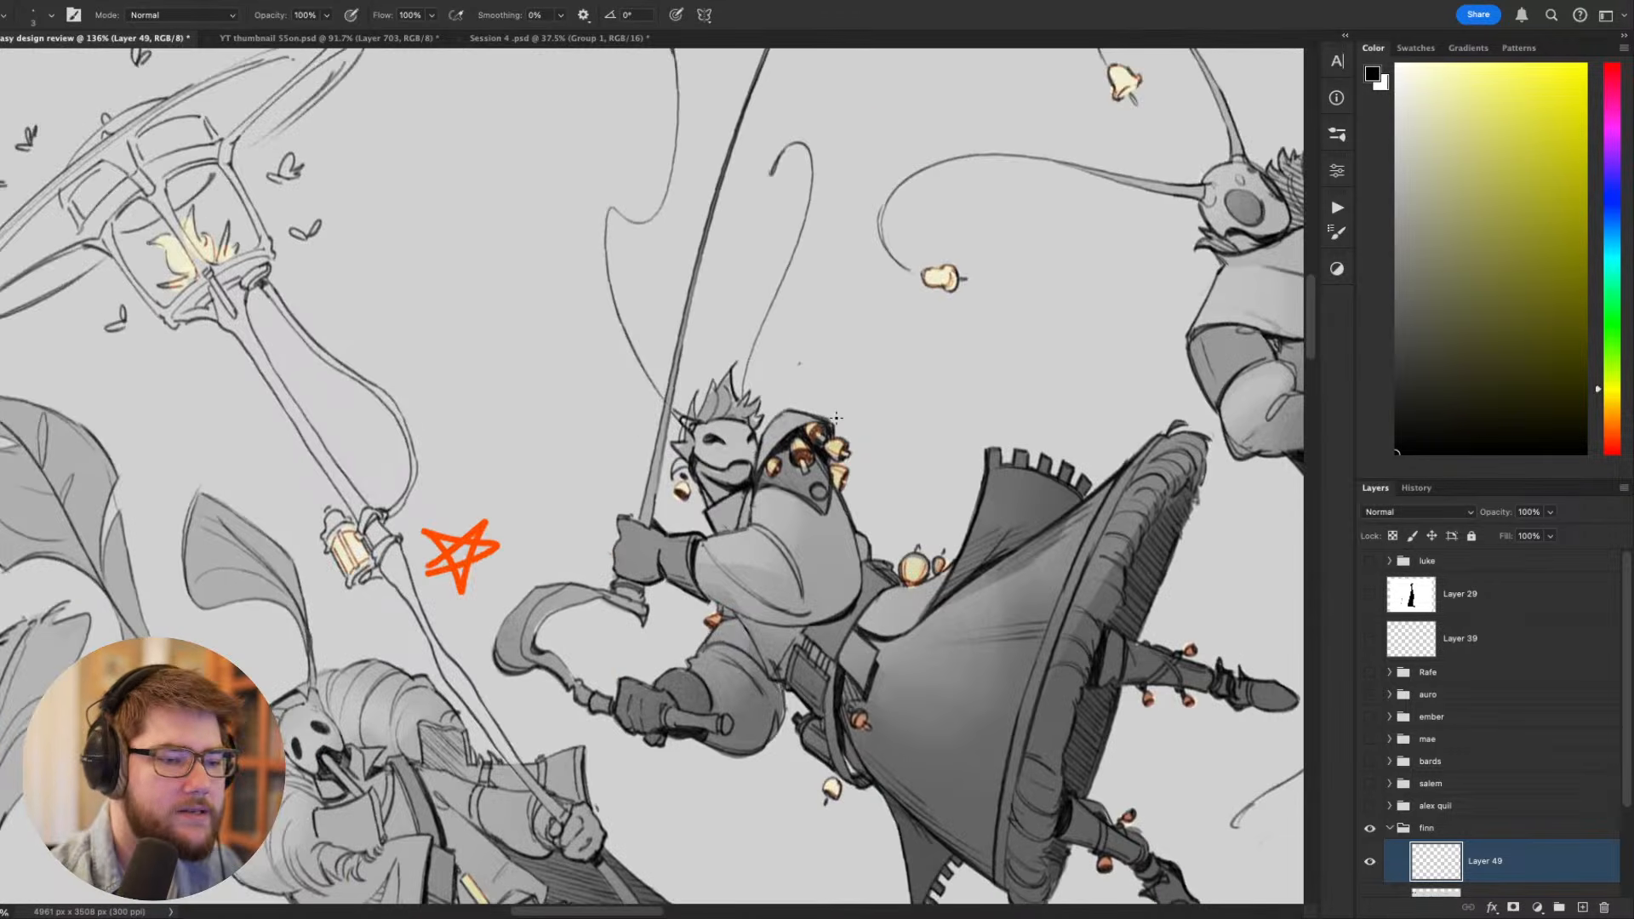
{"action": "key", "text": "Escape"}
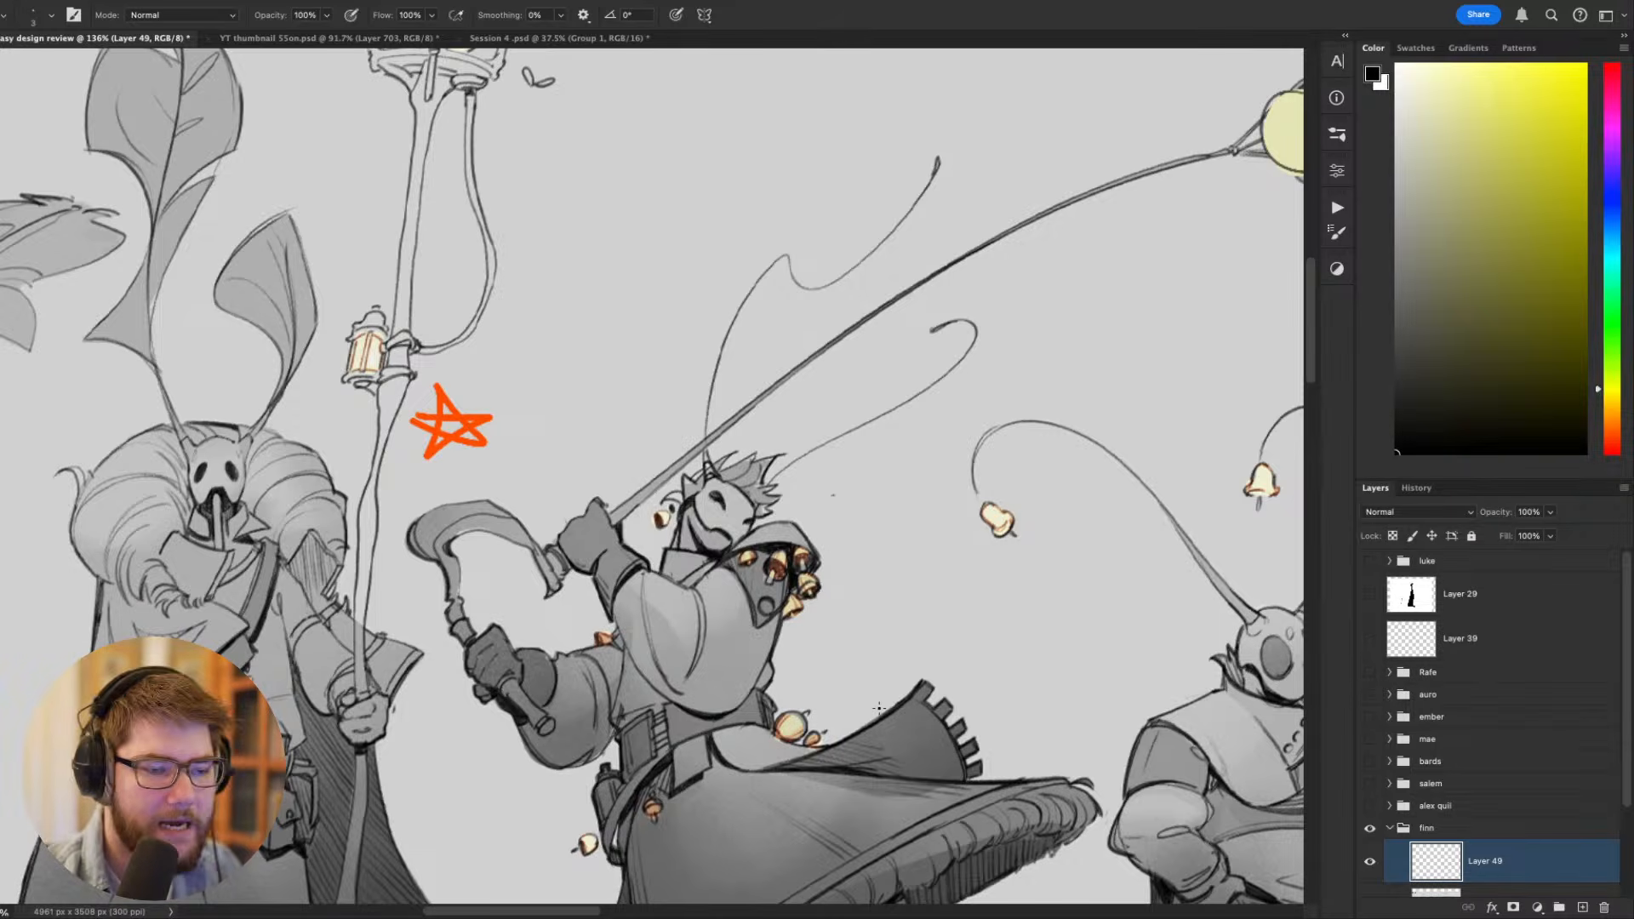
{"action": "key", "text": "ctrl+minus"}
{"action": "key", "text": "ctrl+minus"}
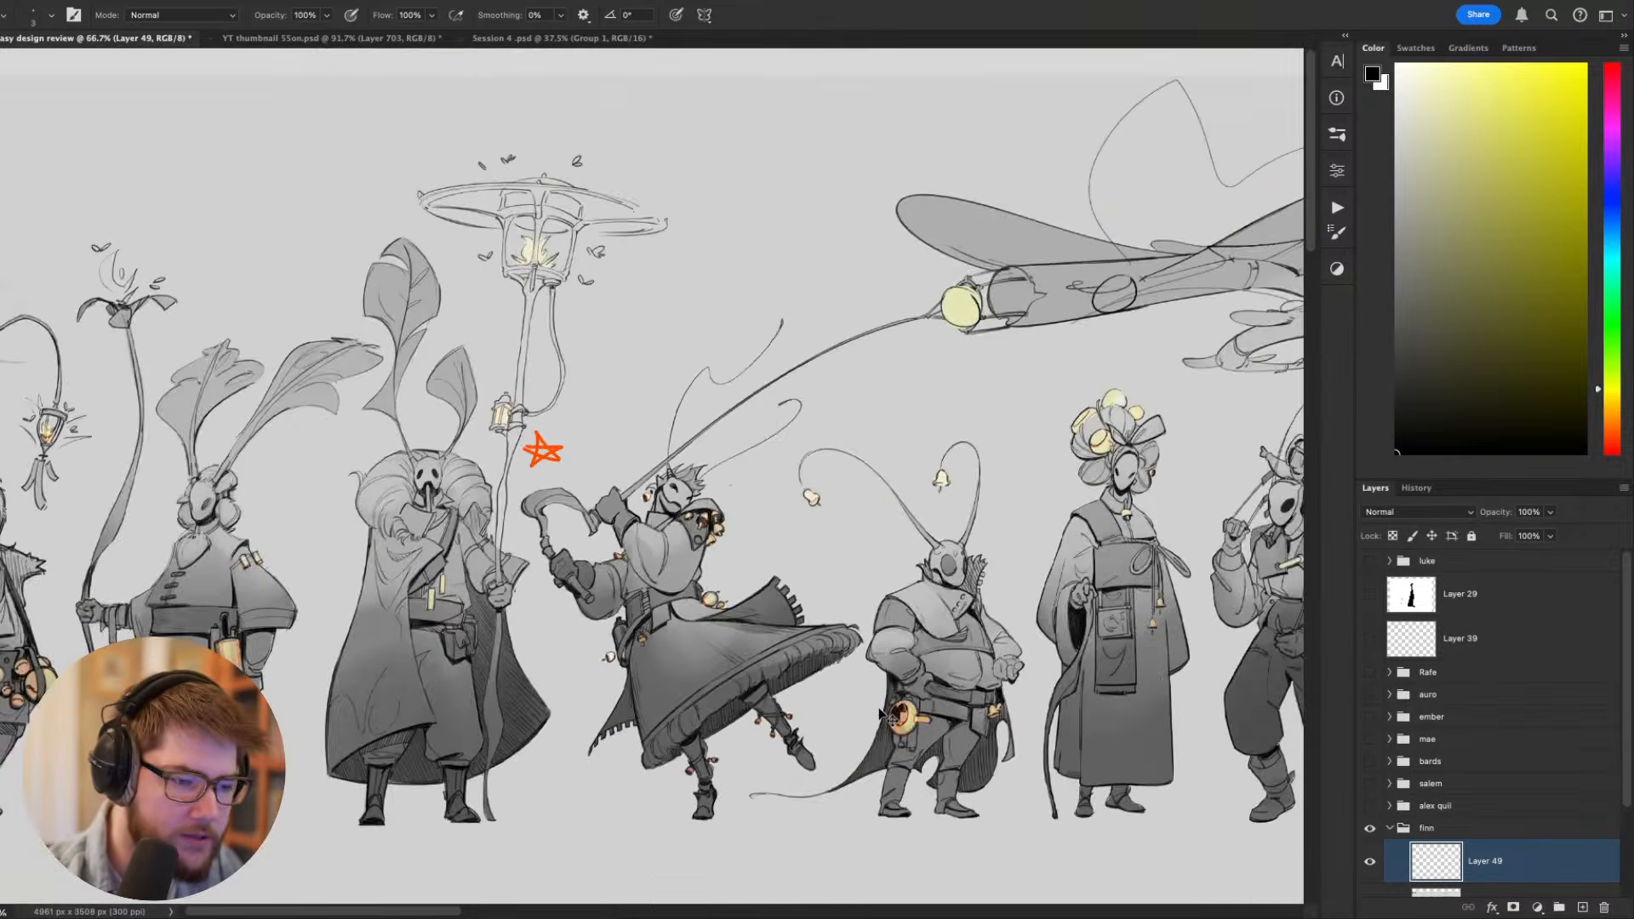
{"action": "key", "text": "ctrl+minus"}
{"action": "key", "text": "ctrl+minus"}
{"action": "key", "text": "ctrl+plus"}
{"action": "key", "text": "ctrl+plus"}
{"action": "key", "text": "ctrl+plus"}
{"action": "key", "text": "ctrl+plus"}
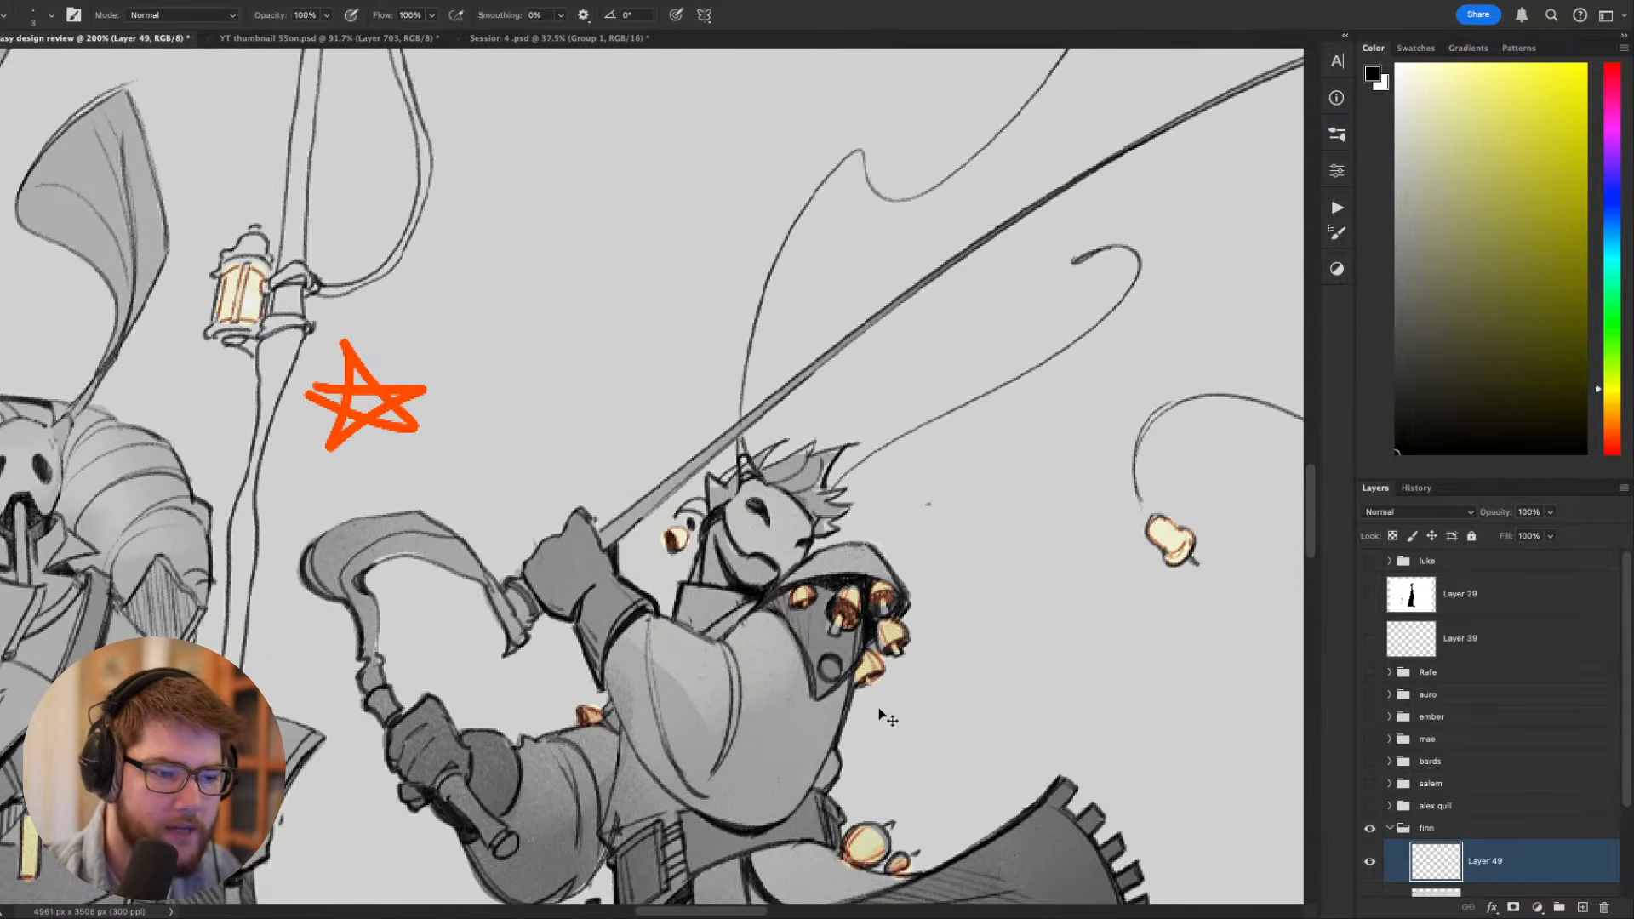
- Try sketching a long black curve from beyond the blade wielder's hood across the sleeve and undo it
{"action": "left_click_drag", "start_coordinate": [1021, 711], "coordinate": [953, 573]}
{"action": "mouse_move", "coordinate": [1095, 533]}
{"action": "left_mouse_down"}
{"action": "mouse_move", "coordinate": [939, 392]}
{"action": "mouse_move", "coordinate": [639, 645]}
{"action": "mouse_move", "coordinate": [576, 573]}
{"action": "mouse_move", "coordinate": [538, 721]}
{"action": "mouse_move", "coordinate": [619, 685]}
{"action": "left_mouse_up"}
{"action": "key", "text": "ctrl+z"}
{"action": "key", "text": "ctrl+z"}
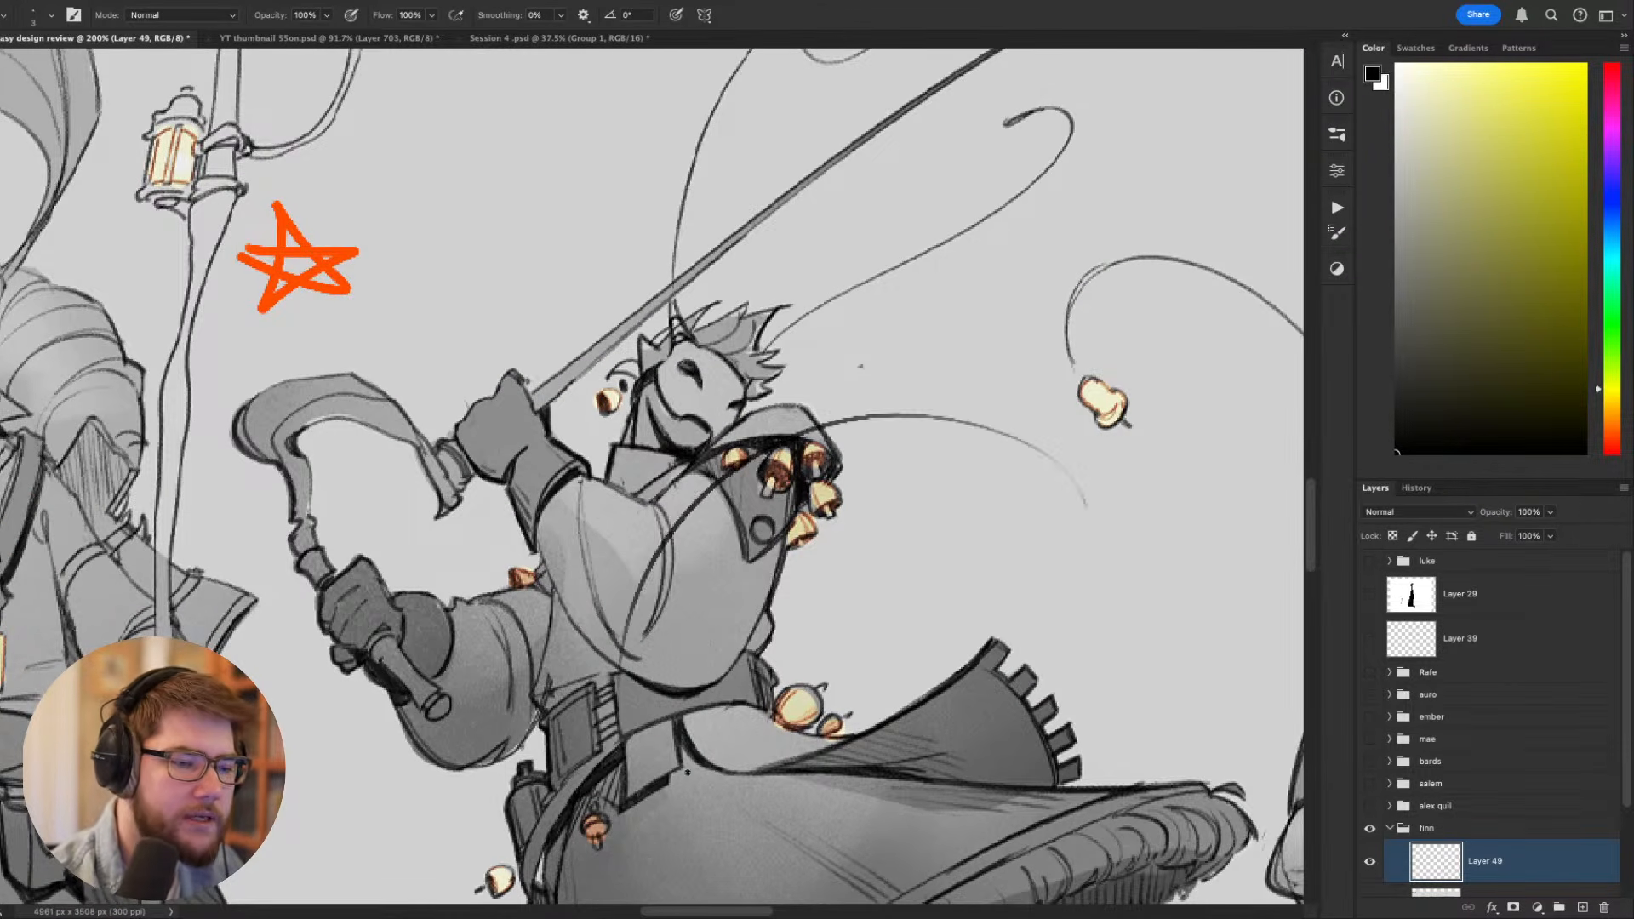
- Sketch two short round-ended bells projecting outward from the back of the blade wielder's hood, undoing unsuitable strokes
{"action": "key", "text": "ctrl+z"}
{"action": "left_click_drag", "start_coordinate": [997, 560], "coordinate": [1105, 643]}
{"action": "left_click_drag", "start_coordinate": [902, 522], "coordinate": [973, 486]}
{"action": "key", "text": "ctrl+z"}
{"action": "key", "text": "ctrl+z"}
{"action": "key", "text": "ctrl+z"}
{"action": "mouse_move", "coordinate": [973, 488]}
{"action": "left_mouse_down"}
{"action": "mouse_move", "coordinate": [969, 525]}
{"action": "mouse_move", "coordinate": [990, 555]}
{"action": "mouse_move", "coordinate": [967, 547]}
{"action": "left_mouse_up"}
{"action": "key", "text": "ctrl+z"}
{"action": "left_click_drag", "start_coordinate": [946, 547], "coordinate": [967, 546]}
{"action": "mouse_move", "coordinate": [948, 564]}
{"action": "left_mouse_down"}
{"action": "mouse_move", "coordinate": [968, 579]}
{"action": "mouse_move", "coordinate": [924, 620]}
{"action": "mouse_move", "coordinate": [952, 614]}
{"action": "mouse_move", "coordinate": [925, 622]}
{"action": "mouse_move", "coordinate": [931, 538]}
{"action": "mouse_move", "coordinate": [866, 552]}
{"action": "left_mouse_up"}
{"action": "key", "text": "ctrl+z"}
{"action": "key", "text": "ctrl+z"}
- Paint over the original bells on the front of the blade wielder's hood with sampled grey
{"action": "key", "text": "bracketright"}
{"action": "key", "text": "bracketright"}
{"action": "key", "text": "bracketright"}
{"action": "key", "text": "bracketright"}
{"action": "left_click", "coordinate": [906, 574], "text": "alt"}
{"action": "left_click", "coordinate": [882, 577], "text": "alt"}
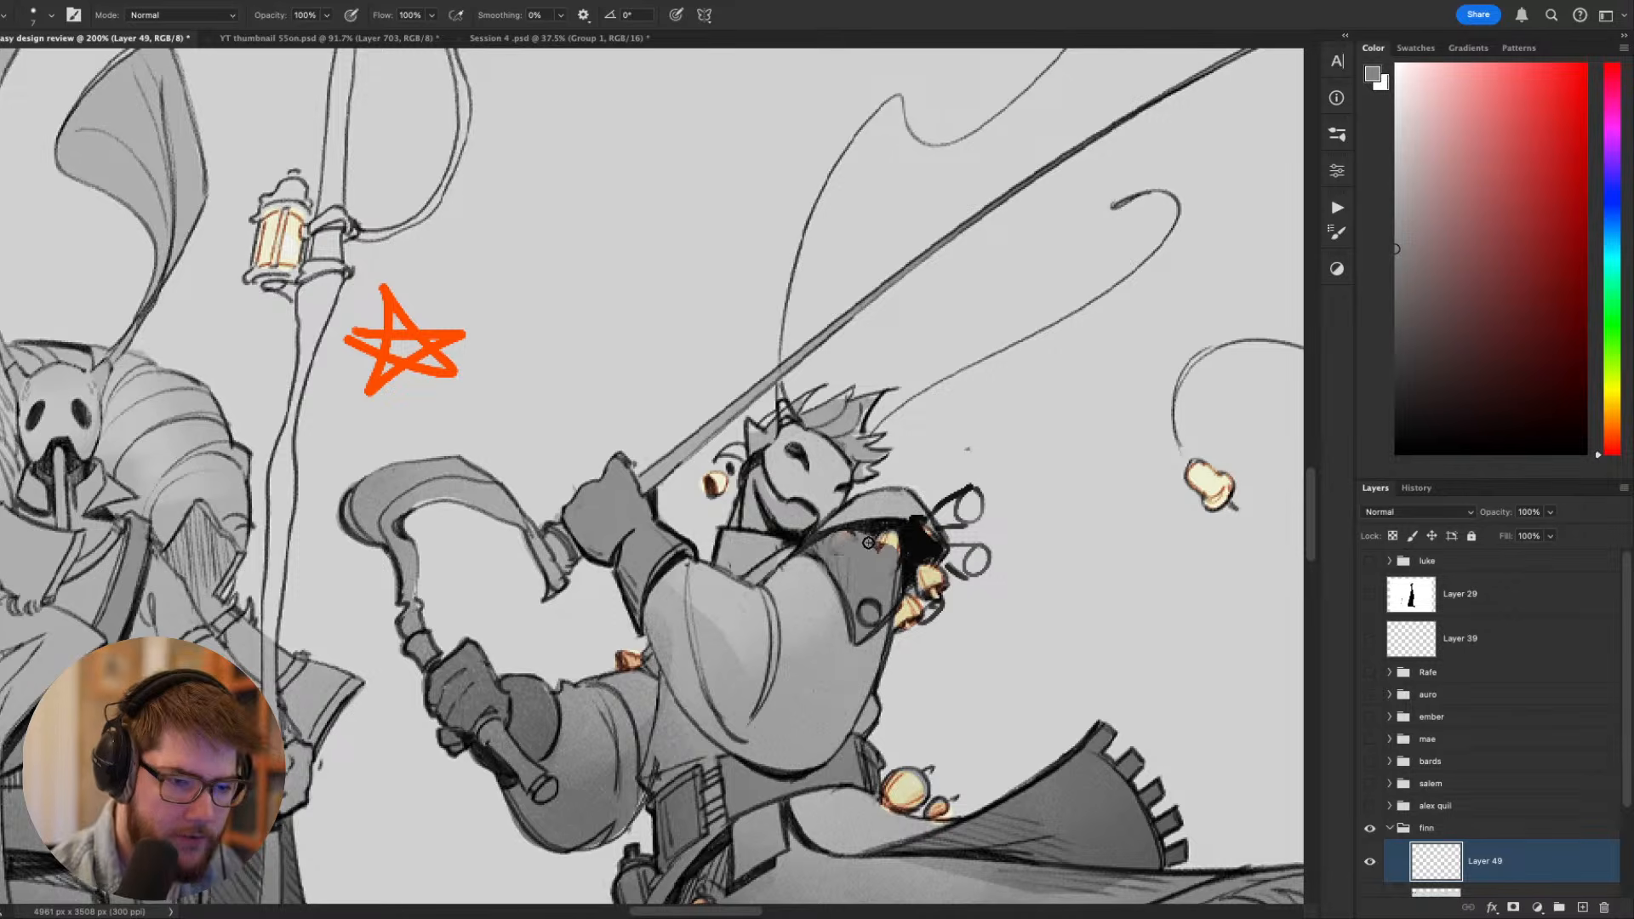
{"action": "left_click_drag", "start_coordinate": [1107, 664], "coordinate": [1141, 590]}
{"action": "left_click", "coordinate": [955, 487], "text": "alt"}
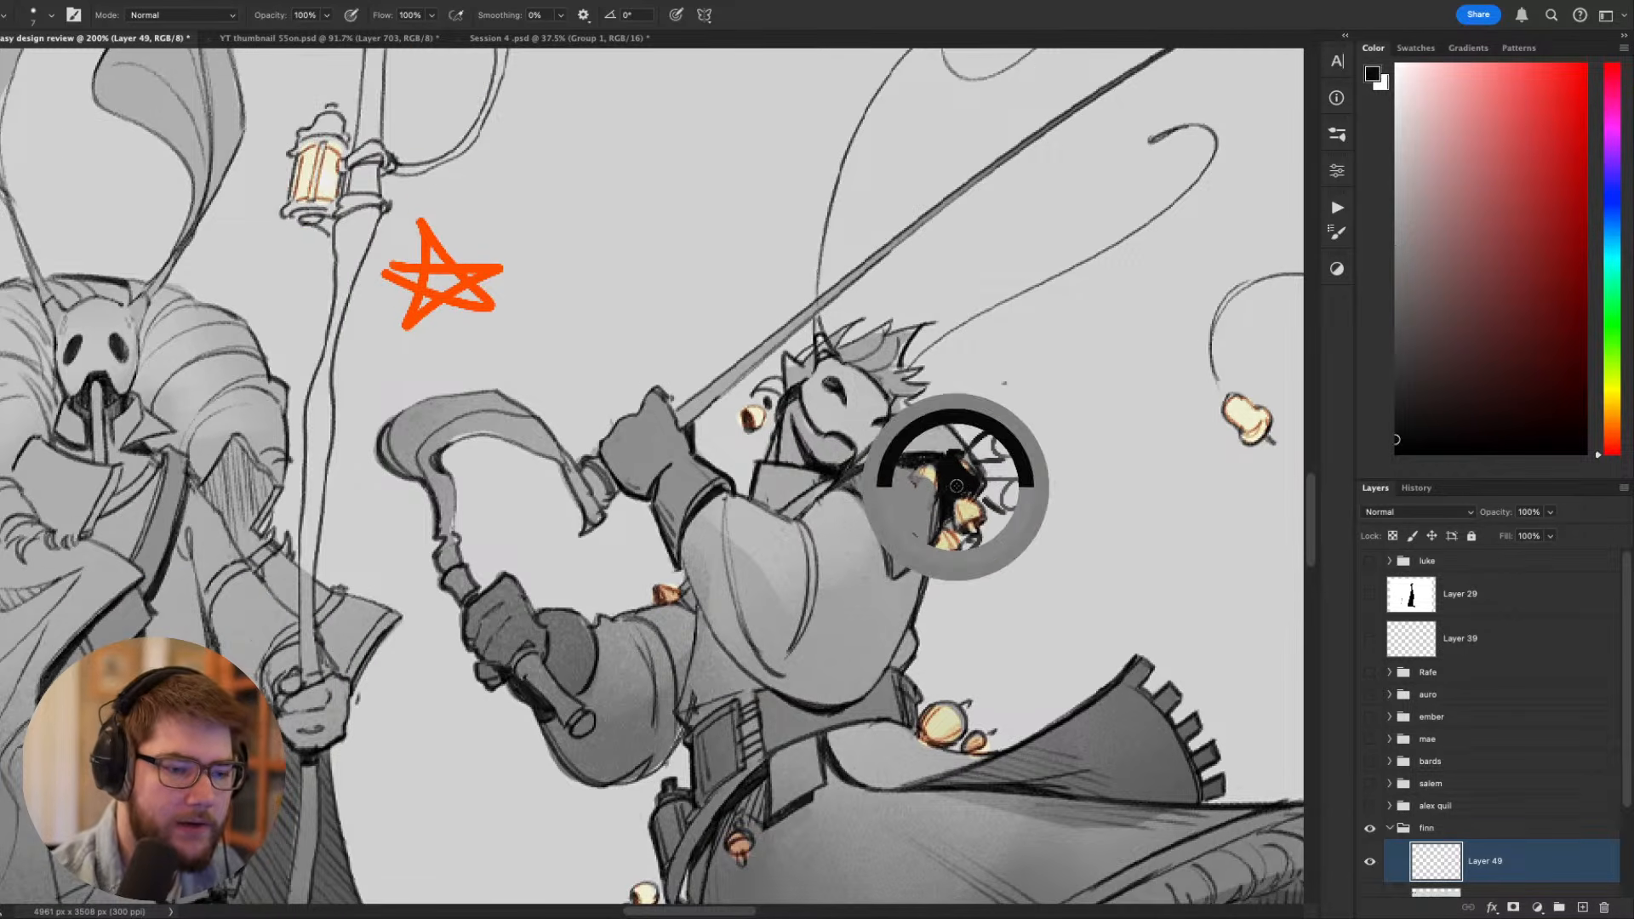
{"action": "left_click", "coordinate": [923, 496], "text": "alt"}
{"action": "mouse_move", "coordinate": [927, 473]}
{"action": "left_mouse_down"}
{"action": "mouse_move", "coordinate": [886, 475]}
{"action": "mouse_move", "coordinate": [937, 484]}
{"action": "mouse_move", "coordinate": [931, 523]}
{"action": "mouse_move", "coordinate": [943, 495]}
{"action": "mouse_move", "coordinate": [893, 517]}
{"action": "mouse_move", "coordinate": [903, 554]}
{"action": "mouse_move", "coordinate": [925, 518]}
{"action": "left_mouse_up"}
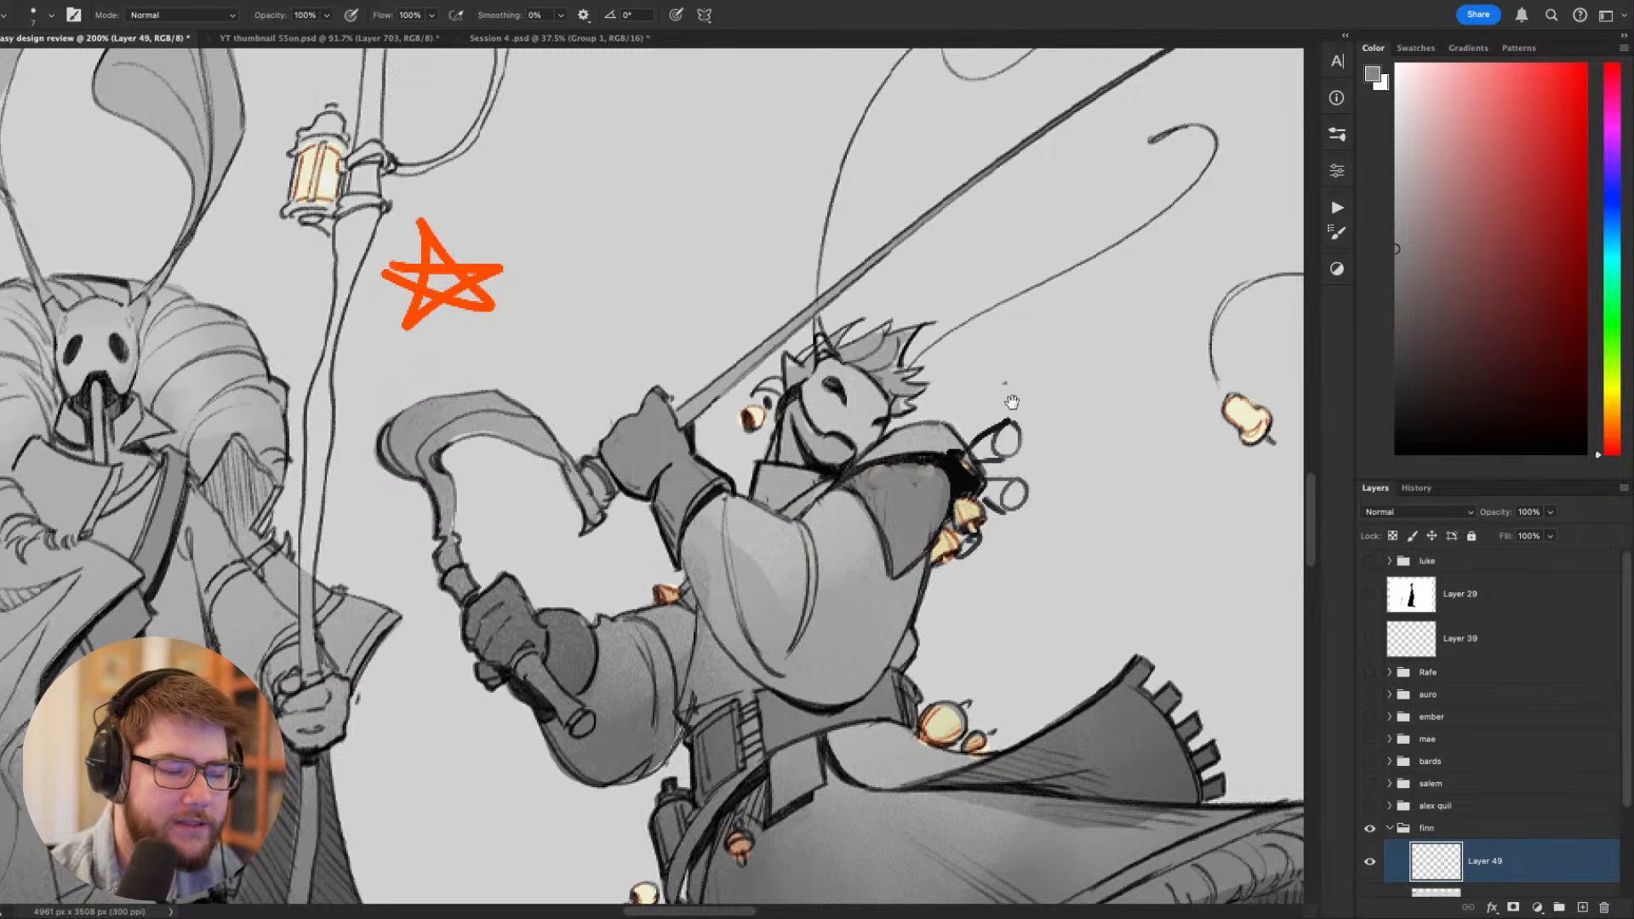
- Color the two projecting bells on the blade wielder's hood dull yellow
{"action": "mouse_move", "coordinate": [1013, 402]}
{"action": "left_mouse_down"}
{"action": "mouse_move", "coordinate": [1109, 662]}
{"action": "mouse_move", "coordinate": [989, 548]}
{"action": "mouse_move", "coordinate": [1025, 595]}
{"action": "mouse_move", "coordinate": [1012, 577]}
{"action": "mouse_move", "coordinate": [1025, 590]}
{"action": "mouse_move", "coordinate": [995, 587]}
{"action": "mouse_move", "coordinate": [1023, 520]}
{"action": "mouse_move", "coordinate": [1009, 507]}
{"action": "mouse_move", "coordinate": [1013, 543]}
{"action": "left_mouse_up"}
{"action": "left_click", "coordinate": [979, 603], "text": "alt"}
{"action": "left_click", "coordinate": [976, 598], "text": "alt"}
{"action": "left_click", "coordinate": [1488, 189]}
{"action": "left_click_drag", "start_coordinate": [1028, 583], "coordinate": [1025, 586]}
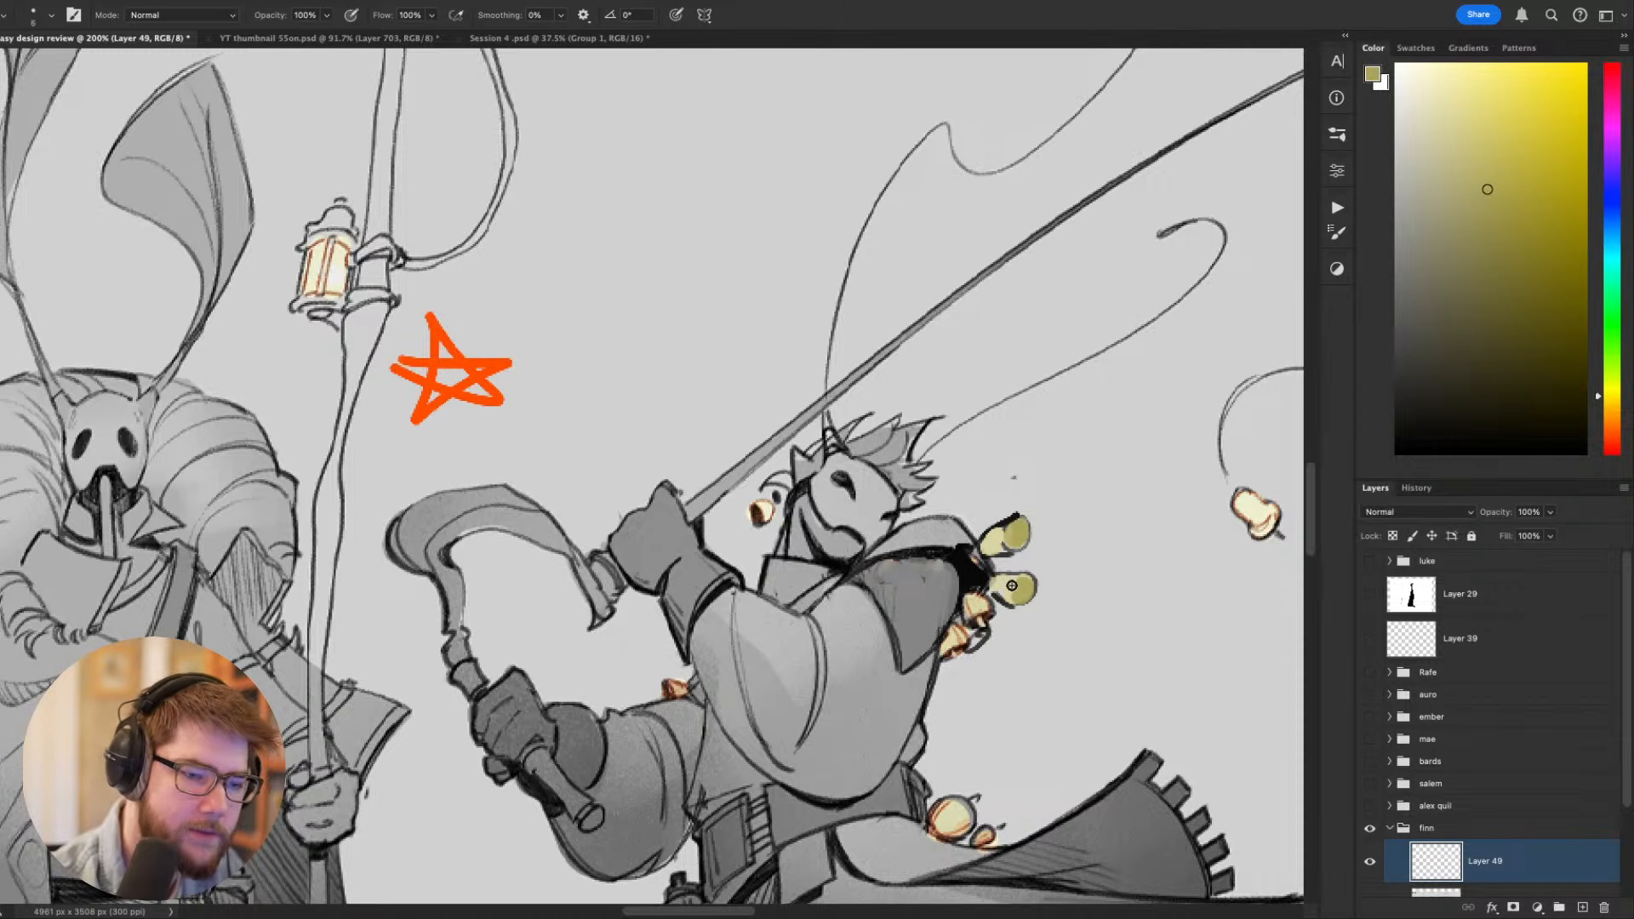
- Add a black stroke along the blade wielder's hood beside the yellow bells and compare it within the whole lineup
{"action": "key", "text": "d"}
{"action": "mouse_move", "coordinate": [936, 553]}
{"action": "left_mouse_down"}
{"action": "mouse_move", "coordinate": [979, 498]}
{"action": "mouse_move", "coordinate": [979, 515]}
{"action": "left_mouse_up"}
{"action": "key", "text": "ctrl+minus"}
{"action": "key", "text": "ctrl+minus"}
{"action": "key", "text": "ctrl+minus"}
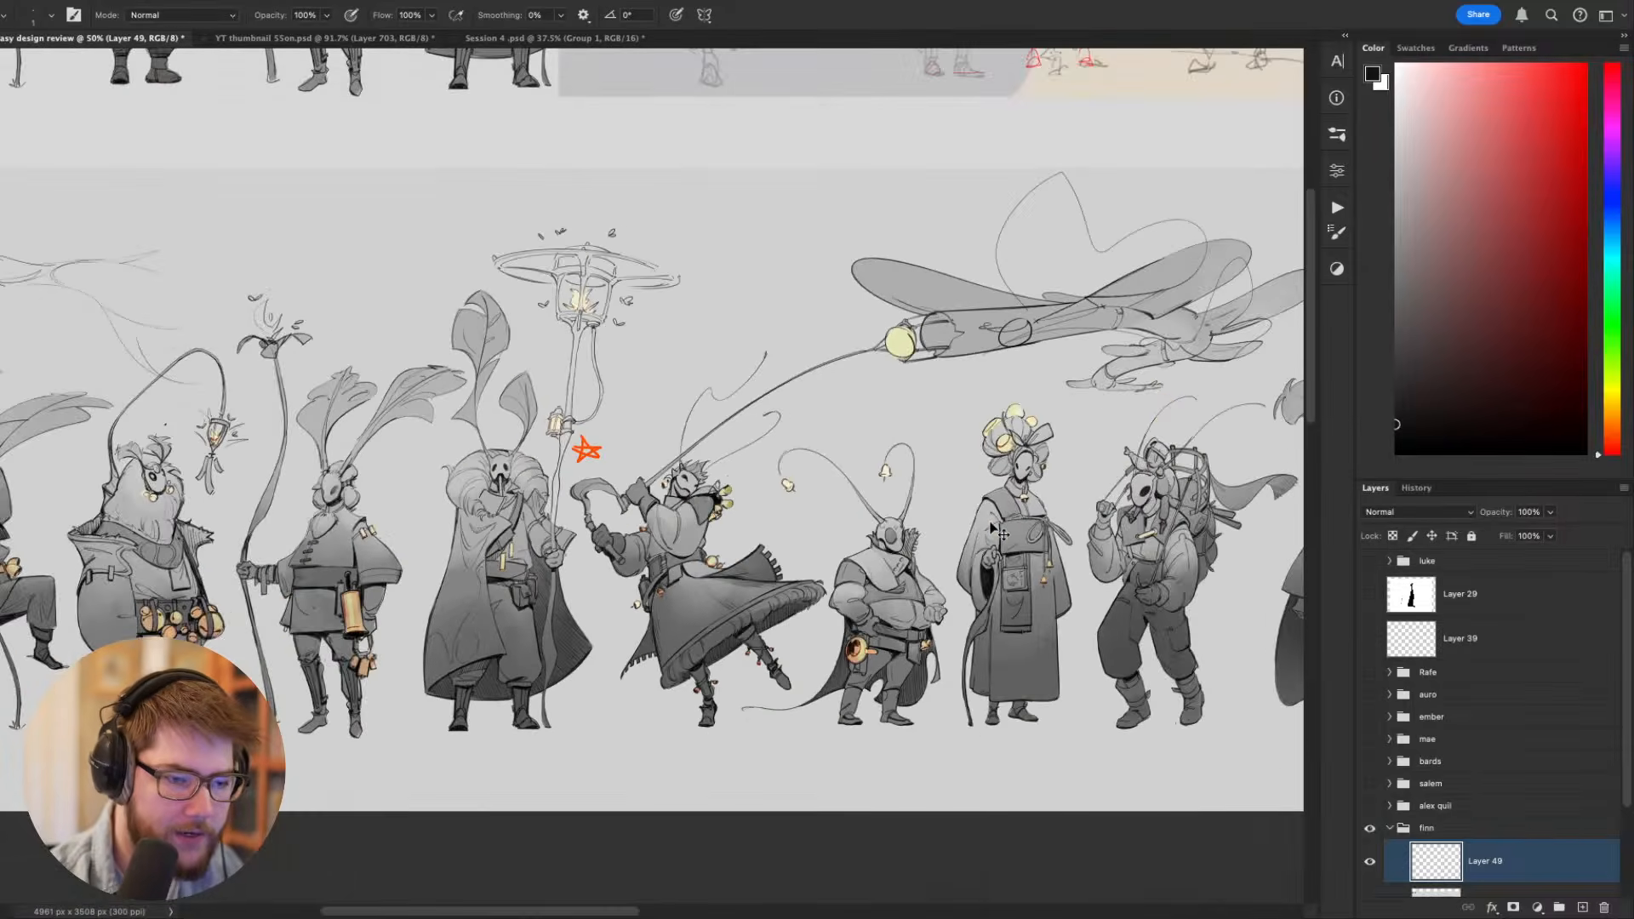
{"action": "key", "text": "ctrl+minus"}
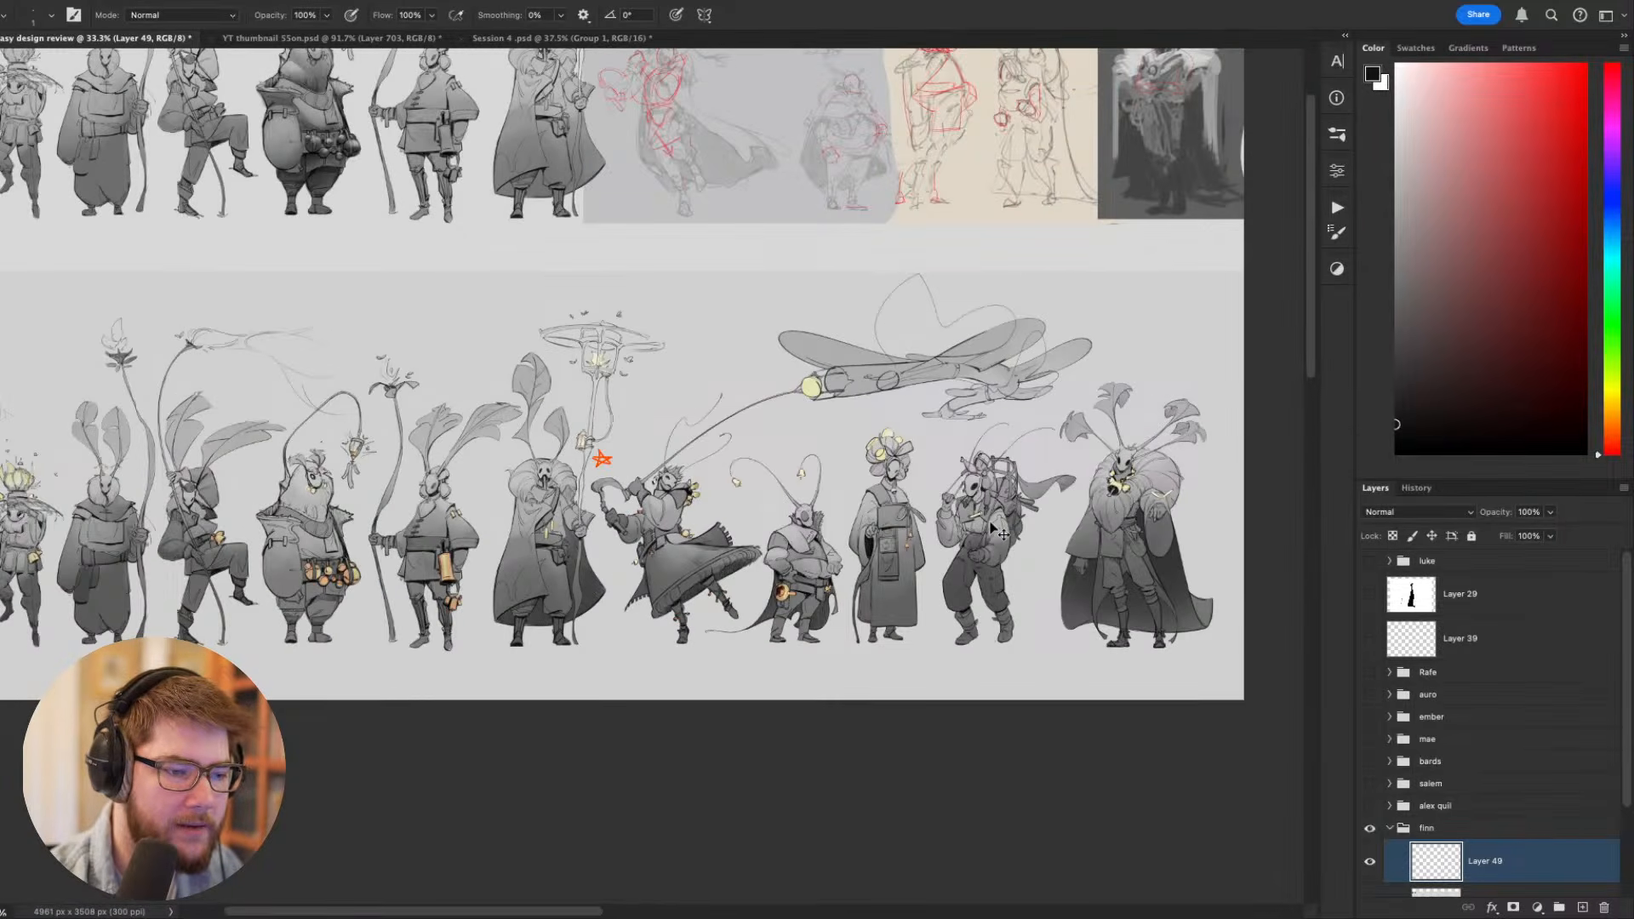
- Paint over the yellow and original bells behind the blade wielder's hood with sampled light background grey
{"action": "scroll", "coordinate": [1003, 534], "scroll_direction": "up", "scroll_amount": 5}
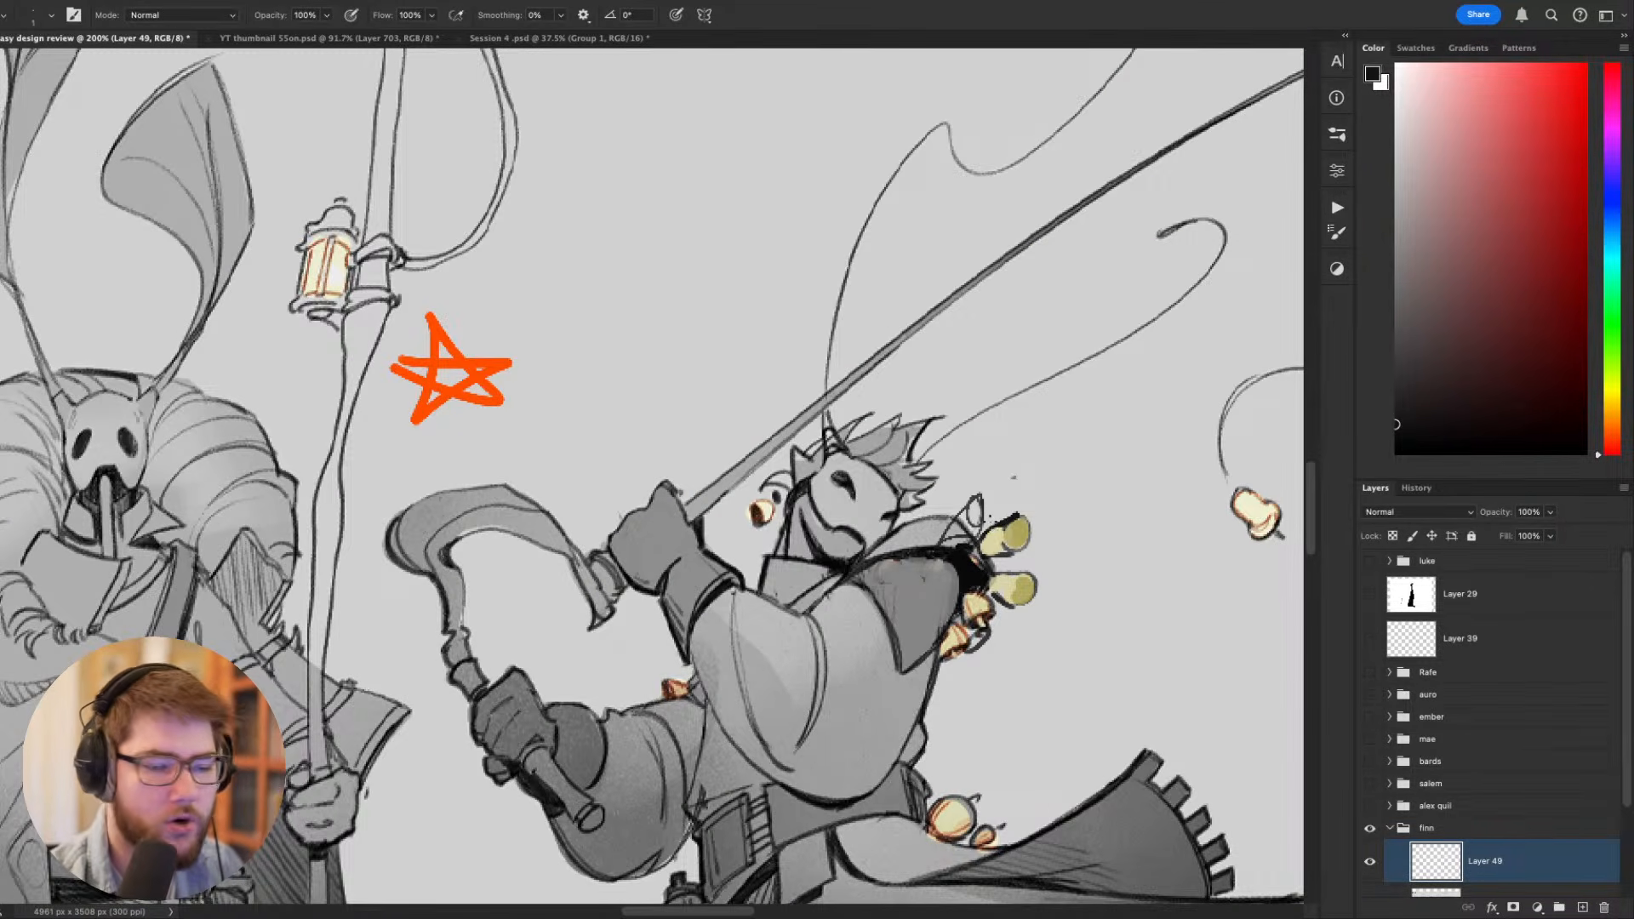
{"action": "left_click", "coordinate": [1036, 638], "text": "alt"}
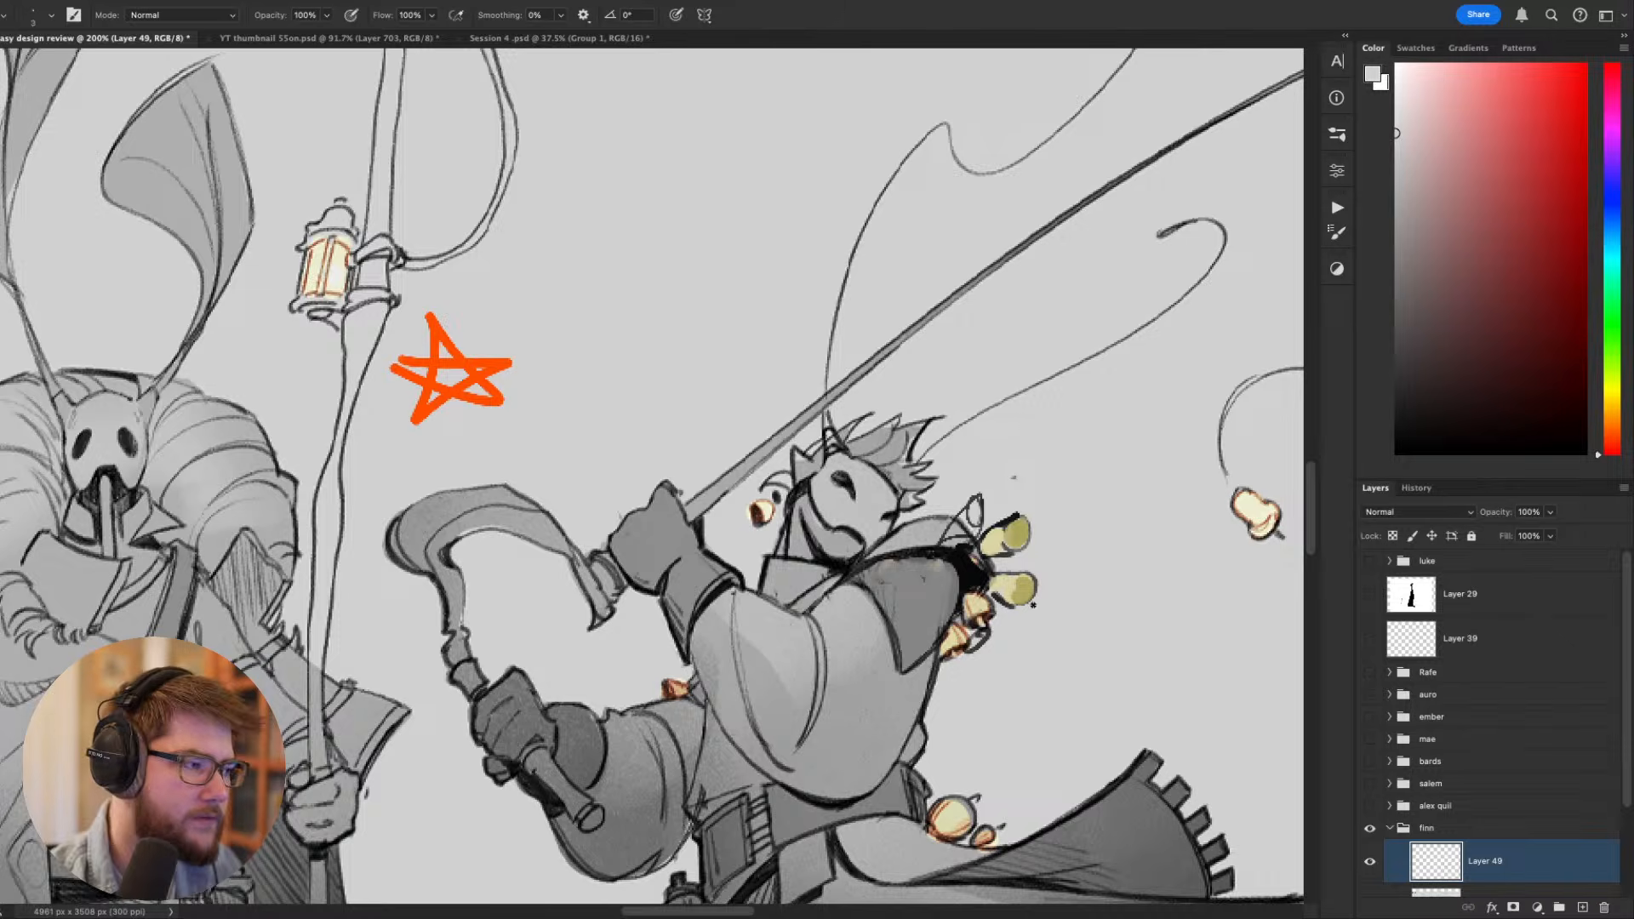
{"action": "mouse_move", "coordinate": [1032, 605]}
{"action": "left_mouse_down"}
{"action": "mouse_move", "coordinate": [1004, 509]}
{"action": "mouse_move", "coordinate": [976, 517]}
{"action": "mouse_move", "coordinate": [1016, 606]}
{"action": "mouse_move", "coordinate": [1005, 638]}
{"action": "mouse_move", "coordinate": [984, 611]}
{"action": "mouse_move", "coordinate": [963, 621]}
{"action": "mouse_move", "coordinate": [1022, 616]}
{"action": "mouse_move", "coordinate": [1029, 549]}
{"action": "mouse_move", "coordinate": [992, 503]}
{"action": "mouse_move", "coordinate": [1009, 452]}
{"action": "mouse_move", "coordinate": [994, 597]}
{"action": "mouse_move", "coordinate": [1039, 593]}
{"action": "mouse_move", "coordinate": [943, 528]}
{"action": "mouse_move", "coordinate": [922, 538]}
{"action": "mouse_move", "coordinate": [997, 560]}
{"action": "mouse_move", "coordinate": [942, 675]}
{"action": "mouse_move", "coordinate": [1029, 621]}
{"action": "left_mouse_up"}
{"action": "left_click", "coordinate": [923, 536], "text": "alt"}
{"action": "left_click", "coordinate": [995, 559], "text": "alt"}
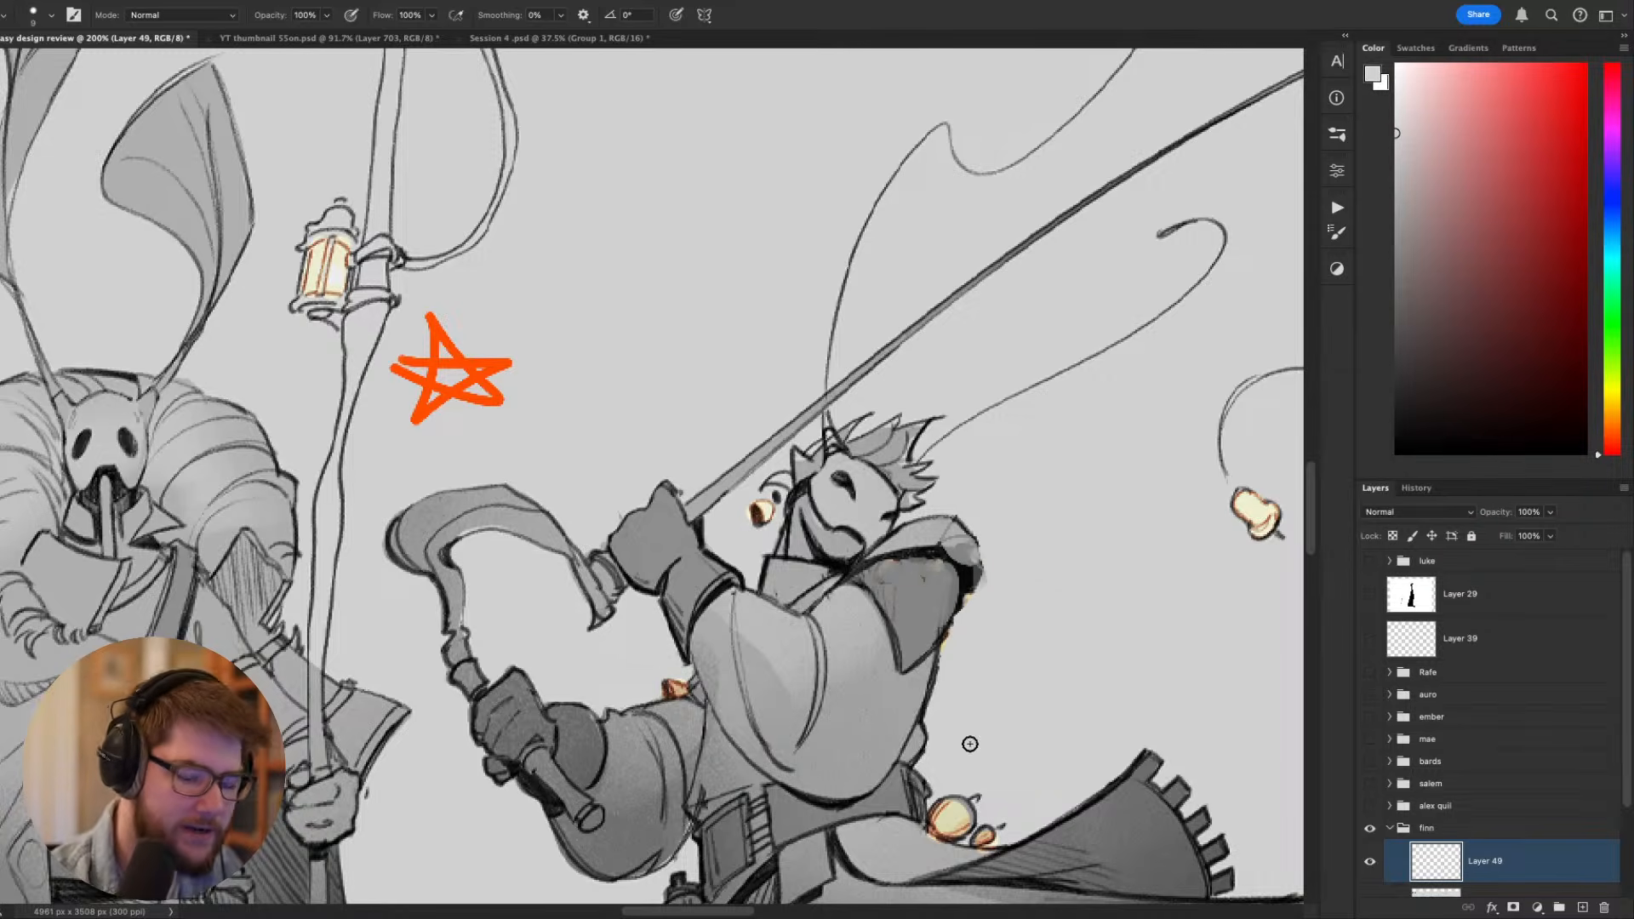
{"action": "scroll", "coordinate": [1000, 702], "scroll_direction": "down", "scroll_amount": 10}
{"action": "left_click_drag", "start_coordinate": [1001, 701], "coordinate": [559, 531]}
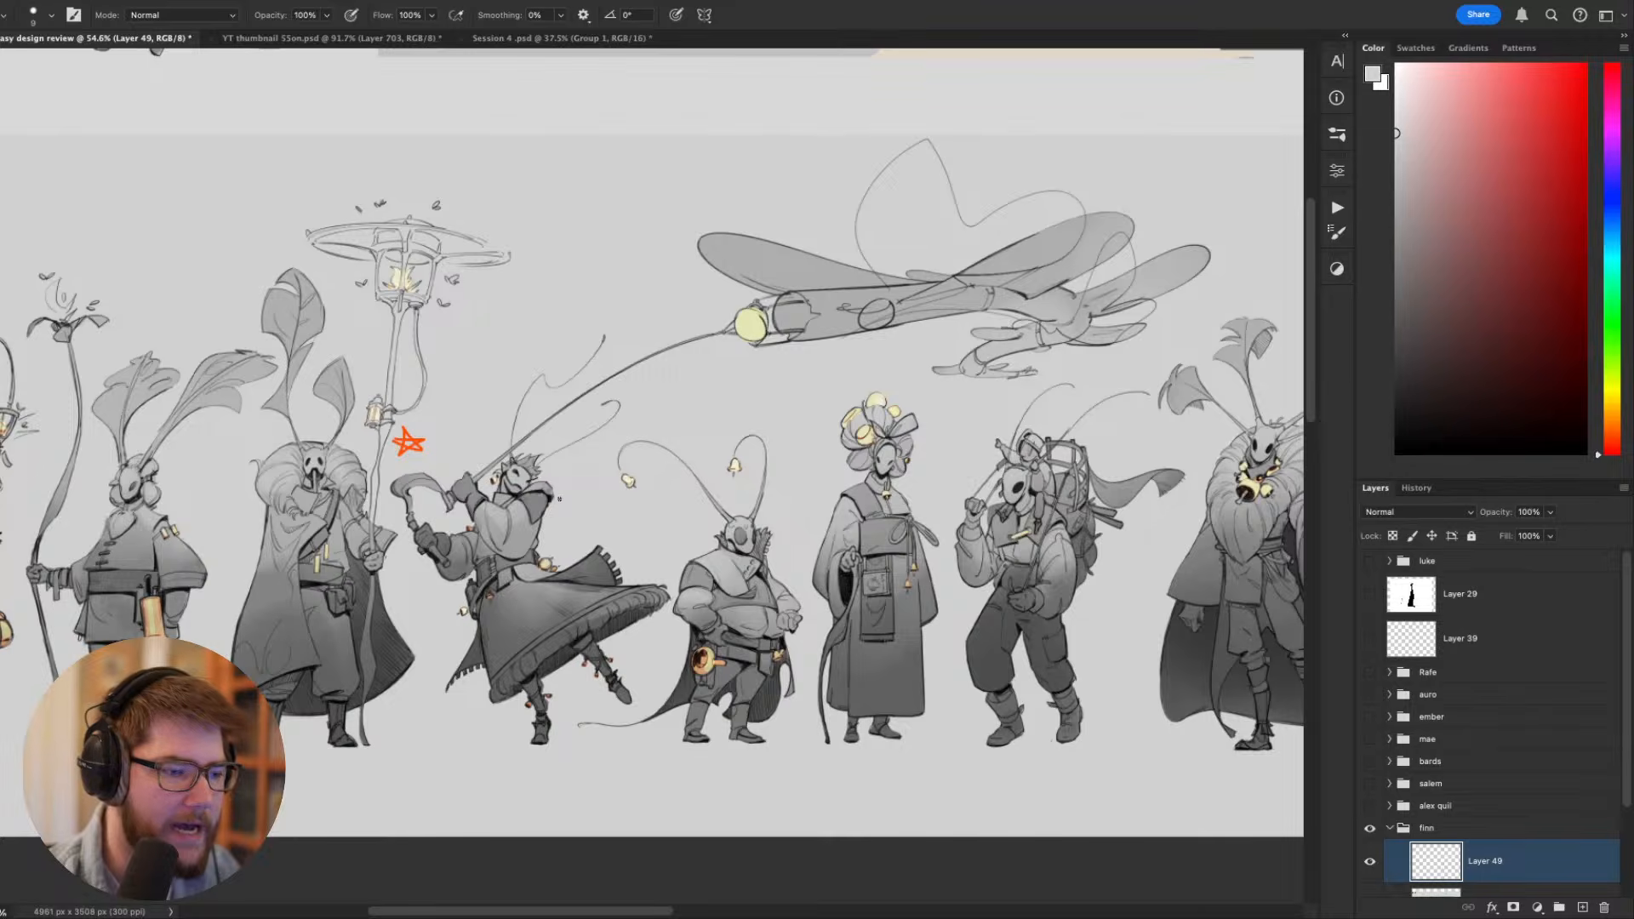
- Paint out the bells behind the blade wielder's waist and on the hip with matching grey
{"action": "scroll", "coordinate": [558, 499], "scroll_direction": "up", "scroll_amount": 6}
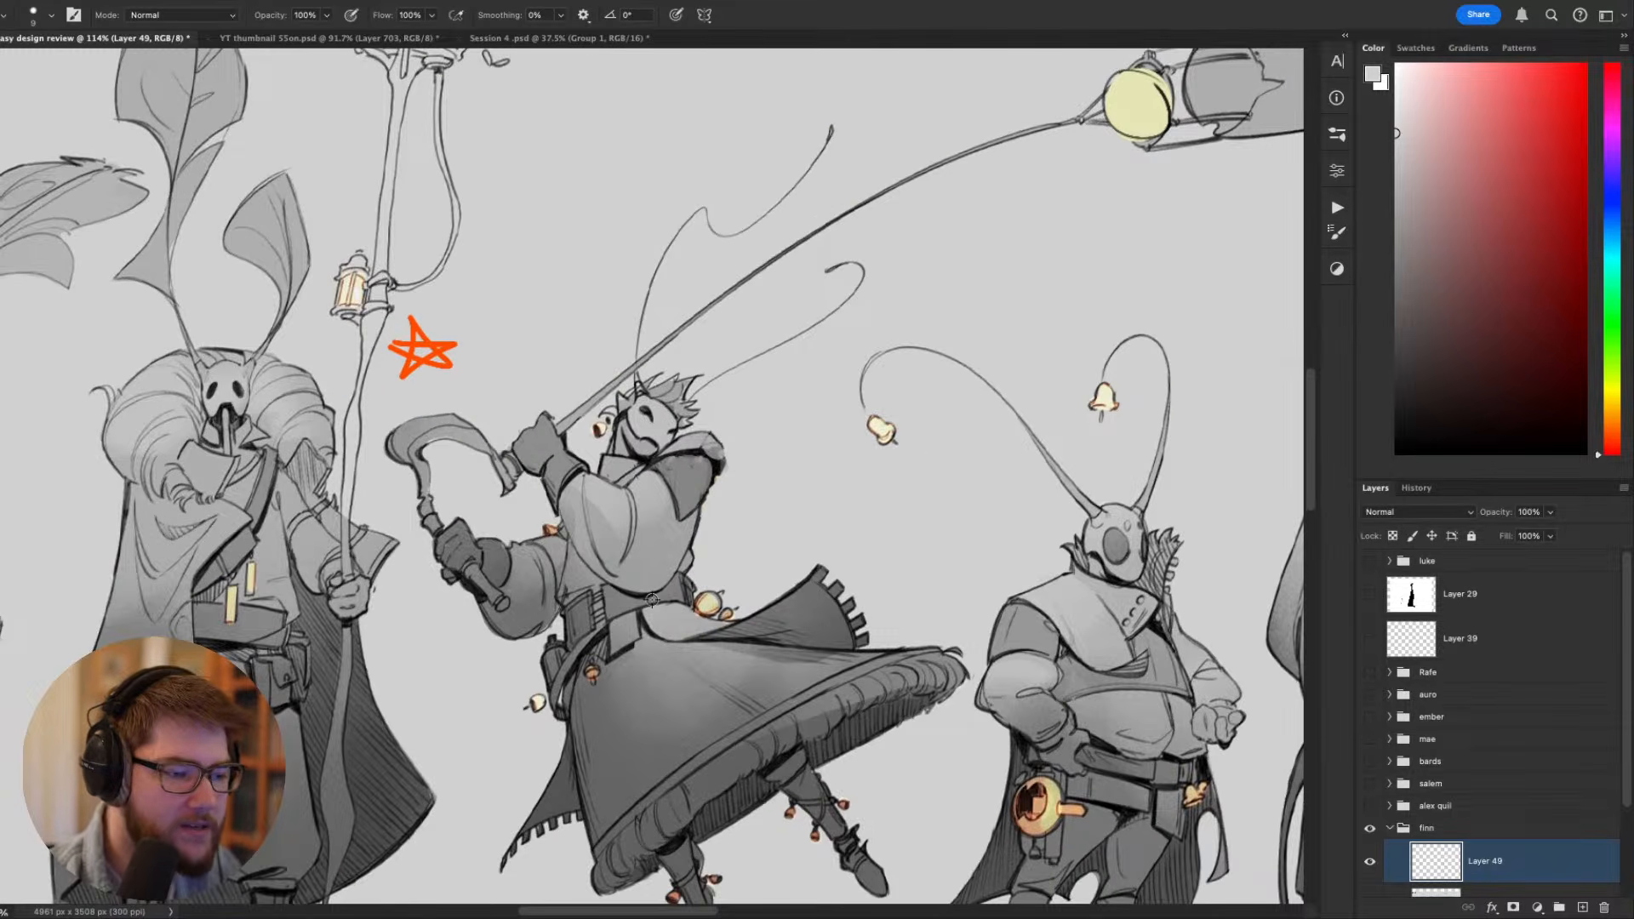
{"action": "scroll", "coordinate": [652, 600], "scroll_direction": "up", "scroll_amount": 2}
{"action": "scroll", "coordinate": [649, 608], "scroll_direction": "left", "scroll_amount": 3}
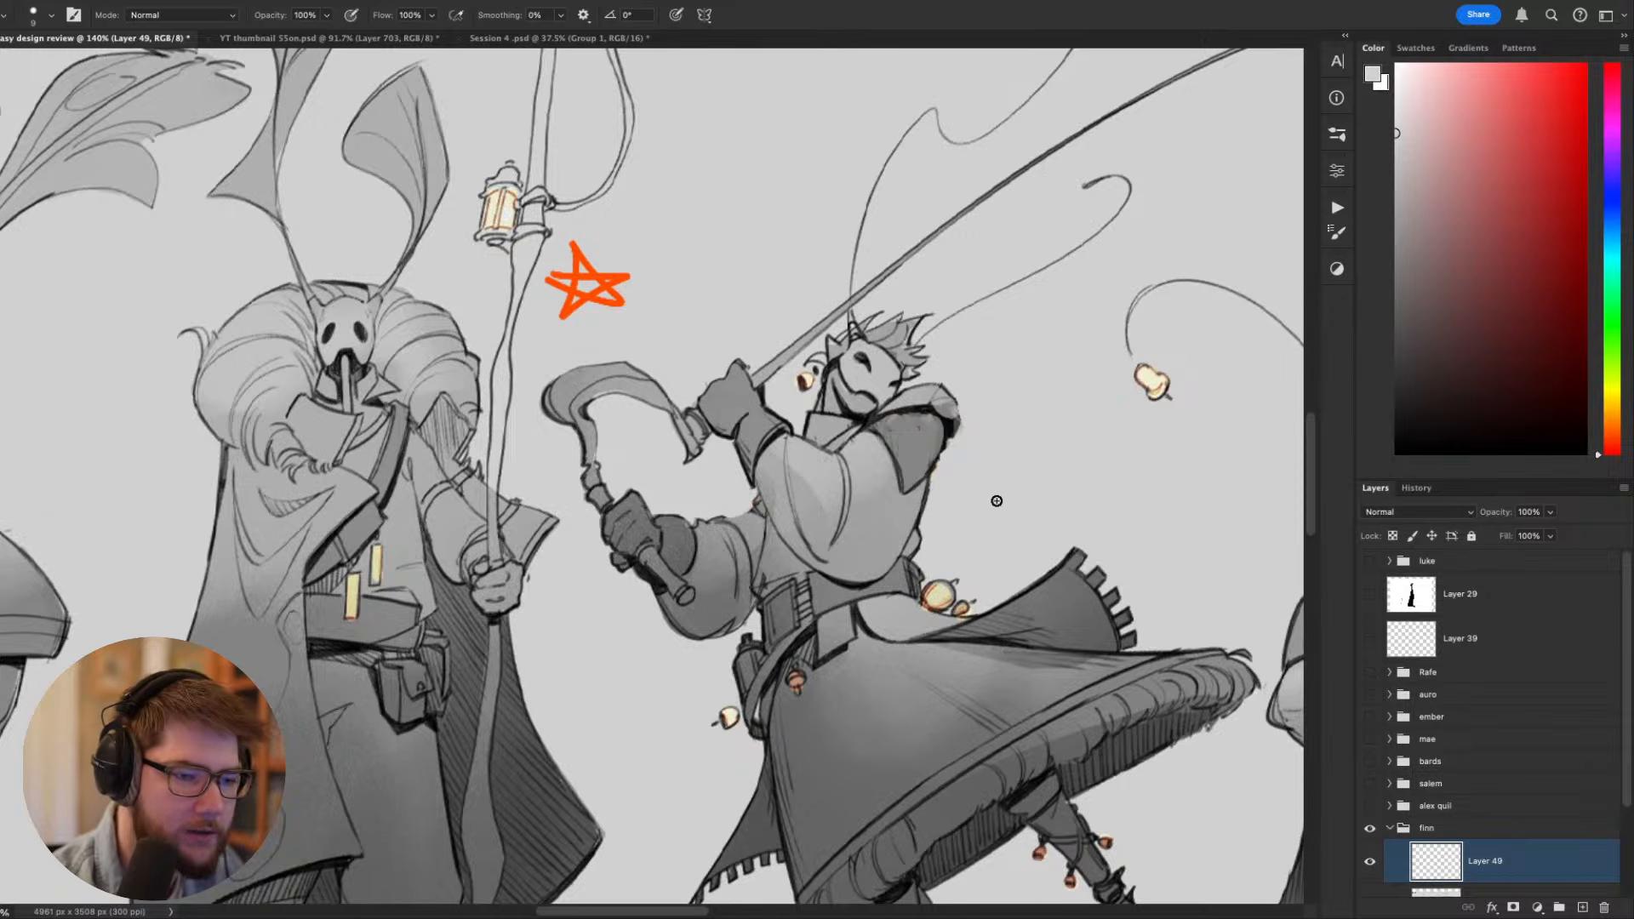
{"action": "mouse_move", "coordinate": [936, 583]}
{"action": "left_mouse_down"}
{"action": "mouse_move", "coordinate": [960, 604]}
{"action": "mouse_move", "coordinate": [947, 596]}
{"action": "left_mouse_up"}
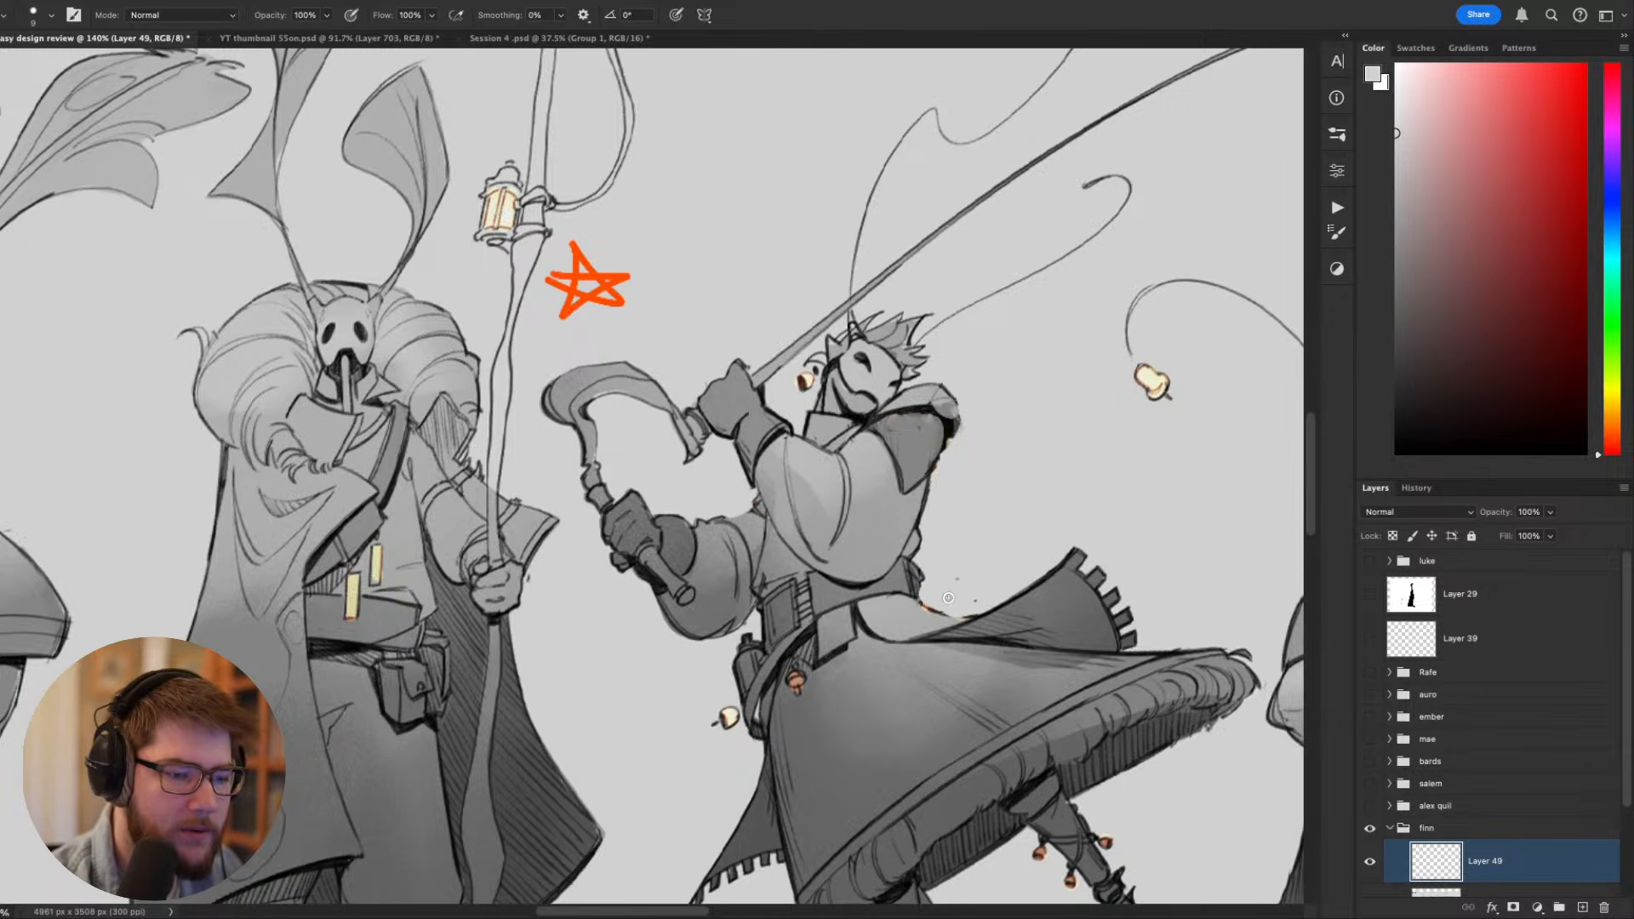
{"action": "left_click", "coordinate": [816, 708], "text": "alt"}
{"action": "mouse_move", "coordinate": [798, 671]}
{"action": "left_mouse_down"}
{"action": "mouse_move", "coordinate": [733, 747]}
{"action": "mouse_move", "coordinate": [734, 730]}
{"action": "mouse_move", "coordinate": [714, 737]}
{"action": "mouse_move", "coordinate": [729, 695]}
{"action": "left_mouse_up"}
{"action": "left_click", "coordinate": [733, 746], "text": "alt"}
{"action": "scroll", "coordinate": [728, 694], "scroll_direction": "down", "scroll_amount": 5}
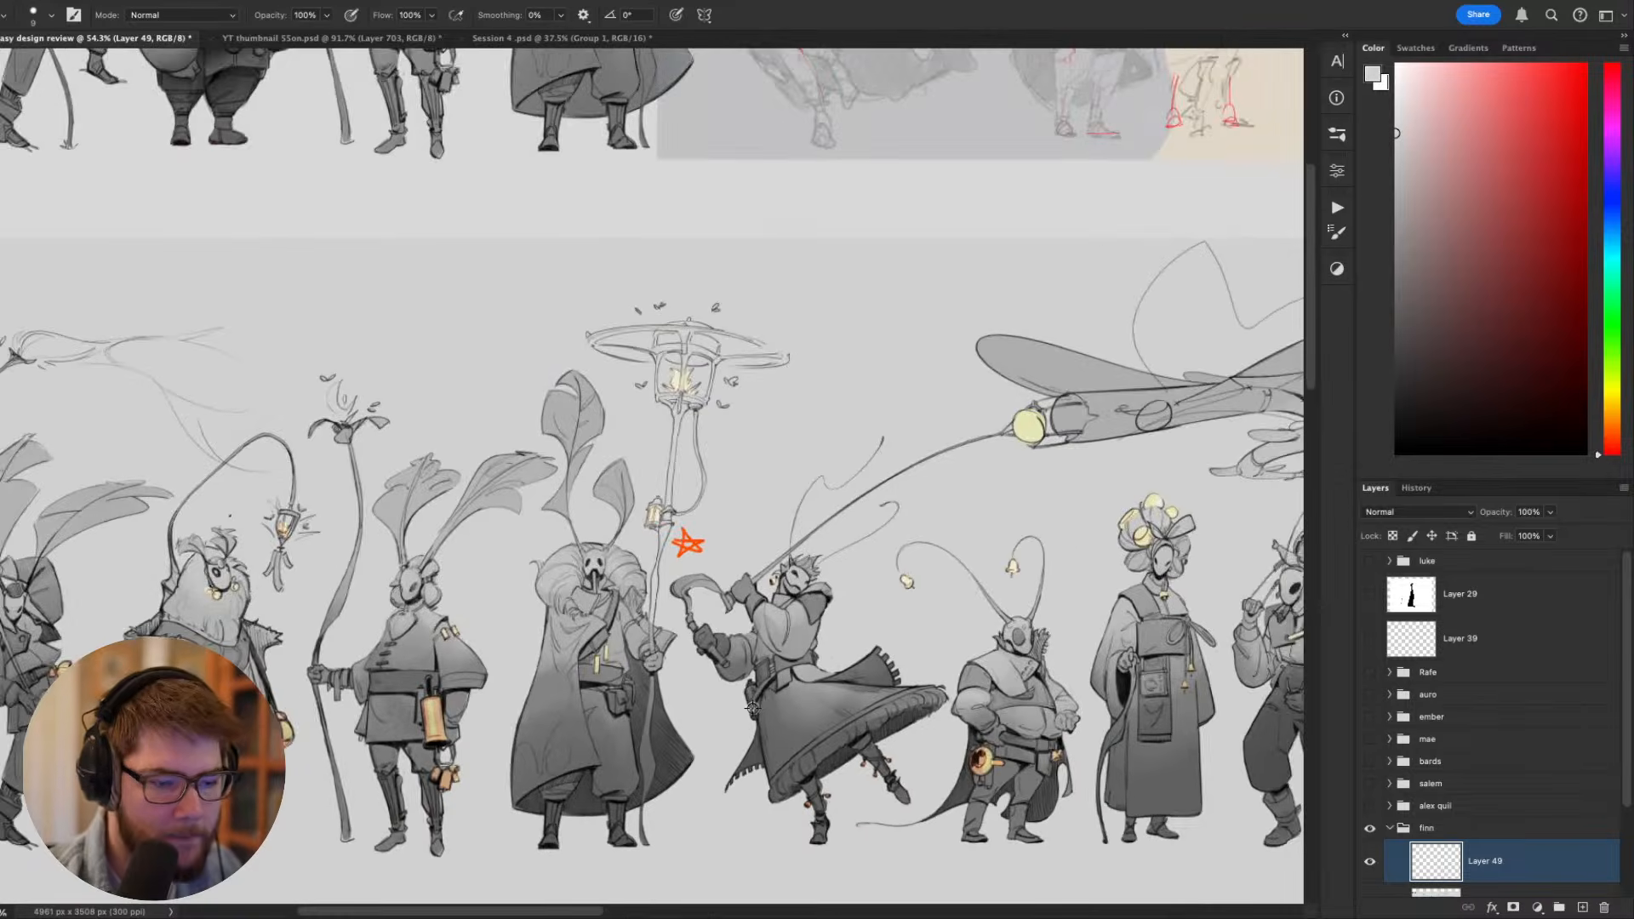
- Fill the two hanging chimes on the cloaked figure's chest with sampled pale yellow using a smaller brush
{"action": "scroll", "coordinate": [749, 698], "scroll_direction": "up", "scroll_amount": 3}
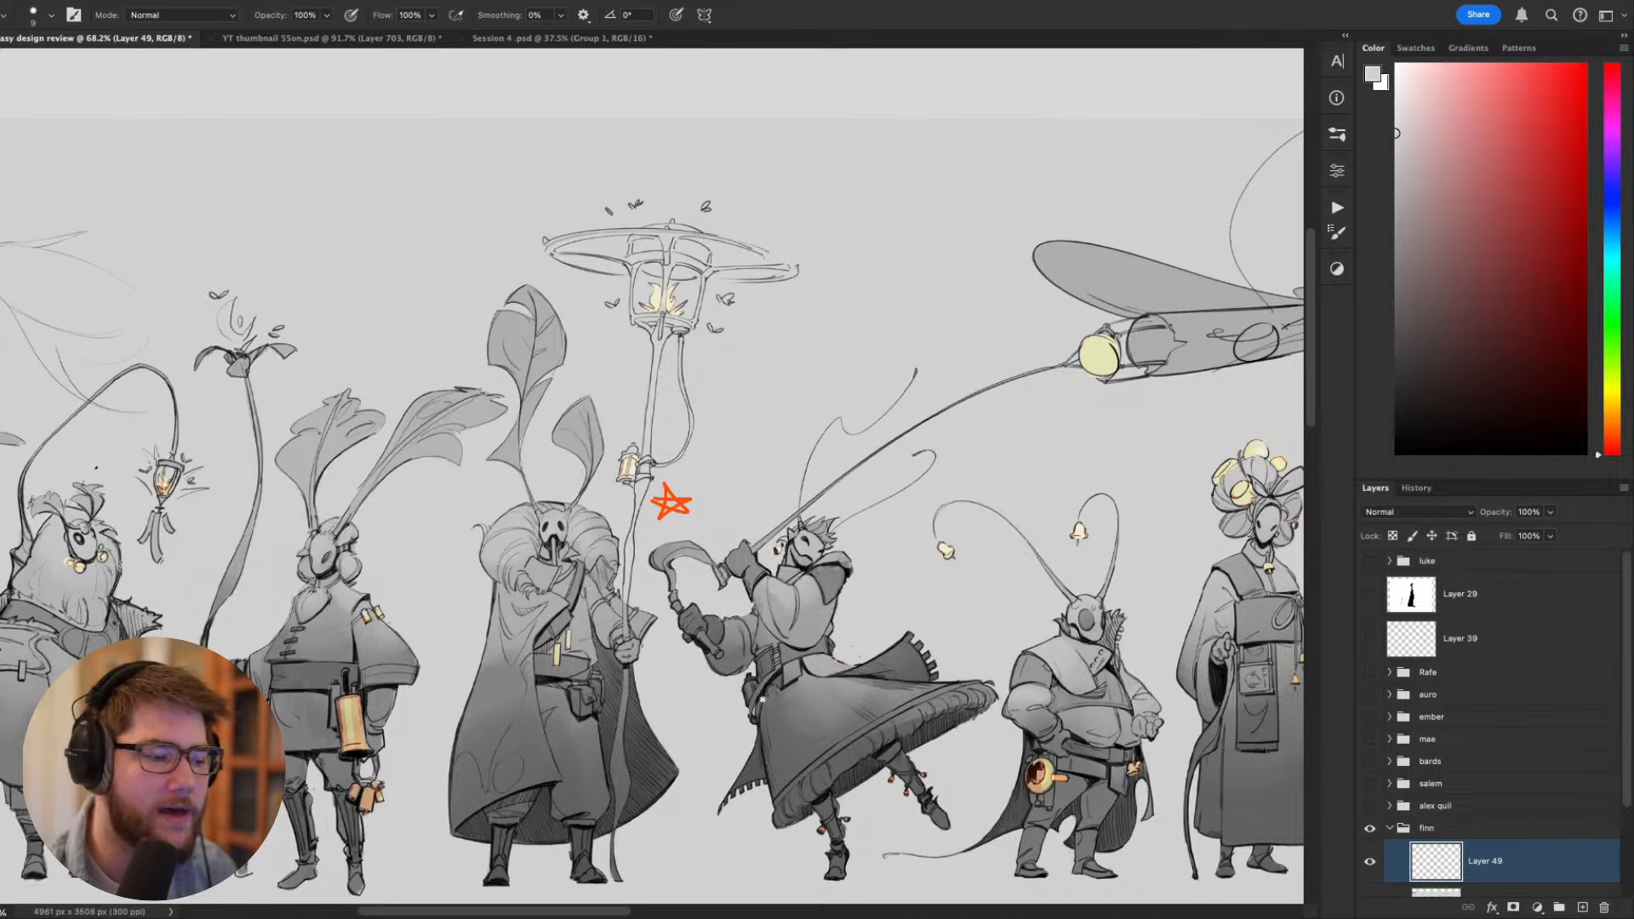
{"action": "left_click_drag", "start_coordinate": [416, 731], "coordinate": [593, 691]}
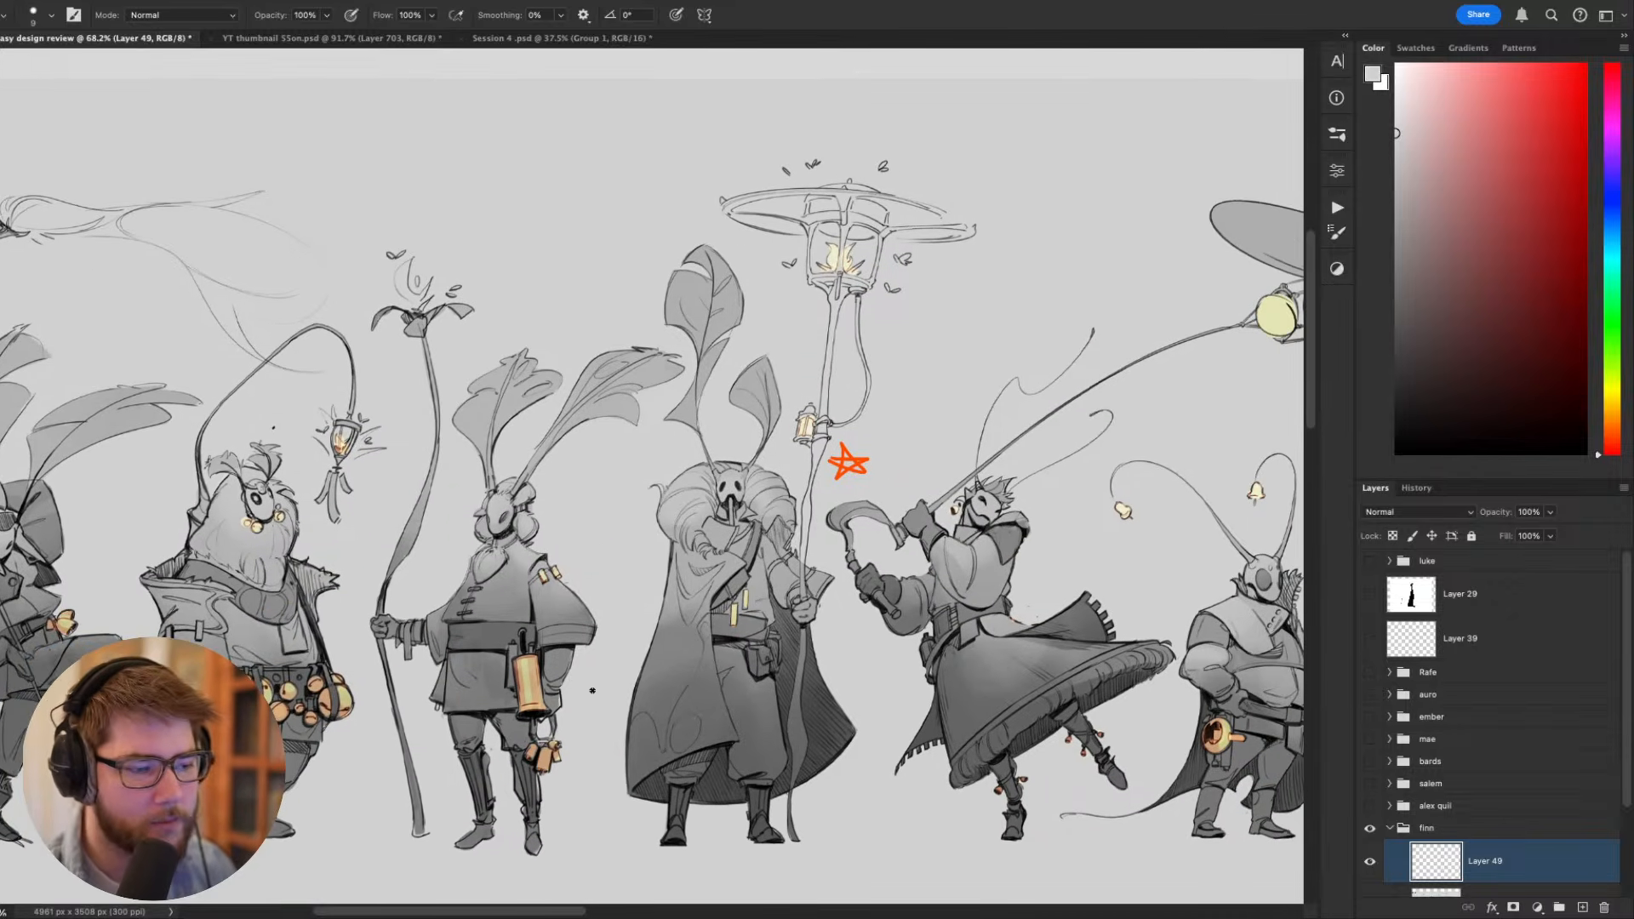
{"action": "left_click_drag", "start_coordinate": [975, 597], "coordinate": [826, 558]}
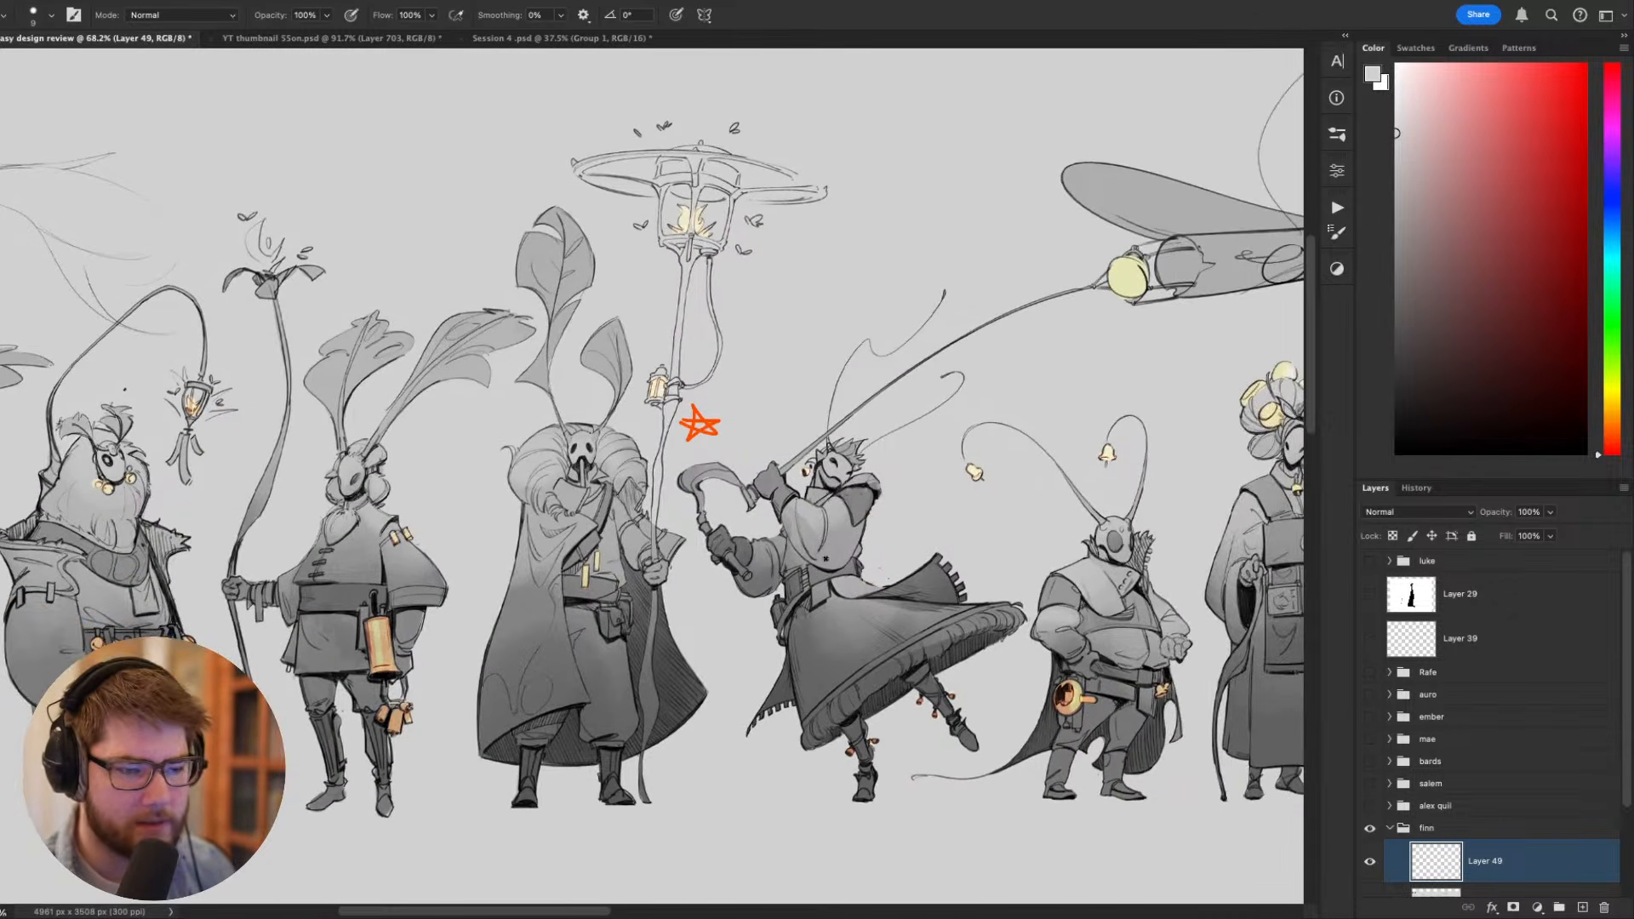
{"action": "left_click_drag", "start_coordinate": [690, 528], "coordinate": [859, 626]}
{"action": "scroll", "coordinate": [785, 651], "scroll_direction": "up", "scroll_amount": 5}
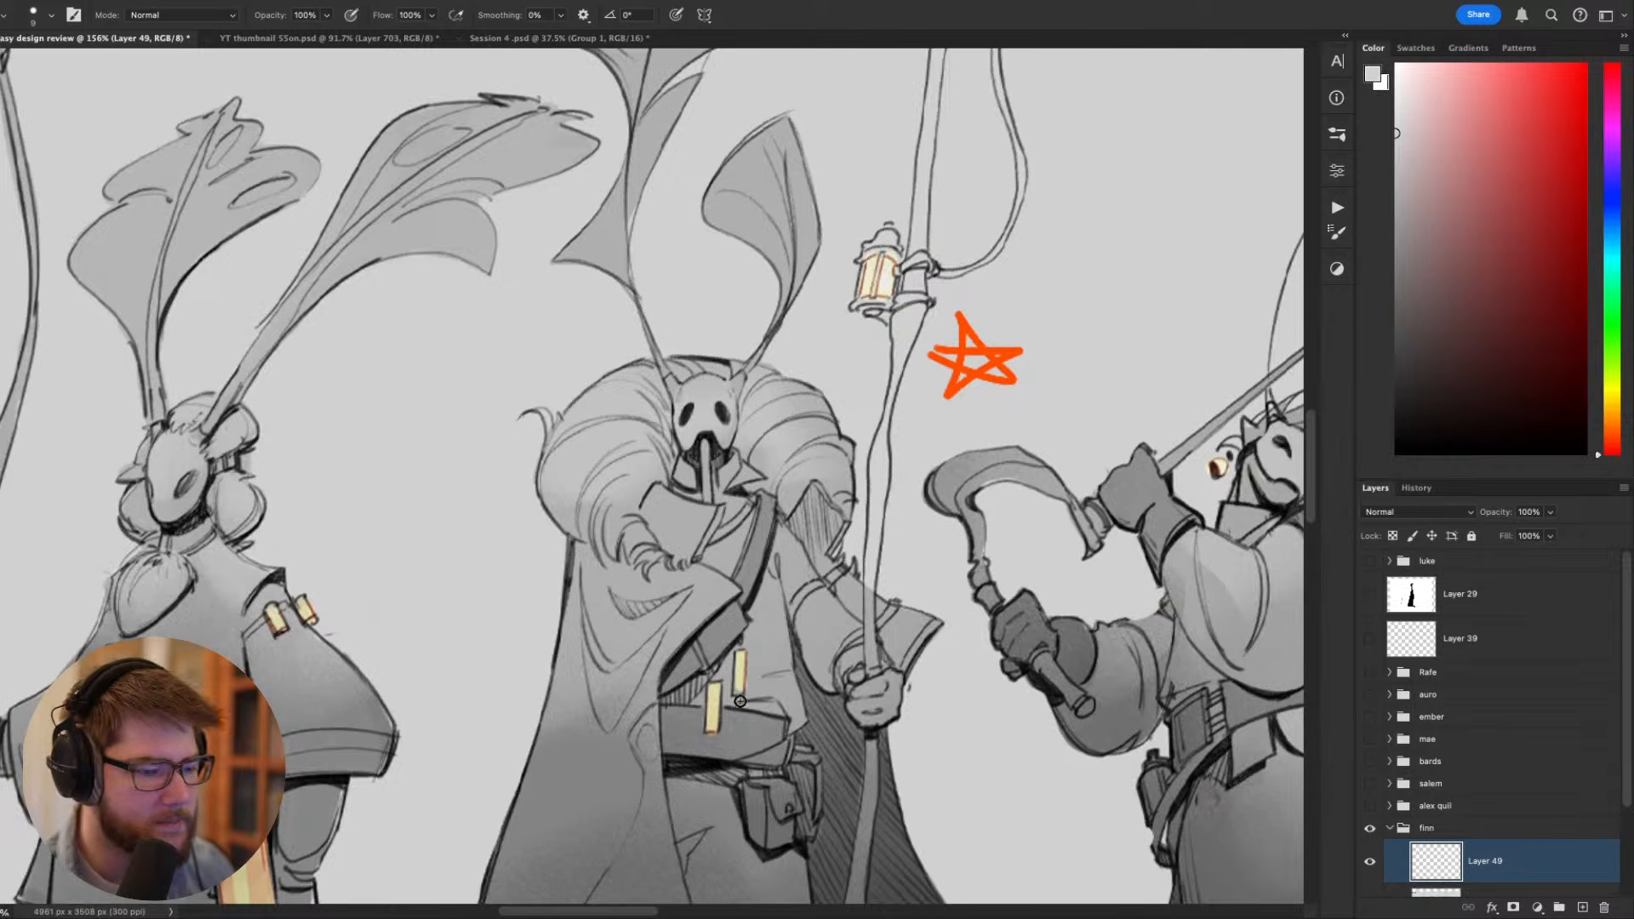
{"action": "key", "text": "["}
{"action": "key", "text": "["}
{"action": "left_click", "coordinate": [739, 674], "text": "alt"}
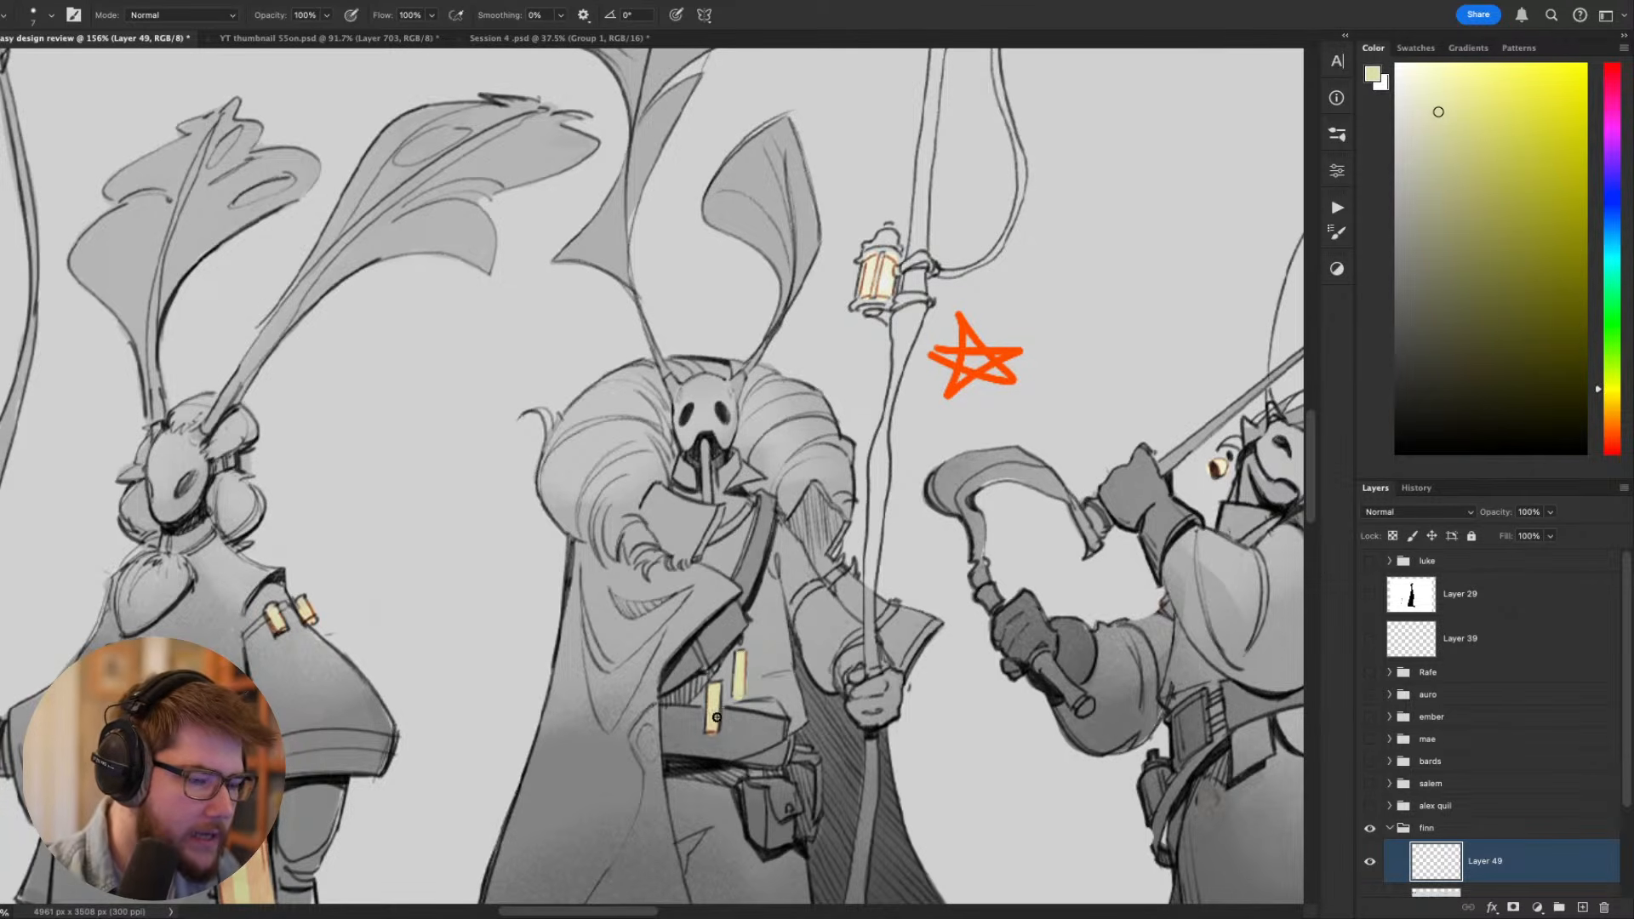
{"action": "key", "text": "["}
{"action": "key", "text": "["}
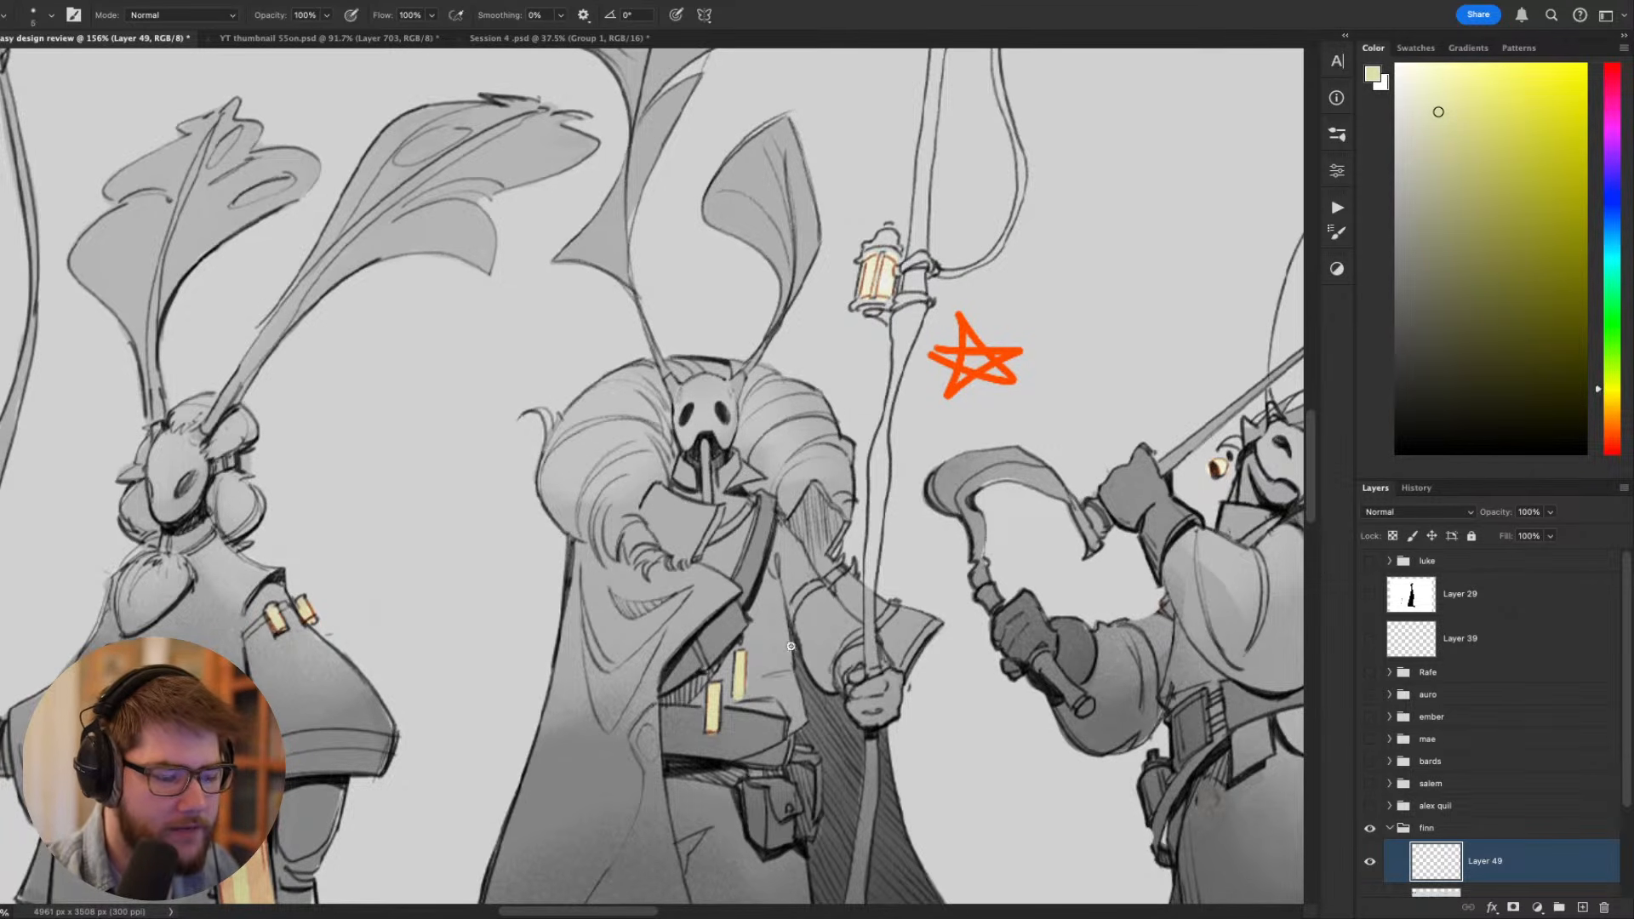
{"action": "mouse_move", "coordinate": [800, 685]}
{"action": "left_mouse_down"}
{"action": "mouse_move", "coordinate": [841, 604]}
{"action": "mouse_move", "coordinate": [784, 621]}
{"action": "mouse_move", "coordinate": [777, 573]}
{"action": "mouse_move", "coordinate": [784, 621]}
{"action": "left_mouse_up"}
- Try outlining one chest chime and sketching a tube below the cloaked figure's mask in black, and undo the strokes
{"action": "key", "text": "d"}
{"action": "mouse_move", "coordinate": [834, 526]}
{"action": "left_mouse_down"}
{"action": "mouse_move", "coordinate": [859, 496]}
{"action": "mouse_move", "coordinate": [829, 535]}
{"action": "left_mouse_up"}
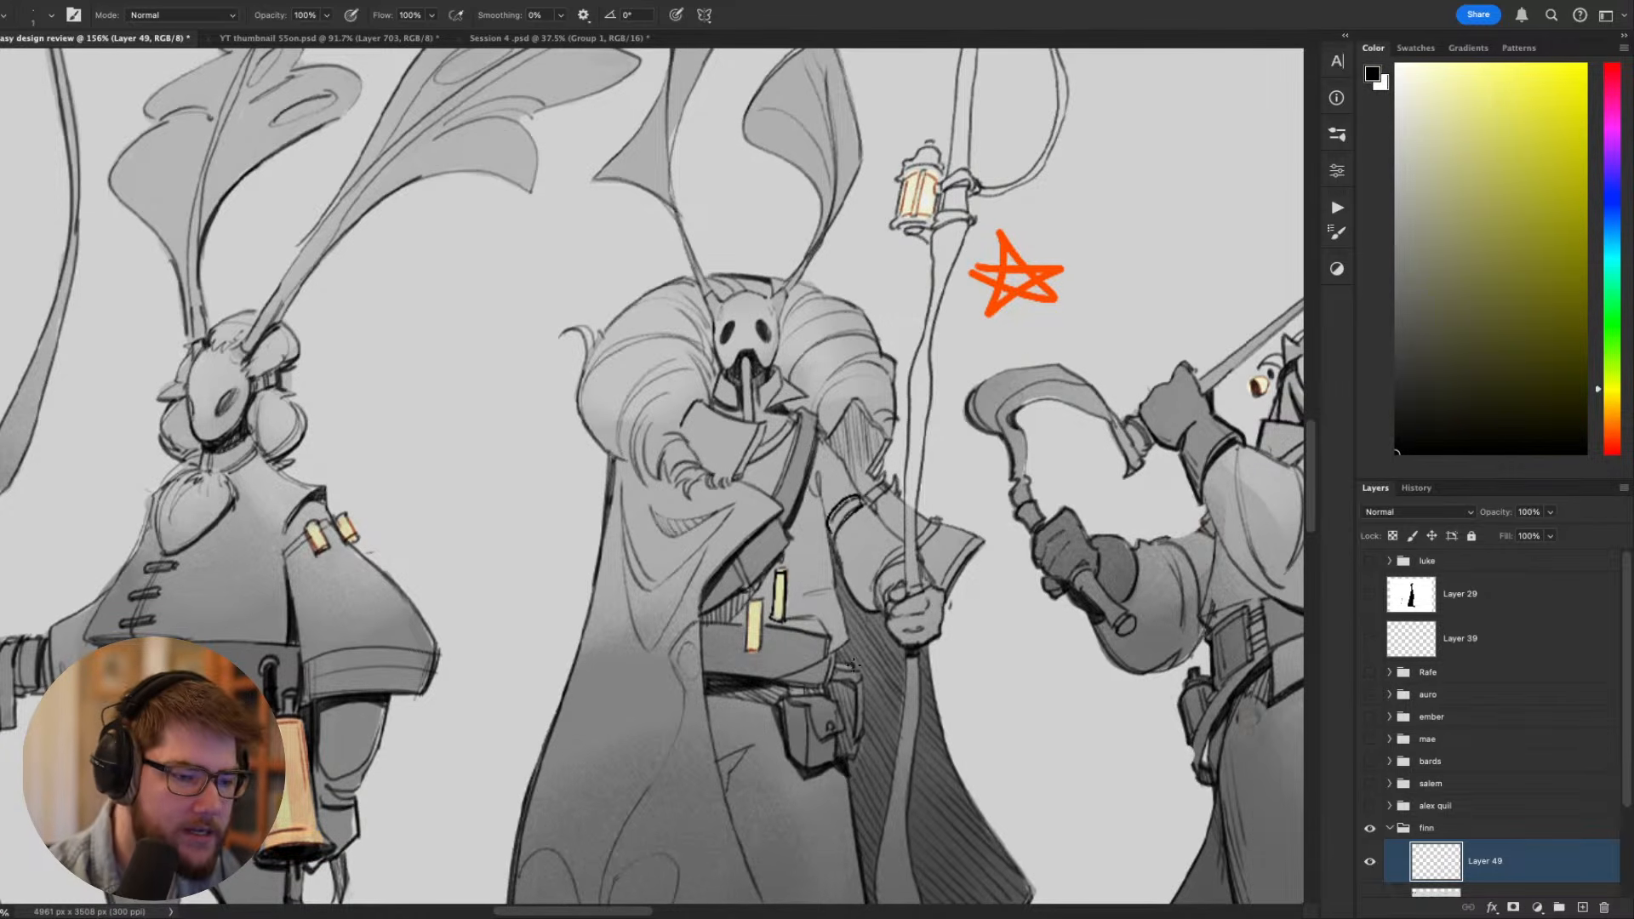
{"action": "mouse_move", "coordinate": [734, 475]}
{"action": "left_mouse_down"}
{"action": "mouse_move", "coordinate": [763, 421]}
{"action": "mouse_move", "coordinate": [730, 478]}
{"action": "left_mouse_up"}
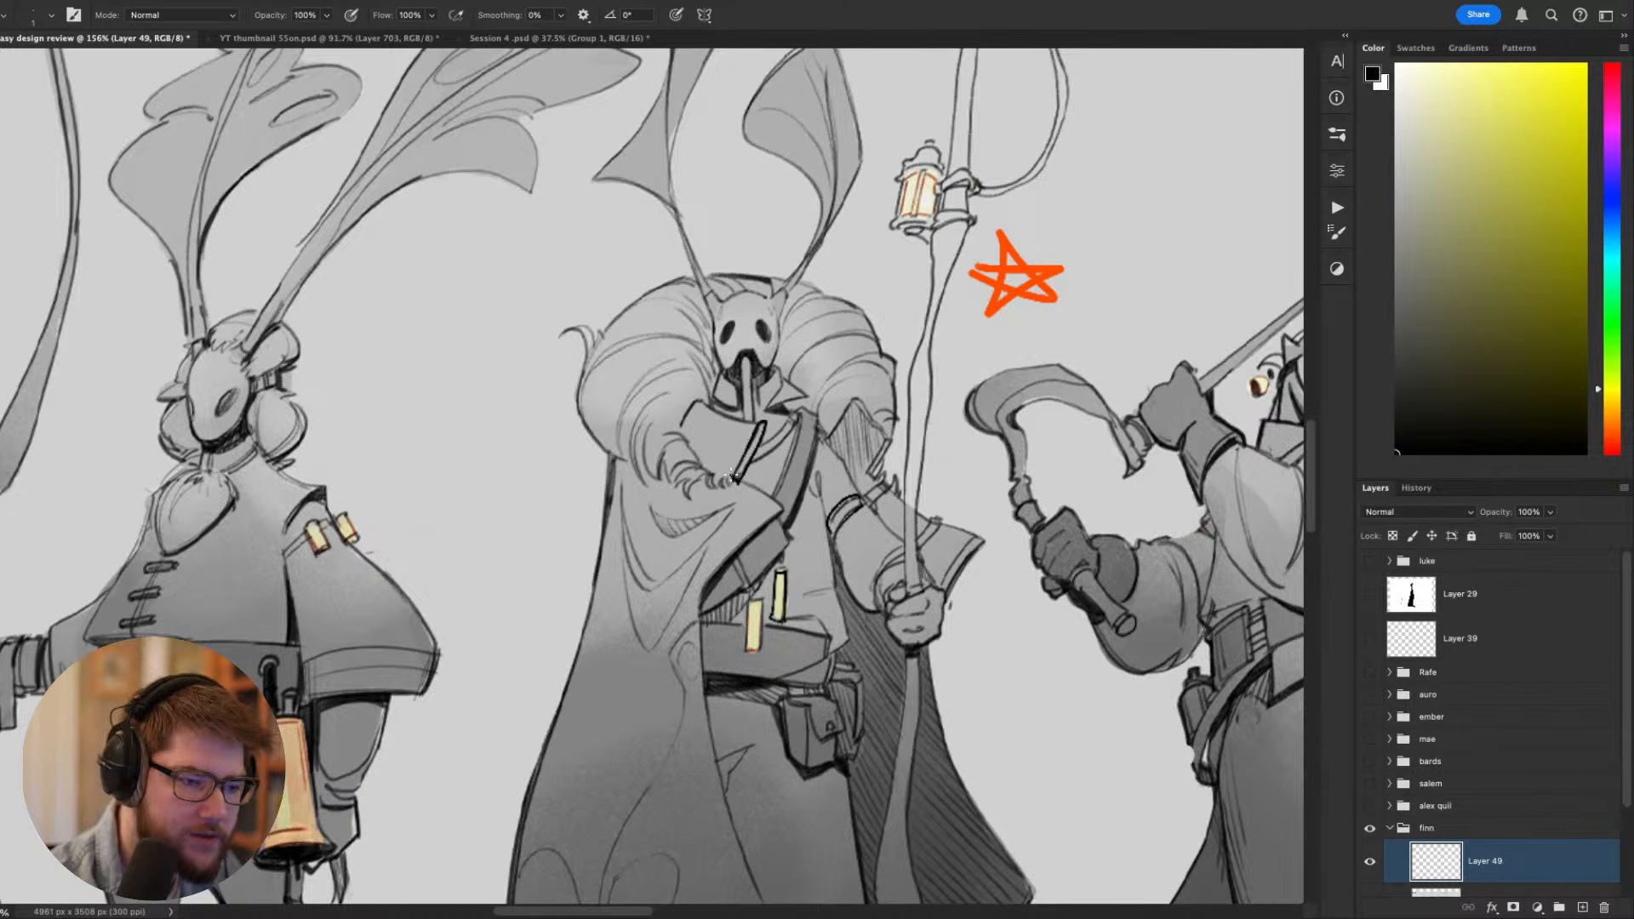
{"action": "left_click_drag", "start_coordinate": [750, 366], "coordinate": [746, 417]}
{"action": "key", "text": "super+z"}
{"action": "key", "text": "super+z"}
{"action": "key", "text": "super+z"}
{"action": "key", "text": "super+z"}
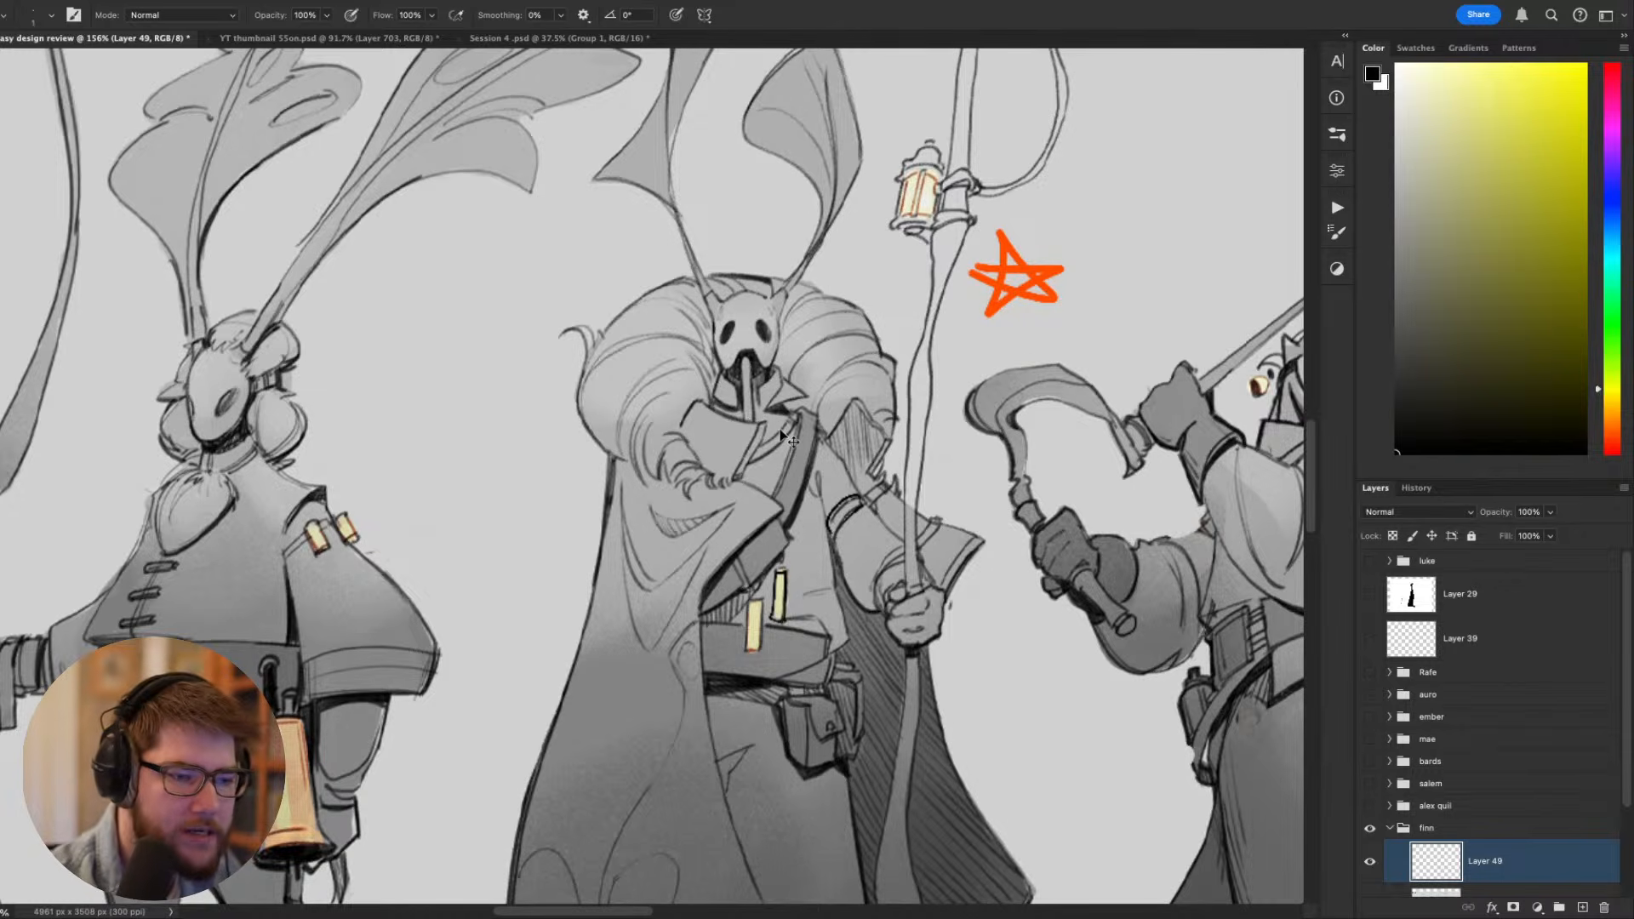
{"action": "key", "text": "super+z"}
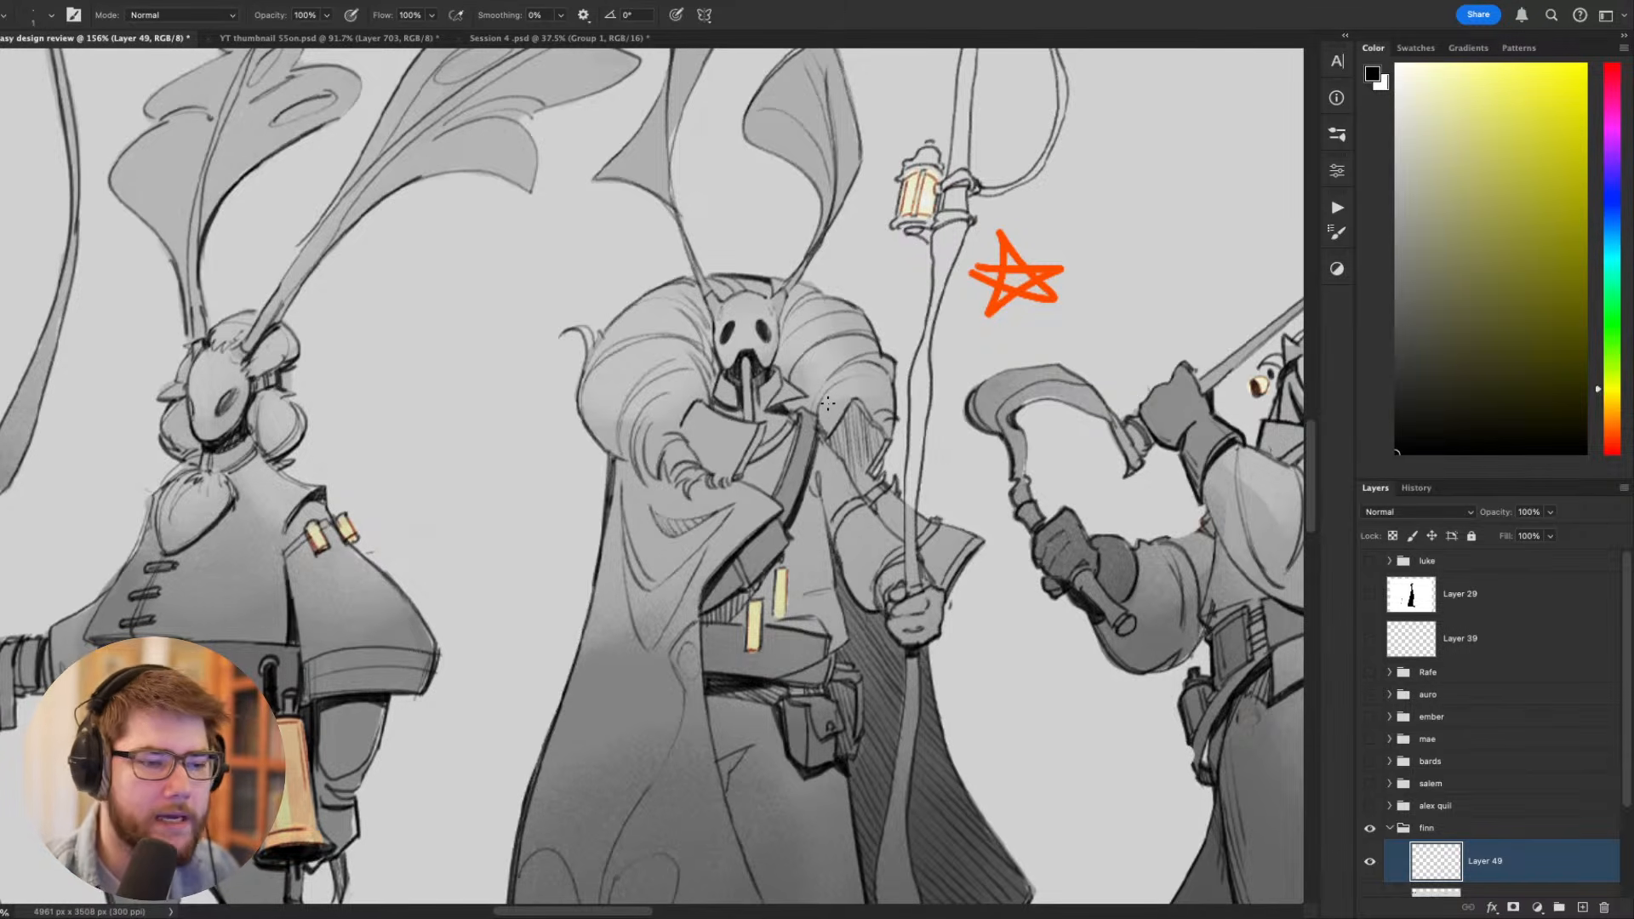
- Rework the black edges around the cloaked figure's chest chimes, touching up with sampled grey and undoing unsuitable strokes
{"action": "left_click_drag", "start_coordinate": [829, 404], "coordinate": [931, 381]}
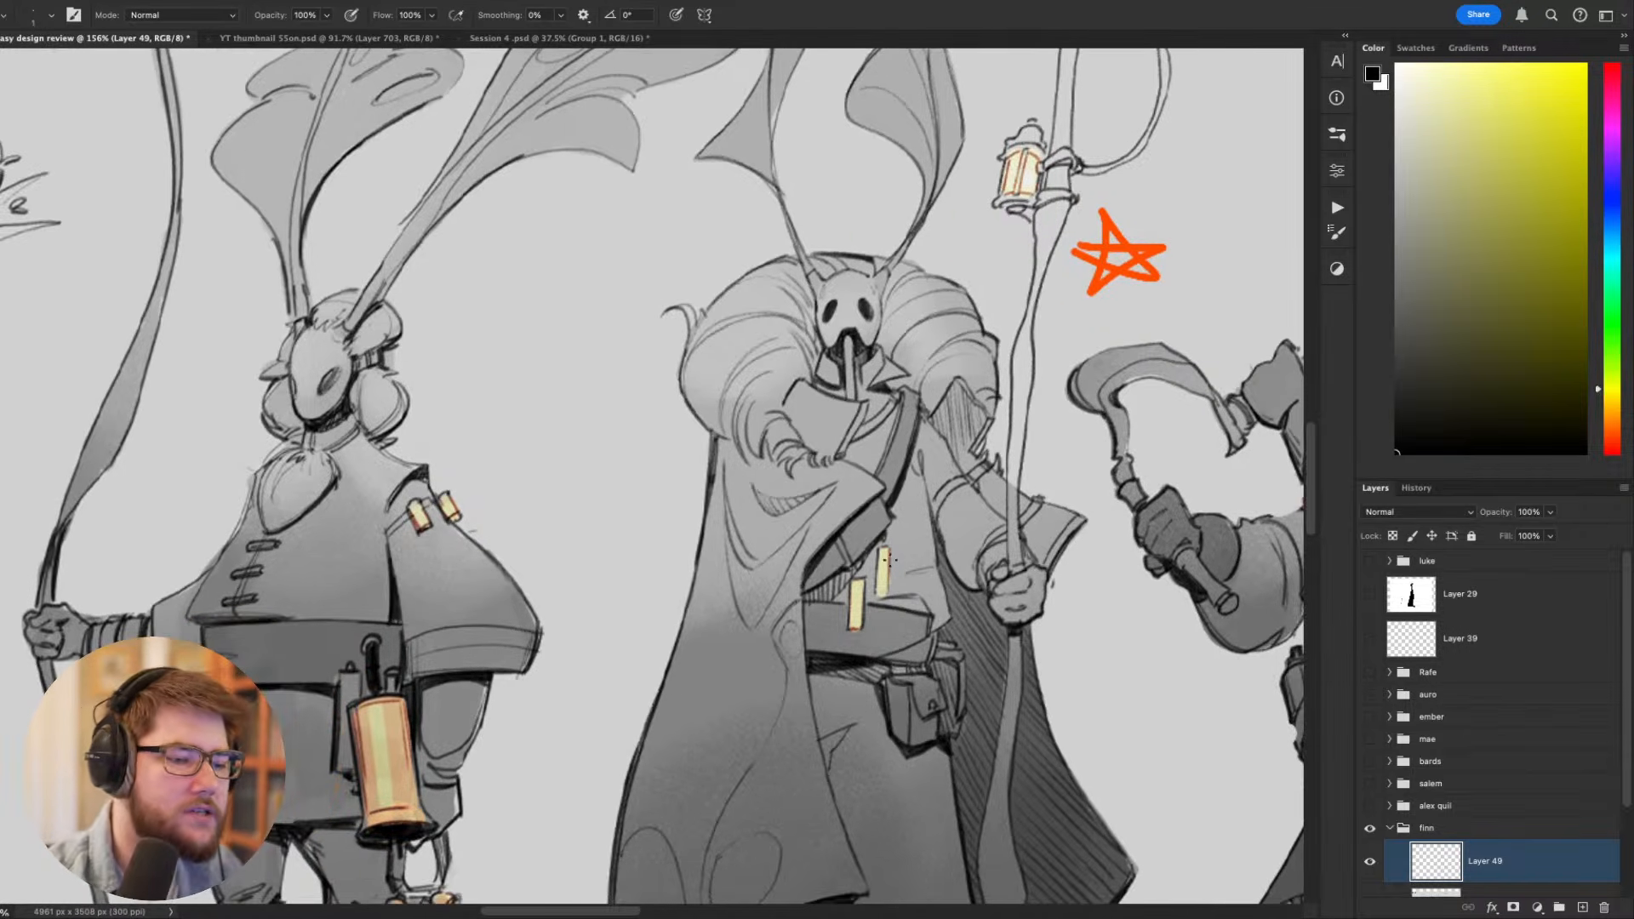
{"action": "mouse_move", "coordinate": [903, 541]}
{"action": "left_mouse_down"}
{"action": "mouse_move", "coordinate": [916, 545]}
{"action": "mouse_move", "coordinate": [819, 585]}
{"action": "left_mouse_up"}
{"action": "key", "text": "super+z"}
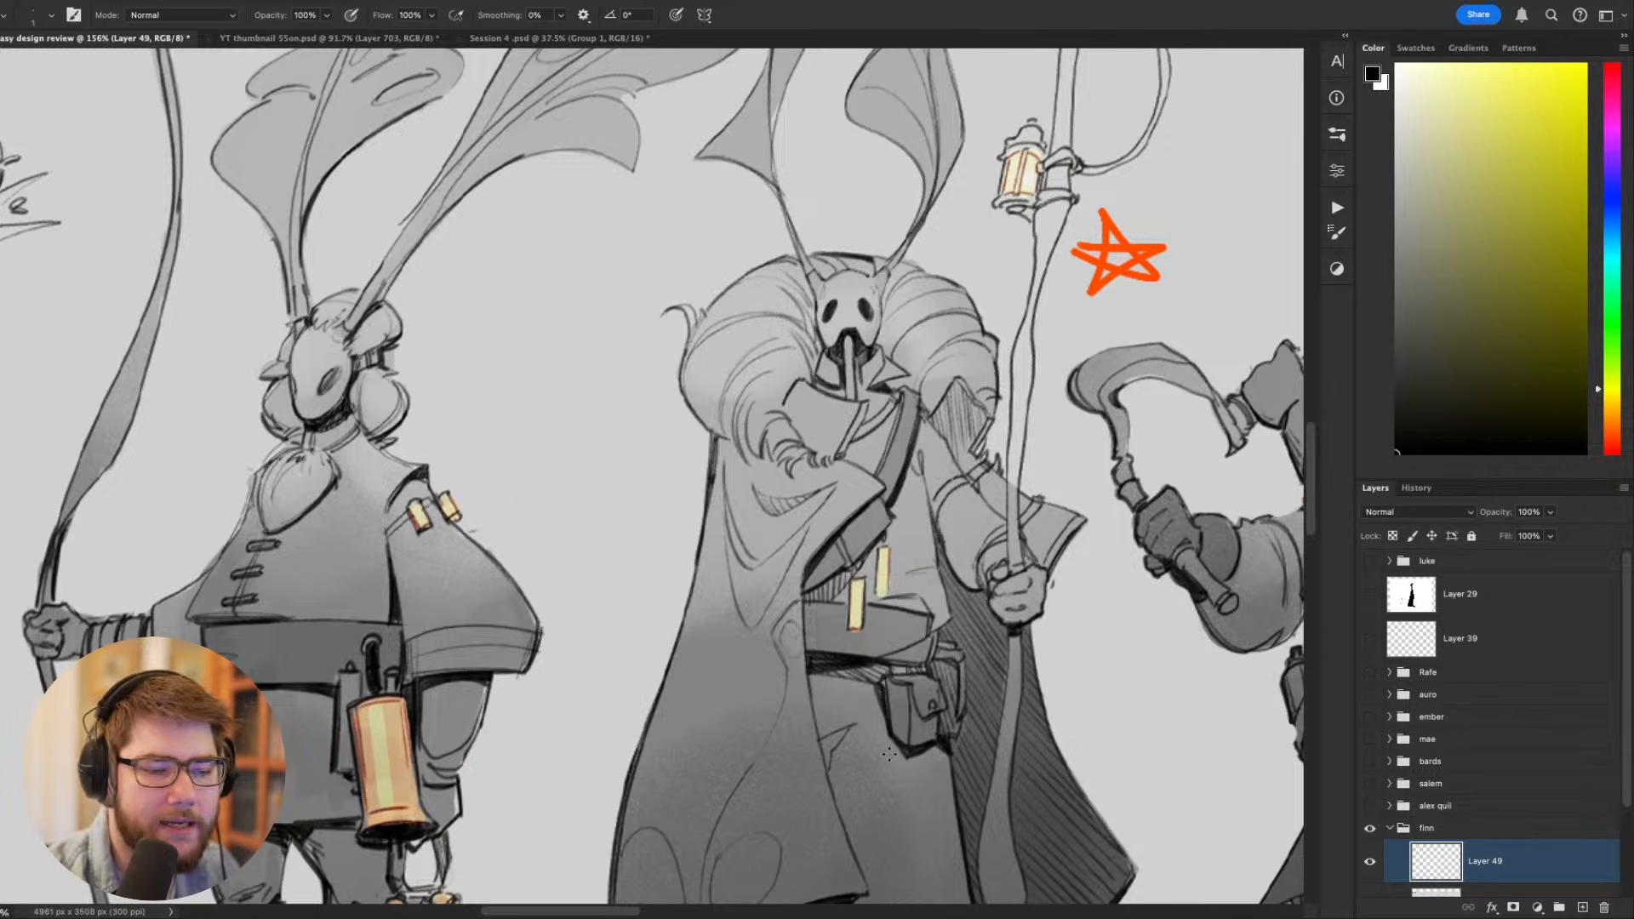
{"action": "mouse_move", "coordinate": [845, 584]}
{"action": "left_mouse_down"}
{"action": "mouse_move", "coordinate": [864, 632]}
{"action": "mouse_move", "coordinate": [843, 544]}
{"action": "left_mouse_up"}
{"action": "key", "text": "super+z"}
{"action": "key", "text": "super+z"}
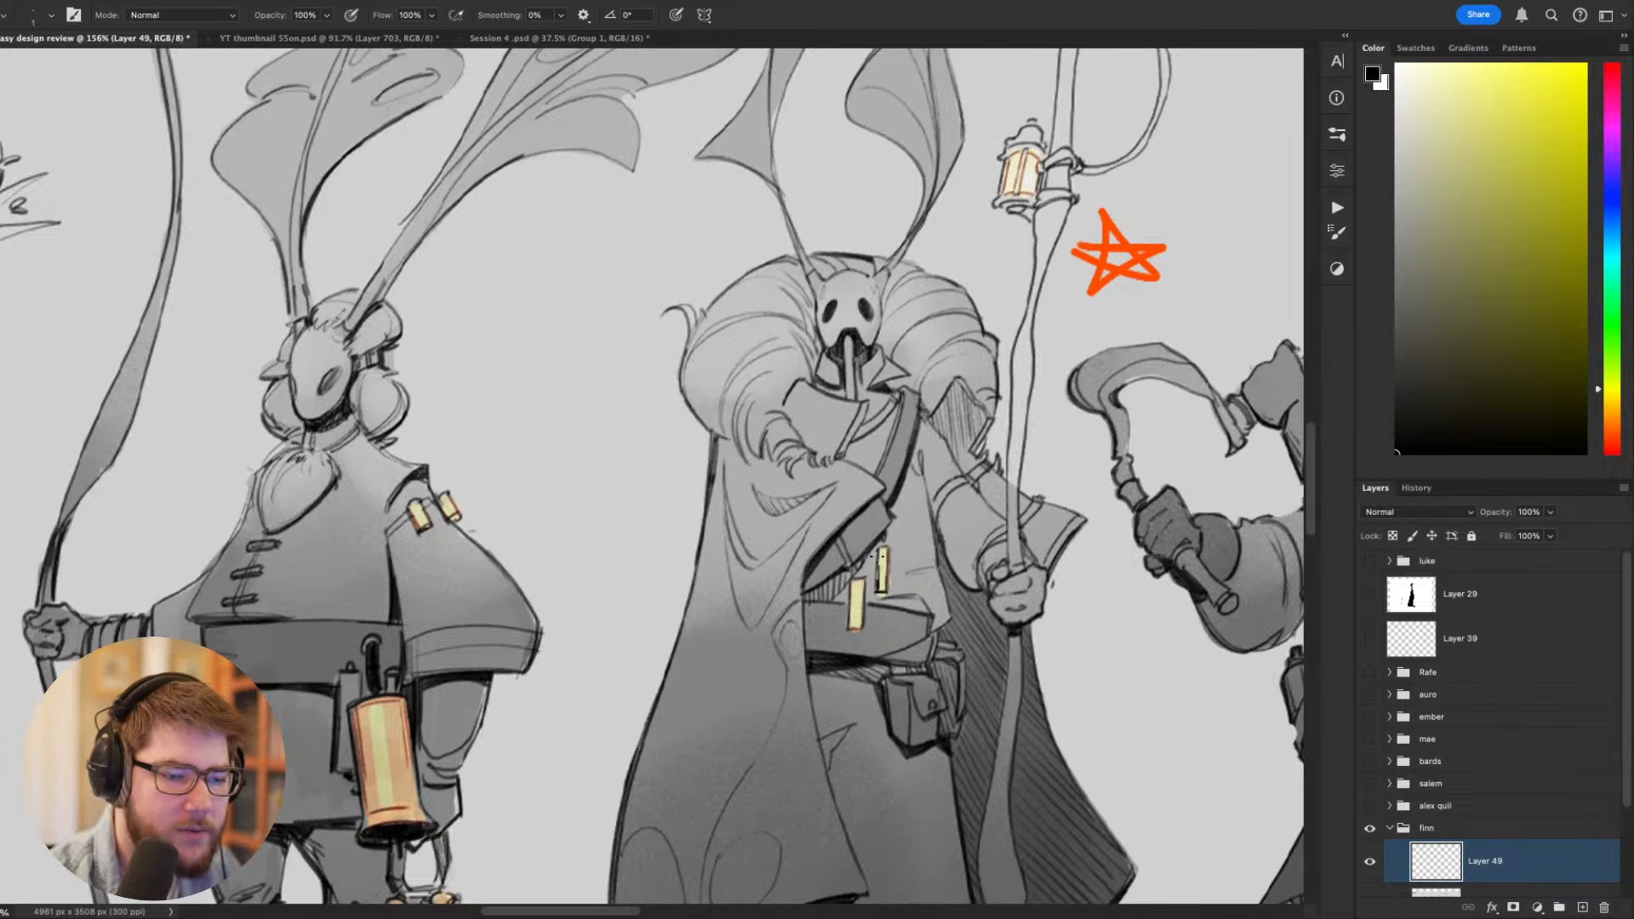
{"action": "left_click", "coordinate": [886, 568], "text": "alt"}
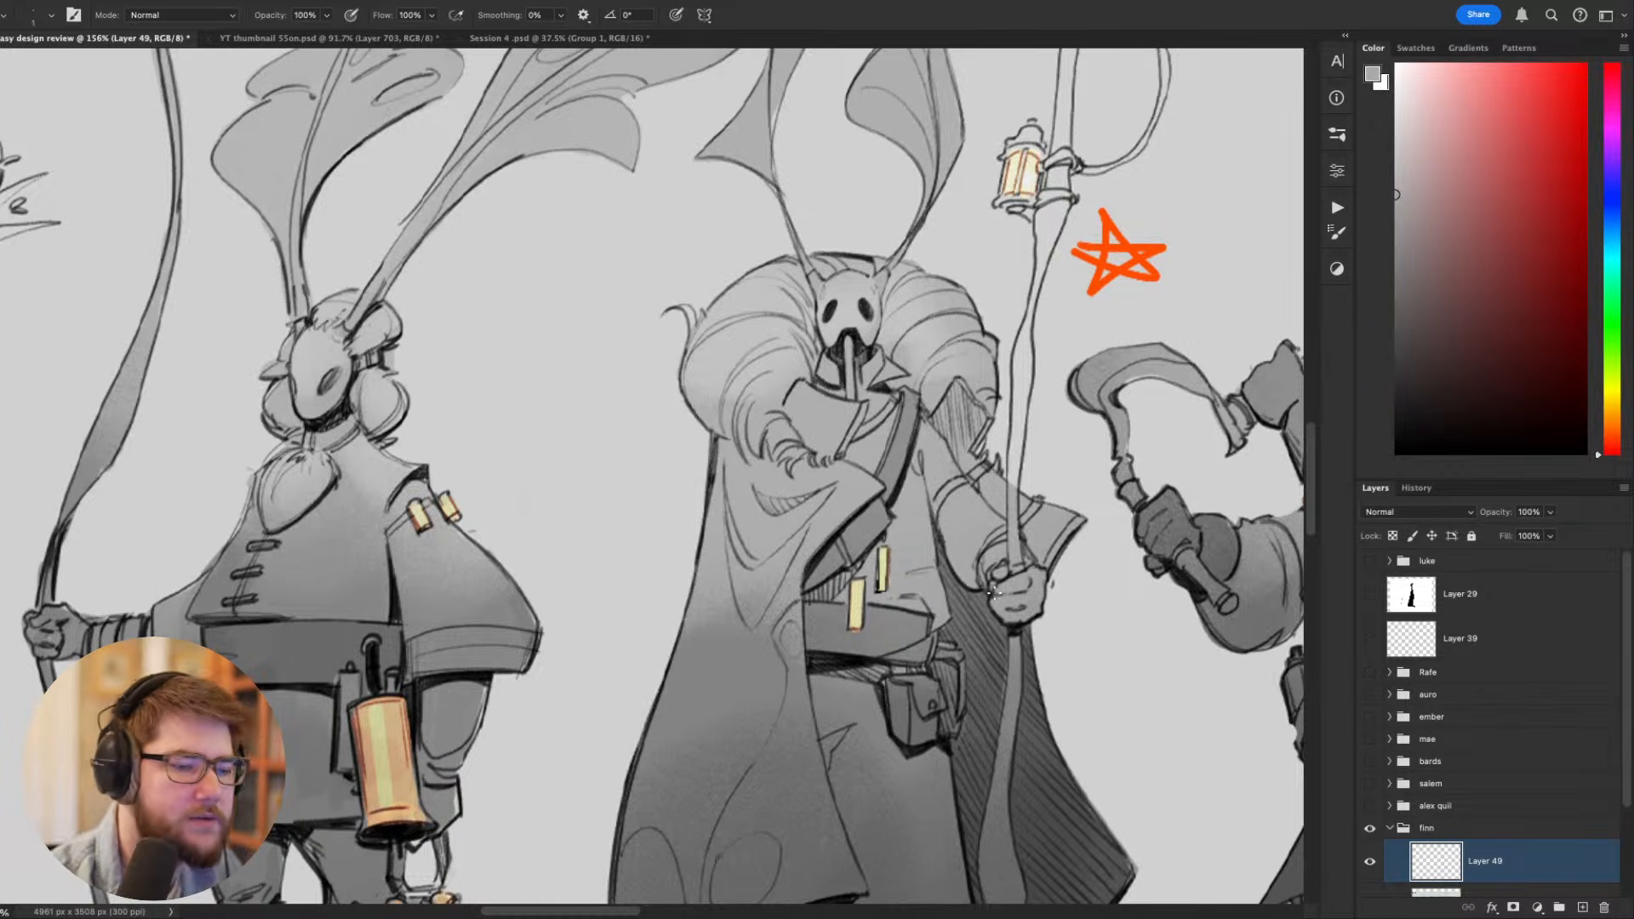
{"action": "left_click_drag", "start_coordinate": [893, 543], "coordinate": [867, 528]}
{"action": "left_click_drag", "start_coordinate": [994, 562], "coordinate": [788, 480]}
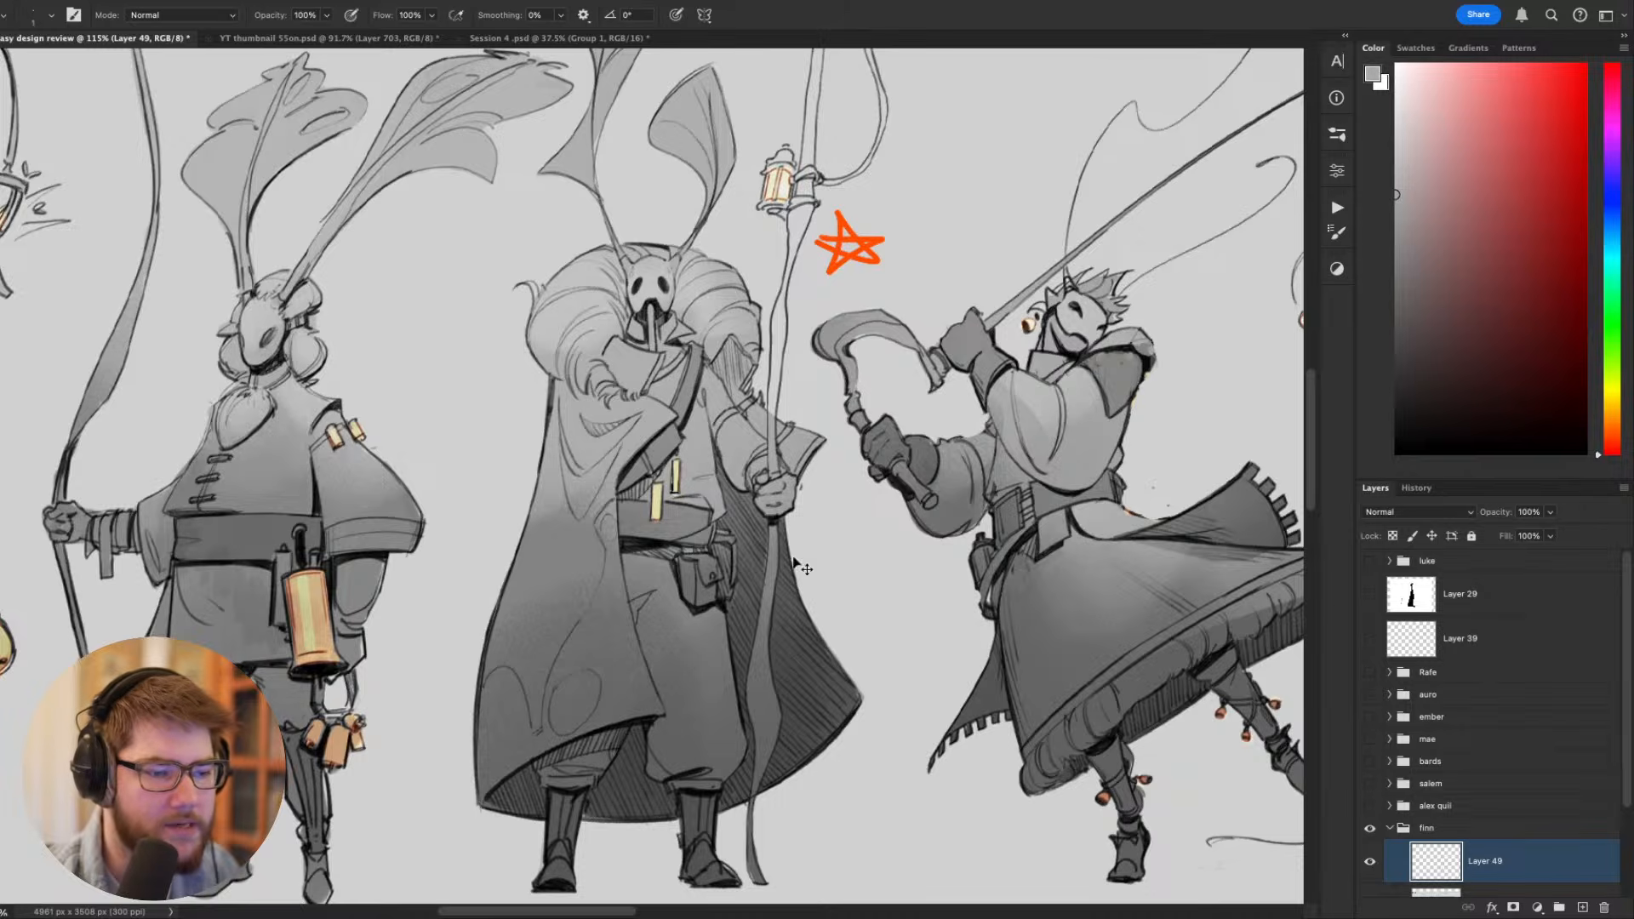
{"action": "key", "text": "super+z"}
- Touch up the large hip bell of the neighboring staff bearer with its sampled tan, and switch to black
{"action": "left_click_drag", "start_coordinate": [662, 651], "coordinate": [1036, 624]}
{"action": "left_click", "coordinate": [680, 598], "text": "alt"}
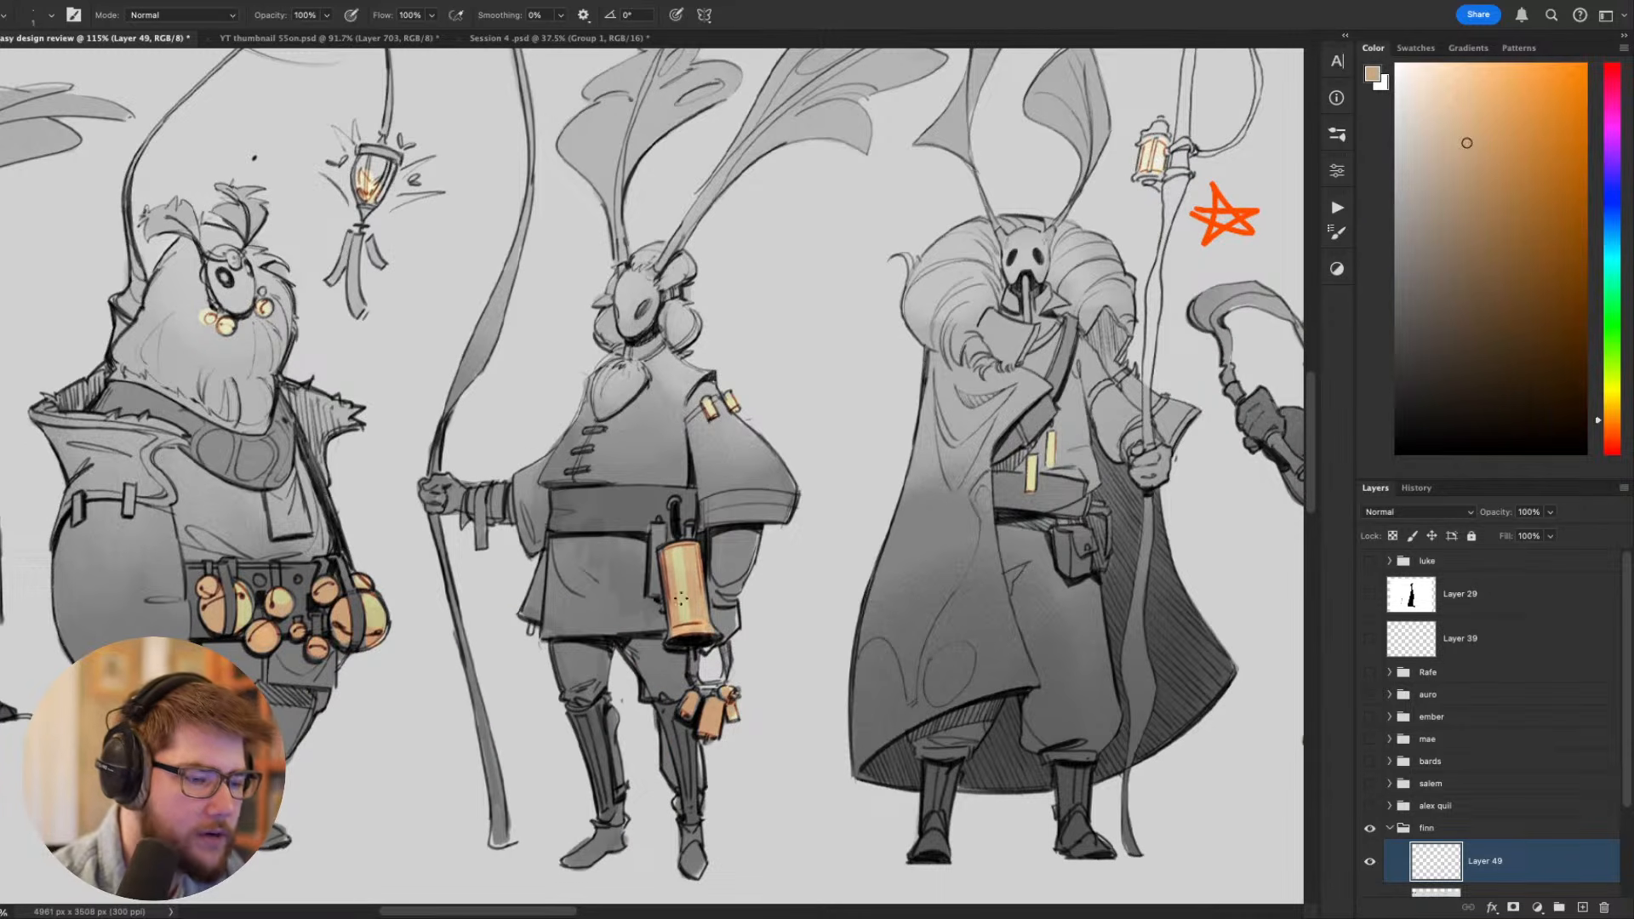
{"action": "key", "text": "d"}
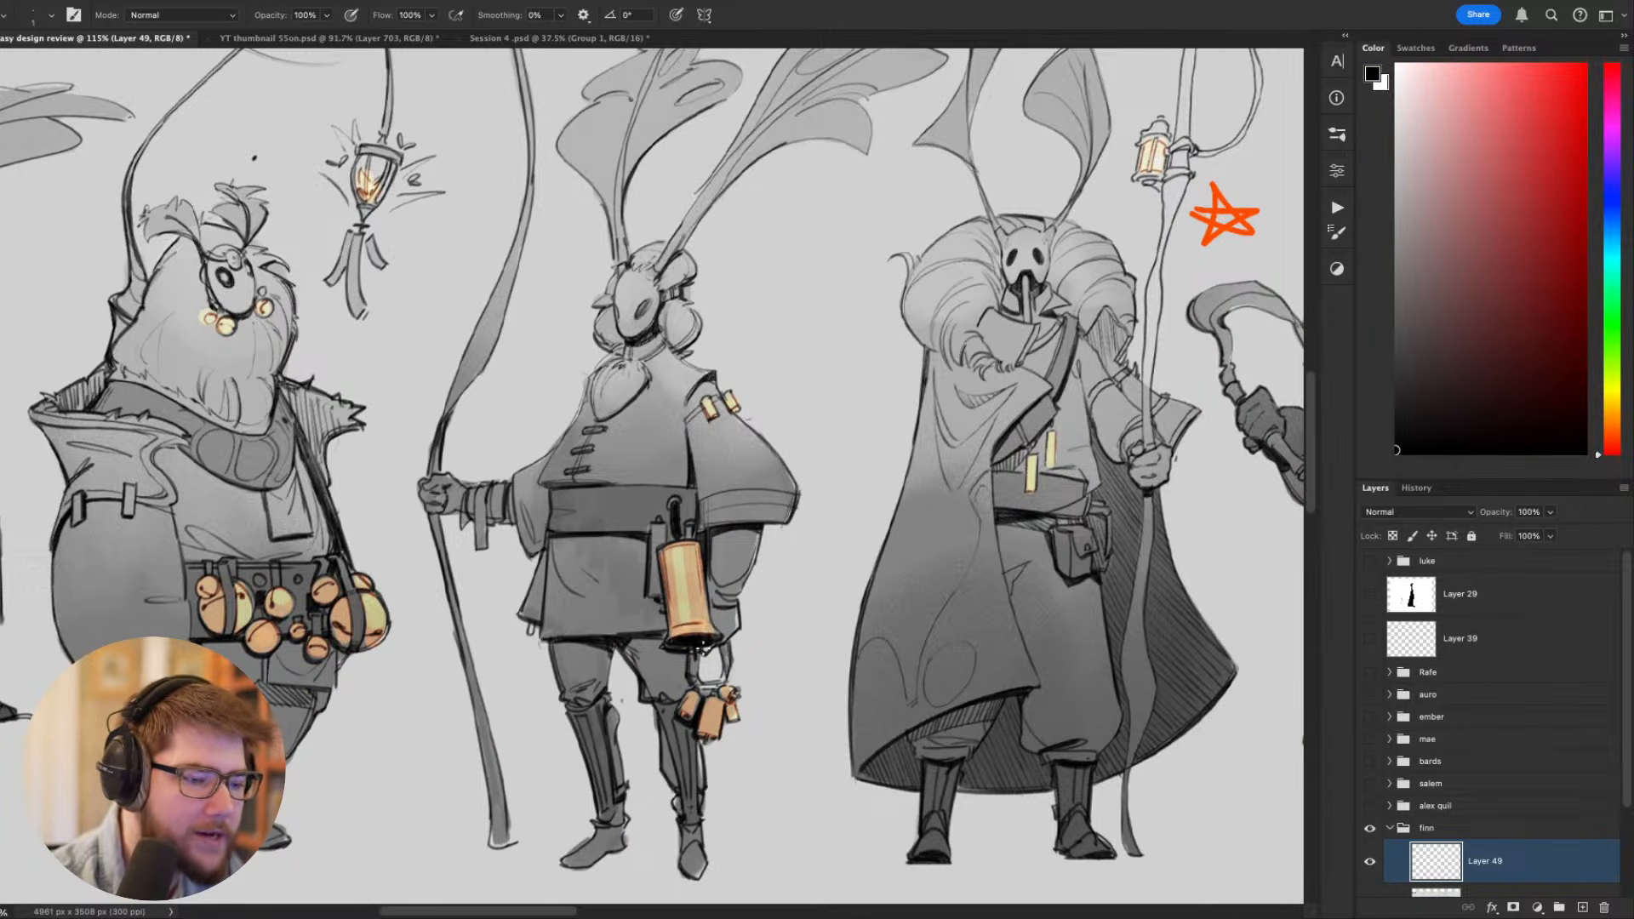
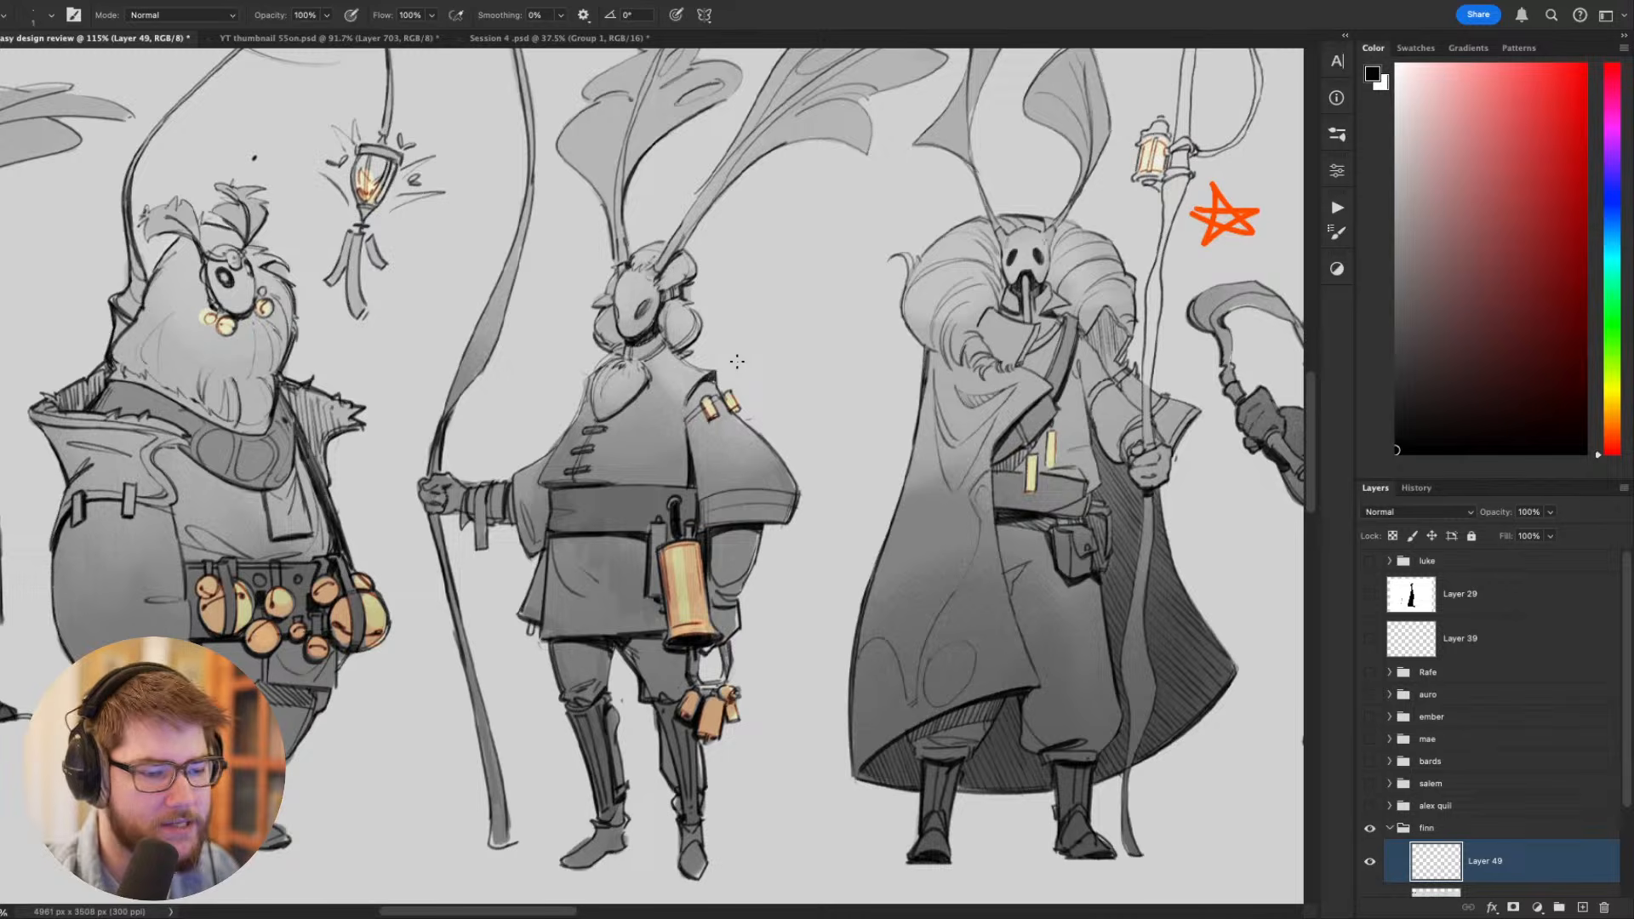
- Highlight the staff bearer's large hip bell with a near-white tint lightened from its sampled yellow, undoing unsuitable strokes
{"action": "left_click_drag", "start_coordinate": [865, 672], "coordinate": [989, 631]}
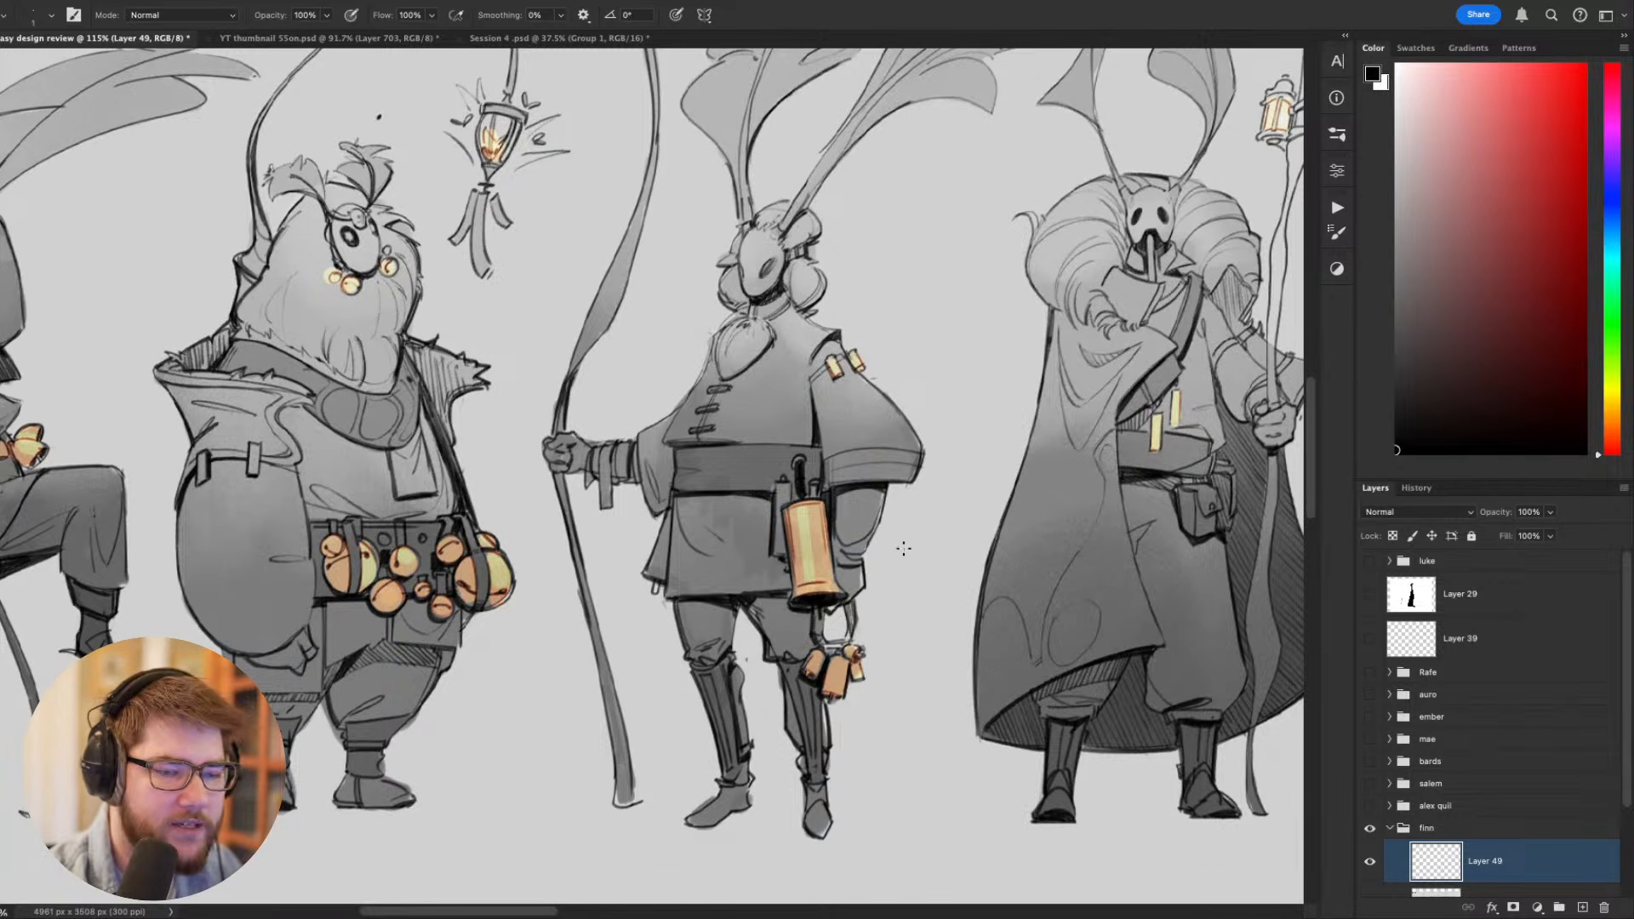
{"action": "left_click", "coordinate": [802, 537], "text": "alt"}
{"action": "key", "text": "bracketright"}
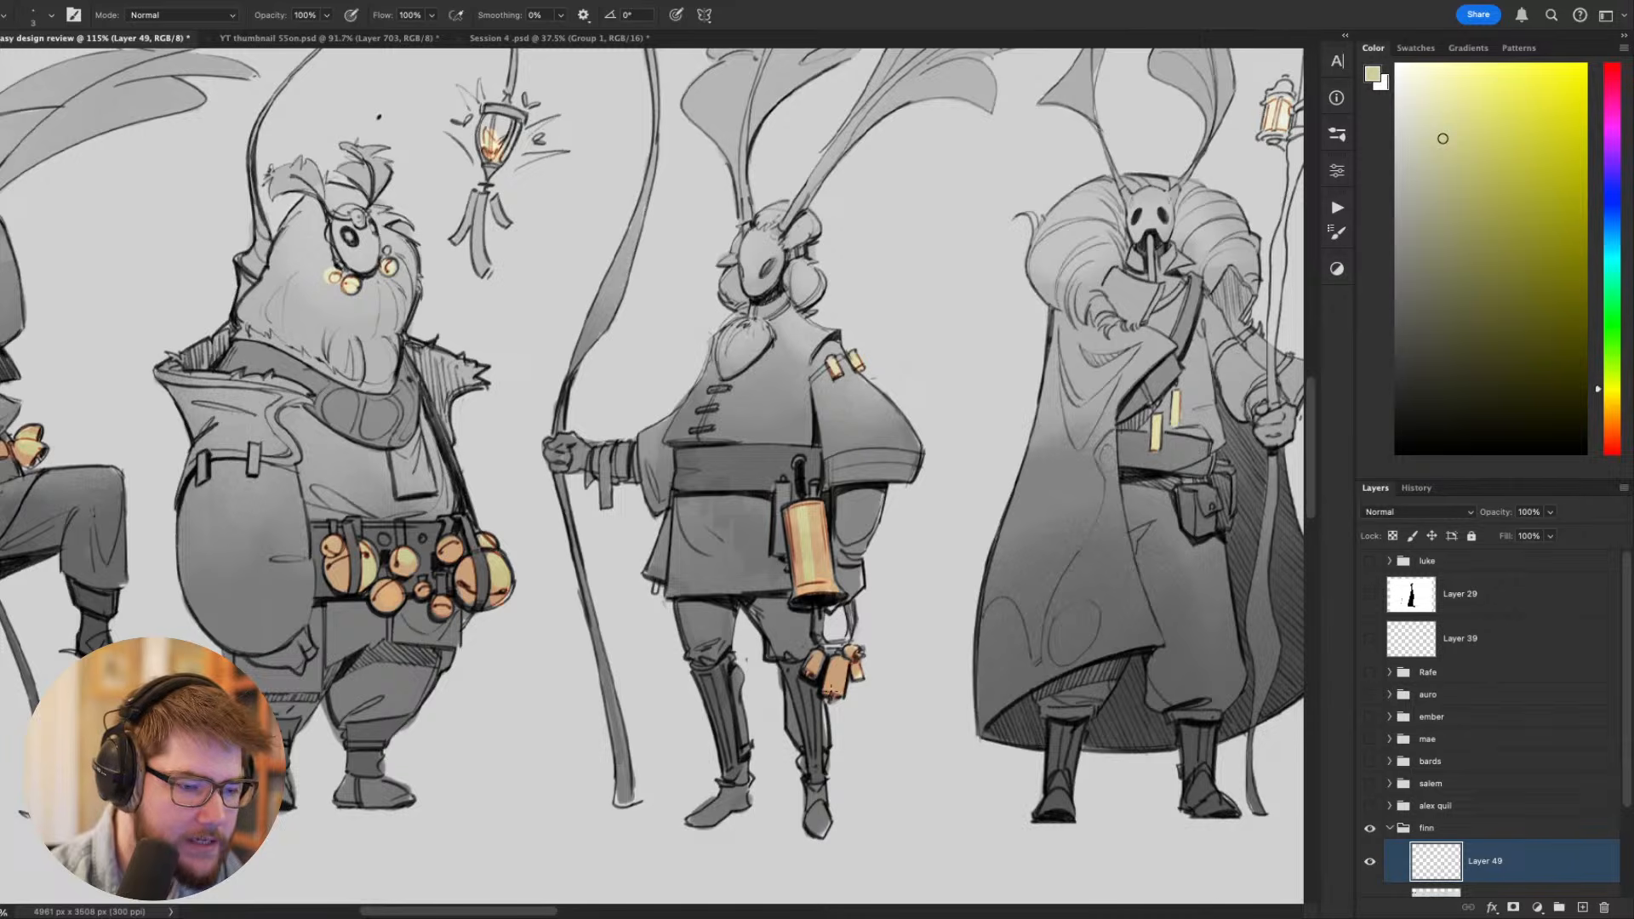
{"action": "mouse_move", "coordinate": [832, 691]}
{"action": "left_mouse_down"}
{"action": "mouse_move", "coordinate": [826, 662]}
{"action": "mouse_move", "coordinate": [880, 659]}
{"action": "left_mouse_up"}
{"action": "left_click_drag", "start_coordinate": [1423, 173], "coordinate": [1418, 46]}
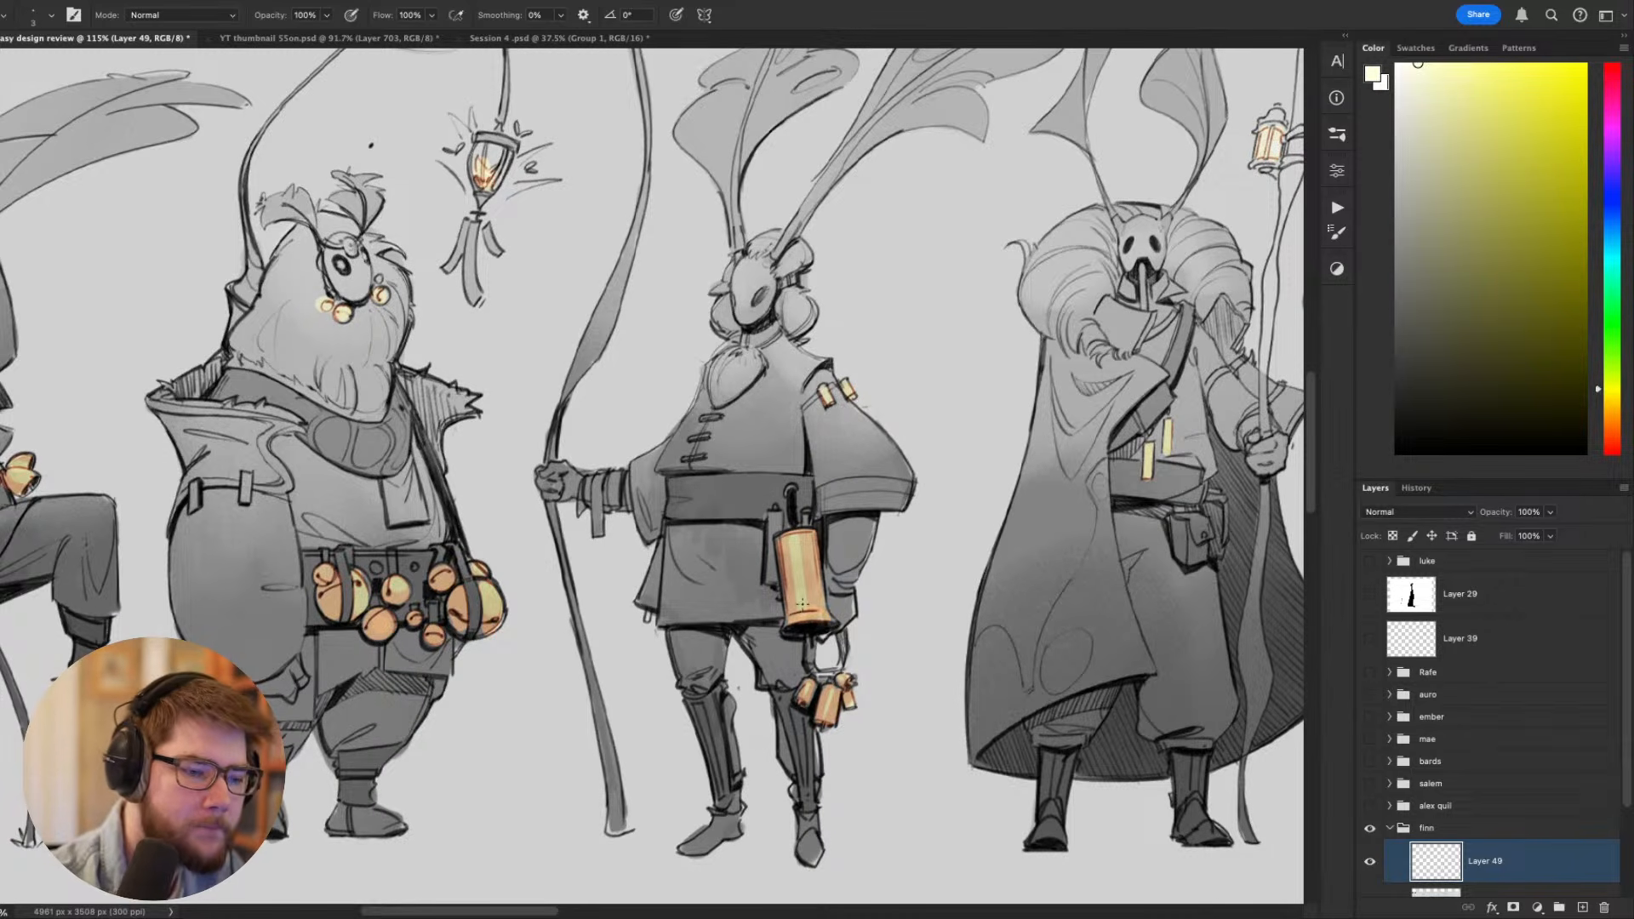
{"action": "left_click_drag", "start_coordinate": [803, 603], "coordinate": [794, 546]}
{"action": "key", "text": "super+z"}
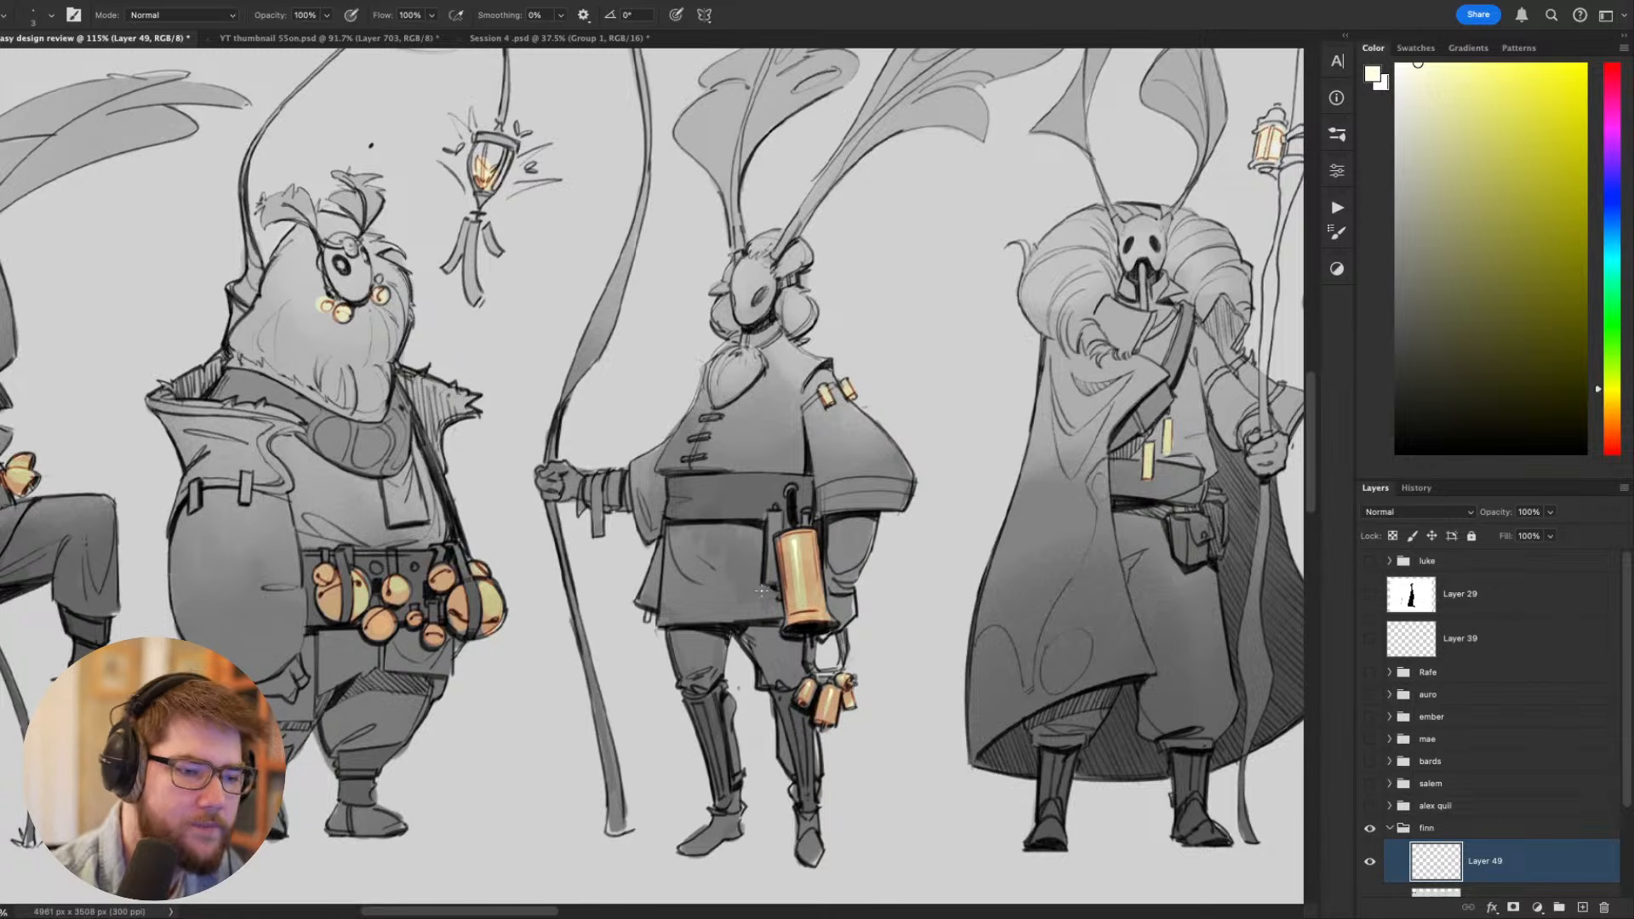
{"action": "mouse_move", "coordinate": [800, 510]}
{"action": "left_mouse_down"}
{"action": "mouse_move", "coordinate": [876, 676]}
{"action": "mouse_move", "coordinate": [719, 651]}
{"action": "left_mouse_up"}
{"action": "key", "text": "super+z"}
- Paint out the two small chimes on the staff bearer's shoulder with sampled greys, using a larger brush and a rotated view
{"action": "left_click_drag", "start_coordinate": [973, 548], "coordinate": [996, 696]}
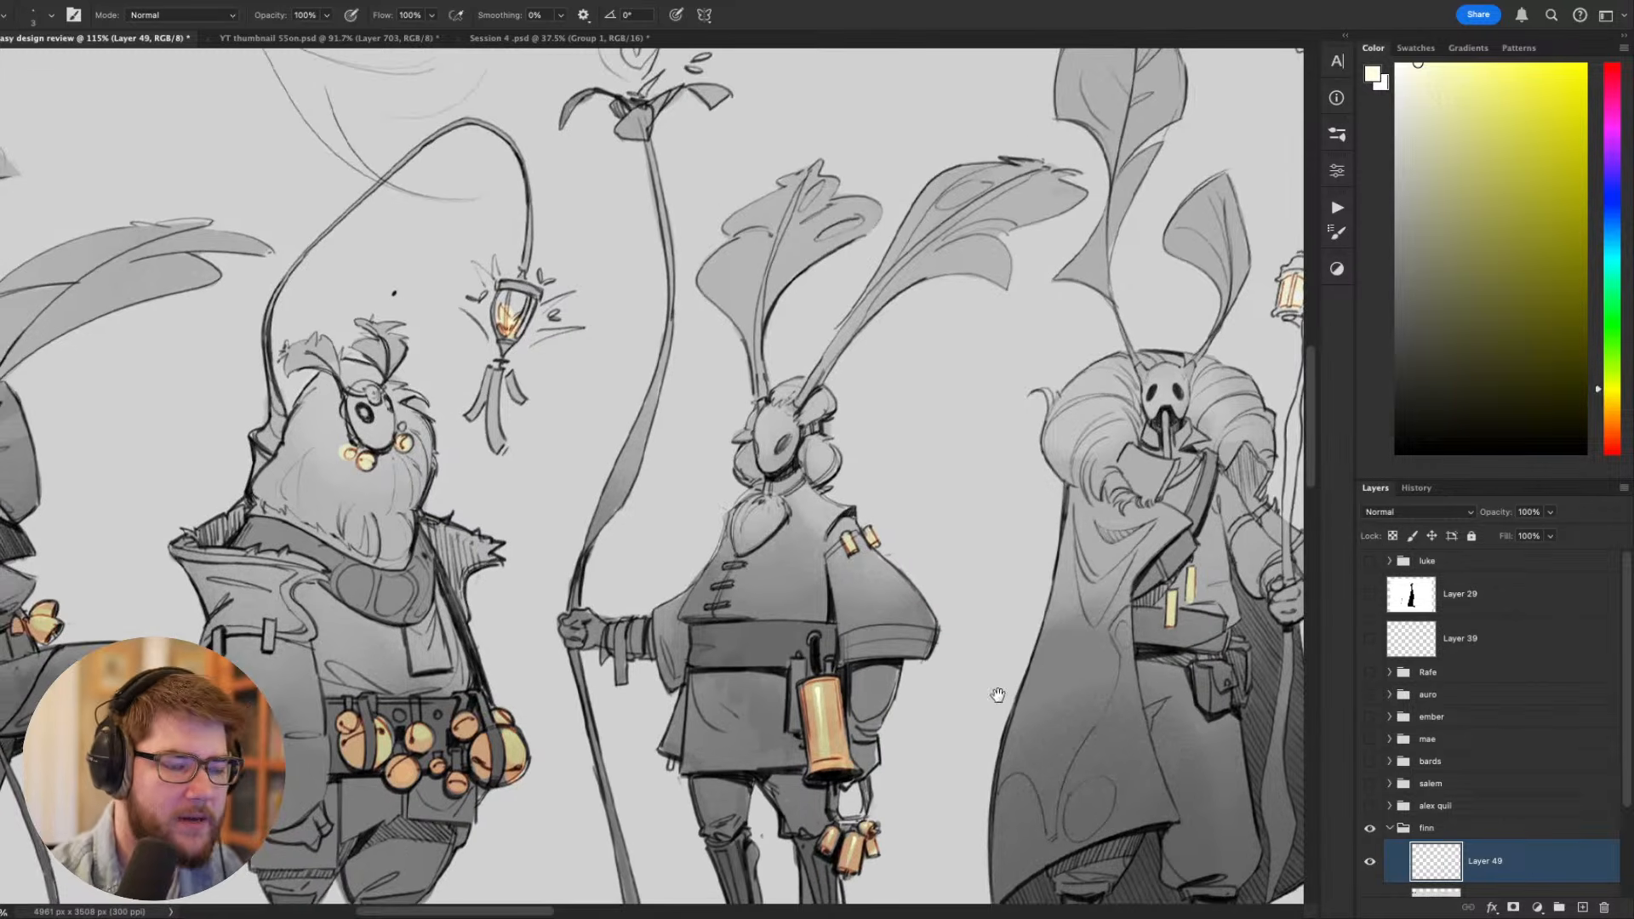
{"action": "key", "text": "r"}
{"action": "left_click_drag", "start_coordinate": [868, 534], "coordinate": [854, 543]}
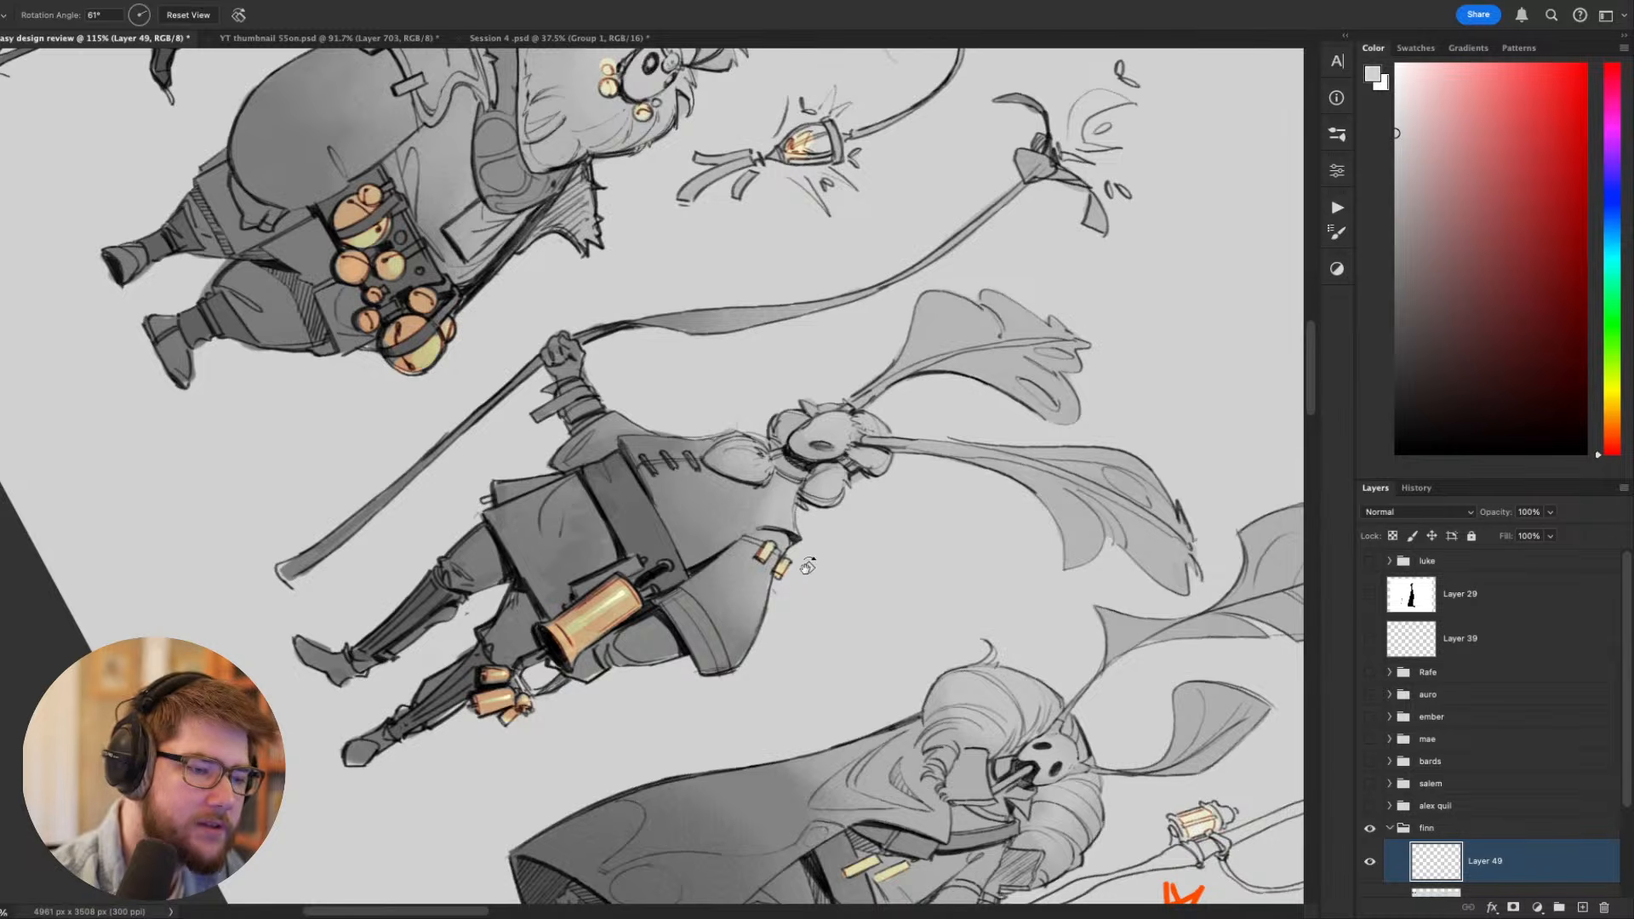
{"action": "key", "text": "b"}
{"action": "key", "text": "bracketright"}
{"action": "key", "text": "bracketright"}
{"action": "key", "text": "bracketright"}
{"action": "key", "text": "bracketright"}
{"action": "key", "text": "bracketright"}
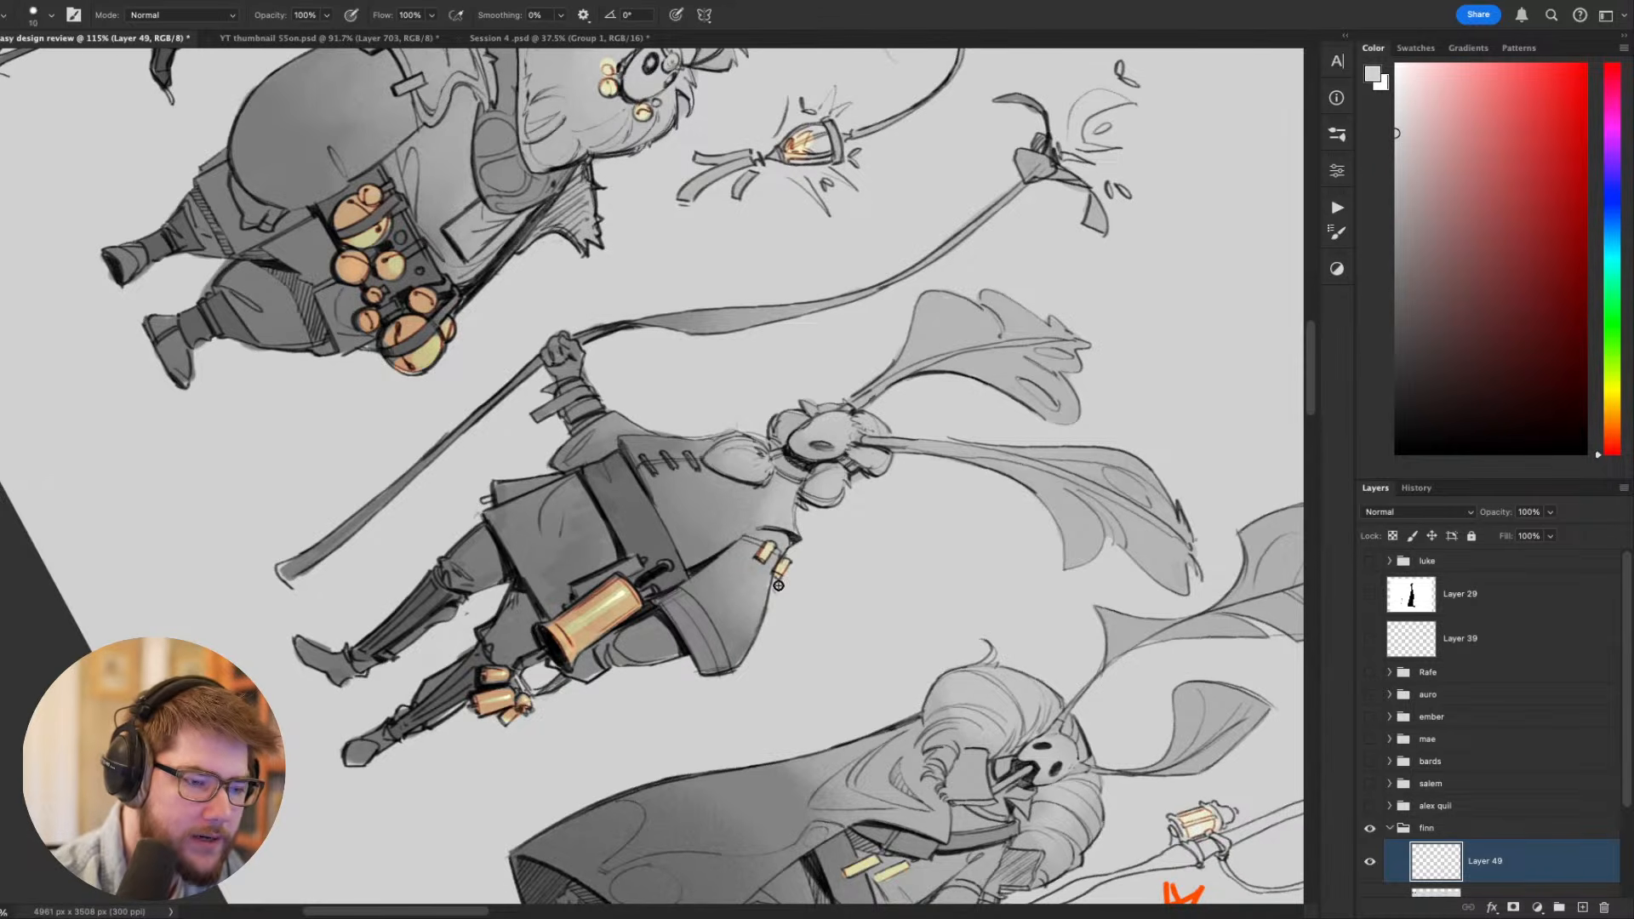
{"action": "mouse_move", "coordinate": [779, 585]}
{"action": "left_mouse_down"}
{"action": "mouse_move", "coordinate": [789, 561]}
{"action": "mouse_move", "coordinate": [750, 541]}
{"action": "left_mouse_up"}
{"action": "left_click", "coordinate": [755, 593], "text": "alt"}
{"action": "key", "text": "Escape"}
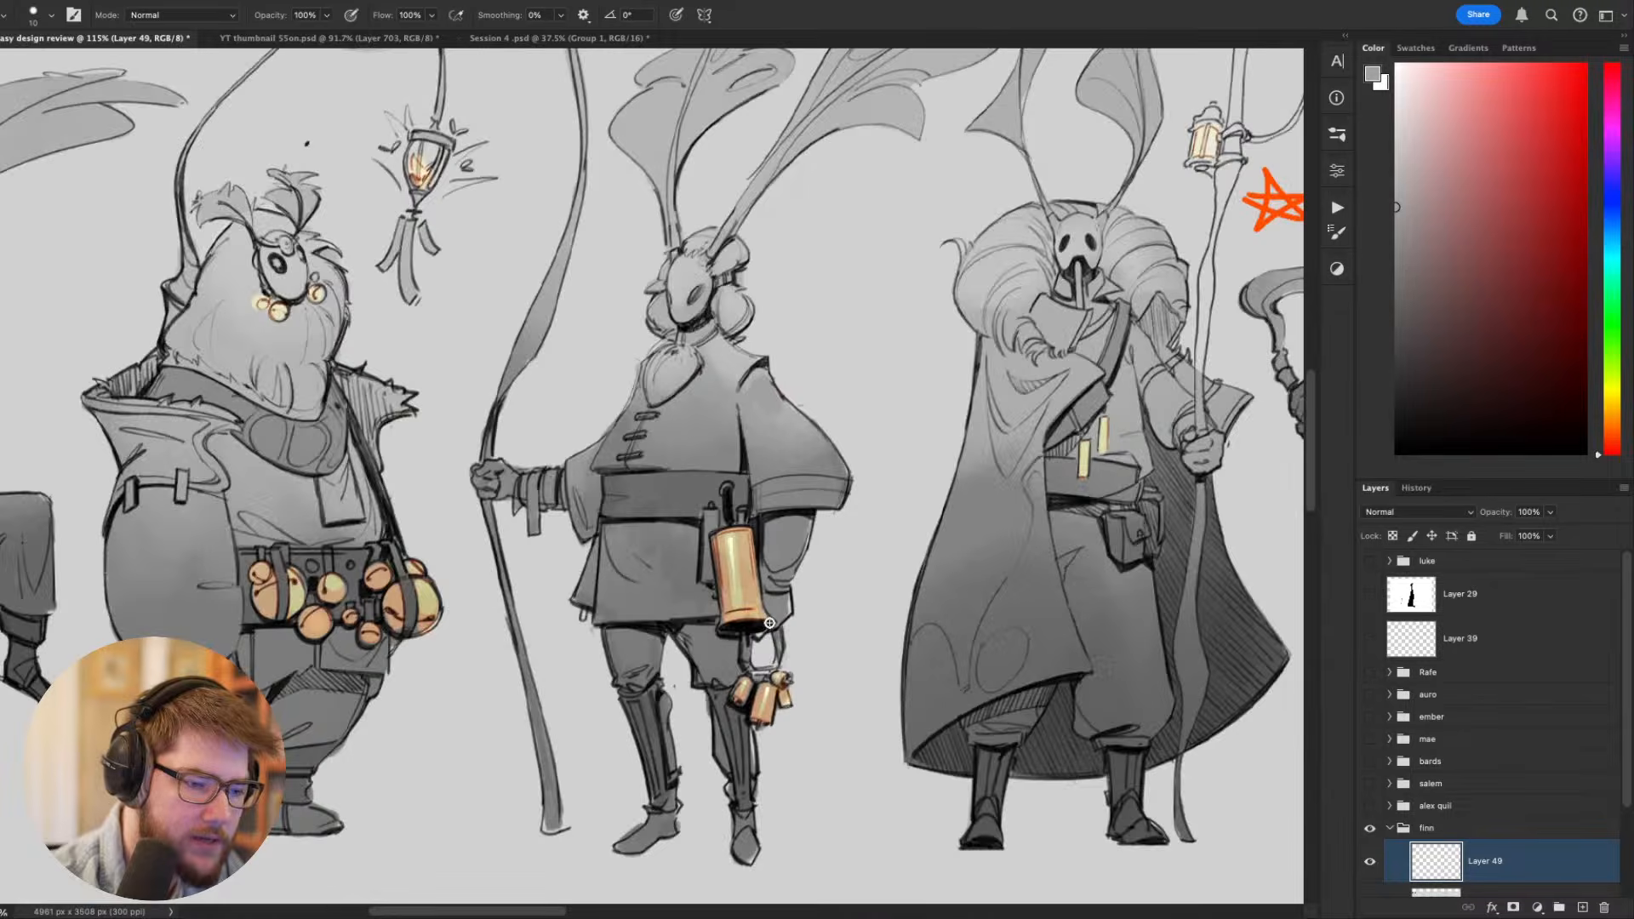
- Touch up the staff bearer's shoulder edge with sampled black and a smaller brush, undoing unsuitable strokes
{"action": "scroll", "coordinate": [762, 606], "scroll_direction": "down", "scroll_amount": 6}
{"action": "scroll", "coordinate": [746, 526], "scroll_direction": "up", "scroll_amount": 4}
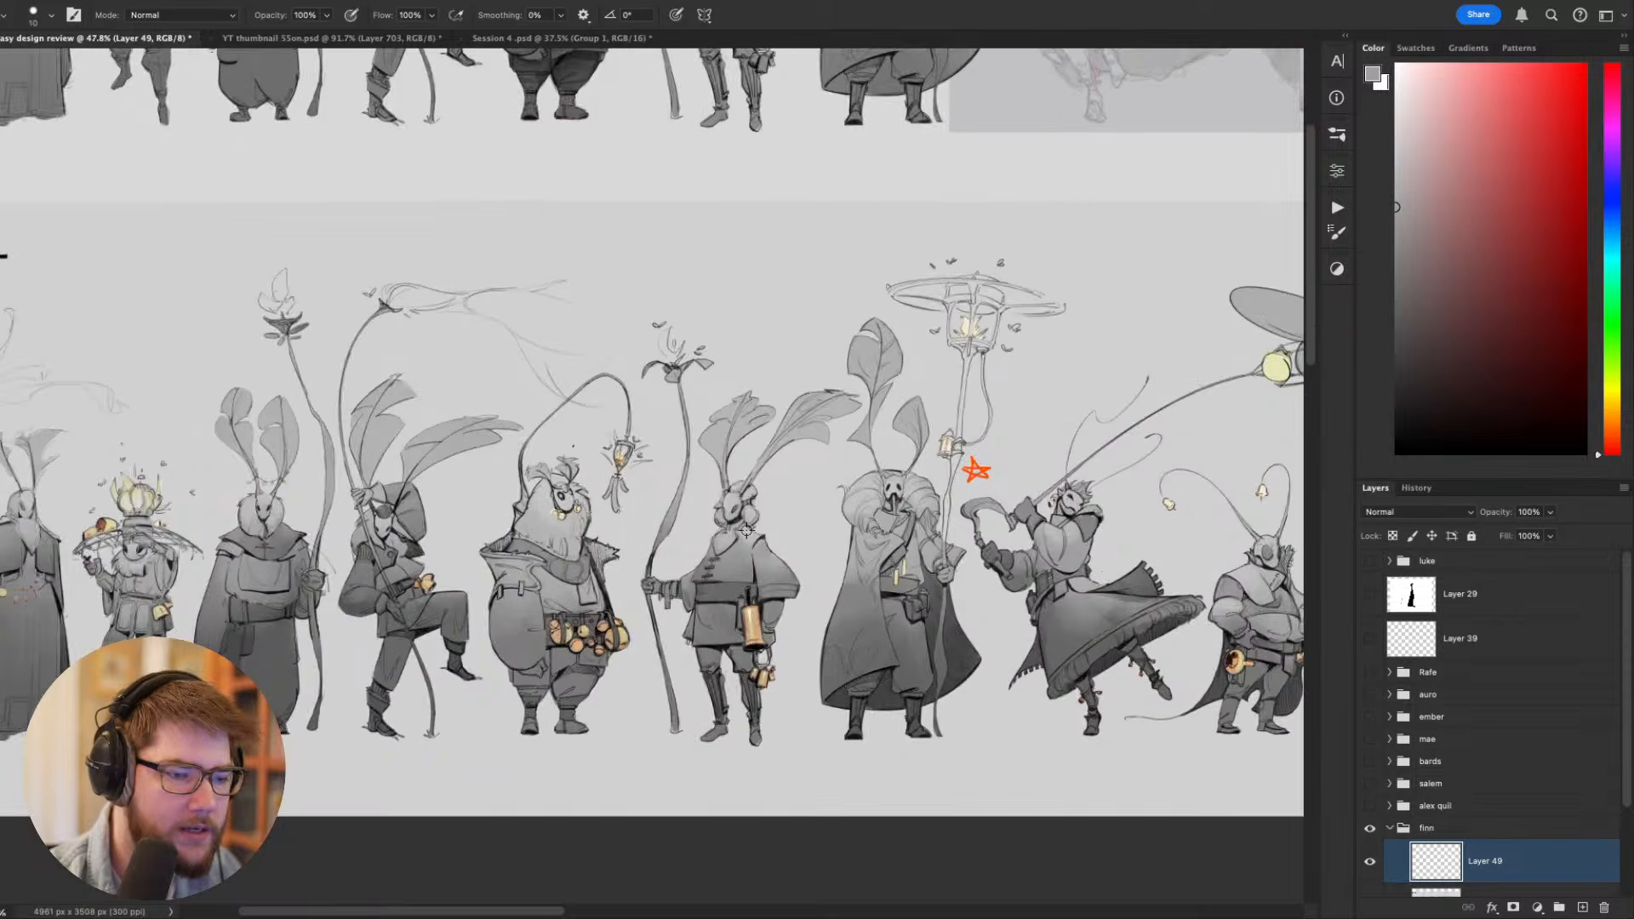
{"action": "scroll", "coordinate": [738, 615], "scroll_direction": "up", "scroll_amount": 2}
{"action": "left_click", "coordinate": [743, 603], "text": "alt"}
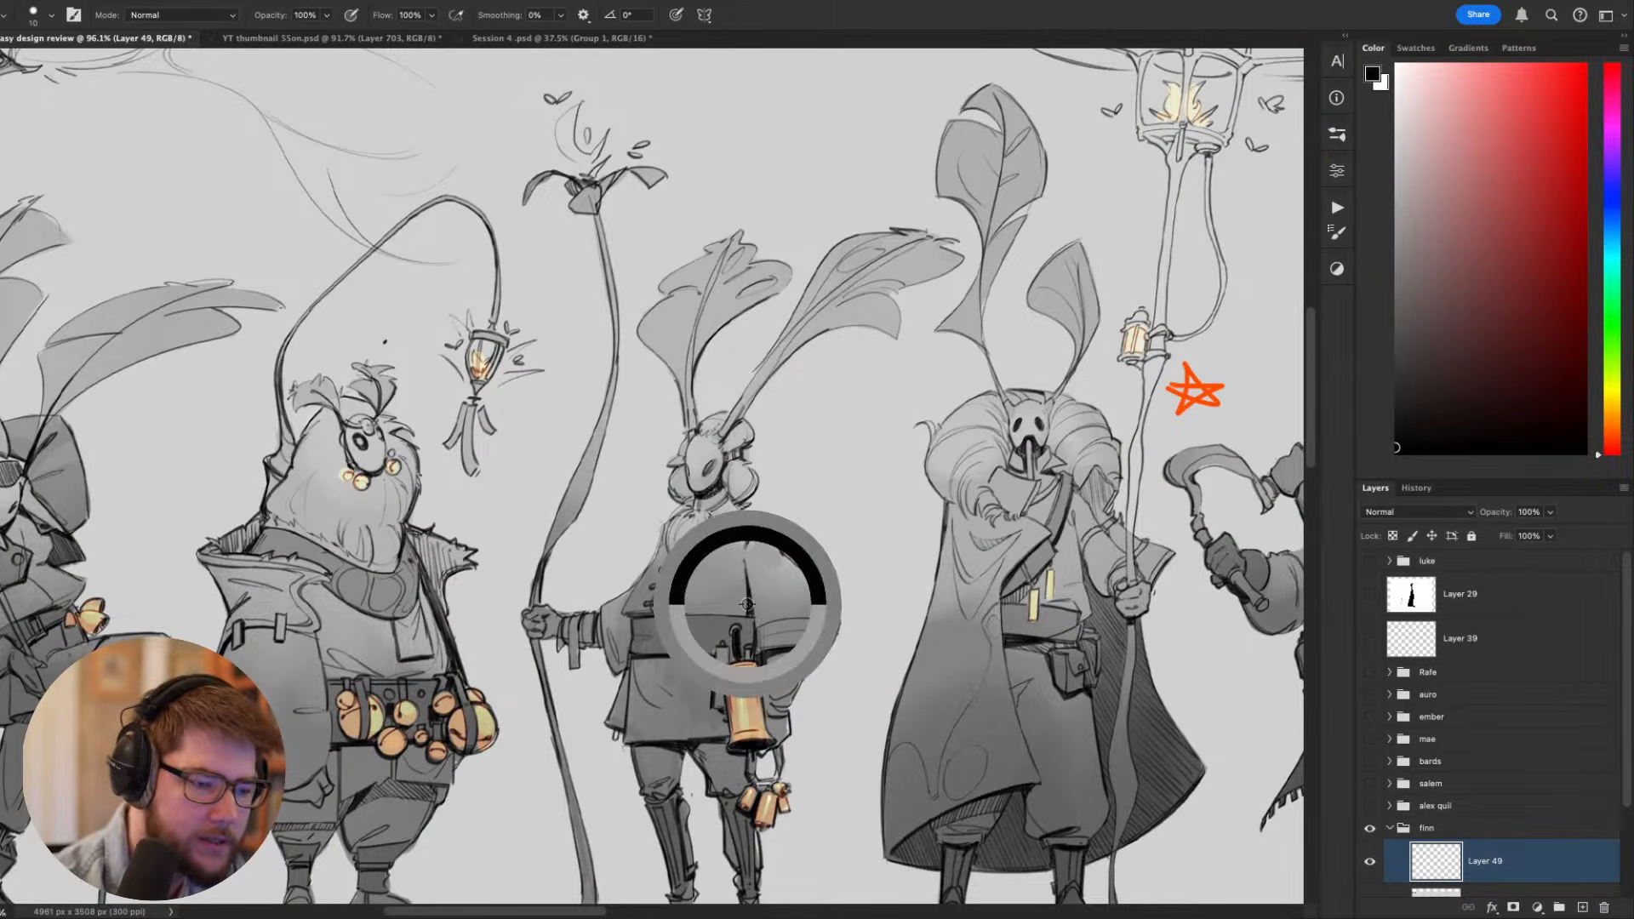
{"action": "key", "text": "bracketleft"}
{"action": "key", "text": "bracketleft"}
{"action": "key", "text": "bracketleft"}
{"action": "left_click_drag", "start_coordinate": [748, 561], "coordinate": [777, 550]}
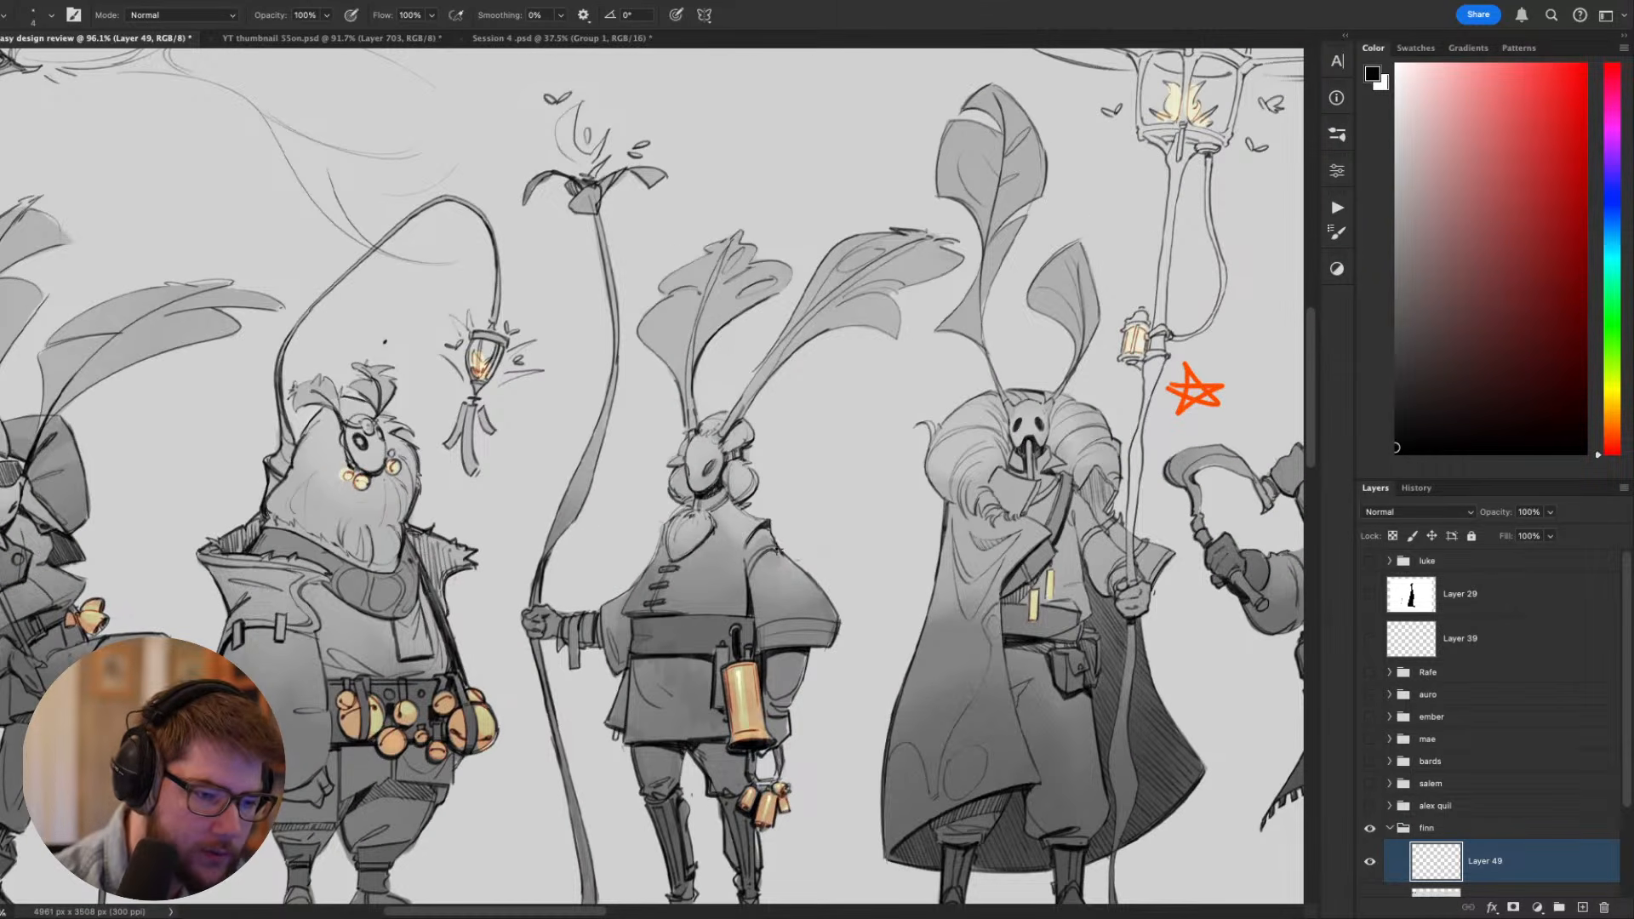
{"action": "key", "text": "ctrl+z"}
{"action": "key", "text": "ctrl+z"}
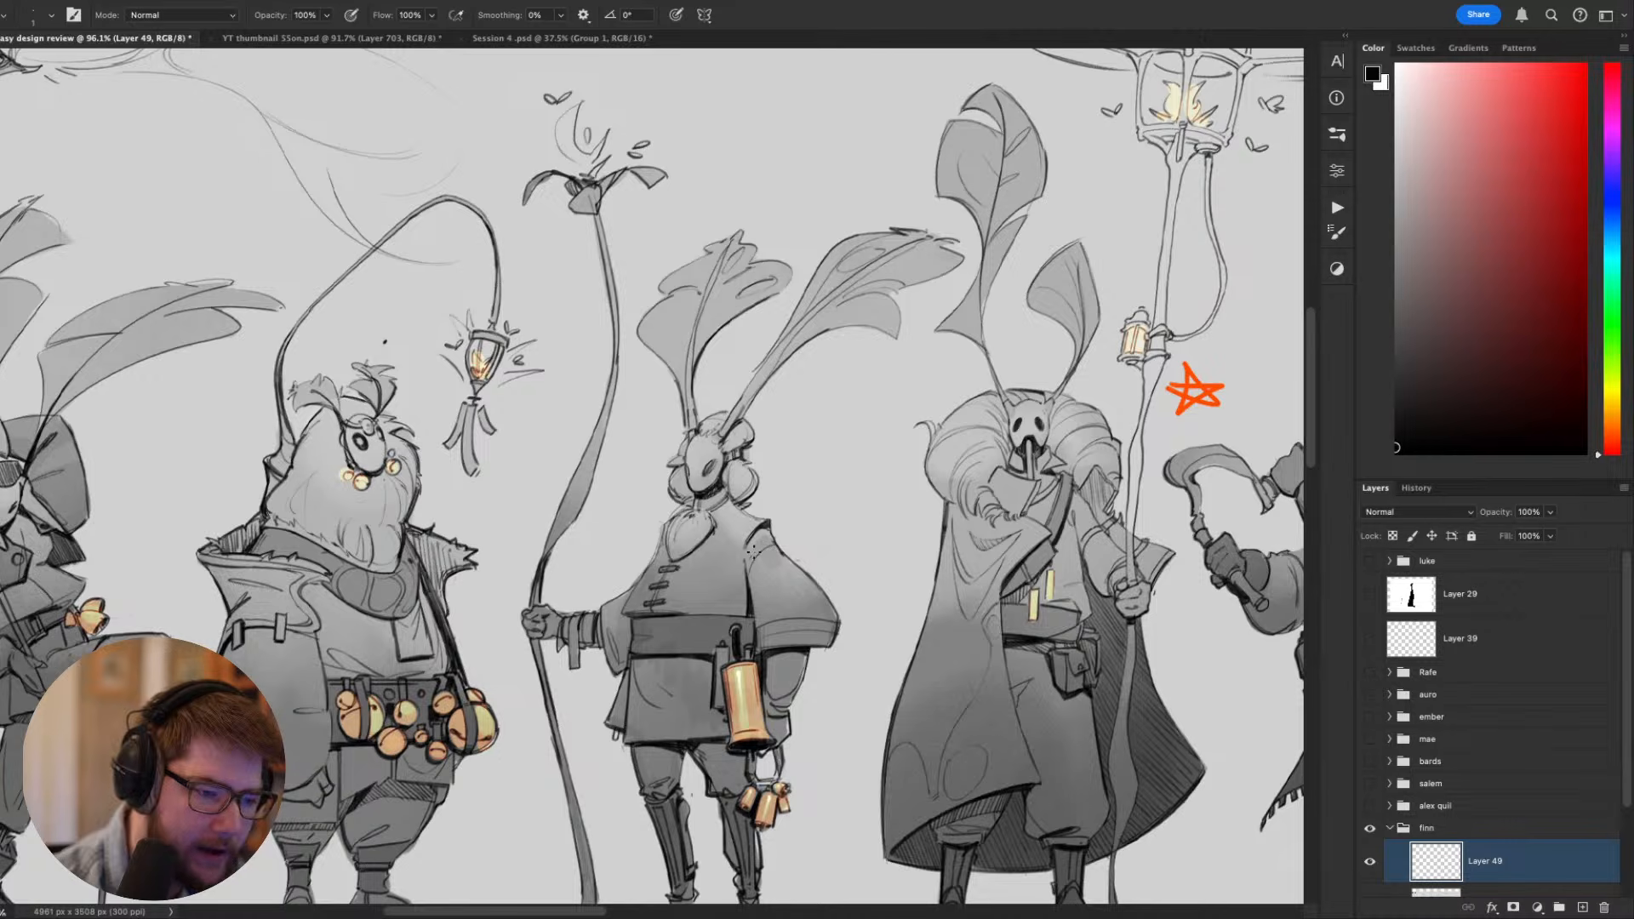
- Examine the moth lineup around the bearded bell carrier, comparing his belt bells and hanging lantern with the neighboring figures
{"action": "scroll", "coordinate": [843, 487], "scroll_direction": "down", "scroll_amount": 3}
{"action": "scroll", "coordinate": [830, 554], "scroll_direction": "down", "scroll_amount": 2}
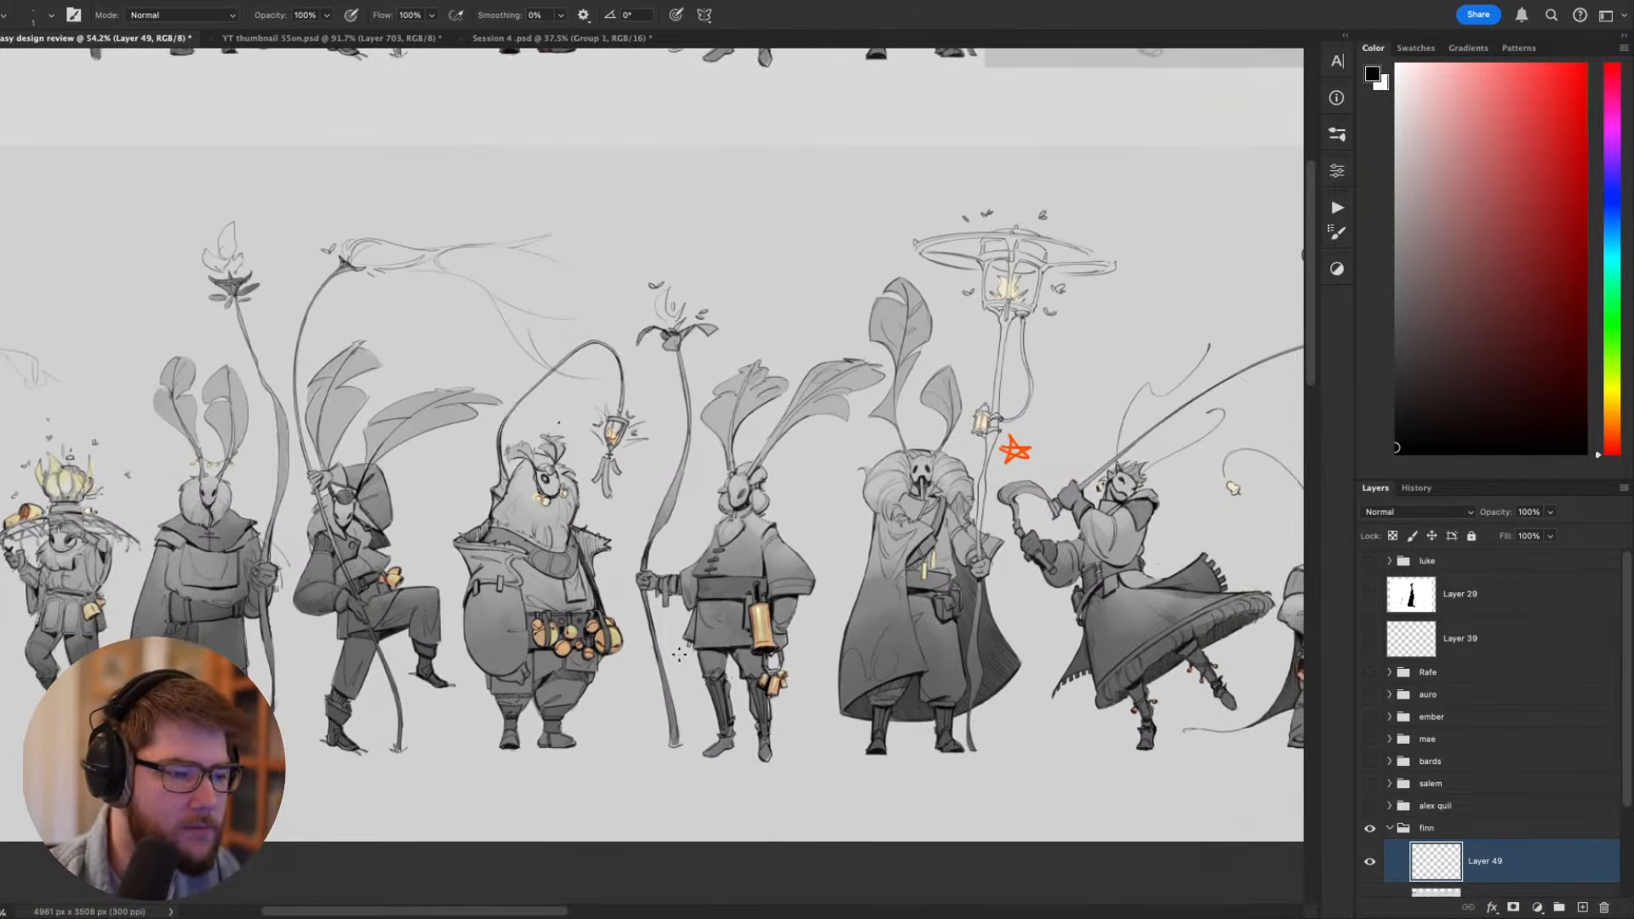
{"action": "scroll", "coordinate": [647, 652], "scroll_direction": "down", "scroll_amount": 1}
{"action": "scroll", "coordinate": [562, 648], "scroll_direction": "up", "scroll_amount": 5}
{"action": "mouse_move", "coordinate": [660, 434]}
{"action": "left_mouse_down"}
{"action": "mouse_move", "coordinate": [617, 666]}
{"action": "mouse_move", "coordinate": [314, 454]}
{"action": "left_mouse_up"}
{"action": "scroll", "coordinate": [562, 592], "scroll_direction": "down", "scroll_amount": 4}
{"action": "key", "text": "ctrl+z"}
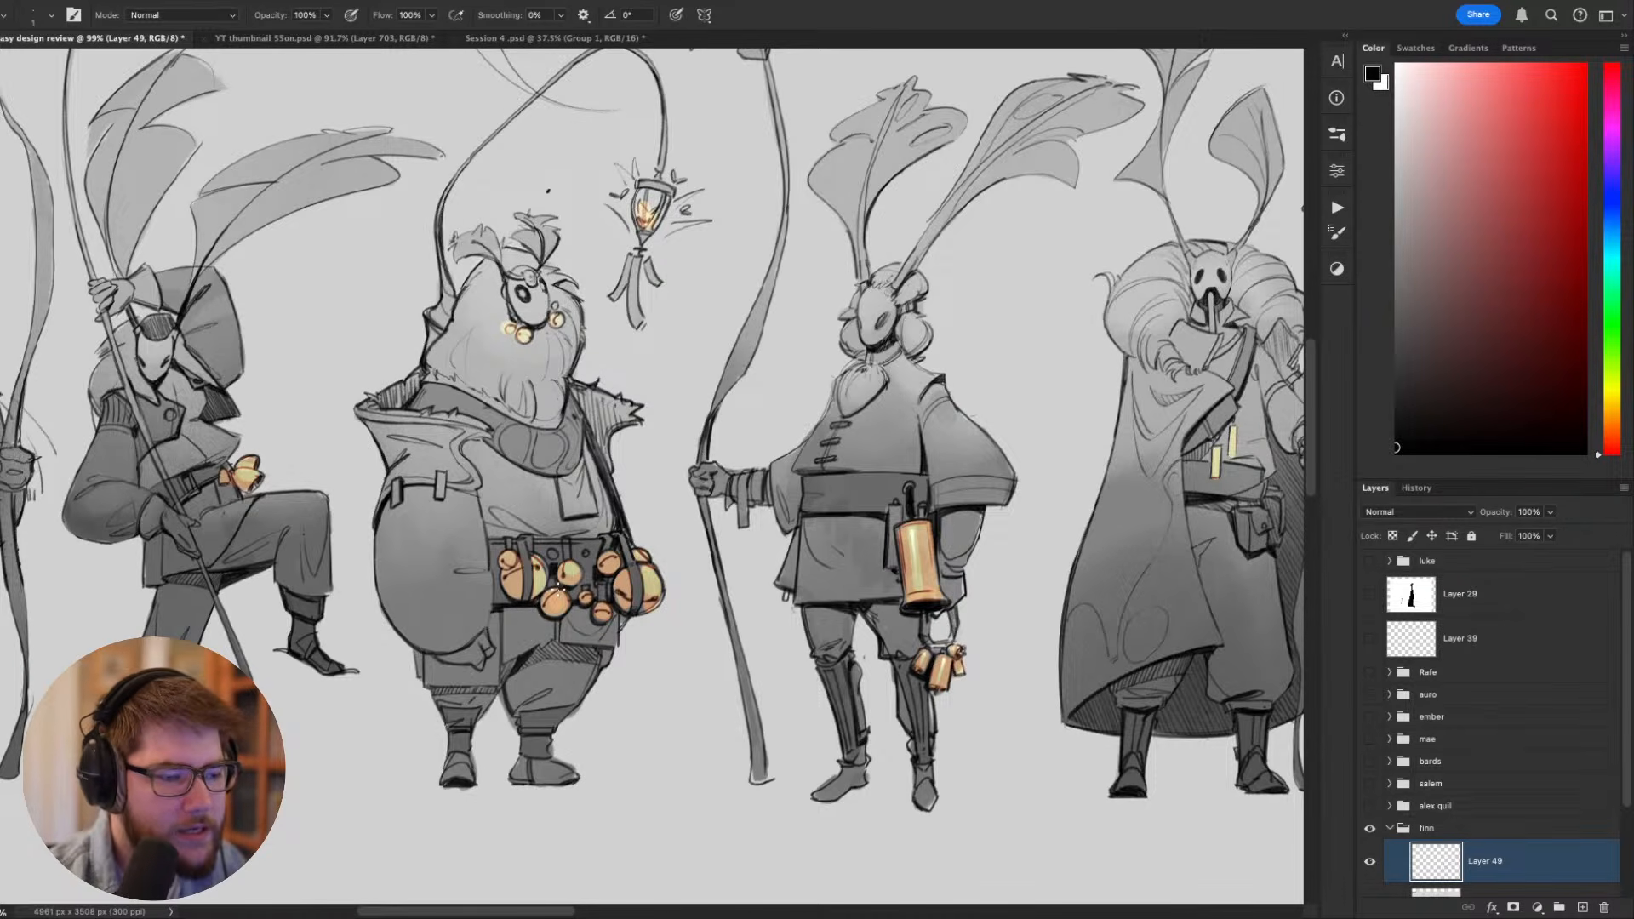
{"action": "left_click_drag", "start_coordinate": [558, 590], "coordinate": [594, 621]}
{"action": "key", "text": "bracketright"}
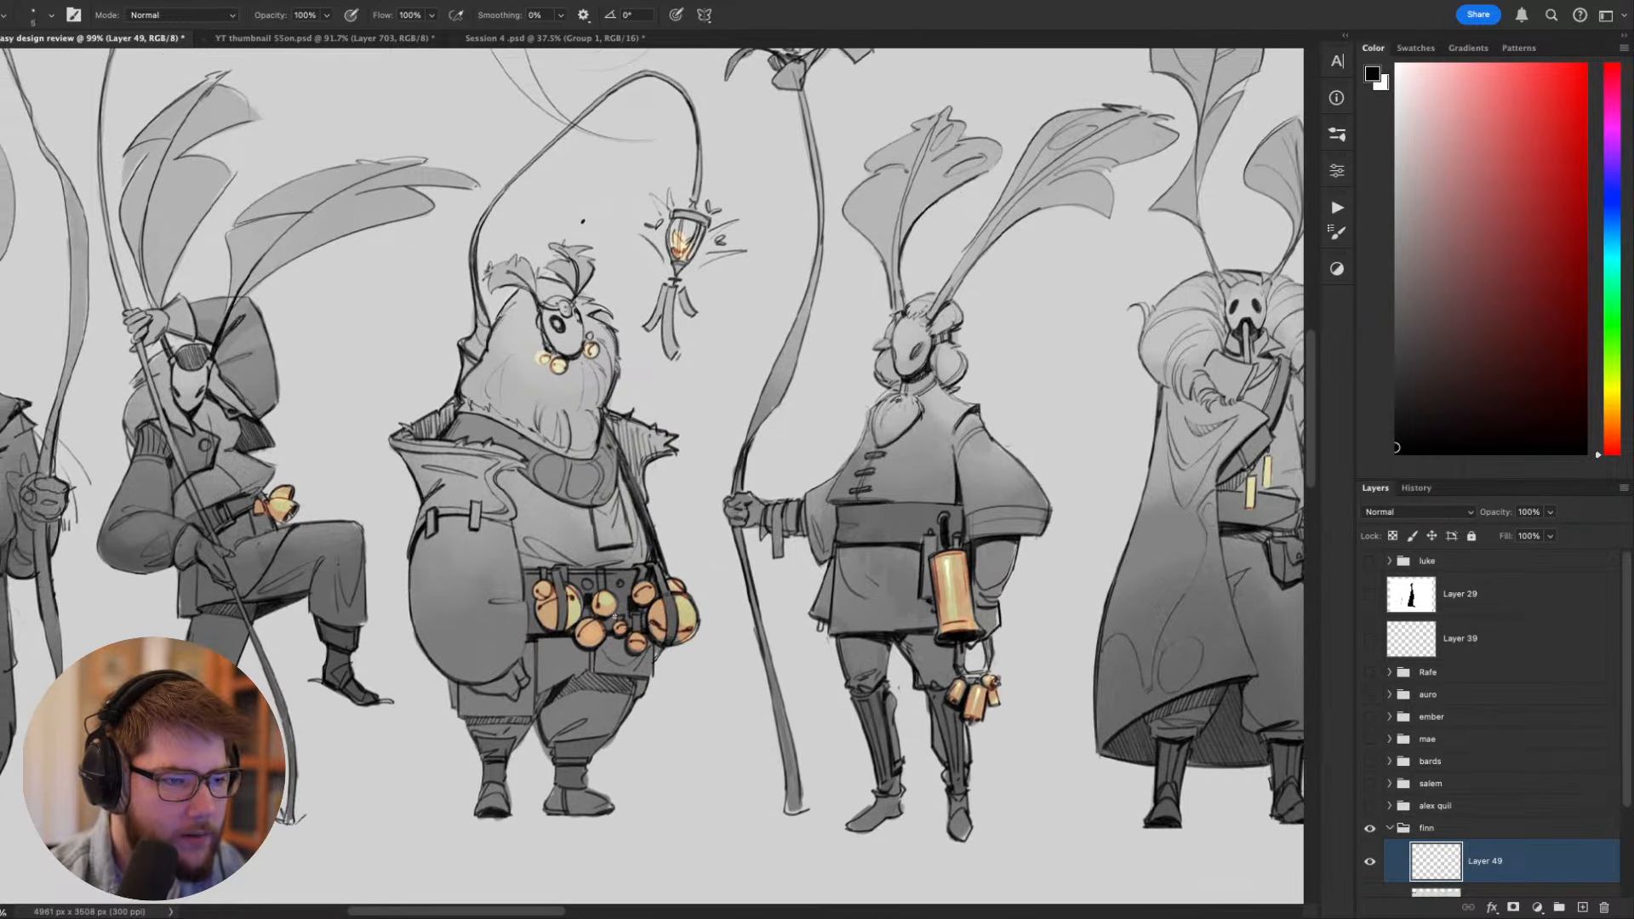
{"action": "left_click_drag", "start_coordinate": [451, 511], "coordinate": [660, 664]}
{"action": "key", "text": "ctrl+z"}
{"action": "mouse_move", "coordinate": [562, 511]}
{"action": "left_mouse_down"}
{"action": "mouse_move", "coordinate": [730, 731]}
{"action": "mouse_move", "coordinate": [632, 600]}
{"action": "left_mouse_up"}
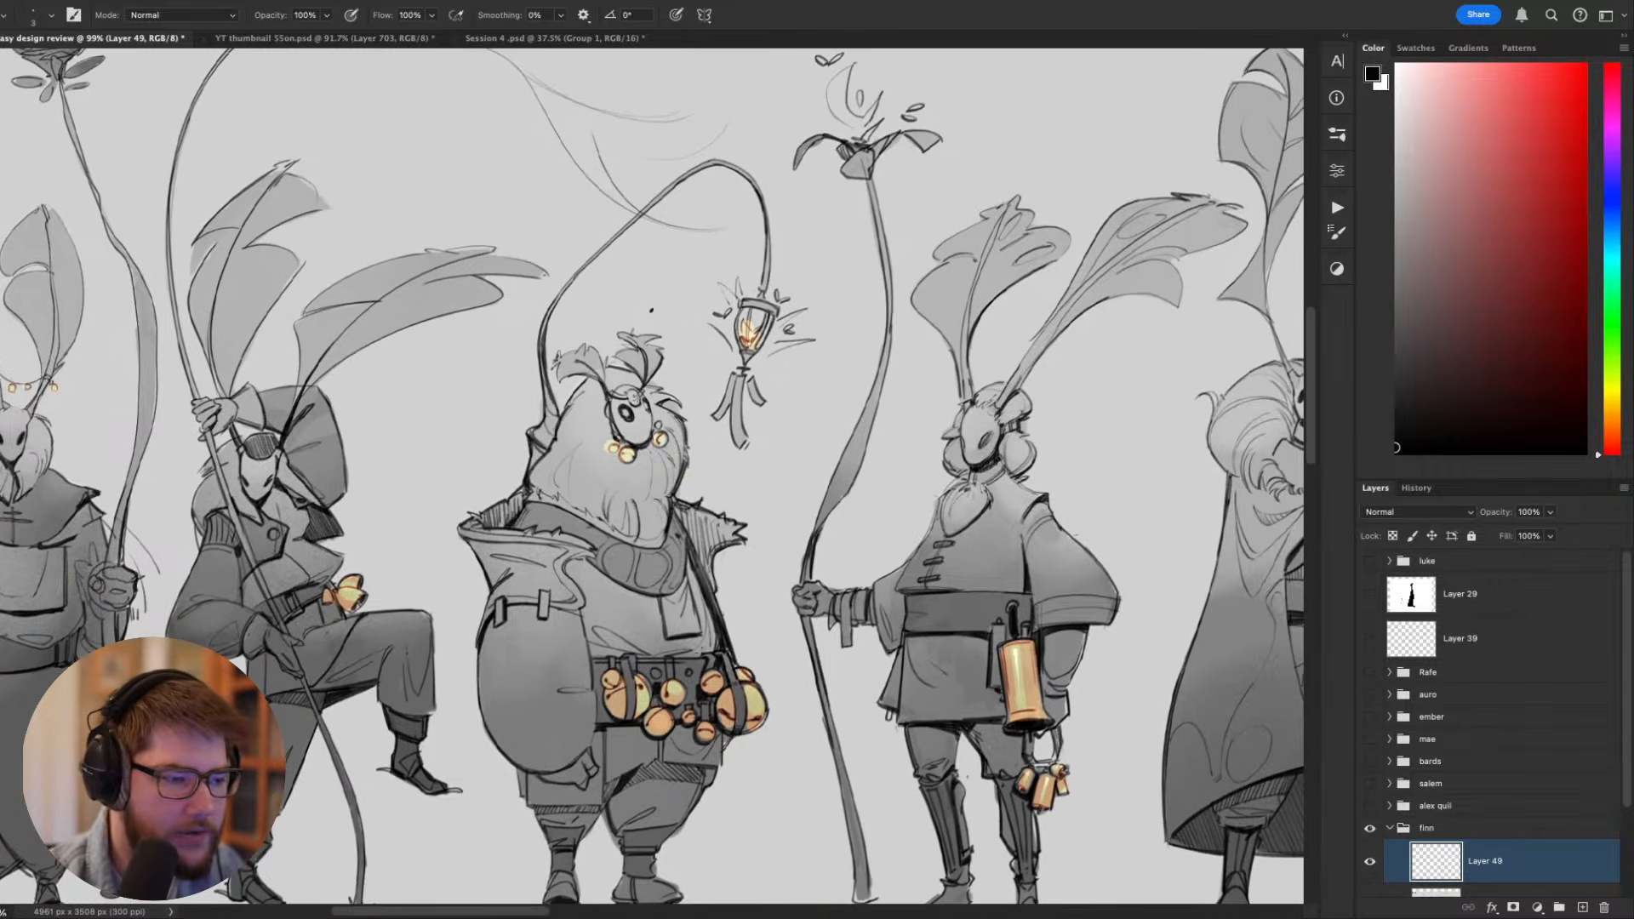
- Try circling the bearded figure's hanging lantern in black, and undo the strokes
{"action": "left_click_drag", "start_coordinate": [652, 310], "coordinate": [637, 282]}
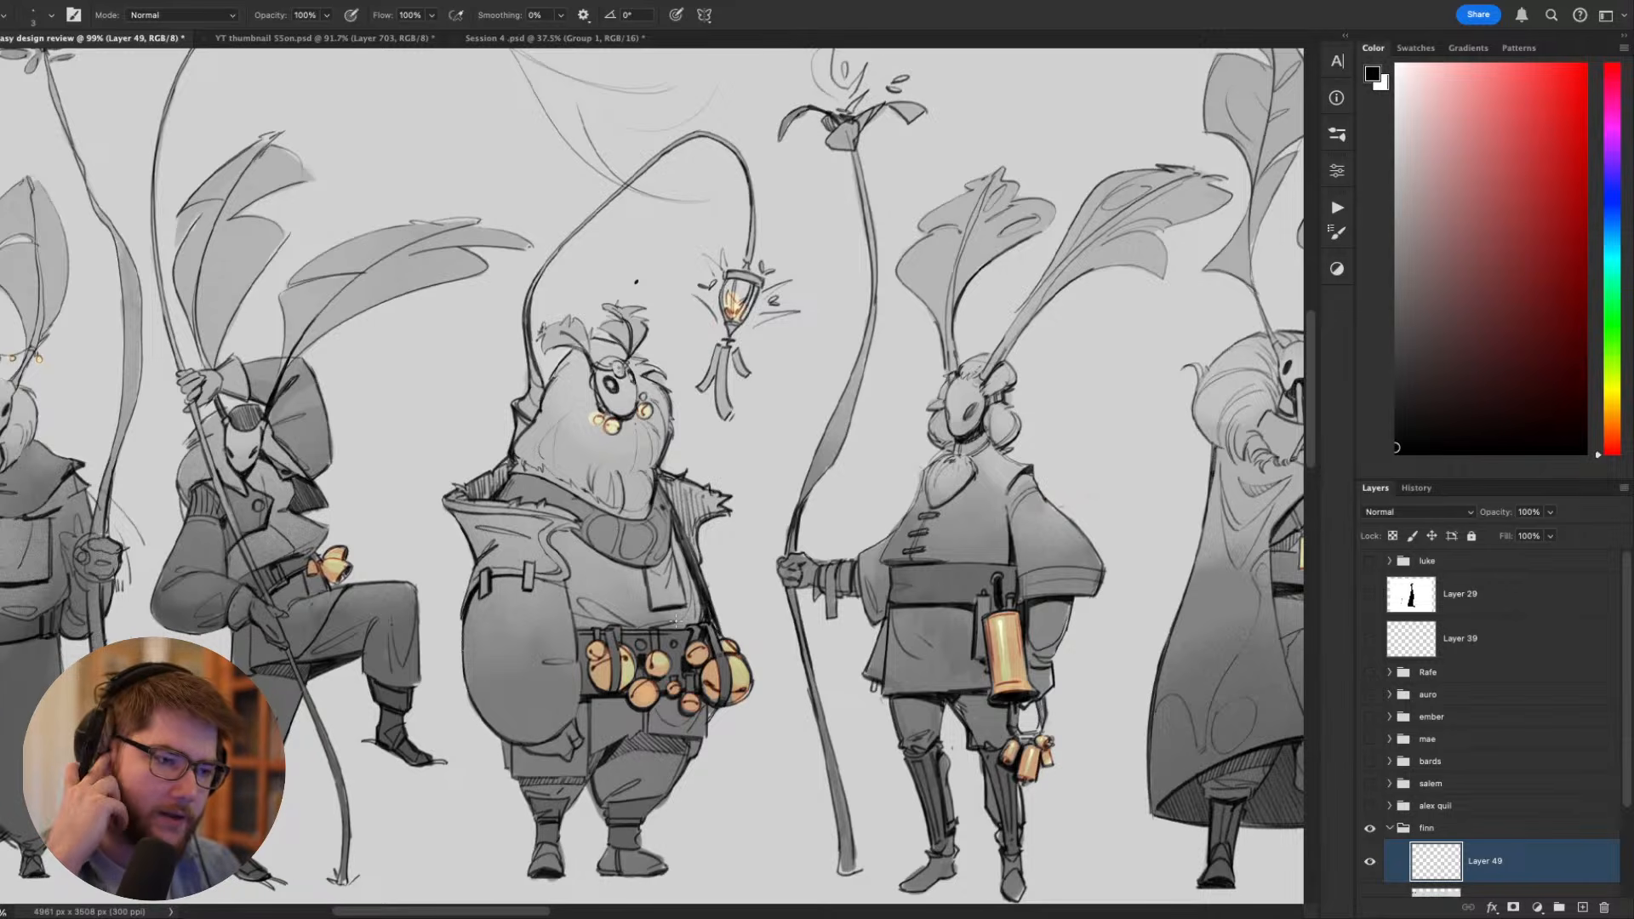
{"action": "mouse_move", "coordinate": [729, 247]}
{"action": "left_mouse_down"}
{"action": "mouse_move", "coordinate": [688, 342]}
{"action": "mouse_move", "coordinate": [782, 246]}
{"action": "mouse_move", "coordinate": [763, 238]}
{"action": "left_mouse_up"}
{"action": "key", "text": "super+z"}
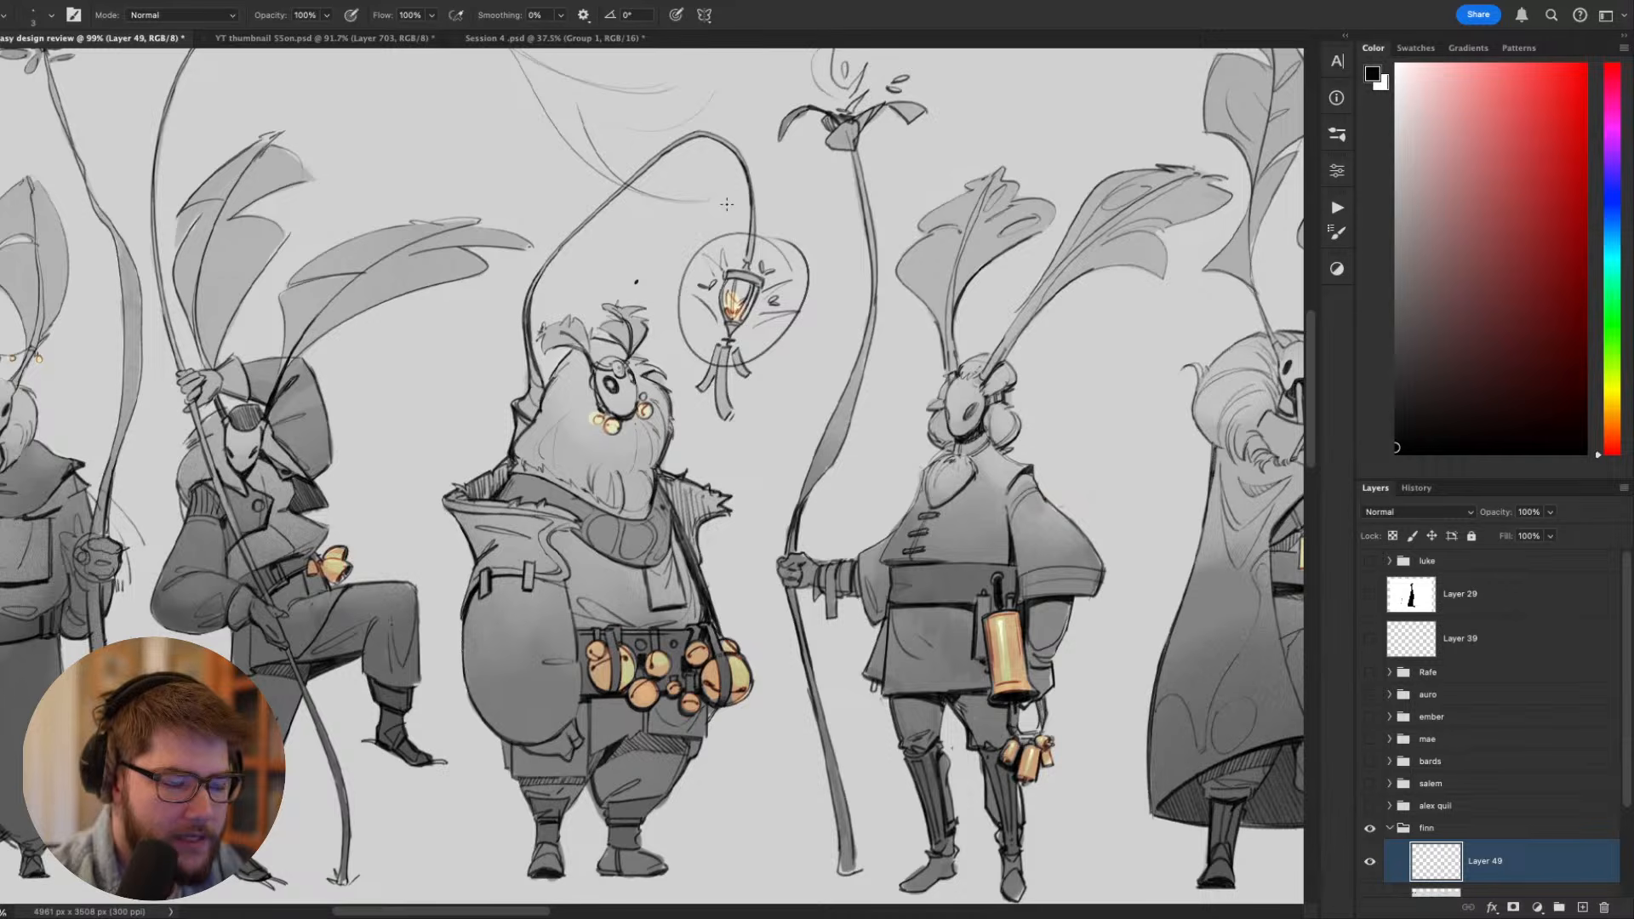
{"action": "key", "text": "super+z"}
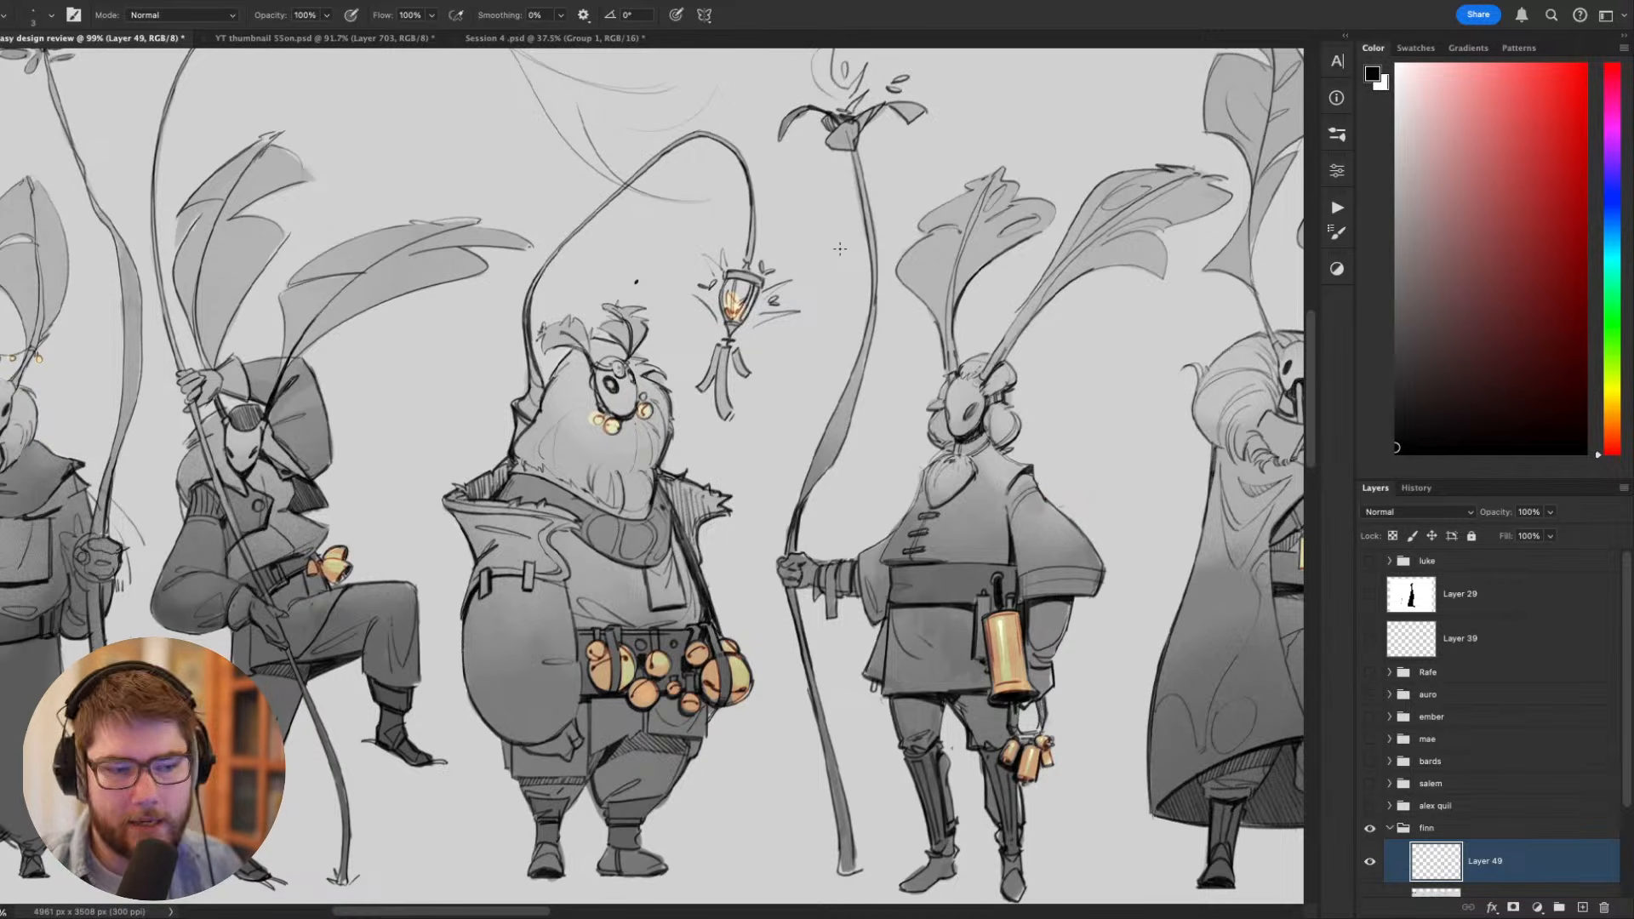
- Sketch a raised arm in black for the bearded figure, with its hand reaching up beneath the hanging lantern
{"action": "scroll", "coordinate": [809, 383], "scroll_direction": "up", "scroll_amount": 2}
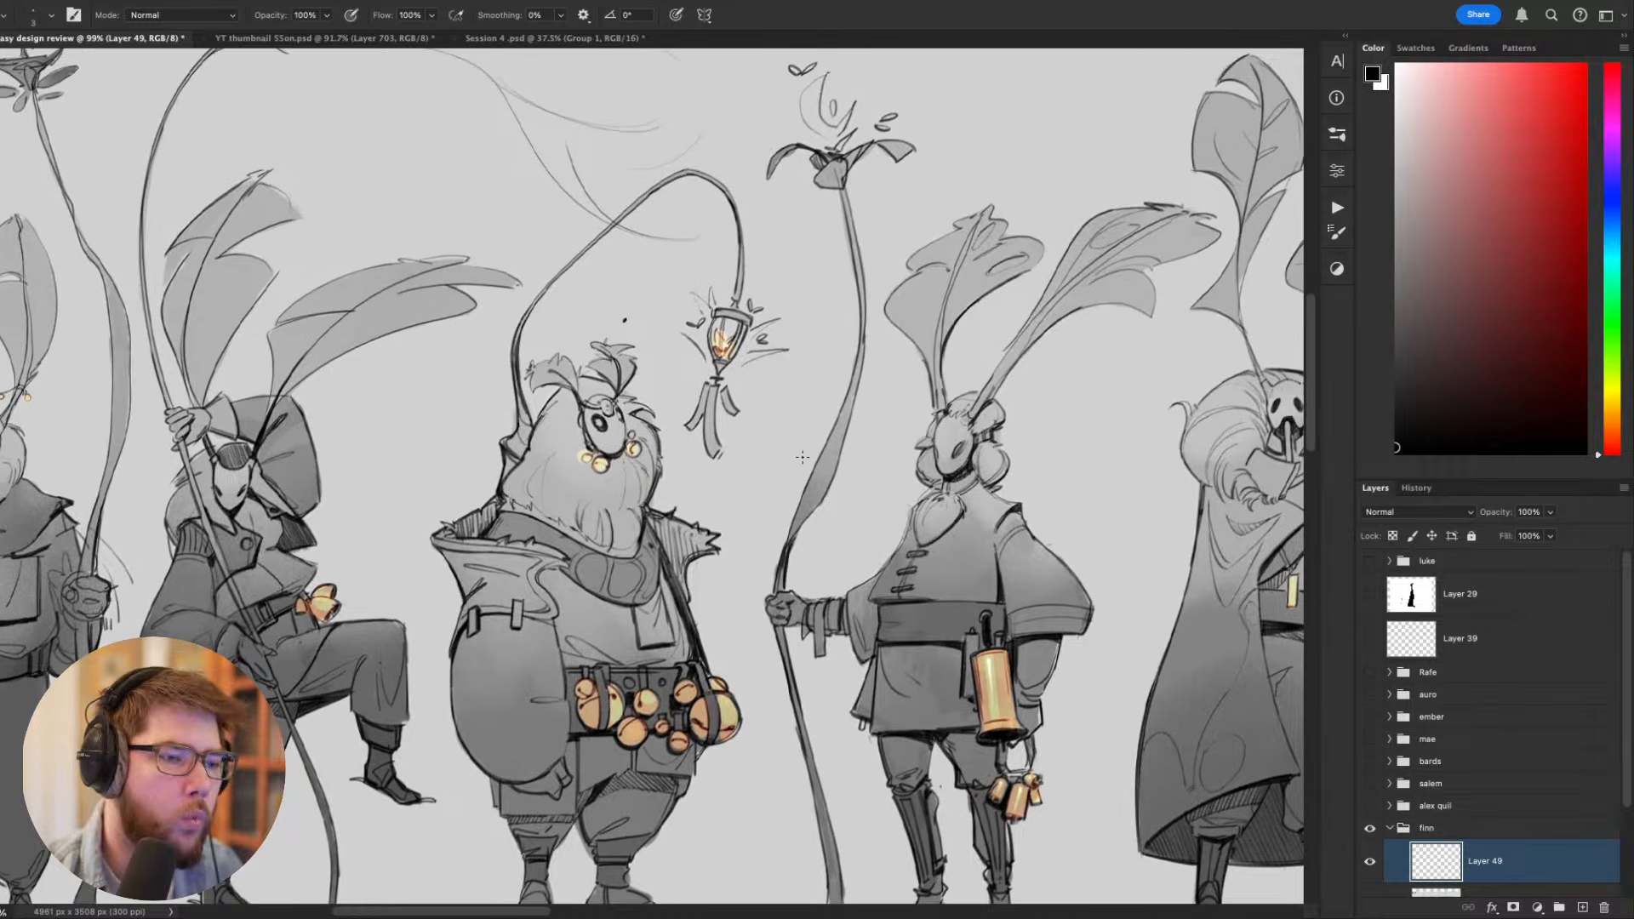
{"action": "mouse_move", "coordinate": [734, 546]}
{"action": "left_mouse_down"}
{"action": "mouse_move", "coordinate": [775, 567]}
{"action": "mouse_move", "coordinate": [764, 461]}
{"action": "left_mouse_up"}
{"action": "key", "text": "super+z"}
{"action": "mouse_move", "coordinate": [734, 607]}
{"action": "left_mouse_down"}
{"action": "mouse_move", "coordinate": [790, 458]}
{"action": "mouse_move", "coordinate": [771, 464]}
{"action": "mouse_move", "coordinate": [793, 459]}
{"action": "mouse_move", "coordinate": [815, 403]}
{"action": "mouse_move", "coordinate": [778, 444]}
{"action": "left_mouse_up"}
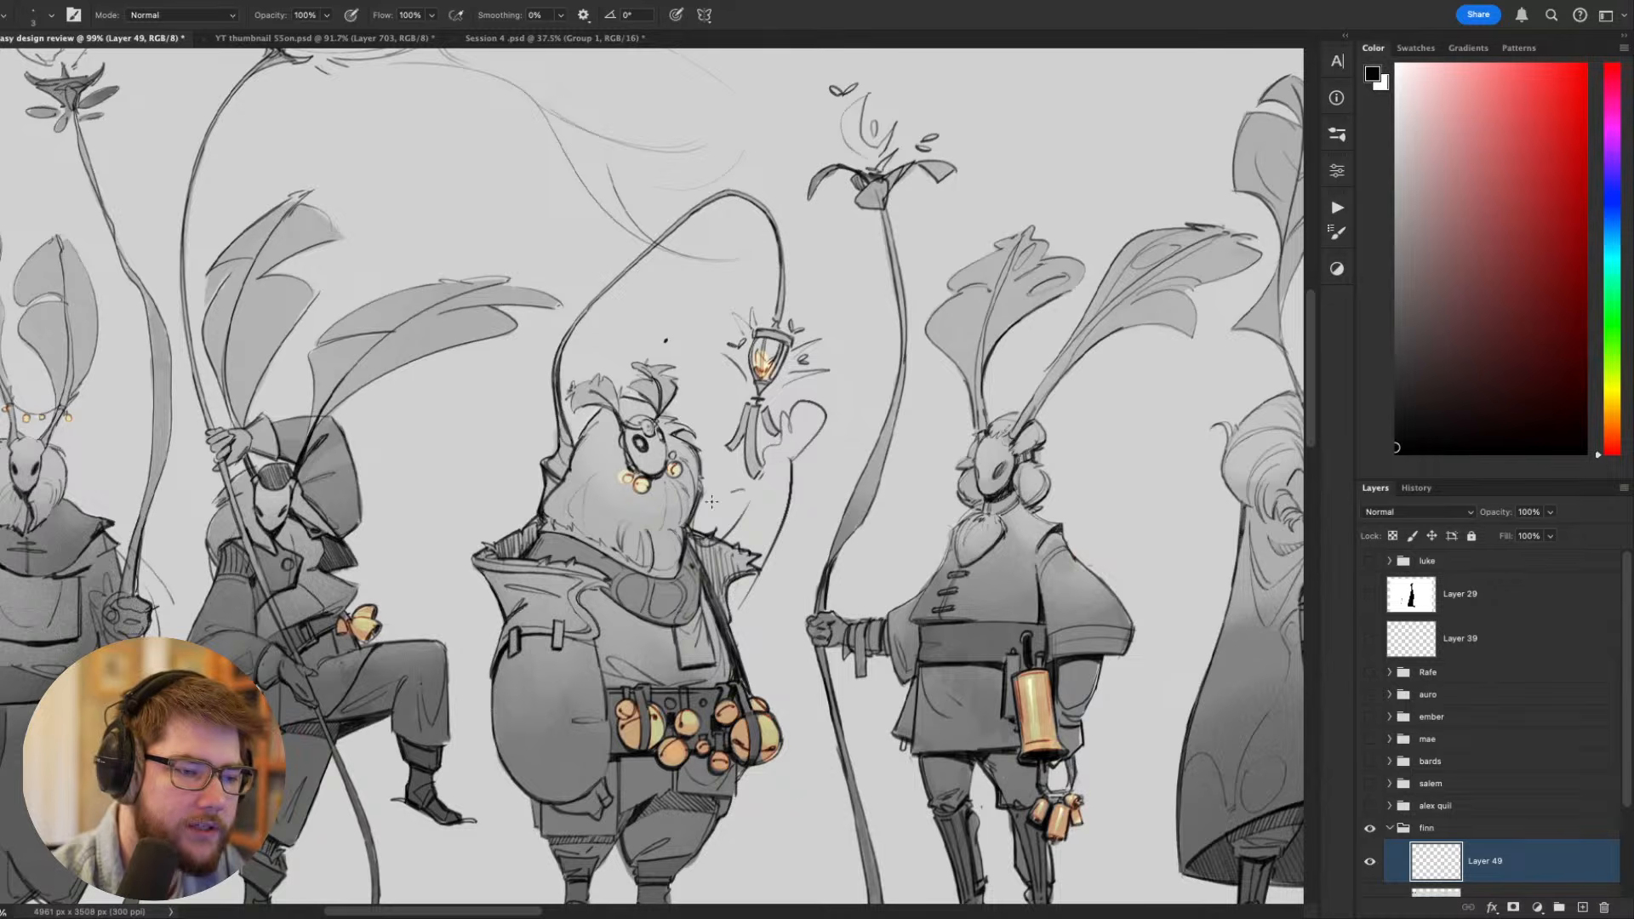
{"action": "left_click_drag", "start_coordinate": [711, 503], "coordinate": [725, 484]}
{"action": "left_click_drag", "start_coordinate": [958, 409], "coordinate": [969, 241]}
{"action": "left_click_drag", "start_coordinate": [795, 429], "coordinate": [920, 540]}
- Outline an outward-bent elbow beside the bearded figure's hanging sleeve, and undo unsuitable forearm strokes
{"action": "mouse_move", "coordinate": [633, 538]}
{"action": "left_mouse_down"}
{"action": "mouse_move", "coordinate": [666, 666]}
{"action": "mouse_move", "coordinate": [744, 633]}
{"action": "left_mouse_up"}
{"action": "left_click_drag", "start_coordinate": [680, 593], "coordinate": [704, 641]}
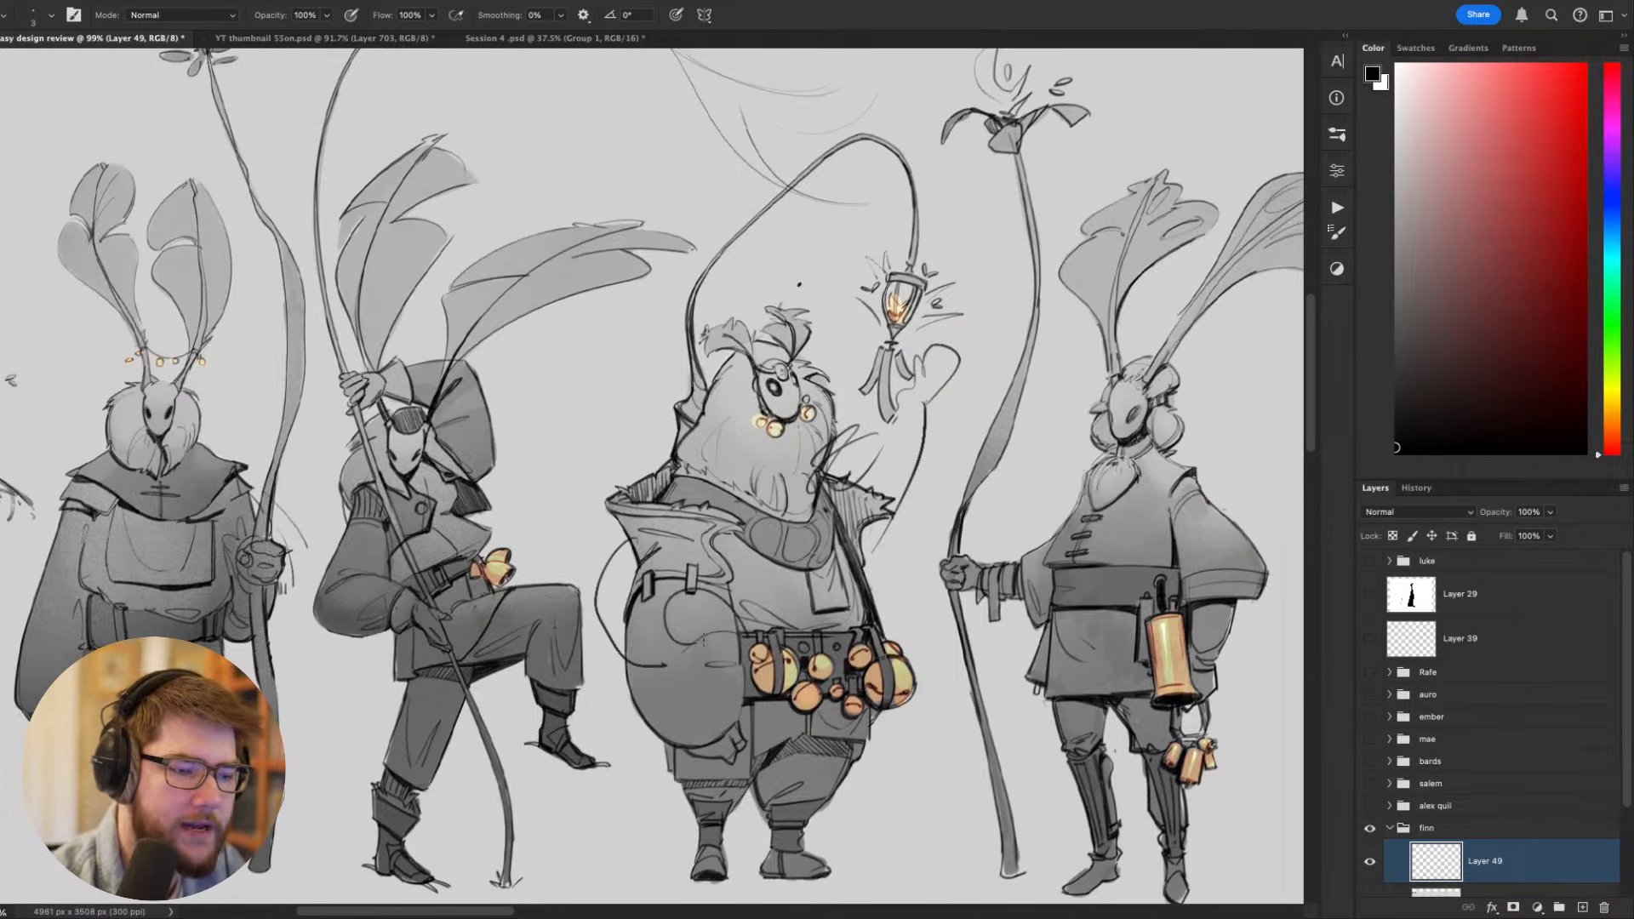
{"action": "left_click_drag", "start_coordinate": [915, 723], "coordinate": [993, 765]}
{"action": "mouse_move", "coordinate": [733, 634]}
{"action": "left_mouse_down"}
{"action": "mouse_move", "coordinate": [810, 653]}
{"action": "mouse_move", "coordinate": [733, 619]}
{"action": "left_mouse_up"}
{"action": "left_click_drag", "start_coordinate": [710, 709], "coordinate": [793, 736]}
{"action": "key", "text": "super+z"}
{"action": "key", "text": "super+z"}
{"action": "key", "text": "super+z"}
{"action": "key", "text": "super+z"}
{"action": "mouse_move", "coordinate": [709, 648]}
{"action": "left_mouse_down"}
{"action": "mouse_move", "coordinate": [810, 679]}
{"action": "mouse_move", "coordinate": [823, 746]}
{"action": "mouse_move", "coordinate": [696, 711]}
{"action": "mouse_move", "coordinate": [825, 707]}
{"action": "left_mouse_up"}
{"action": "key", "text": "super+z"}
{"action": "key", "text": "super+z"}
- Sketch the bent arm's hand resting on the bearded figure's belly just above the belt bells
{"action": "left_click_drag", "start_coordinate": [792, 619], "coordinate": [838, 650]}
{"action": "left_click_drag", "start_coordinate": [785, 631], "coordinate": [845, 662]}
{"action": "mouse_move", "coordinate": [832, 674]}
{"action": "left_mouse_down"}
{"action": "mouse_move", "coordinate": [854, 627]}
{"action": "mouse_move", "coordinate": [851, 686]}
{"action": "left_mouse_up"}
{"action": "left_click_drag", "start_coordinate": [849, 632], "coordinate": [866, 651]}
- Review the bearded figure's sketched arm poses within the lineup and compare them with the figures below the ETERNAL title
{"action": "mouse_move", "coordinate": [1118, 776]}
{"action": "left_mouse_down"}
{"action": "mouse_move", "coordinate": [1092, 711]}
{"action": "mouse_move", "coordinate": [921, 619]}
{"action": "left_mouse_up"}
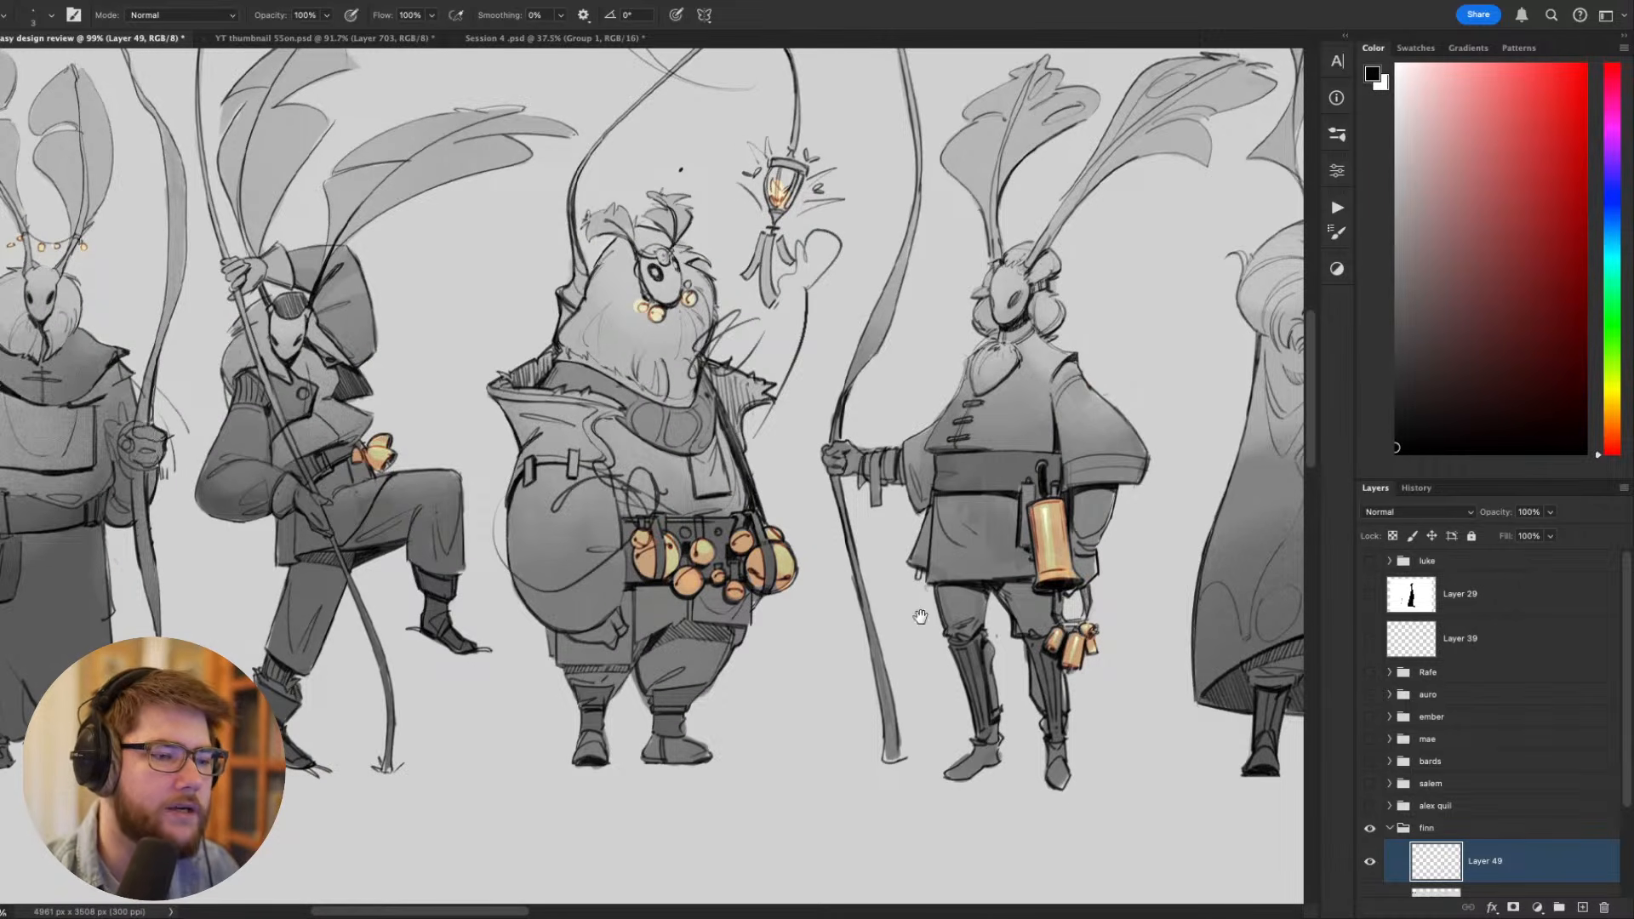
{"action": "left_click_drag", "start_coordinate": [1058, 669], "coordinate": [1081, 785]}
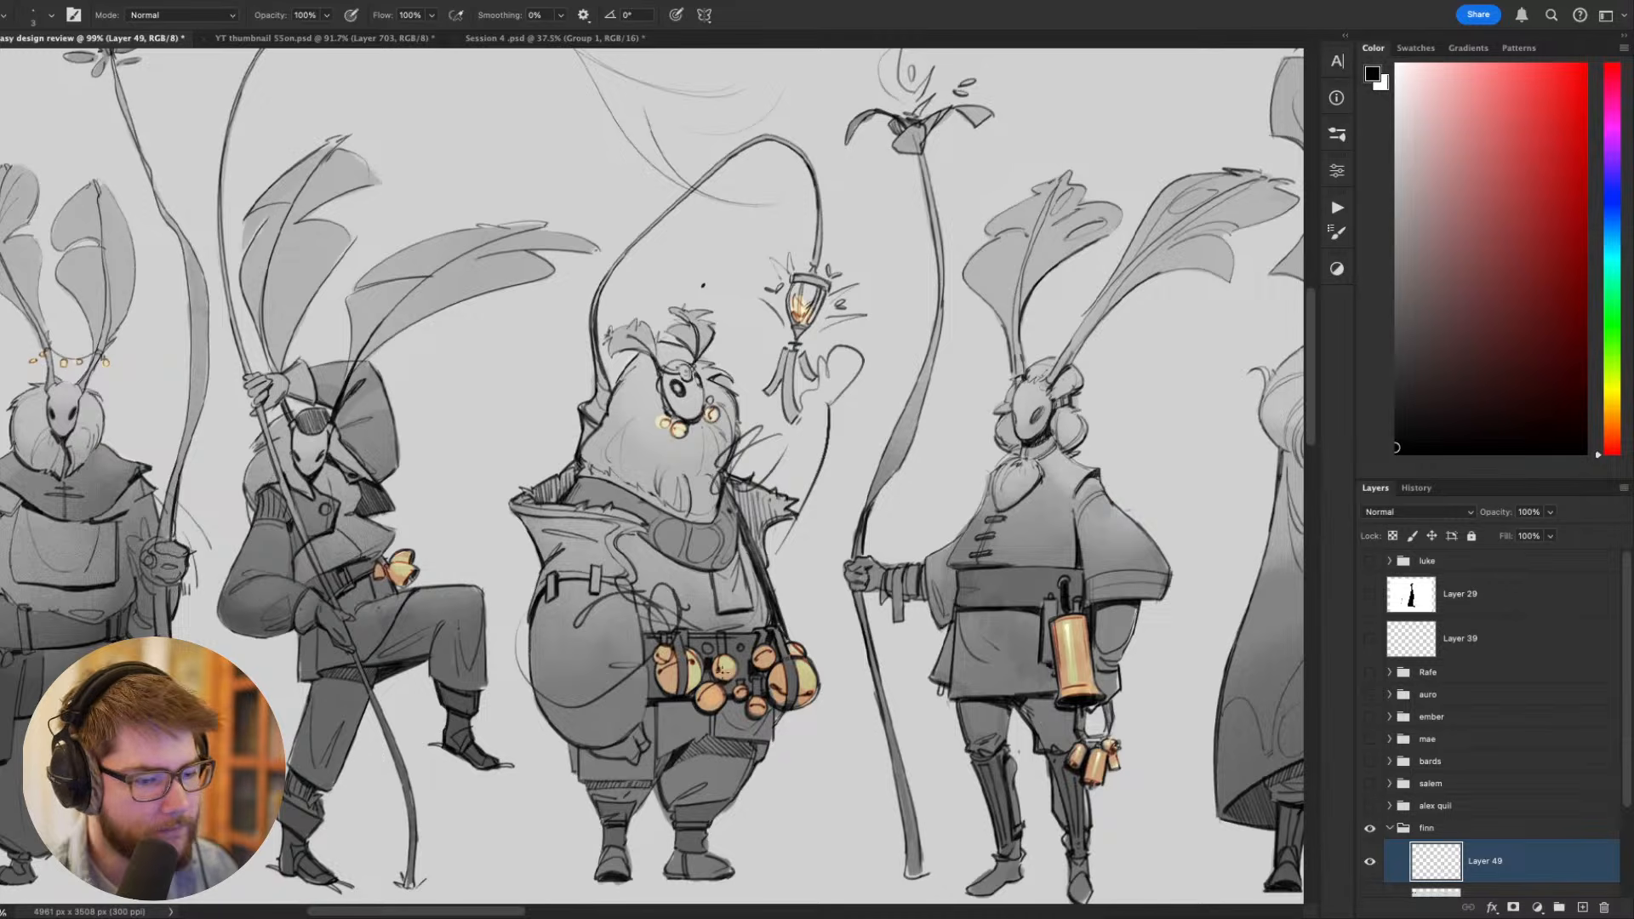
{"action": "left_click_drag", "start_coordinate": [648, 664], "coordinate": [837, 662]}
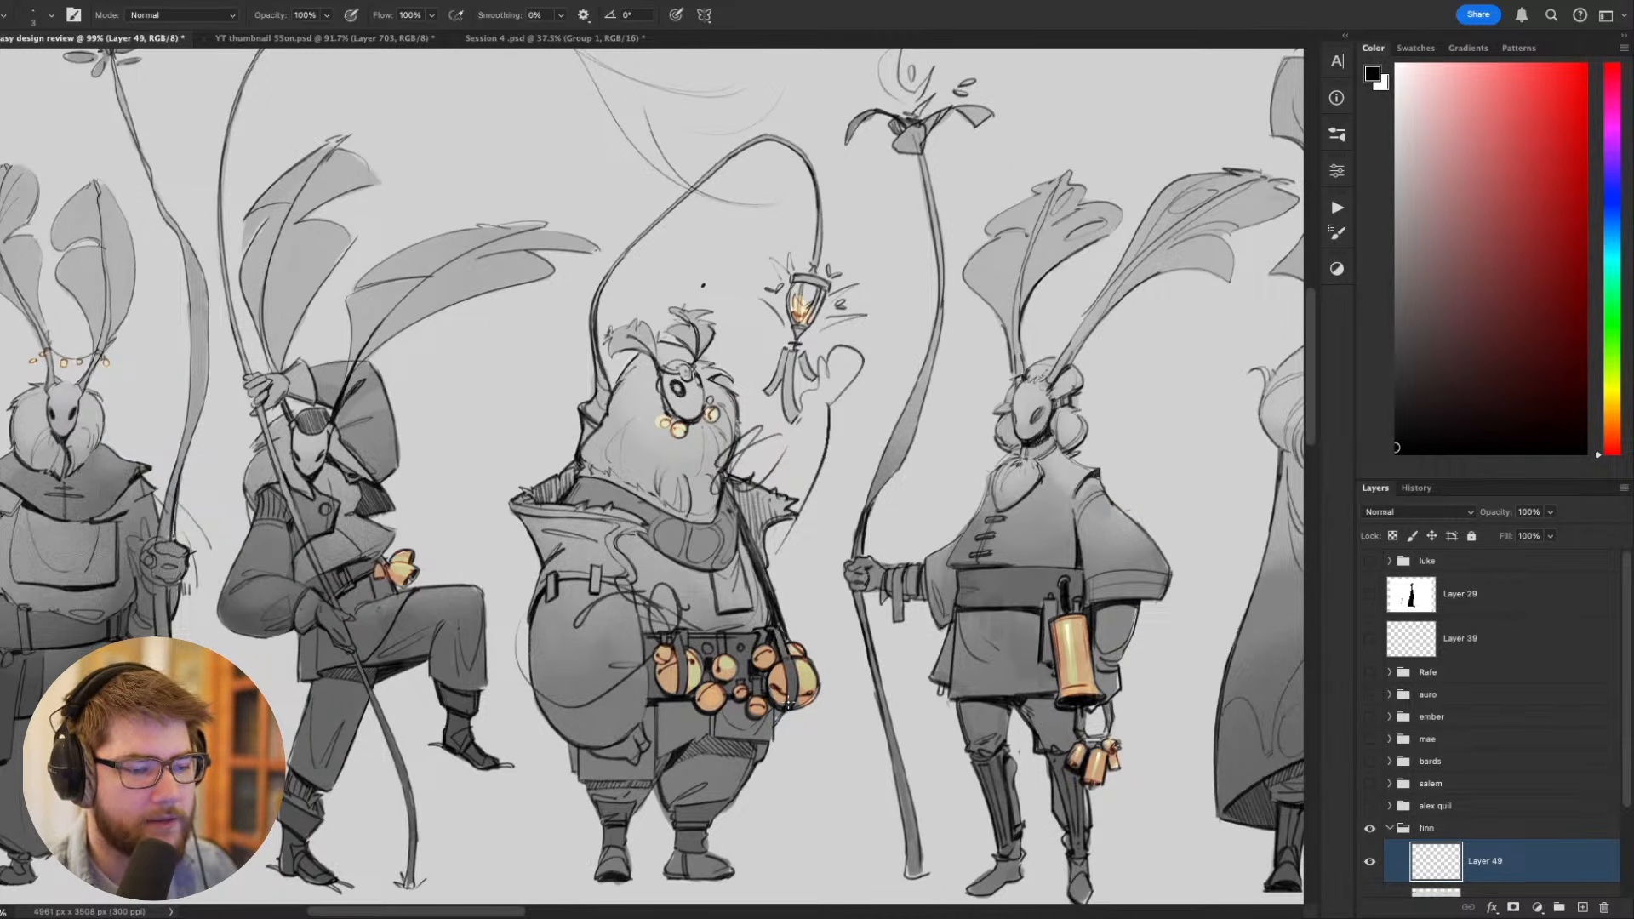
{"action": "scroll", "coordinate": [790, 705], "scroll_direction": "down", "scroll_amount": 6}
{"action": "scroll", "coordinate": [742, 681], "scroll_direction": "up", "scroll_amount": 4}
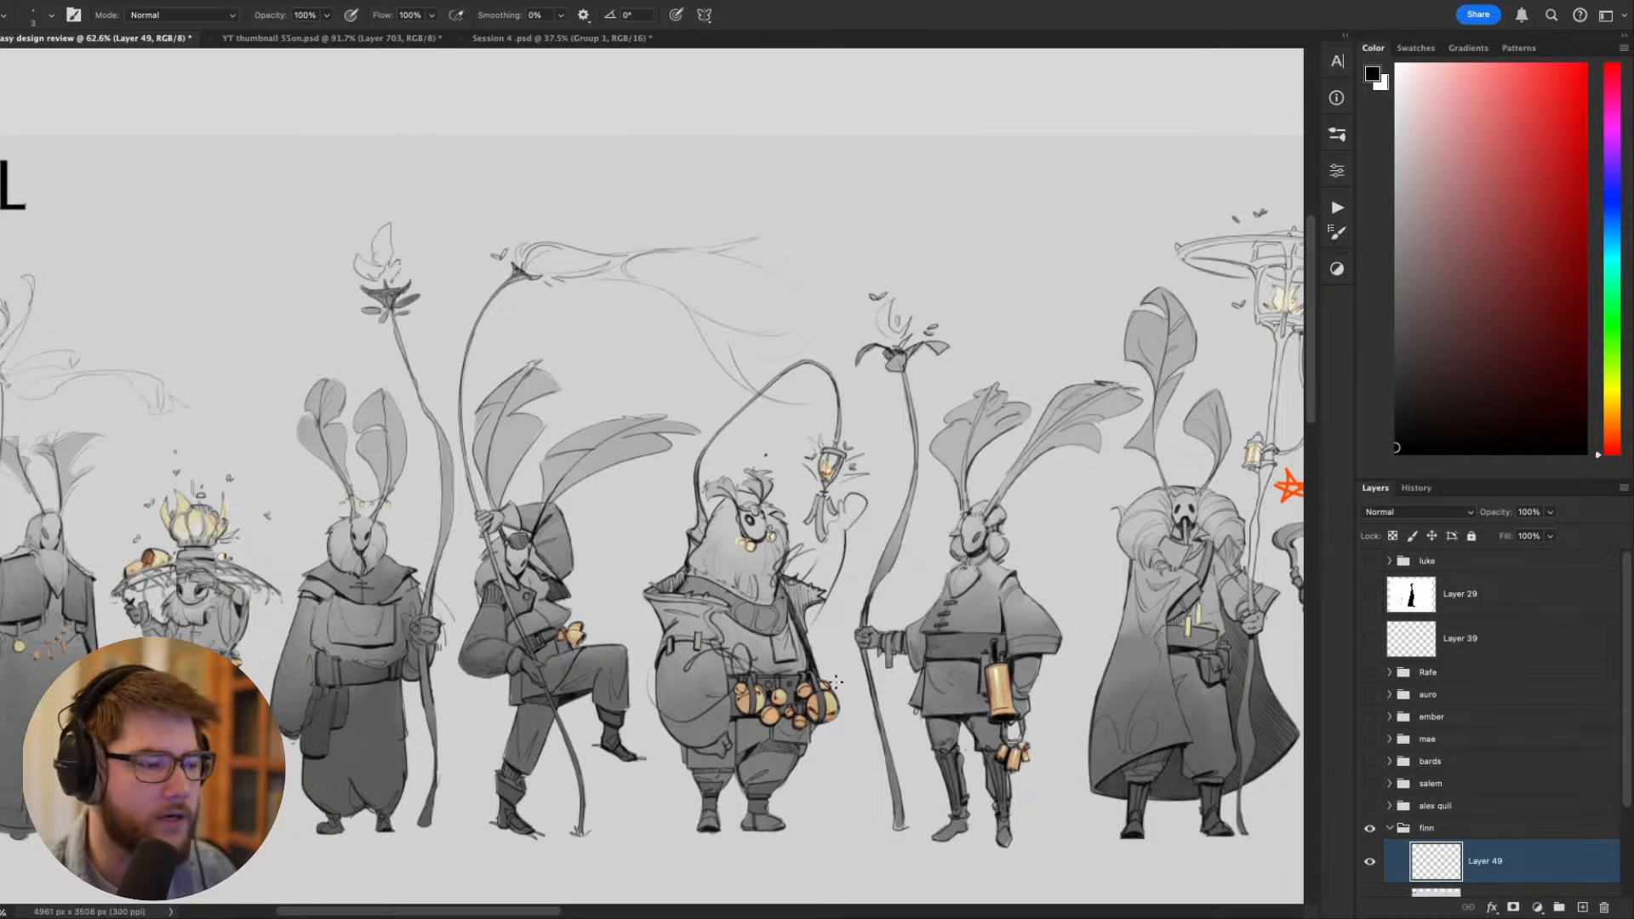
{"action": "left_click_drag", "start_coordinate": [686, 697], "coordinate": [971, 623]}
{"action": "left_click_drag", "start_coordinate": [766, 631], "coordinate": [690, 631]}
{"action": "key", "text": "ctrl+minus"}
{"action": "key", "text": "ctrl+minus"}
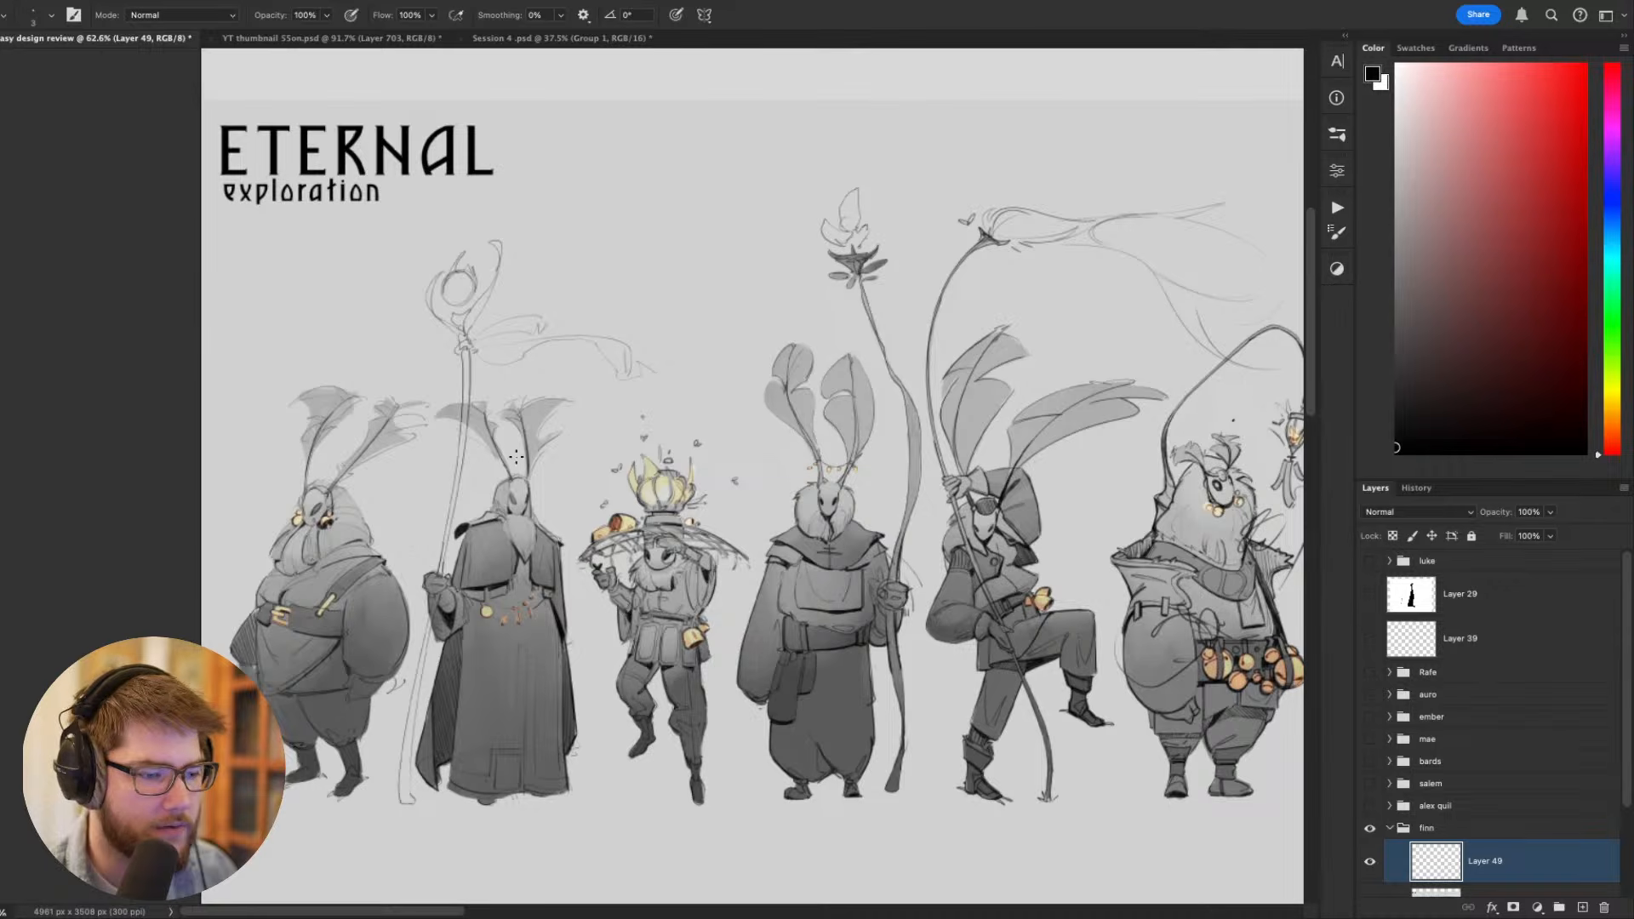
- Try circling the mask and ear bells of the first stout figure in black, and undo the strokes
{"action": "scroll", "coordinate": [598, 539], "scroll_direction": "up", "scroll_amount": 1}
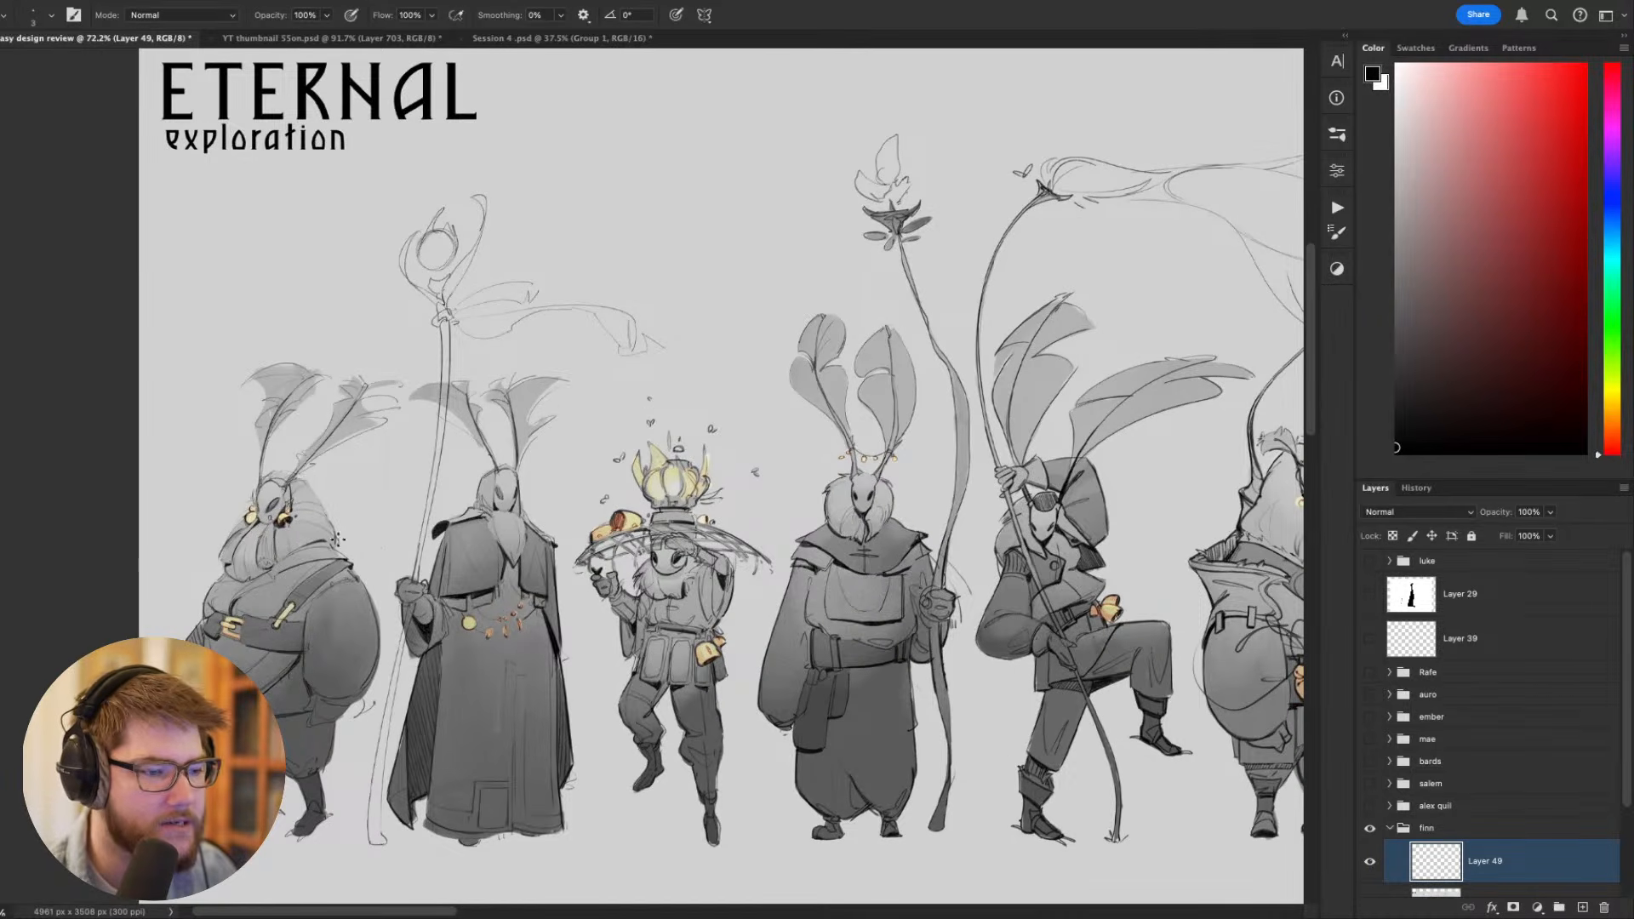
{"action": "scroll", "coordinate": [505, 537], "scroll_direction": "up", "scroll_amount": 2}
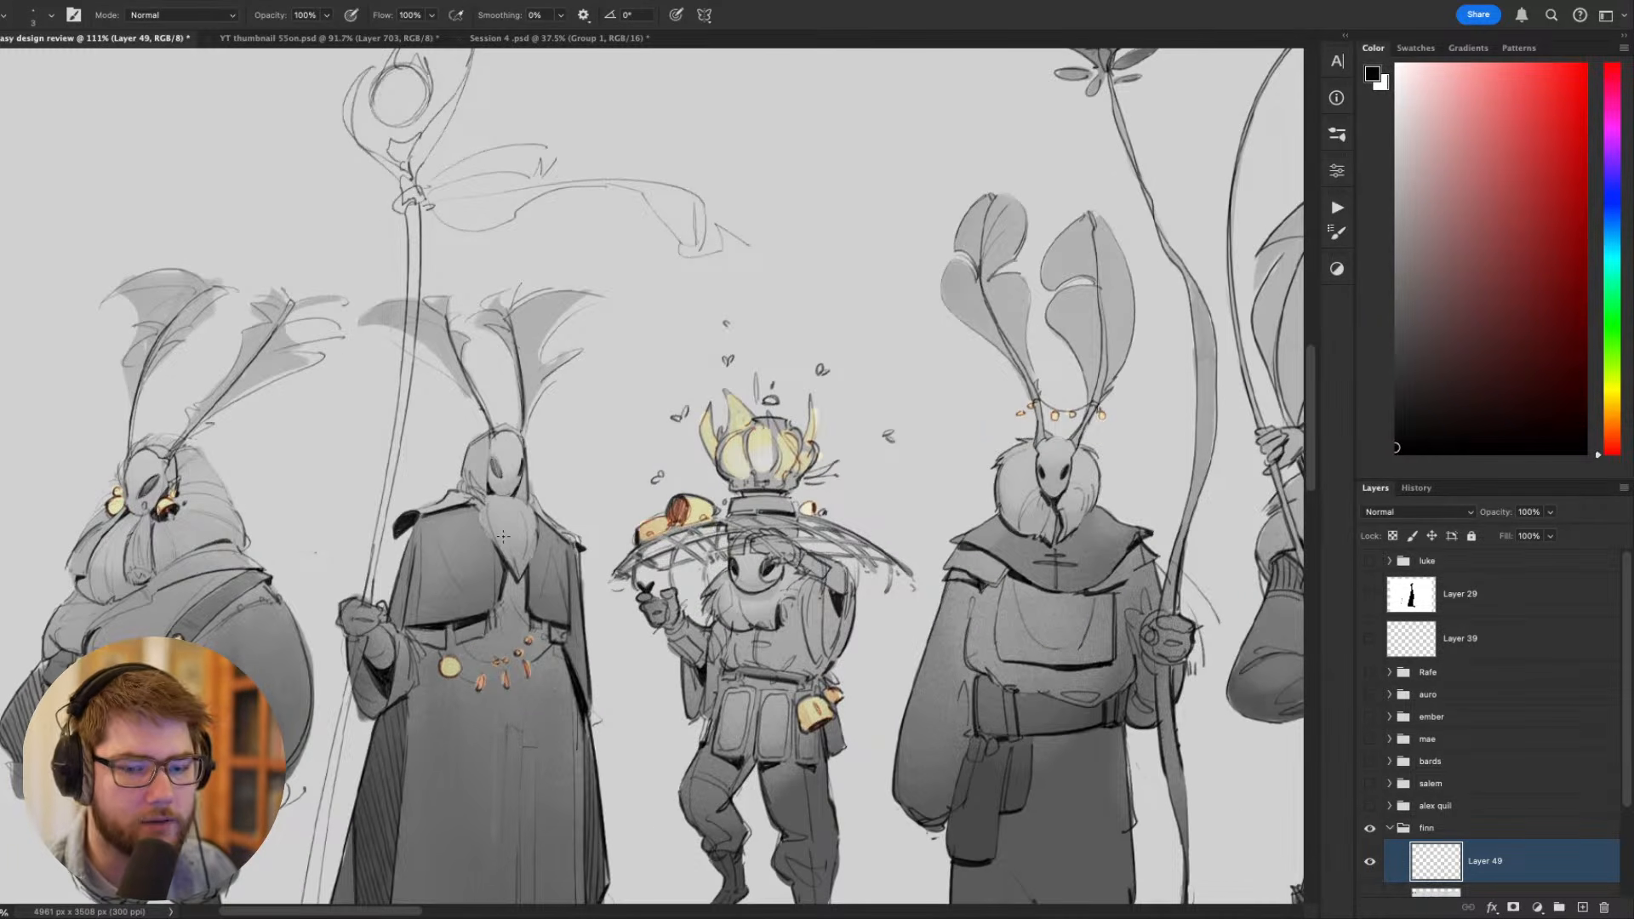
{"action": "left_click_drag", "start_coordinate": [452, 538], "coordinate": [640, 377]}
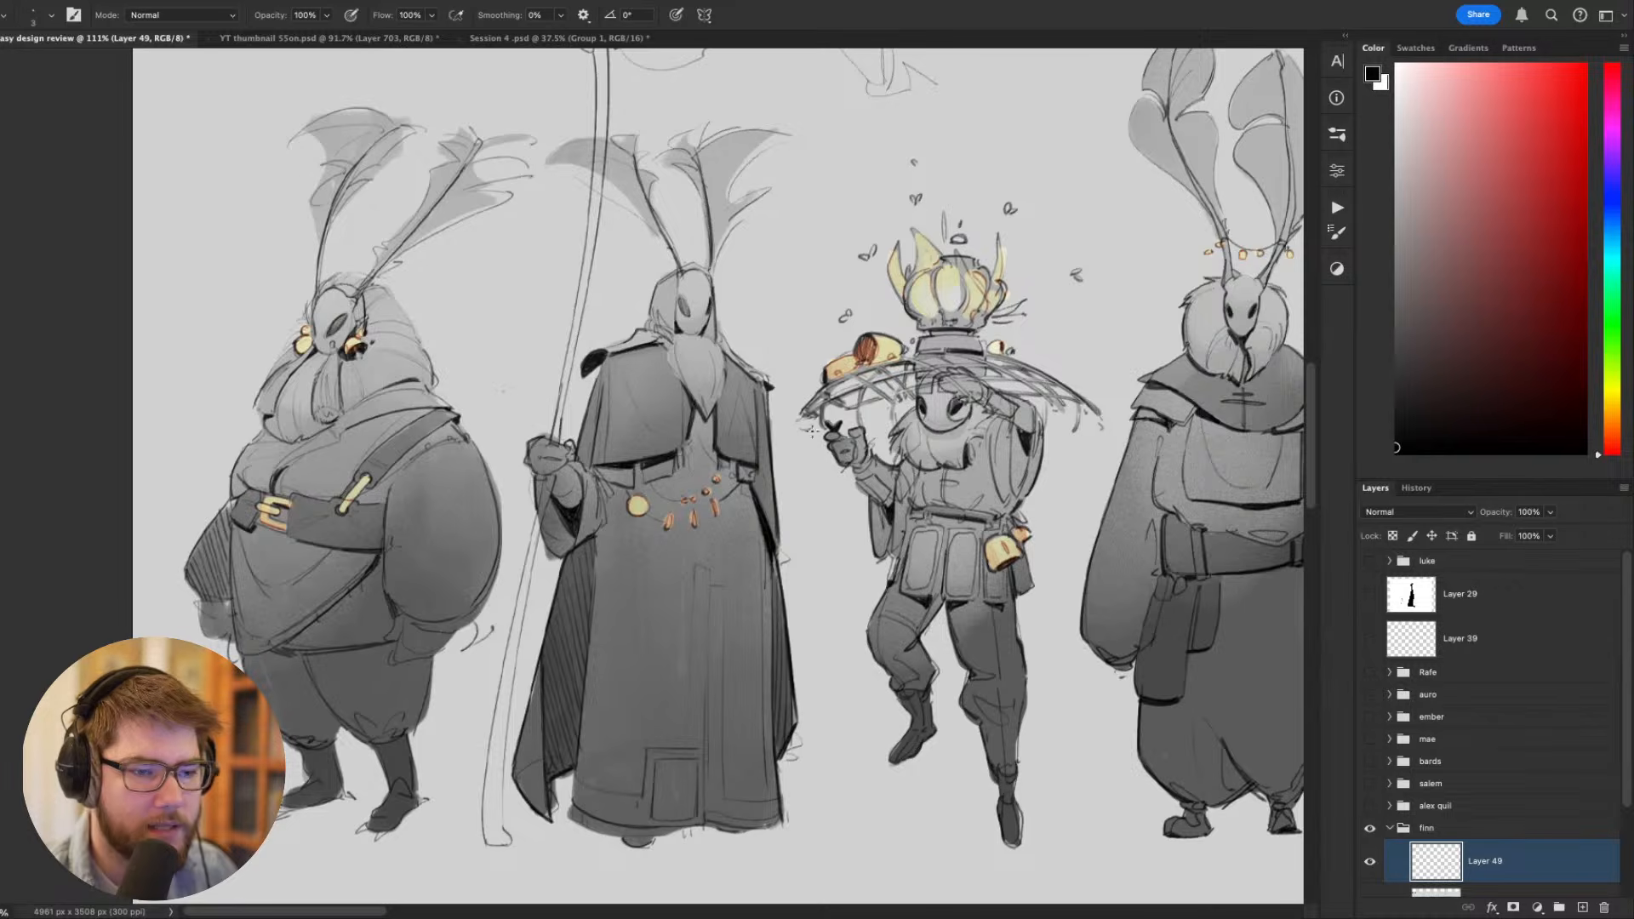
{"action": "left_click_drag", "start_coordinate": [645, 435], "coordinate": [798, 459]}
{"action": "left_click_drag", "start_coordinate": [498, 442], "coordinate": [549, 439], "text": "super"}
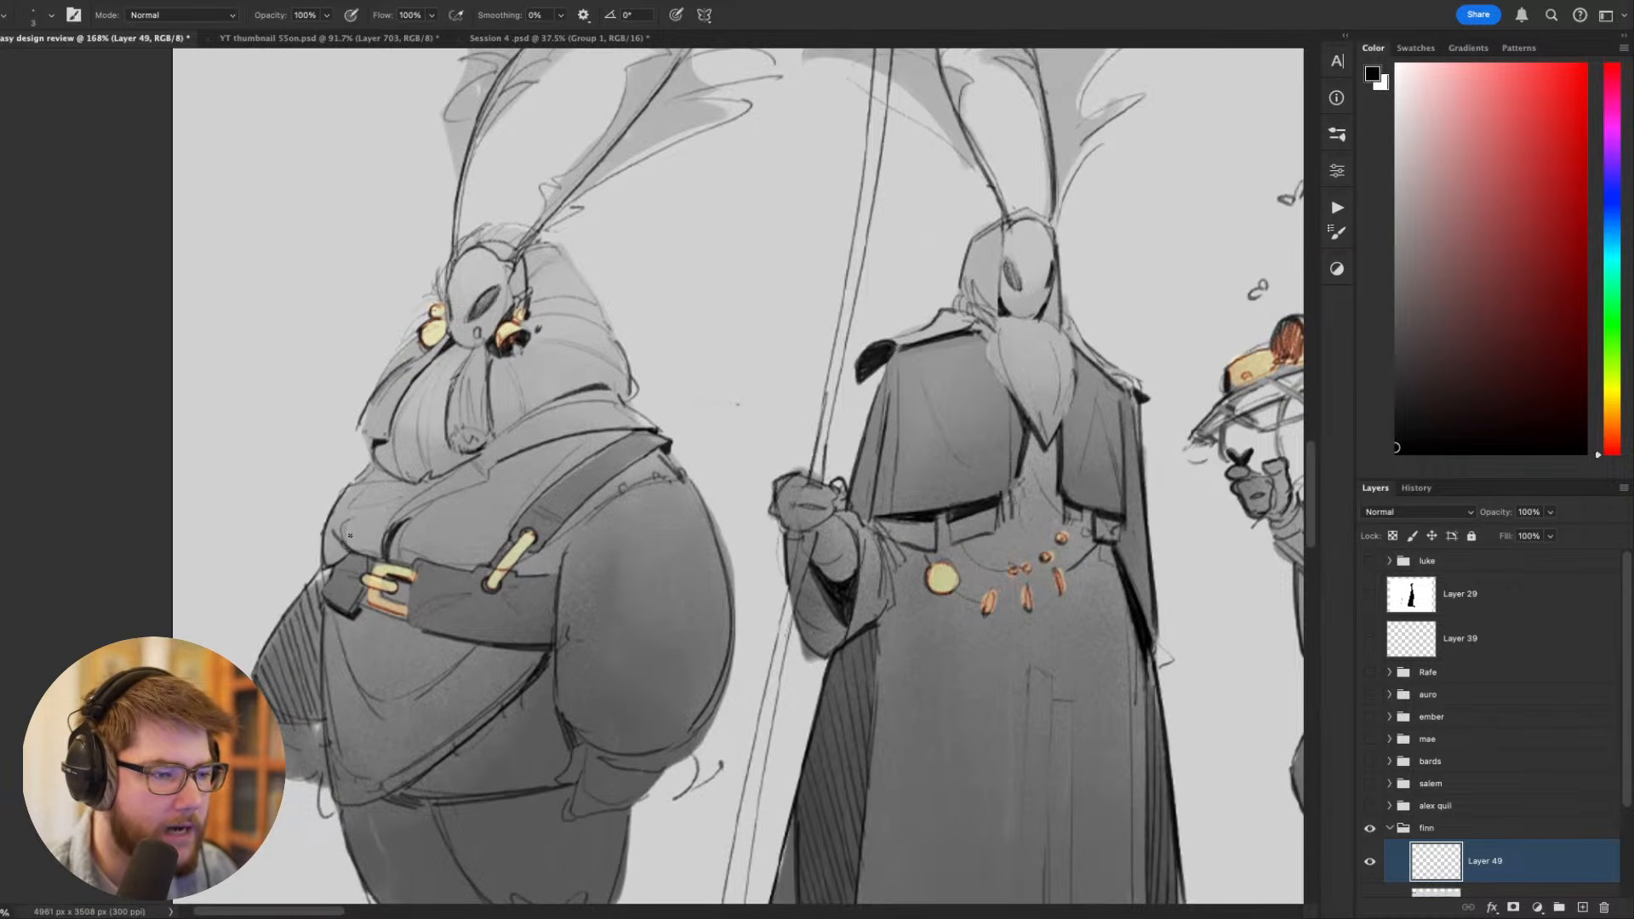
{"action": "left_click_drag", "start_coordinate": [543, 318], "coordinate": [760, 407]}
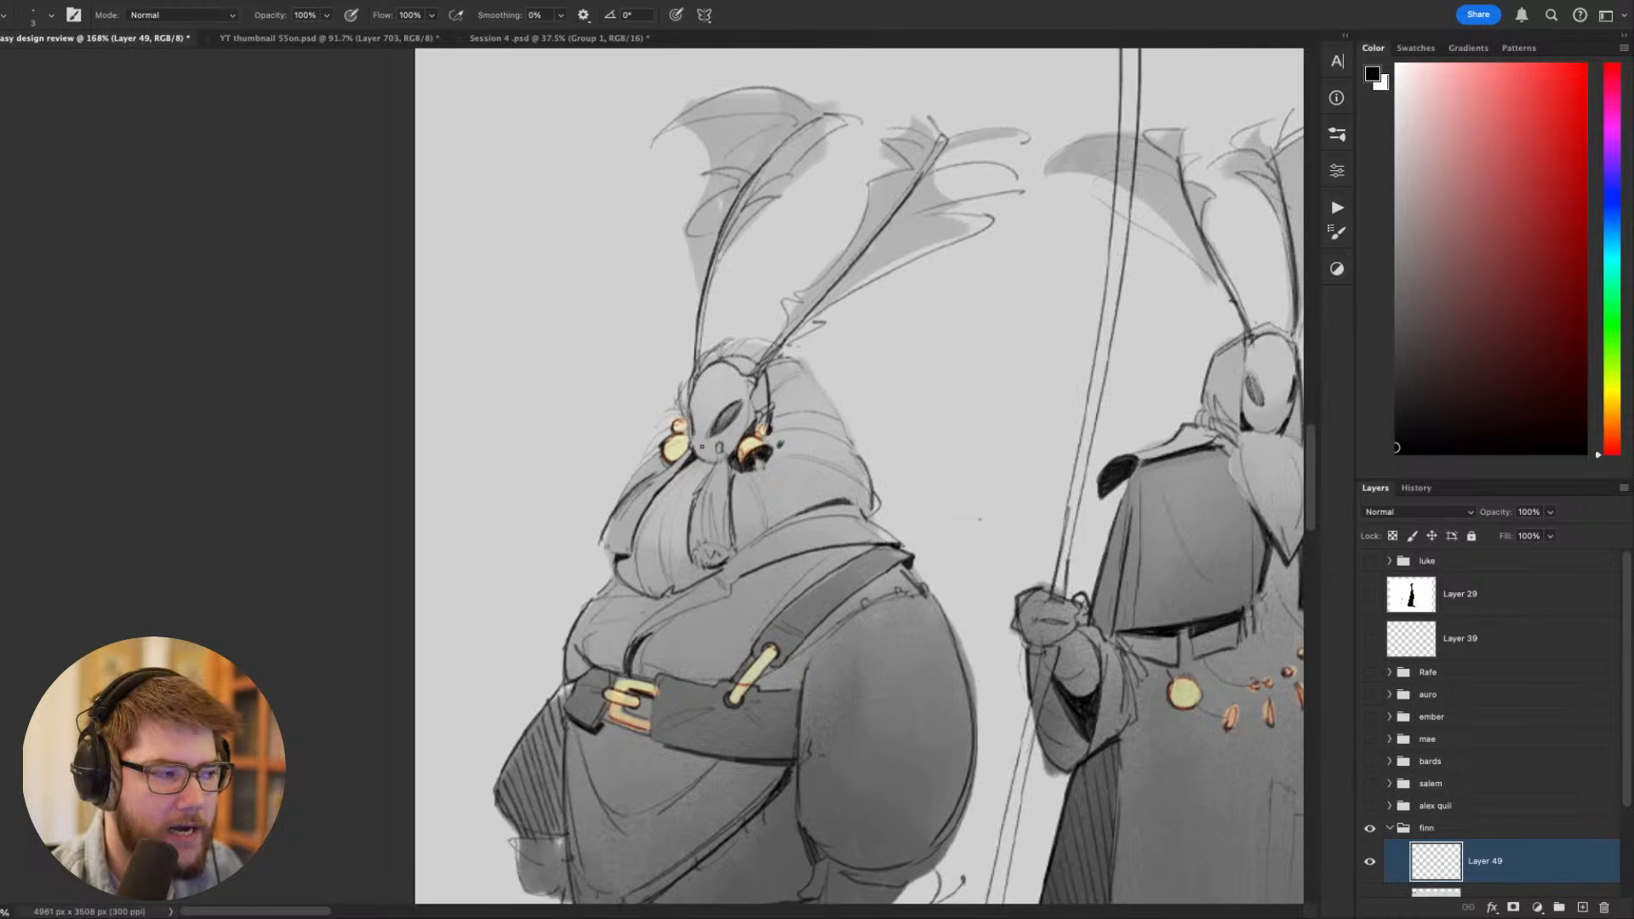
{"action": "mouse_move", "coordinate": [635, 433]}
{"action": "left_mouse_down"}
{"action": "mouse_move", "coordinate": [747, 352]}
{"action": "mouse_move", "coordinate": [823, 413]}
{"action": "left_mouse_up"}
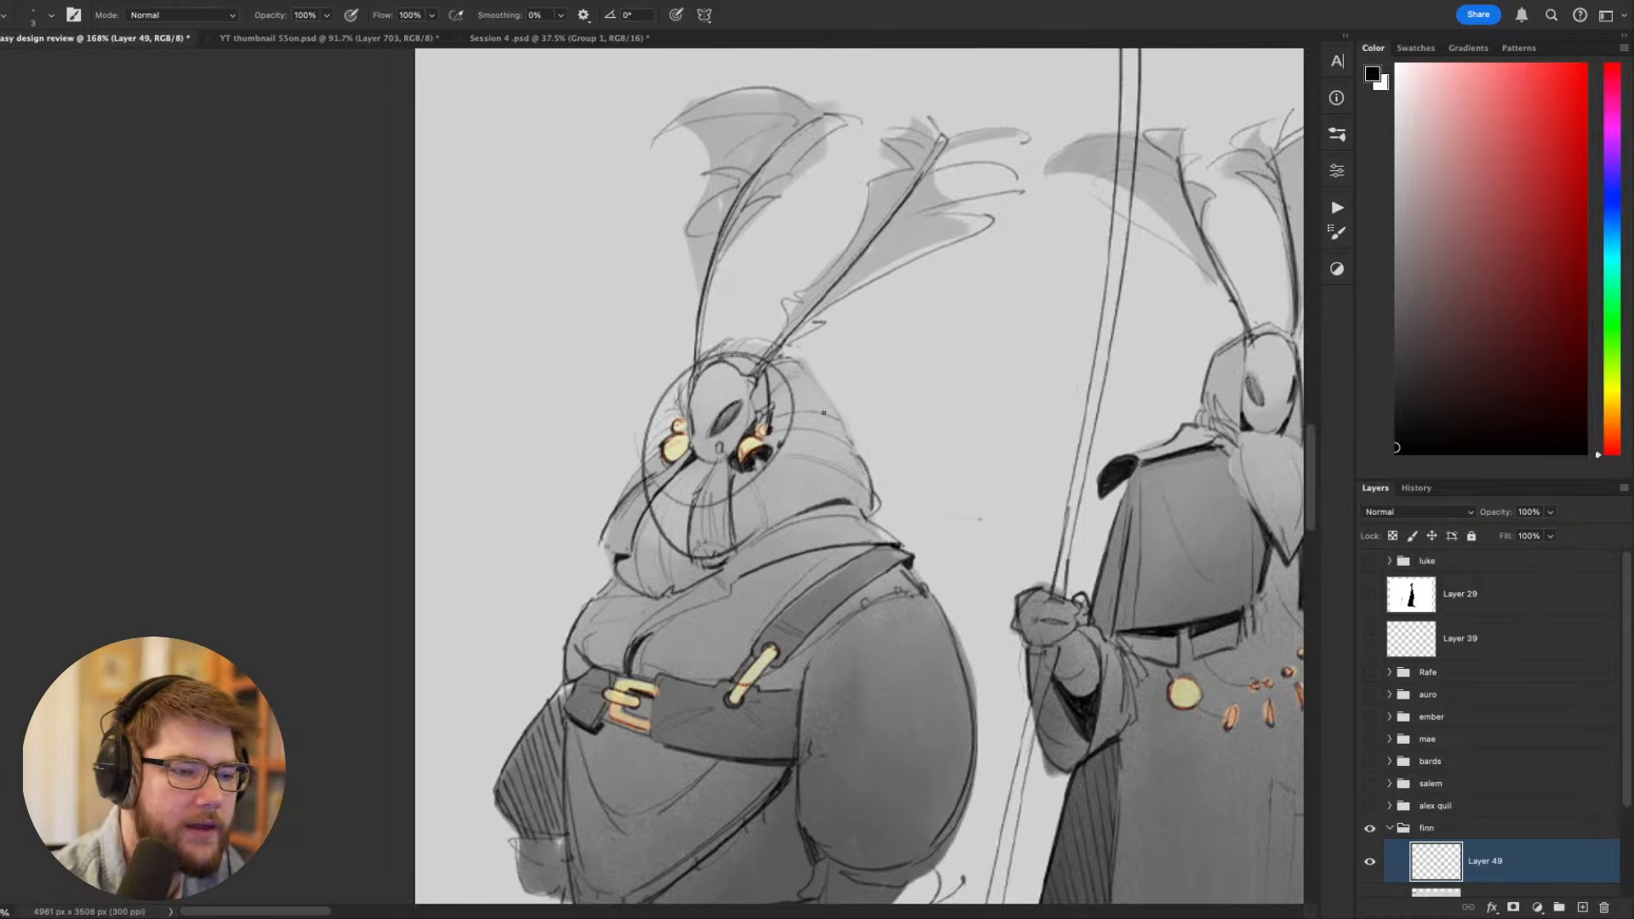
{"action": "key", "text": "super+z"}
{"action": "key", "text": "super+z"}
{"action": "left_click_drag", "start_coordinate": [837, 487], "coordinate": [757, 370]}
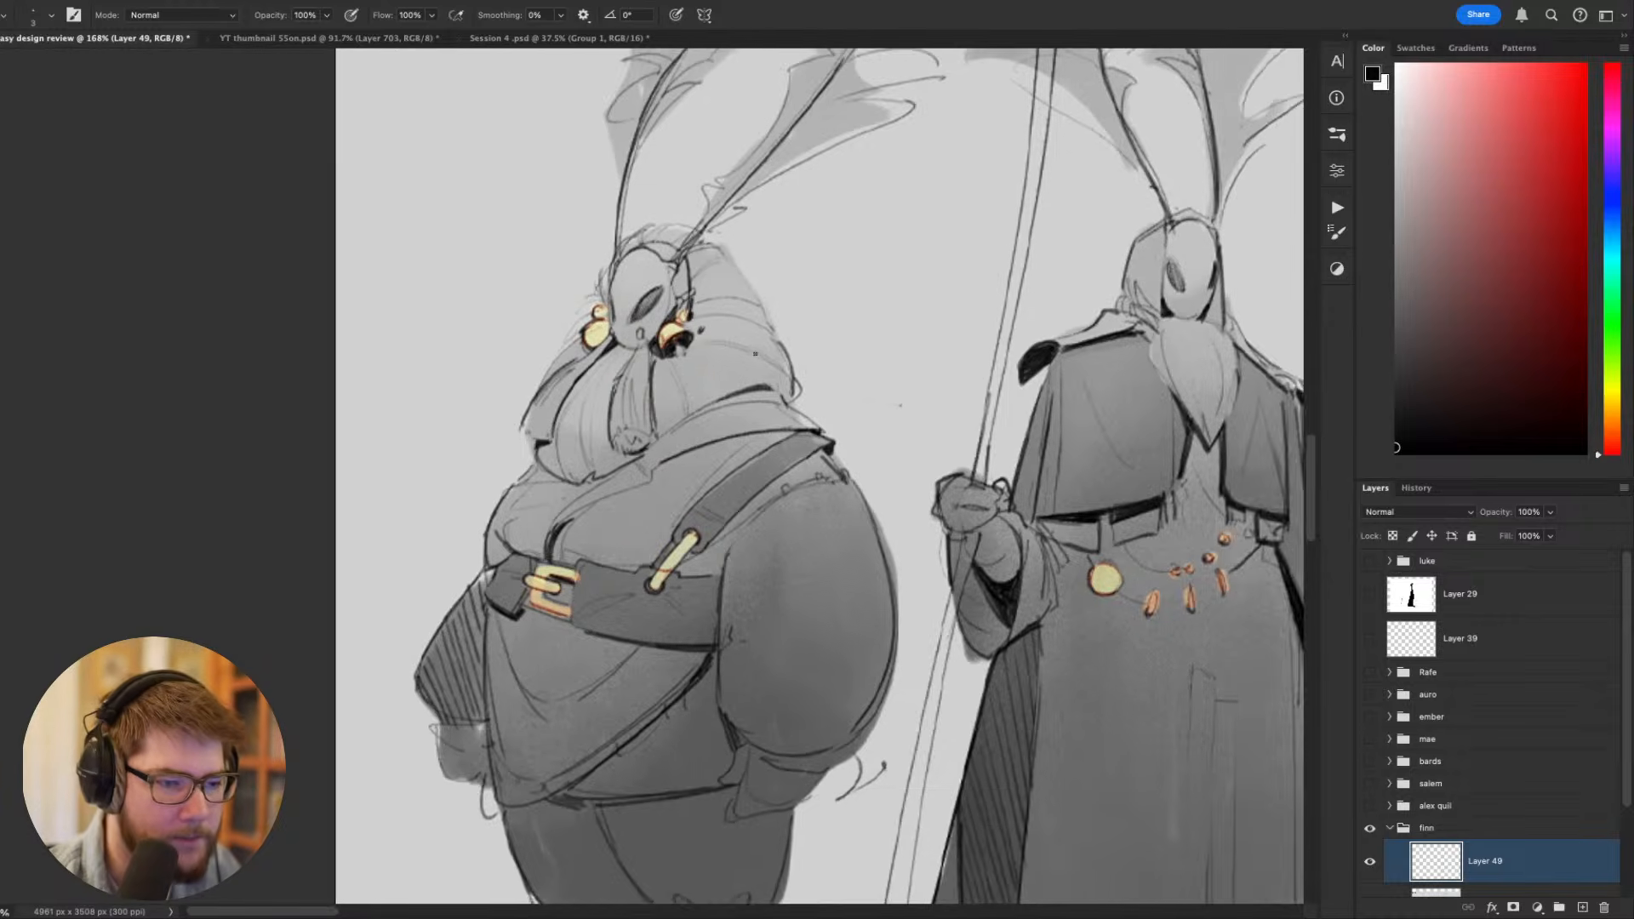
{"action": "scroll", "coordinate": [757, 370], "scroll_direction": "down", "scroll_amount": 3}
{"action": "mouse_move", "coordinate": [746, 459]}
{"action": "left_mouse_down"}
{"action": "mouse_move", "coordinate": [682, 381]}
{"action": "mouse_move", "coordinate": [743, 478]}
{"action": "left_mouse_up"}
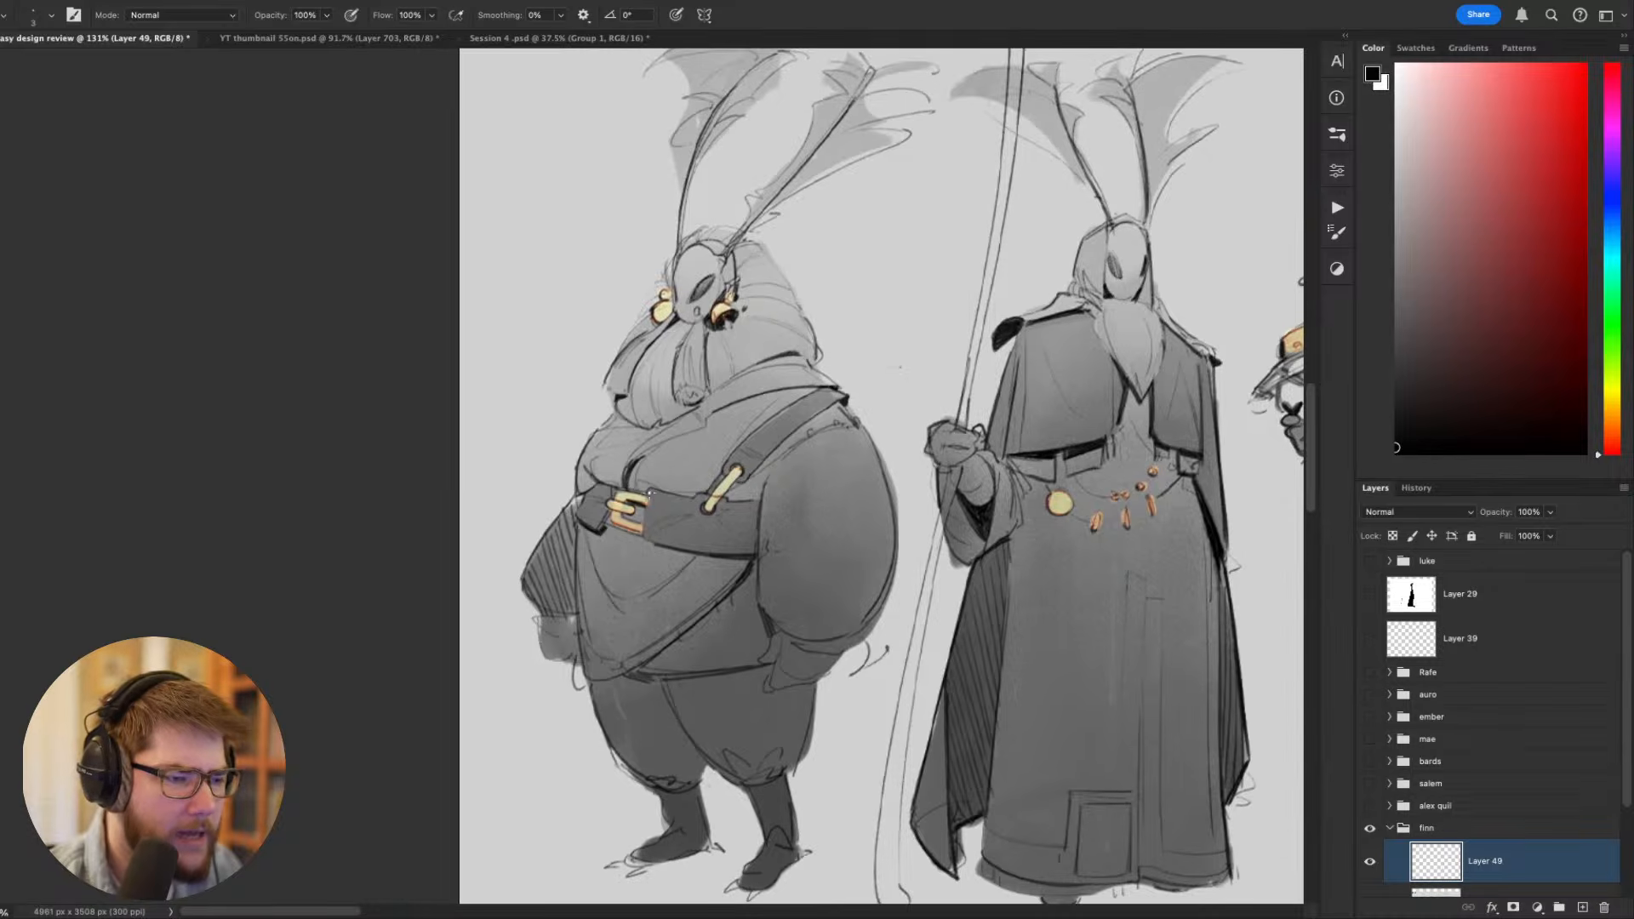
- Try a black stroke at the first stout figure's hand, undo it, and sample the strap toggle's yellow and the rings' tan
{"action": "mouse_move", "coordinate": [646, 498]}
{"action": "left_mouse_down"}
{"action": "mouse_move", "coordinate": [611, 503]}
{"action": "mouse_move", "coordinate": [597, 484]}
{"action": "left_mouse_up"}
{"action": "key", "text": "super+z"}
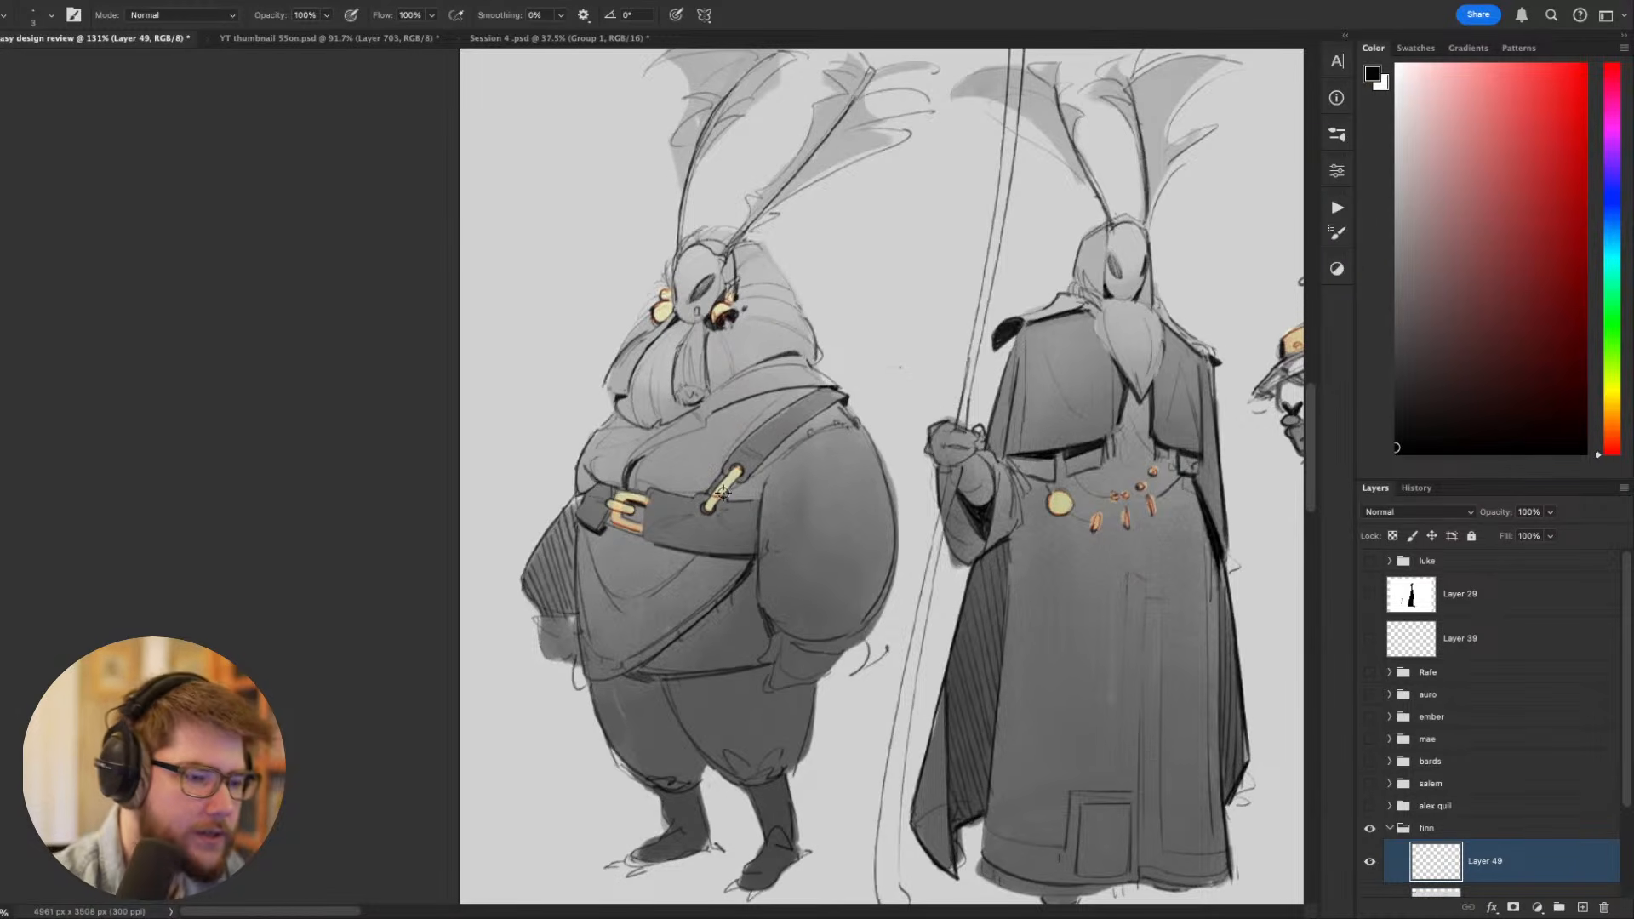
{"action": "left_click", "coordinate": [722, 492], "text": "alt"}
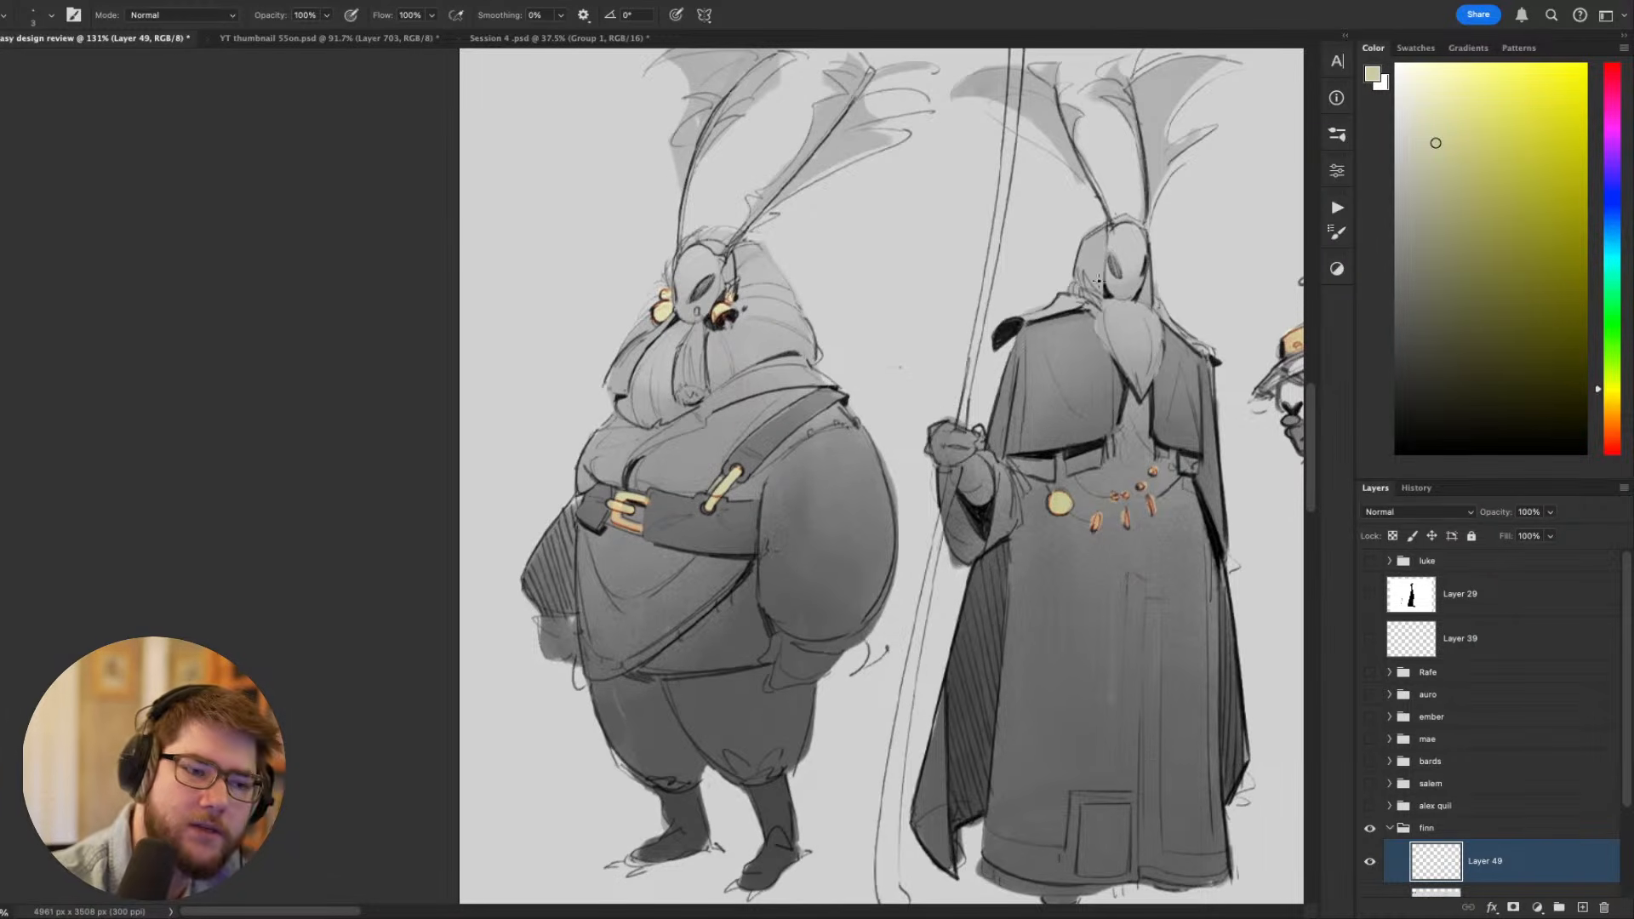
{"action": "left_click", "coordinate": [621, 526], "text": "alt"}
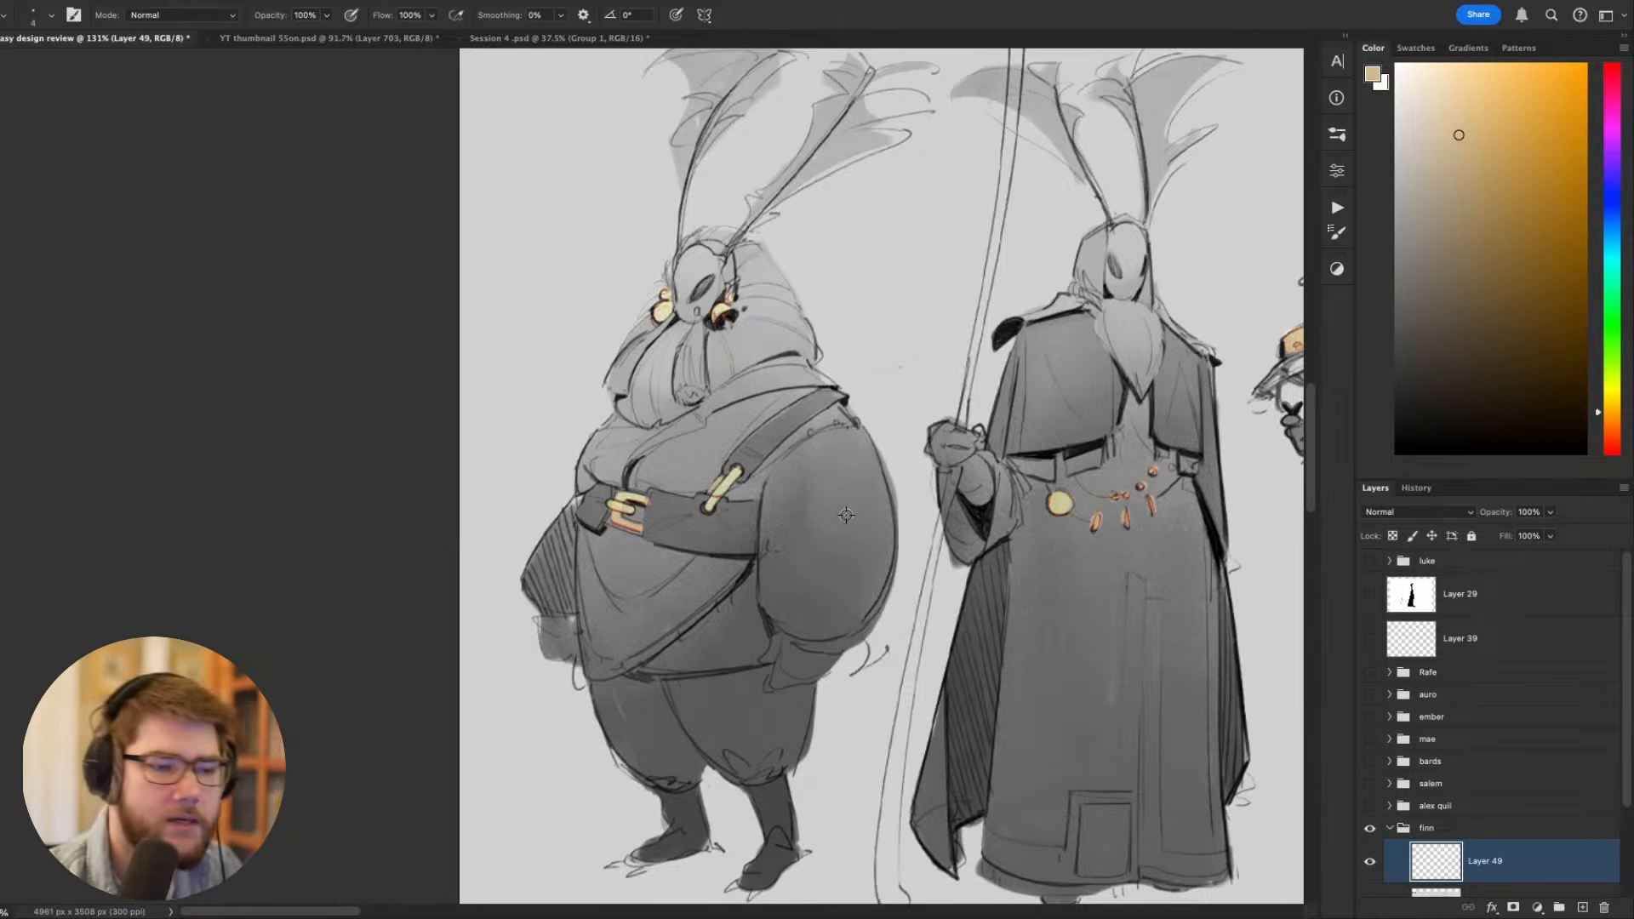
- Review the staff-bearing moth figures along the lineup, from the robed elder to the lantern carrier and sword fighter
{"action": "scroll", "coordinate": [846, 515], "scroll_direction": "down", "scroll_amount": 3}
{"action": "left_click_drag", "start_coordinate": [790, 536], "coordinate": [598, 586]}
{"action": "left_click_drag", "start_coordinate": [1015, 521], "coordinate": [246, 504]}
{"action": "left_click_drag", "start_coordinate": [860, 536], "coordinate": [593, 506]}
{"action": "scroll", "coordinate": [1022, 511], "scroll_direction": "down", "scroll_amount": 2}
{"action": "left_click_drag", "start_coordinate": [1021, 511], "coordinate": [589, 535]}
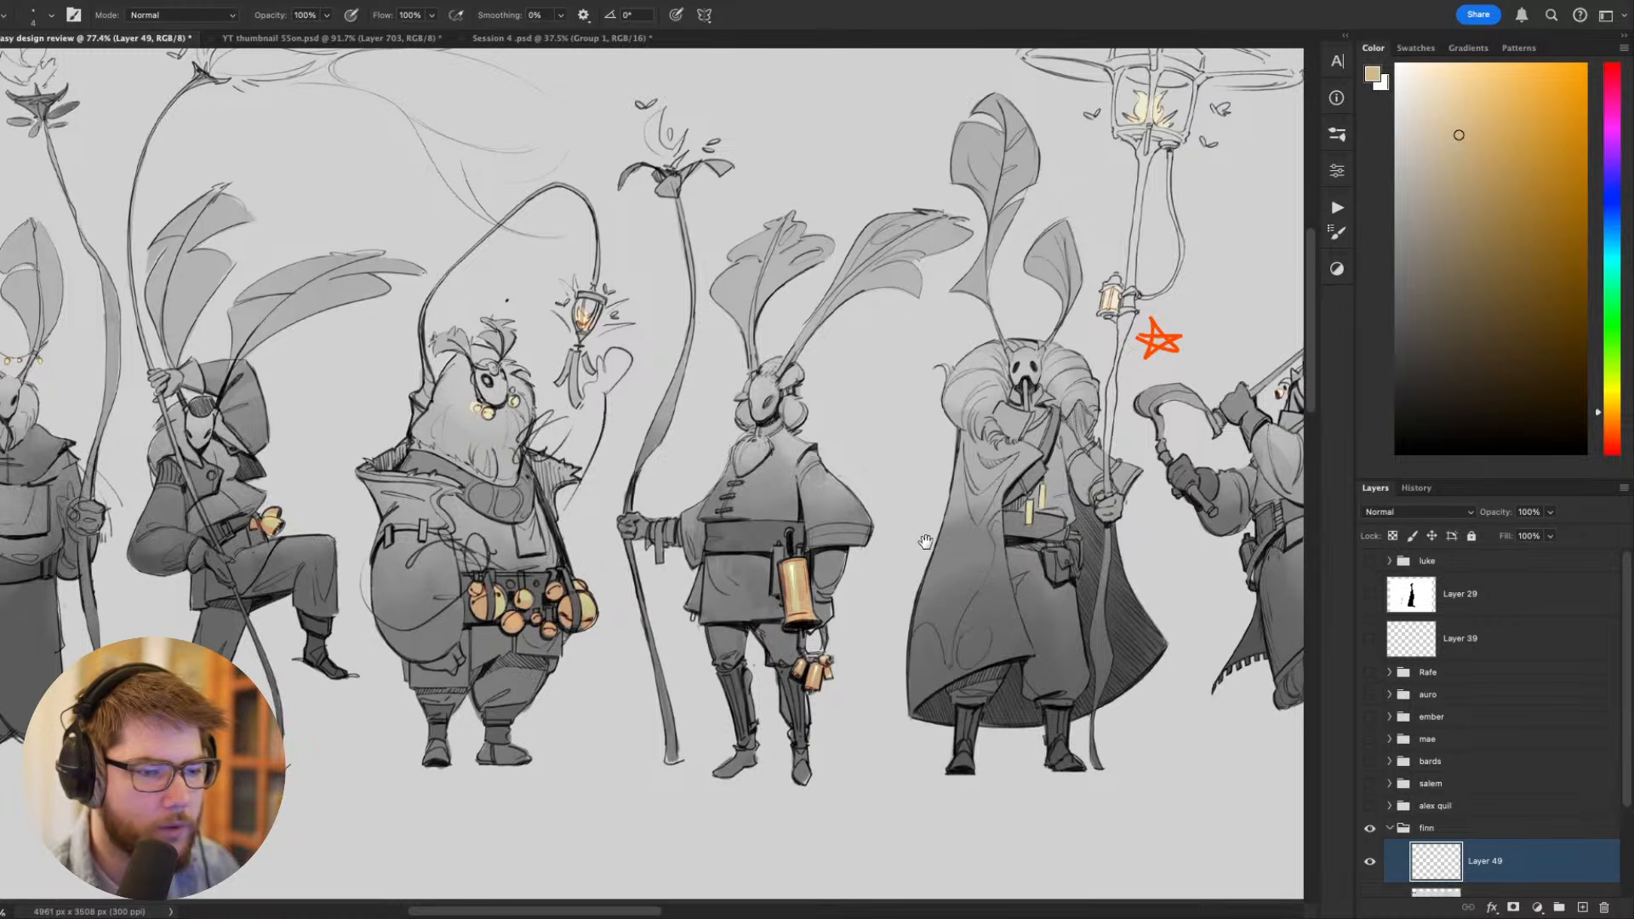
{"action": "left_click_drag", "start_coordinate": [926, 542], "coordinate": [332, 553]}
{"action": "left_click_drag", "start_coordinate": [668, 602], "coordinate": [869, 766]}
{"action": "mouse_move", "coordinate": [780, 614]}
{"action": "left_mouse_down"}
{"action": "mouse_move", "coordinate": [835, 576]}
{"action": "mouse_move", "coordinate": [849, 533]}
{"action": "mouse_move", "coordinate": [693, 361]}
{"action": "left_mouse_up"}
{"action": "left_click_drag", "start_coordinate": [984, 374], "coordinate": [465, 568]}
{"action": "left_click_drag", "start_coordinate": [805, 643], "coordinate": [754, 455]}
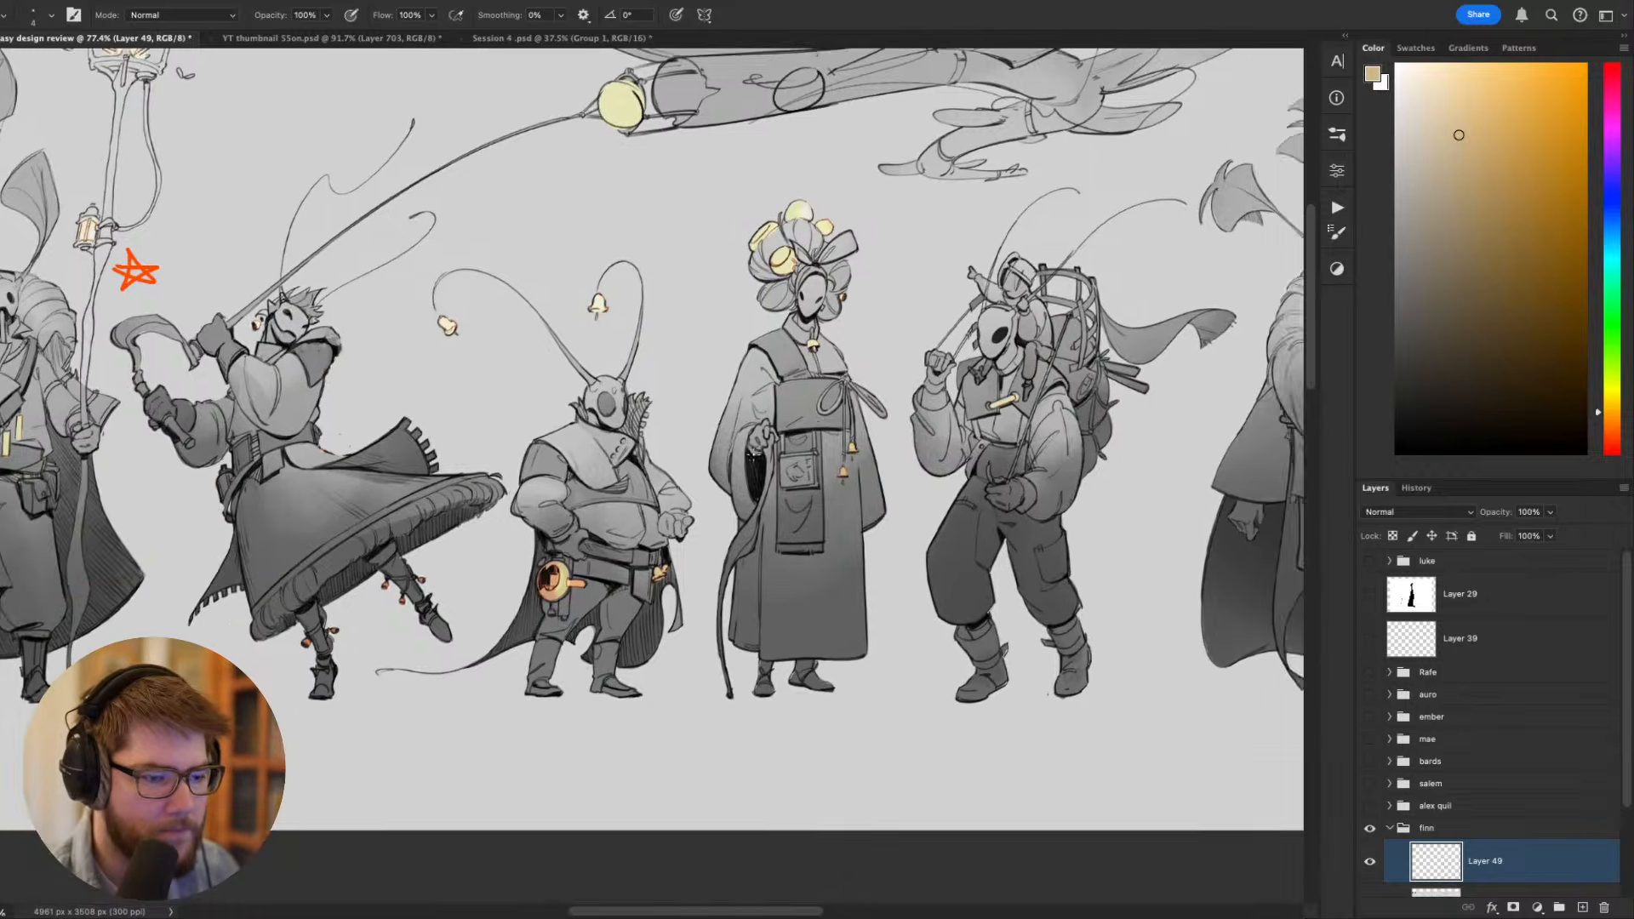
- Examine the short figure with bell-tipped antennae beside the flower-haired and backpack-carrying figures
{"action": "left_click_drag", "start_coordinate": [662, 490], "coordinate": [724, 478]}
{"action": "left_click_drag", "start_coordinate": [892, 292], "coordinate": [733, 419]}
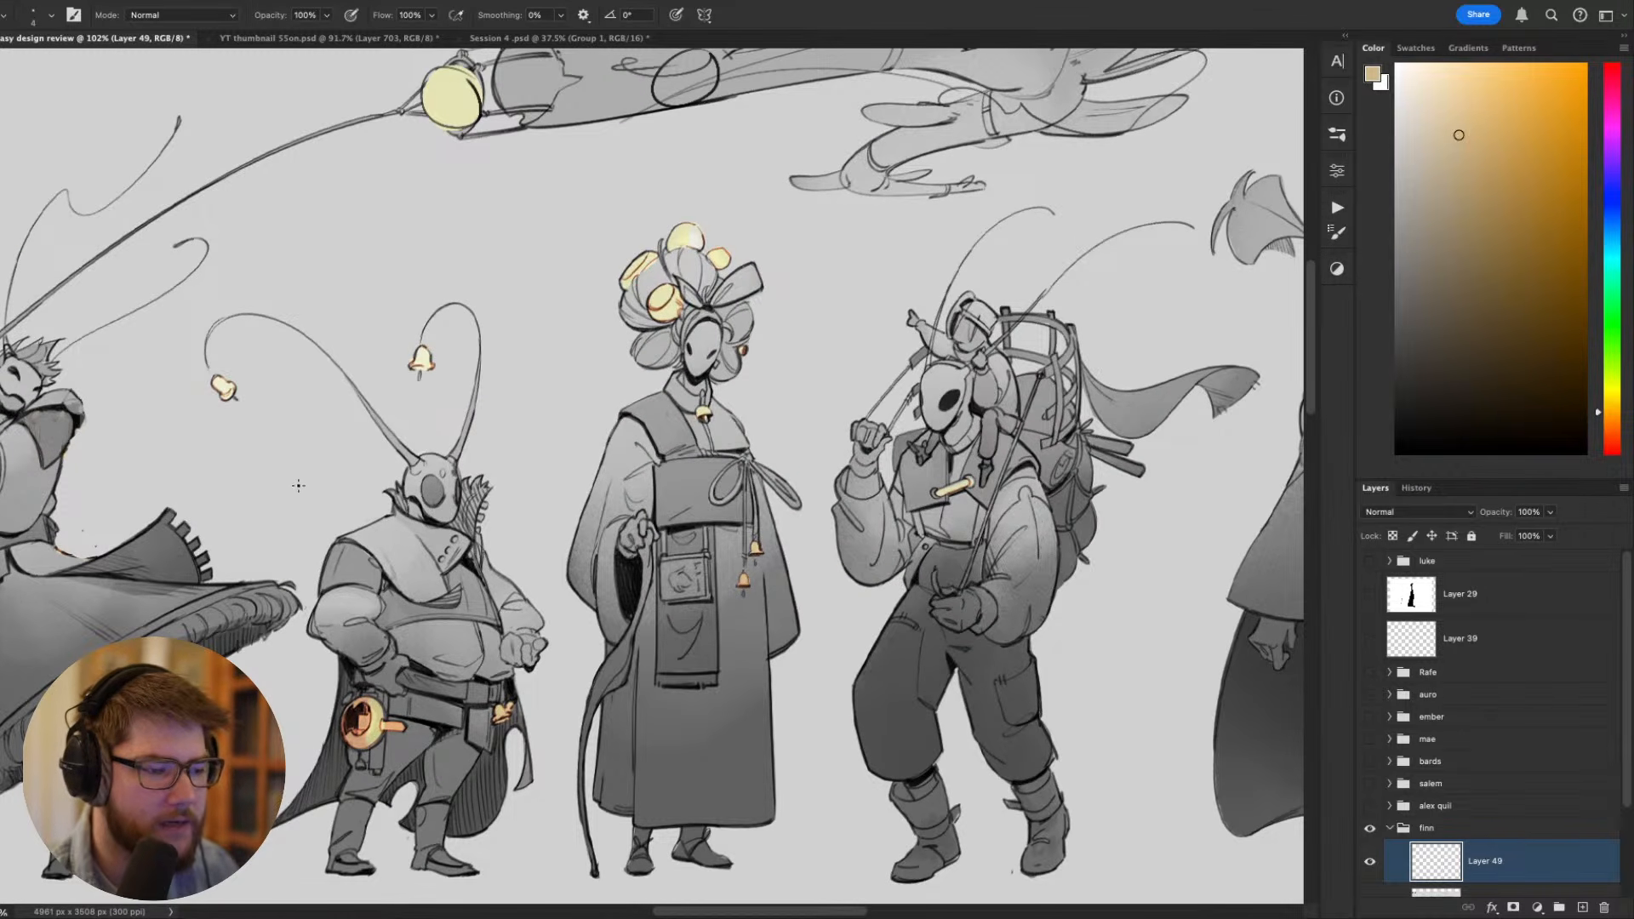
{"action": "left_click_drag", "start_coordinate": [1012, 446], "coordinate": [851, 475]}
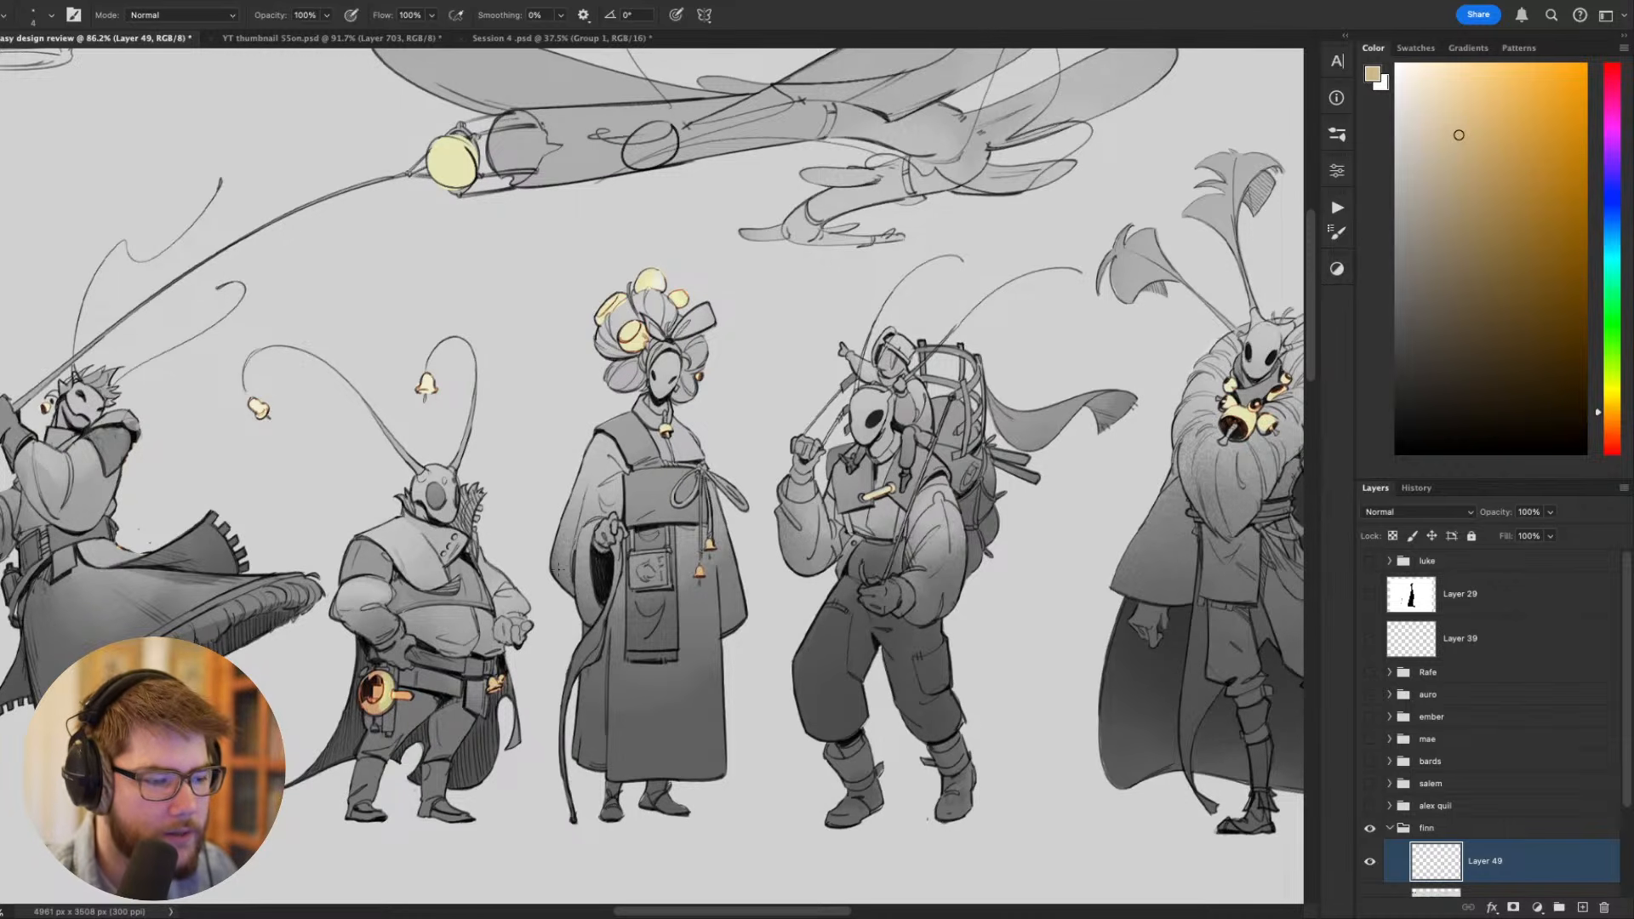
{"action": "left_click_drag", "start_coordinate": [435, 611], "coordinate": [645, 601]}
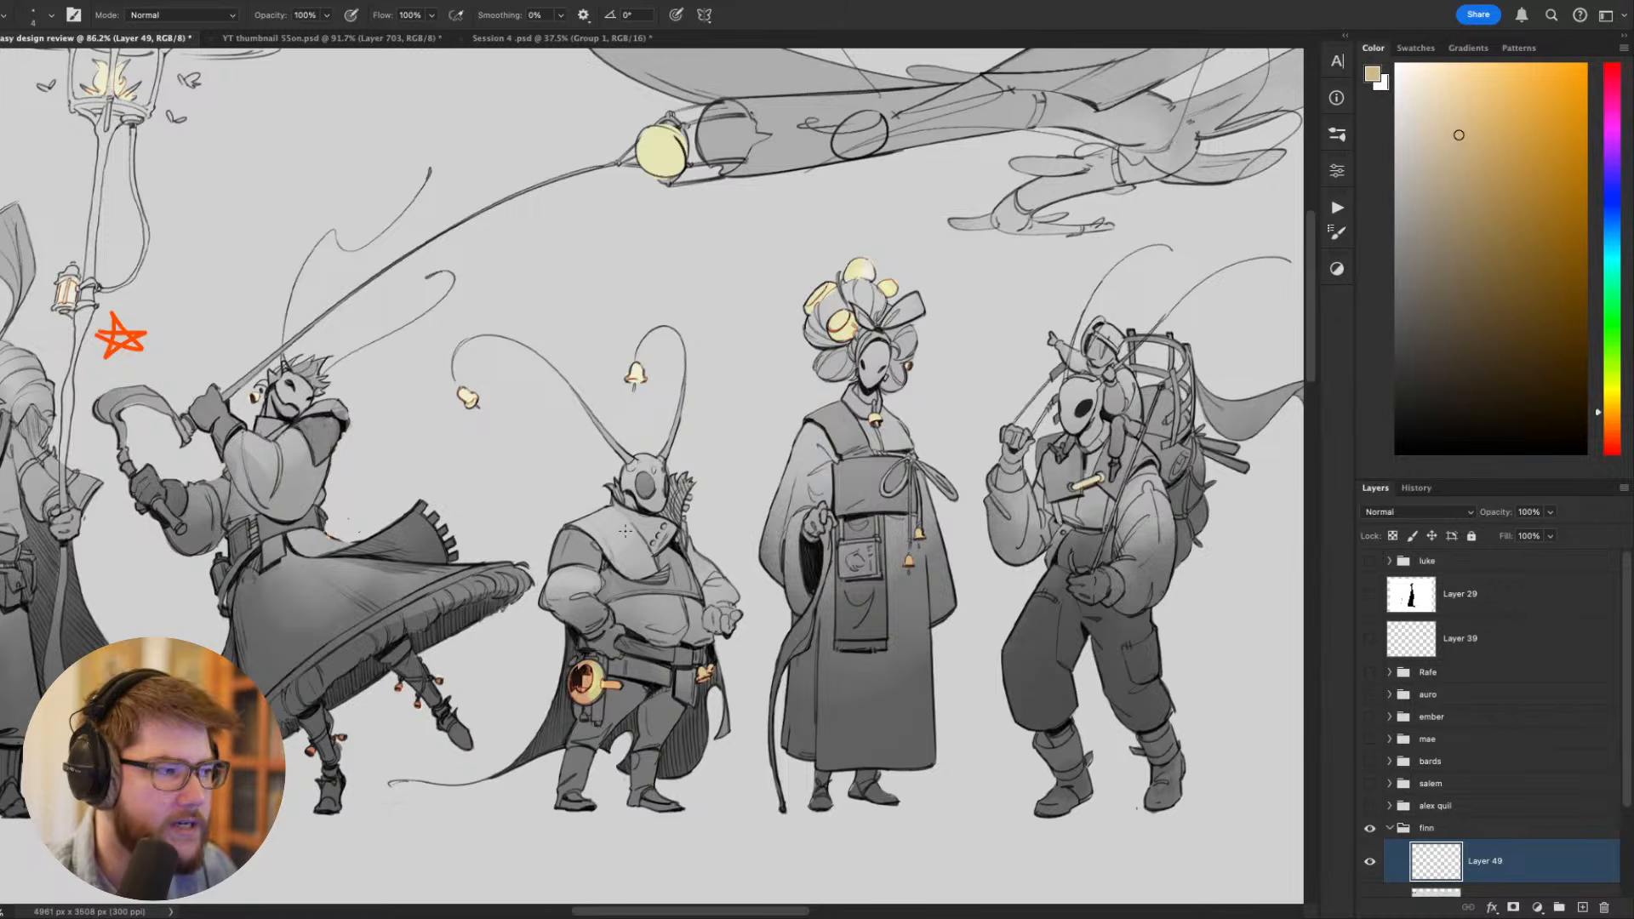
{"action": "mouse_move", "coordinate": [701, 506]}
{"action": "left_mouse_down"}
{"action": "mouse_move", "coordinate": [594, 518]}
{"action": "mouse_move", "coordinate": [681, 507]}
{"action": "left_mouse_up"}
{"action": "left_click_drag", "start_coordinate": [631, 528], "coordinate": [753, 457]}
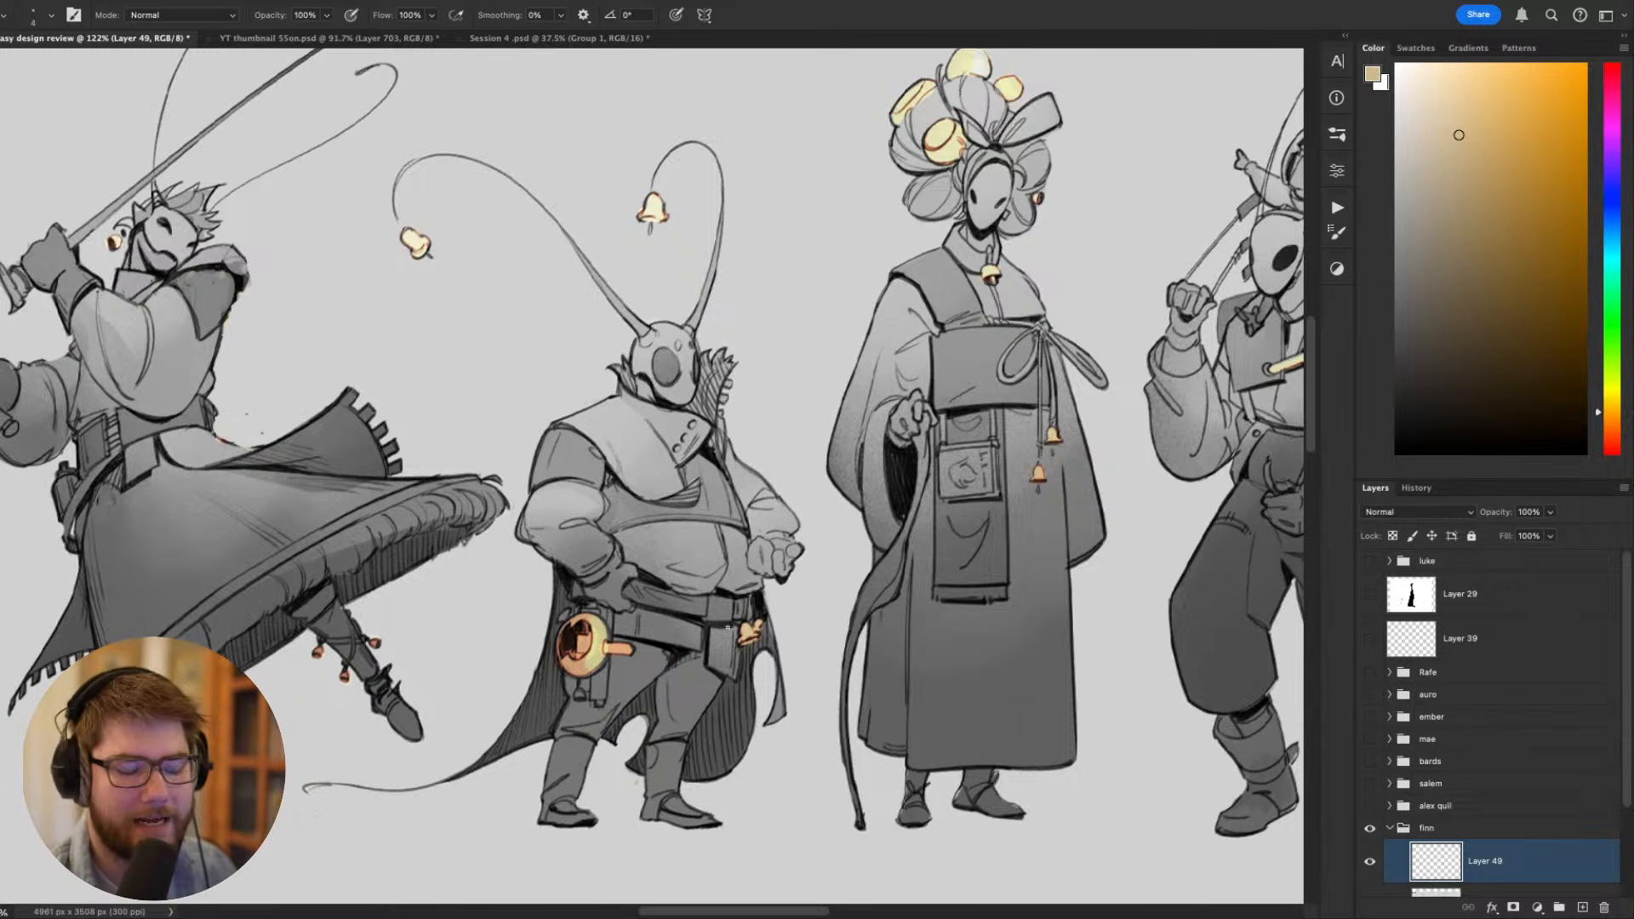
- Try tracing the short figure's trailing cape and marking its body in tan, and undo the strokes
{"action": "mouse_move", "coordinate": [768, 699]}
{"action": "left_mouse_down"}
{"action": "mouse_move", "coordinate": [648, 764]}
{"action": "mouse_move", "coordinate": [551, 724]}
{"action": "mouse_move", "coordinate": [338, 800]}
{"action": "mouse_move", "coordinate": [528, 661]}
{"action": "mouse_move", "coordinate": [553, 506]}
{"action": "left_mouse_up"}
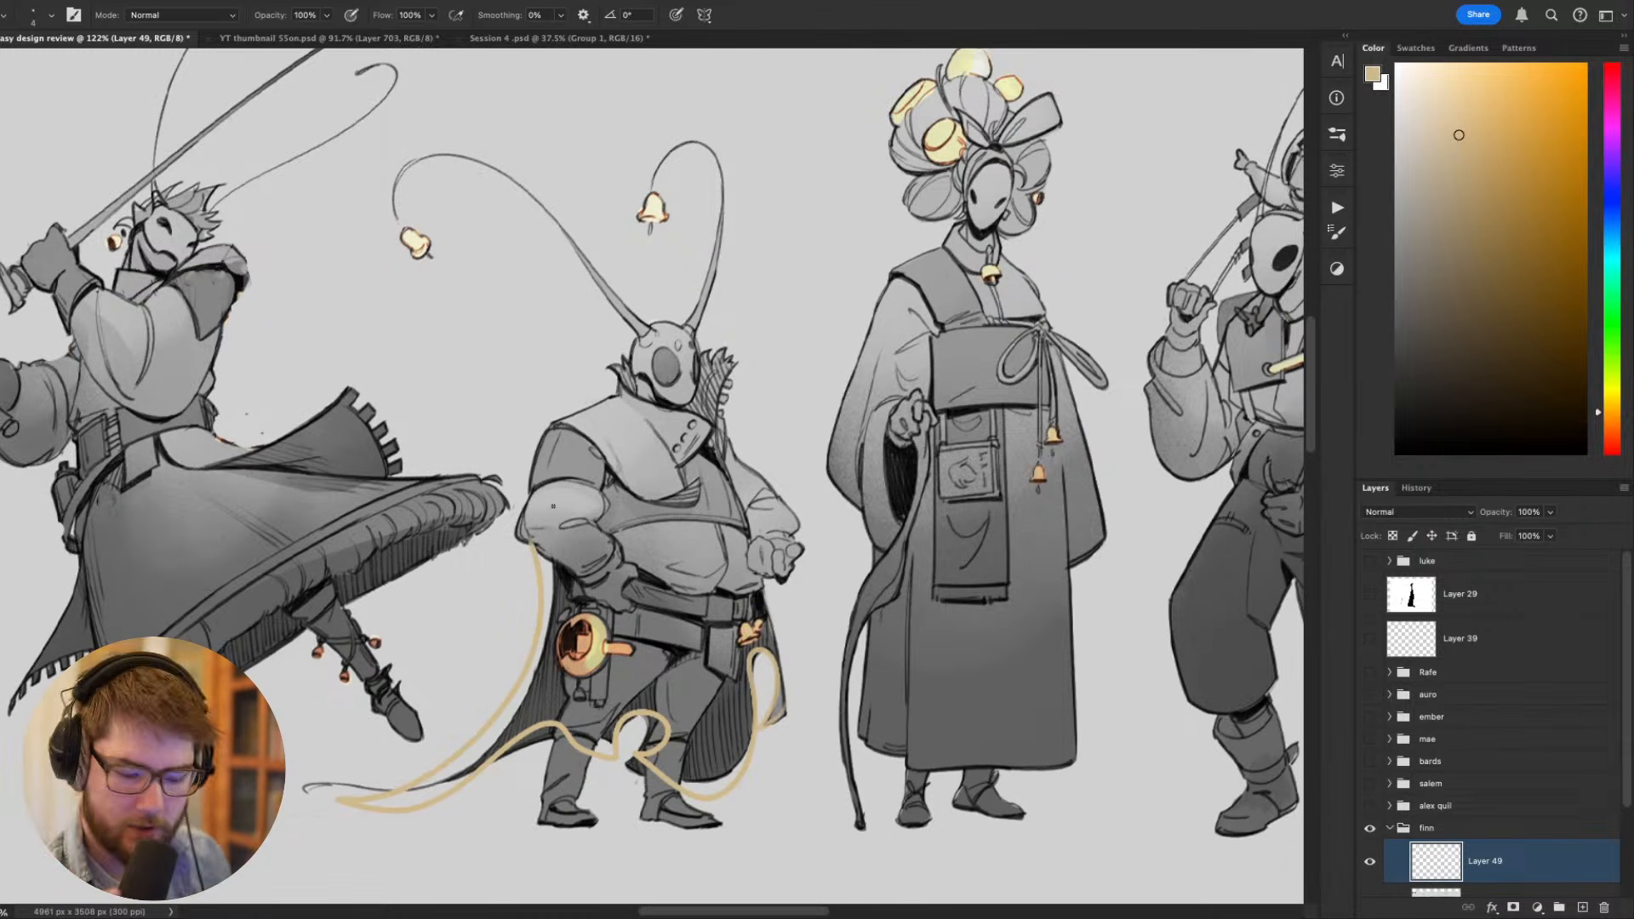
{"action": "key", "text": "ctrl+z"}
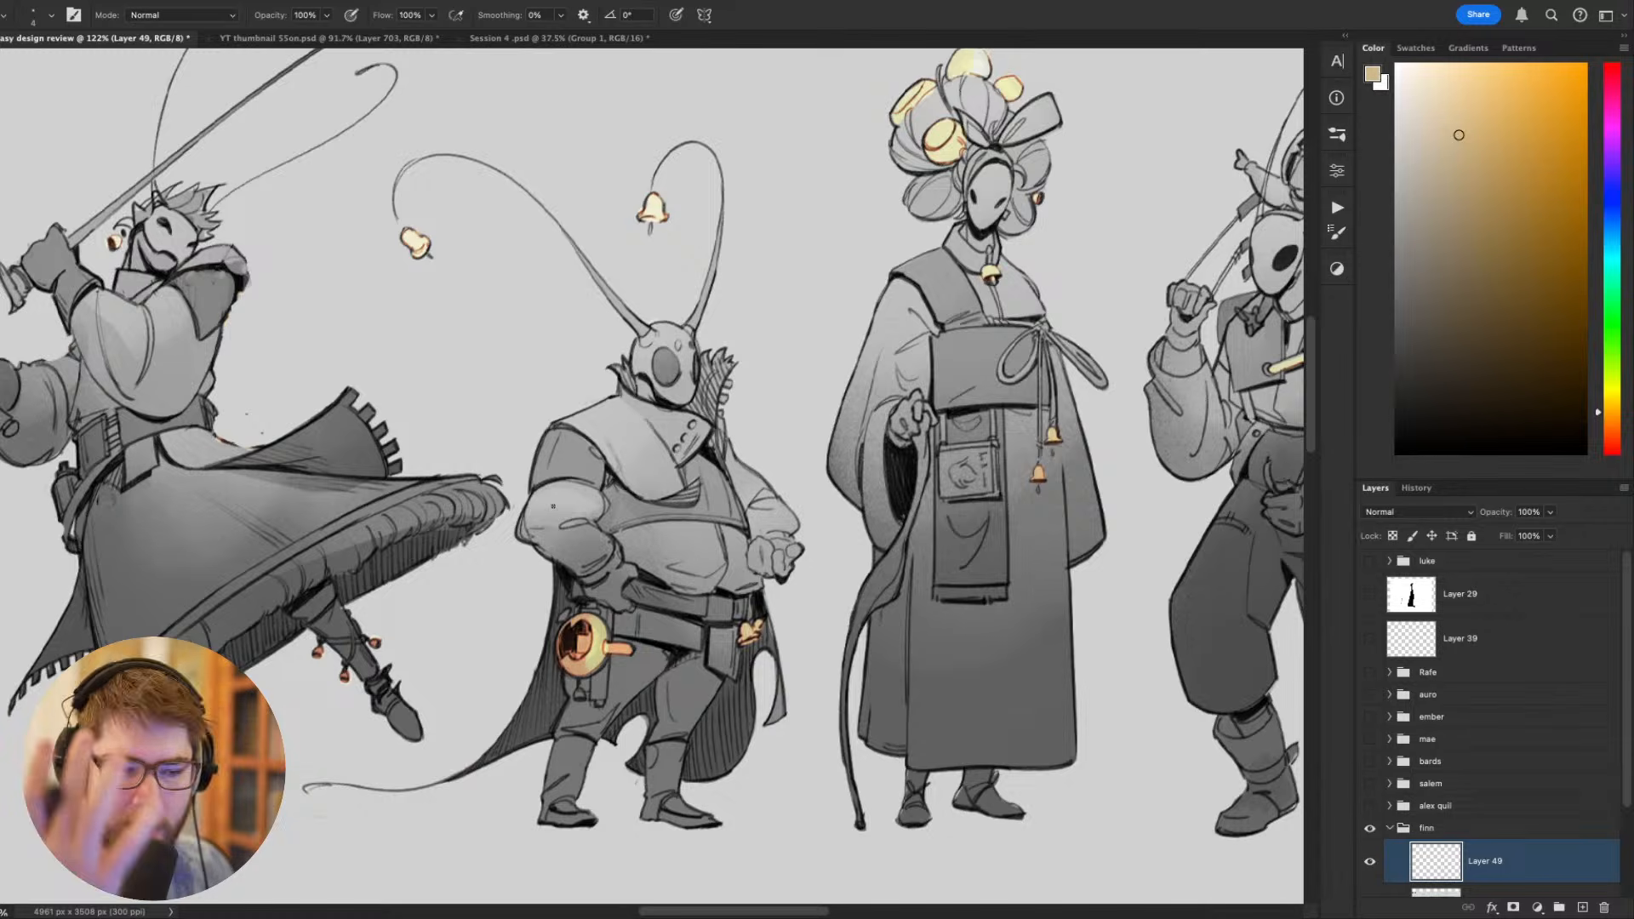
{"action": "left_click_drag", "start_coordinate": [750, 489], "coordinate": [699, 555]}
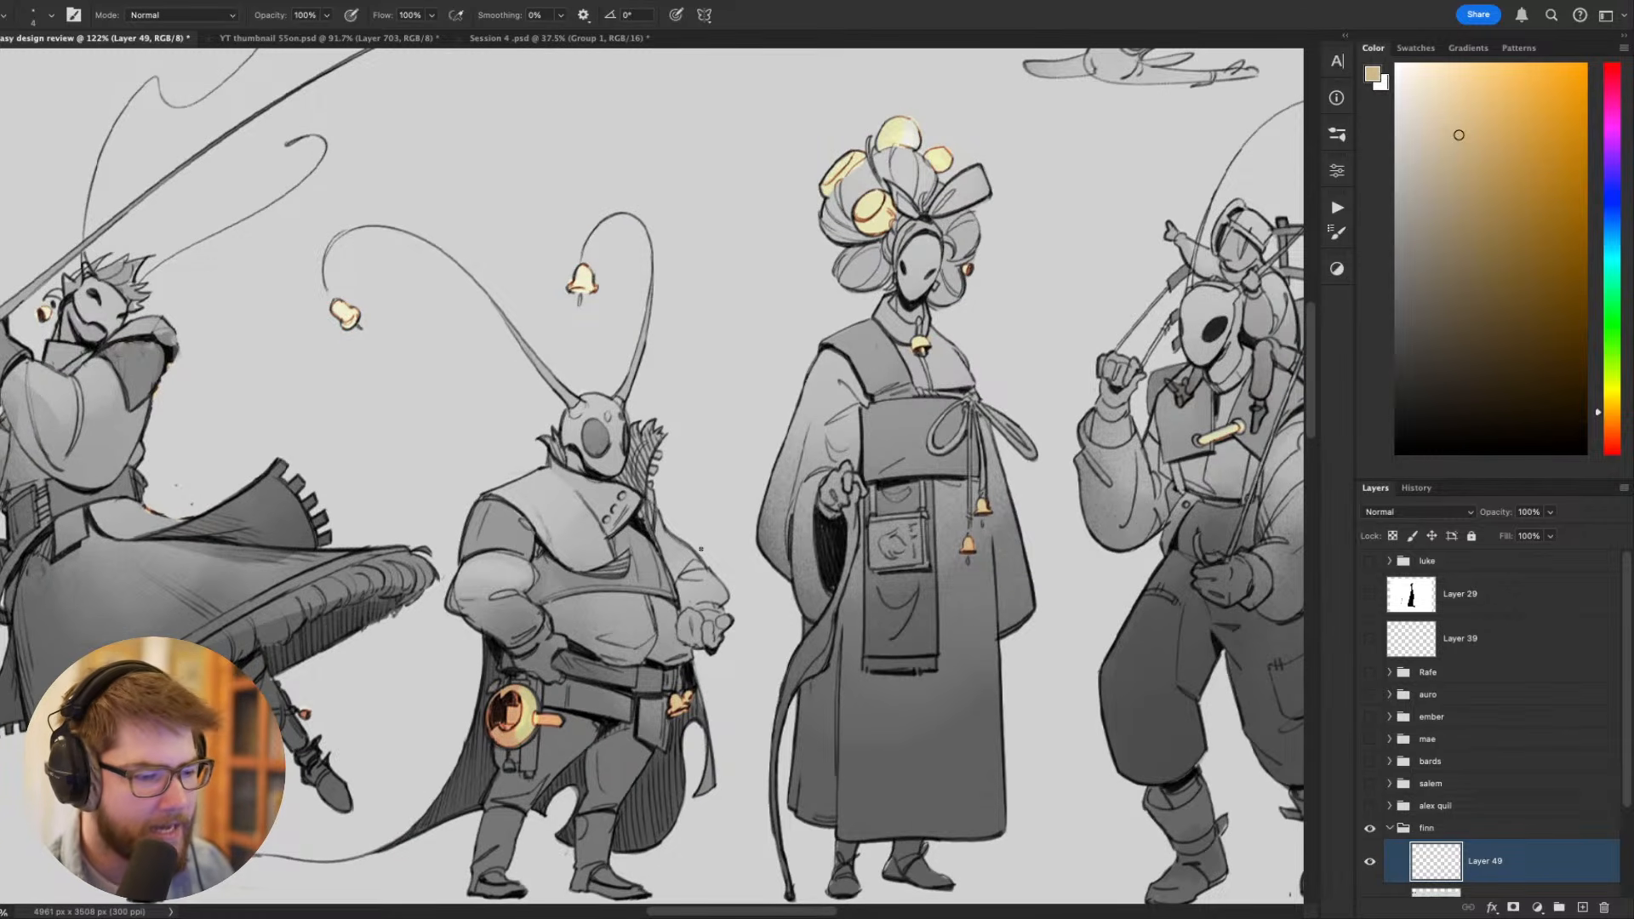
{"action": "left_click_drag", "start_coordinate": [536, 728], "coordinate": [666, 659]}
{"action": "left_click_drag", "start_coordinate": [666, 659], "coordinate": [783, 655]}
{"action": "mouse_move", "coordinate": [580, 549]}
{"action": "left_mouse_down"}
{"action": "mouse_move", "coordinate": [592, 586]}
{"action": "mouse_move", "coordinate": [642, 547]}
{"action": "left_mouse_up"}
{"action": "key", "text": "ctrl+z"}
{"action": "key", "text": "ctrl+z"}
- Compare the short figure's mask, antennae and hanging bells with its neighbours in the lineup
{"action": "left_click_drag", "start_coordinate": [723, 619], "coordinate": [706, 608]}
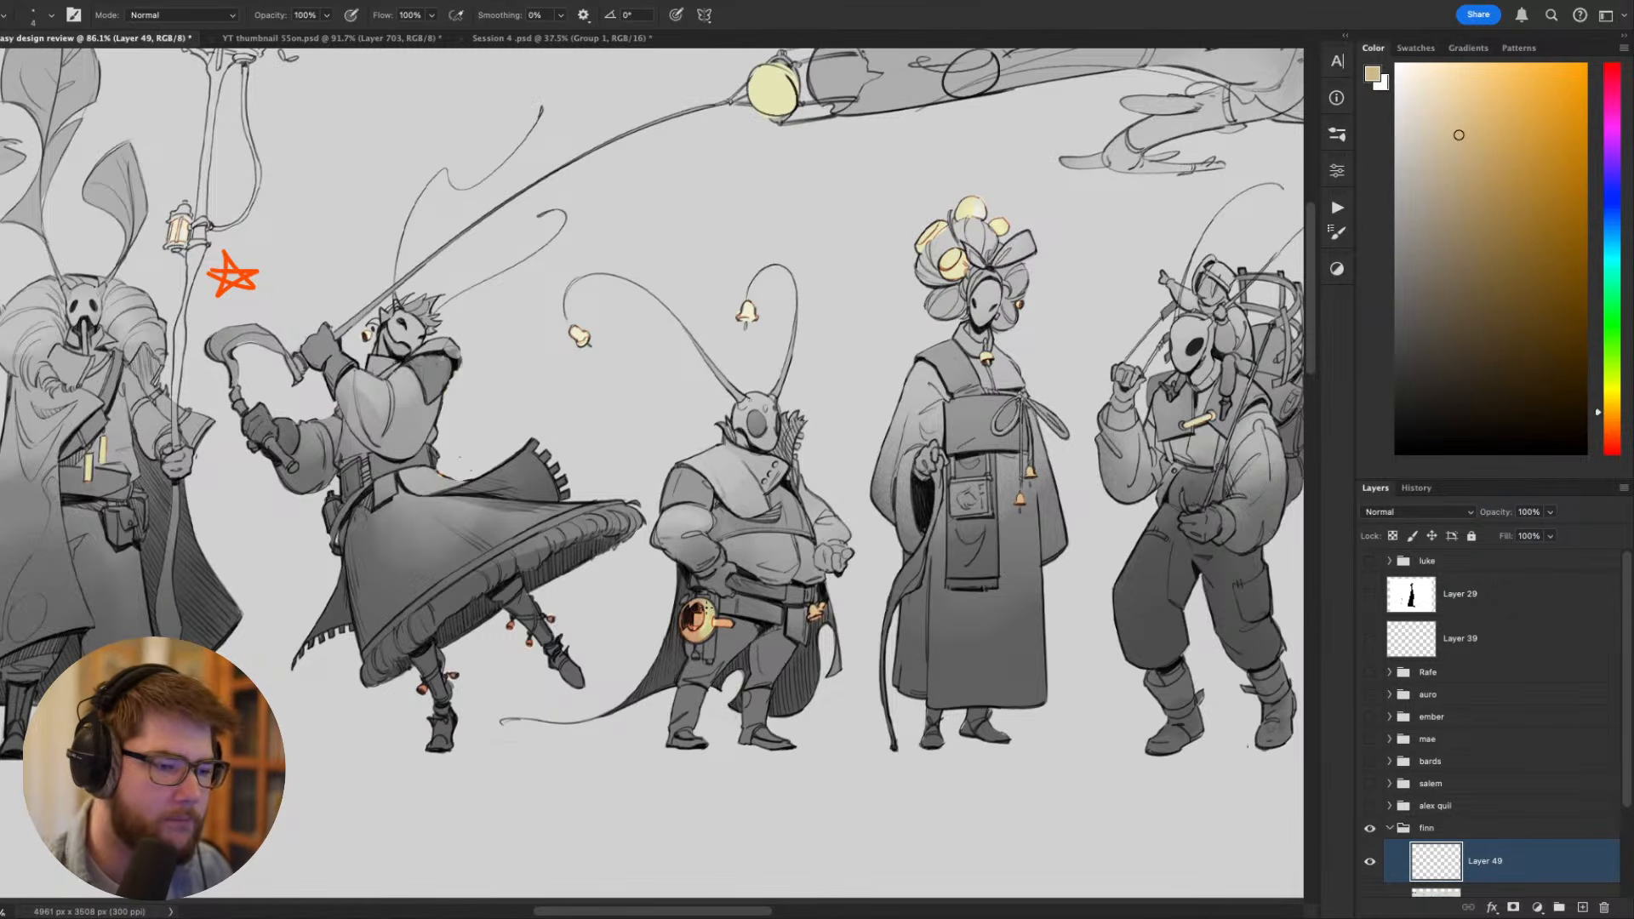
{"action": "left_click_drag", "start_coordinate": [797, 468], "coordinate": [733, 510]}
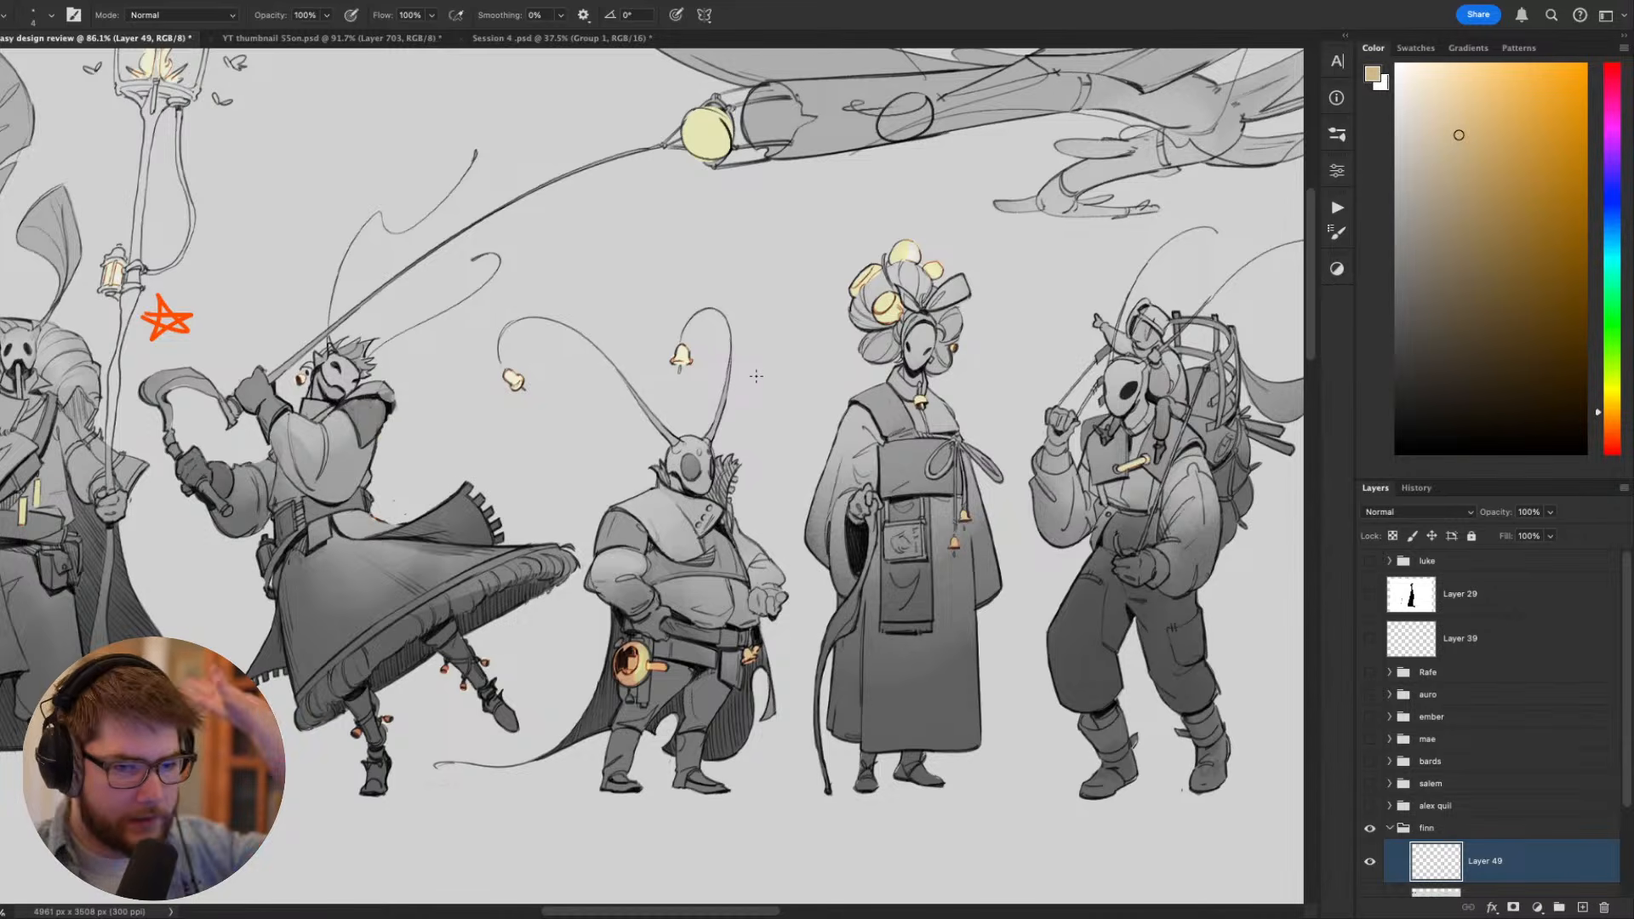
{"action": "left_click_drag", "start_coordinate": [707, 418], "coordinate": [806, 480]}
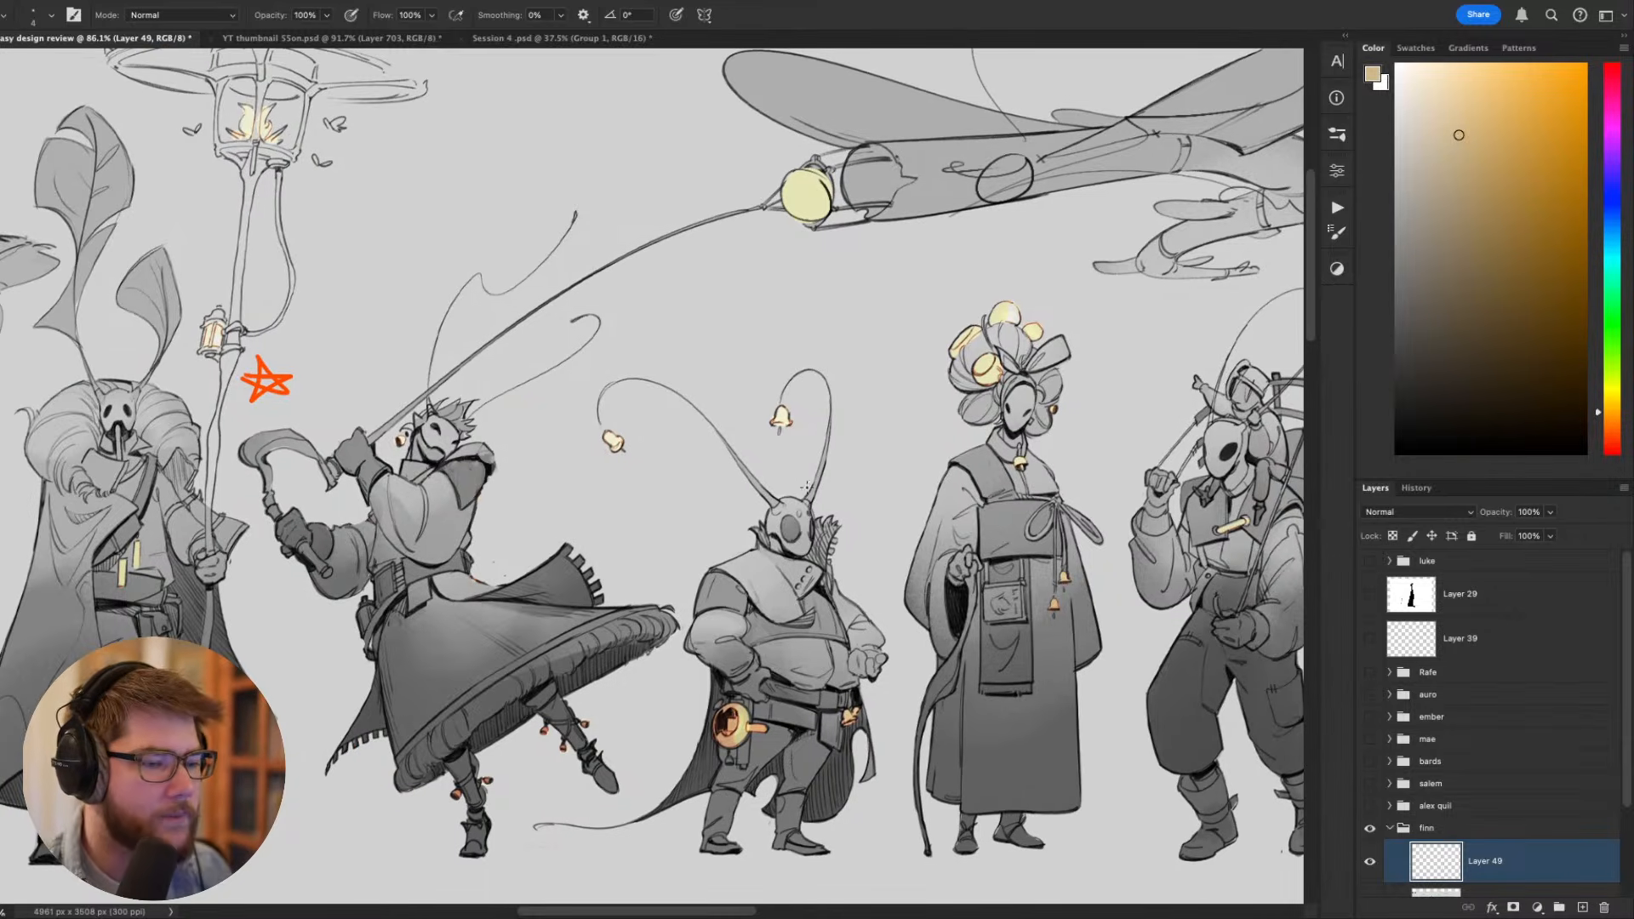
{"action": "scroll", "coordinate": [776, 541], "scroll_direction": "down", "scroll_amount": 5}
{"action": "scroll", "coordinate": [778, 536], "scroll_direction": "up", "scroll_amount": 5}
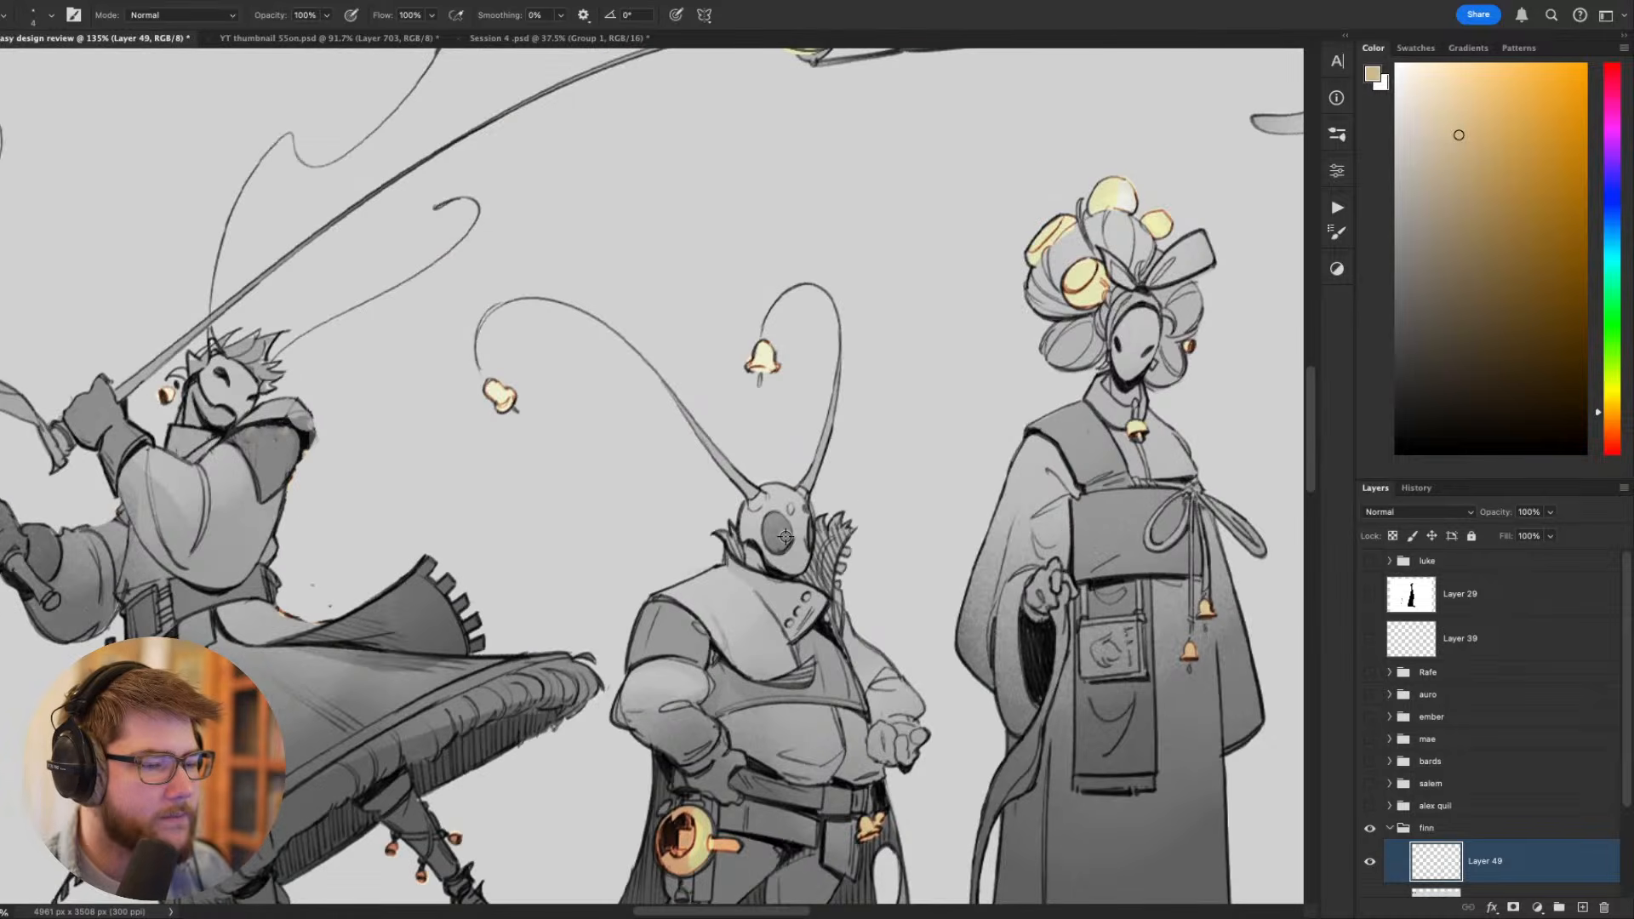
{"action": "scroll", "coordinate": [785, 536], "scroll_direction": "down", "scroll_amount": 5}
{"action": "scroll", "coordinate": [786, 536], "scroll_direction": "up", "scroll_amount": 5}
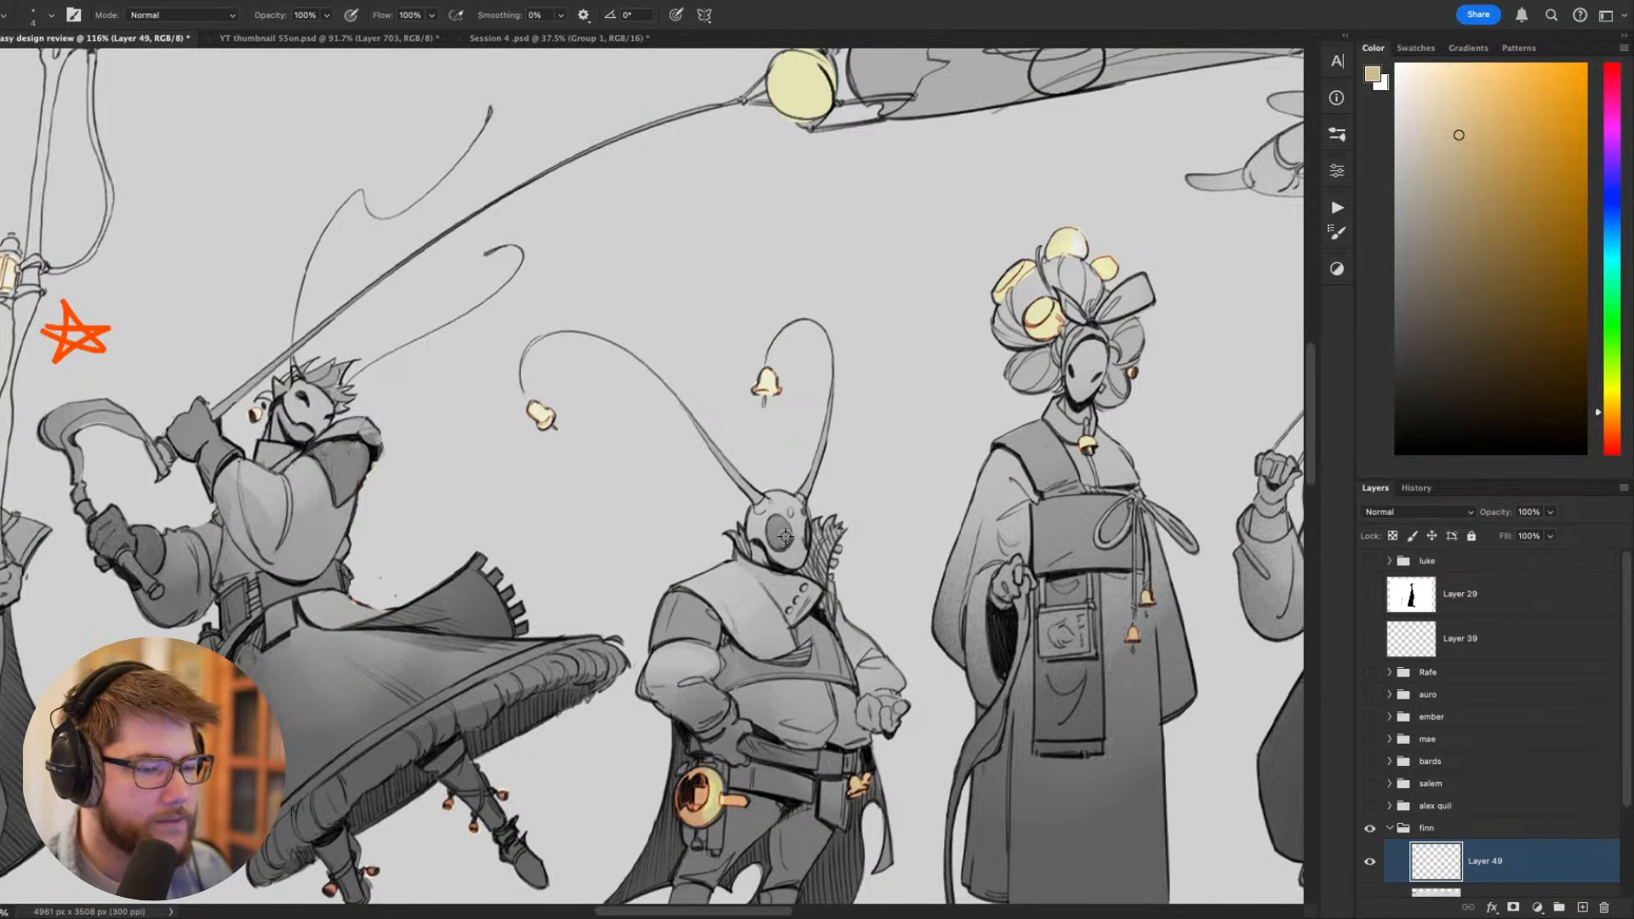
- Sample the light grey, try painting over the short figure's head and antennae, and undo the strokes
{"action": "left_click", "coordinate": [775, 325], "text": "alt"}
{"action": "scroll", "coordinate": [774, 325], "scroll_direction": "down", "scroll_amount": 3}
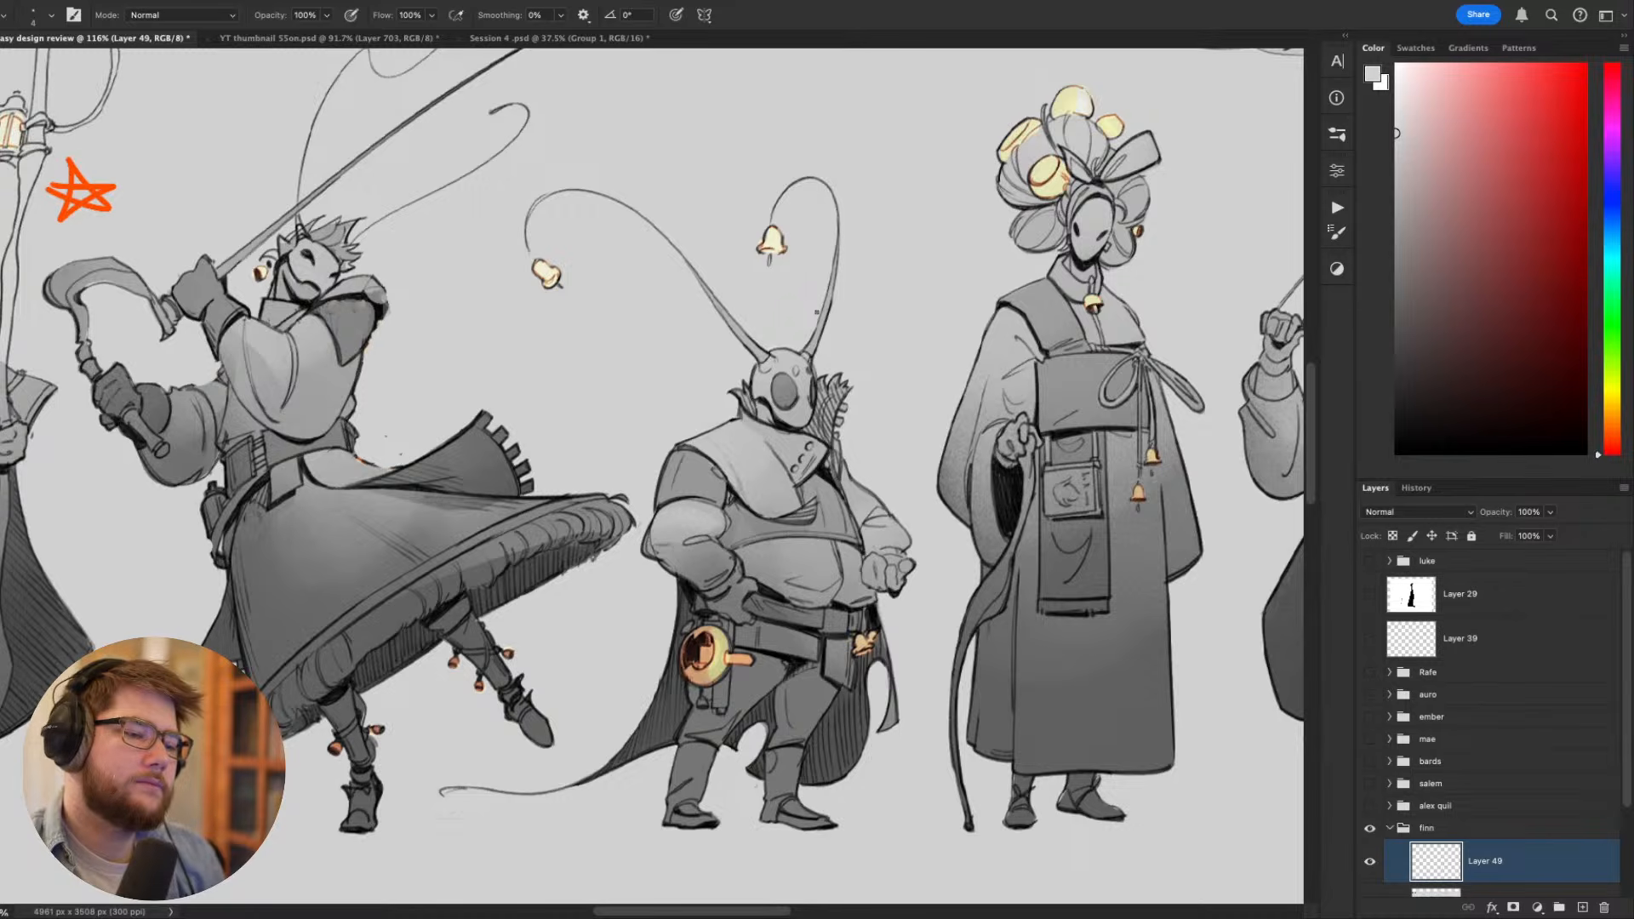
{"action": "left_click_drag", "start_coordinate": [902, 625], "coordinate": [997, 689]}
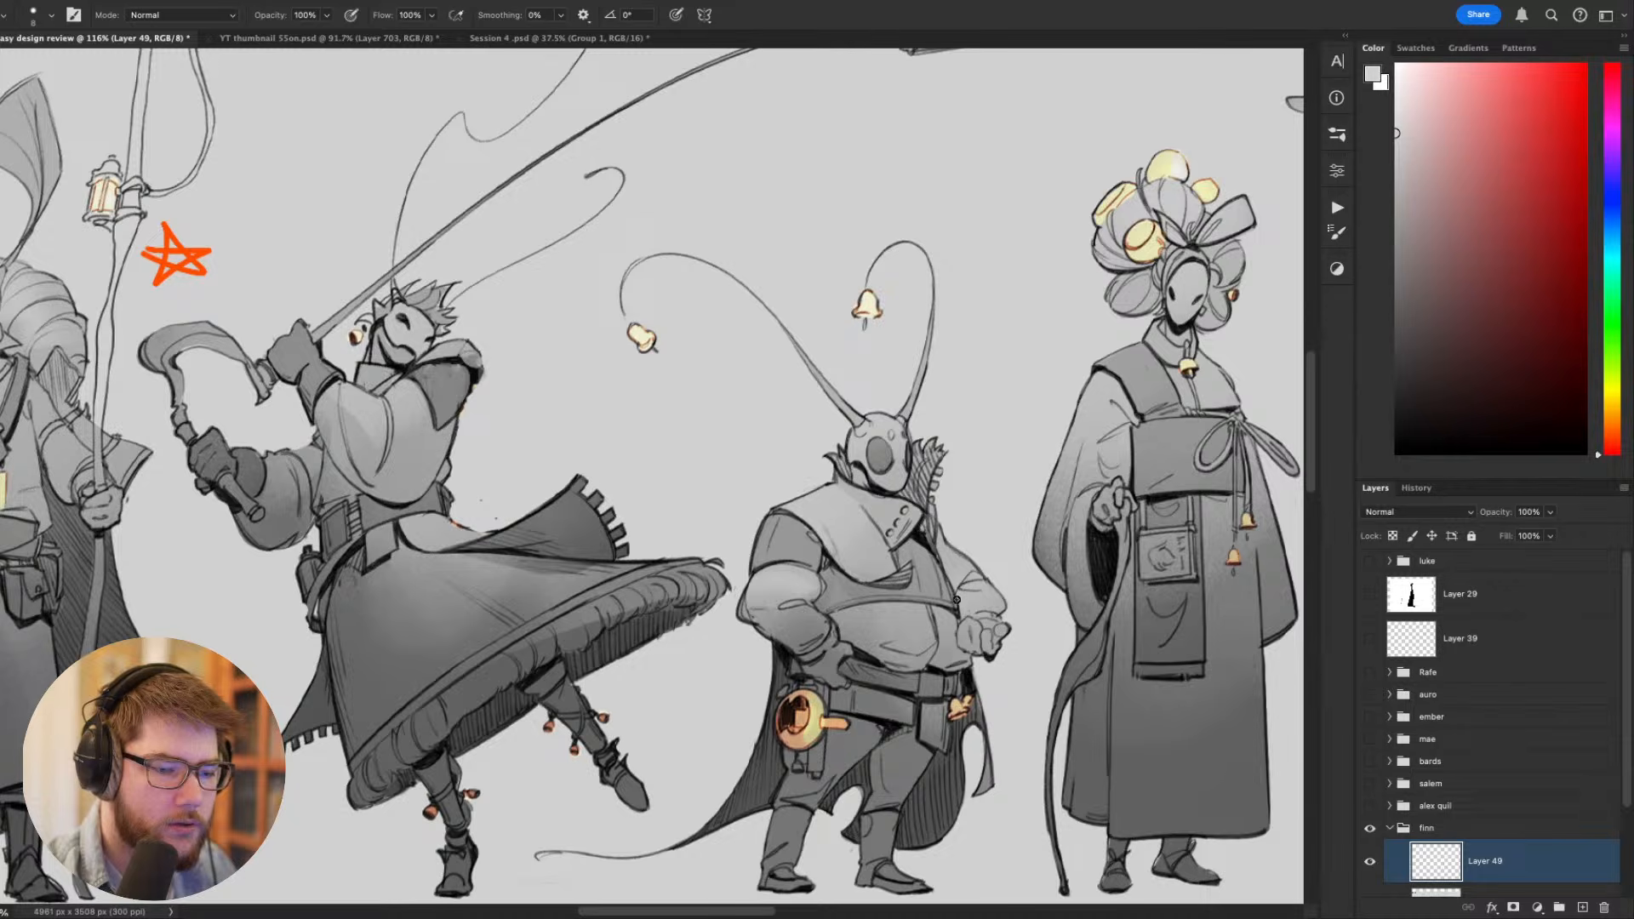
{"action": "mouse_move", "coordinate": [914, 427]}
{"action": "left_mouse_down"}
{"action": "mouse_move", "coordinate": [932, 414]}
{"action": "mouse_move", "coordinate": [838, 476]}
{"action": "left_mouse_up"}
{"action": "key", "text": "super+z"}
{"action": "left_click_drag", "start_coordinate": [817, 194], "coordinate": [852, 214]}
{"action": "key", "text": "super+z"}
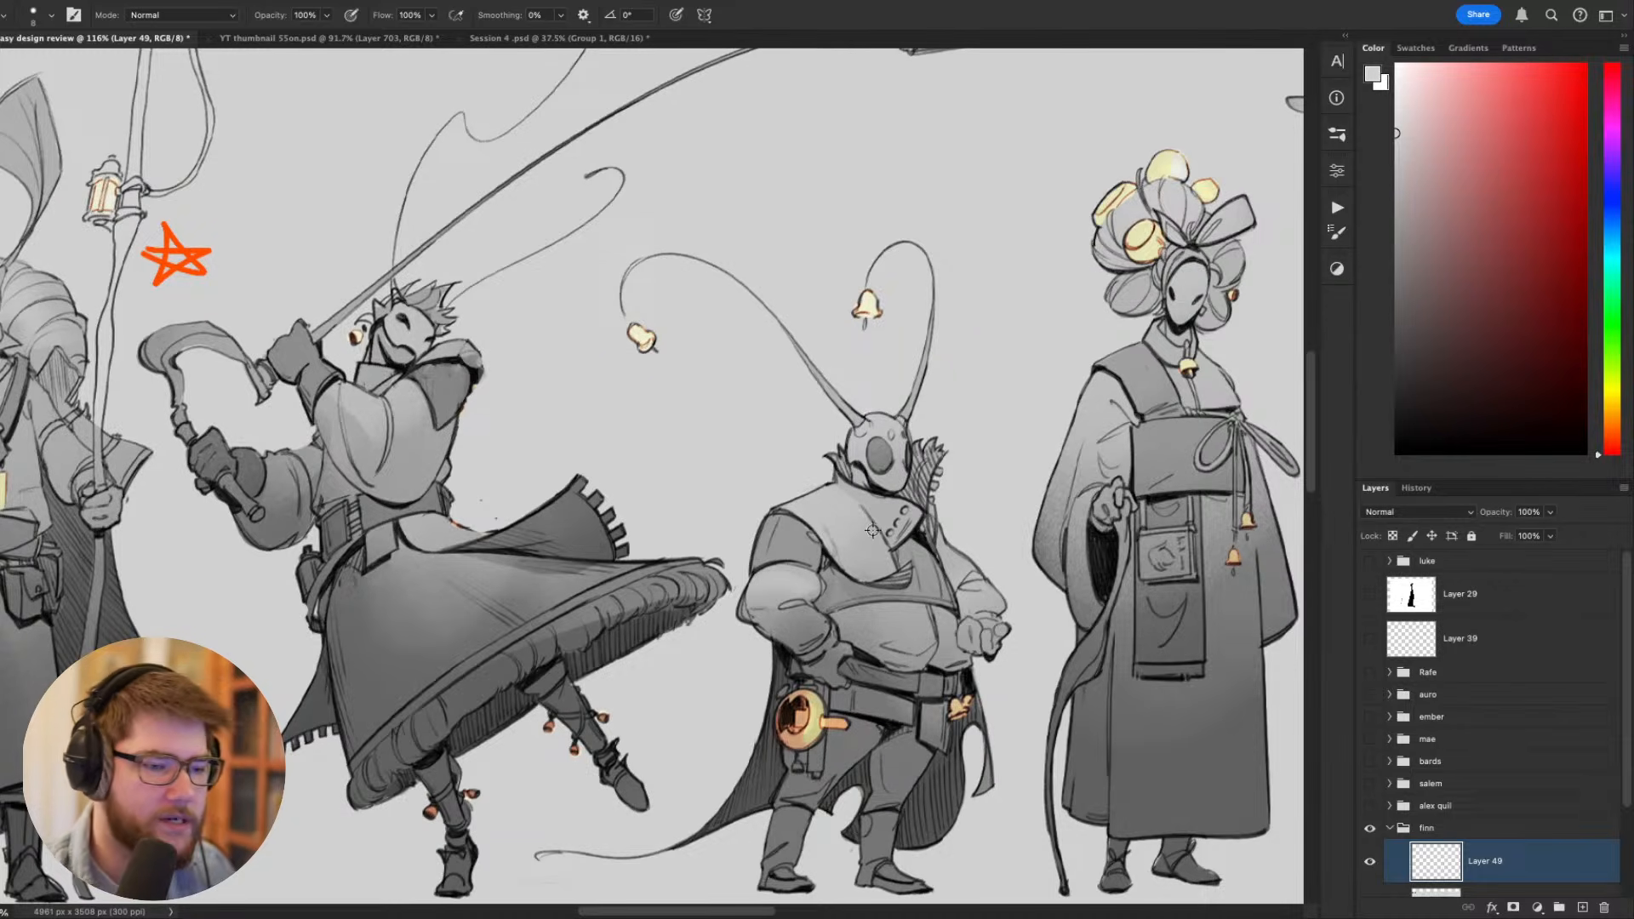
{"action": "scroll", "coordinate": [873, 531], "scroll_direction": "down", "scroll_amount": 10}
{"action": "scroll", "coordinate": [872, 533], "scroll_direction": "up", "scroll_amount": 10}
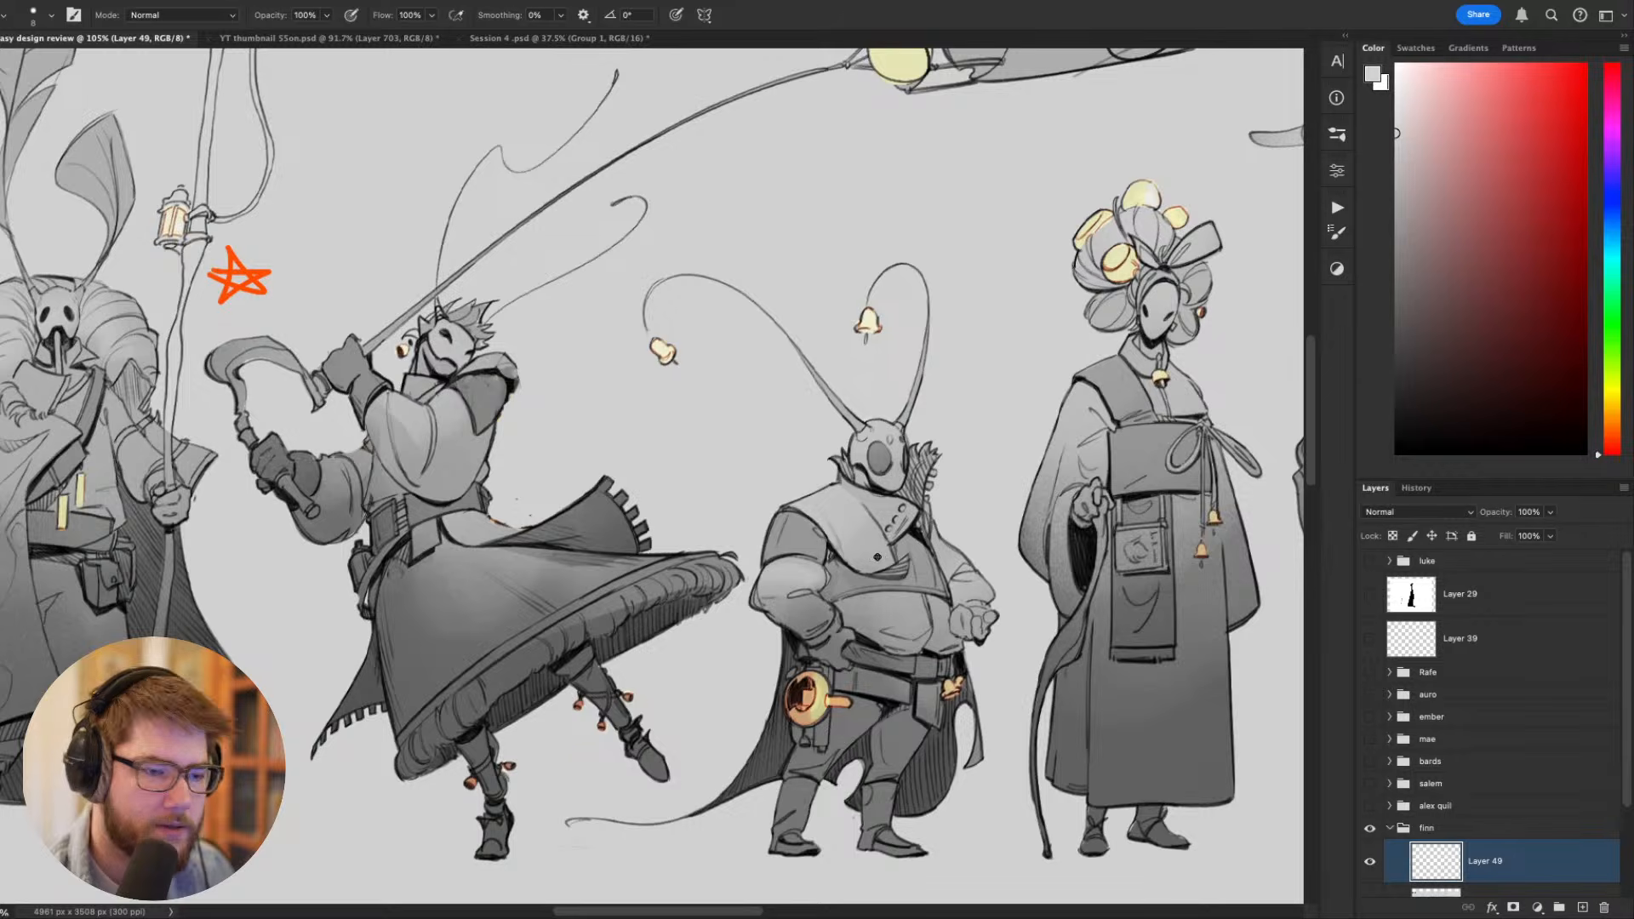
- Repaint the short figure's mask with a smaller brush, replacing the oval face opening with a dark slanted eye slit
{"action": "key", "text": "r"}
{"action": "mouse_move", "coordinate": [878, 558]}
{"action": "left_mouse_down"}
{"action": "mouse_move", "coordinate": [907, 414]}
{"action": "mouse_move", "coordinate": [877, 402]}
{"action": "mouse_move", "coordinate": [901, 394]}
{"action": "left_mouse_up"}
{"action": "left_click", "coordinate": [907, 414], "text": "alt"}
{"action": "left_click", "coordinate": [908, 429], "text": "alt"}
{"action": "key", "text": "bracketleft"}
{"action": "key", "text": "bracketleft"}
{"action": "key", "text": "bracketleft"}
{"action": "key", "text": "bracketleft"}
{"action": "key", "text": "Escape"}
{"action": "left_click", "coordinate": [861, 624], "text": "alt"}
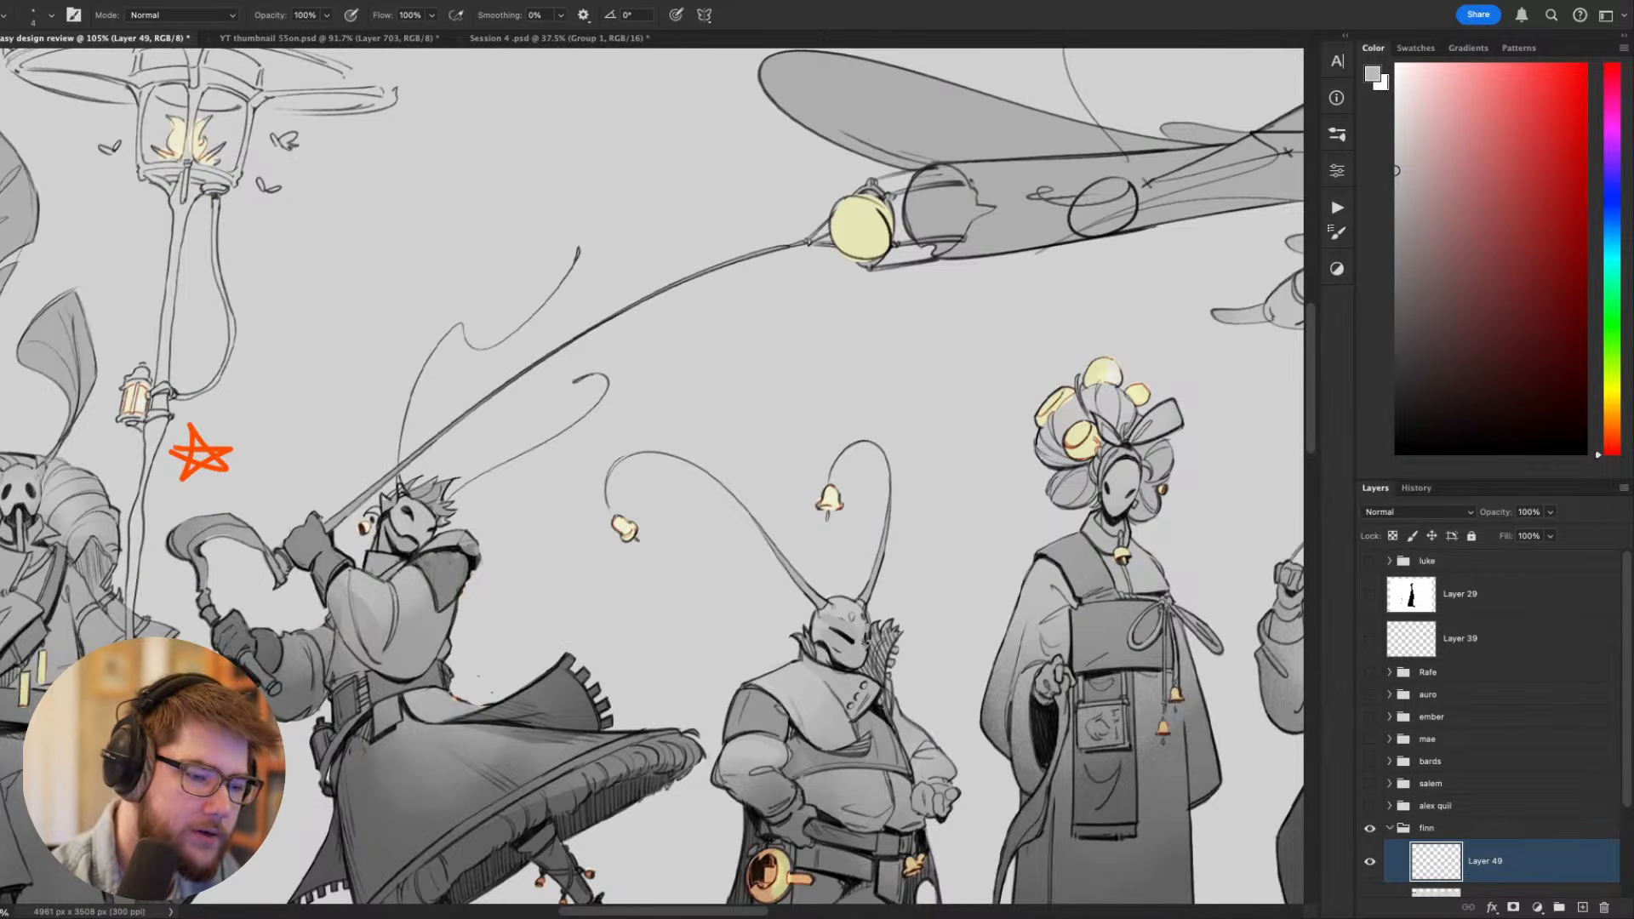
- Paint out both of the short figure's antennae and their bells in background grey with an enlarged brush
{"action": "left_click", "coordinate": [902, 580], "text": "alt"}
{"action": "key", "text": "bracketright"}
{"action": "key", "text": "bracketright"}
{"action": "mouse_move", "coordinate": [870, 602]}
{"action": "left_mouse_down"}
{"action": "mouse_move", "coordinate": [817, 595]}
{"action": "mouse_move", "coordinate": [891, 551]}
{"action": "mouse_move", "coordinate": [874, 594]}
{"action": "mouse_move", "coordinate": [877, 454]}
{"action": "mouse_move", "coordinate": [828, 516]}
{"action": "left_mouse_up"}
{"action": "key", "text": "bracketright"}
{"action": "key", "text": "bracketright"}
{"action": "key", "text": "bracketright"}
{"action": "key", "text": "bracketright"}
{"action": "key", "text": "bracketright"}
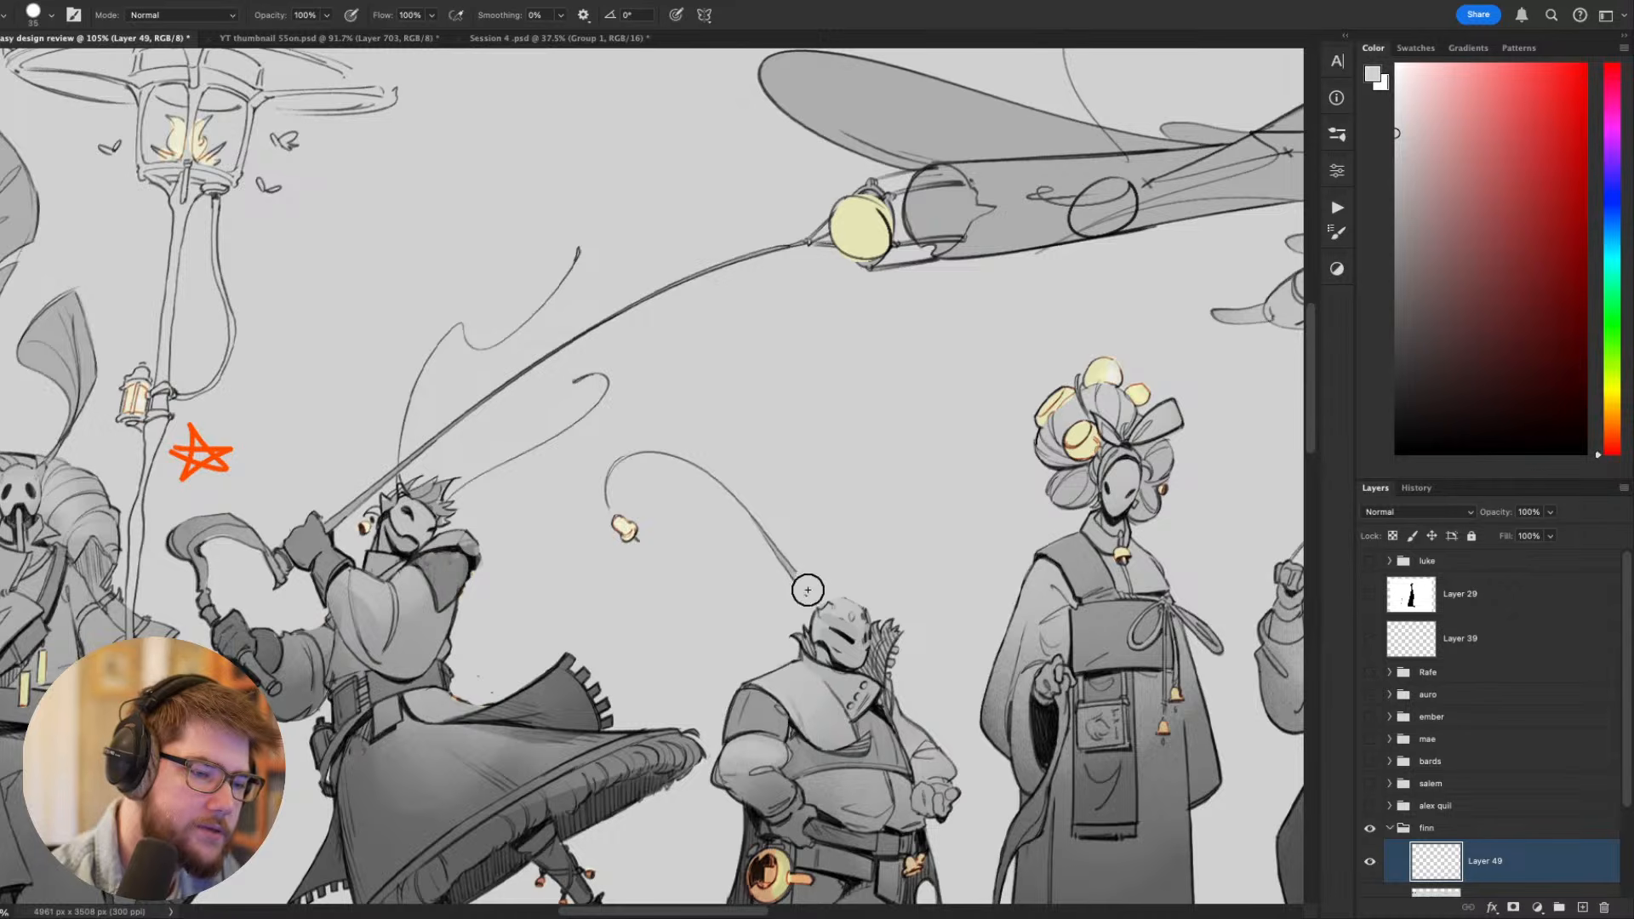
{"action": "mouse_move", "coordinate": [810, 590]}
{"action": "left_mouse_down"}
{"action": "mouse_move", "coordinate": [641, 466]}
{"action": "mouse_move", "coordinate": [625, 529]}
{"action": "left_mouse_up"}
{"action": "left_click_drag", "start_coordinate": [782, 523], "coordinate": [758, 368]}
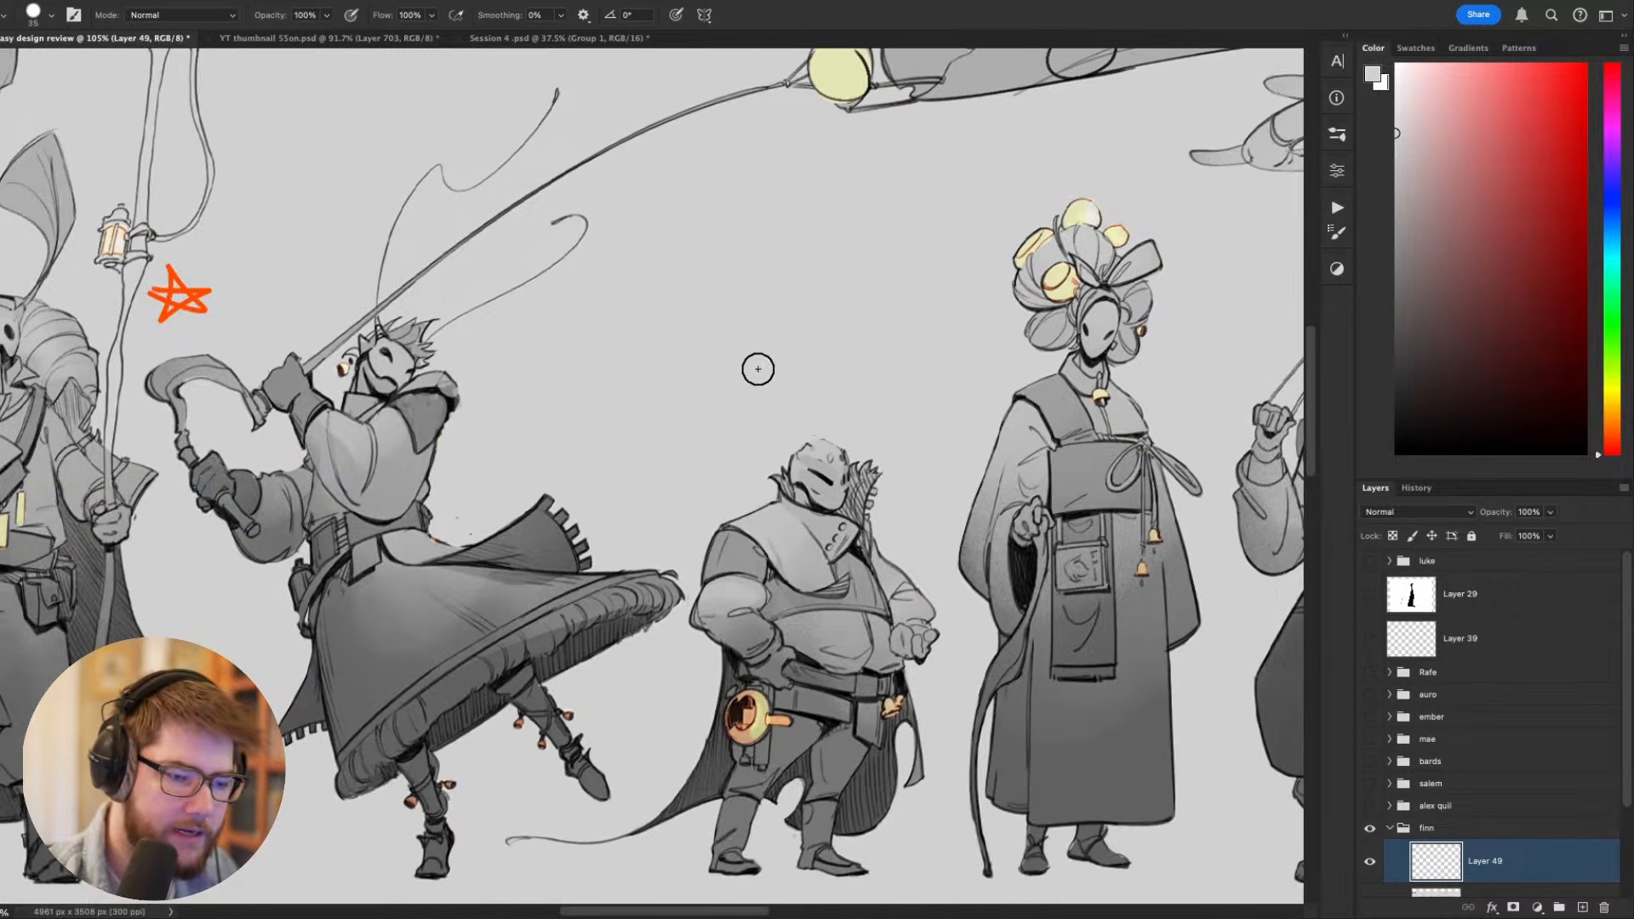
{"action": "scroll", "coordinate": [760, 405], "scroll_direction": "down", "scroll_amount": 6}
{"action": "scroll", "coordinate": [759, 468], "scroll_direction": "up", "scroll_amount": 6}
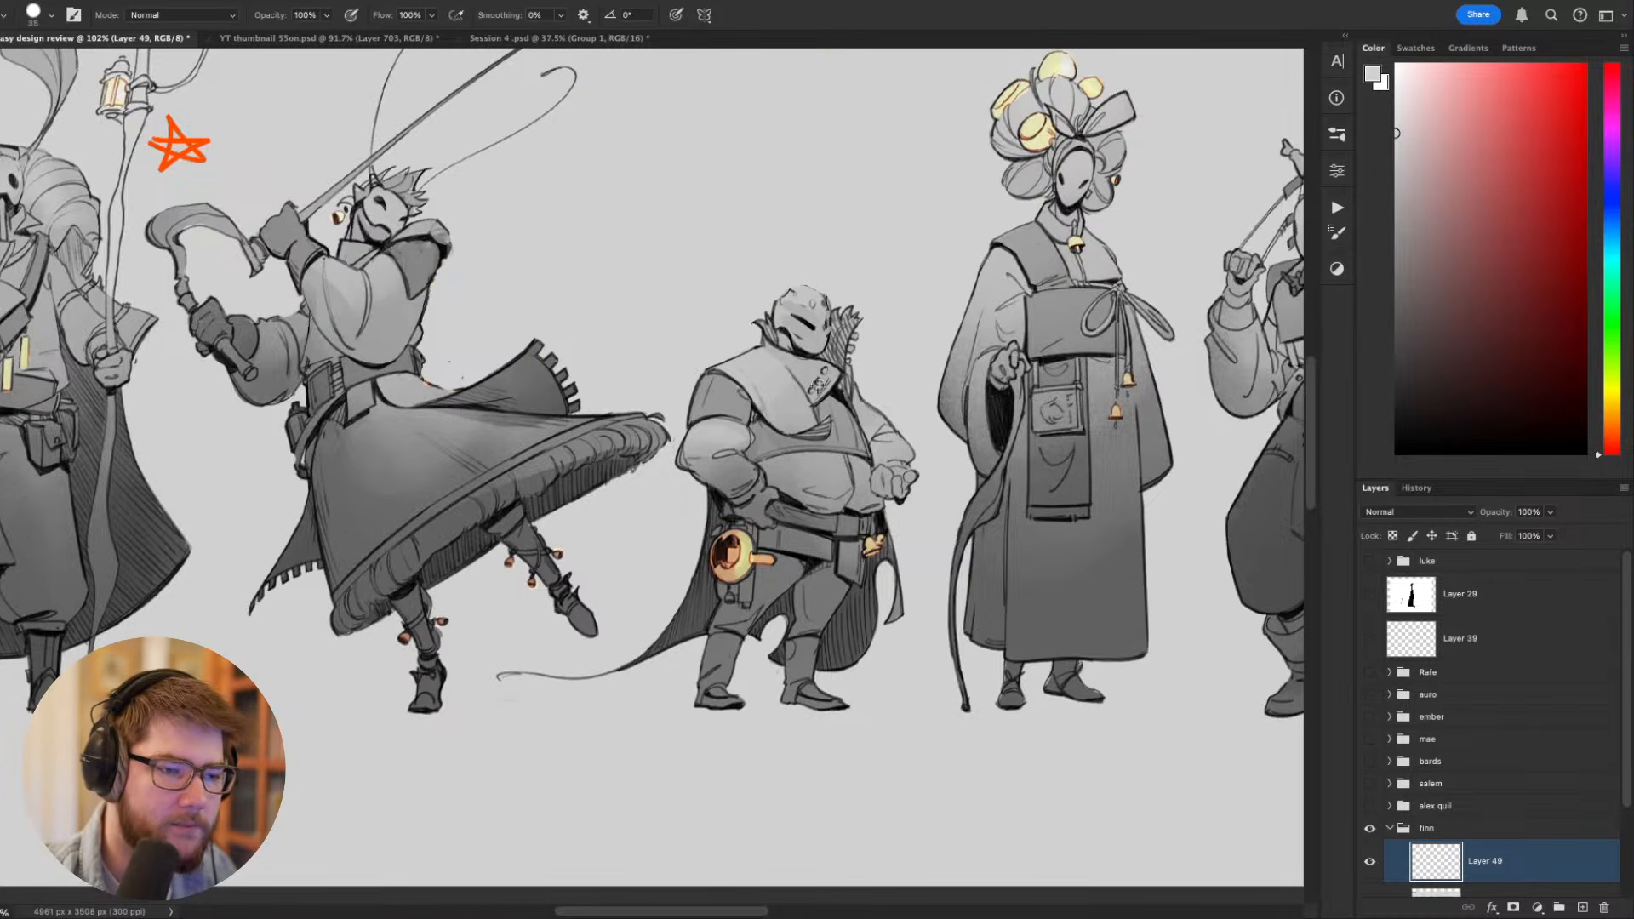
{"action": "mouse_move", "coordinate": [815, 383]}
{"action": "left_mouse_down"}
{"action": "mouse_move", "coordinate": [875, 728]}
{"action": "mouse_move", "coordinate": [739, 882]}
{"action": "mouse_move", "coordinate": [587, 868]}
{"action": "mouse_move", "coordinate": [423, 815]}
{"action": "mouse_move", "coordinate": [567, 780]}
{"action": "mouse_move", "coordinate": [618, 612]}
{"action": "mouse_move", "coordinate": [631, 478]}
{"action": "mouse_move", "coordinate": [854, 369]}
{"action": "left_mouse_up"}
{"action": "key", "text": "l"}
{"action": "key", "text": "ctrl+t"}
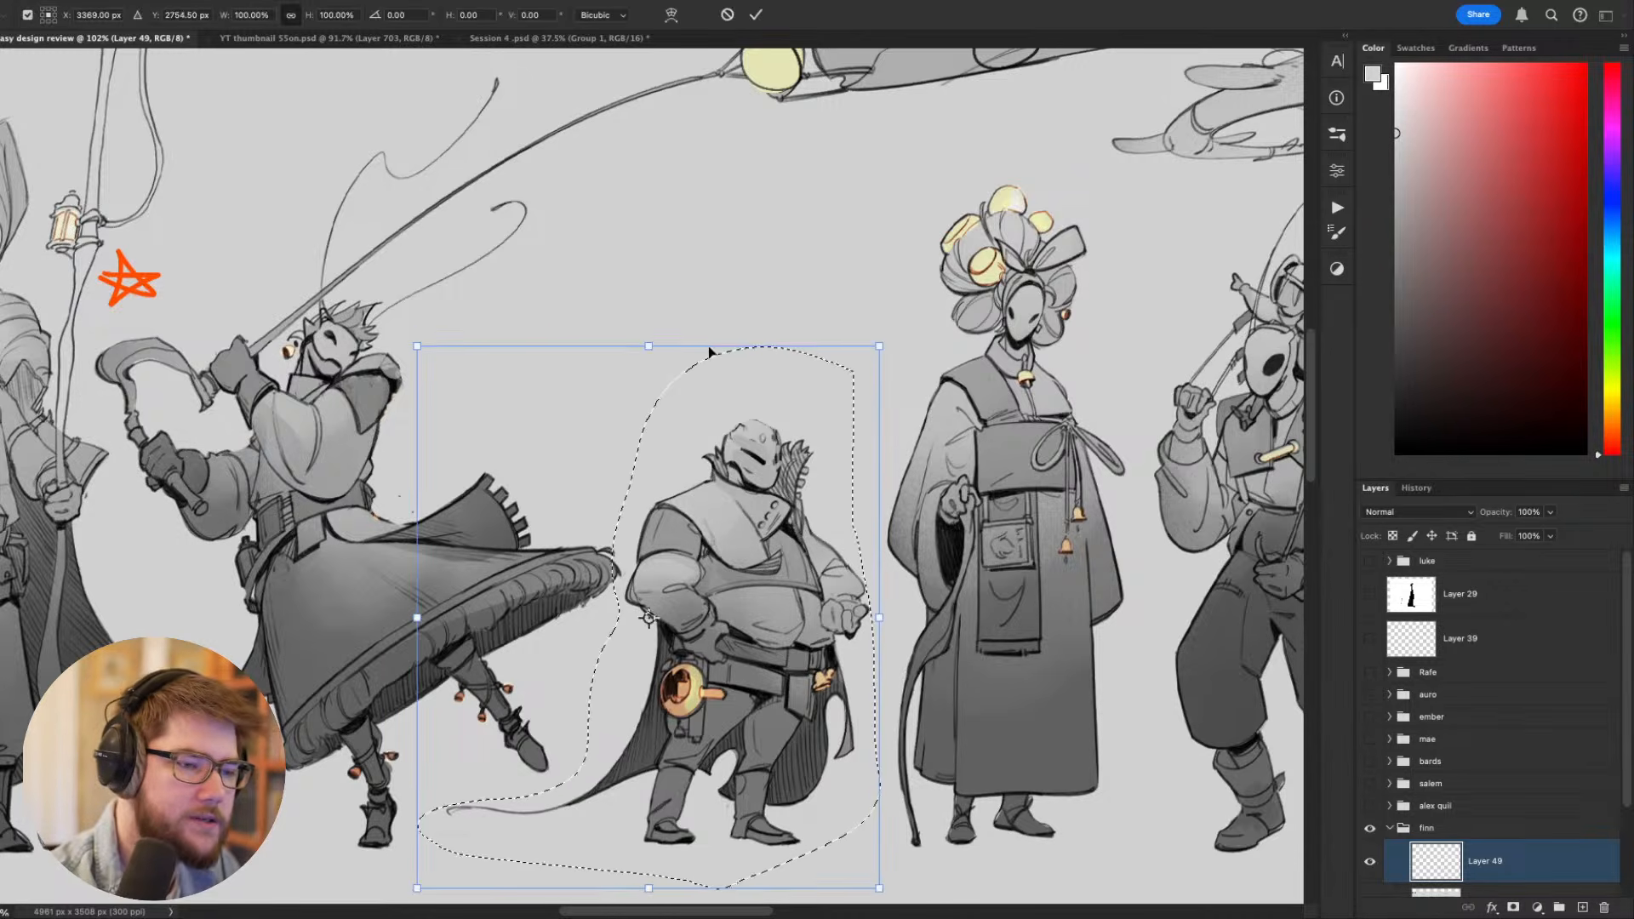
{"action": "left_click_drag", "start_coordinate": [704, 349], "coordinate": [685, 213]}
{"action": "key", "text": "Escape"}
{"action": "key", "text": "ctrl+d"}
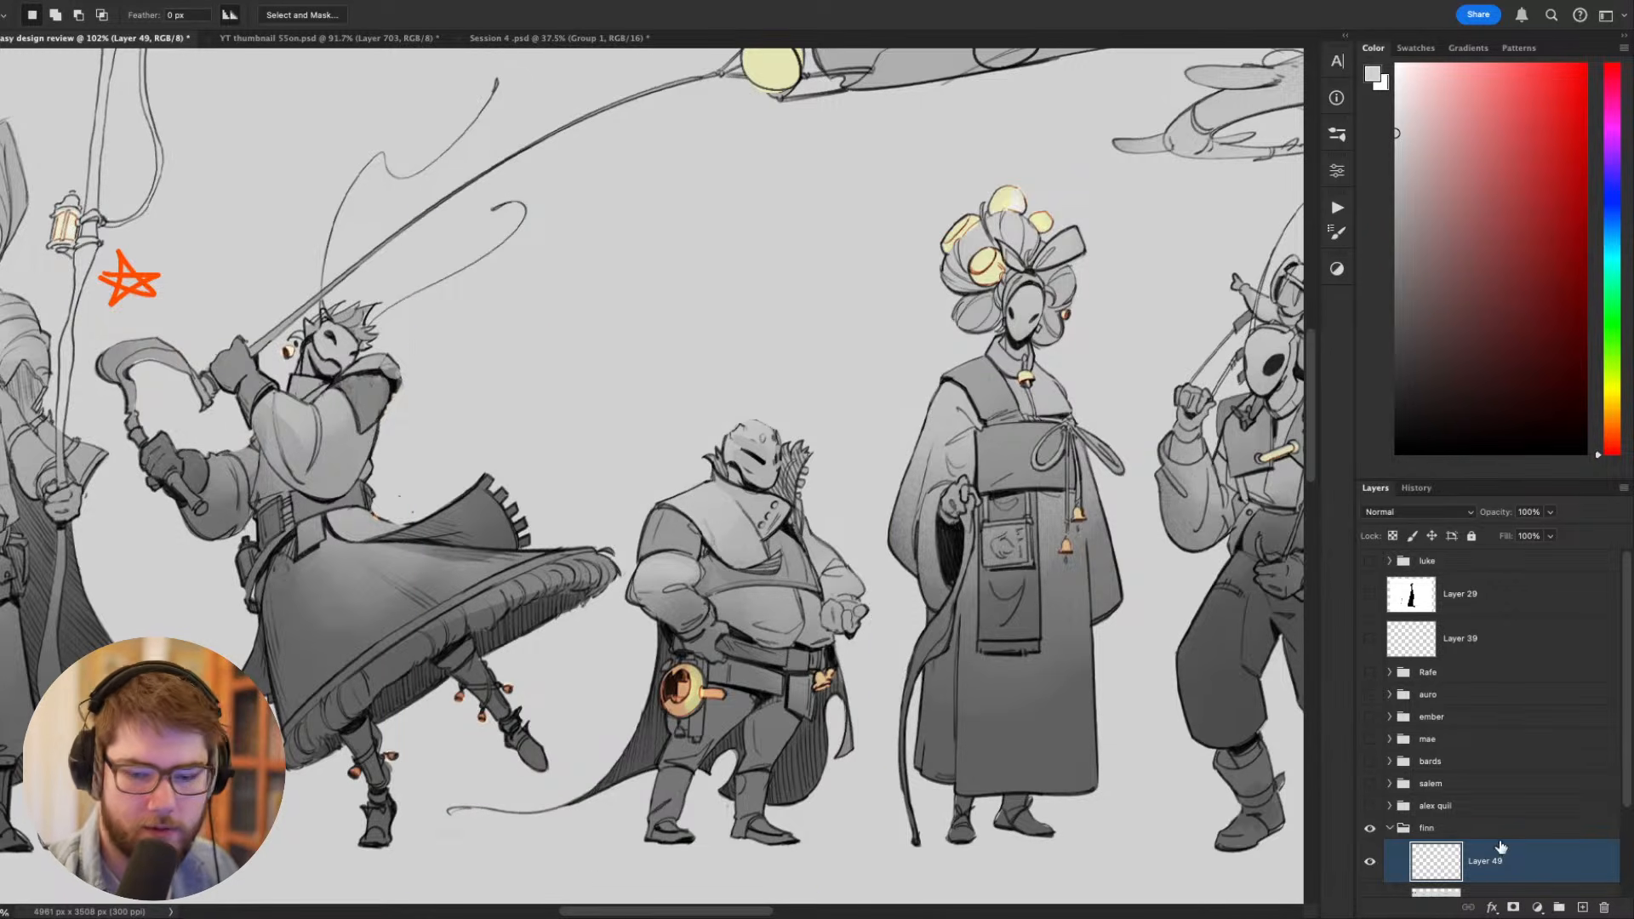
- Duplicate the student's character lineup layer just above the background
{"action": "scroll", "coordinate": [1502, 840], "scroll_direction": "down", "scroll_amount": 3}
{"action": "left_click", "coordinate": [1528, 836]}
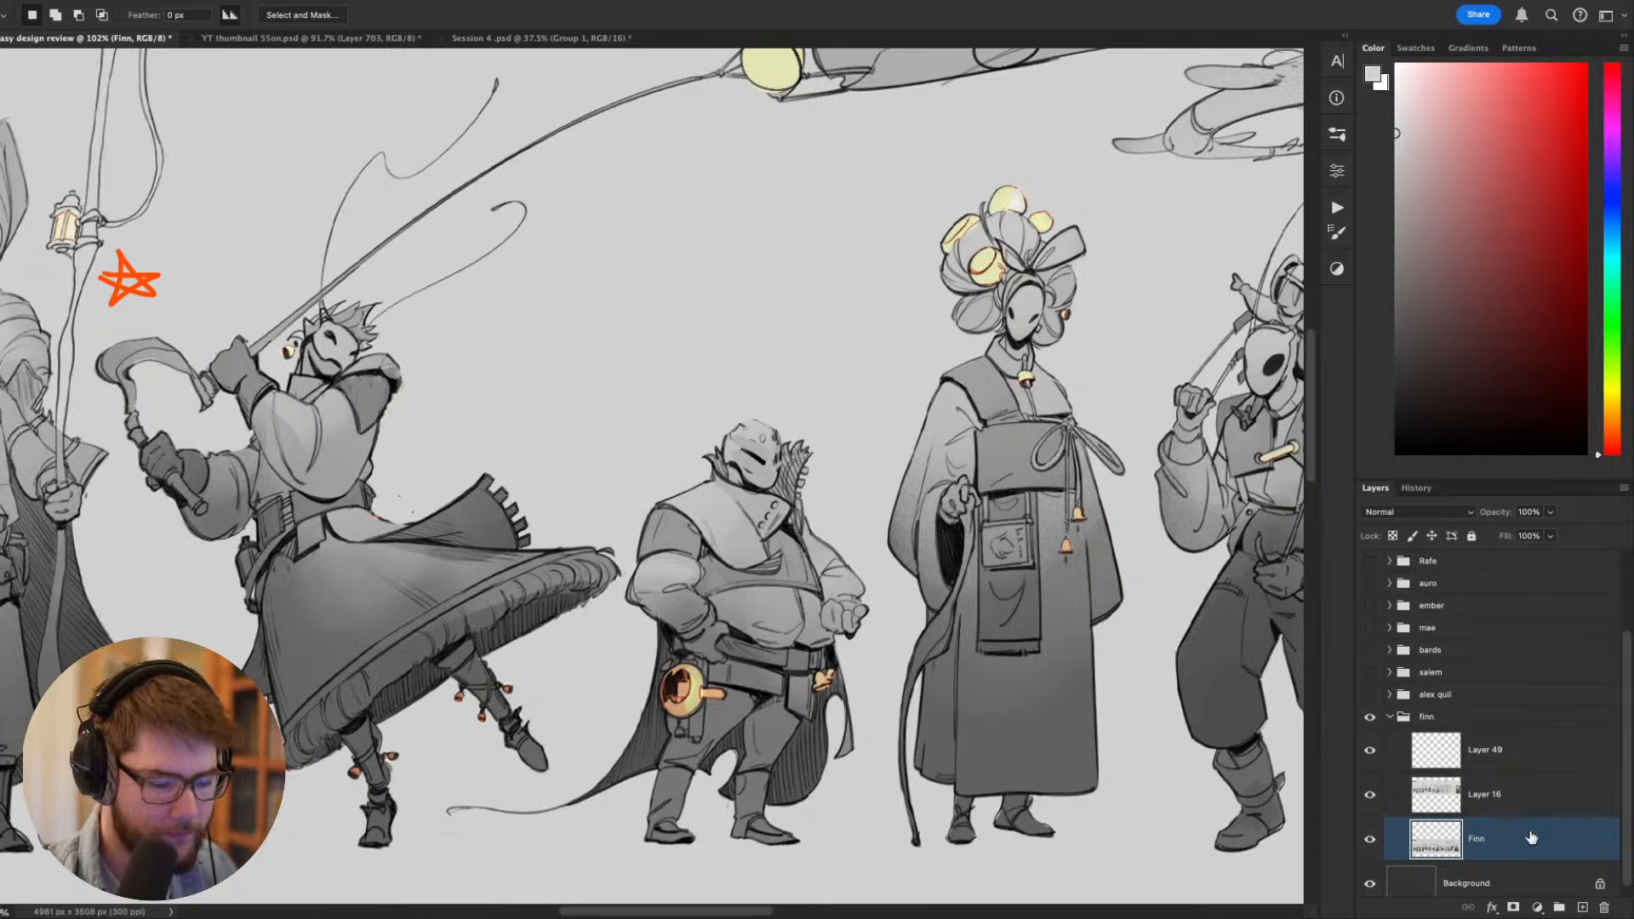
{"action": "key", "text": "ctrl+j"}
- Place the duplicated lineup layer directly beneath Layer 49 and merge the two layers
{"action": "left_click_drag", "start_coordinate": [1482, 847], "coordinate": [1490, 770]}
{"action": "left_click", "coordinate": [1492, 758], "text": "shift"}
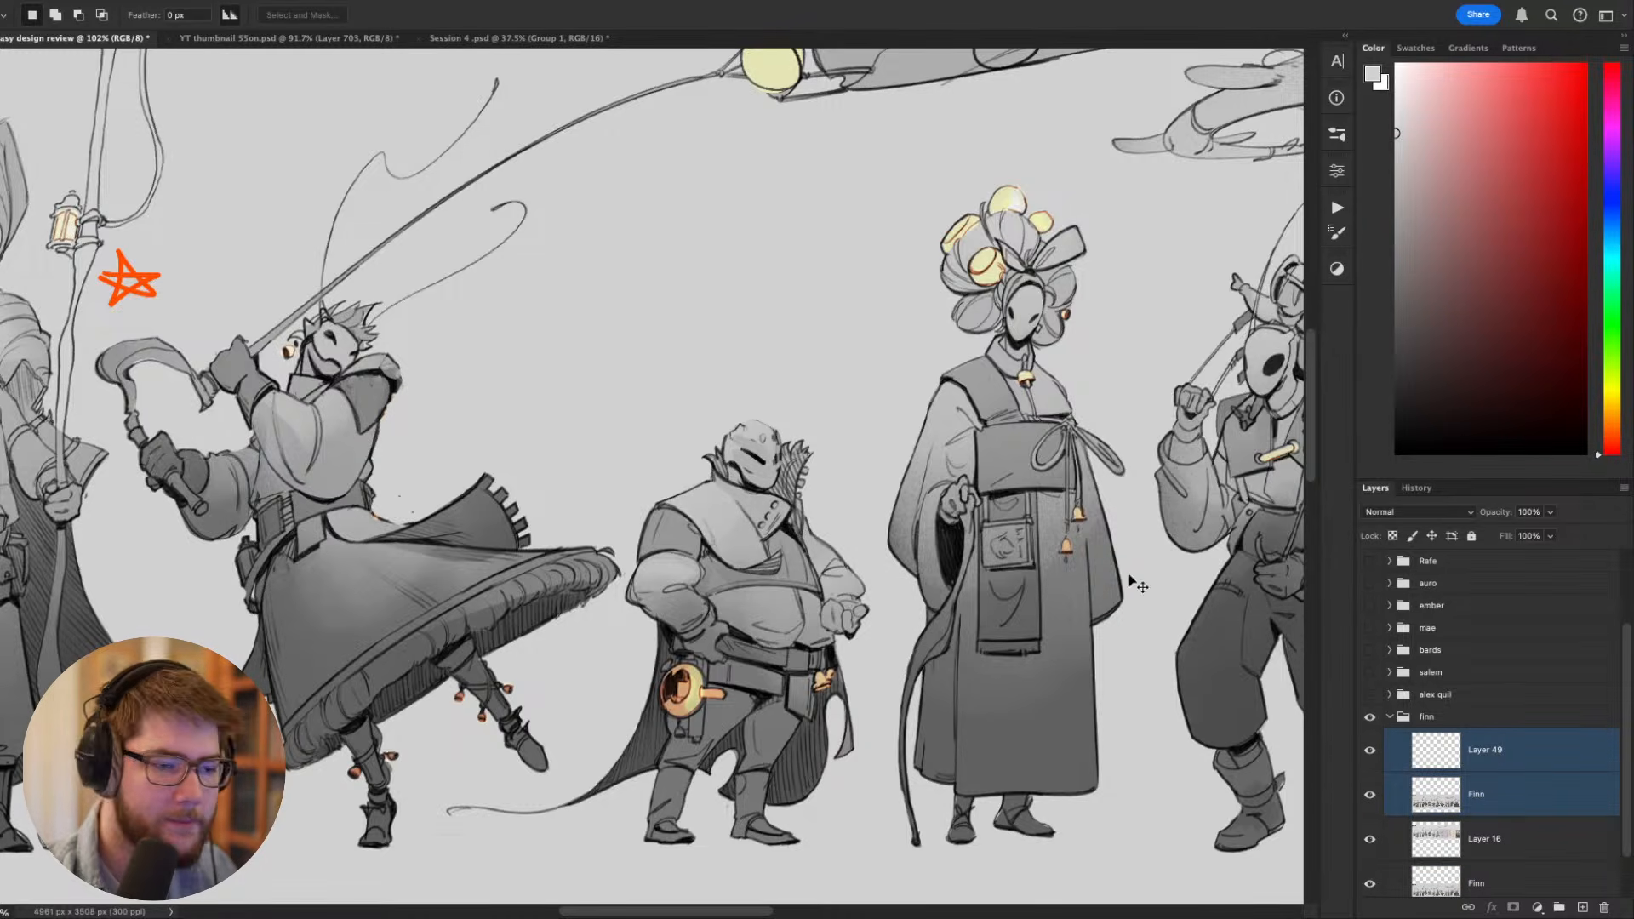
{"action": "key", "text": "ctrl+e"}
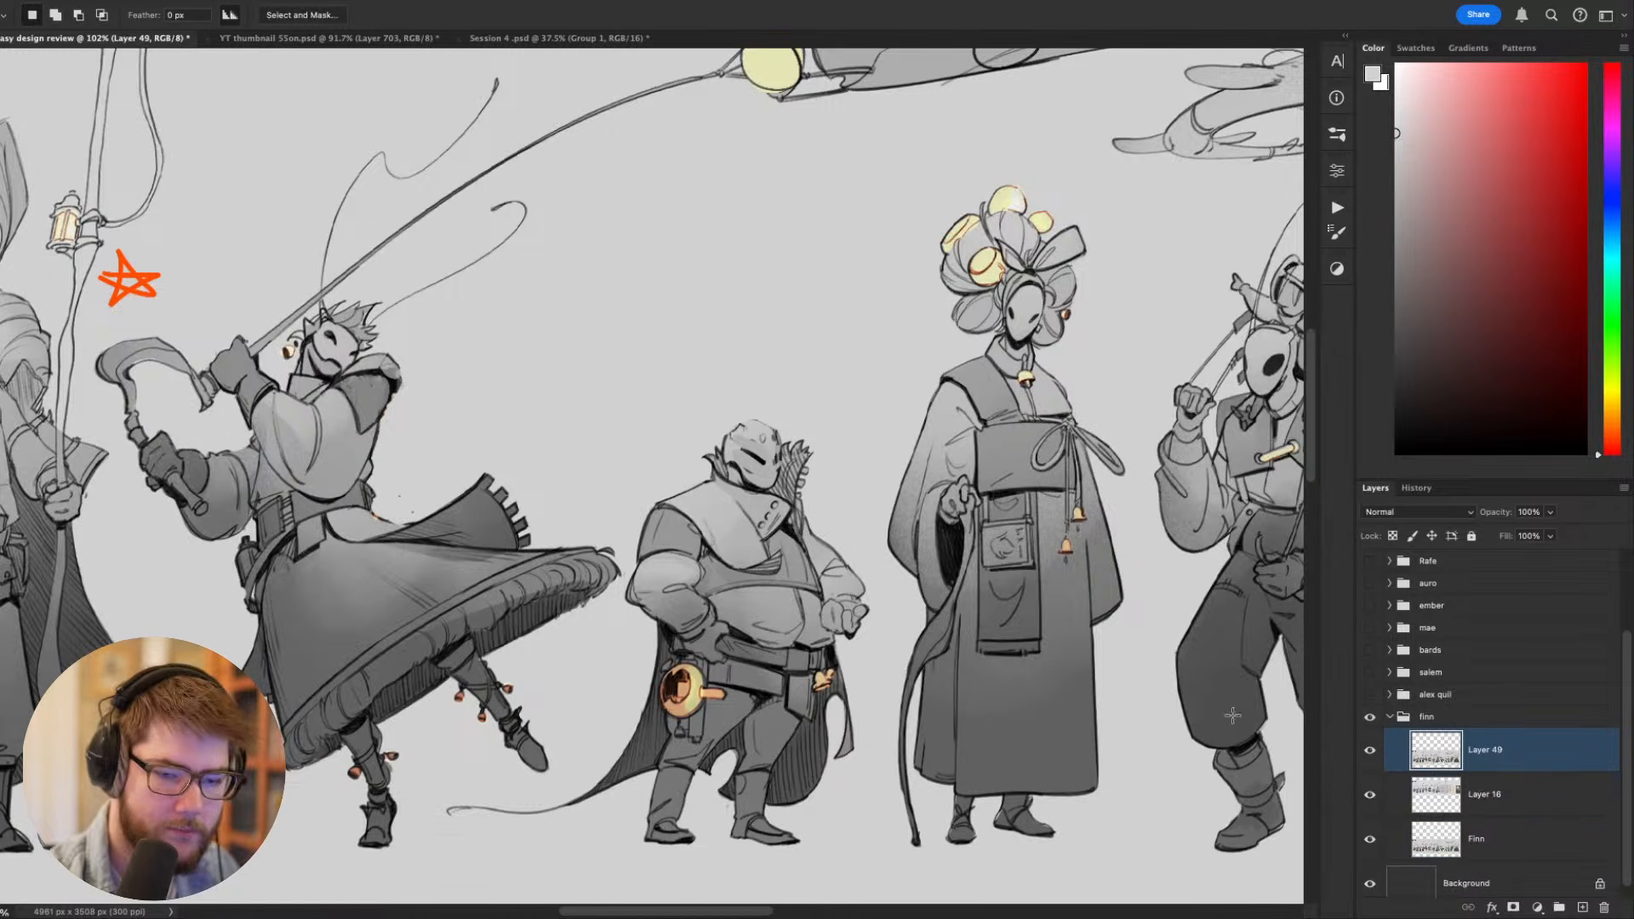
- Select the short figure with its cape, stretch it taller, and compare its new height with the whole lineup
{"action": "mouse_move", "coordinate": [858, 506]}
{"action": "left_mouse_down"}
{"action": "mouse_move", "coordinate": [875, 606]}
{"action": "mouse_move", "coordinate": [728, 885]}
{"action": "mouse_move", "coordinate": [475, 799]}
{"action": "mouse_move", "coordinate": [600, 672]}
{"action": "mouse_move", "coordinate": [724, 367]}
{"action": "mouse_move", "coordinate": [841, 430]}
{"action": "left_mouse_up"}
{"action": "key", "text": "ctrl+t"}
{"action": "mouse_move", "coordinate": [654, 354]}
{"action": "left_mouse_down"}
{"action": "mouse_move", "coordinate": [677, 209]}
{"action": "mouse_move", "coordinate": [676, 274]}
{"action": "left_mouse_up"}
{"action": "key", "text": "Return"}
{"action": "key", "text": "ctrl+d"}
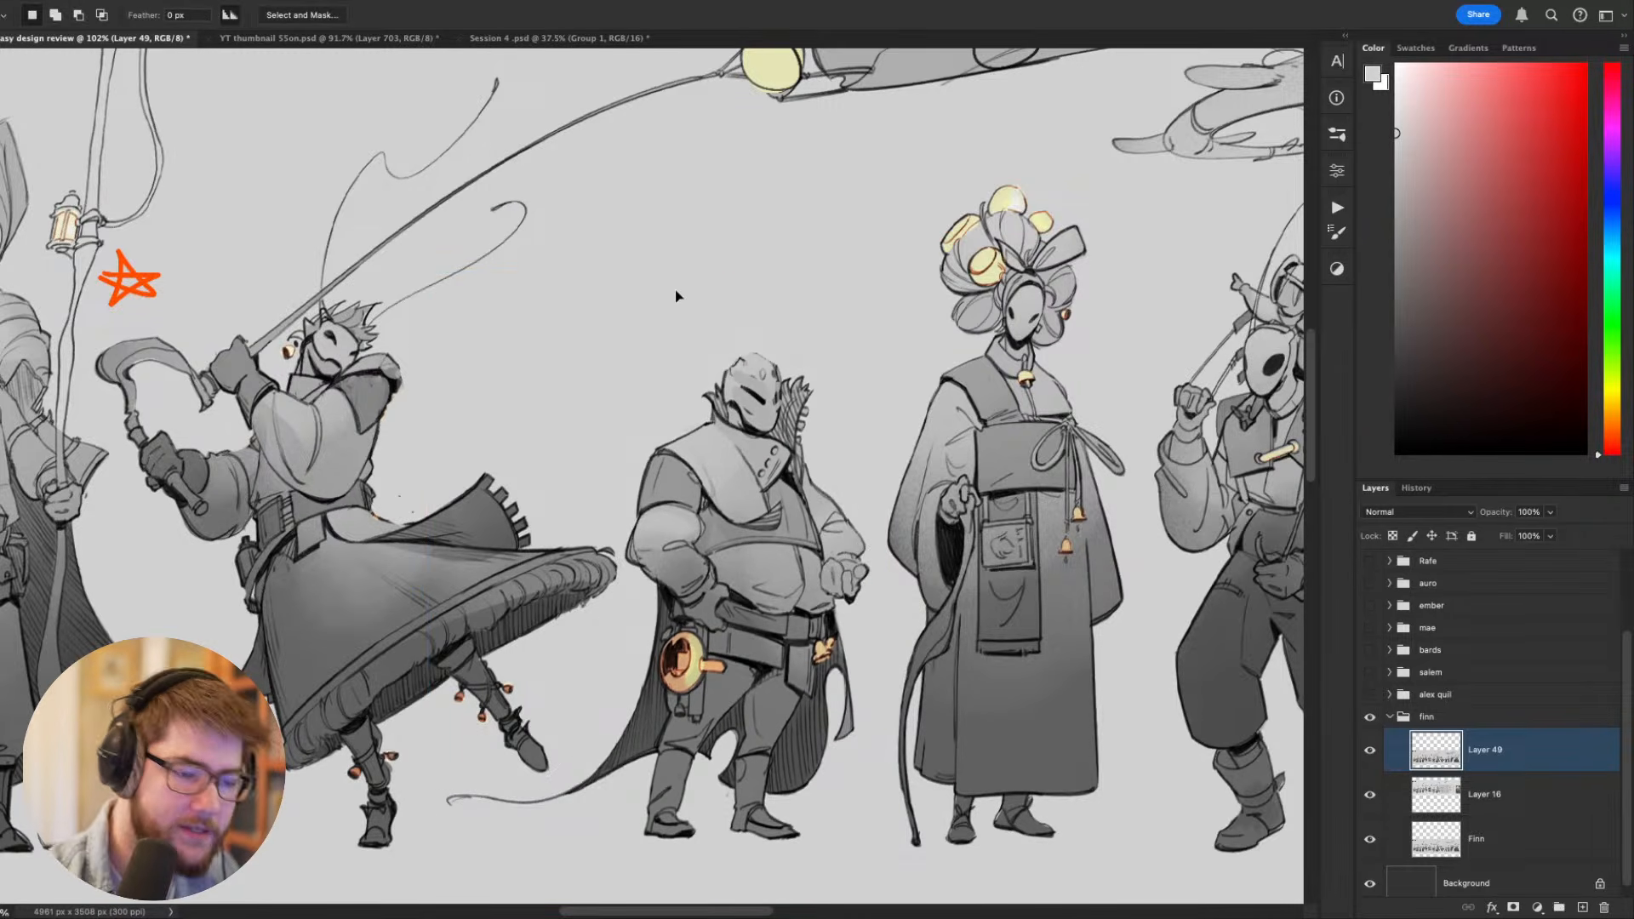
{"action": "left_click_drag", "start_coordinate": [819, 271], "coordinate": [771, 182]}
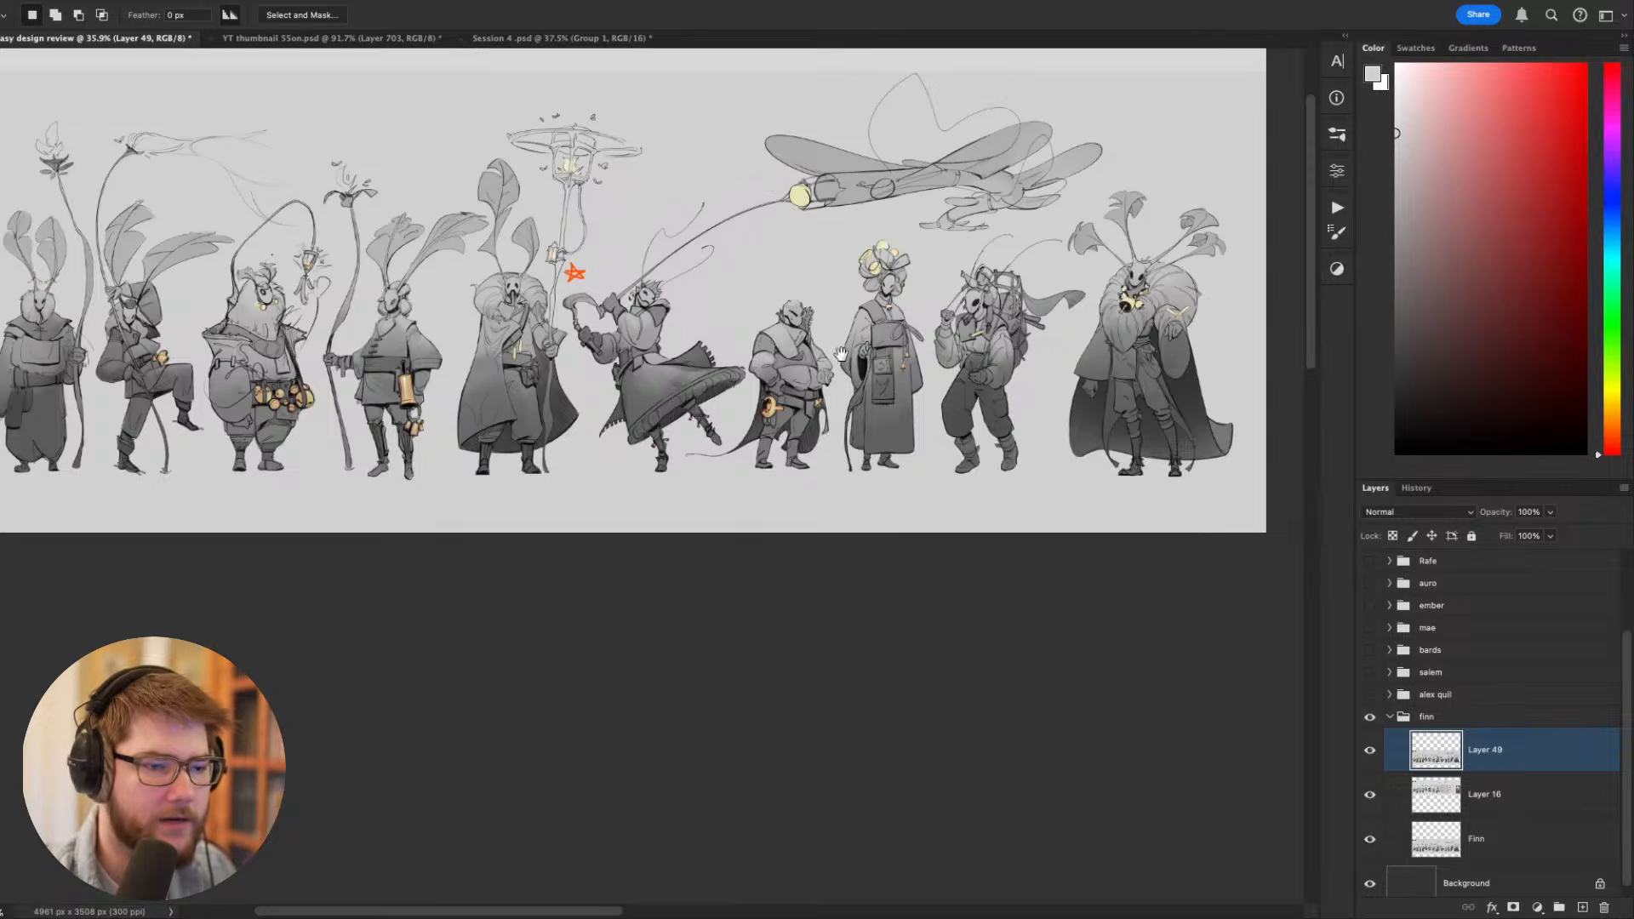
{"action": "left_click_drag", "start_coordinate": [841, 353], "coordinate": [829, 496]}
{"action": "scroll", "coordinate": [811, 501], "scroll_direction": "up", "scroll_amount": 10}
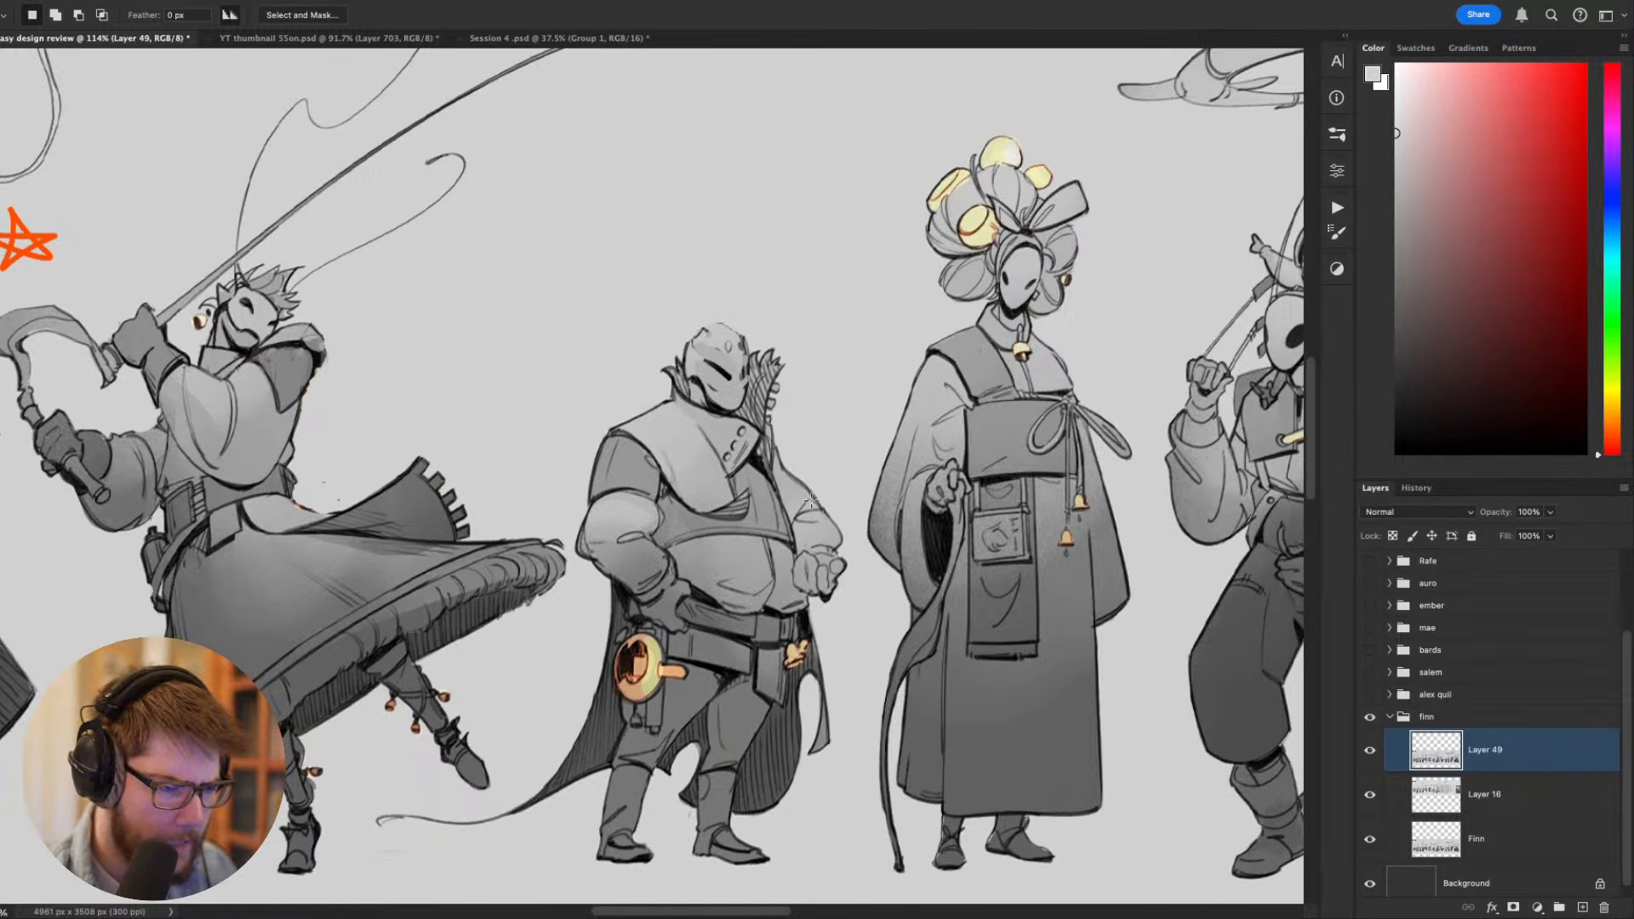
- Undo the short figure's stretch and the layer merge, and make Layer 49 active again
{"action": "key", "text": "ctrl+z"}
{"action": "key", "text": "ctrl+z"}
{"action": "key", "text": "ctrl+z"}
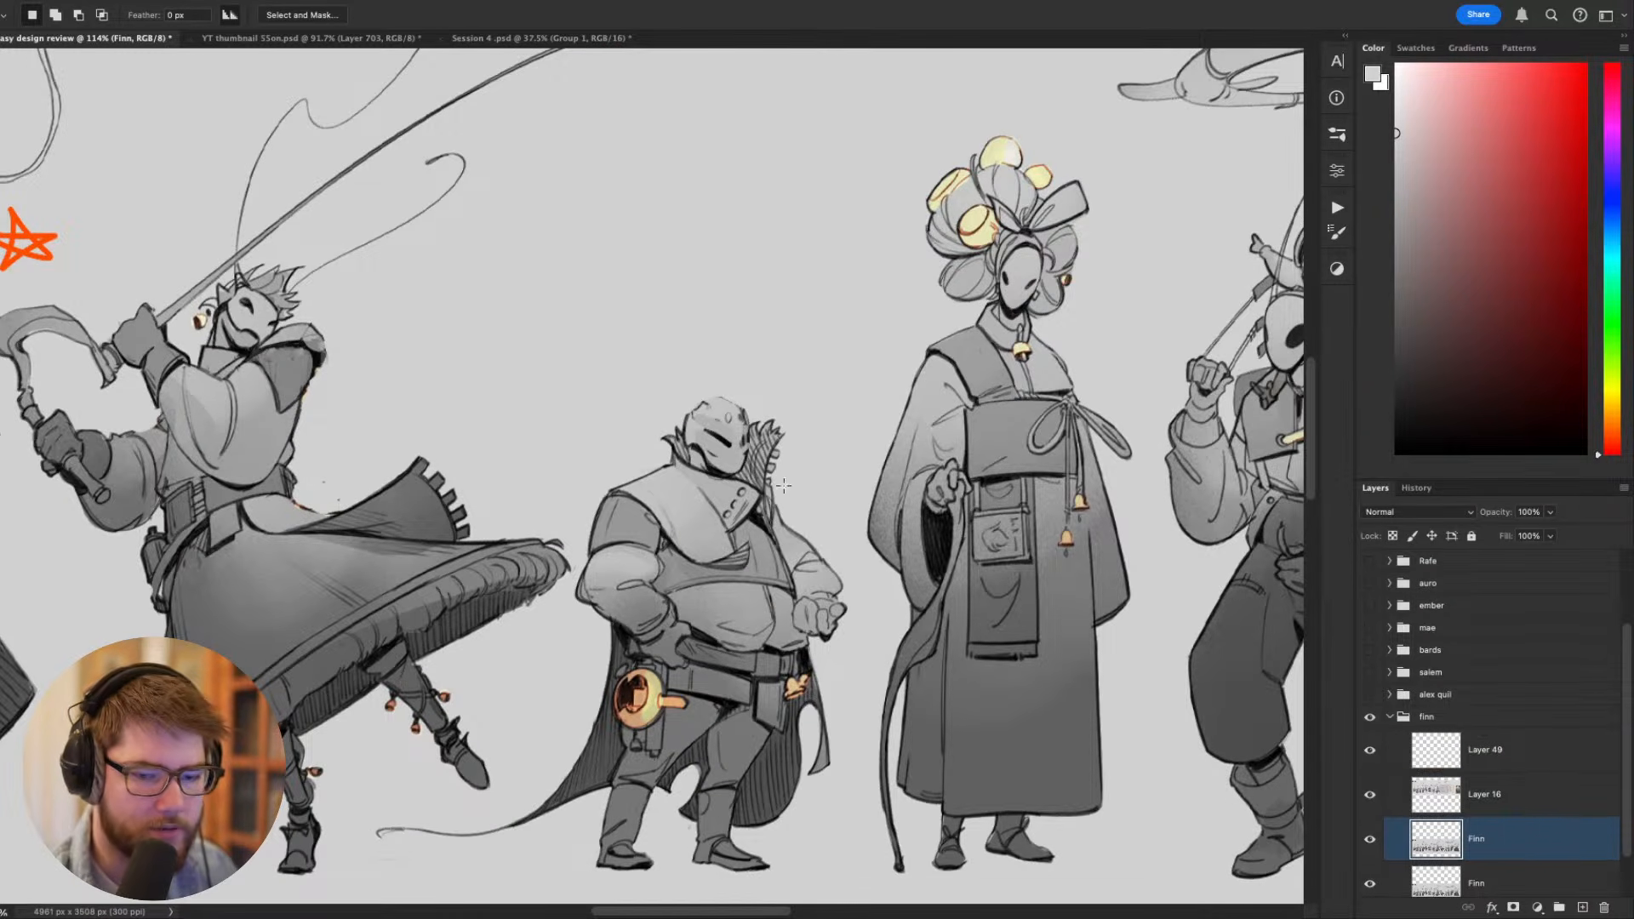
{"action": "left_click", "coordinate": [1472, 753]}
{"action": "scroll", "coordinate": [788, 663], "scroll_direction": "down", "scroll_amount": 9}
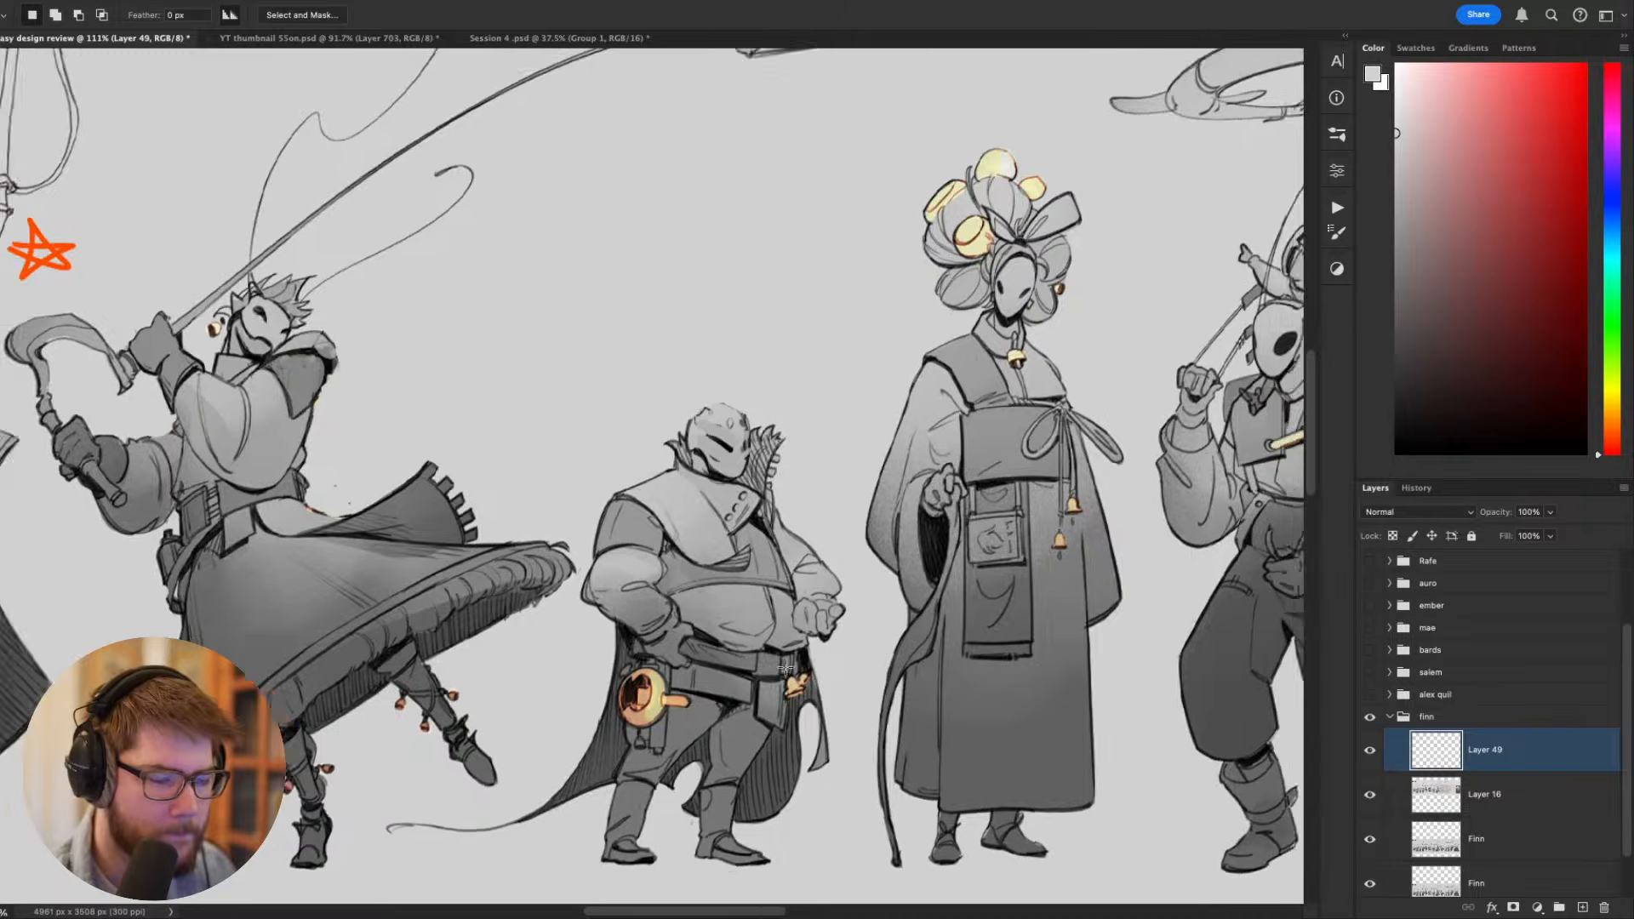
- Compare the moth lineup with Layer 49's paint-over shown and hidden, checking the dancing and short figures
{"action": "scroll", "coordinate": [787, 665], "scroll_direction": "up", "scroll_amount": 2}
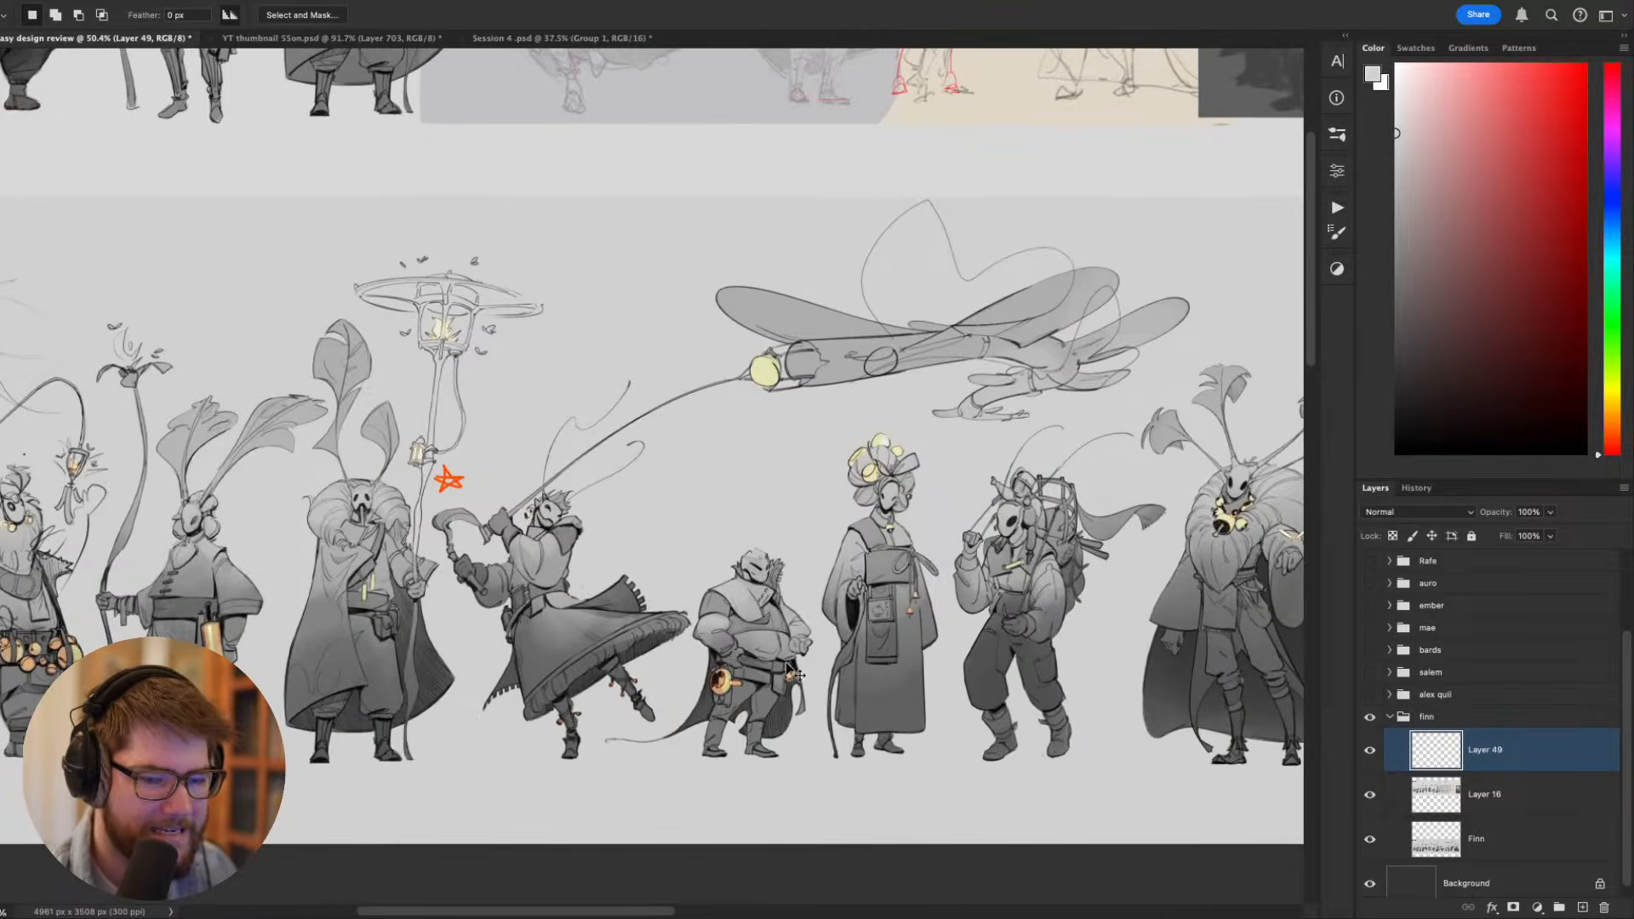
{"action": "left_click", "coordinate": [1368, 753]}
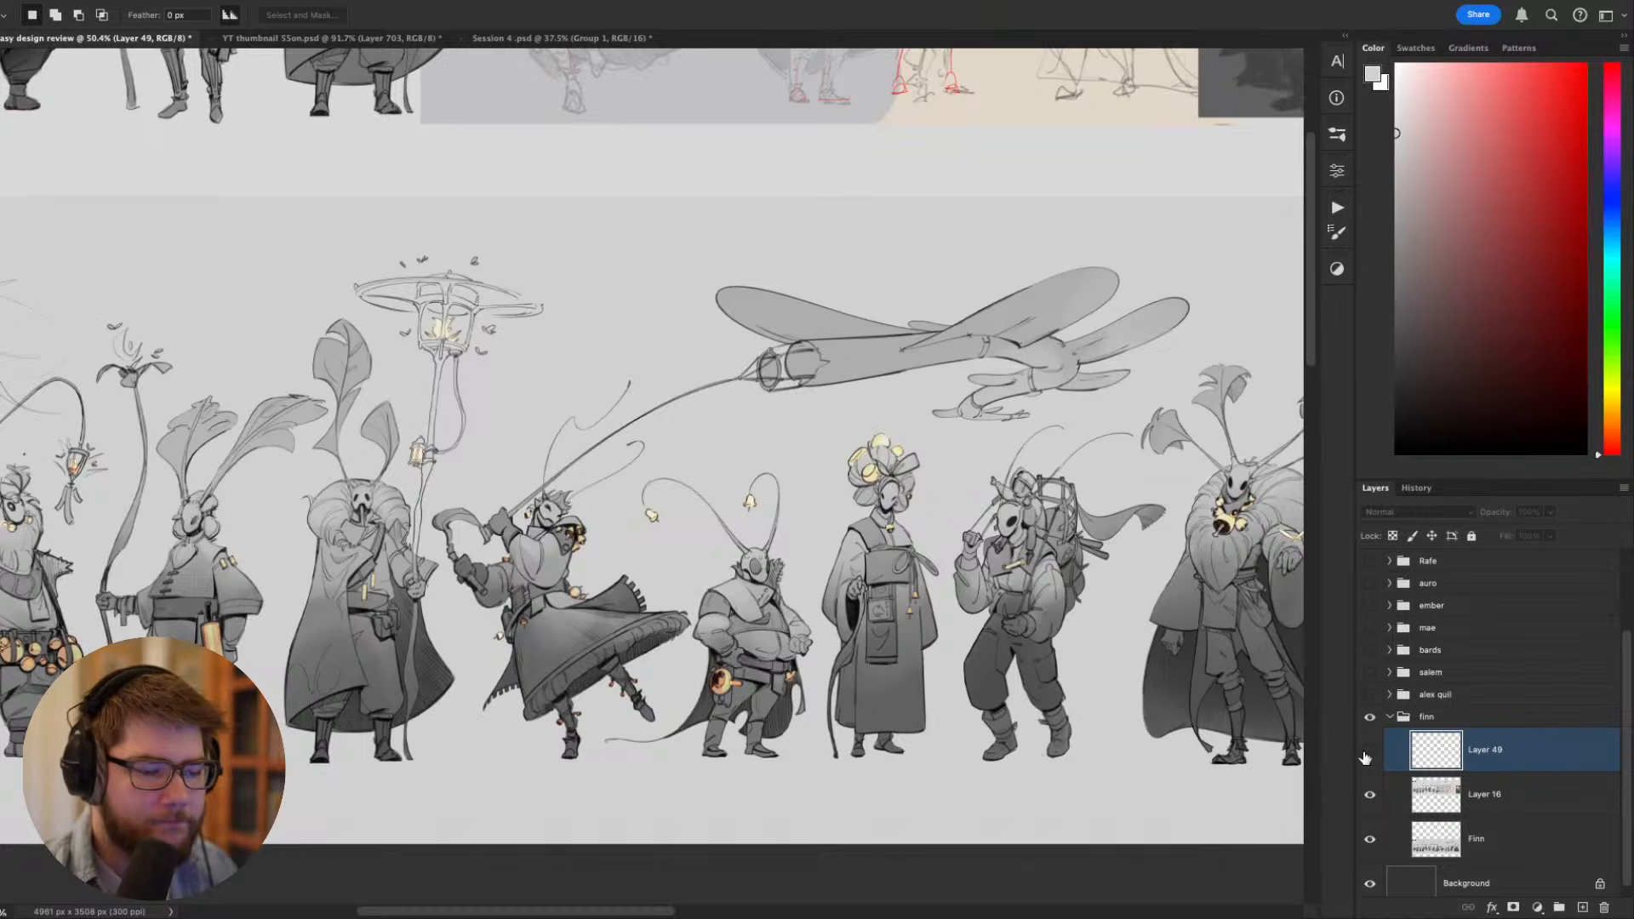
{"action": "left_click", "coordinate": [1366, 755]}
{"action": "left_click", "coordinate": [1365, 755]}
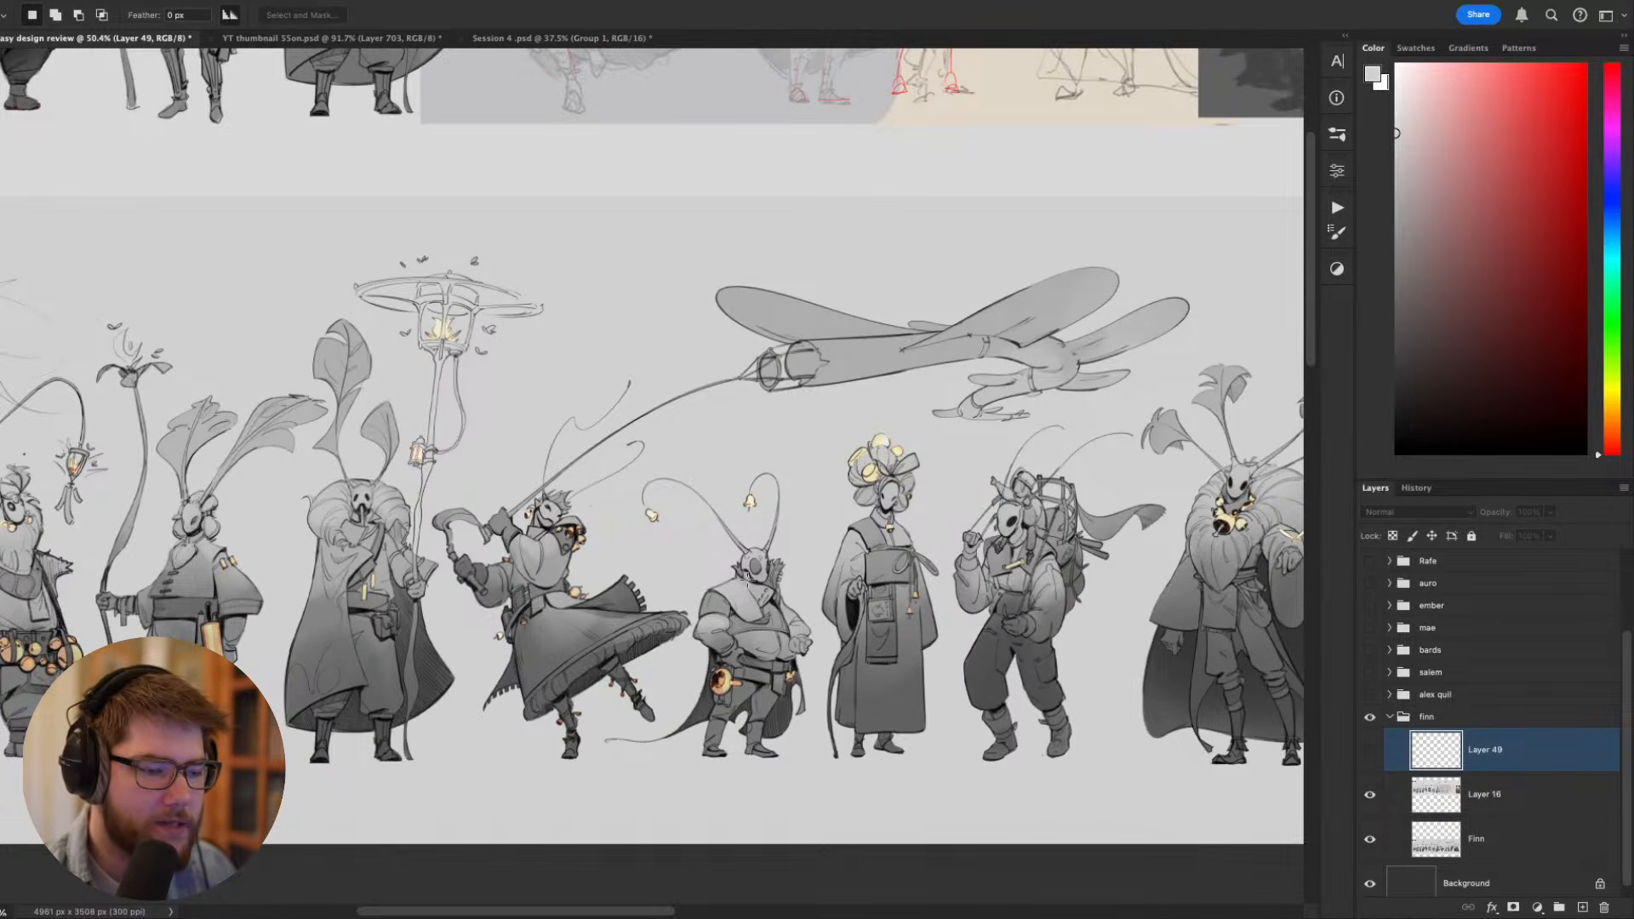
{"action": "scroll", "coordinate": [802, 594], "scroll_direction": "up", "scroll_amount": 5}
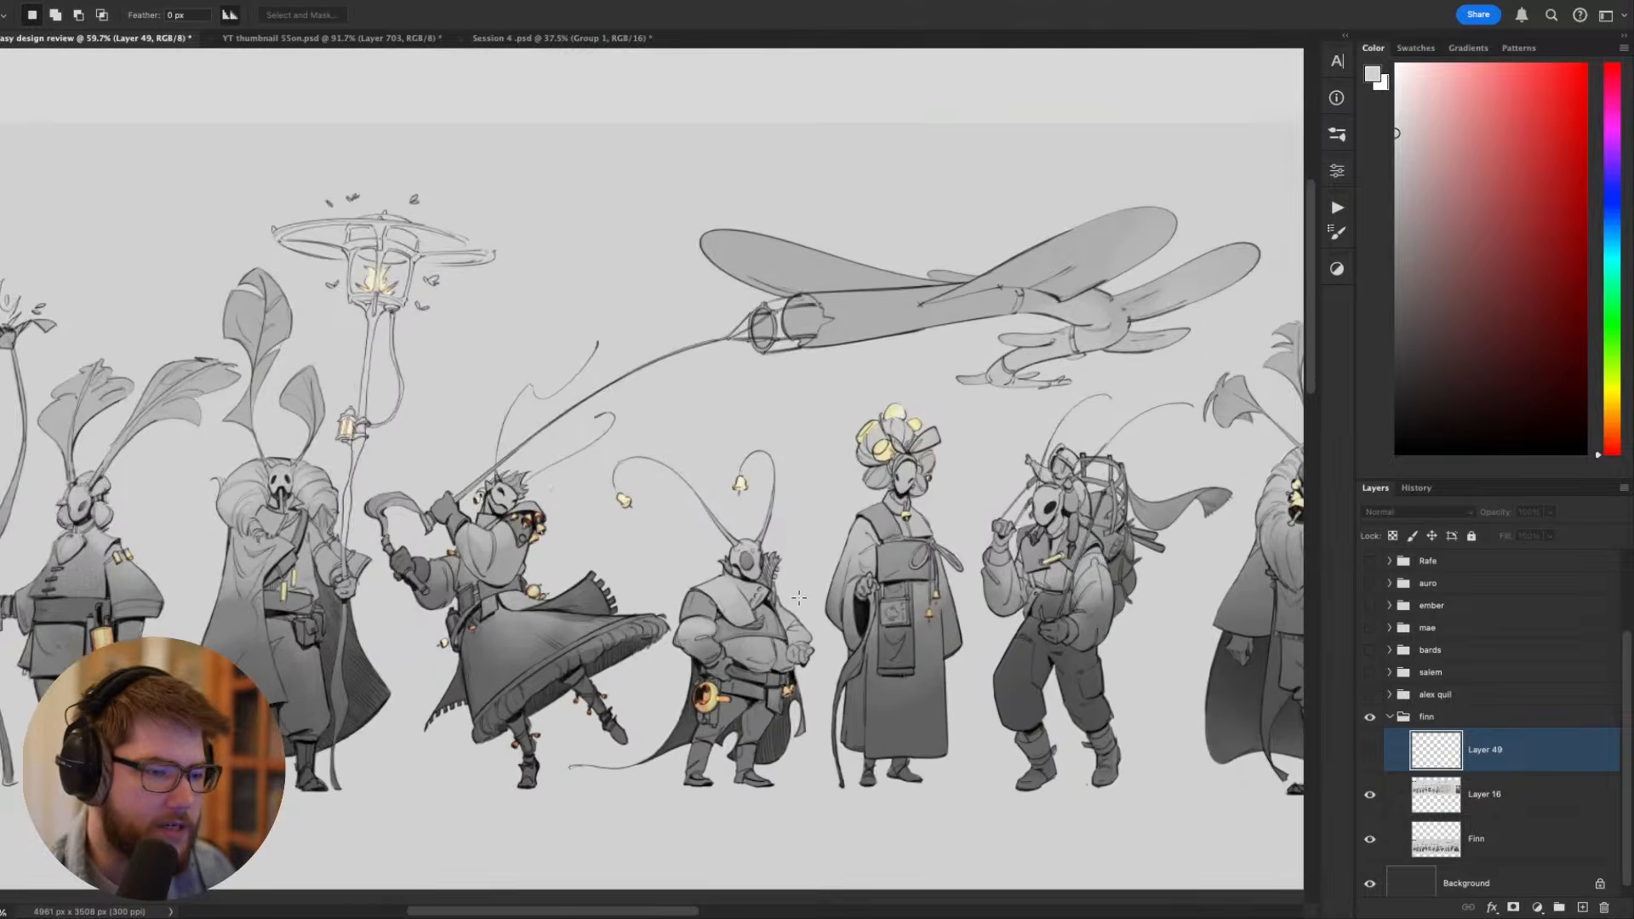
{"action": "scroll", "coordinate": [617, 532], "scroll_direction": "left", "scroll_amount": 5}
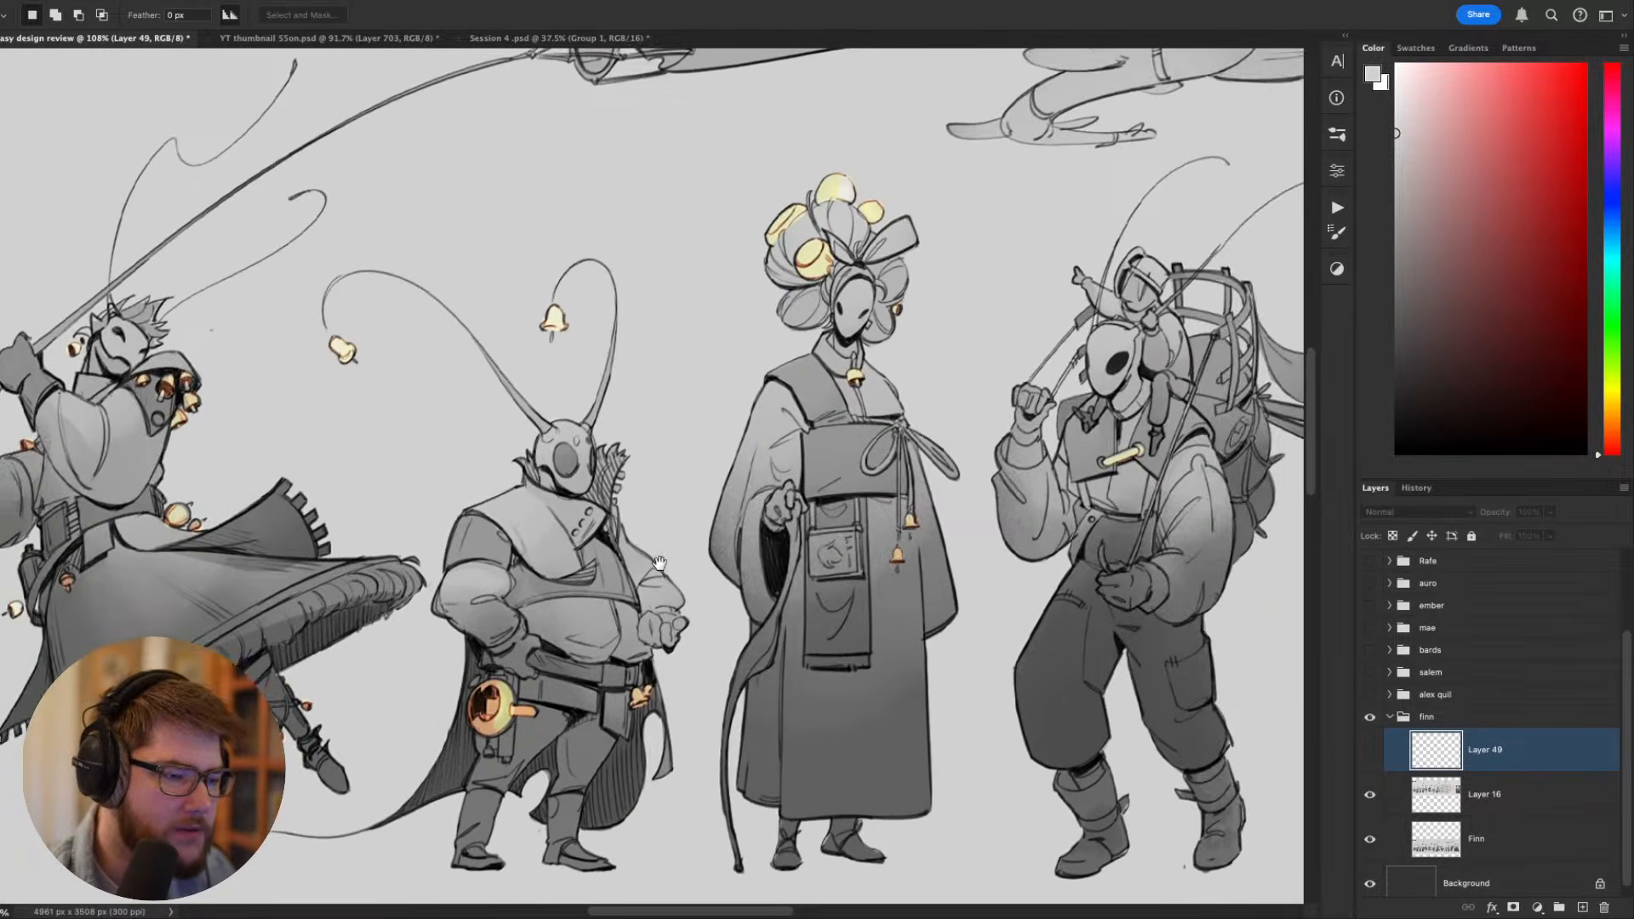
- Show Layer 49 again and set up a smaller brush in the default black
{"action": "key", "text": "b"}
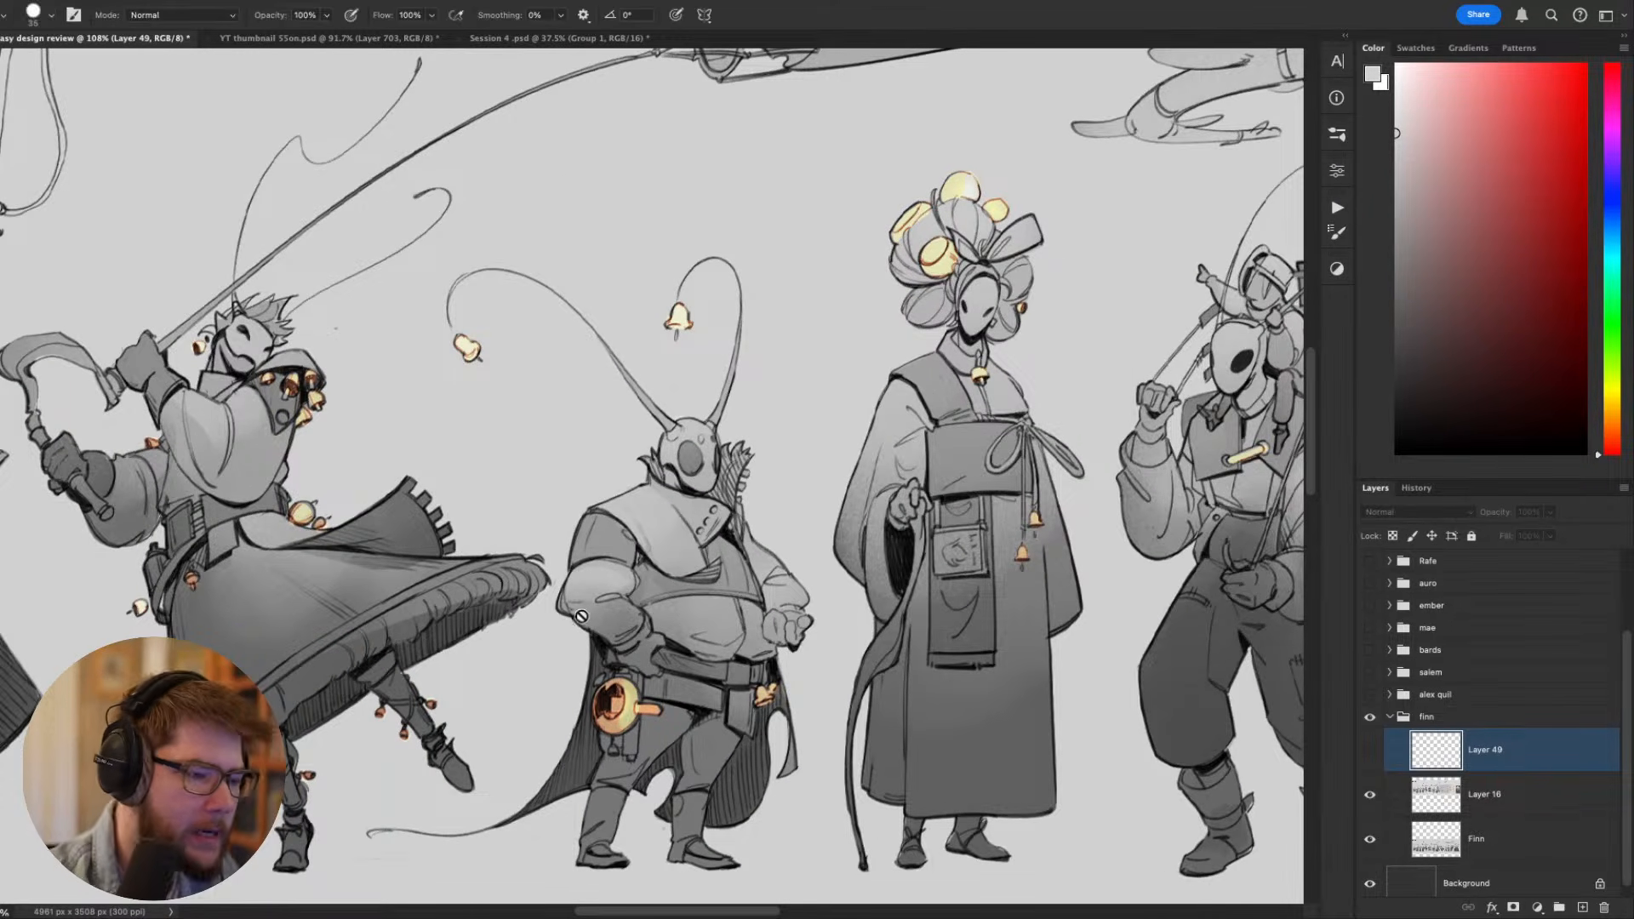
{"action": "key", "text": "d"}
{"action": "left_click", "coordinate": [1372, 750]}
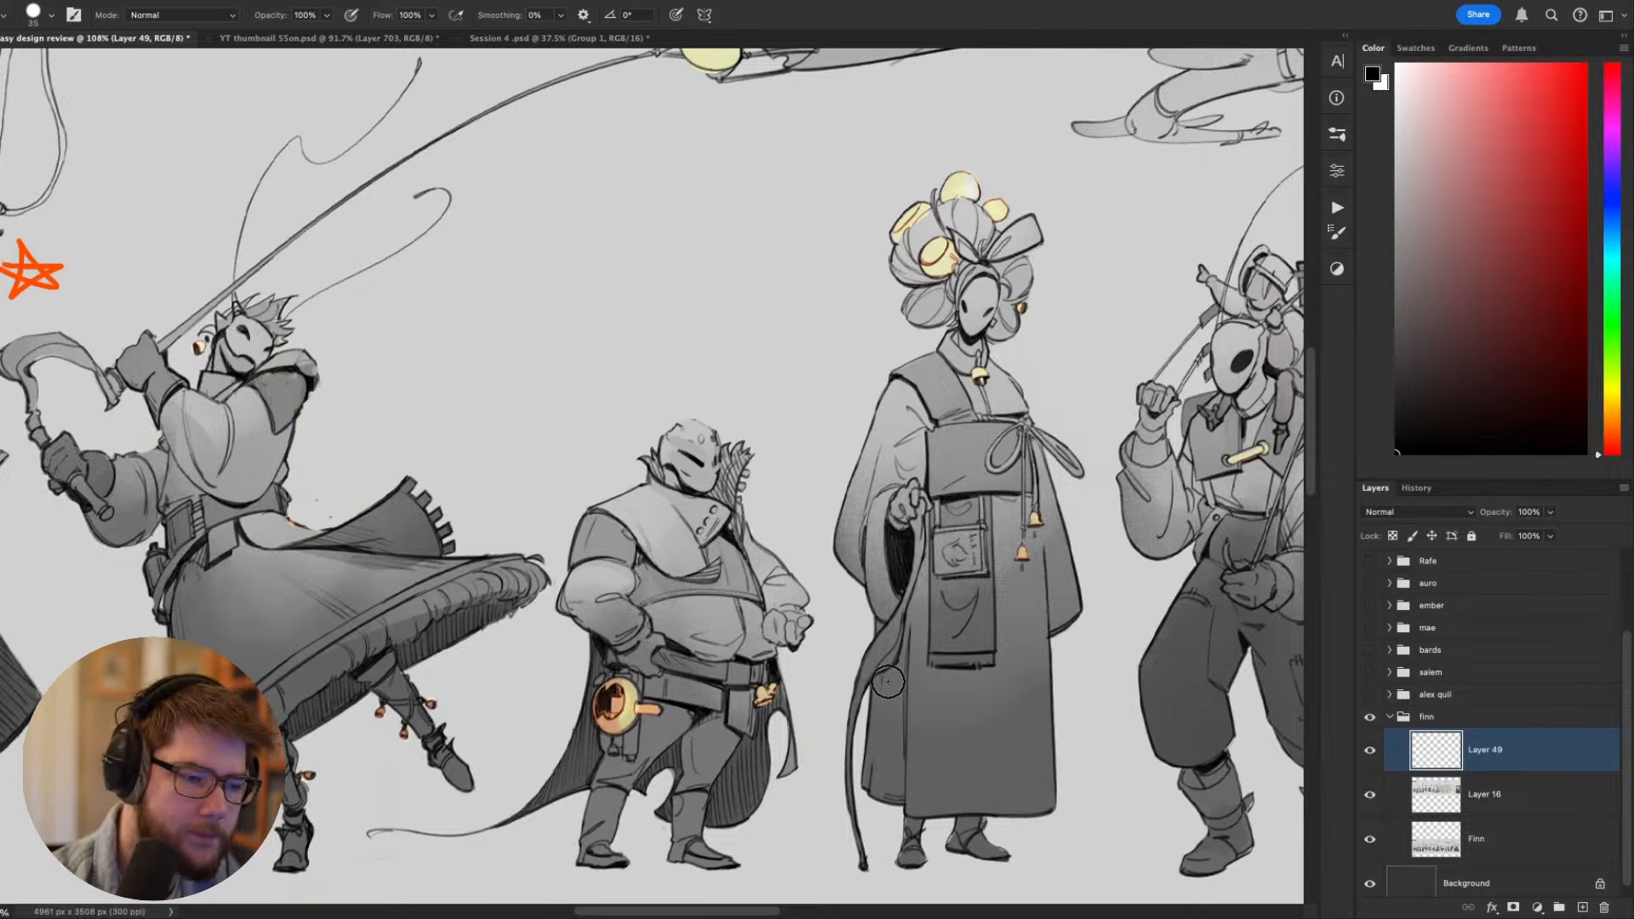
{"action": "key", "text": "bracketleft"}
{"action": "key", "text": "bracketleft"}
{"action": "key", "text": "bracketleft"}
{"action": "key", "text": "bracketleft"}
{"action": "key", "text": "bracketleft"}
- Try brush strokes over the short figure's body on Layer 49, undo them, and reduce the brush size further
{"action": "mouse_move", "coordinate": [578, 741]}
{"action": "left_mouse_down"}
{"action": "mouse_move", "coordinate": [594, 507]}
{"action": "mouse_move", "coordinate": [728, 562]}
{"action": "mouse_move", "coordinate": [681, 494]}
{"action": "mouse_move", "coordinate": [714, 507]}
{"action": "left_mouse_up"}
{"action": "mouse_move", "coordinate": [715, 460]}
{"action": "left_mouse_down"}
{"action": "mouse_move", "coordinate": [767, 443]}
{"action": "mouse_move", "coordinate": [744, 527]}
{"action": "mouse_move", "coordinate": [753, 567]}
{"action": "left_mouse_up"}
{"action": "key", "text": "super+z"}
{"action": "key", "text": "super+z"}
{"action": "mouse_move", "coordinate": [976, 691]}
{"action": "left_mouse_down"}
{"action": "mouse_move", "coordinate": [998, 606]}
{"action": "mouse_move", "coordinate": [942, 551]}
{"action": "mouse_move", "coordinate": [980, 587]}
{"action": "left_mouse_up"}
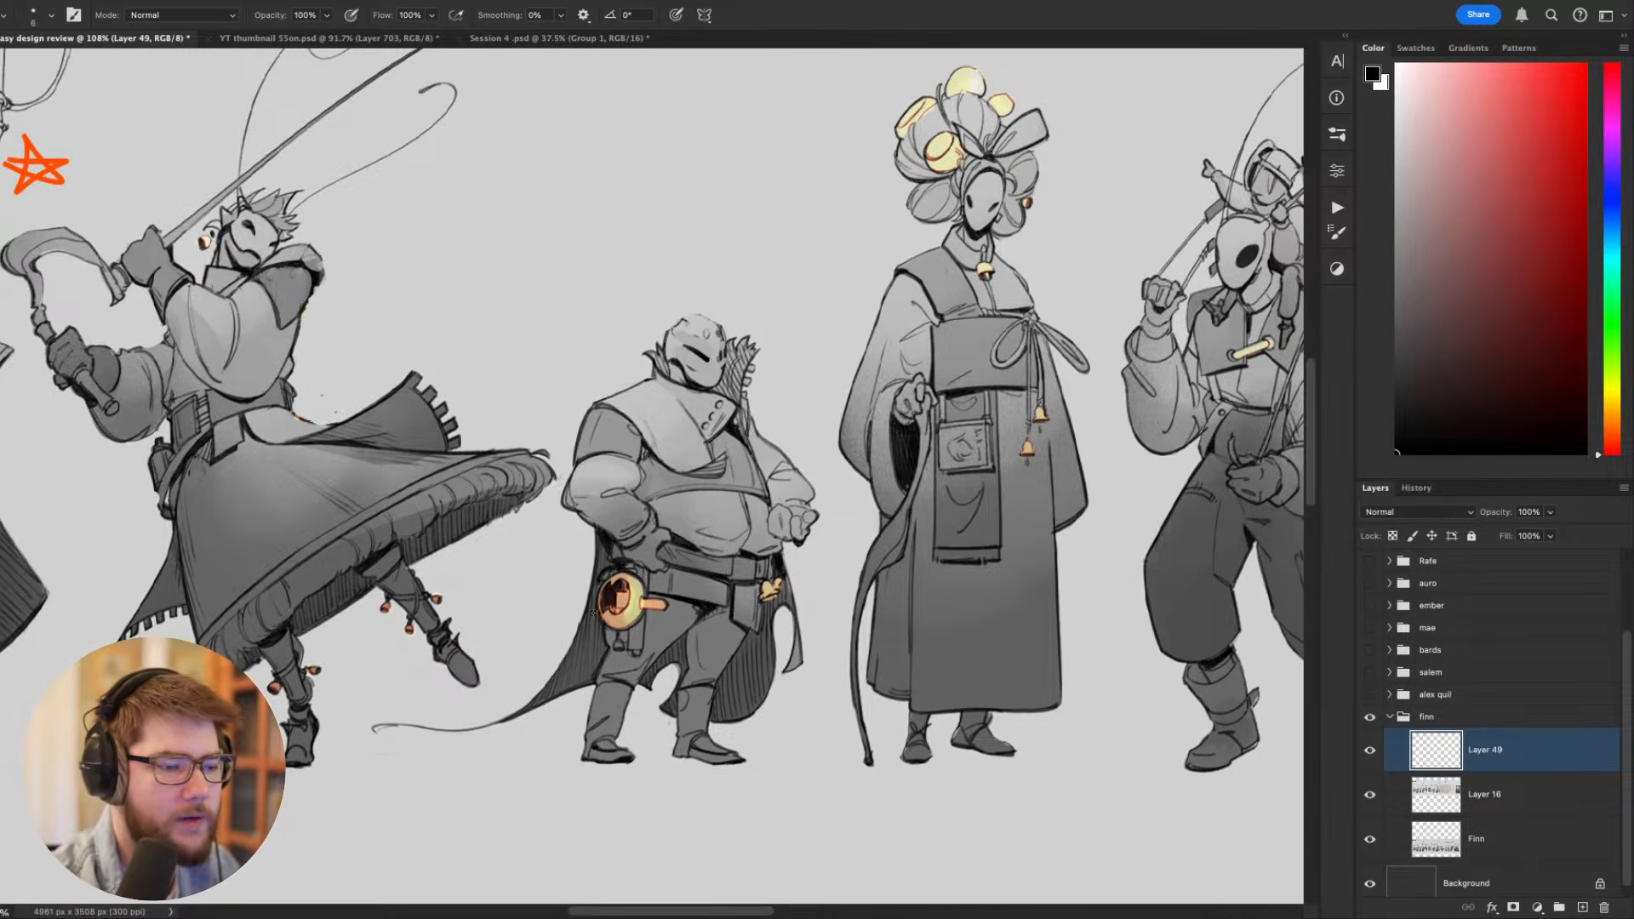
{"action": "left_click_drag", "start_coordinate": [611, 741], "coordinate": [607, 742]}
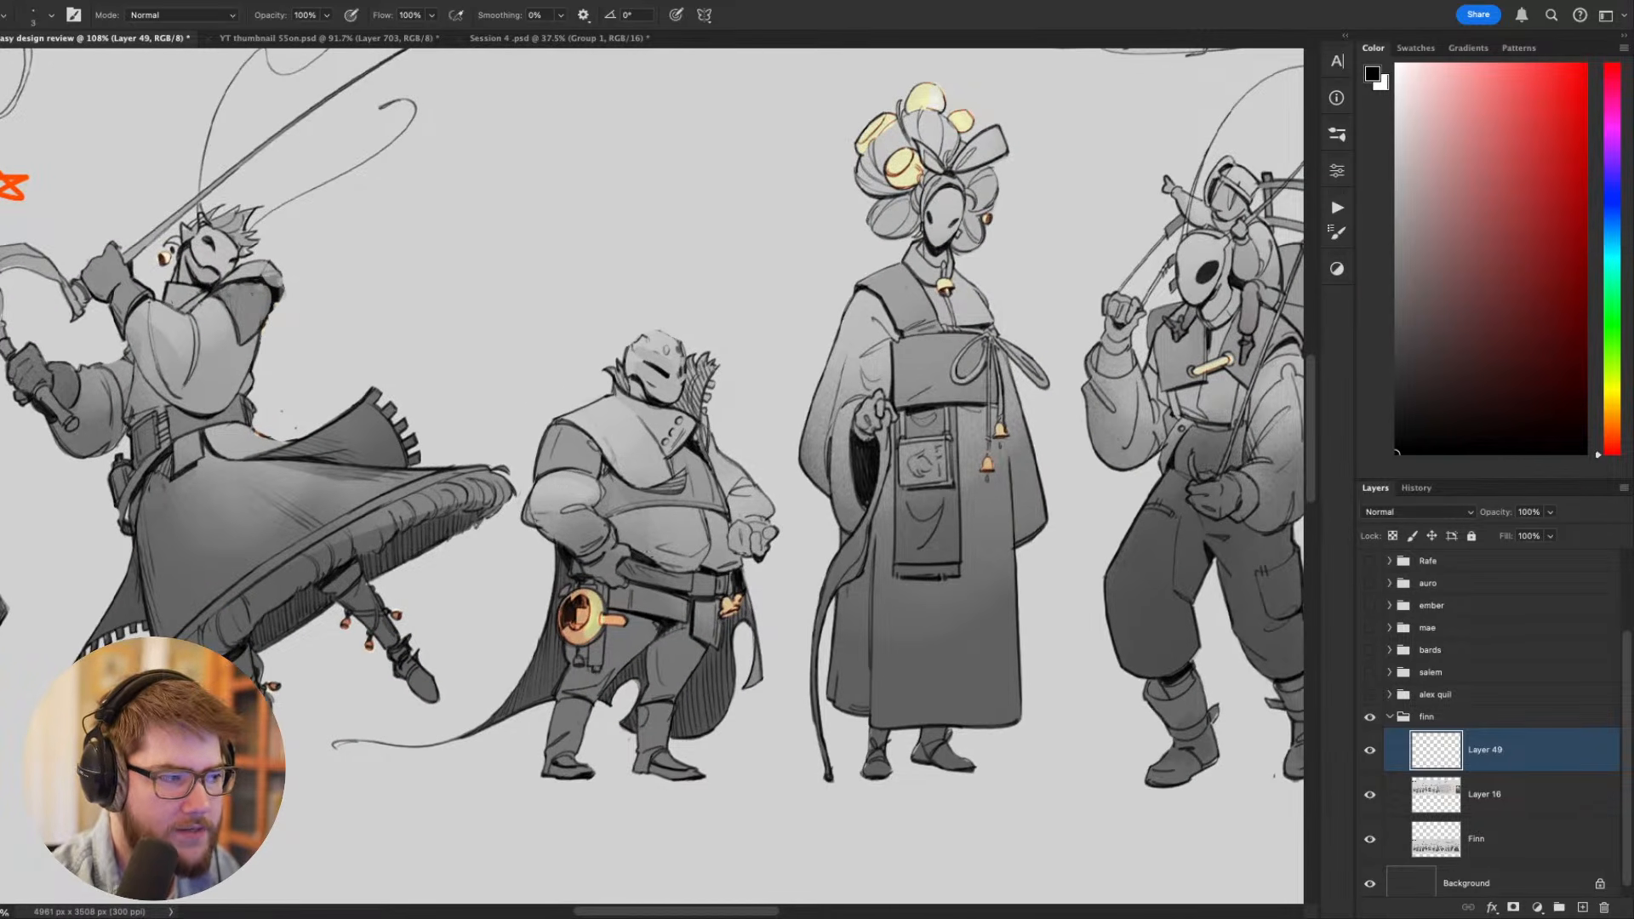
{"action": "mouse_move", "coordinate": [655, 634]}
{"action": "left_mouse_down"}
{"action": "mouse_move", "coordinate": [587, 699]}
{"action": "mouse_move", "coordinate": [630, 698]}
{"action": "left_mouse_up"}
{"action": "key", "text": "super+z"}
{"action": "key", "text": "bracketleft"}
{"action": "key", "text": "bracketleft"}
{"action": "key", "text": "bracketleft"}
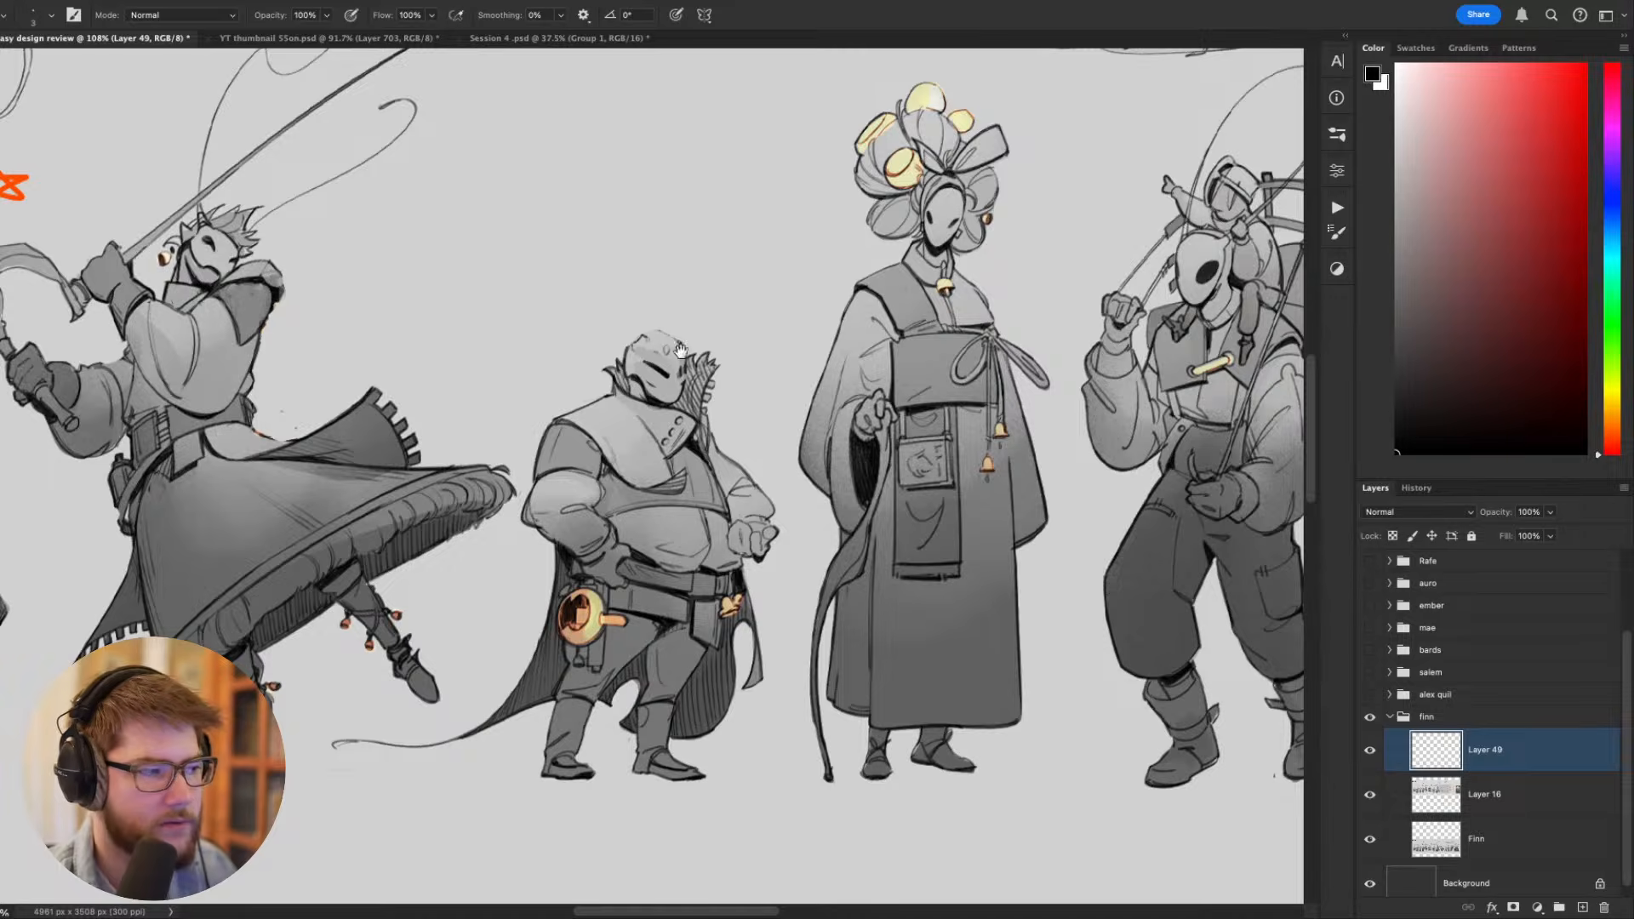
- Compare the short figure's height and shape with its neighbours across the whole moth lineup
{"action": "left_click_drag", "start_coordinate": [901, 369], "coordinate": [619, 506]}
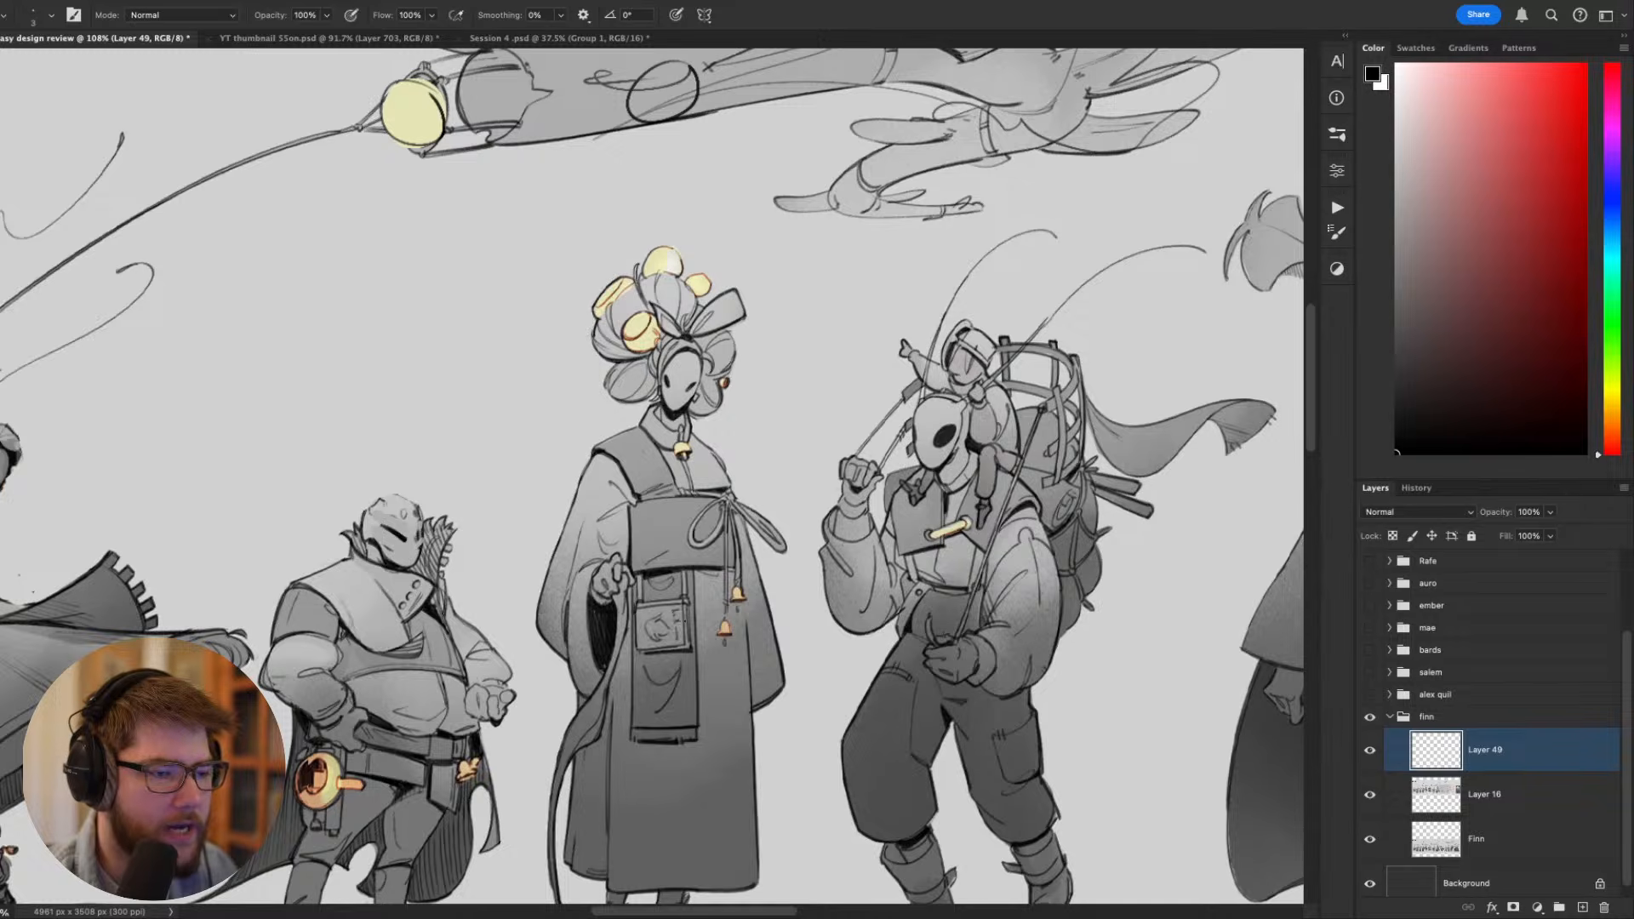
{"action": "scroll", "coordinate": [631, 573], "scroll_direction": "down", "scroll_amount": 10}
{"action": "scroll", "coordinate": [631, 573], "scroll_direction": "up", "scroll_amount": 7}
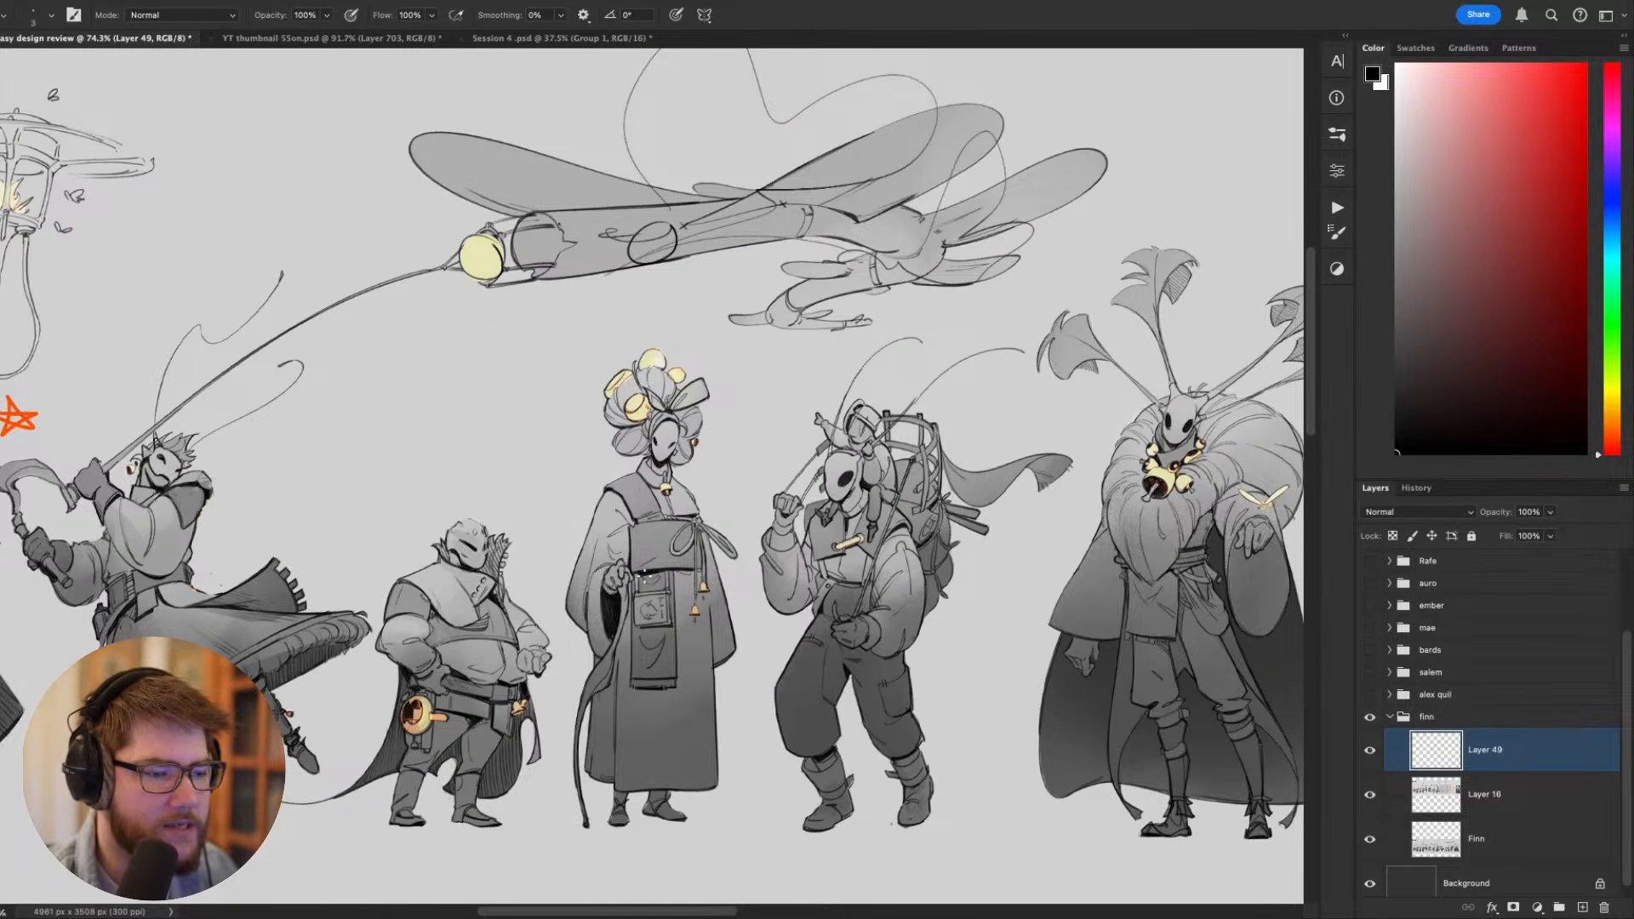
{"action": "left_click_drag", "start_coordinate": [558, 568], "coordinate": [964, 519]}
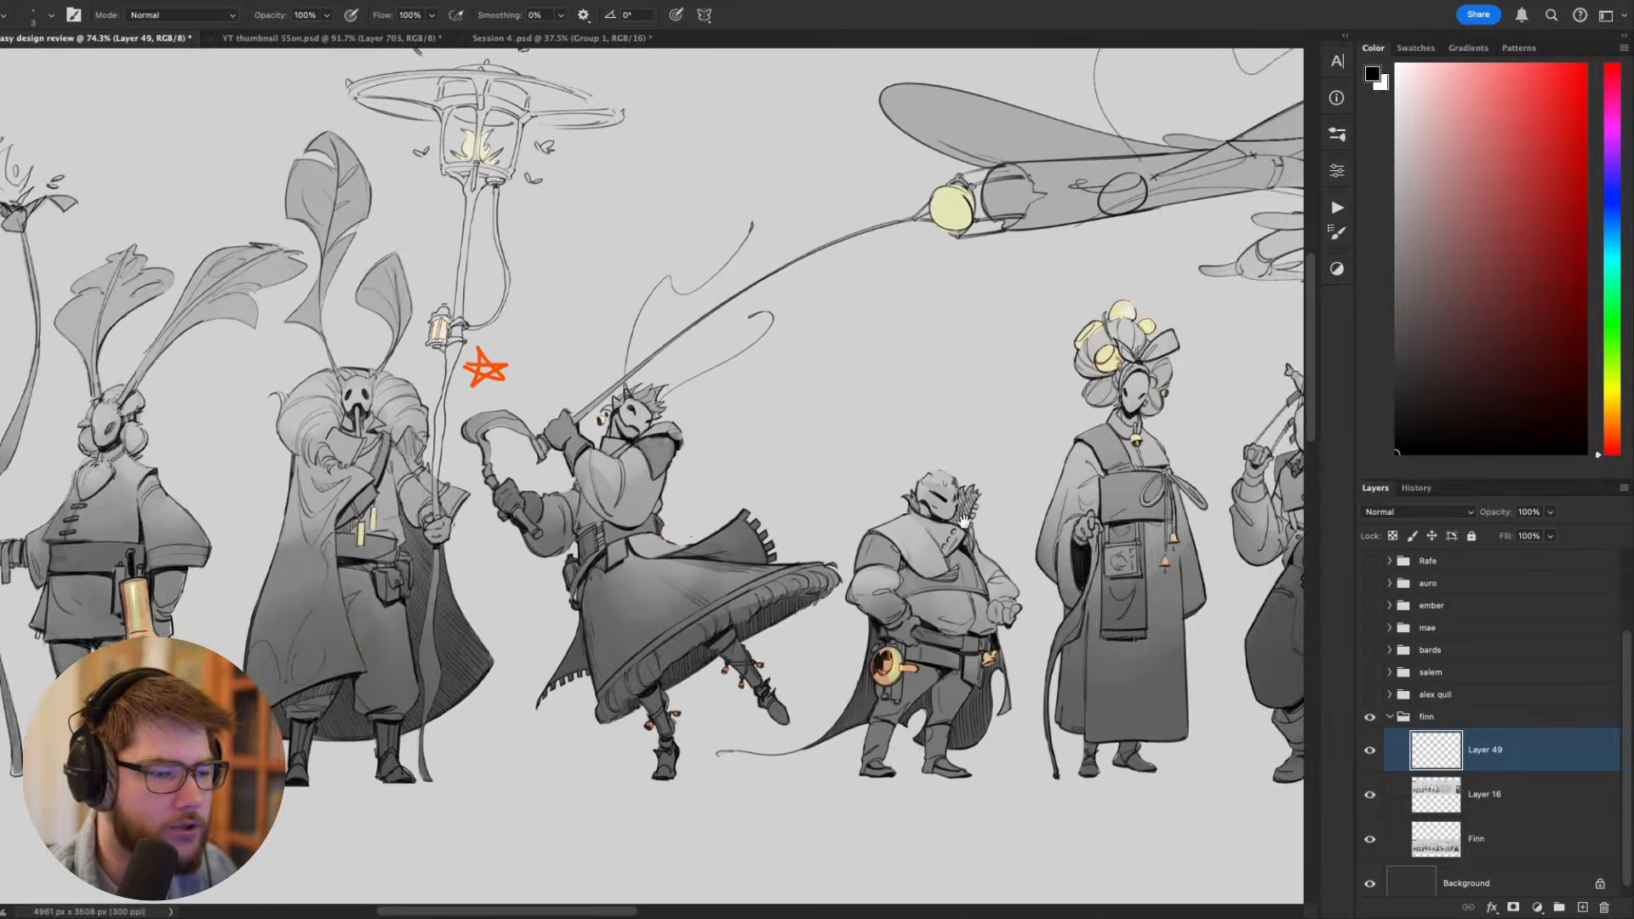
{"action": "left_click_drag", "start_coordinate": [784, 538], "coordinate": [1069, 506]}
{"action": "mouse_move", "coordinate": [658, 519]}
{"action": "left_mouse_down"}
{"action": "mouse_move", "coordinate": [766, 495]}
{"action": "mouse_move", "coordinate": [1104, 498]}
{"action": "mouse_move", "coordinate": [565, 477]}
{"action": "left_mouse_up"}
{"action": "left_click_drag", "start_coordinate": [869, 488], "coordinate": [469, 550]}
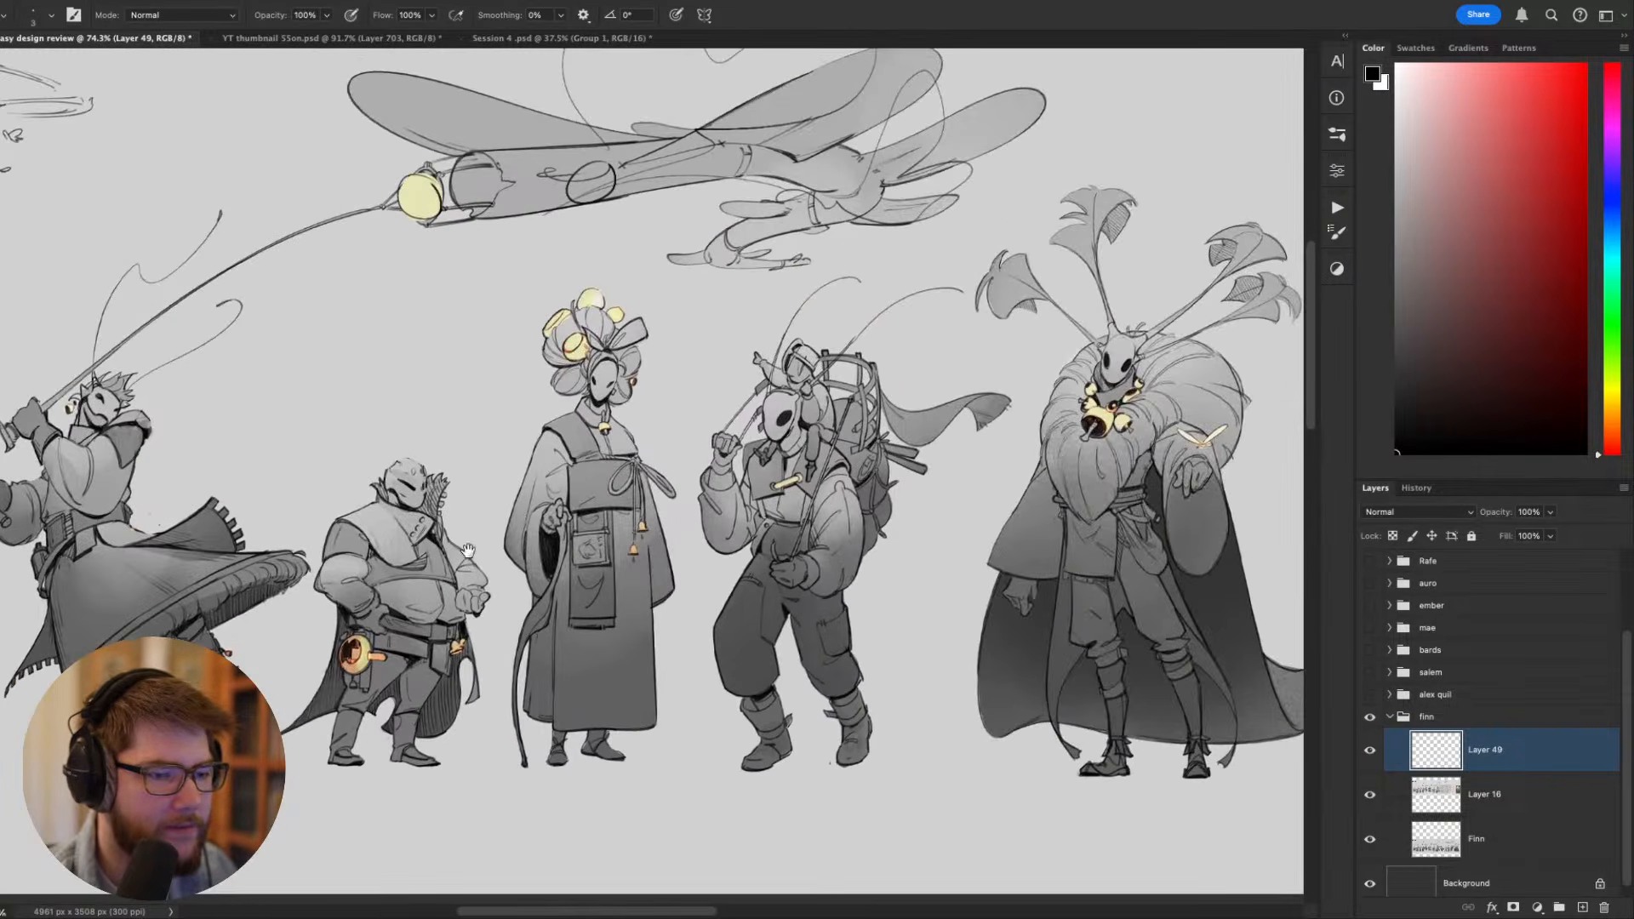
{"action": "scroll", "coordinate": [537, 506], "scroll_direction": "up", "scroll_amount": 5}
{"action": "scroll", "coordinate": [886, 449], "scroll_direction": "down", "scroll_amount": 5}
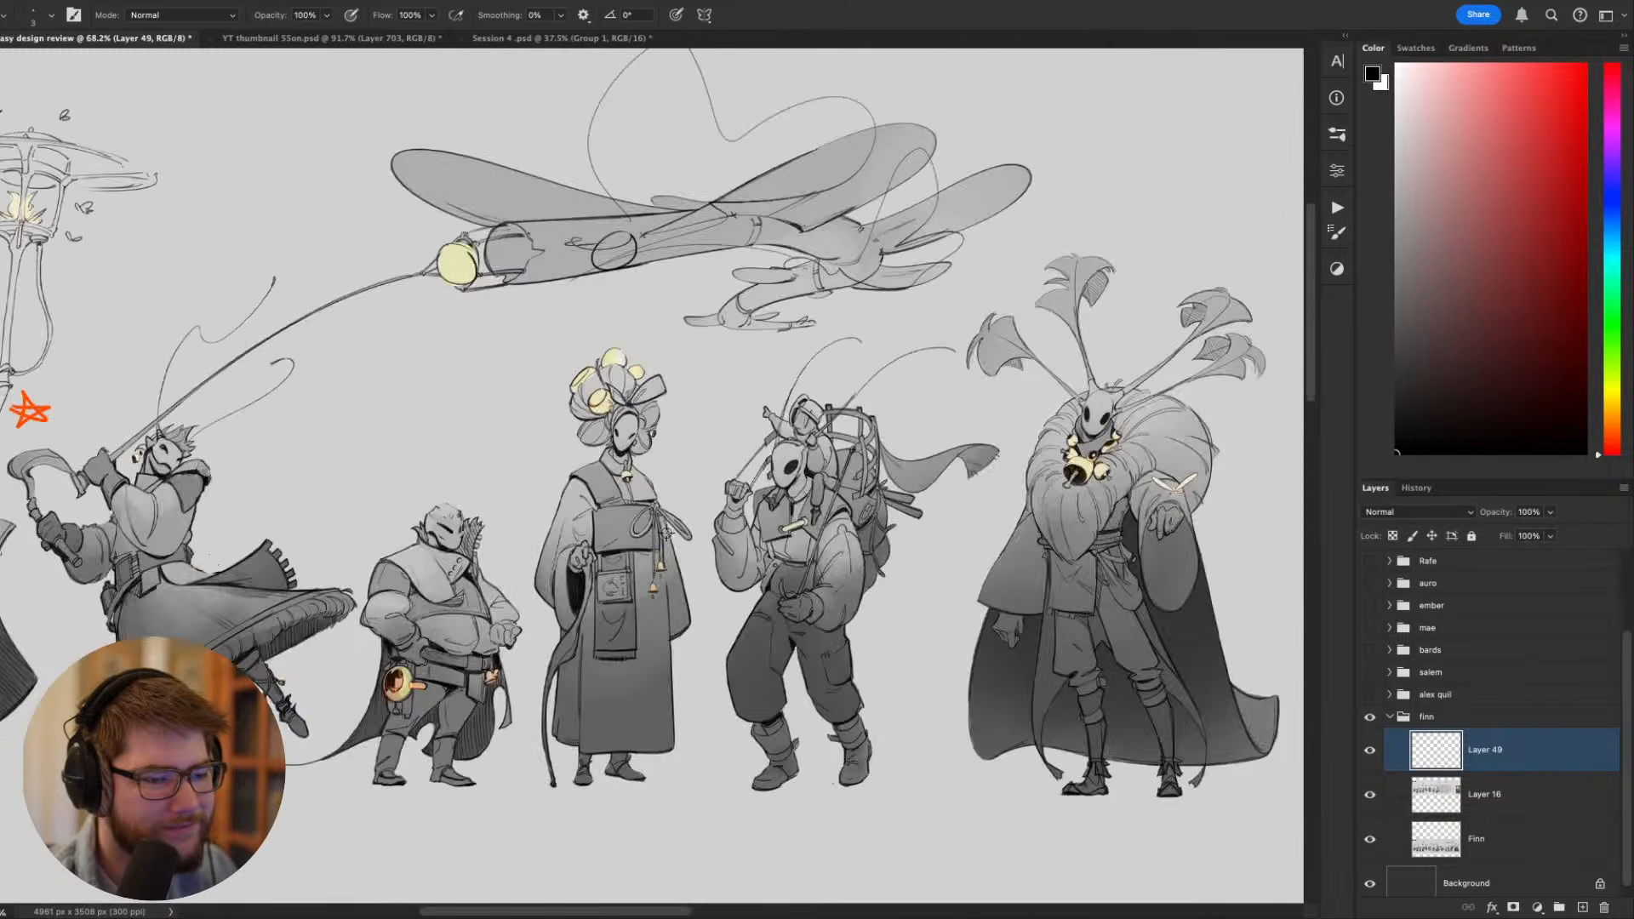
{"action": "scroll", "coordinate": [666, 532], "scroll_direction": "up", "scroll_amount": 3}
{"action": "left_click_drag", "start_coordinate": [666, 532], "coordinate": [718, 536]}
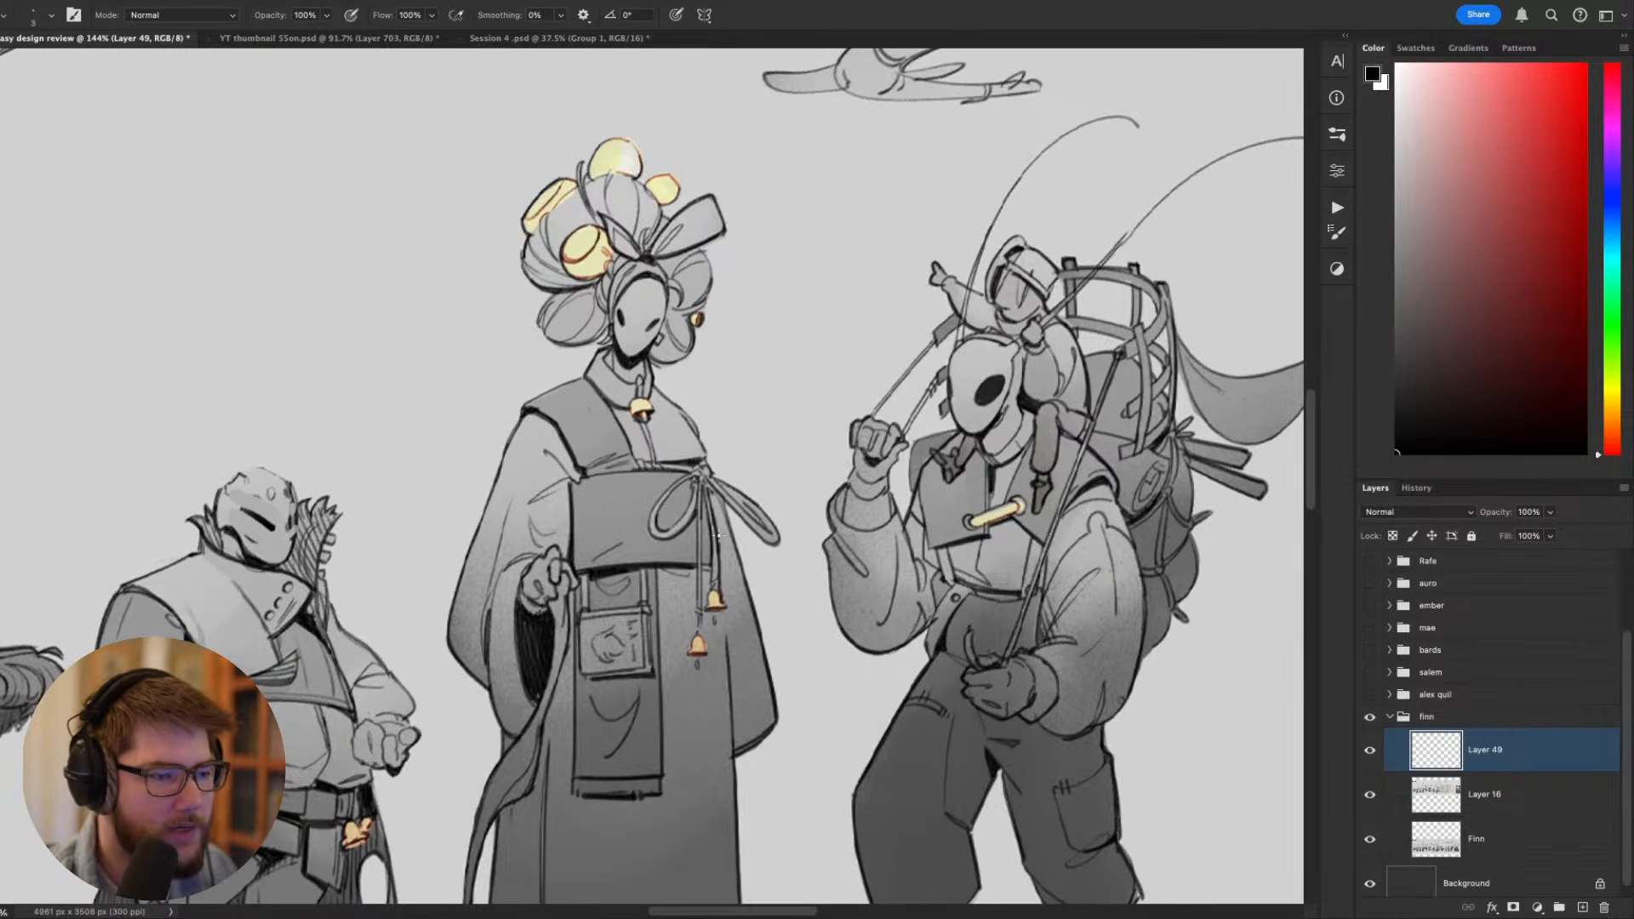
- Make the Finn lineup layer active and duplicate it
{"action": "scroll", "coordinate": [718, 536], "scroll_direction": "down", "scroll_amount": 3}
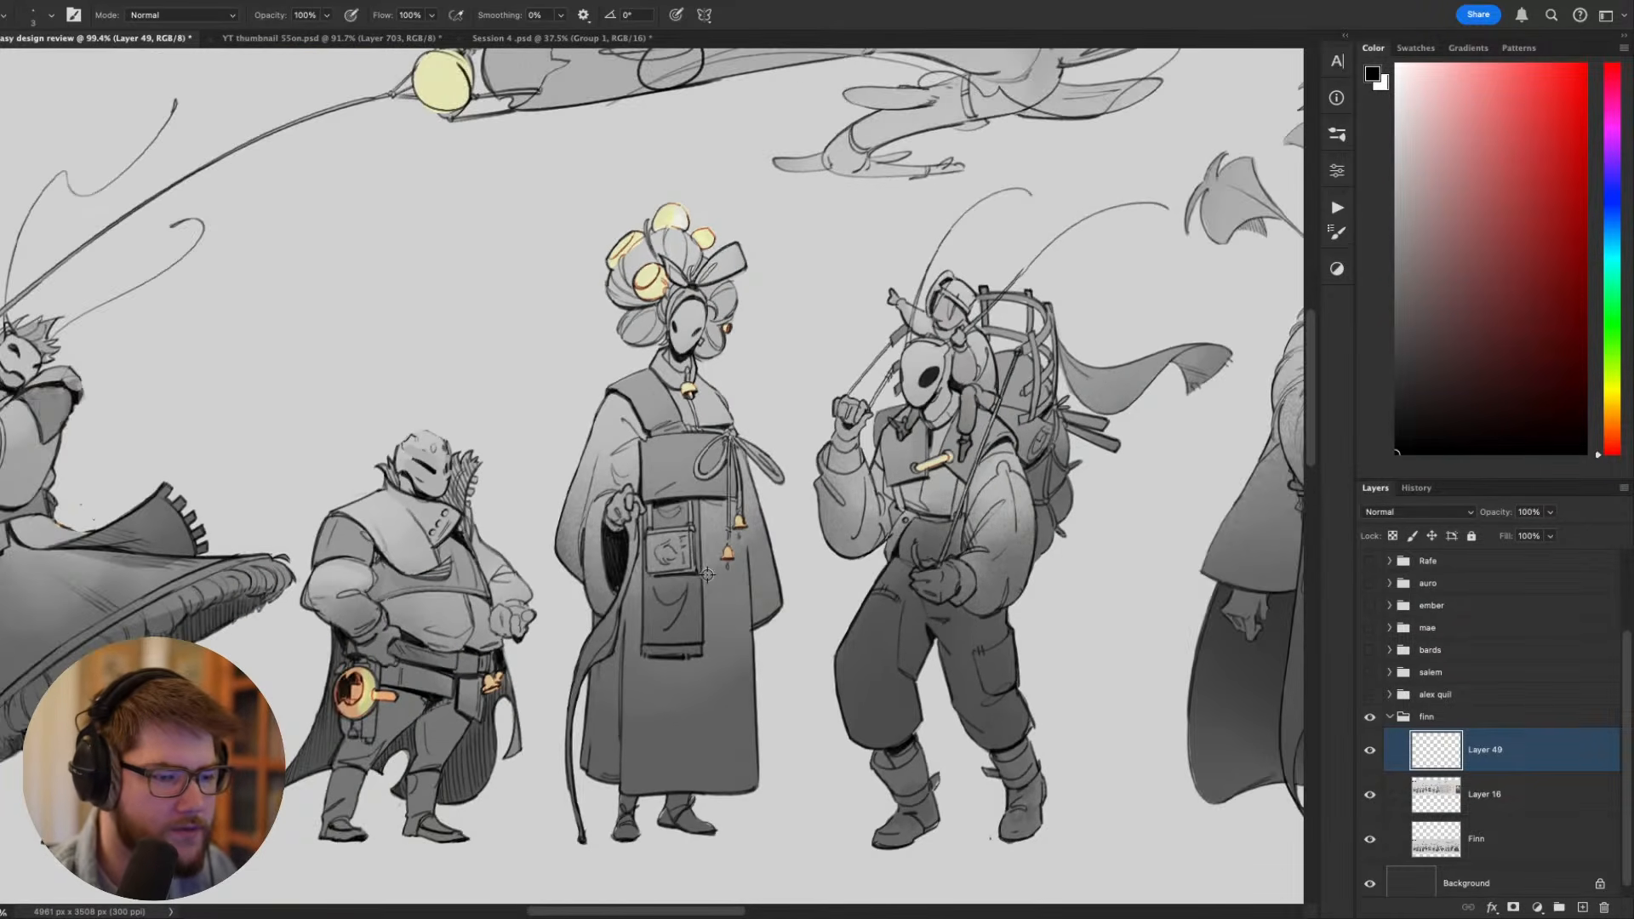
{"action": "scroll", "coordinate": [708, 580], "scroll_direction": "down", "scroll_amount": 3}
{"action": "scroll", "coordinate": [693, 616], "scroll_direction": "up", "scroll_amount": 6}
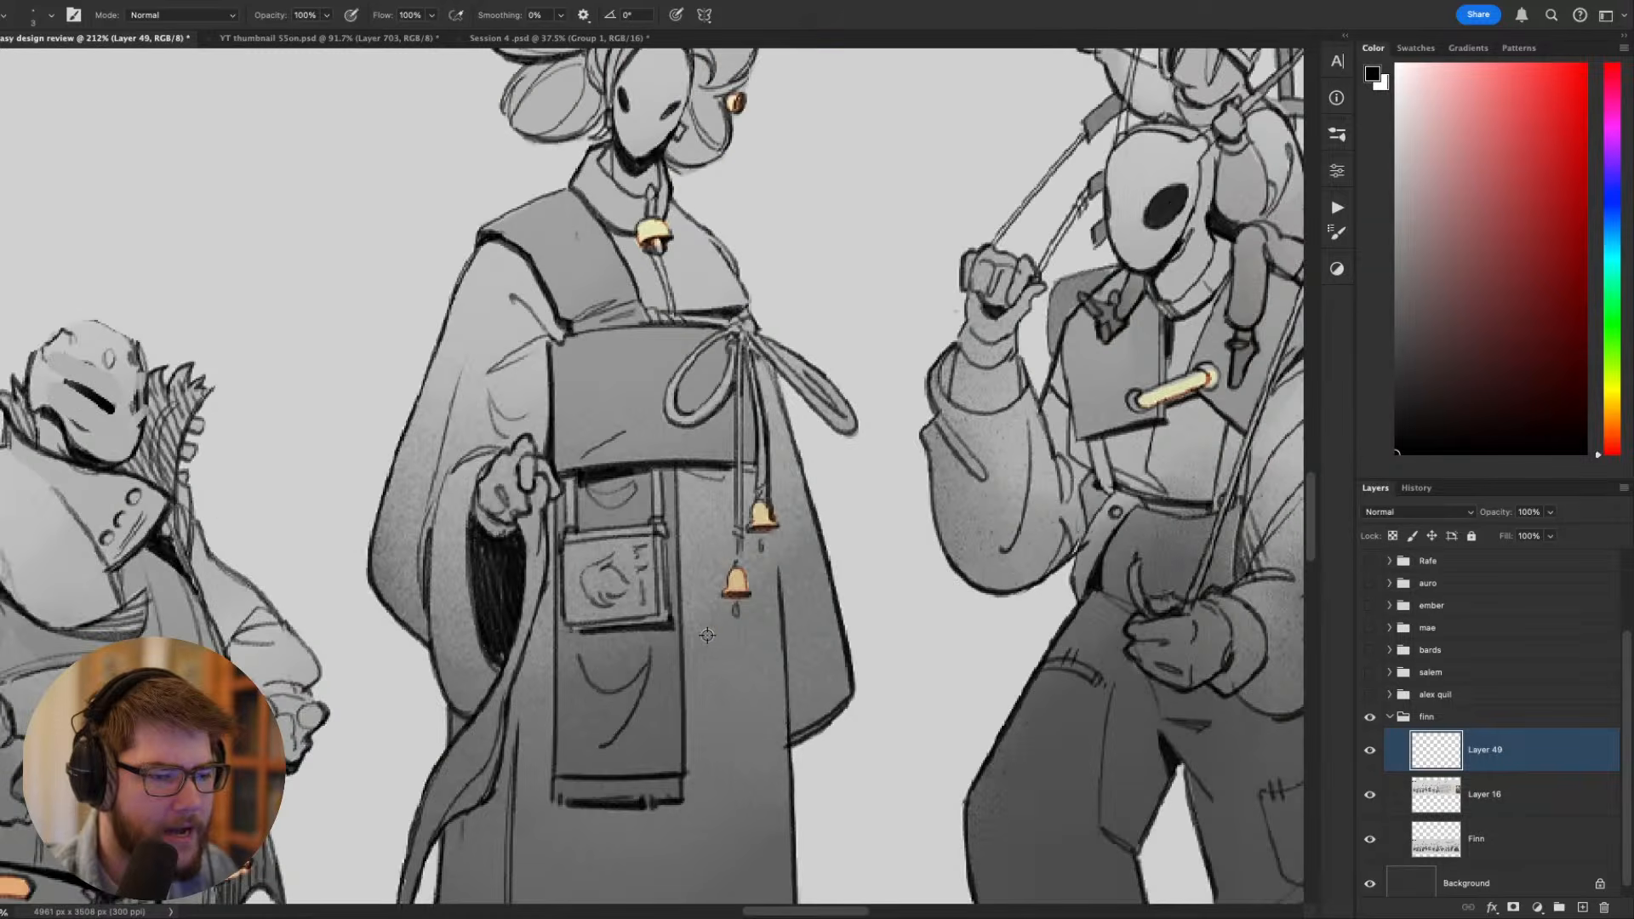
{"action": "key", "text": "l"}
{"action": "mouse_move", "coordinate": [734, 561]}
{"action": "left_mouse_down"}
{"action": "mouse_move", "coordinate": [720, 609]}
{"action": "mouse_move", "coordinate": [766, 594]}
{"action": "mouse_move", "coordinate": [736, 561]}
{"action": "left_mouse_up"}
{"action": "left_click", "coordinate": [1475, 830]}
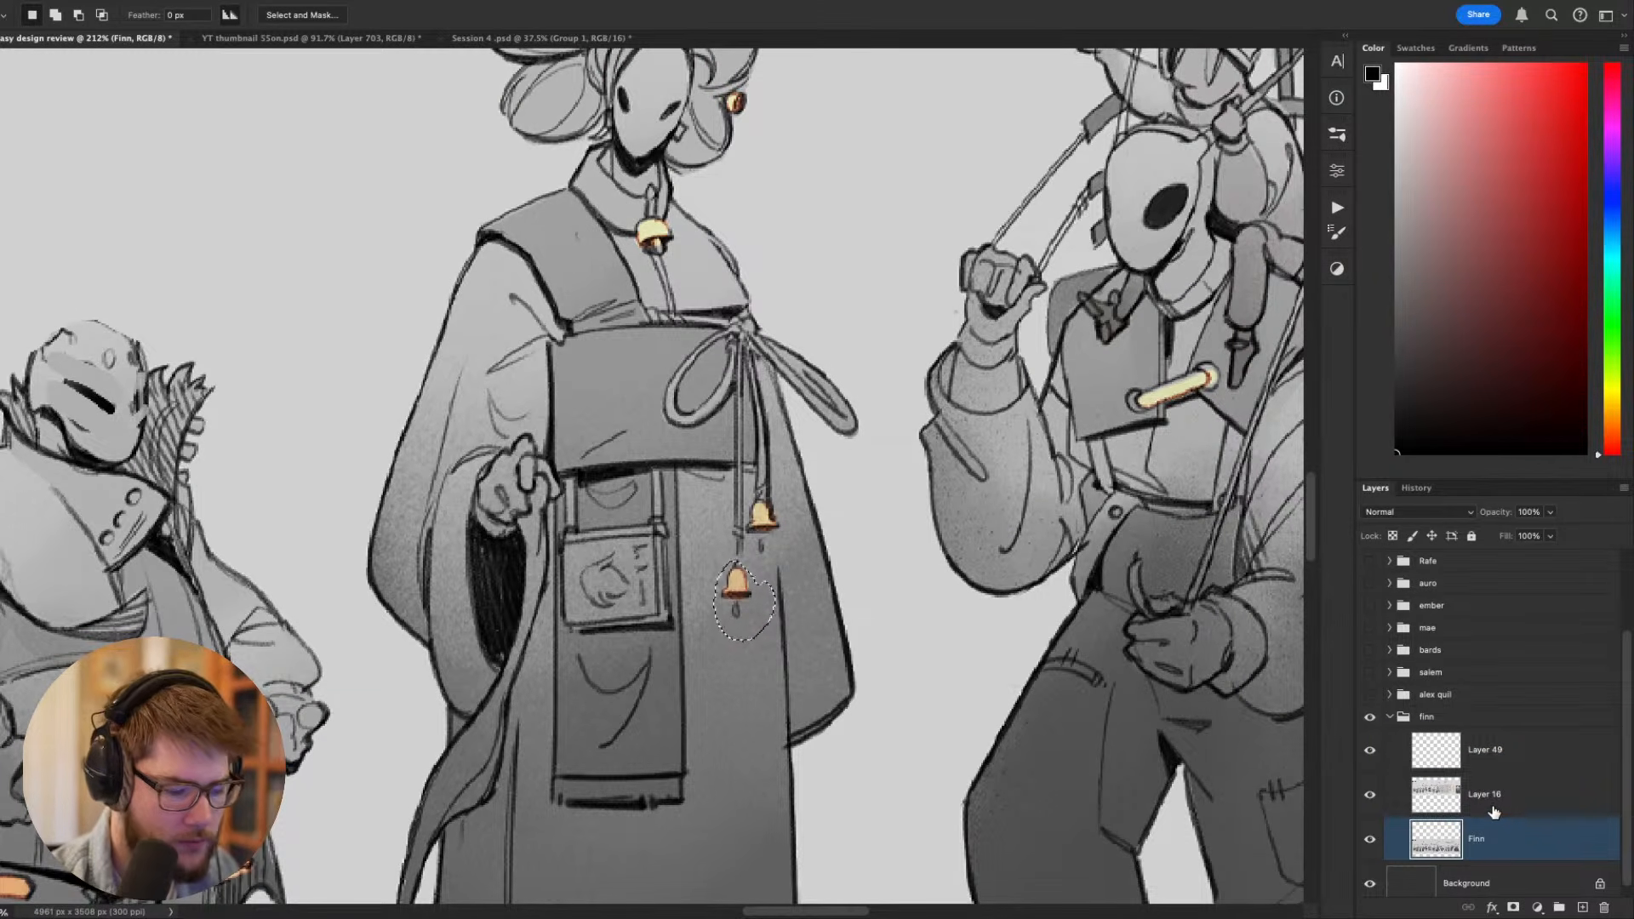
{"action": "key", "text": "ctrl+j"}
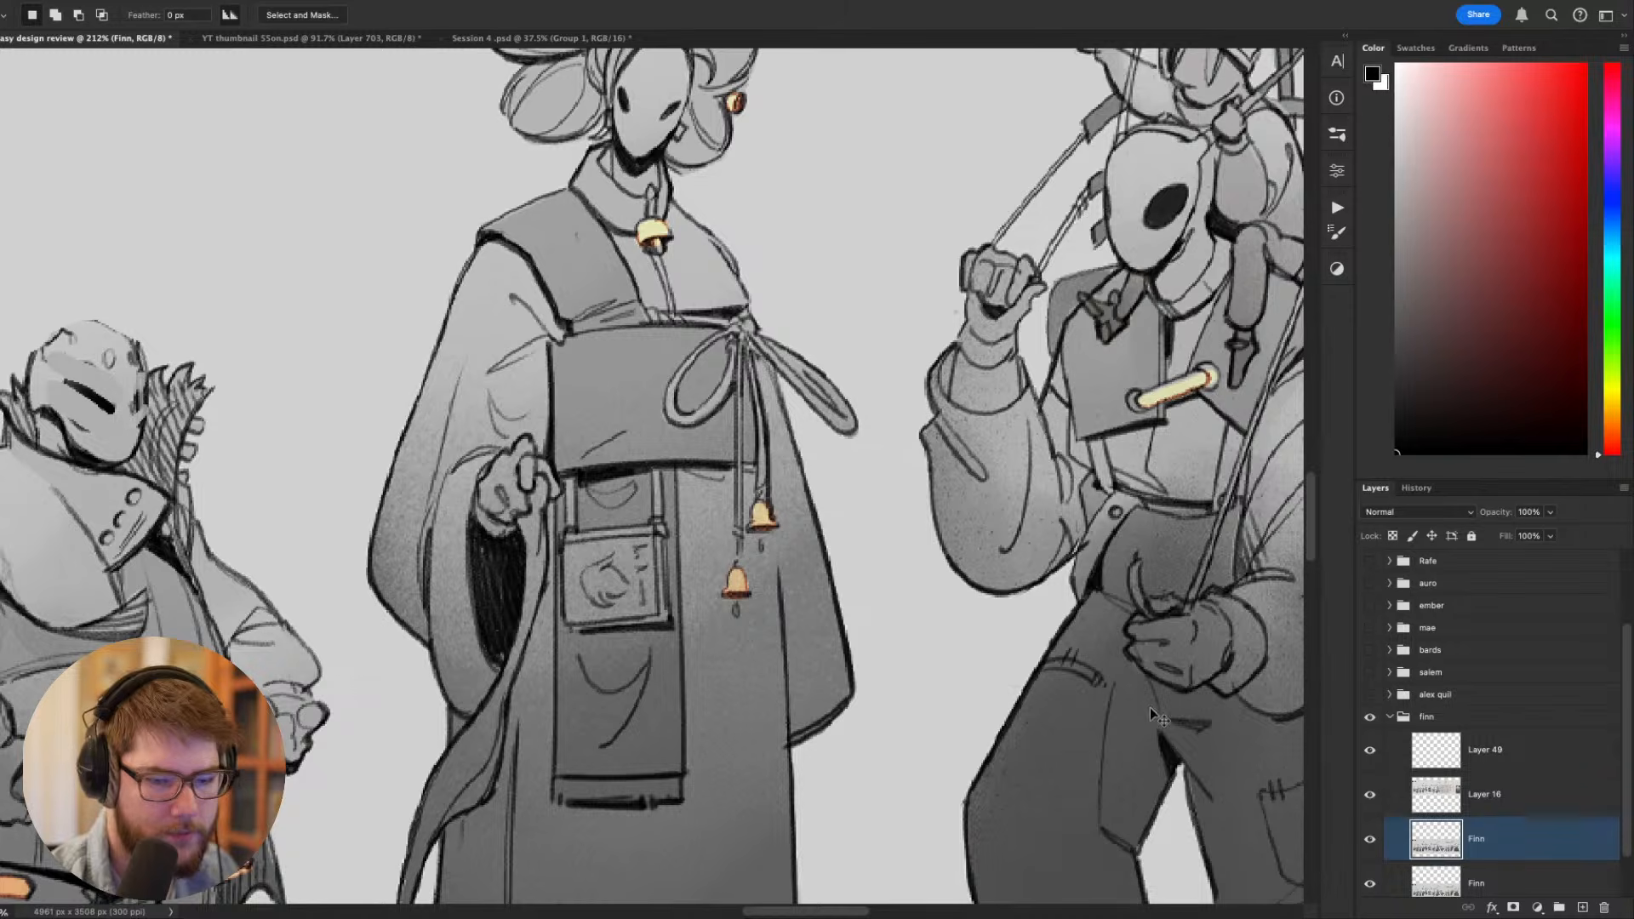
- Enlarge the two bells hanging from the tall robed figure's sash, one after the other
{"action": "mouse_move", "coordinate": [769, 601]}
{"action": "left_mouse_down"}
{"action": "mouse_move", "coordinate": [743, 680]}
{"action": "mouse_move", "coordinate": [754, 651]}
{"action": "left_mouse_up"}
{"action": "key", "text": "ctrl+t"}
{"action": "key", "text": "Return"}
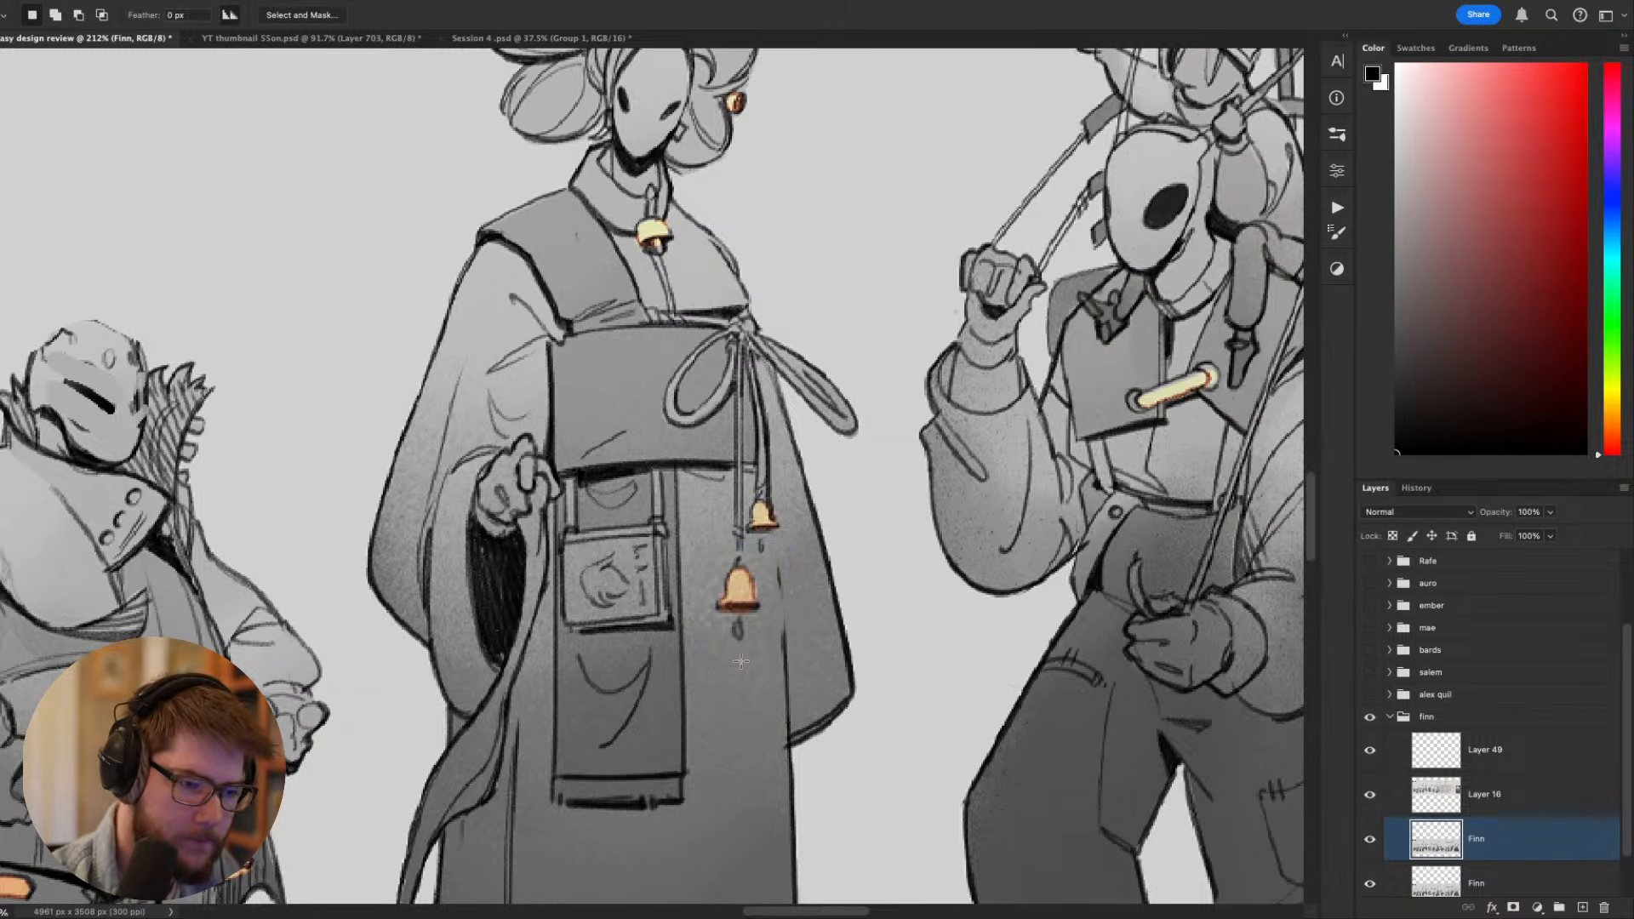
{"action": "mouse_move", "coordinate": [755, 516]}
{"action": "left_mouse_down"}
{"action": "mouse_move", "coordinate": [744, 542]}
{"action": "mouse_move", "coordinate": [755, 505]}
{"action": "mouse_move", "coordinate": [765, 557]}
{"action": "left_mouse_up"}
{"action": "key", "text": "ctrl+t"}
{"action": "key", "text": "Return"}
{"action": "scroll", "coordinate": [763, 554], "scroll_direction": "down", "scroll_amount": 5}
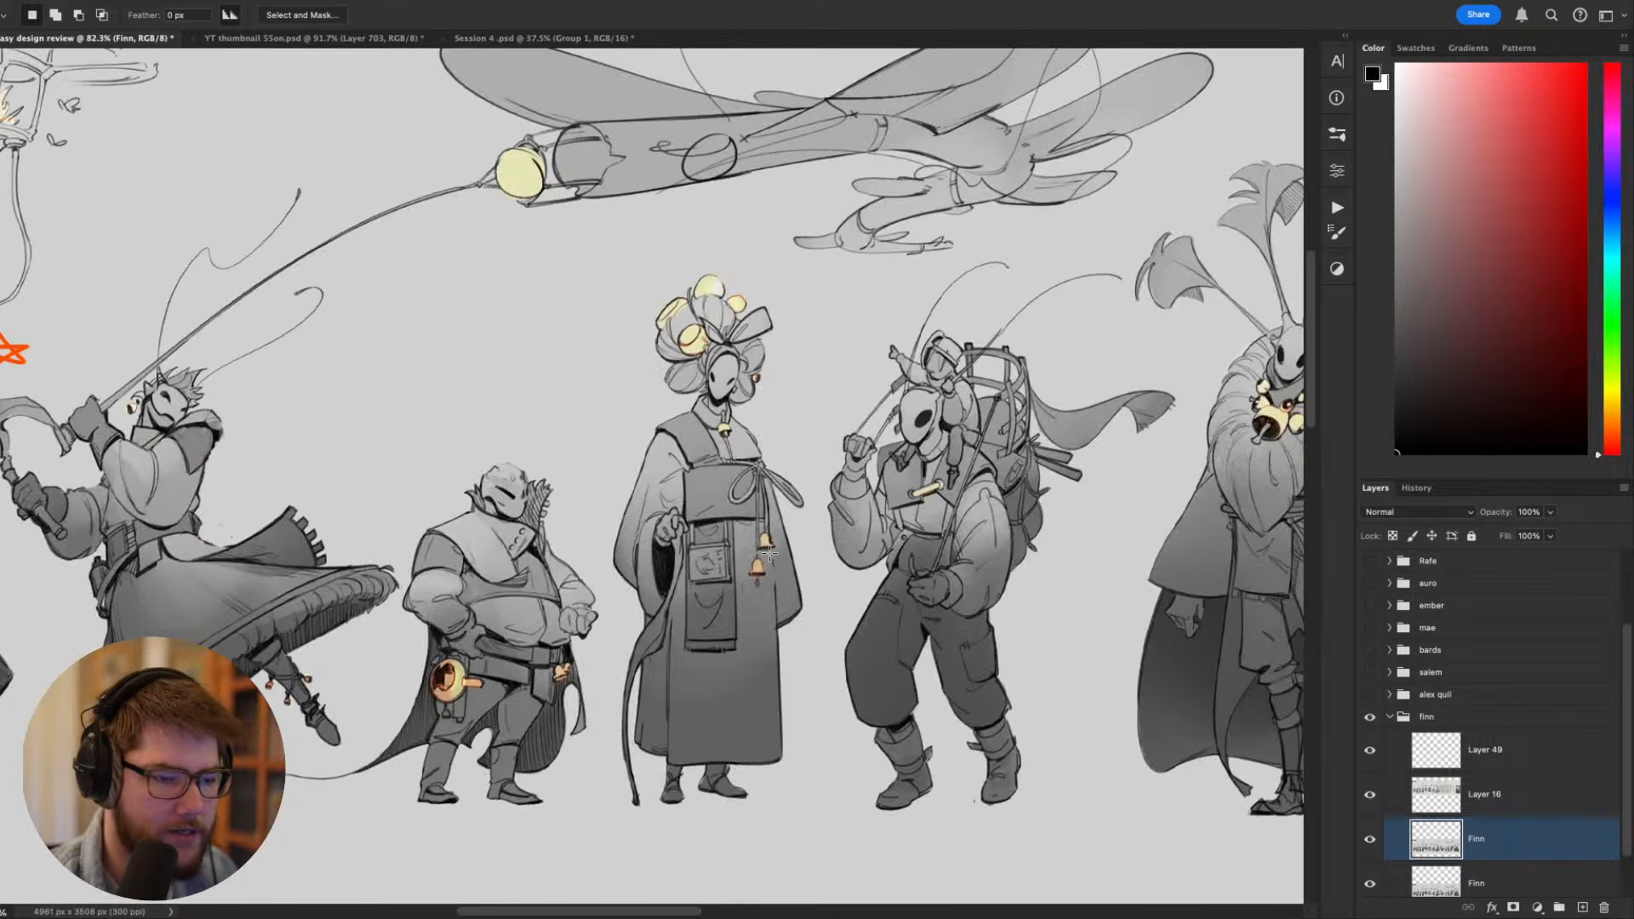
{"action": "scroll", "coordinate": [698, 554], "scroll_direction": "up", "scroll_amount": 4}
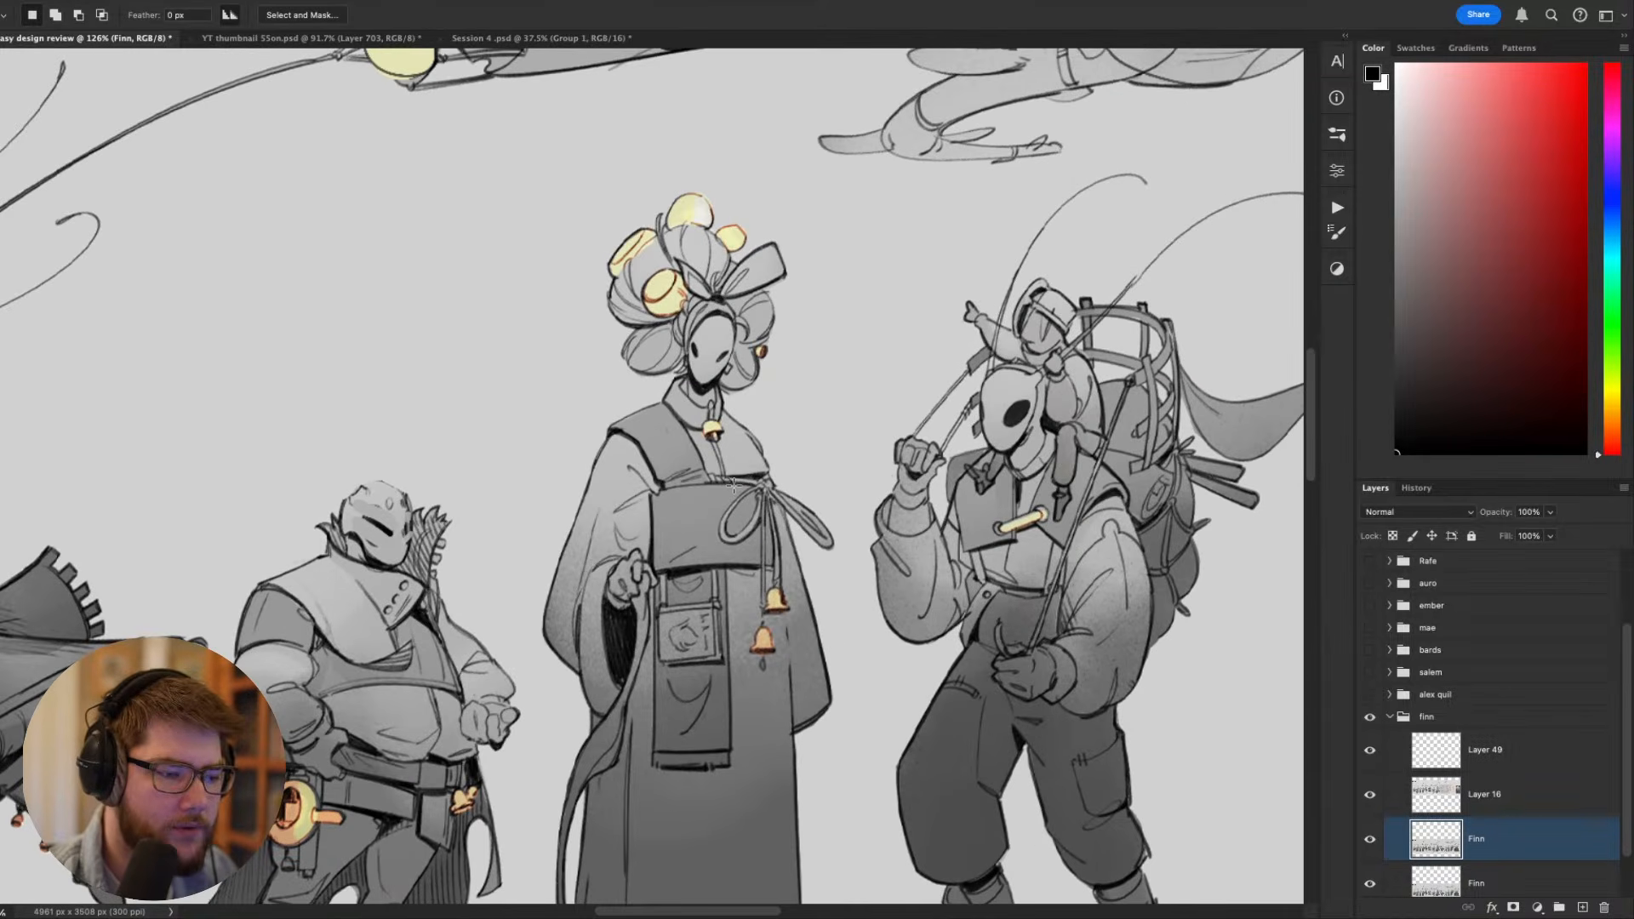
- Try sketching a large looping line from the tall figure's sash towards the backpacker, and undo it
{"action": "key", "text": "b"}
{"action": "left_click_drag", "start_coordinate": [733, 485], "coordinate": [702, 480]}
{"action": "left_click_drag", "start_coordinate": [720, 587], "coordinate": [826, 521]}
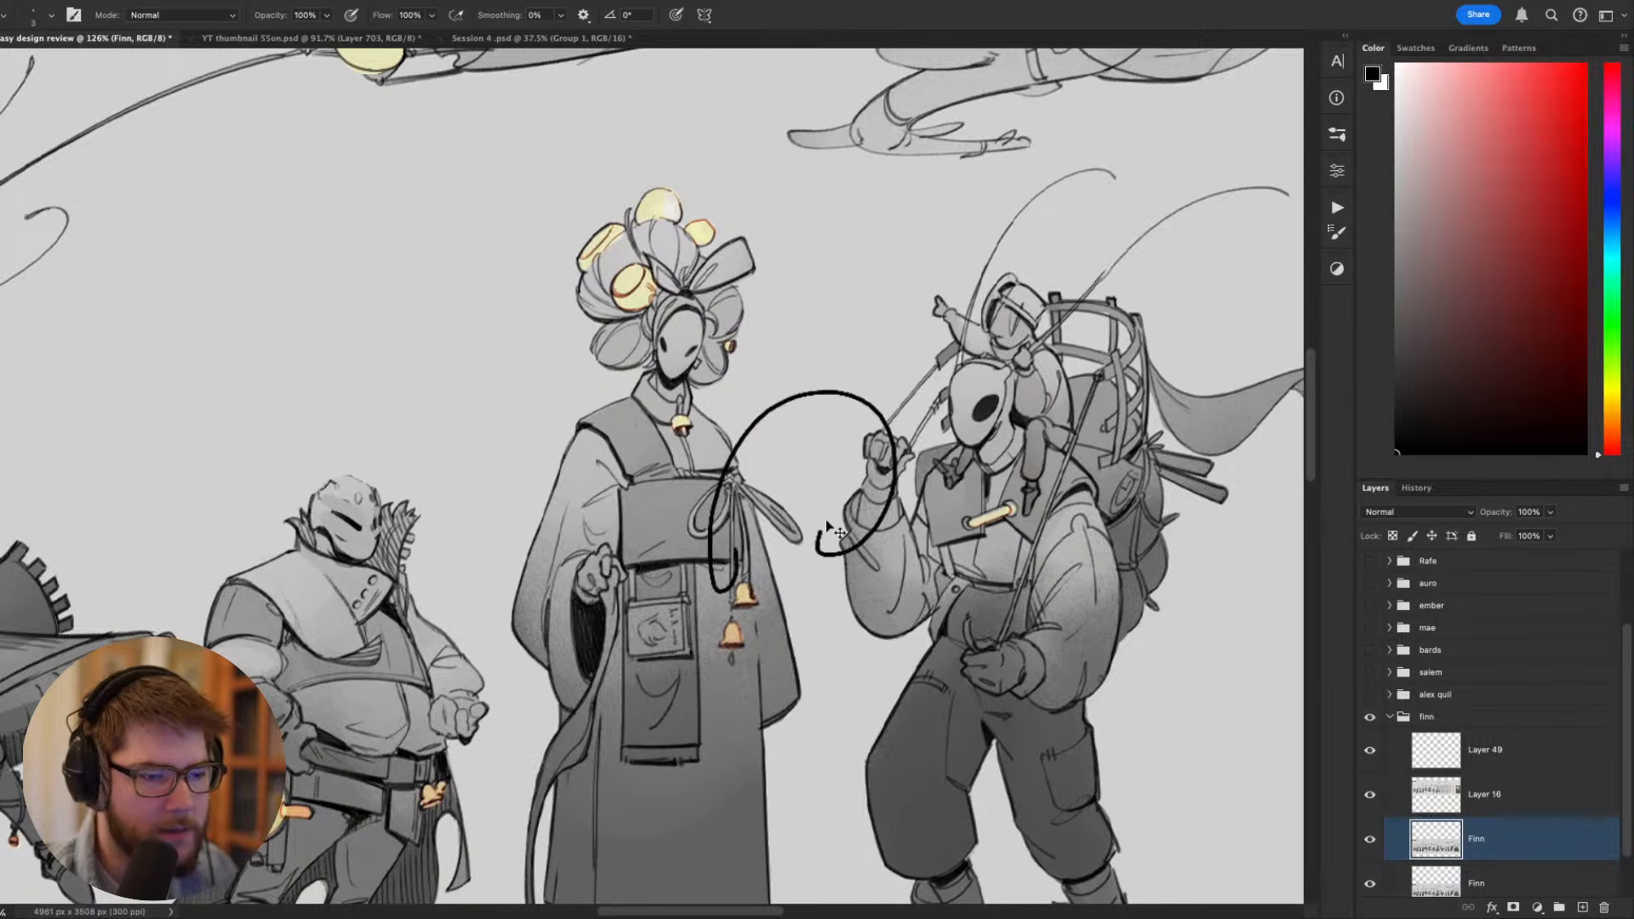
{"action": "key", "text": "ctrl+z"}
{"action": "scroll", "coordinate": [790, 531], "scroll_direction": "down", "scroll_amount": 3}
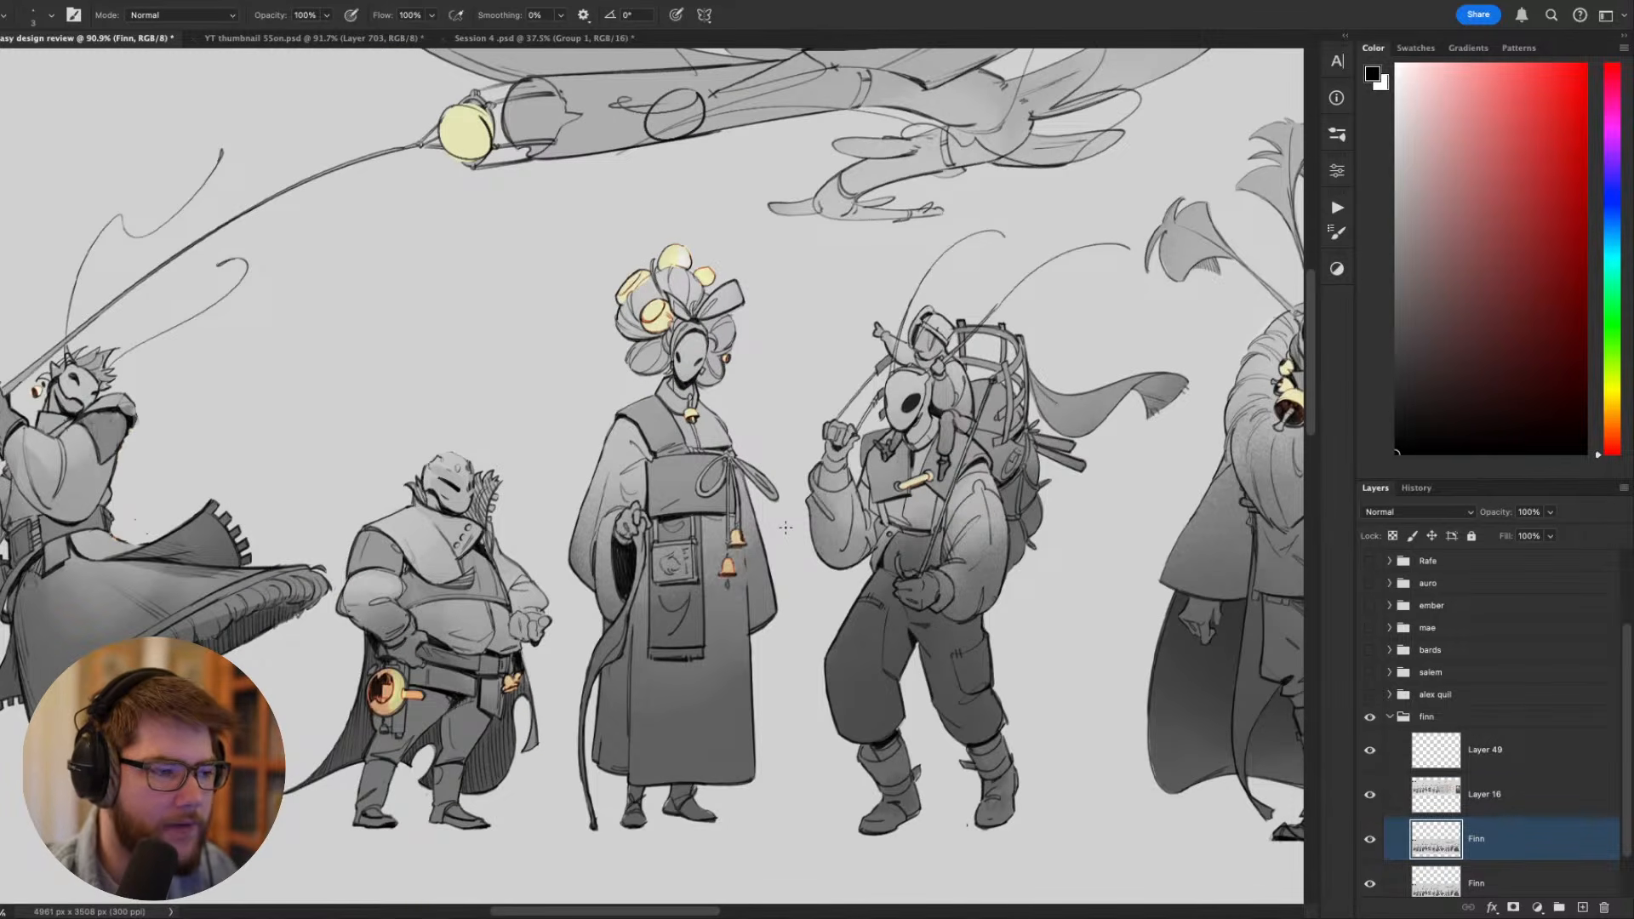
- Examine the dancing figure's small ankle bells against the bells worn by the rest of the lineup
{"action": "left_click_drag", "start_coordinate": [430, 662], "coordinate": [904, 583]}
{"action": "scroll", "coordinate": [669, 616], "scroll_direction": "up", "scroll_amount": 6}
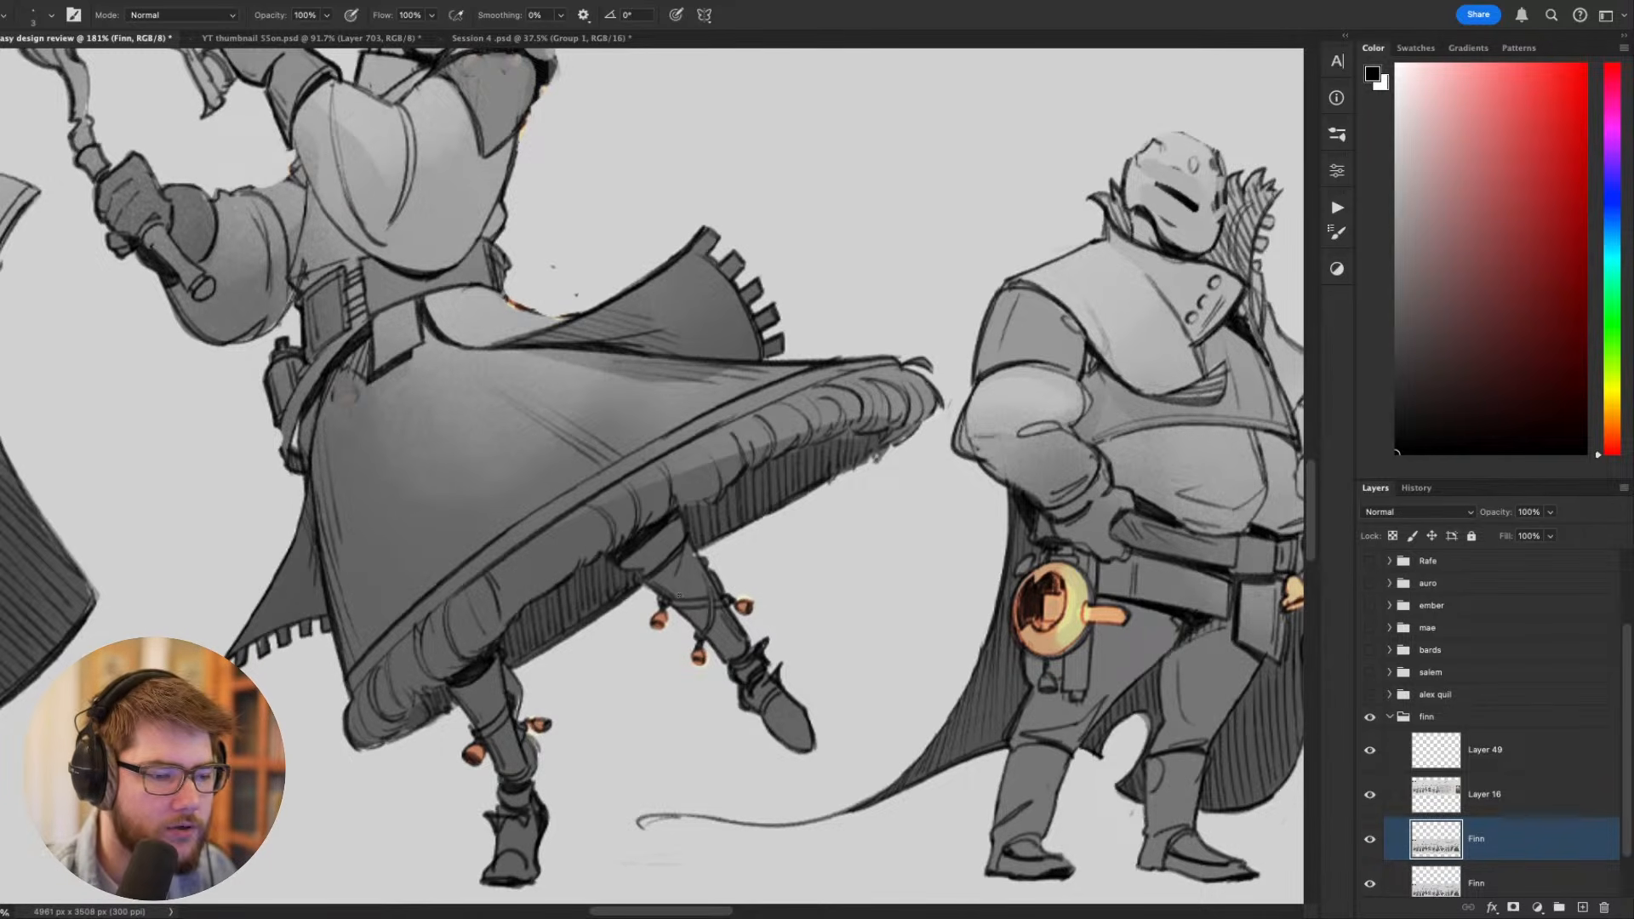
{"action": "scroll", "coordinate": [753, 605], "scroll_direction": "down", "scroll_amount": 2}
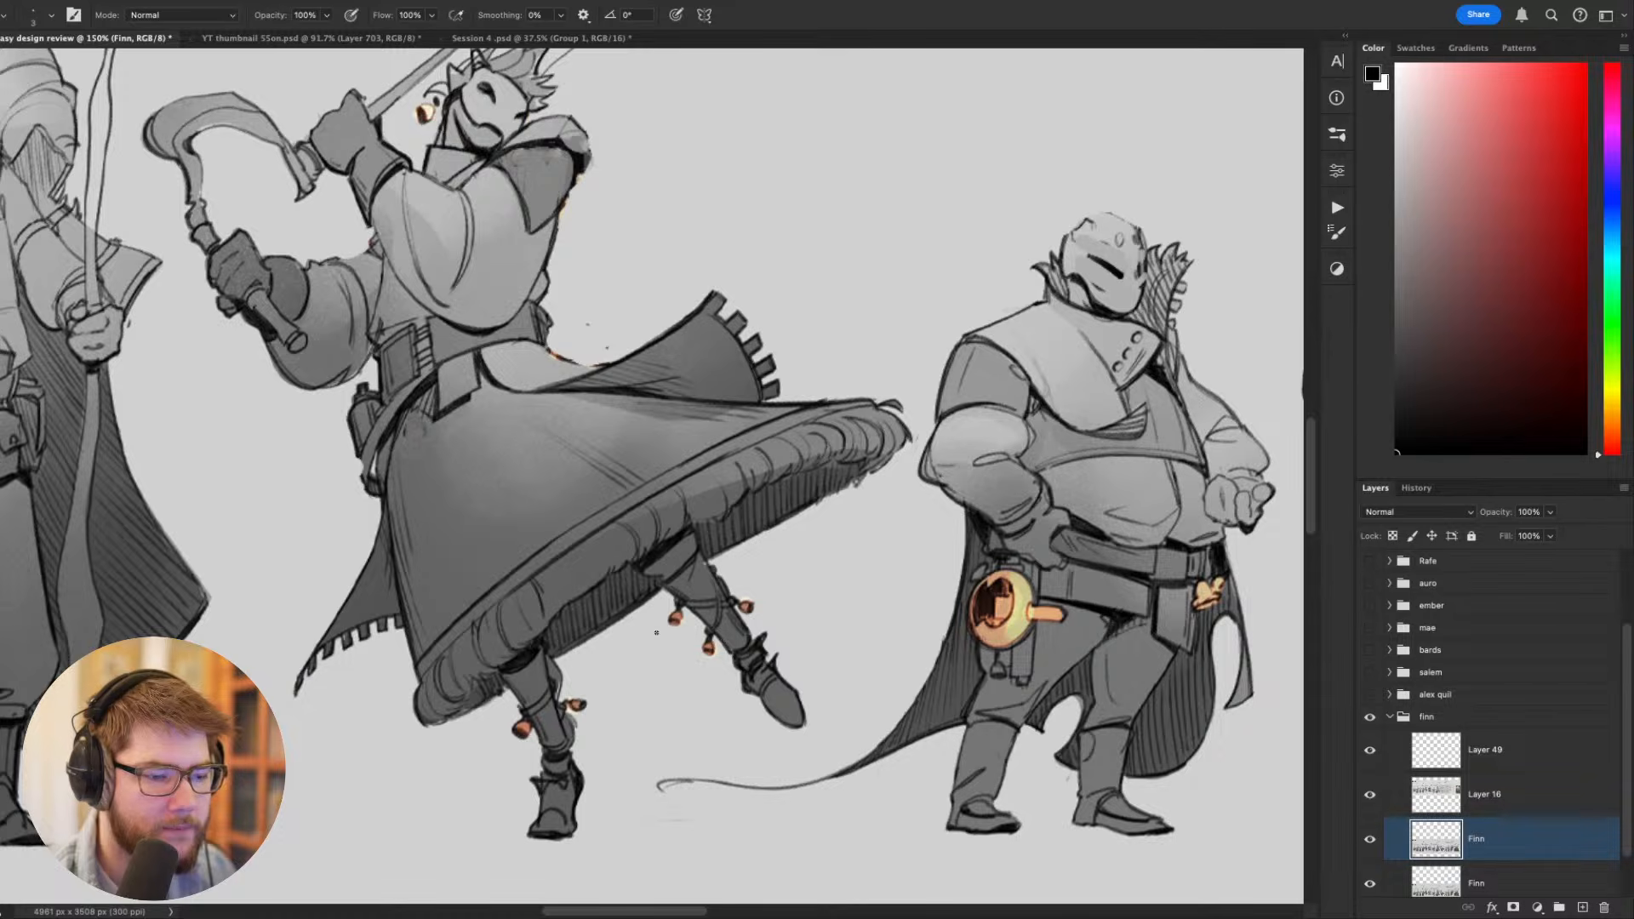
{"action": "scroll", "coordinate": [699, 609], "scroll_direction": "down", "scroll_amount": 5}
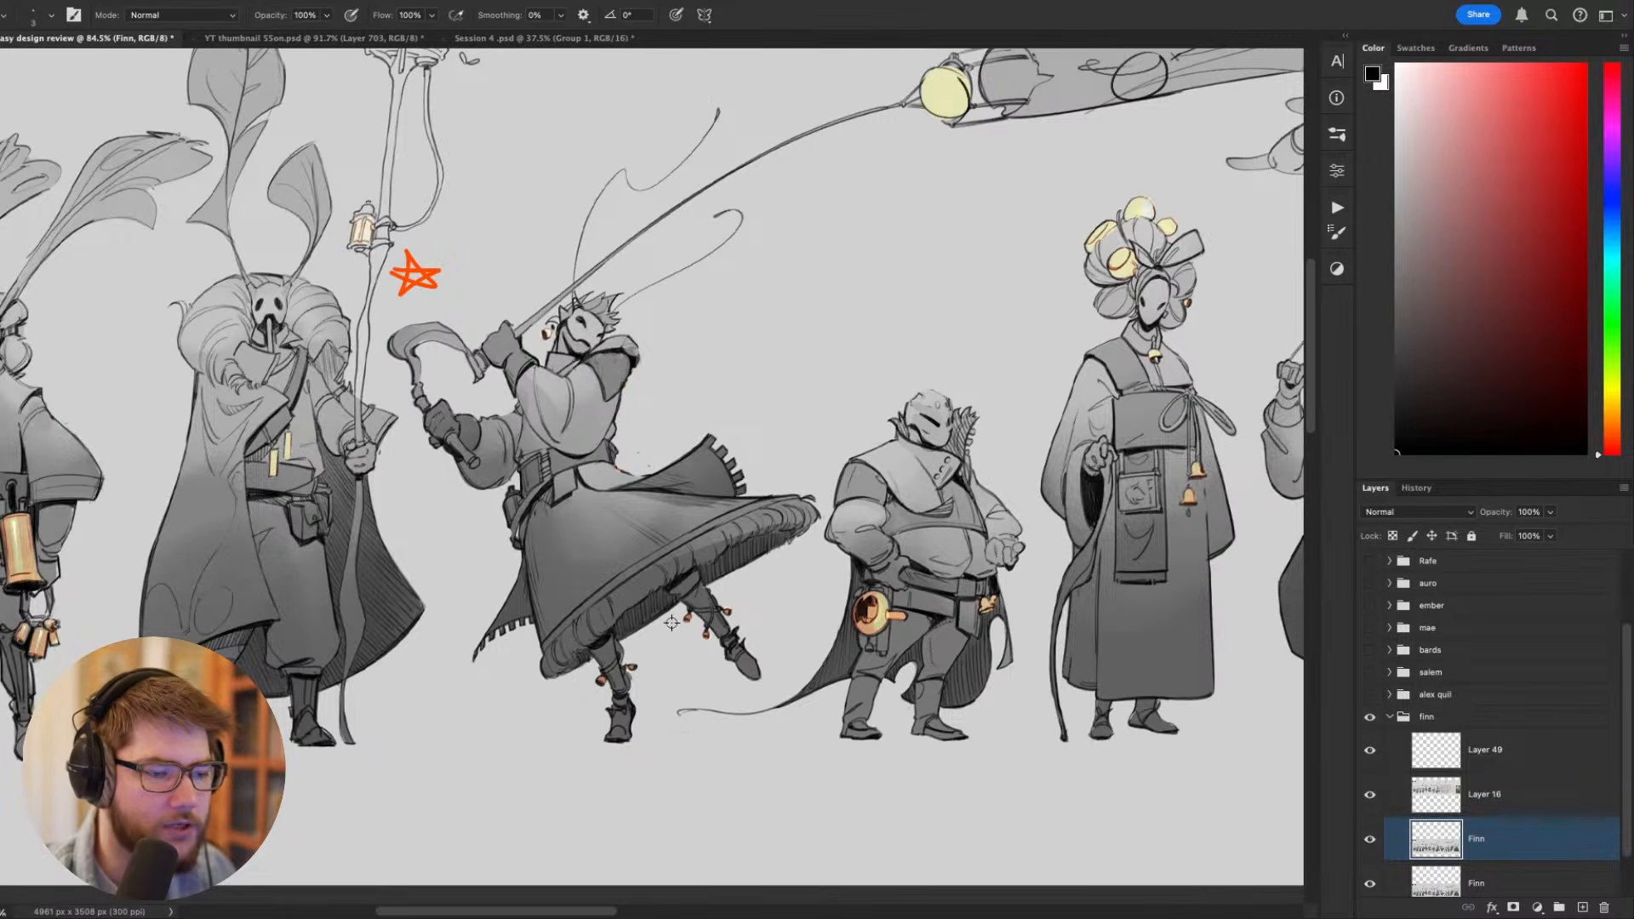
{"action": "scroll", "coordinate": [675, 607], "scroll_direction": "up", "scroll_amount": 2}
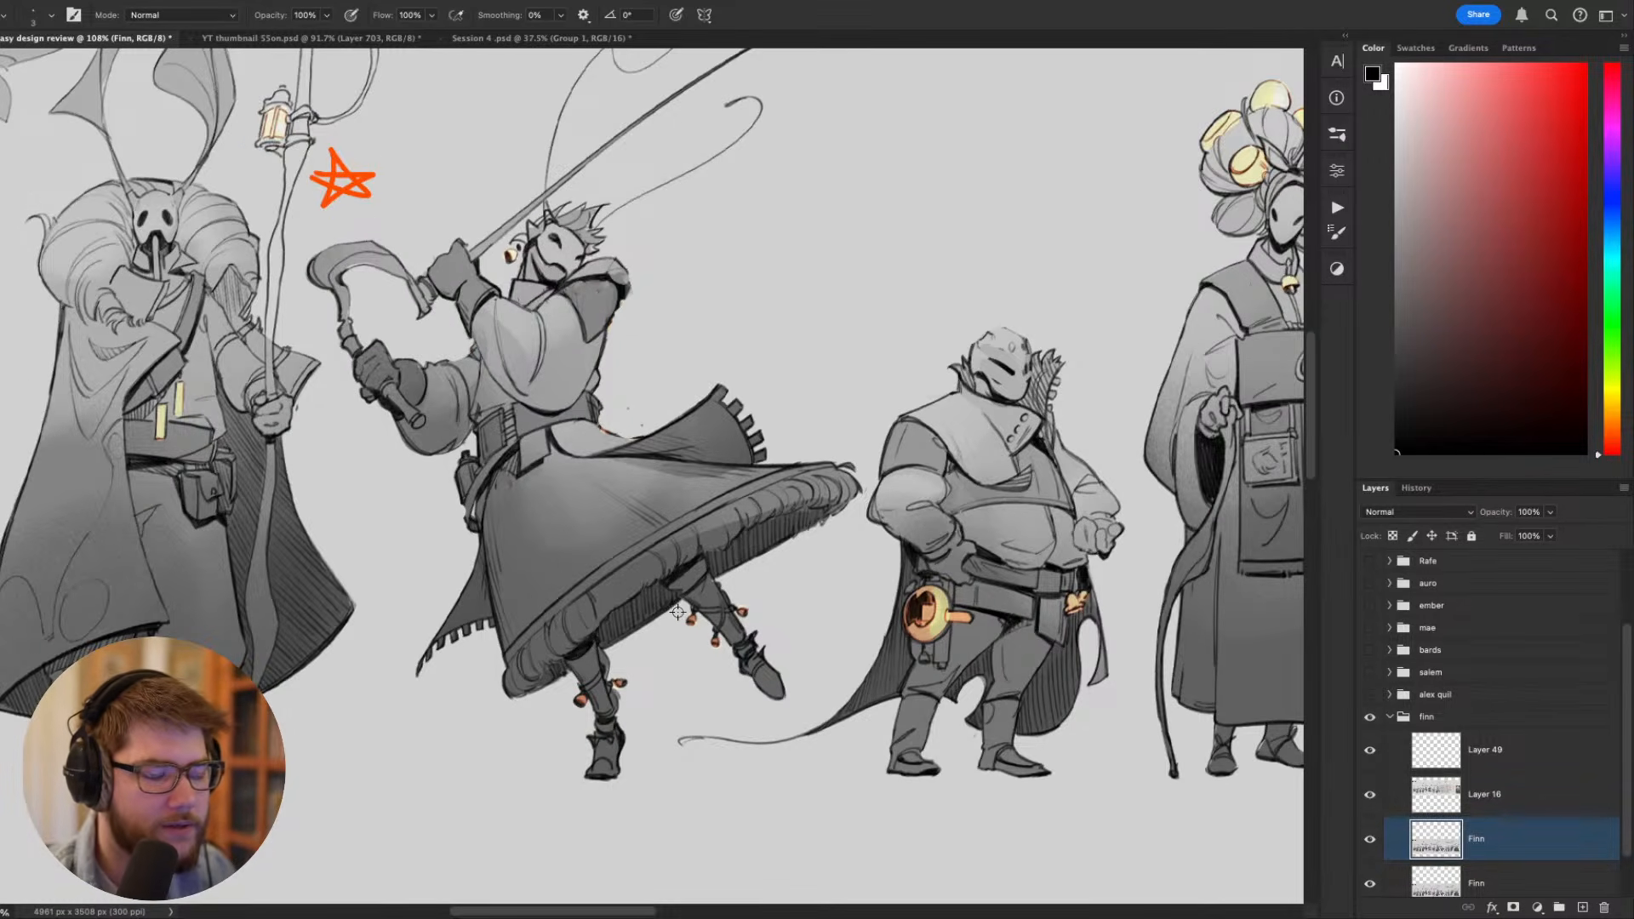
{"action": "scroll", "coordinate": [678, 609], "scroll_direction": "down", "scroll_amount": 2}
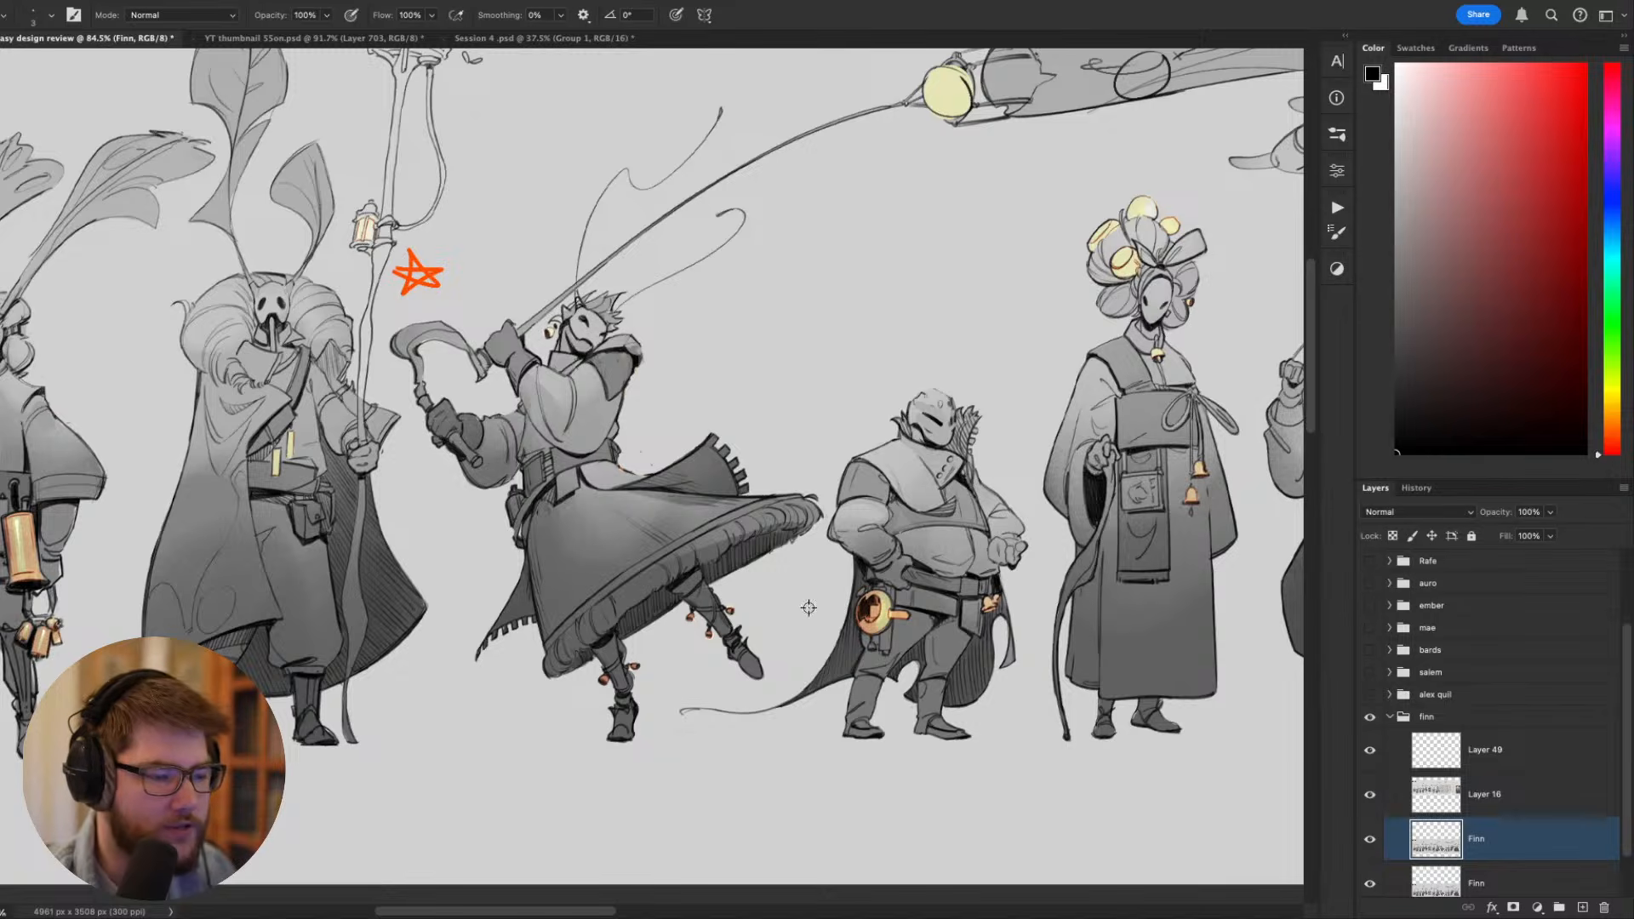
{"action": "left_click_drag", "start_coordinate": [984, 520], "coordinate": [191, 544]}
{"action": "scroll", "coordinate": [504, 540], "scroll_direction": "up", "scroll_amount": 2}
{"action": "left_click_drag", "start_coordinate": [448, 548], "coordinate": [865, 515]}
{"action": "scroll", "coordinate": [725, 361], "scroll_direction": "up", "scroll_amount": 2}
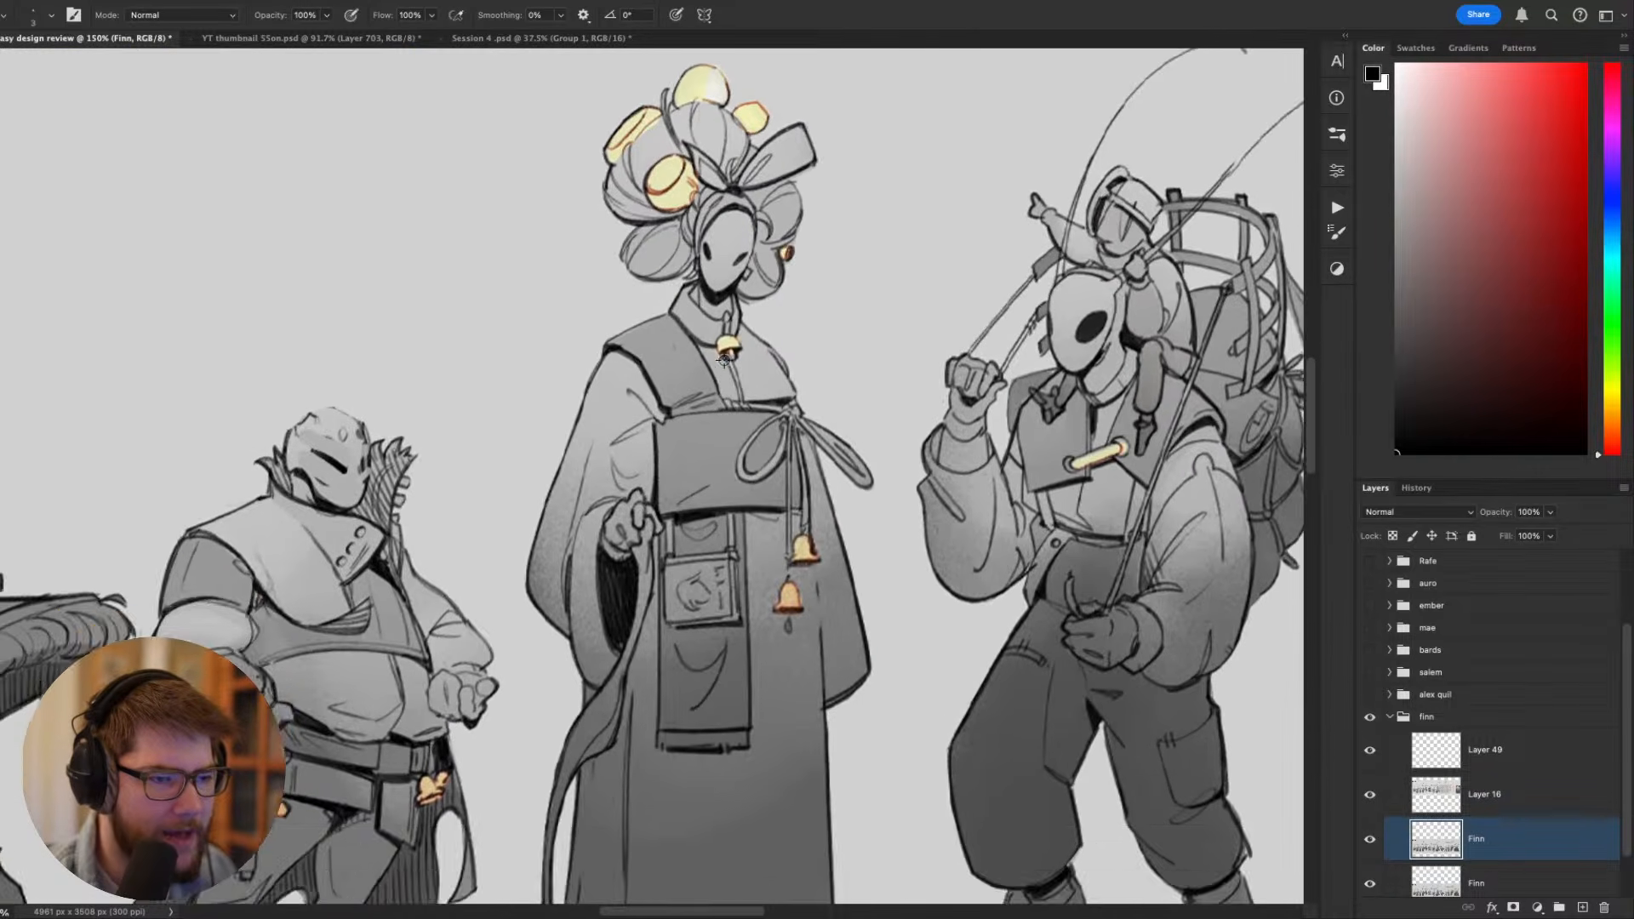
- Try a brush stroke beside the tall figure's flower headdress and undo it
{"action": "left_click_drag", "start_coordinate": [787, 270], "coordinate": [785, 342]}
{"action": "mouse_move", "coordinate": [757, 153]}
{"action": "left_mouse_down"}
{"action": "mouse_move", "coordinate": [738, 133]}
{"action": "mouse_move", "coordinate": [845, 227]}
{"action": "left_mouse_up"}
{"action": "key", "text": "super+z"}
{"action": "left_click_drag", "start_coordinate": [918, 512], "coordinate": [850, 205]}
{"action": "left_click_drag", "start_coordinate": [718, 306], "coordinate": [685, 532]}
{"action": "left_click_drag", "start_coordinate": [965, 427], "coordinate": [577, 486]}
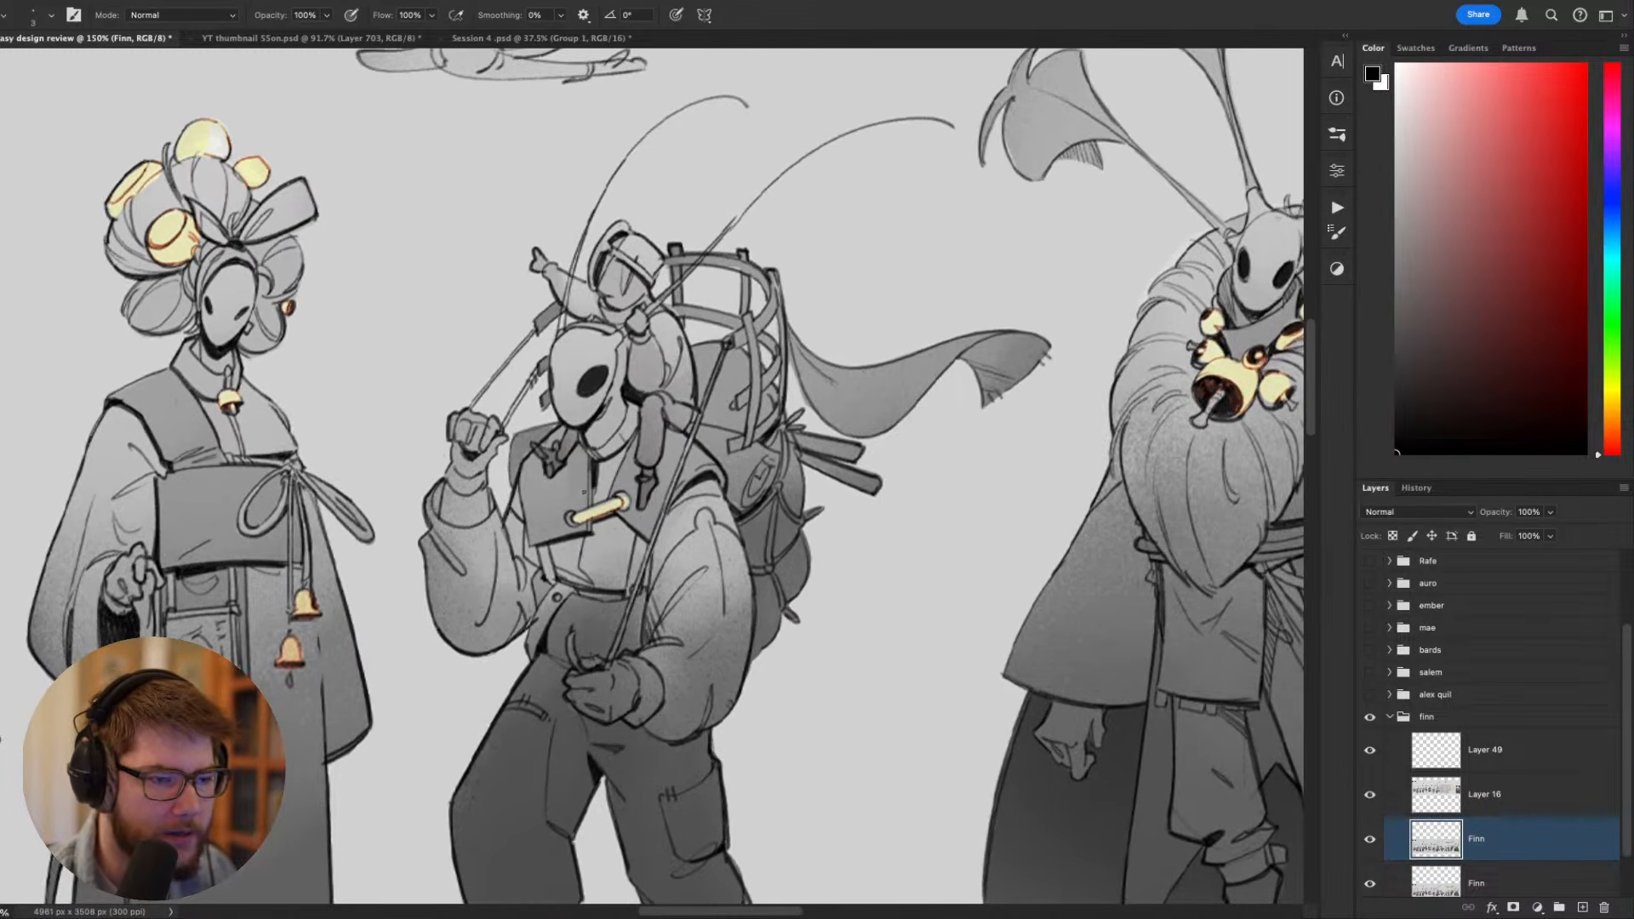
- Try brush strokes around the backpacker's antennae and undo them
{"action": "scroll", "coordinate": [588, 493], "scroll_direction": "down", "scroll_amount": 1}
{"action": "mouse_move", "coordinate": [743, 187]}
{"action": "left_mouse_down"}
{"action": "mouse_move", "coordinate": [462, 225]}
{"action": "mouse_move", "coordinate": [775, 256]}
{"action": "mouse_move", "coordinate": [579, 156]}
{"action": "mouse_move", "coordinate": [798, 210]}
{"action": "mouse_move", "coordinate": [820, 357]}
{"action": "mouse_move", "coordinate": [824, 315]}
{"action": "left_mouse_up"}
{"action": "key", "text": "super+z"}
{"action": "key", "text": "super+z"}
{"action": "key", "text": "super+z"}
{"action": "scroll", "coordinate": [760, 167], "scroll_direction": "down", "scroll_amount": 10}
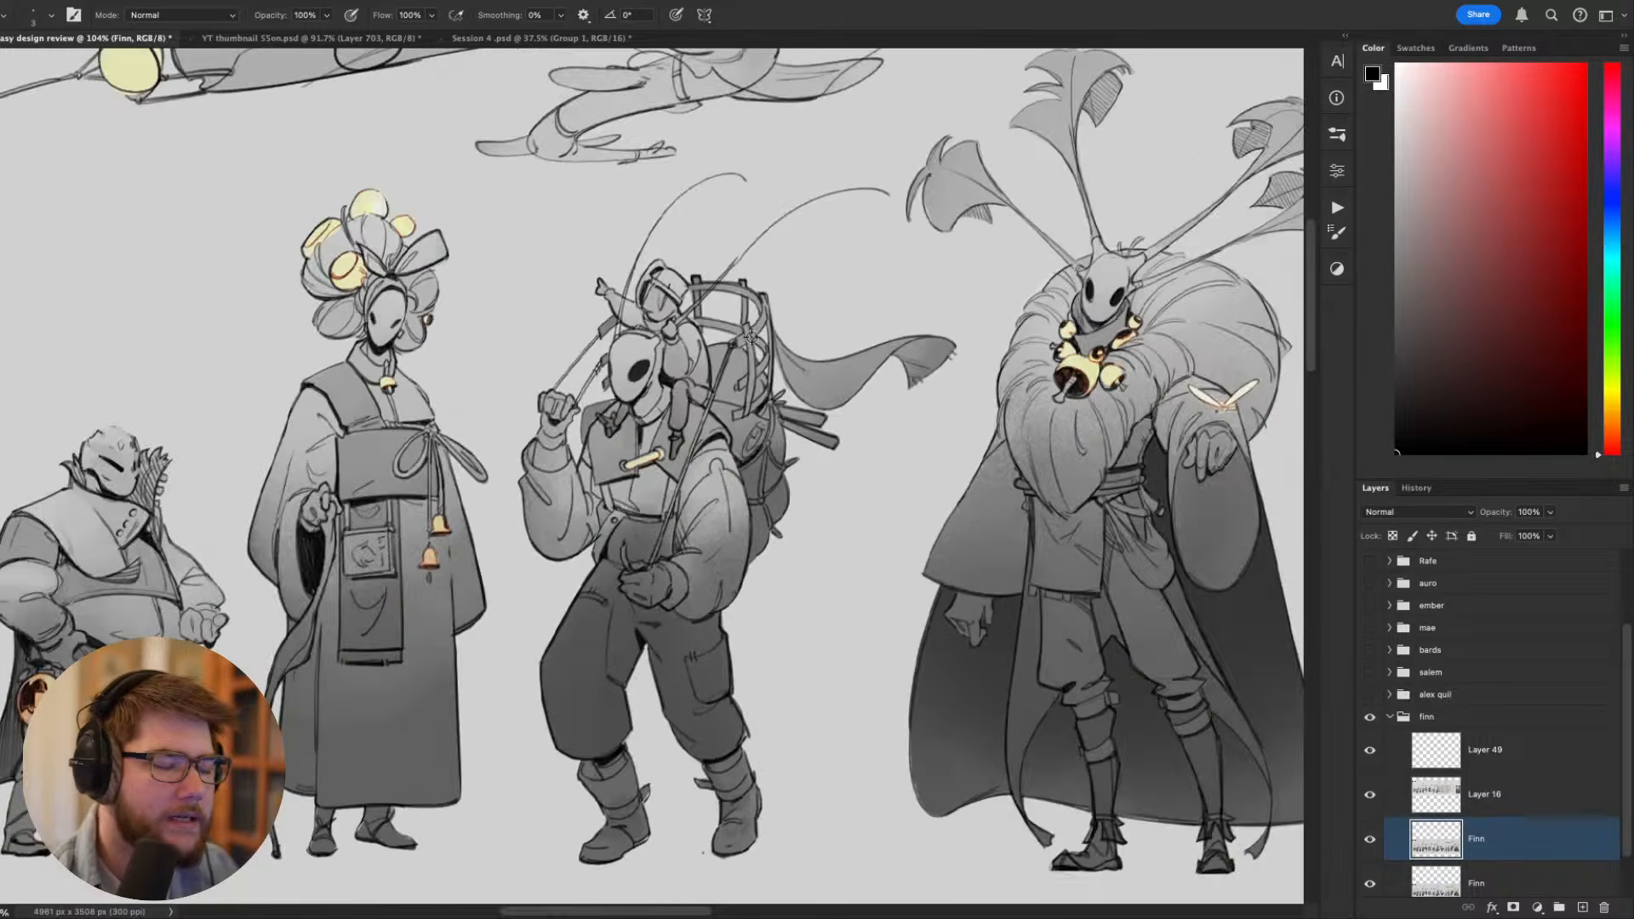
- Examine the red paint-overs on the earlier rough character sketches above the lineup
{"action": "mouse_move", "coordinate": [757, 171]}
{"action": "left_mouse_down"}
{"action": "mouse_move", "coordinate": [691, 351]}
{"action": "mouse_move", "coordinate": [749, 647]}
{"action": "left_mouse_up"}
{"action": "scroll", "coordinate": [724, 464], "scroll_direction": "up", "scroll_amount": 10}
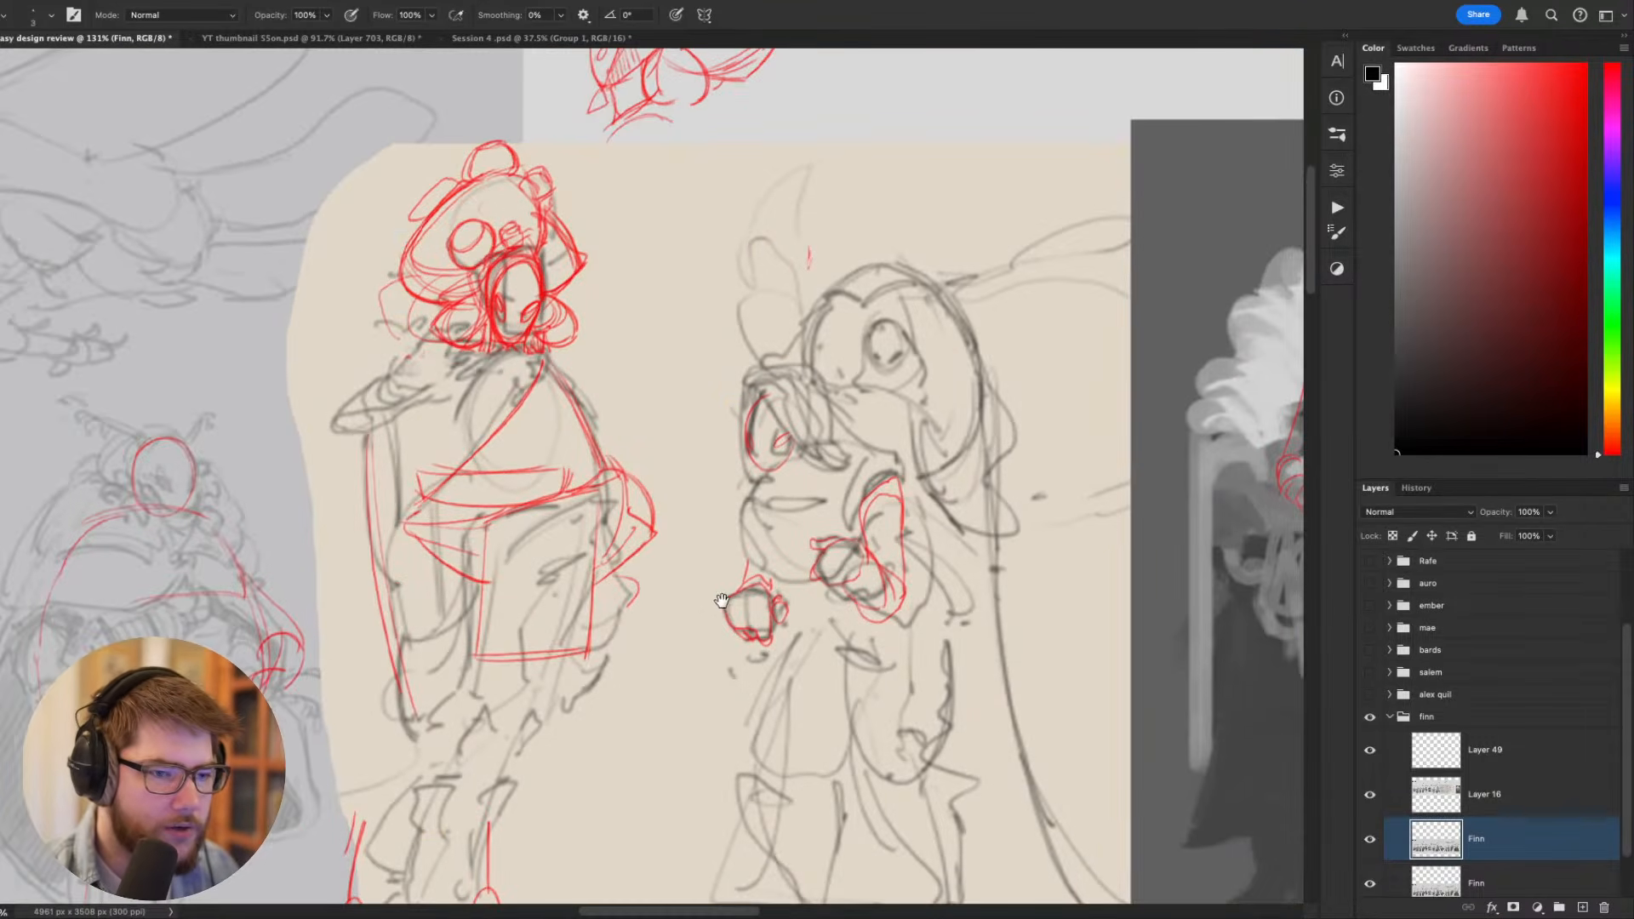
{"action": "left_click_drag", "start_coordinate": [905, 373], "coordinate": [680, 304]}
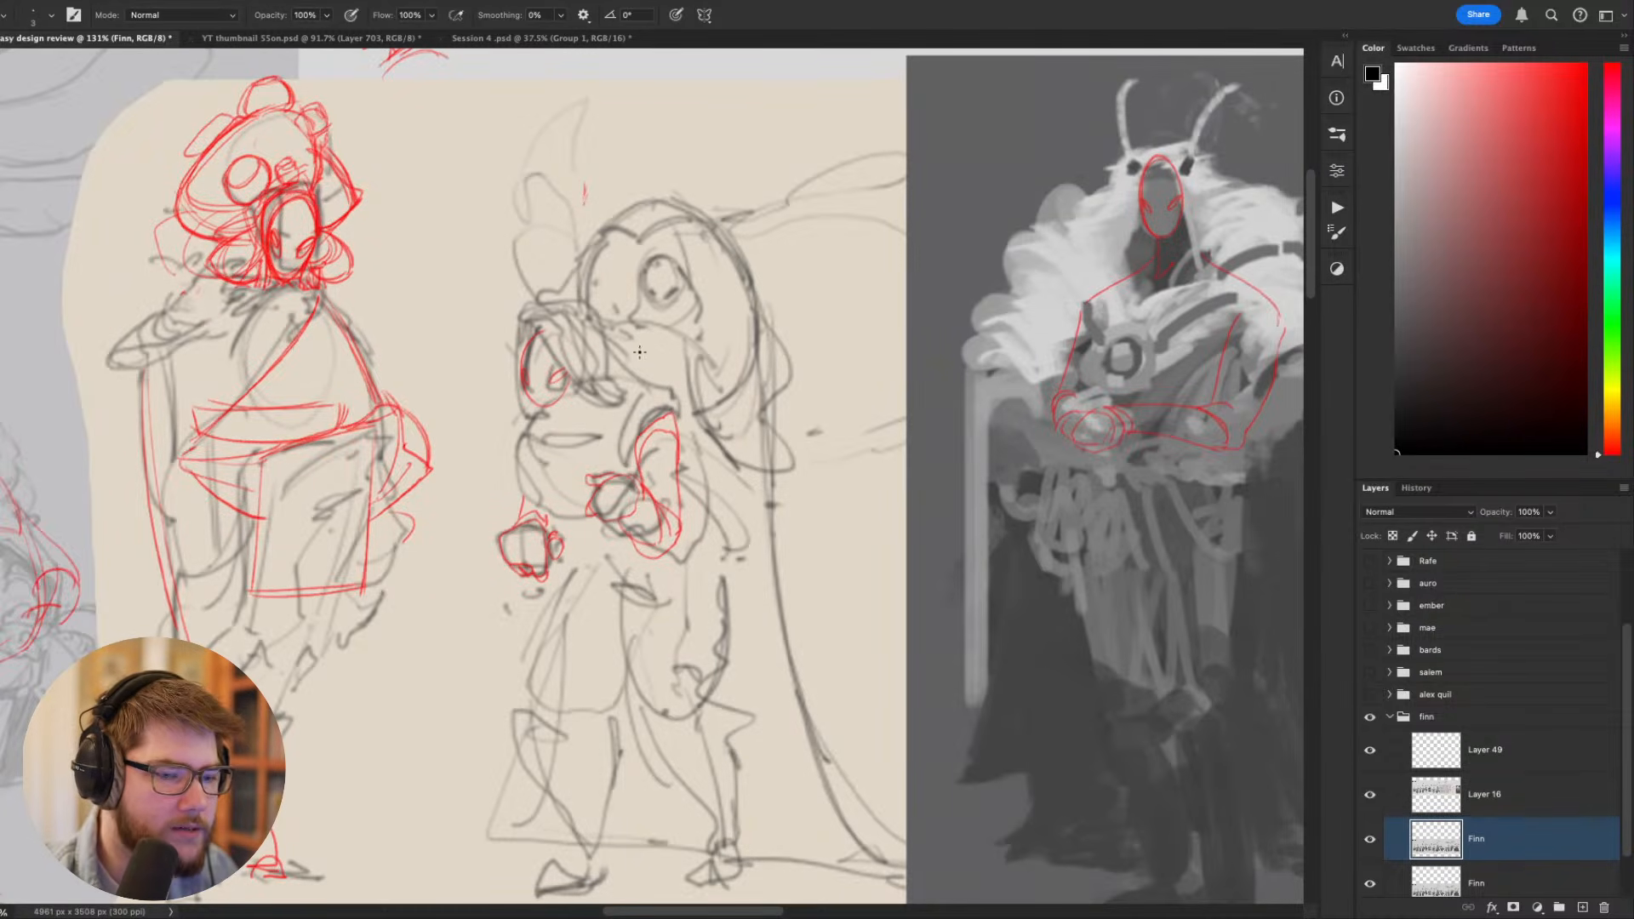
- Make Layer 49 active, try a black outline of the large hood and eye over the rough backpacker sketch, and undo it
{"action": "left_click", "coordinate": [1500, 748]}
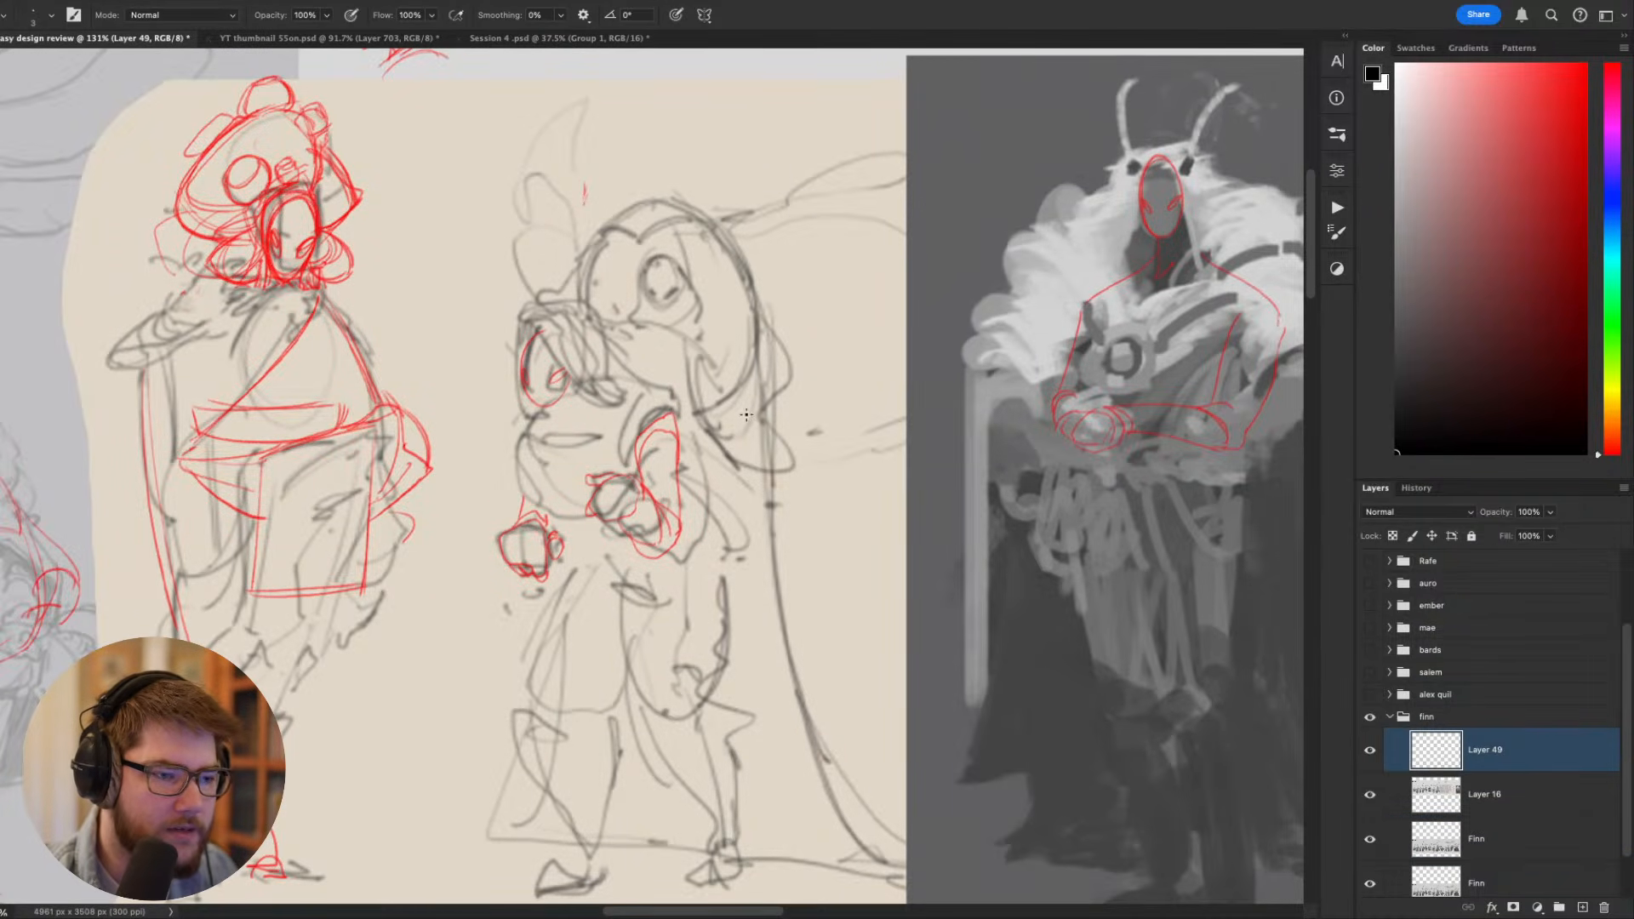
{"action": "mouse_move", "coordinate": [707, 399]}
{"action": "left_mouse_down"}
{"action": "mouse_move", "coordinate": [640, 156]}
{"action": "mouse_move", "coordinate": [585, 313]}
{"action": "left_mouse_up"}
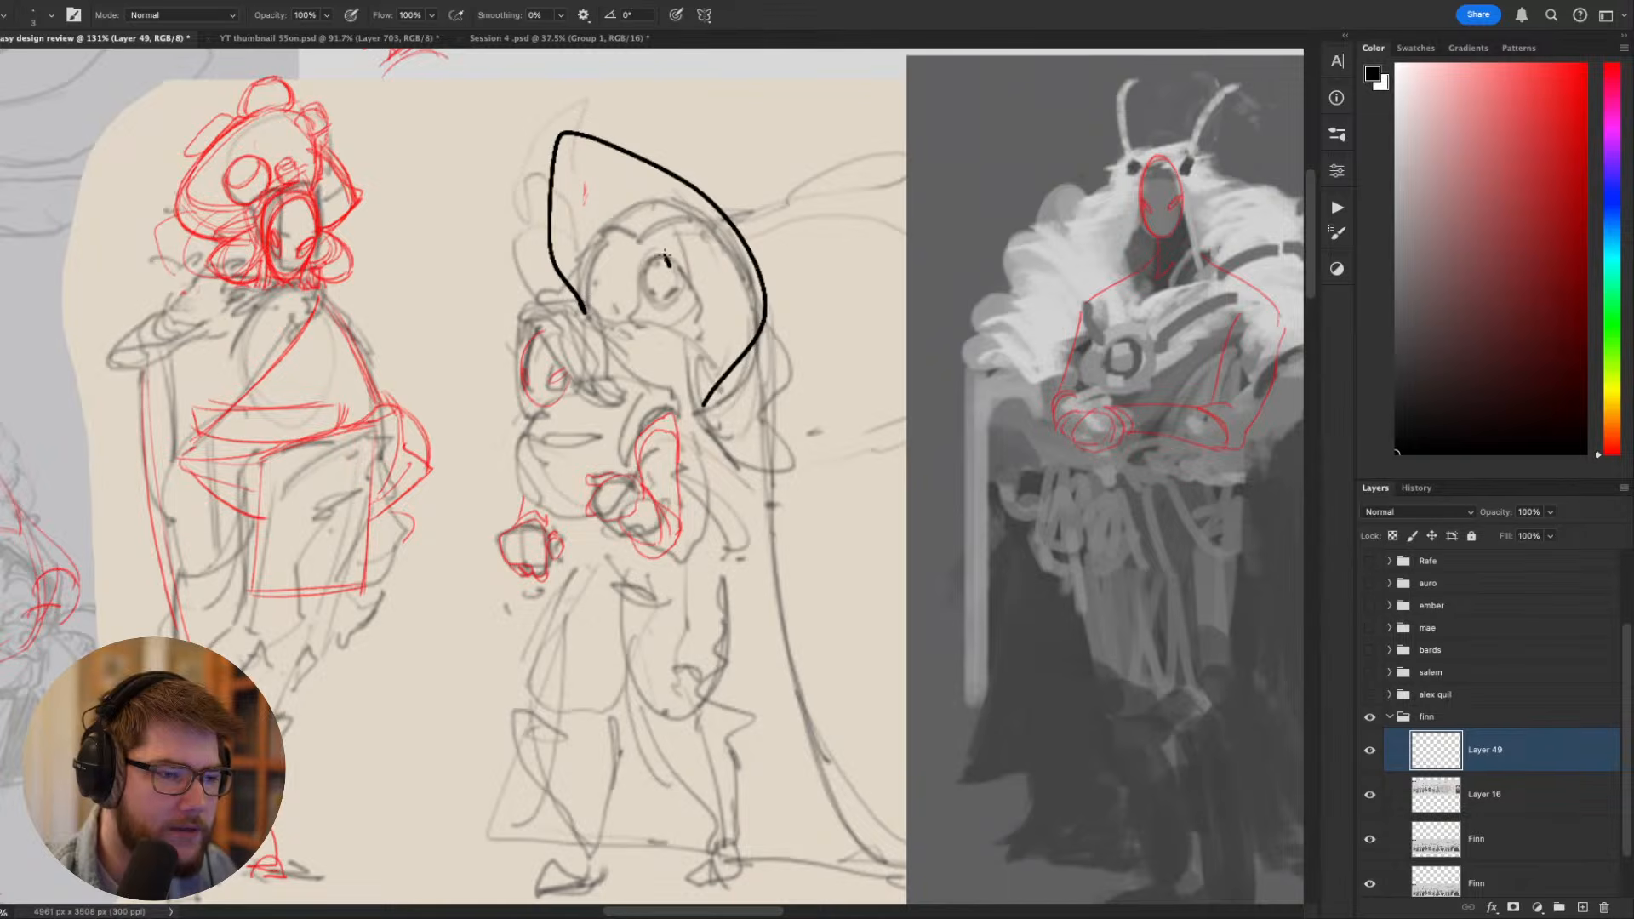
{"action": "left_click_drag", "start_coordinate": [667, 257], "coordinate": [668, 253]}
{"action": "left_click_drag", "start_coordinate": [801, 431], "coordinate": [966, 224]}
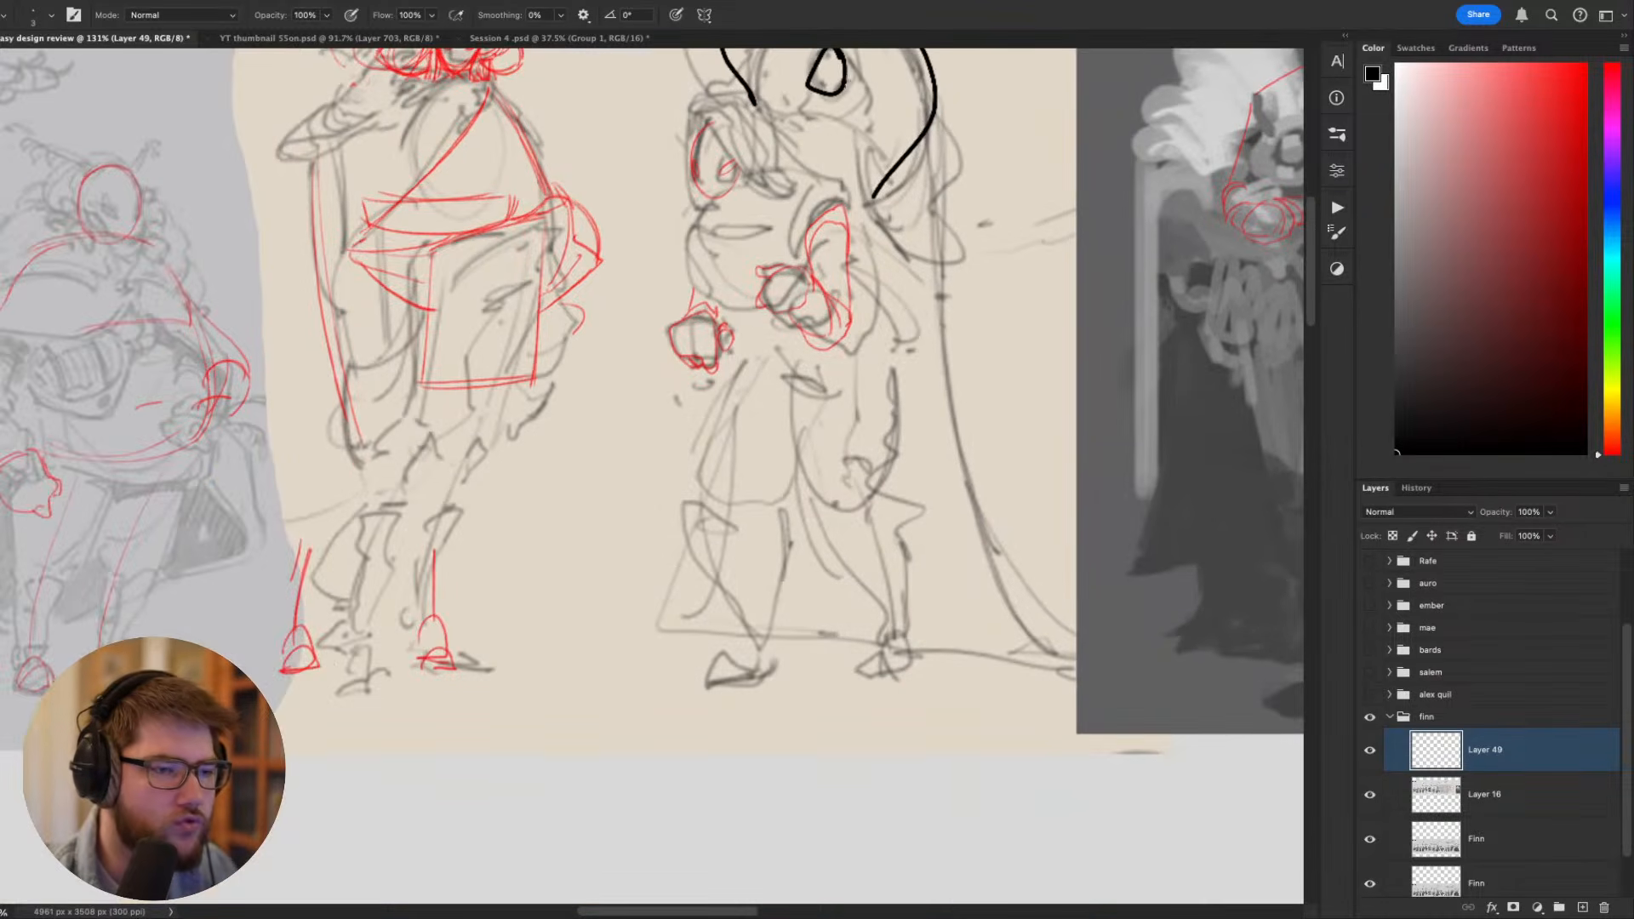
{"action": "left_click_drag", "start_coordinate": [893, 136], "coordinate": [891, 257]}
{"action": "key", "text": "super+z"}
{"action": "key", "text": "super+z"}
- Try outlining the rough backpacker sketch's heads, body, legs and trailing cloth in black, and undo the strokes
{"action": "mouse_move", "coordinate": [890, 323]}
{"action": "left_mouse_down"}
{"action": "mouse_move", "coordinate": [803, 136]}
{"action": "mouse_move", "coordinate": [776, 253]}
{"action": "left_mouse_up"}
{"action": "left_click_drag", "start_coordinate": [852, 201], "coordinate": [840, 187]}
{"action": "mouse_move", "coordinate": [864, 285]}
{"action": "left_mouse_down"}
{"action": "mouse_move", "coordinate": [678, 250]}
{"action": "mouse_move", "coordinate": [698, 386]}
{"action": "mouse_move", "coordinate": [951, 781]}
{"action": "left_mouse_up"}
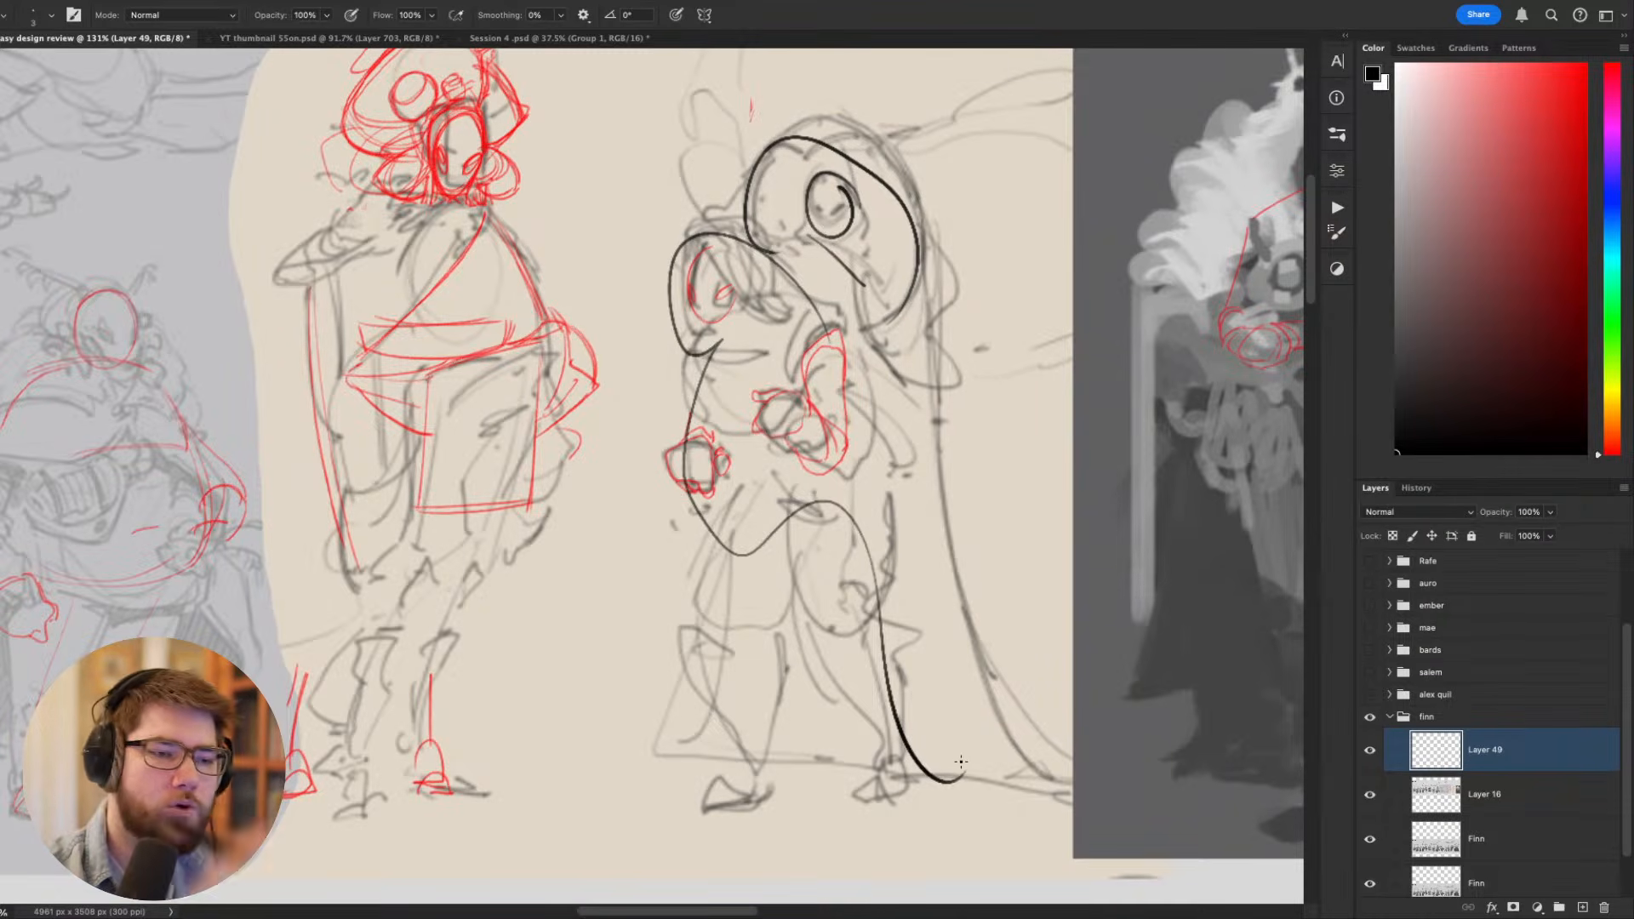
{"action": "left_click_drag", "start_coordinate": [931, 226], "coordinate": [1122, 776]}
{"action": "left_click_drag", "start_coordinate": [757, 466], "coordinate": [693, 823]}
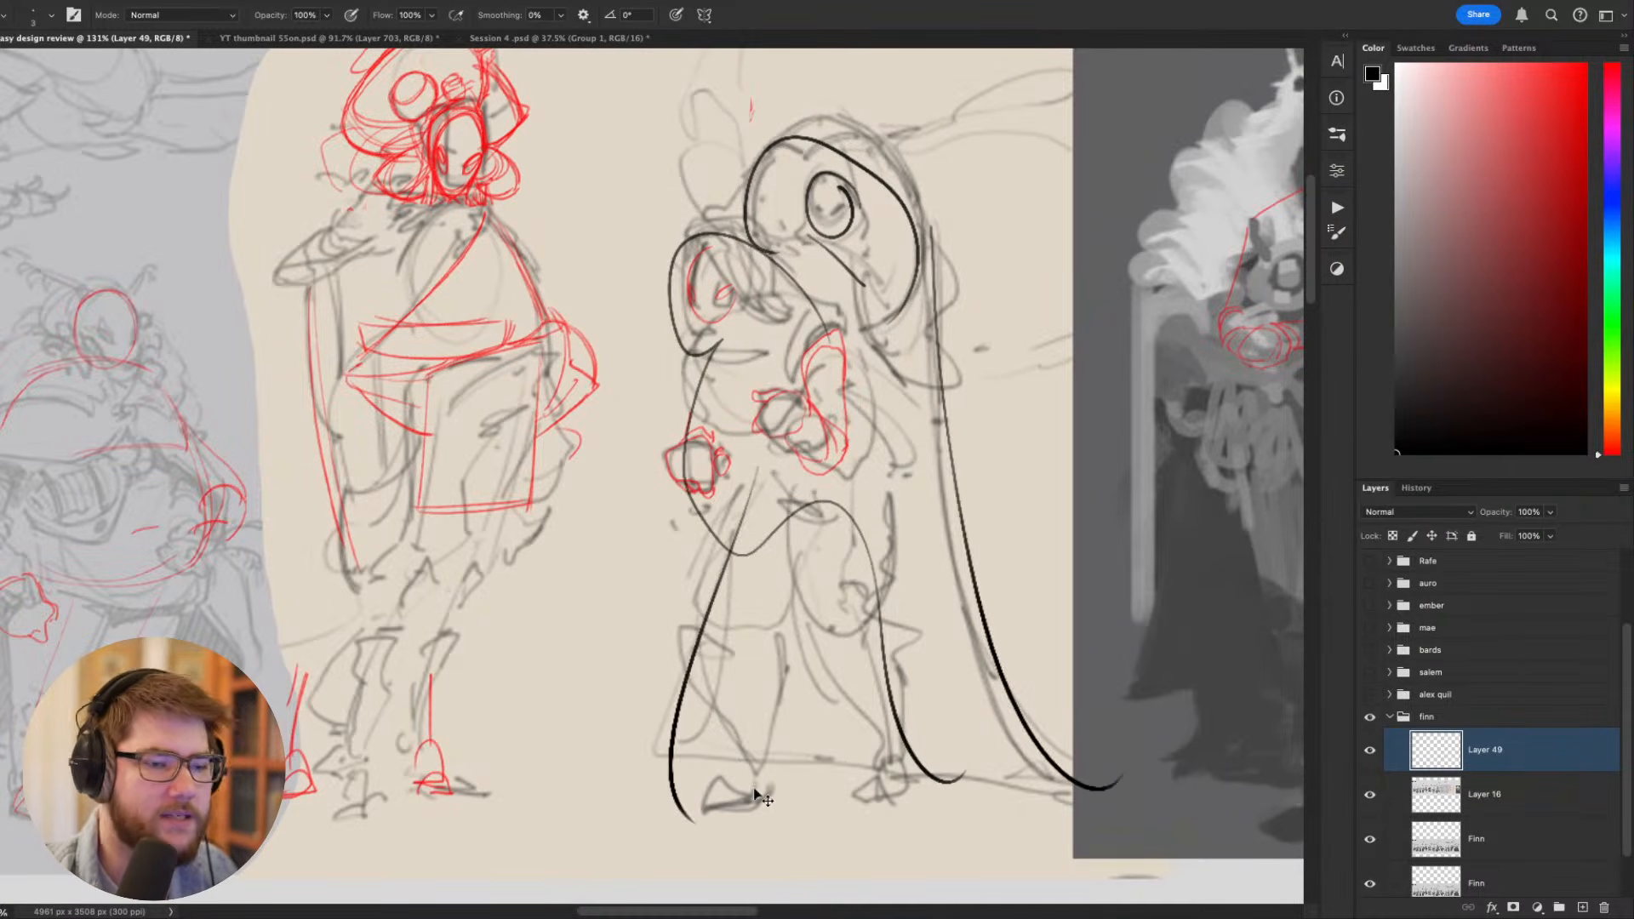
{"action": "key", "text": "super+z"}
{"action": "key", "text": "super+z"}
{"action": "key", "text": "super+z"}
{"action": "key", "text": "super+z"}
{"action": "key", "text": "super+z"}
{"action": "key", "text": "super+z"}
- Try circling the finished backpacker's head, the small rider and the basket with one brush stroke, and undo it
{"action": "scroll", "coordinate": [902, 625], "scroll_direction": "down", "scroll_amount": 5}
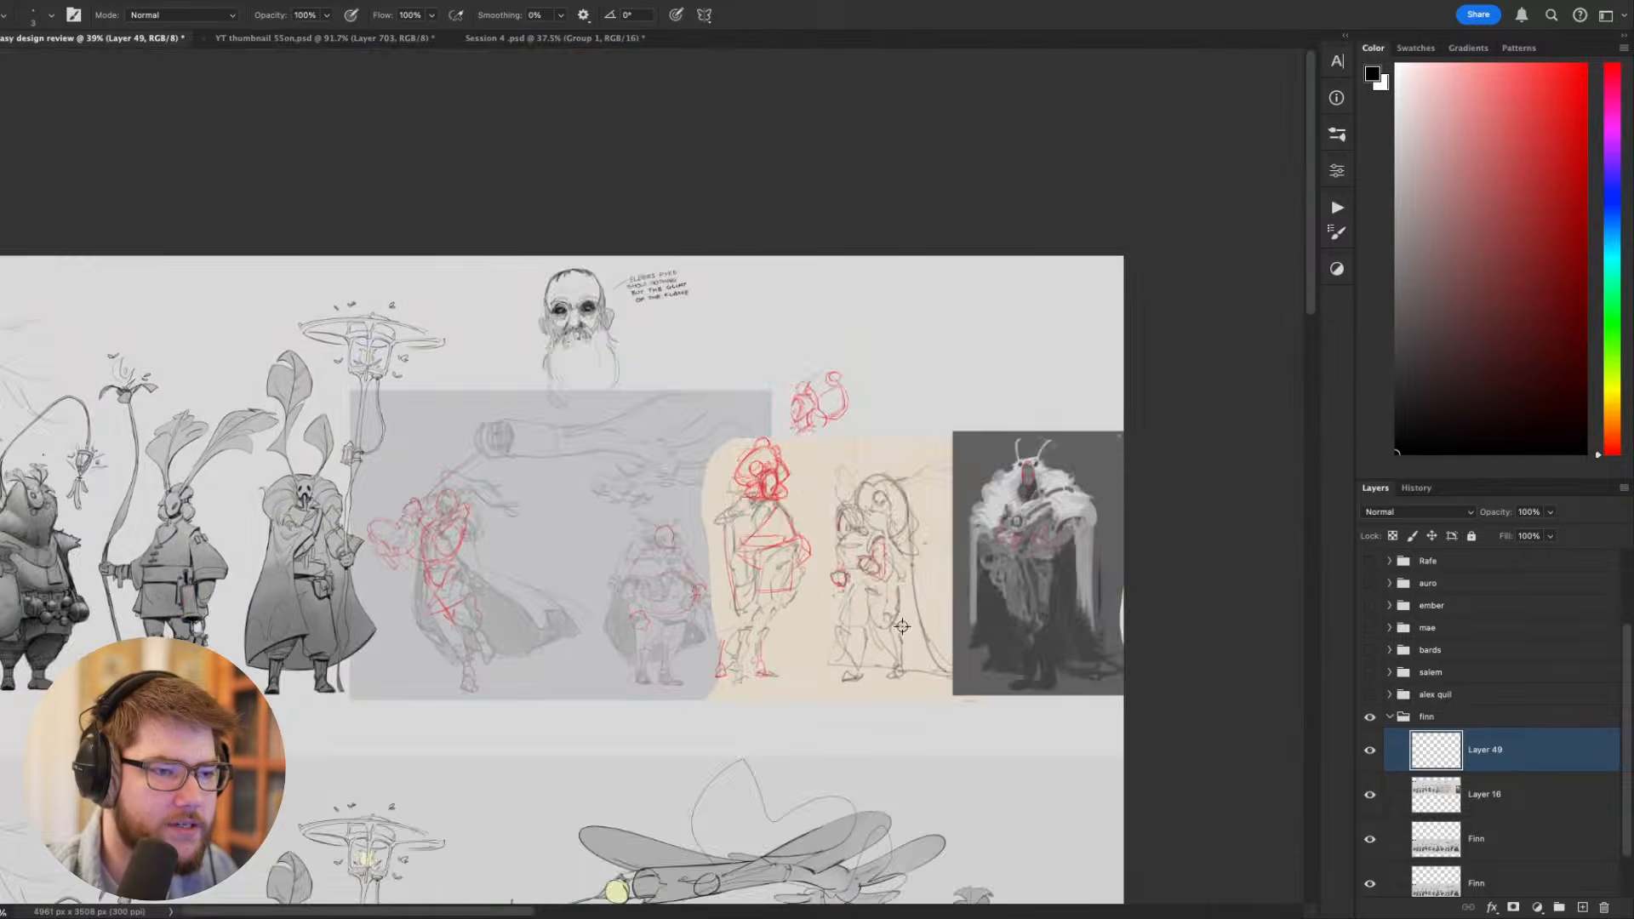
{"action": "scroll", "coordinate": [851, 605], "scroll_direction": "down", "scroll_amount": 6}
{"action": "scroll", "coordinate": [734, 569], "scroll_direction": "up", "scroll_amount": 5}
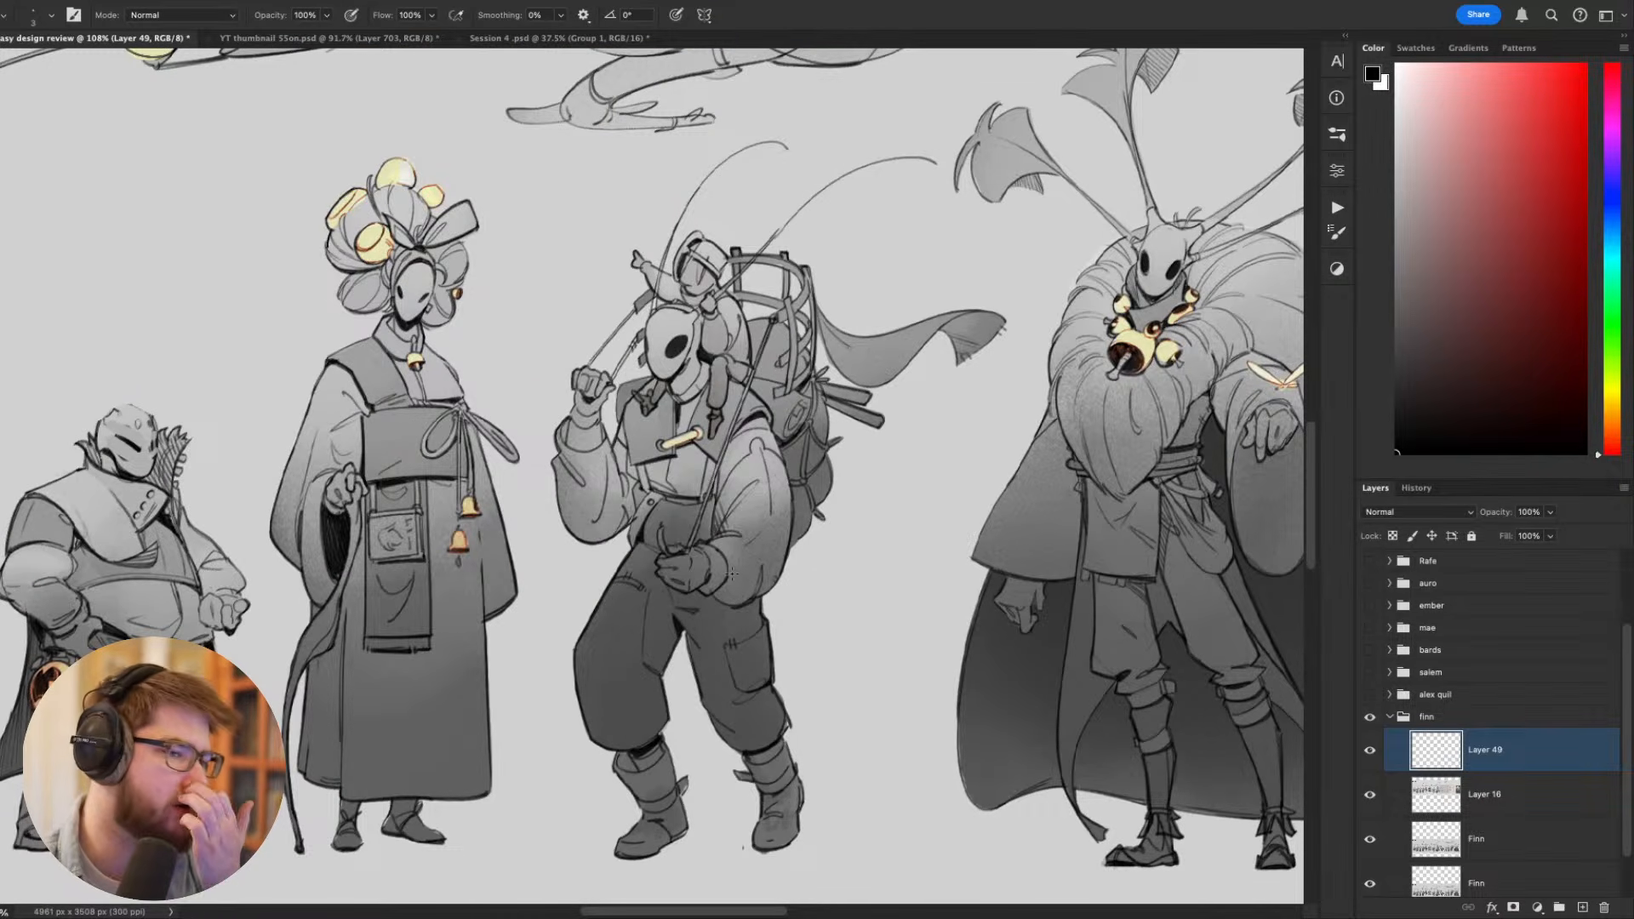
{"action": "mouse_move", "coordinate": [742, 225]}
{"action": "left_mouse_down"}
{"action": "mouse_move", "coordinate": [636, 396]}
{"action": "mouse_move", "coordinate": [766, 243]}
{"action": "left_mouse_up"}
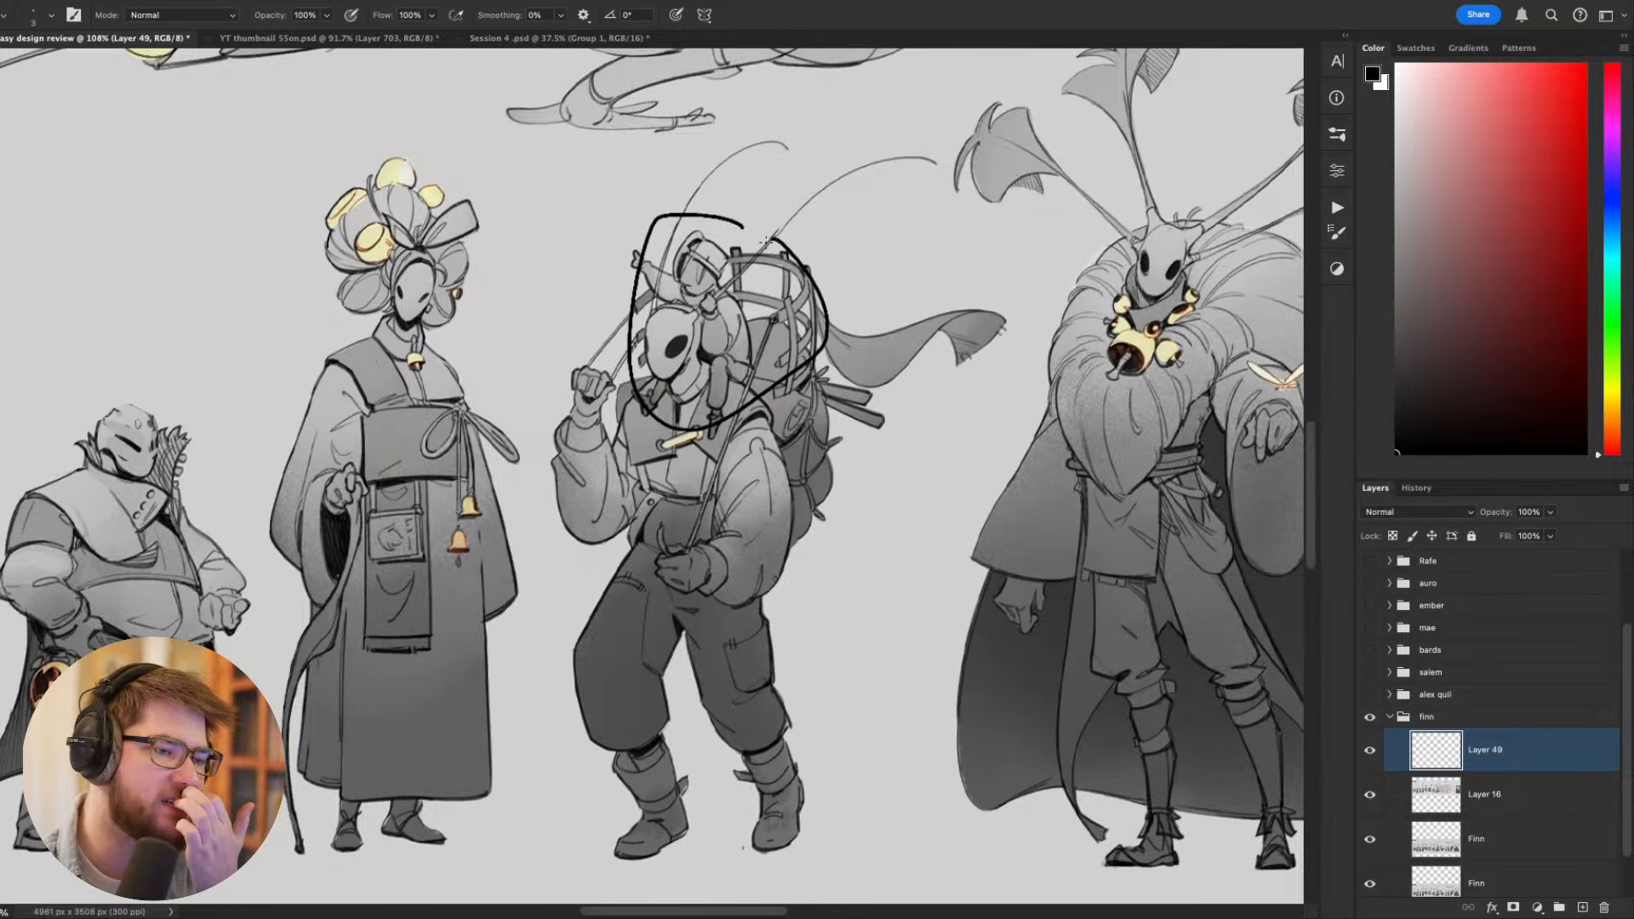
{"action": "key", "text": "super+z"}
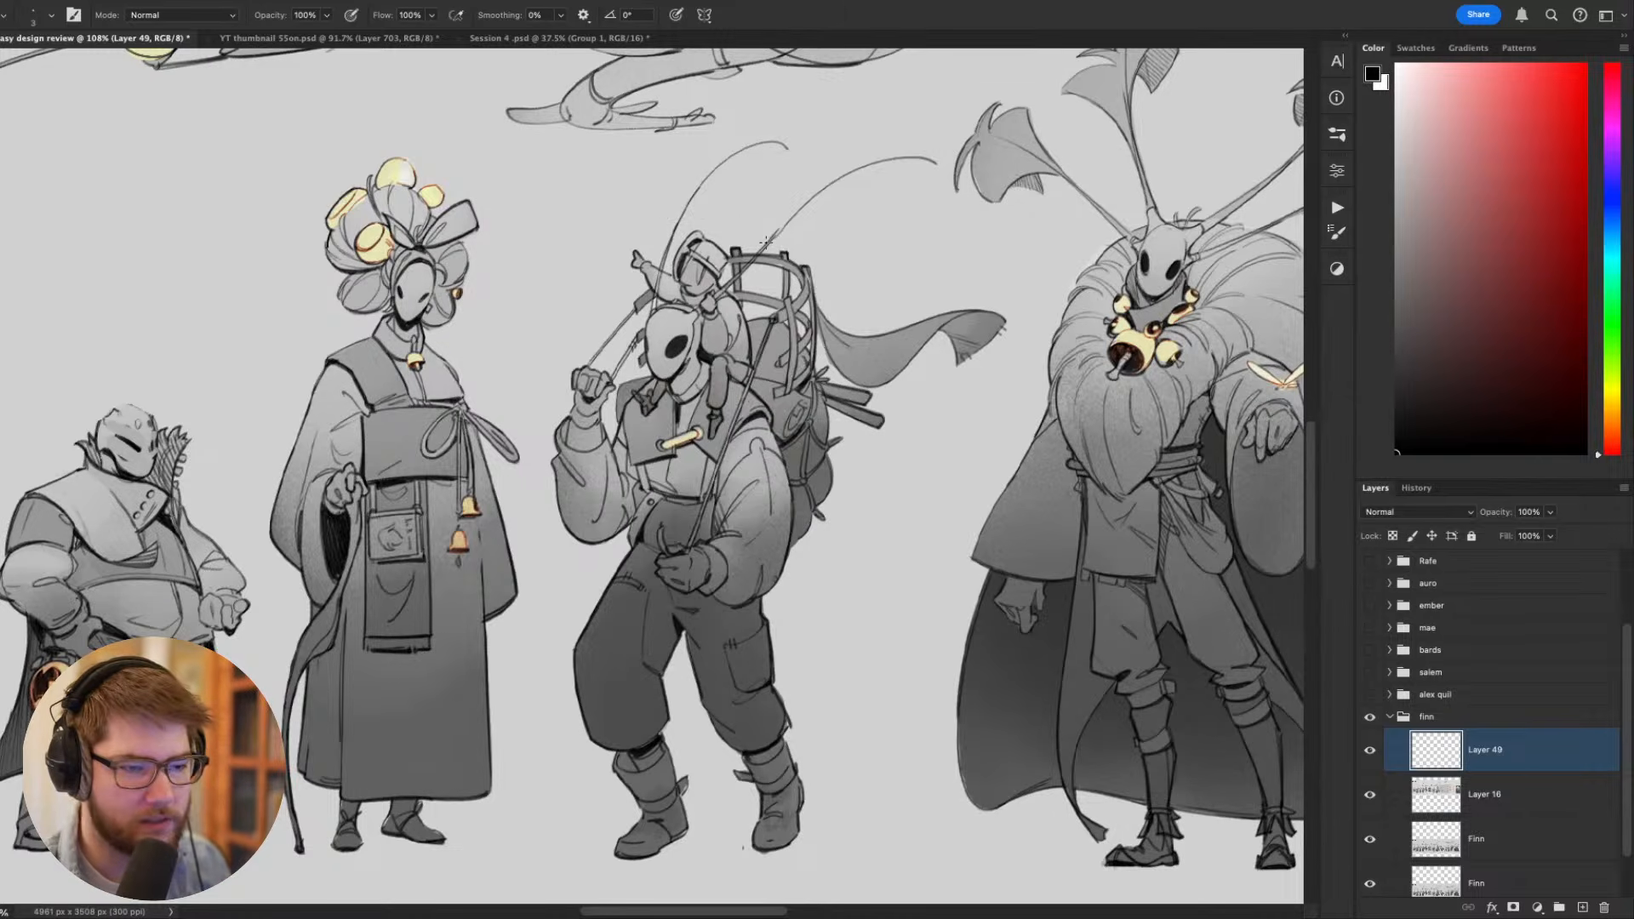
- Try a large curved stroke from the finished backpacker's head over the rider and basket, and undo it
{"action": "scroll", "coordinate": [695, 312], "scroll_direction": "down", "scroll_amount": 4}
{"action": "scroll", "coordinate": [695, 312], "scroll_direction": "up", "scroll_amount": 2}
{"action": "scroll", "coordinate": [772, 466], "scroll_direction": "up", "scroll_amount": 3}
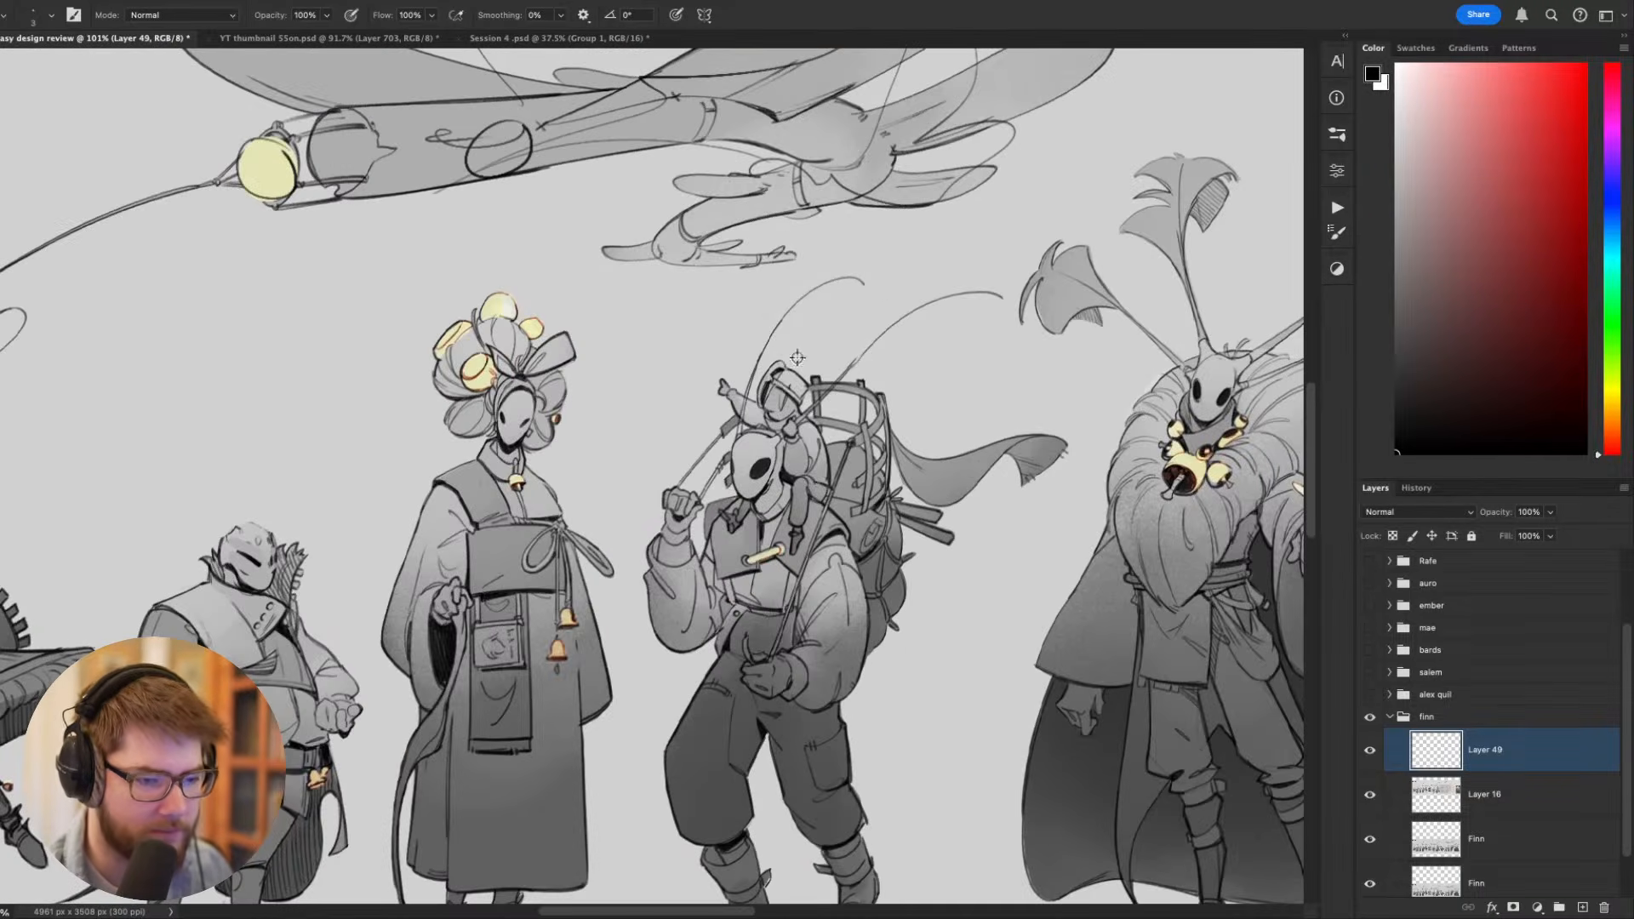
{"action": "scroll", "coordinate": [809, 455], "scroll_direction": "up", "scroll_amount": 2}
{"action": "mouse_move", "coordinate": [848, 487]}
{"action": "left_mouse_down"}
{"action": "mouse_move", "coordinate": [842, 454]}
{"action": "mouse_move", "coordinate": [830, 475]}
{"action": "left_mouse_up"}
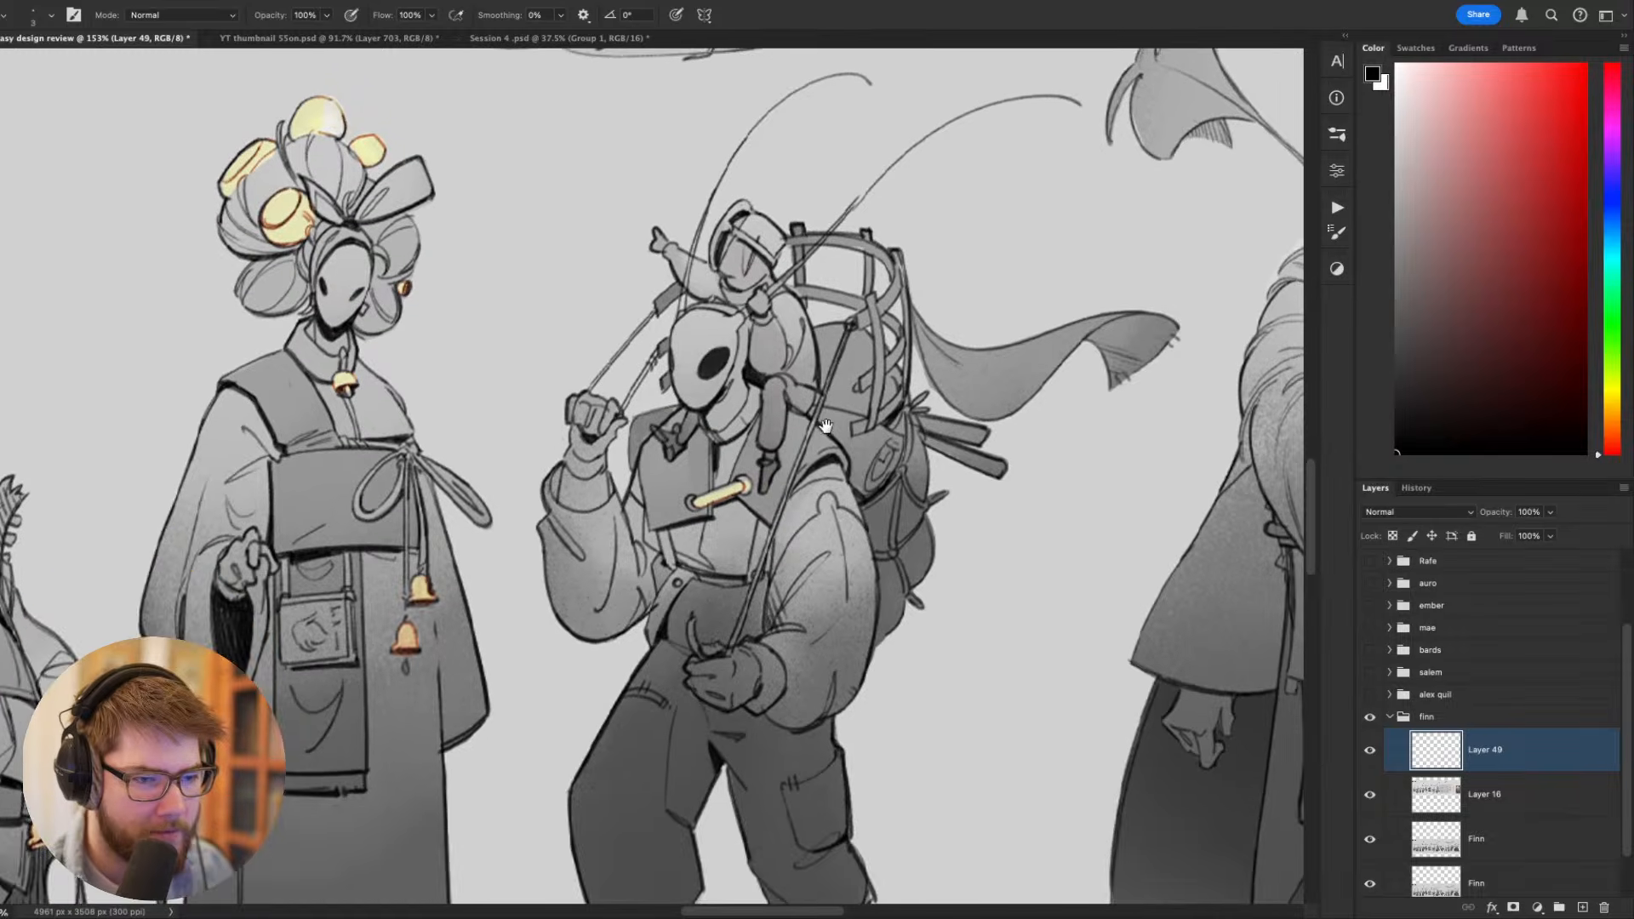
{"action": "left_click_drag", "start_coordinate": [743, 414], "coordinate": [885, 619]}
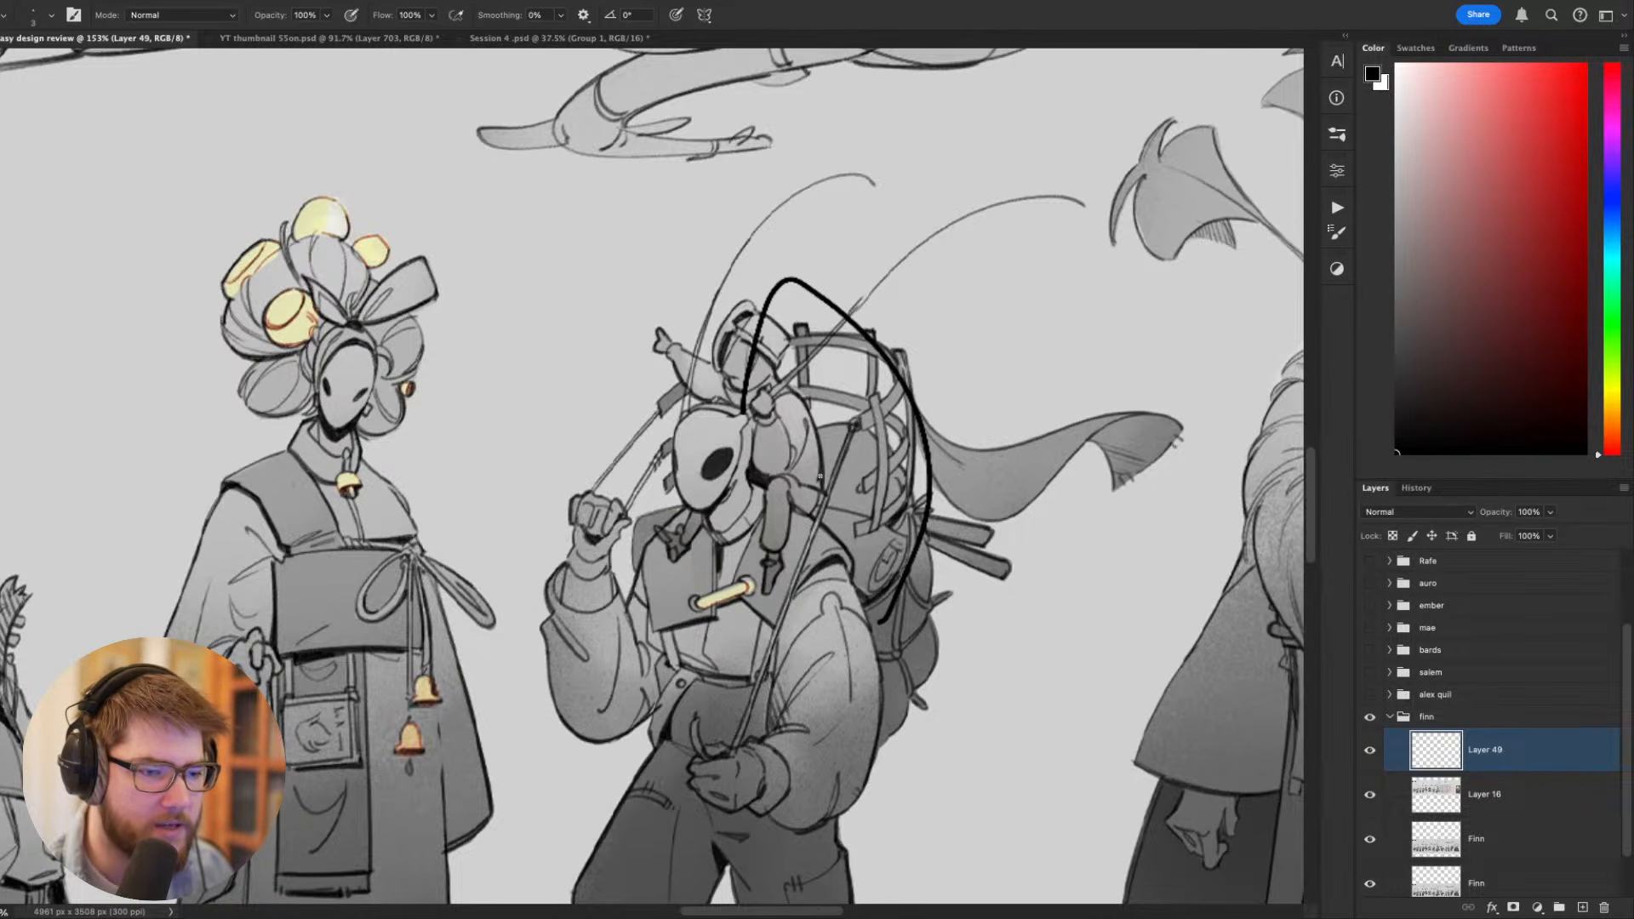
{"action": "mouse_move", "coordinate": [820, 476]}
{"action": "left_mouse_down"}
{"action": "mouse_move", "coordinate": [871, 467]}
{"action": "mouse_move", "coordinate": [828, 514]}
{"action": "left_mouse_up"}
{"action": "key", "text": "ctrl+z"}
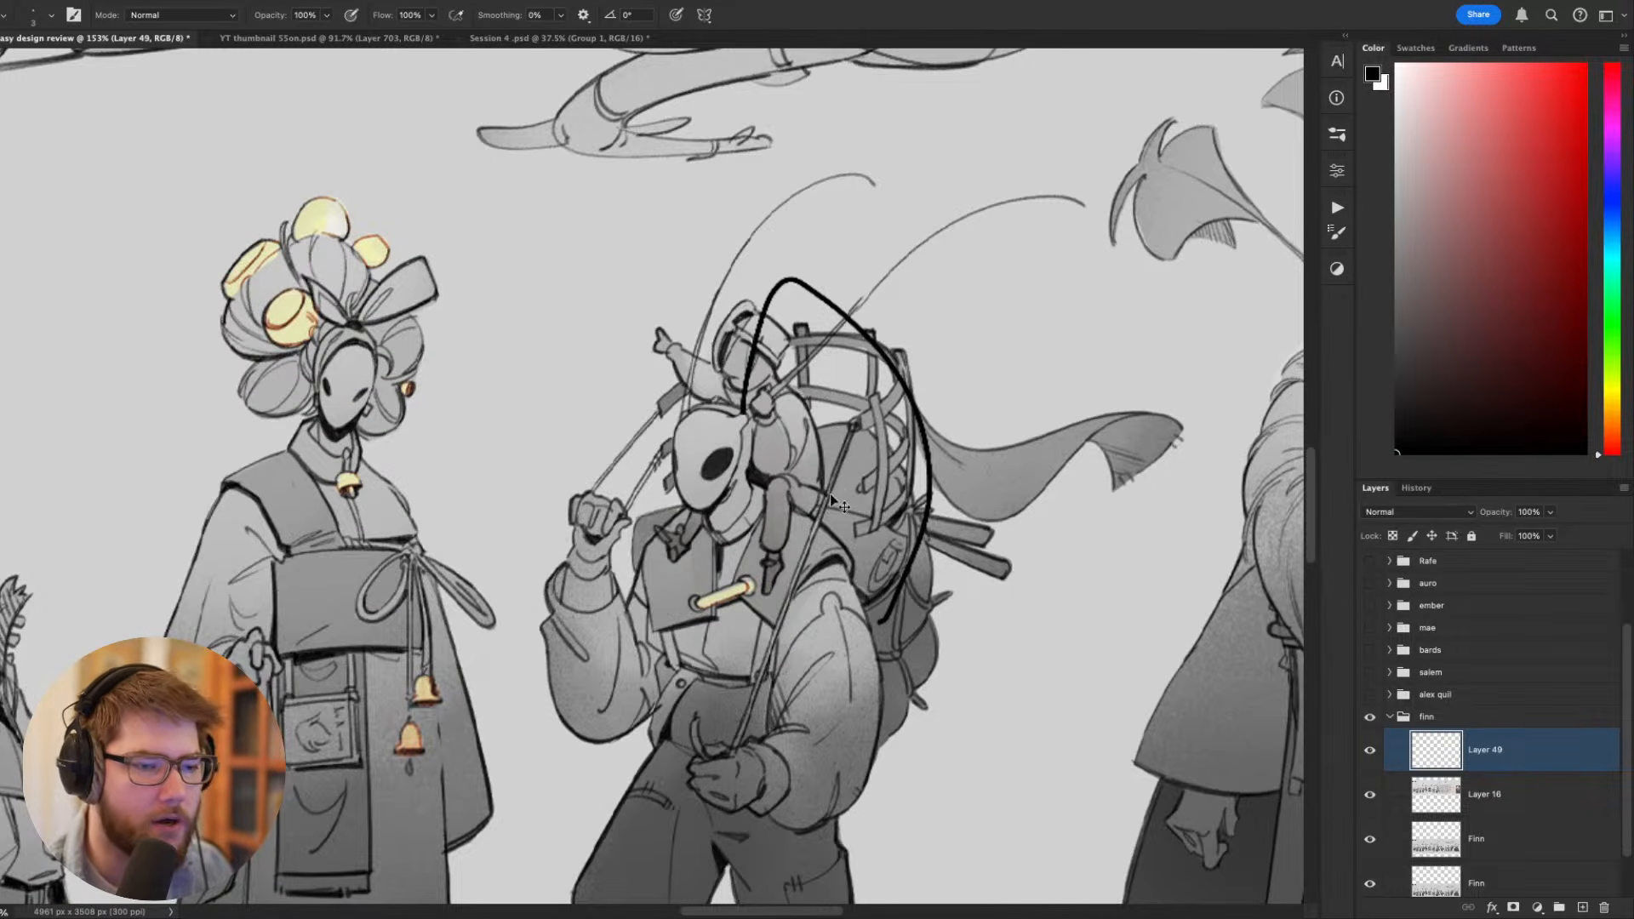
{"action": "key", "text": "ctrl+z"}
- Examine the finished backpacker's mask, rider, basket and pose beside the tall figure with the flower headdress
{"action": "scroll", "coordinate": [789, 547], "scroll_direction": "down", "scroll_amount": 6}
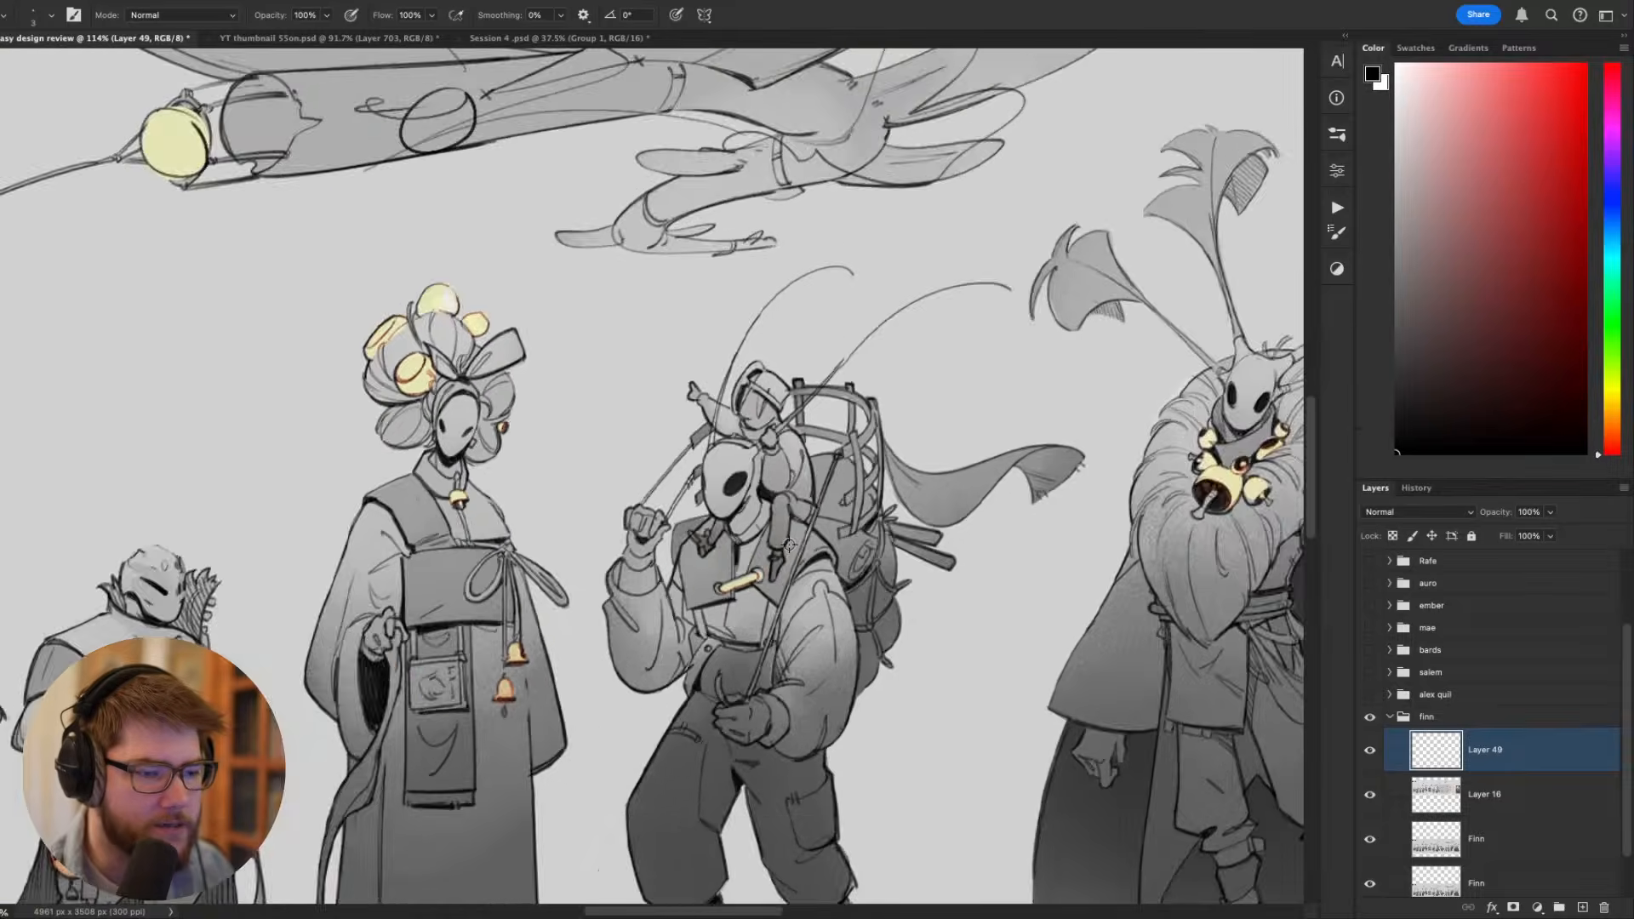
{"action": "scroll", "coordinate": [749, 517], "scroll_direction": "up", "scroll_amount": 2}
{"action": "scroll", "coordinate": [748, 515], "scroll_direction": "up", "scroll_amount": 3}
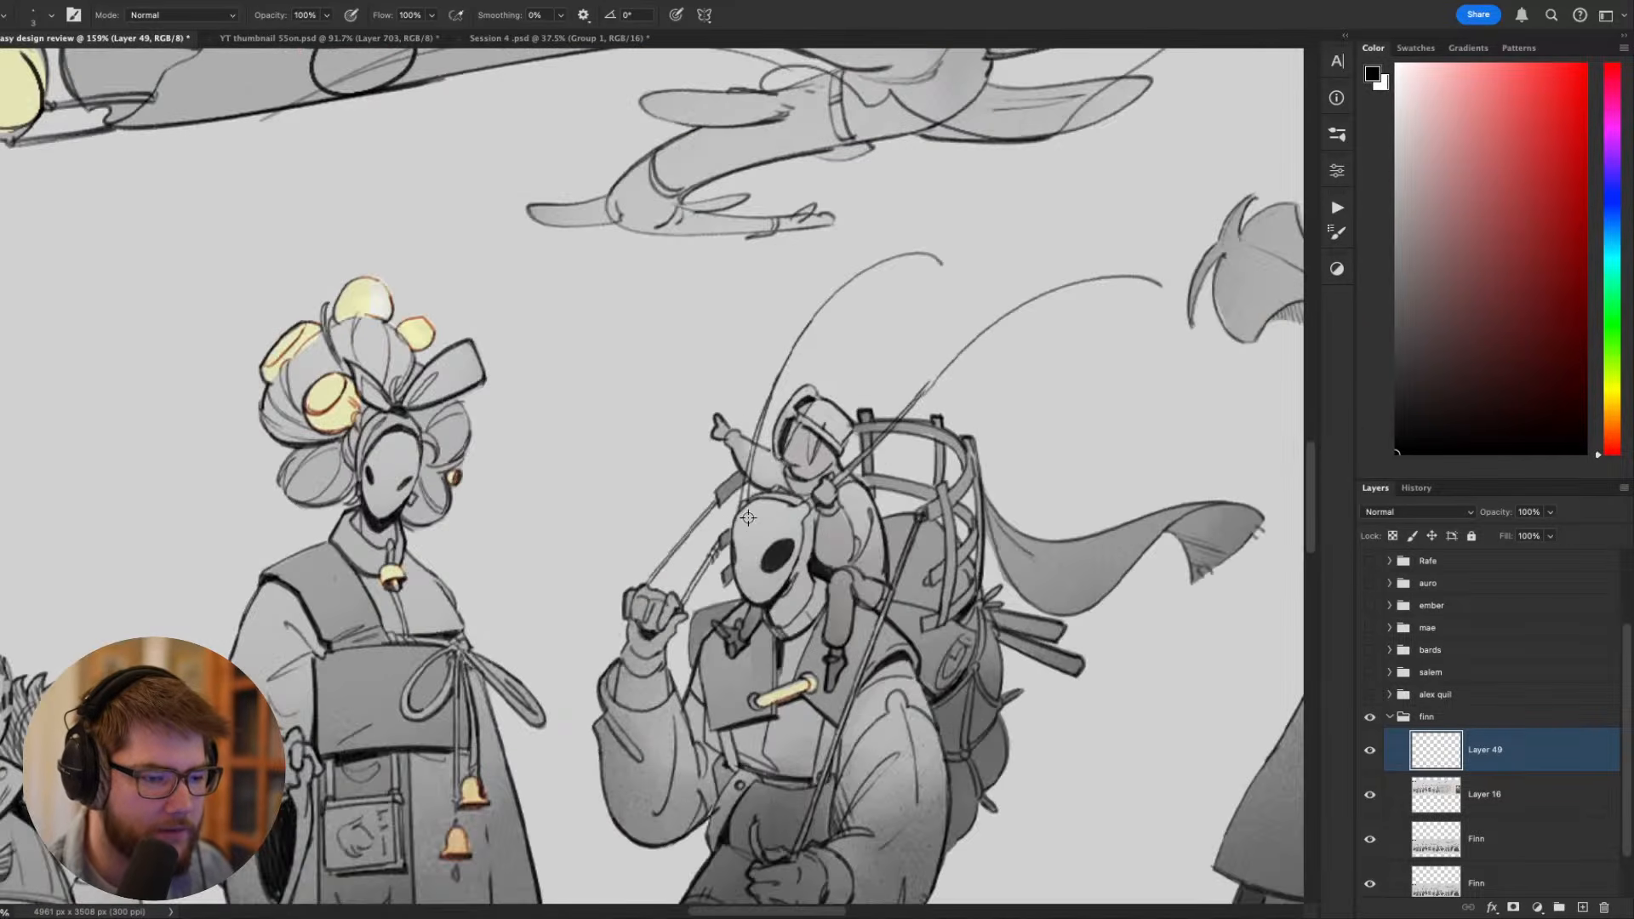
{"action": "scroll", "coordinate": [737, 632], "scroll_direction": "up", "scroll_amount": 2}
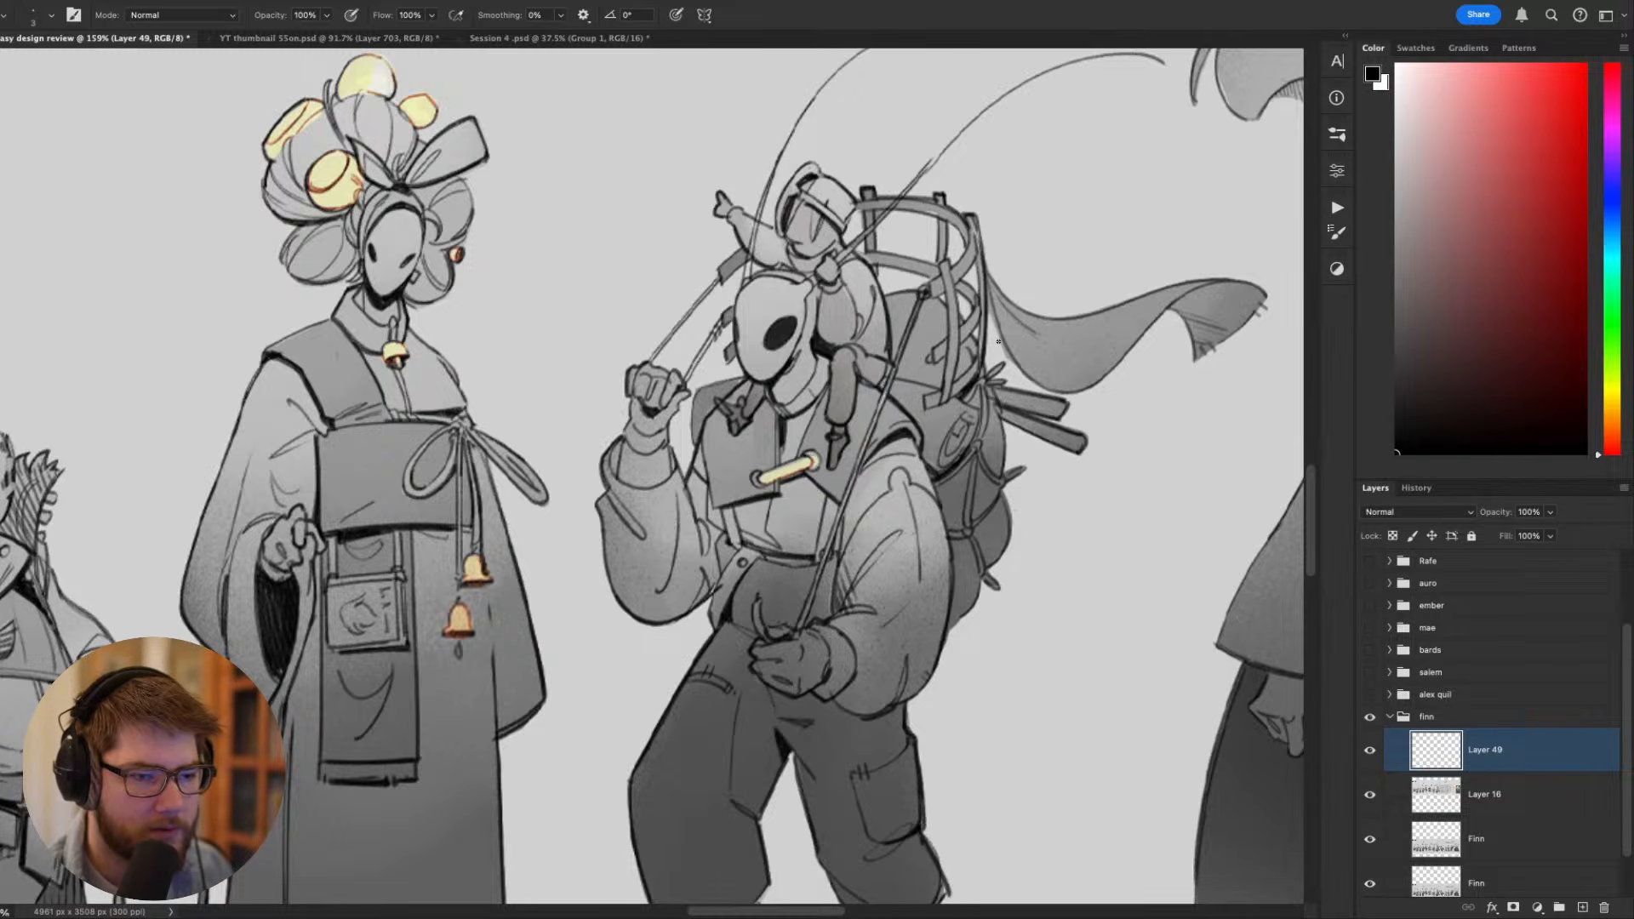
{"action": "scroll", "coordinate": [994, 344], "scroll_direction": "right", "scroll_amount": 3}
{"action": "scroll", "coordinate": [994, 345], "scroll_direction": "down", "scroll_amount": 2}
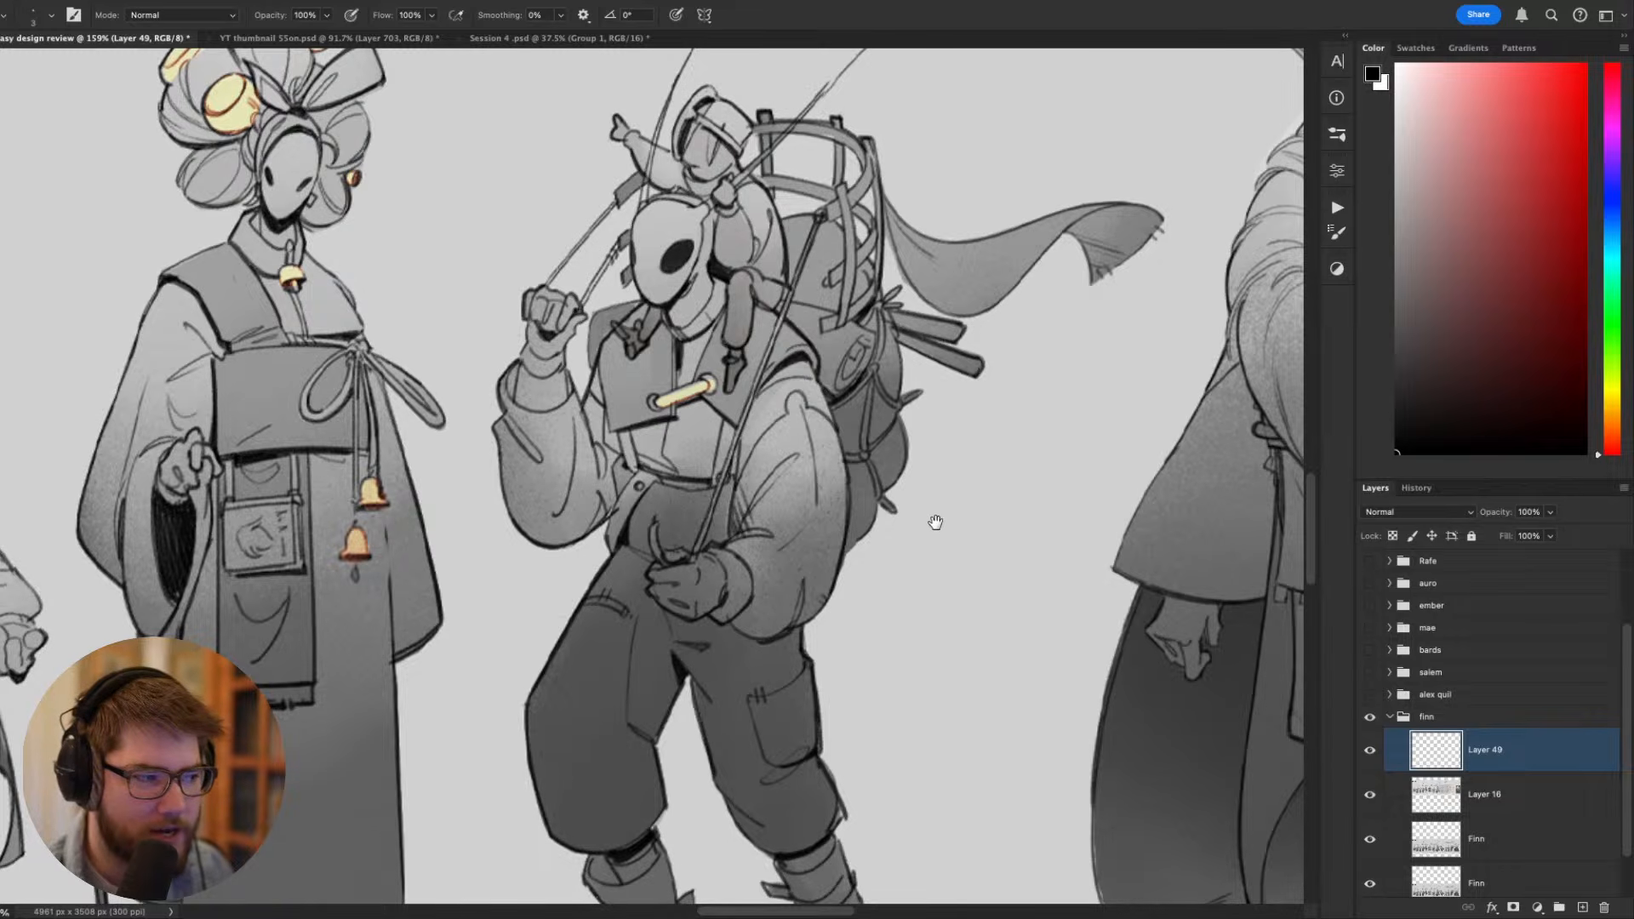
{"action": "scroll", "coordinate": [934, 522], "scroll_direction": "left", "scroll_amount": 2}
{"action": "scroll", "coordinate": [945, 486], "scroll_direction": "down", "scroll_amount": 3, "text": "alt"}
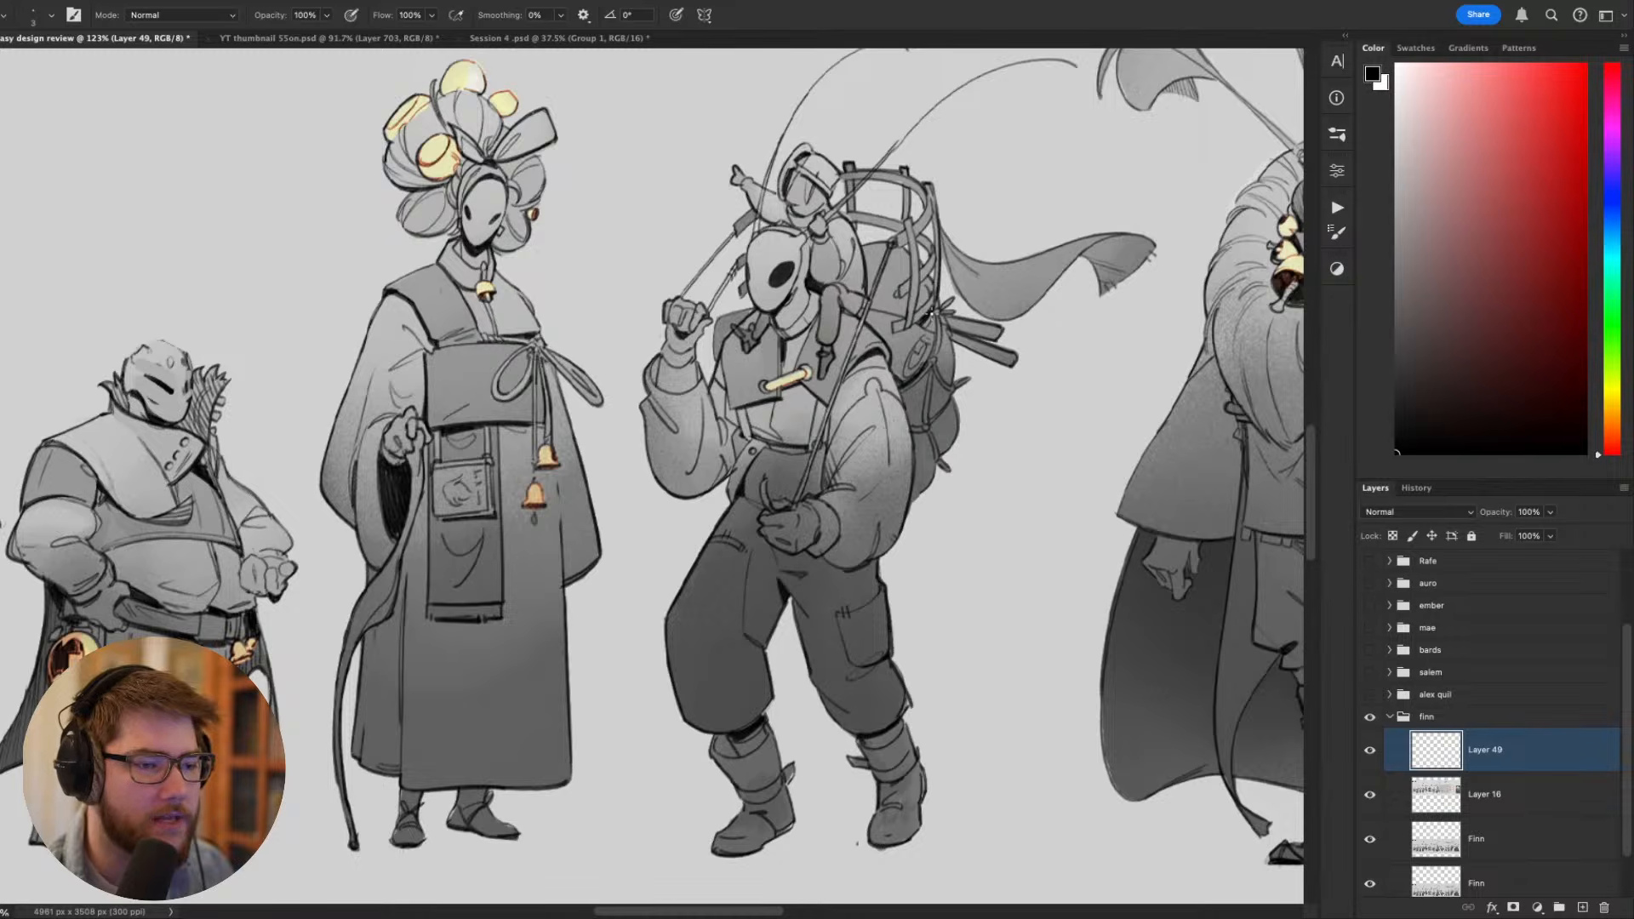
- Examine the rough backpacker, stocky and dancing figure sketches with their red corrections
{"action": "scroll", "coordinate": [854, 275], "scroll_direction": "up", "scroll_amount": 10}
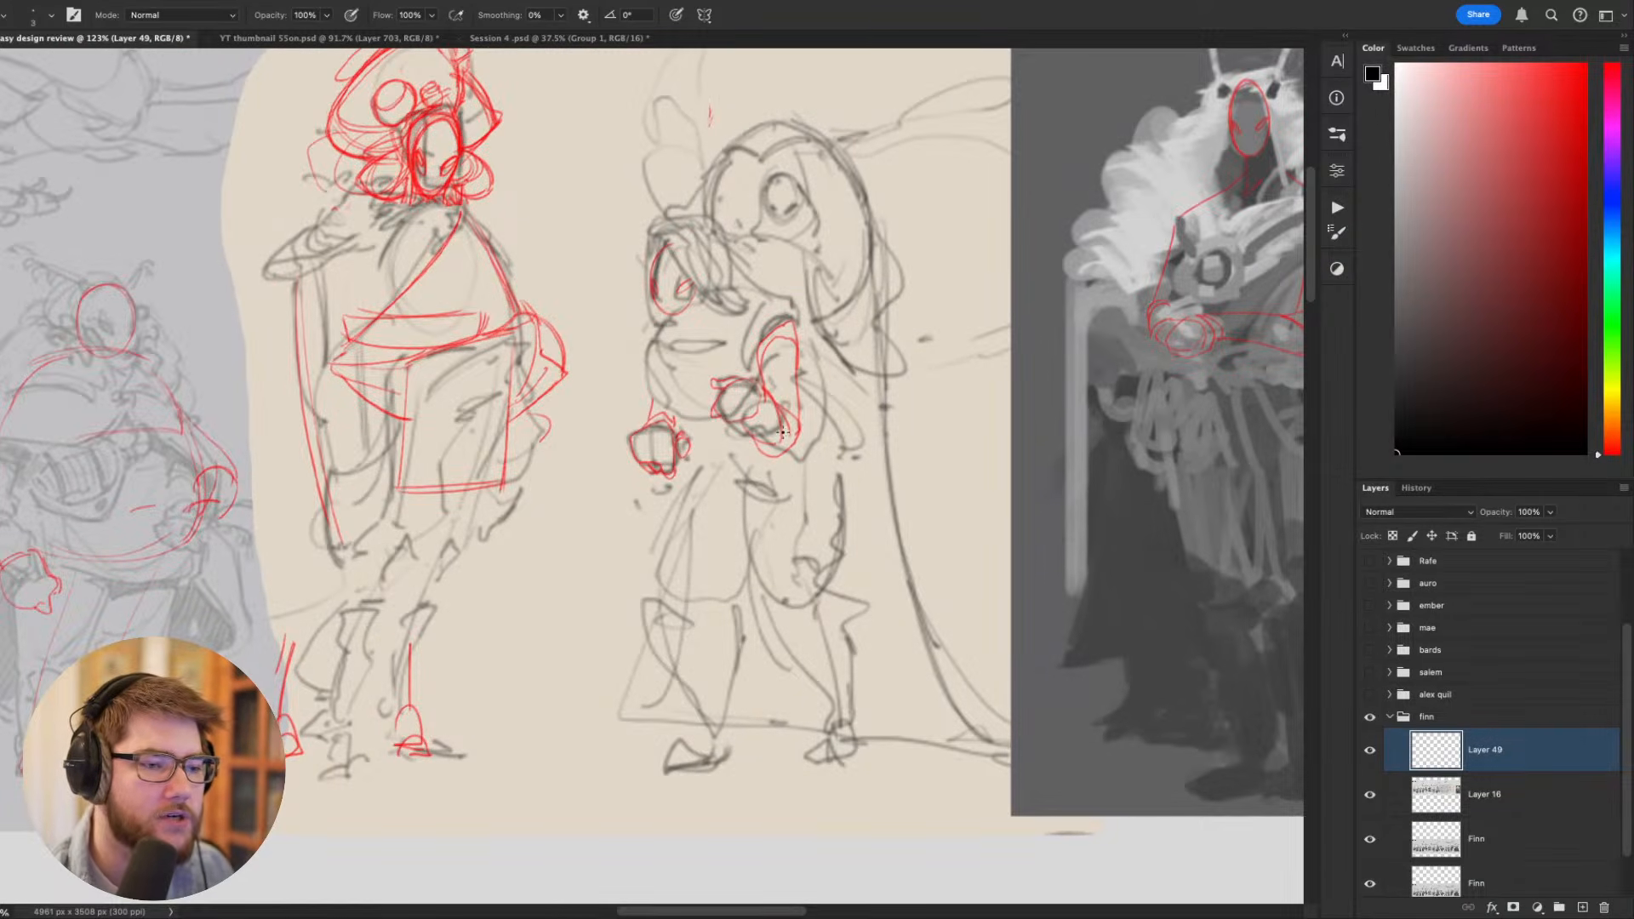
{"action": "scroll", "coordinate": [815, 529], "scroll_direction": "down", "scroll_amount": 1}
{"action": "scroll", "coordinate": [844, 591], "scroll_direction": "down", "scroll_amount": 5}
{"action": "left_click_drag", "start_coordinate": [838, 655], "coordinate": [749, 430]}
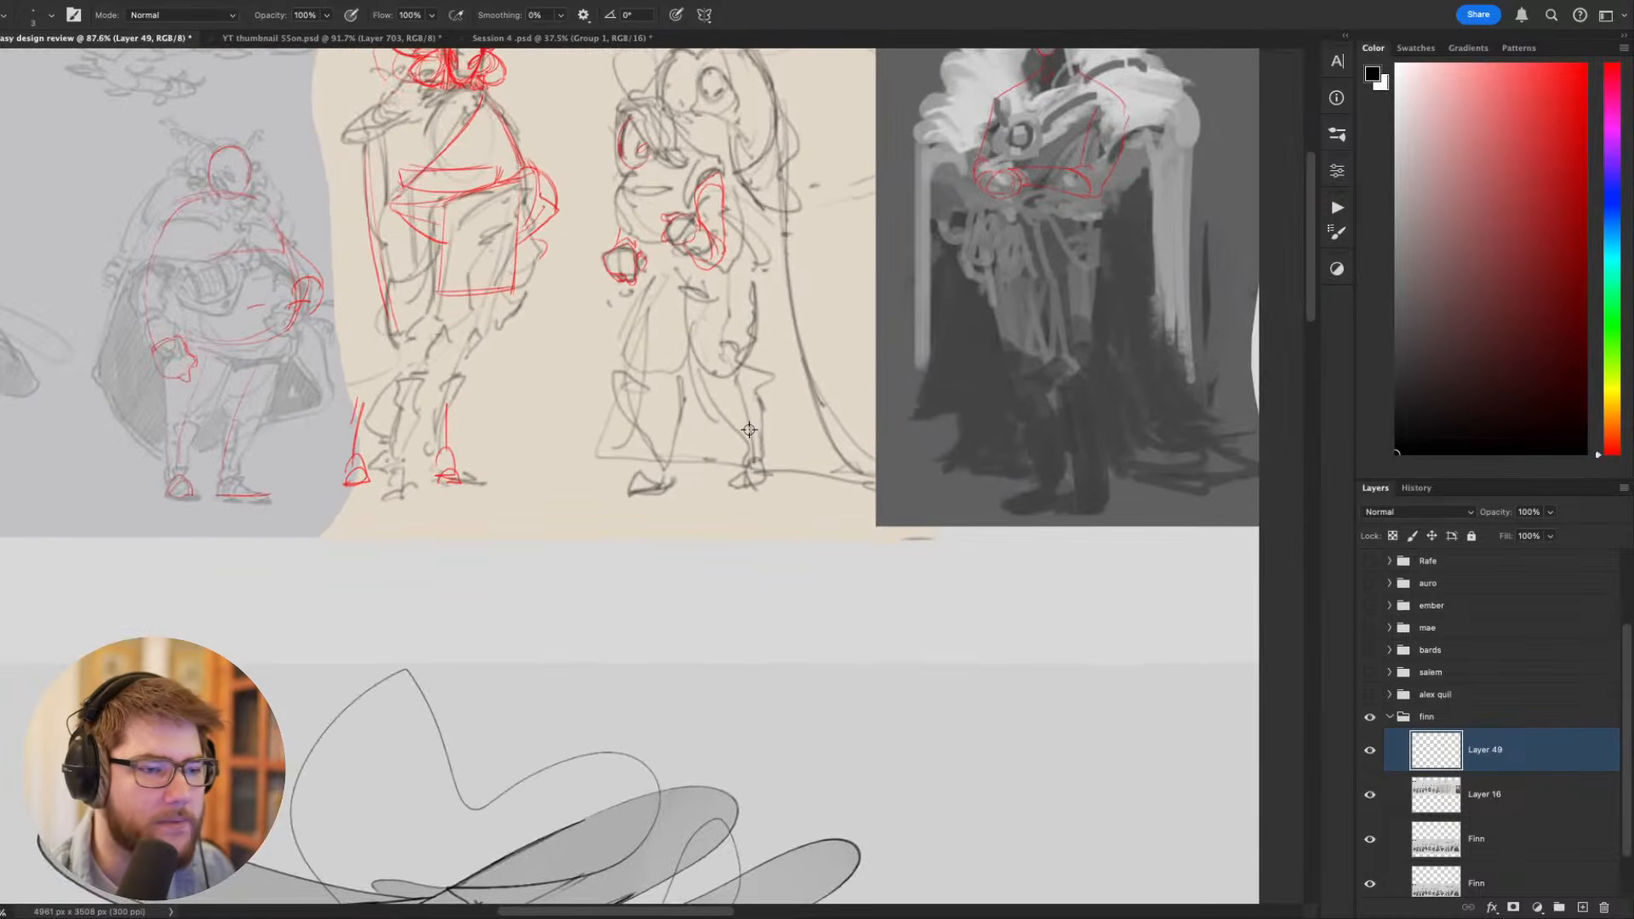
{"action": "left_click_drag", "start_coordinate": [573, 372], "coordinate": [1003, 614]}
{"action": "scroll", "coordinate": [622, 435], "scroll_direction": "up", "scroll_amount": 5}
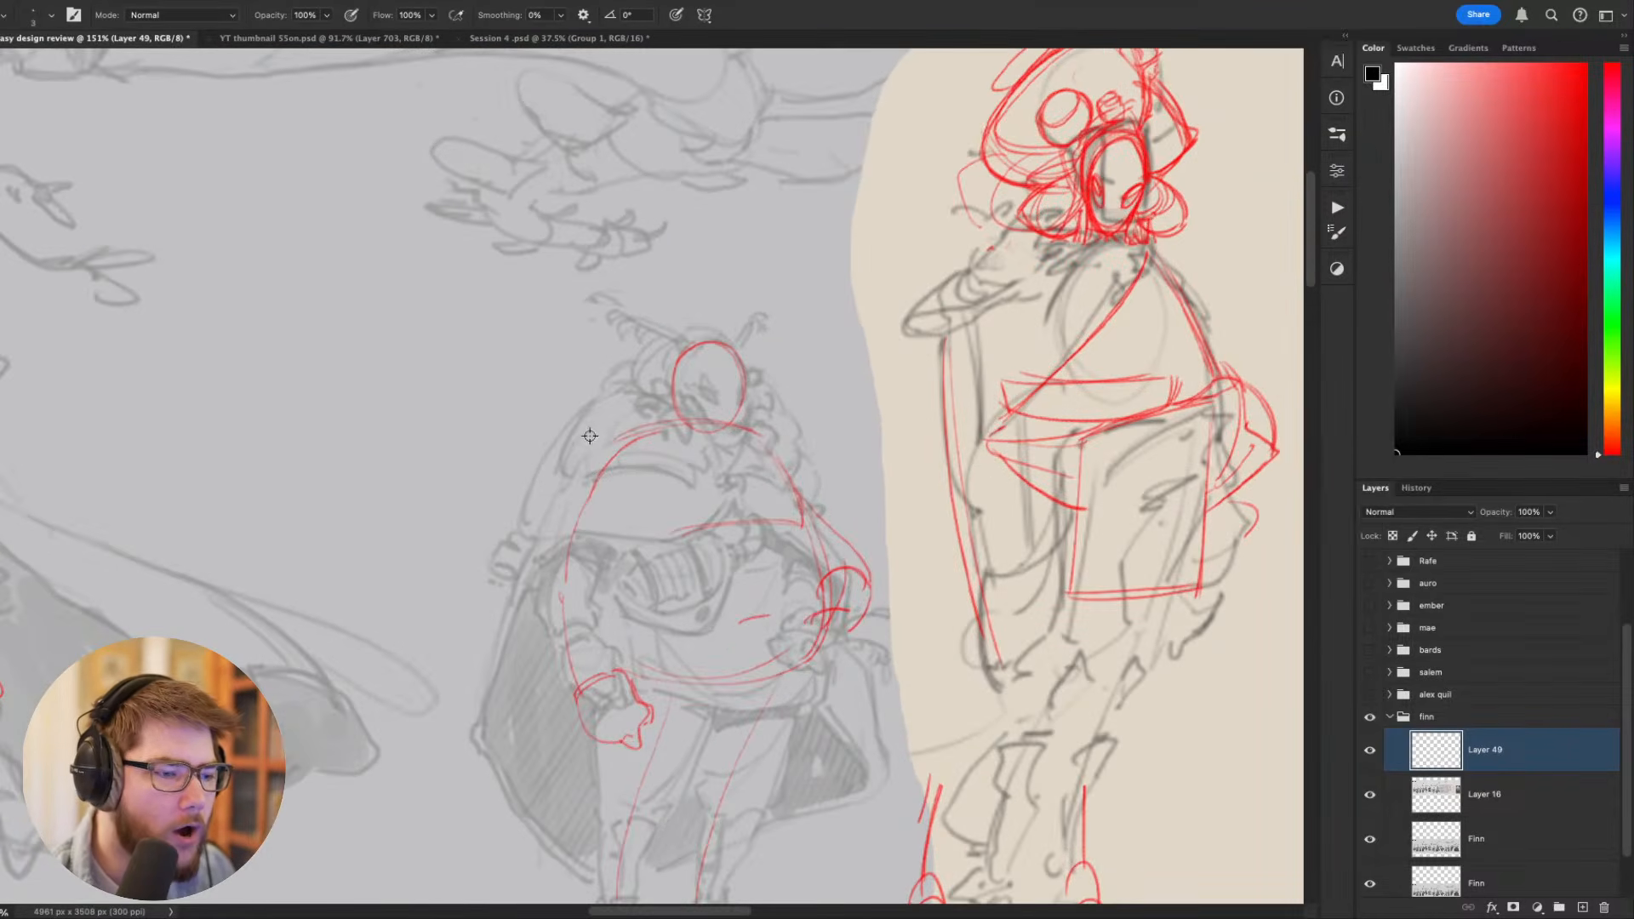
{"action": "scroll", "coordinate": [698, 562], "scroll_direction": "down", "scroll_amount": 5}
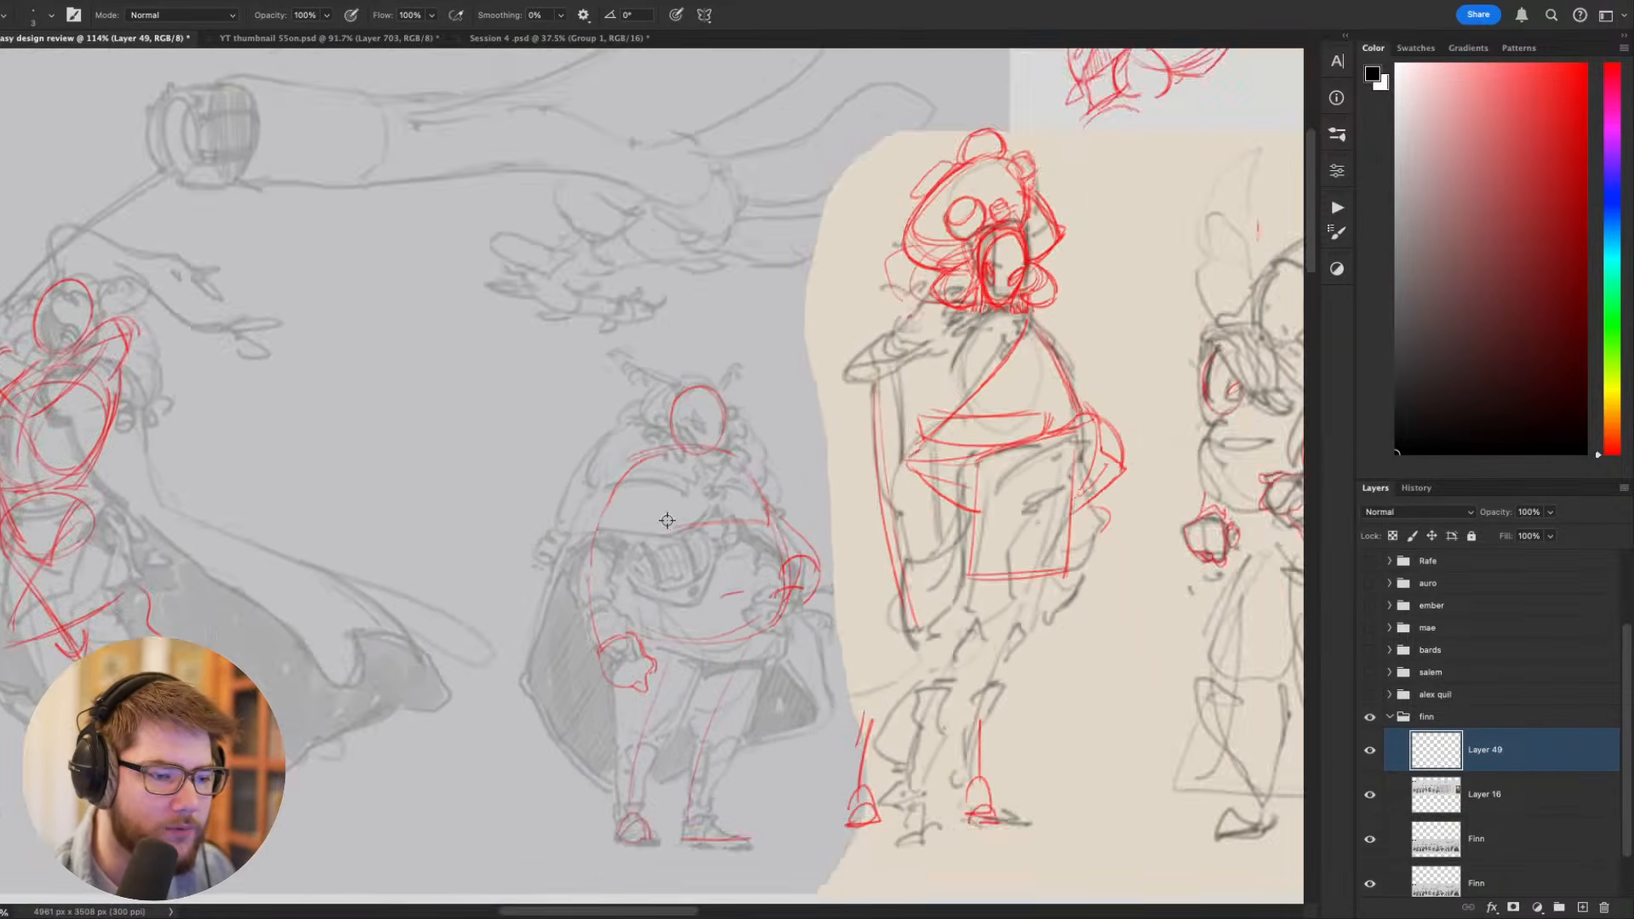
{"action": "left_click_drag", "start_coordinate": [532, 513], "coordinate": [977, 577]}
{"action": "left_click_drag", "start_coordinate": [843, 608], "coordinate": [879, 514]}
{"action": "scroll", "coordinate": [810, 306], "scroll_direction": "down", "scroll_amount": 1}
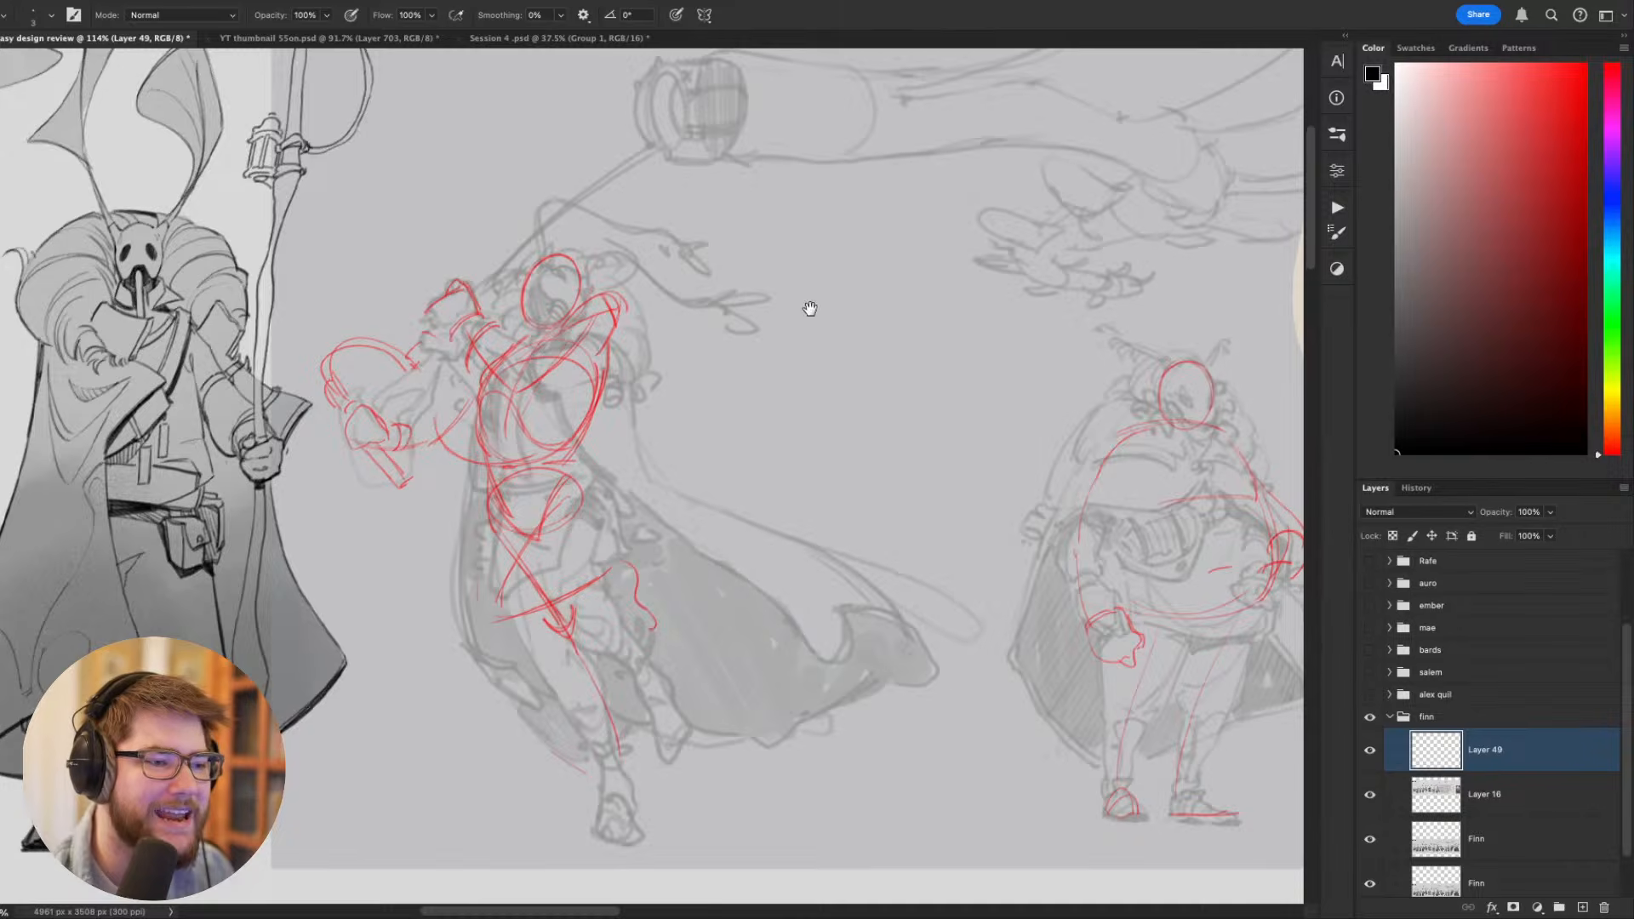
{"action": "scroll", "coordinate": [868, 544], "scroll_direction": "down", "scroll_amount": 1}
{"action": "scroll", "coordinate": [758, 528], "scroll_direction": "down", "scroll_amount": 1}
{"action": "scroll", "coordinate": [762, 529], "scroll_direction": "down", "scroll_amount": 2}
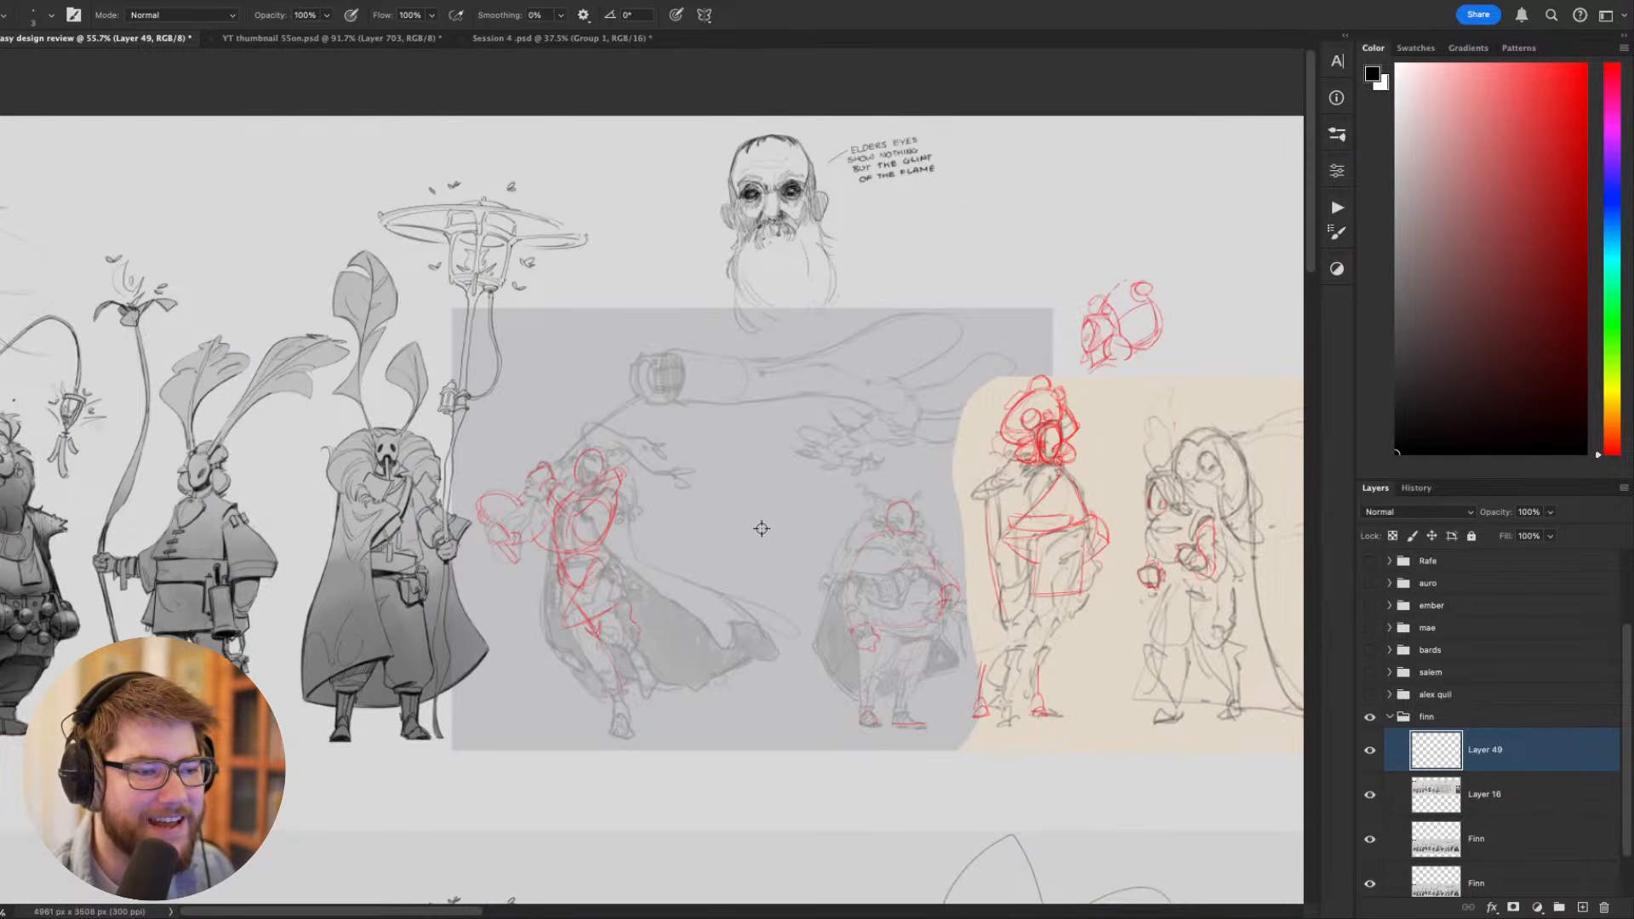
{"action": "scroll", "coordinate": [715, 511], "scroll_direction": "up", "scroll_amount": 3}
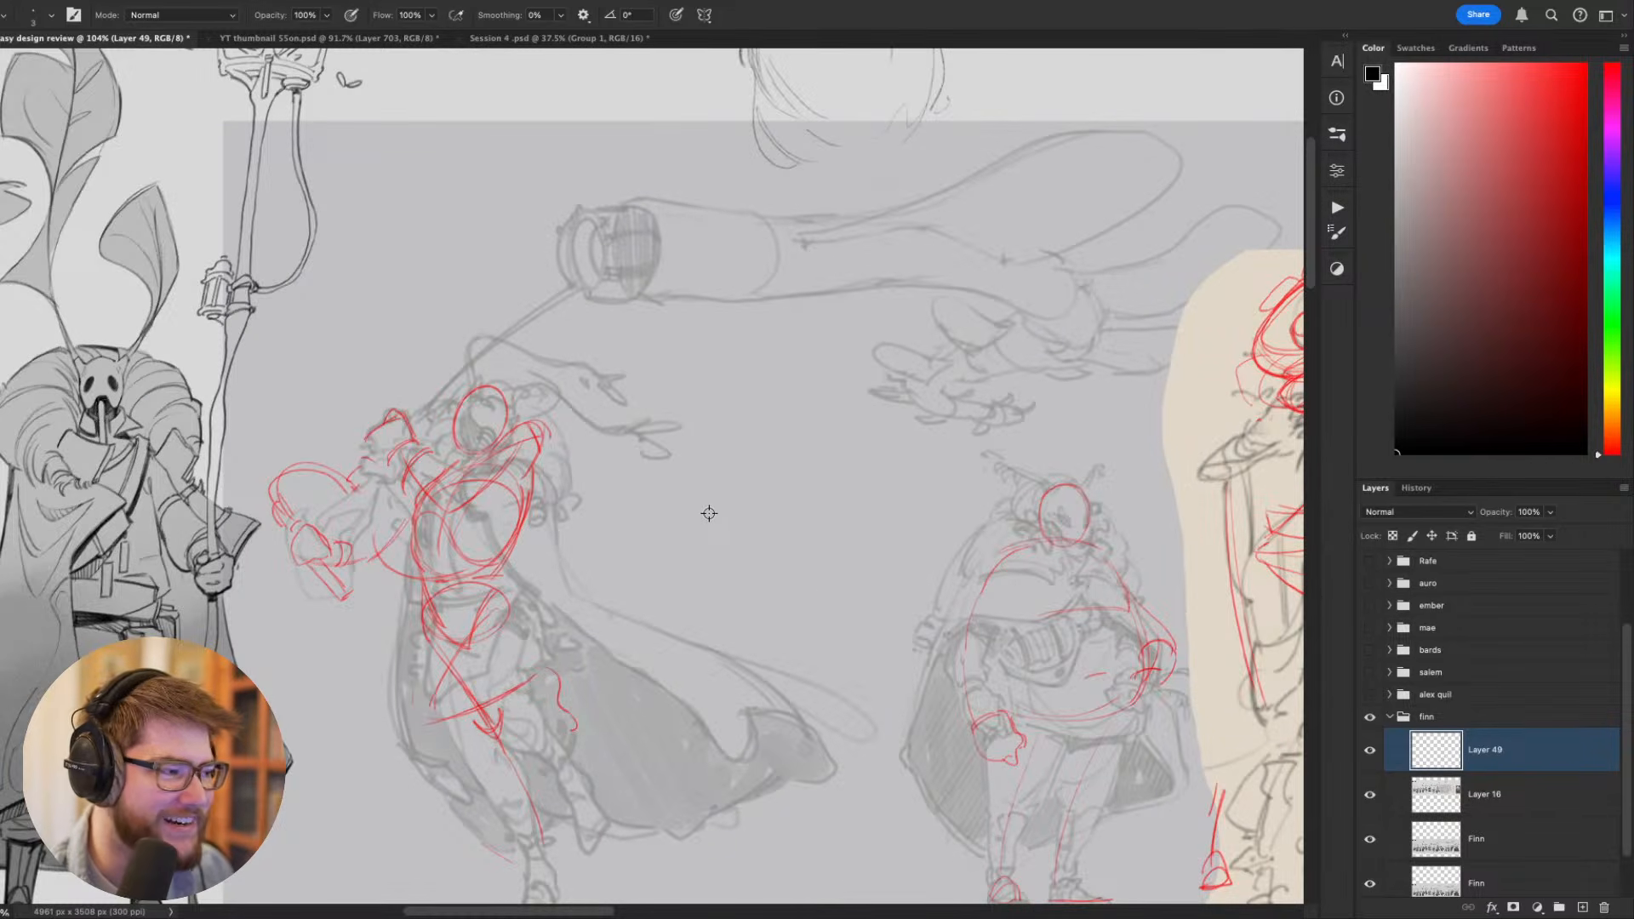
{"action": "scroll", "coordinate": [751, 536], "scroll_direction": "down", "scroll_amount": 3}
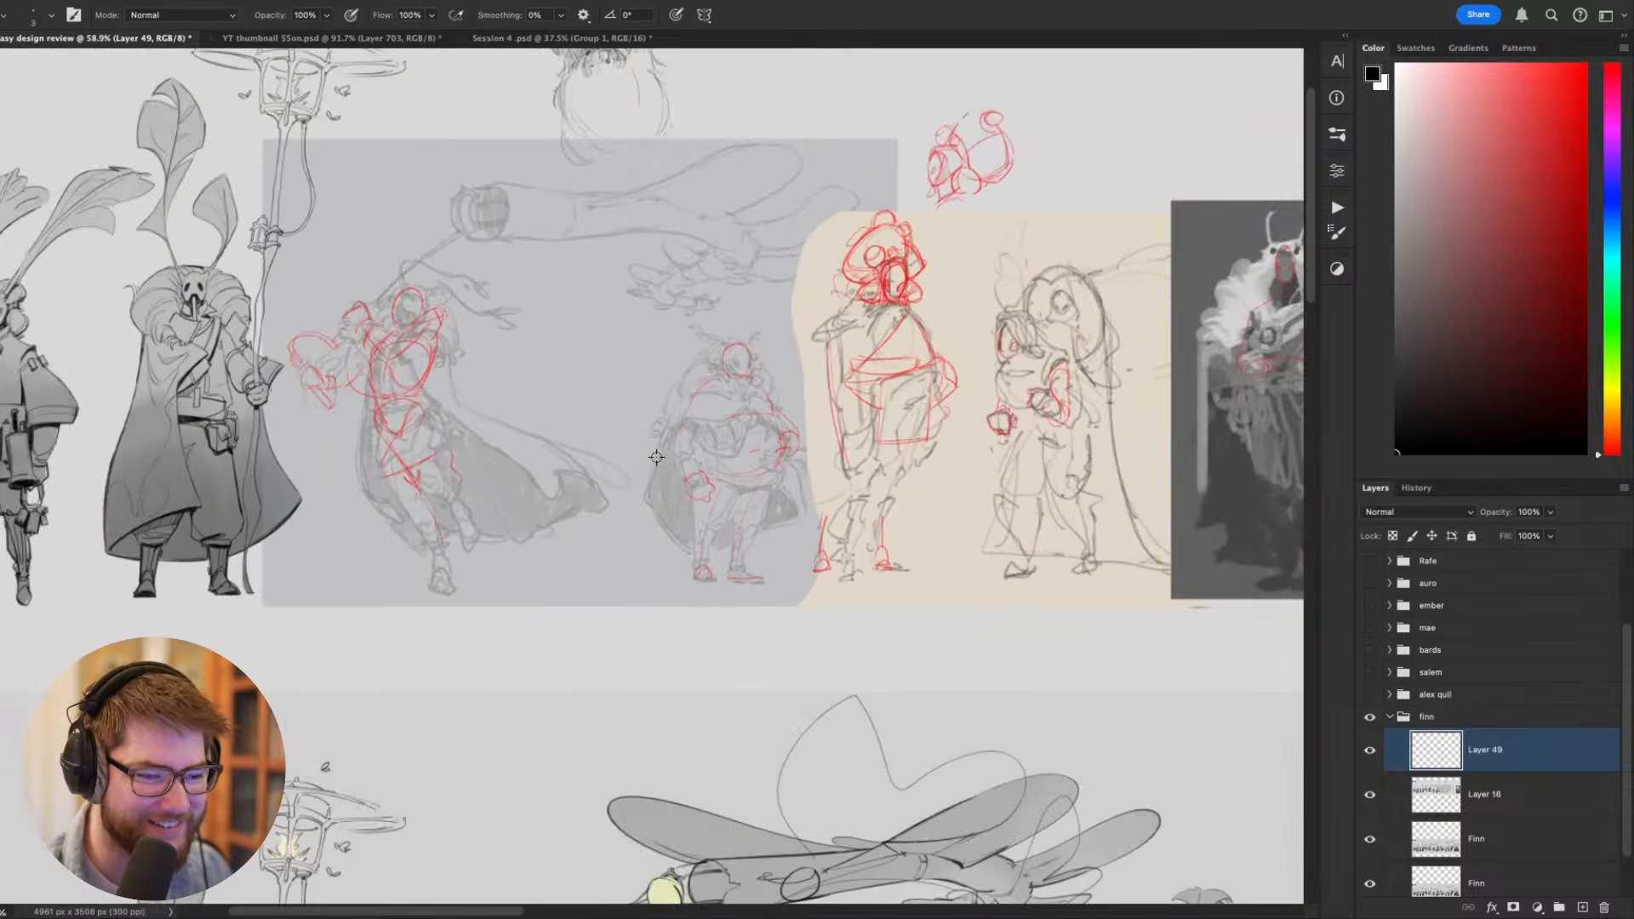
- Compare the finished fur-collared, cloaked figure with its dark rough painting, checking the leafy antennae, collar bells and silhouette
{"action": "mouse_move", "coordinate": [781, 513]}
{"action": "left_mouse_down"}
{"action": "mouse_move", "coordinate": [657, 428]}
{"action": "mouse_move", "coordinate": [454, 132]}
{"action": "left_mouse_up"}
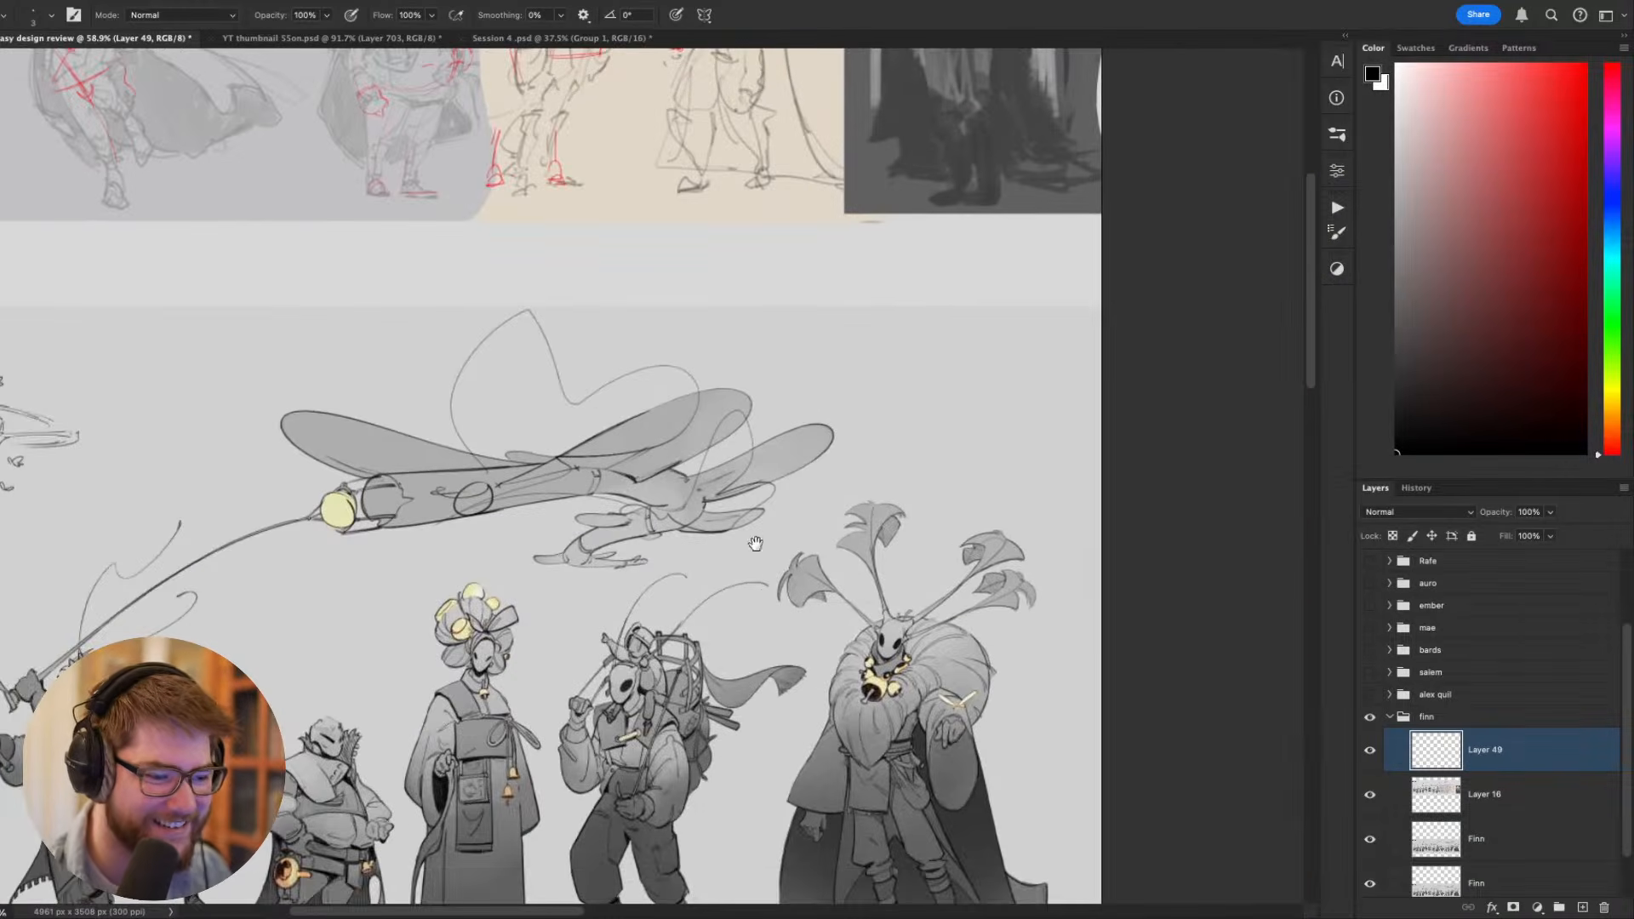
{"action": "mouse_move", "coordinate": [787, 562]}
{"action": "left_mouse_down"}
{"action": "mouse_move", "coordinate": [908, 431]}
{"action": "mouse_move", "coordinate": [814, 741]}
{"action": "left_mouse_up"}
{"action": "mouse_move", "coordinate": [796, 379]}
{"action": "left_mouse_down"}
{"action": "mouse_move", "coordinate": [801, 624]}
{"action": "mouse_move", "coordinate": [855, 616]}
{"action": "left_mouse_up"}
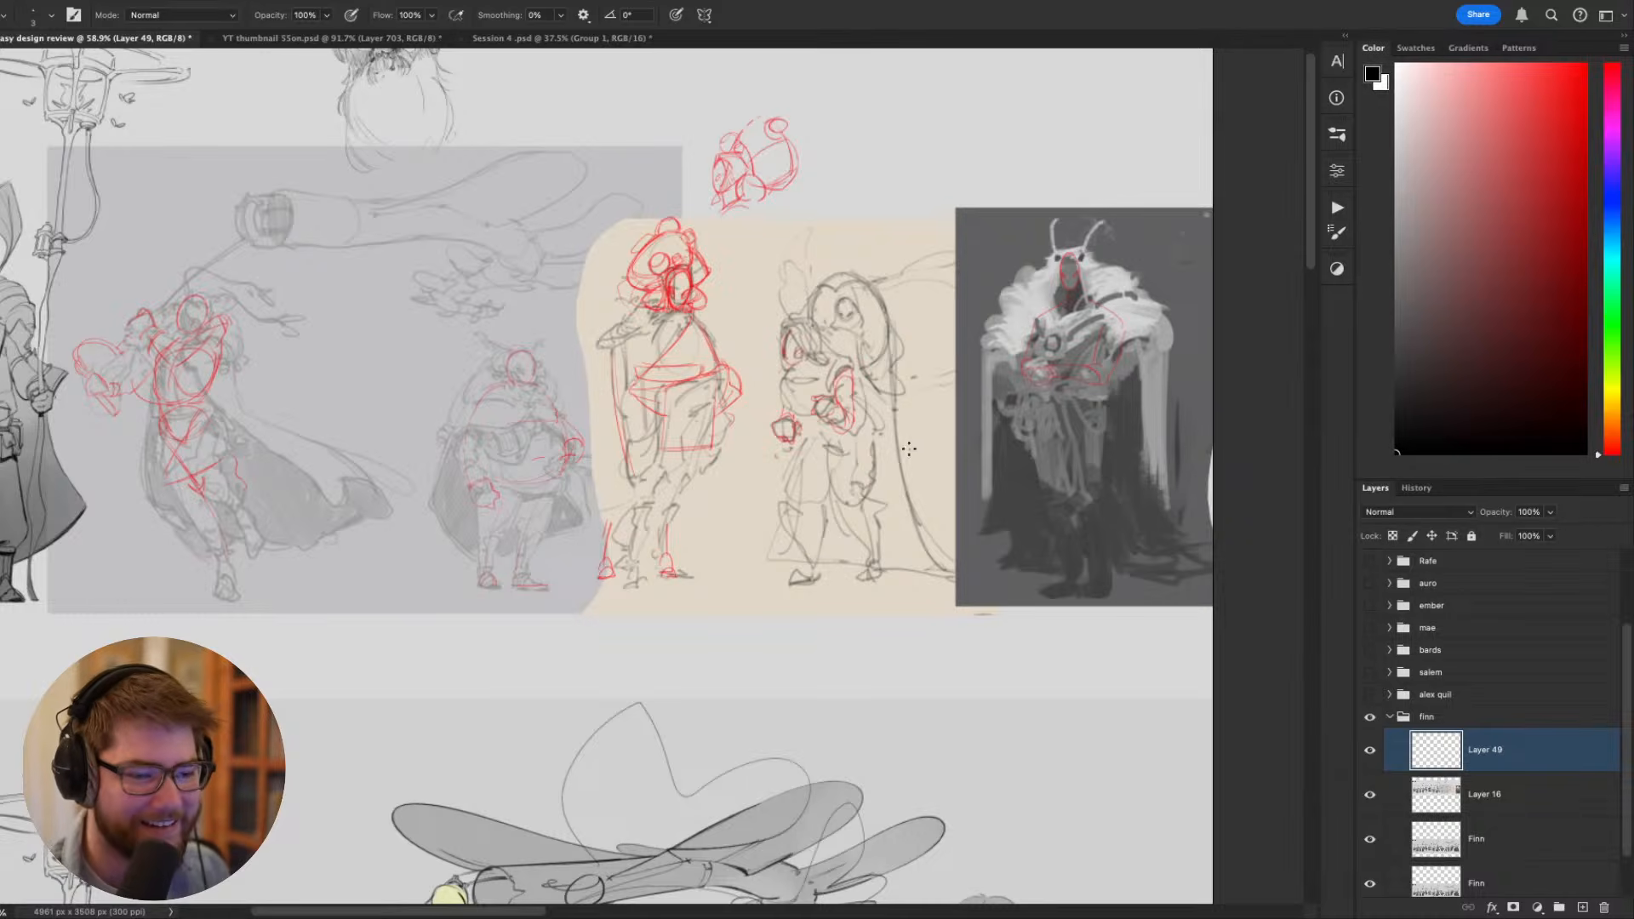
{"action": "left_click_drag", "start_coordinate": [931, 491], "coordinate": [841, 424]}
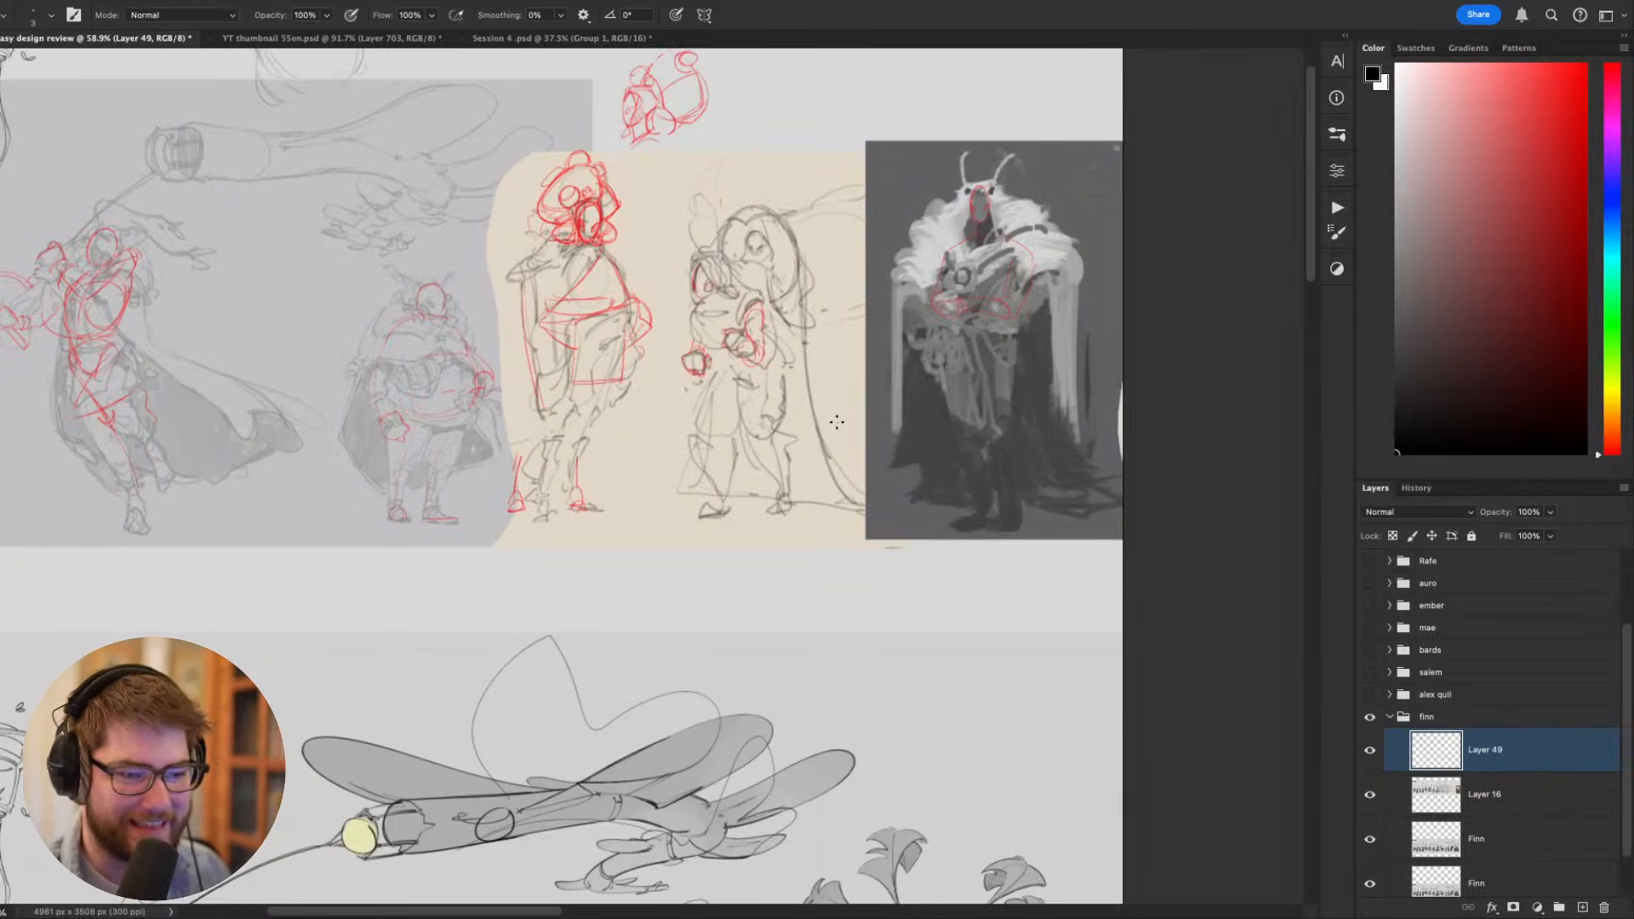
{"action": "left_click_drag", "start_coordinate": [861, 602], "coordinate": [840, 389]}
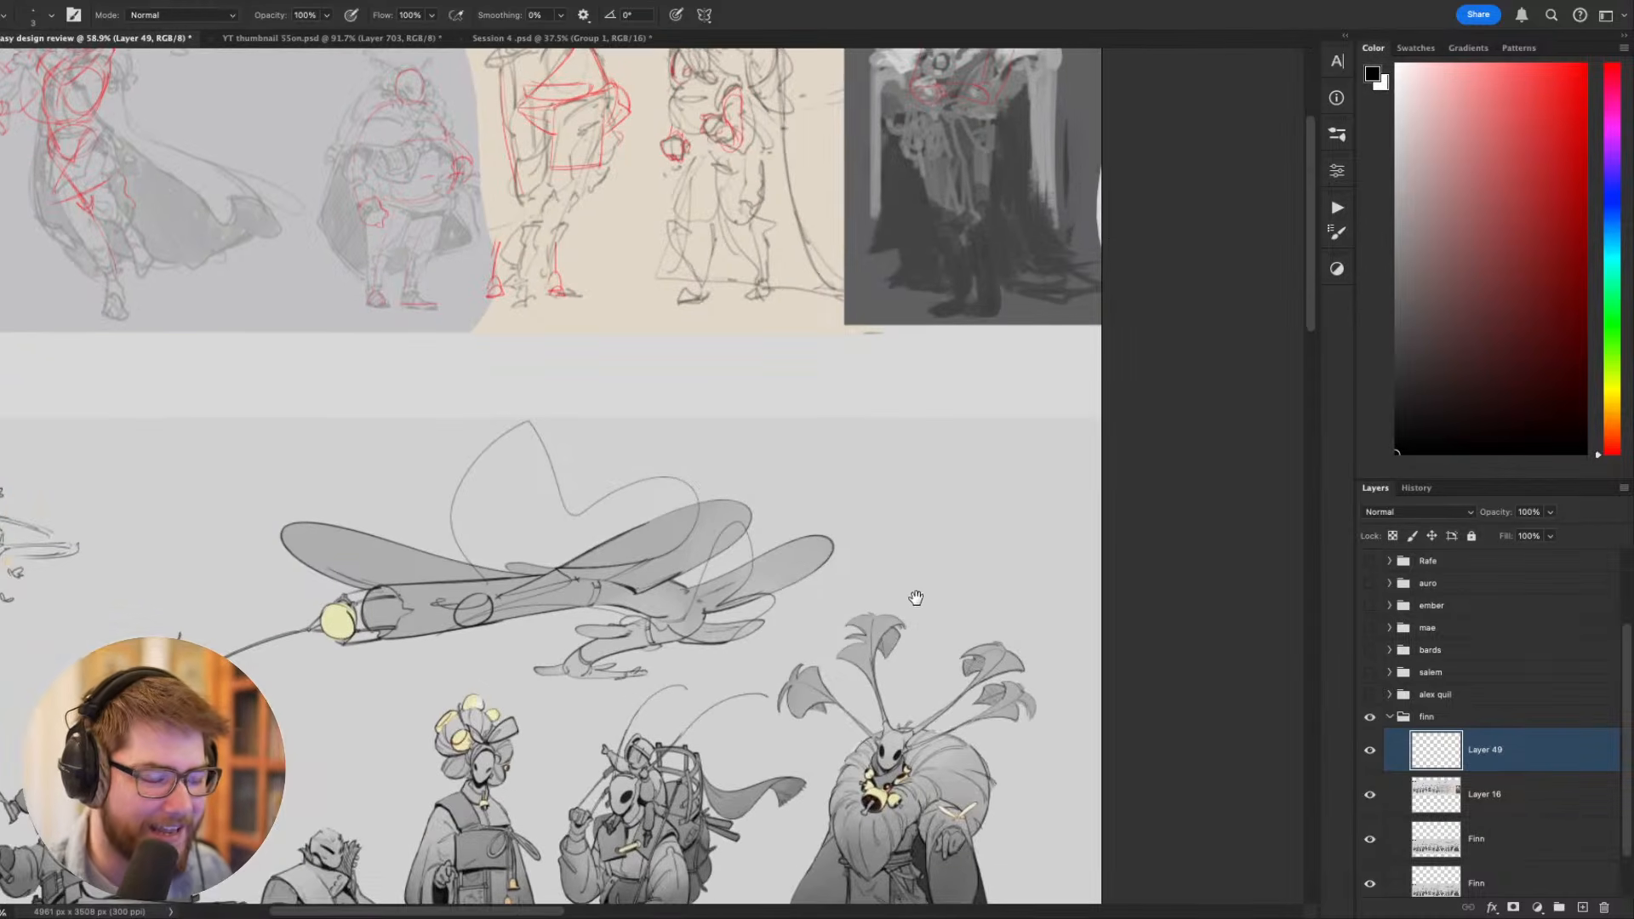
{"action": "left_click_drag", "start_coordinate": [916, 598], "coordinate": [834, 410]}
{"action": "scroll", "coordinate": [787, 562], "scroll_direction": "up", "scroll_amount": 5}
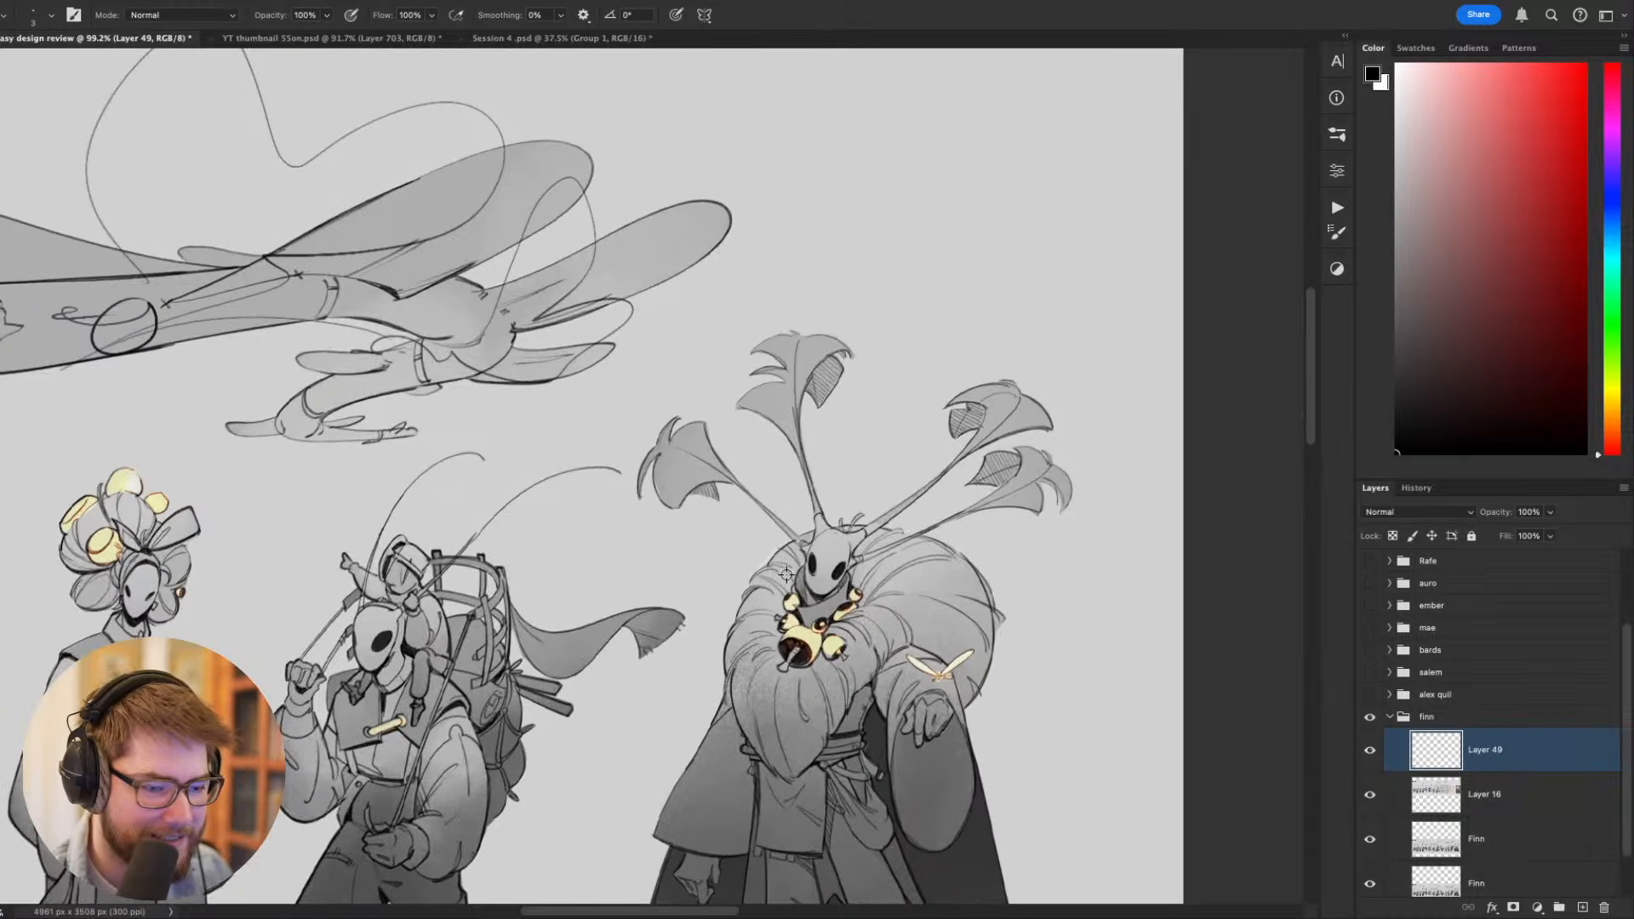
{"action": "scroll", "coordinate": [788, 574], "scroll_direction": "down", "scroll_amount": 5}
{"action": "scroll", "coordinate": [902, 330], "scroll_direction": "up", "scroll_amount": 5}
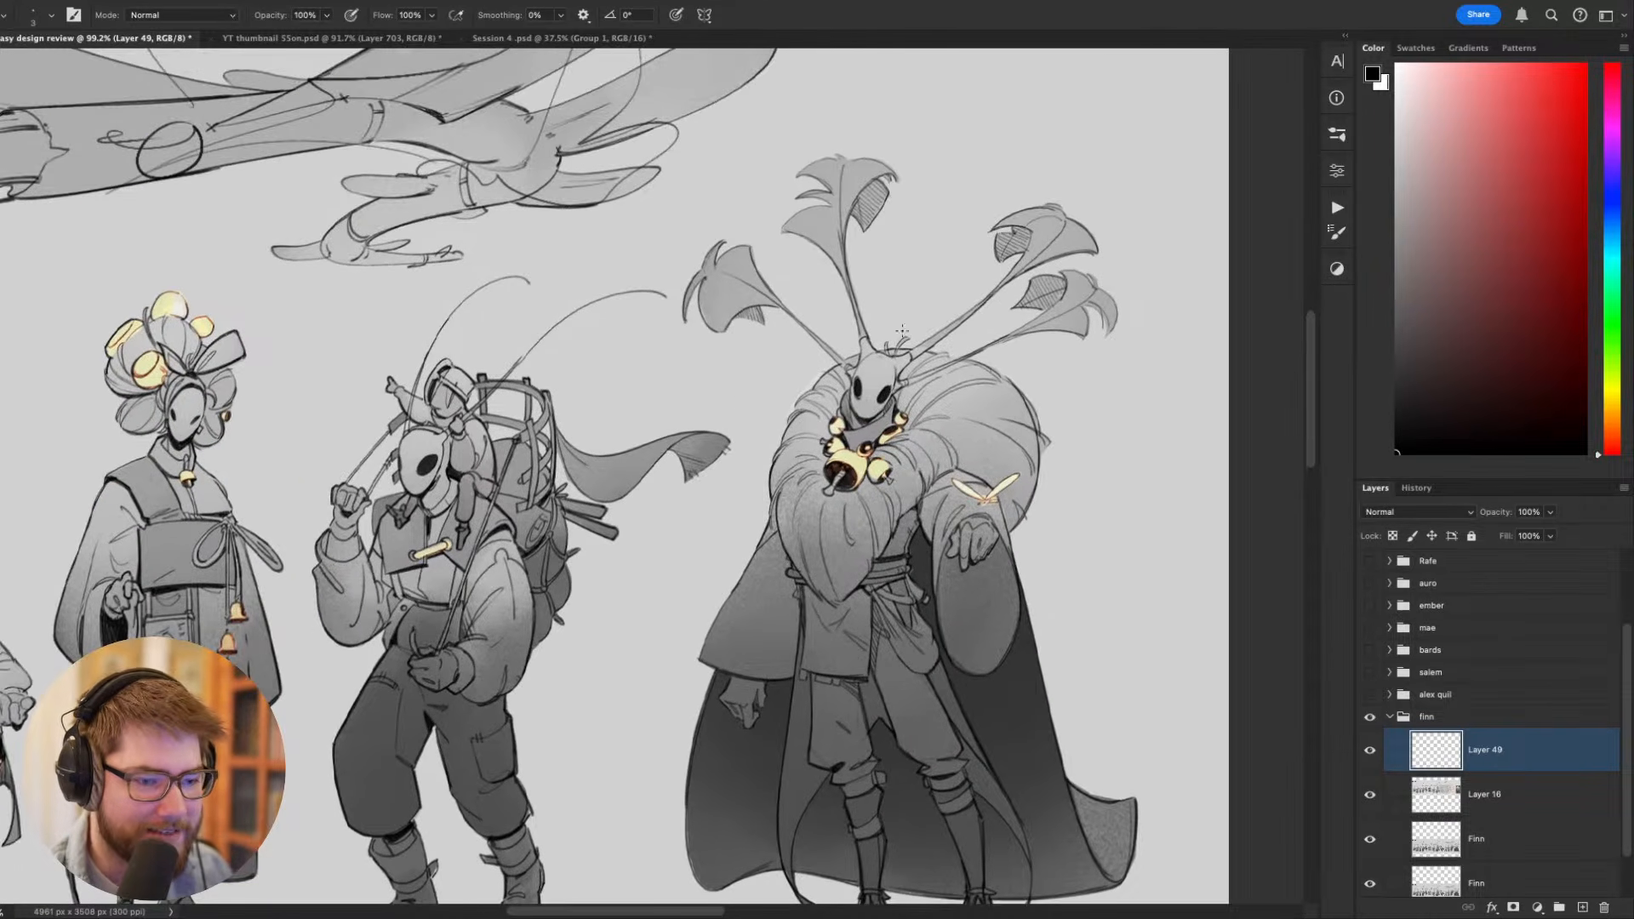
{"action": "scroll", "coordinate": [1030, 439], "scroll_direction": "down", "scroll_amount": 2}
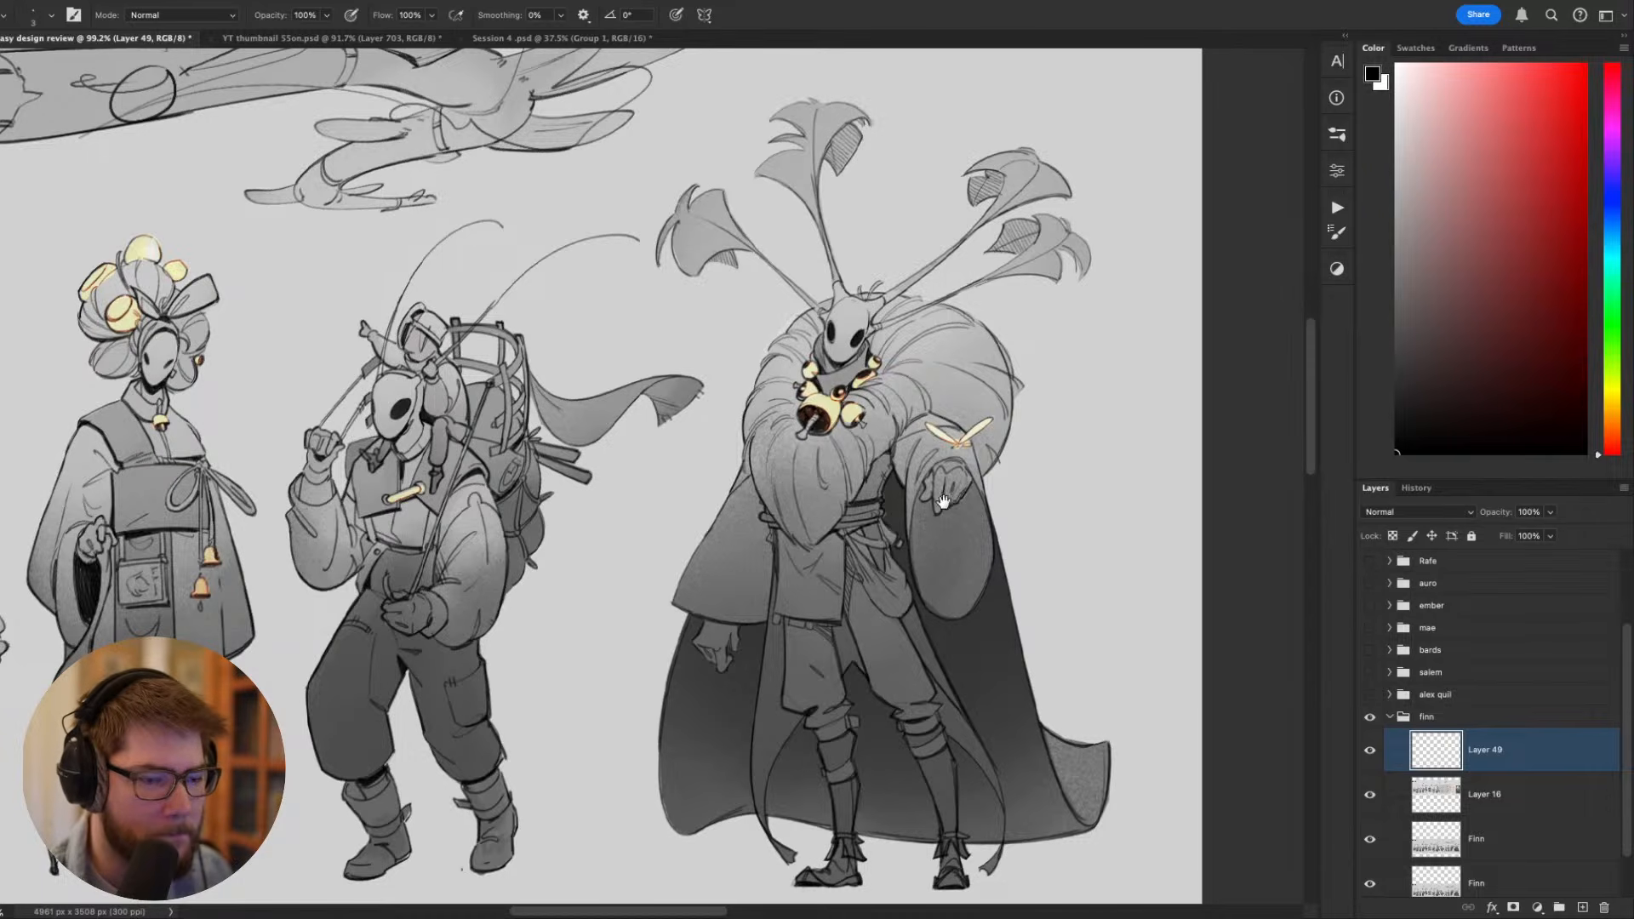
{"action": "scroll", "coordinate": [943, 503], "scroll_direction": "up", "scroll_amount": 1}
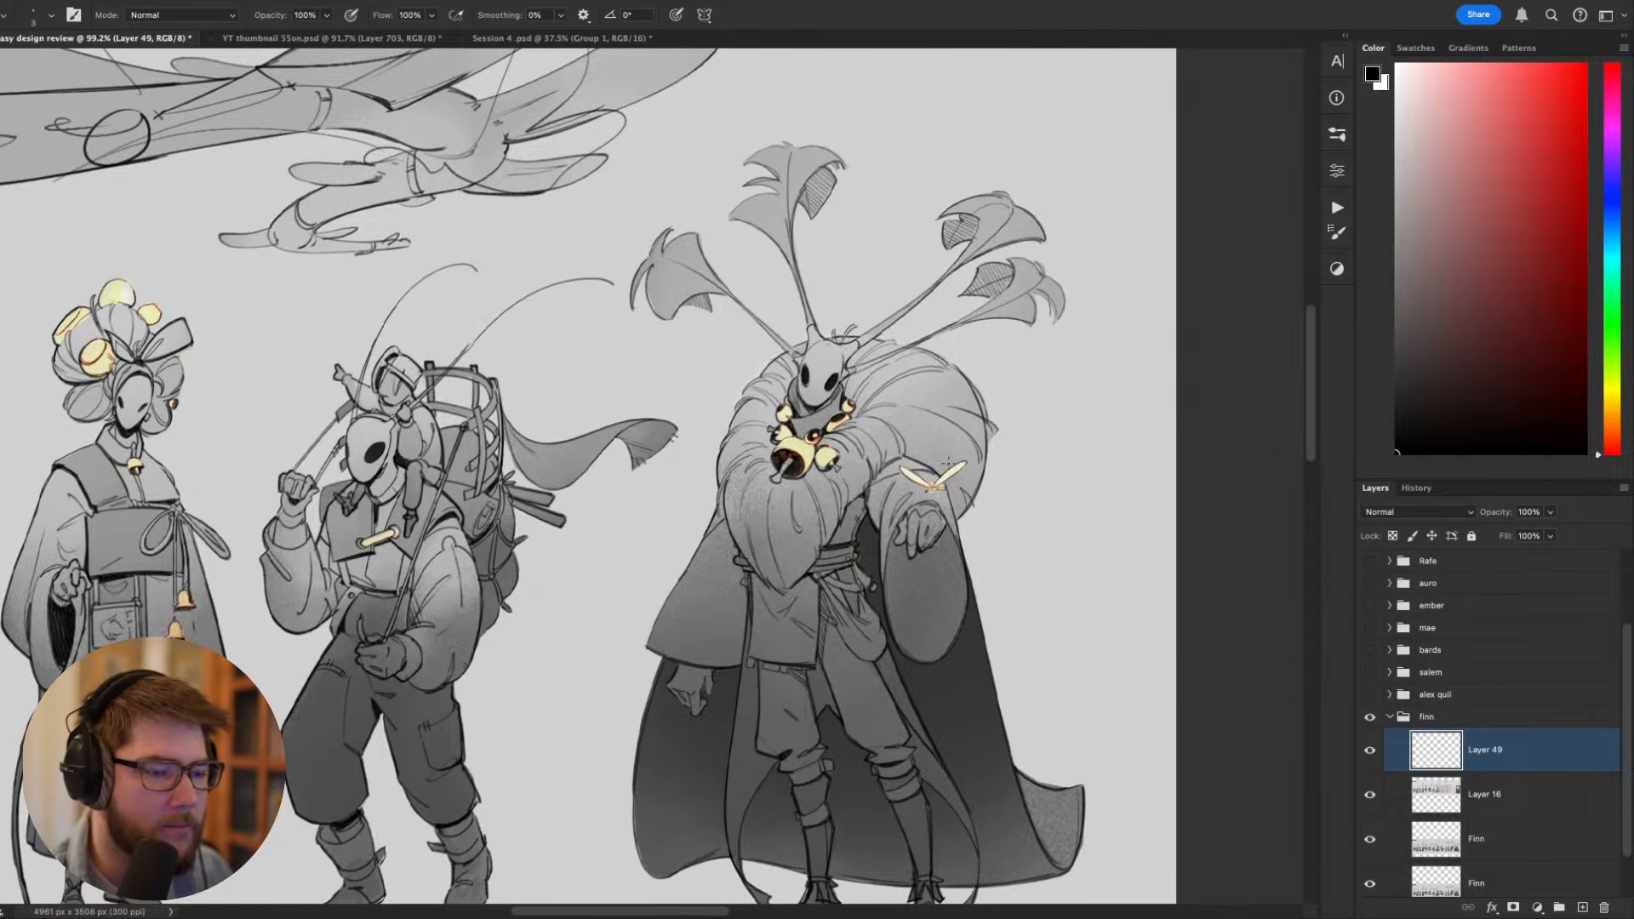
{"action": "scroll", "coordinate": [931, 483], "scroll_direction": "down", "scroll_amount": 3}
{"action": "scroll", "coordinate": [888, 538], "scroll_direction": "up", "scroll_amount": 4}
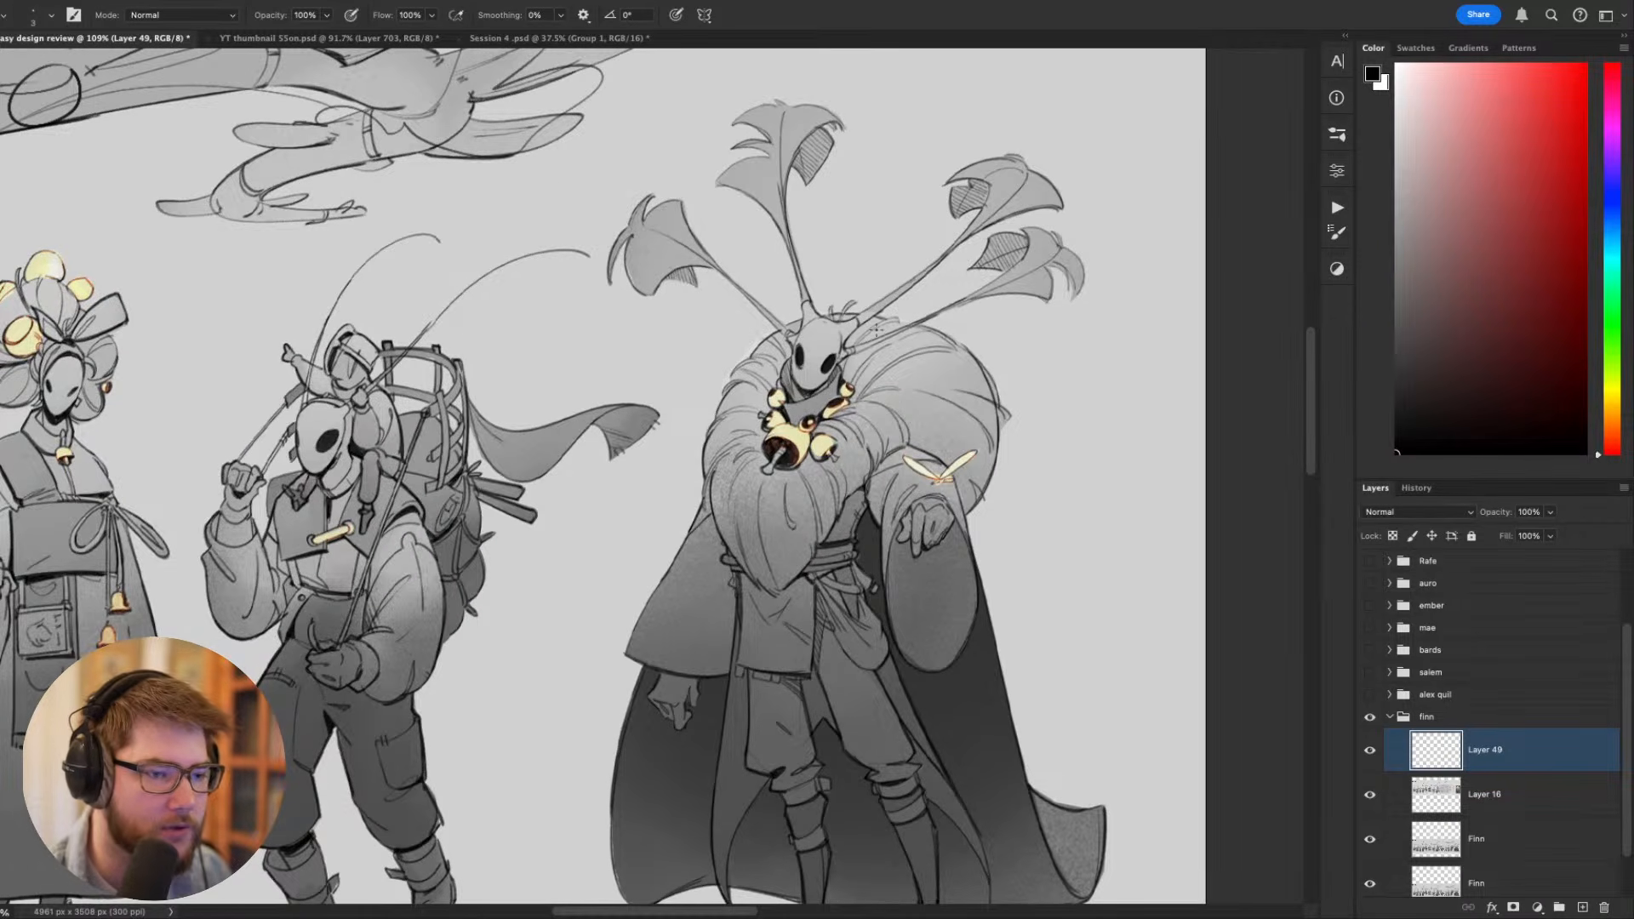
- Try long curved antenna strokes rising from the fur-collared figure's head, and undo them
{"action": "mouse_move", "coordinate": [870, 339]}
{"action": "left_mouse_down"}
{"action": "mouse_move", "coordinate": [968, 351]}
{"action": "mouse_move", "coordinate": [942, 123]}
{"action": "mouse_move", "coordinate": [783, 94]}
{"action": "left_mouse_up"}
{"action": "key", "text": "super+z"}
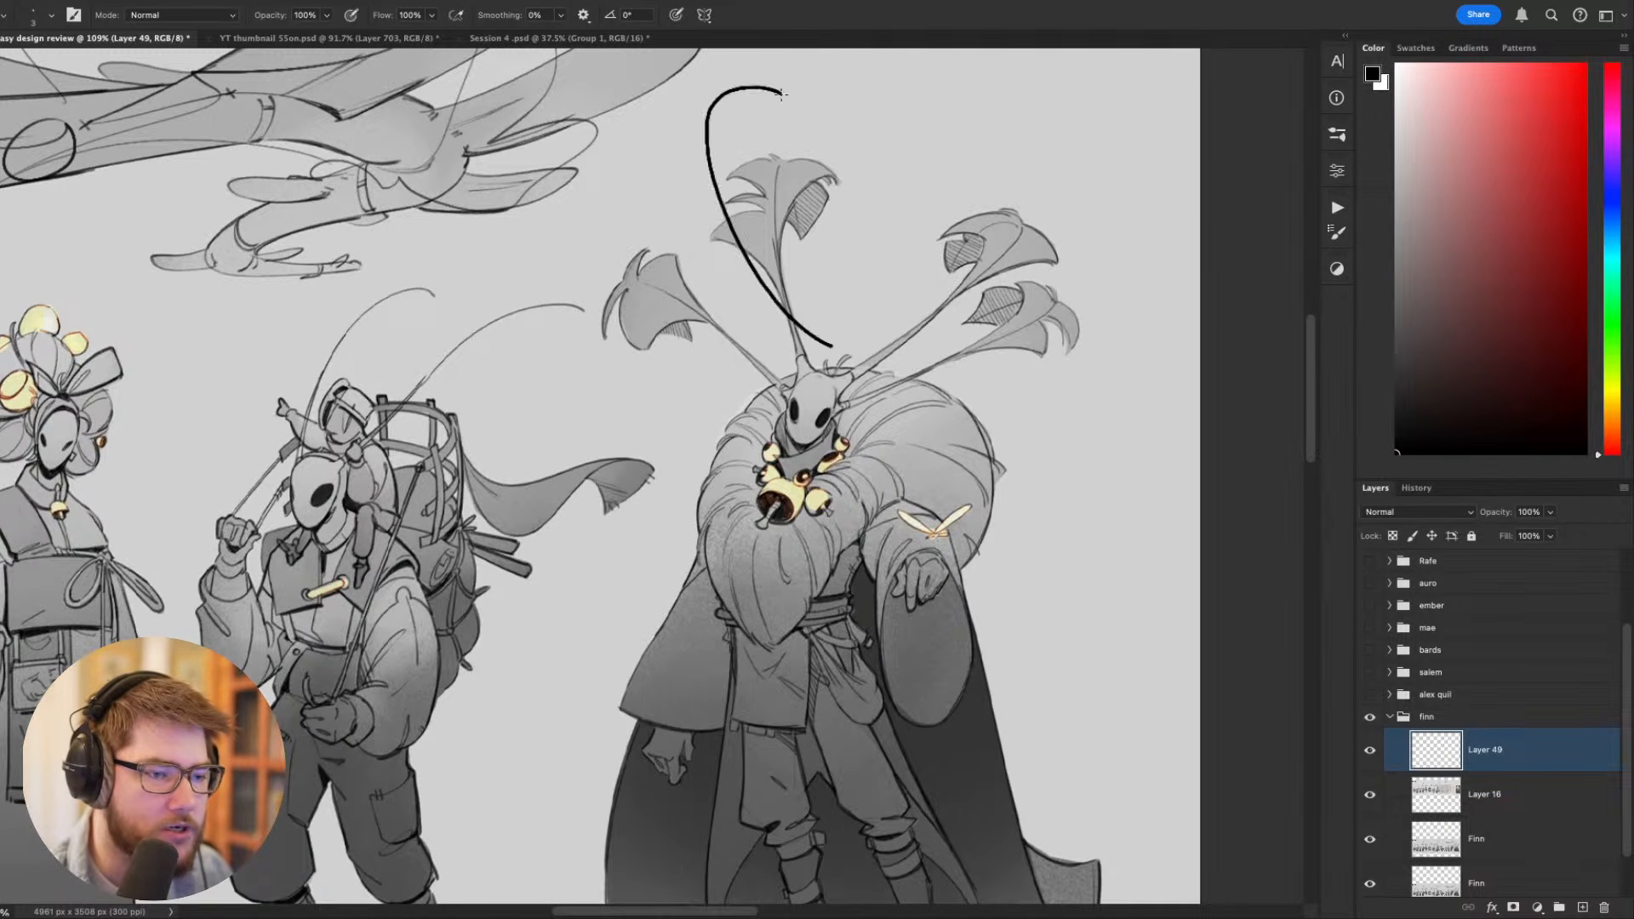
{"action": "key", "text": "super+z"}
{"action": "mouse_move", "coordinate": [788, 402]}
{"action": "left_mouse_down"}
{"action": "mouse_move", "coordinate": [695, 390]}
{"action": "mouse_move", "coordinate": [626, 154]}
{"action": "mouse_move", "coordinate": [941, 198]}
{"action": "left_mouse_up"}
{"action": "key", "text": "super+z"}
{"action": "key", "text": "super+z"}
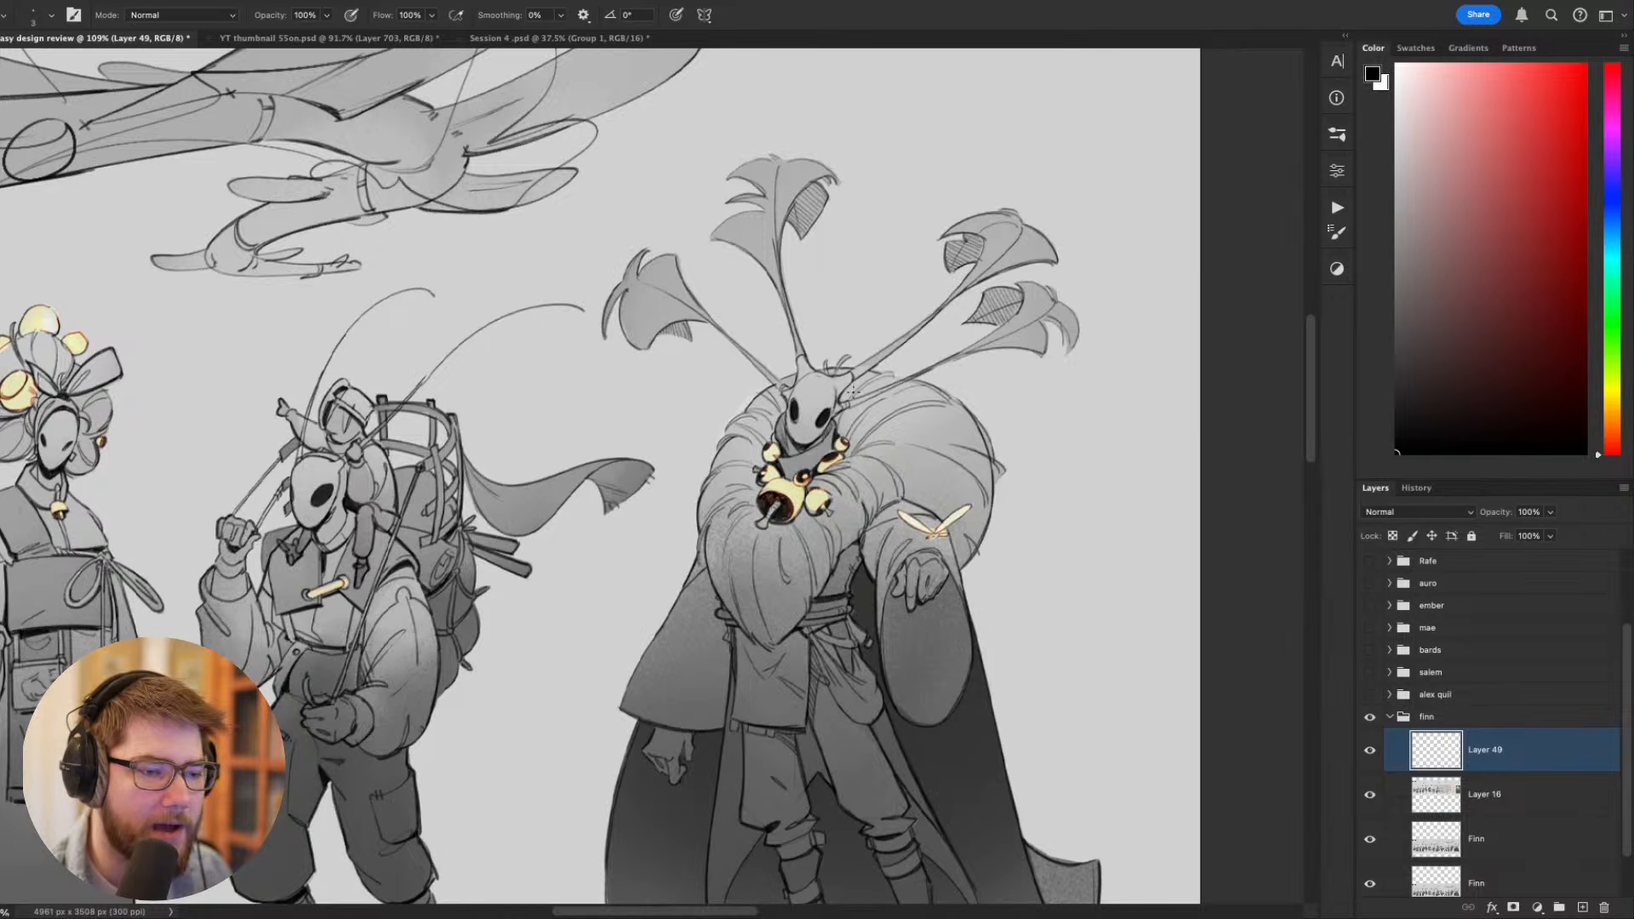
- Try two outward-curving black strokes for longer coat tails ending beside the fur-collared figure's feet
{"action": "scroll", "coordinate": [854, 392], "scroll_direction": "down", "scroll_amount": 4}
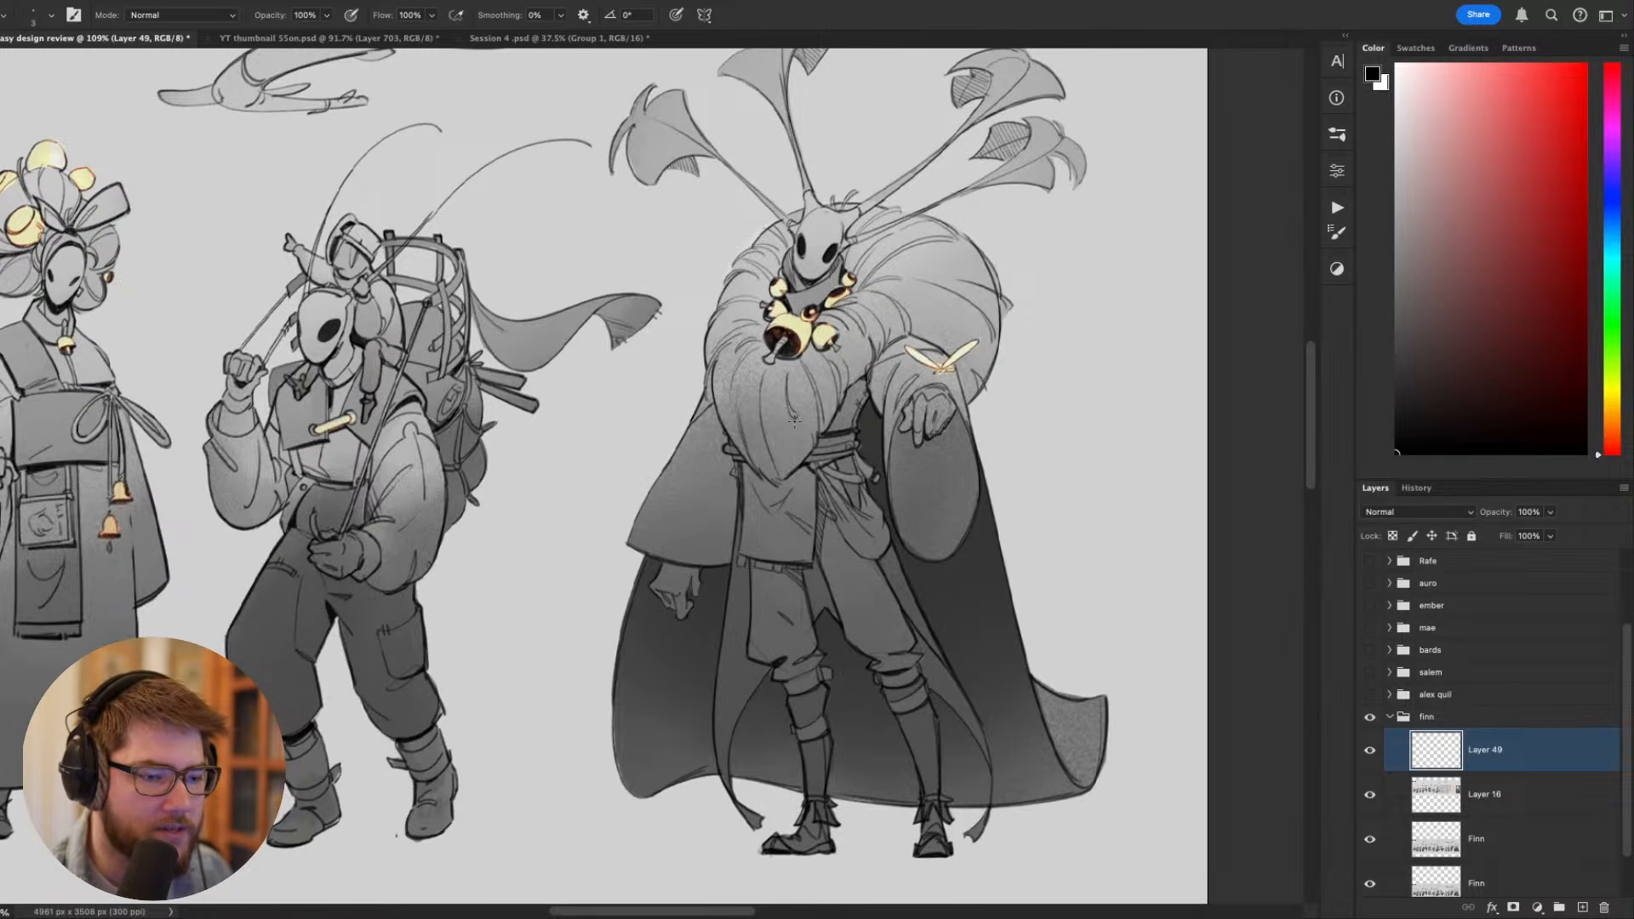
{"action": "mouse_move", "coordinate": [878, 572]}
{"action": "left_mouse_down"}
{"action": "mouse_move", "coordinate": [1001, 813]}
{"action": "mouse_move", "coordinate": [967, 848]}
{"action": "left_mouse_up"}
{"action": "mouse_move", "coordinate": [739, 588]}
{"action": "left_mouse_down"}
{"action": "mouse_move", "coordinate": [728, 611]}
{"action": "mouse_move", "coordinate": [807, 858]}
{"action": "left_mouse_up"}
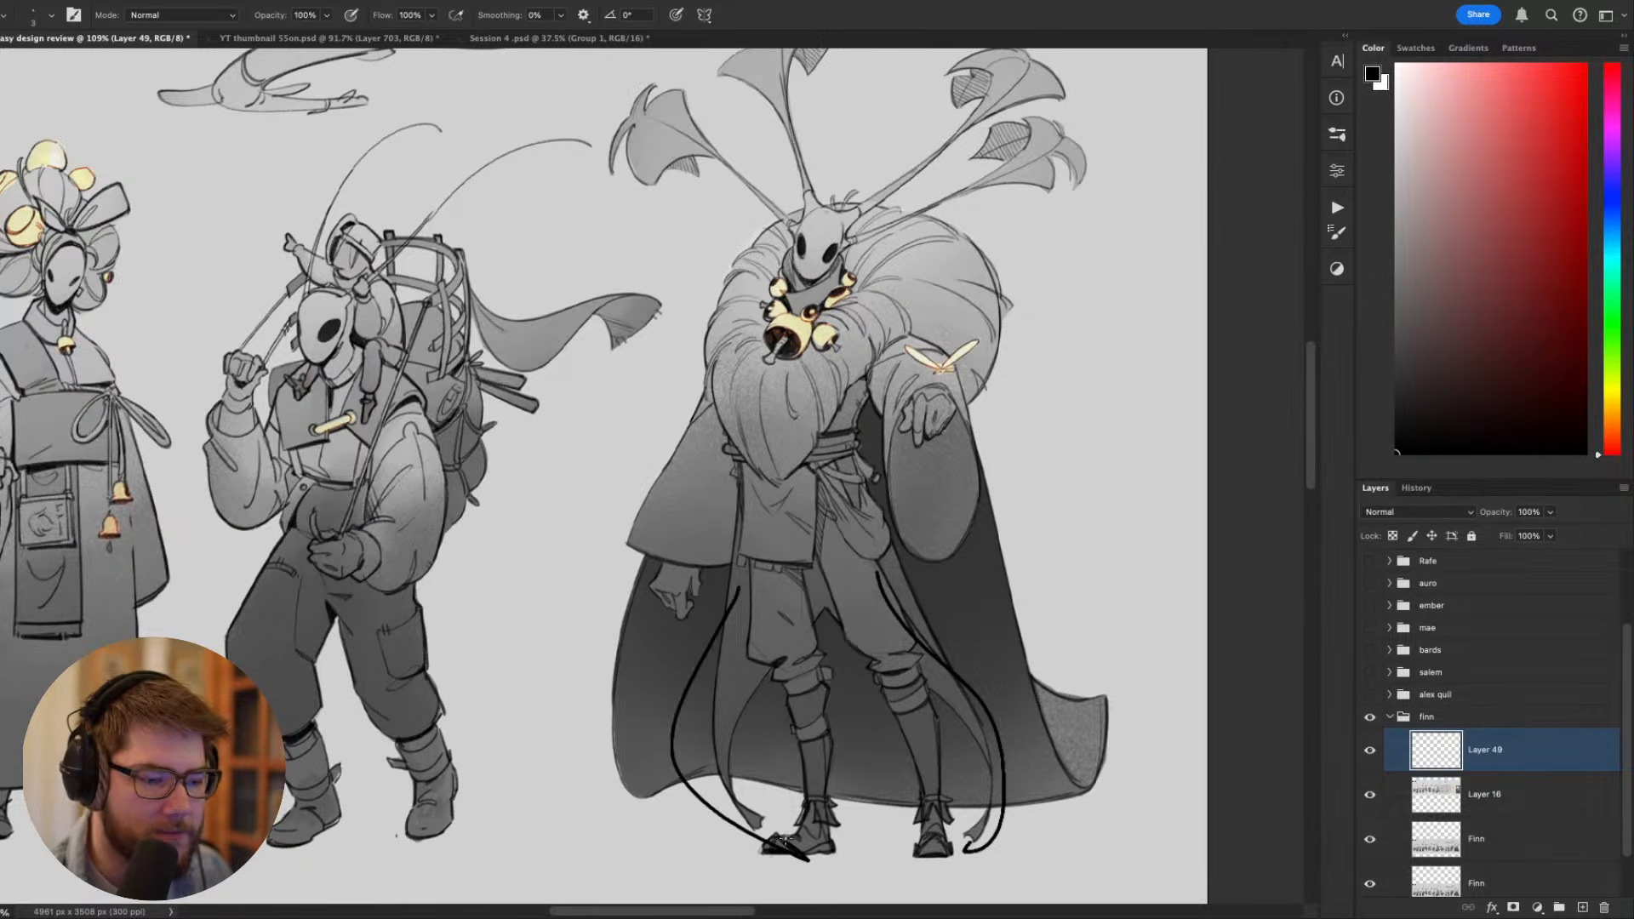
- Try flaring both sides of the figure's cloak outward with sweeping strokes and pointed, upturned hem corners
{"action": "left_click_drag", "start_coordinate": [981, 536], "coordinate": [1165, 690]}
{"action": "left_click_drag", "start_coordinate": [648, 591], "coordinate": [548, 763]}
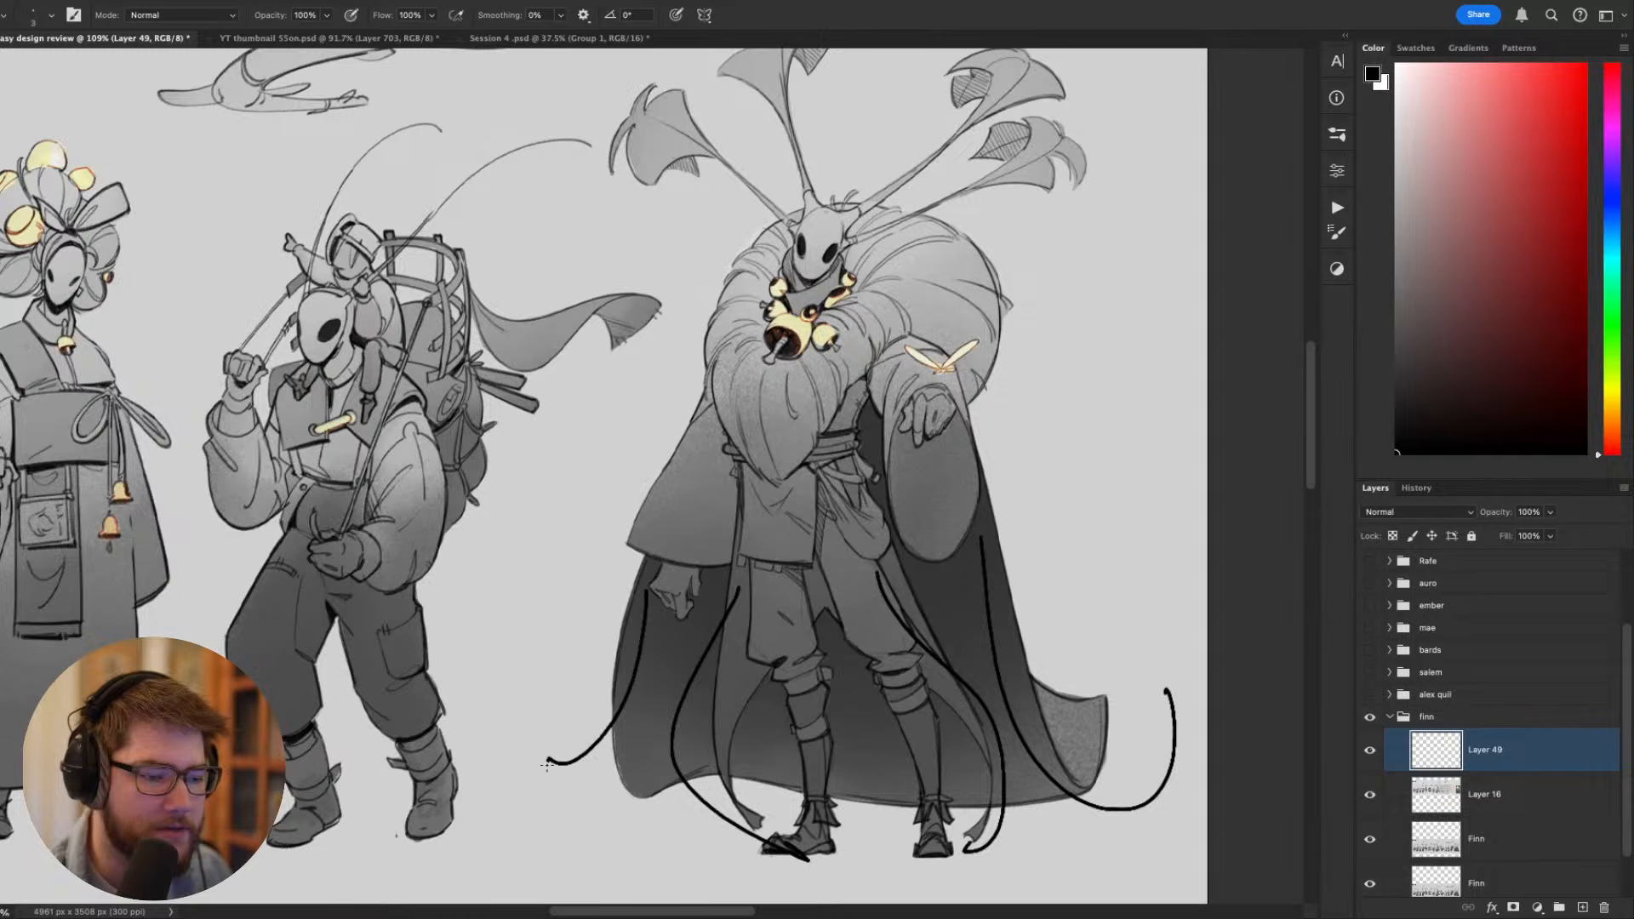
{"action": "key", "text": "ctrl+z"}
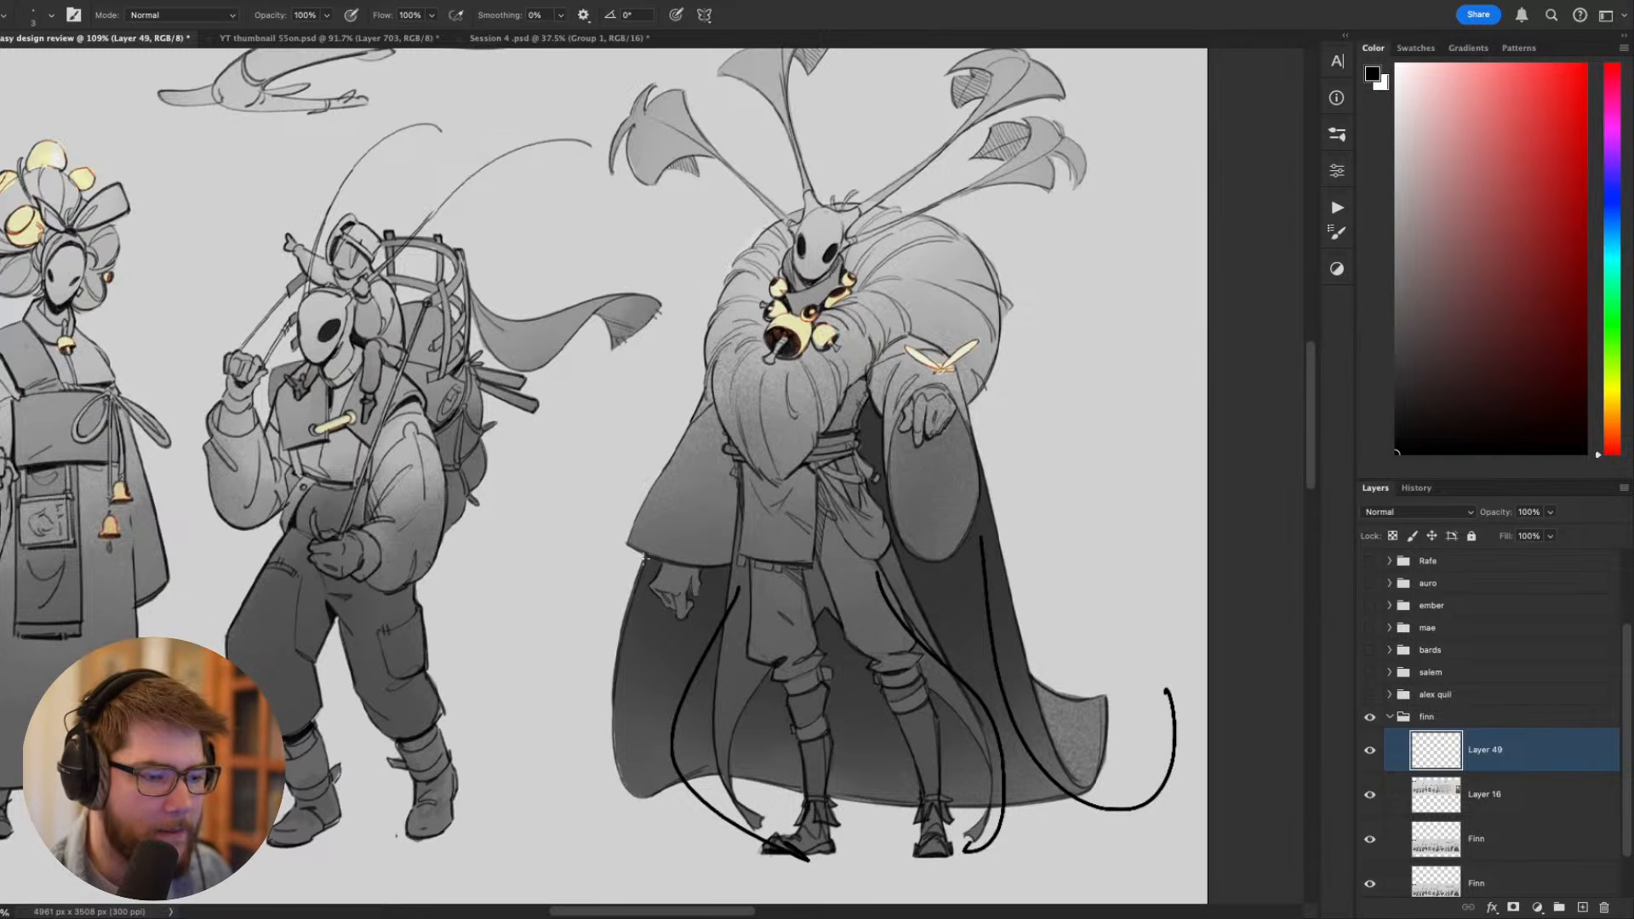
{"action": "mouse_move", "coordinate": [644, 559]}
{"action": "left_mouse_down"}
{"action": "mouse_move", "coordinate": [509, 782]}
{"action": "mouse_move", "coordinate": [592, 785]}
{"action": "left_mouse_up"}
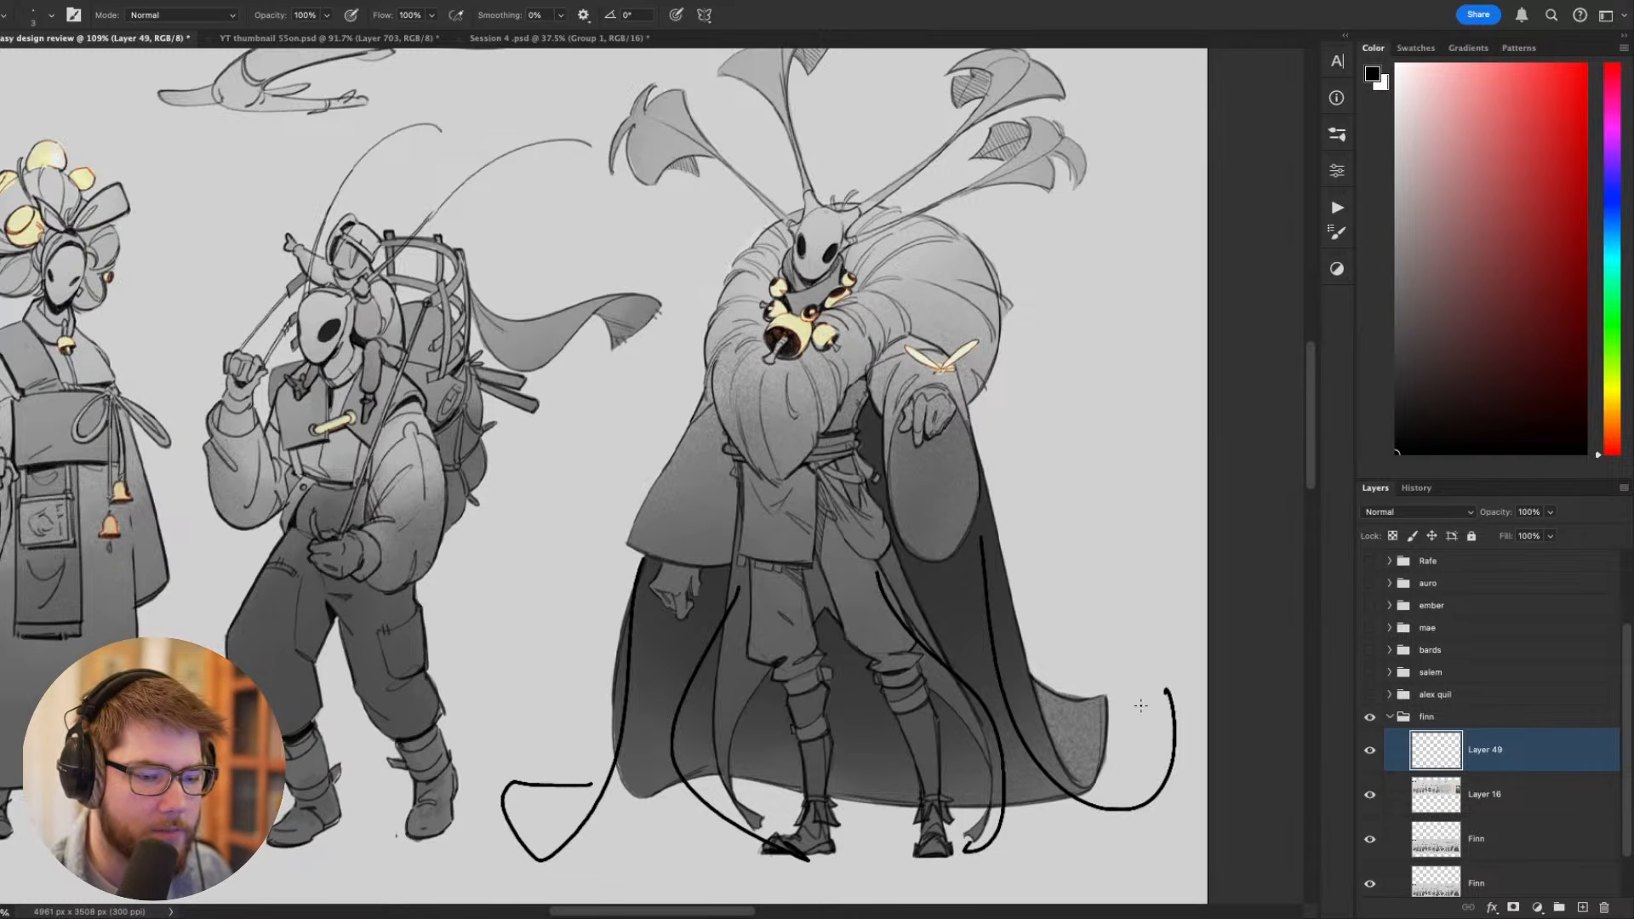
{"action": "left_click_drag", "start_coordinate": [1165, 694], "coordinate": [1064, 753]}
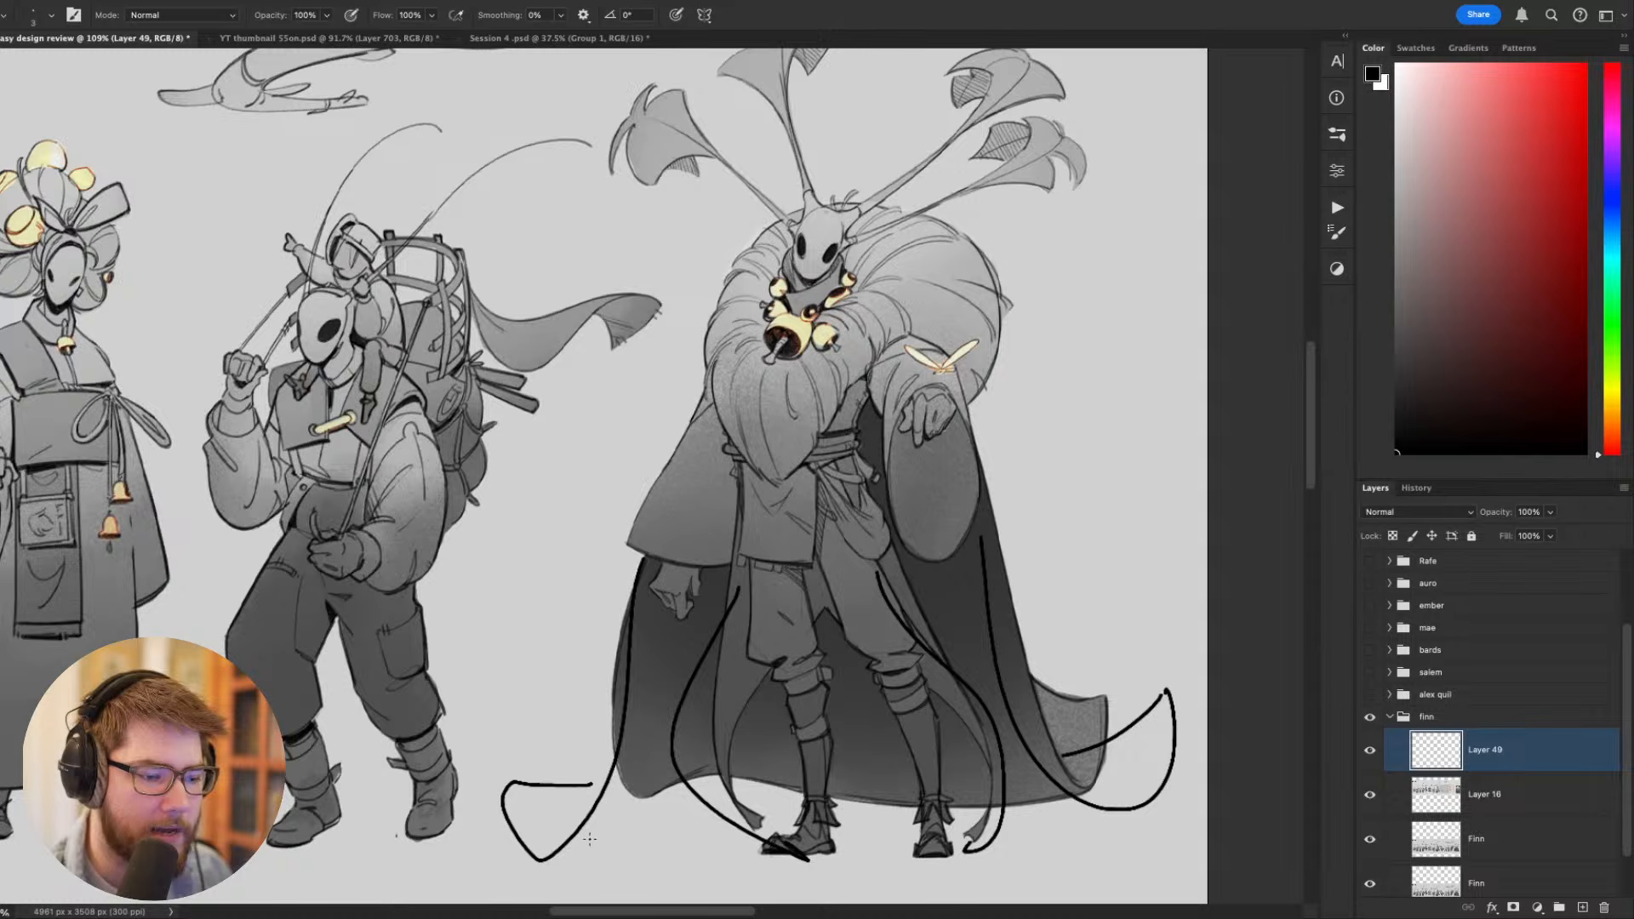
{"action": "left_click_drag", "start_coordinate": [643, 567], "coordinate": [688, 764]}
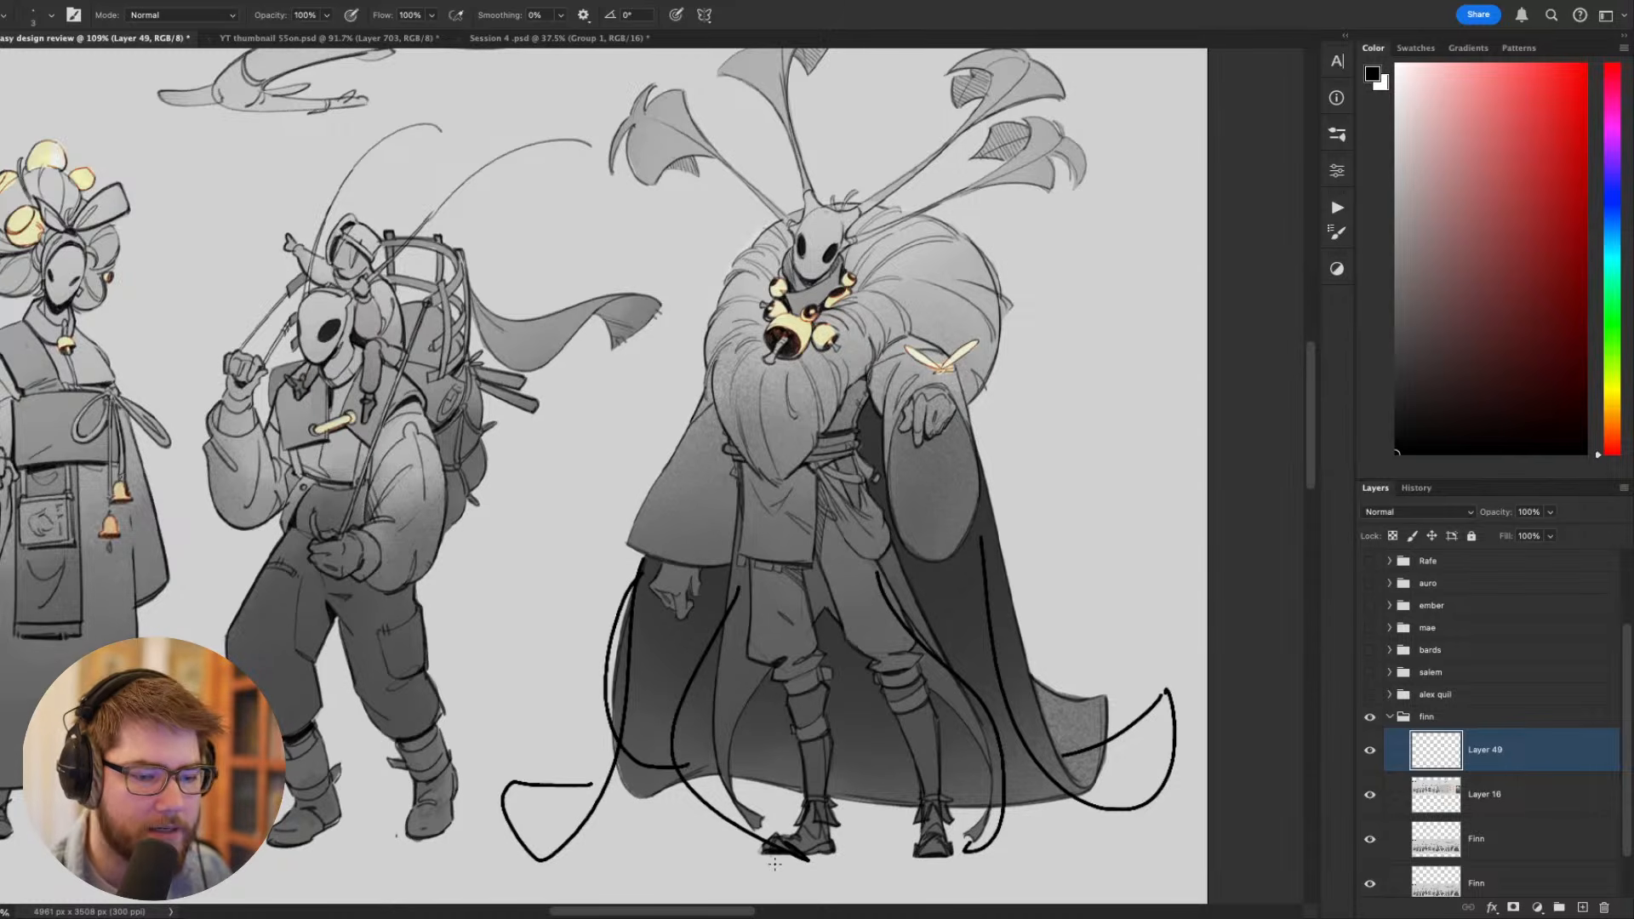
{"action": "key", "text": "ctrl+z"}
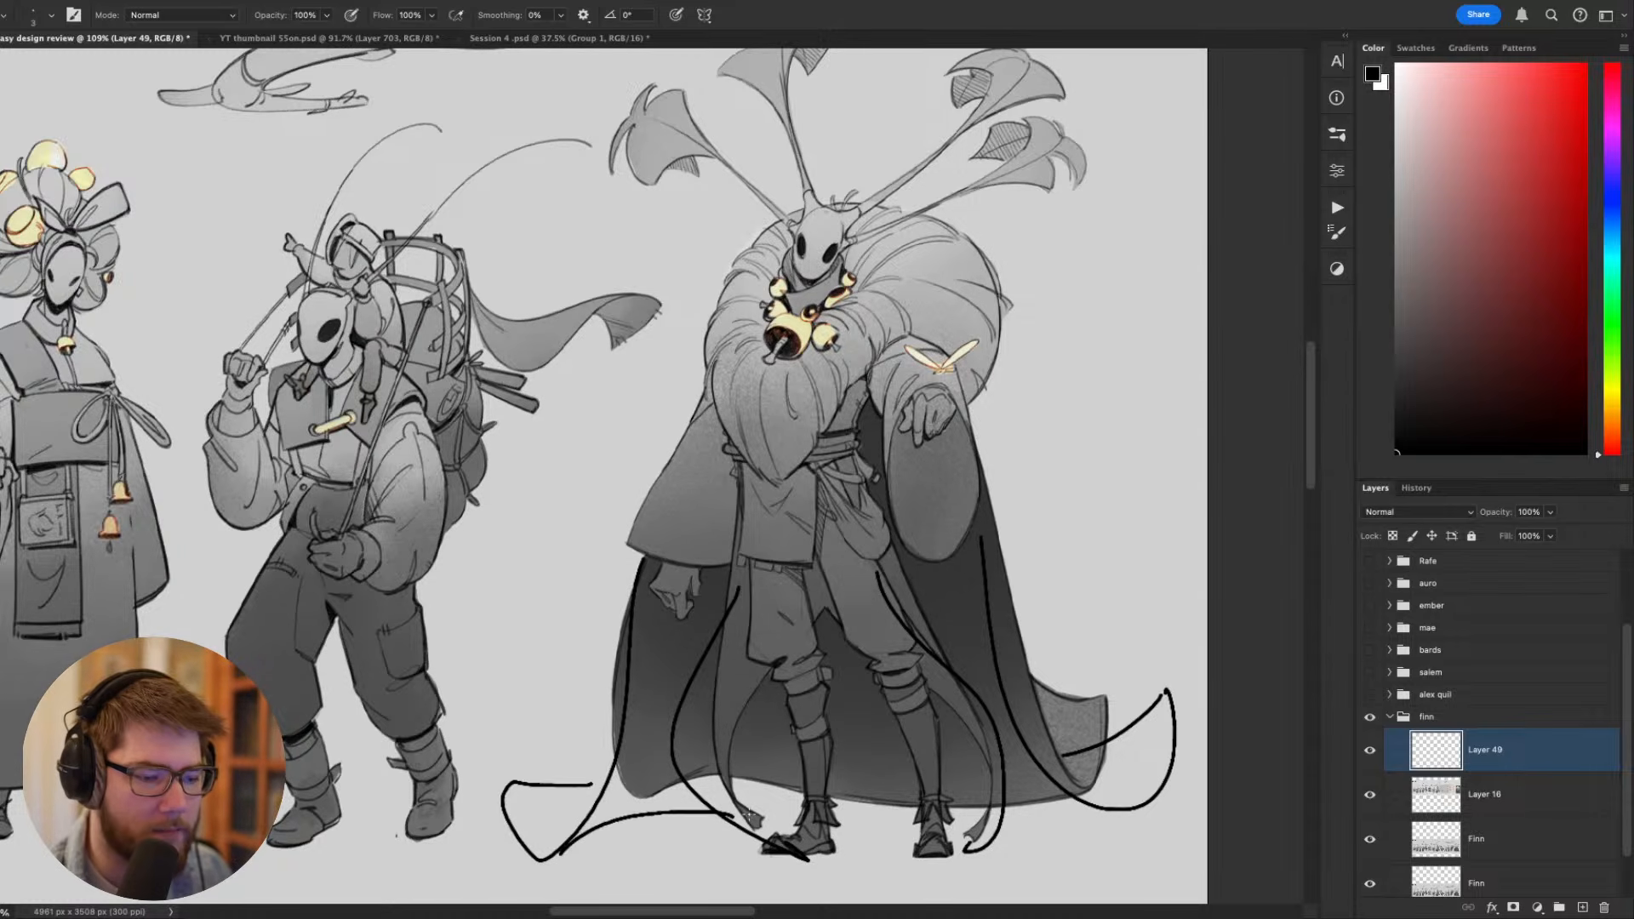
- Check the flared cloak silhouette within the lineup, and undo the cloak and coat tail strokes
{"action": "scroll", "coordinate": [905, 829], "scroll_direction": "up", "scroll_amount": 2}
{"action": "left_click_drag", "start_coordinate": [1016, 790], "coordinate": [1045, 536]}
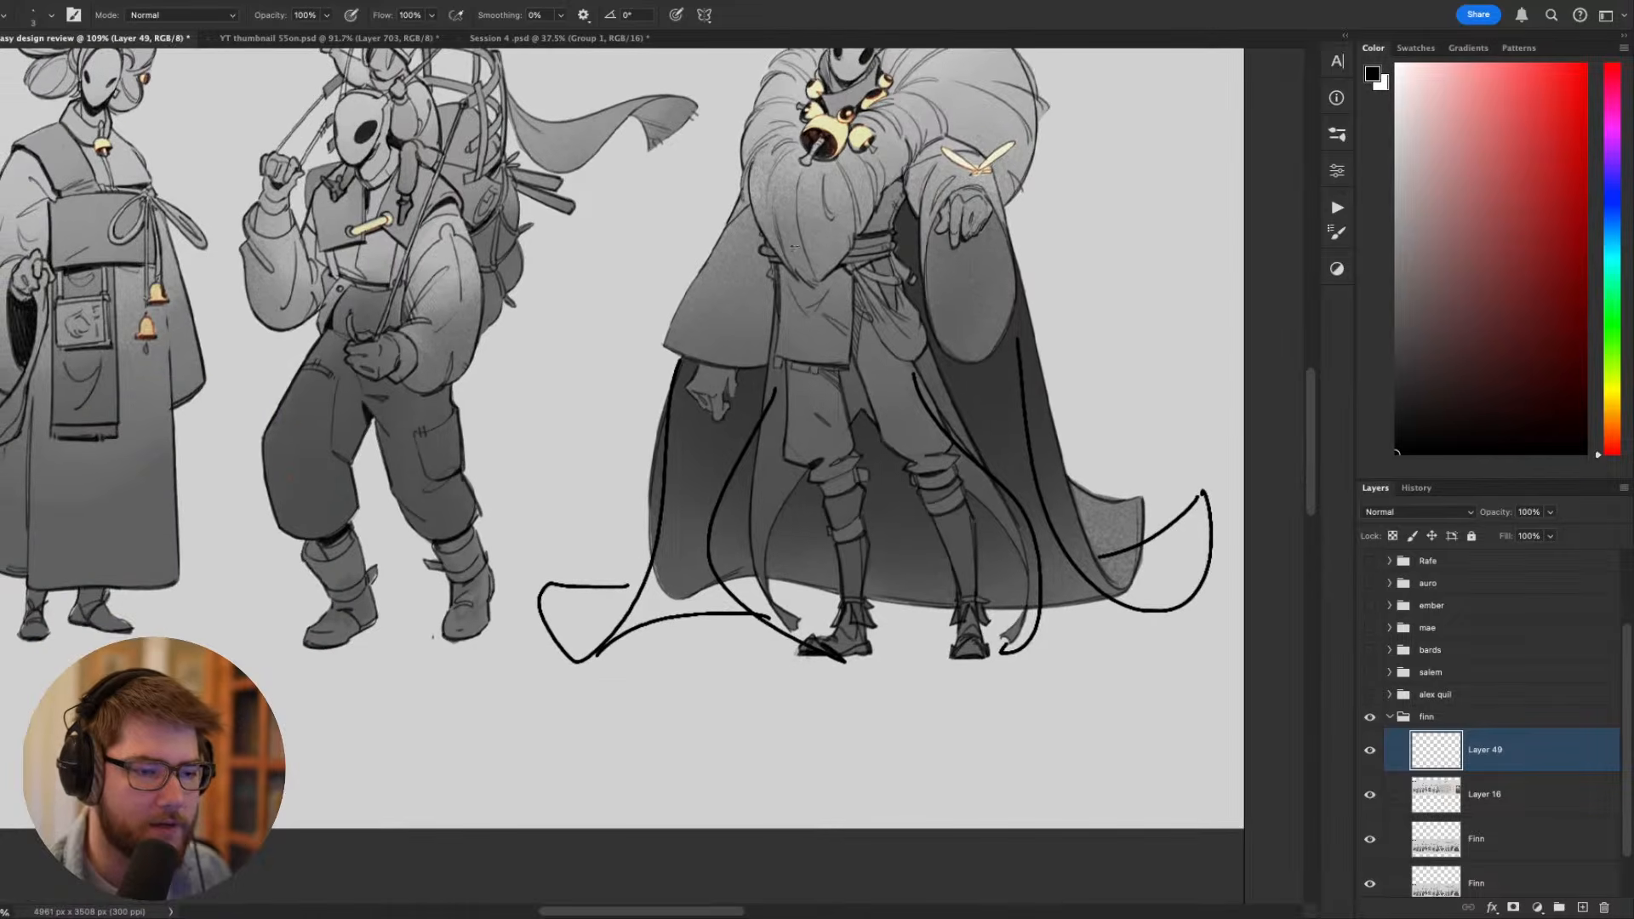
{"action": "left_click_drag", "start_coordinate": [857, 193], "coordinate": [838, 458]}
{"action": "scroll", "coordinate": [839, 459], "scroll_direction": "down", "scroll_amount": 5}
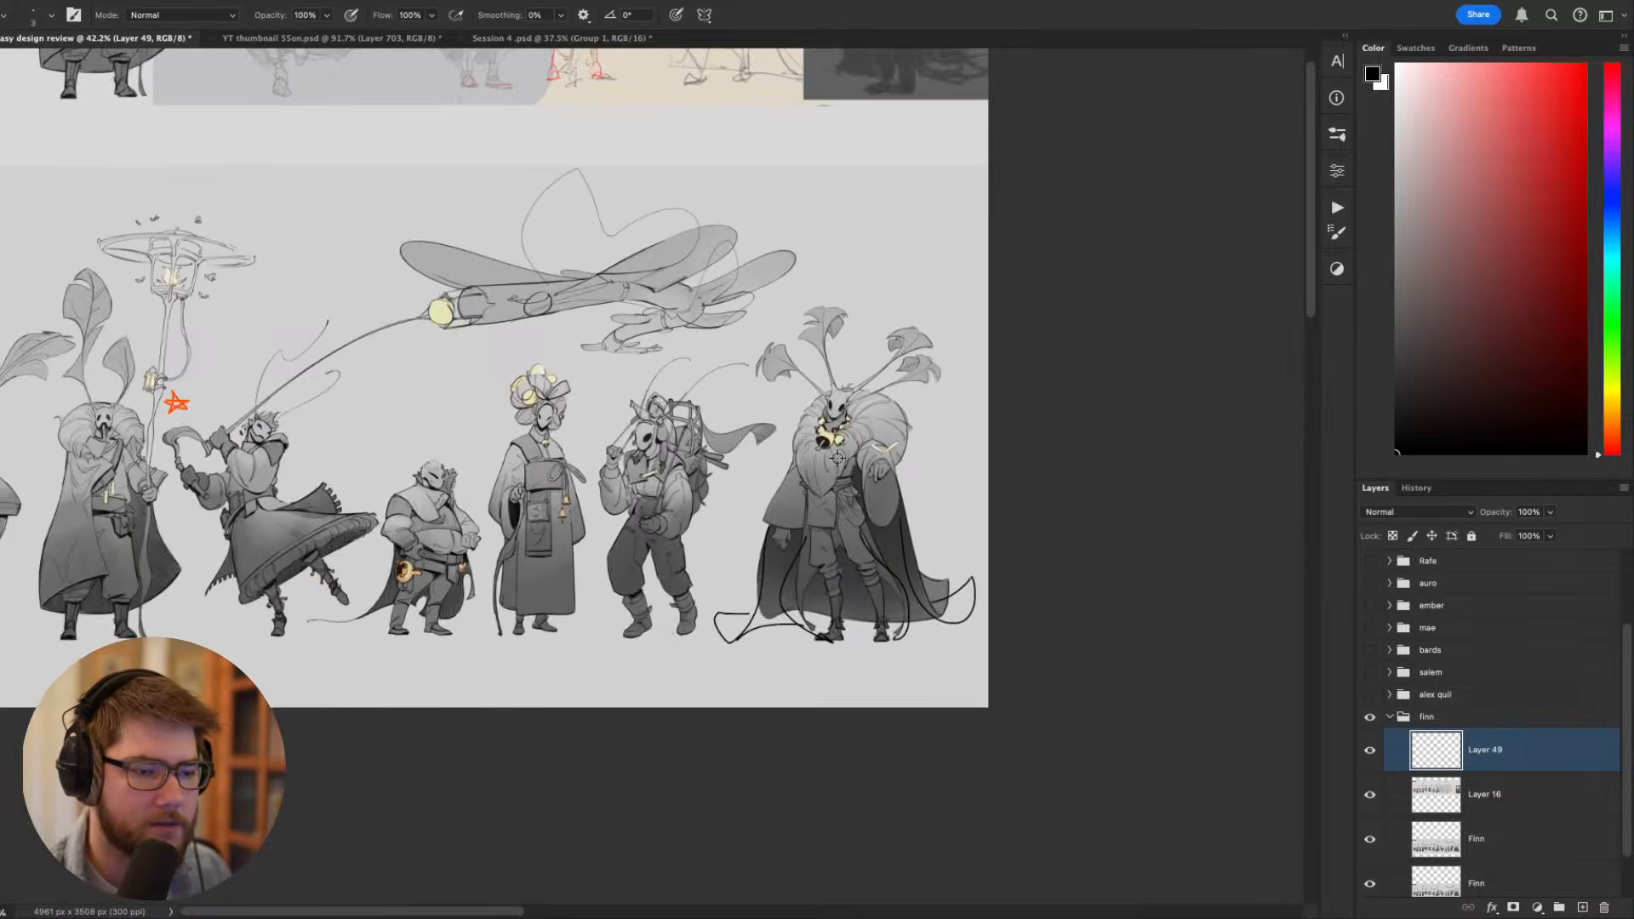
{"action": "scroll", "coordinate": [838, 459], "scroll_direction": "up", "scroll_amount": 2}
{"action": "key", "text": "super+z"}
{"action": "key", "text": "super+z"}
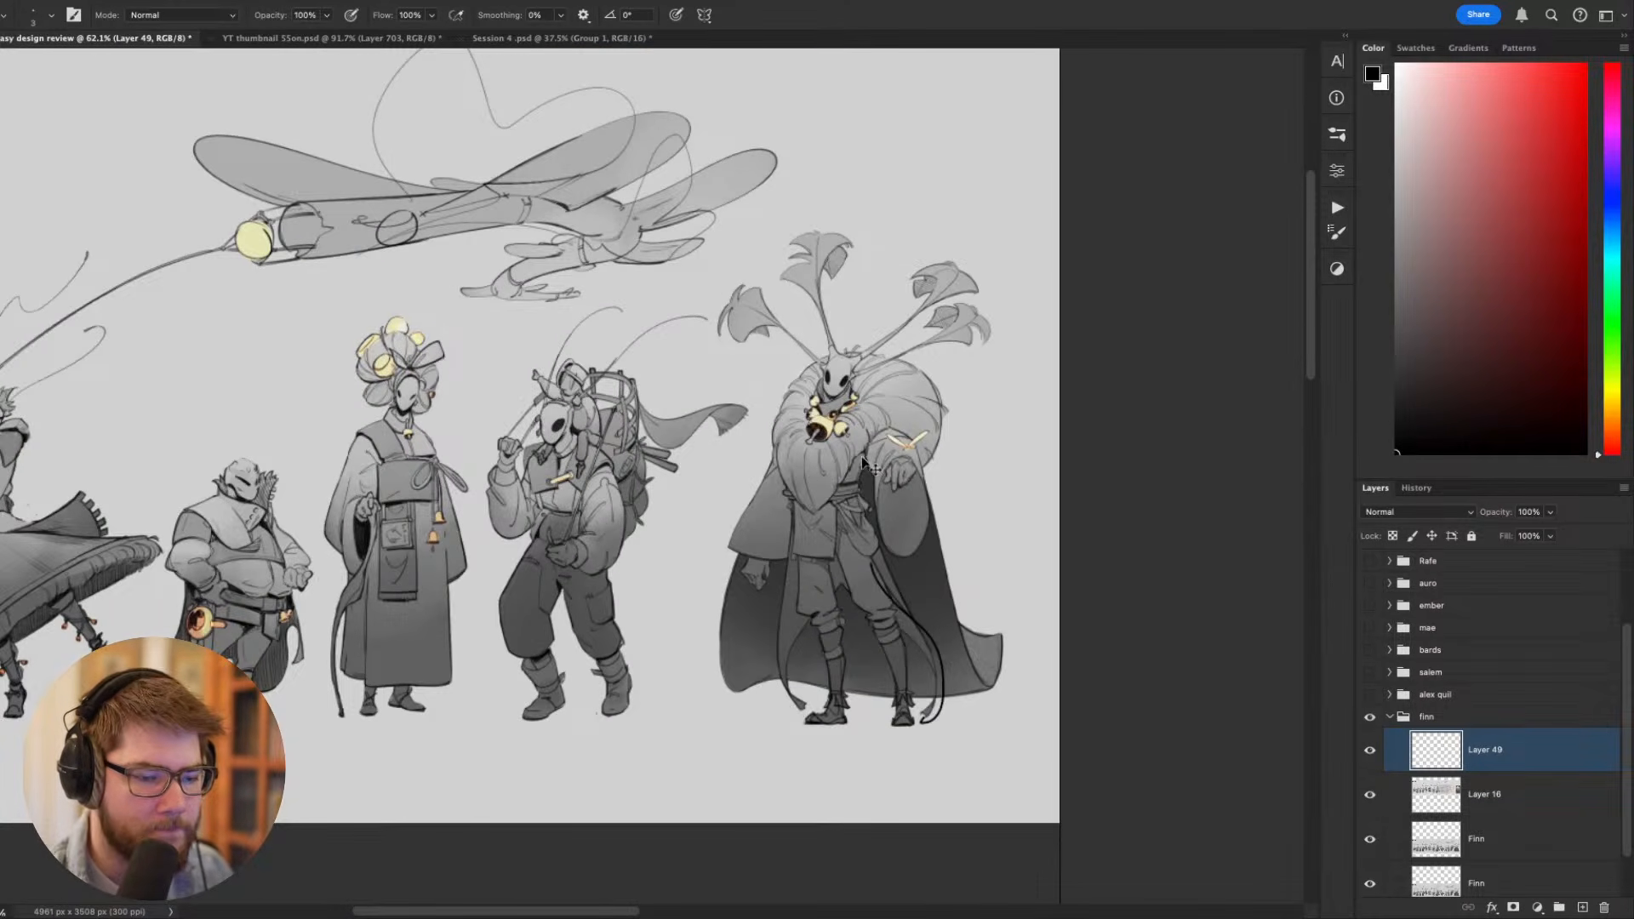
- Compare the dark fur-collared rough painting with the finished cloaked figure and its neighbours in the lineup
{"action": "left_click_drag", "start_coordinate": [853, 466], "coordinate": [792, 830]}
{"action": "left_click_drag", "start_coordinate": [915, 270], "coordinate": [901, 747]}
{"action": "scroll", "coordinate": [861, 522], "scroll_direction": "up", "scroll_amount": 3}
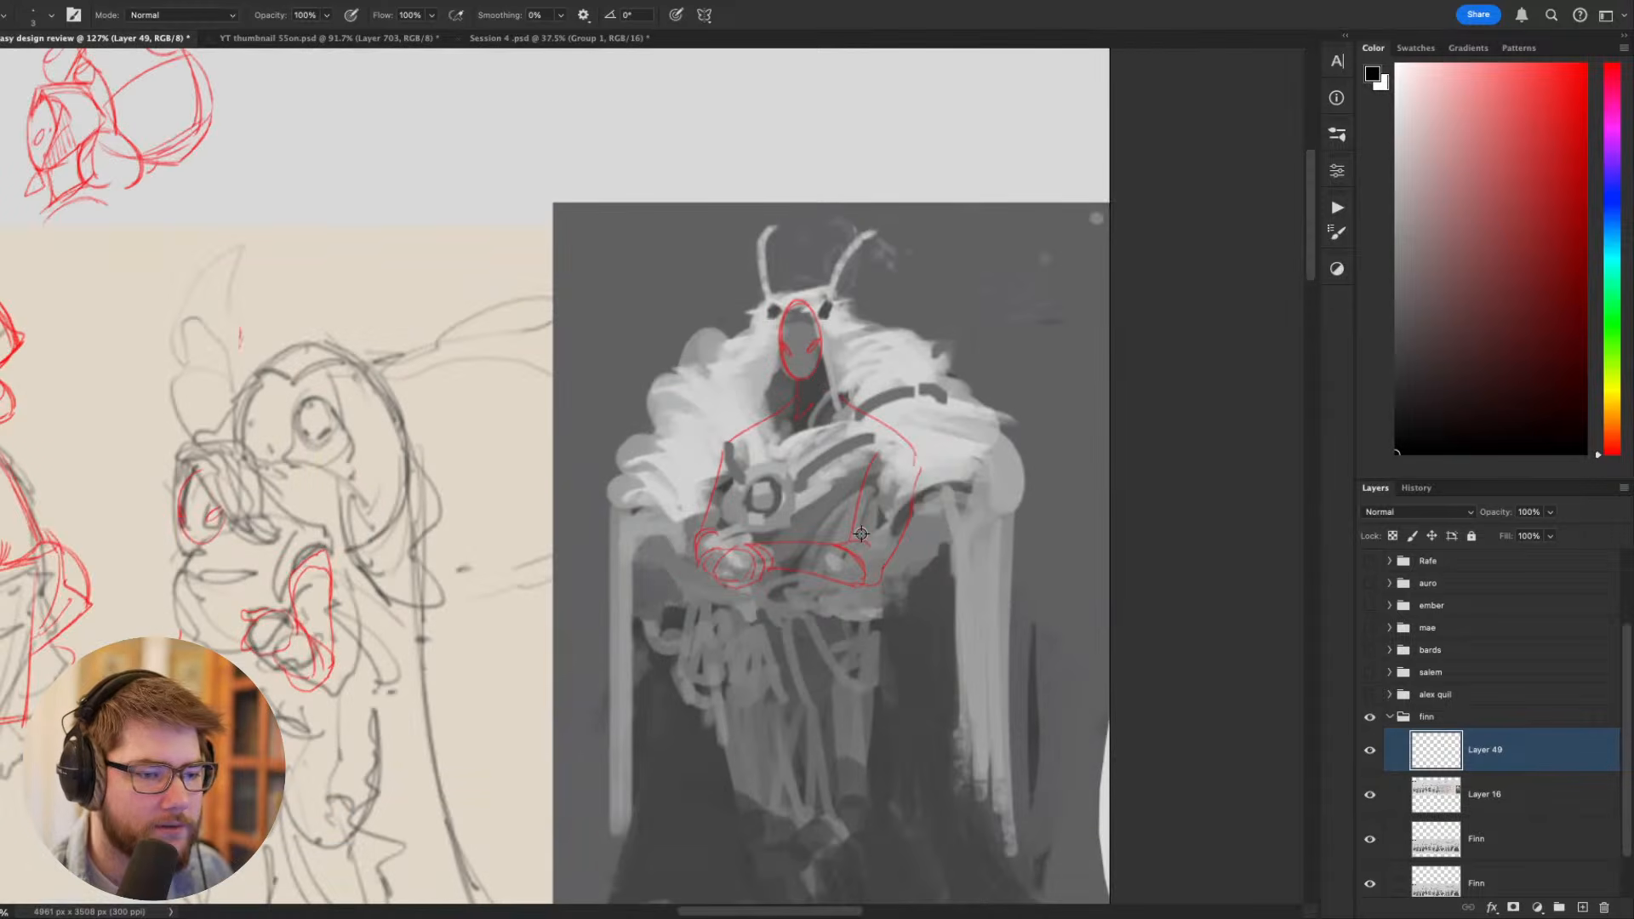
{"action": "scroll", "coordinate": [885, 503], "scroll_direction": "down", "scroll_amount": 2}
{"action": "left_click_drag", "start_coordinate": [900, 417], "coordinate": [865, 272]}
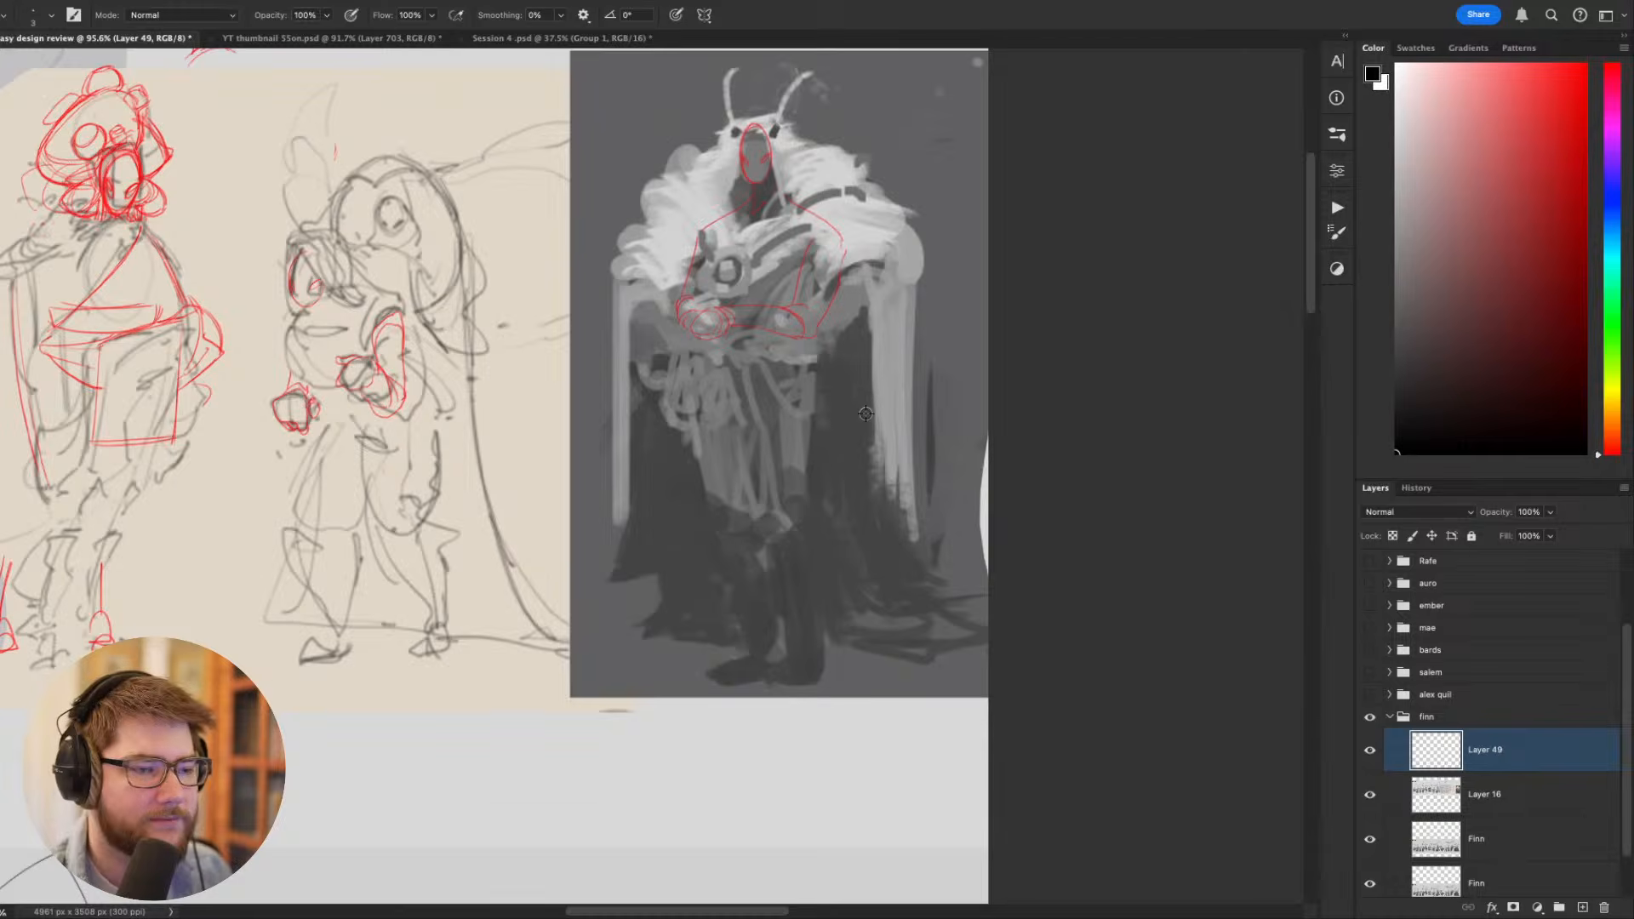
{"action": "scroll", "coordinate": [864, 413], "scroll_direction": "down", "scroll_amount": 1}
{"action": "left_click_drag", "start_coordinate": [803, 533], "coordinate": [820, 324]}
{"action": "scroll", "coordinate": [729, 518], "scroll_direction": "down", "scroll_amount": 1}
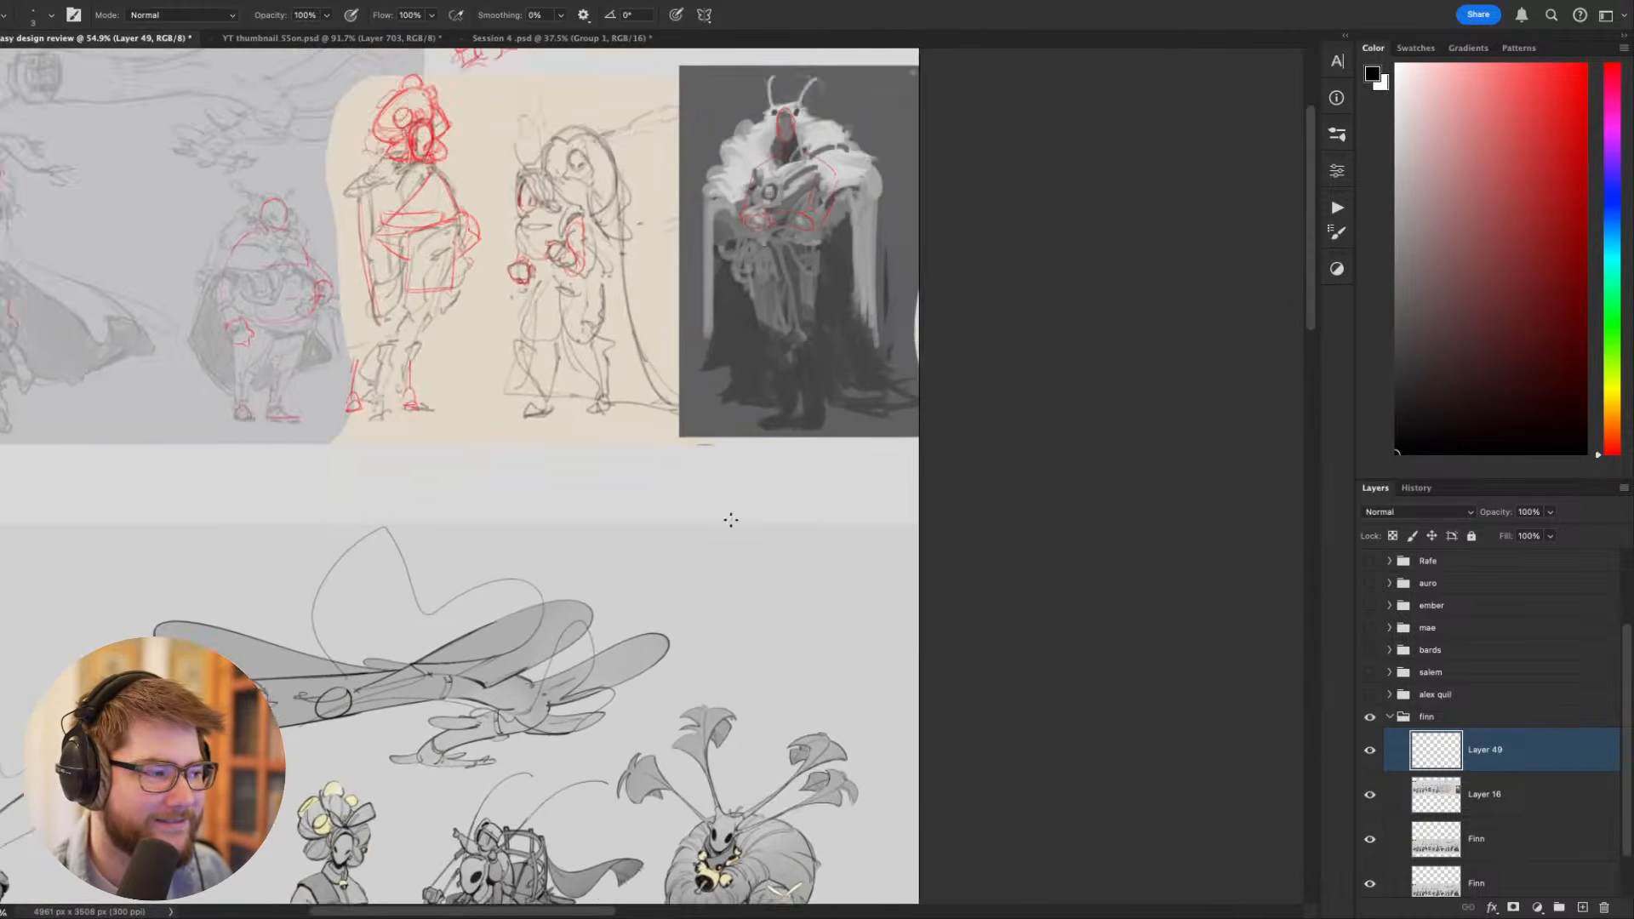
{"action": "left_click_drag", "start_coordinate": [762, 614], "coordinate": [841, 302]}
{"action": "left_click_drag", "start_coordinate": [833, 618], "coordinate": [955, 496]}
{"action": "scroll", "coordinate": [917, 529], "scroll_direction": "up", "scroll_amount": 2}
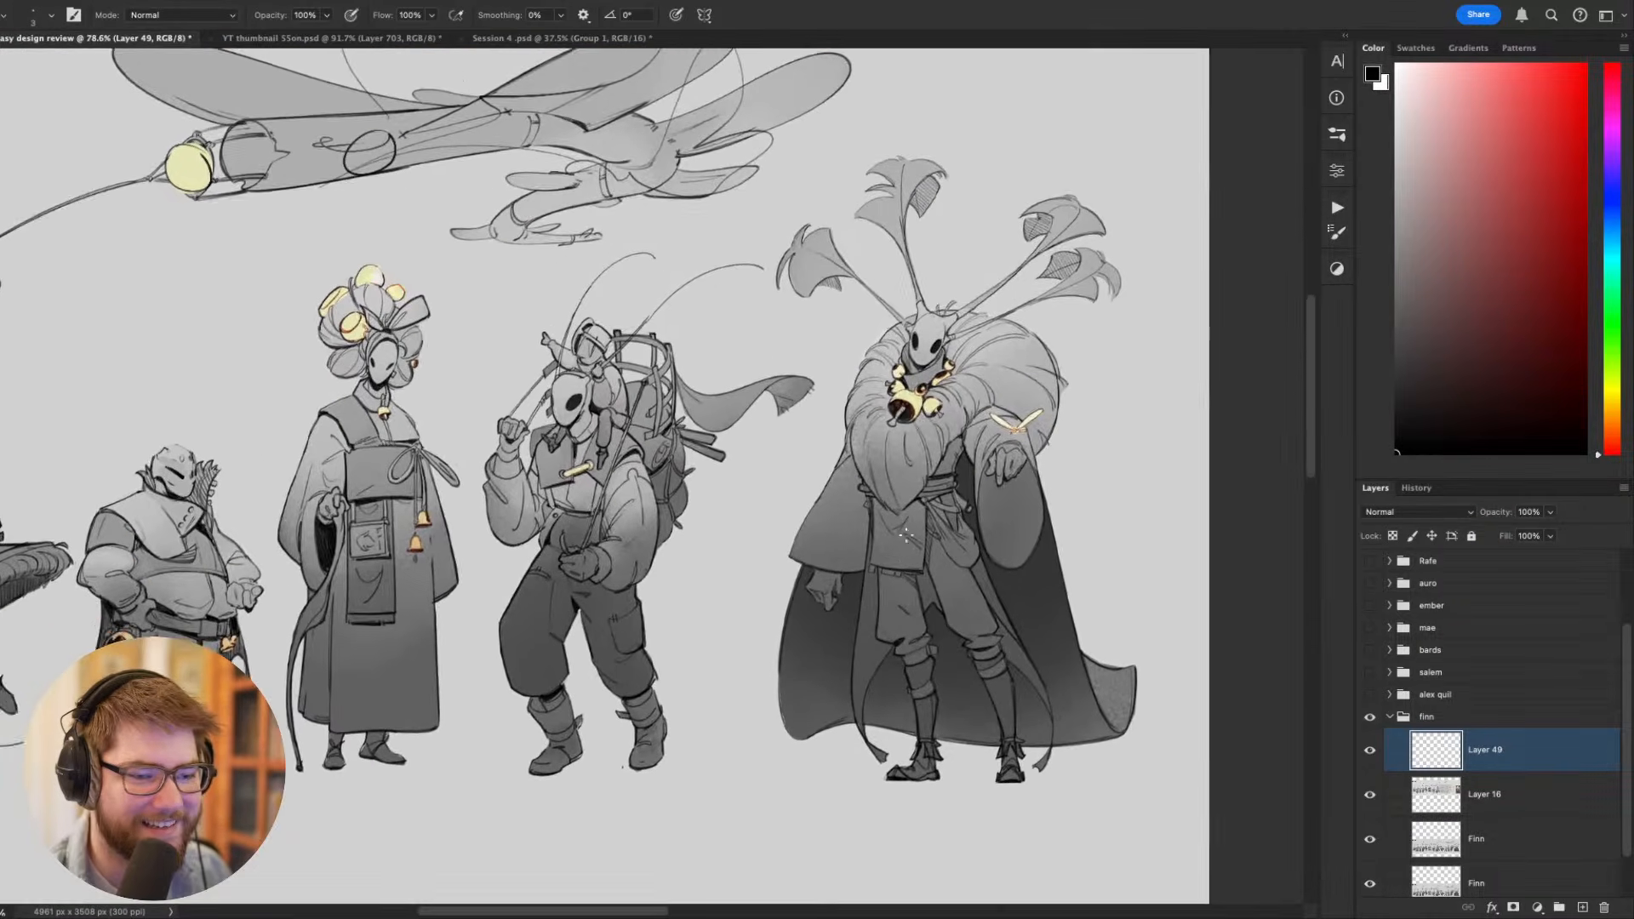
{"action": "left_click_drag", "start_coordinate": [895, 565], "coordinate": [1012, 590]}
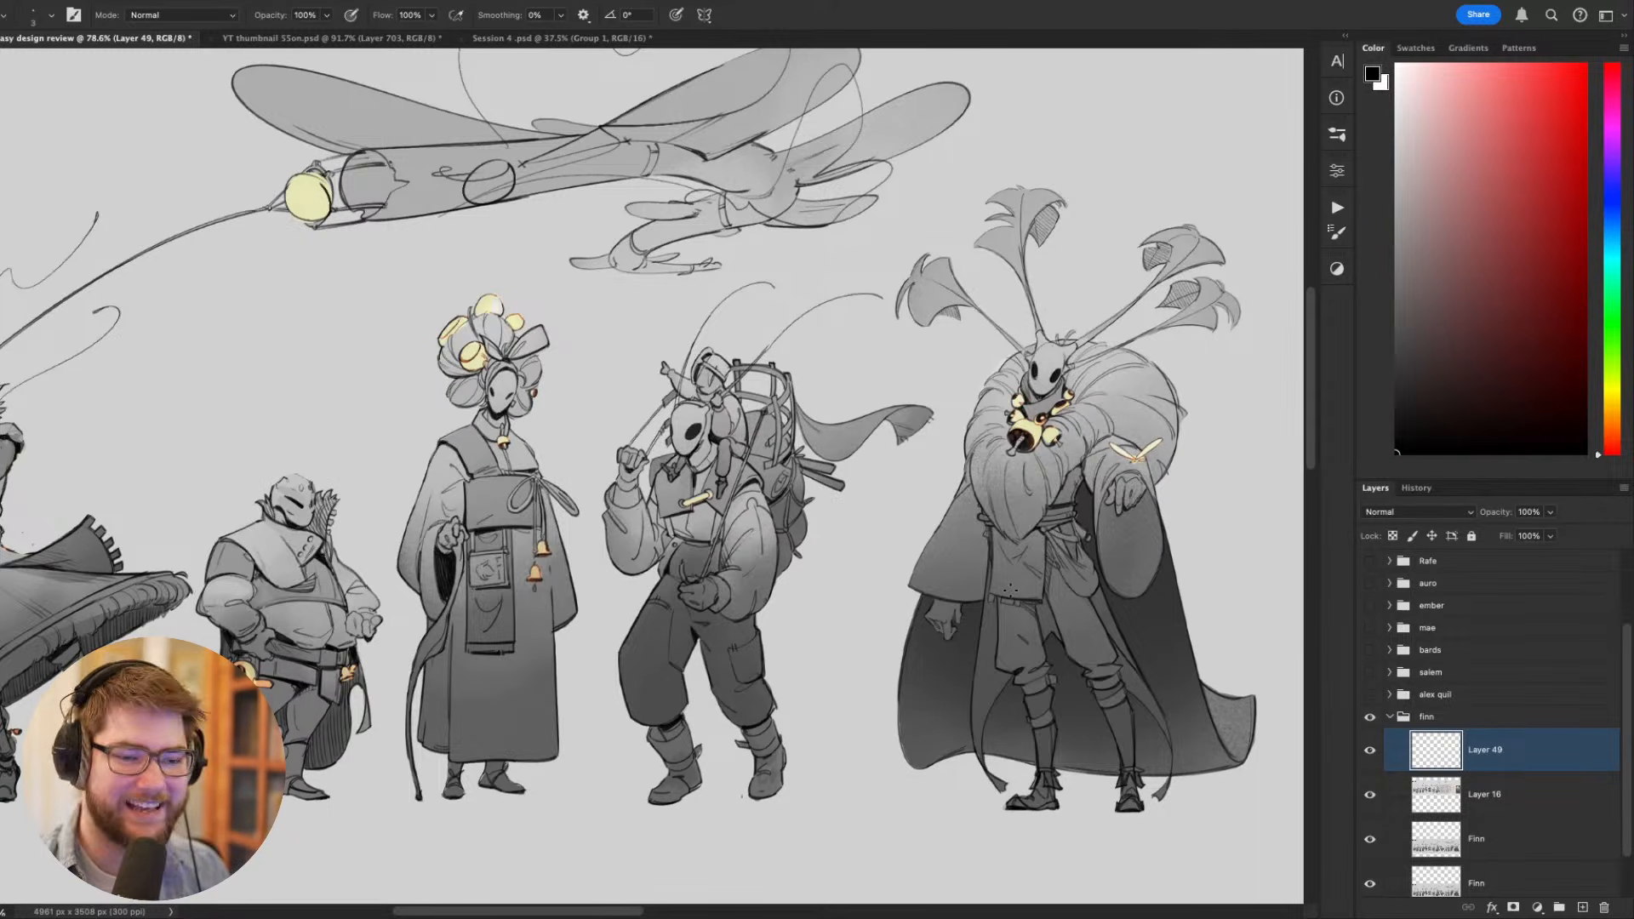
- Survey the whole finished lineup against the upper row of earlier designs and rough sketches
{"action": "scroll", "coordinate": [1019, 588], "scroll_direction": "down", "scroll_amount": 4}
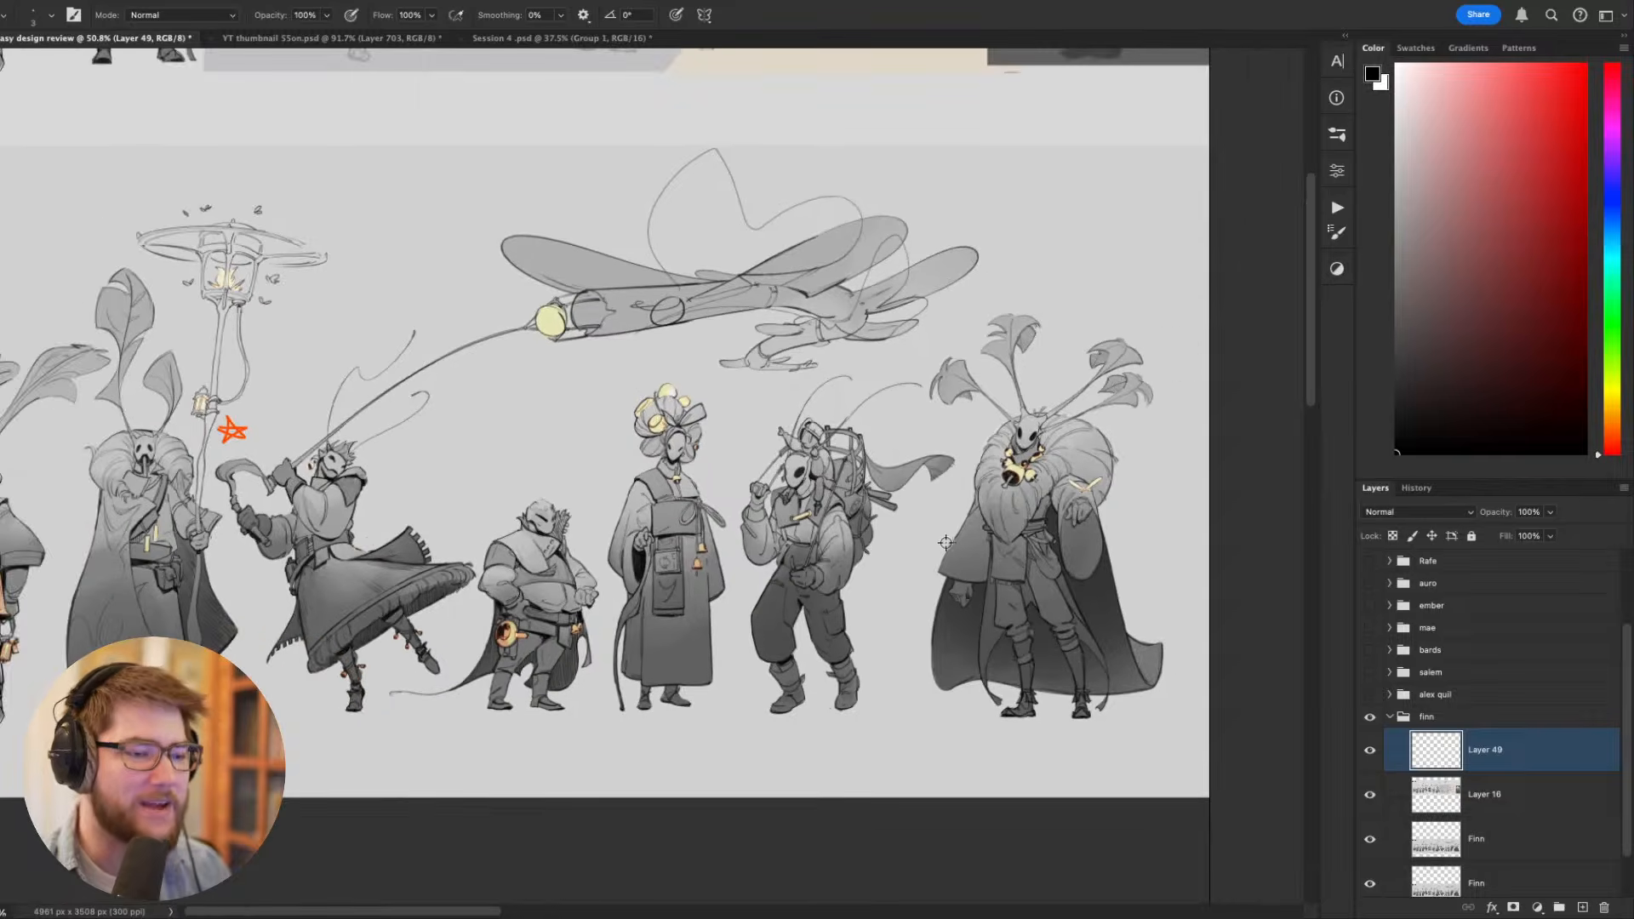
{"action": "scroll", "coordinate": [900, 531], "scroll_direction": "down", "scroll_amount": 1}
{"action": "left_click_drag", "start_coordinate": [851, 504], "coordinate": [907, 560]}
{"action": "scroll", "coordinate": [906, 560], "scroll_direction": "down", "scroll_amount": 3}
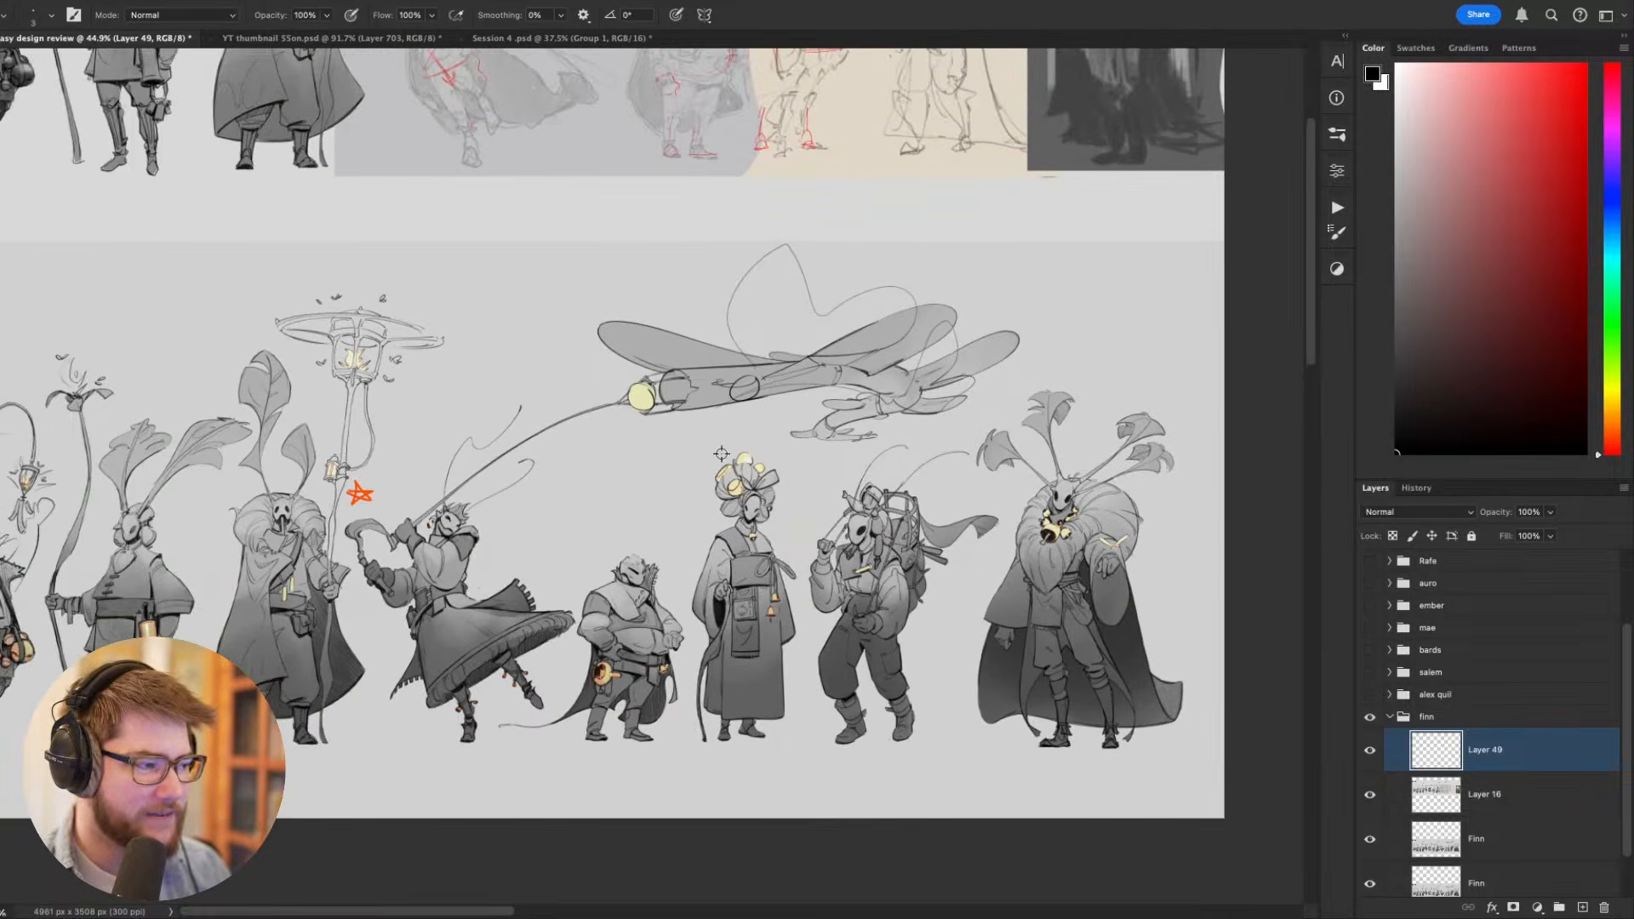
{"action": "left_click_drag", "start_coordinate": [724, 455], "coordinate": [986, 600]}
{"action": "scroll", "coordinate": [987, 600], "scroll_direction": "down", "scroll_amount": 5}
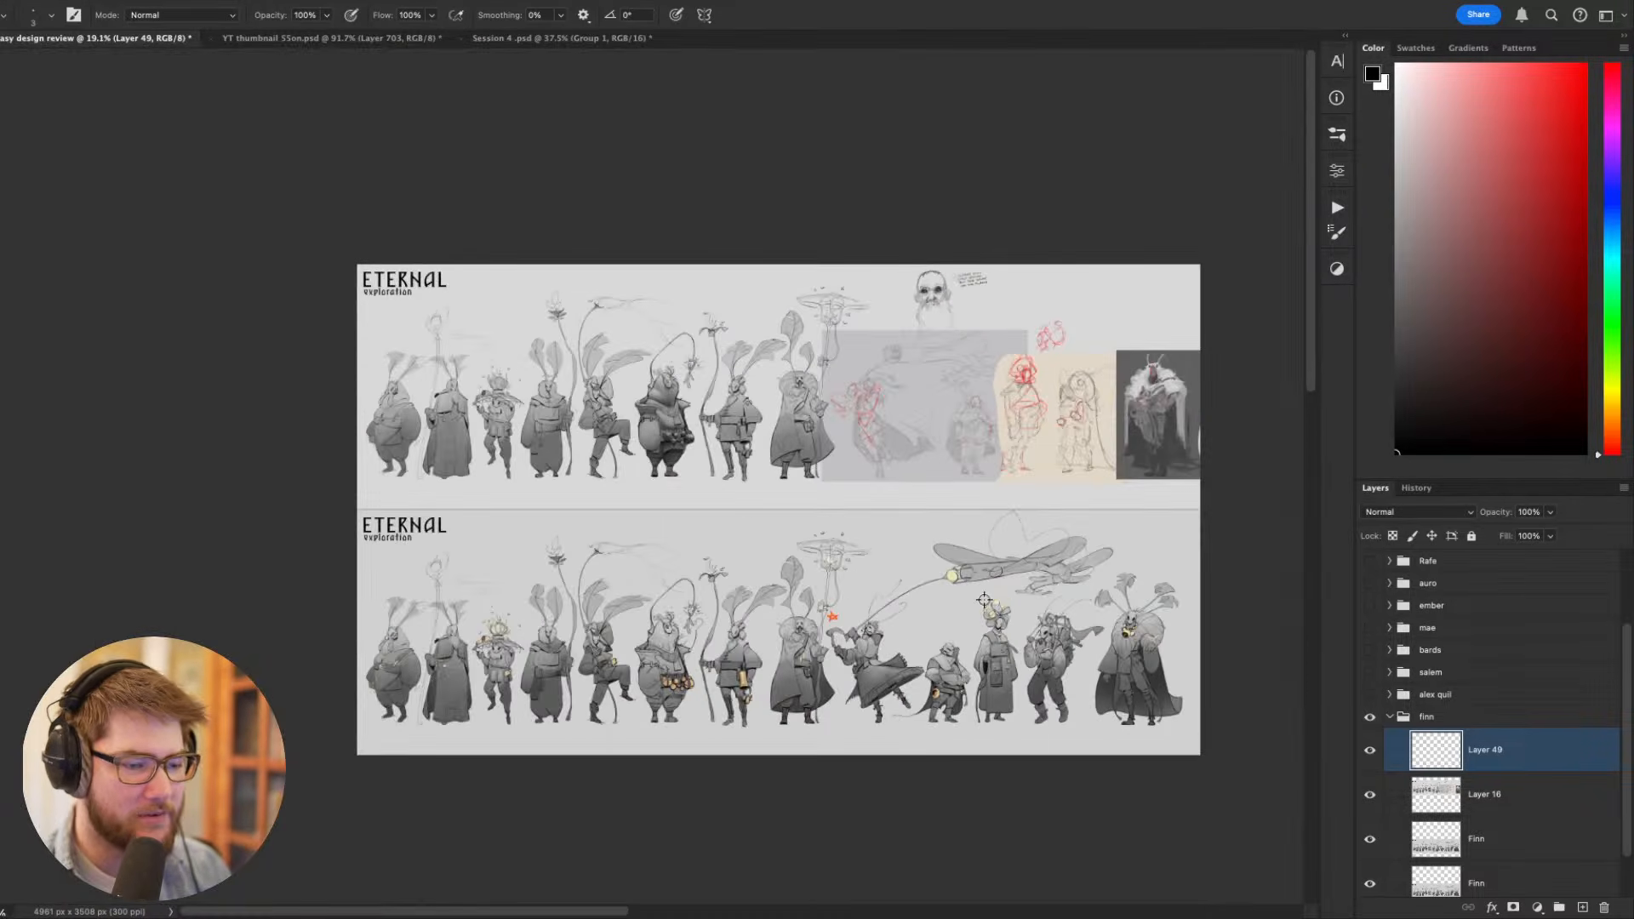
{"action": "scroll", "coordinate": [927, 598], "scroll_direction": "up", "scroll_amount": 2}
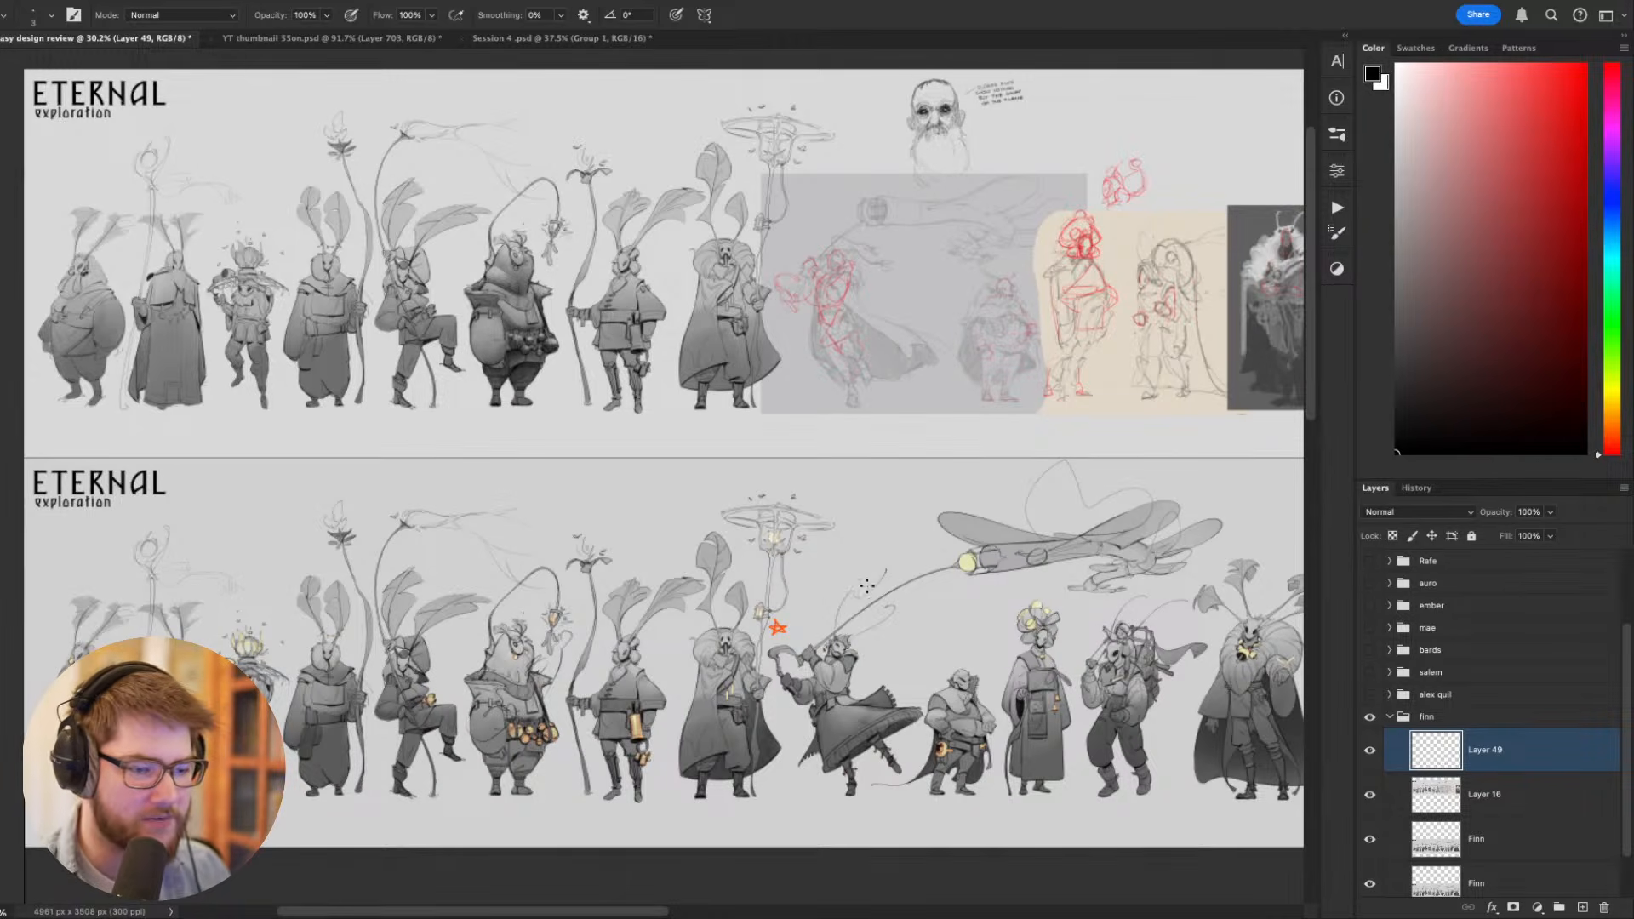
{"action": "scroll", "coordinate": [994, 516], "scroll_direction": "down", "scroll_amount": 4}
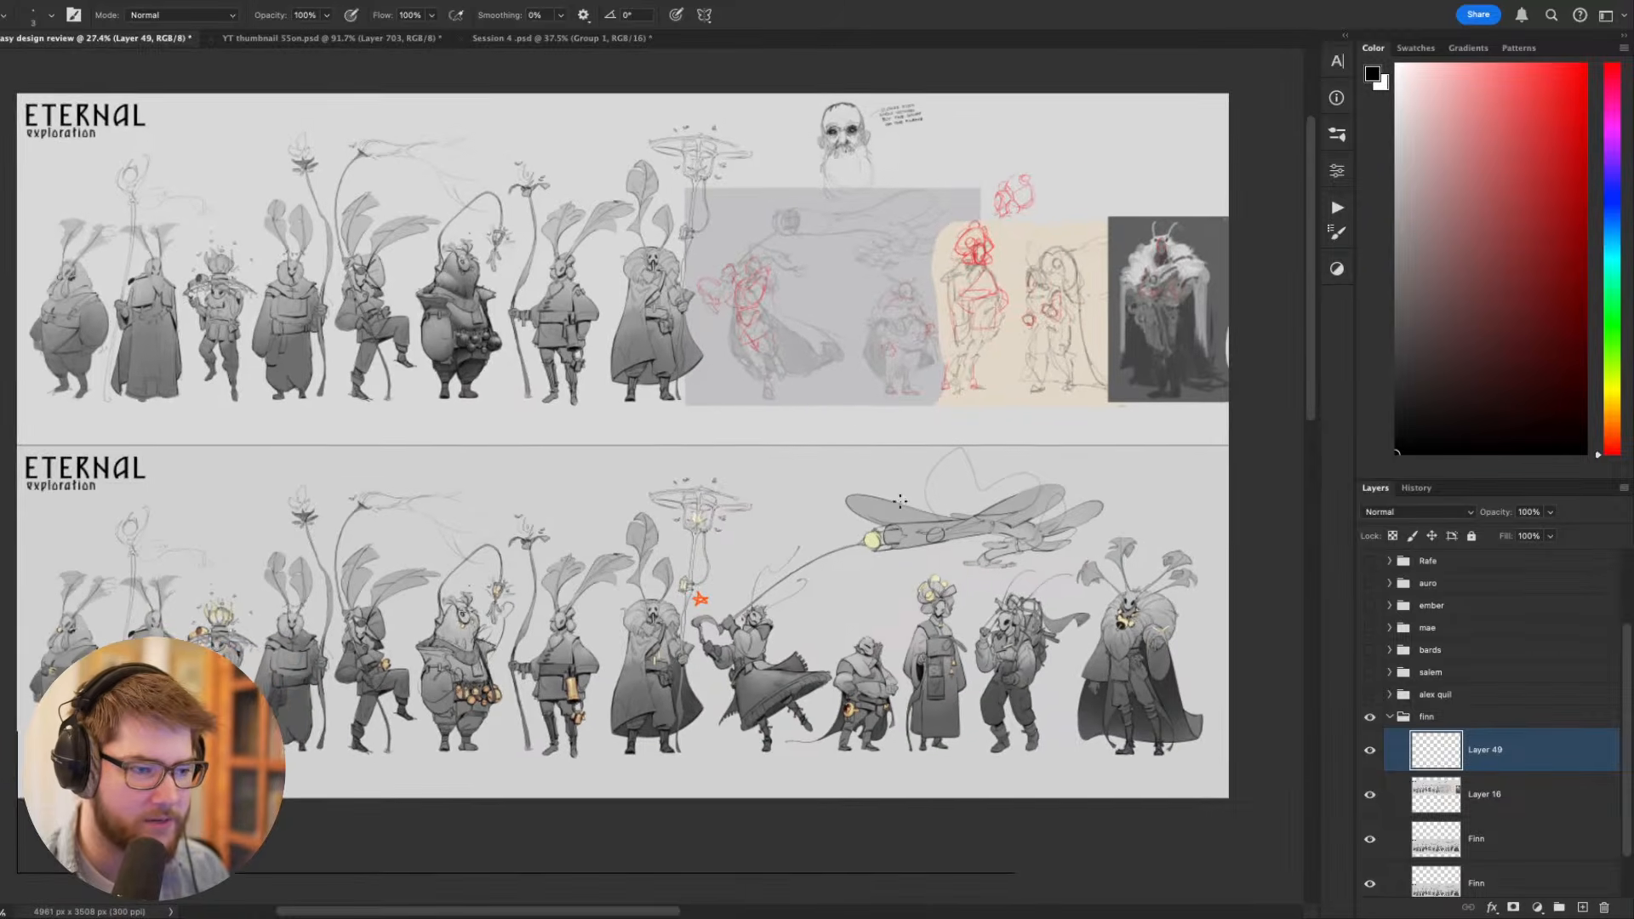
{"action": "scroll", "coordinate": [979, 502], "scroll_direction": "up", "scroll_amount": 3}
{"action": "scroll", "coordinate": [936, 521], "scroll_direction": "down", "scroll_amount": 1}
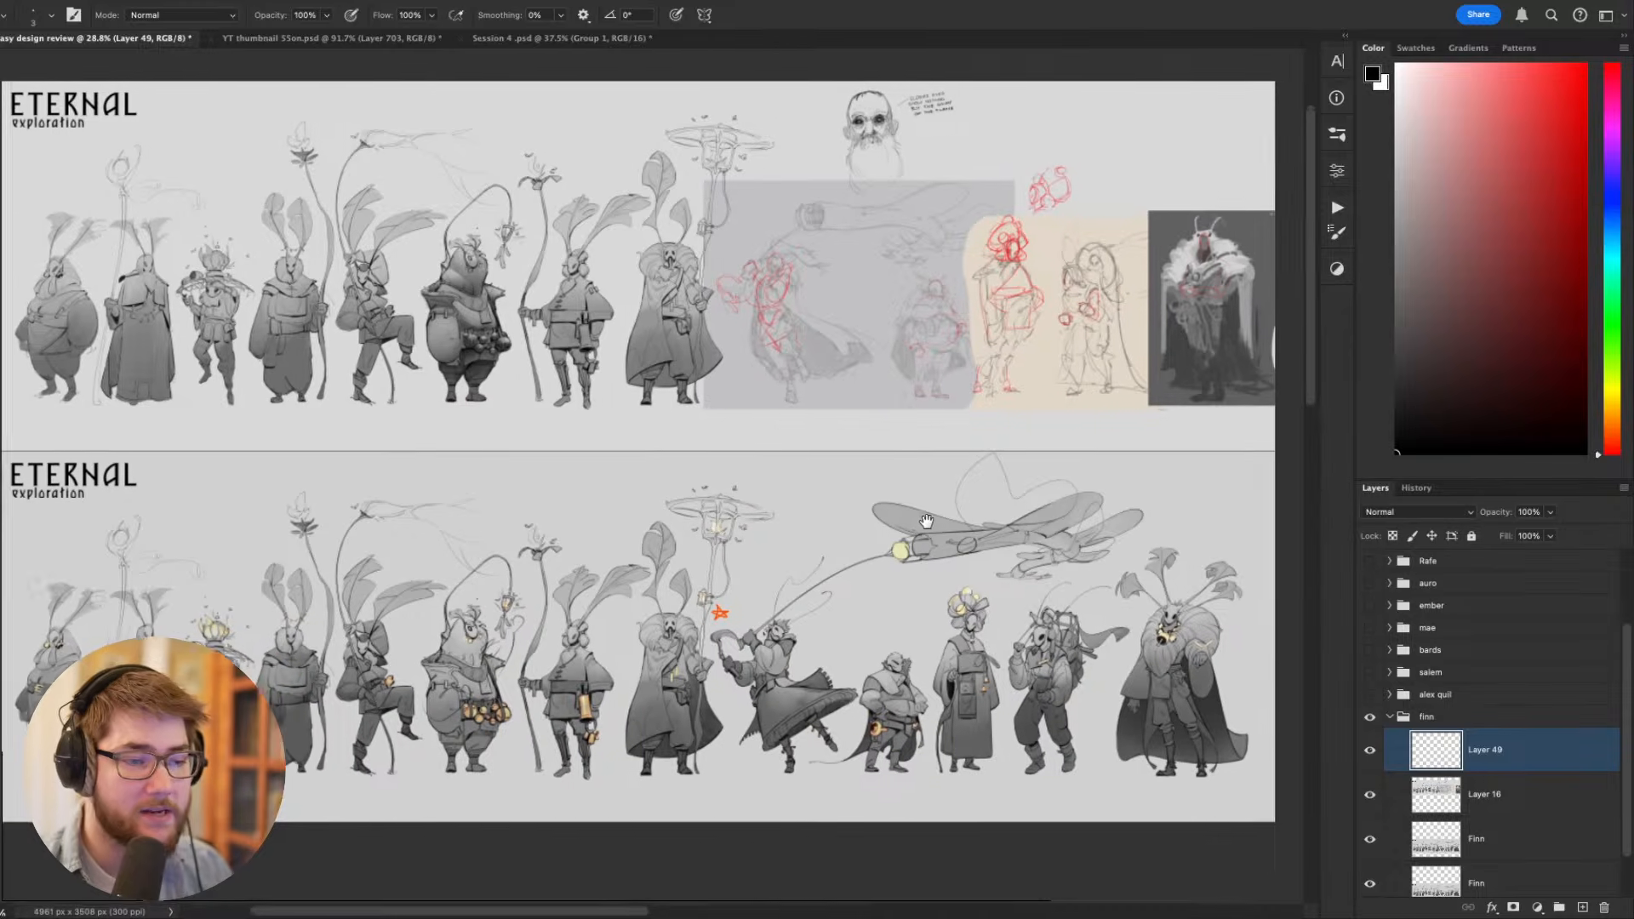
{"action": "scroll", "coordinate": [927, 528], "scroll_direction": "up", "scroll_amount": 1}
- Hide the interface panels and examine both full ETERNAL exploration lineups on a cleared workspace
{"action": "key", "text": "Tab"}
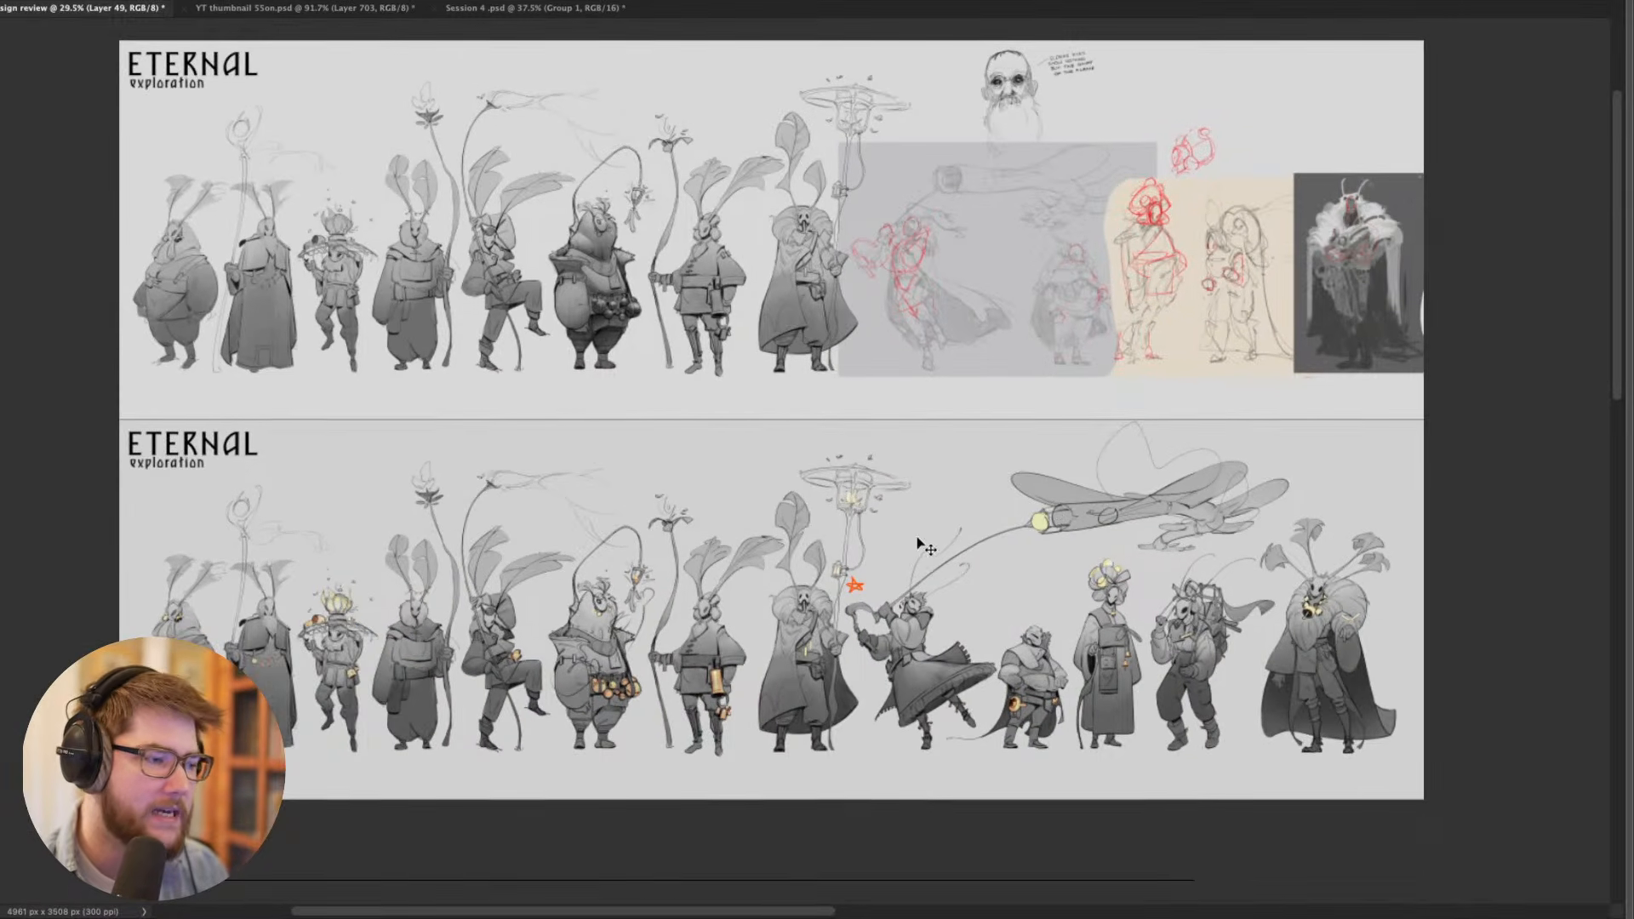
{"action": "scroll", "coordinate": [917, 526], "scroll_direction": "up", "scroll_amount": 1}
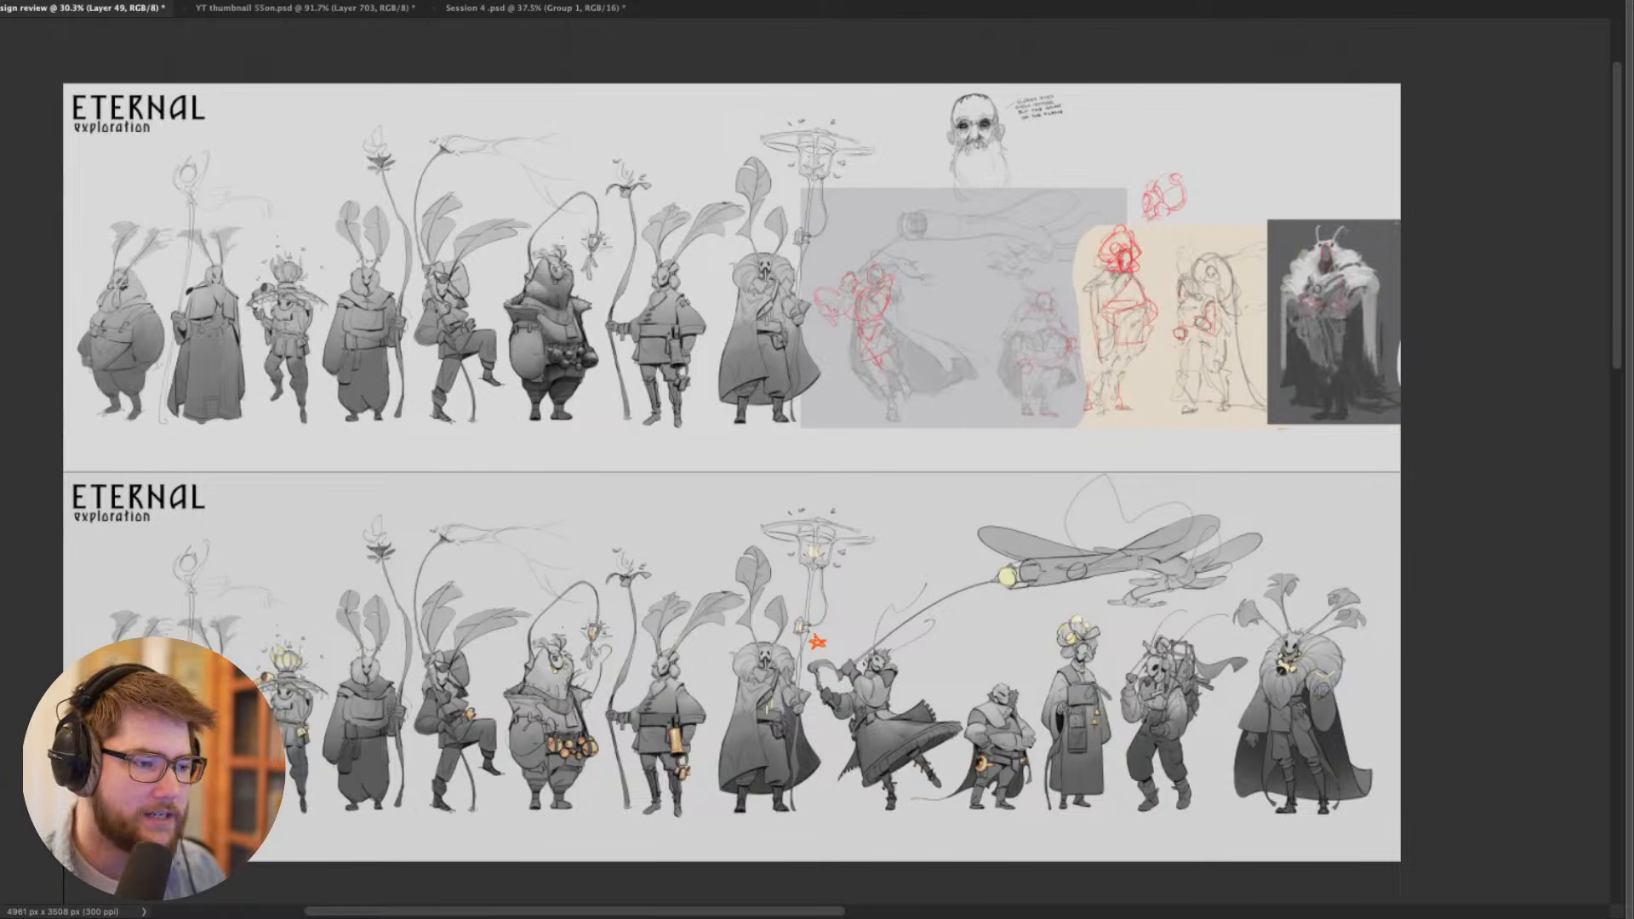
{"action": "left_click_drag", "start_coordinate": [211, 465], "coordinate": [244, 474]}
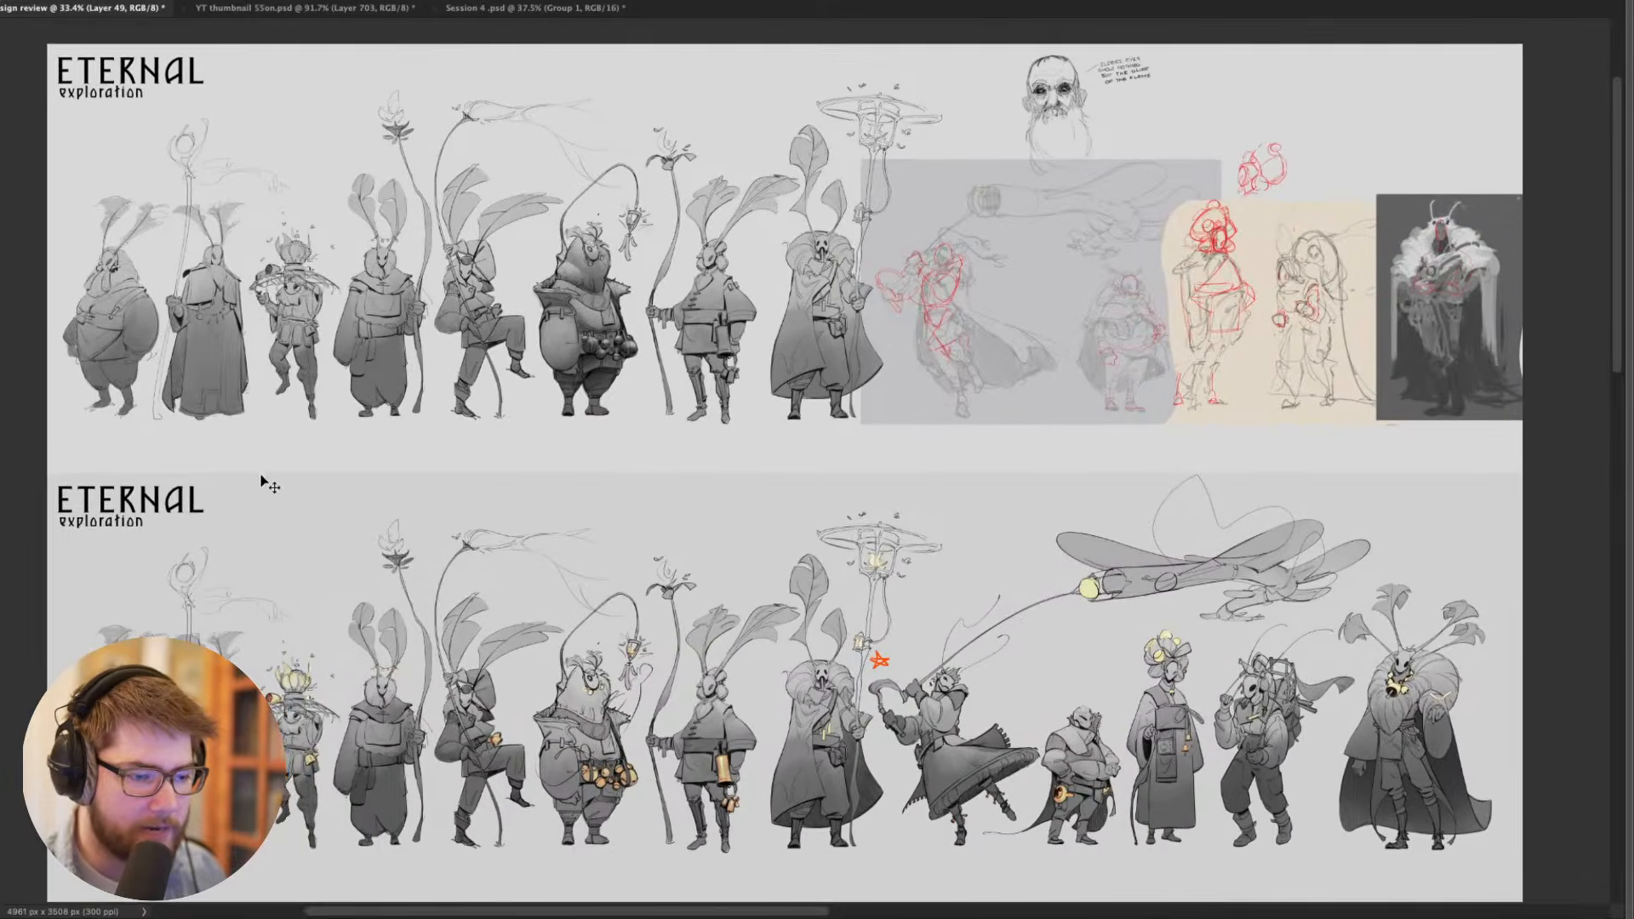
{"action": "left_click_drag", "start_coordinate": [482, 502], "coordinate": [419, 462]}
{"action": "scroll", "coordinate": [431, 467], "scroll_direction": "up", "scroll_amount": 2}
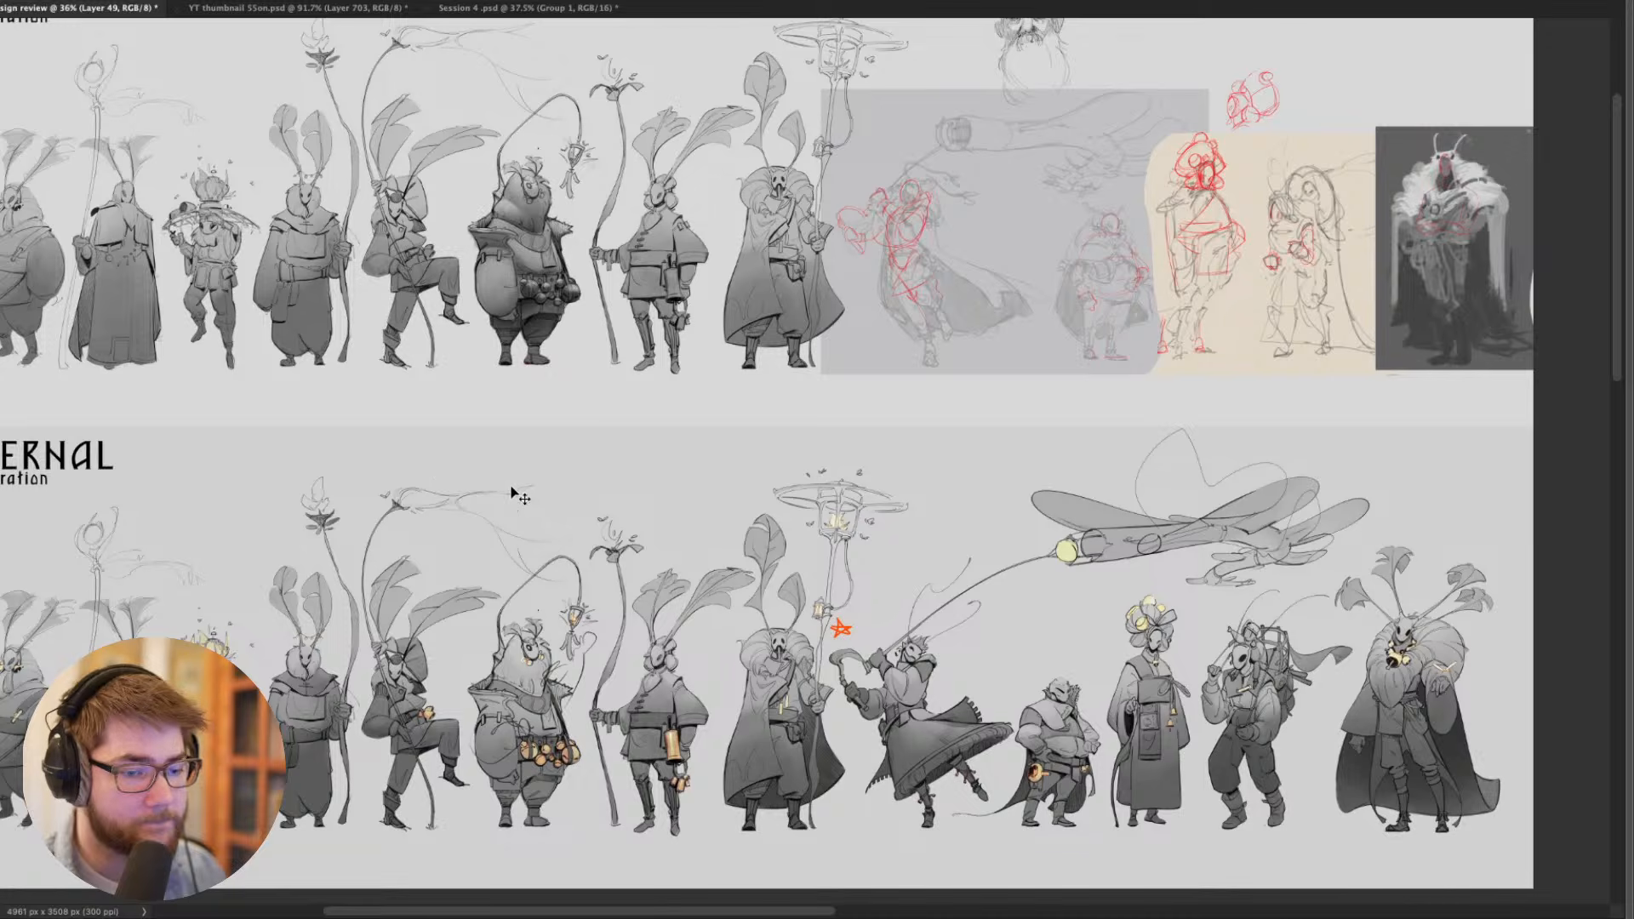
{"action": "key", "text": "Tab"}
{"action": "key", "text": "Tab"}
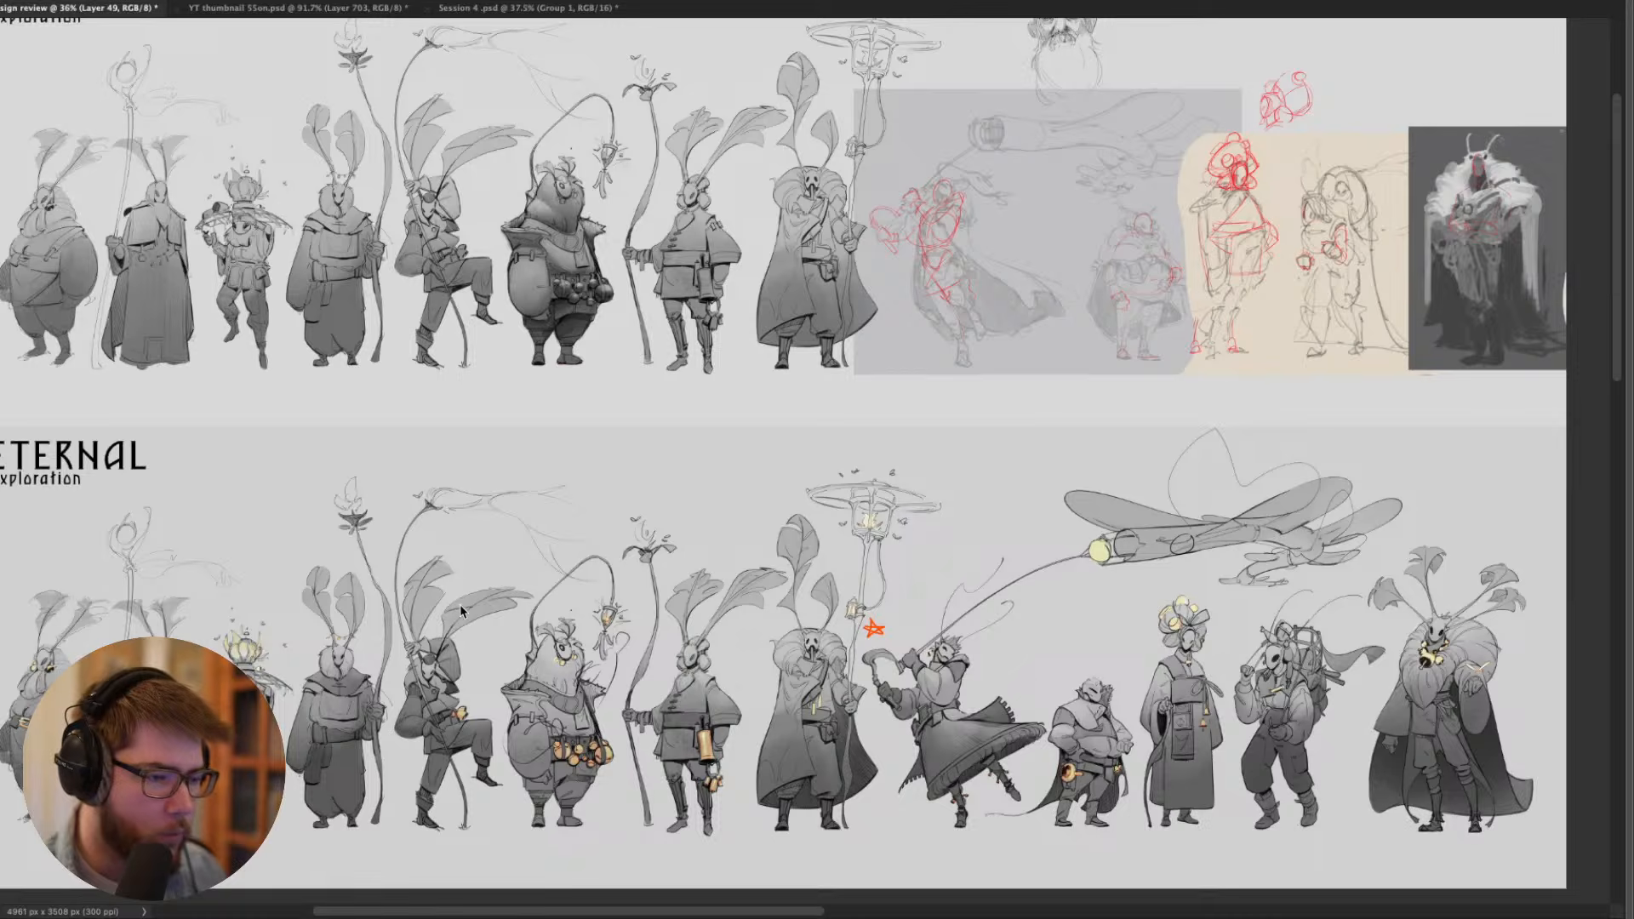
- Switch to the web browser and show the Gumroad page for the free weekend world-building workshop from its banner image
{"action": "key", "text": "super+Tab"}
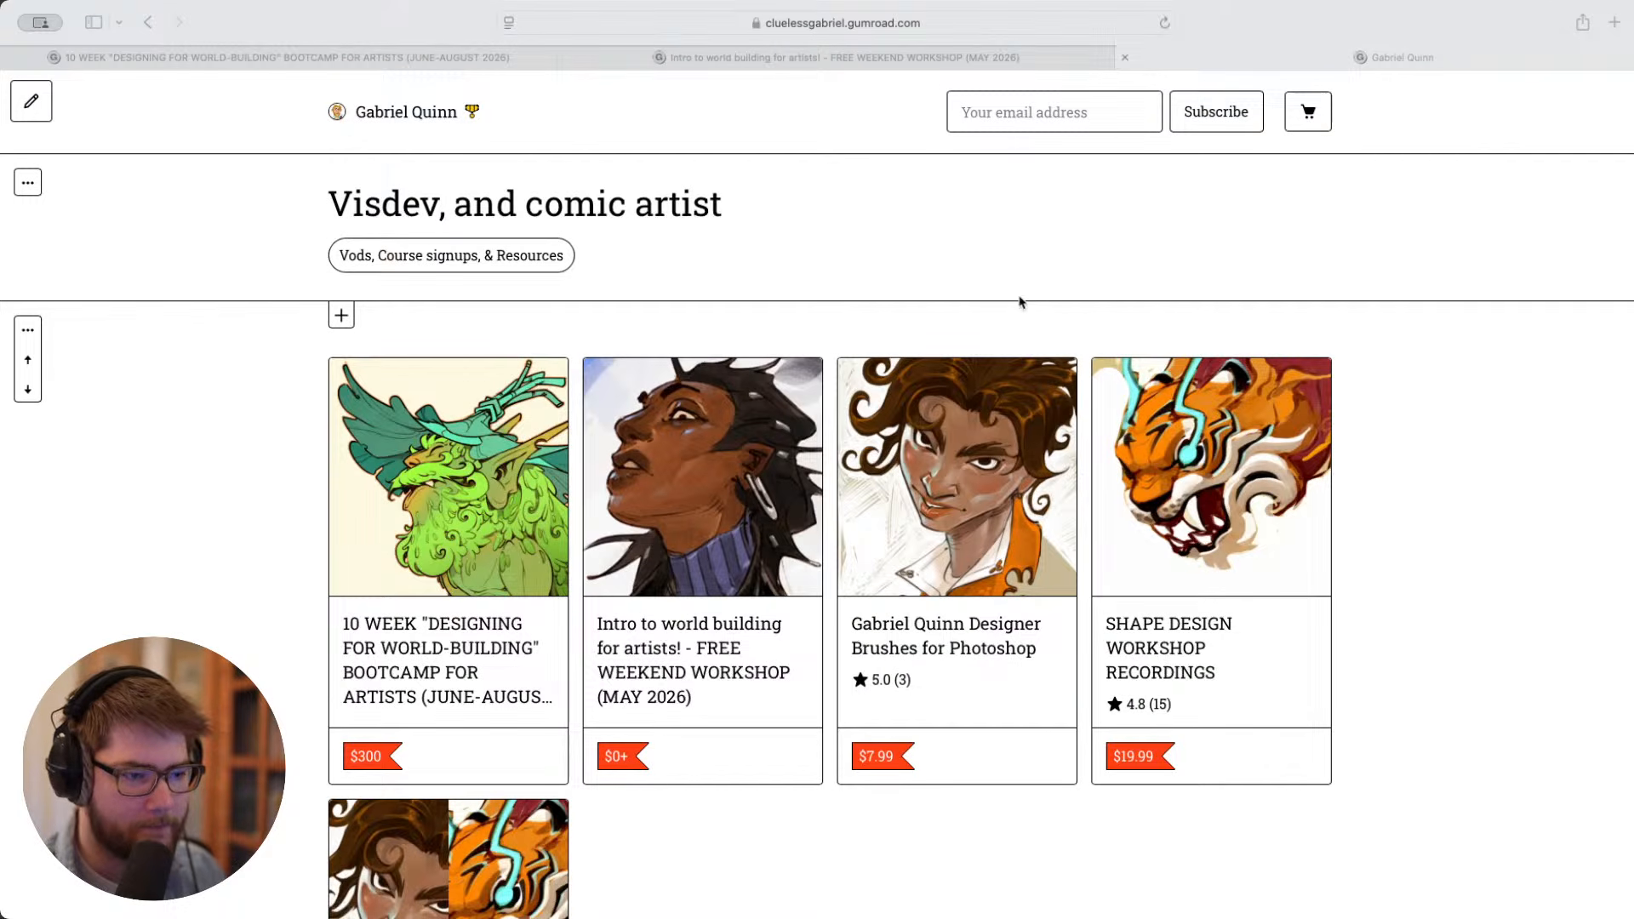
{"action": "left_click", "coordinate": [830, 57]}
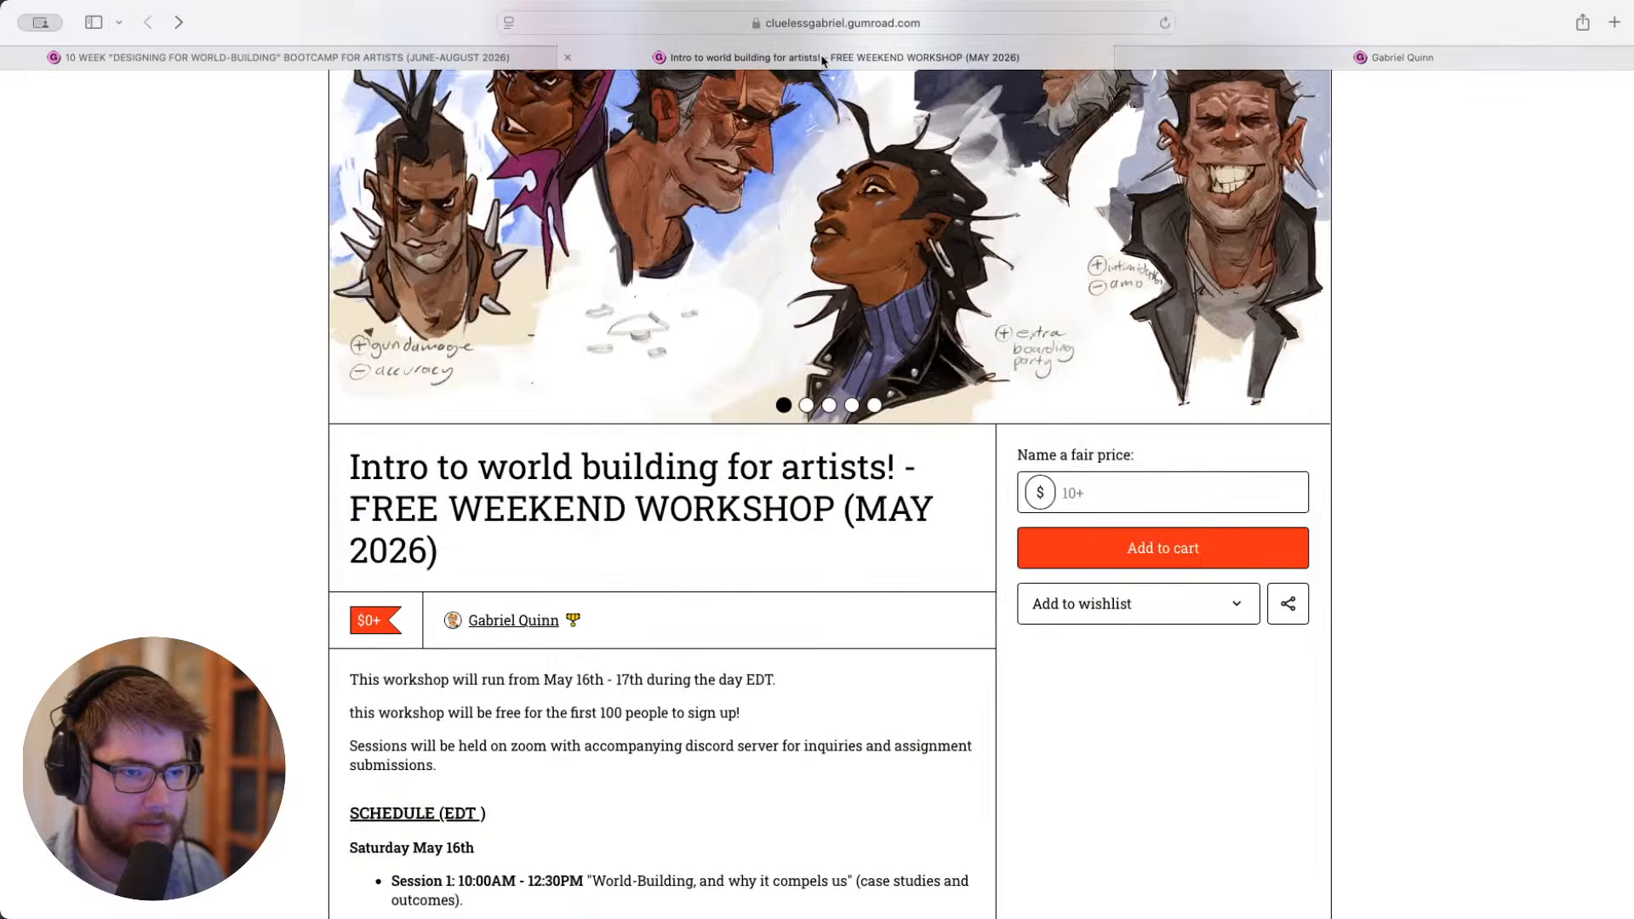
{"action": "scroll", "coordinate": [881, 285], "scroll_direction": "up", "scroll_amount": 3}
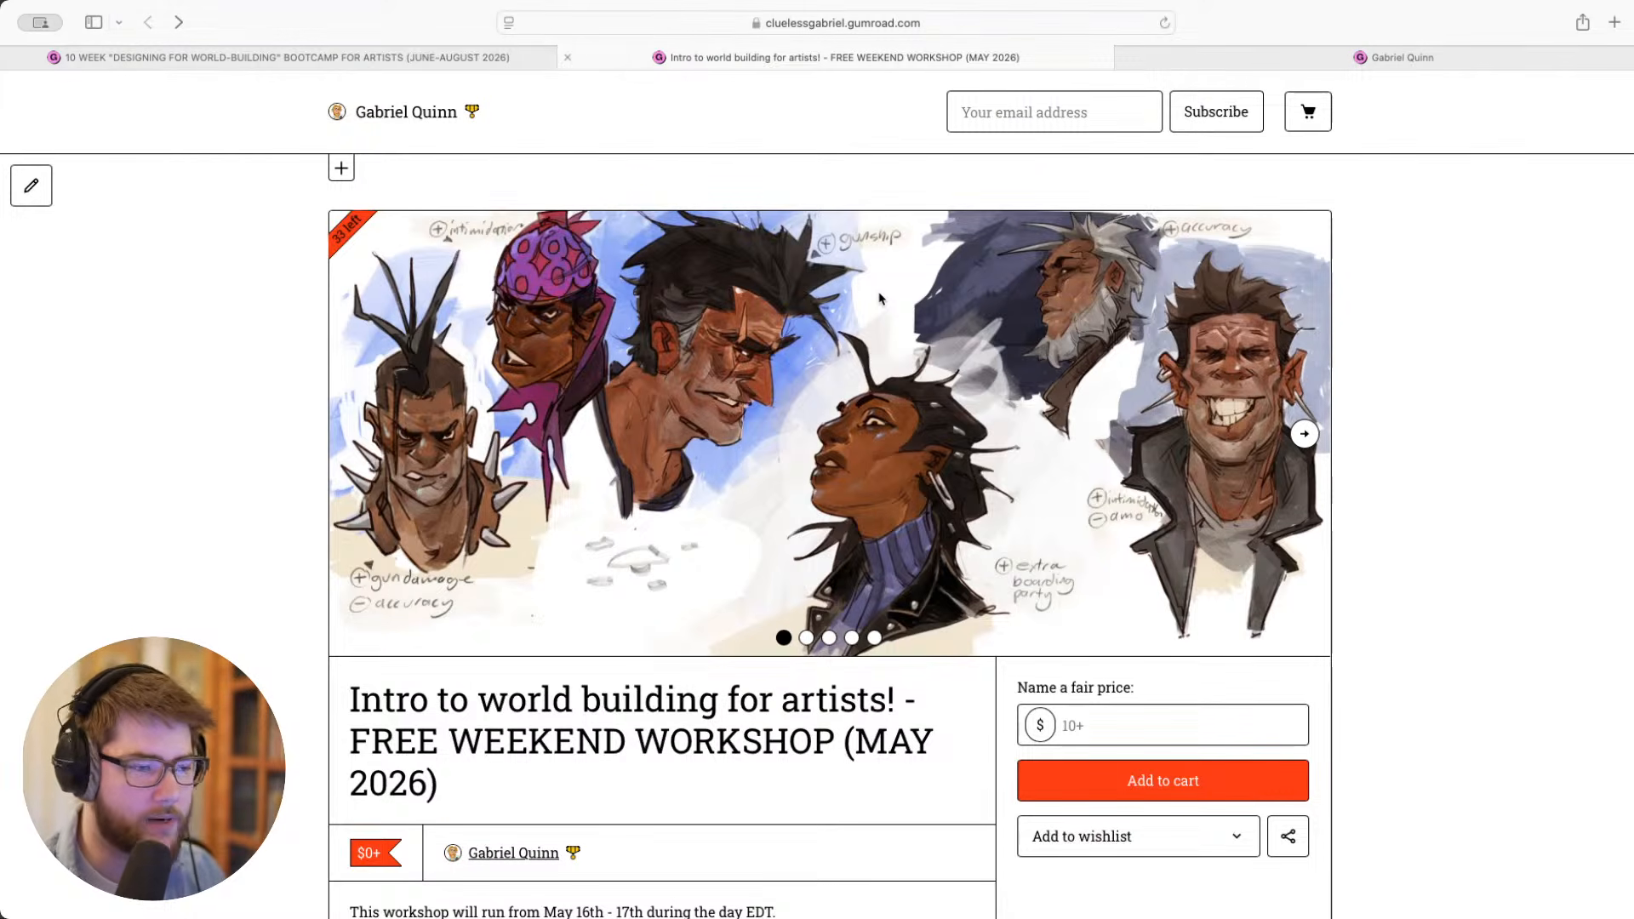
- Show the Gumroad page for the 10-week "Designing for World-Building" bootcamp and look over its banner and admission details
{"action": "mouse_move", "coordinate": [442, 64]}
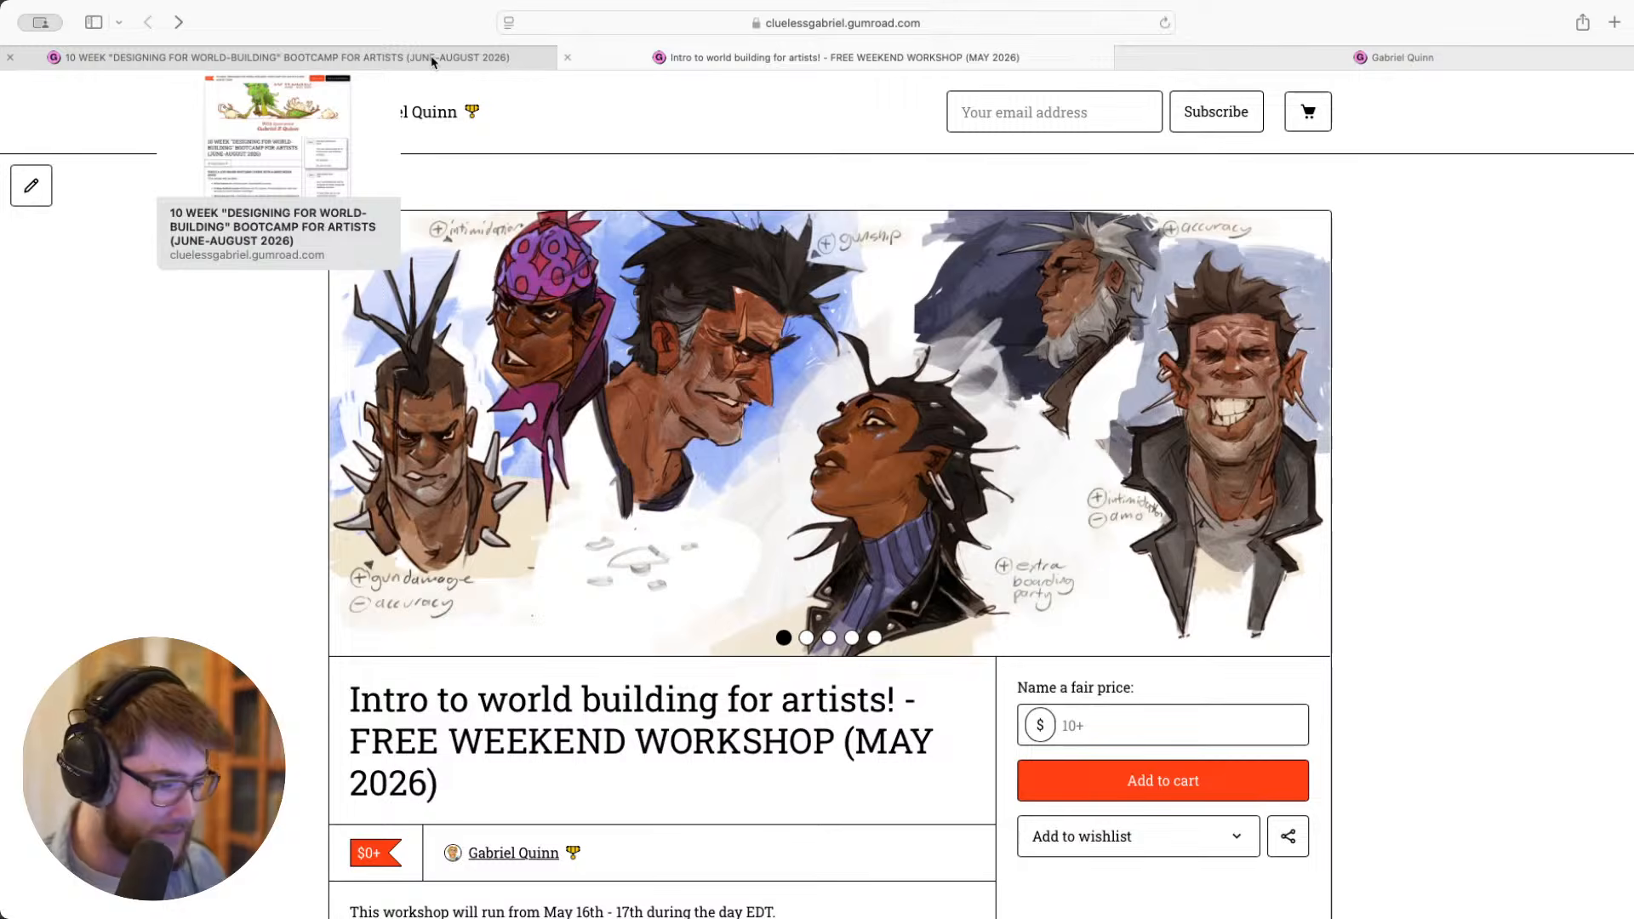
{"action": "left_click", "coordinate": [433, 61]}
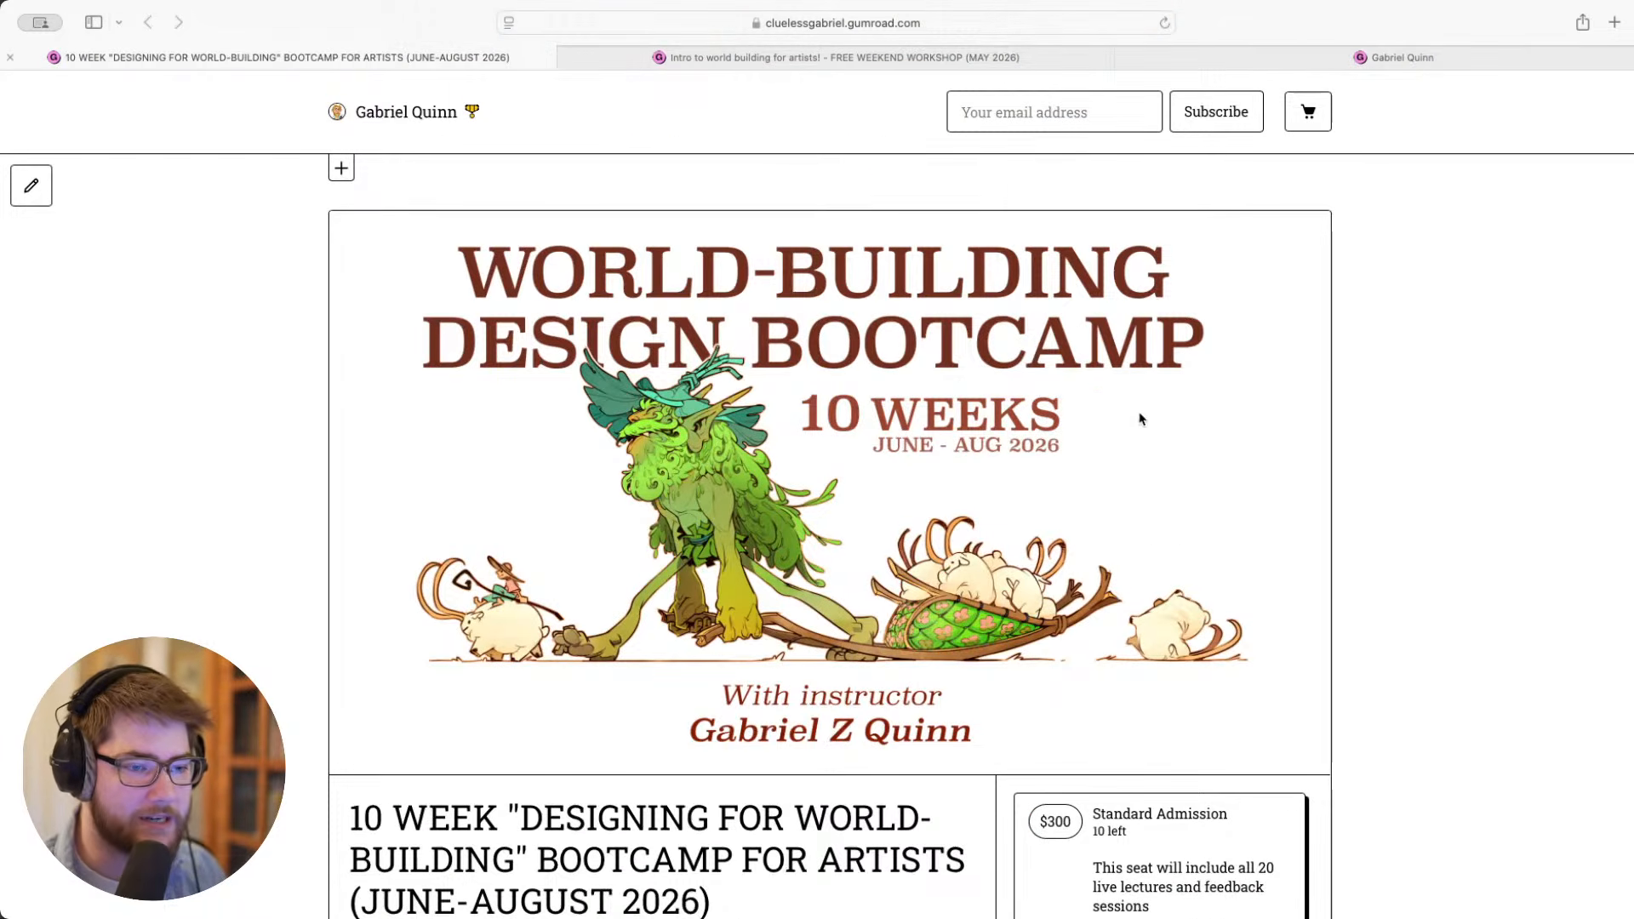
{"action": "scroll", "coordinate": [1358, 467], "scroll_direction": "down", "scroll_amount": 3}
{"action": "scroll", "coordinate": [1407, 426], "scroll_direction": "up", "scroll_amount": 3}
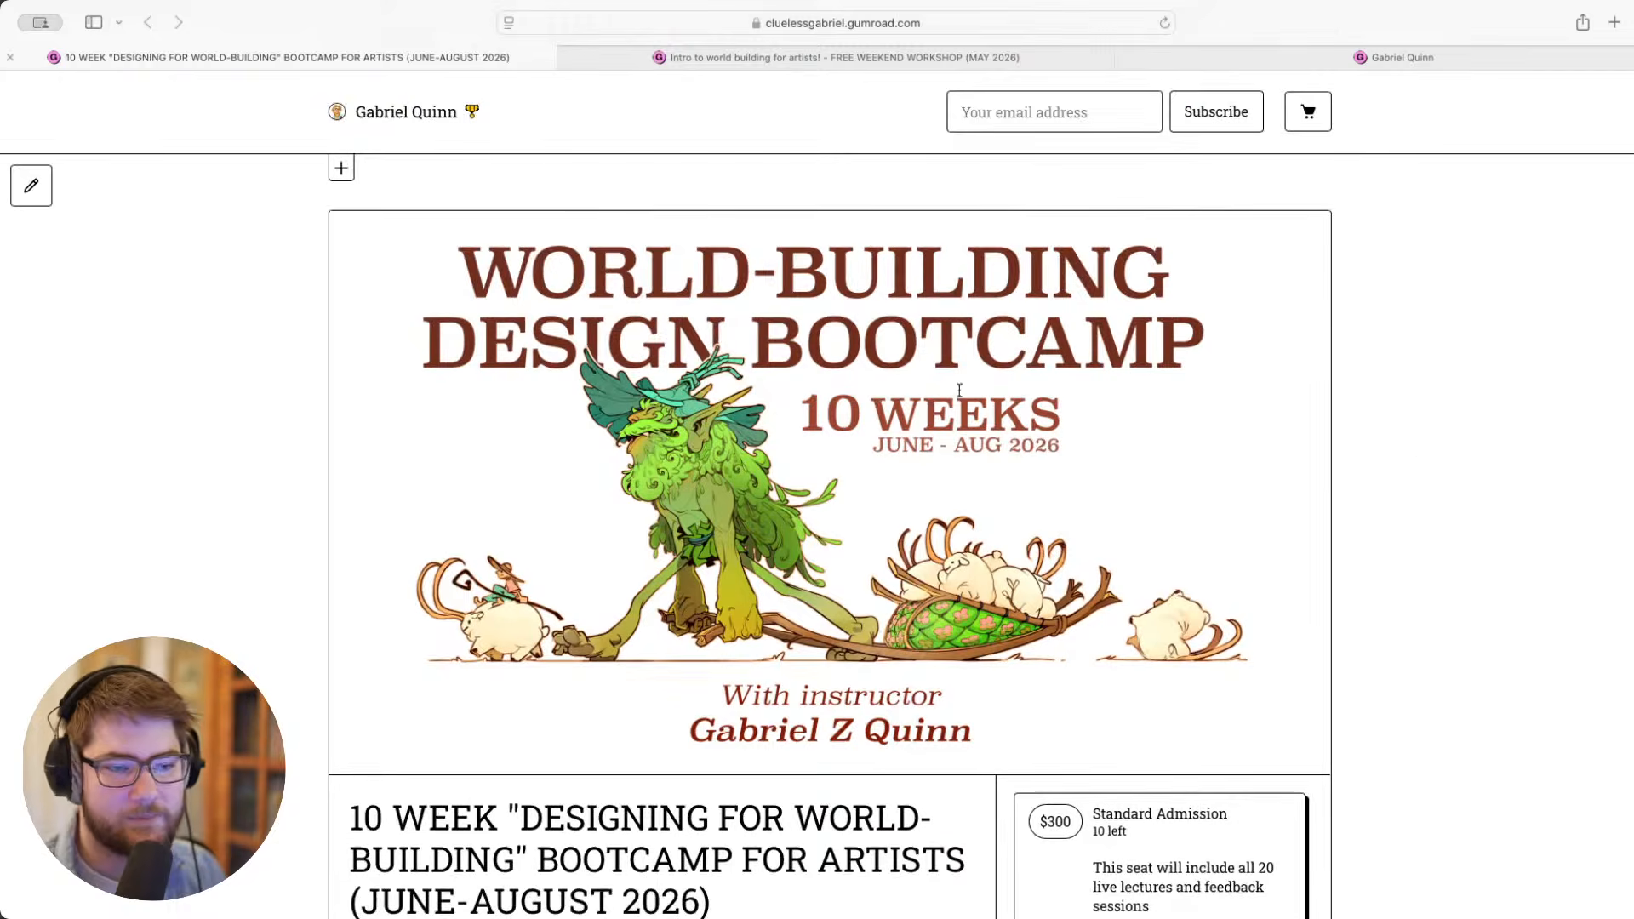
- Review the bootcamp page's Standard Admission and Mentorship Spot options, the course inclusions and the start of the Course Sequence
{"action": "scroll", "coordinate": [1408, 421], "scroll_direction": "down", "scroll_amount": 1}
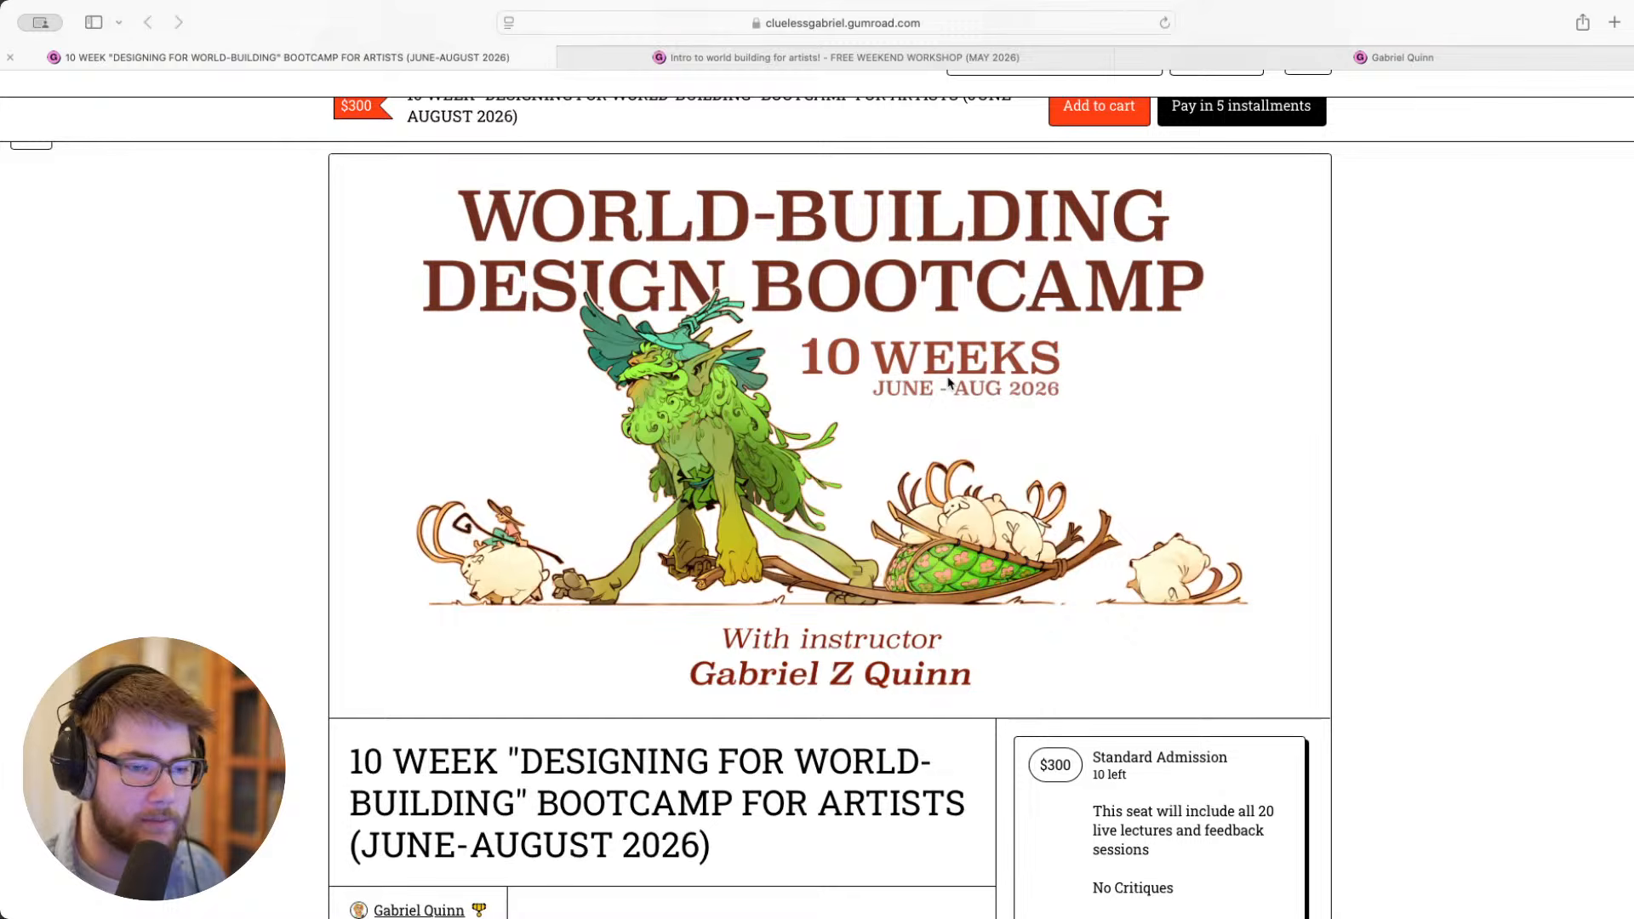
{"action": "scroll", "coordinate": [1335, 467], "scroll_direction": "down", "scroll_amount": 5}
{"action": "scroll", "coordinate": [1338, 470], "scroll_direction": "down", "scroll_amount": 4}
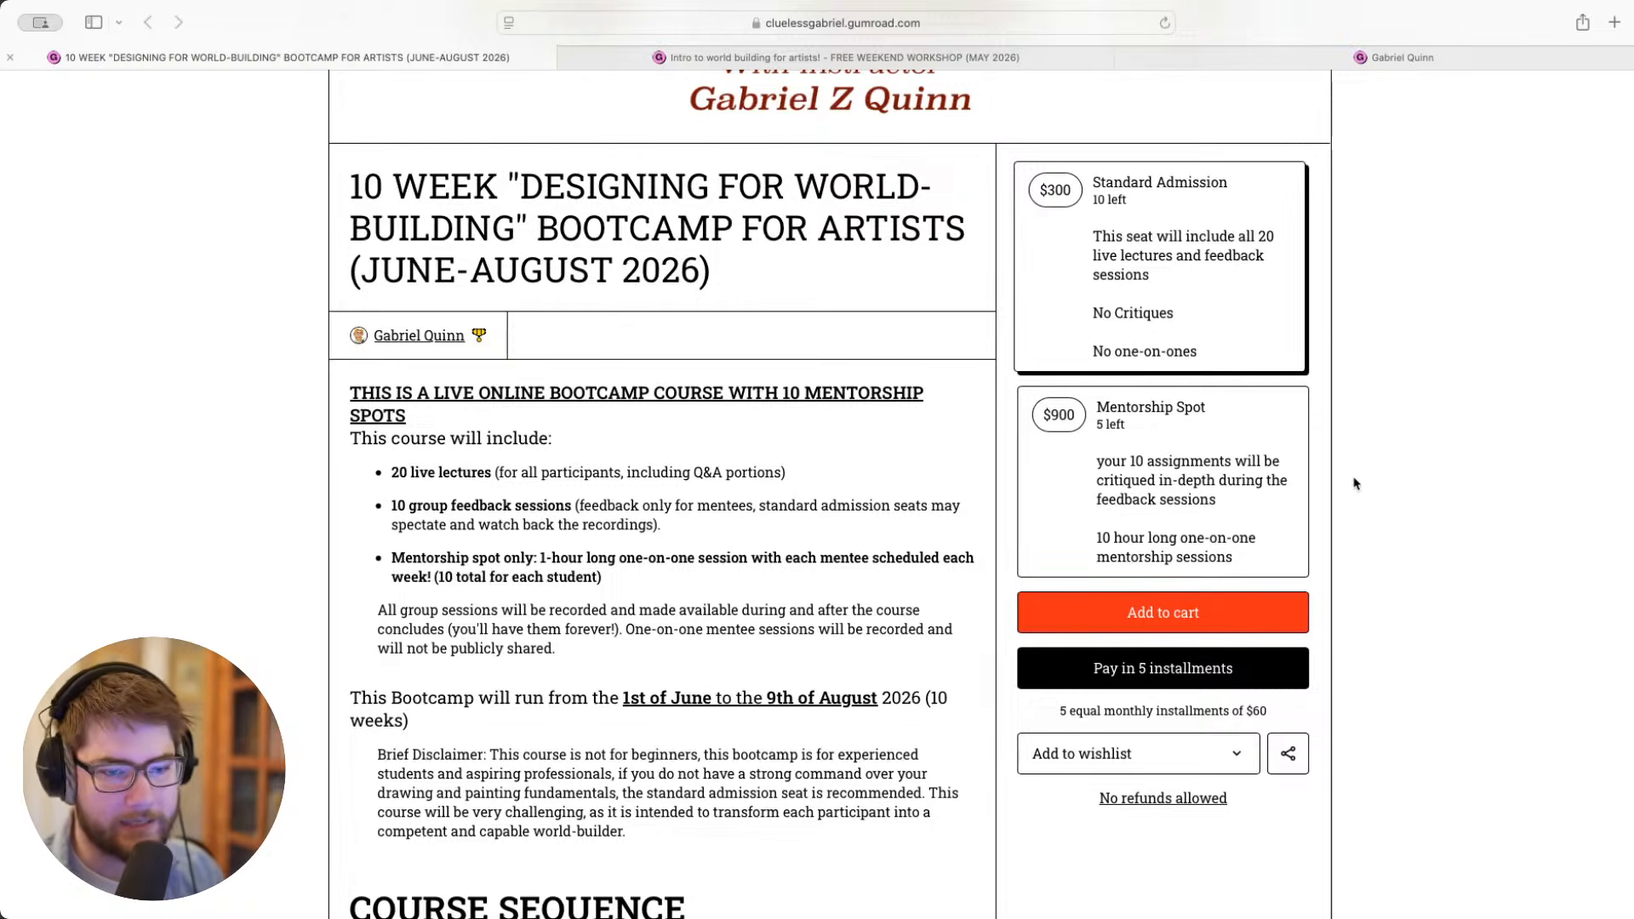
{"action": "scroll", "coordinate": [1356, 484], "scroll_direction": "down", "scroll_amount": 1}
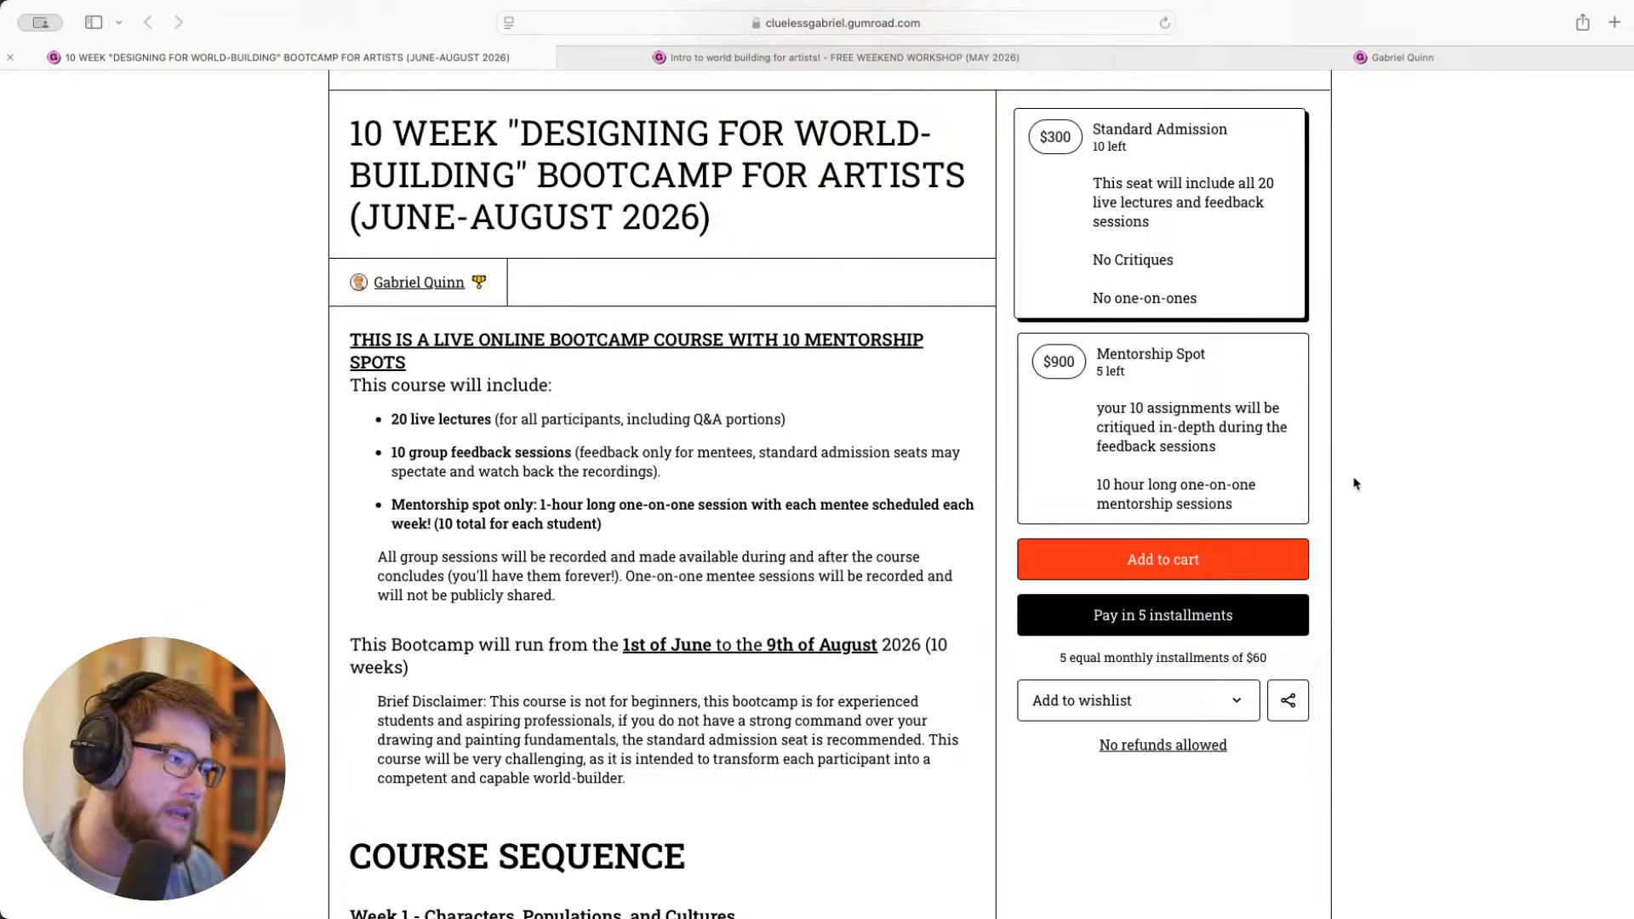
{"action": "scroll", "coordinate": [1357, 483], "scroll_direction": "down", "scroll_amount": 12}
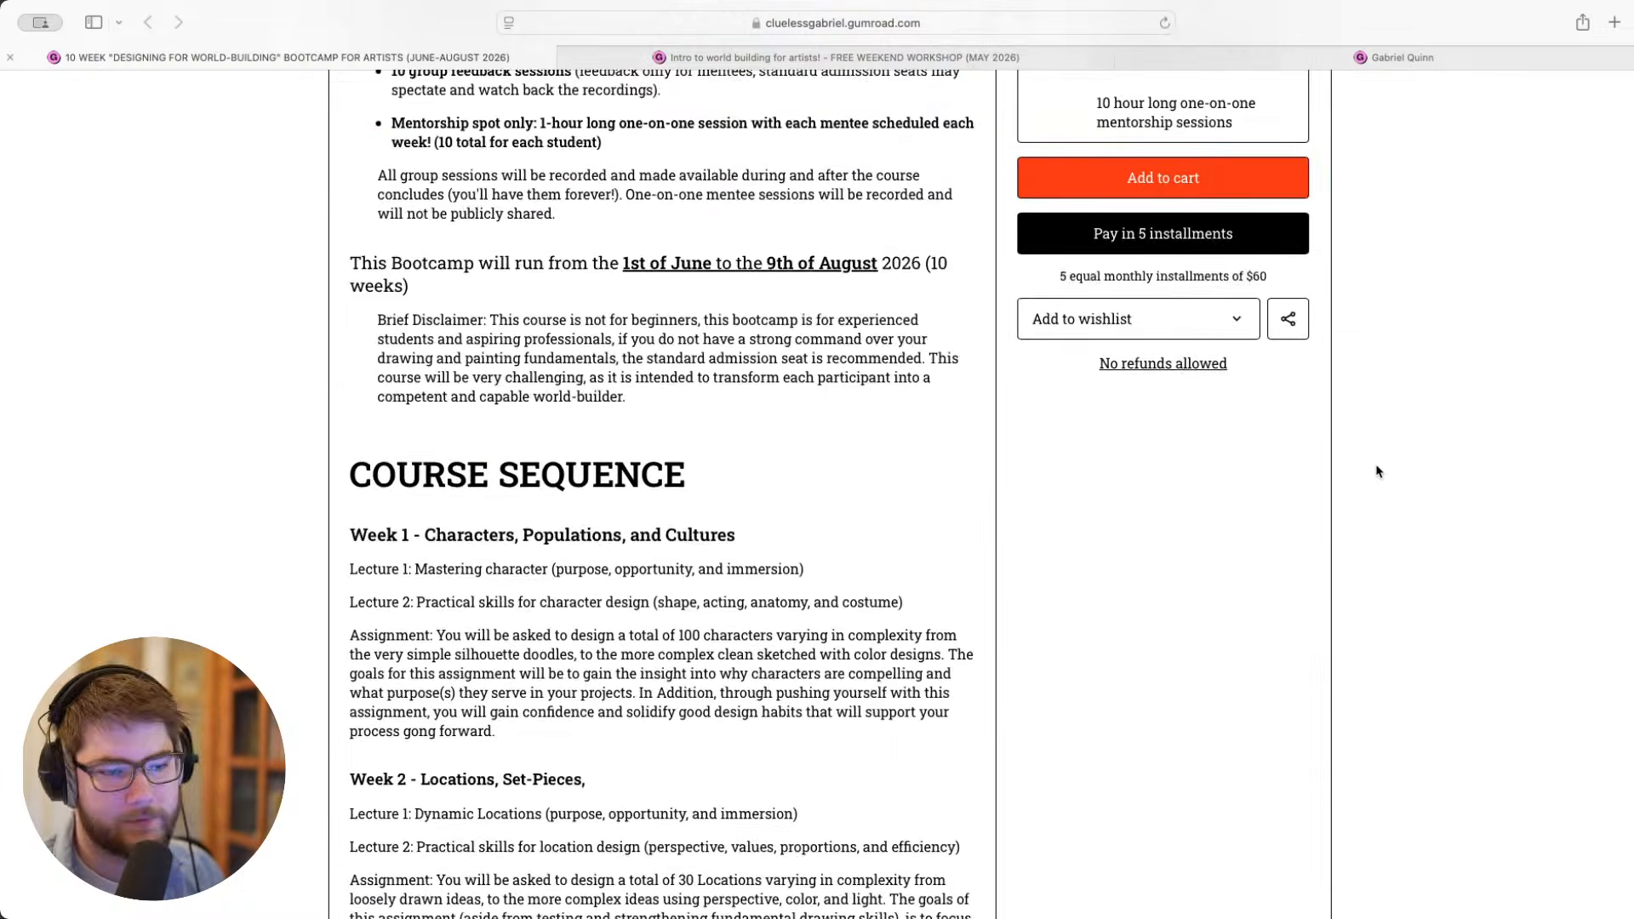
- Return to the bootcamp banner, then switch back to Photoshop to show both ETERNAL exploration lineups
{"action": "scroll", "coordinate": [1294, 511], "scroll_direction": "up", "scroll_amount": 15}
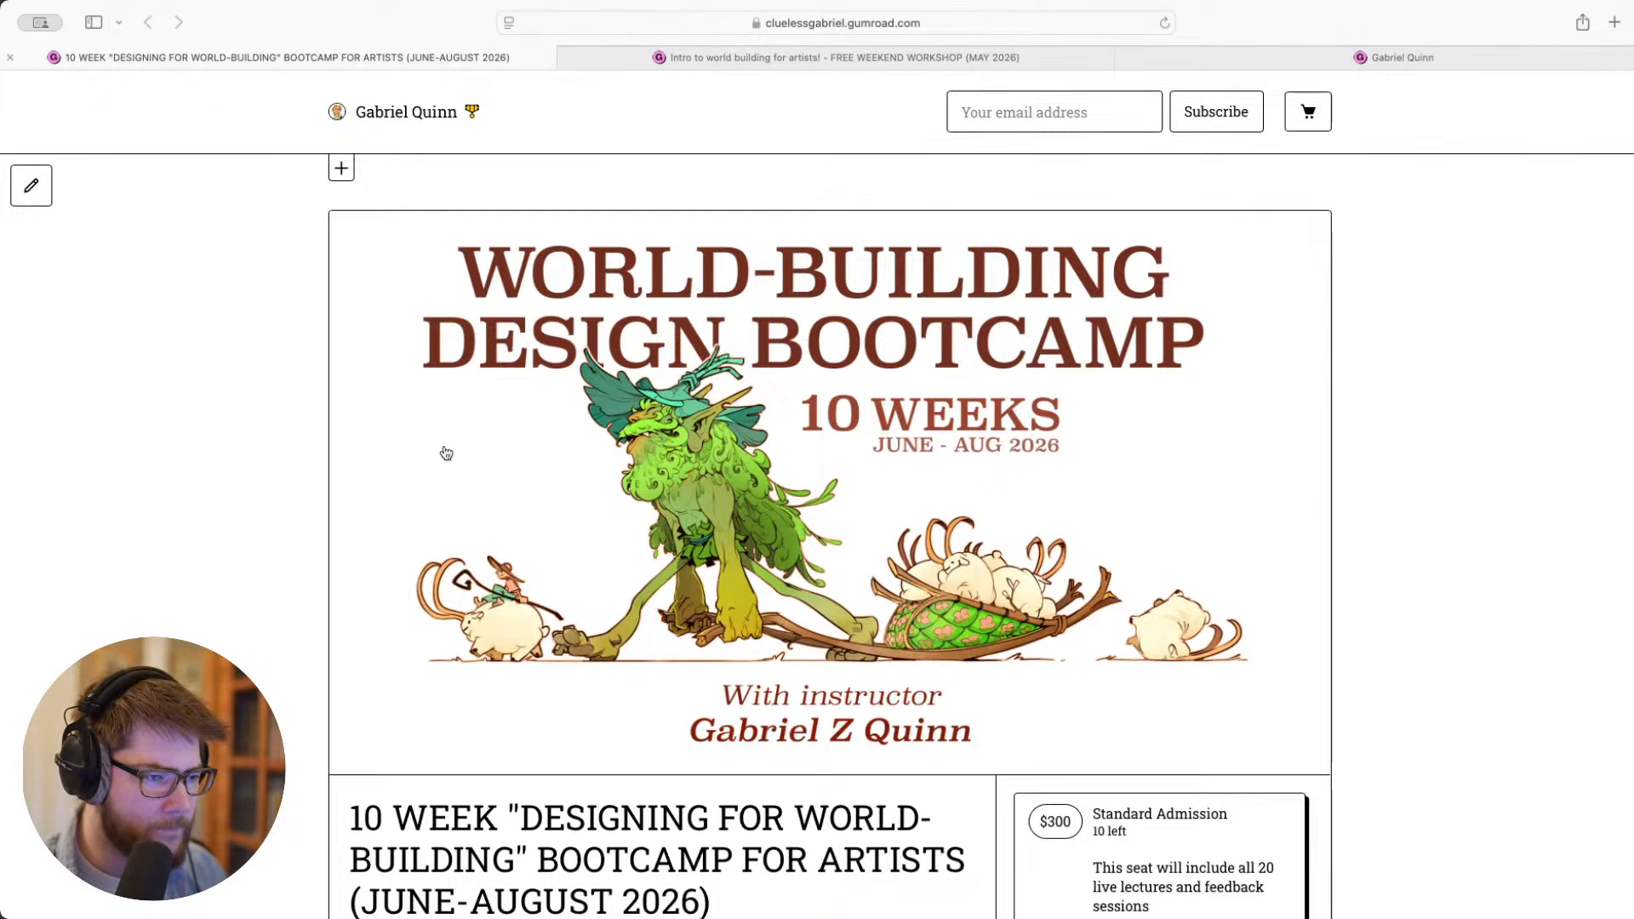
{"action": "key", "text": "super+Tab"}
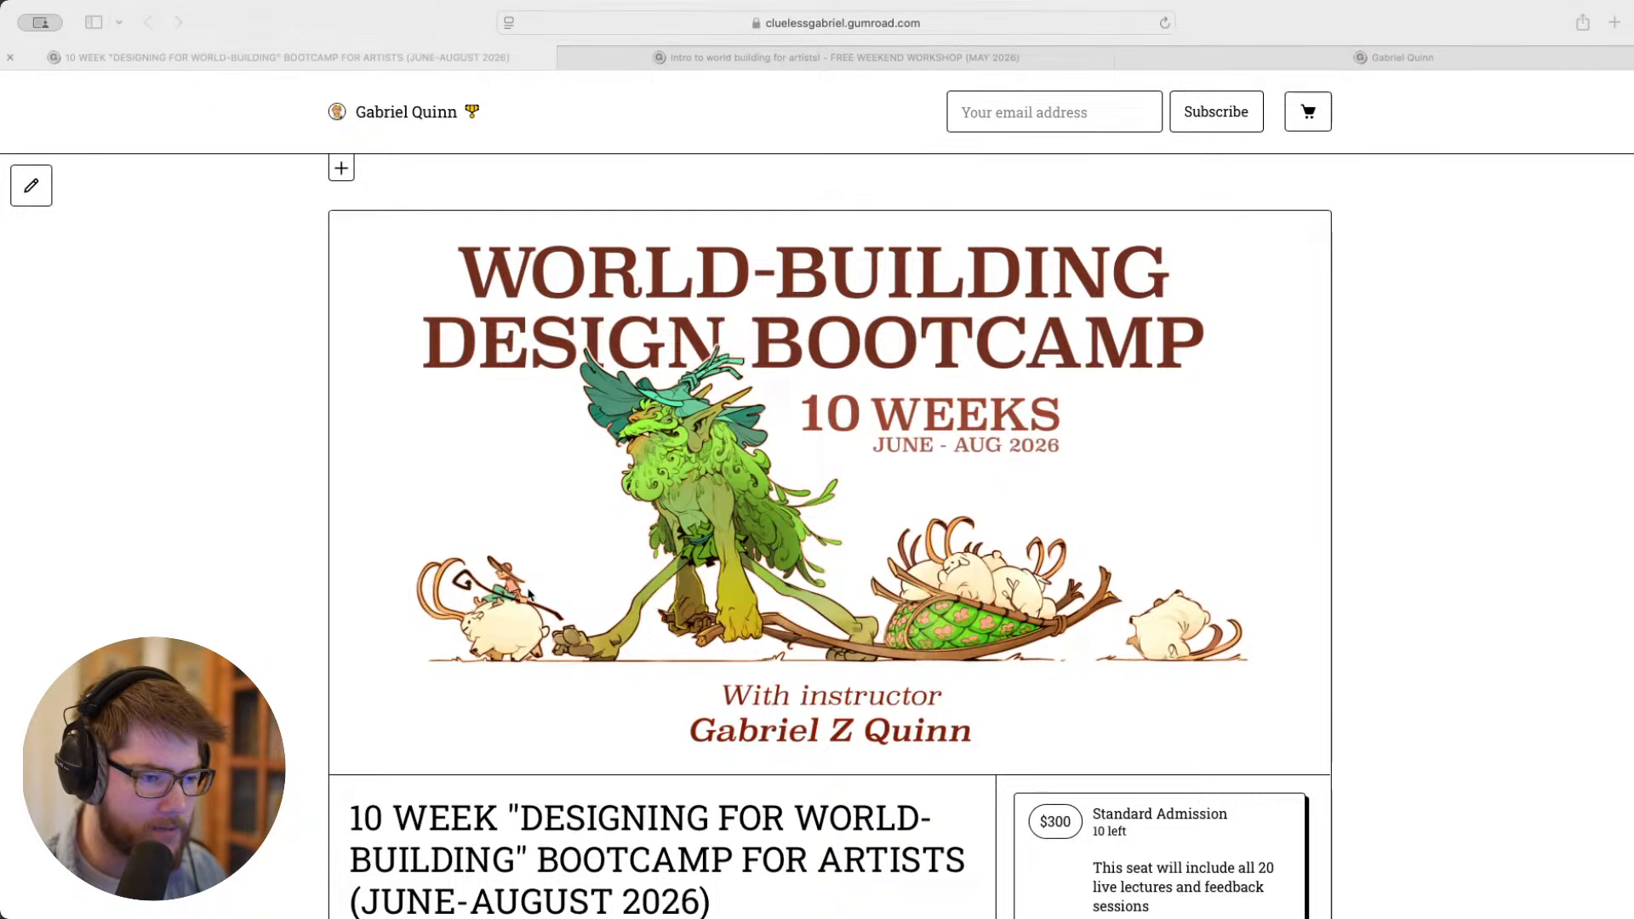
{"action": "key", "text": "super+Tab"}
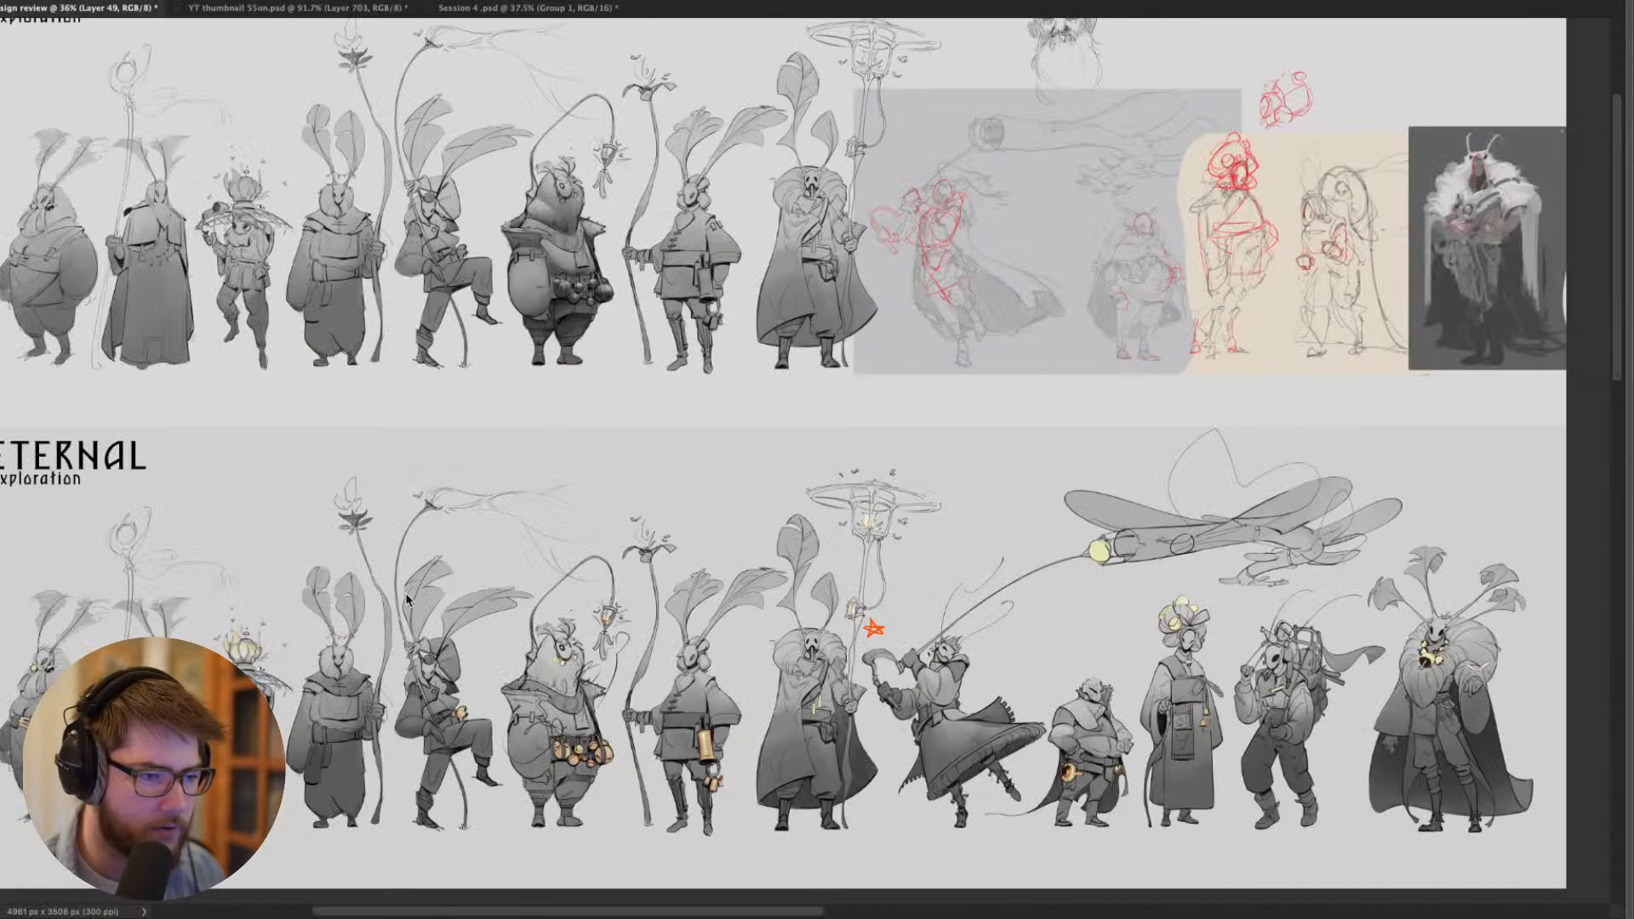